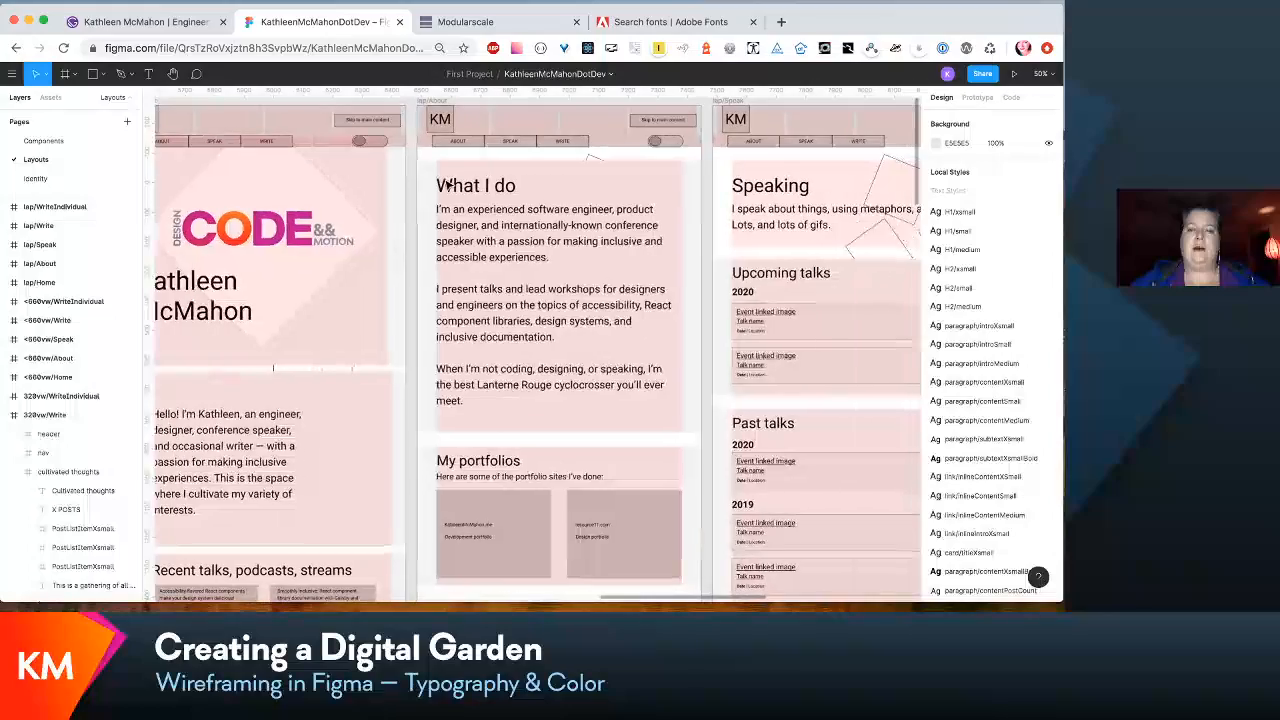
# - Review the Home, About, Speak, Write and individual-post wireframes across the mobile, mid-size and laptop layouts
pyautogui.hscroll(-15, 449, 185)
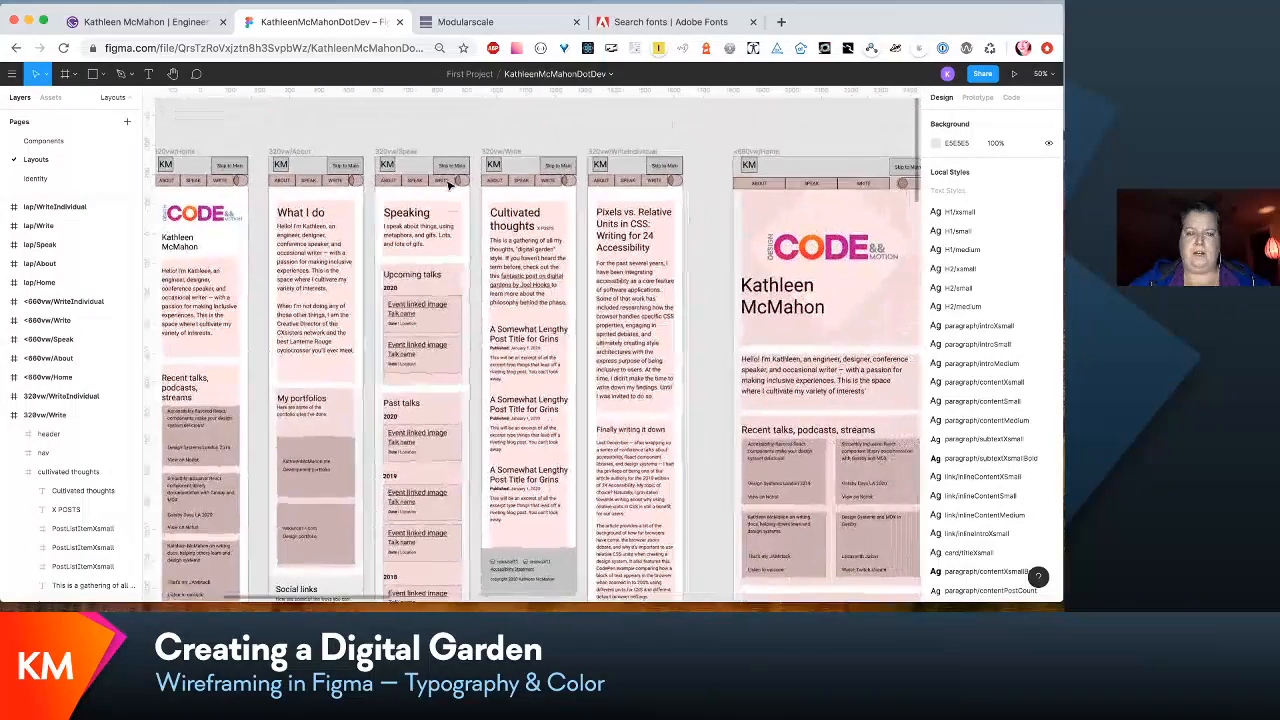
pyautogui.hscroll(3, 548, 229)
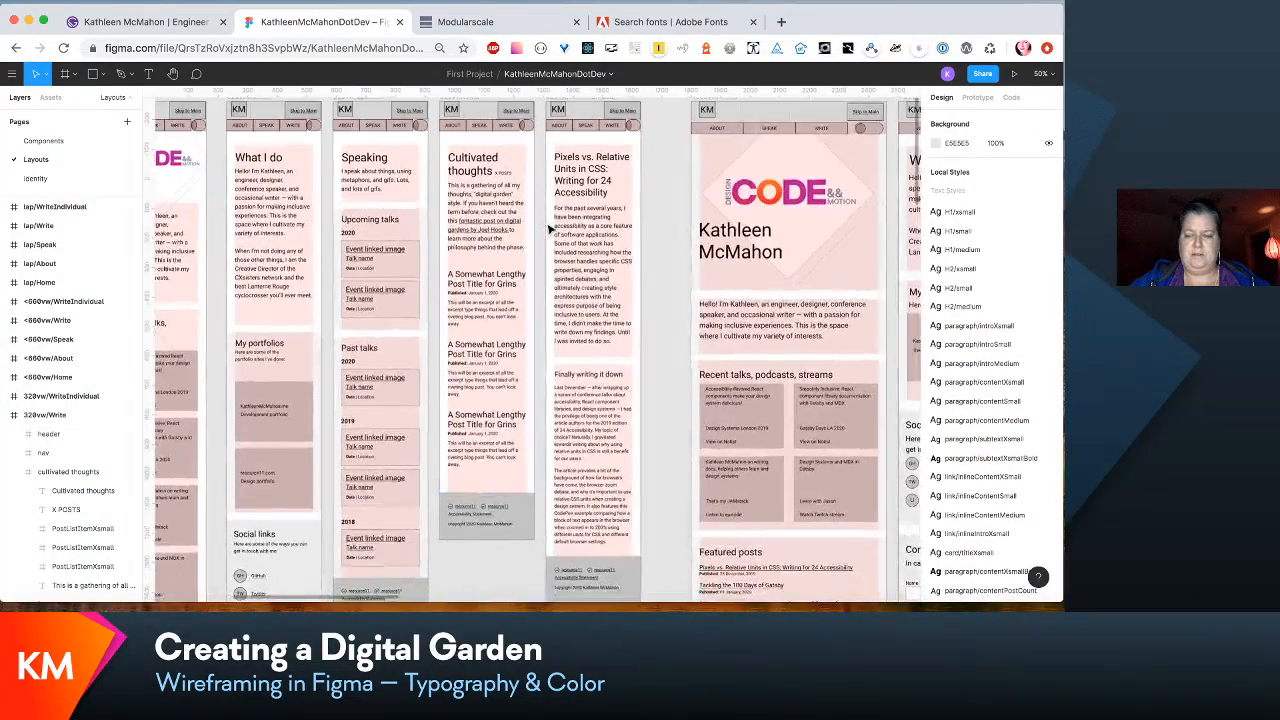
pyautogui.scroll(-5, 548, 229)
pyautogui.scroll(5, 548, 229)
pyautogui.hscroll(1, 548, 229)
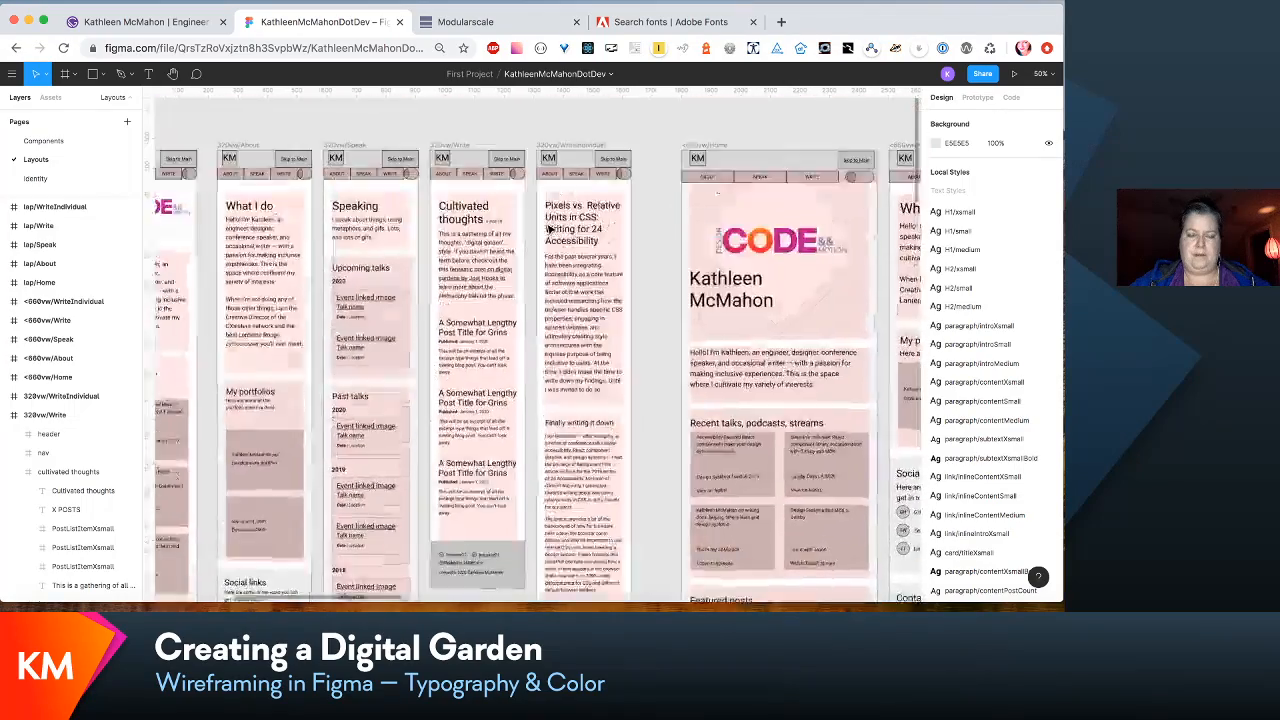
pyautogui.scroll(-2, 548, 229)
pyautogui.hscroll(15, 548, 229)
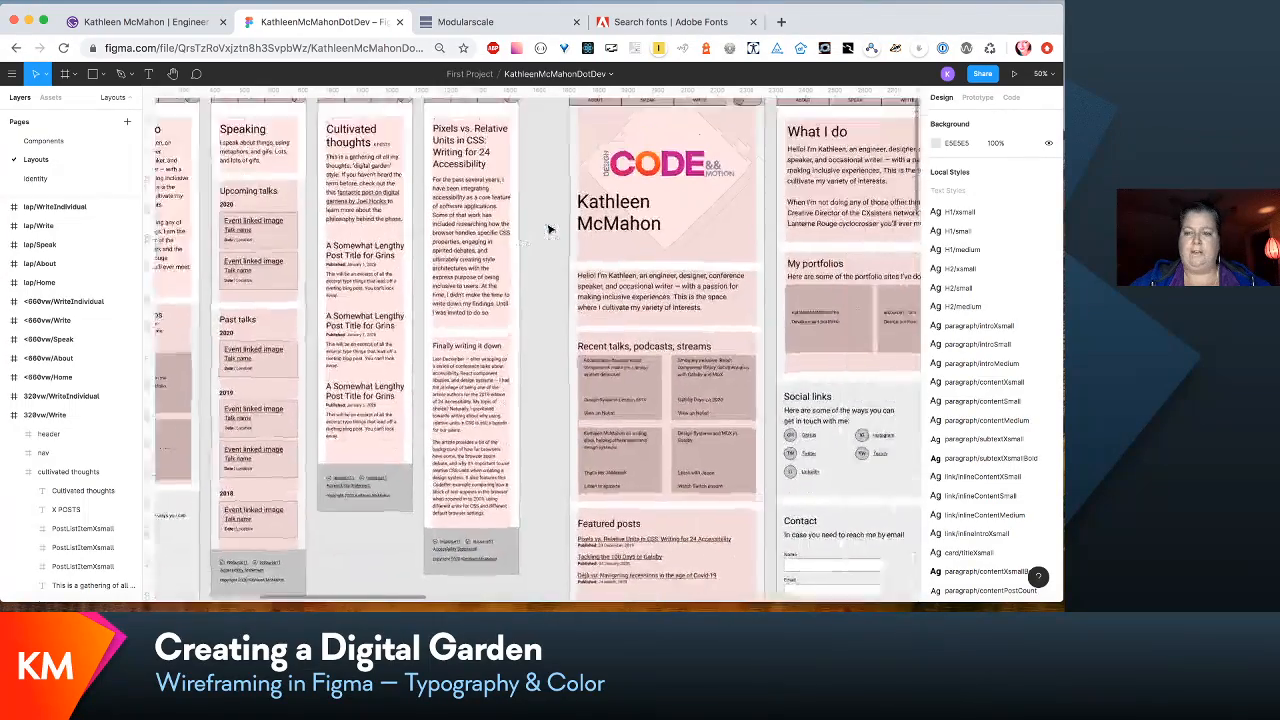
pyautogui.hscroll(-10, 548, 229)
pyautogui.hscroll(4, 551, 229)
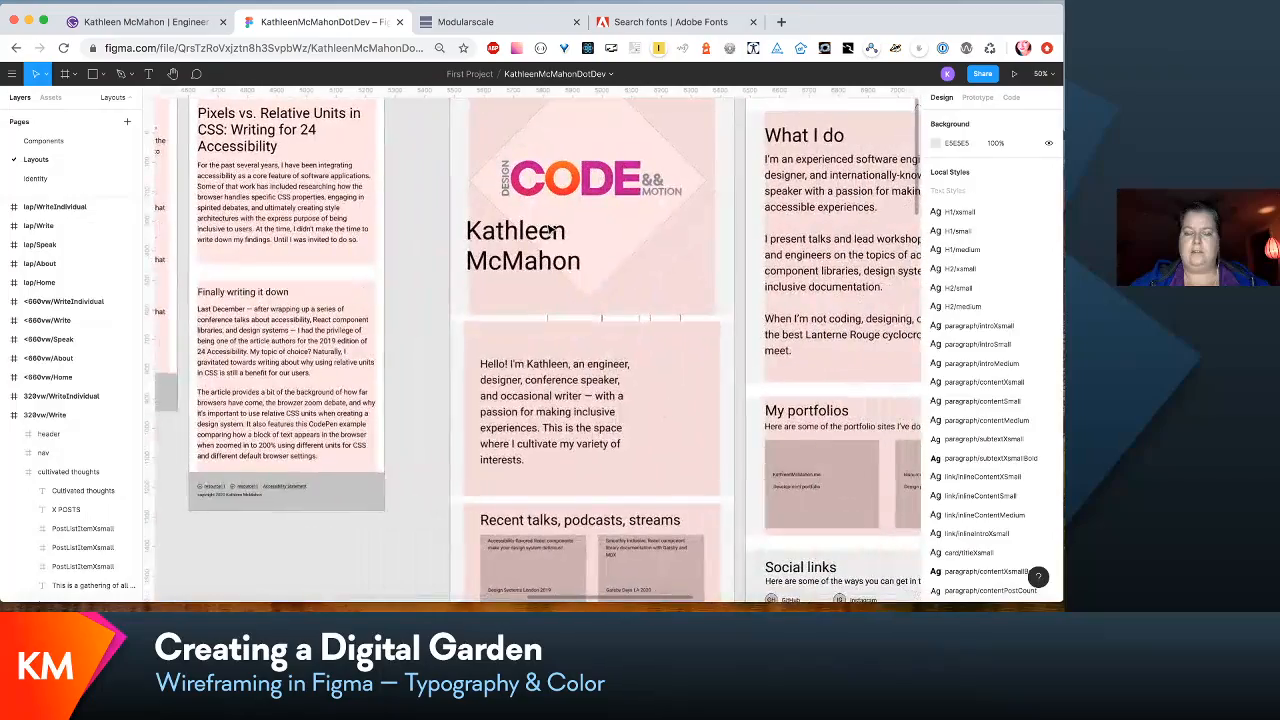
pyautogui.hscroll(-20, 645, 288)
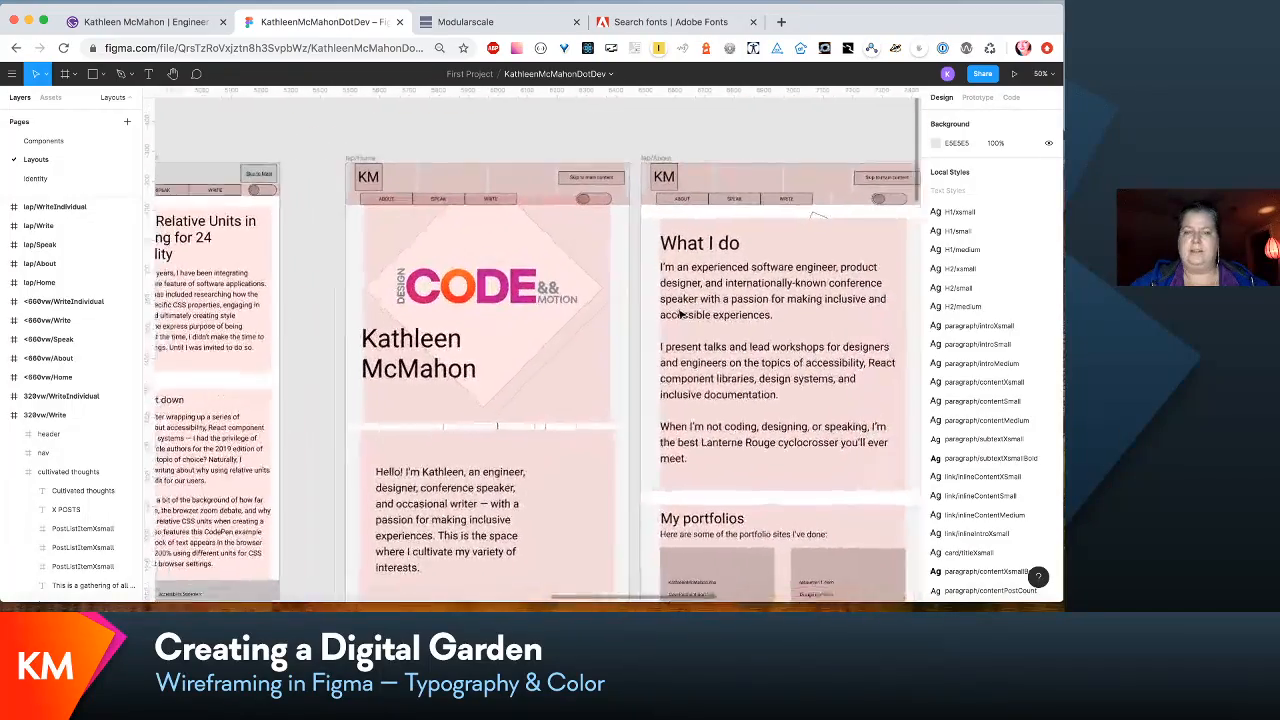
pyautogui.hscroll(-20, 681, 314)
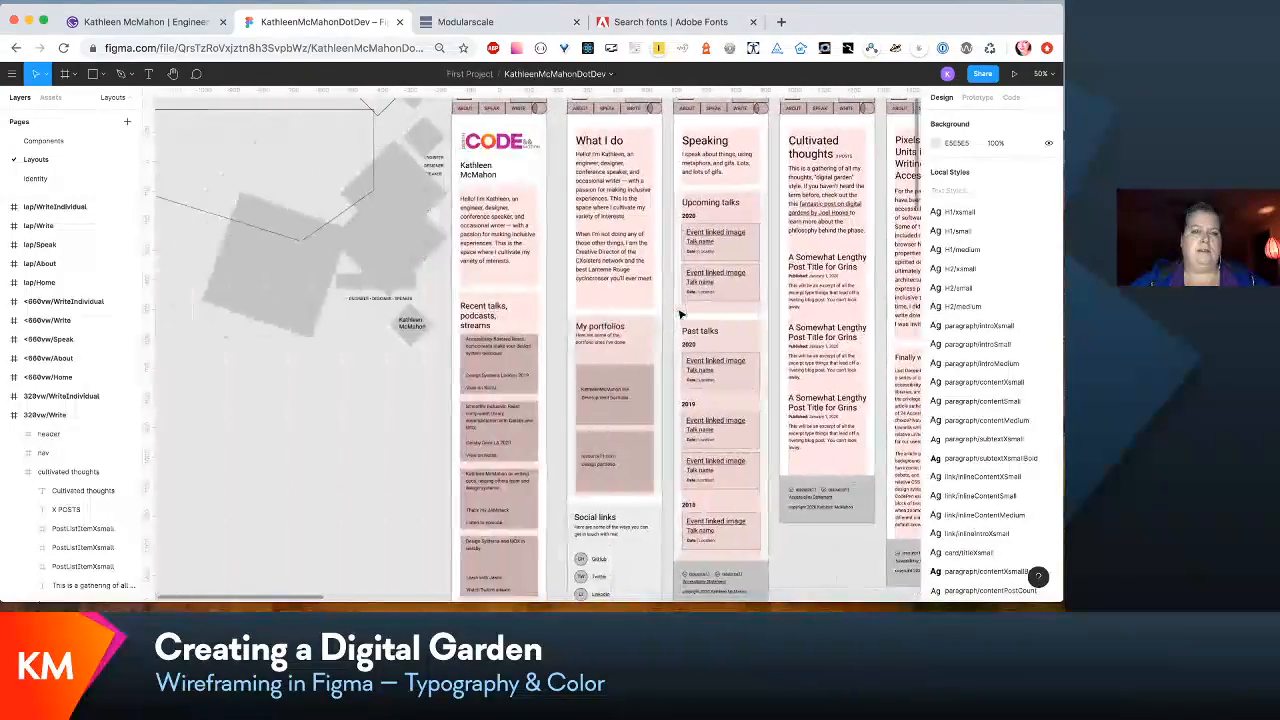
pyautogui.scroll(1, 681, 314)
pyautogui.hscroll(2, 681, 314)
pyautogui.hscroll(6, 681, 314)
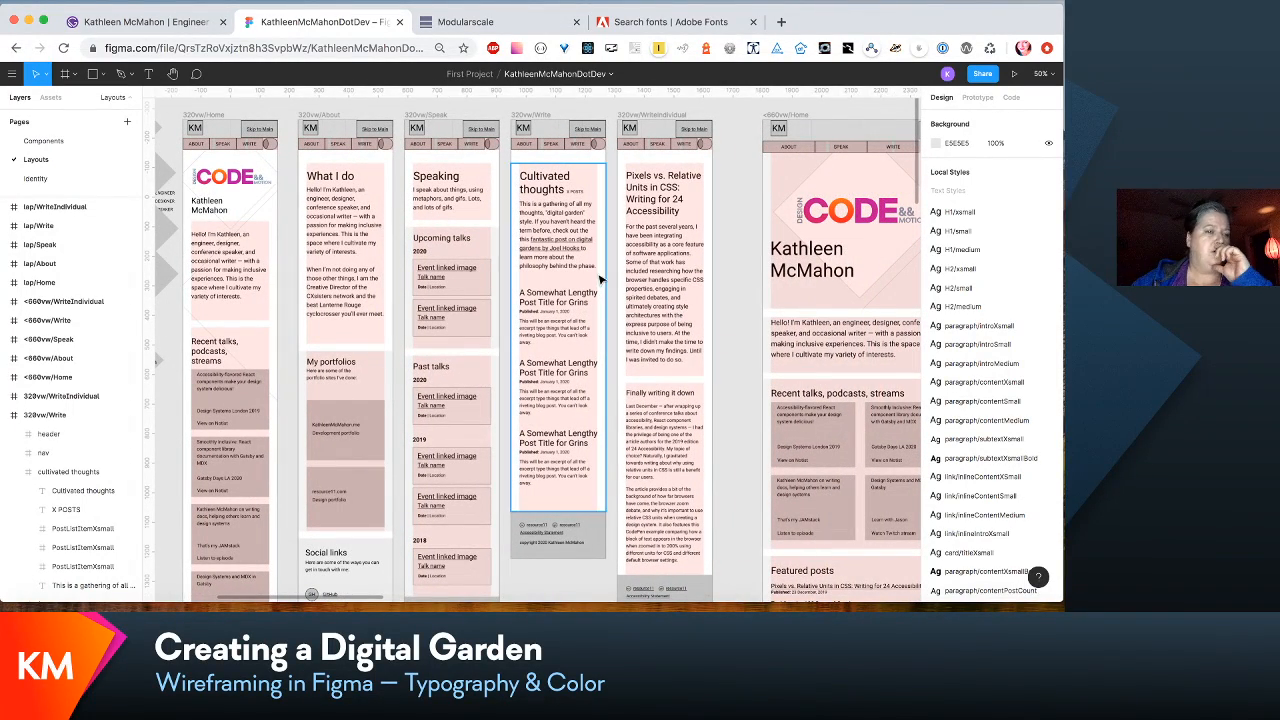
# - Open the Identity page and examine the logos on light and dark backgrounds up close in the Color frame
pyautogui.click(61, 178)
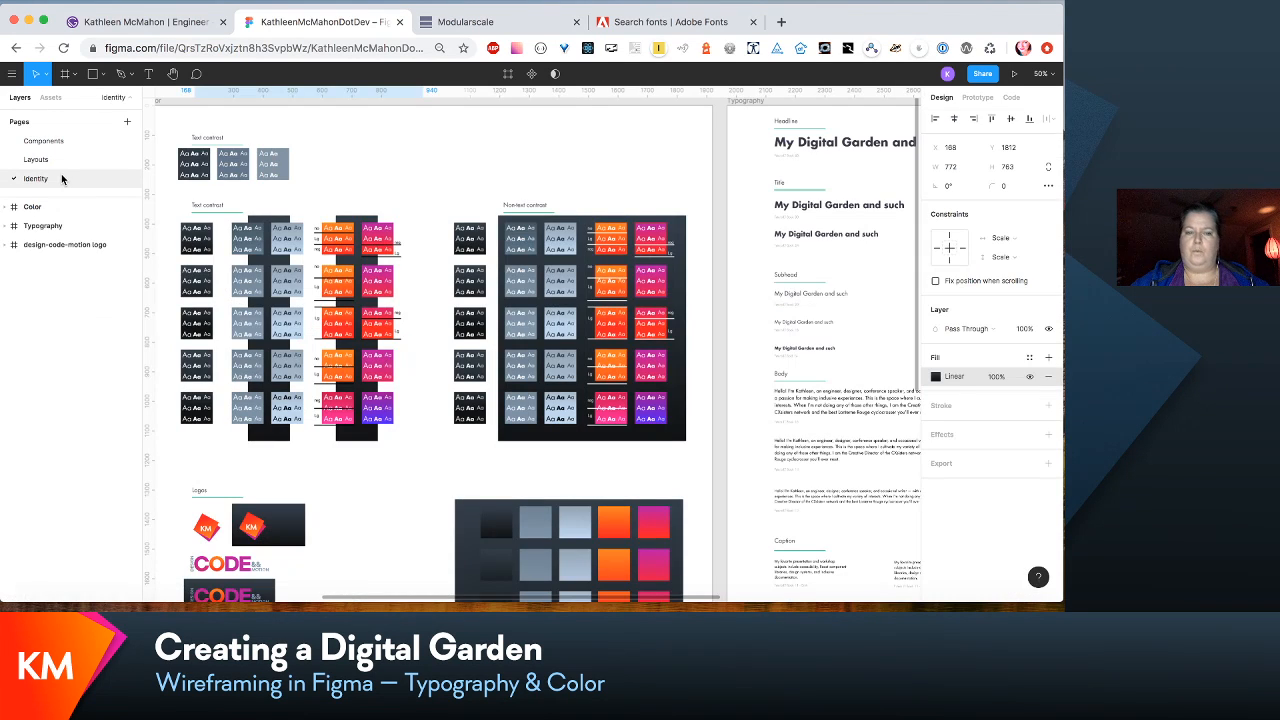
pyautogui.hscroll(-5, 400, 310)
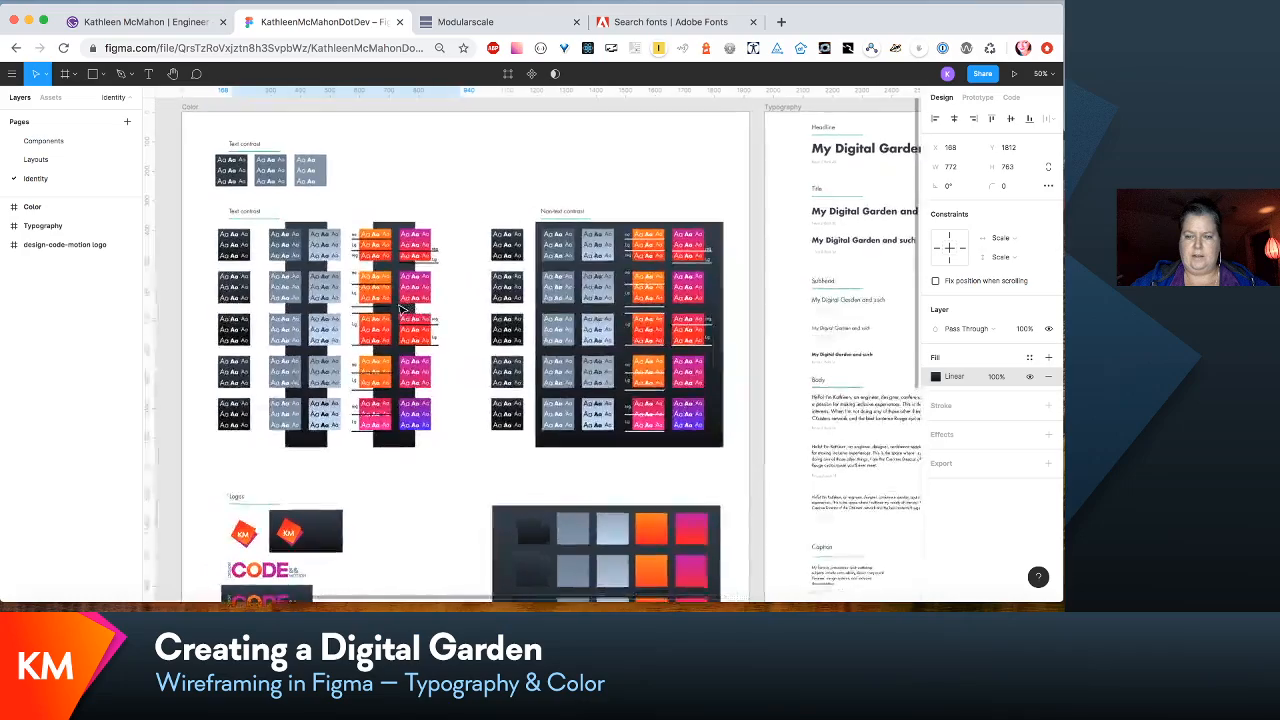
pyautogui.hscroll(-1, 400, 310)
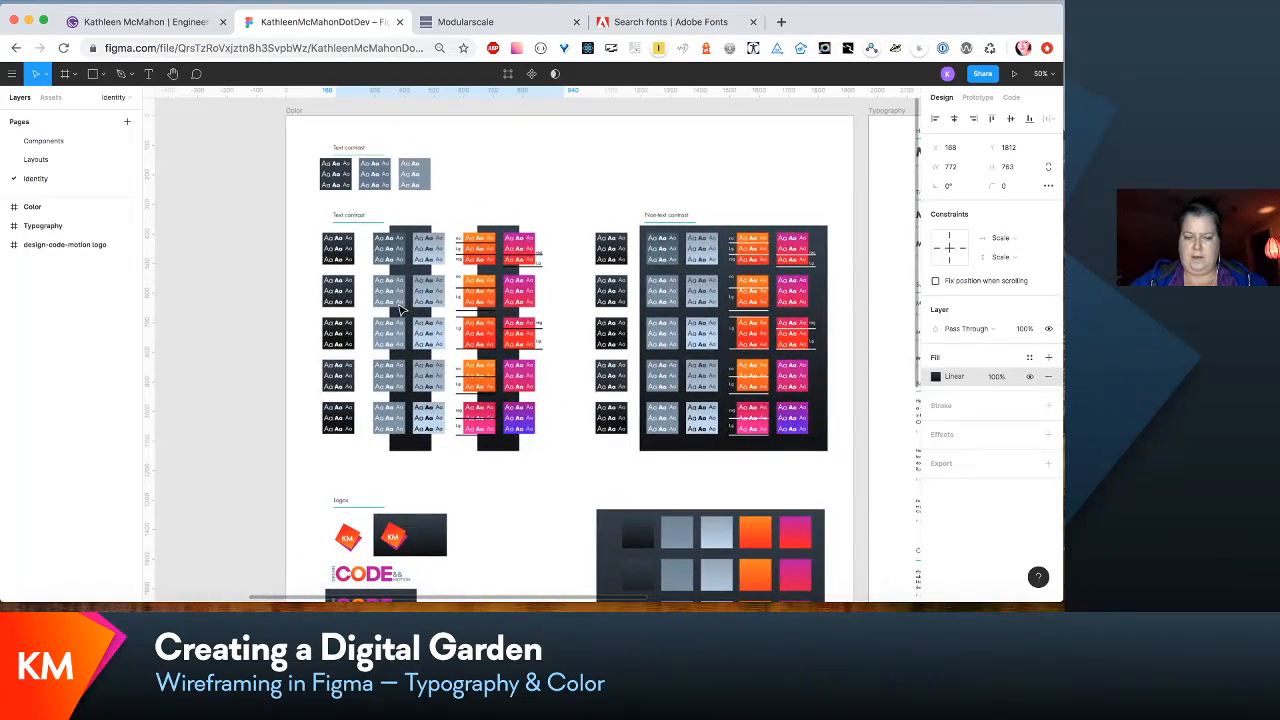
pyautogui.scroll(-5, 400, 310)
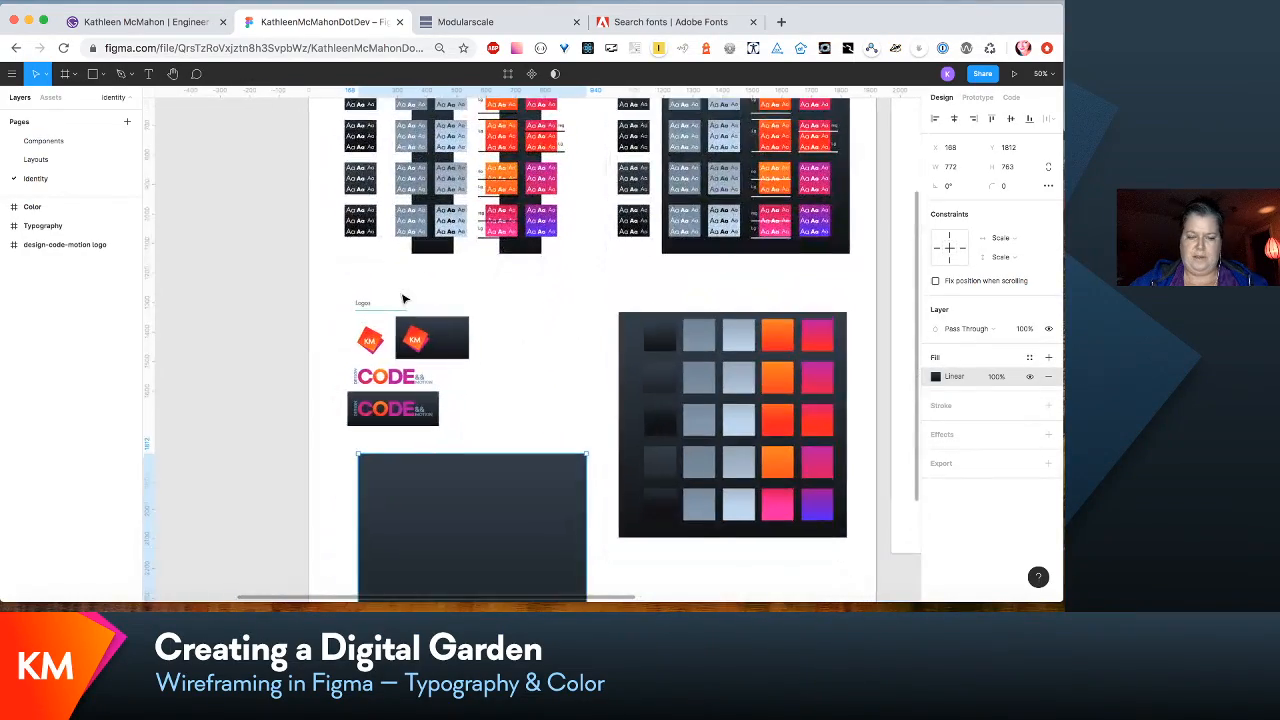
pyautogui.hotkey('shift', '0')
pyautogui.scroll(5, 403, 298)
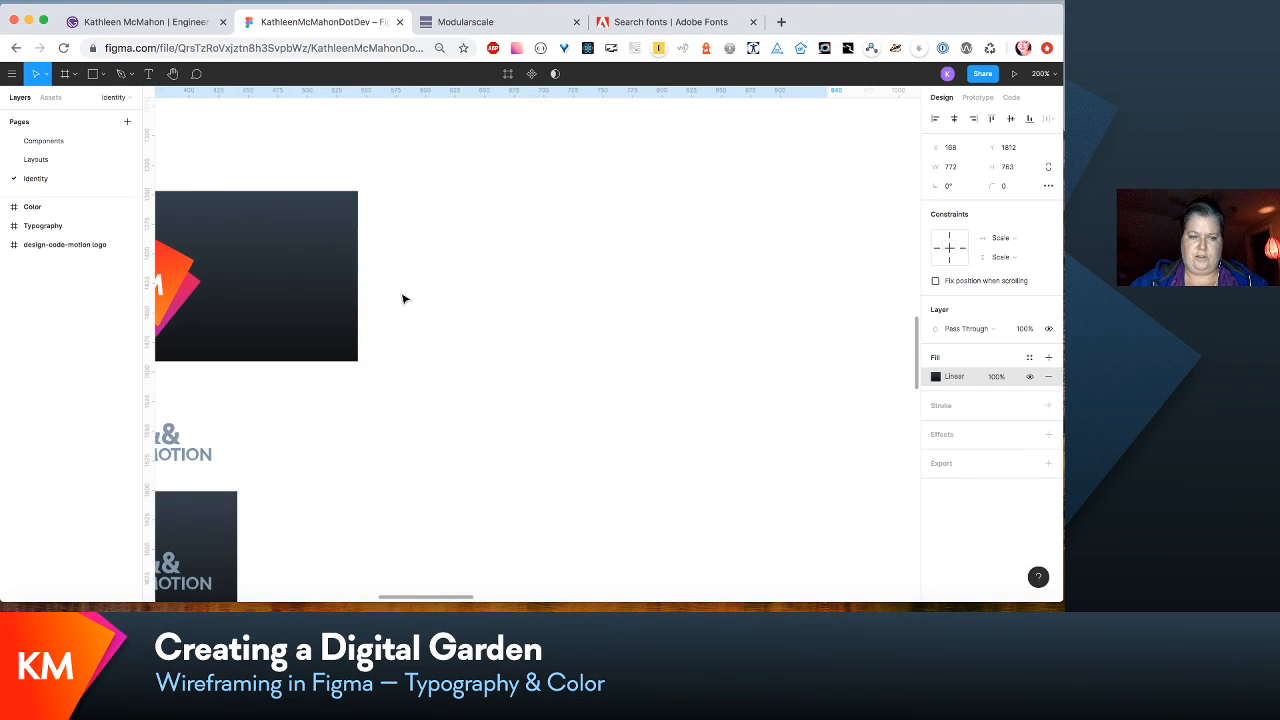
pyautogui.hscroll(2, 404, 298)
pyautogui.scroll(1, 404, 298)
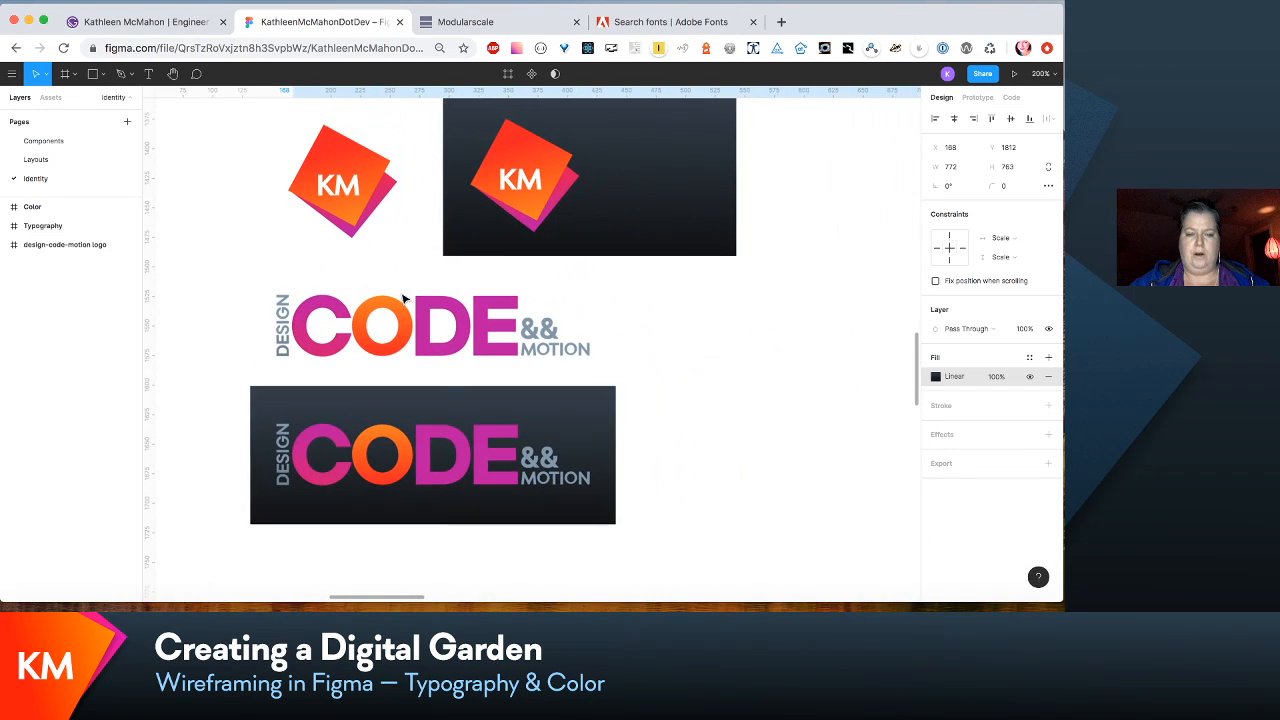
pyautogui.scroll(10, 607, 344)
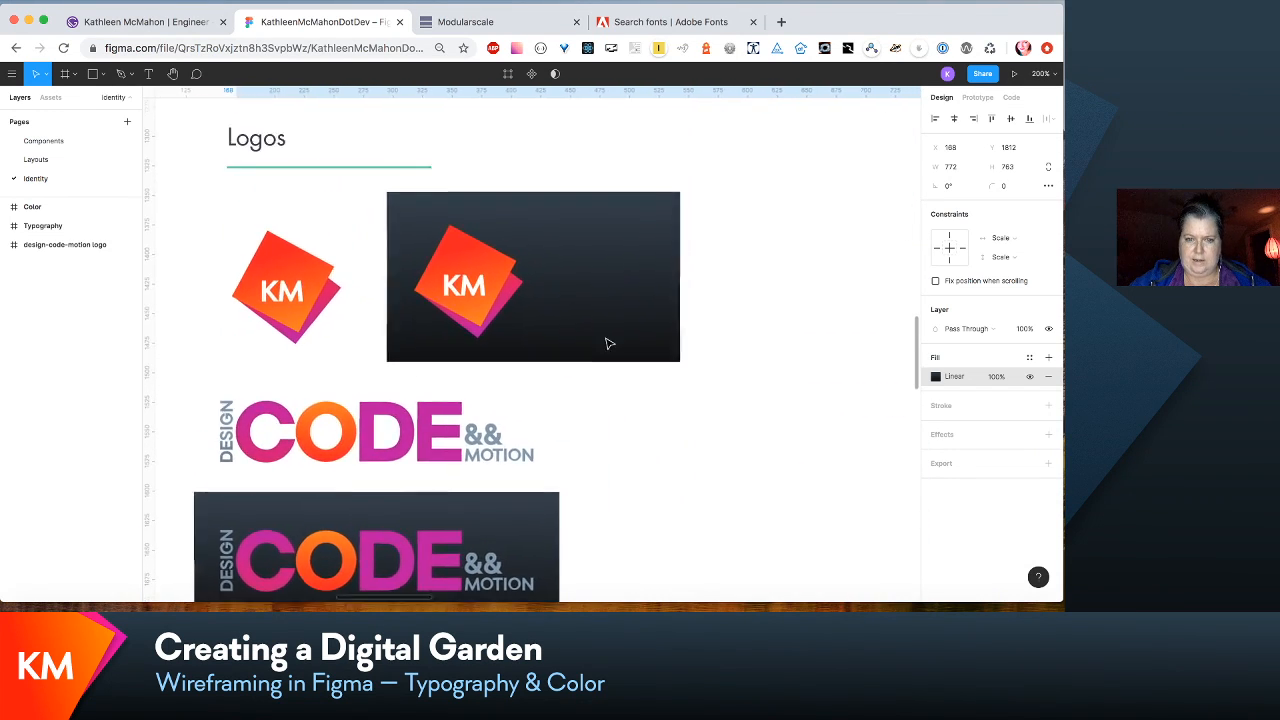
pyautogui.scroll(3, 607, 344)
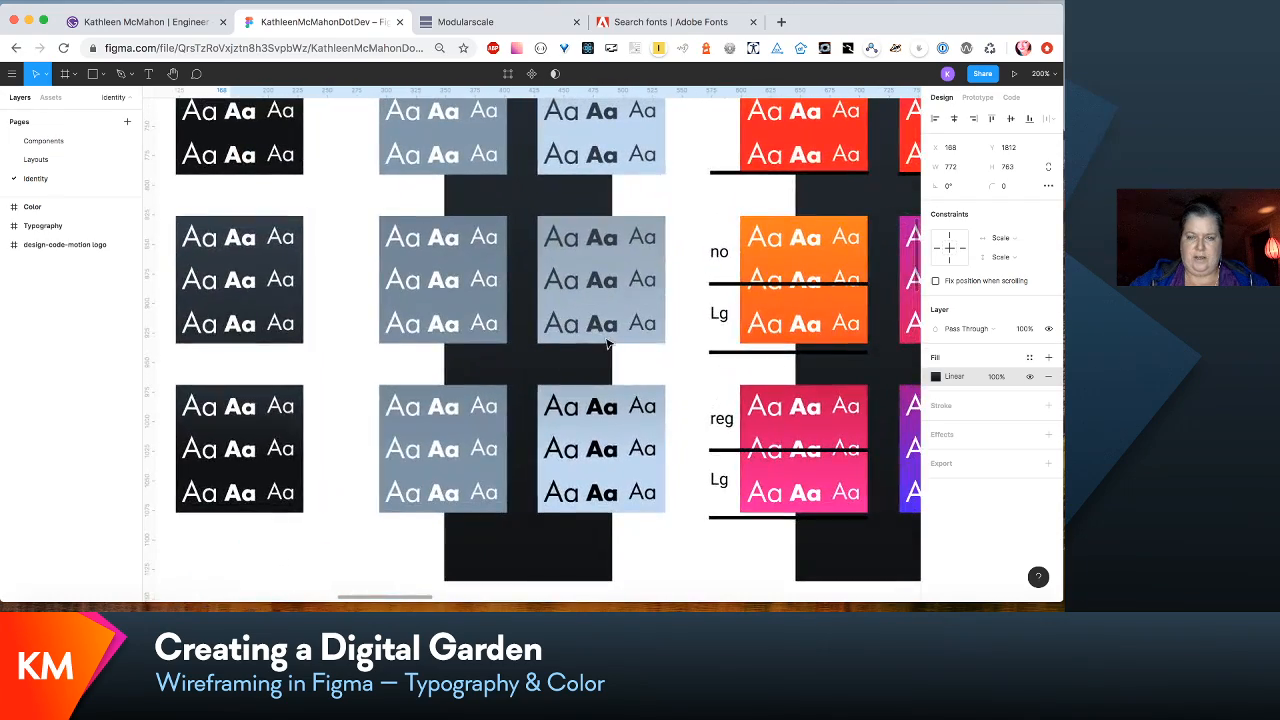
# - Compare the text contrast swatches with the non-text contrast swatches on the dark background in the Color frame
pyautogui.scroll(-4, 607, 344)
pyautogui.scroll(3, 740, 305)
pyautogui.hscroll(2, 740, 305)
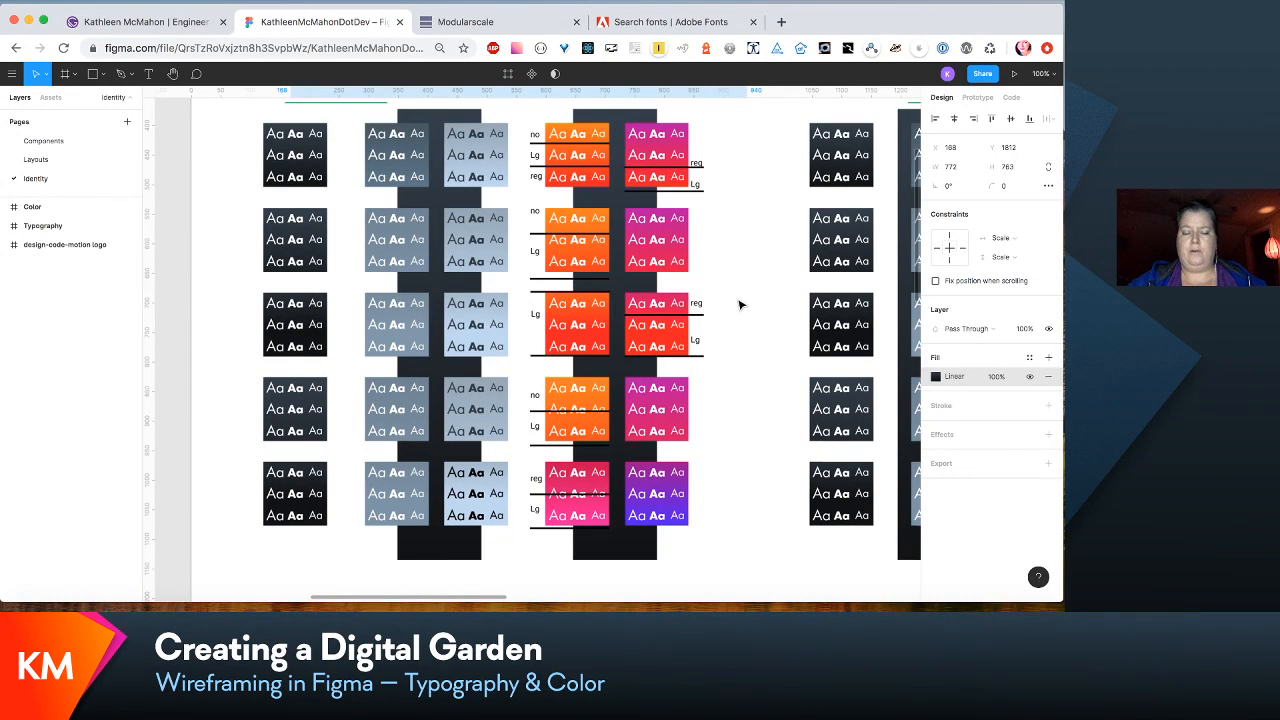
pyautogui.scroll(2, 740, 305)
pyautogui.hscroll(1, 740, 305)
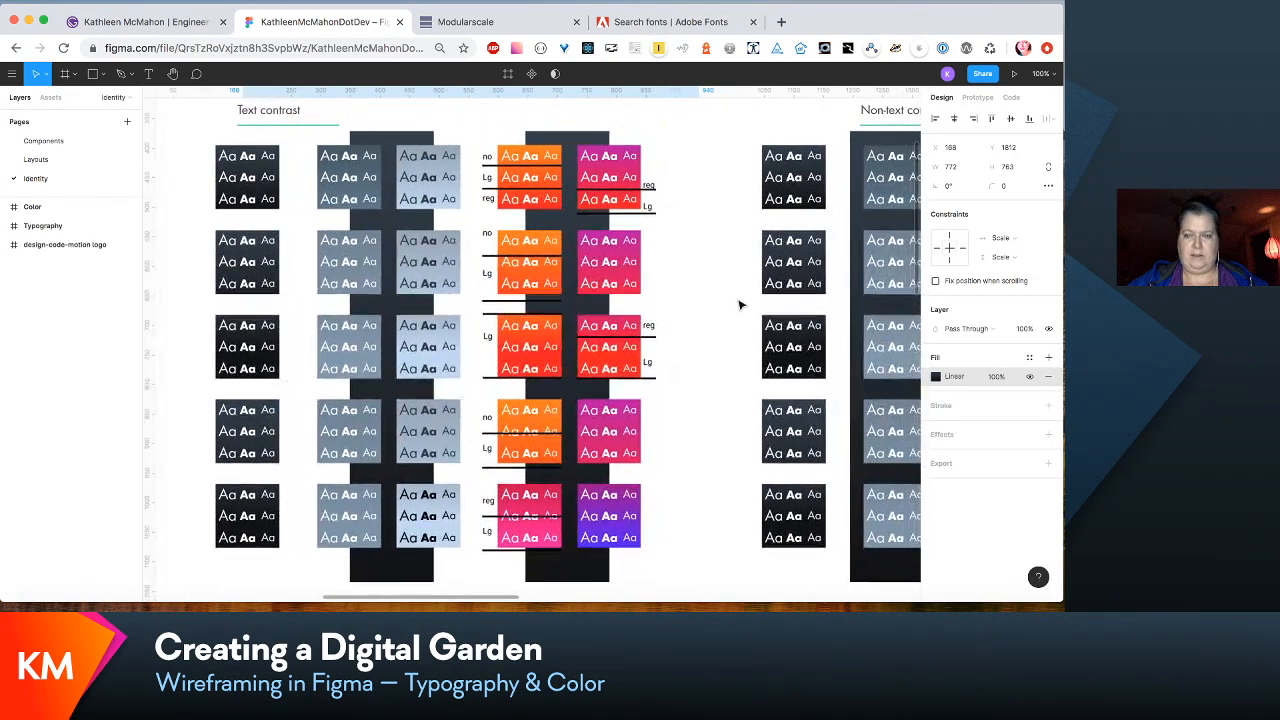
pyautogui.scroll(-1, 740, 305)
pyautogui.hscroll(-2, 740, 305)
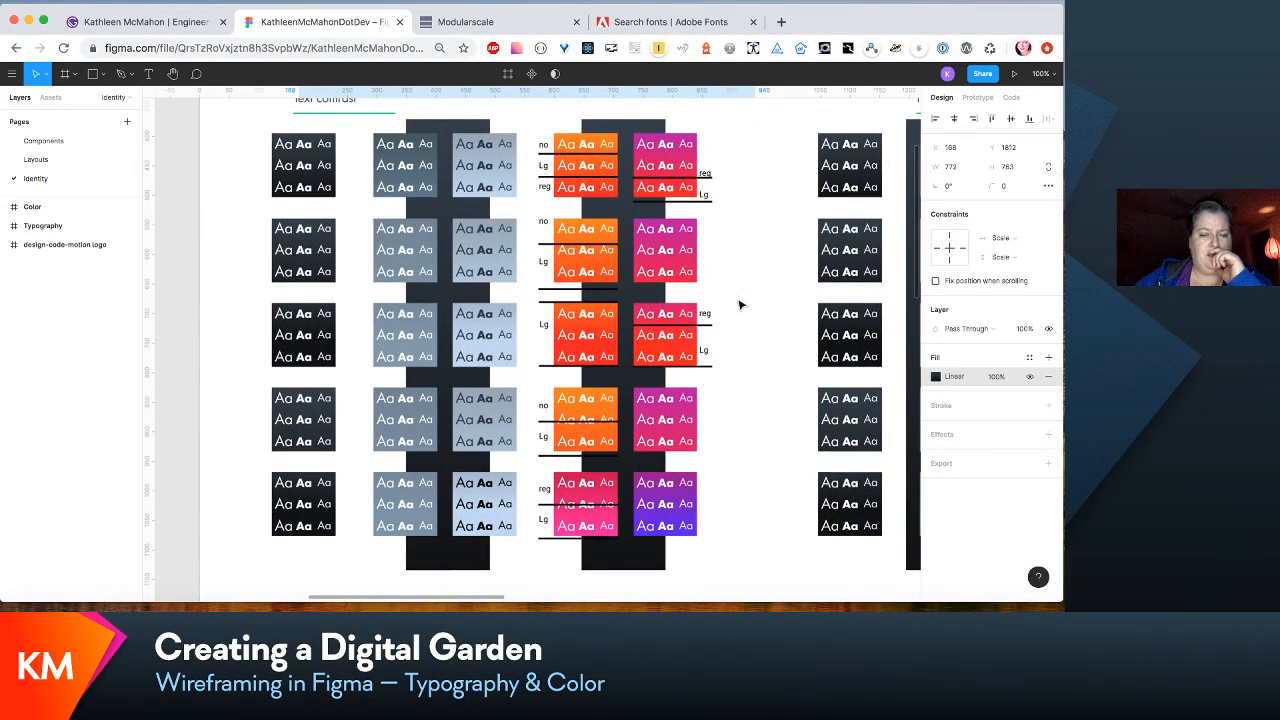
pyautogui.scroll(1, 740, 305)
pyautogui.hscroll(2, 740, 305)
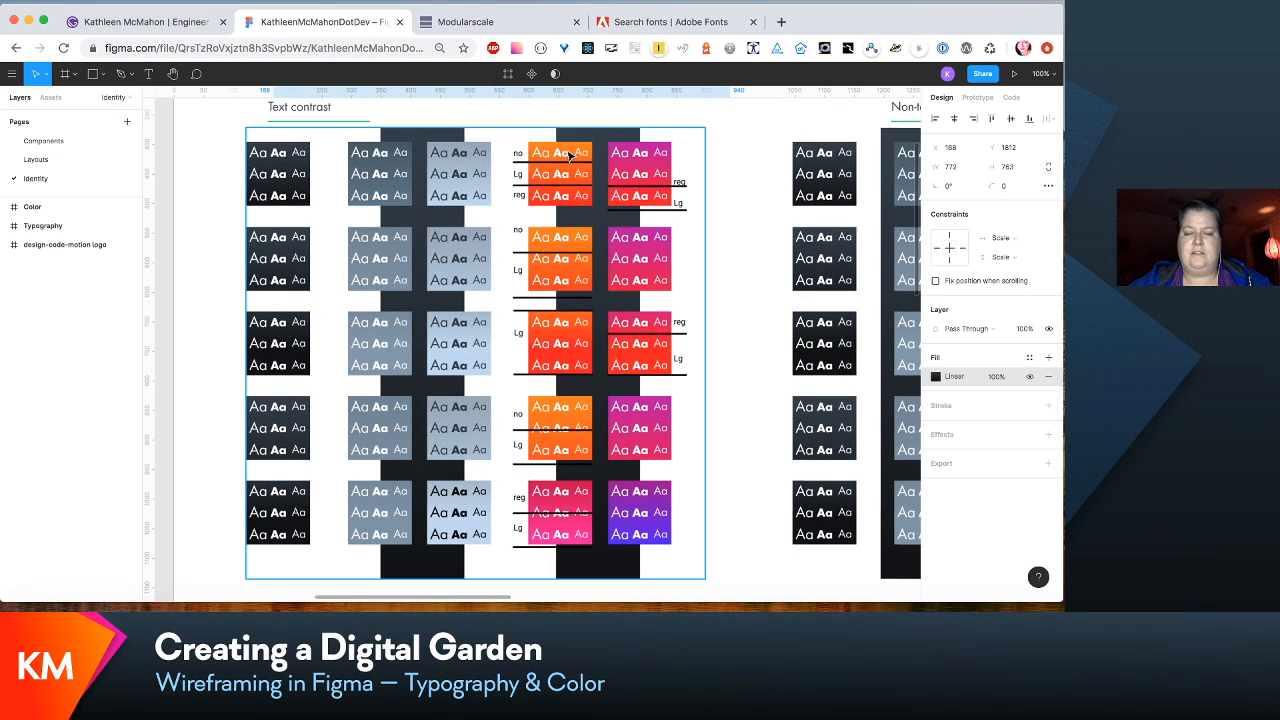
pyautogui.hscroll(10, 766, 246)
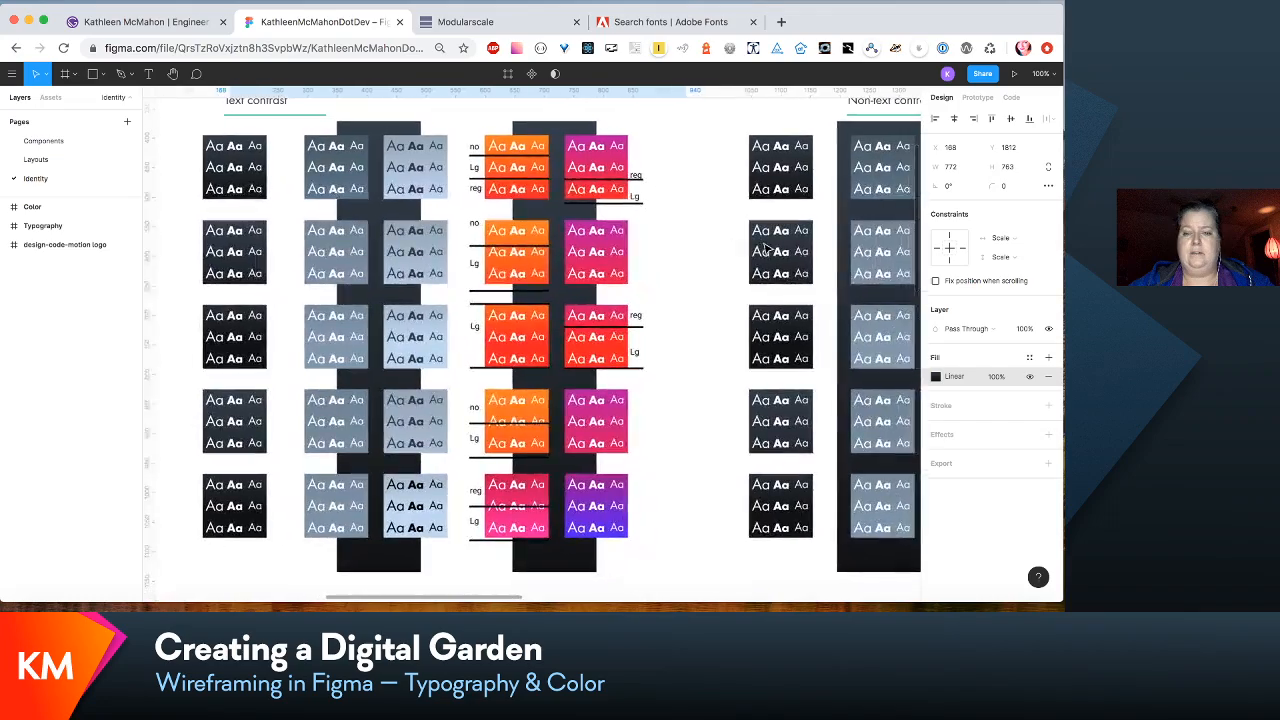
pyautogui.hscroll(5, 766, 246)
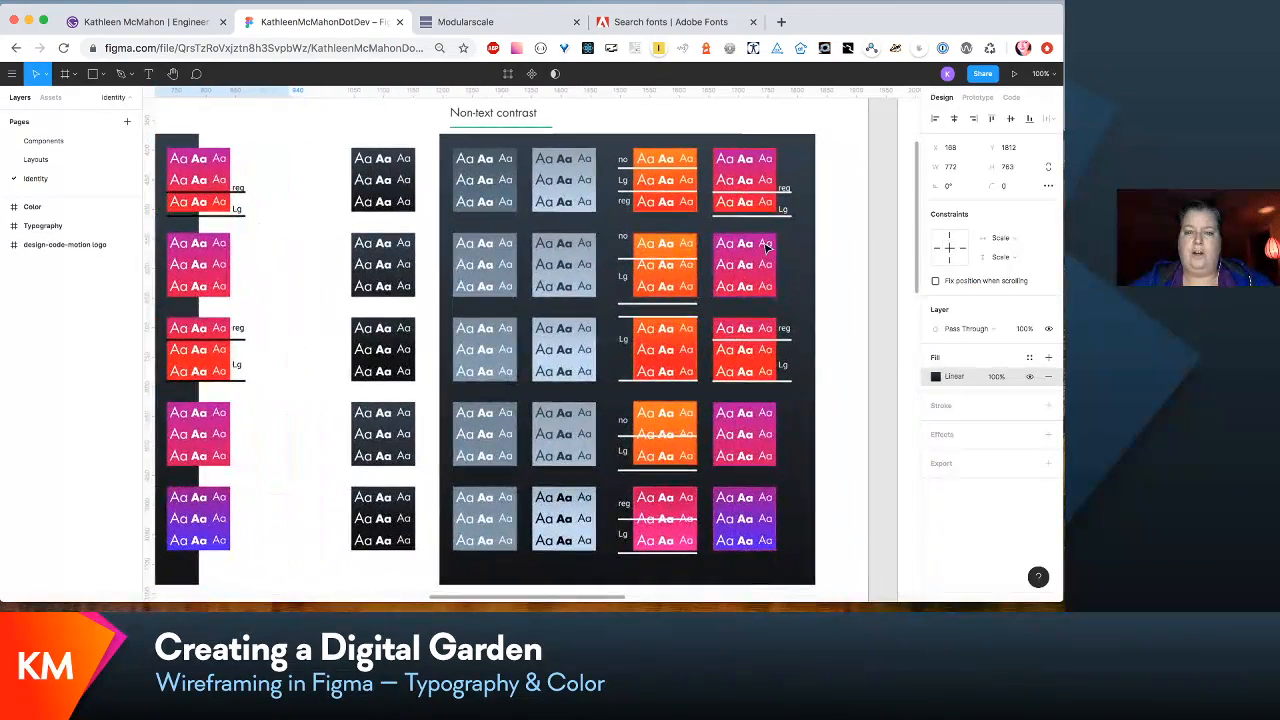
pyautogui.scroll(-1, 766, 247)
pyautogui.hscroll(1, 766, 248)
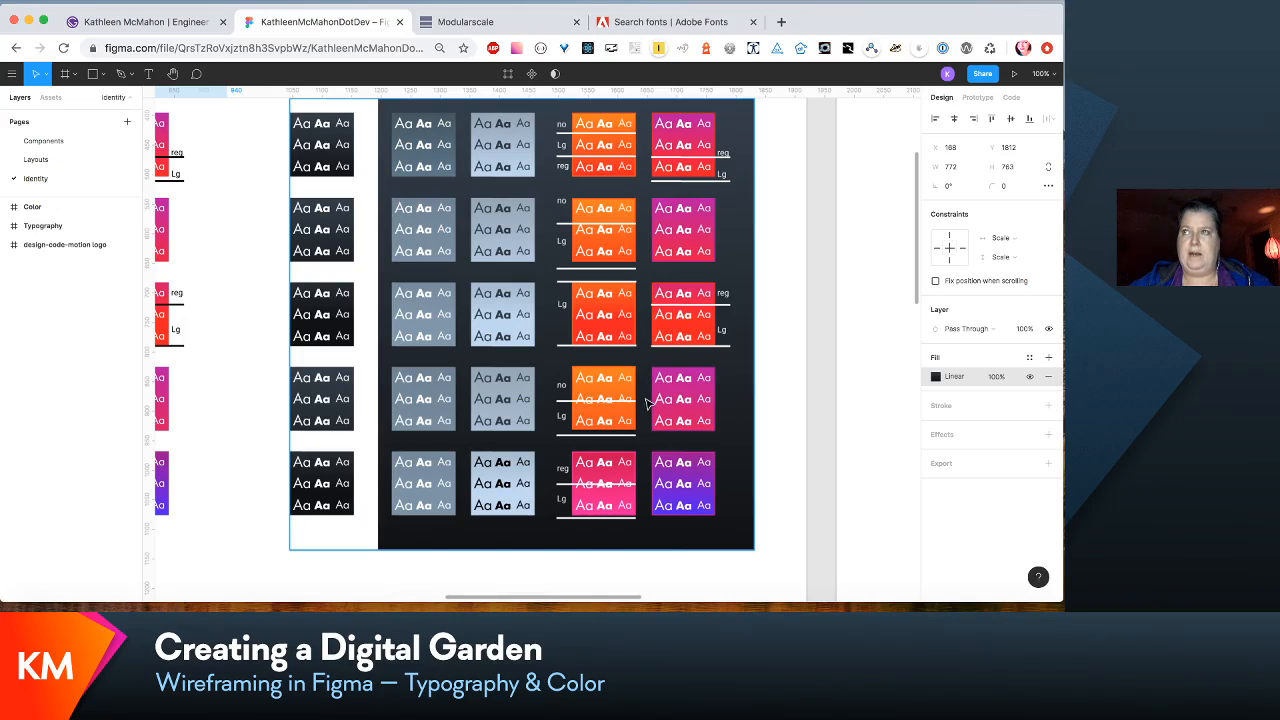
# - Examine the row of three grey text contrast swatches and the larger text contrast grid beneath it
pyautogui.hscroll(-11, 640, 400)
pyautogui.hscroll(-5, 637, 400)
pyautogui.scroll(2, 637, 400)
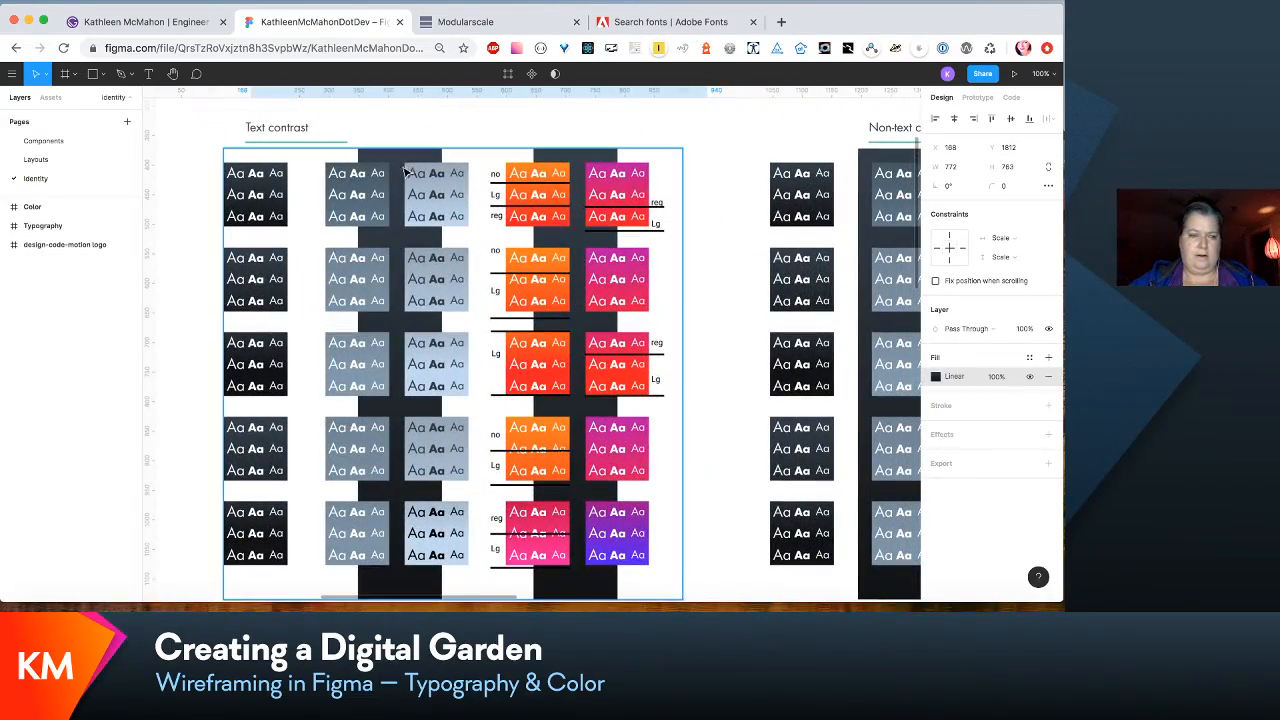
pyautogui.scroll(5, 395, 173)
pyautogui.hscroll(-2, 395, 173)
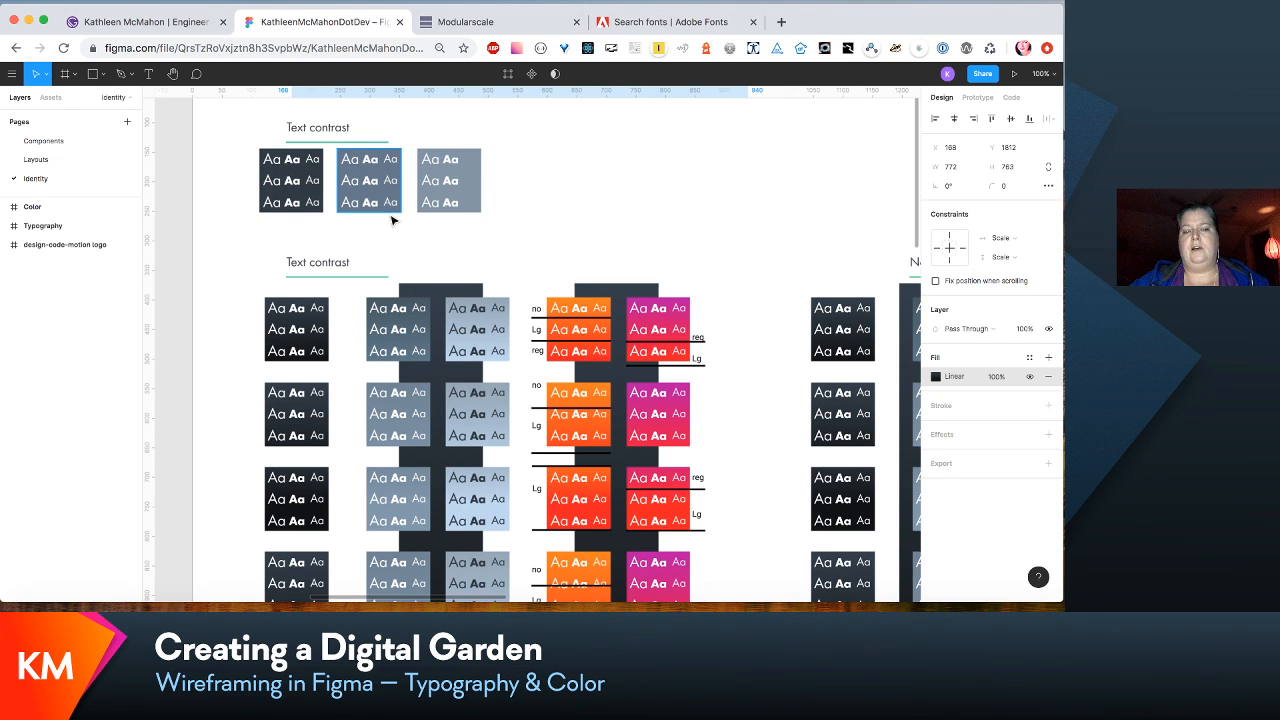
pyautogui.hscroll(2, 393, 221)
pyautogui.scroll(-1, 393, 221)
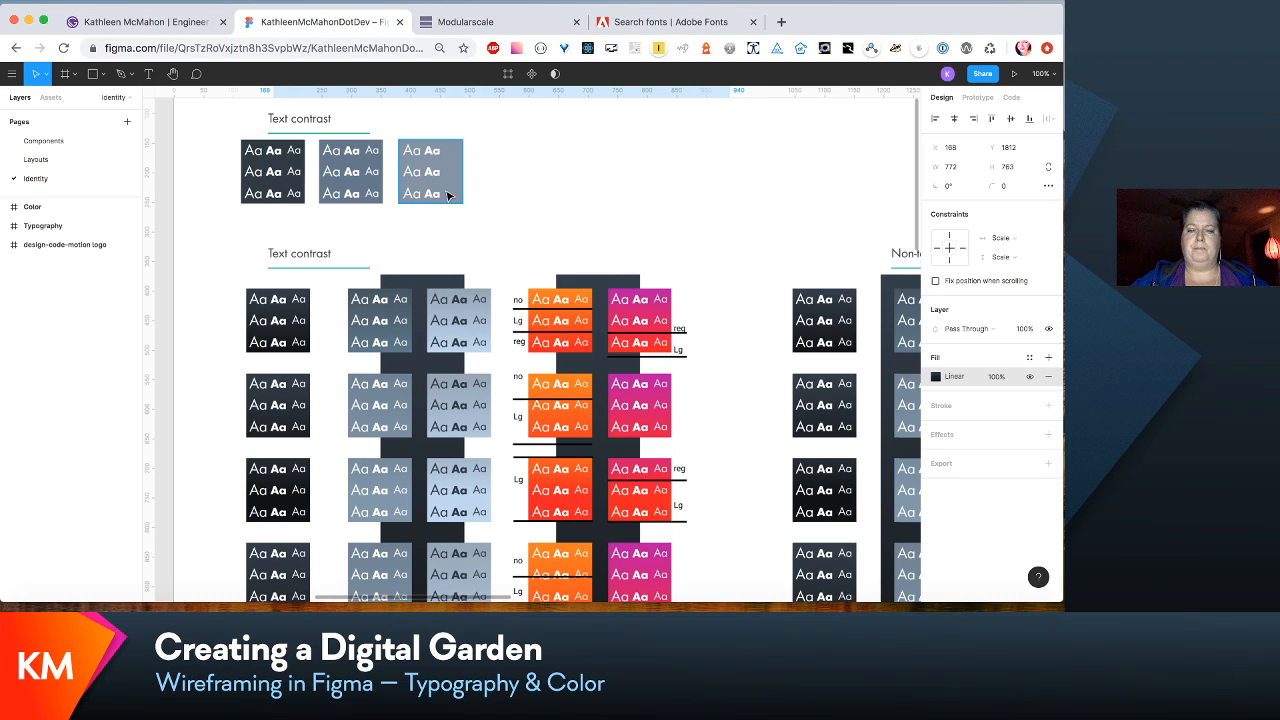
pyautogui.scroll(-5, 447, 196)
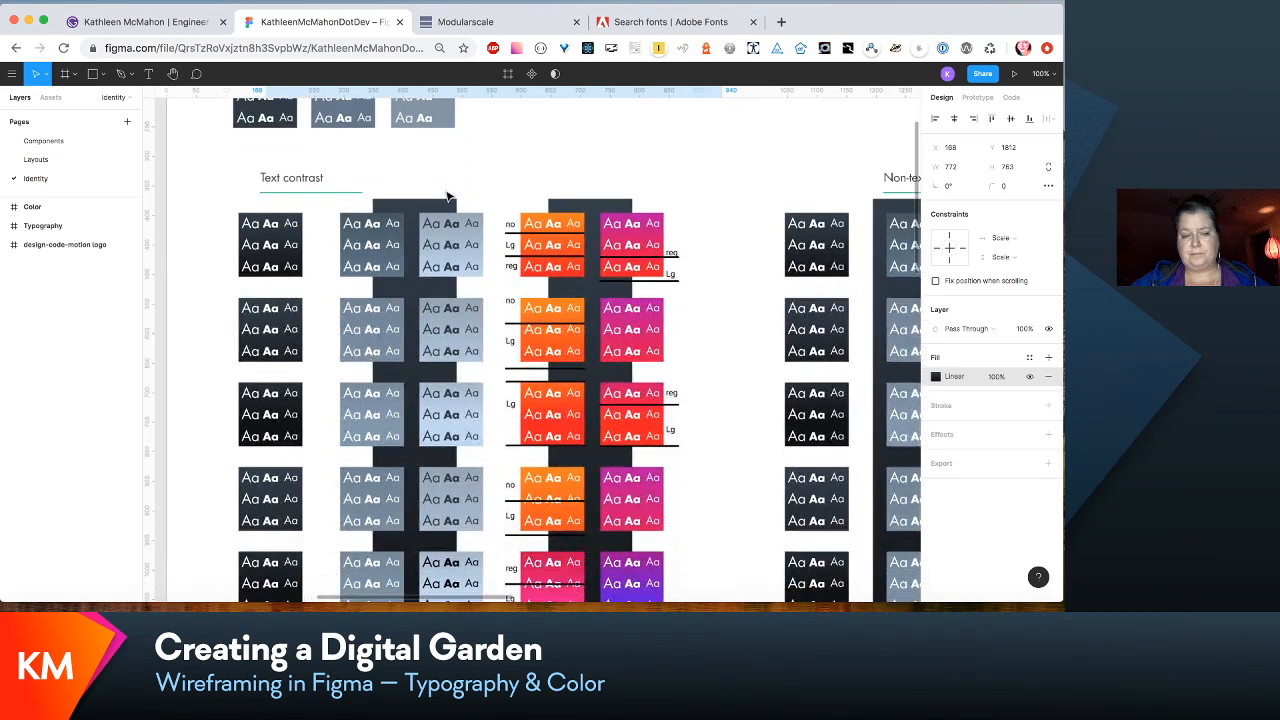
pyautogui.scroll(-2, 447, 196)
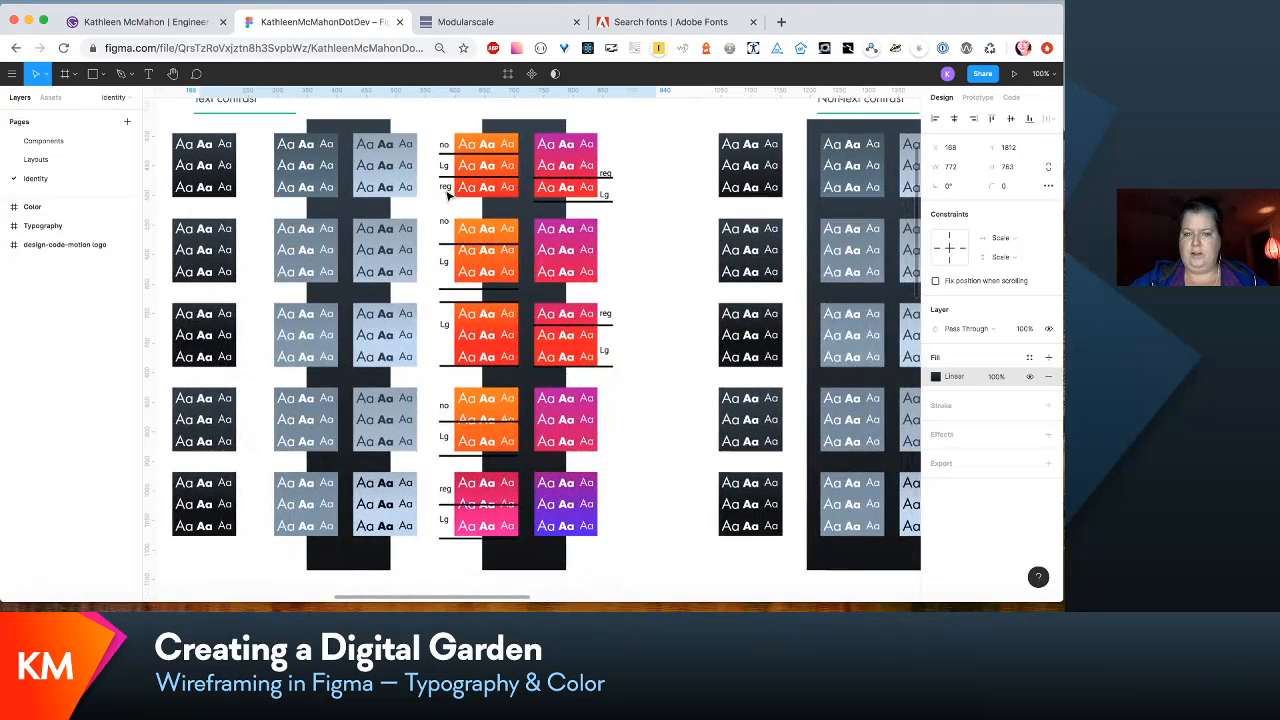
pyautogui.hscroll(-1, 447, 196)
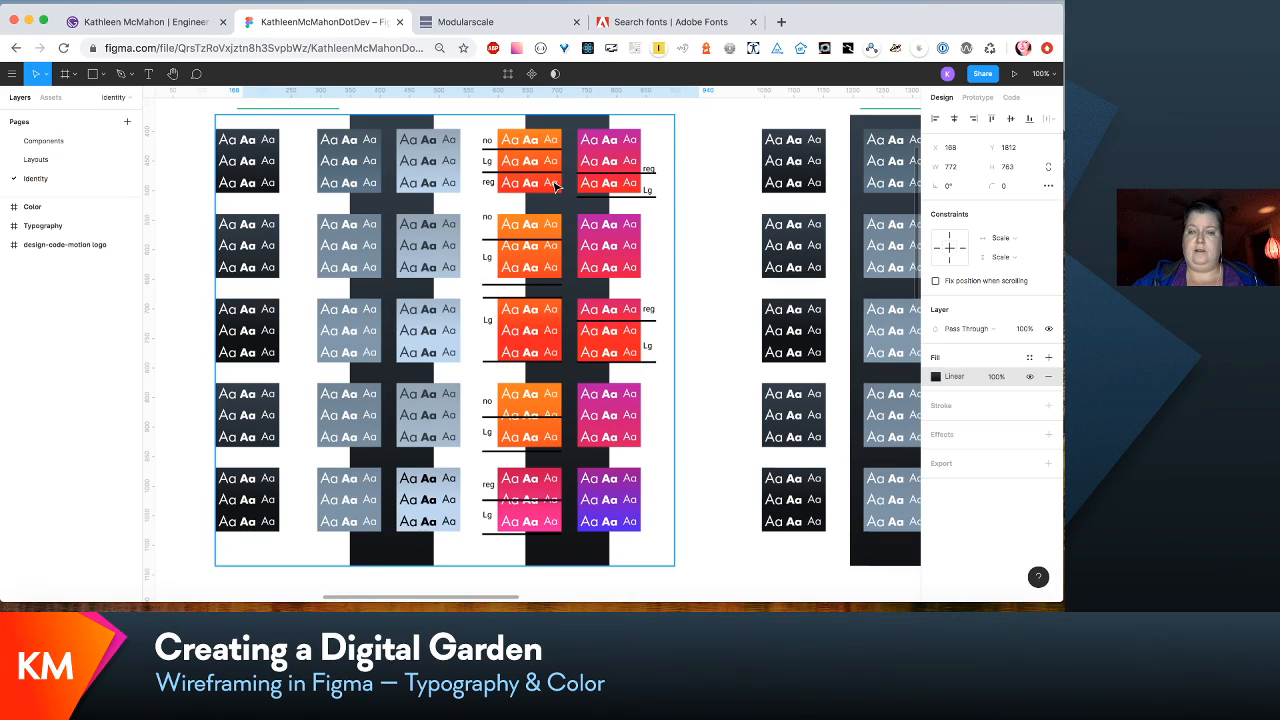
# - Inspect the no, Lg and reg markings on the orange and magenta gradient swatches and the logos beneath the grid
pyautogui.scroll(-2, 550, 186)
pyautogui.hscroll(2, 550, 186)
pyautogui.scroll(3, 555, 186)
pyautogui.hscroll(3, 555, 186)
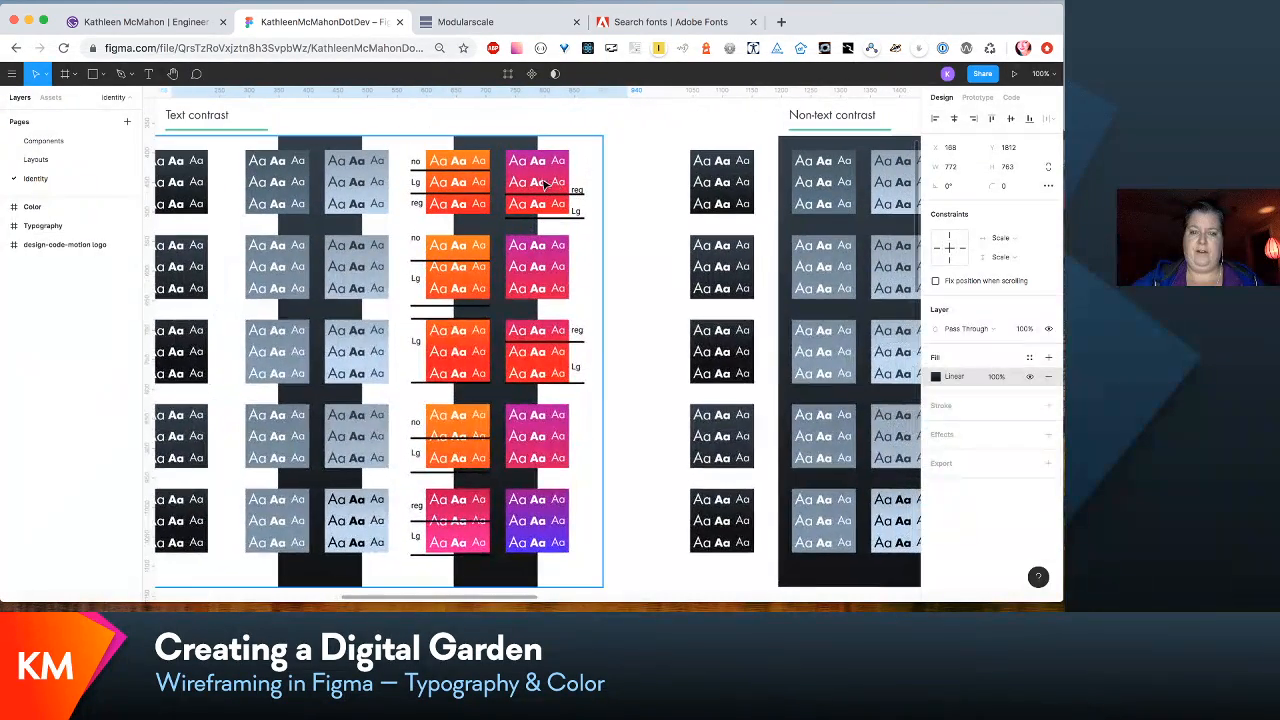
pyautogui.scroll(-2, 541, 187)
pyautogui.hscroll(3, 541, 187)
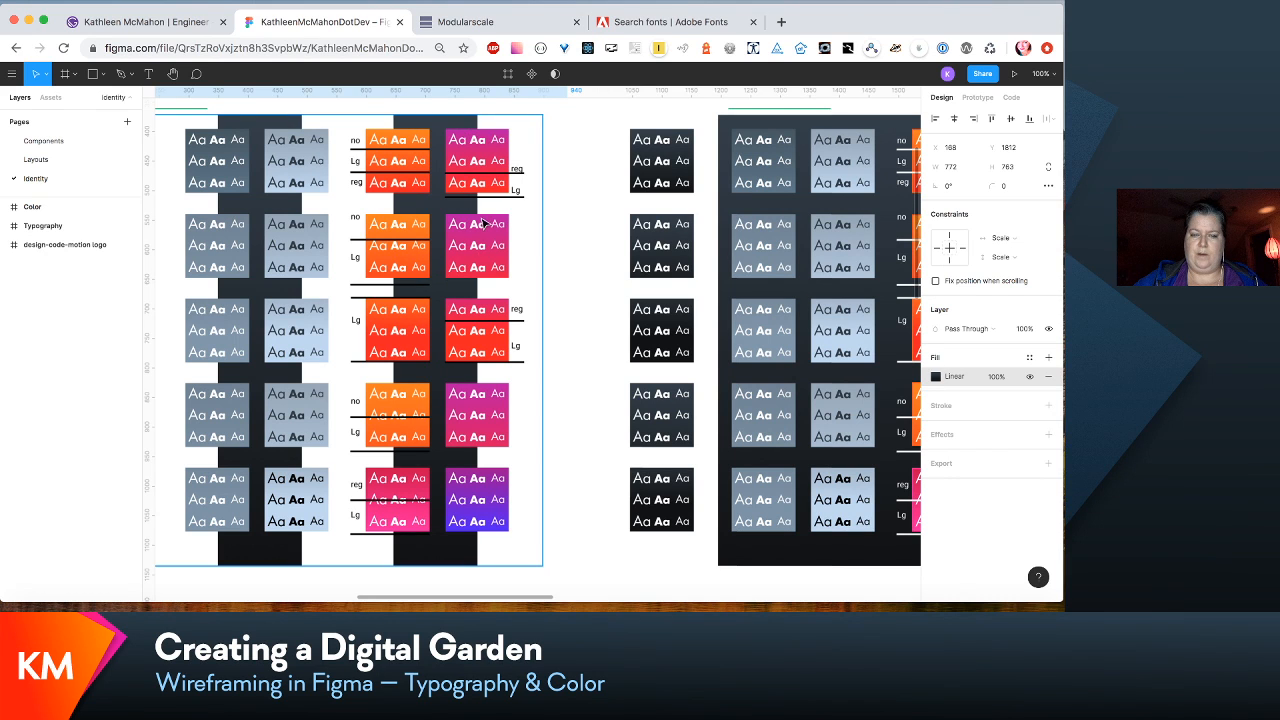
pyautogui.scroll(-3, 505, 285)
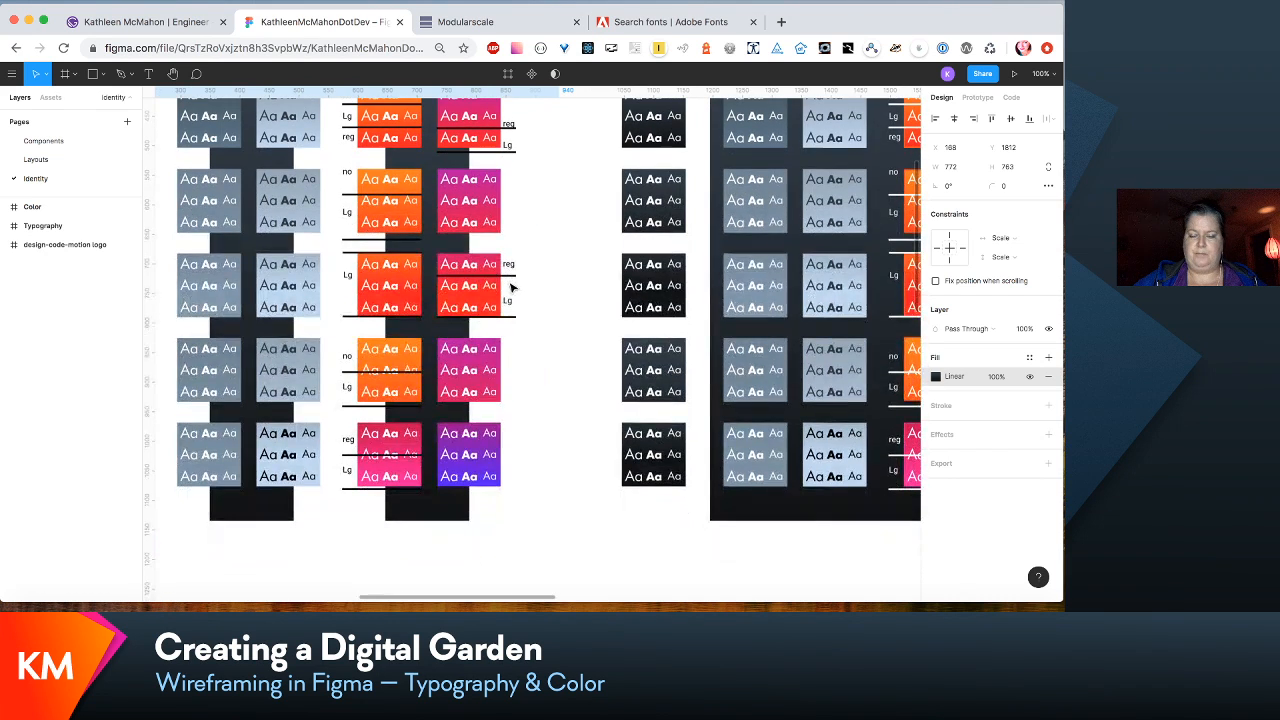
pyautogui.hscroll(-5, 510, 287)
pyautogui.scroll(-10, 510, 287)
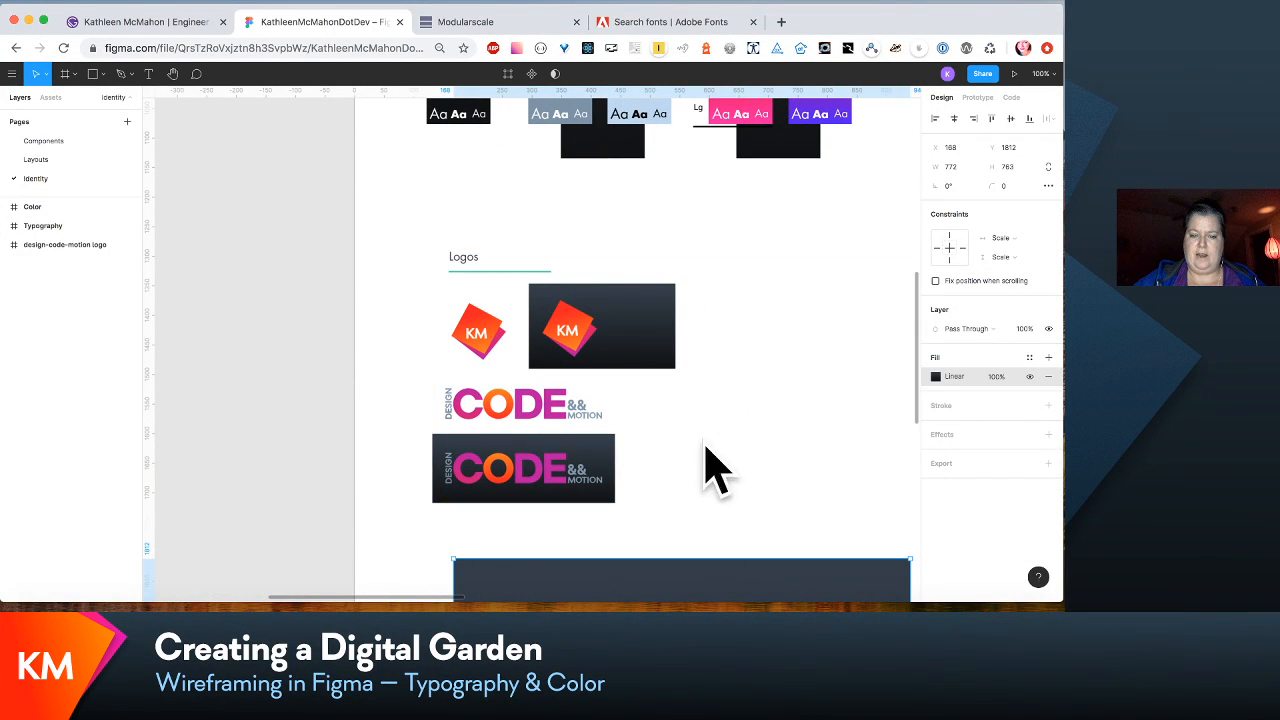
# - Lock the contrast-tester group inside the light-mode contrast swatches group and collapse its contents
pyautogui.scroll(10, 706, 451)
pyautogui.hscroll(10, 706, 451)
pyautogui.scroll(10, 706, 451)
pyautogui.hscroll(5, 706, 451)
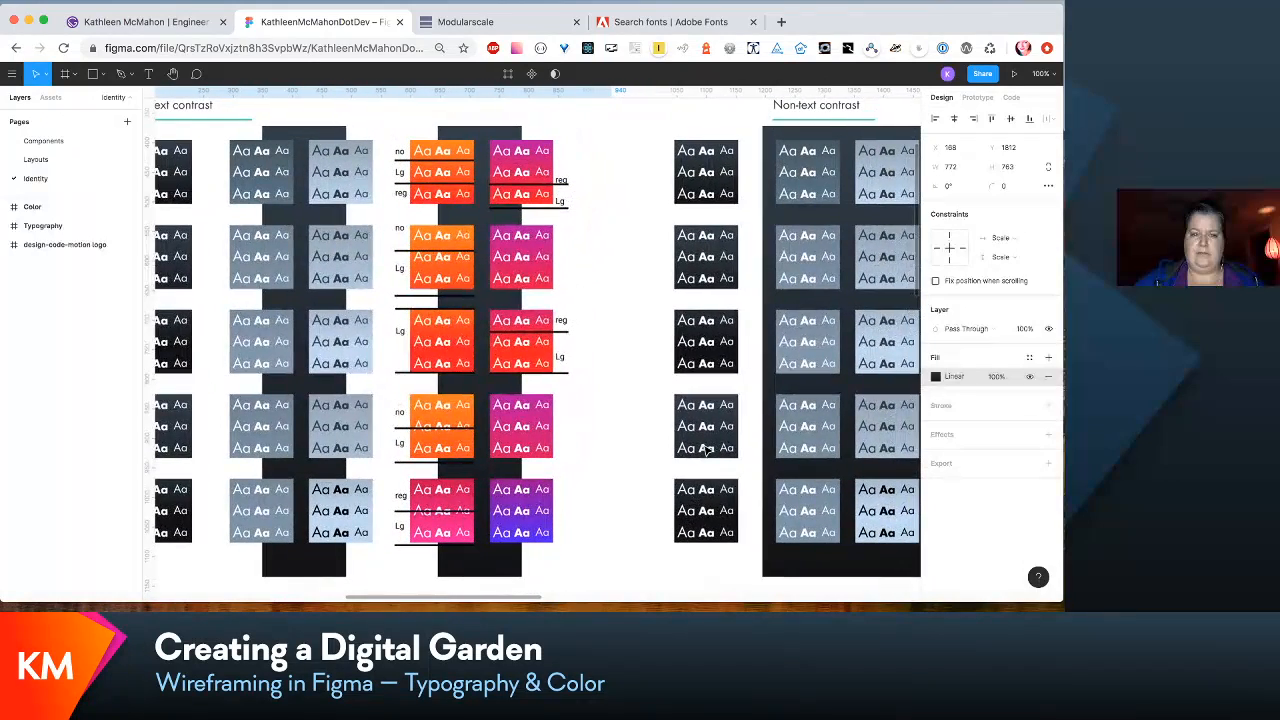
pyautogui.doubleClick(533, 250)
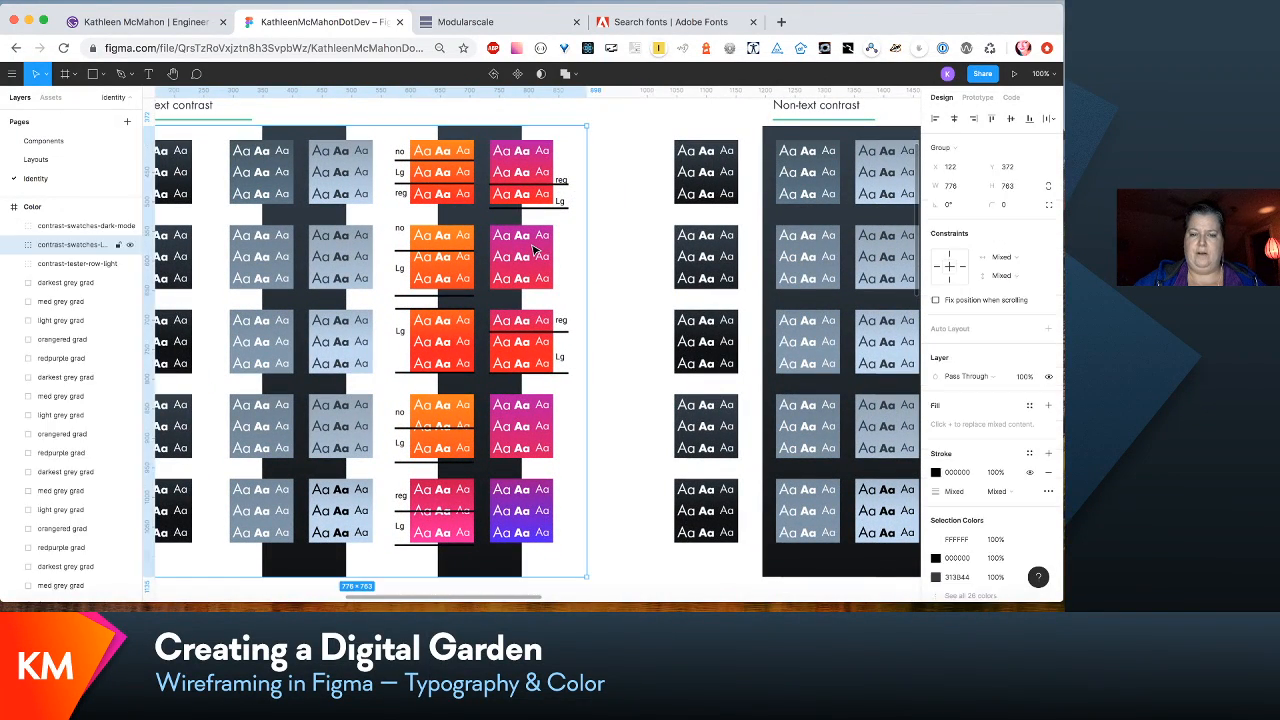
pyautogui.doubleClick(533, 250)
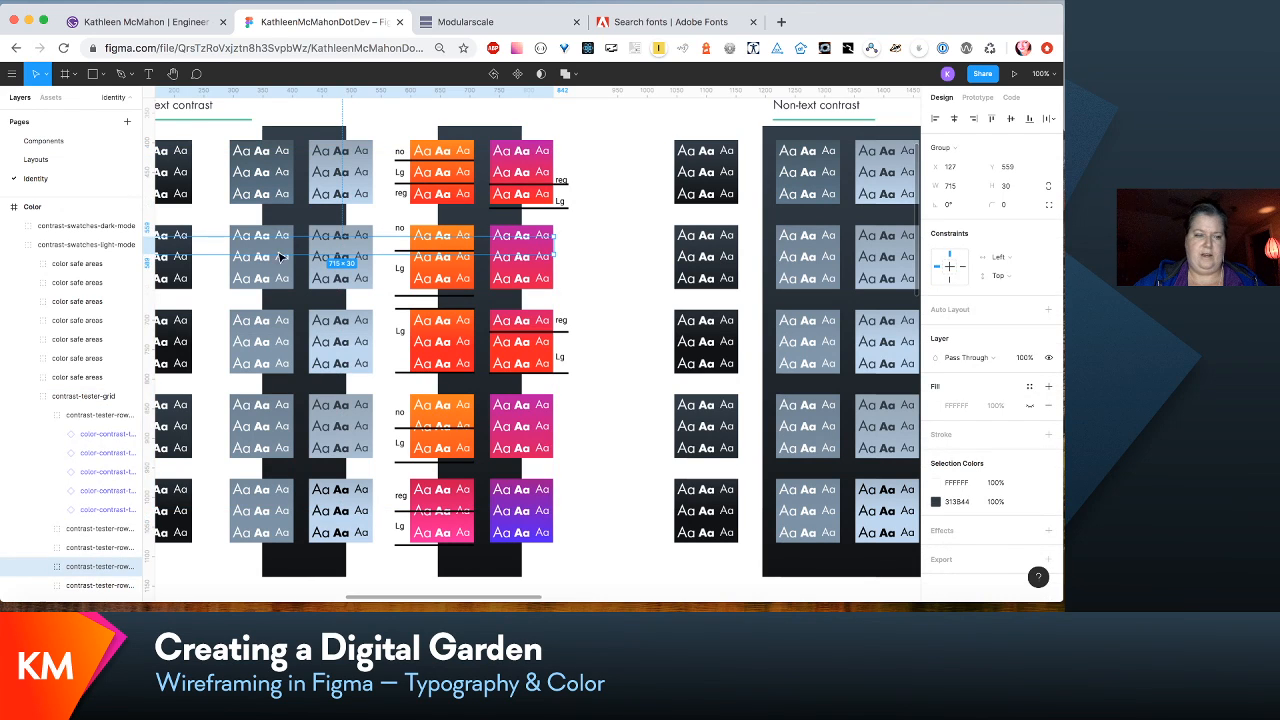
pyautogui.click(116, 397)
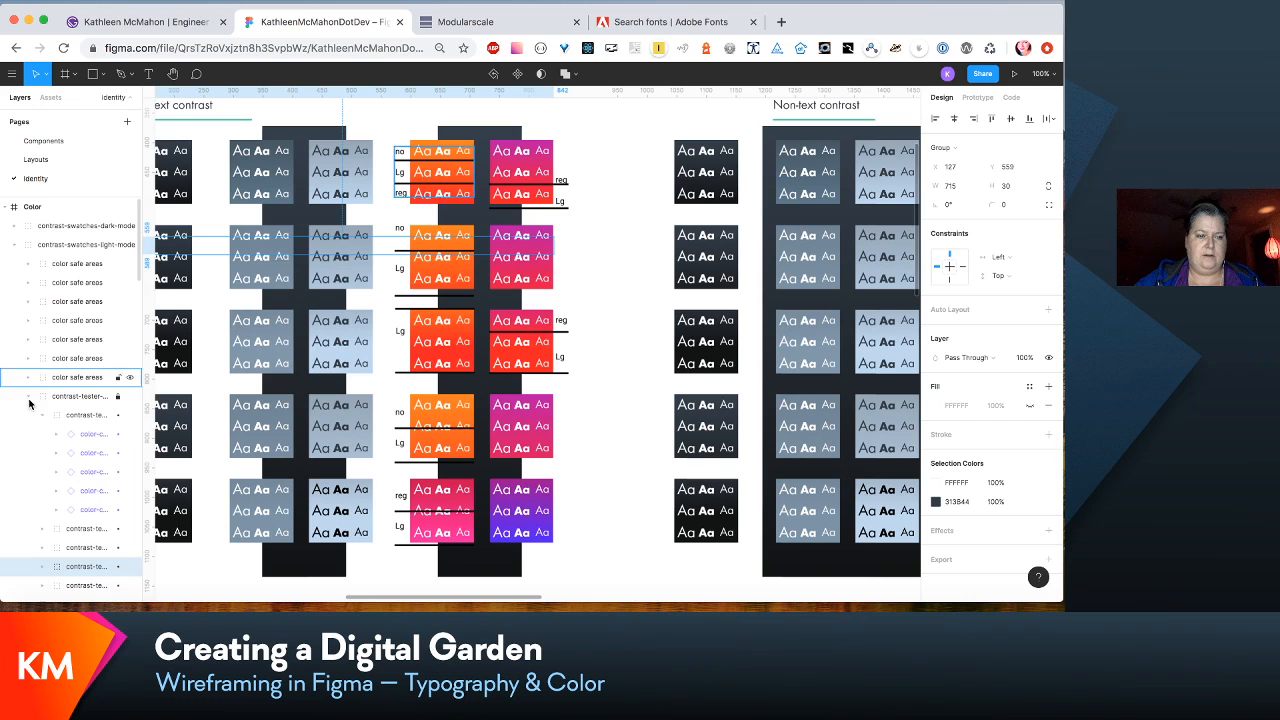
pyautogui.click(28, 396)
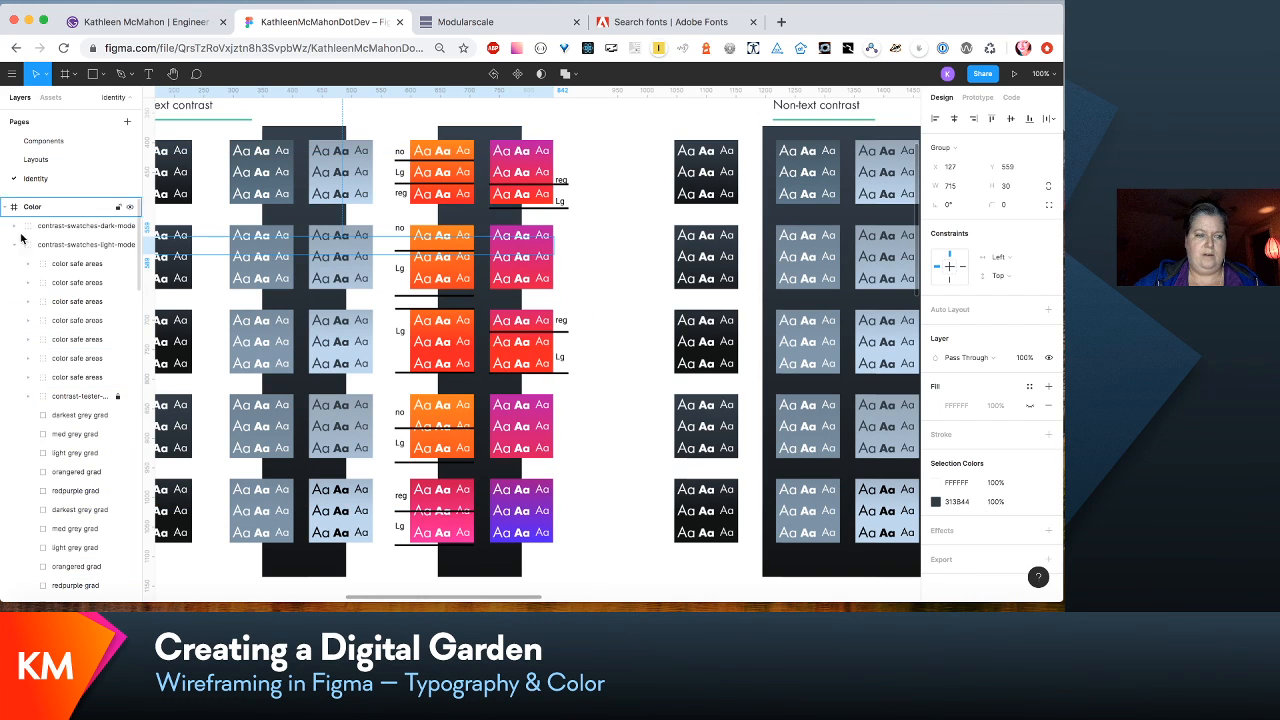
# - Inspect the linear gradient fill of the magenta-to-red swatch in the first row of the text contrast grid
pyautogui.click(540, 149)
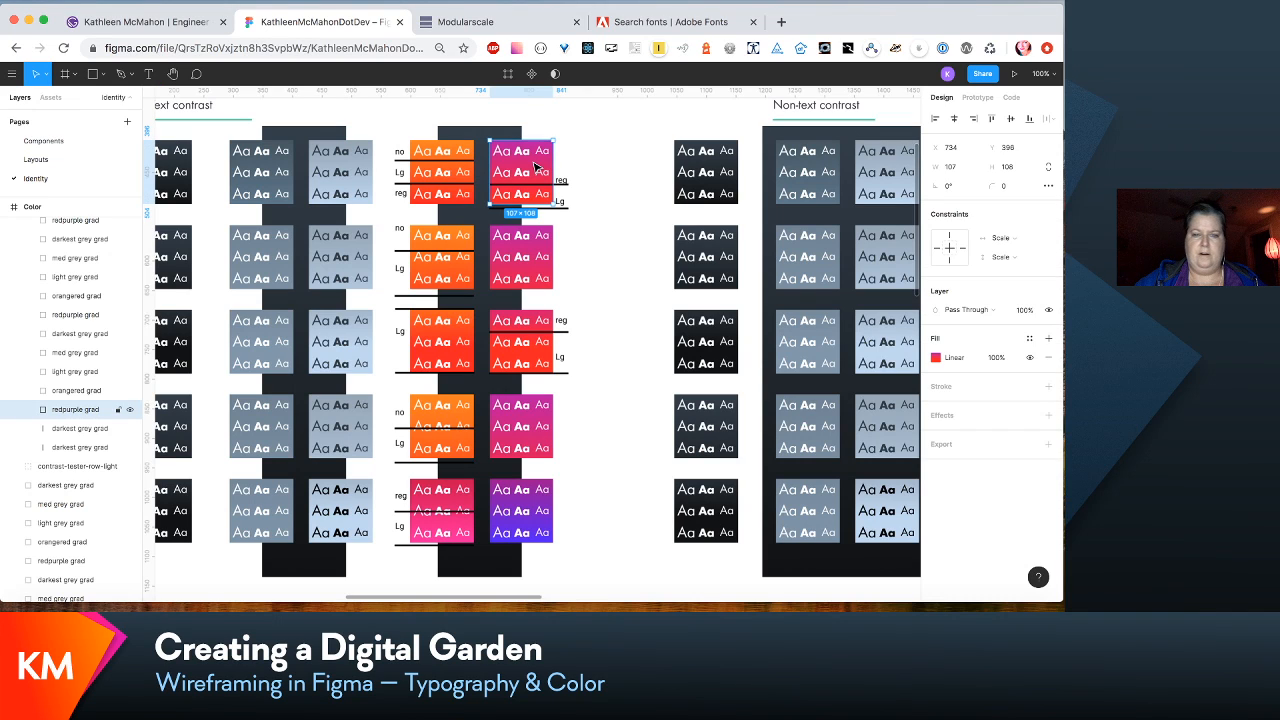
pyautogui.click(962, 358)
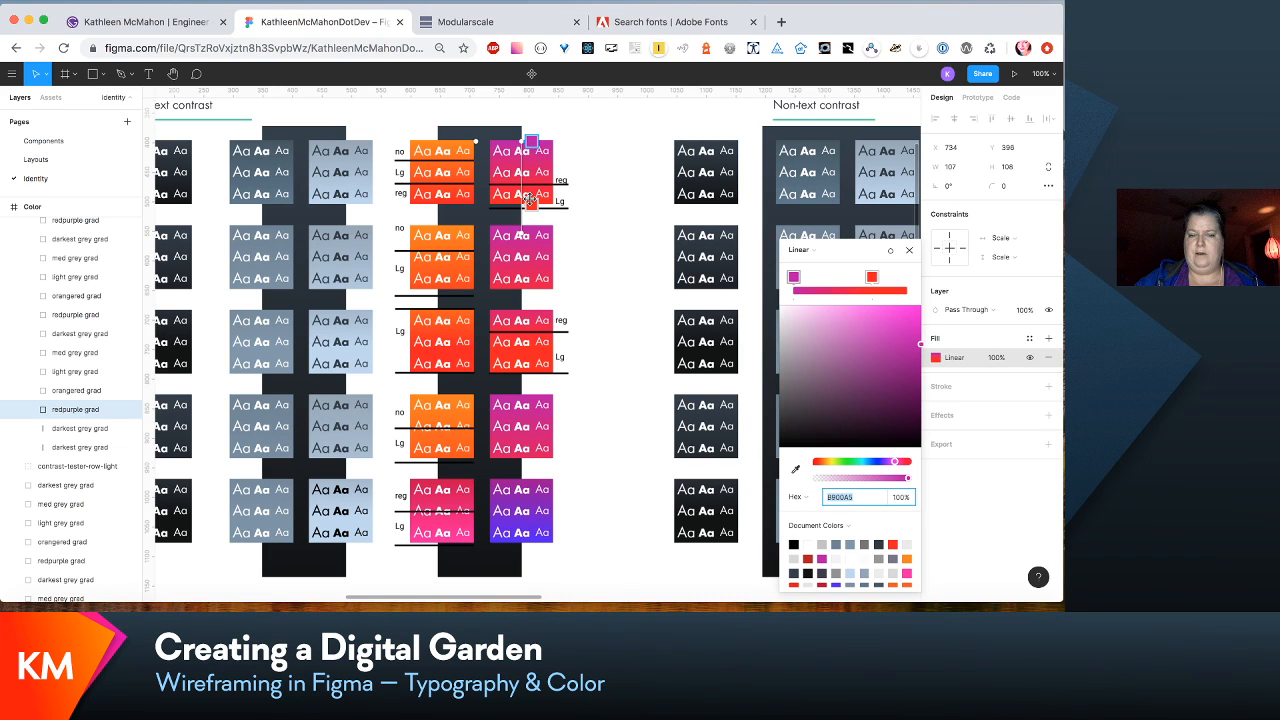
pyautogui.click(595, 243)
# - Inspect the linear gradient fill of the magenta swatch in the second row of the text contrast grid
pyautogui.click(530, 251)
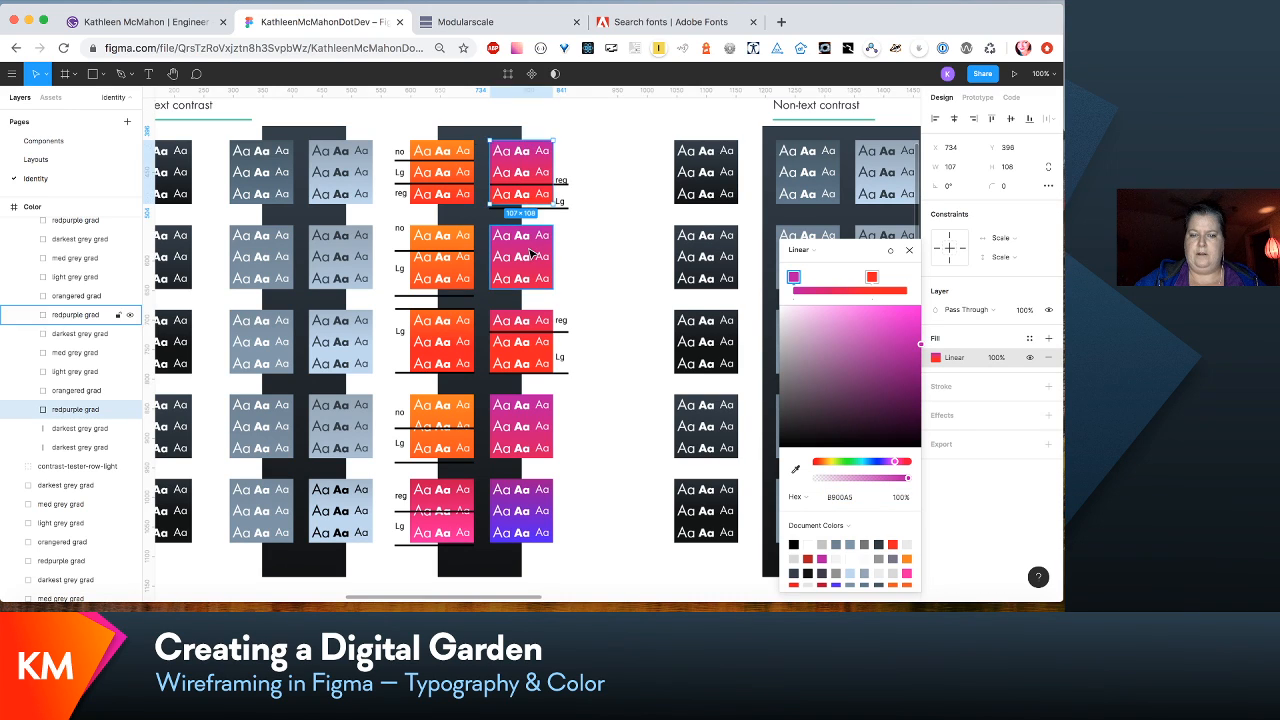
pyautogui.click(530, 252)
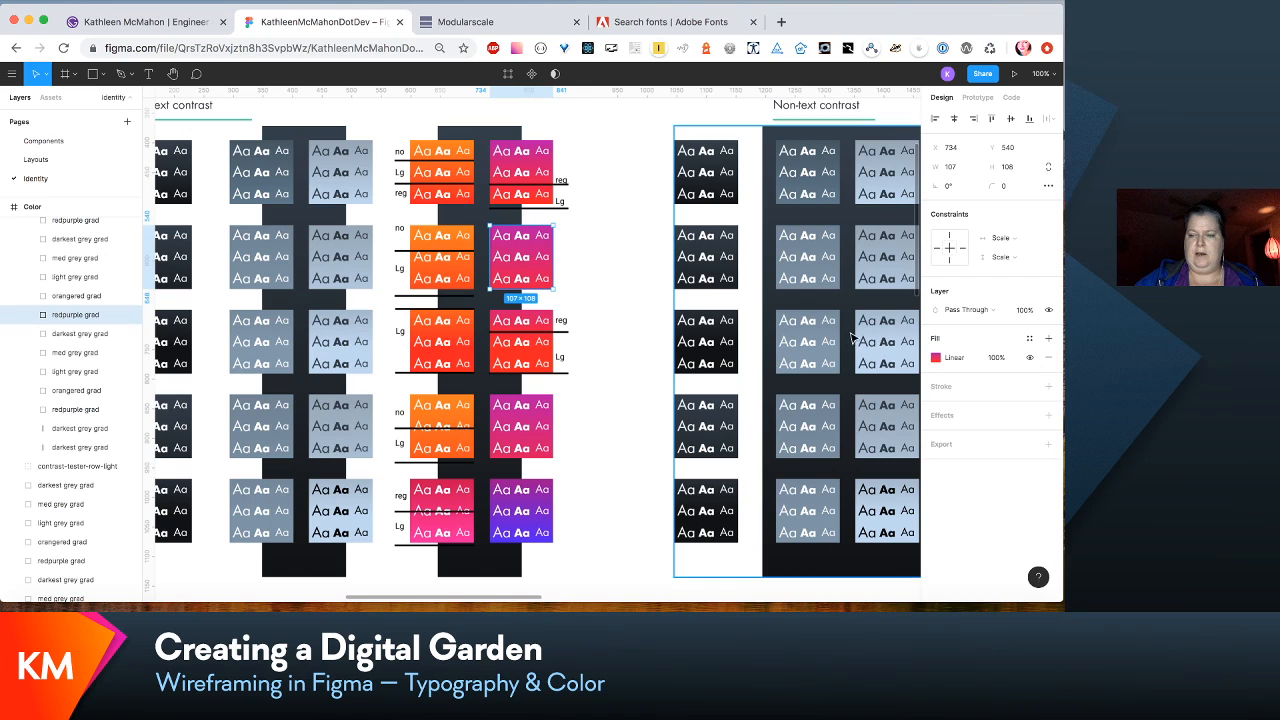
pyautogui.click(955, 358)
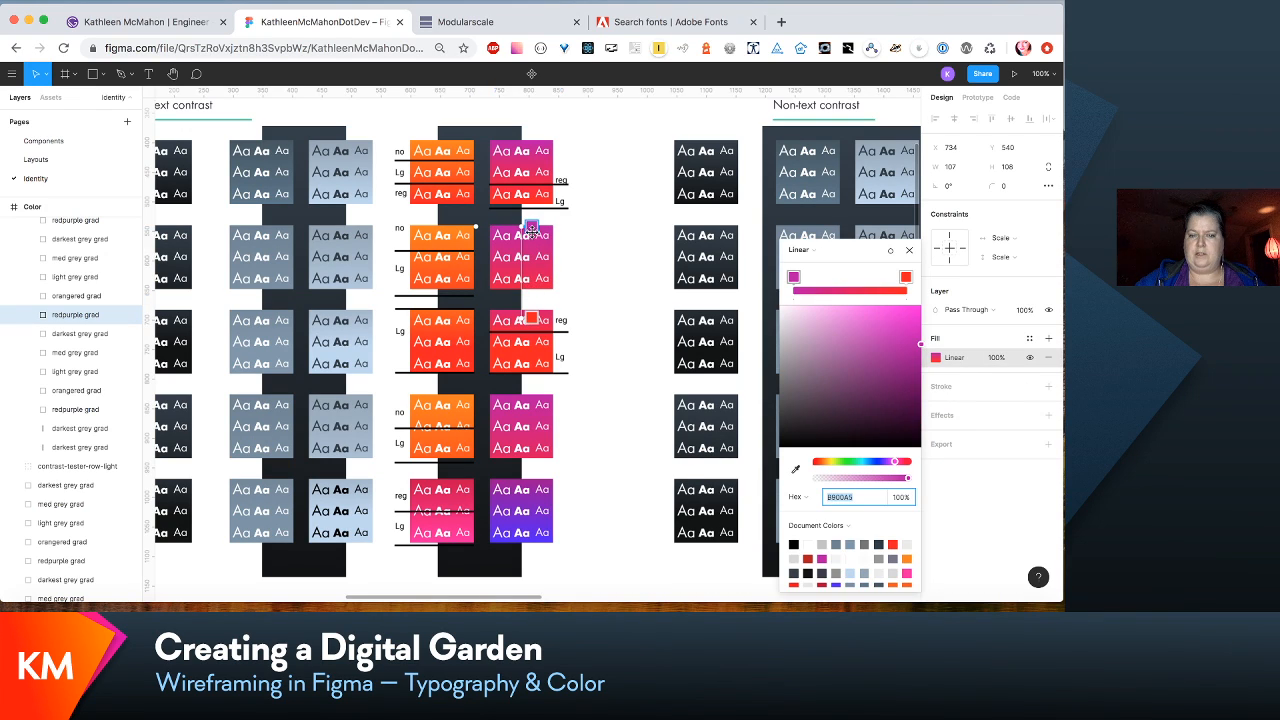
pyautogui.press('Escape')
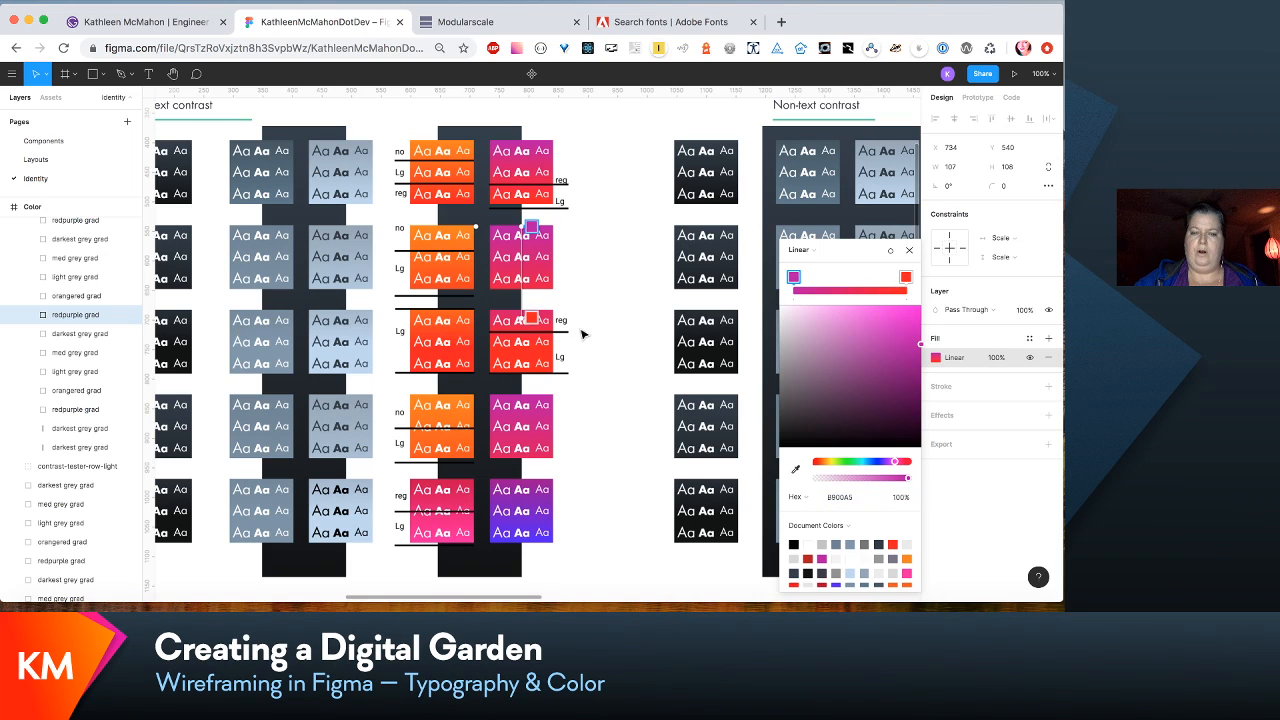
pyautogui.press('Escape')
# - Select the dark-mode contrast swatches group and compare its whole grid with the light-mode grid in the Color frame
pyautogui.scroll(-3, 588, 340)
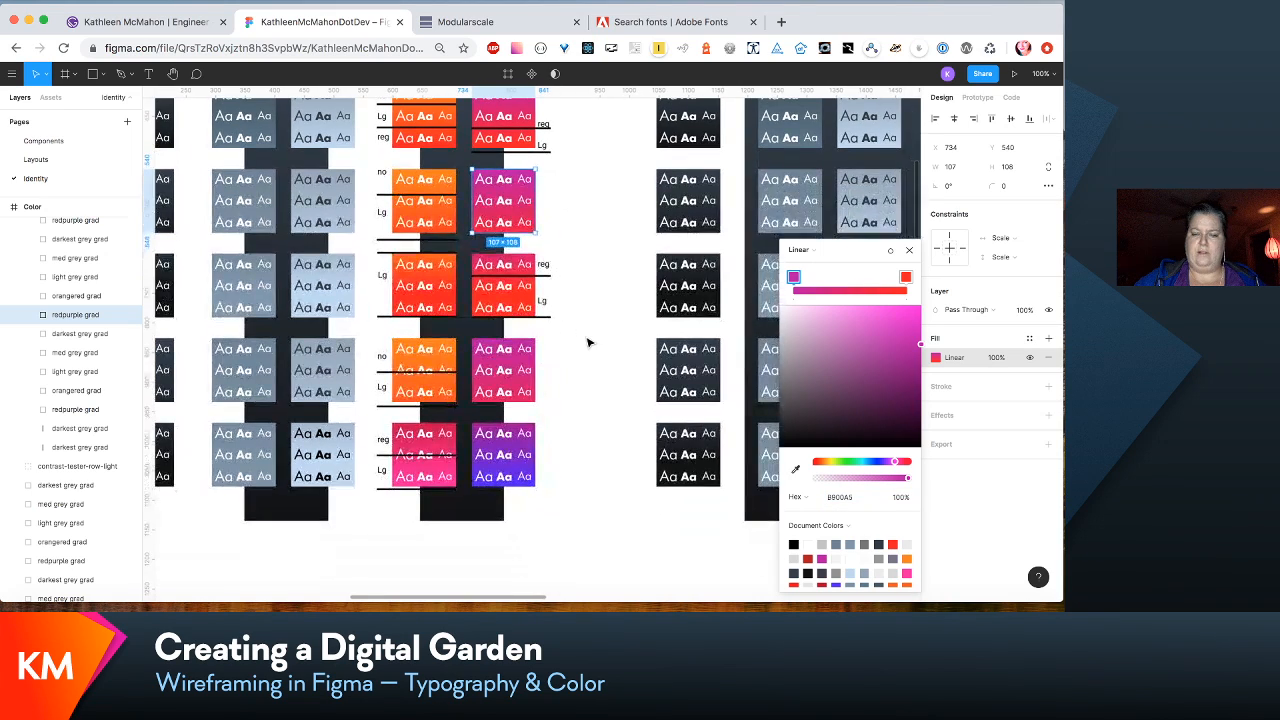
pyautogui.scroll(2, 588, 342)
pyautogui.hscroll(2, 588, 342)
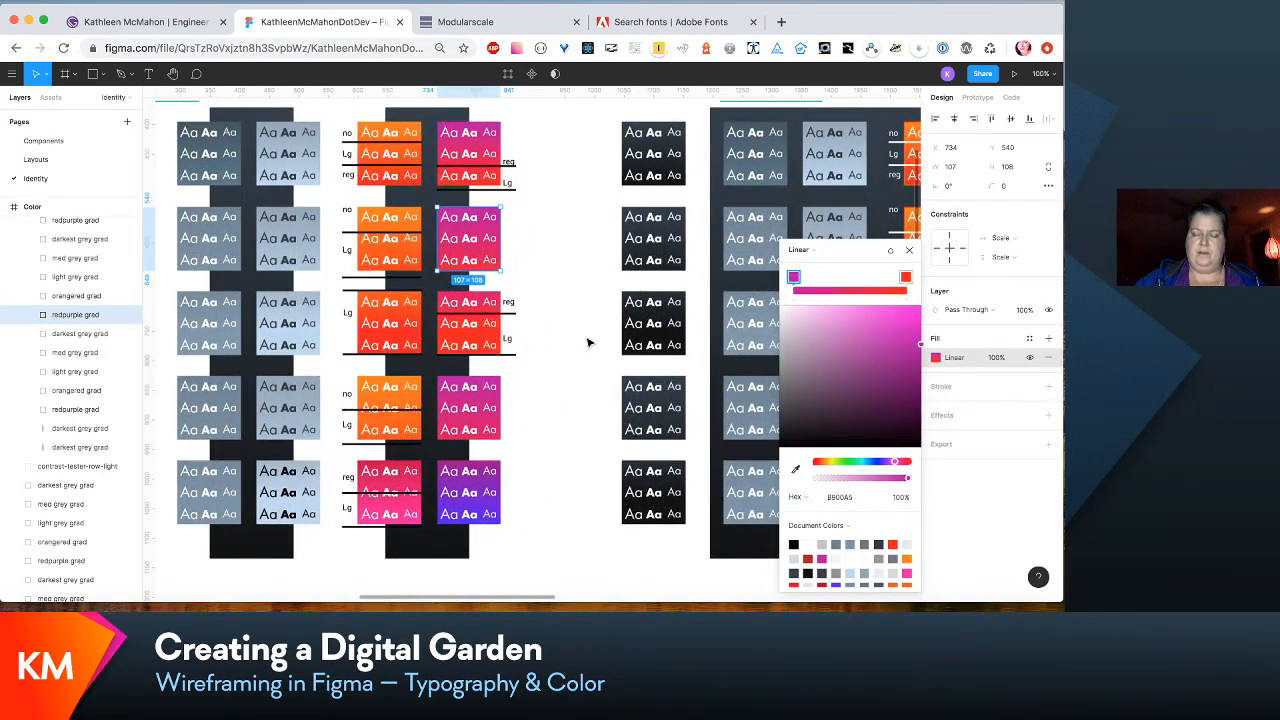
pyautogui.hscroll(2, 588, 342)
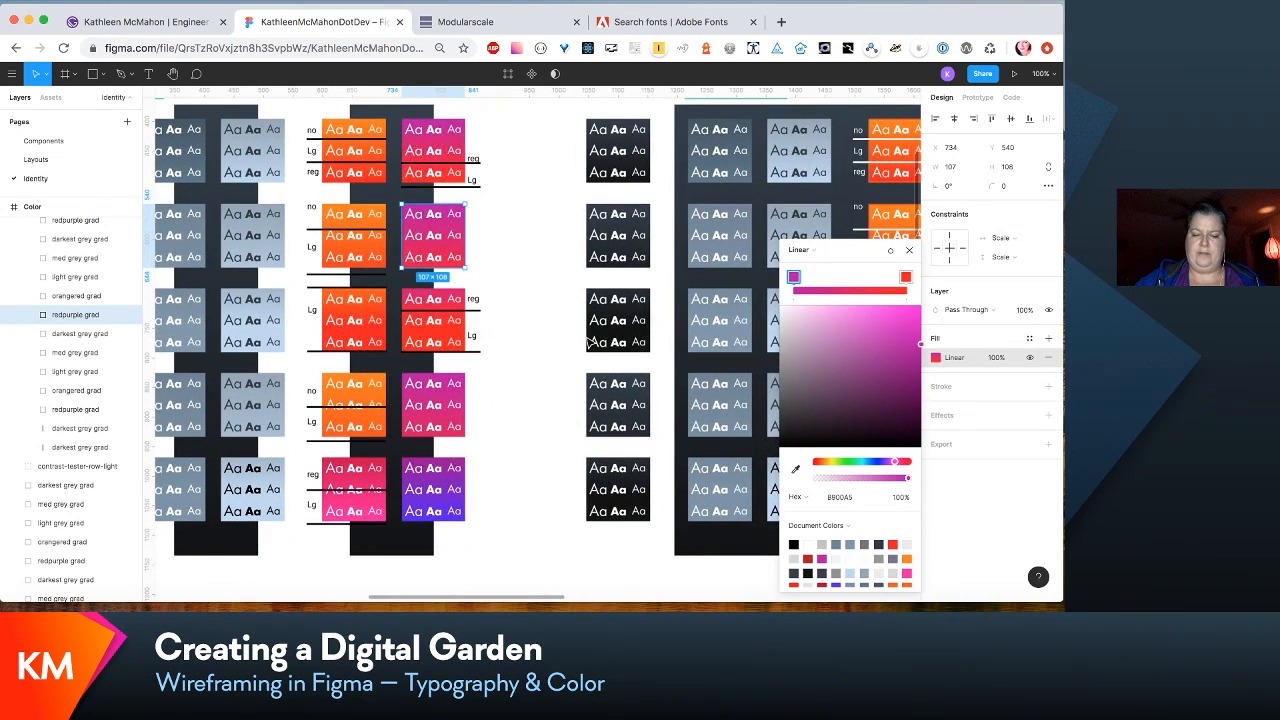
pyautogui.click(583, 337)
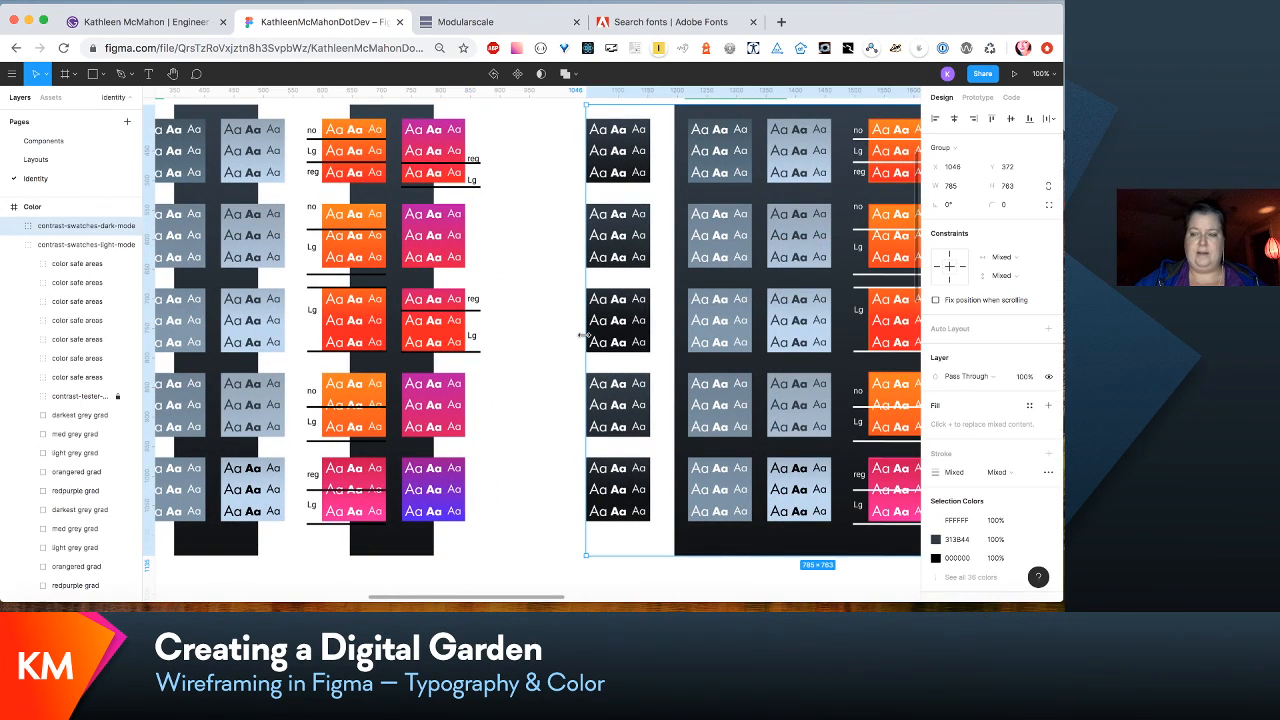
pyautogui.scroll(2, 583, 337)
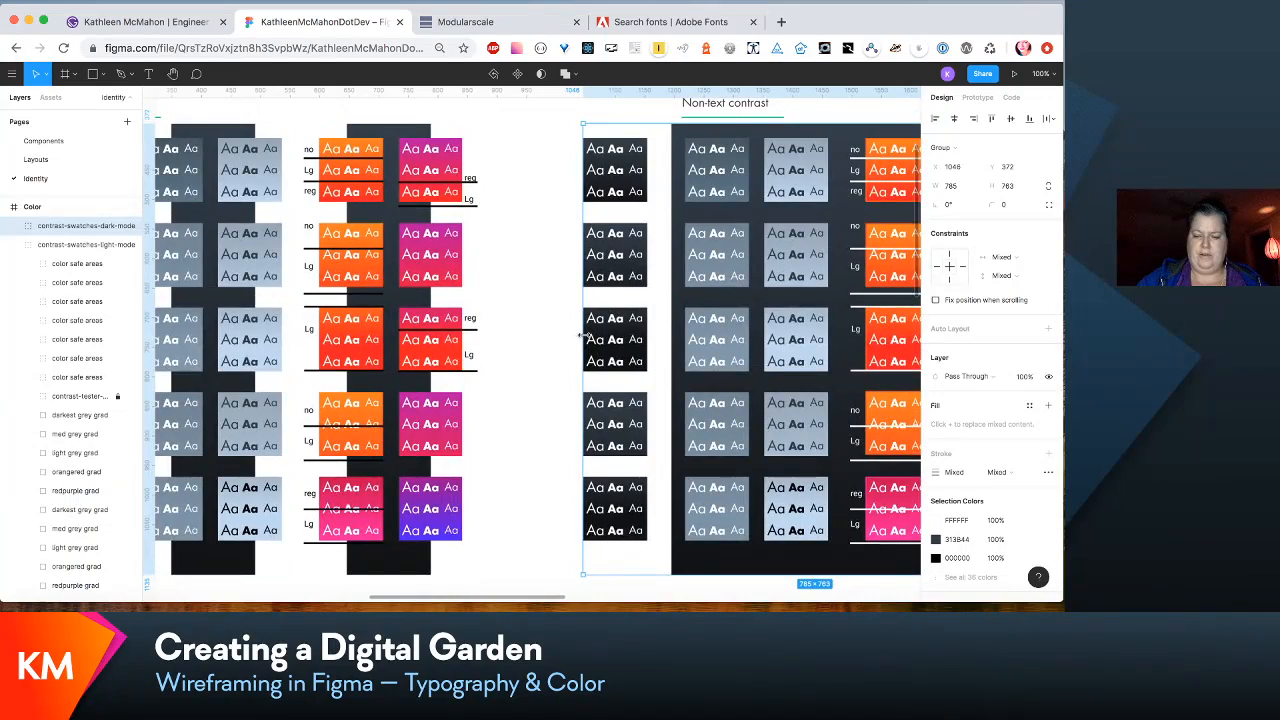
pyautogui.press('-')
pyautogui.hscroll(3, 588, 342)
pyautogui.scroll(-1, 588, 342)
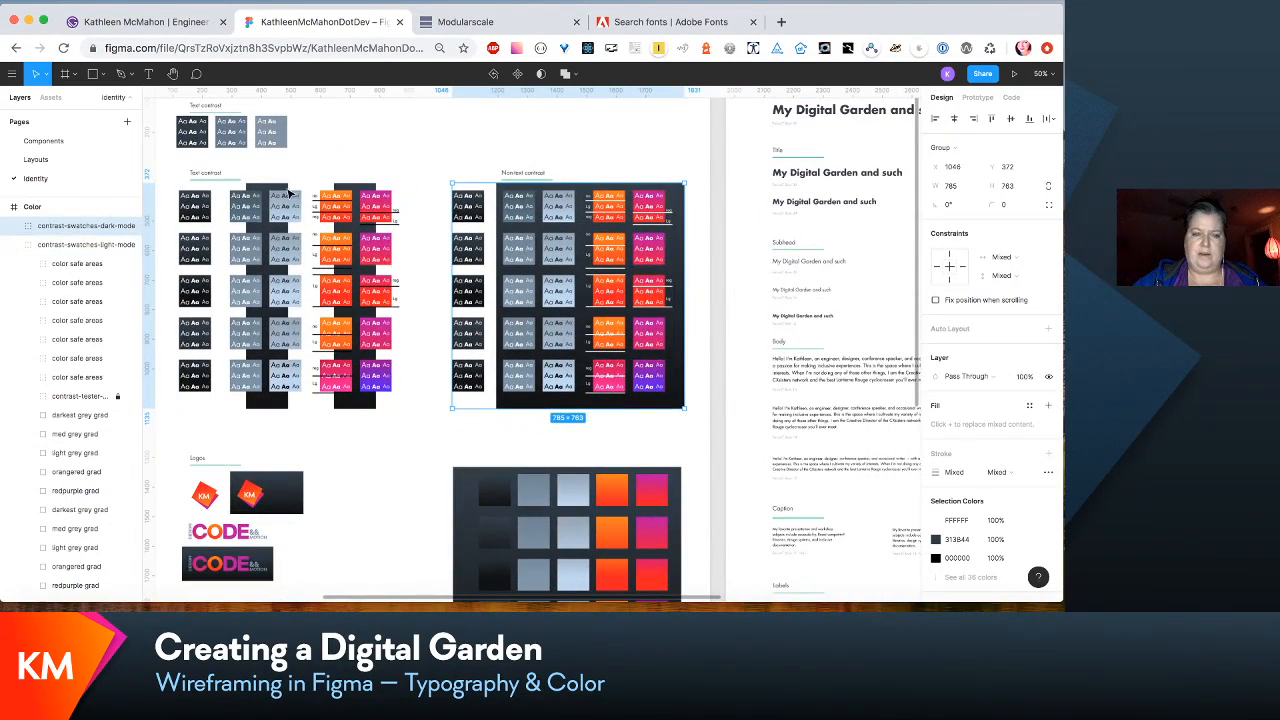
pyautogui.hscroll(-3, 384, 228)
pyautogui.scroll(1, 384, 228)
pyautogui.hscroll(-1, 384, 228)
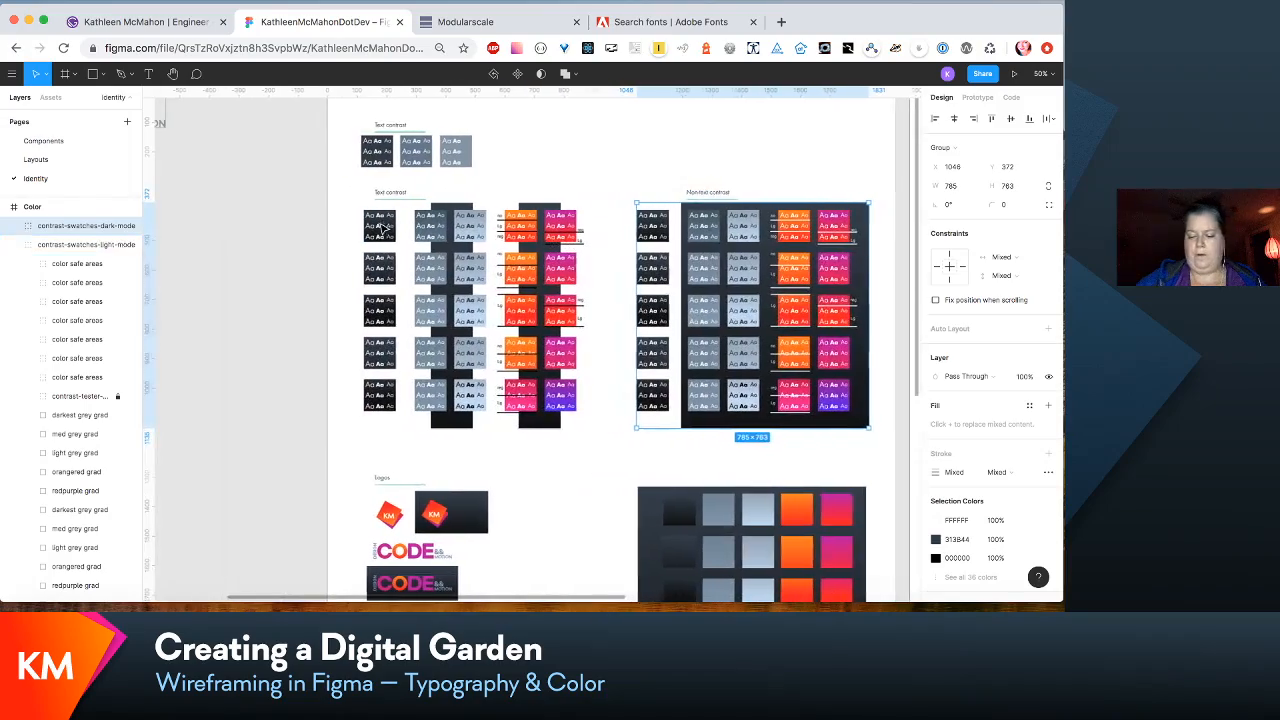
# - Examine the light-mode text contrast grid up close, from the dark grey swatches across to the orange and magenta gradients
pyautogui.press('+')
pyautogui.scroll(2, 381, 229)
pyautogui.hscroll(1, 381, 229)
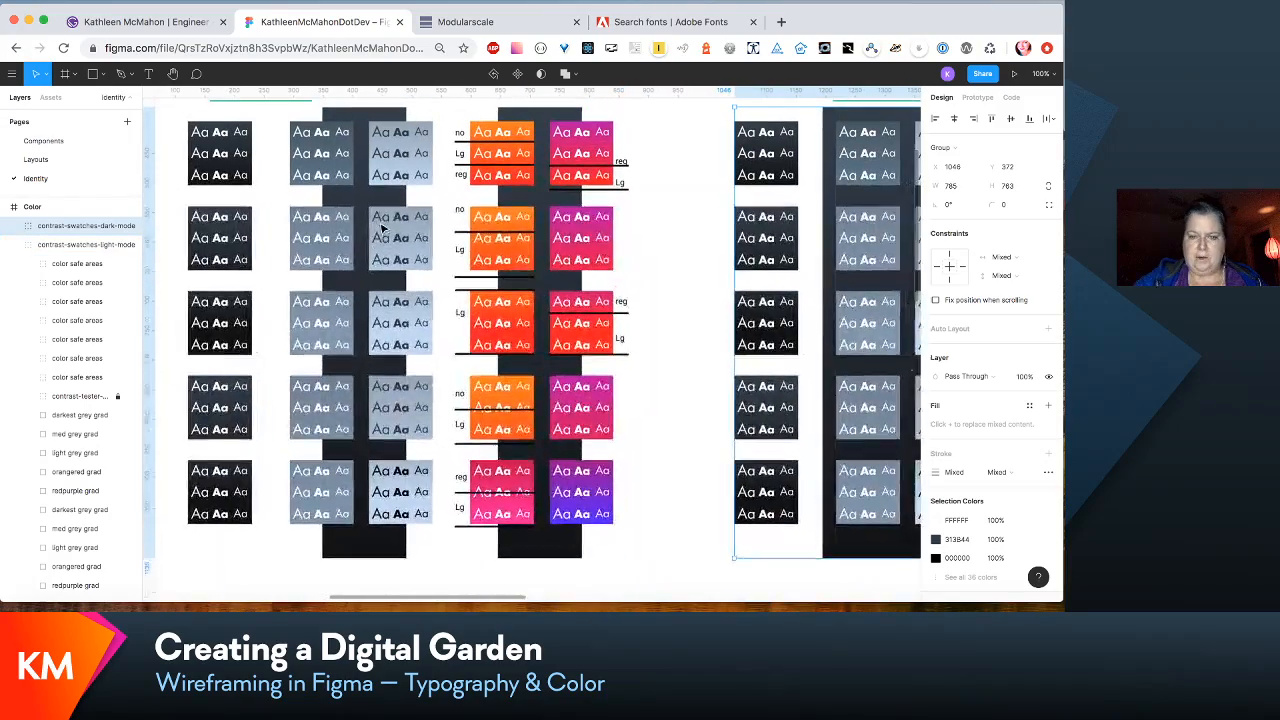
pyautogui.scroll(2, 634, 288)
pyautogui.hscroll(1, 634, 288)
pyautogui.scroll(-2, 634, 288)
pyautogui.hscroll(3, 634, 288)
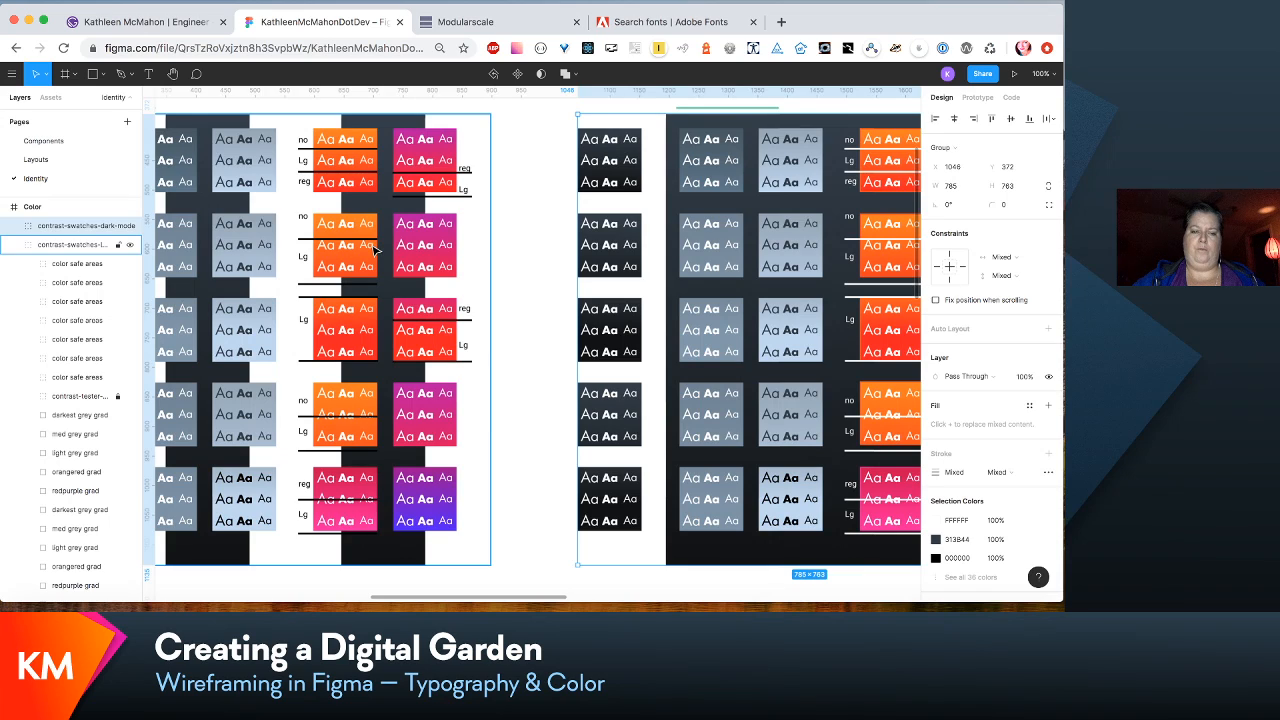
pyautogui.scroll(-1, 375, 250)
pyautogui.hscroll(1, 375, 250)
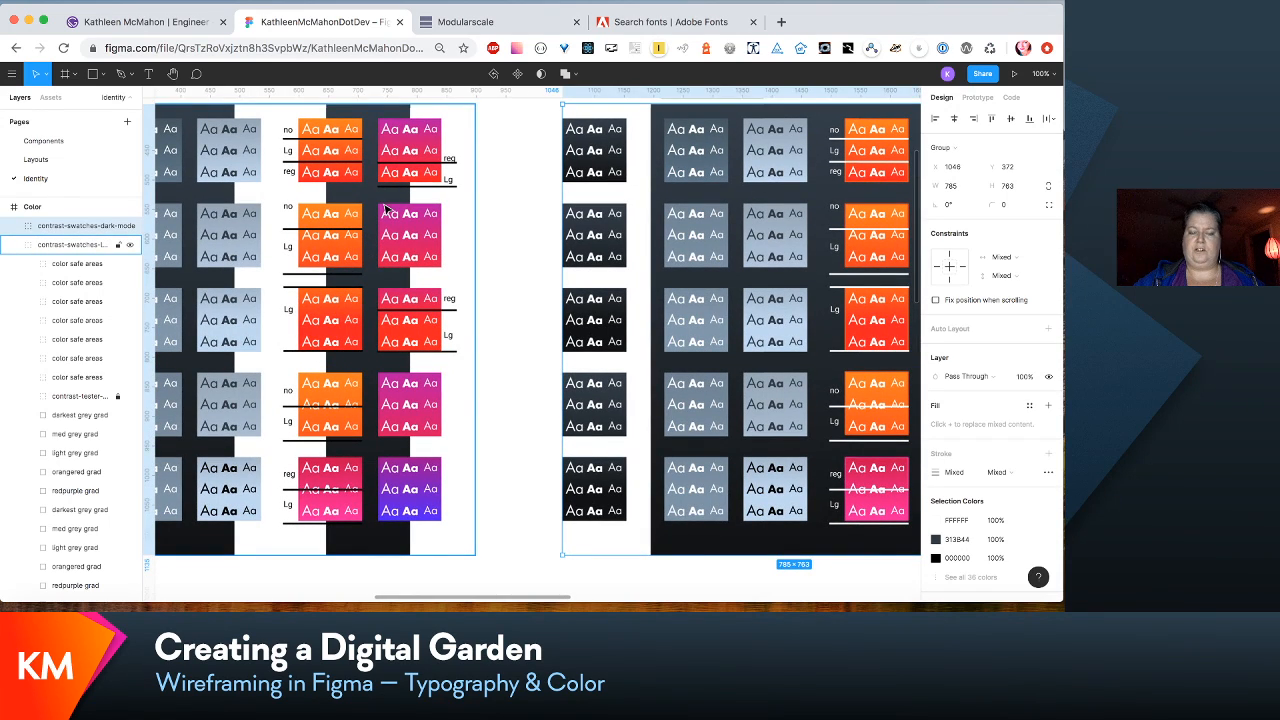
pyautogui.hscroll(3, 461, 368)
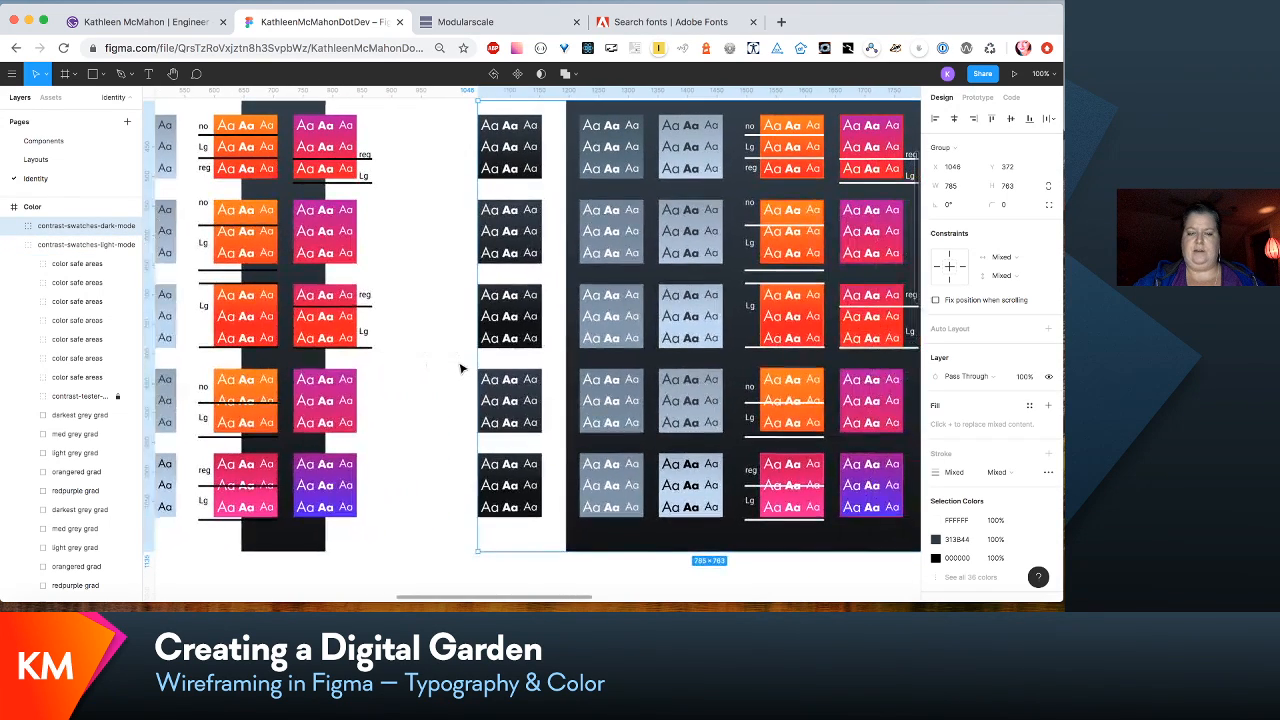
# - Examine the non-text contrast swatches on the dark background and compare them with the text contrast swatches
pyautogui.hscroll(8, 461, 368)
pyautogui.scroll(2, 470, 250)
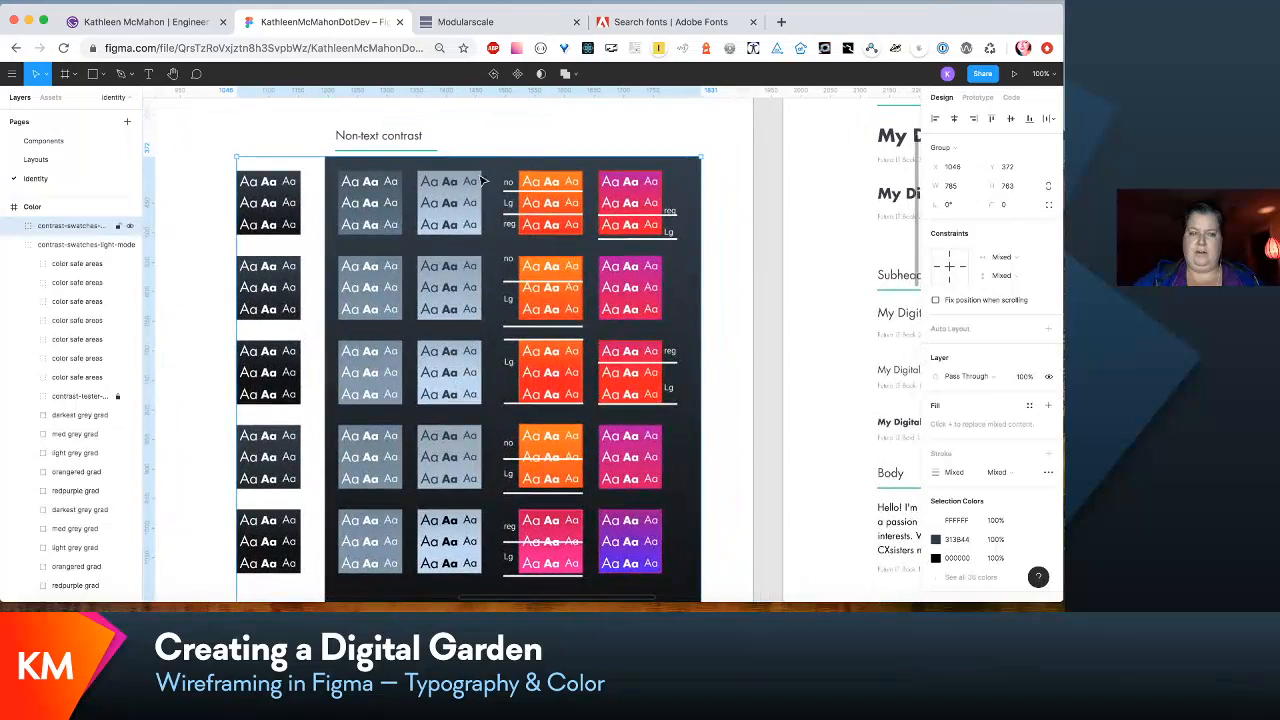
pyautogui.scroll(-1, 410, 140)
pyautogui.hscroll(1, 410, 140)
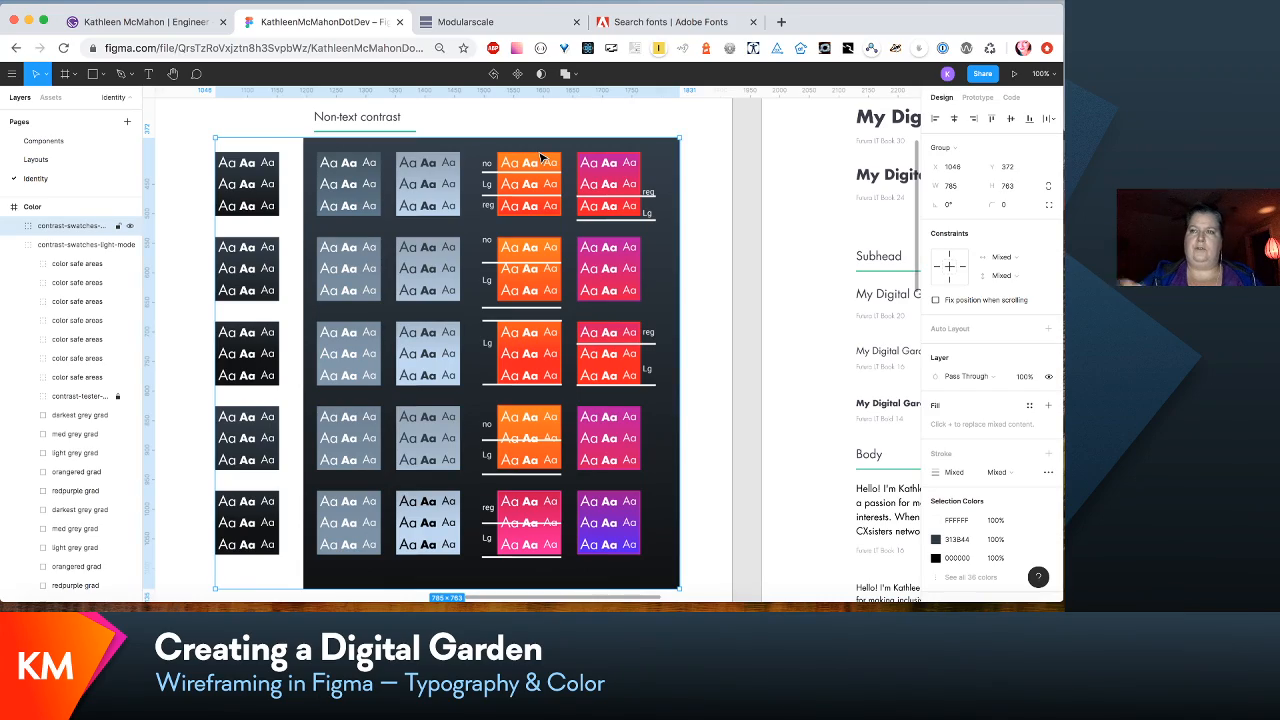
pyautogui.hscroll(-3, 540, 158)
pyautogui.hscroll(-6, 540, 158)
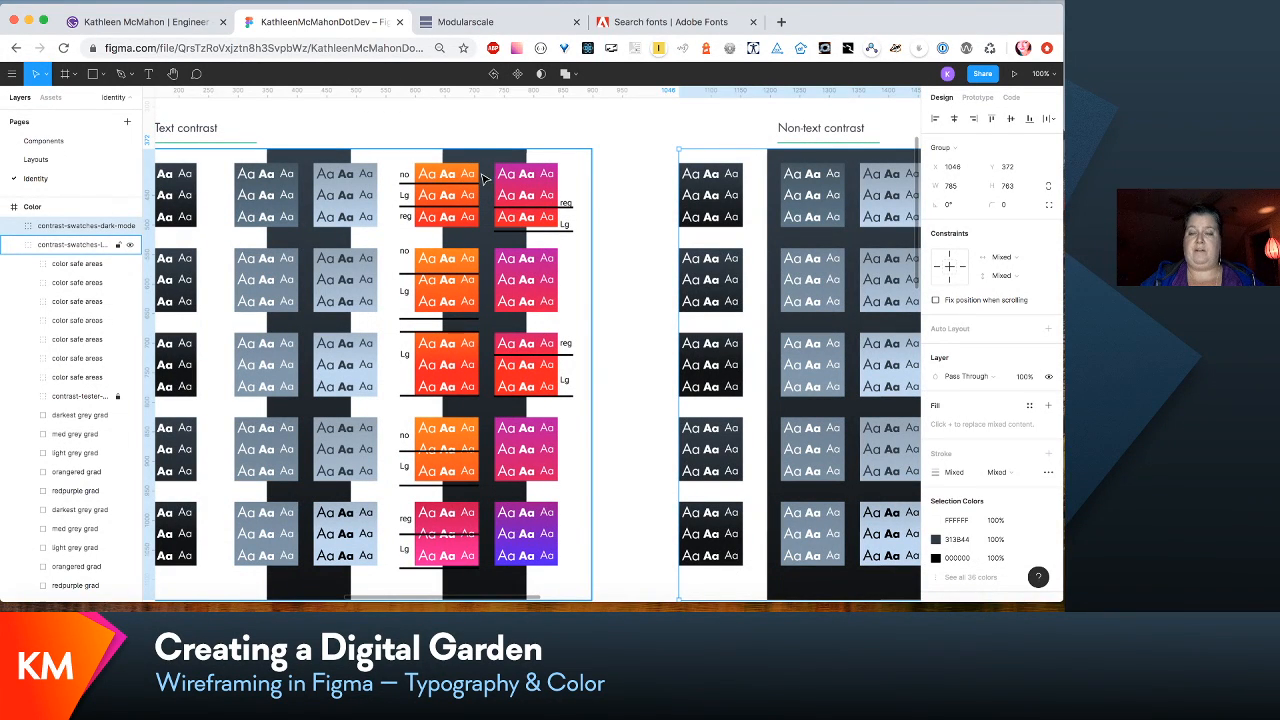
# - Examine the no, Lg and reg markings on the orange and magenta gradients in the non-text contrast grid
pyautogui.hscroll(6, 598, 218)
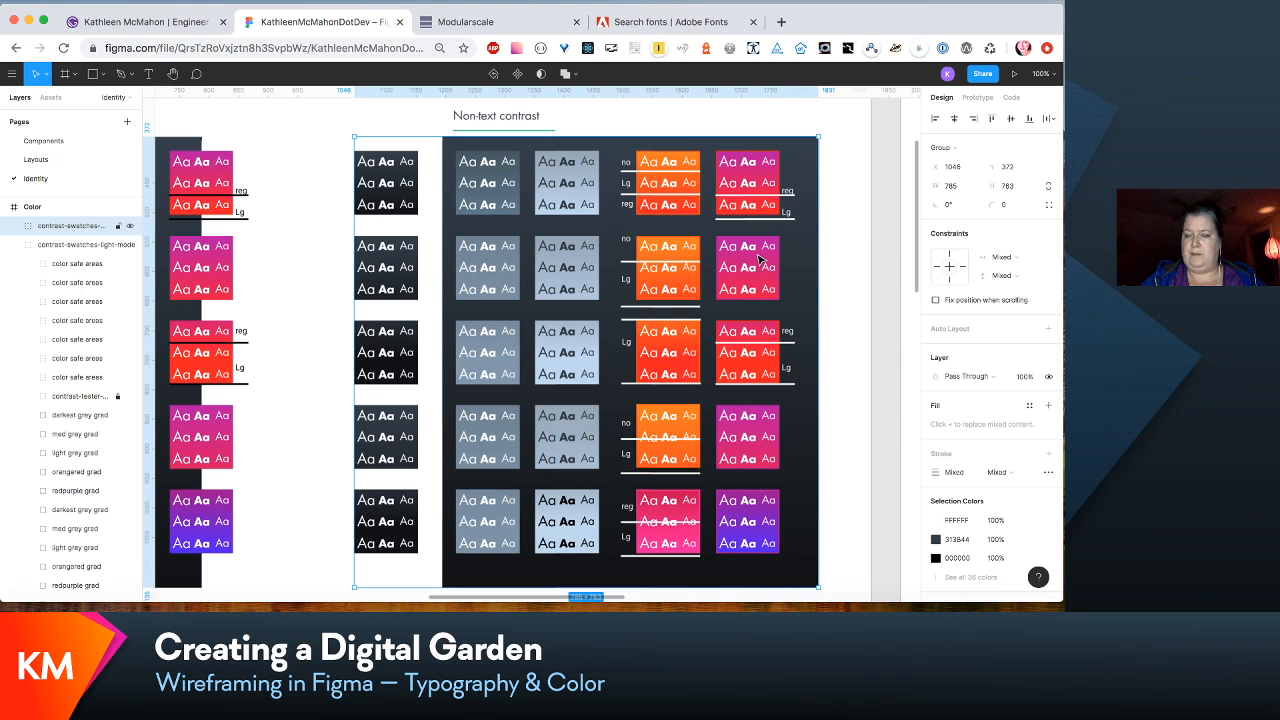
pyautogui.scroll(-2, 759, 259)
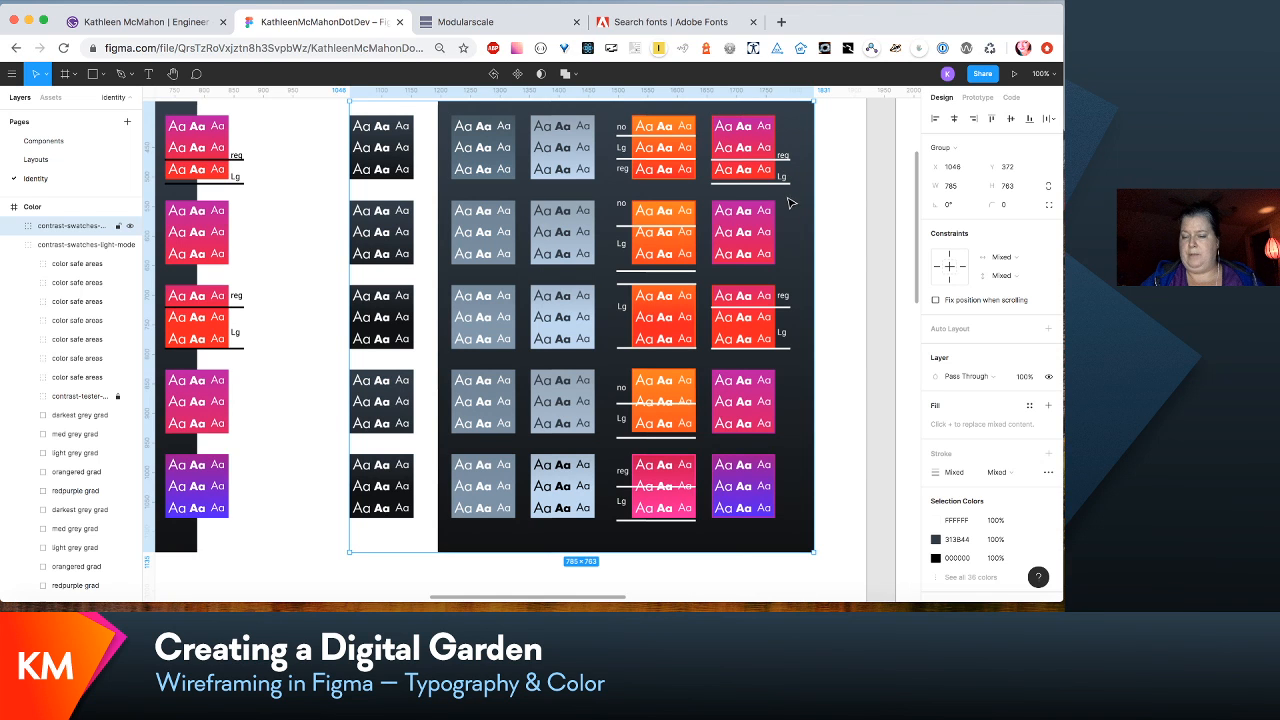
pyautogui.hscroll(5, 789, 203)
pyautogui.scroll(2, 789, 203)
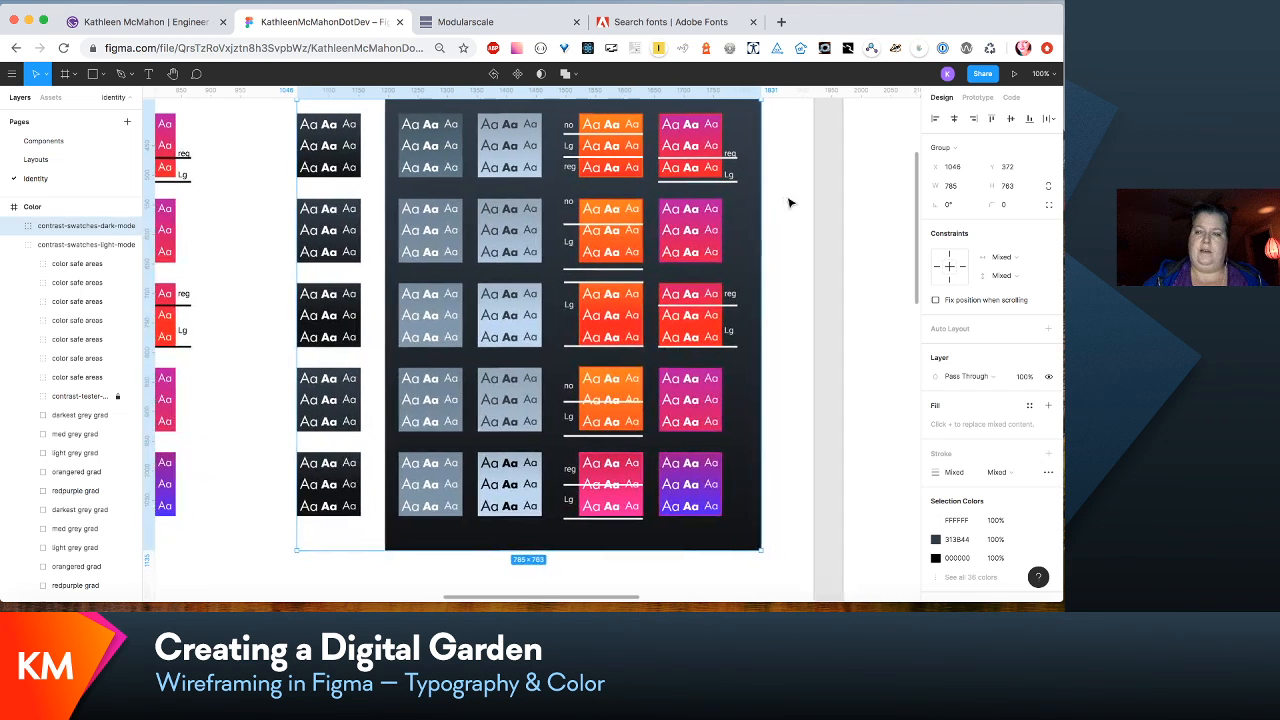
pyautogui.scroll(-1, 789, 203)
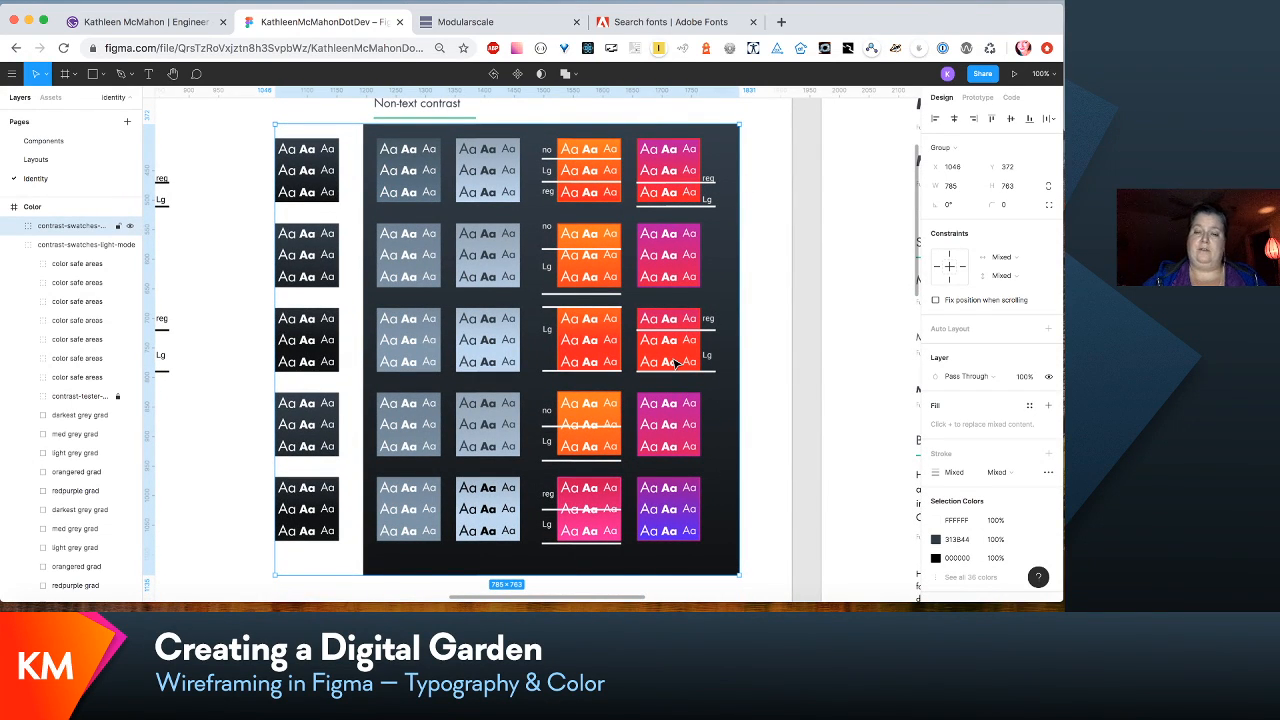
pyautogui.scroll(1, 676, 364)
pyautogui.hscroll(-1, 676, 364)
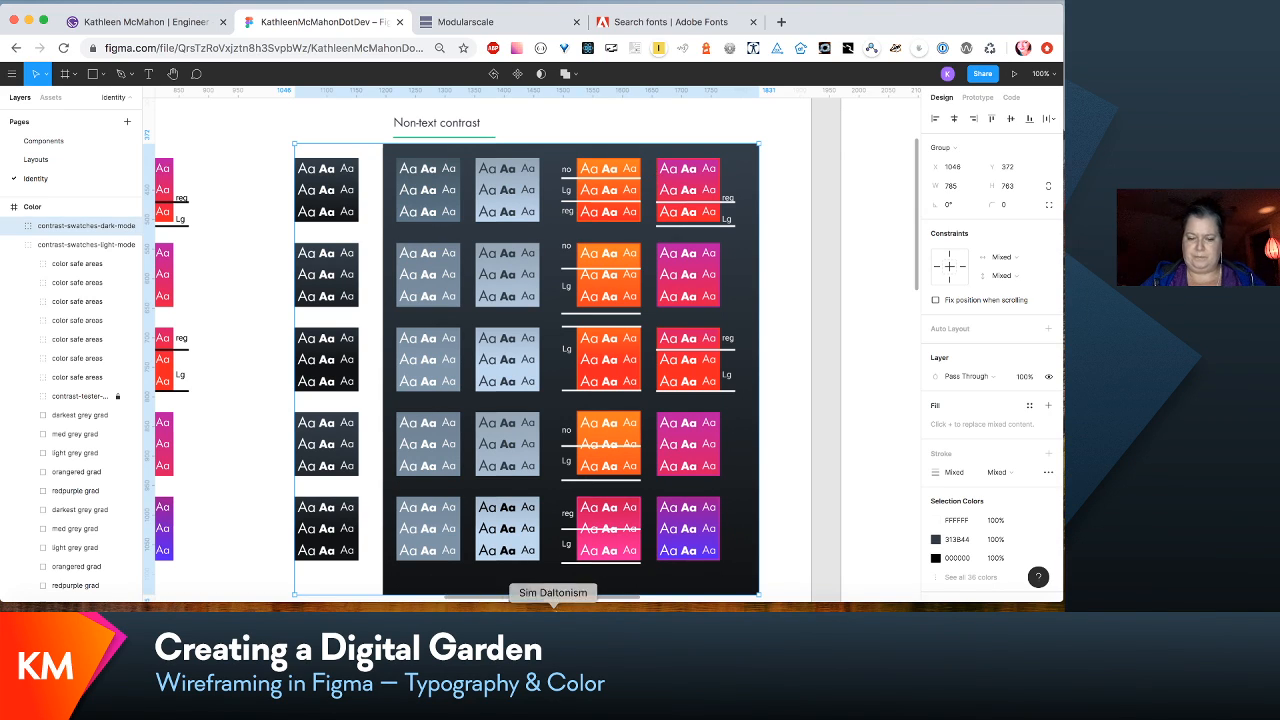
pyautogui.moveTo(559, 607); pyautogui.dragTo(559, 618)
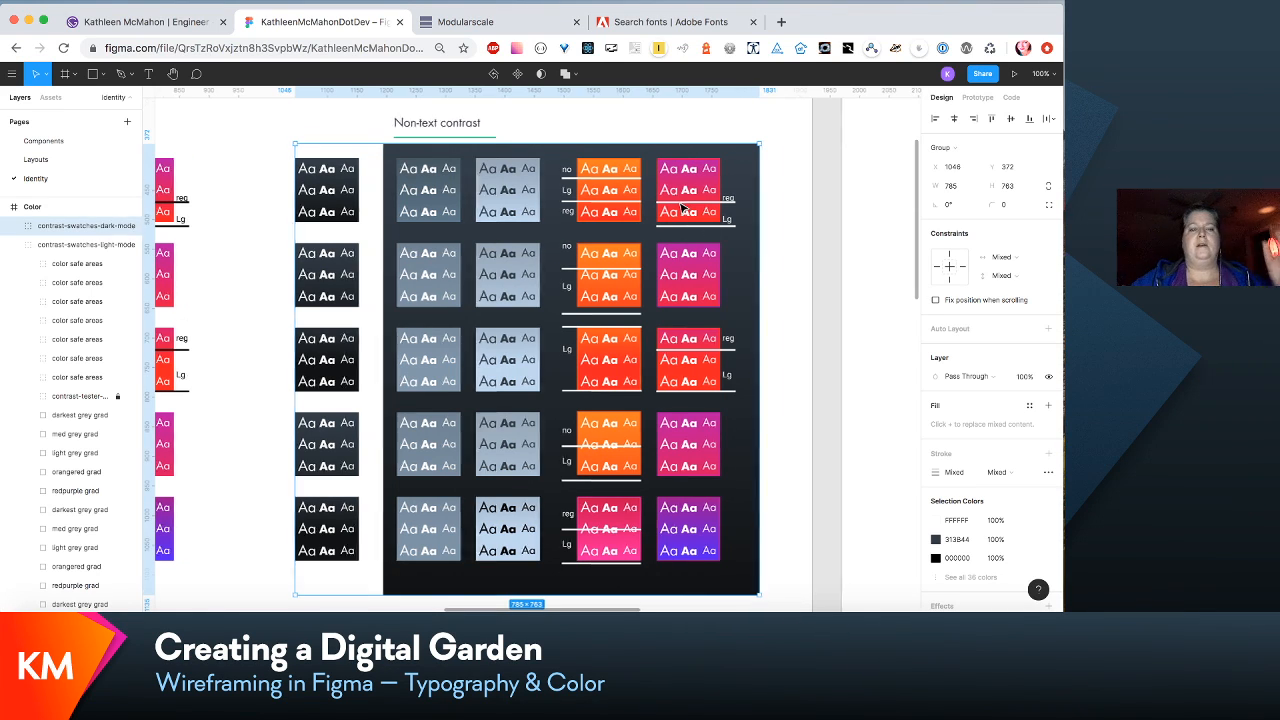
# - Review the Typography frame's headline, title, subhead, body and caption samples on the light and black backgrounds
pyautogui.hscroll(3, 683, 207)
pyautogui.scroll(-5, 683, 207)
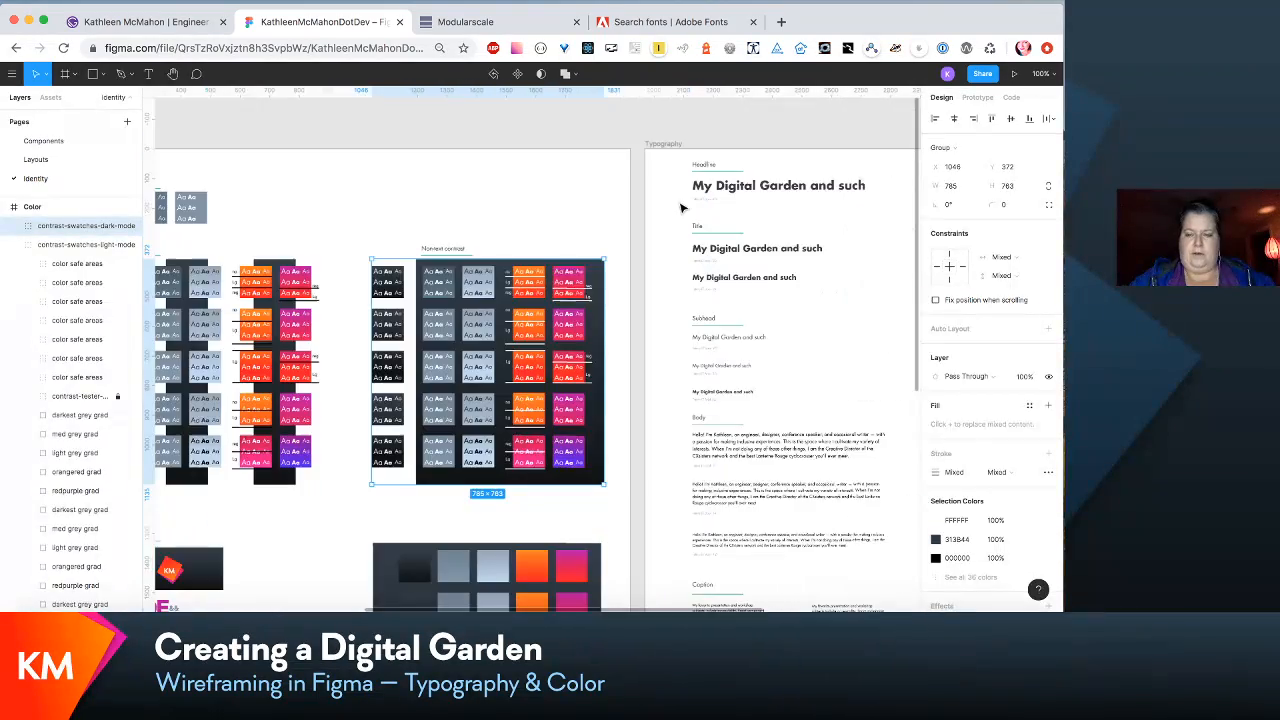
pyautogui.scroll(3, 683, 207)
pyautogui.hscroll(3, 683, 207)
pyautogui.scroll(3, 683, 207)
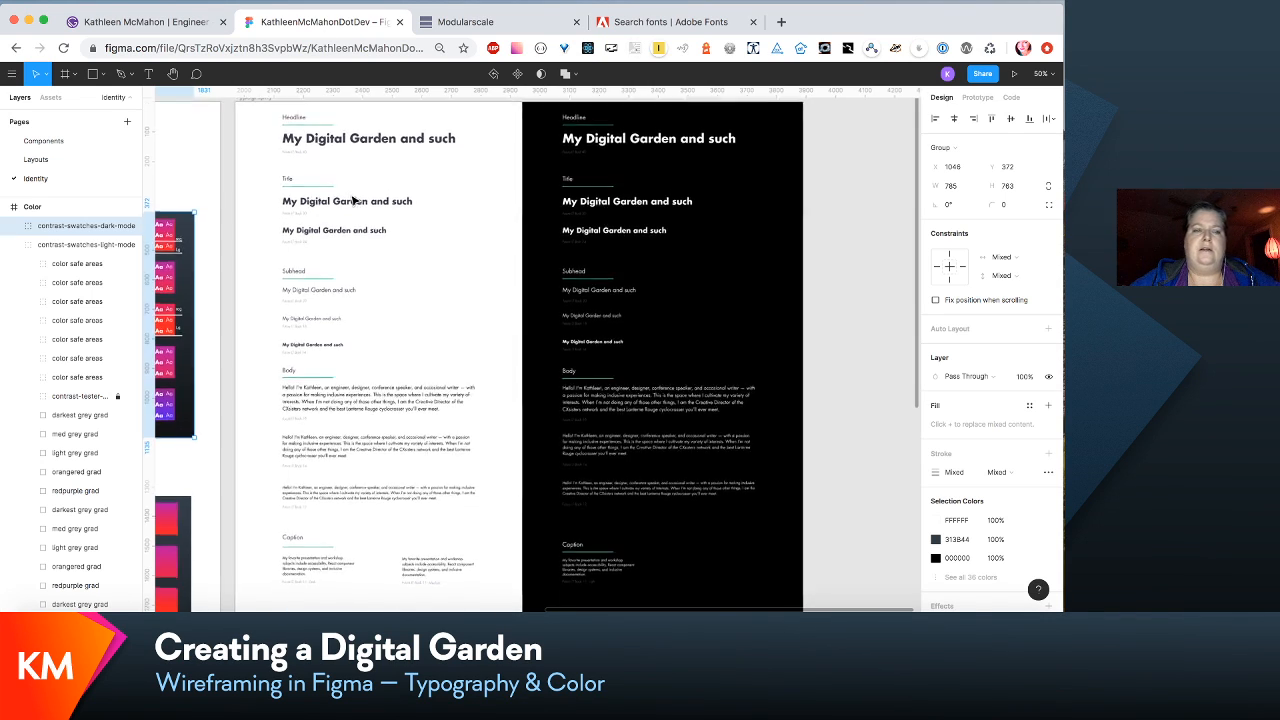
# - Open the Layouts page and select the introductory paragraph under Cultivated thoughts in the 320vw/Write frame
pyautogui.click(36, 160)
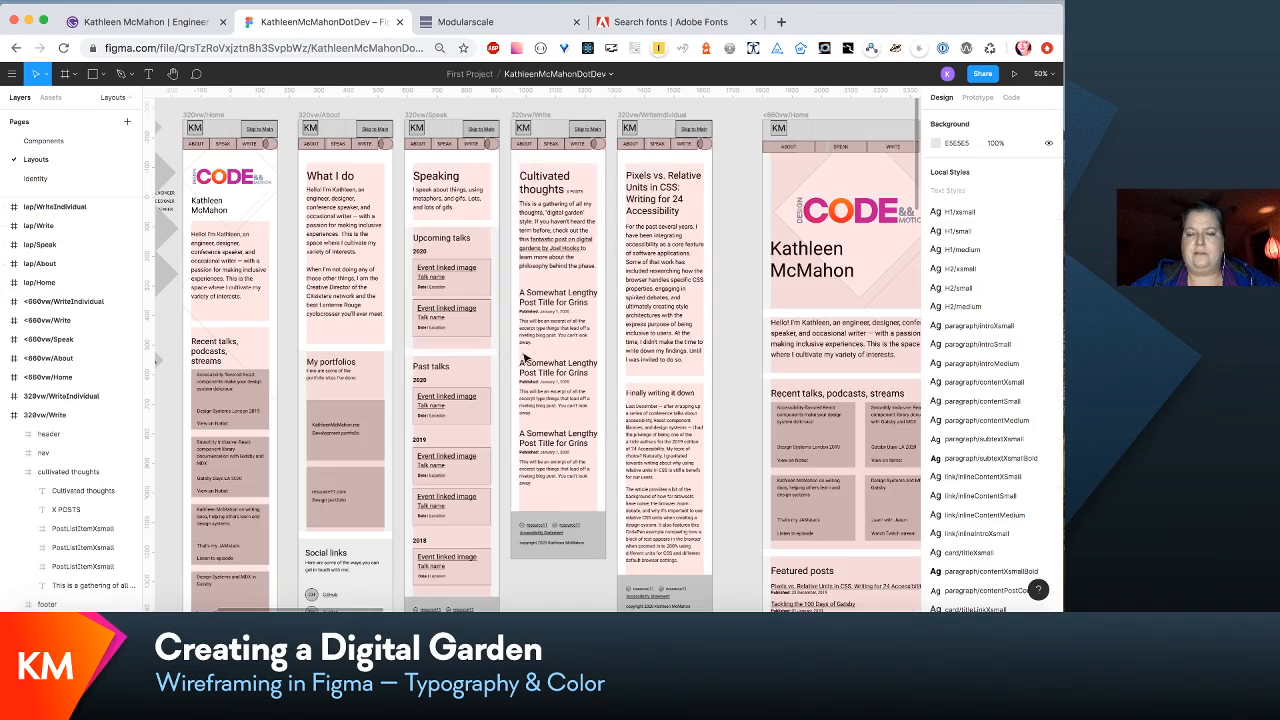
pyautogui.scroll(3, 680, 340)
pyautogui.click(670, 288)
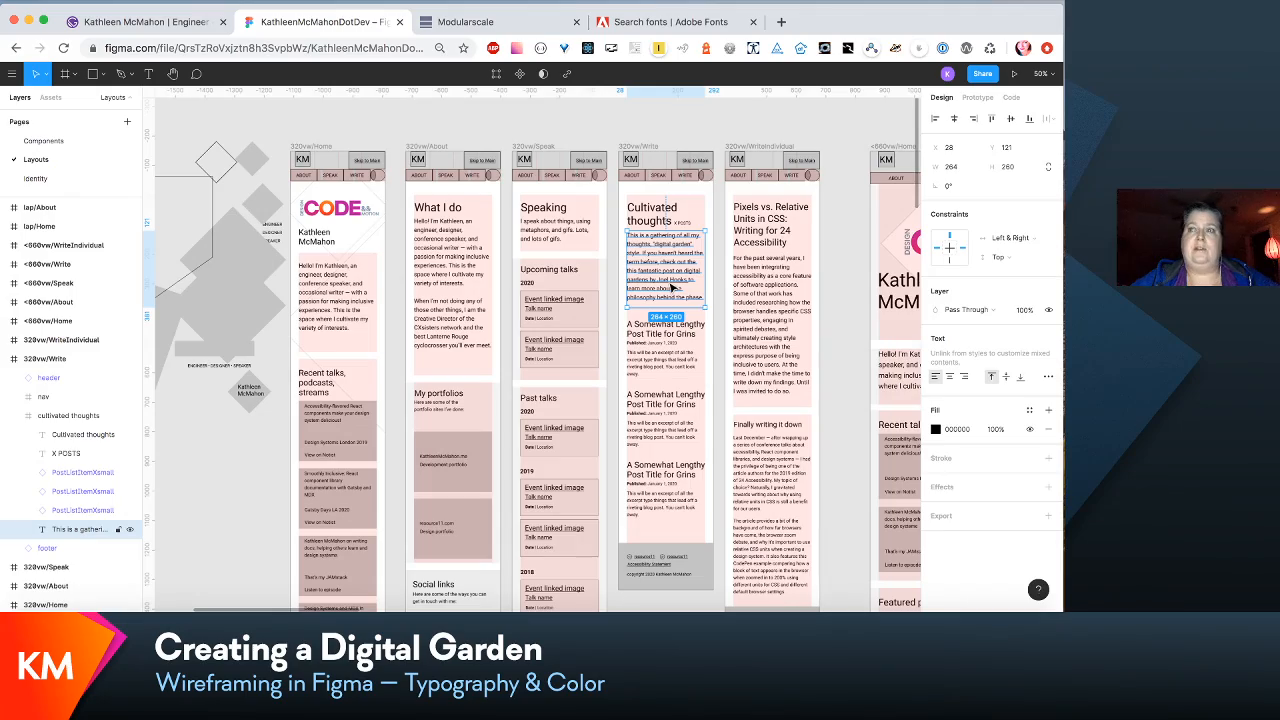
# - Switch to Adobe Fonts and browse the samples in the font family listing
pyautogui.hscroll(3, 670, 288)
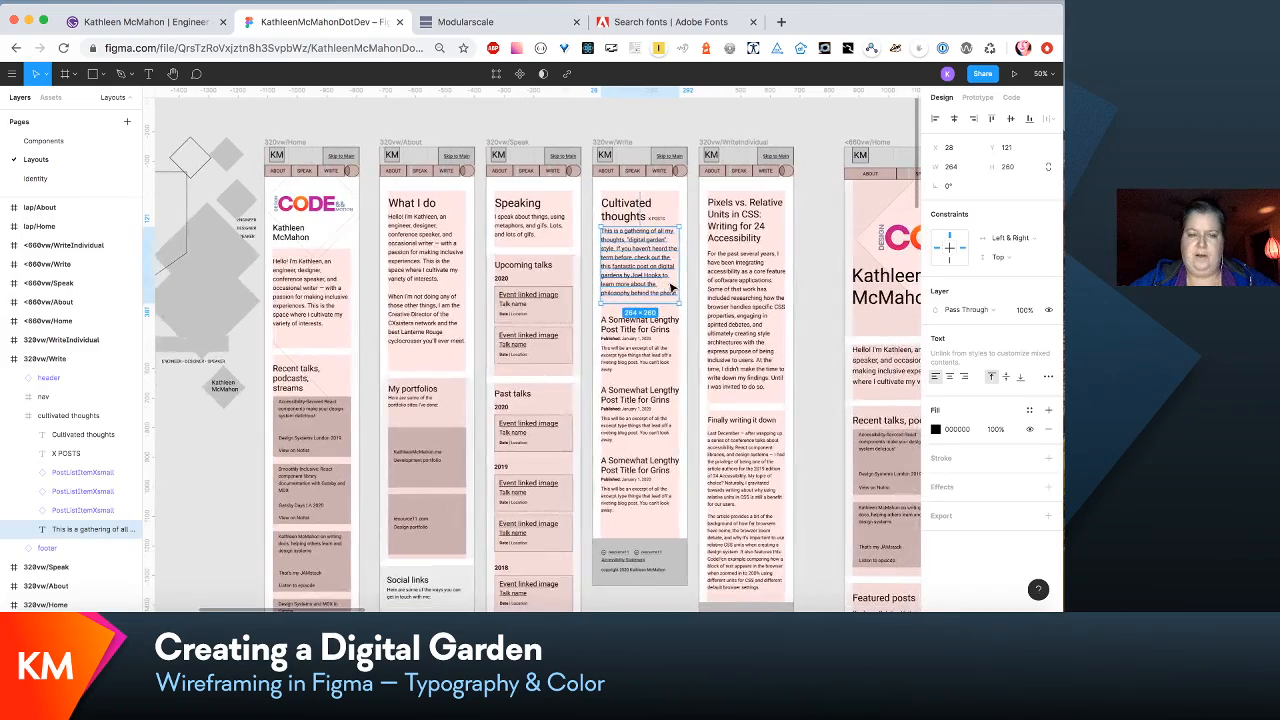
pyautogui.hscroll(5, 670, 288)
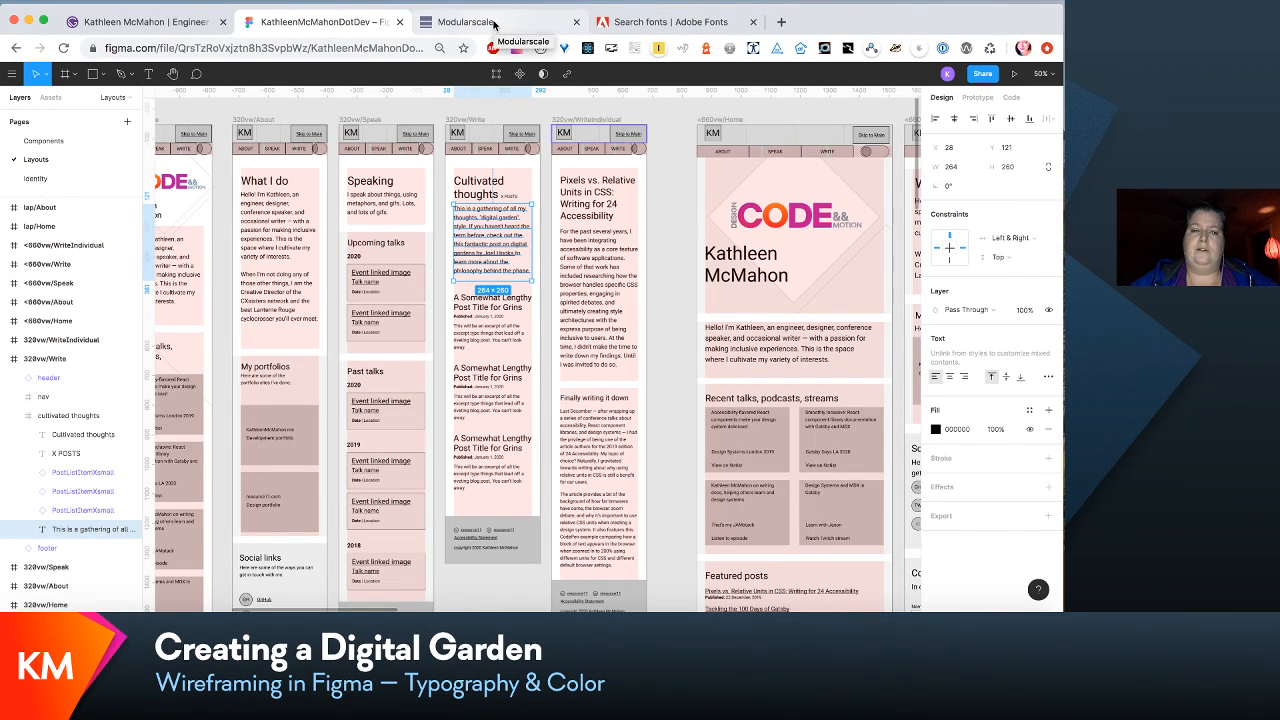
pyautogui.click(680, 22)
pyautogui.scroll(-10, 645, 345)
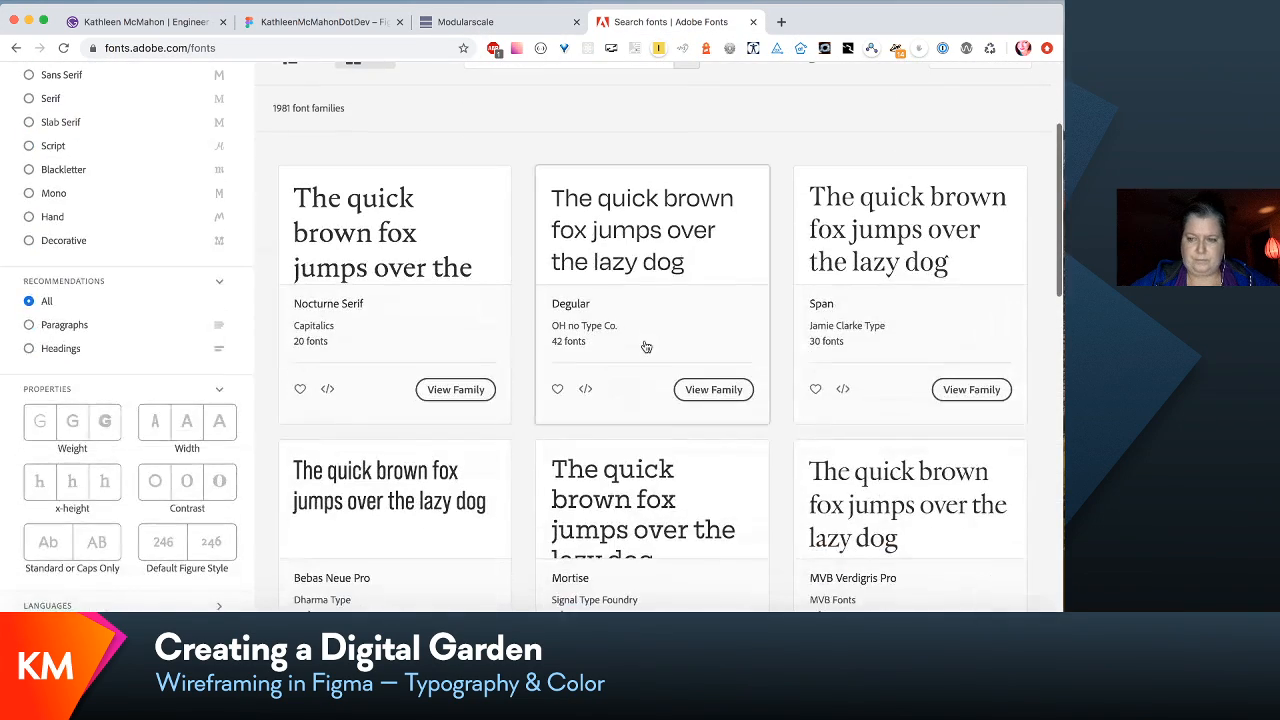
pyautogui.scroll(-2, 646, 346)
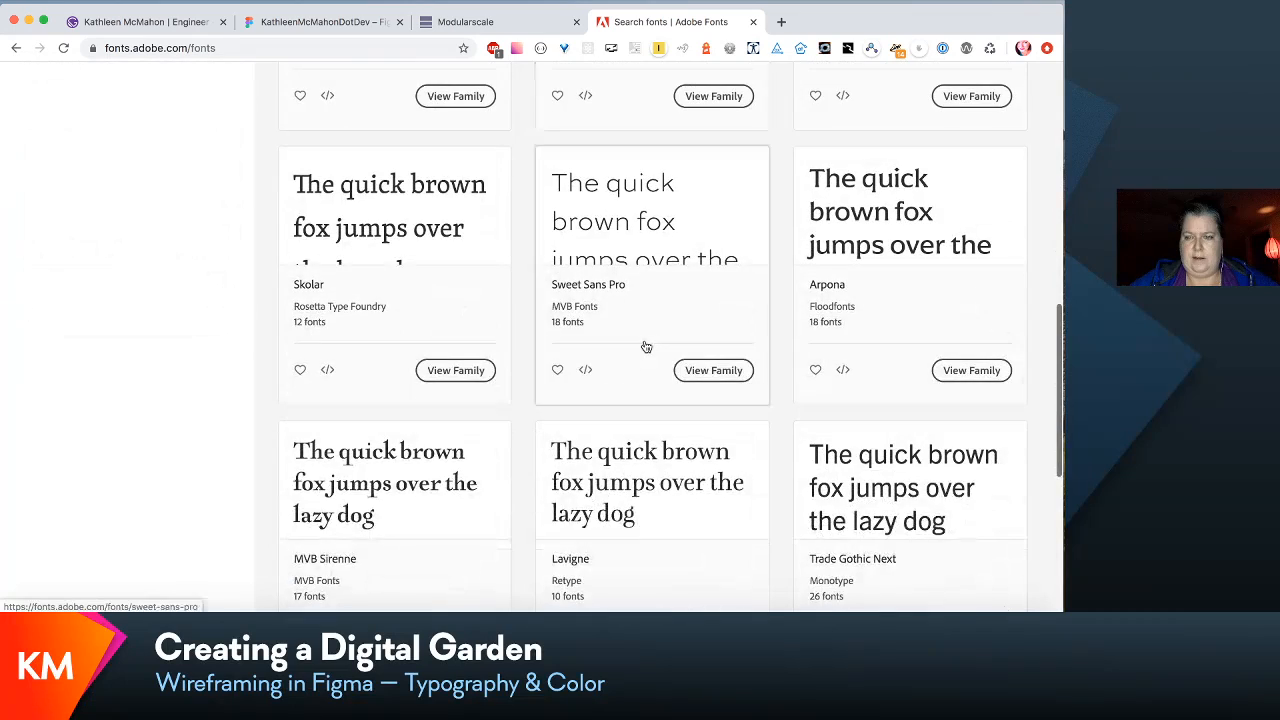
pyautogui.scroll(5, 646, 345)
pyautogui.scroll(5, 646, 346)
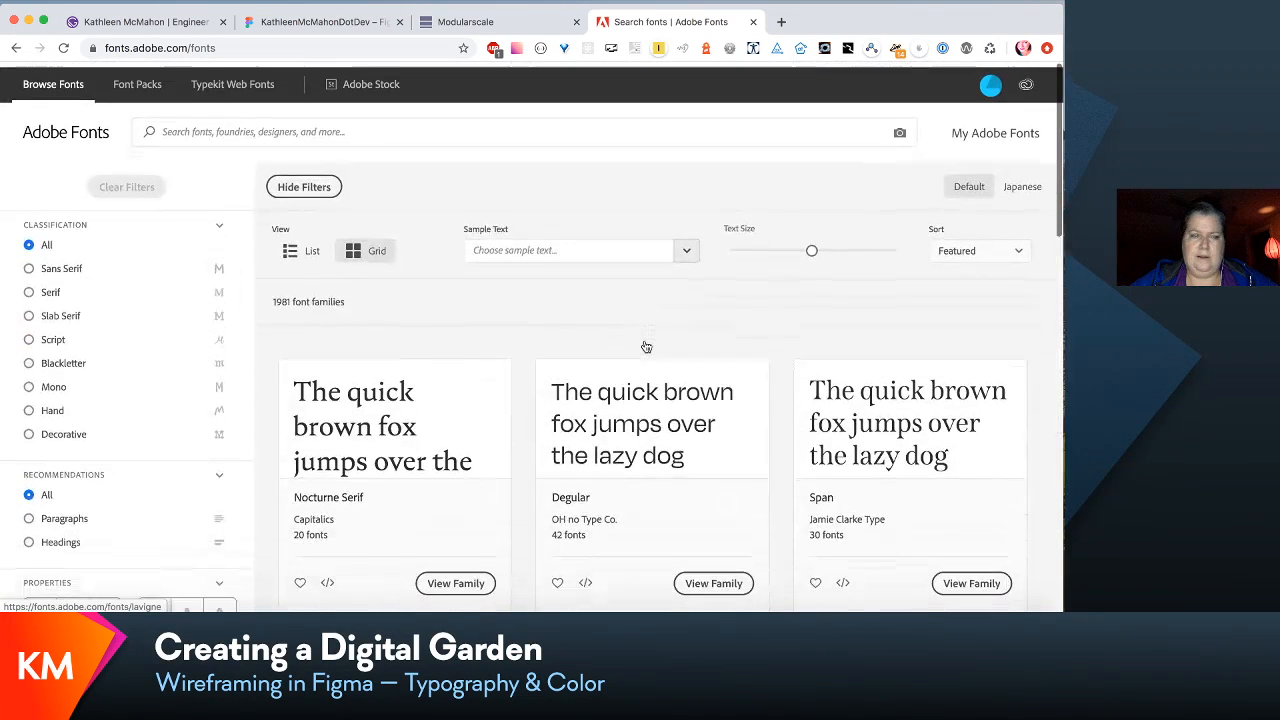
# - Search the font library for "futura" and open the Futura PT family
pyautogui.click(262, 129)
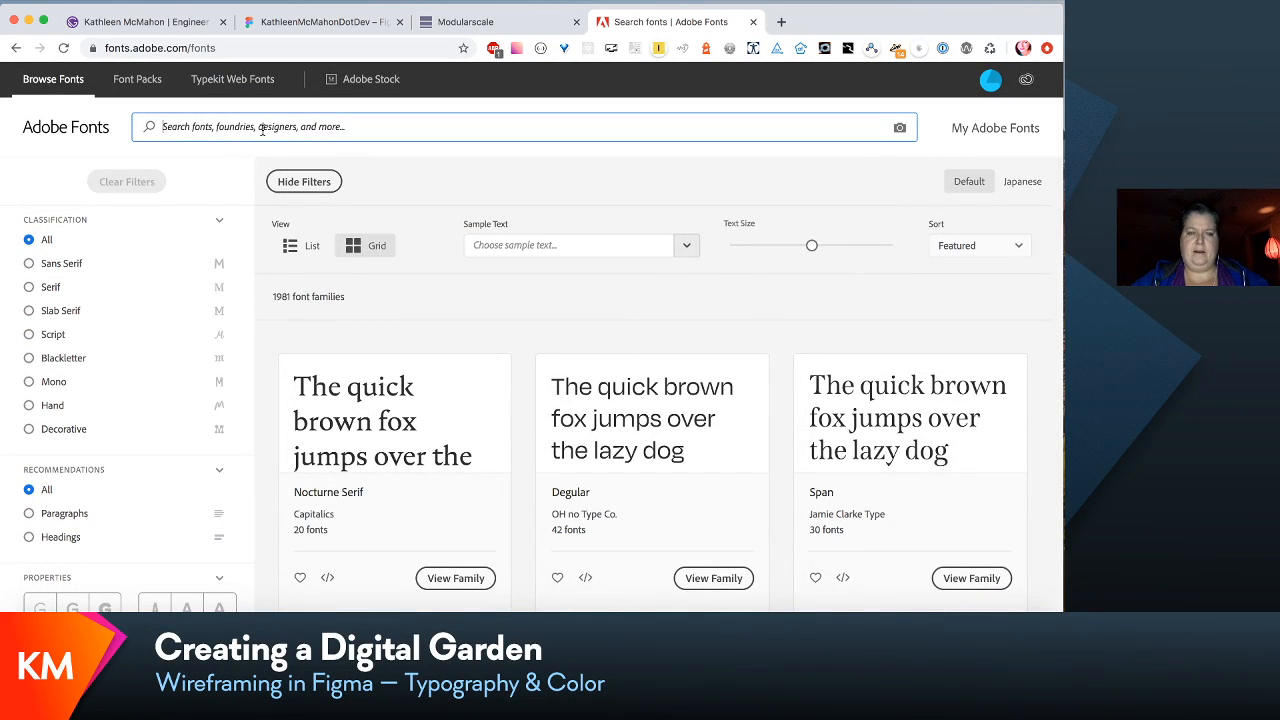
pyautogui.write('futura')
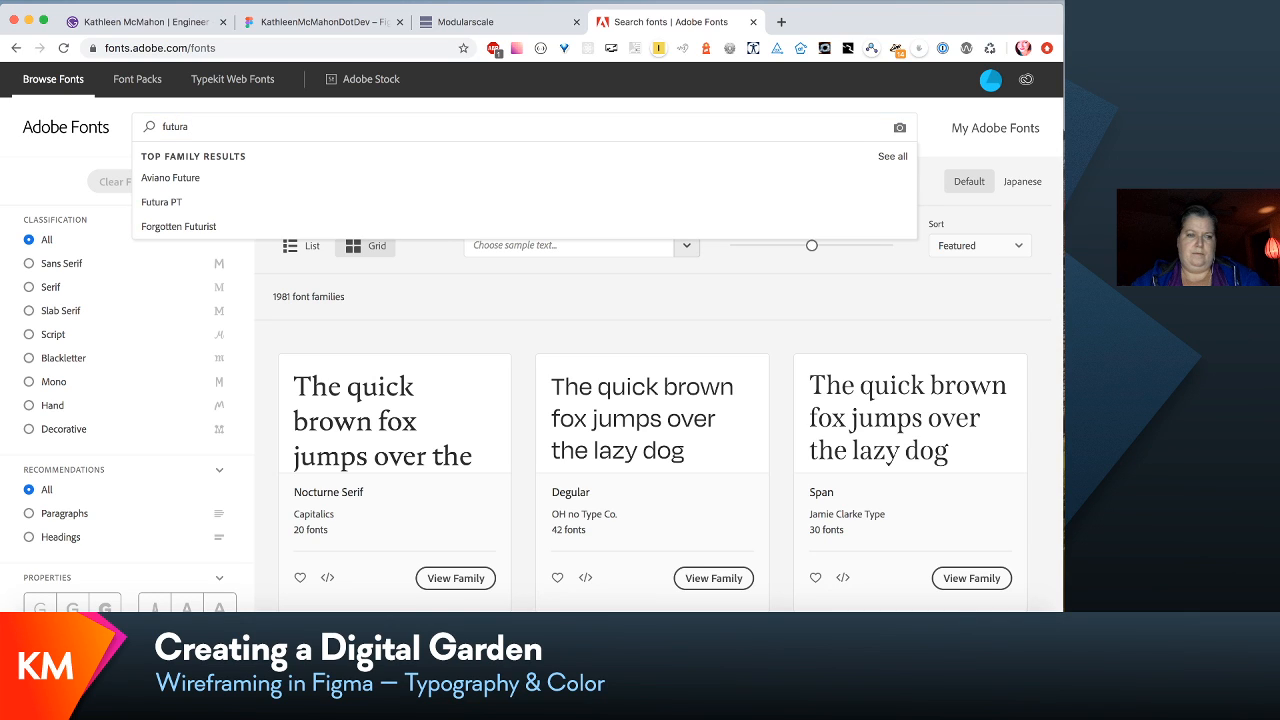
pyautogui.click(190, 203)
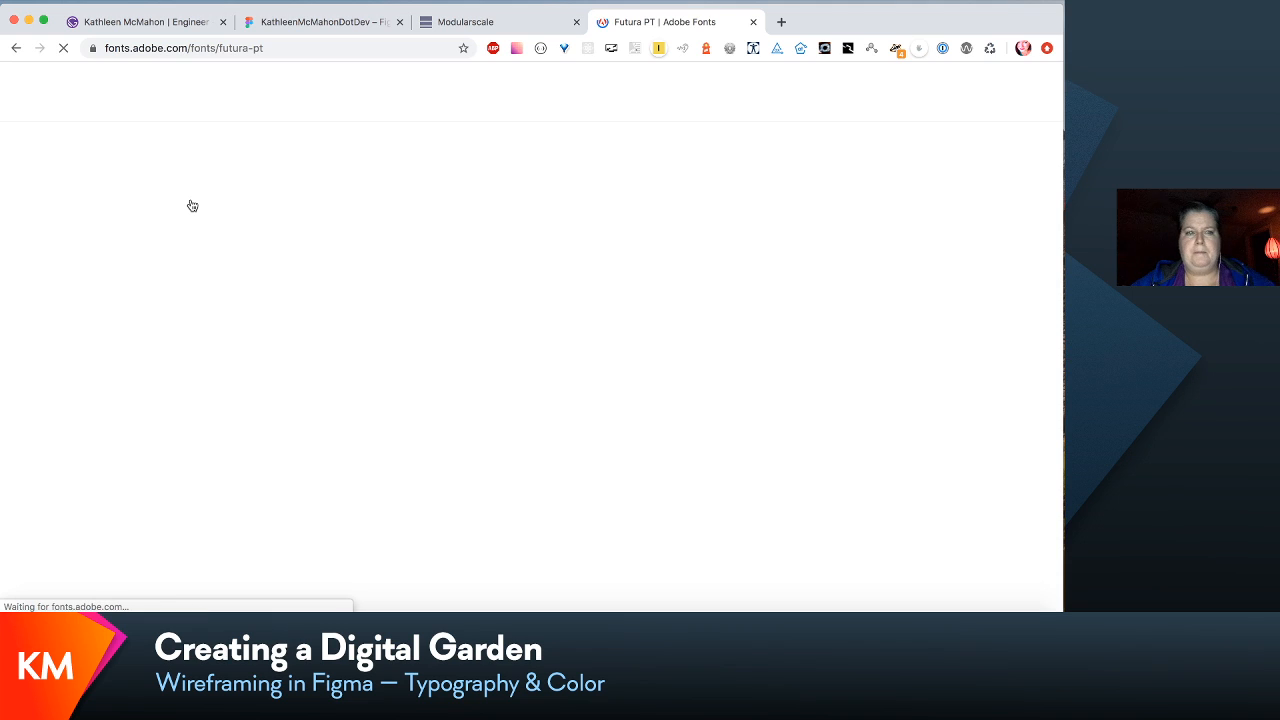
# - Review the Futura PT samples from Light to Demi, focusing on the letterforms in the Medium sample sentence
pyautogui.scroll(-3, 497, 361)
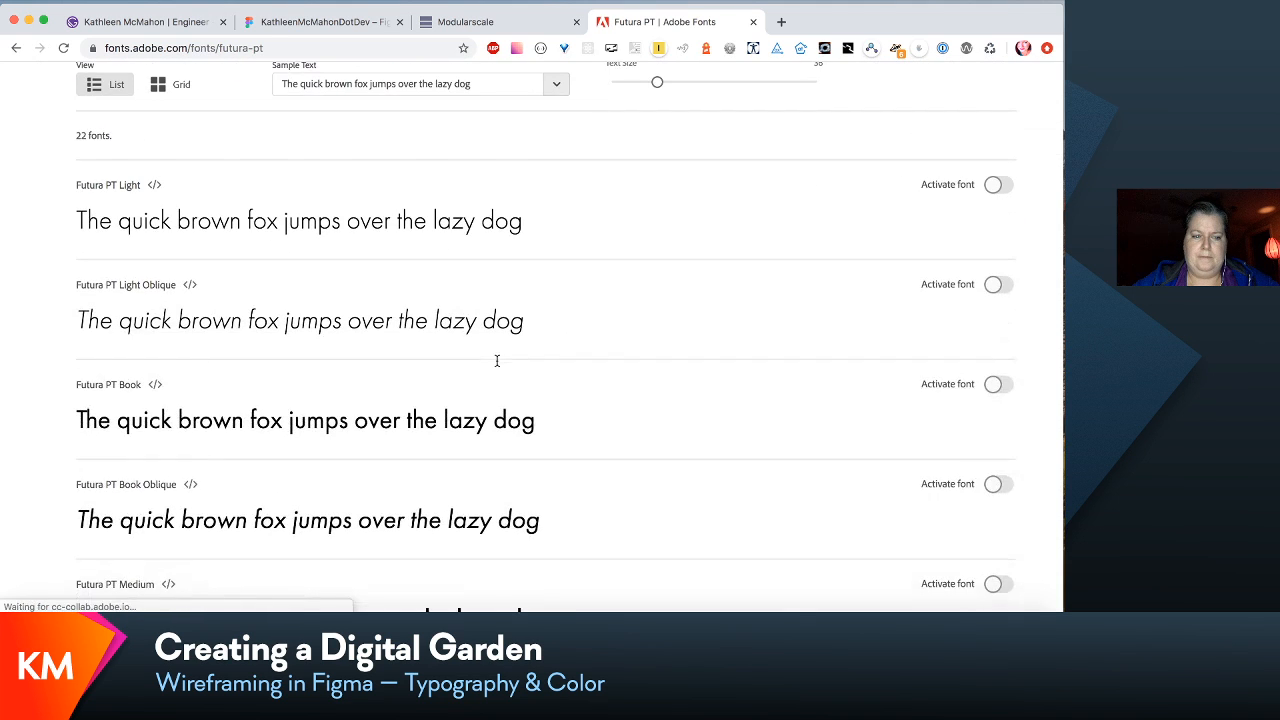
pyautogui.scroll(-5, 497, 361)
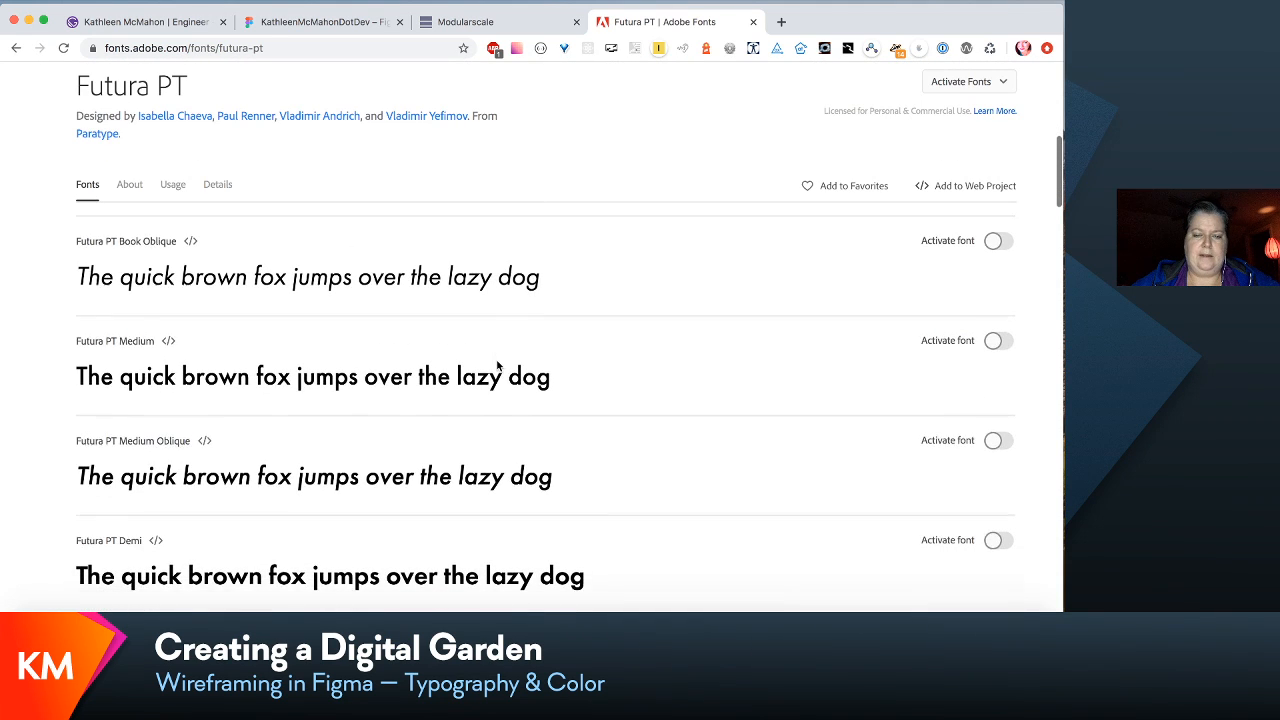
pyautogui.scroll(-1, 497, 366)
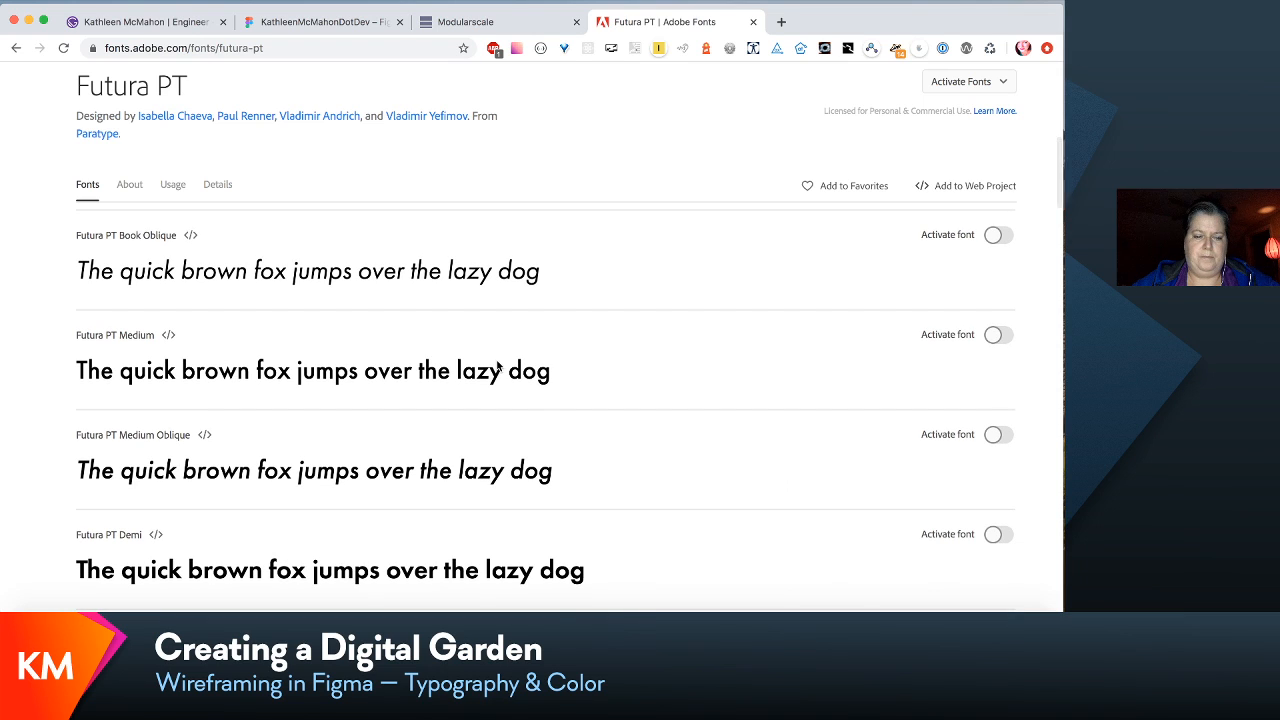
pyautogui.scroll(-1, 497, 366)
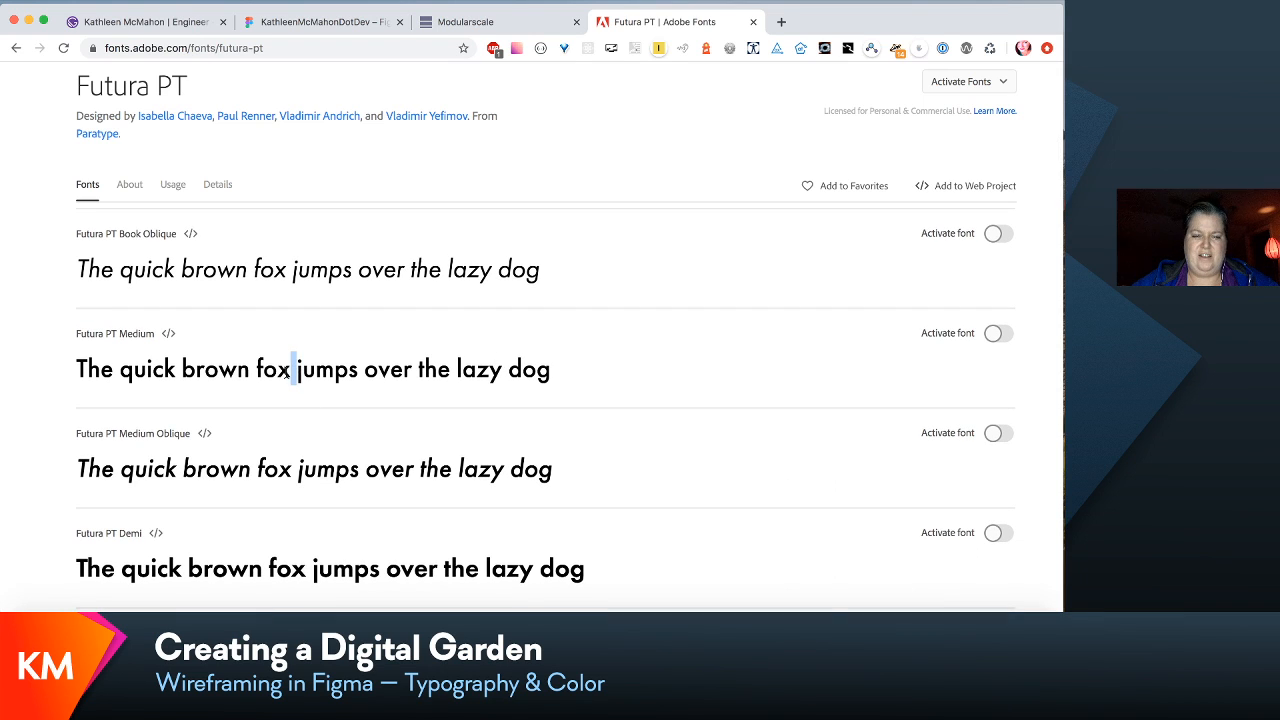
pyautogui.moveTo(297, 368); pyautogui.dragTo(543, 375)
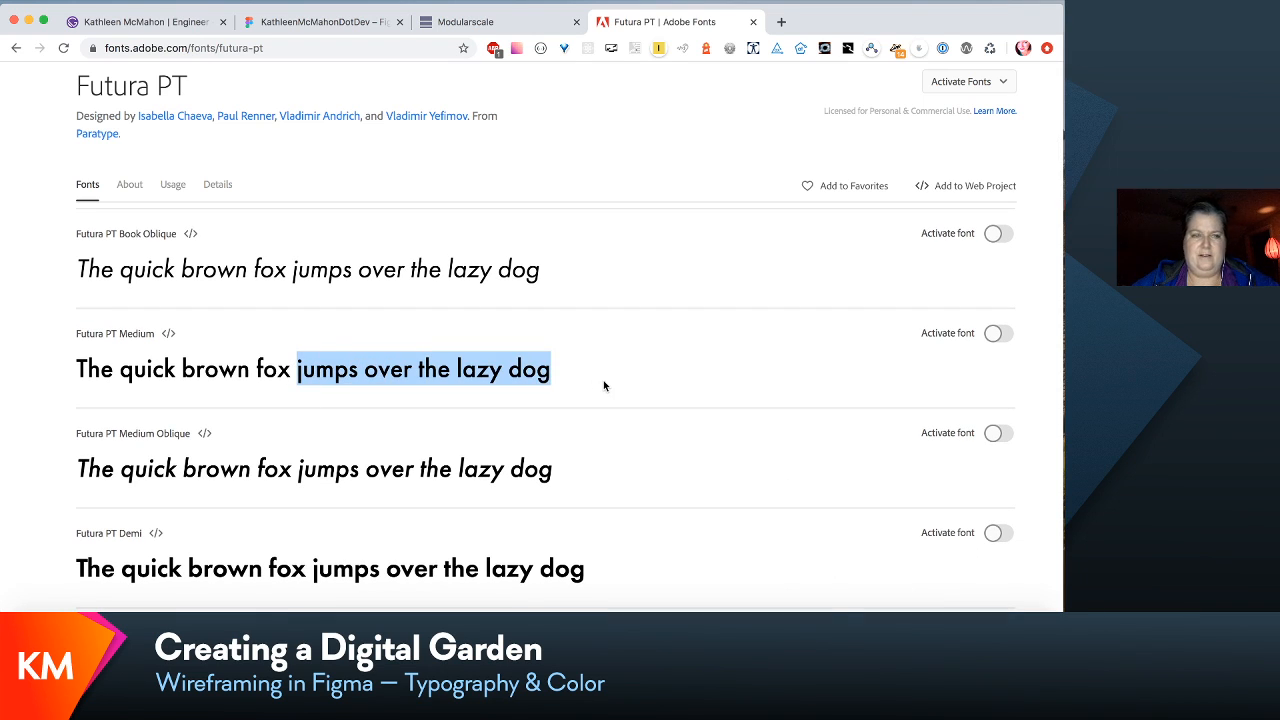
pyautogui.scroll(3, 603, 385)
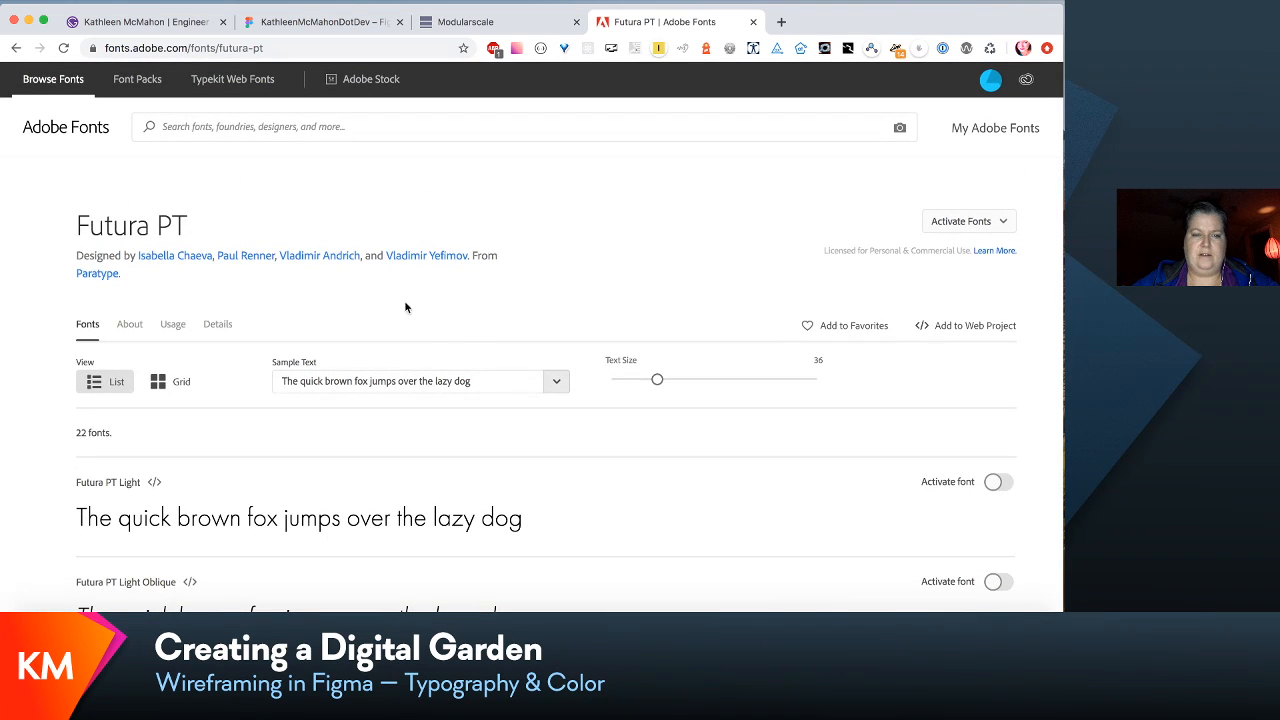
# - Search the font library for "Europa" and open the Europa family from the results
pyautogui.click(315, 116)
pyautogui.write('Eupp')
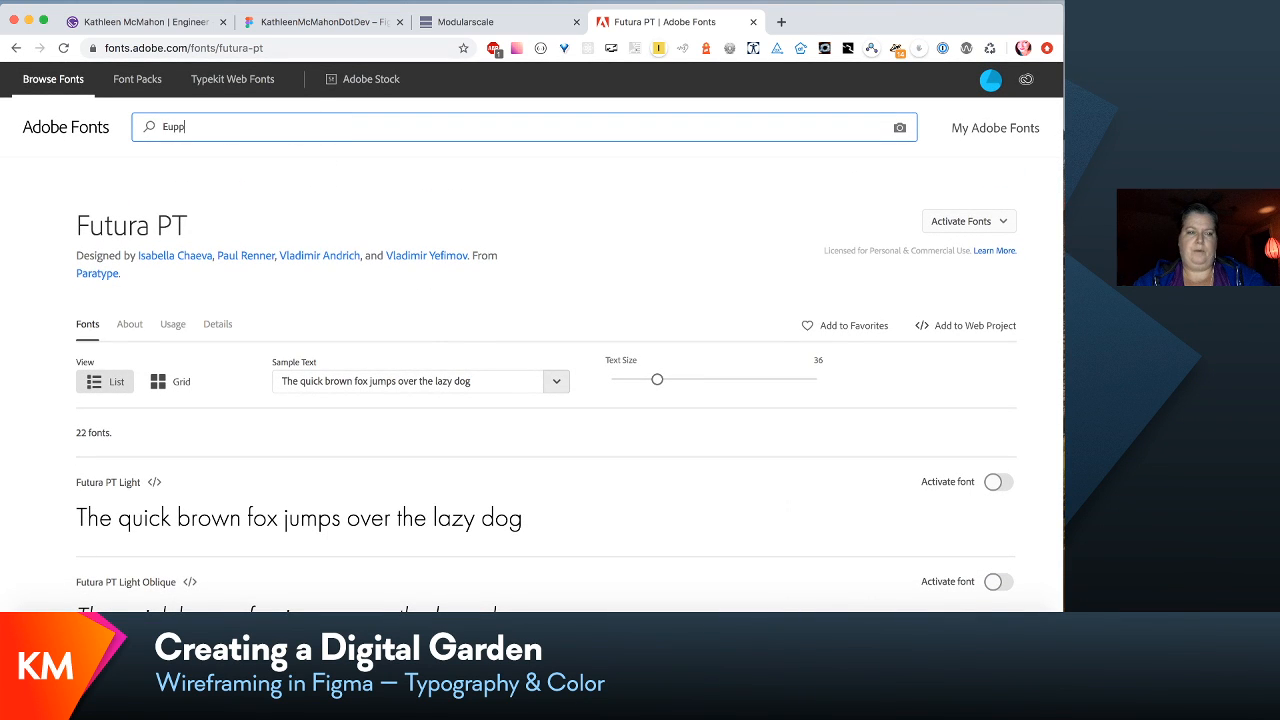
pyautogui.press('BackSpace')
pyautogui.press('BackSpace')
pyautogui.write('ropa')
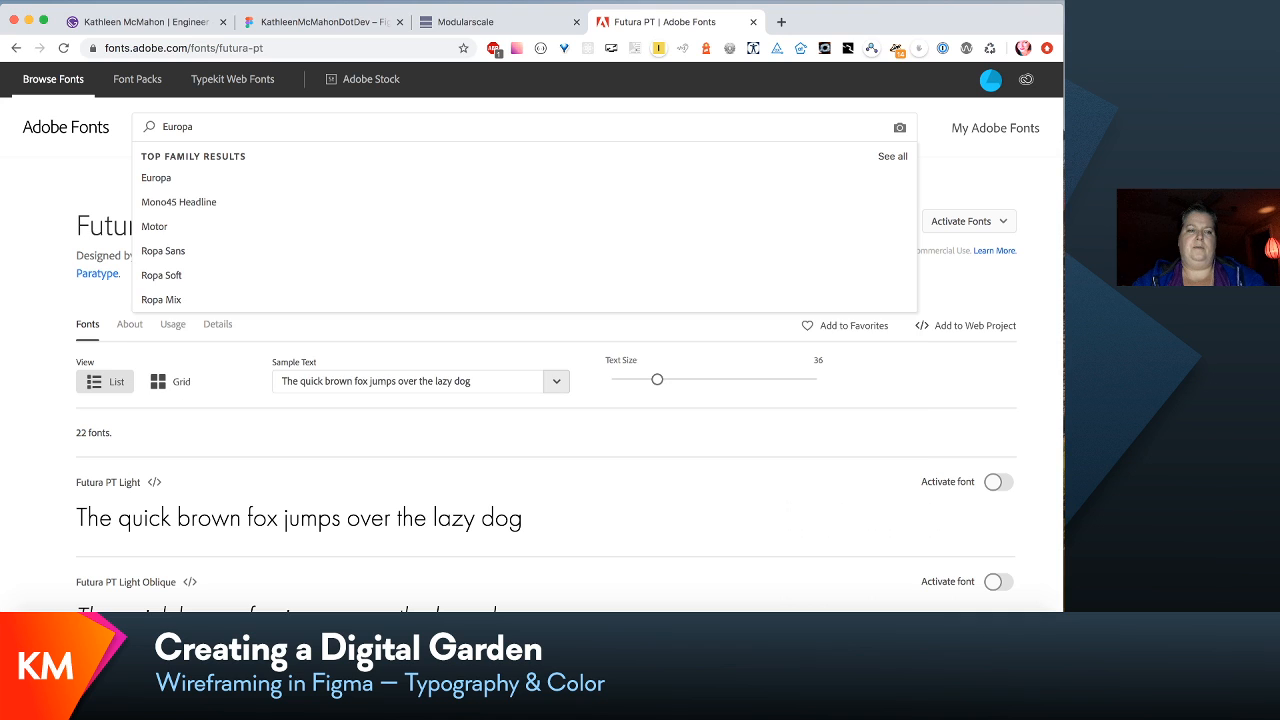
pyautogui.press('Return')
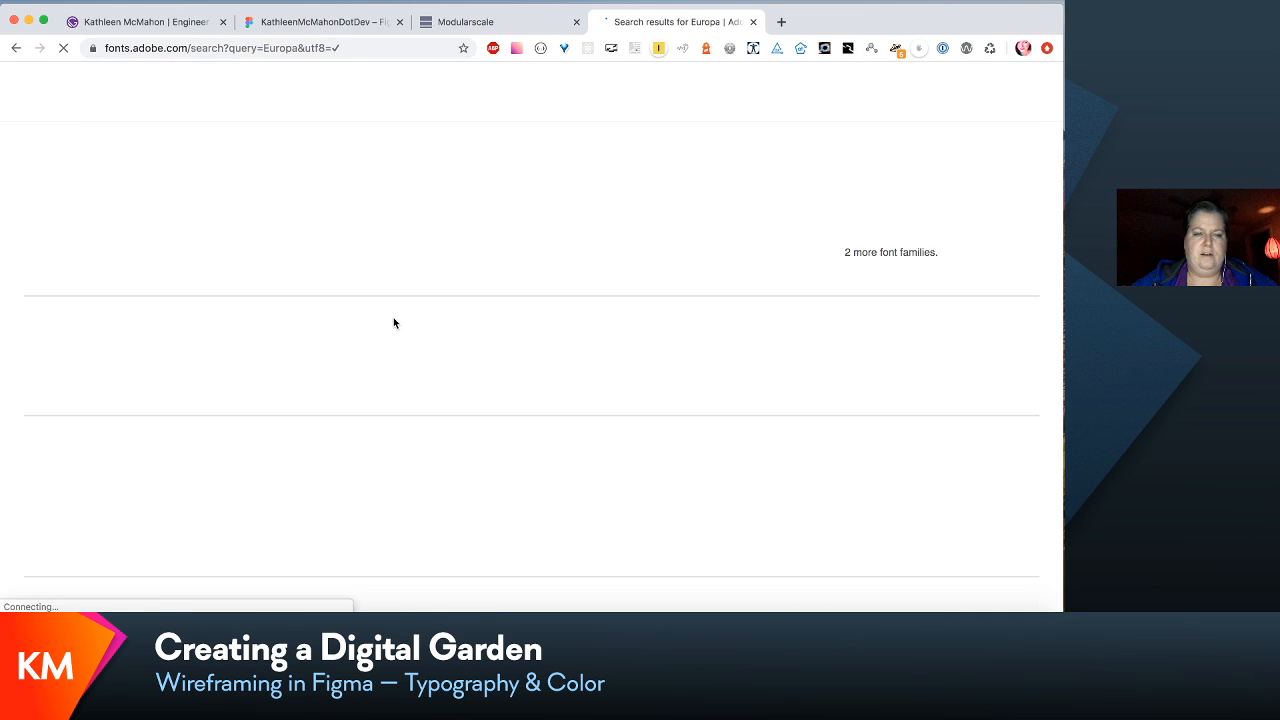
pyautogui.scroll(-2, 399, 330)
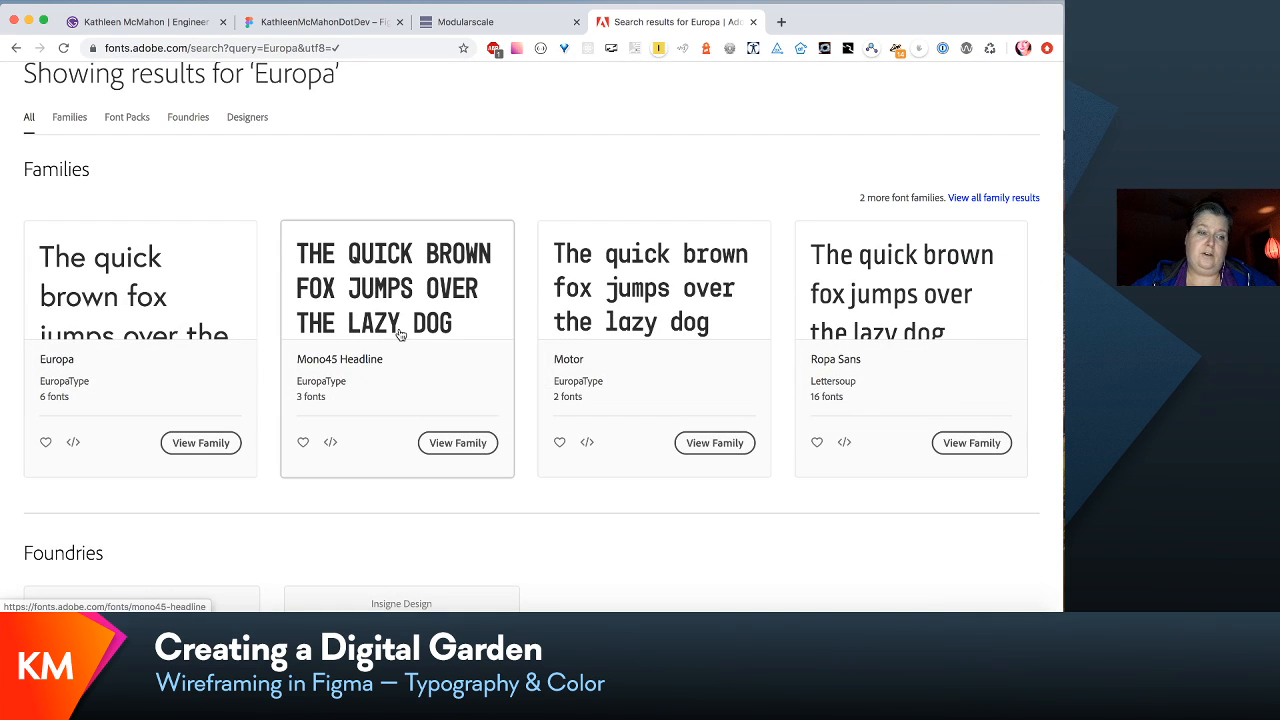
pyautogui.click(142, 277)
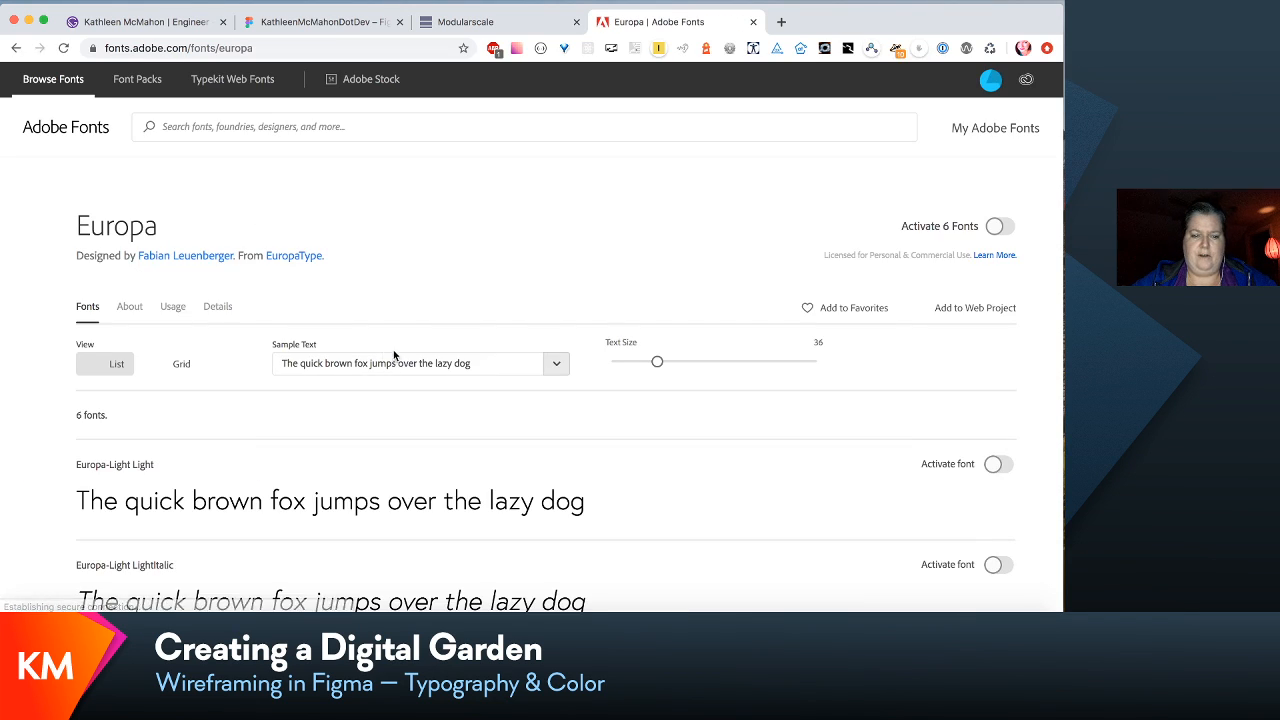
# - Review Europa's Light, Regular and Bold samples with their italics
pyautogui.scroll(-3, 393, 341)
pyautogui.scroll(-2, 393, 341)
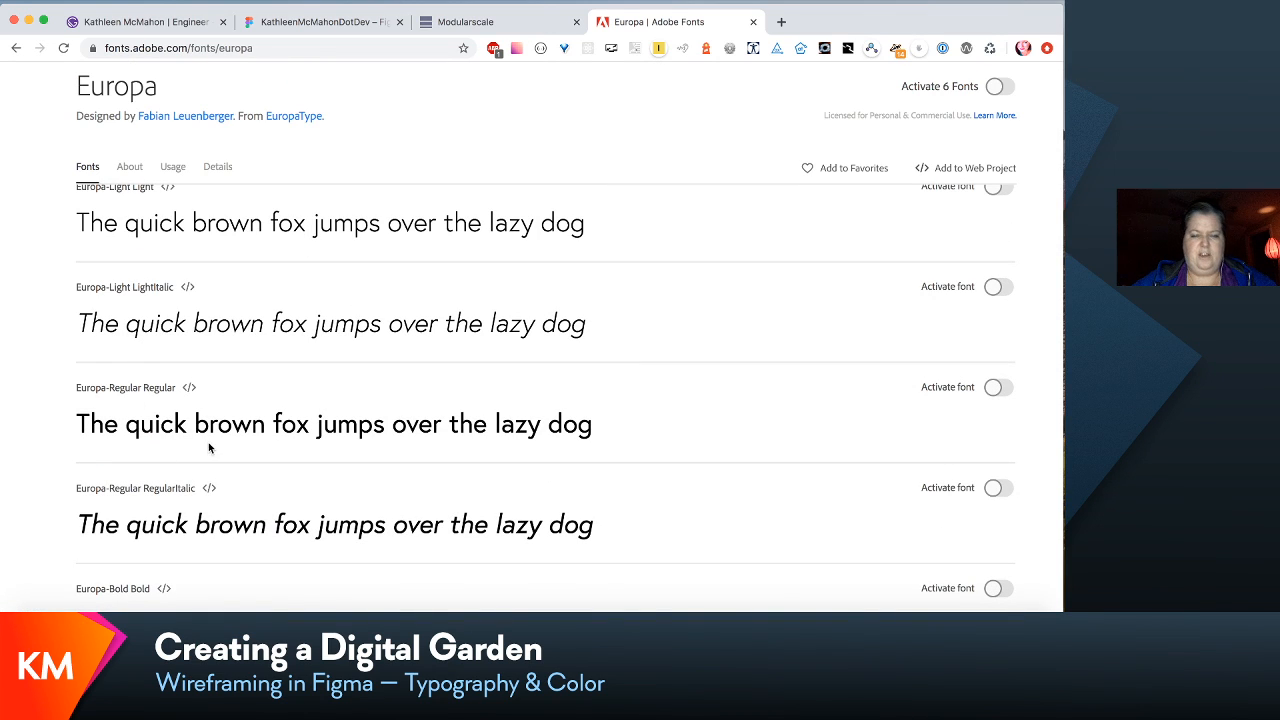
pyautogui.scroll(-2, 499, 493)
pyautogui.scroll(-1, 503, 505)
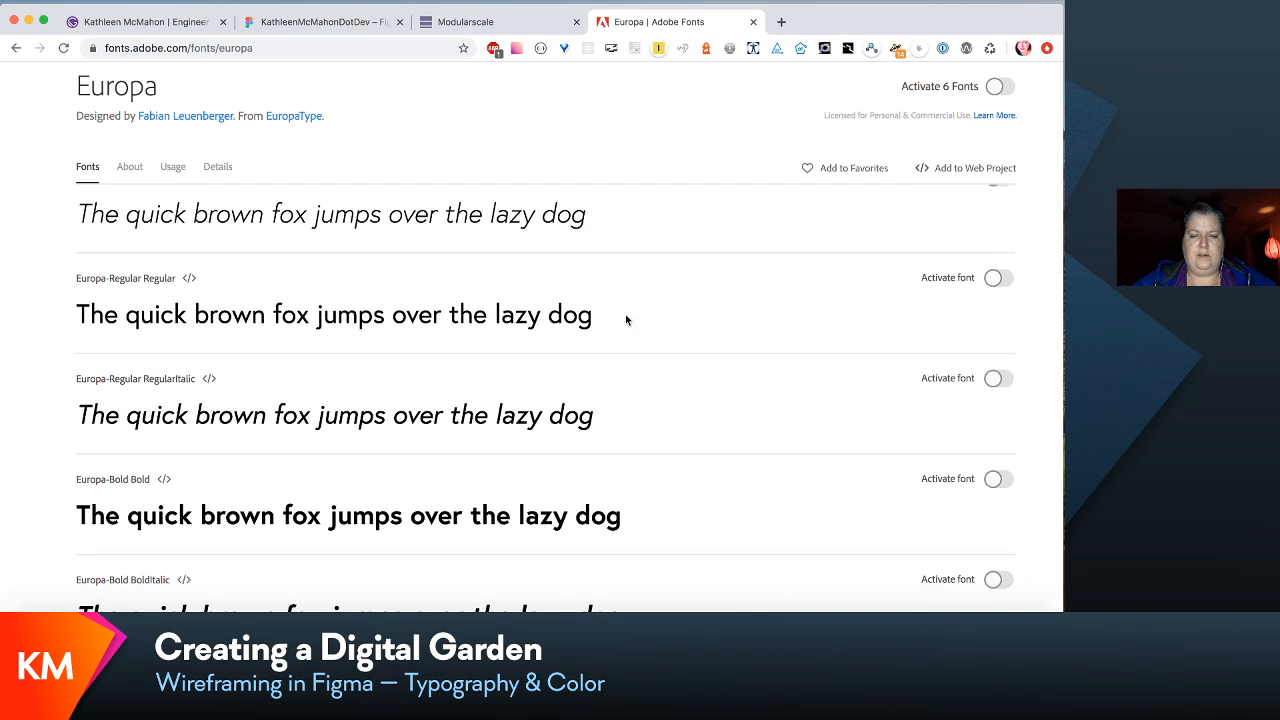
pyautogui.scroll(-4, 475, 462)
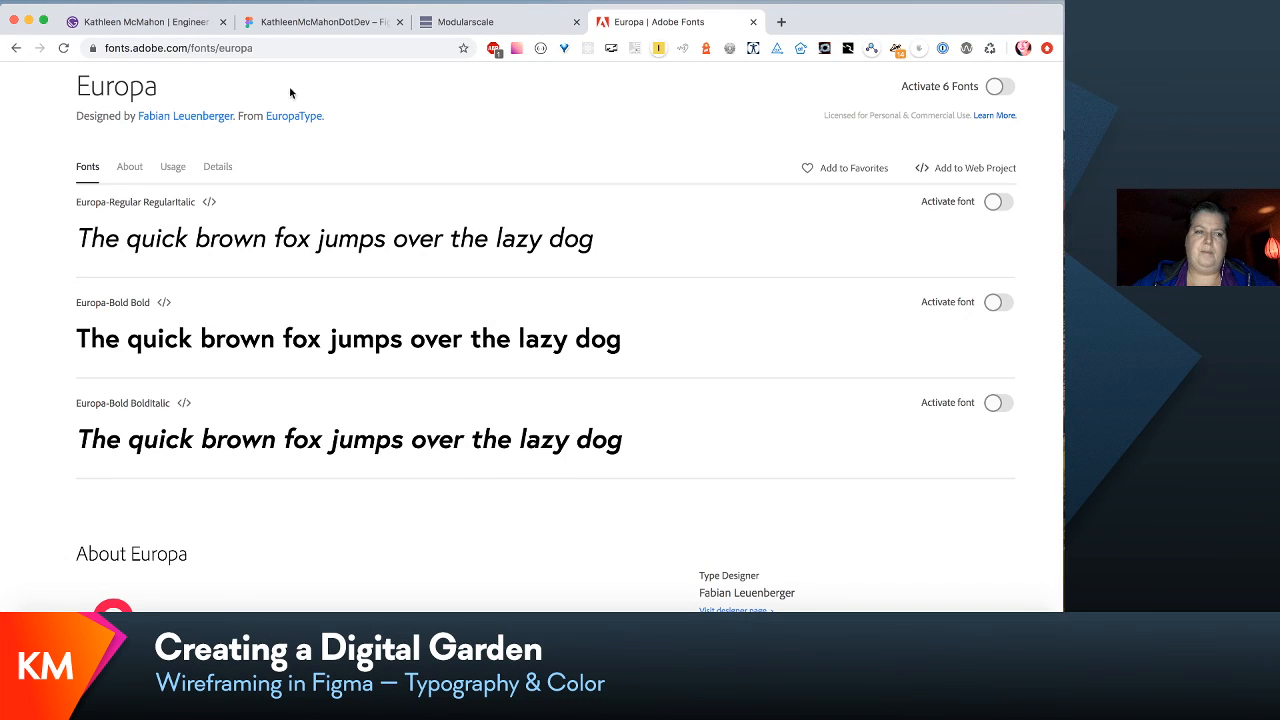
# - Go back through the Europa search results to the Futura PT family page
pyautogui.click(16, 49)
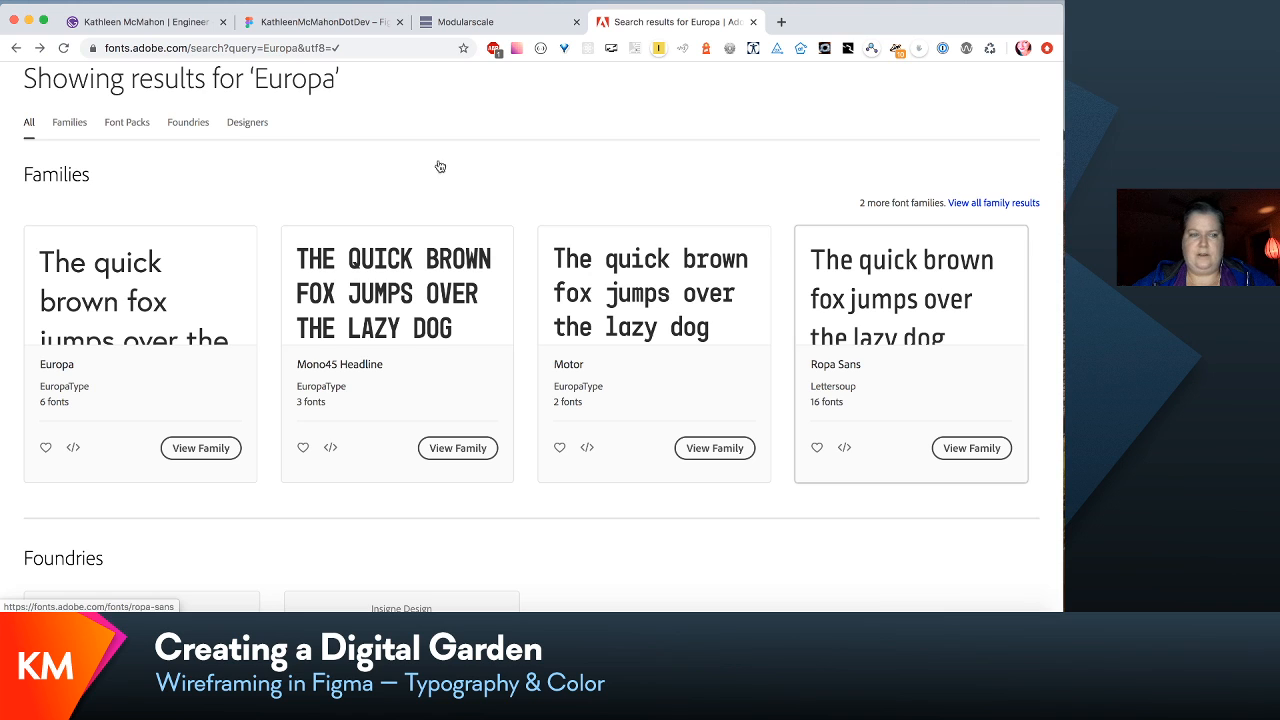
pyautogui.scroll(2, 190, 256)
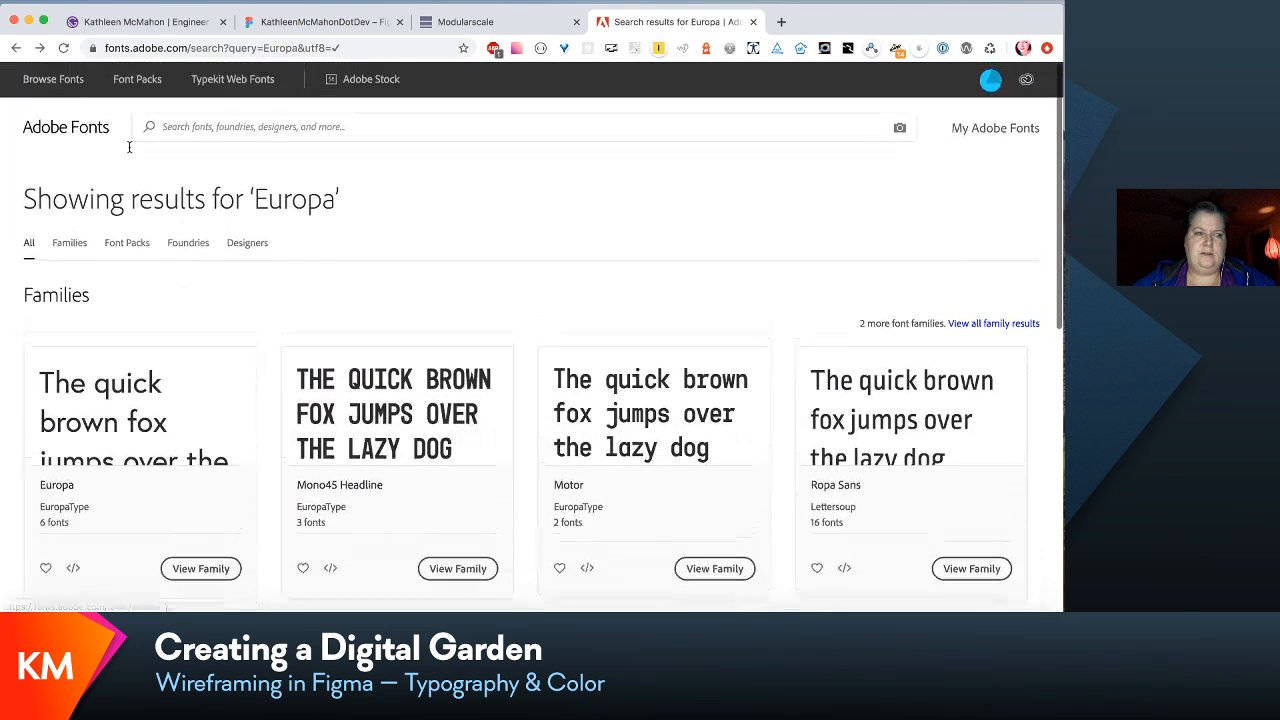
pyautogui.click(16, 48)
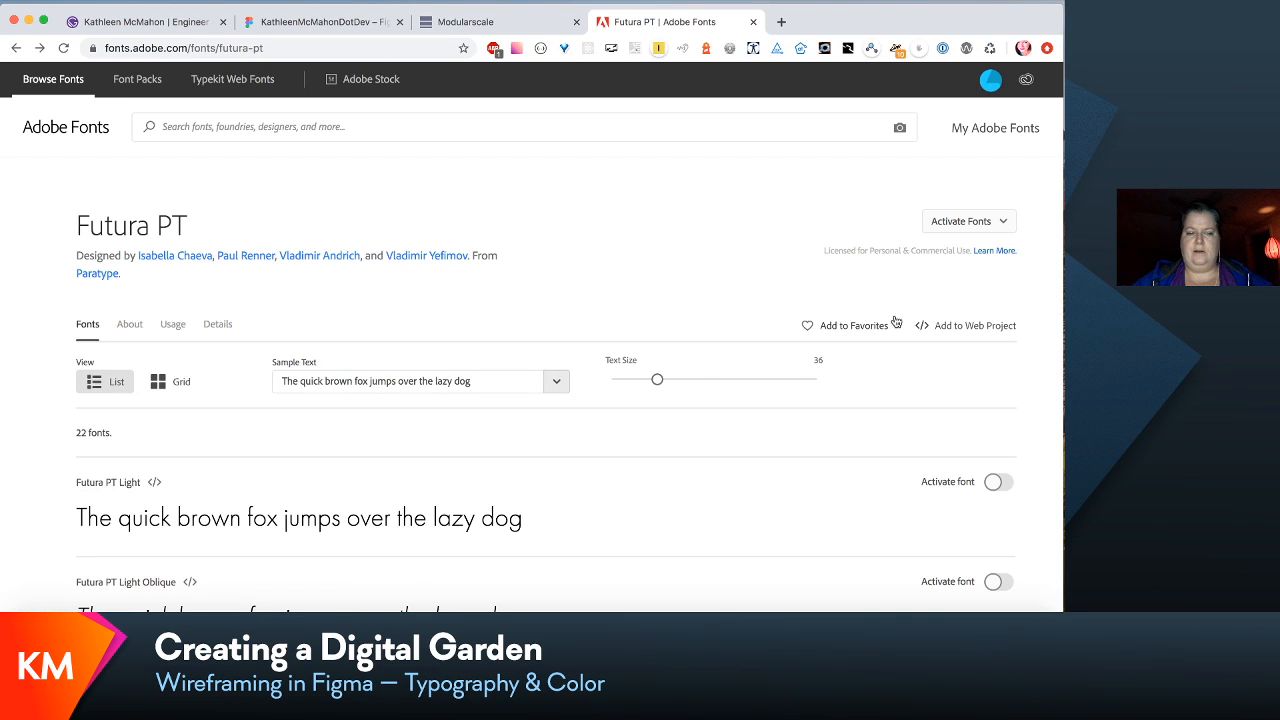
# - Show the Futura PT group activation options and compare them with the individual Light, Book and Medium styles
pyautogui.click(992, 222)
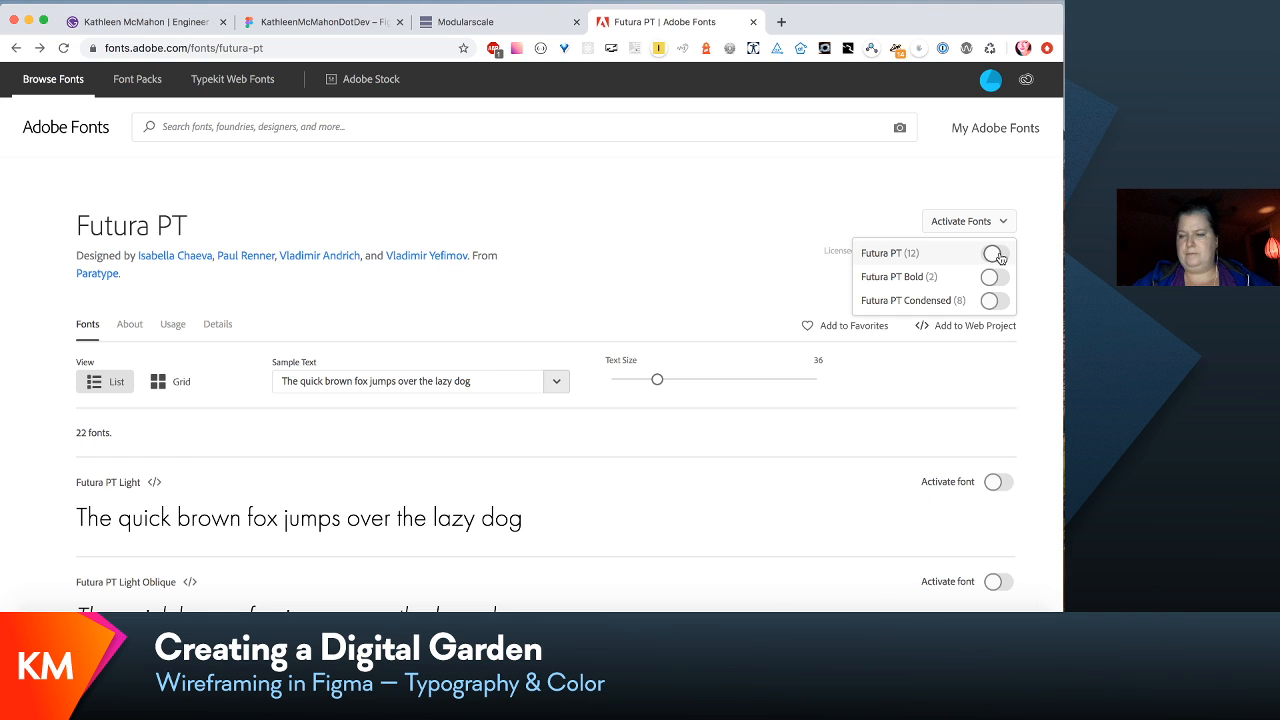
pyautogui.scroll(-5, 769, 365)
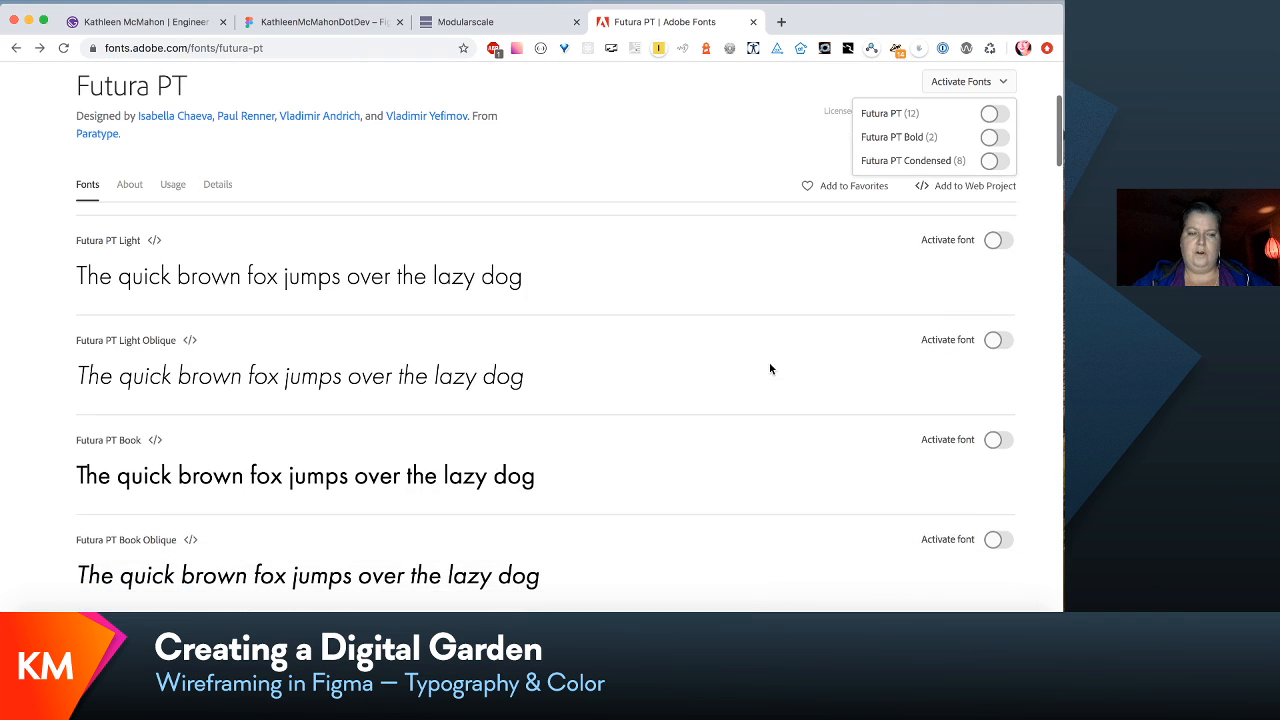
pyautogui.scroll(1, 769, 366)
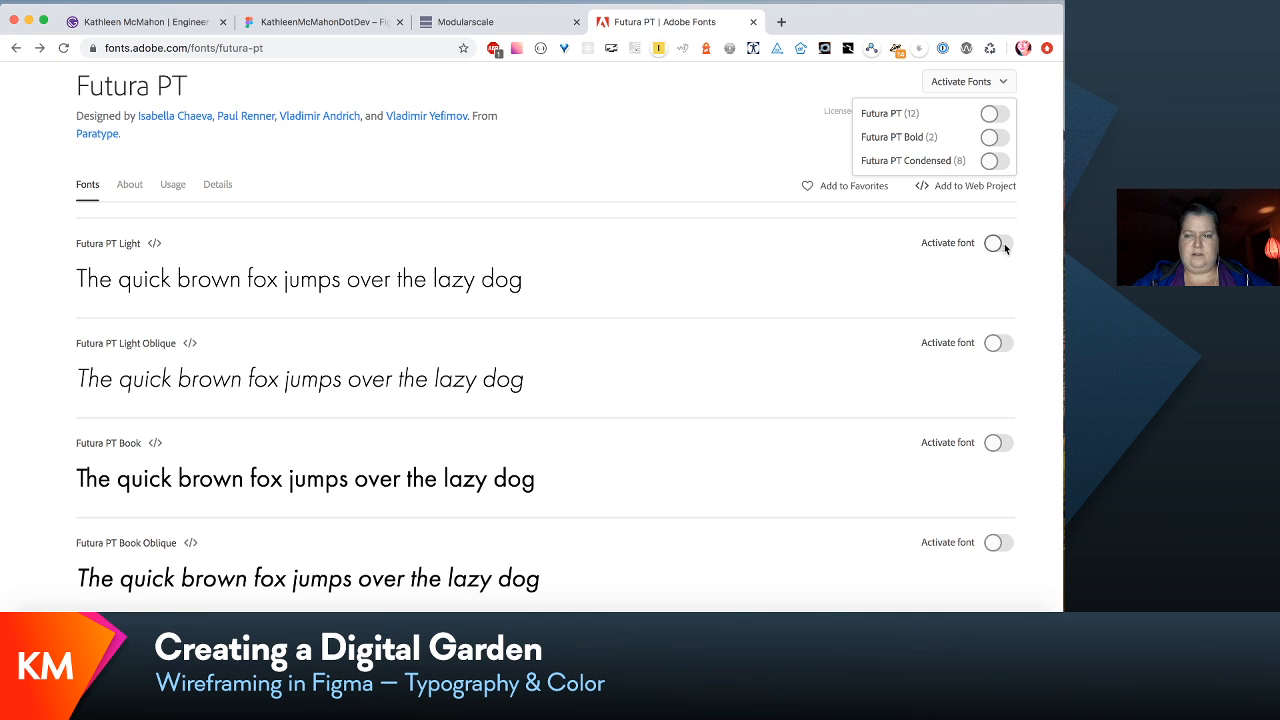
pyautogui.scroll(1, 990, 312)
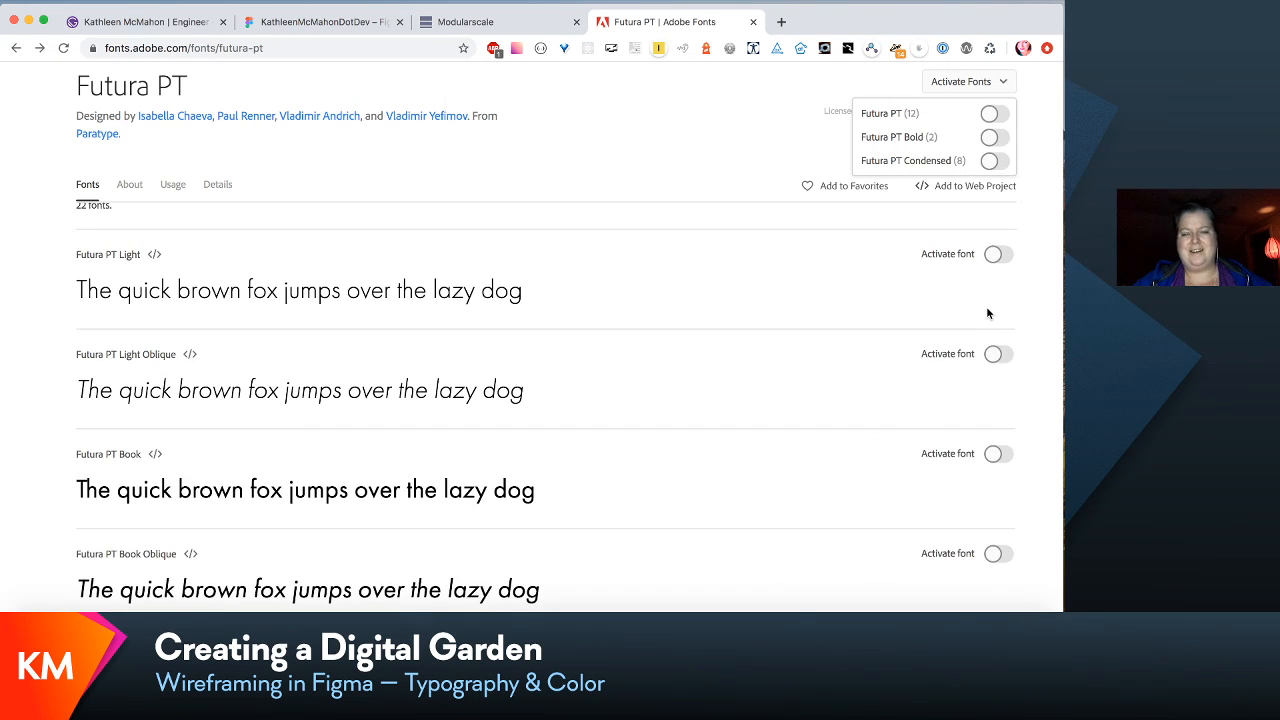
pyautogui.scroll(-2, 987, 313)
pyautogui.scroll(-3, 987, 314)
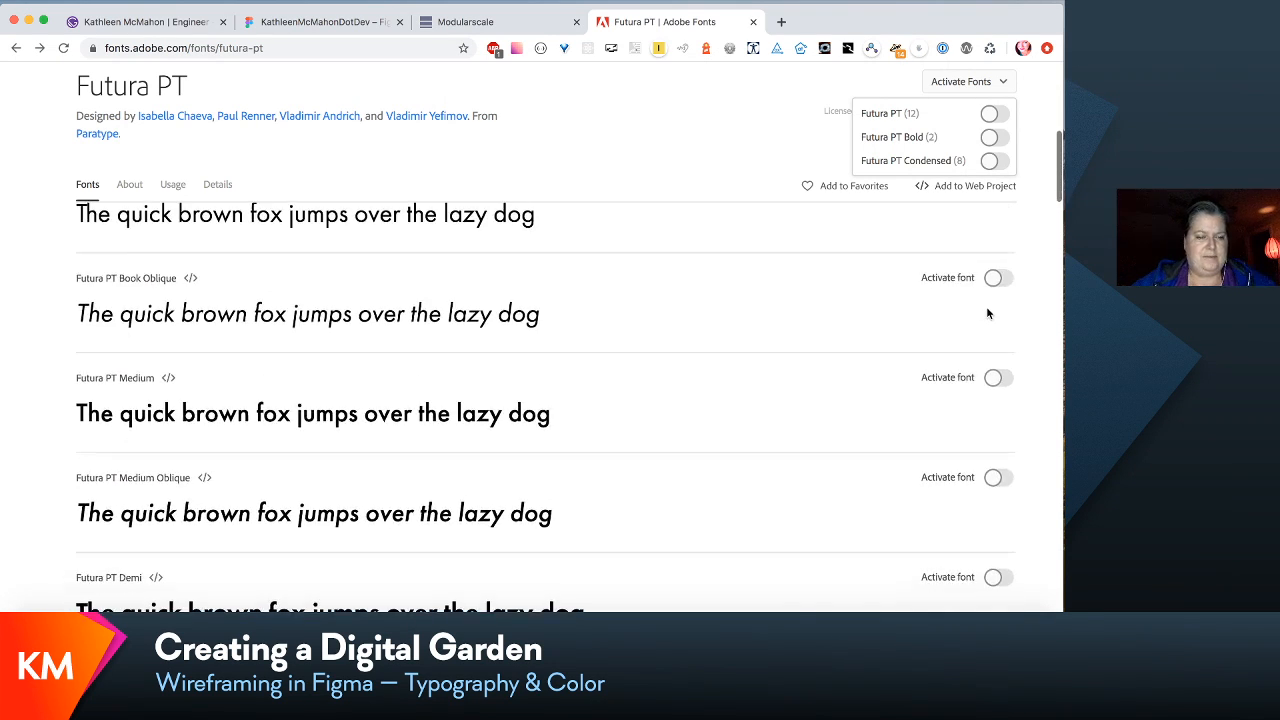
# - Activate the individual Futura PT Medium and Futura PT Book fonts, dismissing the notice after each
pyautogui.click(1005, 376)
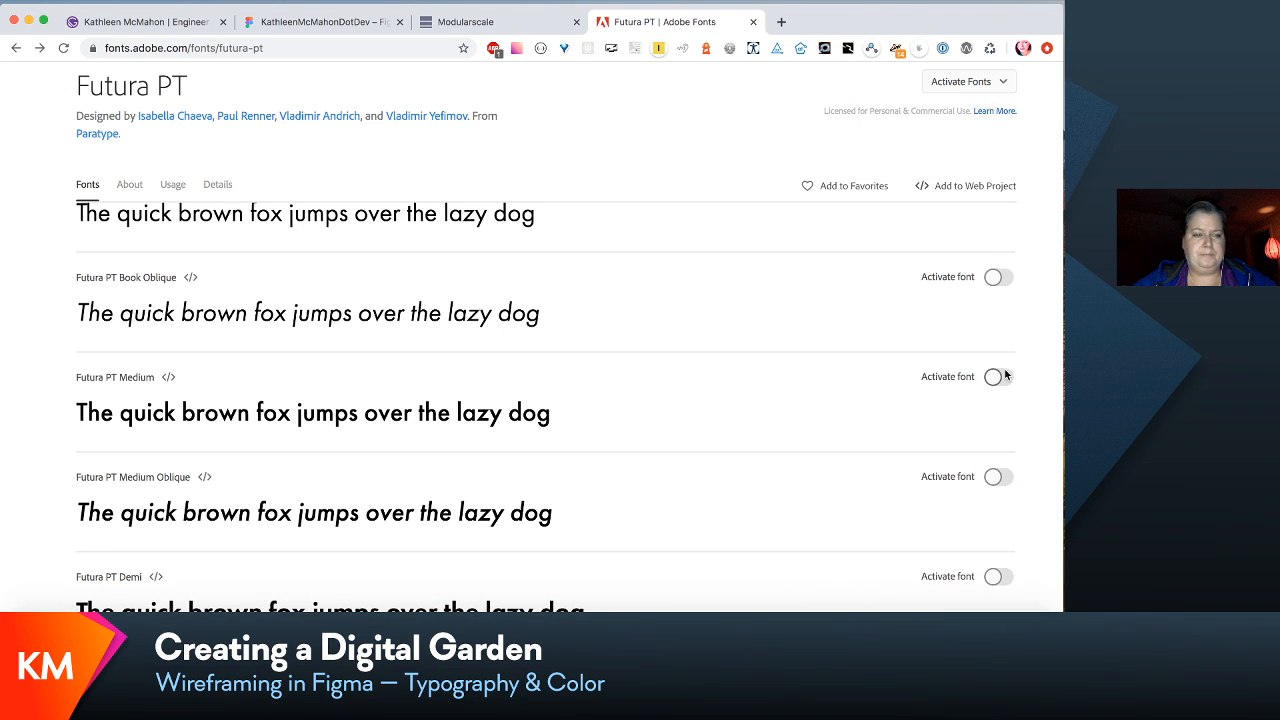
pyautogui.scroll(3, 1006, 371)
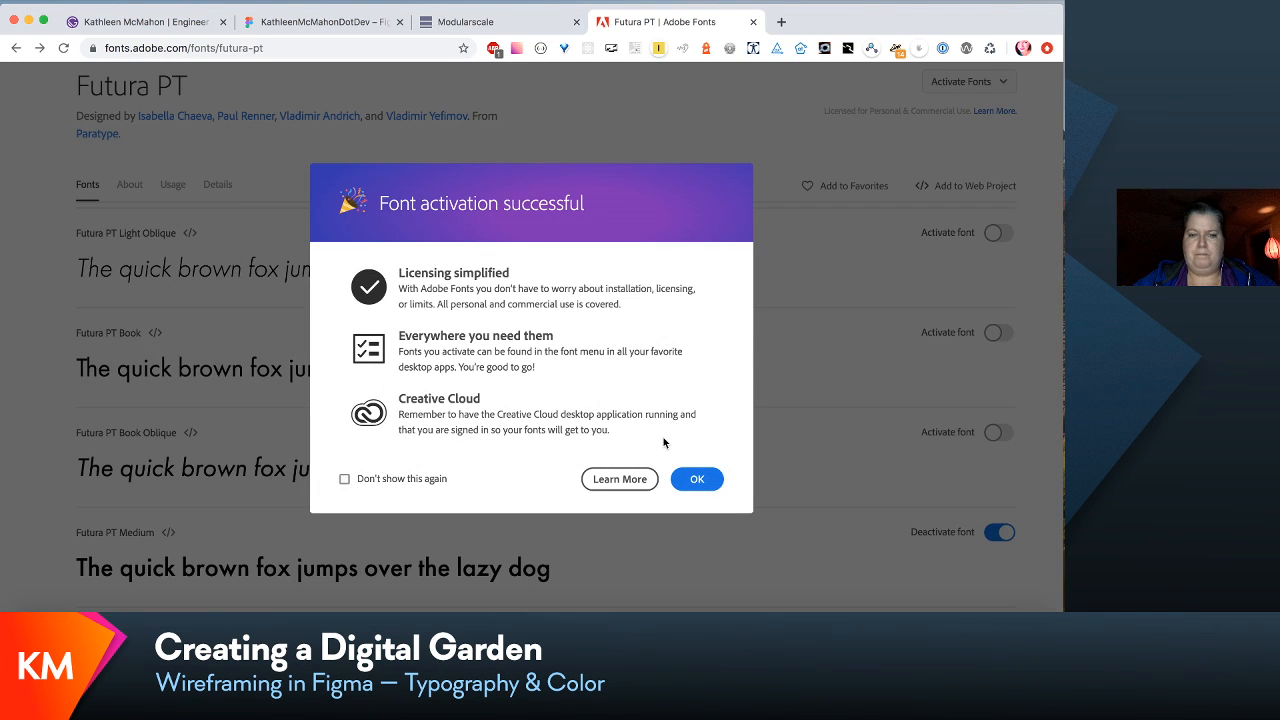
pyautogui.click(690, 480)
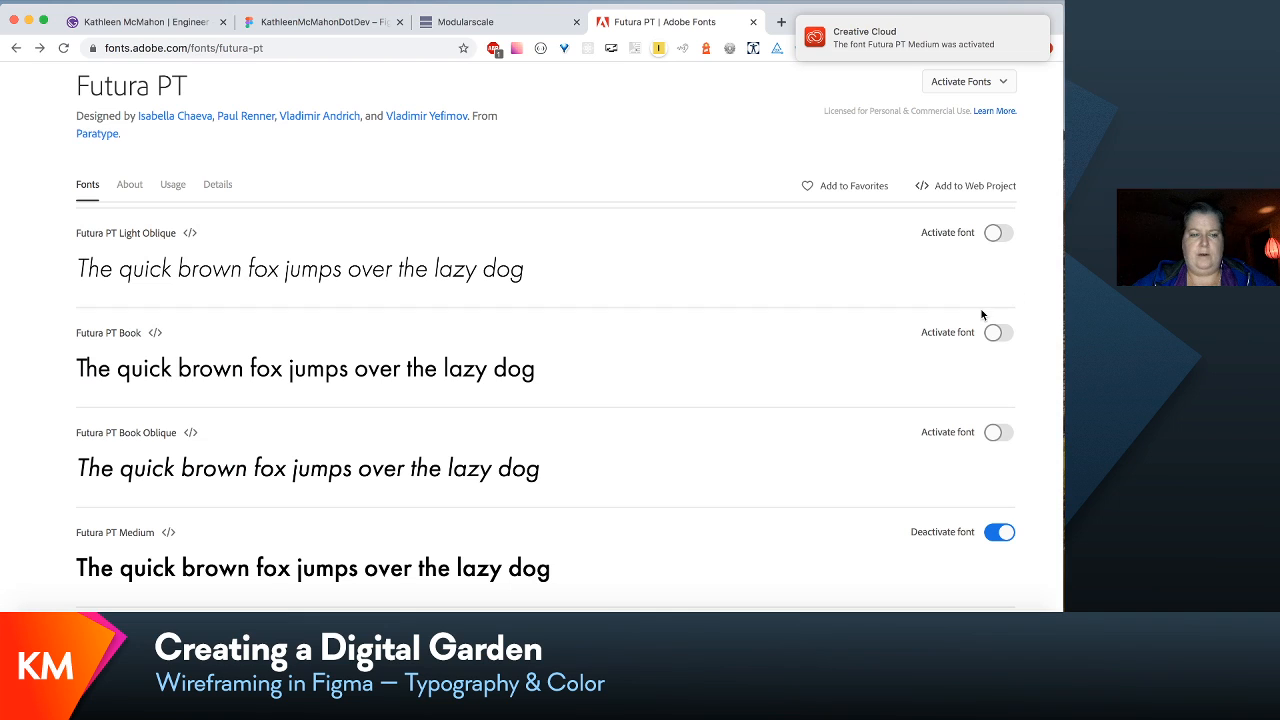
pyautogui.click(996, 332)
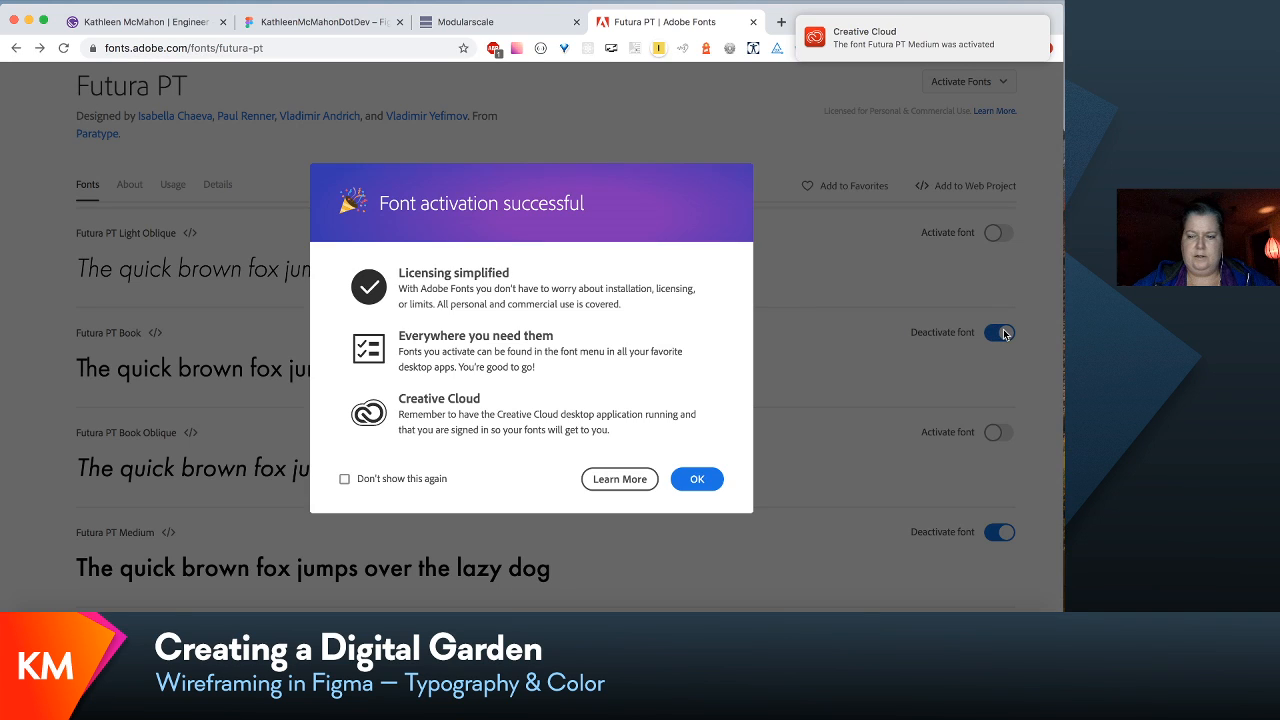
pyautogui.click(705, 480)
pyautogui.scroll(-5, 706, 480)
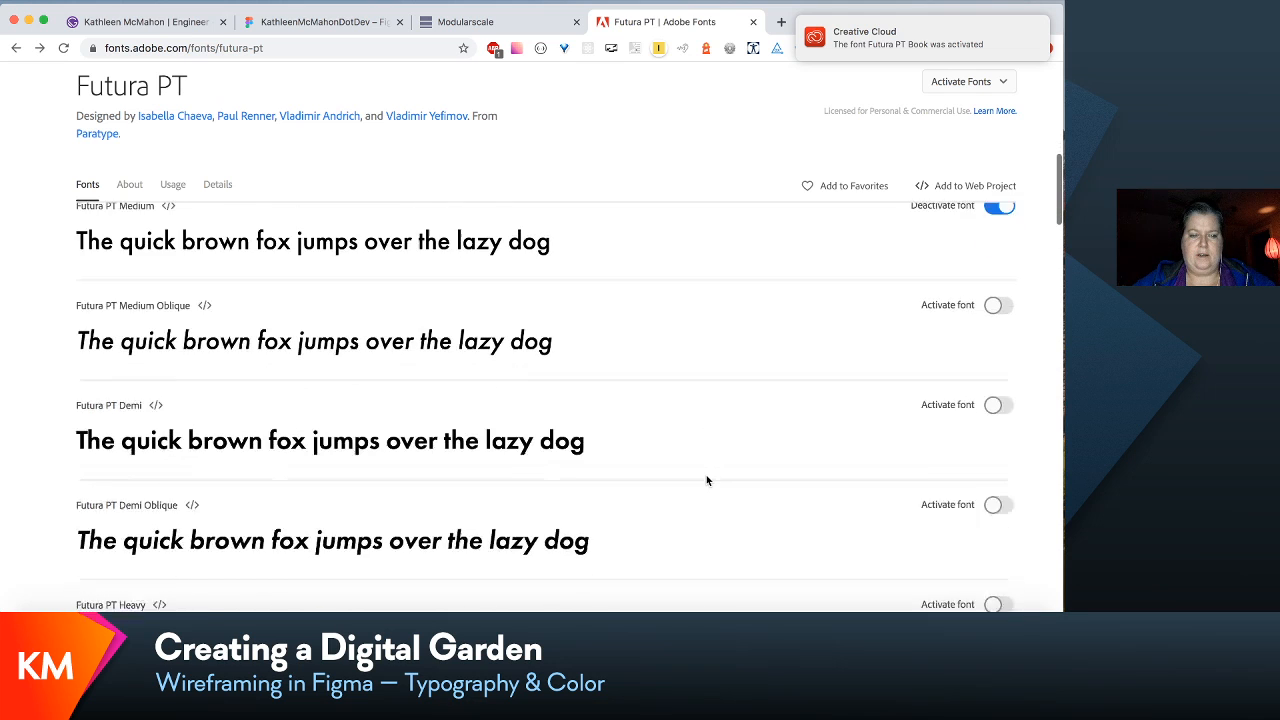
# - Compare the heavier Futura PT weights and activate Futura PT Heavy, dismissing the activation notice so that it is not shown again
pyautogui.scroll(-5, 706, 480)
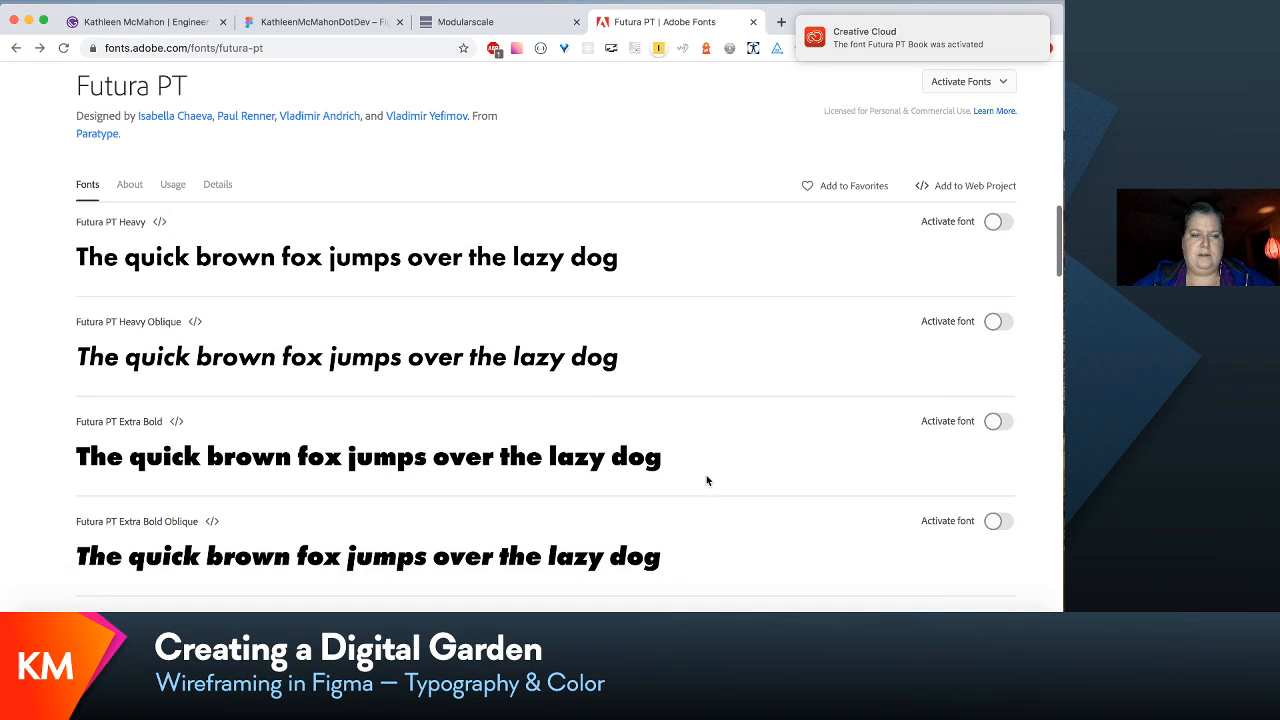
pyautogui.scroll(5, 706, 480)
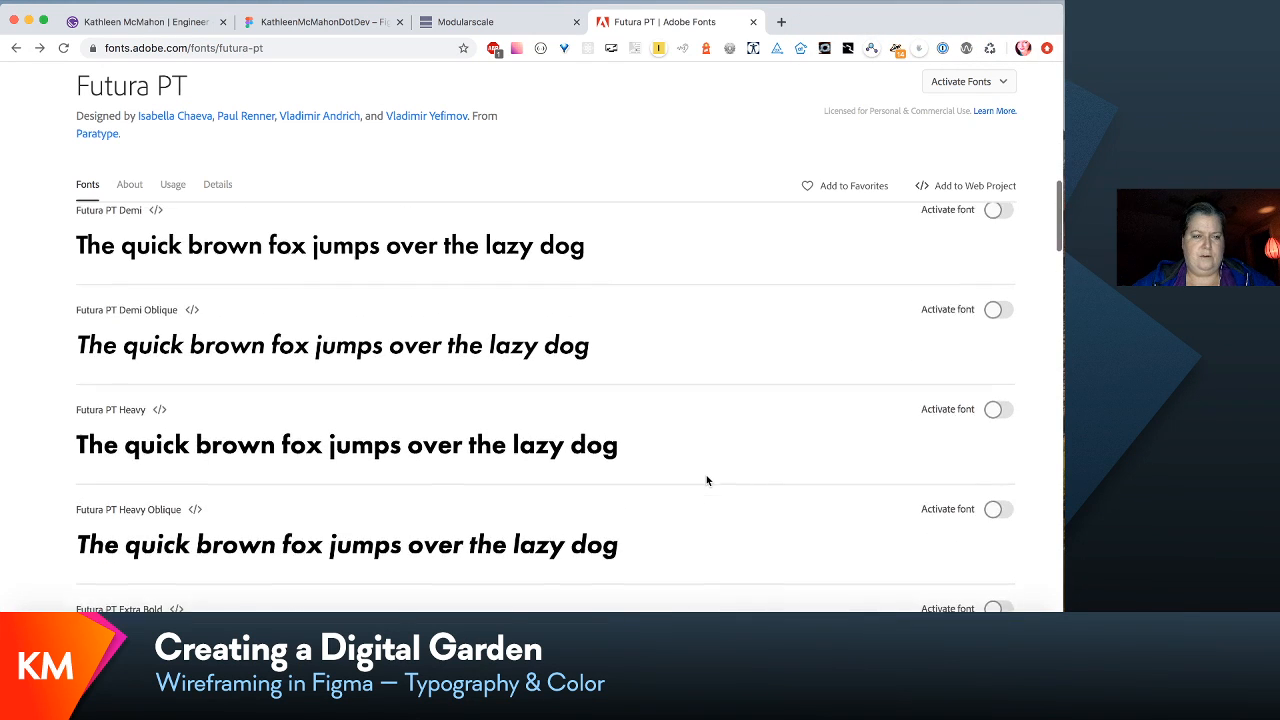
pyautogui.scroll(3, 706, 480)
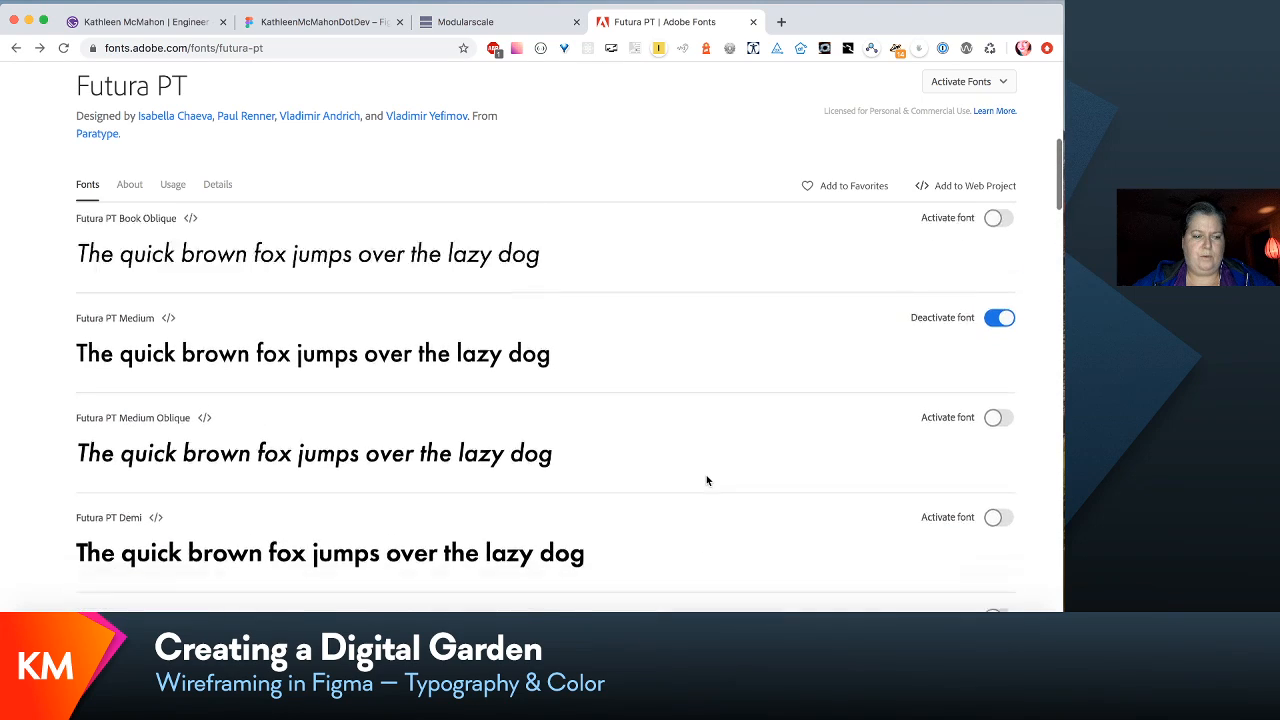
pyautogui.scroll(-5, 706, 480)
pyautogui.scroll(7, 706, 480)
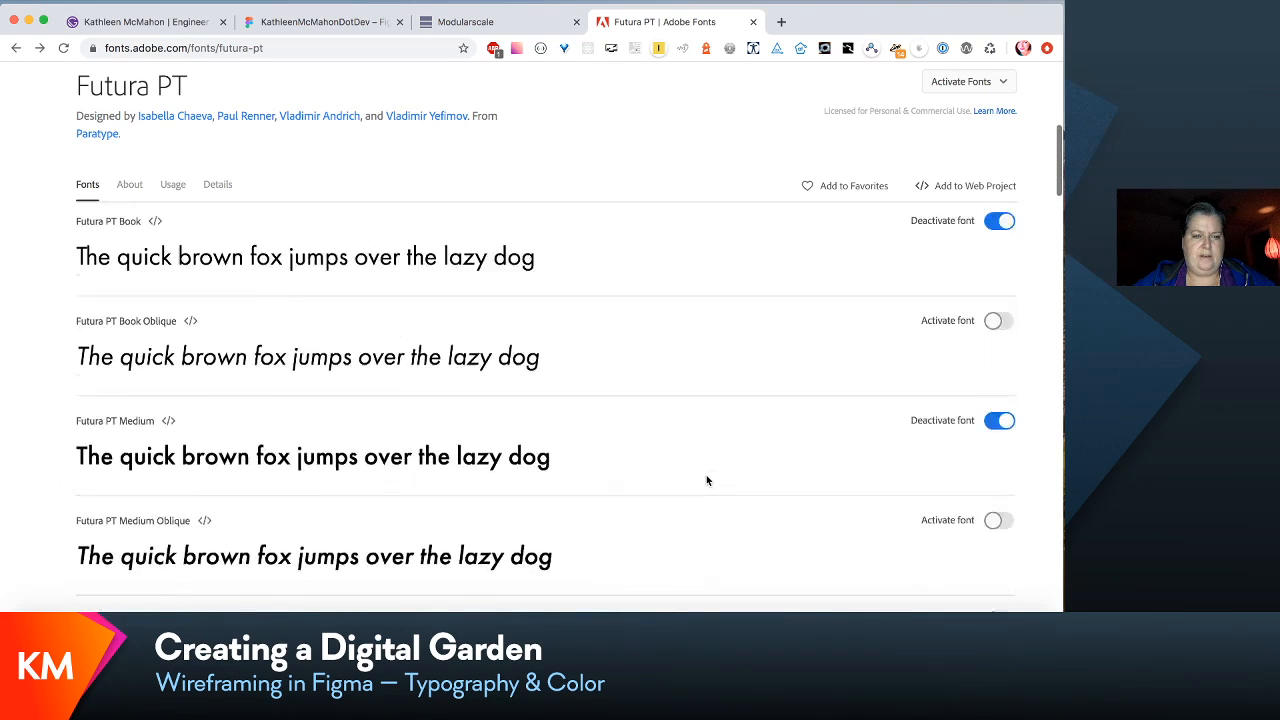
pyautogui.scroll(-4, 706, 480)
pyautogui.scroll(-3, 706, 480)
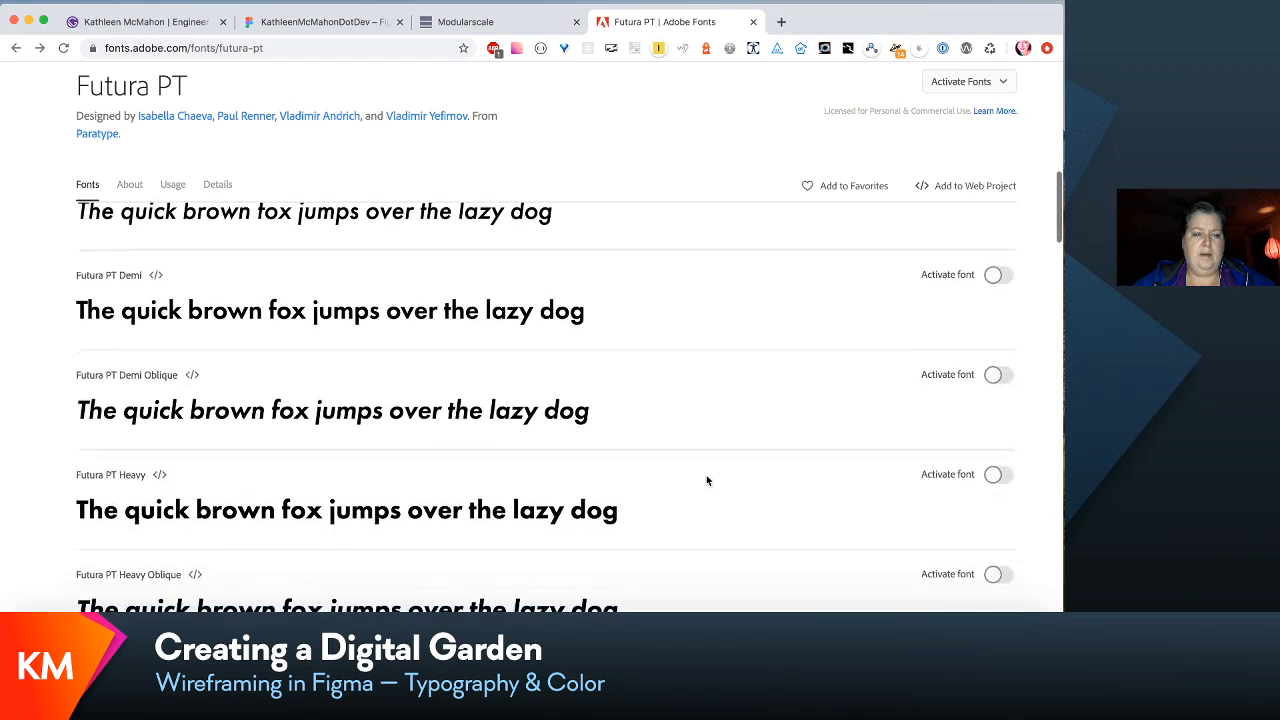
pyautogui.scroll(-3, 706, 480)
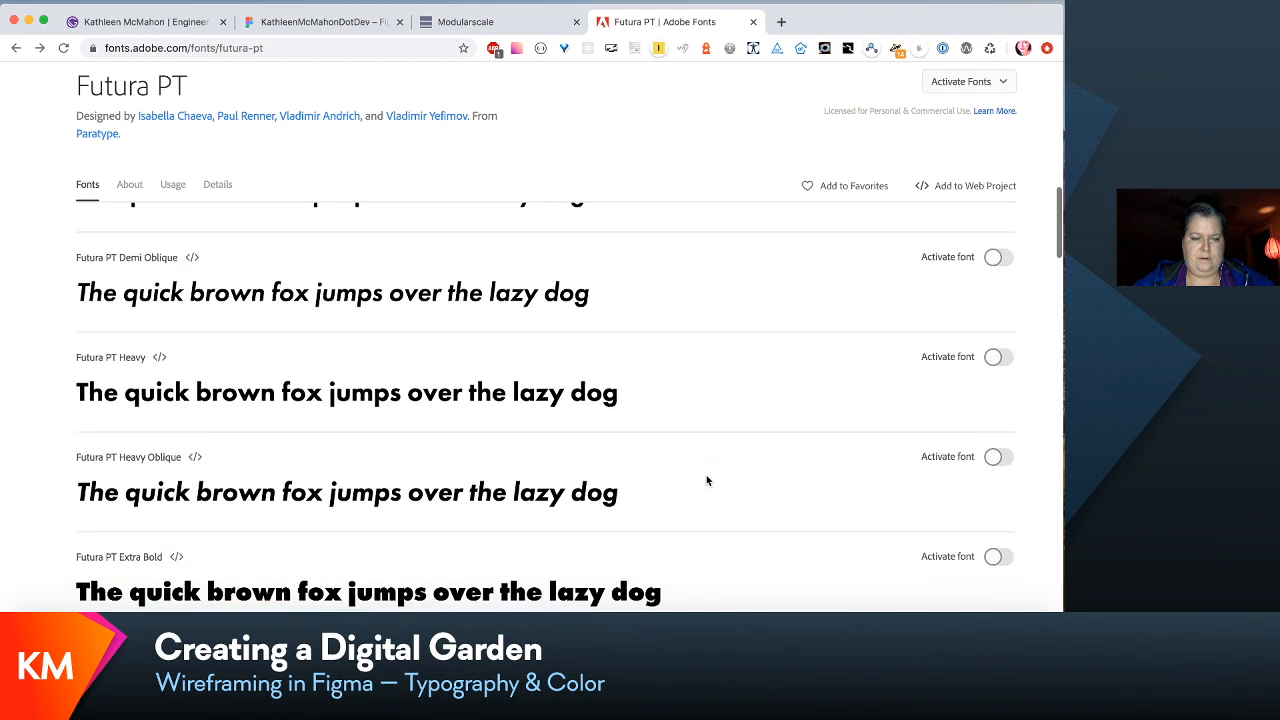
pyautogui.scroll(-3, 708, 478)
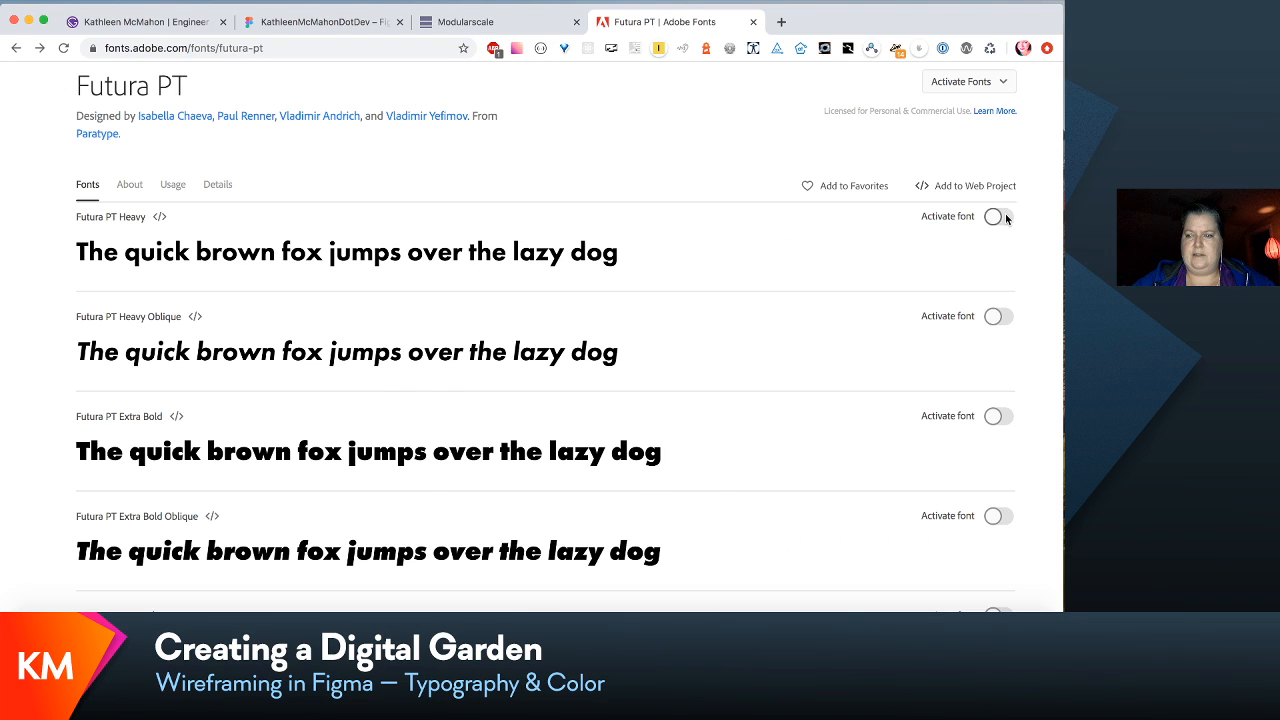
pyautogui.click(1000, 216)
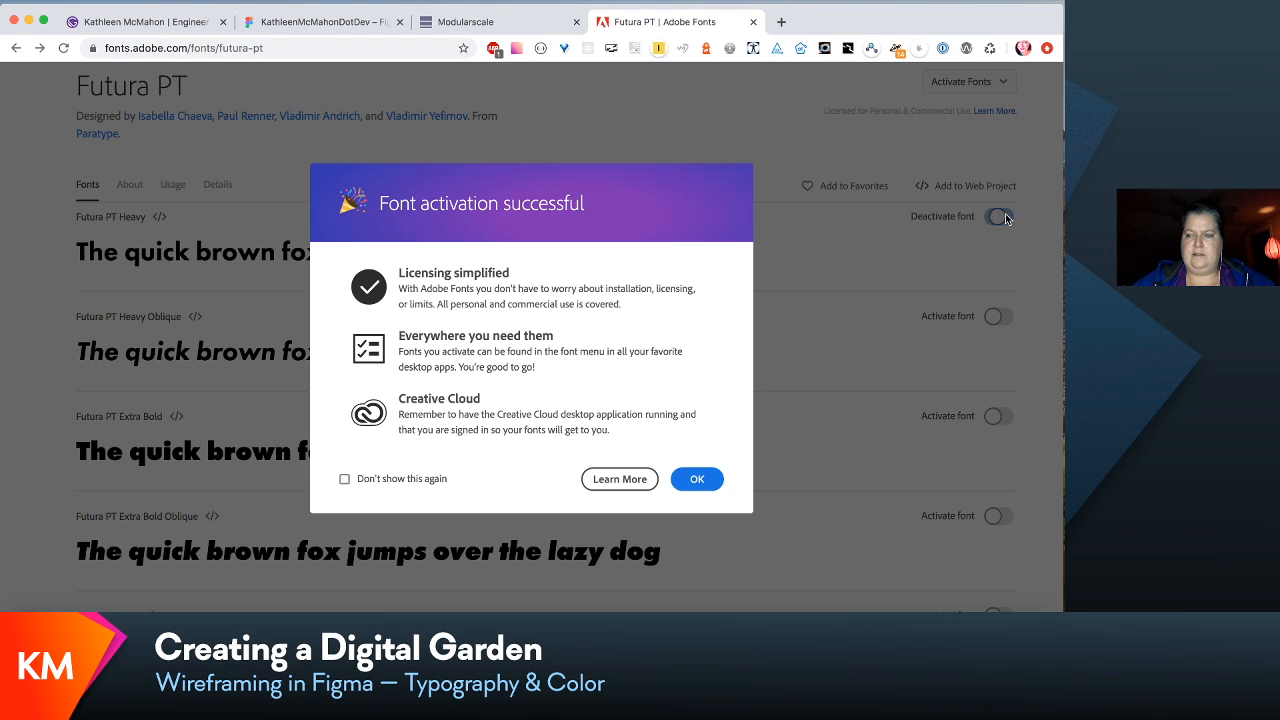
pyautogui.click(400, 482)
pyautogui.click(706, 480)
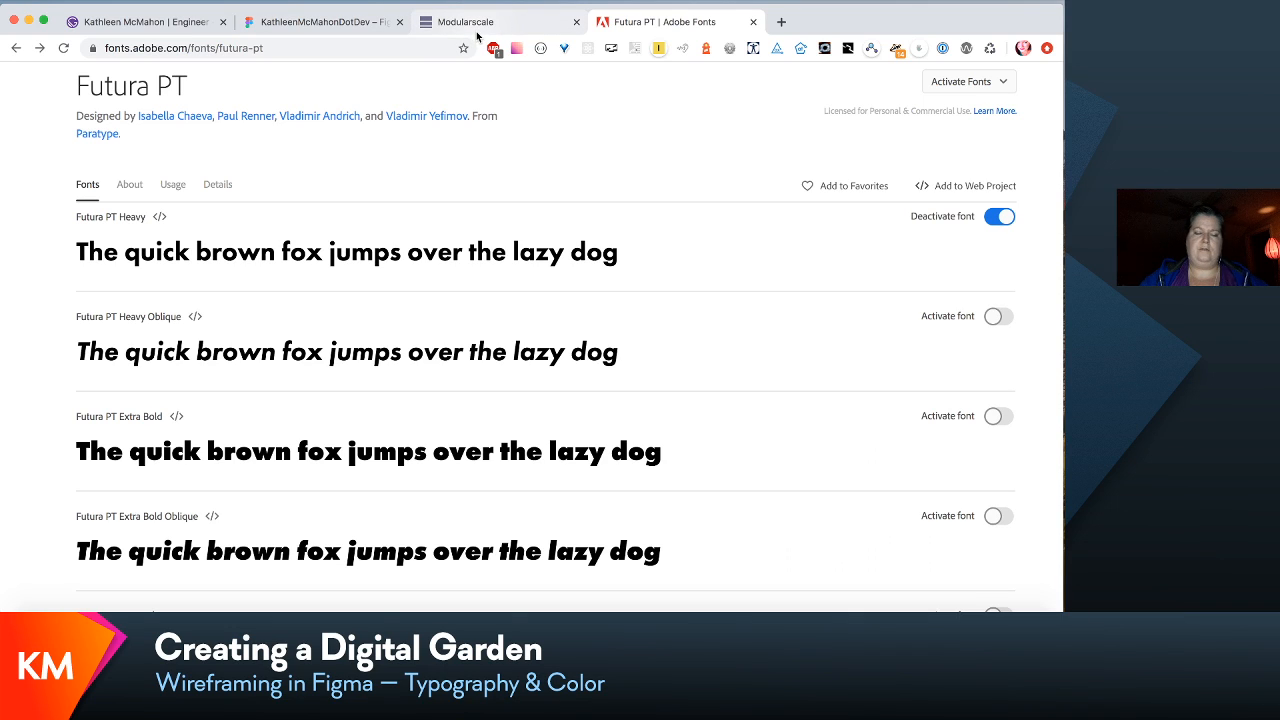
# - Switch to Modularscale by way of the Figma wireframes and review the type sizes of the 1.5 ratio scale
pyautogui.click(329, 21)
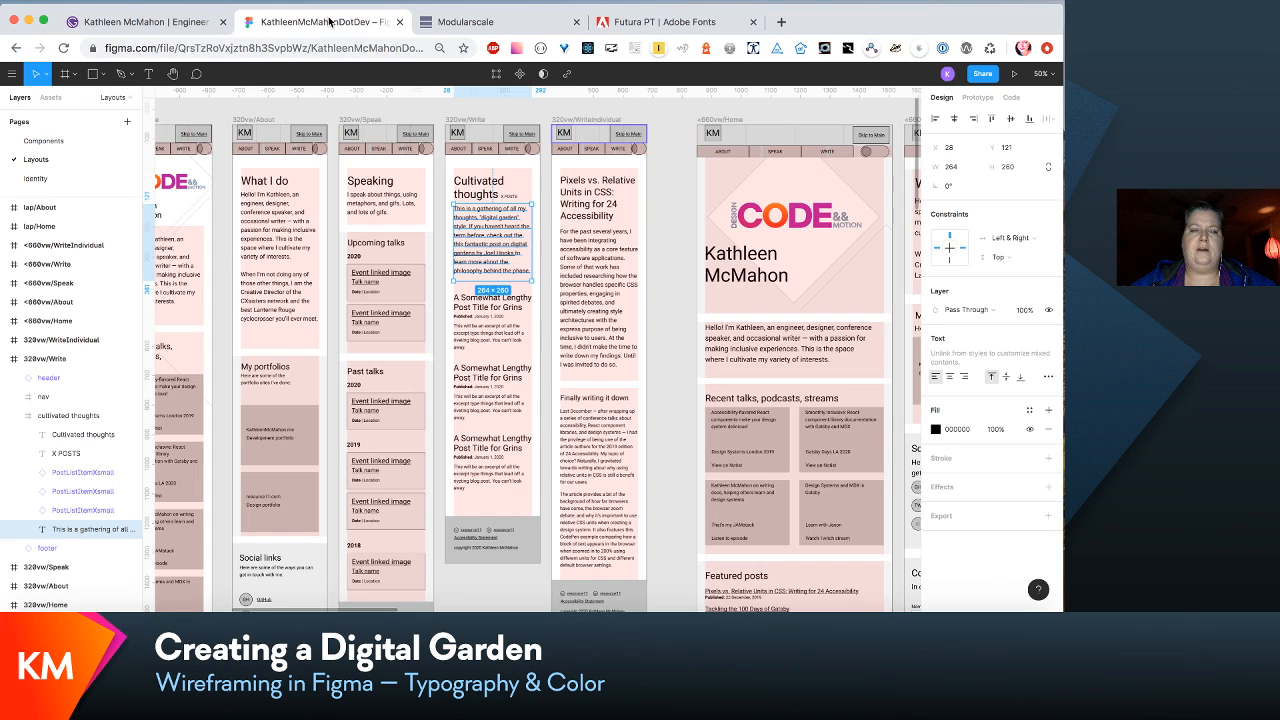
pyautogui.click(484, 24)
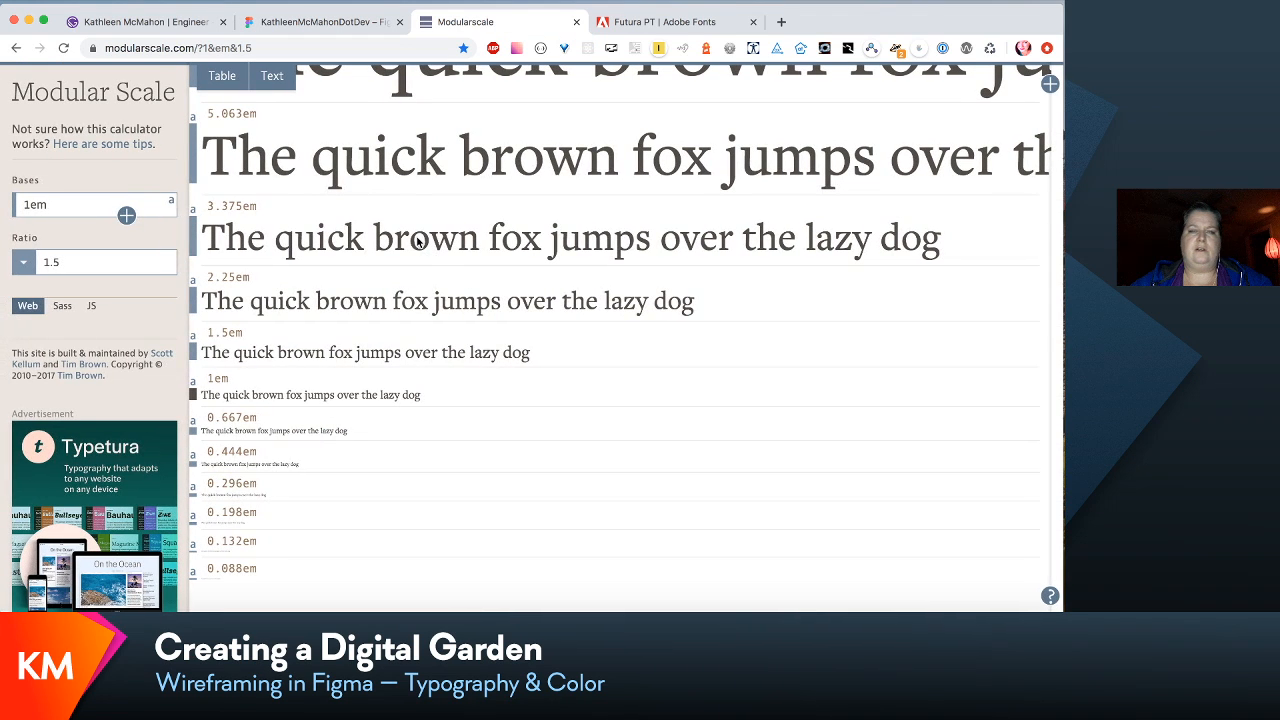
pyautogui.scroll(5, 418, 241)
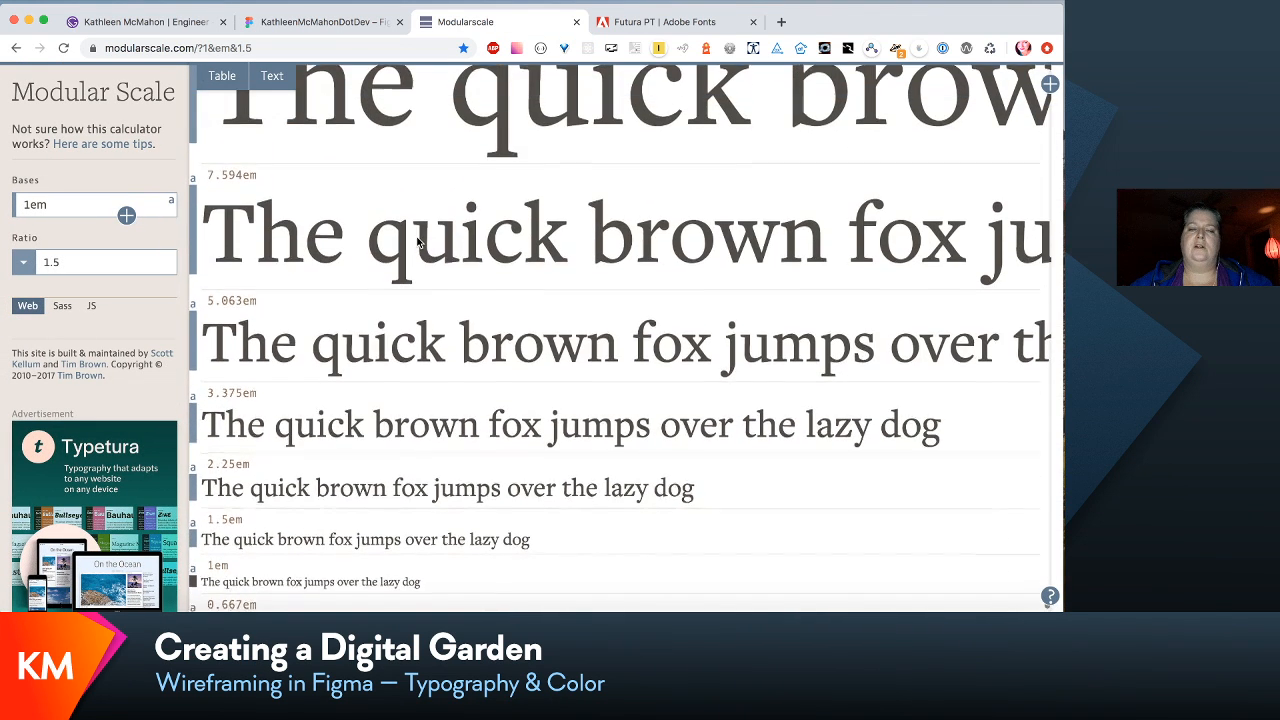
pyautogui.scroll(-3, 418, 241)
pyautogui.scroll(-1, 418, 241)
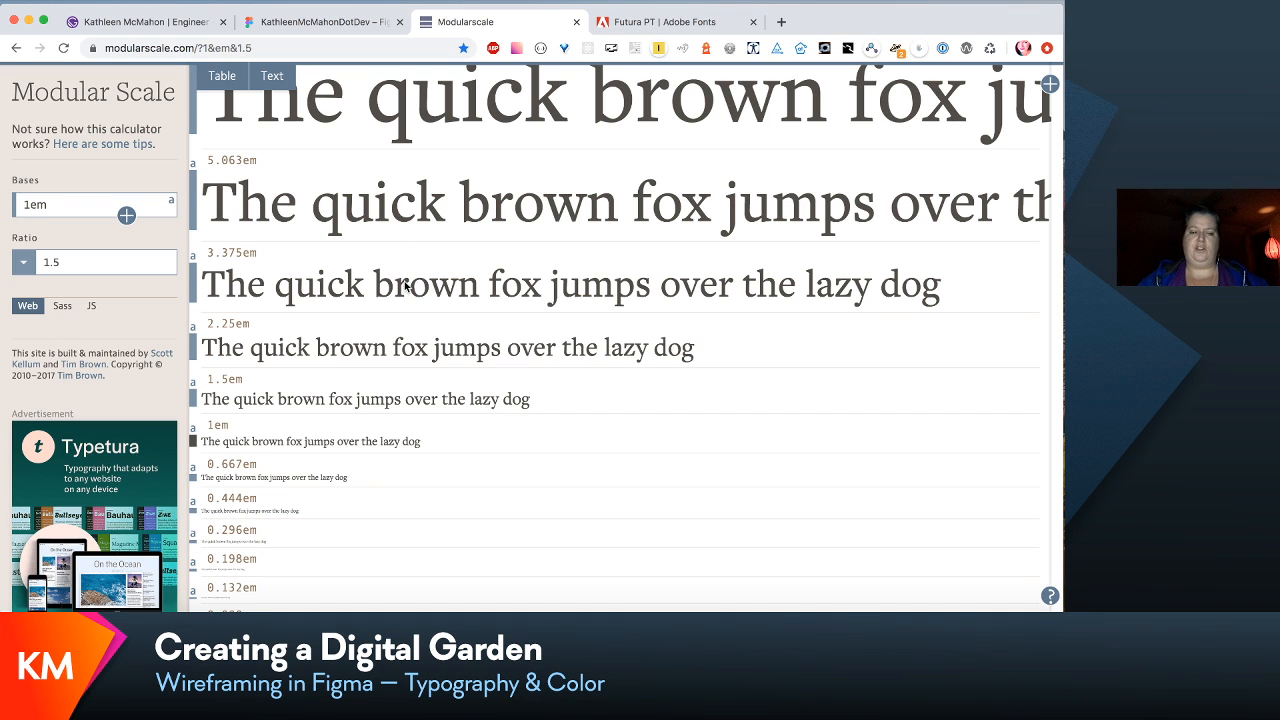
pyautogui.scroll(3, 312, 281)
pyautogui.scroll(-4, 345, 300)
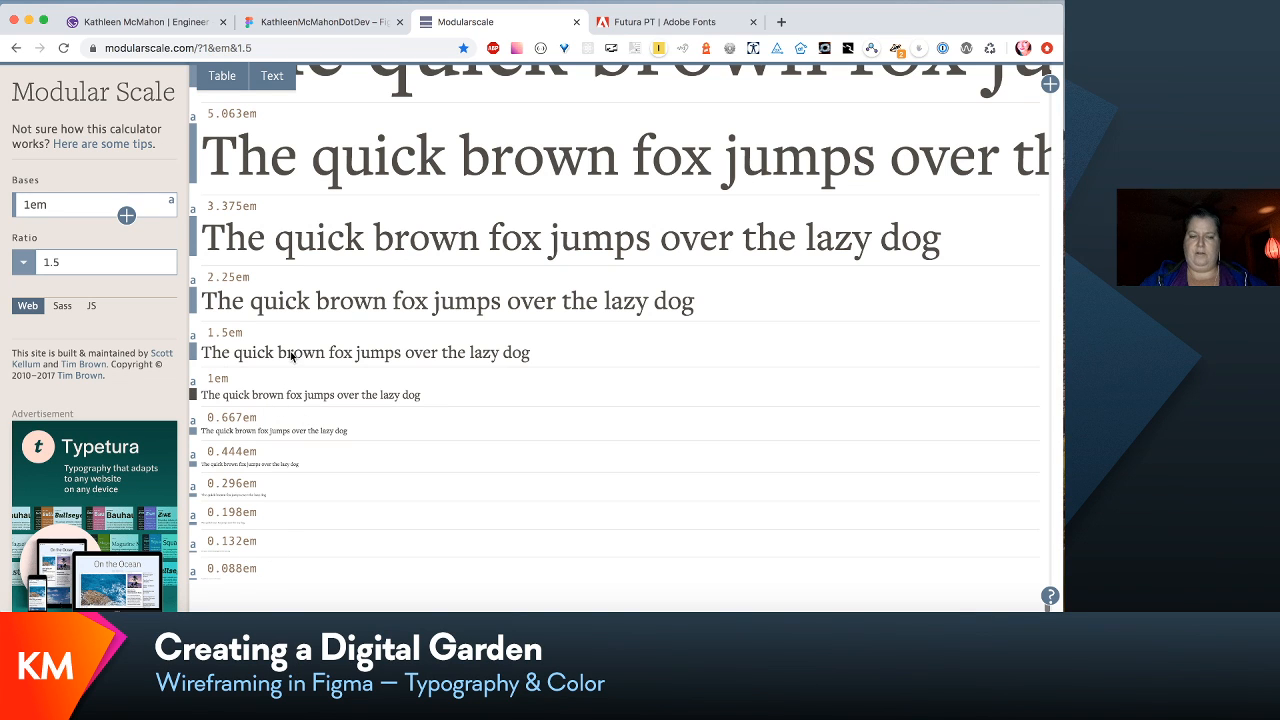
pyautogui.scroll(7, 291, 355)
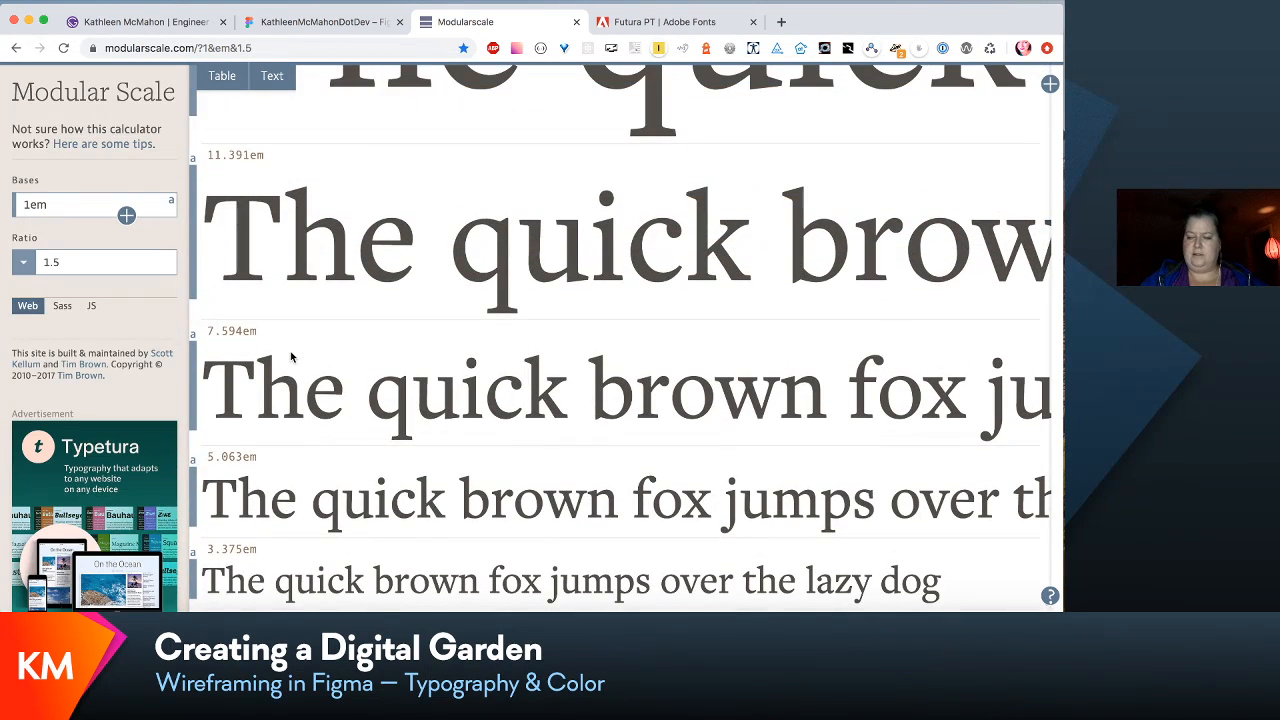
pyautogui.scroll(6, 291, 355)
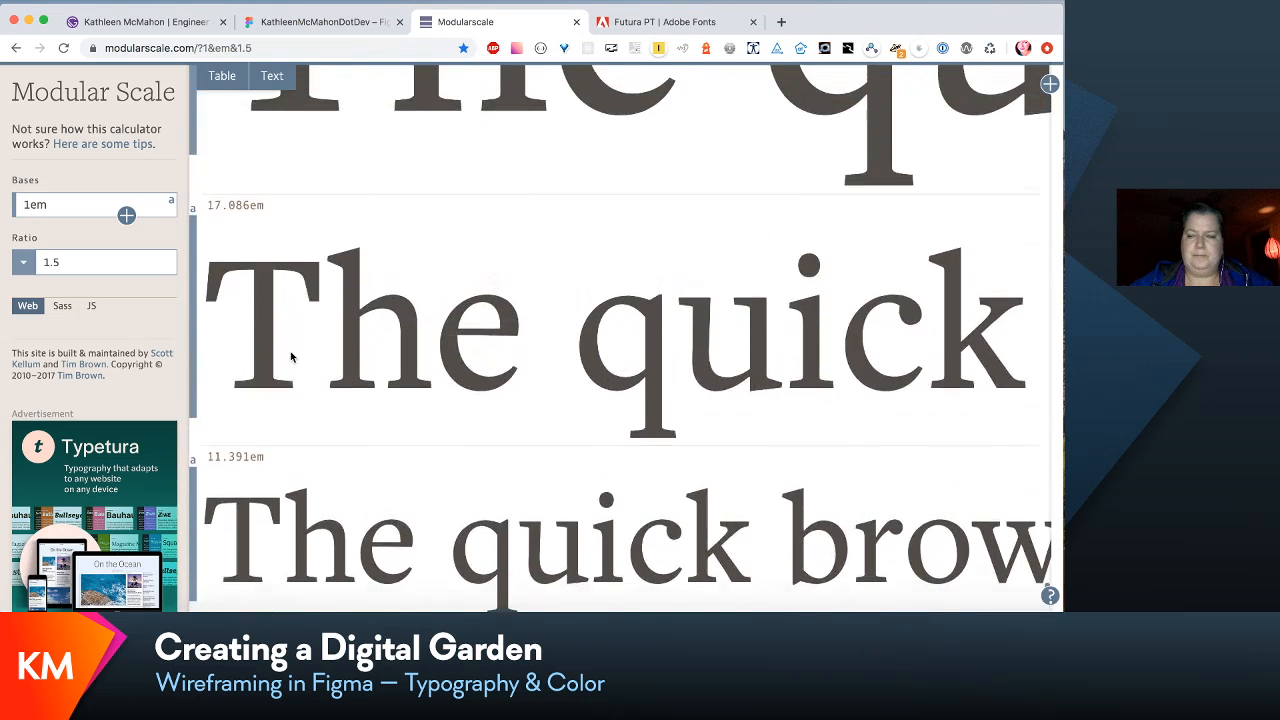
pyautogui.scroll(-11, 291, 355)
pyautogui.scroll(-2, 291, 355)
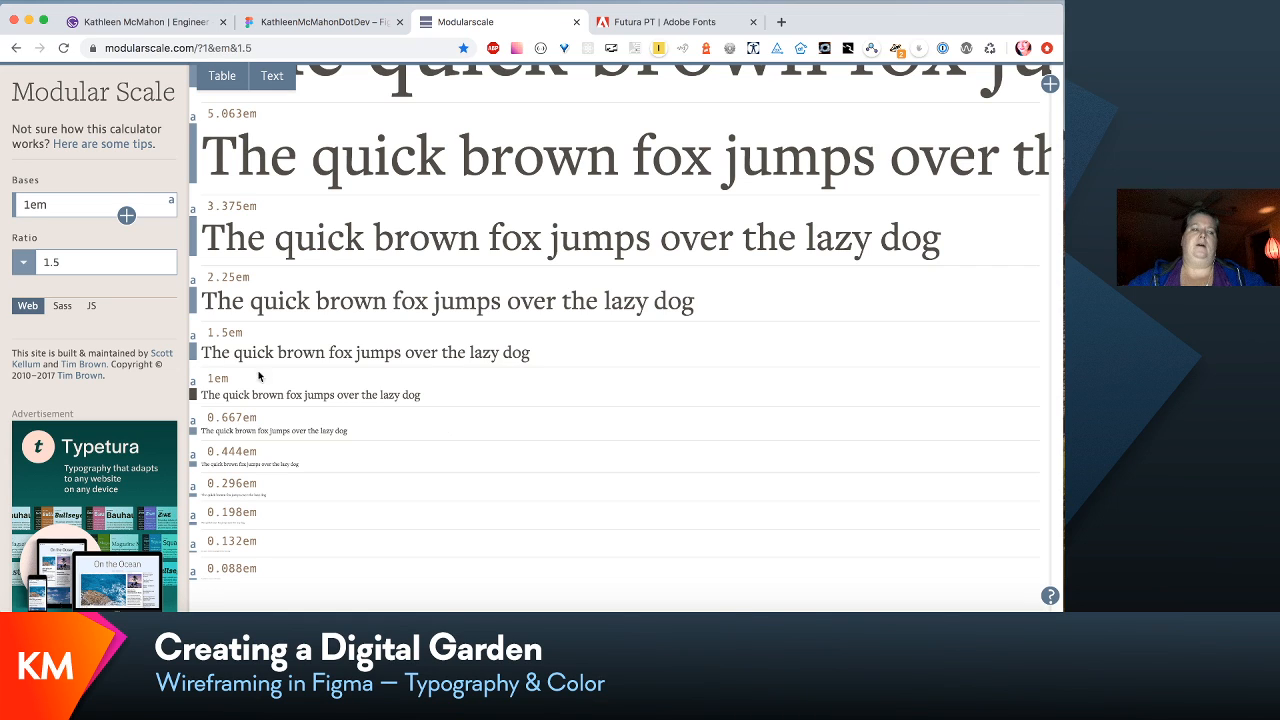
# - Try the 15:16 – minor second ratio and compare the sizes around the 1em sample line
pyautogui.click(22, 264)
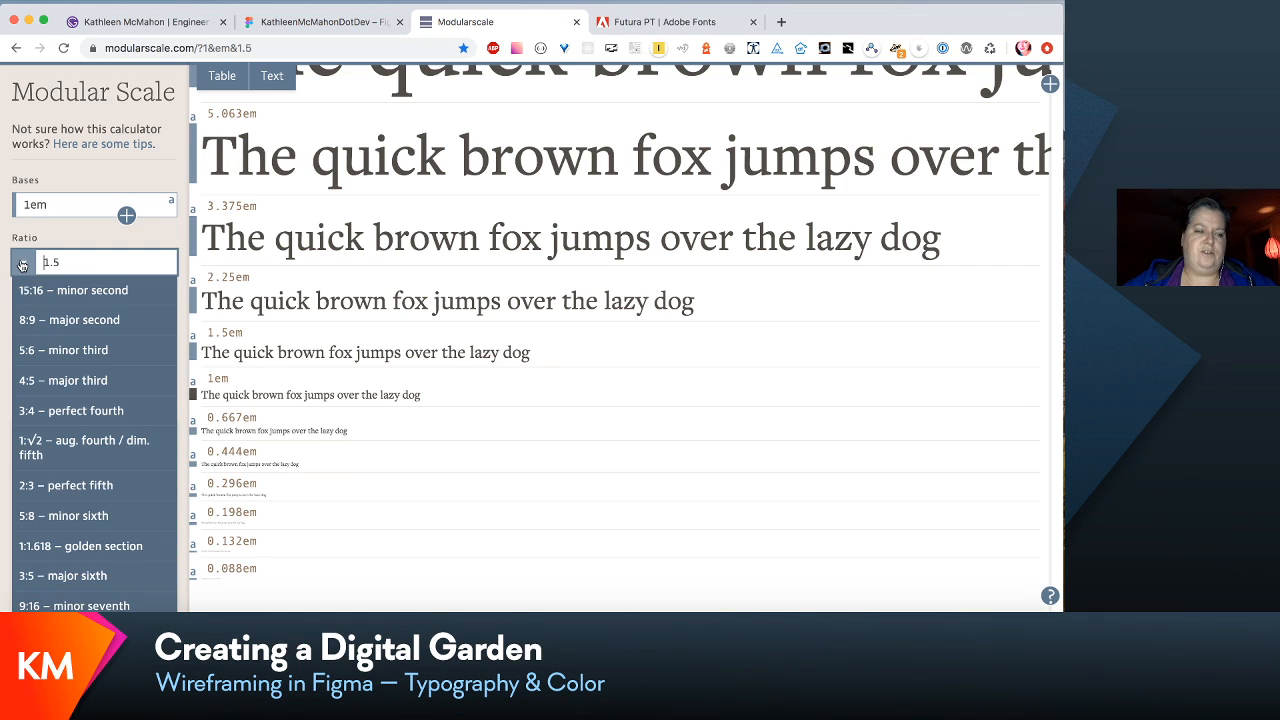
pyautogui.click(47, 306)
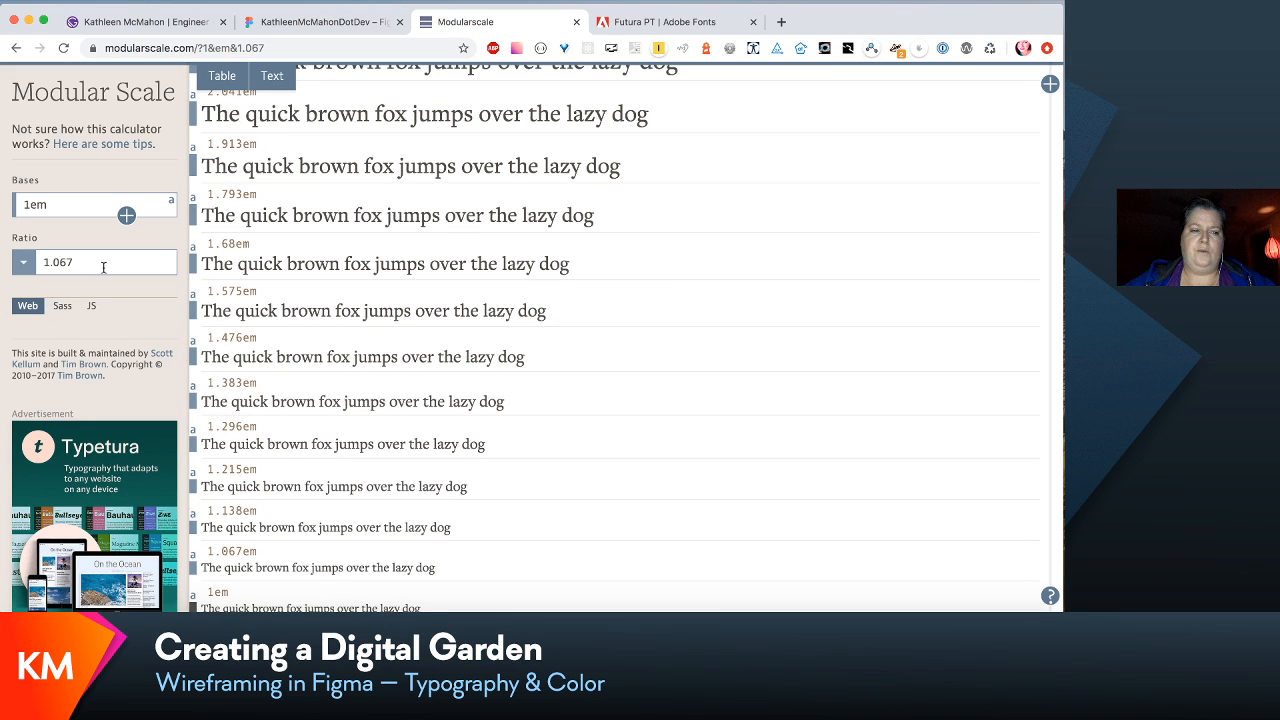
pyautogui.scroll(-3, 268, 467)
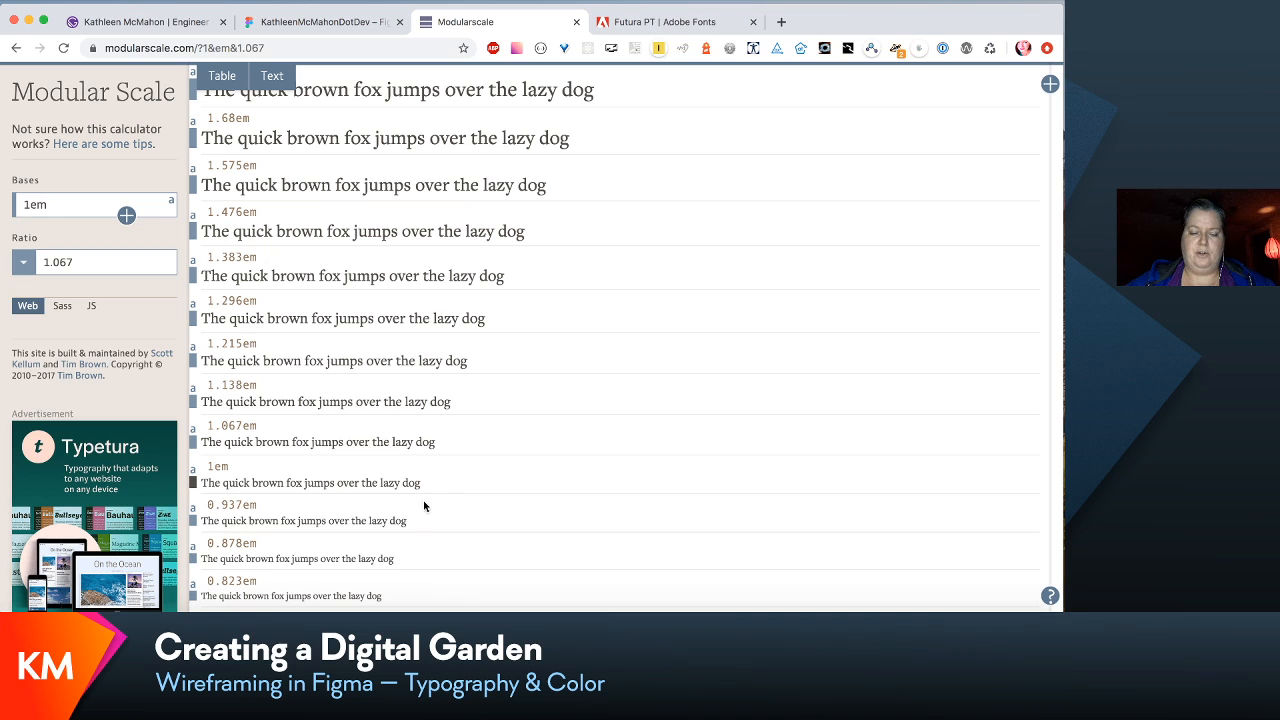
pyautogui.moveTo(438, 480); pyautogui.dragTo(197, 483)
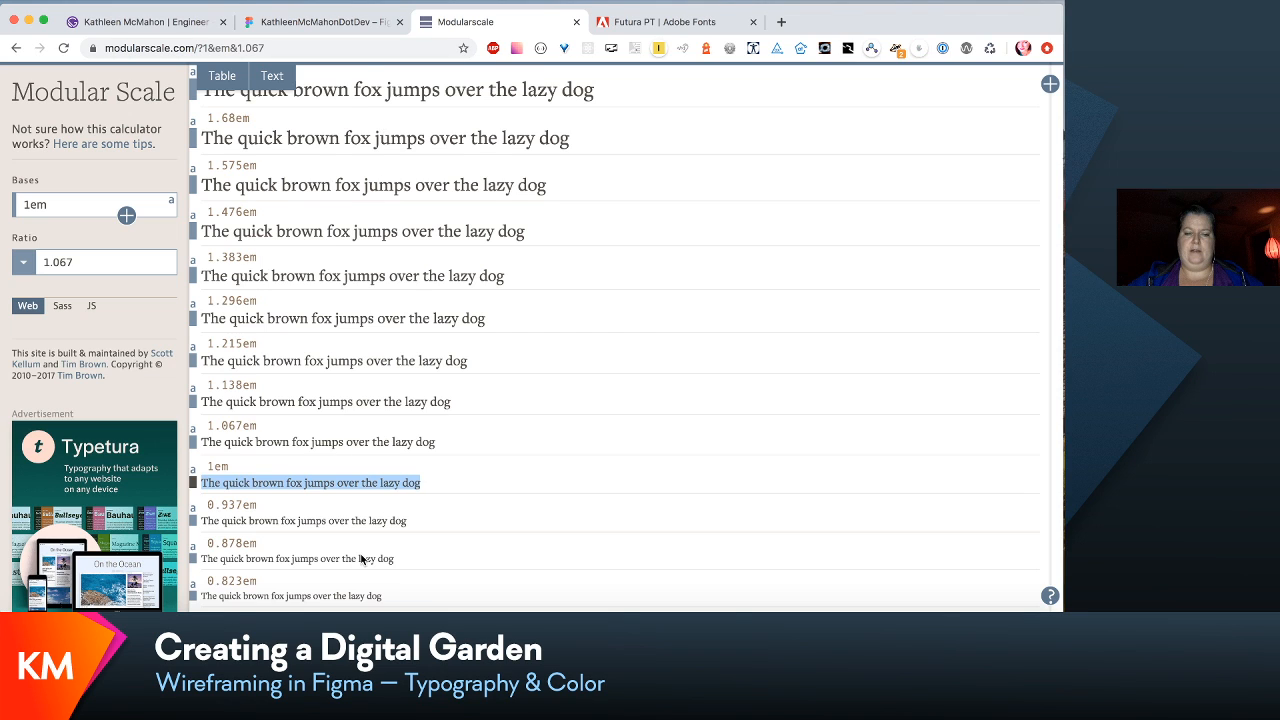
pyautogui.scroll(-3, 360, 557)
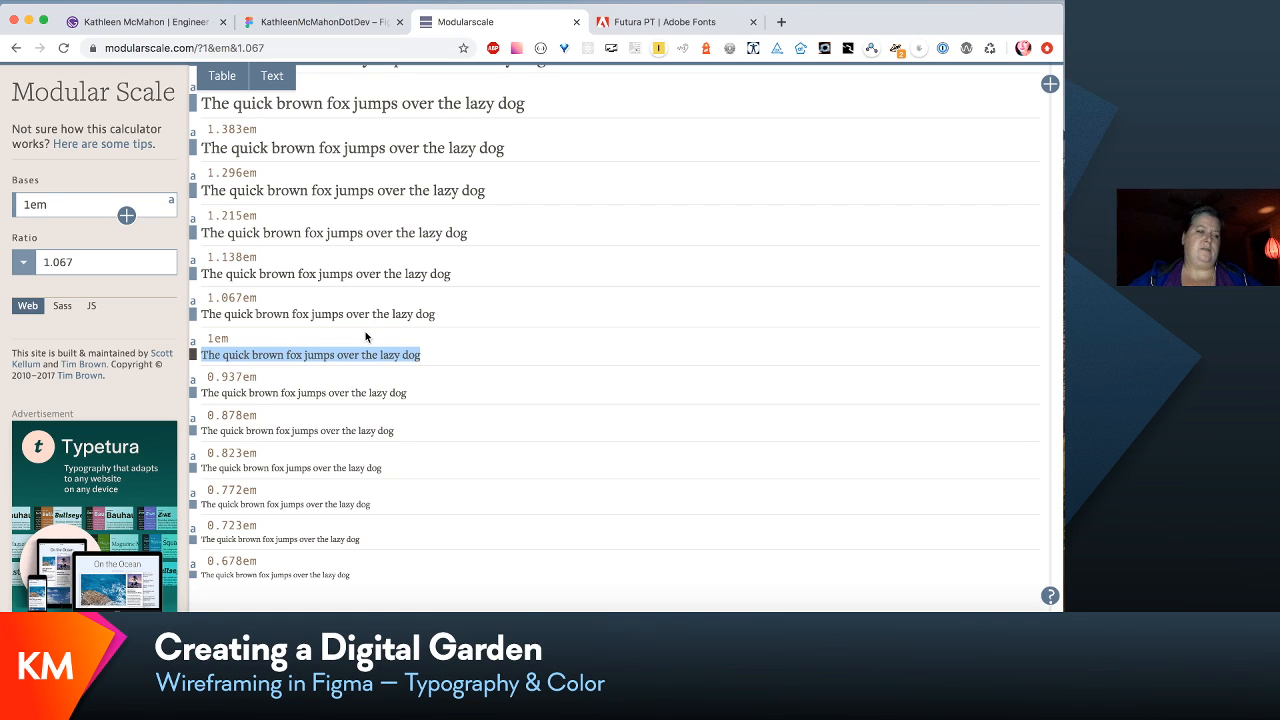
# - Try the 3:4 – perfect fourth ratio and examine its largest to smallest sample sizes
pyautogui.click(27, 265)
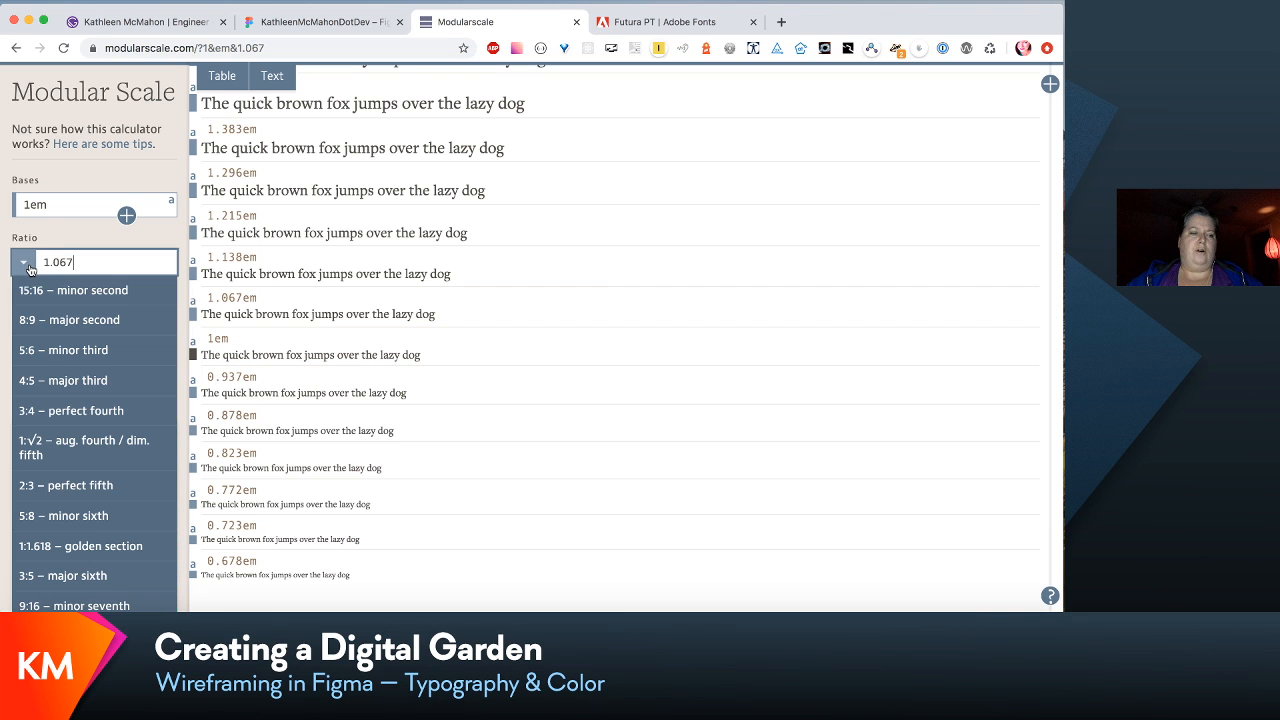
pyautogui.click(64, 415)
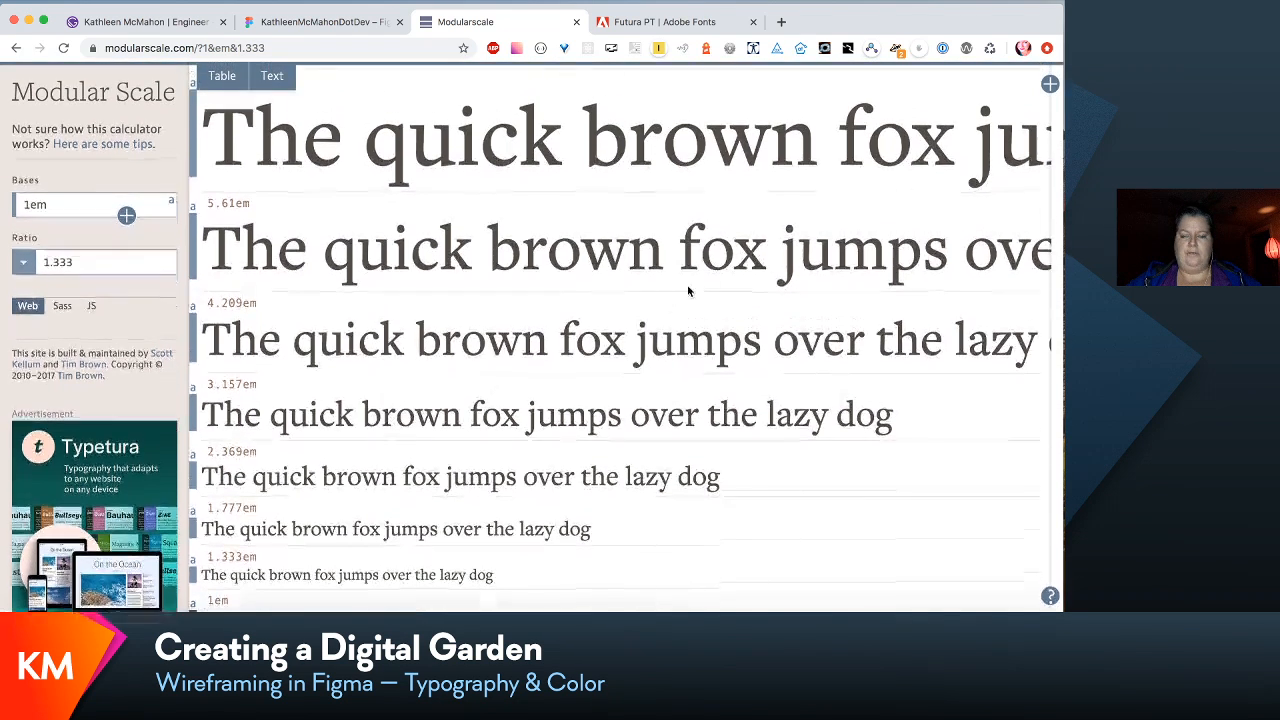
pyautogui.scroll(14, 688, 290)
pyautogui.scroll(-1, 769, 346)
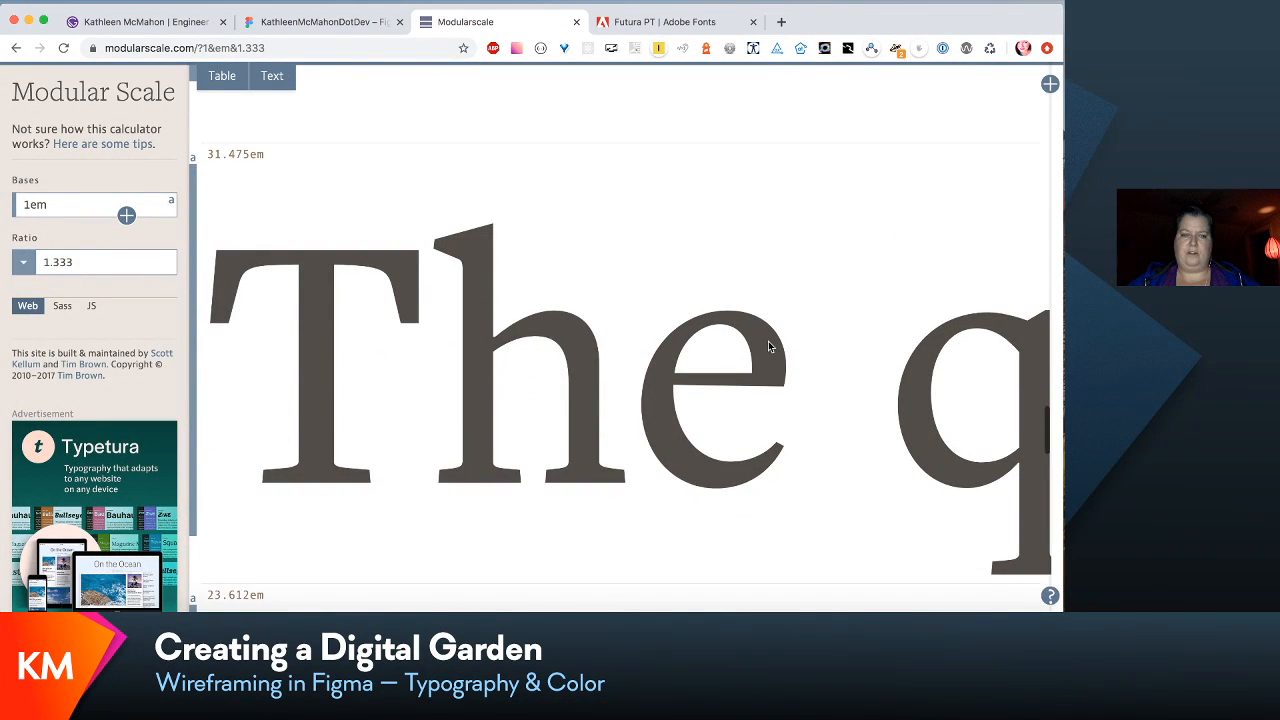
pyautogui.scroll(-15, 769, 346)
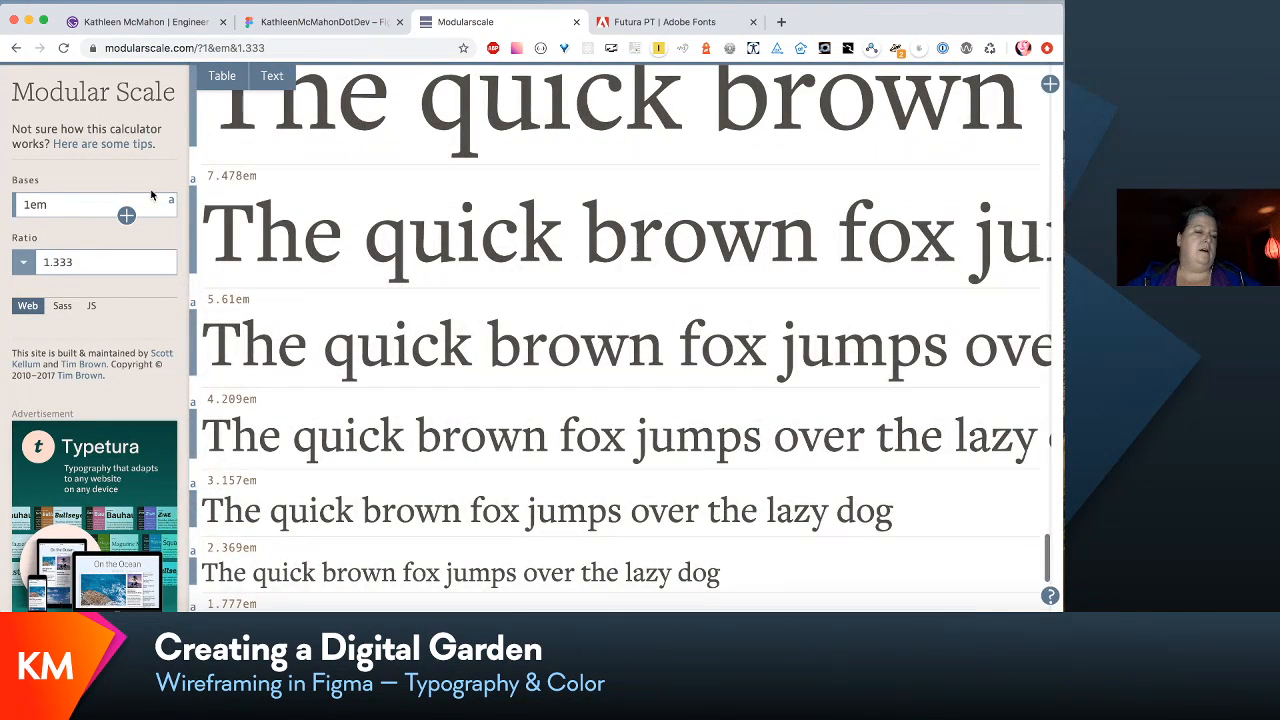
# - Look through the available ratio presets and set the scale ratio to 2:3 – perfect fifth
pyautogui.moveTo(77, 261); pyautogui.dragTo(50, 260)
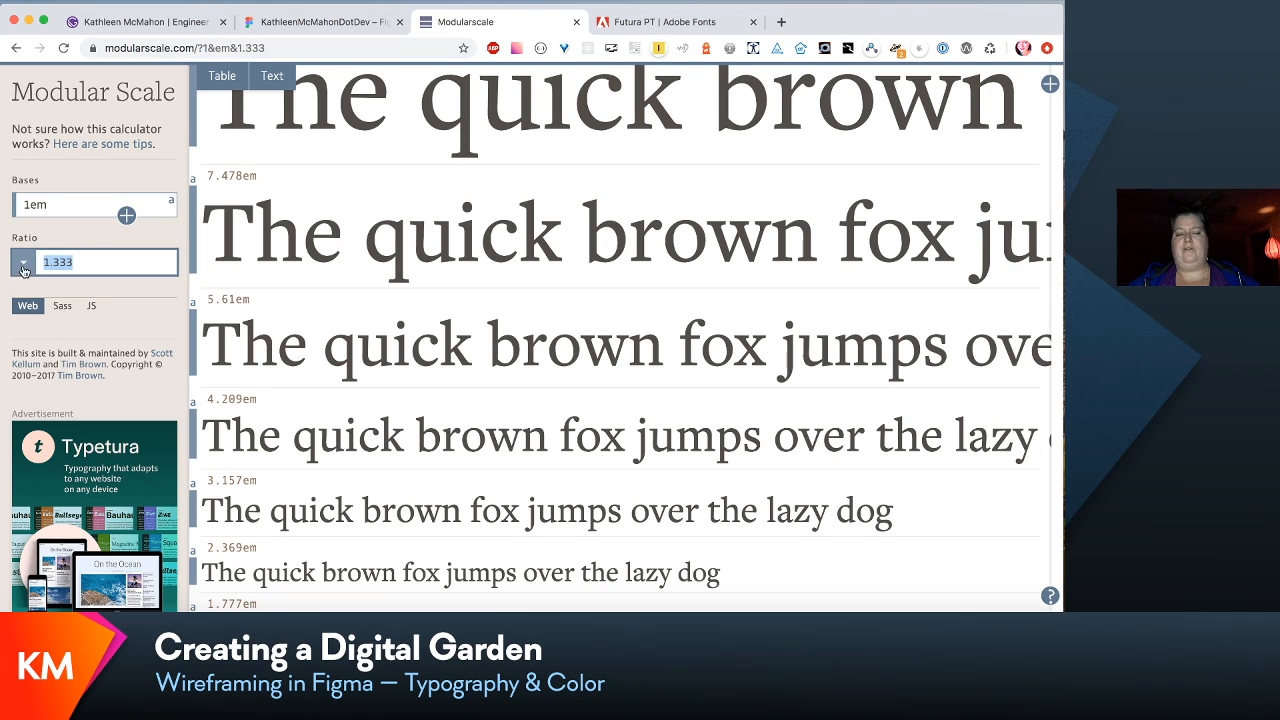
pyautogui.click(23, 262)
pyautogui.scroll(-2, 79, 336)
pyautogui.scroll(-2, 79, 333)
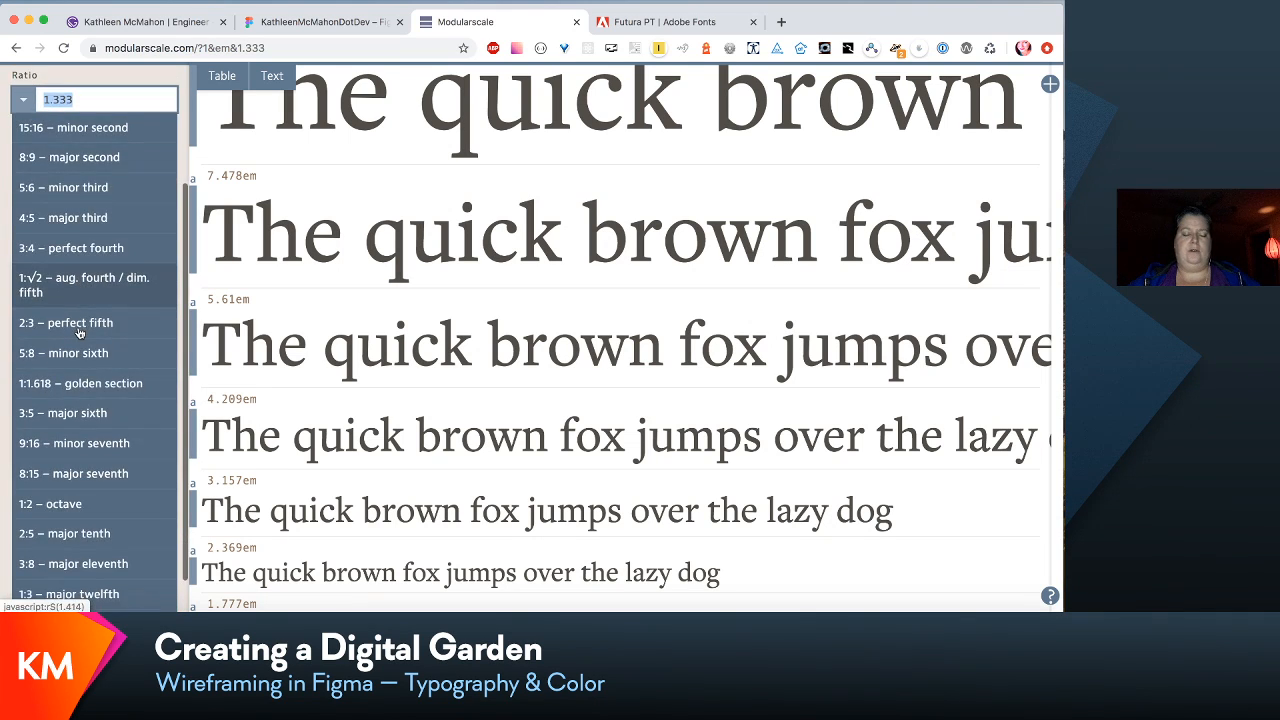
pyautogui.scroll(-1, 79, 333)
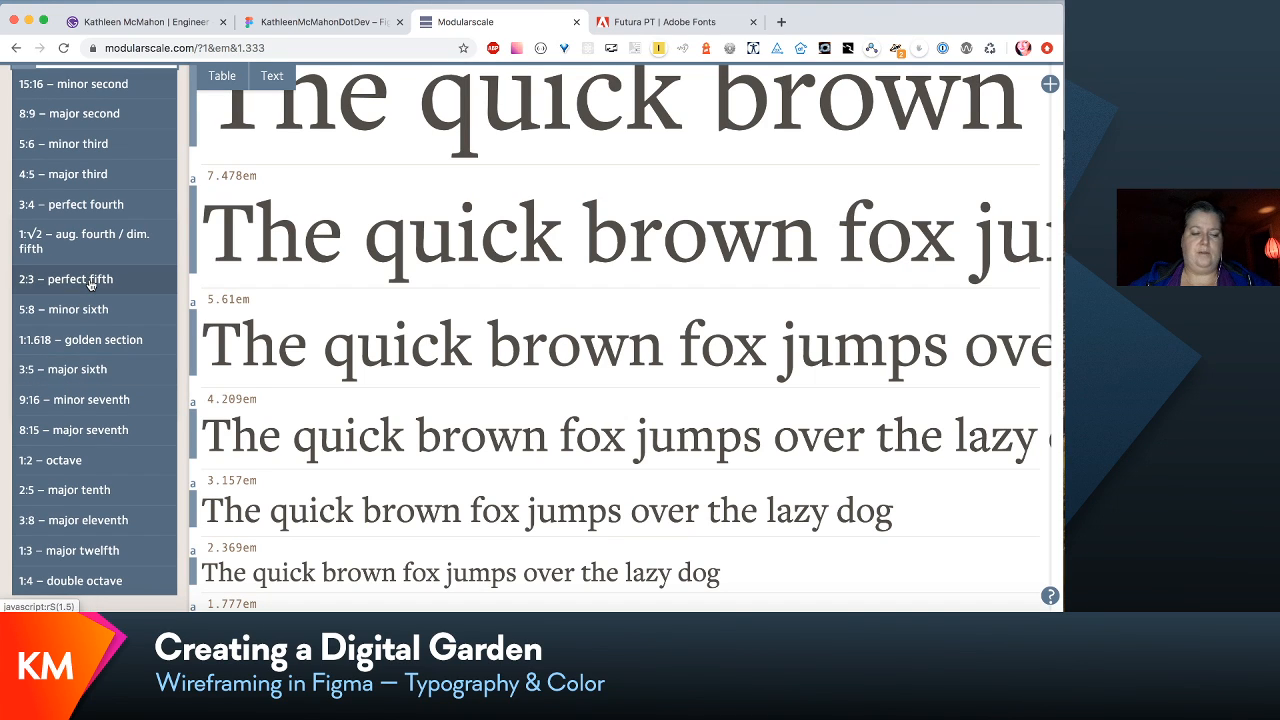
pyautogui.click(89, 281)
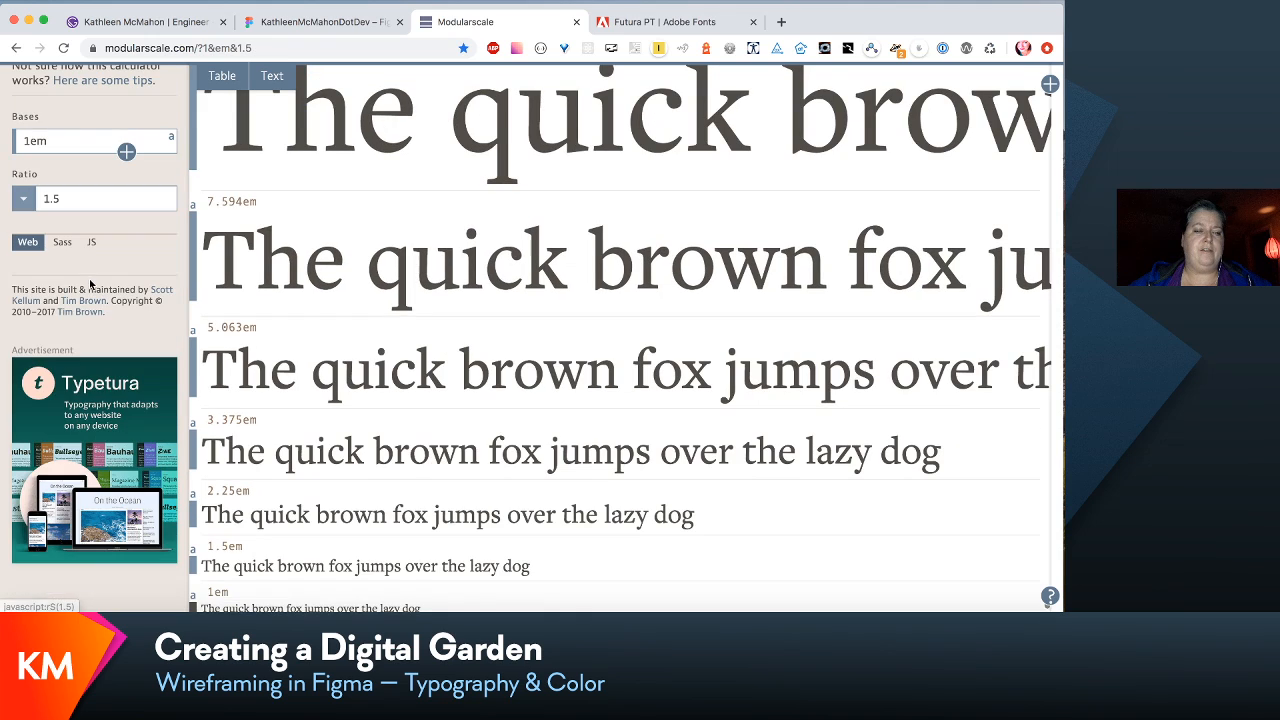
# - Try the 1:1.618 – golden section ratio, examine its sizes, and return the scale to 2:3 – perfect fifth
pyautogui.click(26, 204)
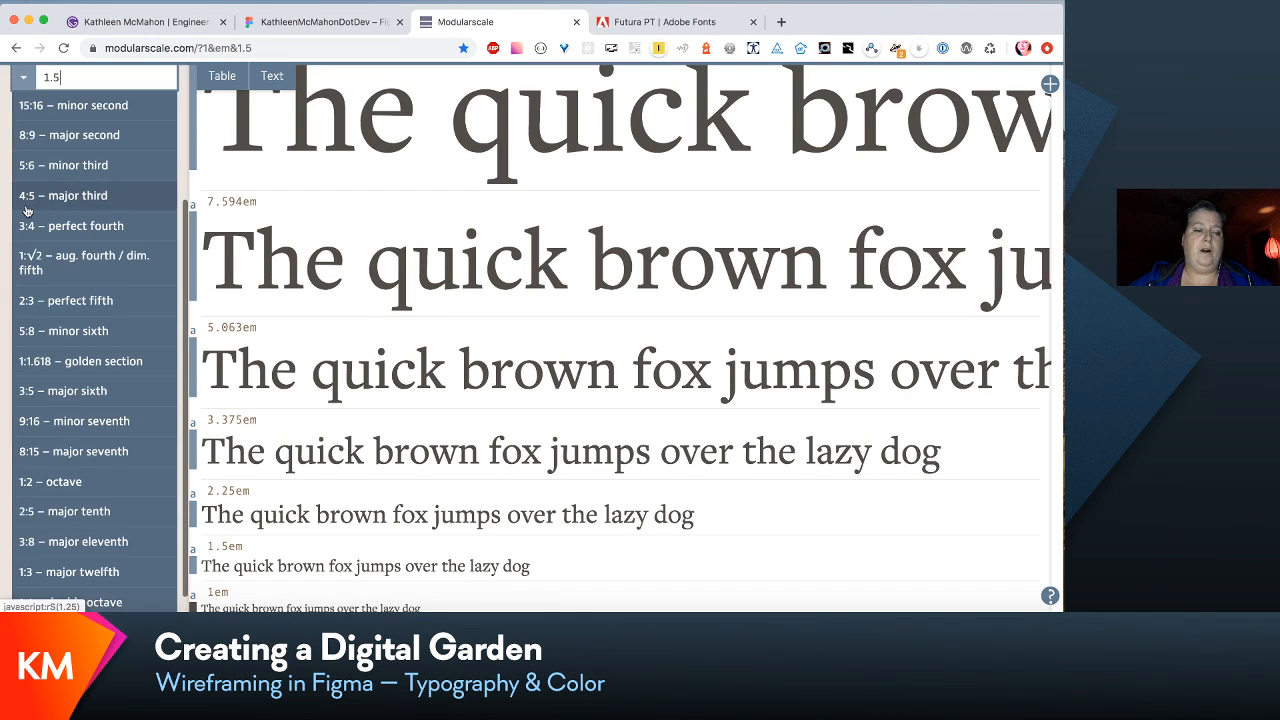
pyautogui.click(77, 372)
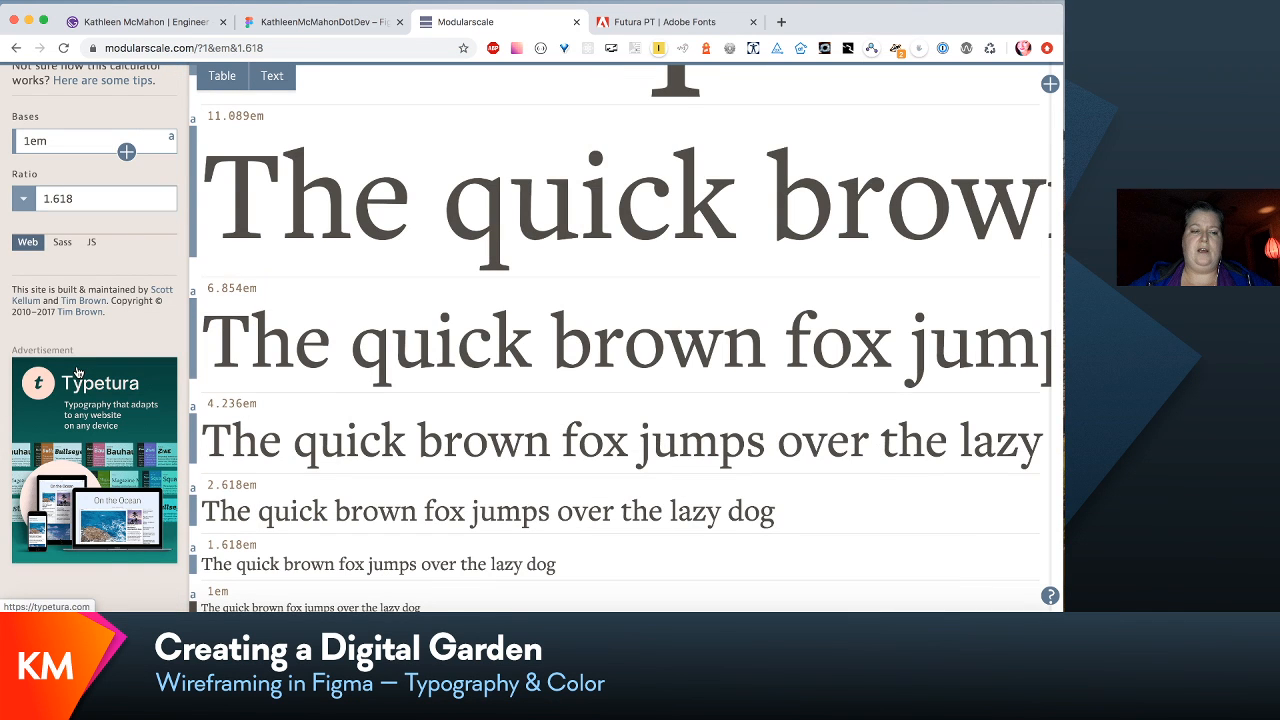
pyautogui.scroll(-3, 423, 368)
pyautogui.scroll(5, 423, 369)
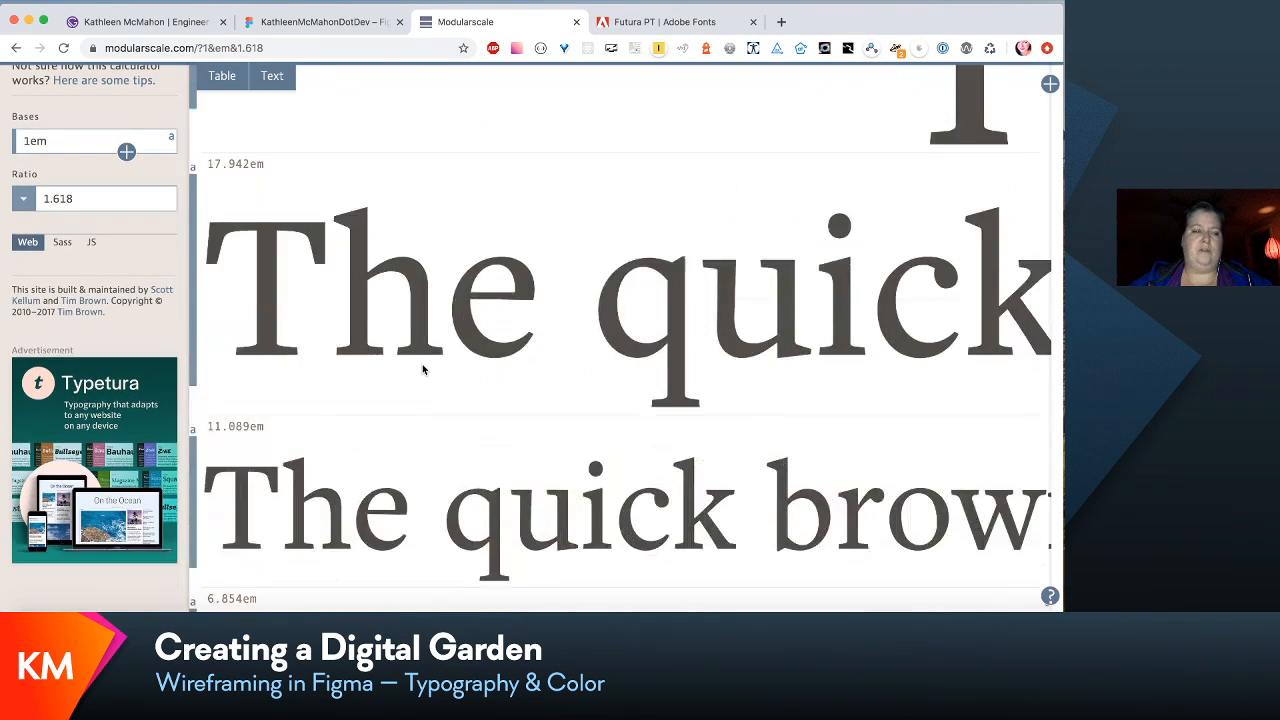
pyautogui.scroll(3, 423, 369)
pyautogui.click(24, 199)
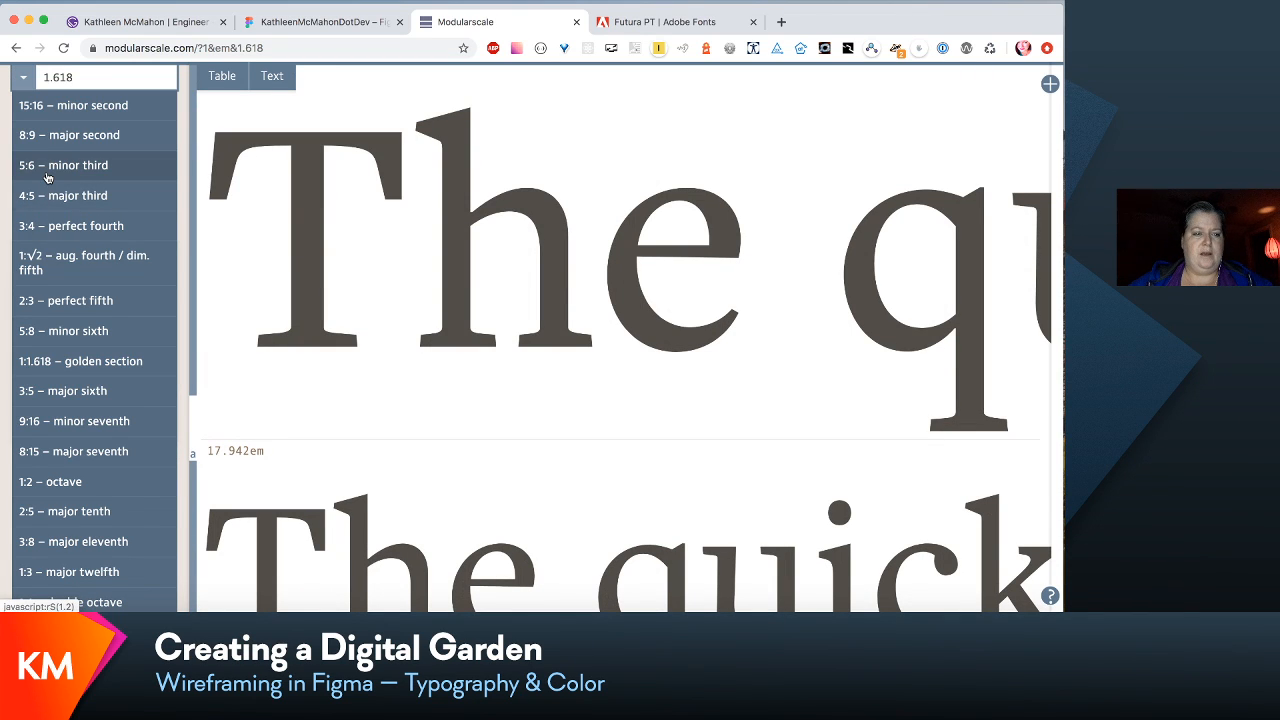
pyautogui.click(72, 300)
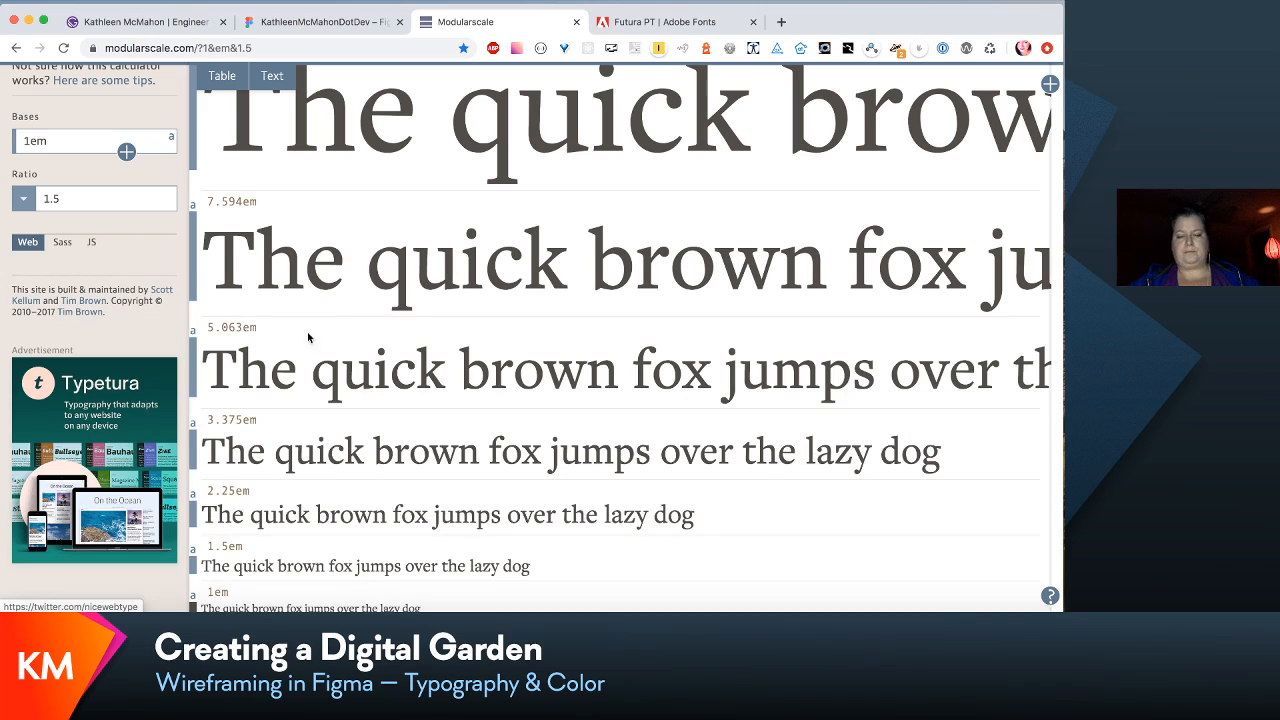
# - Add a second scale column beside the first and examine its largest to smallest sample sizes
pyautogui.scroll(-5, 733, 360)
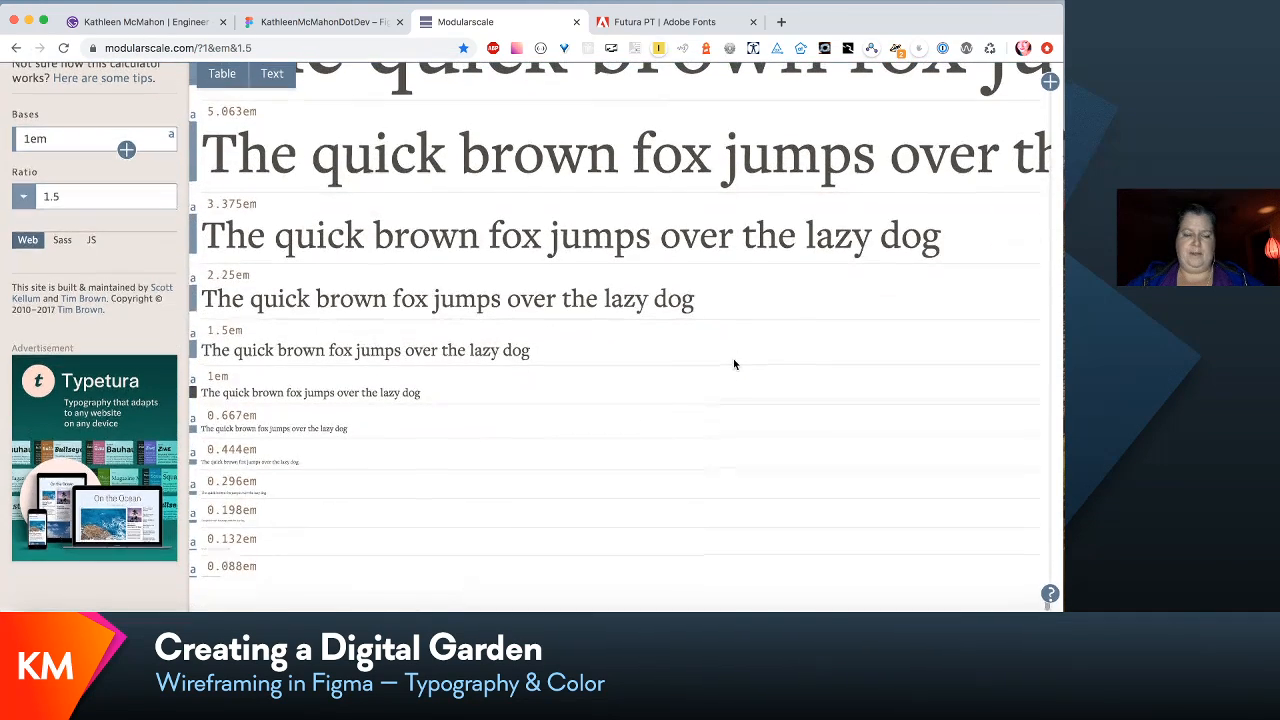
pyautogui.scroll(15, 346, 133)
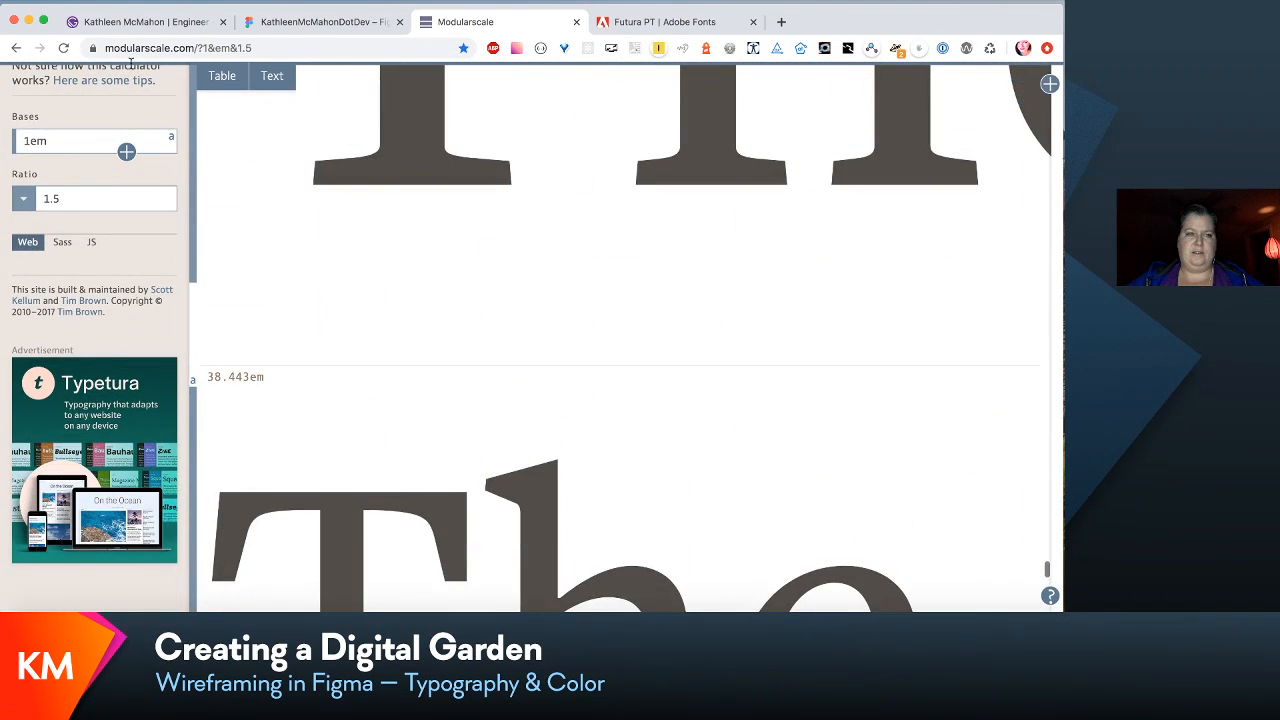
pyautogui.scroll(5, 476, 99)
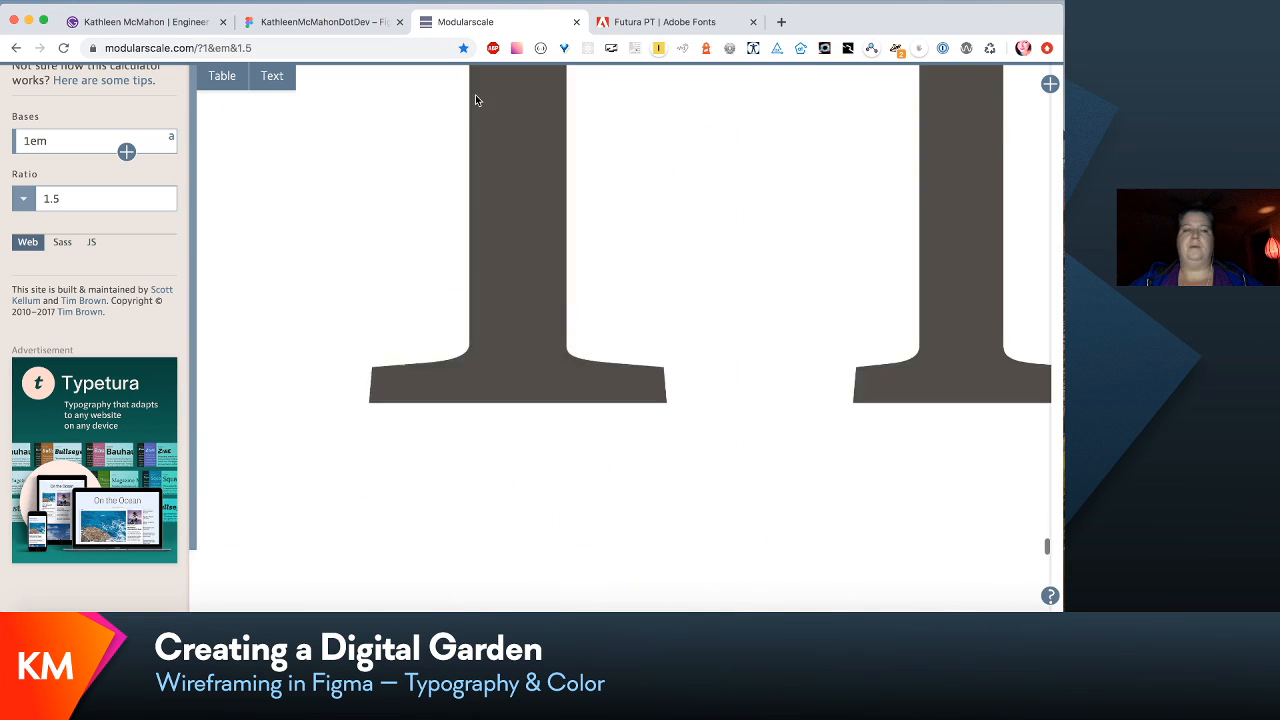
pyautogui.scroll(6, 475, 94)
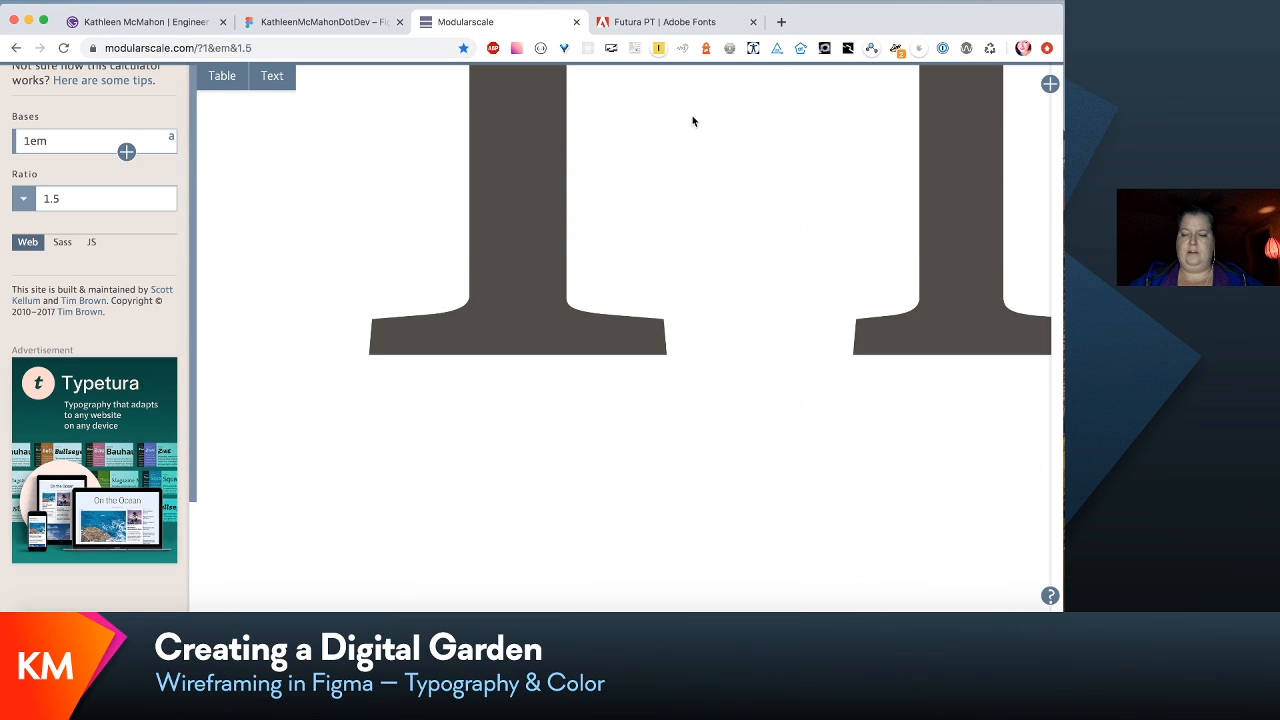
pyautogui.click(1050, 84)
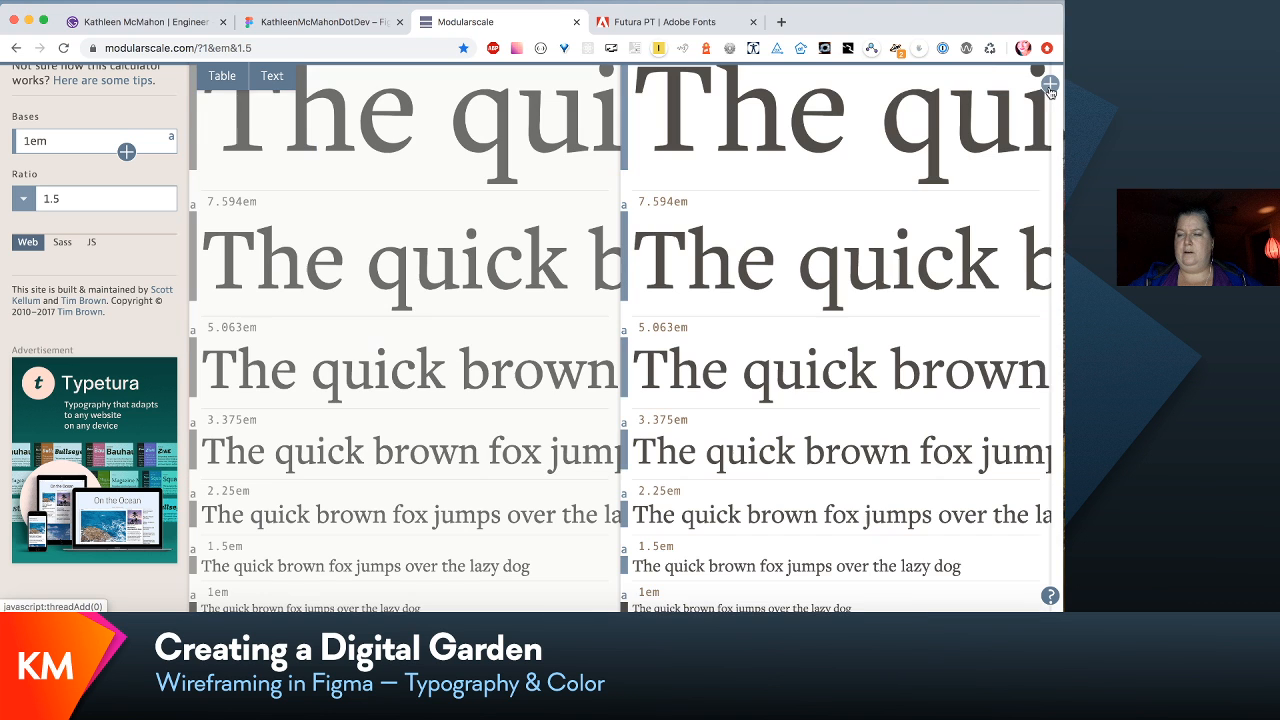
pyautogui.scroll(-5, 925, 277)
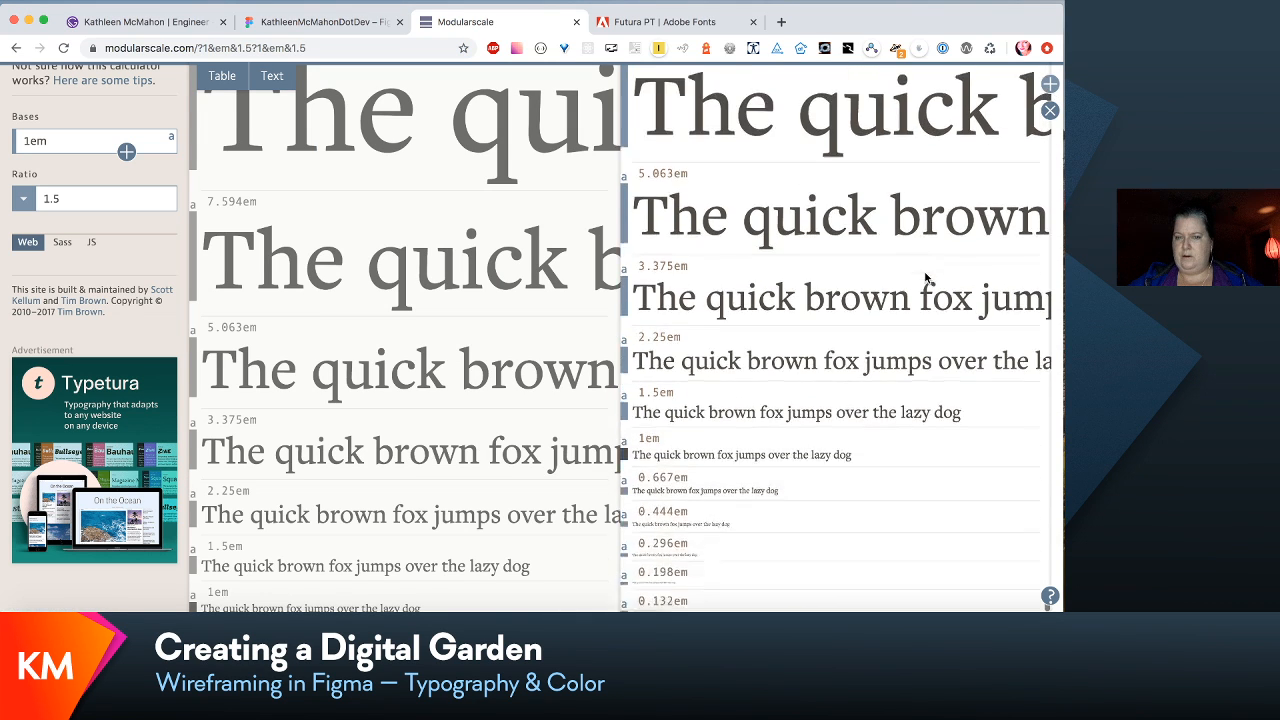
pyautogui.scroll(10, 925, 277)
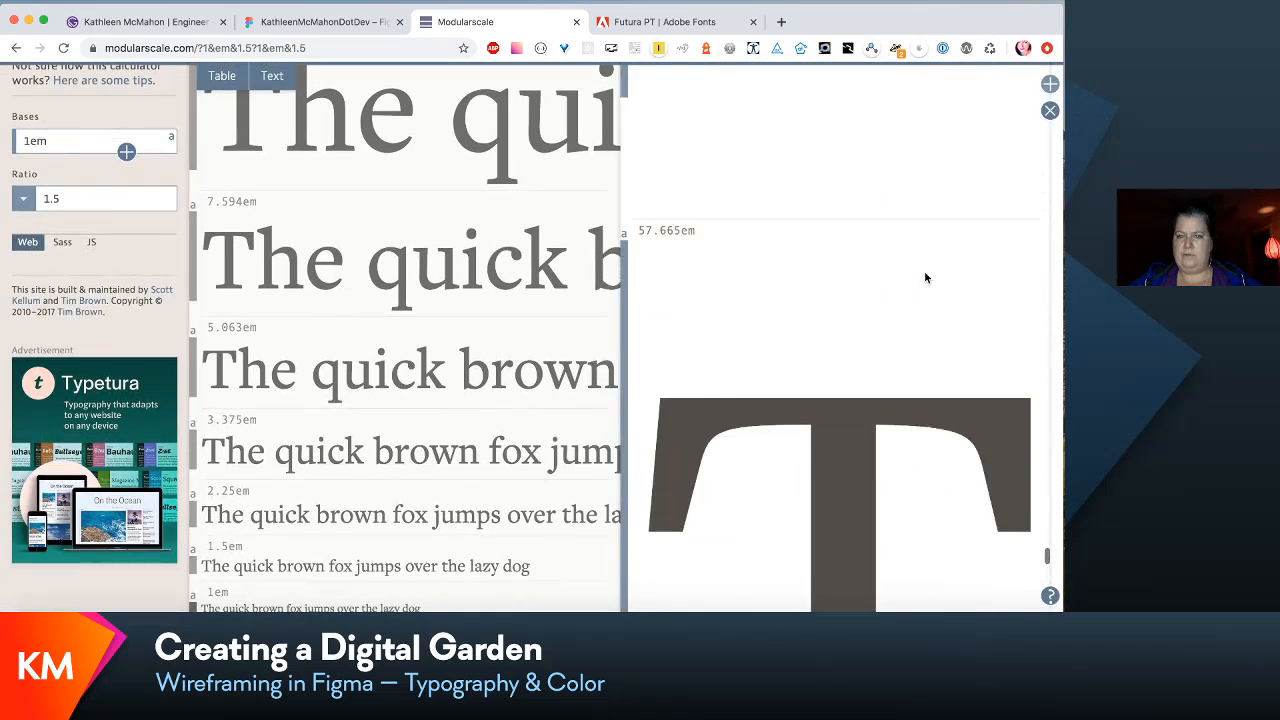
pyautogui.scroll(-3, 925, 277)
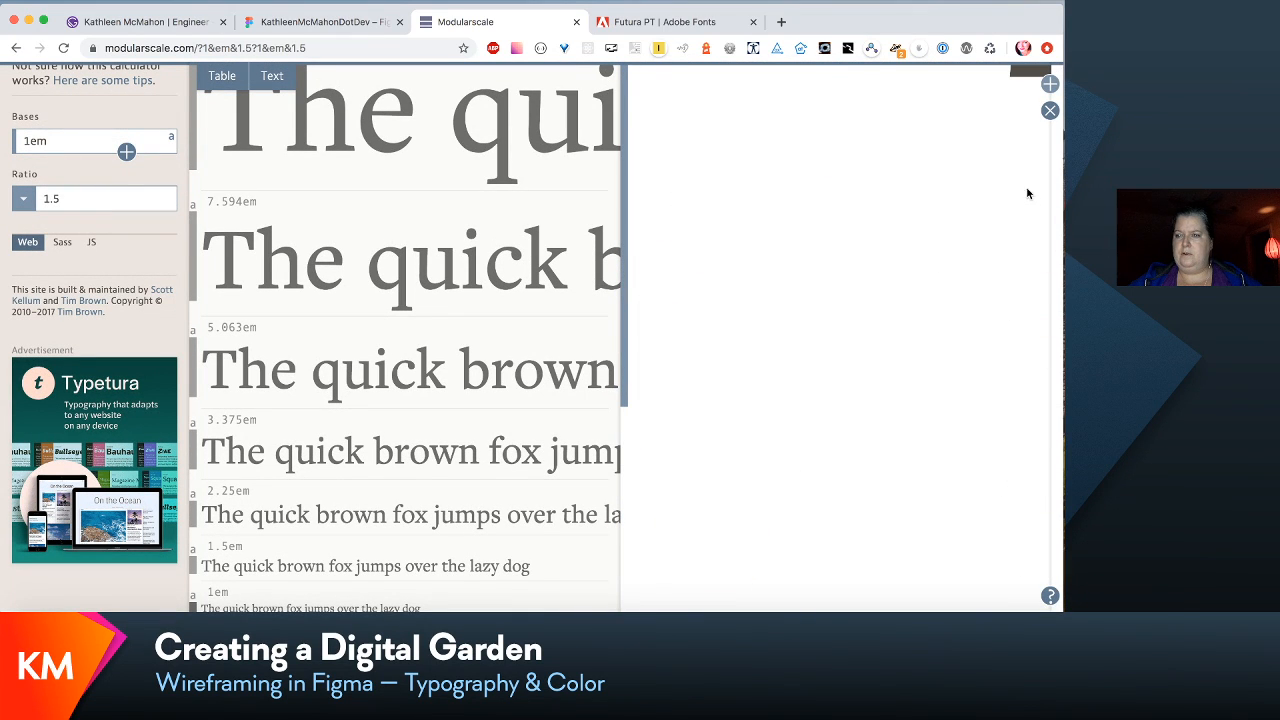
# - Add a third scale column and examine the first scale's sample sizes alongside the others
pyautogui.click(1050, 84)
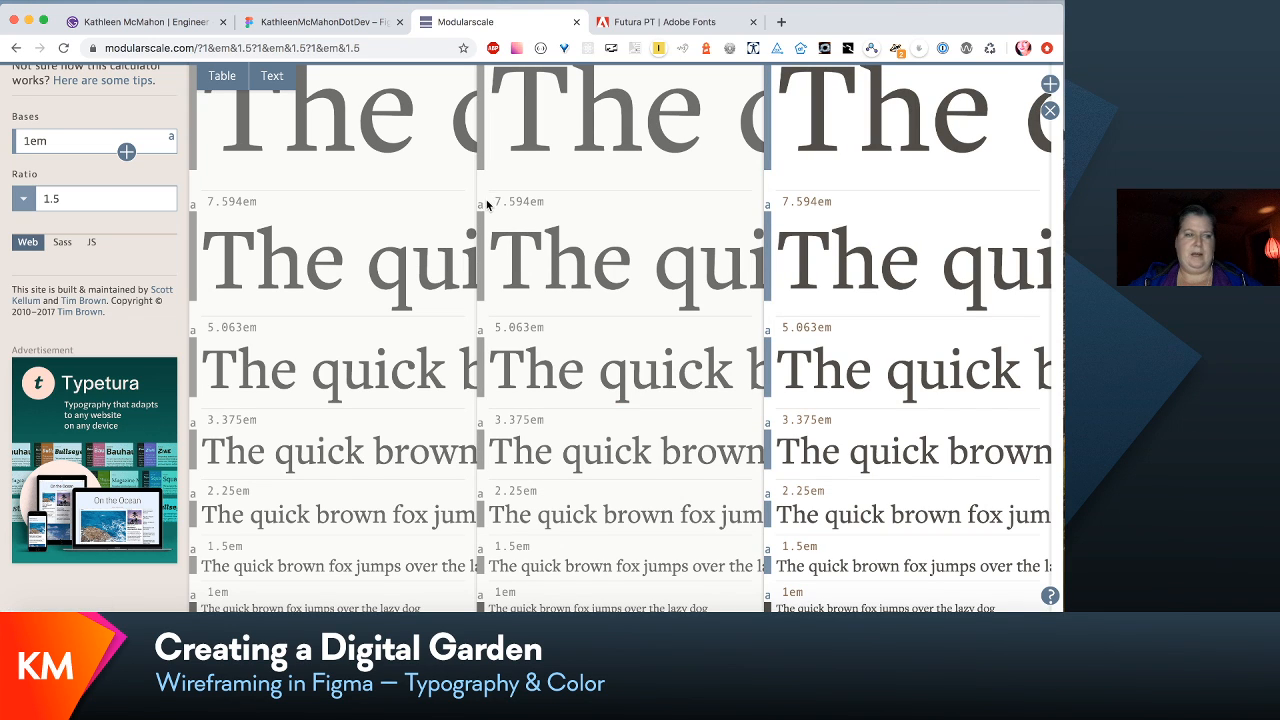
pyautogui.scroll(-10, 271, 228)
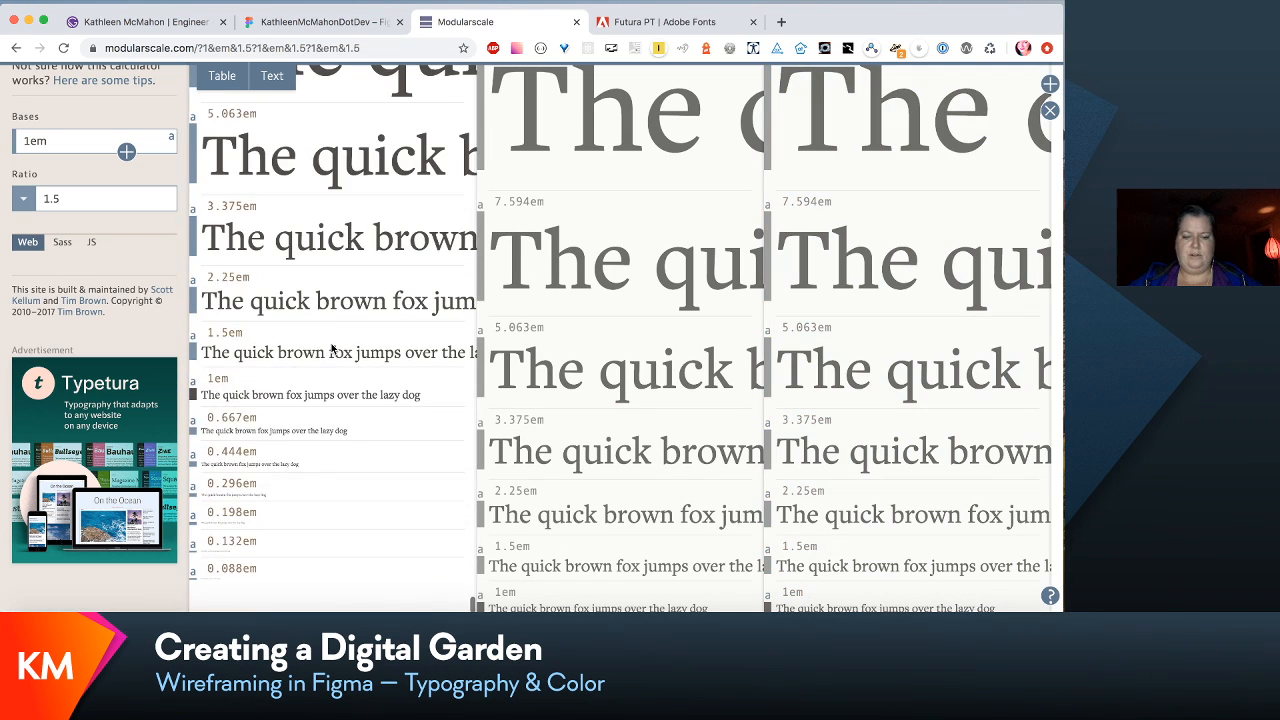
pyautogui.scroll(15, 333, 345)
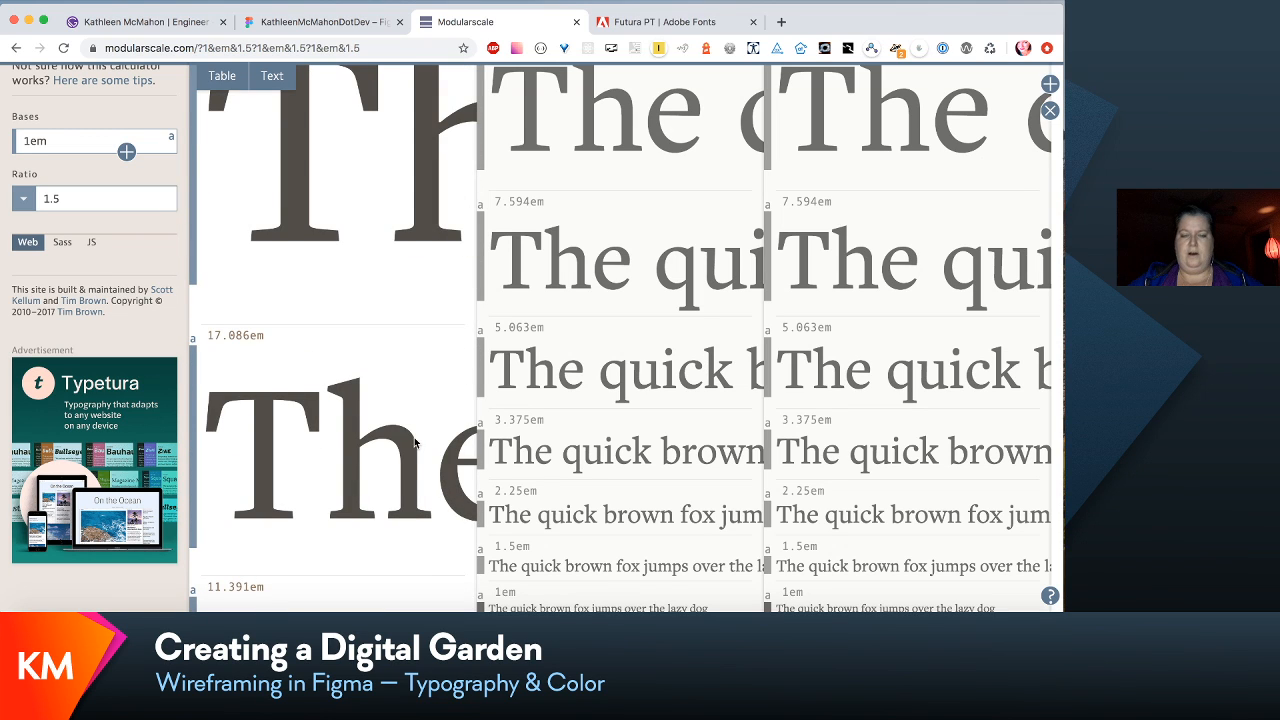
pyautogui.scroll(-4, 415, 443)
pyautogui.scroll(-4, 415, 443)
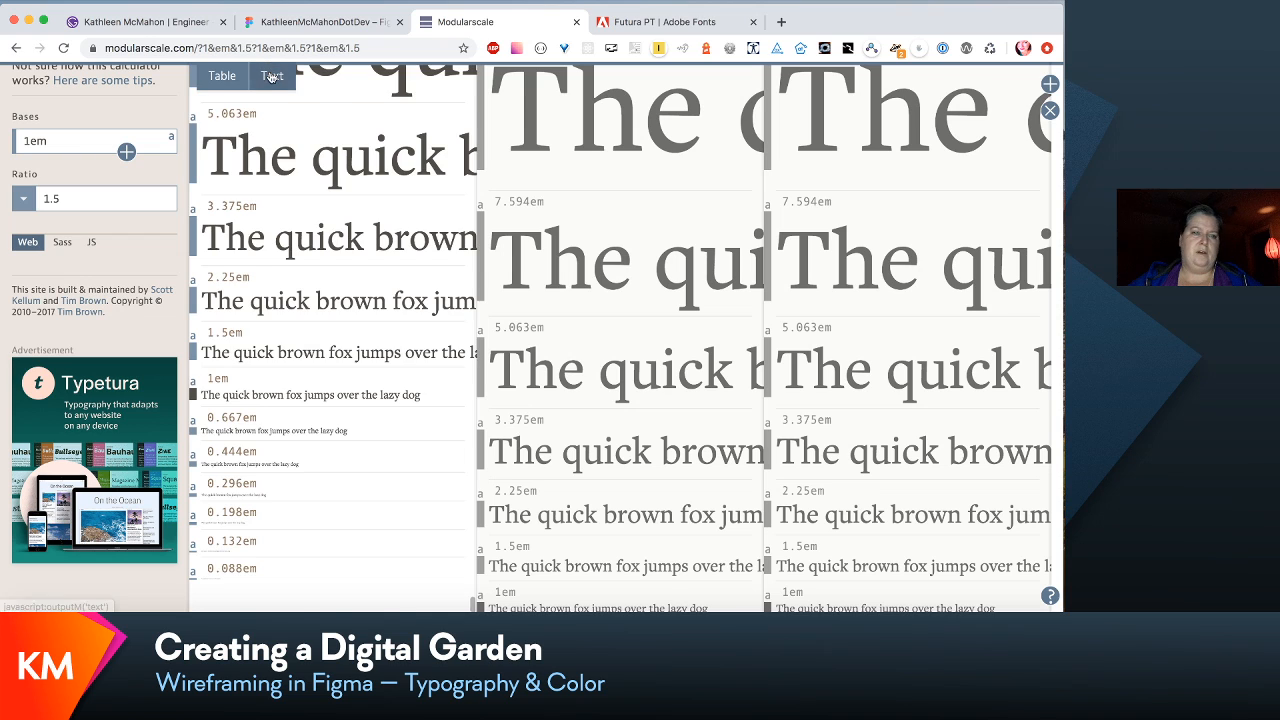
# - Show the scales as tables of sizes and mark the 1em value in the third scale
pyautogui.scroll(2, 300, 200)
pyautogui.click(222, 78)
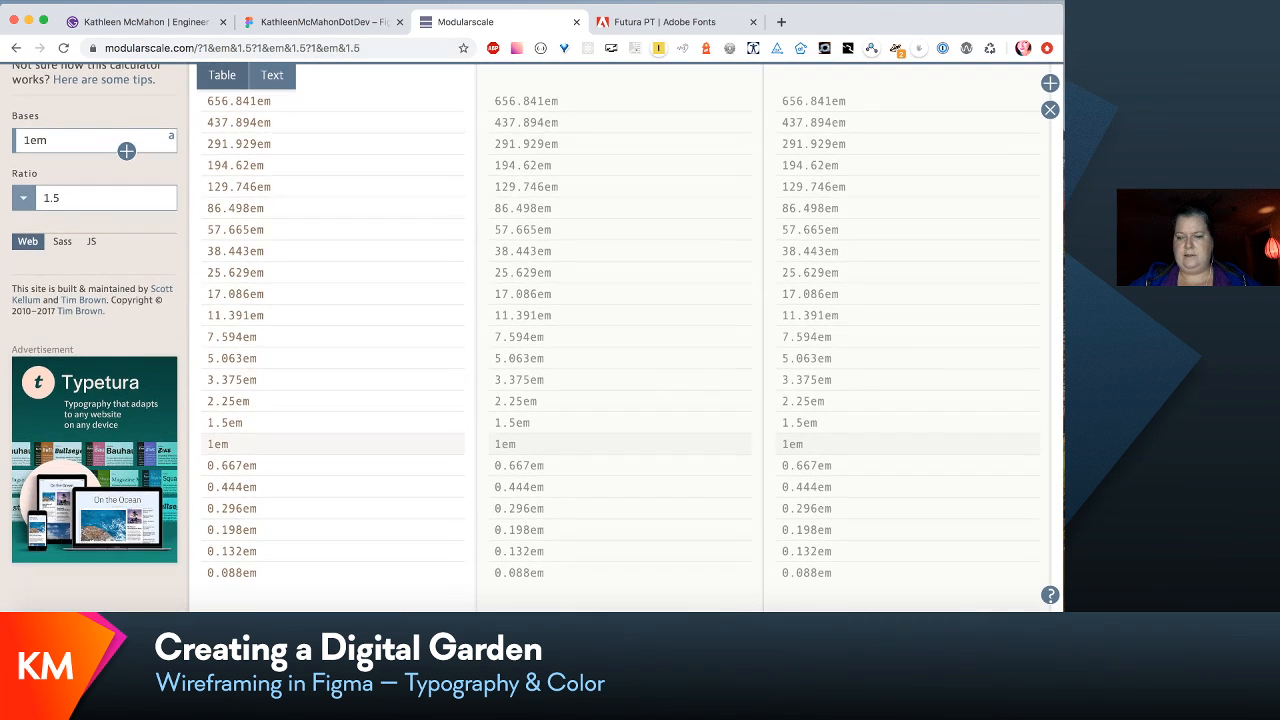
pyautogui.doubleClick(828, 360)
pyautogui.doubleClick(792, 444)
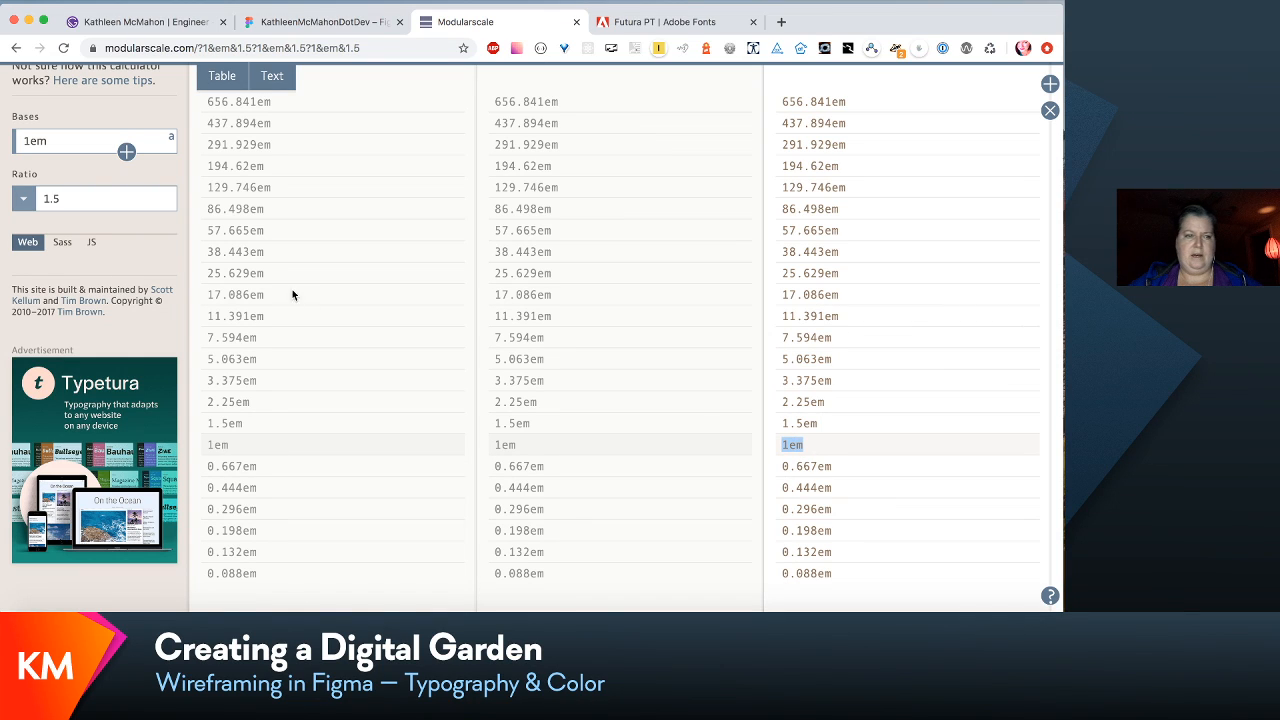
# - Add two more bases to the third scale and set its second base to 1.25em
pyautogui.click(127, 152)
pyautogui.click(127, 152)
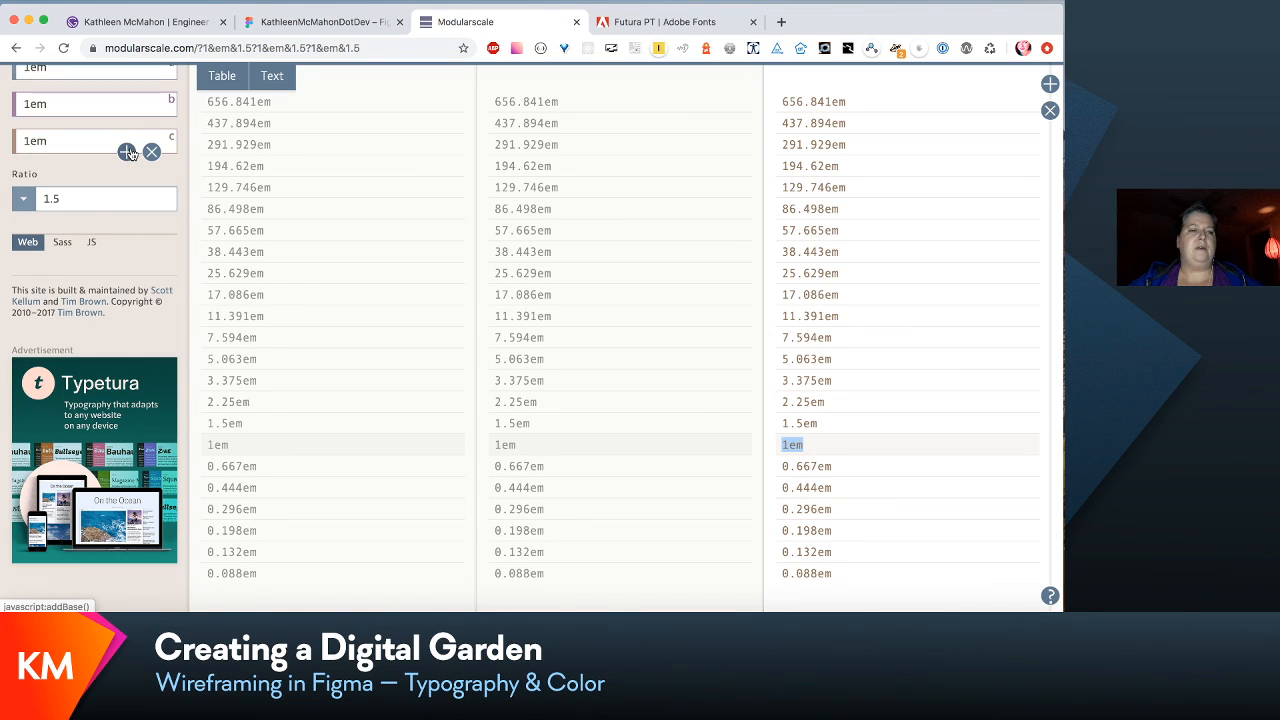
pyautogui.scroll(3, 127, 152)
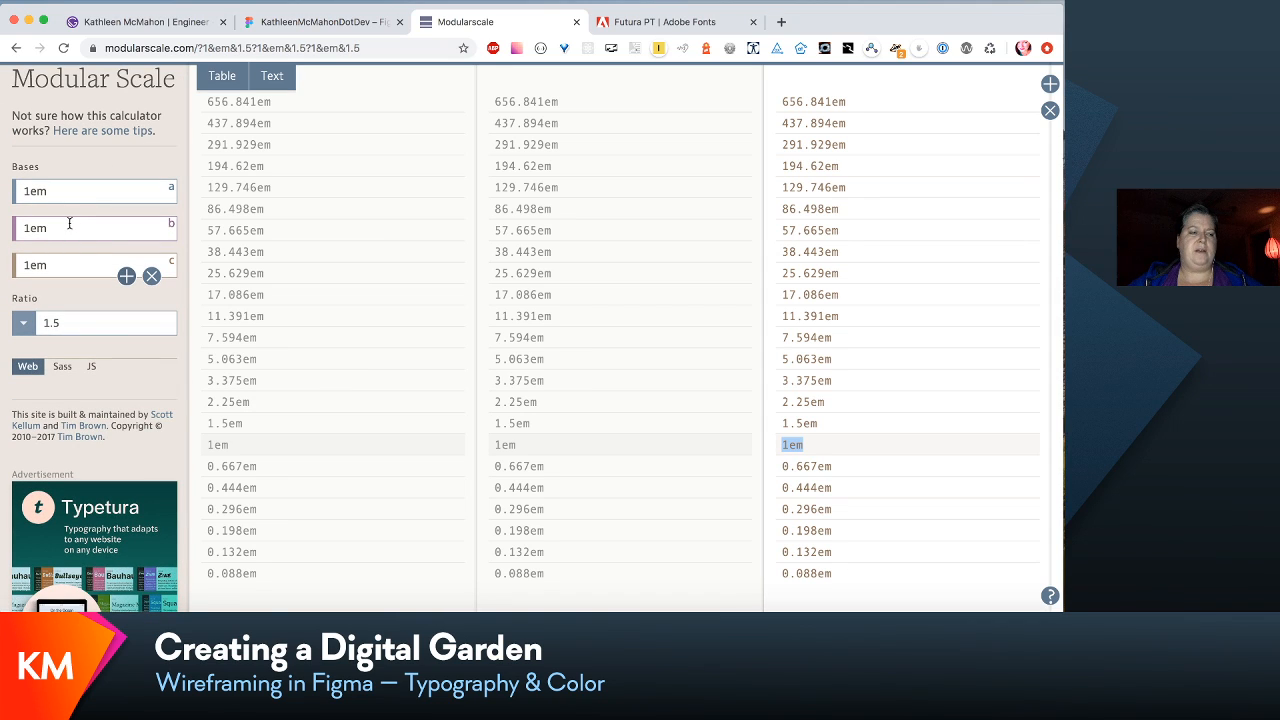
pyautogui.click(29, 227)
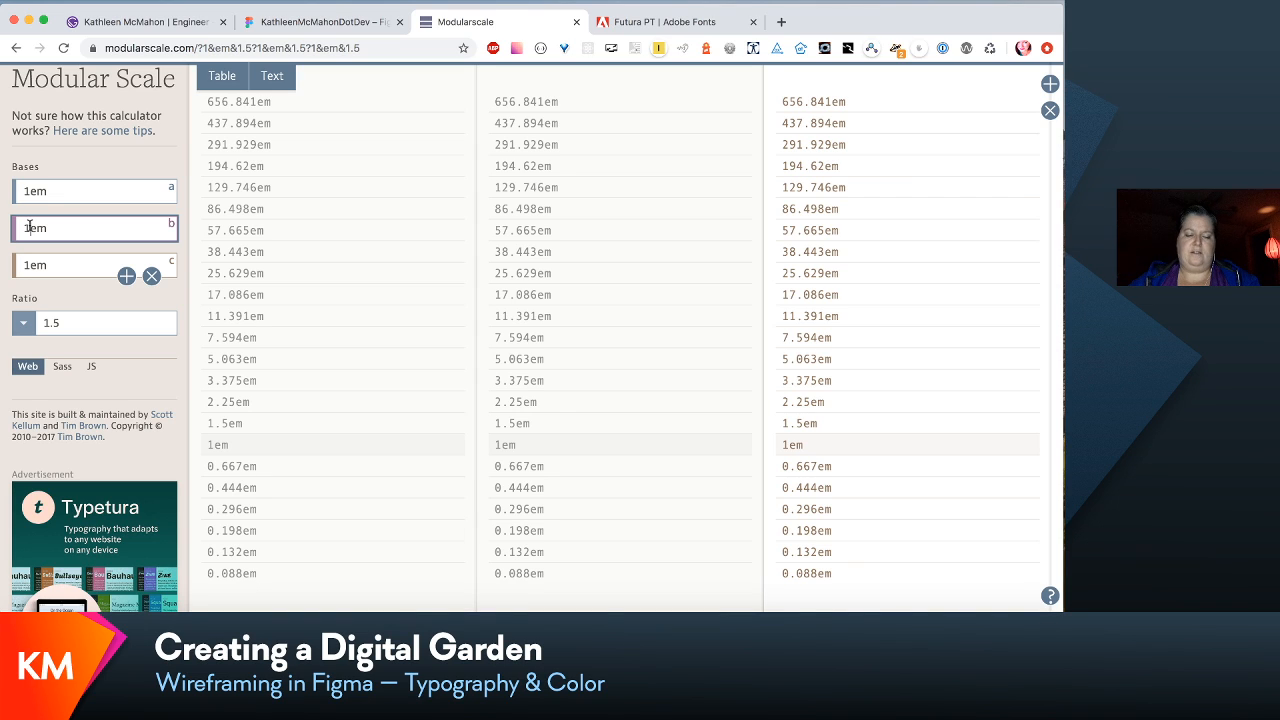
pyautogui.write('.2')
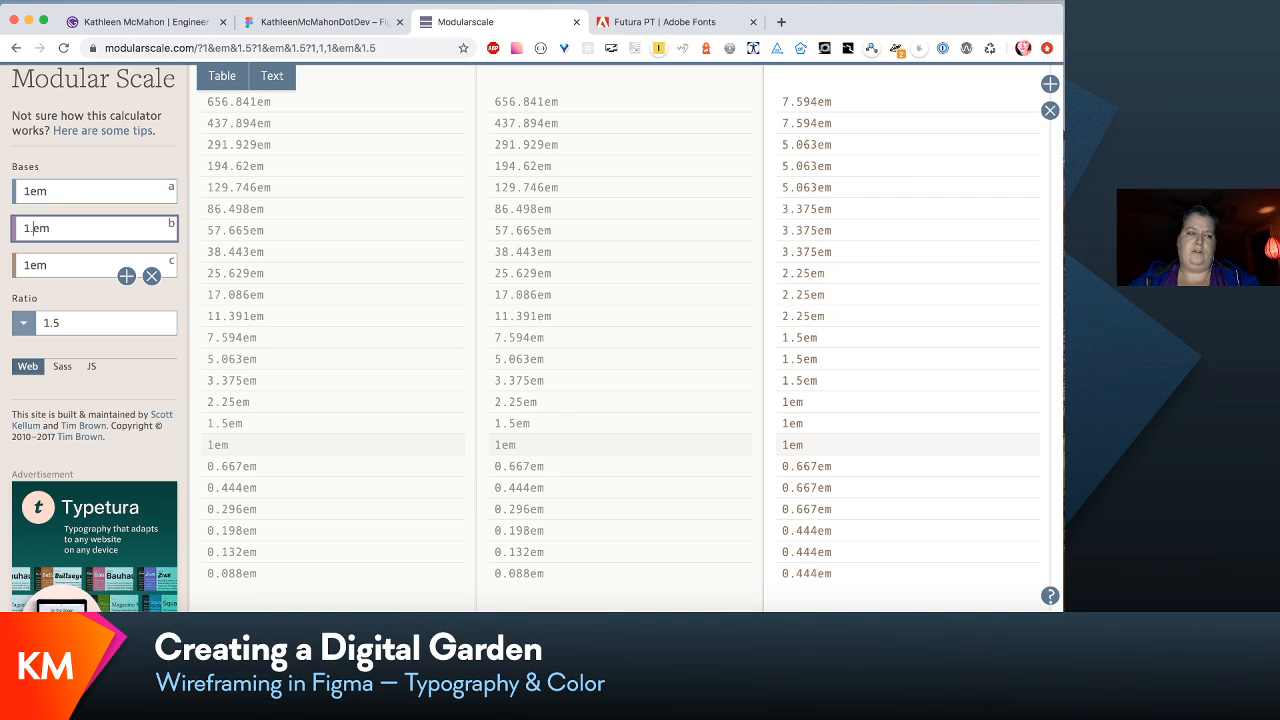
pyautogui.write('5')
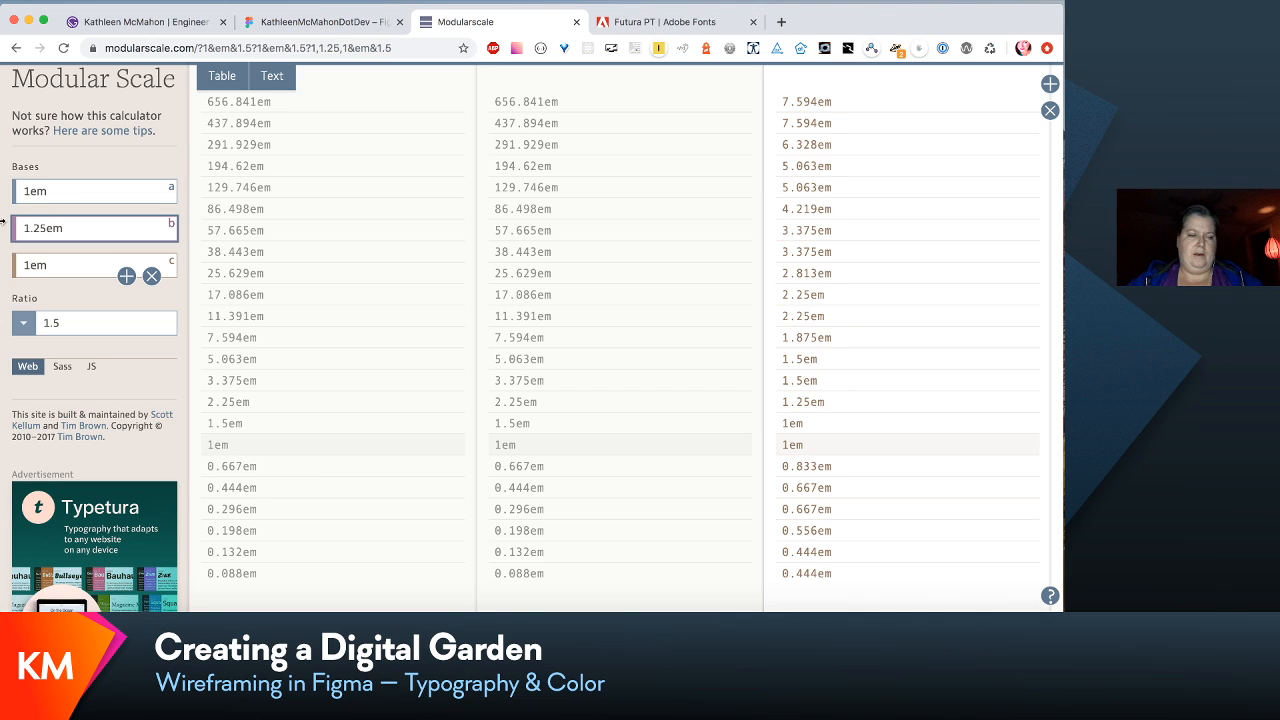
# - Set the third base of the third scale to 1.125em
pyautogui.click(32, 265)
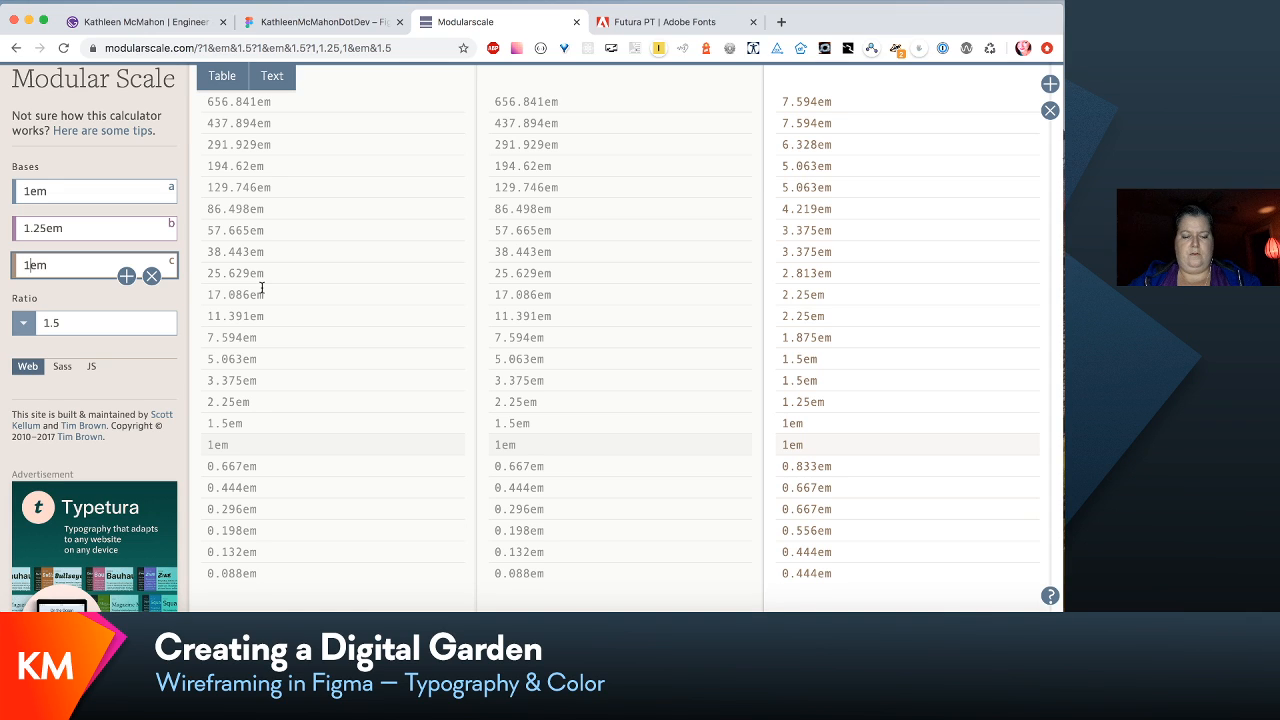
pyautogui.write('1.125')
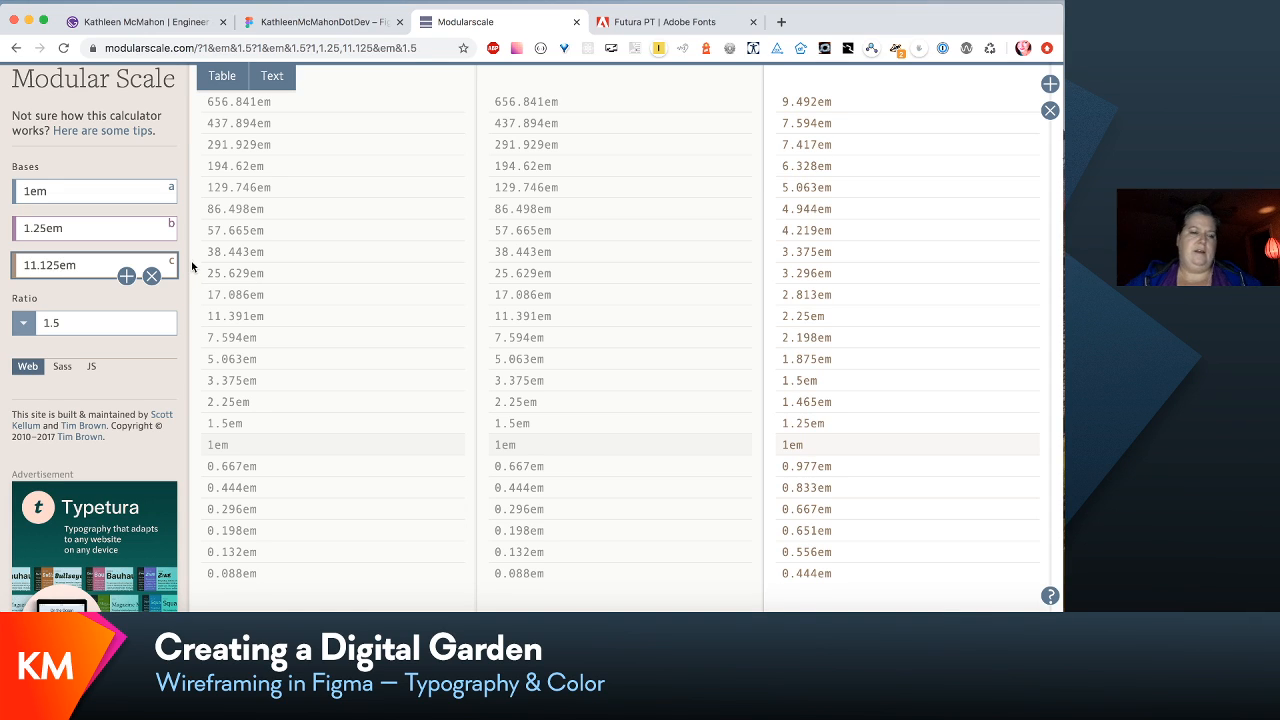
pyautogui.click(35, 265)
pyautogui.press('BackSpace')
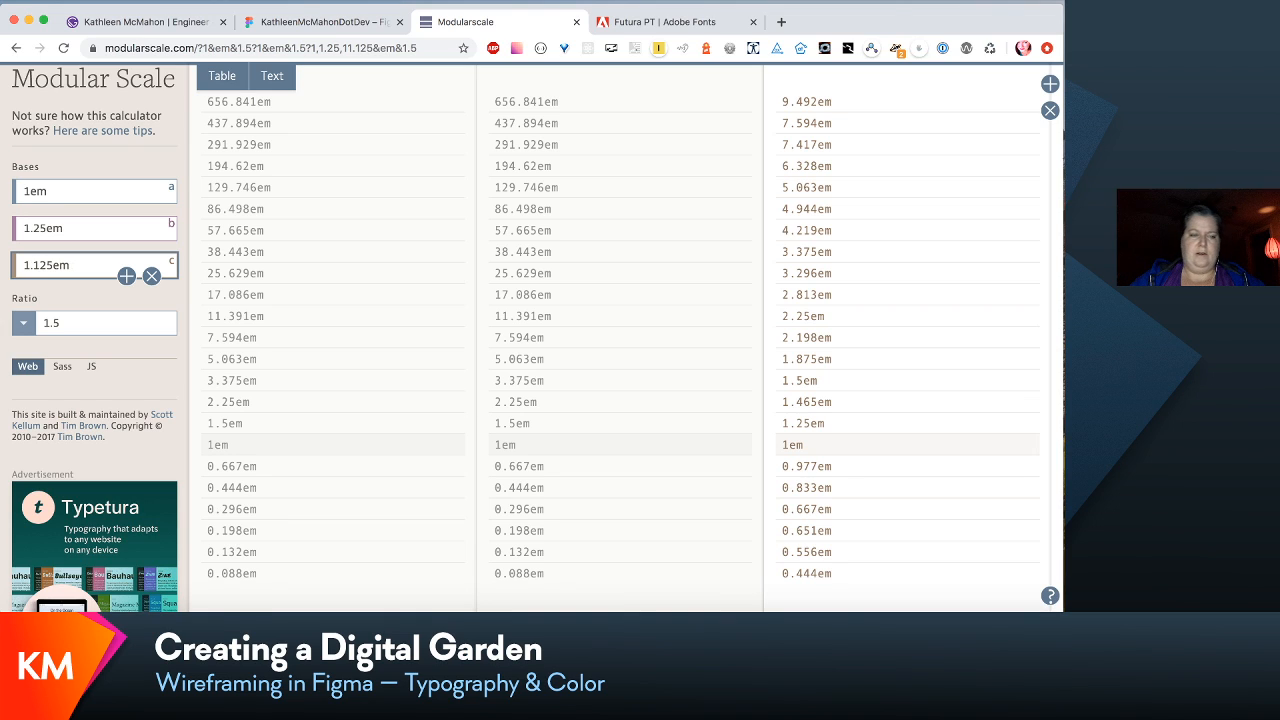
# - Reorder the third scale's bases by setting the second to 1.125em and the third to 1.25em
pyautogui.click(62, 196)
pyautogui.click(60, 231)
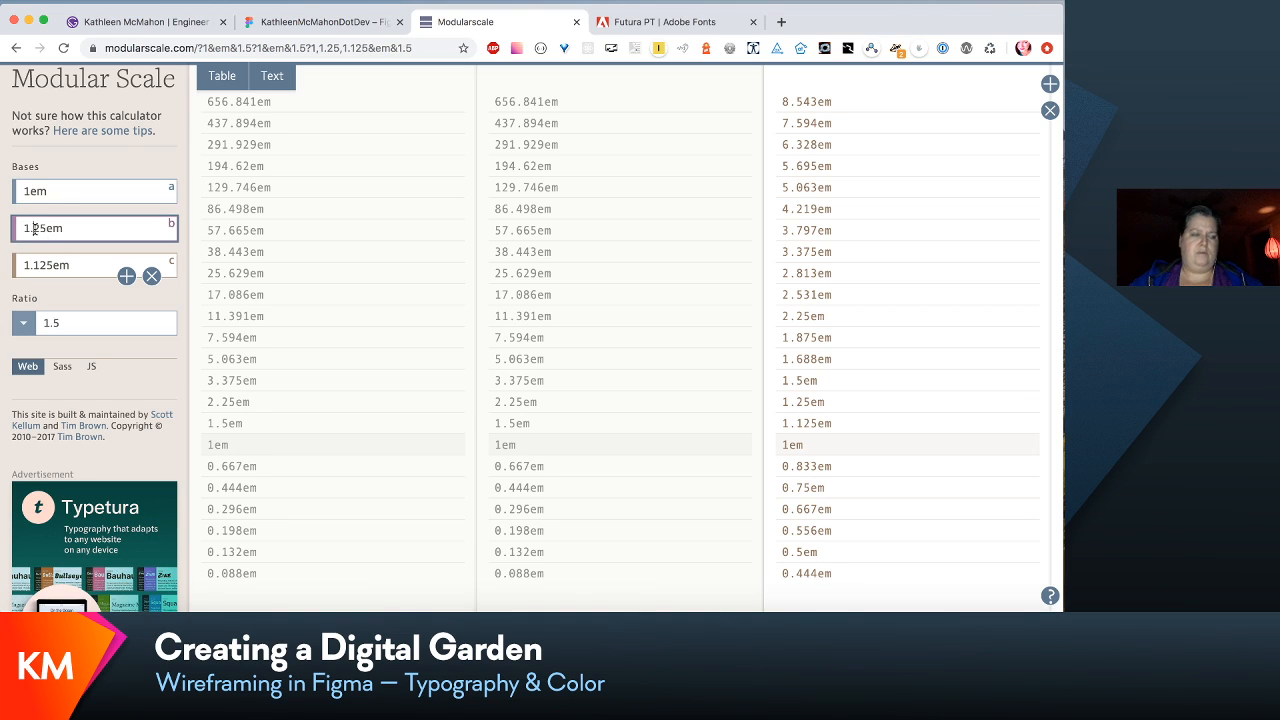
pyautogui.click(35, 228)
pyautogui.write('1')
pyautogui.click(41, 264)
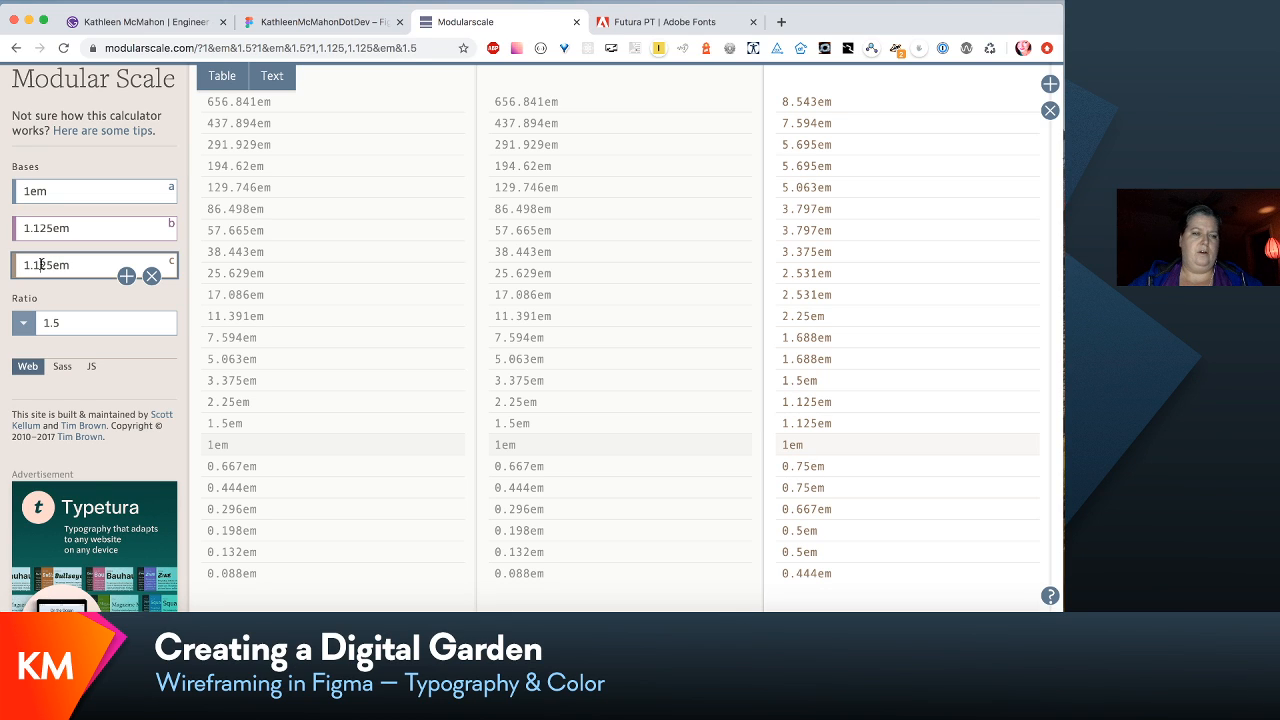
pyautogui.press('BackSpace')
pyautogui.click(72, 195)
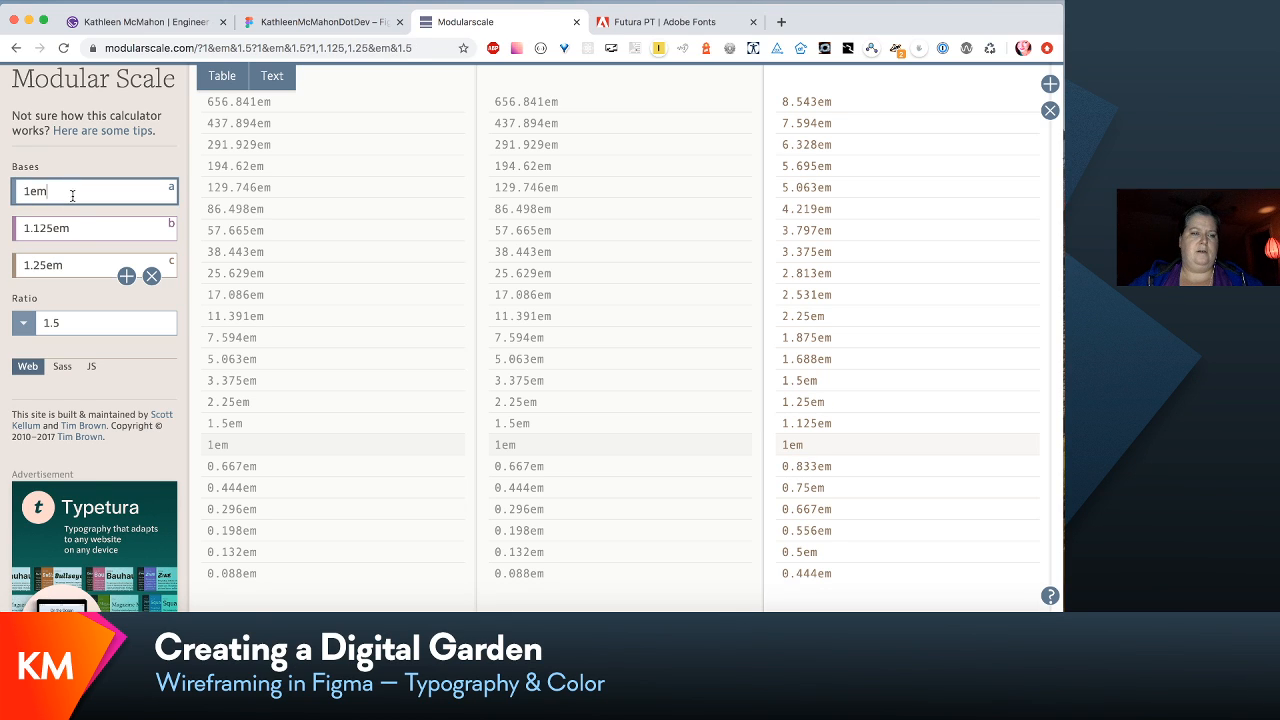
pyautogui.click(75, 224)
pyautogui.click(73, 268)
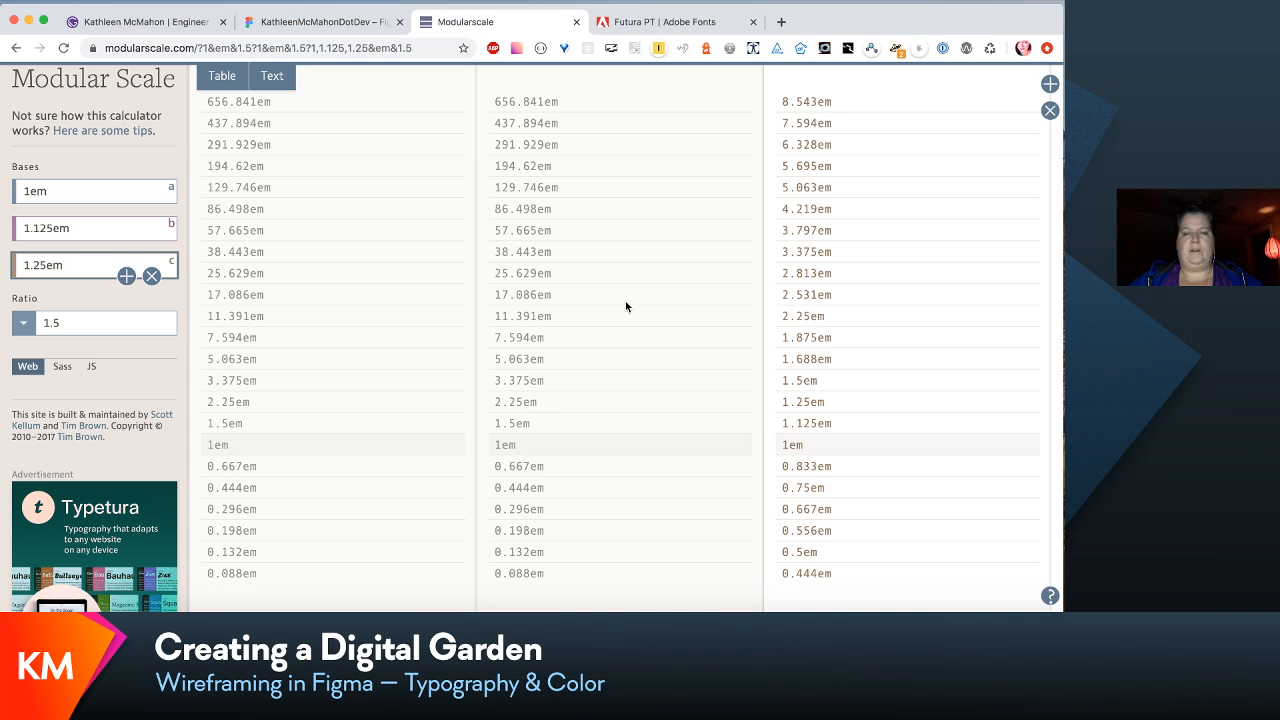
# - Compare the base and size lists of the first and second scales with the three-base scale
pyautogui.click(387, 299)
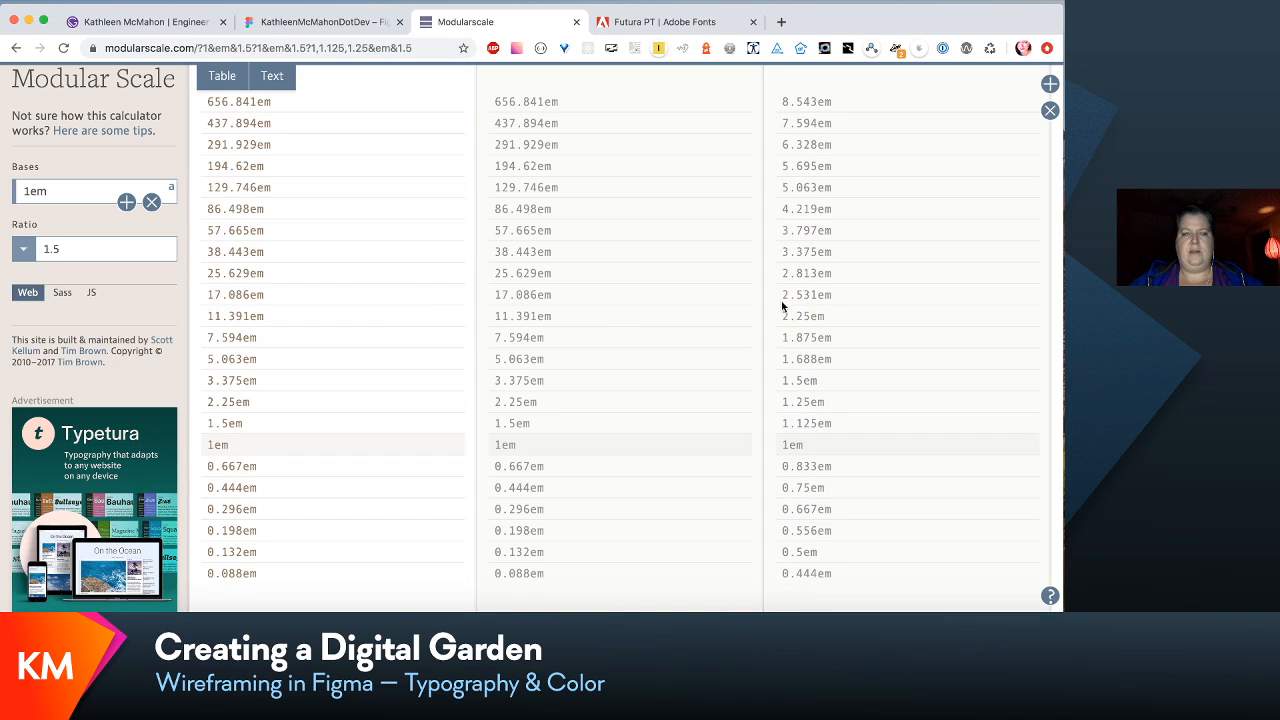
pyautogui.click(646, 297)
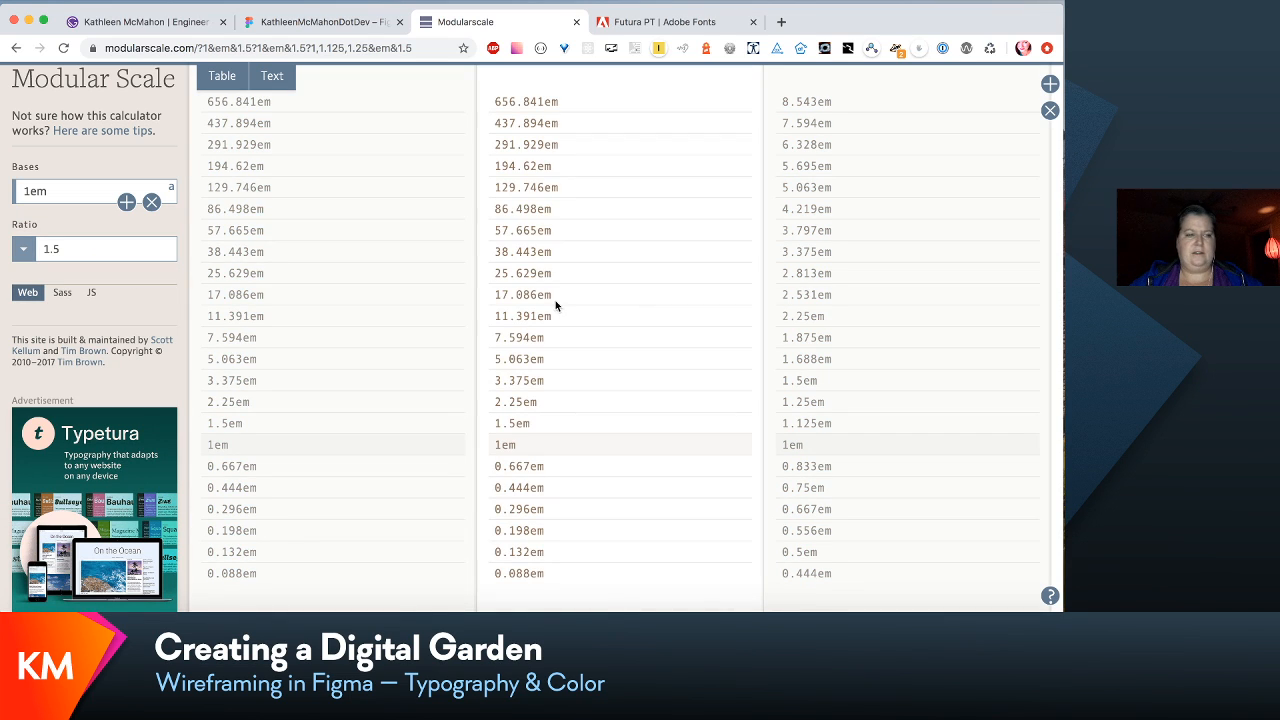
pyautogui.scroll(-1, 301, 330)
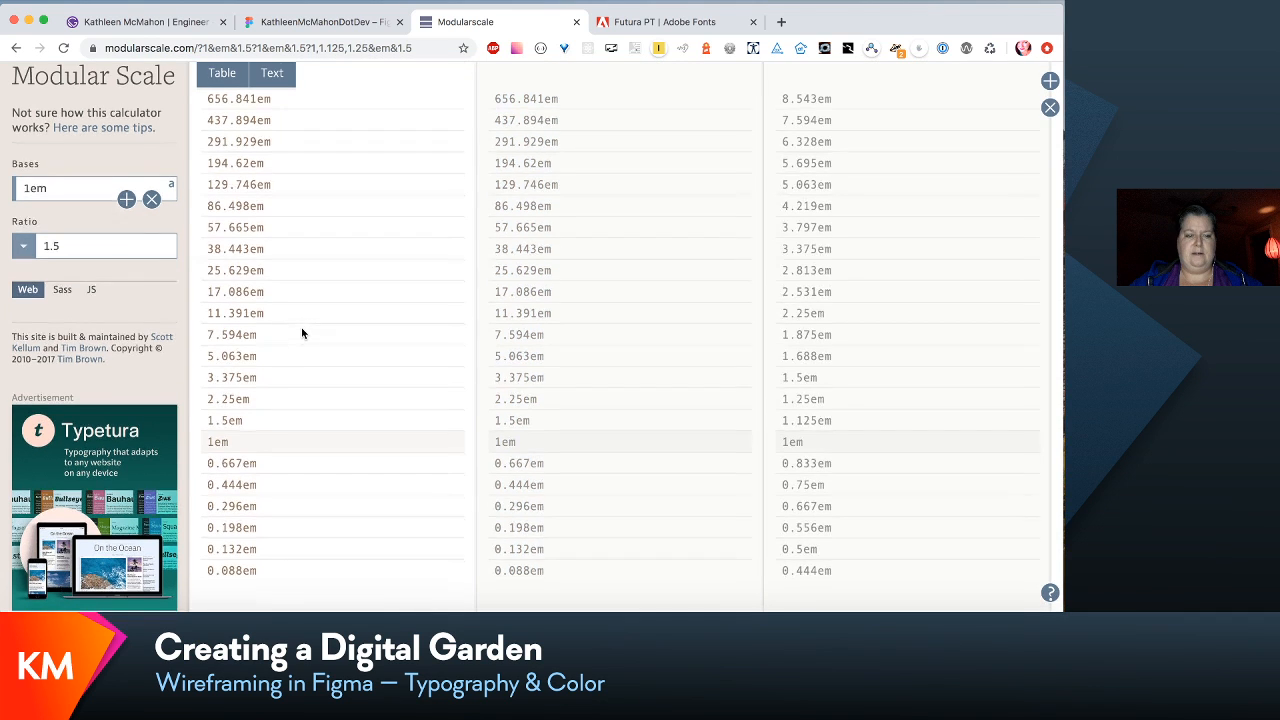
pyautogui.scroll(1, 606, 409)
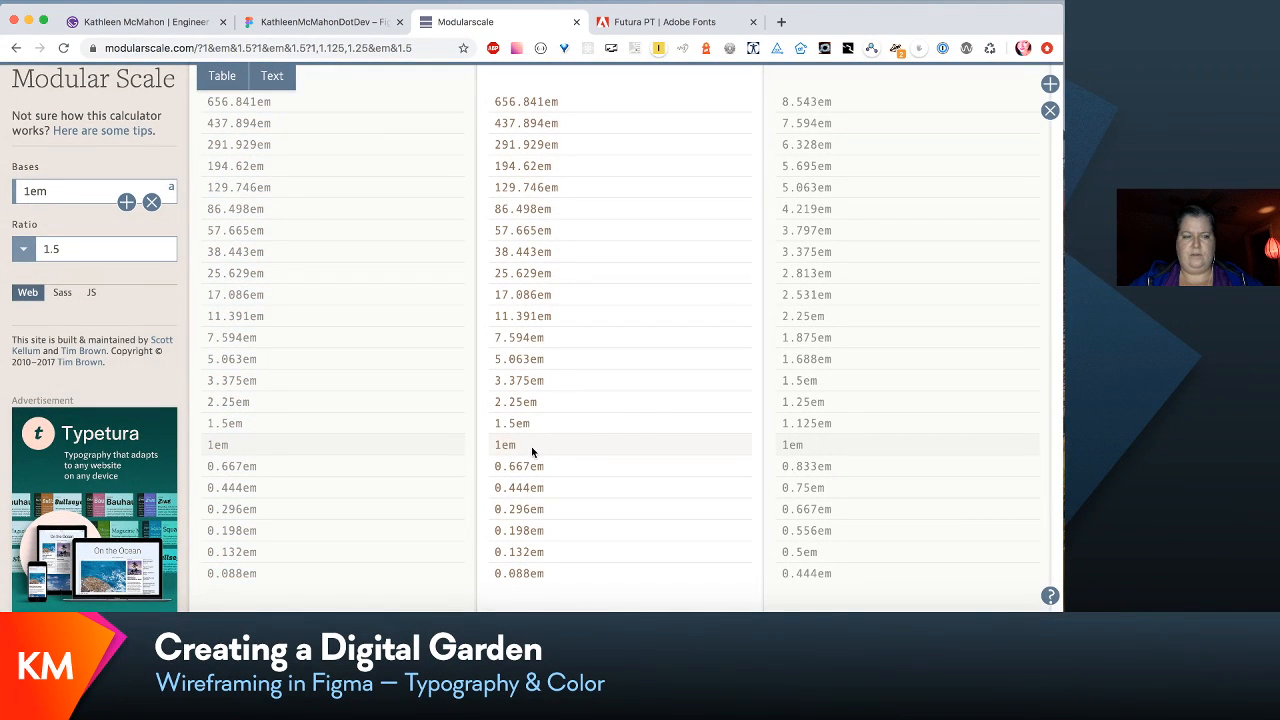
# - Add a second base to the middle scale and remove two scale columns, leaving a single two-base scale
pyautogui.click(126, 203)
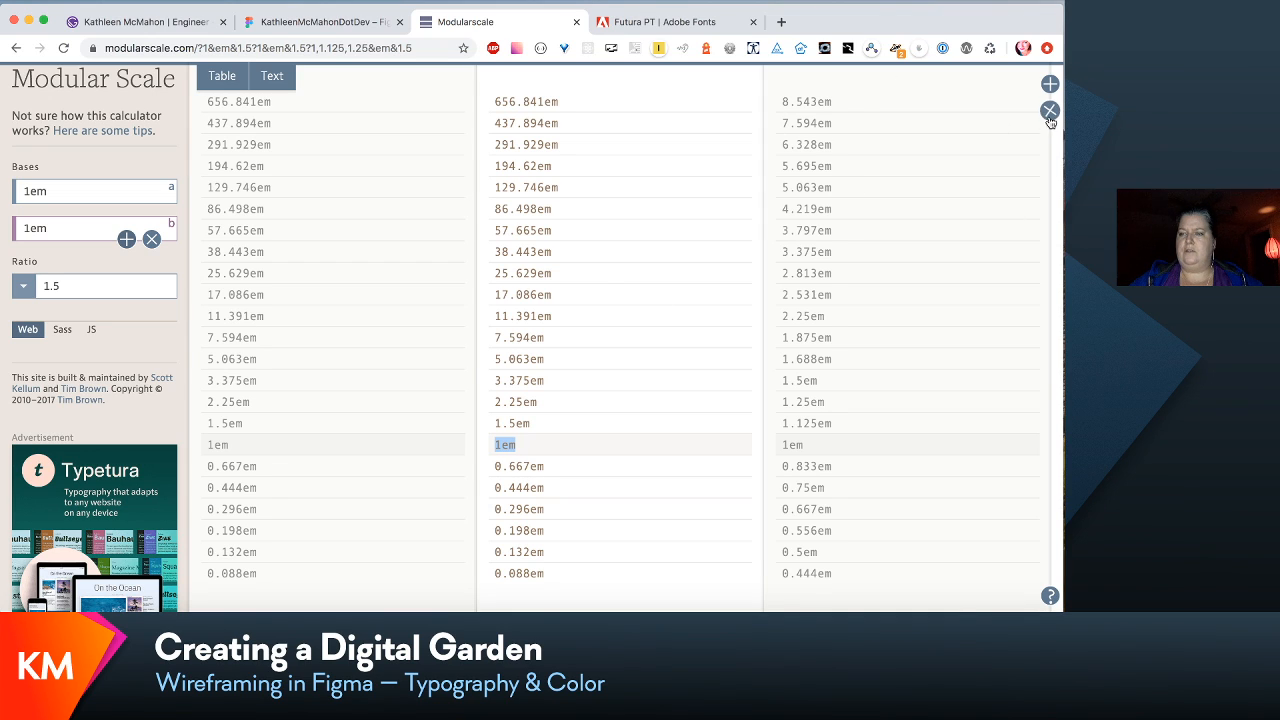
pyautogui.click(1050, 111)
pyautogui.click(1050, 111)
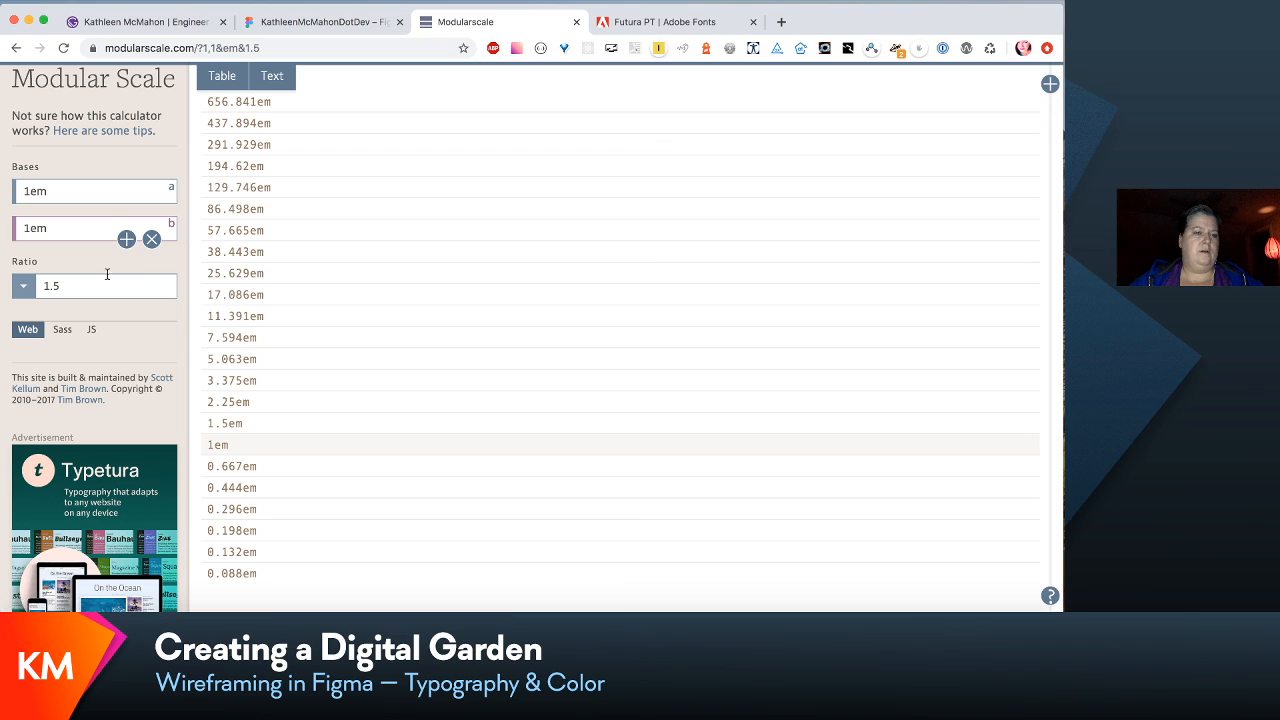
# - Add a third base to the scale, setting the second base to 1.125em and the third to 1.5em
pyautogui.click(126, 239)
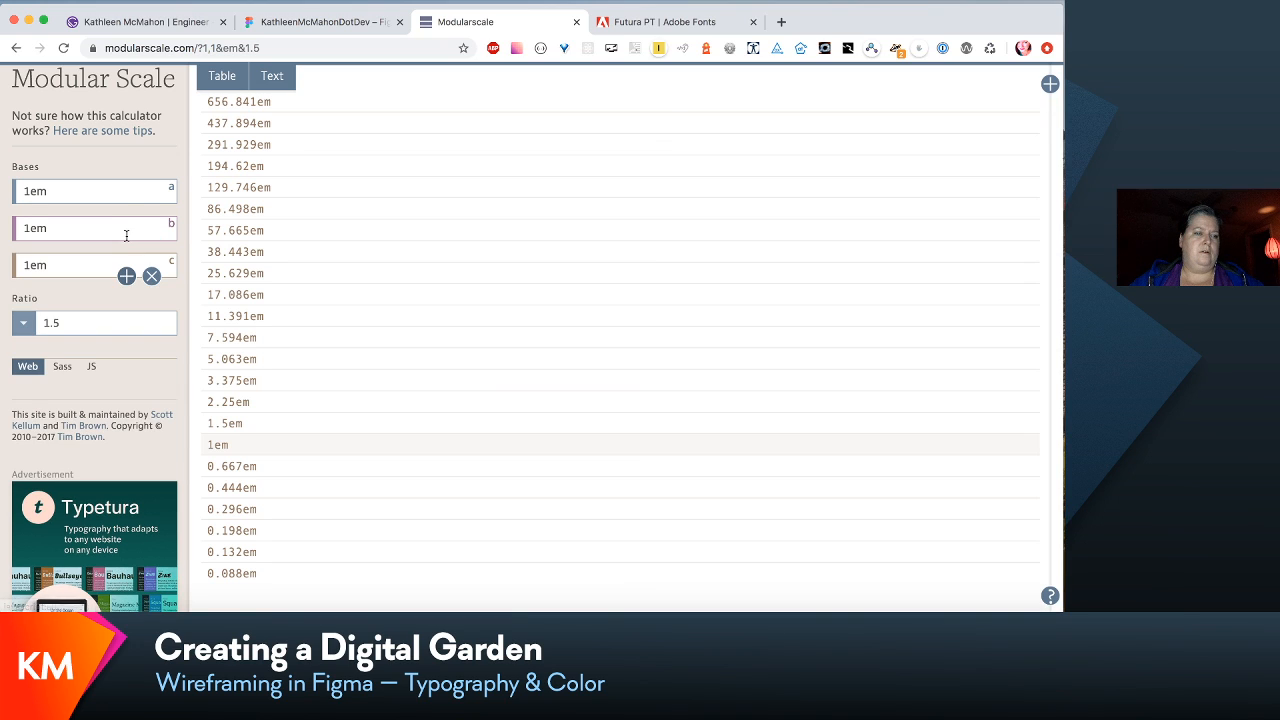
pyautogui.click(35, 227)
pyautogui.write('.12')
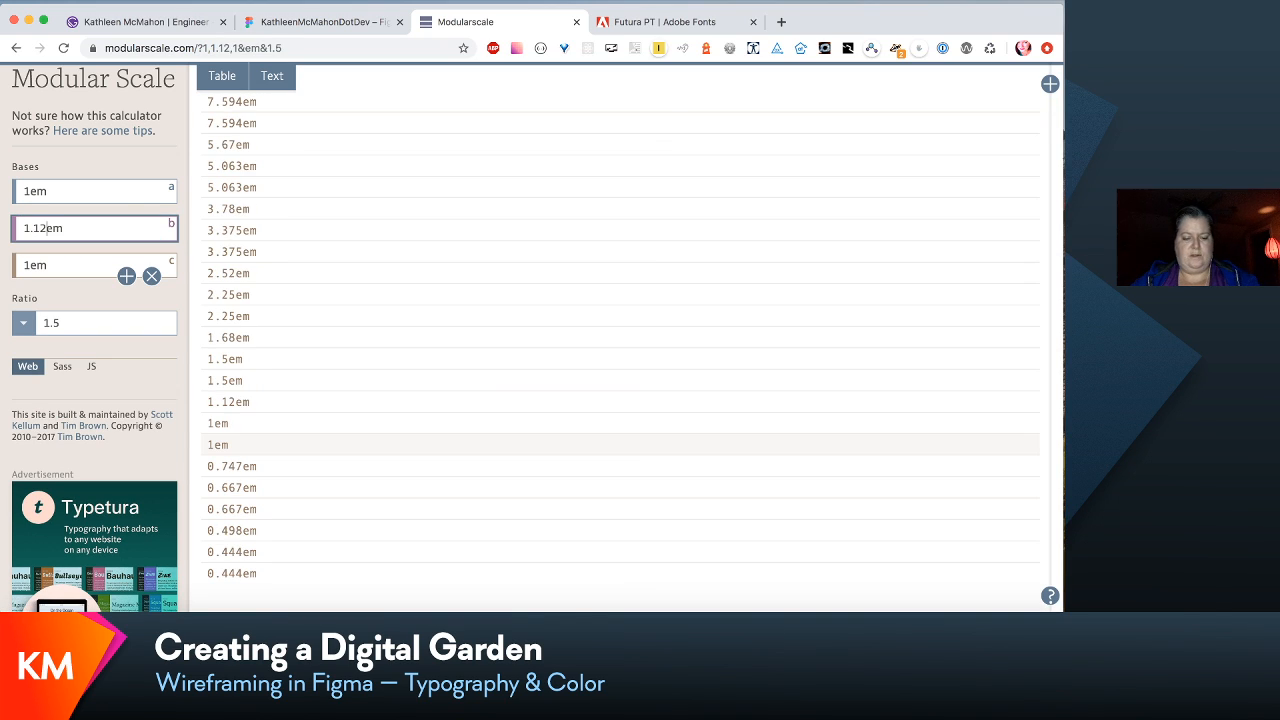
pyautogui.write('5')
pyautogui.click(31, 268)
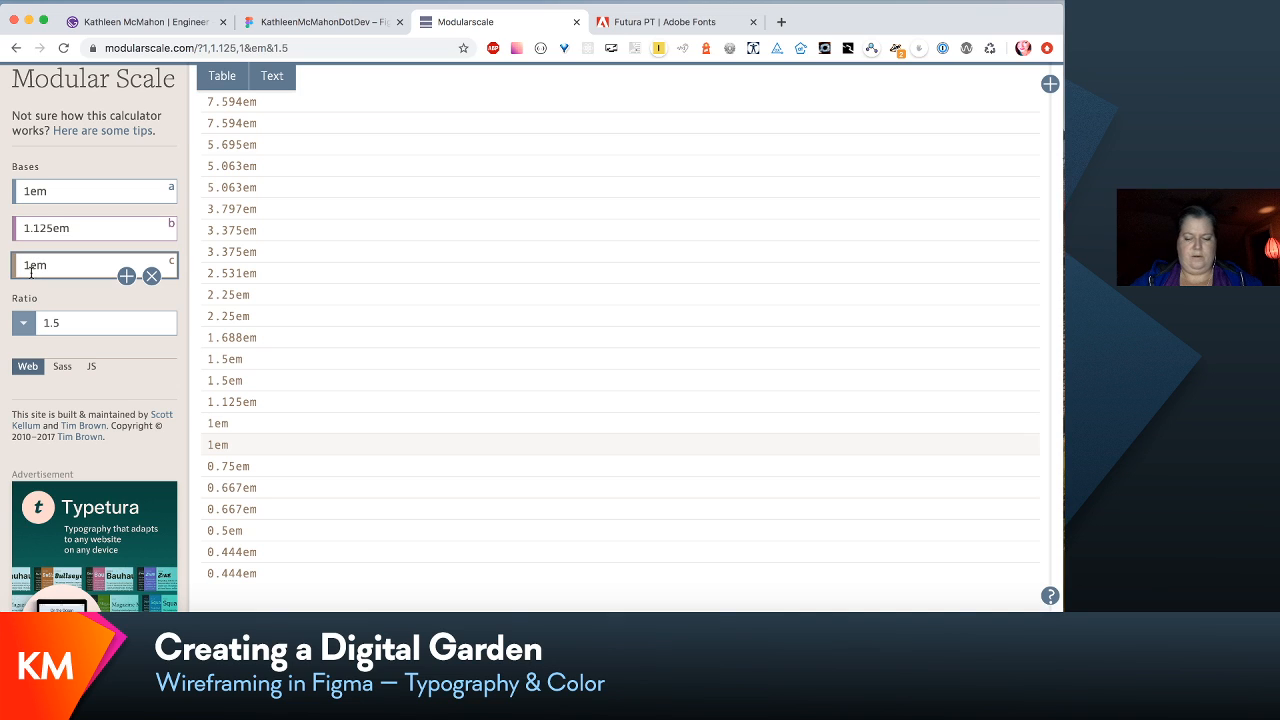
pyautogui.write('.5')
pyautogui.click(92, 375)
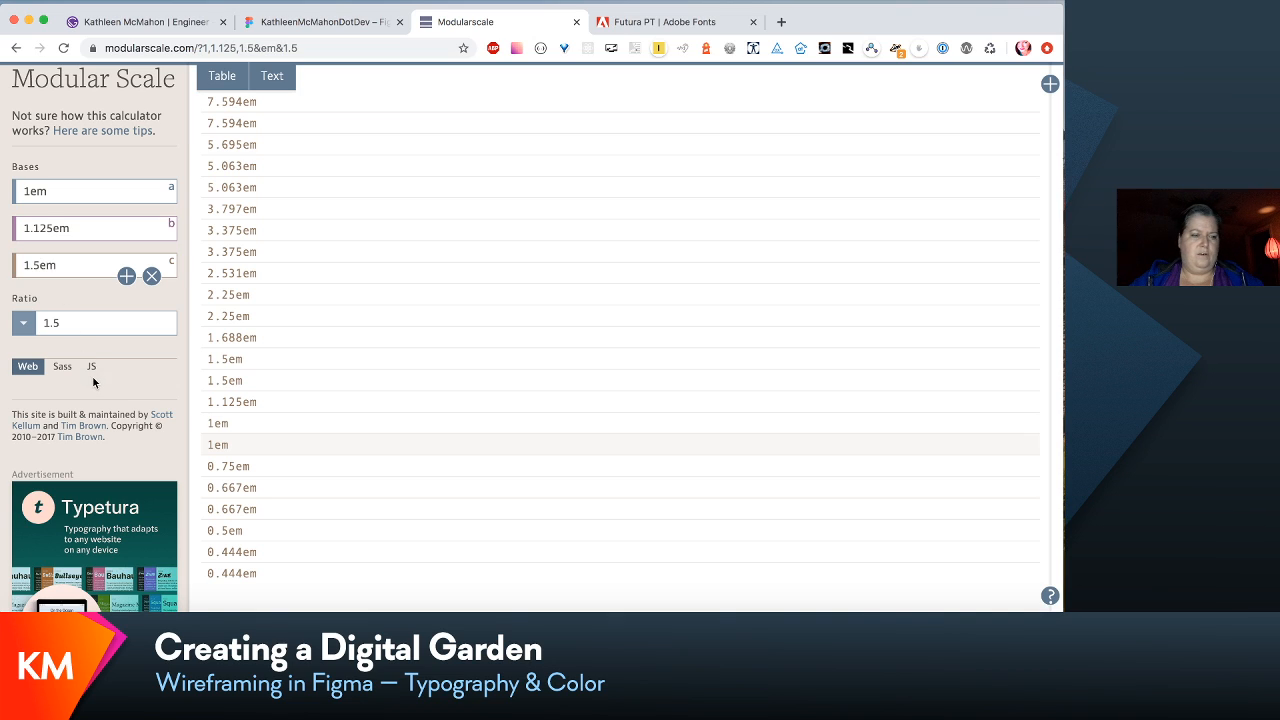
pyautogui.click(90, 326)
pyautogui.click(94, 378)
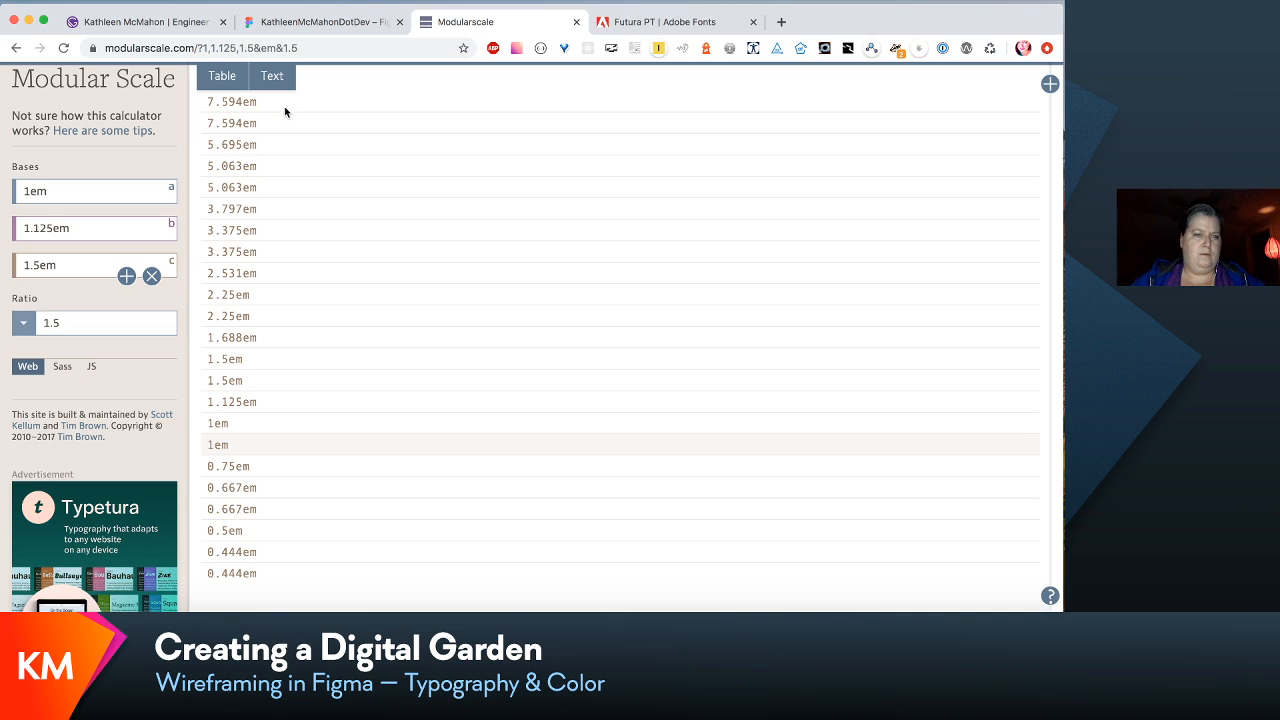
# - Display the scale as sample text and add two more scale columns for comparison
pyautogui.click(273, 77)
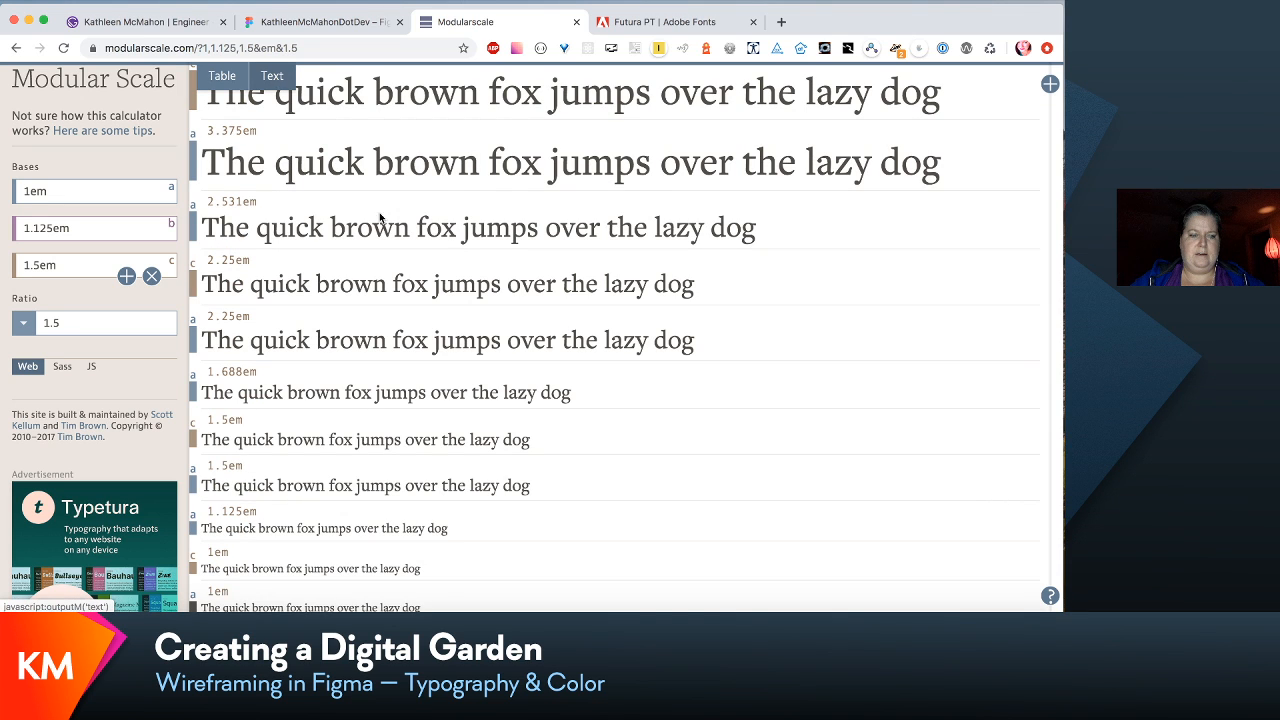
pyautogui.scroll(-5, 544, 380)
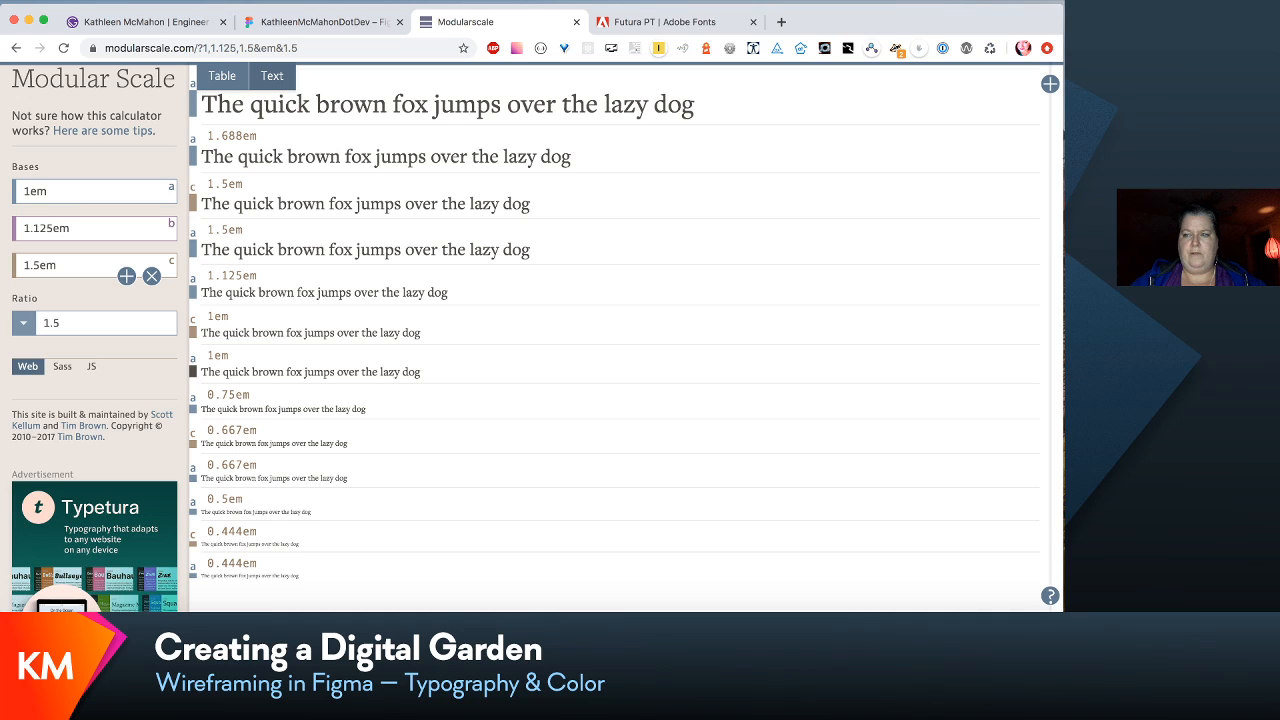
pyautogui.click(1050, 86)
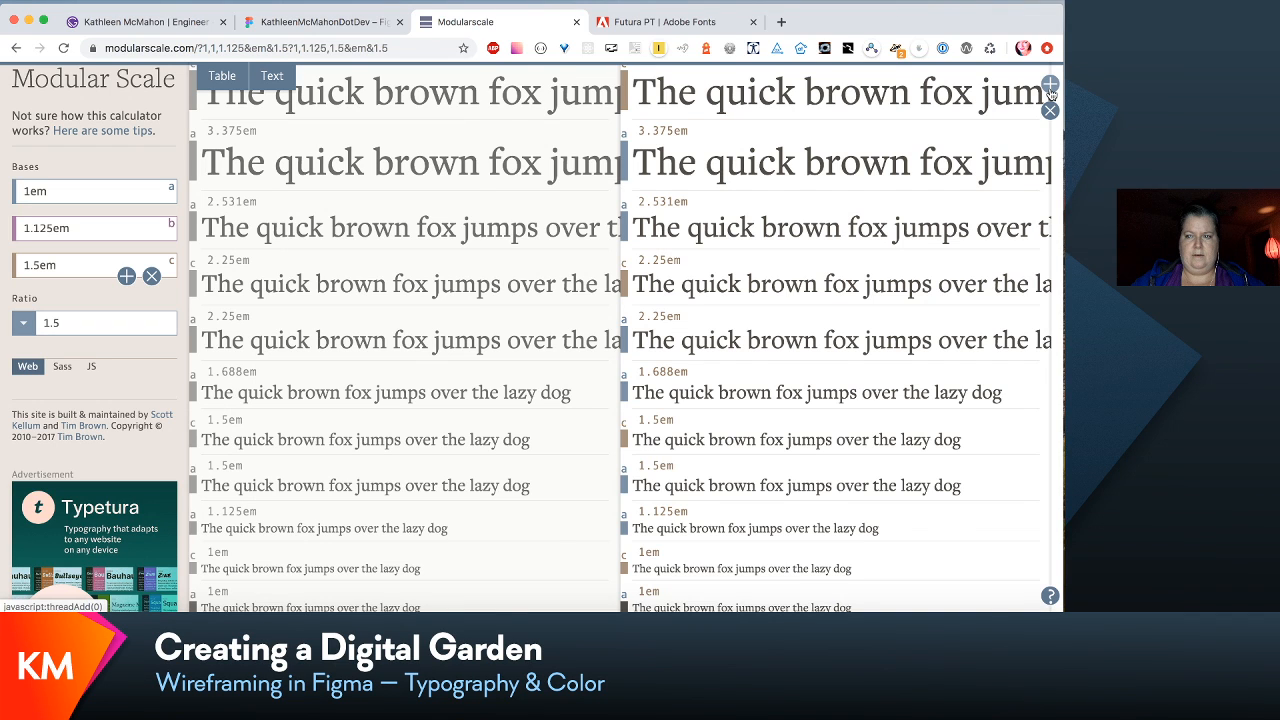
pyautogui.click(1050, 88)
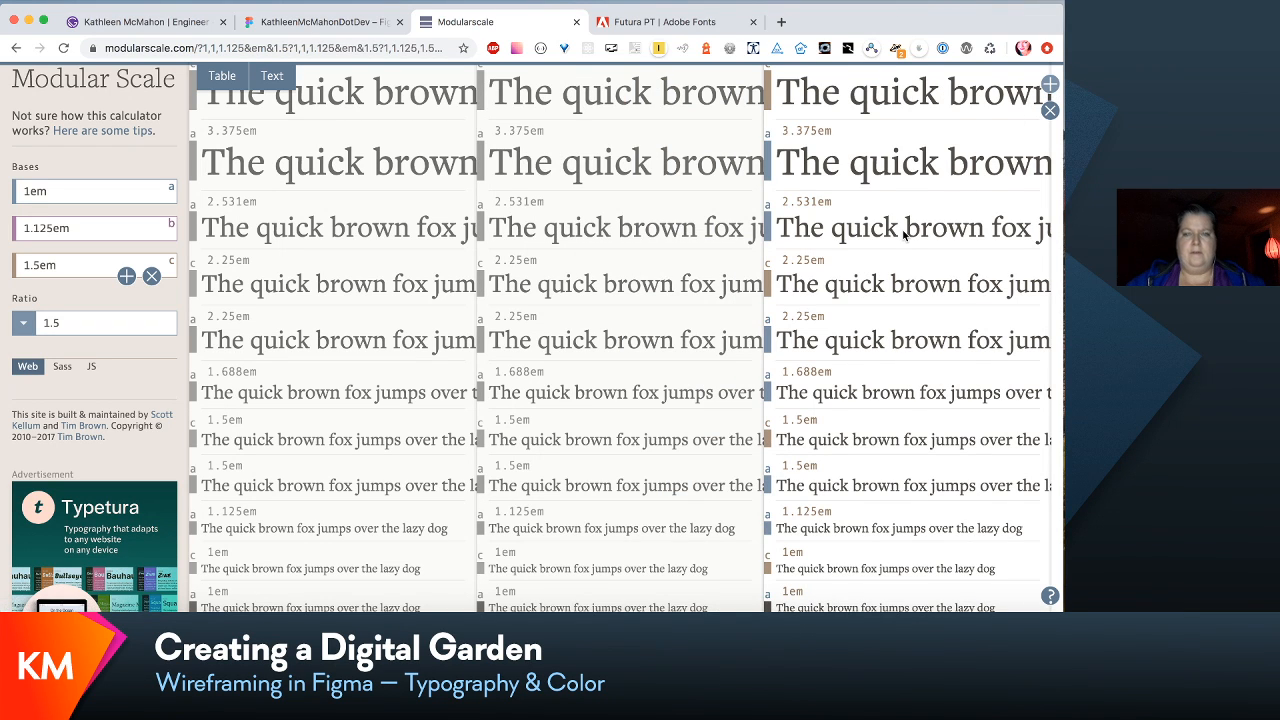
# - Compare the sample text sizes across the three scale columns and check the middle scale's bases
pyautogui.scroll(-5, 903, 233)
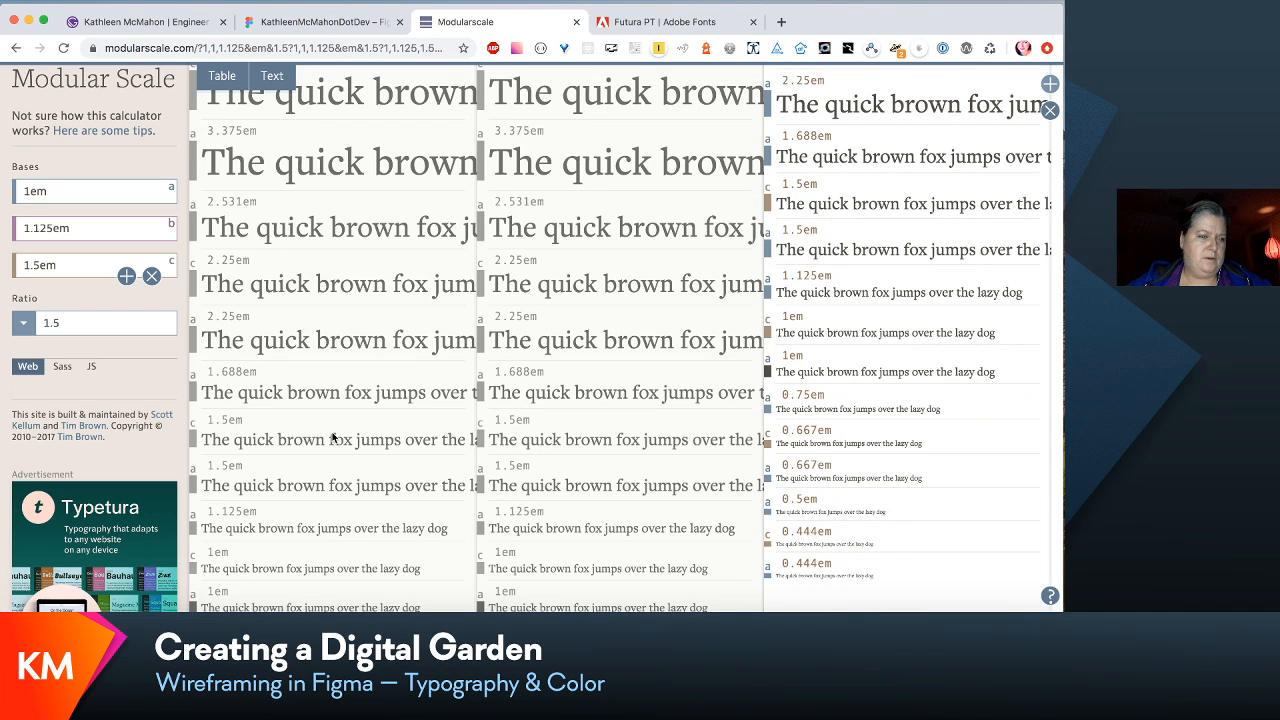
pyautogui.scroll(10, 333, 437)
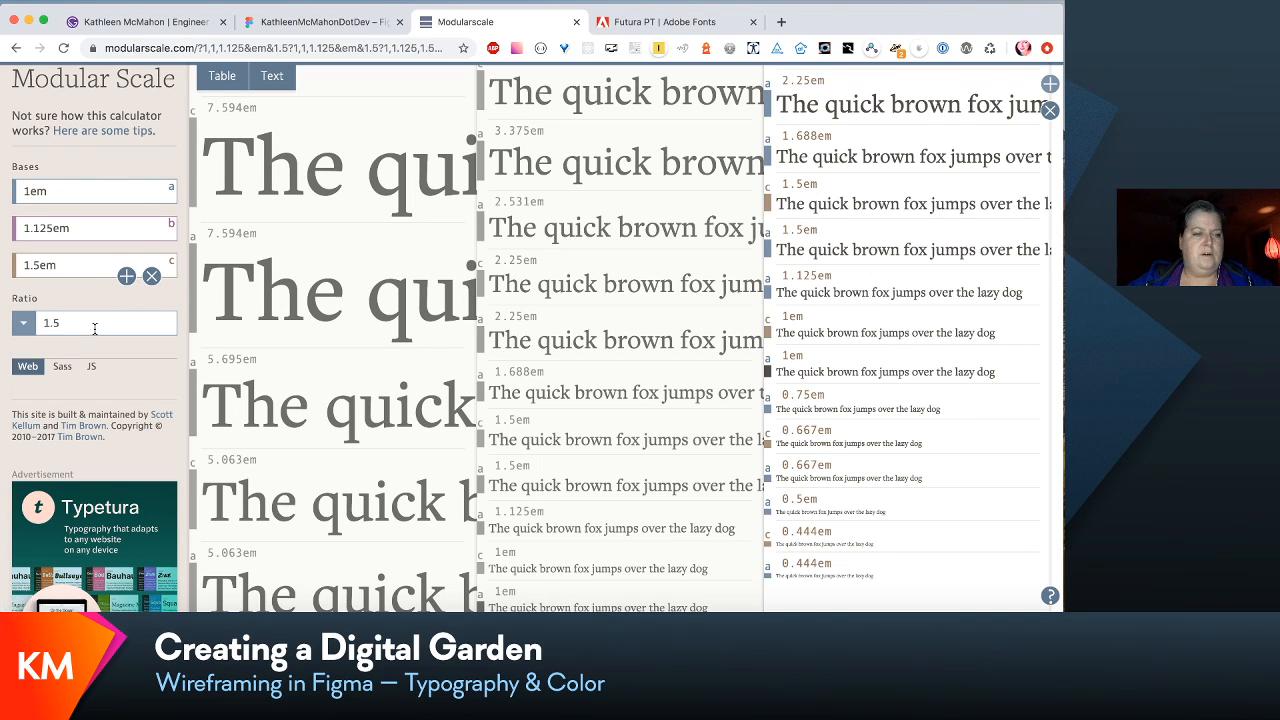
pyautogui.scroll(-10, 446, 332)
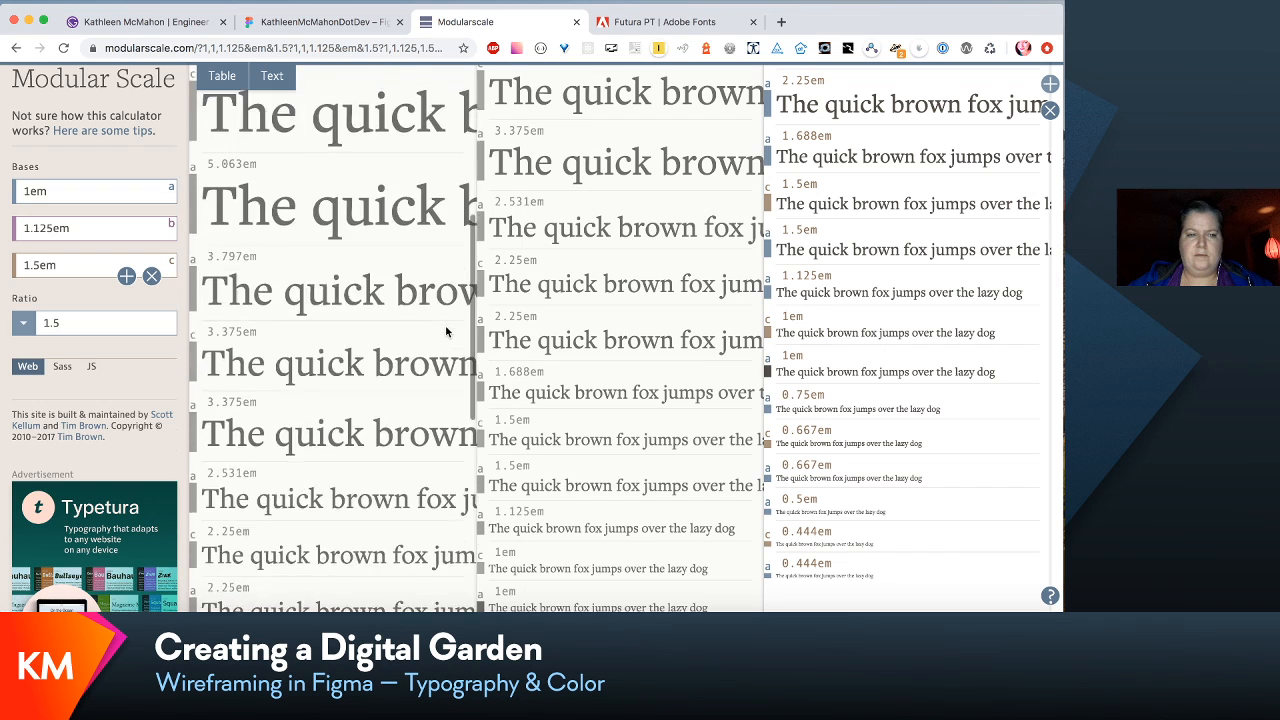
pyautogui.scroll(2, 446, 332)
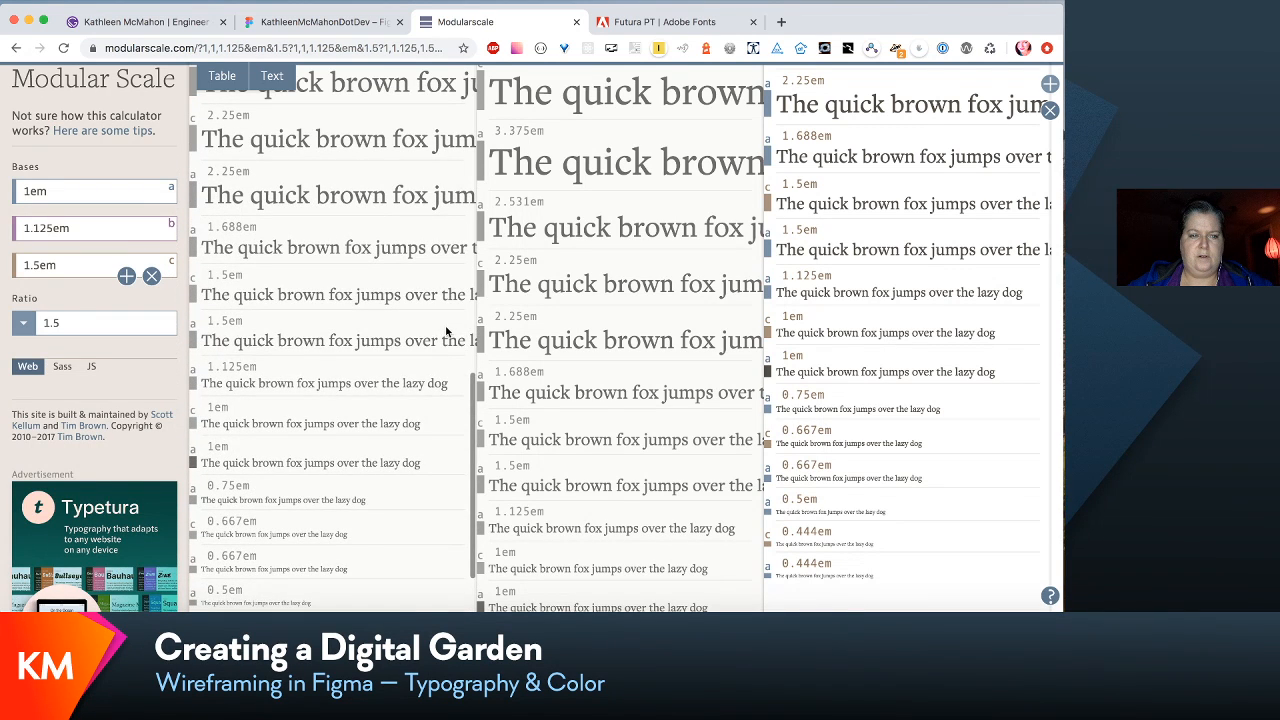
pyautogui.click(633, 97)
pyautogui.scroll(5, 662, 180)
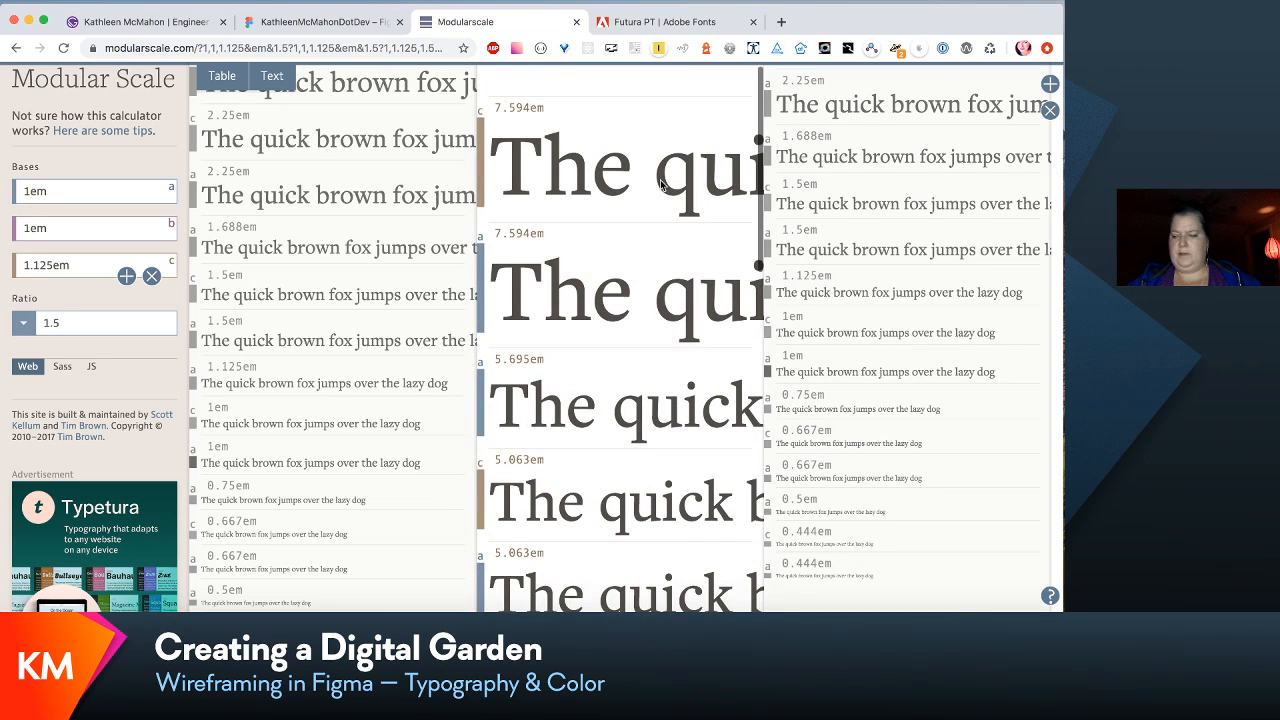
pyautogui.scroll(2, 661, 184)
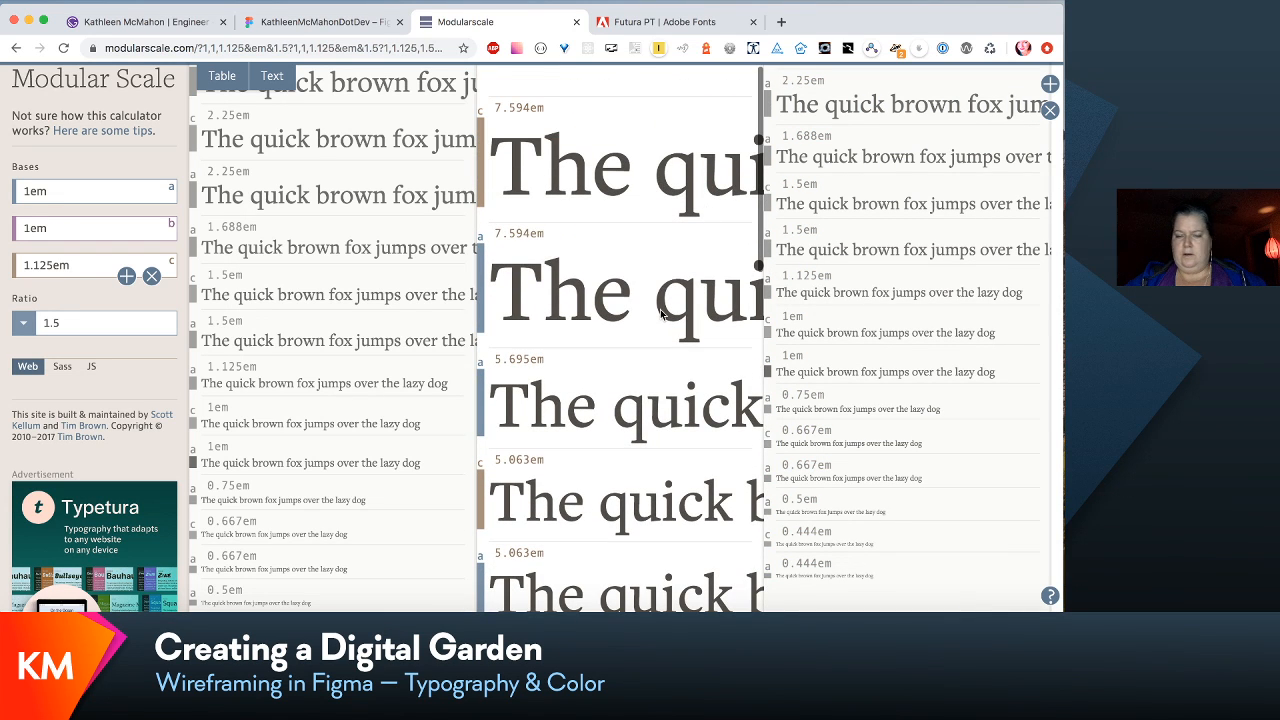
pyautogui.scroll(1, 660, 315)
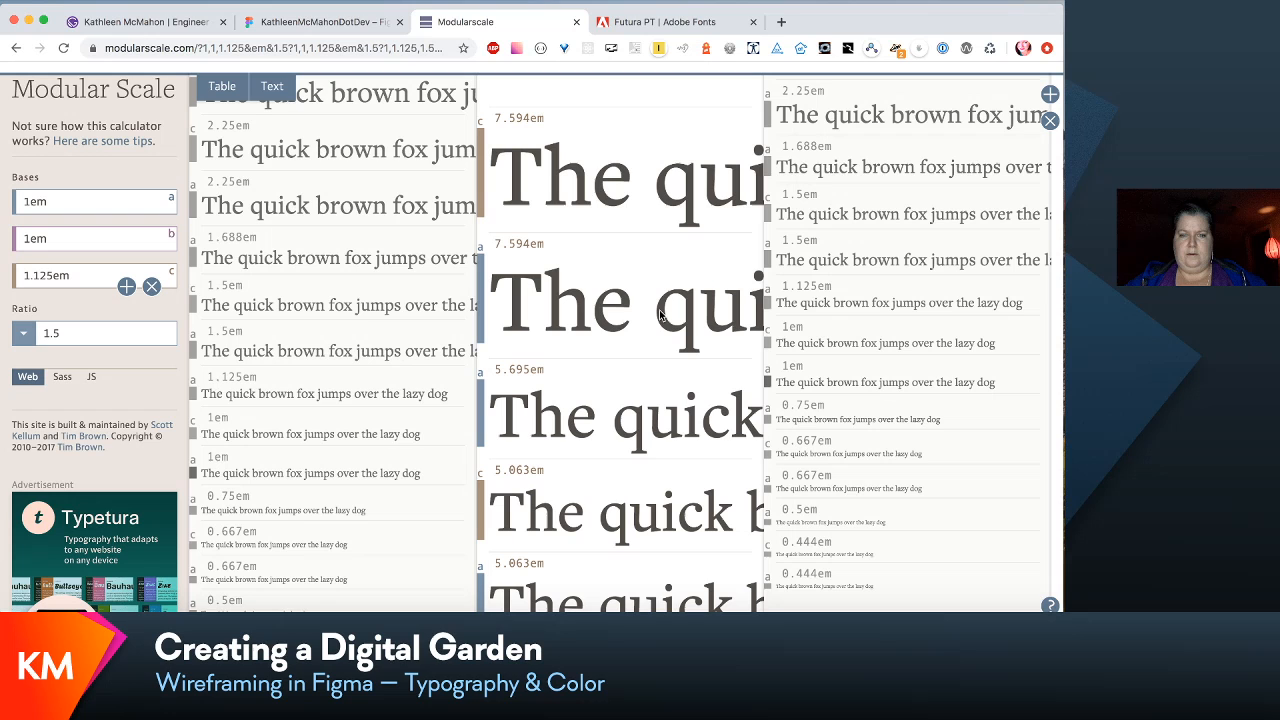
pyautogui.scroll(10, 466, 328)
pyautogui.scroll(-2, 661, 309)
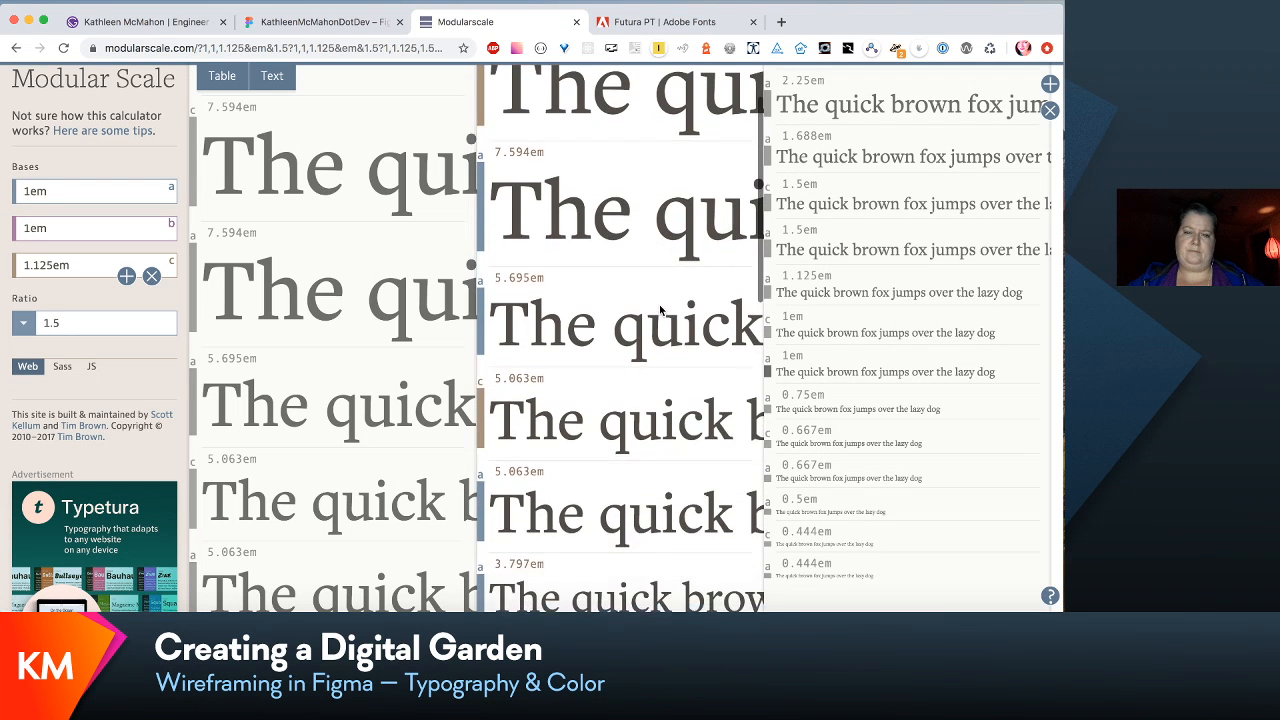
pyautogui.scroll(2, 661, 309)
pyautogui.scroll(10, 959, 298)
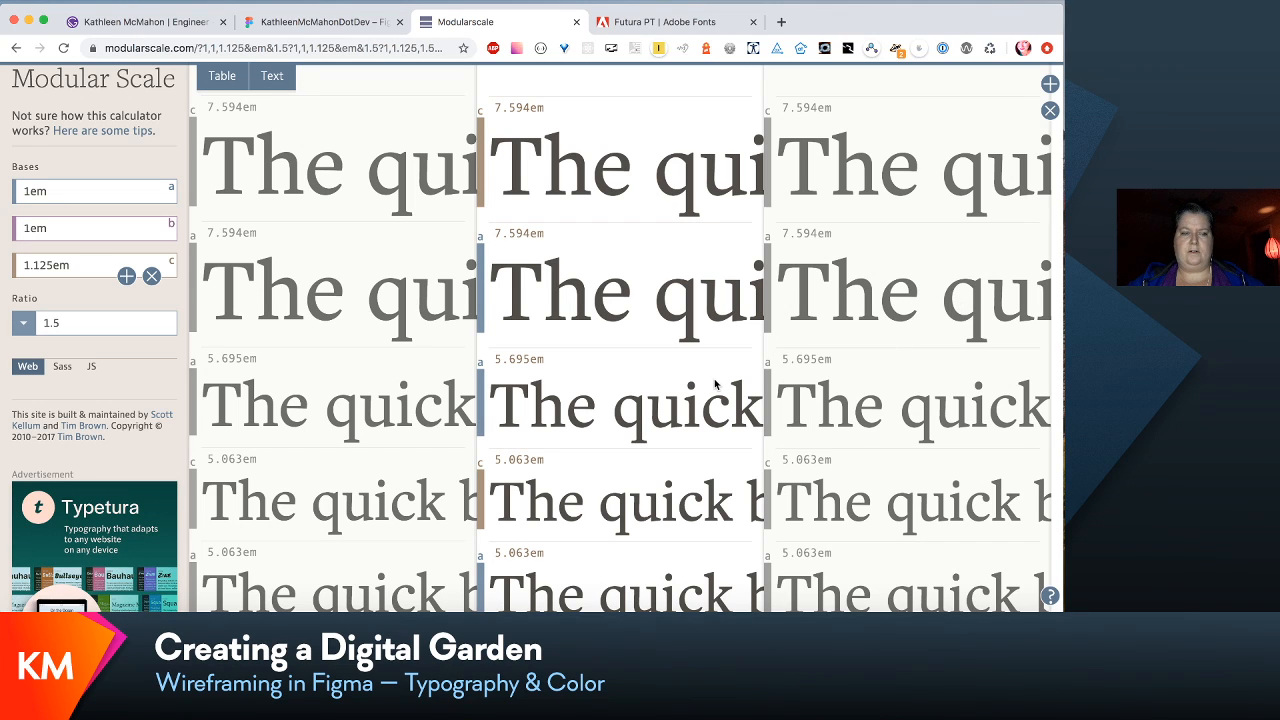
pyautogui.scroll(-3, 714, 384)
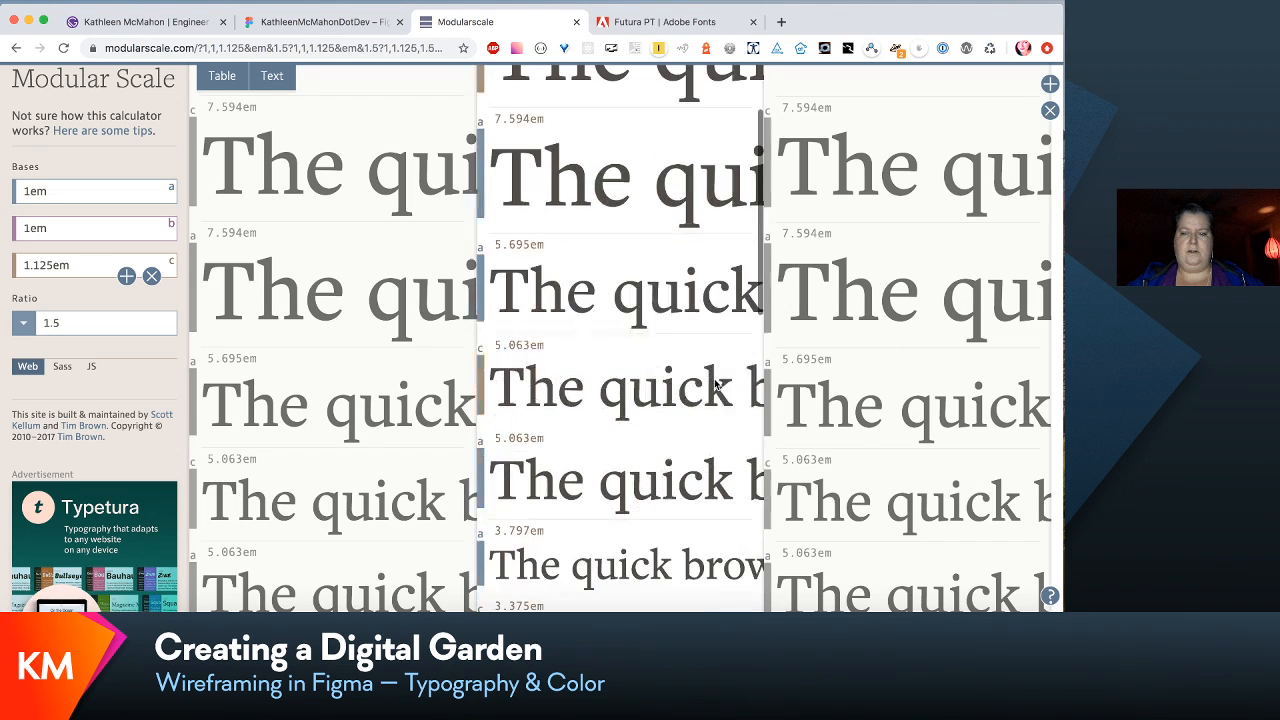
pyautogui.scroll(3, 714, 384)
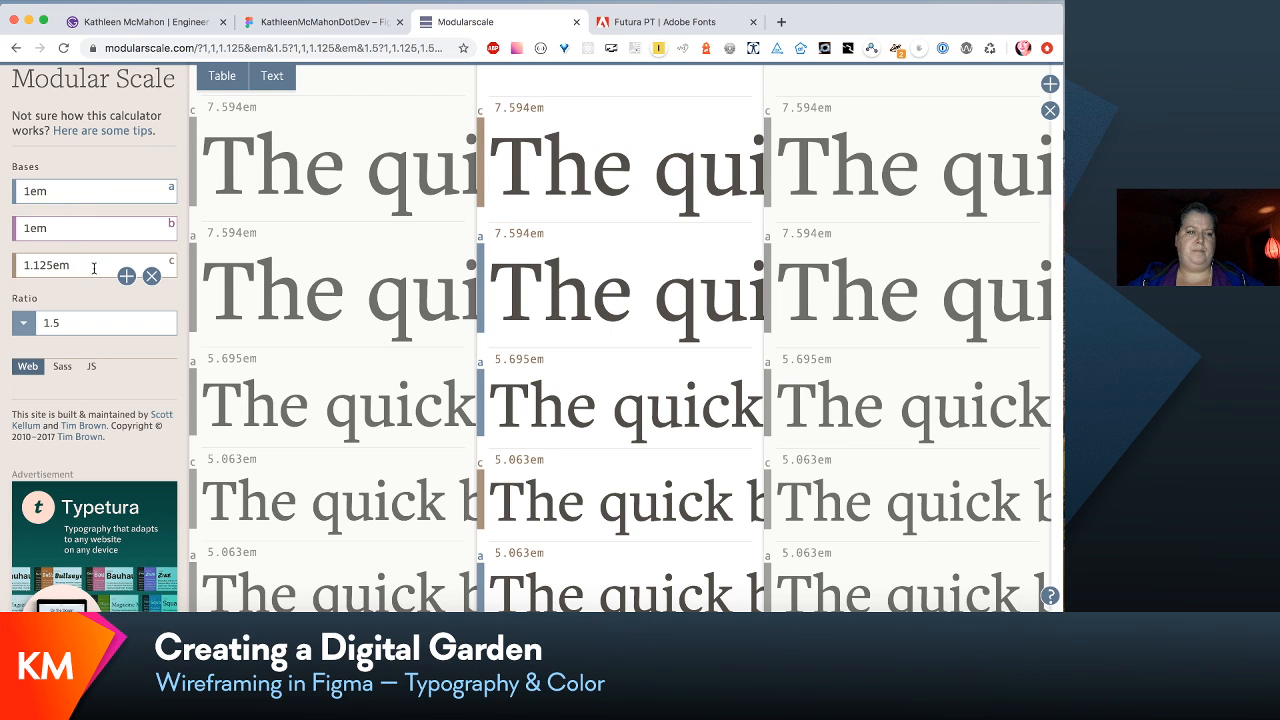
# - Remove the middle scale's two extra bases, leaving one 1em base, and compare its sample text with the neighbouring scales
pyautogui.click(151, 276)
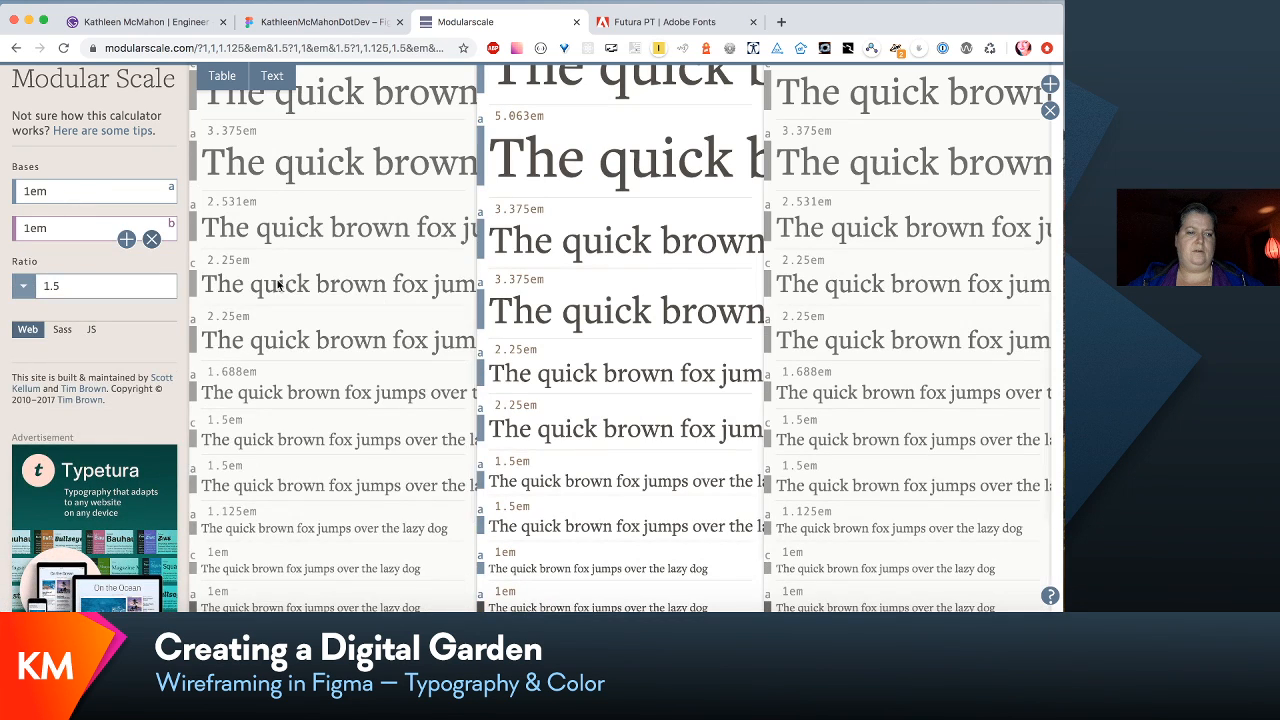
pyautogui.click(151, 238)
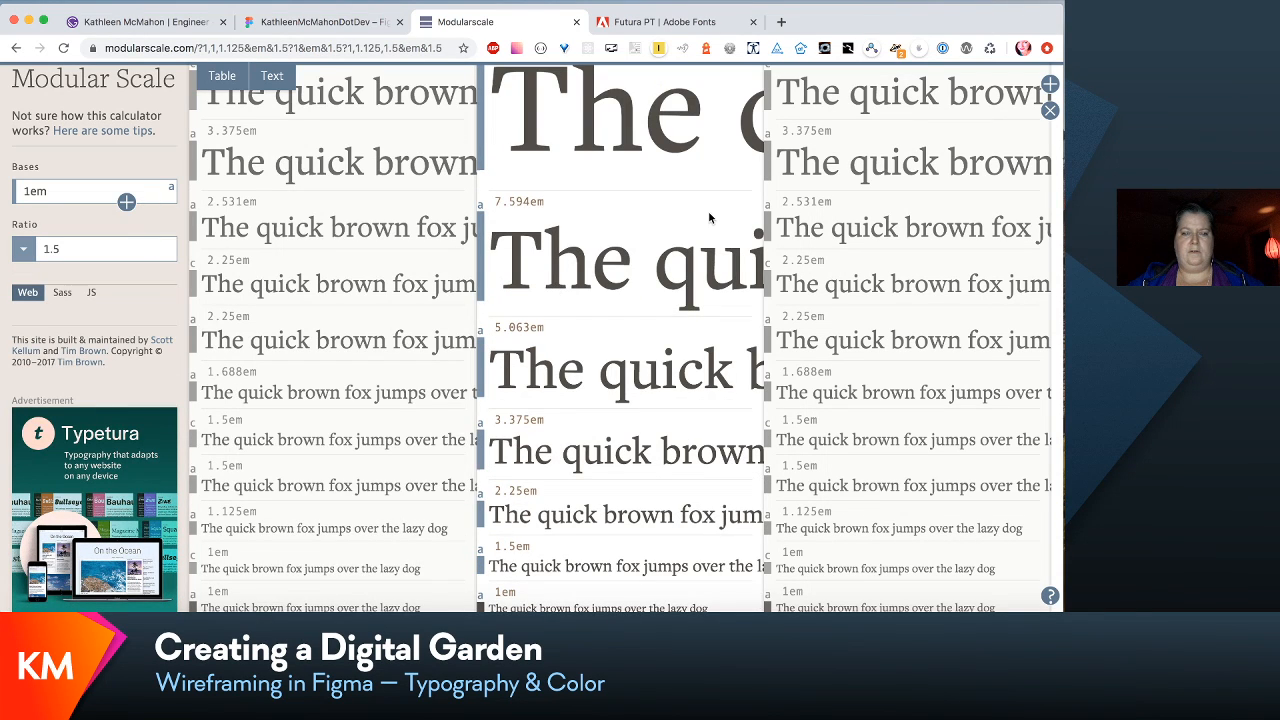
pyautogui.scroll(20, 709, 218)
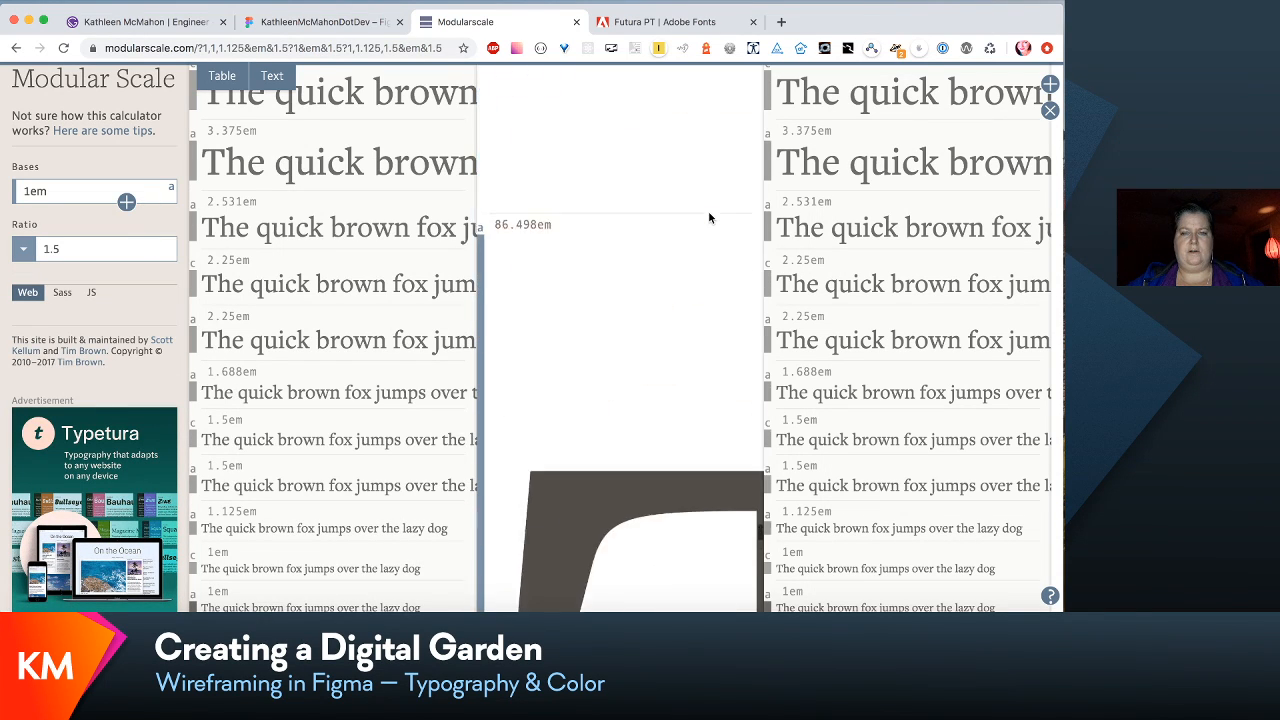
pyautogui.scroll(-20, 708, 210)
pyautogui.scroll(10, 440, 287)
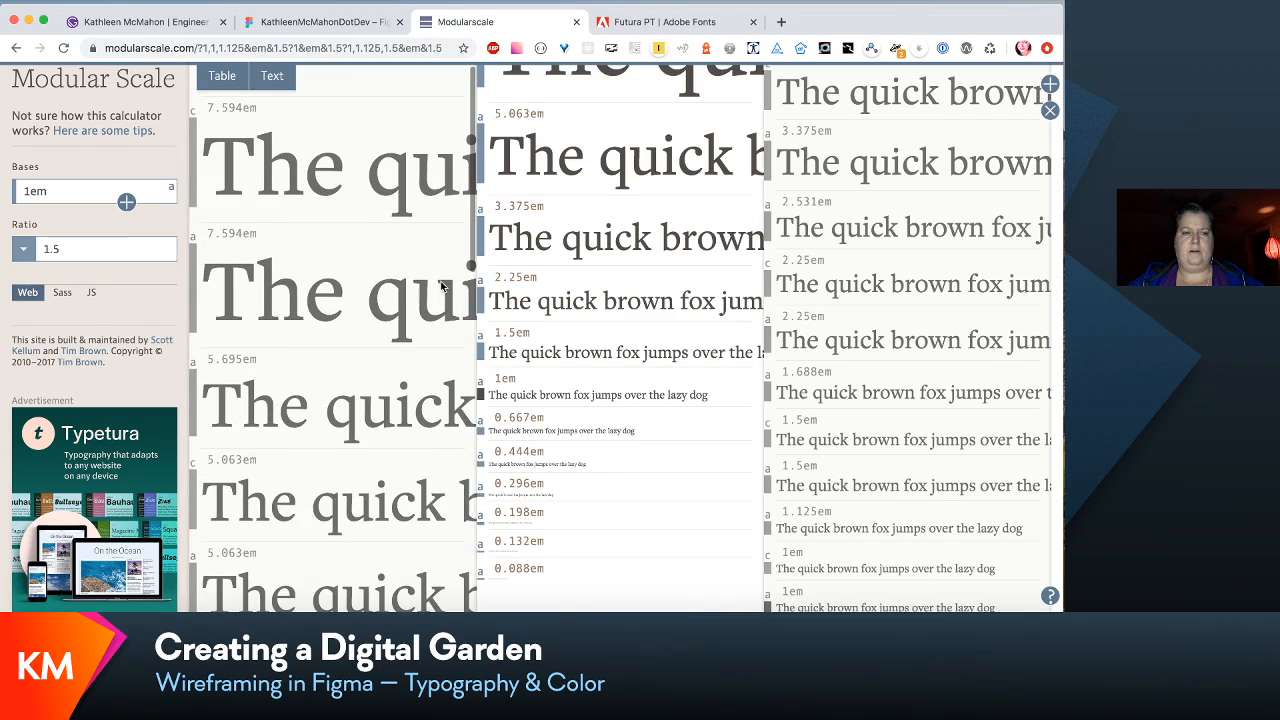
pyautogui.scroll(20, 630, 354)
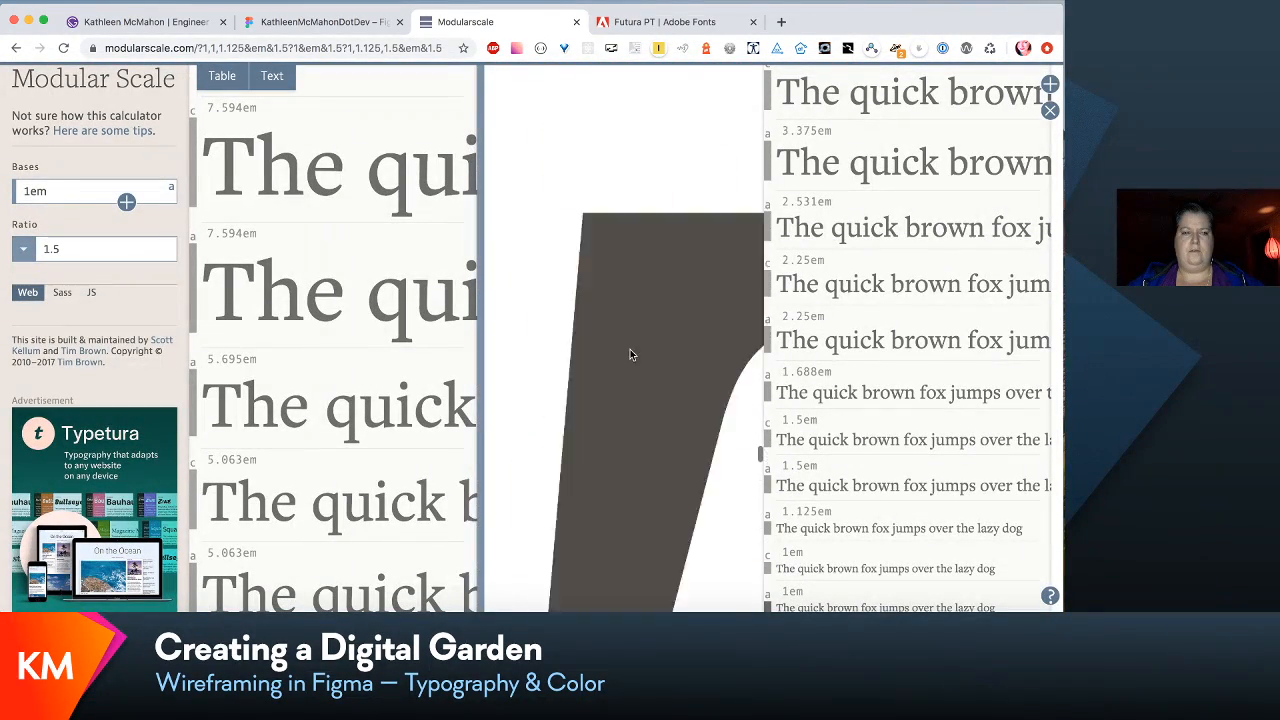
pyautogui.scroll(20, 630, 354)
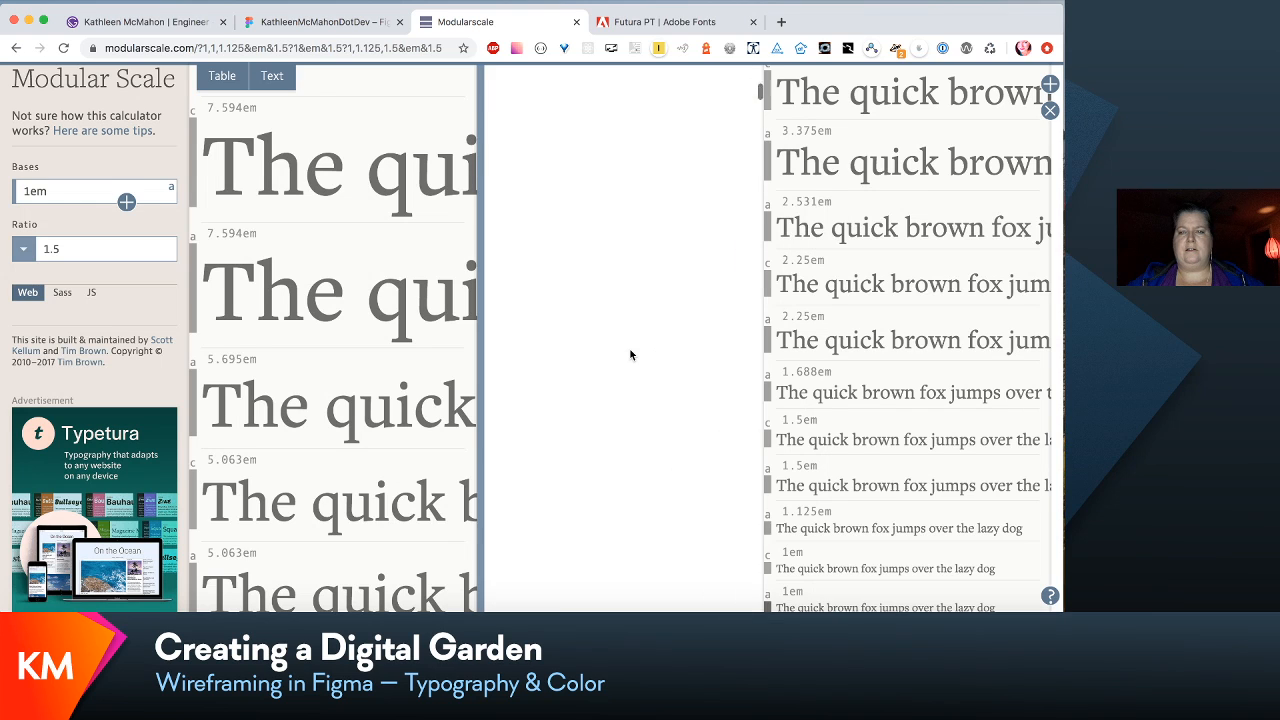
pyautogui.scroll(5, 630, 354)
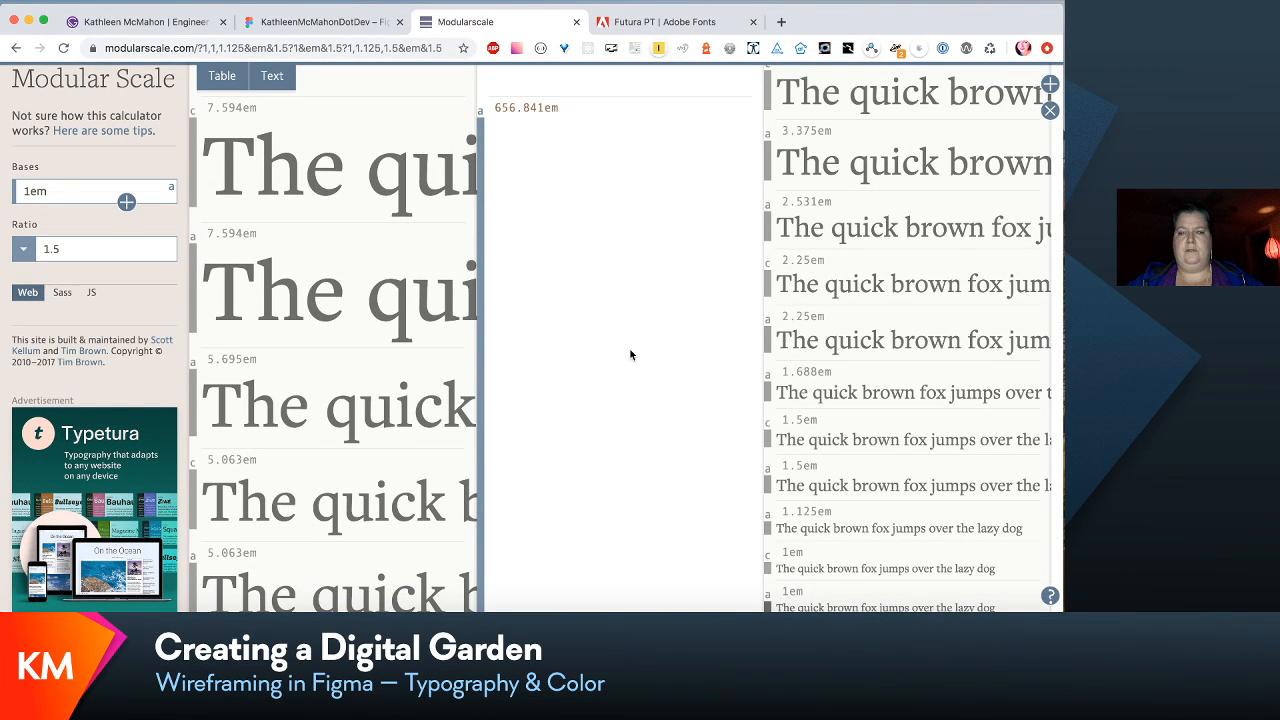
pyautogui.scroll(10, 854, 334)
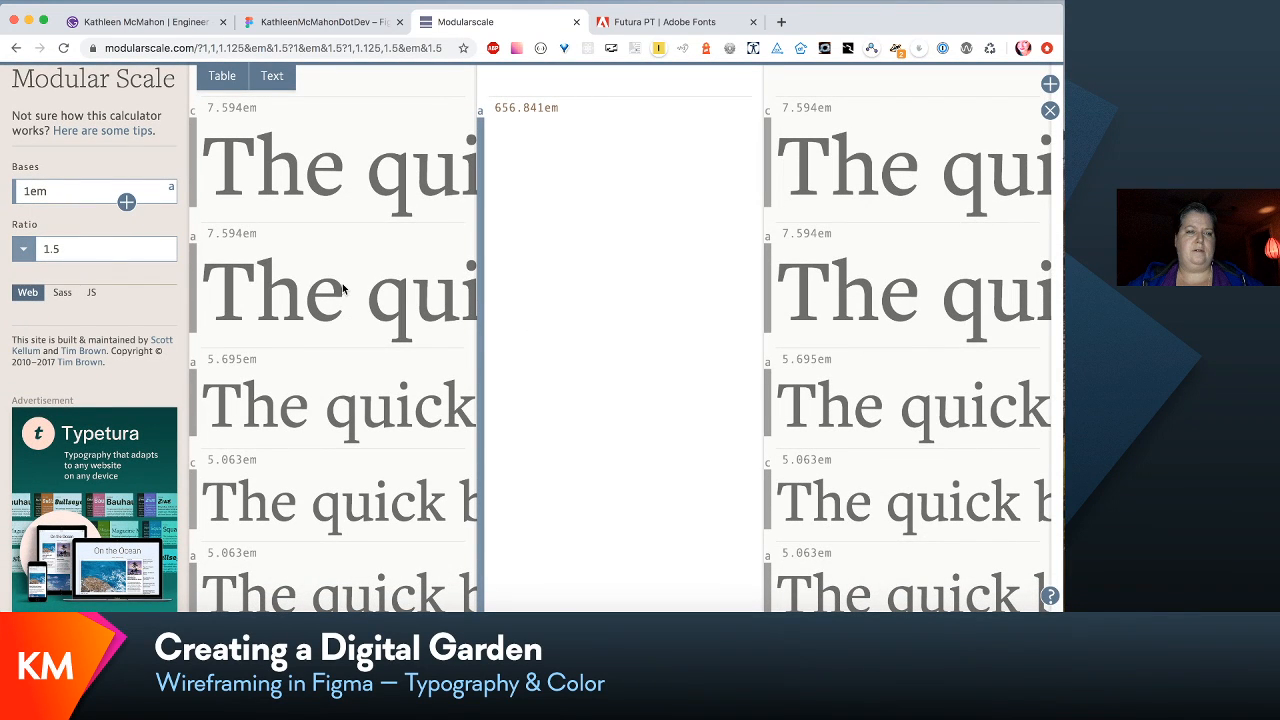
# - Remove two scale columns, keeping only the scale with 1em, 1em and 1.125em bases
pyautogui.click(1050, 111)
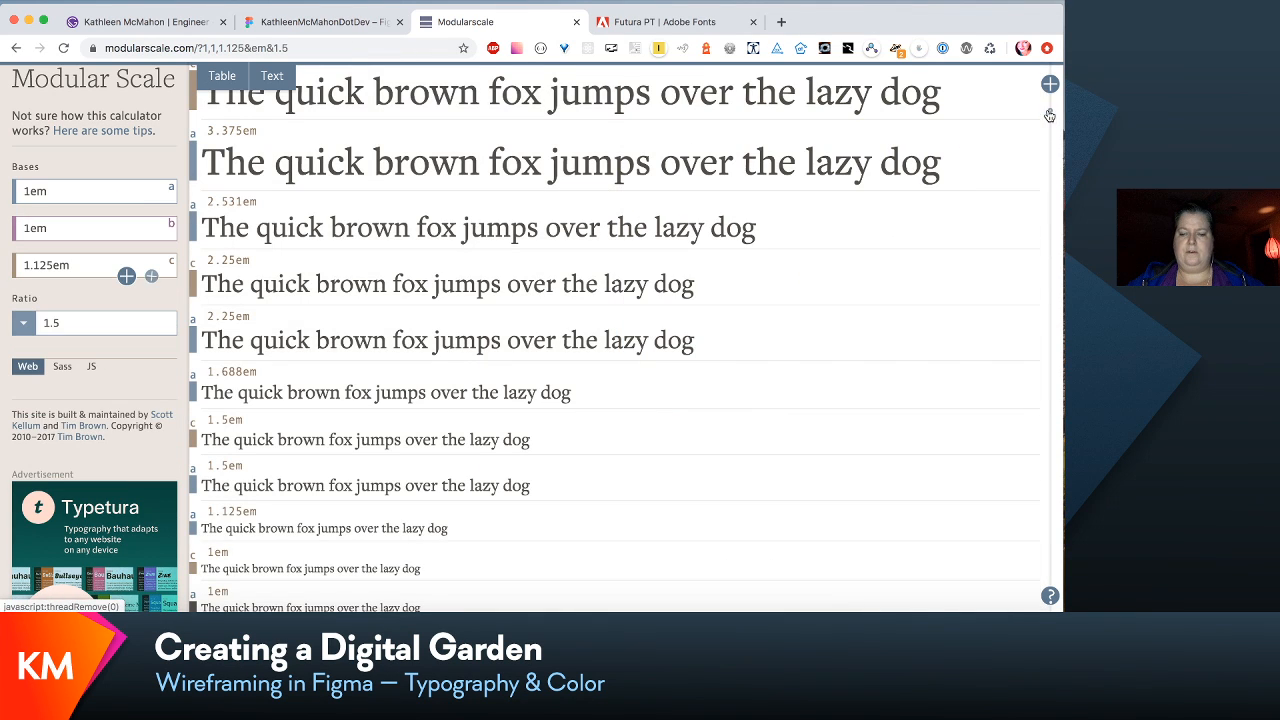
pyautogui.scroll(-5, 549, 390)
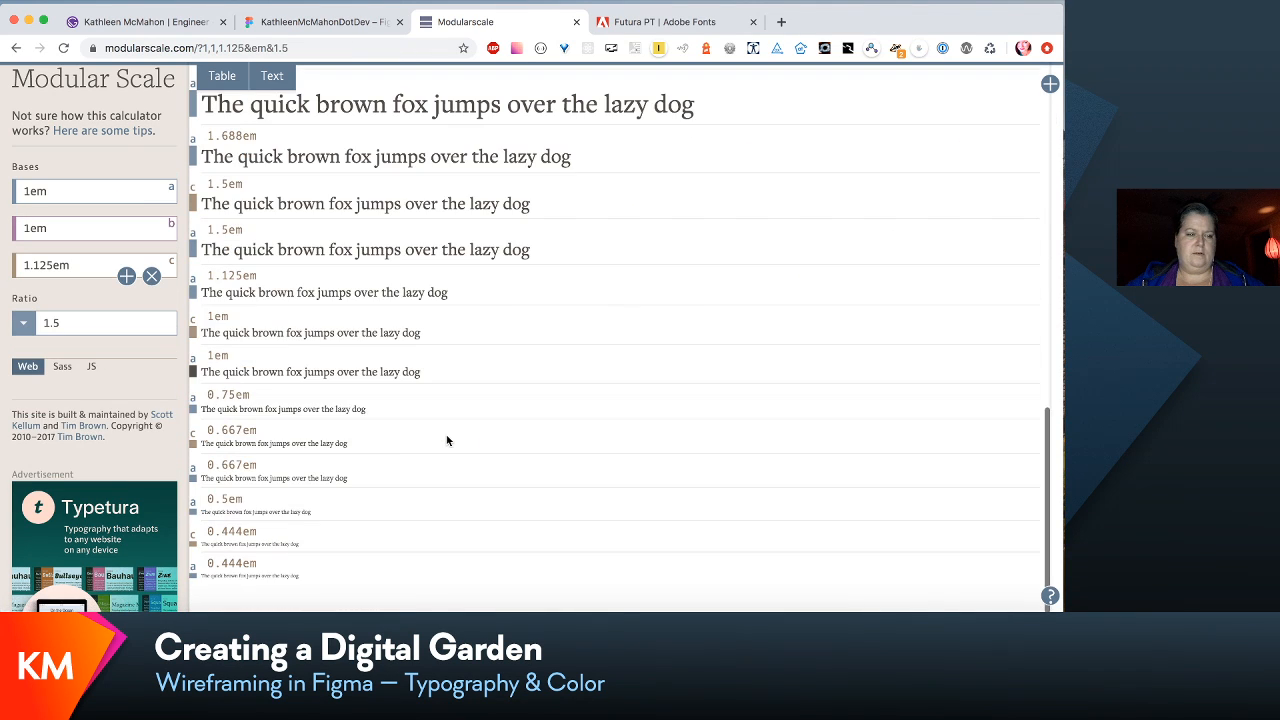
# - Examine the scale's Sass and JS configuration code, return to the web output and review the largest sample text
pyautogui.click(61, 367)
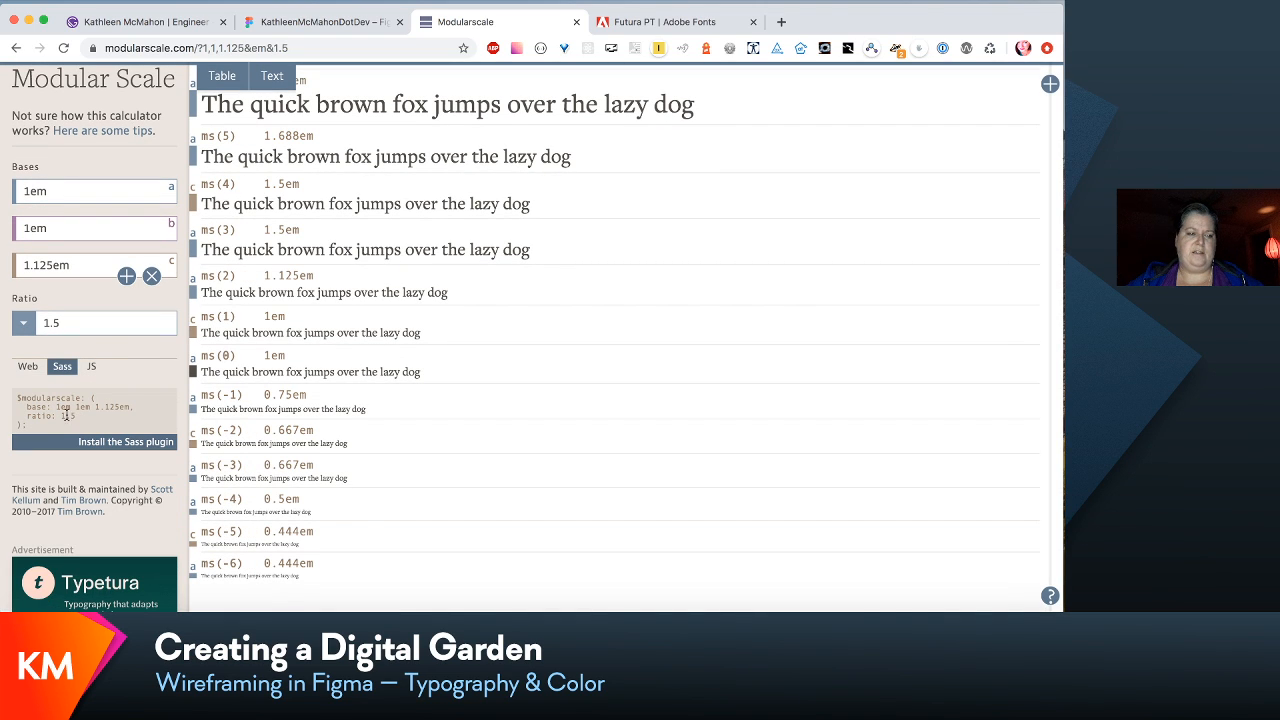
pyautogui.click(91, 366)
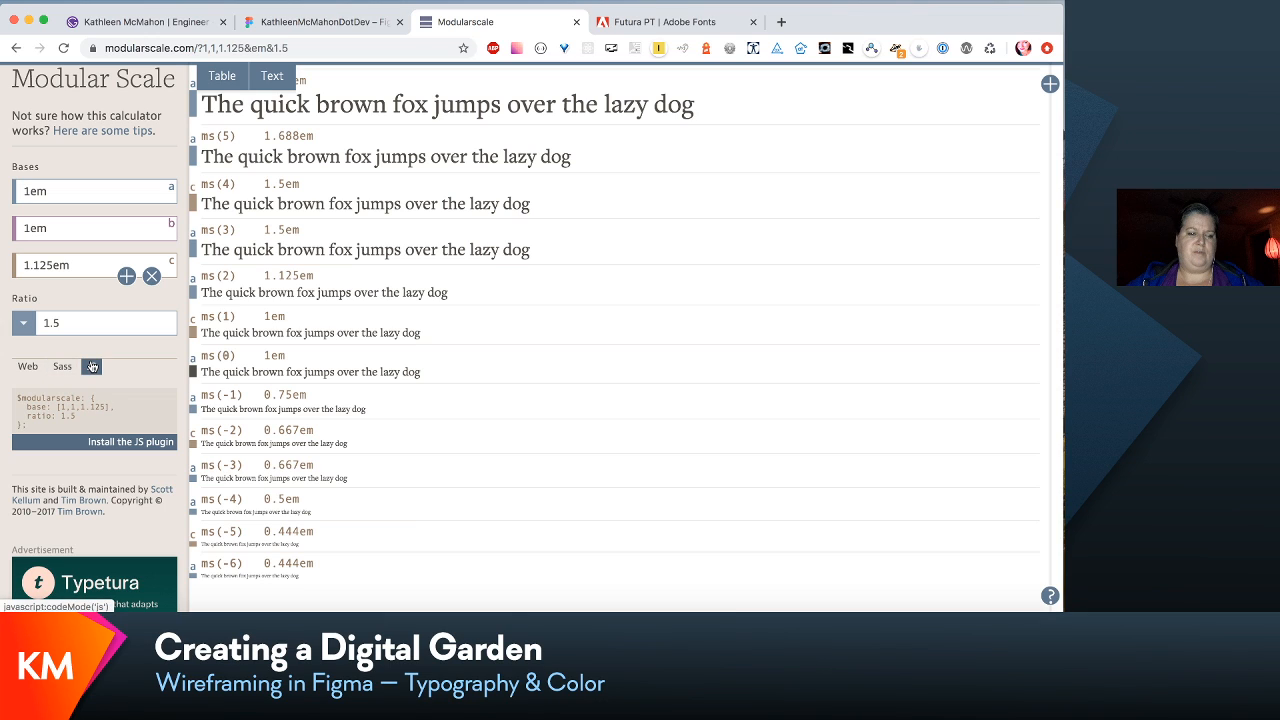
pyautogui.click(28, 367)
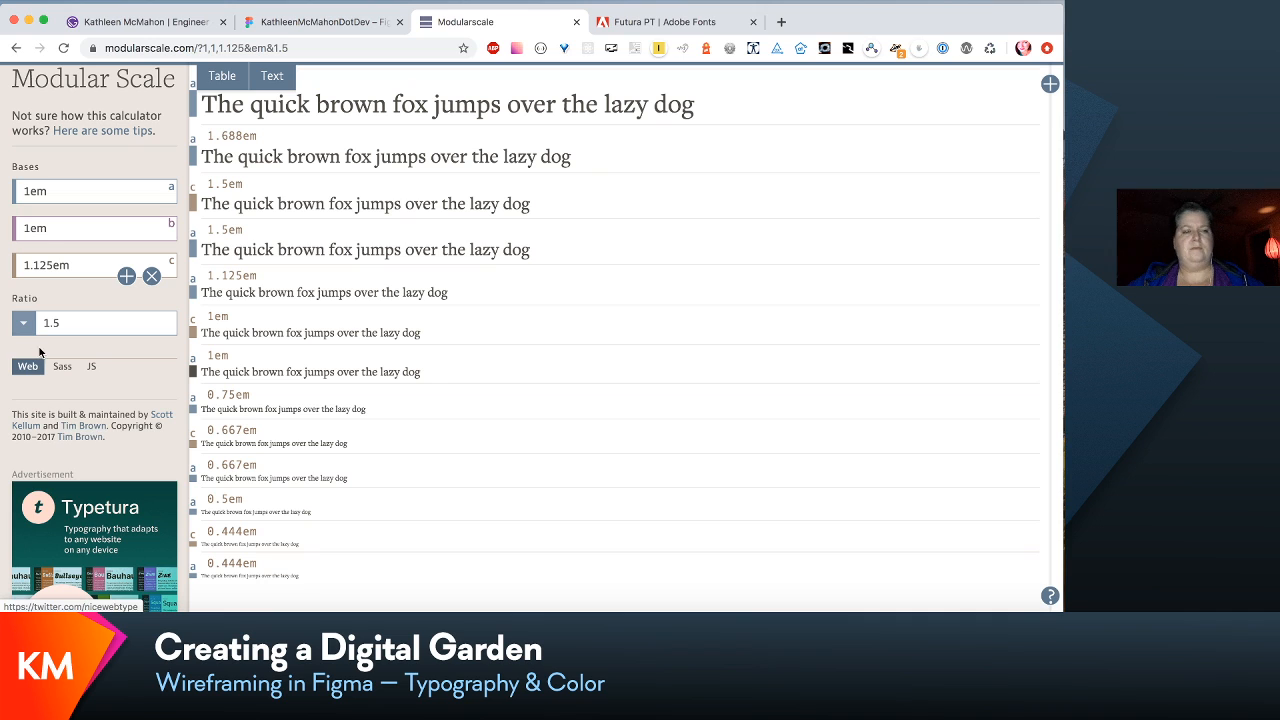
pyautogui.click(101, 193)
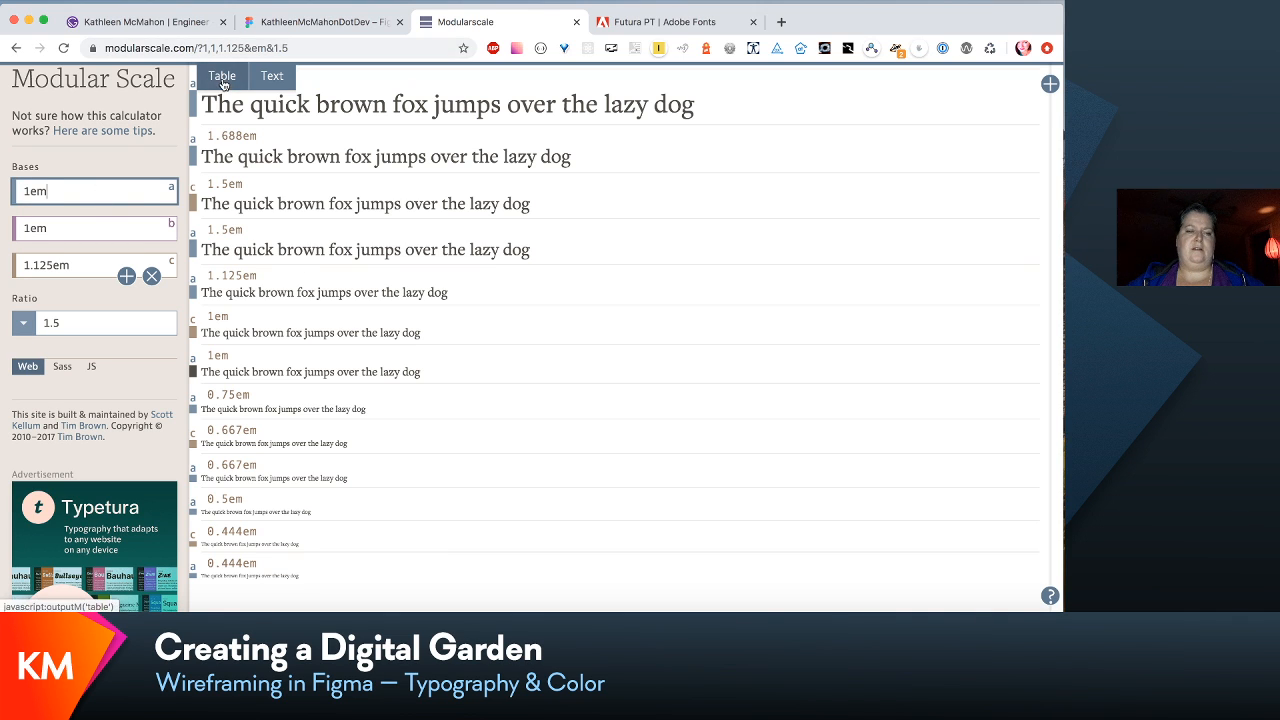
pyautogui.scroll(5, 386, 214)
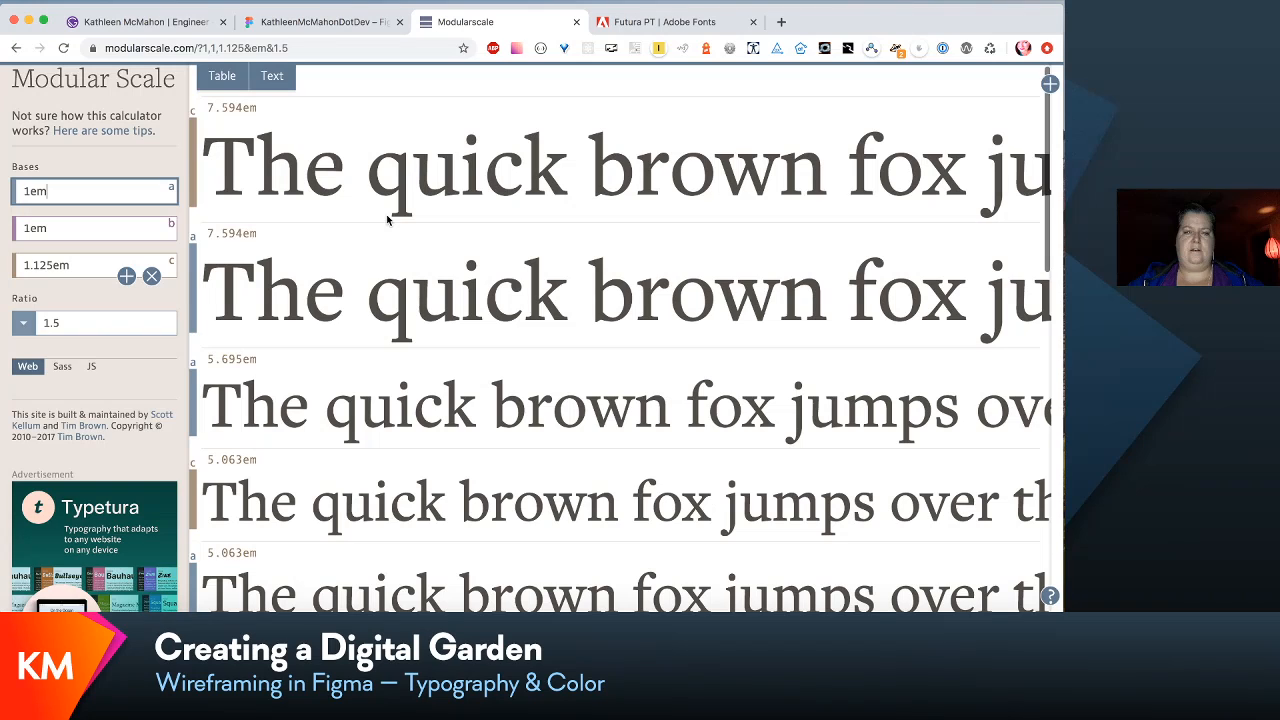
# - Show the modular scale as a table of values and remove its second and third bases, keeping the 1em base
pyautogui.click(220, 80)
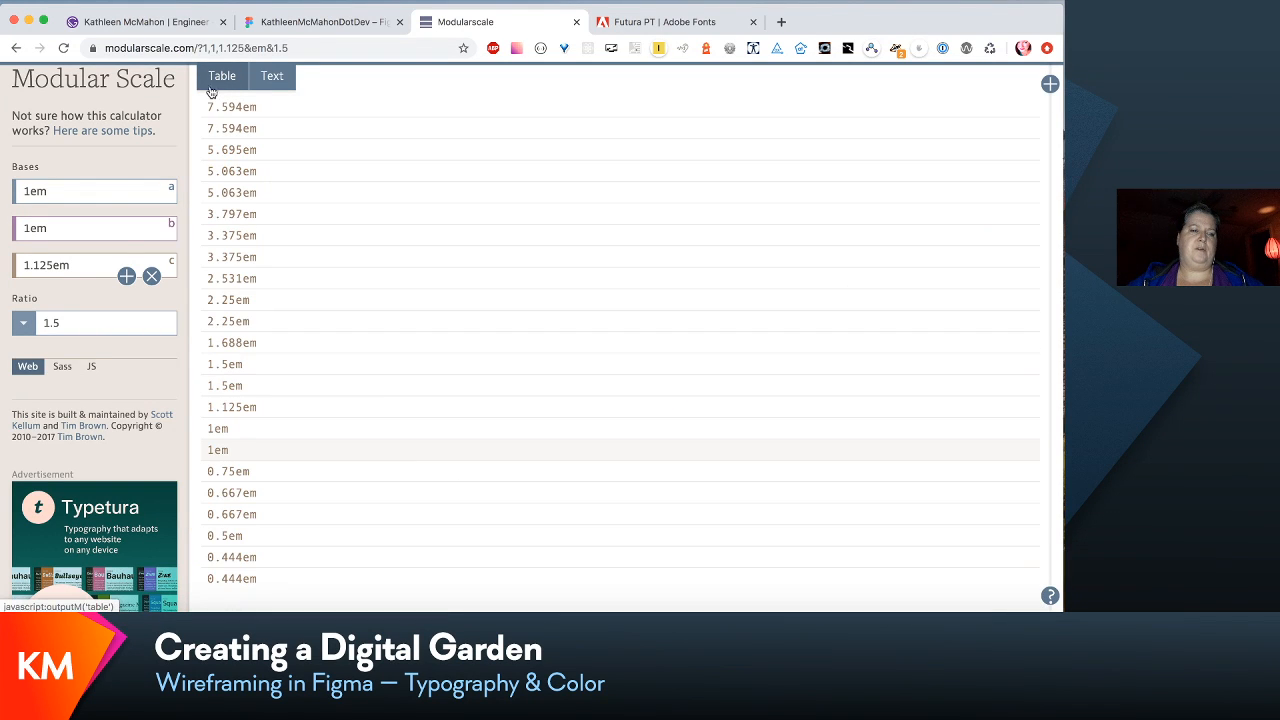
pyautogui.click(152, 277)
pyautogui.click(152, 240)
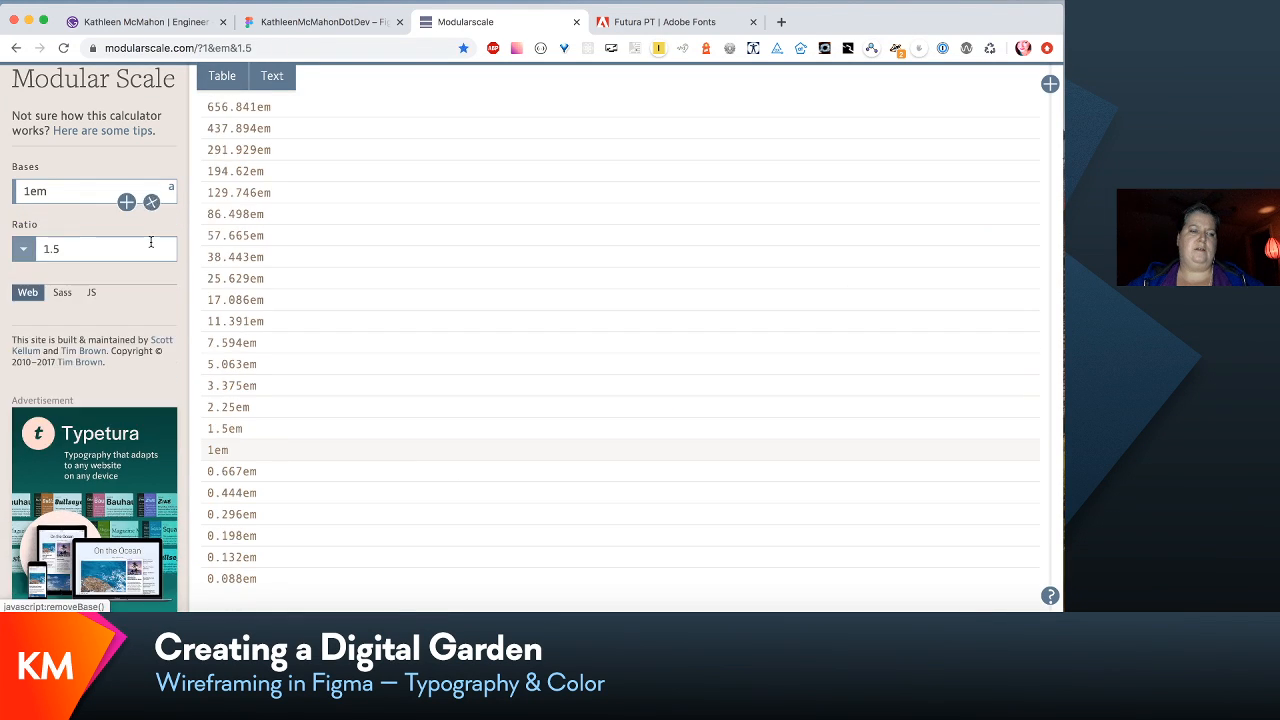
pyautogui.scroll(-1, 284, 186)
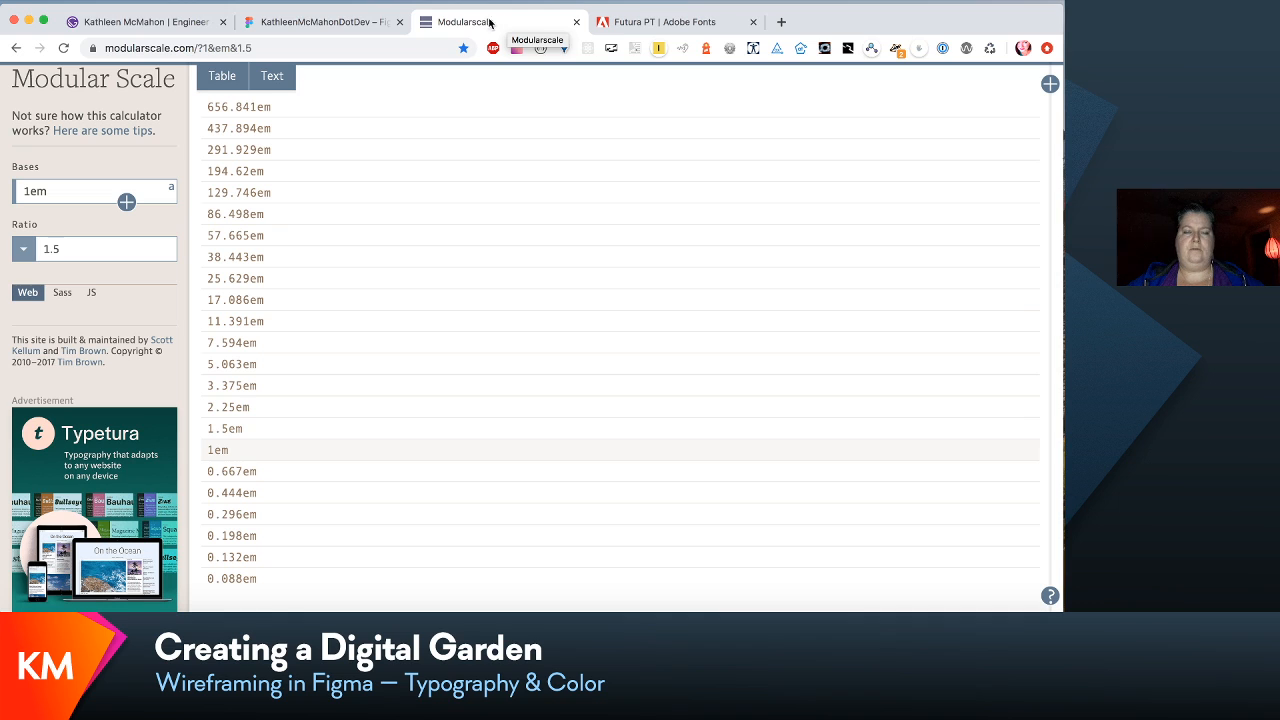
# - Move the Modularscale page into its own window and tile it side by side with the Figma window
pyautogui.moveTo(455, 22); pyautogui.dragTo(674, 125)
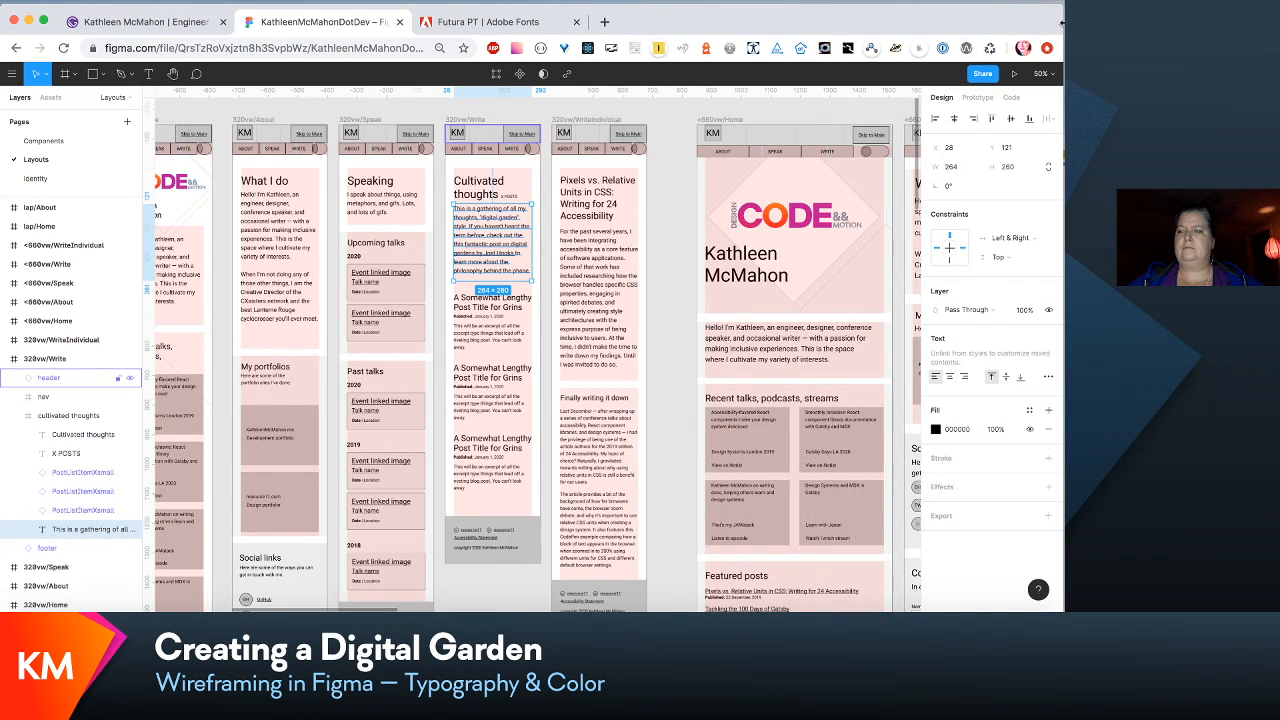
pyautogui.moveTo(1062, 22); pyautogui.dragTo(638, 25)
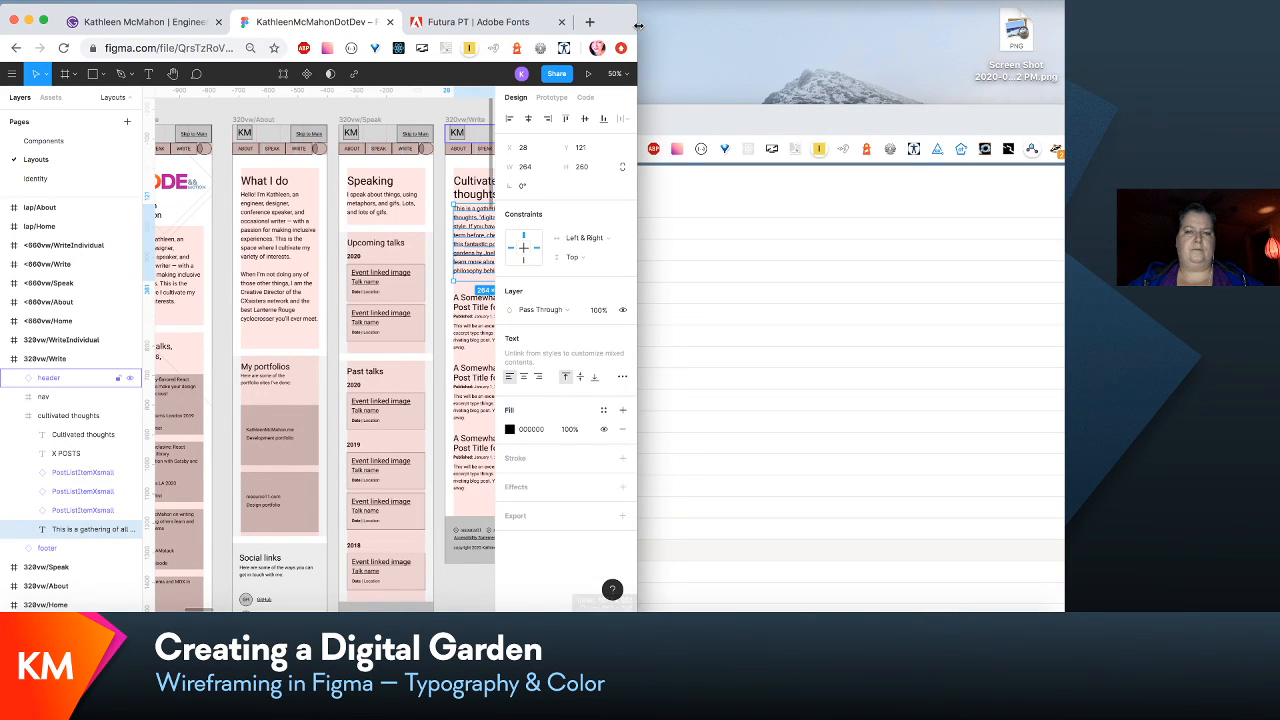
pyautogui.click(753, 125)
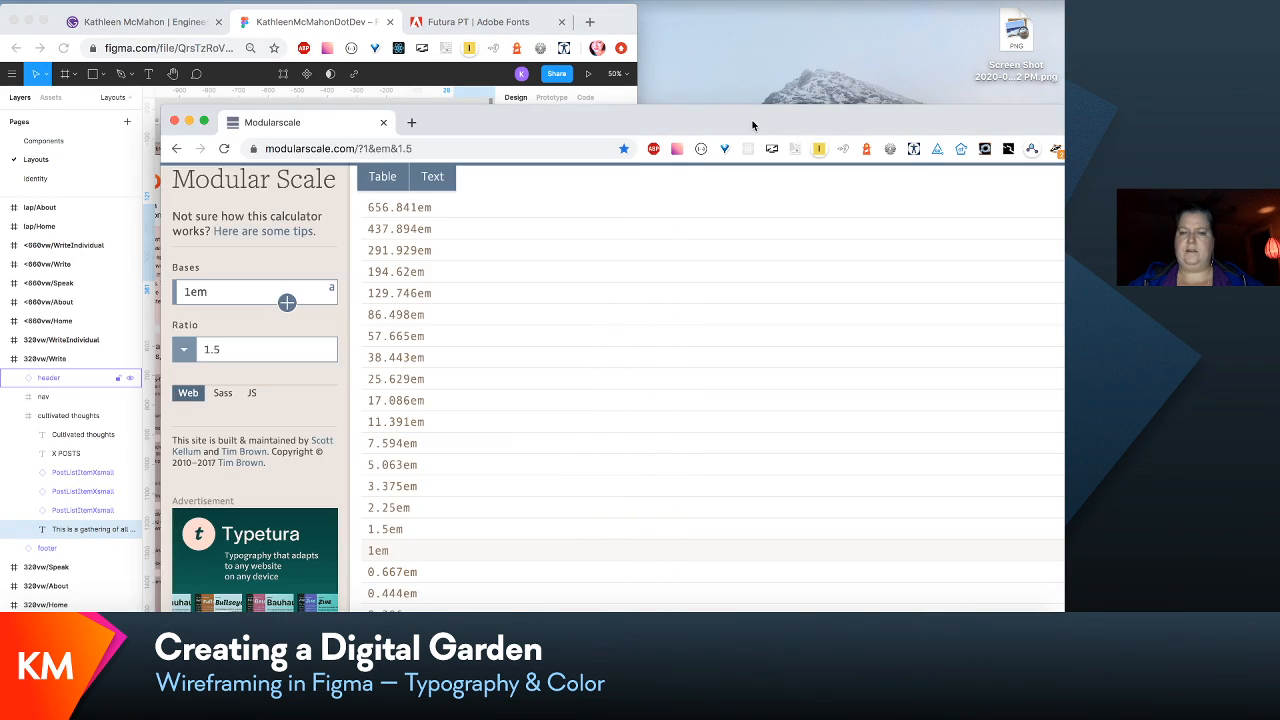
pyautogui.moveTo(198, 110); pyautogui.dragTo(528, 119)
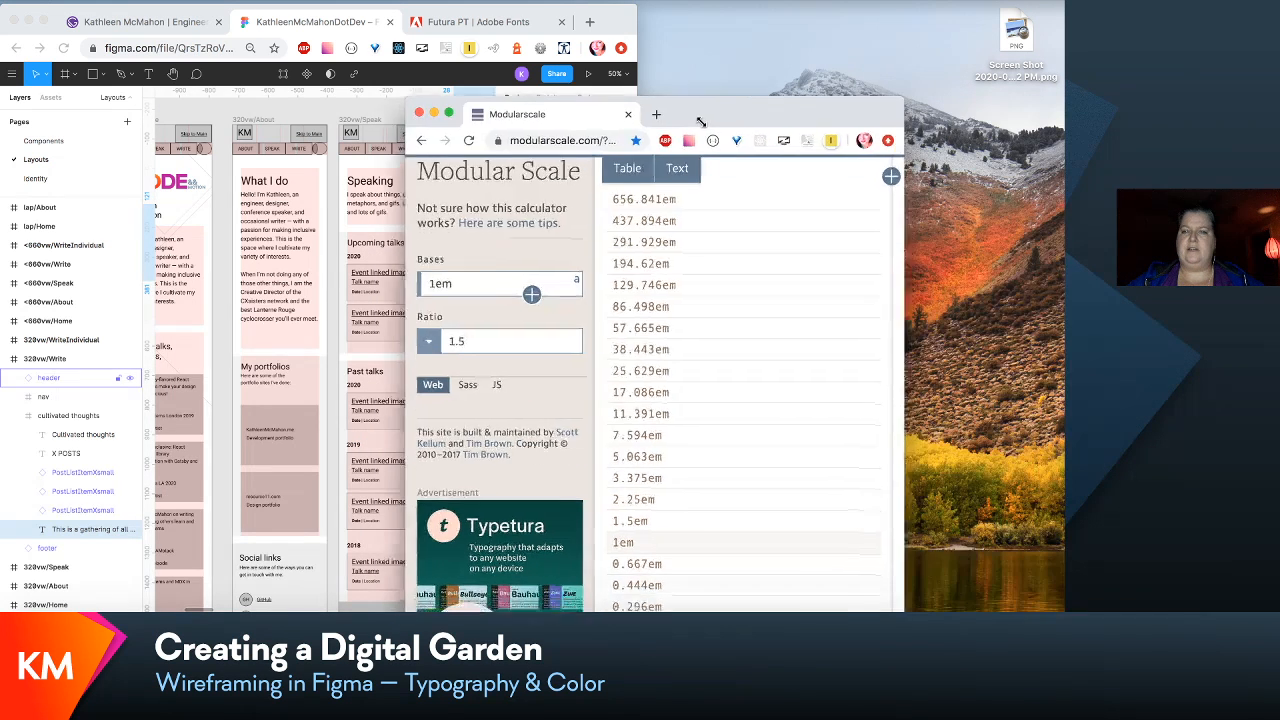
pyautogui.moveTo(700, 120); pyautogui.dragTo(584, 19)
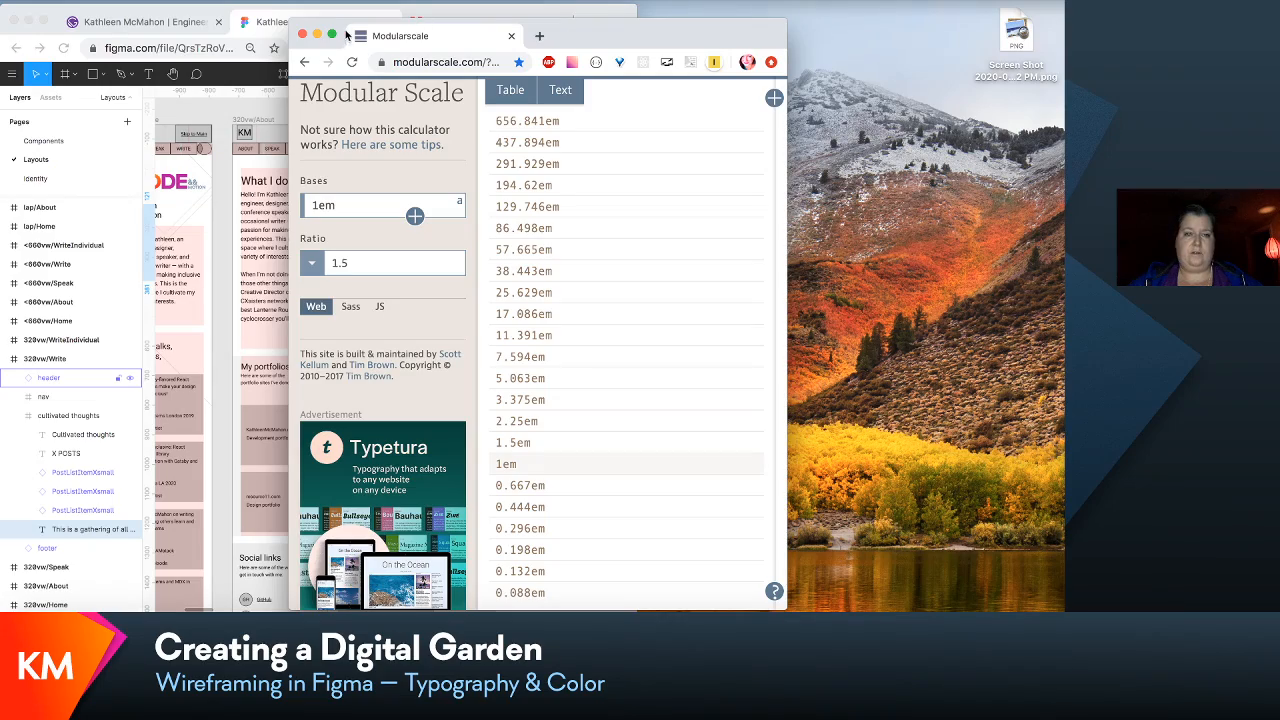
pyautogui.moveTo(342, 41); pyautogui.dragTo(672, 25)
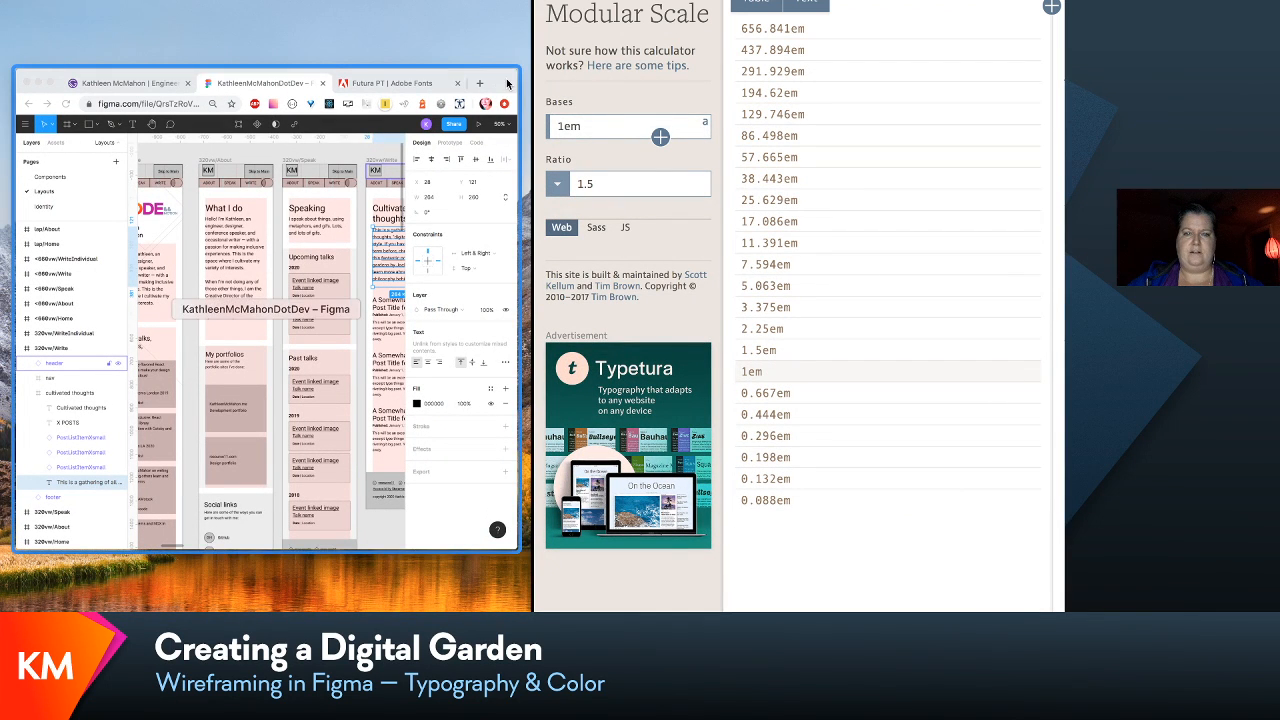
pyautogui.click(507, 83)
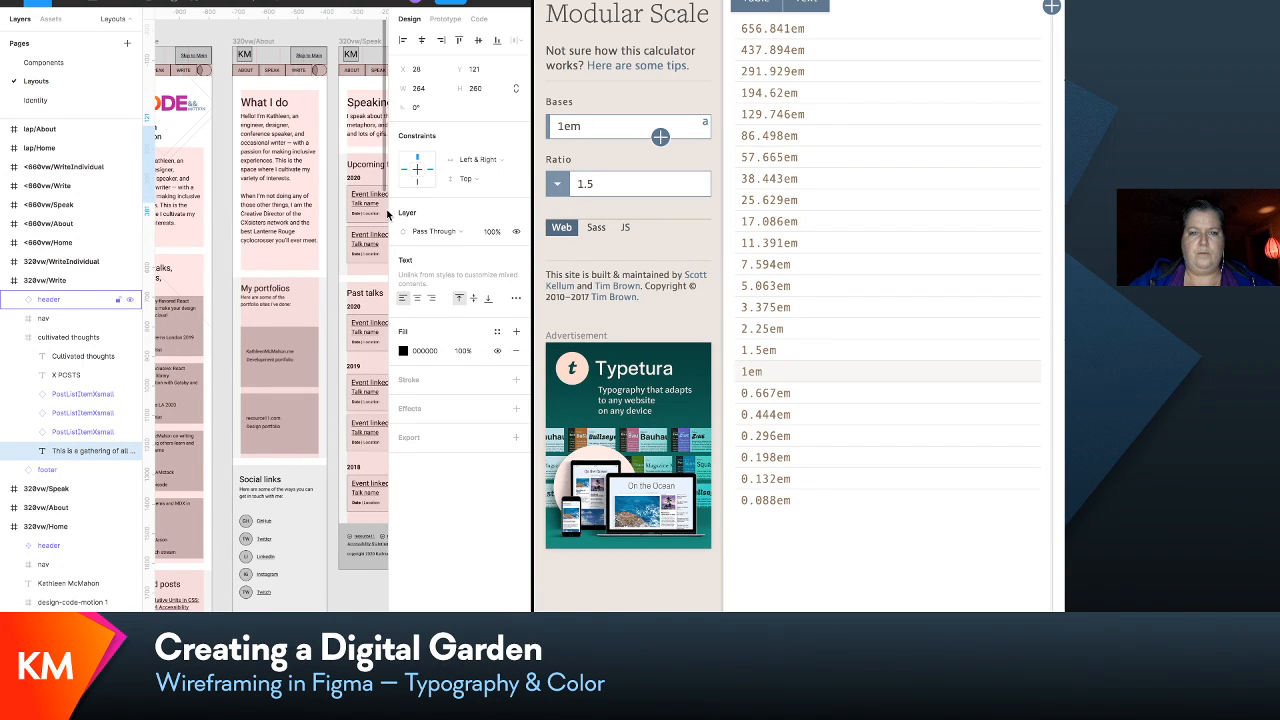
# - Open the Identity page of the Figma file and look over its existing typography samples
pyautogui.hscroll(-5, 354, 510)
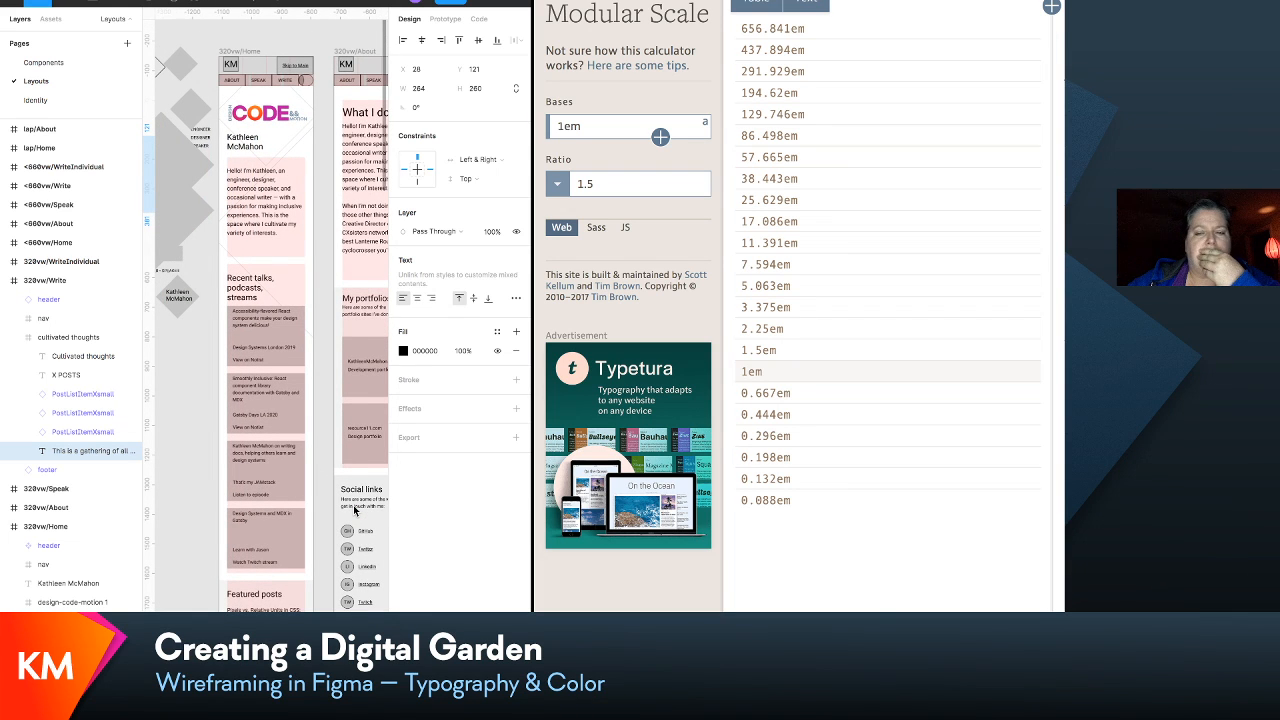
pyautogui.hscroll(1, 354, 510)
pyautogui.hscroll(1, 354, 510)
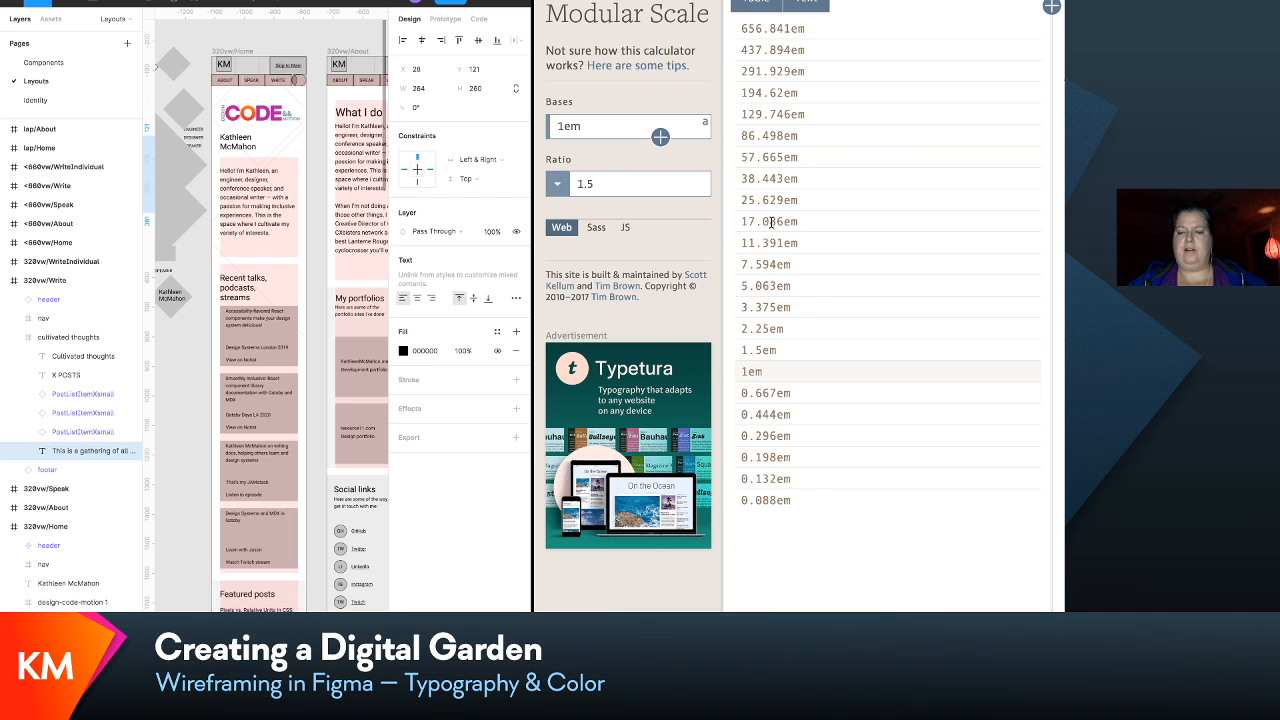
pyautogui.click(36, 102)
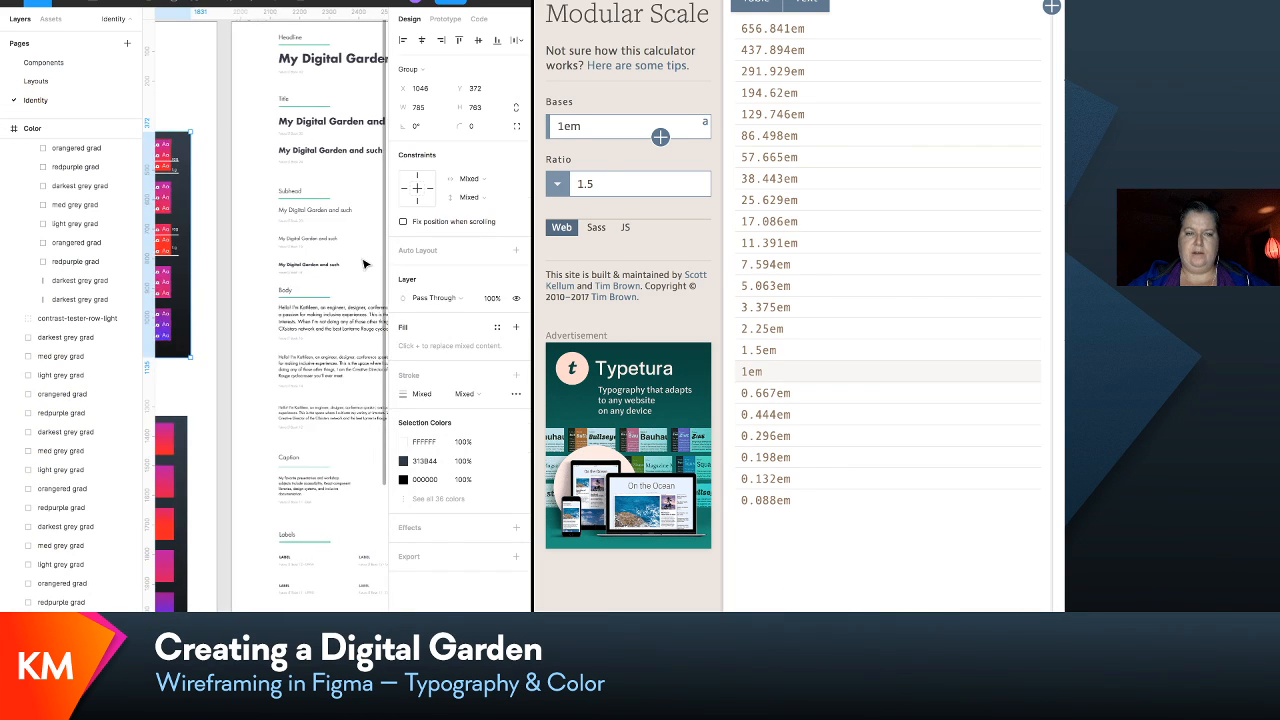
pyautogui.scroll(-5, 365, 264)
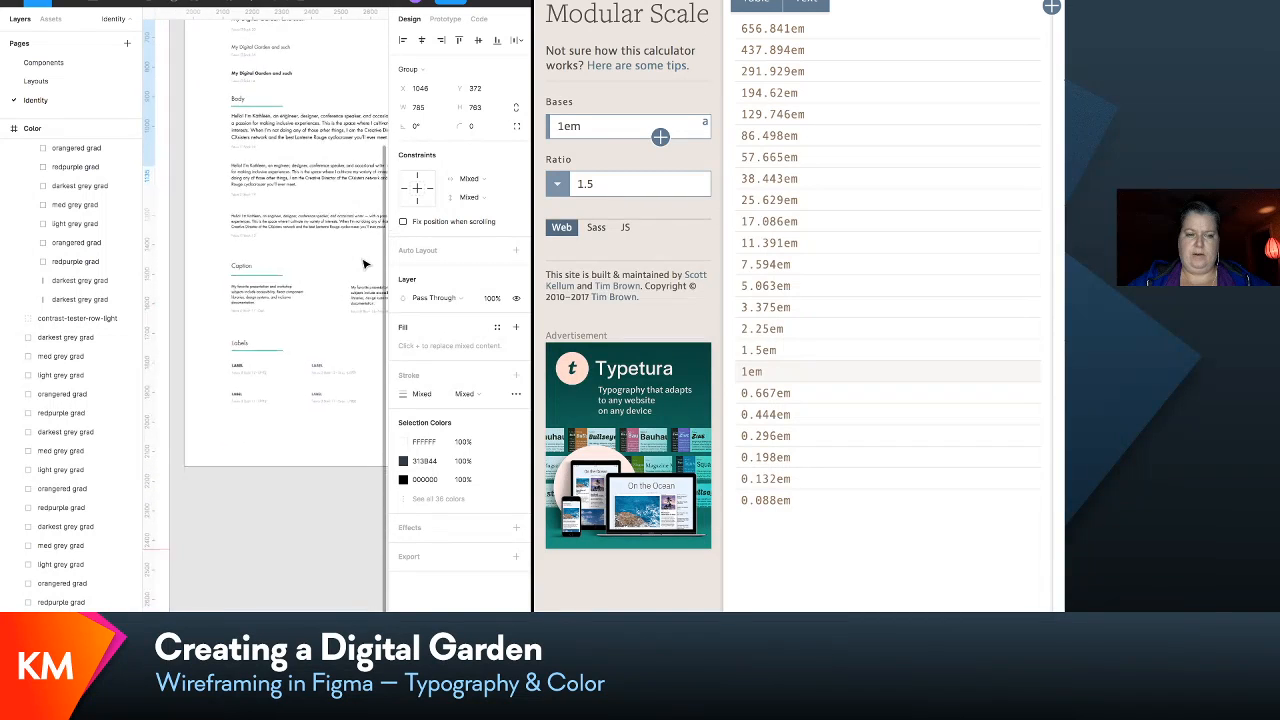
pyautogui.scroll(2, 365, 264)
pyautogui.scroll(1, 365, 264)
pyautogui.scroll(-4, 365, 264)
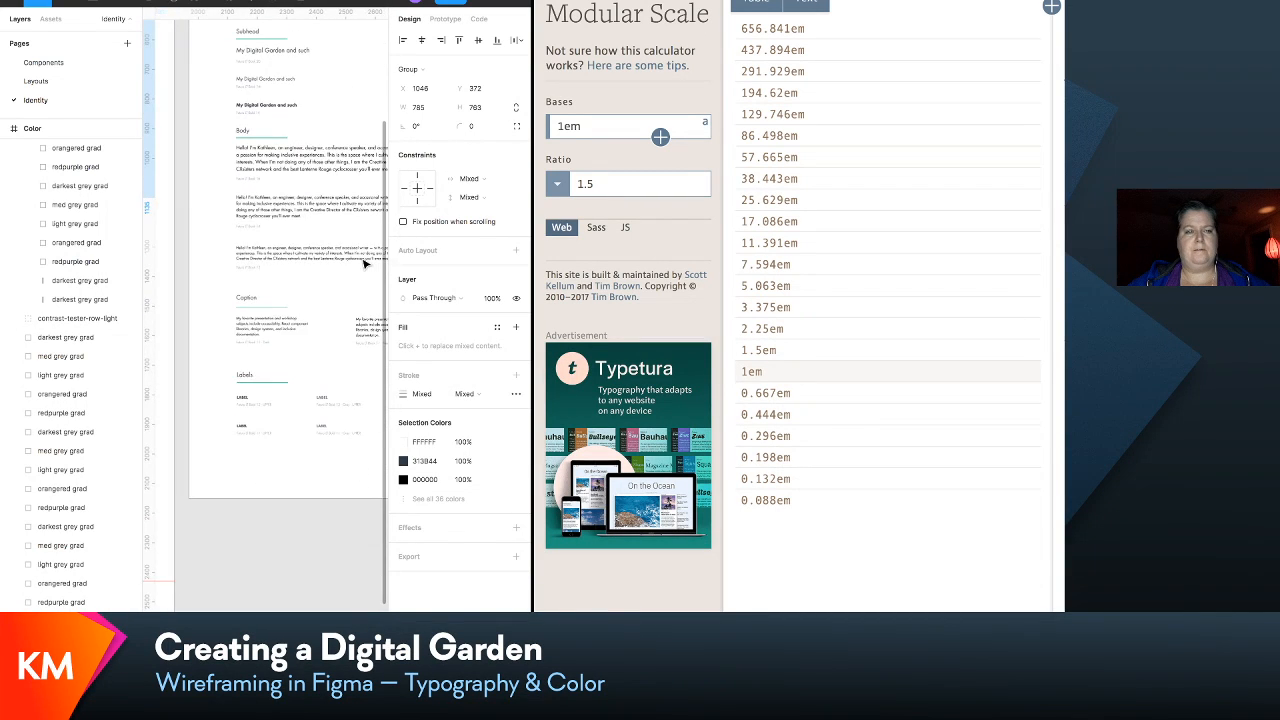
pyautogui.scroll(10, 114, 300)
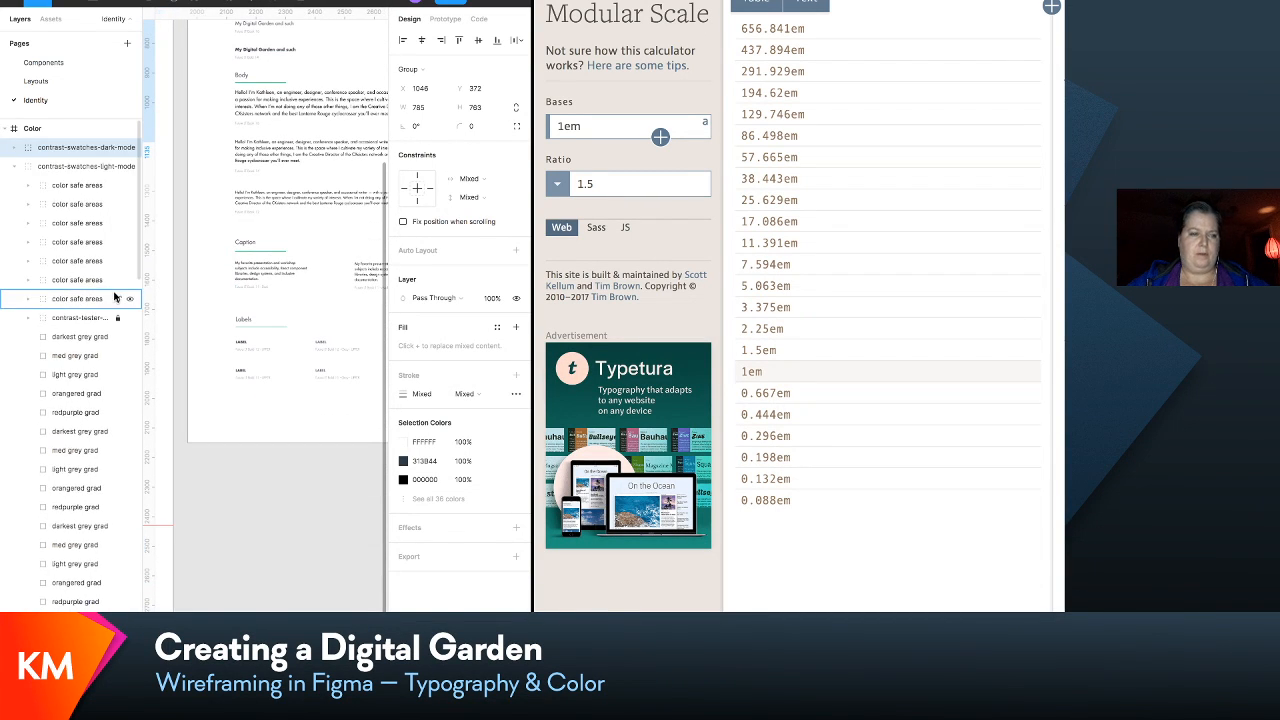
# - Collapse the Color frame's layers and the Dark group in the Typography frame to tidy the layer list
pyautogui.click(13, 168)
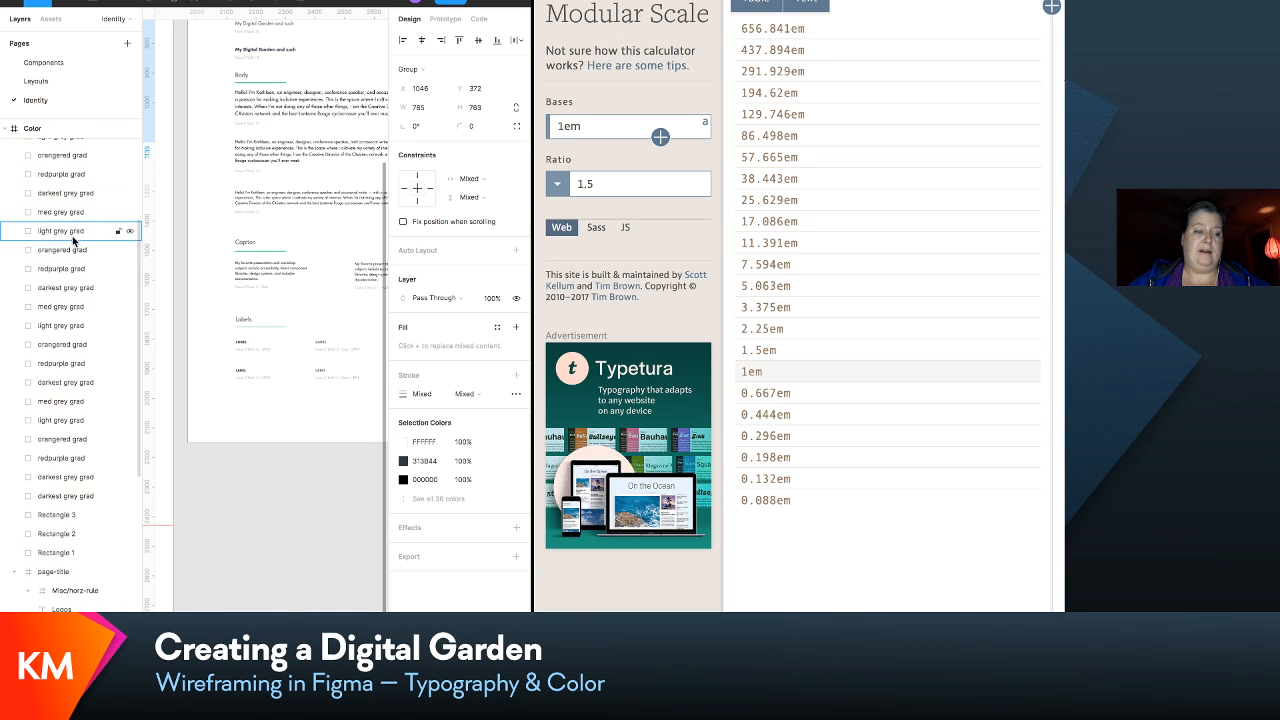
pyautogui.click(5, 129)
pyautogui.click(20, 147)
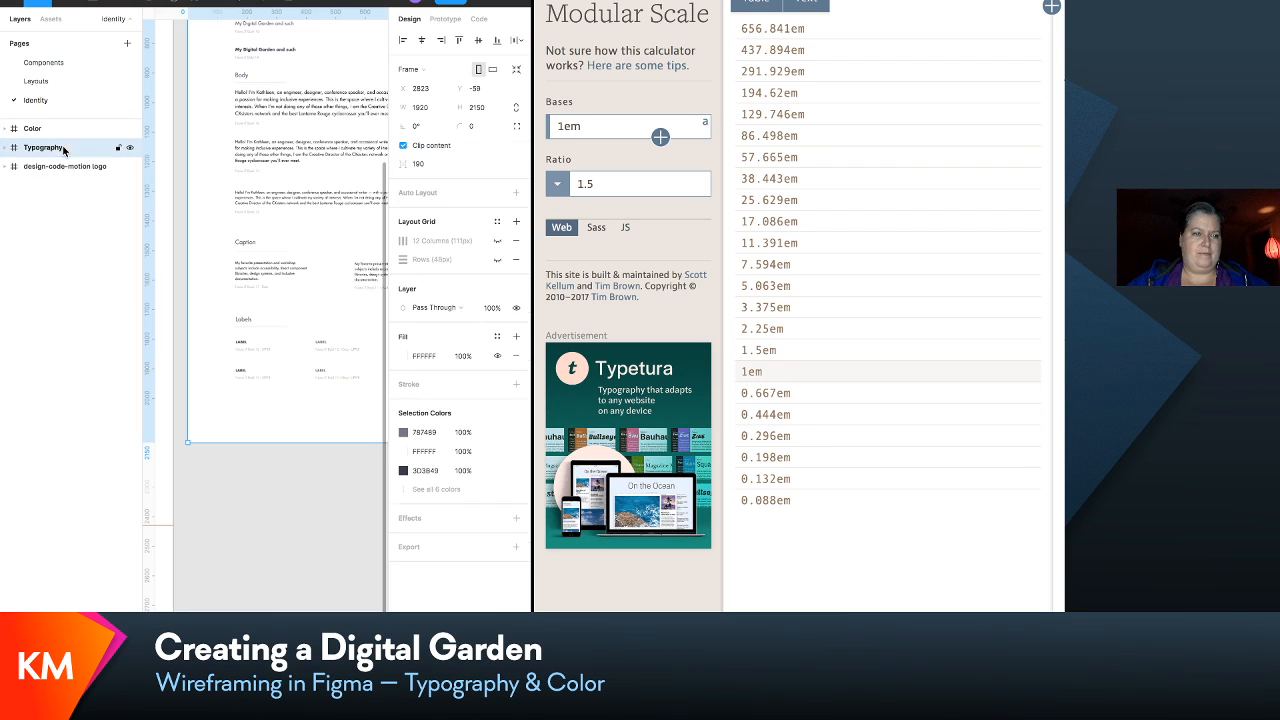
pyautogui.click(5, 148)
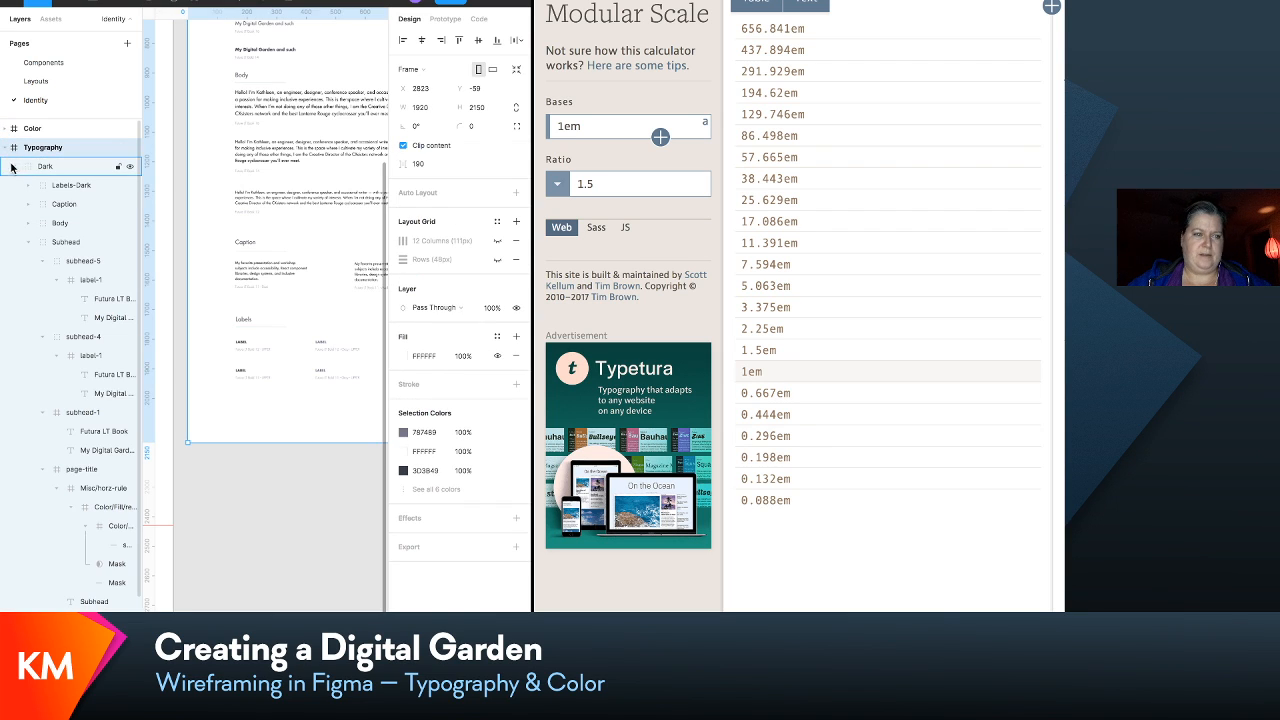
pyautogui.click(15, 166)
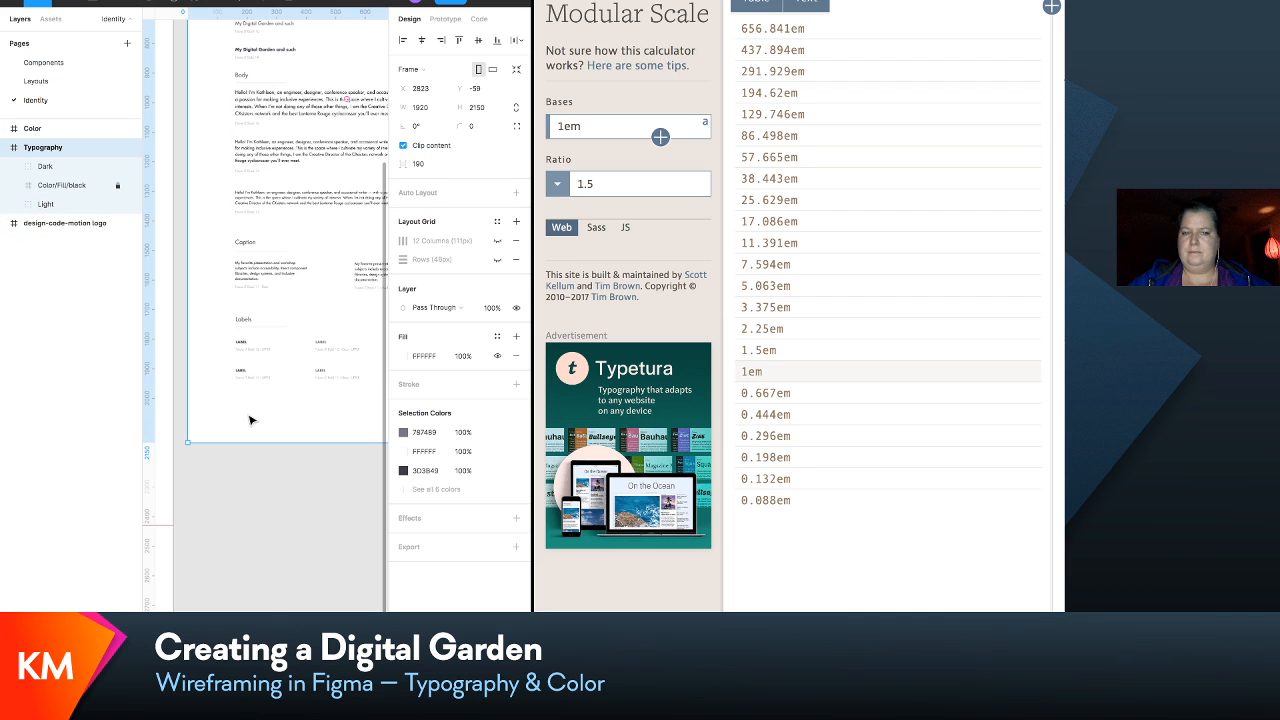
# - Draw a new frame about 960 × 854 on the empty canvas directly below the Typography frame
pyautogui.hscroll(2, 291, 378)
pyautogui.scroll(-3, 291, 378)
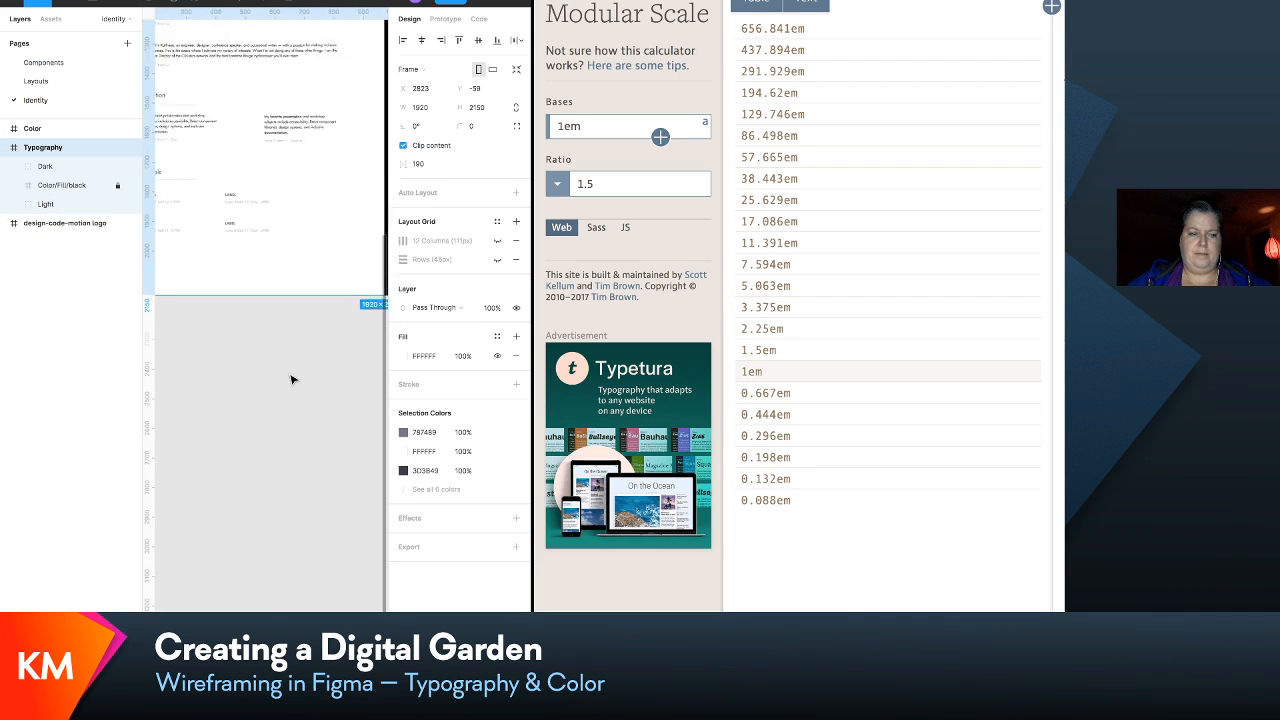
pyautogui.click(291, 378)
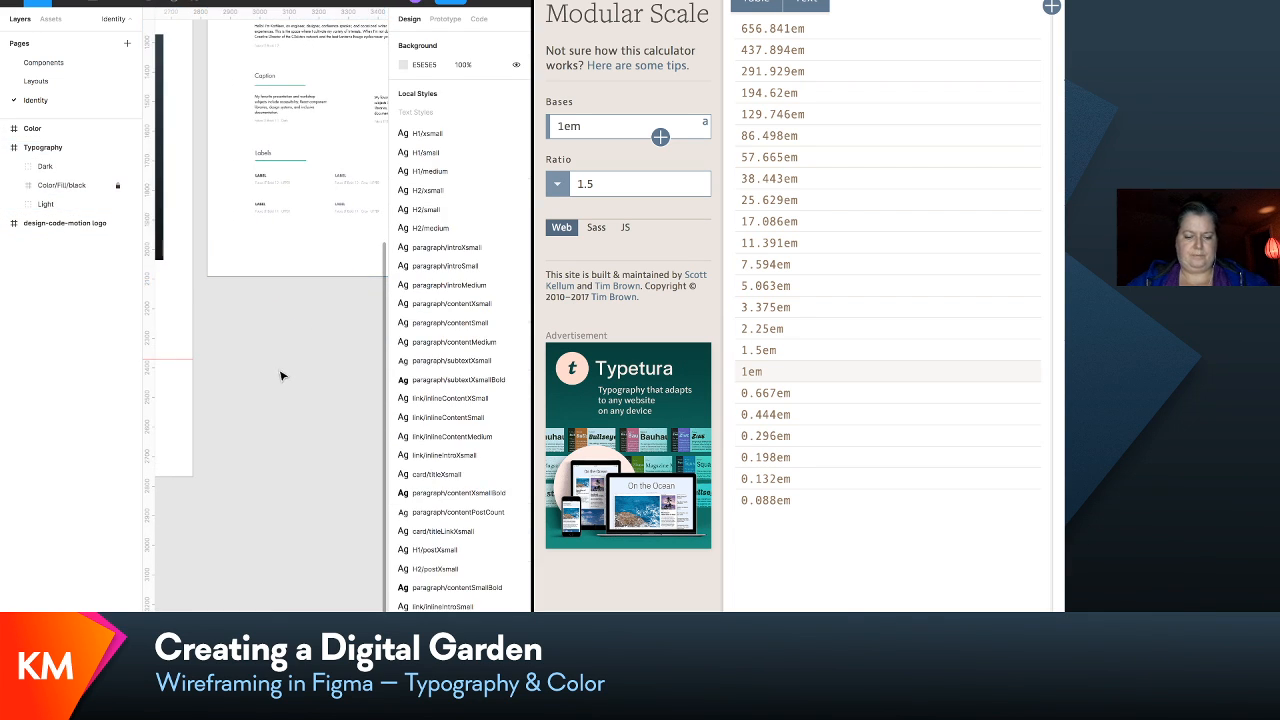
pyautogui.press('f')
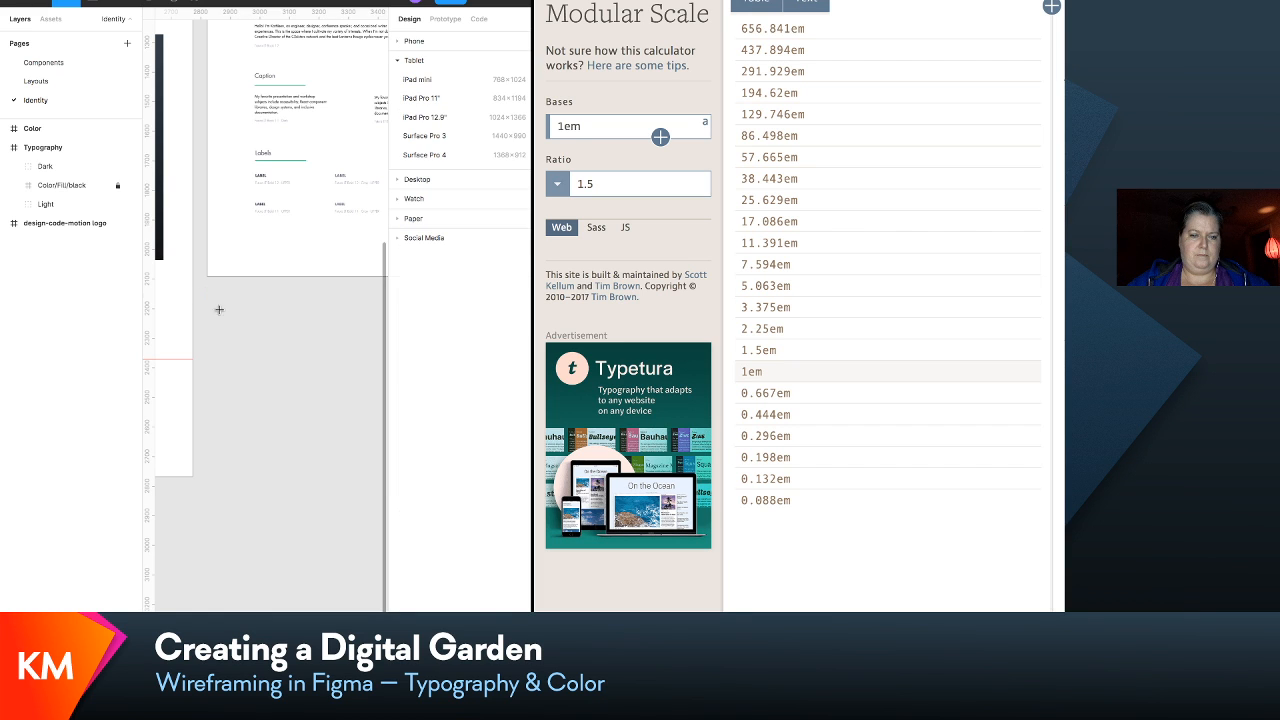
pyautogui.moveTo(206, 291); pyautogui.dragTo(297, 548)
pyautogui.hscroll(-5, 246, 443)
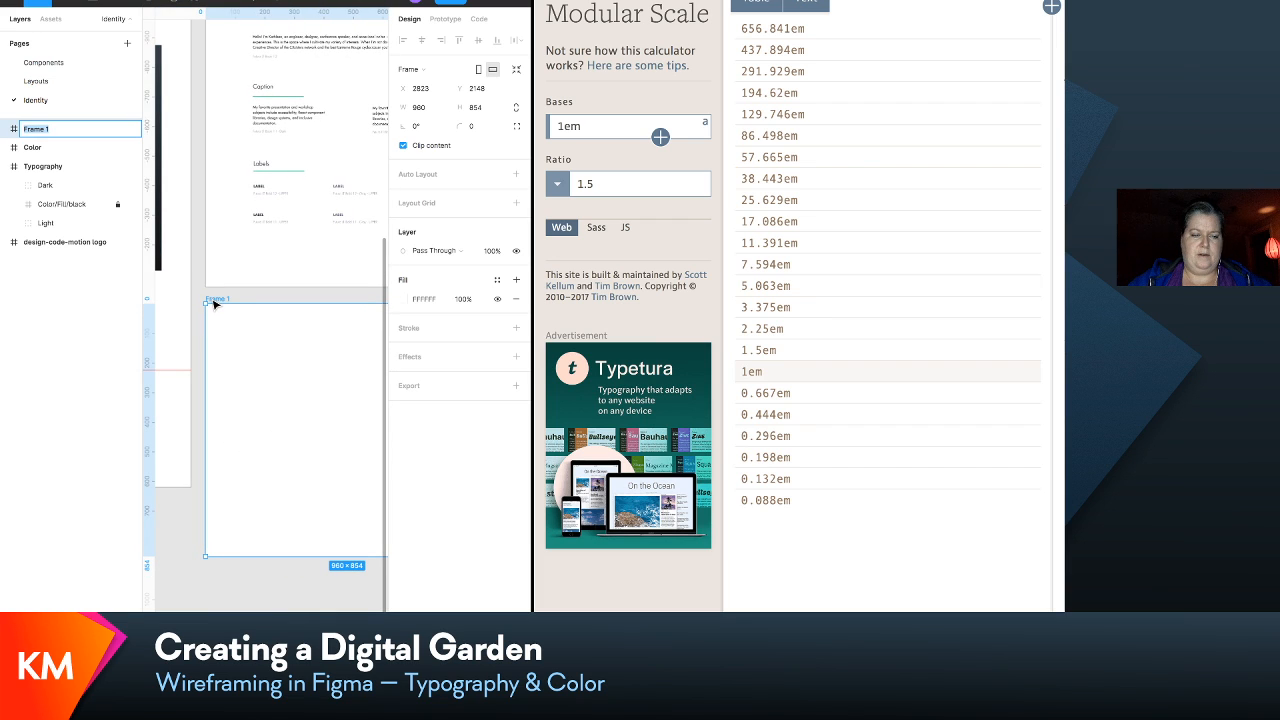
# - Rename the new frame as Headings
pyautogui.doubleClick(217, 300)
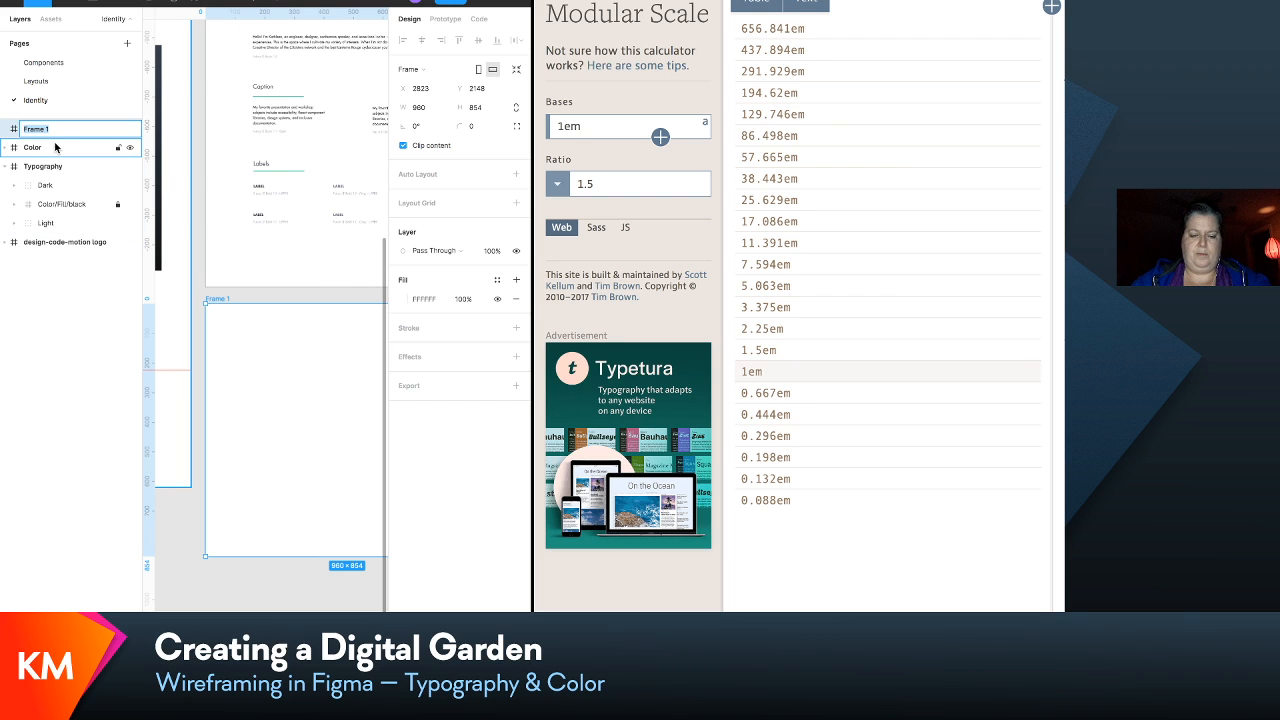
pyautogui.write('Heading')
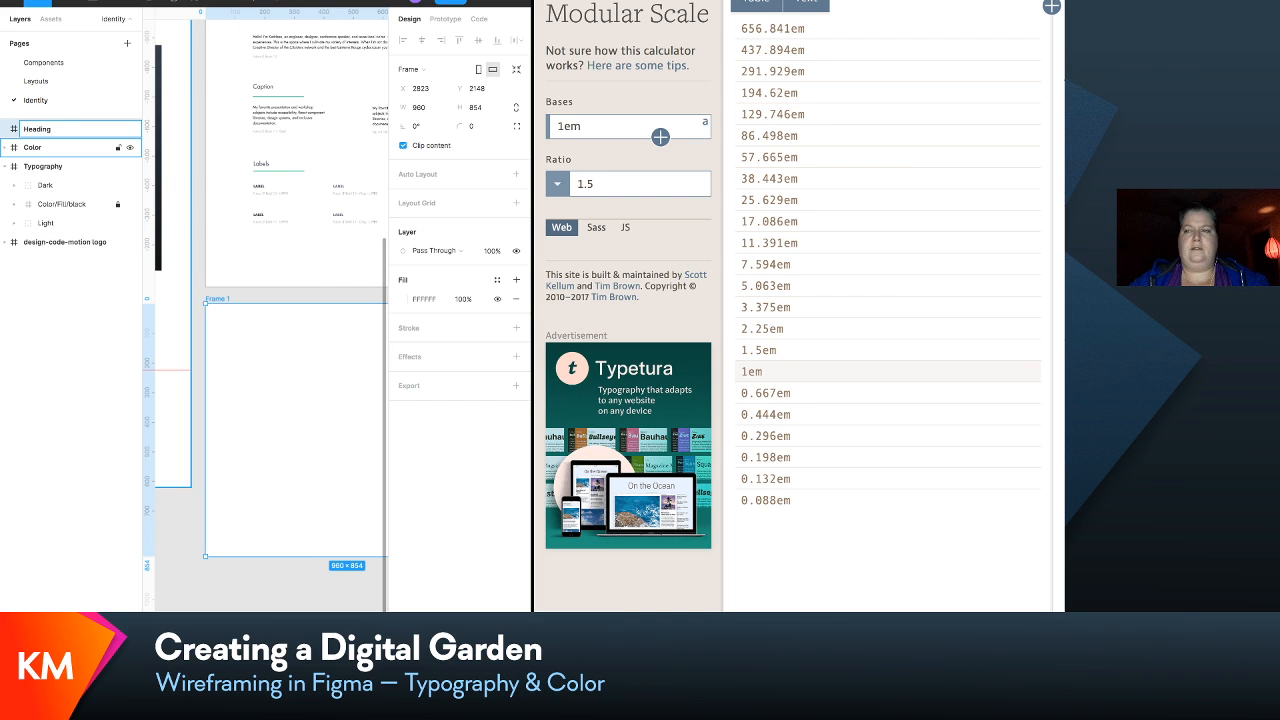
pyautogui.write('s')
pyautogui.press('Return')
# - Add a text box about 610 × 84 near the top of the Headings frame, containing "Heading 1"
pyautogui.scroll(-2, 243, 234)
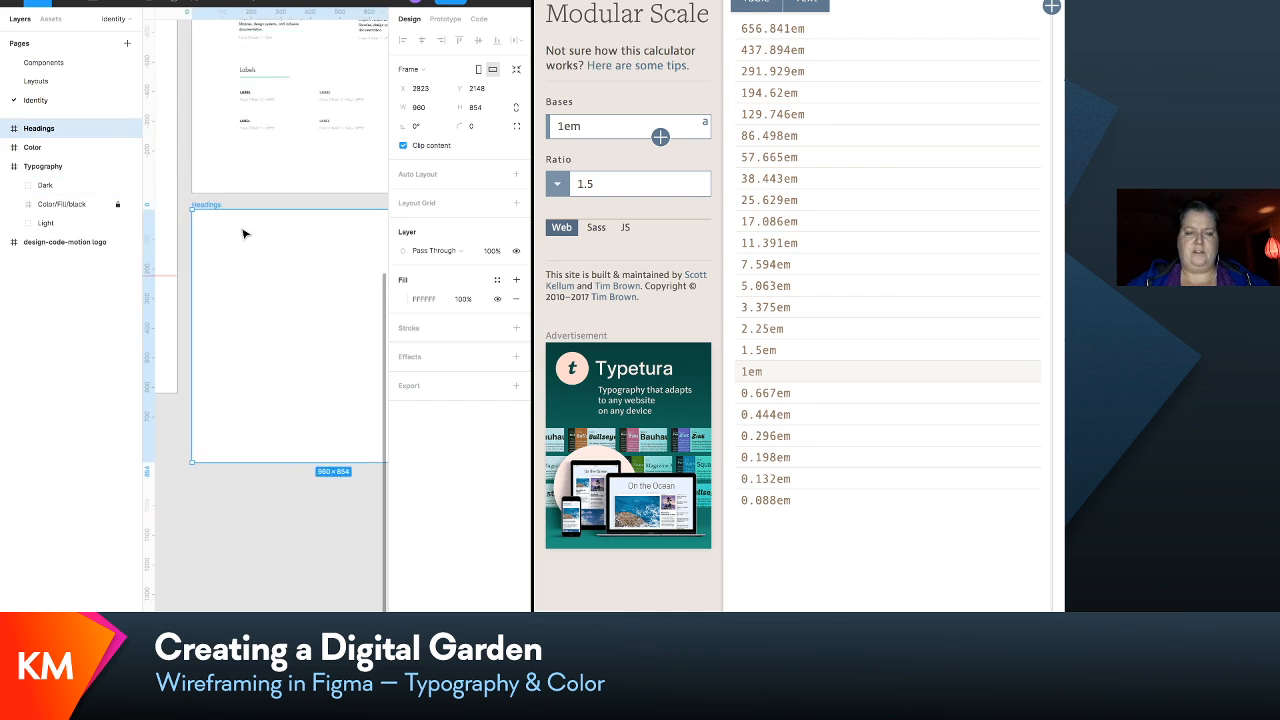
pyautogui.hscroll(1, 243, 234)
pyautogui.scroll(1, 244, 230)
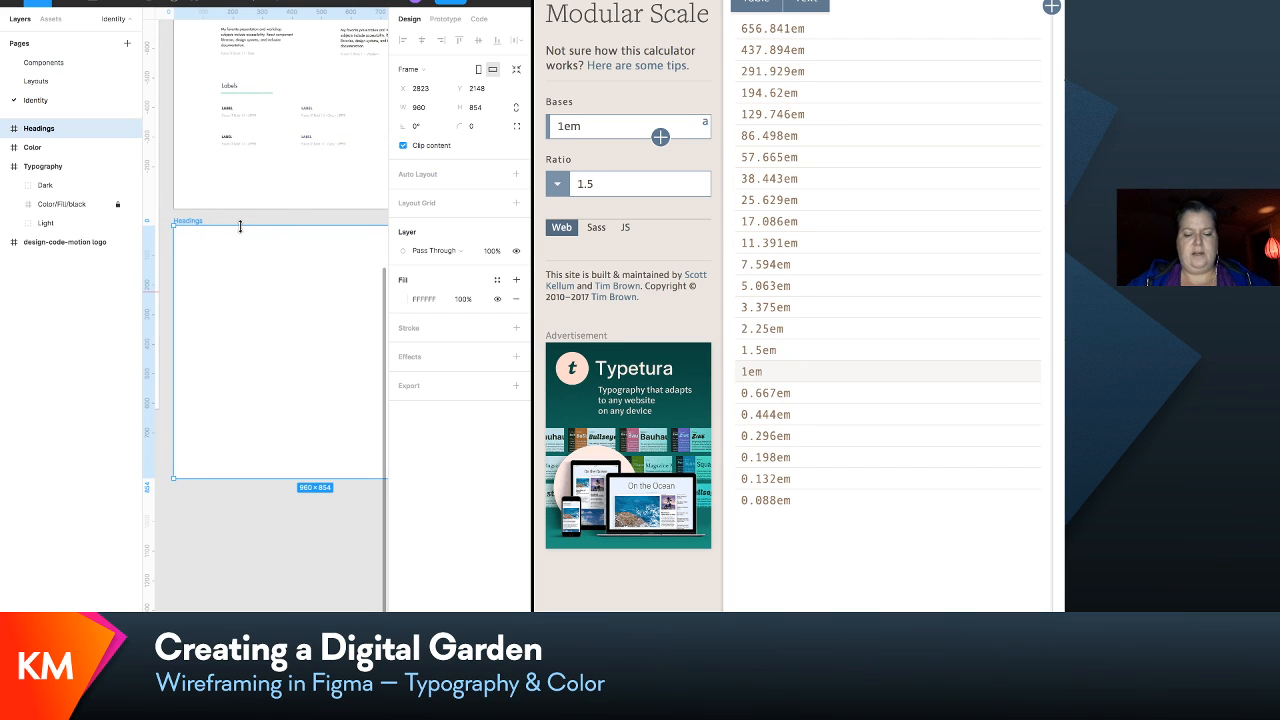
pyautogui.moveTo(183, 240); pyautogui.dragTo(364, 268)
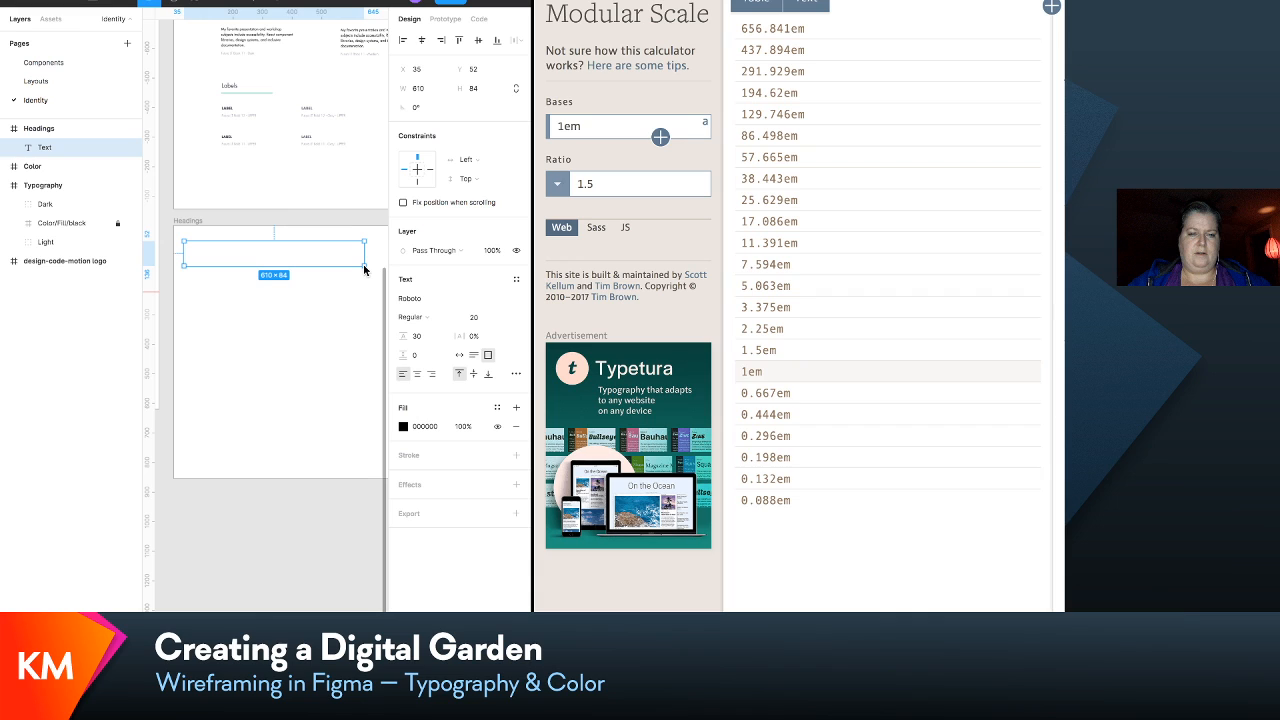
pyautogui.write('Heading')
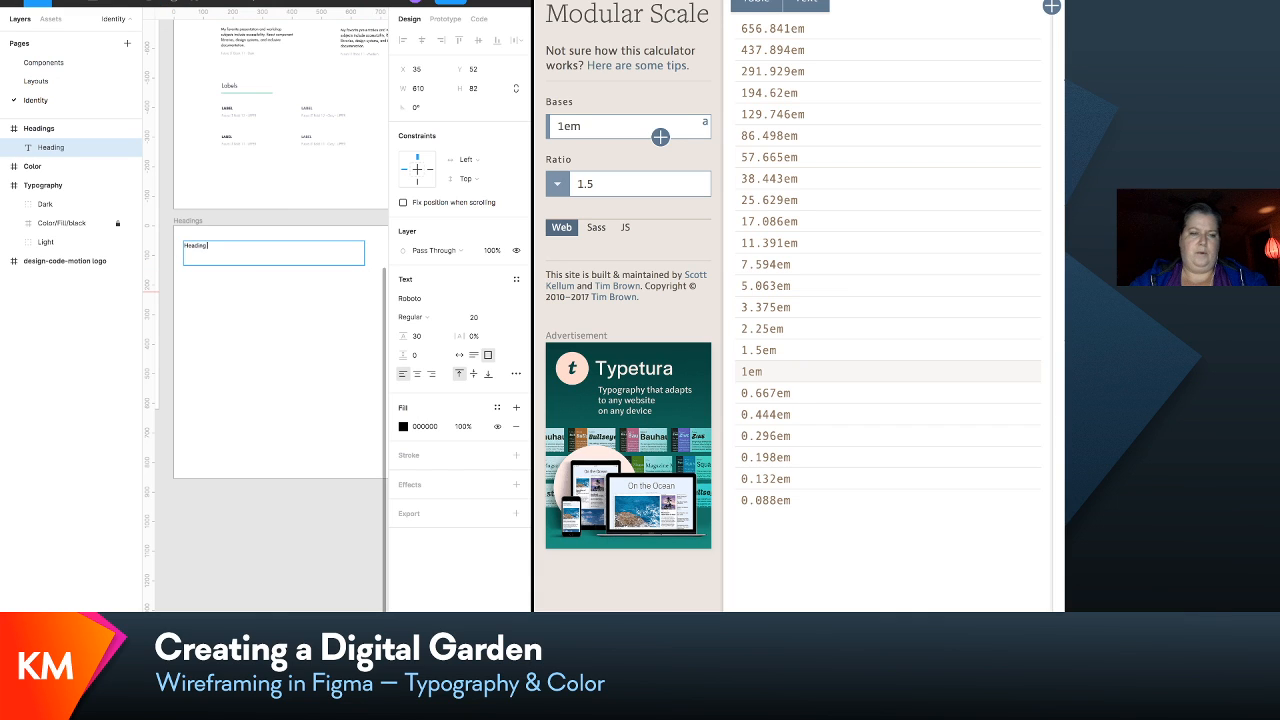
pyautogui.write(' 1')
pyautogui.press('Escape')
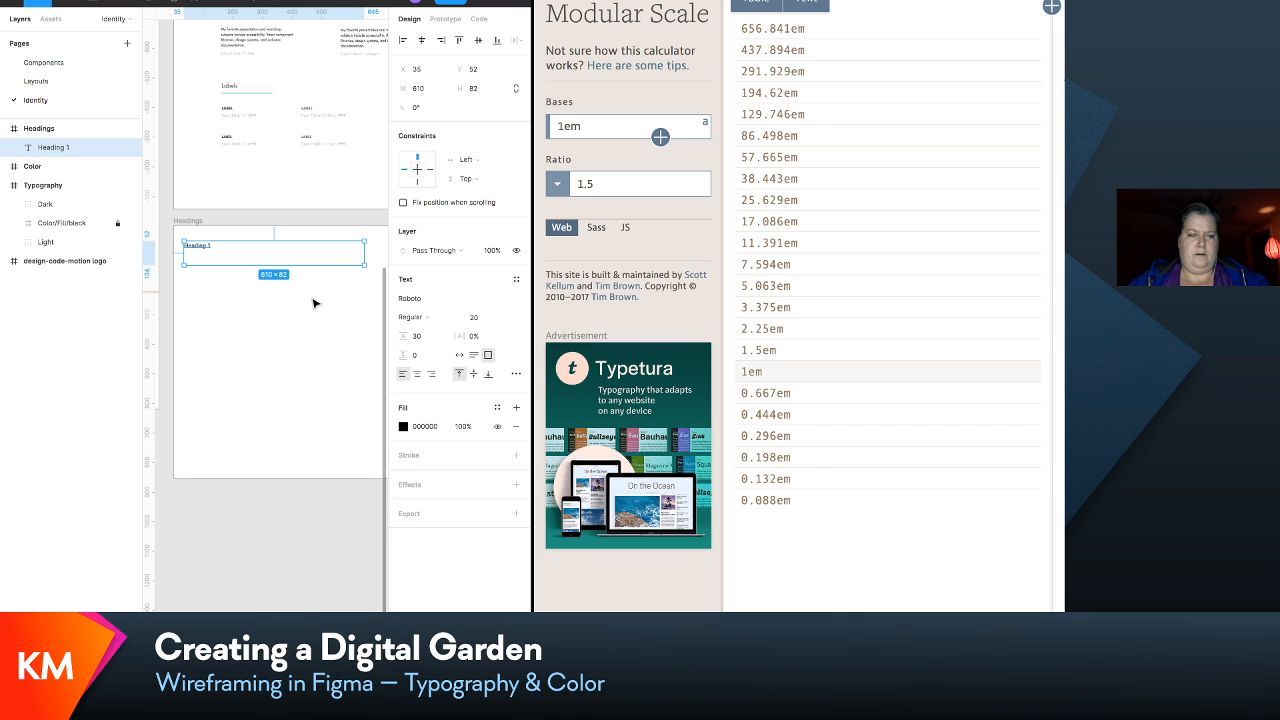
# - Duplicate the Heading 1 text and move the copy straight down to Y 192
pyautogui.hotkey('ctrl', 'd')
pyautogui.hotkey('shift', 'Down')
pyautogui.hotkey('shift', 'Down')
pyautogui.hotkey('shift', 'Down')
pyautogui.hotkey('shift', 'Down')
pyautogui.hotkey('shift', 'Down')
pyautogui.hotkey('shift', 'Down')
pyautogui.hotkey('shift', 'Down')
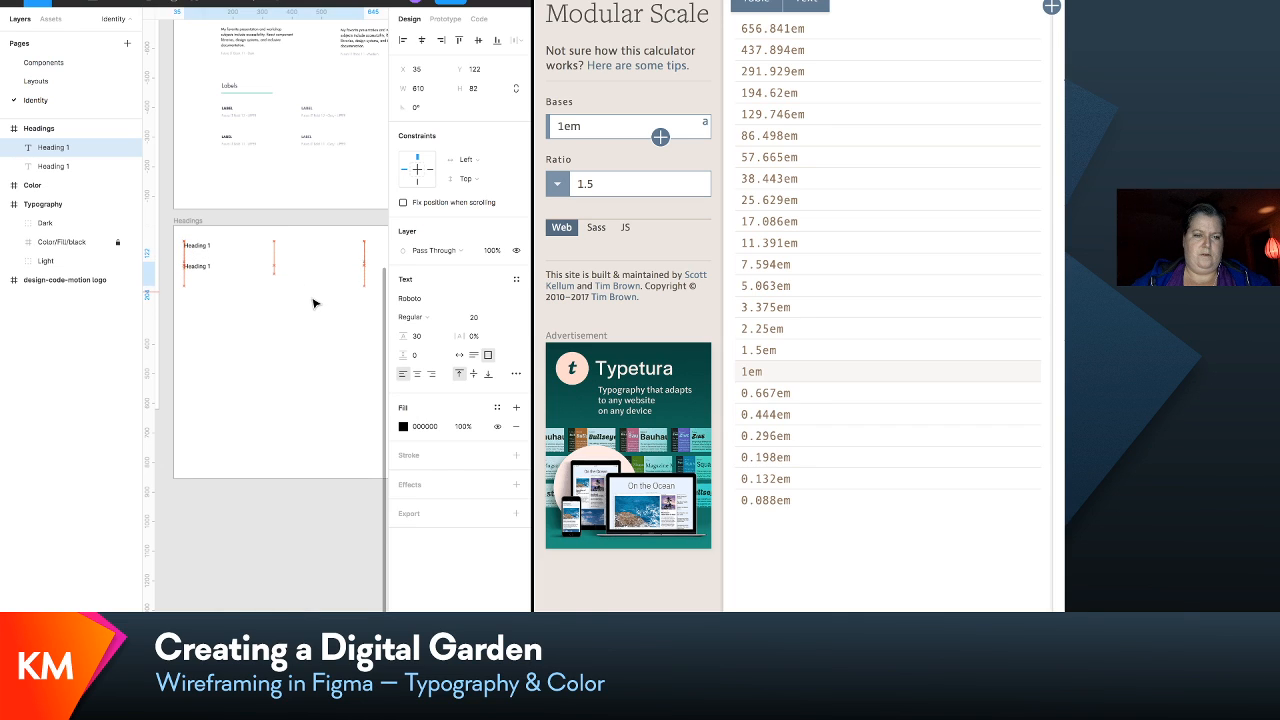
pyautogui.hotkey('shift', 'Down')
pyautogui.hotkey('shift', 'Down')
pyautogui.hotkey('shift', 'Down')
pyautogui.hotkey('shift', 'Down')
pyautogui.hotkey('shift', 'Down')
pyautogui.hotkey('shift', 'Down')
pyautogui.hotkey('shift', 'Down')
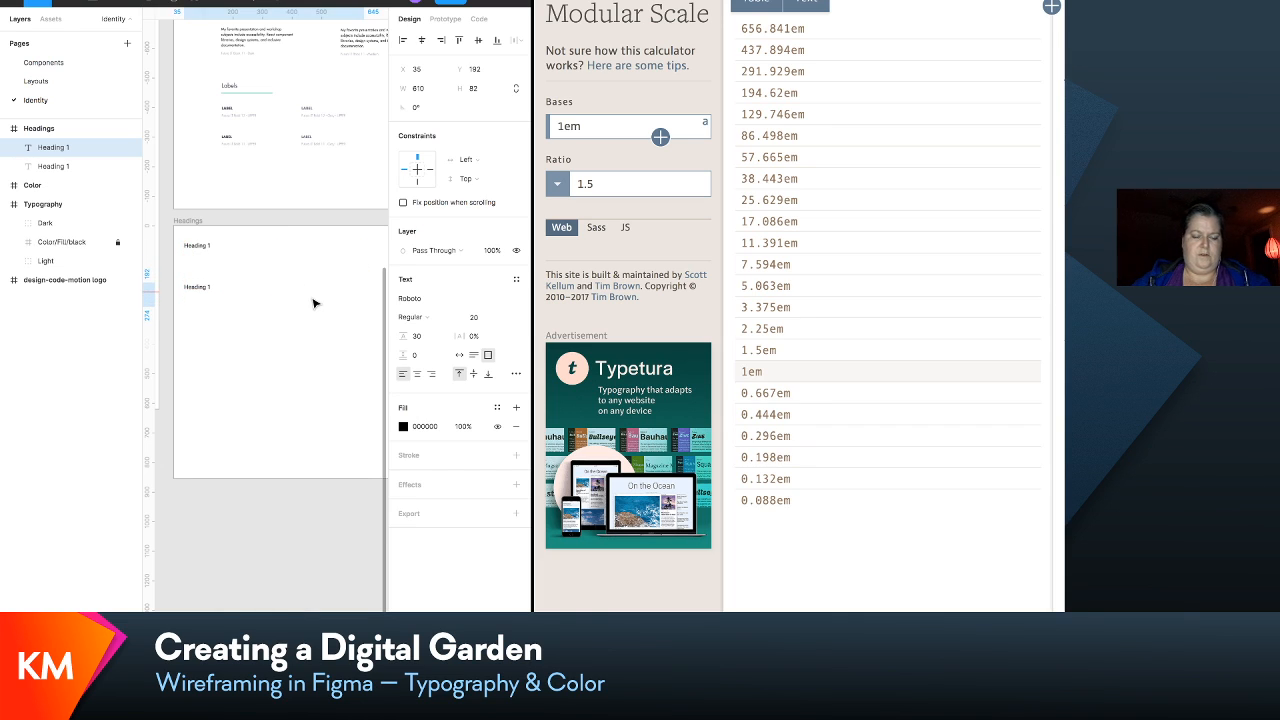
# - Repeat the offset duplication four times to fill the Headings frame with six evenly spaced Heading 1 texts
pyautogui.hotkey('ctrl', 'd')
pyautogui.hotkey('ctrl', 'd')
pyautogui.hotkey('ctrl', 'd')
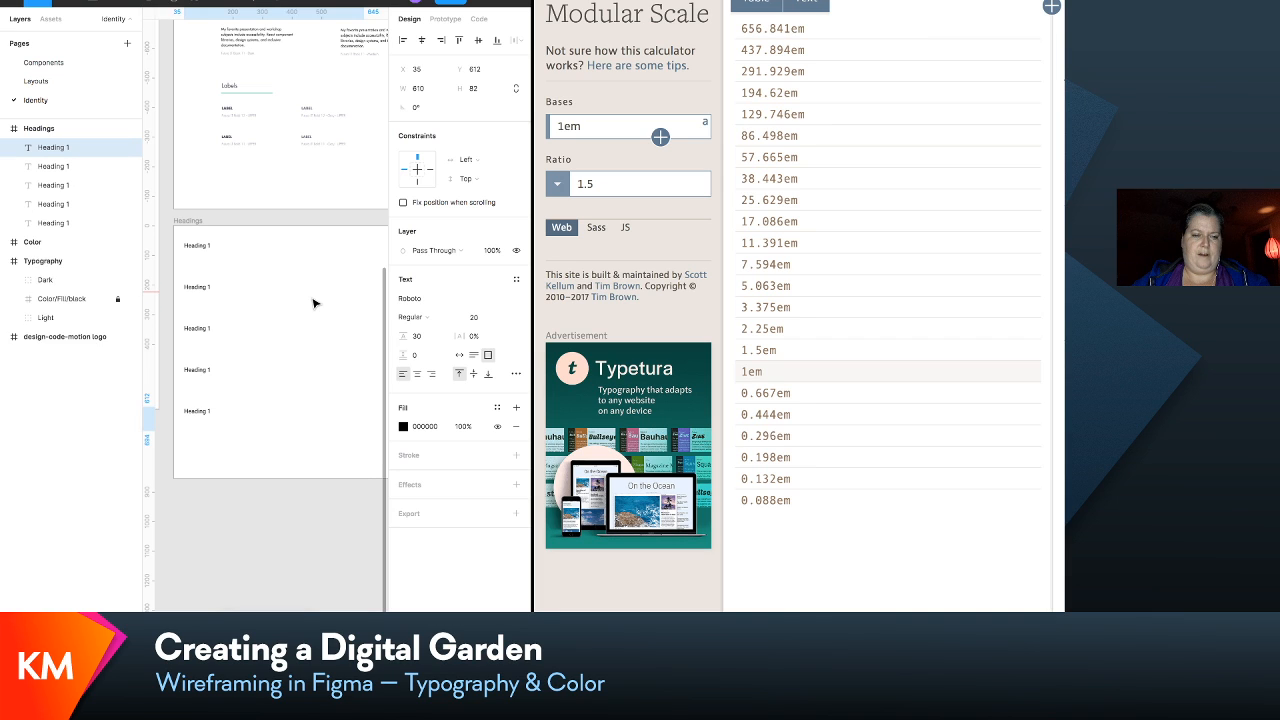
pyautogui.hotkey('ctrl', 'd')
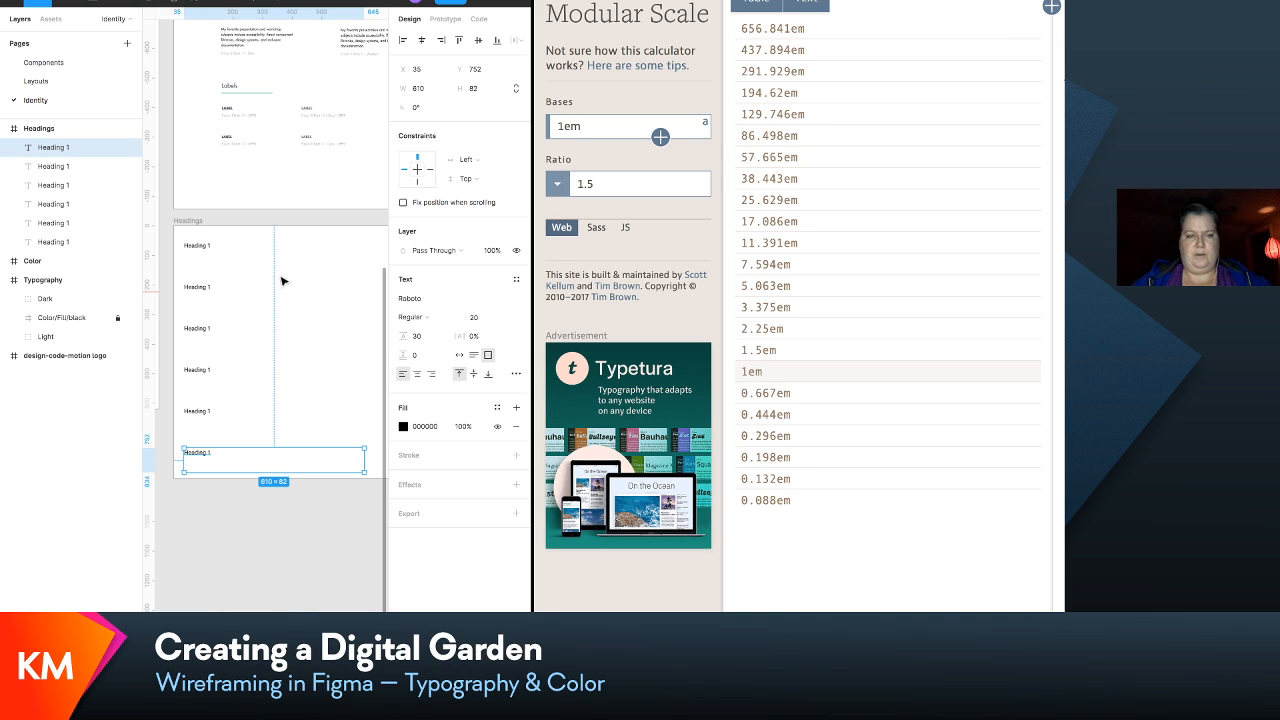
# - Extend the Headings frame downward to a height of 1374 and change its second text to "Heading 2"
pyautogui.click(184, 224)
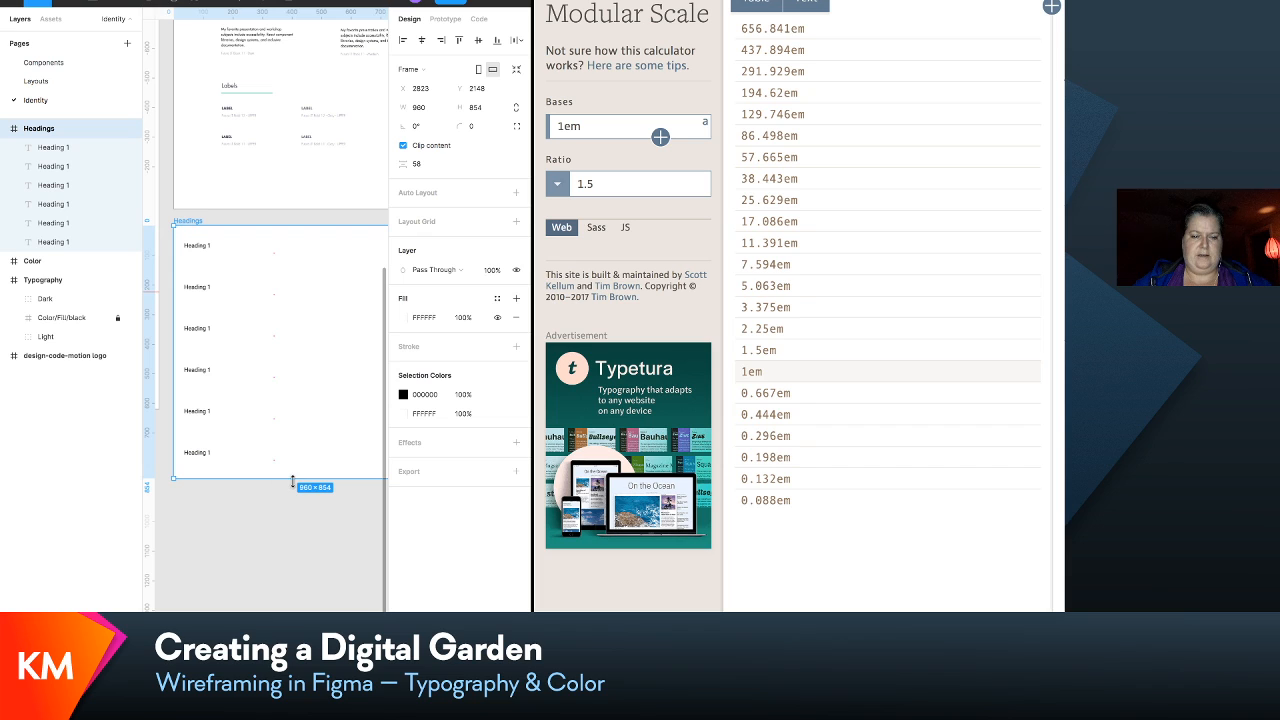
pyautogui.moveTo(290, 479); pyautogui.dragTo(290, 612)
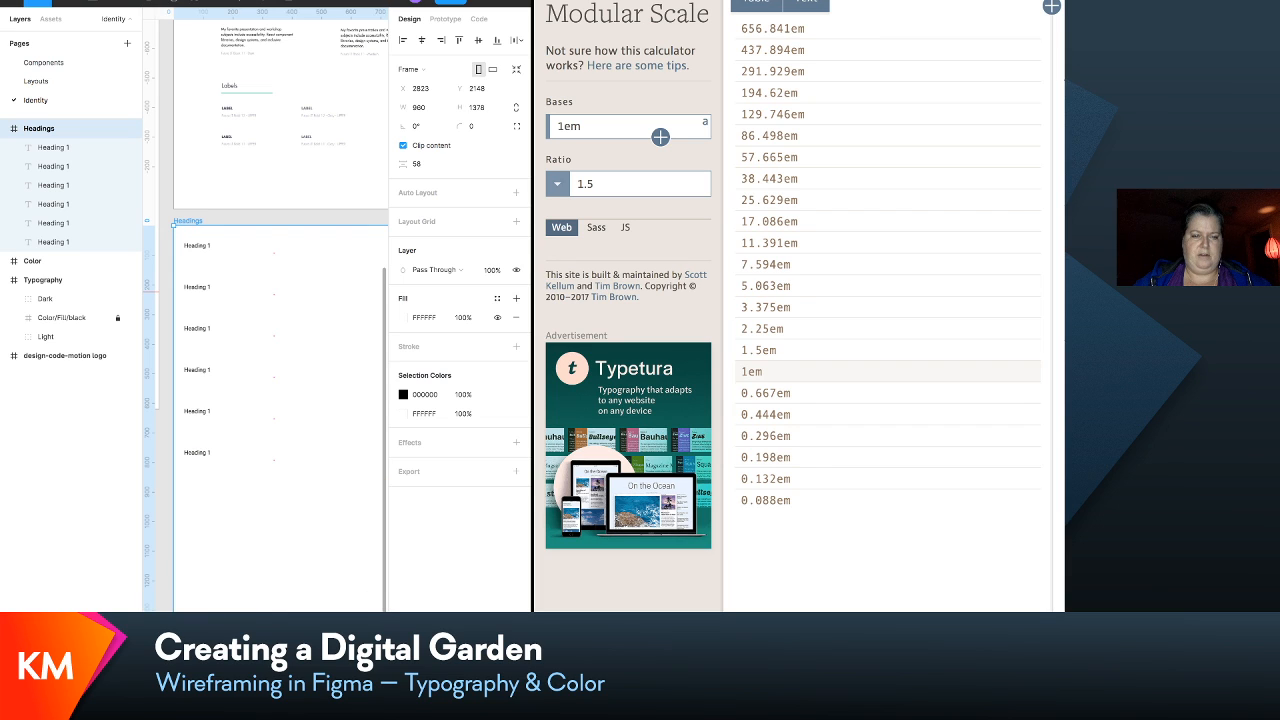
pyautogui.doubleClick(206, 288)
pyautogui.press('Right')
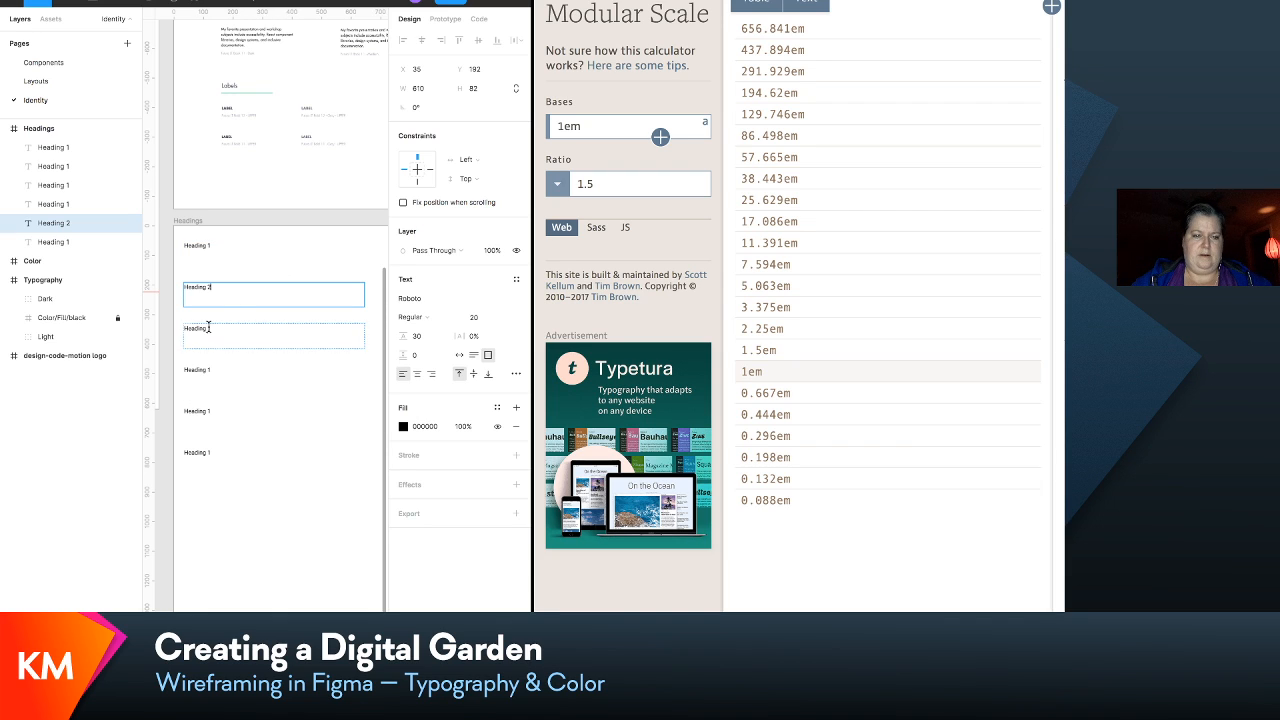
# - Renumber the third and fourth texts in the Headings frame as "Heading 3" and "Heading 4"
pyautogui.click(212, 328)
pyautogui.doubleClick(212, 328)
pyautogui.write('3')
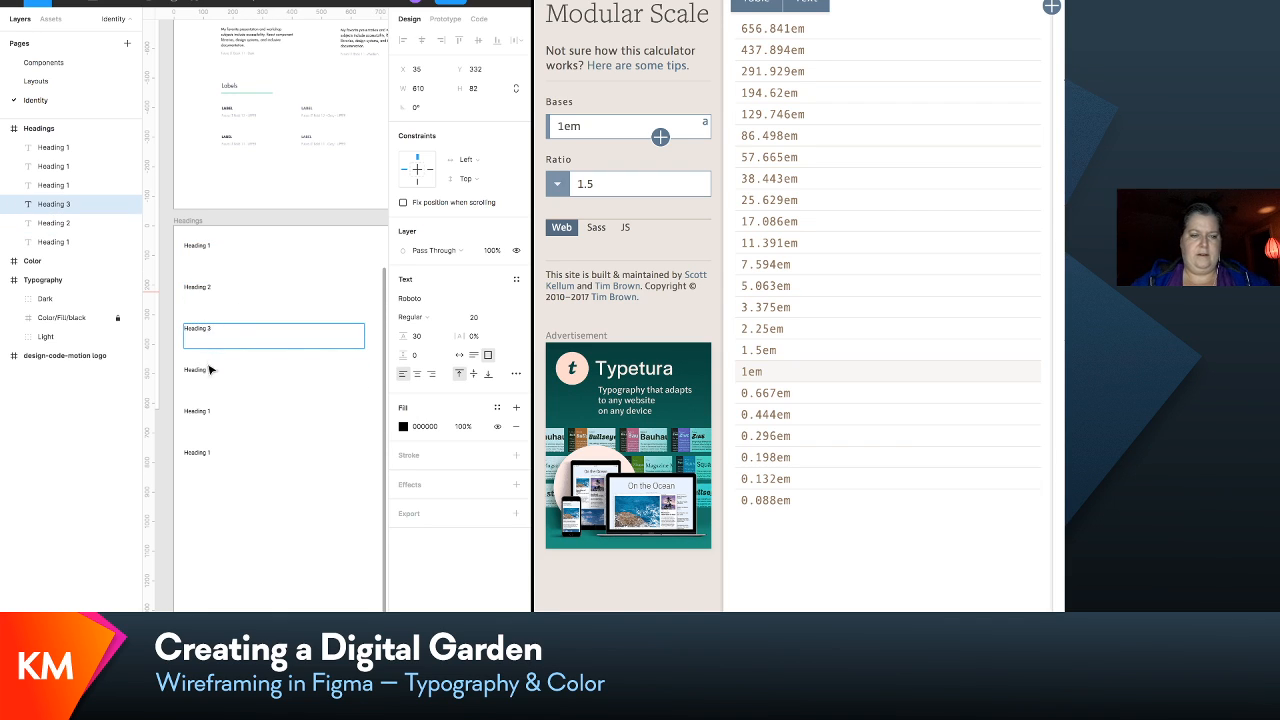
pyautogui.click(208, 369)
pyautogui.doubleClick(209, 369)
pyautogui.press('BackSpace')
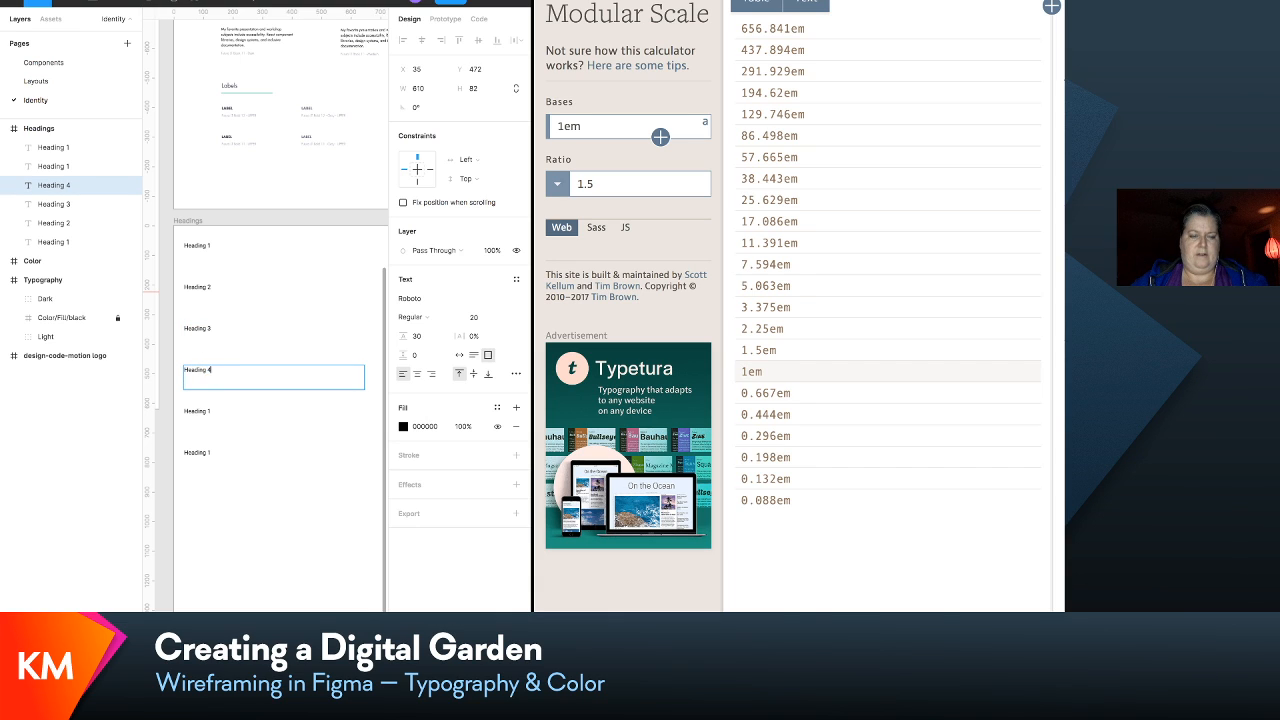
pyautogui.write('4')
# - Renumber the last two texts in the Headings frame as "Heading 5" and "Heading 6"
pyautogui.click(206, 410)
pyautogui.doubleClick(207, 411)
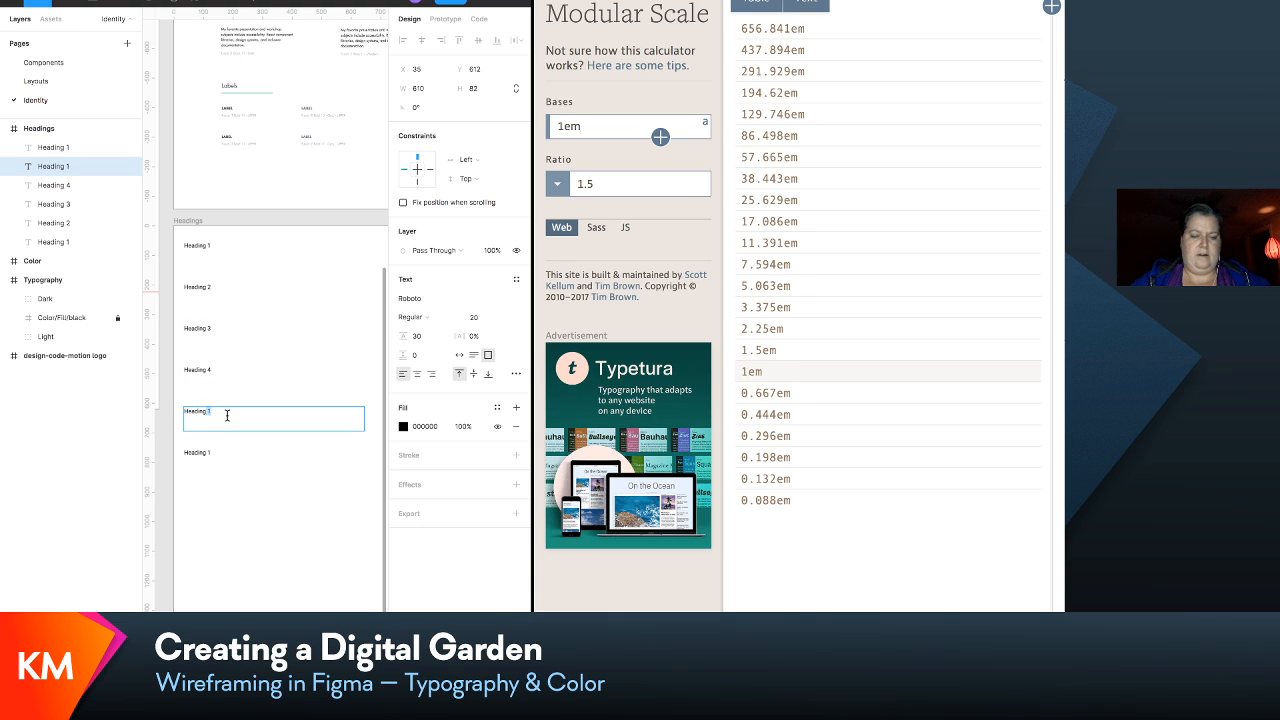
pyautogui.press('BackSpace')
pyautogui.write('5')
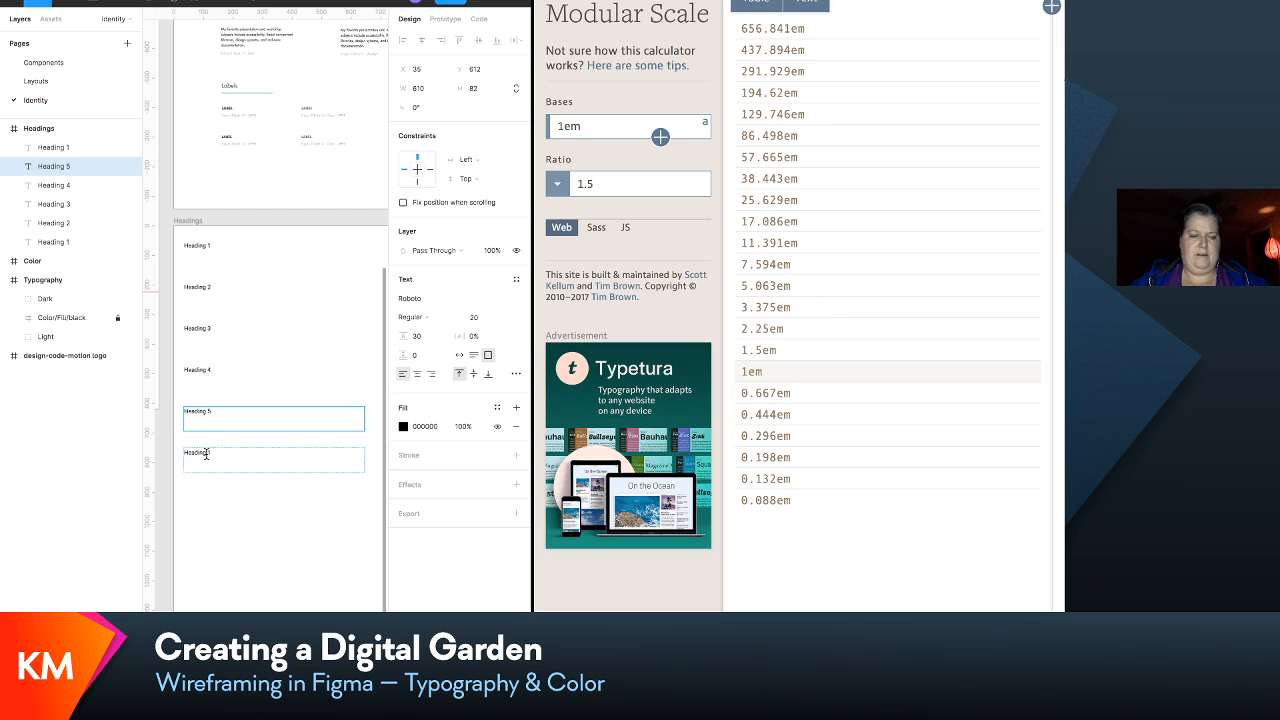
pyautogui.click(207, 453)
pyautogui.doubleClick(218, 453)
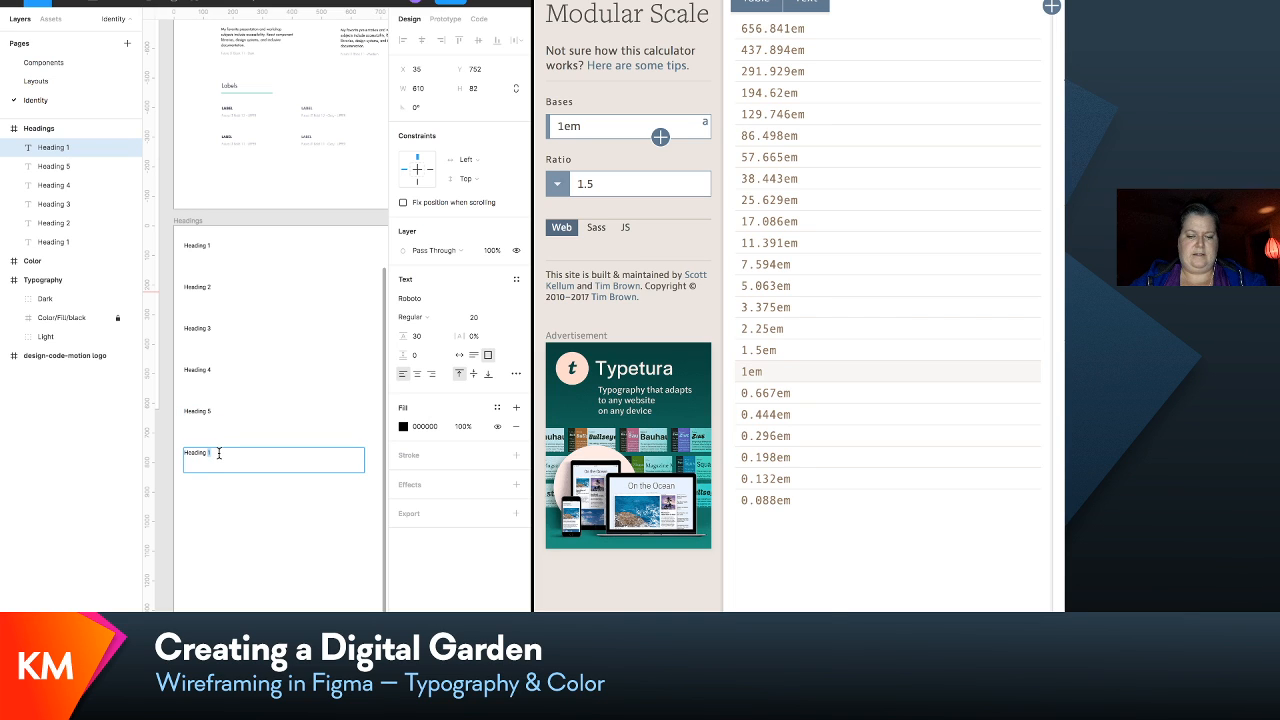
pyautogui.write('6')
pyautogui.press('Escape')
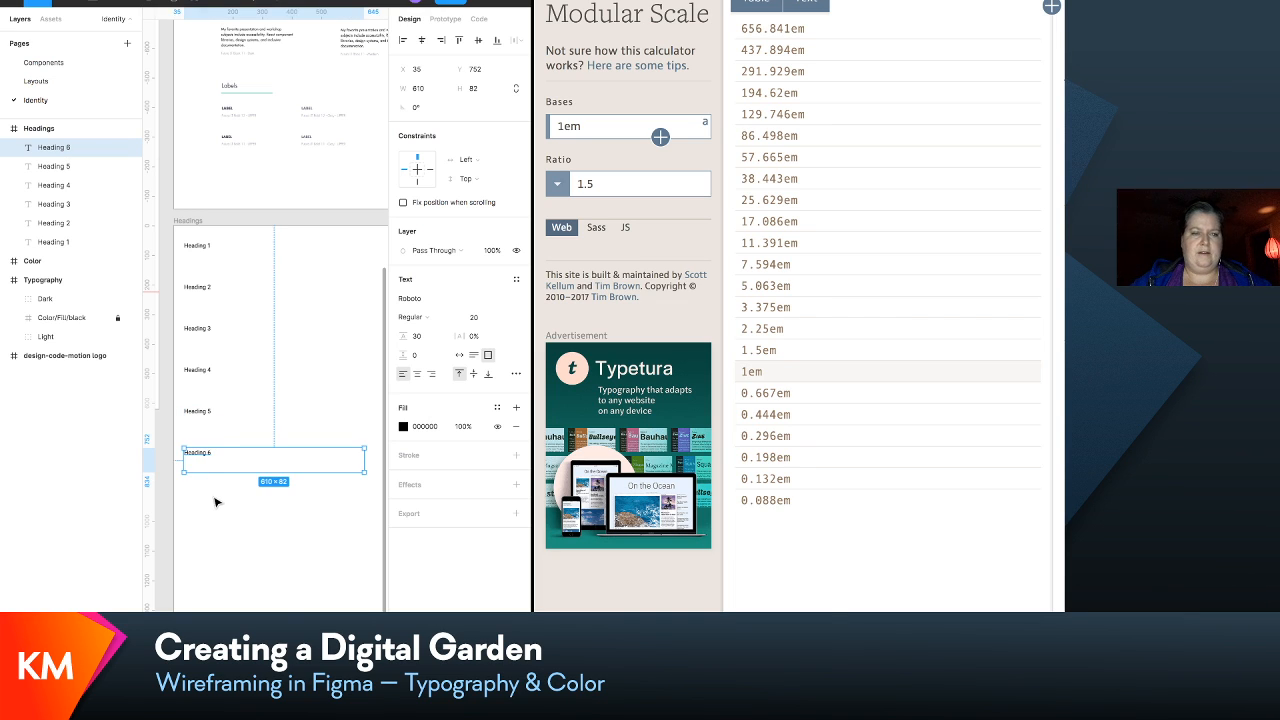
# - Look through the file's list of local text styles with nothing selected
pyautogui.scroll(-2, 216, 502)
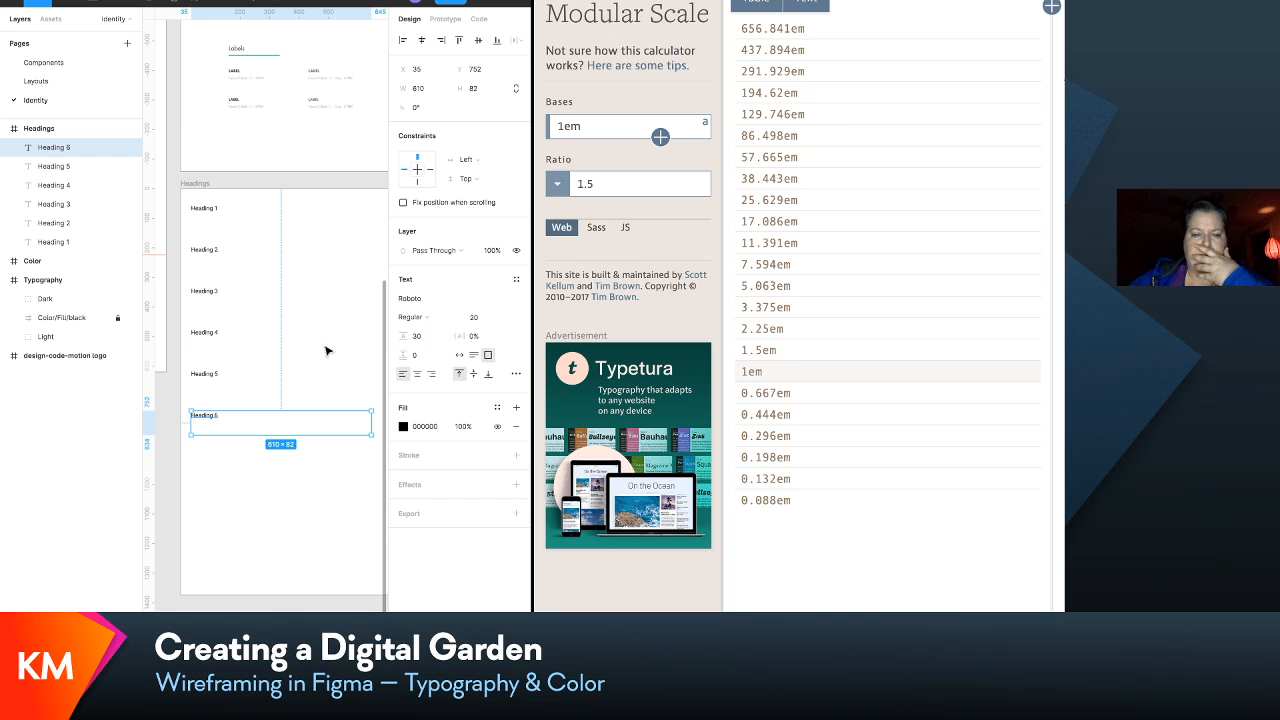
pyautogui.click(302, 465)
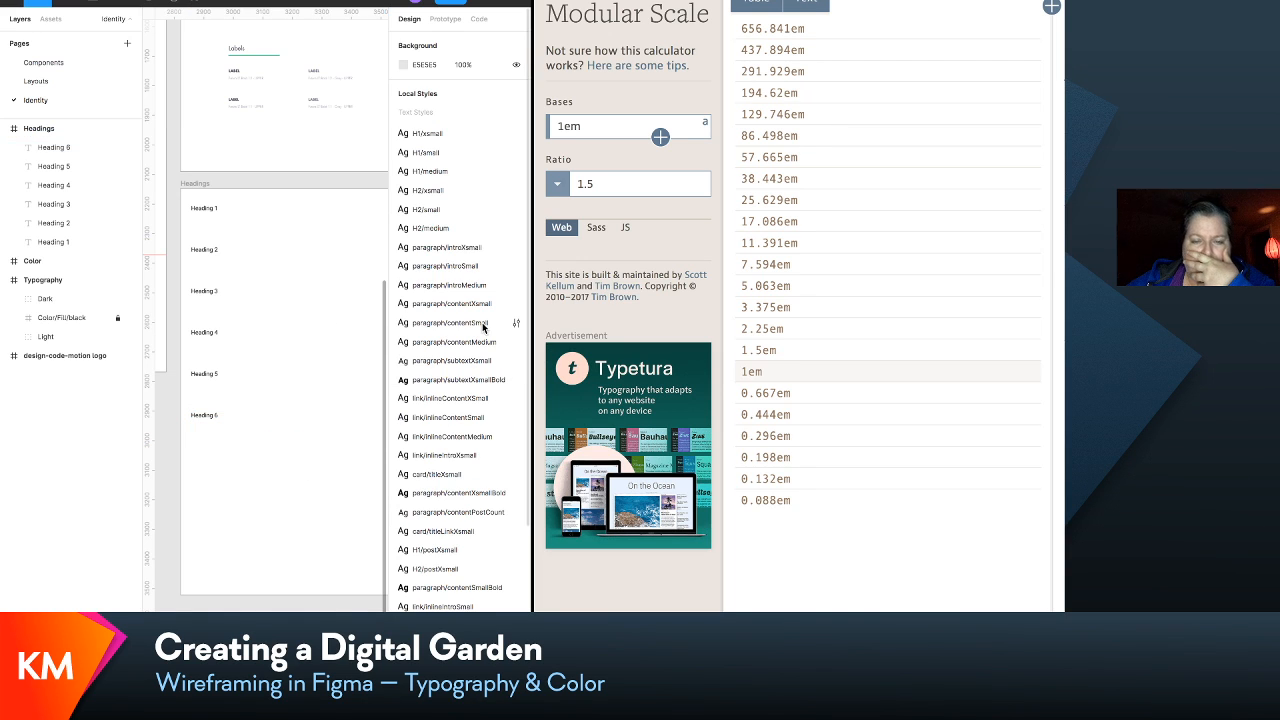
pyautogui.scroll(-1, 482, 324)
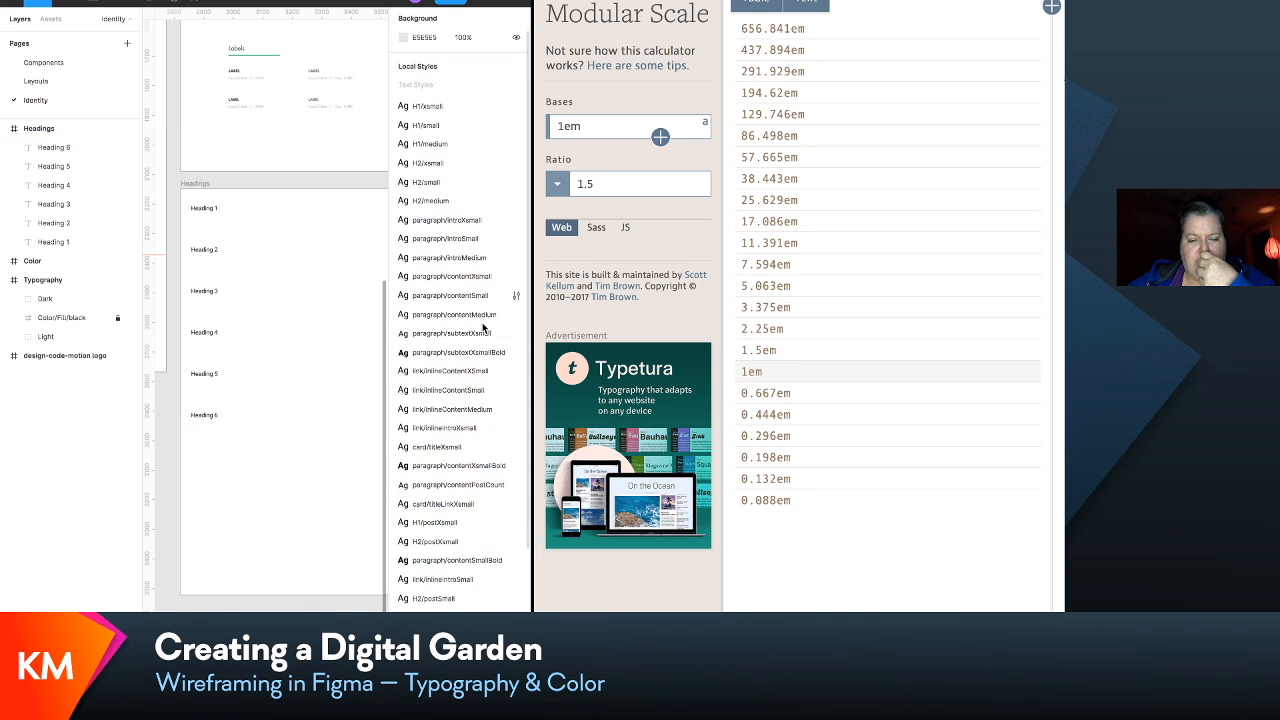
pyautogui.scroll(-4, 482, 322)
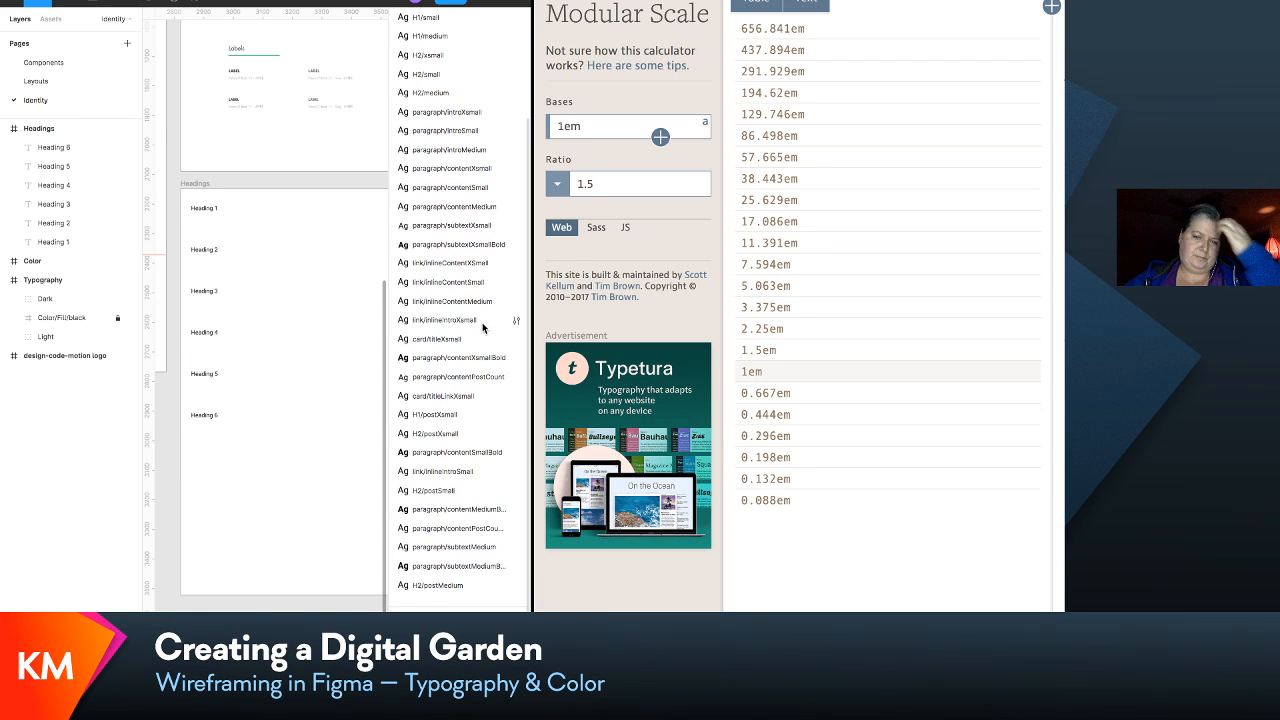
pyautogui.scroll(-1, 482, 322)
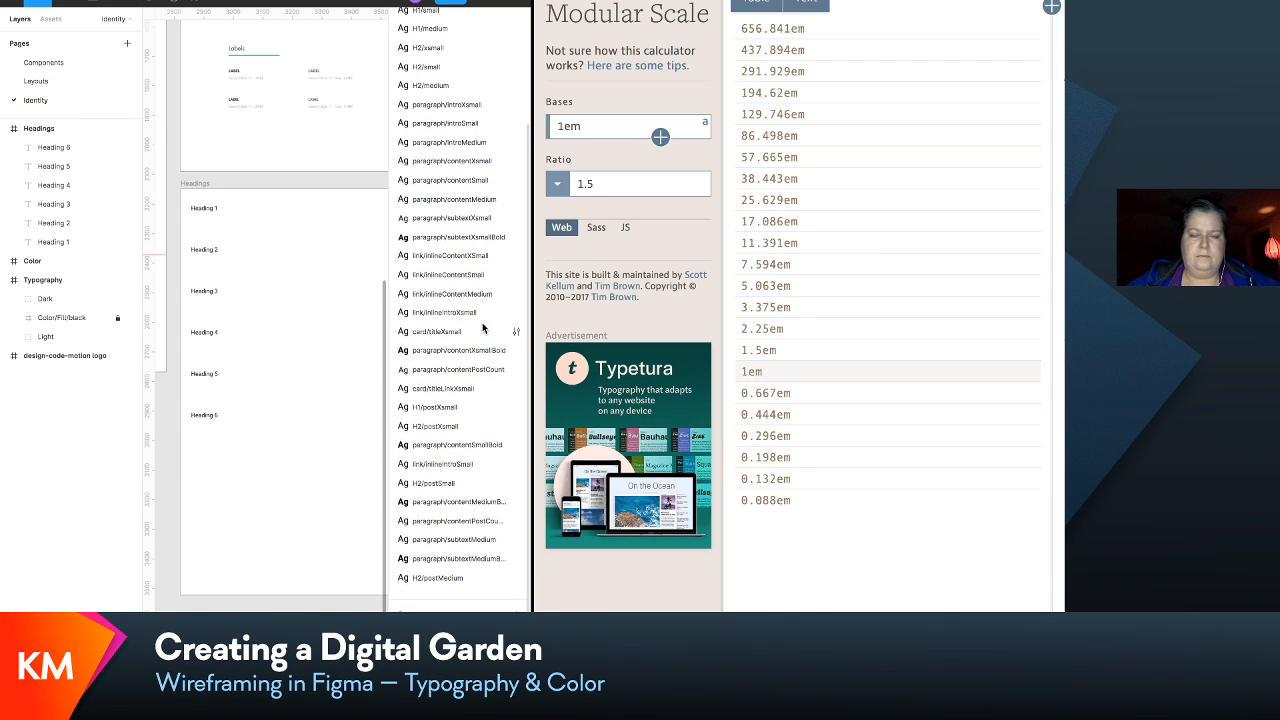
pyautogui.scroll(5, 482, 322)
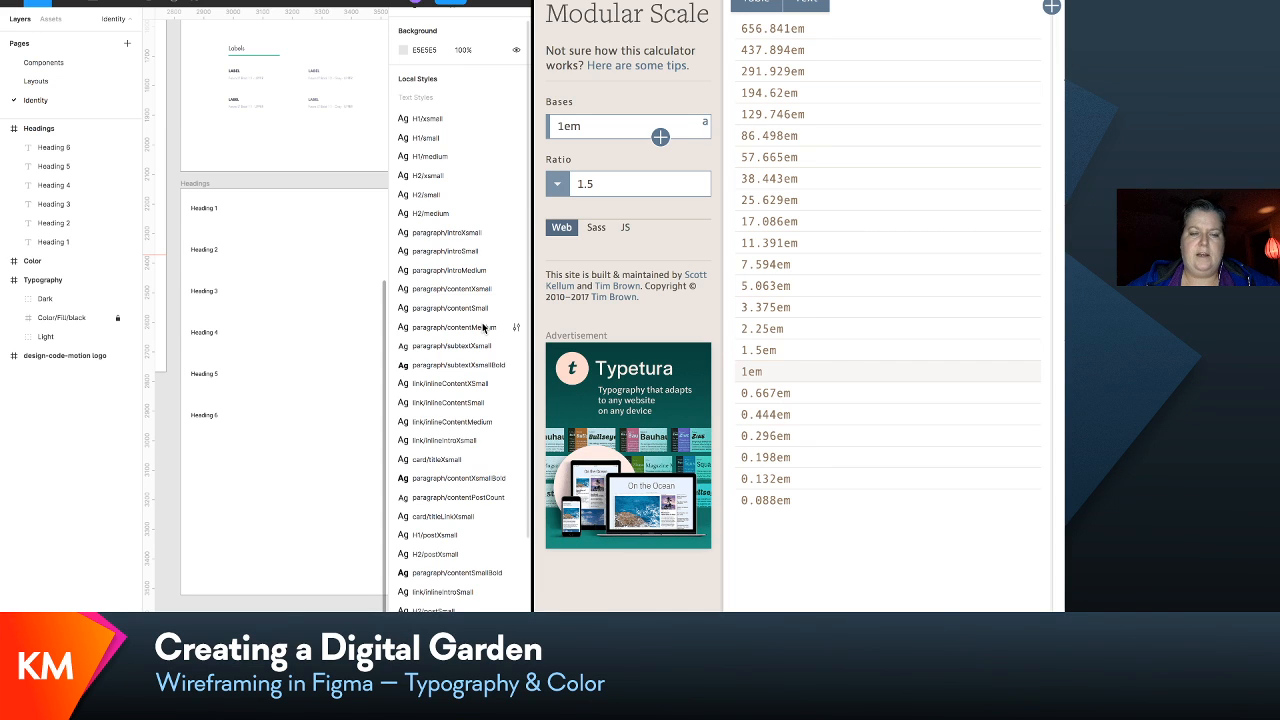
pyautogui.scroll(-5, 482, 327)
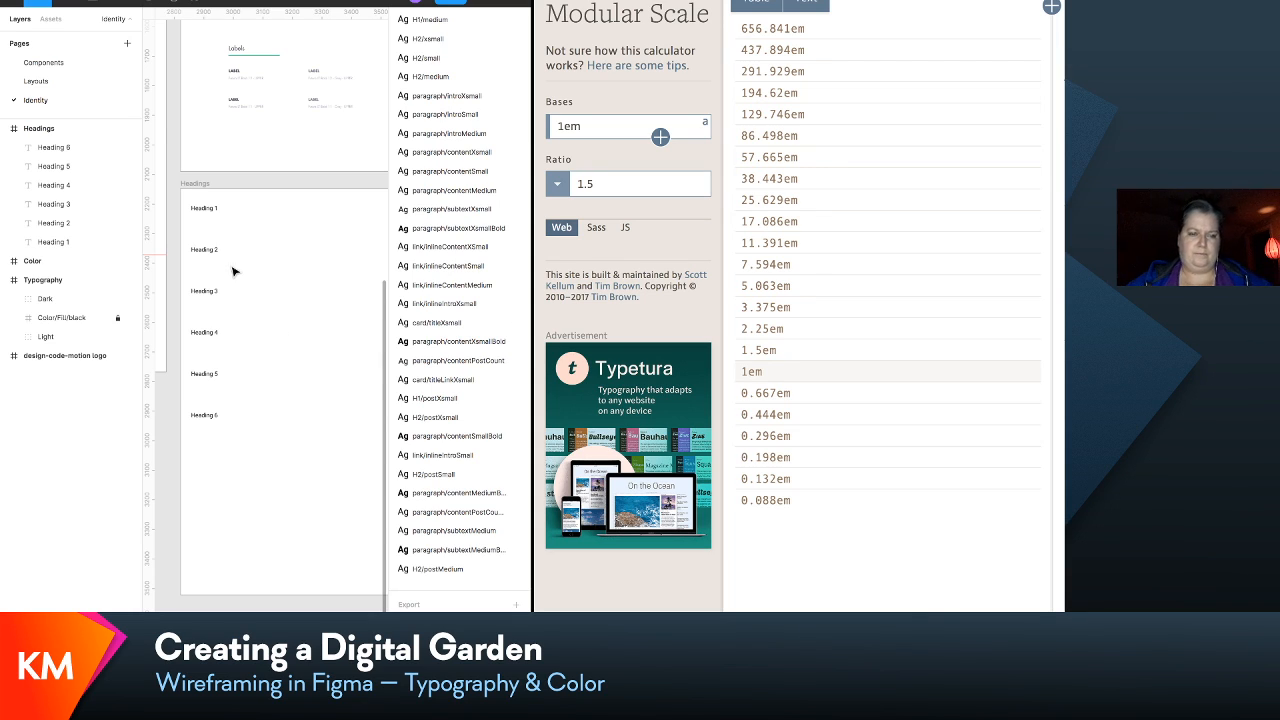
# - Copy all Modular Scale values, 656.841em to 0.088em, and paste them into a new text box about 260 × 698 below Heading 6
pyautogui.click(208, 210)
pyautogui.click(208, 210)
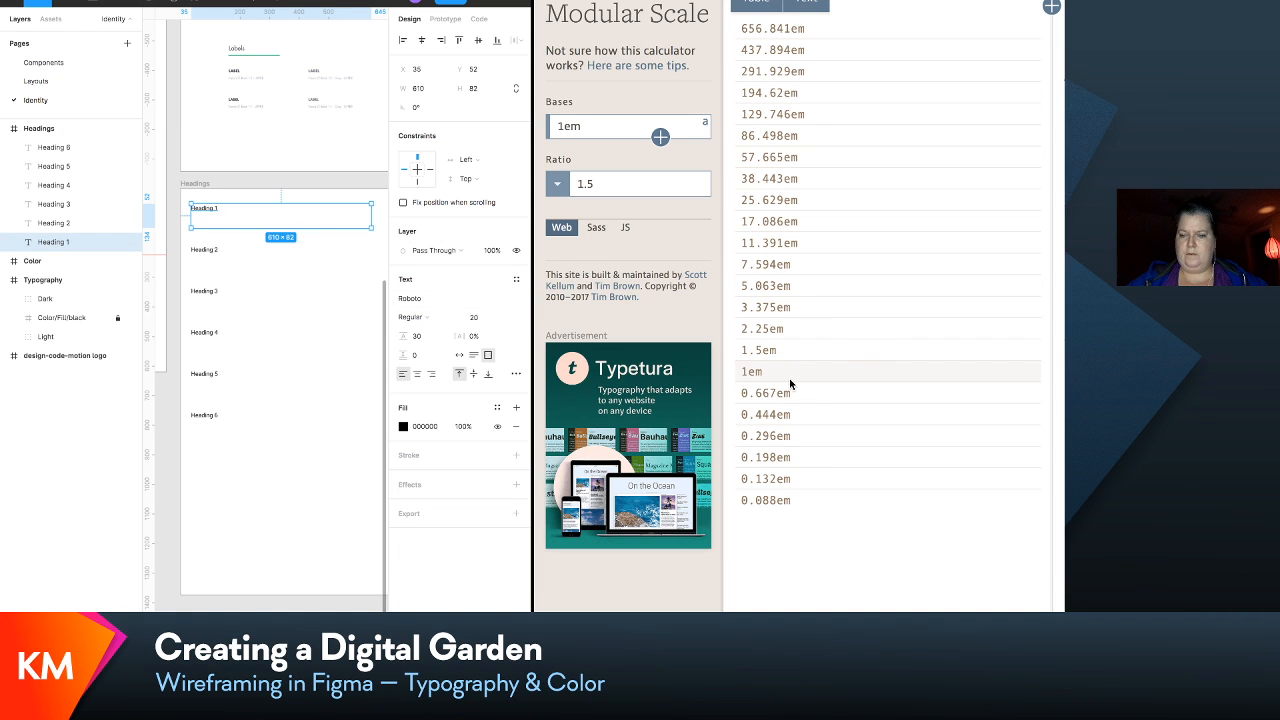
pyautogui.moveTo(797, 503); pyautogui.dragTo(780, 22)
pyautogui.hotkey('ctrl', 'c')
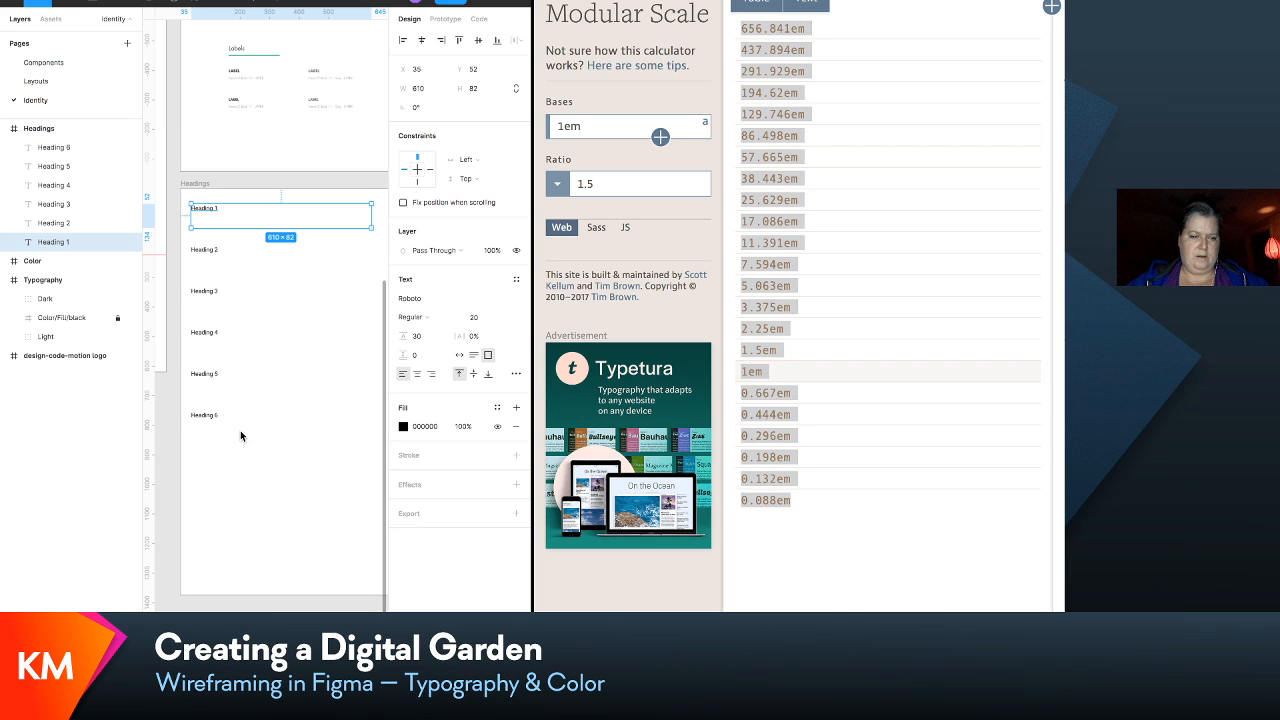
pyautogui.click(248, 487)
pyautogui.press('t')
pyautogui.moveTo(212, 454); pyautogui.dragTo(301, 563)
pyautogui.hotkey('ctrl', 'v')
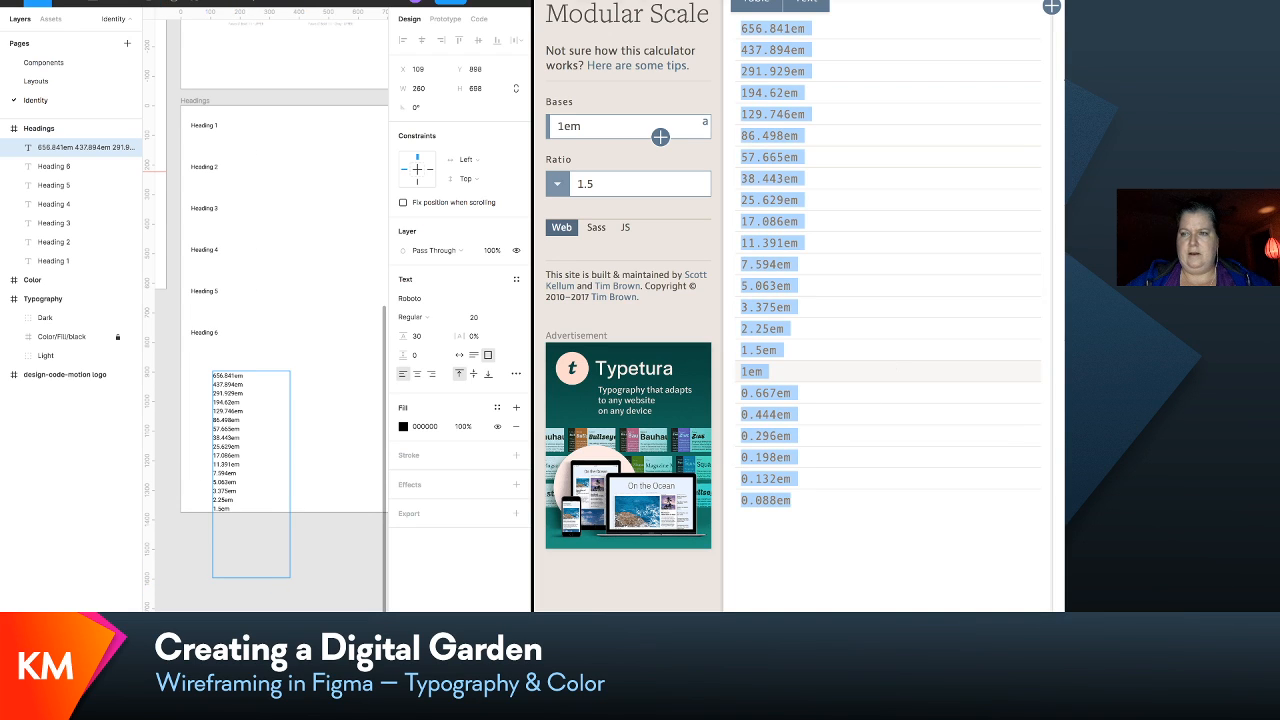
# - Take the Modular Scale browser window out of split view and full screen and close it
pyautogui.moveTo(577, 9)
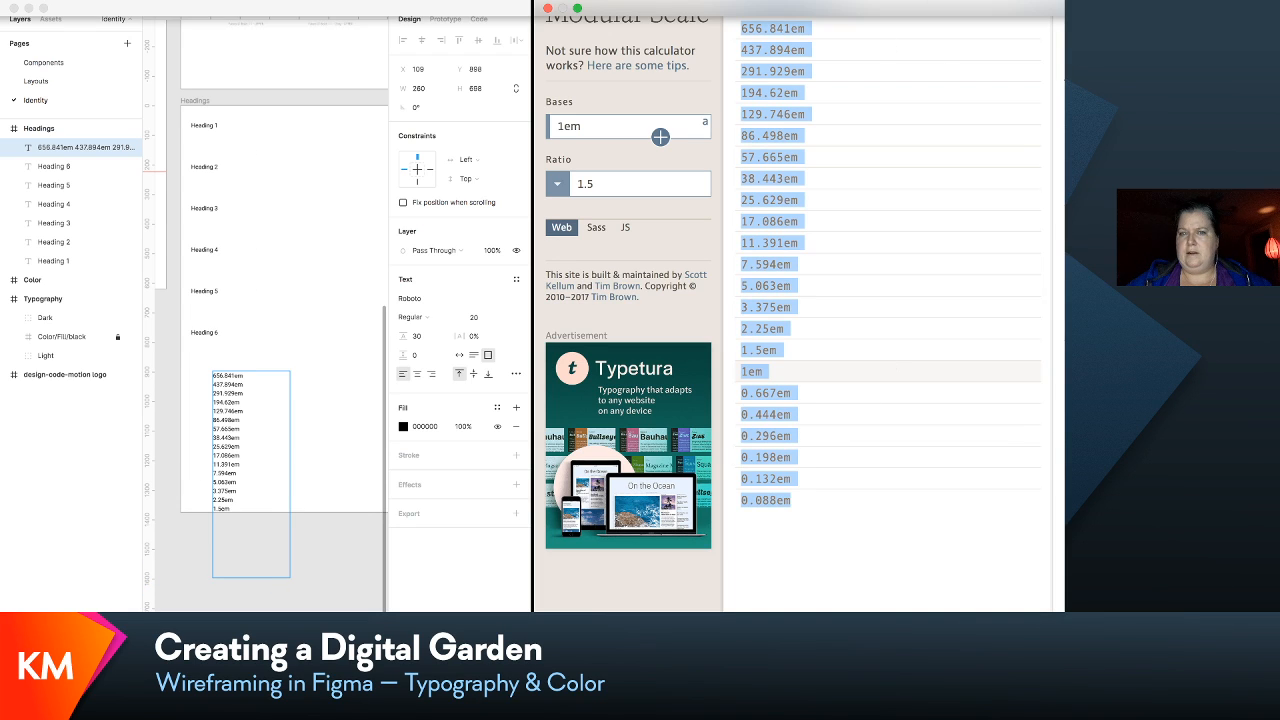
pyautogui.click(577, 9)
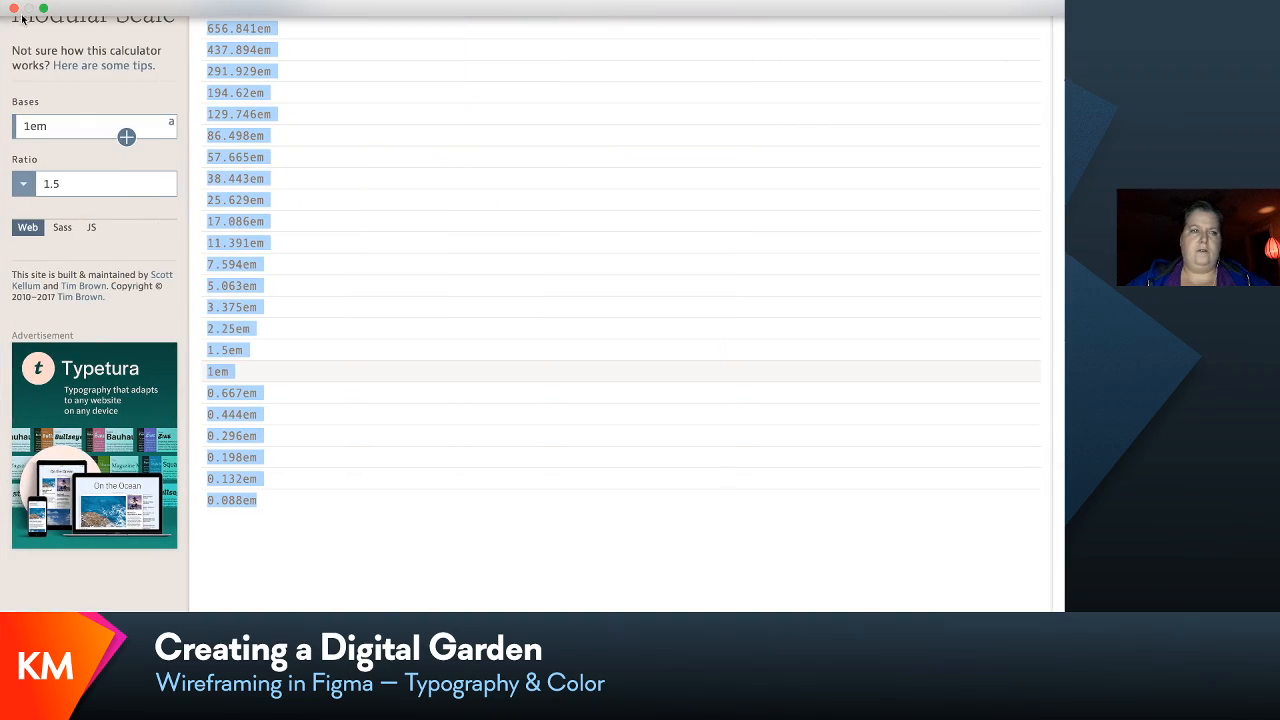
pyautogui.click(42, 10)
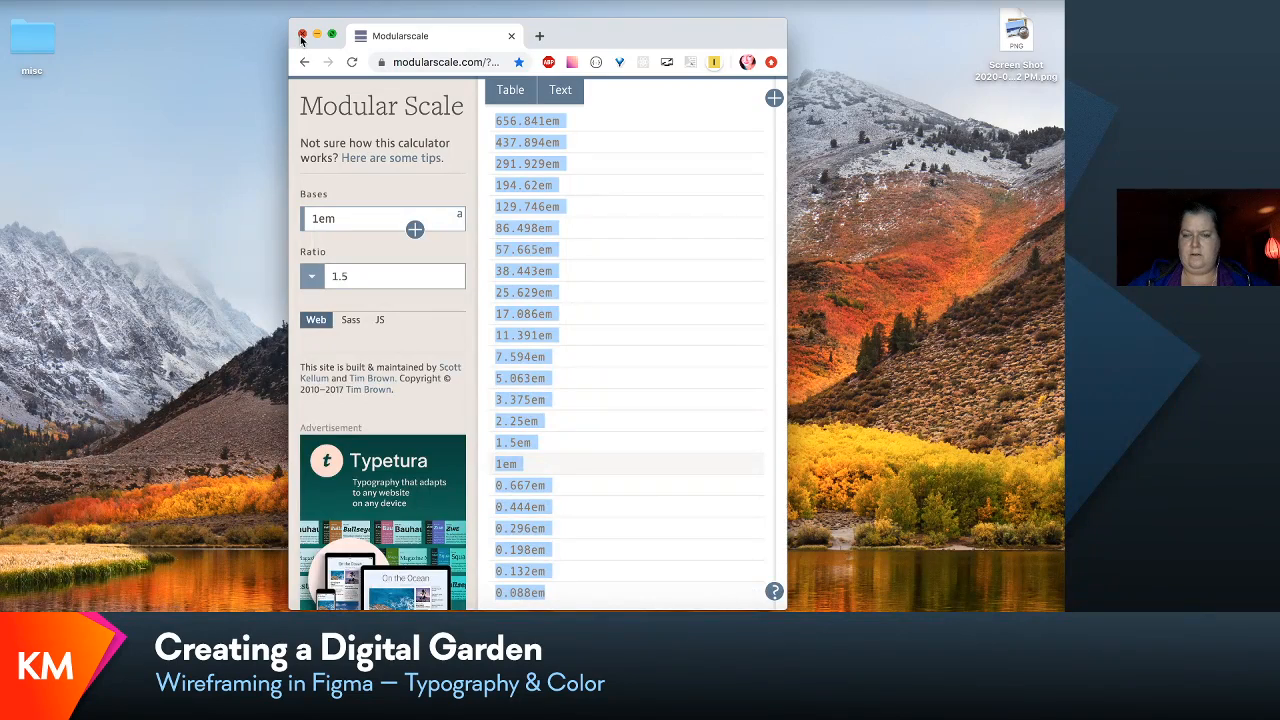
pyautogui.click(302, 36)
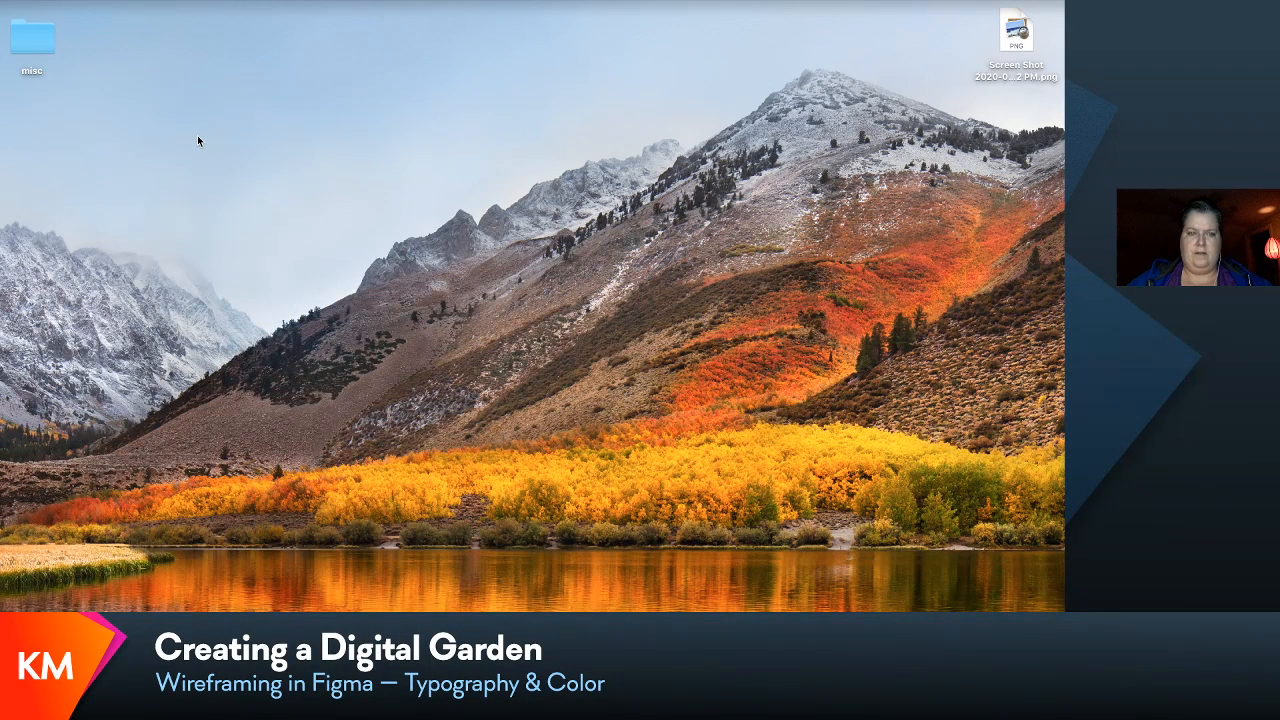
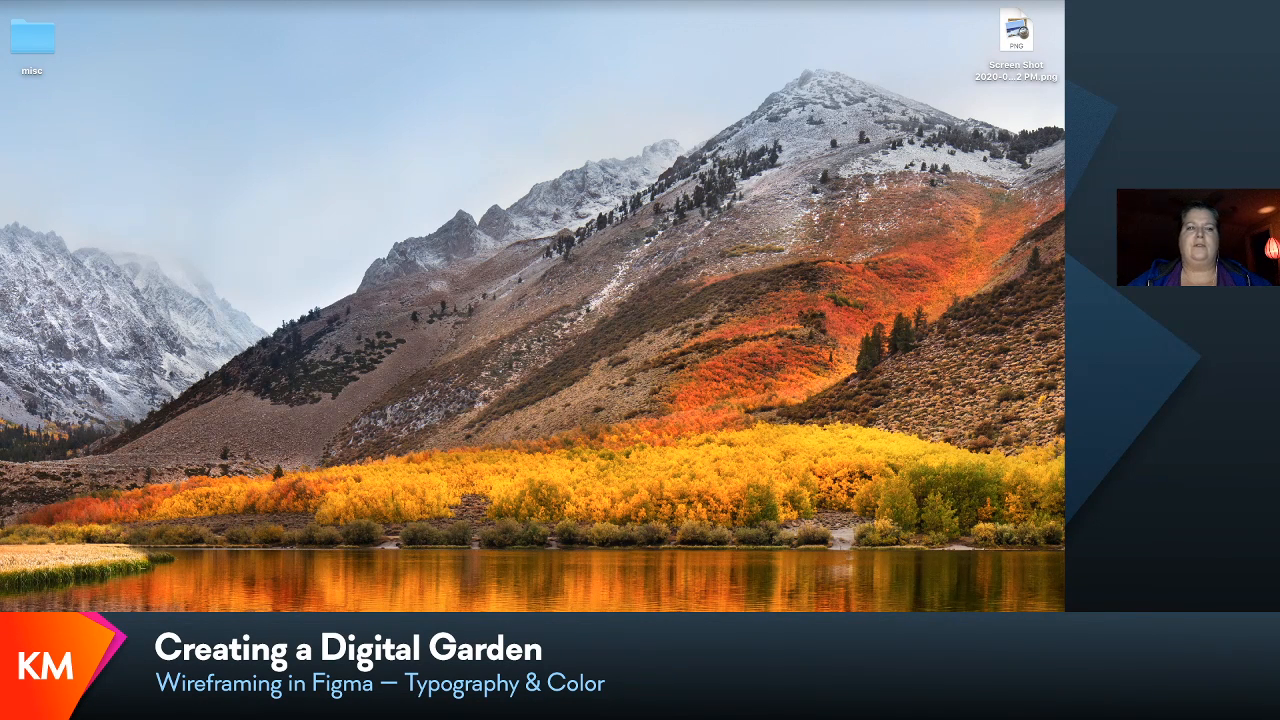
pyautogui.click(235, 2)
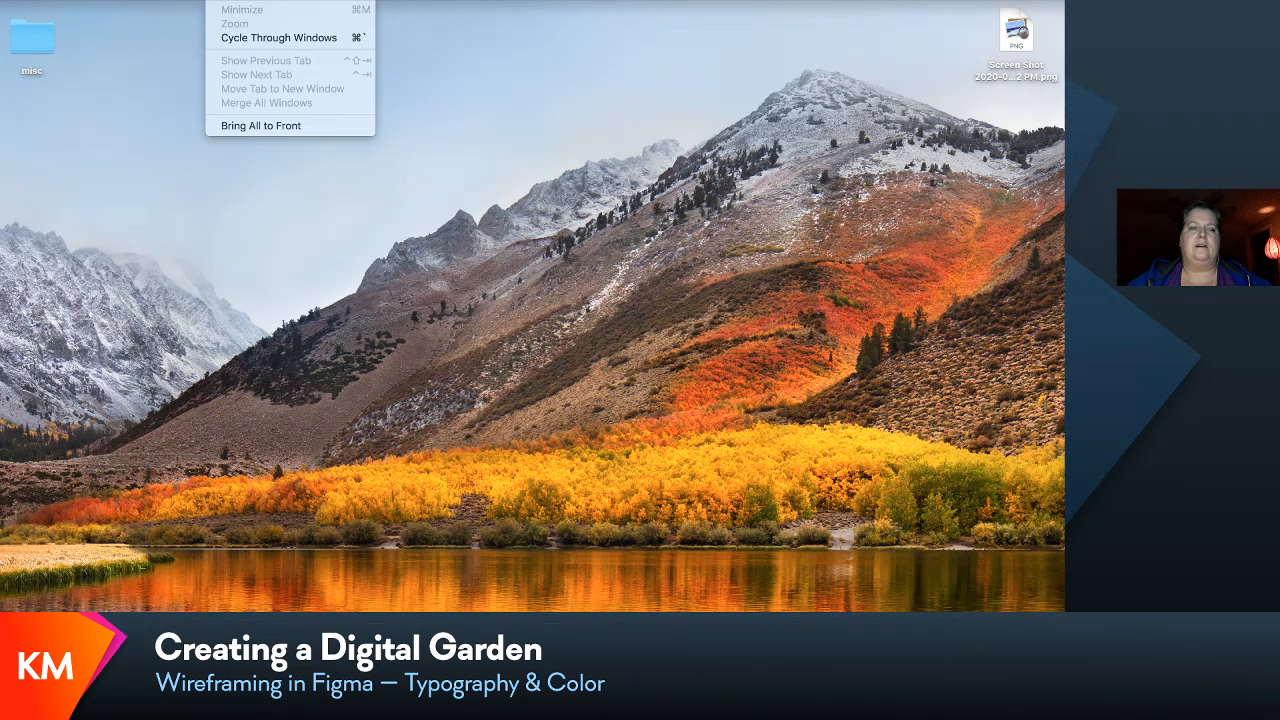
pyautogui.click(271, 126)
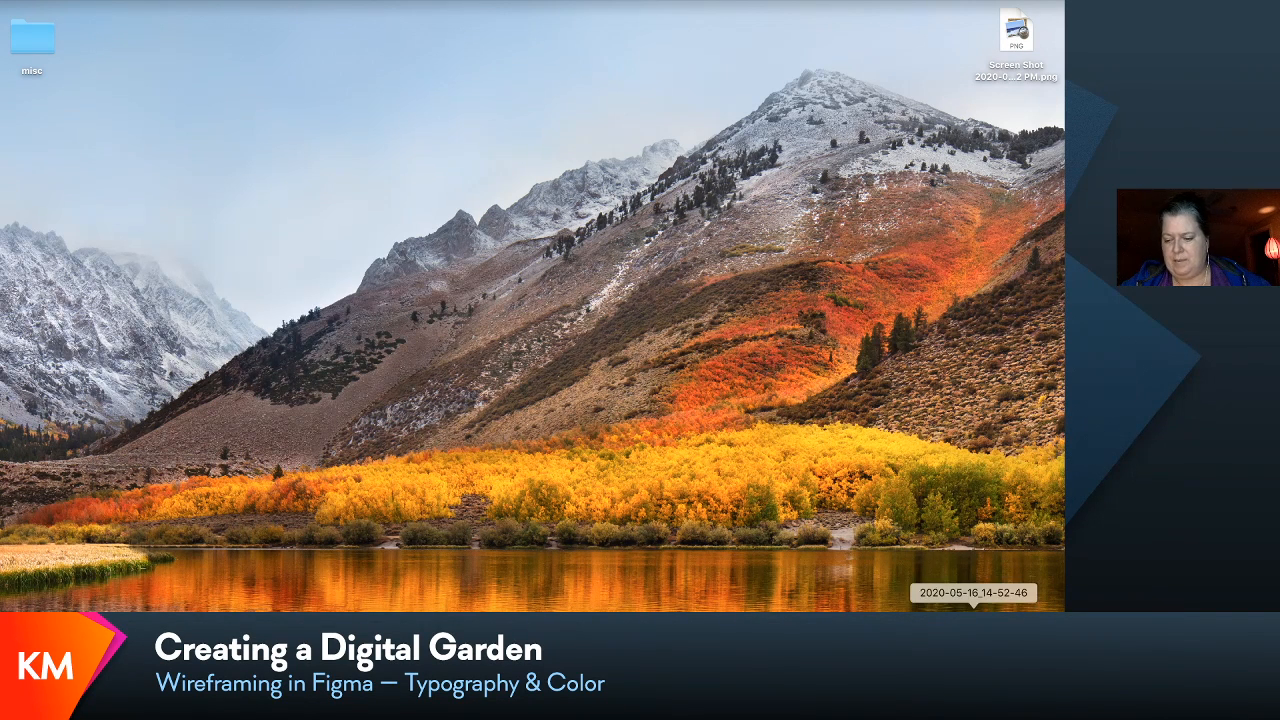
pyautogui.hotkey('ctrl', 'Left')
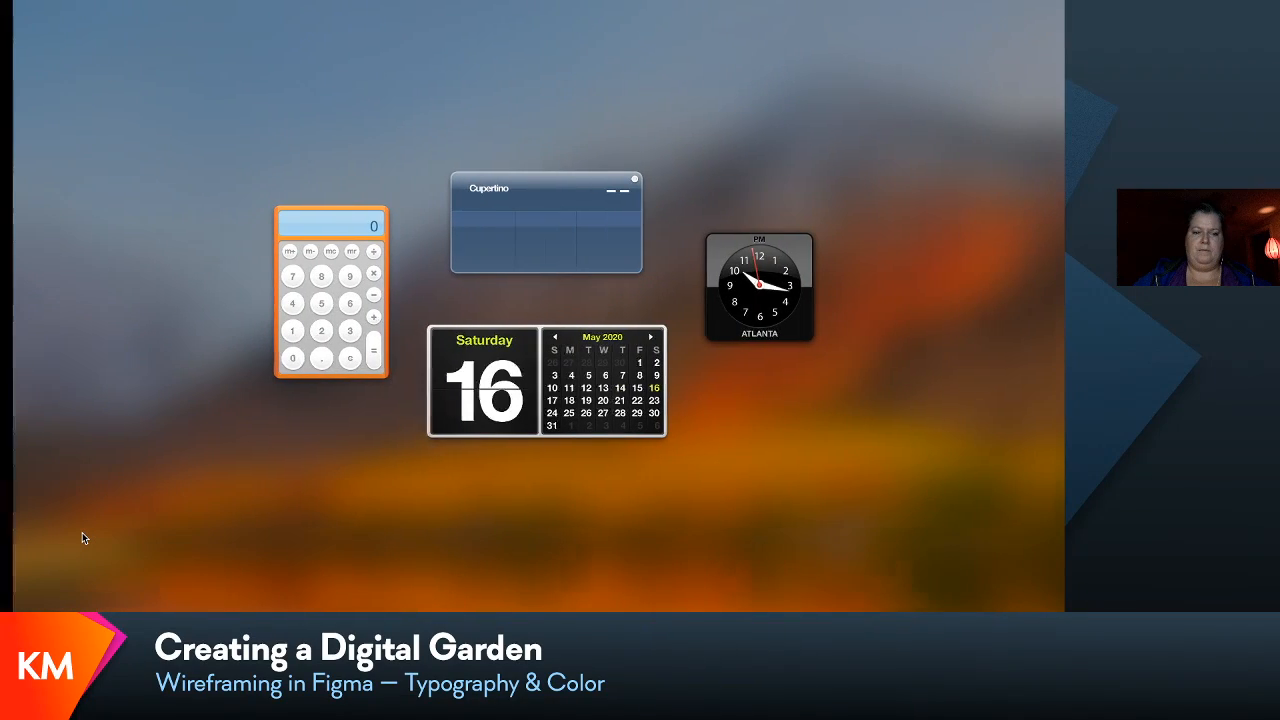
pyautogui.hotkey('ctrl', 'Right')
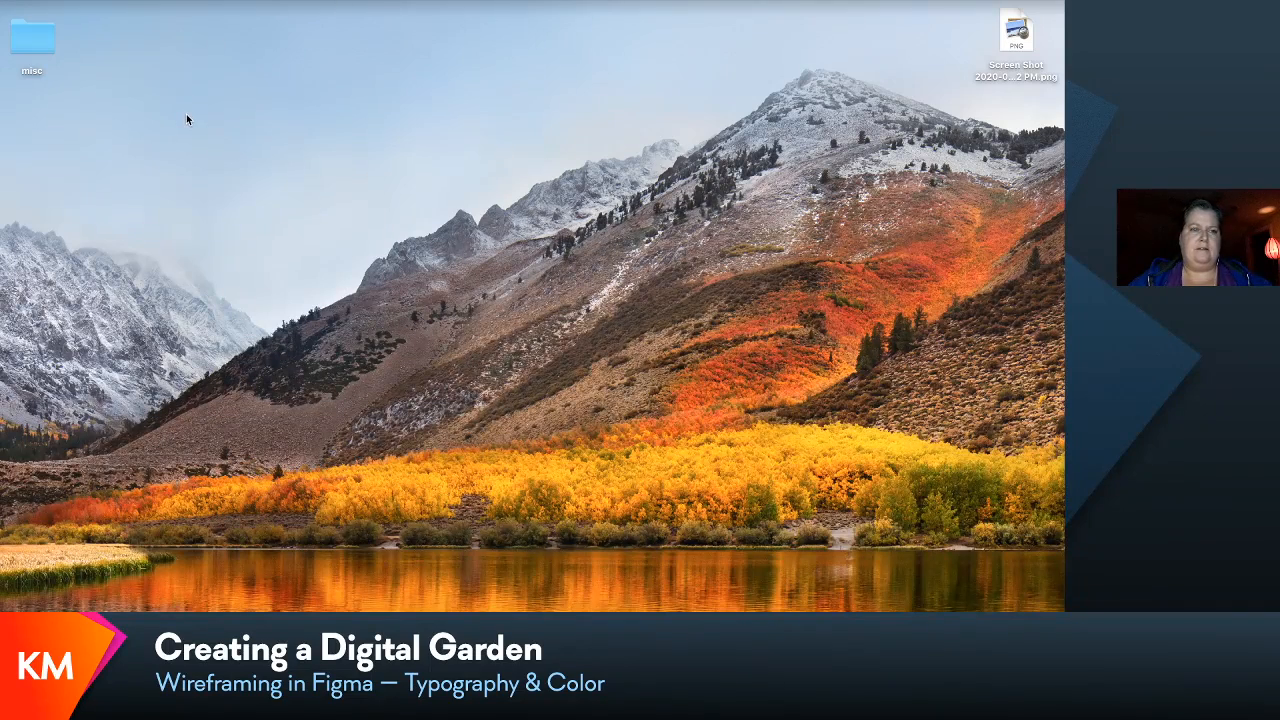
pyautogui.click(237, 2)
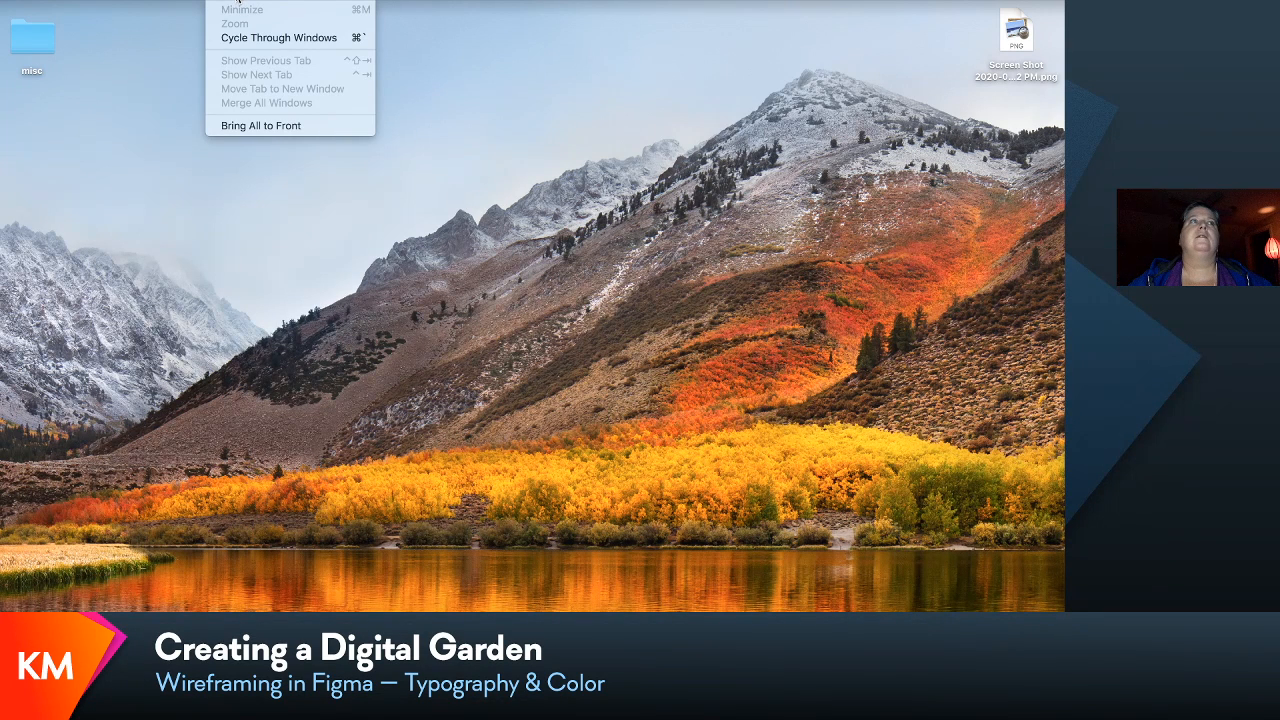
pyautogui.click(237, 2)
pyautogui.click(239, 2)
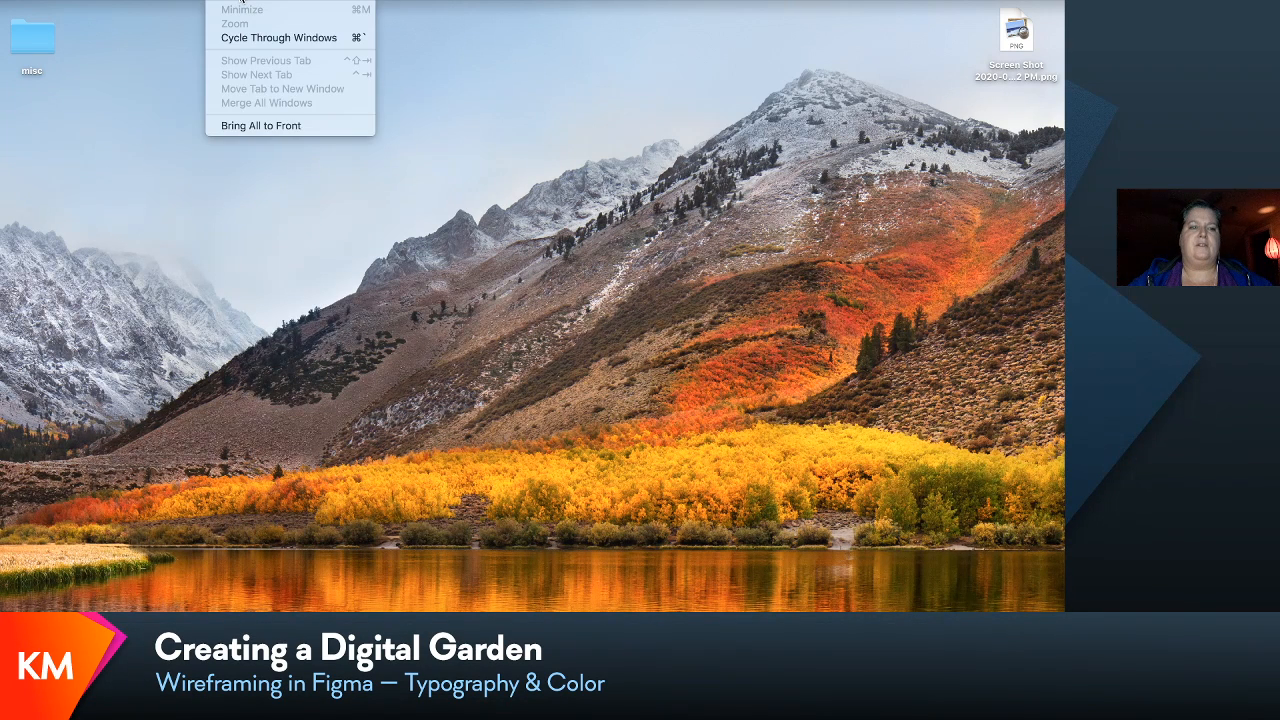
pyautogui.click(272, 124)
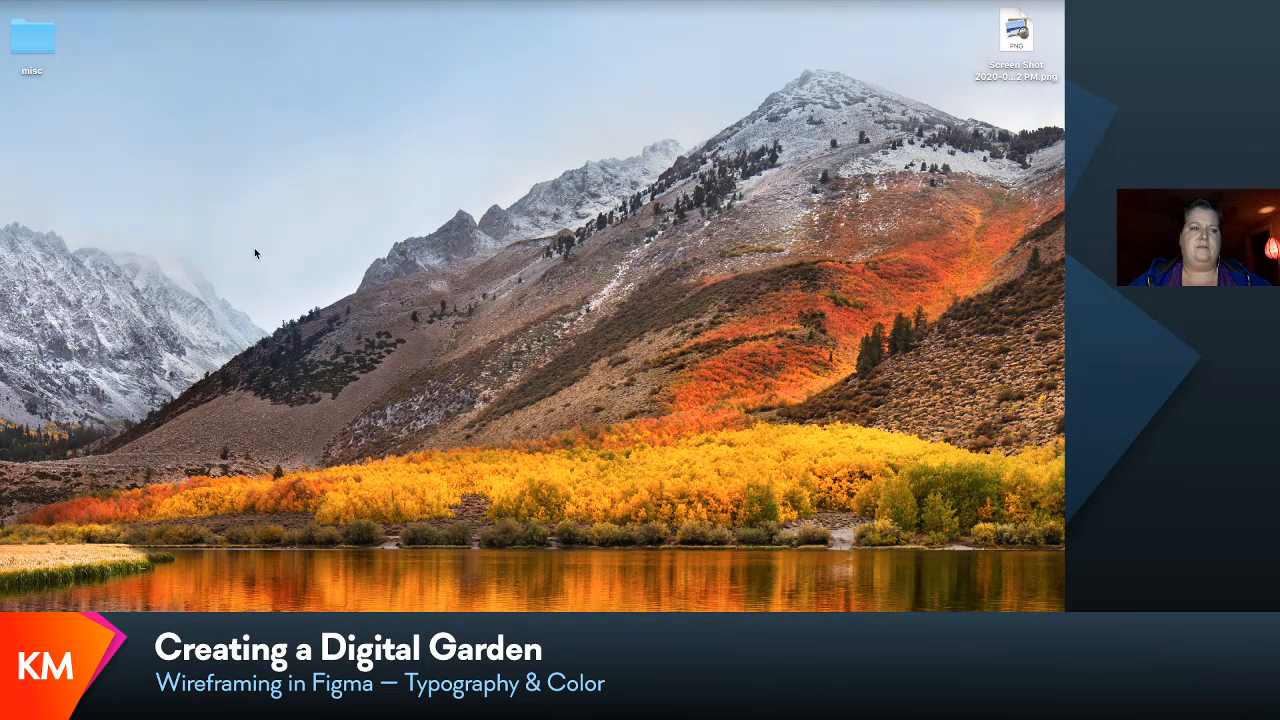
pyautogui.click(362, 628)
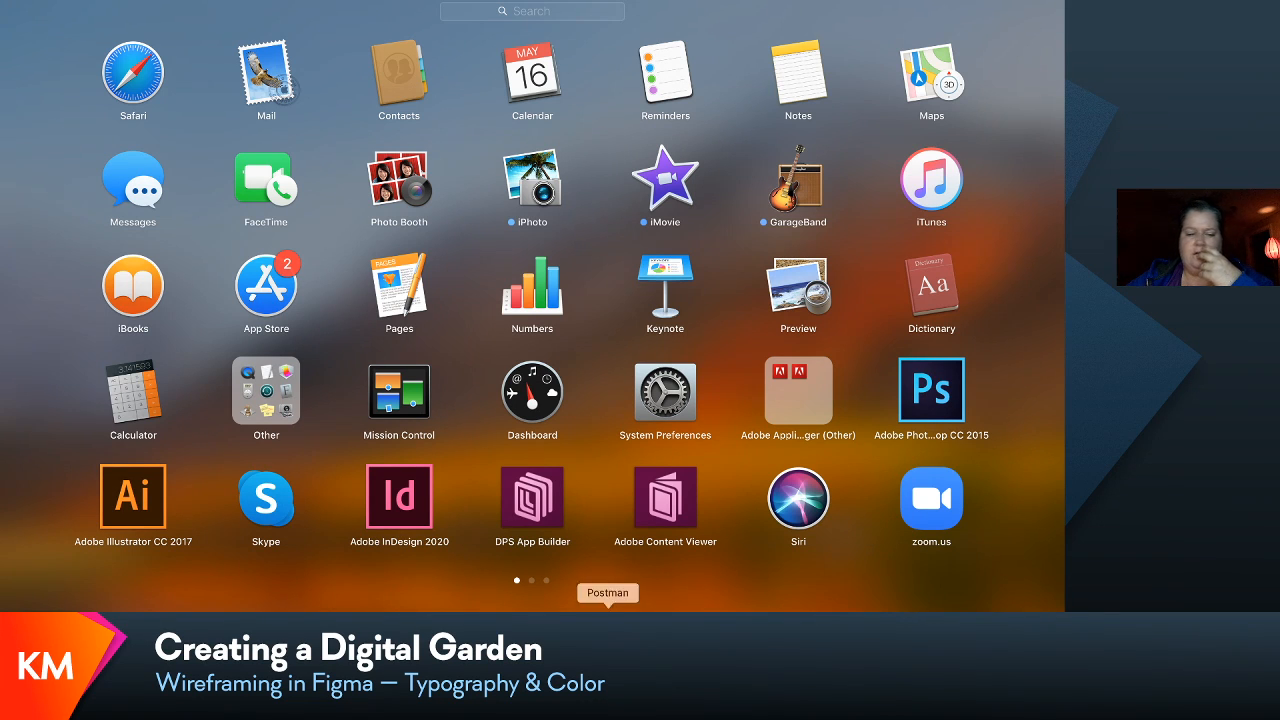
pyautogui.click(36, 605)
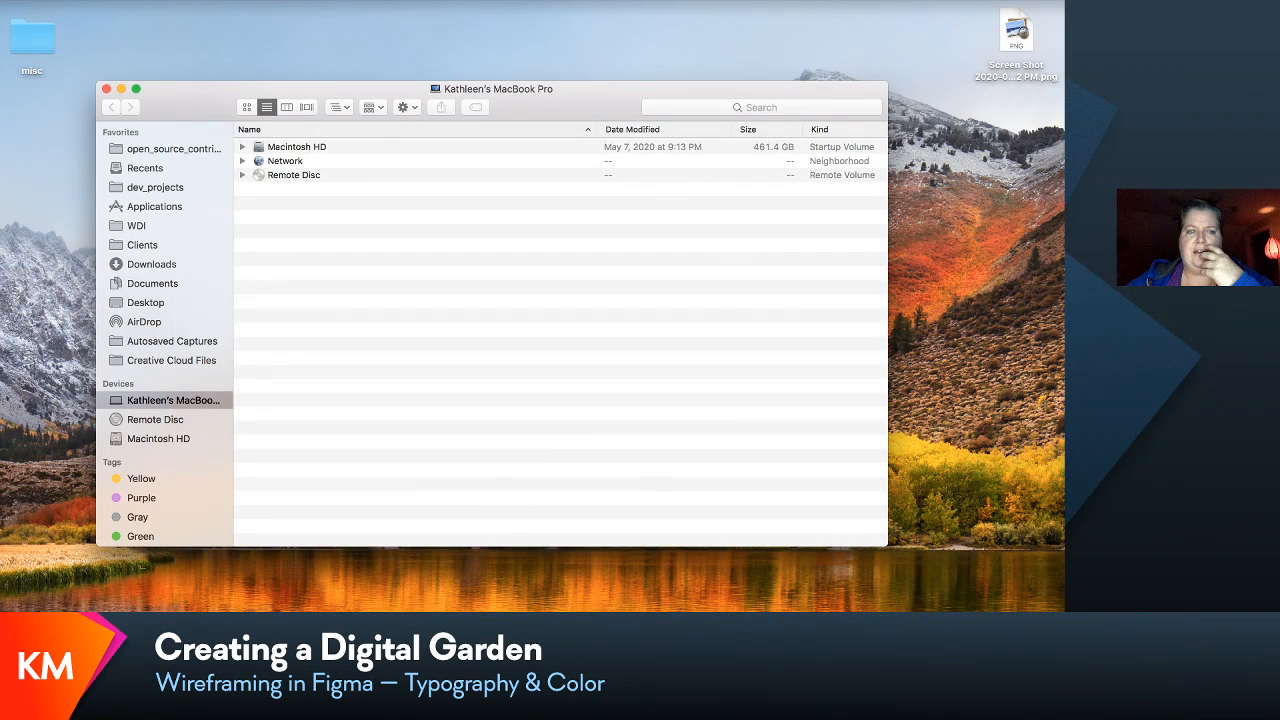
pyautogui.click(231, 1)
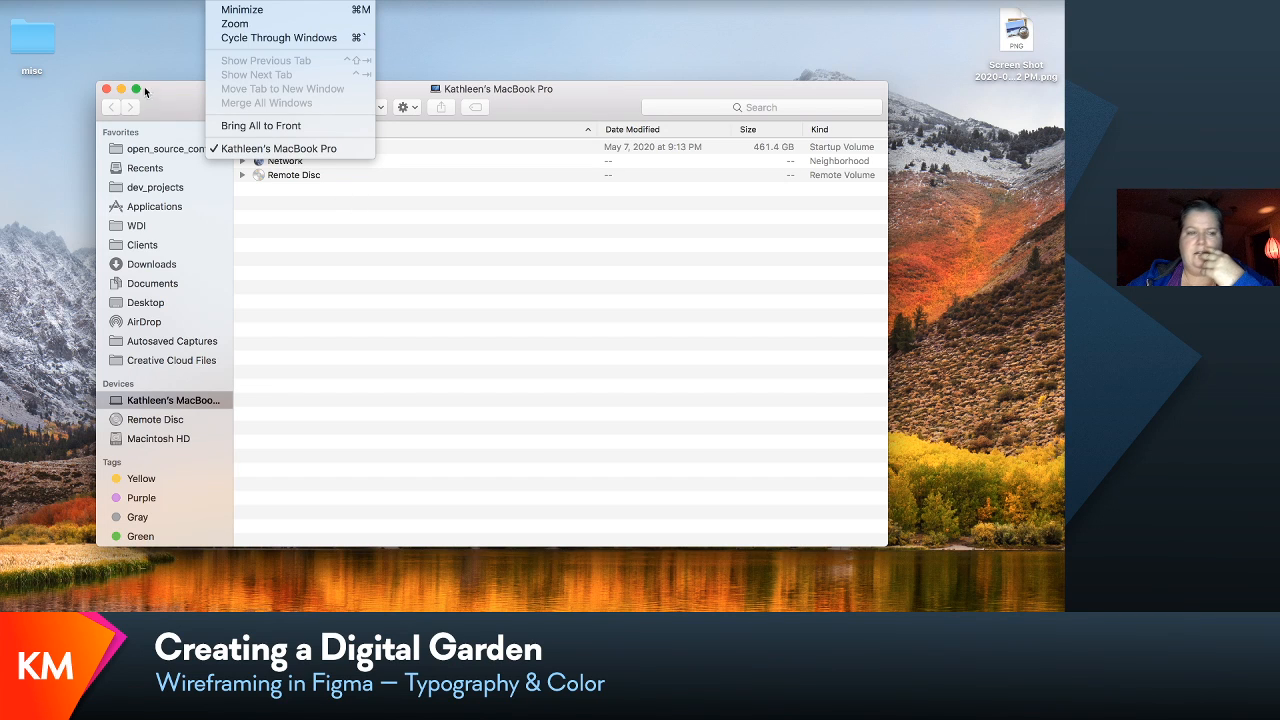
pyautogui.click(107, 92)
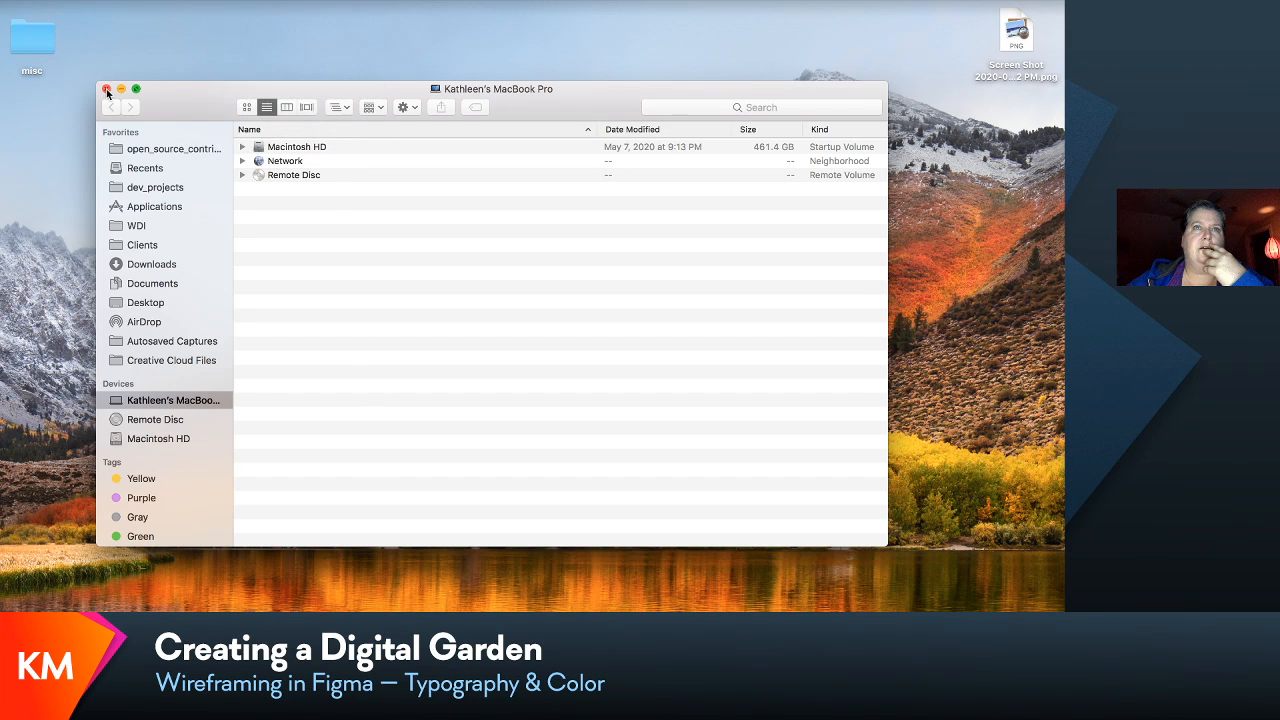
pyautogui.click(107, 89)
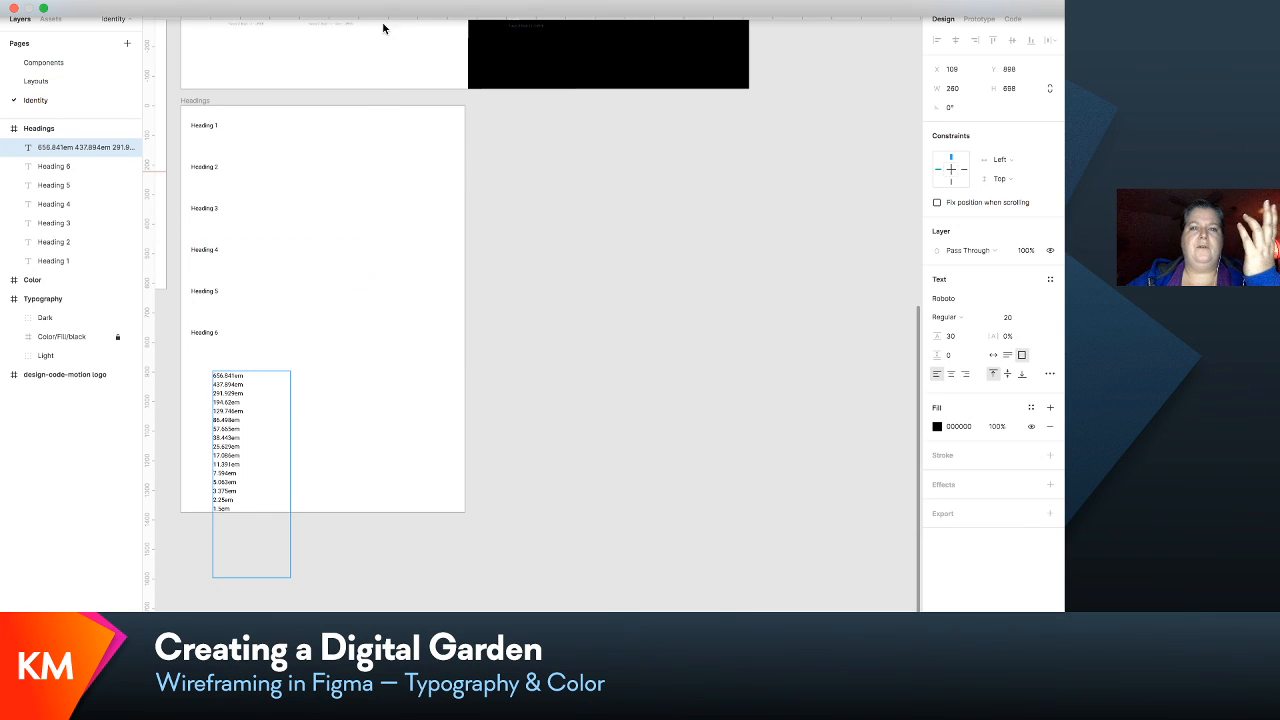
# - Take the Figma browser window out of full screen and widen it to fill the whole desktop width
pyautogui.click(43, 10)
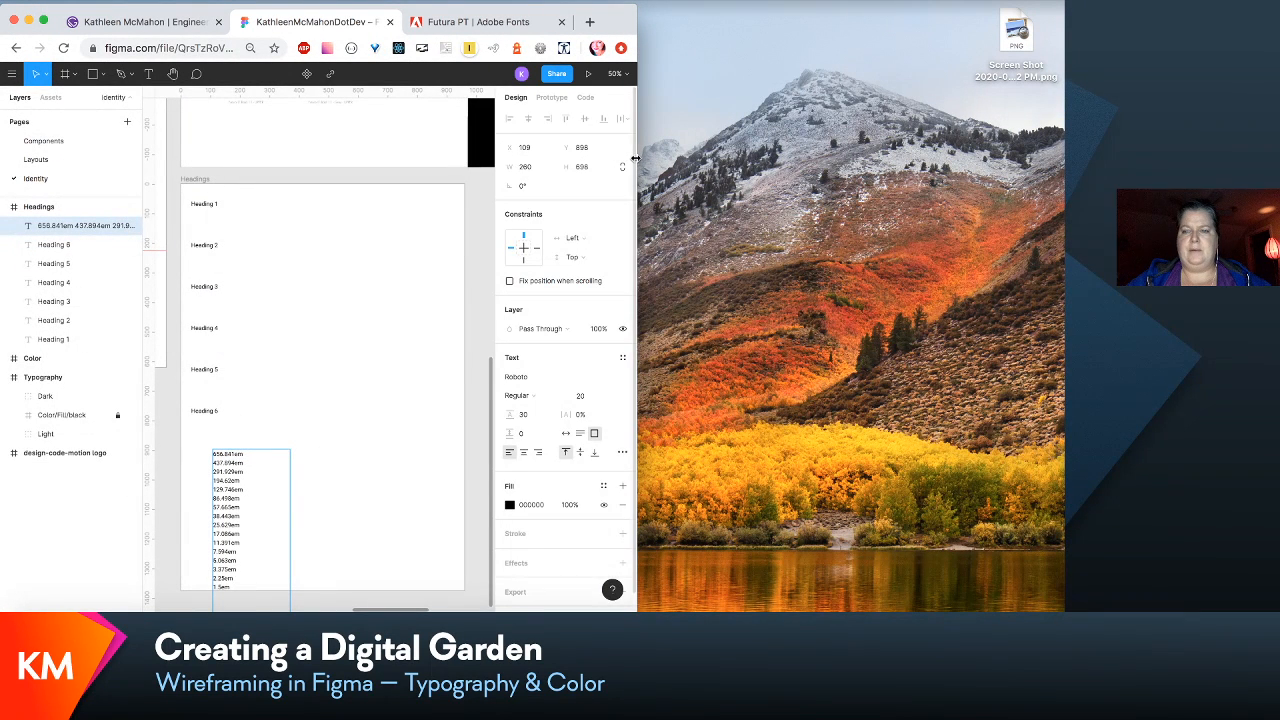
pyautogui.moveTo(638, 160); pyautogui.dragTo(1065, 160)
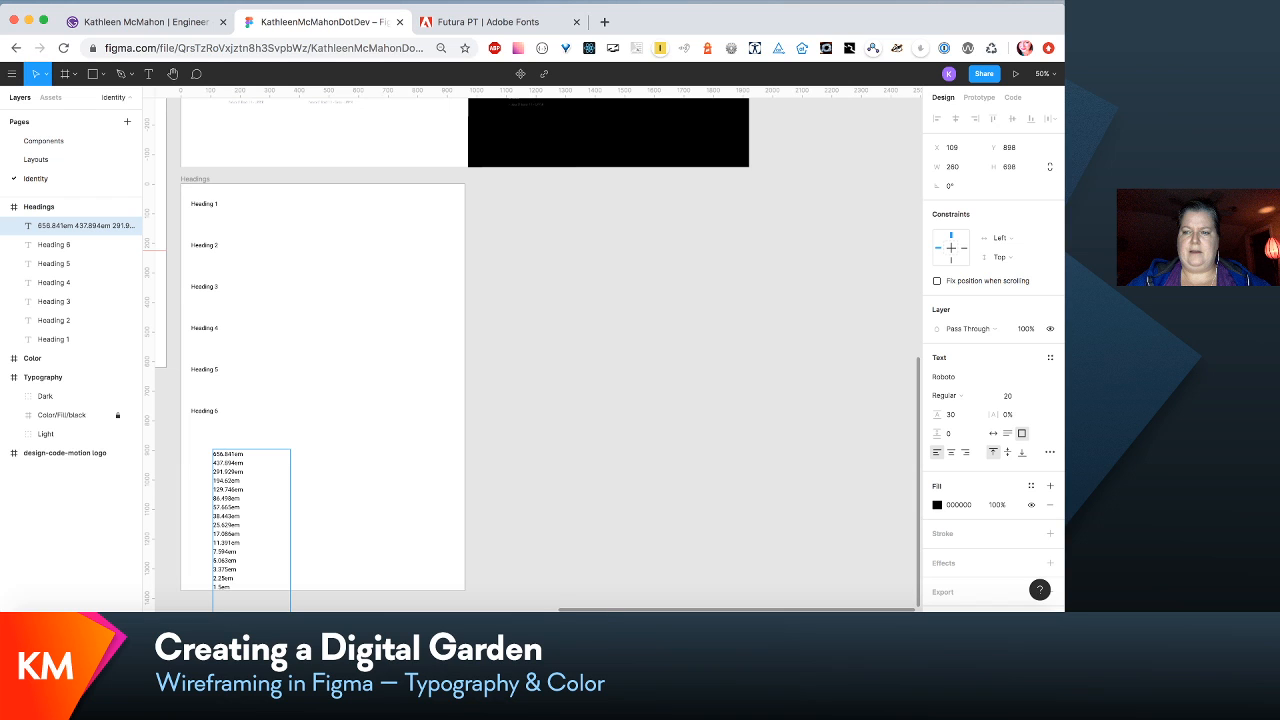
# - Move the modular scale values text box out of the Headings frame onto the empty canvas to its left, at about X 2434, Y 2870
pyautogui.scroll(-3, 711, 523)
pyautogui.hscroll(-4, 711, 523)
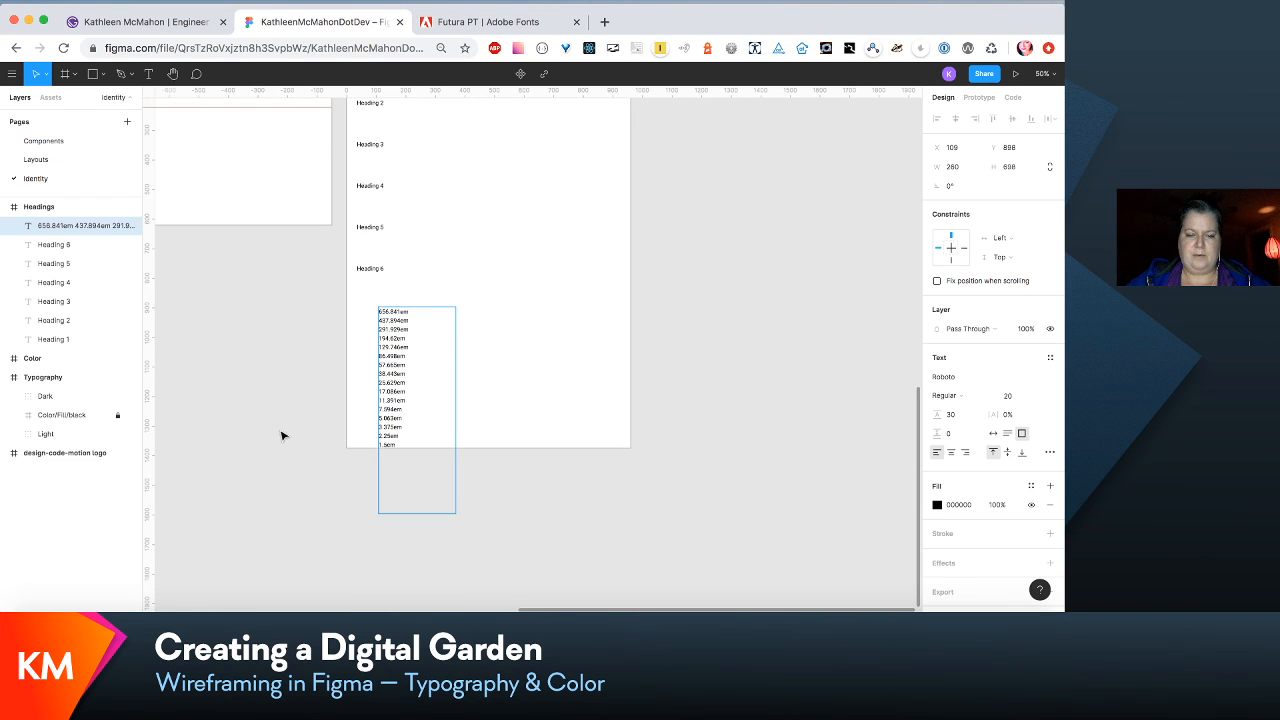
pyautogui.press('Escape')
pyautogui.moveTo(409, 374); pyautogui.dragTo(594, 322)
pyautogui.scroll(5, 594, 322)
pyautogui.scroll(-1, 594, 322)
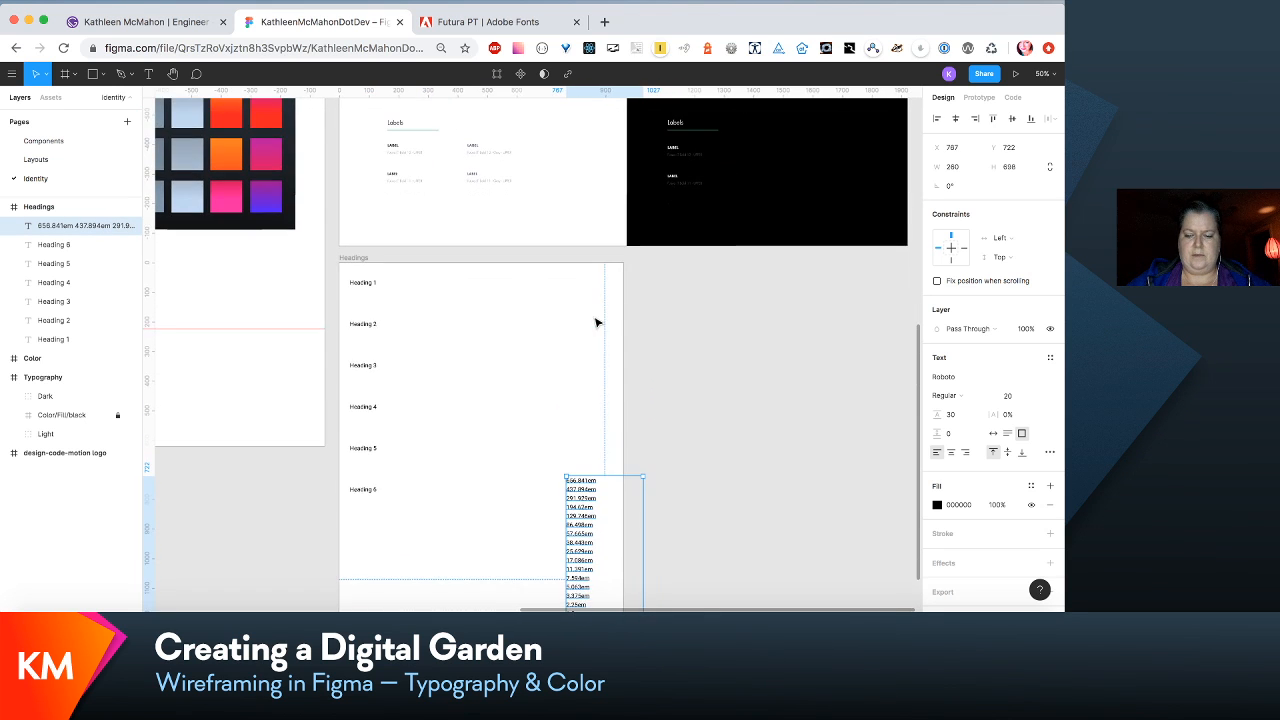
pyautogui.scroll(-5, 594, 320)
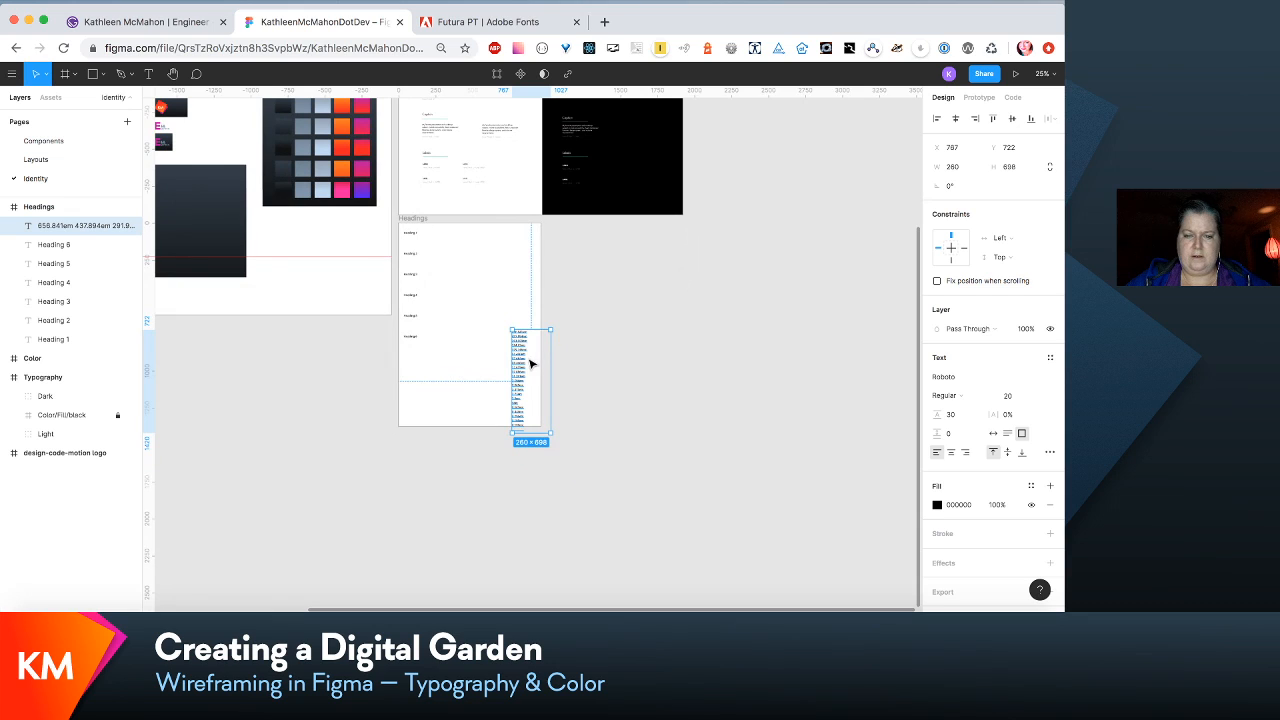
pyautogui.moveTo(529, 360); pyautogui.dragTo(359, 364)
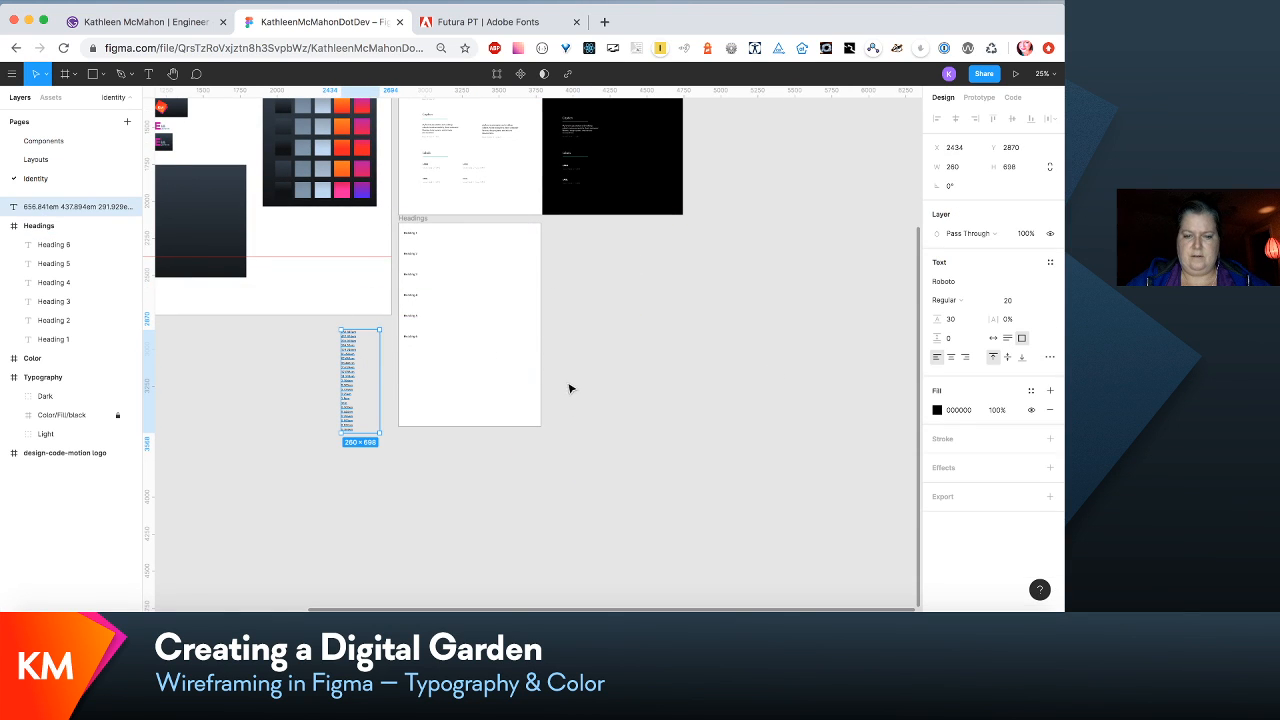
# - Look through the text styles available for Heading 1, and with nothing selected, examine the file's whole list of local text styles
pyautogui.press('+')
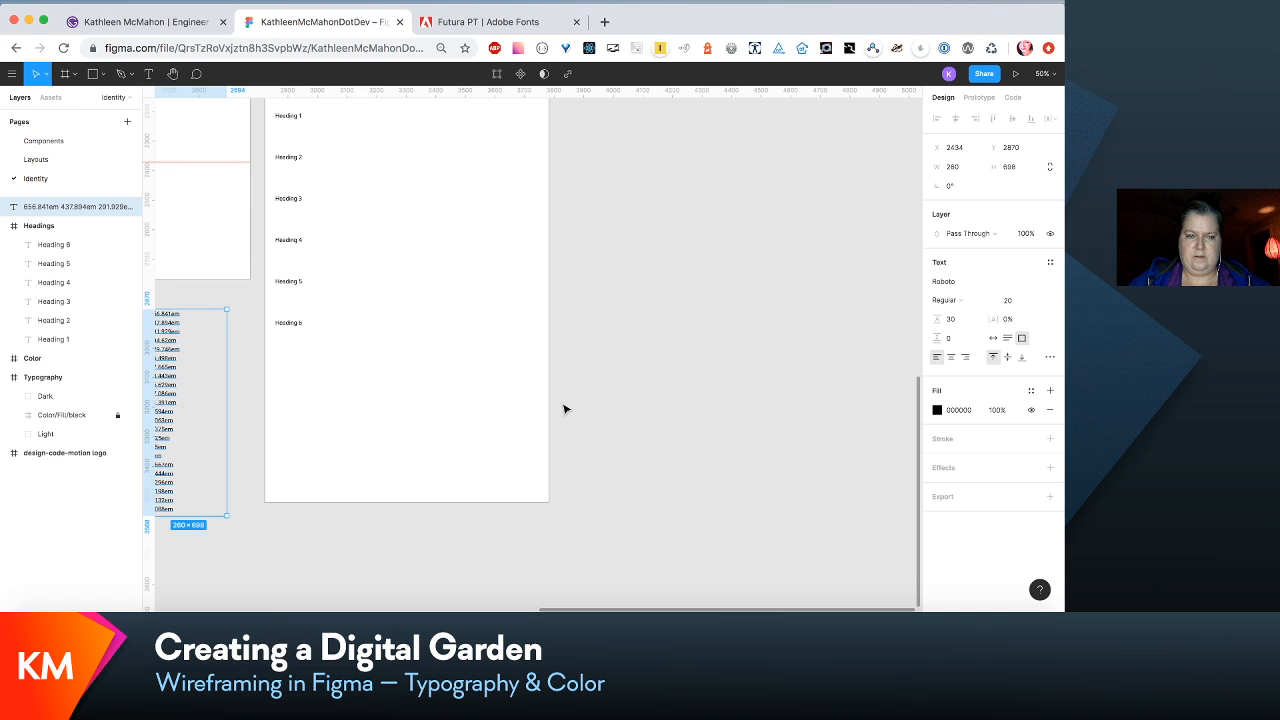
pyautogui.hscroll(-5, 566, 409)
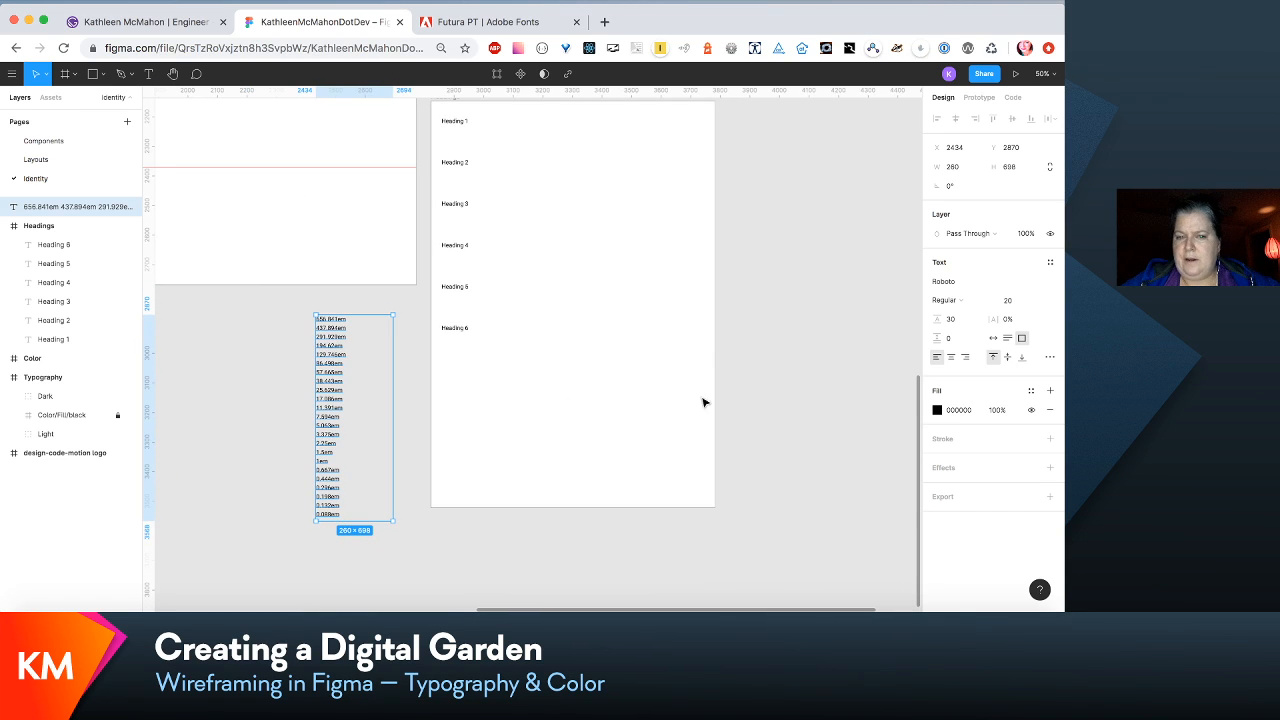
pyautogui.click(453, 121)
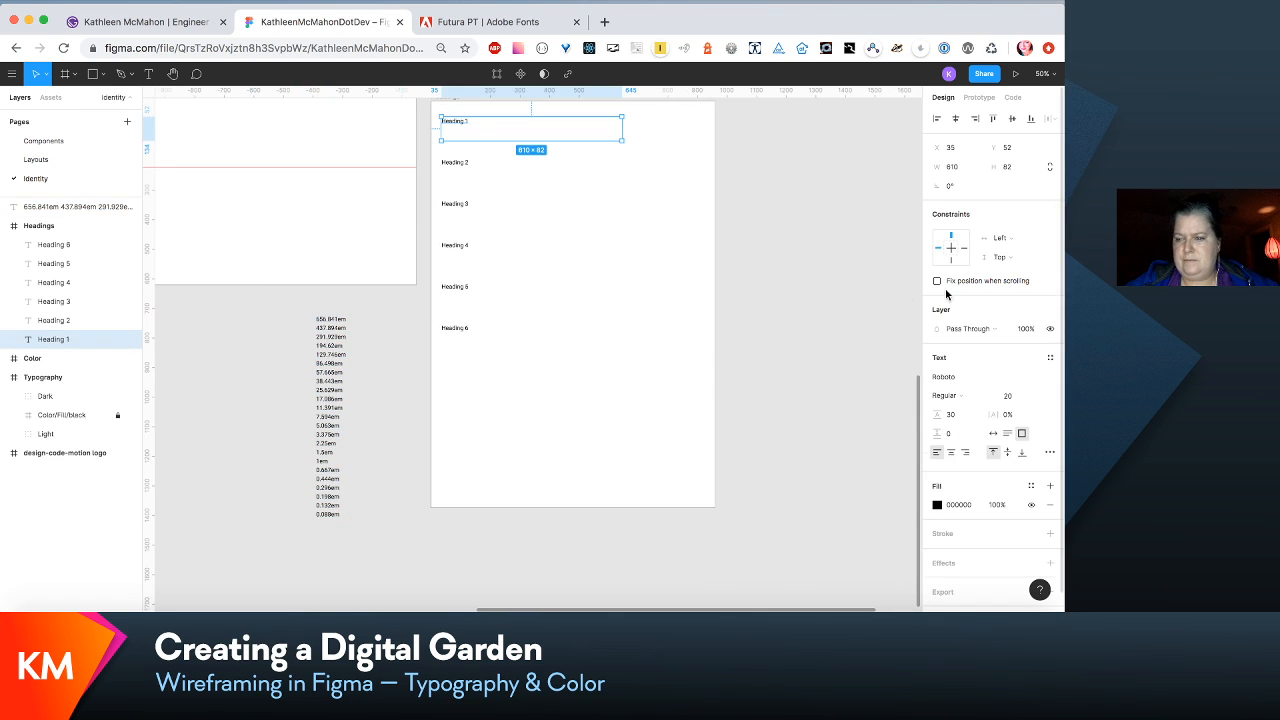
pyautogui.click(1050, 357)
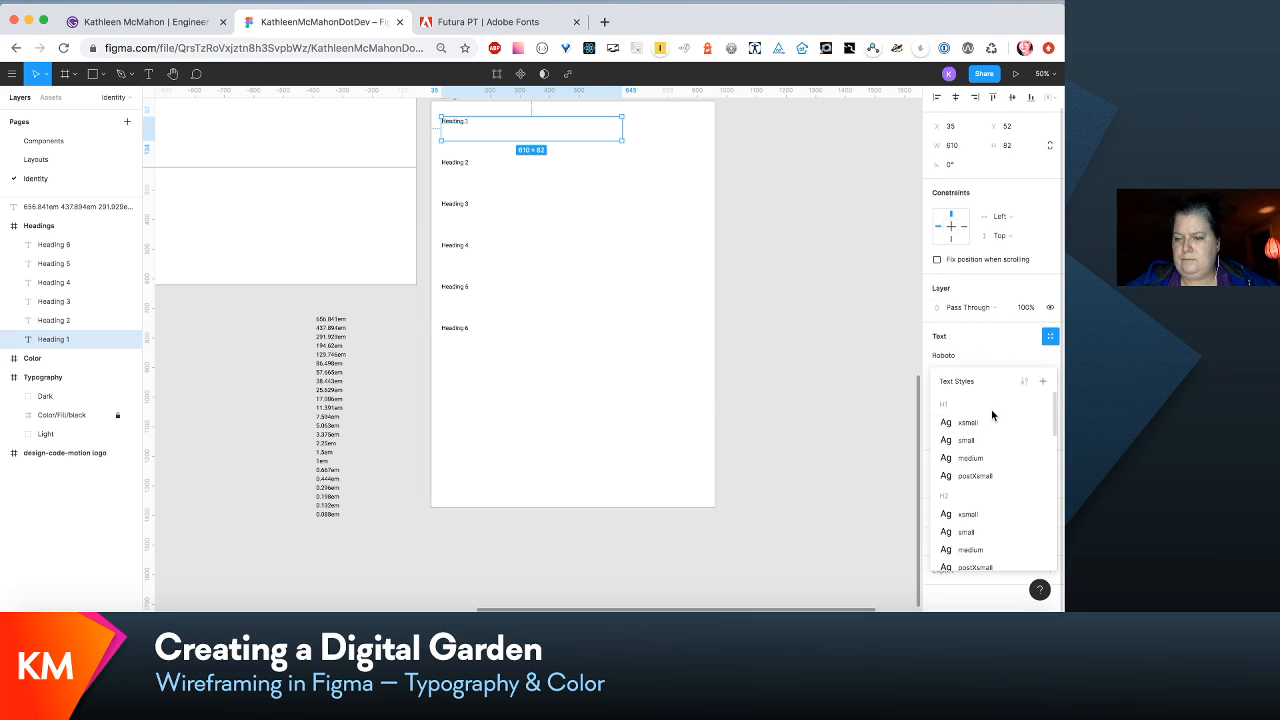
pyautogui.scroll(-5, 991, 409)
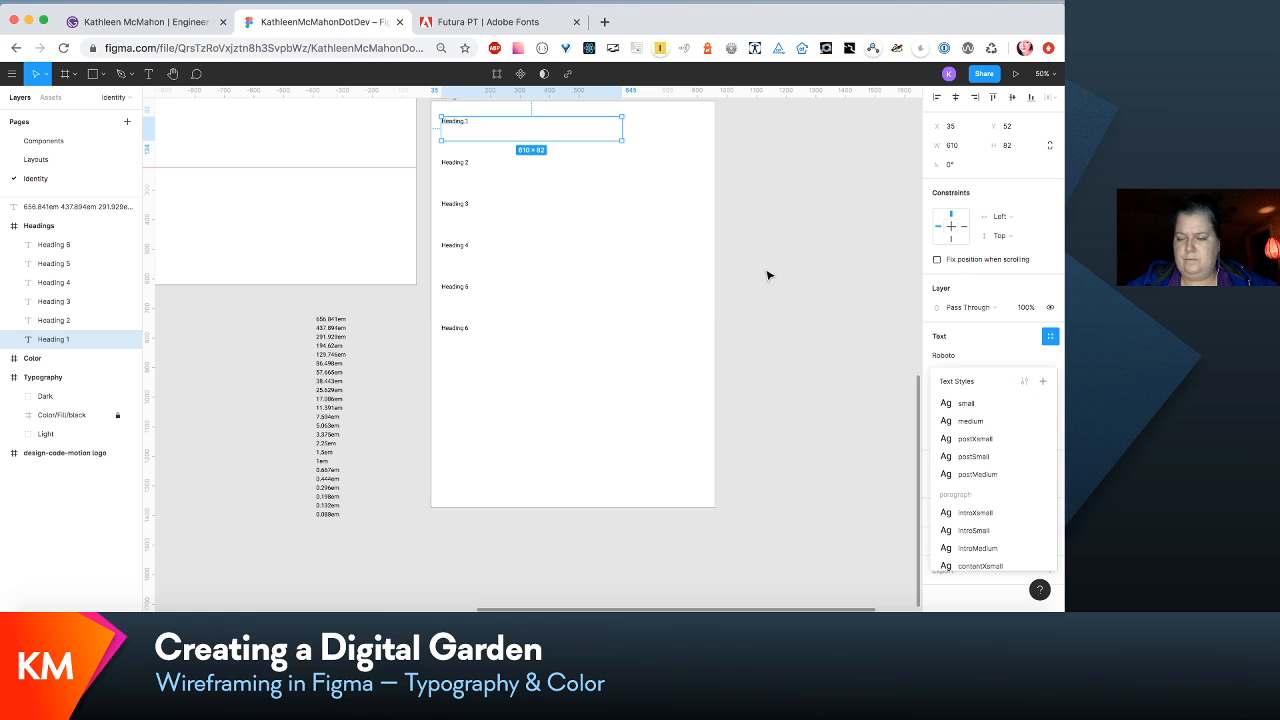
pyautogui.click(849, 386)
pyautogui.scroll(-2, 998, 365)
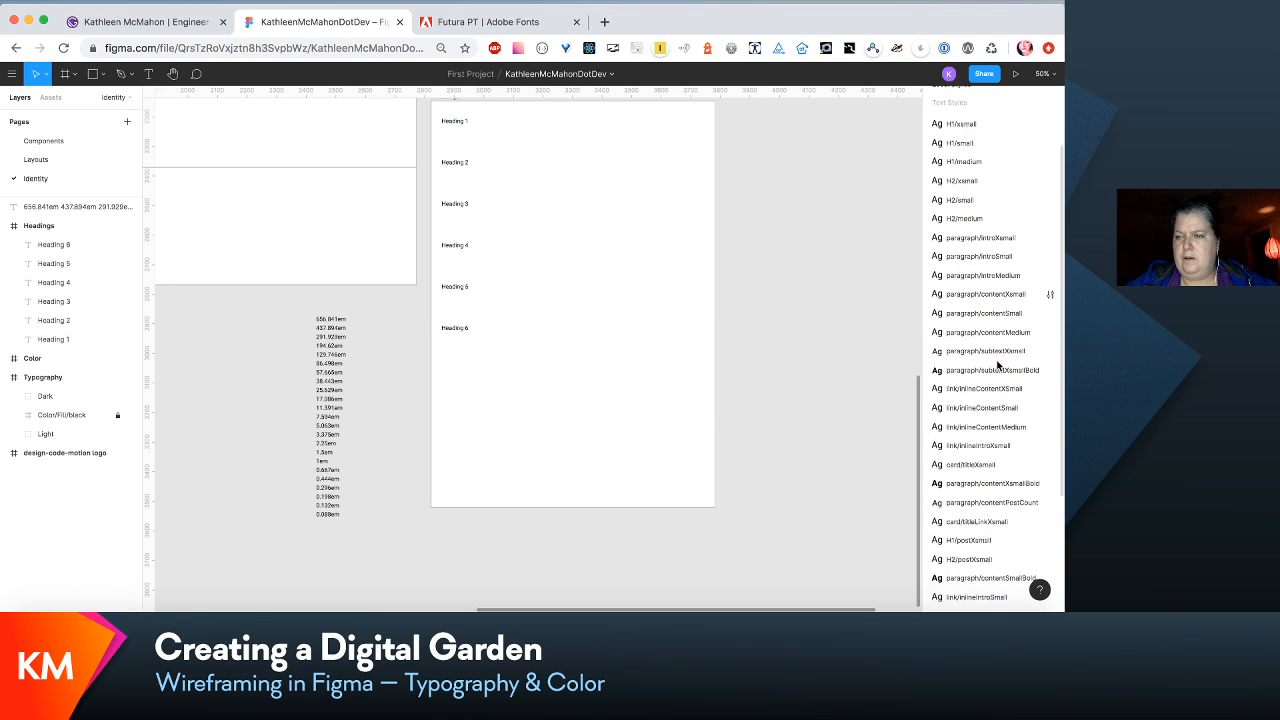
pyautogui.scroll(2, 998, 365)
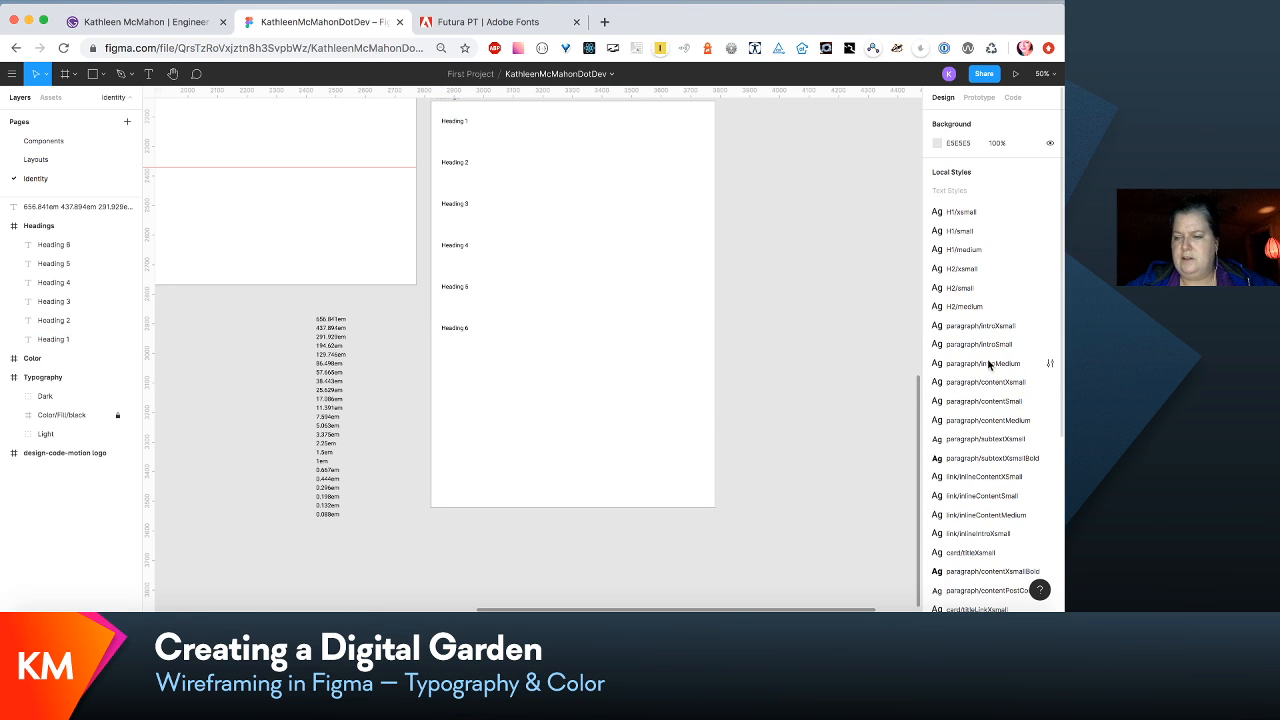
pyautogui.scroll(-3, 995, 365)
pyautogui.scroll(-1, 988, 365)
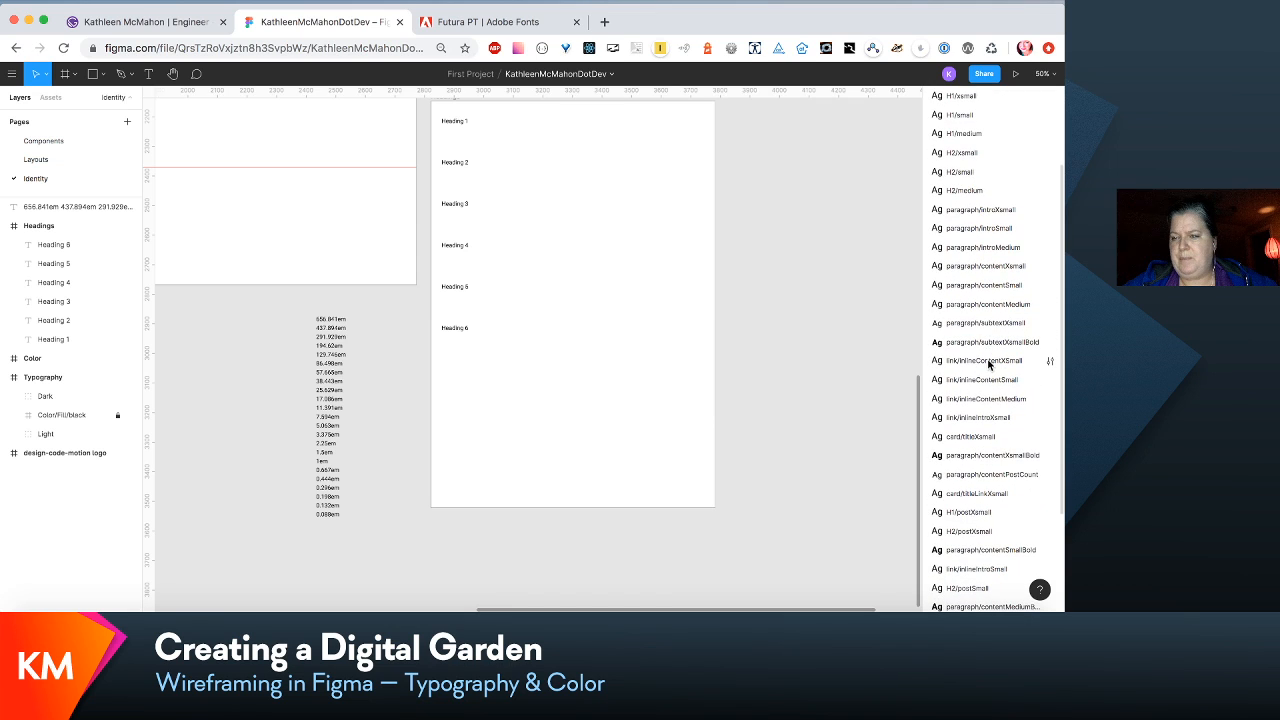
pyautogui.scroll(-5, 988, 365)
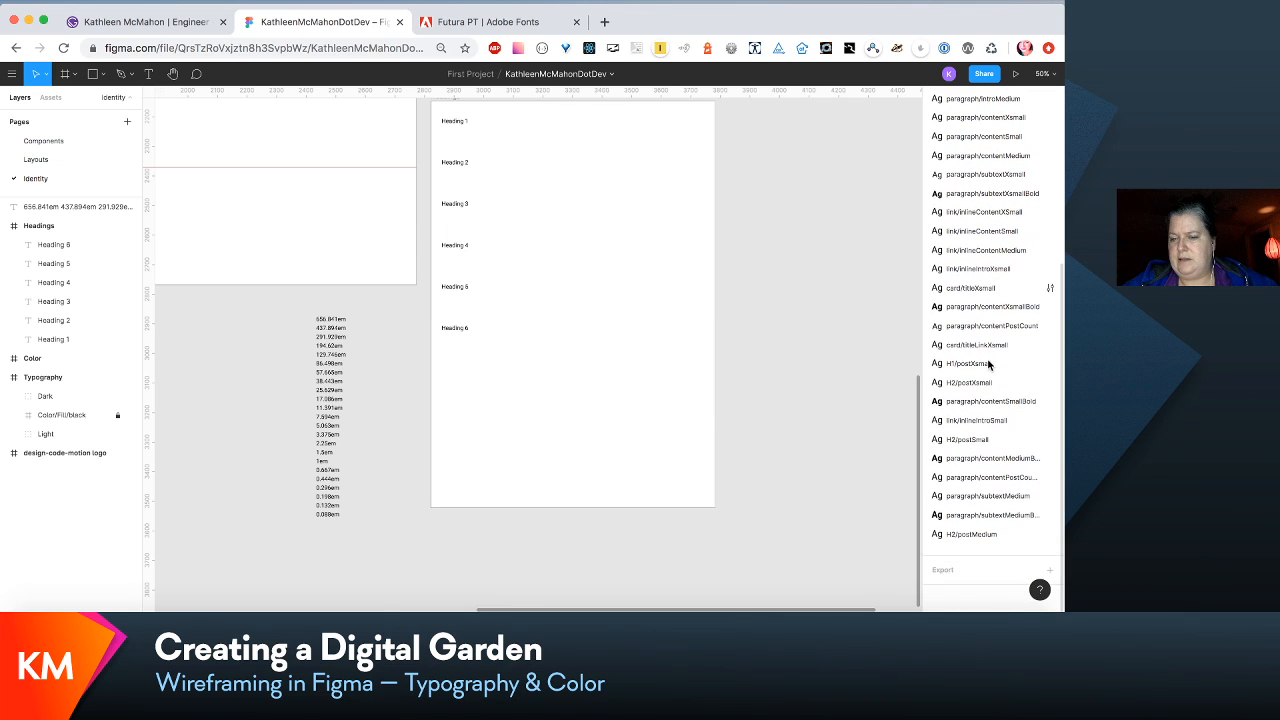
pyautogui.scroll(3, 988, 365)
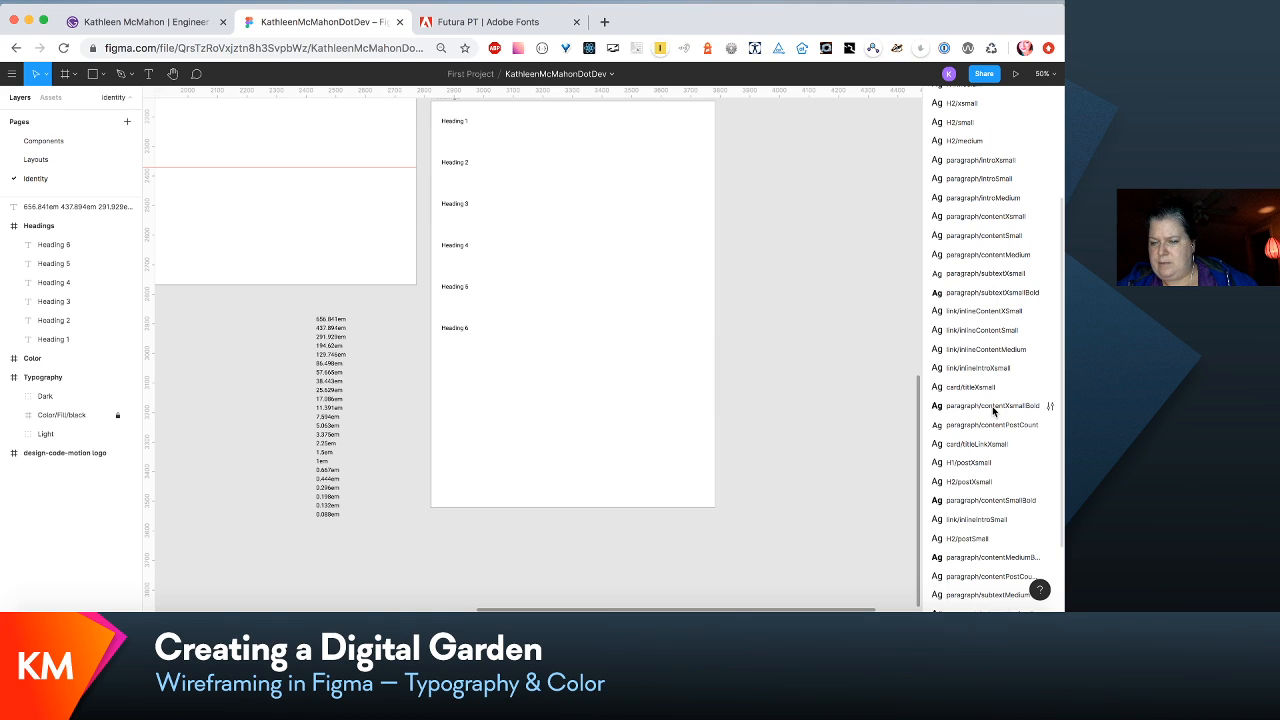
# - Reorder the local text styles so paragraph/contentXsmallBold follows paragraph/contentXsmall and paragraph/contentSmallBold follows paragraph/contentSmall
pyautogui.click(993, 407)
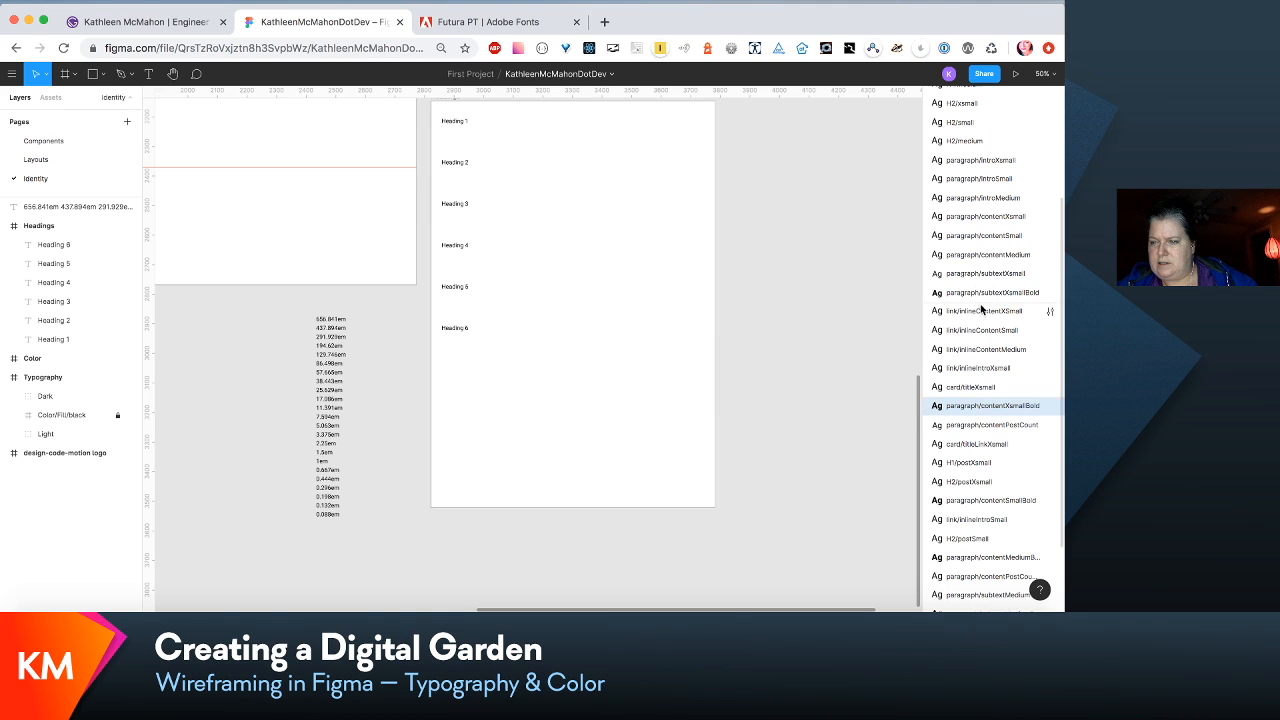
pyautogui.moveTo(970, 242); pyautogui.dragTo(970, 228)
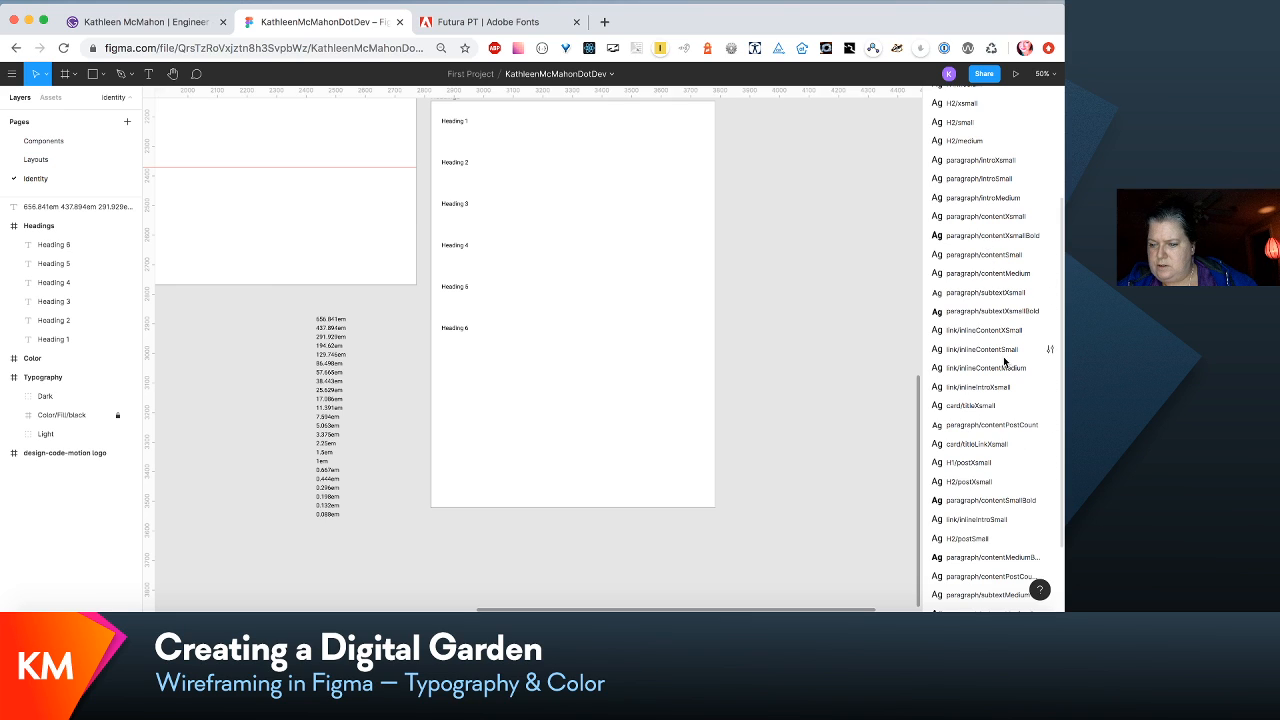
pyautogui.moveTo(1014, 503); pyautogui.dragTo(988, 331)
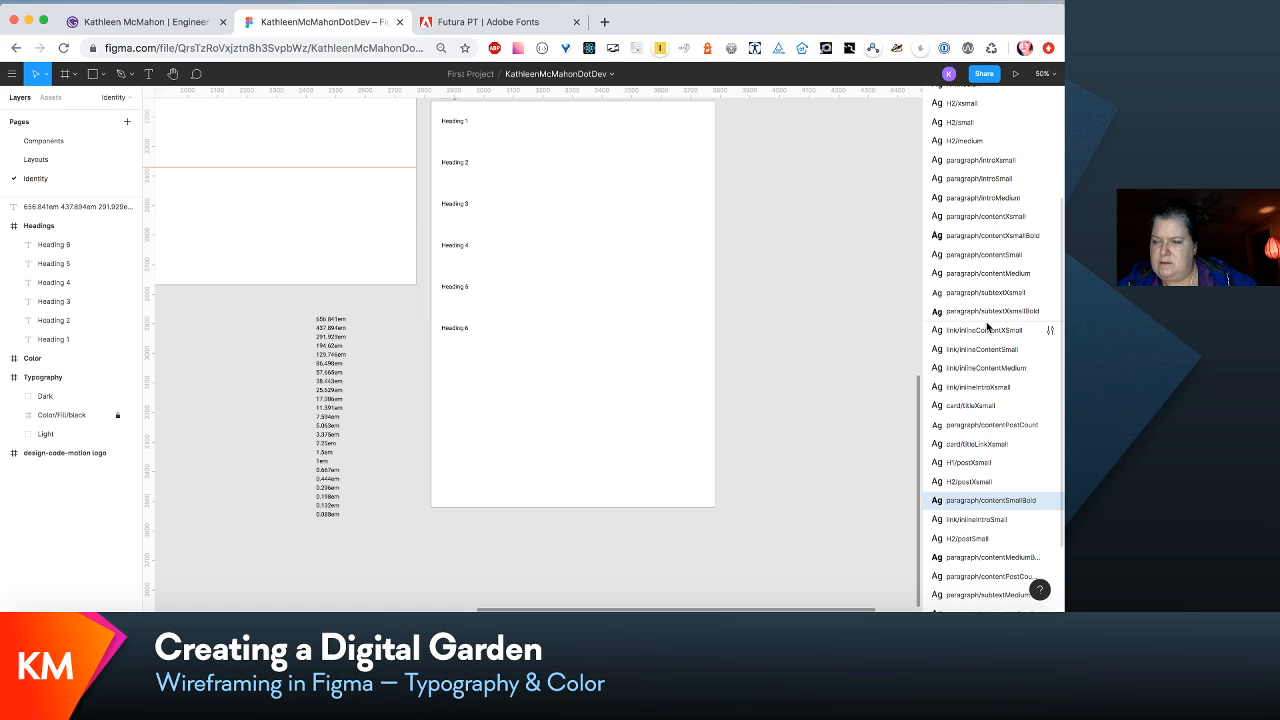
pyautogui.moveTo(987, 326); pyautogui.dragTo(985, 268)
# - Move paragraph/contentPostCount, the bold contentMedium style and the other content post count style above paragraph/contentXsmall, in that order
pyautogui.scroll(-3, 1039, 421)
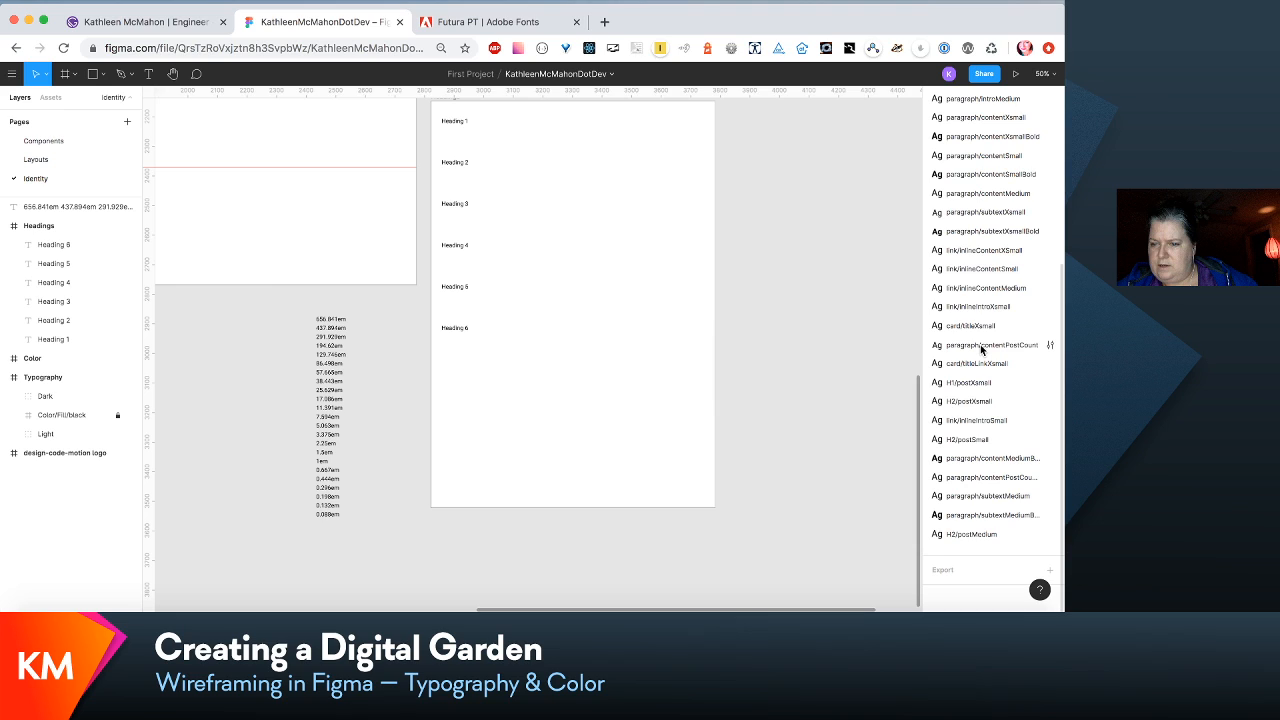
pyautogui.moveTo(981, 348); pyautogui.dragTo(954, 114)
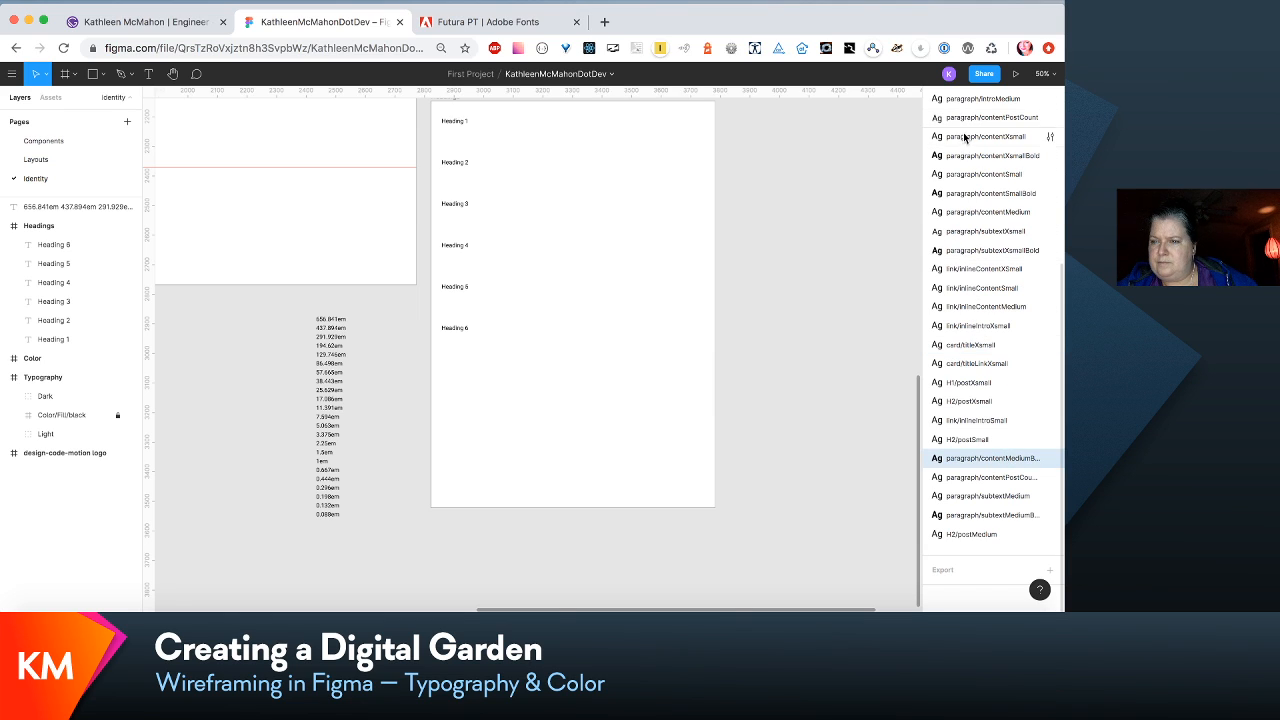
pyautogui.moveTo(965, 133); pyautogui.dragTo(965, 135)
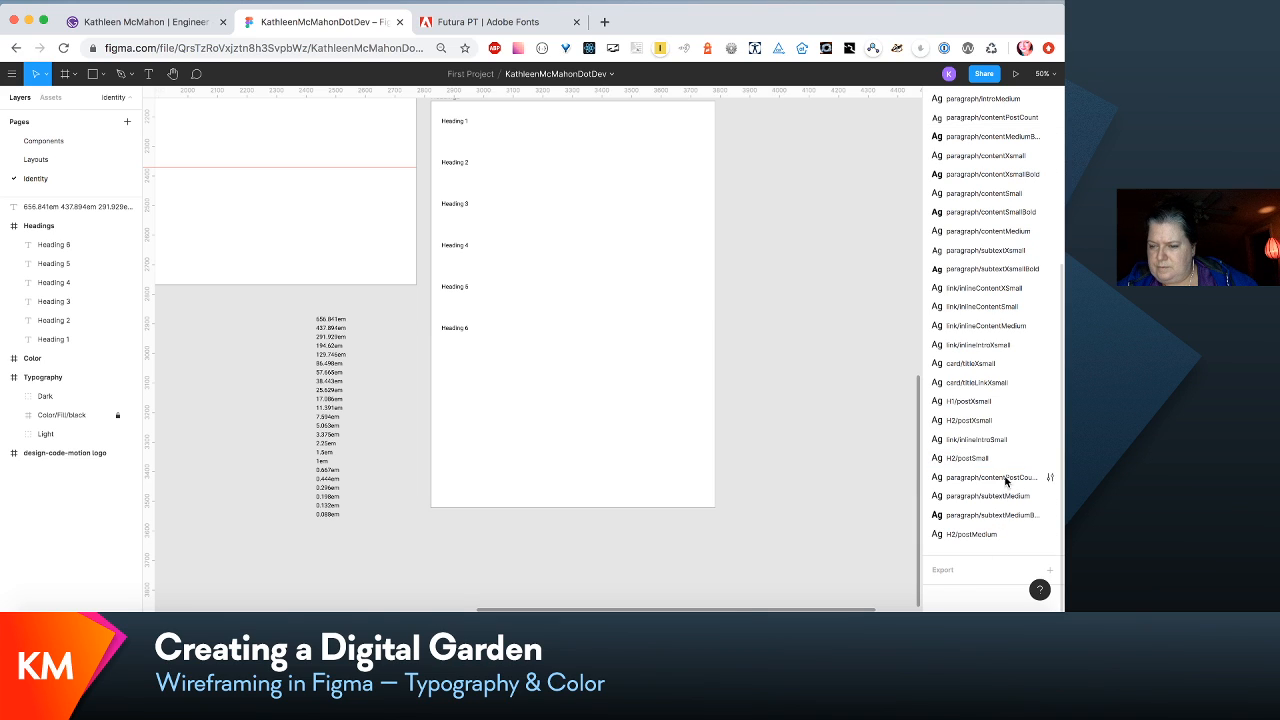
pyautogui.moveTo(1008, 478); pyautogui.dragTo(973, 155)
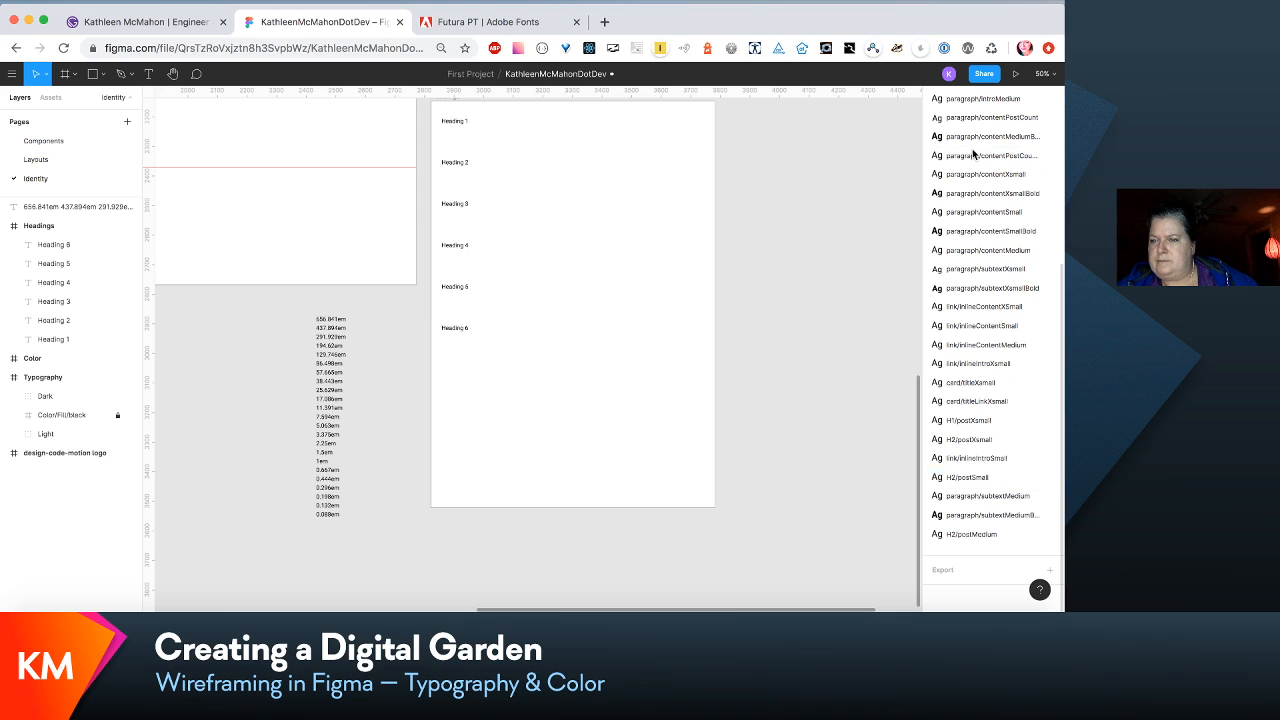
# - Move paragraph/subtextMedium and its bold variant directly below paragraph/subtextXsmallBold, with the bold variant first
pyautogui.click(984, 497)
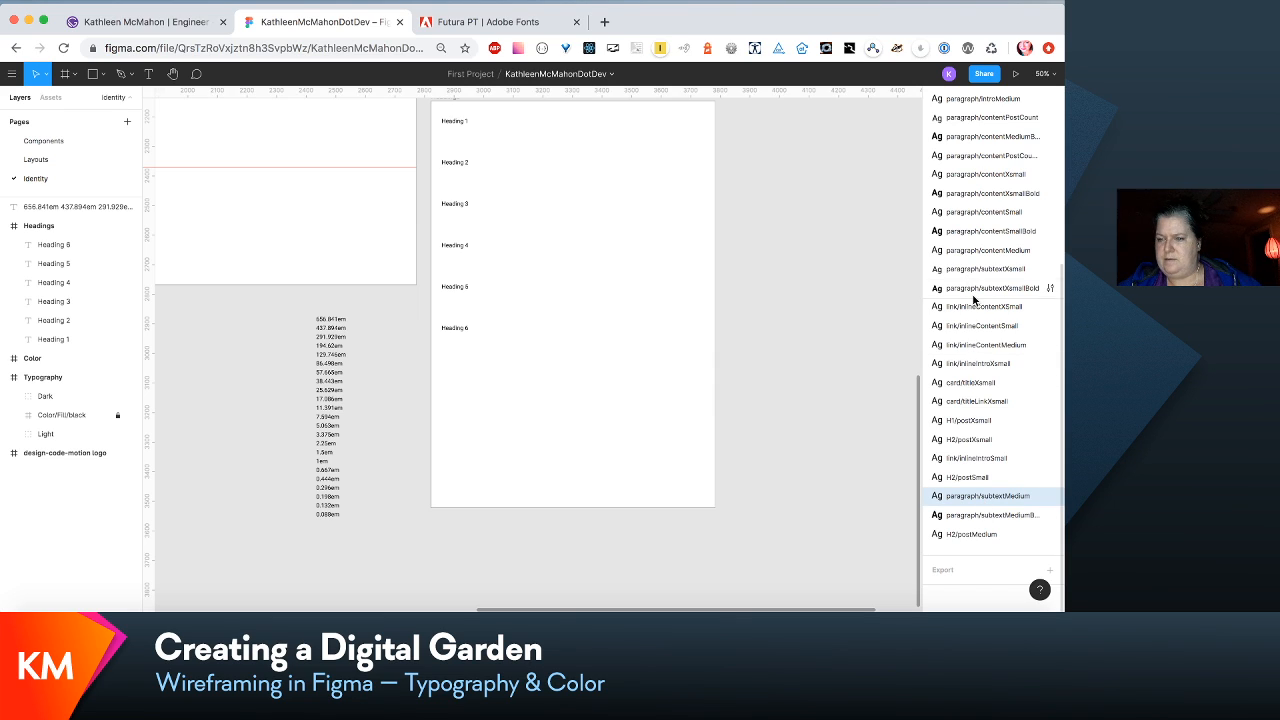
pyautogui.moveTo(973, 298); pyautogui.dragTo(973, 298)
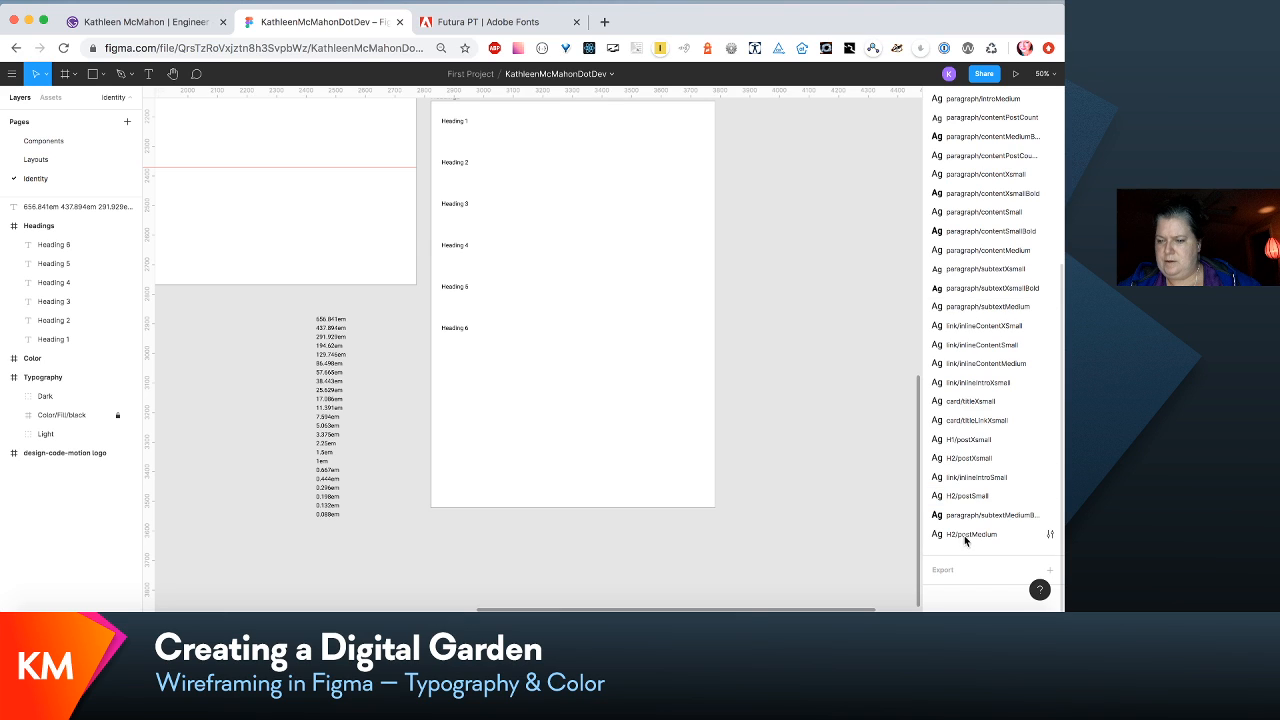
pyautogui.moveTo(987, 514); pyautogui.dragTo(968, 302)
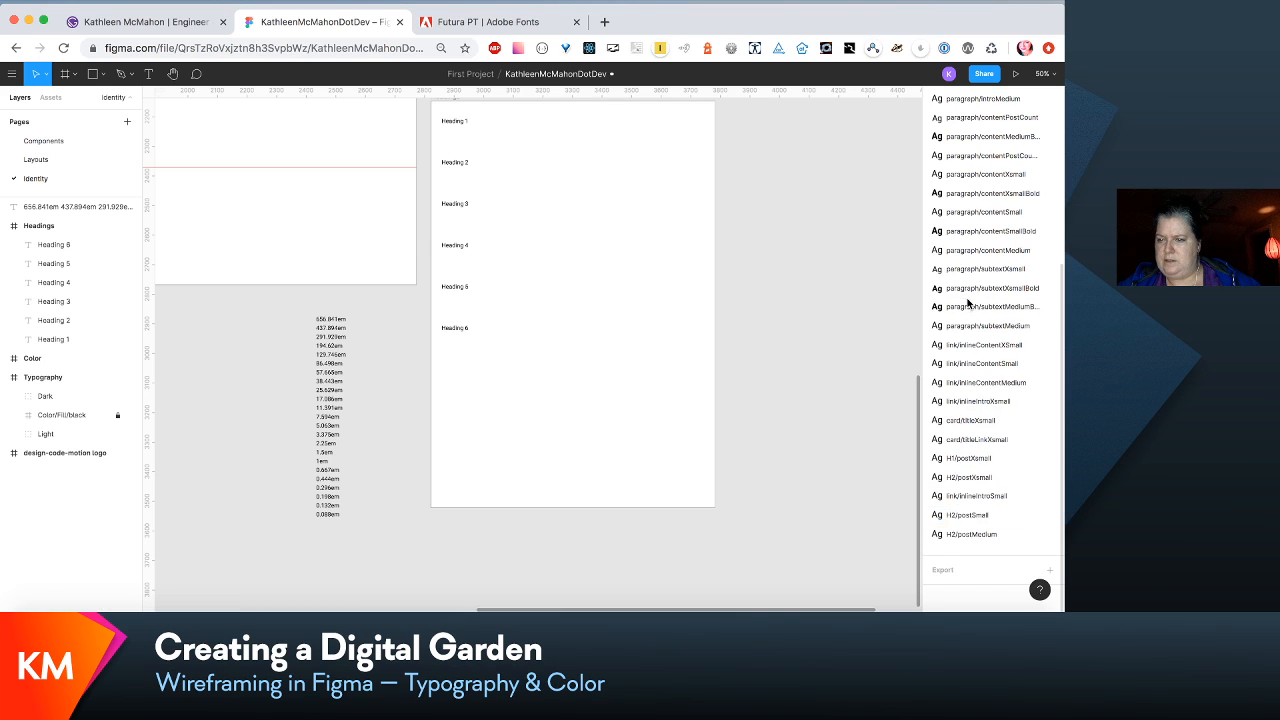
# - Move H1/postXsmall, H2/postXsmall, H2/postSmall and H2/postMedium, in that order, directly below paragraph/introMedium
pyautogui.click(978, 517)
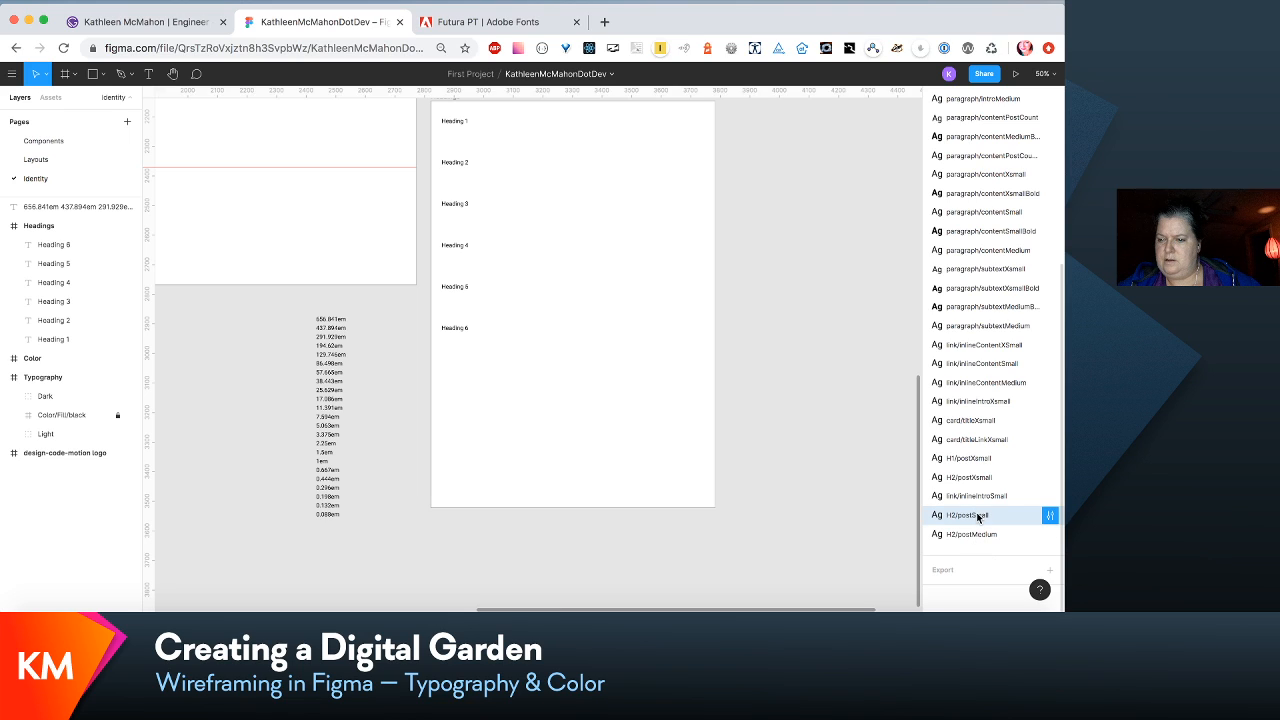
pyautogui.moveTo(978, 517)
pyautogui.mouseDown()
pyautogui.moveTo(976, 493)
pyautogui.moveTo(980, 510)
pyautogui.mouseUp()
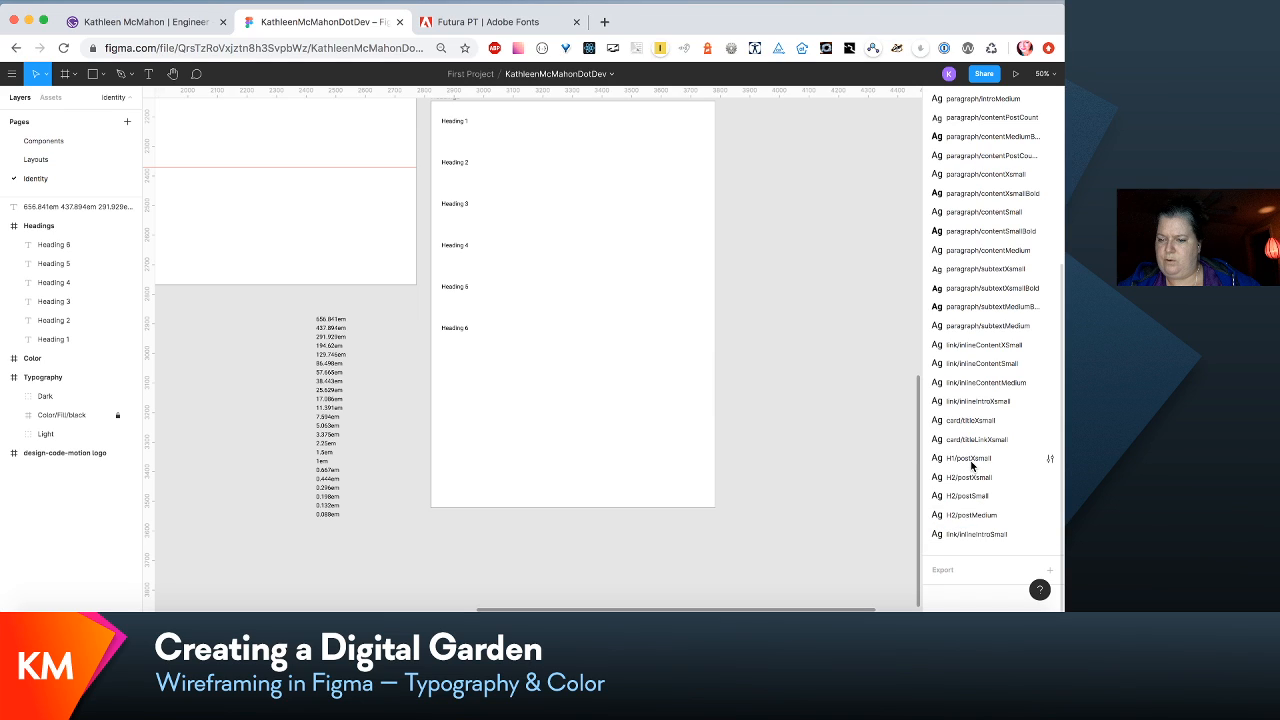
pyautogui.click(971, 465)
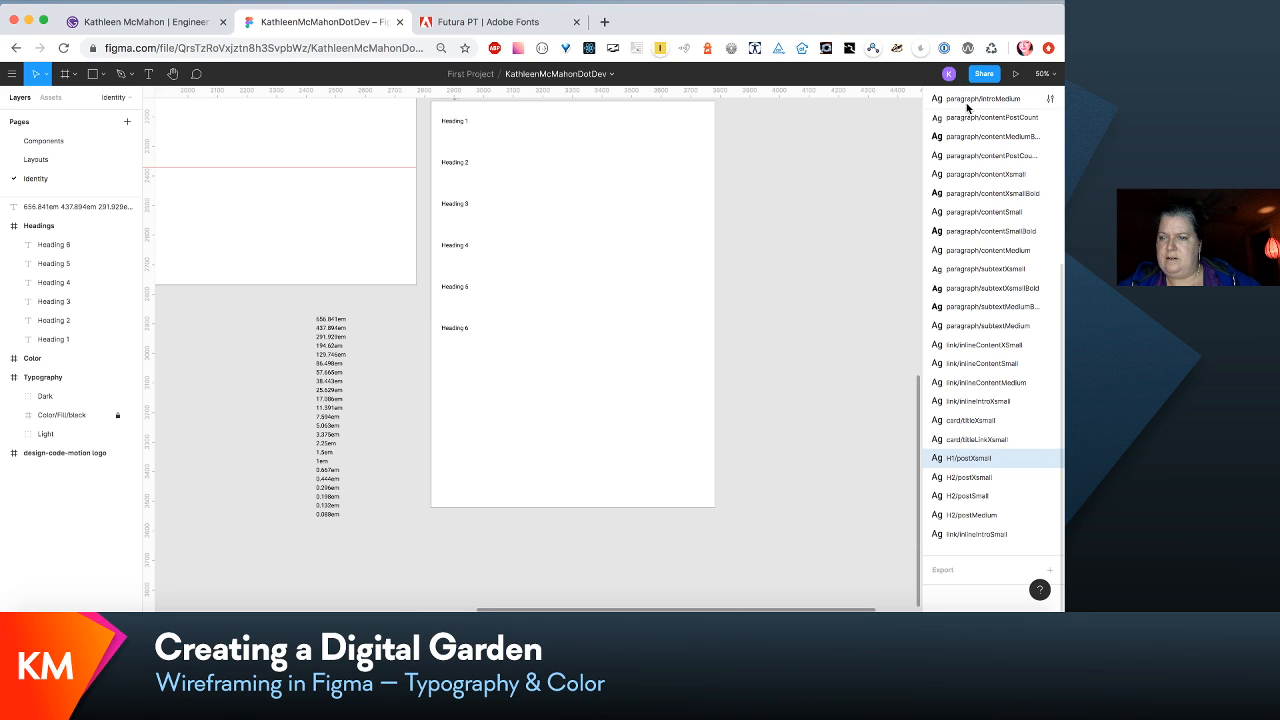
pyautogui.moveTo(969, 91); pyautogui.dragTo(972, 121)
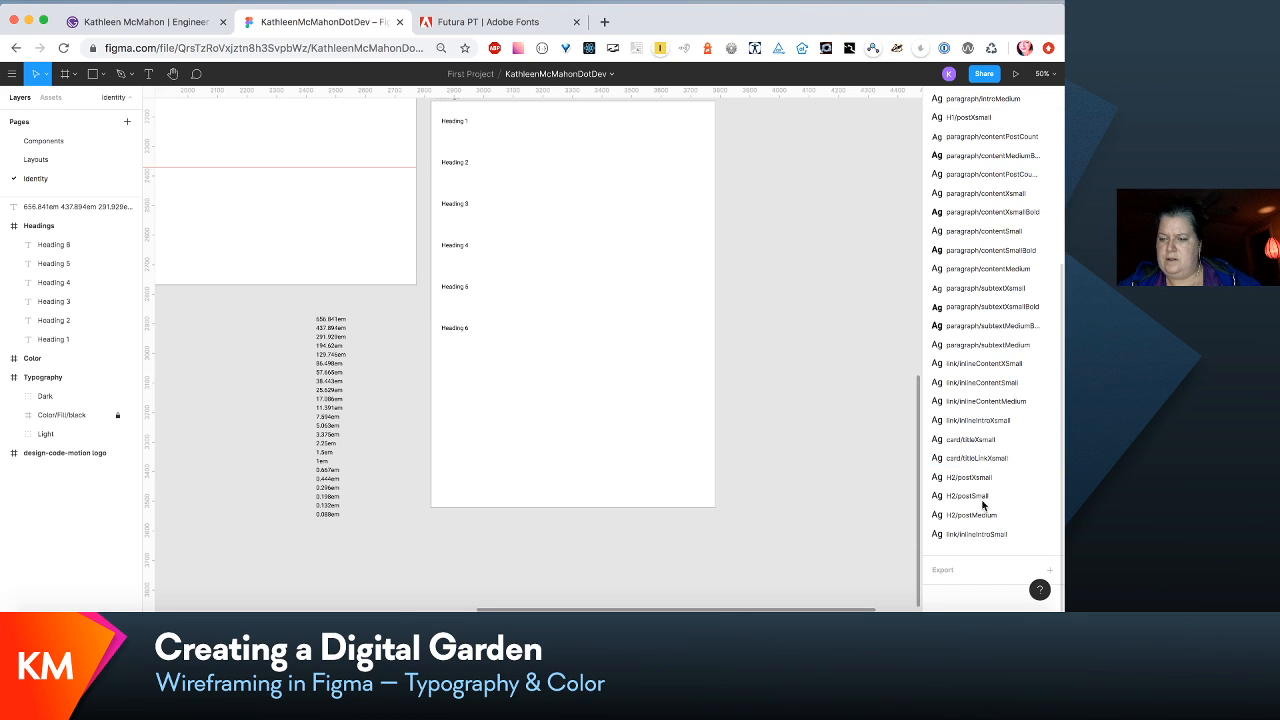
pyautogui.moveTo(982, 477); pyautogui.dragTo(966, 136)
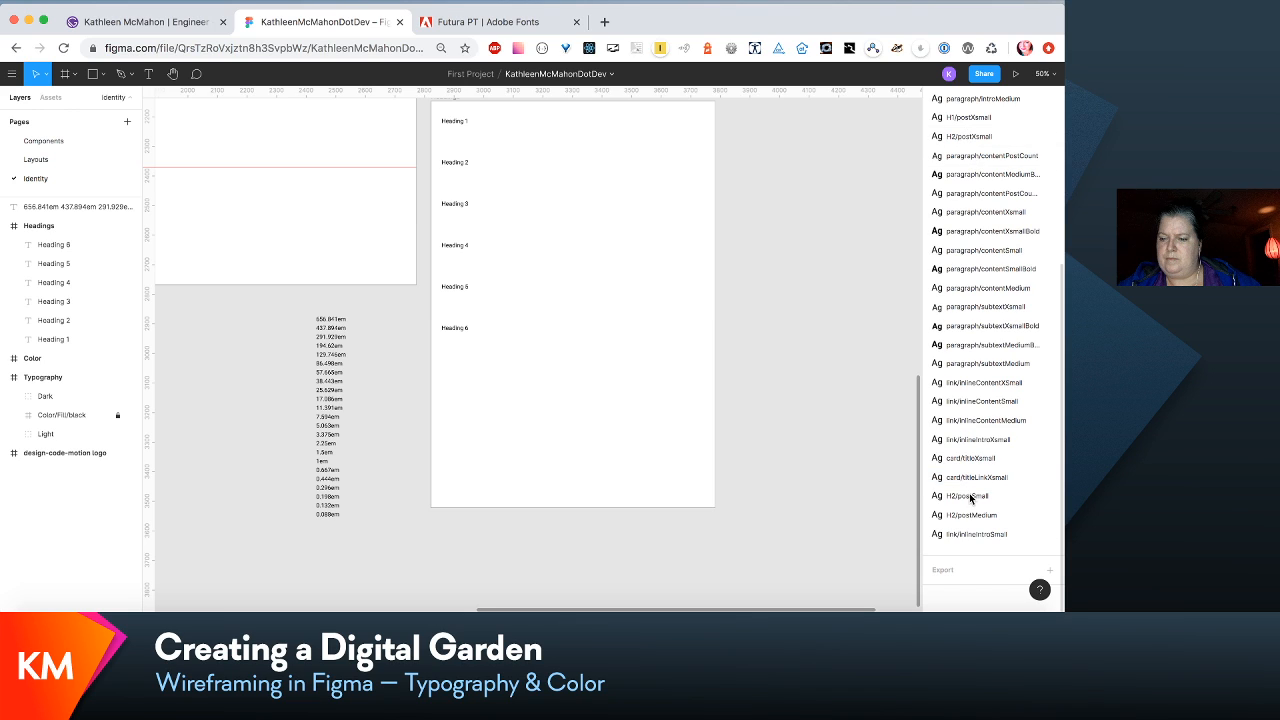
pyautogui.click(970, 497)
pyautogui.moveTo(966, 150); pyautogui.dragTo(966, 153)
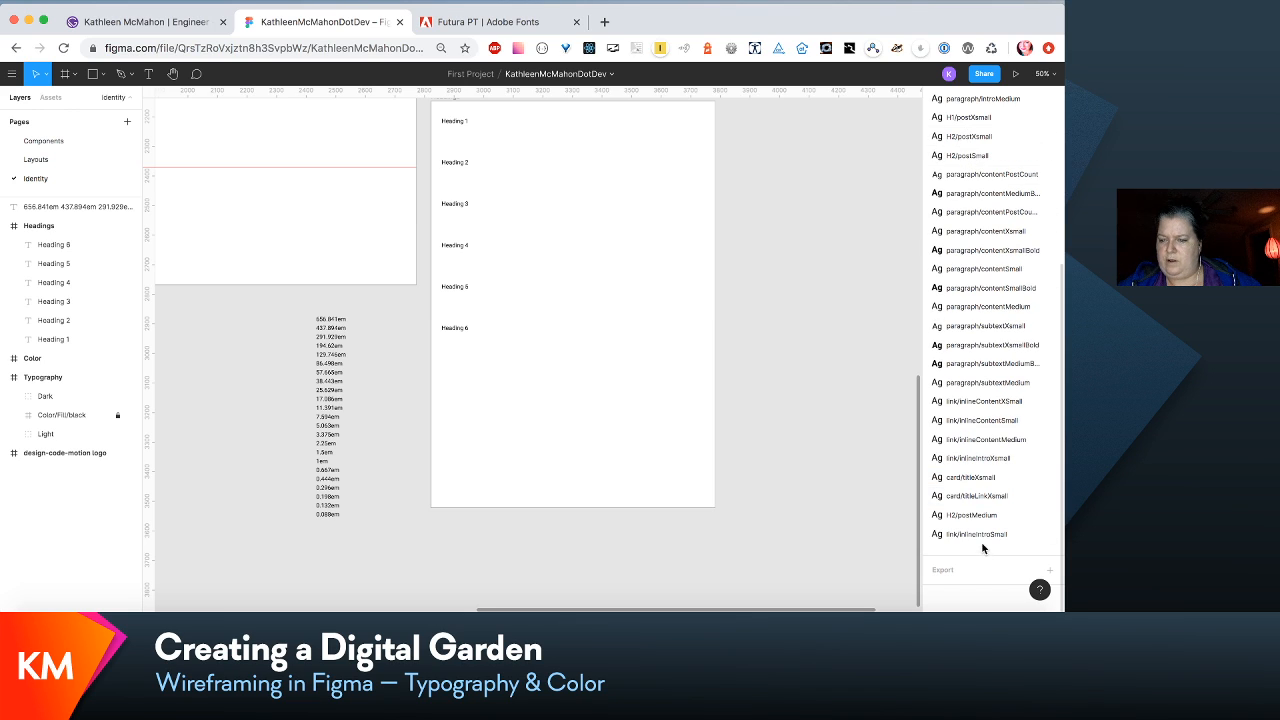
pyautogui.moveTo(971, 517); pyautogui.dragTo(956, 166)
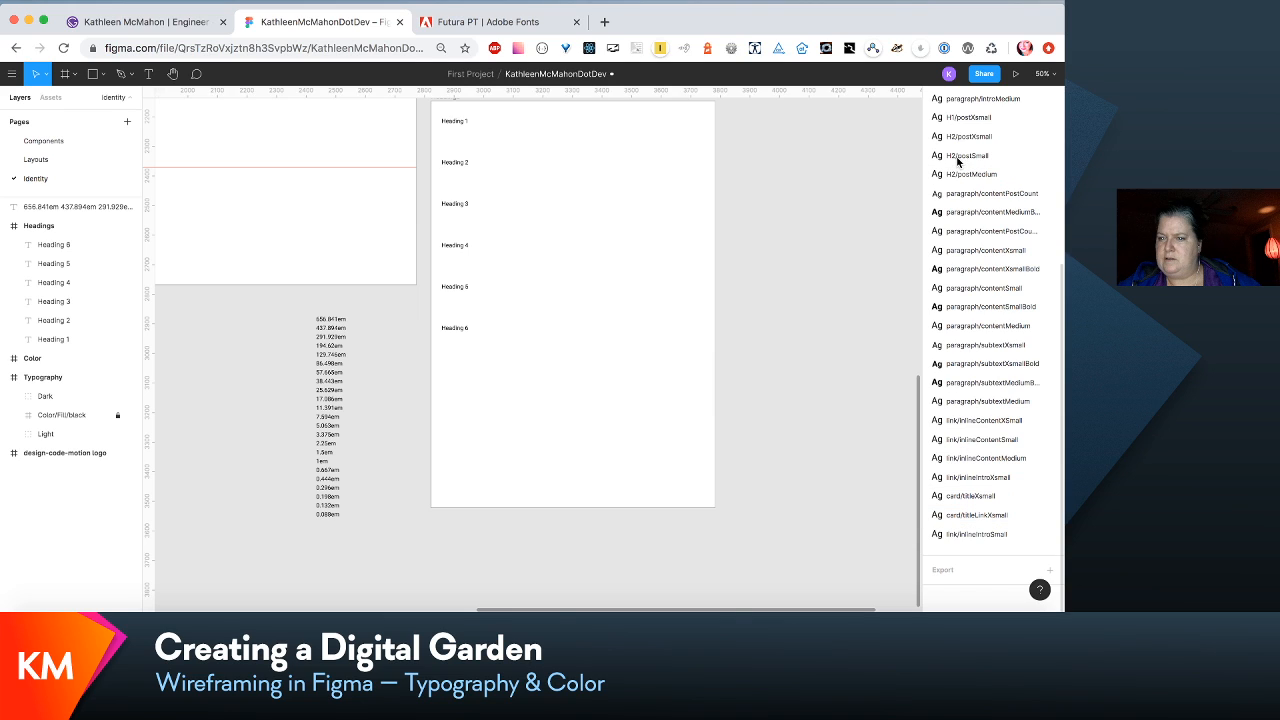
# - Move card/titleXsmall and card/titleLinkXsmall directly below H2/postMedium in the local text styles
pyautogui.click(1004, 534)
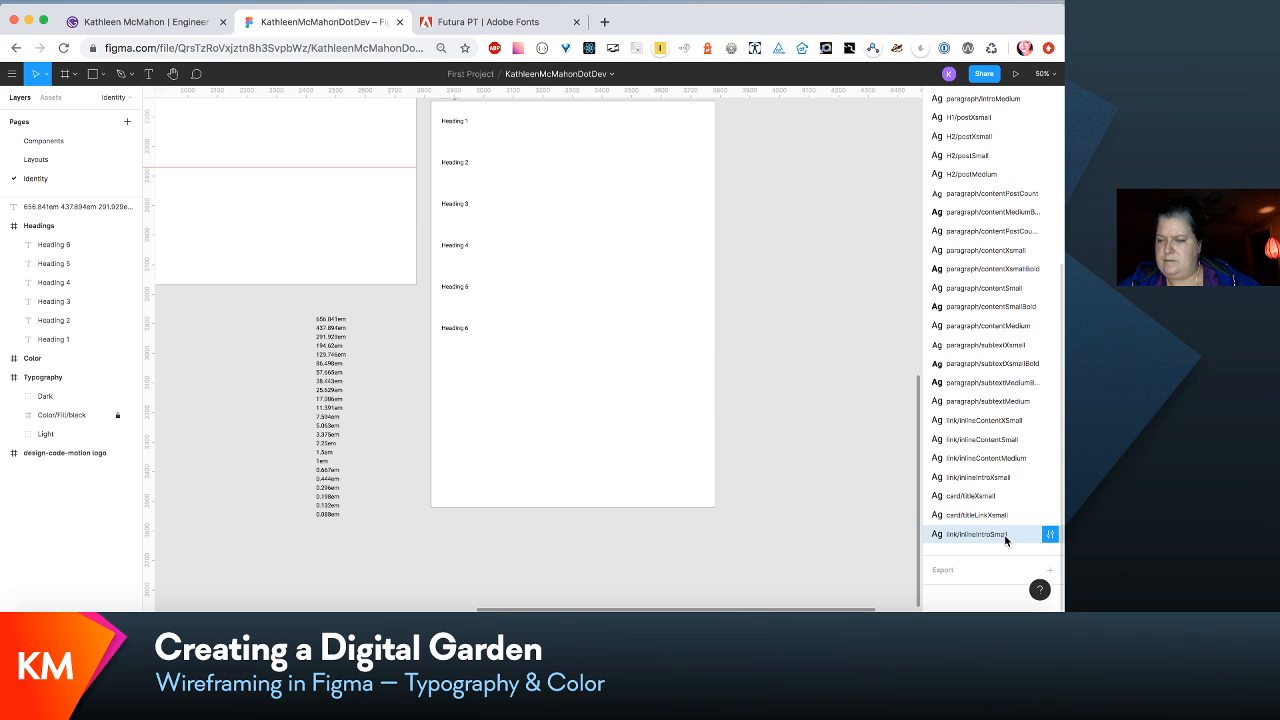
pyautogui.moveTo(983, 495); pyautogui.dragTo(965, 184)
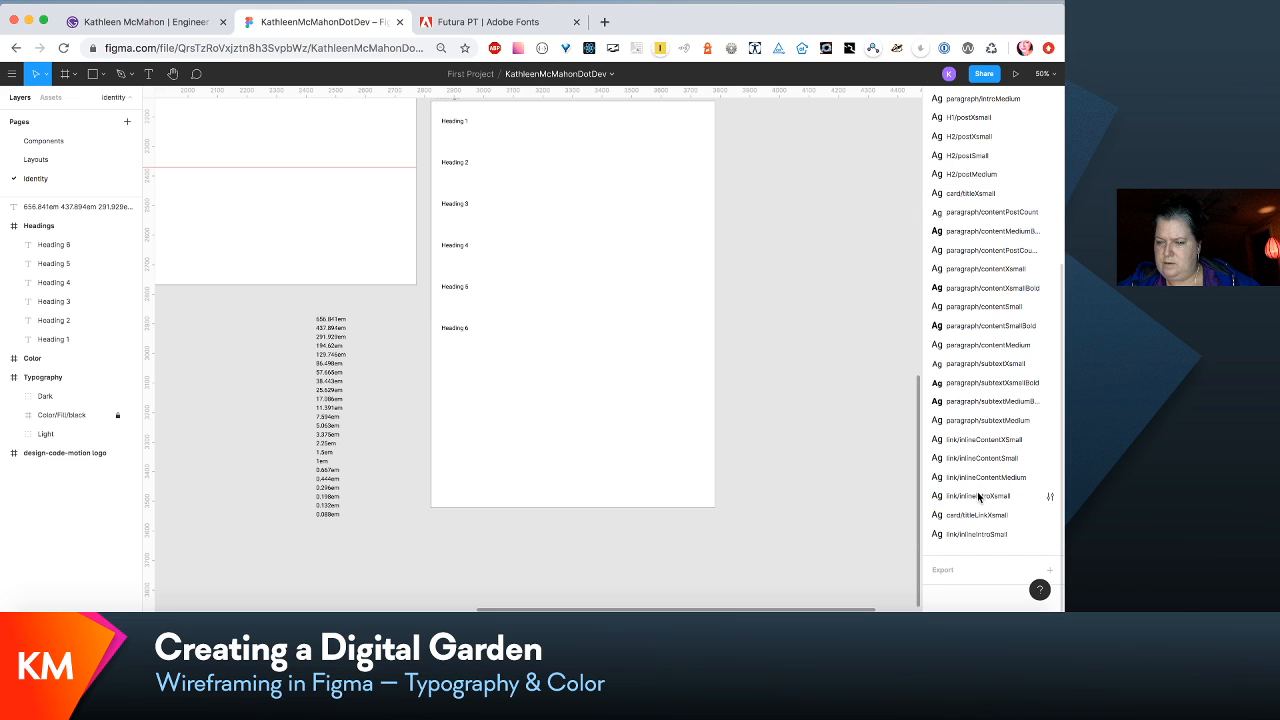
pyautogui.moveTo(978, 497); pyautogui.dragTo(977, 203)
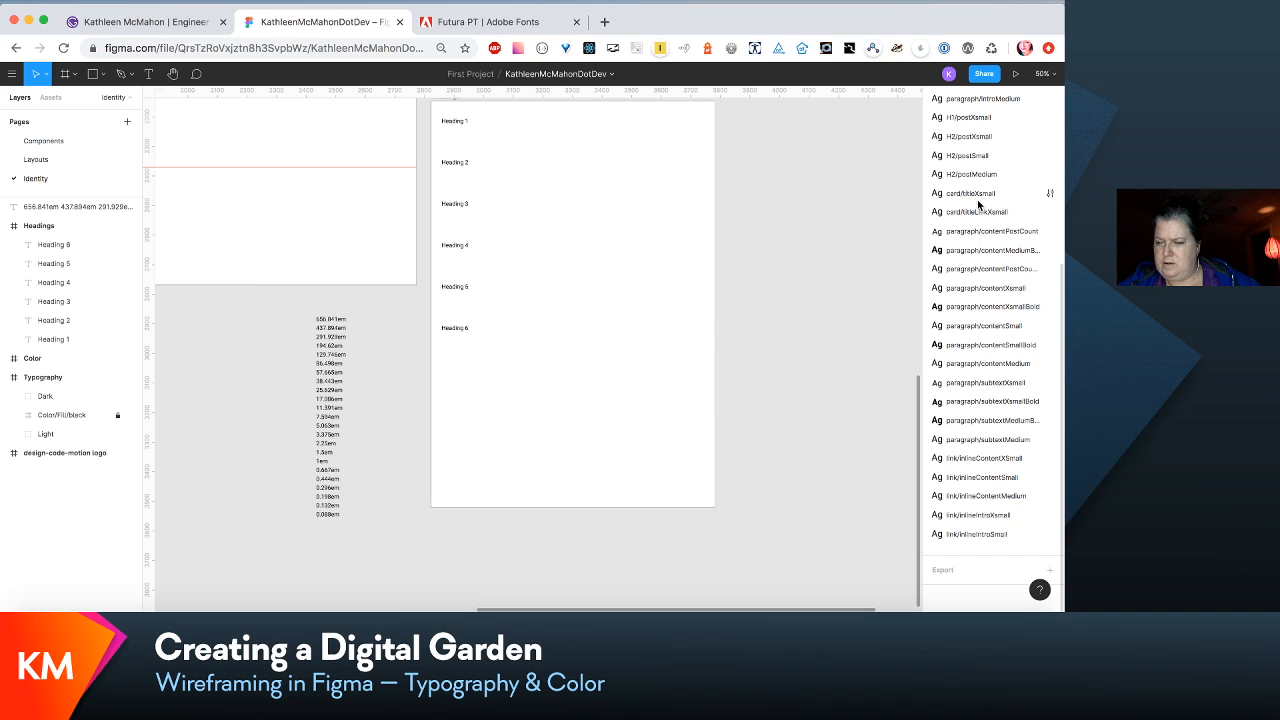
# - Move H1/postXsmall below H1/medium, and place H2/postXsmall, H2/postSmall and H2/postMedium in that order below H2/medium
pyautogui.scroll(5, 977, 199)
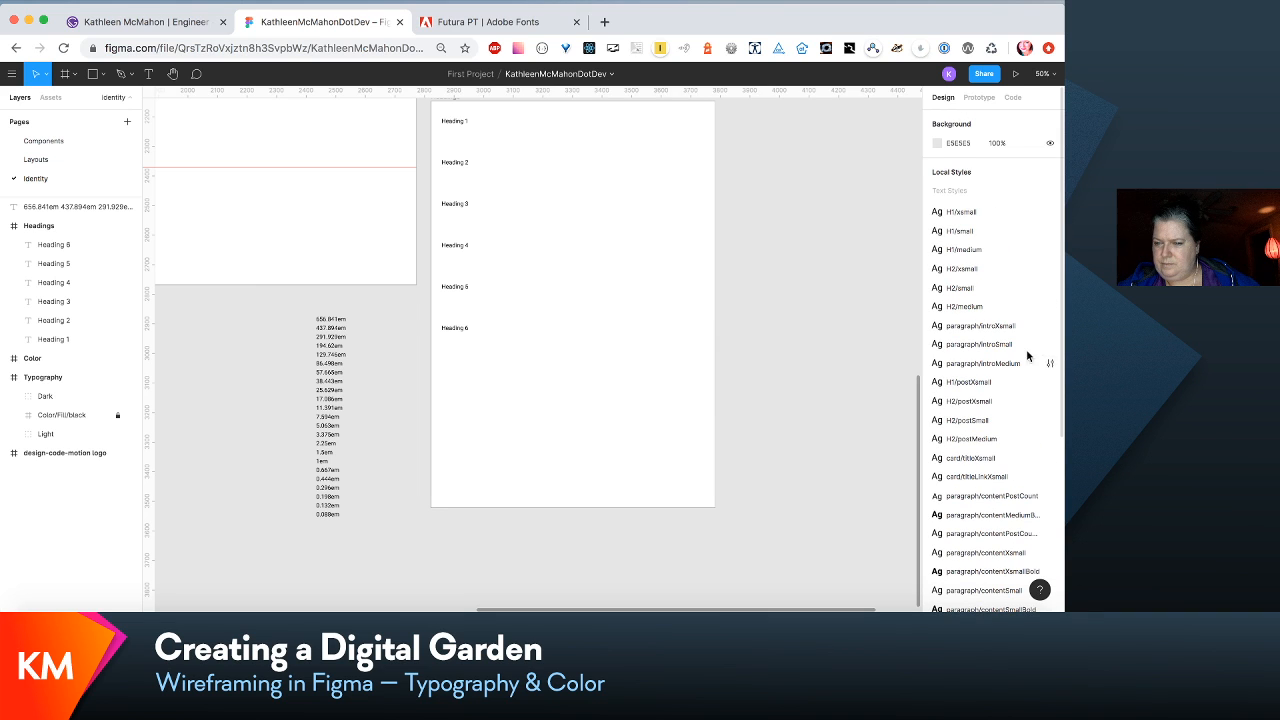
pyautogui.scroll(-1, 1003, 403)
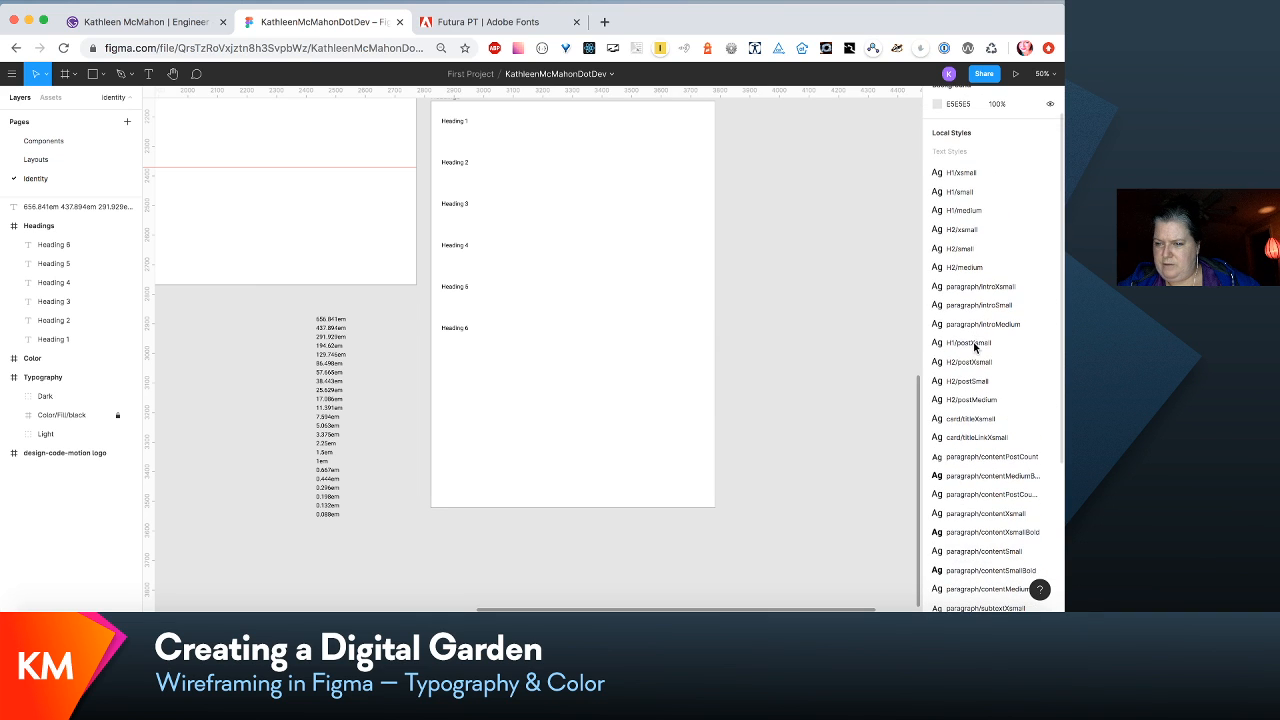
pyautogui.click(975, 343)
pyautogui.moveTo(975, 343); pyautogui.dragTo(957, 223)
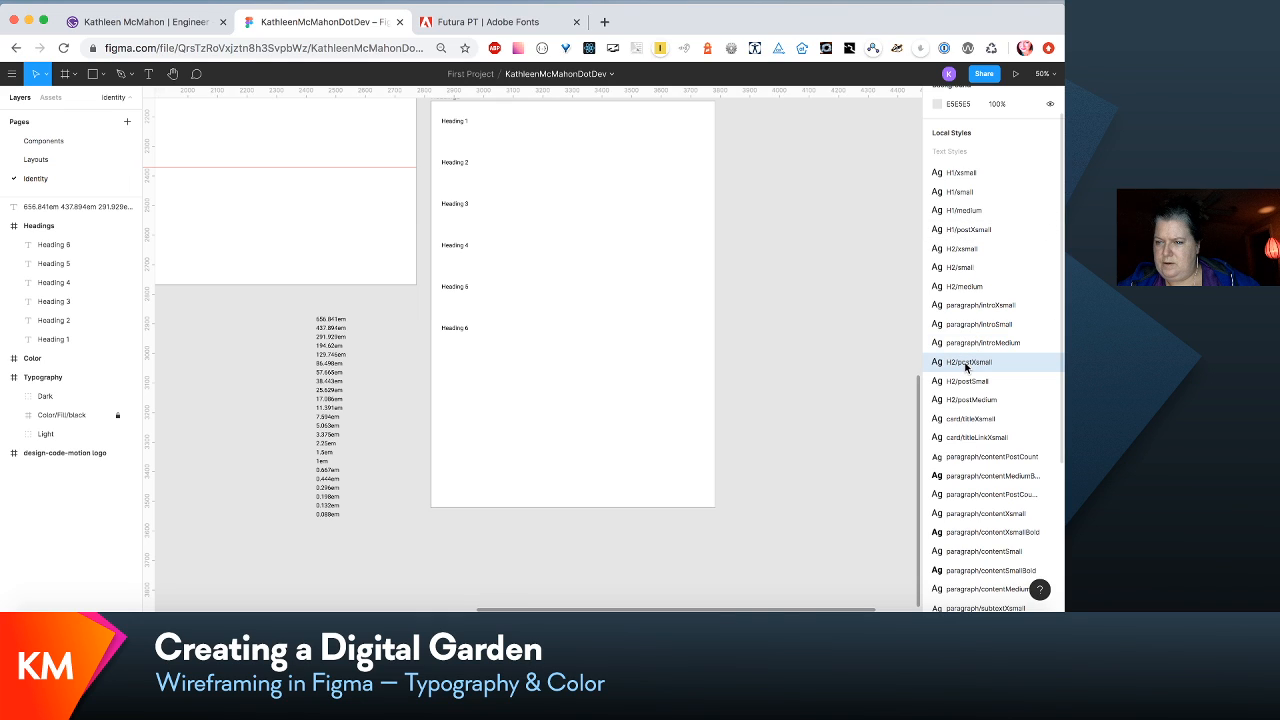
pyautogui.moveTo(966, 367); pyautogui.dragTo(972, 298)
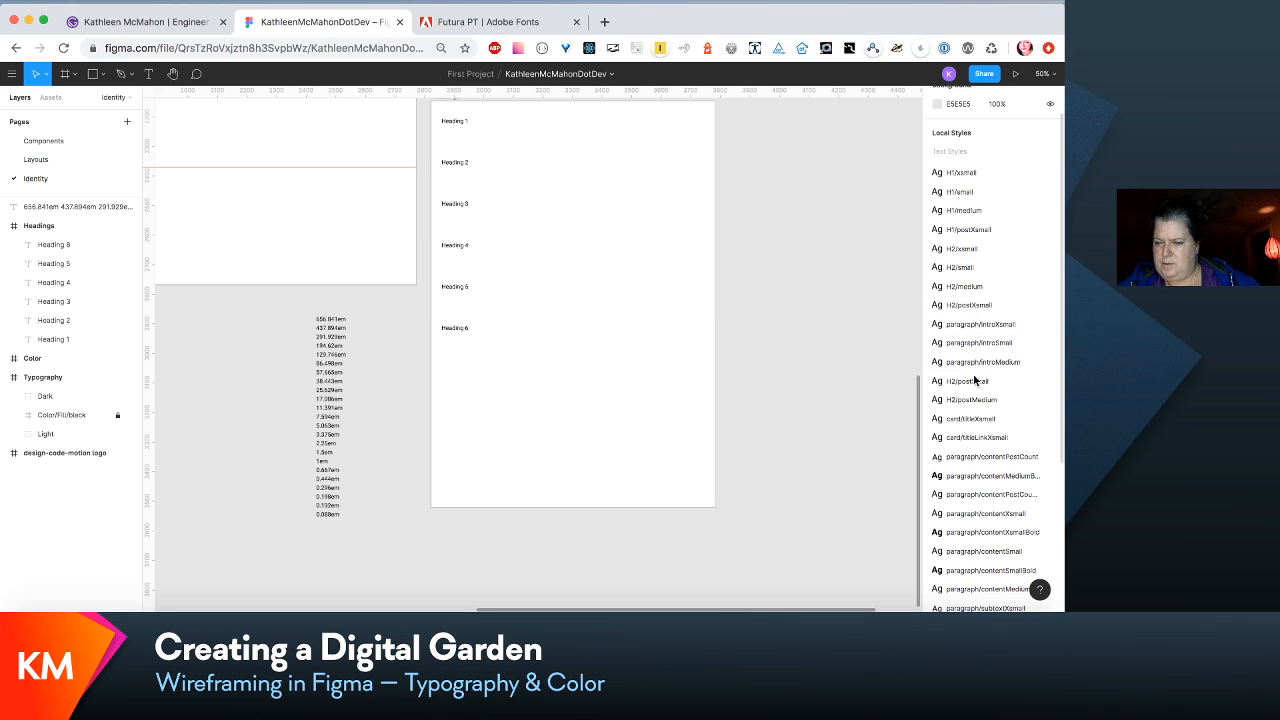
pyautogui.moveTo(976, 384); pyautogui.dragTo(977, 341)
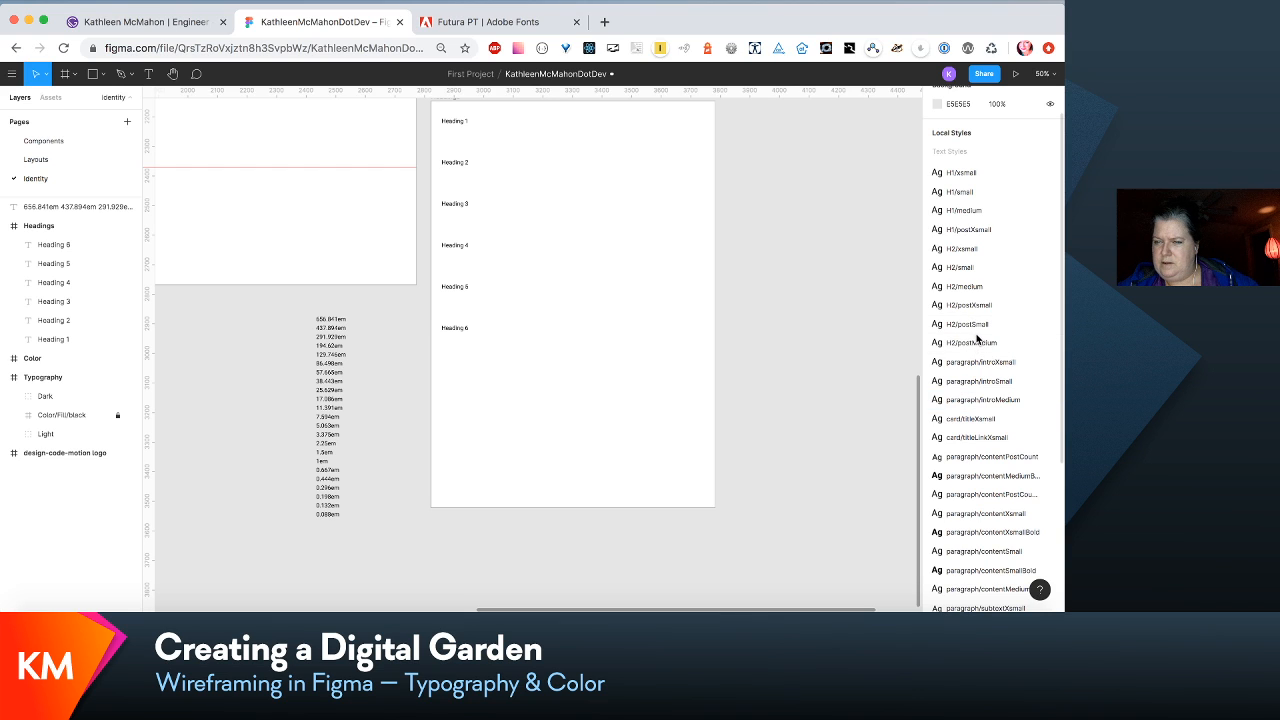
# - Move card/titleXsmall and card/titleLinkXsmall to the end of the local text styles, after link/inlineIntroSmall
pyautogui.scroll(-1, 985, 355)
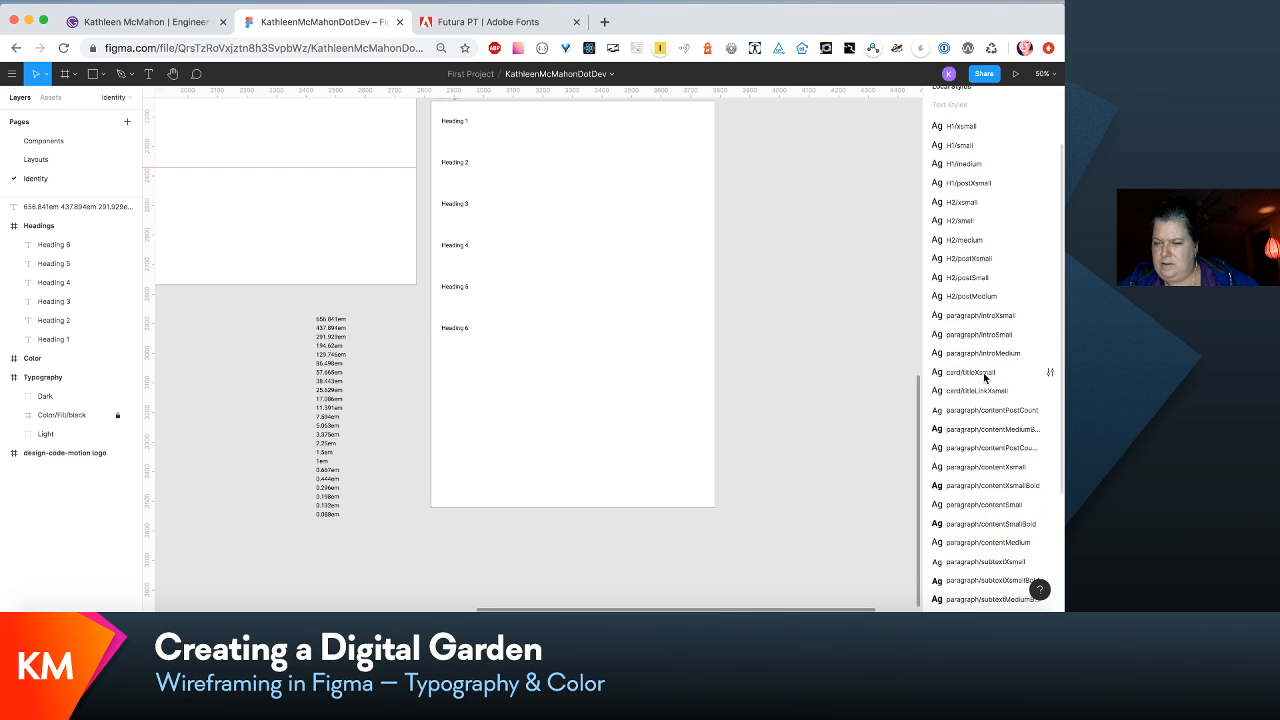
pyautogui.scroll(-1, 984, 370)
pyautogui.click(982, 370)
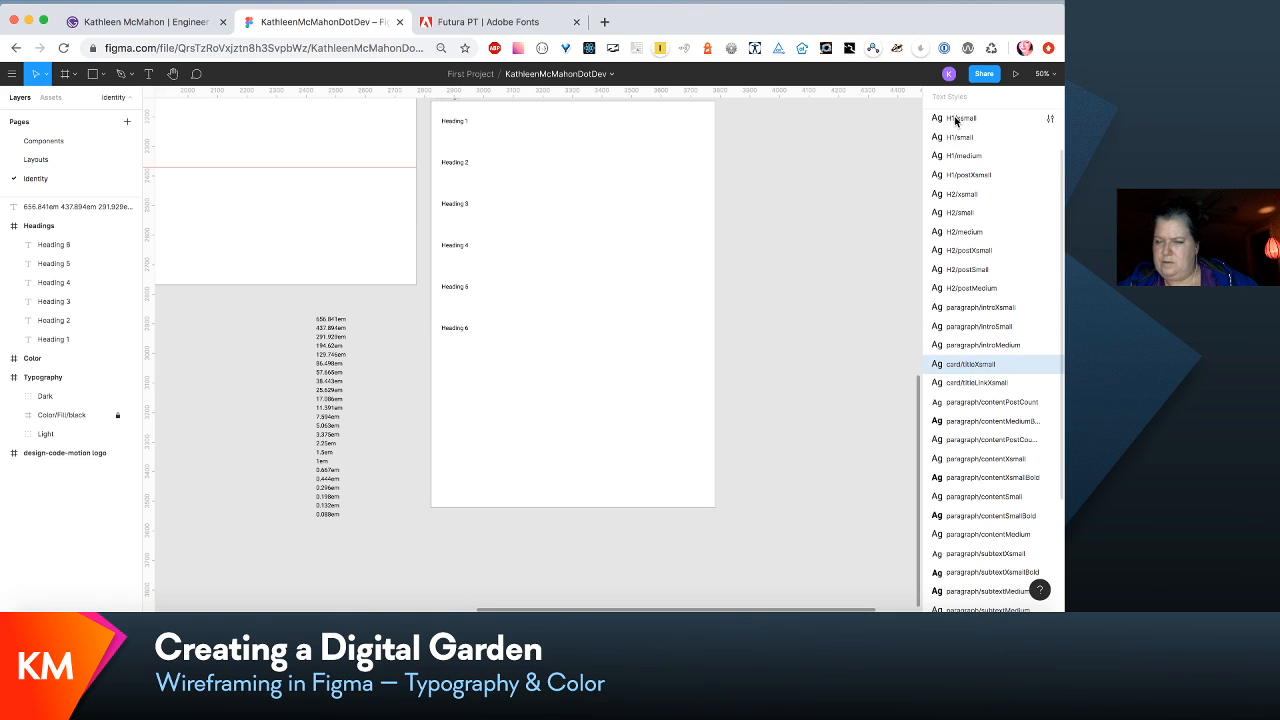
pyautogui.scroll(-5, 963, 345)
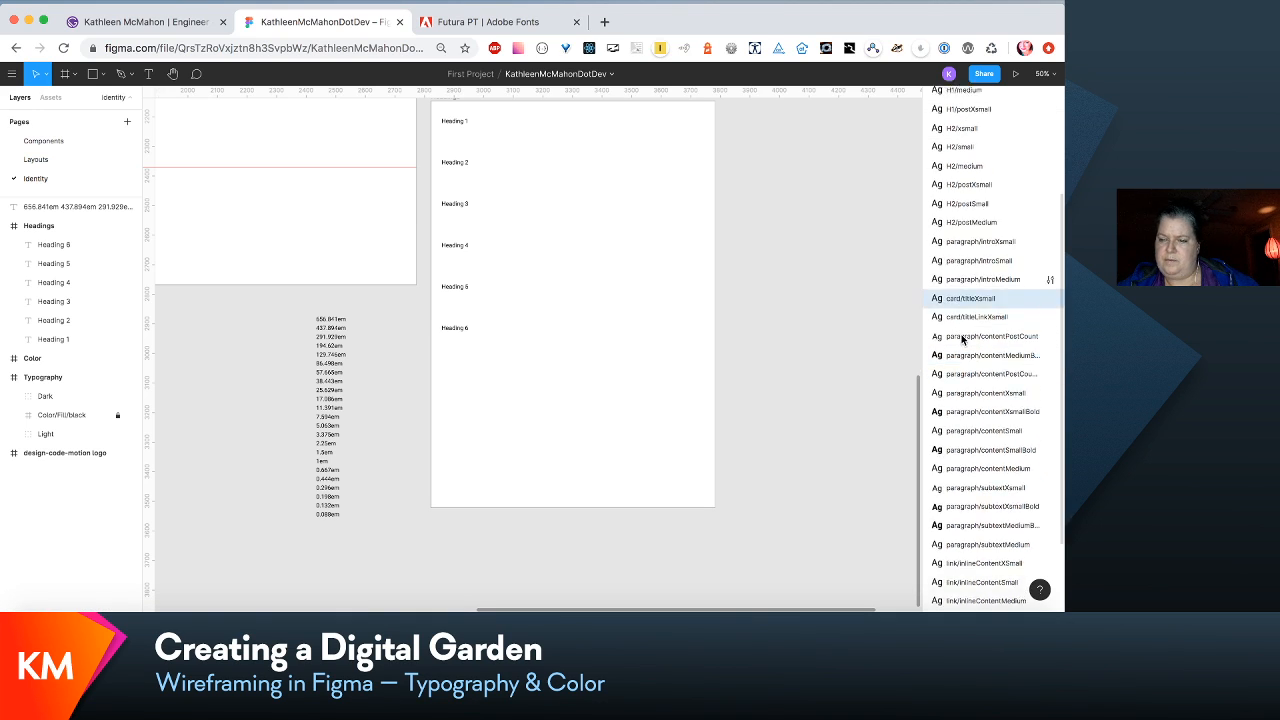
pyautogui.moveTo(958, 220); pyautogui.dragTo(964, 564)
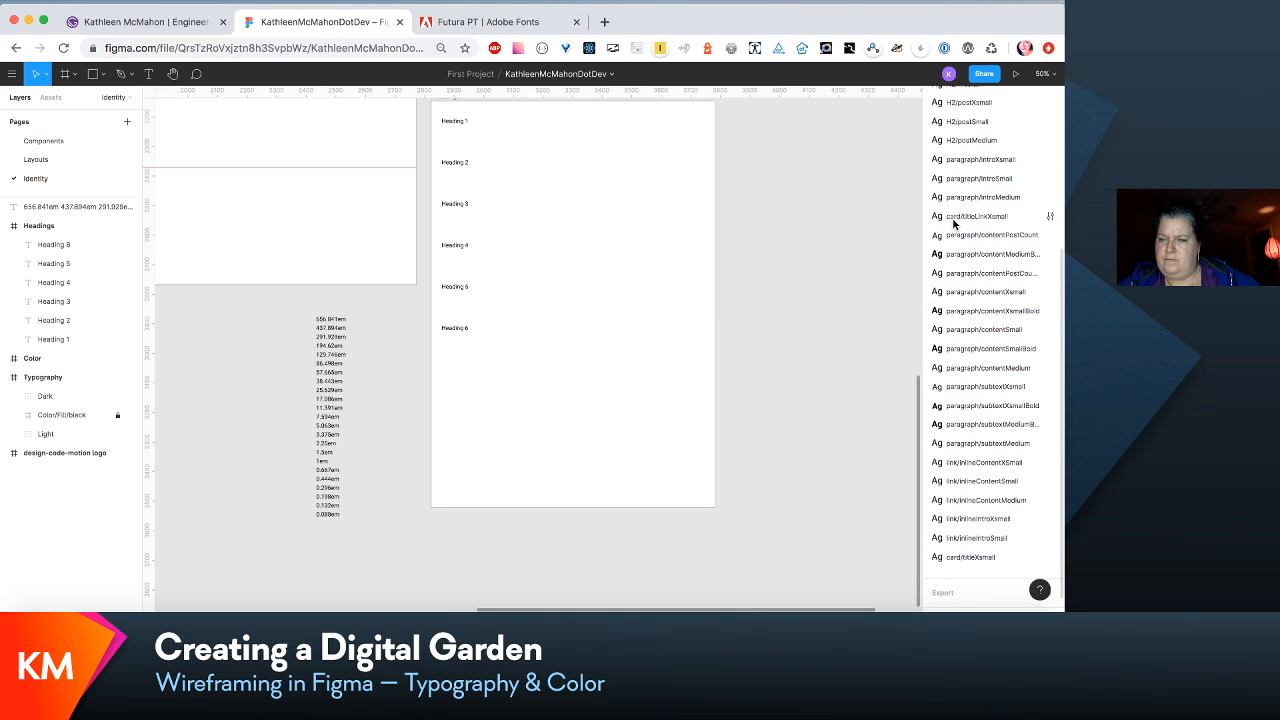
pyautogui.moveTo(955, 216); pyautogui.dragTo(966, 561)
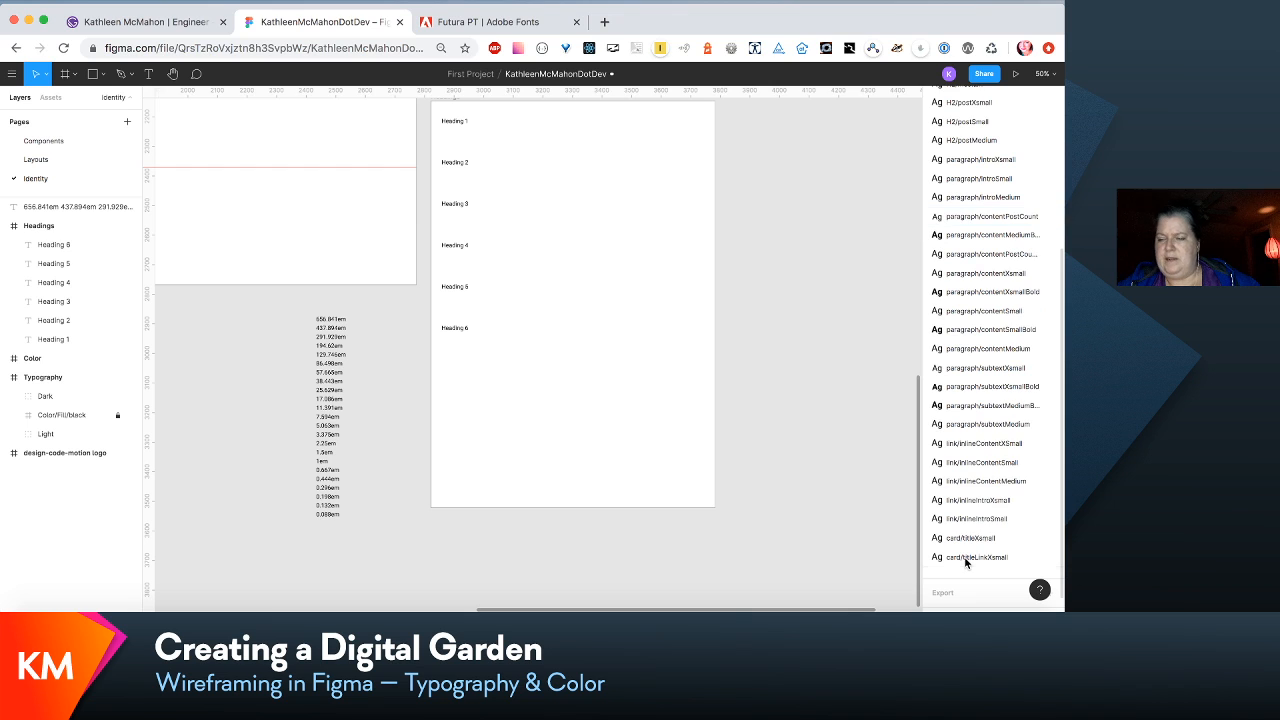
pyautogui.scroll(8, 995, 460)
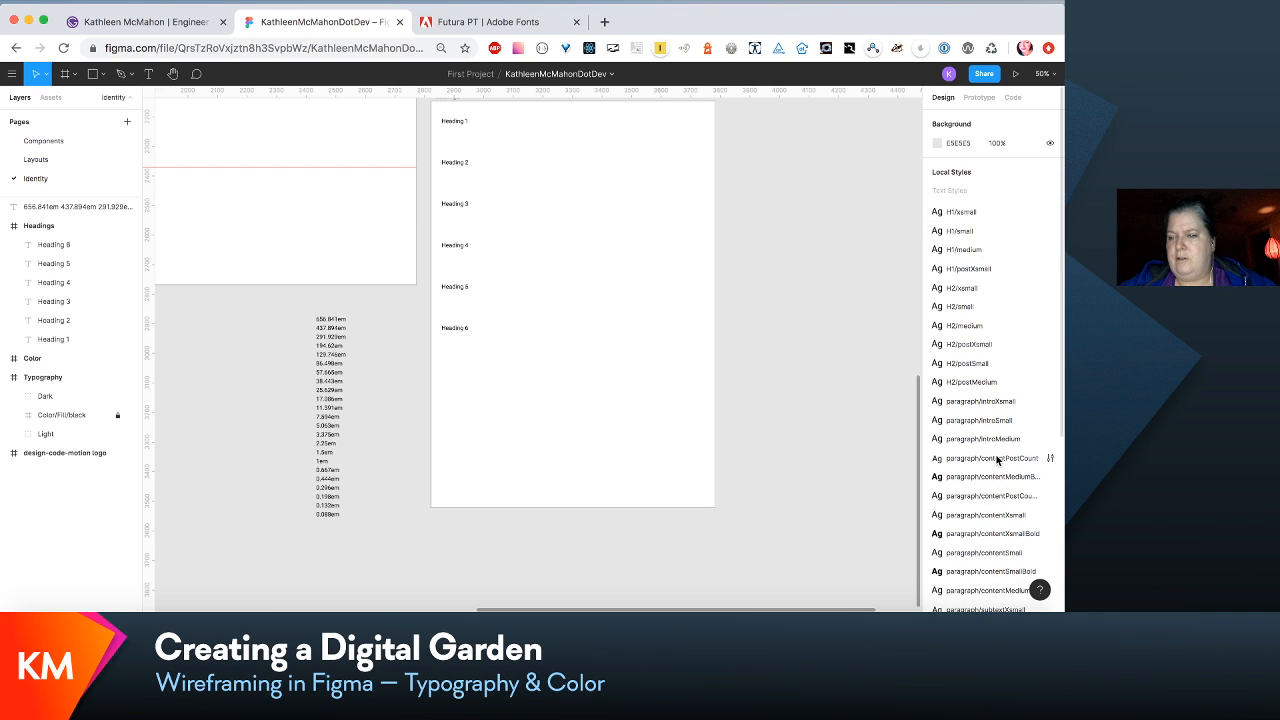
pyautogui.scroll(-1, 997, 460)
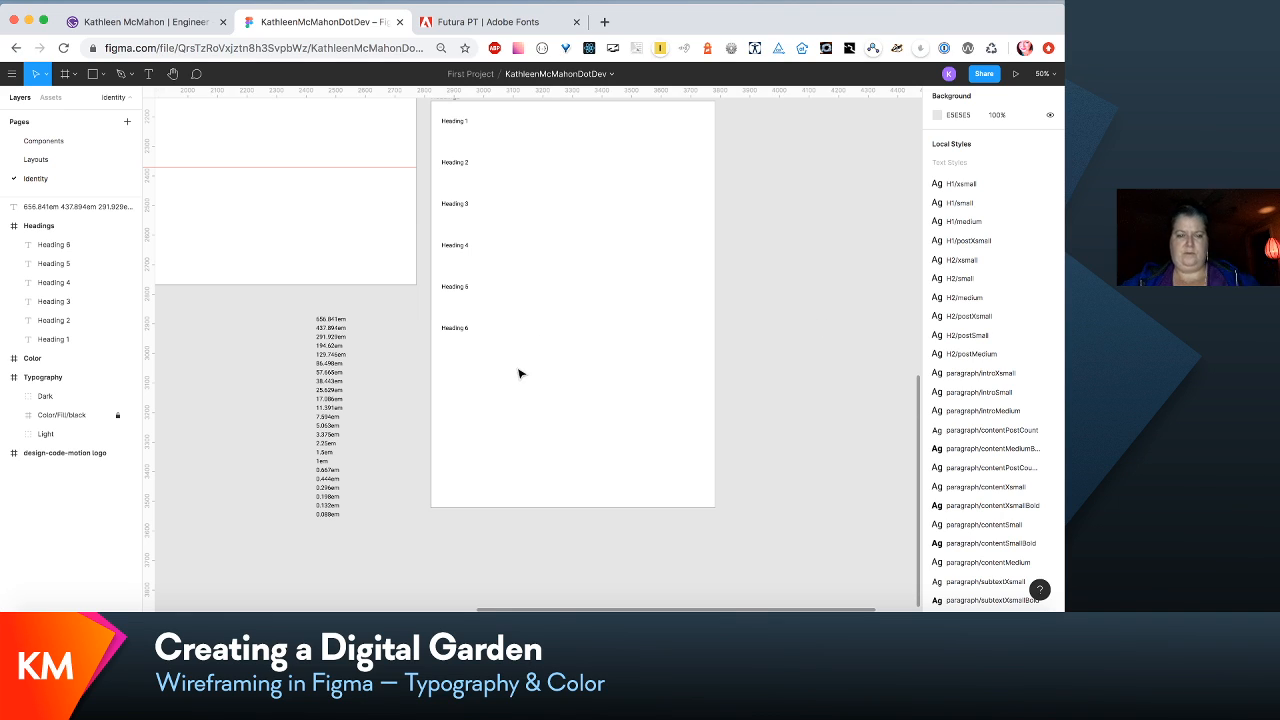
# - Widen the Headings frame to about 1931 px by extending its right edge
pyautogui.moveTo(597, 385); pyautogui.dragTo(447, 121)
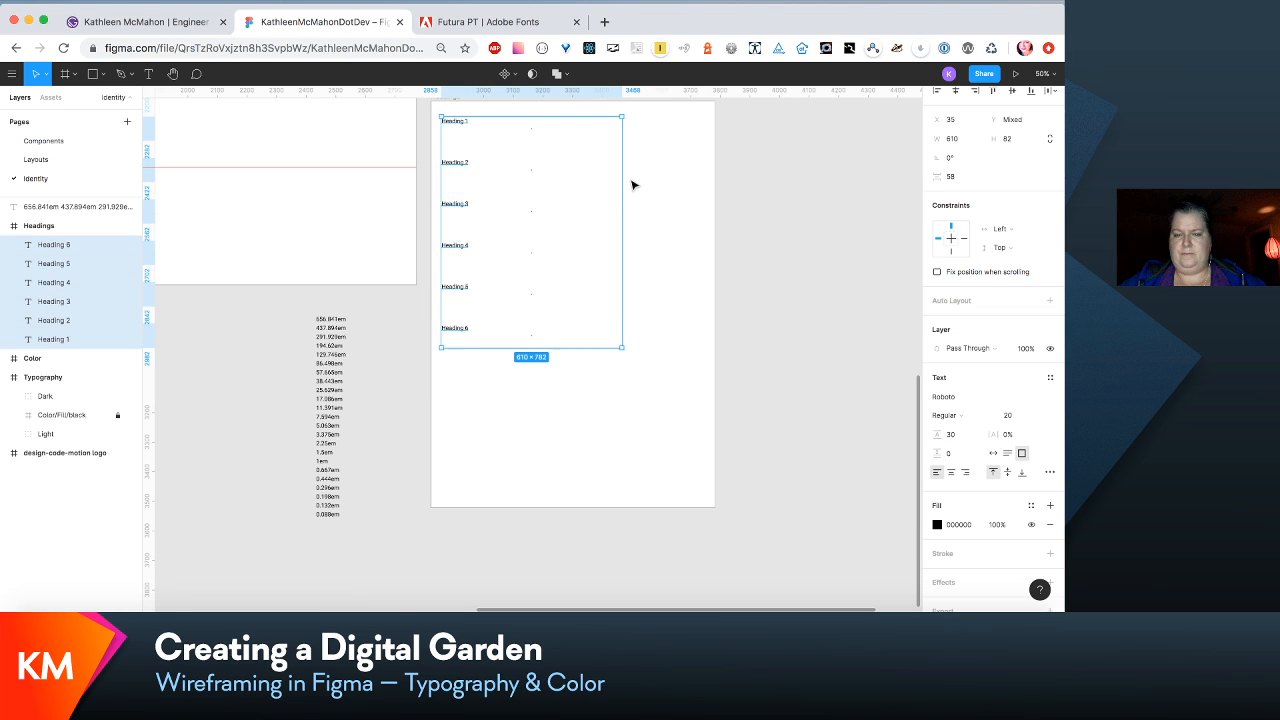
pyautogui.scroll(2, 691, 177)
pyautogui.hscroll(3, 691, 177)
pyautogui.click(352, 160)
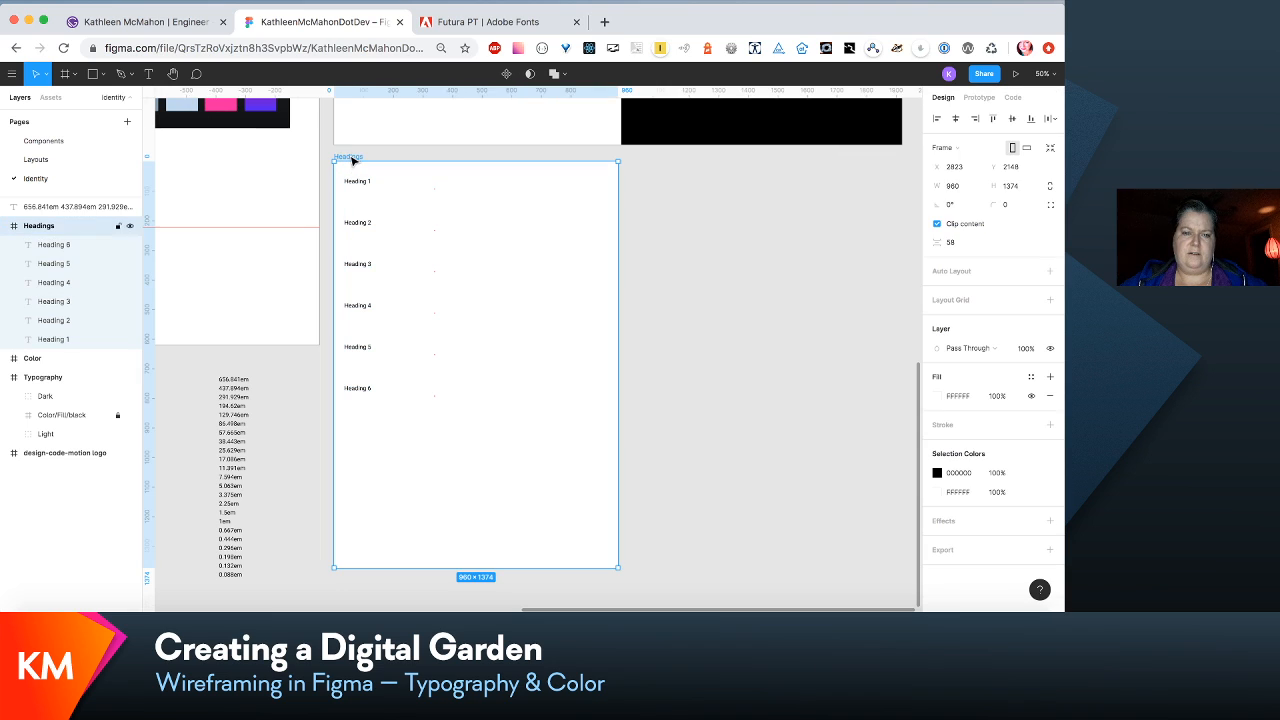
pyautogui.moveTo(616, 320); pyautogui.dragTo(904, 320)
pyautogui.click(569, 381)
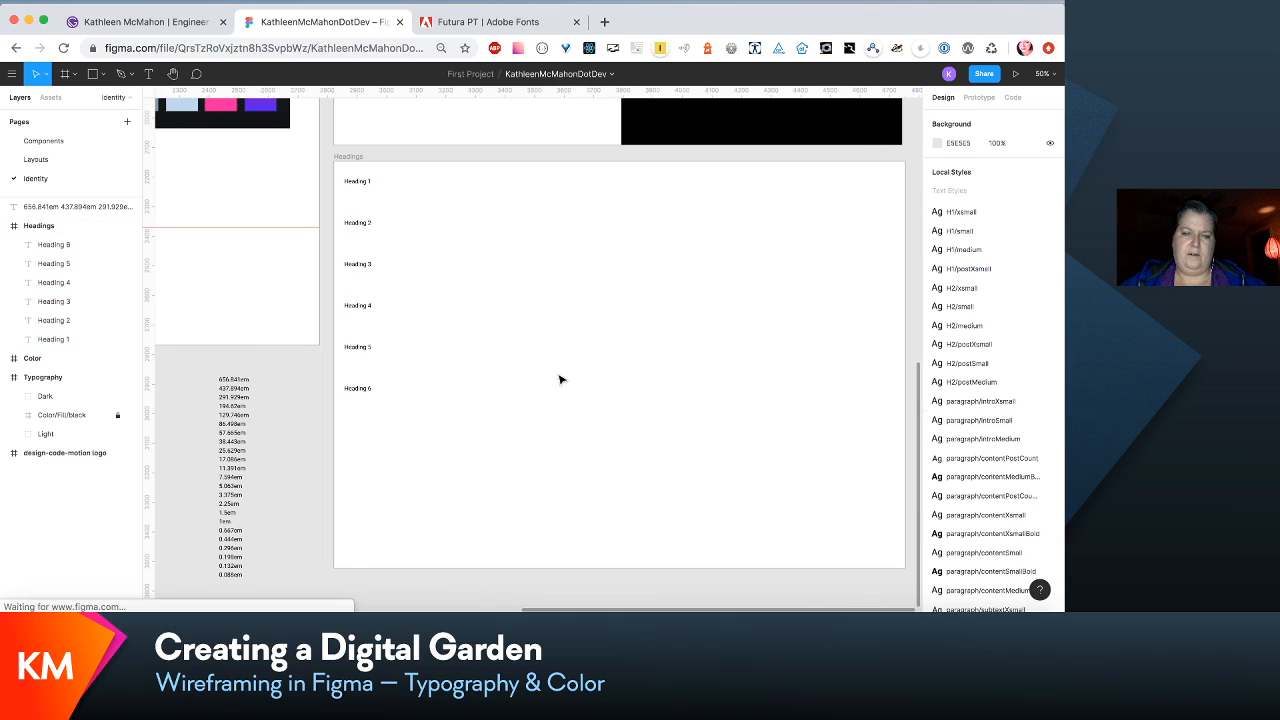
# - Duplicate the Heading 1–6 samples and place the copies as a second column at about X 767 in the Headings frame
pyautogui.click(359, 389)
pyautogui.moveTo(316, 476); pyautogui.dragTo(540, 172)
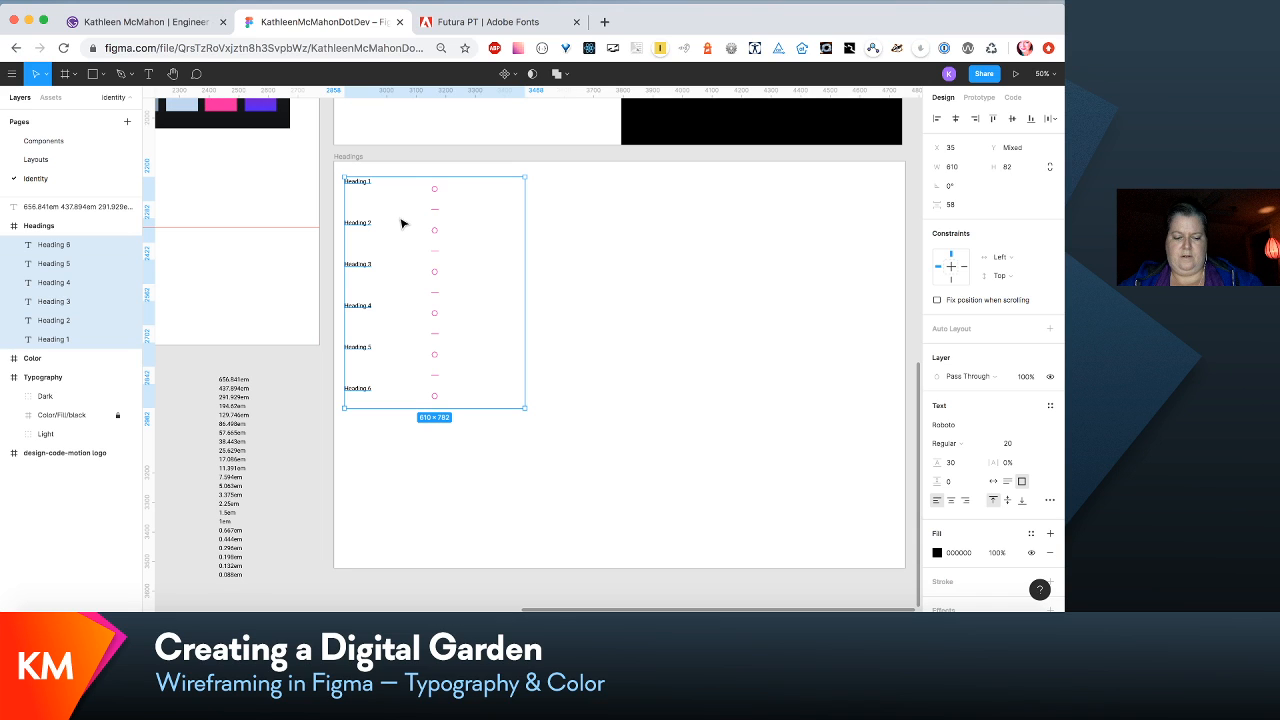
pyautogui.press('super+d')
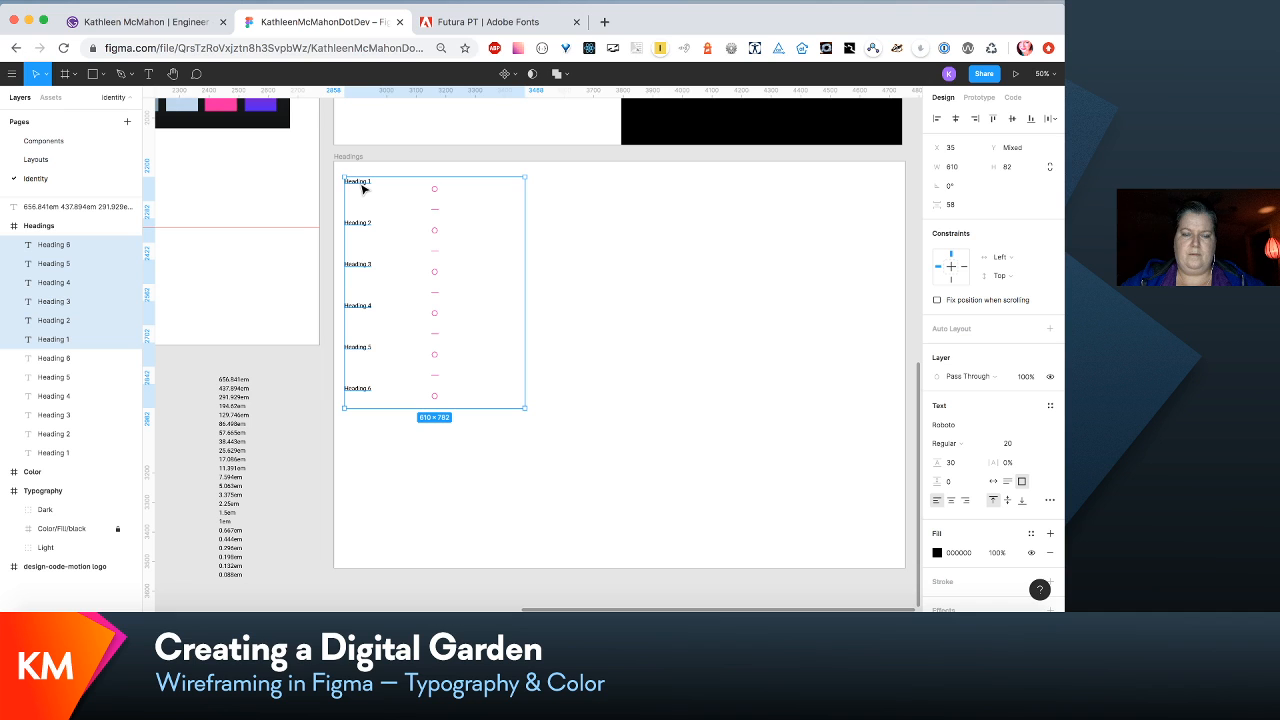
pyautogui.moveTo(363, 188); pyautogui.dragTo(574, 186)
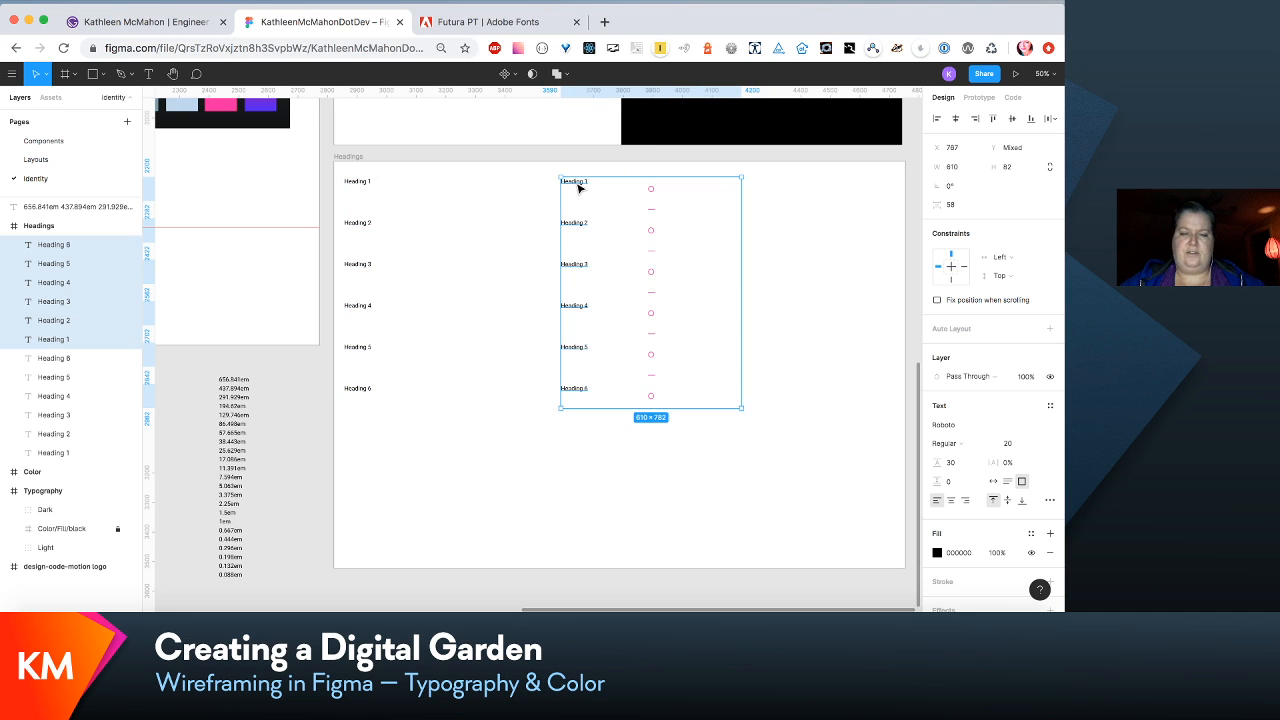
# - Widen the Headings frame further to about 2543 px, keeping its left edge in place
pyautogui.hscroll(5, 576, 188)
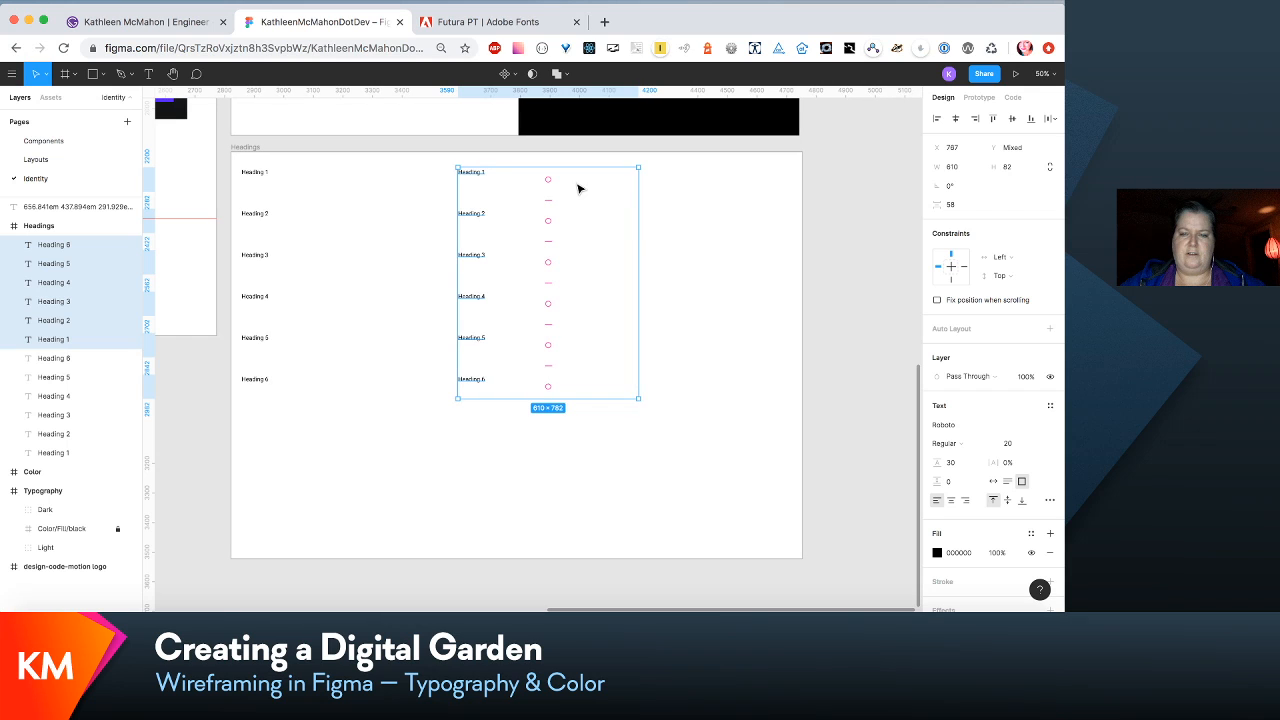
pyautogui.scroll(2, 530, 220)
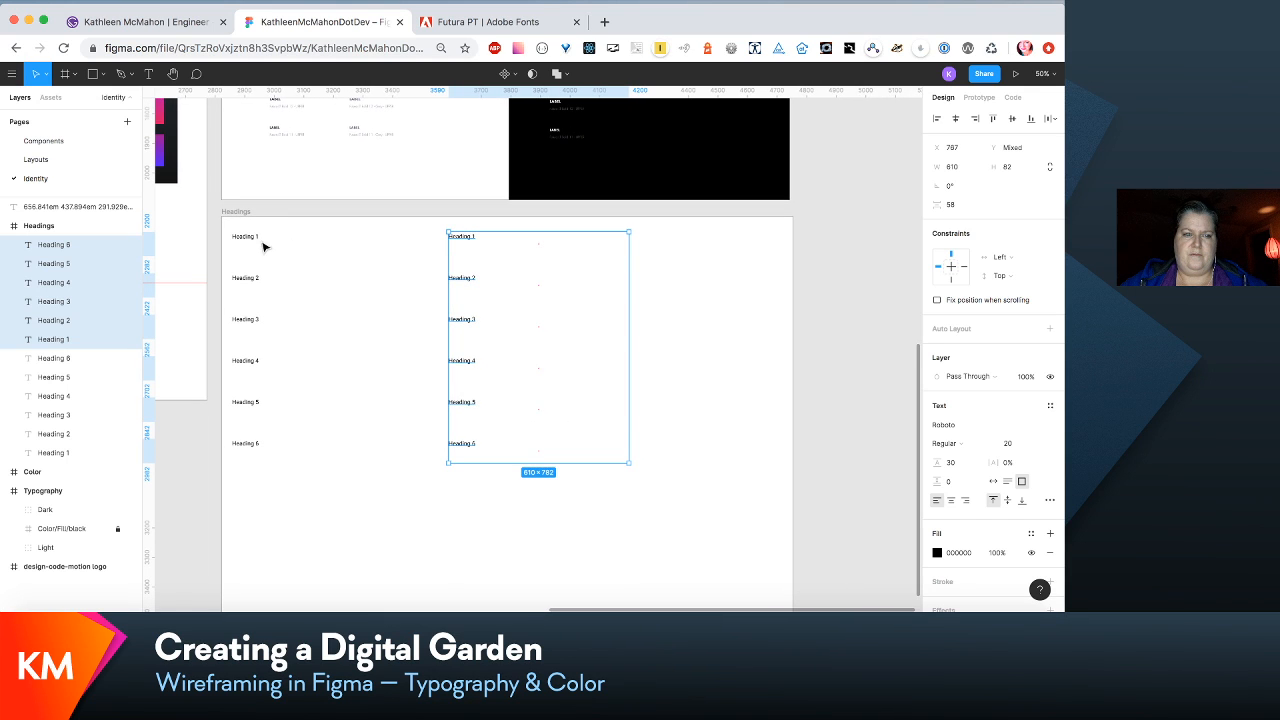
pyautogui.click(243, 216)
pyautogui.hscroll(3, 250, 217)
pyautogui.scroll(-1, 250, 217)
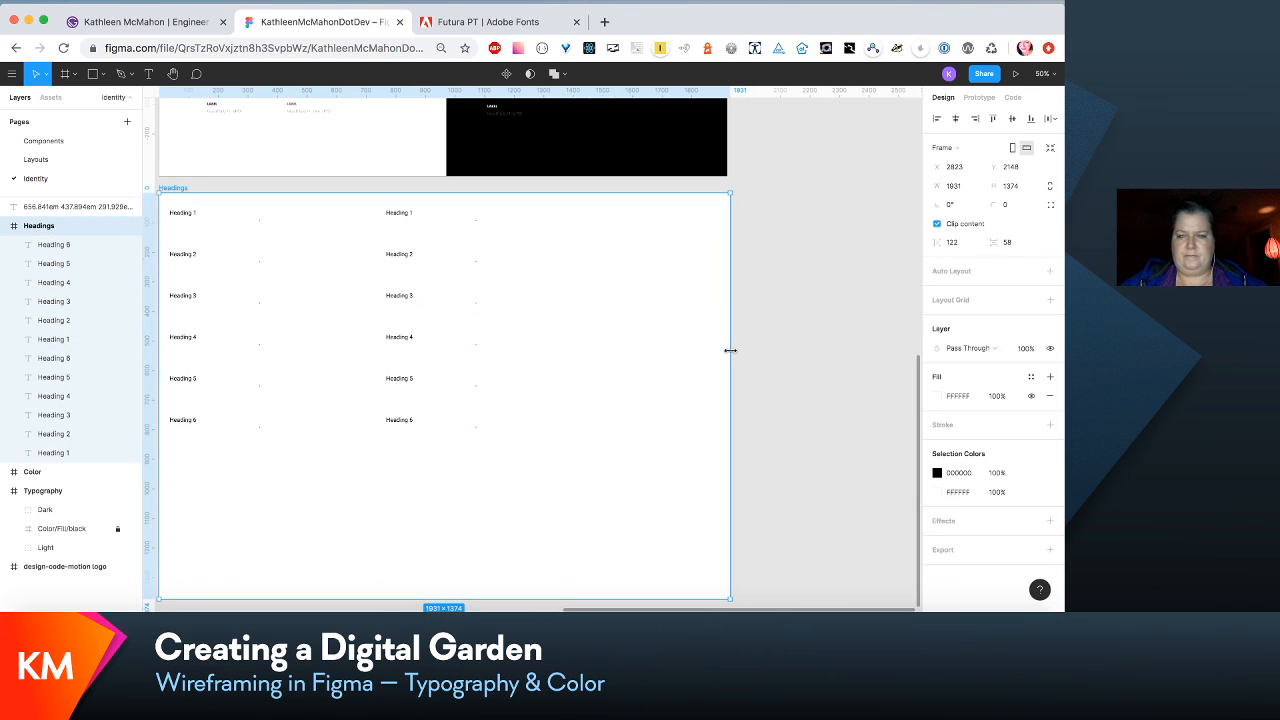
pyautogui.moveTo(727, 353); pyautogui.dragTo(911, 363)
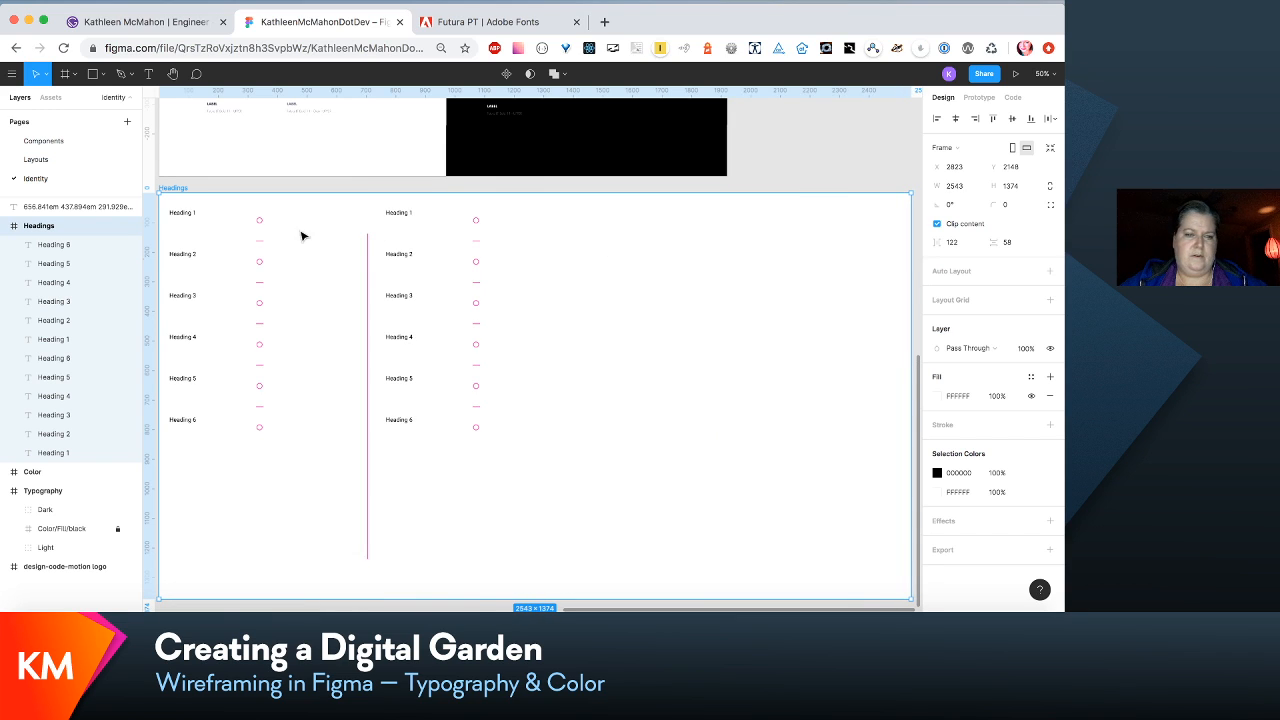
# - Duplicate the second column of Heading 1–6 samples and place the copies as a third column at about X 1629 in the Headings frame
pyautogui.click(57, 244)
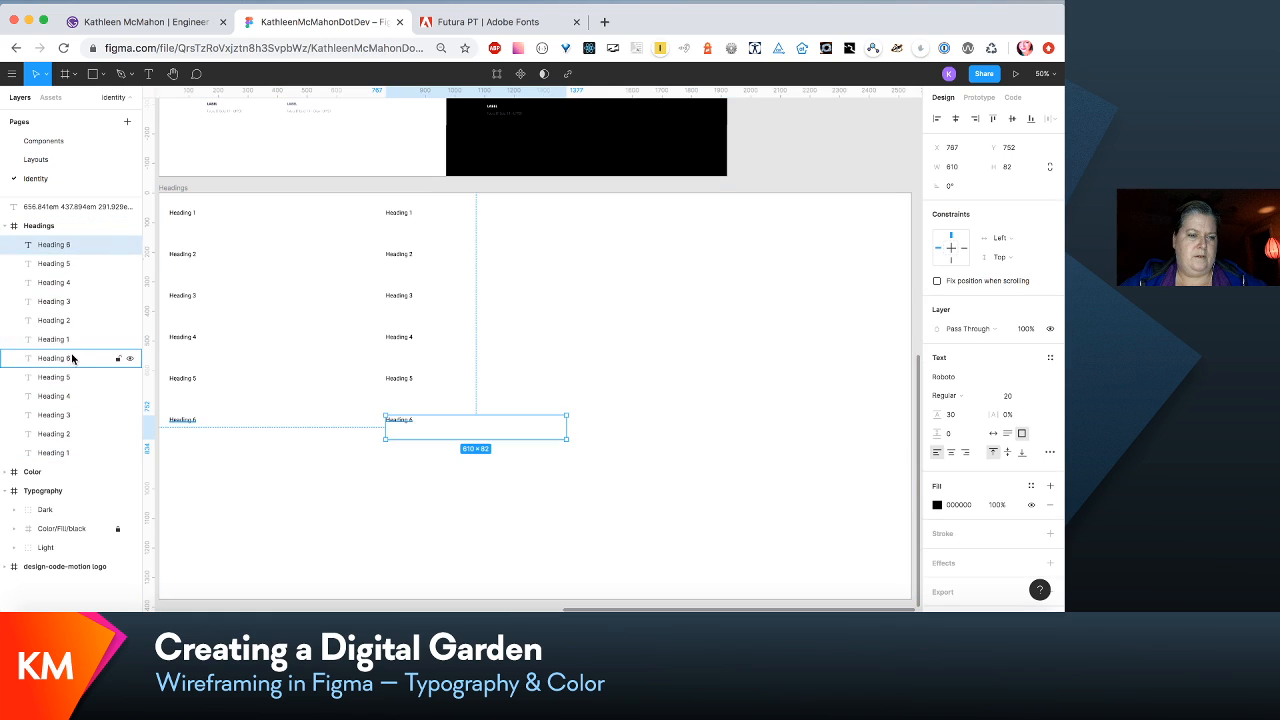
pyautogui.keyDown('shift'); pyautogui.click(67, 340); pyautogui.keyUp('shift')
pyautogui.press('super+d')
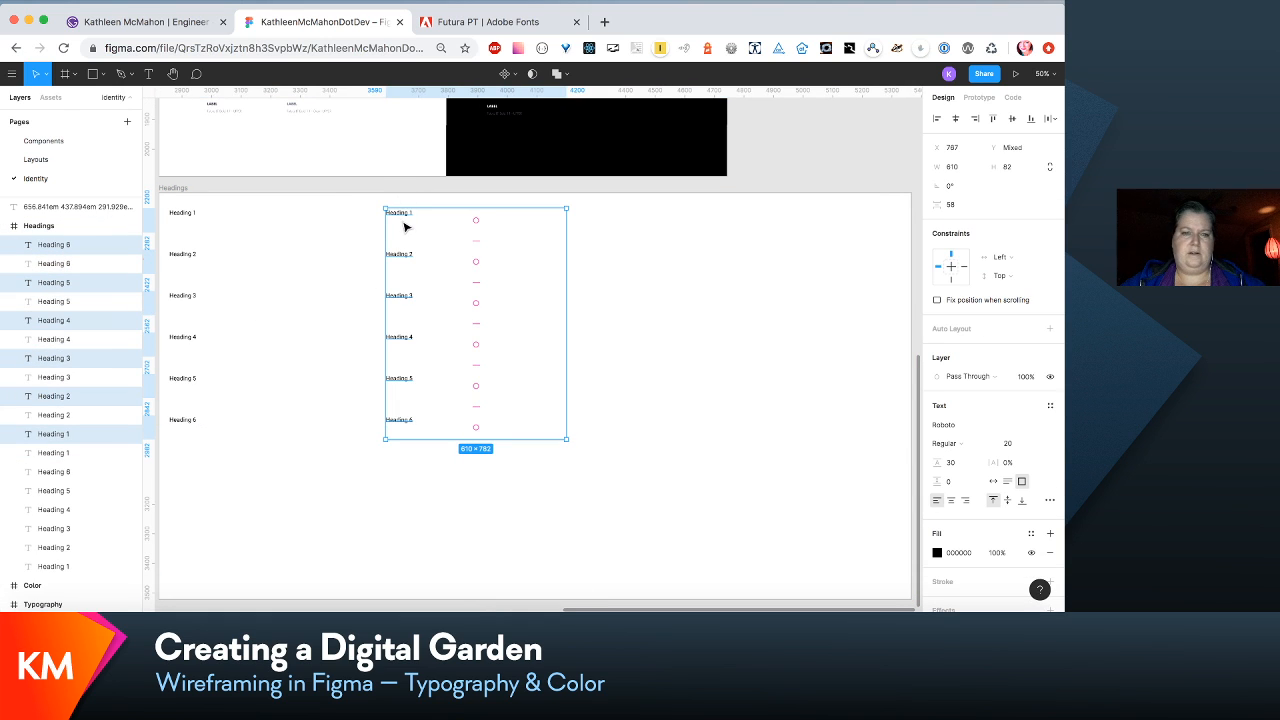
pyautogui.moveTo(405, 227); pyautogui.dragTo(659, 234)
pyautogui.scroll(-1, 659, 234)
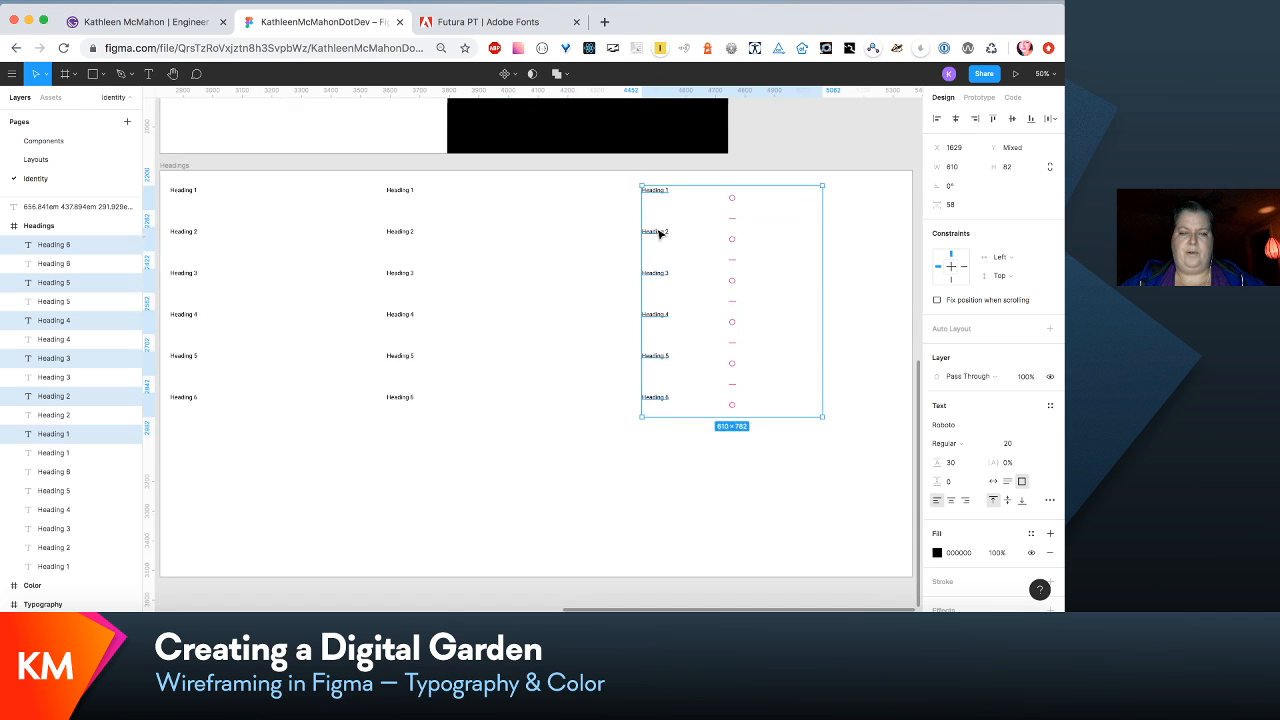
pyautogui.scroll(-2, 659, 234)
pyautogui.scroll(2, 659, 234)
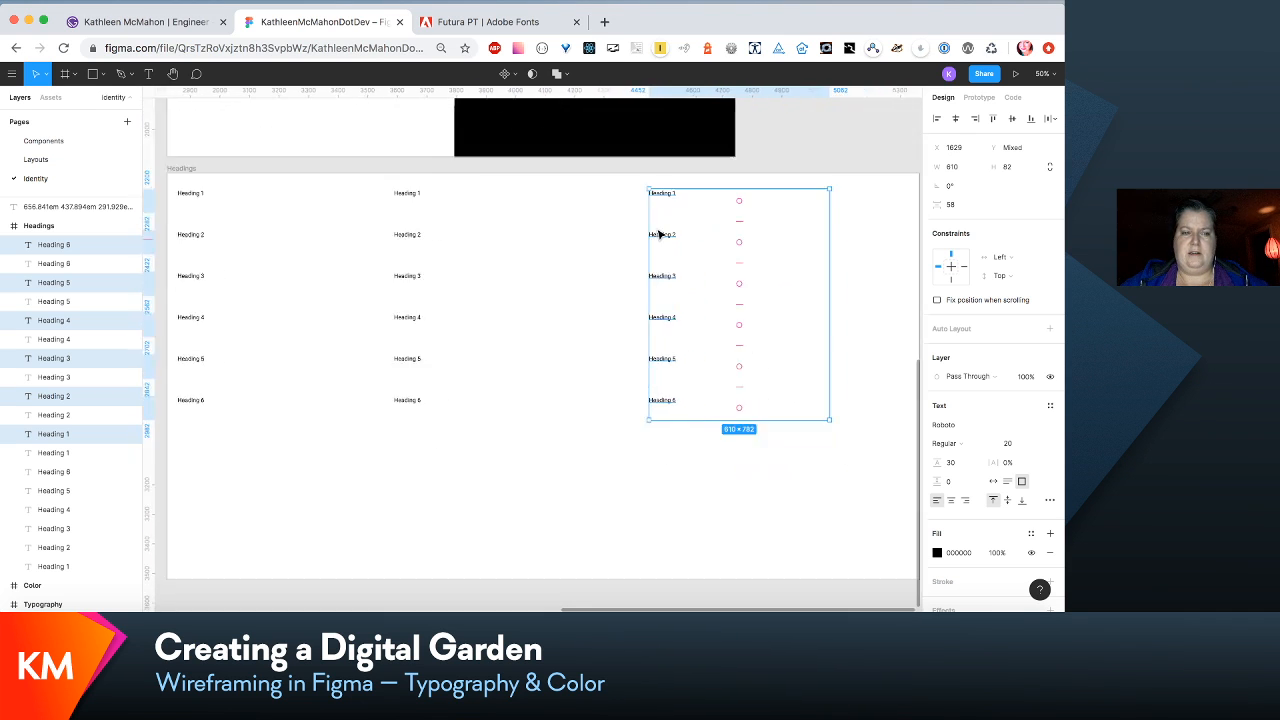
pyautogui.scroll(-2, 659, 234)
pyautogui.click(845, 361)
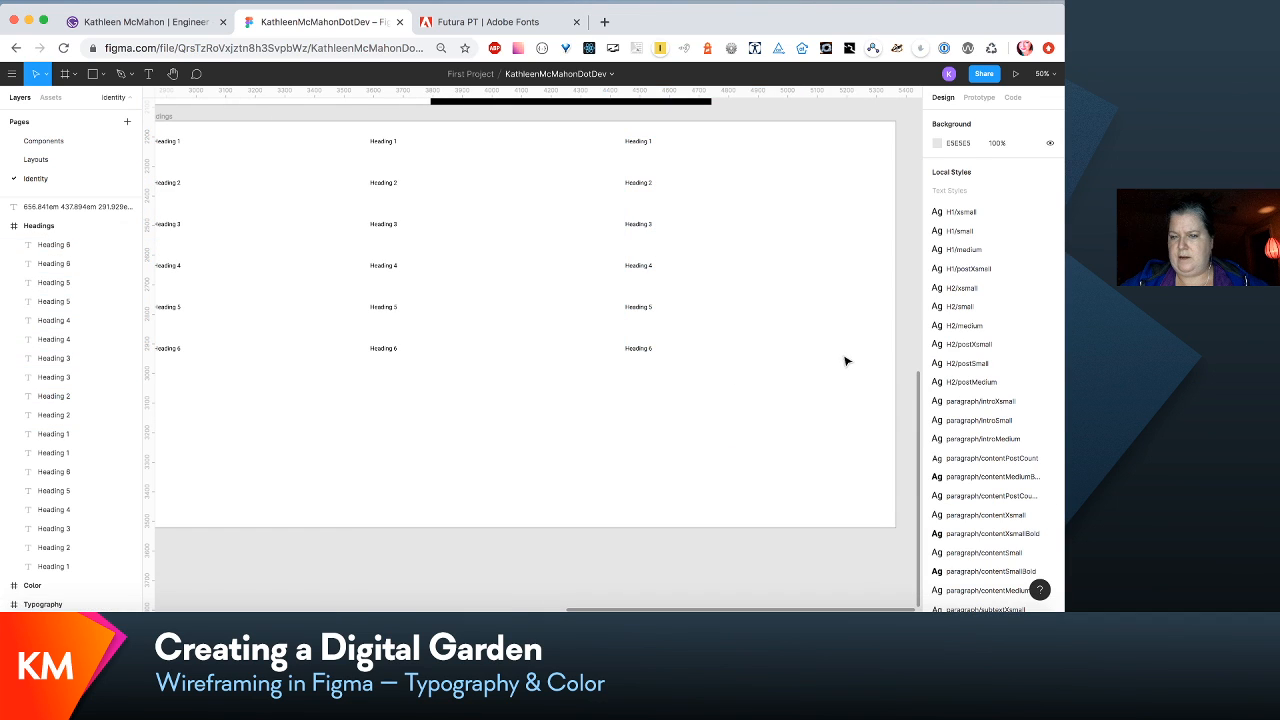
# - Move the truncated paragraph/contentPostCou… text style directly below paragraph/contentPostCount in the local styles
pyautogui.scroll(-4, 938, 410)
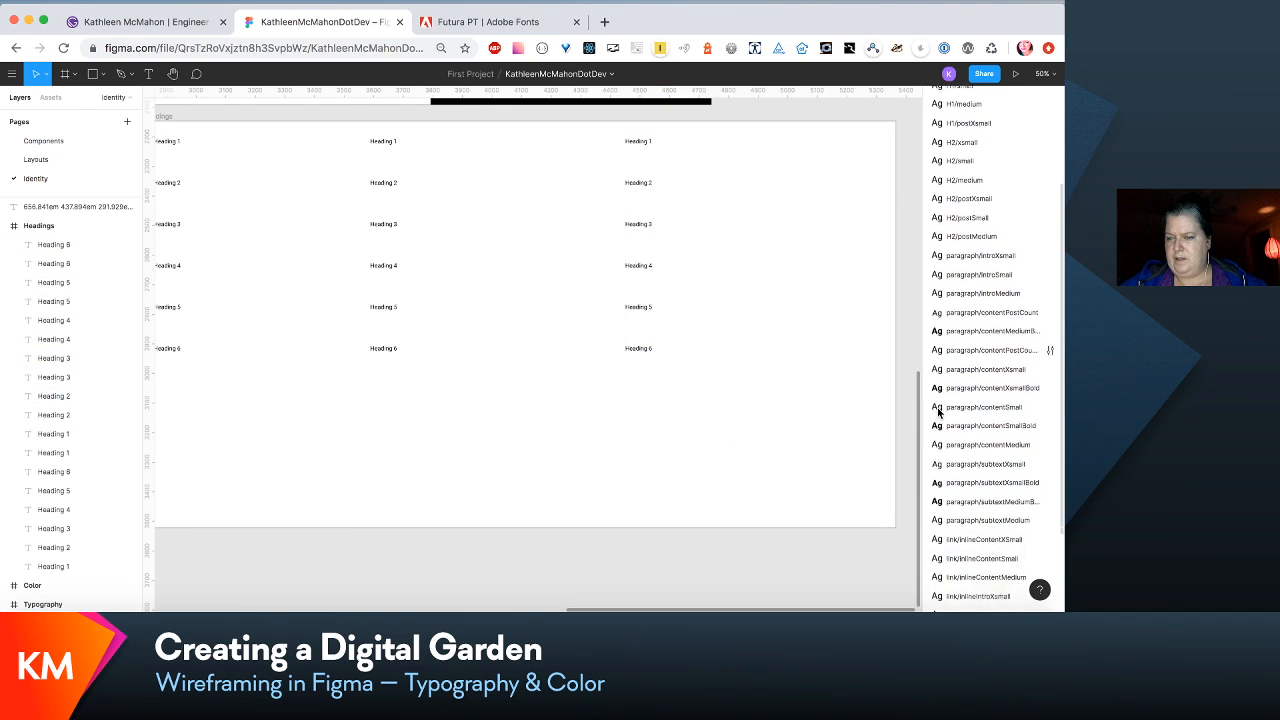
pyautogui.scroll(-3, 938, 410)
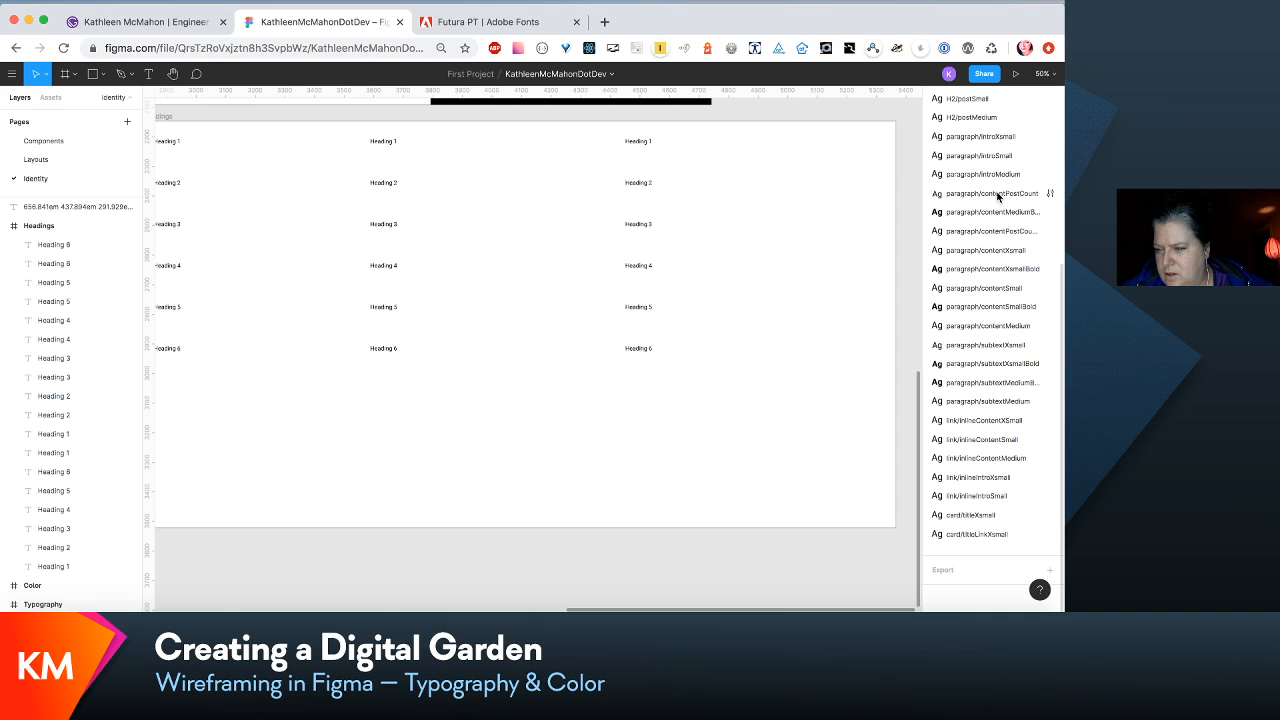
pyautogui.scroll(2, 997, 196)
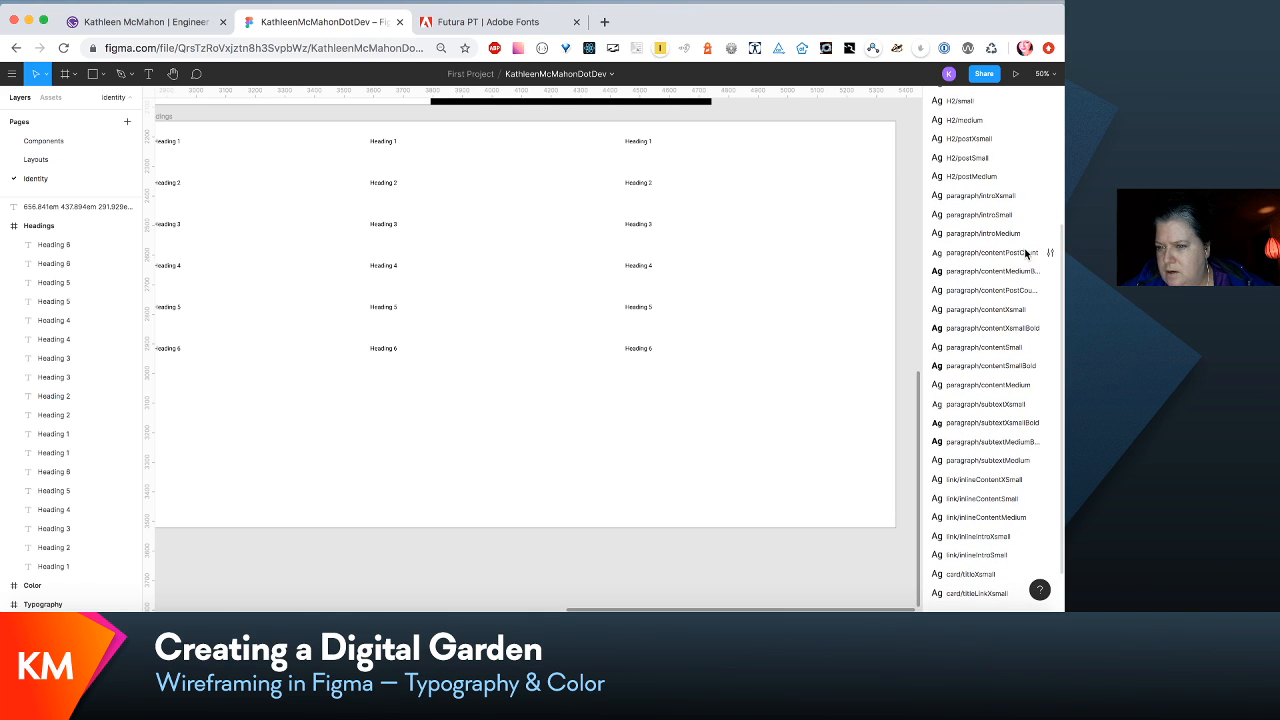
pyautogui.click(1022, 292)
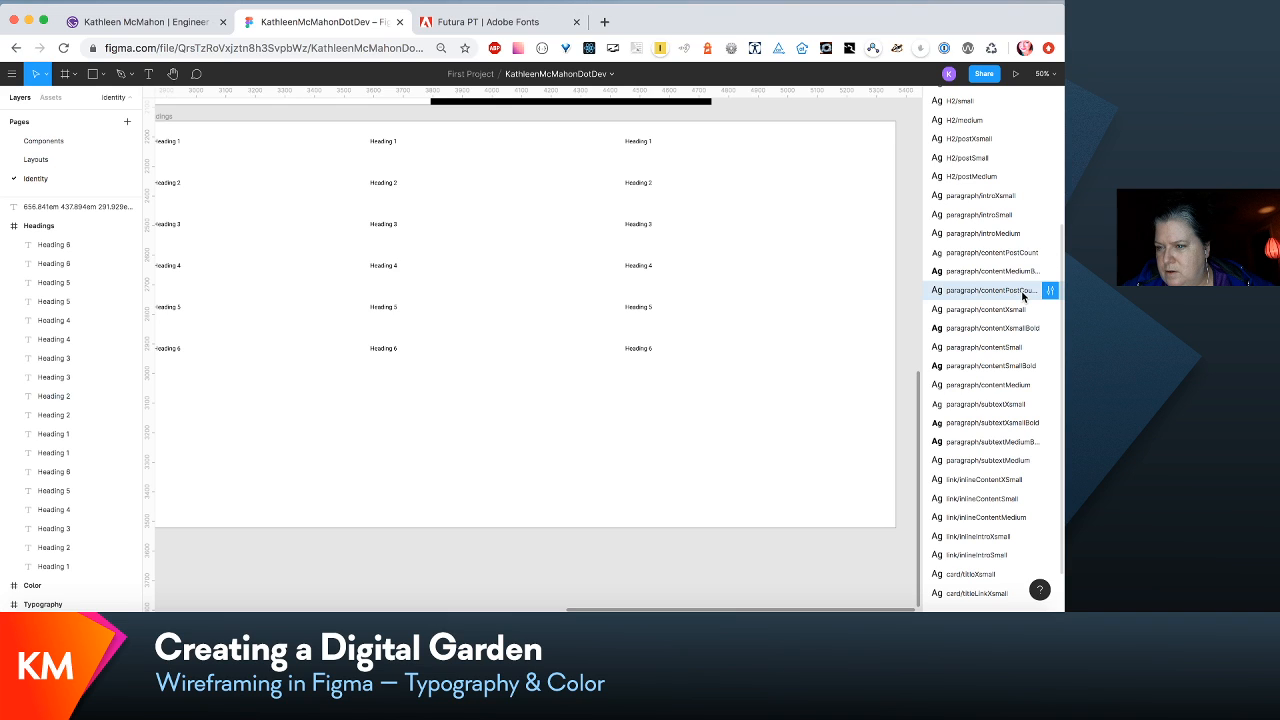
pyautogui.moveTo(1022, 295); pyautogui.dragTo(1017, 268)
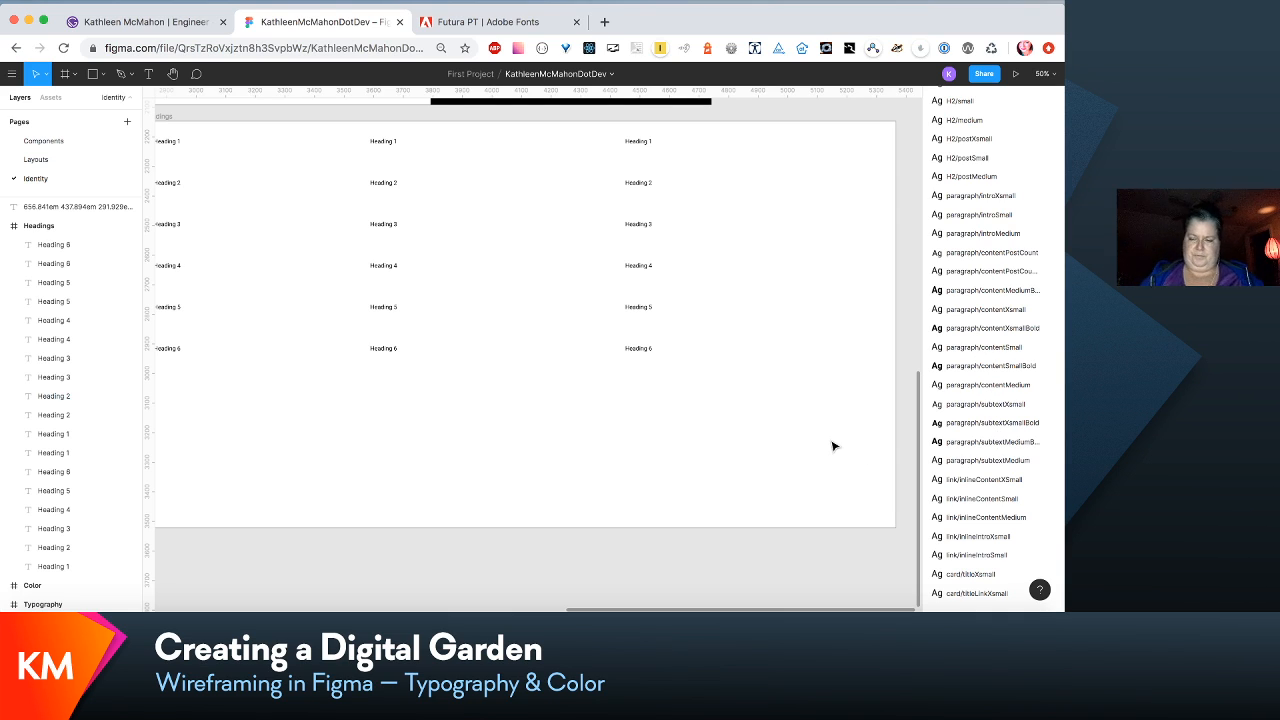
pyautogui.hscroll(-3, 783, 454)
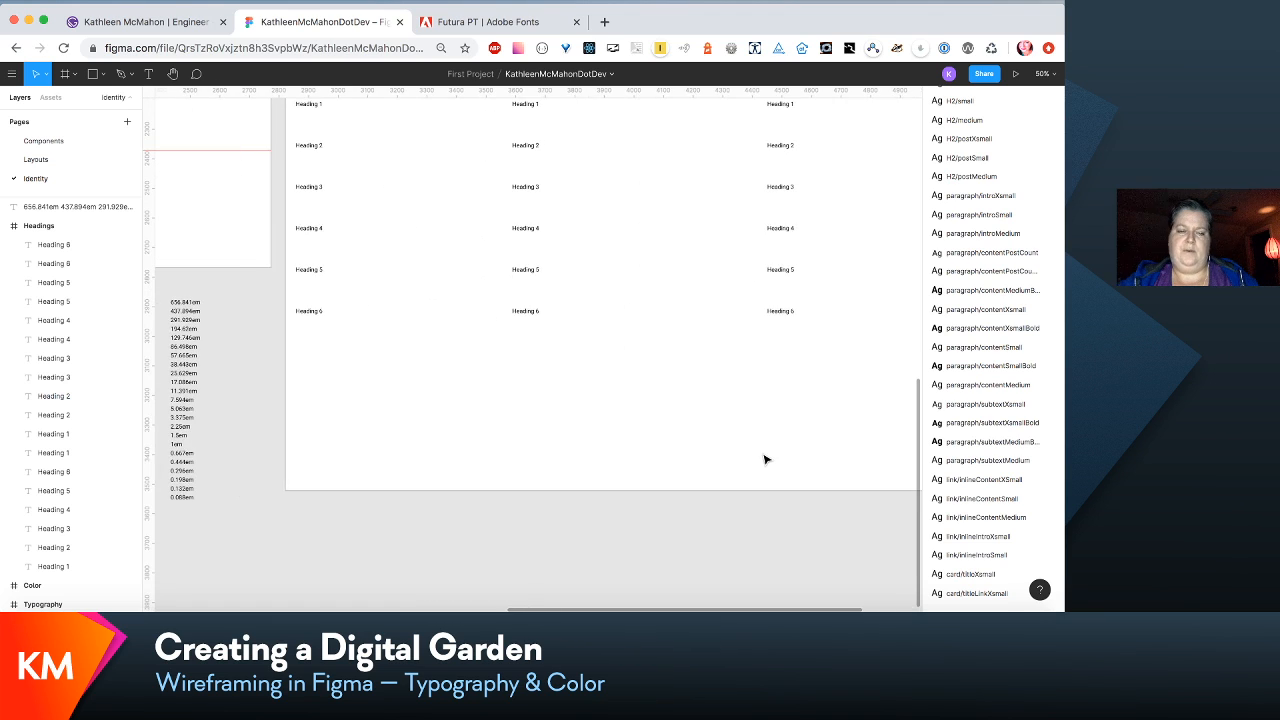
pyautogui.click(315, 316)
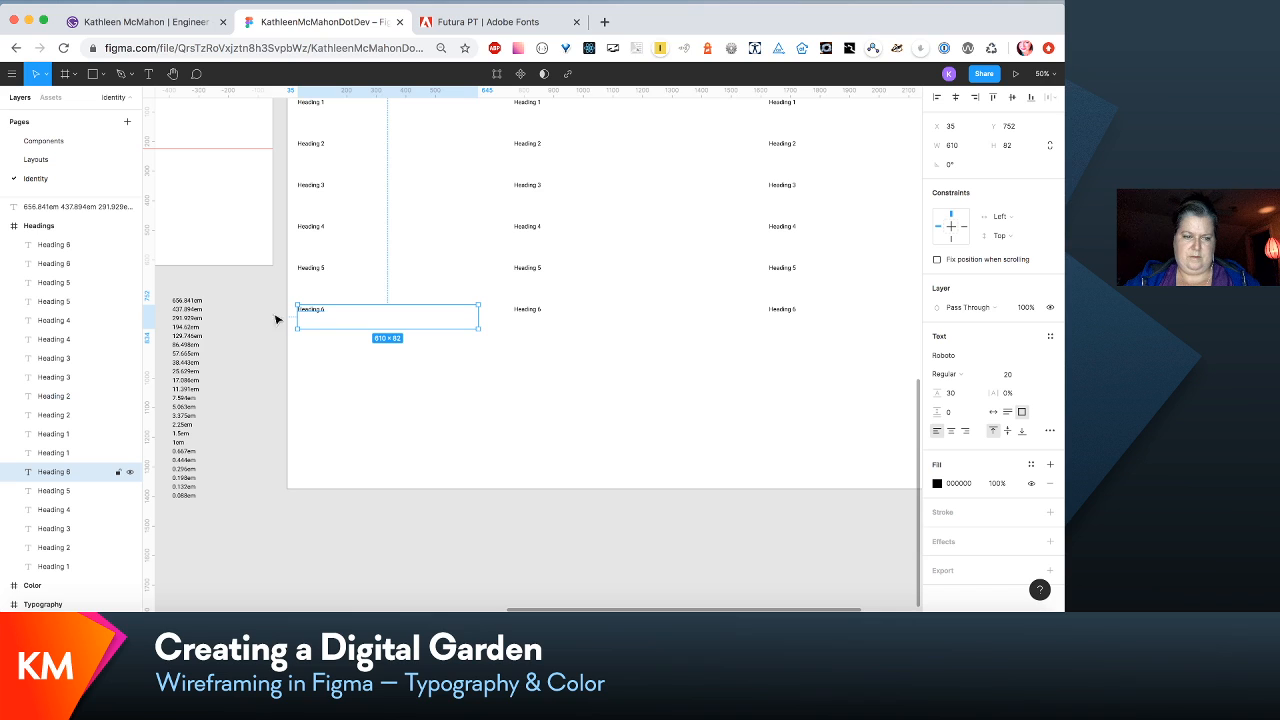
pyautogui.click(194, 331)
pyautogui.doubleClick(186, 311)
pyautogui.click(179, 309)
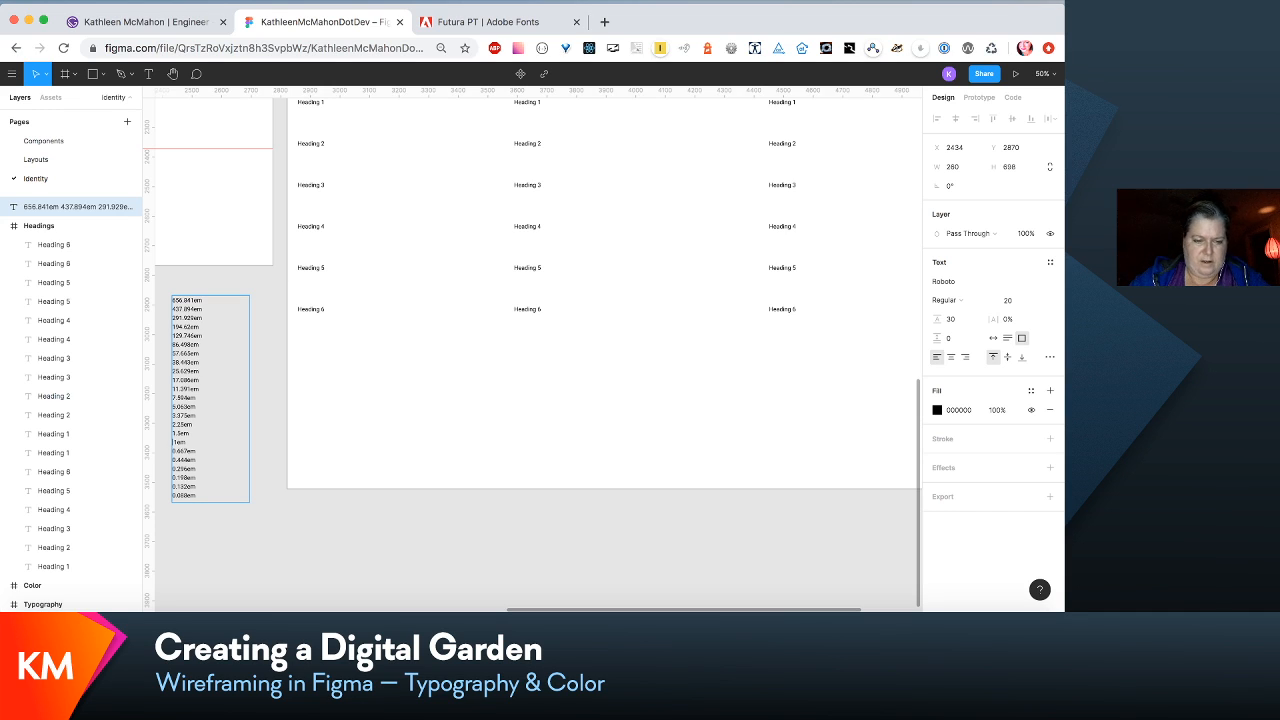
pyautogui.press('BackSpace')
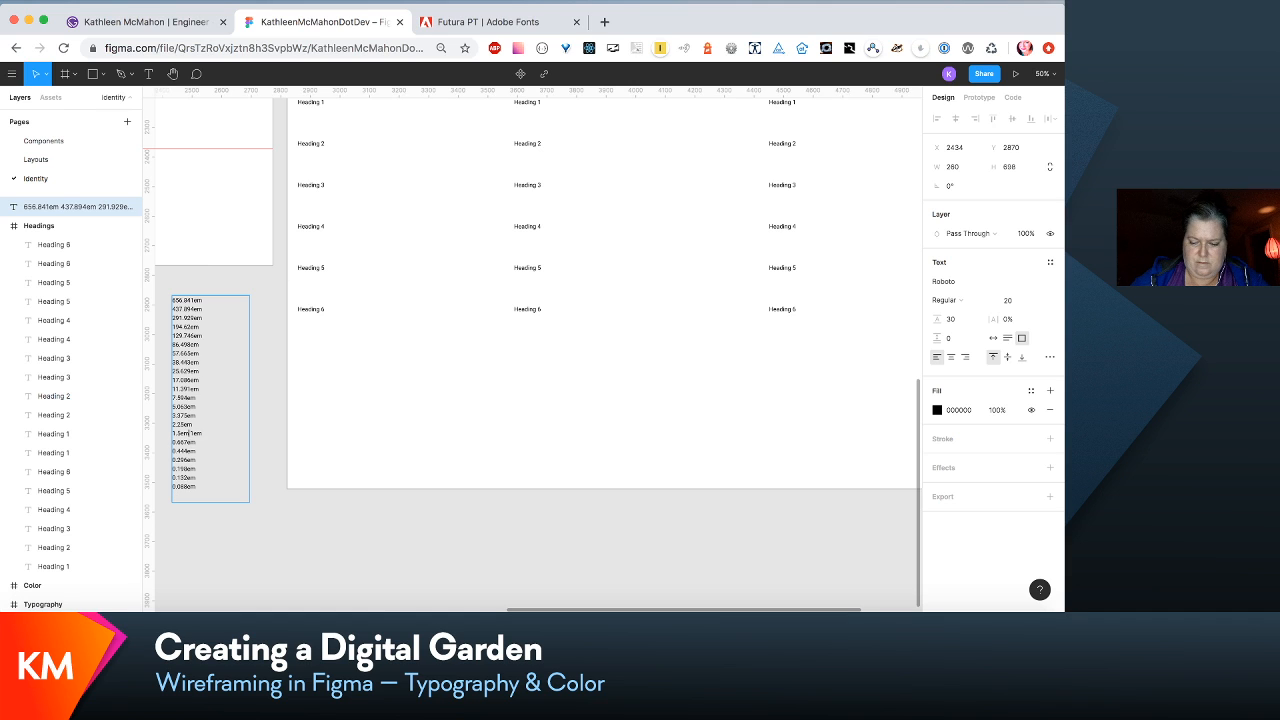
pyautogui.press('Return')
pyautogui.click(242, 449)
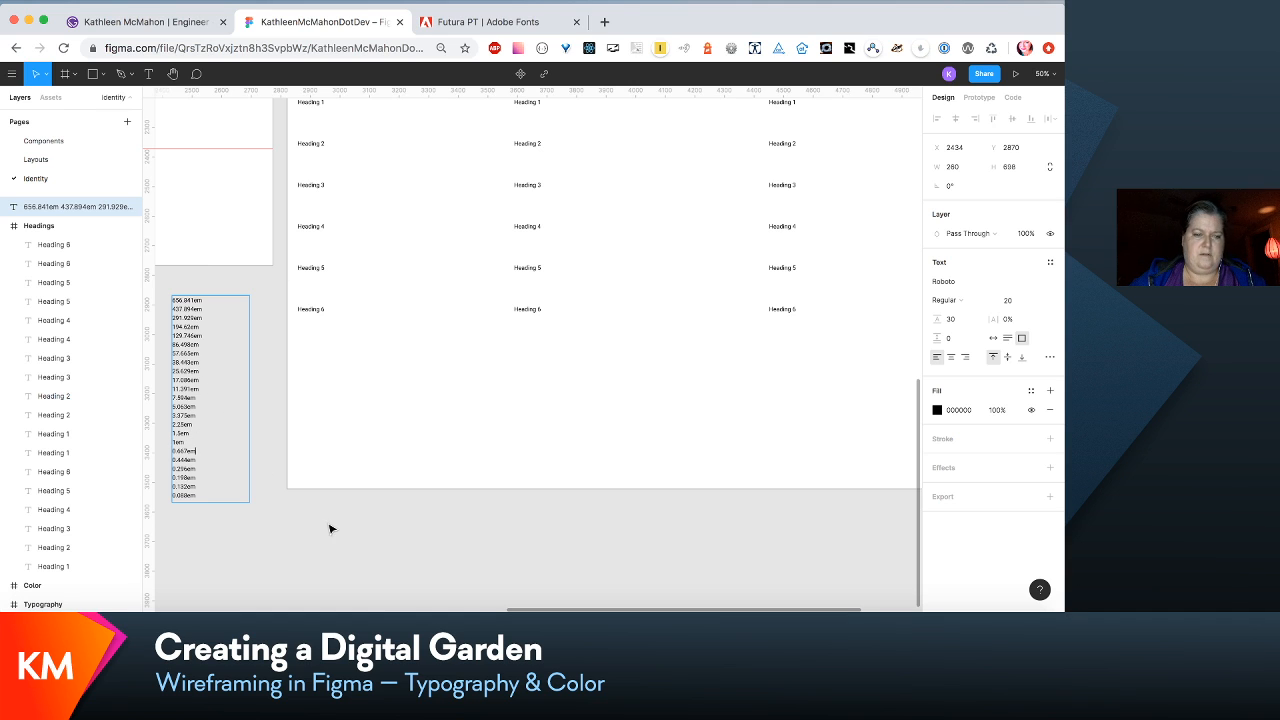
# - Duplicate the em scale list and shift the copy horizontally to X 2144, beside the original
pyautogui.hscroll(-4, 330, 529)
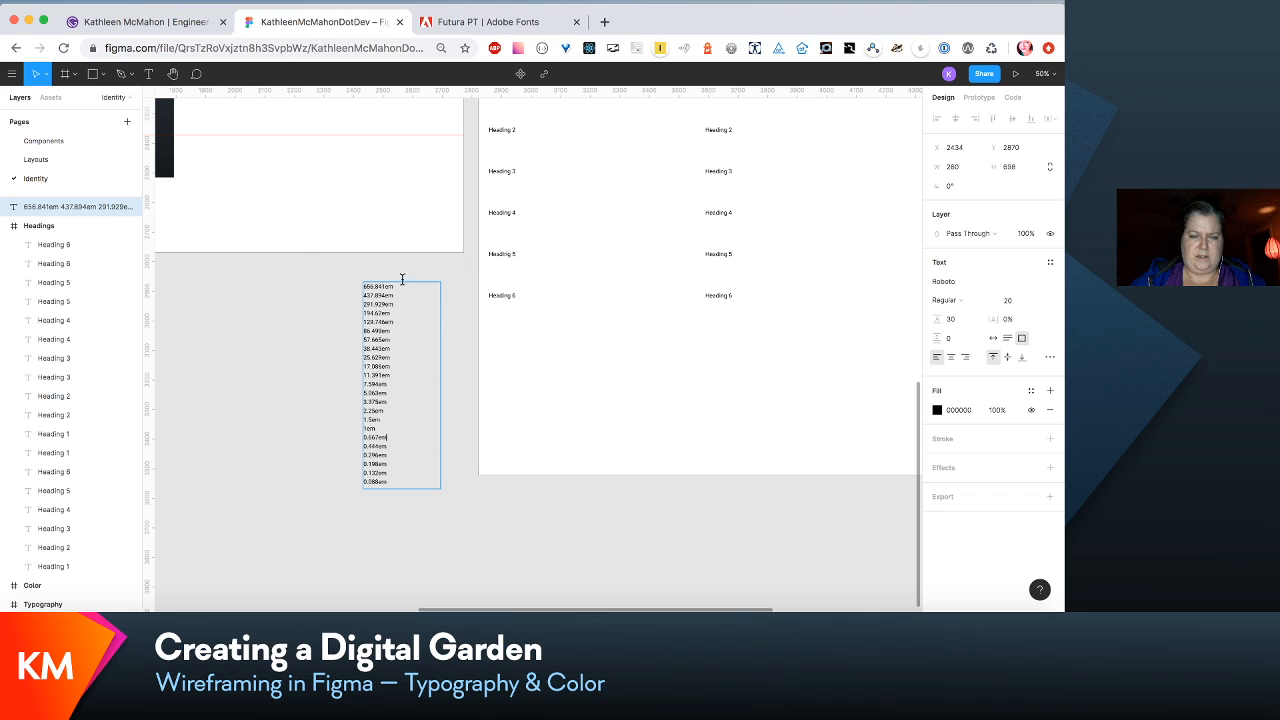
pyautogui.press('Escape')
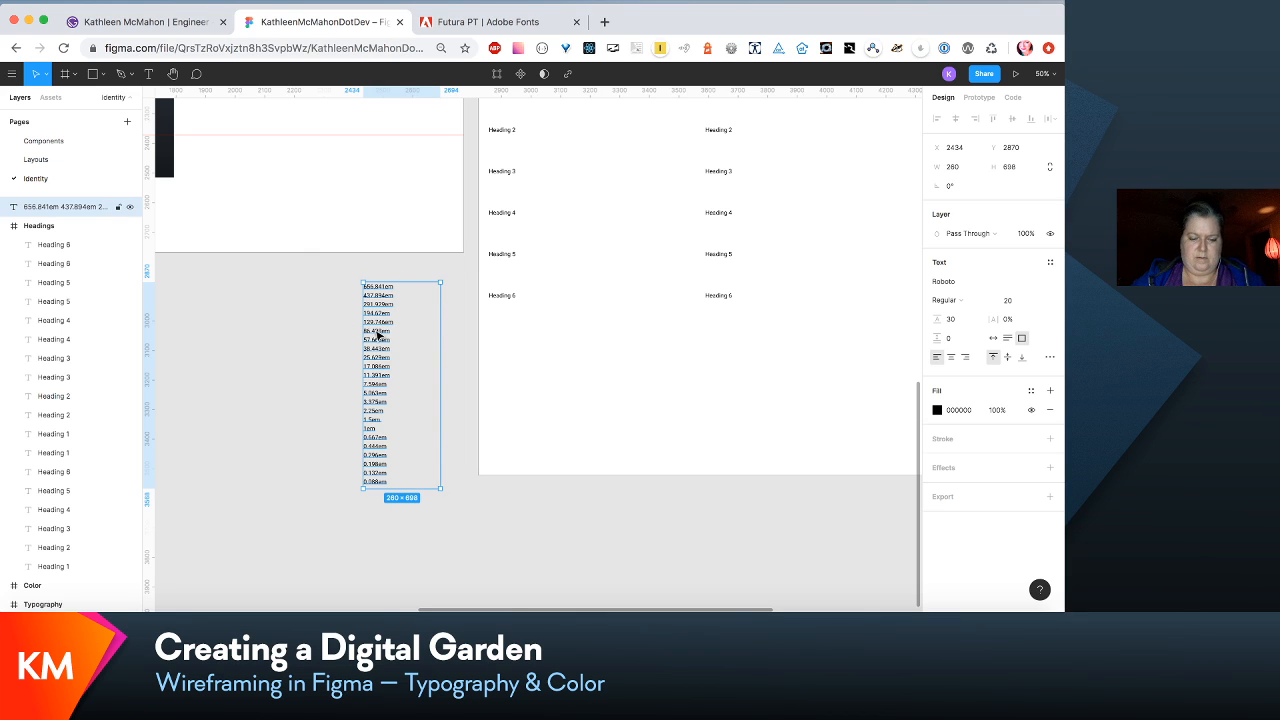
pyautogui.press('super+d')
pyautogui.hotkey('shift', 'Left')
pyautogui.hotkey('shift', 'Left')
pyautogui.hotkey('shift', 'Left')
pyautogui.hotkey('shift', 'Left')
pyautogui.hotkey('shift', 'Left')
pyautogui.hotkey('shift', 'Left')
pyautogui.hotkey('shift', 'Left')
pyautogui.hotkey('shift', 'Left')
pyautogui.hotkey('shift', 'Left')
pyautogui.hotkey('shift', 'Left')
pyautogui.hotkey('shift', 'Left')
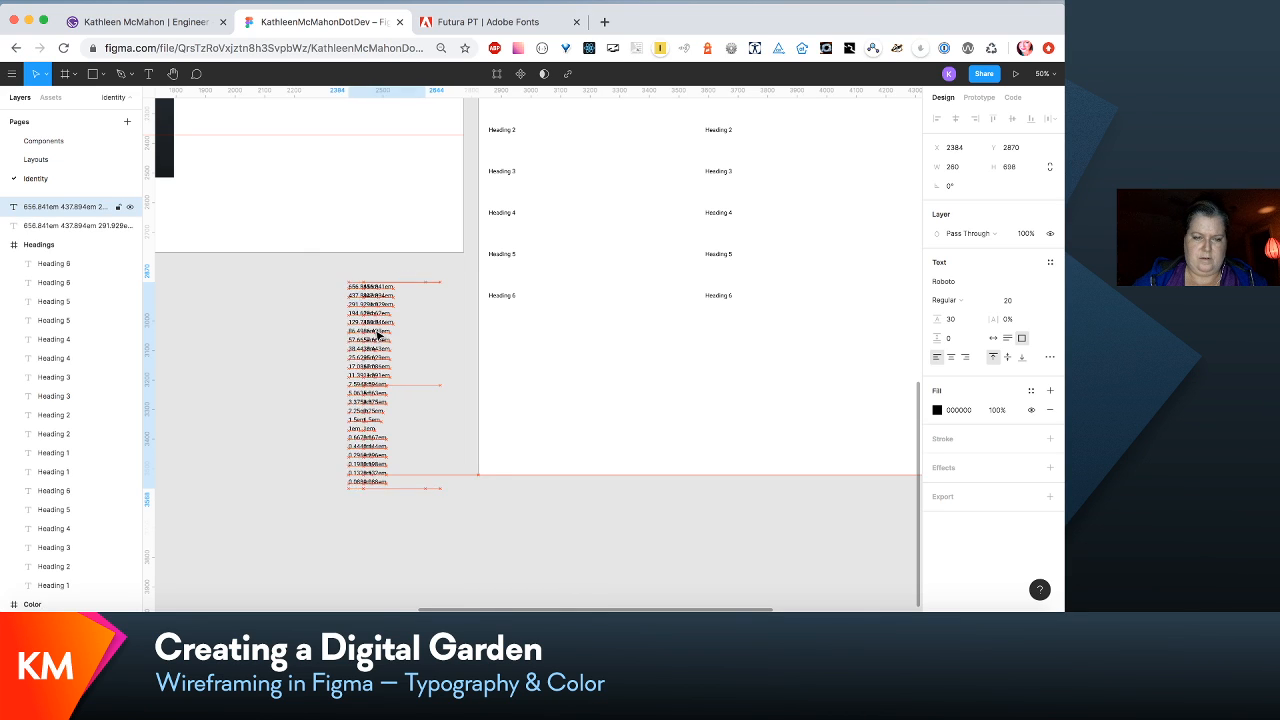
pyautogui.hotkey('shift', 'Left')
pyautogui.hotkey('shift', 'Left')
pyautogui.hotkey('shift', 'Left')
pyautogui.hotkey('shift', 'Left')
pyautogui.hotkey('shift', 'Left')
pyautogui.hotkey('shift', 'Left')
pyautogui.hotkey('shift', 'Left')
pyautogui.hotkey('shift', 'Left')
pyautogui.hotkey('shift', 'Left')
pyautogui.hotkey('shift', 'Left')
pyautogui.hotkey('shift', 'Left')
pyautogui.hotkey('shift', 'Left')
pyautogui.hotkey('shift', 'Left')
pyautogui.hotkey('shift', 'Left')
pyautogui.hotkey('shift', 'Left')
pyautogui.hotkey('shift', 'Left')
pyautogui.hotkey('shift', 'Left')
pyautogui.hotkey('shift', 'Left')
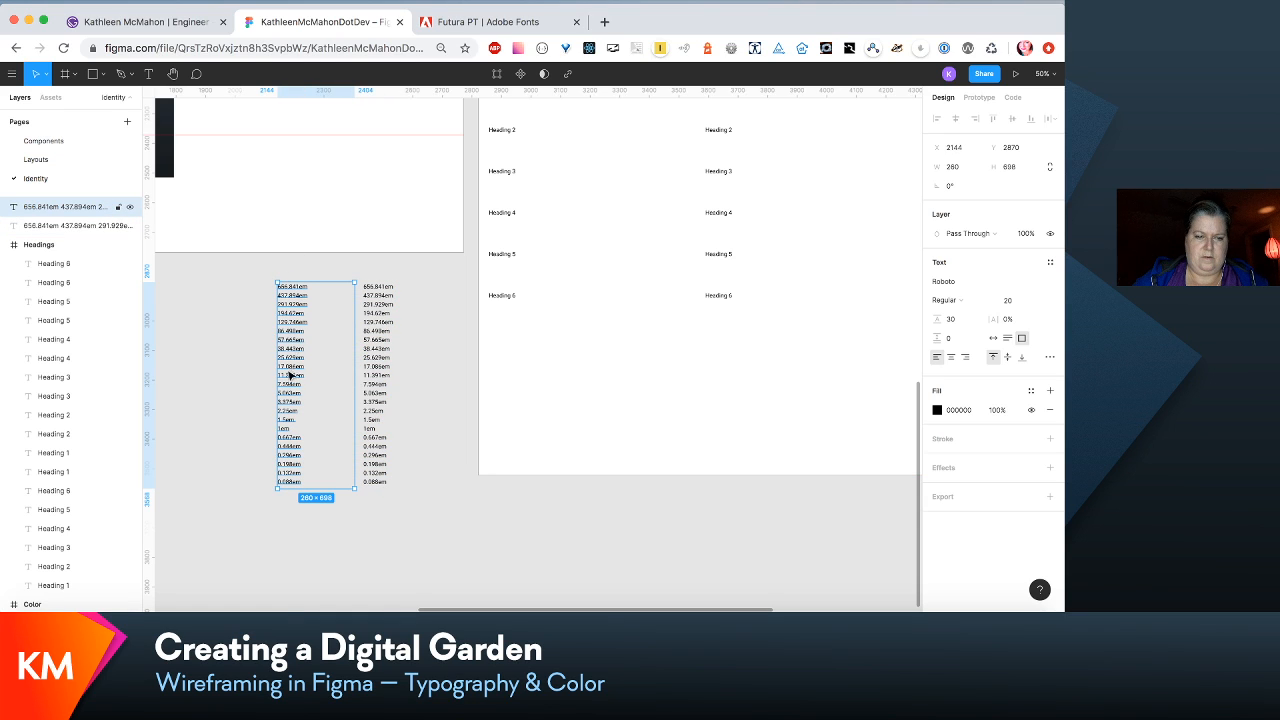
# - In the copied scale list, replace the 1em entry with p and the 1.5em entry with h6
pyautogui.doubleClick(286, 432)
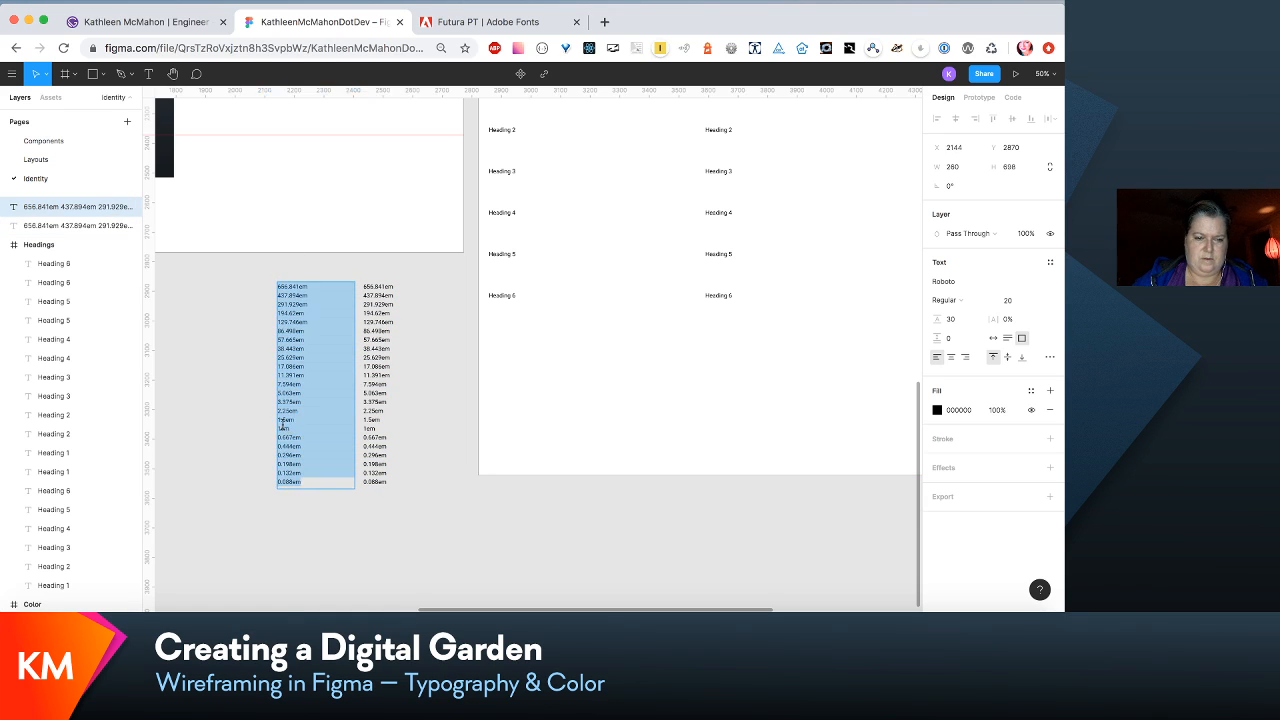
pyautogui.click(283, 426)
pyautogui.moveTo(290, 428); pyautogui.dragTo(263, 419)
pyautogui.write('p')
pyautogui.write('h')
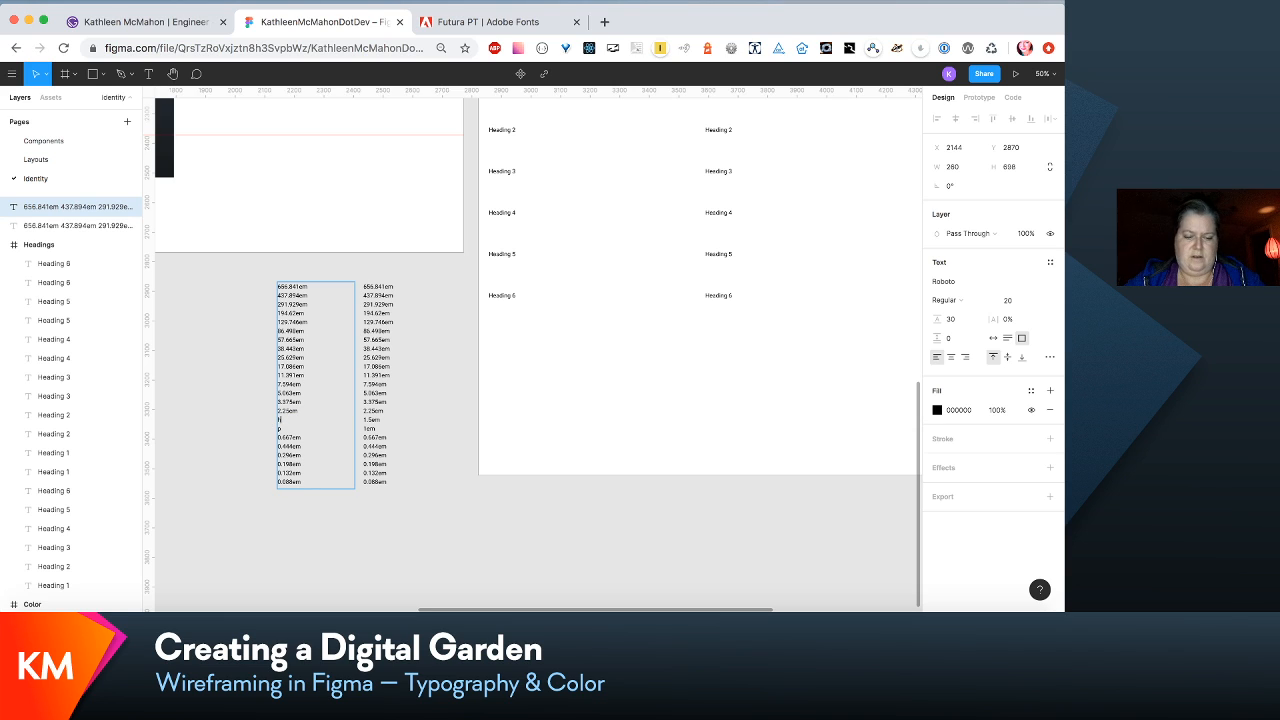
pyautogui.write('6')
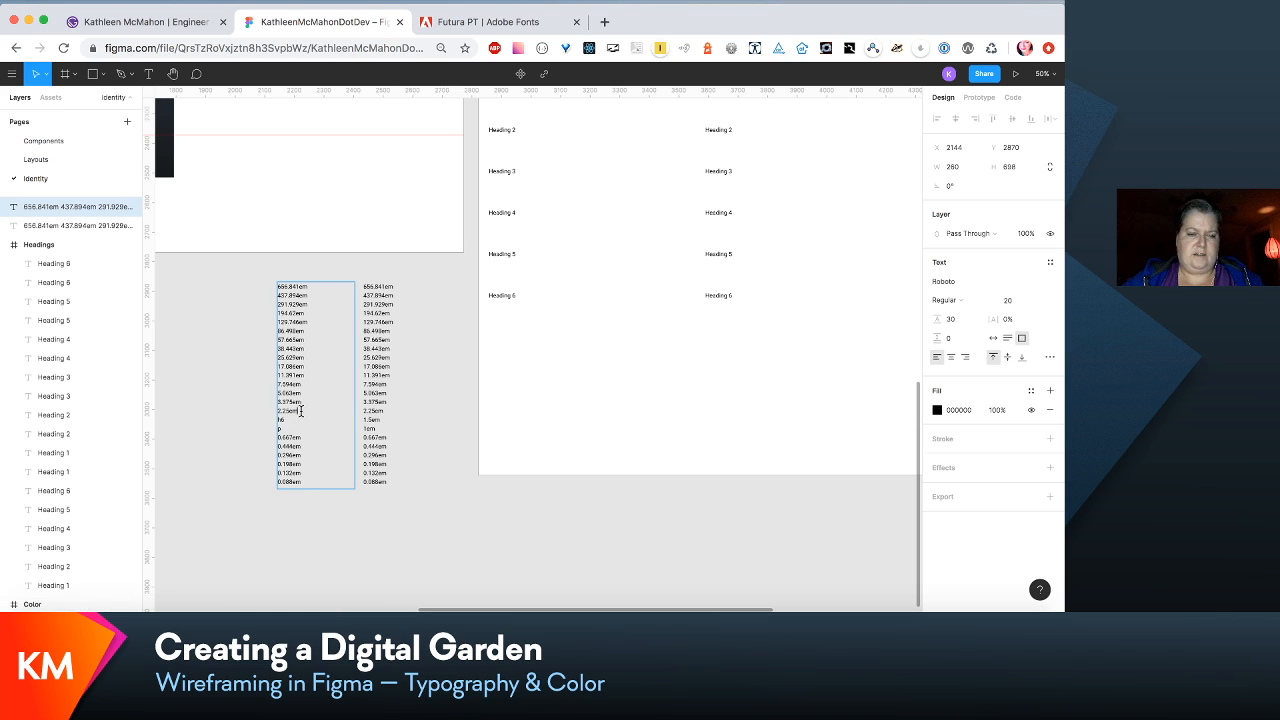
# - Replace the copied list's entries from 2.25em up to 11.391em with h5, h4, h3, h2 and h1
pyautogui.moveTo(300, 411); pyautogui.dragTo(240, 411)
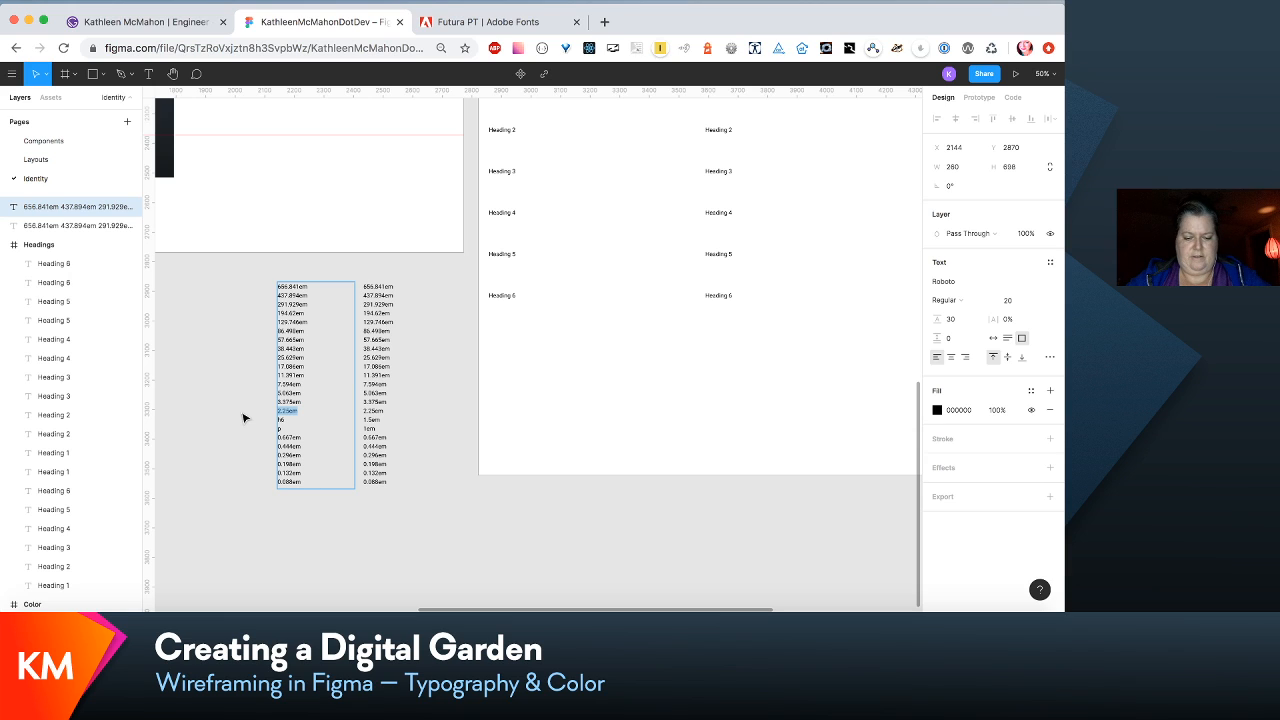
pyautogui.write('h5')
pyautogui.moveTo(307, 403); pyautogui.dragTo(212, 383)
pyautogui.write('h4')
pyautogui.write('h3')
pyautogui.write('h')
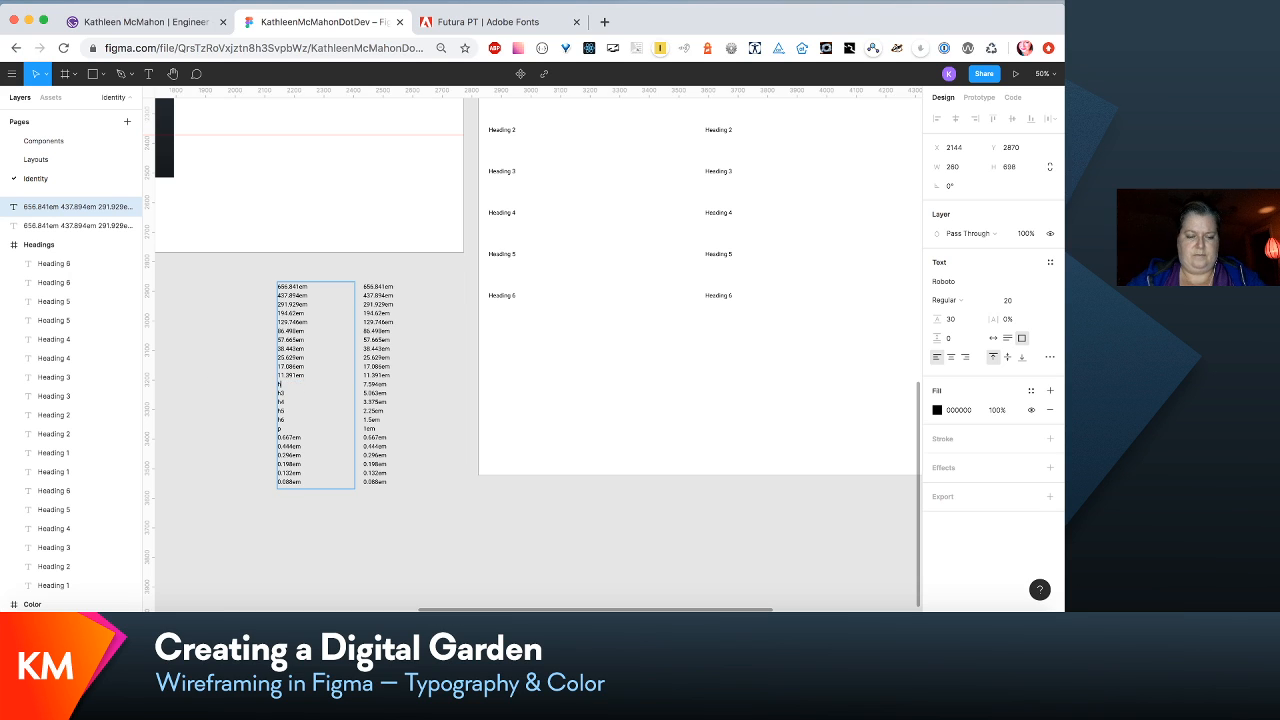
pyautogui.write('2')
pyautogui.moveTo(307, 374); pyautogui.dragTo(263, 373)
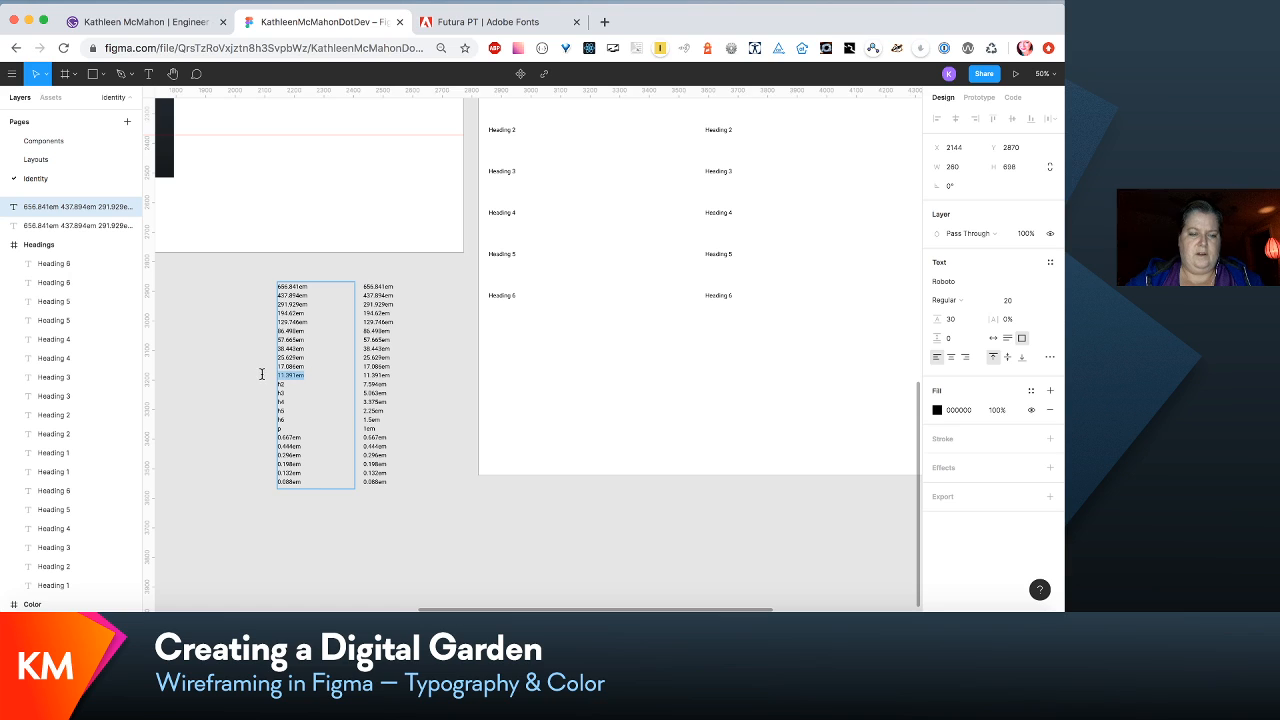
pyautogui.write('h1')
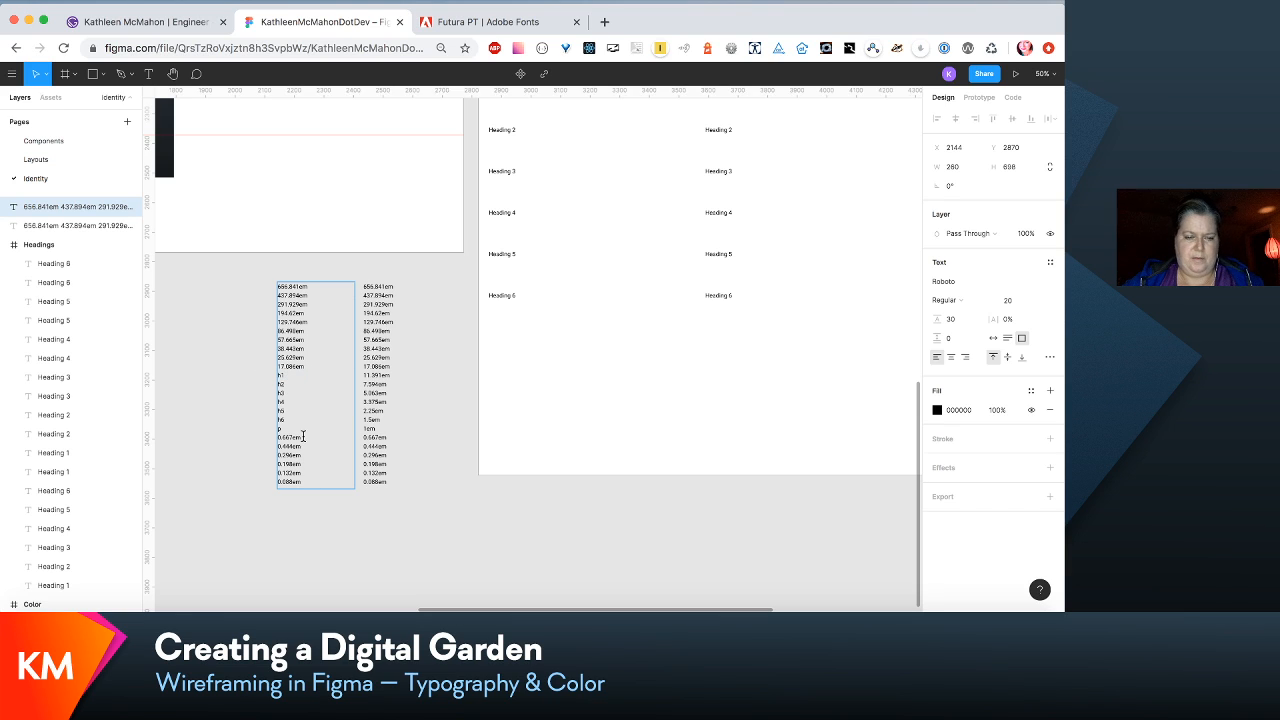
# - In the copied list, replace the 0.667em entry with subtext and the 0.444em entry with label
pyautogui.moveTo(303, 437); pyautogui.dragTo(258, 437)
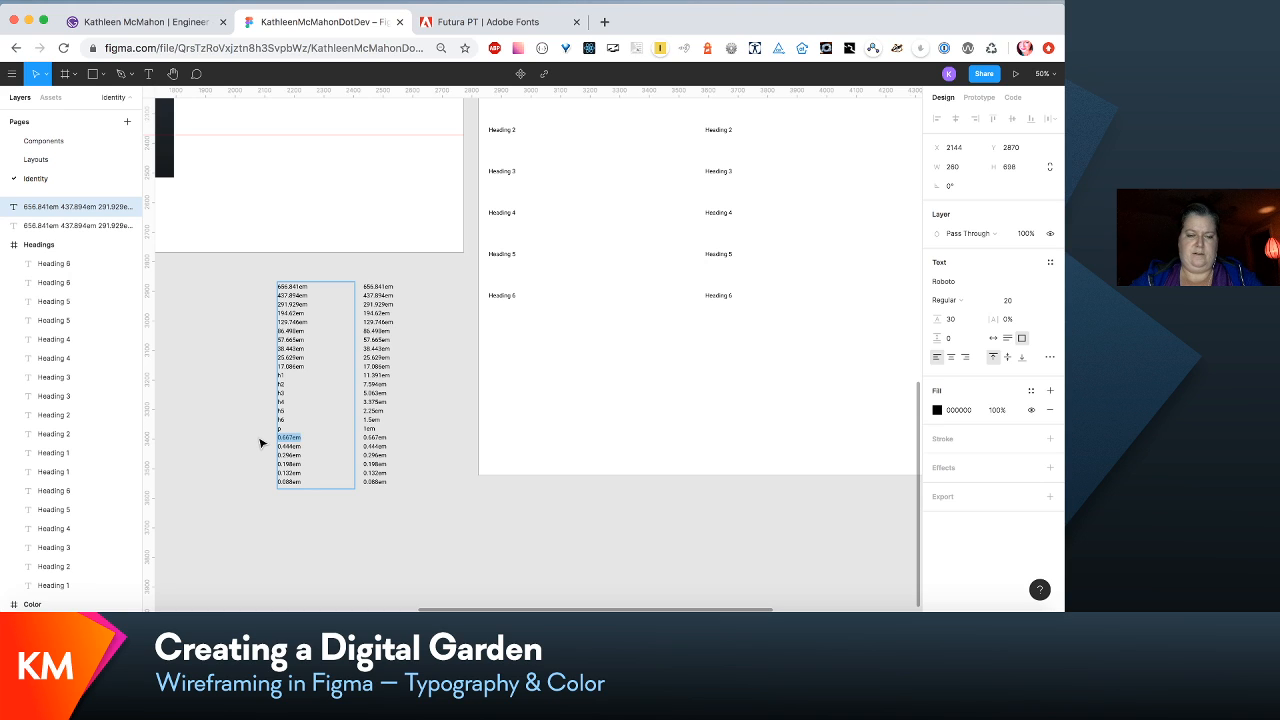
pyautogui.click(291, 418)
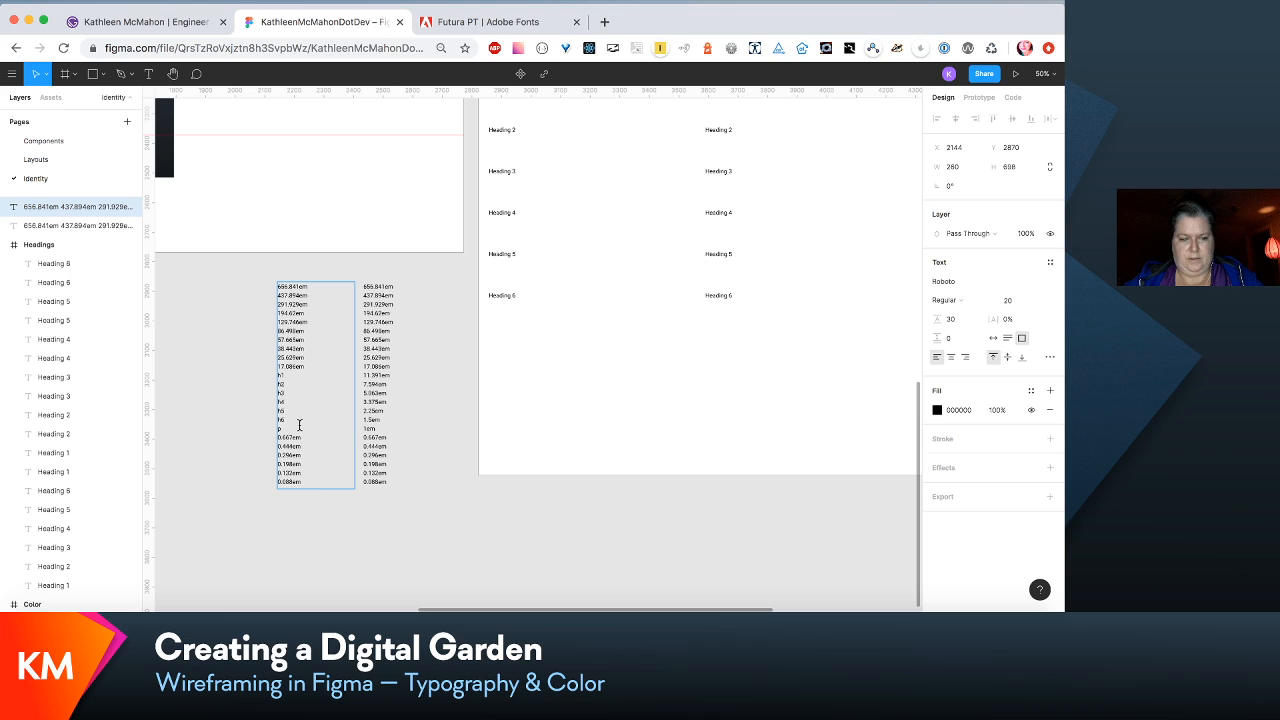
pyautogui.moveTo(307, 436); pyautogui.dragTo(232, 432)
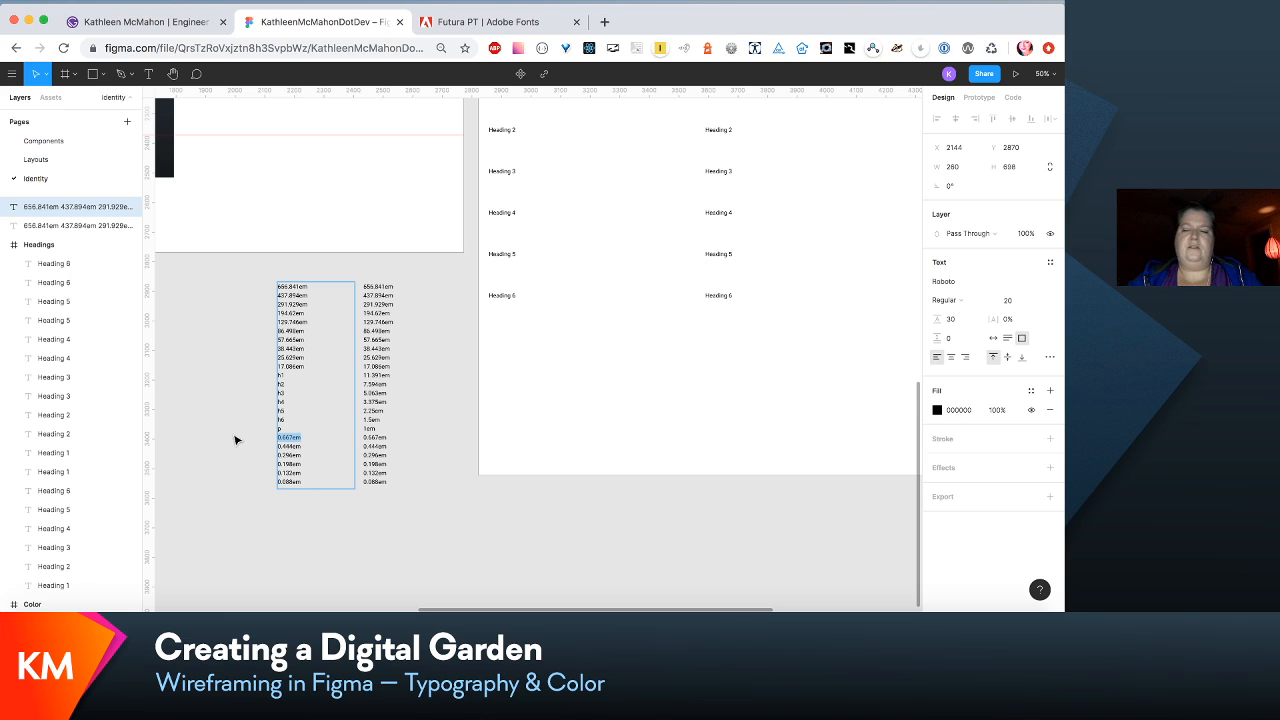
pyautogui.write('subtext')
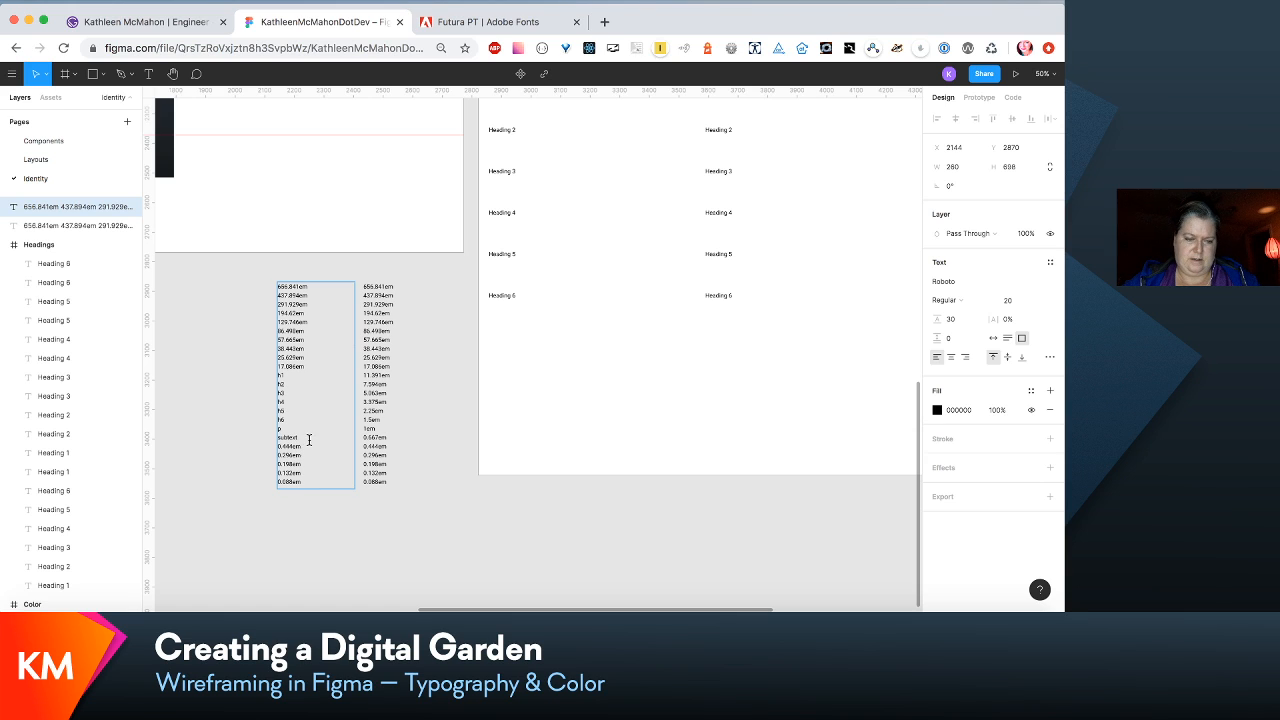
pyautogui.moveTo(303, 446); pyautogui.dragTo(270, 453)
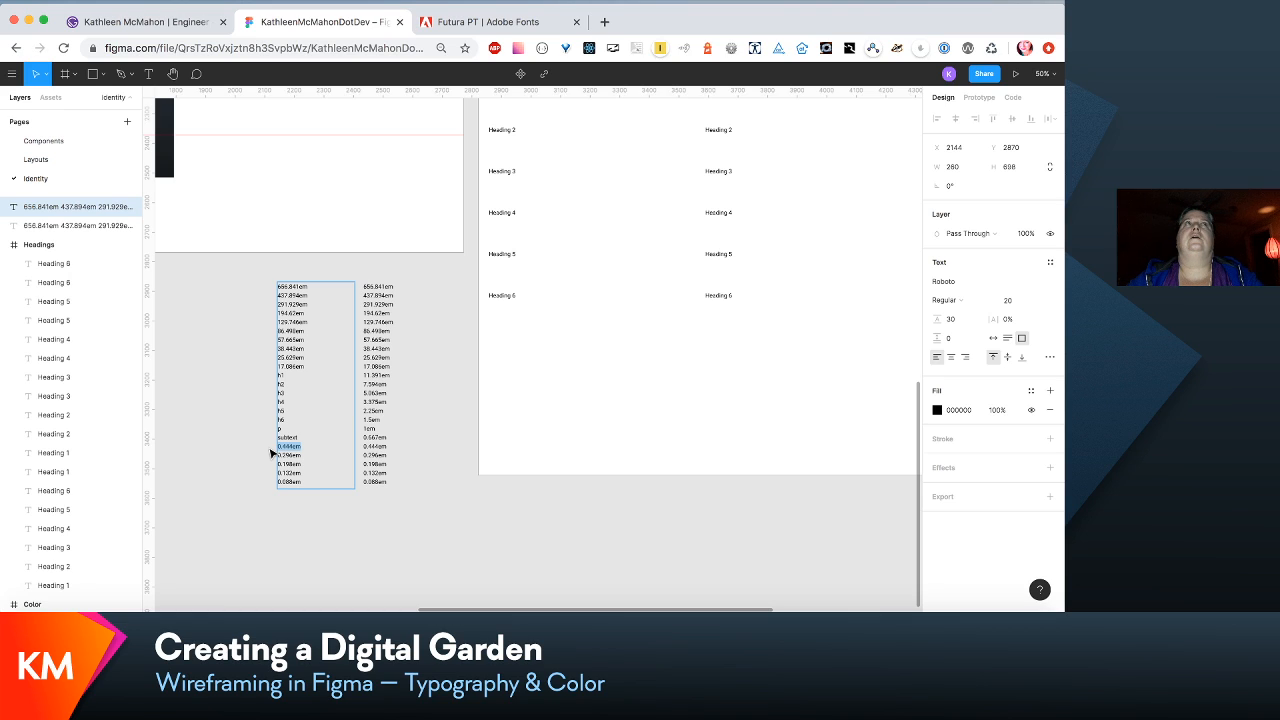
pyautogui.press('BackSpace')
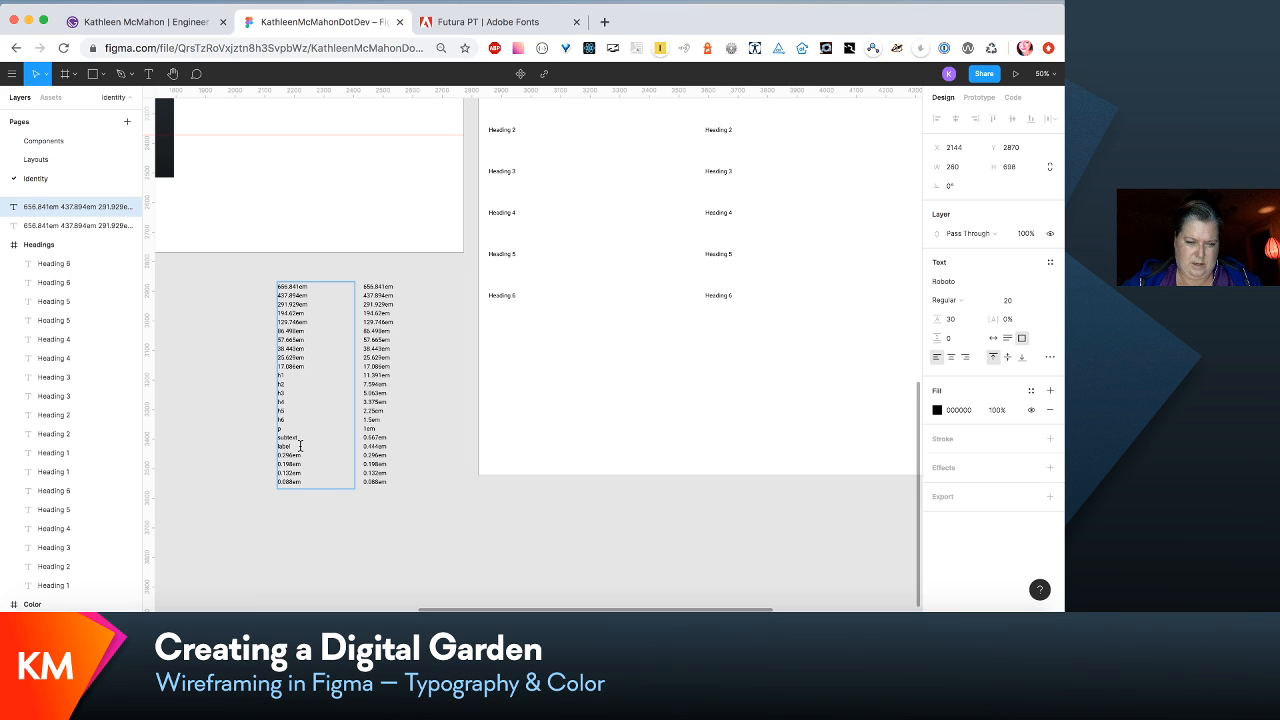
# - Narrow the label list's text box to about 126 px by moving its left edge inward to about X 2278
pyautogui.press('Escape')
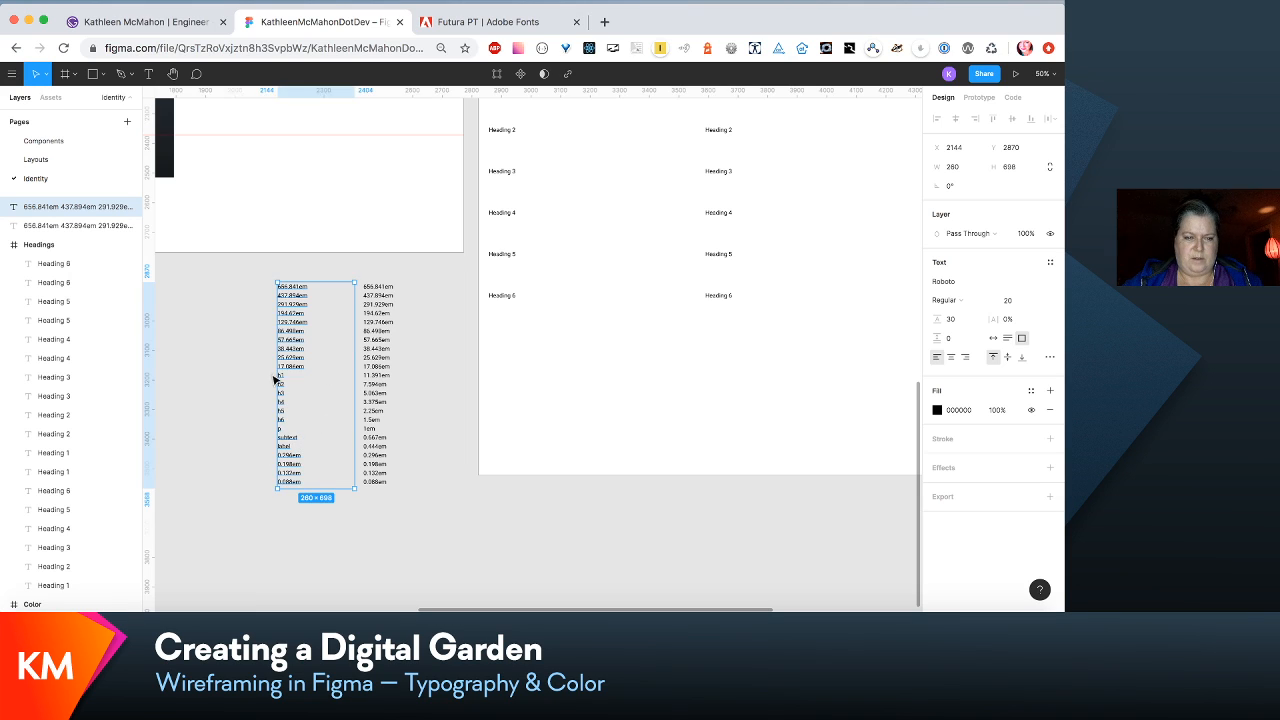
pyautogui.moveTo(272, 375); pyautogui.dragTo(313, 376)
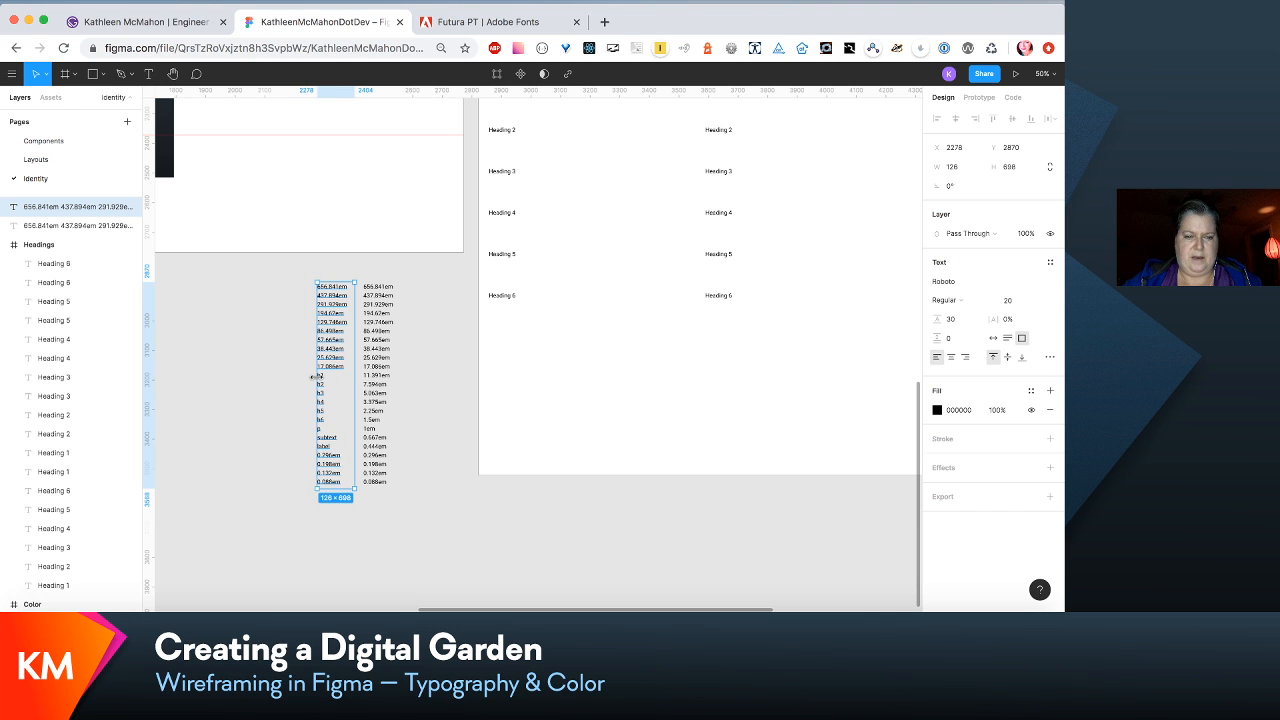
pyautogui.hscroll(5, 594, 386)
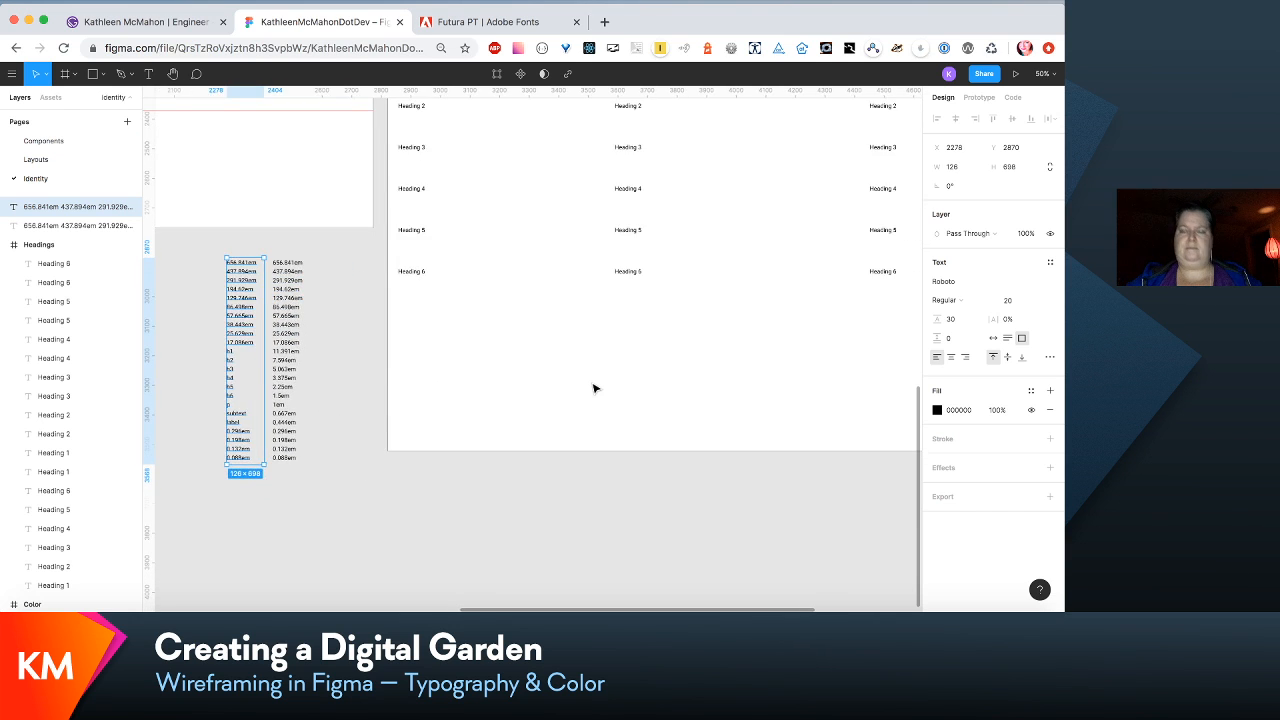
# - Duplicate the first column's Heading 1 sample and place the copy first in the Headings frame's layer order
pyautogui.scroll(2, 594, 386)
pyautogui.scroll(4, 594, 388)
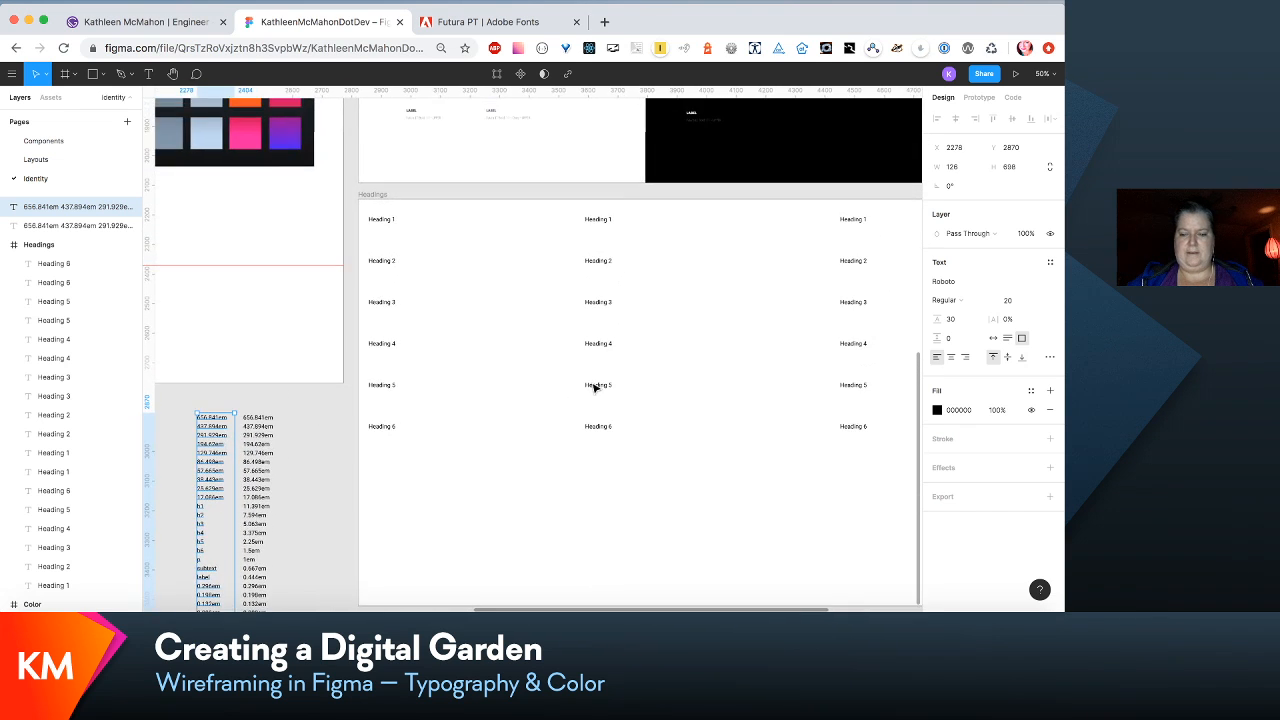
pyautogui.click(380, 225)
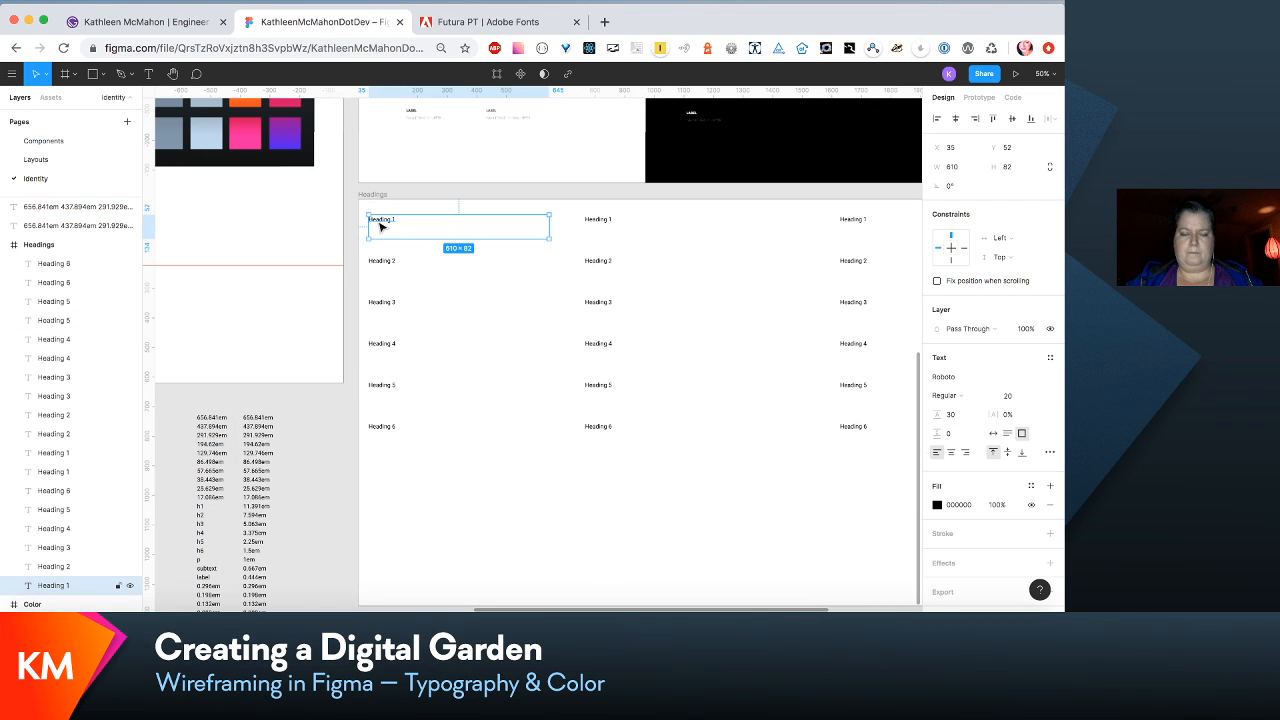
pyautogui.scroll(-3, 405, 237)
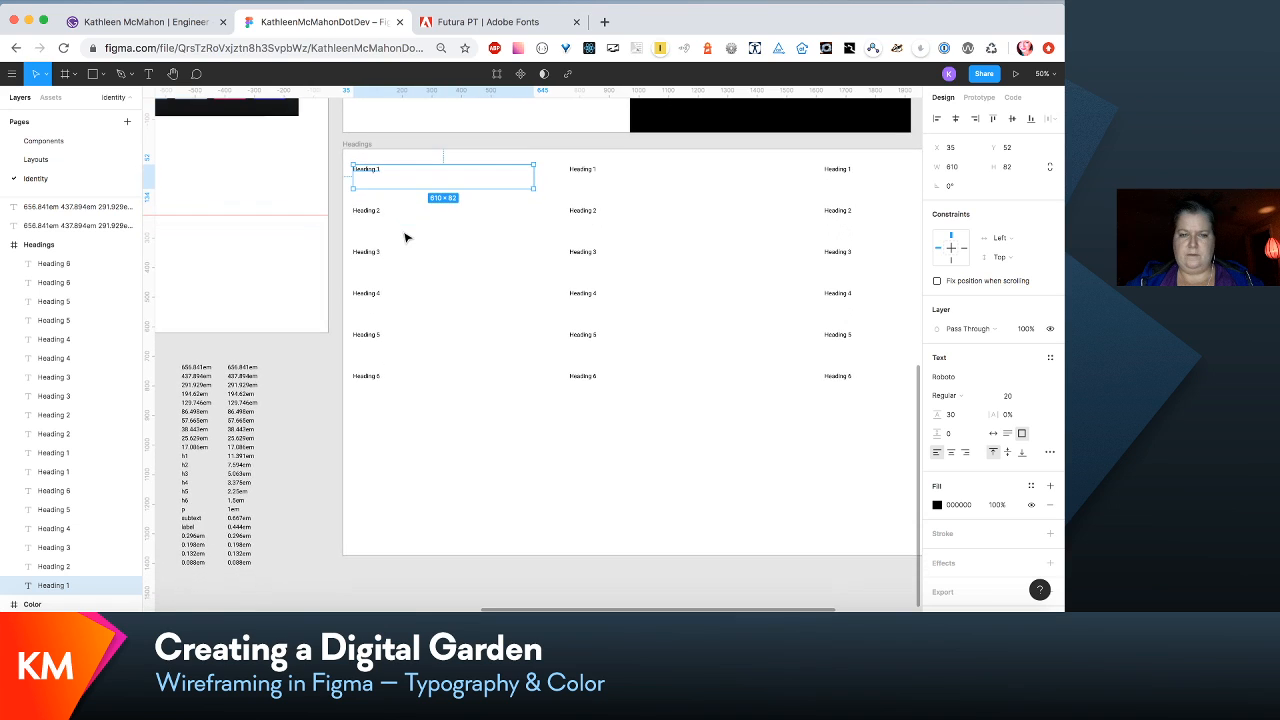
pyautogui.scroll(-1, 379, 160)
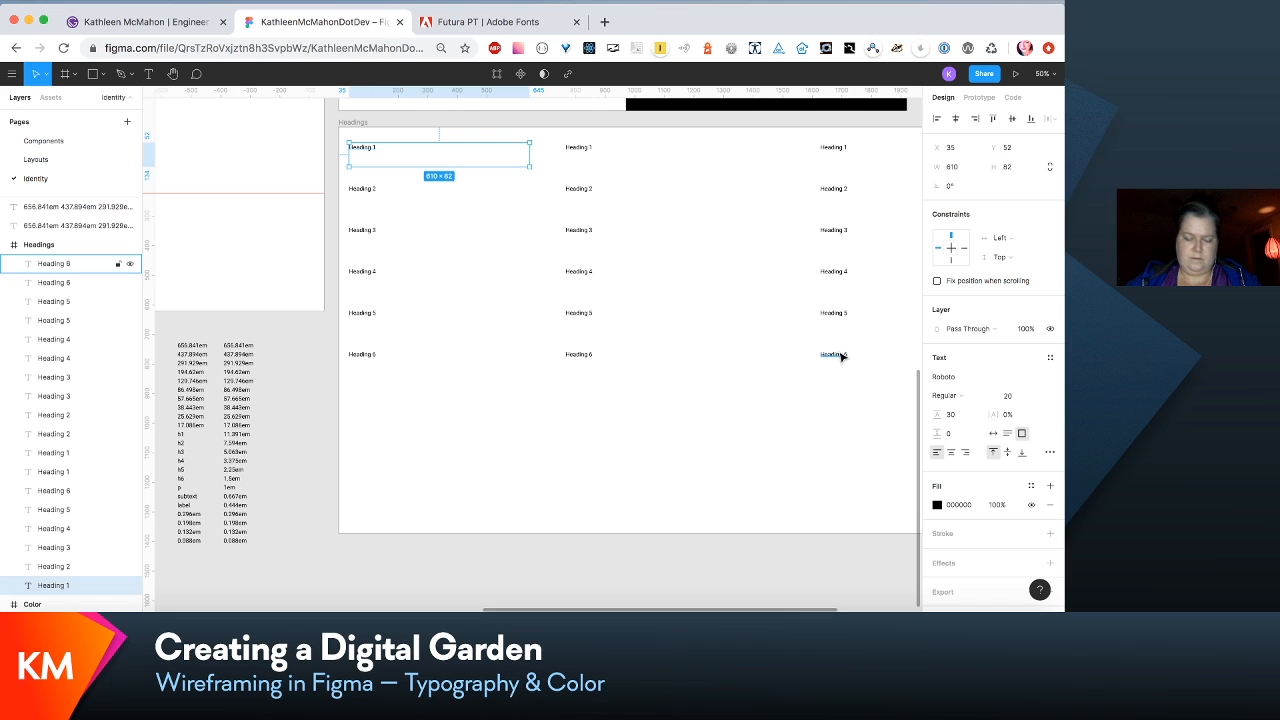
pyautogui.press('super+d')
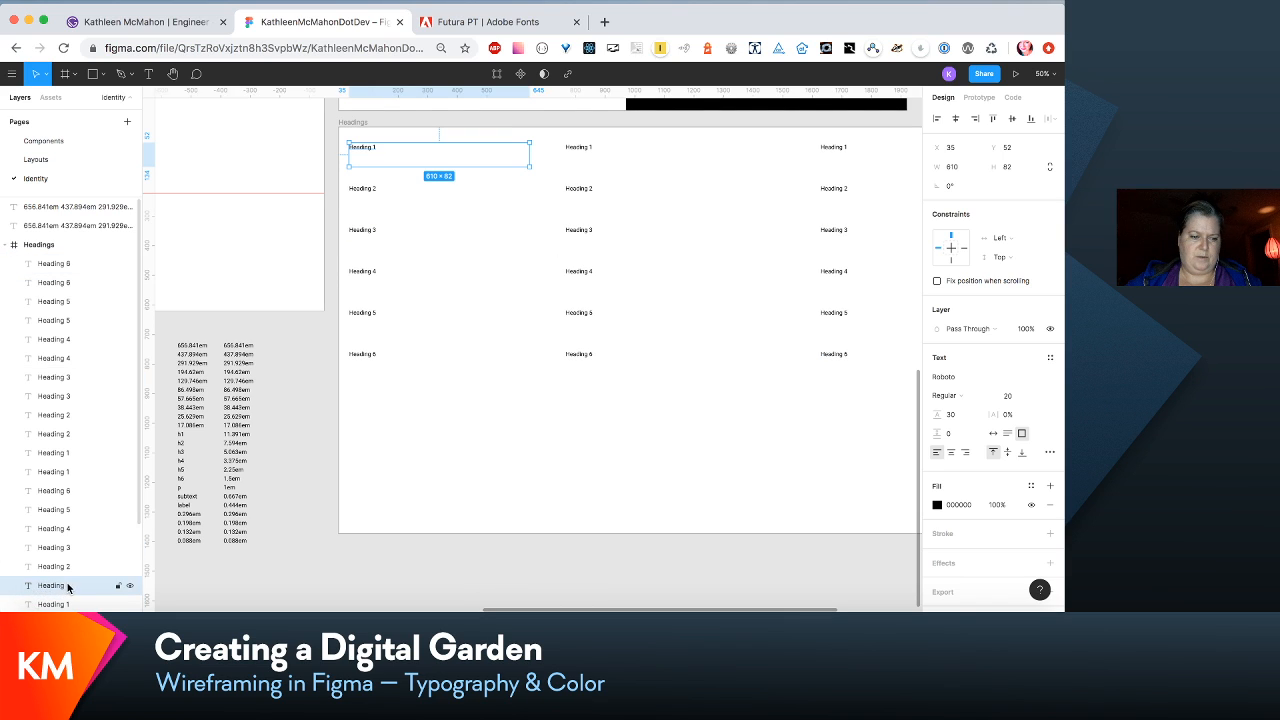
pyautogui.moveTo(67, 582); pyautogui.dragTo(48, 266)
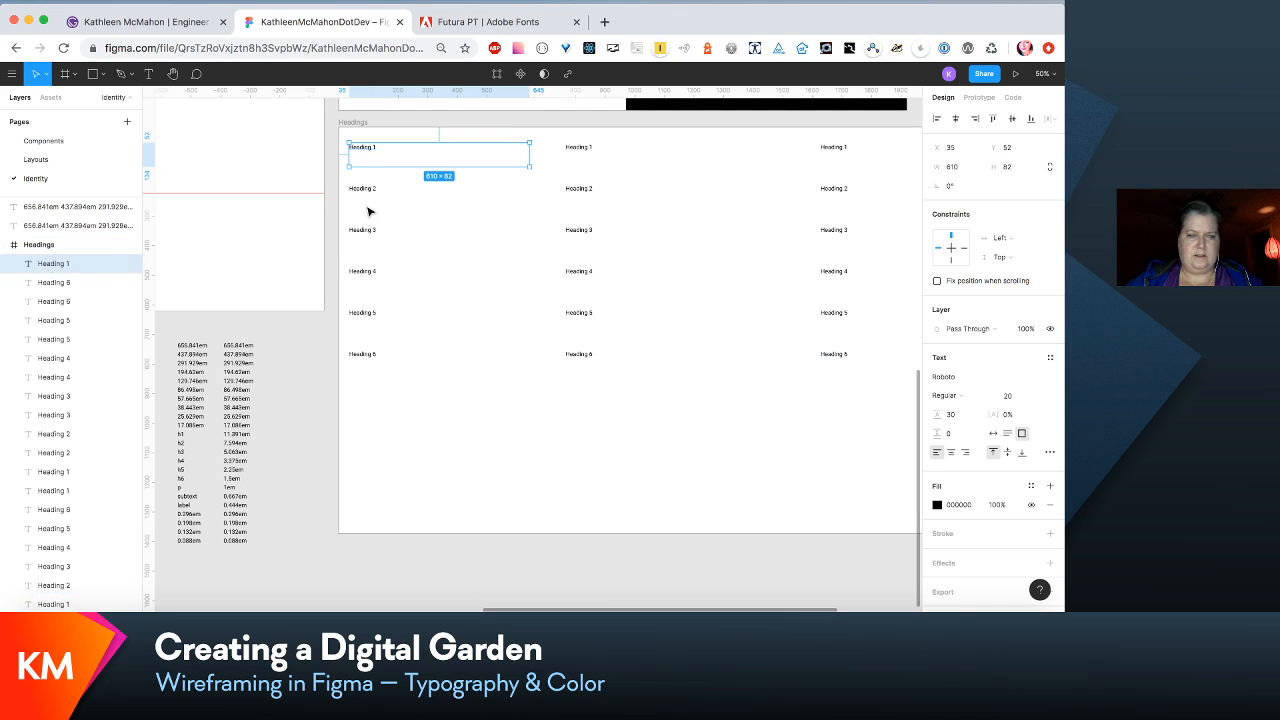
# - Move the Heading 1 copy straight down below the first column's Heading 6, to Y 942
pyautogui.moveTo(400, 163); pyautogui.dragTo(398, 165)
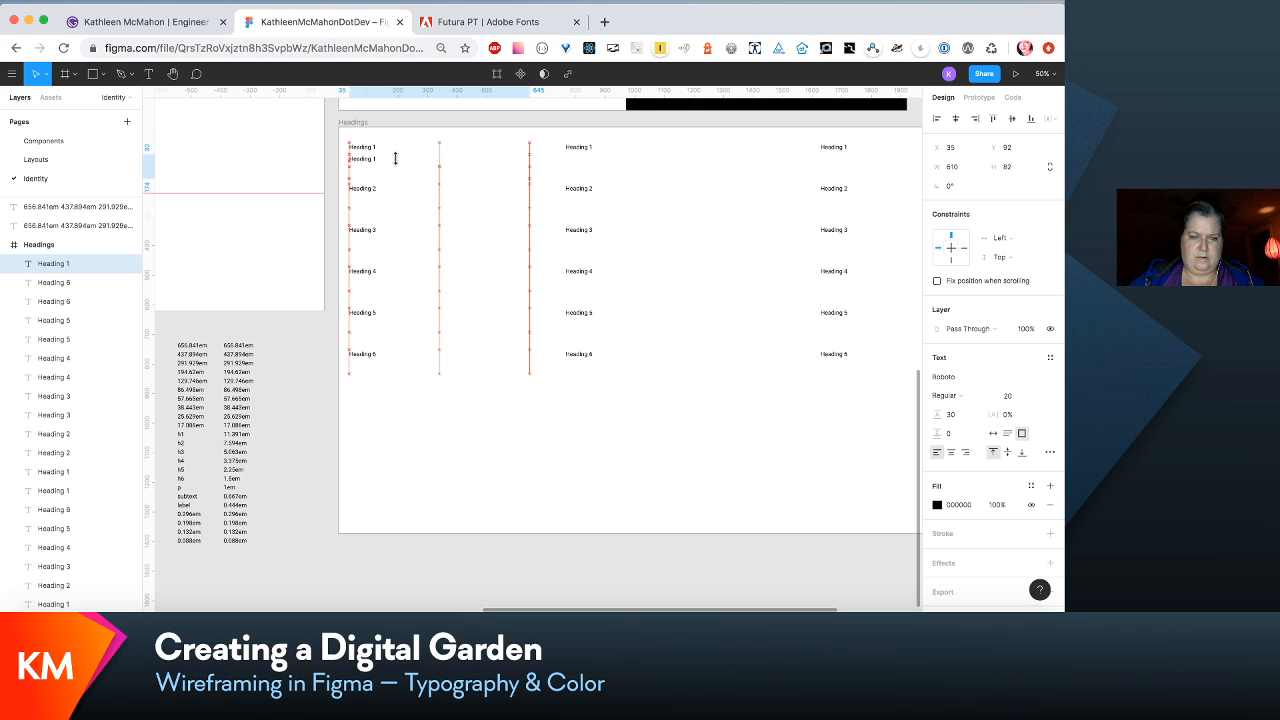
pyautogui.hotkey('shift', 'Down')
pyautogui.hotkey('shift', 'Down')
pyautogui.hotkey('shift', 'Down')
pyautogui.hotkey('shift', 'Down')
pyautogui.hotkey('shift', 'Down')
pyautogui.hotkey('shift', 'Down')
pyautogui.hotkey('shift', 'Down')
pyautogui.hotkey('shift', 'Down')
pyautogui.hotkey('shift', 'Down')
pyautogui.hotkey('shift', 'Down')
pyautogui.hotkey('shift', 'Down')
pyautogui.hotkey('shift', 'Down')
pyautogui.hotkey('shift', 'Down')
pyautogui.hotkey('shift', 'Down')
pyautogui.hotkey('shift', 'Down')
pyautogui.hotkey('shift', 'Down')
pyautogui.hotkey('shift', 'Down')
pyautogui.hotkey('shift', 'Down')
pyautogui.hotkey('shift', 'Down')
pyautogui.hotkey('shift', 'Down')
pyautogui.hotkey('shift', 'Down')
pyautogui.hotkey('shift', 'Down')
pyautogui.hotkey('shift', 'Down')
pyautogui.hotkey('shift', 'Down')
pyautogui.hotkey('shift', 'Down')
pyautogui.hotkey('shift', 'Down')
pyautogui.hotkey('shift', 'Down')
pyautogui.hotkey('shift', 'Down')
pyautogui.hotkey('shift', 'Down')
pyautogui.hotkey('shift', 'Down')
pyautogui.hotkey('shift', 'Down')
pyautogui.hotkey('shift', 'Down')
pyautogui.hotkey('shift', 'Down')
pyautogui.hotkey('shift', 'Down')
pyautogui.hotkey('shift', 'Down')
pyautogui.hotkey('shift', 'Down')
pyautogui.hotkey('shift', 'Down')
pyautogui.hotkey('shift', 'Down')
pyautogui.hotkey('shift', 'Down')
pyautogui.hotkey('shift', 'Down')
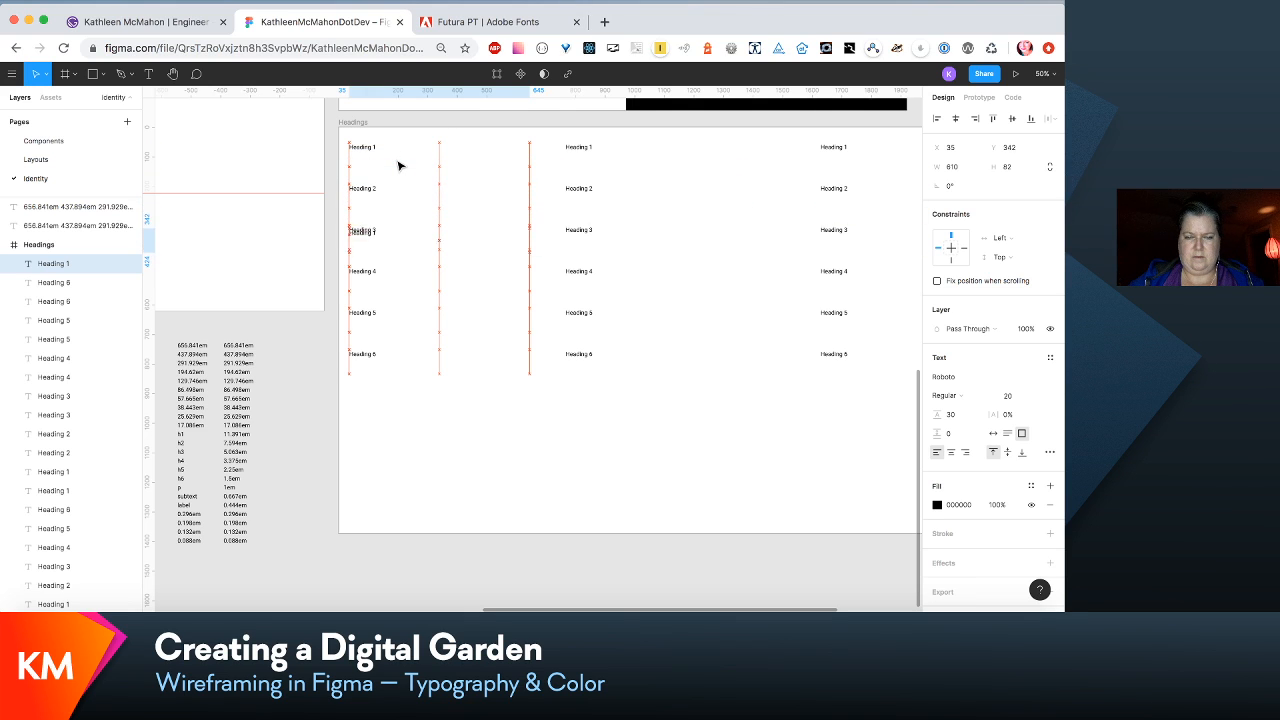
pyautogui.hotkey('shift', 'Down')
pyautogui.hotkey('shift', 'Down')
pyautogui.hotkey('shift', 'Down')
pyautogui.hotkey('shift', 'Down')
pyautogui.hotkey('shift', 'Down')
pyautogui.hotkey('shift', 'Down')
pyautogui.hotkey('shift', 'Down')
pyautogui.hotkey('shift', 'Down')
pyautogui.hotkey('shift', 'Down')
pyautogui.hotkey('shift', 'Down')
pyautogui.hotkey('shift', 'Down')
pyautogui.hotkey('shift', 'Down')
pyautogui.hotkey('shift', 'Down')
pyautogui.hotkey('shift', 'Down')
pyautogui.hotkey('shift', 'Down')
pyautogui.hotkey('shift', 'Down')
pyautogui.hotkey('shift', 'Down')
pyautogui.hotkey('shift', 'Down')
pyautogui.hotkey('shift', 'Down')
pyautogui.hotkey('shift', 'Down')
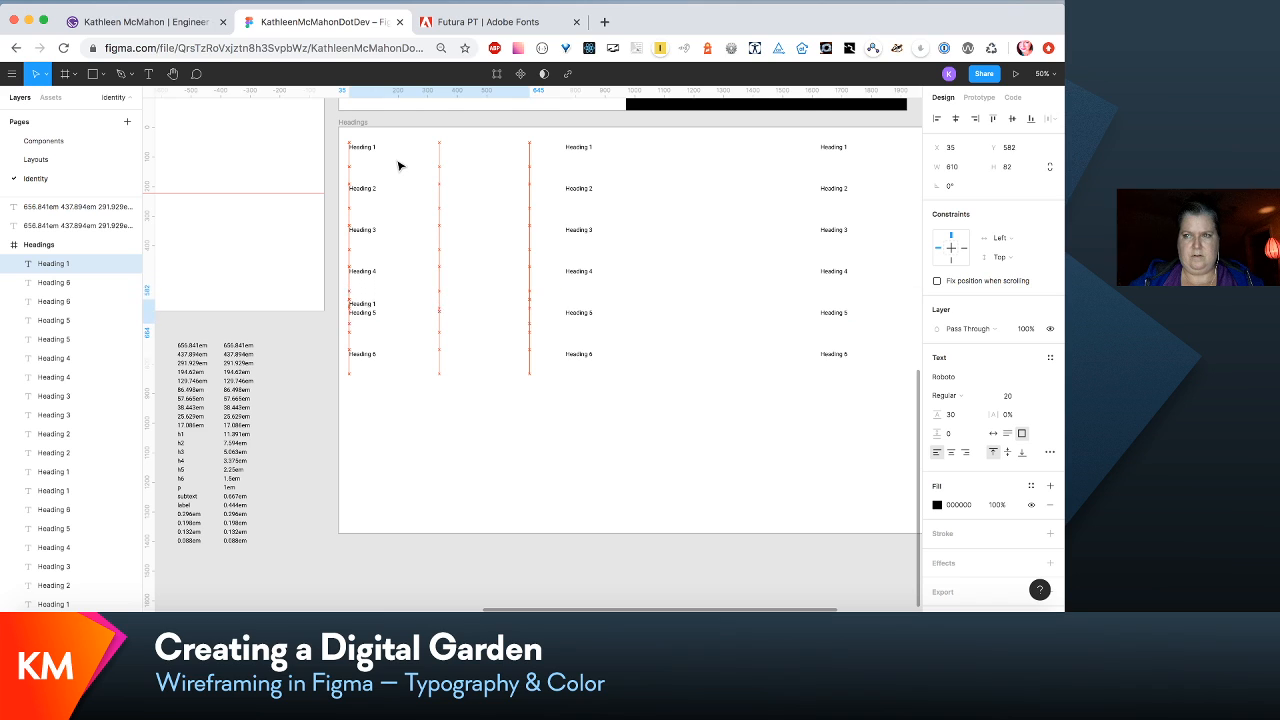
pyautogui.hotkey('shift', 'Down')
pyautogui.hotkey('shift', 'Down')
pyautogui.hotkey('shift', 'Down')
pyautogui.hotkey('shift', 'Down')
pyautogui.hotkey('shift', 'Down')
pyautogui.hotkey('shift', 'Down')
pyautogui.hotkey('shift', 'Down')
pyautogui.hotkey('shift', 'Down')
pyautogui.hotkey('shift', 'Down')
pyautogui.hotkey('shift', 'Down')
pyautogui.hotkey('shift', 'Down')
pyautogui.hotkey('shift', 'Down')
pyautogui.hotkey('shift', 'Down')
pyautogui.hotkey('shift', 'Down')
pyautogui.hotkey('shift', 'Down')
pyautogui.hotkey('shift', 'Down')
pyautogui.hotkey('shift', 'Down')
pyautogui.hotkey('shift', 'Down')
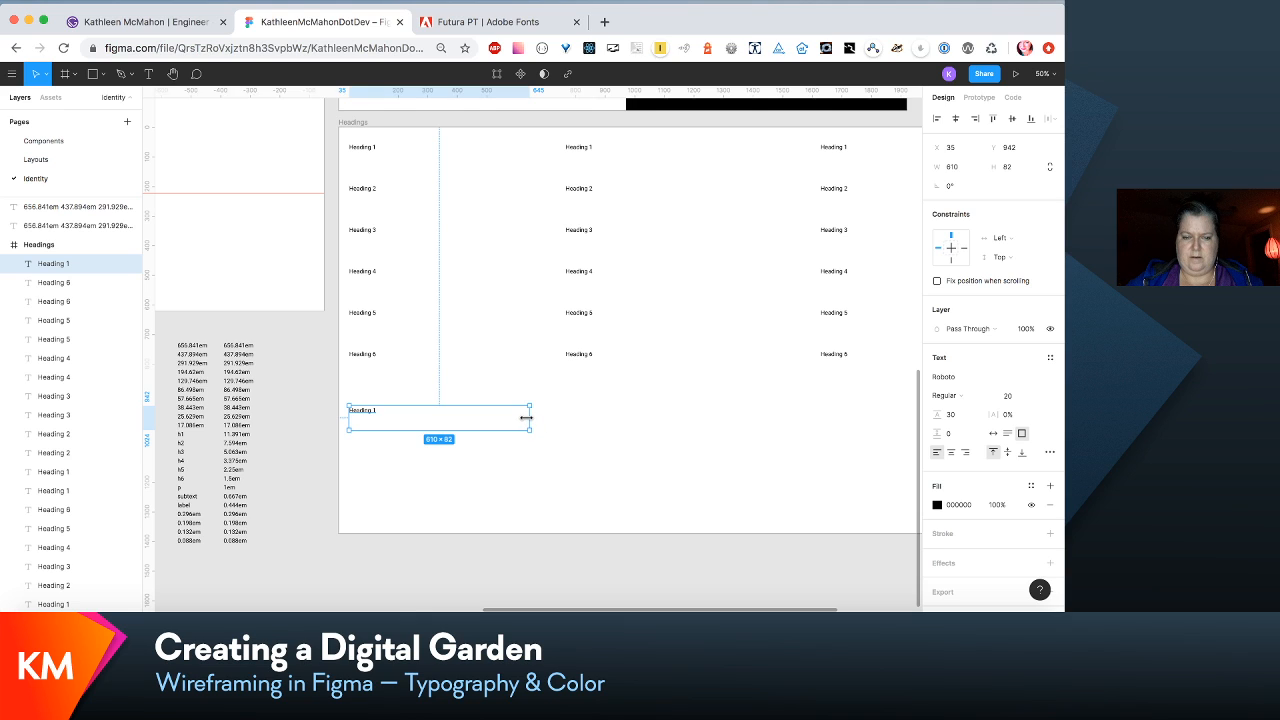
# - Narrow the copied text box to about 320 px and replace its text with Paragraph
pyautogui.moveTo(527, 417); pyautogui.dragTo(443, 416)
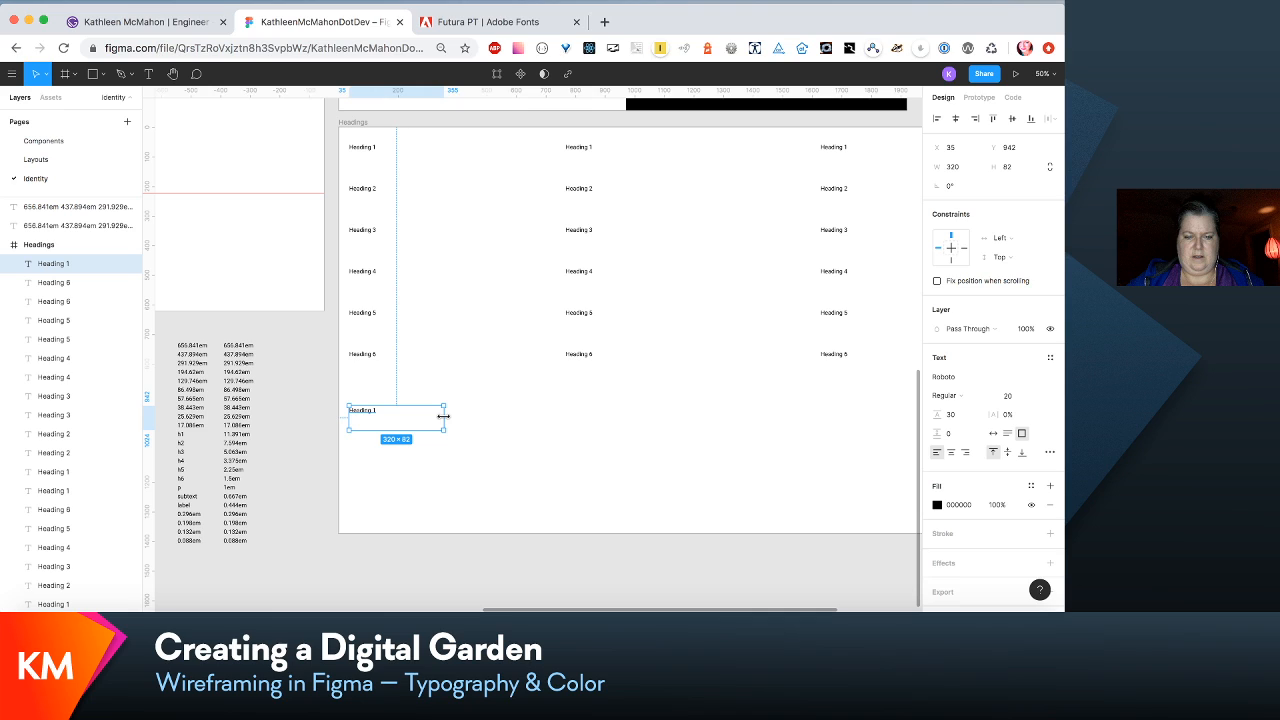
pyautogui.doubleClick(357, 405)
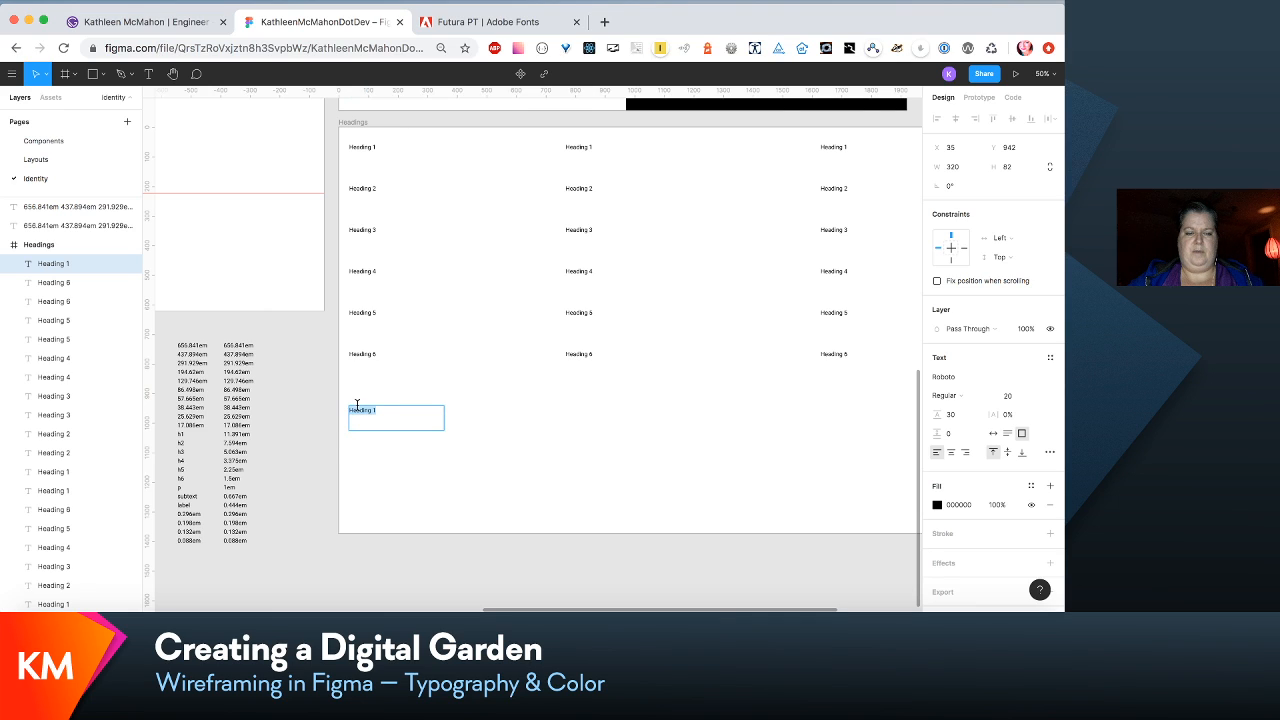
pyautogui.write('Paragr')
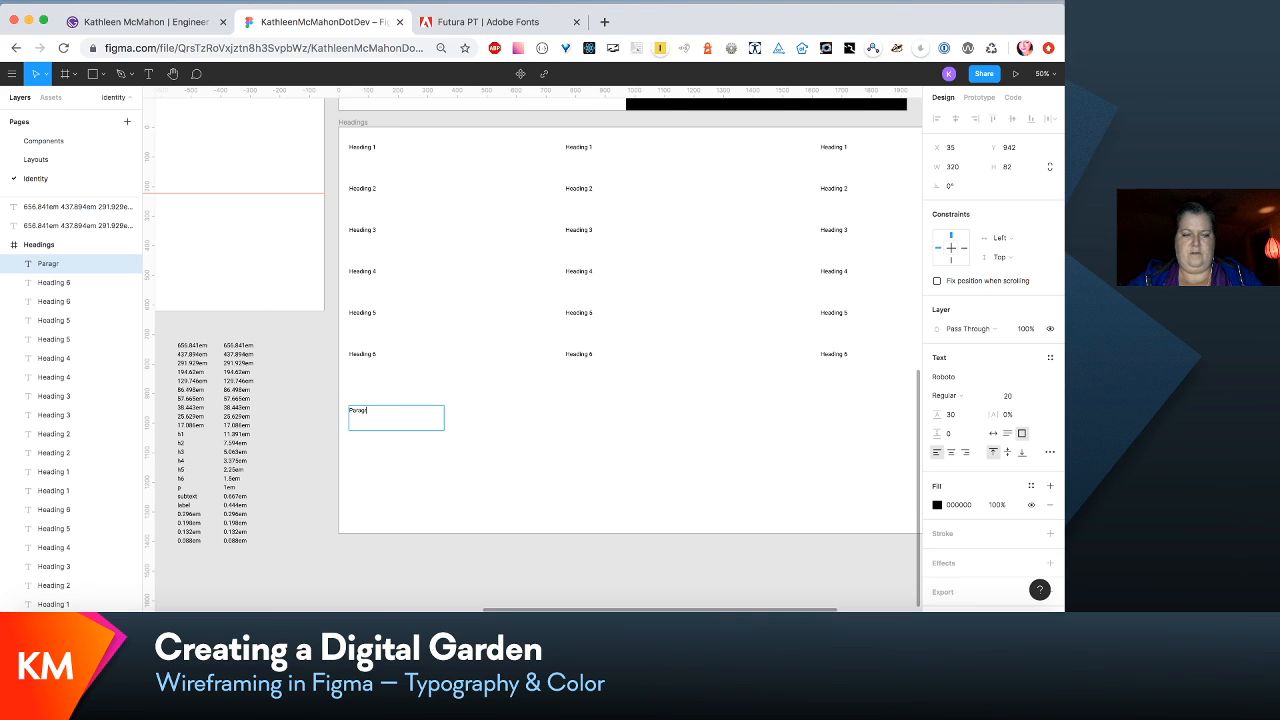
pyautogui.write('aph')
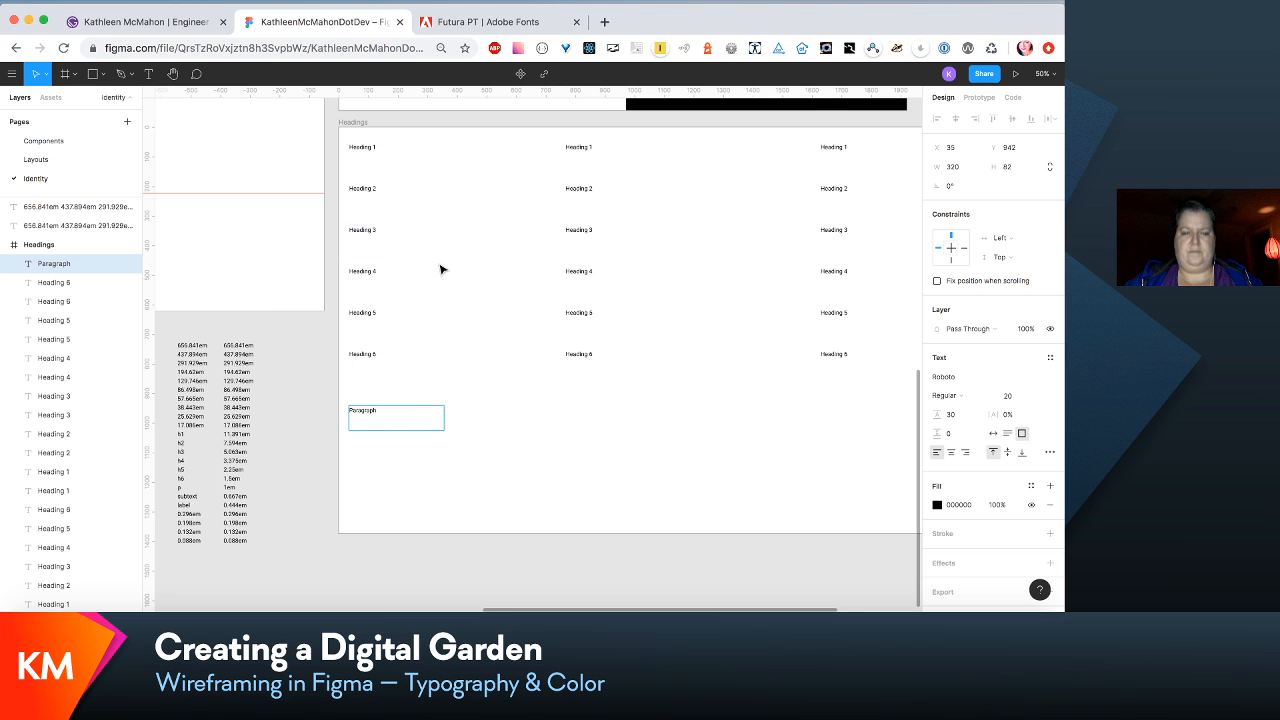
# - Replace the Paragraph text with the 14-size Futura LT Book body text copied from the Typography frame's light section
pyautogui.scroll(2, 443, 269)
pyautogui.scroll(6, 440, 268)
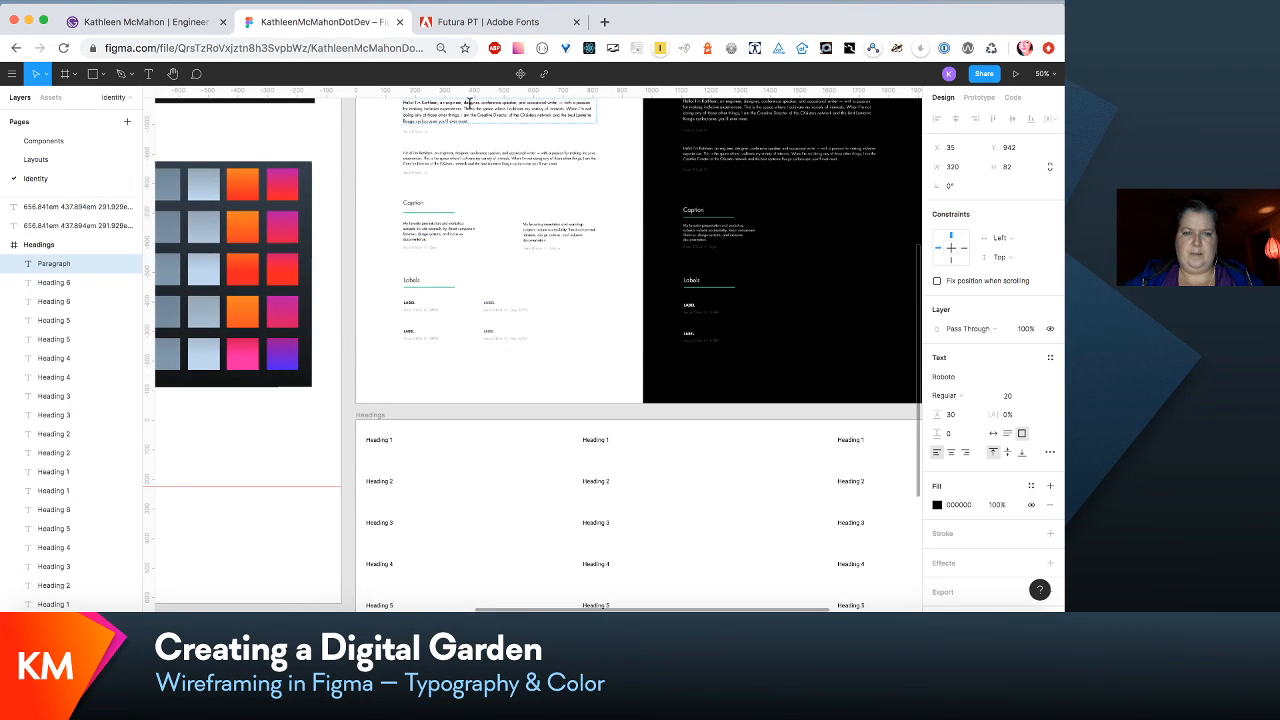
pyautogui.click(470, 110)
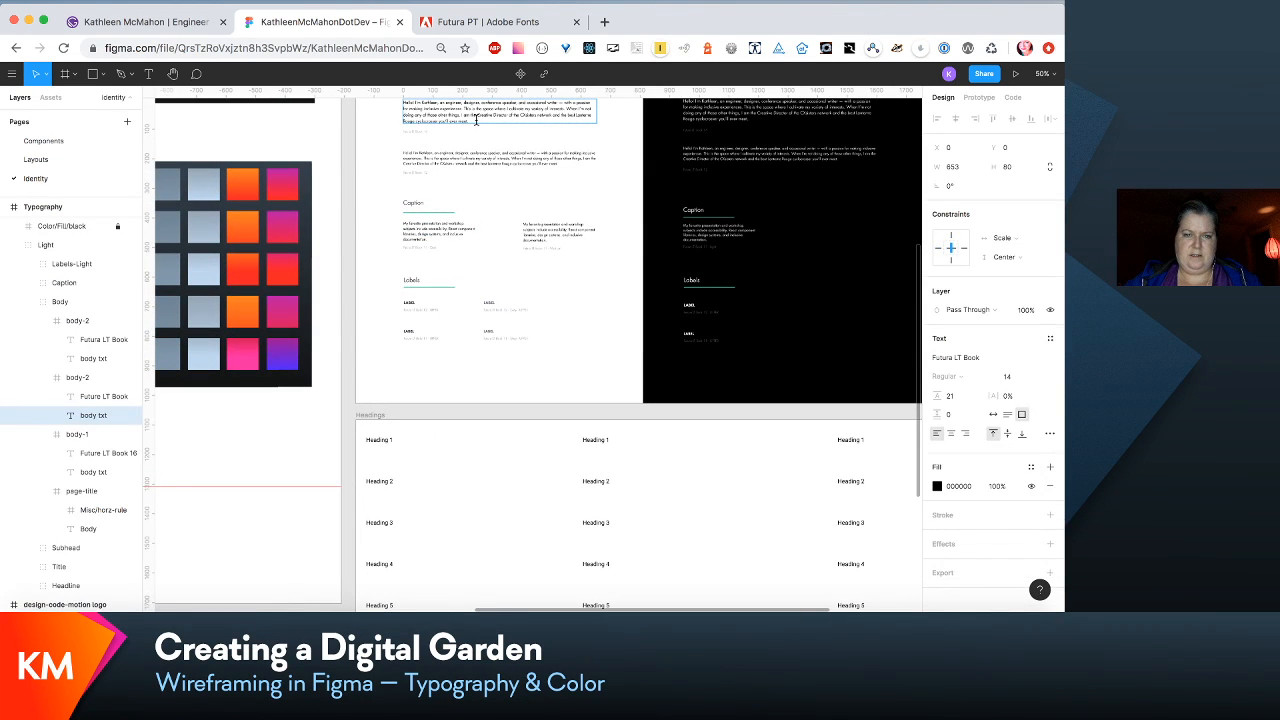
pyautogui.scroll(-3, 476, 120)
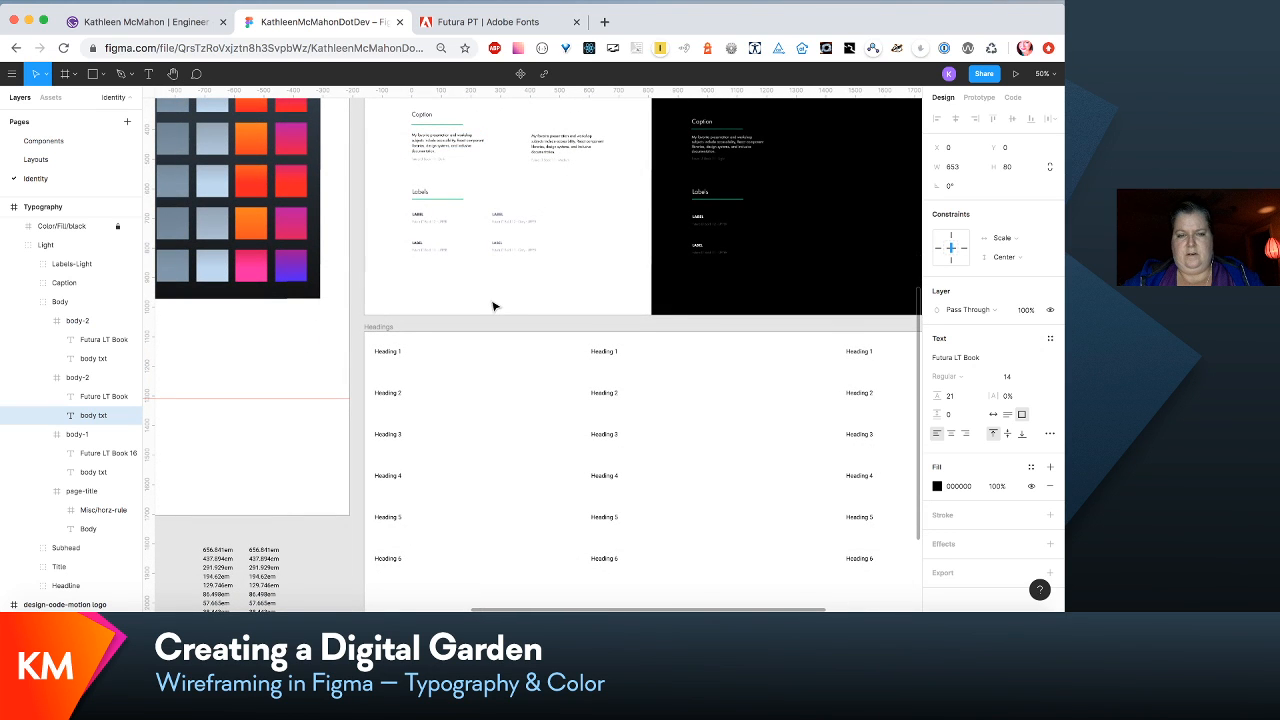
pyautogui.scroll(-5, 493, 306)
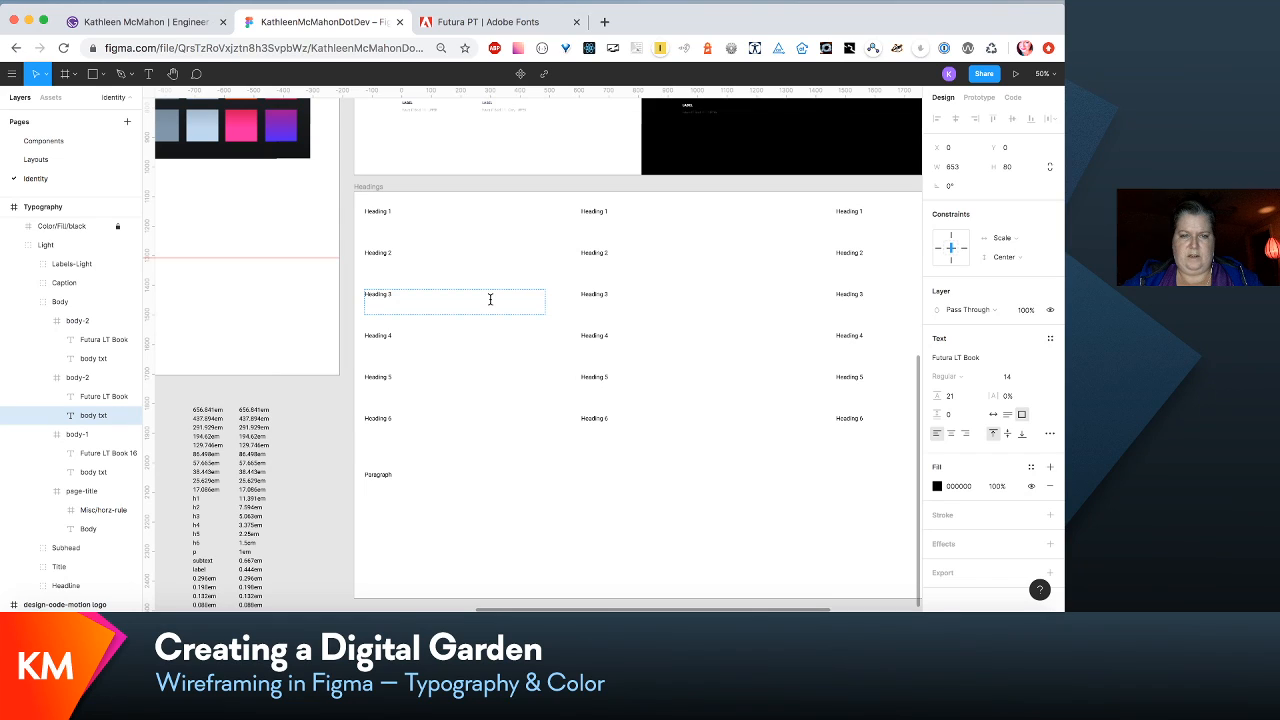
pyautogui.doubleClick(377, 474)
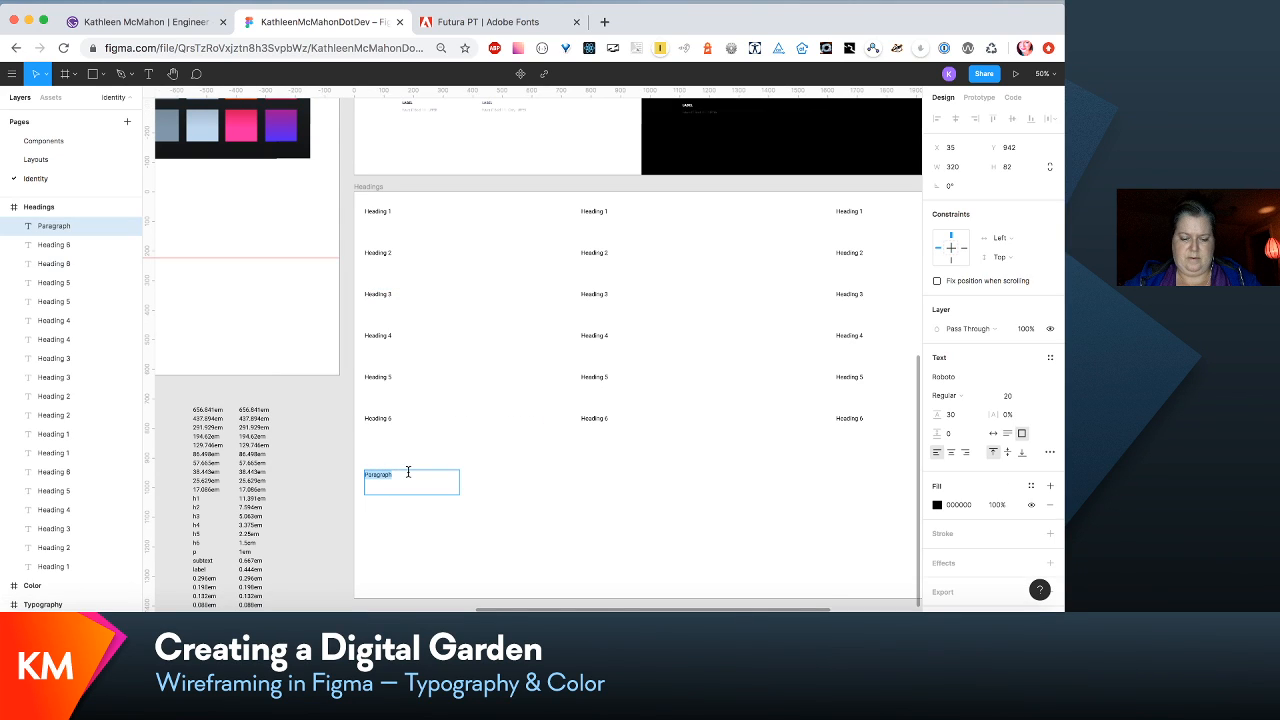
pyautogui.press('super+v')
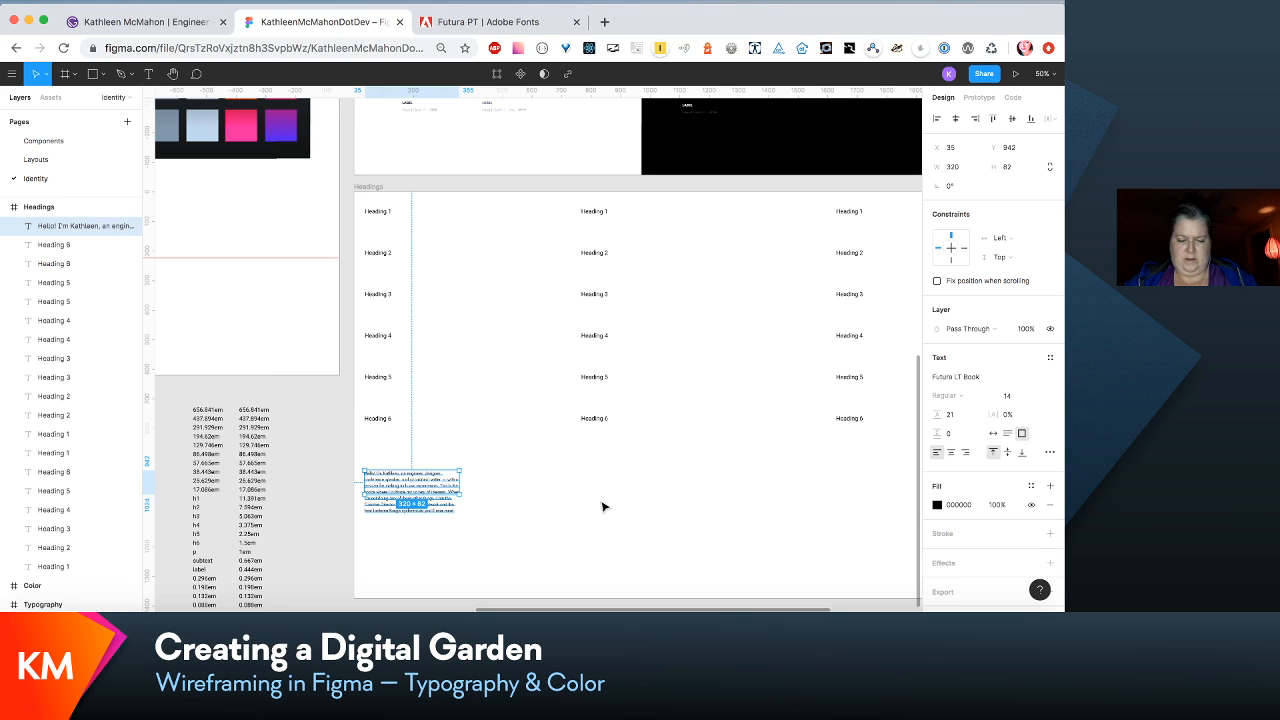
# - Duplicate the sample paragraph twice along its row, making the second block about 478 px wide at X 503 and the third about 768 px wide
pyautogui.press('super+d')
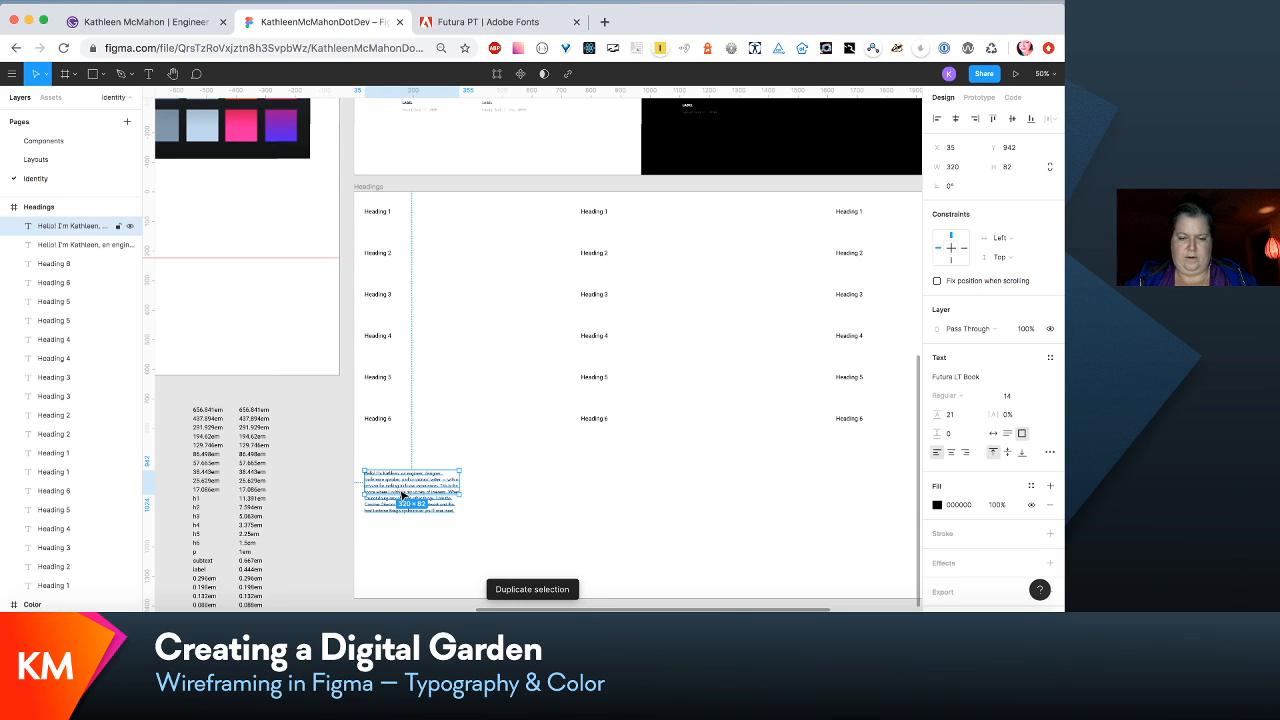
pyautogui.moveTo(420, 492); pyautogui.dragTo(641, 478)
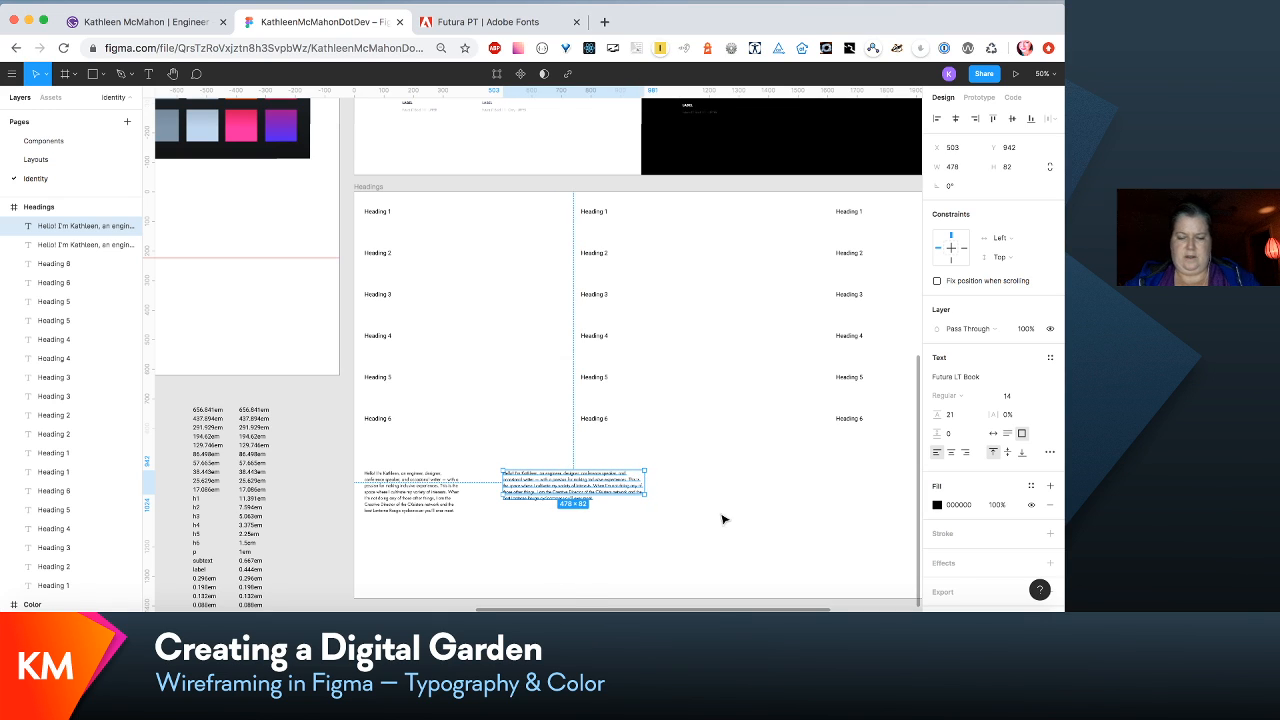
pyautogui.press('super+d')
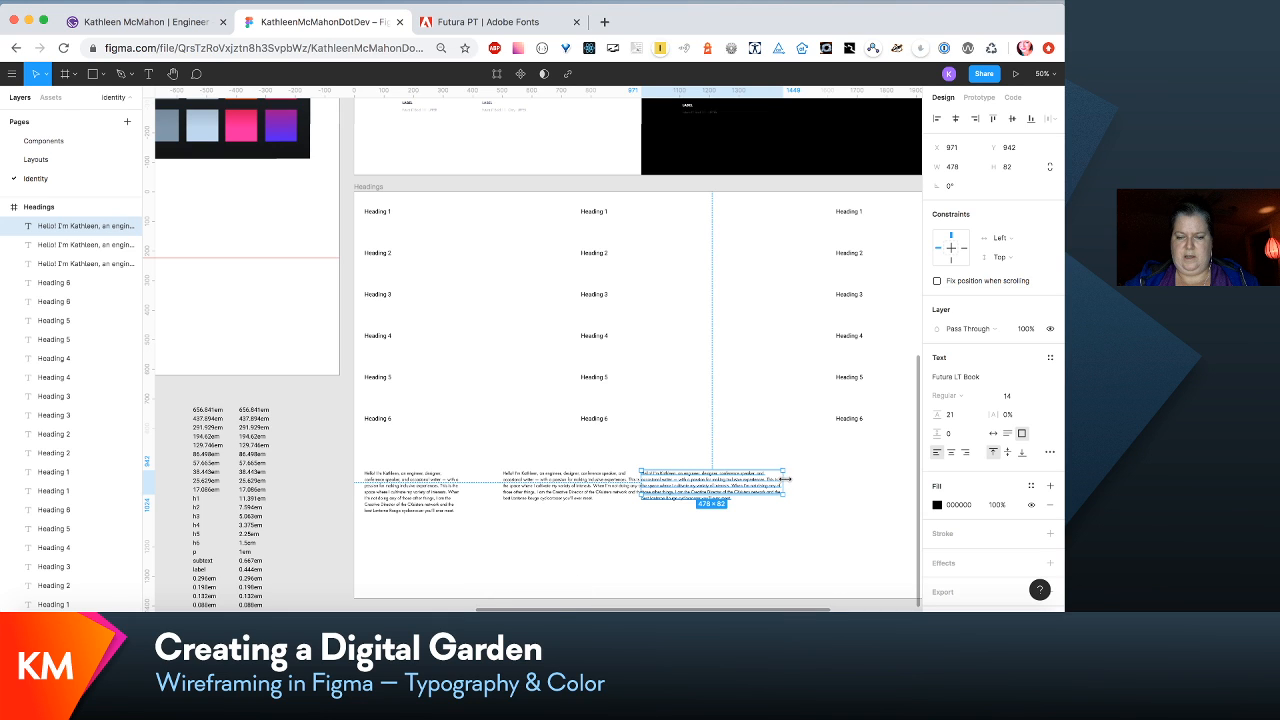
pyautogui.moveTo(786, 479); pyautogui.dragTo(864, 484)
pyautogui.scroll(-2, 870, 488)
pyautogui.hscroll(5, 870, 488)
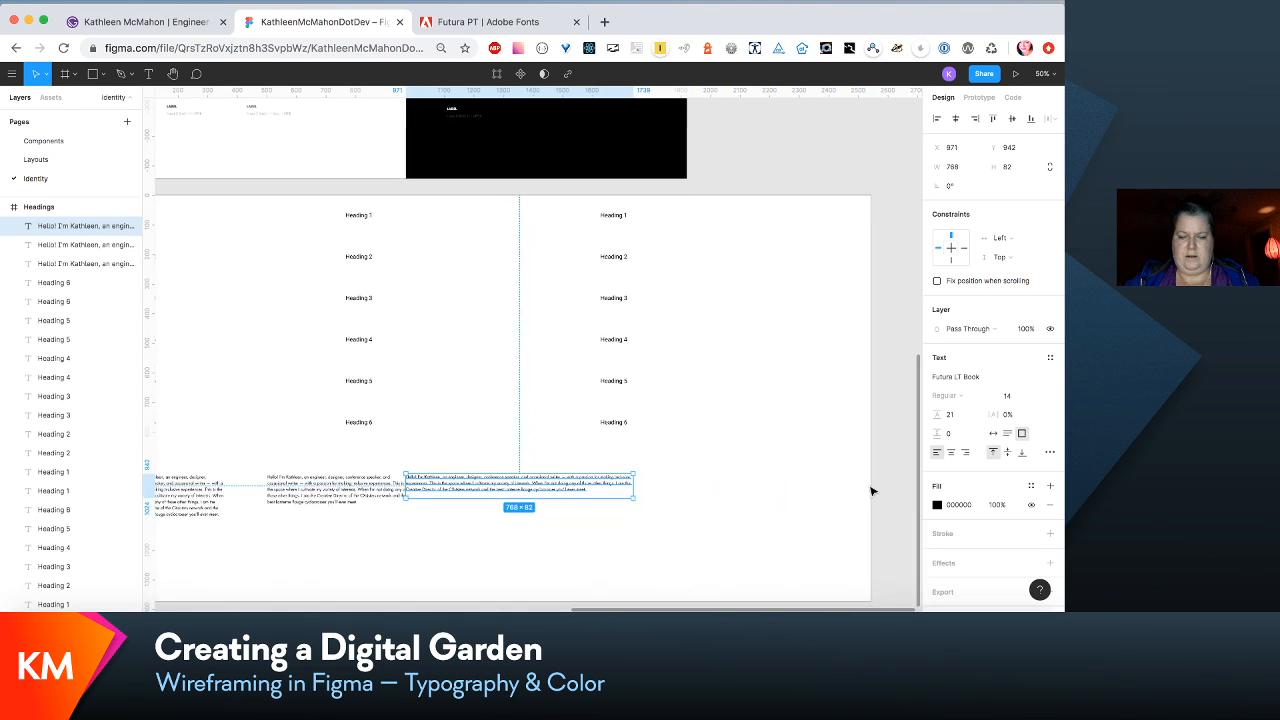
# - Move the third paragraph block to about X 1197 and narrow it to about 702 px
pyautogui.click(514, 334)
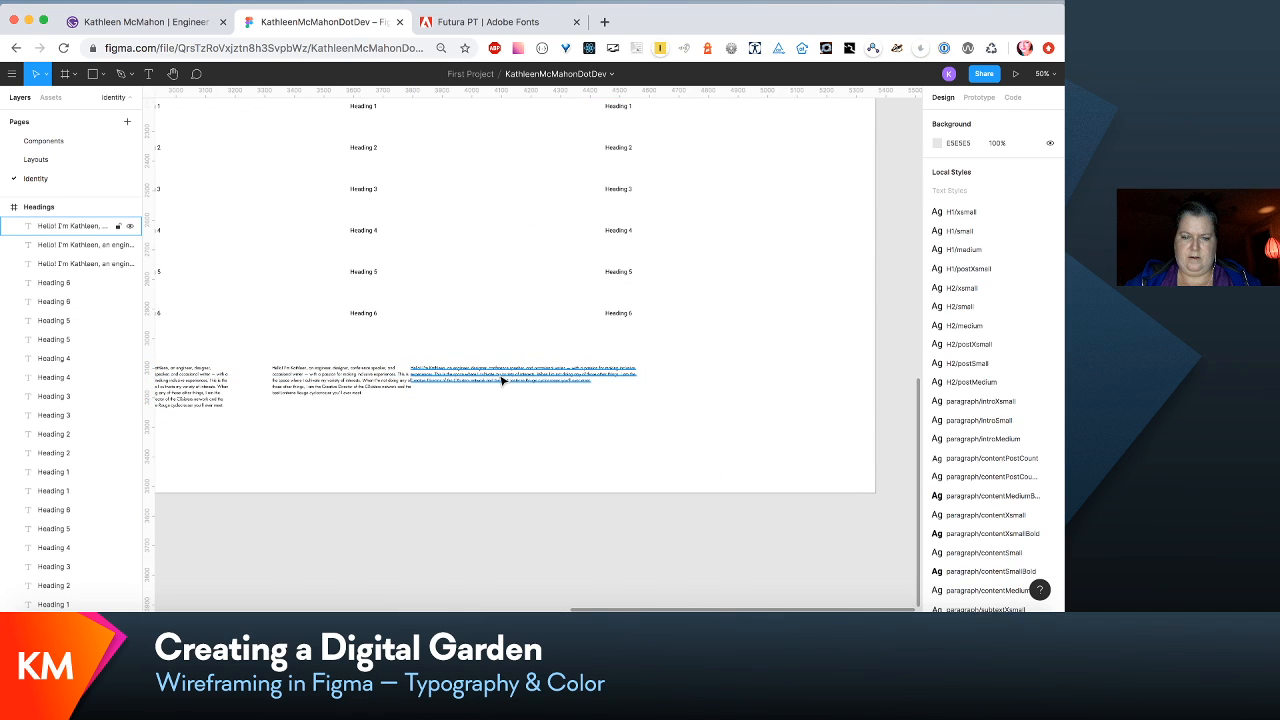
pyautogui.click(511, 380)
pyautogui.moveTo(511, 380); pyautogui.dragTo(577, 380)
pyautogui.moveTo(707, 380); pyautogui.dragTo(684, 386)
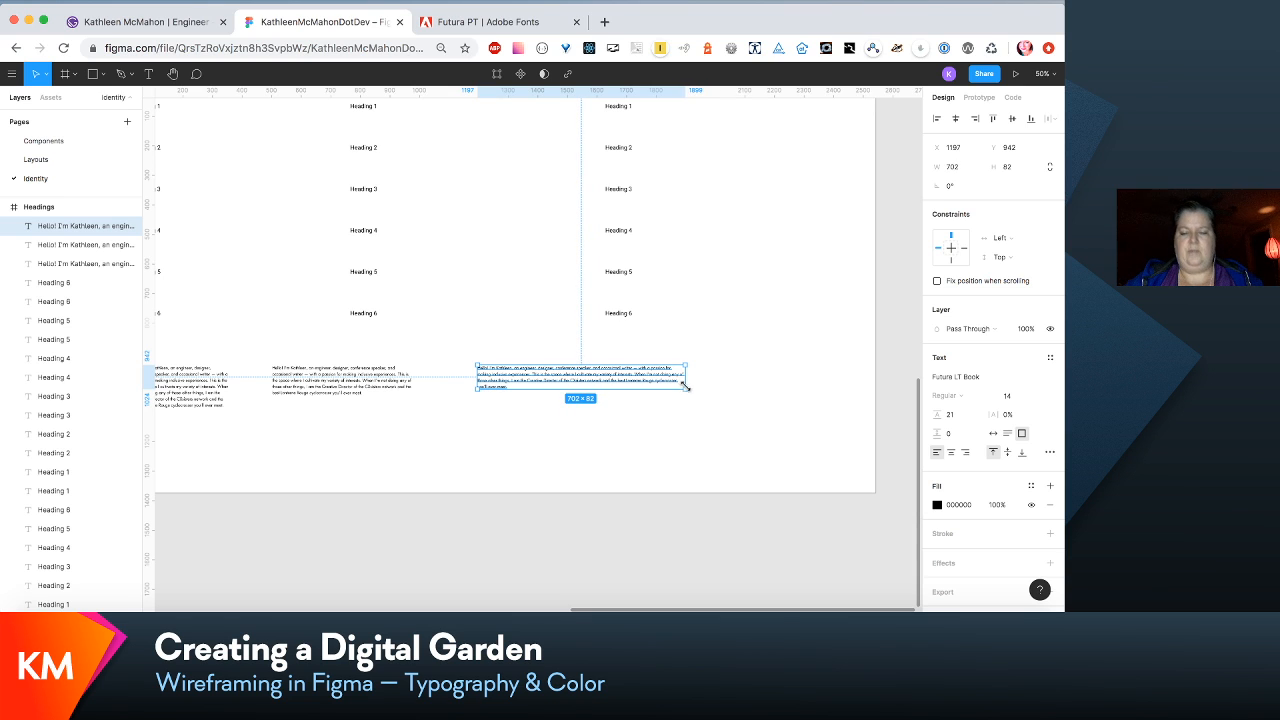
# - Shift the second and third paragraph blocks together along the row until the second aligns with the middle heading column
pyautogui.hscroll(-3, 757, 434)
pyautogui.scroll(-2, 757, 434)
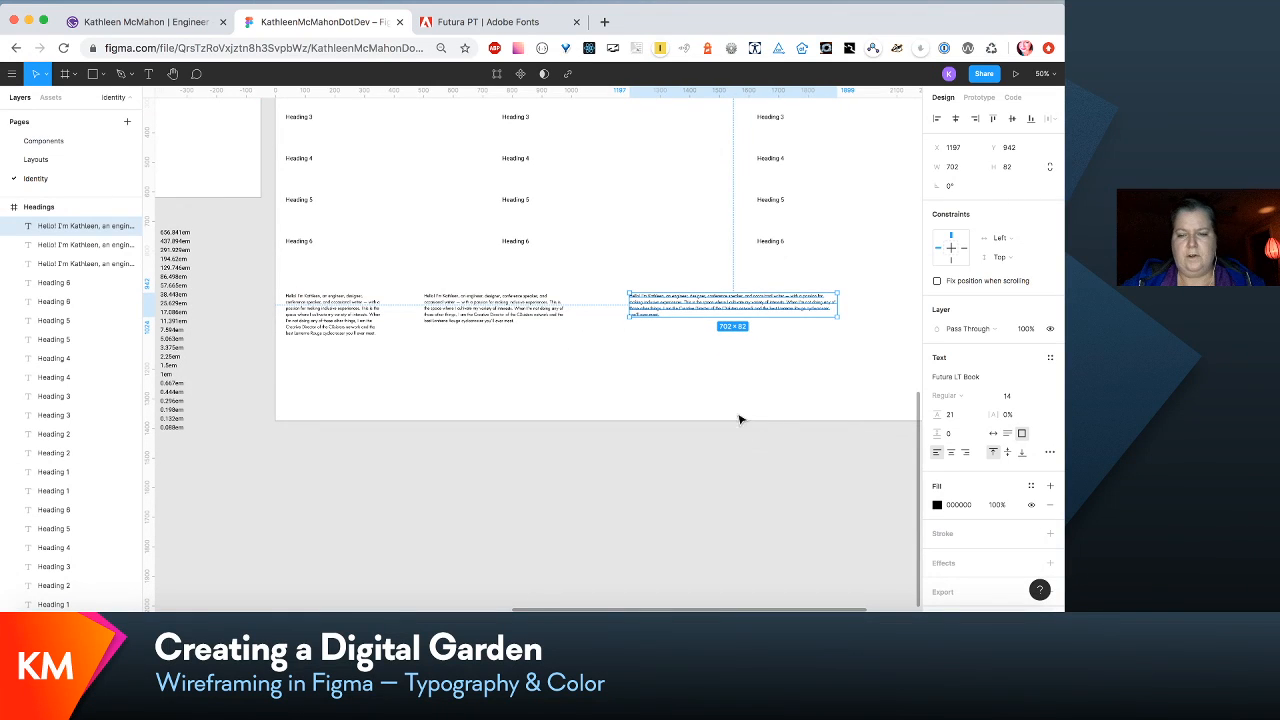
pyautogui.click(510, 316)
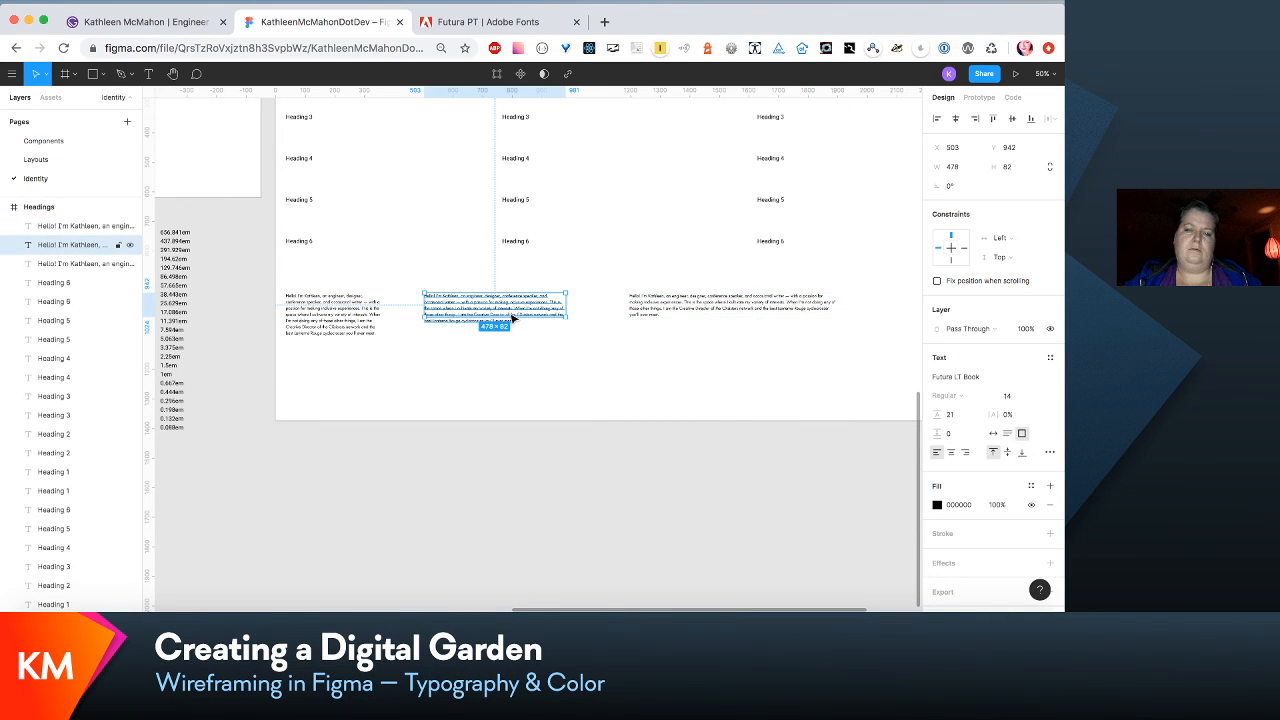
pyautogui.keyDown('shift'); pyautogui.click(743, 316); pyautogui.keyUp('shift')
pyautogui.hscroll(2, 740, 314)
pyautogui.scroll(-1, 740, 314)
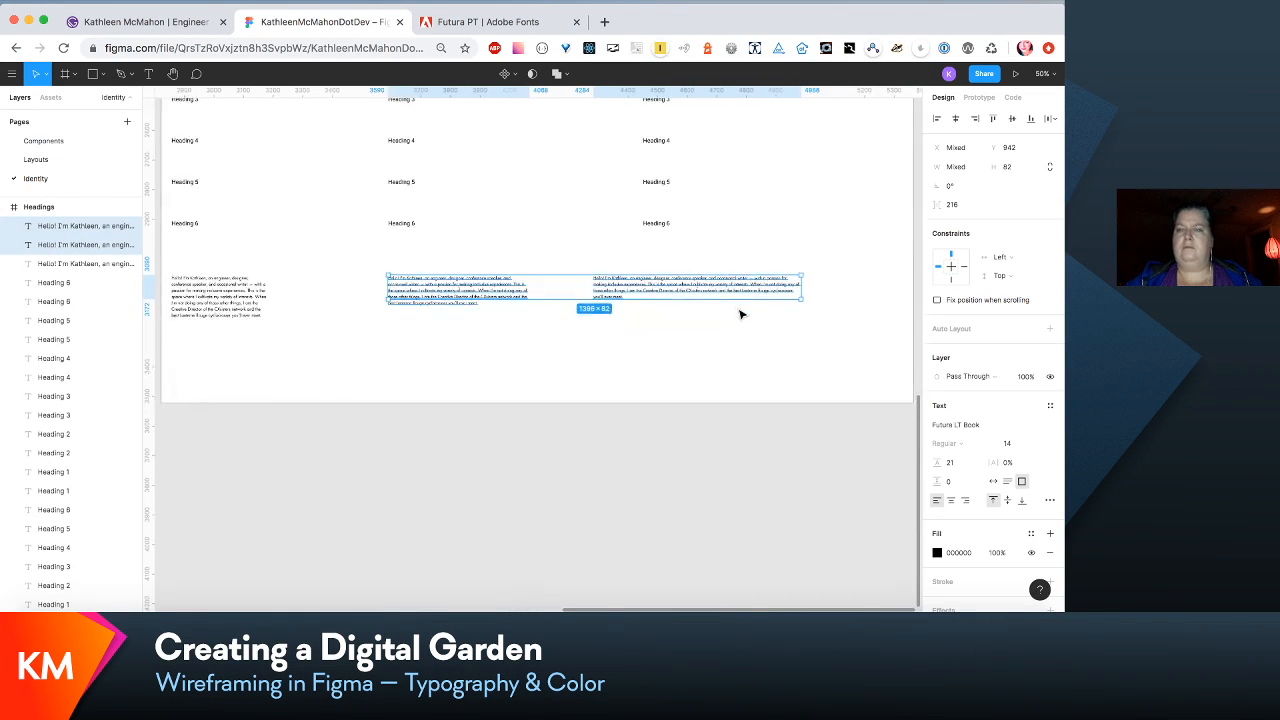
pyautogui.hscroll(1, 789, 414)
pyautogui.scroll(-1, 789, 414)
pyautogui.click(788, 420)
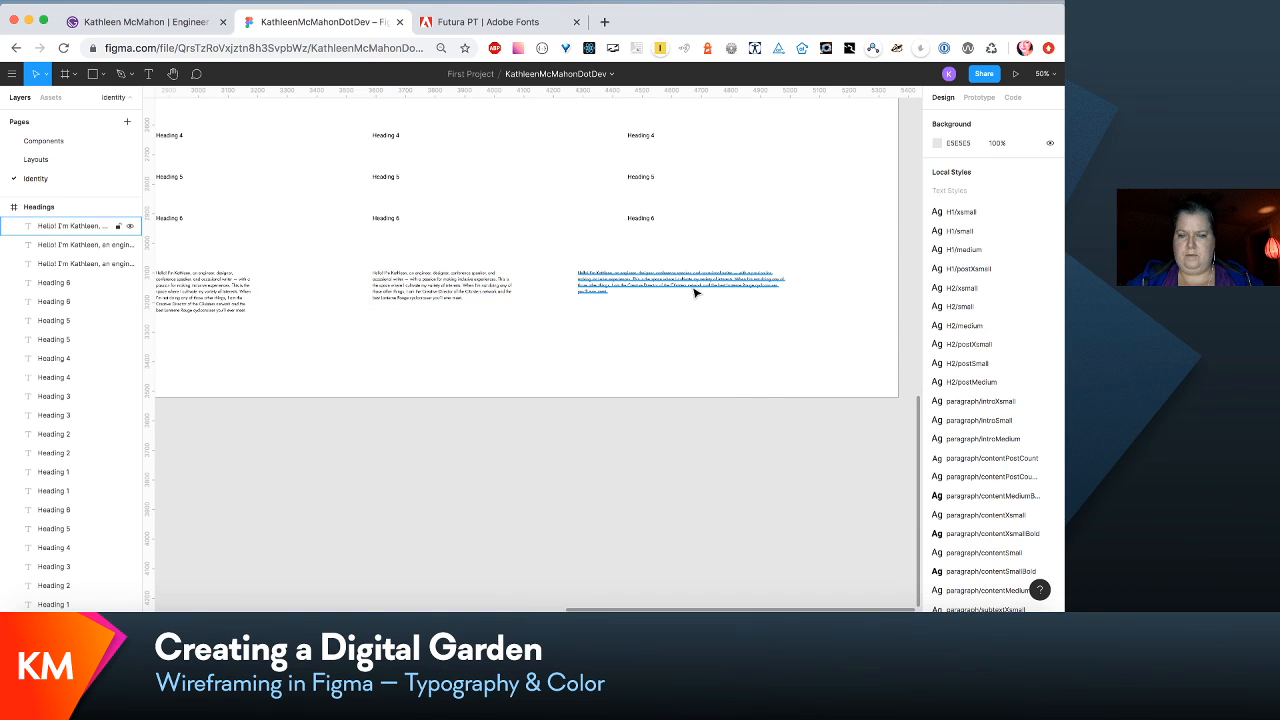
# - Move the third paragraph block to about X 1529 and the second to about X 594, widening the second to about 603 px
pyautogui.moveTo(690, 287)
pyautogui.mouseDown()
pyautogui.moveTo(731, 286)
pyautogui.moveTo(711, 289)
pyautogui.mouseUp()
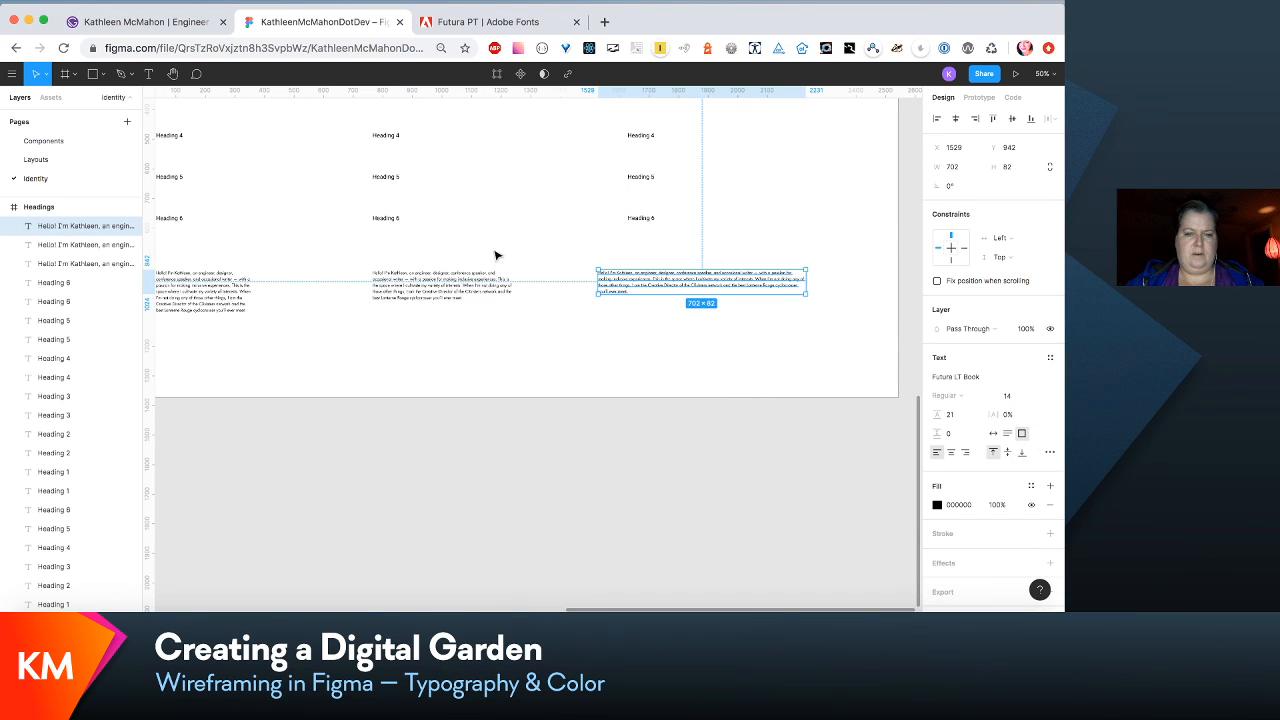
pyautogui.moveTo(468, 290); pyautogui.dragTo(419, 291)
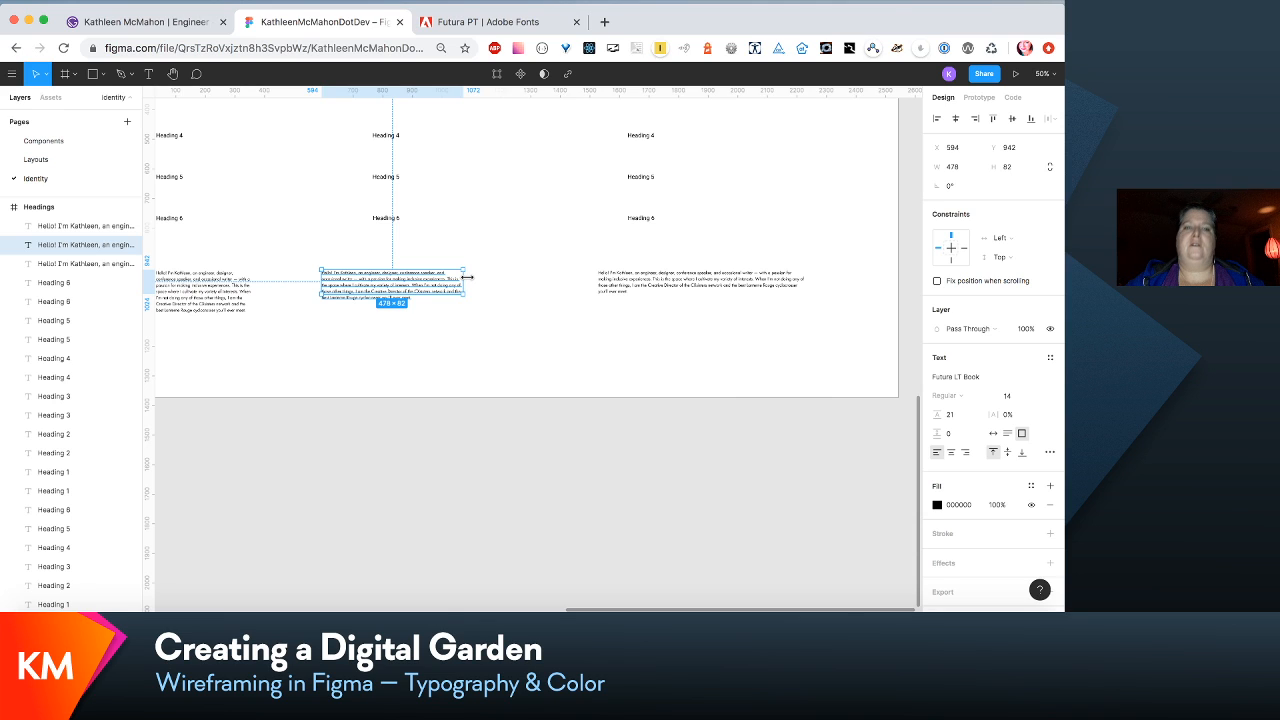
pyautogui.moveTo(466, 277); pyautogui.dragTo(499, 284)
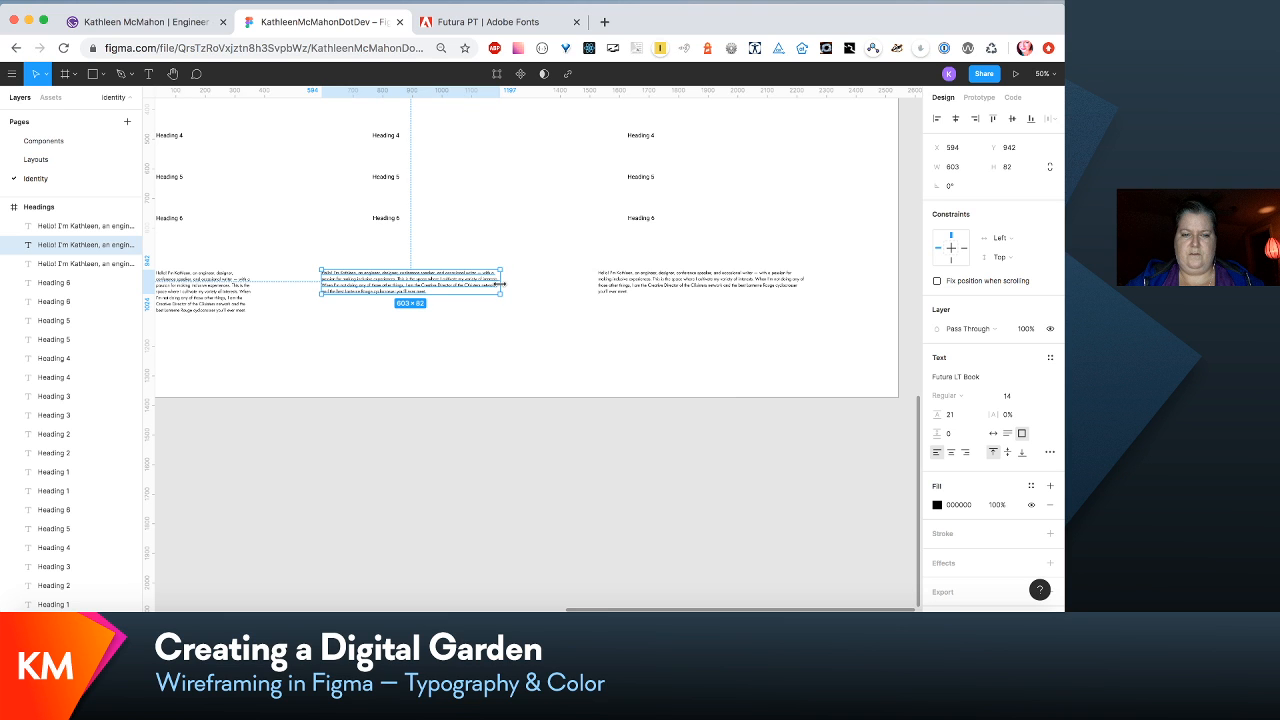
pyautogui.hscroll(-5, 531, 337)
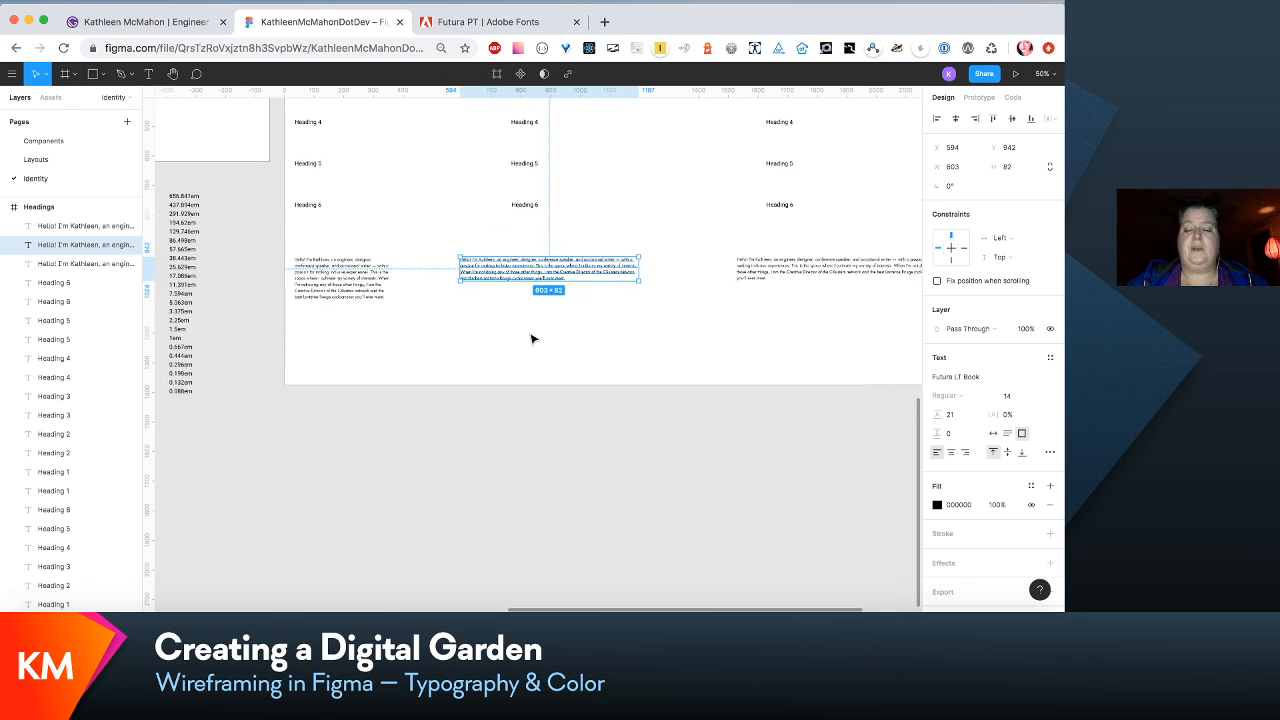
pyautogui.hscroll(-2, 531, 337)
pyautogui.scroll(-3, 531, 337)
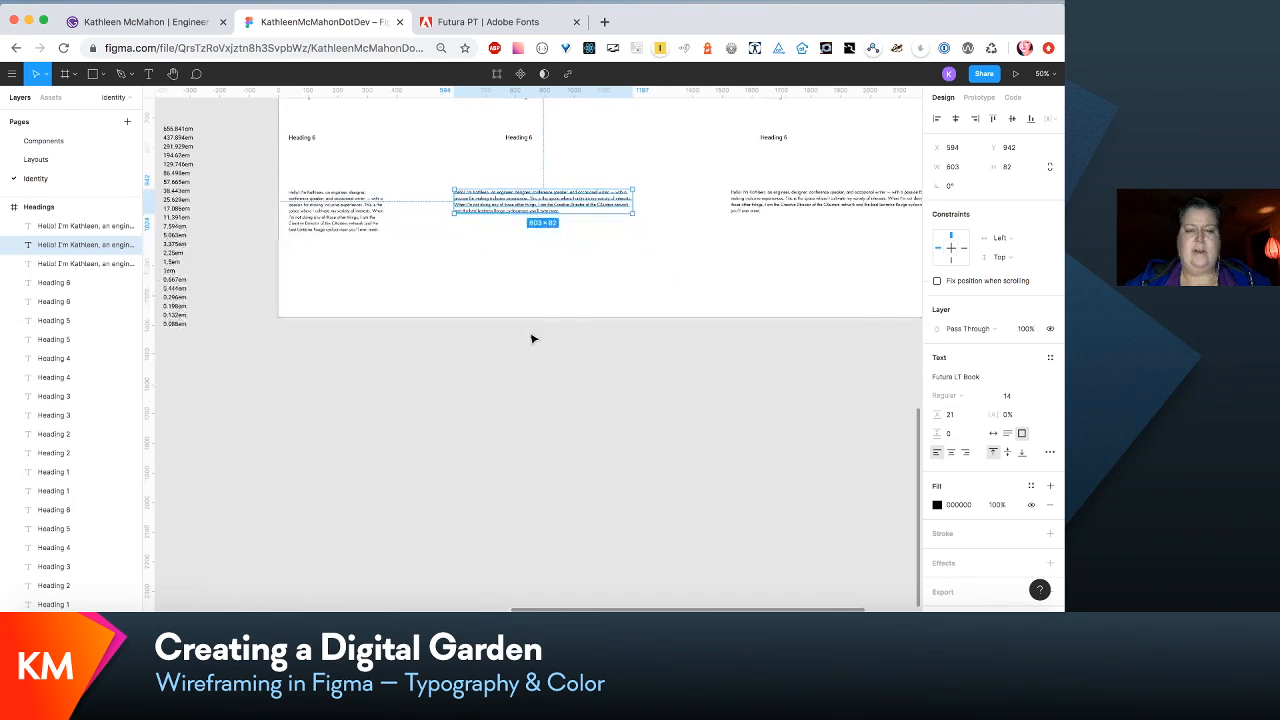
# - Duplicate the row of three paragraph blocks and place the copies beneath the originals at Y 1160
pyautogui.keyDown('shift'); pyautogui.click(325, 206); pyautogui.keyUp('shift')
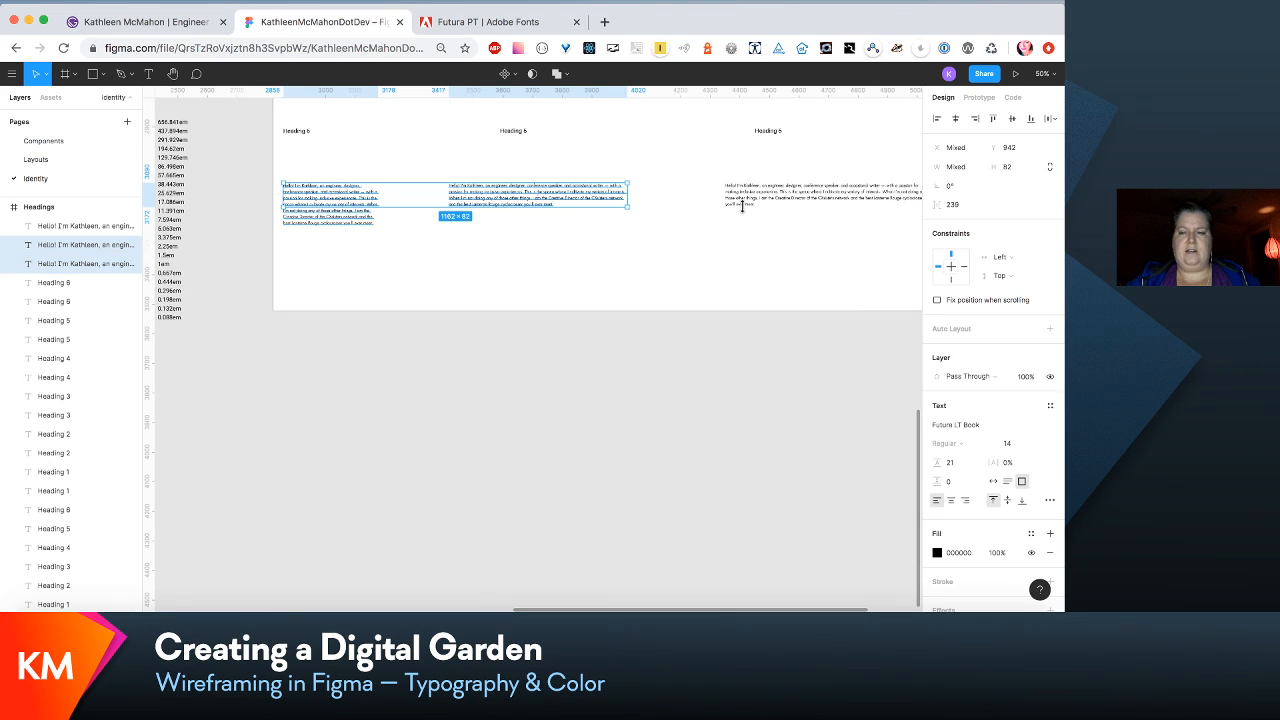
pyautogui.keyDown('shift'); pyautogui.click(784, 203); pyautogui.keyUp('shift')
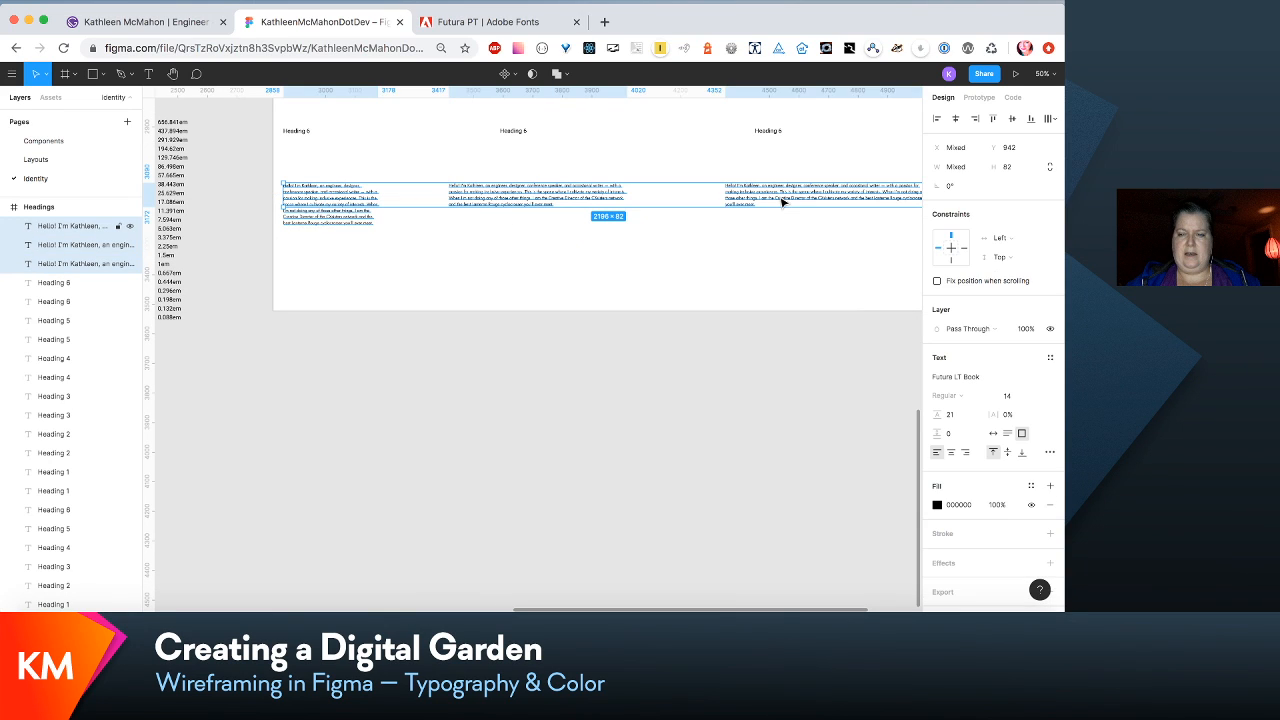
pyautogui.hotkey('ctrl', 'd')
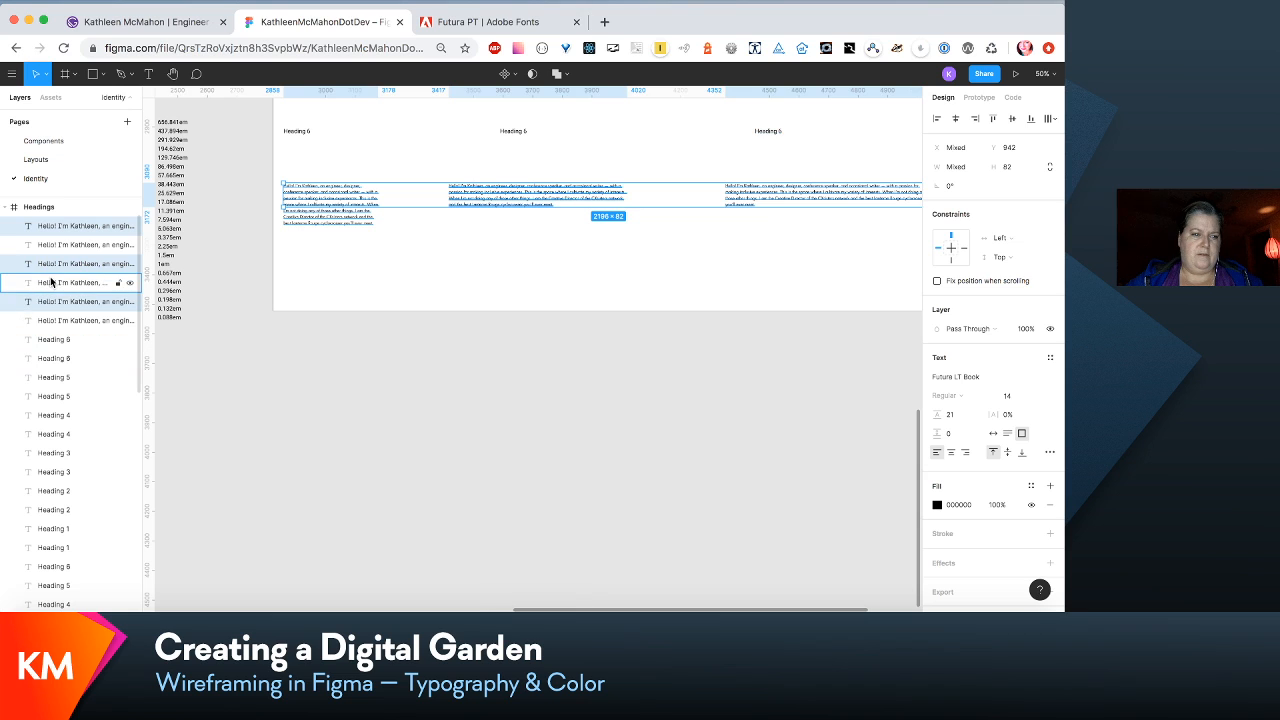
pyautogui.moveTo(54, 269); pyautogui.dragTo(55, 233)
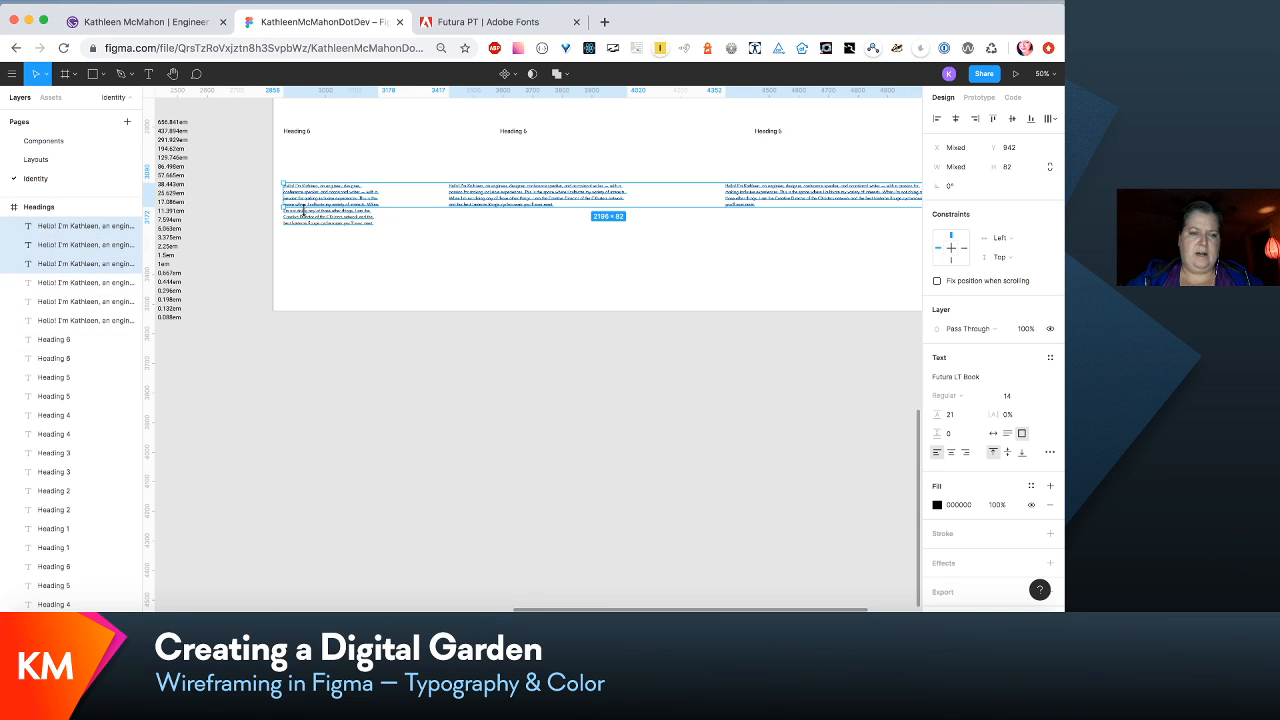
pyautogui.moveTo(322, 200); pyautogui.dragTo(322, 264)
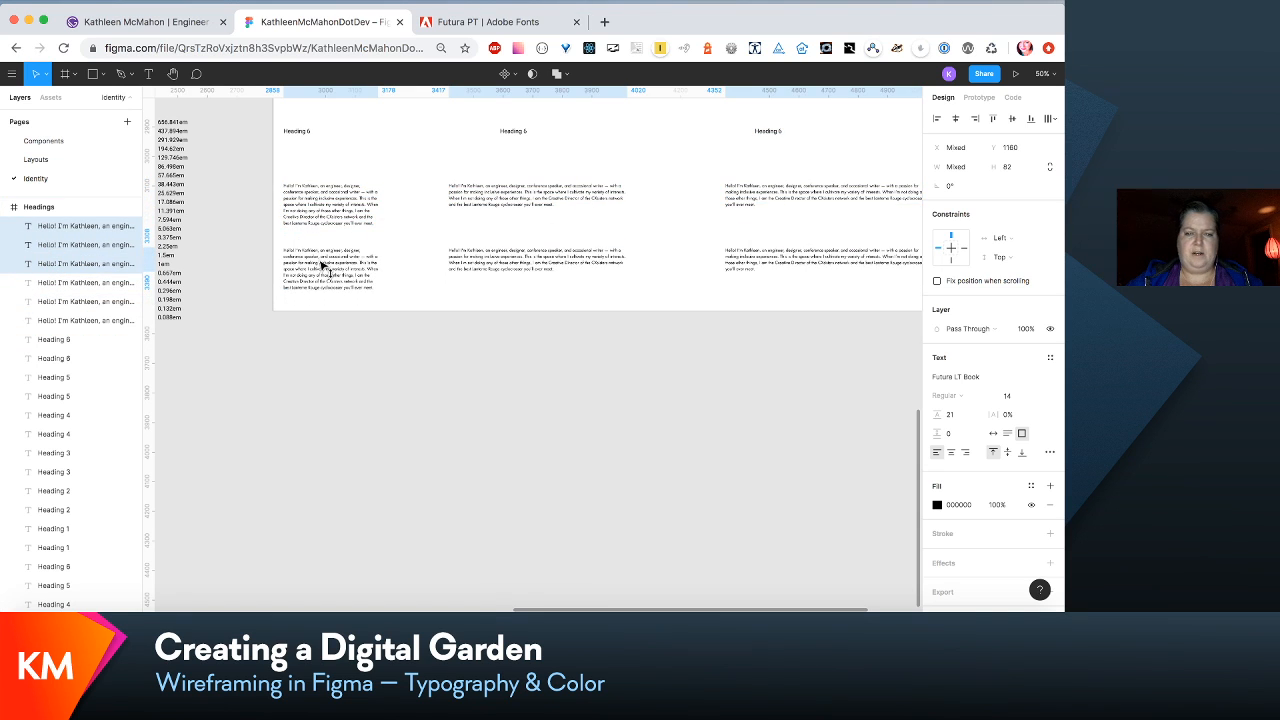
pyautogui.click(853, 402)
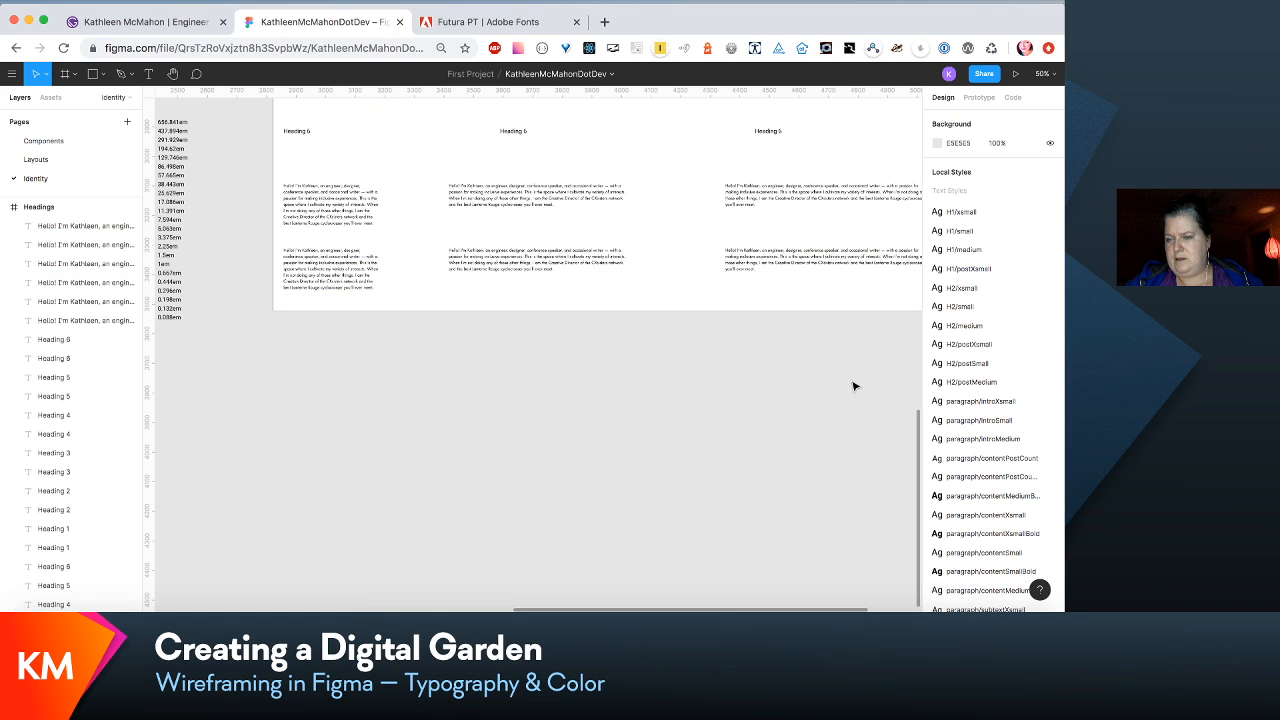
# - Duplicate the second row of three paragraph blocks and place the copies just below the Headings frame at Y 3580
pyautogui.scroll(-5, 1035, 437)
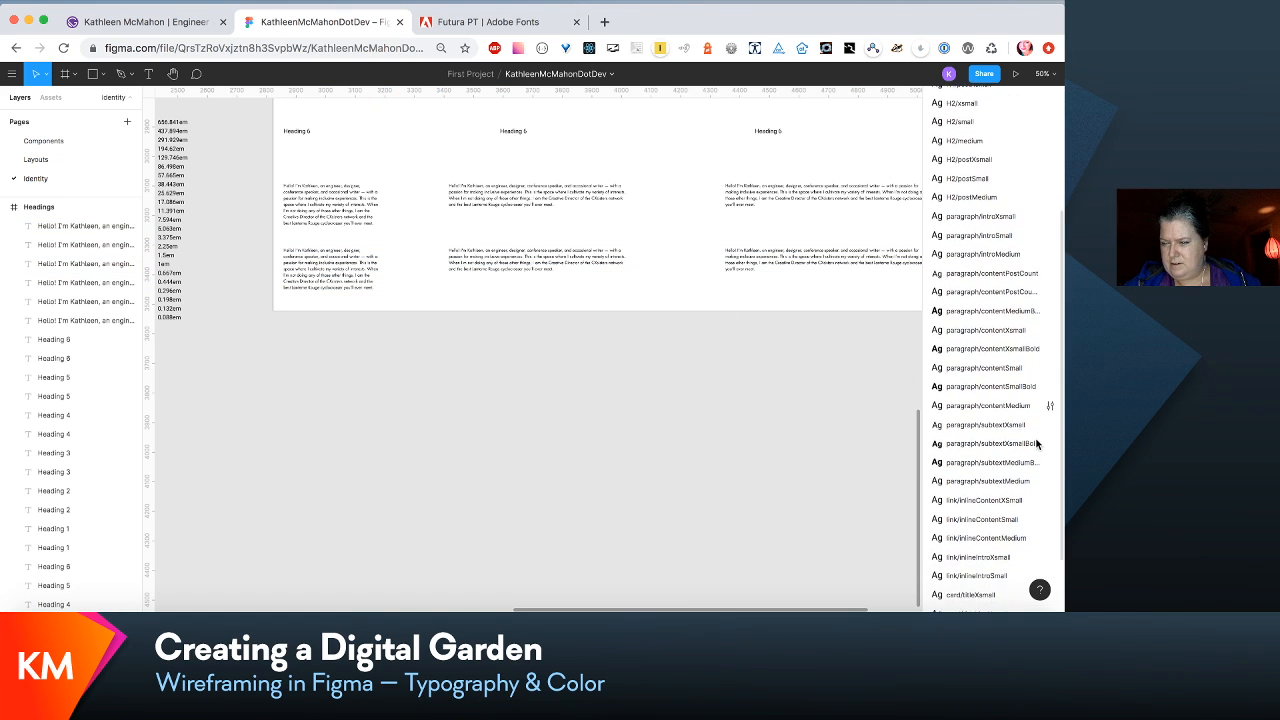
pyautogui.scroll(-1, 1037, 443)
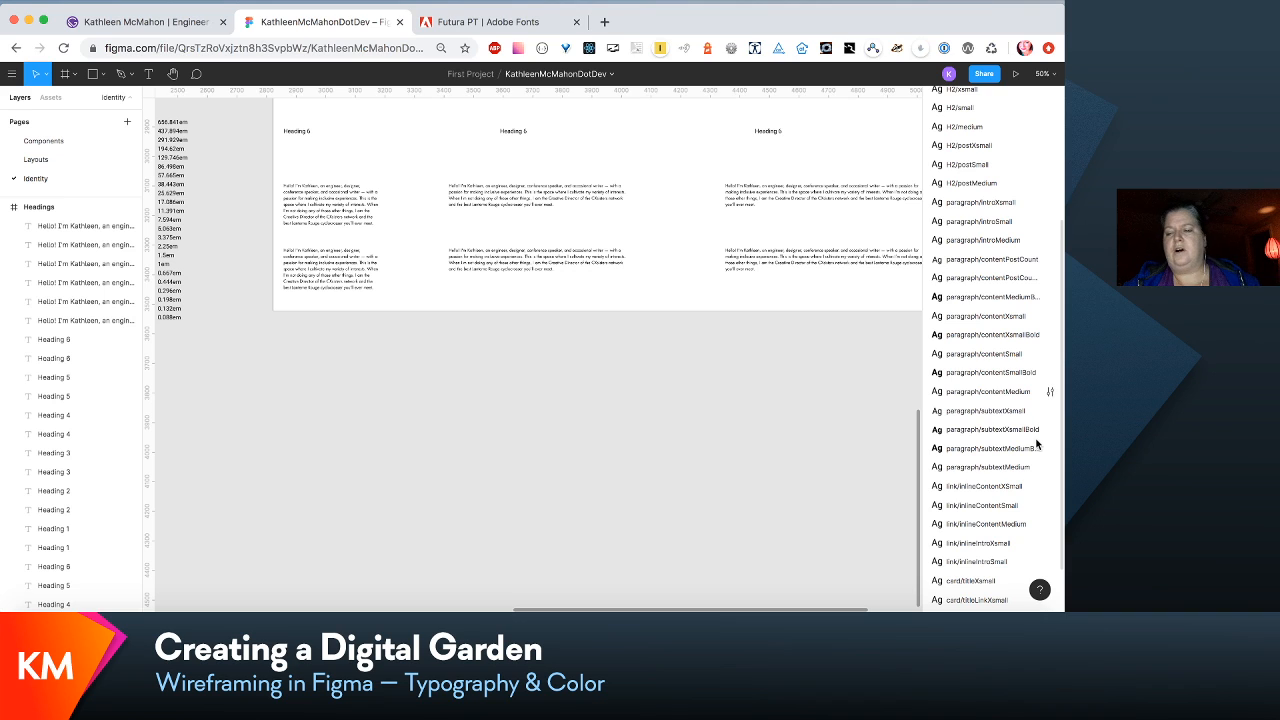
pyautogui.scroll(-3, 1036, 443)
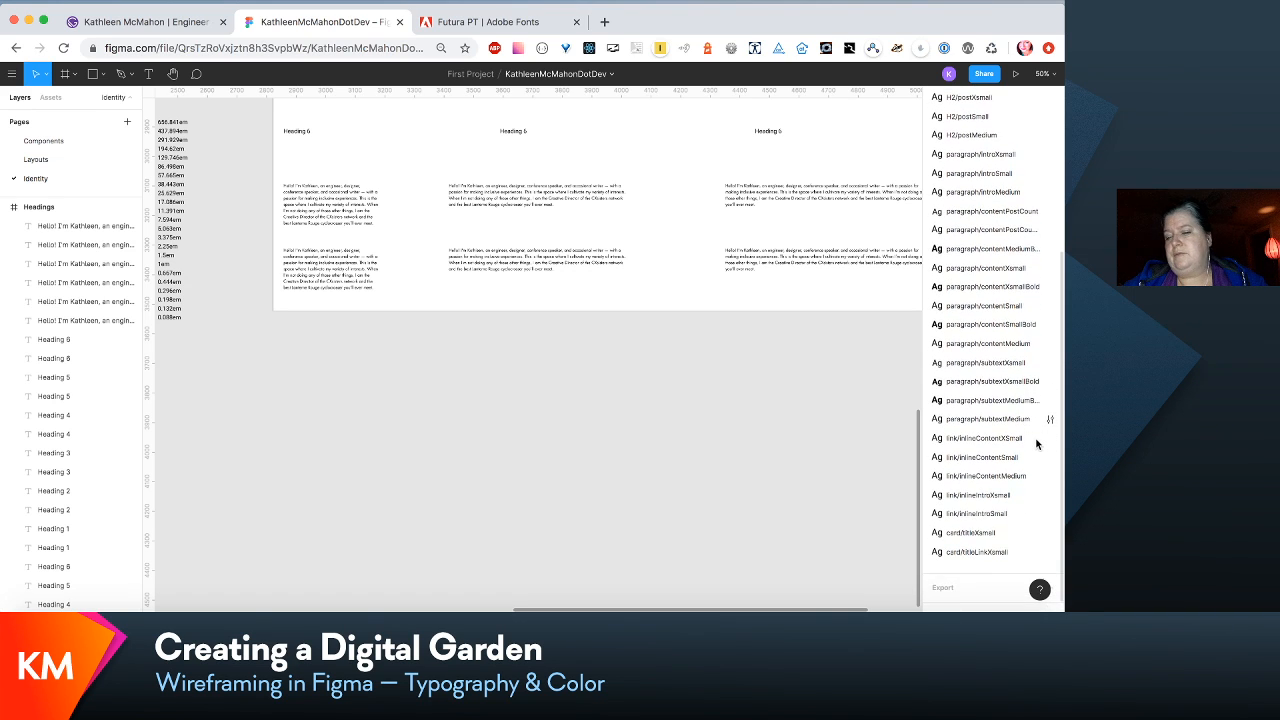
pyautogui.click(297, 280)
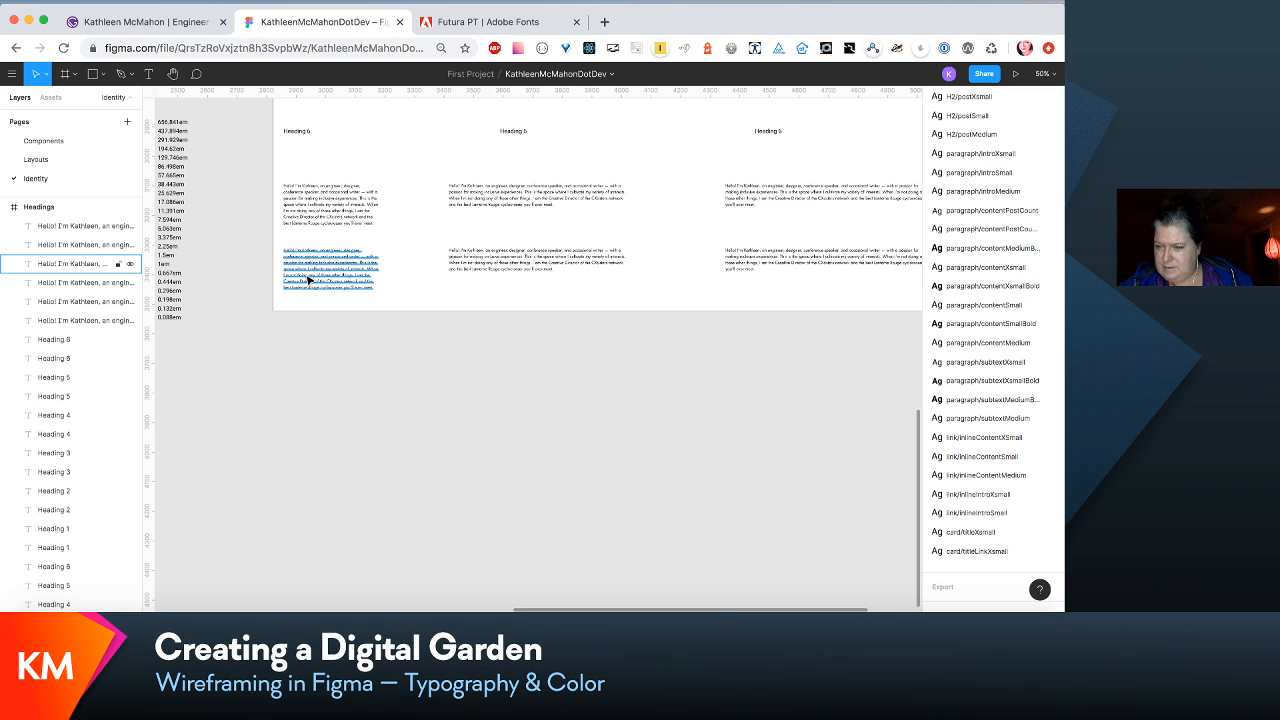
pyautogui.click(310, 281)
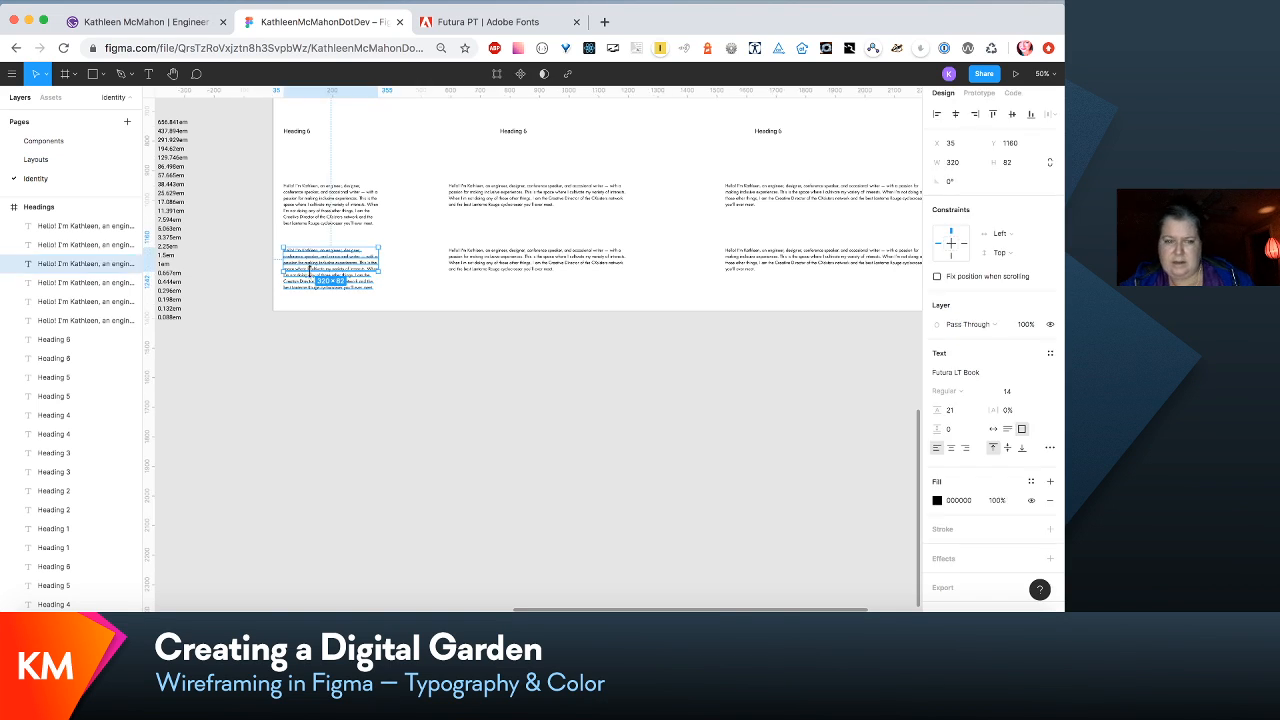
pyautogui.keyDown('shift'); pyautogui.click(486, 266); pyautogui.keyUp('shift')
pyautogui.keyDown('shift'); pyautogui.click(773, 265); pyautogui.keyUp('shift')
pyautogui.keyDown('shift'); pyautogui.click(773, 265); pyautogui.keyUp('shift')
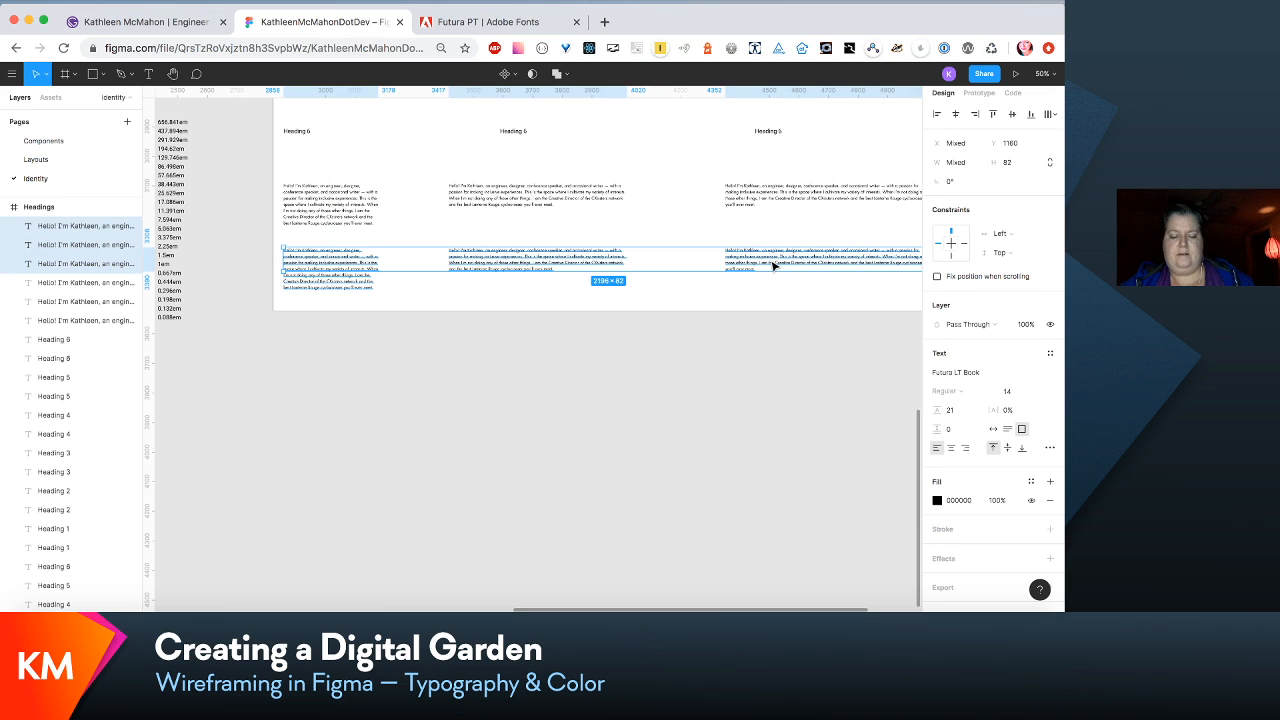
pyautogui.press('super+d')
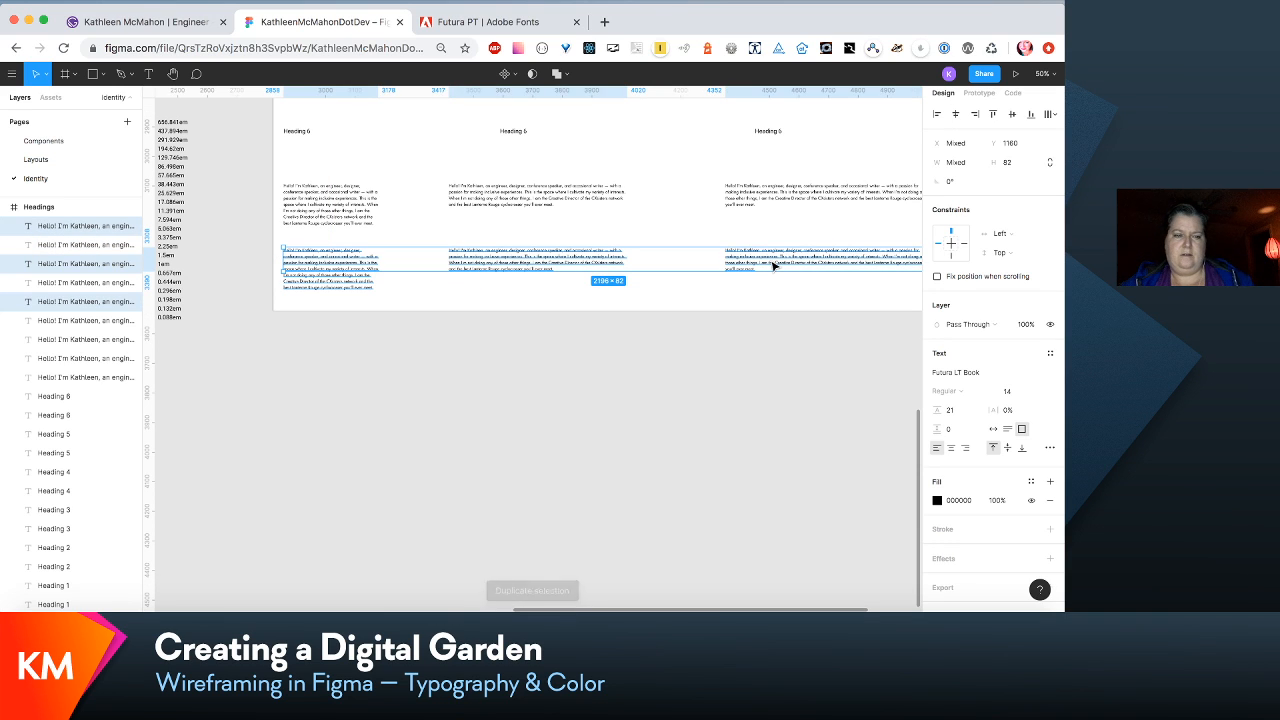
pyautogui.moveTo(773, 265); pyautogui.dragTo(766, 346)
# - Extend the Headings frame downward to a height of about 2476 px, past the lowest paragraph row
pyautogui.scroll(4, 766, 346)
pyautogui.scroll(2, 766, 346)
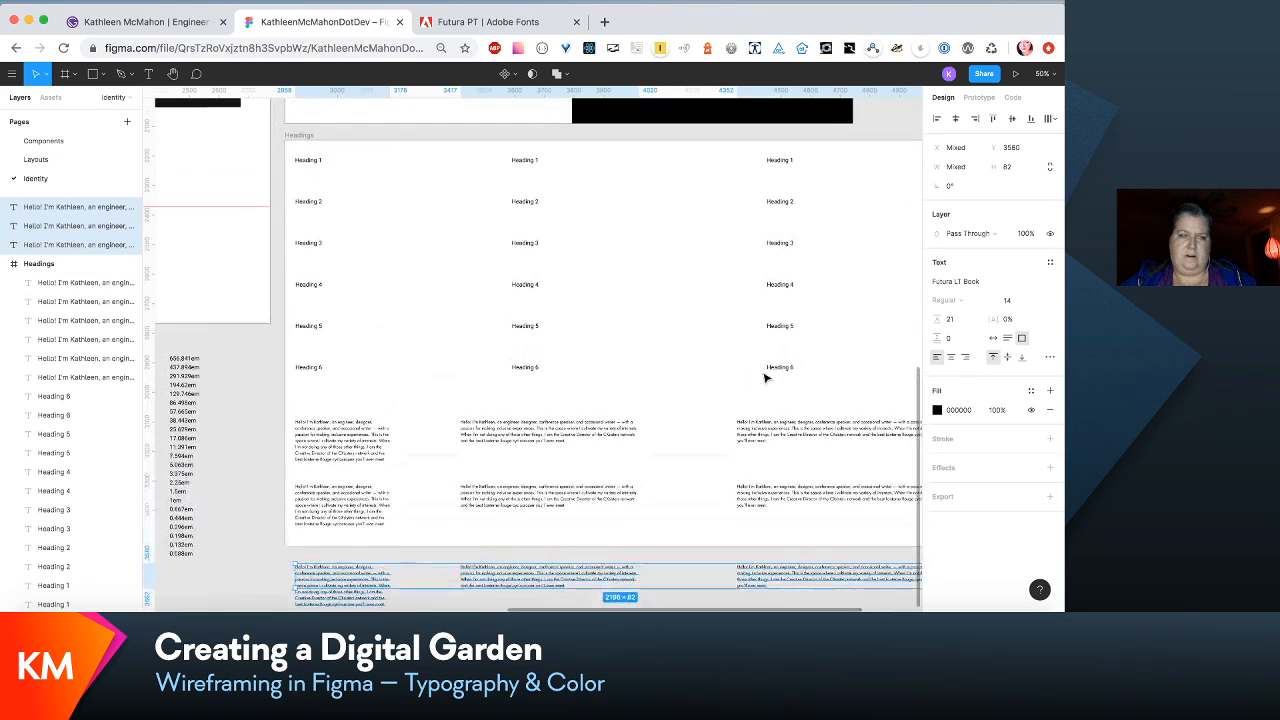
pyautogui.click(306, 136)
pyautogui.scroll(-5, 309, 138)
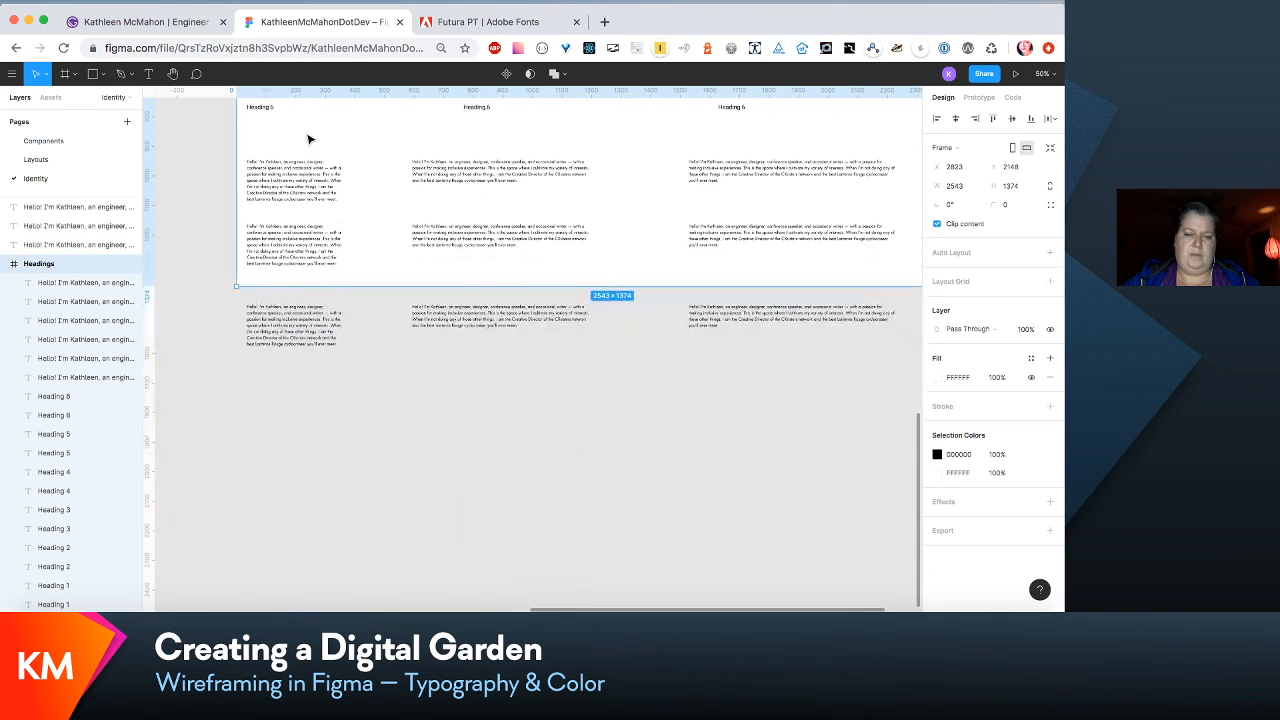
pyautogui.moveTo(667, 287); pyautogui.dragTo(671, 543)
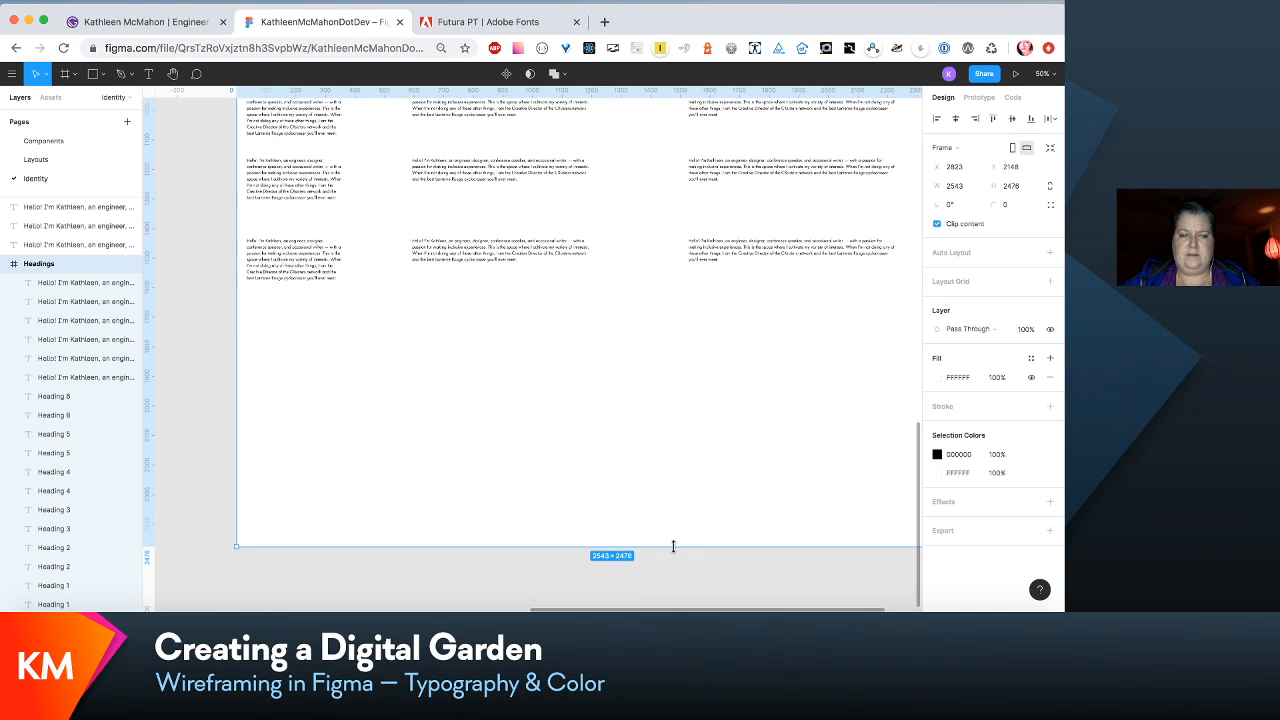
# - Shorten the first block in the lowest paragraph row so its text ends after "occasional writer"
pyautogui.click(300, 252)
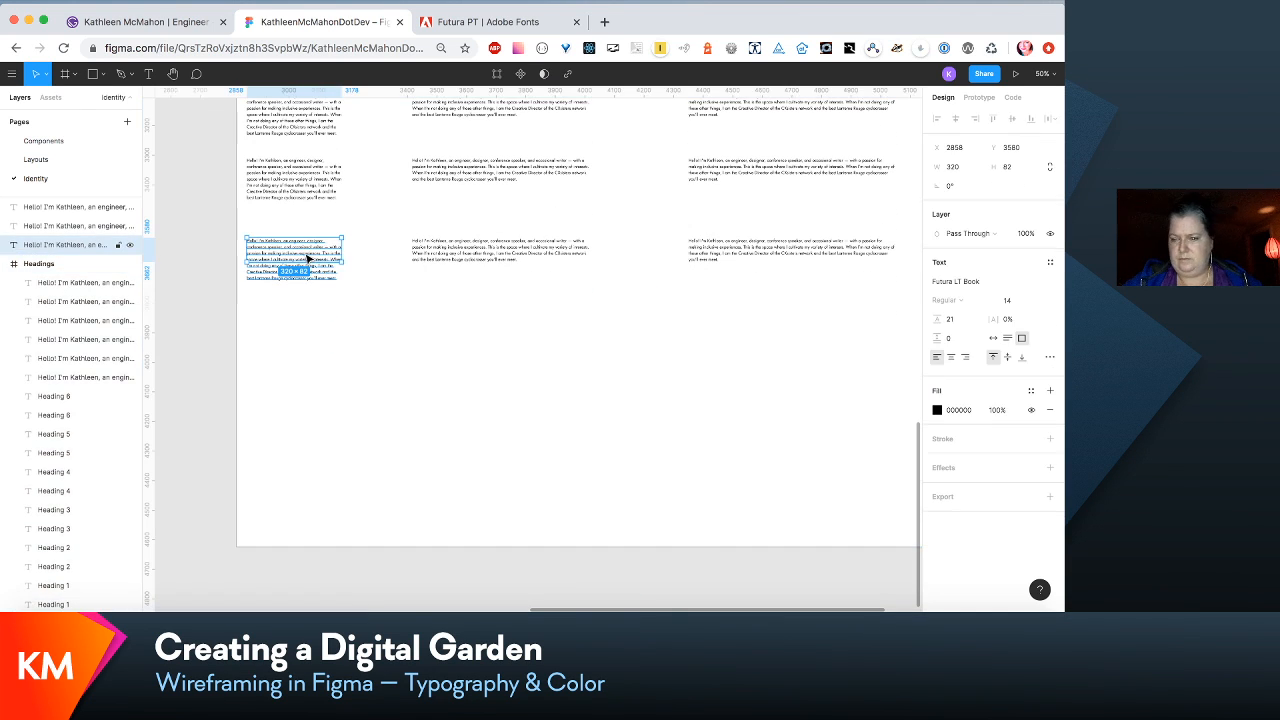
pyautogui.doubleClick(316, 247)
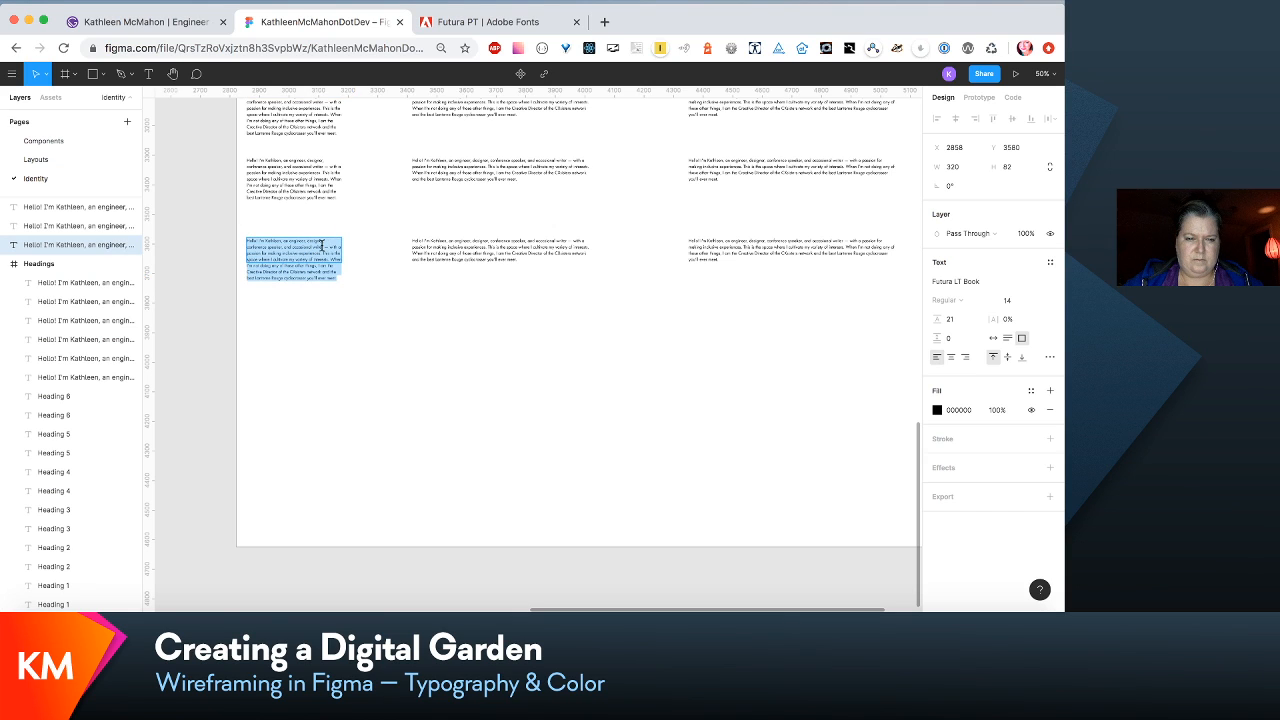
pyautogui.moveTo(323, 245); pyautogui.dragTo(382, 321)
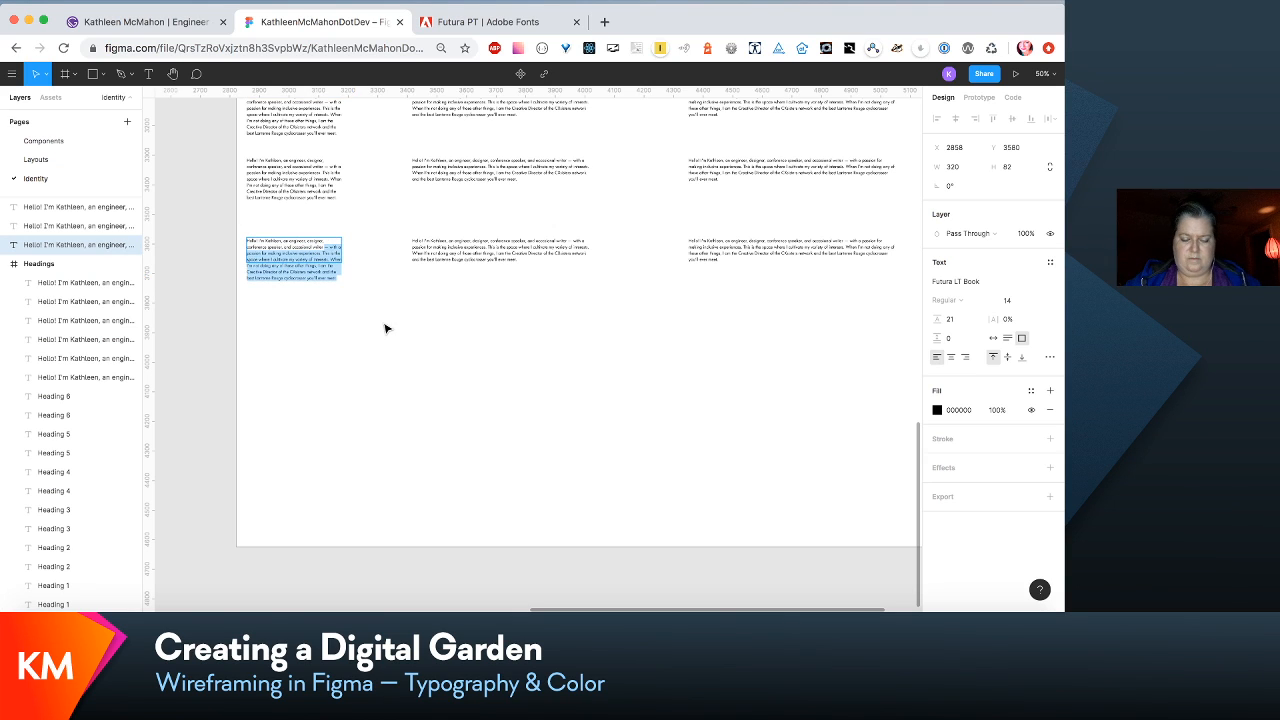
pyautogui.press('BackSpace')
pyautogui.press('Escape')
# - Replace the text of the second and third blocks in the lowest row with the same shortened sentence
pyautogui.click(472, 251)
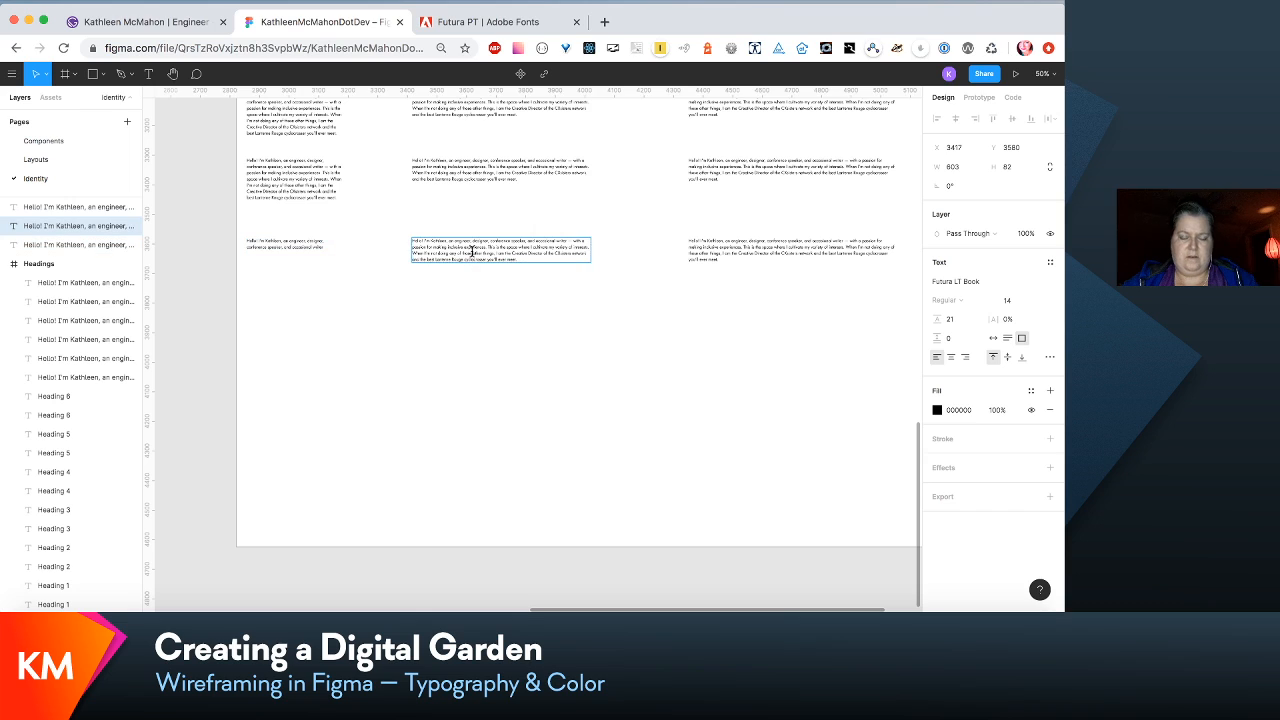
pyautogui.press('super+a')
pyautogui.press('super+v')
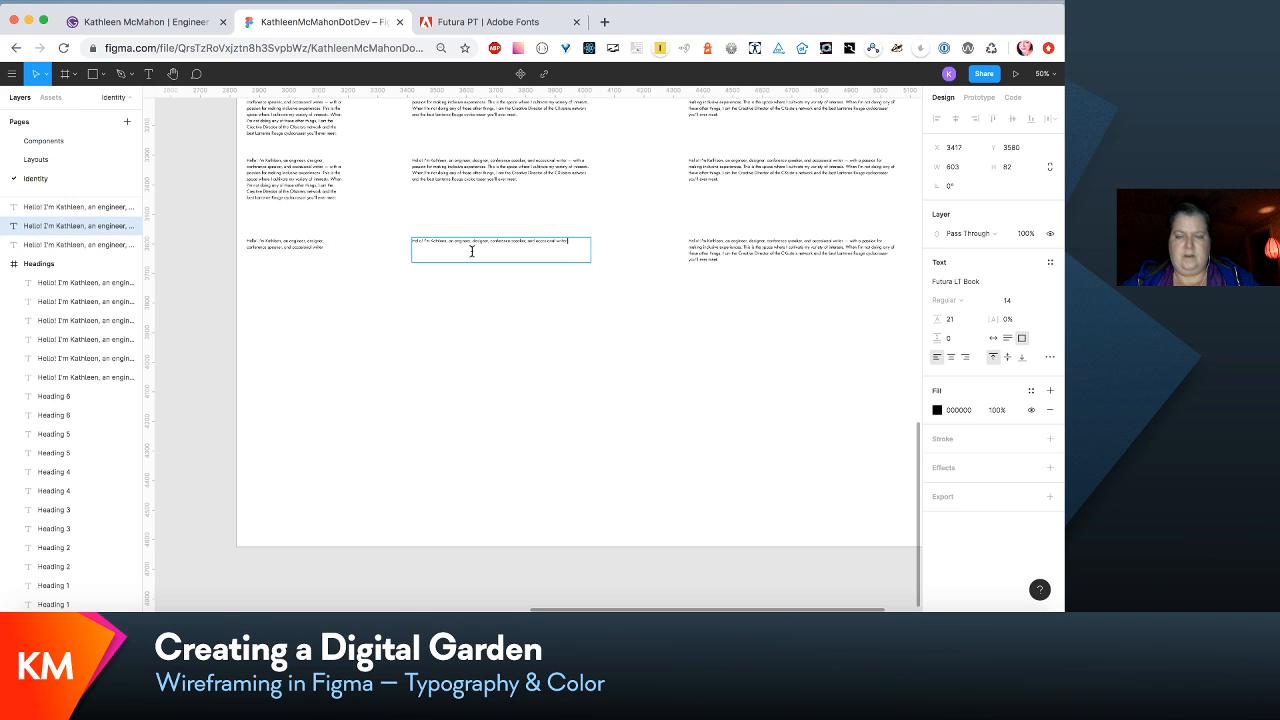
pyautogui.doubleClick(700, 250)
pyautogui.press('super+a')
pyautogui.press('super+v')
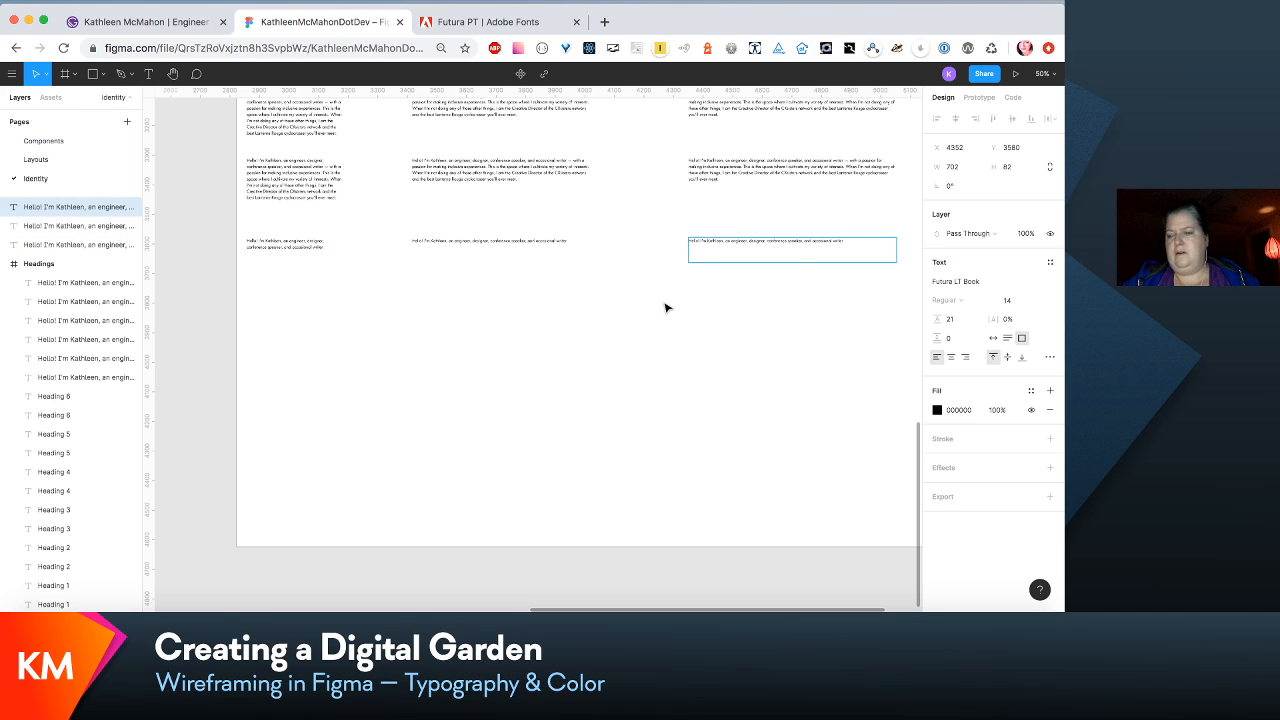
pyautogui.press('Escape')
pyautogui.click(662, 308)
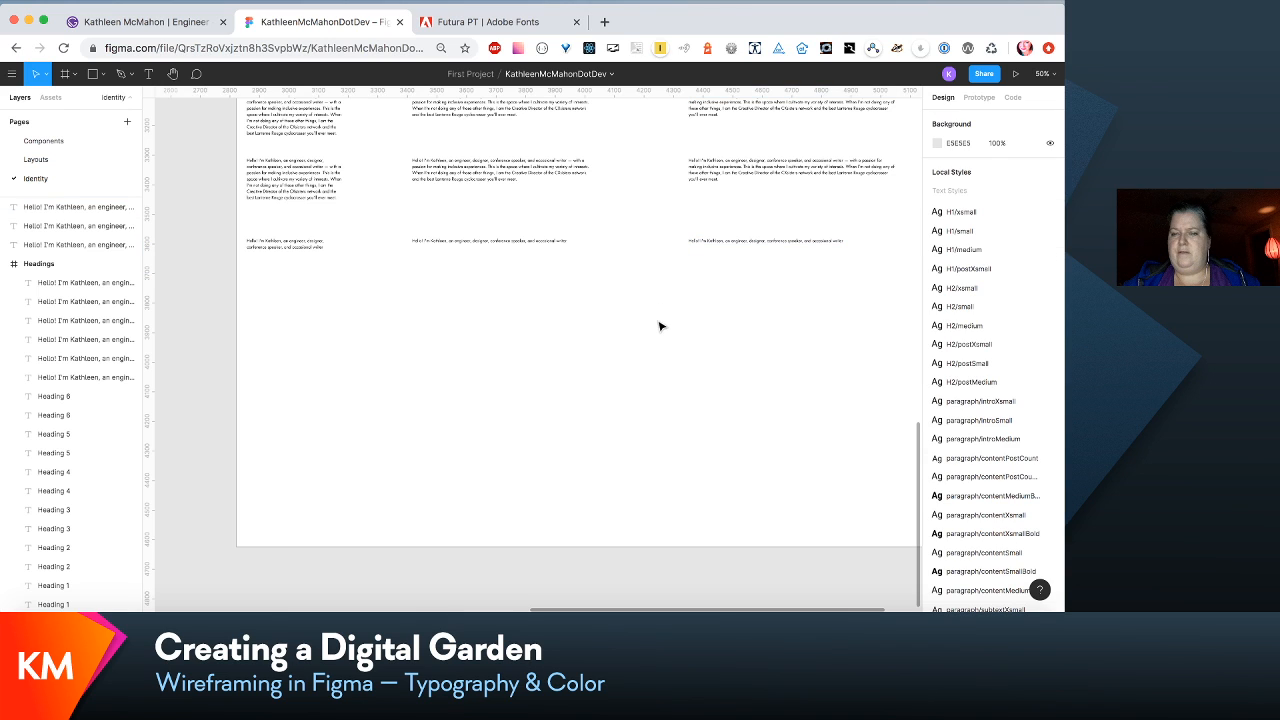
# - Duplicate the row of shortened text blocks twice, placing the copies below it at Y 3800 and Y 4020
pyautogui.scroll(-5, 977, 468)
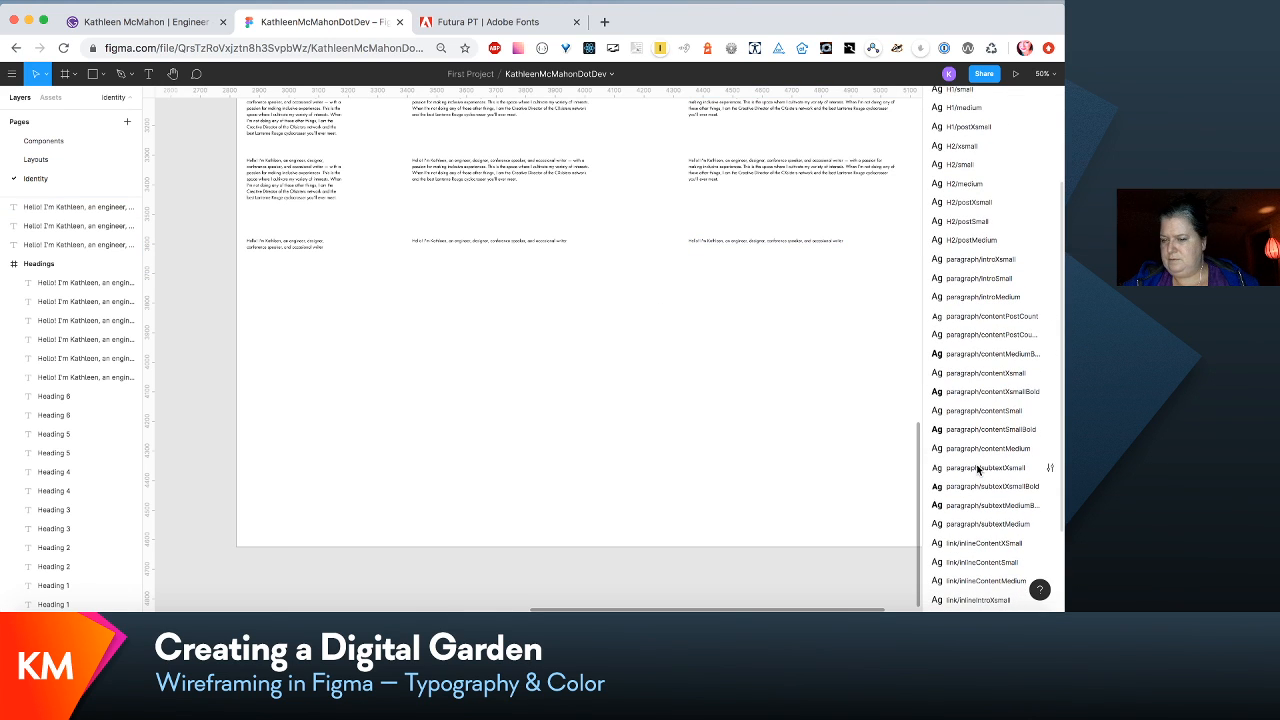
pyautogui.scroll(-2, 979, 465)
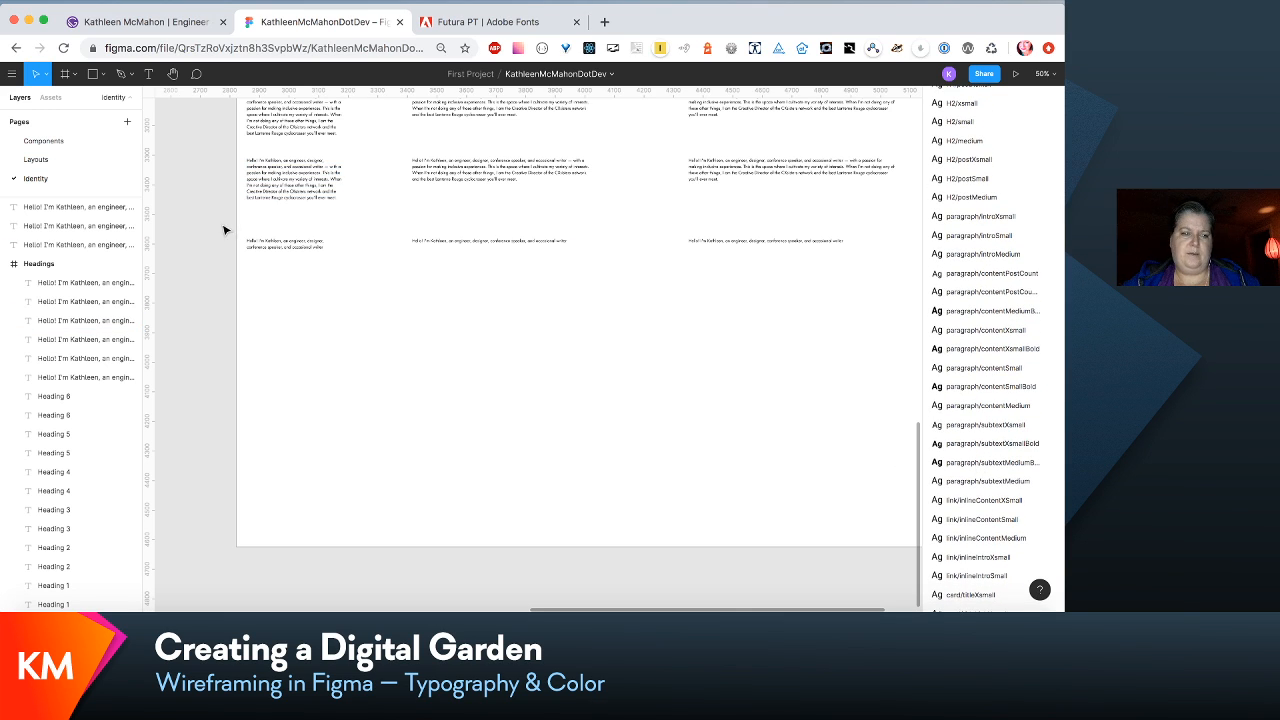
pyautogui.moveTo(228, 228); pyautogui.dragTo(912, 300)
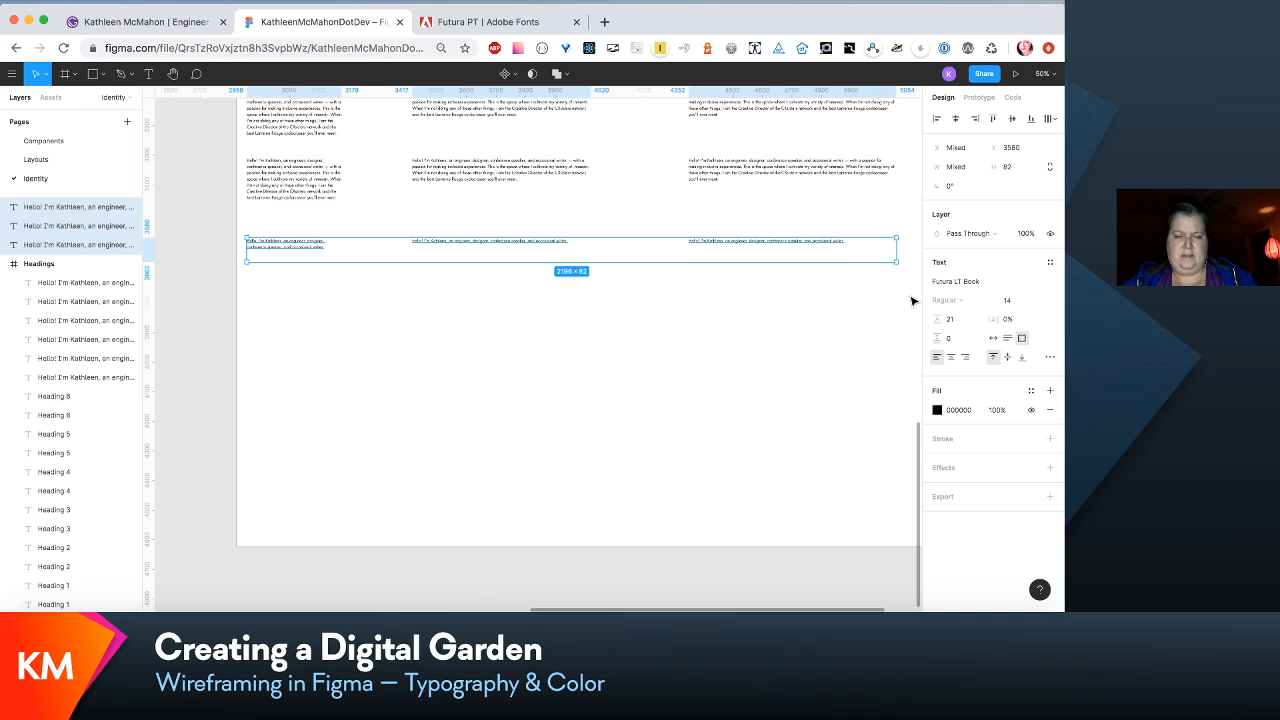
pyautogui.press('super+d')
pyautogui.moveTo(803, 236); pyautogui.dragTo(807, 319)
pyautogui.press('super+z')
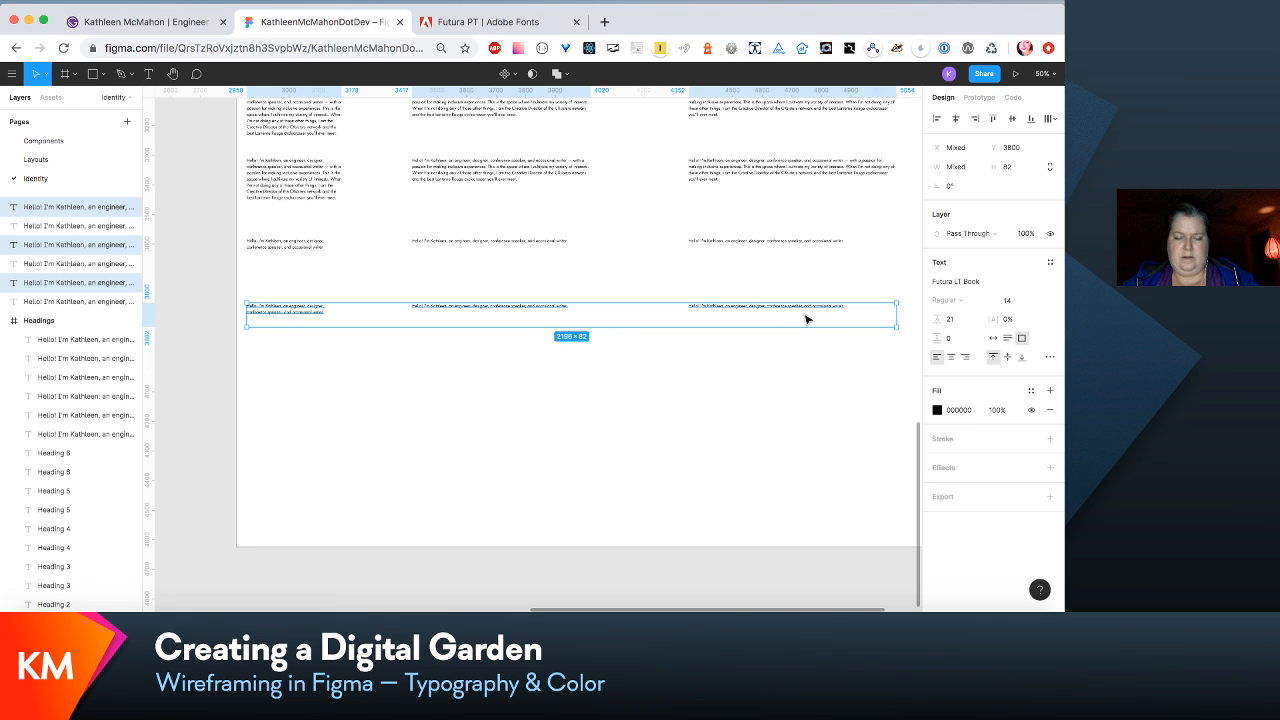
pyautogui.press('super+d')
pyautogui.scroll(-1, 703, 343)
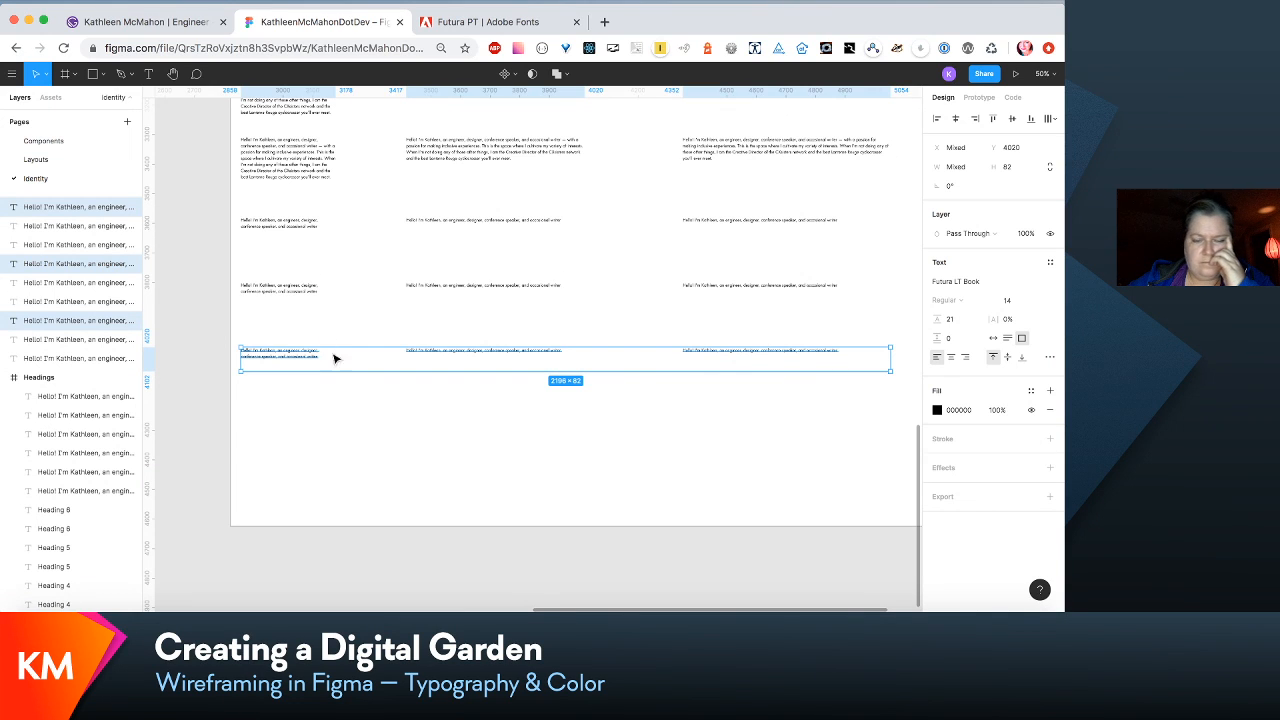
pyautogui.click(794, 454)
pyautogui.scroll(-5, 990, 485)
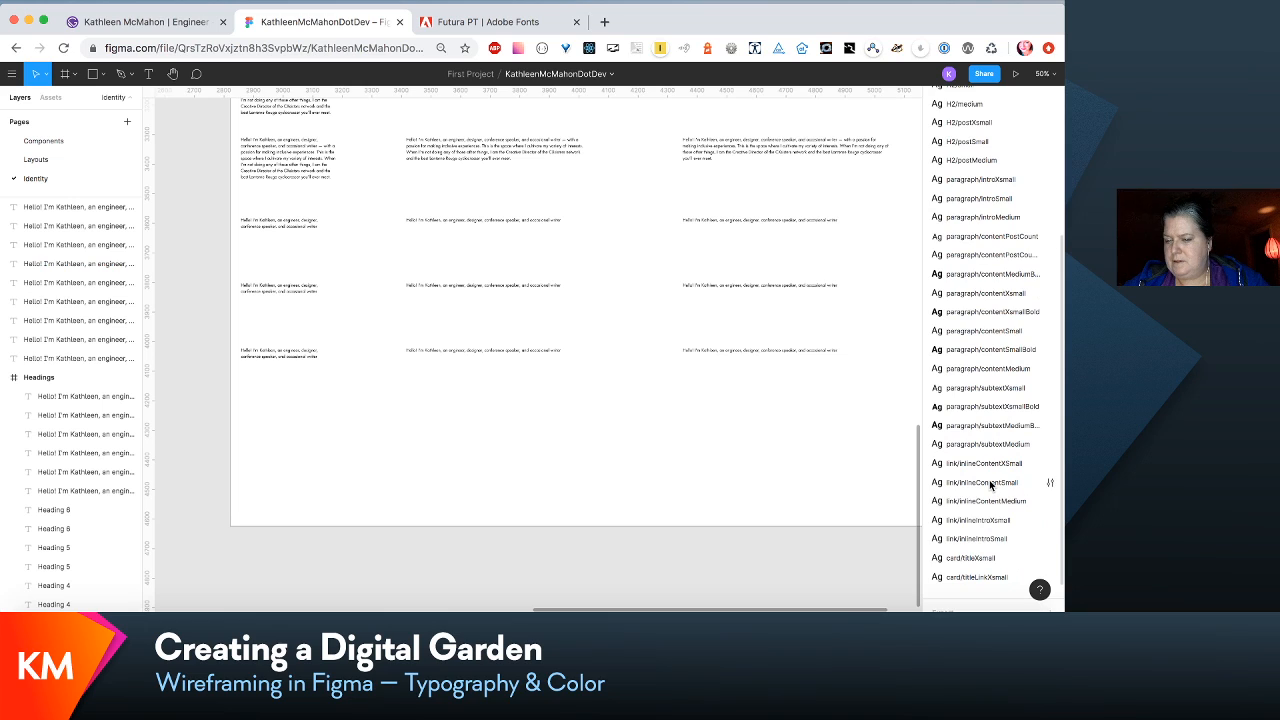
pyautogui.scroll(-2, 990, 485)
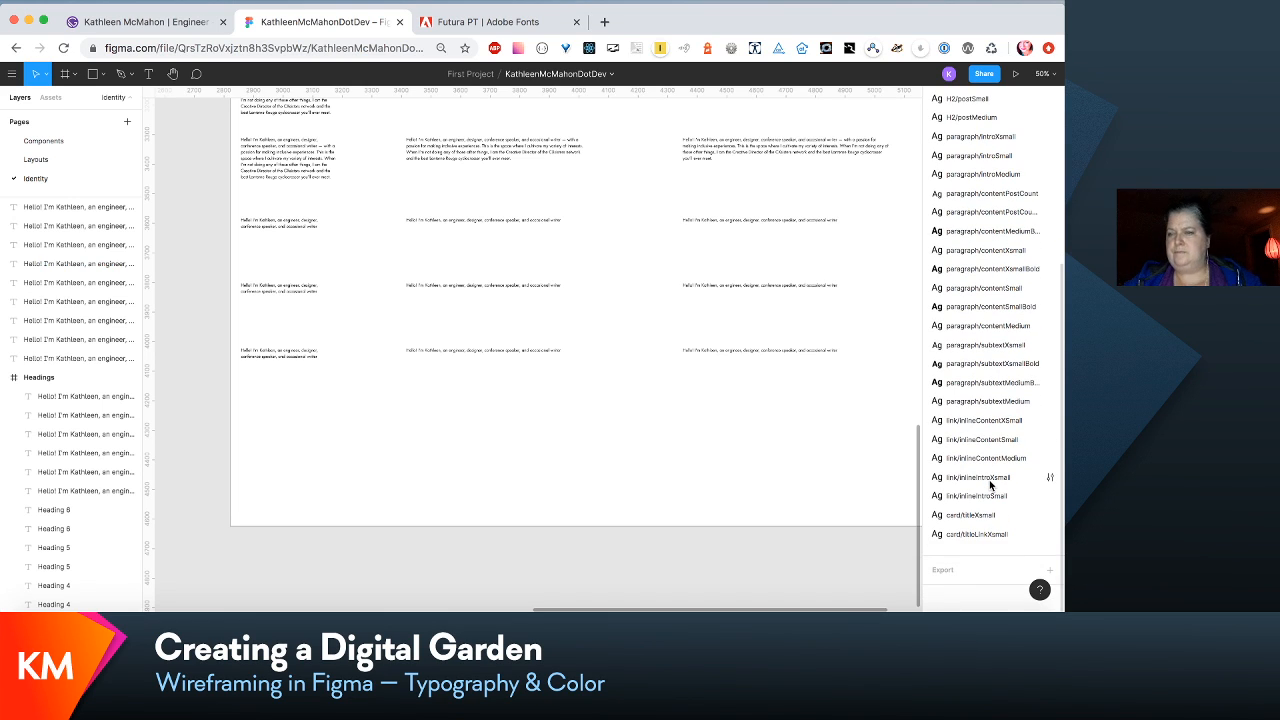
pyautogui.click(285, 356)
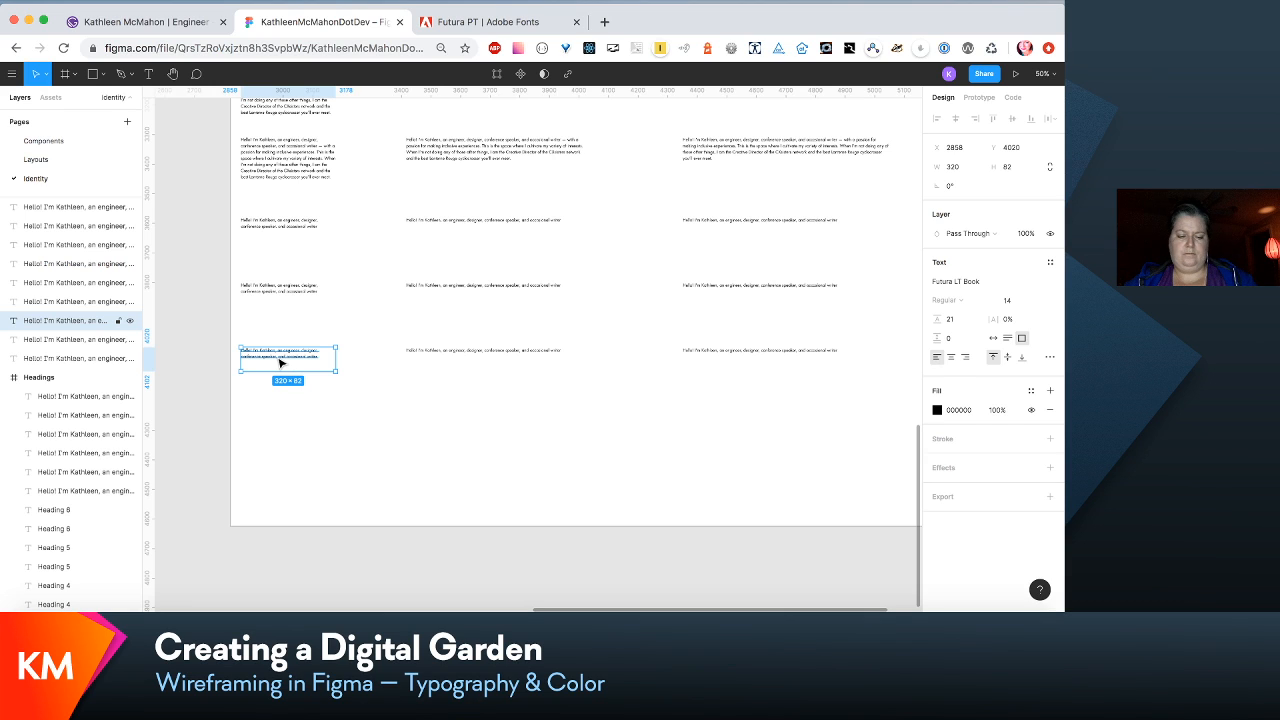
pyautogui.moveTo(281, 363); pyautogui.dragTo(273, 422)
pyautogui.press('super+z')
pyautogui.press('alt')
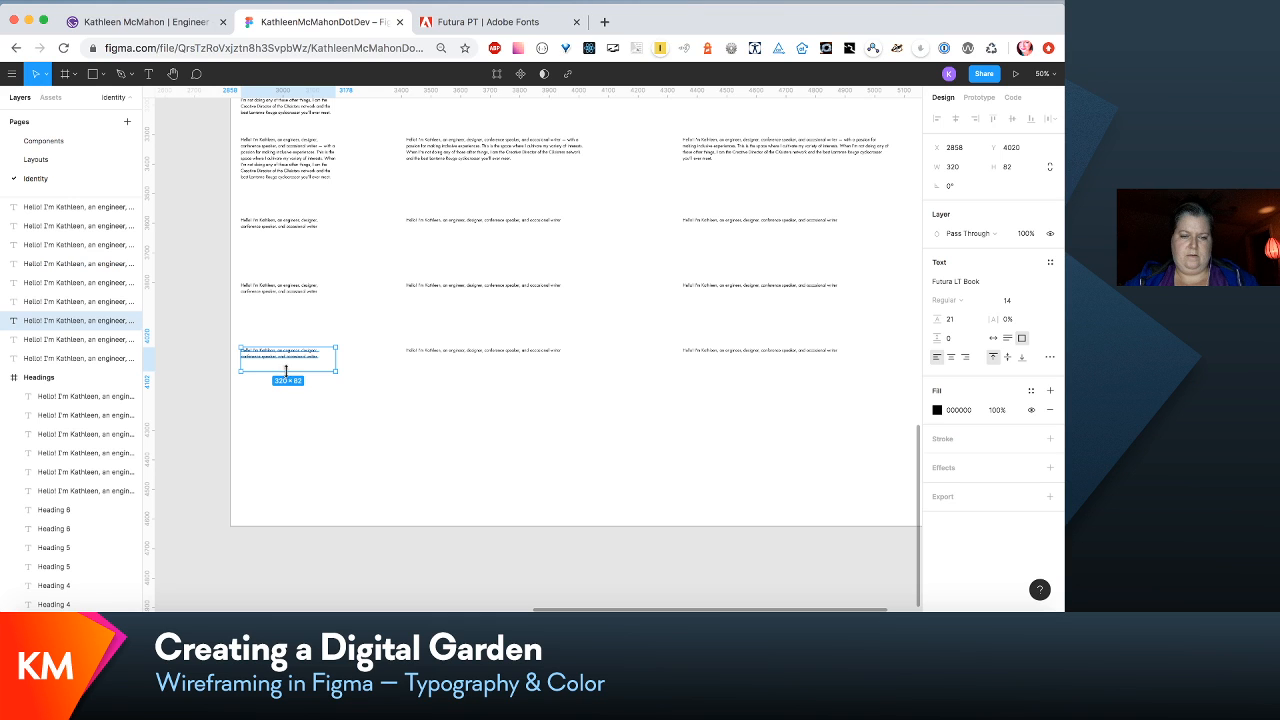
pyautogui.click(300, 425)
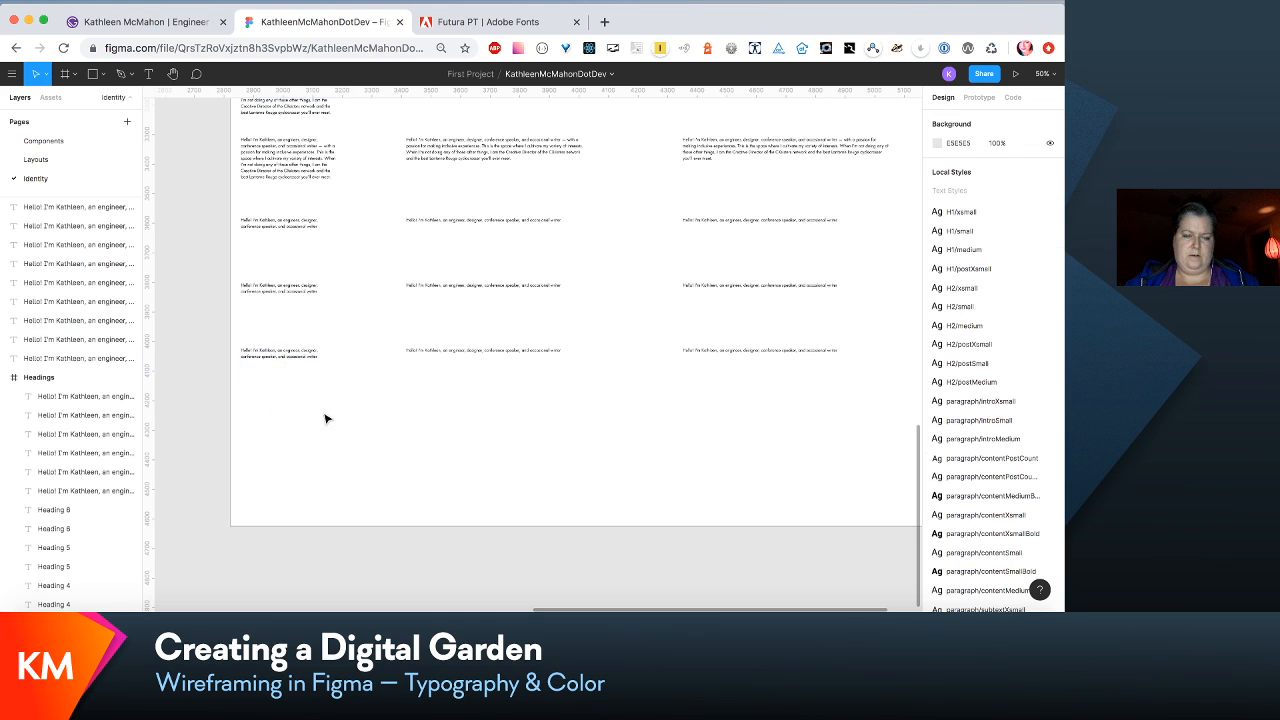
pyautogui.moveTo(306, 358); pyautogui.dragTo(305, 450)
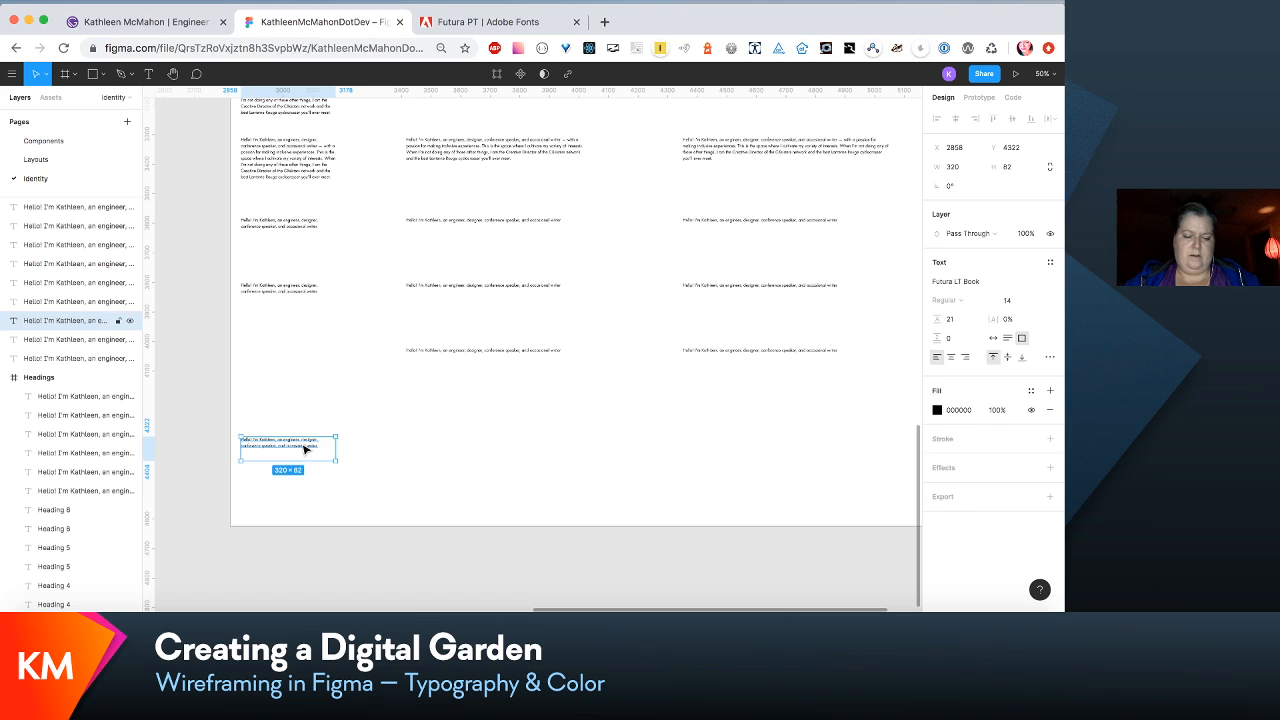
pyautogui.press('super+z')
# - Duplicate the first block of the lowest text row, place the copy below at Y 4190, and replace its text with "Inline link style"
pyautogui.click(289, 355)
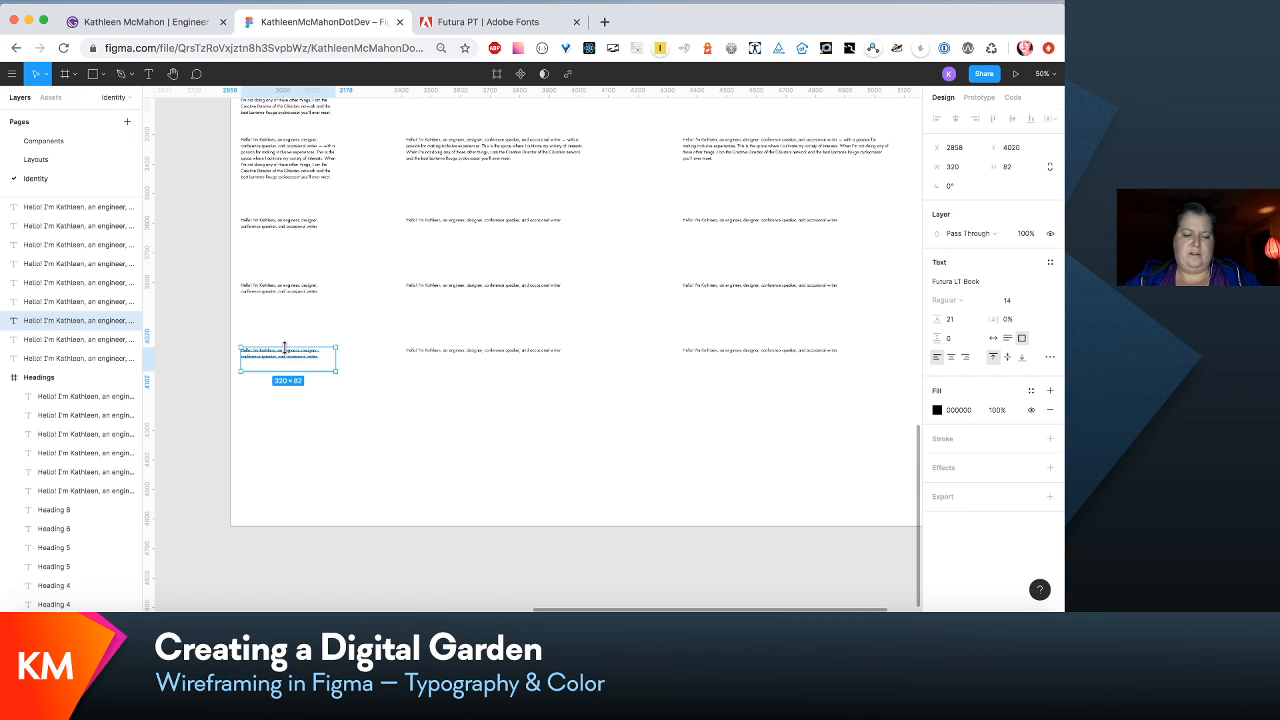
pyautogui.press('super+d')
pyautogui.moveTo(291, 362); pyautogui.dragTo(289, 409)
pyautogui.doubleClick(290, 410)
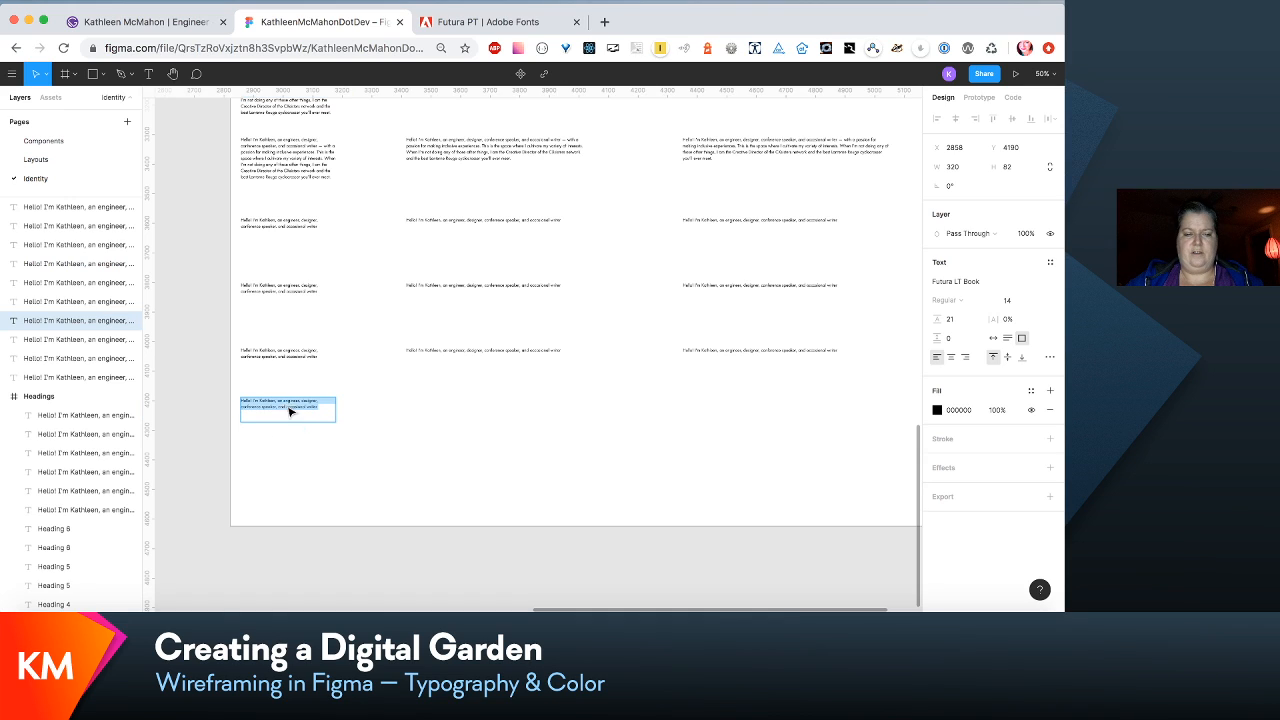
pyautogui.press('BackSpace')
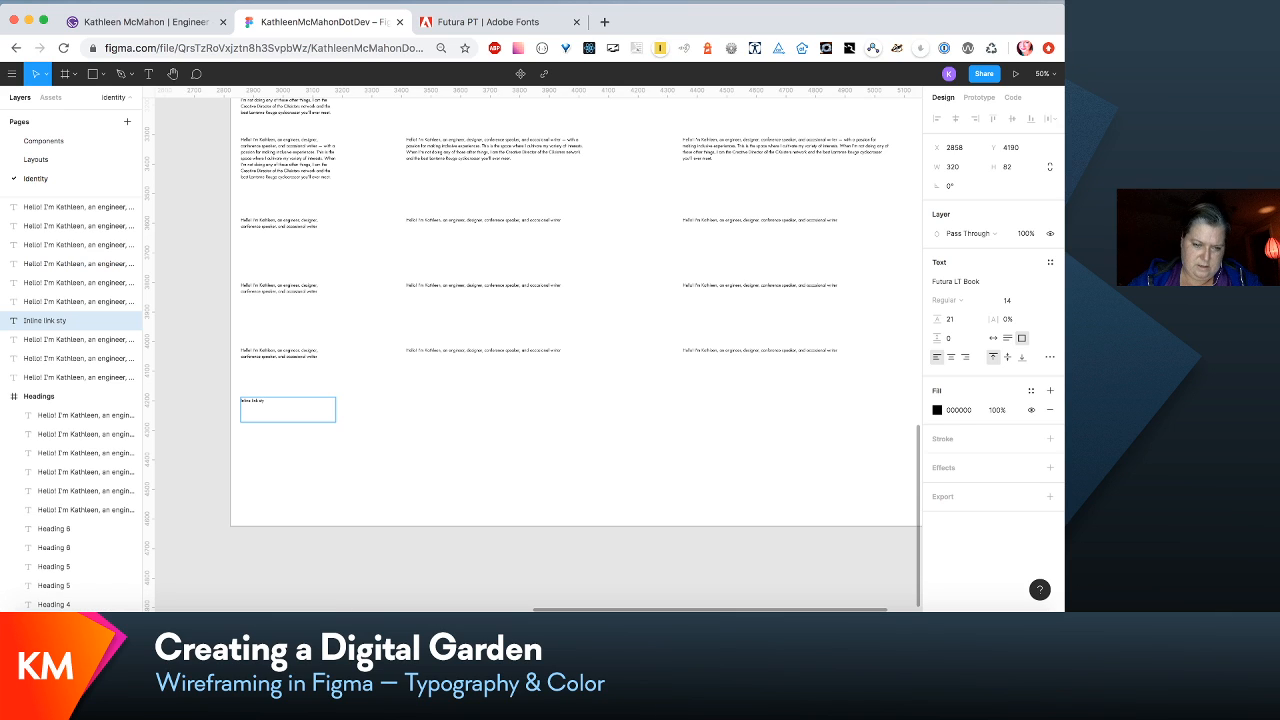
pyautogui.press('Escape')
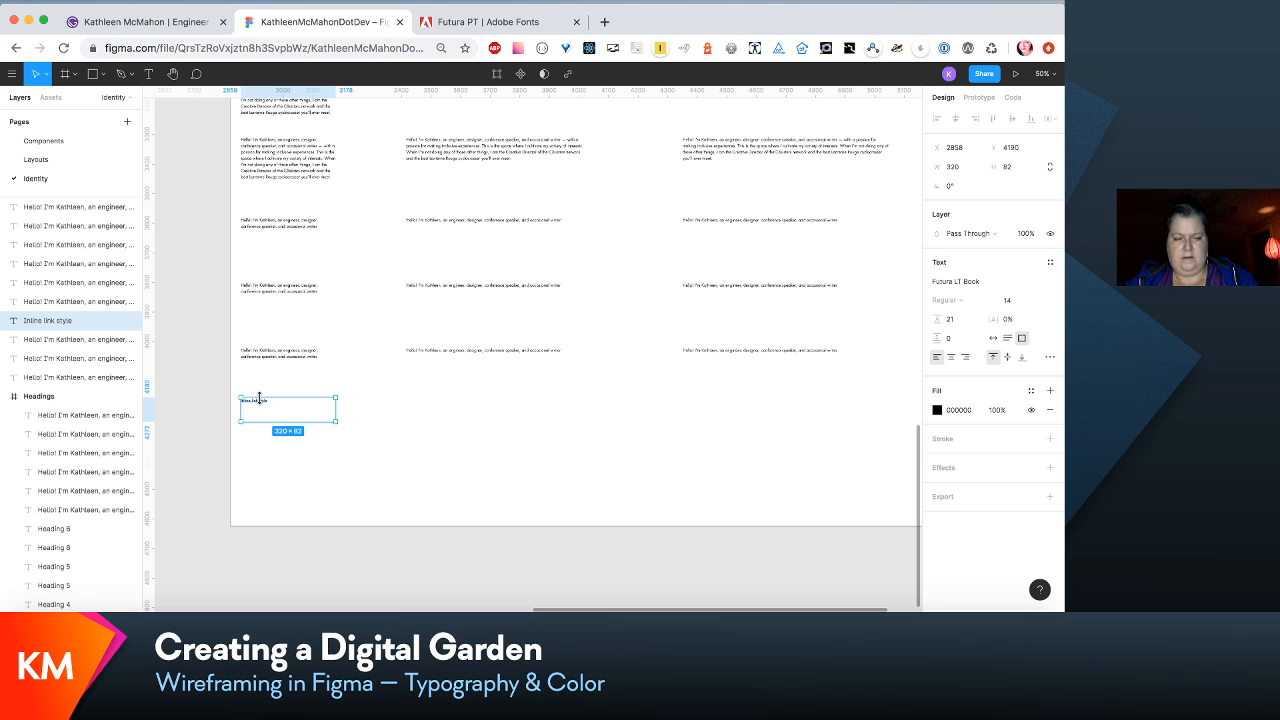
# - Duplicate the "Inline link style" block twice along its row, placing the copies at X 3302 and X 3746
pyautogui.press('super+d')
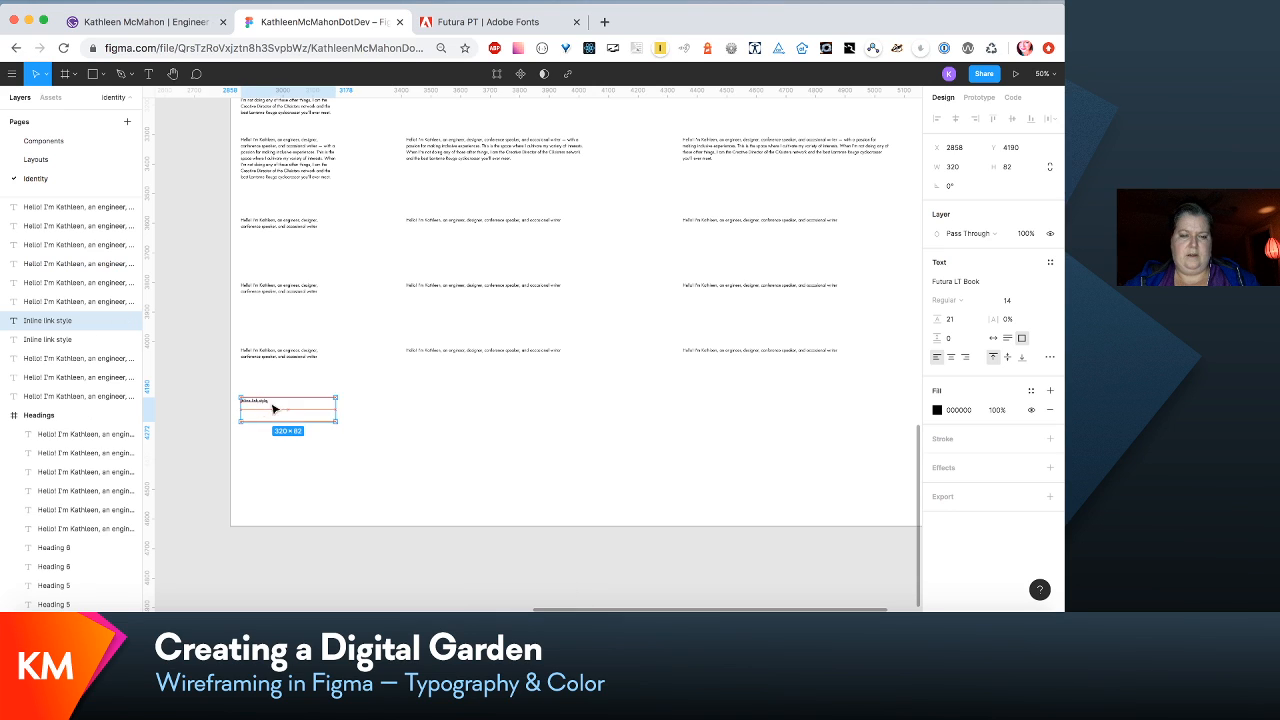
pyautogui.moveTo(273, 408); pyautogui.dragTo(393, 400)
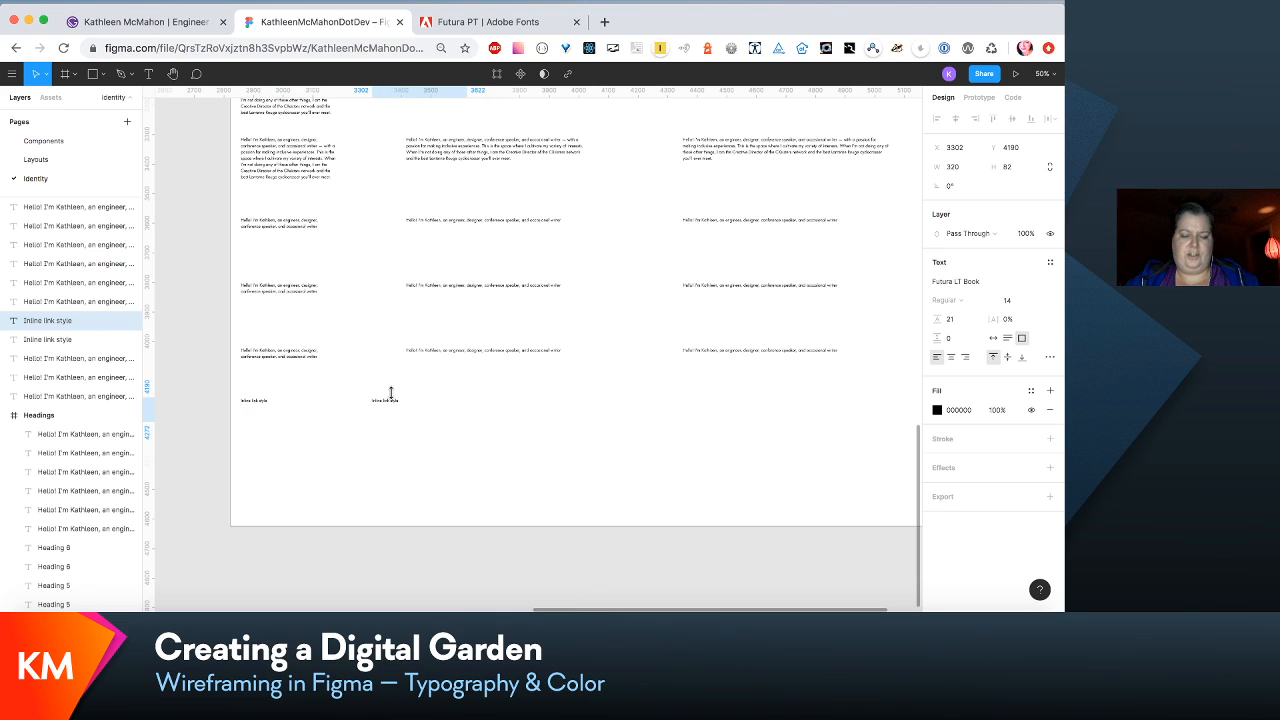
pyautogui.press('super+d')
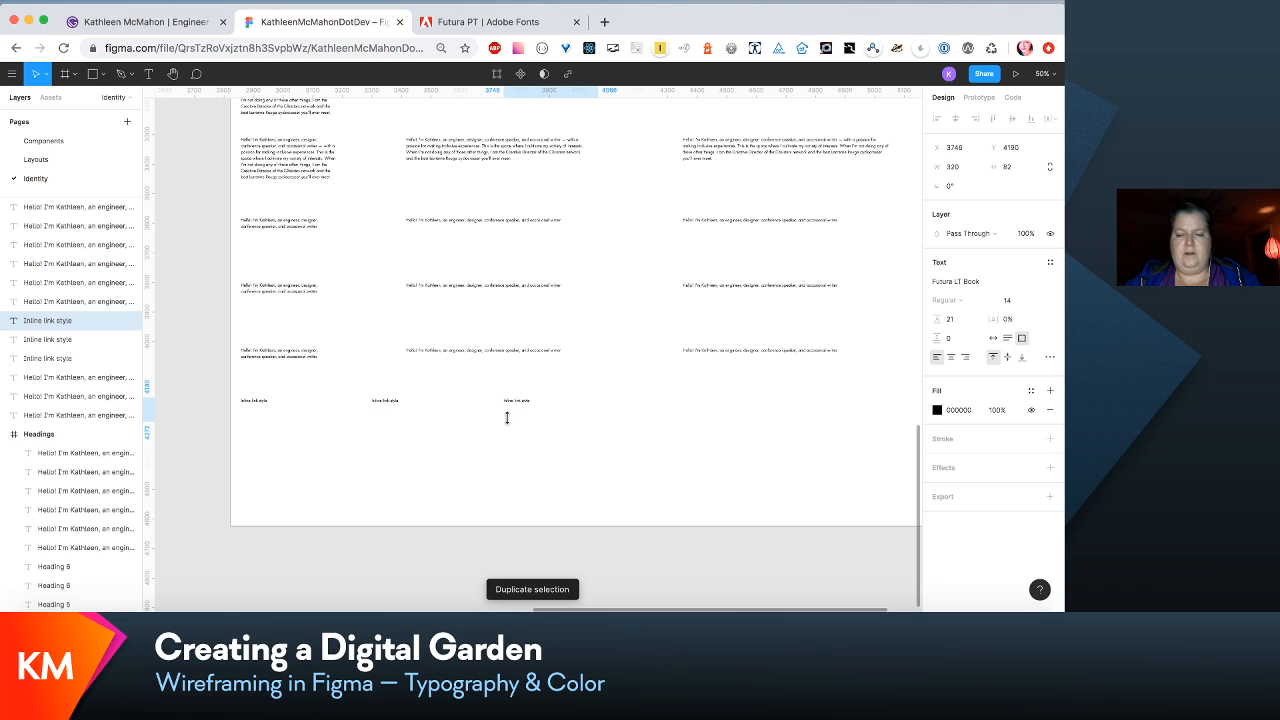
pyautogui.click(858, 450)
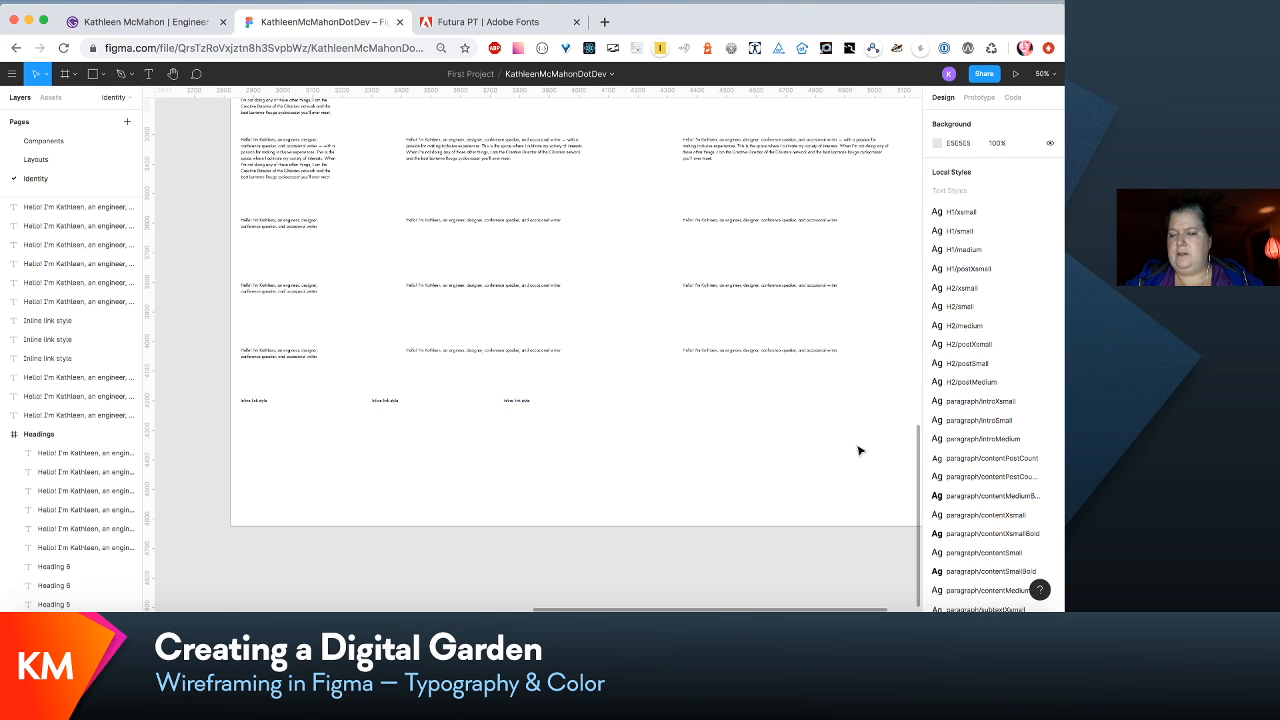
# - Duplicate the row of three "Inline link style" blocks and place the copy below it at Y 4360
pyautogui.scroll(-2, 858, 450)
pyautogui.scroll(-5, 1020, 455)
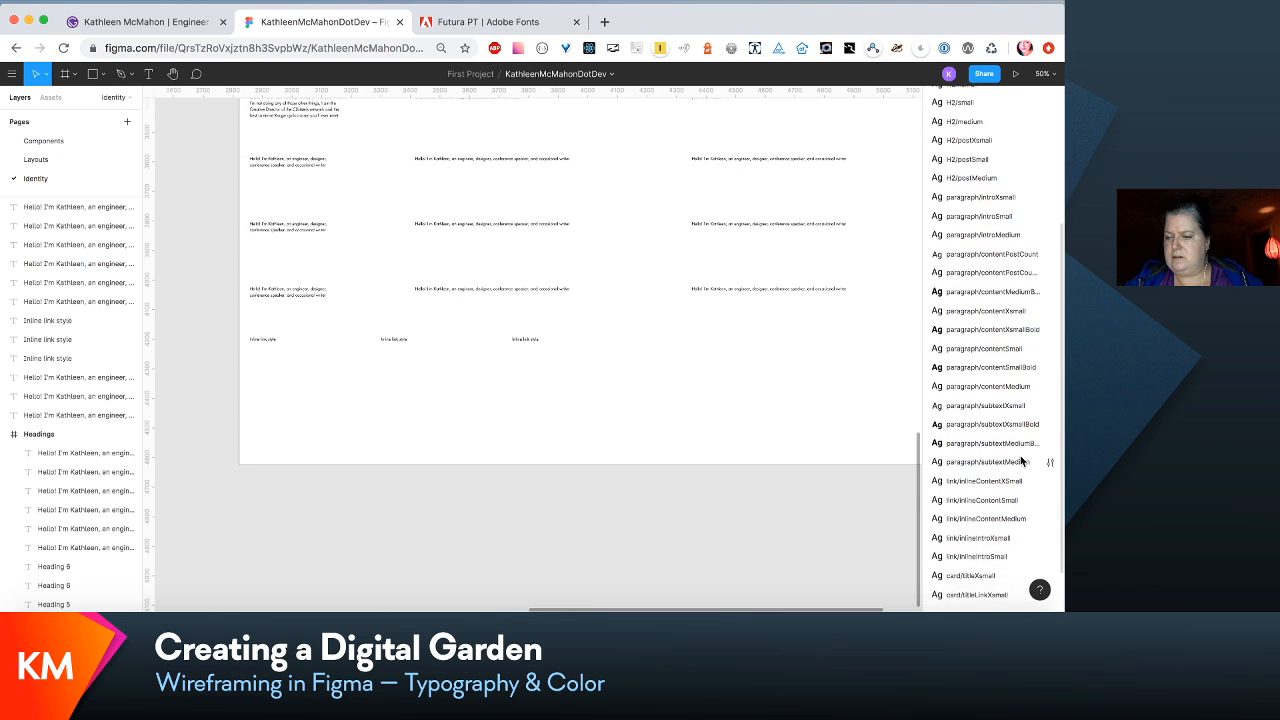
pyautogui.scroll(-2, 1020, 458)
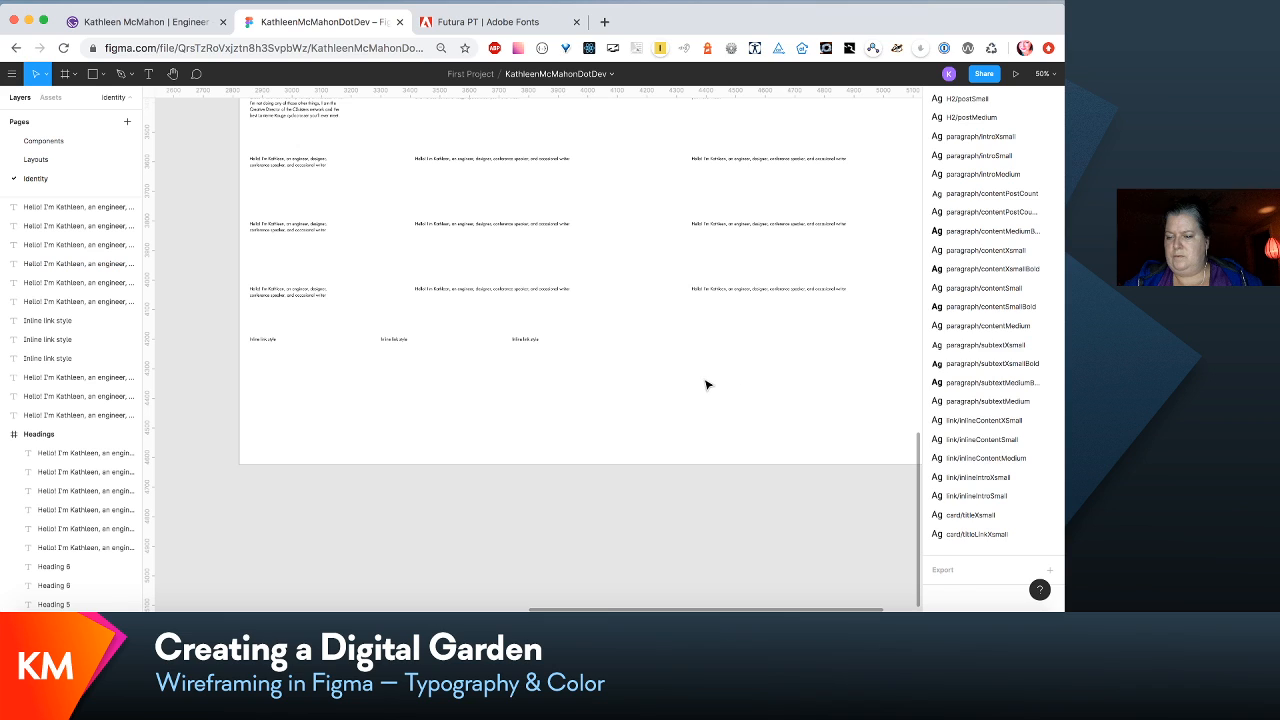
pyautogui.moveTo(705, 385); pyautogui.dragTo(210, 338)
pyautogui.press('super+d')
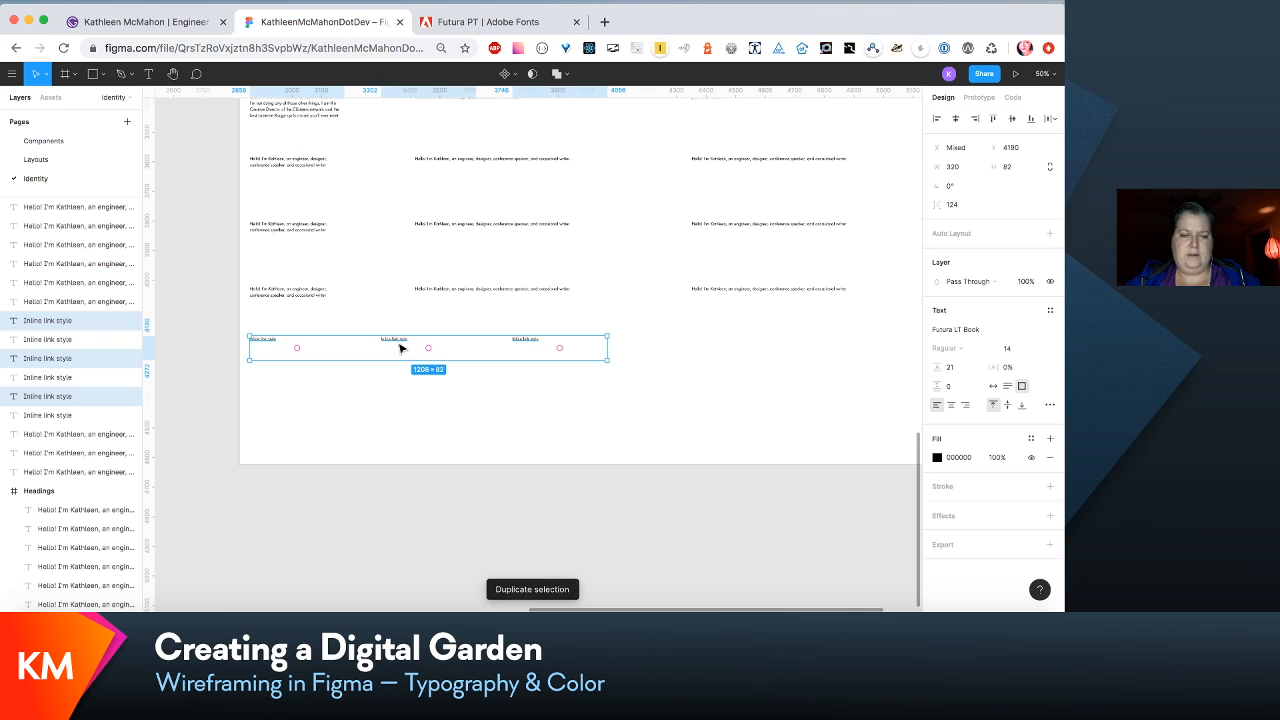
pyautogui.moveTo(400, 357); pyautogui.dragTo(395, 400)
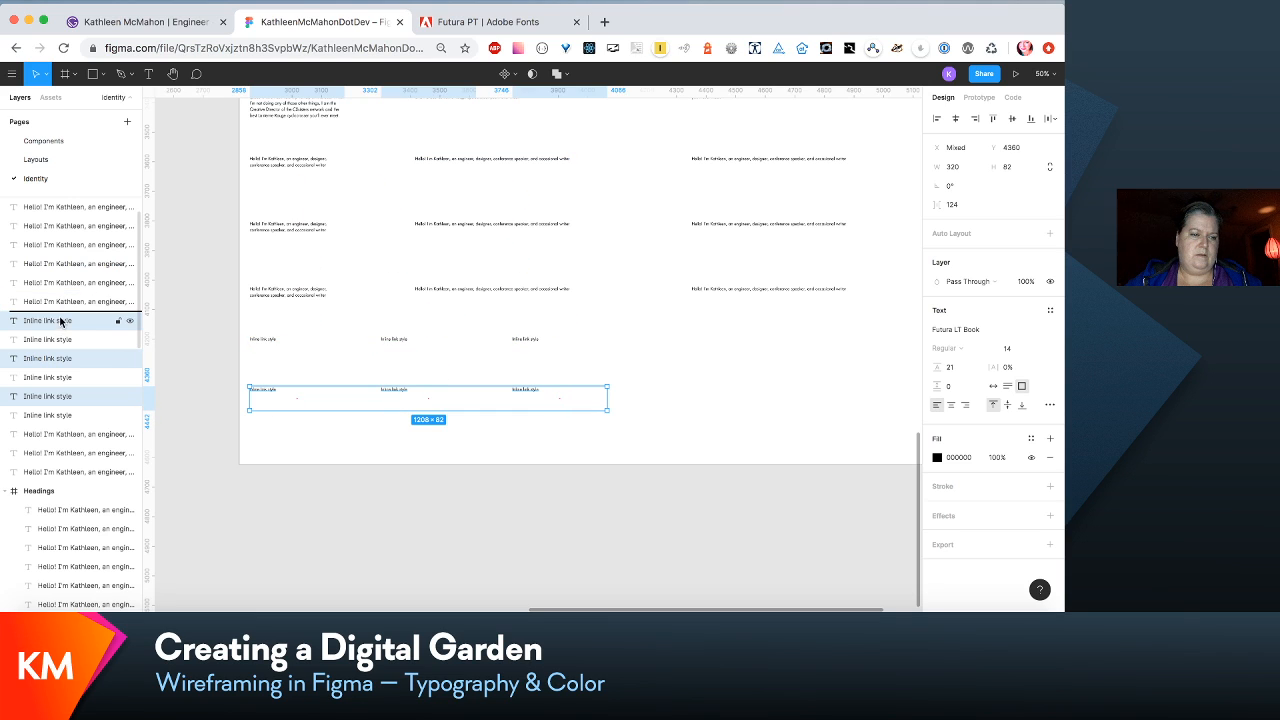
# - Reorder the layers so the lower inline link row sits together and the Y 3800 text row sits together beneath the link layers
pyautogui.moveTo(74, 315); pyautogui.dragTo(60, 314)
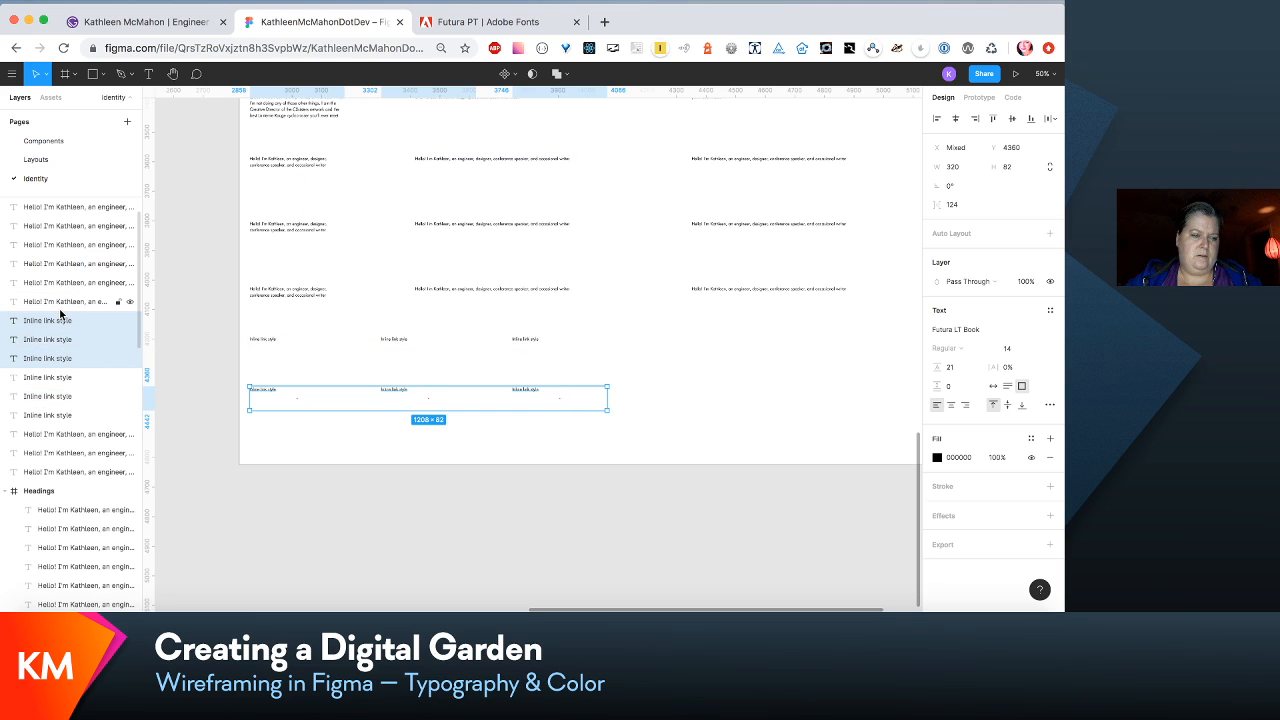
pyautogui.scroll(1, 60, 314)
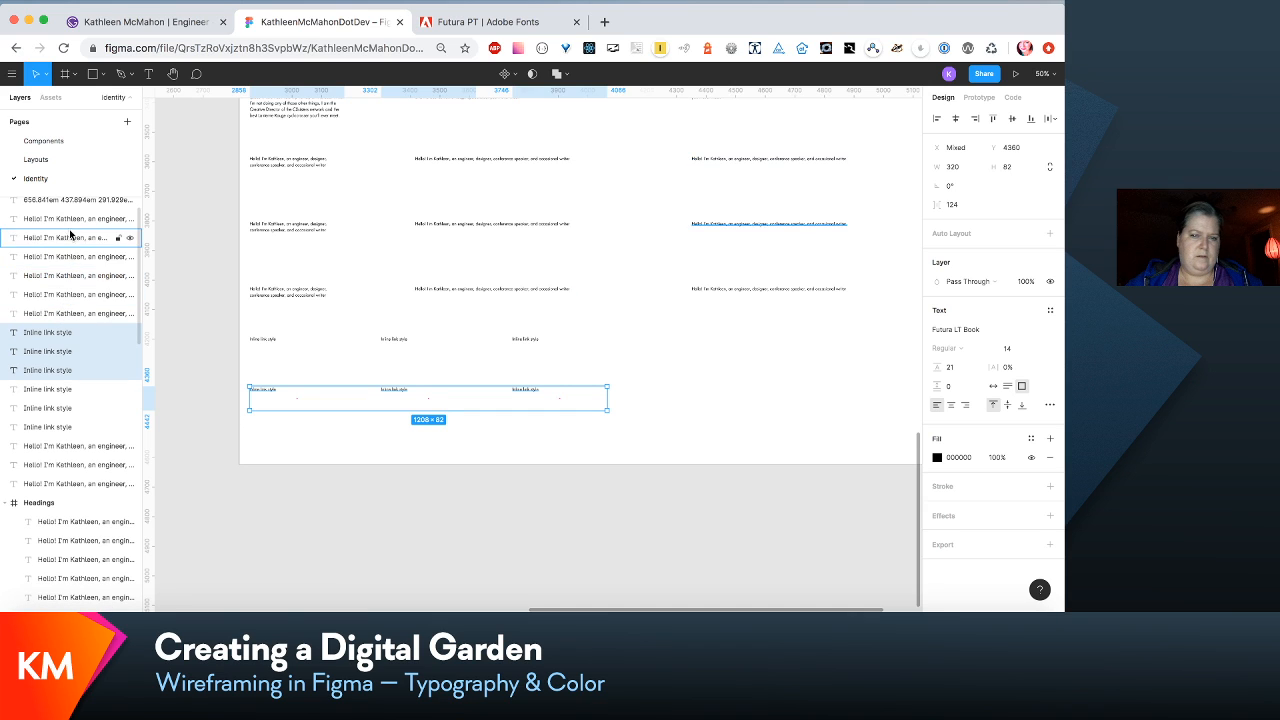
pyautogui.click(286, 229)
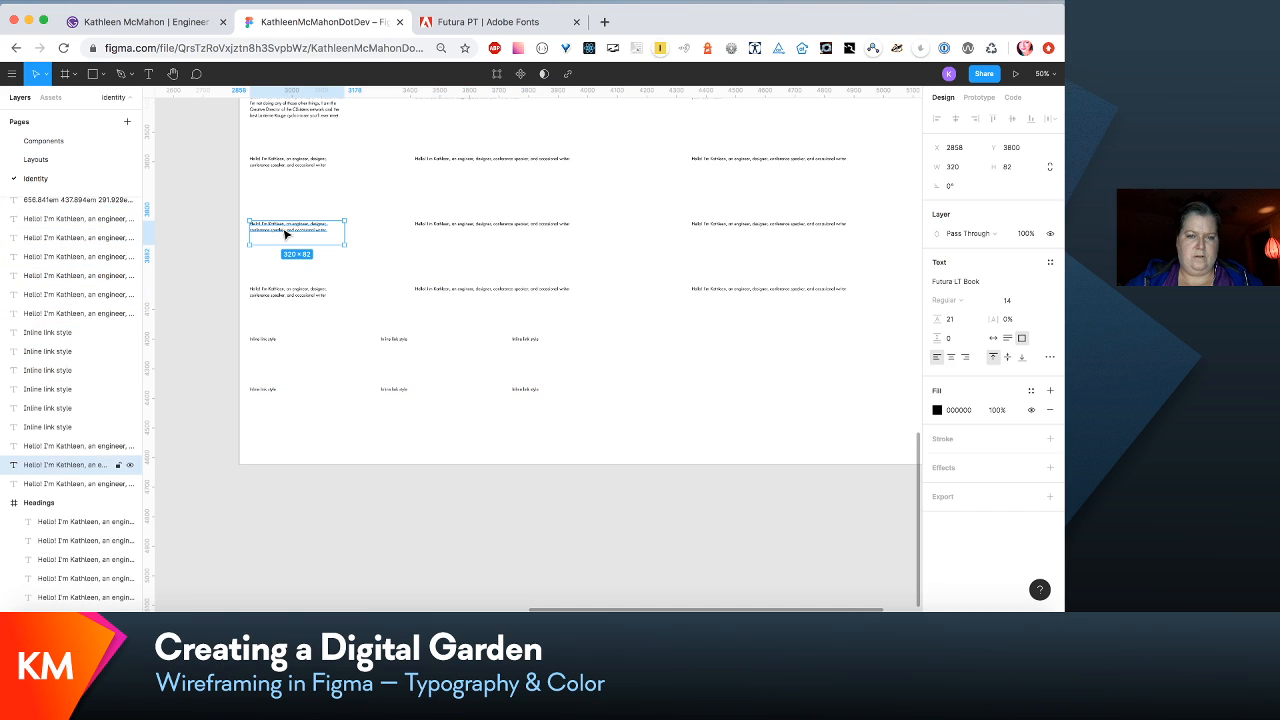
pyautogui.keyDown('shift'); pyautogui.click(455, 224); pyautogui.keyUp('shift')
pyautogui.keyDown('shift'); pyautogui.click(740, 224); pyautogui.keyUp('shift')
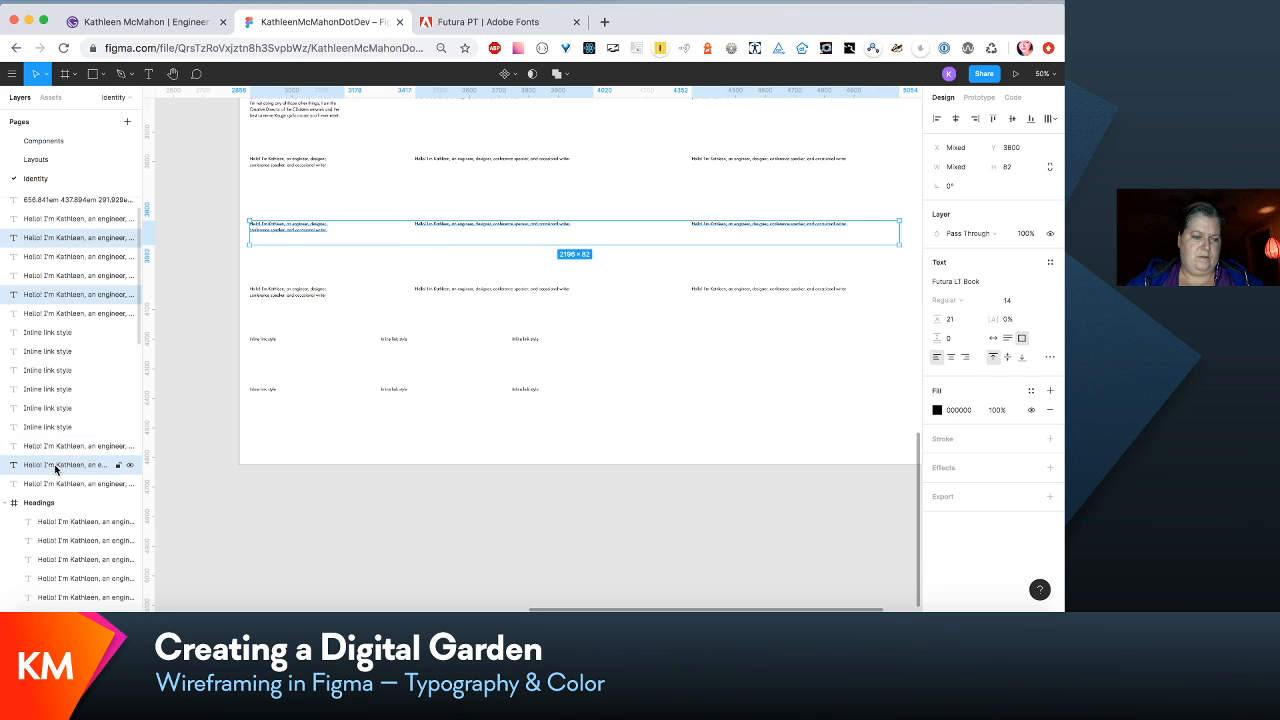
pyautogui.moveTo(56, 468); pyautogui.dragTo(66, 440)
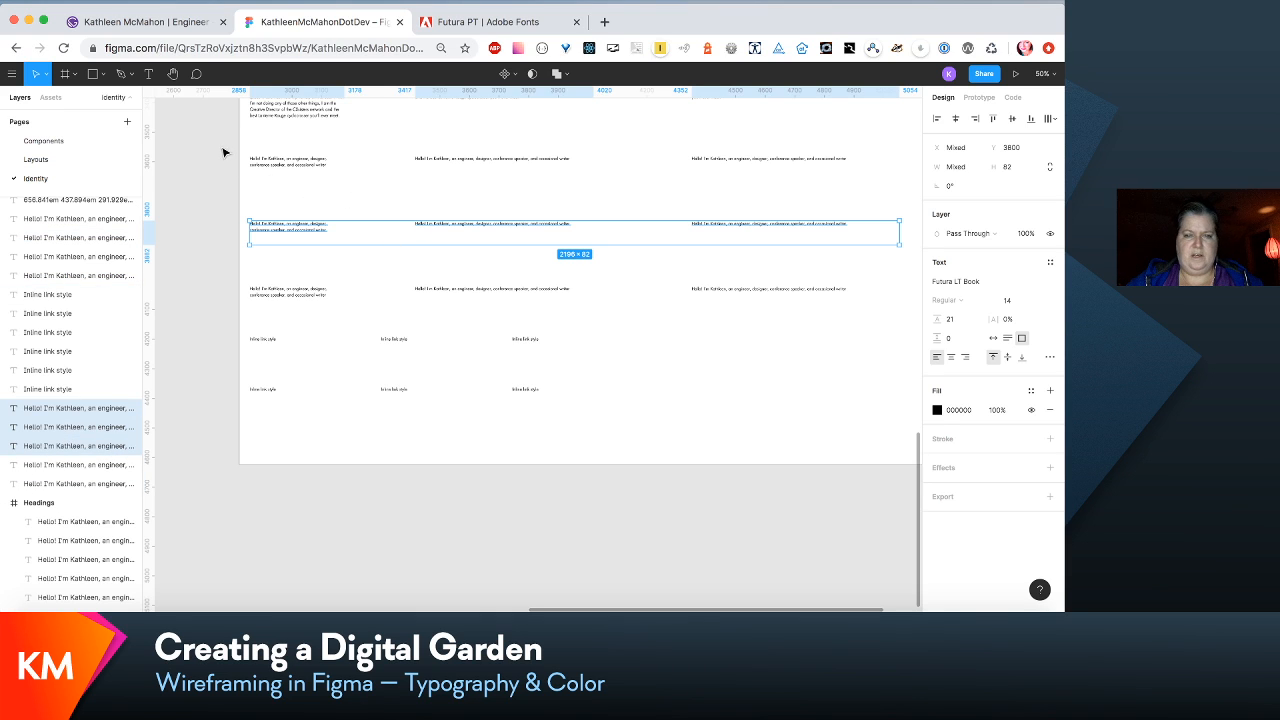
# - Move the layers of the short-text row at Y 3580 together, just above the Headings frame in the layer order
pyautogui.moveTo(223, 152); pyautogui.dragTo(865, 178)
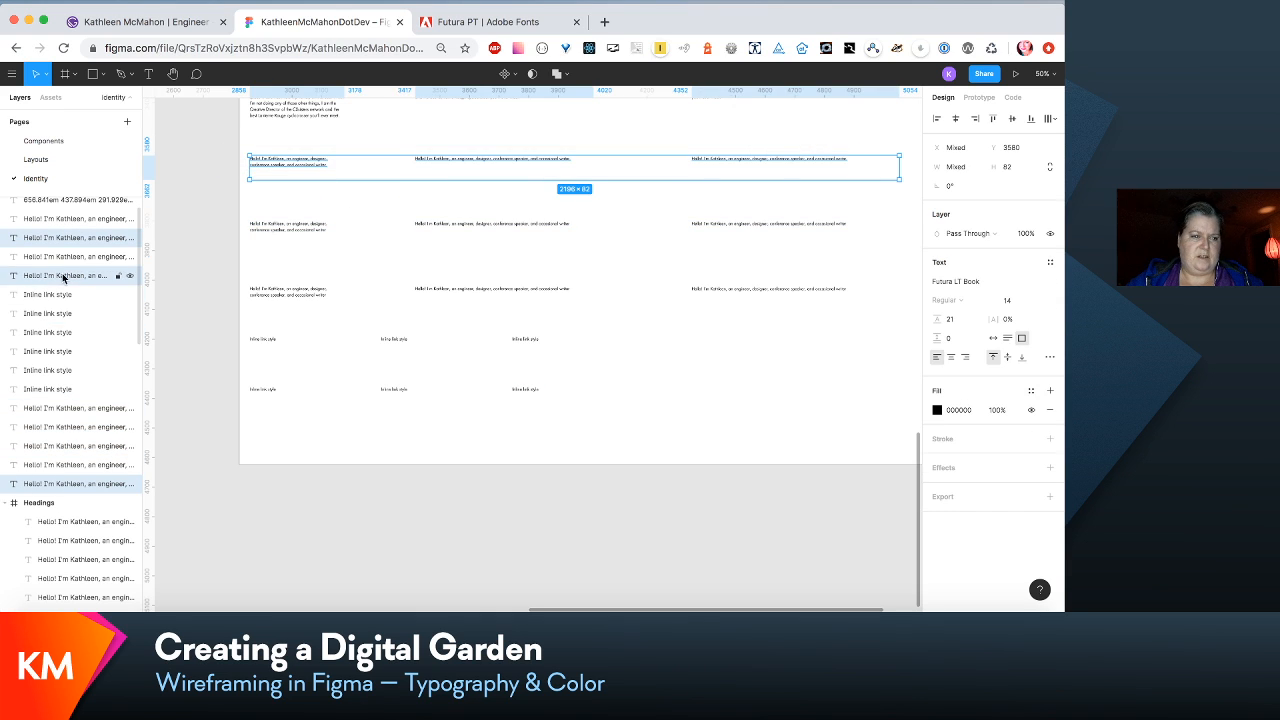
pyautogui.moveTo(65, 487)
pyautogui.mouseDown()
pyautogui.moveTo(63, 450)
pyautogui.moveTo(63, 483)
pyautogui.mouseUp()
pyautogui.click(82, 428)
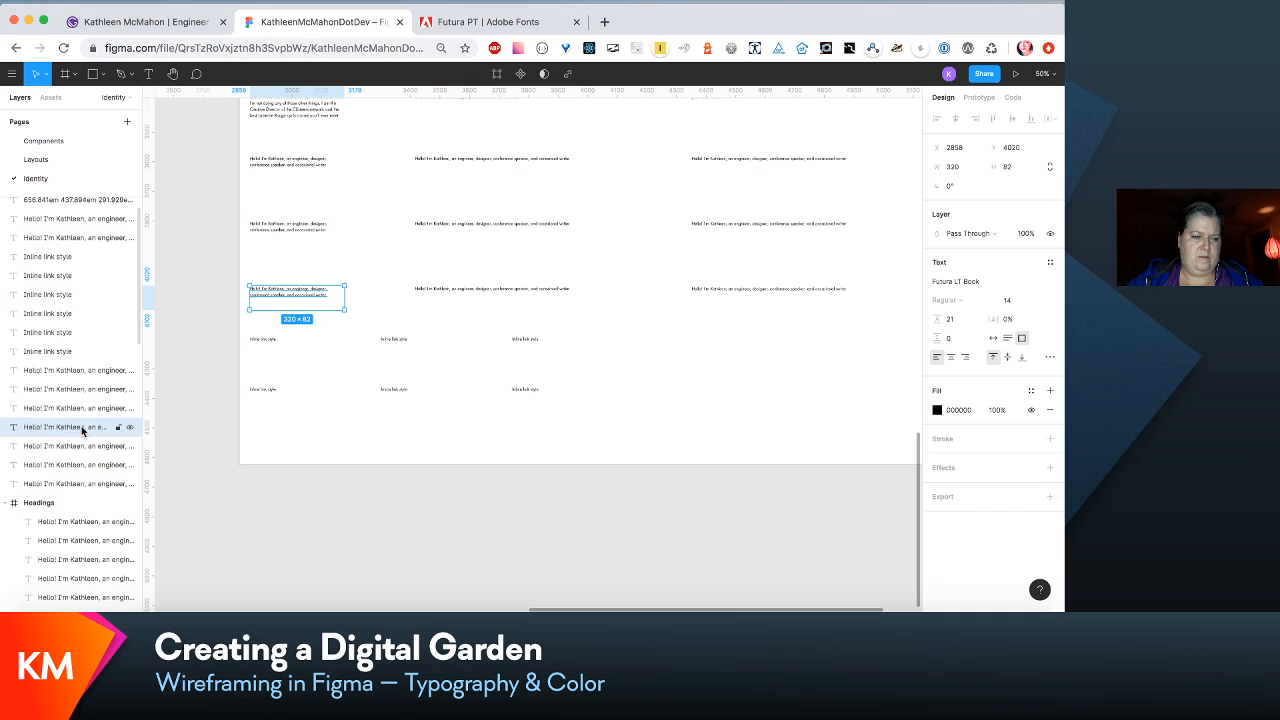
pyautogui.click(219, 277)
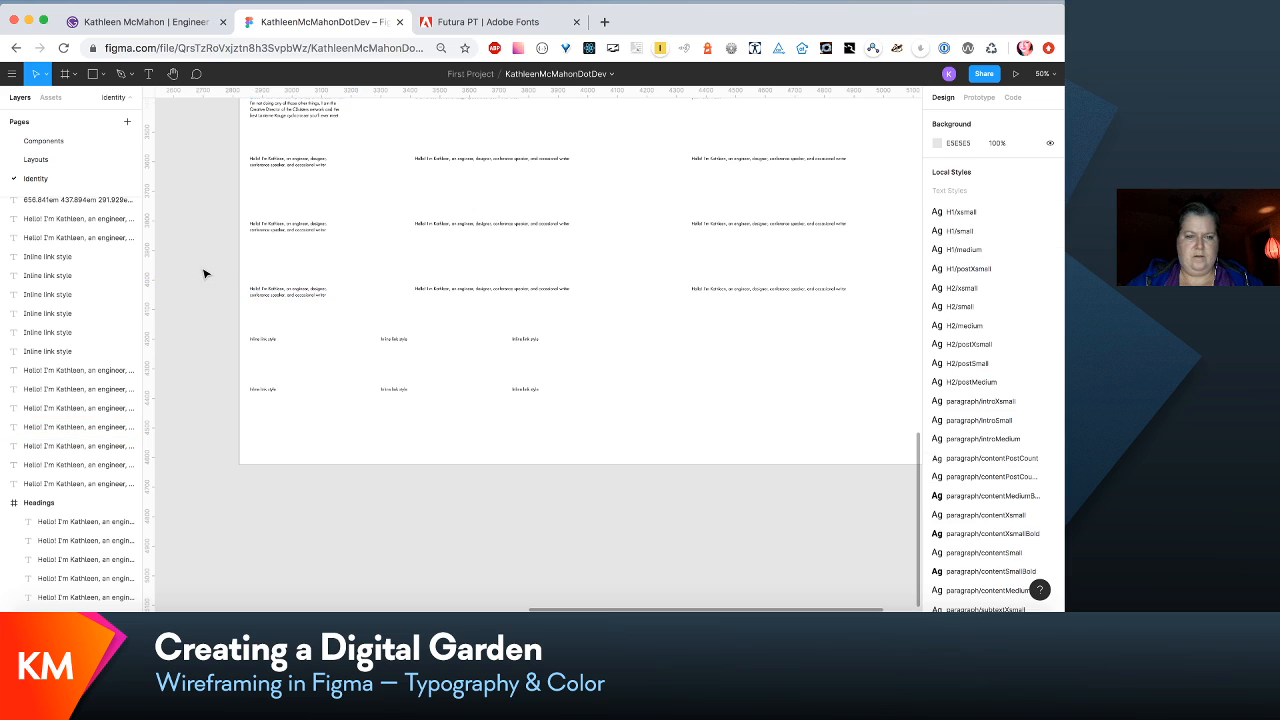
# - Move the layers of the short-text row at Y 4020 directly beneath the inline link layers and check the layer order row by row
pyautogui.moveTo(195, 263); pyautogui.dragTo(880, 310)
pyautogui.moveTo(88, 434); pyautogui.dragTo(84, 359)
pyautogui.click(88, 389)
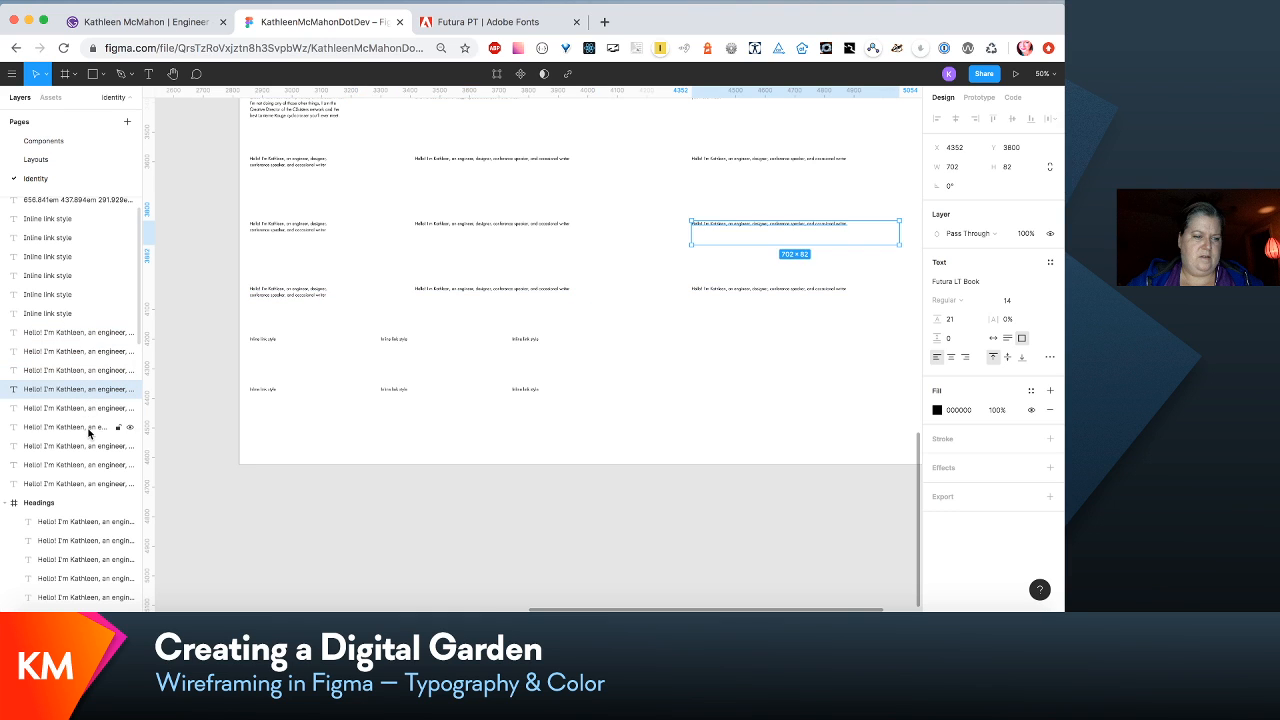
pyautogui.click(40, 446)
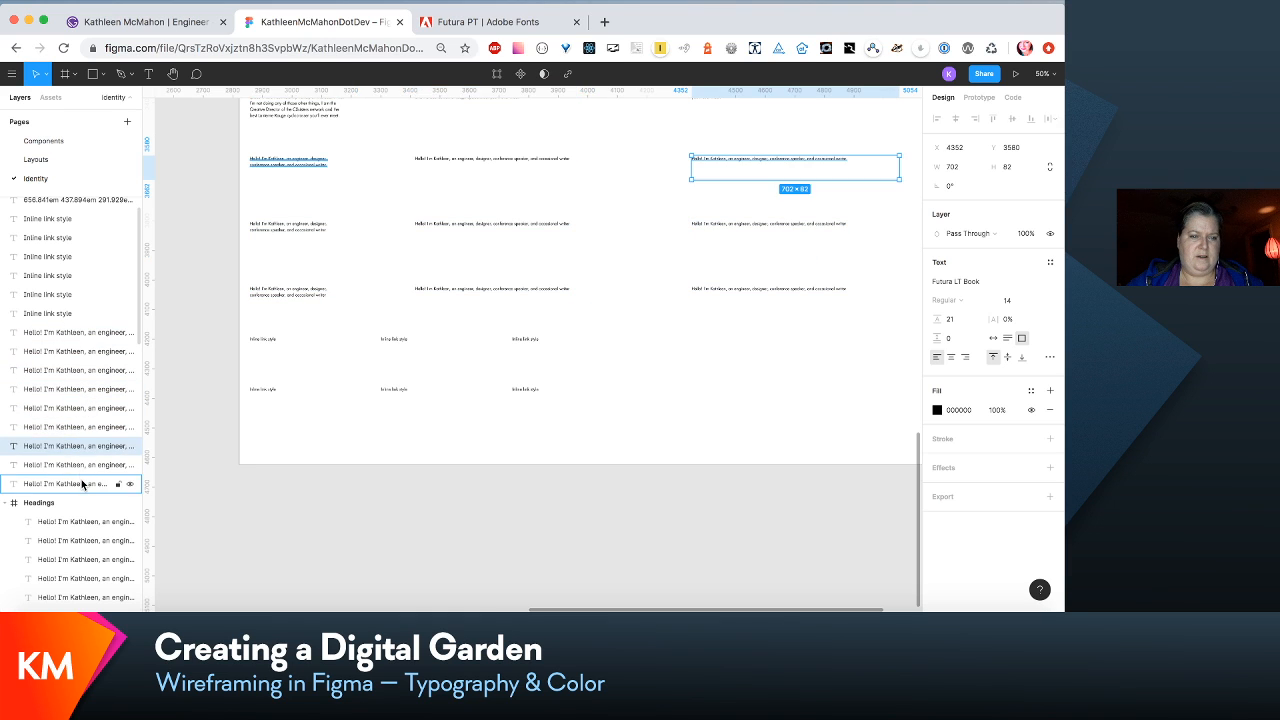
pyautogui.click(55, 313)
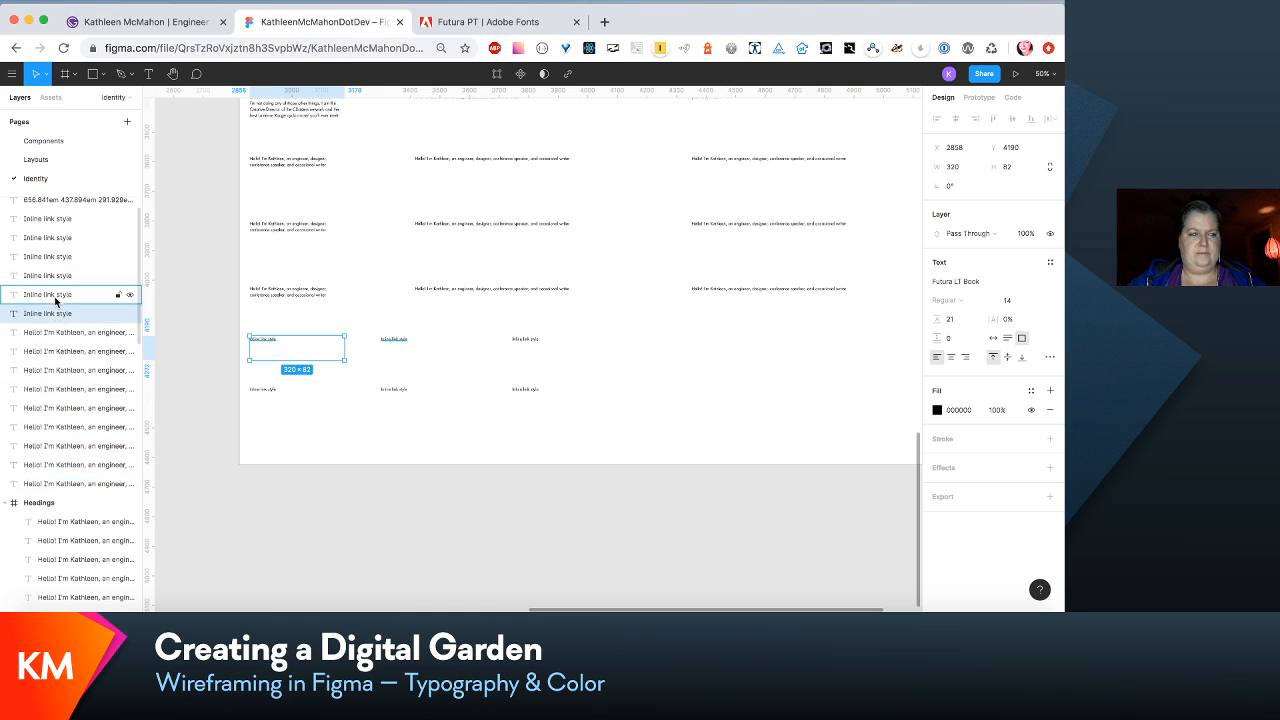
pyautogui.keyDown('shift'); pyautogui.click(55, 277); pyautogui.keyUp('shift')
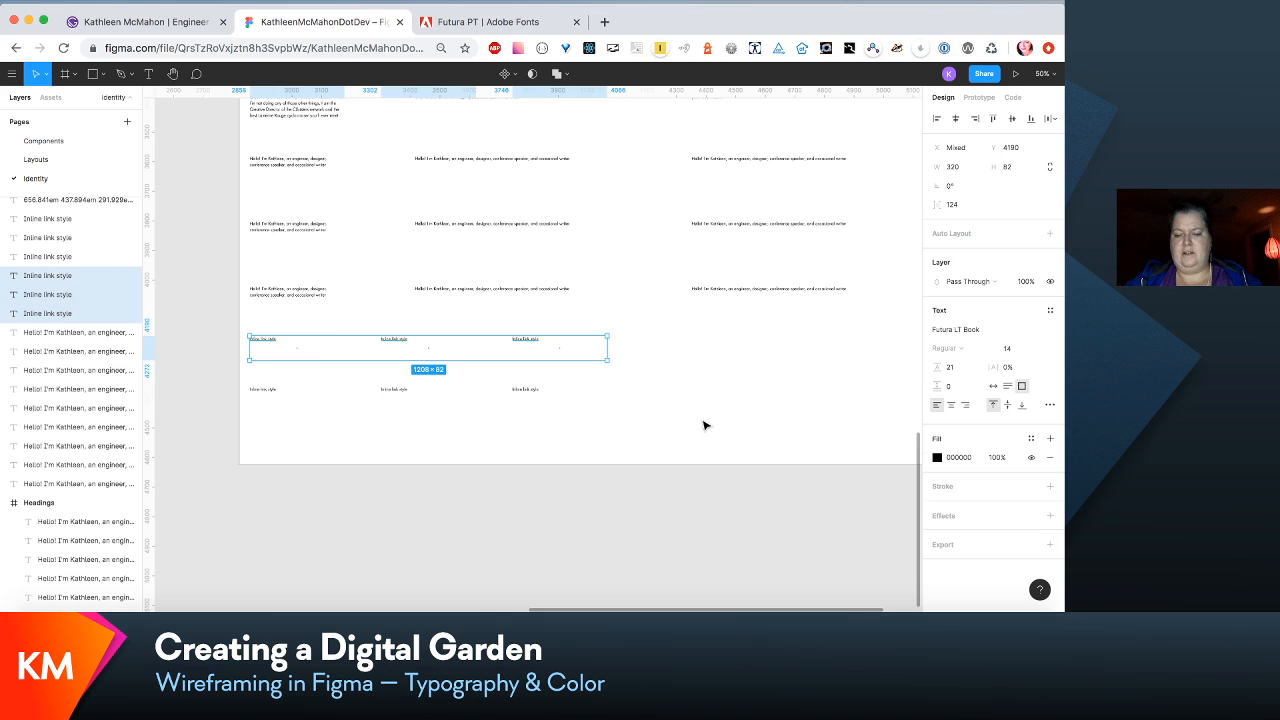
pyautogui.click(816, 461)
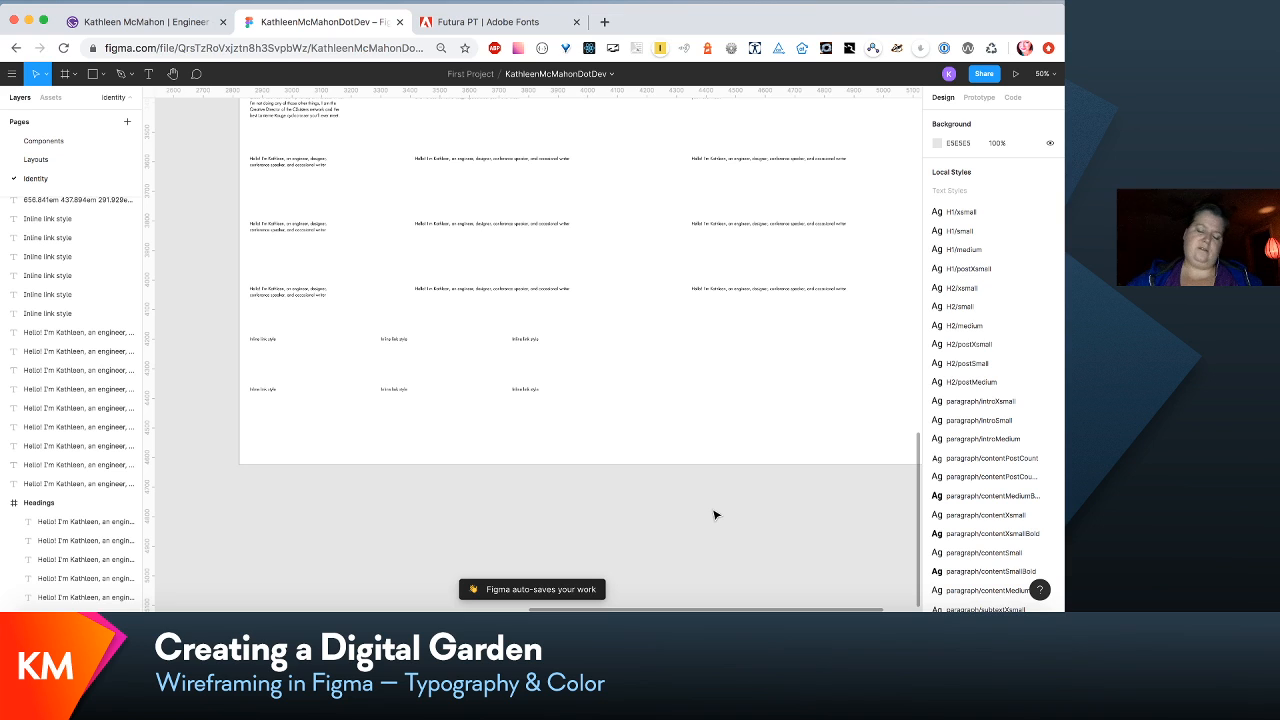
# - Duplicate the lowest row of three "Inline link style" blocks, place the copy at Y 4530, and group its layers together above the other link layers
pyautogui.hscroll(1, 698, 439)
pyautogui.hscroll(-1, 698, 439)
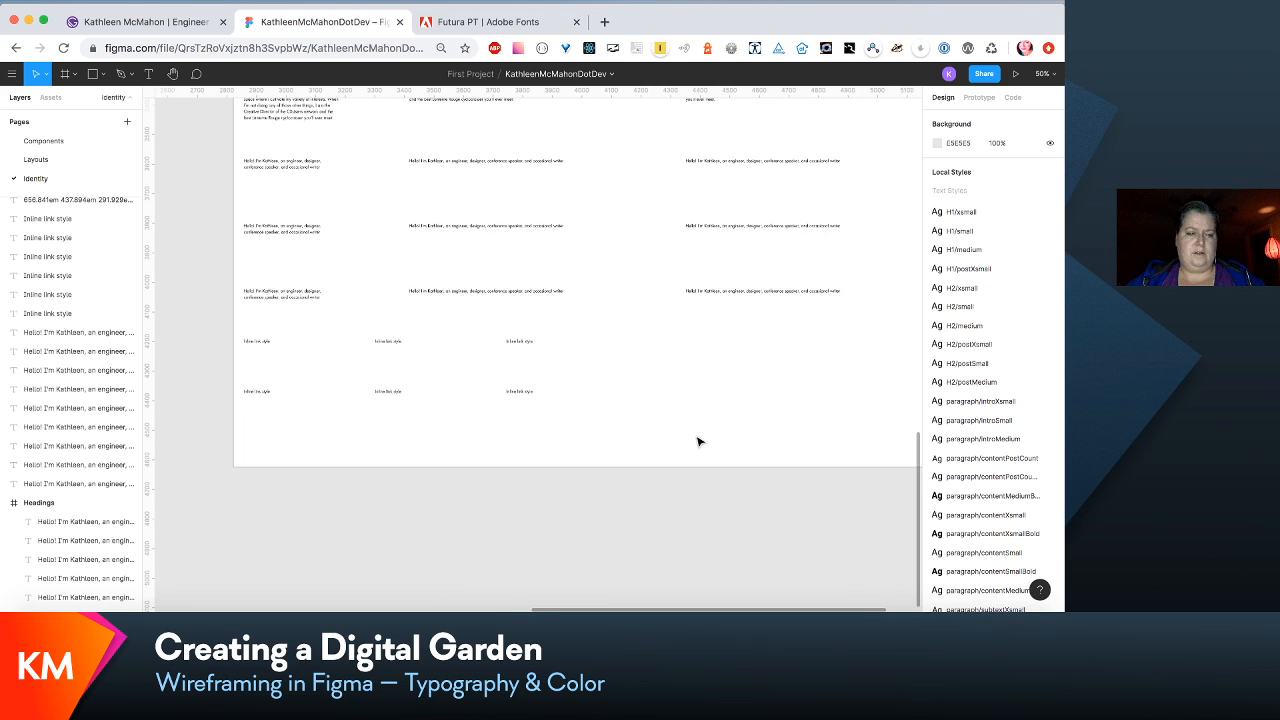
pyautogui.scroll(-5, 995, 477)
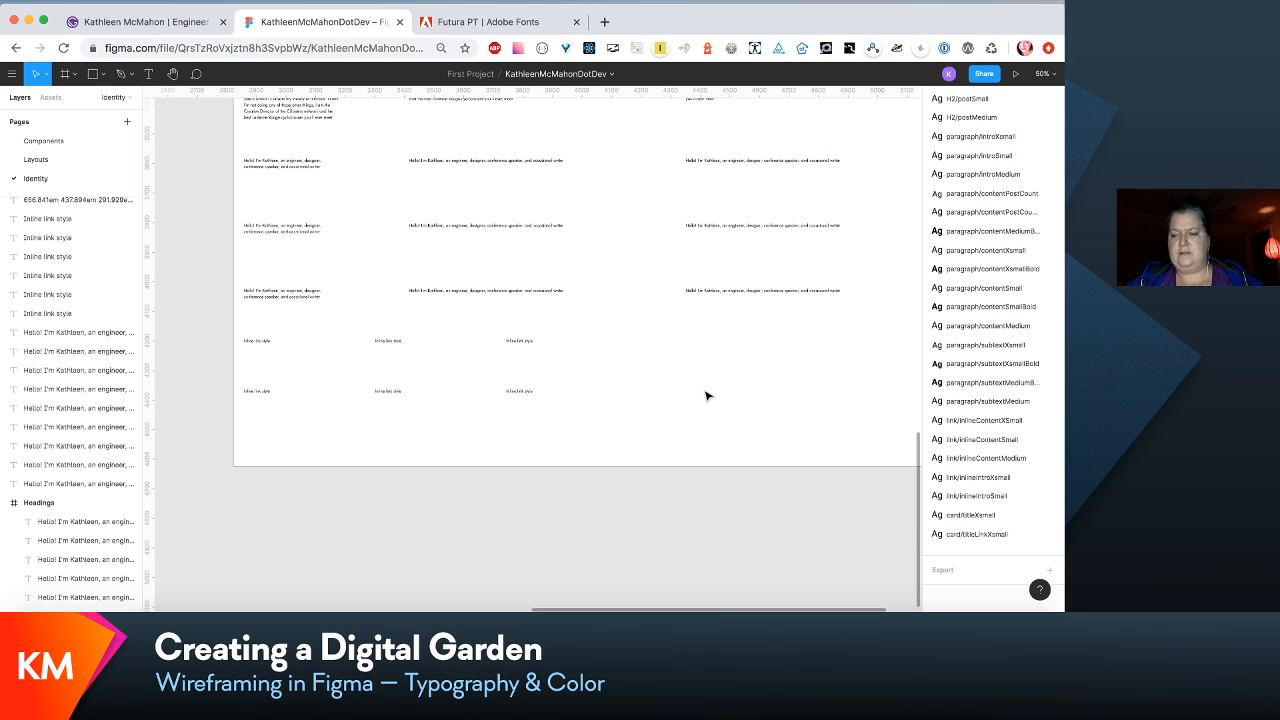
pyautogui.moveTo(742, 416); pyautogui.dragTo(223, 389)
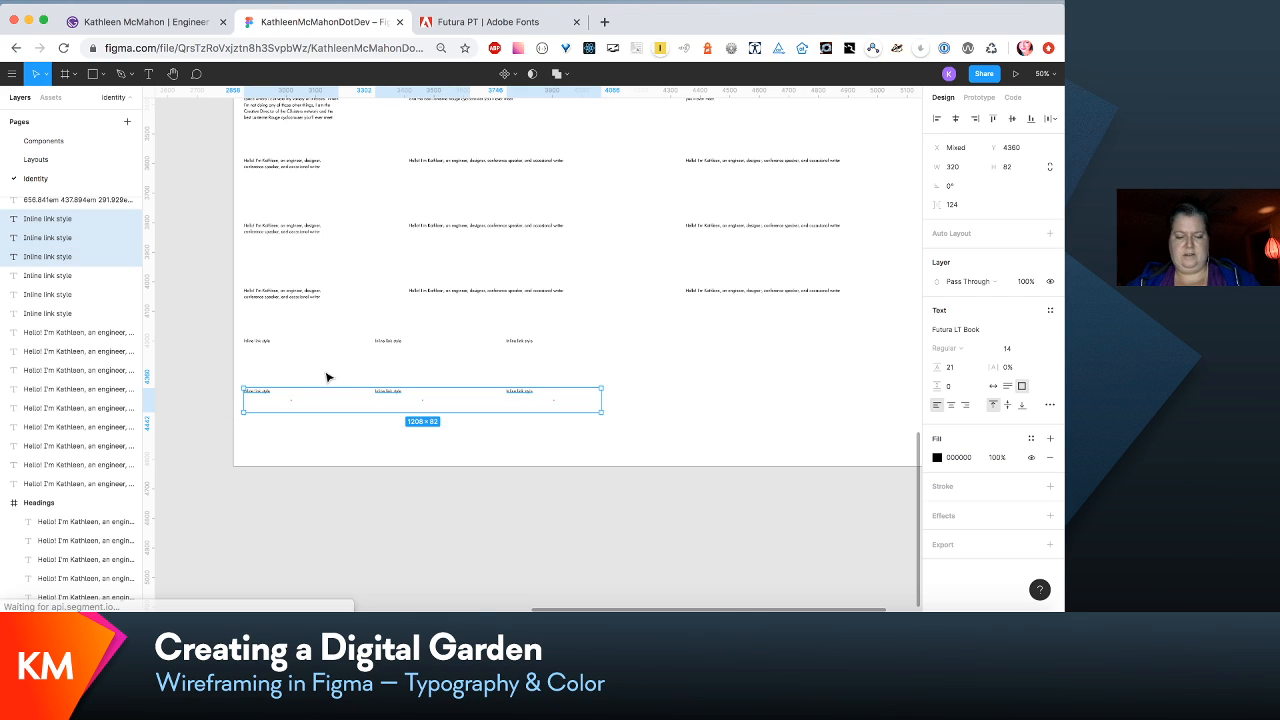
pyautogui.press('super+d')
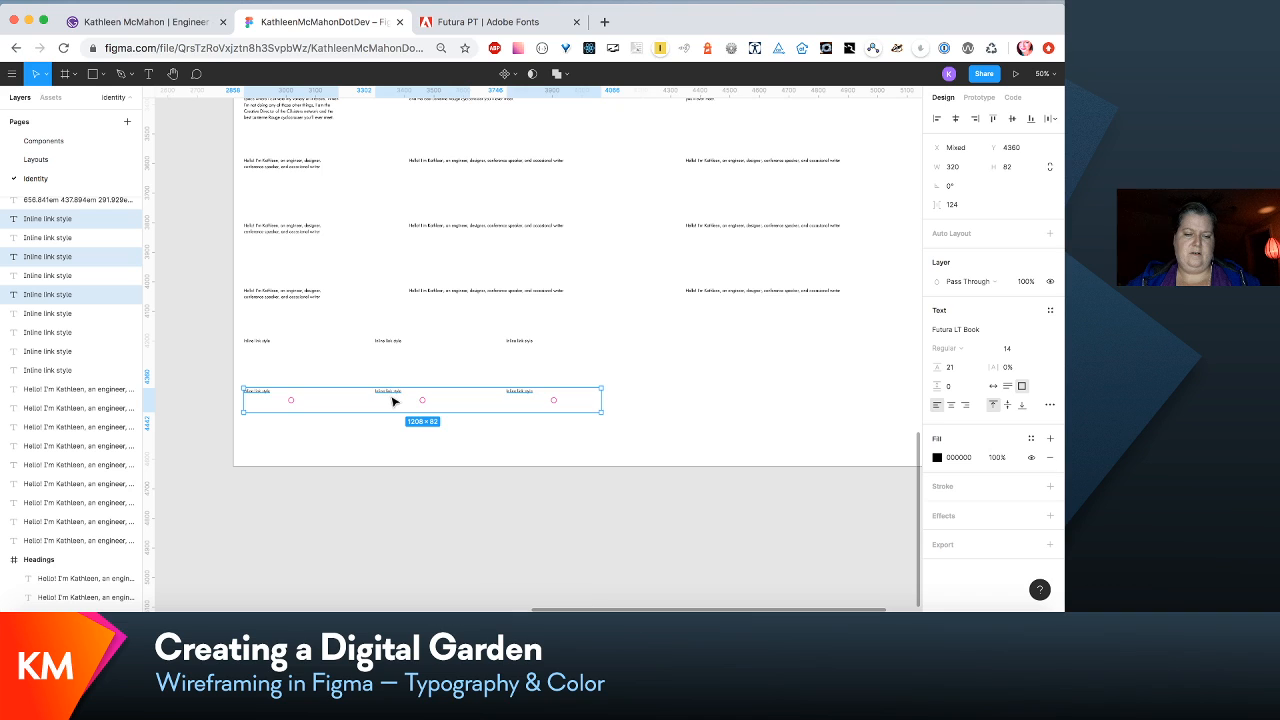
pyautogui.moveTo(393, 401); pyautogui.dragTo(386, 453)
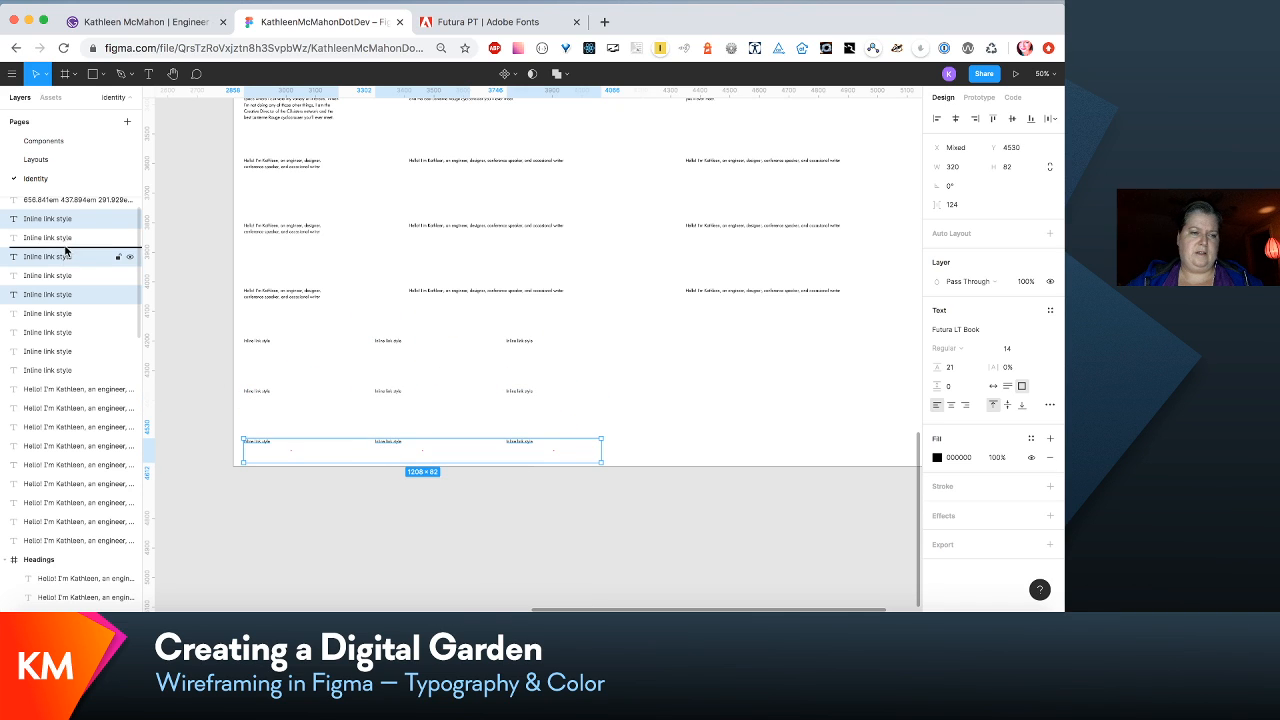
pyautogui.moveTo(65, 237); pyautogui.dragTo(65, 238)
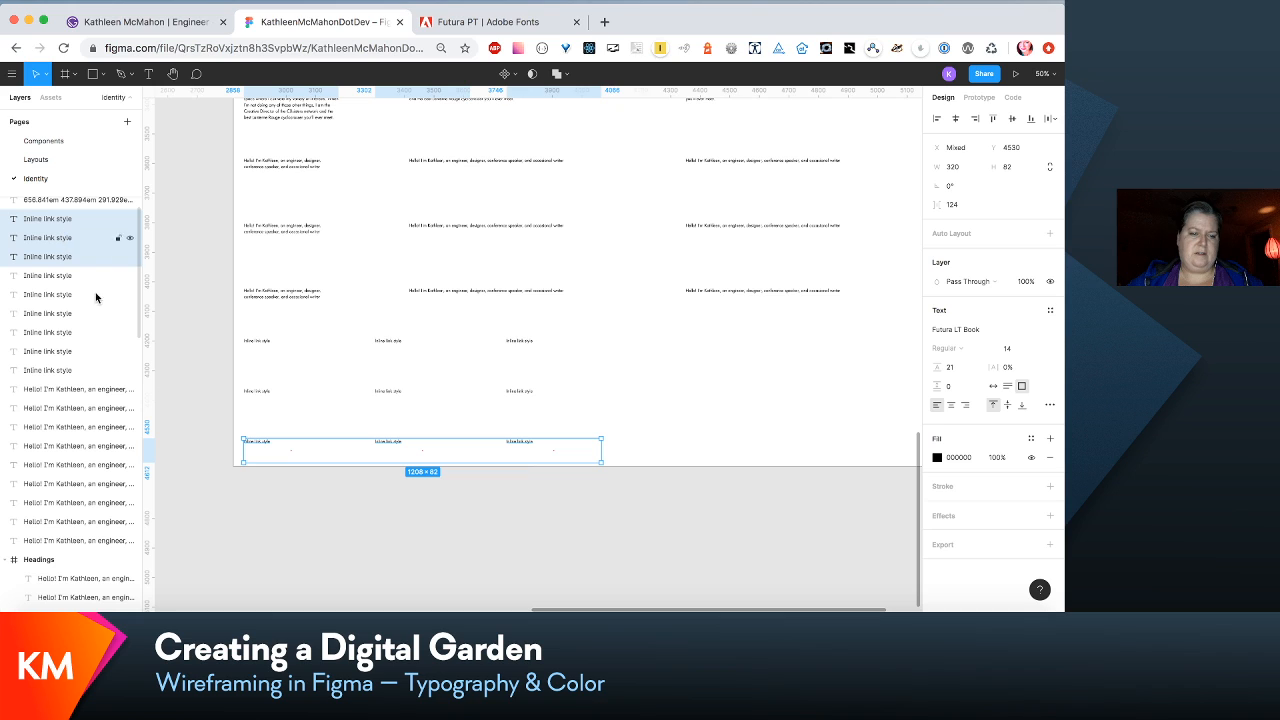
# - Replace the text of the first block in the Y 4530 row with "Card title style" and copy that text
pyautogui.click(288, 489)
pyautogui.click(257, 441)
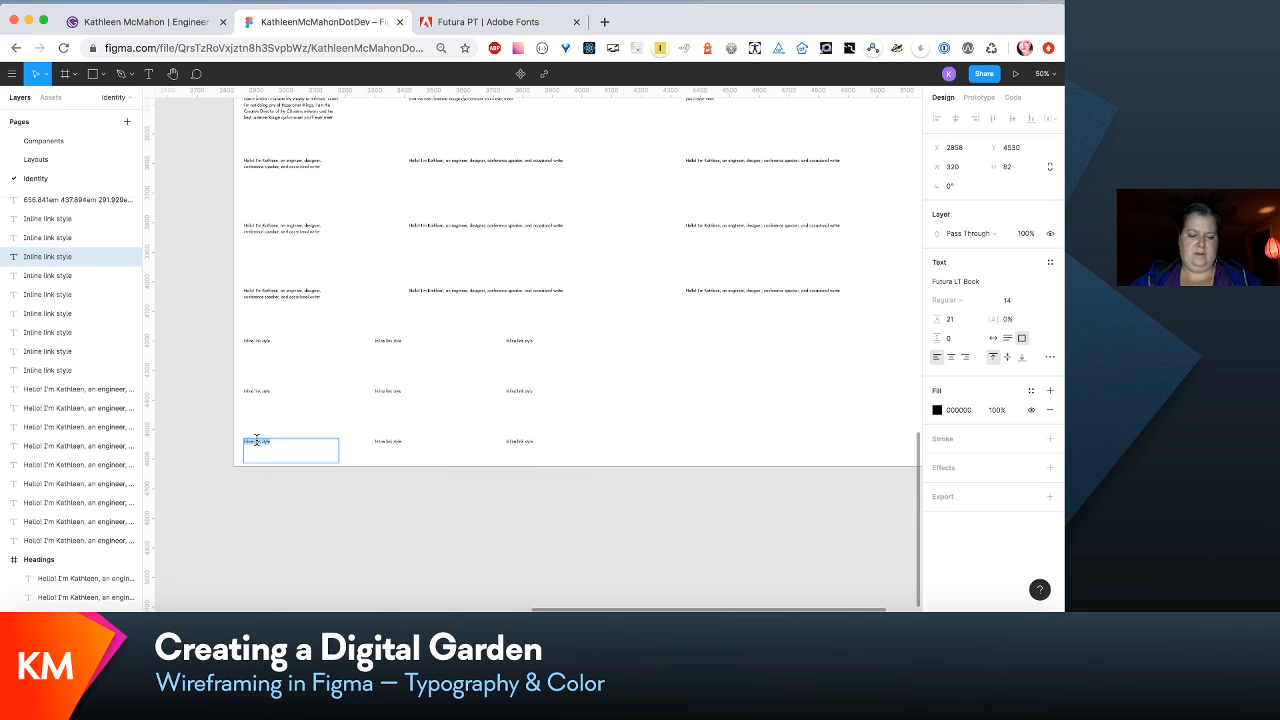
pyautogui.write('Card title styl')
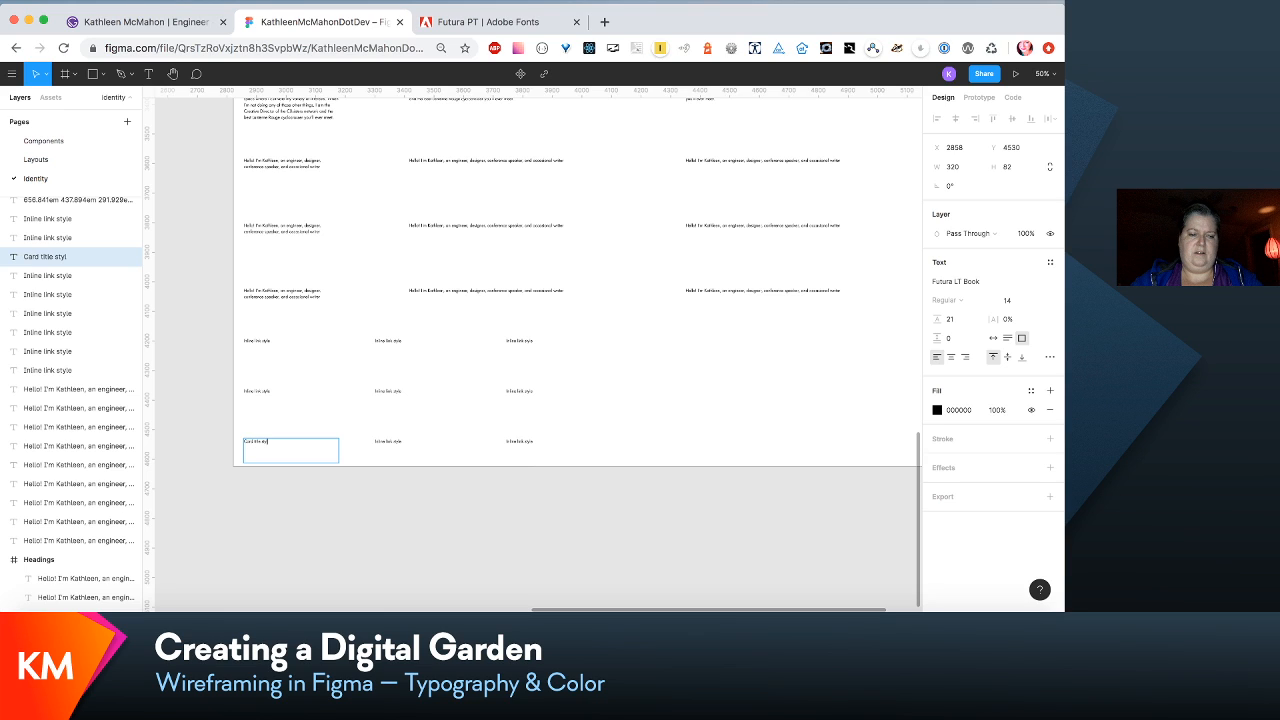
pyautogui.write('e')
pyautogui.press('super+a')
pyautogui.press('super+c')
# - Paste "Card title style" over the text of the second and third blocks in the Y 4530 row
pyautogui.click(389, 443)
pyautogui.press('super+a')
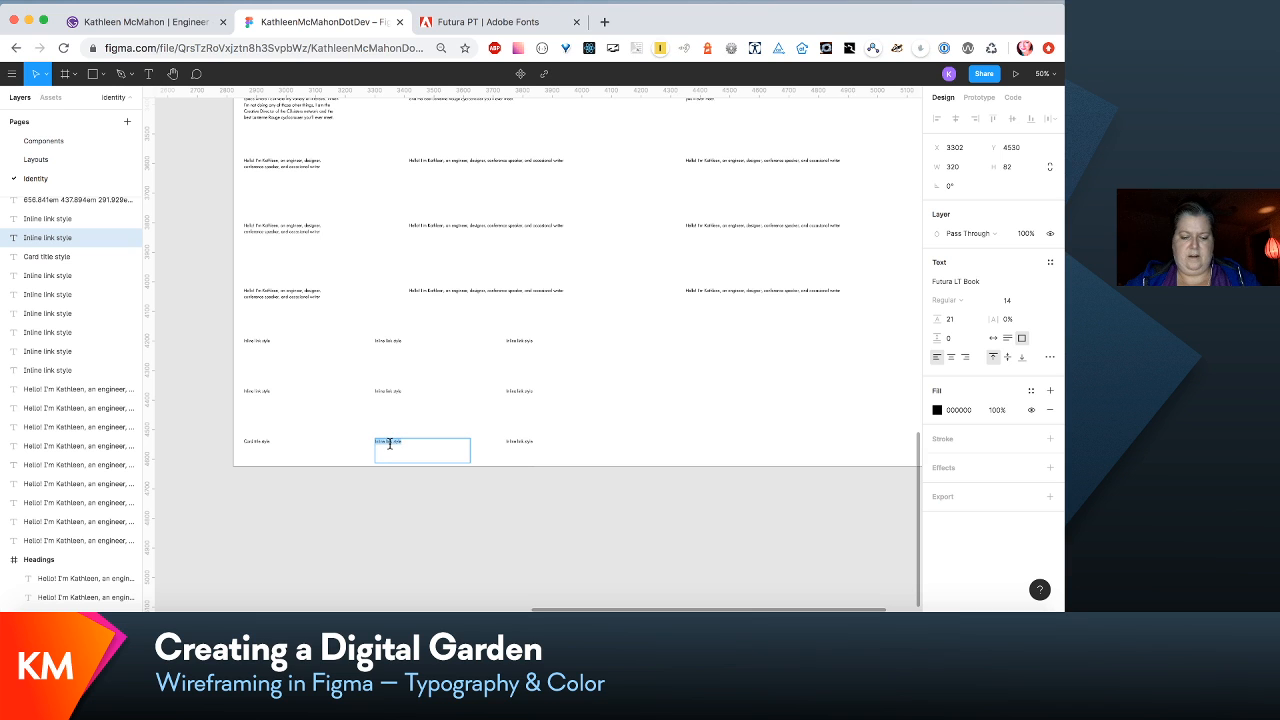
pyautogui.press('super+v')
pyautogui.click(518, 441)
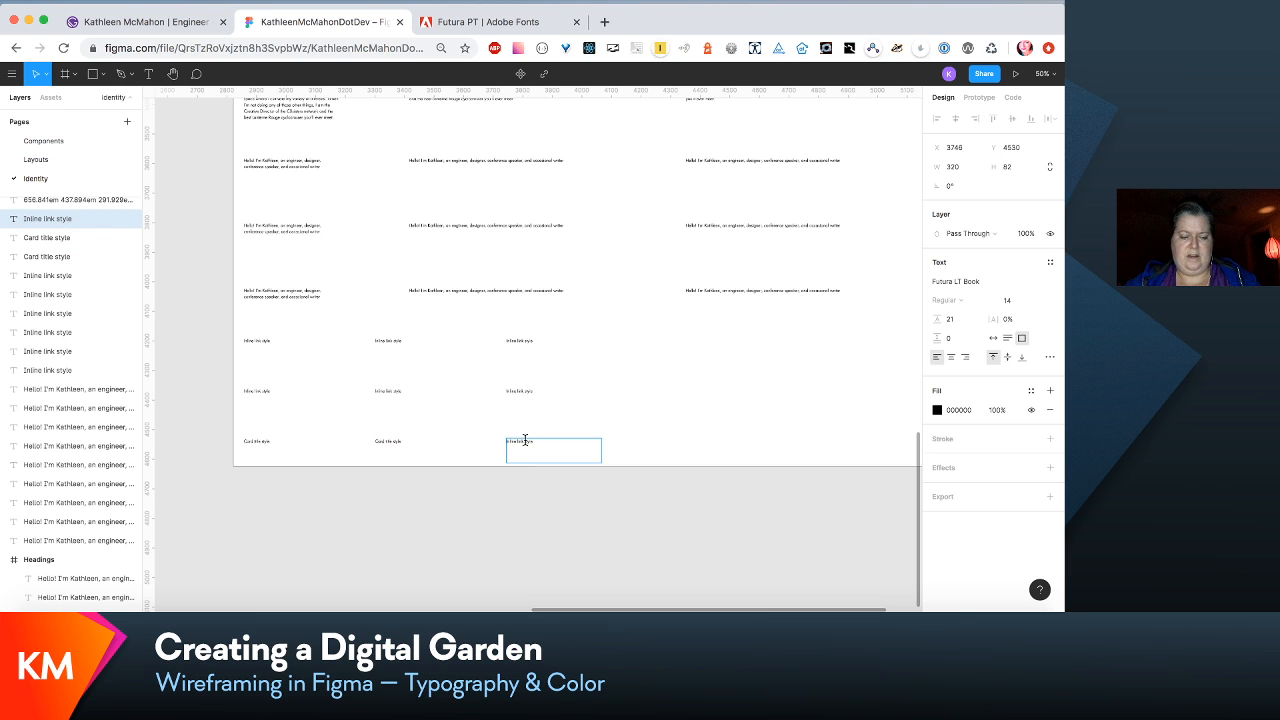
pyautogui.press('super+a')
pyautogui.press('super+v')
pyautogui.press('Escape')
# - Apply the H1/xsmall text style to the first Heading 1 sample and H1/small to the second one
pyautogui.scroll(15, 626, 446)
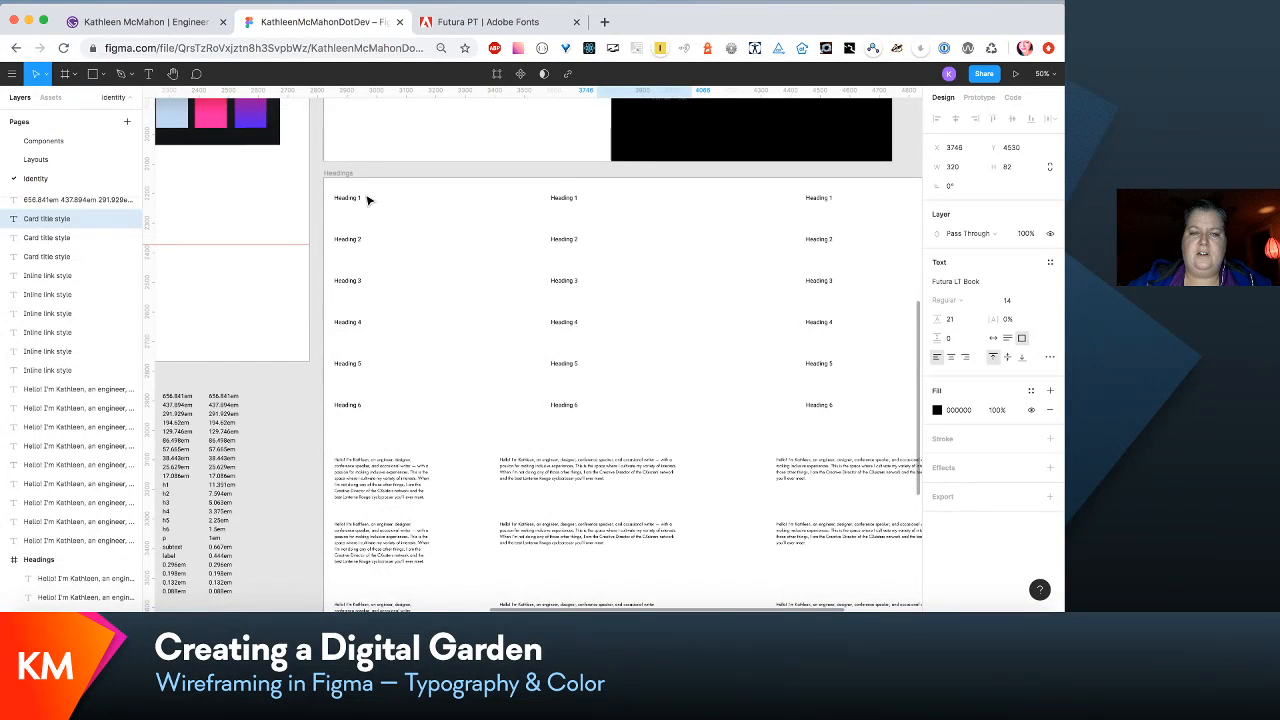
pyautogui.click(368, 200)
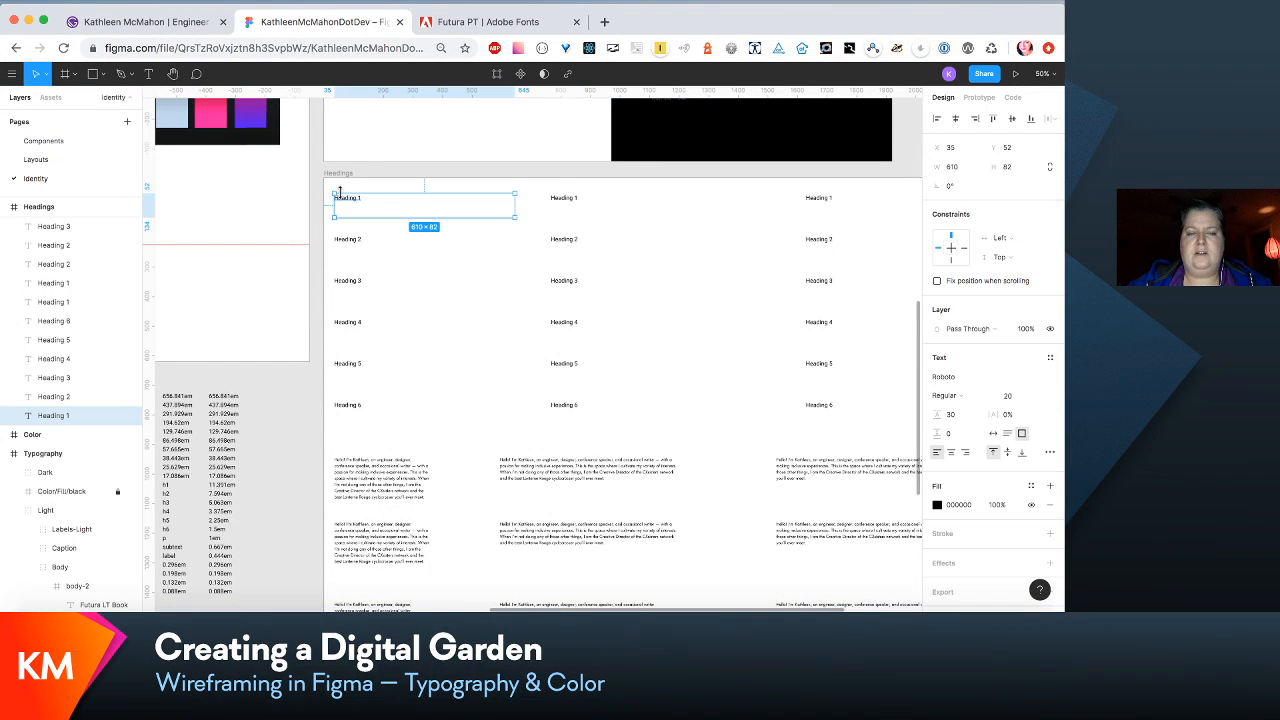
pyautogui.click(1050, 358)
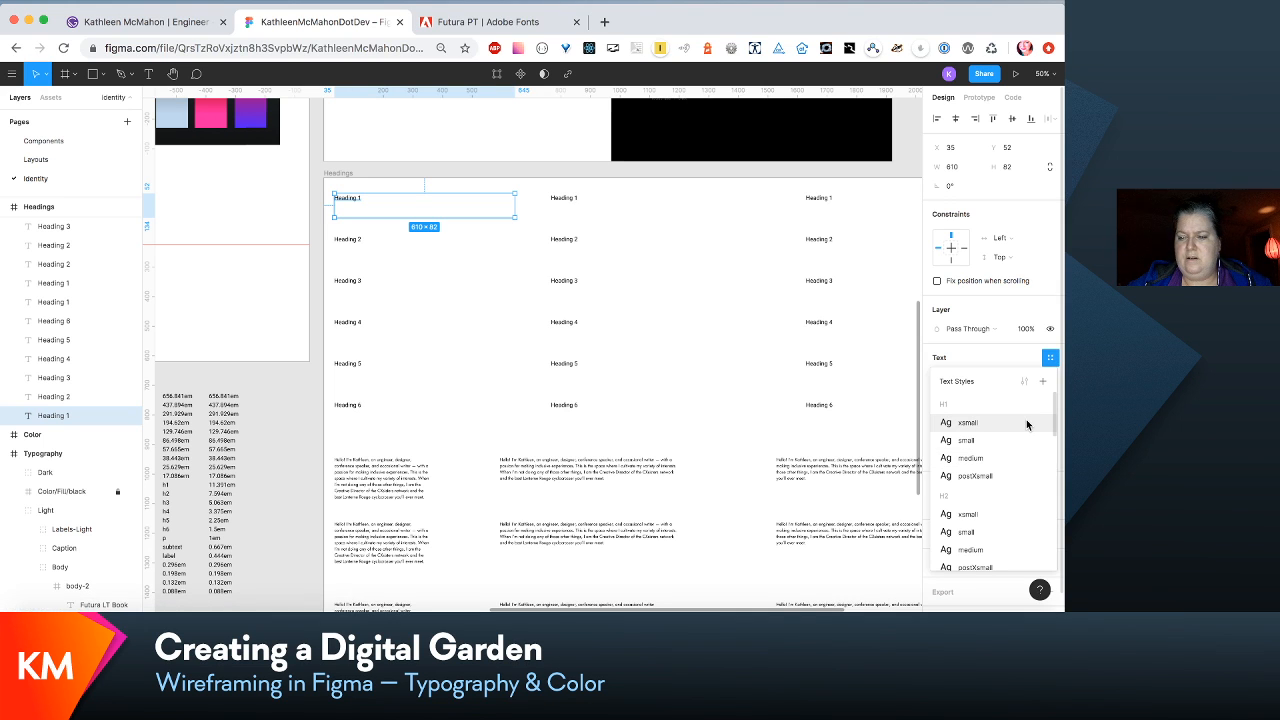
pyautogui.scroll(-2, 755, 364)
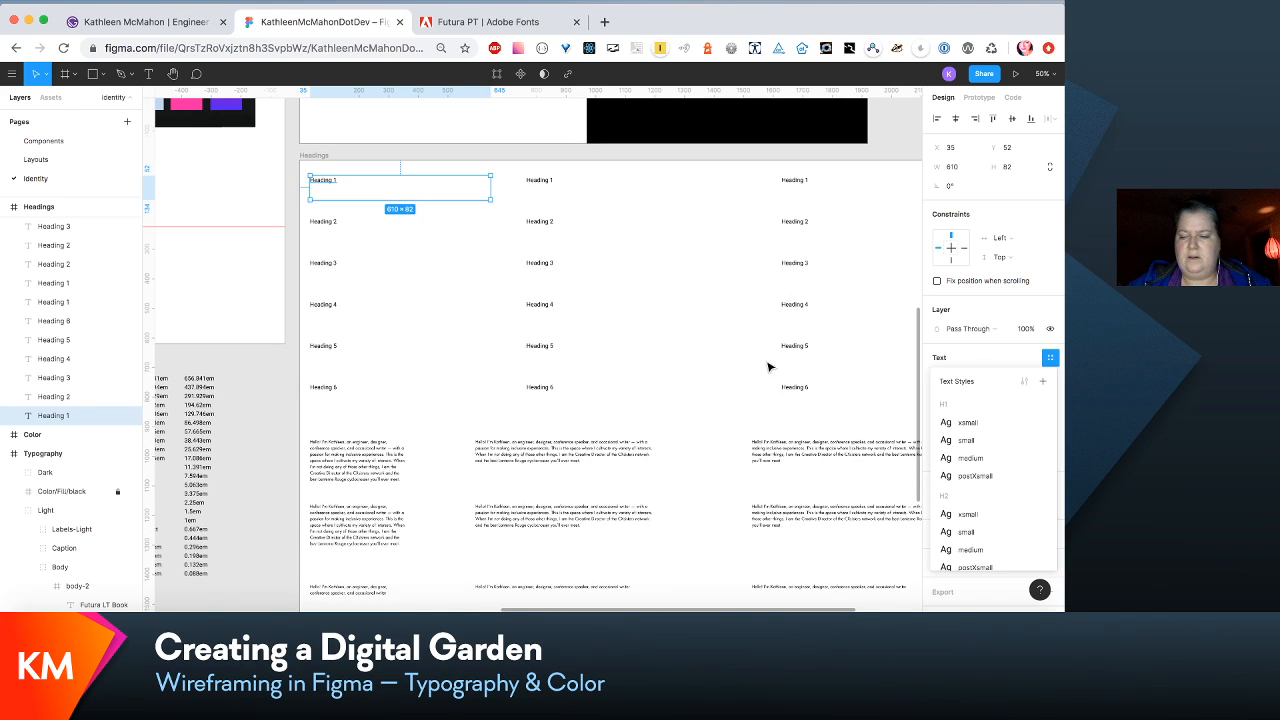
pyautogui.click(1002, 422)
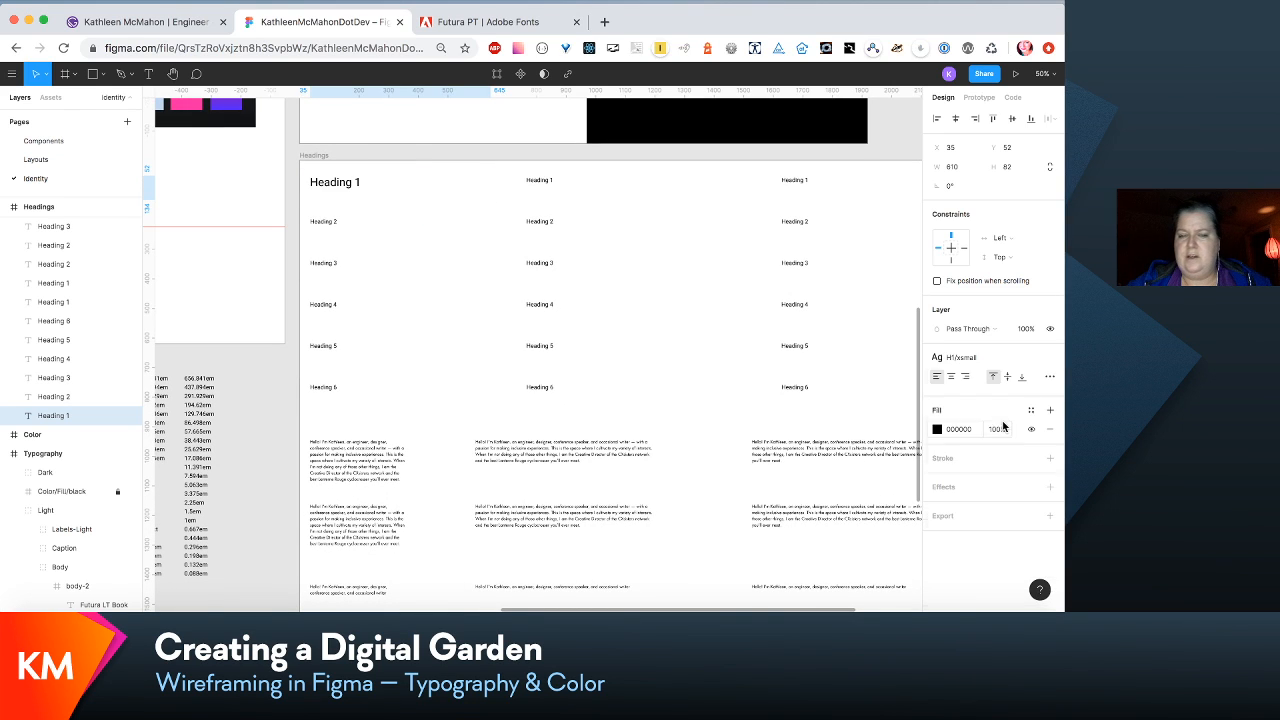
pyautogui.click(541, 184)
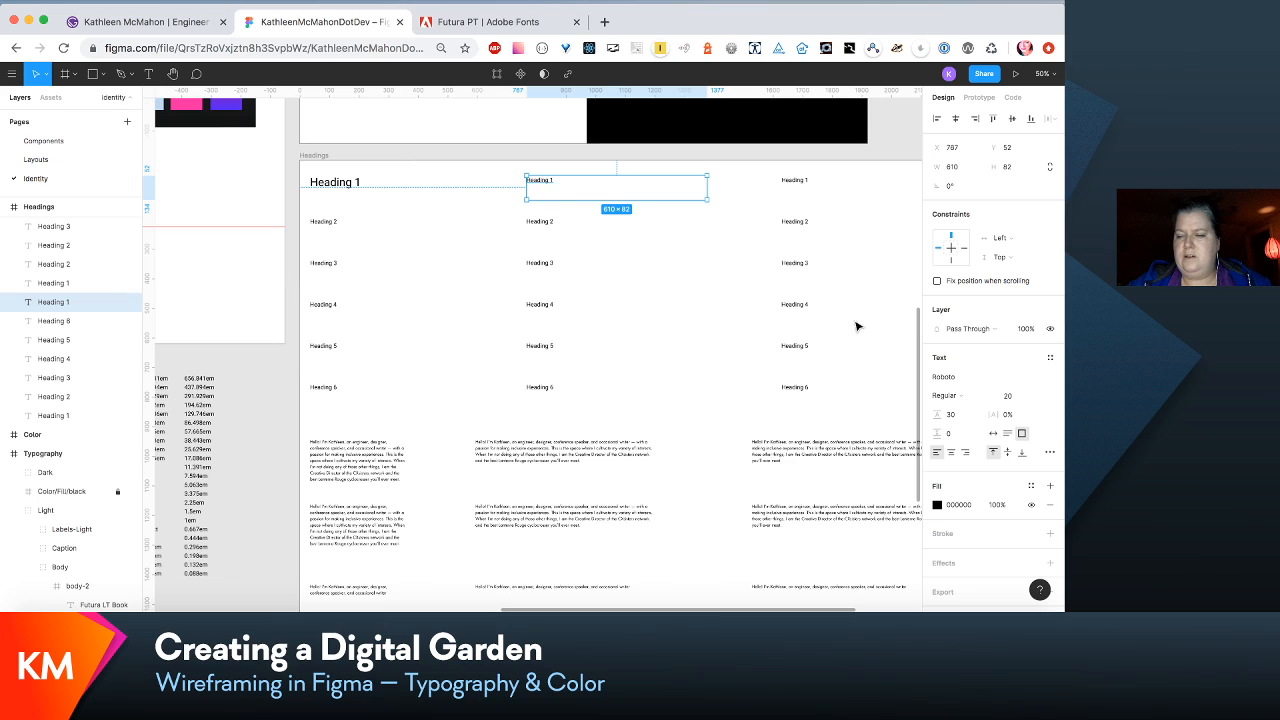
pyautogui.click(1048, 361)
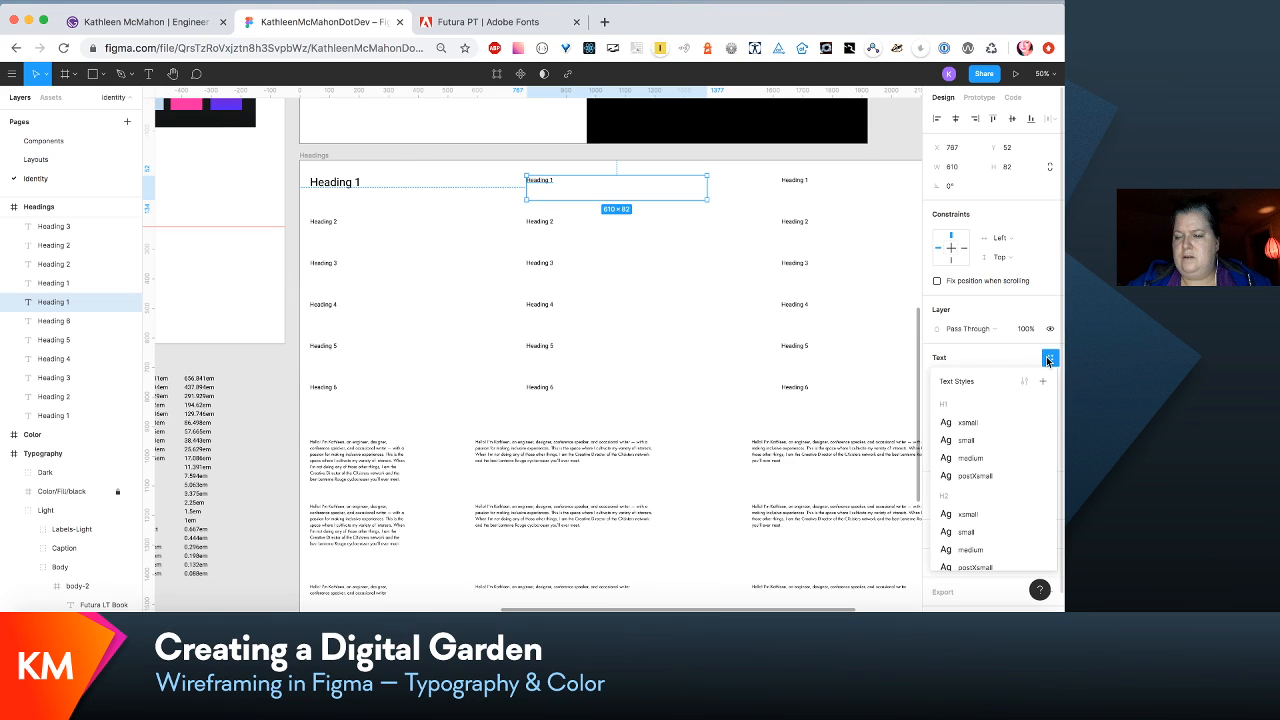
pyautogui.click(995, 436)
# - Apply the H1/medium text style to the third Heading 1 sample in the Headings frame
pyautogui.click(792, 180)
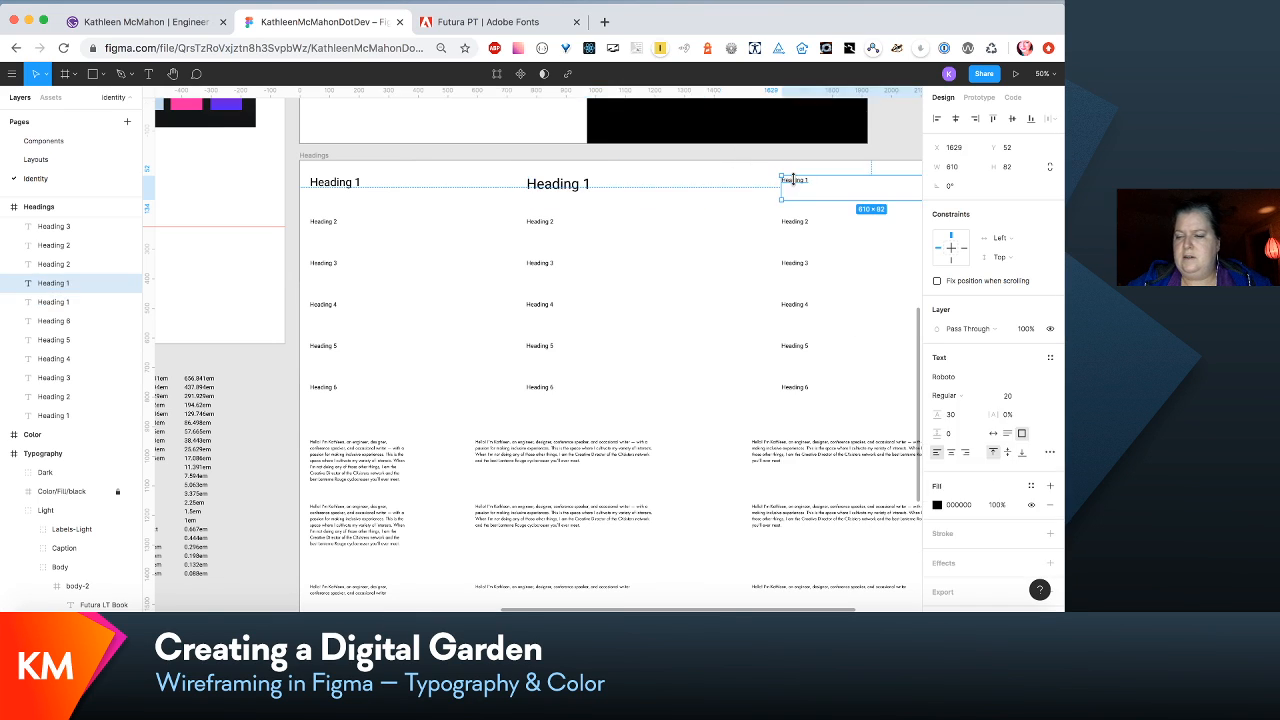
pyautogui.click(1051, 378)
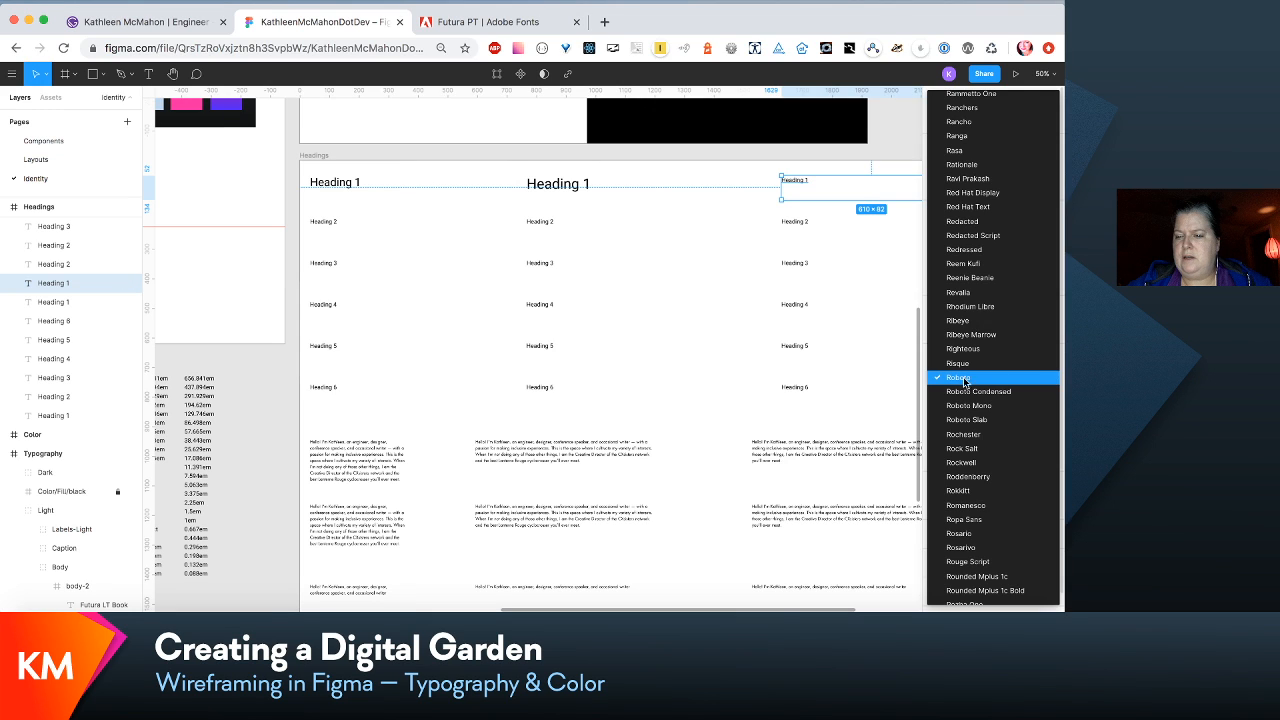
pyautogui.click(900, 388)
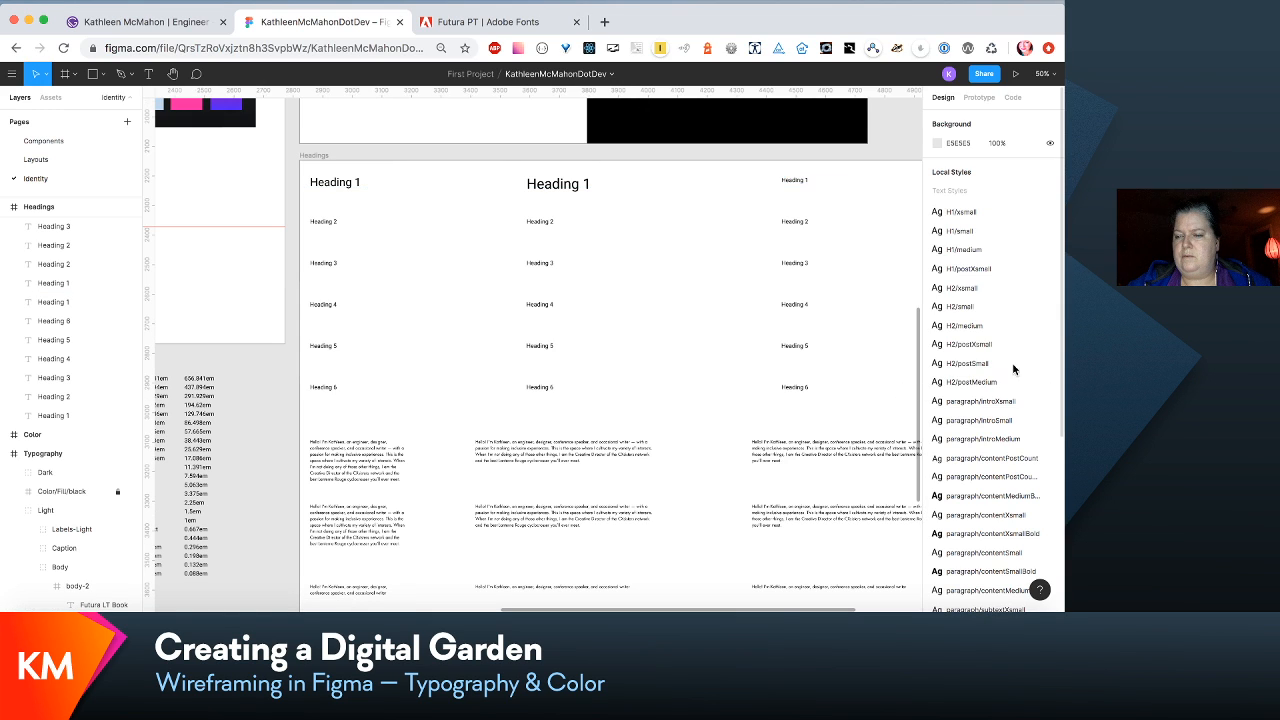
pyautogui.click(805, 183)
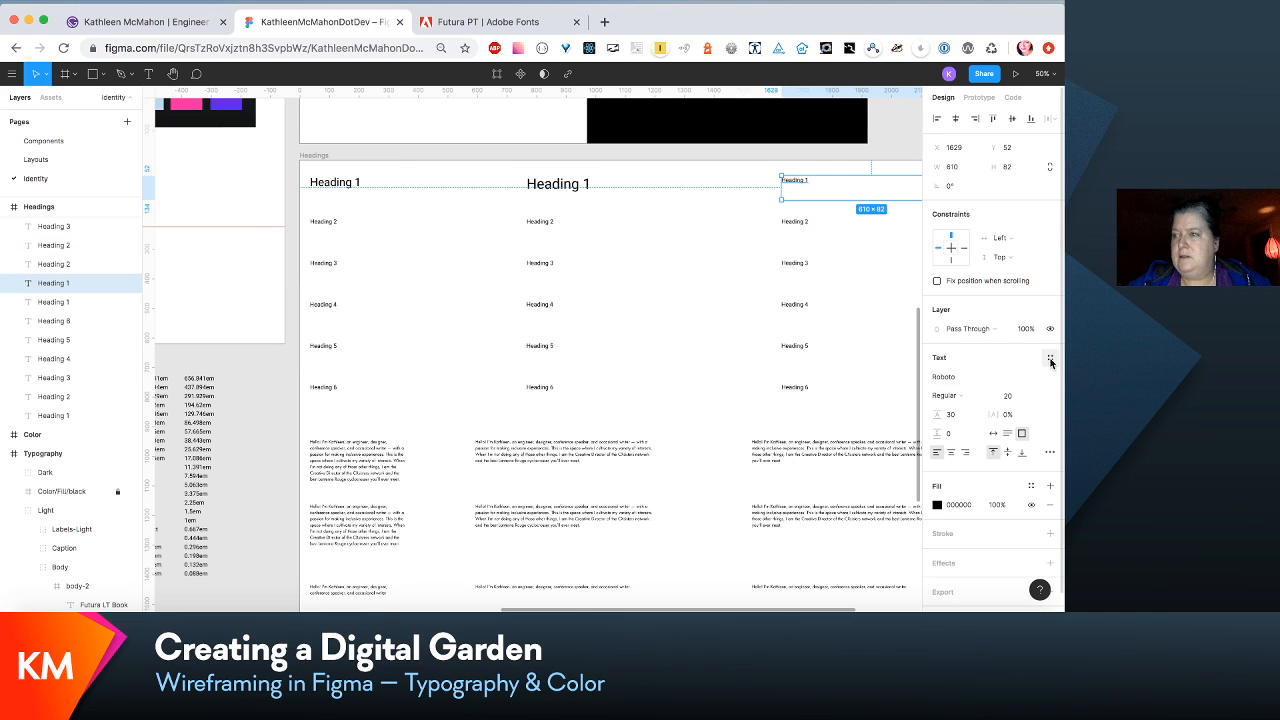
pyautogui.click(1050, 358)
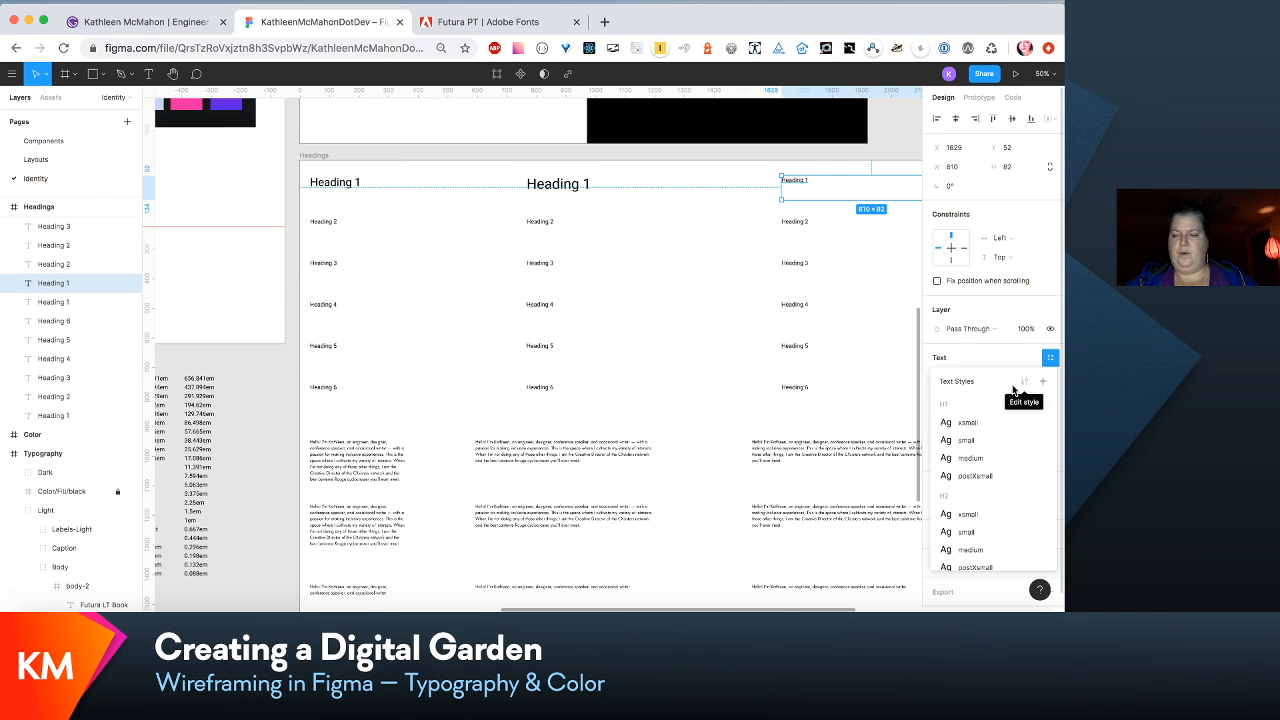
pyautogui.click(980, 462)
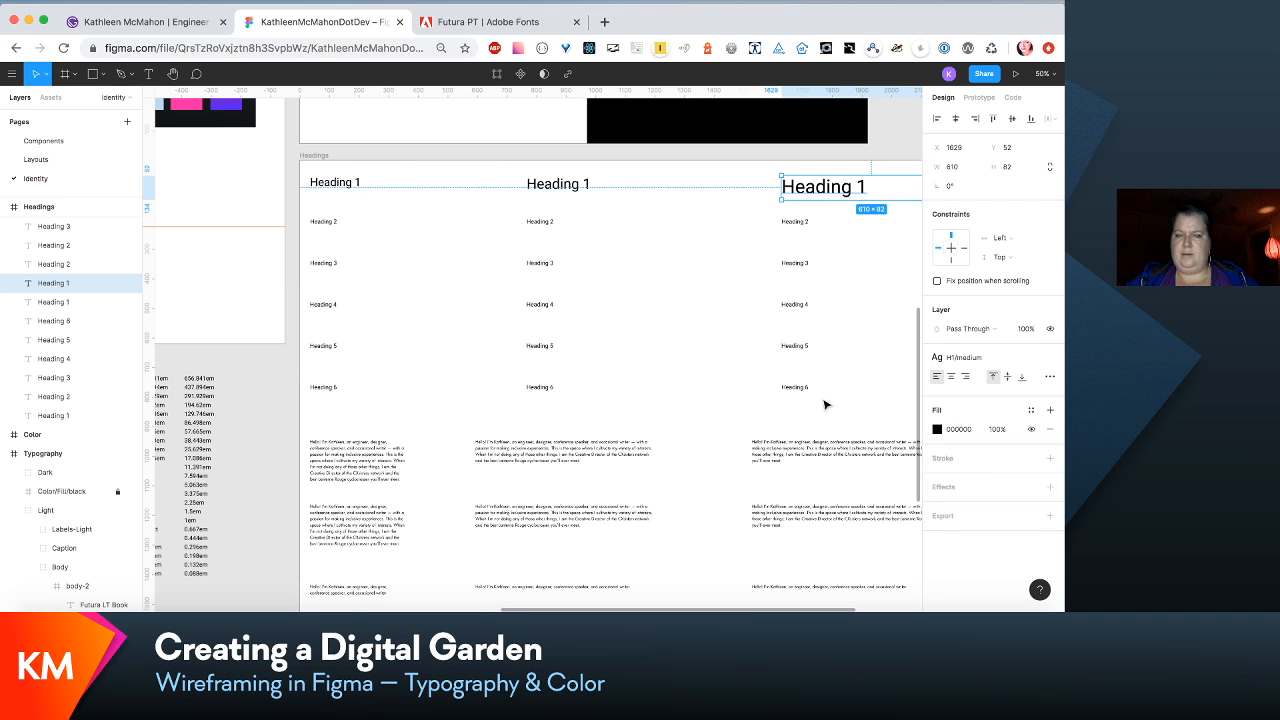
# - Widen the Headings frame to the right to a width of 3653, making room for a fourth column
pyautogui.hscroll(5, 825, 404)
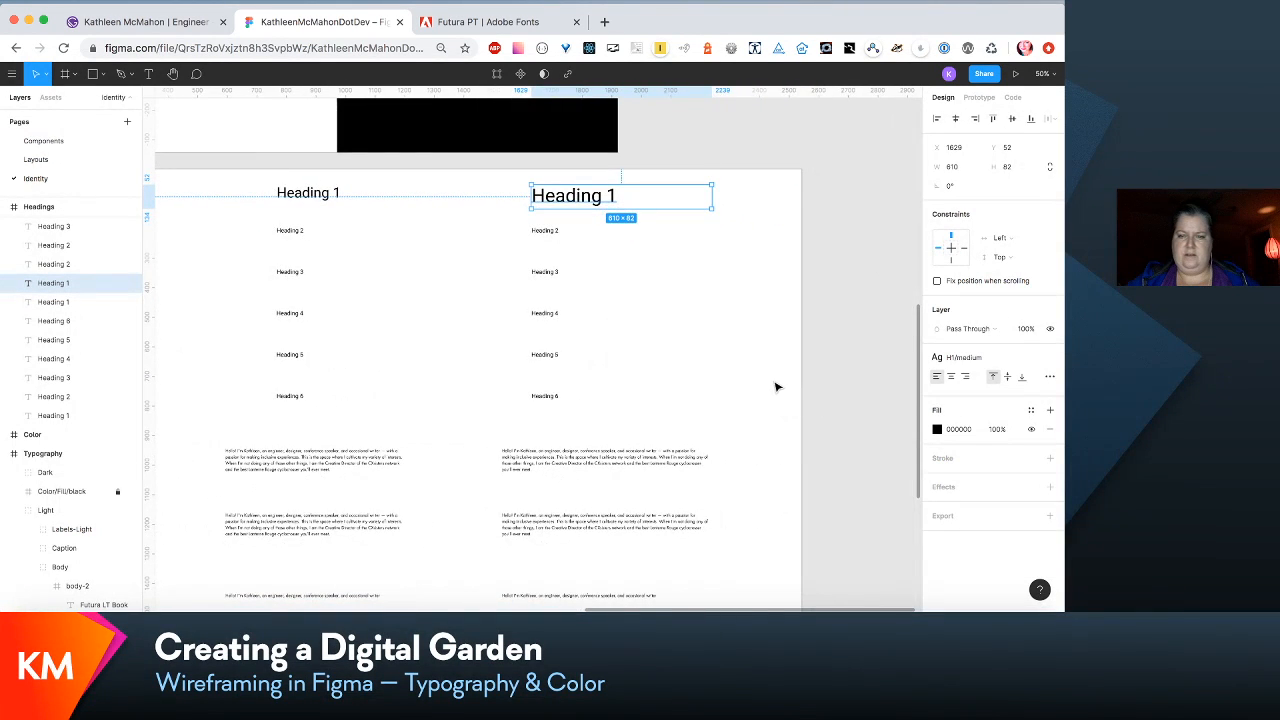
pyautogui.scroll(5, 777, 387)
pyautogui.hscroll(-5, 777, 387)
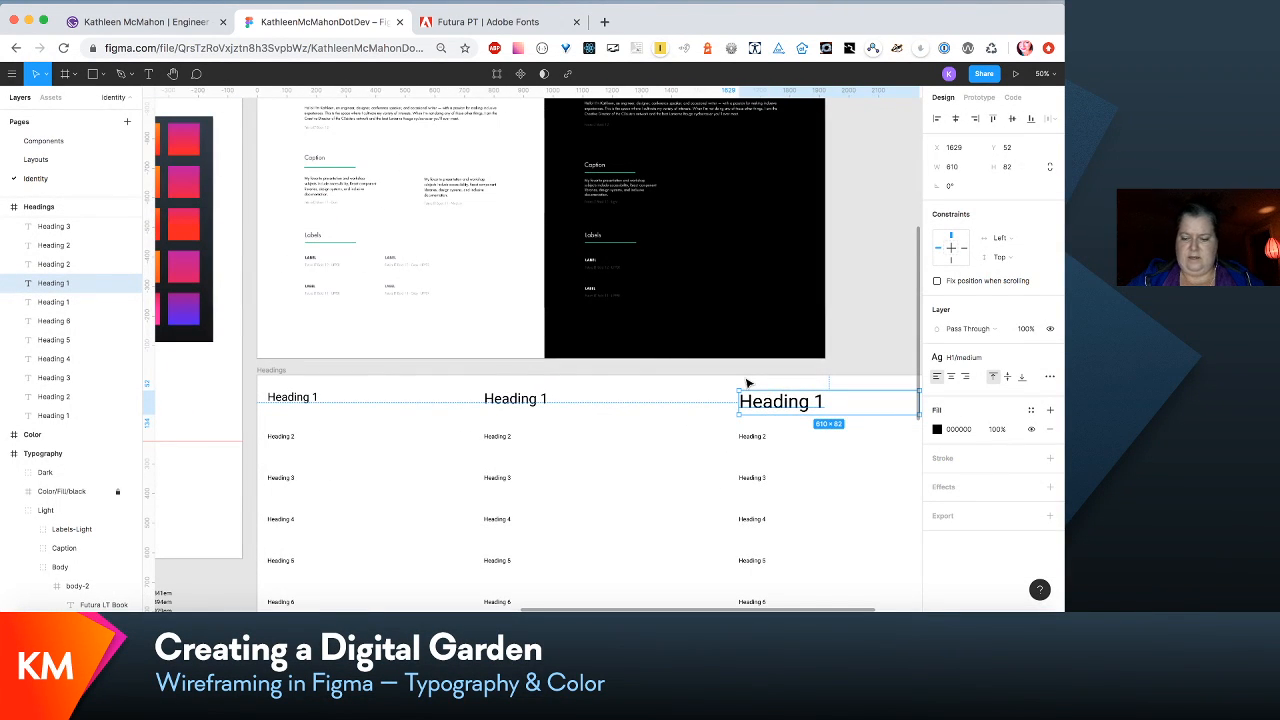
pyautogui.scroll(-5, 747, 383)
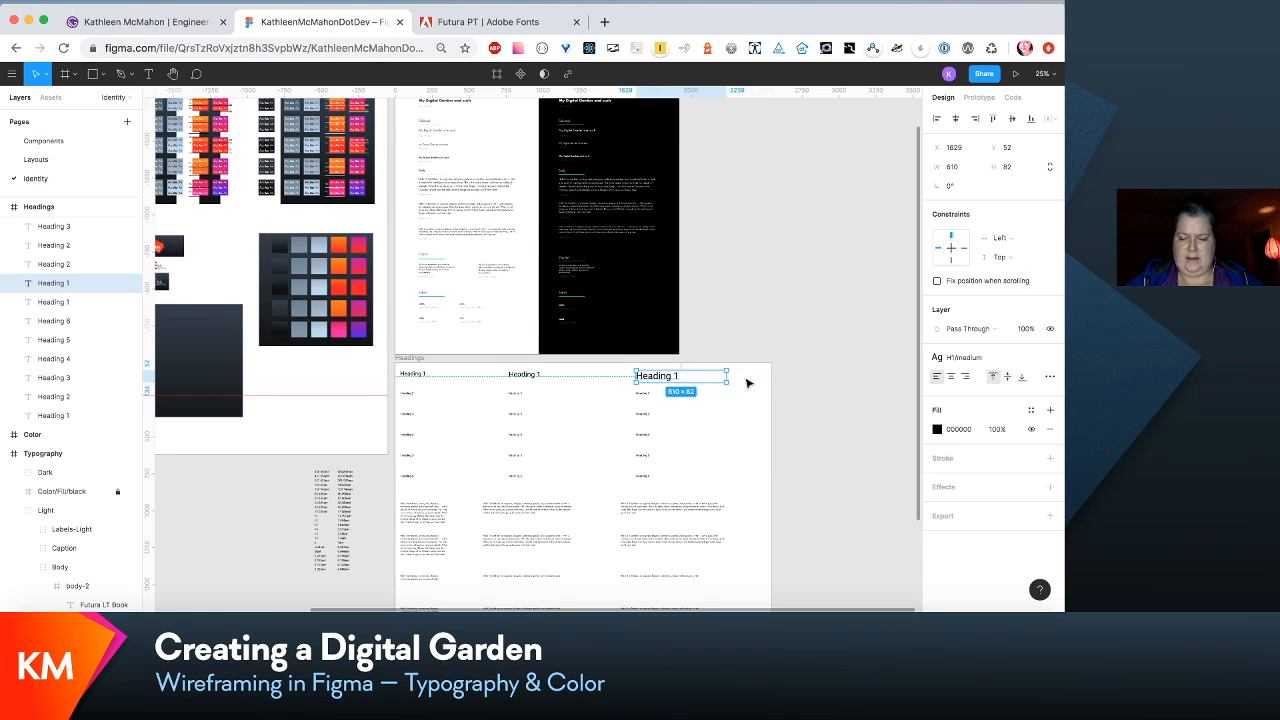
pyautogui.scroll(-3, 747, 383)
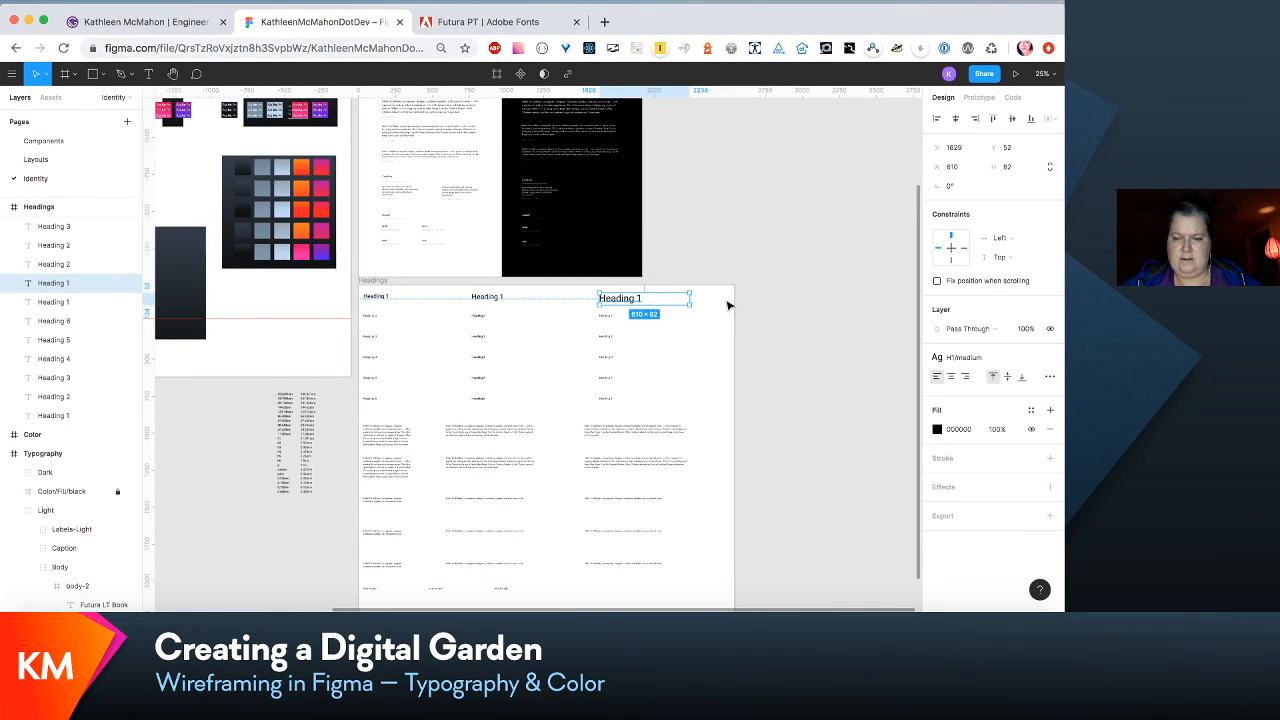
pyautogui.hscroll(-3, 726, 331)
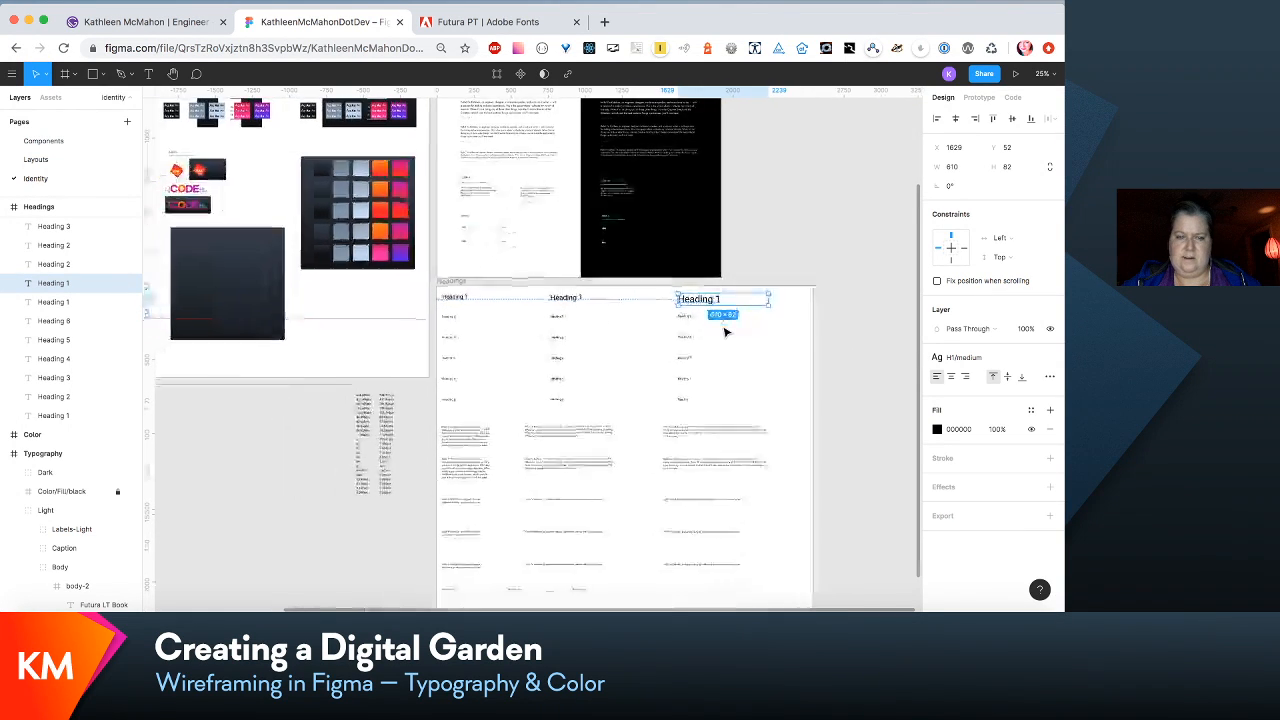
pyautogui.click(454, 279)
pyautogui.hscroll(5, 800, 395)
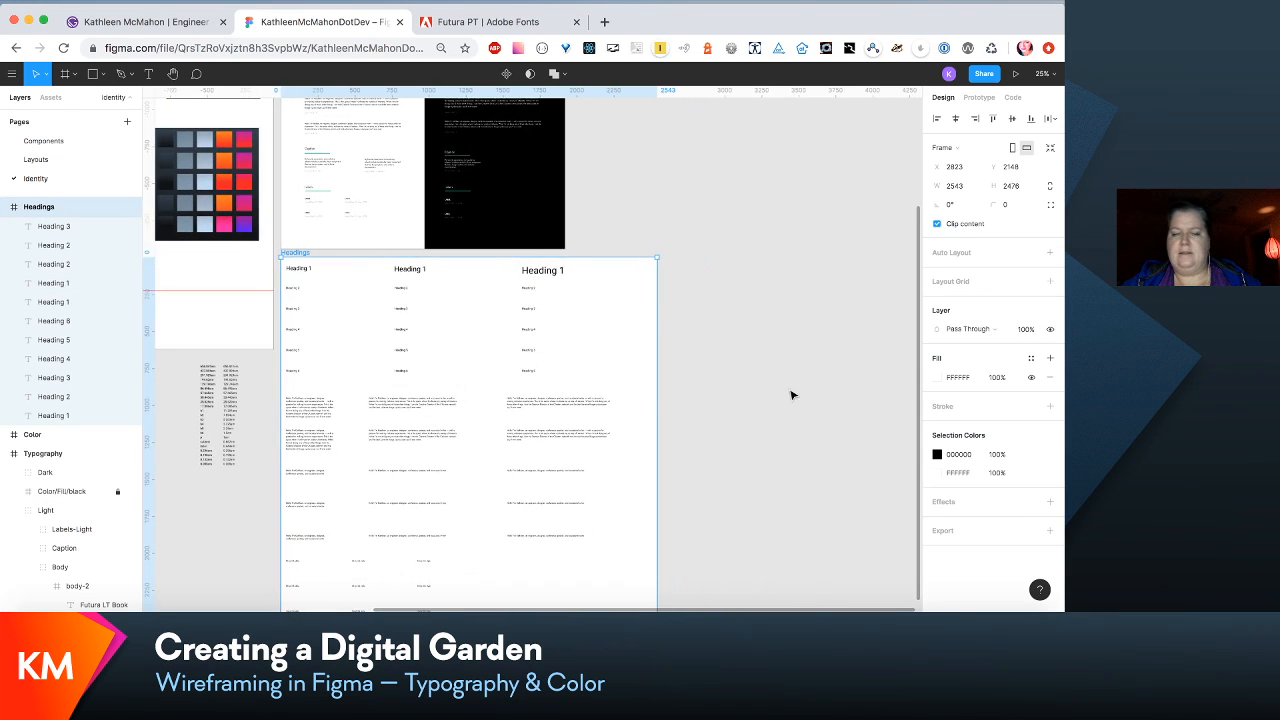
pyautogui.moveTo(653, 377); pyautogui.dragTo(736, 380)
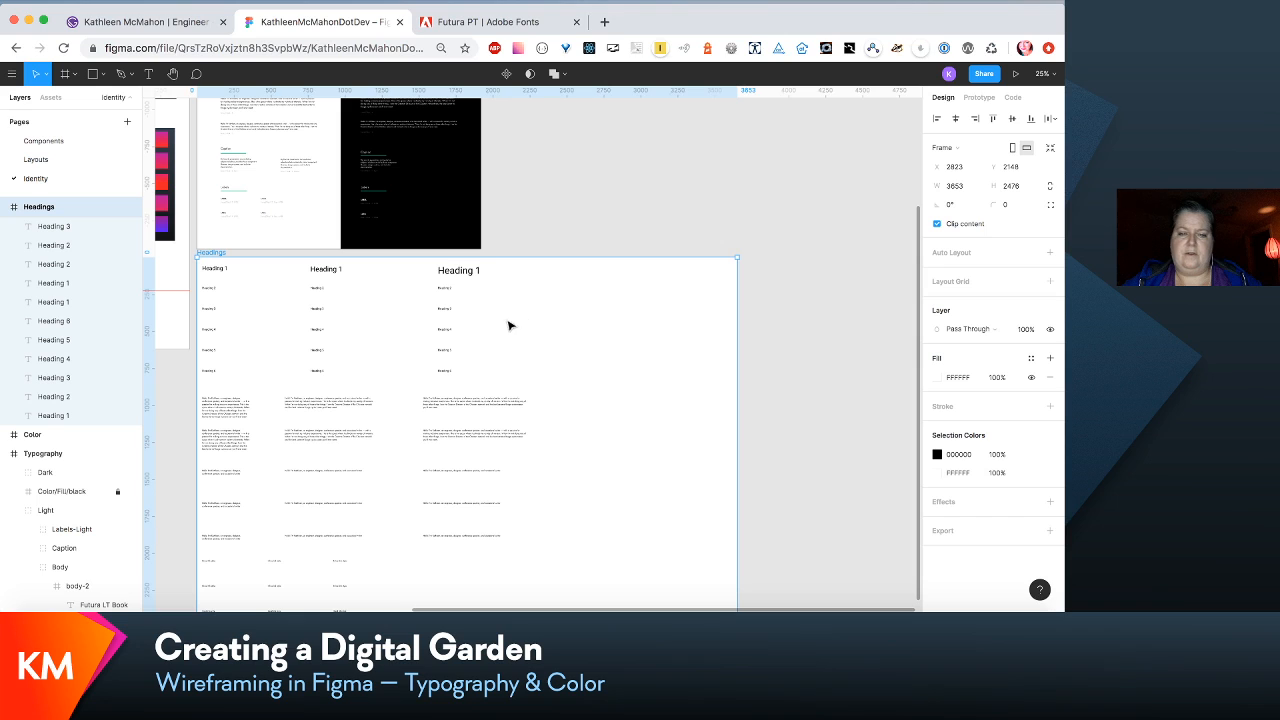
# - Duplicate the third Heading 1 sample, place the copy in a fourth column at X 2491, and apply the H1/postXsmall text style
pyautogui.click(466, 272)
pyautogui.press('super+d')
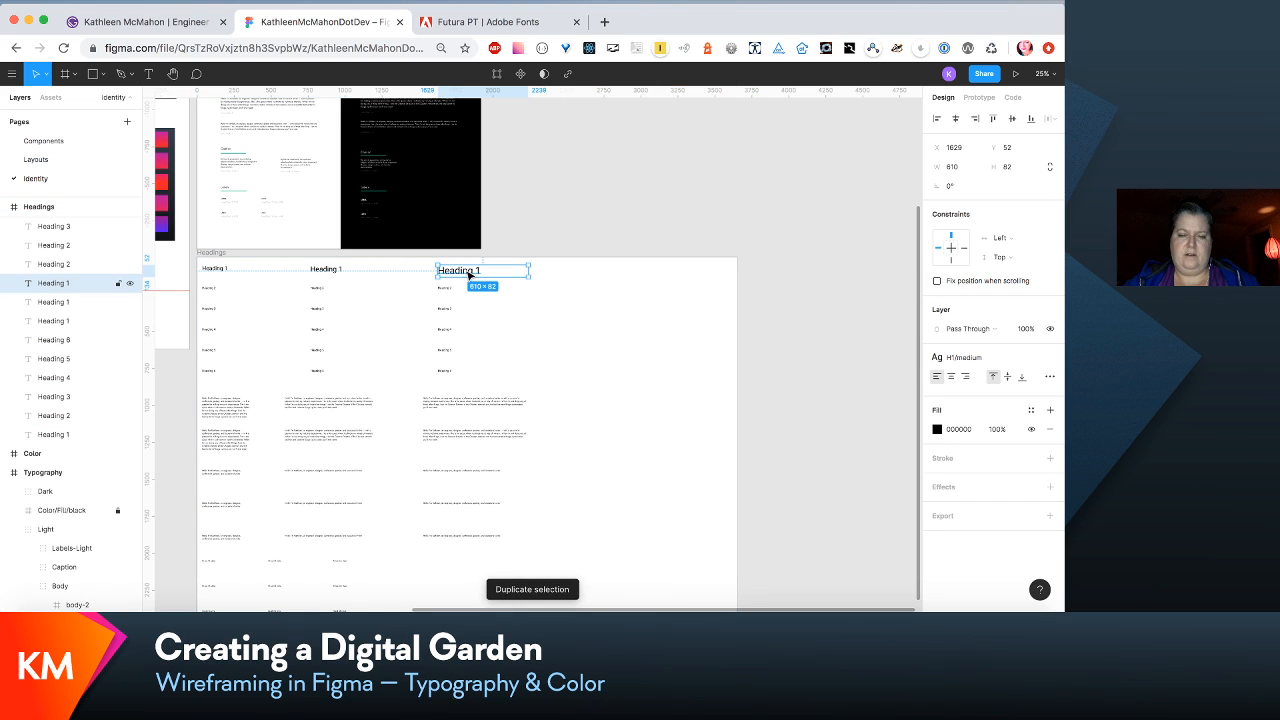
pyautogui.moveTo(468, 276); pyautogui.dragTo(584, 278)
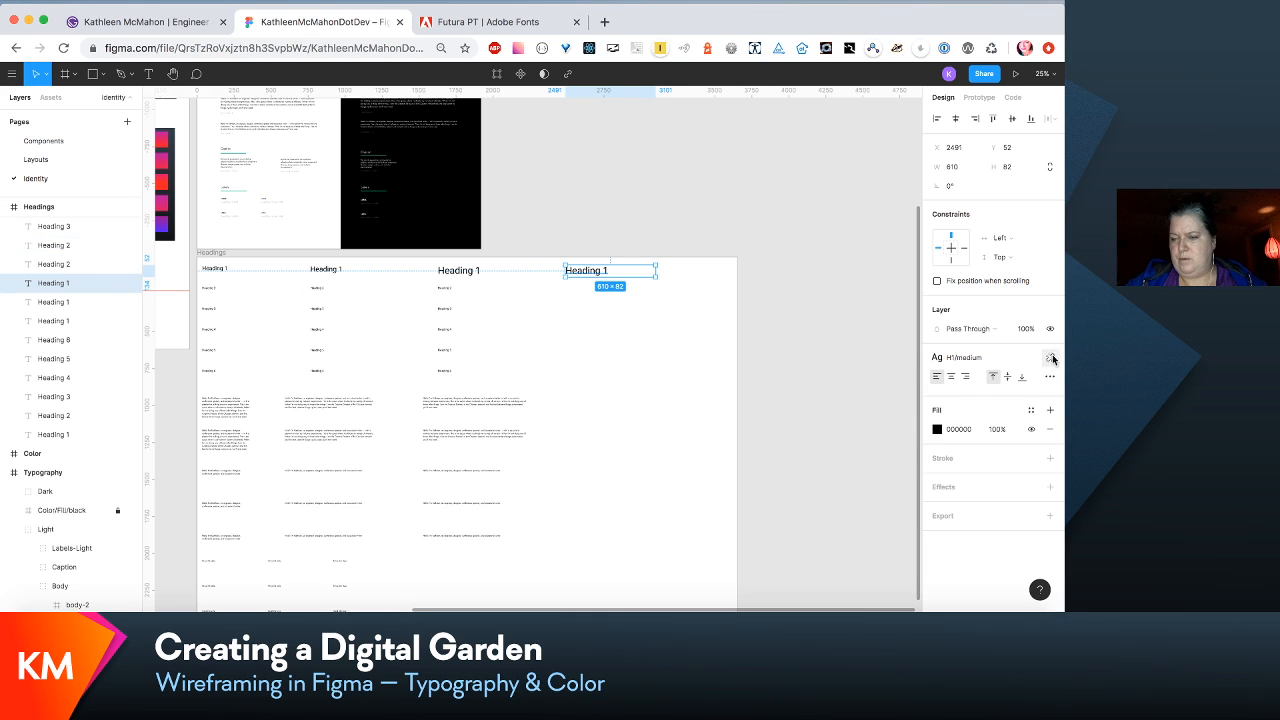
pyautogui.click(1007, 358)
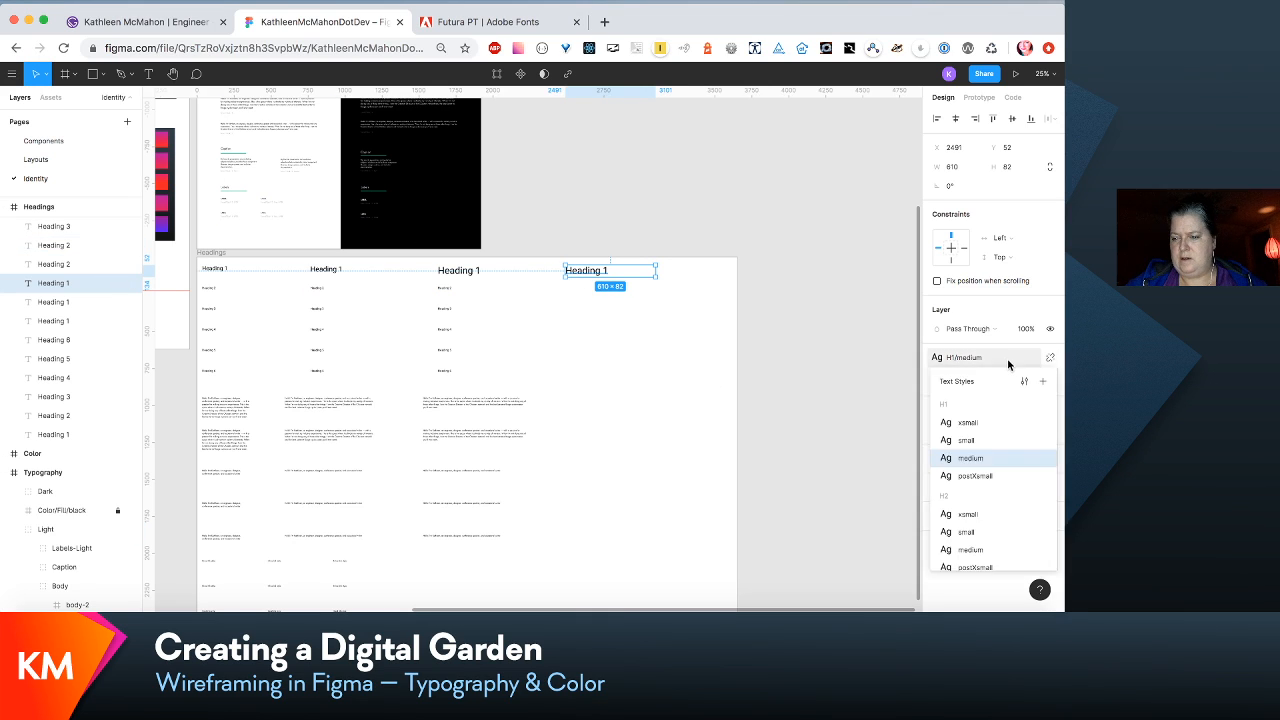
pyautogui.click(1006, 476)
pyautogui.hscroll(-5, 712, 402)
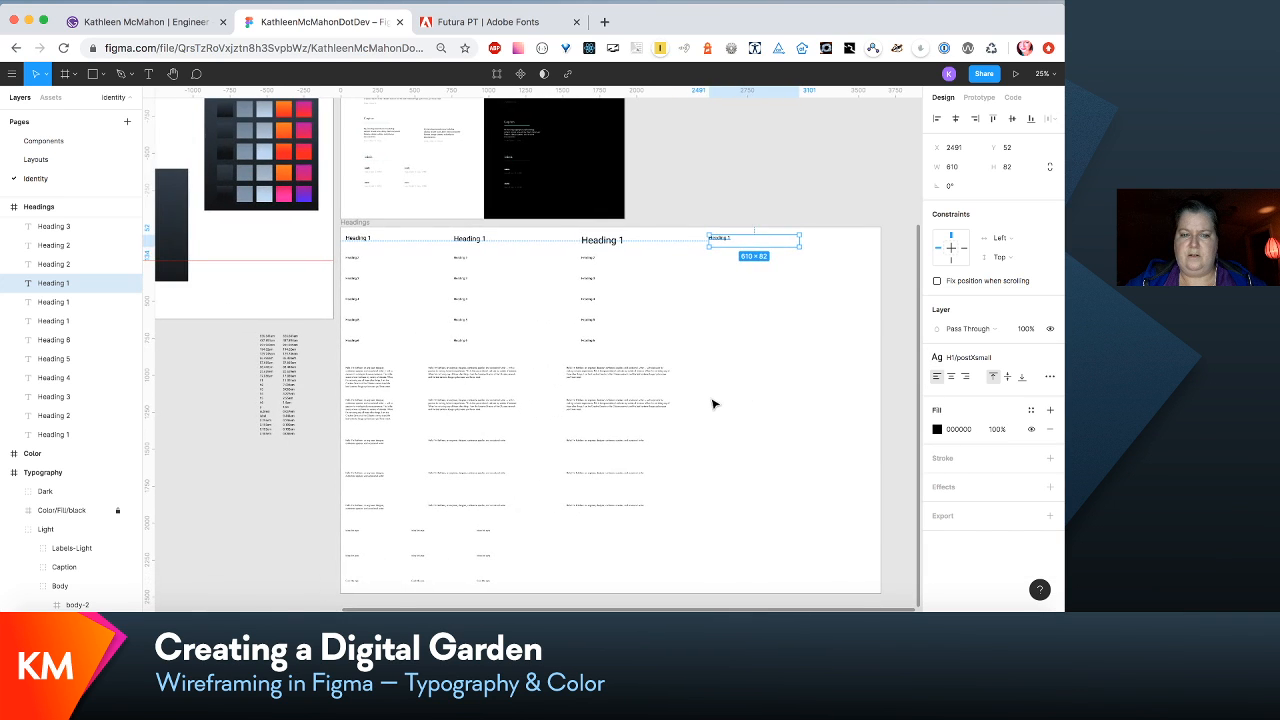
pyautogui.scroll(-2, 712, 402)
pyautogui.scroll(-2, 712, 402)
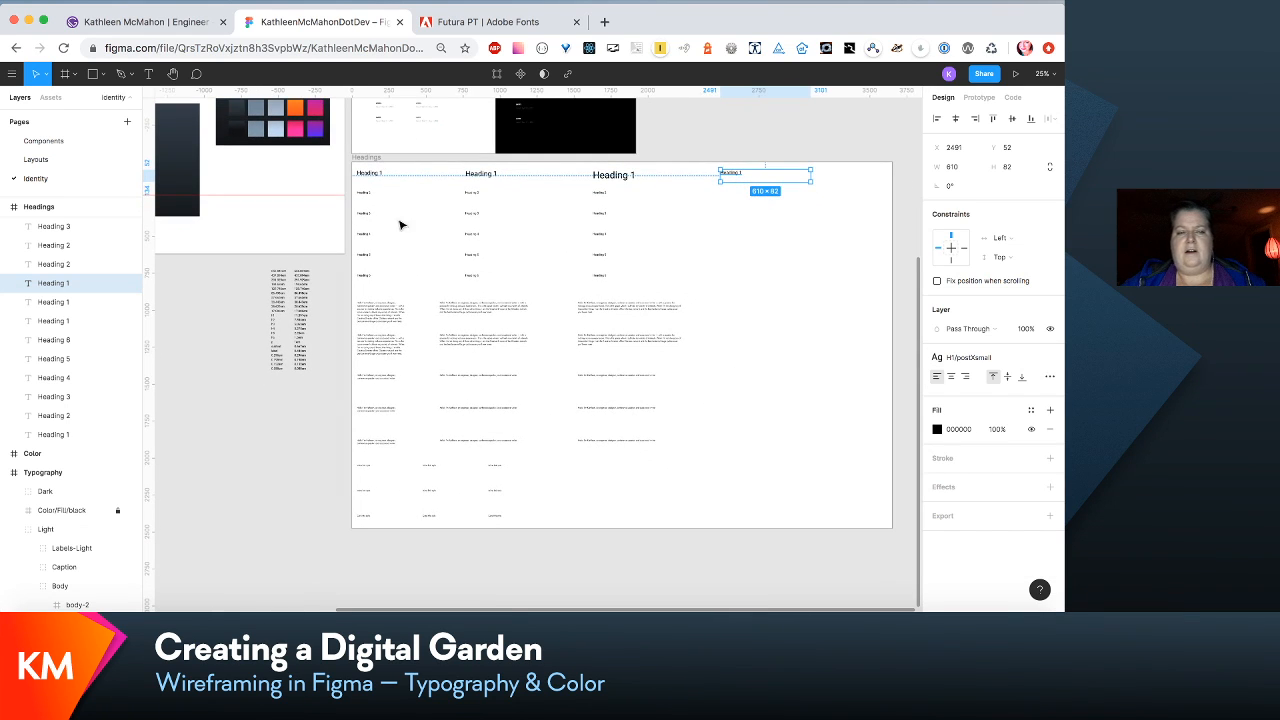
# - Apply the H2/xsmall text style to the first Heading 2 sample and H2/small to the second one
pyautogui.click(364, 196)
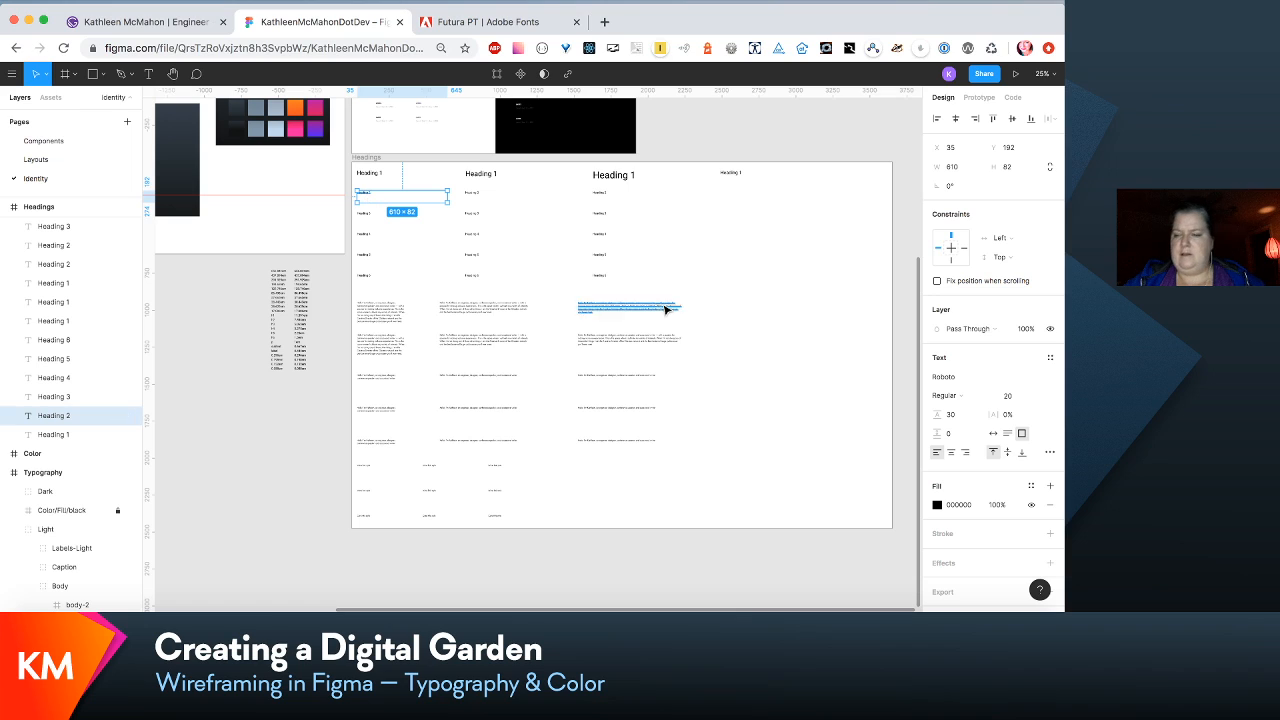
pyautogui.click(1050, 357)
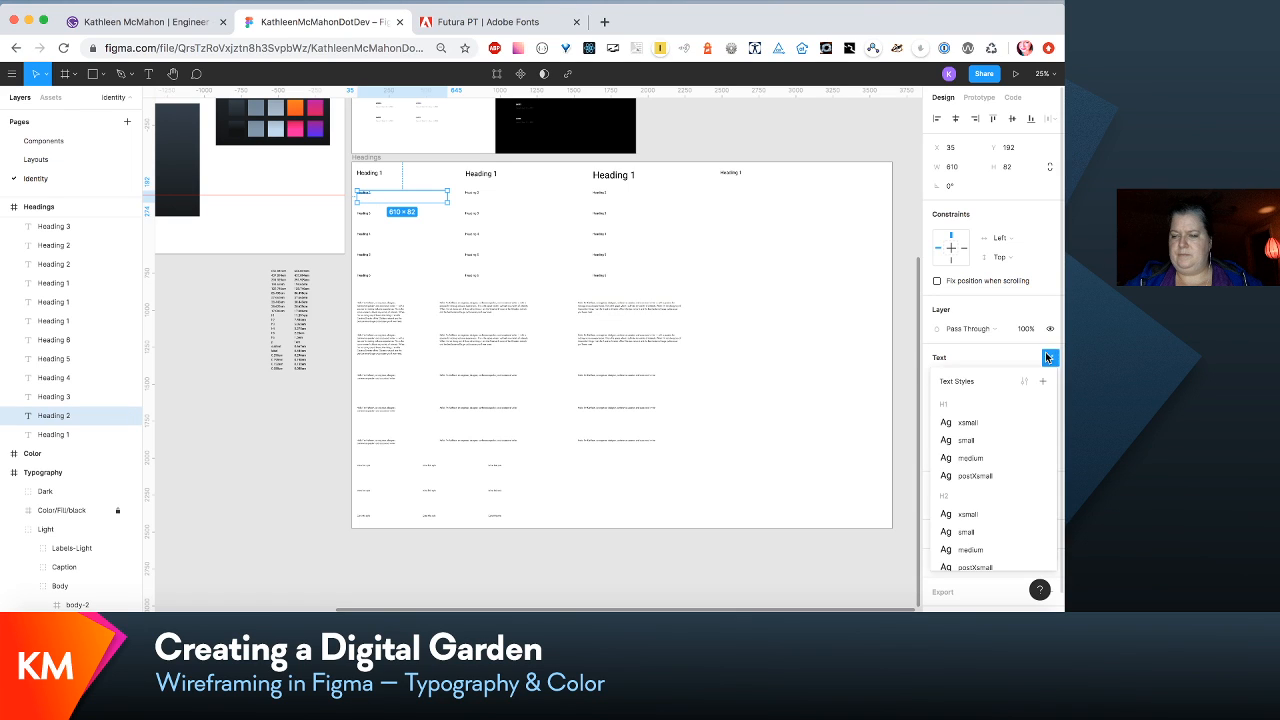
pyautogui.click(981, 513)
pyautogui.click(469, 193)
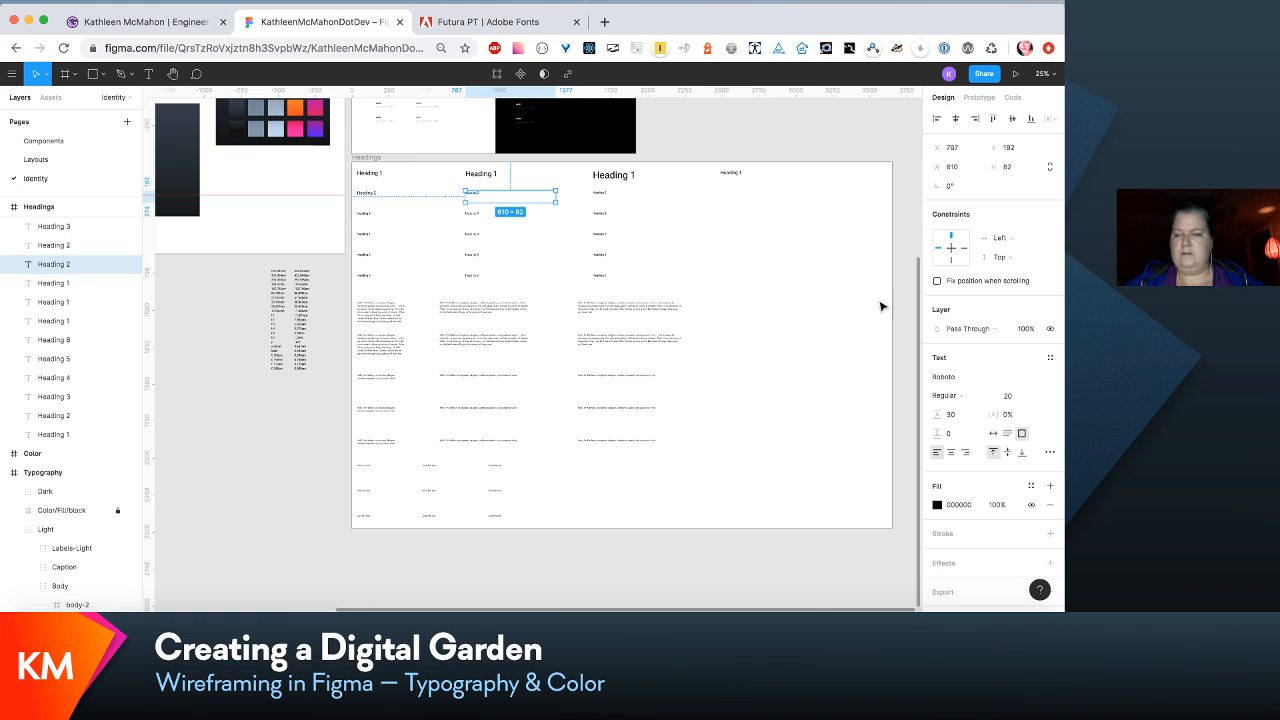
pyautogui.click(1050, 357)
pyautogui.click(970, 532)
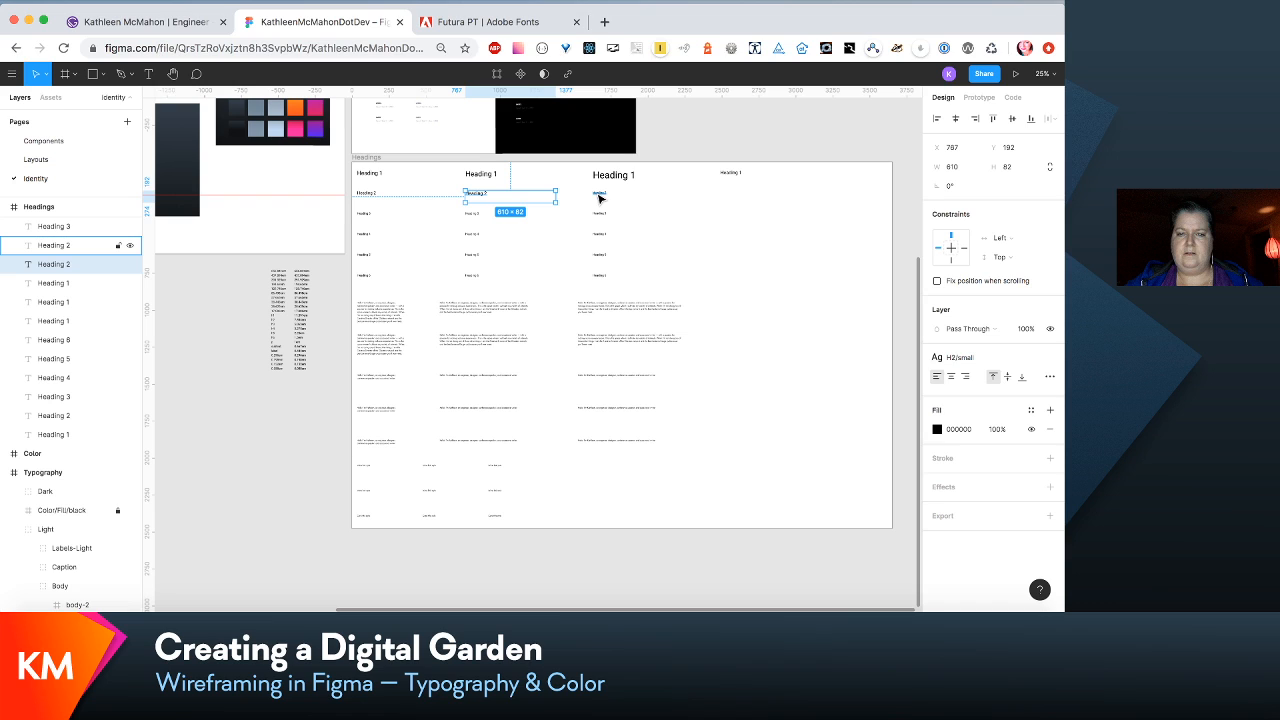
# - Apply the H2/medium text style to the third Heading 2 sample in the Headings frame
pyautogui.click(600, 198)
pyautogui.click(1050, 357)
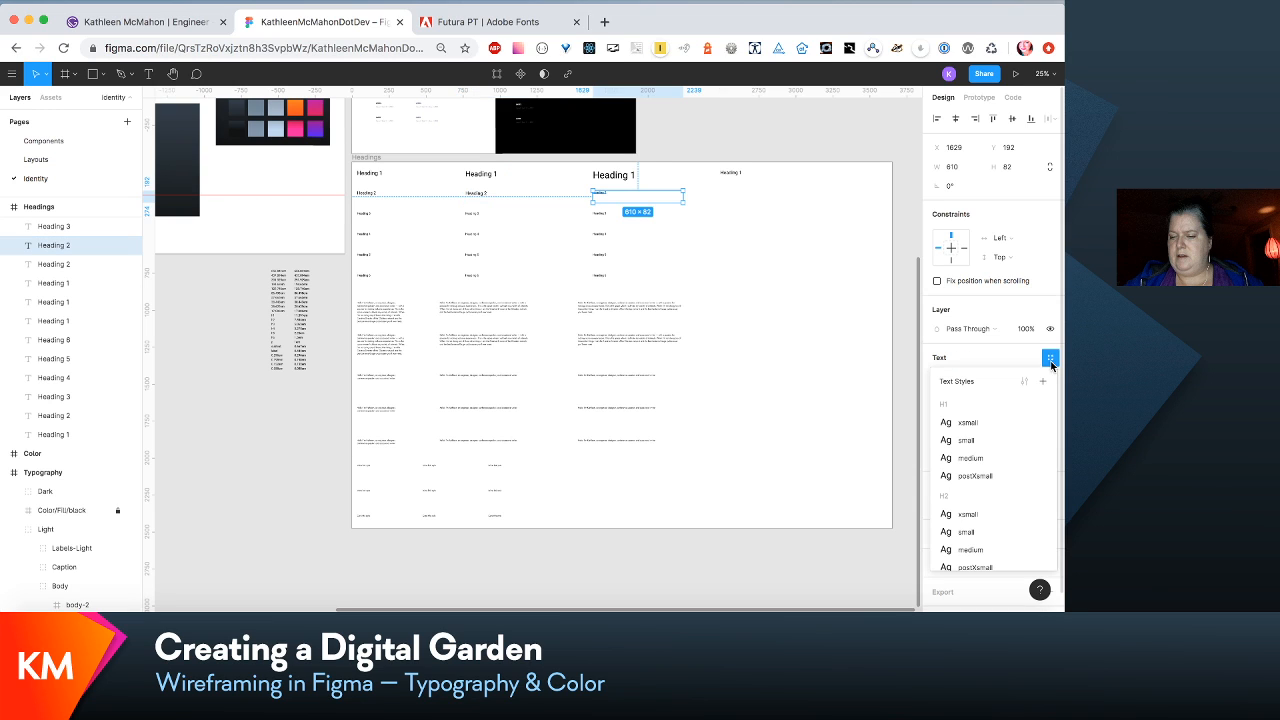
pyautogui.click(996, 557)
# - Duplicate the third Heading 2 sample, place the copy in the fourth column at X 2491, and apply the H2/postXsmall text style
pyautogui.press('super+d')
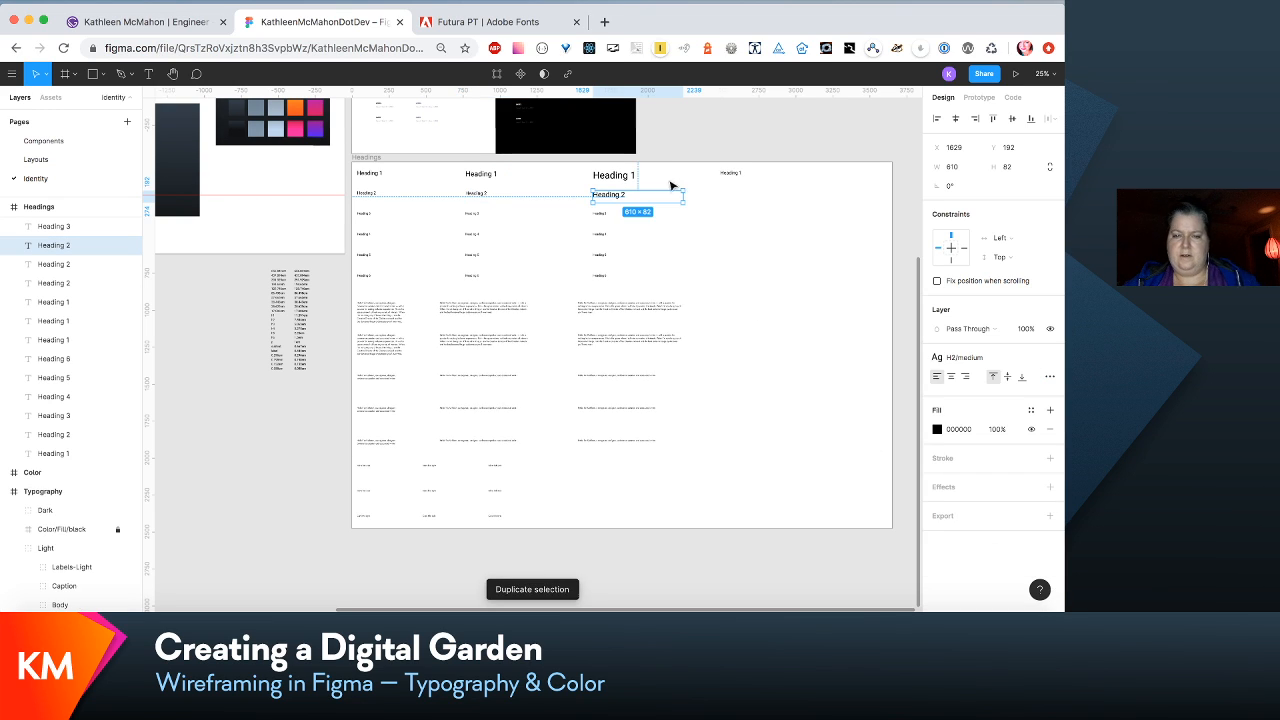
pyautogui.moveTo(622, 196); pyautogui.dragTo(751, 197)
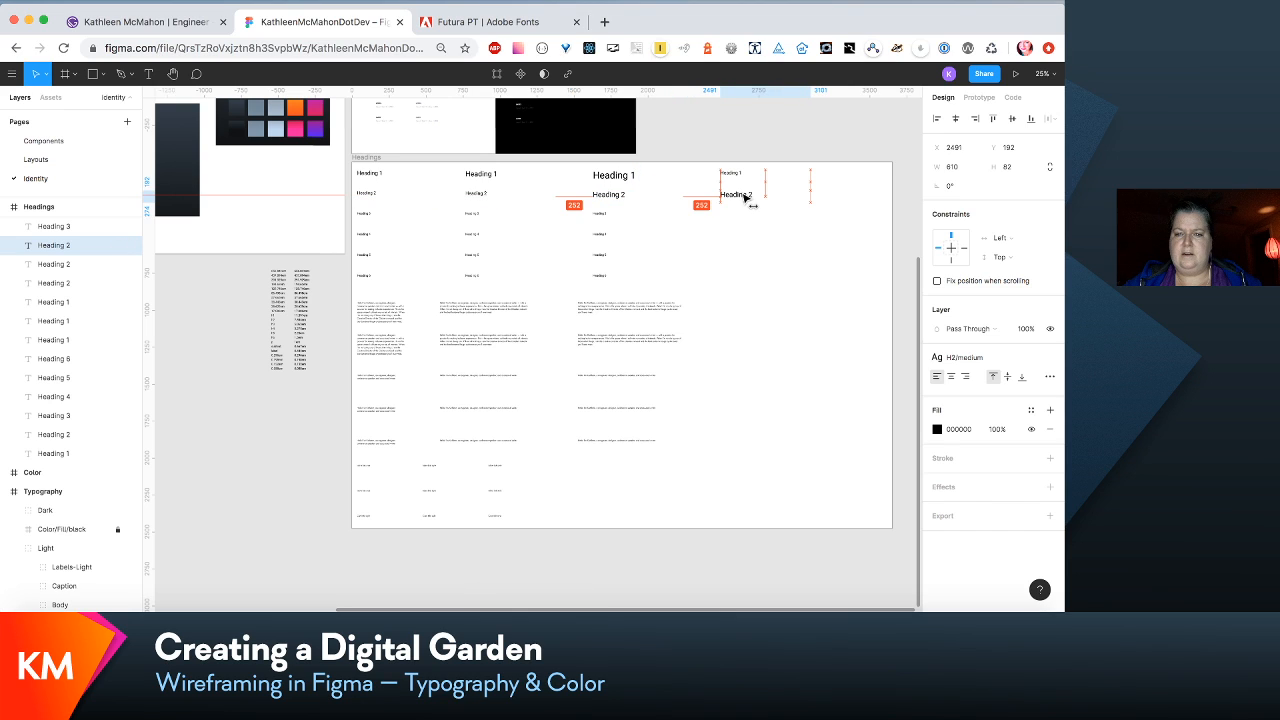
pyautogui.click(1050, 357)
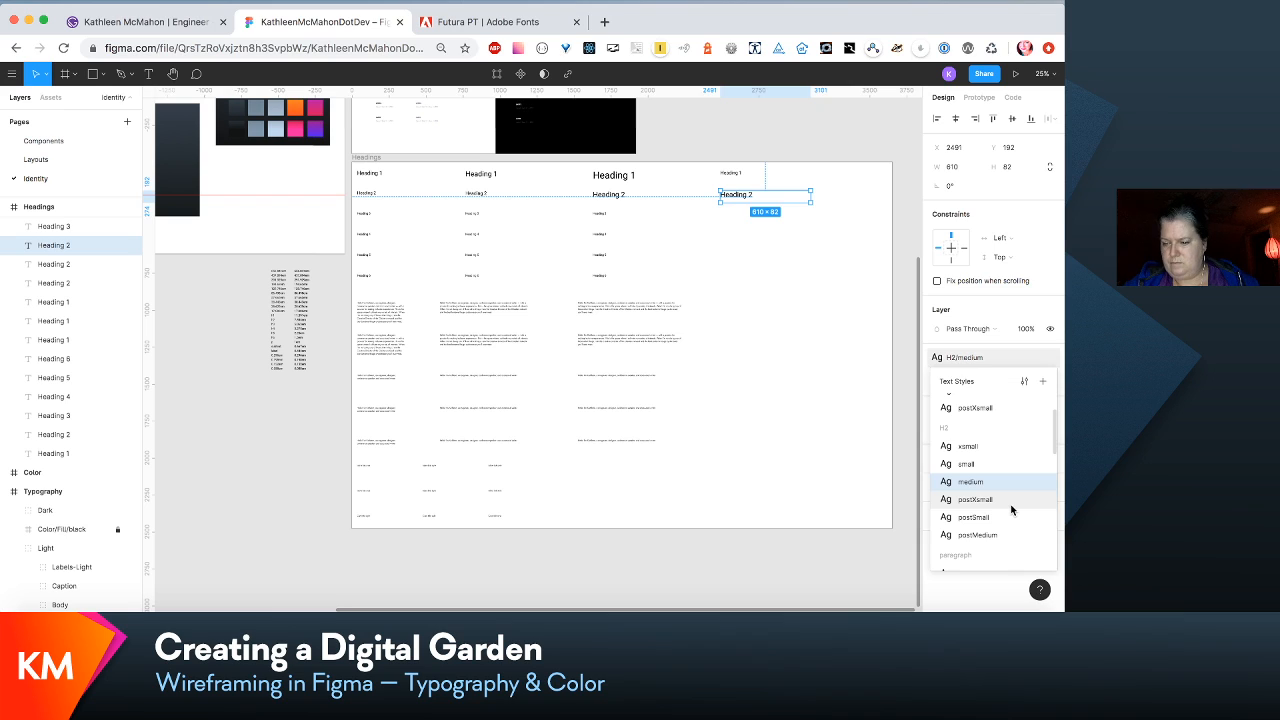
pyautogui.scroll(-1, 1011, 510)
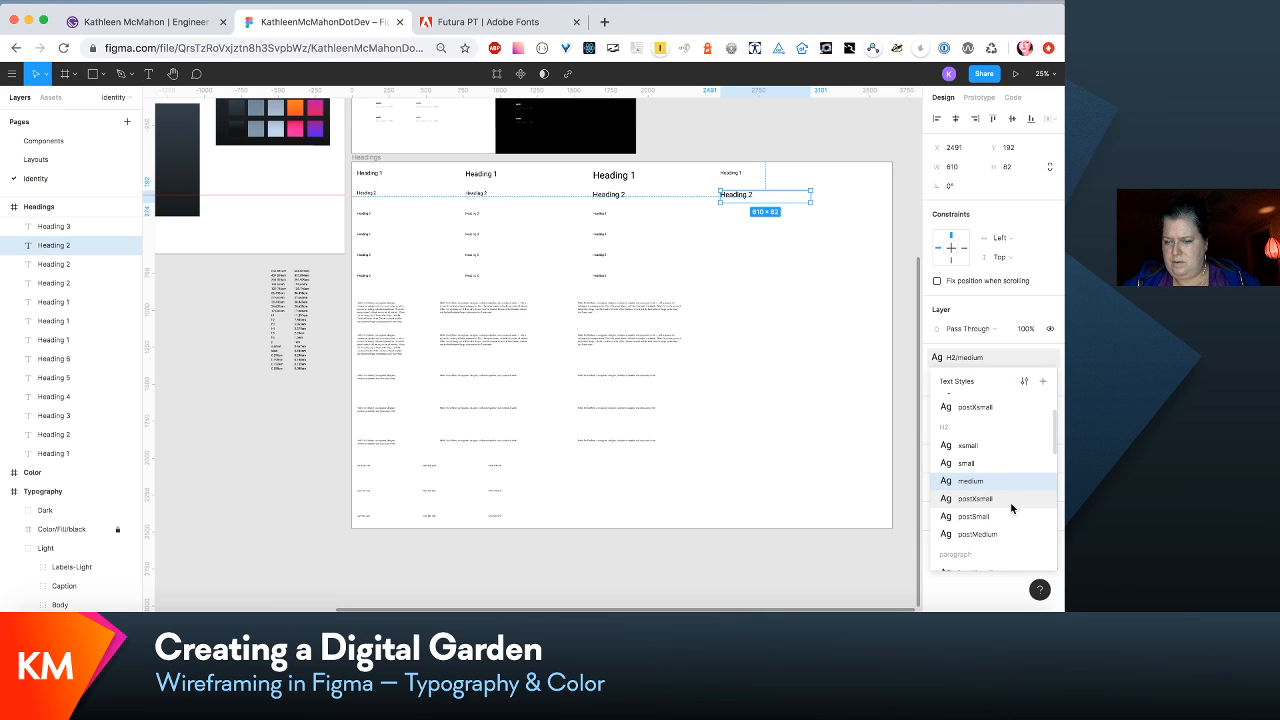
pyautogui.click(1011, 501)
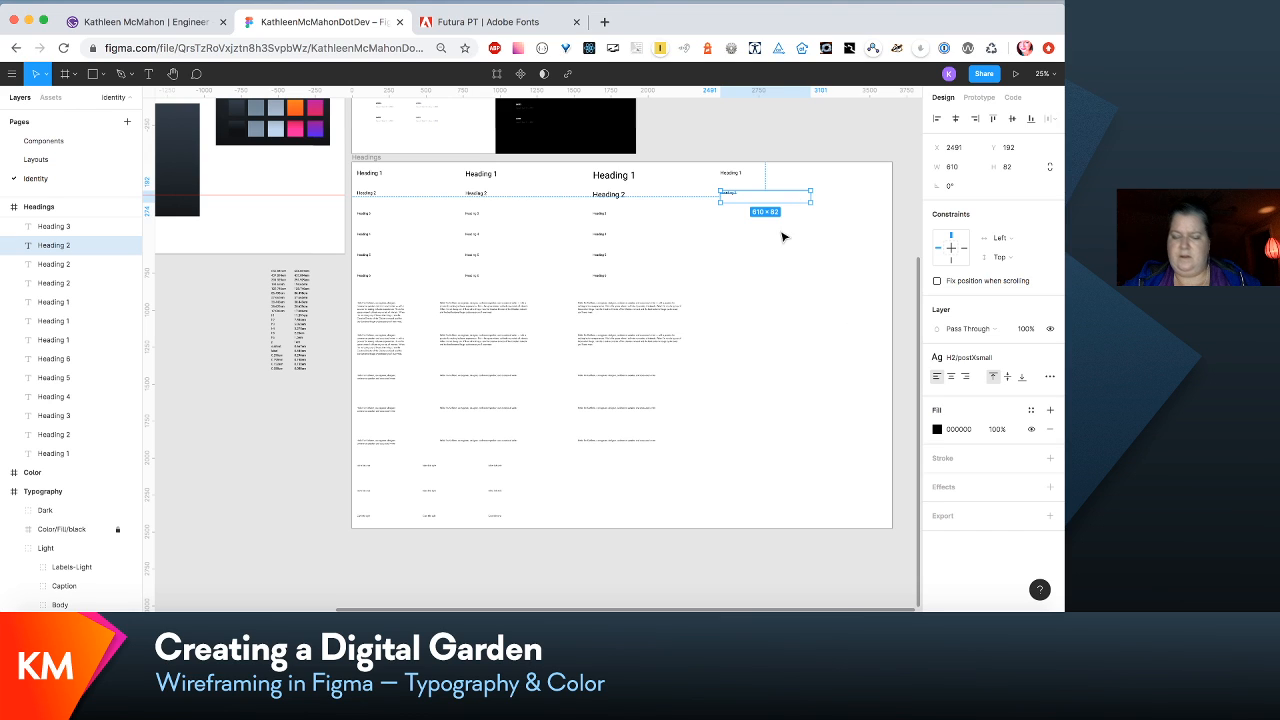
# - Duplicate the fourth-column Heading 2 sample, place the copy directly below it at X 2491, Y 332, and apply the H2/postSmall text style
pyautogui.press('super+d')
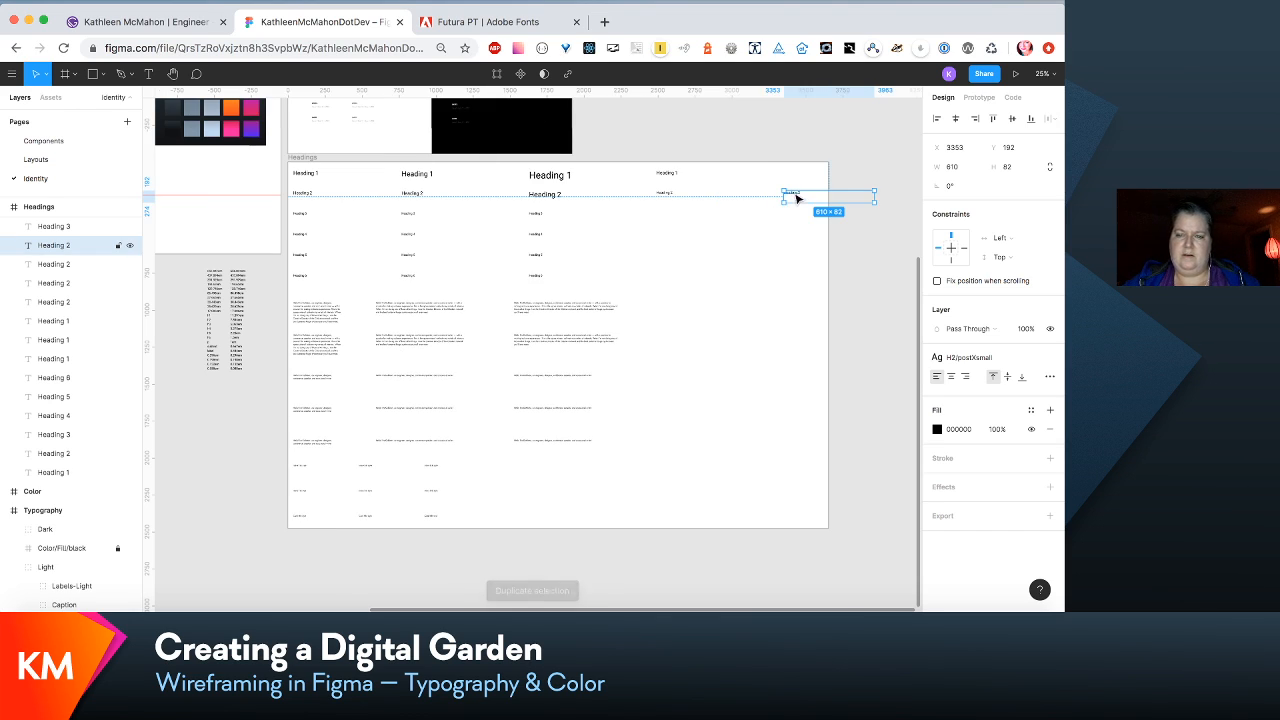
pyautogui.moveTo(796, 197); pyautogui.dragTo(671, 218)
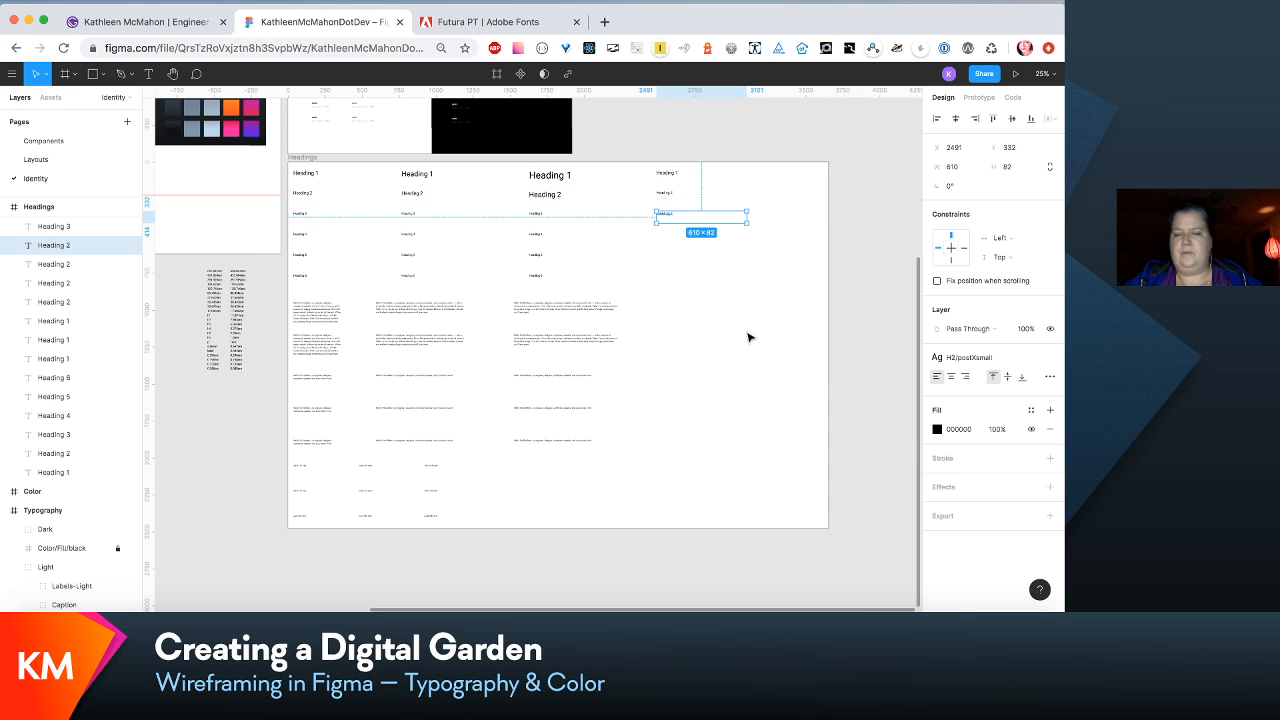
pyautogui.click(968, 357)
pyautogui.click(1009, 500)
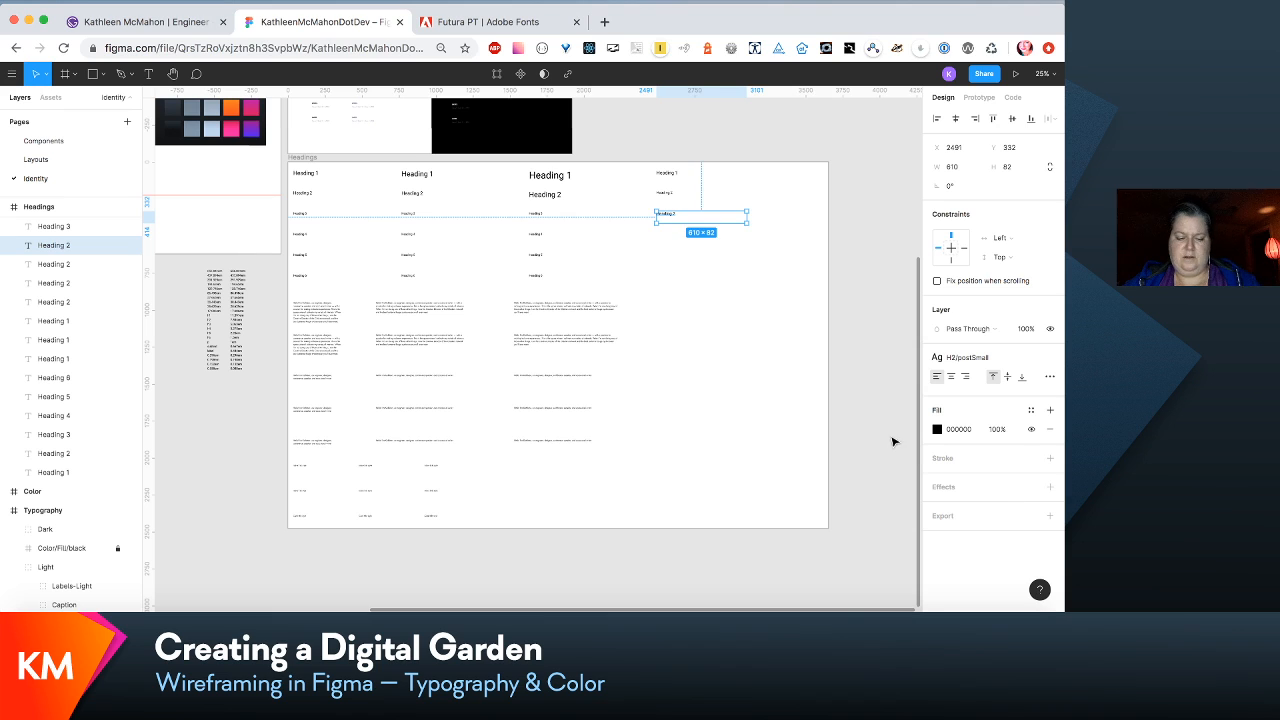
# - Duplicate the H2/postSmall sample once more below at Y 472 and apply the H2/postMedium text style to the copy
pyautogui.press('super+d')
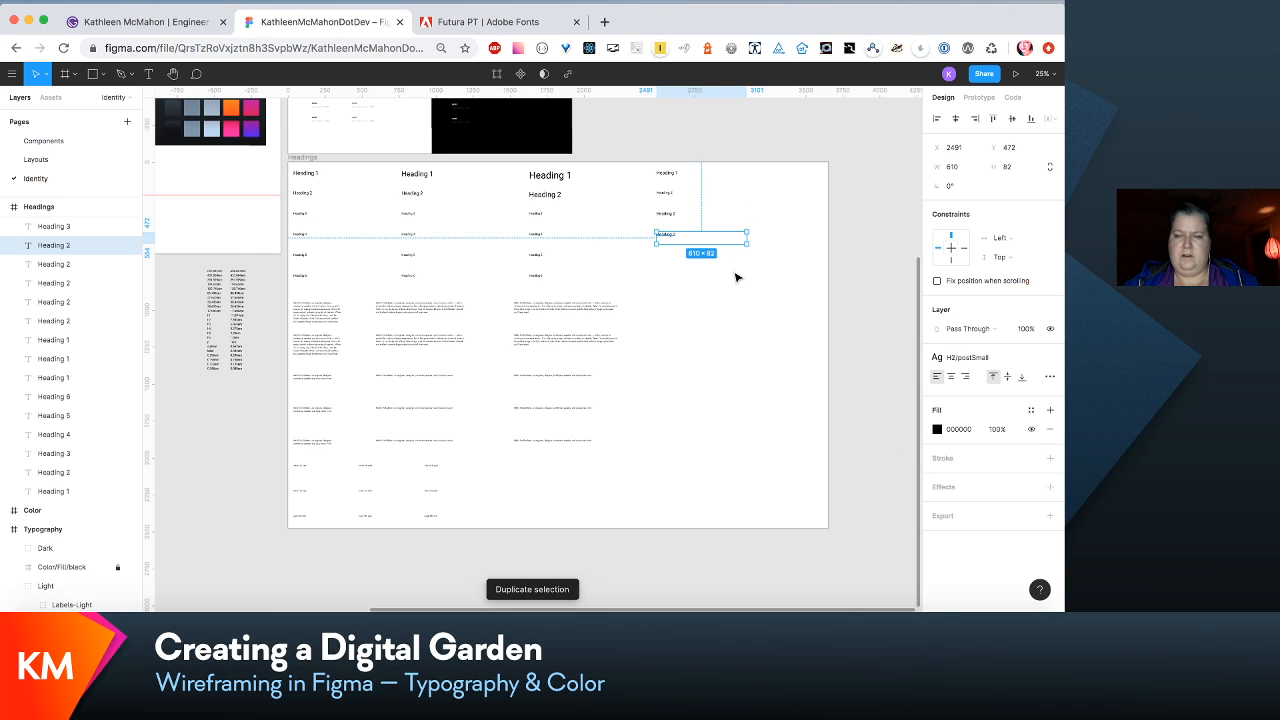
pyautogui.click(962, 357)
pyautogui.click(990, 500)
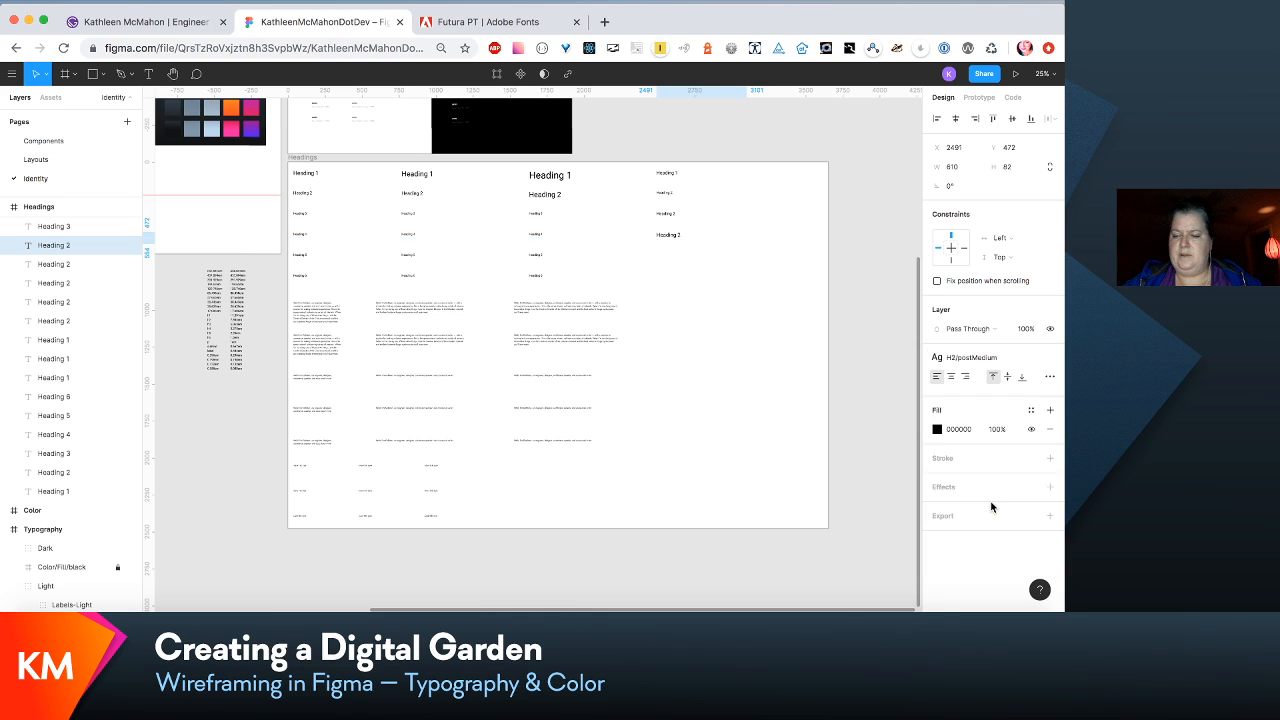
# - Select the first-column Heading 3 sample in the Headings frame
pyautogui.hscroll(-5, 771, 474)
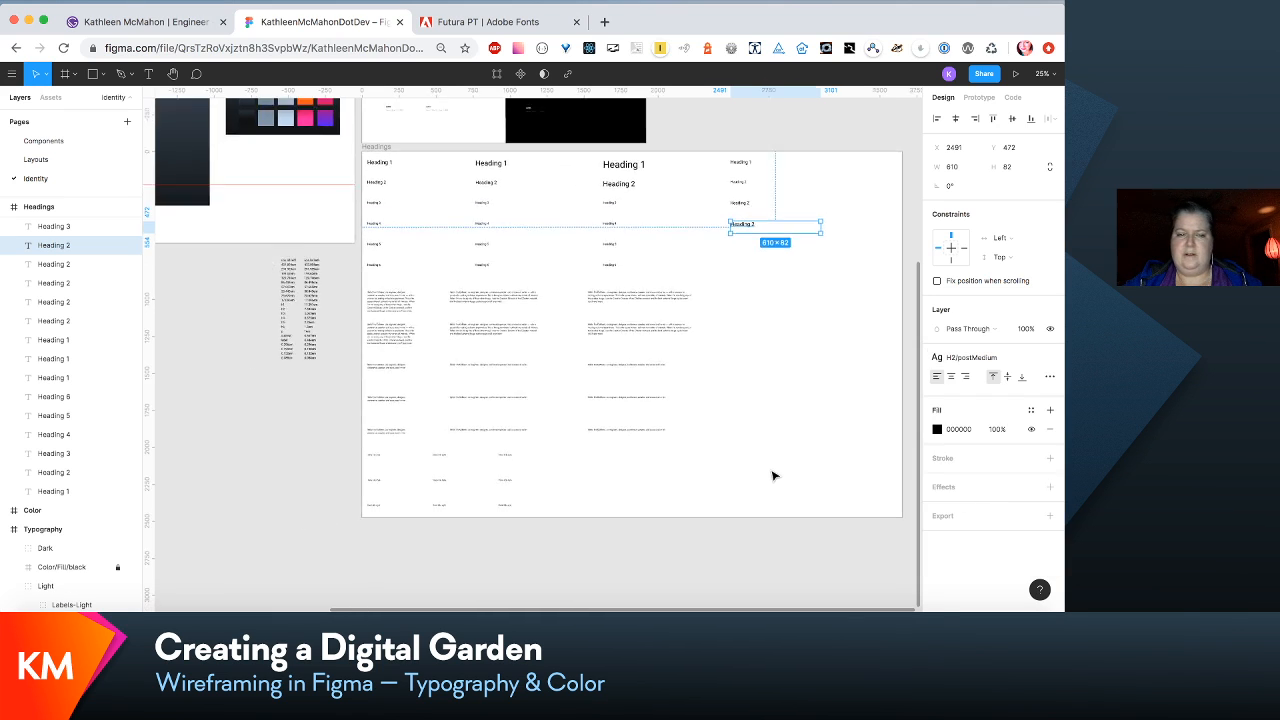
pyautogui.click(494, 297)
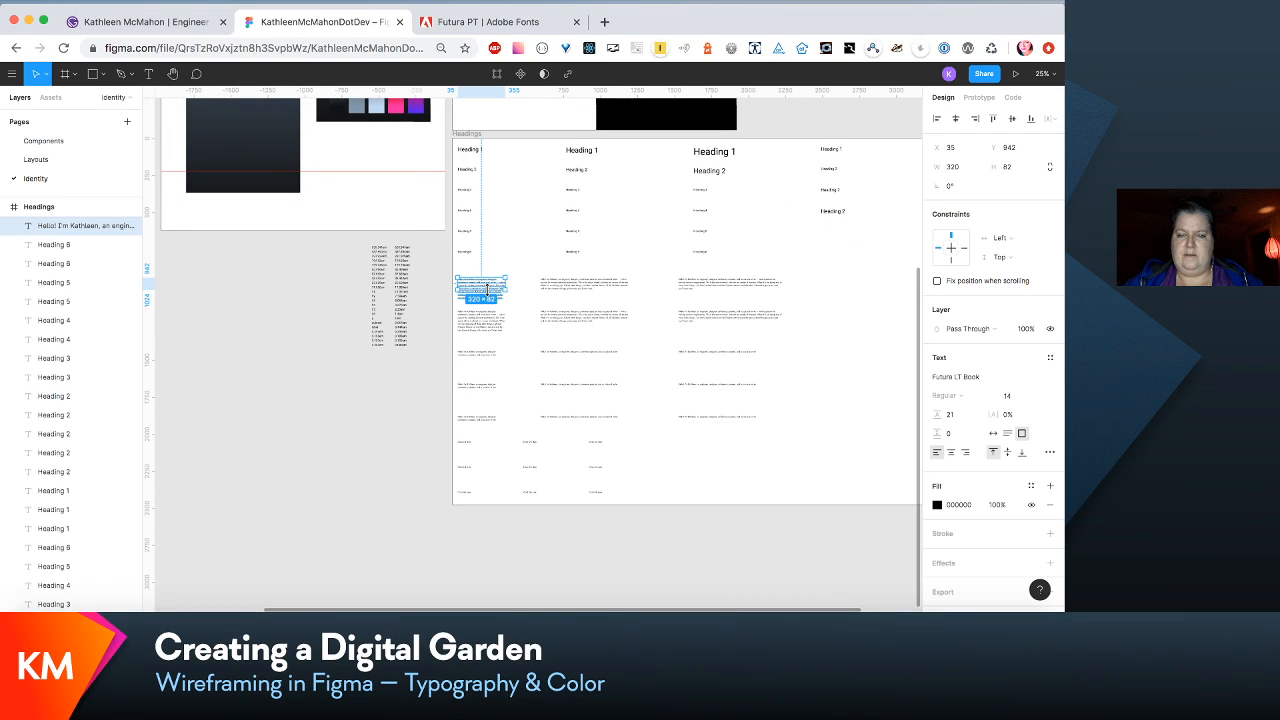
pyautogui.click(474, 194)
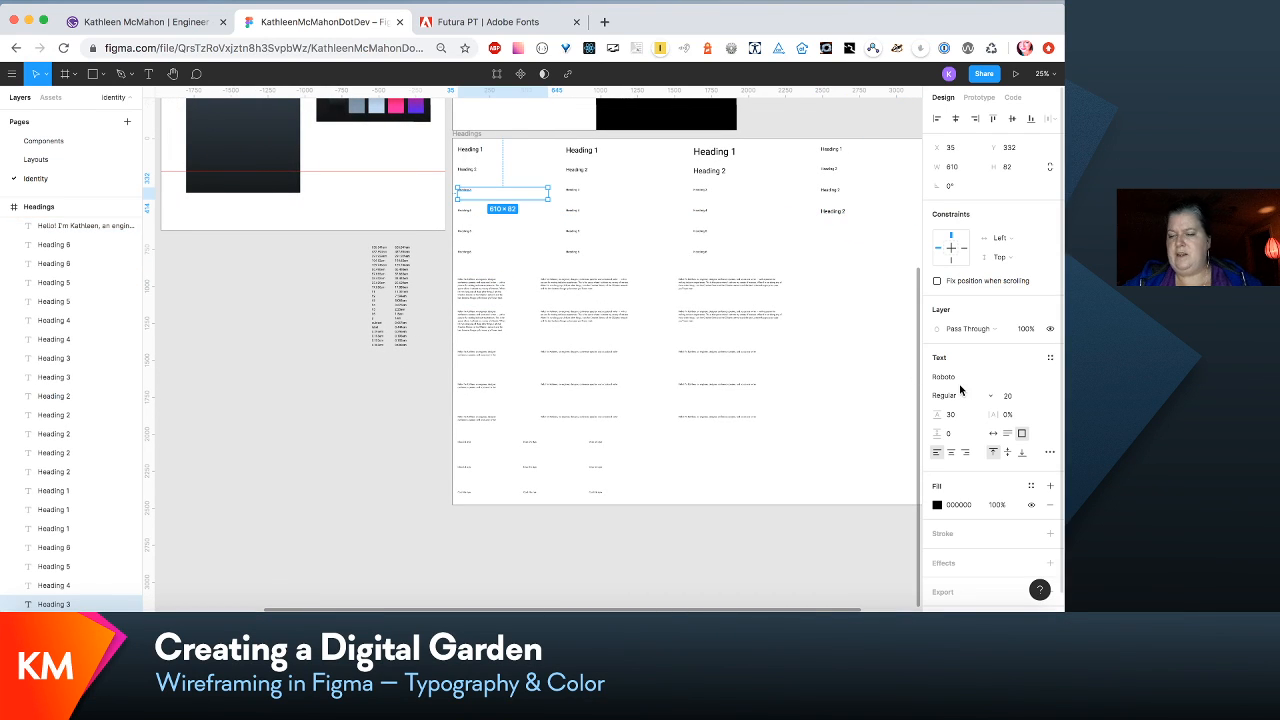
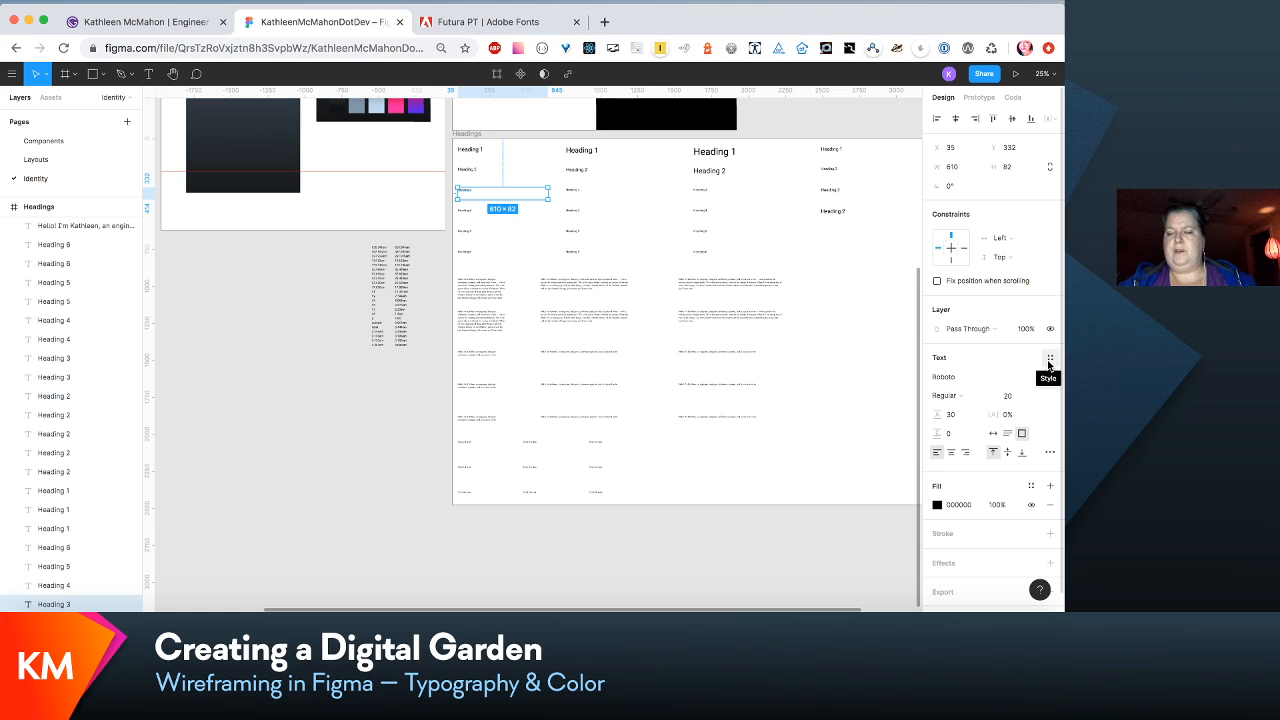
# - Create a text style named H3/xsmall from the first-column Heading 3 sample
pyautogui.click(1049, 359)
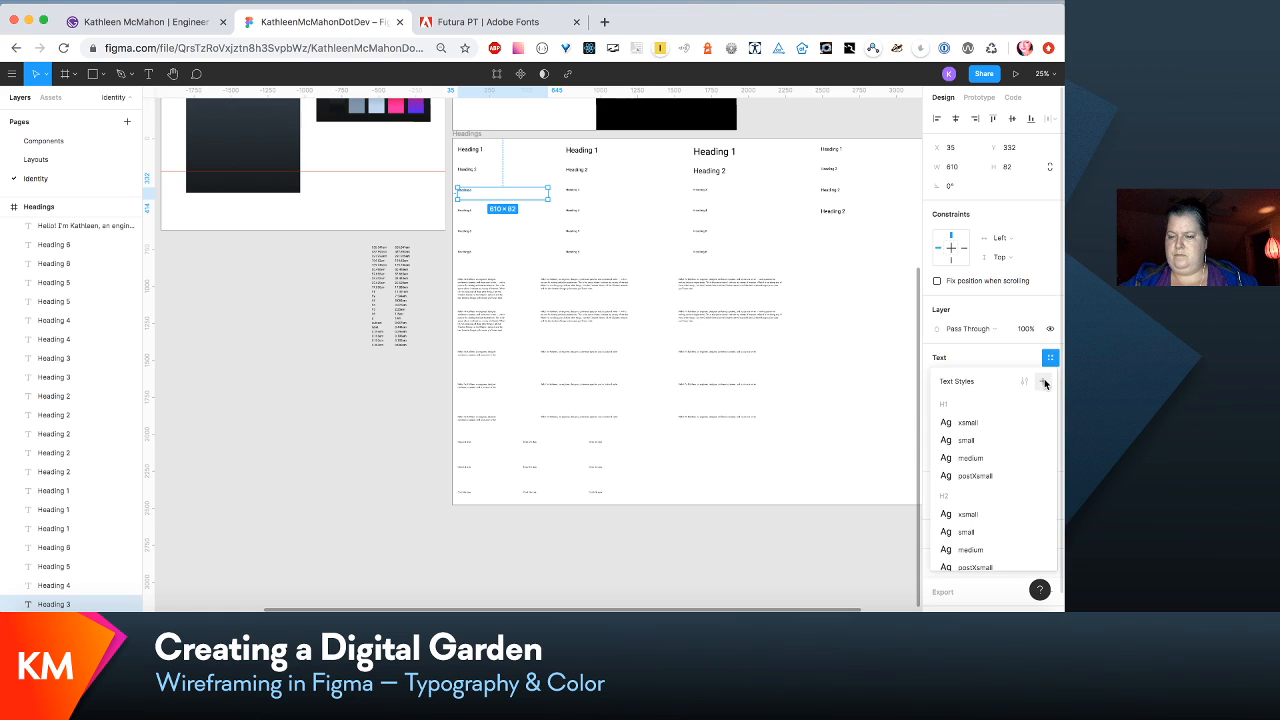
pyautogui.click(1045, 383)
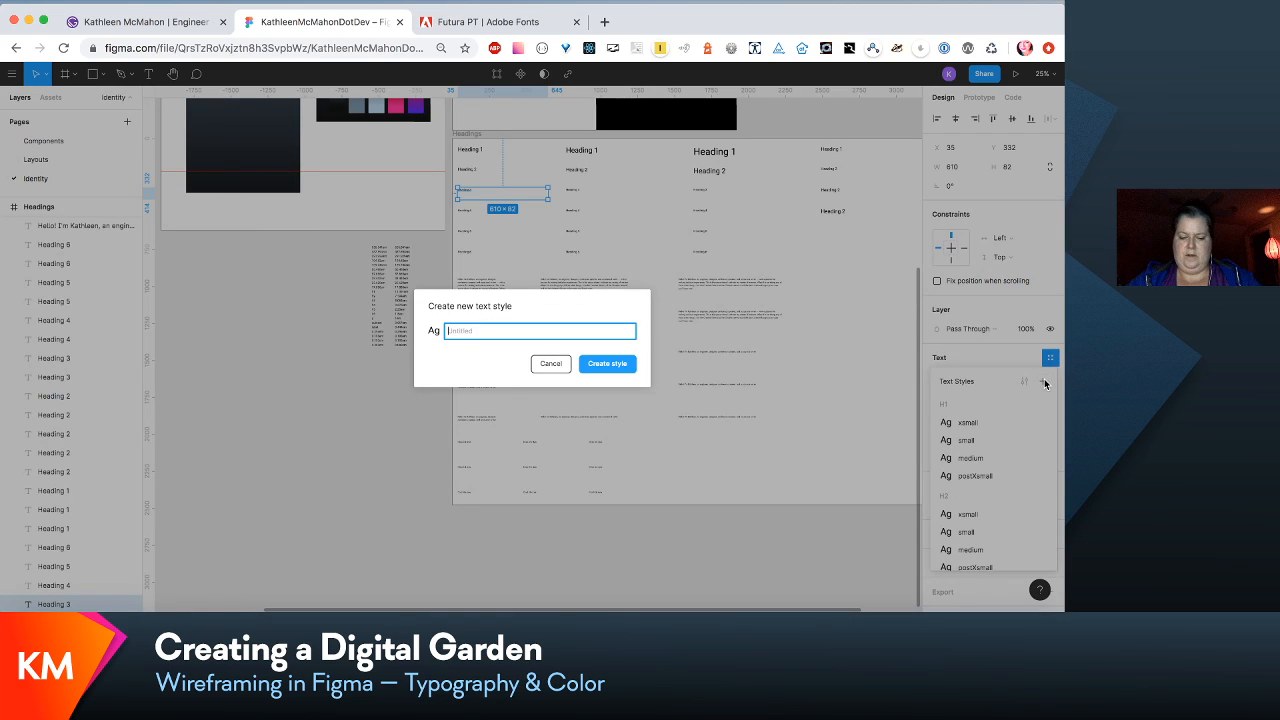
pyautogui.write('H3/xsmall')
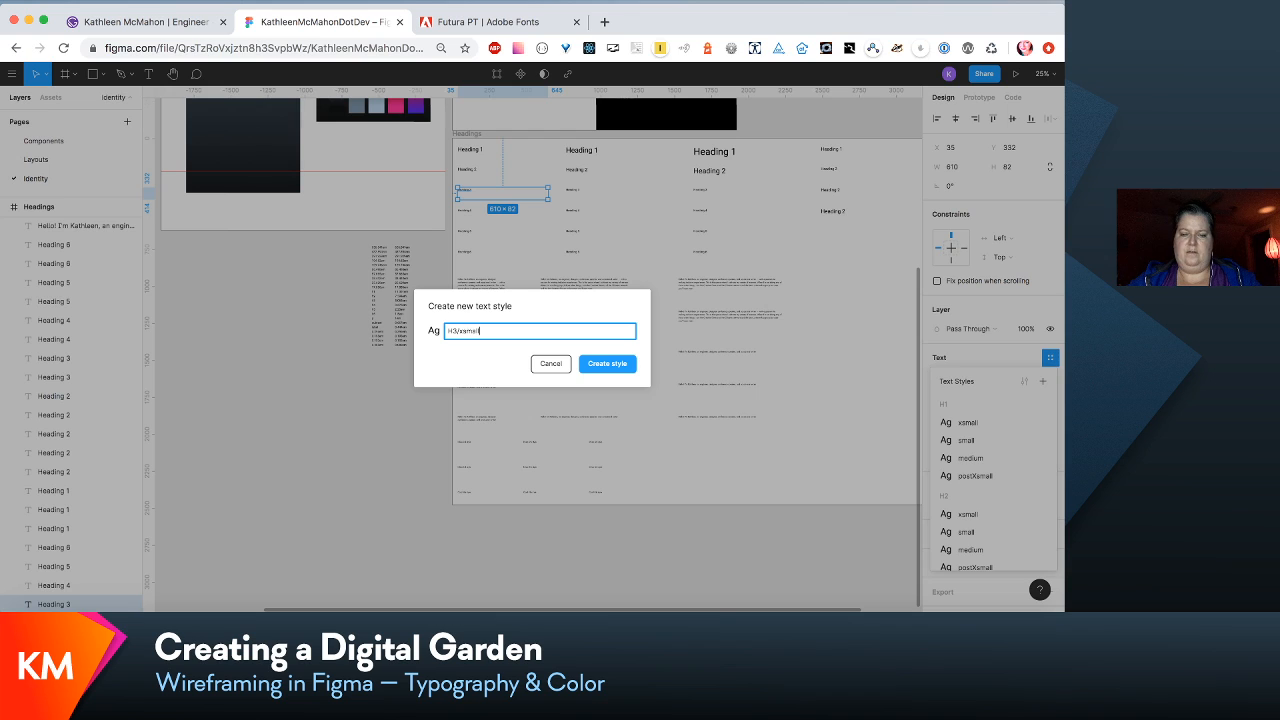
pyautogui.press('Return')
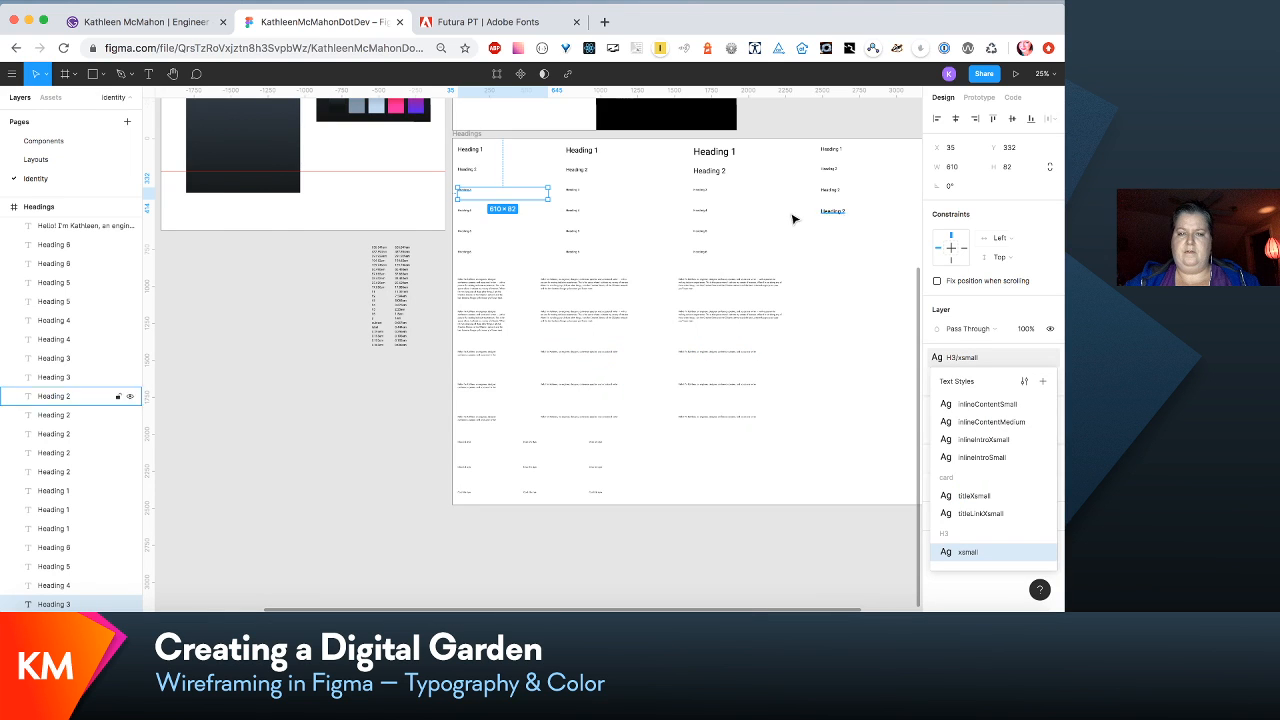
# - Create a text style named H3/small from the second-column Heading 3 sample
pyautogui.click(577, 192)
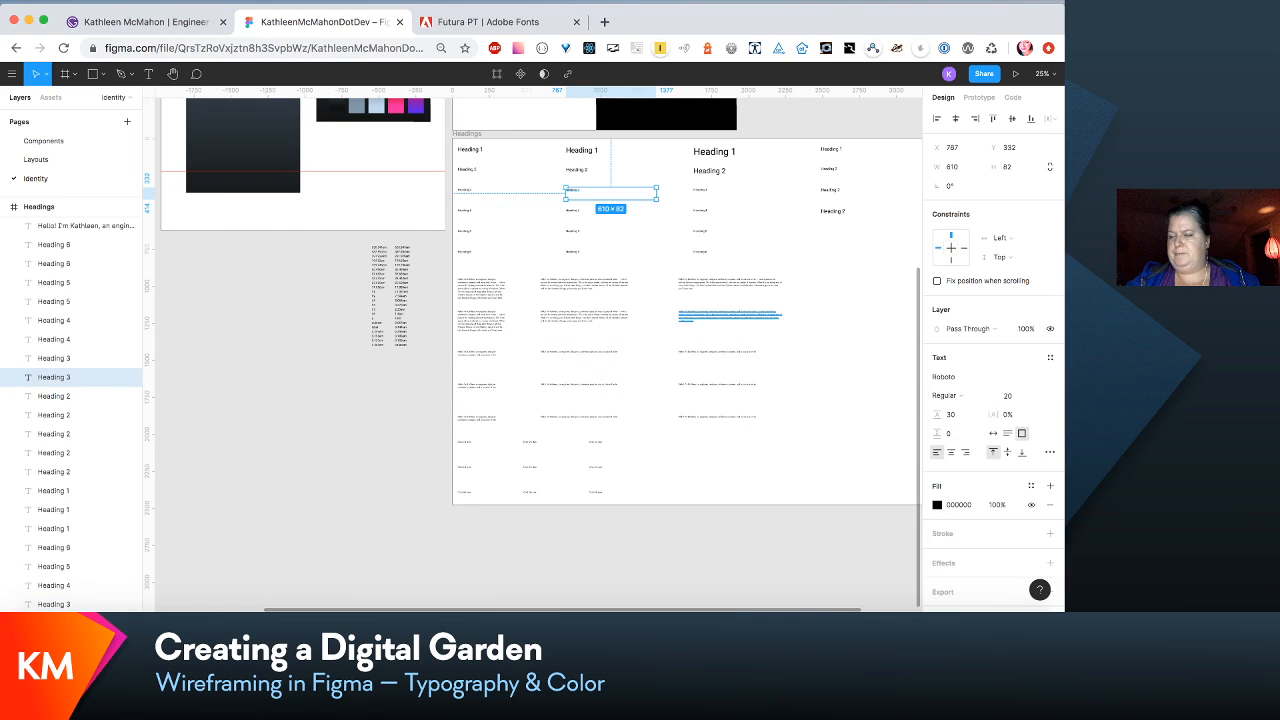
pyautogui.click(1051, 358)
pyautogui.click(1043, 381)
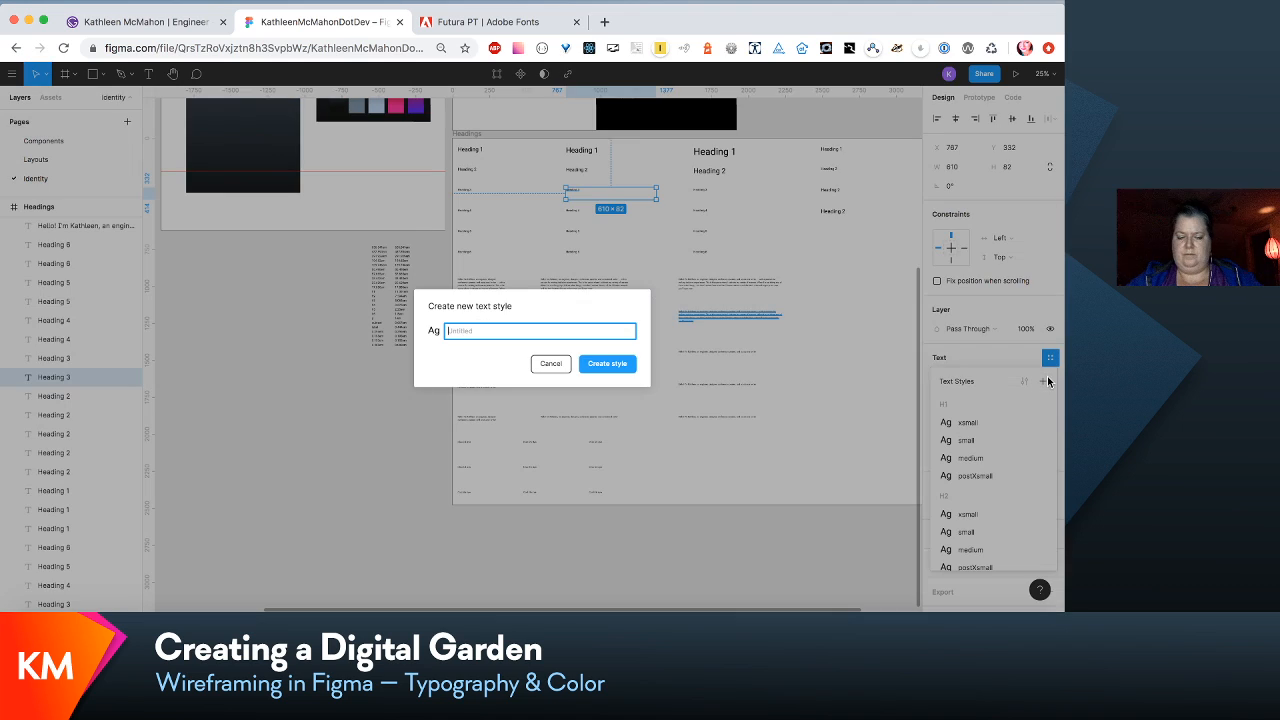
pyautogui.write('H3/small')
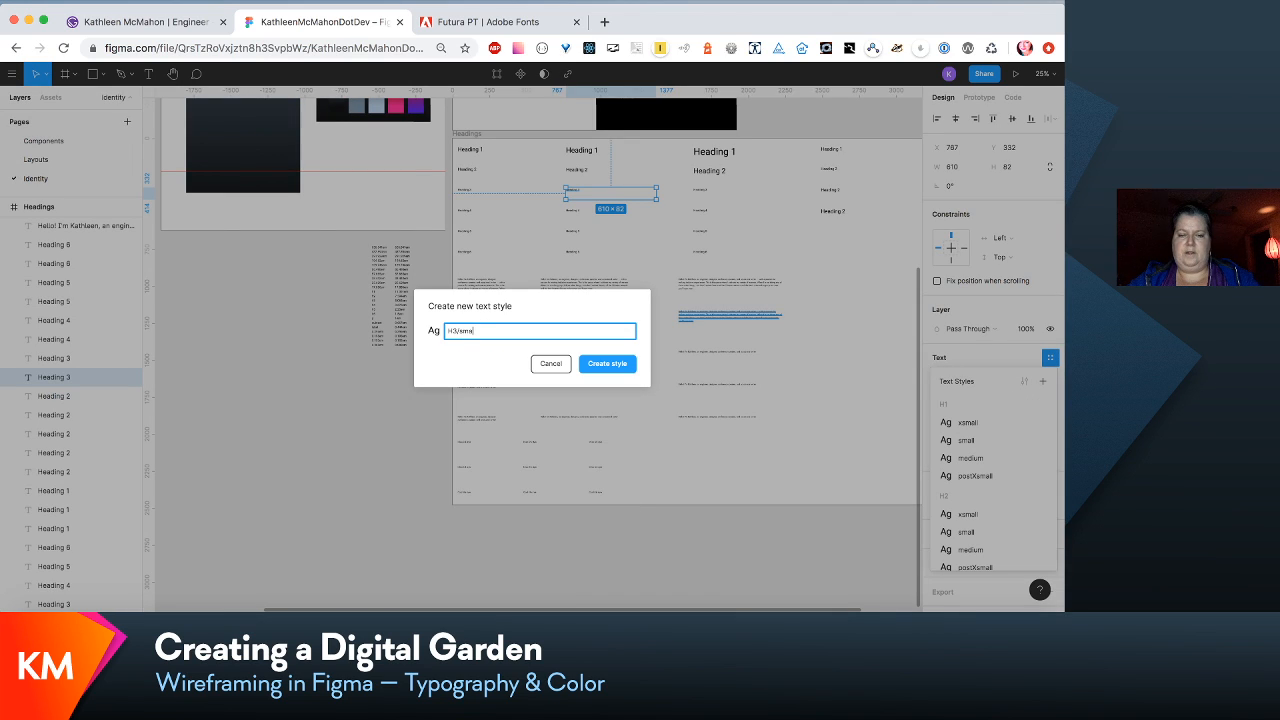
pyautogui.press('Return')
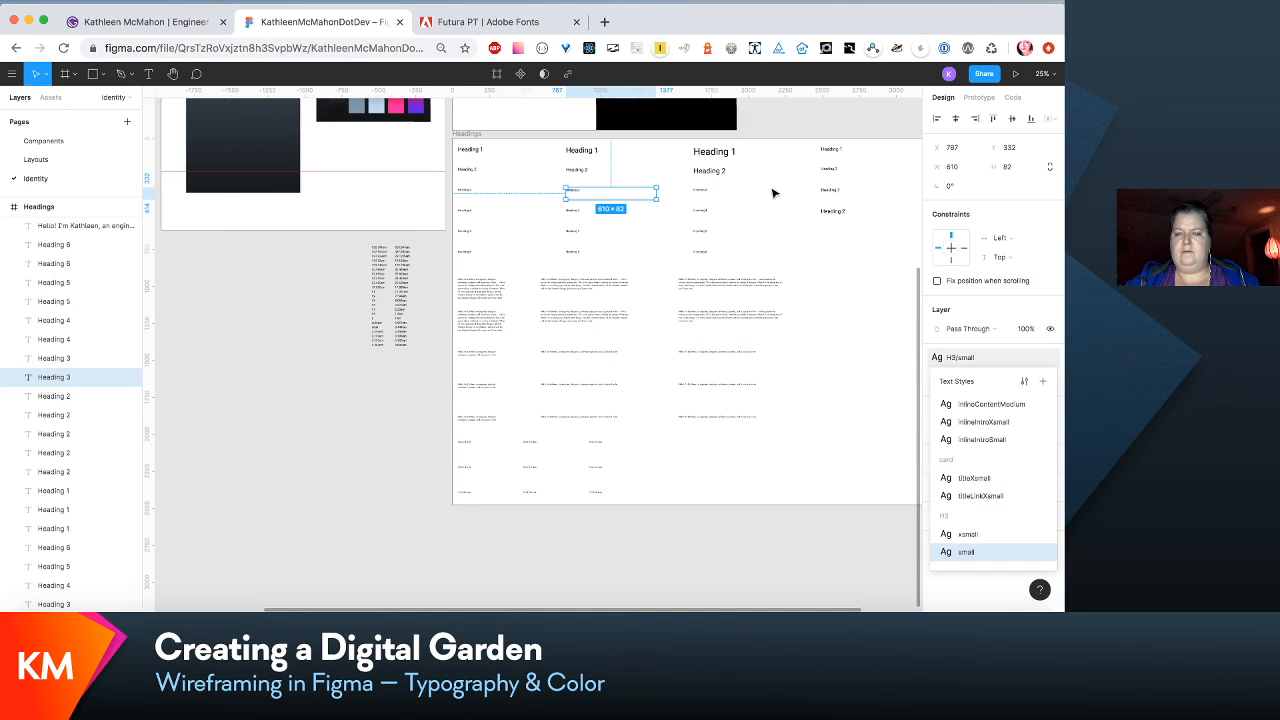
# - Create a text style named H3/medium from the third-column Heading 3 sample
pyautogui.click(692, 191)
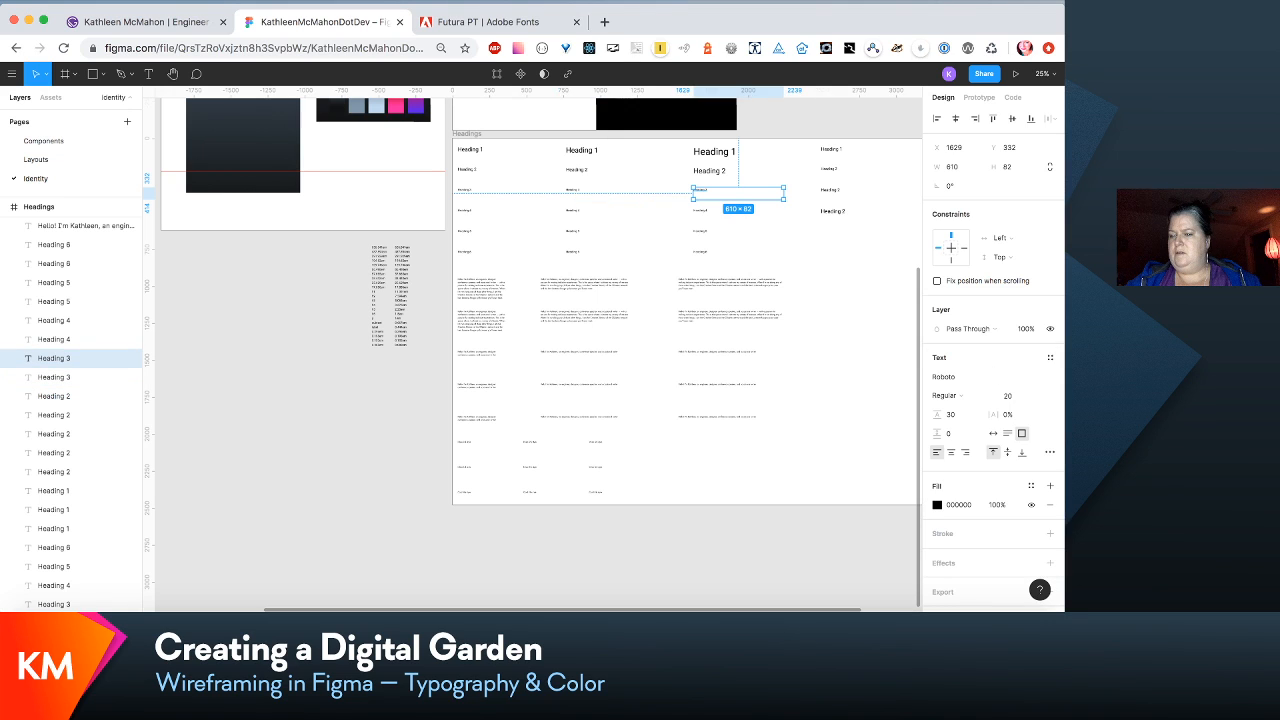
pyautogui.click(1050, 357)
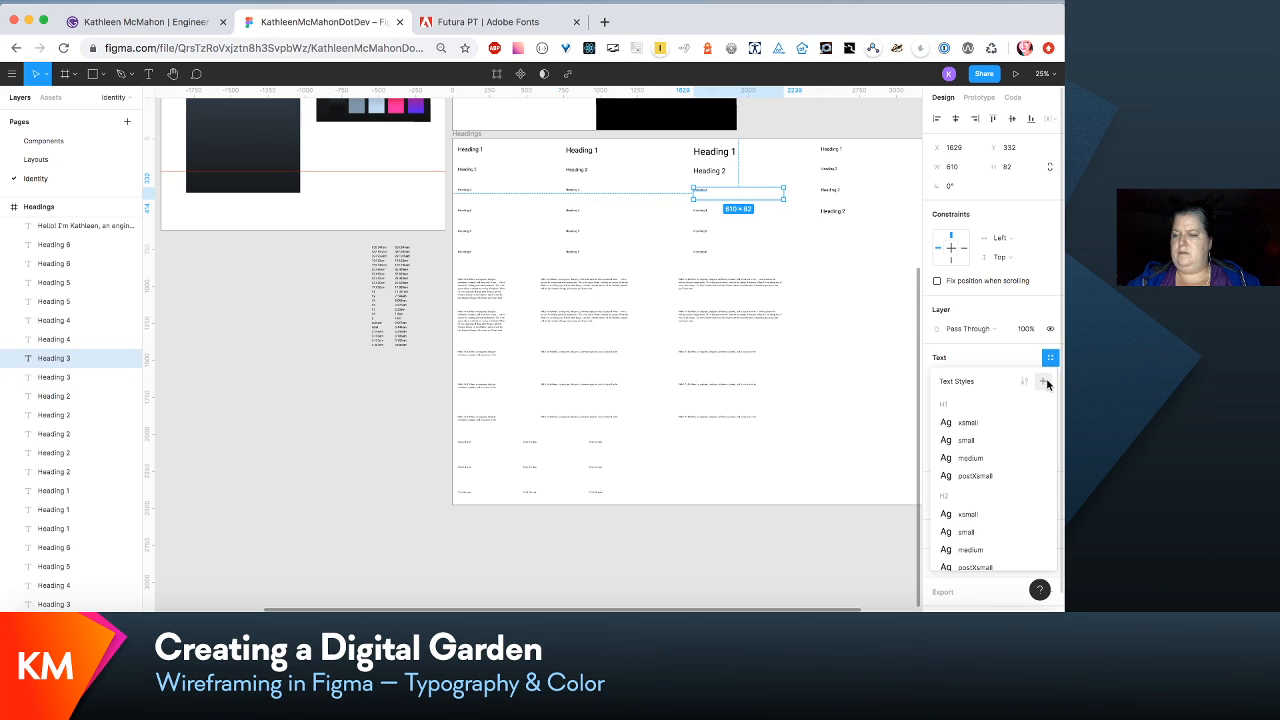
pyautogui.click(1045, 382)
pyautogui.write('He')
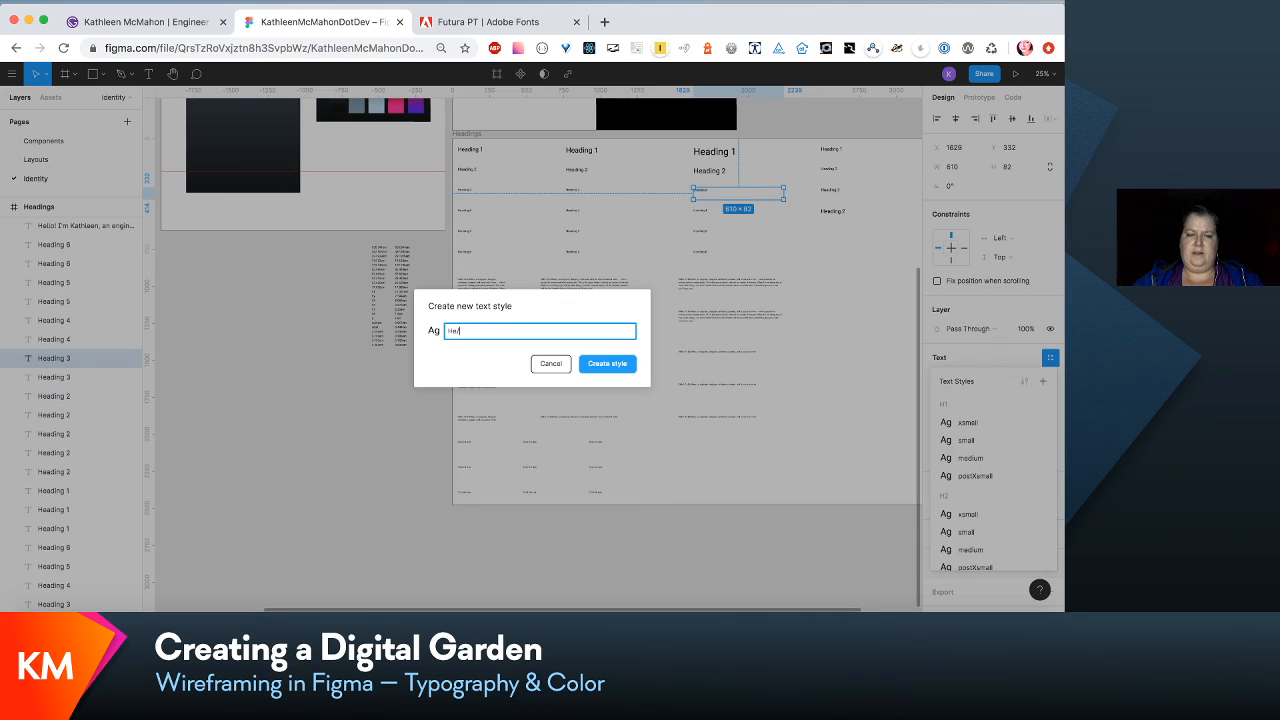
pyautogui.press('BackSpace')
pyautogui.write('3/')
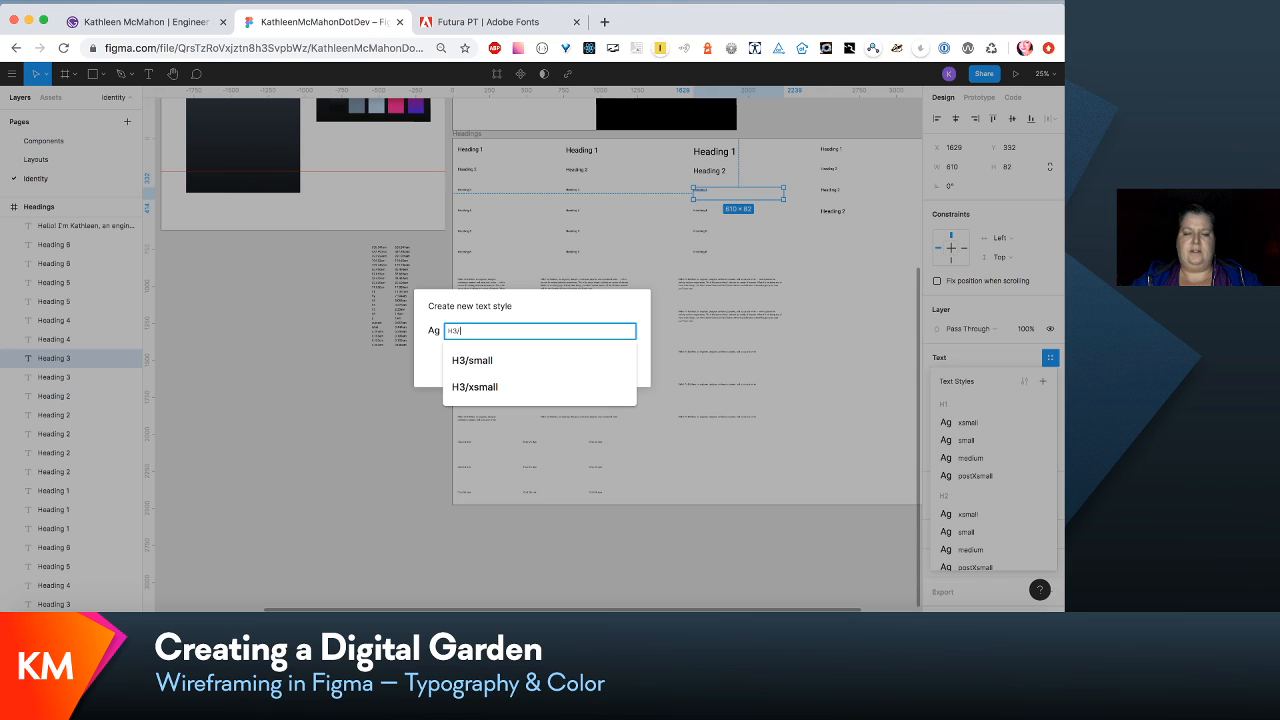
pyautogui.write('medium')
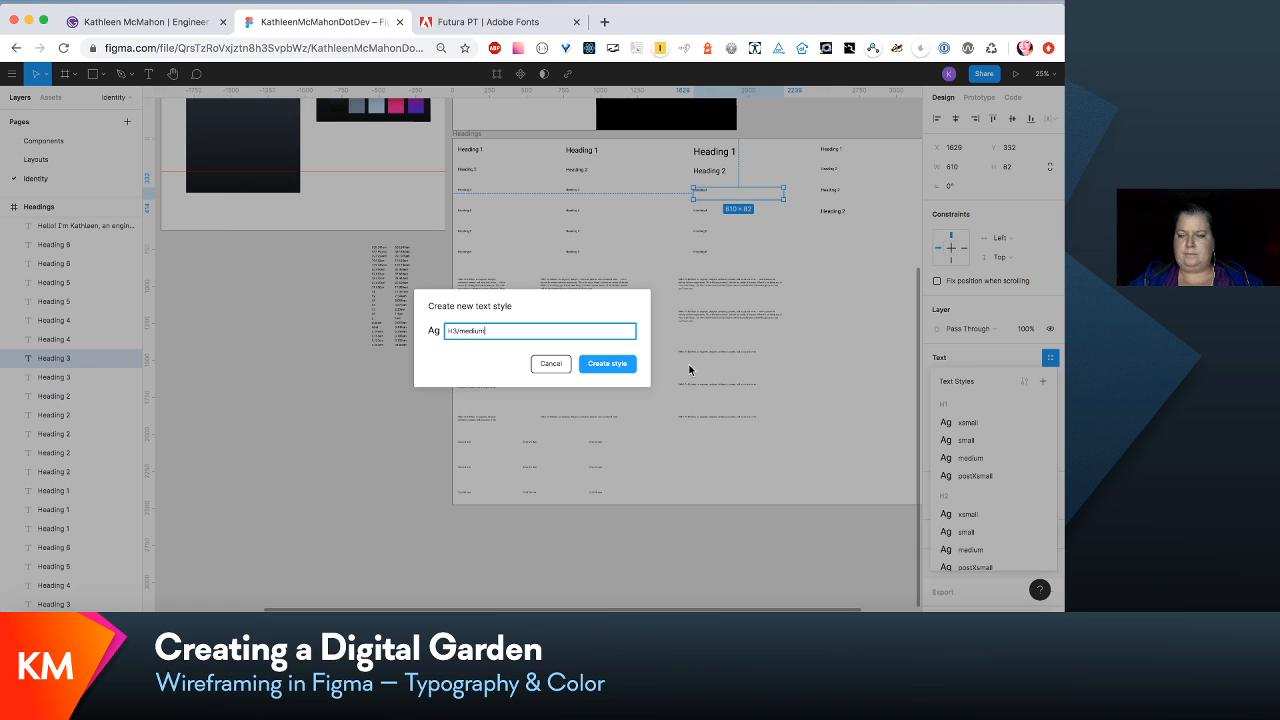
pyautogui.click(608, 372)
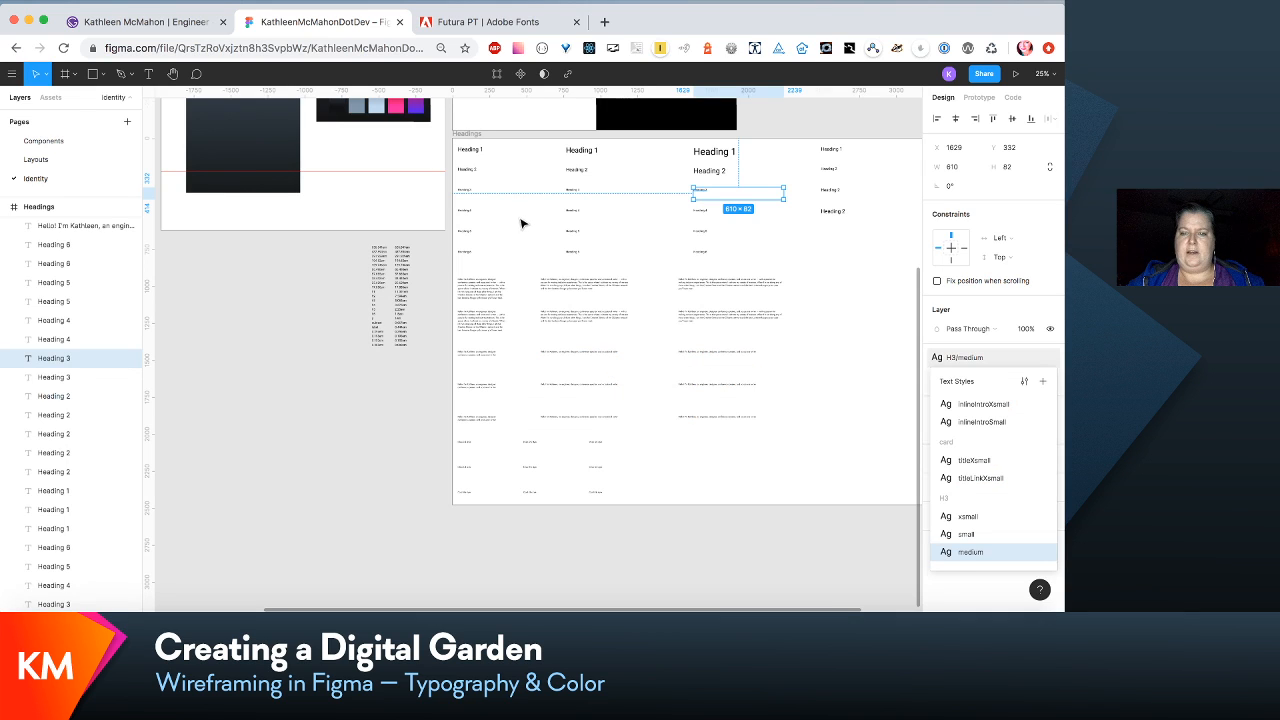
# - Create a text style named H4/xsmall from the first-column Heading 4 sample
pyautogui.click(474, 217)
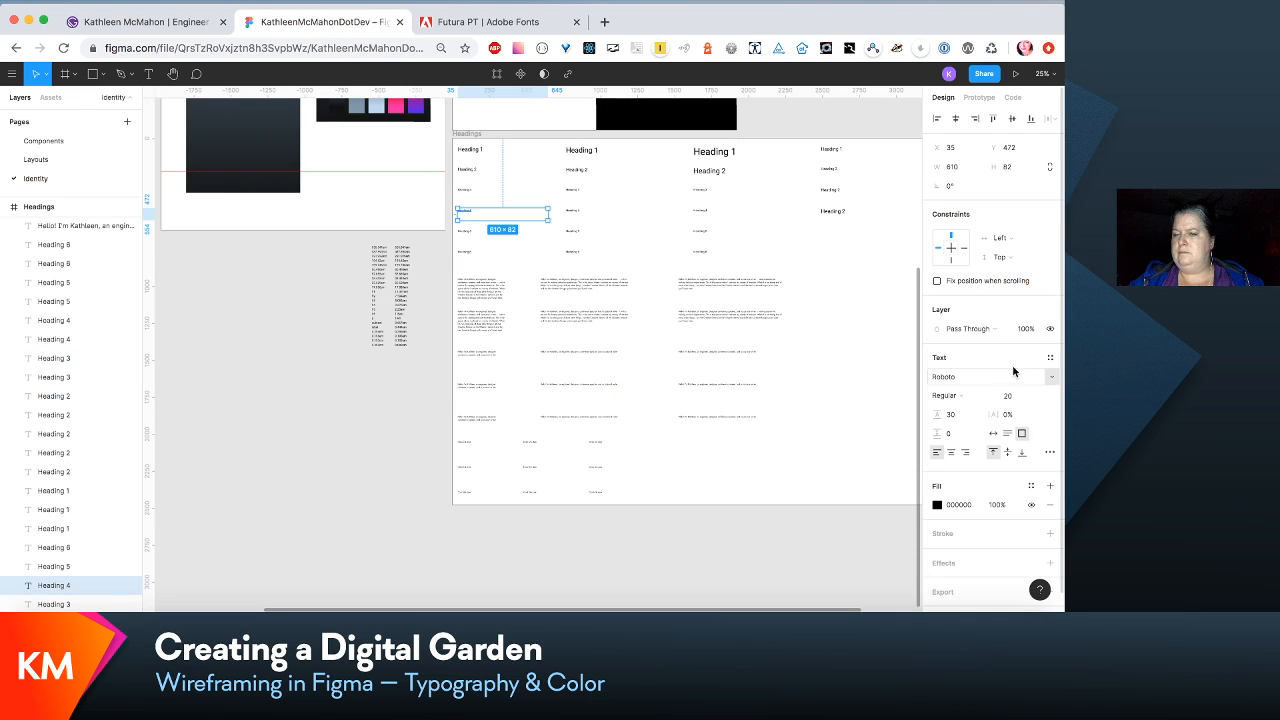
pyautogui.click(1050, 358)
pyautogui.click(1046, 380)
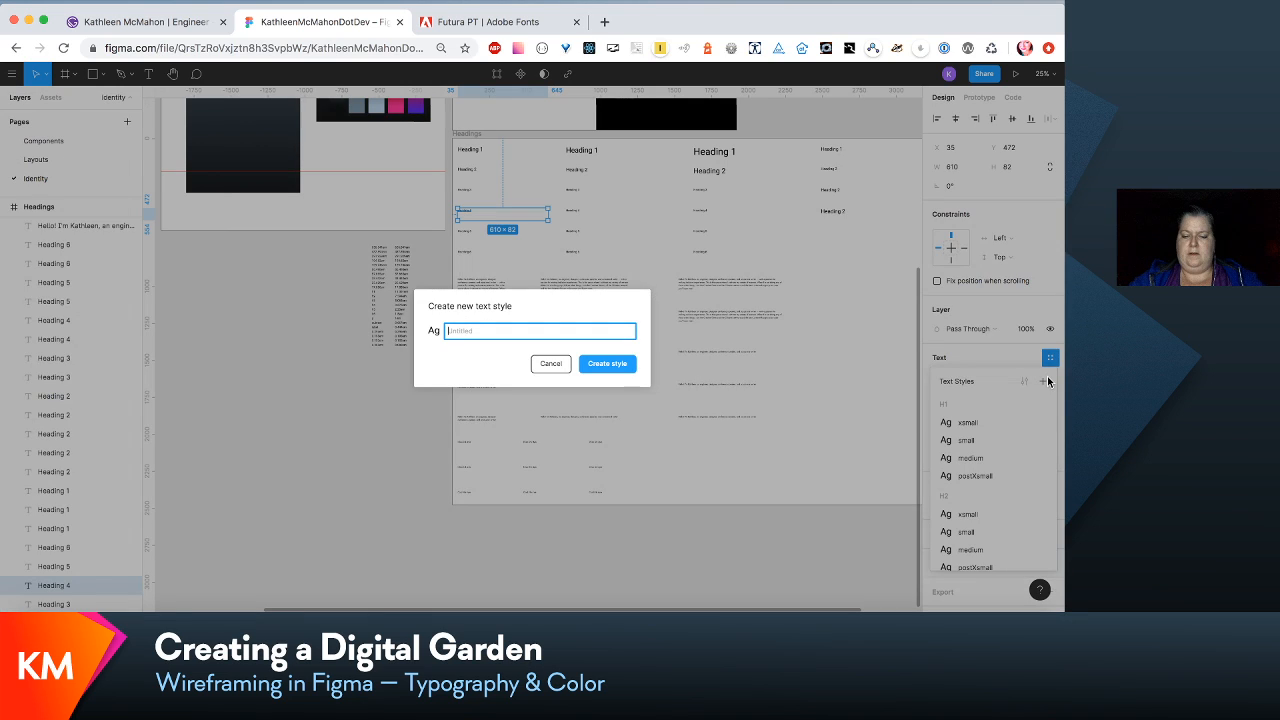
pyautogui.write('H4/xsmall')
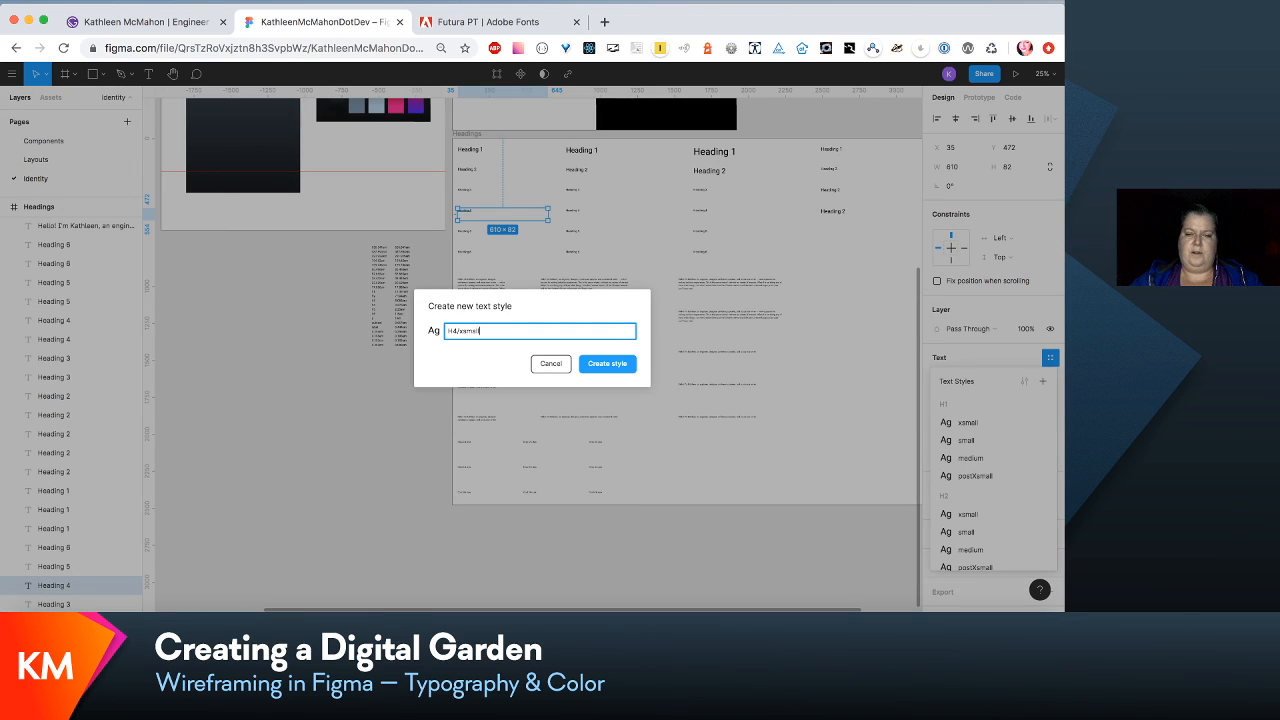
pyautogui.click(598, 364)
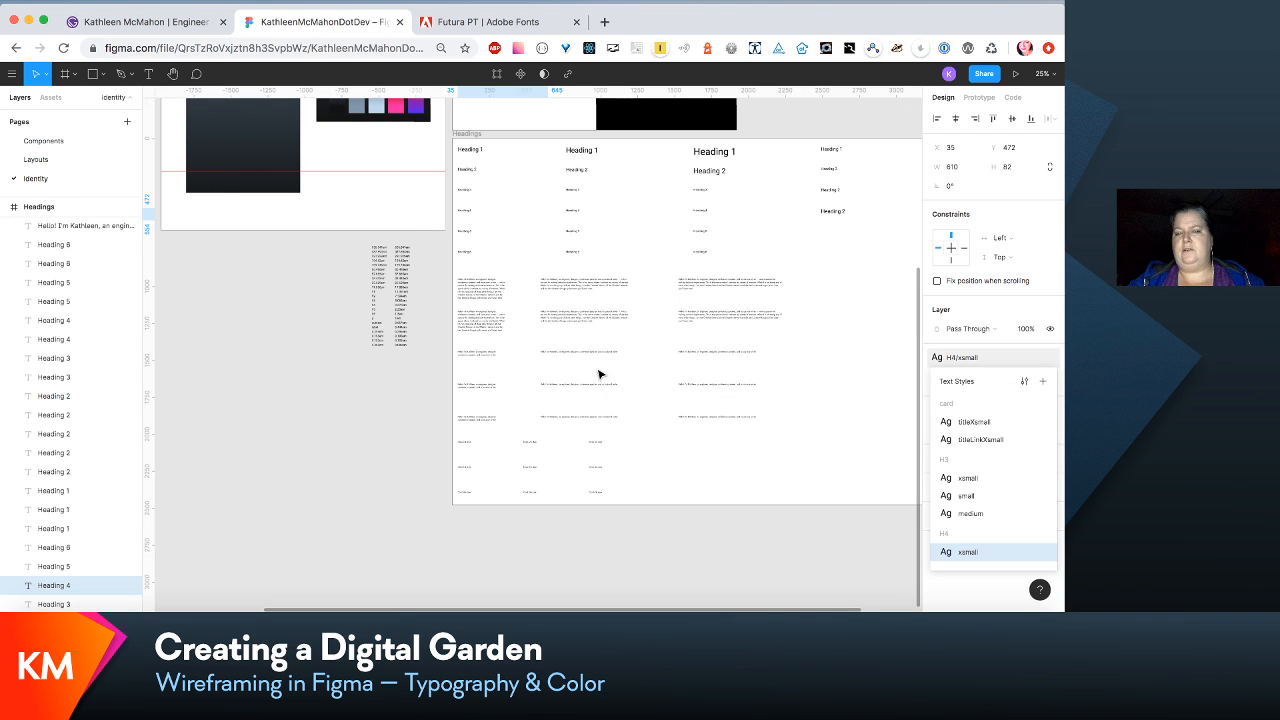
# - Create a text style named H4/small from the second-column Heading 4 sample
pyautogui.click(571, 210)
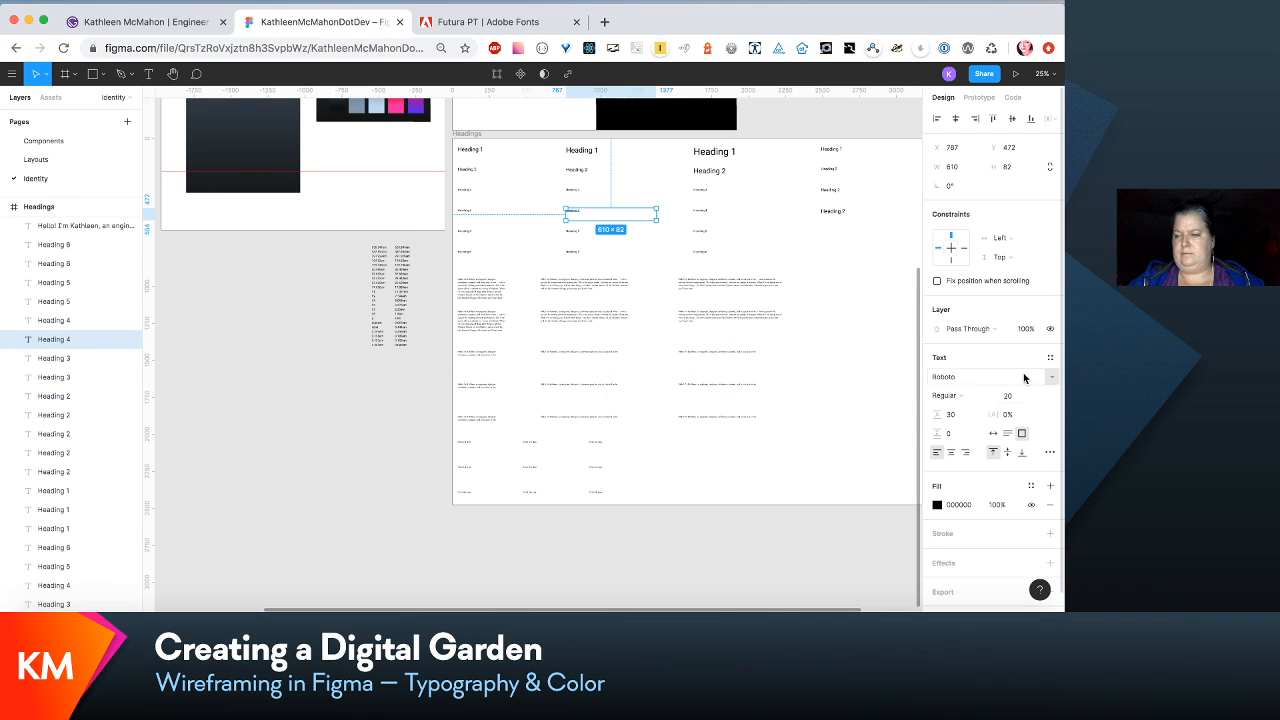
pyautogui.click(1050, 357)
pyautogui.click(1041, 382)
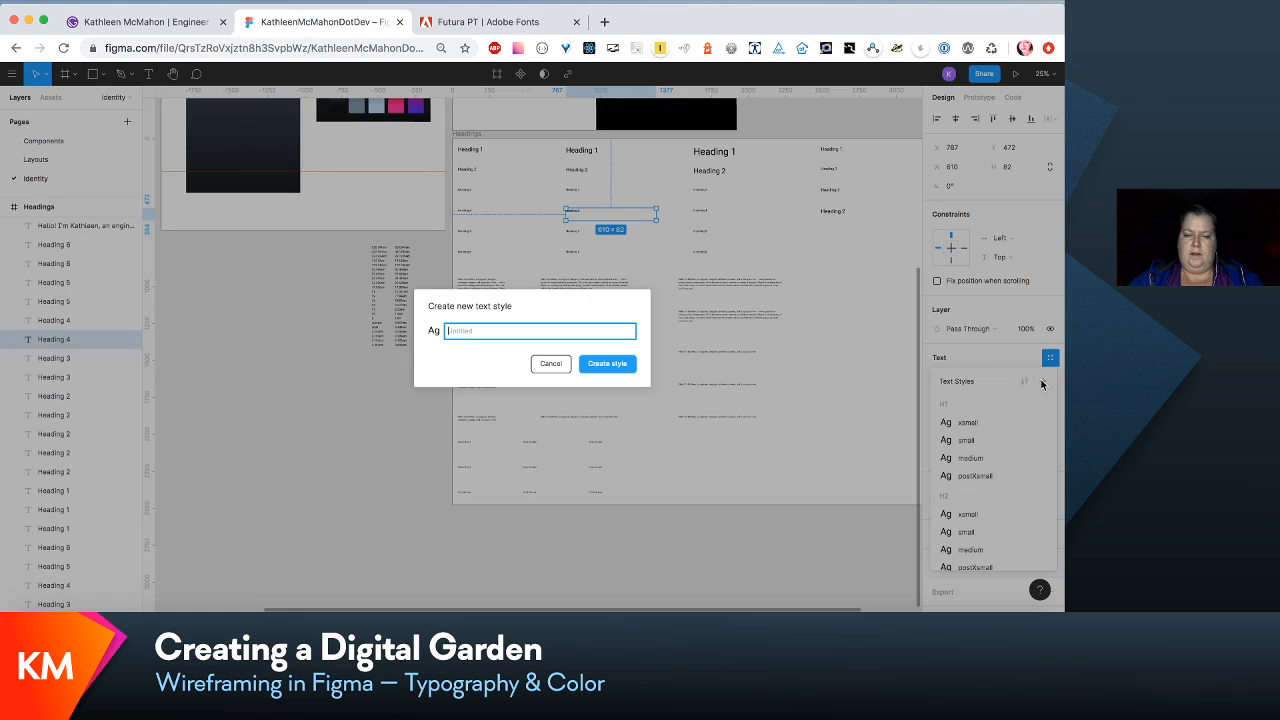
pyautogui.write('H4/')
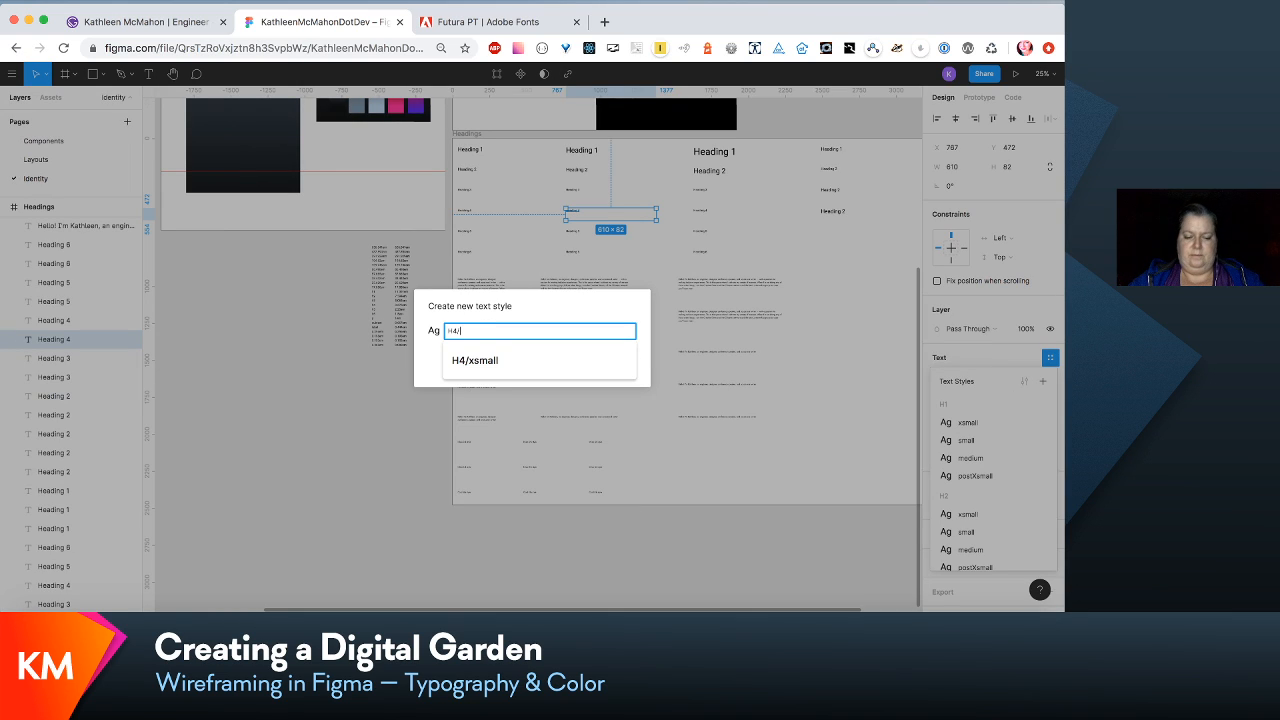
pyautogui.write('small')
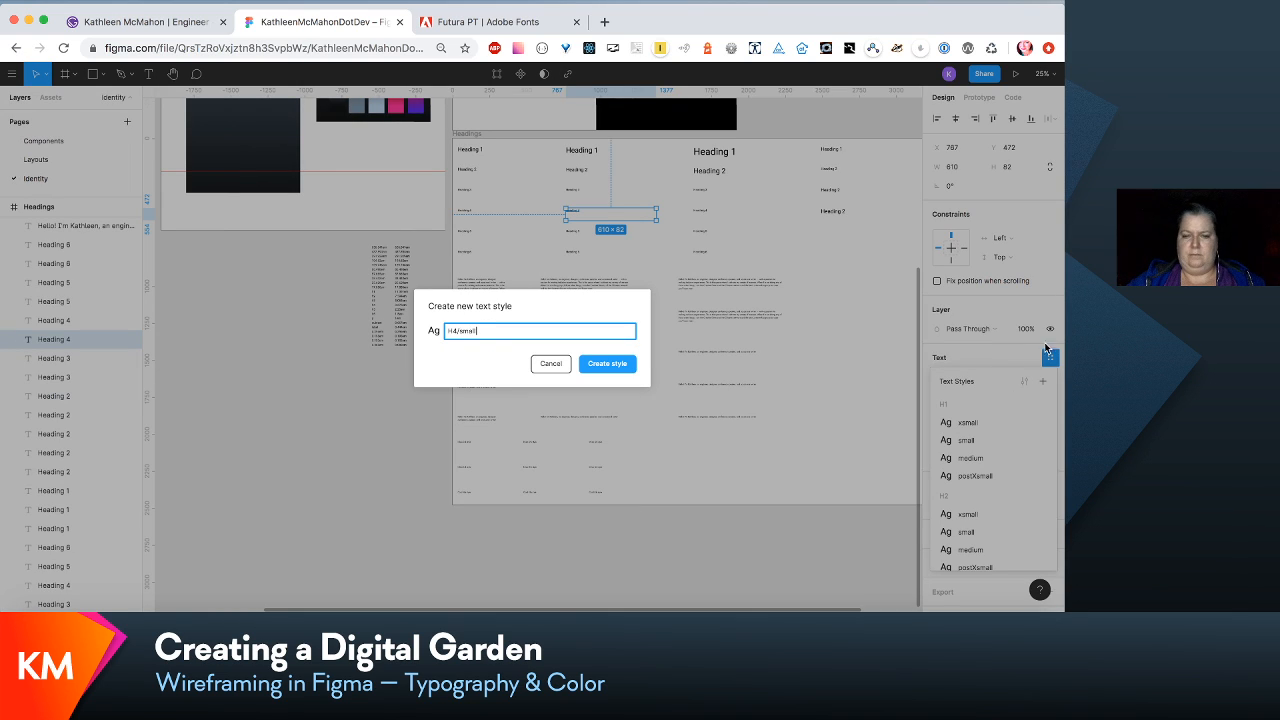
pyautogui.click(596, 371)
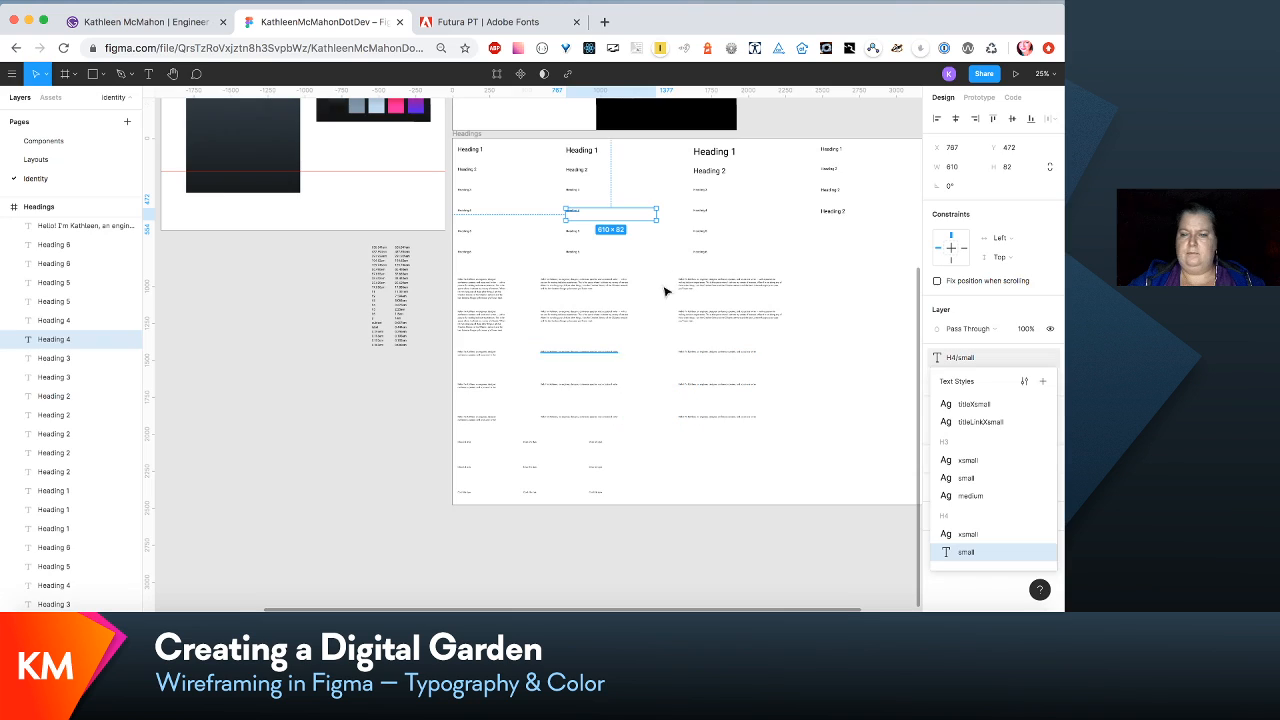
# - Create a text style named H4/medium from the third-column Heading 4 sample
pyautogui.click(703, 208)
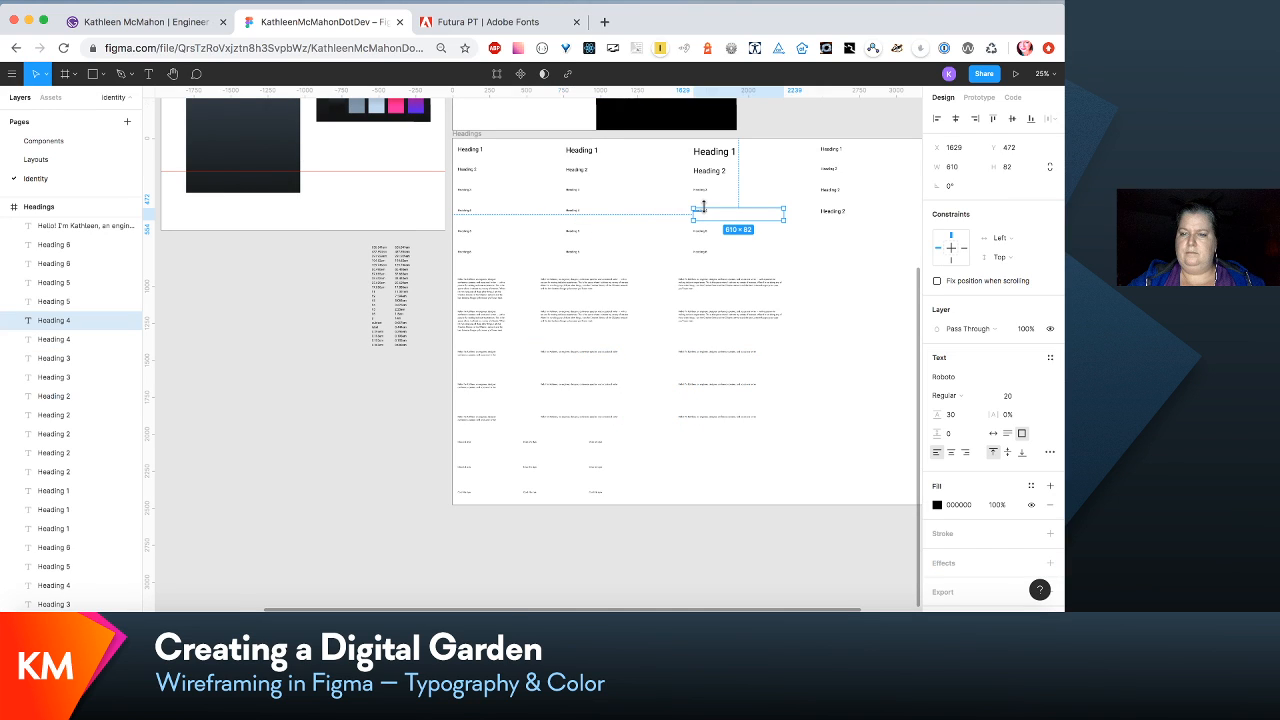
pyautogui.click(1050, 357)
pyautogui.click(1040, 382)
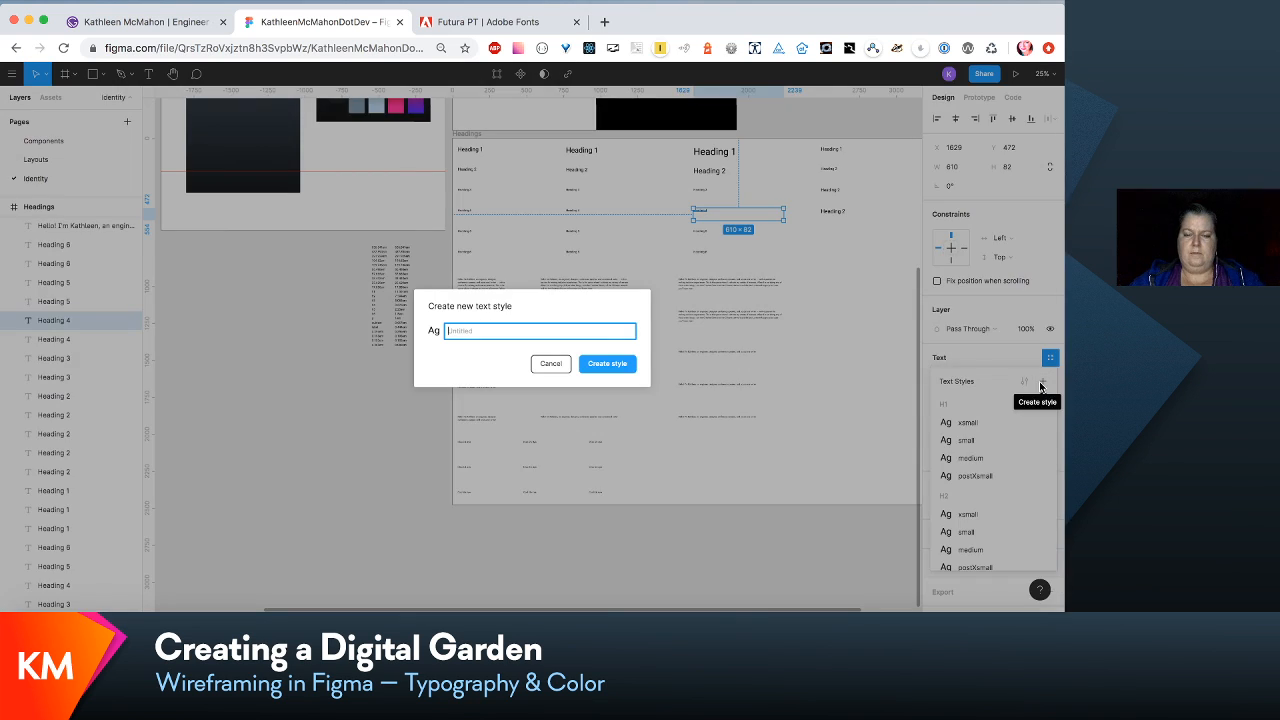
pyautogui.write('H4/medium')
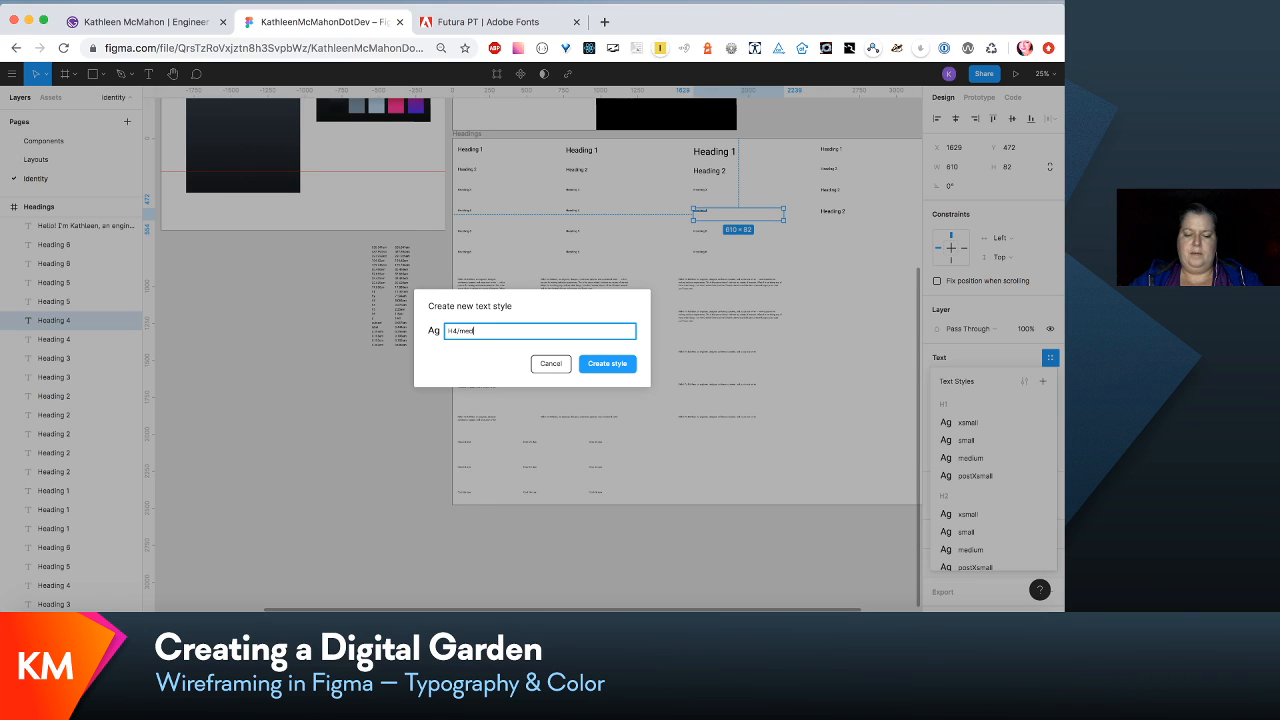
pyautogui.click(605, 365)
# - Create a text style named H5/xsmall from the first-column Heading 5 sample
pyautogui.click(462, 236)
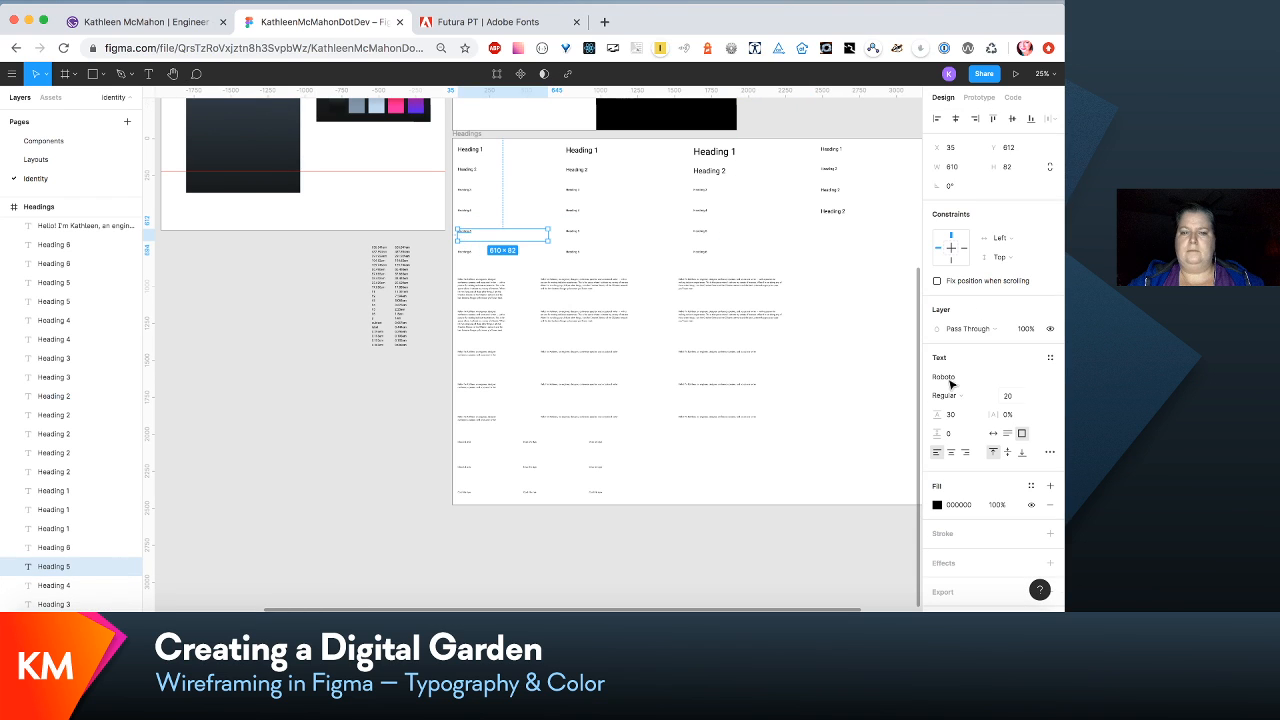
pyautogui.click(1050, 357)
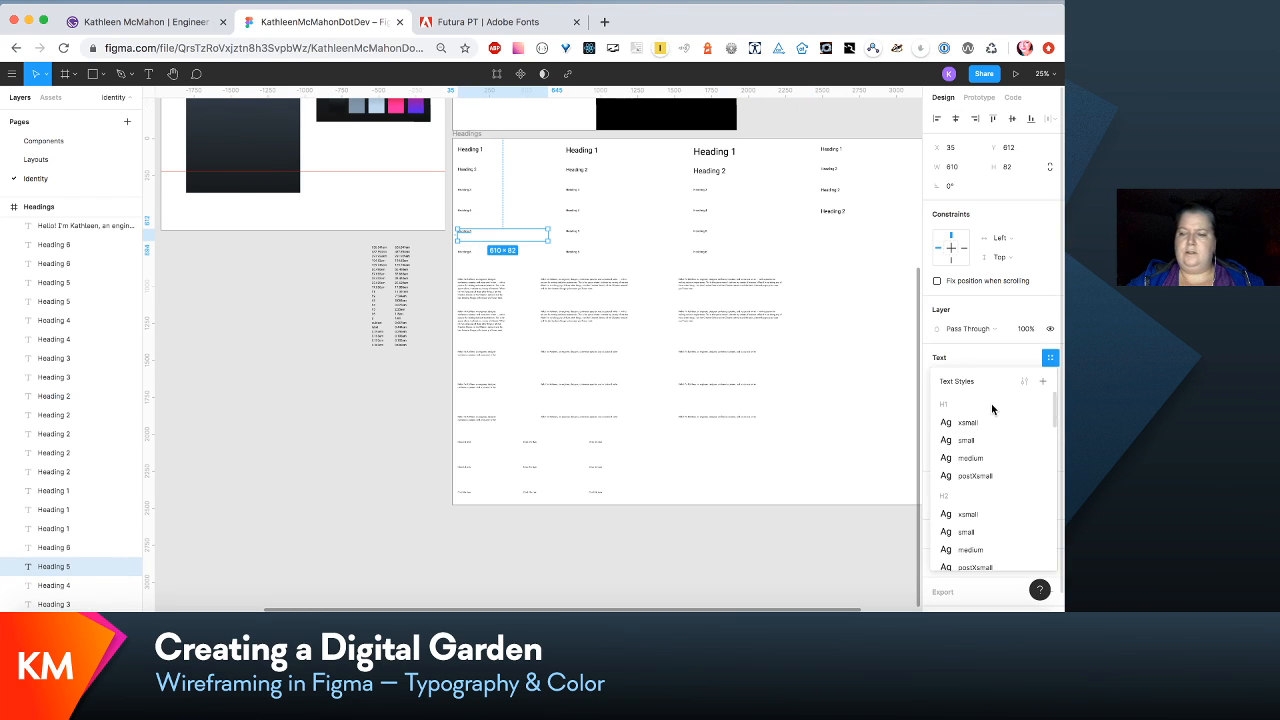
pyautogui.click(1042, 381)
pyautogui.write('H5/')
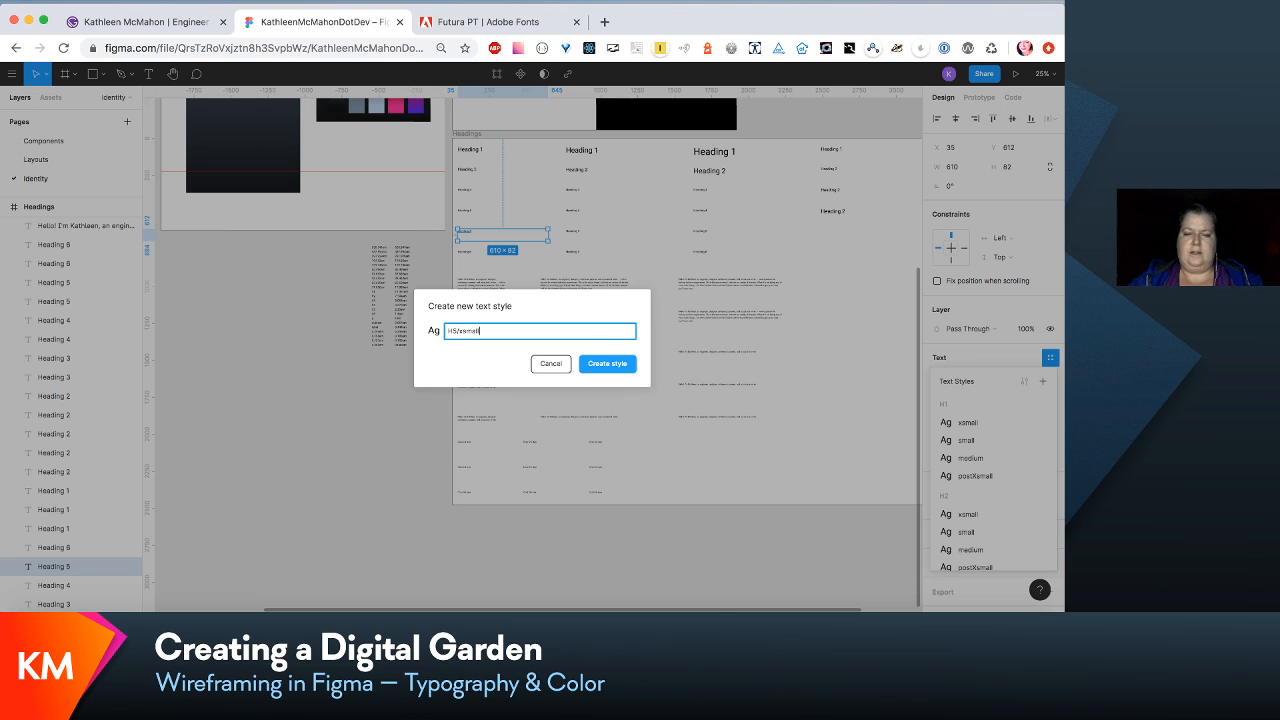
pyautogui.write('xsmall')
pyautogui.click(607, 363)
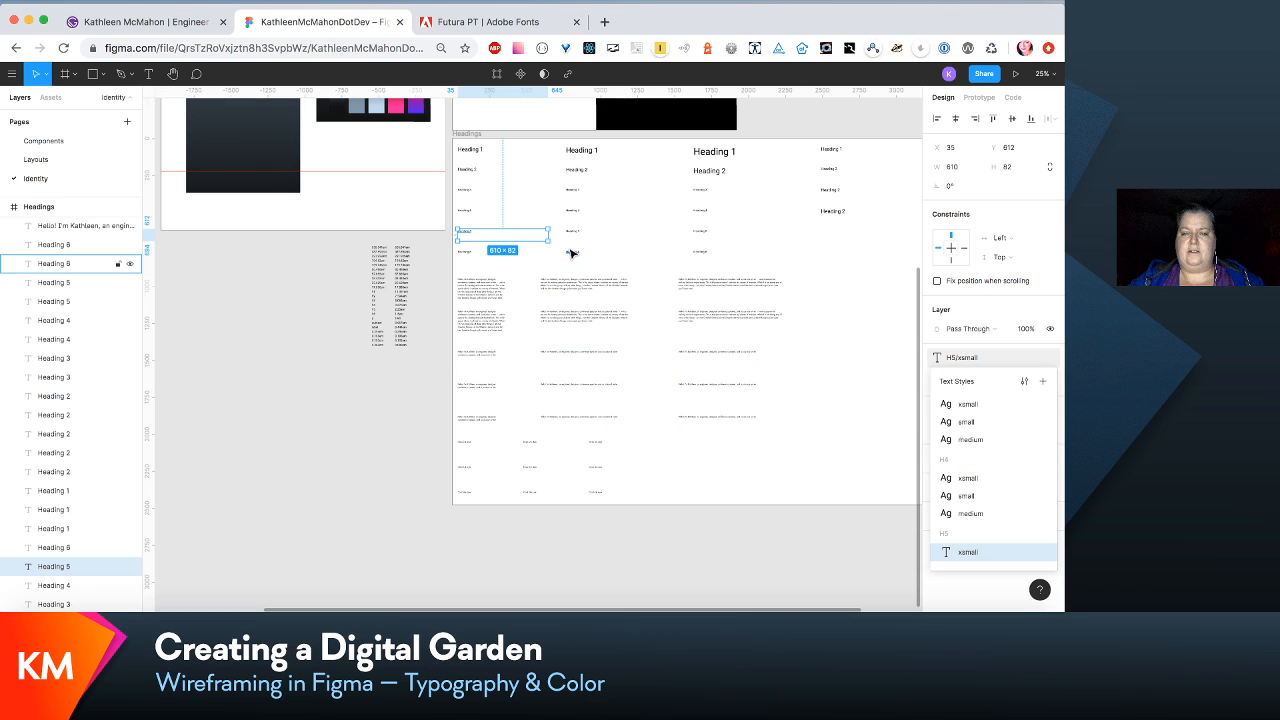
# - Create a text style named H5/small from the second-column Heading 5 sample
pyautogui.click(572, 232)
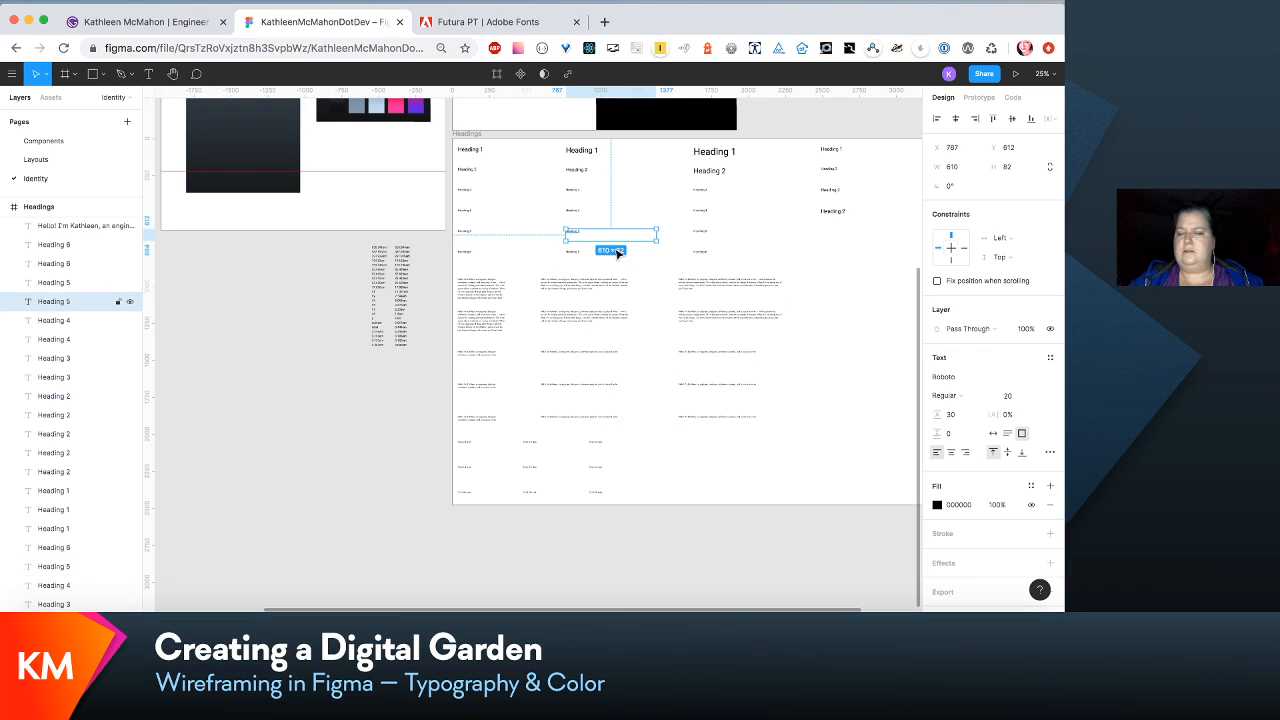
pyautogui.click(1050, 358)
pyautogui.click(1045, 382)
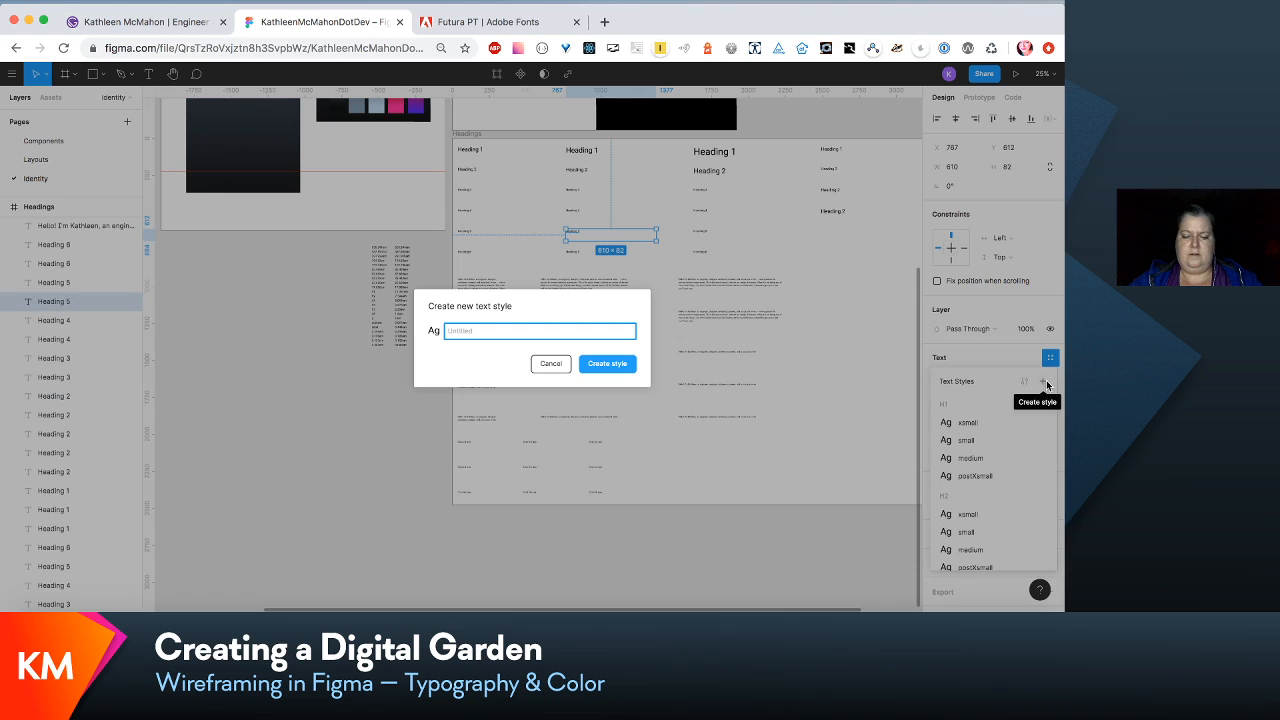
pyautogui.write('H5/small')
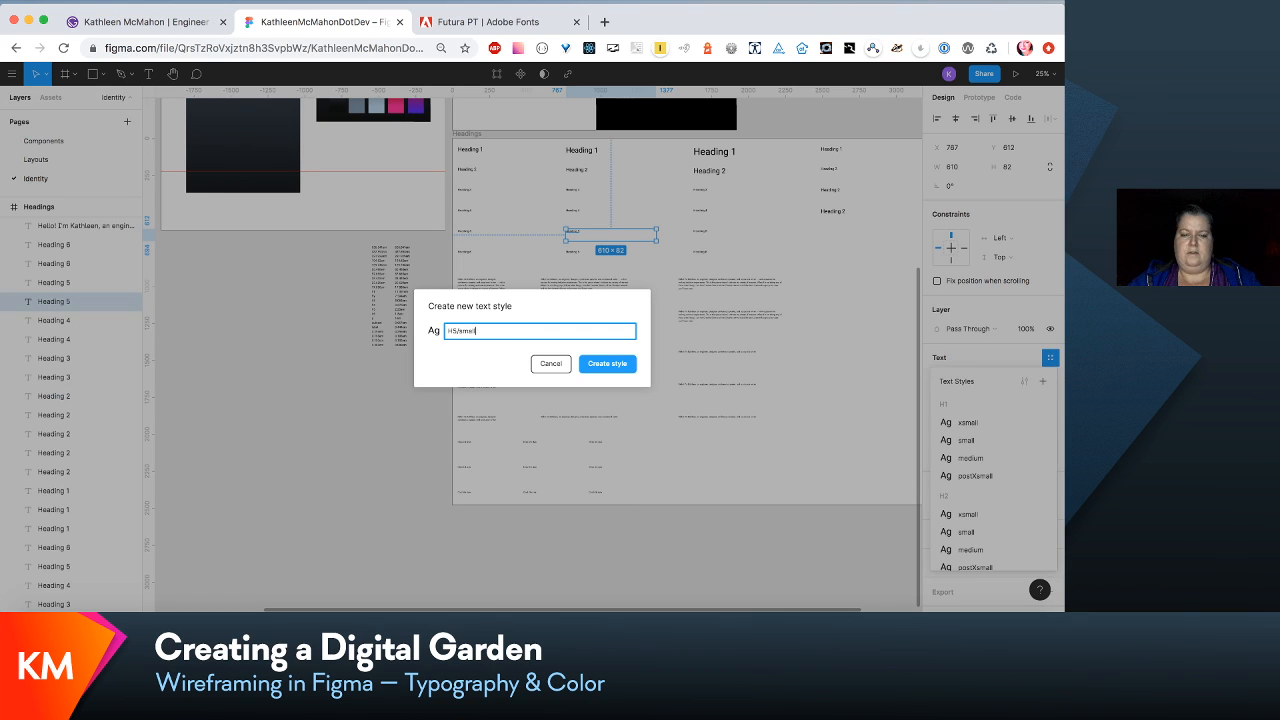
pyautogui.press('Return')
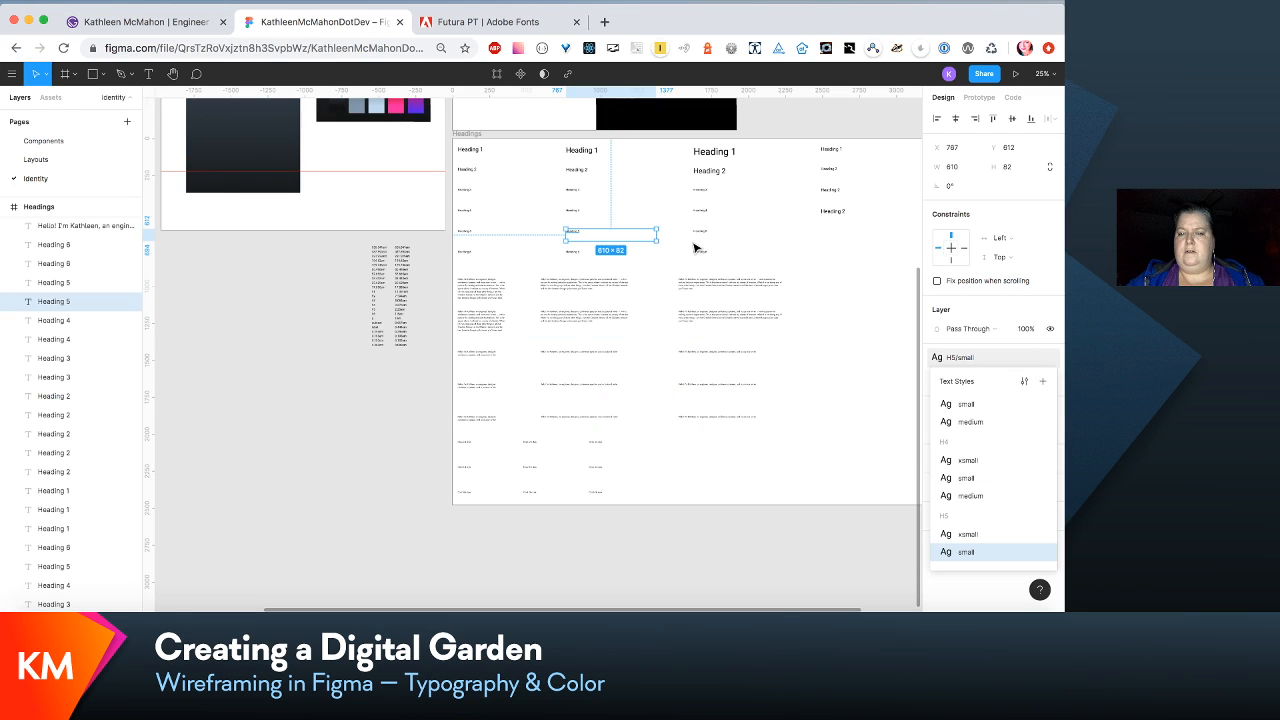
# - Create a text style named H5/medium from the third-column Heading 5 sample
pyautogui.click(697, 233)
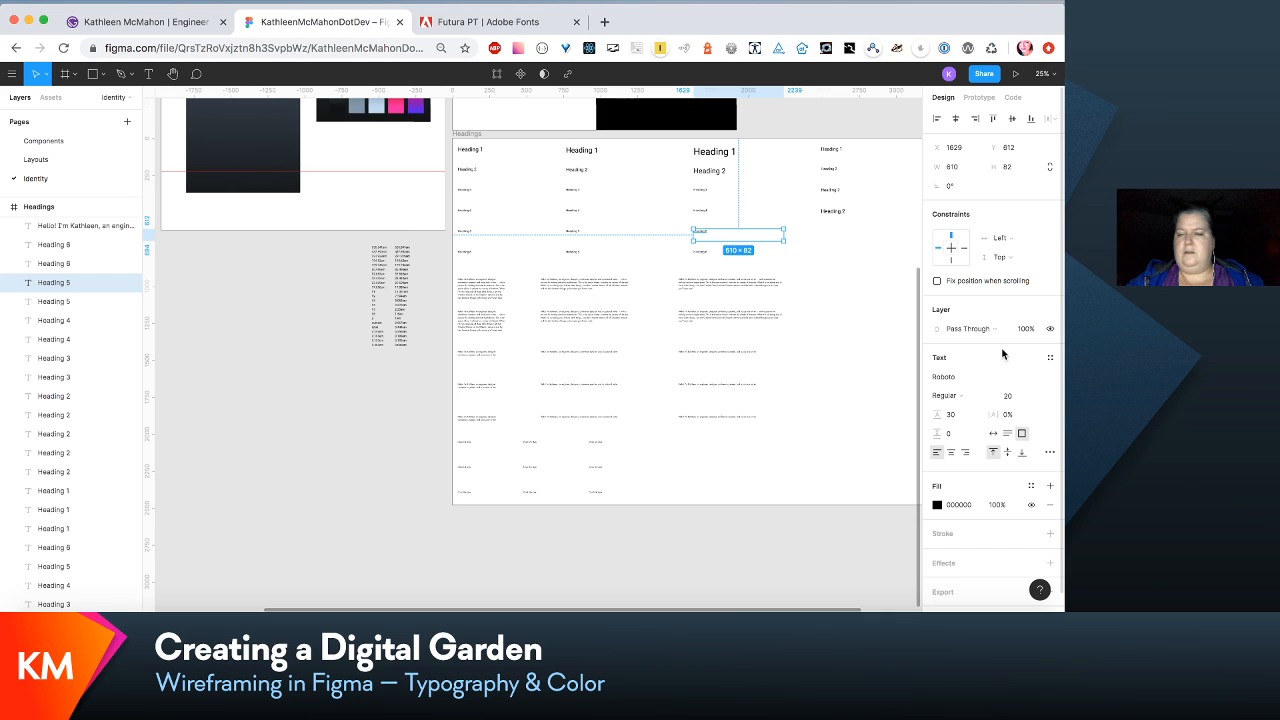
pyautogui.click(1050, 357)
pyautogui.click(1043, 381)
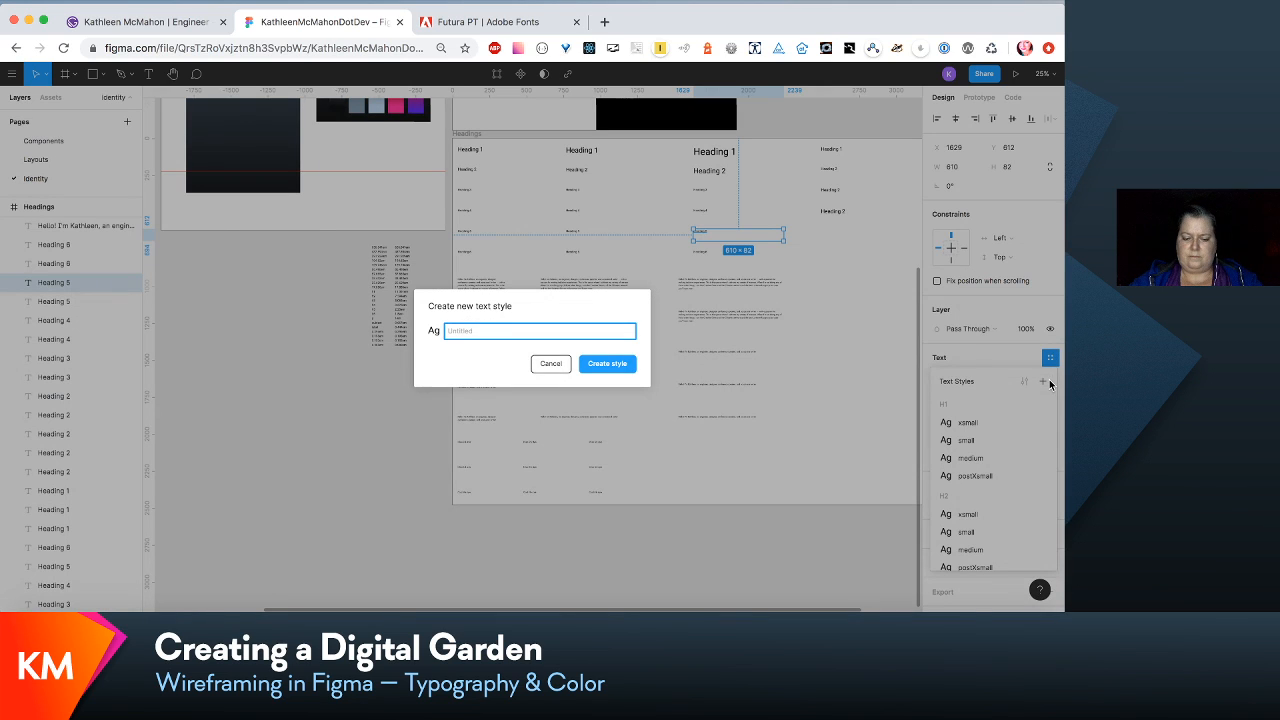
pyautogui.write('H5/me')
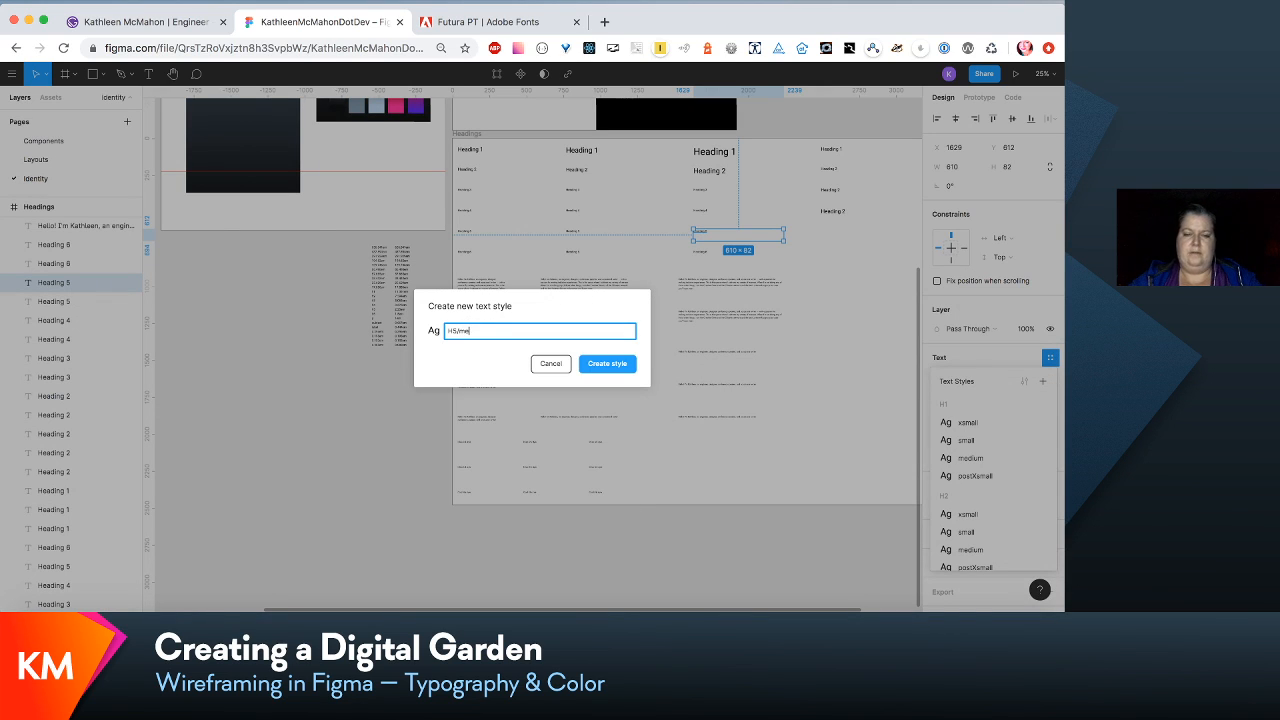
pyautogui.write('dium')
pyautogui.press('Return')
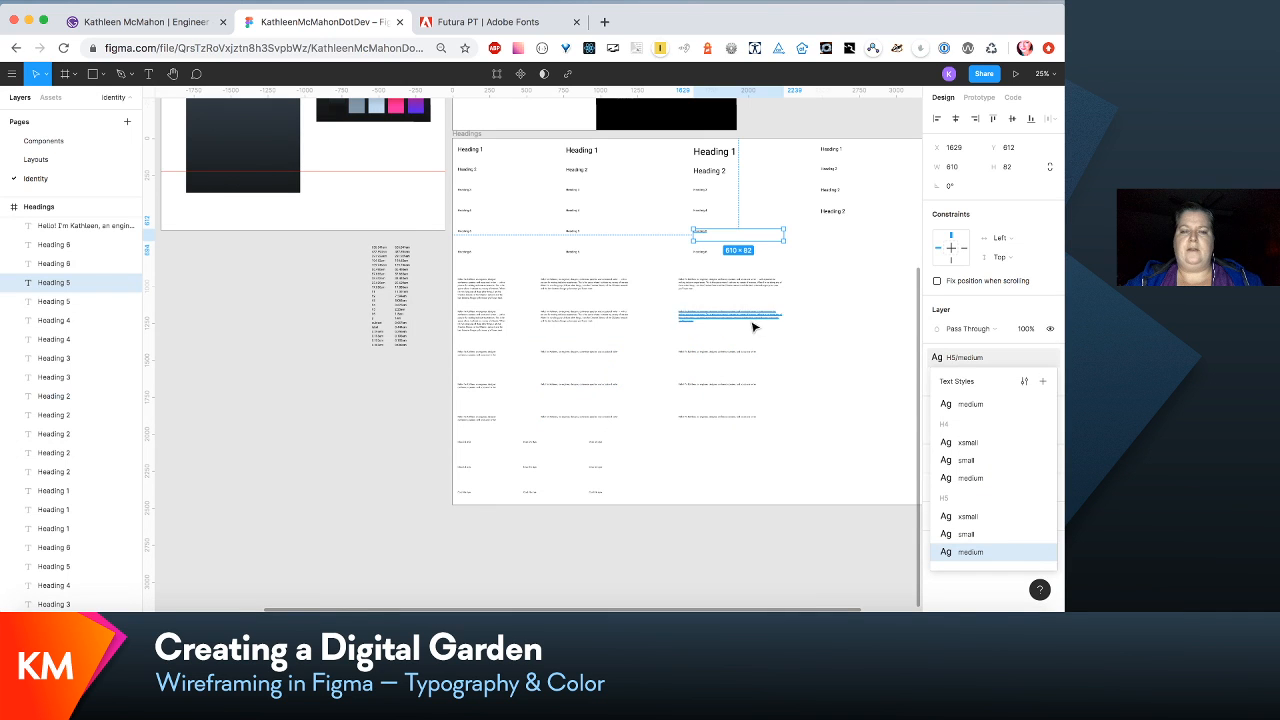
# - Create a text style named H6/xsmall from the first-column Heading 6 sample
pyautogui.click(474, 255)
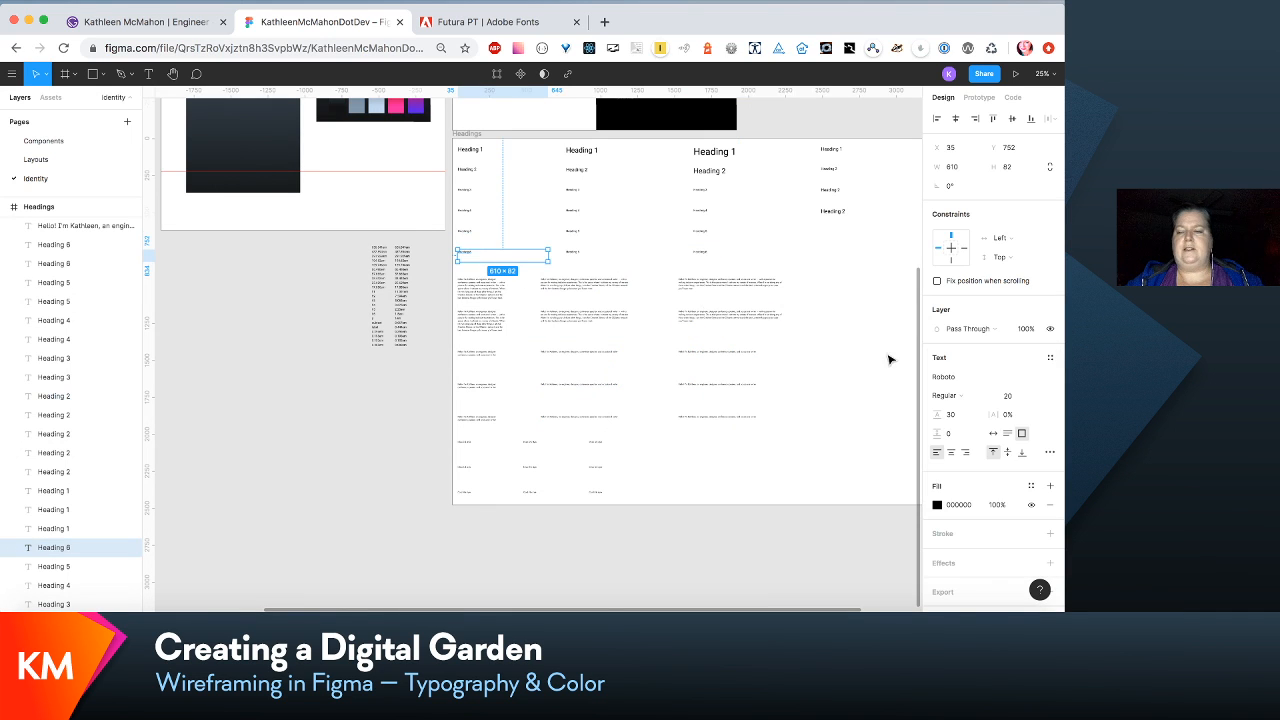
pyautogui.click(1046, 358)
pyautogui.click(1043, 381)
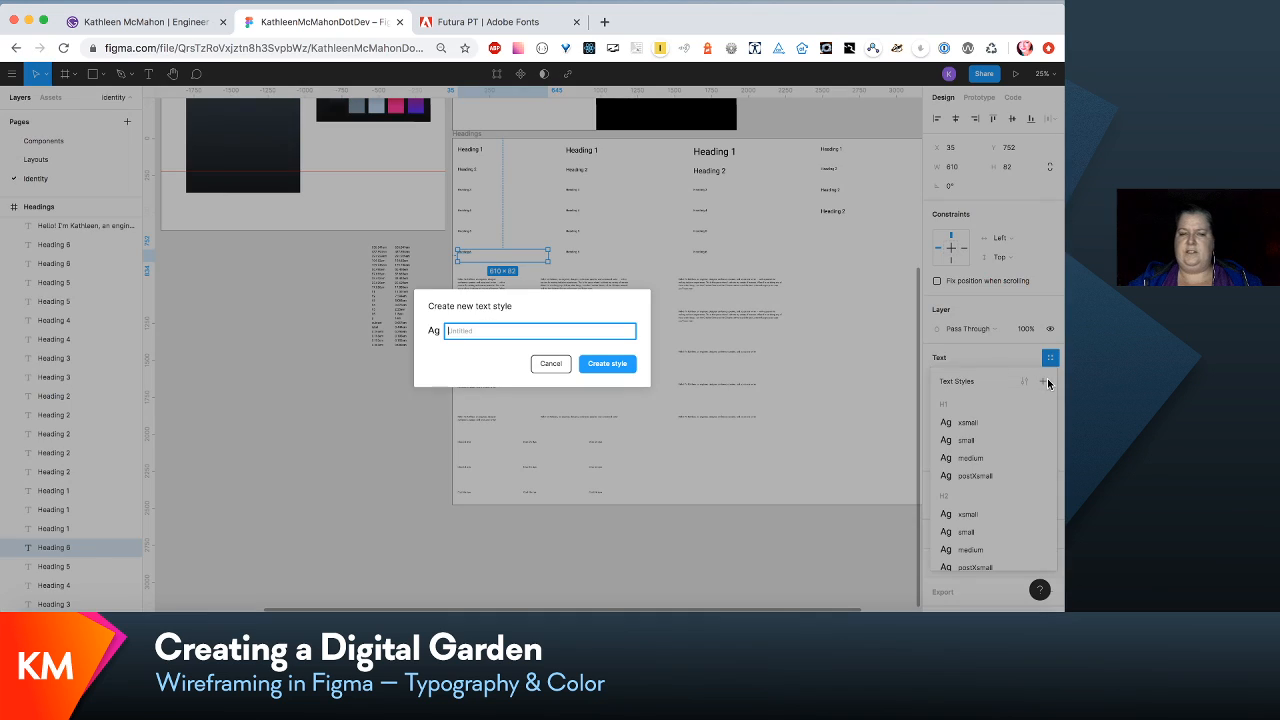
pyautogui.write('H6/xsmall')
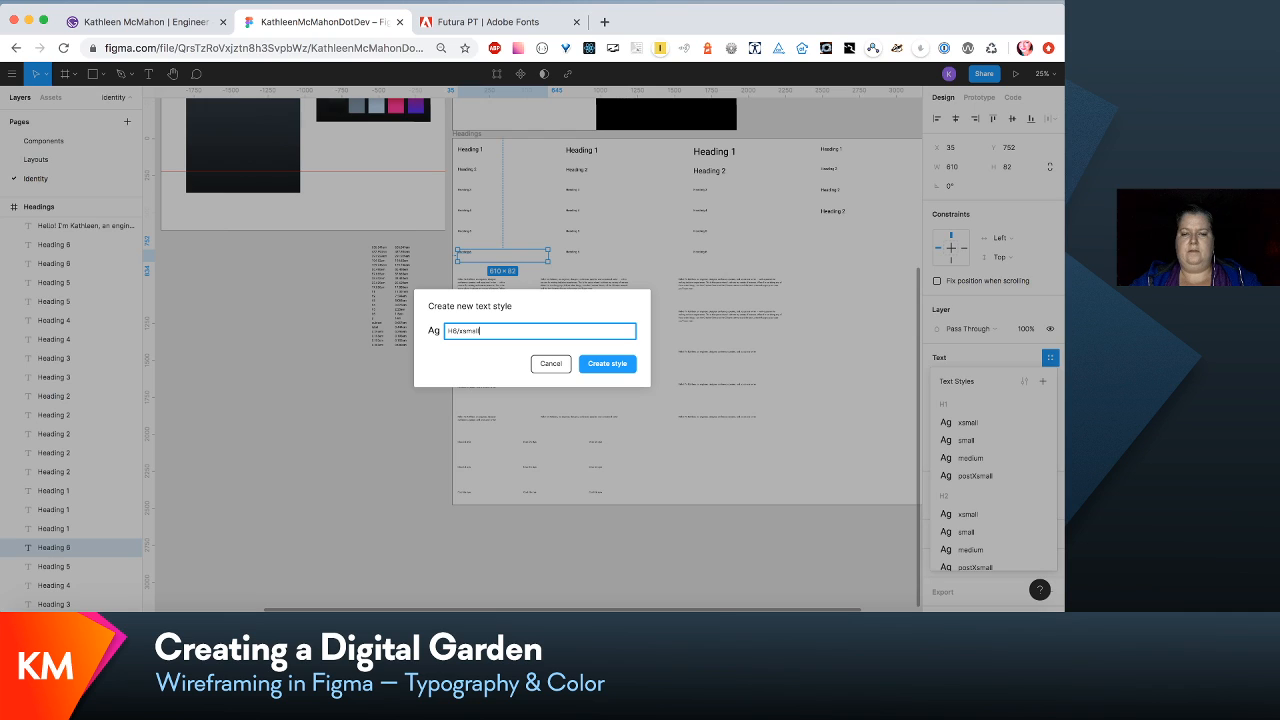
pyautogui.press('Return')
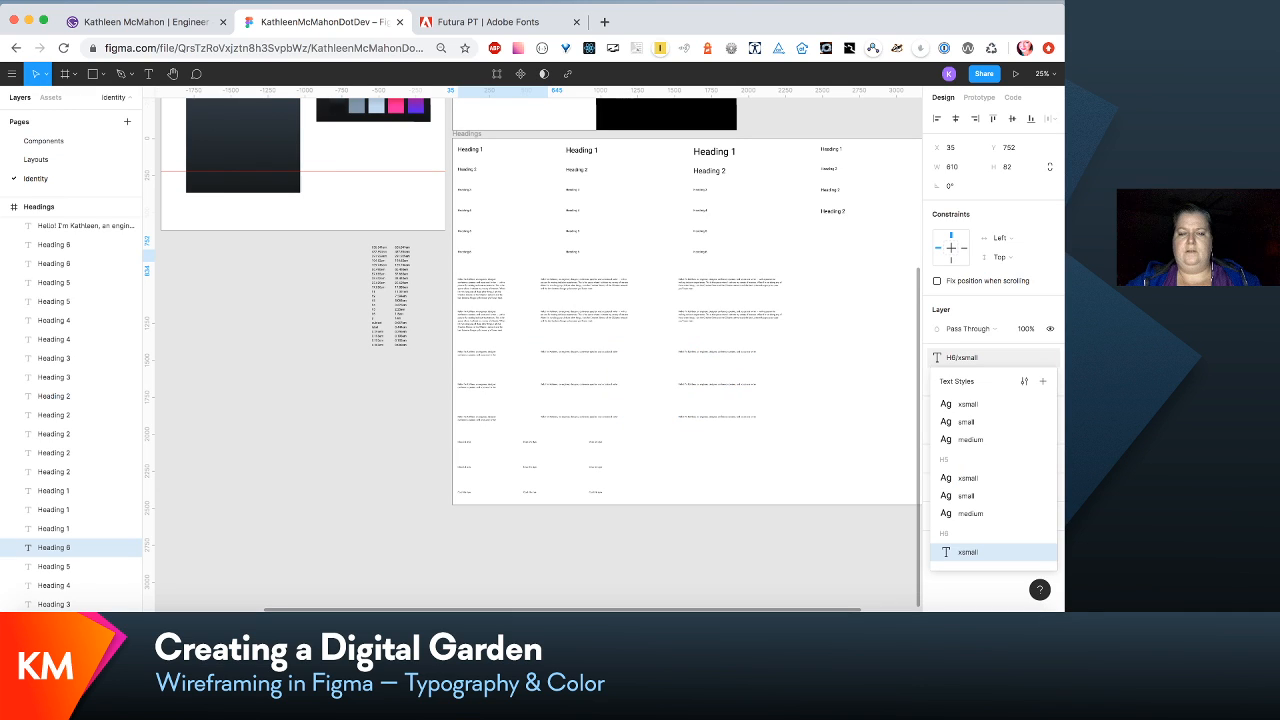
# - Create a text style named H6/small from the second-column Heading 6 sample
pyautogui.click(588, 259)
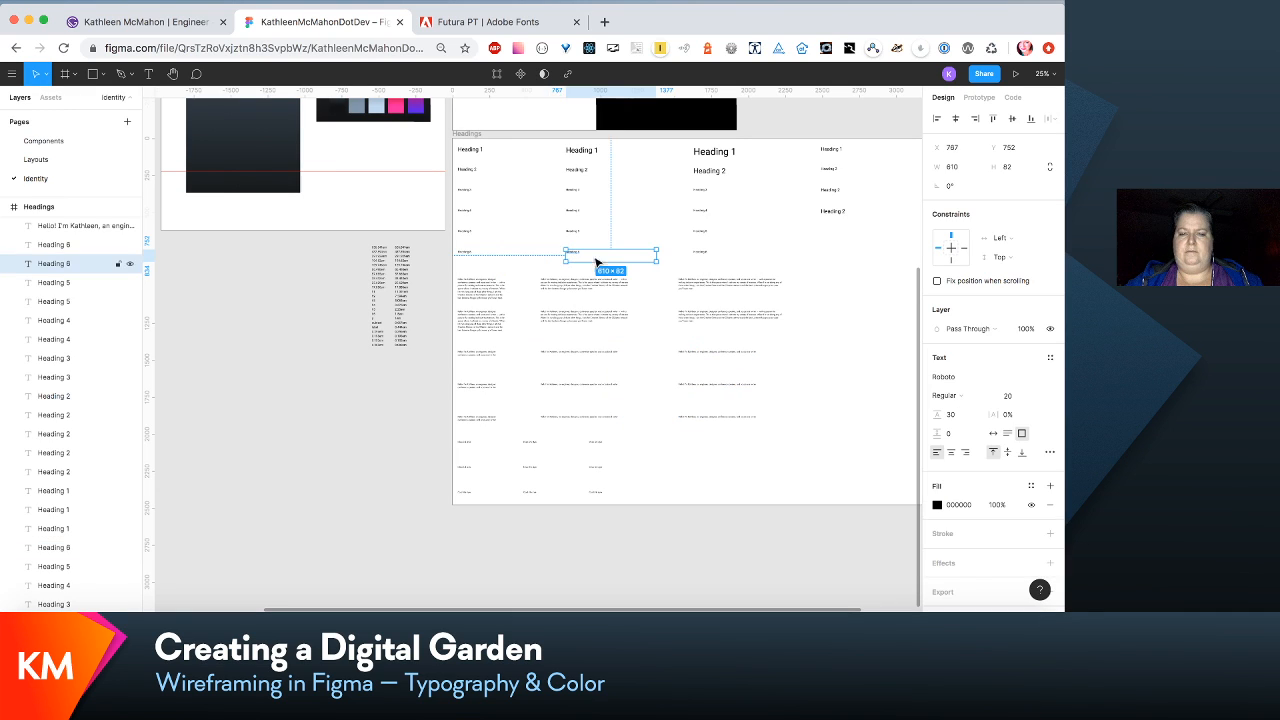
pyautogui.click(1050, 357)
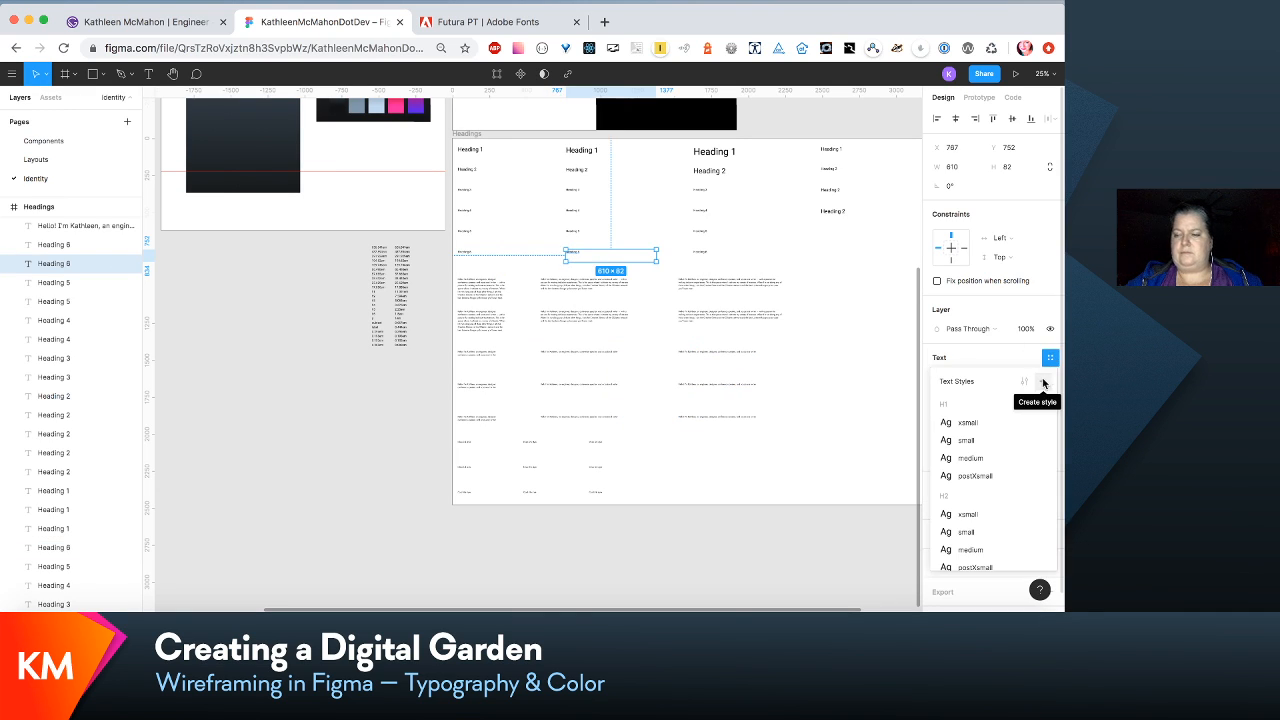
pyautogui.click(1045, 380)
pyautogui.write('H6/s')
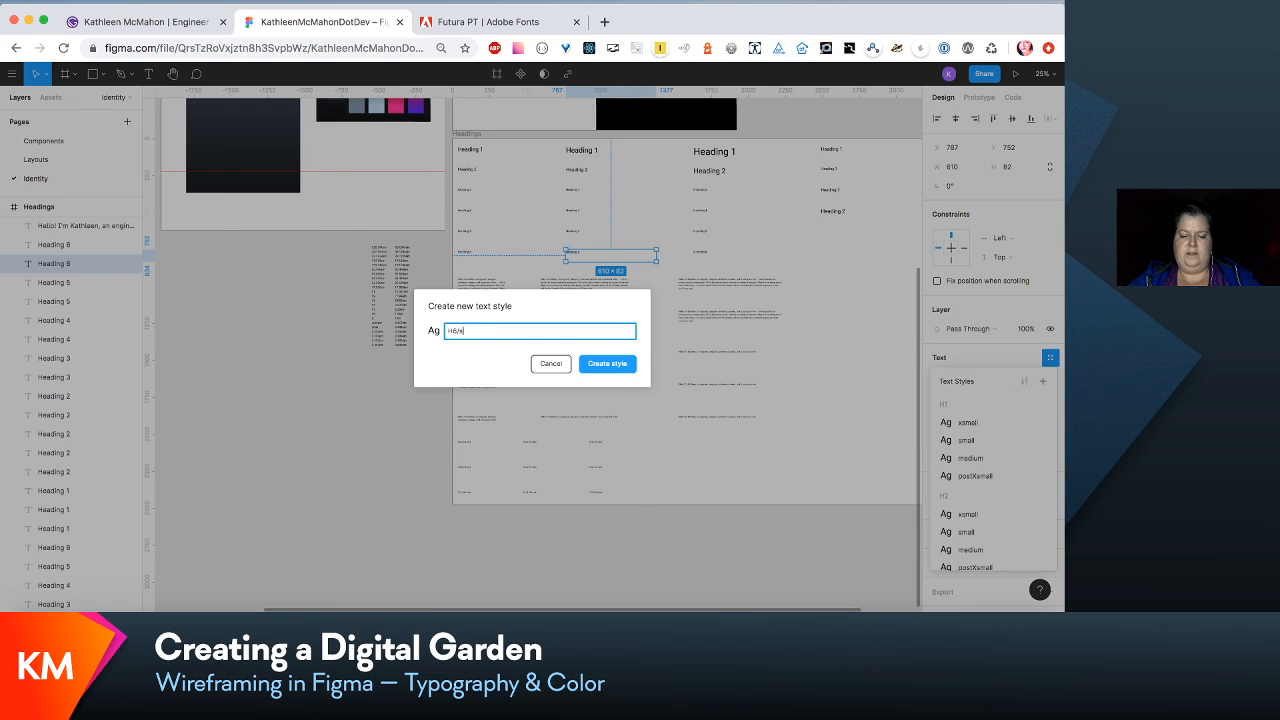
pyautogui.write('mall')
pyautogui.press('Return')
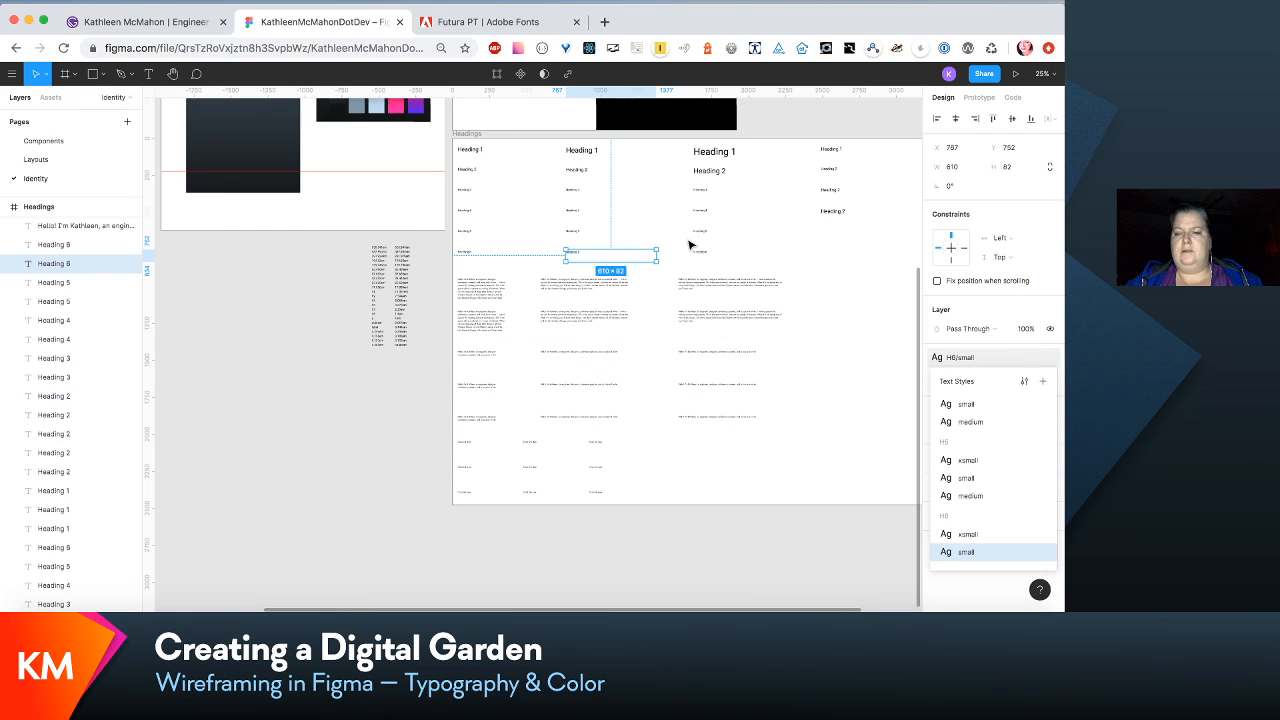
# - Create a text style named H6/medium from the third-column Heading 6 sample
pyautogui.click(699, 256)
pyautogui.click(703, 260)
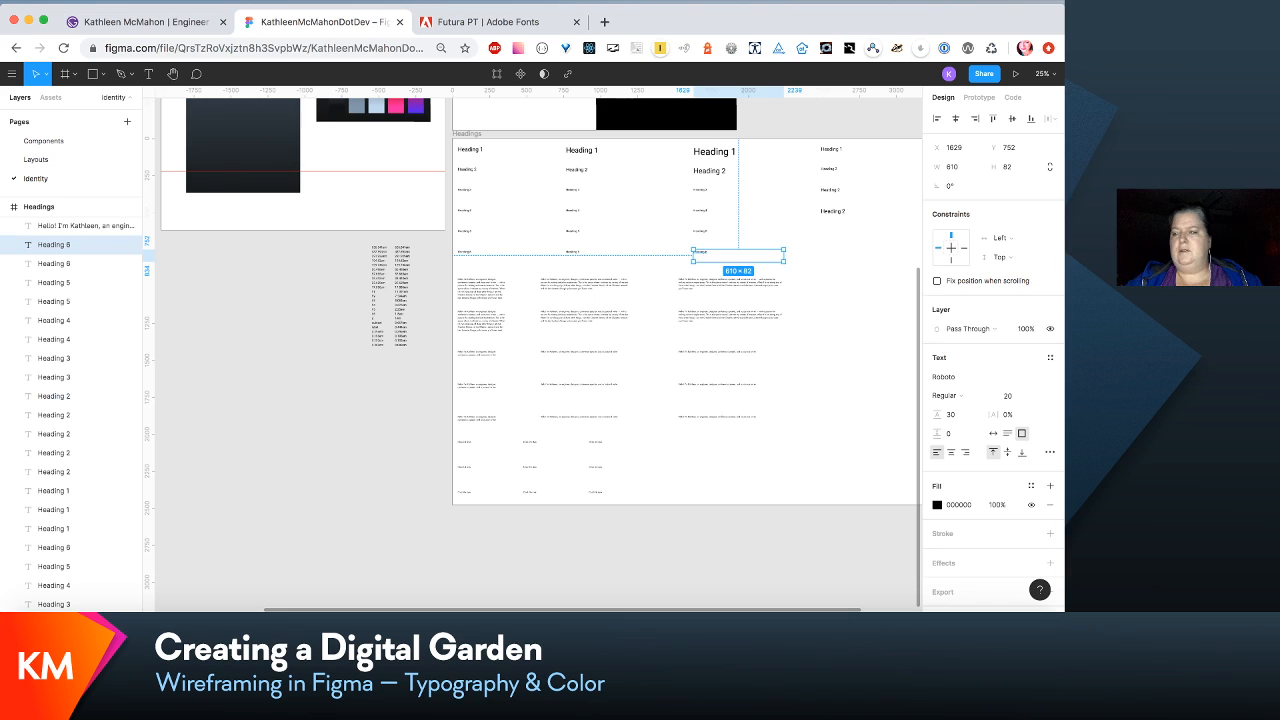
pyautogui.click(1050, 357)
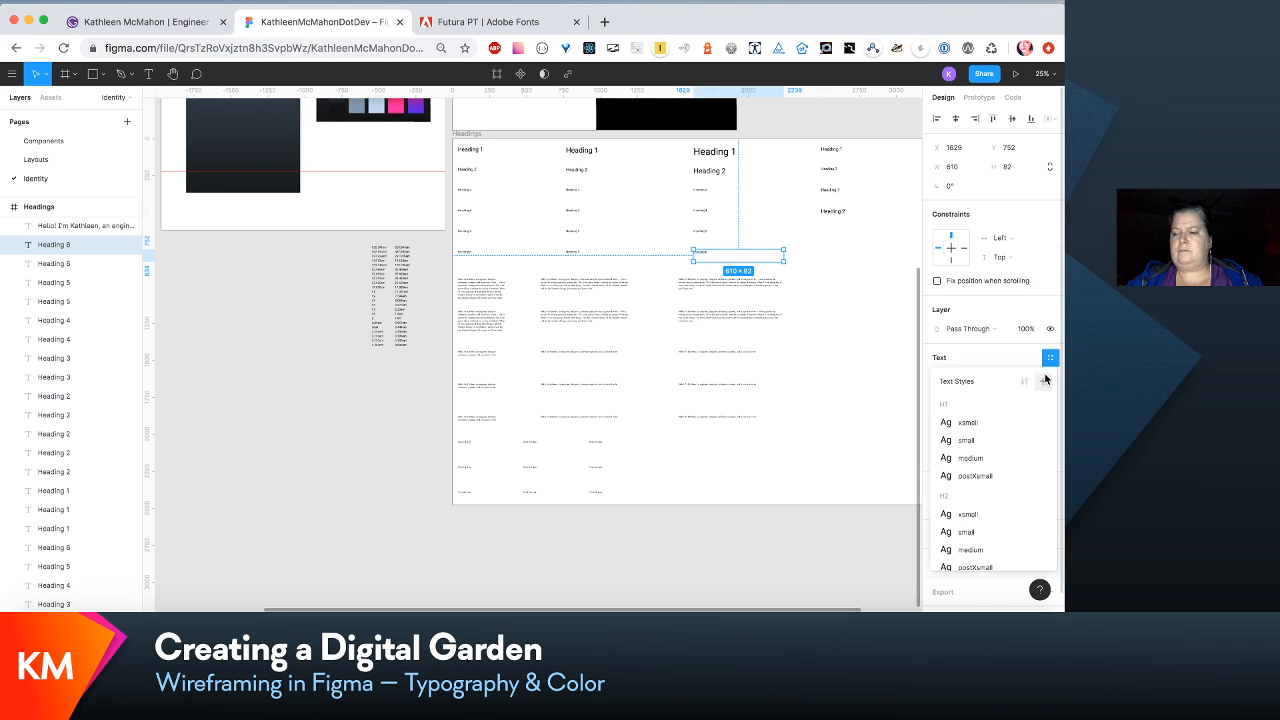
pyautogui.click(1046, 381)
pyautogui.write('H6/medium')
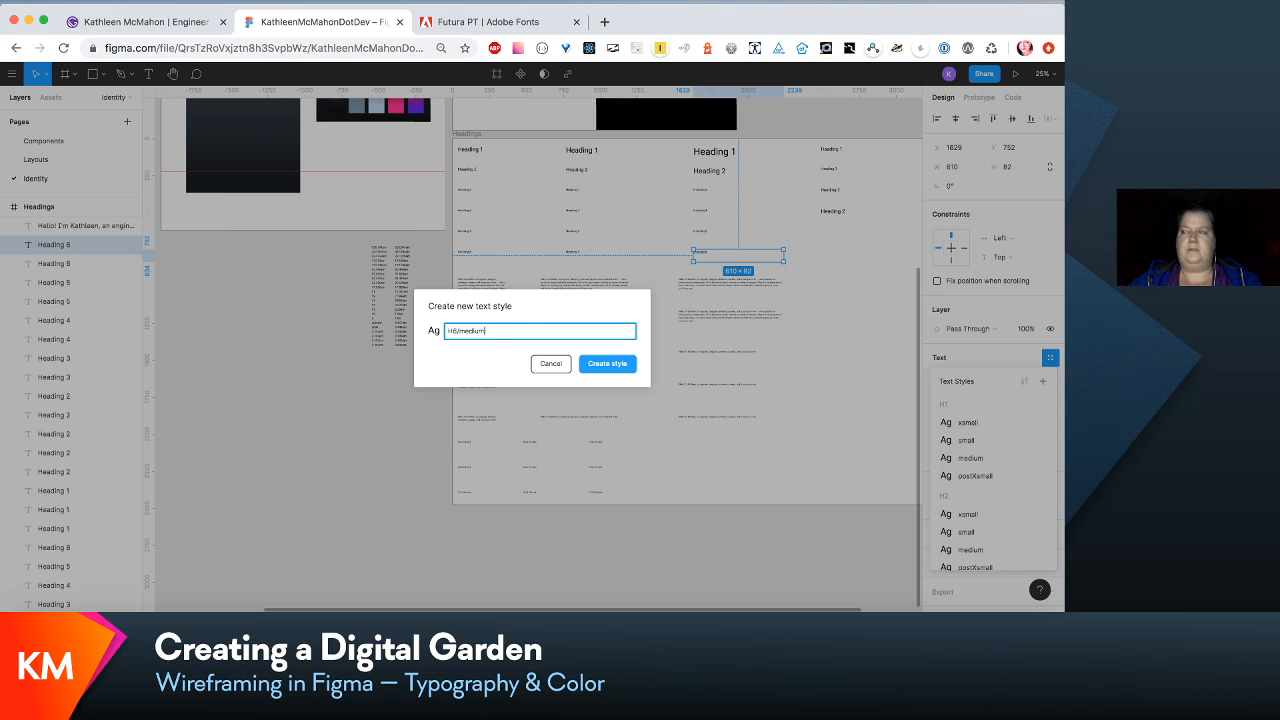
pyautogui.press('Return')
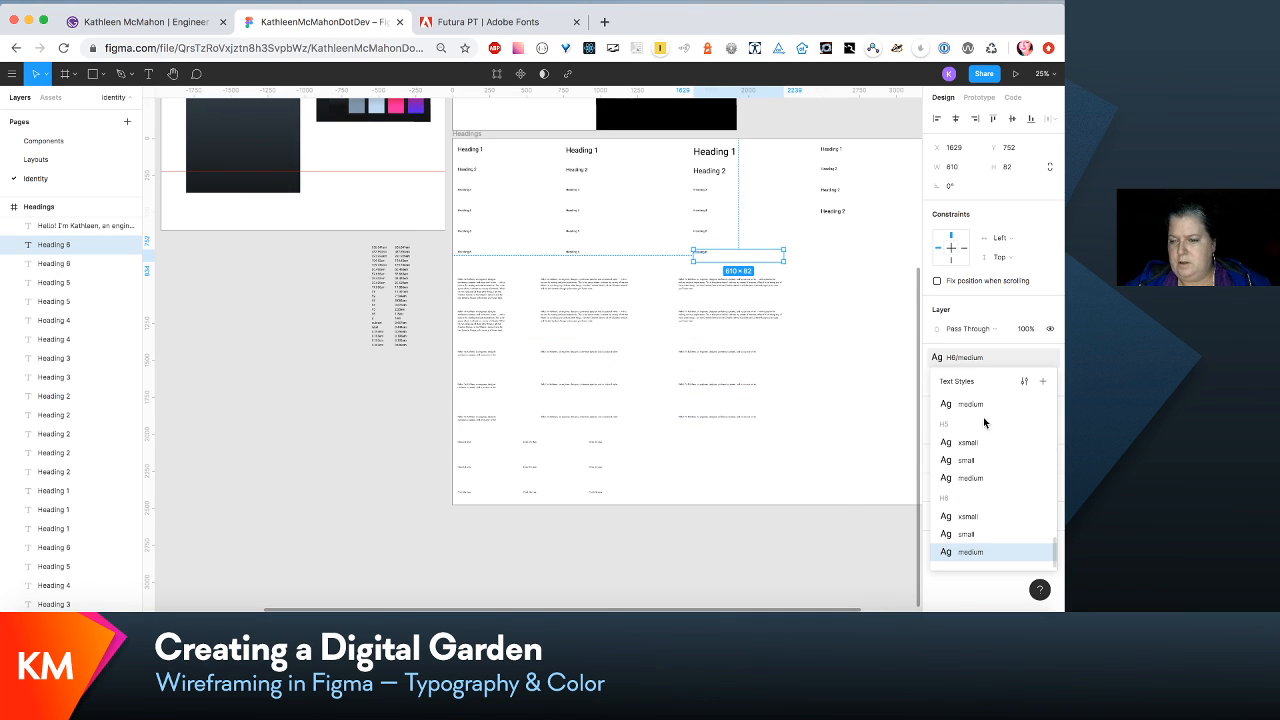
pyautogui.click(1024, 381)
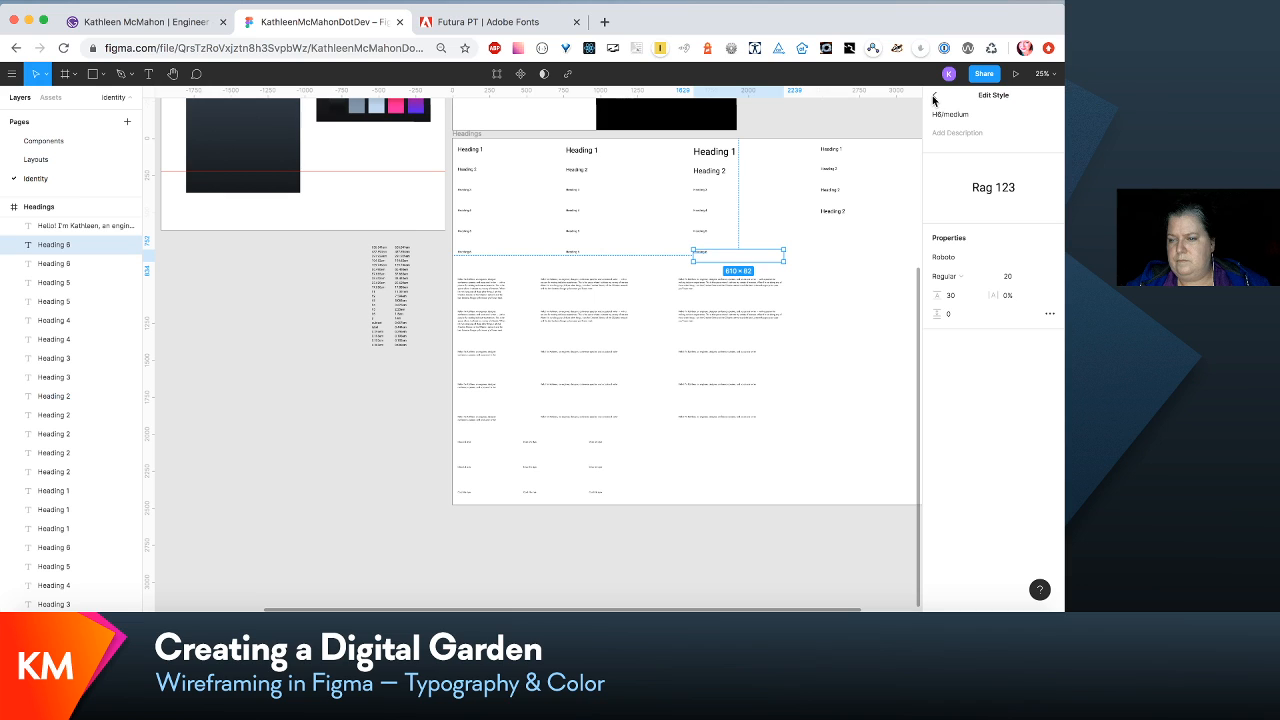
pyautogui.click(934, 97)
# - Rename the local text style H1/postXsmall as H1/post-xsmall
pyautogui.click(830, 375)
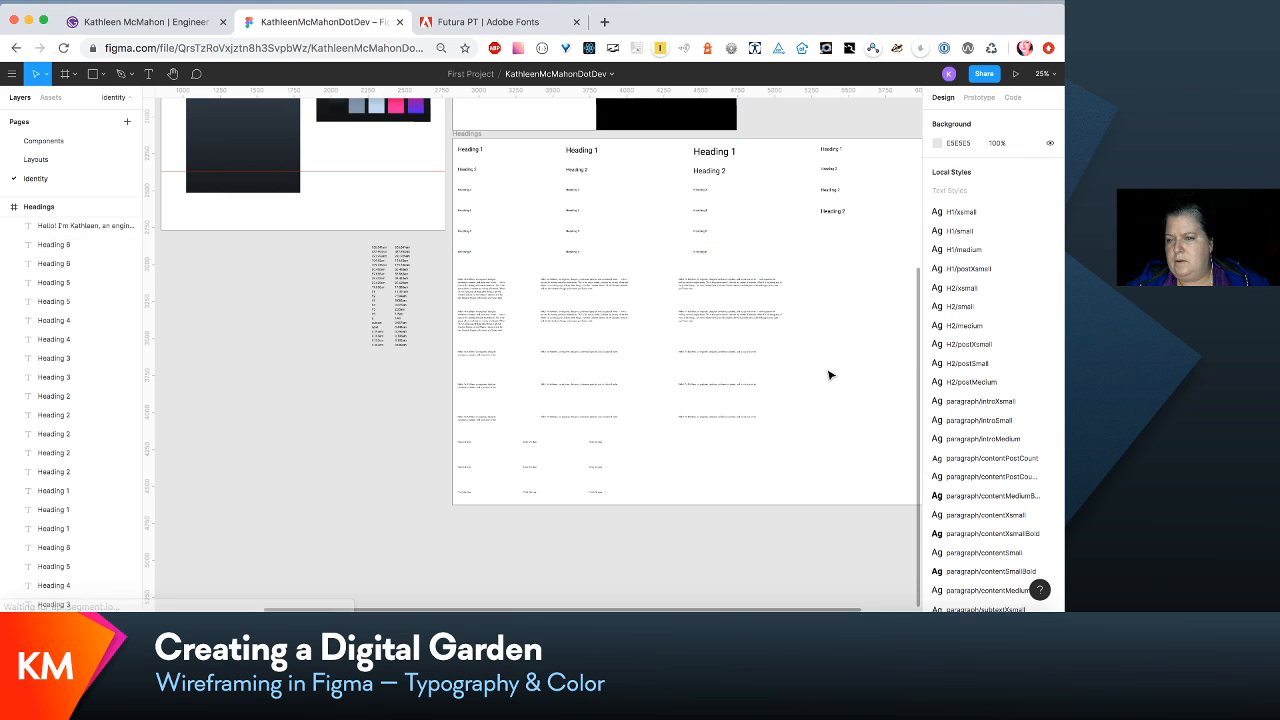
pyautogui.click(1050, 268)
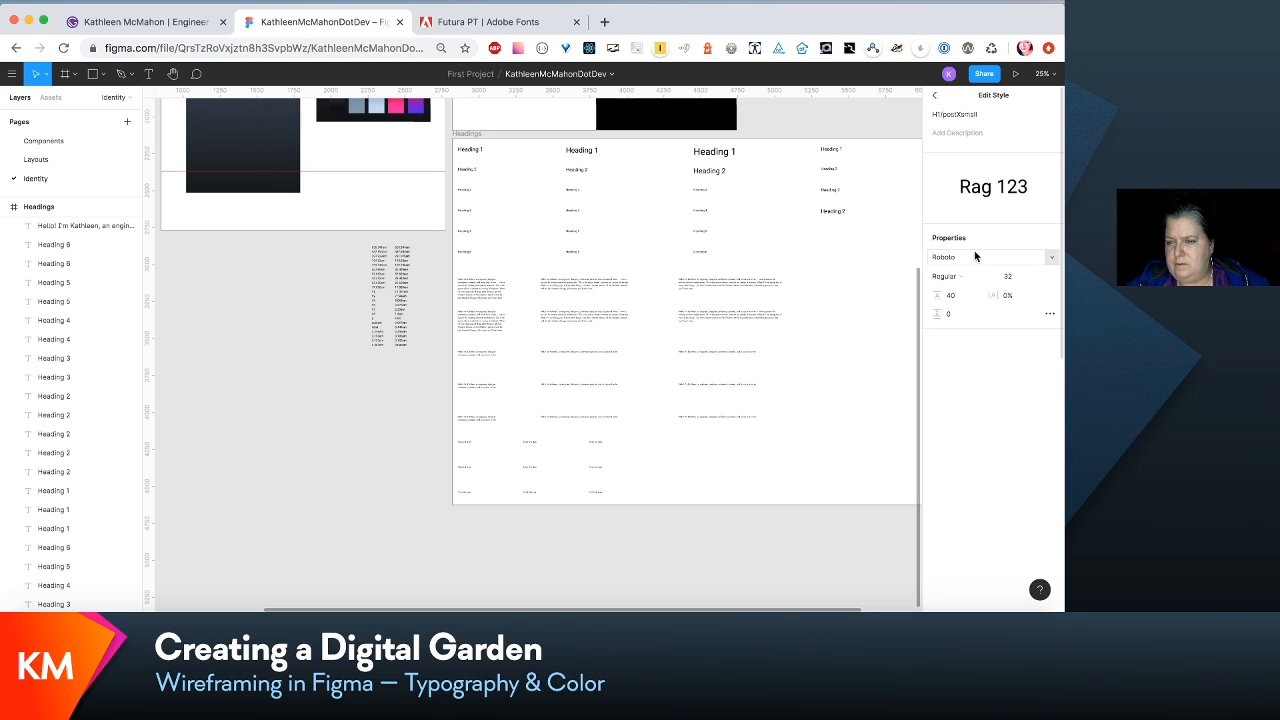
pyautogui.click(959, 117)
pyautogui.click(957, 113)
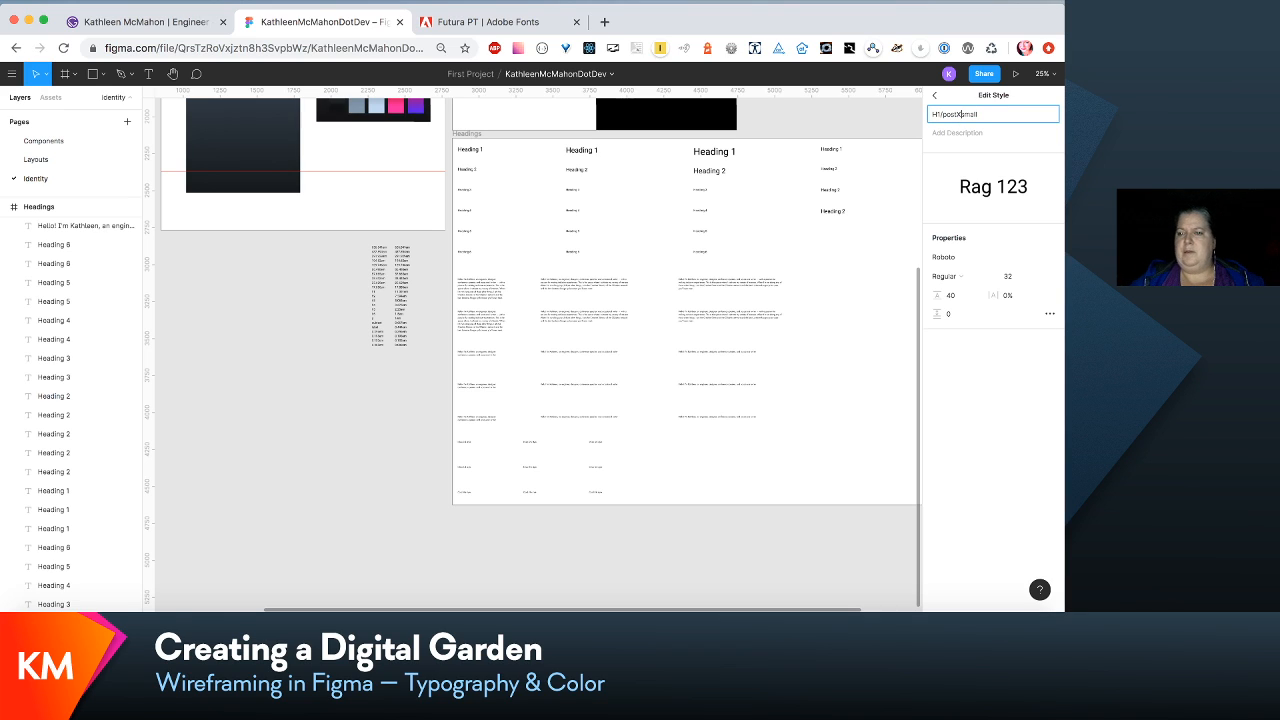
pyautogui.press('BackSpace')
pyautogui.write('-x')
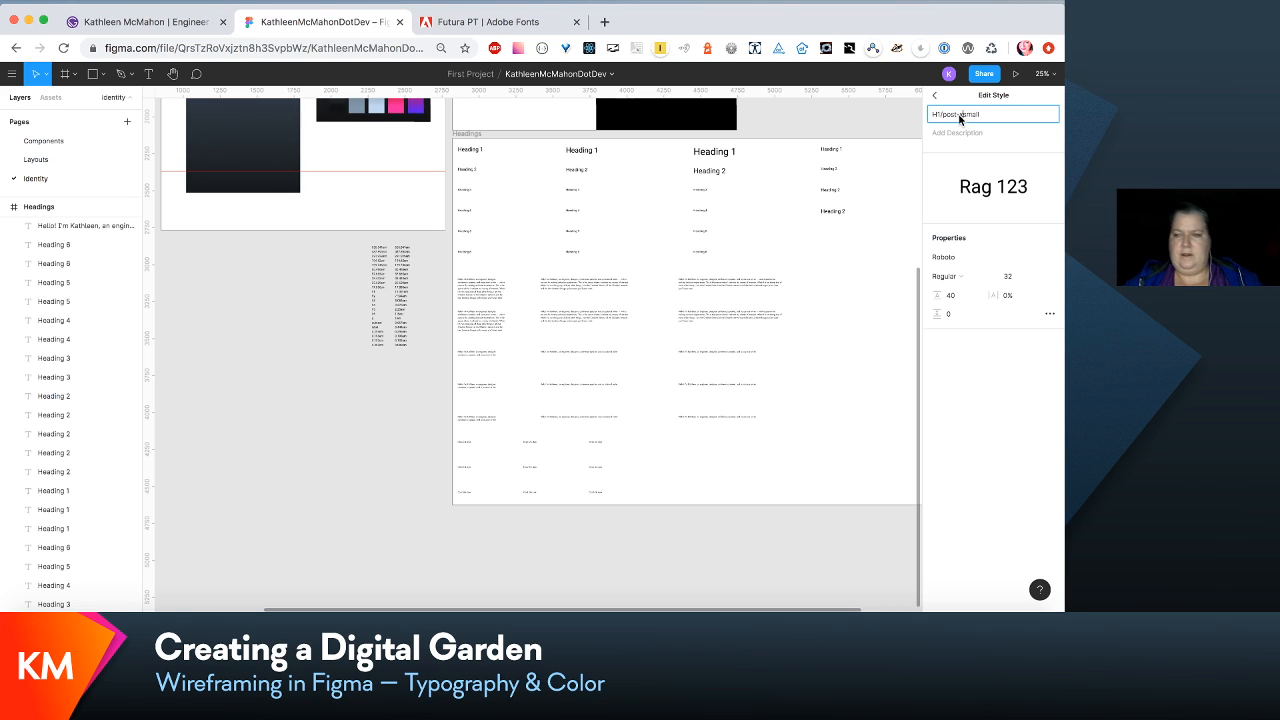
pyautogui.press('Return')
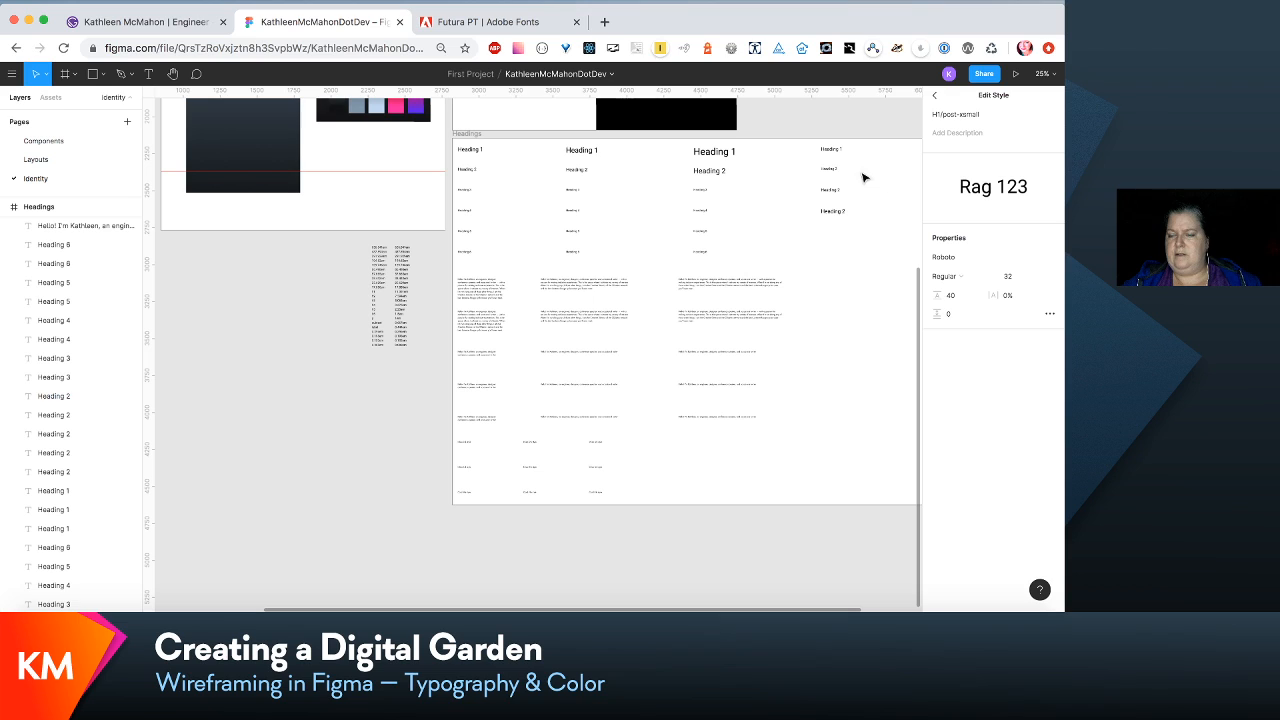
pyautogui.click(889, 221)
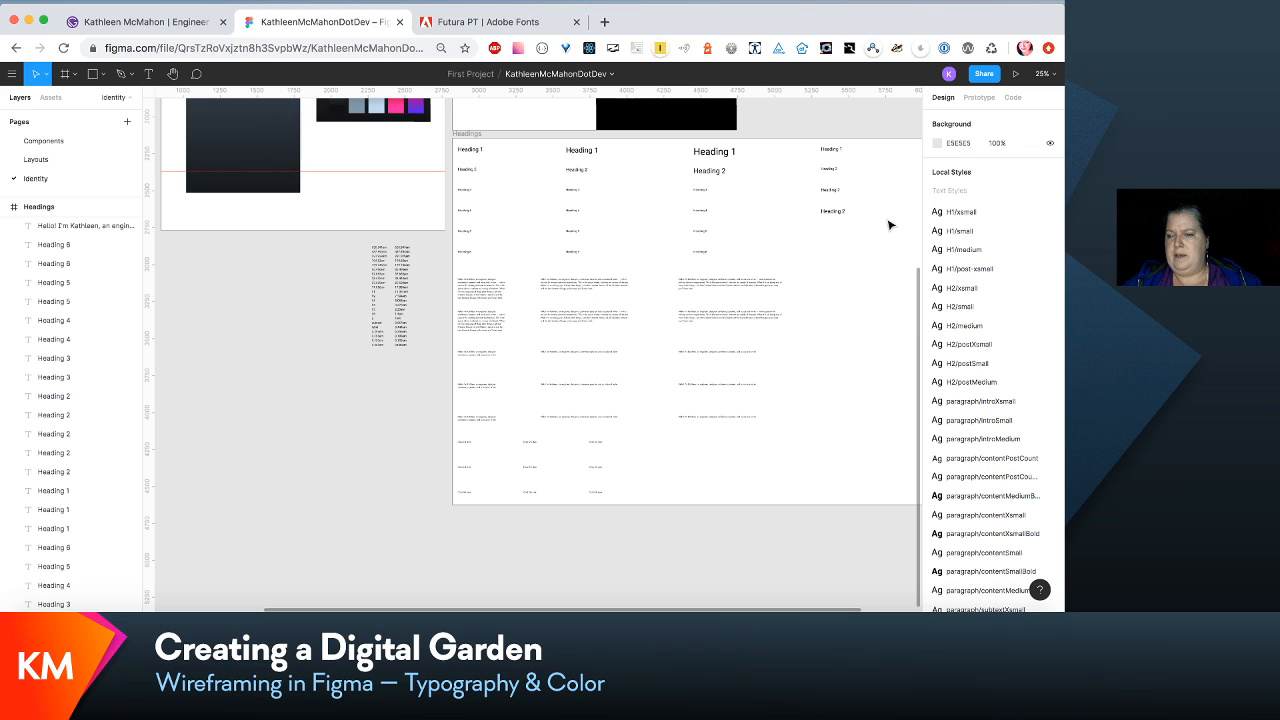
# - Rename the local text style H2/postXsmall as H2/post-xsmall
pyautogui.click(996, 346)
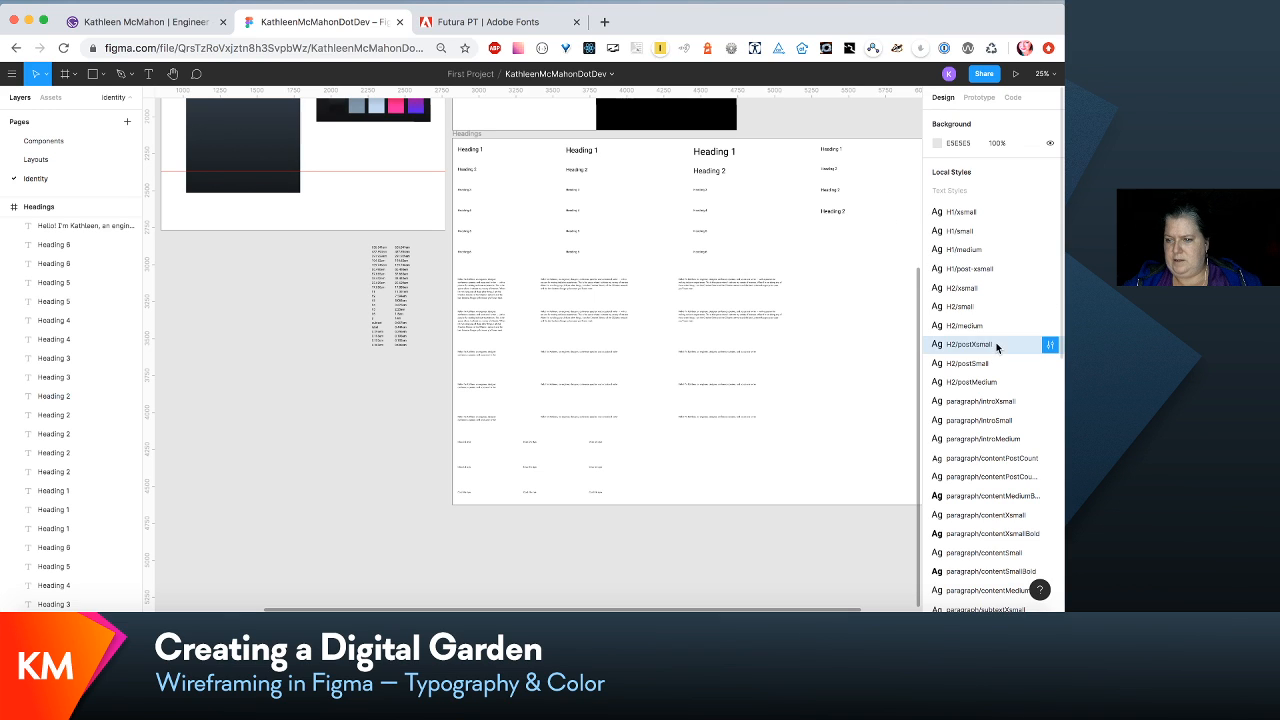
pyautogui.click(1047, 345)
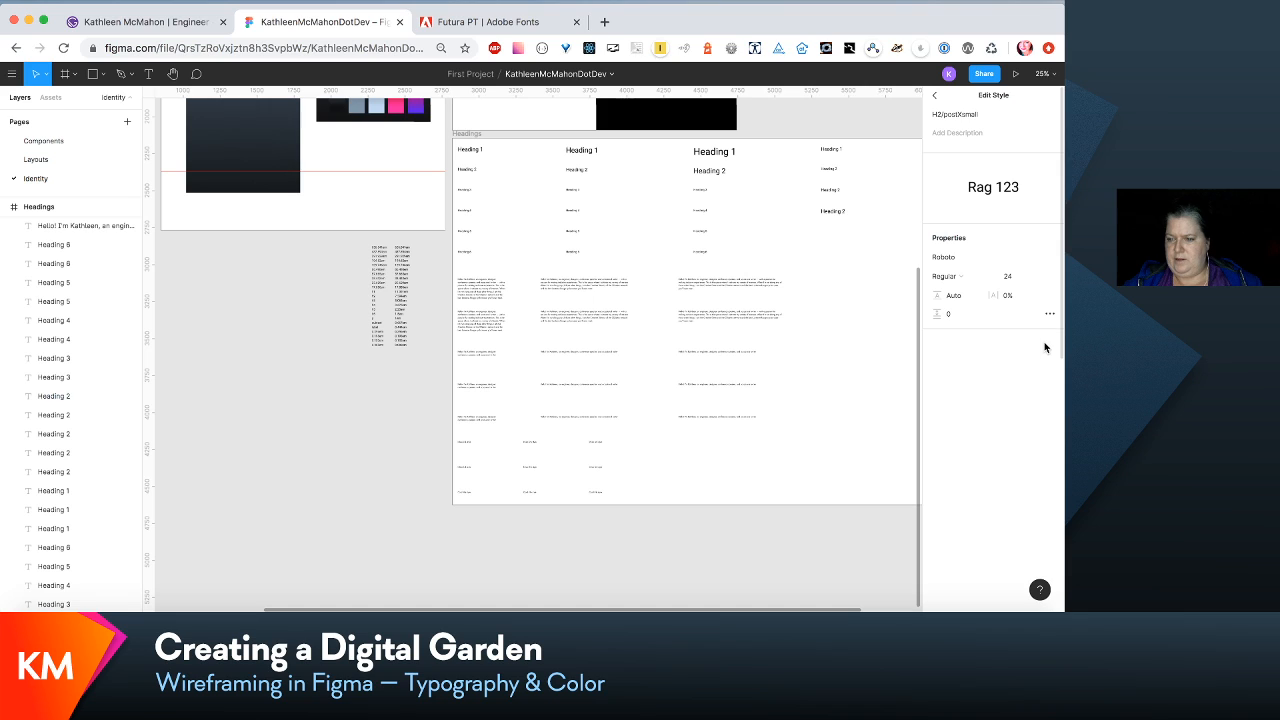
pyautogui.click(961, 117)
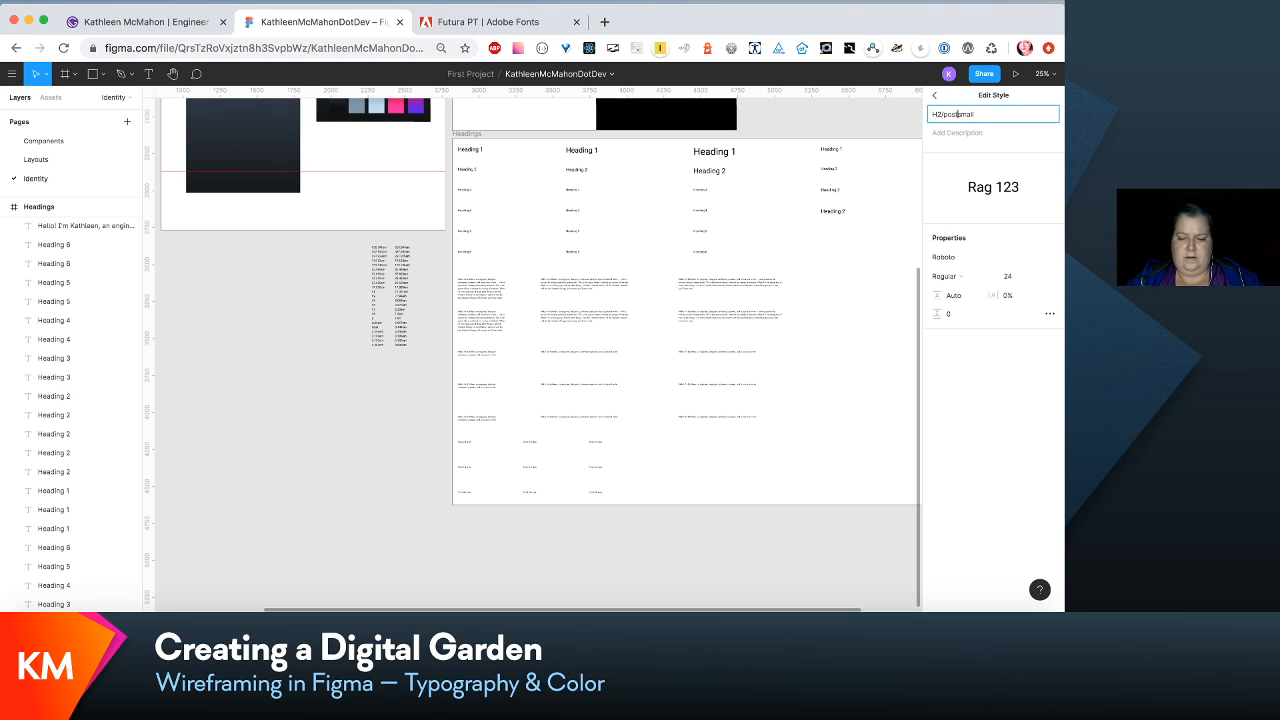
pyautogui.click(822, 407)
# - Rename the local text style H2/postSmall as H2/post-small
pyautogui.click(977, 366)
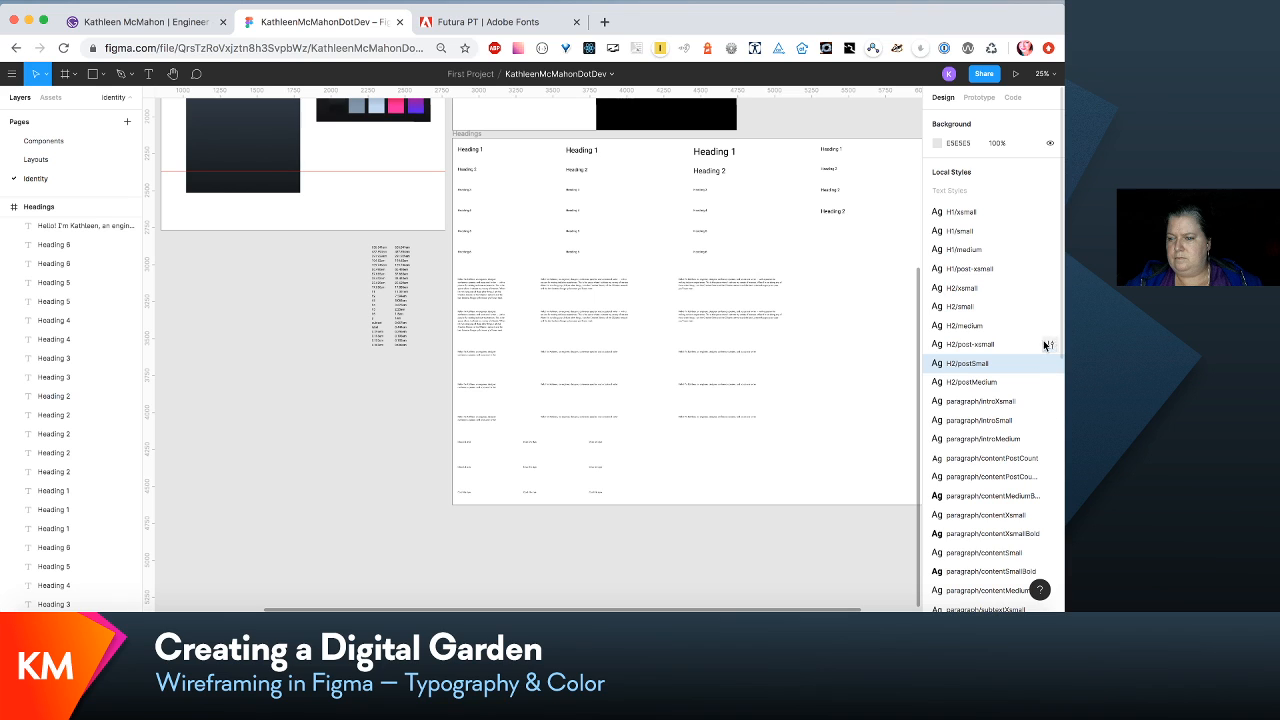
pyautogui.scroll(-4, 1052, 346)
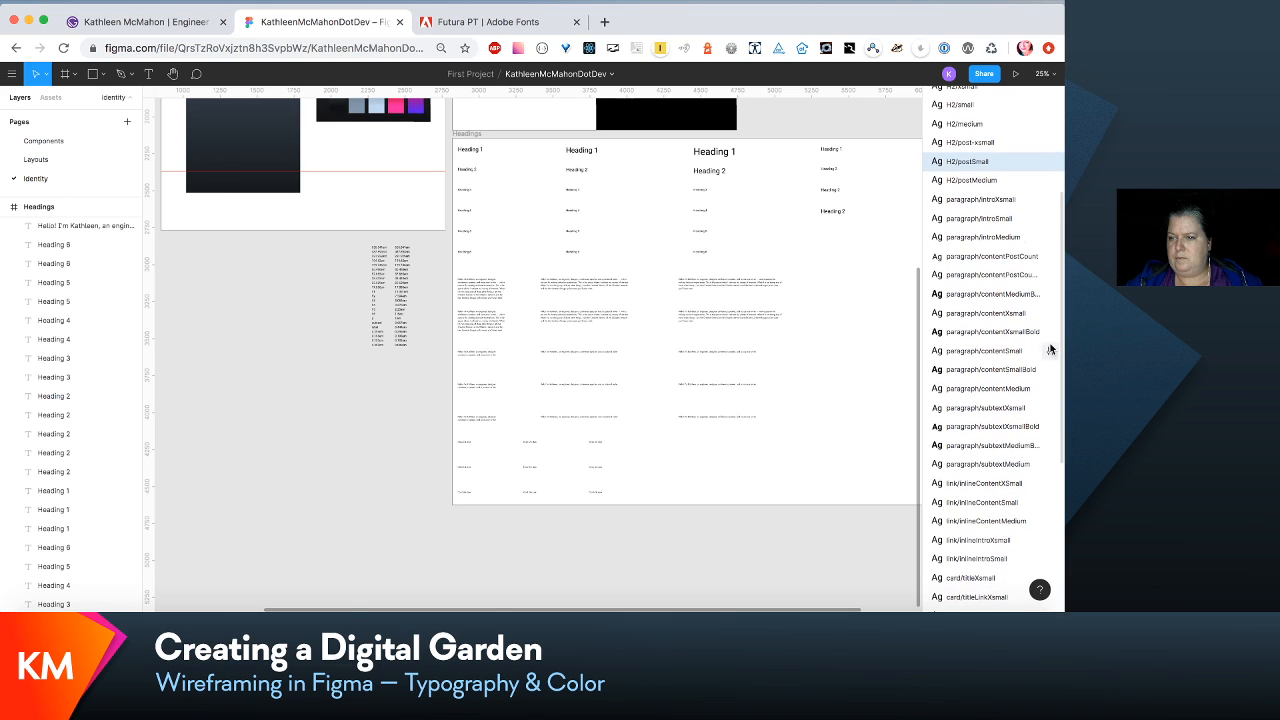
pyautogui.click(1048, 161)
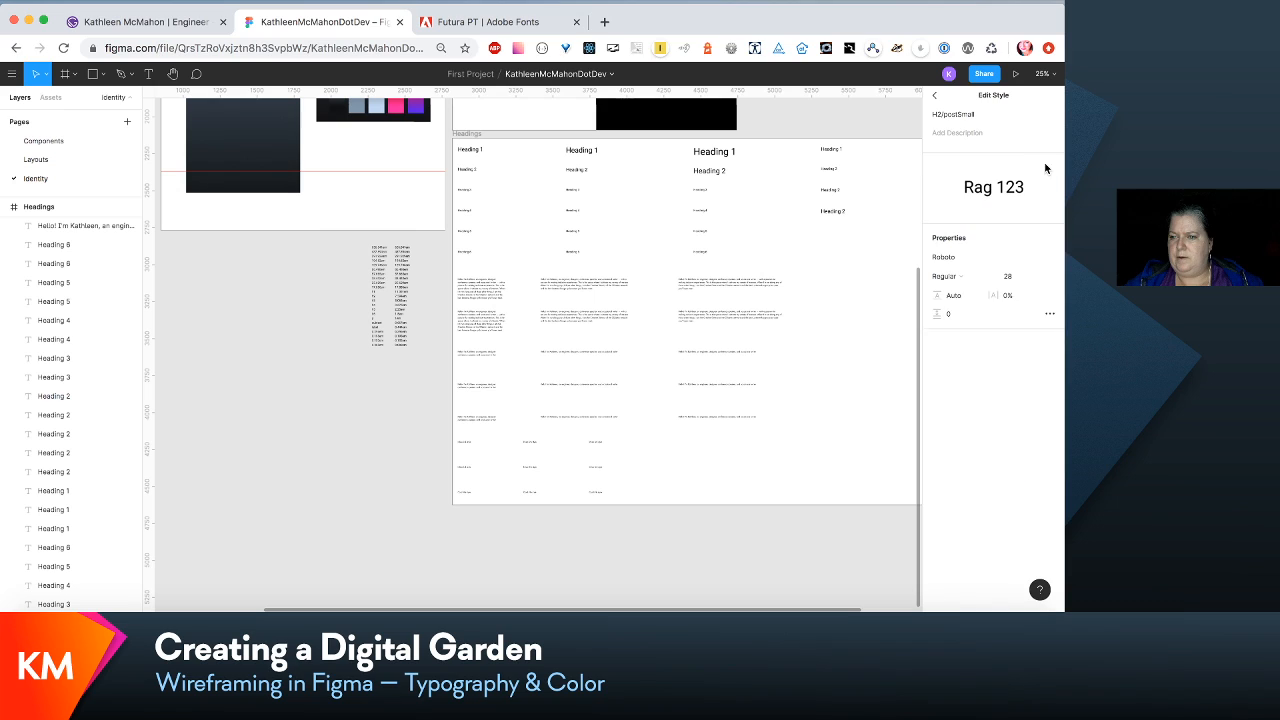
pyautogui.click(962, 116)
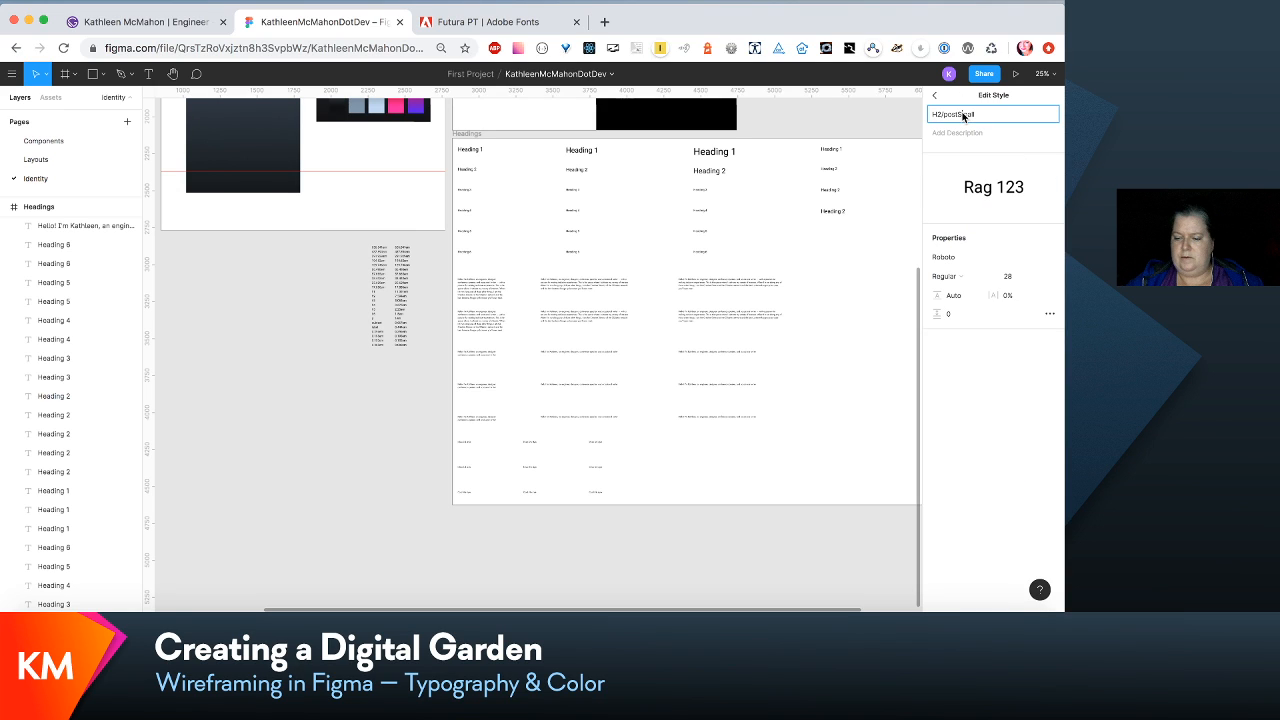
pyautogui.press('Escape')
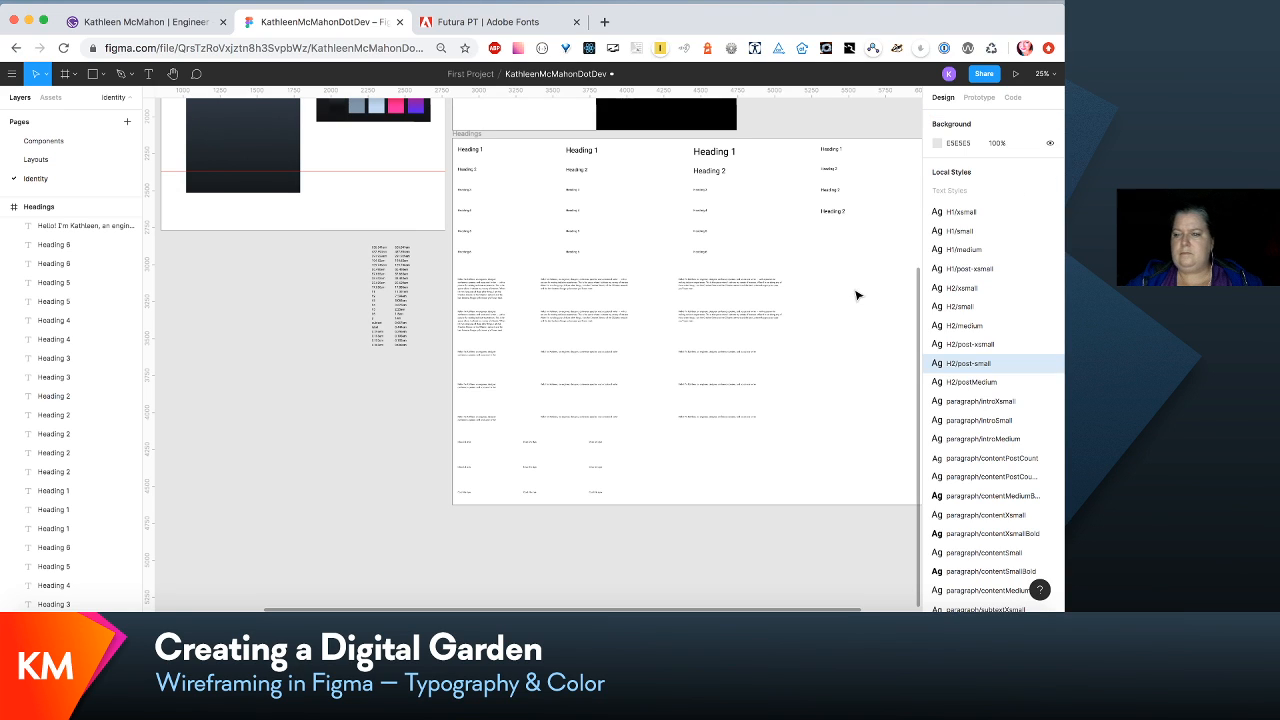
# - Rename the local text style H2/postMedium as H2/post-medium
pyautogui.click(1048, 382)
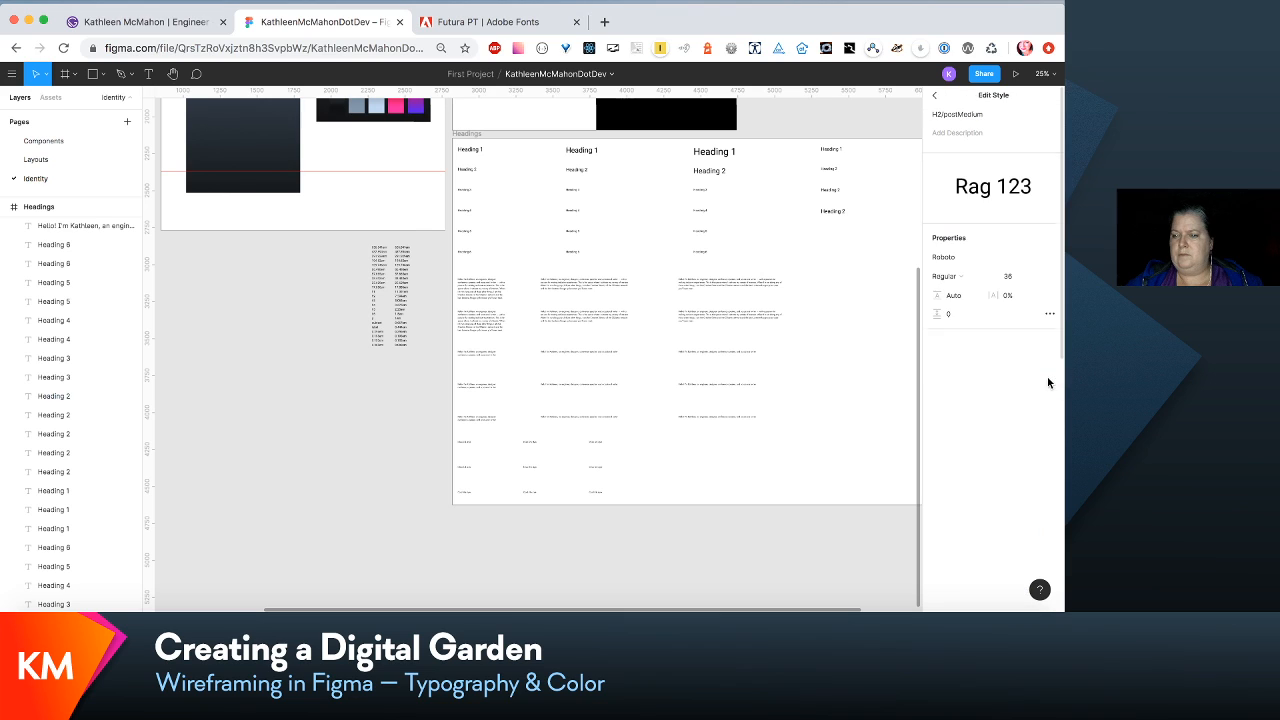
pyautogui.click(962, 115)
pyautogui.press('BackSpace')
pyautogui.write('-m')
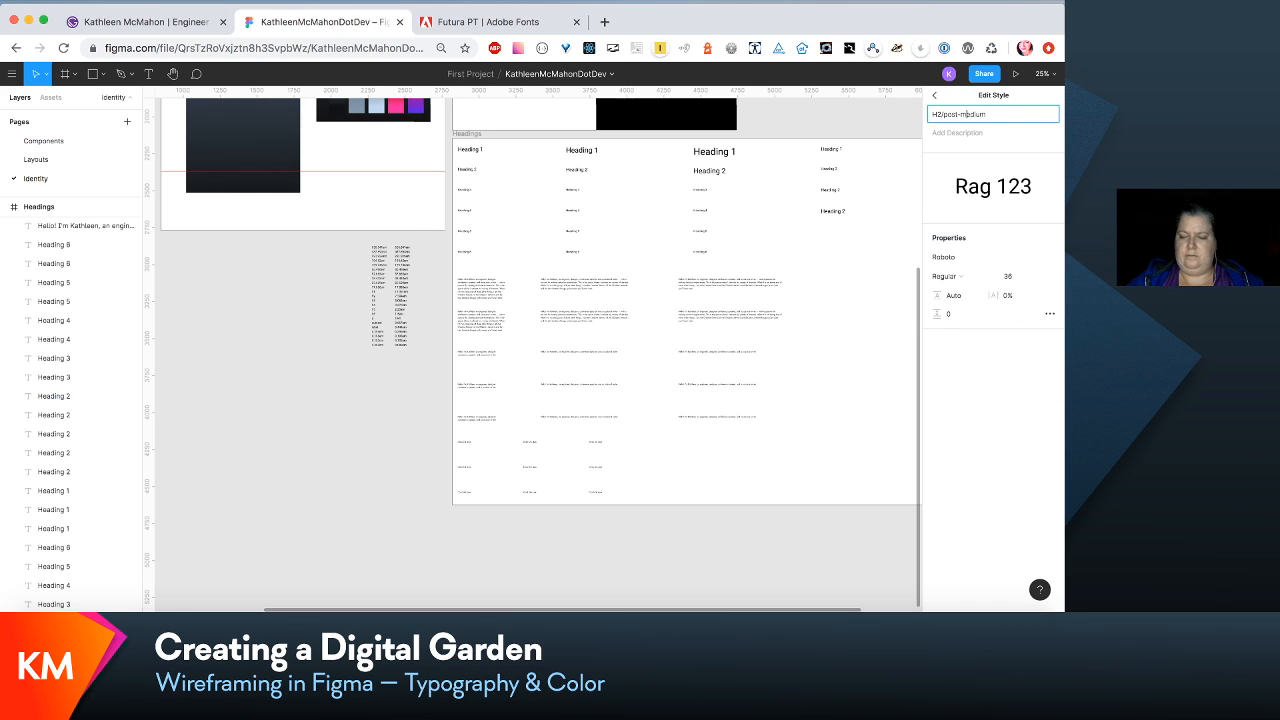
pyautogui.click(857, 256)
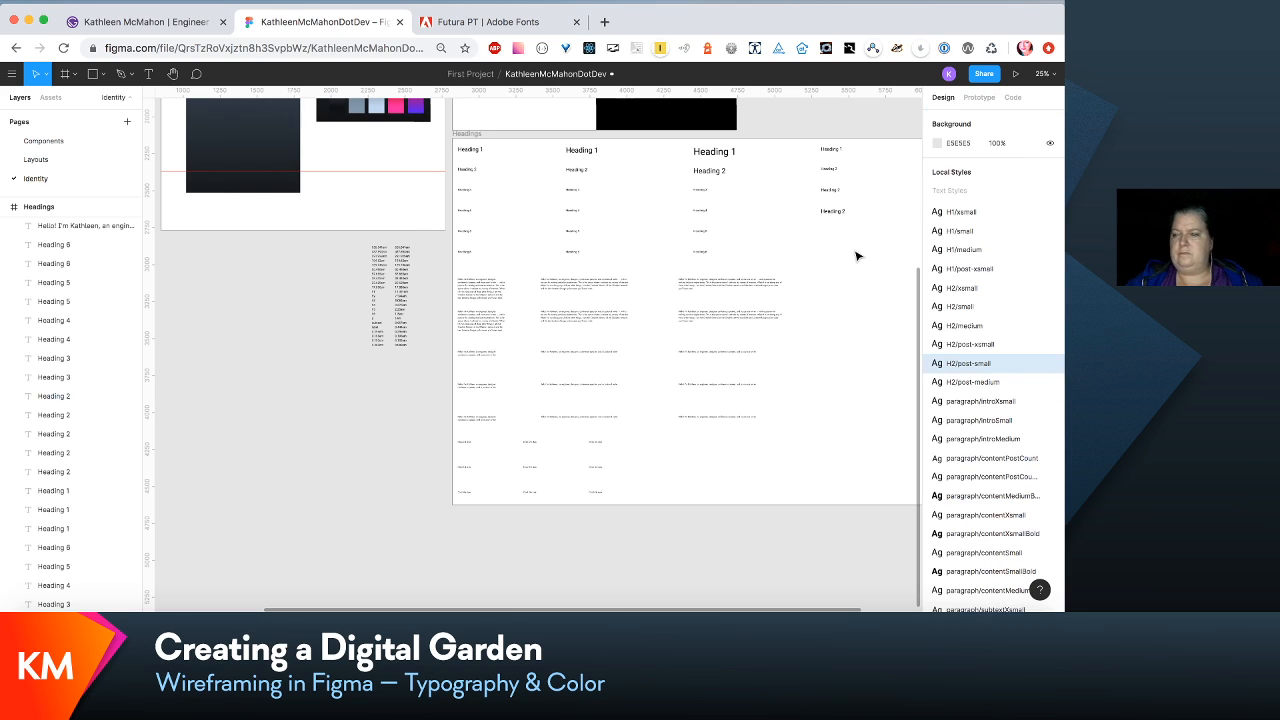
# - Rename the local text style paragraph/introXsmall as paragraph/intro-xsmall
pyautogui.click(1050, 400)
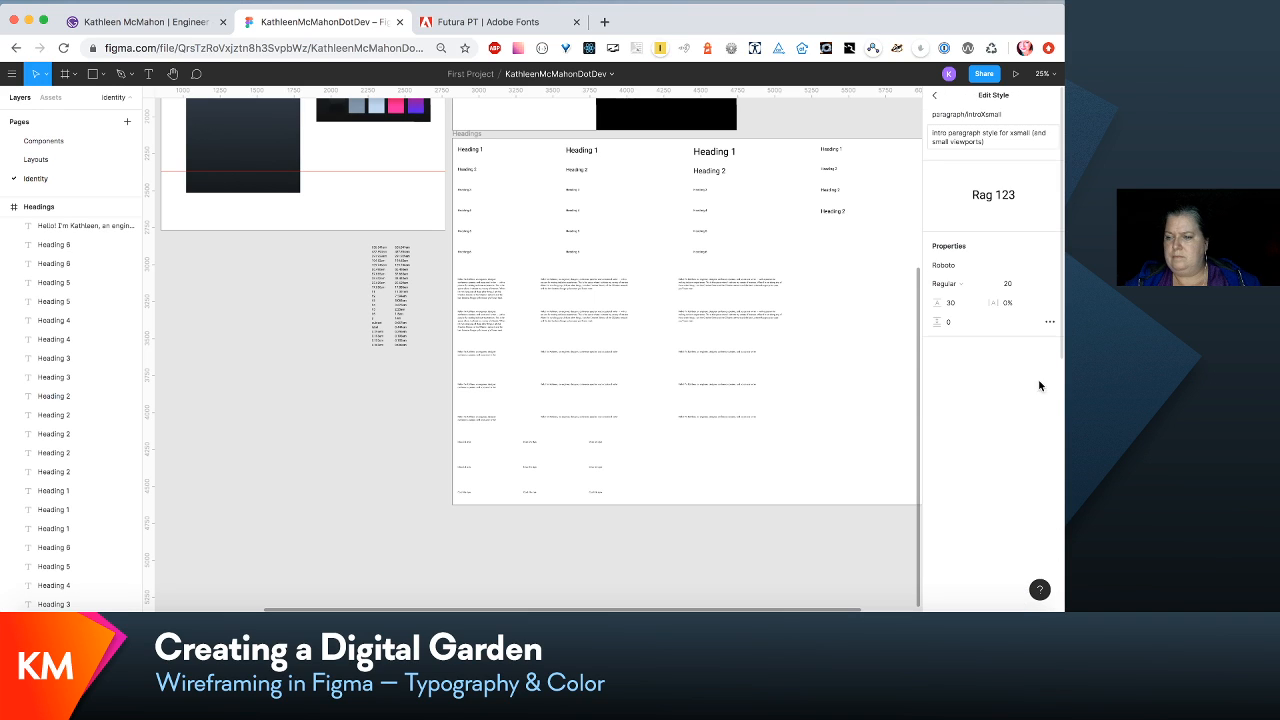
pyautogui.click(987, 115)
pyautogui.press('BackSpace')
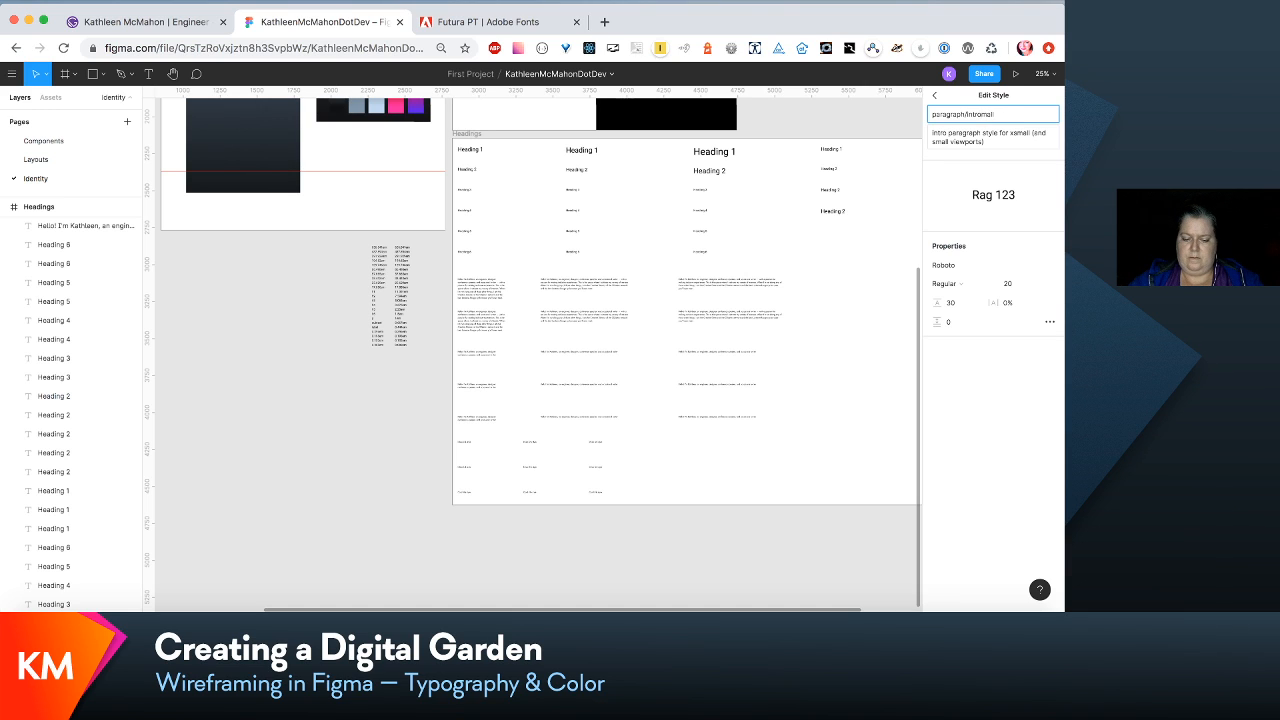
pyautogui.write('-x')
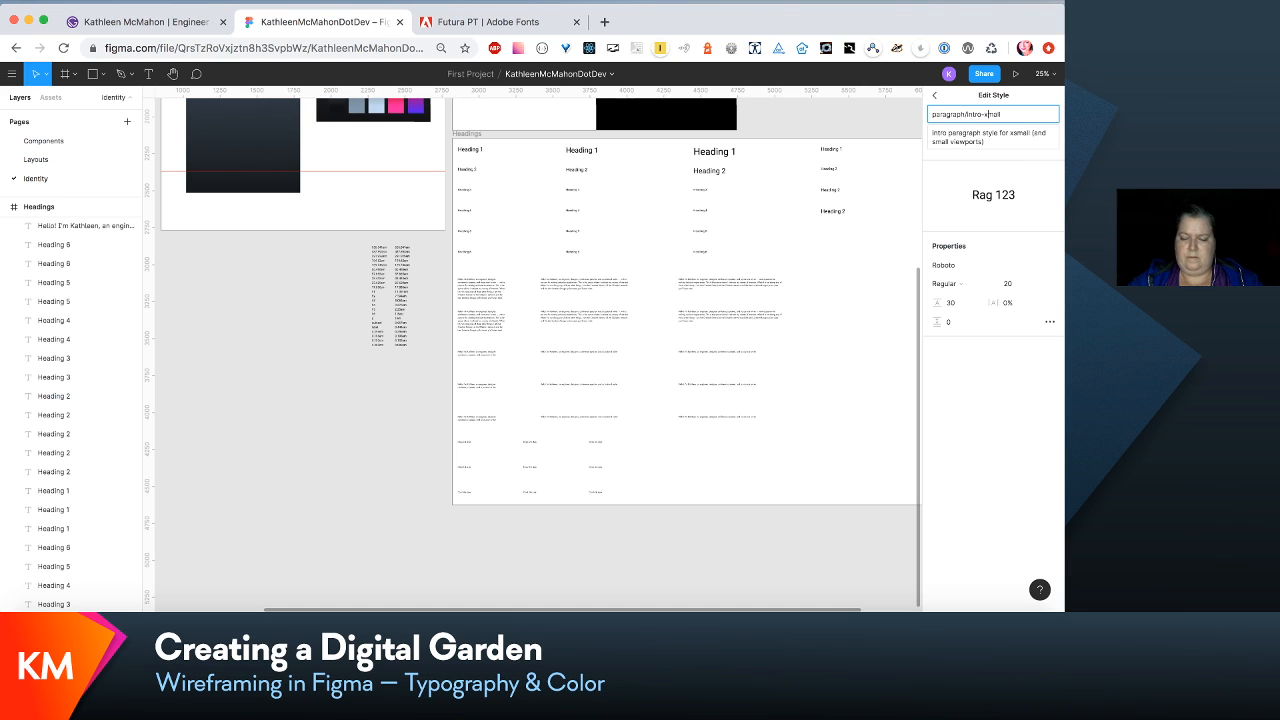
pyautogui.click(834, 255)
# - Rename the local text style paragraph/introSmall as paragraph/intro-small
pyautogui.click(1008, 420)
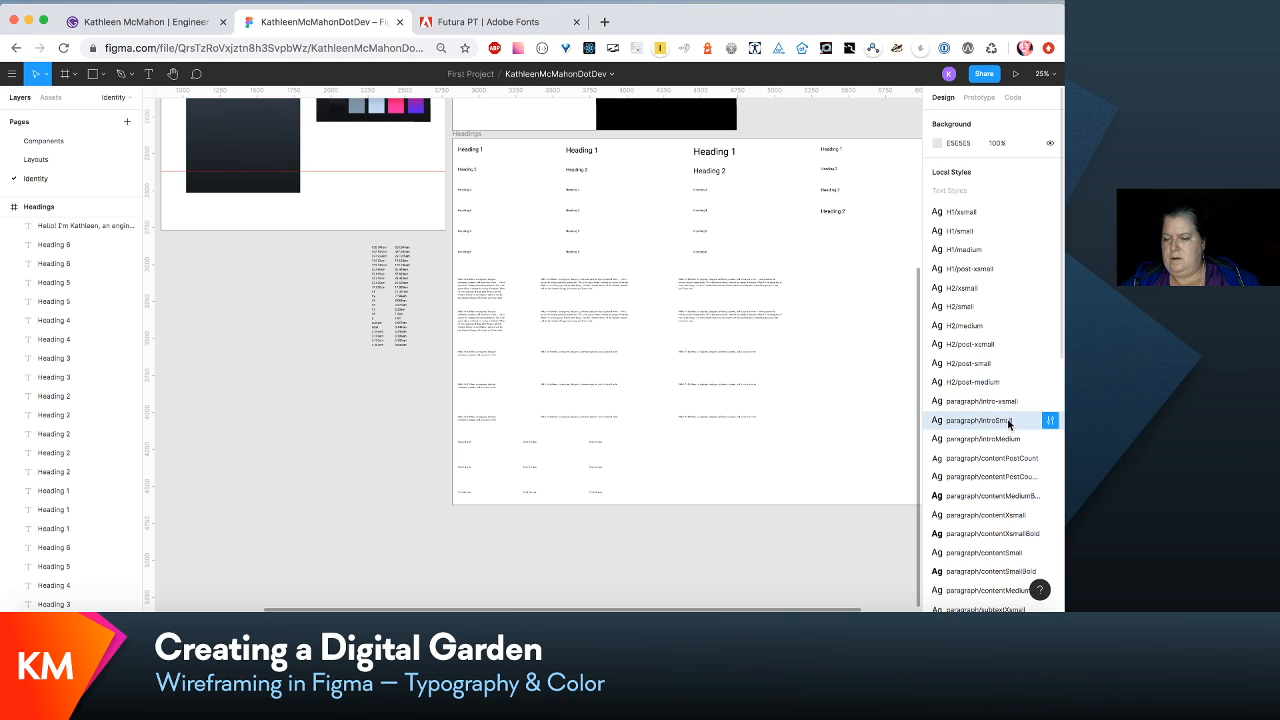
pyautogui.click(1049, 420)
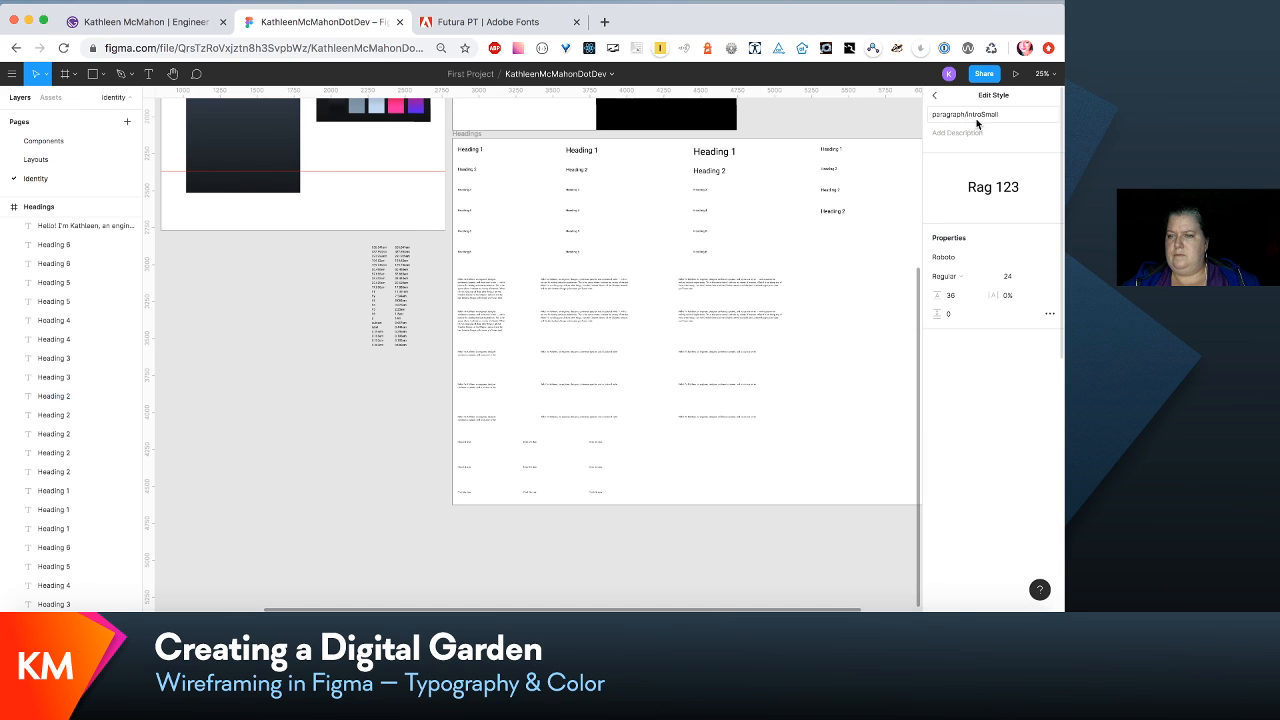
pyautogui.click(985, 115)
pyautogui.press('BackSpace')
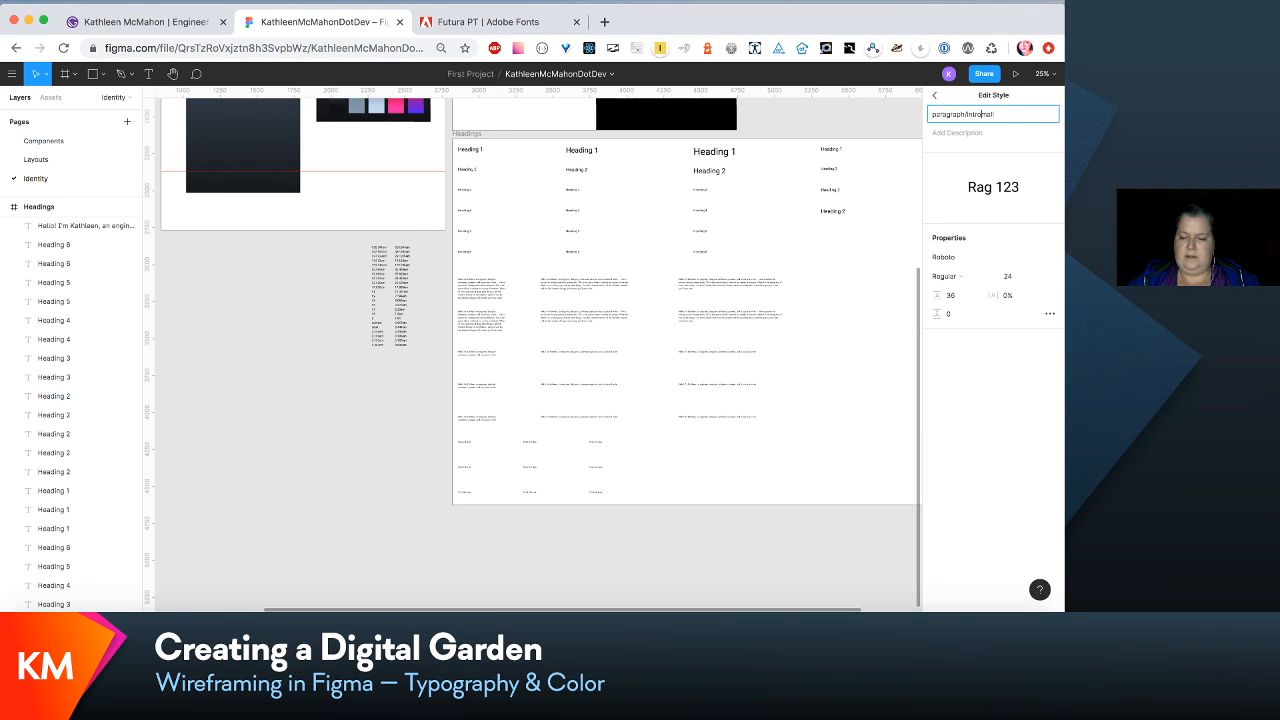
pyautogui.write('-s')
pyautogui.click(806, 257)
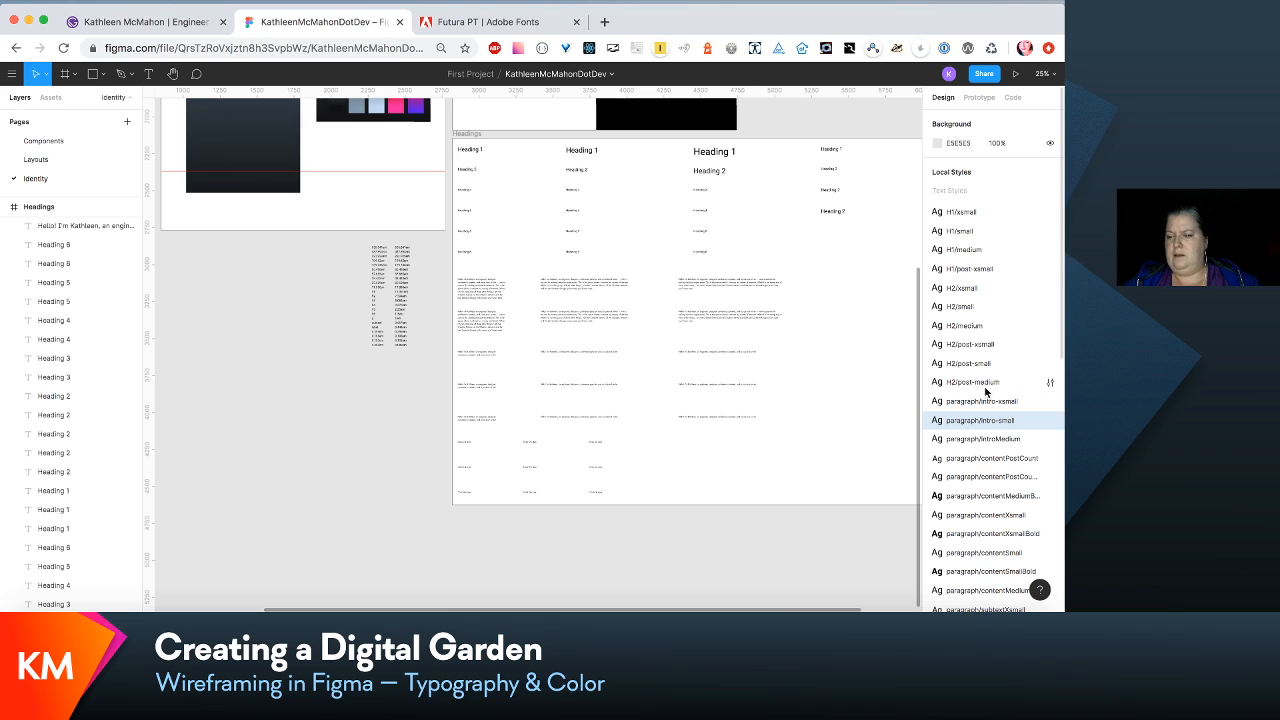
# - Rename the local text style paragraph/introMedium as paragraph/intro-medium
pyautogui.click(1048, 440)
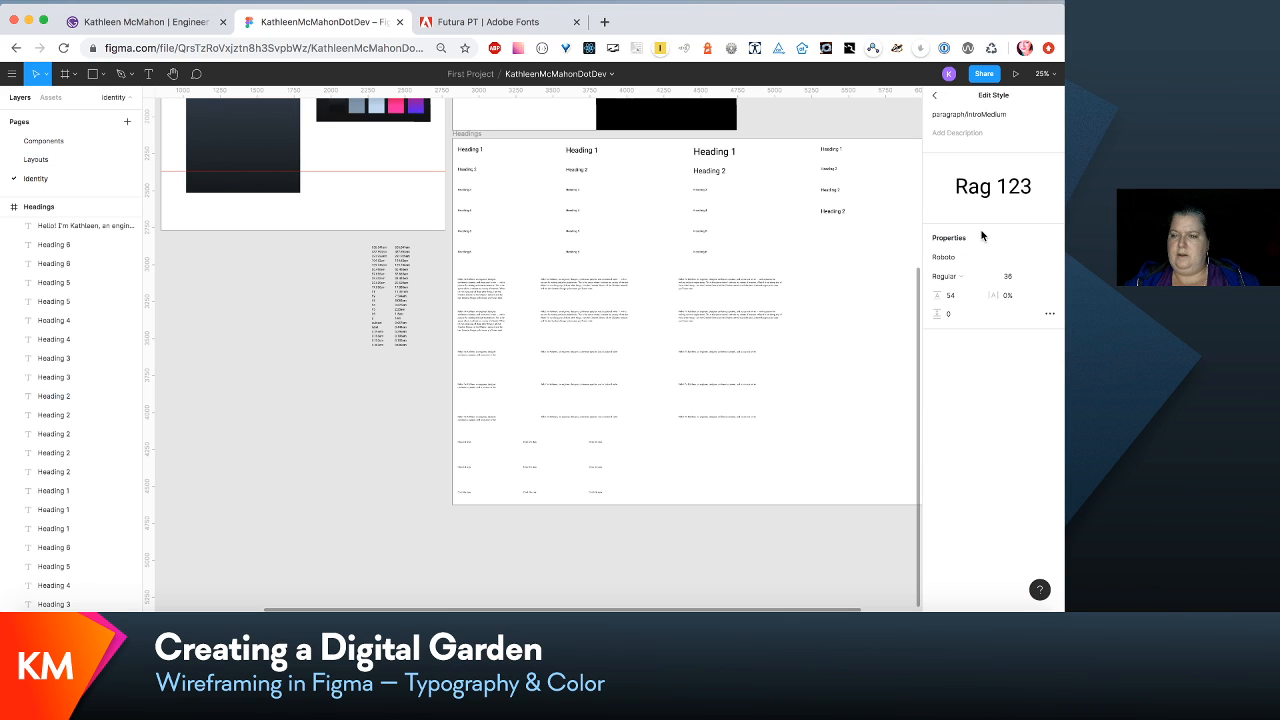
pyautogui.click(985, 115)
pyautogui.press('BackSpace')
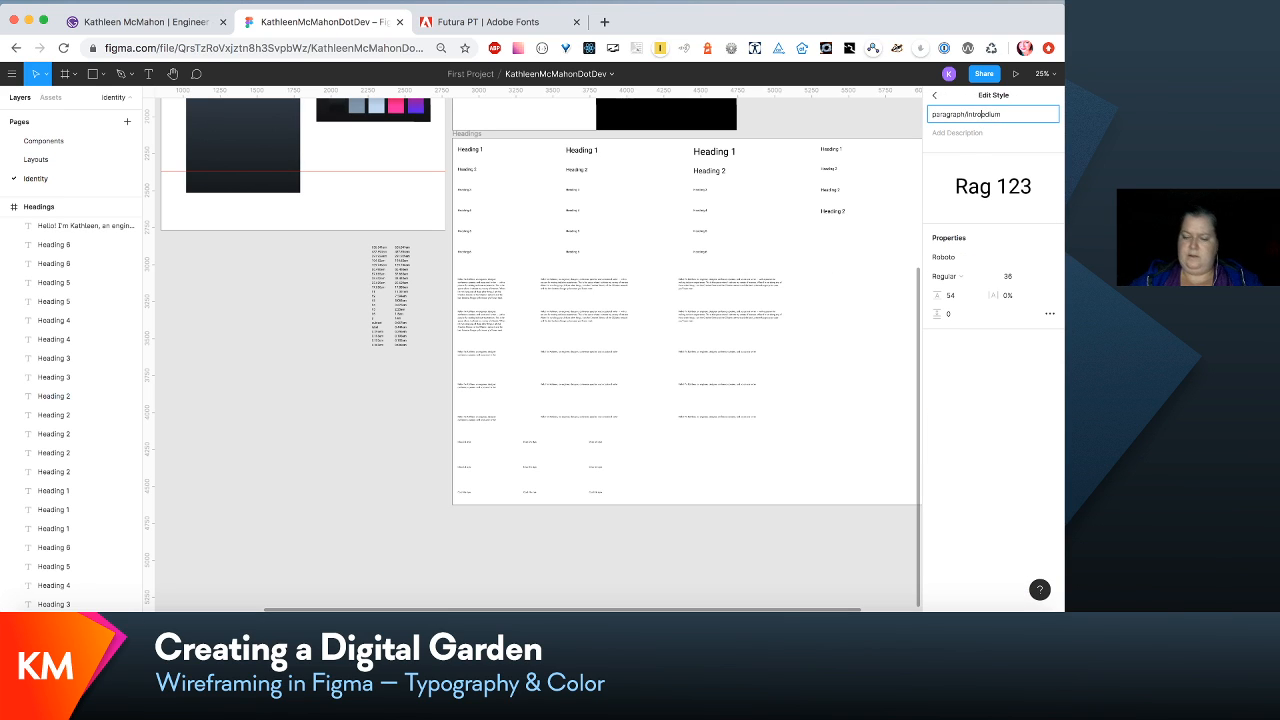
pyautogui.write('-me')
pyautogui.click(849, 276)
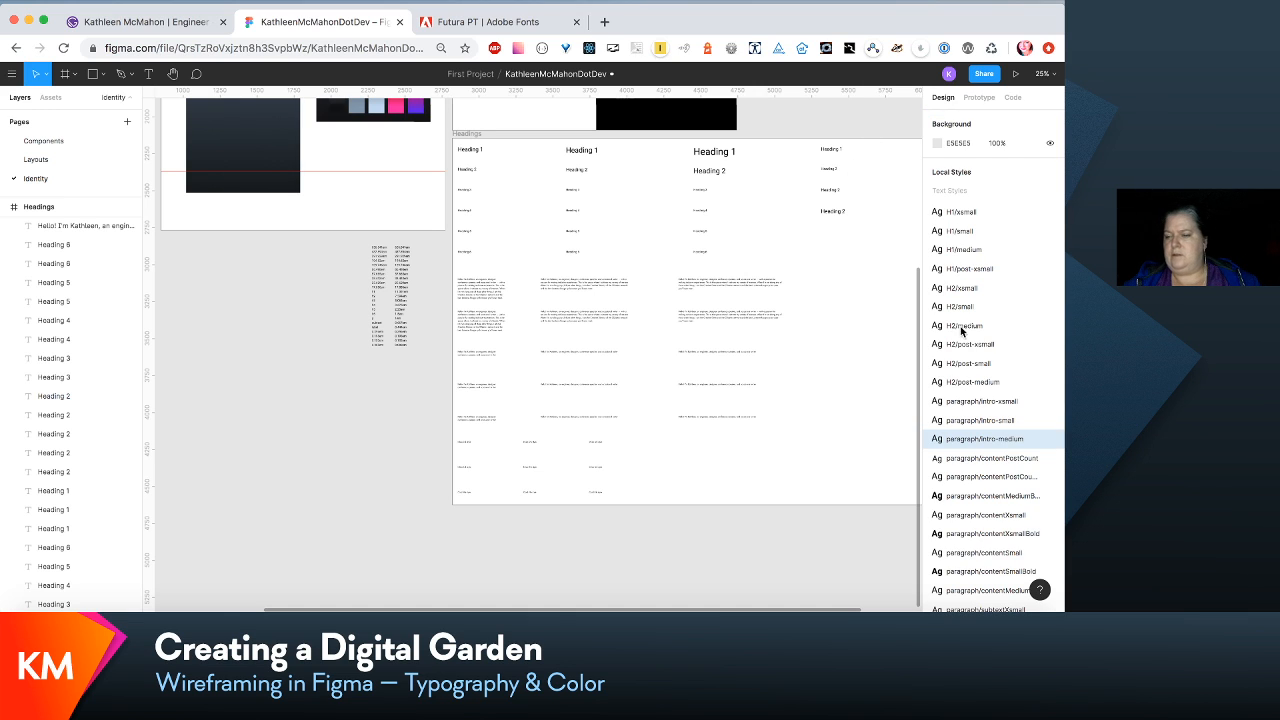
# - Rename the local text style paragraph/contentPostCount as paragraph/content-post-count
pyautogui.click(1048, 458)
pyautogui.click(1009, 116)
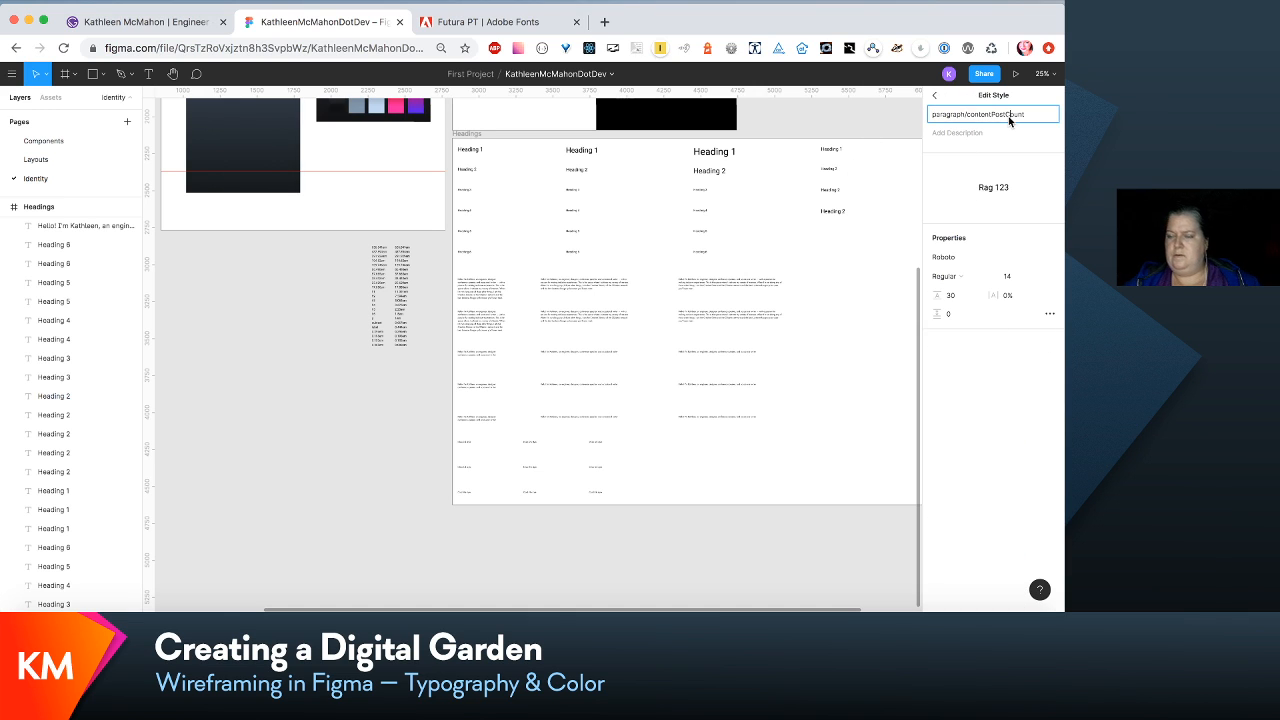
pyautogui.press('BackSpace')
pyautogui.write('-c')
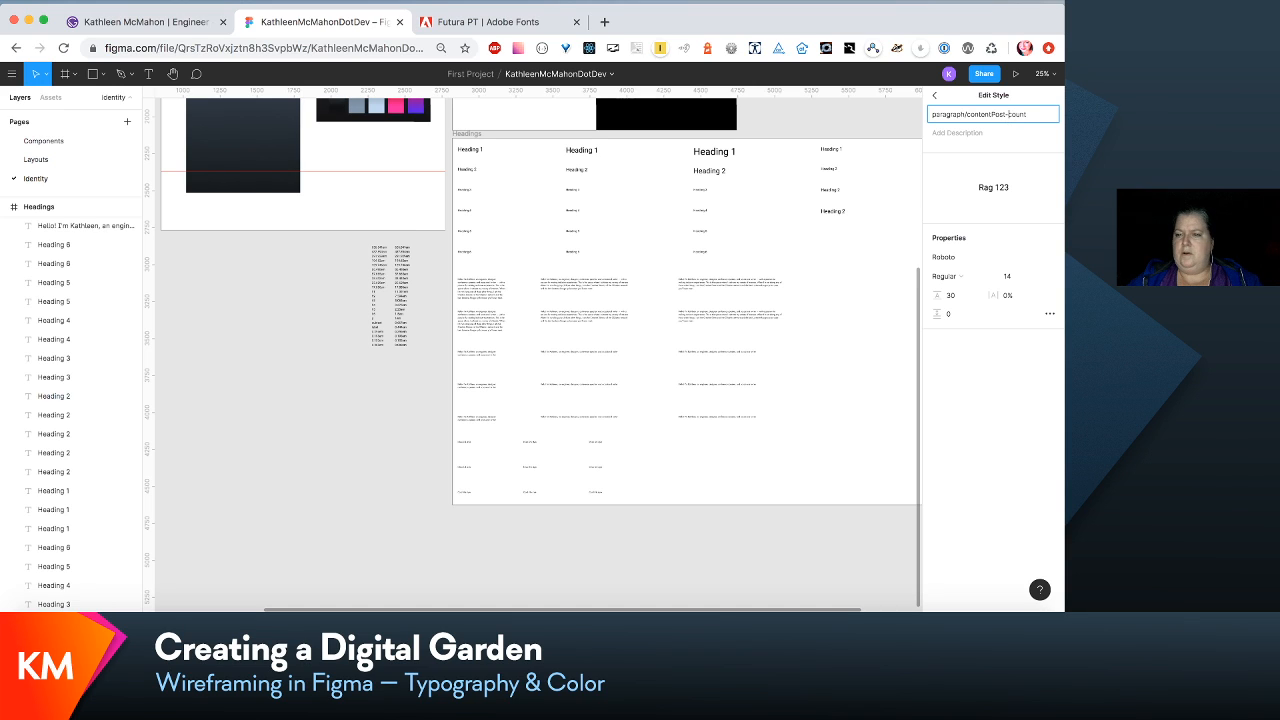
pyautogui.click(993, 114)
pyautogui.write('-p')
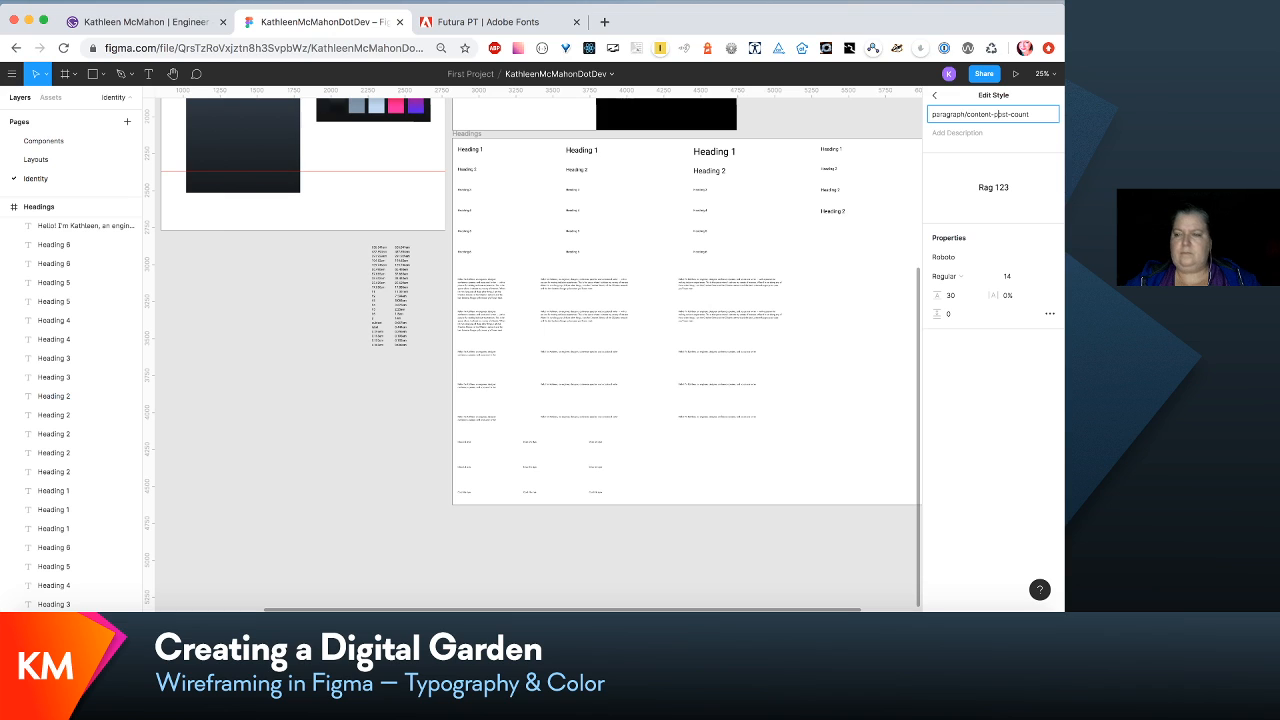
pyautogui.click(817, 263)
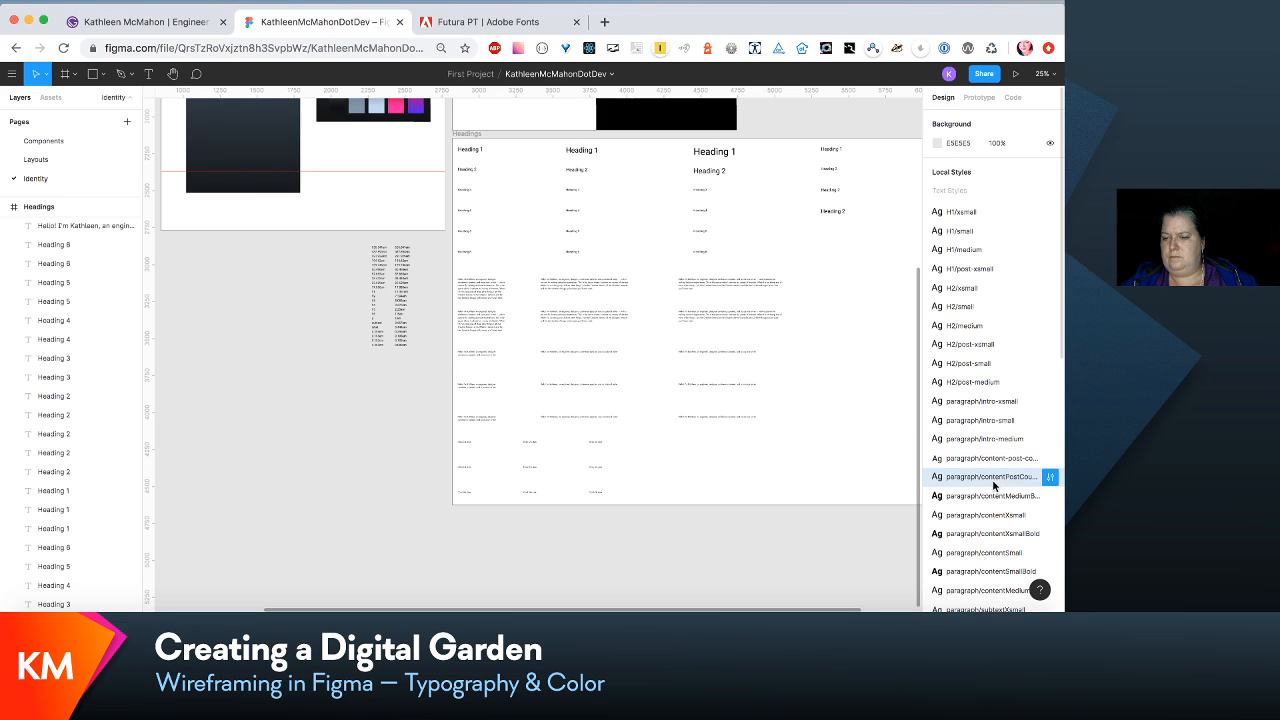
# - Rename the local text style paragraph/contentPostCountMedium as paragraph/content-post-count-medium
pyautogui.click(1048, 481)
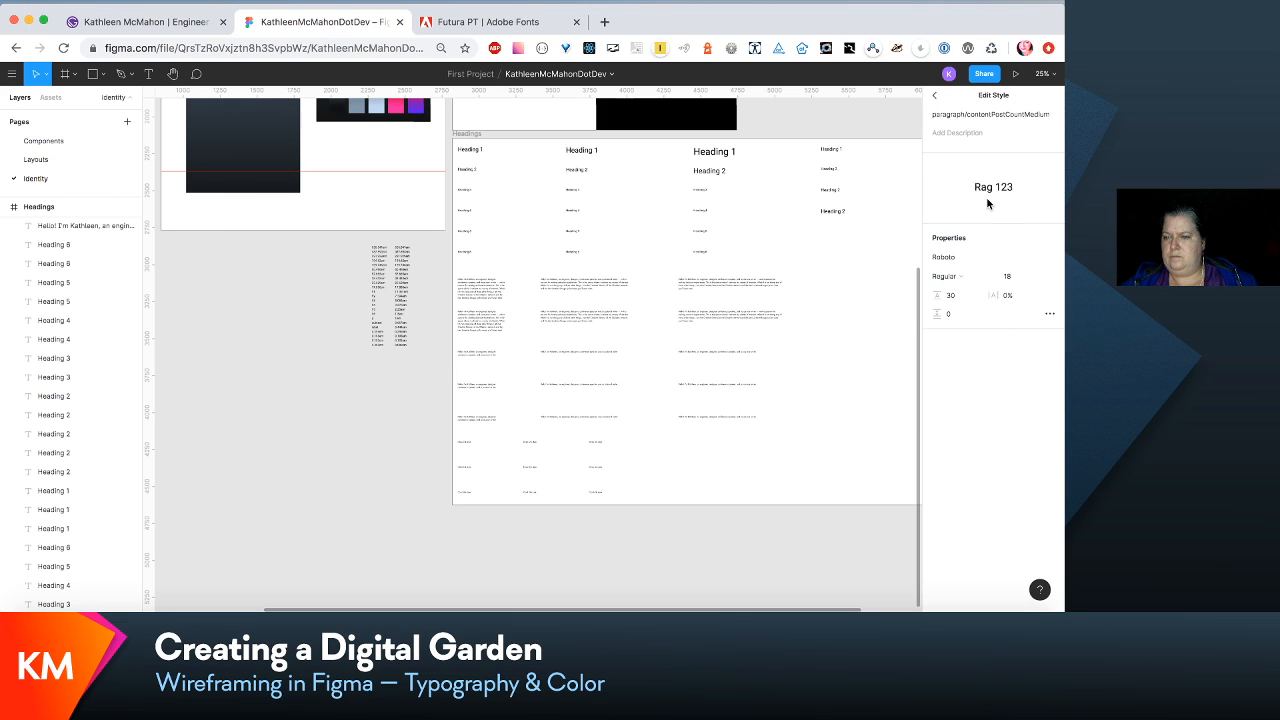
pyautogui.click(995, 113)
pyautogui.press('BackSpace')
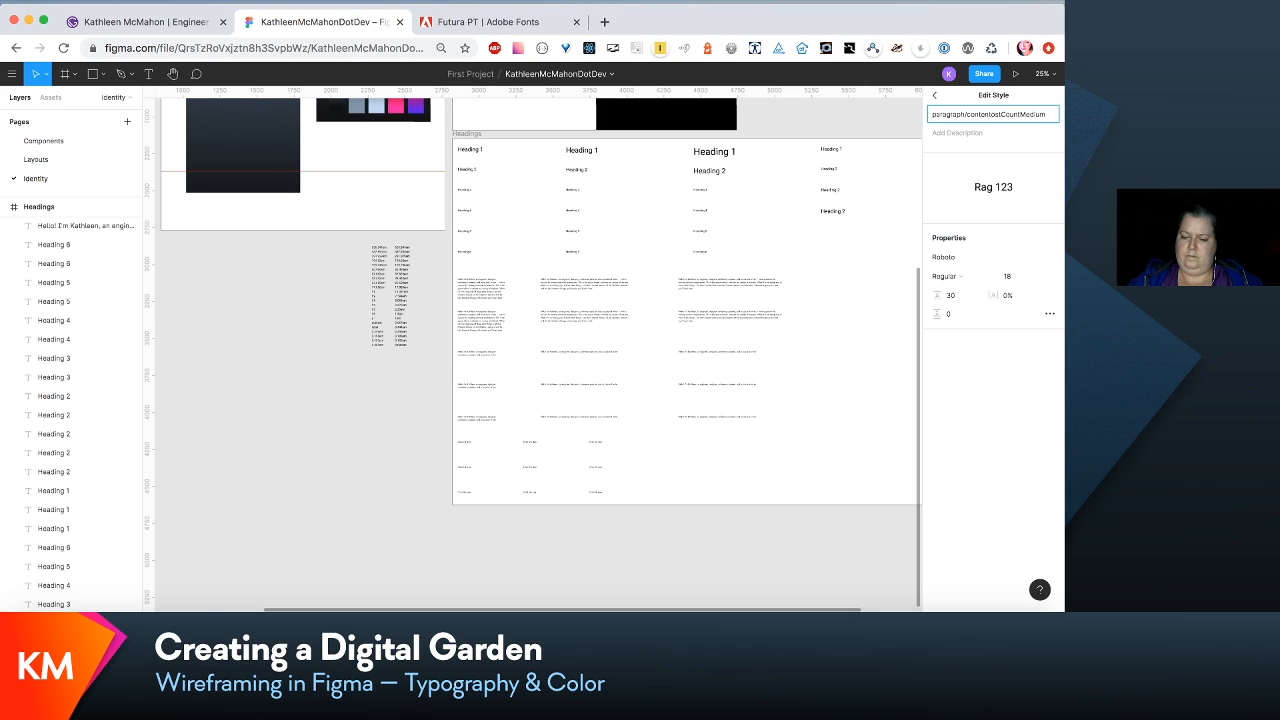
pyautogui.write('-post')
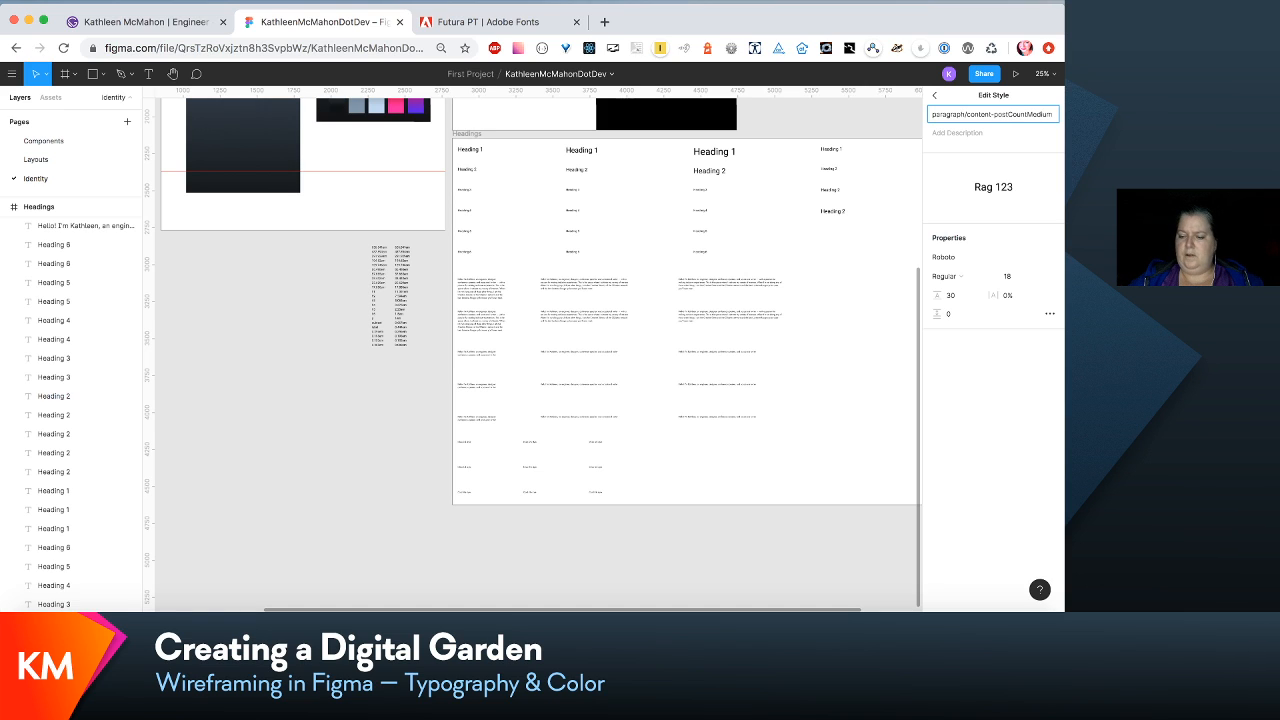
pyautogui.write('-c')
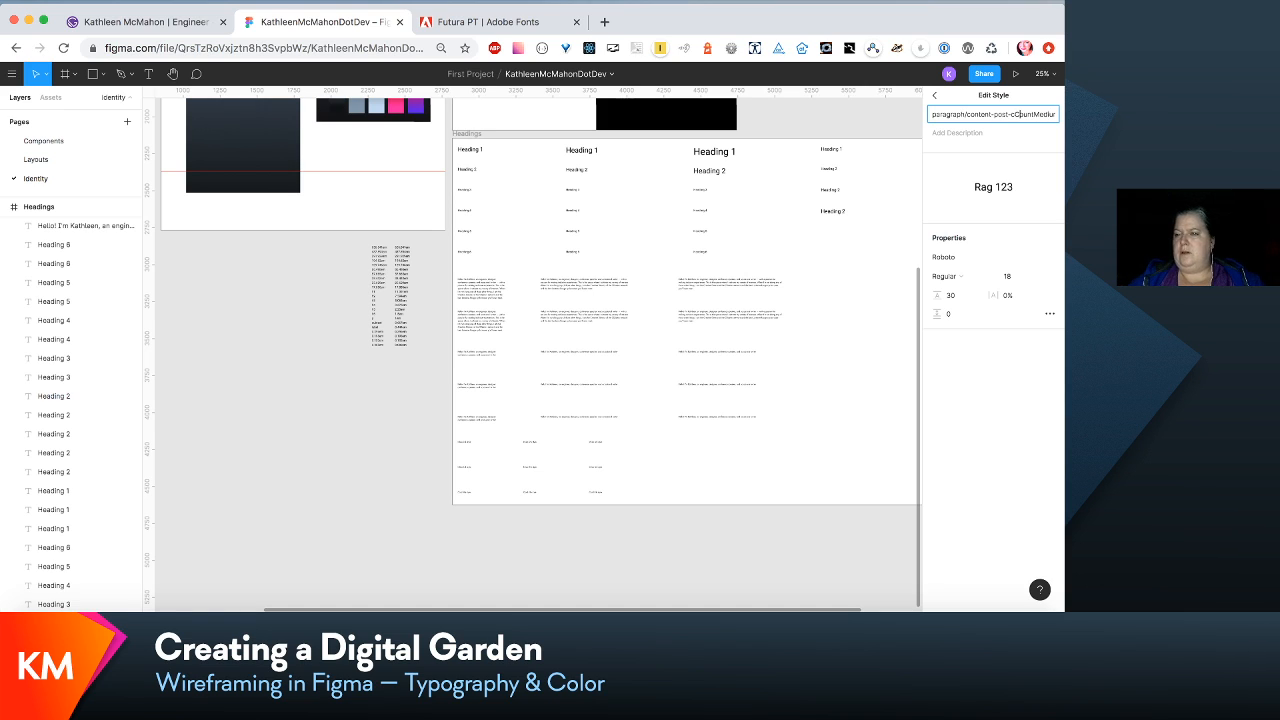
pyautogui.press('Delete')
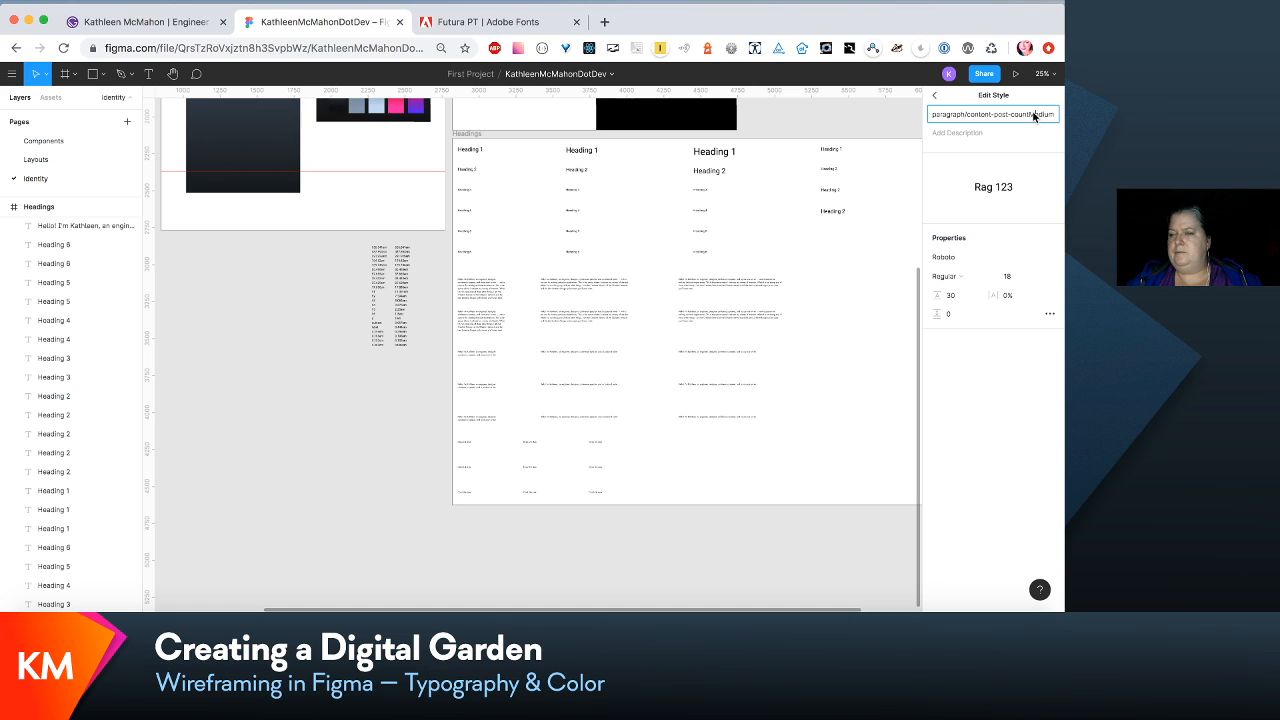
pyautogui.press('BackSpace')
pyautogui.write('-m')
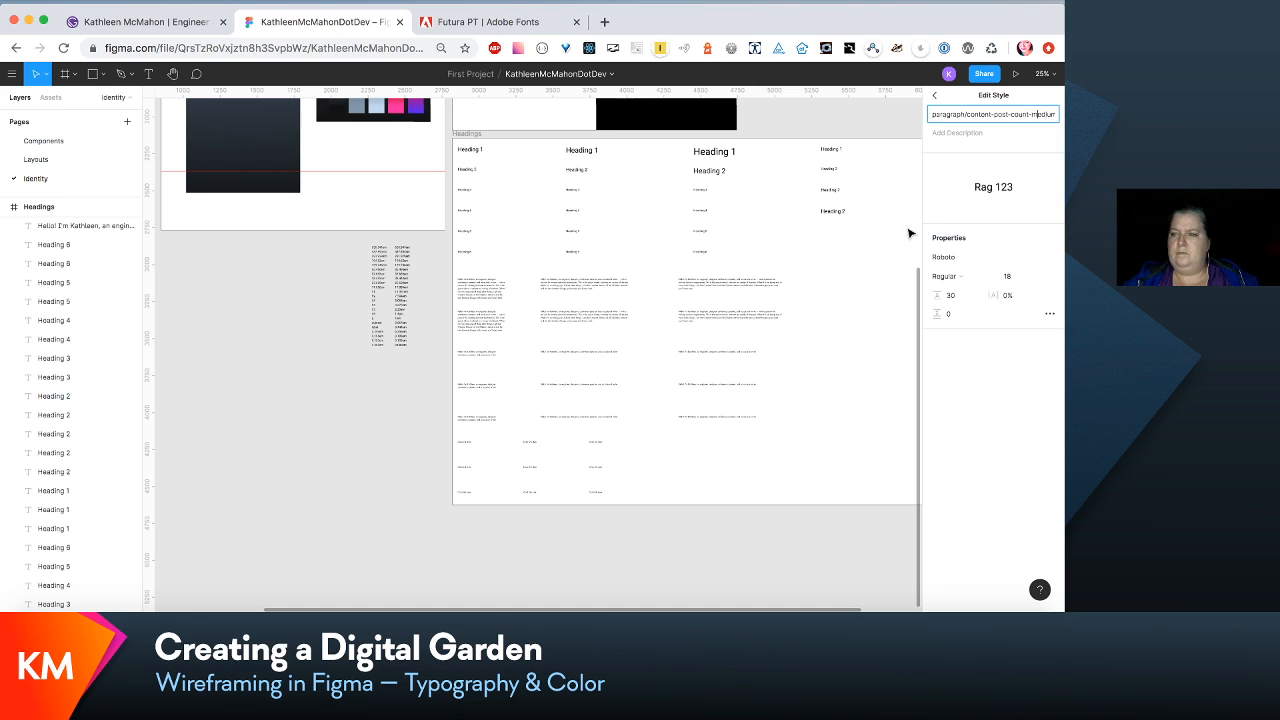
pyautogui.press('Return')
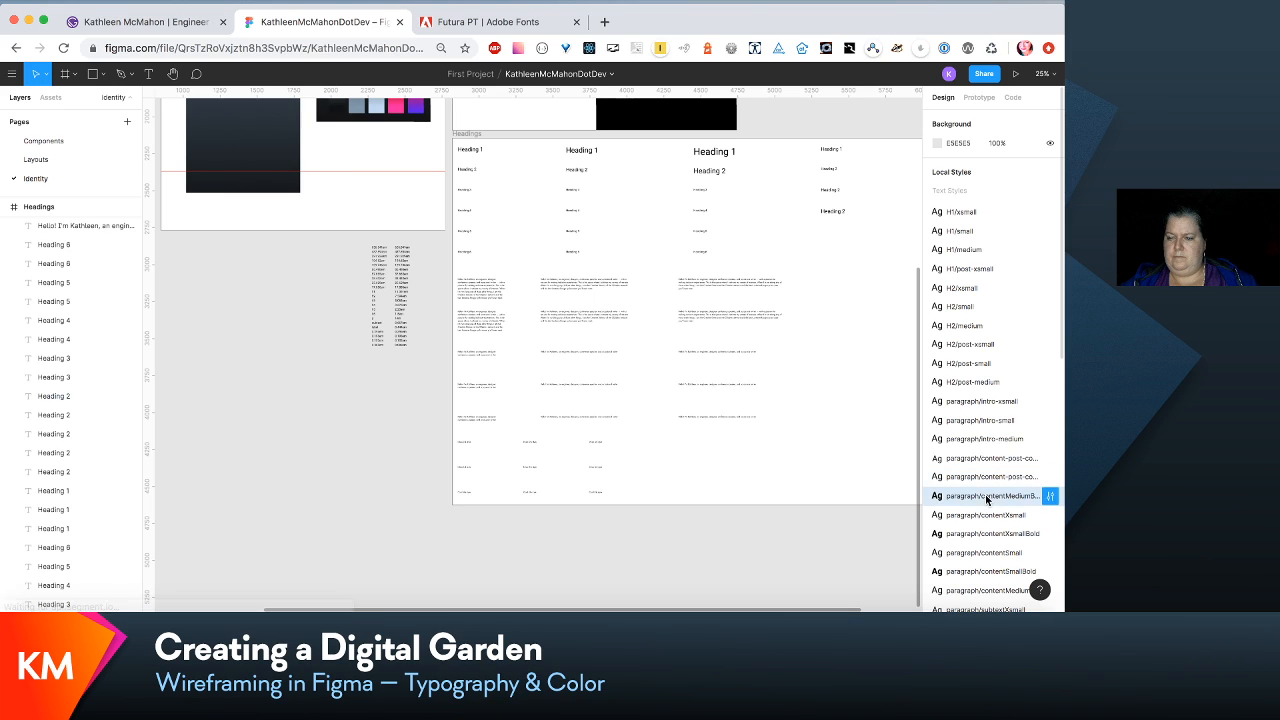
# - Rename the local text style paragraph/contentMediumBold as paragraph/content-medium-bold
pyautogui.click(1050, 496)
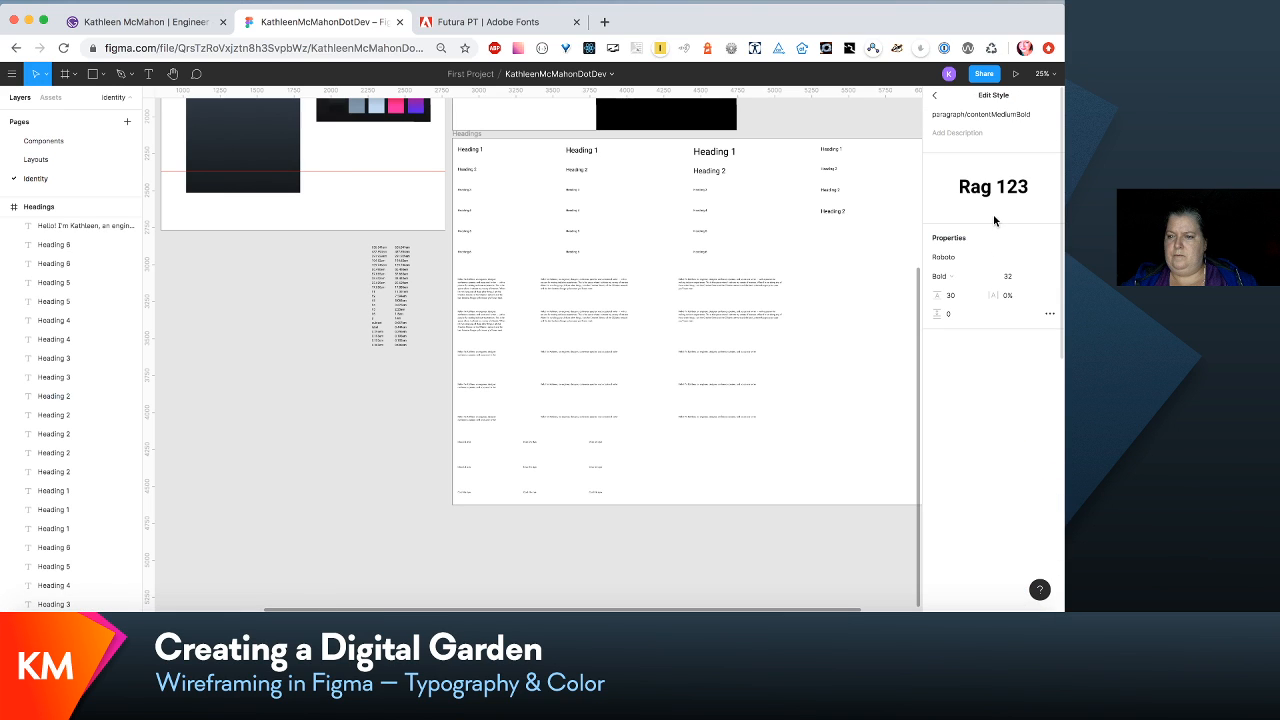
pyautogui.click(996, 116)
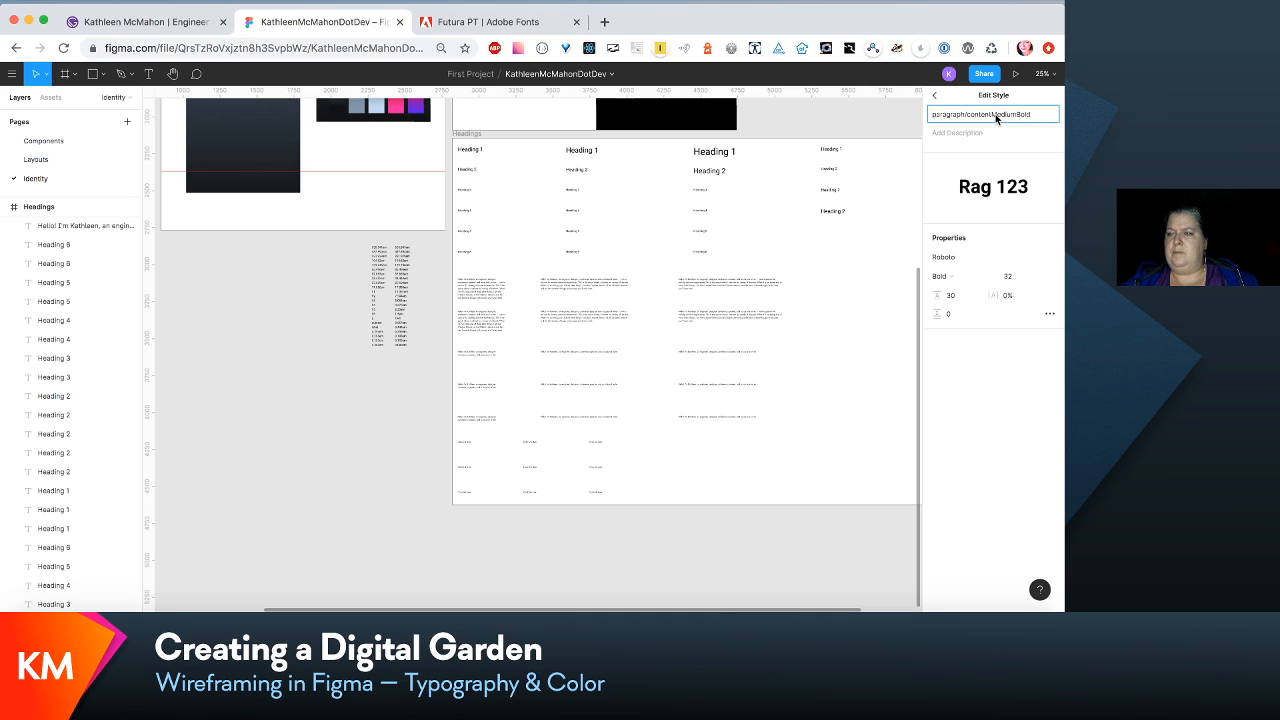
pyautogui.press('BackSpace')
pyautogui.write('-m')
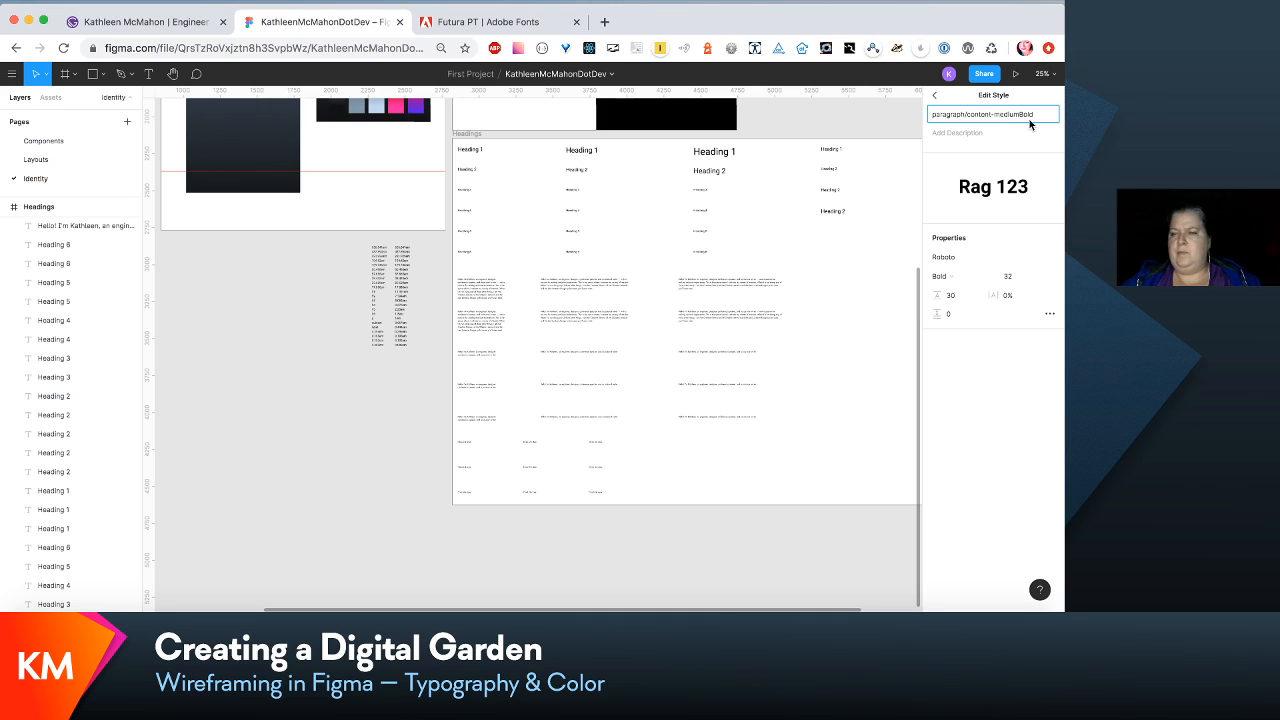
pyautogui.click(1022, 116)
pyautogui.press('BackSpace')
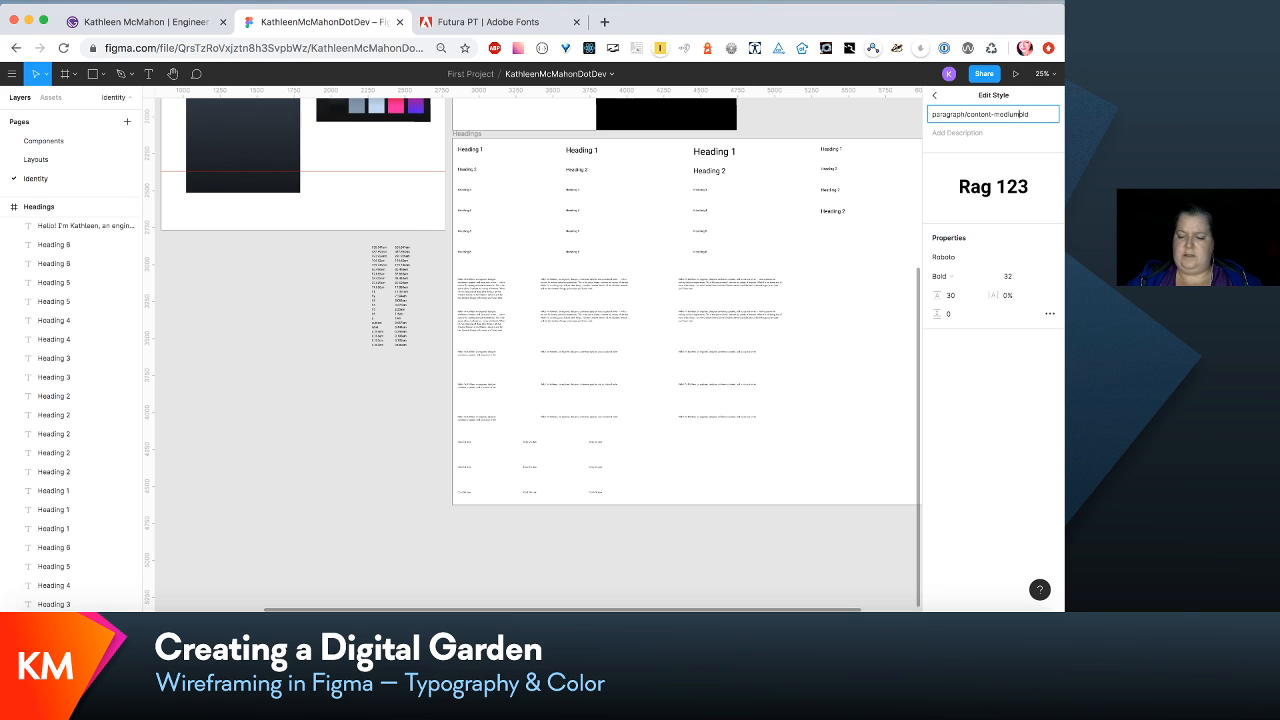
pyautogui.write('-b')
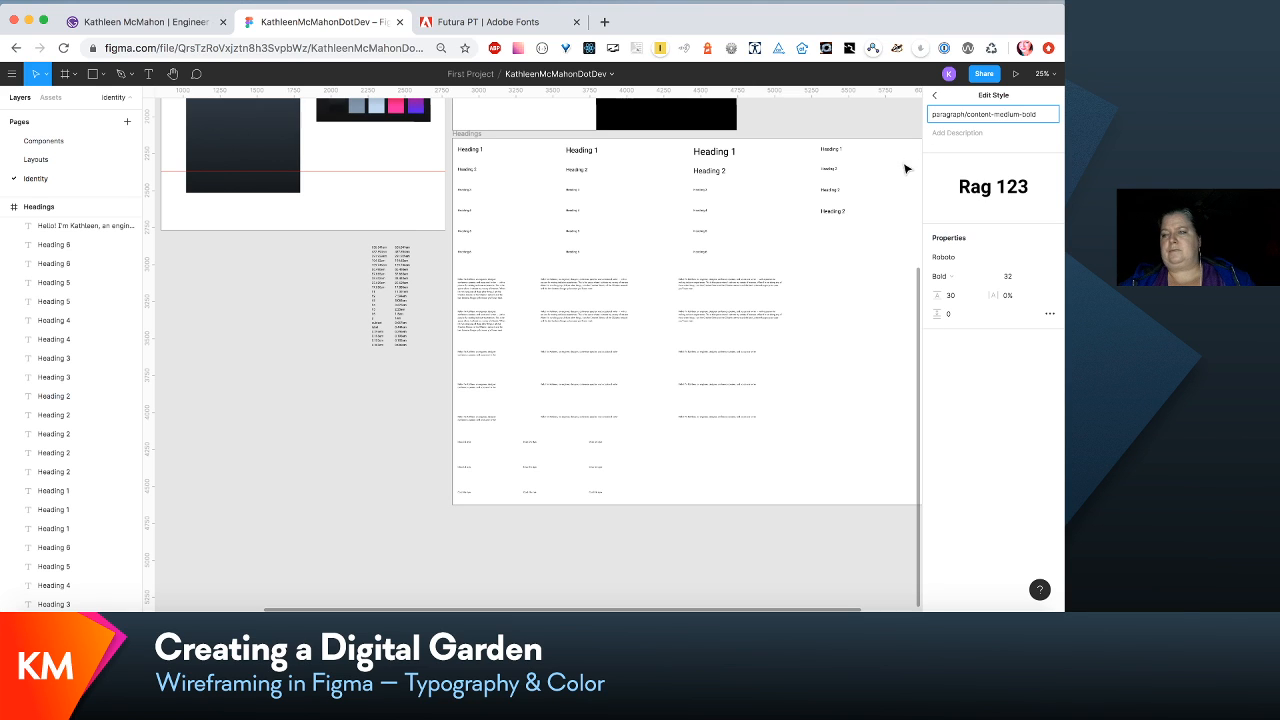
pyautogui.click(904, 185)
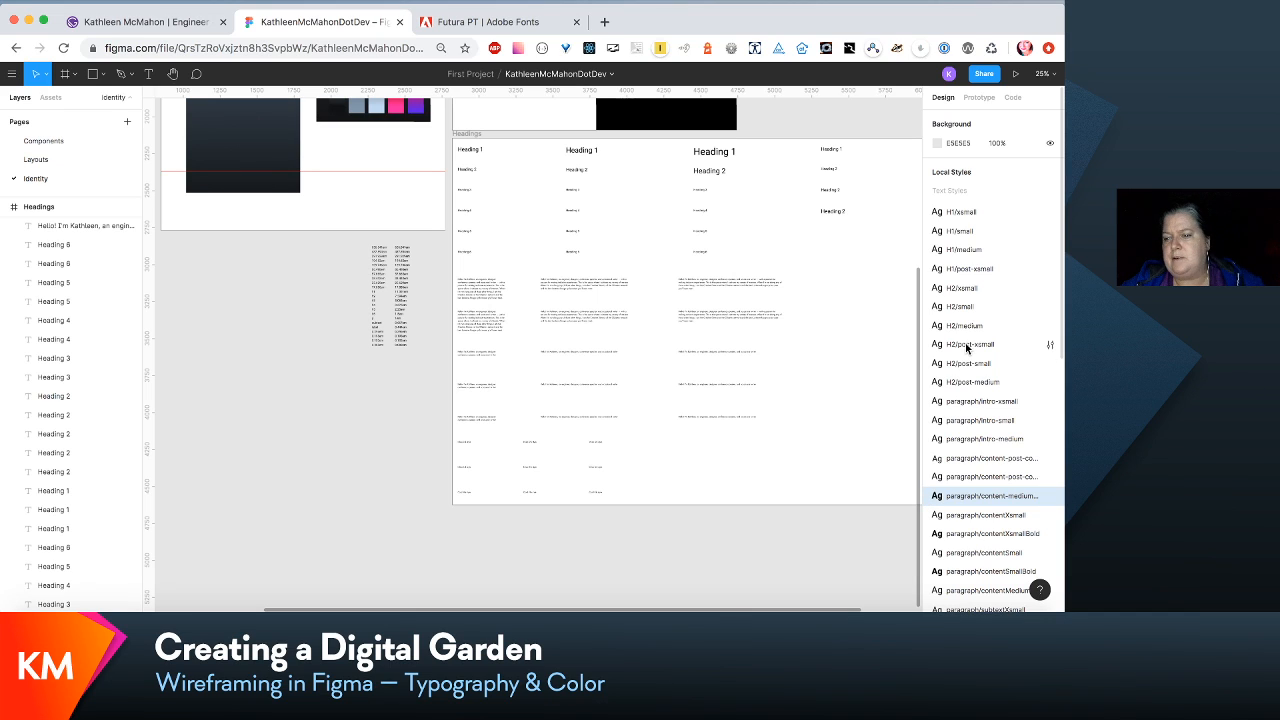
# - Shorten the group prefix of the paragraph/intro-xsmall text style so its name is para/intro-xsmall
pyautogui.click(979, 403)
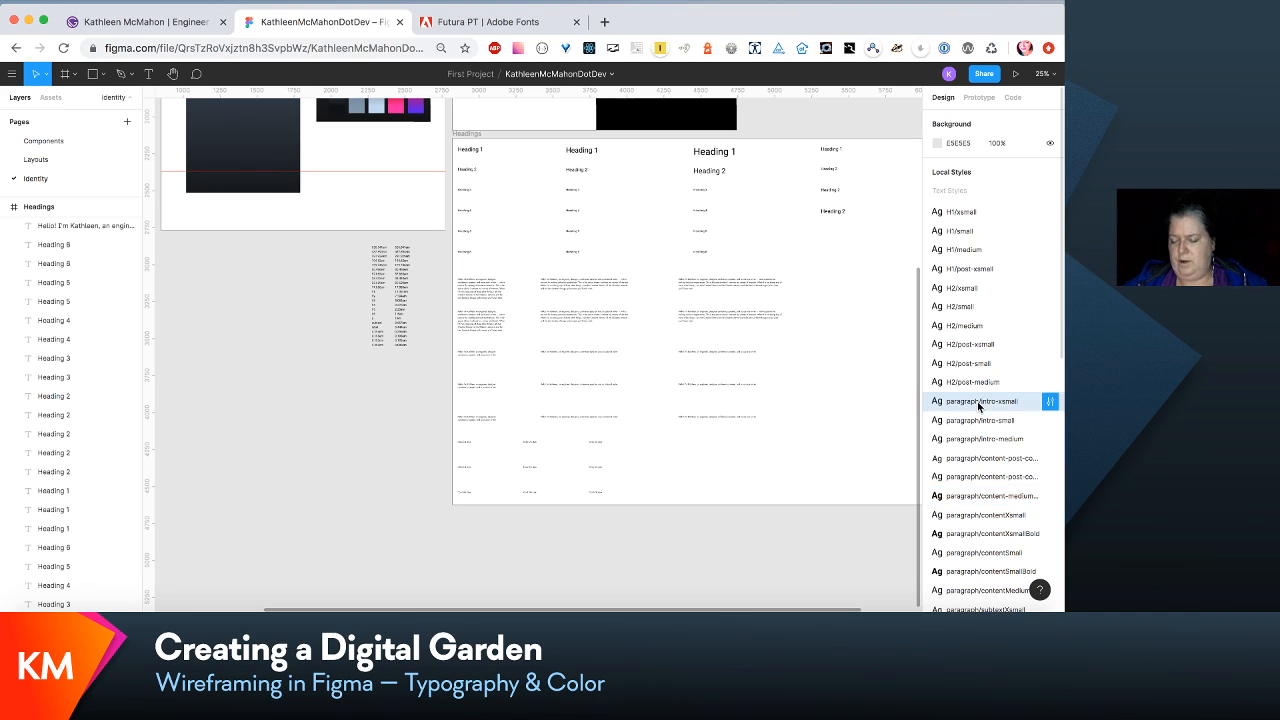
pyautogui.click(1050, 401)
pyautogui.click(965, 116)
pyautogui.moveTo(967, 117); pyautogui.dragTo(946, 119)
pyautogui.press('BackSpace')
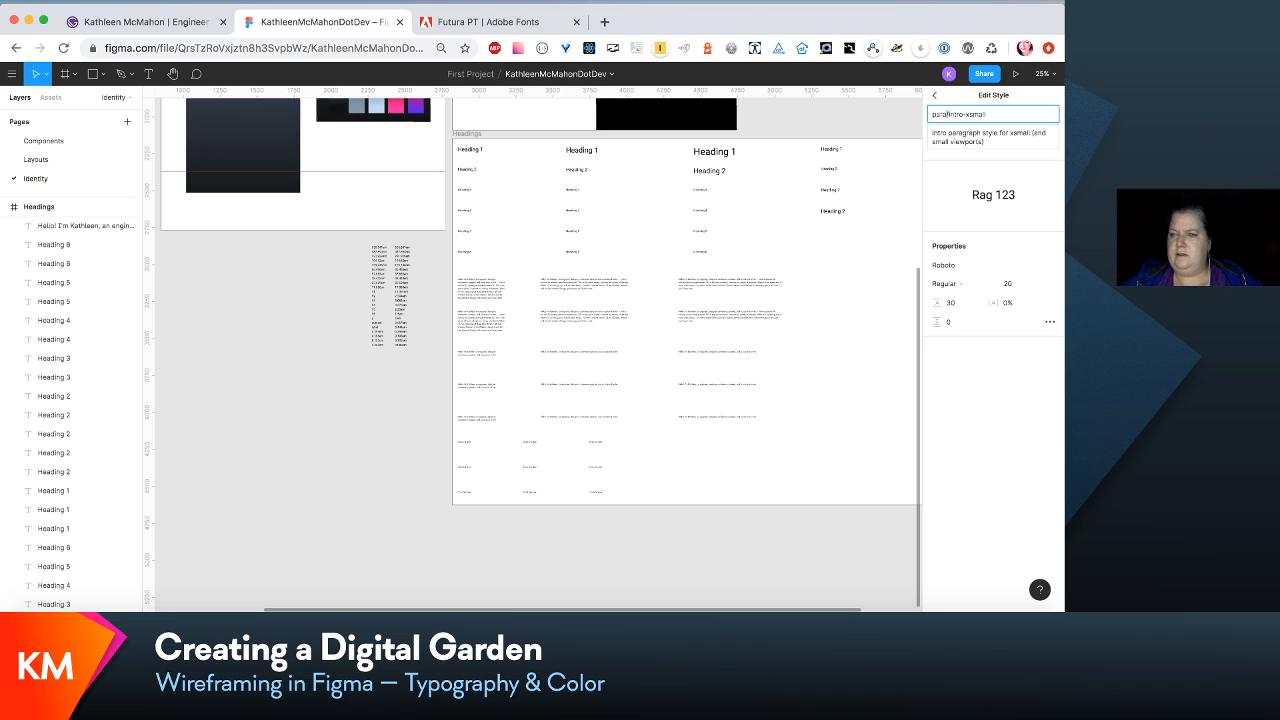
pyautogui.click(900, 379)
# - Shorten the group prefix of the paragraph/intro-small text style so its name is para/intro-small
pyautogui.click(1050, 420)
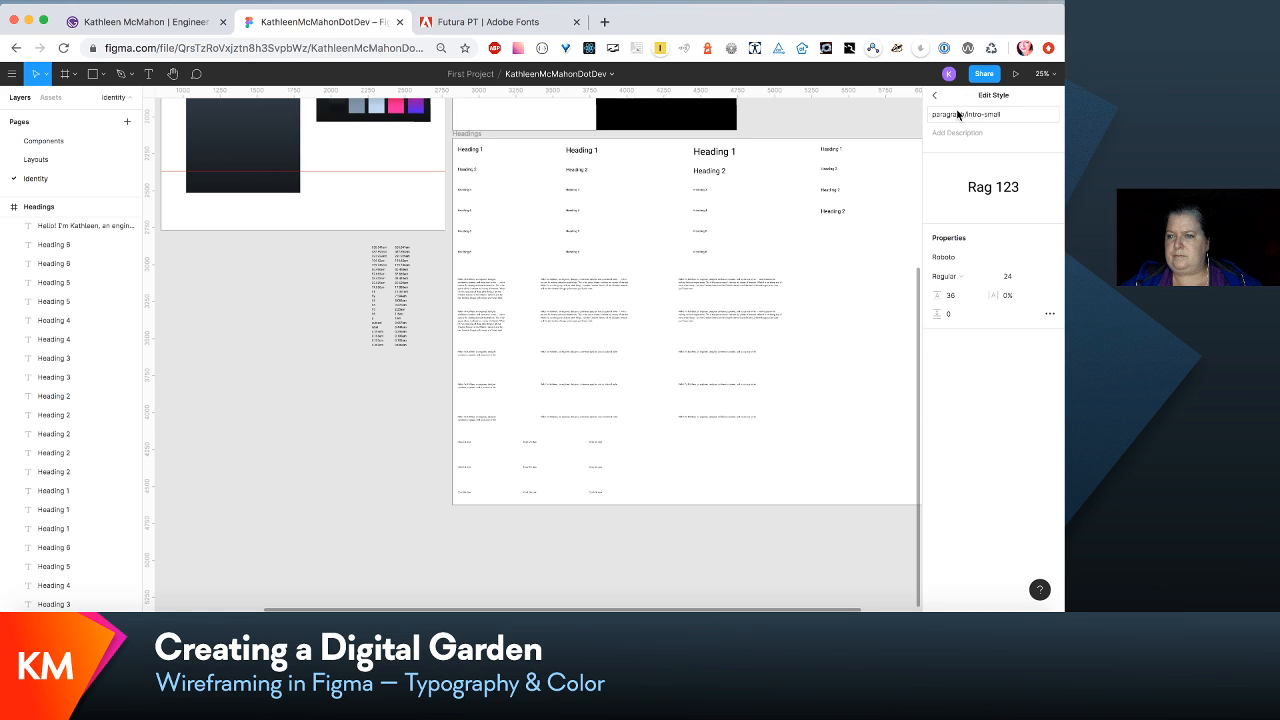
pyautogui.moveTo(958, 115); pyautogui.dragTo(944, 121)
pyautogui.press('BackSpace')
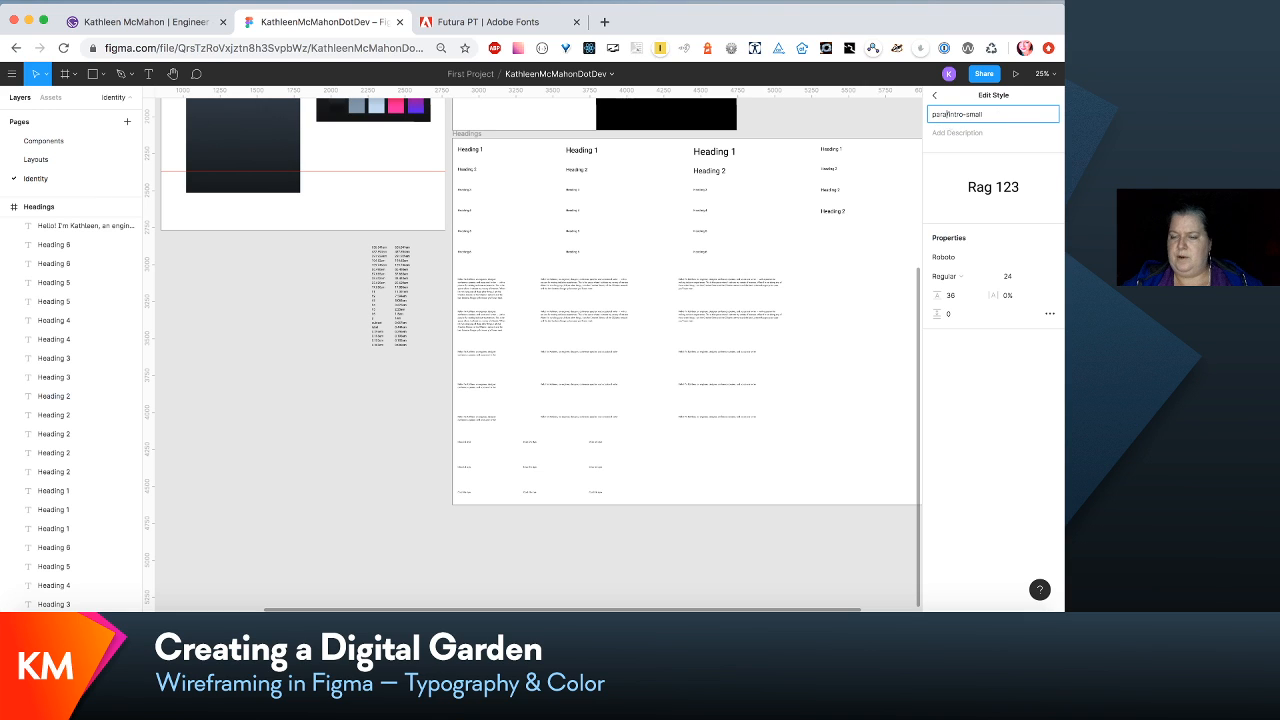
pyautogui.click(779, 453)
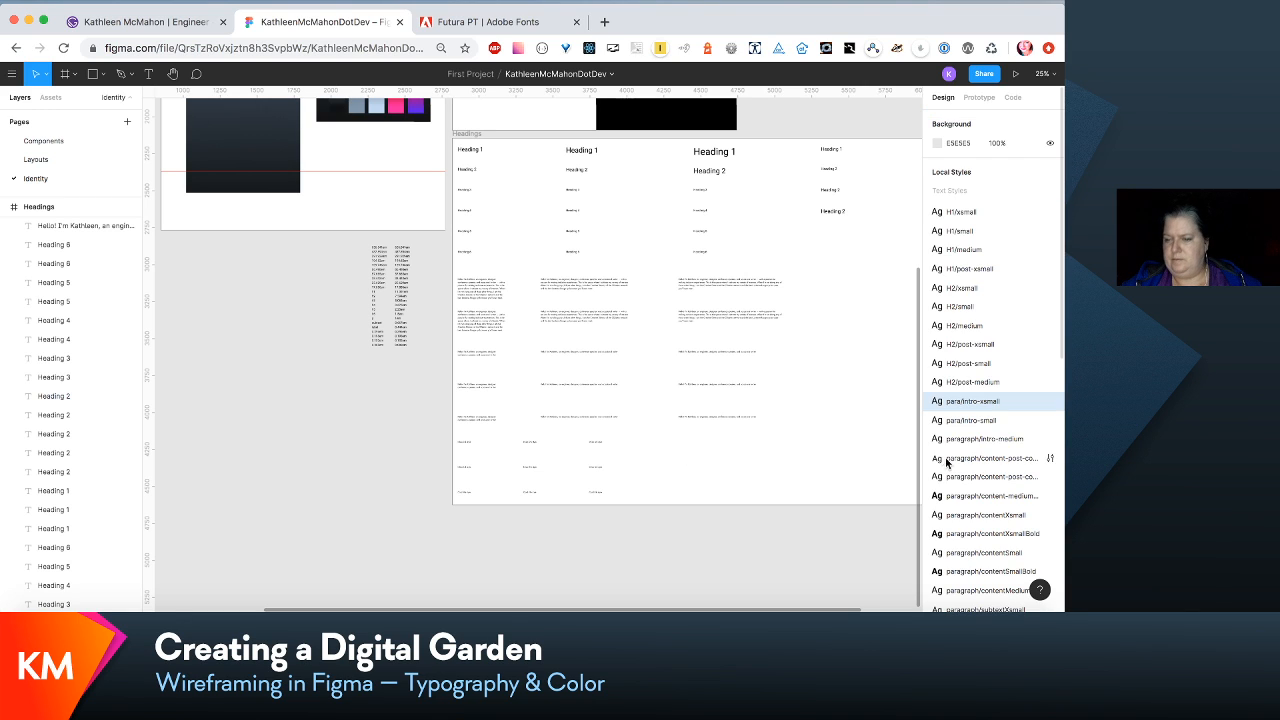
# - Shorten the group prefix of the paragraph/intro-medium text style so its name is para/intro-medium
pyautogui.click(1047, 439)
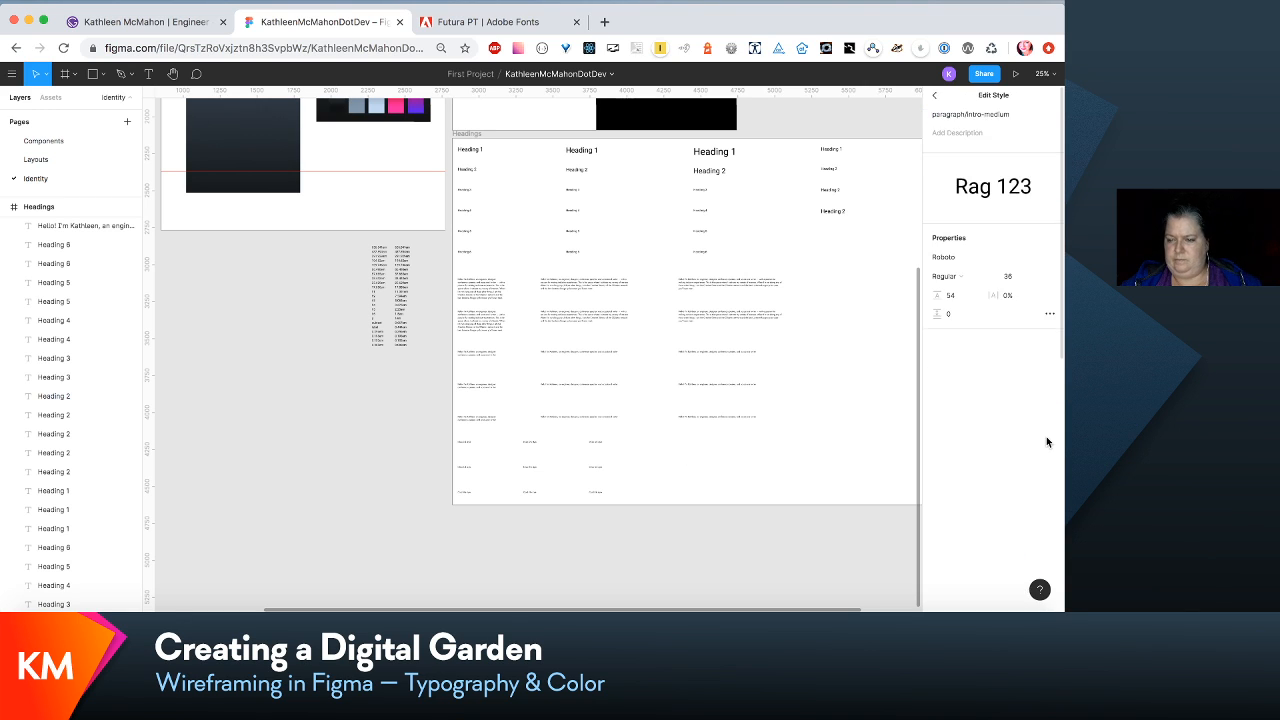
pyautogui.moveTo(965, 116); pyautogui.dragTo(945, 116)
pyautogui.press('BackSpace')
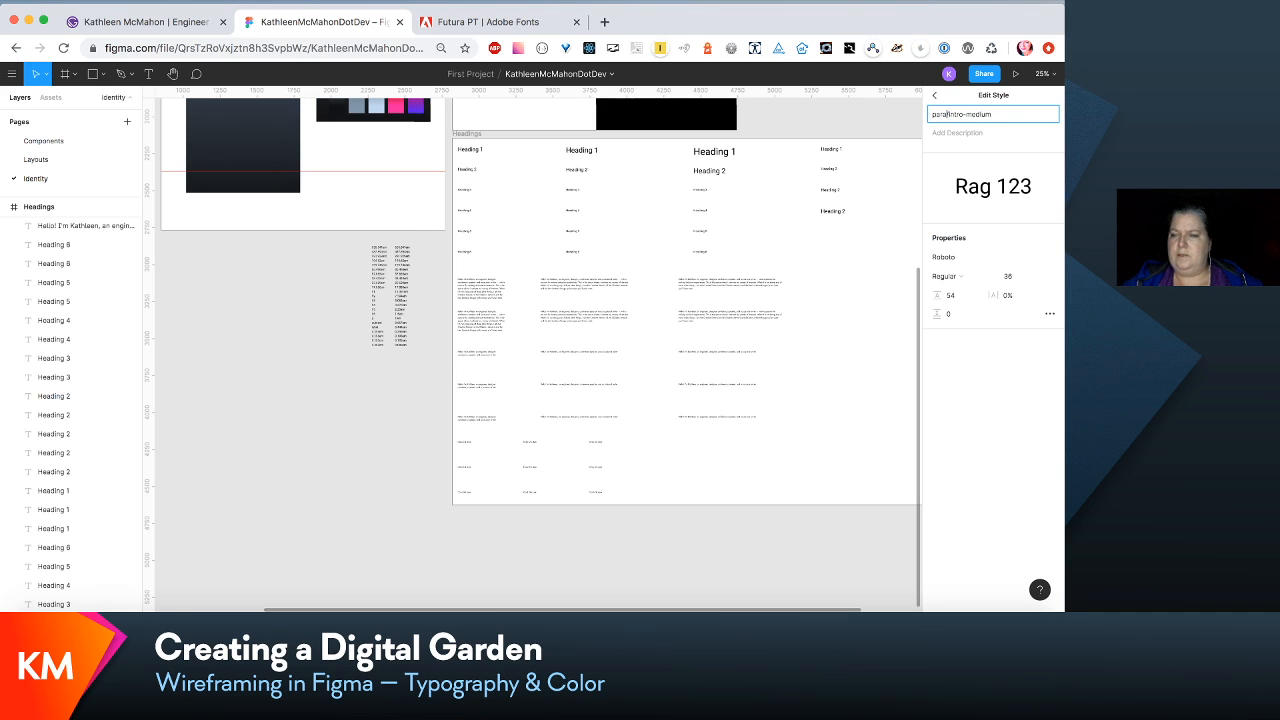
pyautogui.click(829, 357)
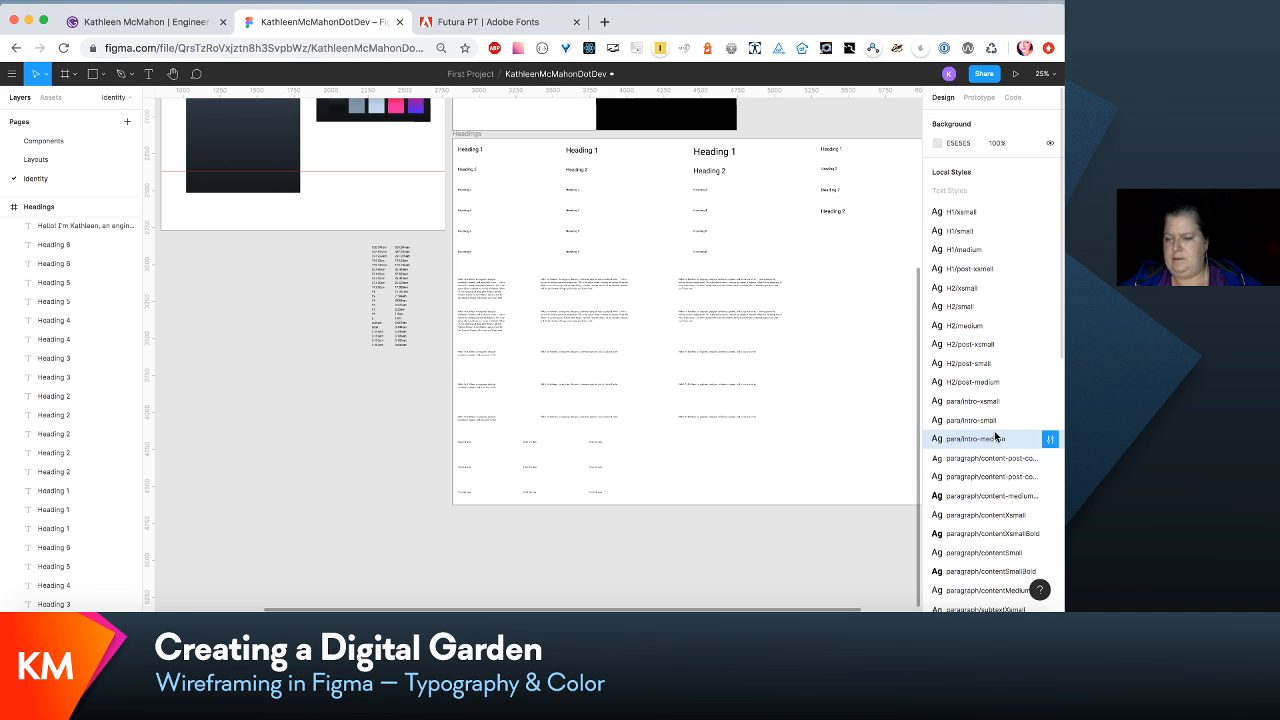
# - Shorten the group prefix of the paragraph/content-post-count text style so its name is para/content-post-count
pyautogui.click(1050, 458)
pyautogui.click(965, 116)
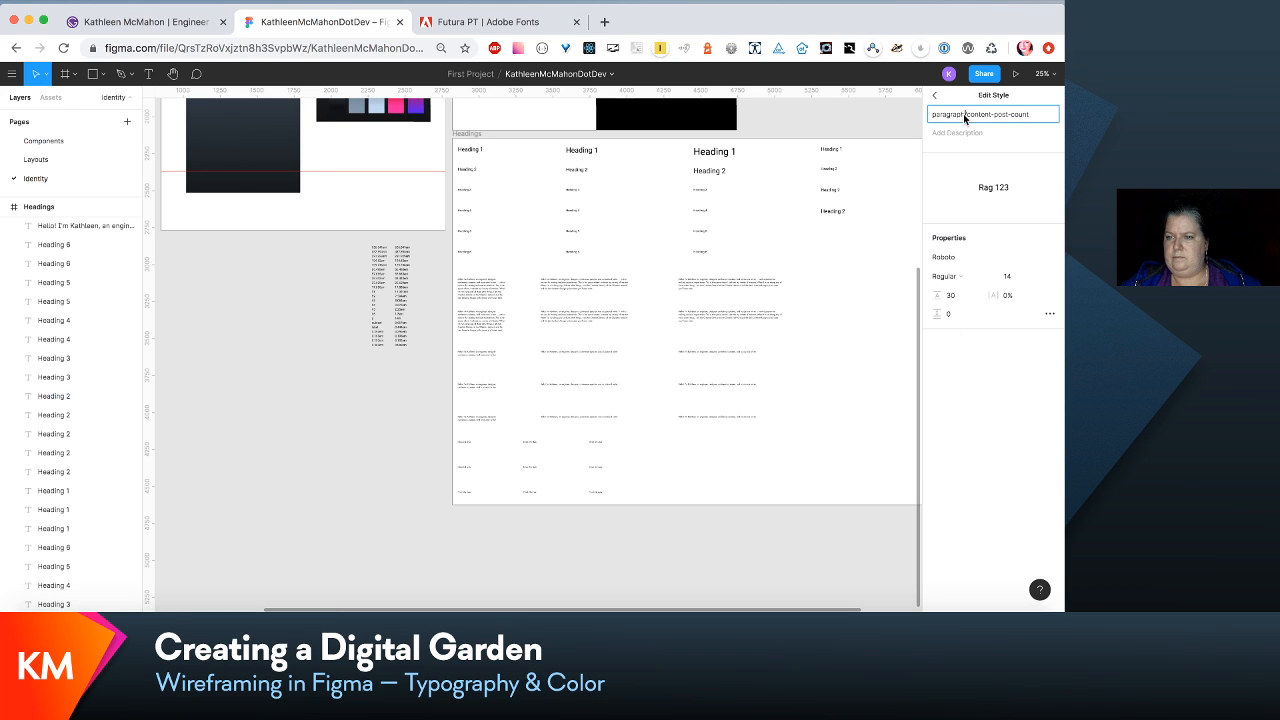
pyautogui.press('BackSpace')
pyautogui.press('BackSpace')
pyautogui.press('BackSpace')
pyautogui.press('BackSpace')
pyautogui.press('BackSpace')
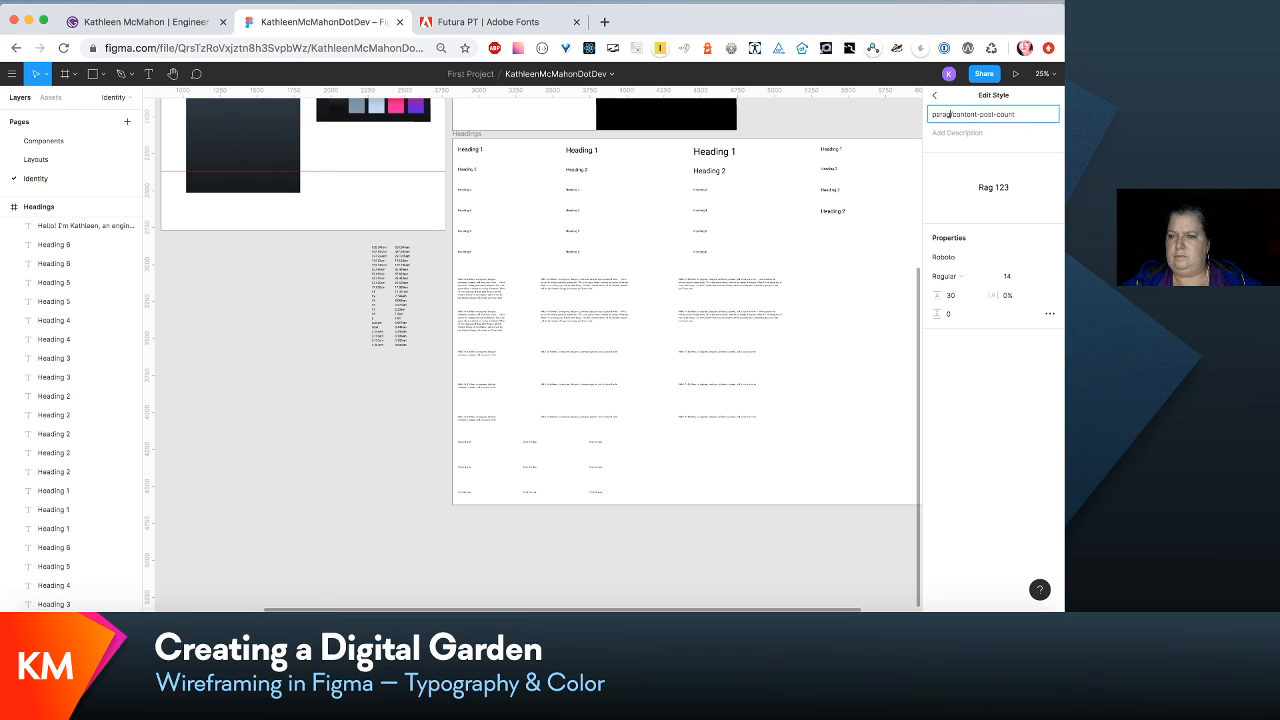
pyautogui.click(832, 302)
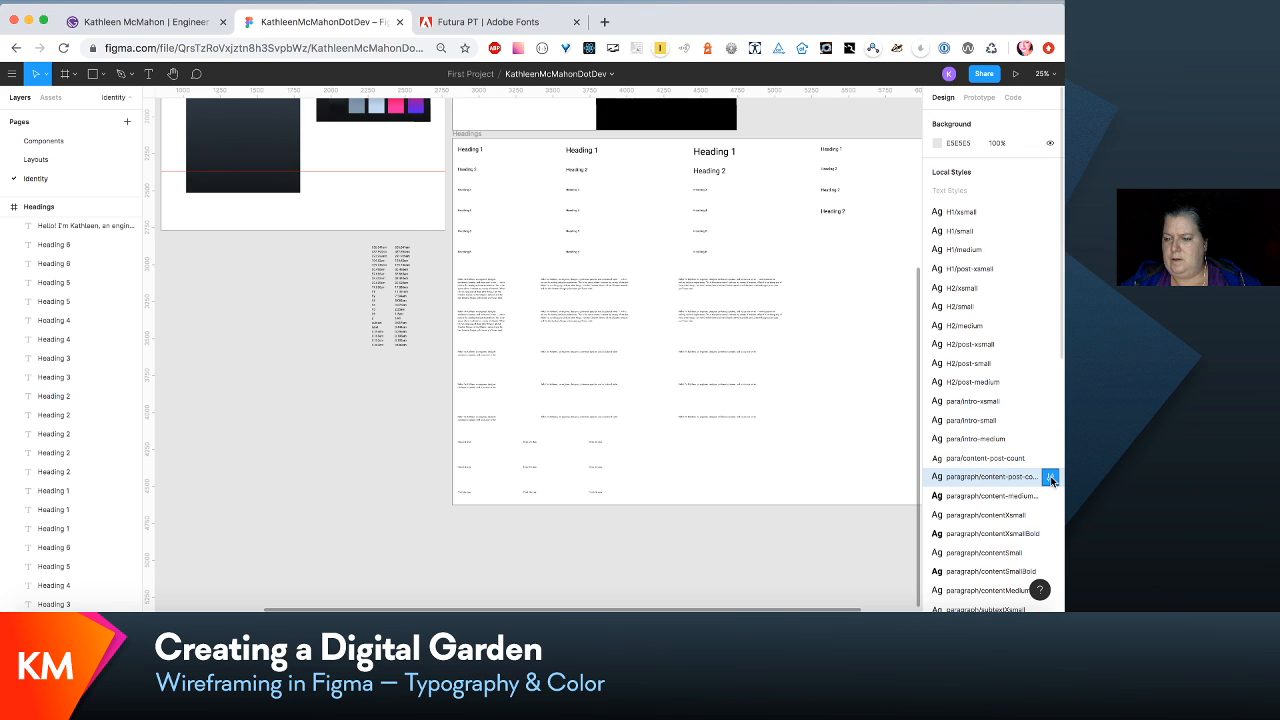
# - Shorten the group prefix of the paragraph/content-post-count-medium text style so its name is para/content-post-count-medium
pyautogui.click(1050, 477)
pyautogui.moveTo(963, 114); pyautogui.dragTo(943, 116)
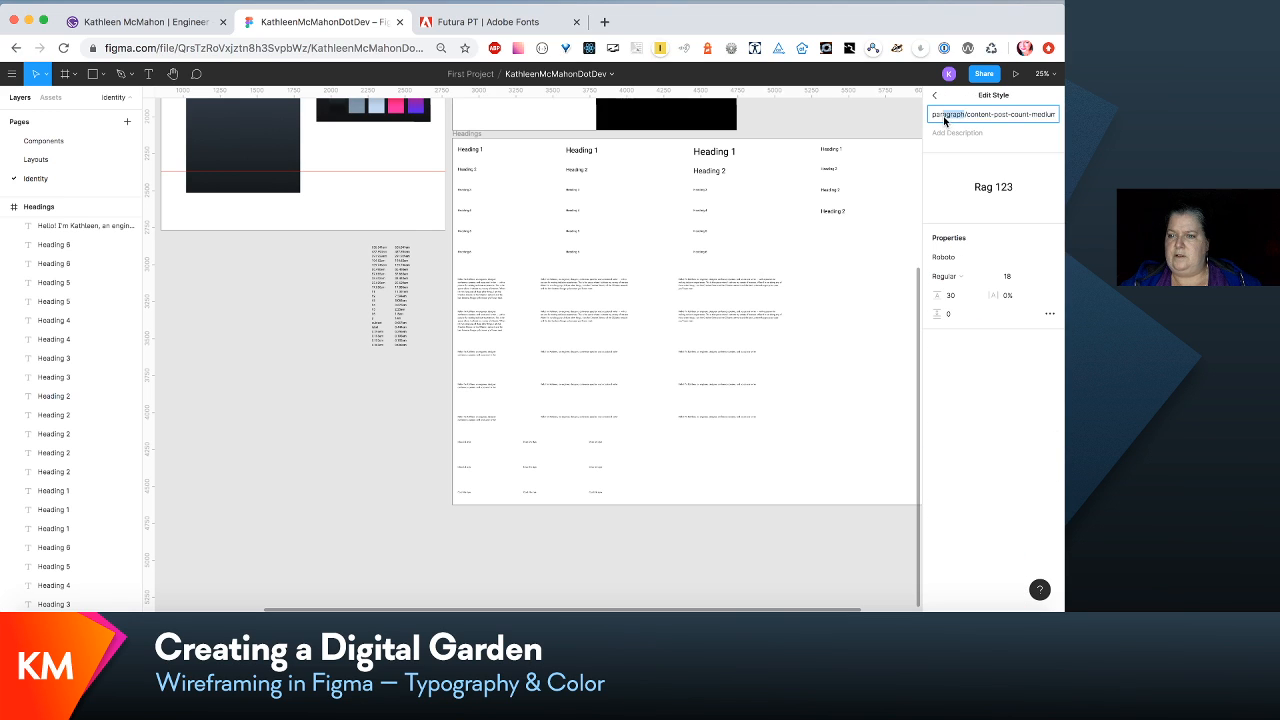
pyautogui.press('BackSpace')
pyautogui.press('Return')
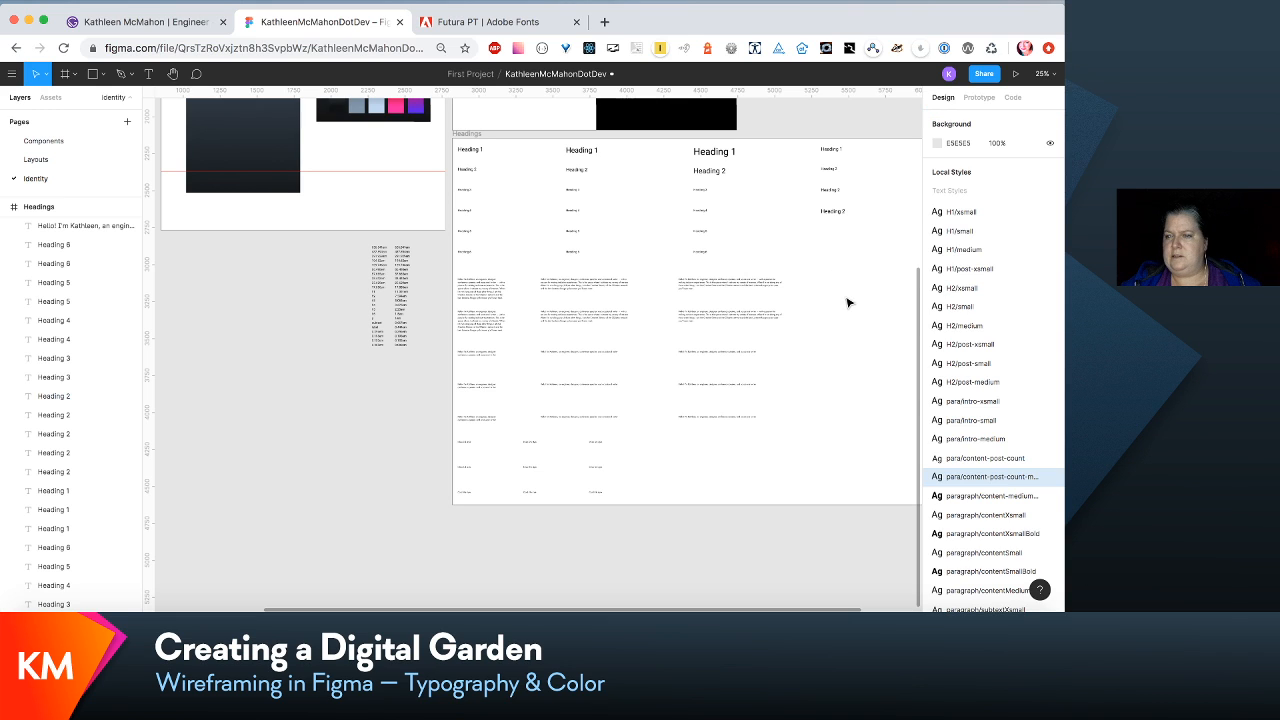
# - Shorten the group prefix of the paragraph/content-medium-bold text style so its name is para/content-medium-bold
pyautogui.click(1049, 497)
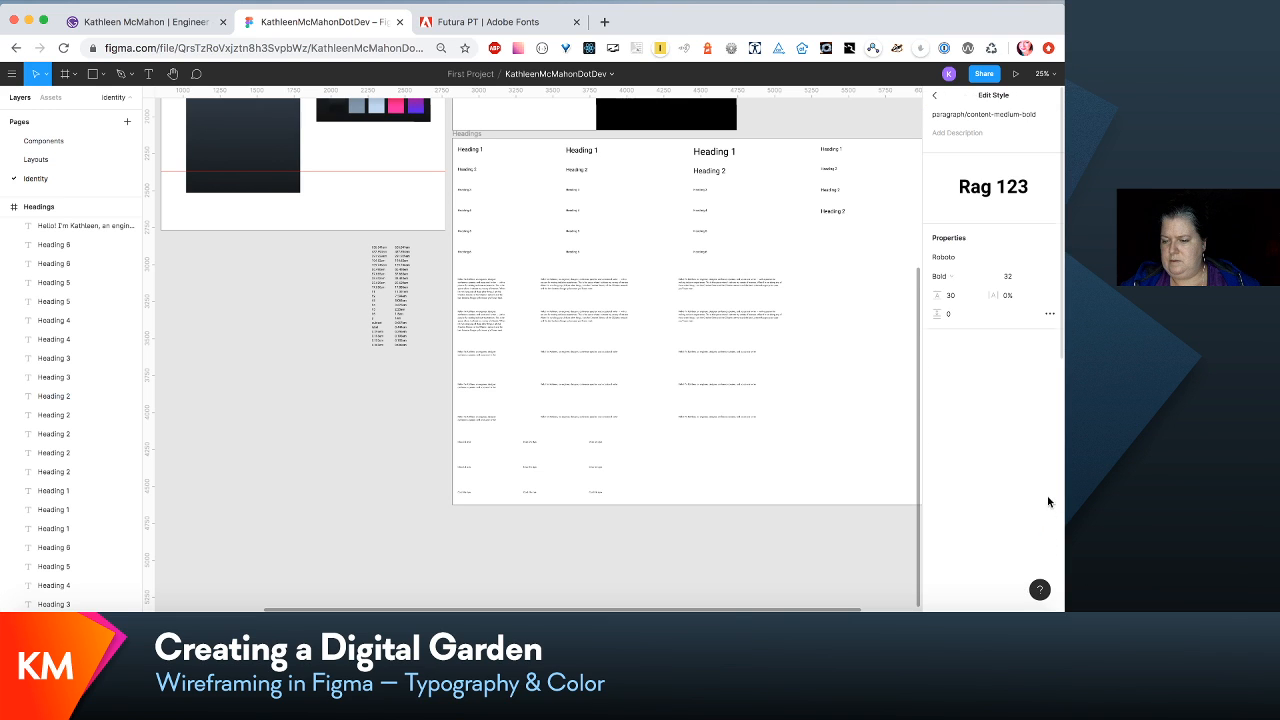
pyautogui.click(966, 115)
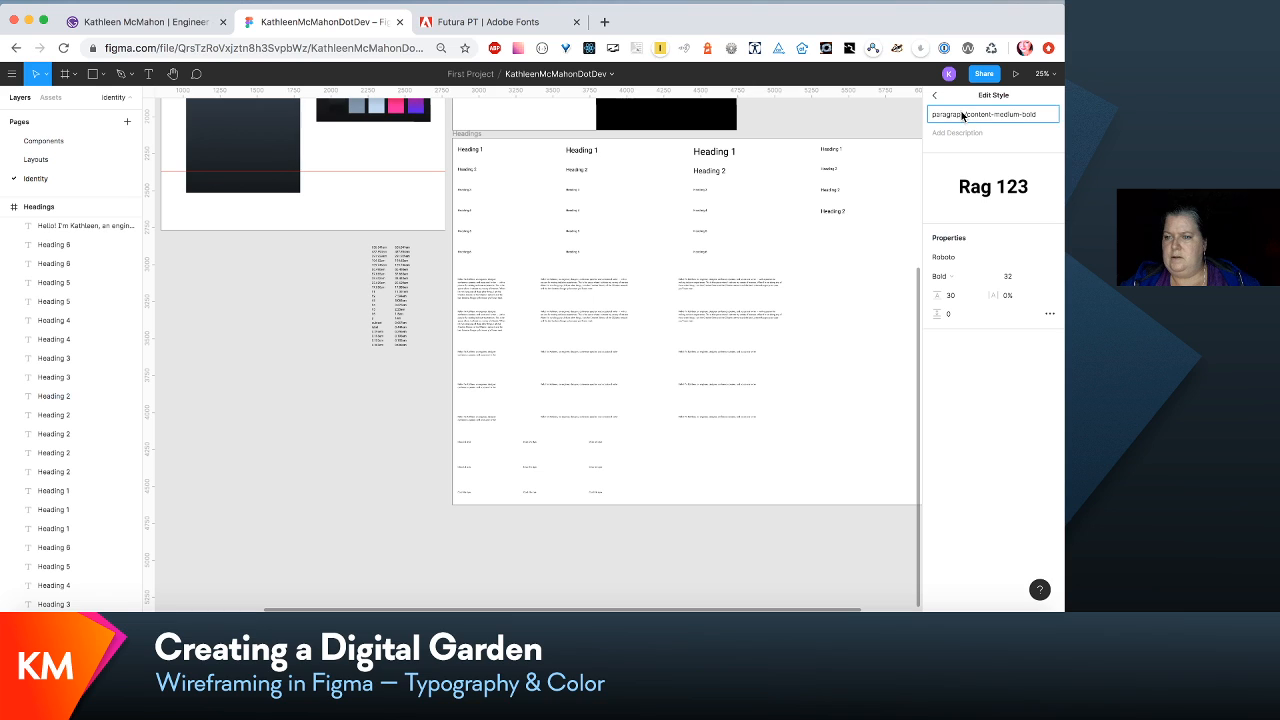
pyautogui.moveTo(963, 115); pyautogui.dragTo(946, 119)
pyautogui.press('BackSpace')
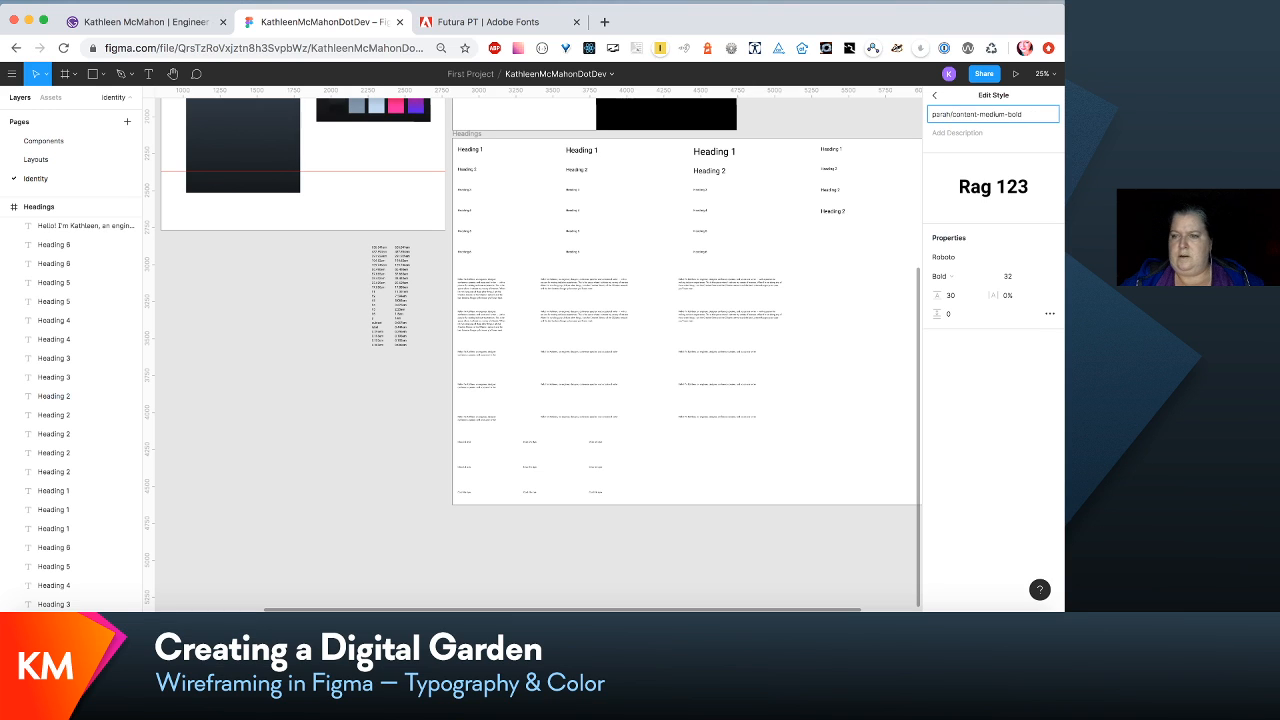
pyautogui.press('BackSpace')
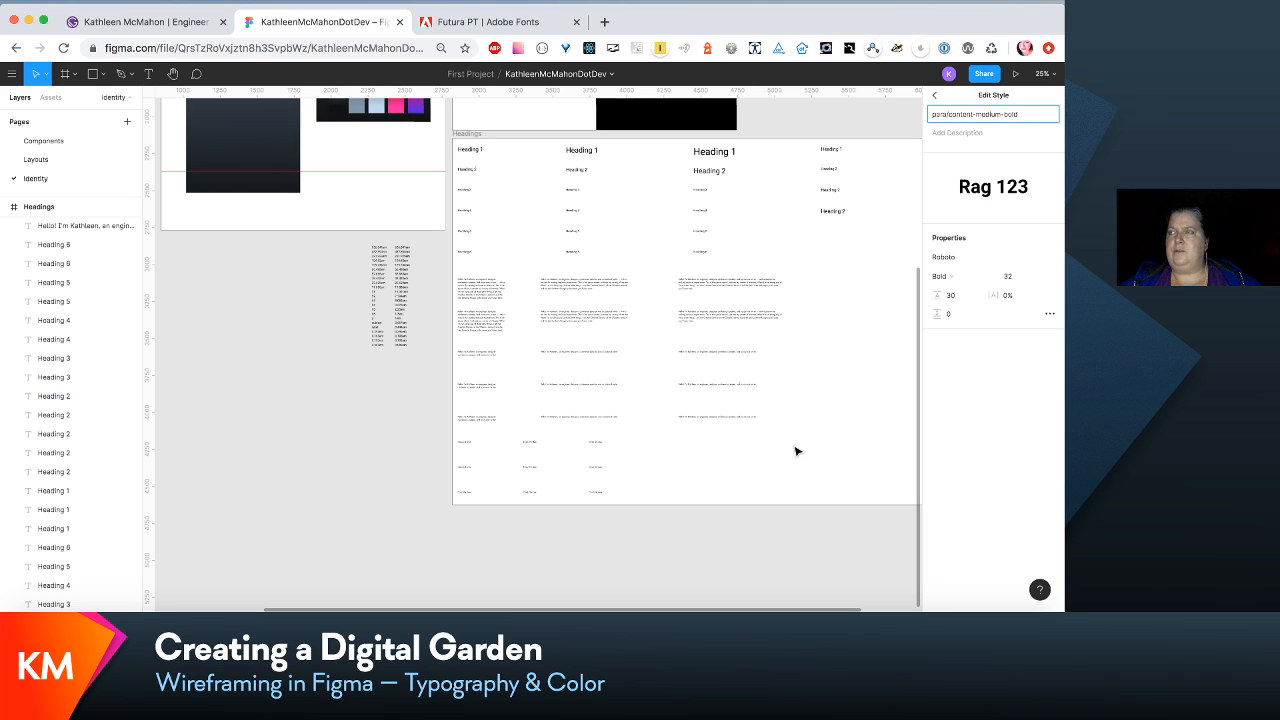
pyautogui.click(824, 428)
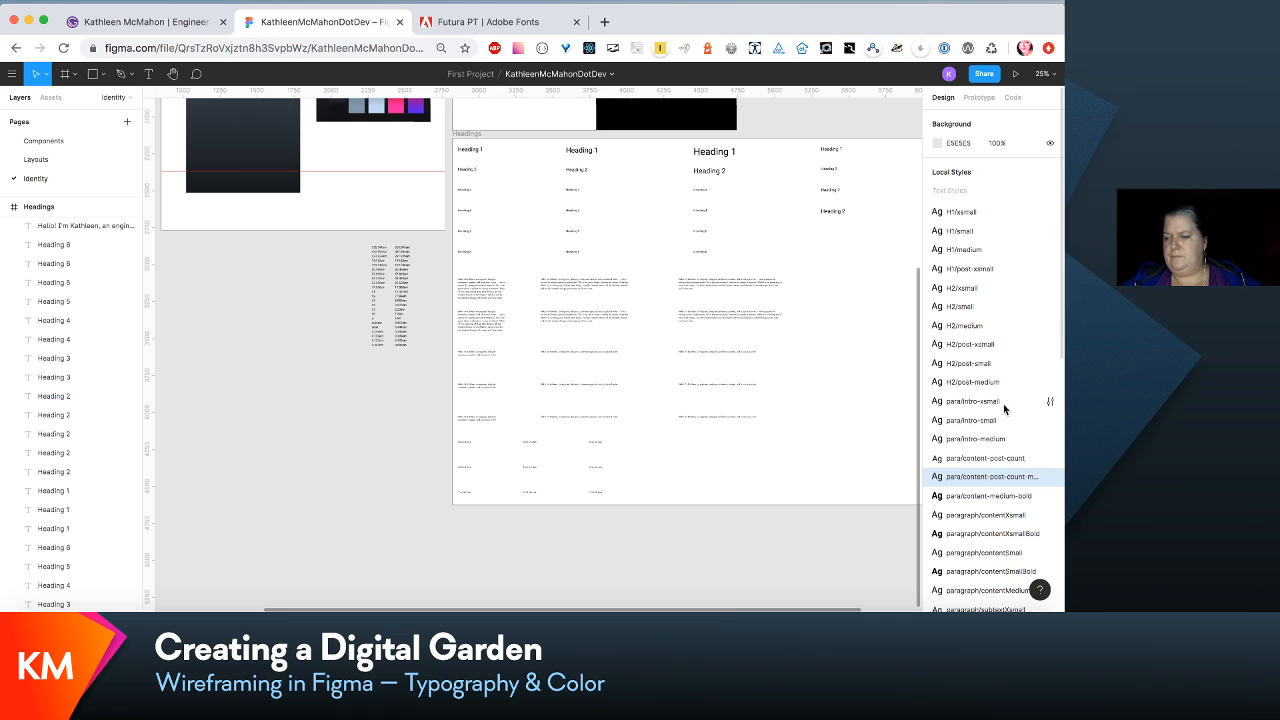
# - Rename the local text style paragraph/contentXsmall as para/content-xsmall
pyautogui.click(1049, 514)
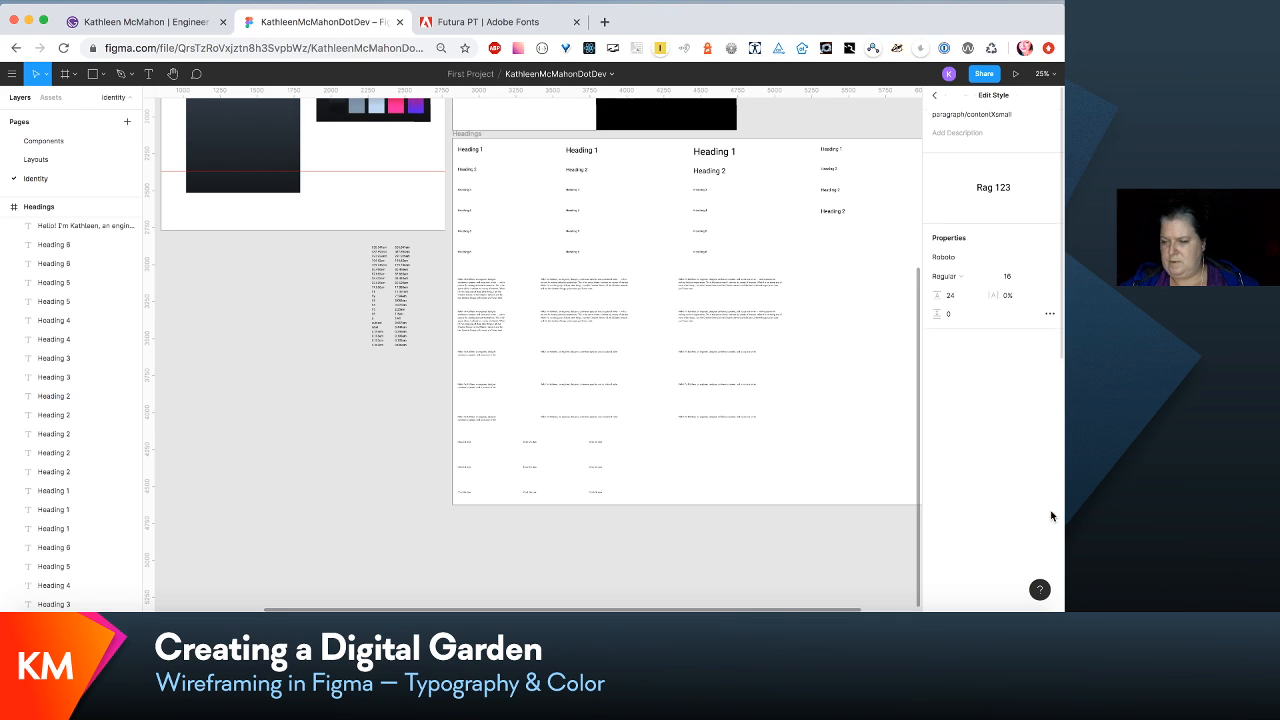
pyautogui.click(963, 115)
pyautogui.click(963, 115)
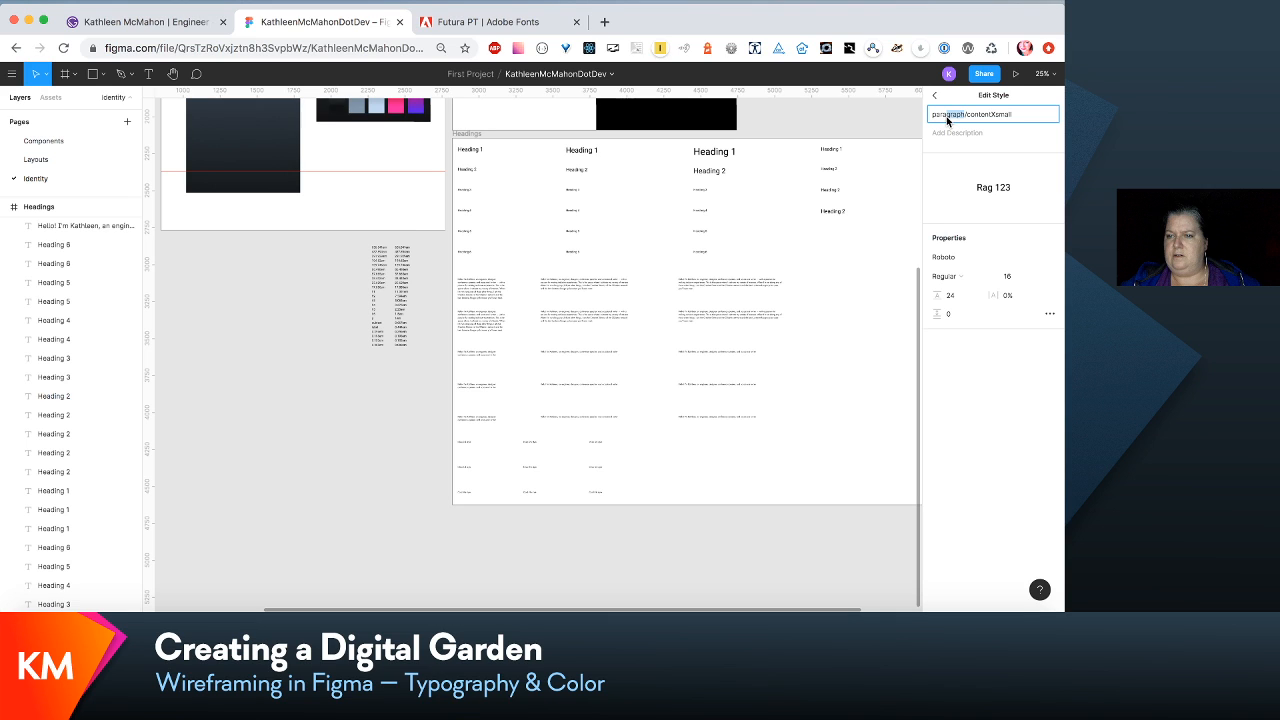
pyautogui.press('BackSpace')
pyautogui.write('-x')
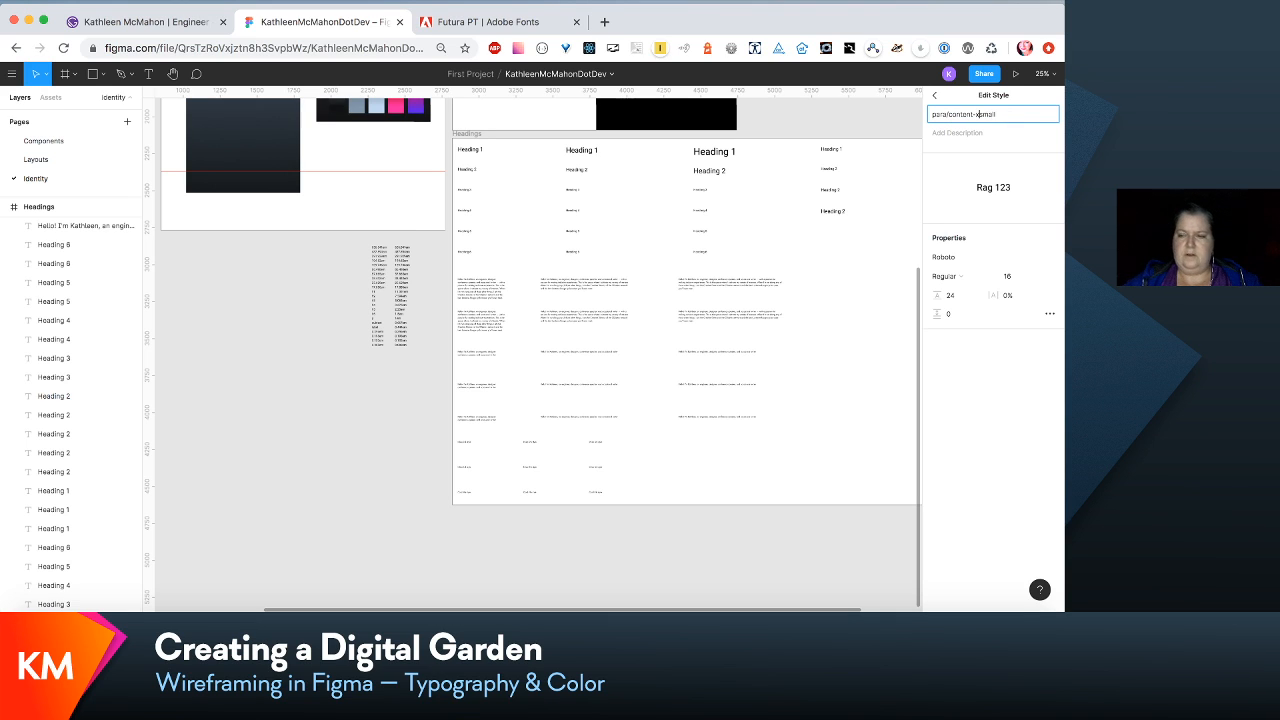
pyautogui.press('Return')
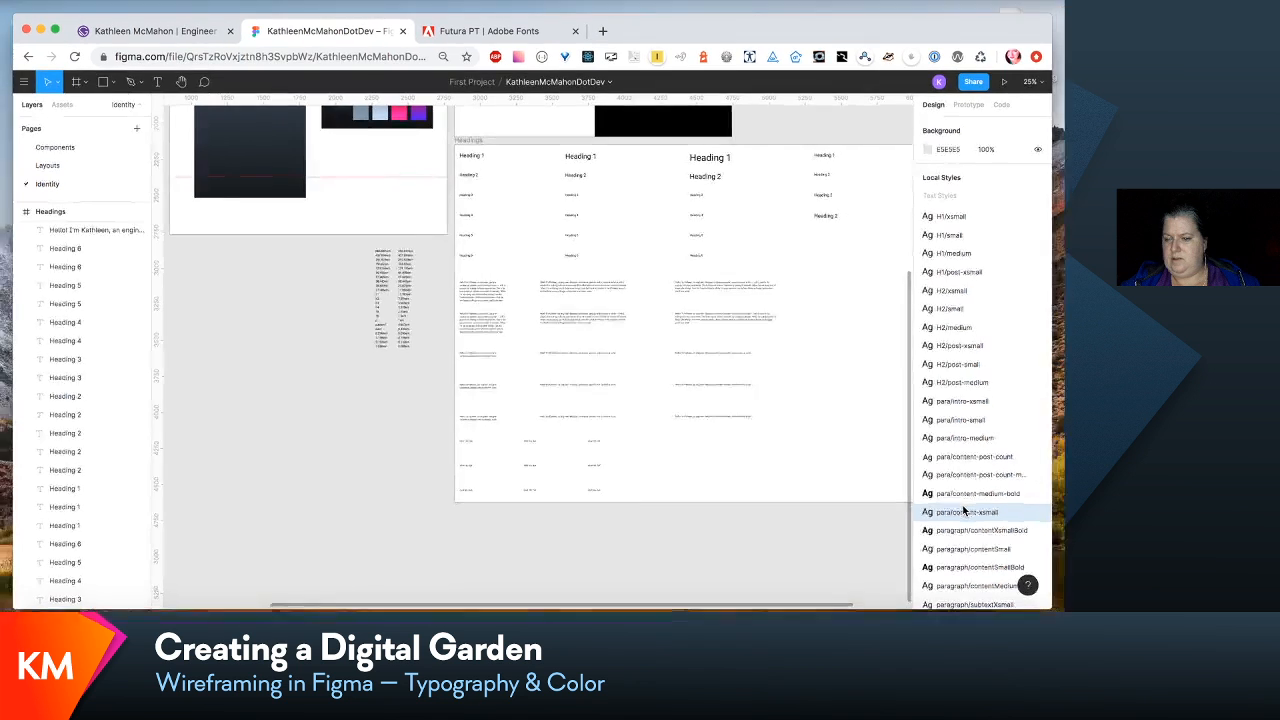
# - Rename the local text style paragraph/contentXsmallBold as para/content-xsmall-bold
pyautogui.click(1050, 534)
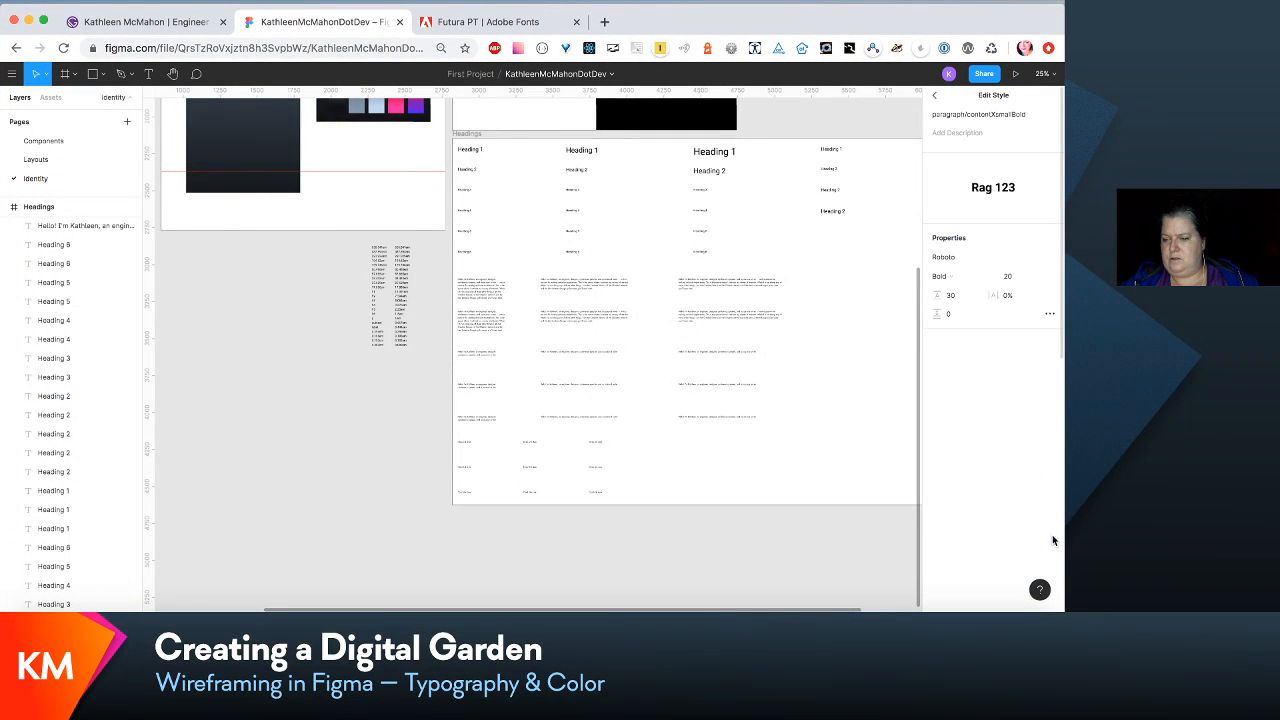
pyautogui.click(965, 114)
pyautogui.click(964, 114)
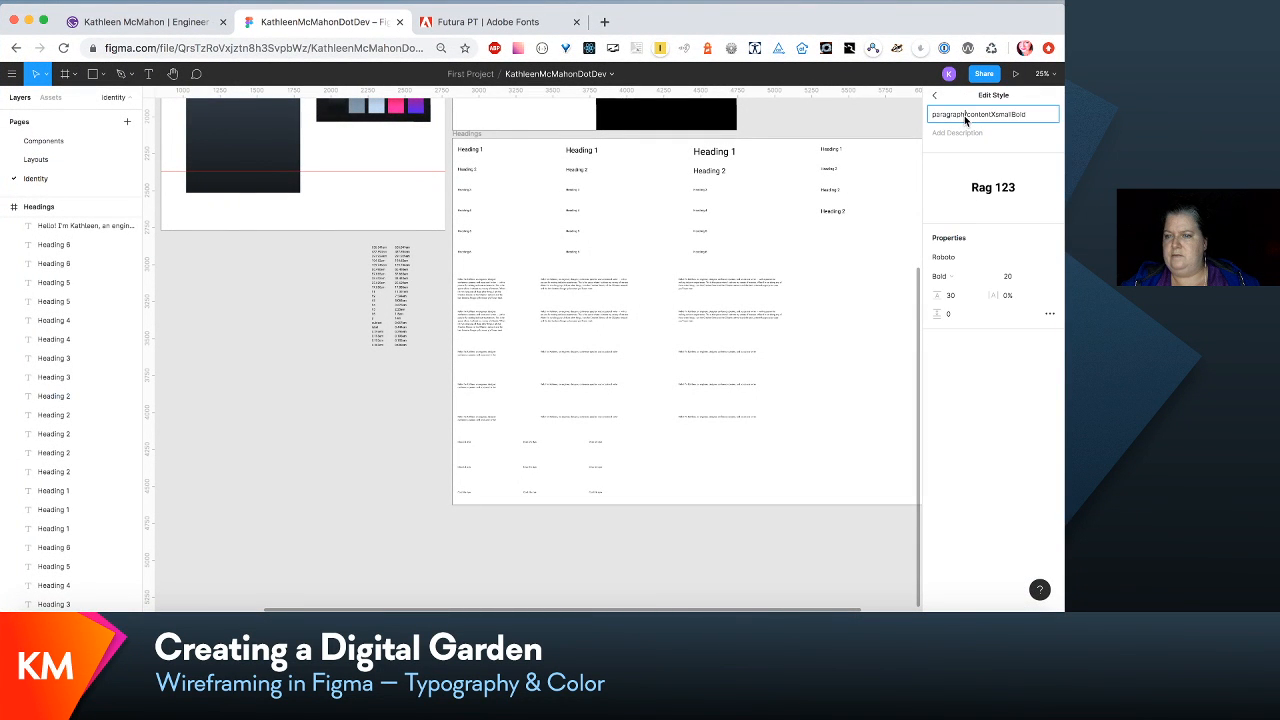
pyautogui.press('BackSpace')
pyautogui.press('BackSpace')
pyautogui.press('BackSpace')
pyautogui.press('BackSpace')
pyautogui.press('BackSpace')
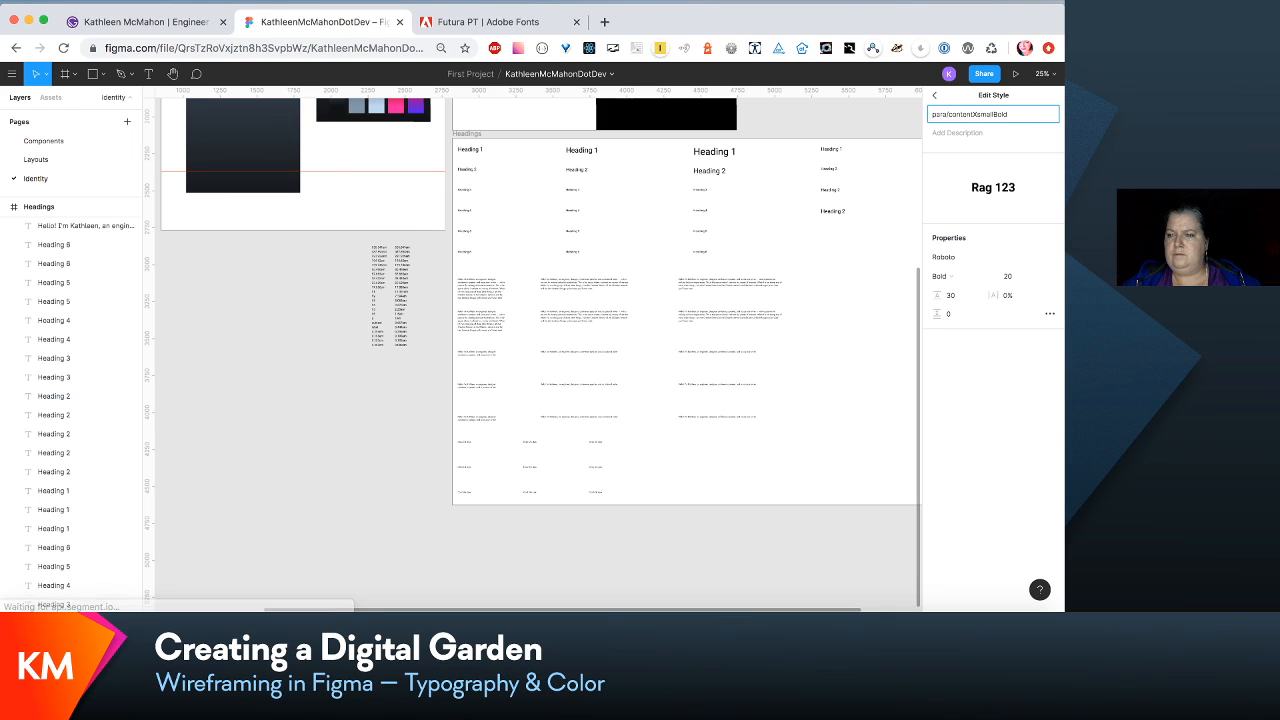
pyautogui.click(979, 118)
pyautogui.press('BackSpace')
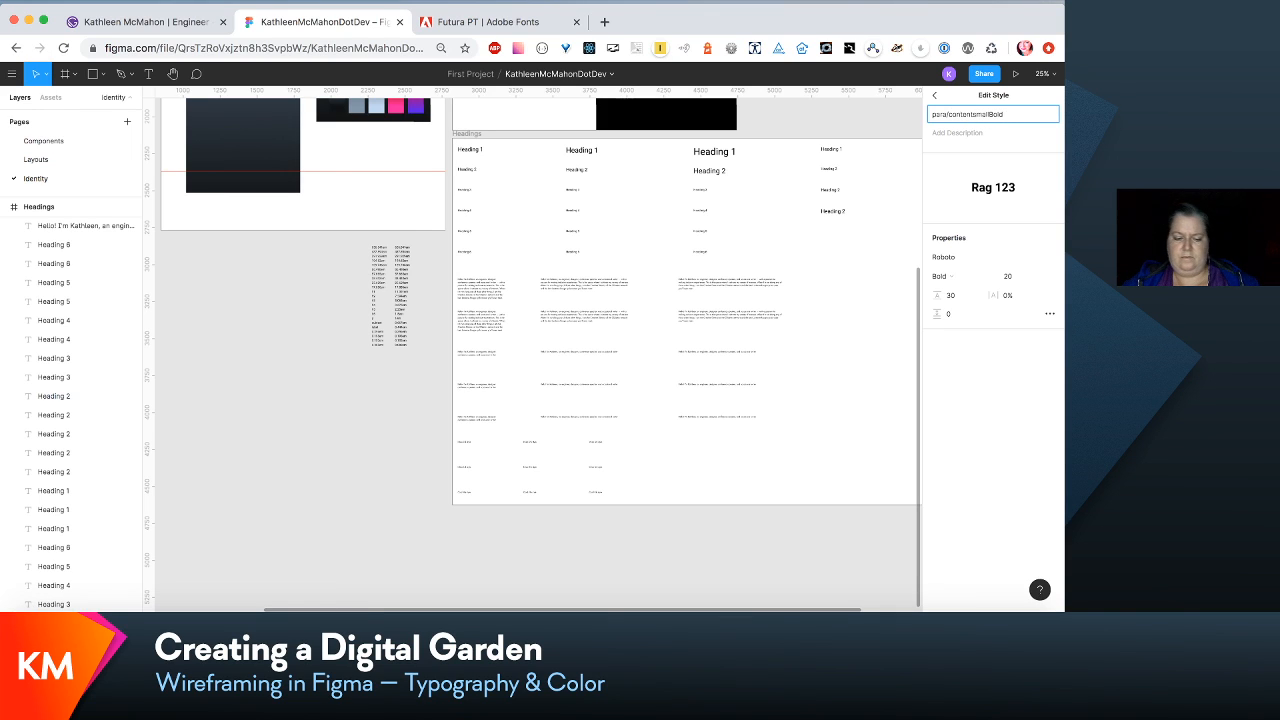
pyautogui.write('-x')
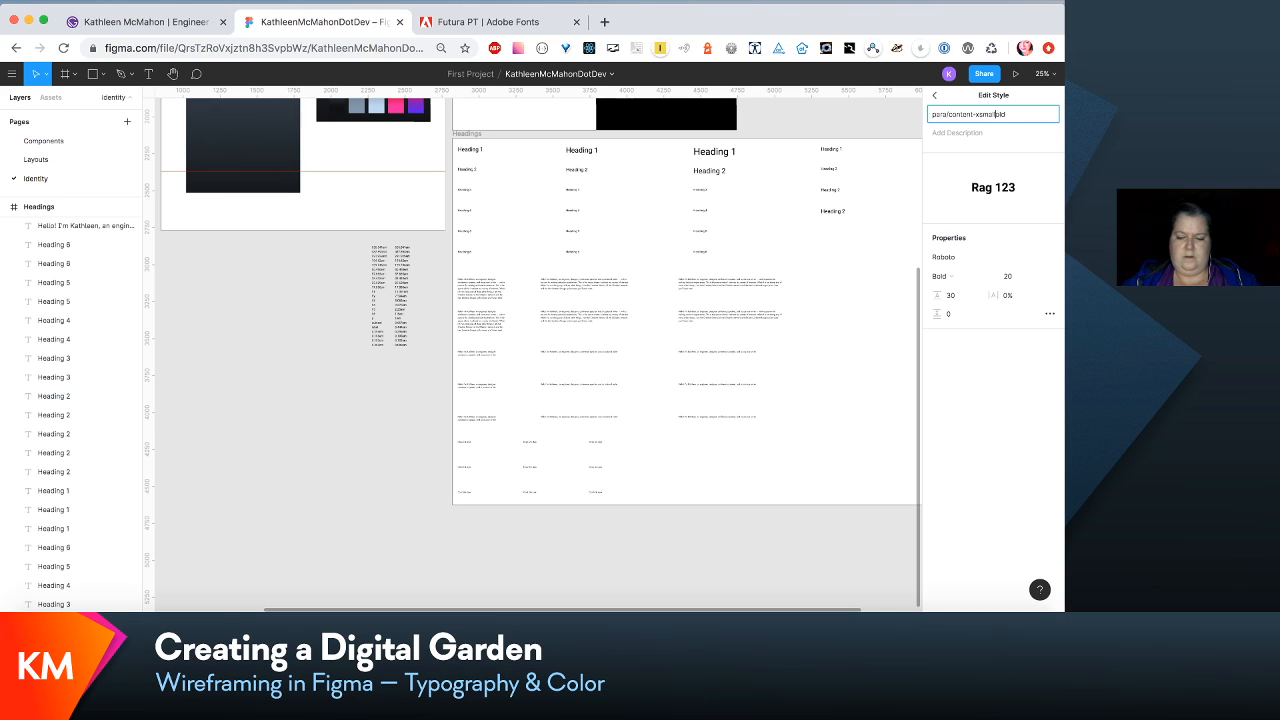
pyautogui.click(881, 286)
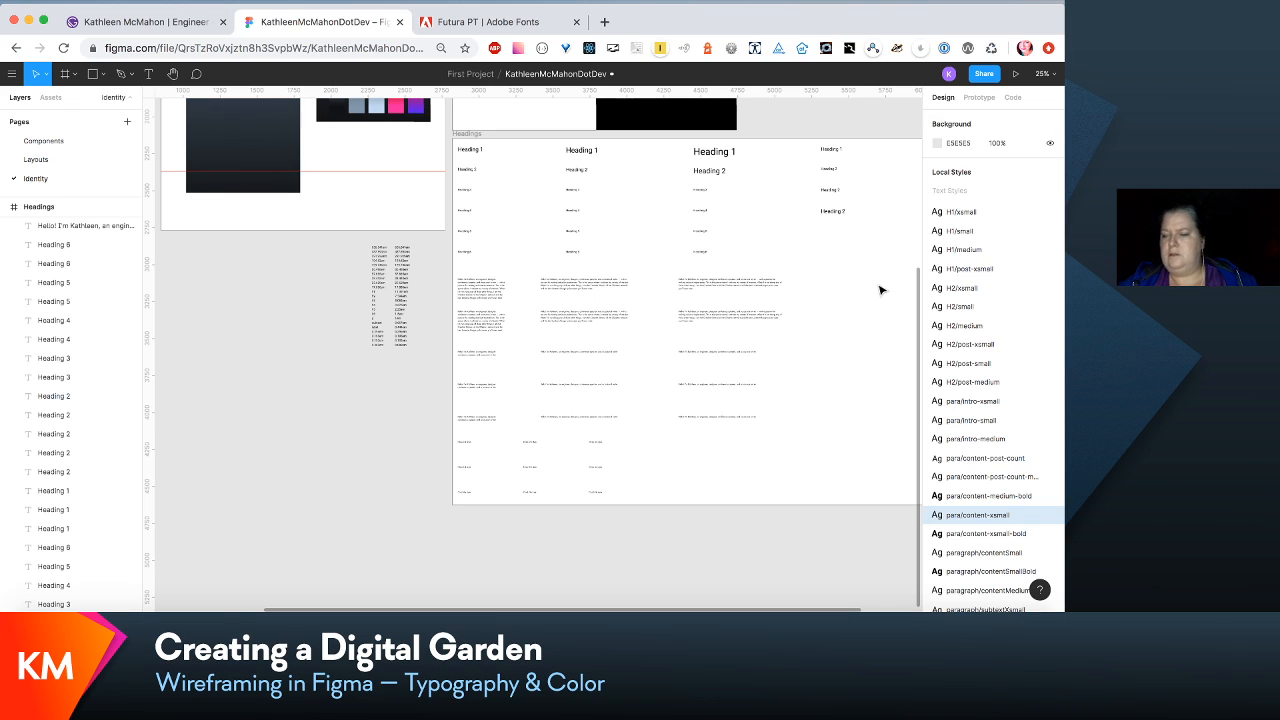
# - Rename the local text style paragraph/contentSmall as para/content-small
pyautogui.click(1050, 552)
pyautogui.click(963, 116)
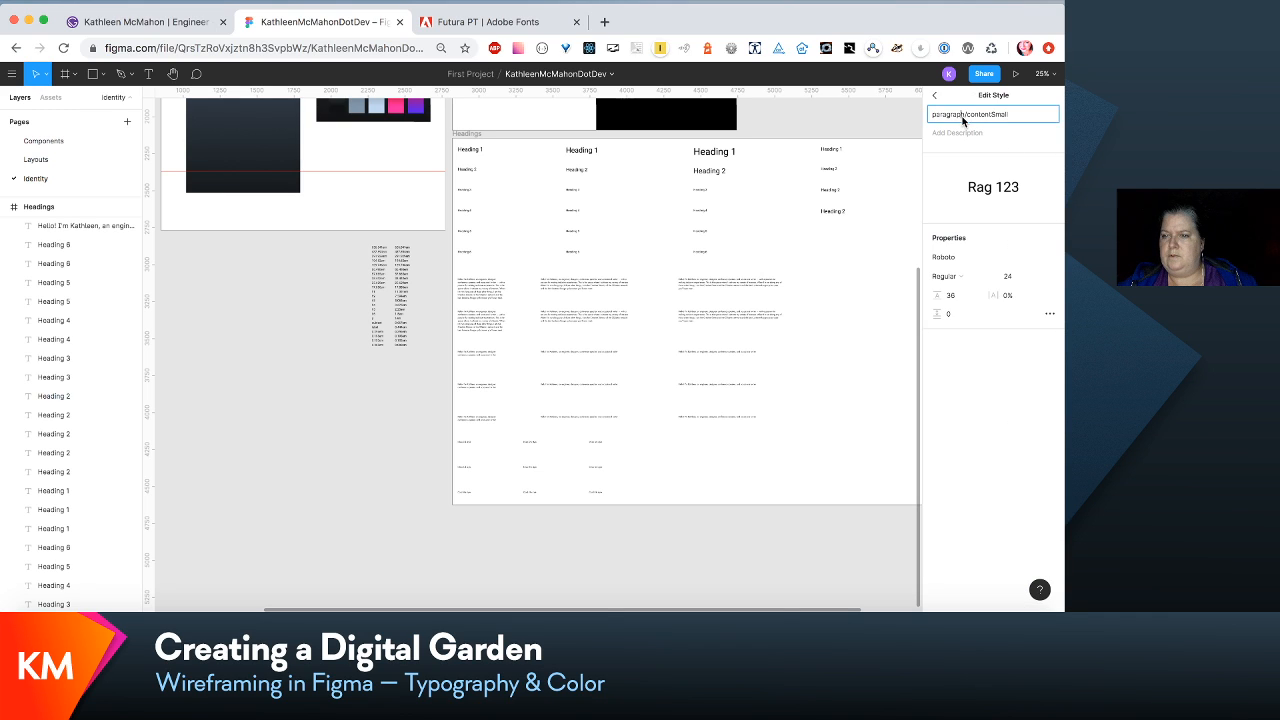
pyautogui.moveTo(962, 118); pyautogui.dragTo(948, 118)
pyautogui.press('BackSpace')
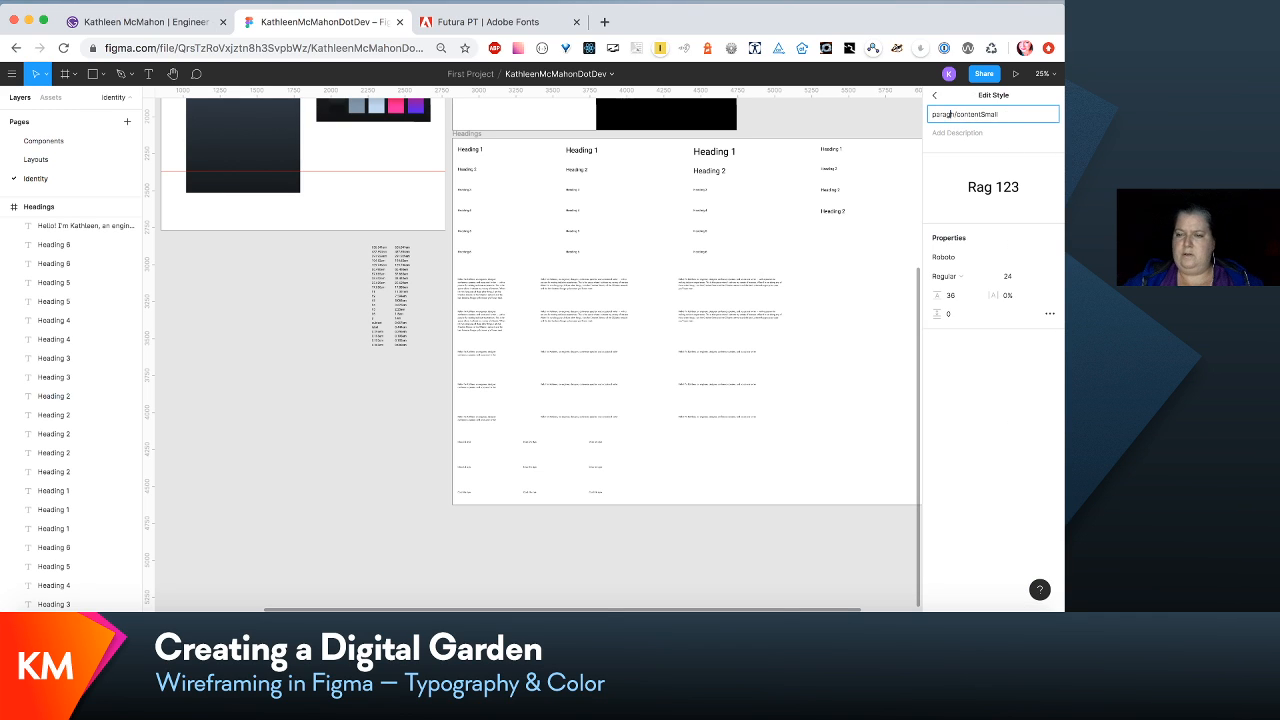
pyautogui.press('BackSpace')
pyautogui.press('BackSpace')
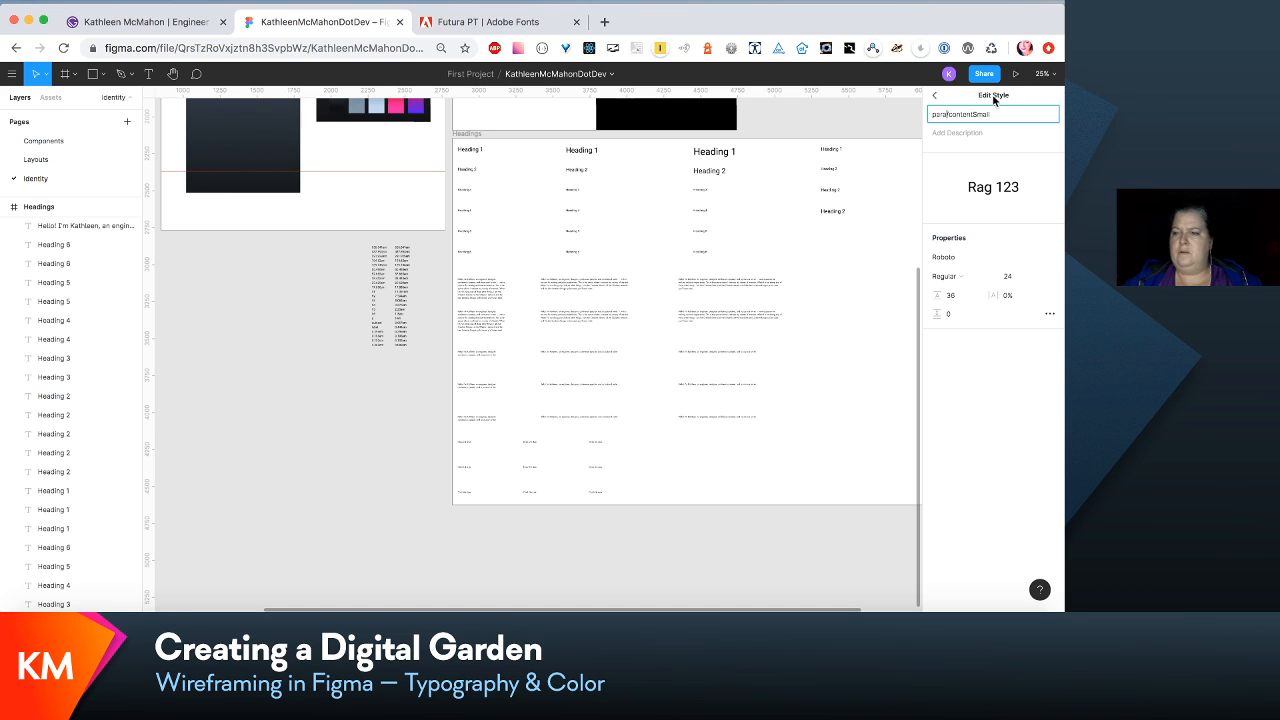
pyautogui.press('BackSpace')
pyautogui.write('-')
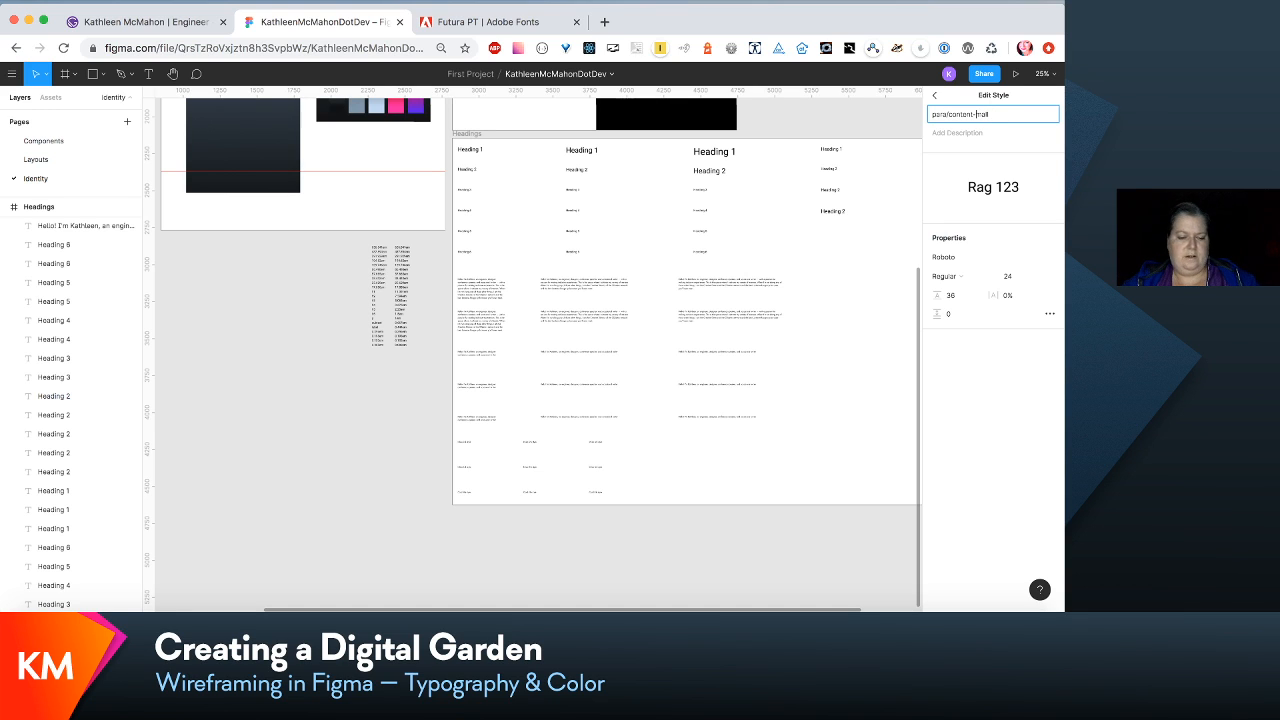
pyautogui.write('s')
pyautogui.click(794, 414)
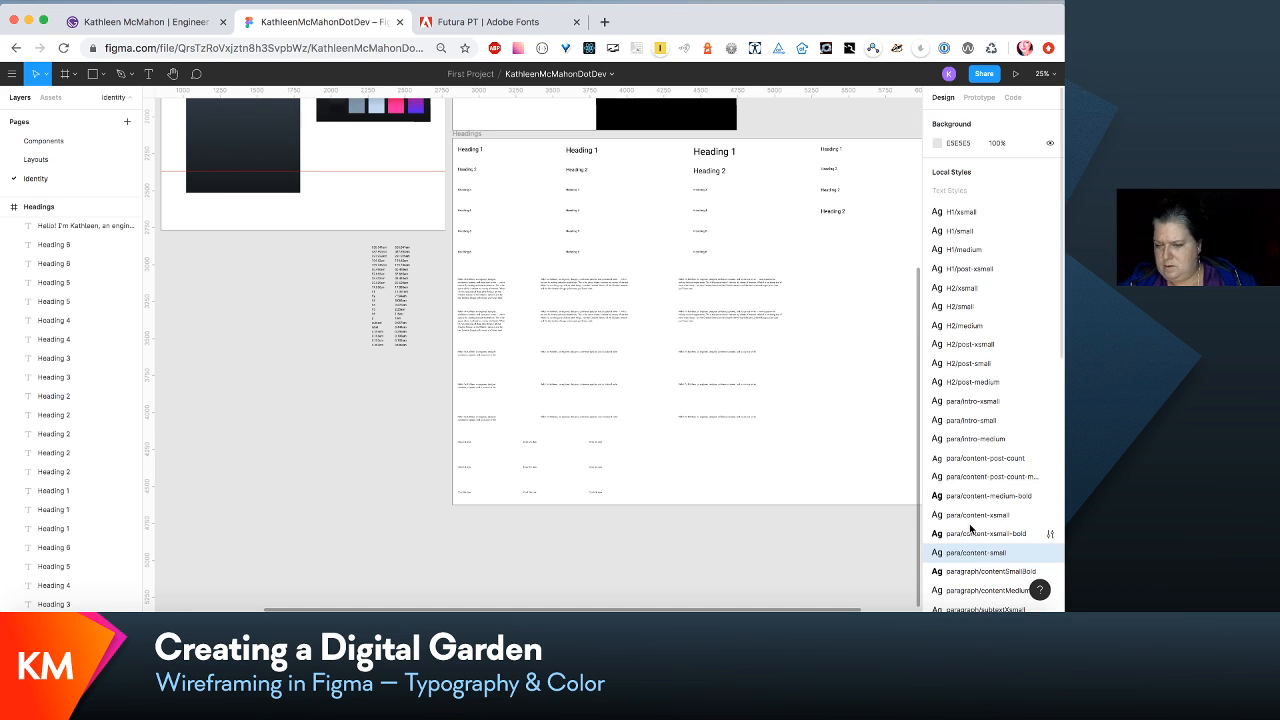
# - Rename the local text style paragraph/contentSmallBold as para/content-small-bold
pyautogui.click(984, 573)
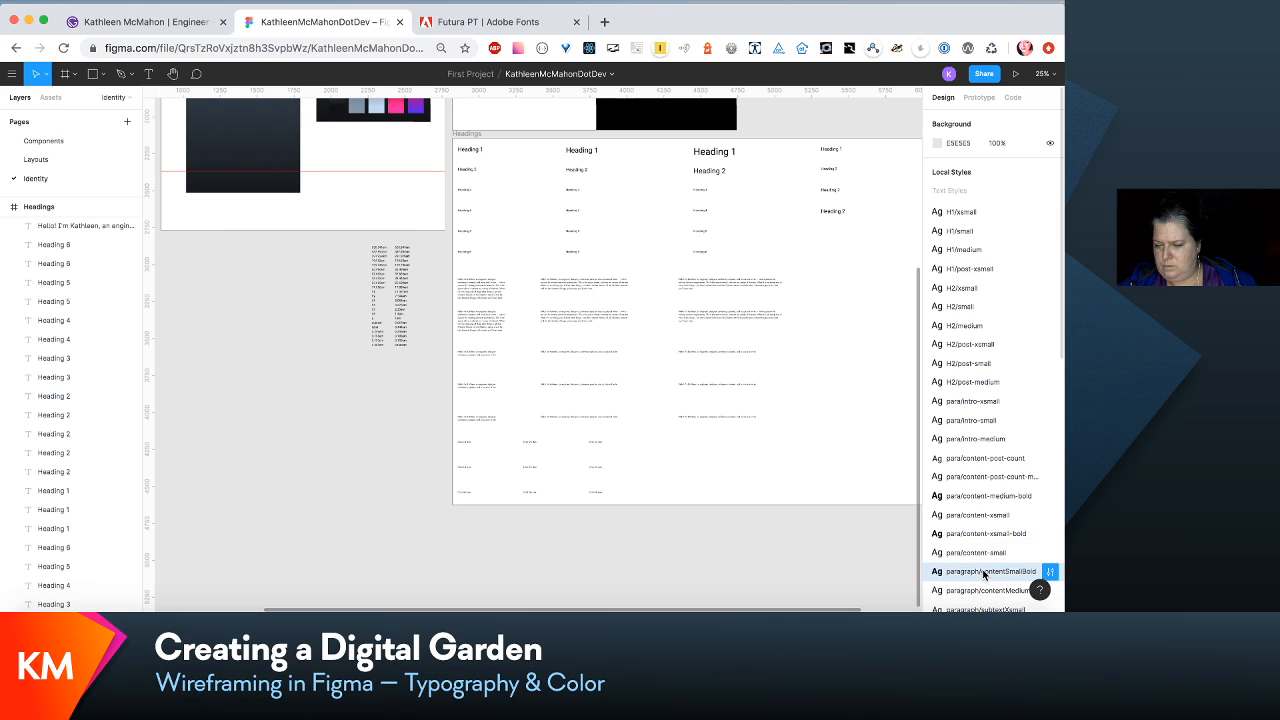
pyautogui.click(1050, 570)
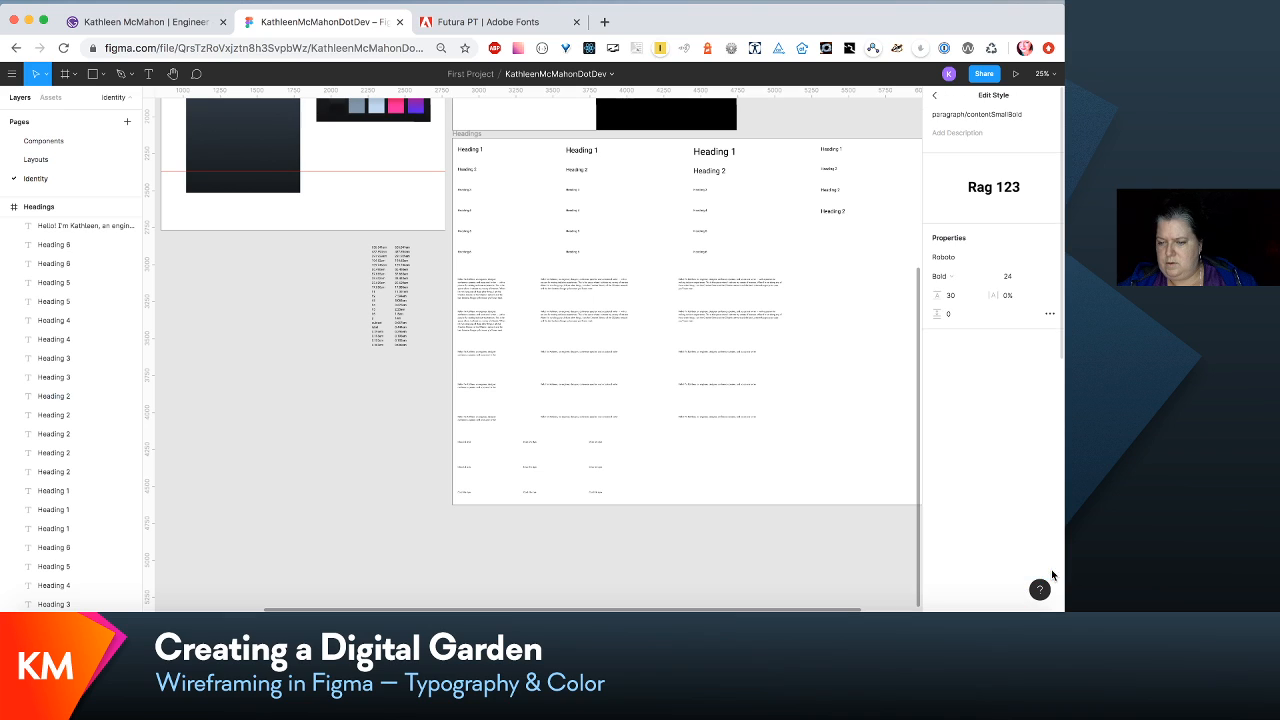
pyautogui.moveTo(965, 116); pyautogui.dragTo(951, 118)
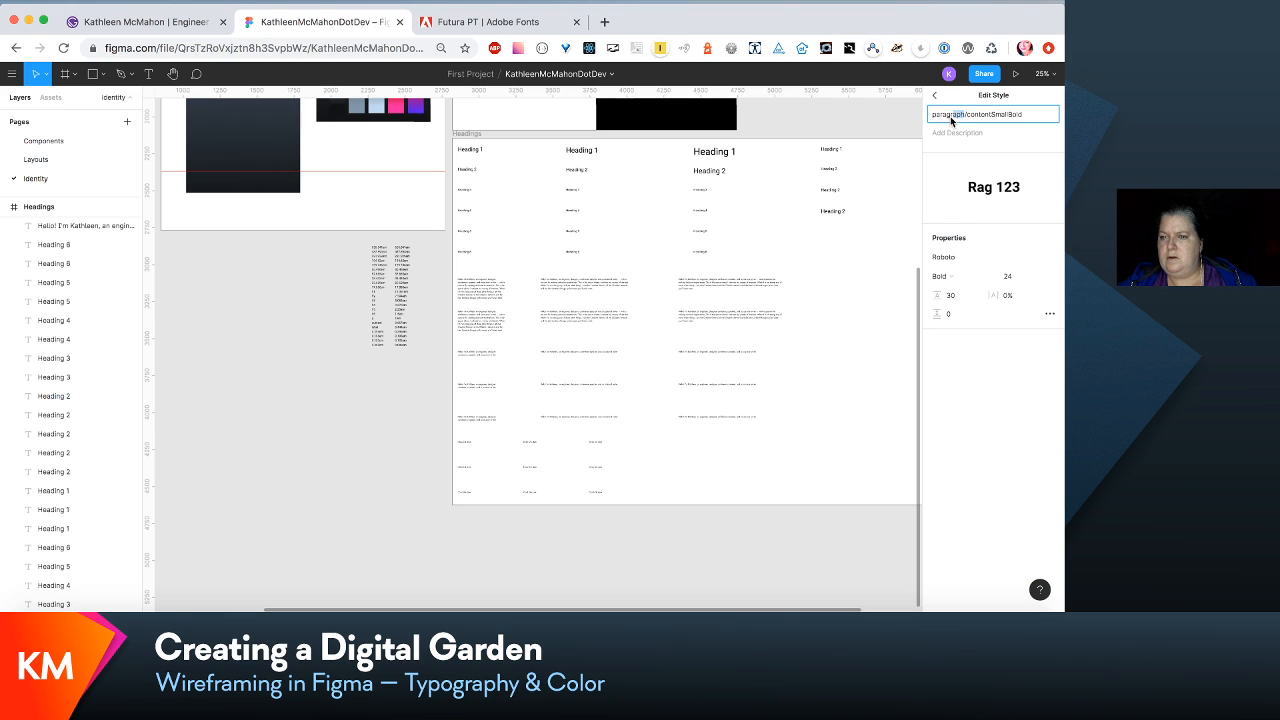
pyautogui.press('BackSpace')
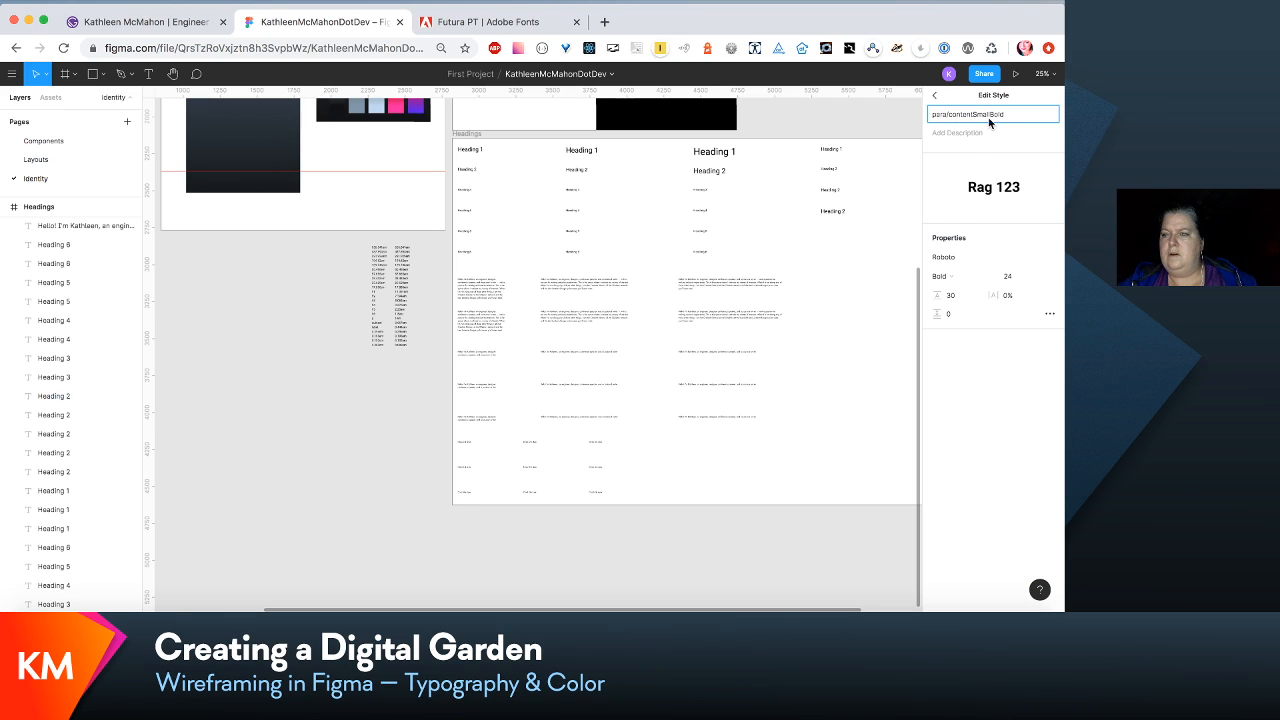
pyautogui.click(977, 117)
pyautogui.press('BackSpace')
pyautogui.write('-small')
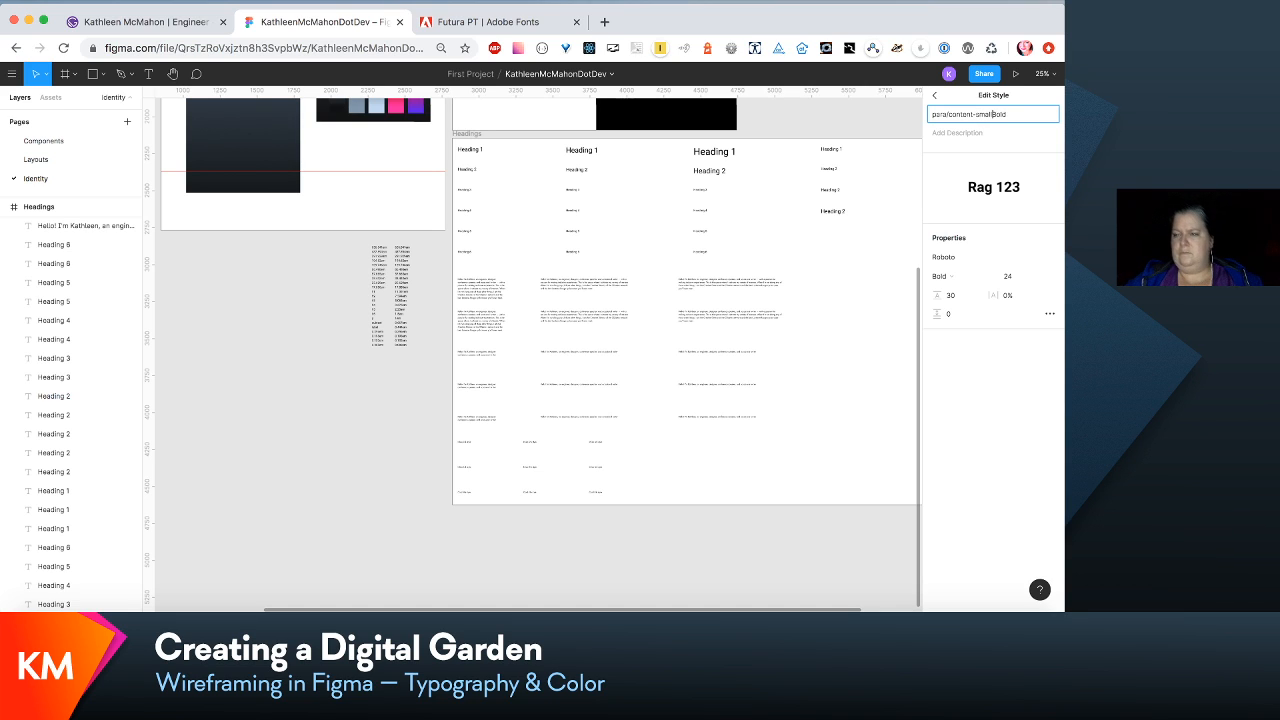
pyautogui.write('-')
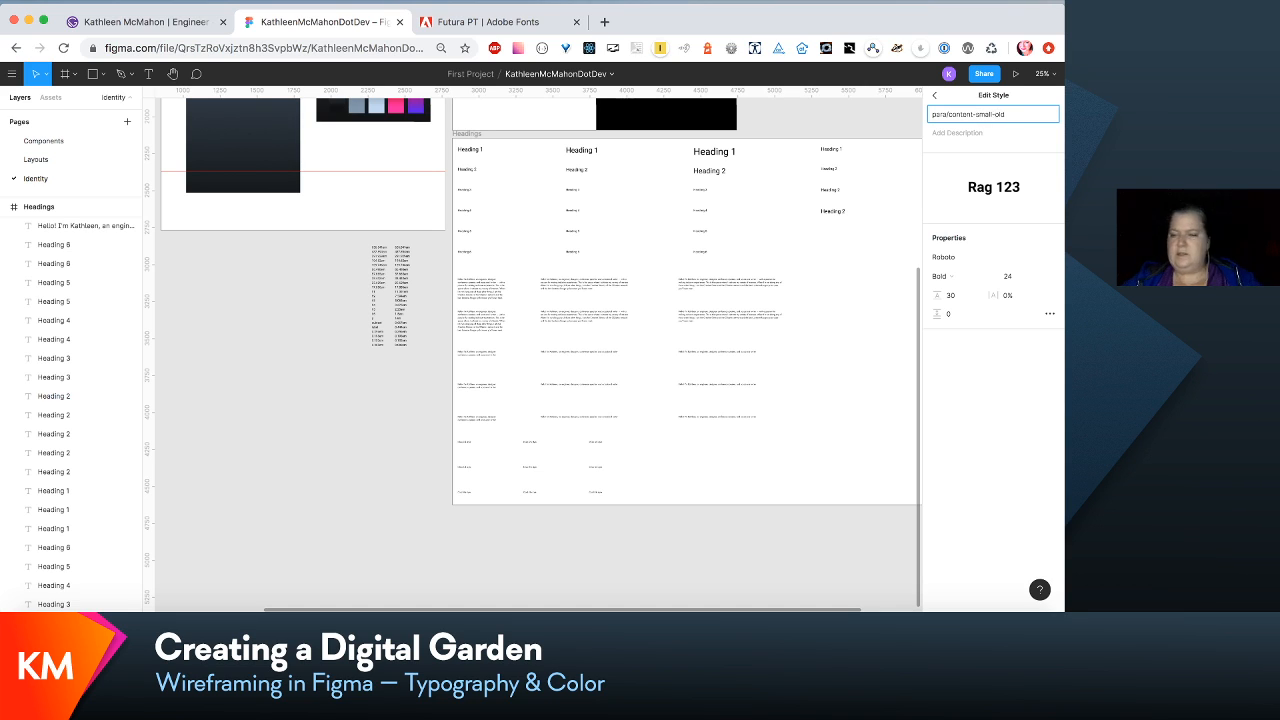
pyautogui.write('b')
pyautogui.click(901, 262)
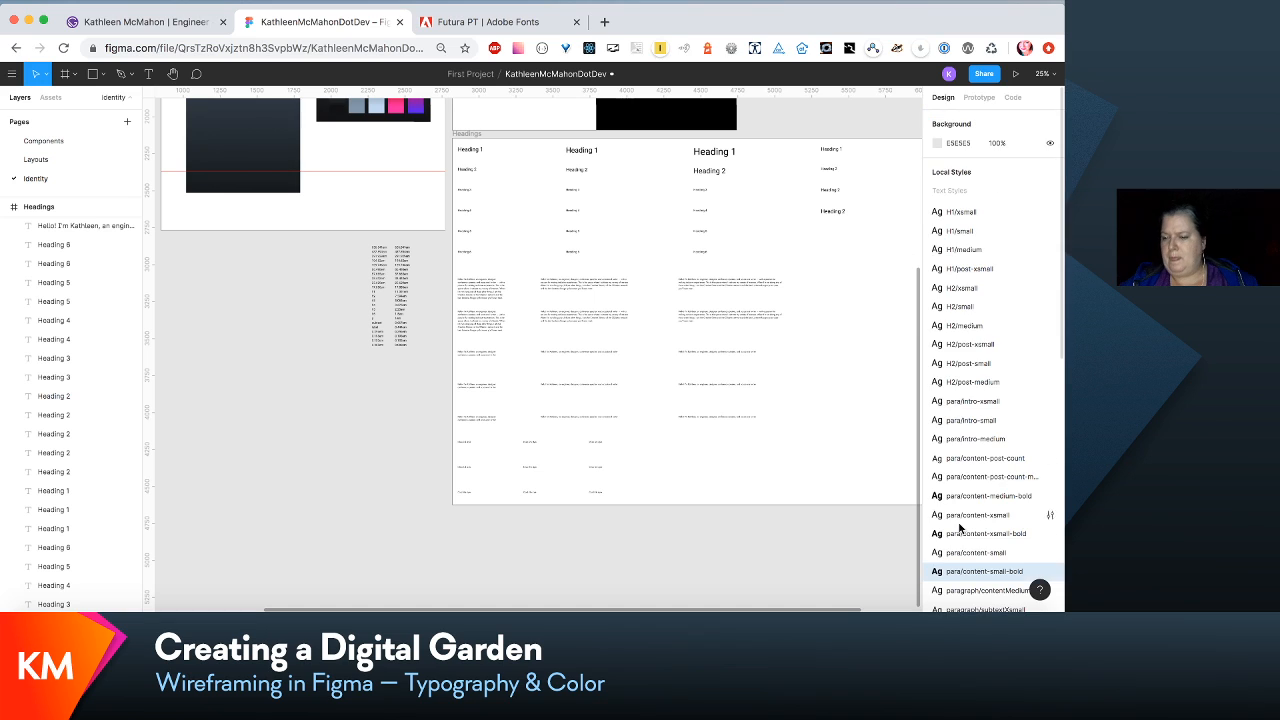
# - Rename the local text style paragraph/contentMedium as para/content-medium
pyautogui.click(966, 592)
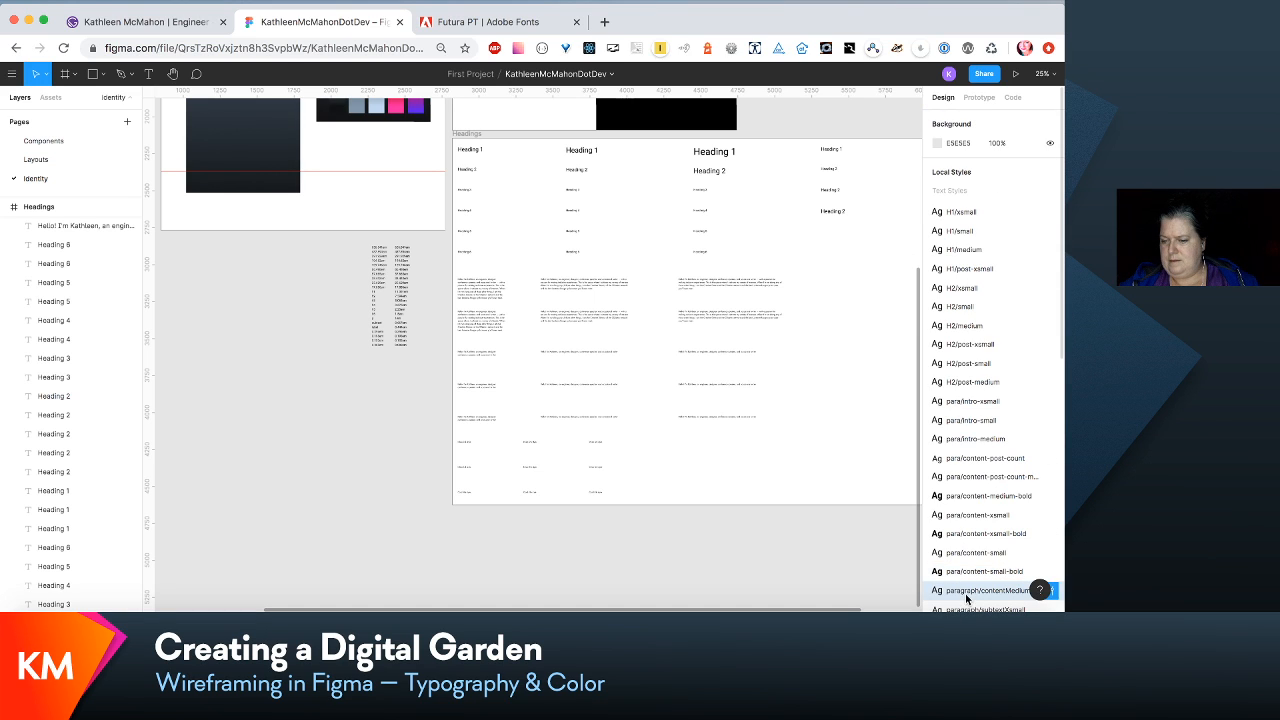
pyautogui.click(1055, 592)
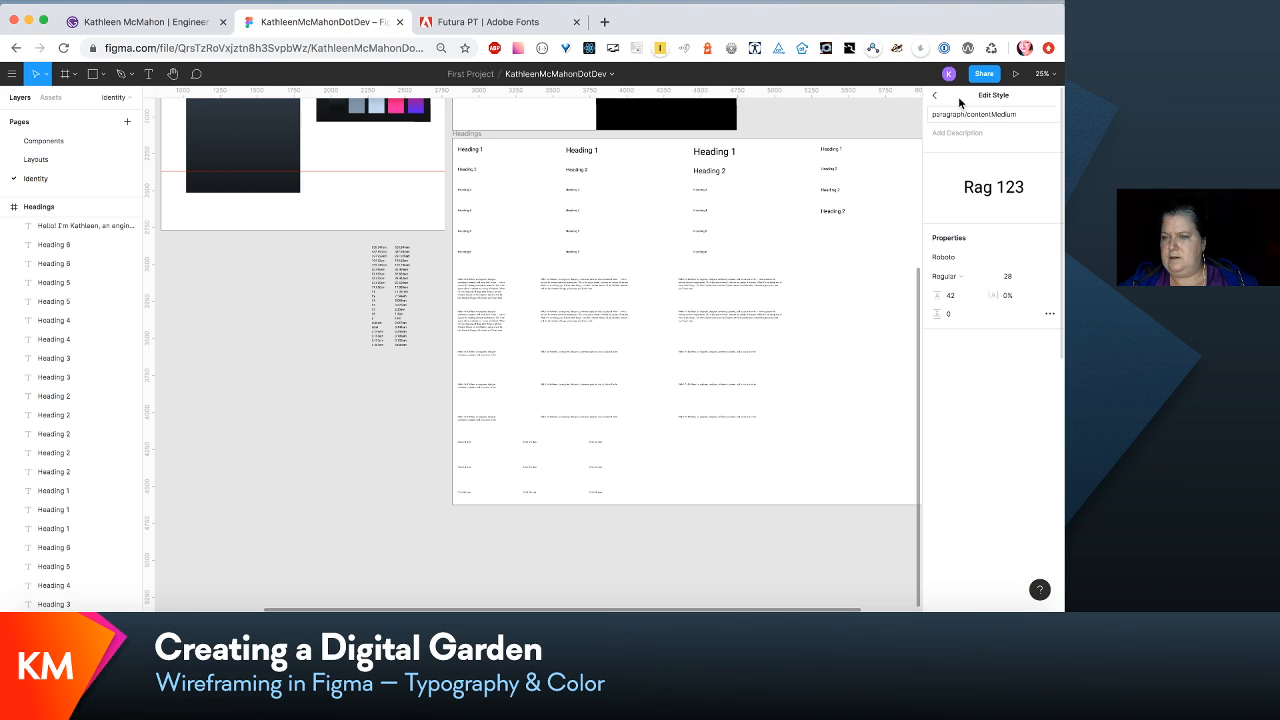
pyautogui.moveTo(964, 117); pyautogui.dragTo(947, 114)
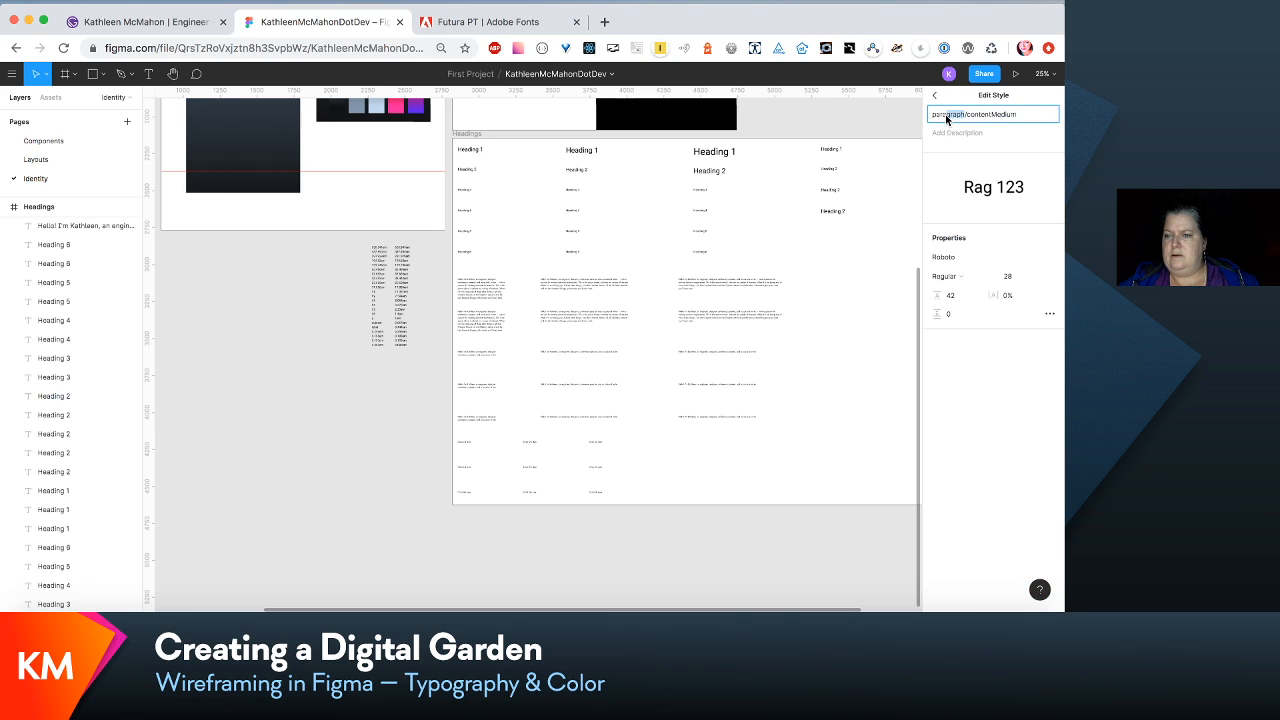
pyautogui.press('BackSpace')
pyautogui.click(978, 116)
pyautogui.press('BackSpace')
pyautogui.write('-m')
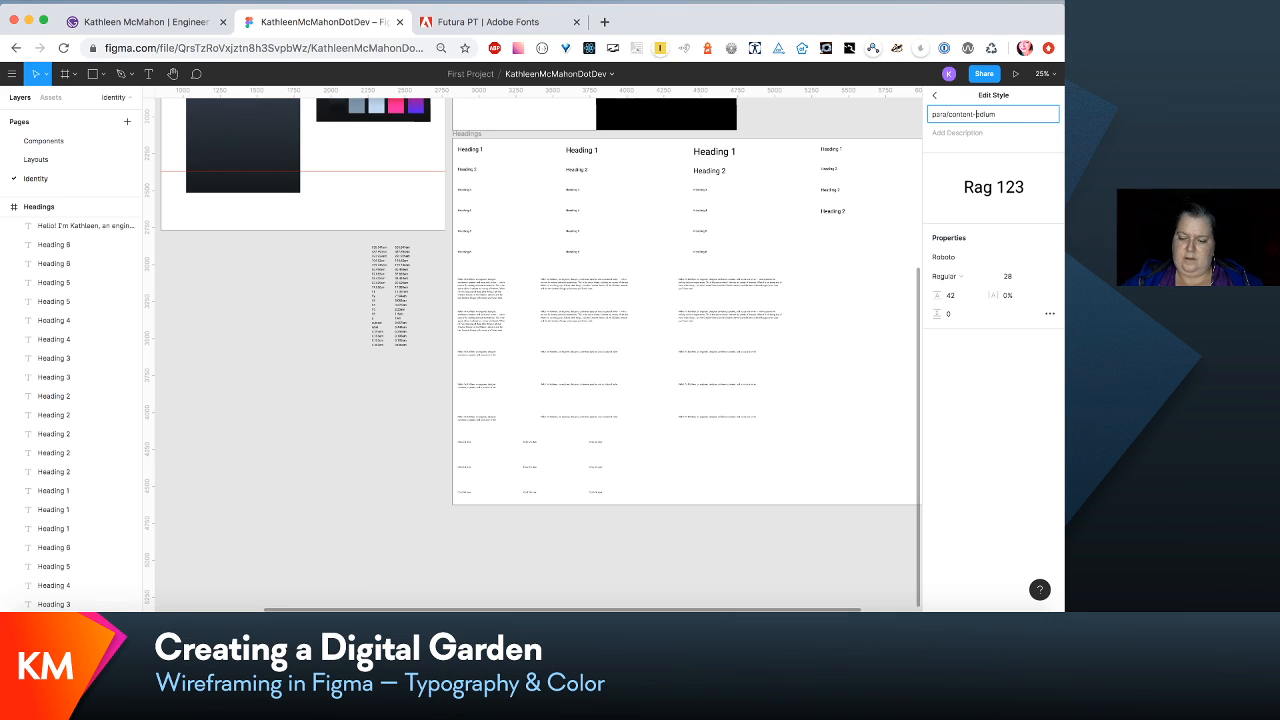
pyautogui.click(897, 307)
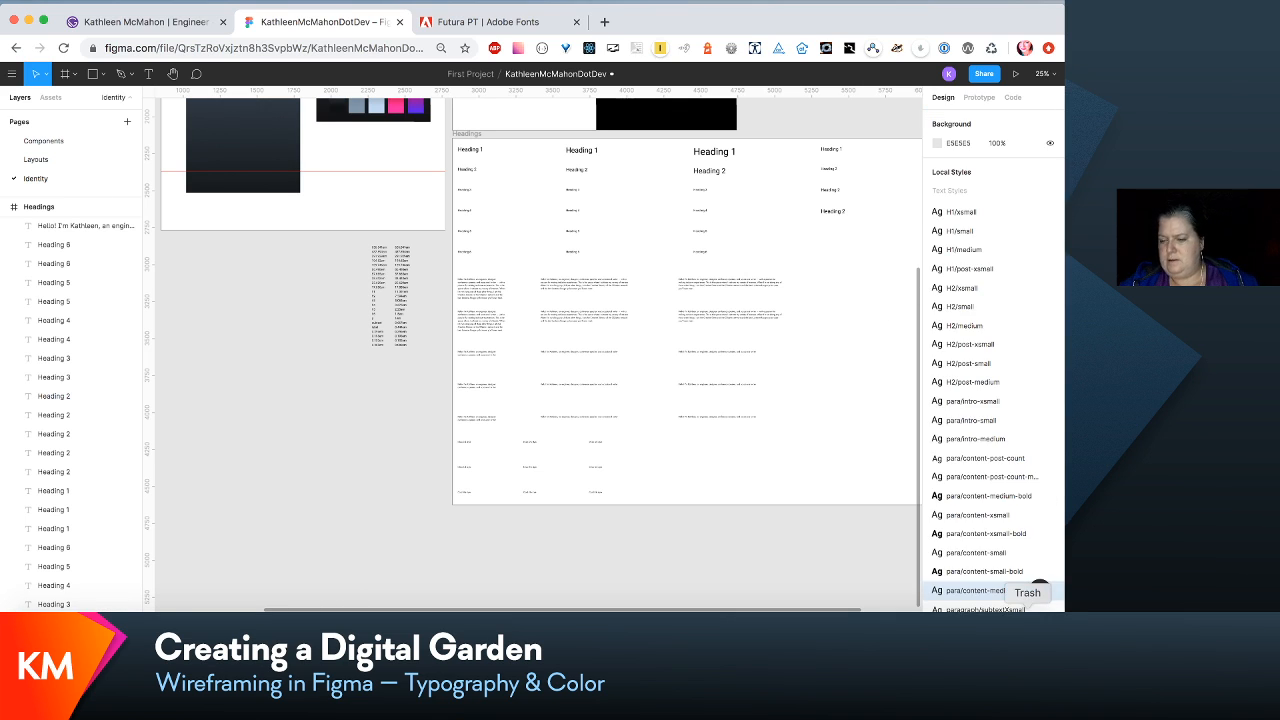
# - Rename the local text style paragraph/subtextXsmall as para/subtext-xsmall
pyautogui.click(1049, 607)
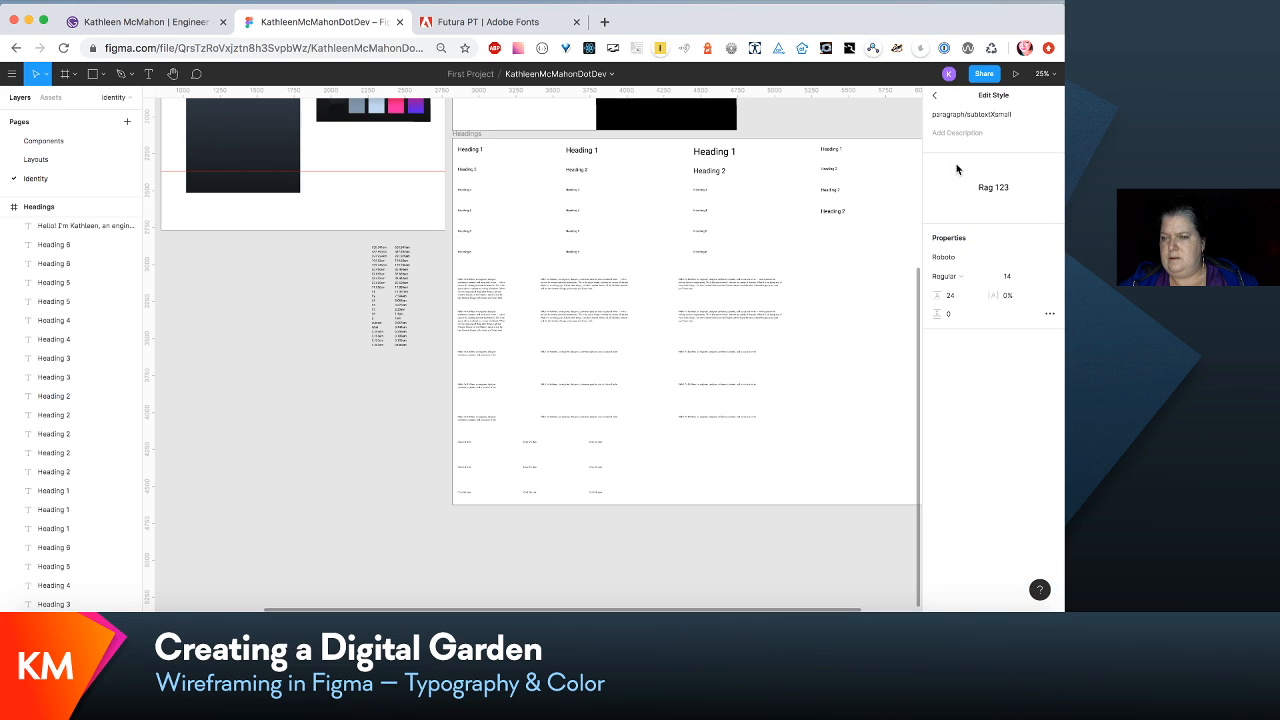
pyautogui.click(963, 116)
pyautogui.moveTo(963, 116); pyautogui.dragTo(946, 118)
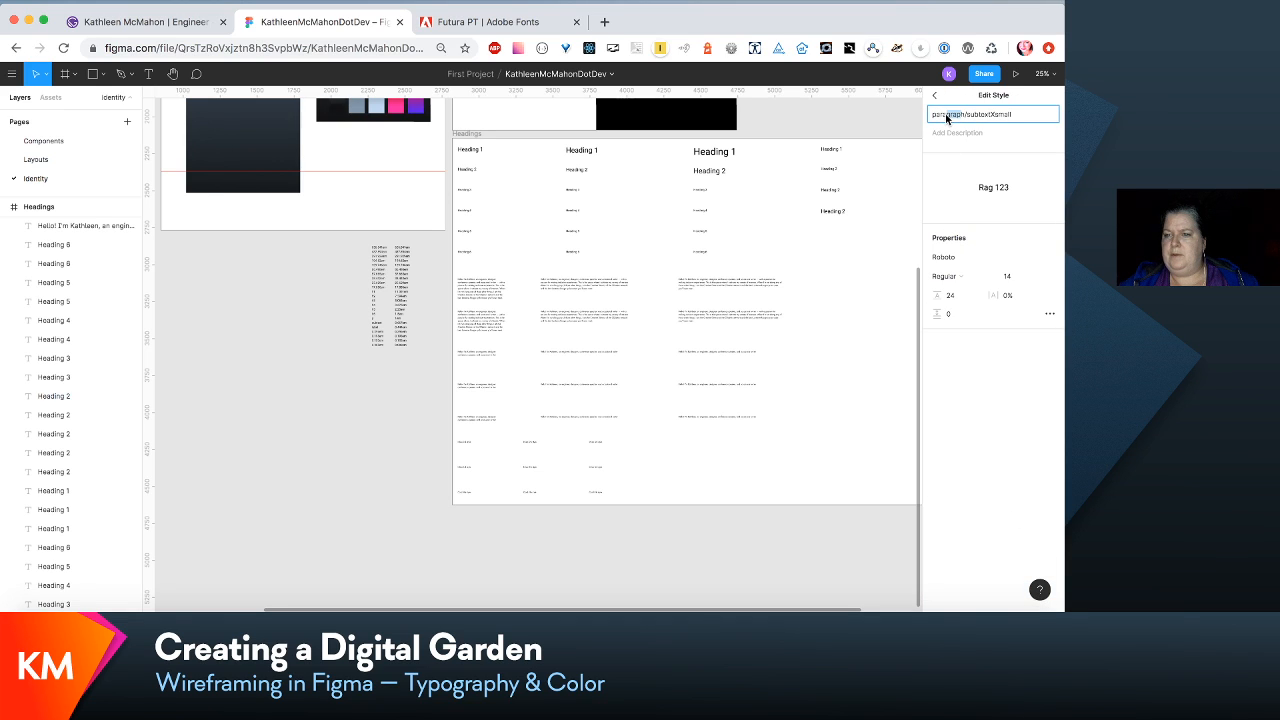
pyautogui.press('BackSpace')
pyautogui.press('BackSpace')
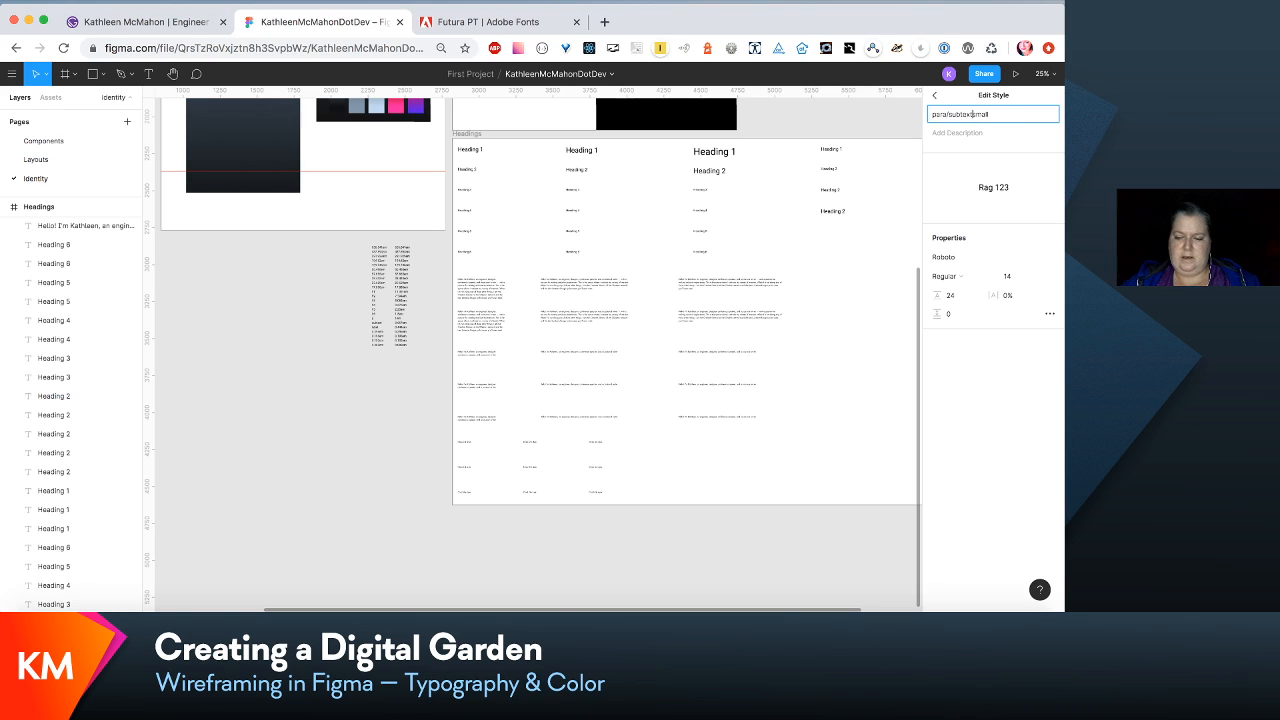
pyautogui.write('-x')
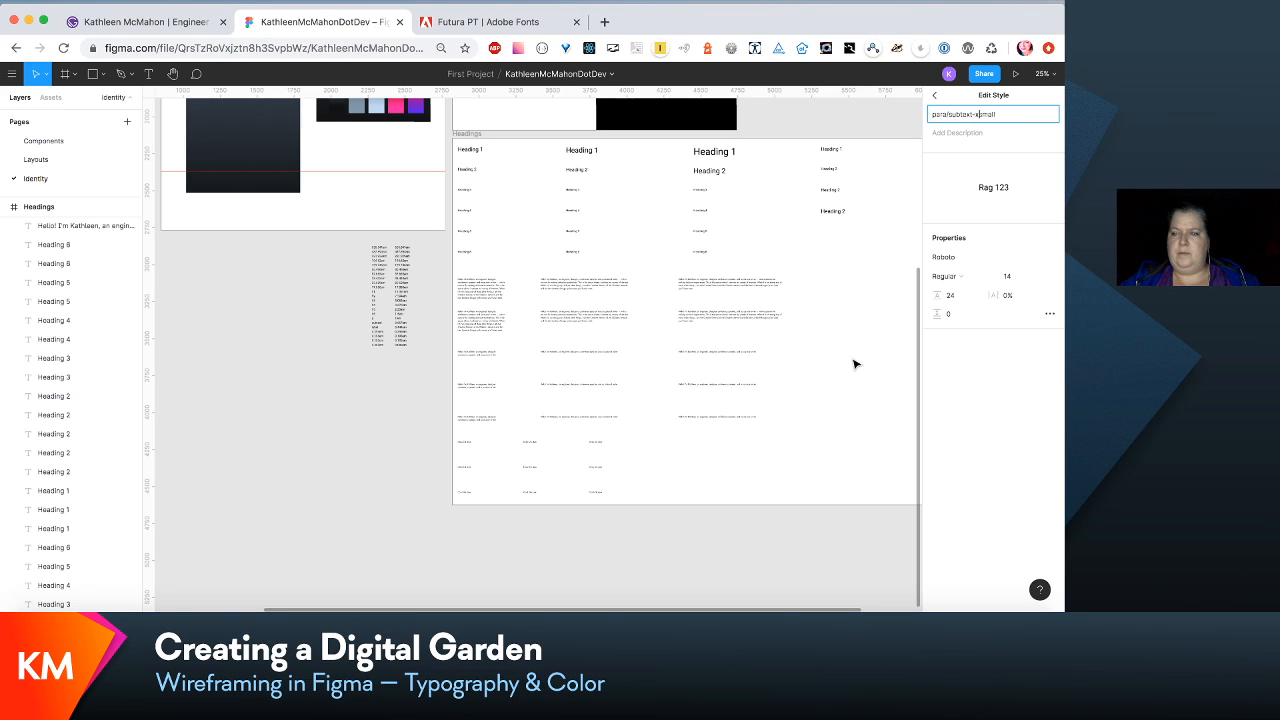
pyautogui.click(903, 403)
# - Rename the local text style paragraph/subtextXsmallBold as para/subtext-xsmall-bold
pyautogui.scroll(-2, 903, 403)
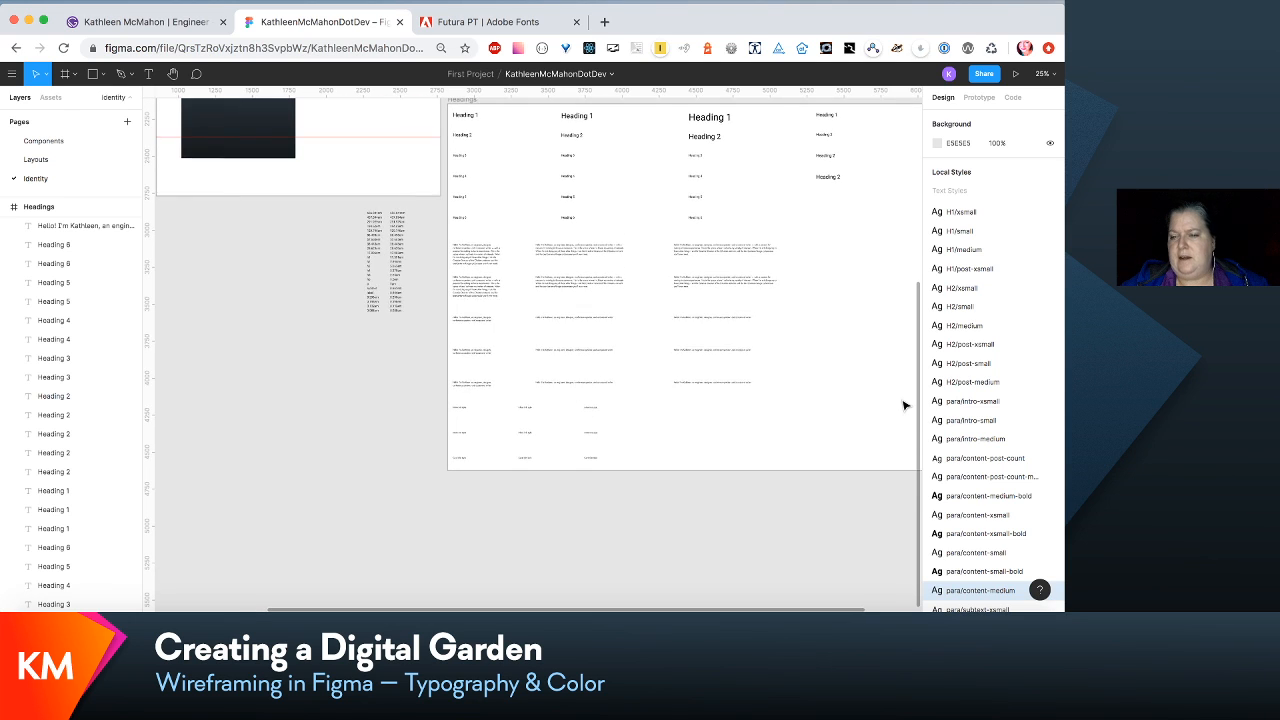
pyautogui.scroll(-10, 1023, 447)
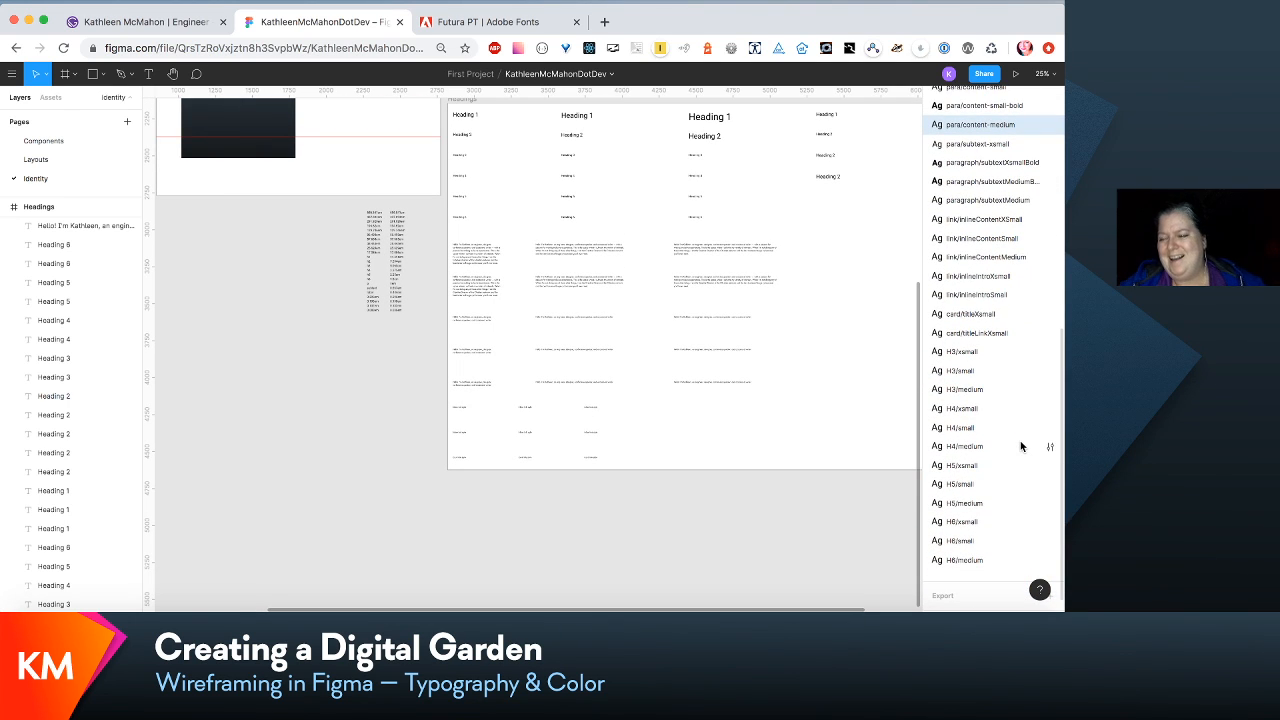
pyautogui.scroll(3, 1021, 447)
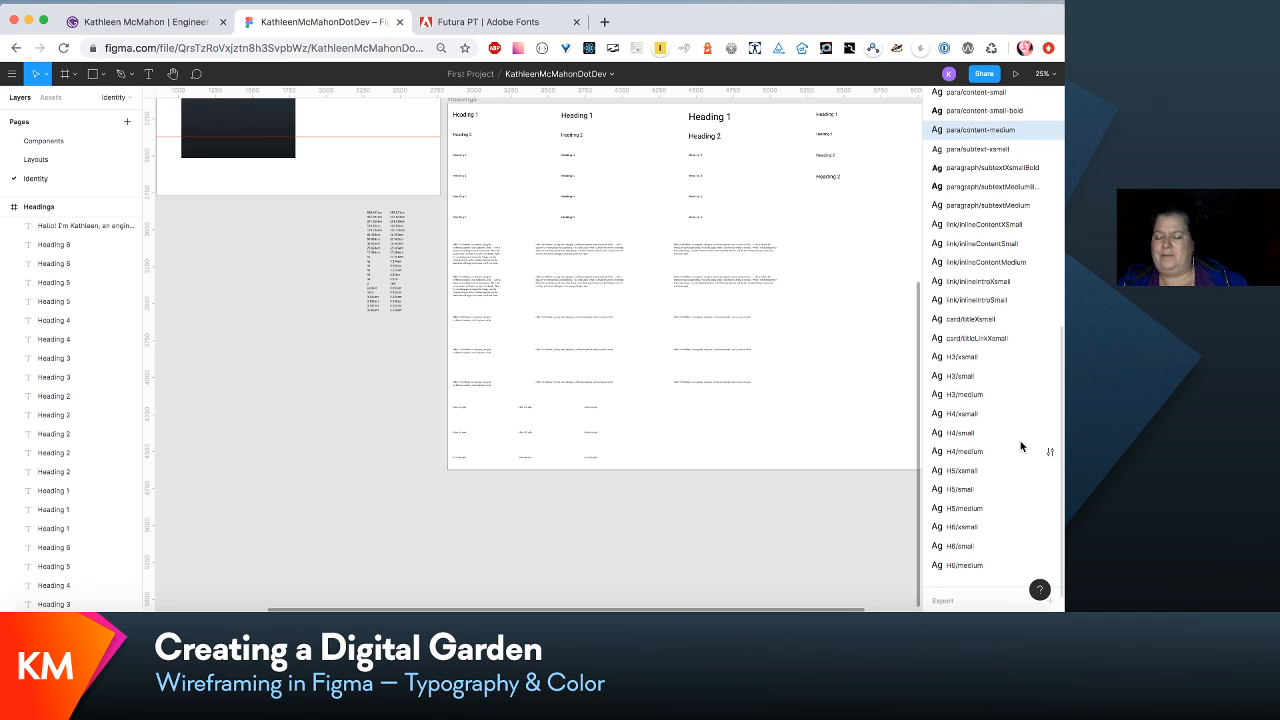
pyautogui.click(966, 221)
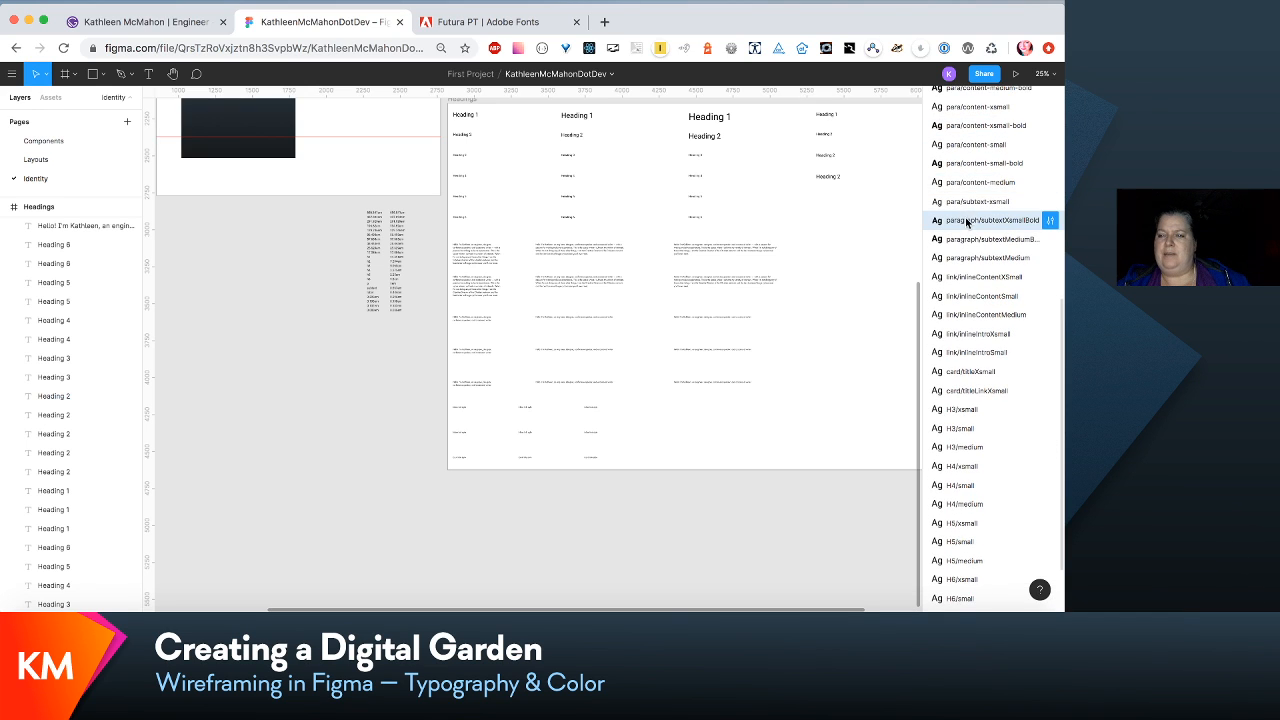
pyautogui.click(1050, 220)
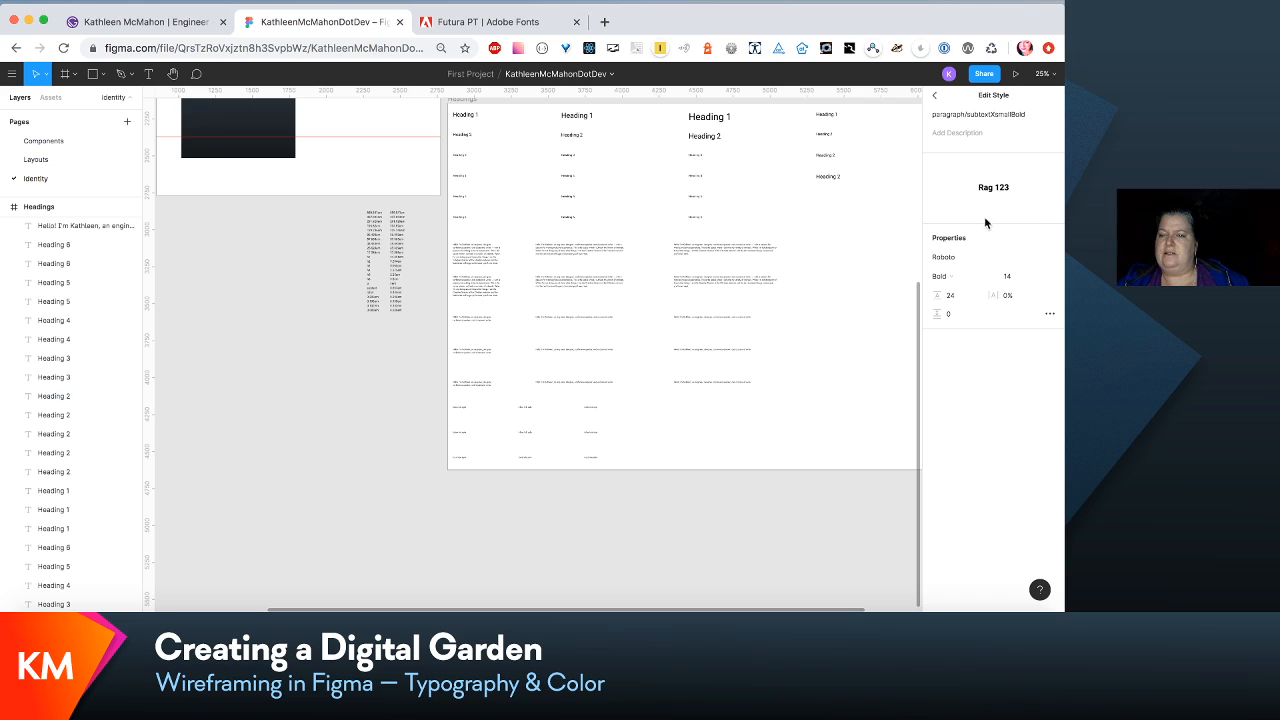
pyautogui.moveTo(963, 114); pyautogui.dragTo(949, 115)
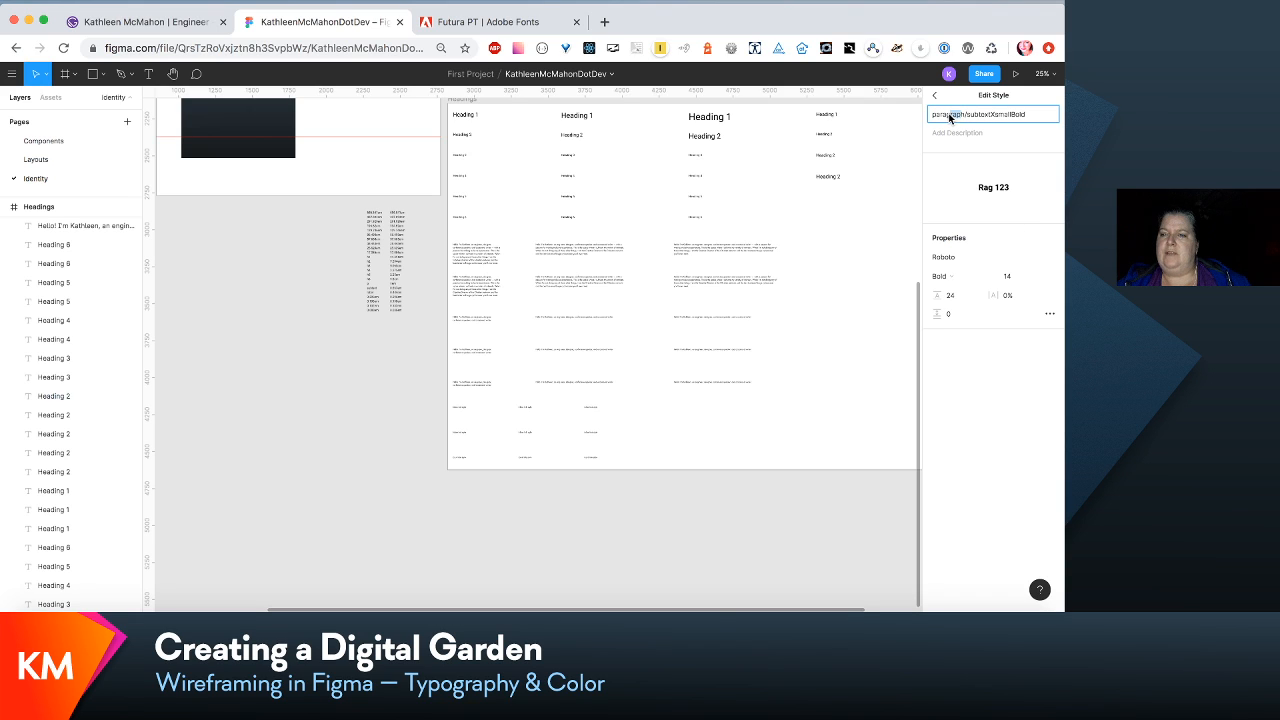
pyautogui.press('BackSpace')
pyautogui.press('Delete')
pyautogui.press('Delete')
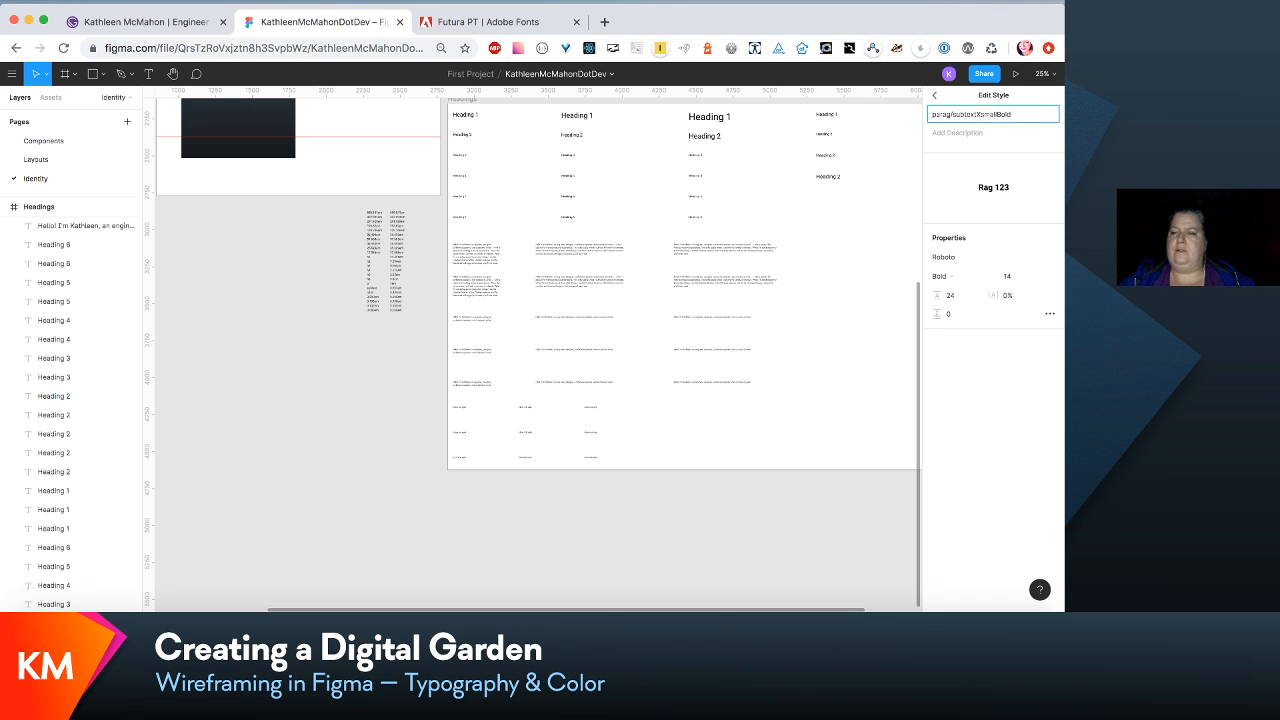
pyautogui.click(978, 114)
pyautogui.press('BackSpace')
pyautogui.write('-x')
pyautogui.press('Right')
pyautogui.press('Right')
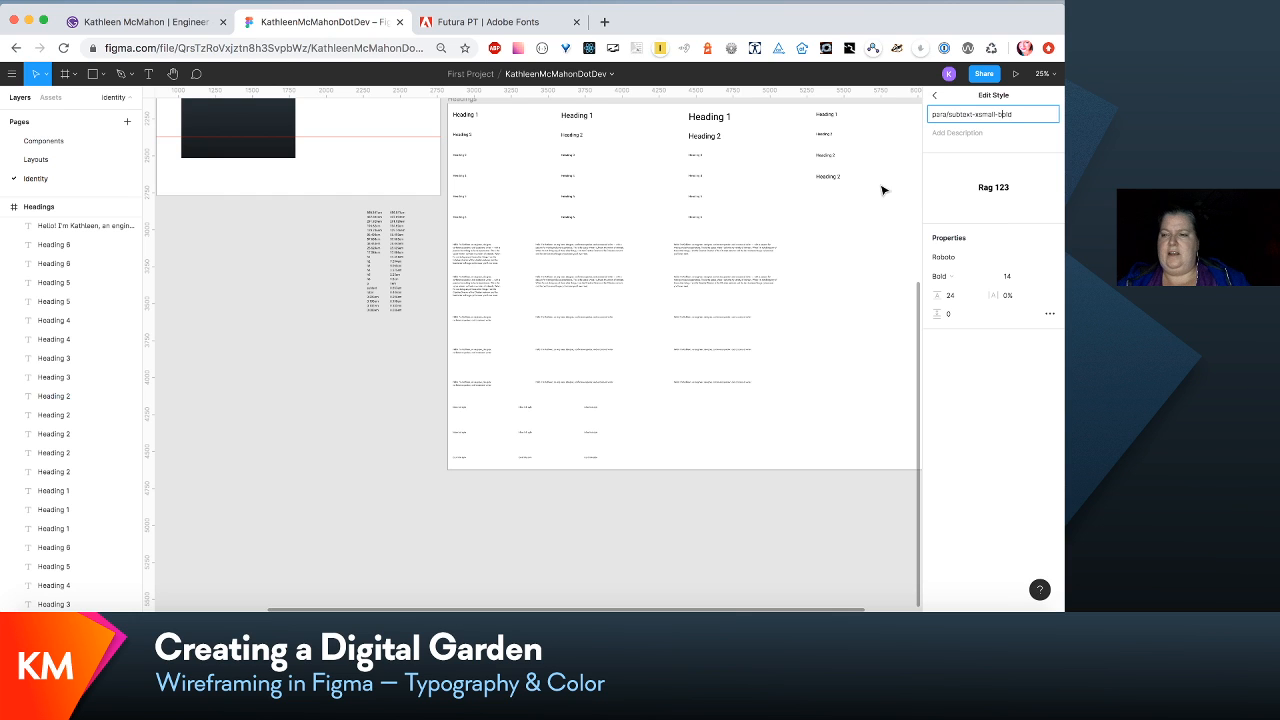
pyautogui.click(863, 258)
# - Rename the local text style paragraph/subtextMediumBold as para/subtext-medium-bold
pyautogui.scroll(-5, 1007, 437)
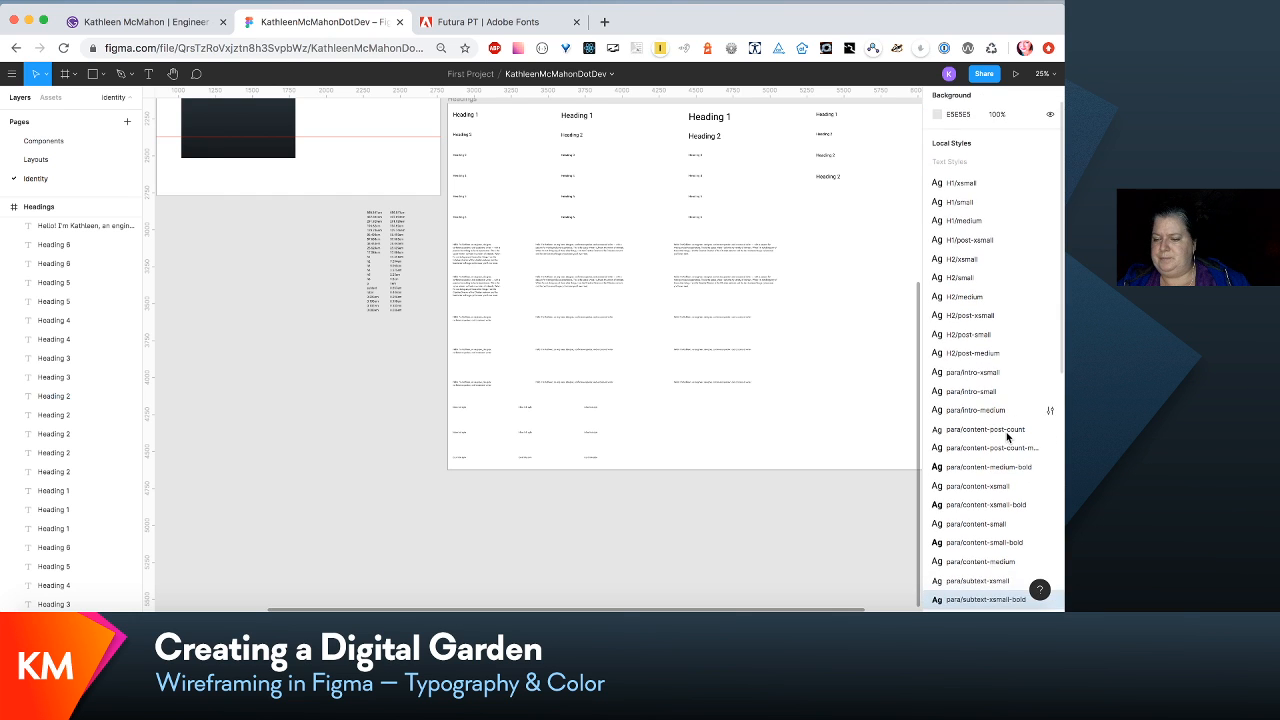
pyautogui.scroll(-6, 1007, 437)
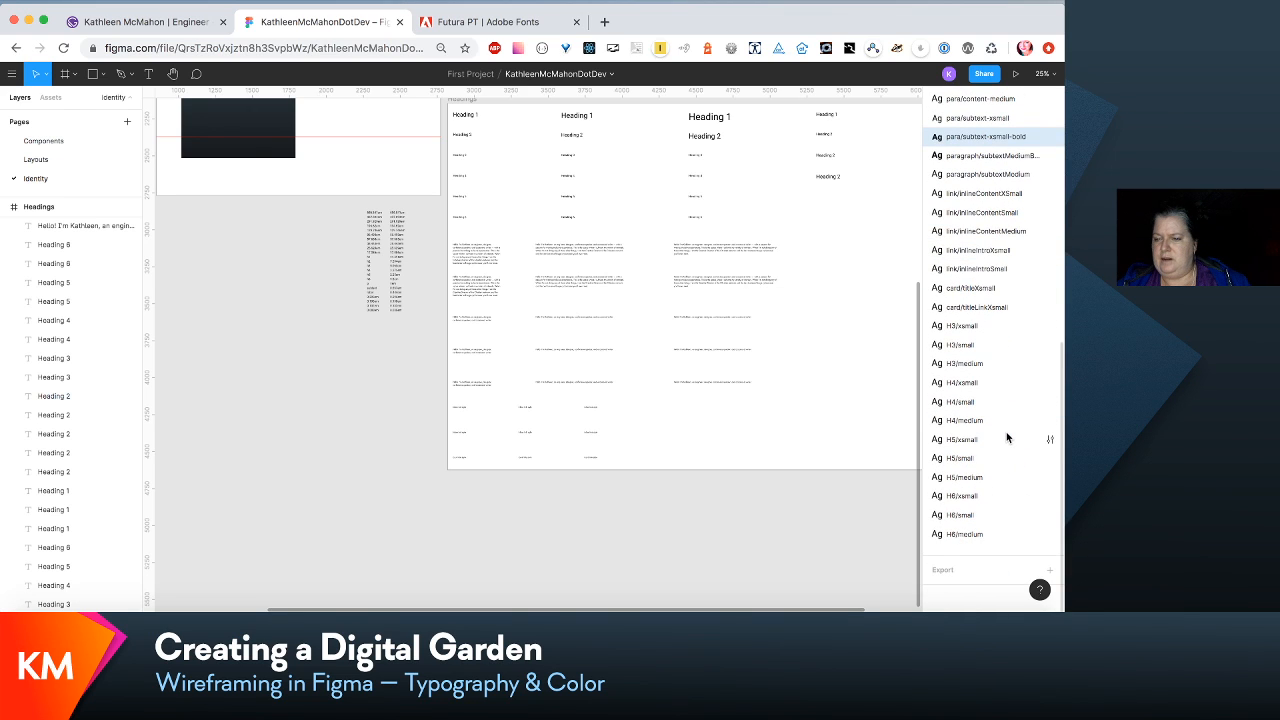
pyautogui.click(1005, 156)
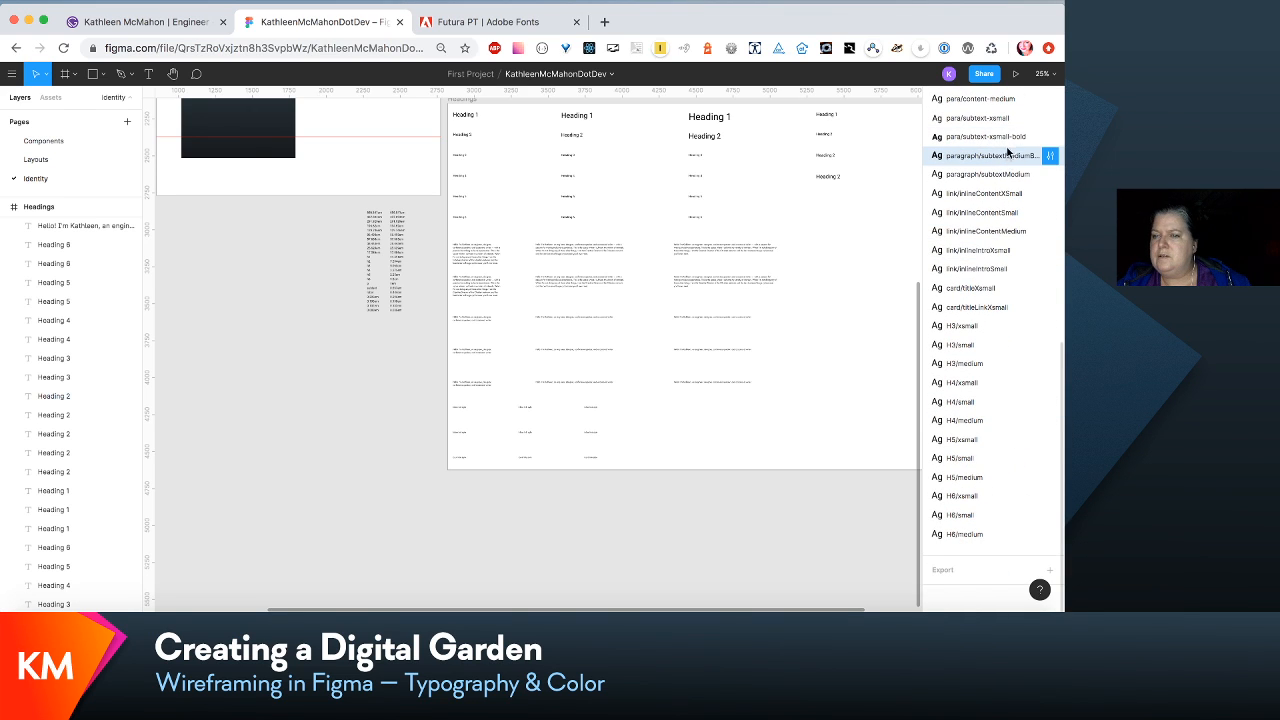
pyautogui.click(1051, 158)
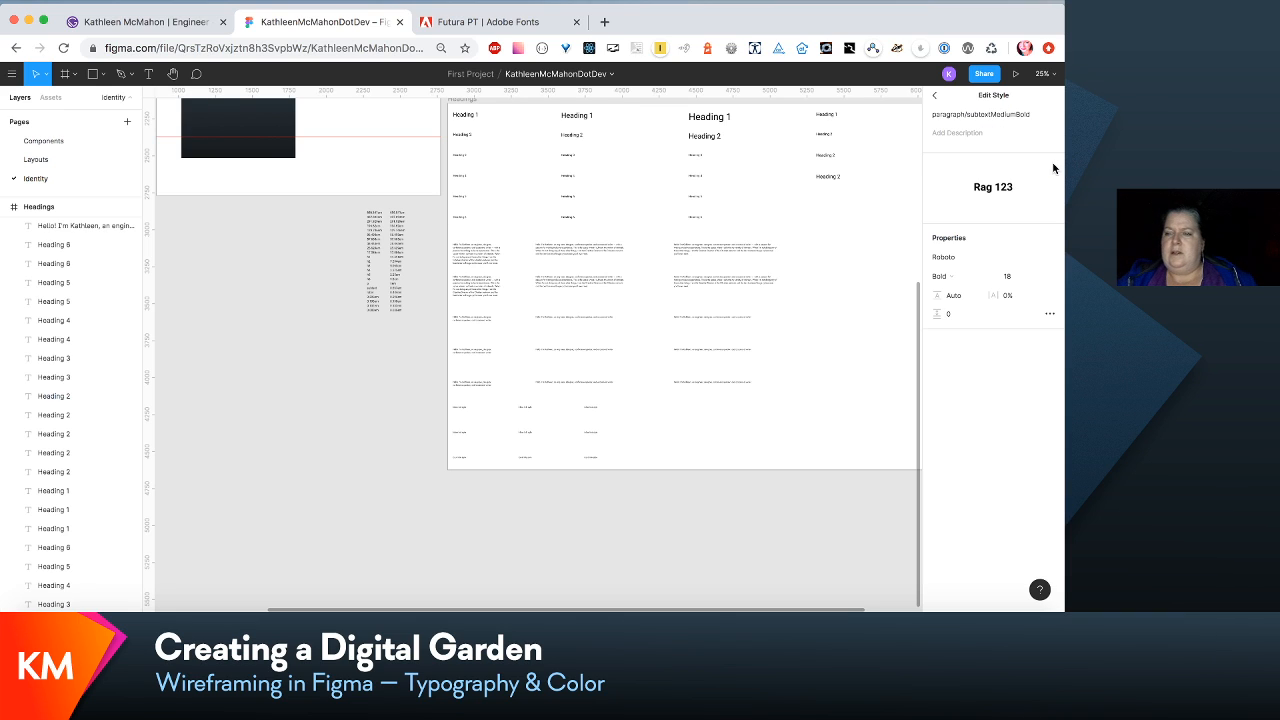
pyautogui.moveTo(965, 116); pyautogui.dragTo(954, 115)
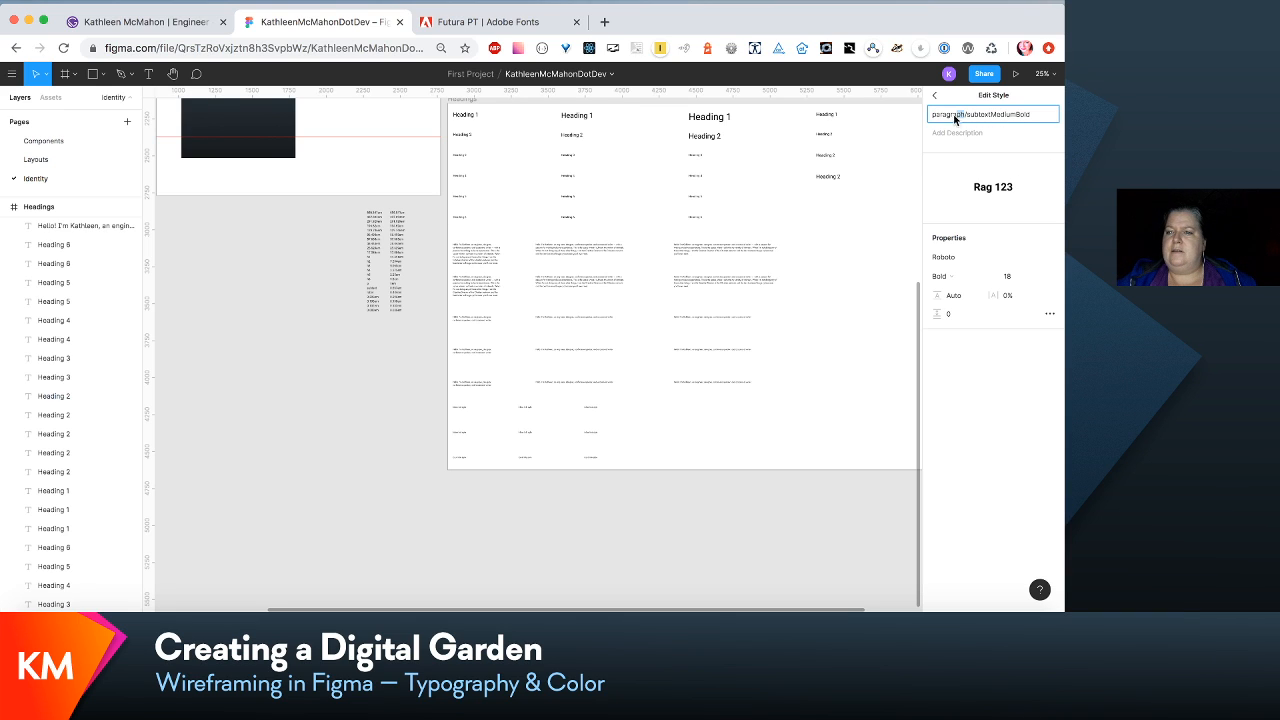
pyautogui.press('BackSpace')
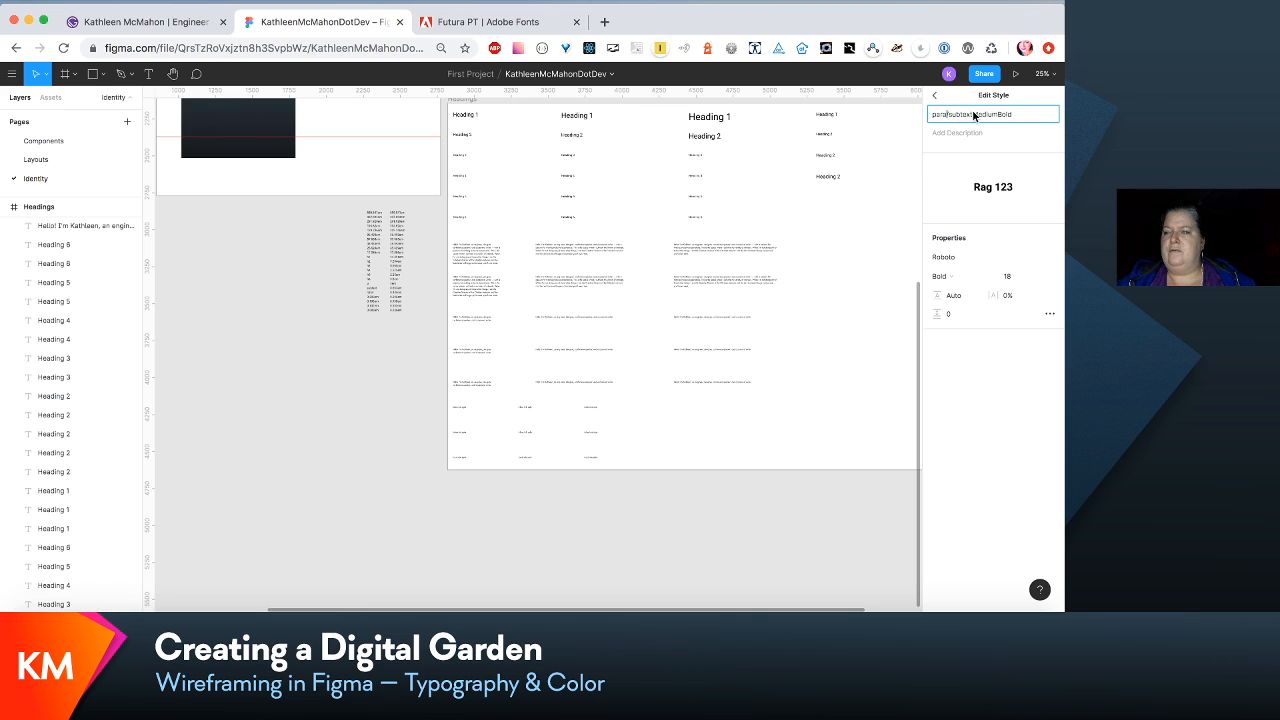
pyautogui.click(972, 116)
pyautogui.write('-')
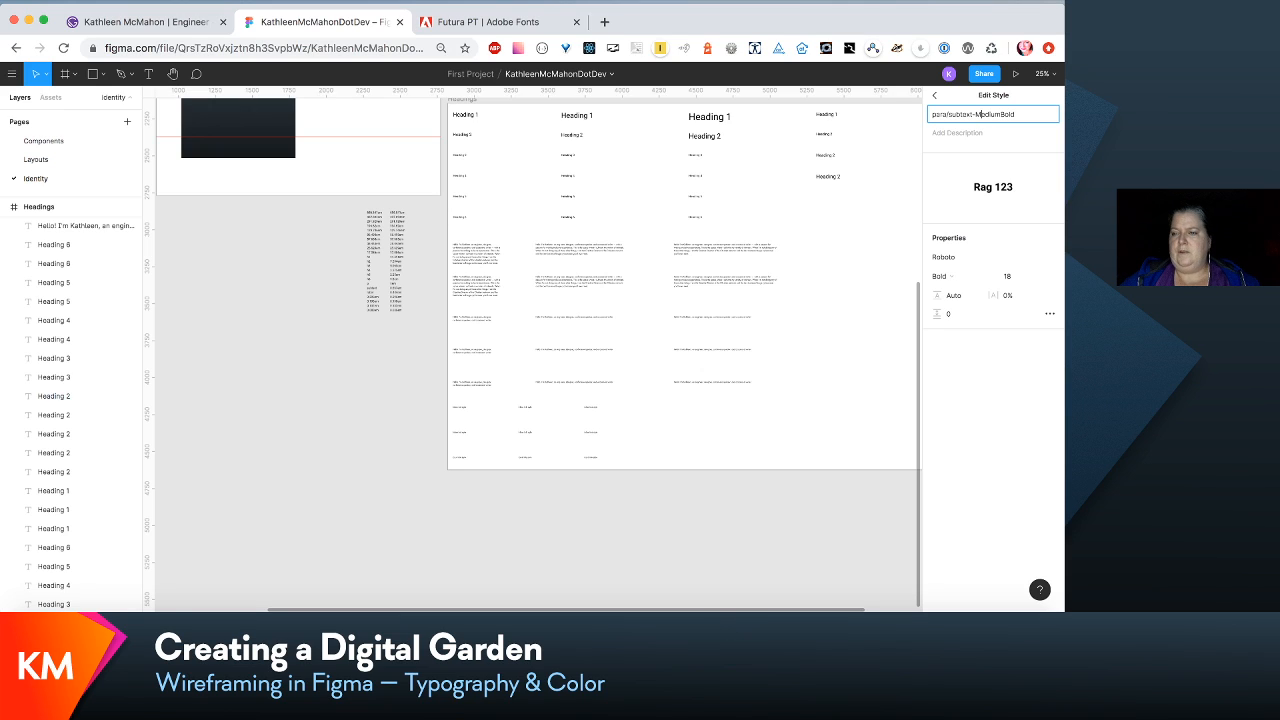
pyautogui.press('Delete')
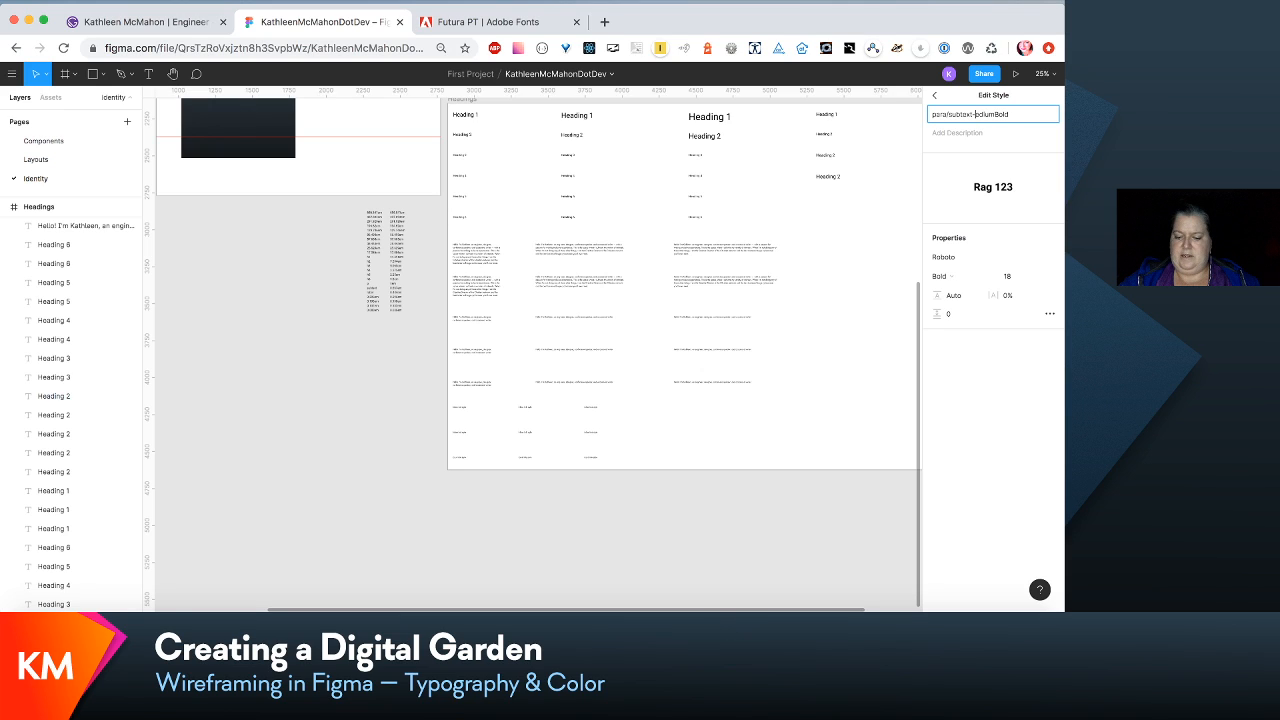
pyautogui.write('m')
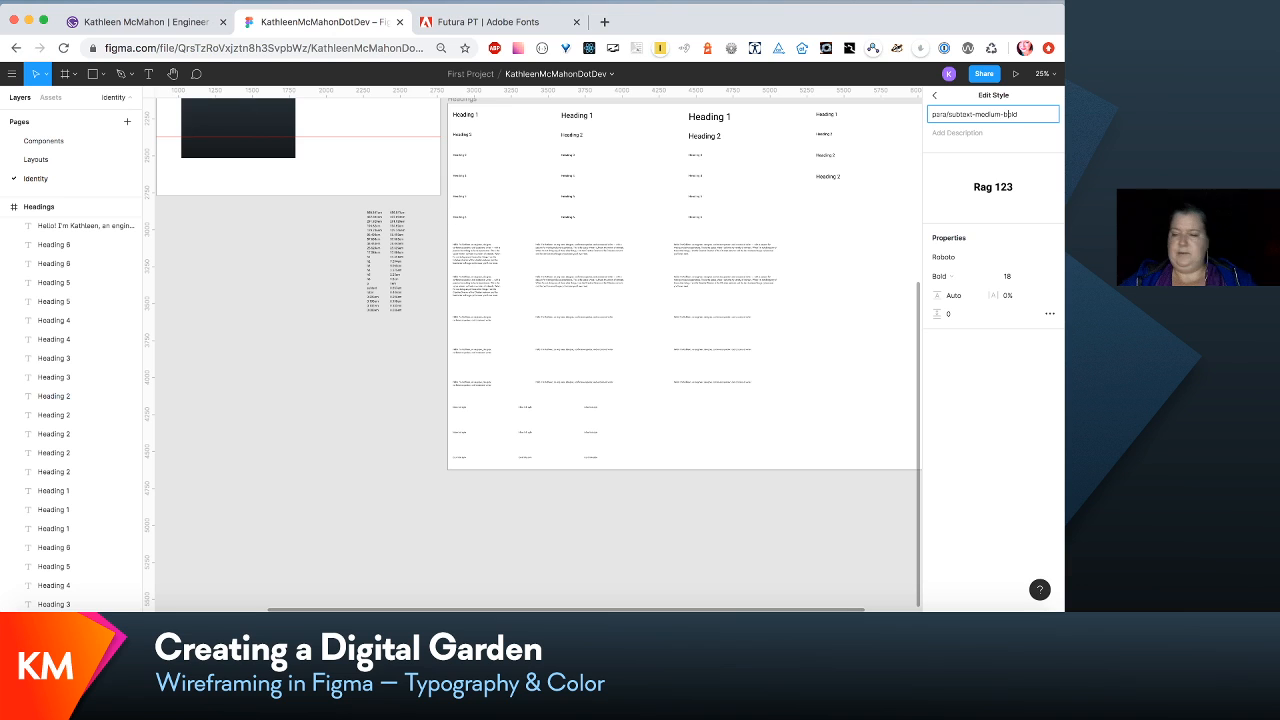
pyautogui.click(876, 222)
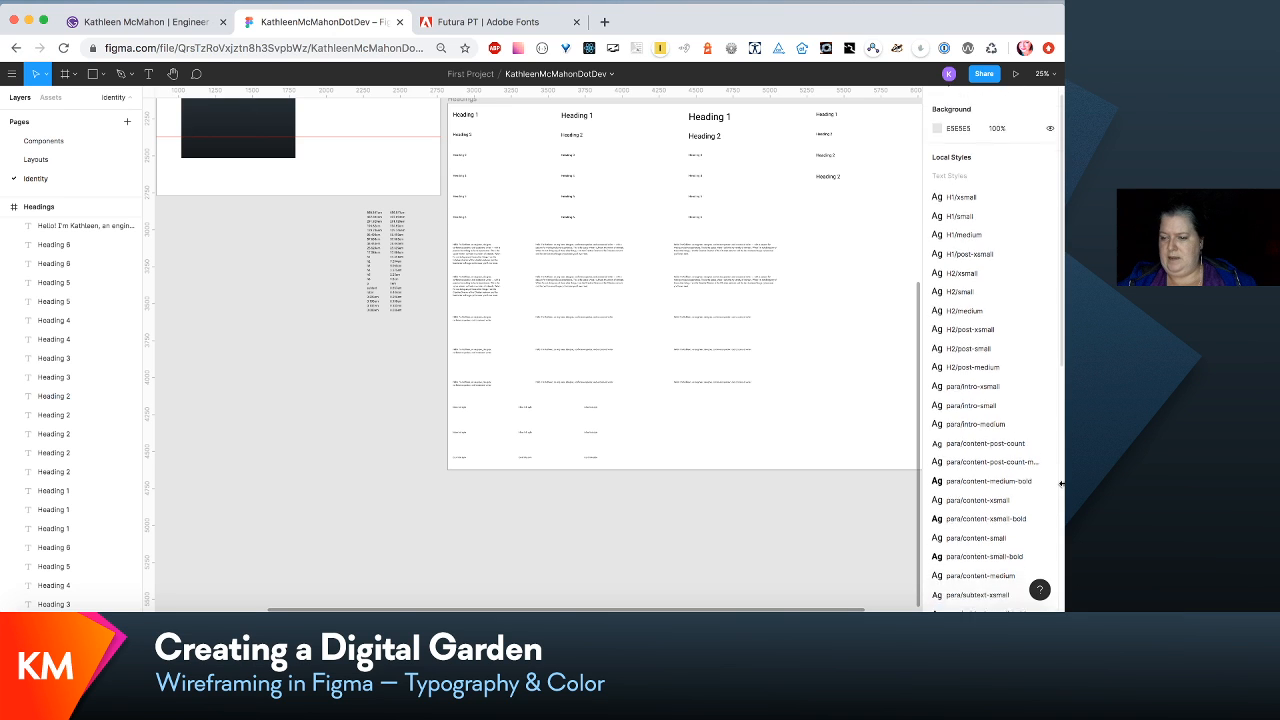
# - Rename the local text style paragraph/subtextMedium as para/subtext-medium
pyautogui.scroll(-5, 995, 420)
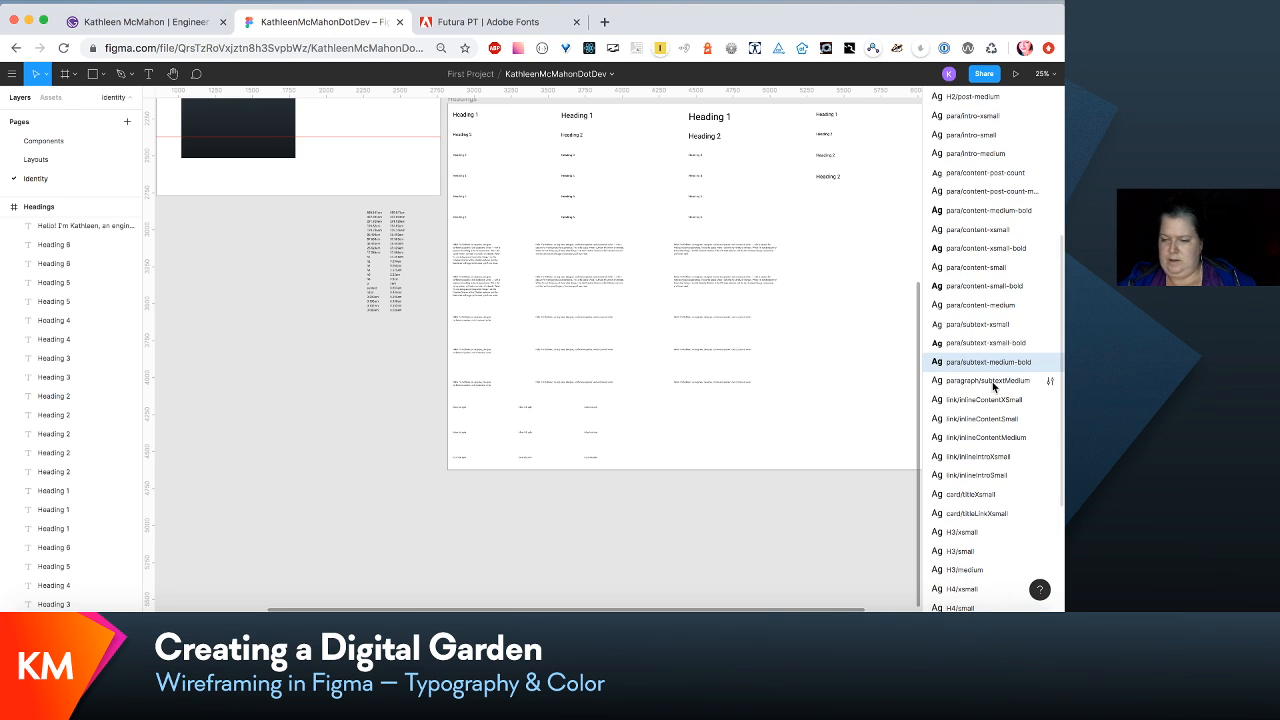
pyautogui.click(1049, 381)
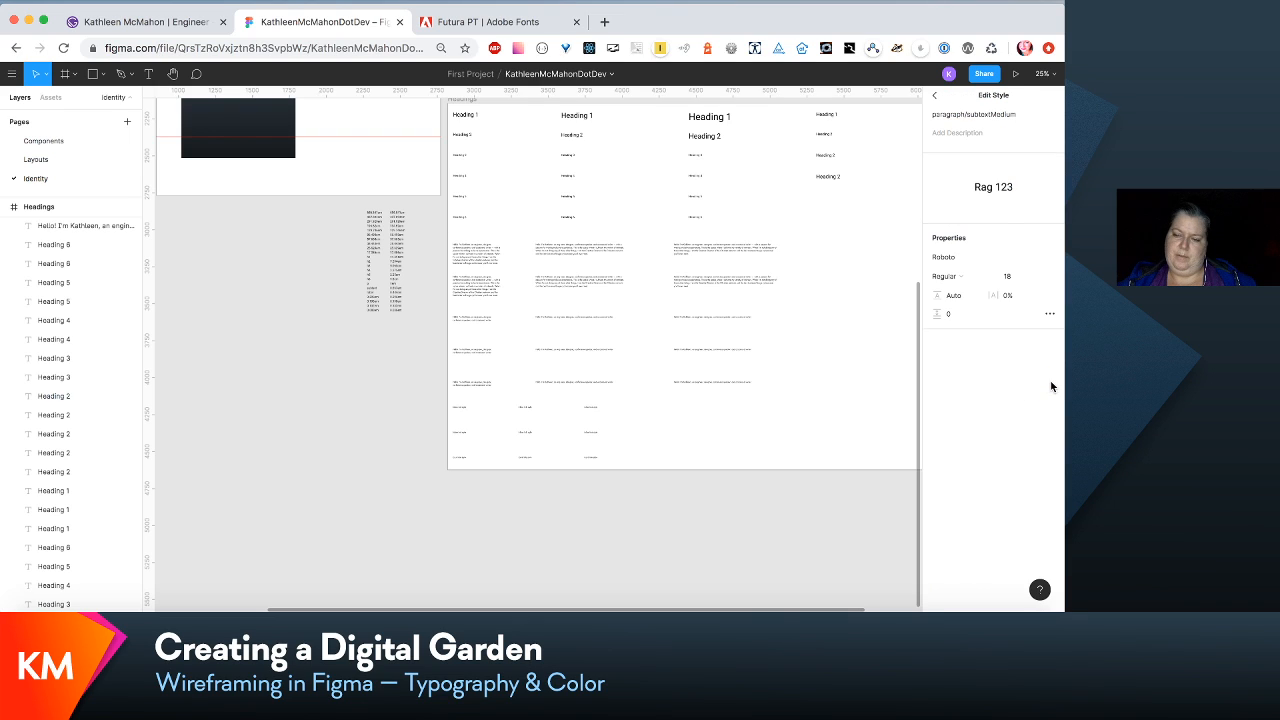
pyautogui.click(956, 116)
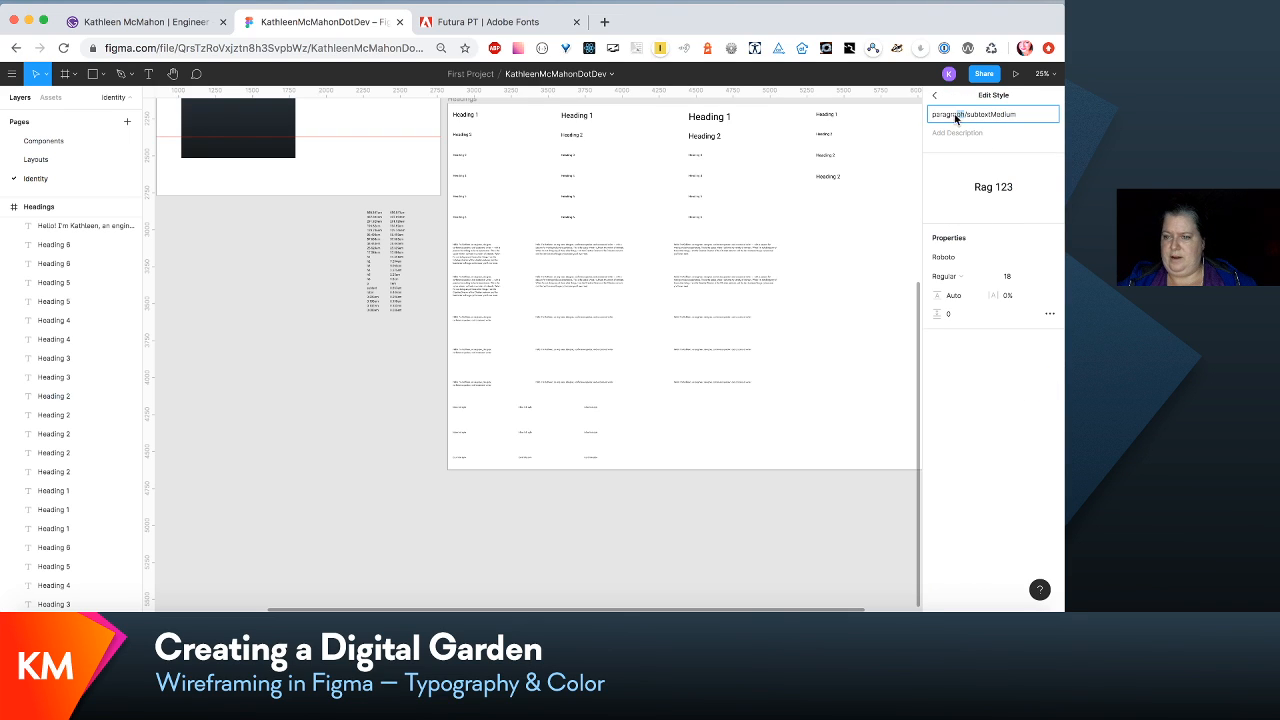
pyautogui.press('BackSpace')
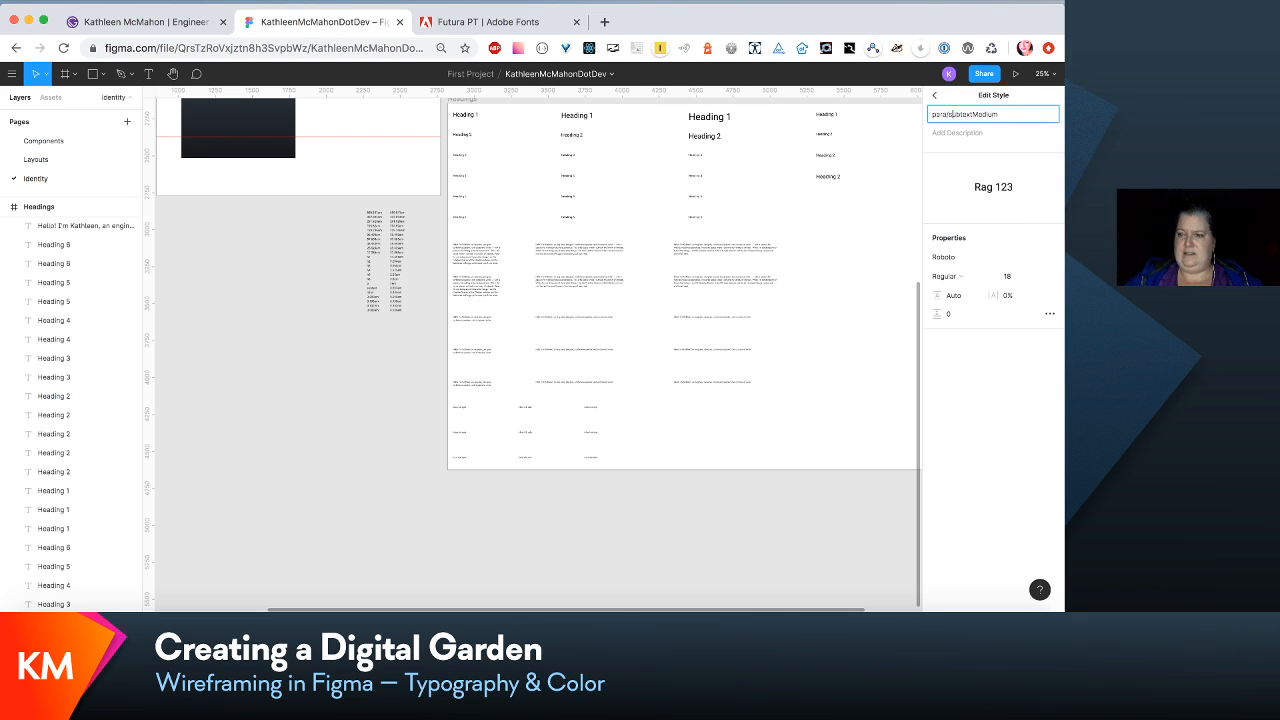
pyautogui.press('BackSpace')
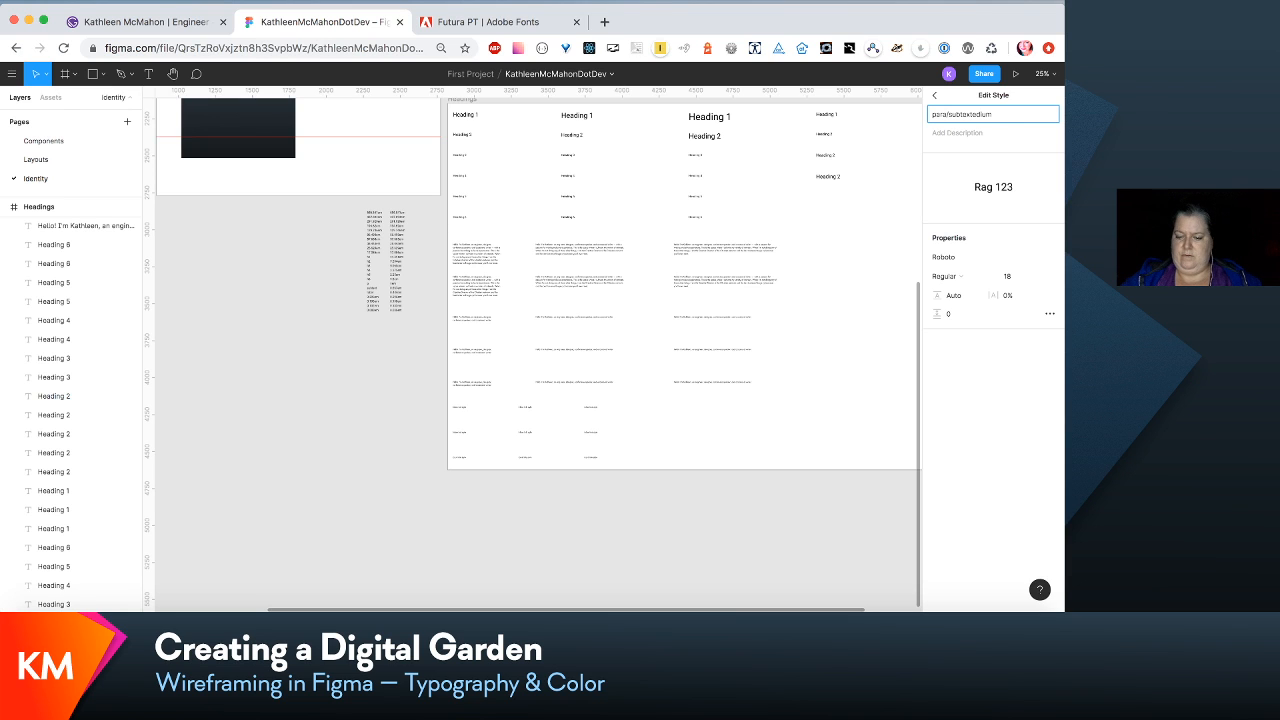
pyautogui.write('-m')
pyautogui.click(880, 237)
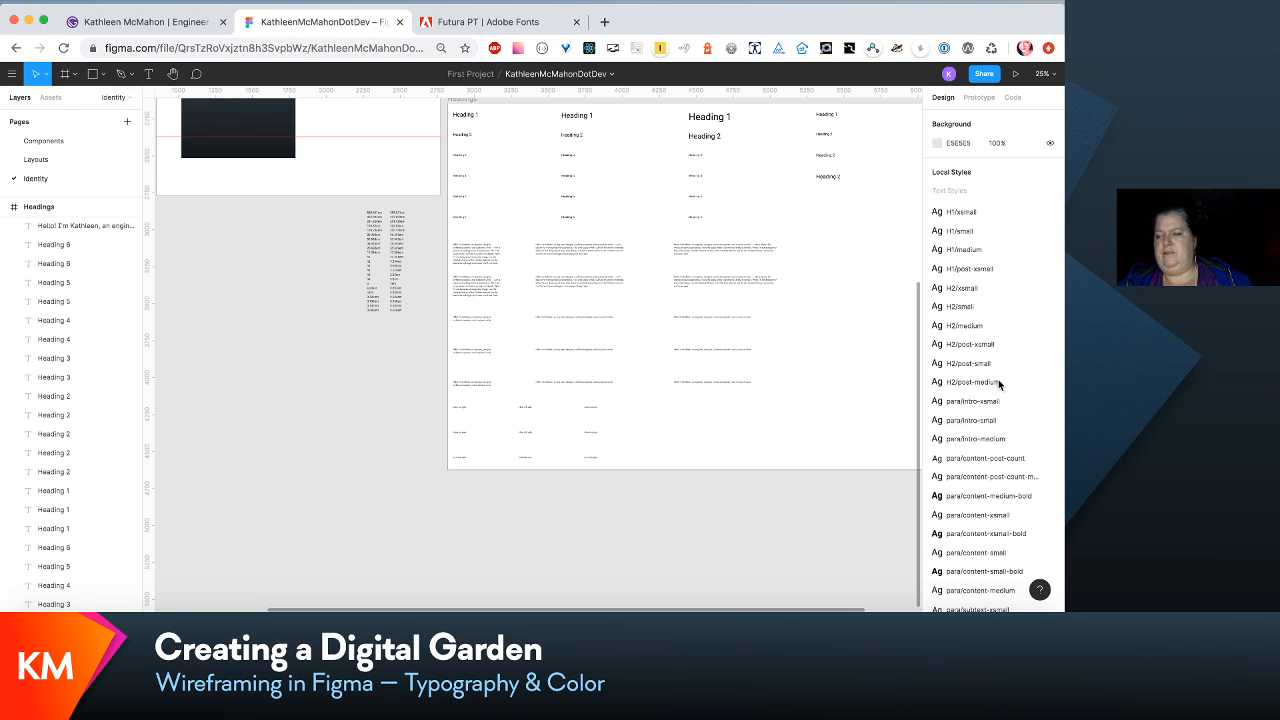
# - Rename the local text style link/inlineContentXSmall as link/inline-content-xsmall
pyautogui.scroll(-5, 1040, 460)
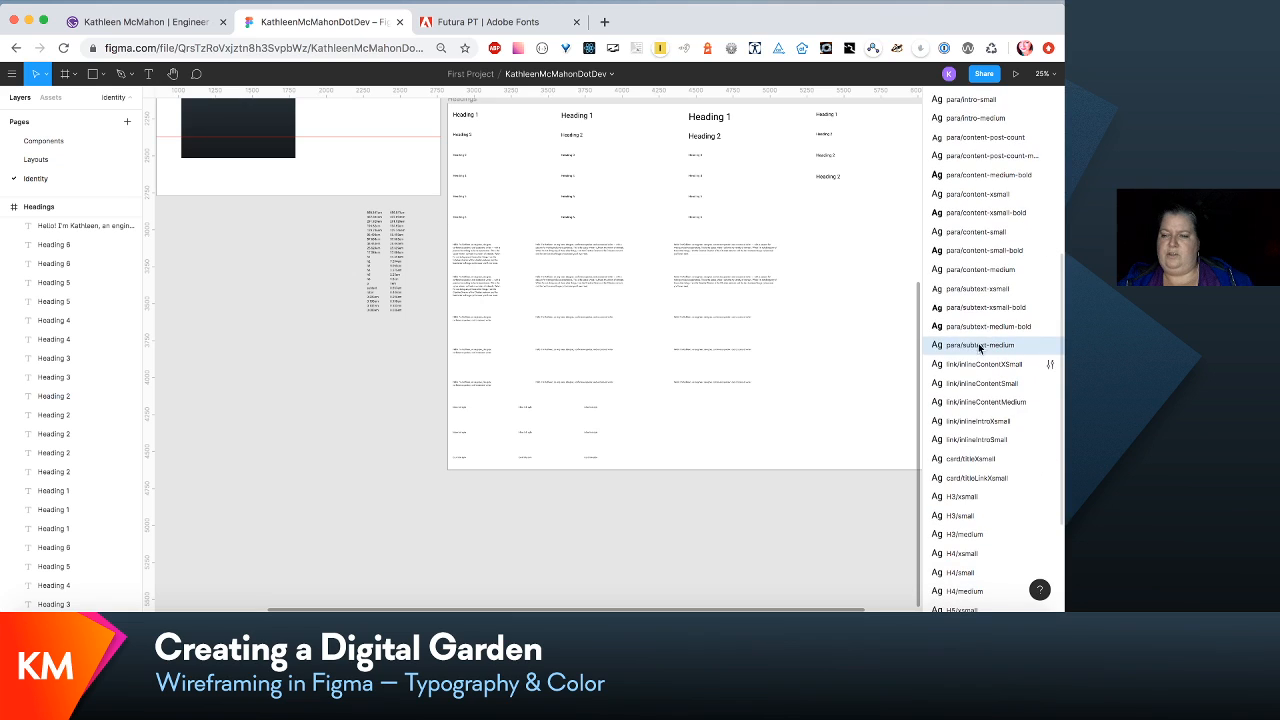
pyautogui.click(996, 366)
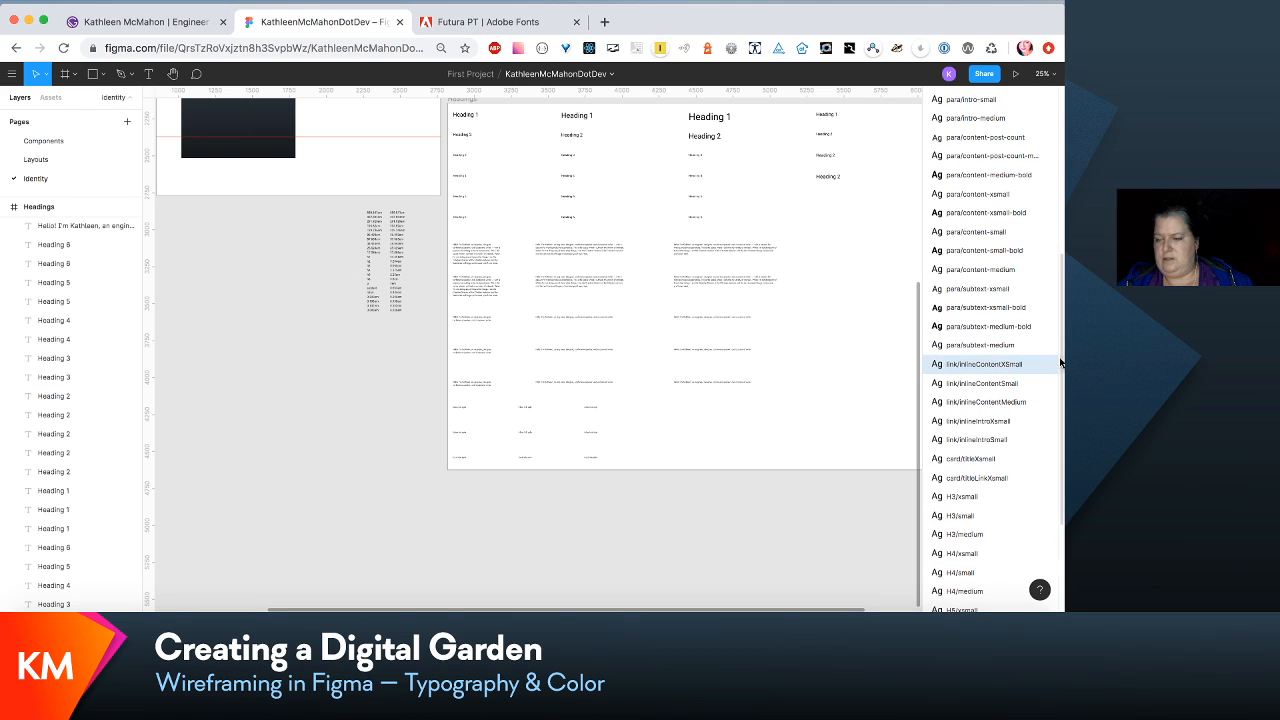
pyautogui.click(1052, 364)
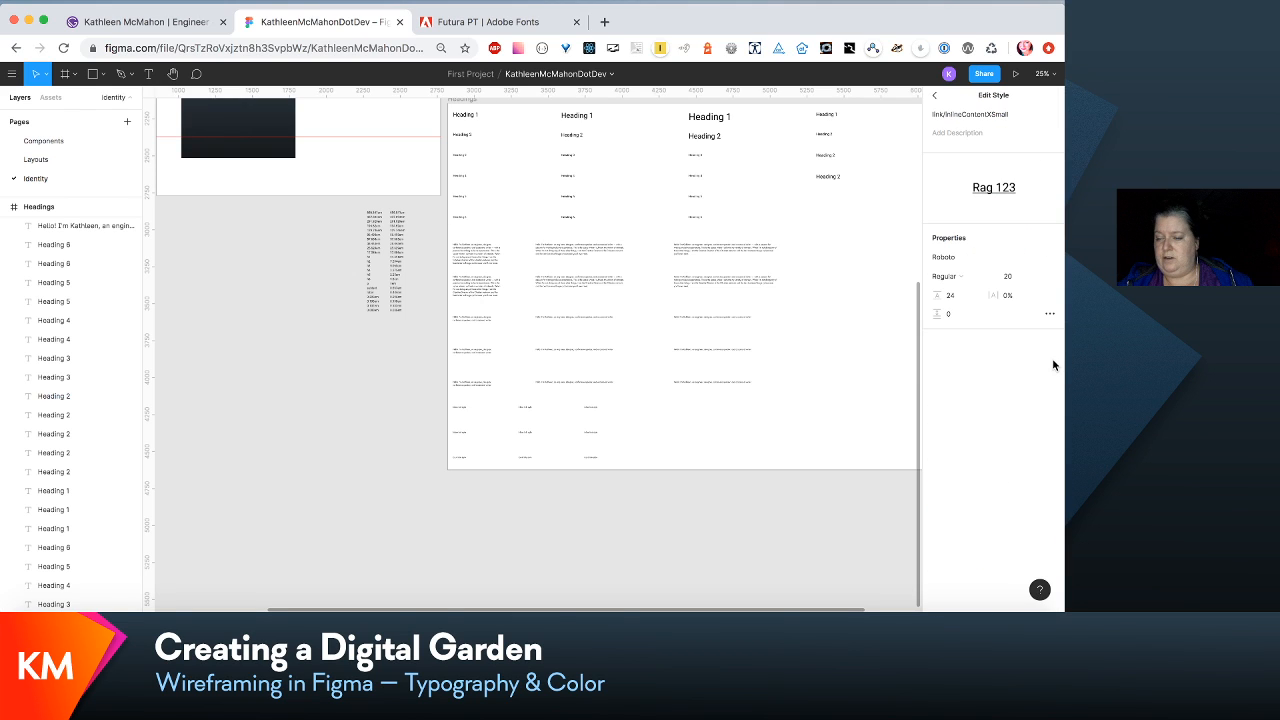
pyautogui.click(965, 115)
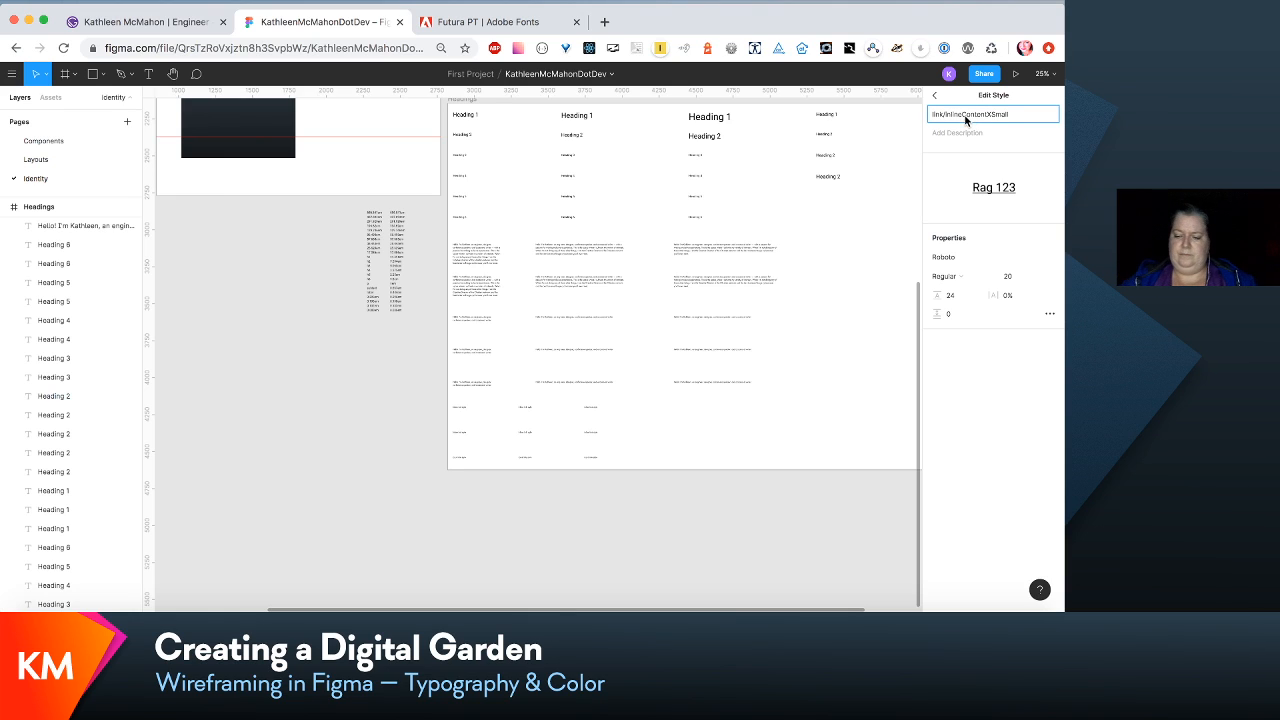
pyautogui.press('BackSpace')
pyautogui.write('-c')
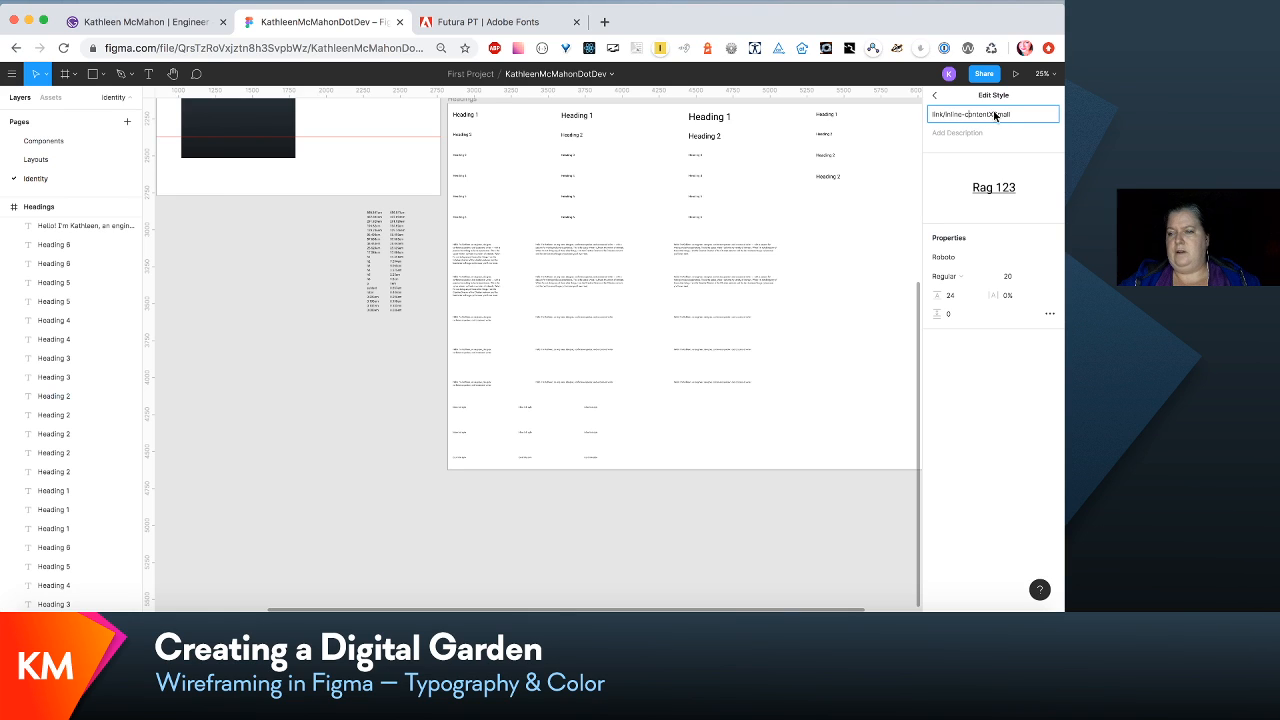
pyautogui.click(997, 115)
pyautogui.press('BackSpace')
pyautogui.press('BackSpace')
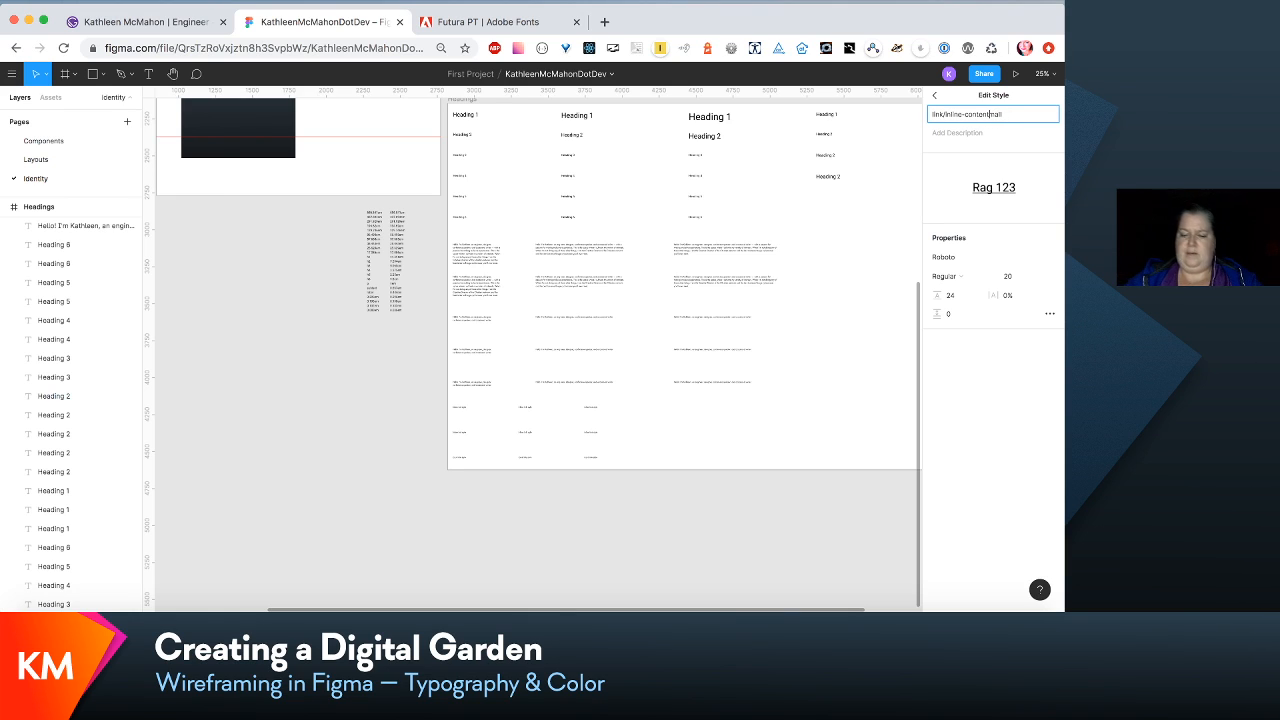
pyautogui.write('-xs')
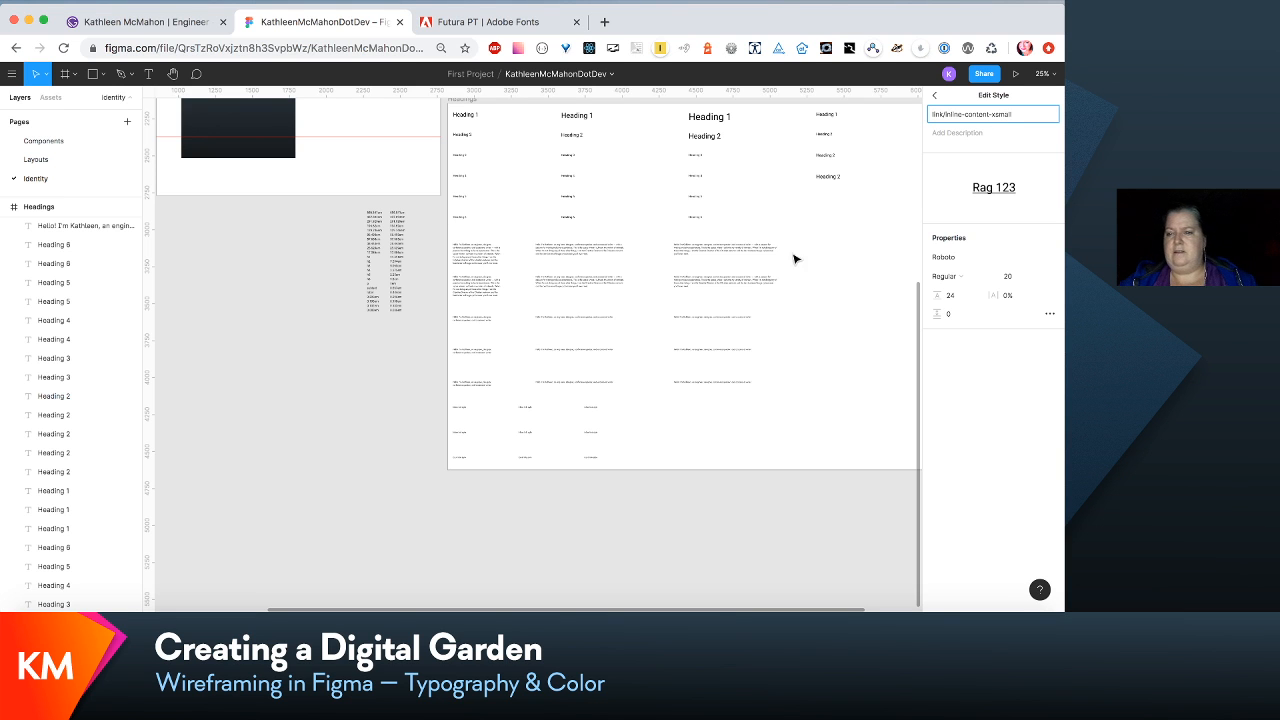
pyautogui.press('Return')
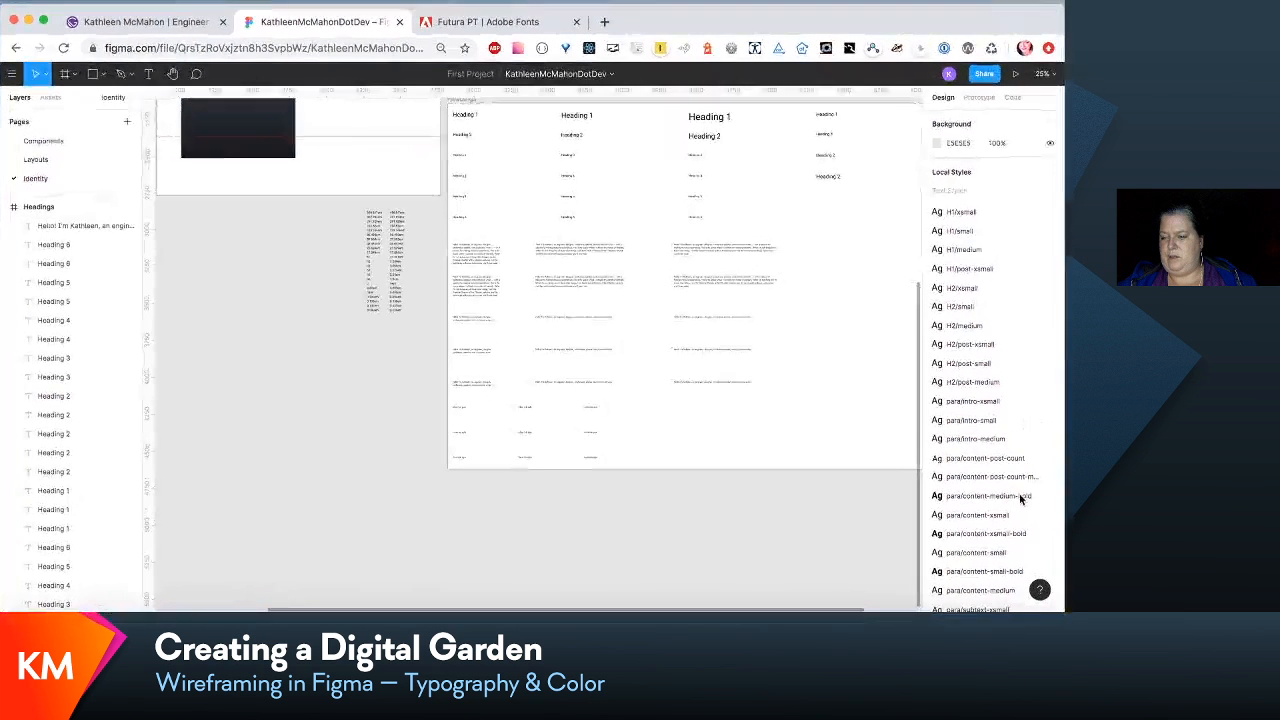
# - Rename the local text style link/inlineContentSmall as link/inline-content-small
pyautogui.scroll(-5, 1012, 465)
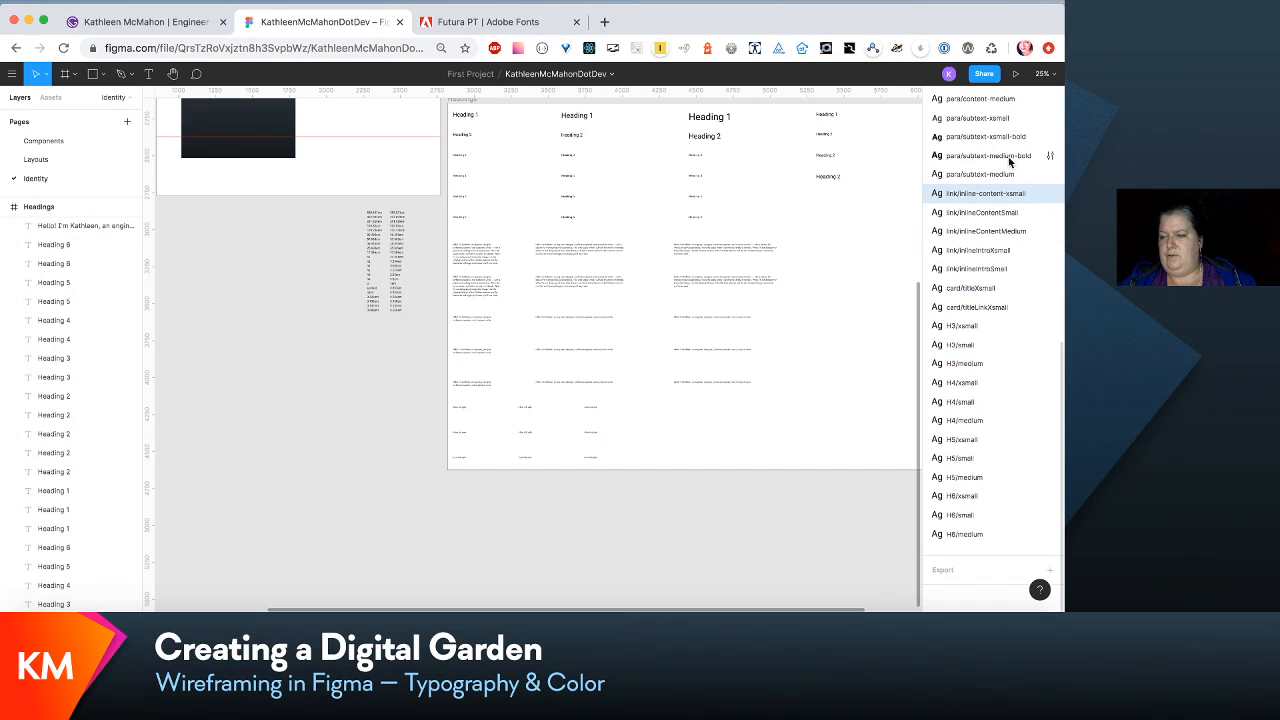
pyautogui.click(1049, 212)
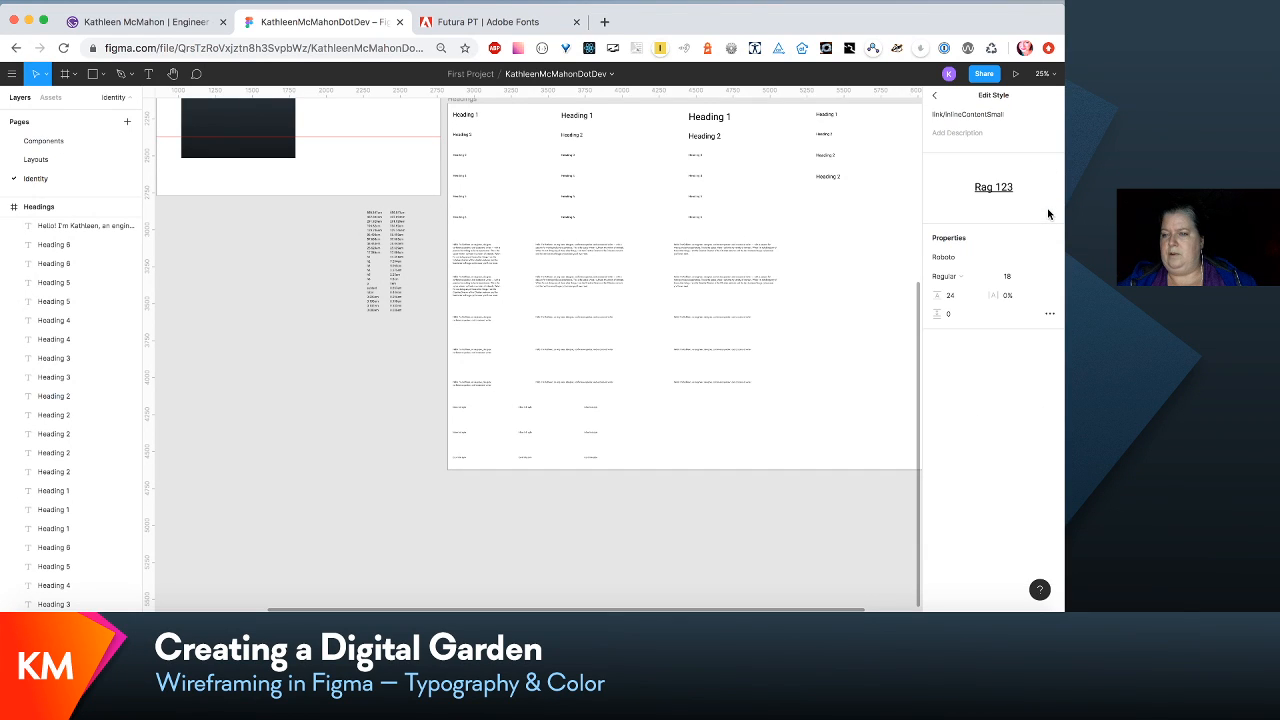
pyautogui.click(966, 115)
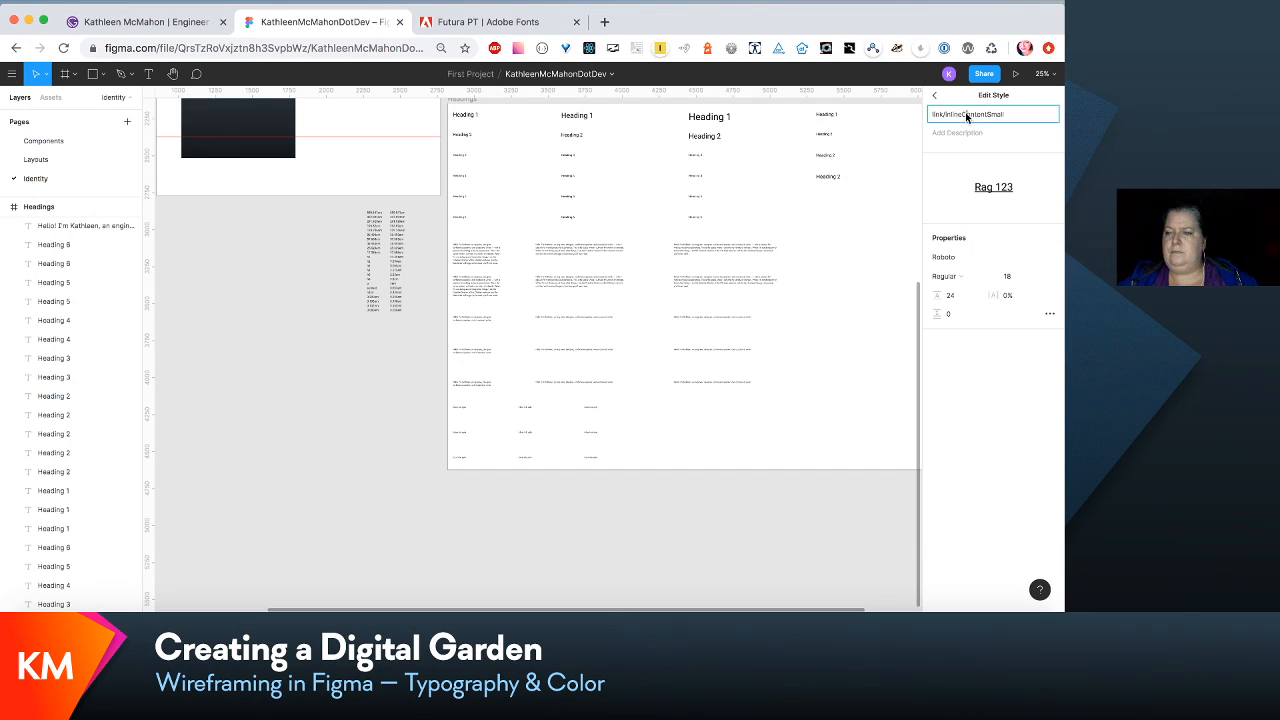
pyautogui.press('BackSpace')
pyautogui.write('-c')
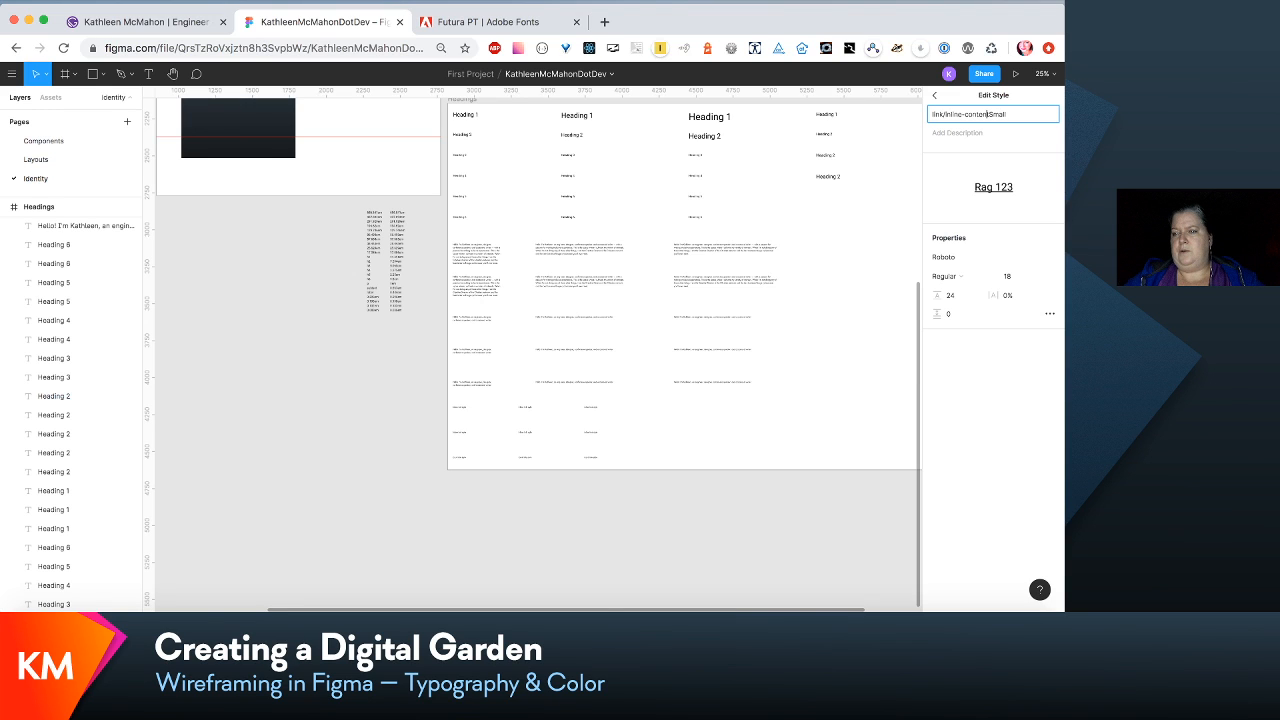
pyautogui.press('Right')
pyautogui.press('BackSpace')
pyautogui.write('-s')
pyautogui.click(813, 272)
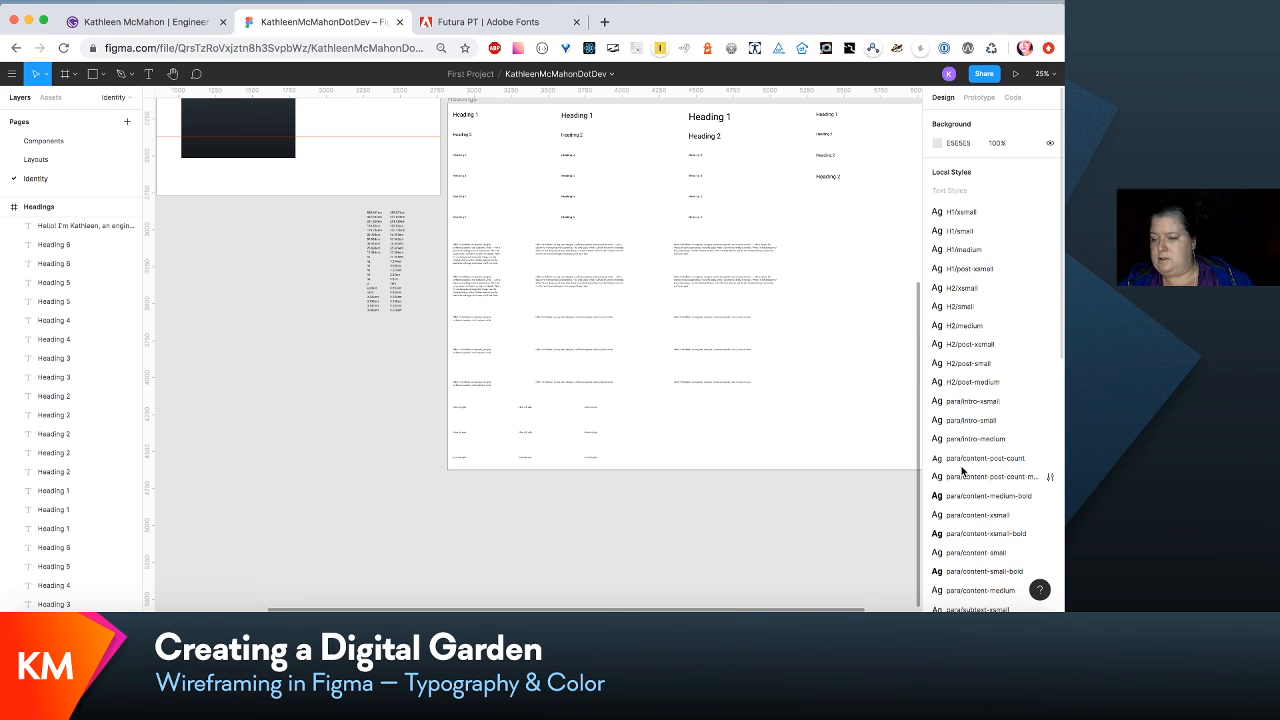
# - Rename the local text style link/inlineContentMedium as link/inline-content-medium
pyautogui.scroll(-3, 963, 470)
pyautogui.scroll(-1, 963, 470)
pyautogui.click(990, 378)
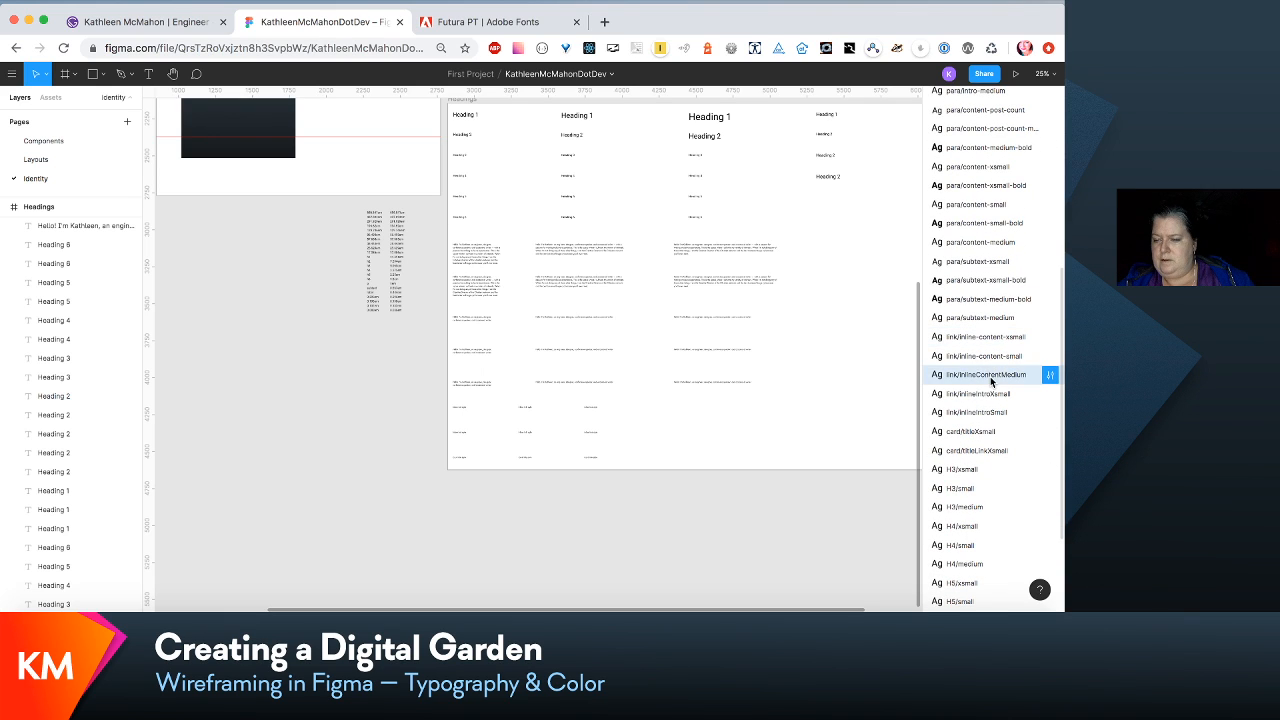
pyautogui.click(1051, 376)
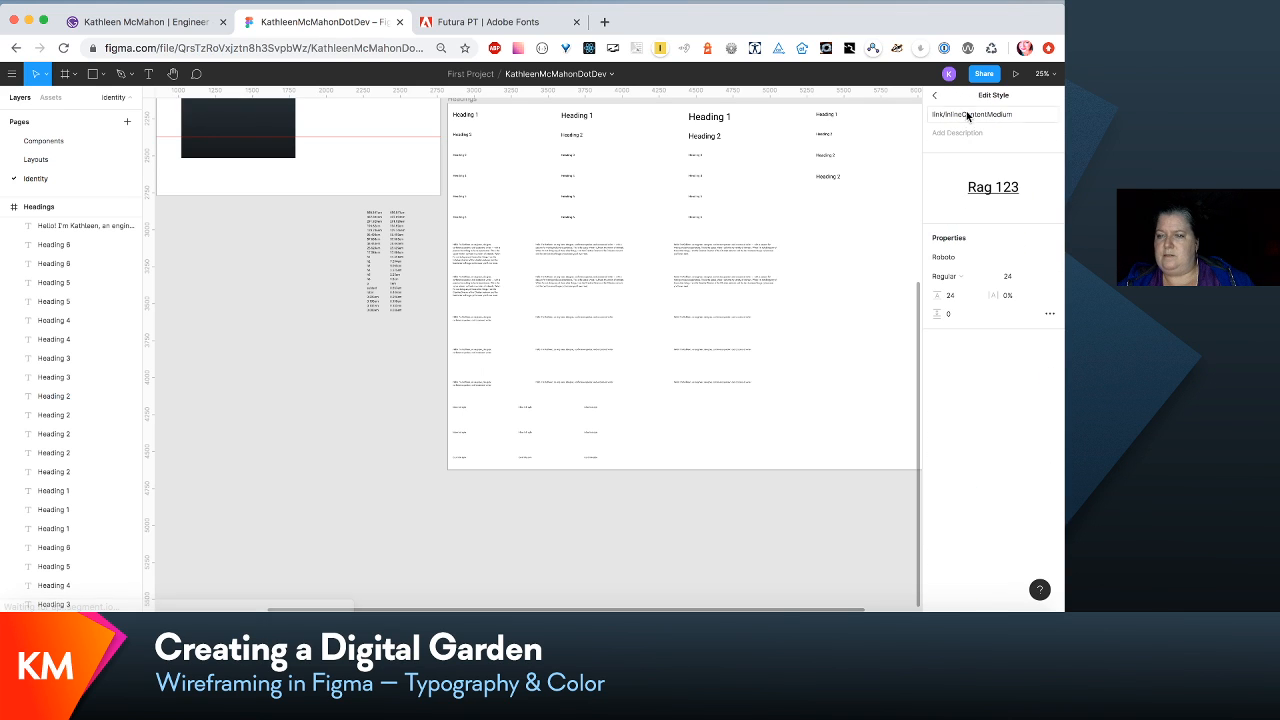
pyautogui.click(966, 113)
pyautogui.write('-c')
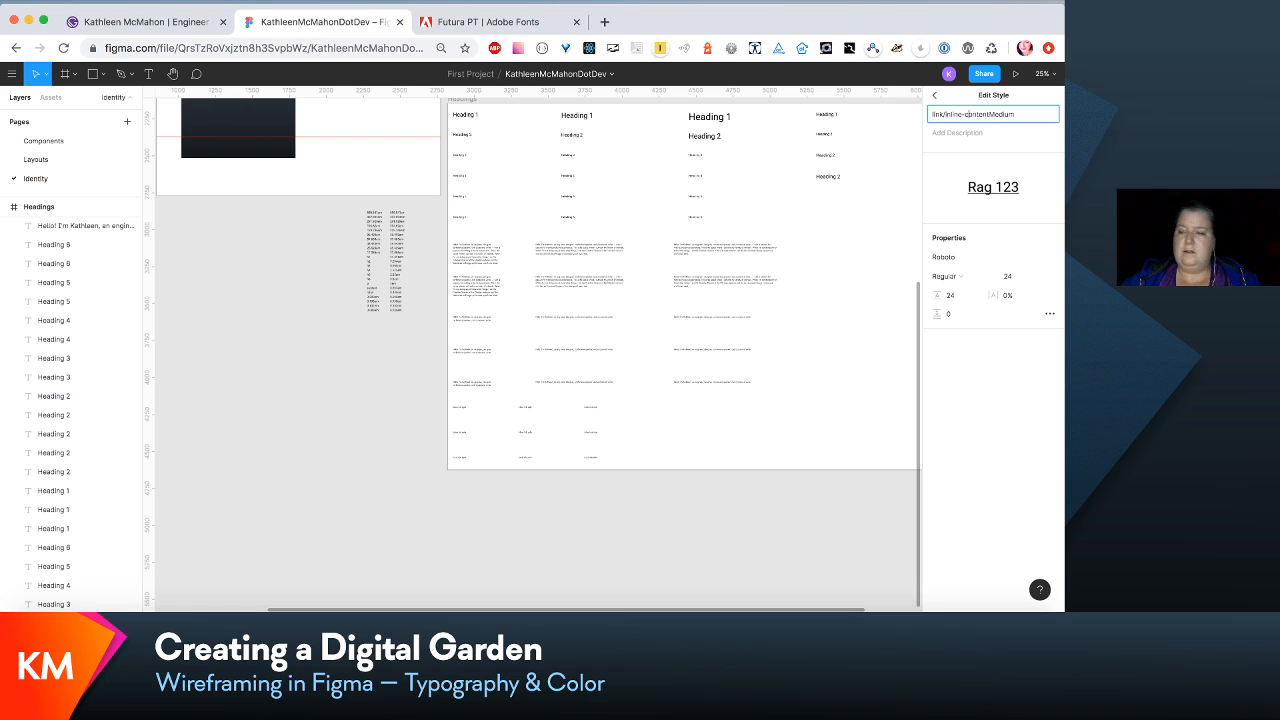
pyautogui.press('BackSpace')
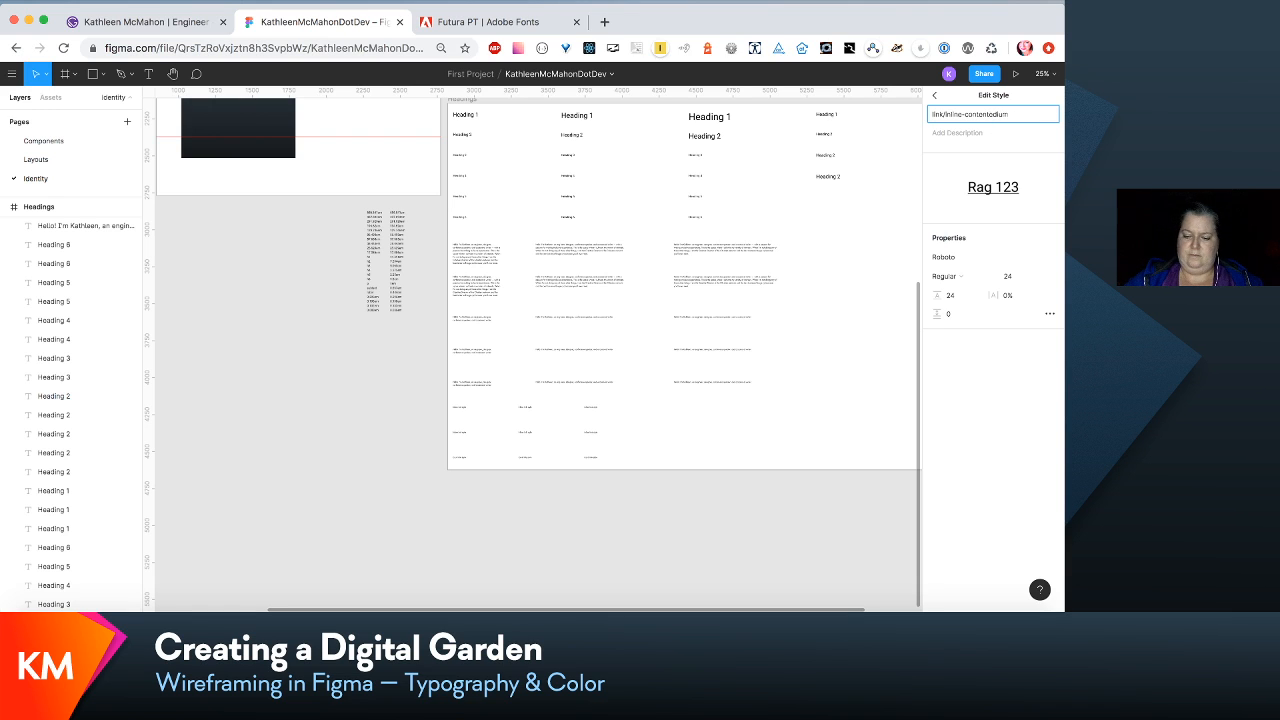
pyautogui.write('-m')
pyautogui.click(879, 251)
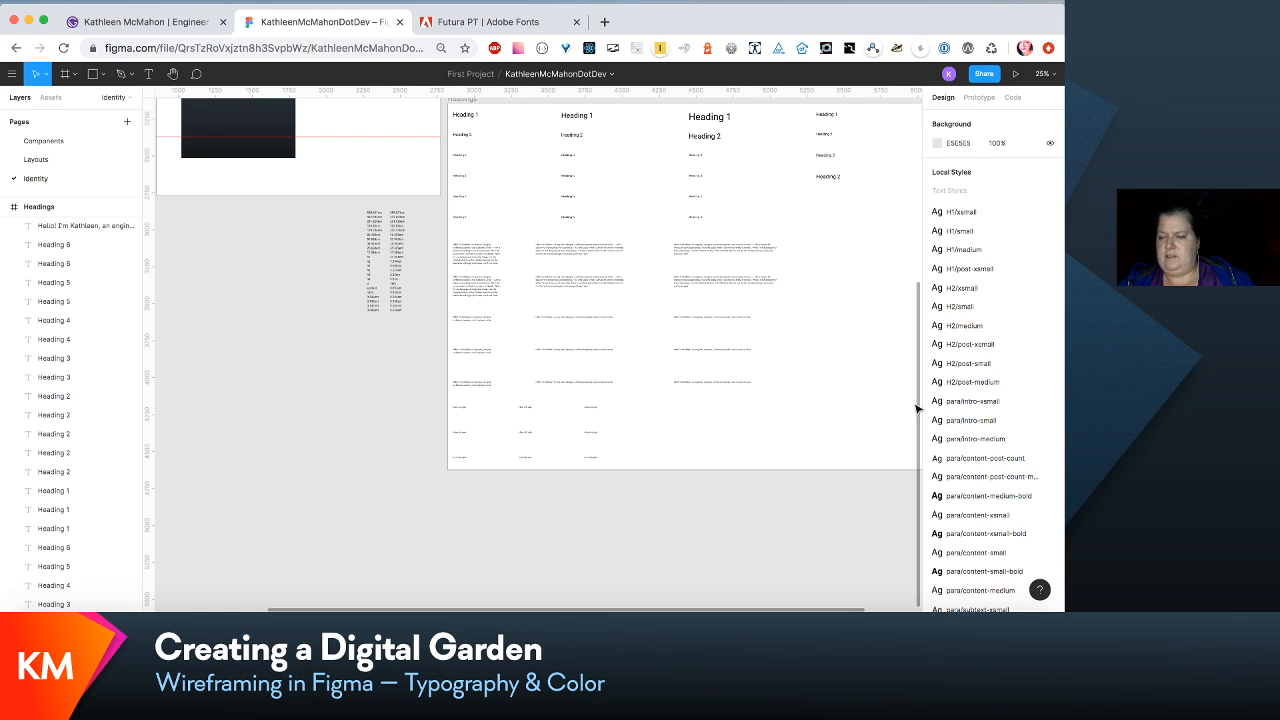
# - Rename the local text style link/inlineIntroXsmall as link/inline-intro-xsmall
pyautogui.scroll(-1, 917, 280)
pyautogui.scroll(-6, 1000, 374)
pyautogui.scroll(-1, 1001, 375)
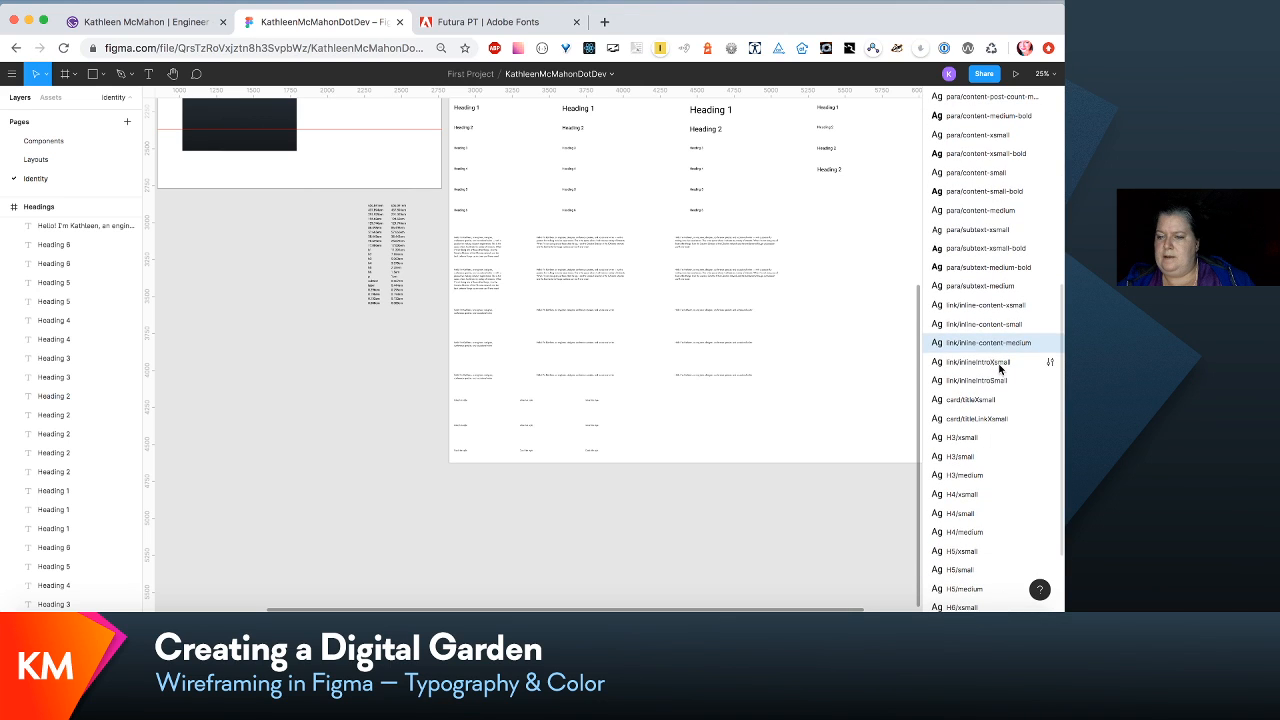
pyautogui.click(1003, 365)
pyautogui.click(1049, 362)
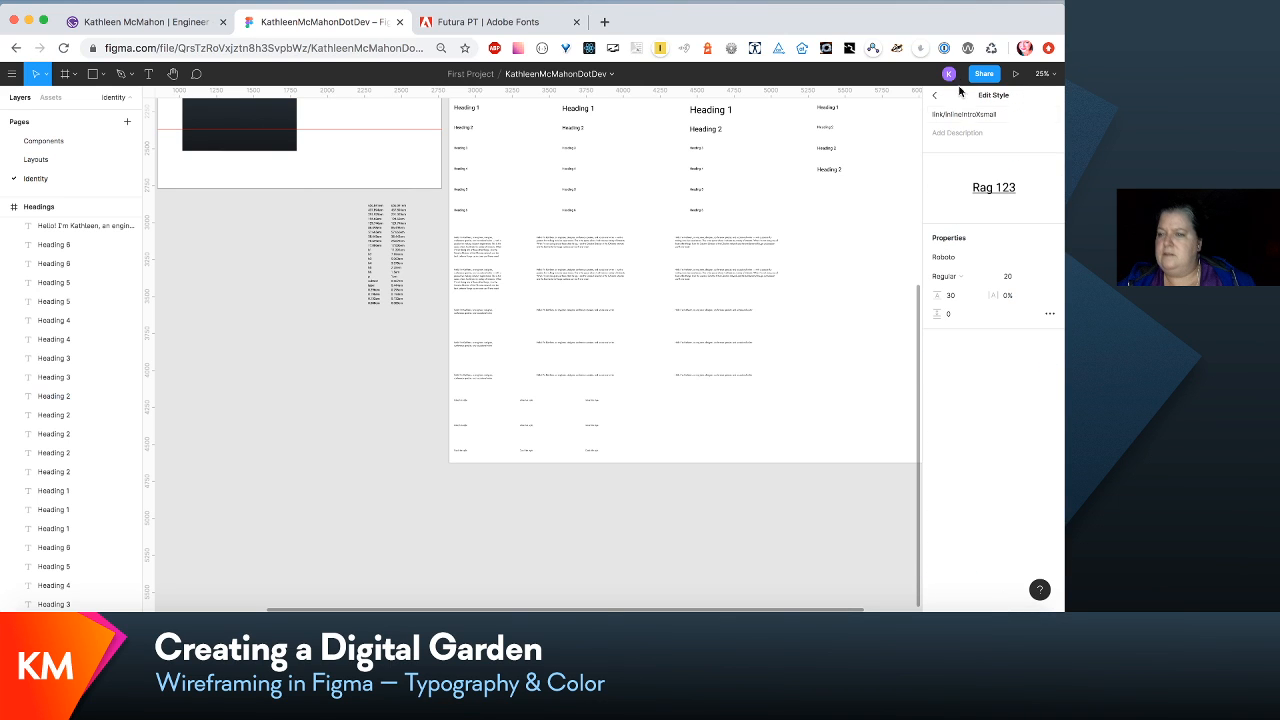
pyautogui.click(961, 116)
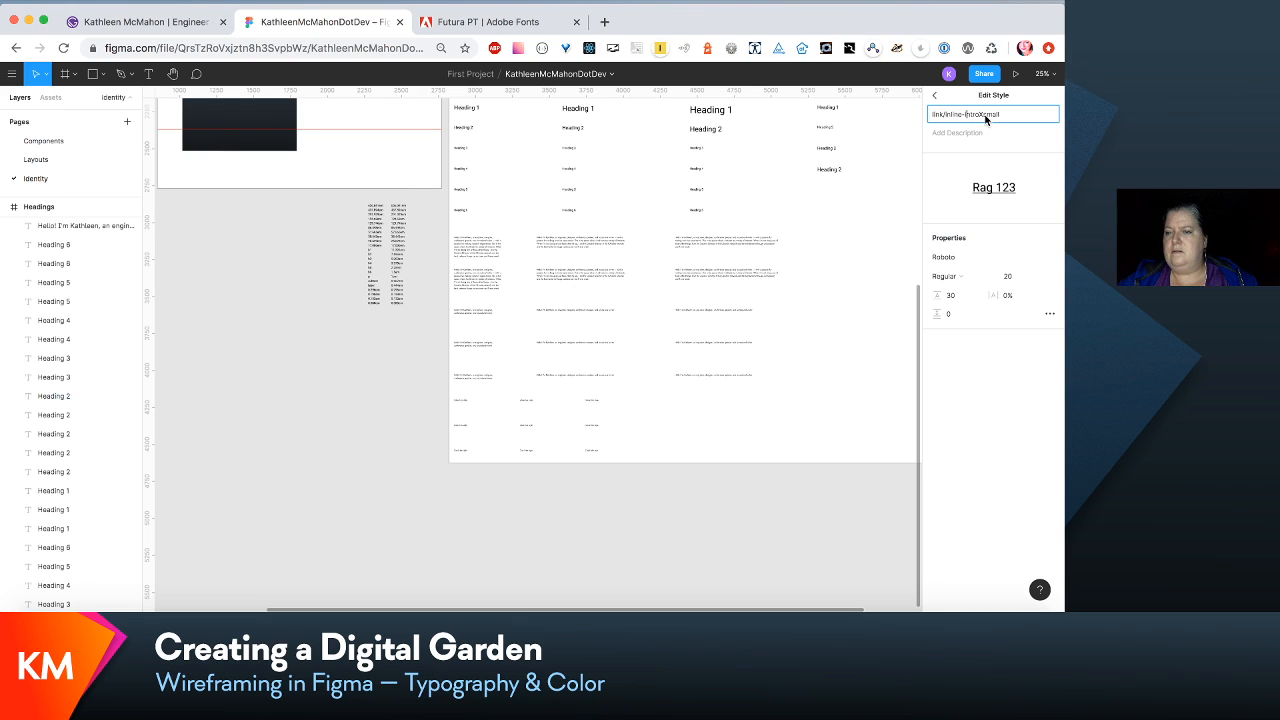
pyautogui.press('BackSpace')
pyautogui.write('-x')
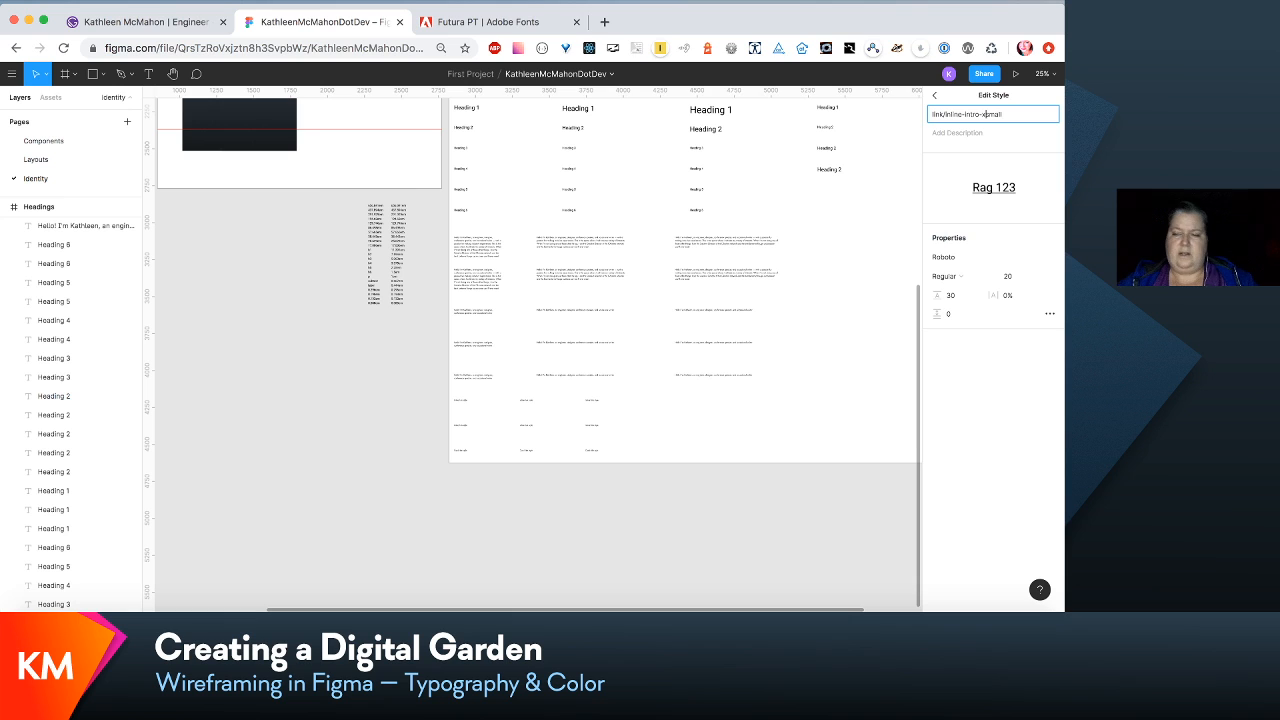
pyautogui.click(871, 179)
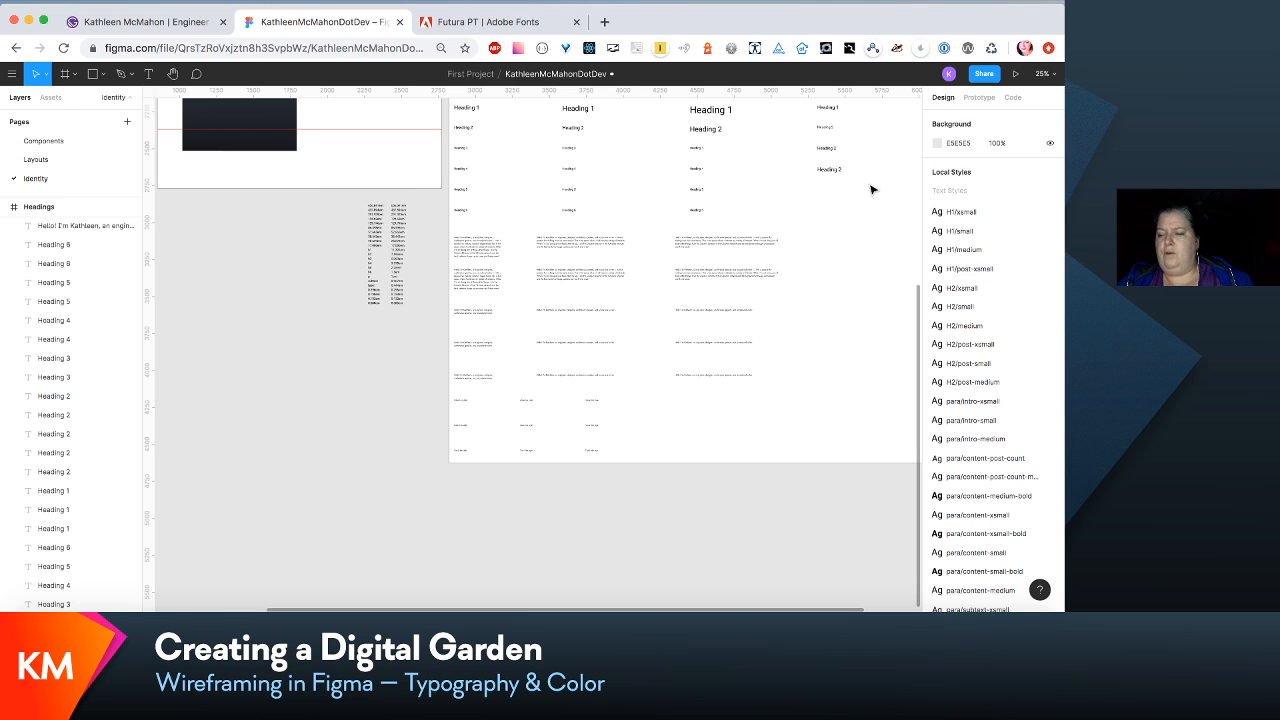
# - Rename the local text style link/inlineIntroSmall as link/inline-intro-small
pyautogui.scroll(-5, 988, 400)
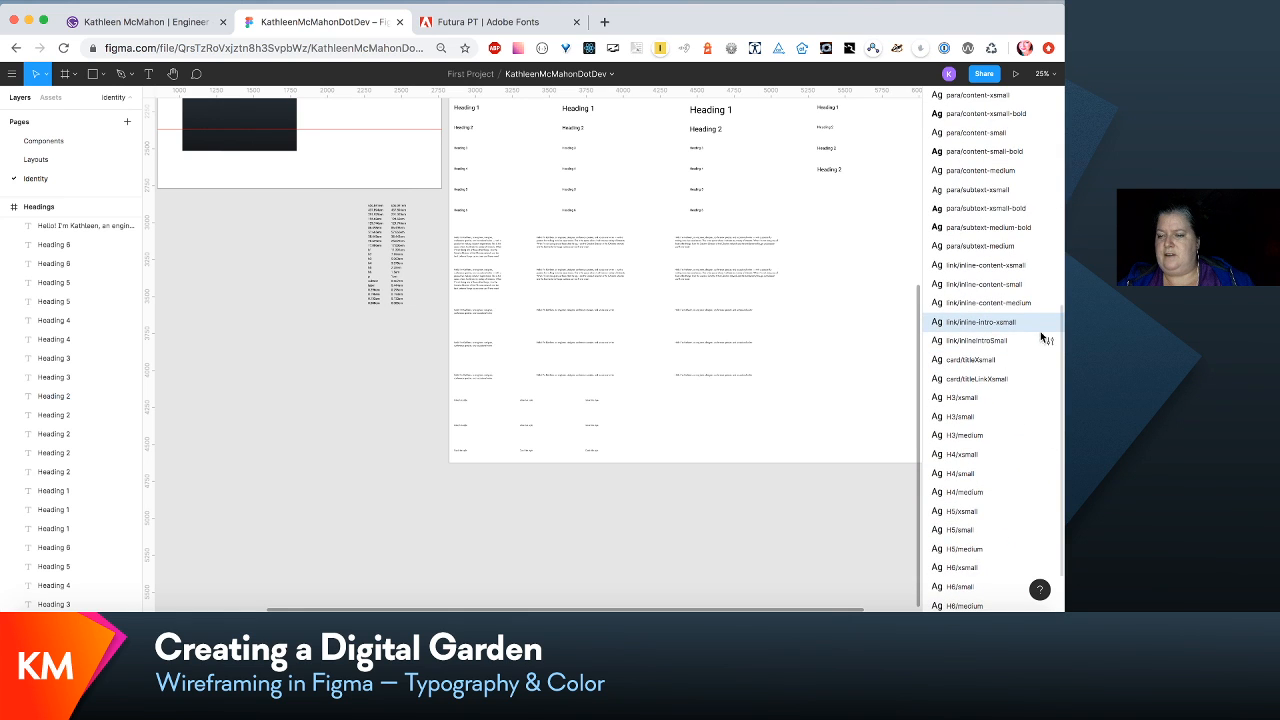
pyautogui.click(1050, 338)
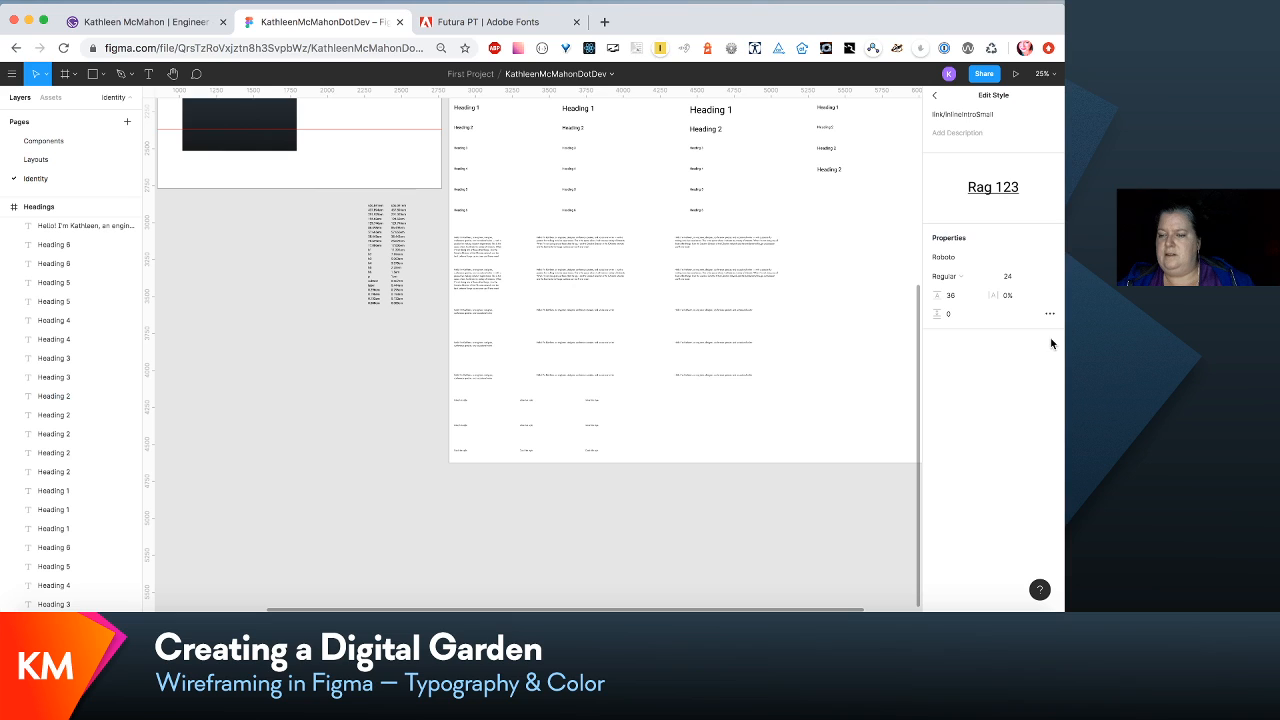
pyautogui.click(965, 116)
pyautogui.write('-')
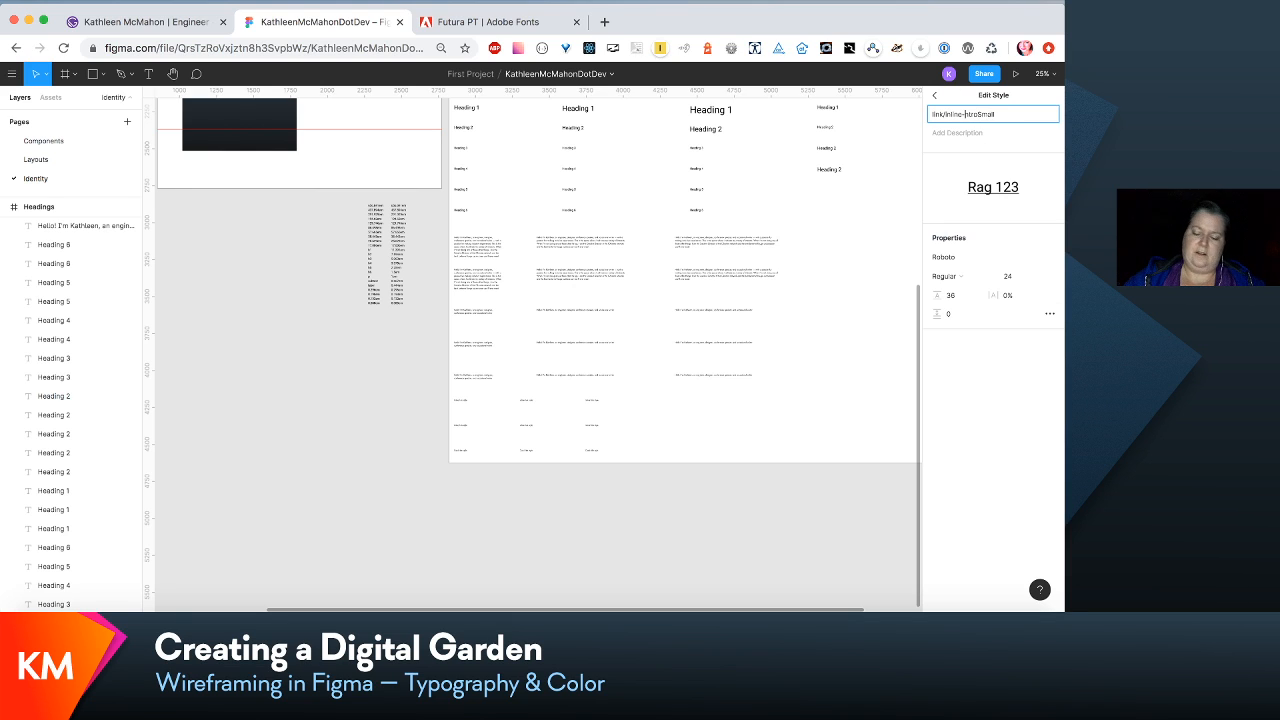
pyautogui.write('i')
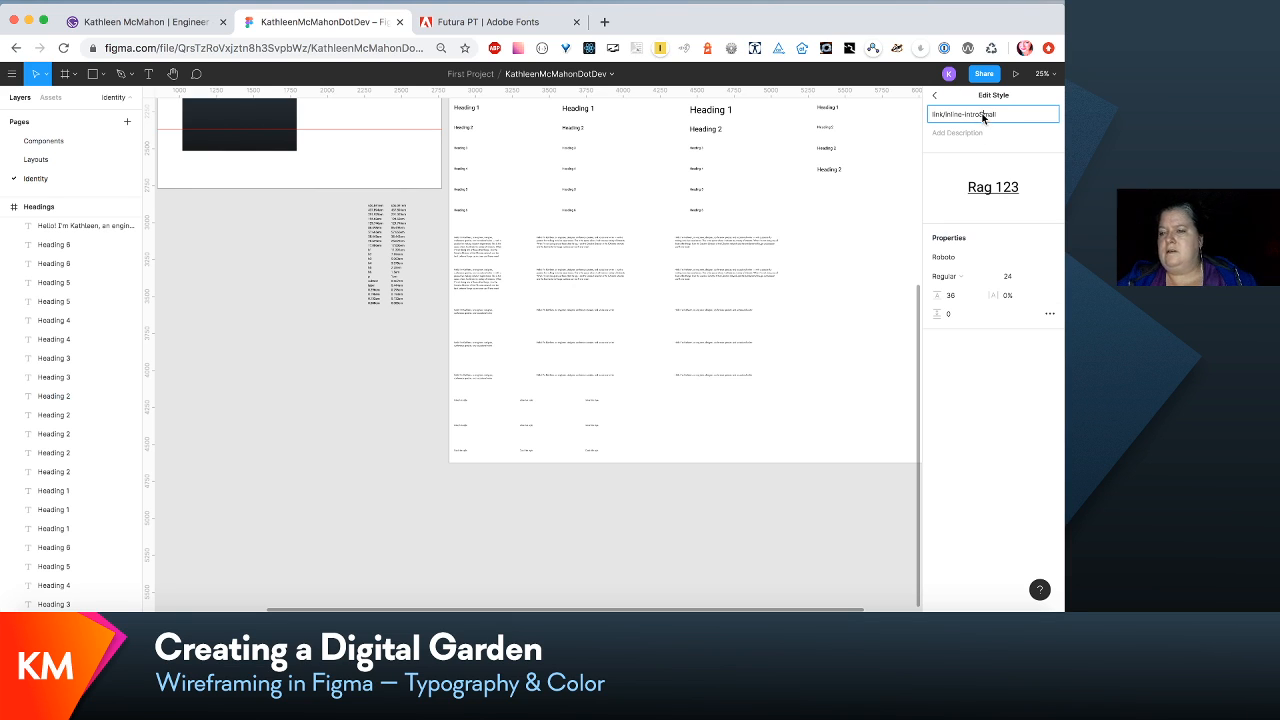
pyautogui.click(982, 115)
pyautogui.press('BackSpace')
pyautogui.write('-s')
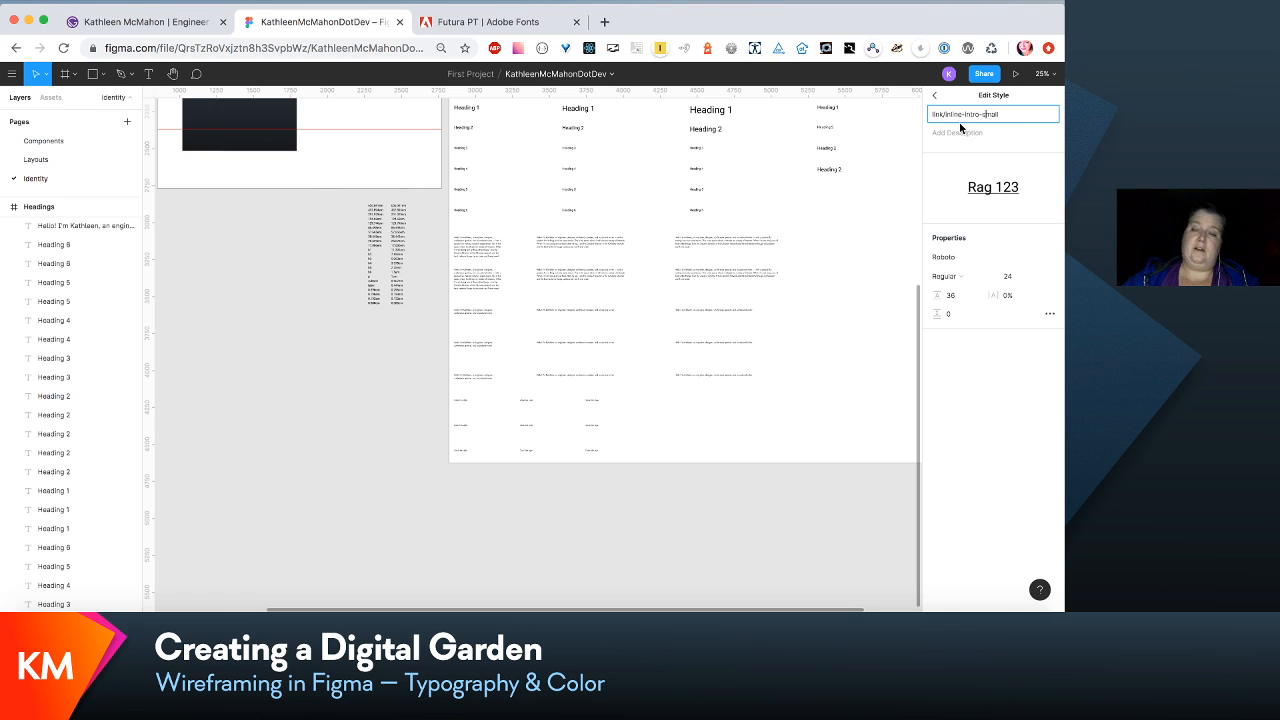
pyautogui.click(866, 271)
# - Rename the local text style card/titleXsmall as card/title-xsmall
pyautogui.scroll(-10, 989, 414)
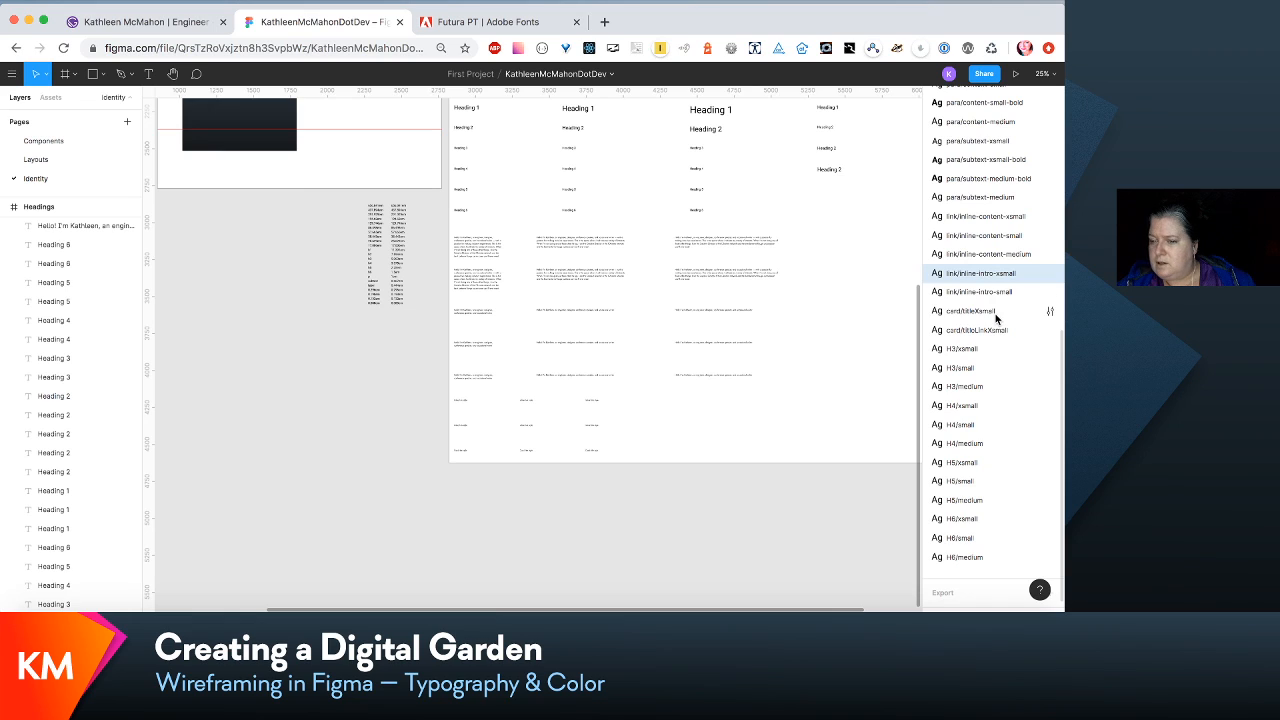
pyautogui.click(996, 318)
pyautogui.click(1050, 312)
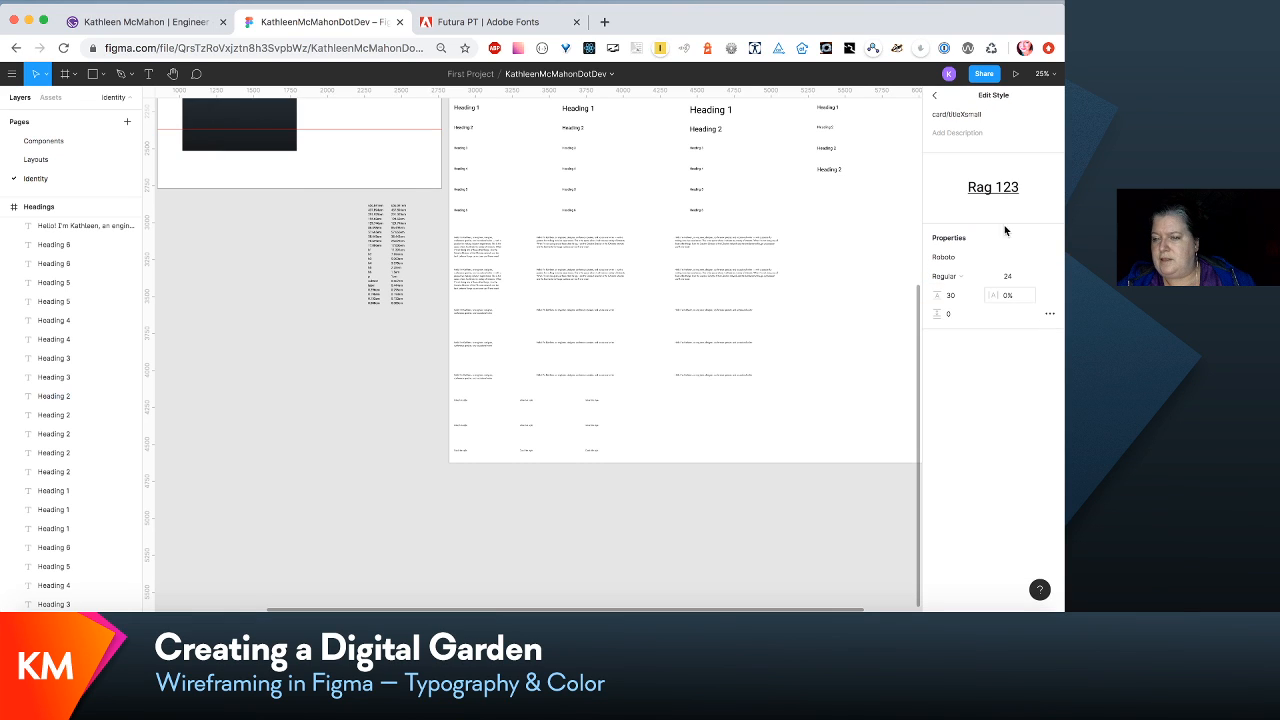
pyautogui.click(964, 114)
pyautogui.press('BackSpace')
pyautogui.write('-x')
pyautogui.click(862, 296)
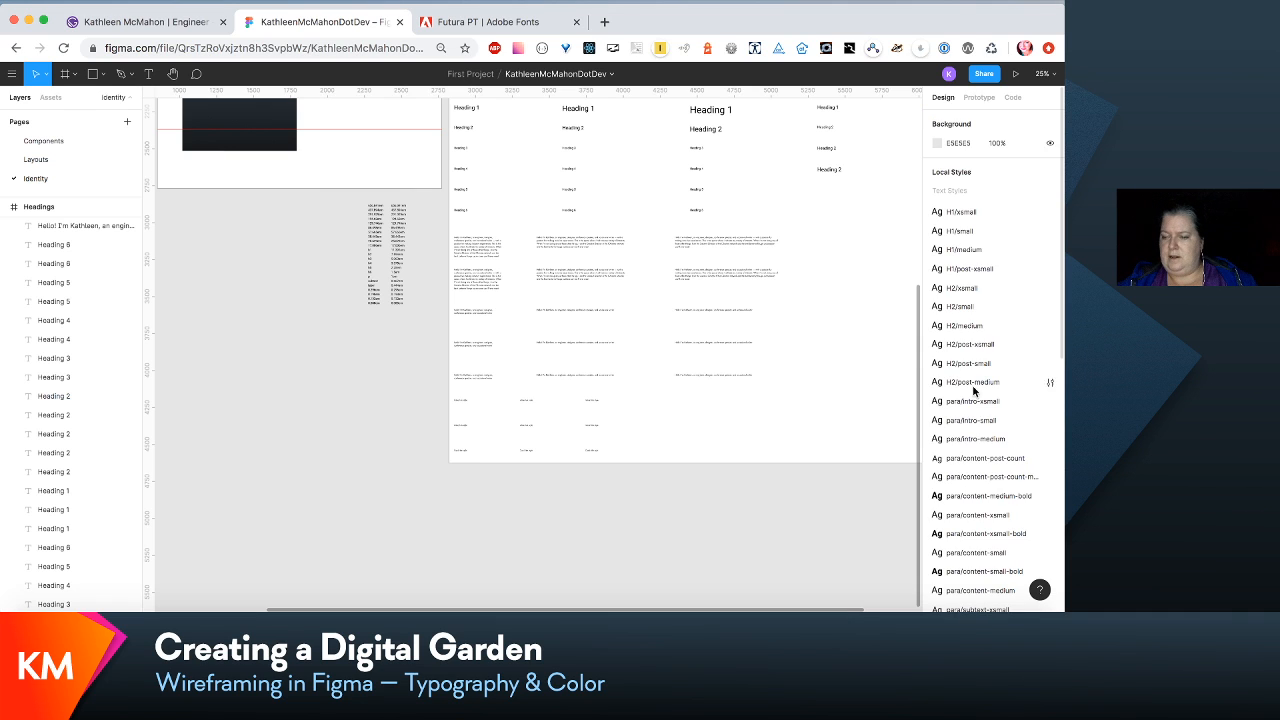
pyautogui.scroll(-10, 962, 548)
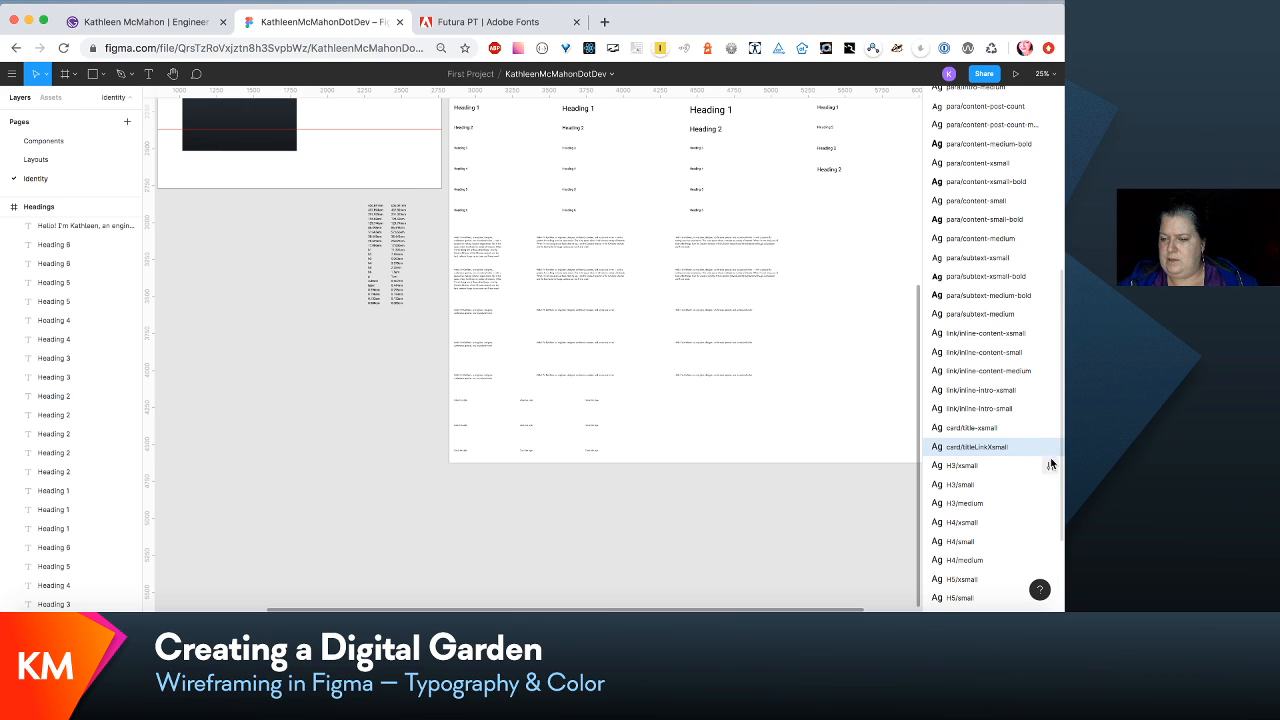
pyautogui.scroll(-3, 1047, 459)
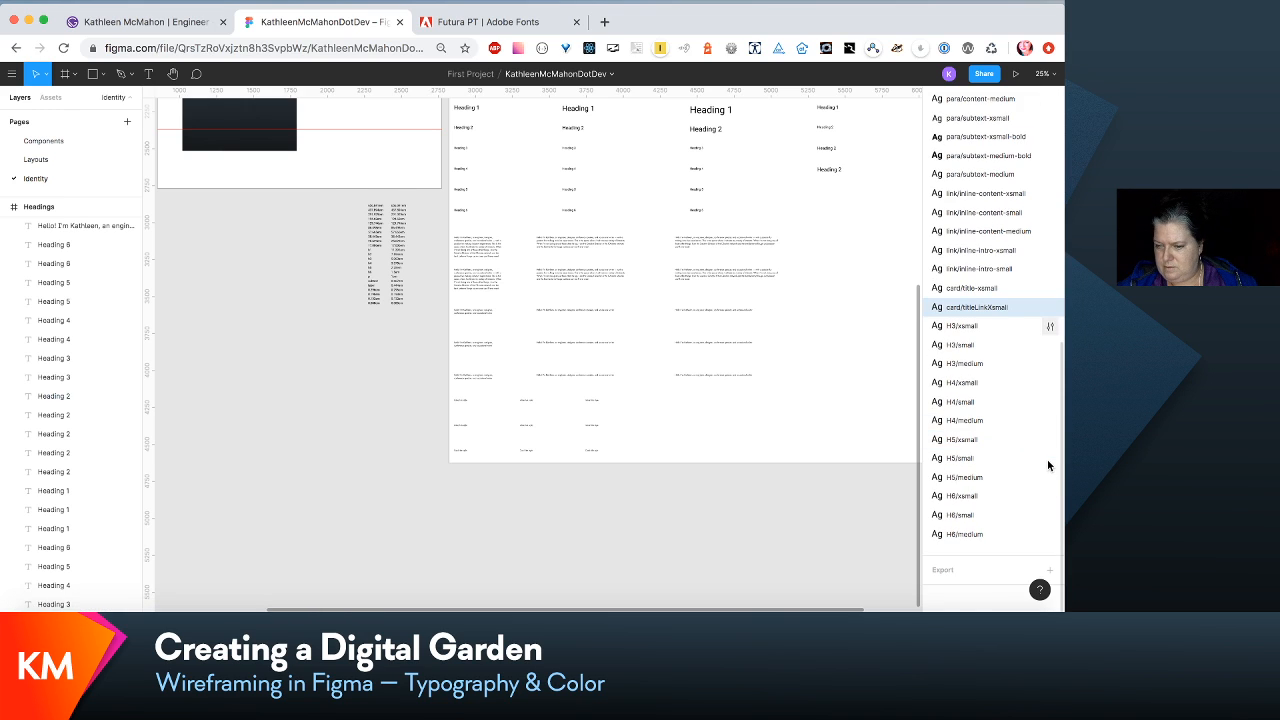
pyautogui.click(1050, 325)
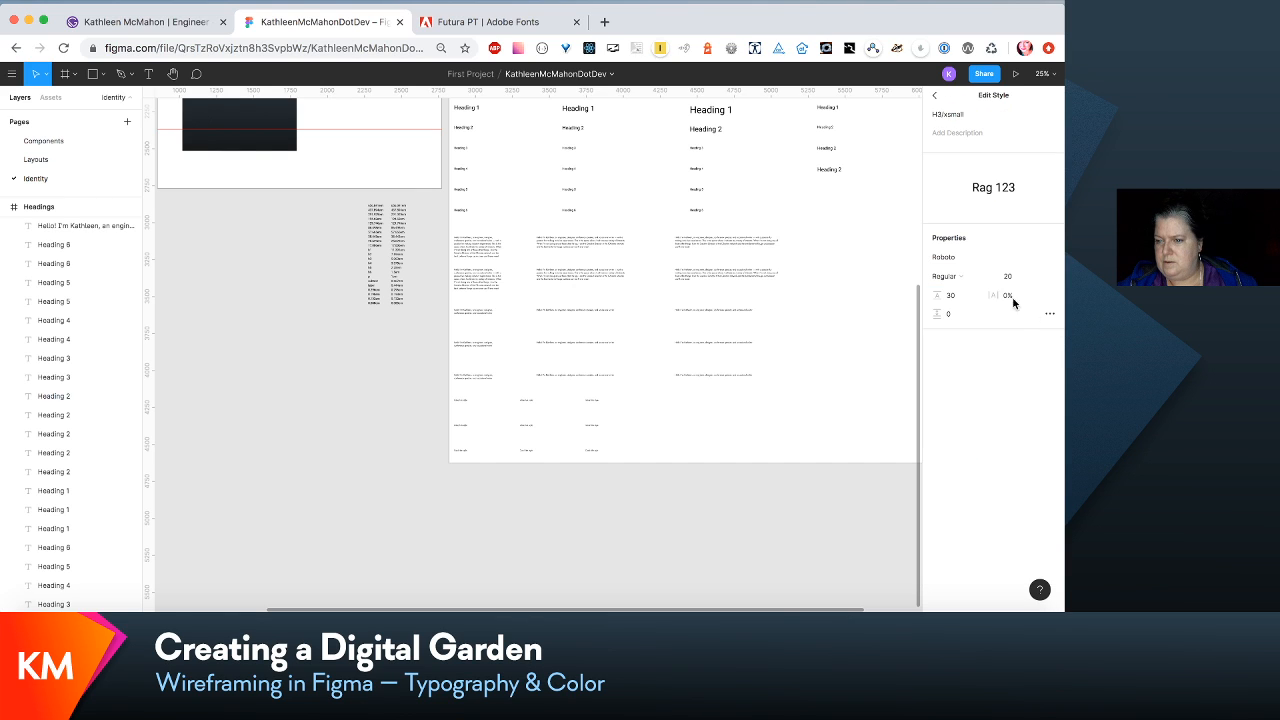
pyautogui.click(934, 97)
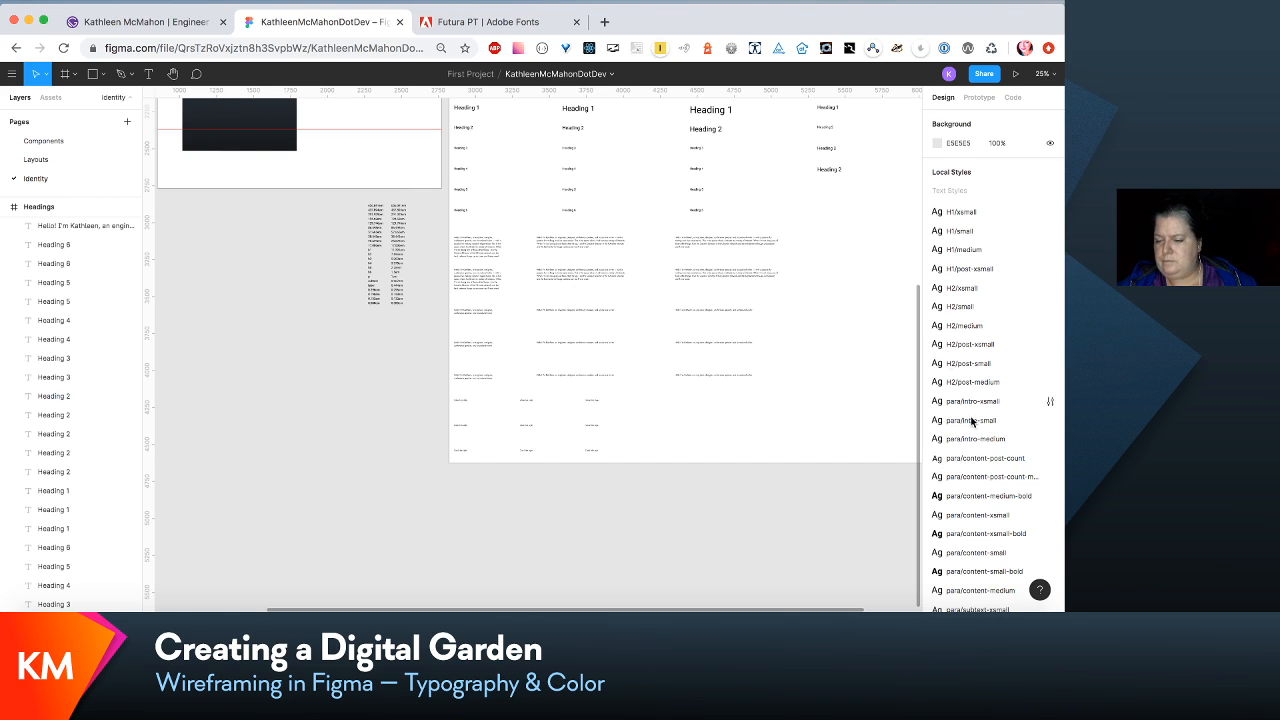
# - Move the H3/xsmall, H3/small and H3/medium text styles directly below para/content-medium in the local styles list
pyautogui.scroll(-10, 989, 514)
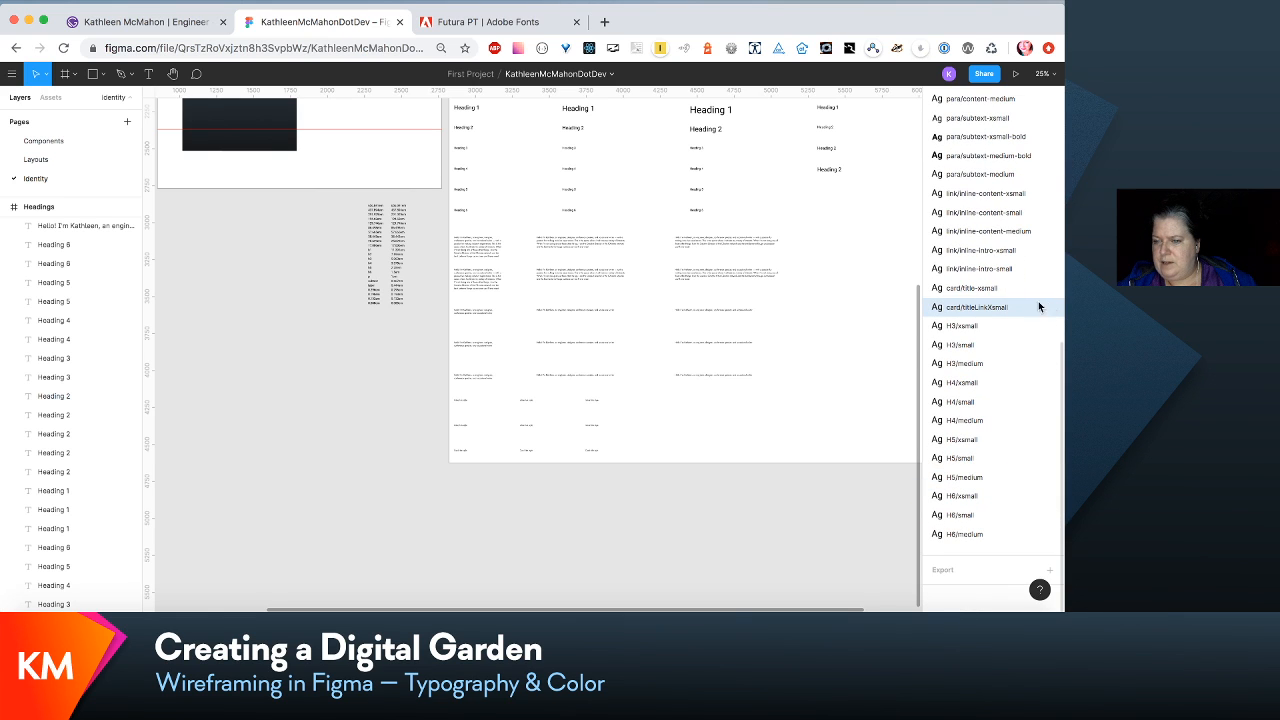
pyautogui.scroll(1, 919, 304)
pyautogui.scroll(3, 919, 304)
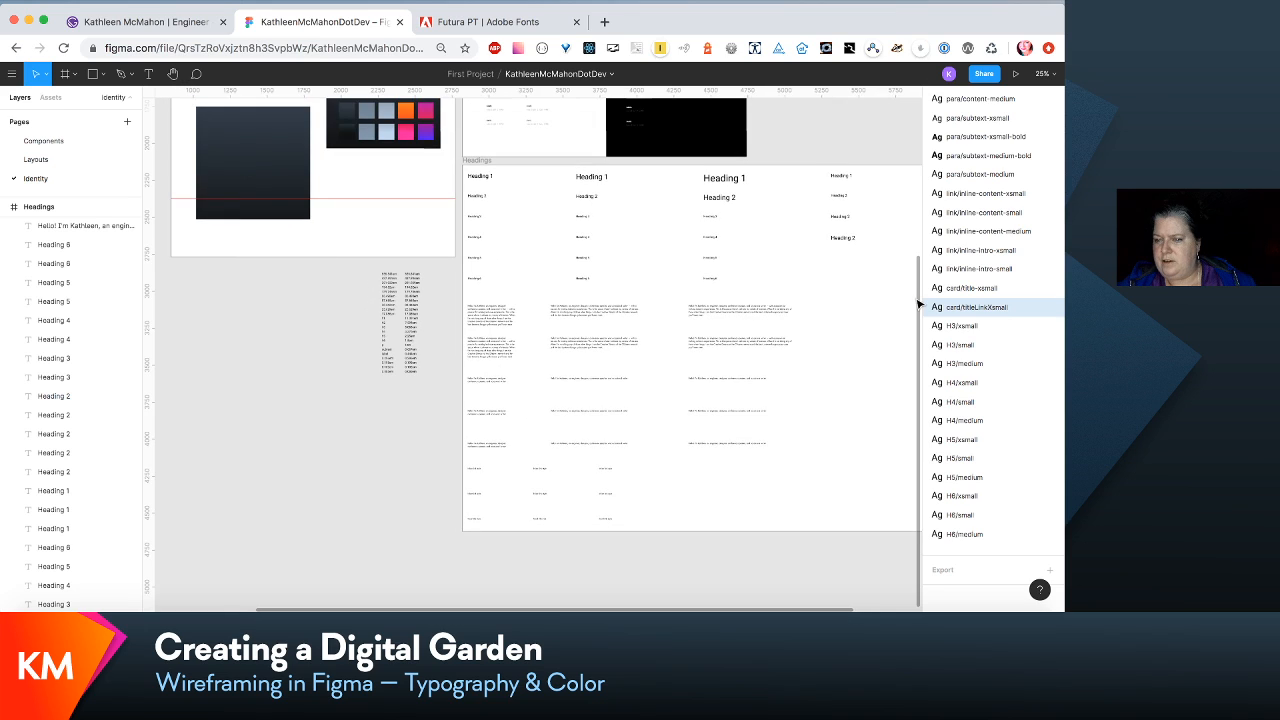
pyautogui.click(970, 327)
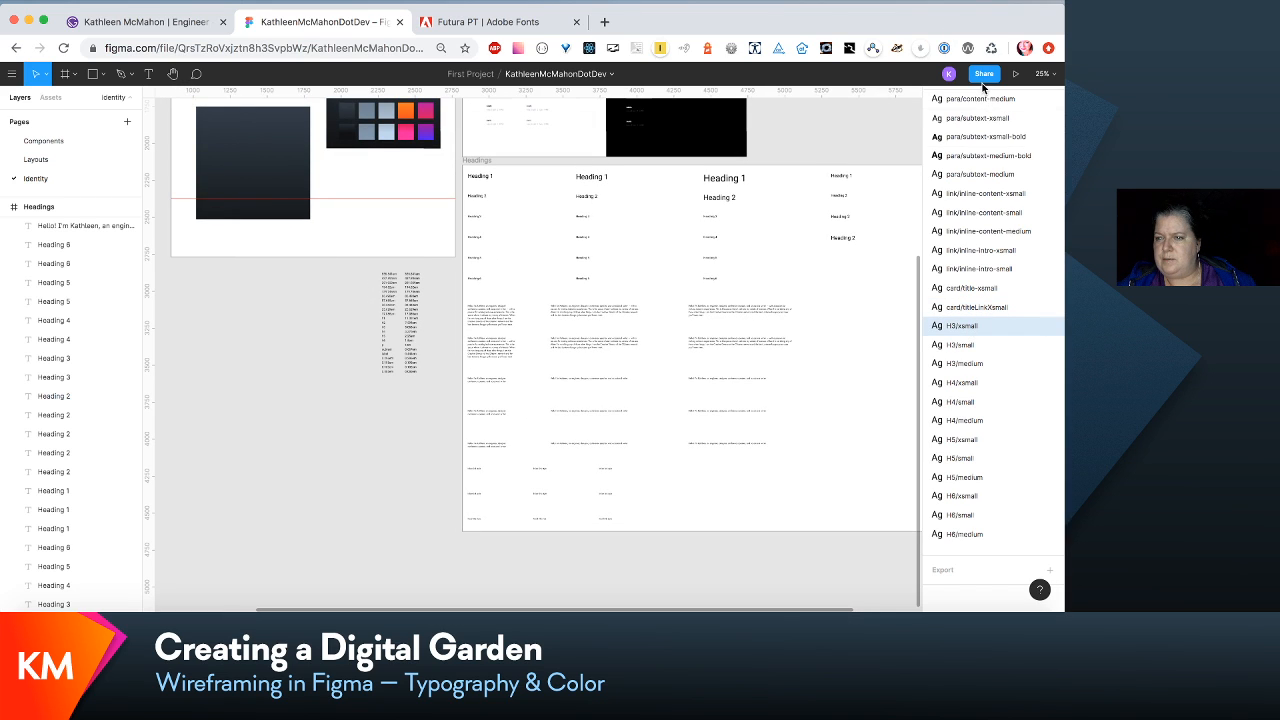
pyautogui.moveTo(983, 87); pyautogui.dragTo(983, 135)
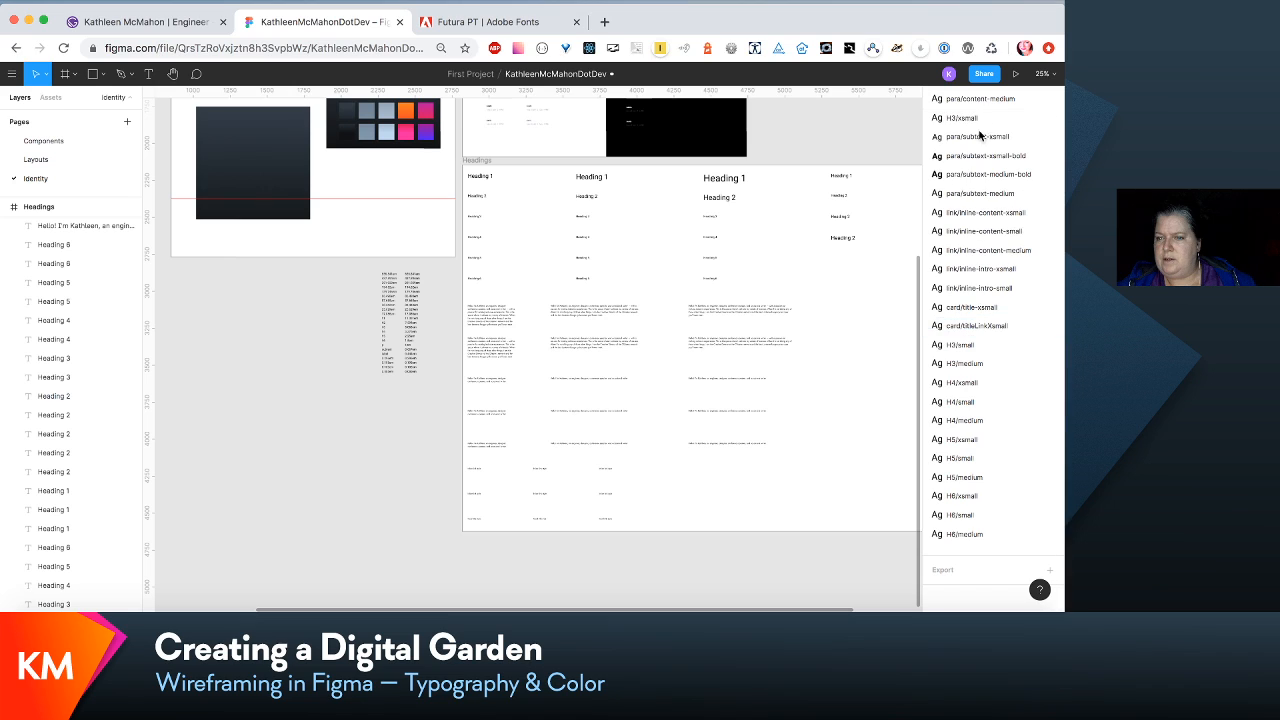
pyautogui.moveTo(977, 345); pyautogui.dragTo(966, 148)
pyautogui.click(966, 365)
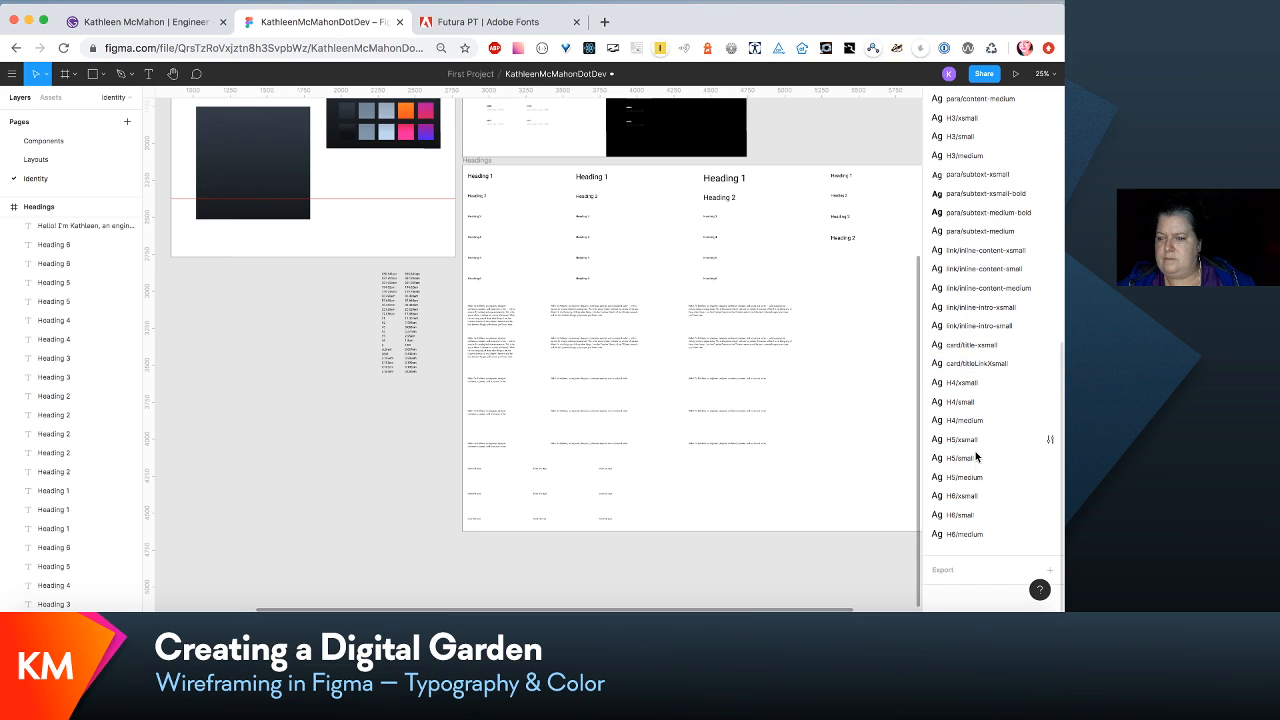
# - Rename the local text style card/titleLinkXsmall as card/title-link-xsmall
pyautogui.click(1048, 364)
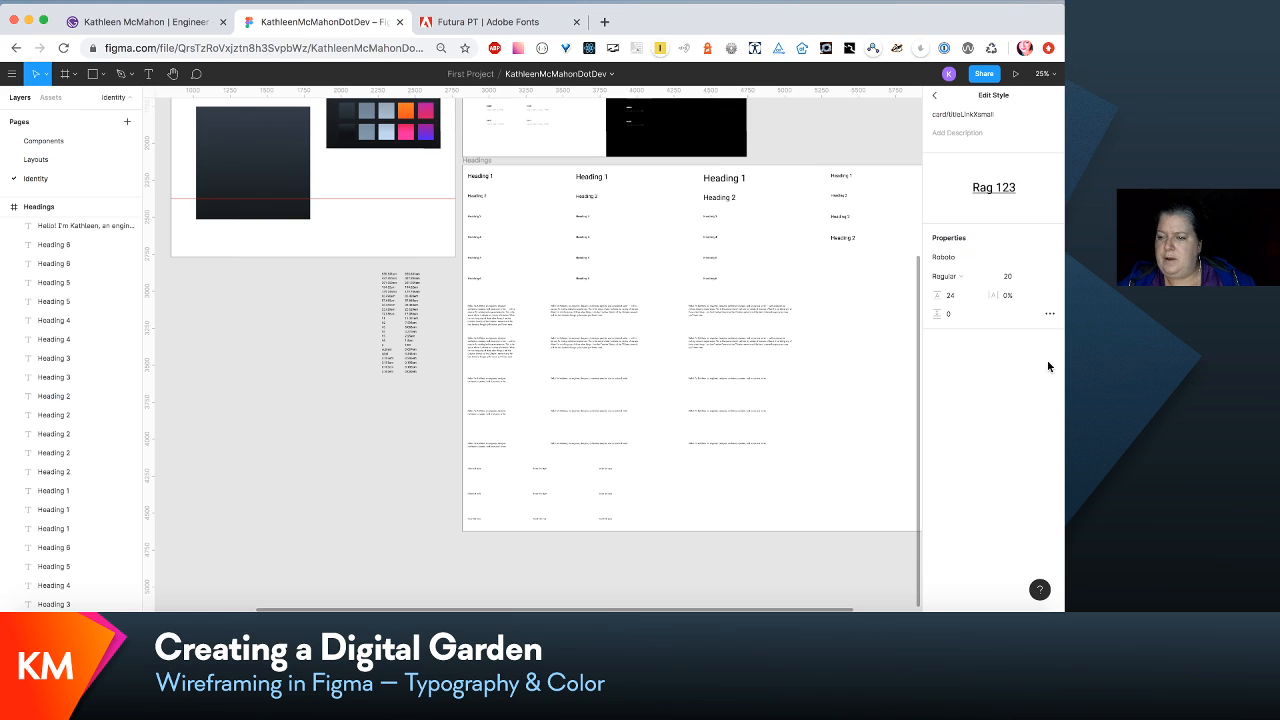
pyautogui.click(963, 116)
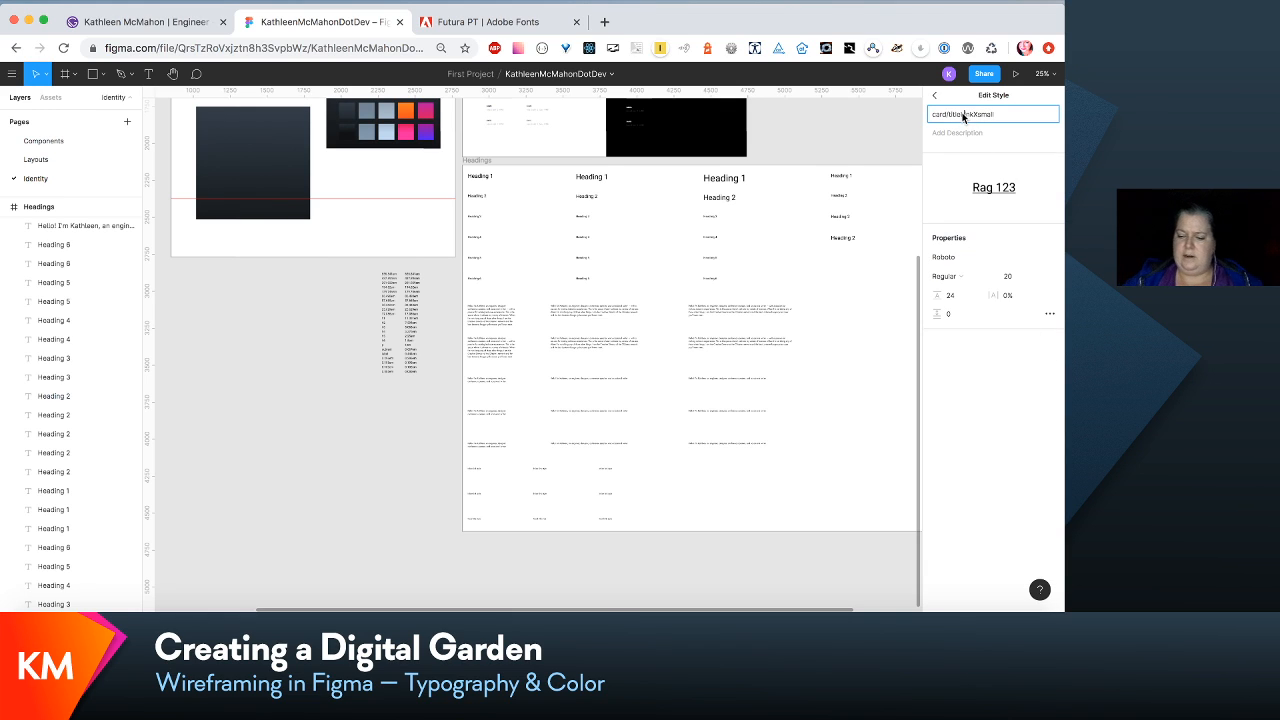
pyautogui.write('-l')
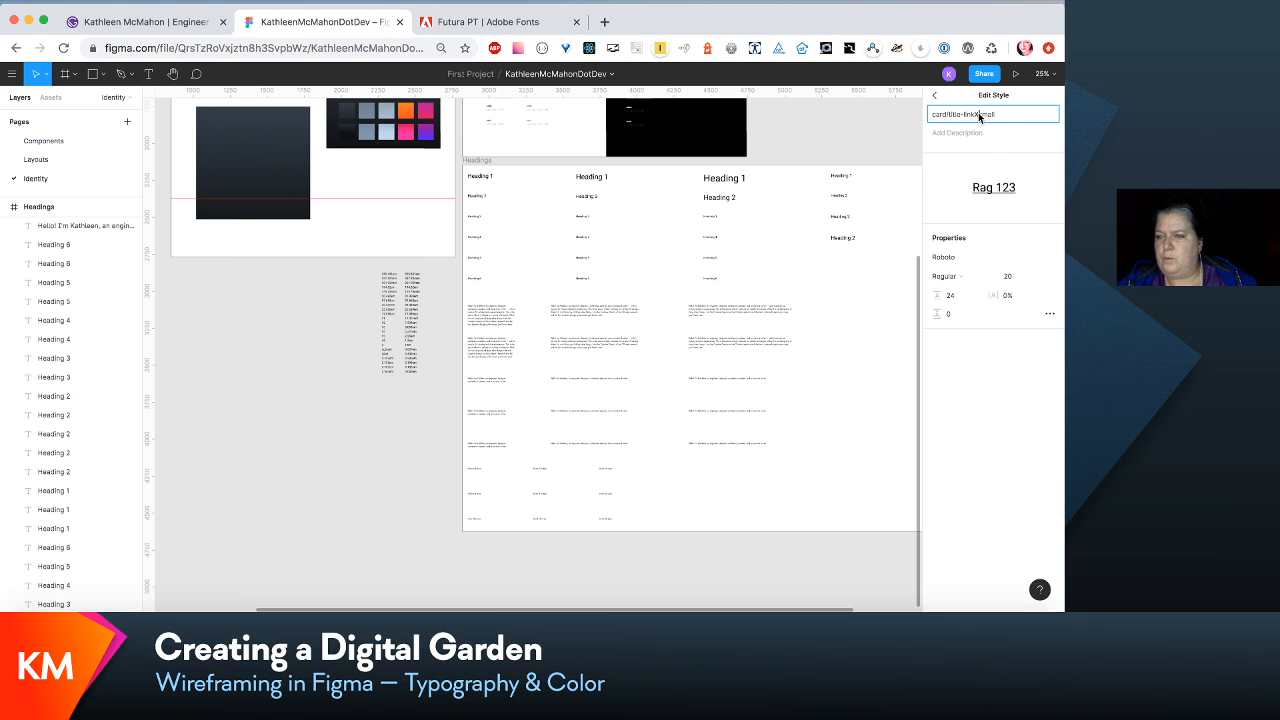
pyautogui.click(875, 283)
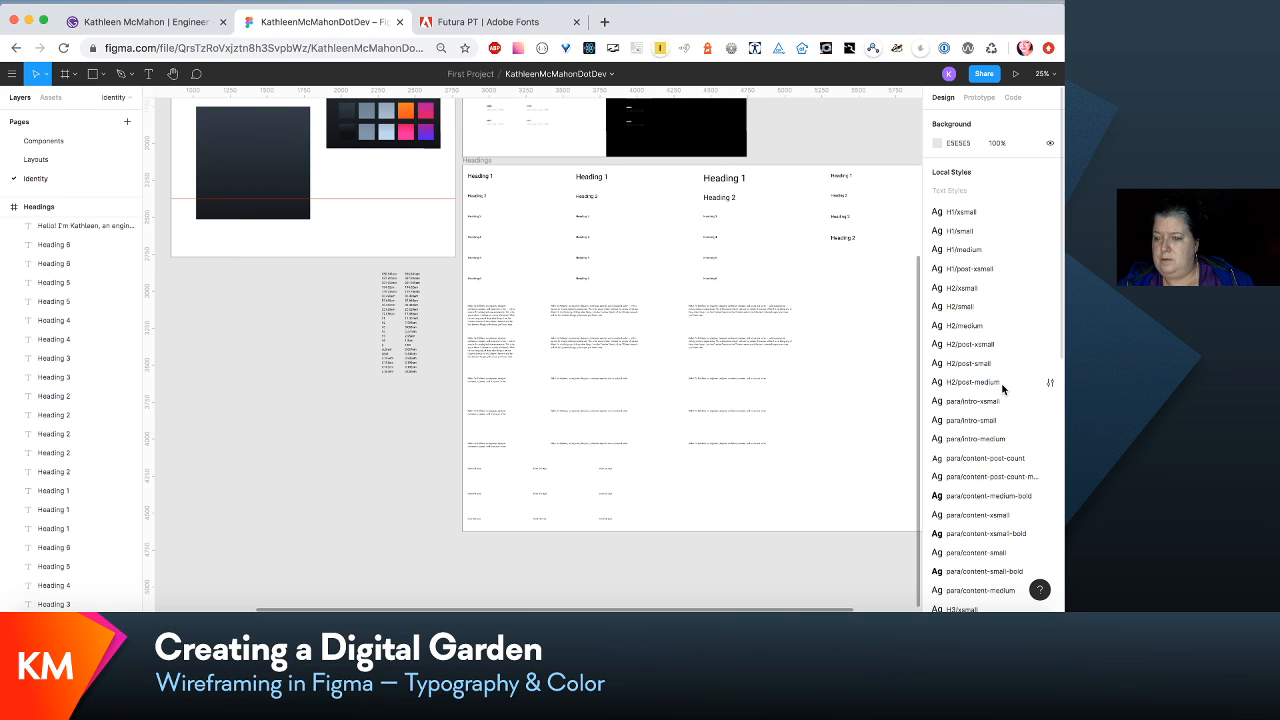
# - Move the H4/xsmall, H4/small and H4/medium text styles directly below H3/medium, ahead of the para/subtext styles
pyautogui.scroll(-5, 1003, 389)
pyautogui.scroll(-3, 1003, 389)
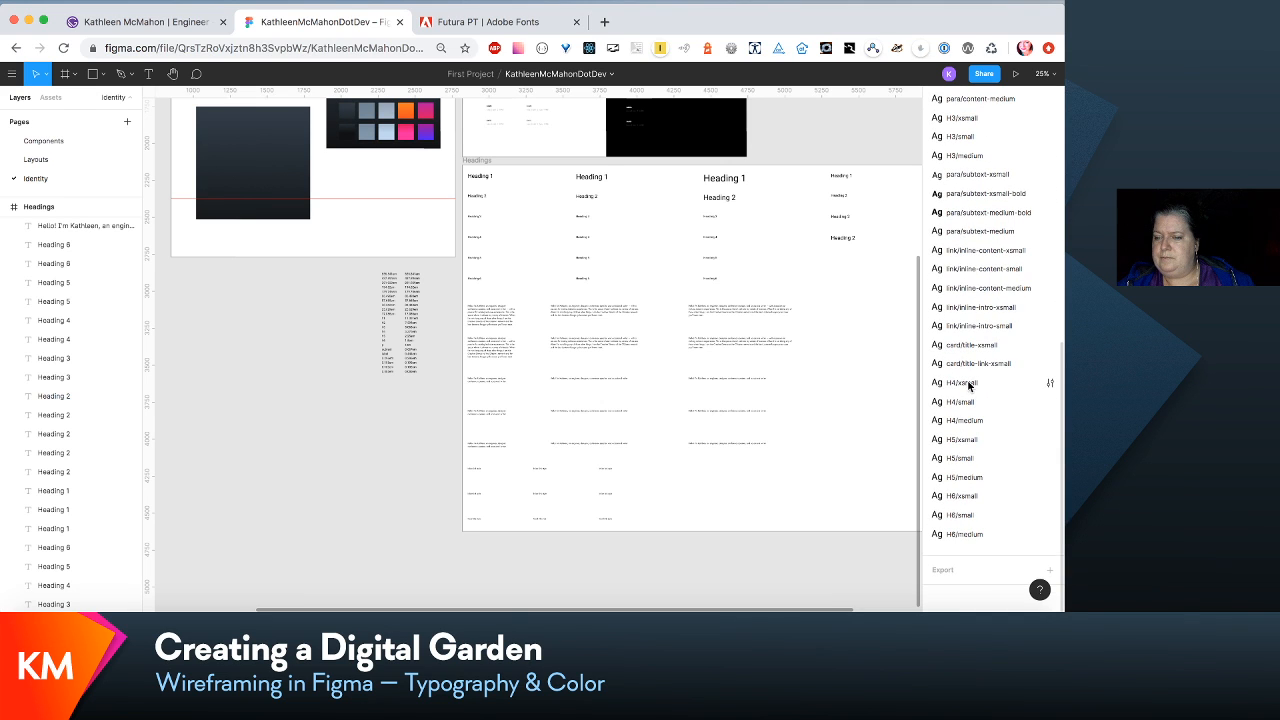
pyautogui.click(964, 382)
pyautogui.moveTo(952, 92); pyautogui.dragTo(959, 157)
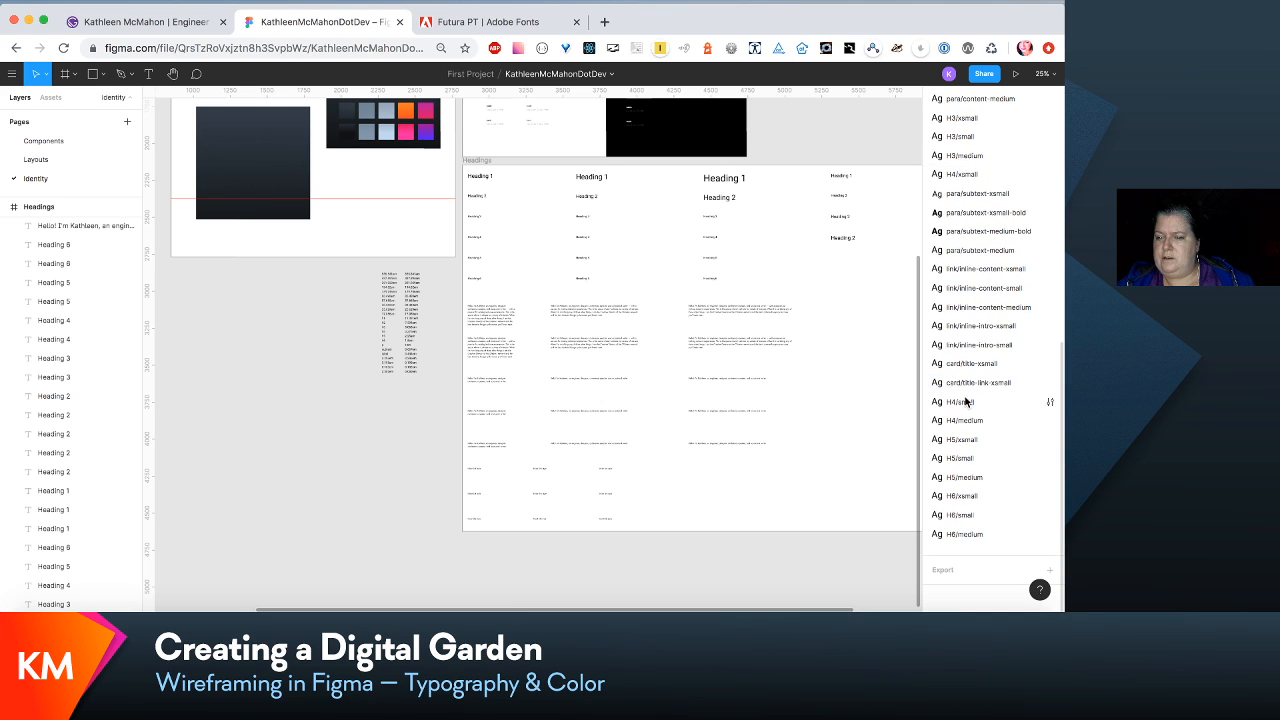
pyautogui.click(966, 402)
pyautogui.moveTo(972, 204); pyautogui.dragTo(970, 192)
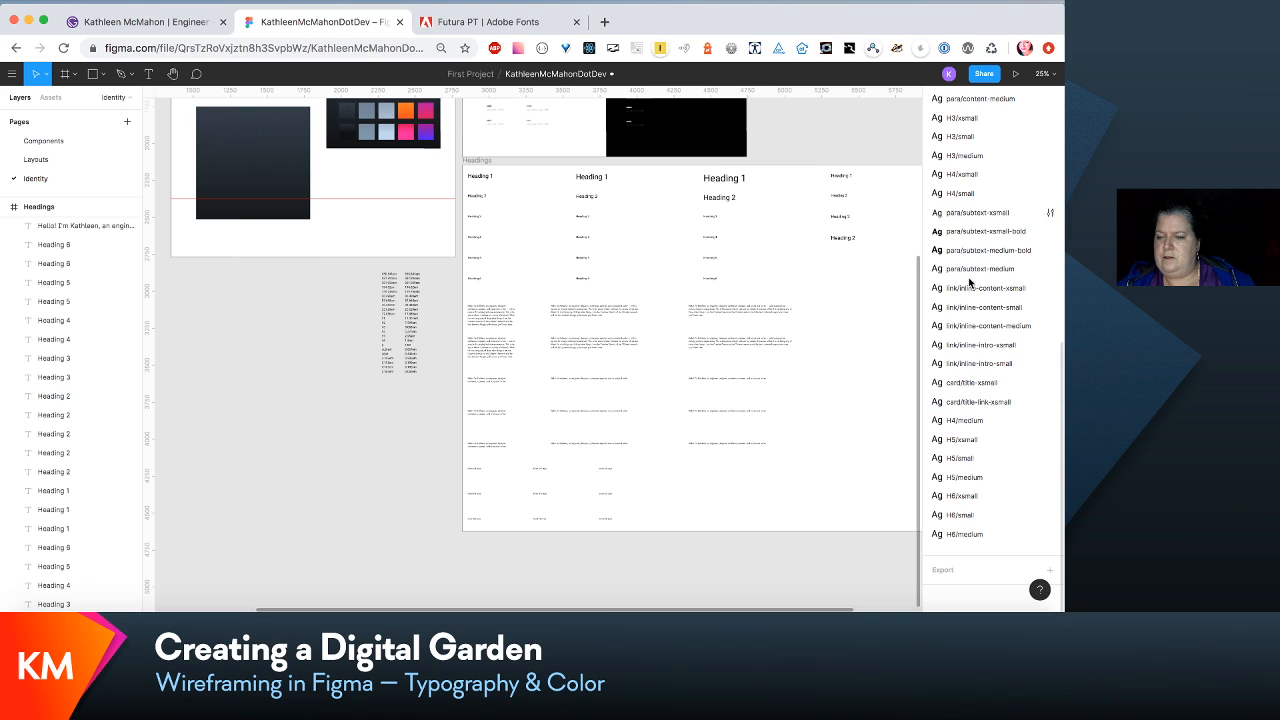
pyautogui.click(966, 422)
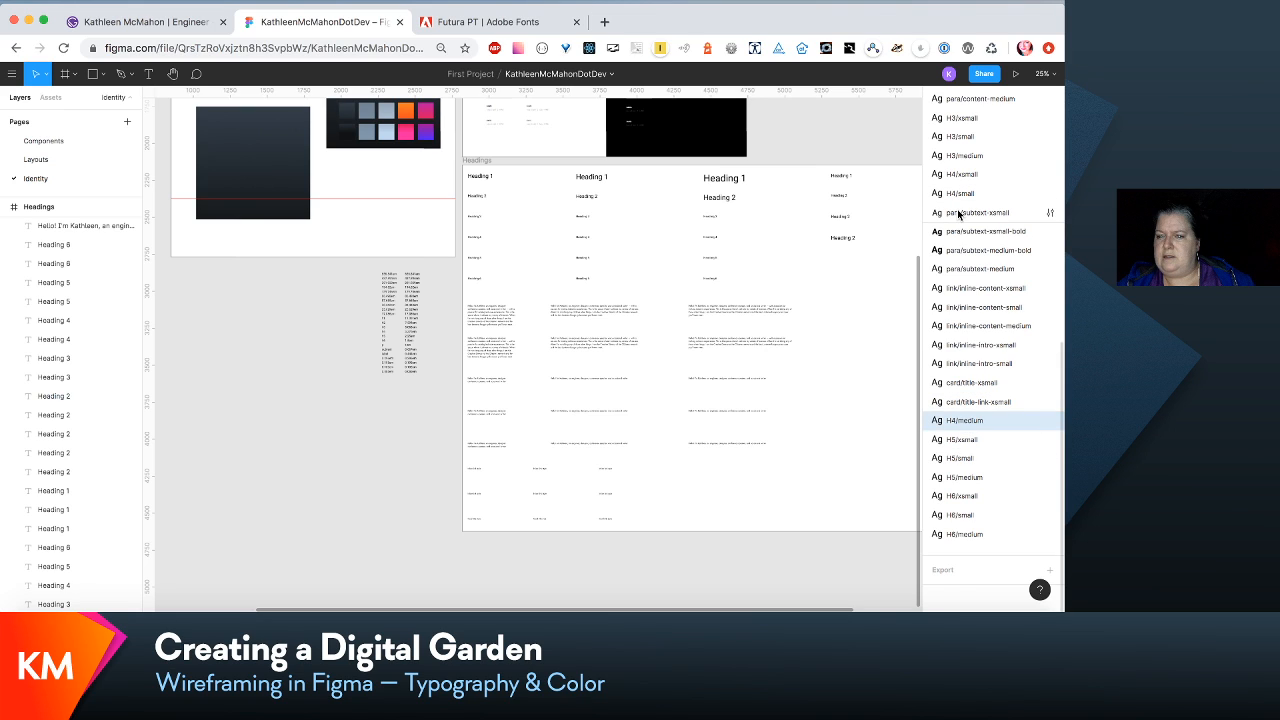
pyautogui.moveTo(958, 214); pyautogui.dragTo(959, 214)
# - Move the H5/xsmall, H5/small and H5/medium text styles directly below H4/medium, ahead of the para/subtext styles
pyautogui.click(968, 440)
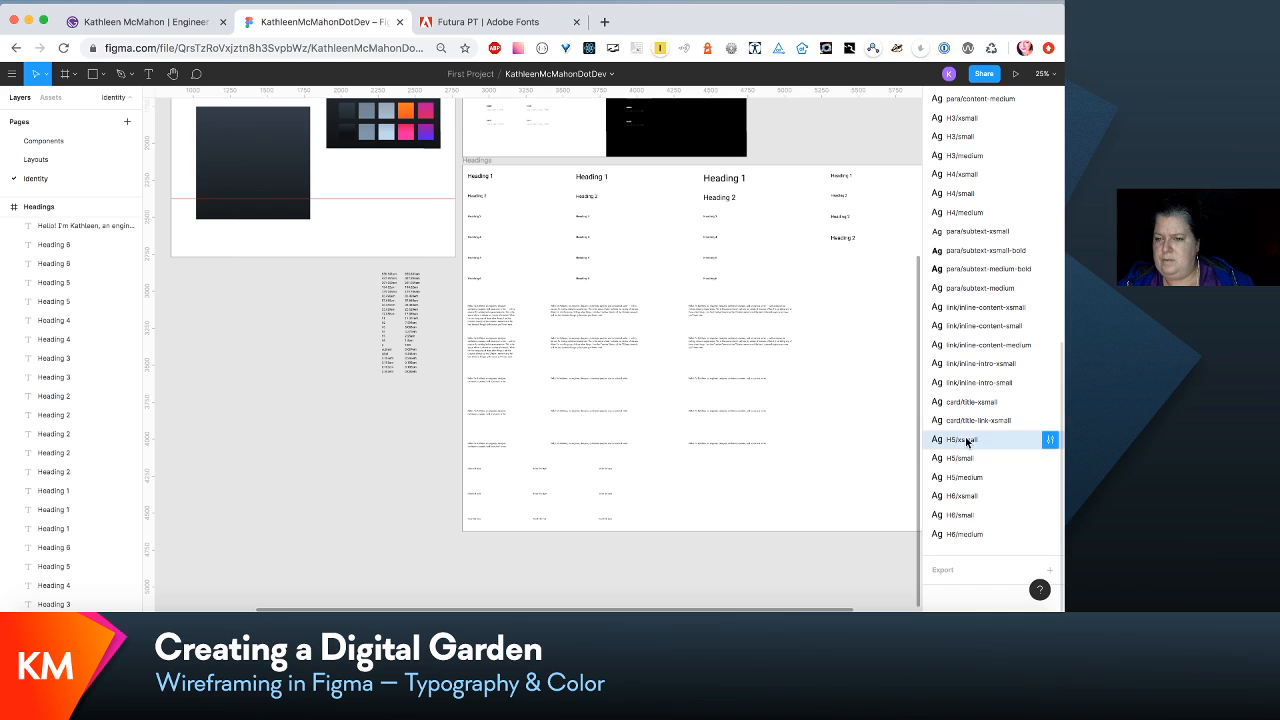
pyautogui.moveTo(956, 234); pyautogui.dragTo(957, 230)
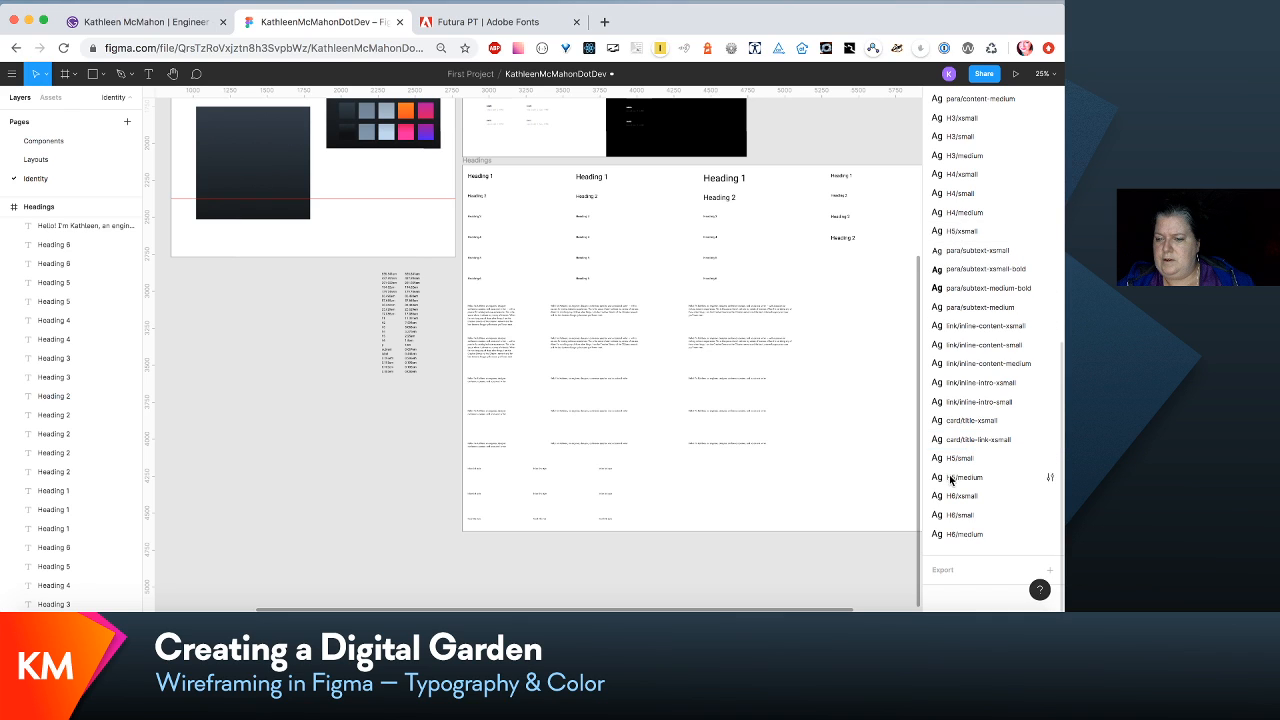
pyautogui.click(963, 457)
pyautogui.moveTo(965, 310); pyautogui.dragTo(960, 249)
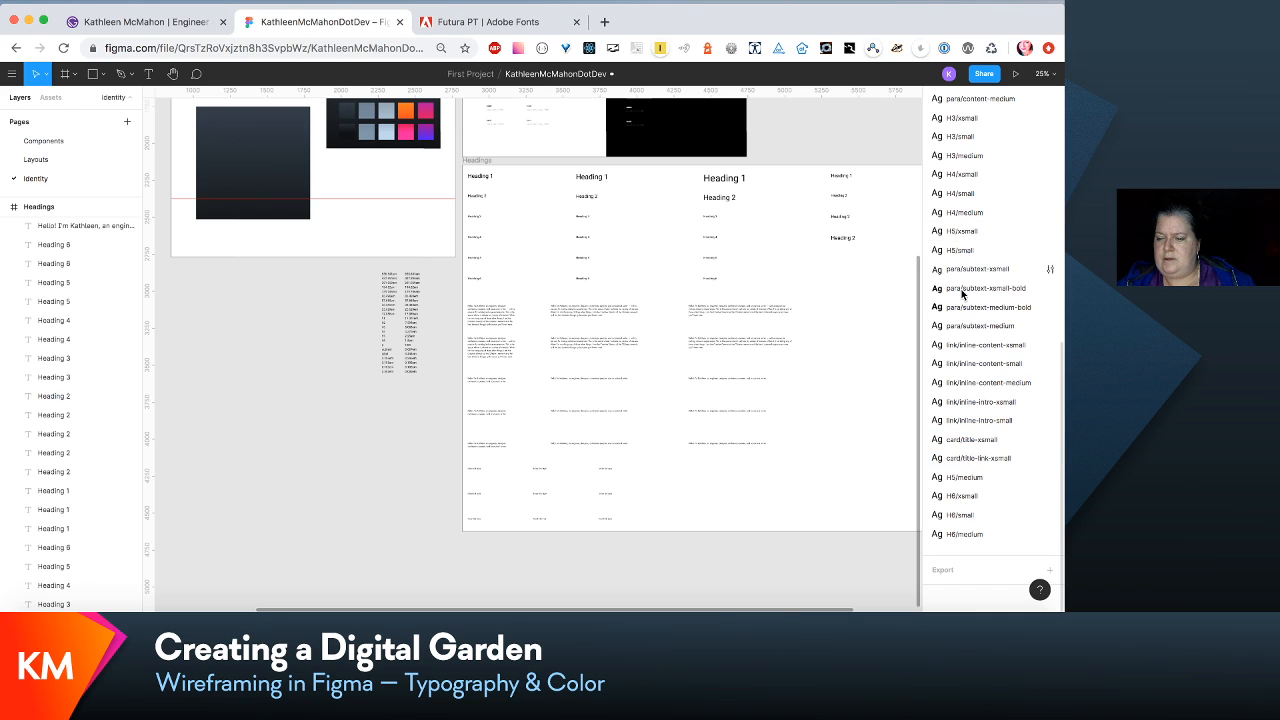
pyautogui.click(965, 477)
pyautogui.moveTo(967, 418); pyautogui.dragTo(975, 265)
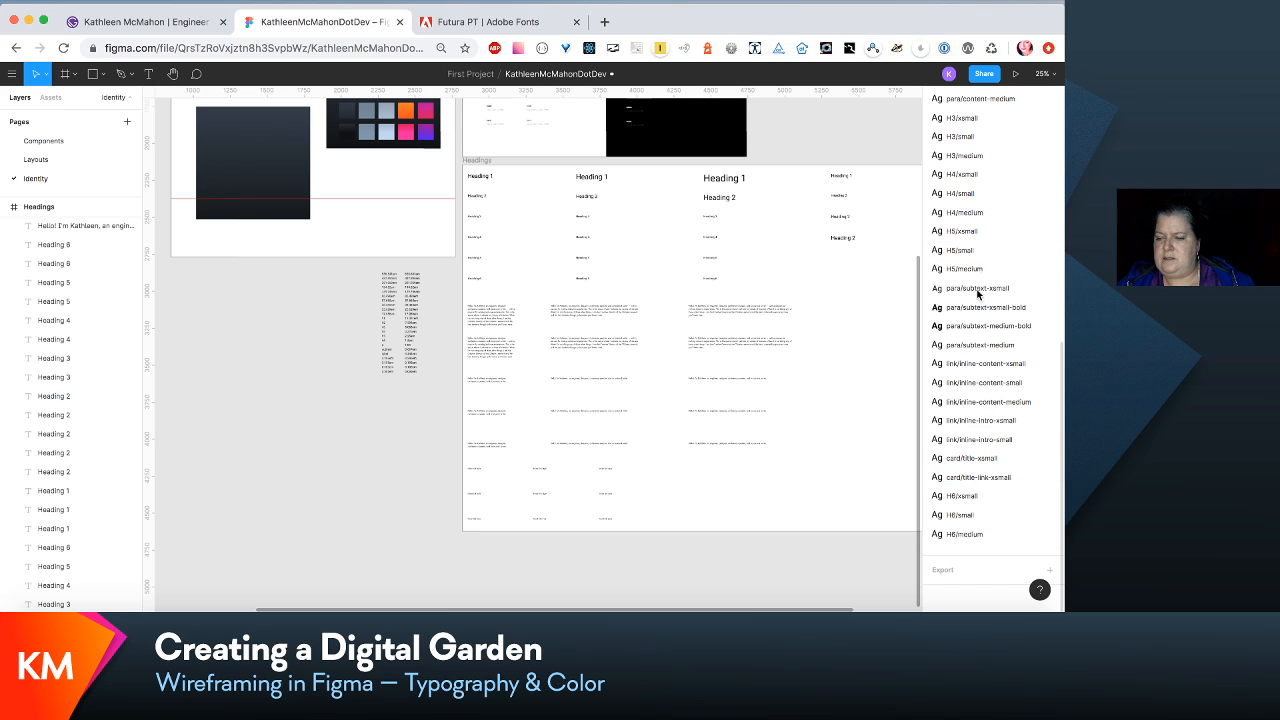
# - Move the H6/xsmall, H6/small and H6/medium text styles directly below H5/medium, ahead of the para/subtext styles
pyautogui.click(963, 496)
pyautogui.moveTo(958, 262); pyautogui.dragTo(956, 266)
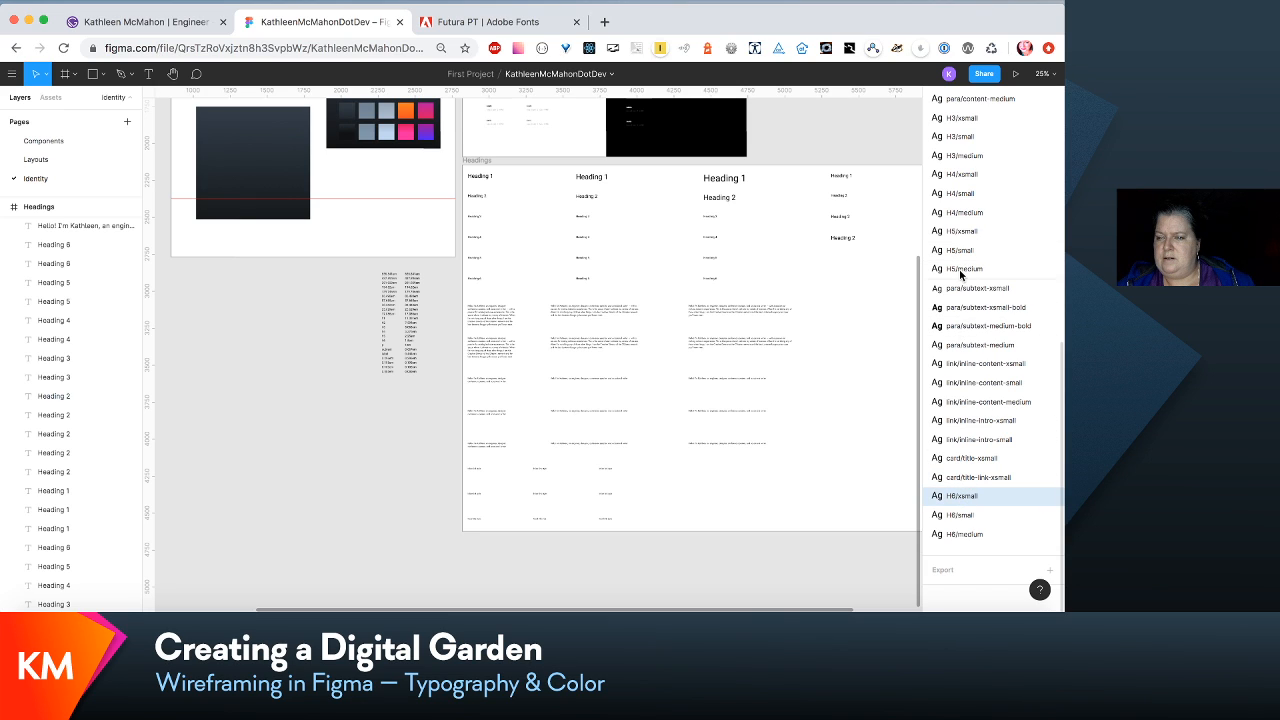
pyautogui.moveTo(962, 516); pyautogui.dragTo(962, 302)
pyautogui.moveTo(956, 536); pyautogui.dragTo(957, 326)
# - Move the three H3 text styles up to directly below H2/post-medium, ahead of the para/intro styles
pyautogui.scroll(3, 957, 325)
pyautogui.scroll(-2, 957, 325)
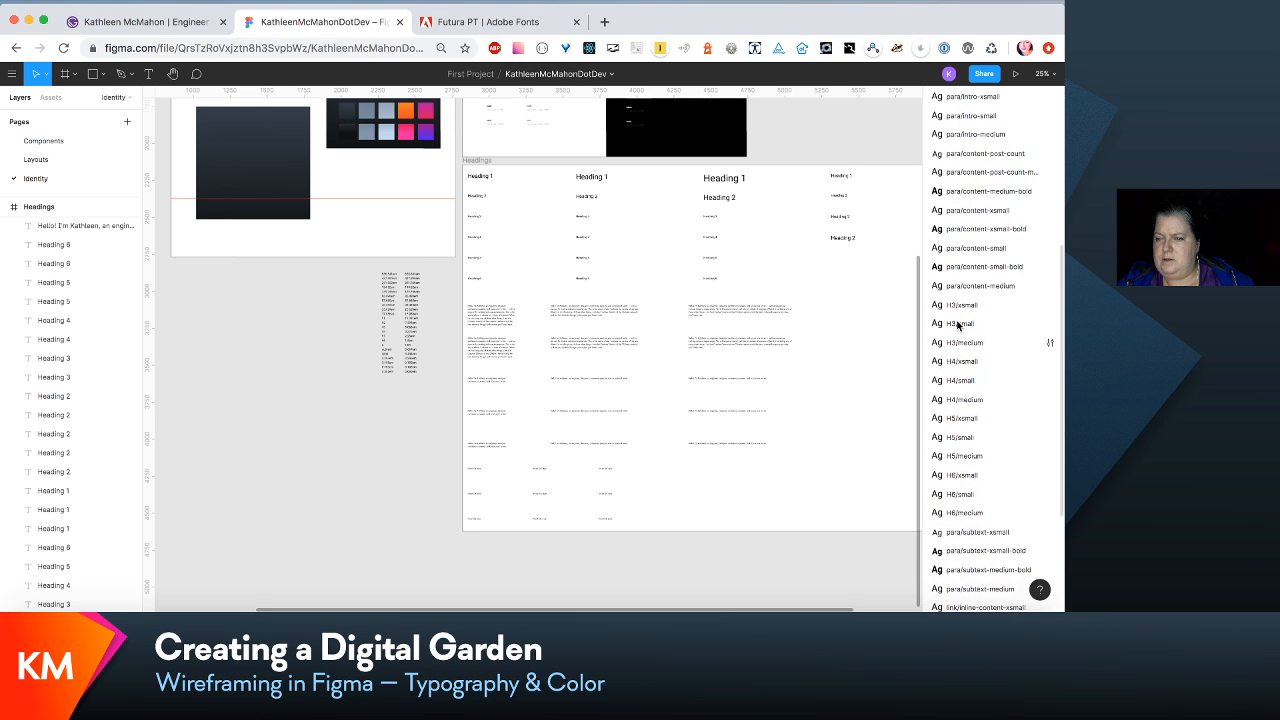
pyautogui.scroll(3, 958, 325)
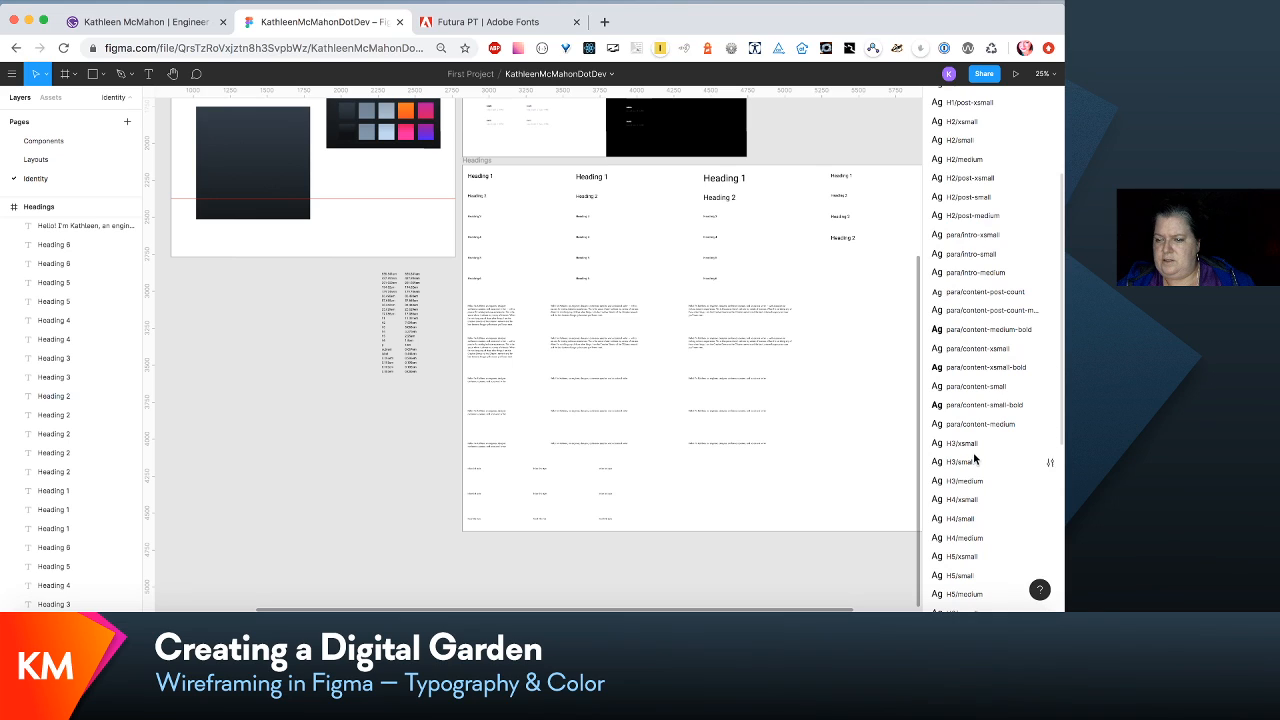
pyautogui.moveTo(972, 445); pyautogui.dragTo(968, 244)
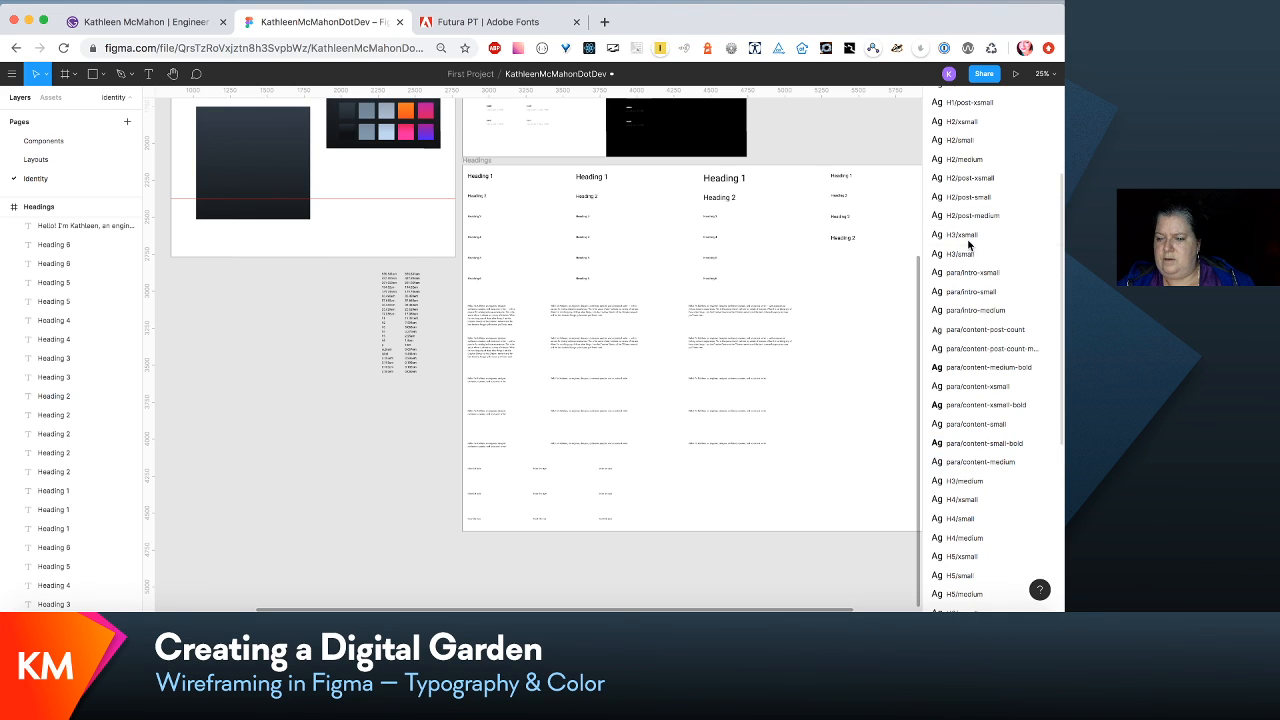
pyautogui.moveTo(974, 485); pyautogui.dragTo(978, 272)
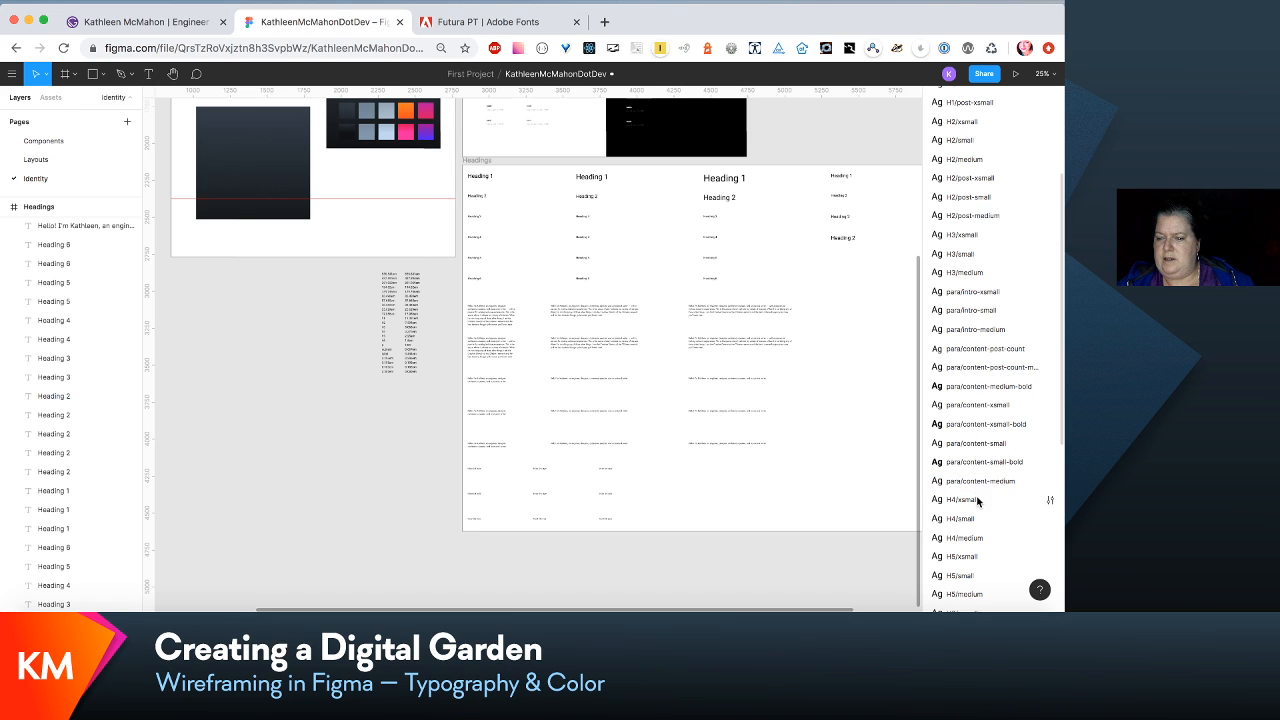
# - Move the three H4 text styles up to directly below H3/medium, ahead of para/intro-xsmall
pyautogui.moveTo(978, 386); pyautogui.dragTo(977, 290)
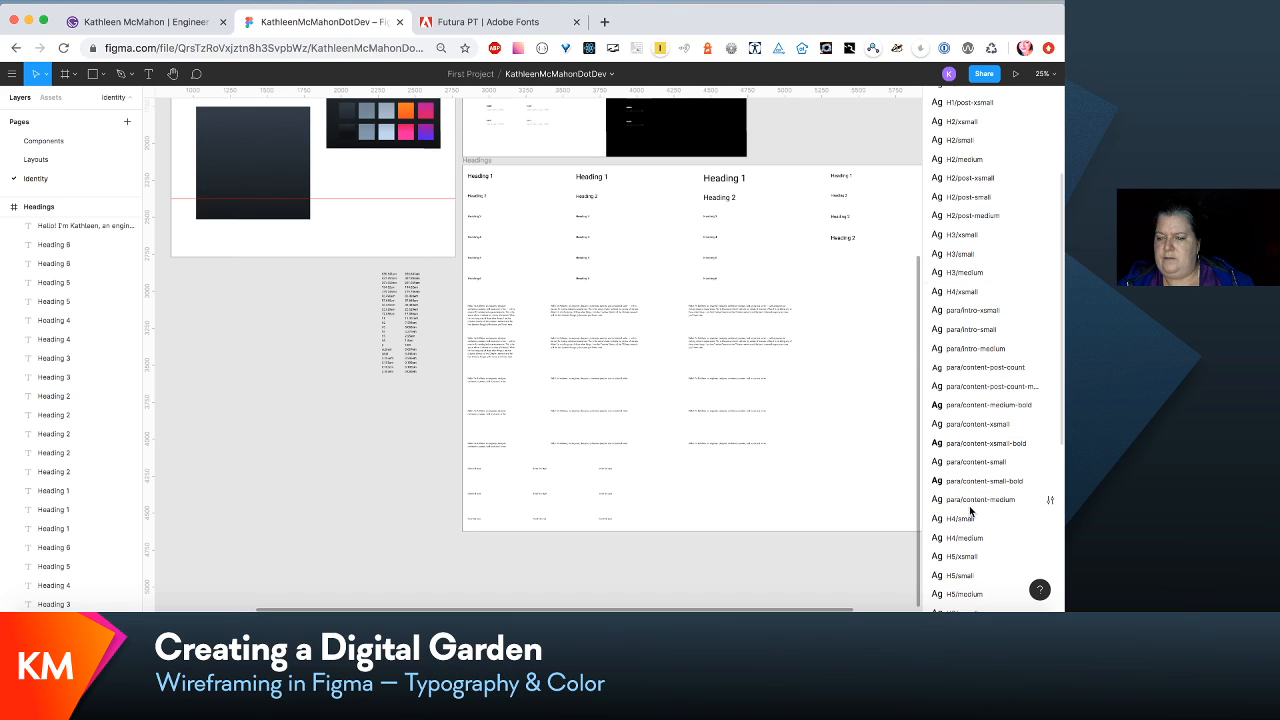
pyautogui.moveTo(971, 519); pyautogui.dragTo(966, 300)
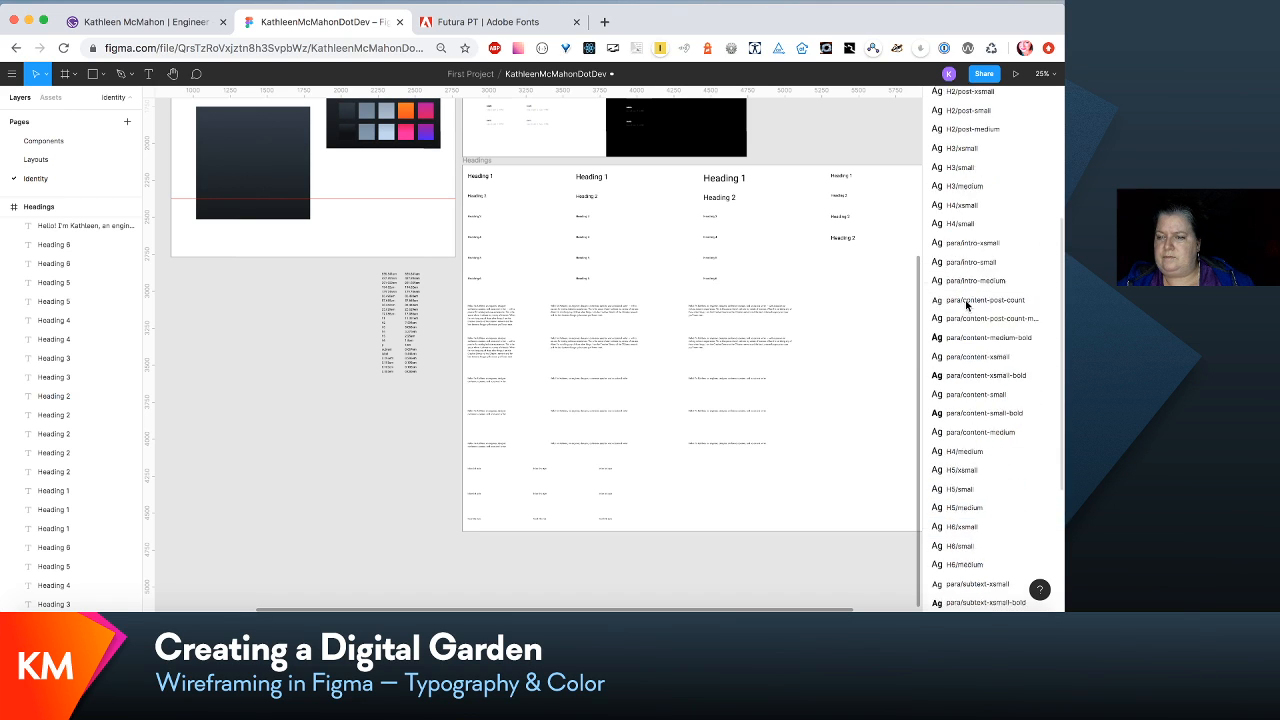
pyautogui.scroll(-3, 967, 416)
pyautogui.moveTo(965, 424); pyautogui.dragTo(966, 234)
# - Move the three H5 text styles up to directly below H4/medium, ahead of para/intro-xsmall
pyautogui.click(969, 443)
pyautogui.moveTo(967, 460); pyautogui.dragTo(970, 272)
pyautogui.moveTo(966, 481); pyautogui.dragTo(960, 272)
# - Move the three H6 text styles up to directly below H5/medium, ahead of para/intro-xsmall
pyautogui.moveTo(963, 498); pyautogui.dragTo(968, 281)
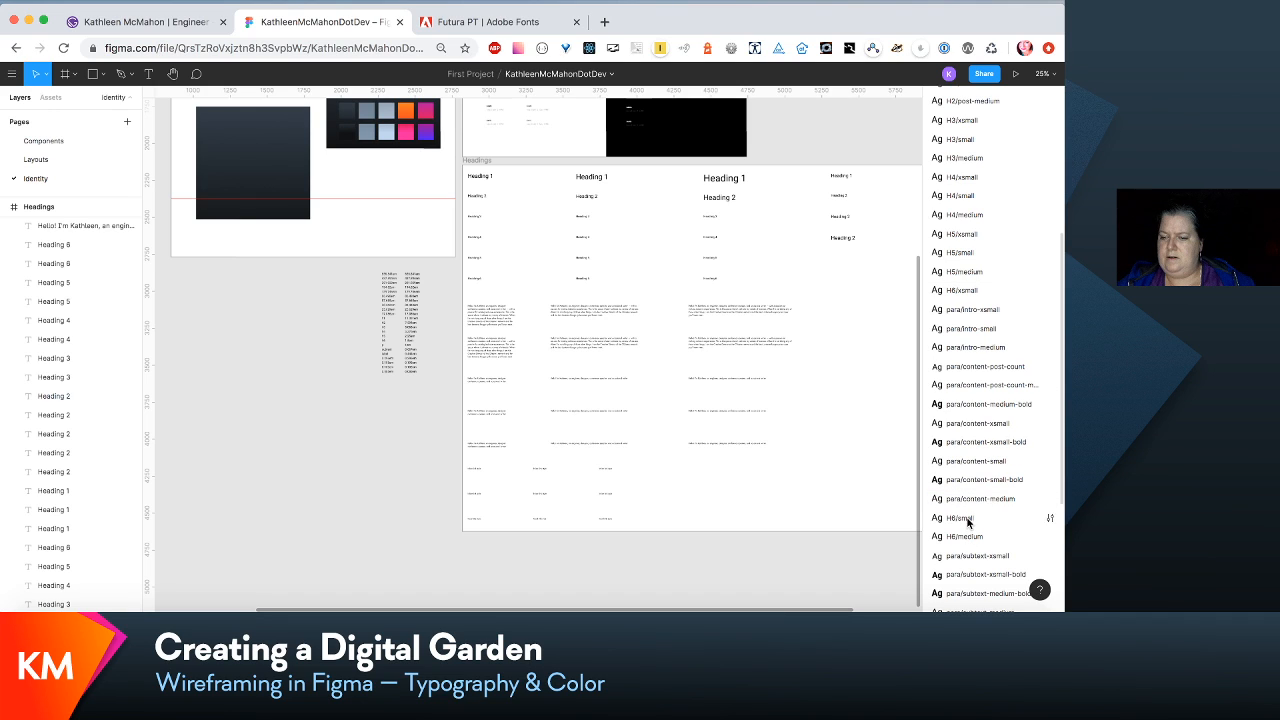
pyautogui.click(969, 521)
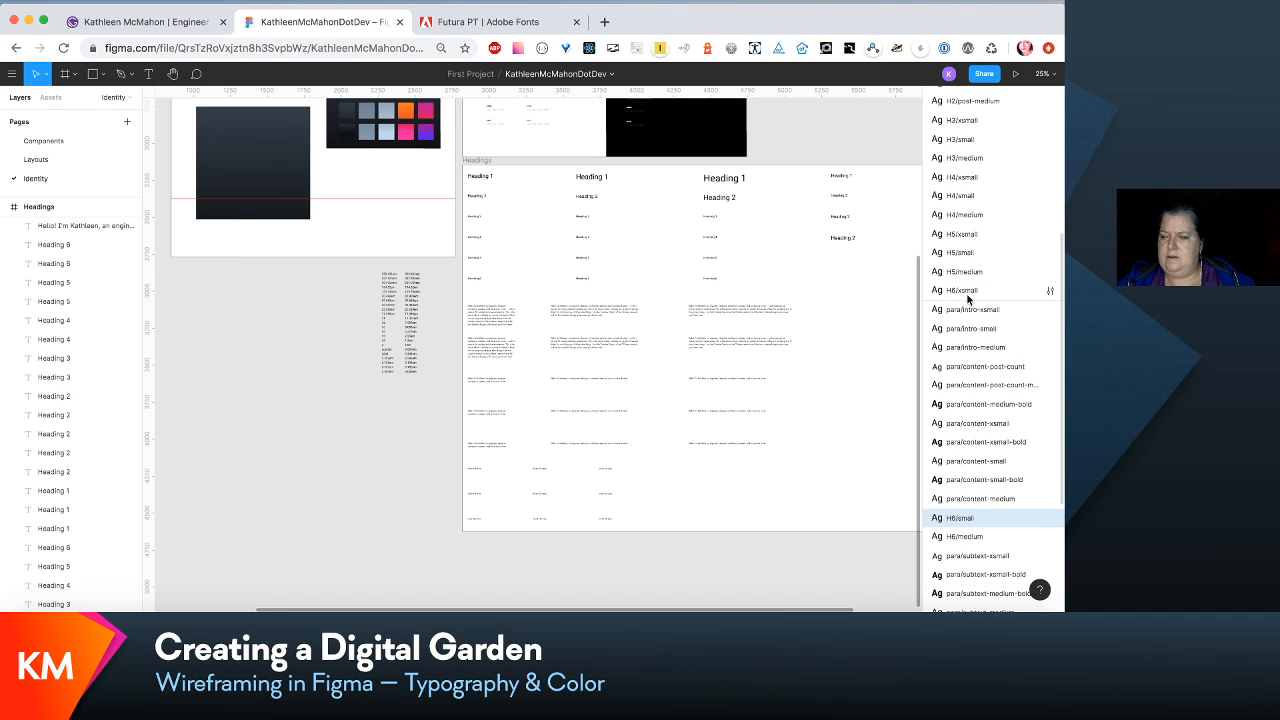
pyautogui.moveTo(967, 298); pyautogui.dragTo(966, 301)
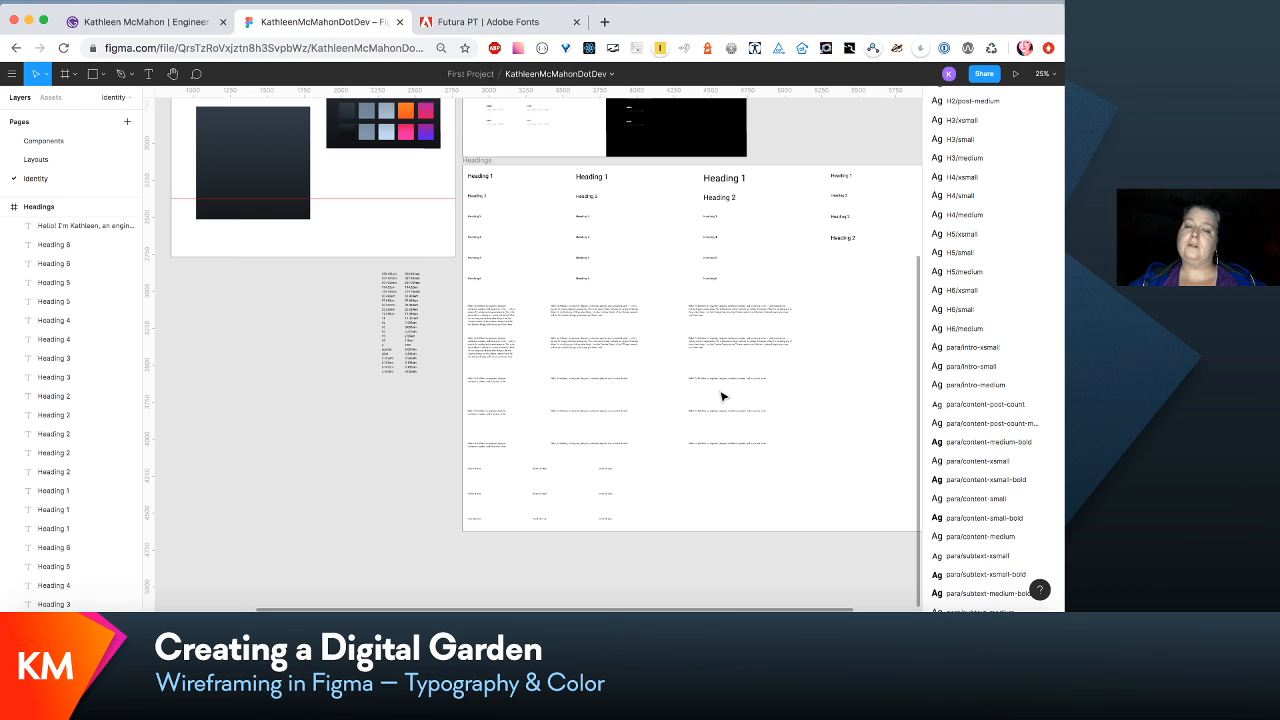
# - Check which text styles are assigned to the Heading 1 and Heading 2 samples in the Headings frame
pyautogui.hscroll(3, 722, 396)
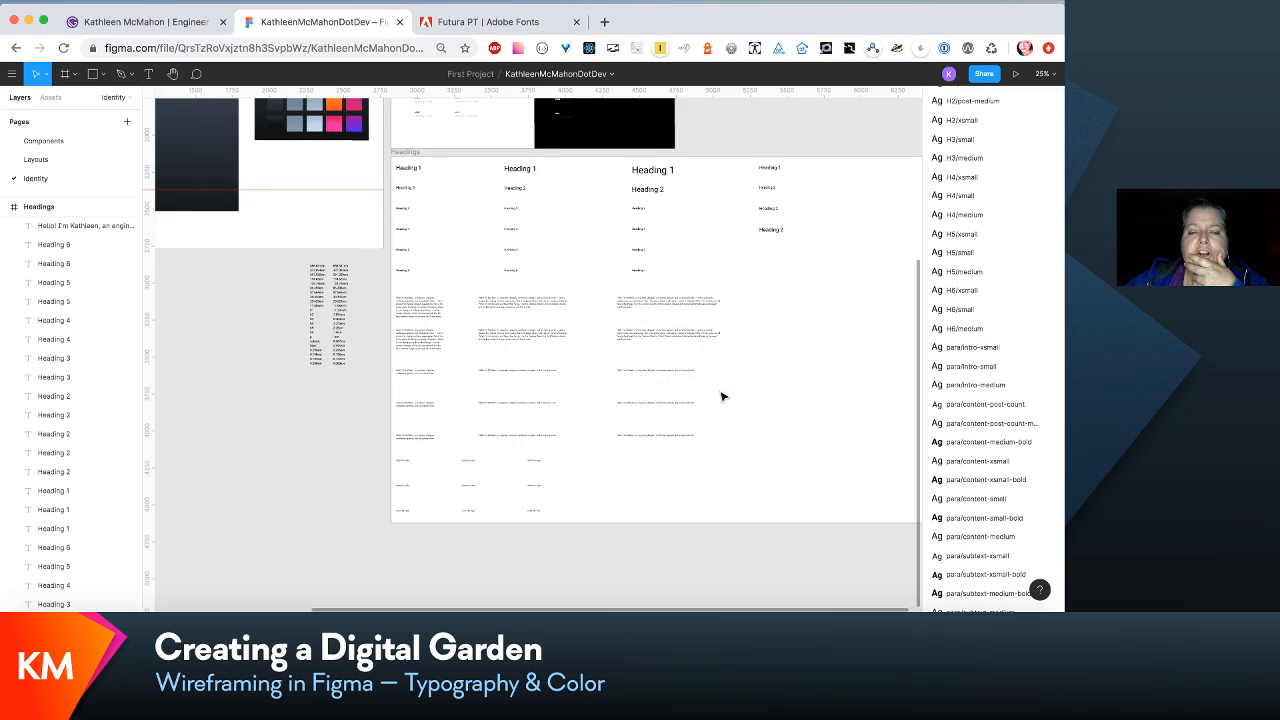
pyautogui.hscroll(2, 722, 396)
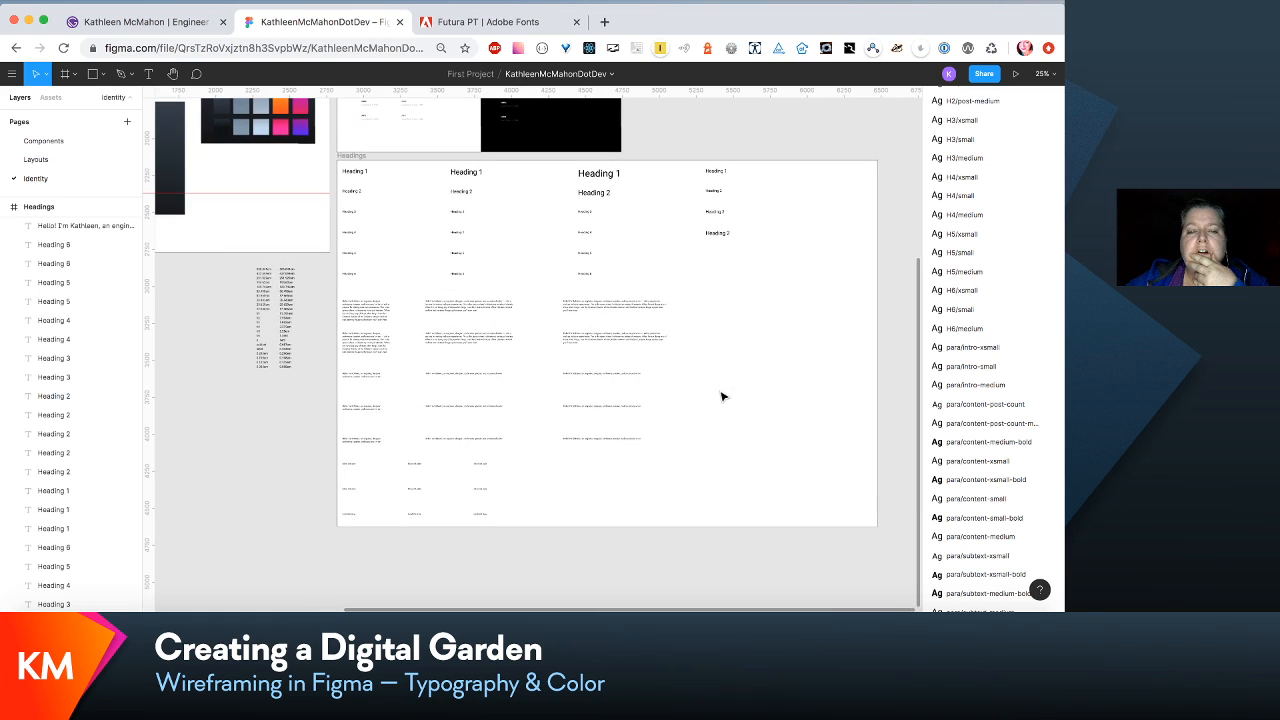
pyautogui.click(614, 183)
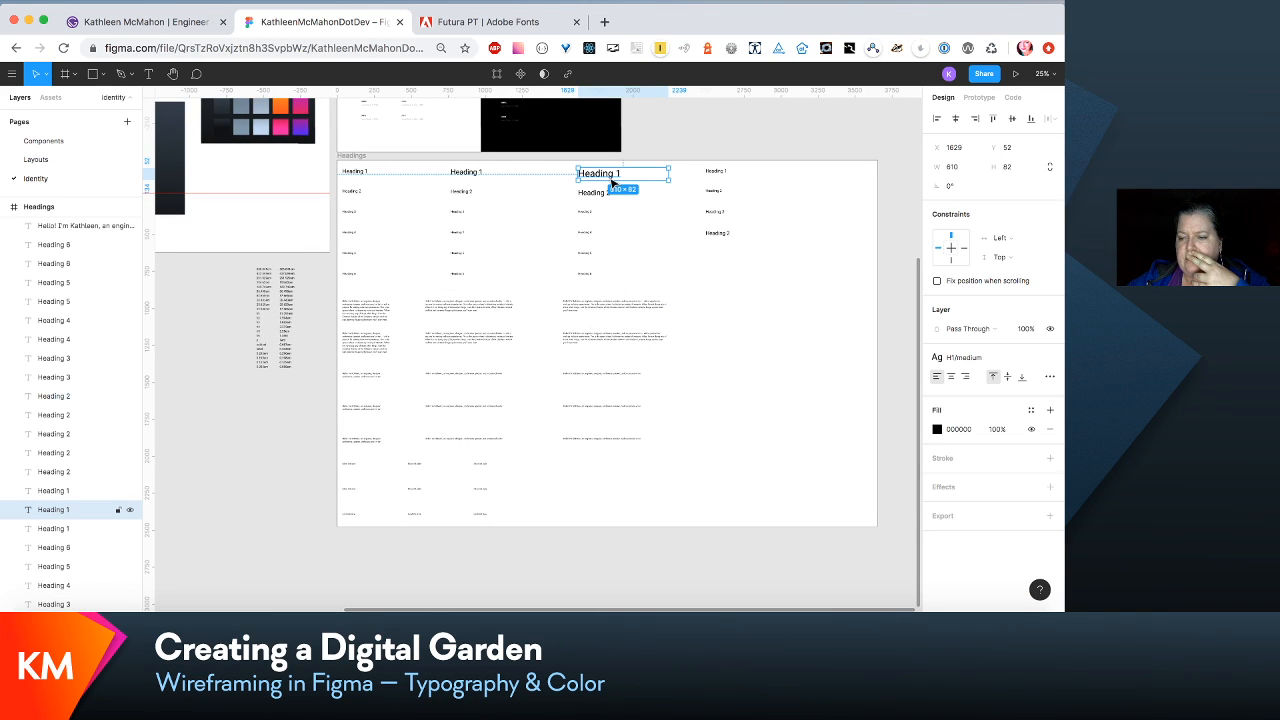
pyautogui.click(716, 174)
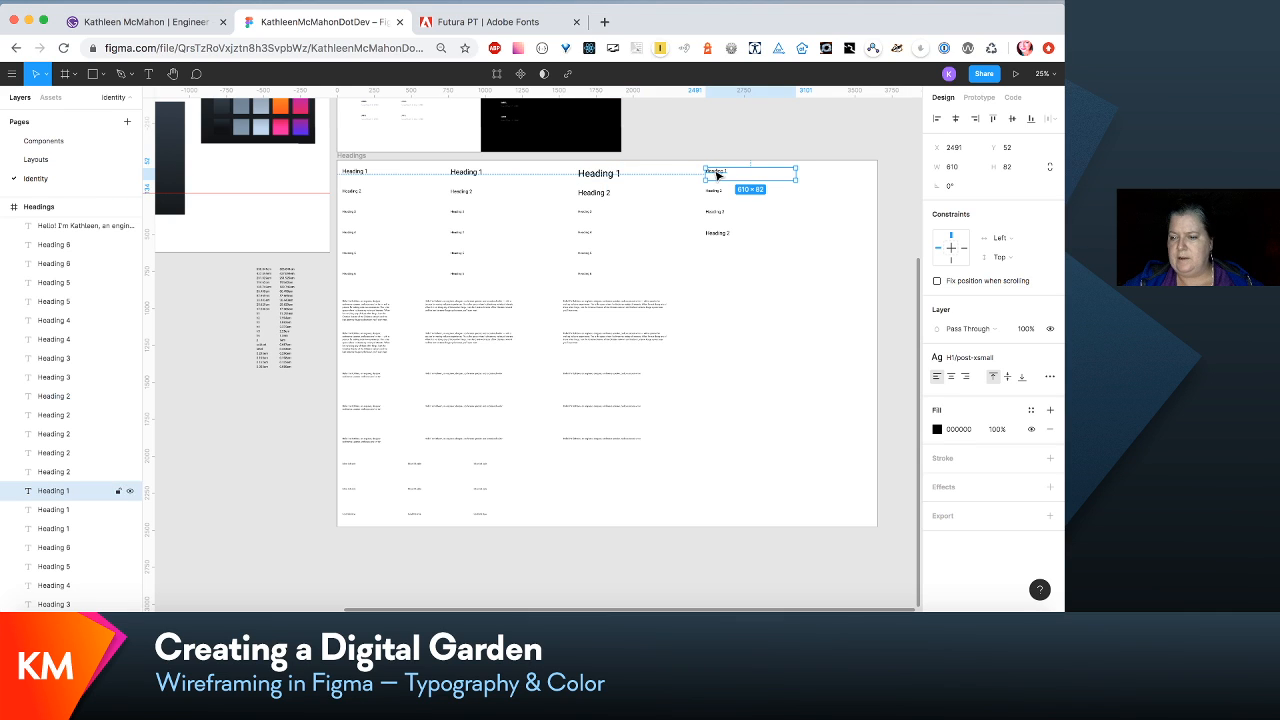
pyautogui.click(352, 191)
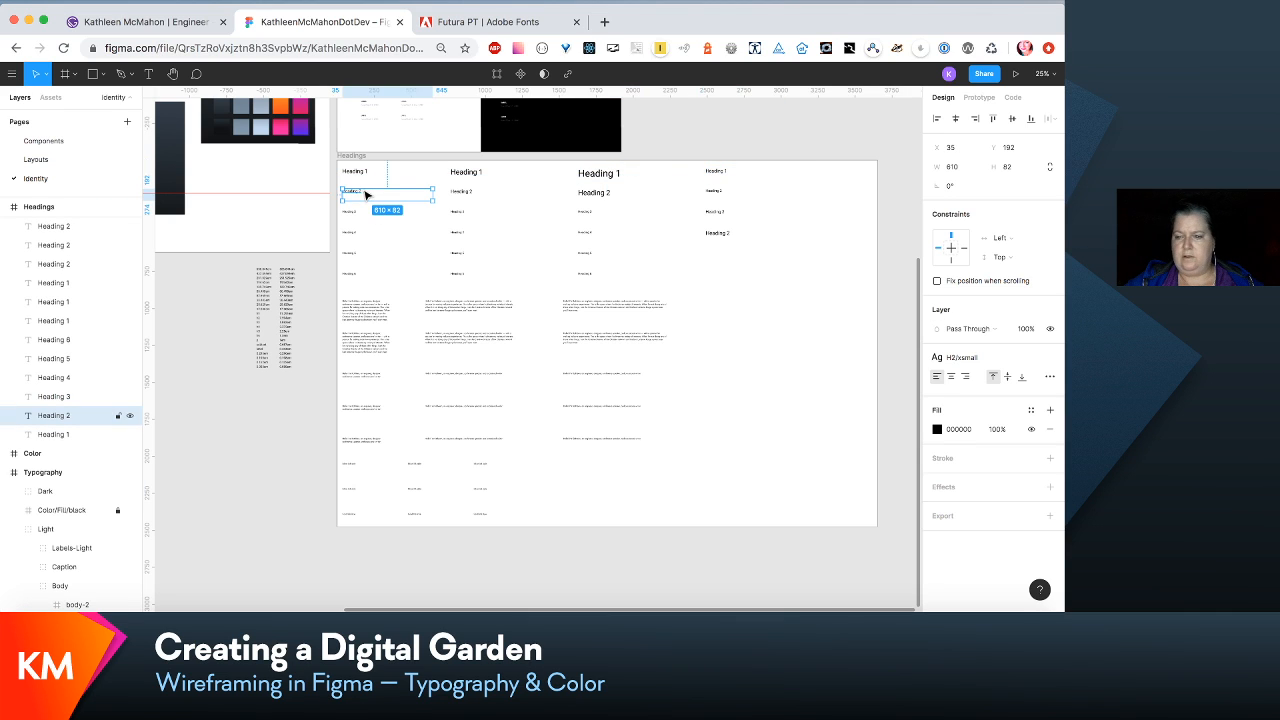
pyautogui.click(577, 200)
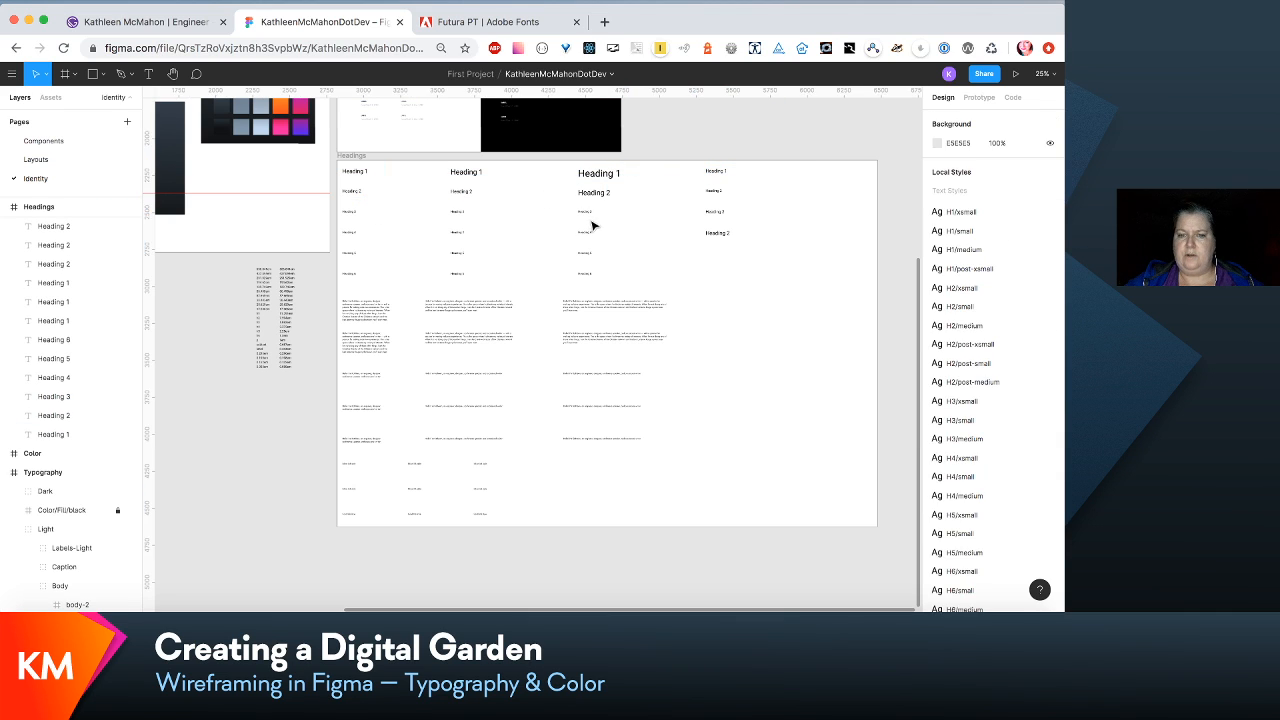
pyautogui.click(712, 195)
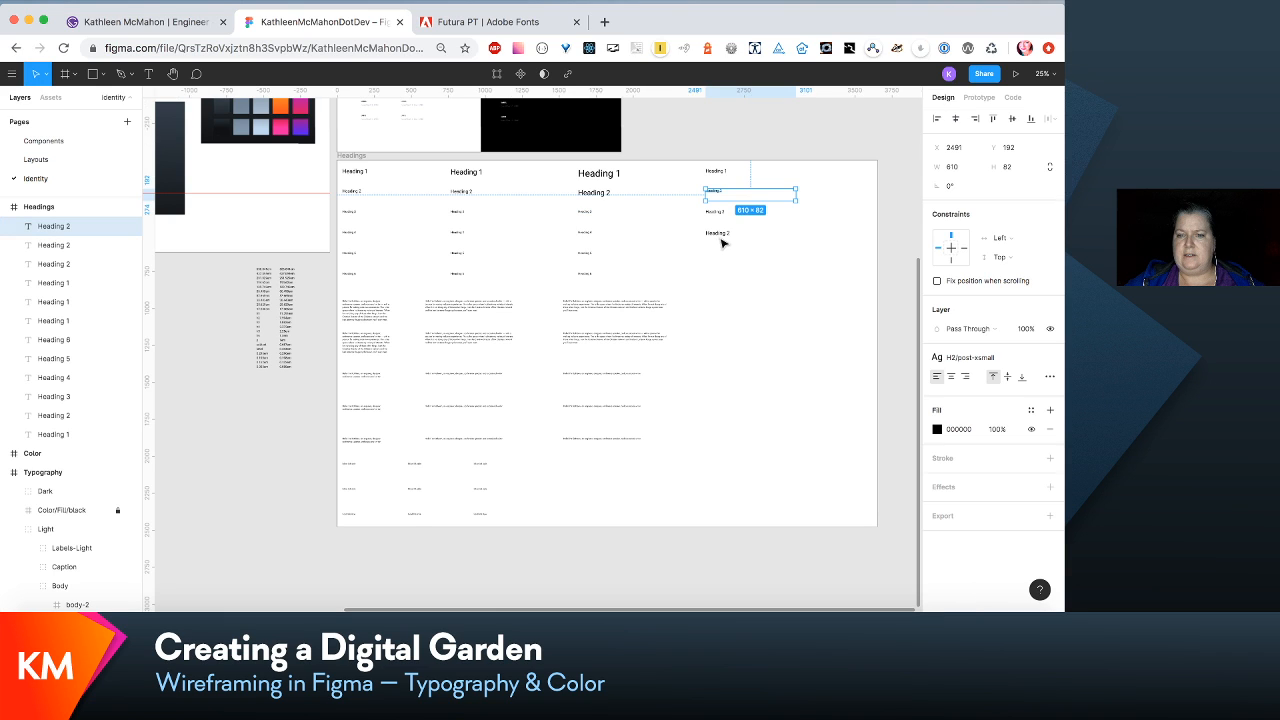
pyautogui.click(726, 238)
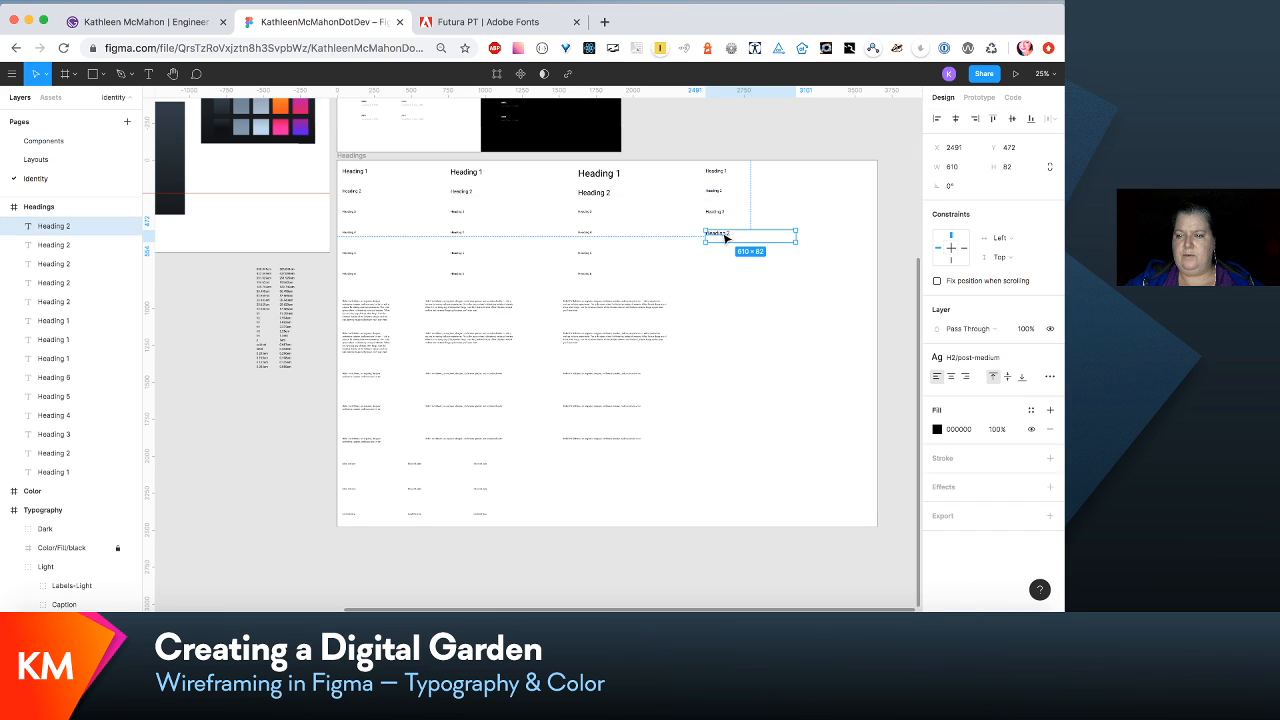
# - Apply the para/intro-xsmall text style to the first-row paragraph sample in the first column of the Headings frame
pyautogui.click(583, 280)
pyautogui.click(366, 306)
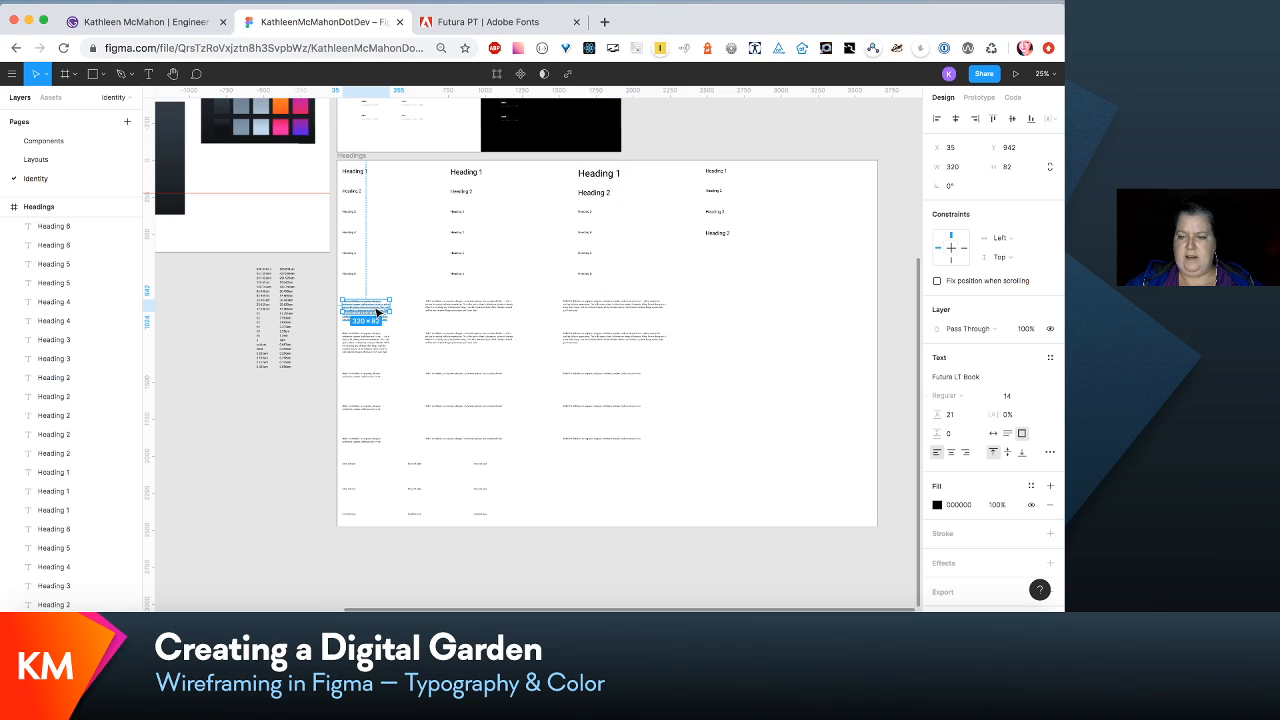
pyautogui.click(1050, 358)
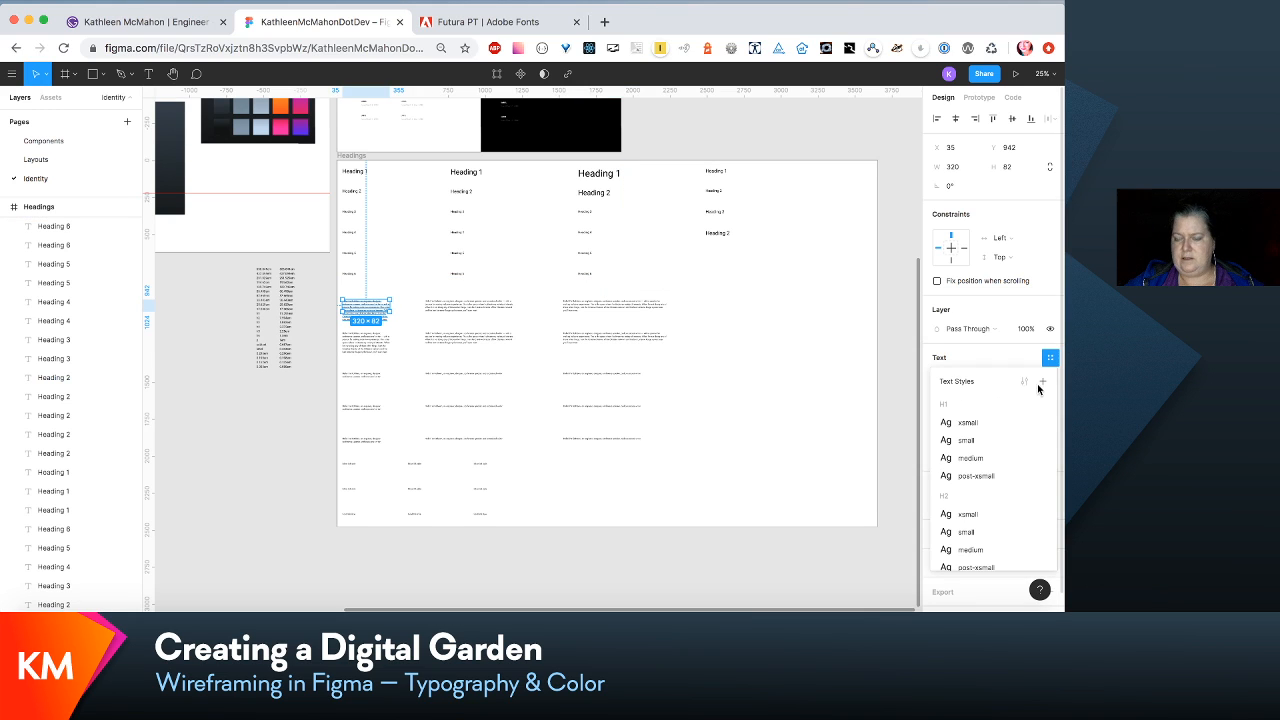
pyautogui.scroll(-5, 995, 467)
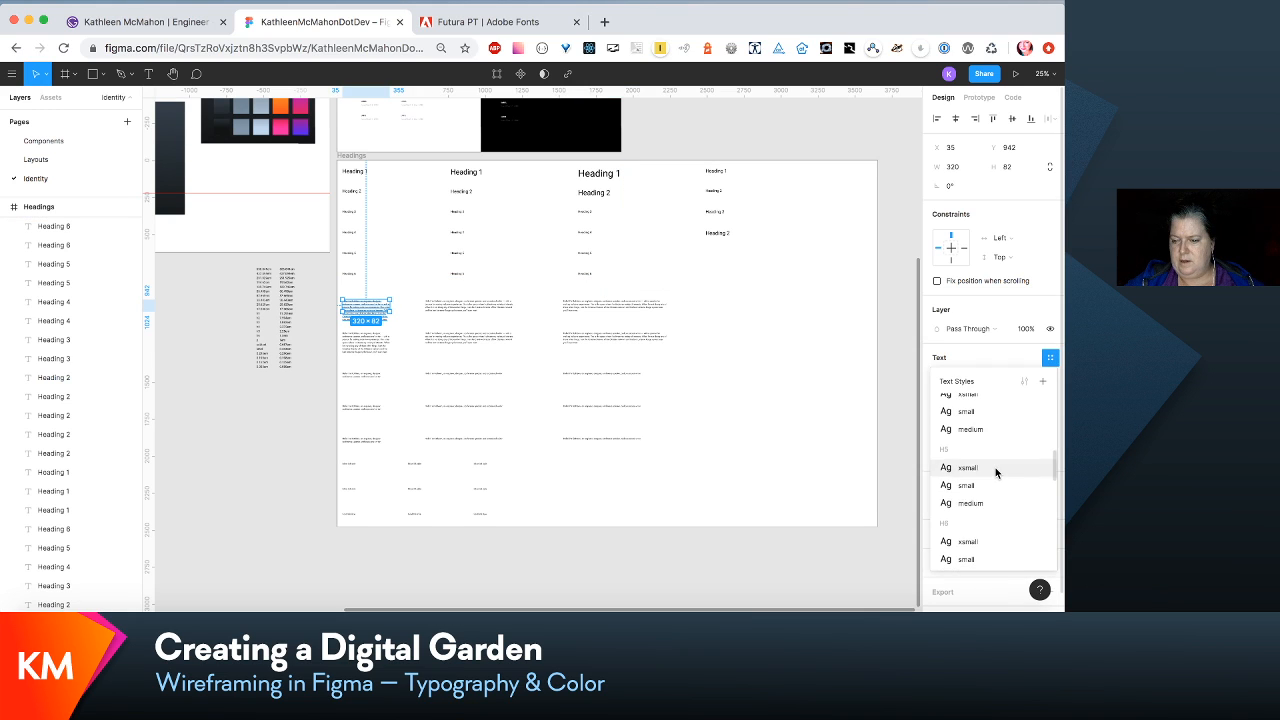
pyautogui.scroll(-5, 995, 467)
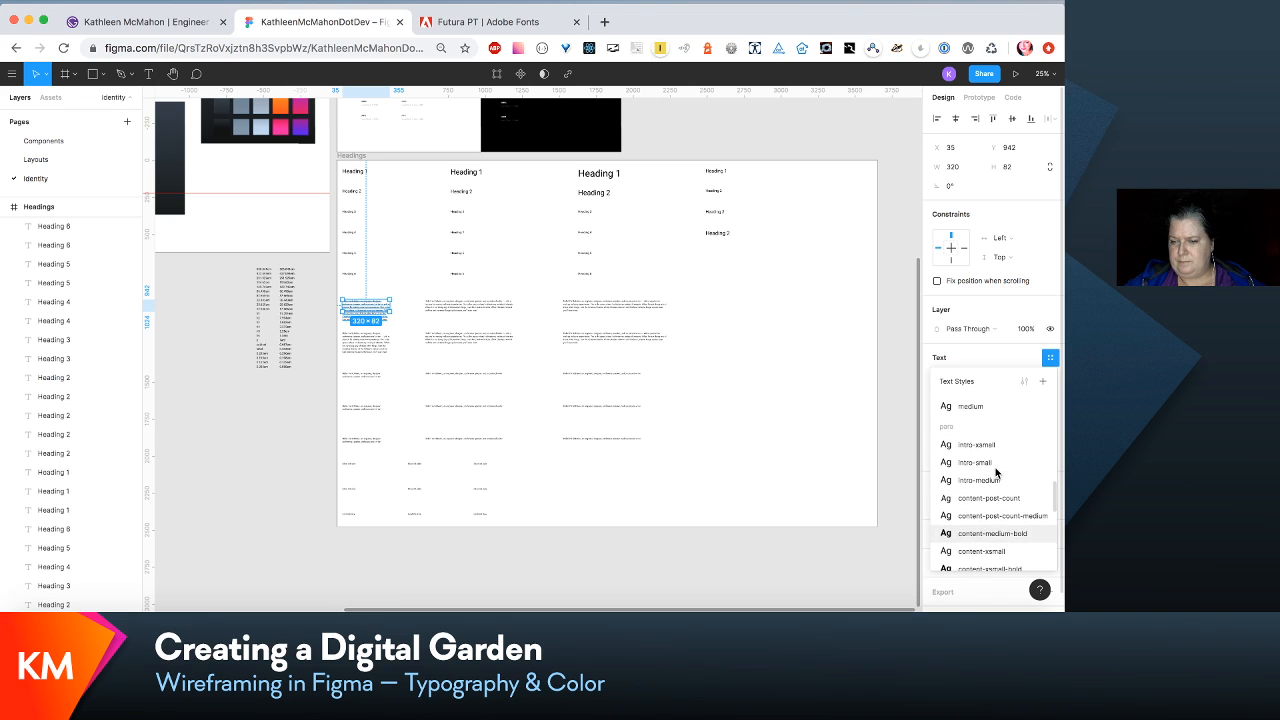
pyautogui.click(984, 444)
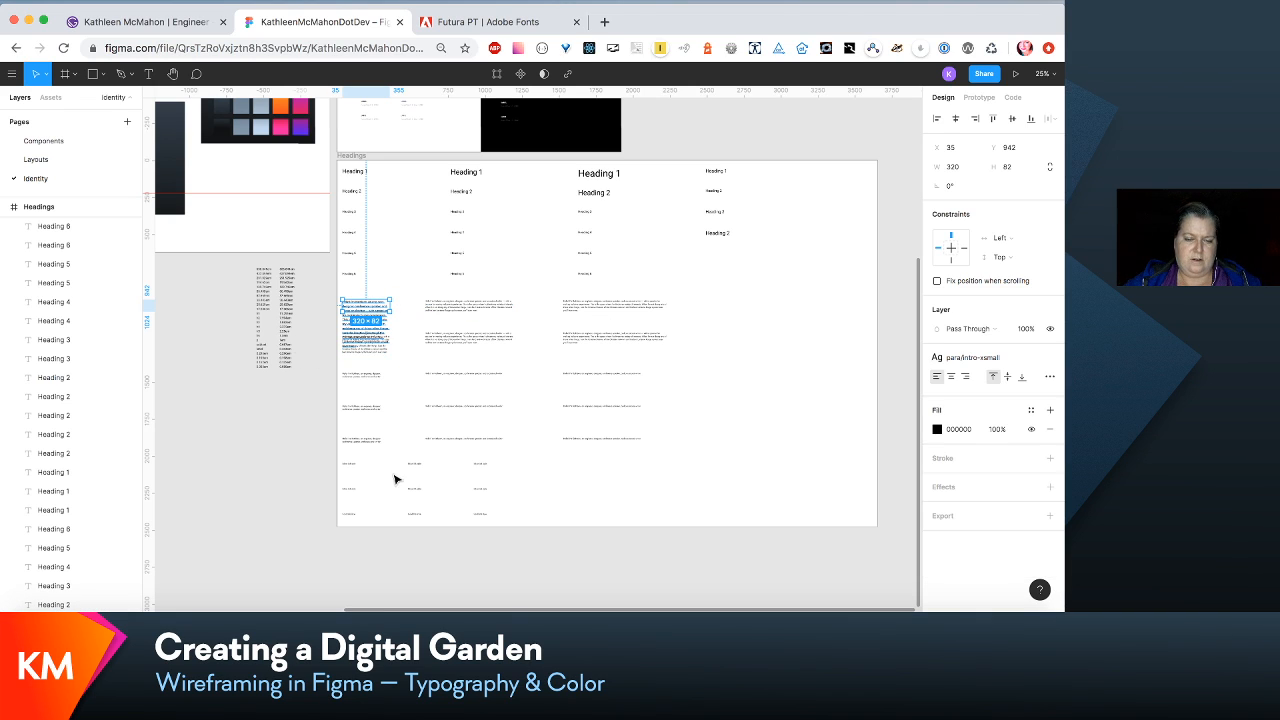
# - Extend the Headings frame downward to a height of about 3316
pyautogui.scroll(2, 371, 183)
pyautogui.click(371, 187)
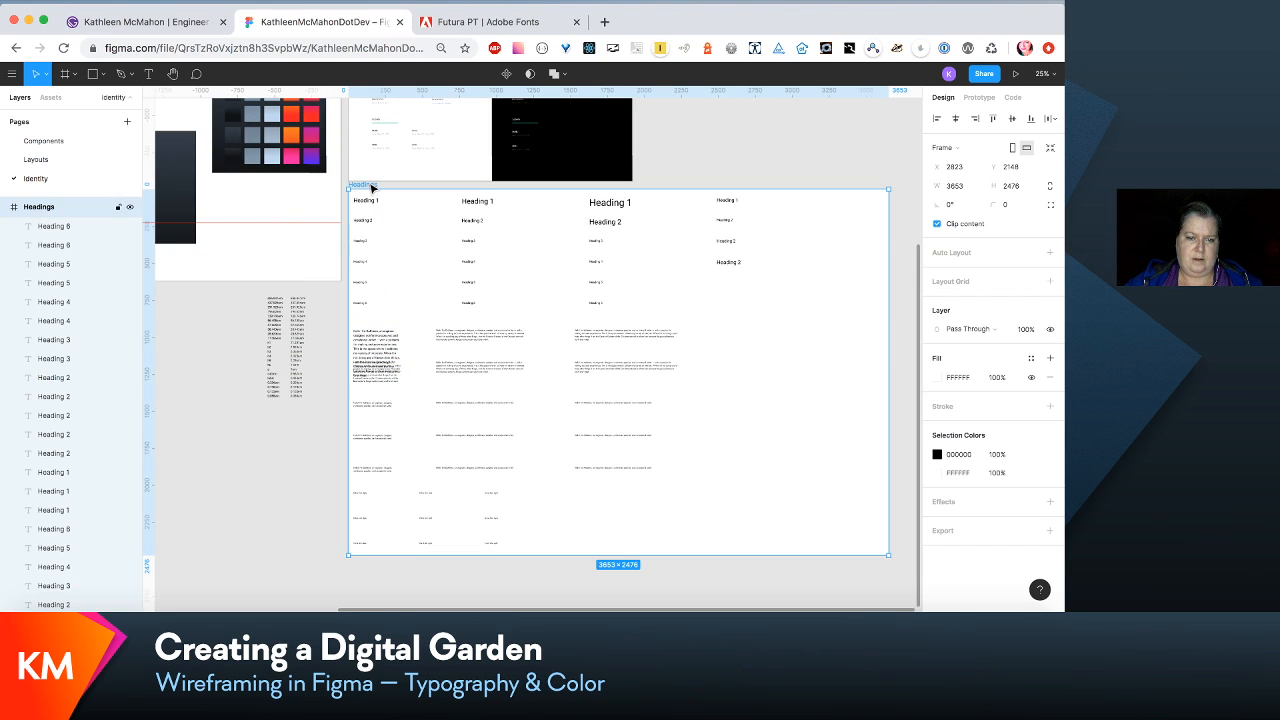
pyautogui.scroll(-5, 556, 503)
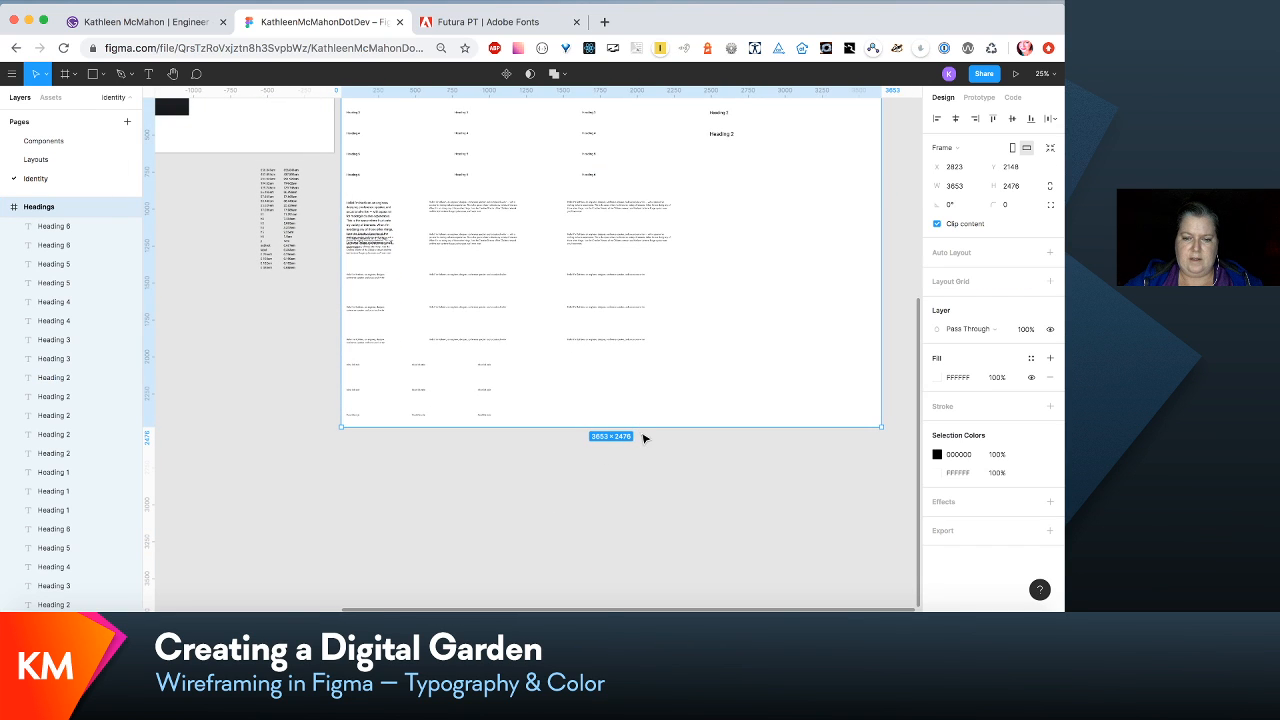
pyautogui.moveTo(639, 427); pyautogui.dragTo(639, 551)
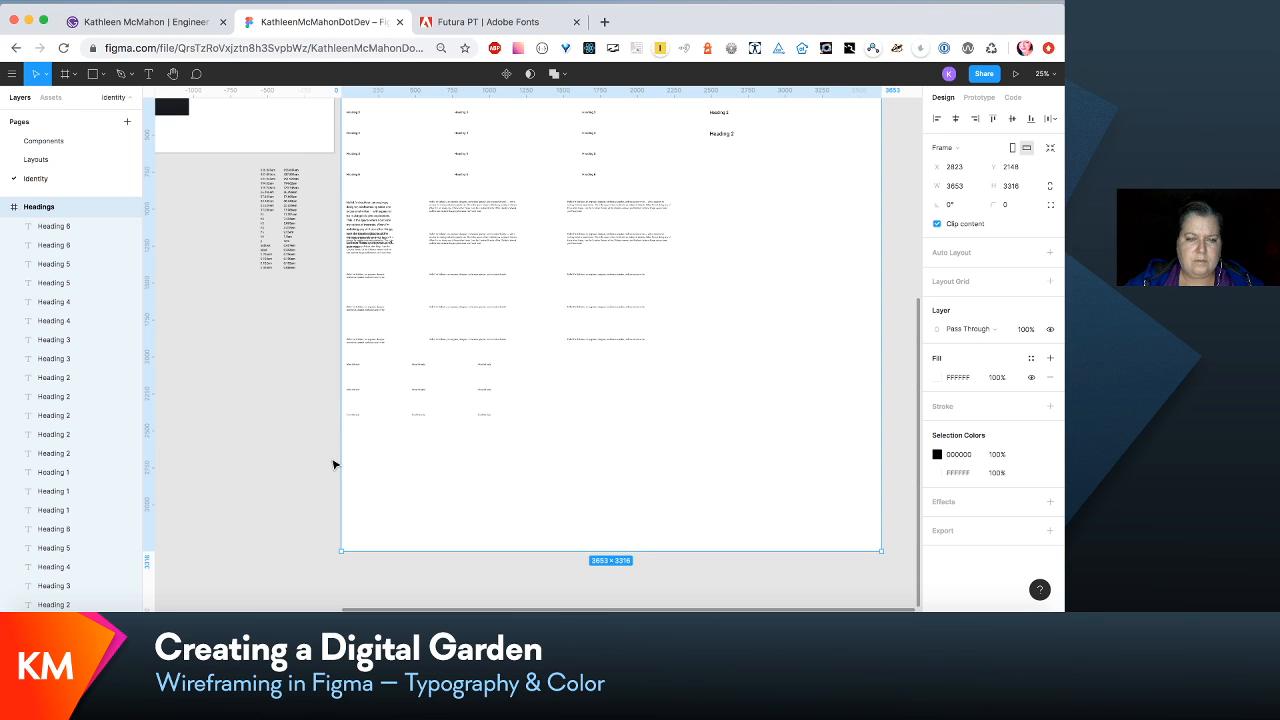
# - Move all paragraph, inline link and card title samples below the first paragraph row down, clear of the enlarged intro text
pyautogui.moveTo(334, 464); pyautogui.dragTo(651, 287)
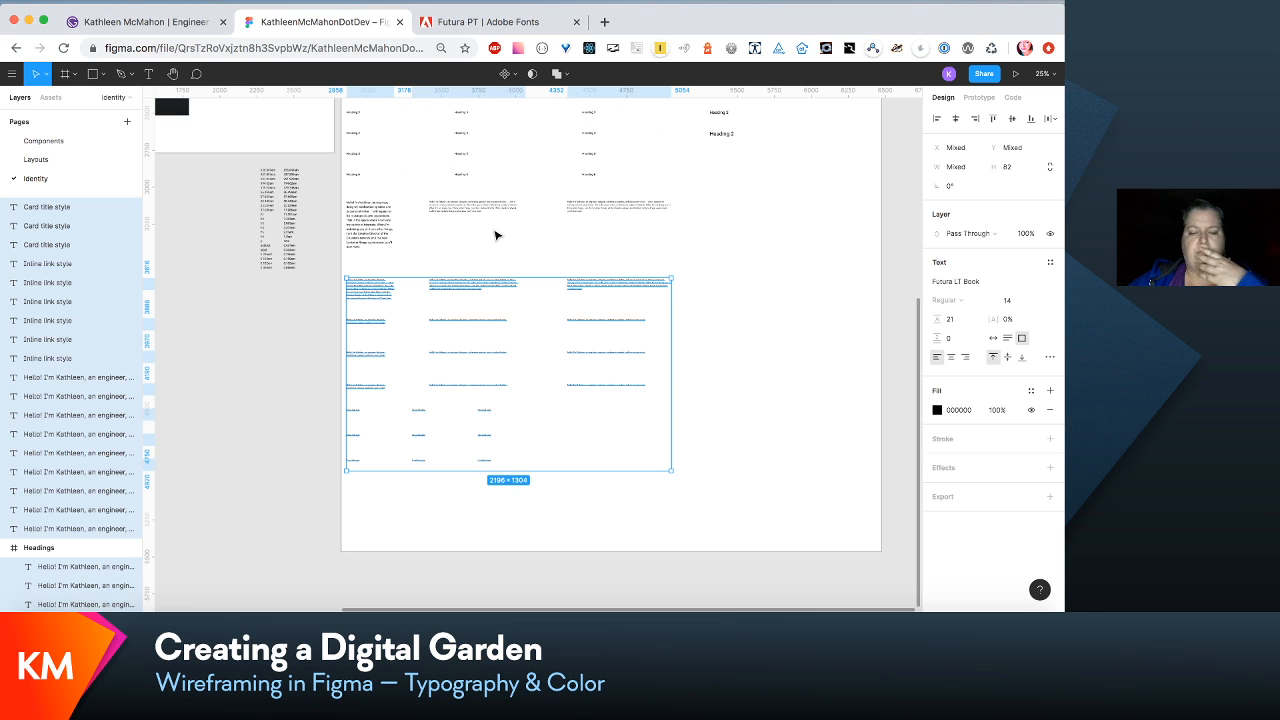
pyautogui.hotkey('shift', '0')
pyautogui.hscroll(-5, 497, 234)
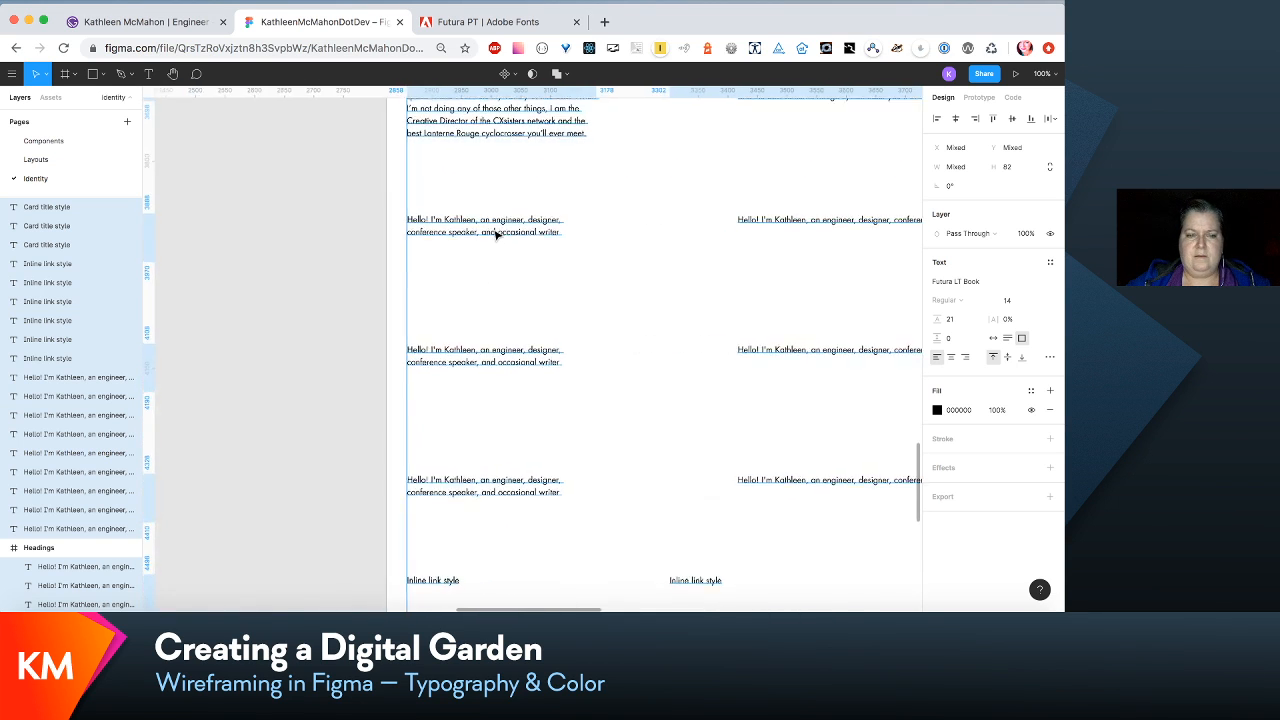
pyautogui.scroll(3, 519, 292)
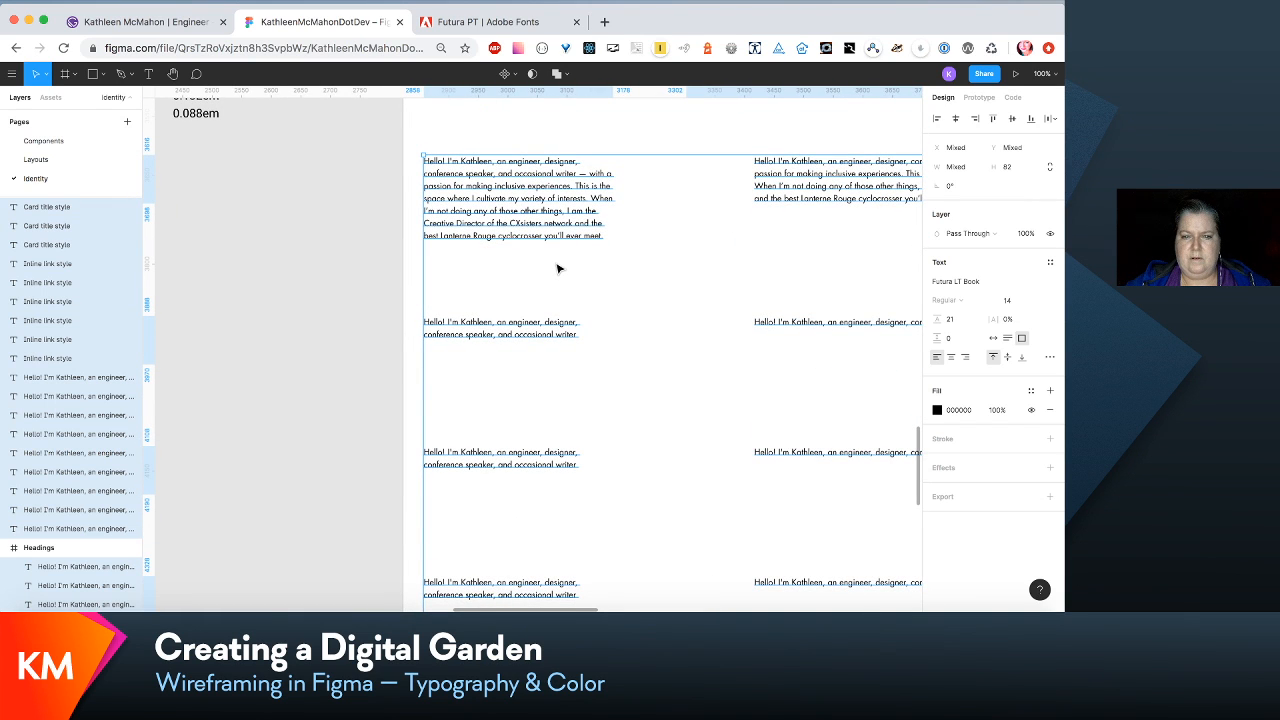
pyautogui.scroll(-1, 559, 268)
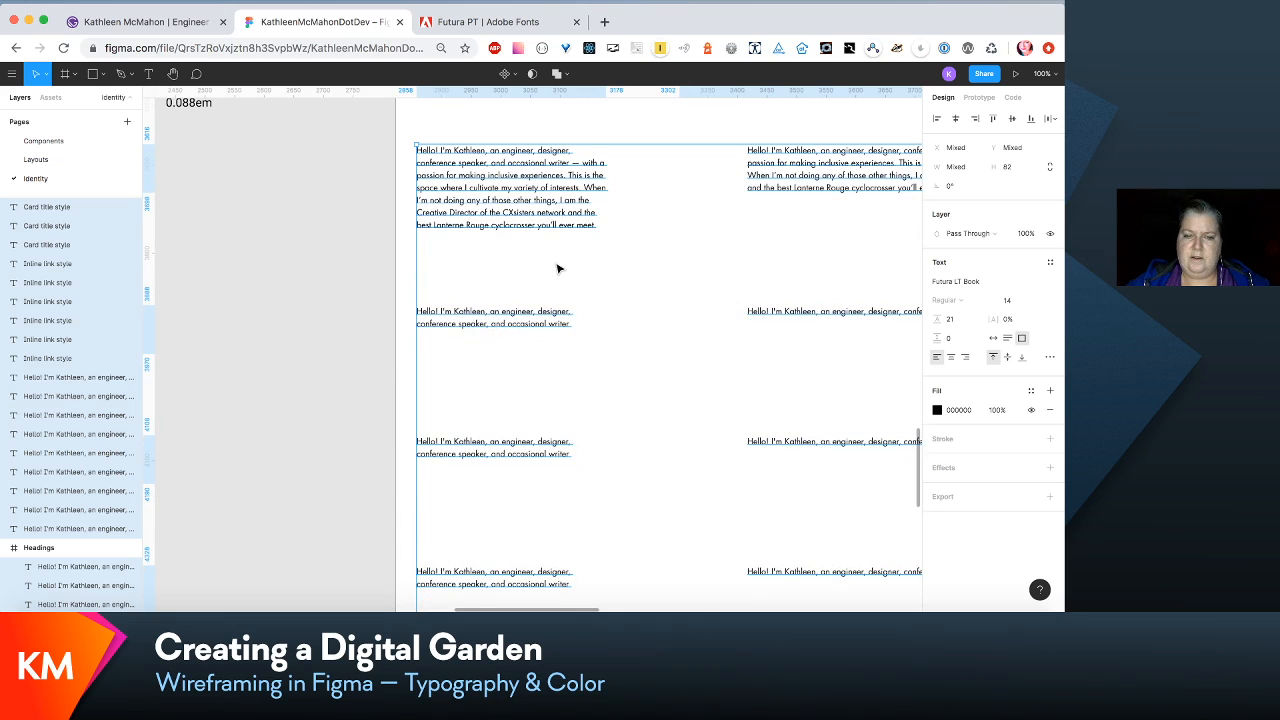
pyautogui.keyDown('ctrl'); pyautogui.scroll(-5, 559, 268); pyautogui.keyUp('ctrl')
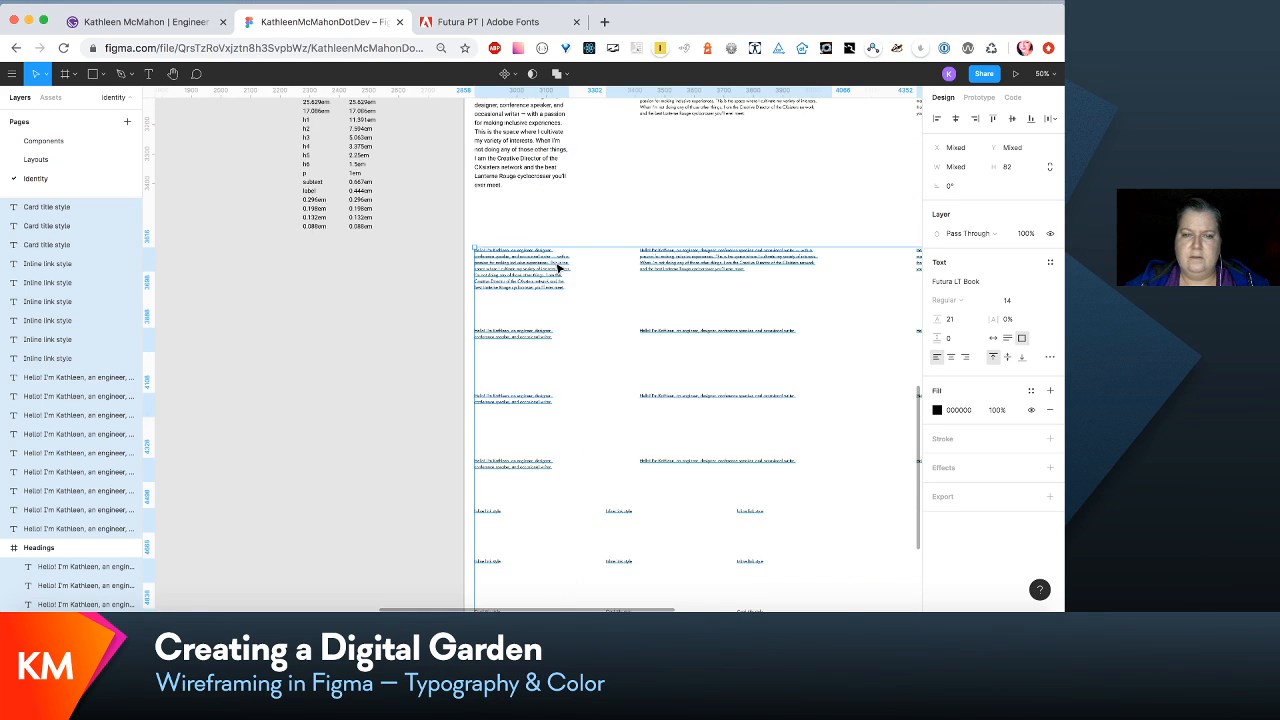
pyautogui.scroll(-2, 559, 268)
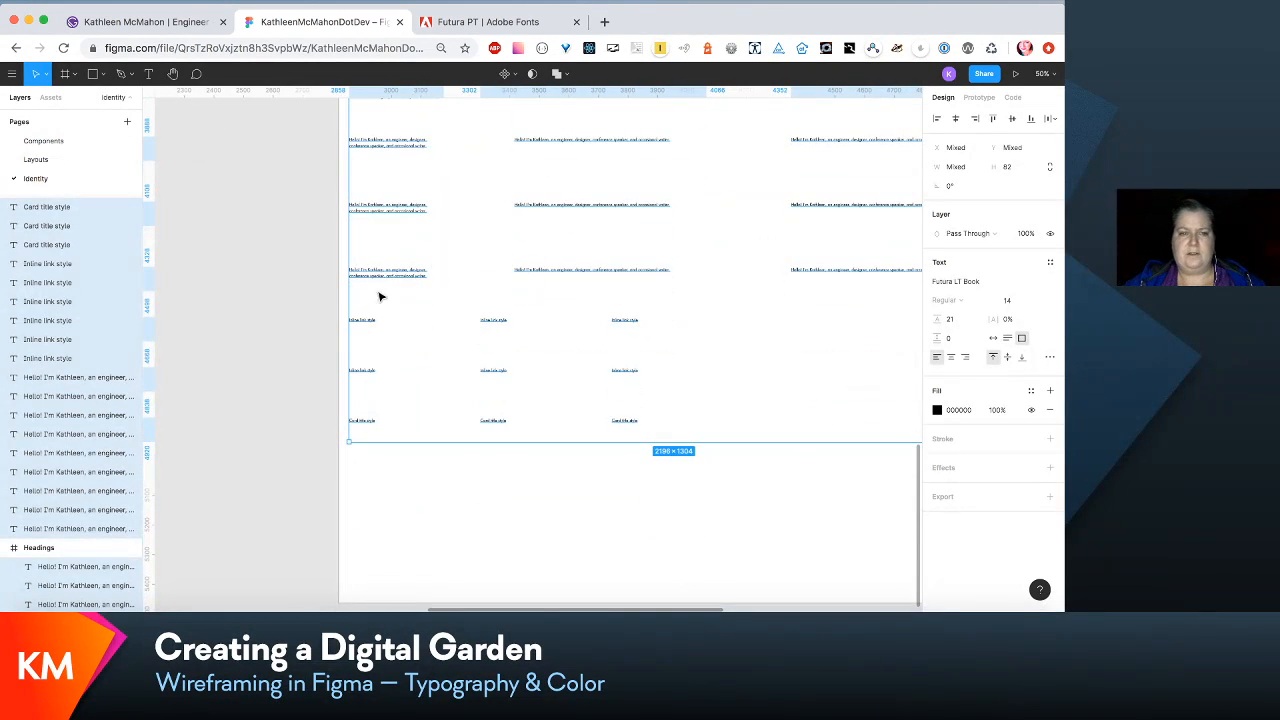
pyautogui.keyDown('ctrl'); pyautogui.scroll(-3, 380, 294); pyautogui.keyUp('ctrl')
pyautogui.keyDown('ctrl'); pyautogui.scroll(-4, 370, 300); pyautogui.keyUp('ctrl')
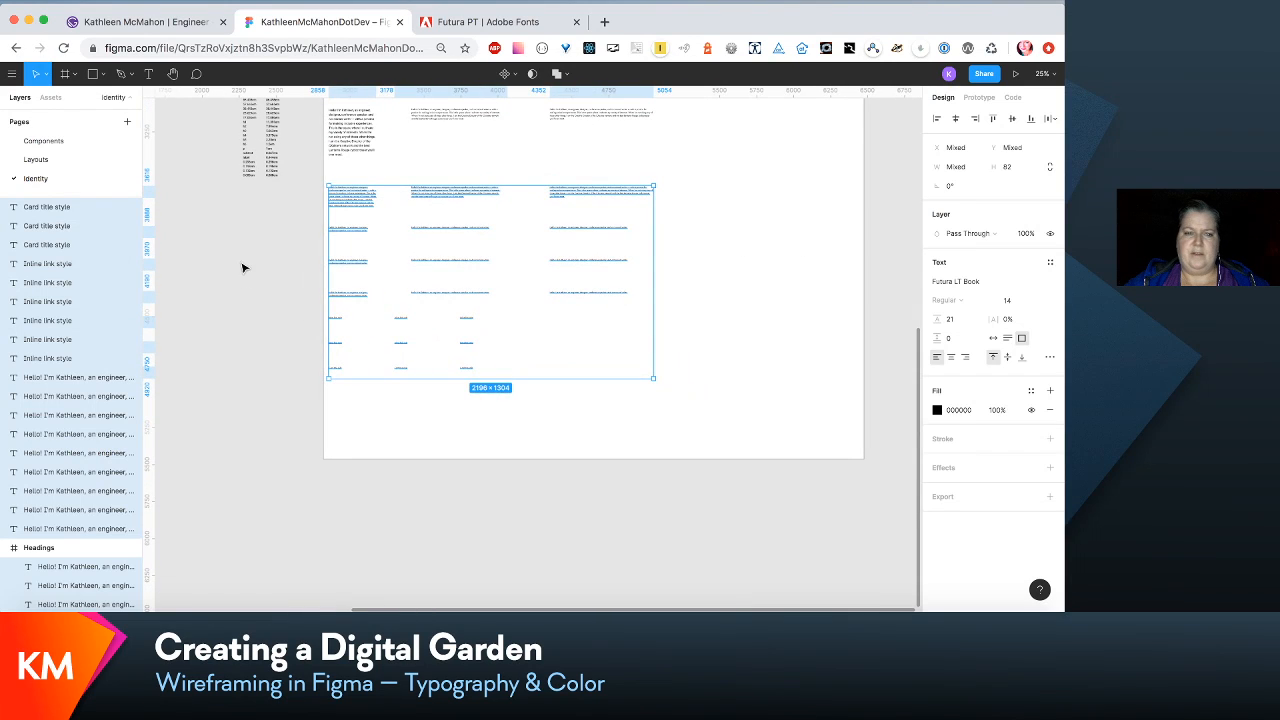
# - Move the samples below the second paragraph row further down to widen the gap beneath that row
pyautogui.click(228, 295)
pyautogui.moveTo(278, 228); pyautogui.dragTo(660, 376)
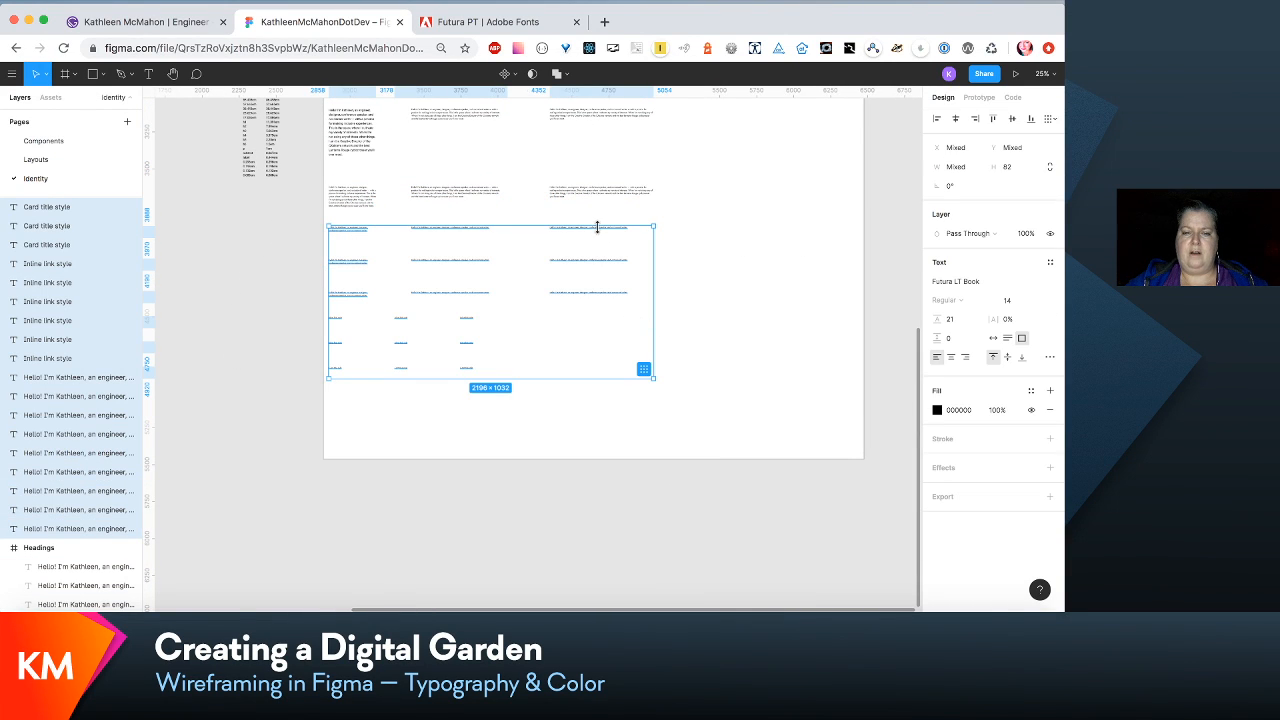
pyautogui.moveTo(600, 240); pyautogui.dragTo(606, 294)
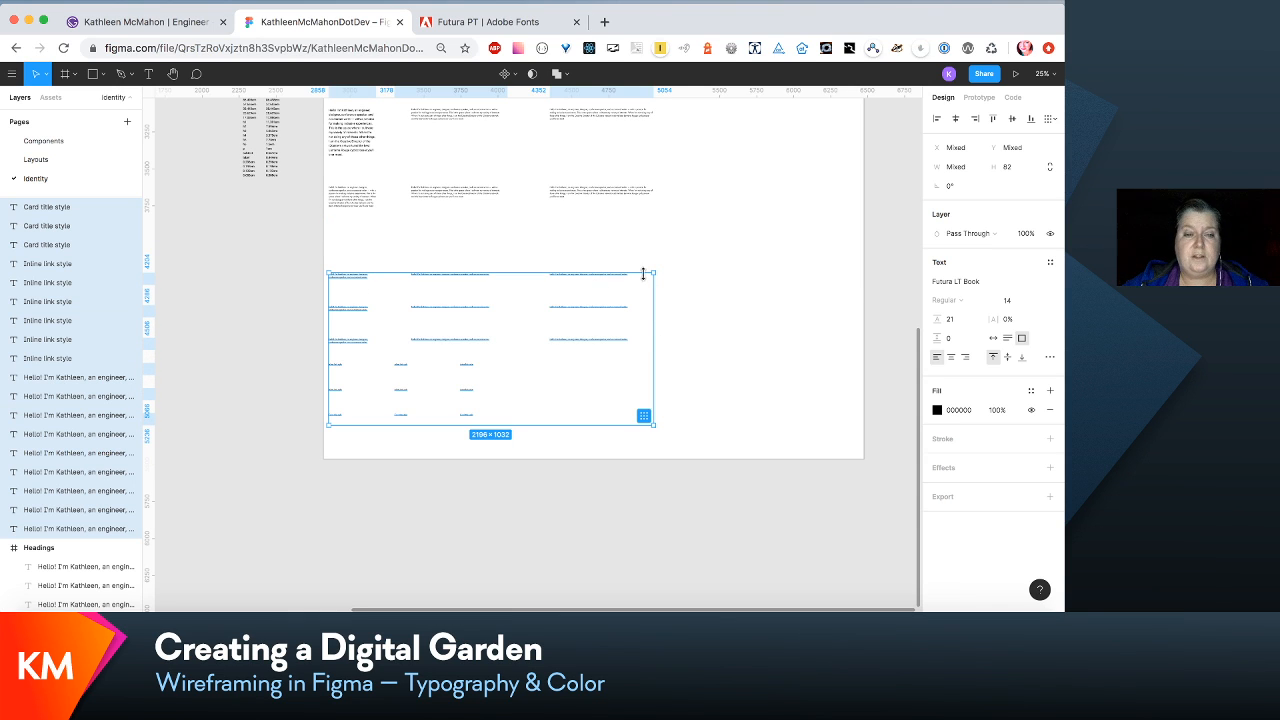
# - Apply the para/intro-small text style to the first-row paragraph sample in the second column
pyautogui.scroll(2, 644, 278)
pyautogui.hscroll(-2, 644, 278)
pyautogui.click(486, 157)
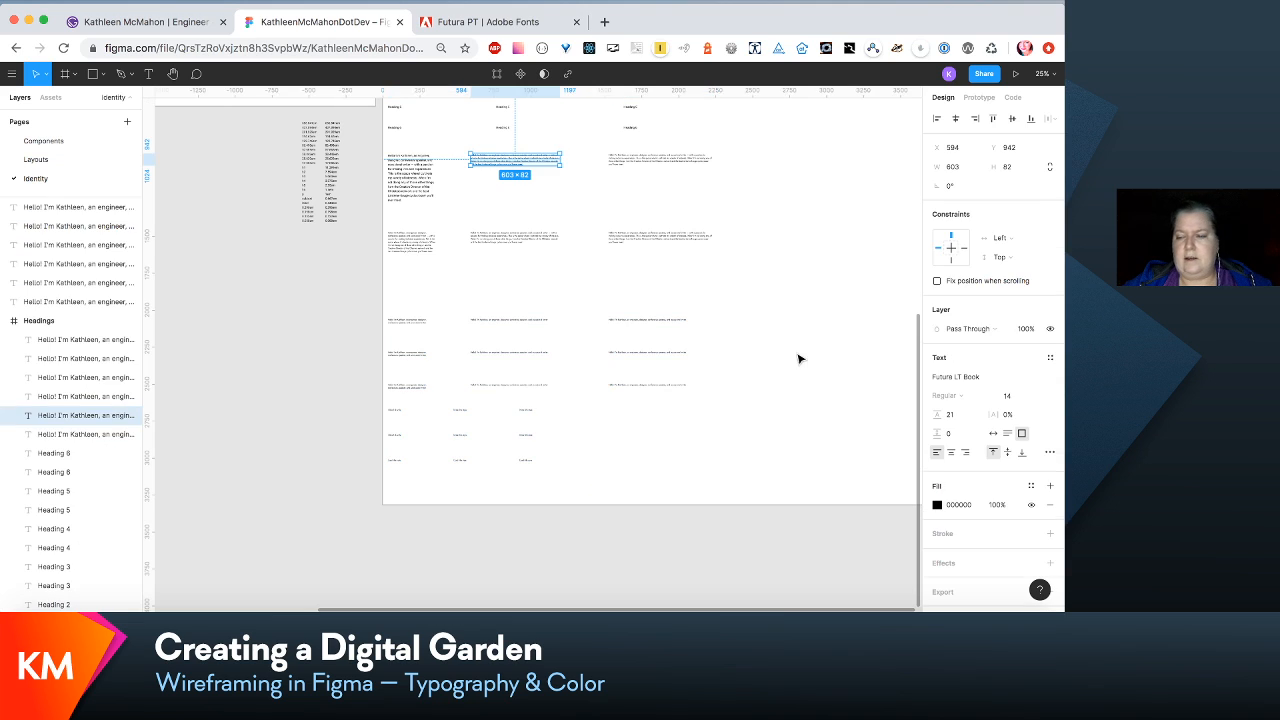
pyautogui.click(1050, 358)
pyautogui.scroll(-5, 997, 460)
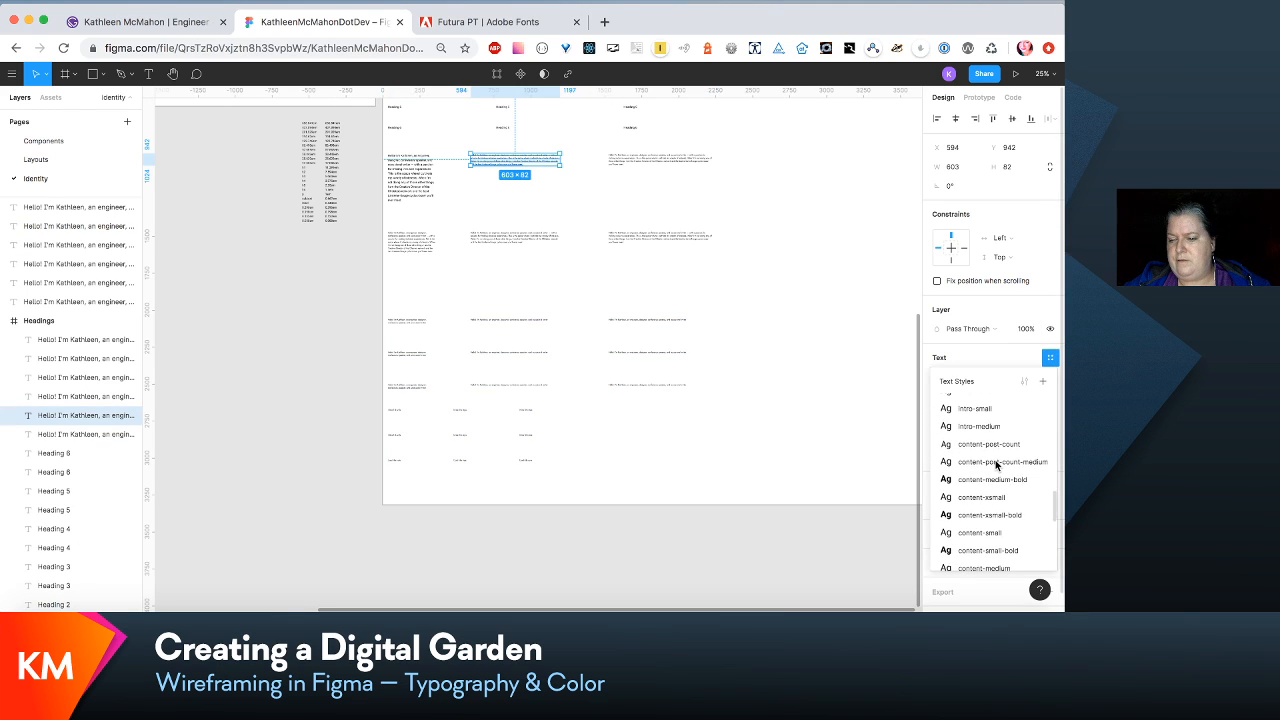
pyautogui.click(987, 408)
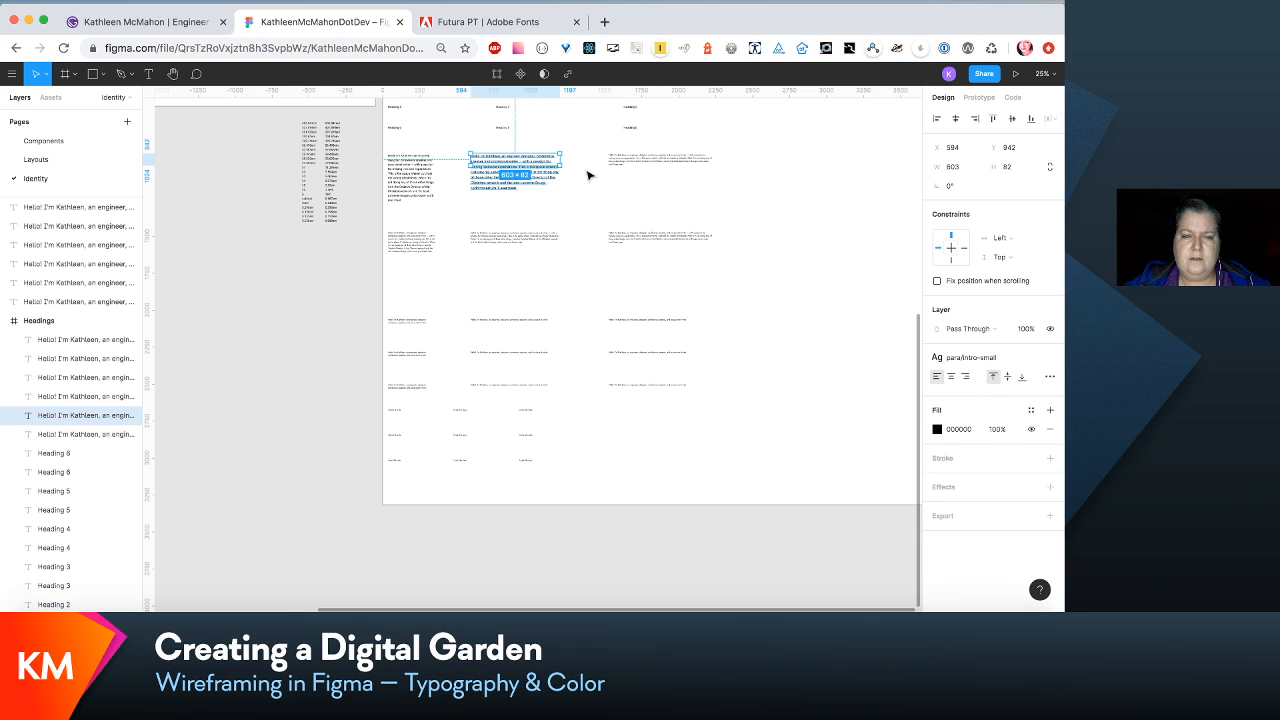
# - Apply the para/intro-medium text style to the first-row paragraph sample in the third column
pyautogui.click(653, 158)
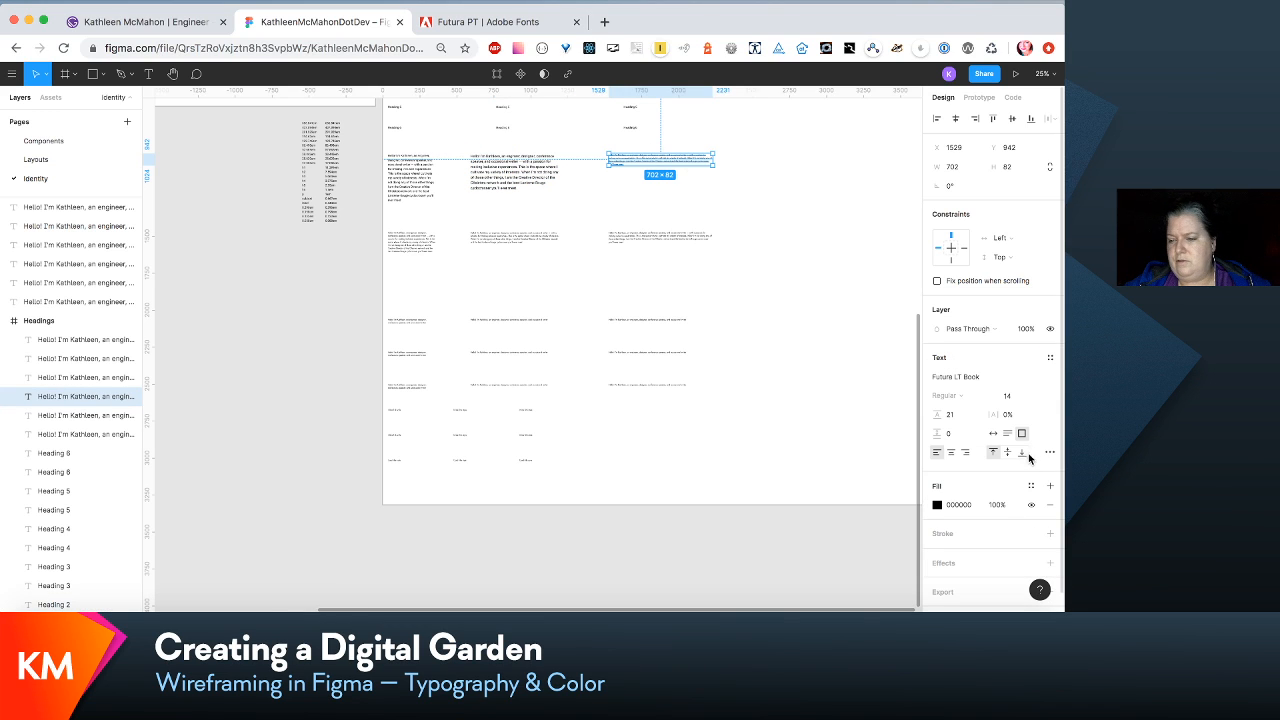
pyautogui.click(1050, 357)
pyautogui.scroll(-5, 1015, 510)
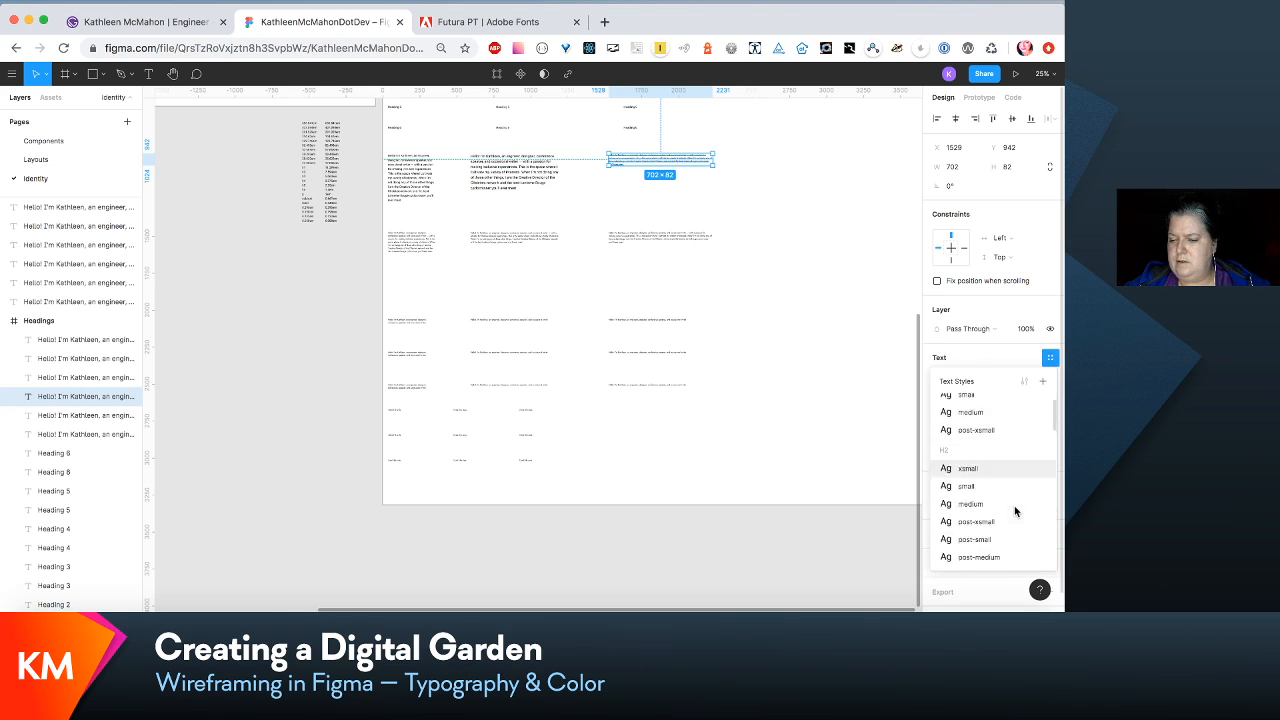
pyautogui.scroll(-3, 1015, 510)
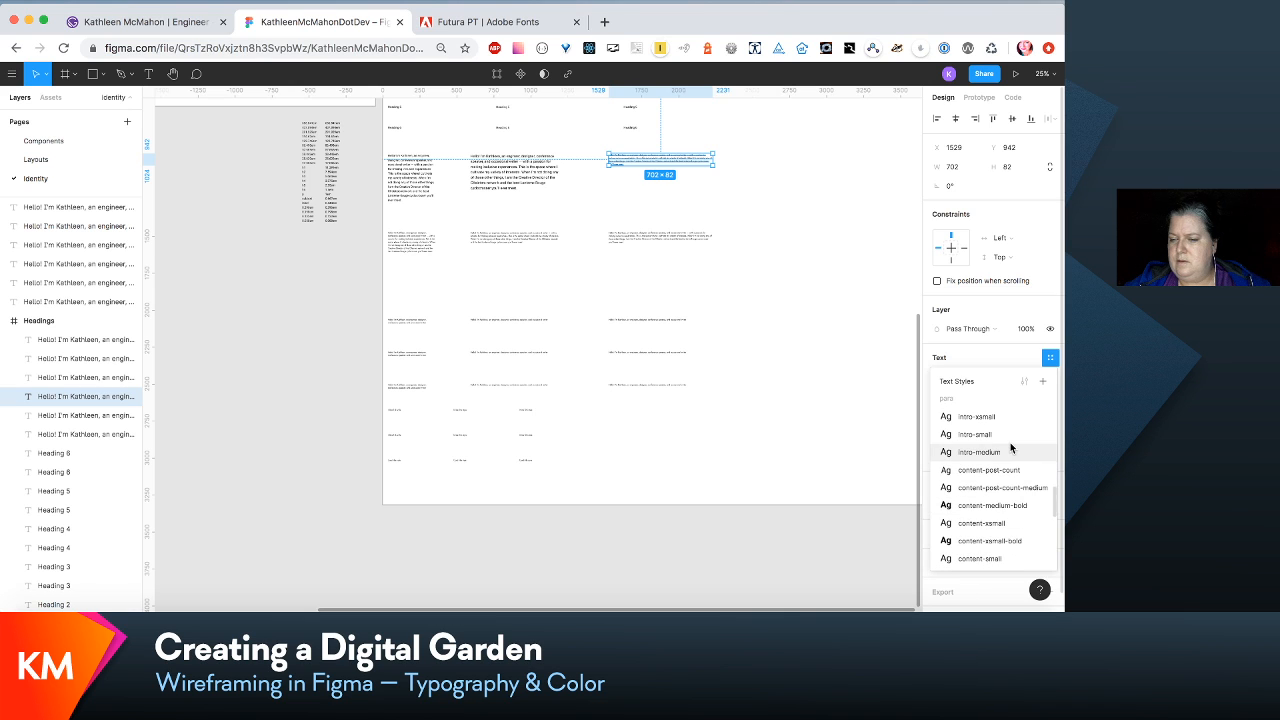
pyautogui.click(971, 452)
# - Move the three second-row paragraph samples down together to about Y 1658, then clear the selection
pyautogui.click(422, 246)
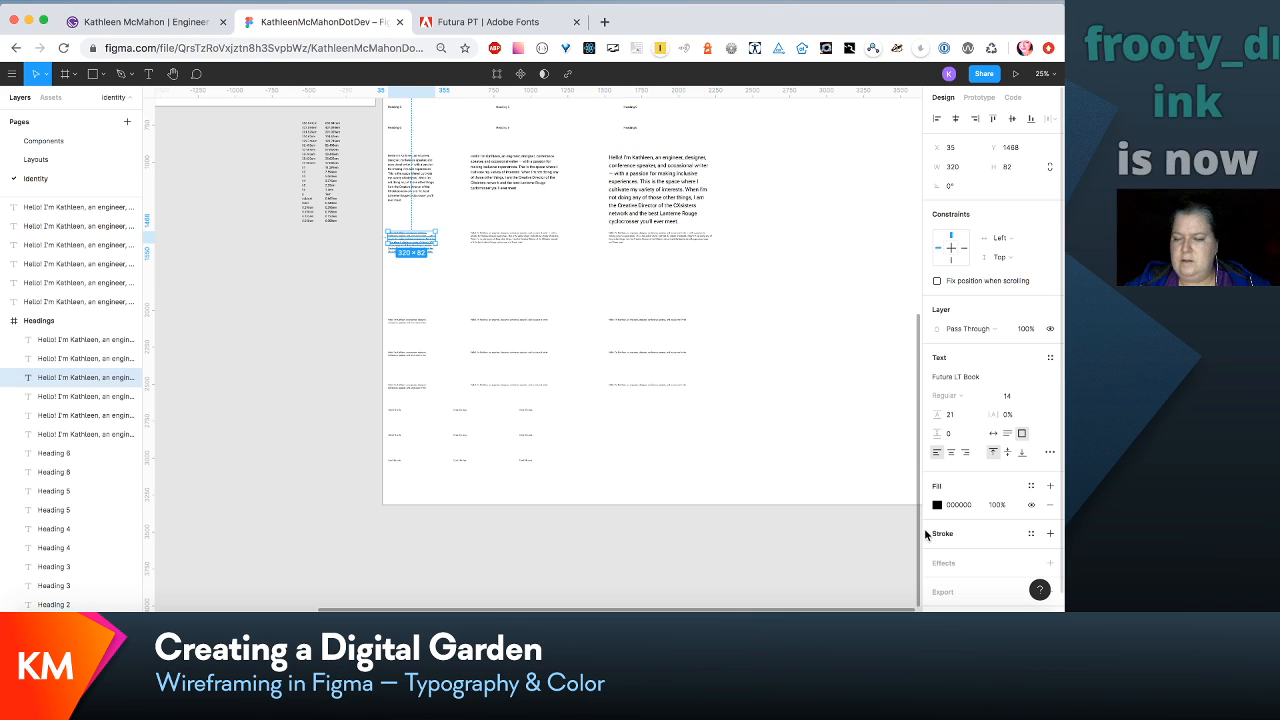
pyautogui.keyDown('shift'); pyautogui.click(512, 241); pyautogui.keyUp('shift')
pyautogui.keyDown('shift'); pyautogui.click(646, 242); pyautogui.keyUp('shift')
pyautogui.moveTo(651, 251); pyautogui.dragTo(650, 272)
pyautogui.click(363, 271)
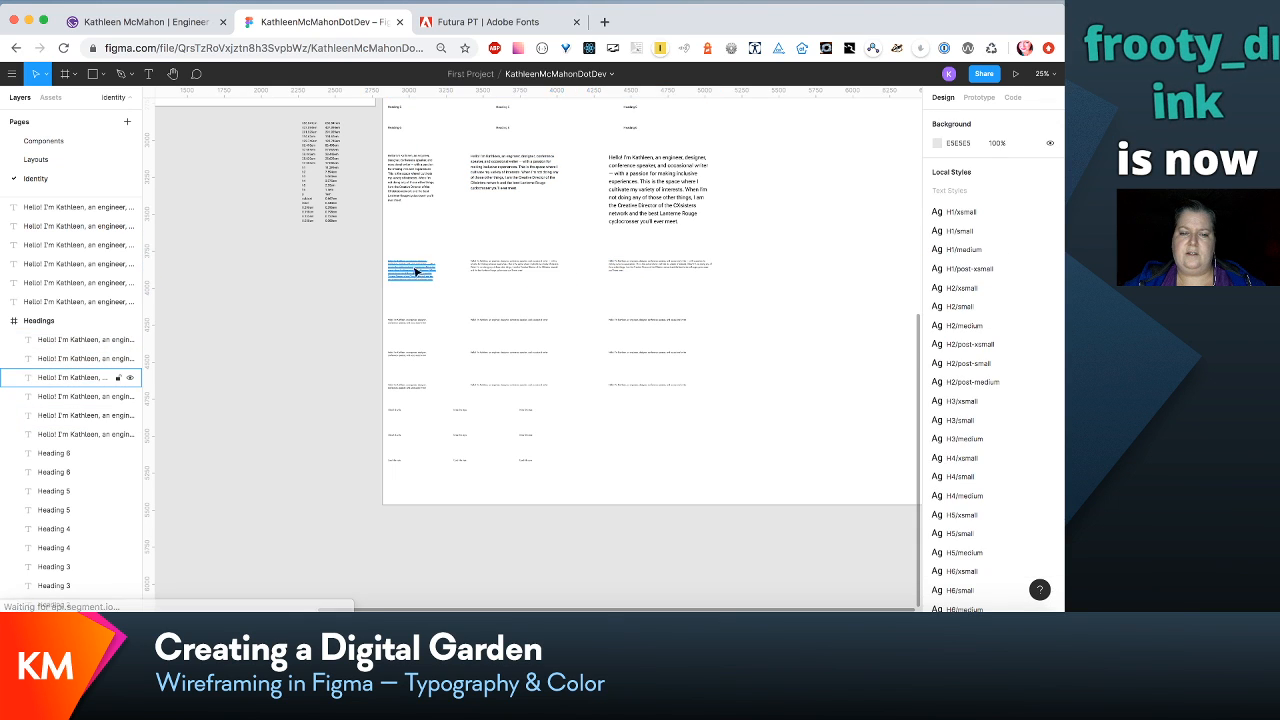
# - Open the available text styles for the second-row paragraph sample in the first column, at the para group
pyautogui.click(423, 273)
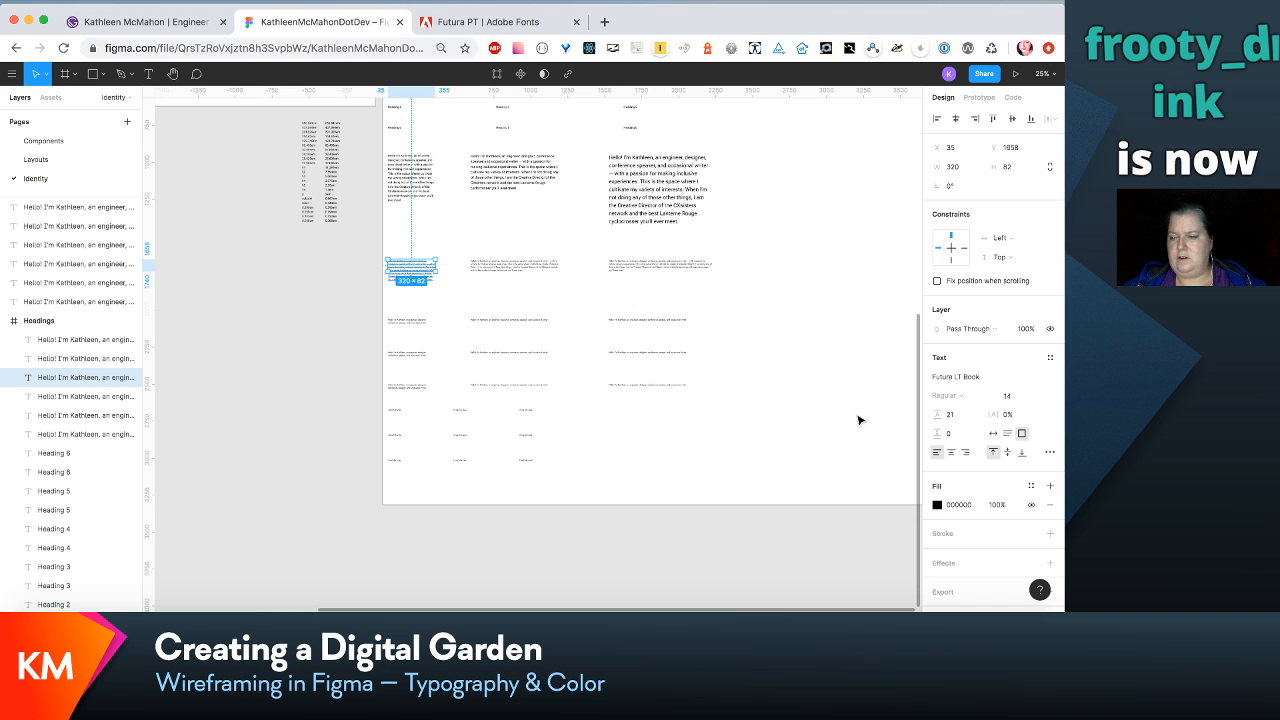
pyautogui.click(1050, 357)
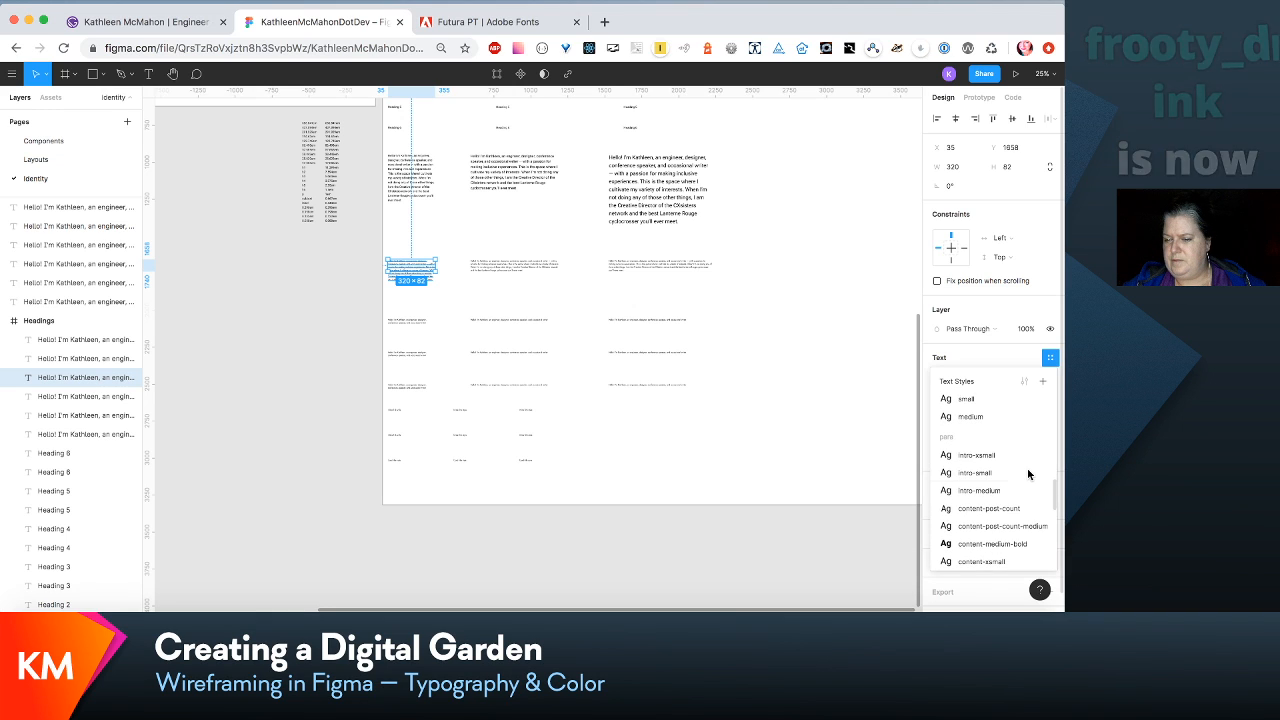
pyautogui.scroll(-3, 1020, 505)
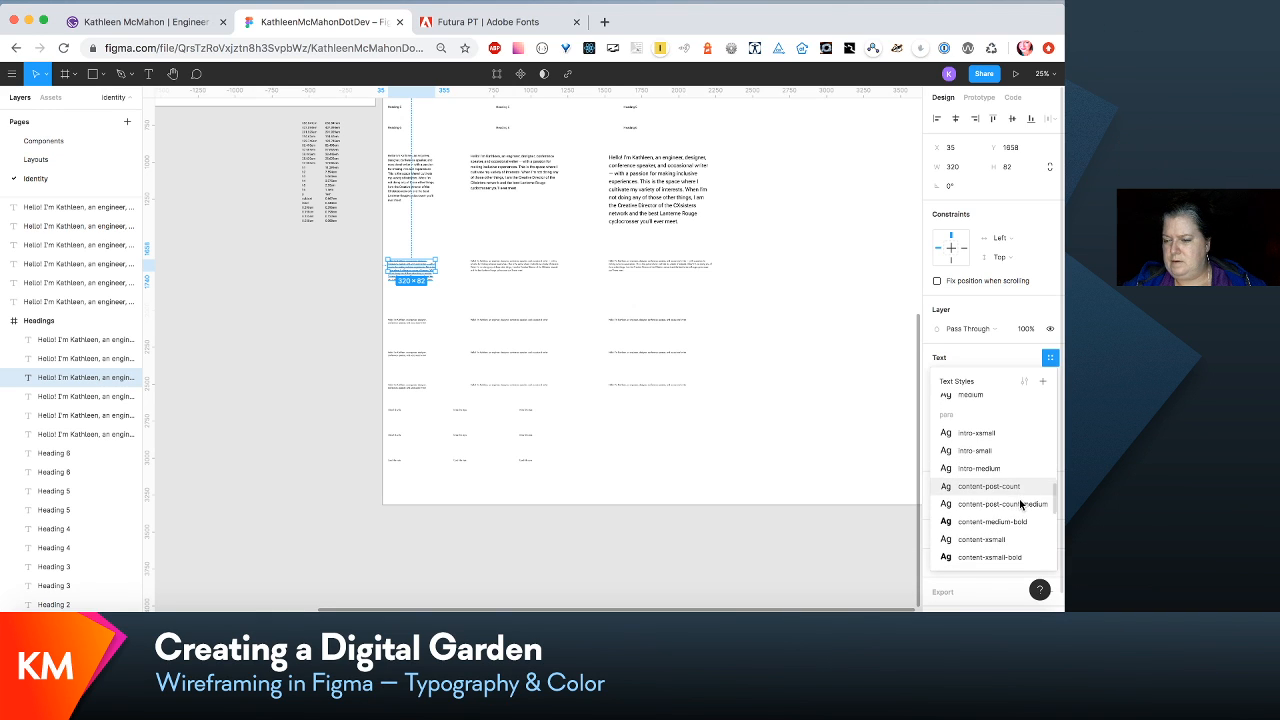
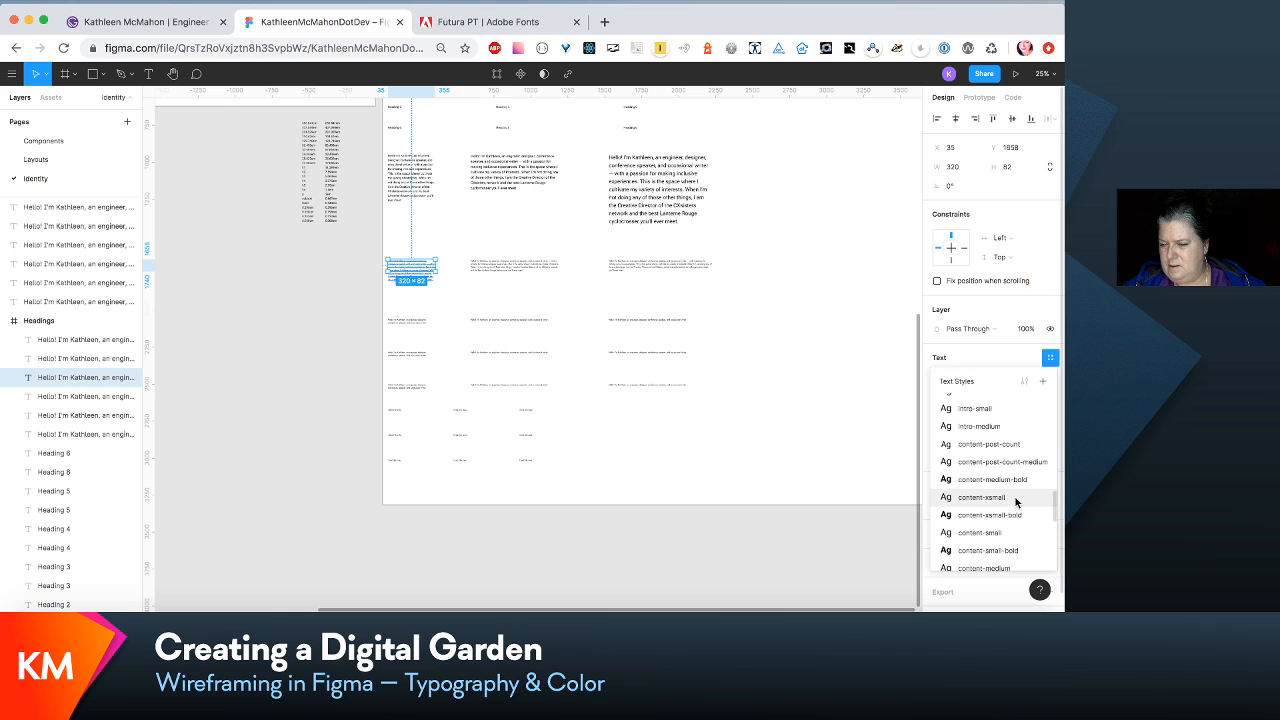
# - Apply para/content-xsmall to the second-row paragraph sample in the first column and para/content-small to the one in the second column
pyautogui.click(1016, 502)
pyautogui.click(472, 265)
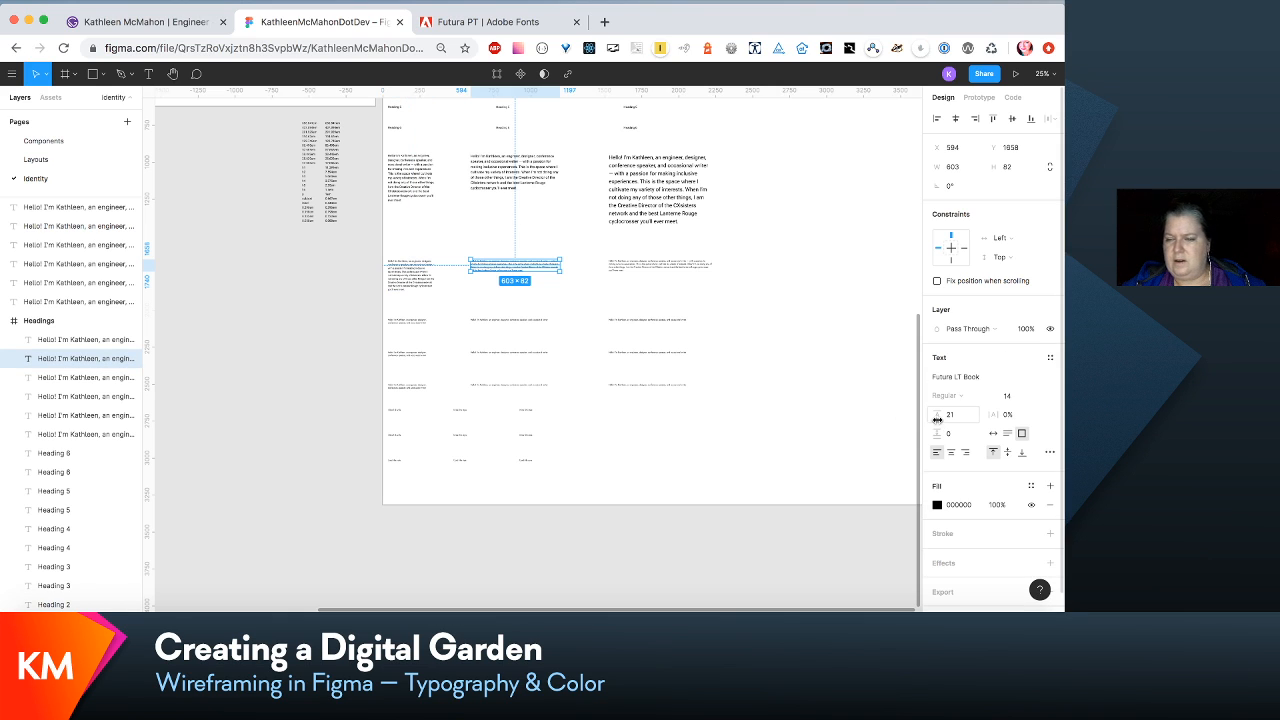
pyautogui.click(1050, 357)
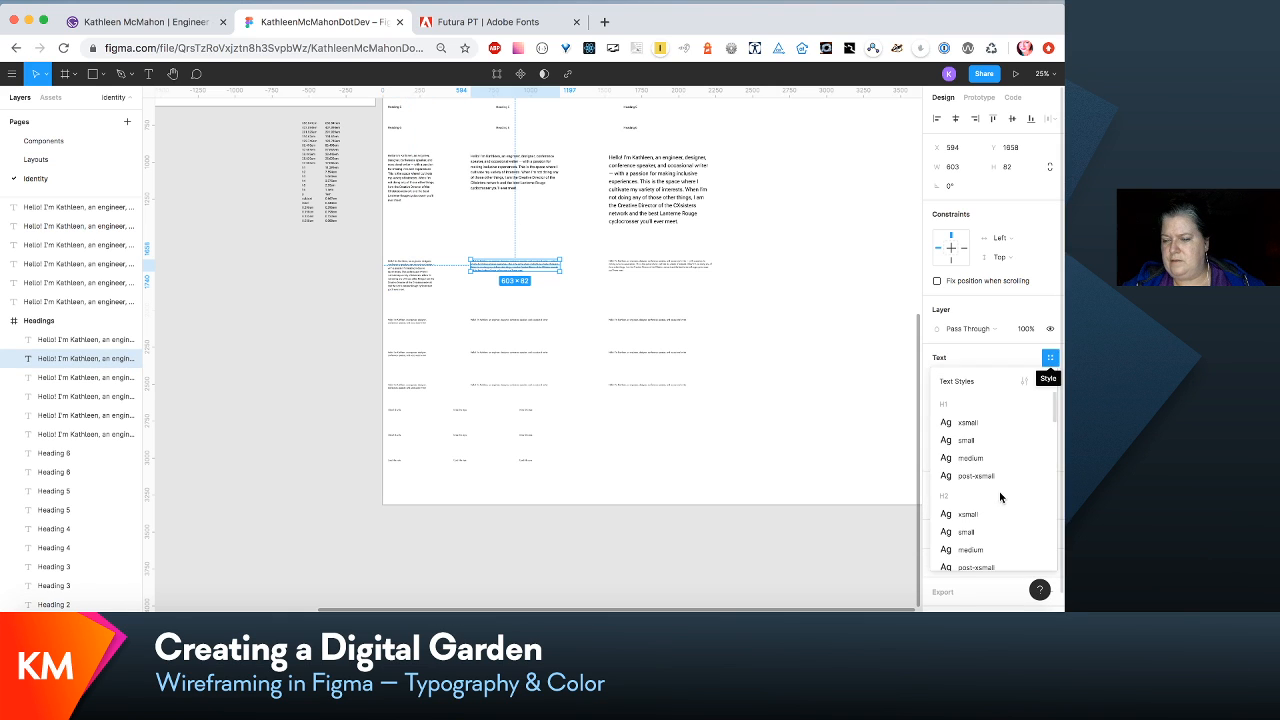
pyautogui.scroll(-10, 999, 495)
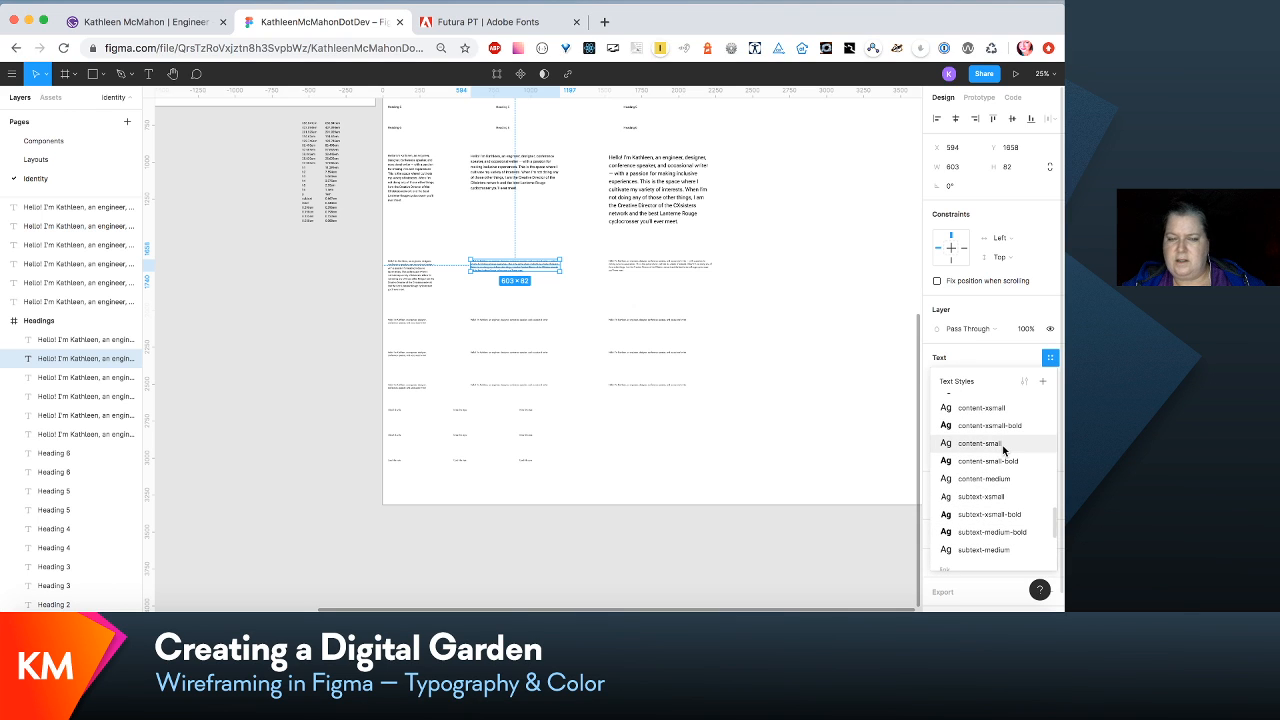
pyautogui.click(1003, 445)
# - Apply the para/content-medium text style to the second-row paragraph sample in the third column, then clear the selection
pyautogui.click(654, 263)
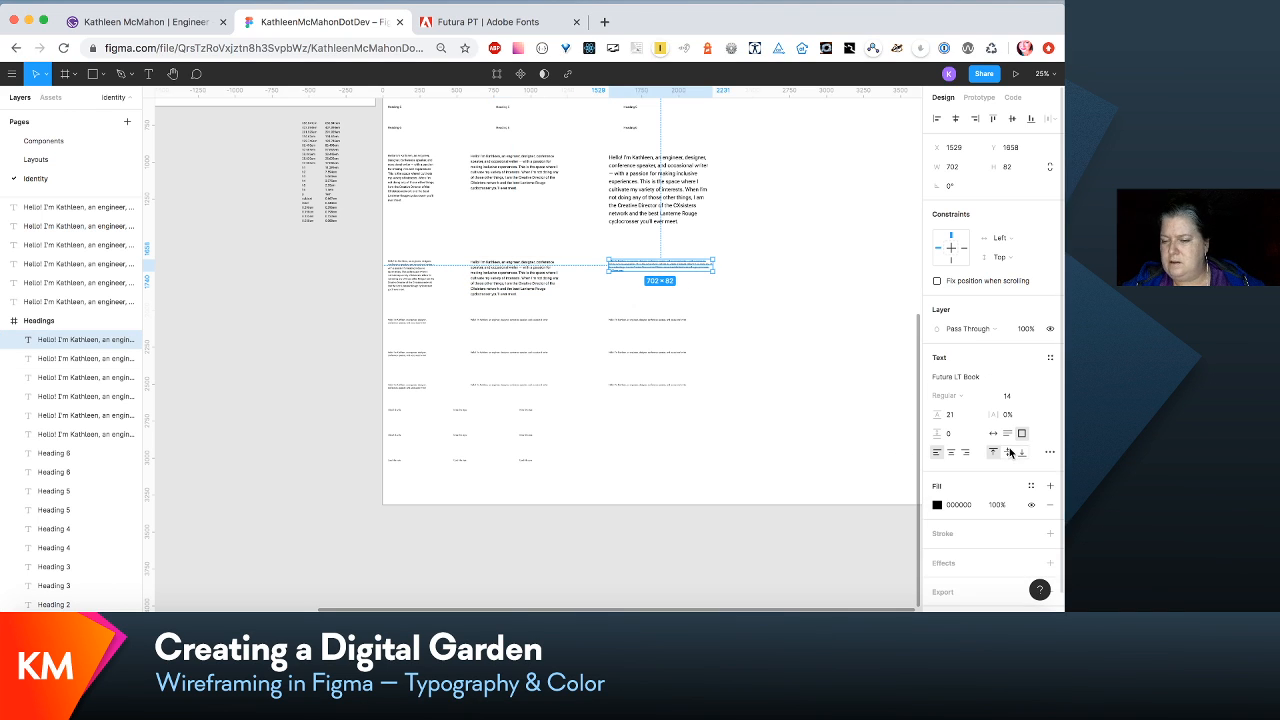
pyautogui.click(1050, 357)
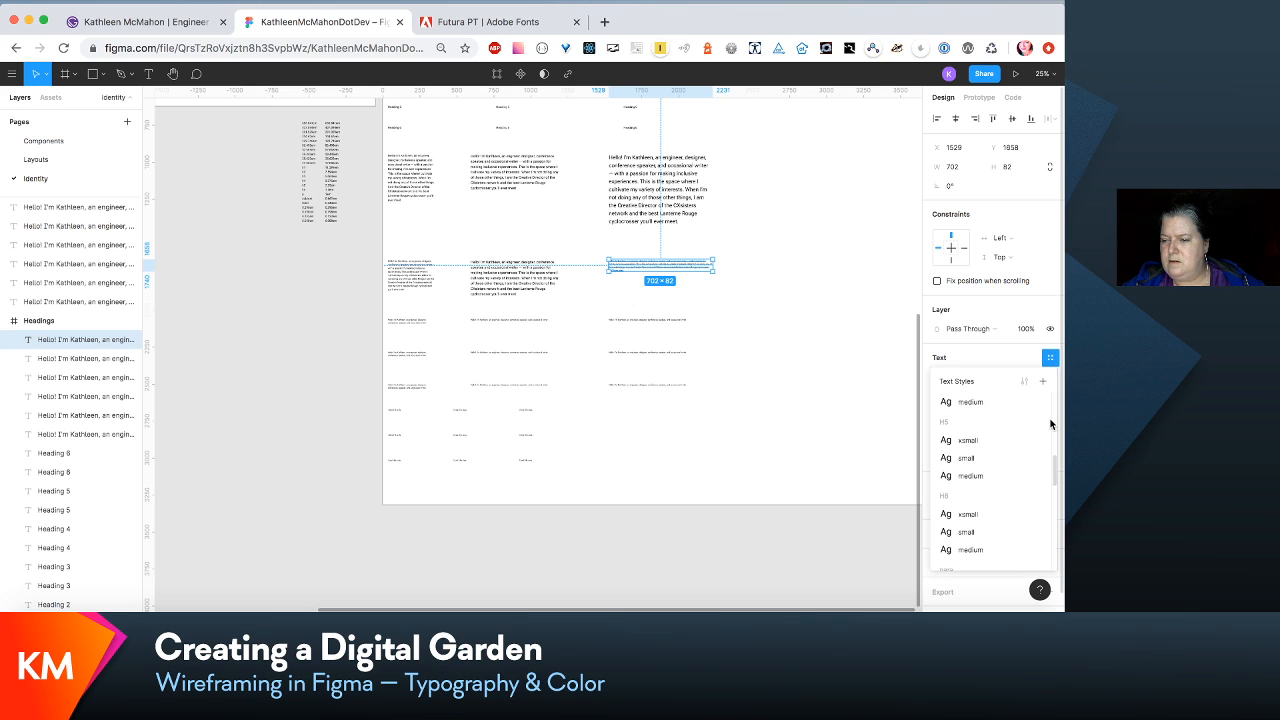
pyautogui.scroll(-10, 1050, 424)
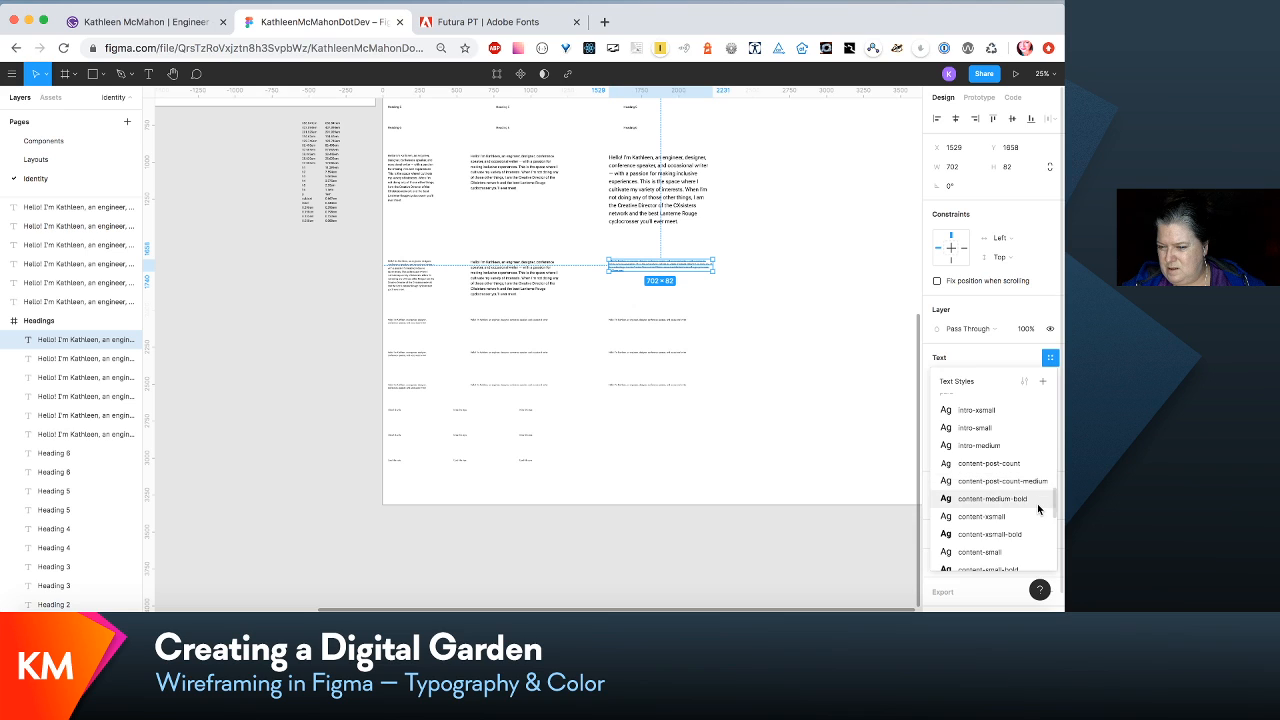
pyautogui.scroll(-3, 1037, 503)
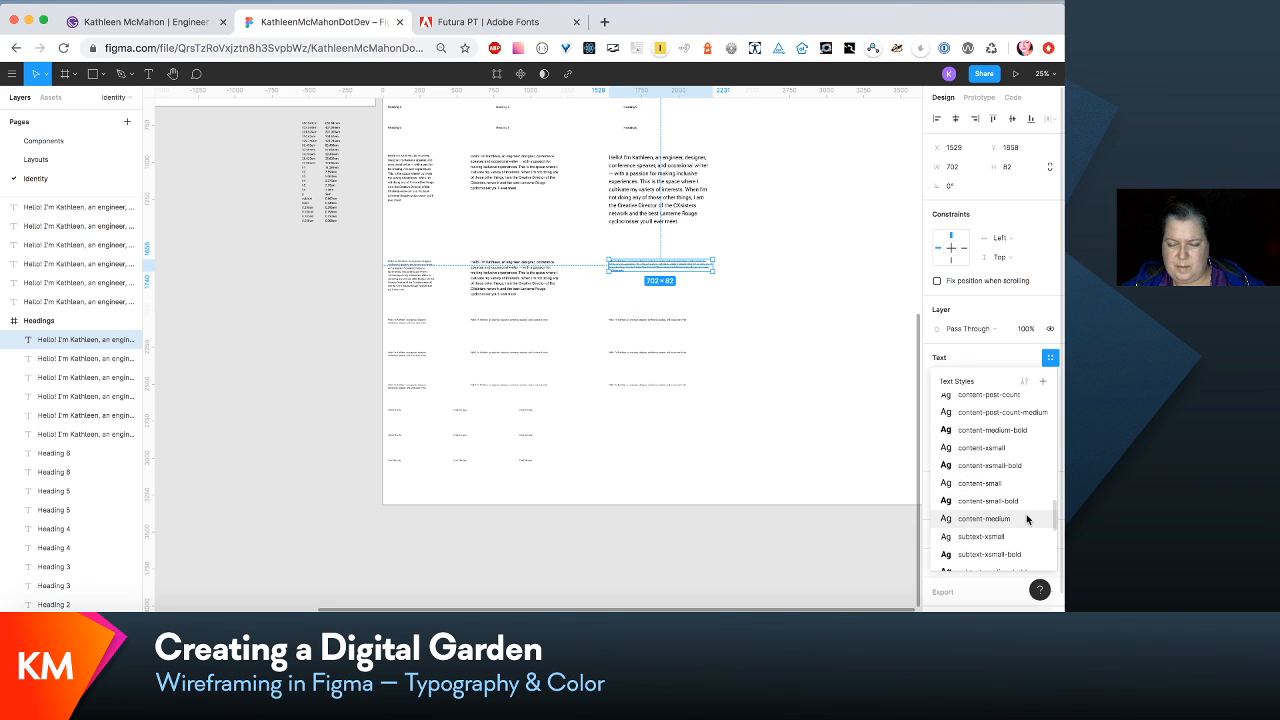
pyautogui.click(1026, 518)
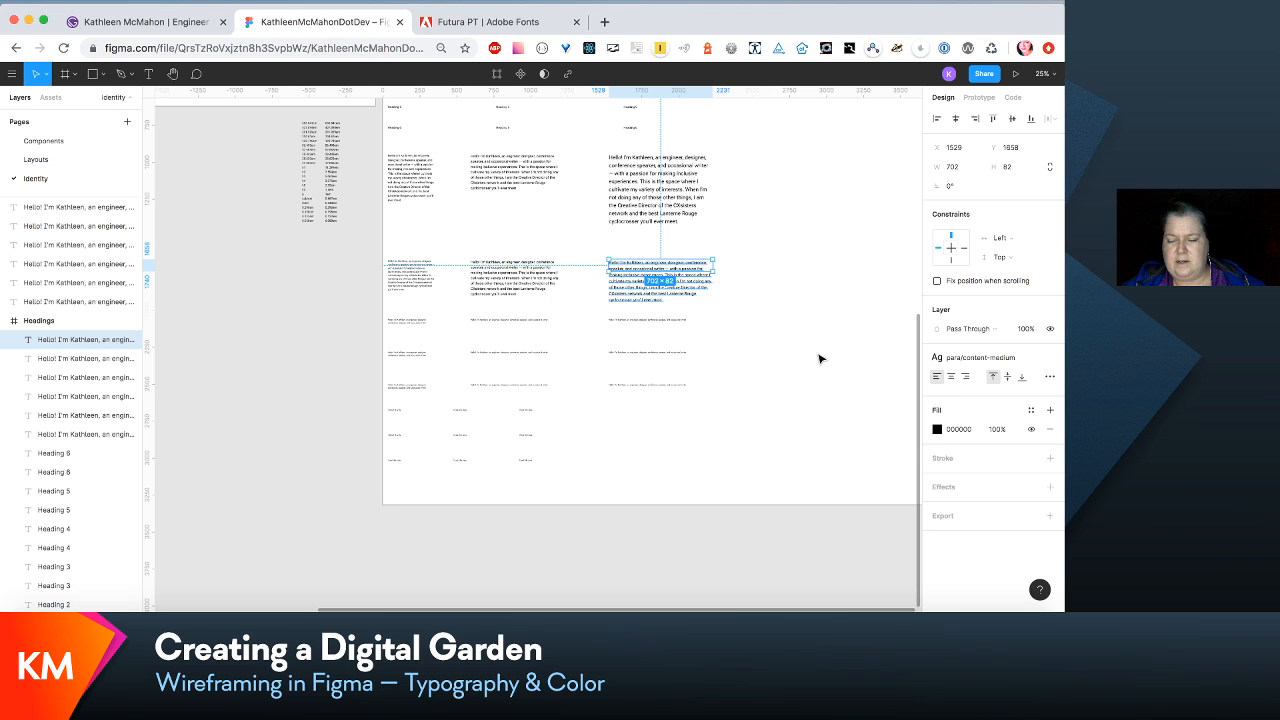
pyautogui.click(818, 359)
# - Reorder the local text styles so para/content-medium-bold, para/content-post-count and para/content-post-count-medium follow para/content-medium
pyautogui.scroll(-10, 990, 475)
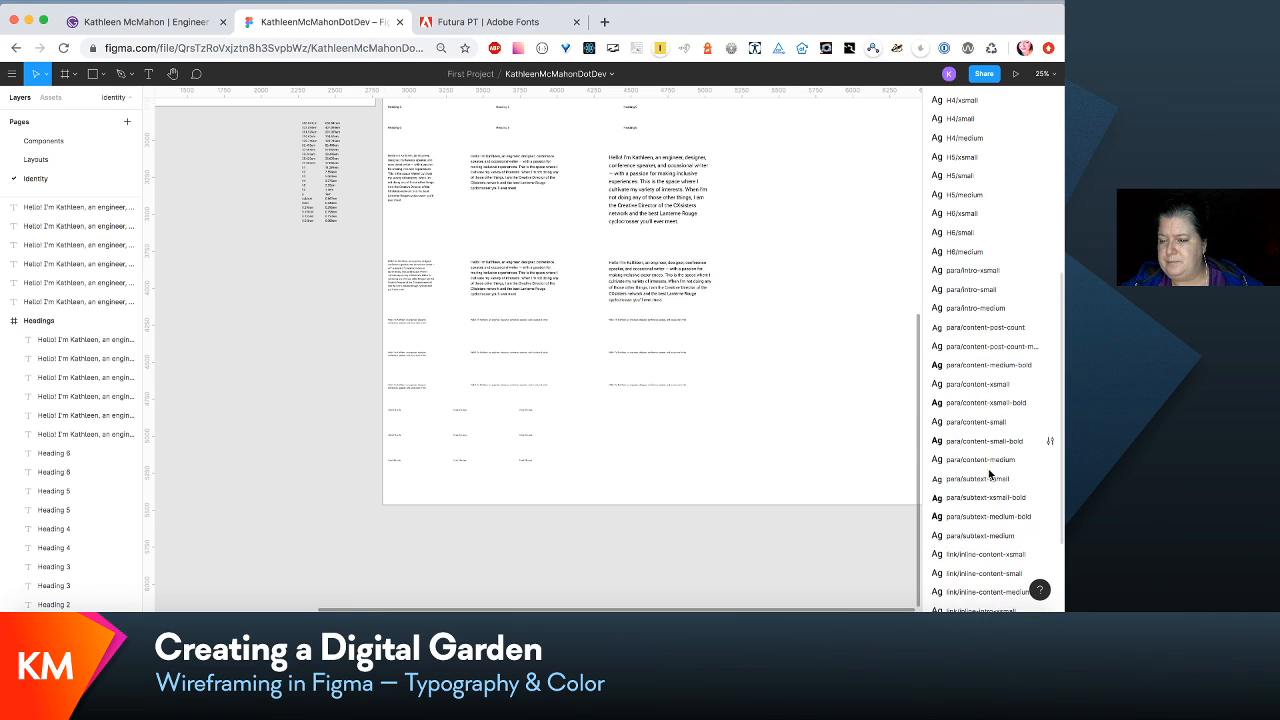
pyautogui.scroll(-2, 988, 474)
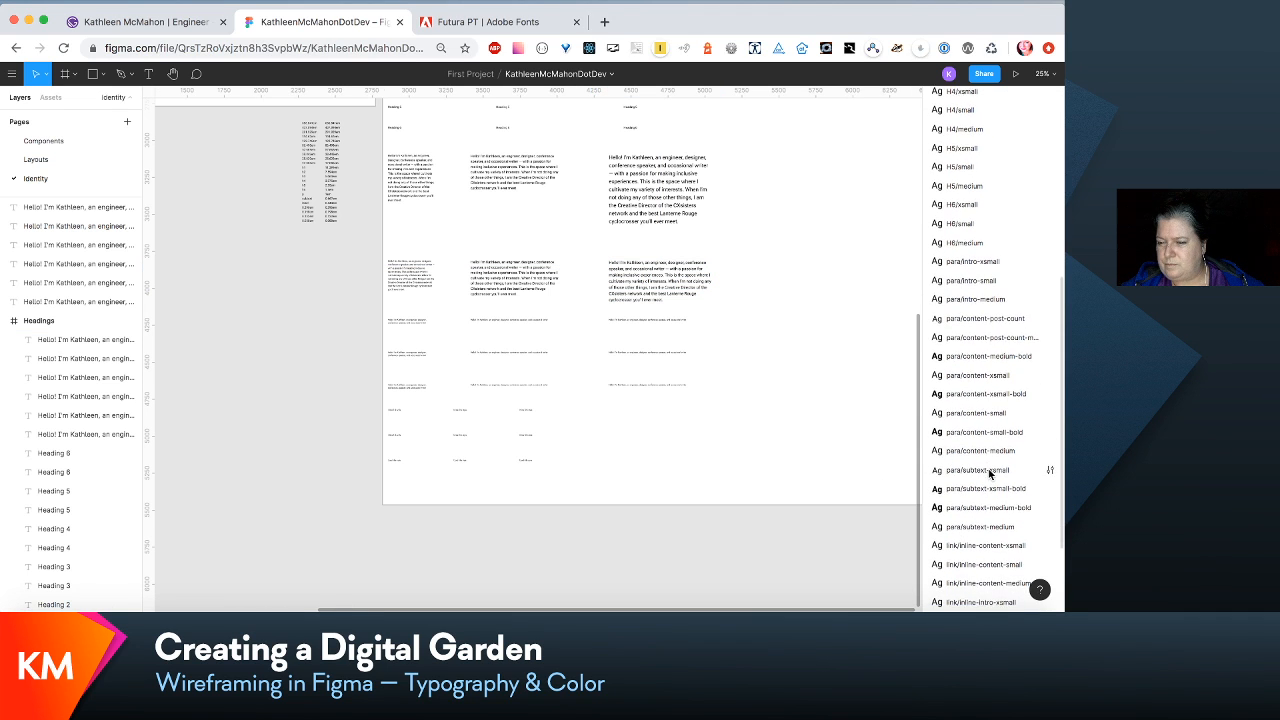
pyautogui.click(982, 328)
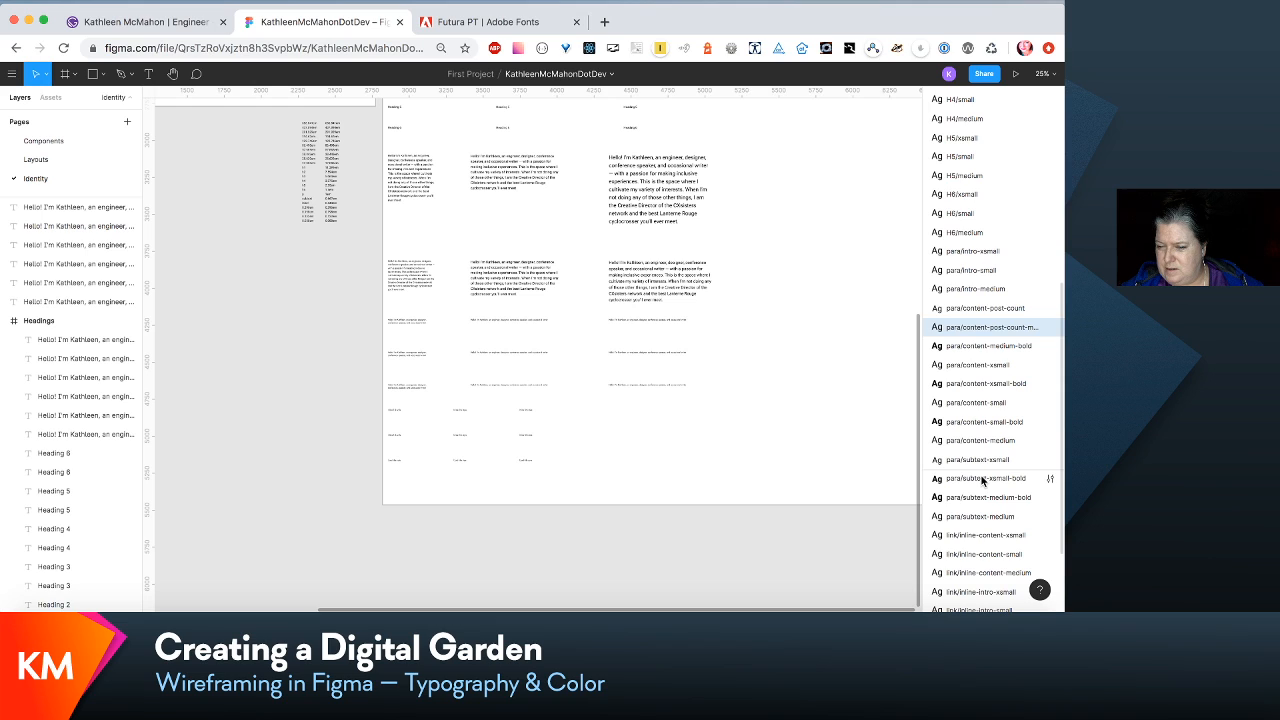
pyautogui.moveTo(982, 459); pyautogui.dragTo(982, 456)
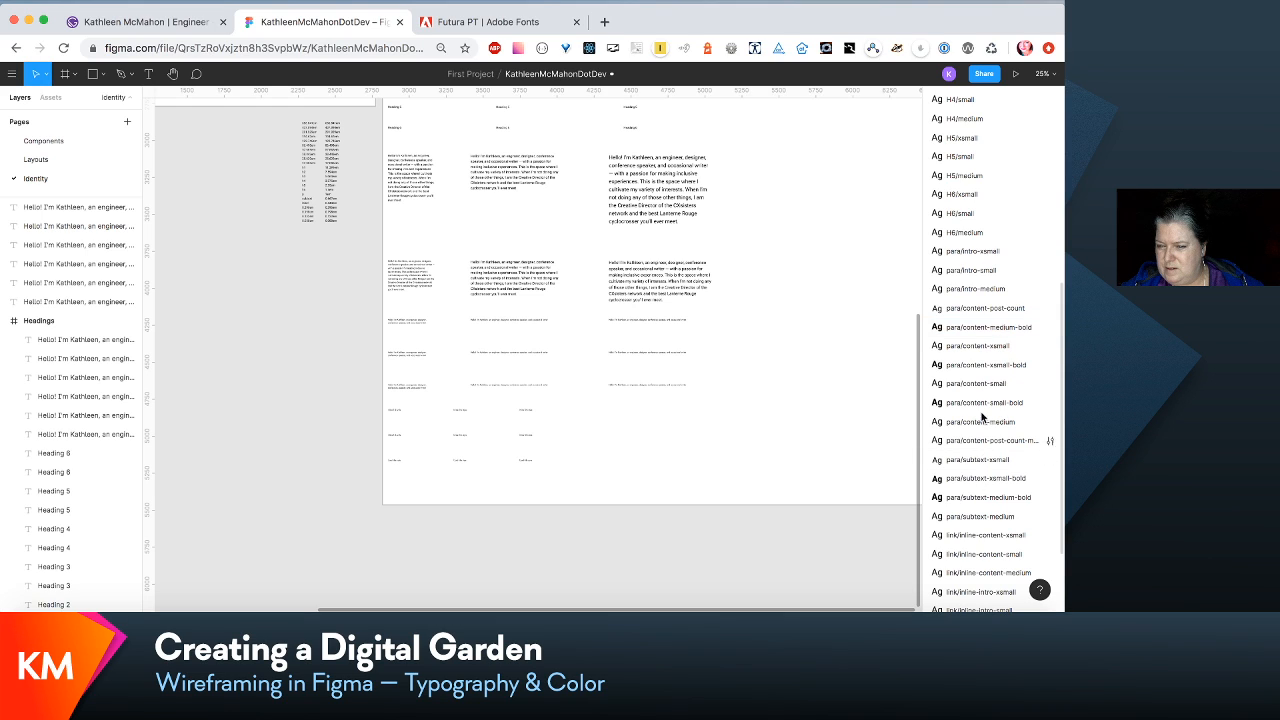
pyautogui.click(985, 309)
pyautogui.moveTo(990, 447); pyautogui.dragTo(990, 432)
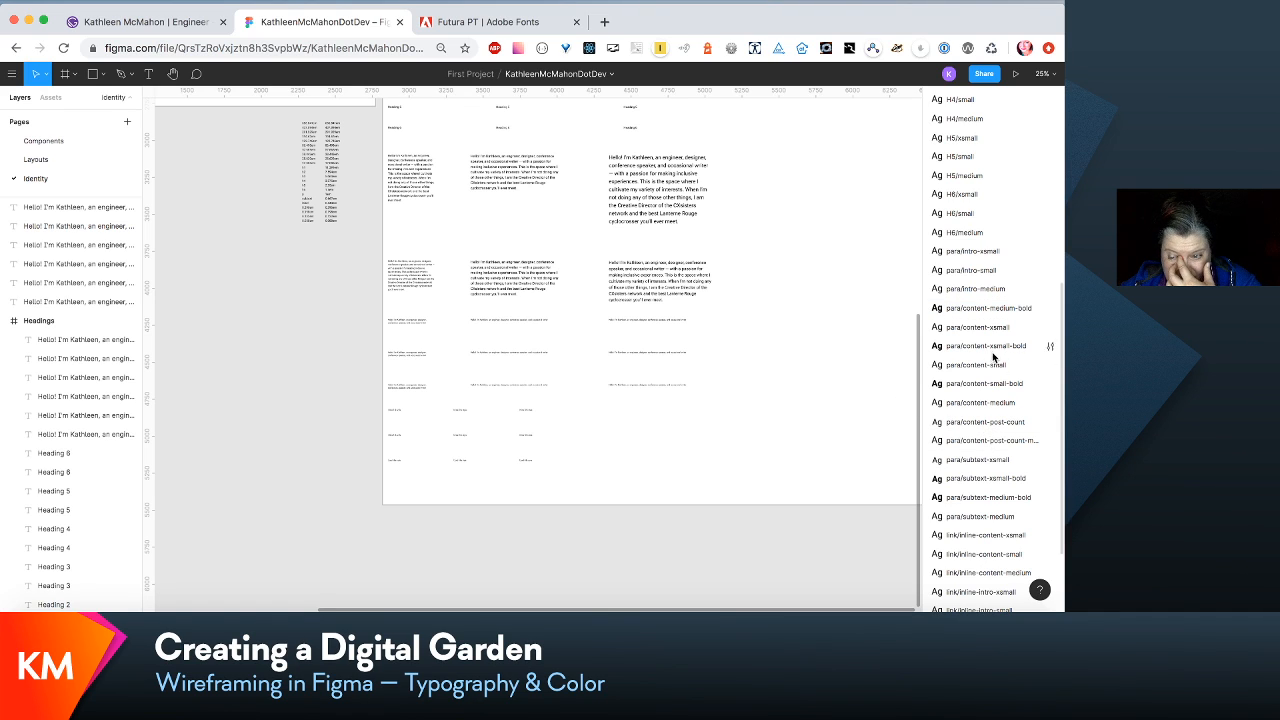
pyautogui.click(1010, 312)
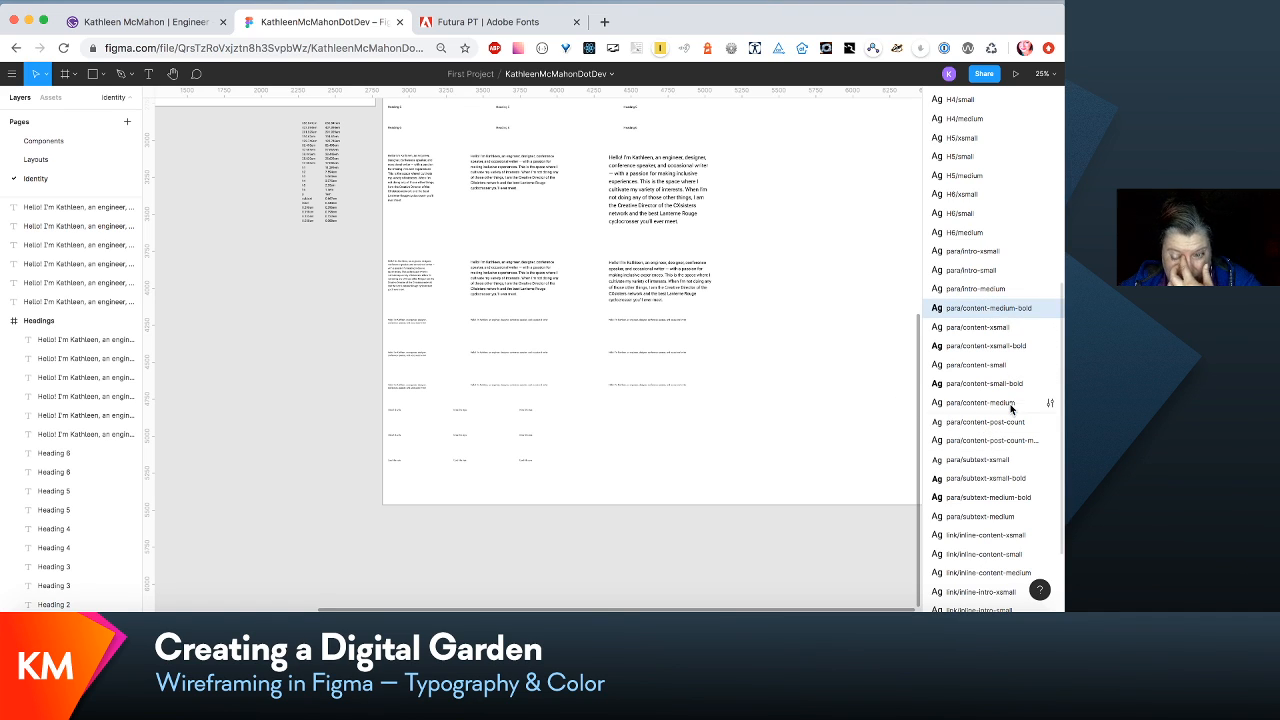
pyautogui.moveTo(1010, 415); pyautogui.dragTo(1010, 413)
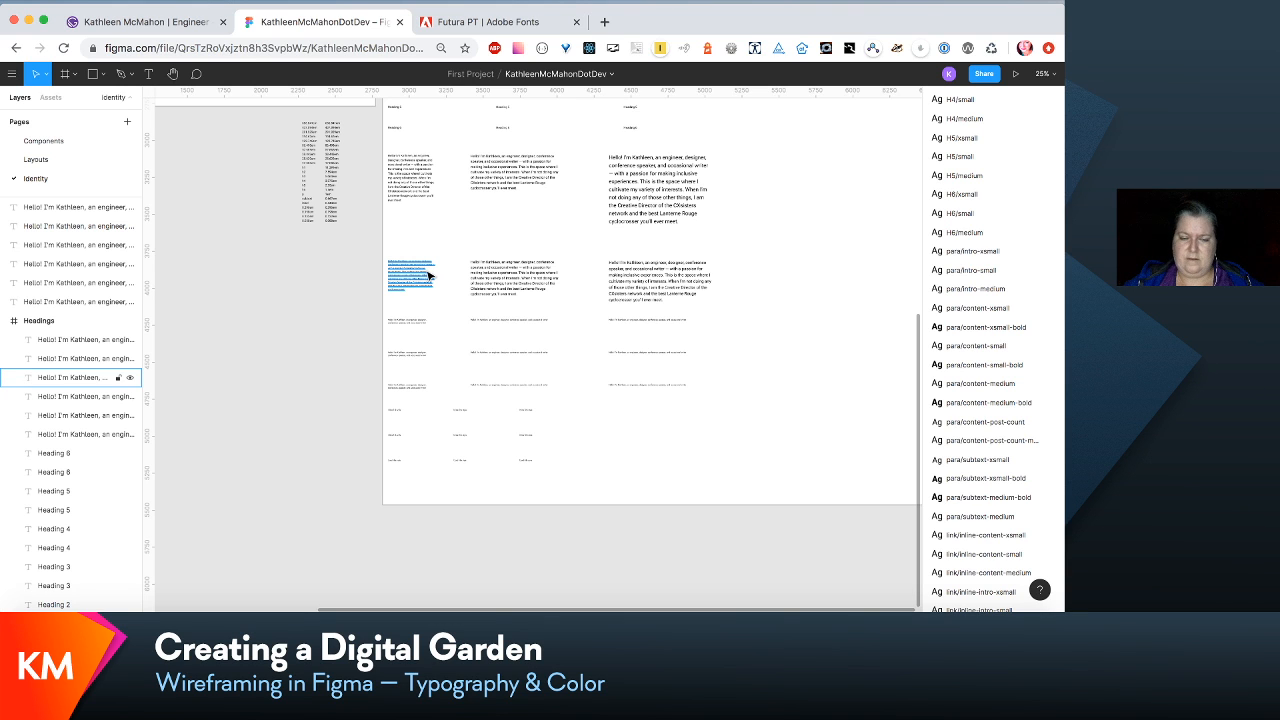
# - Enlarge the first-column, second-row paragraph box to about 115 high and shorten its text to end with "This is the space where..."
pyautogui.scroll(5, 430, 276)
pyautogui.hscroll(-5, 432, 280)
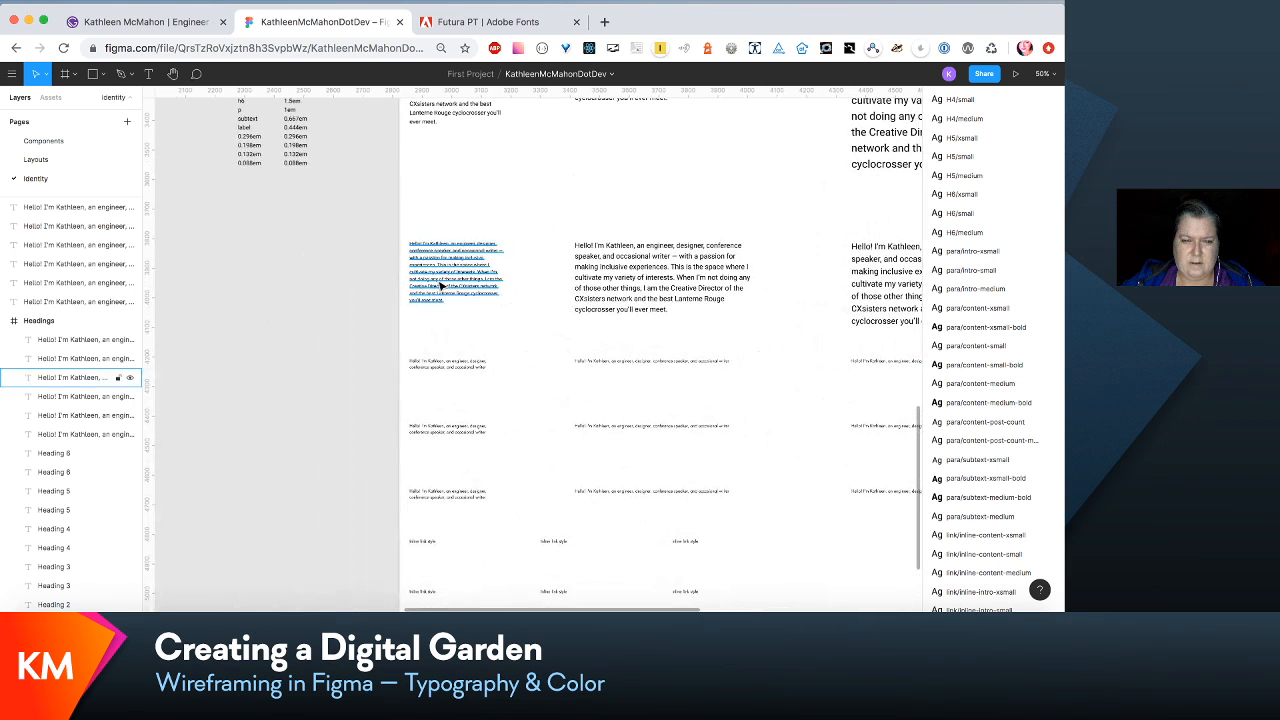
pyautogui.click(441, 286)
pyautogui.press('Escape')
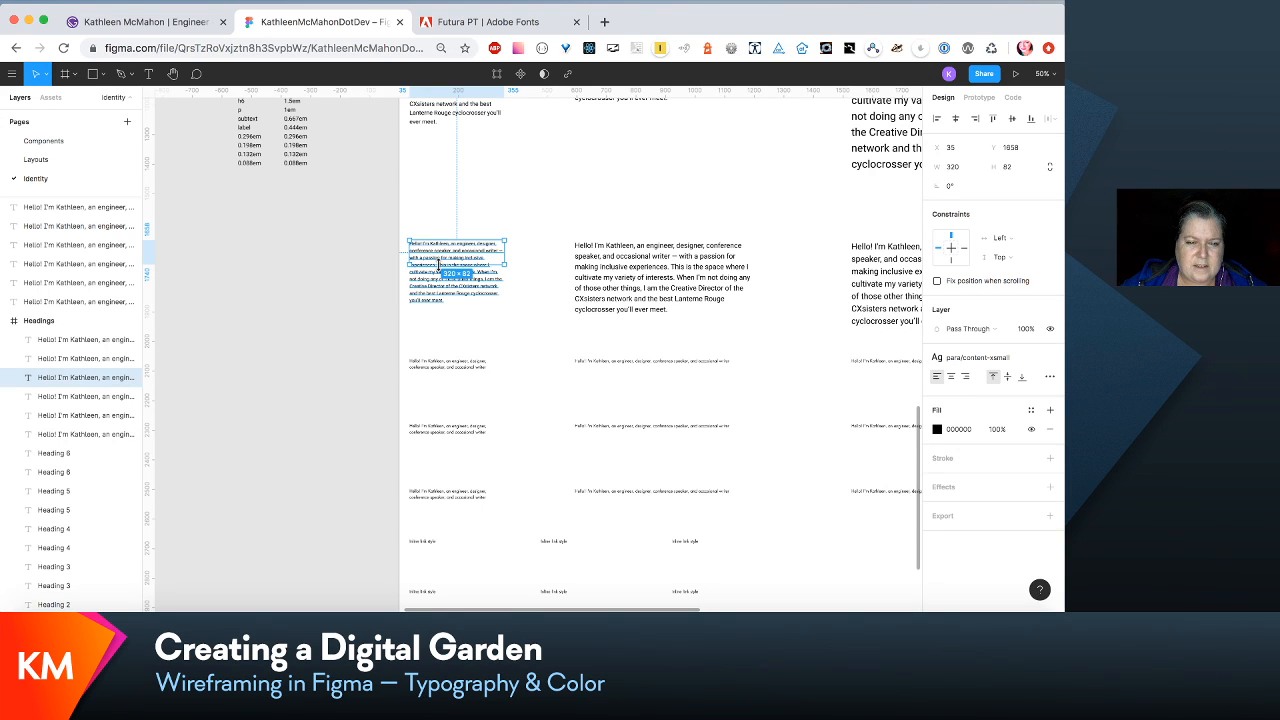
pyautogui.moveTo(437, 264); pyautogui.dragTo(443, 276)
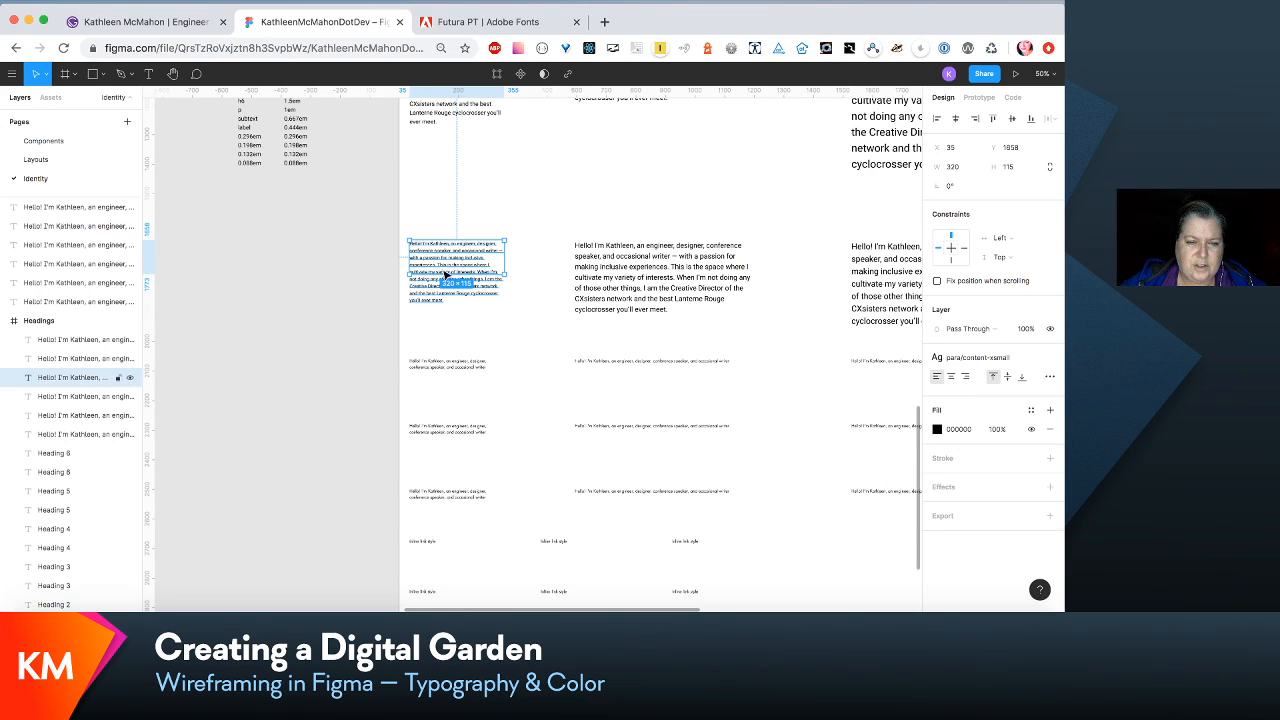
pyautogui.doubleClick(438, 270)
pyautogui.click(436, 264)
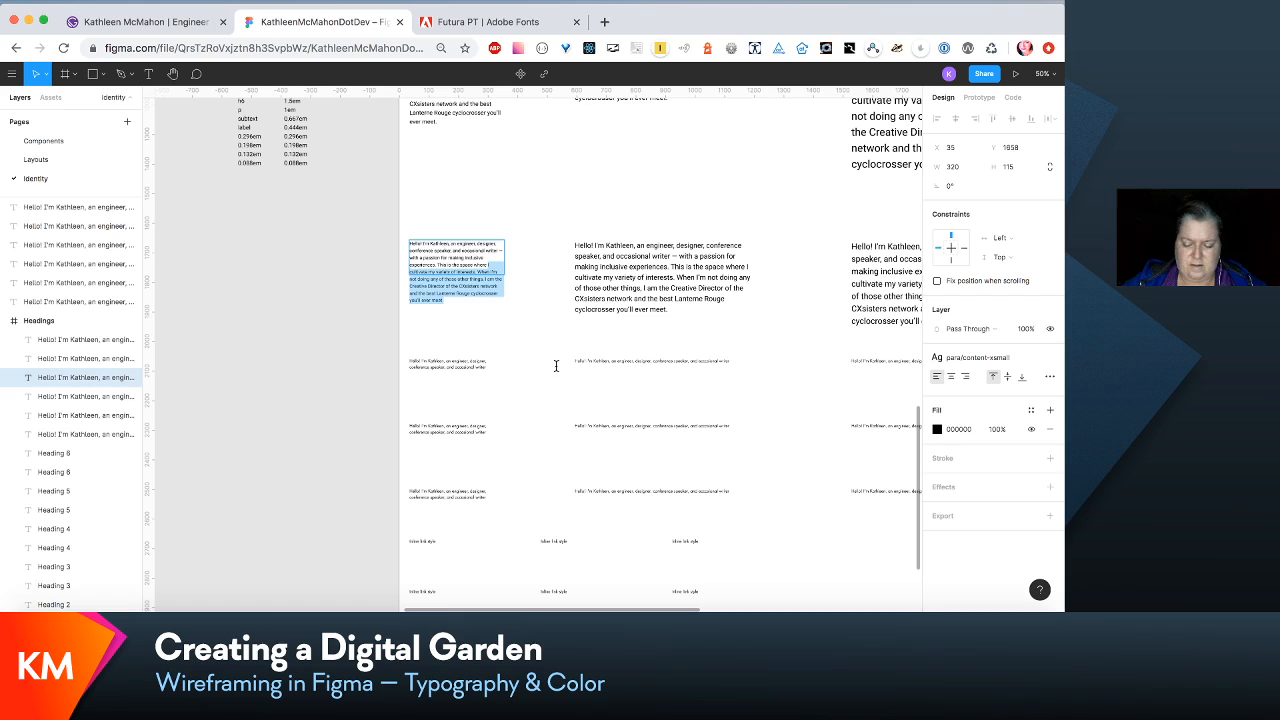
pyautogui.write('...')
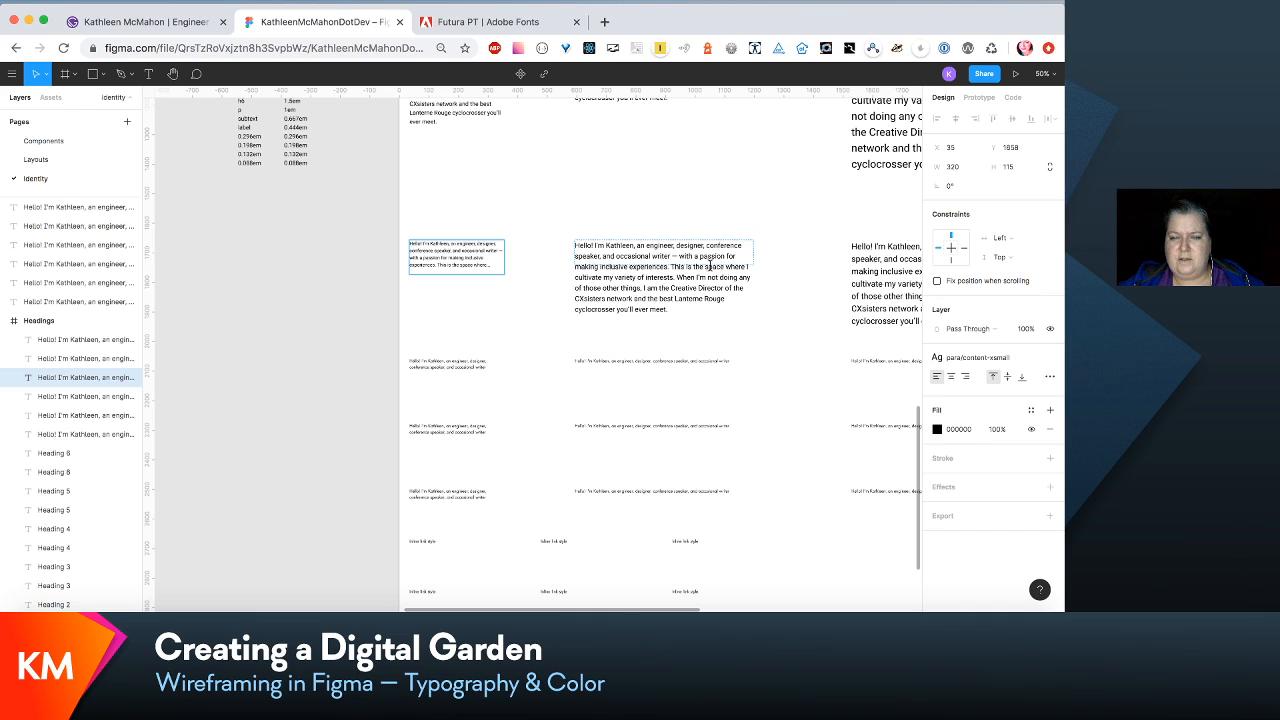
# - Enlarge the second-column, second-row paragraph box to about 283 high and cut its text off after "This is the space where..."
pyautogui.click(745, 272)
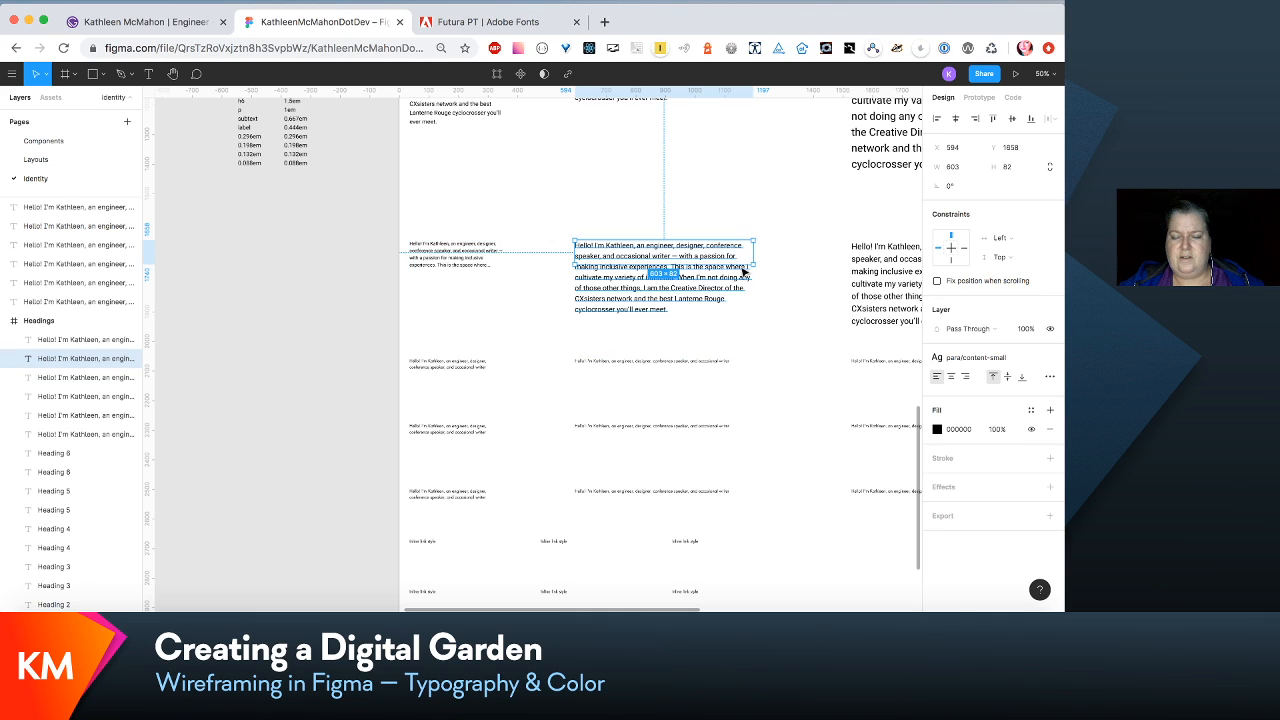
pyautogui.moveTo(747, 323); pyautogui.dragTo(747, 326)
pyautogui.doubleClick(743, 268)
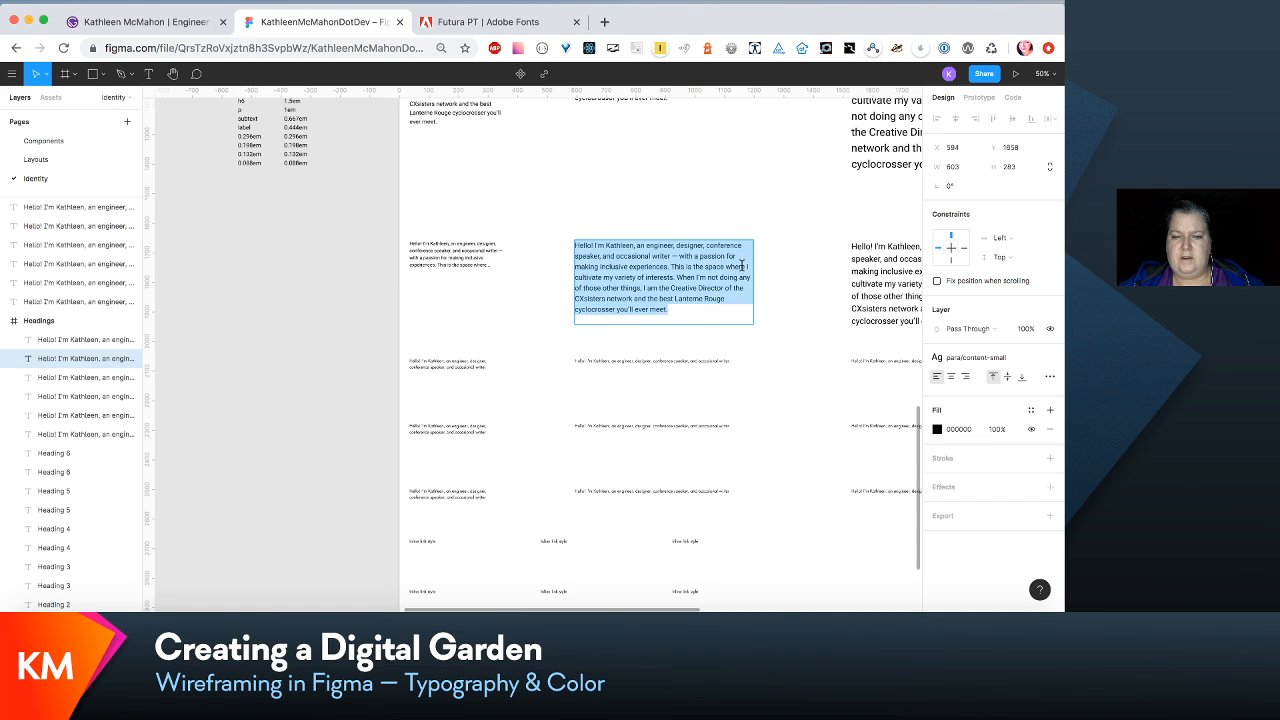
pyautogui.click(742, 265)
pyautogui.moveTo(742, 268); pyautogui.dragTo(748, 318)
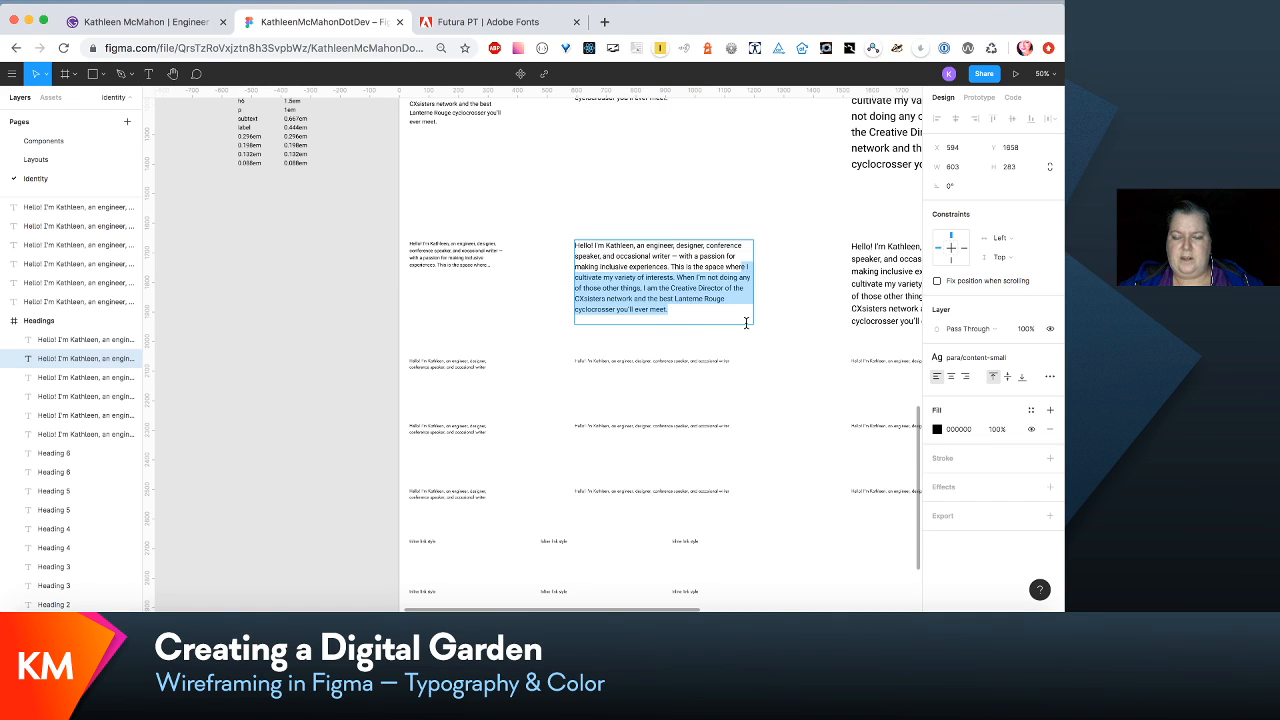
pyautogui.write('...')
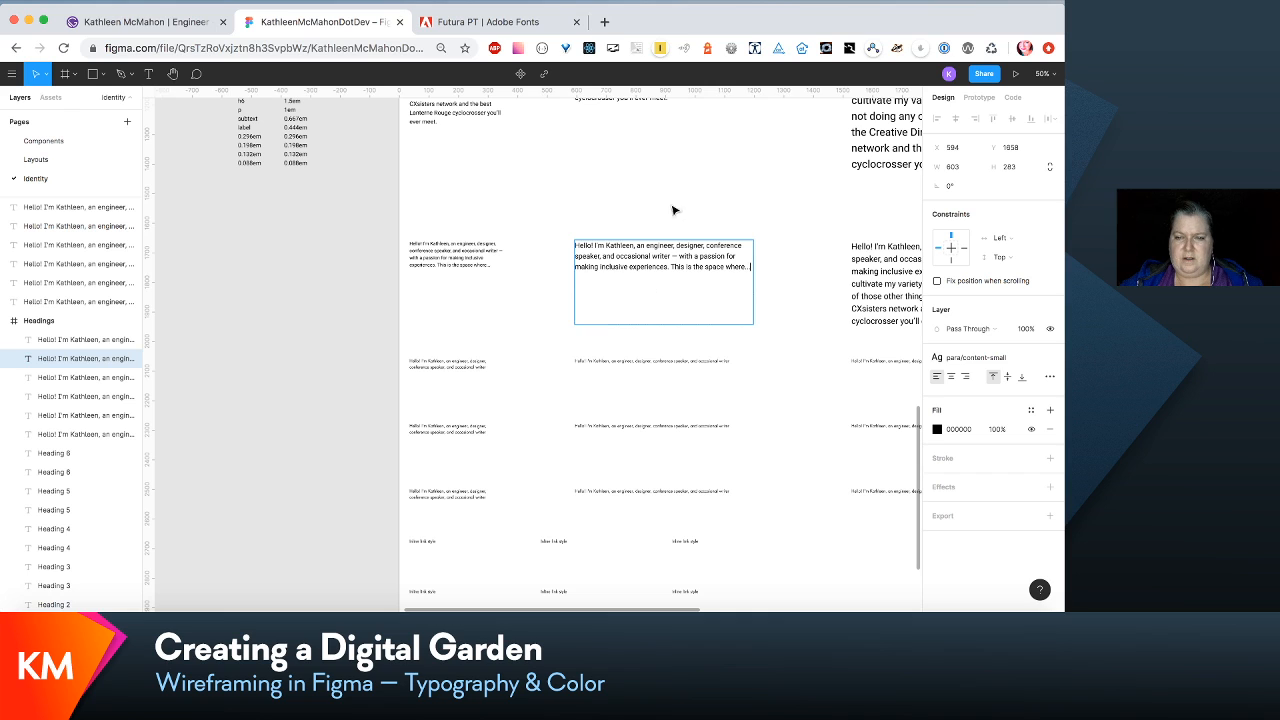
pyautogui.press('Escape')
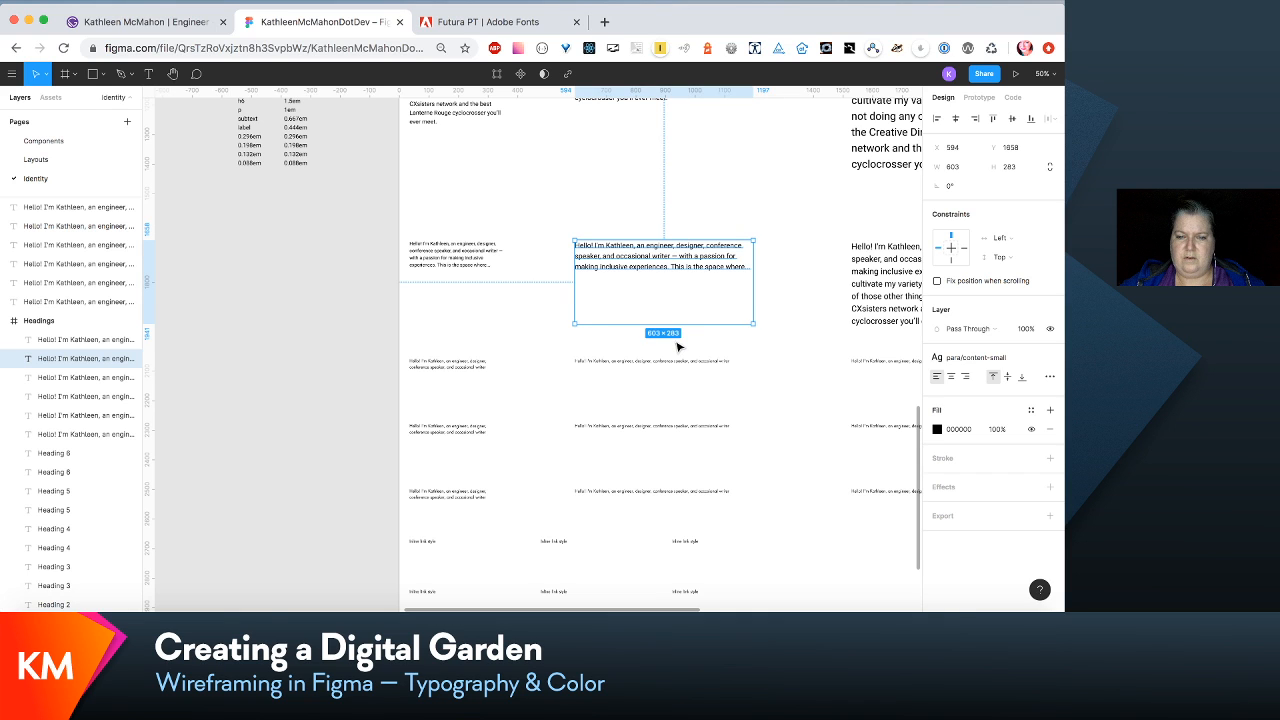
pyautogui.press('Escape')
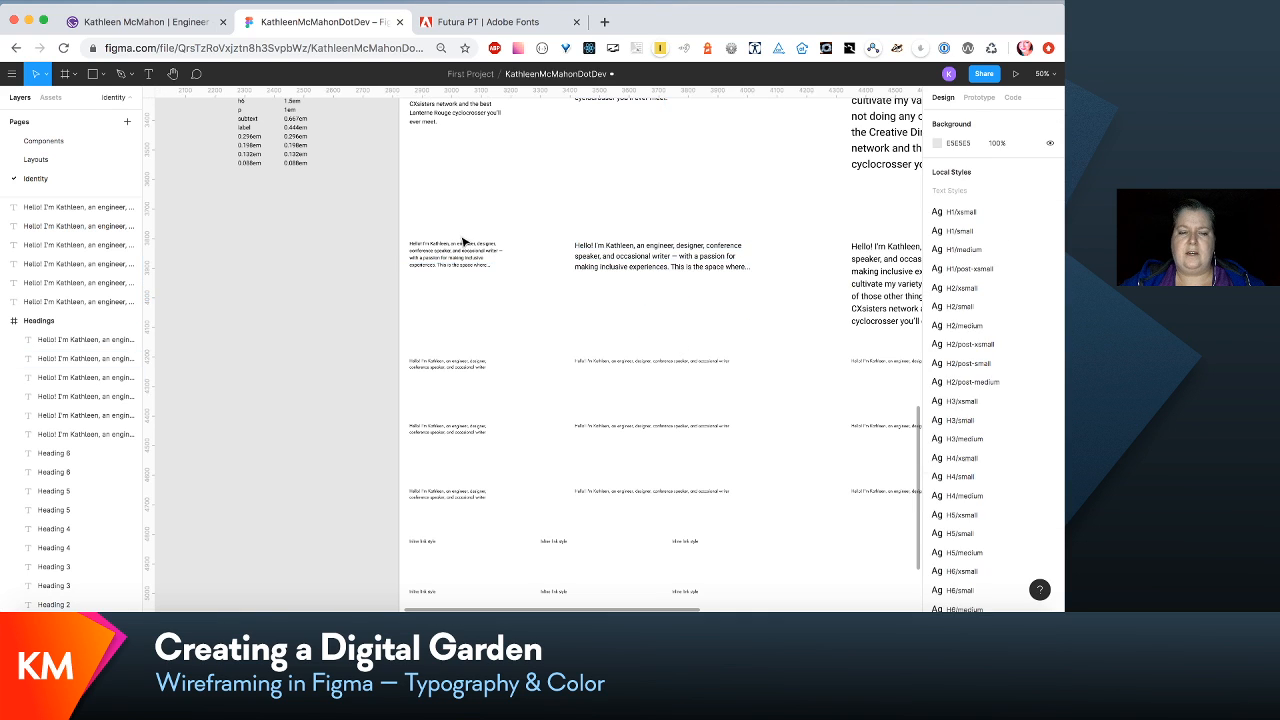
# - Extend the third-column, second-row paragraph box to about 230 high and truncate its text at "This is the space where..."
pyautogui.click(460, 243)
pyautogui.hscroll(4, 465, 248)
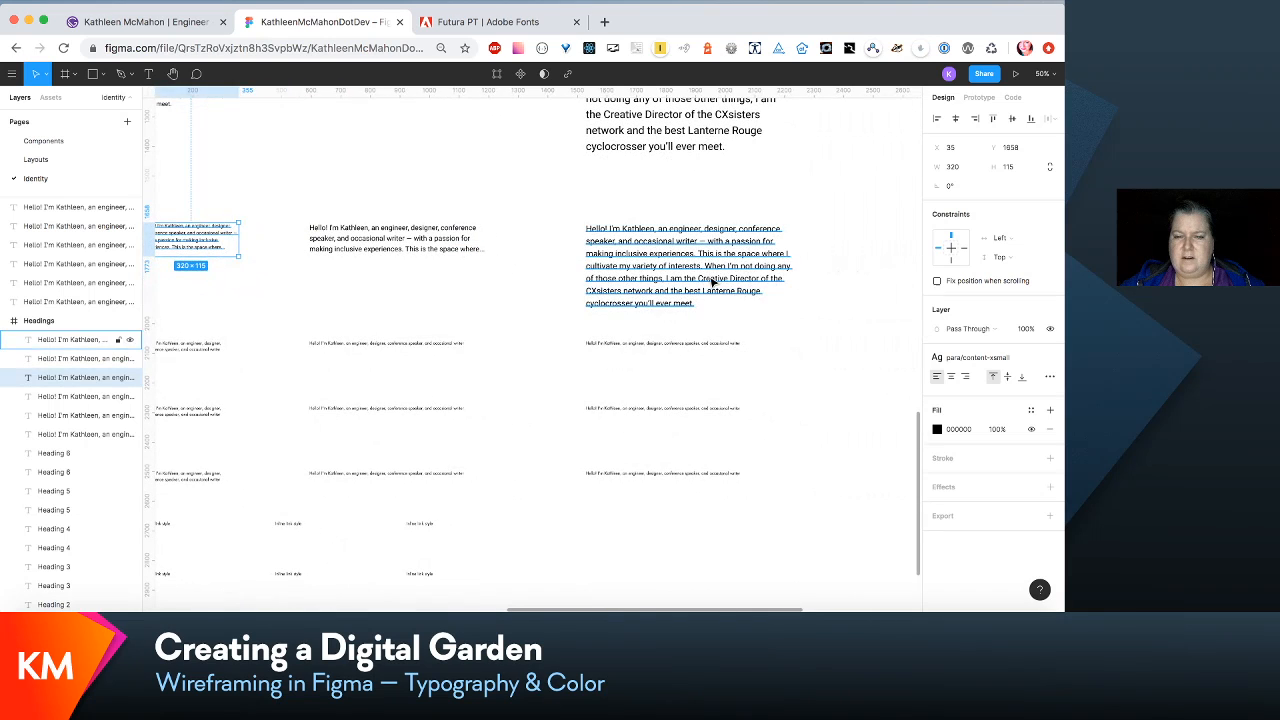
pyautogui.doubleClick(712, 282)
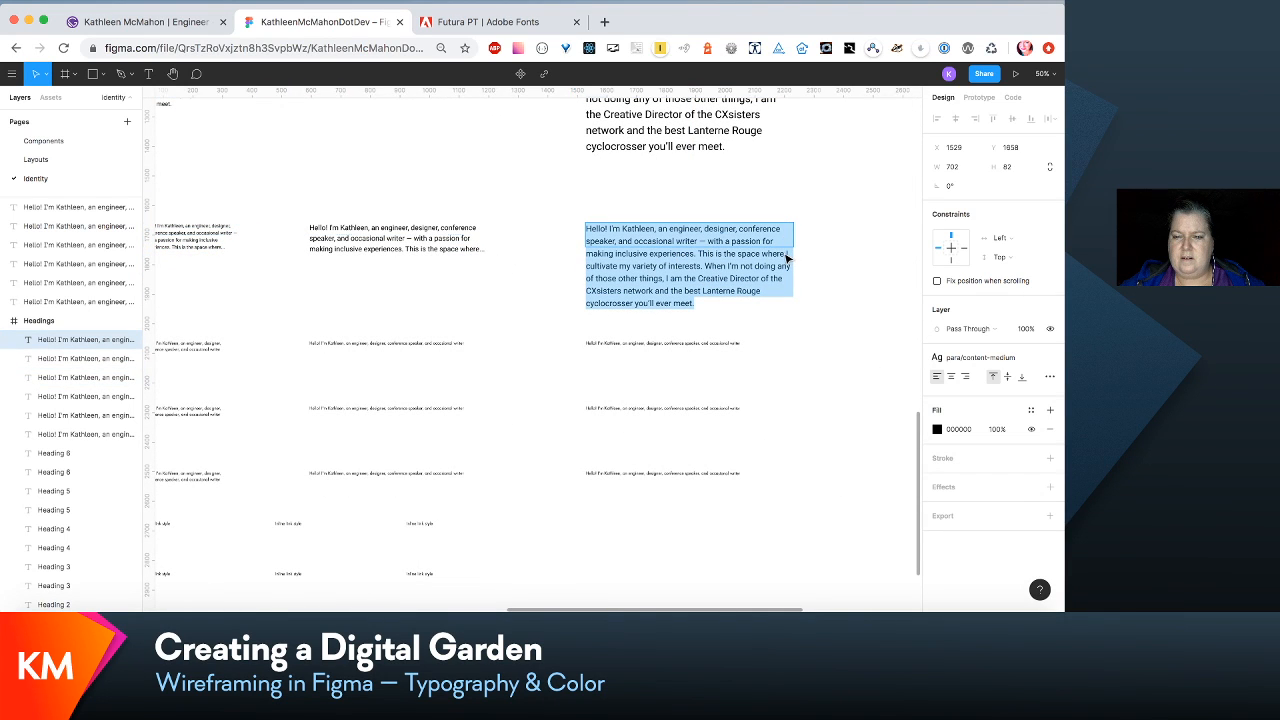
pyautogui.doubleClick(786, 256)
pyautogui.click(786, 256)
pyautogui.doubleClick(786, 256)
pyautogui.click(786, 256)
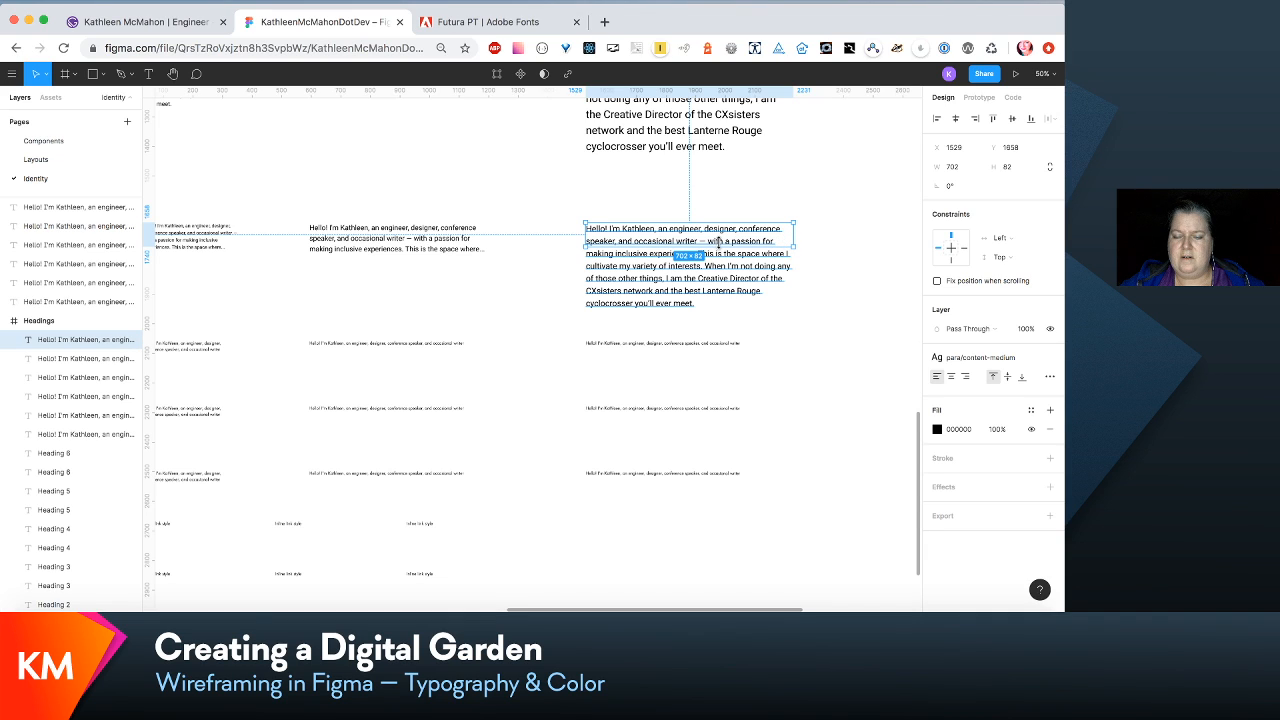
pyautogui.moveTo(719, 244); pyautogui.dragTo(718, 289)
pyautogui.doubleClick(783, 257)
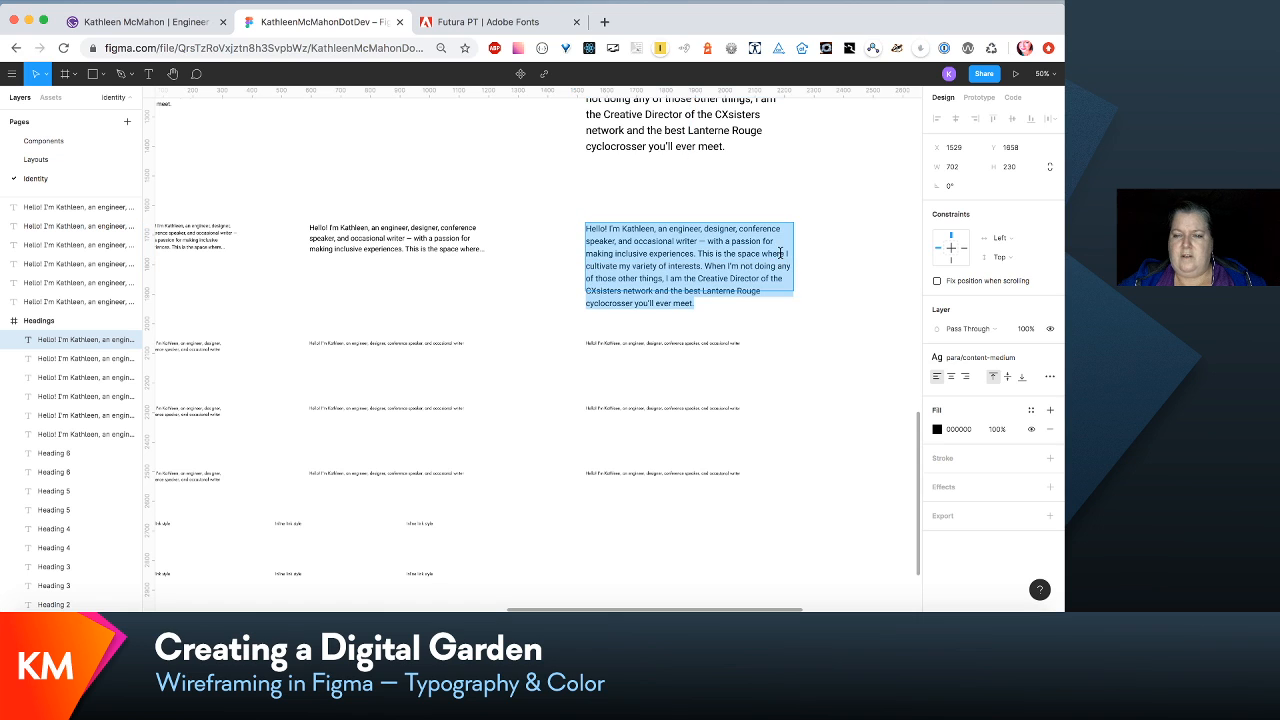
pyautogui.moveTo(784, 254); pyautogui.dragTo(818, 377)
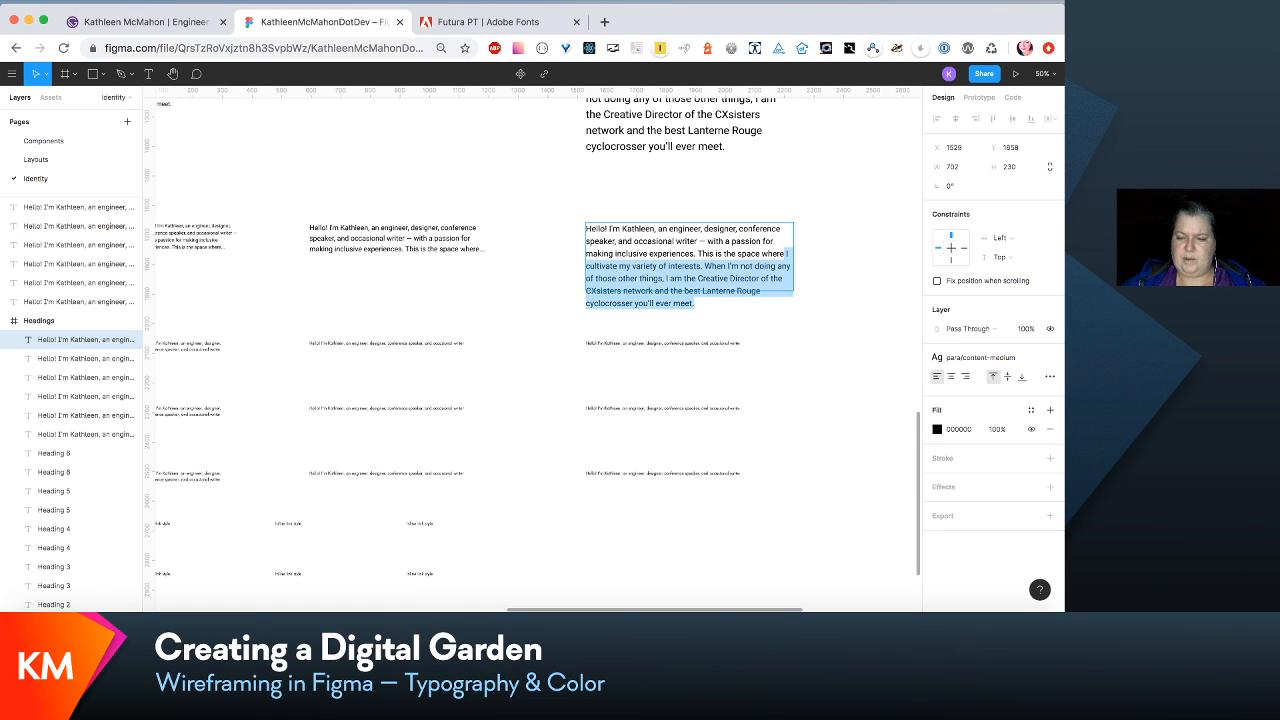
pyautogui.write('...')
pyautogui.press('Escape')
# - Reduce the height of the third-column, second-row paragraph box to about 180
pyautogui.scroll(-2, 824, 383)
pyautogui.hscroll(-3, 824, 383)
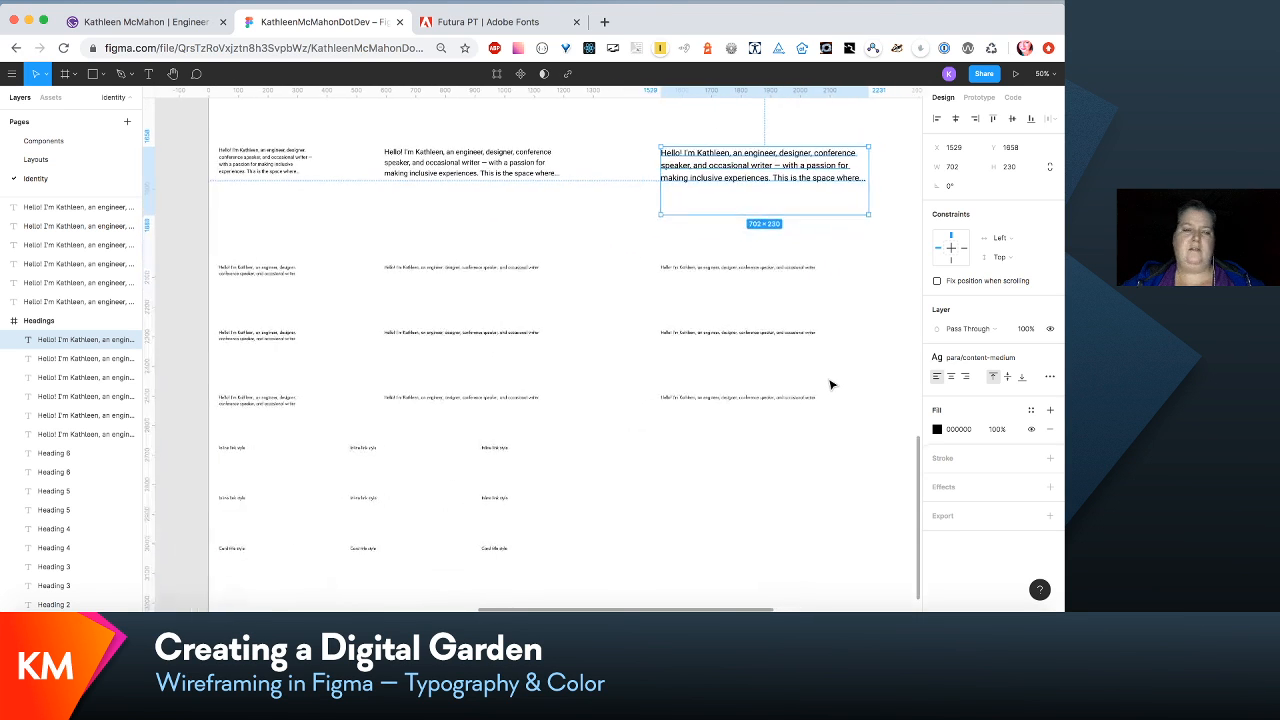
pyautogui.scroll(-2, 830, 384)
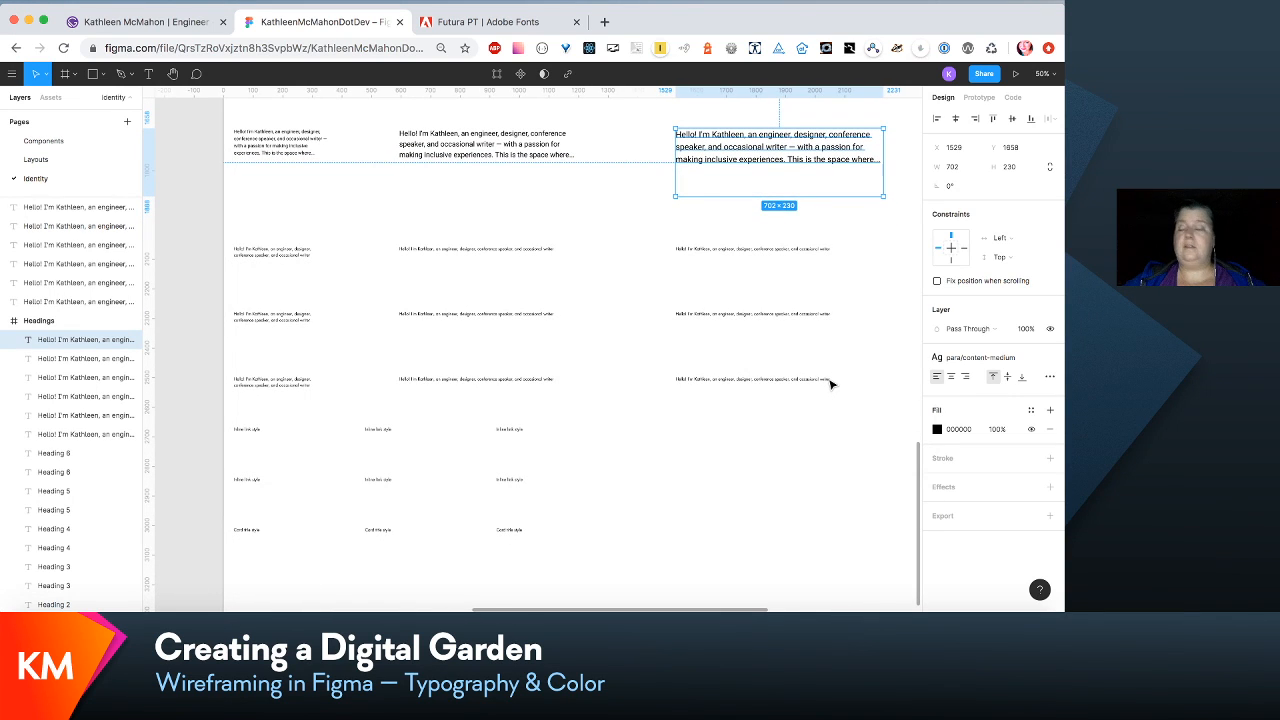
pyautogui.scroll(-1, 830, 384)
pyautogui.hscroll(1, 831, 385)
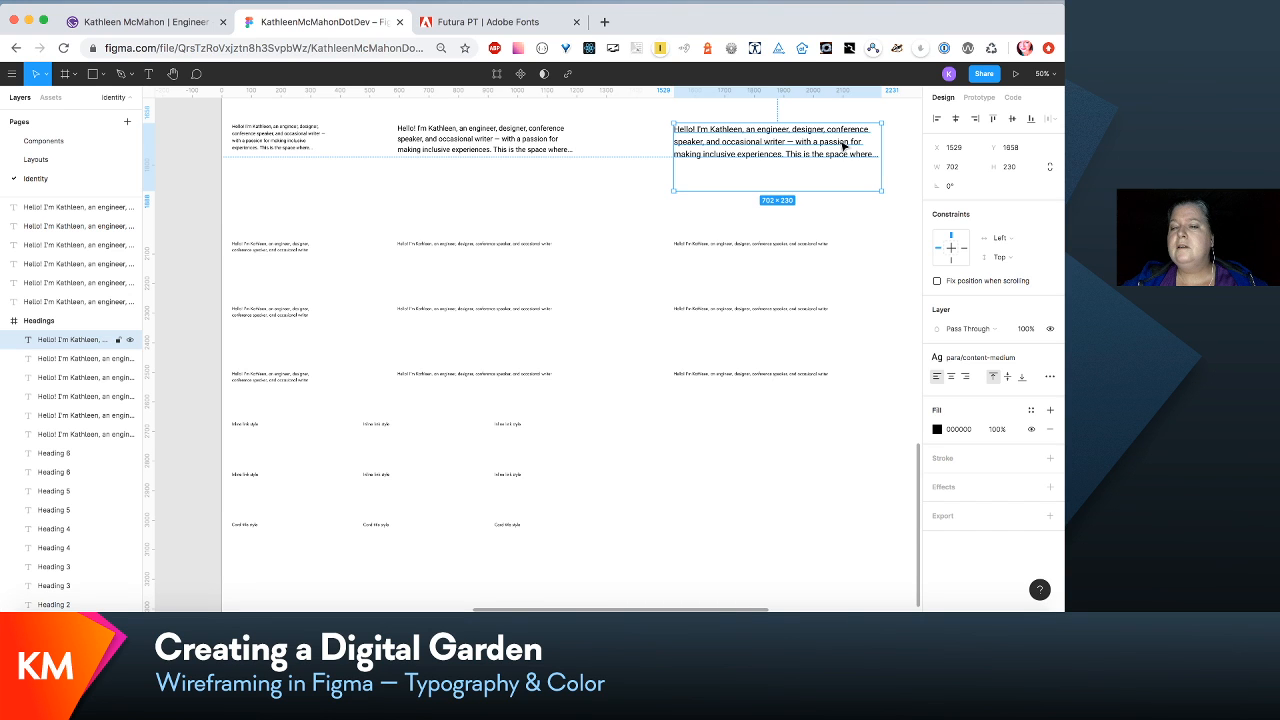
pyautogui.moveTo(824, 190); pyautogui.dragTo(820, 177)
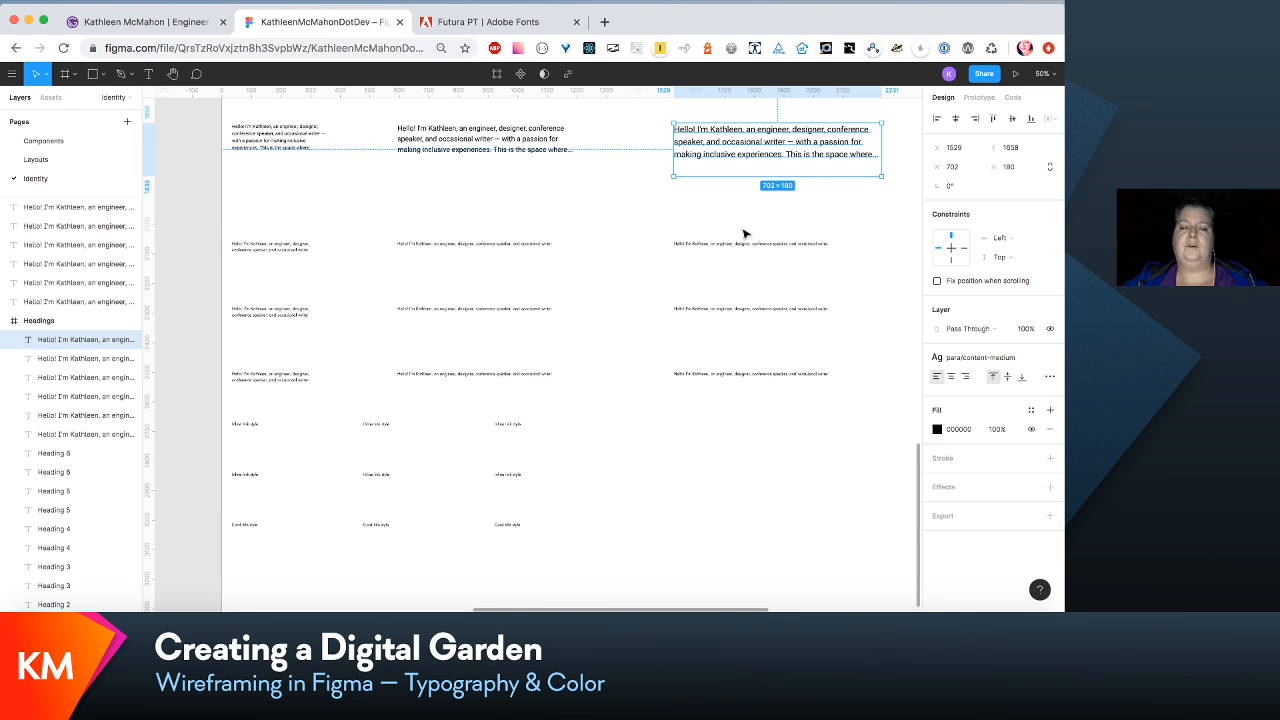
# - Duplicate the three second-row content paragraphs and place the copies directly below them at Y 1854
pyautogui.scroll(1, 745, 234)
pyautogui.hscroll(-1, 745, 234)
pyautogui.hscroll(1, 743, 234)
pyautogui.hscroll(-1, 743, 234)
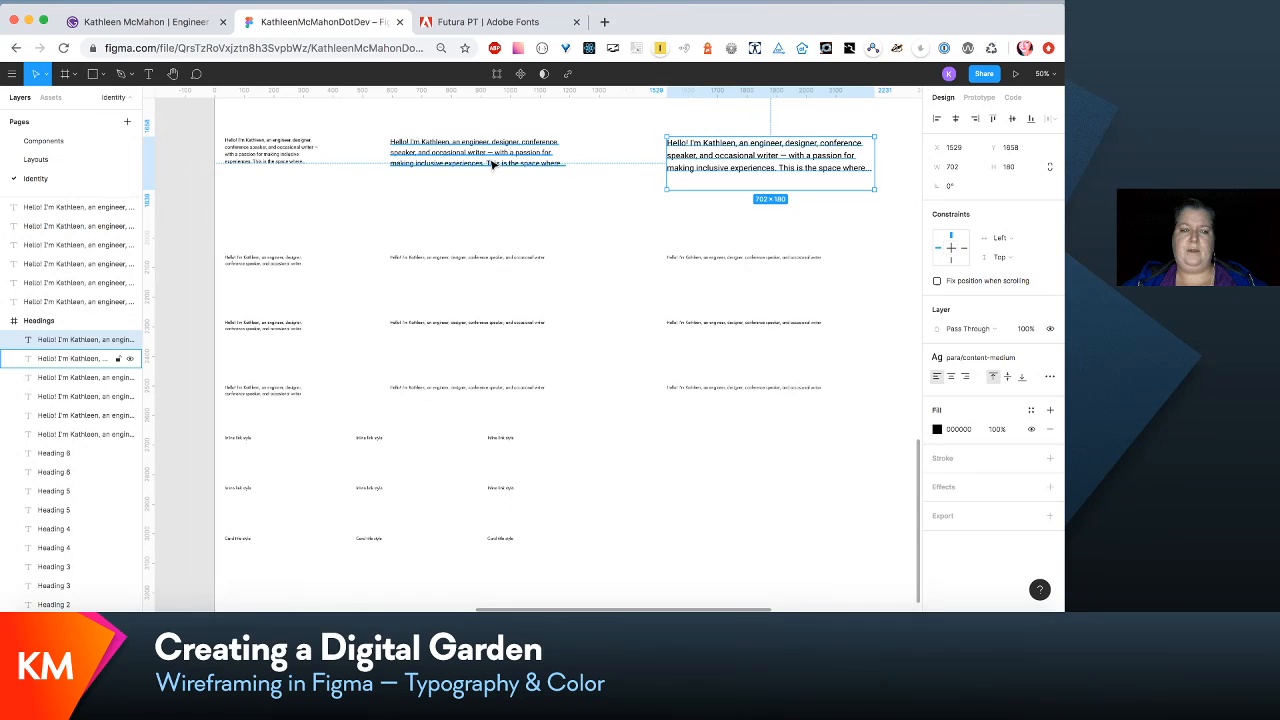
pyautogui.keyDown('shift'); pyautogui.click(295, 152); pyautogui.keyUp('shift')
pyautogui.keyDown('shift'); pyautogui.click(432, 155); pyautogui.keyUp('shift')
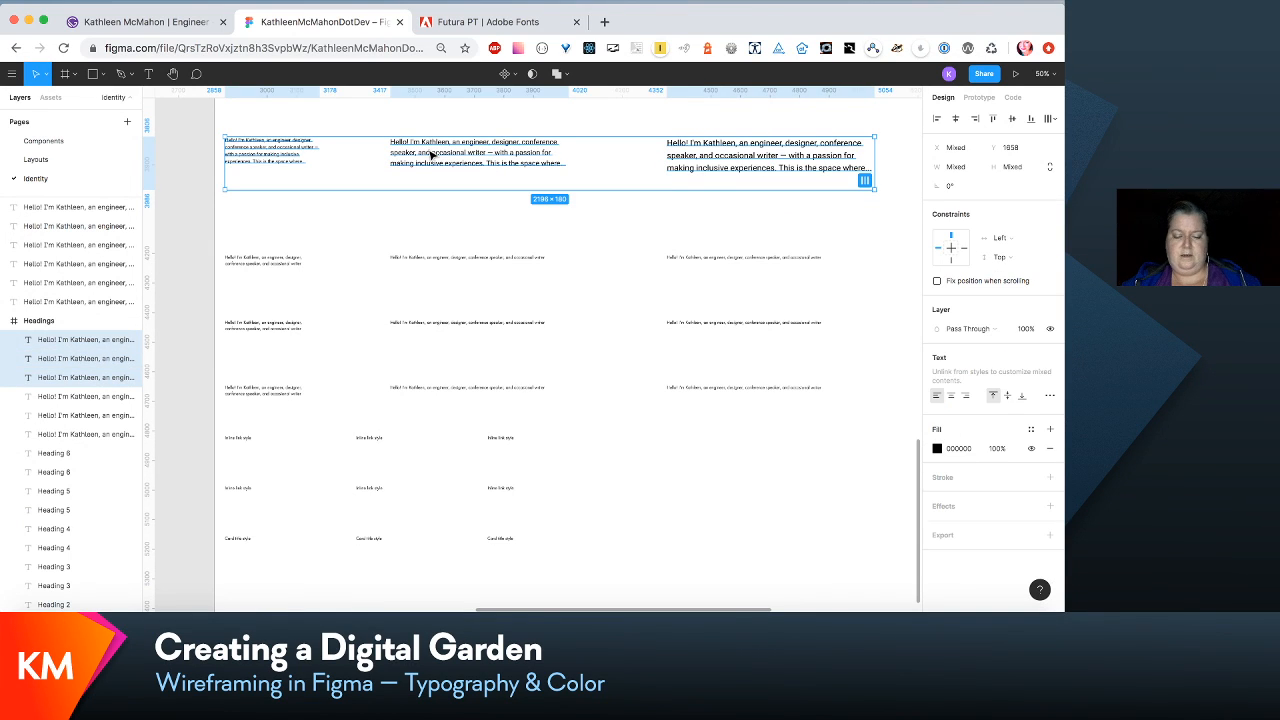
pyautogui.press('super+d')
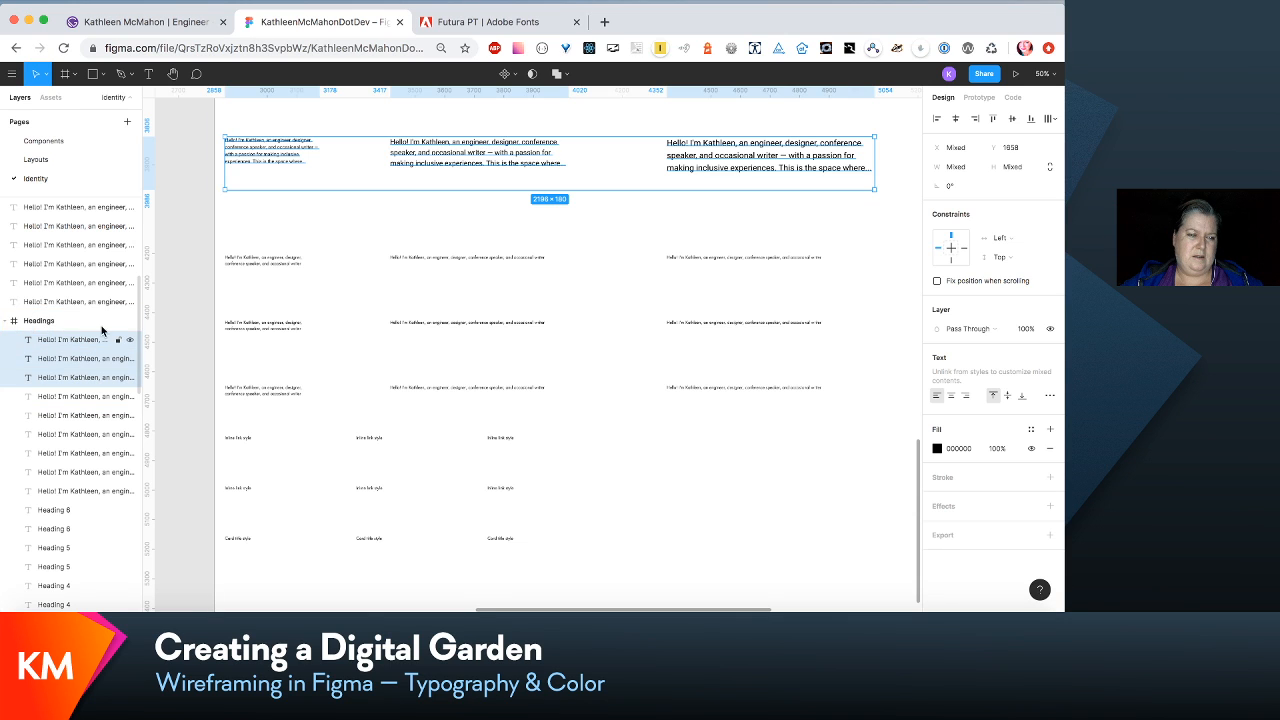
pyautogui.moveTo(451, 145); pyautogui.dragTo(451, 213)
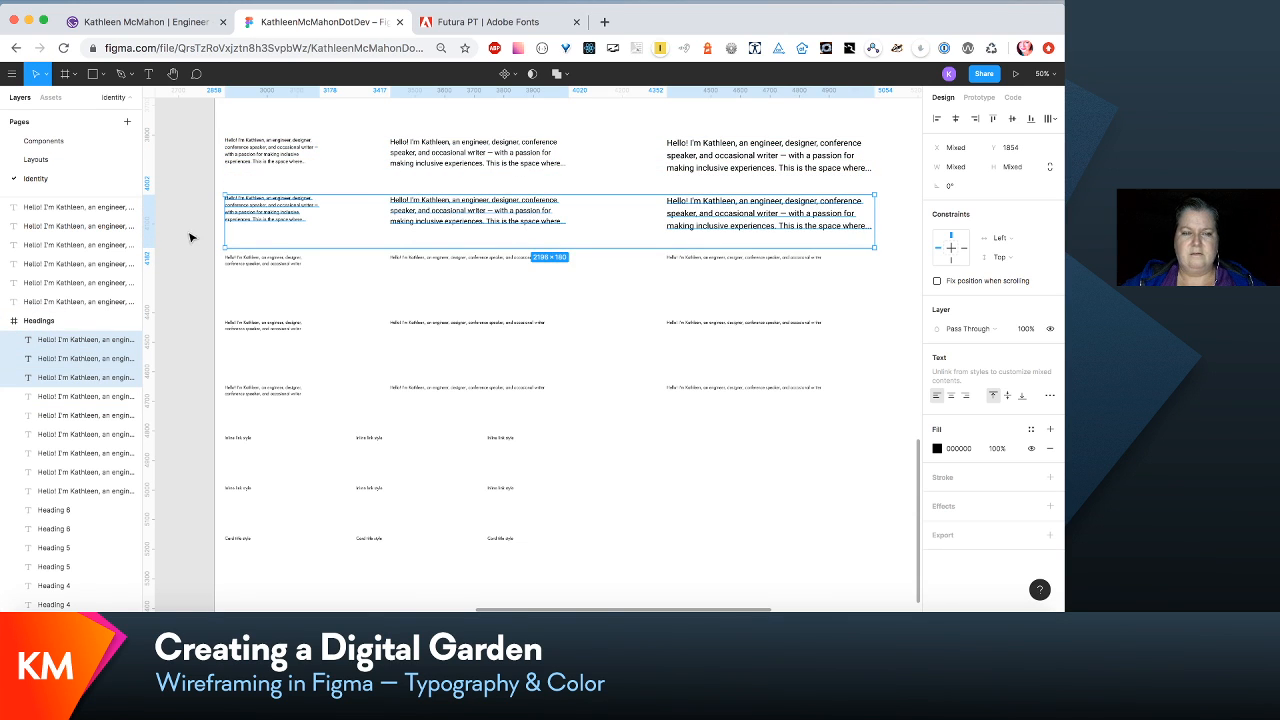
# - Apply para/content-xsmall-bold to the first-column copy and para/content-small-bold to the second-column copy
pyautogui.click(268, 215)
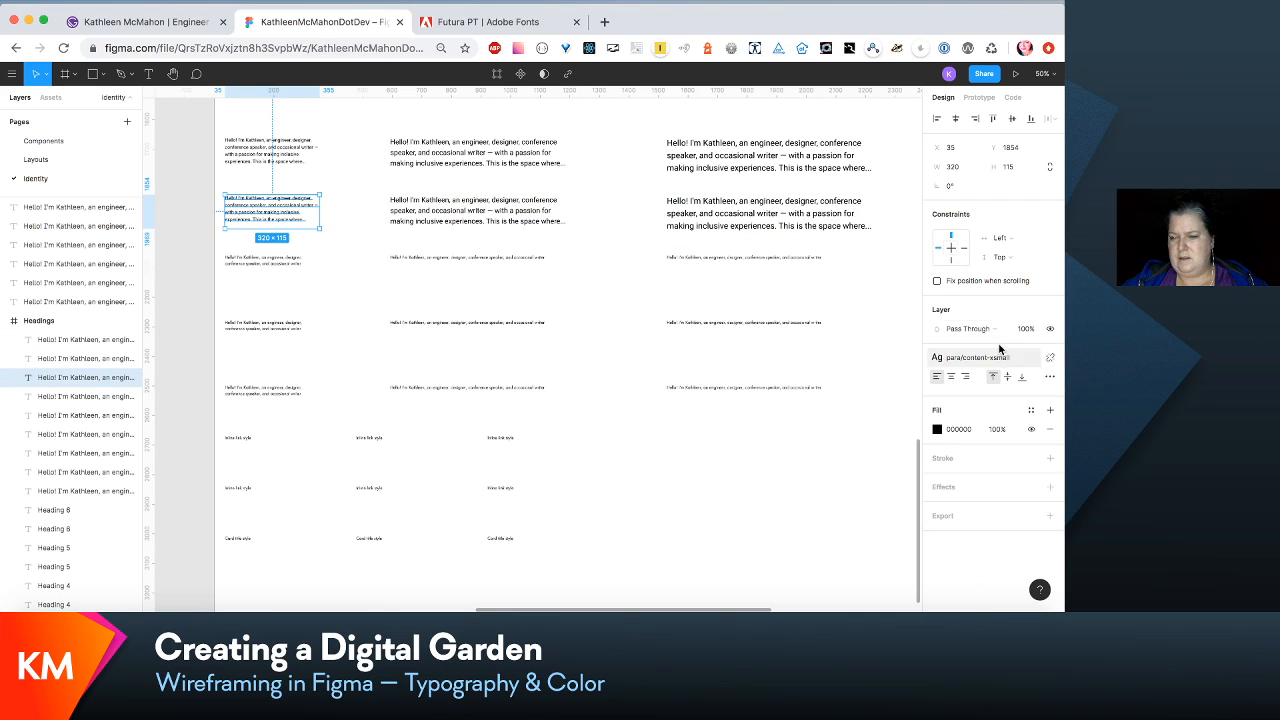
pyautogui.click(1030, 360)
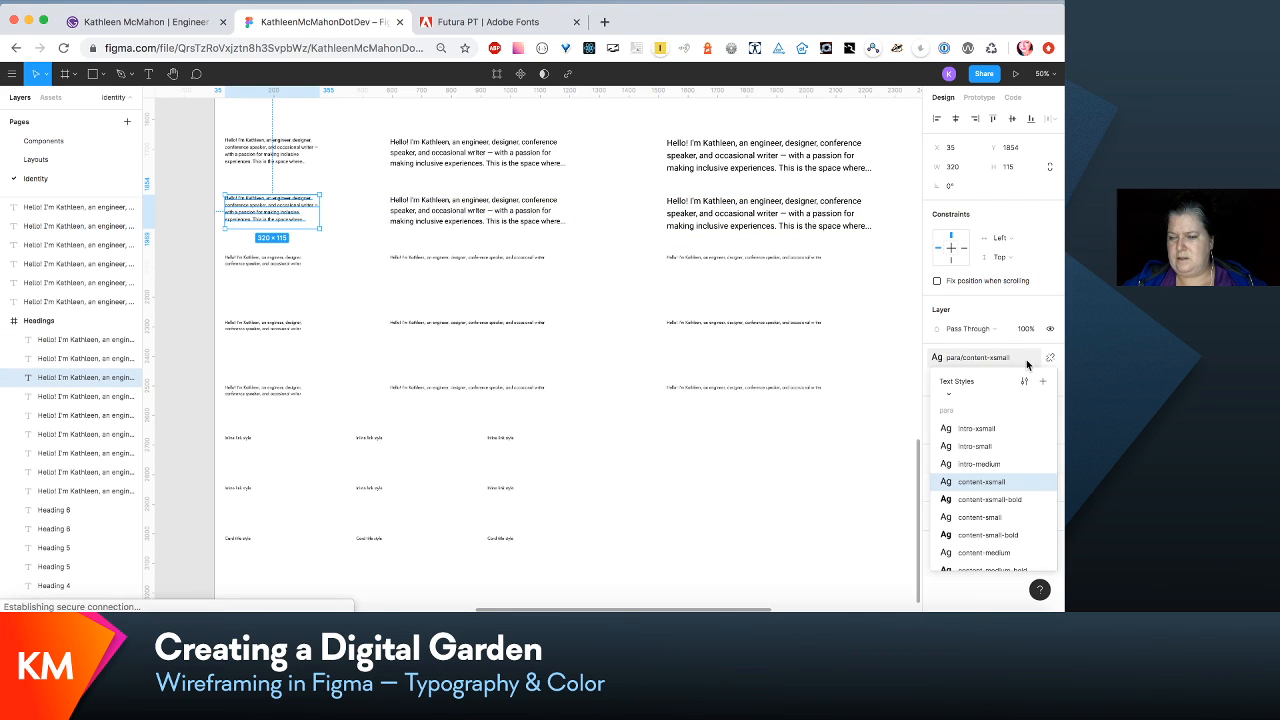
pyautogui.click(1024, 502)
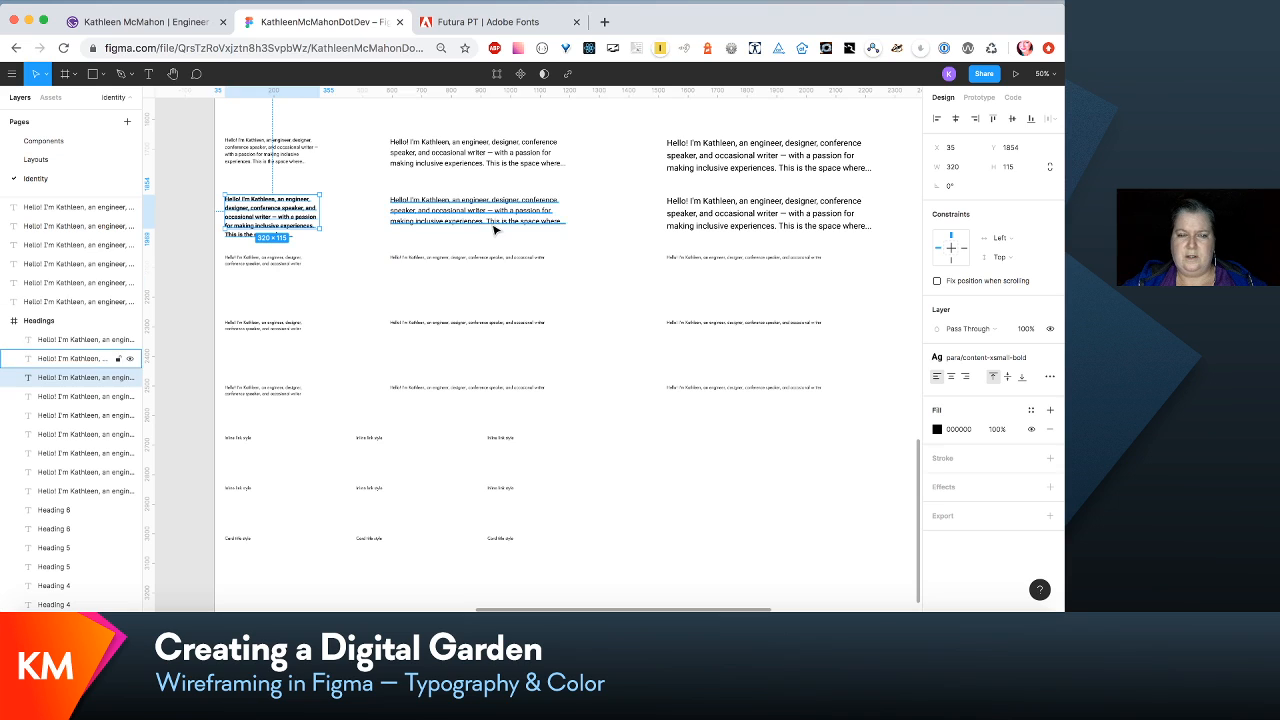
pyautogui.click(100, 358)
pyautogui.click(1018, 362)
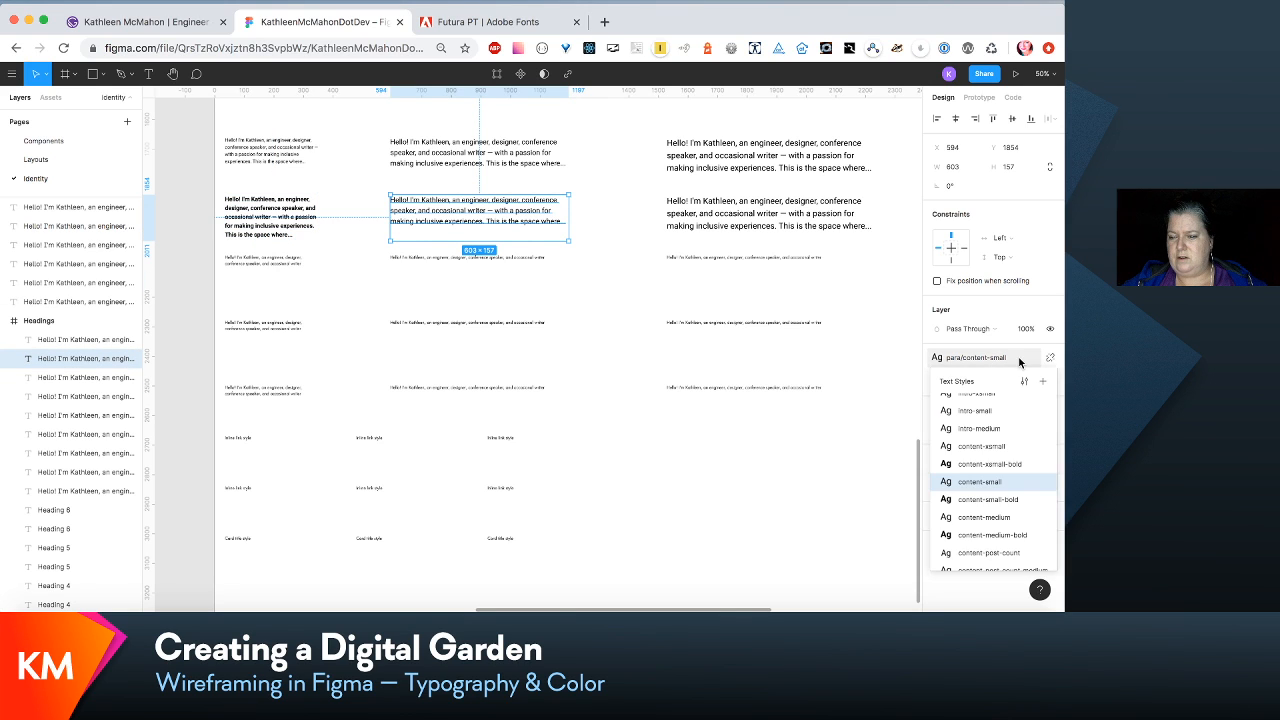
pyautogui.click(1014, 503)
# - Apply the para/content-medium-bold text style to the third-column copy
pyautogui.click(774, 210)
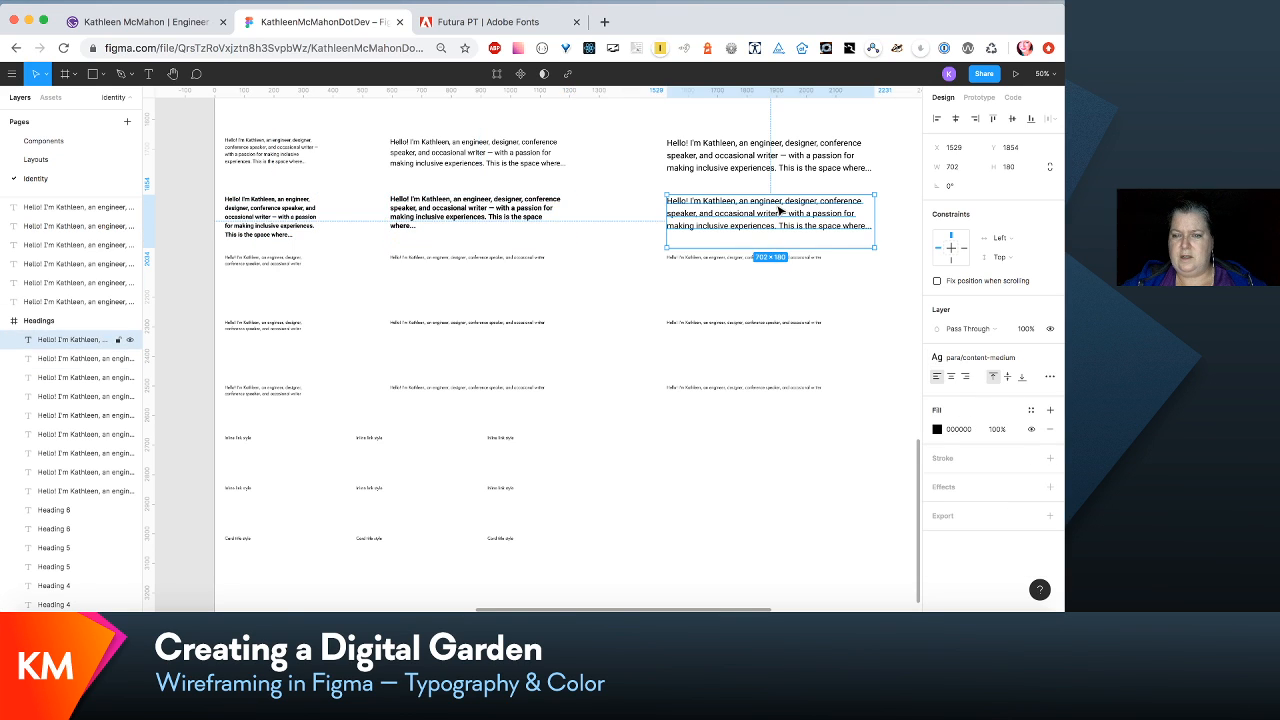
pyautogui.click(1005, 357)
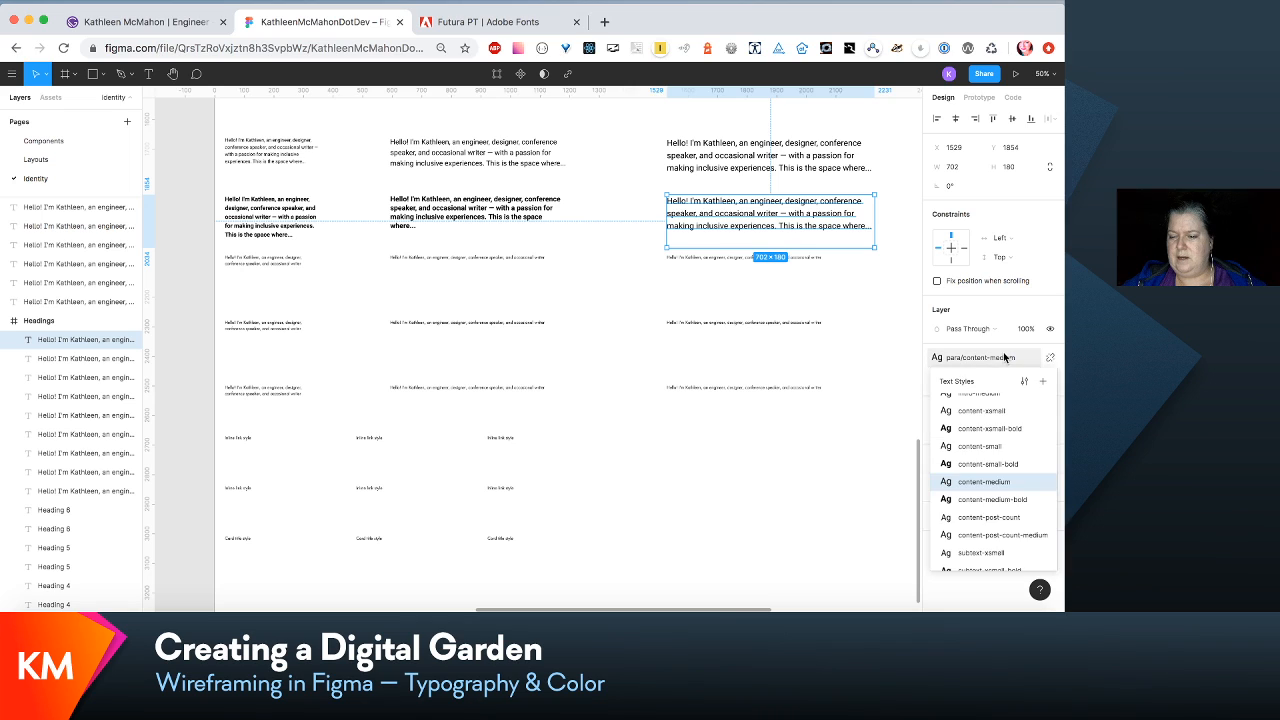
pyautogui.click(1010, 505)
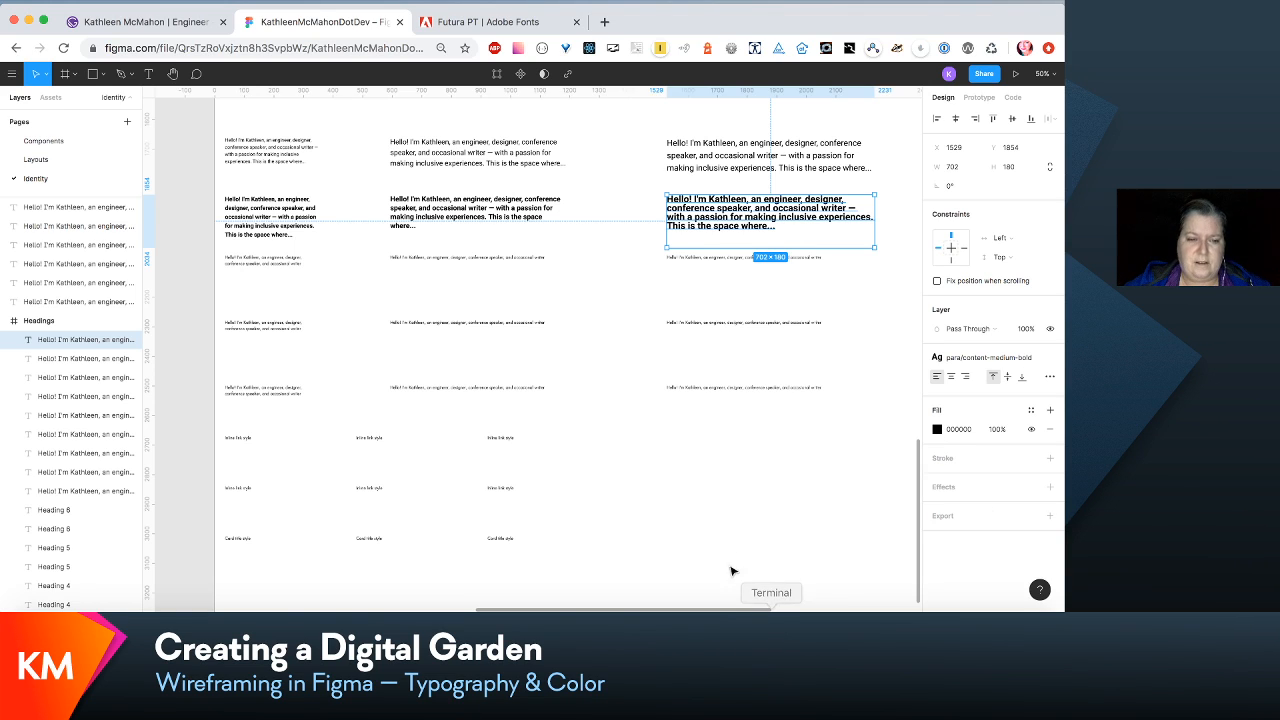
# - Move the three unstyled paragraphs below the bold row down to Y 4254
pyautogui.click(283, 268)
pyautogui.keyDown('shift'); pyautogui.click(480, 260); pyautogui.keyUp('shift')
pyautogui.keyDown('shift'); pyautogui.click(701, 263); pyautogui.keyUp('shift')
pyautogui.hotkey('shift', 'Down')
pyautogui.hotkey('shift', 'Down')
pyautogui.hotkey('shift', 'Down')
pyautogui.hotkey('shift', 'Down')
pyautogui.hotkey('shift', 'Down')
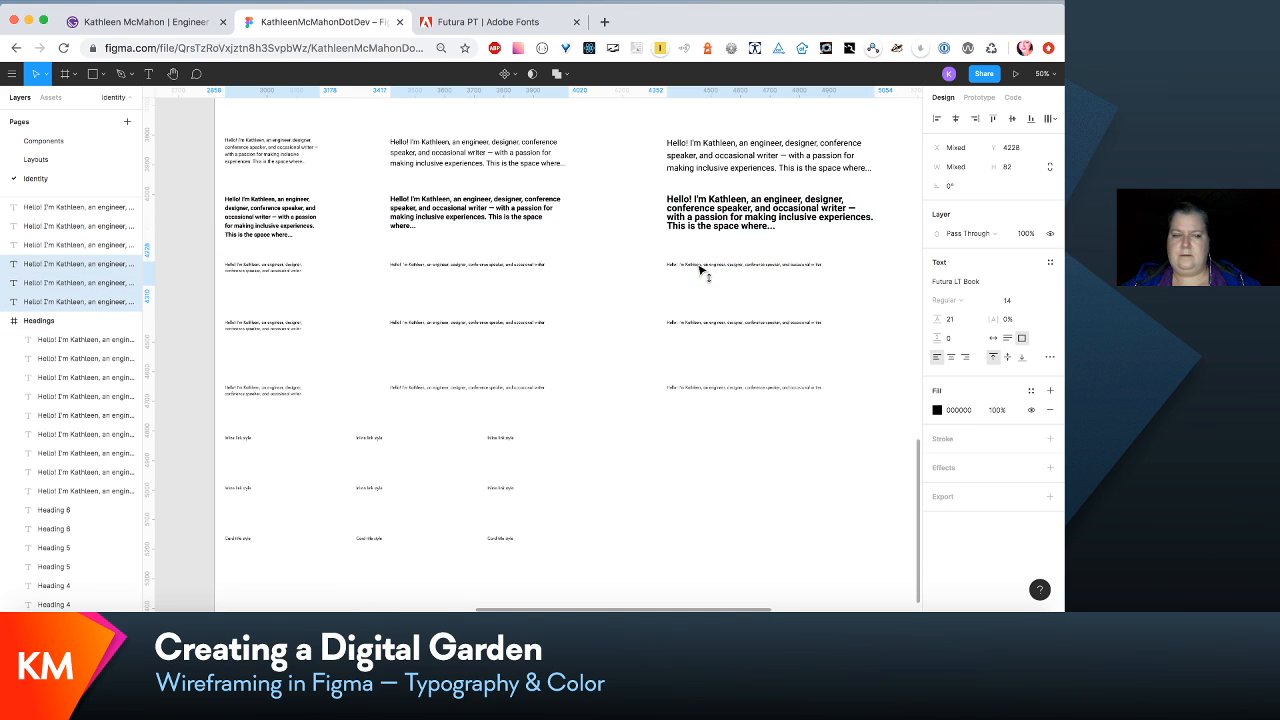
# - Apply the para/content-post-count text style to the first-column paragraph directly below the bold row
pyautogui.click(293, 267)
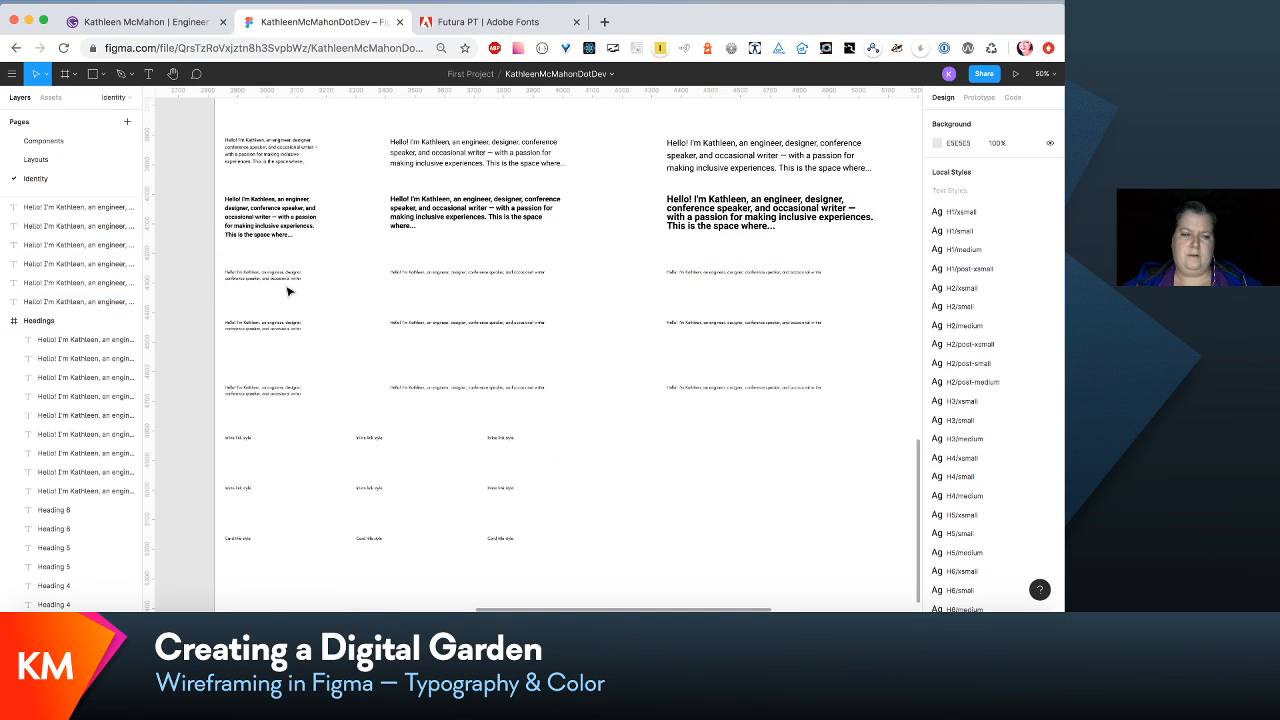
pyautogui.click(291, 292)
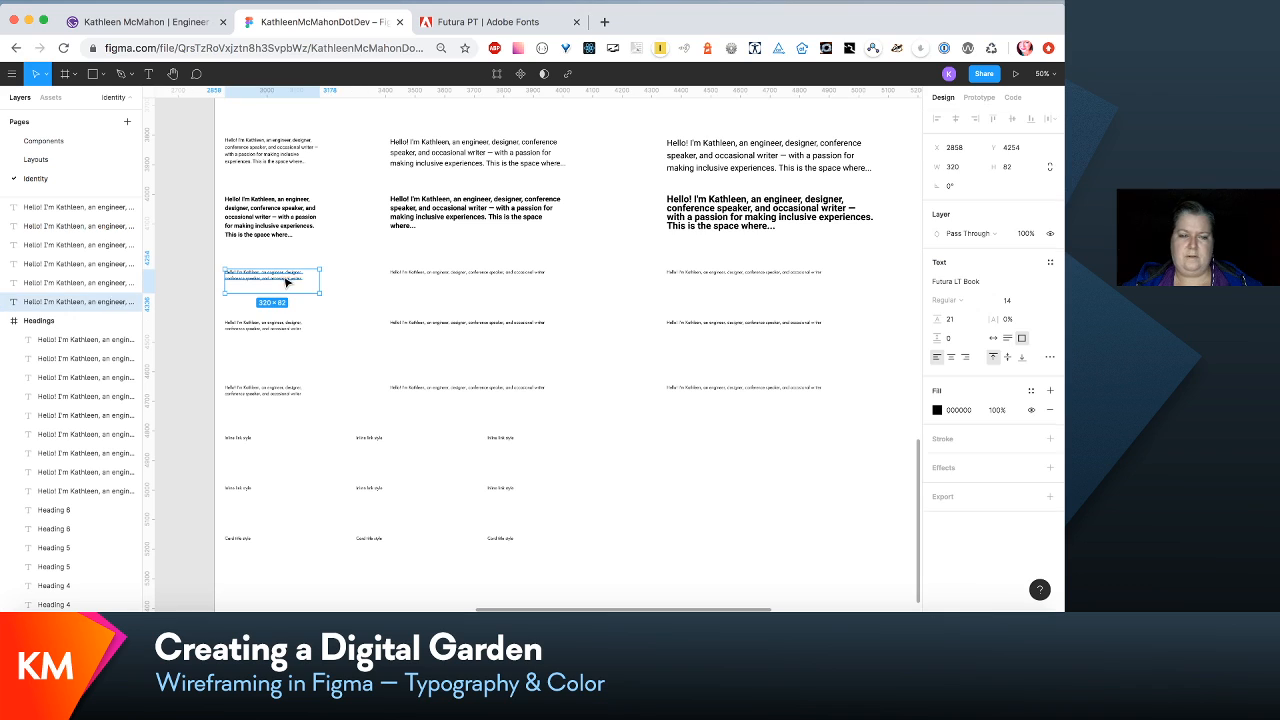
pyautogui.click(1050, 262)
pyautogui.scroll(-5, 1035, 421)
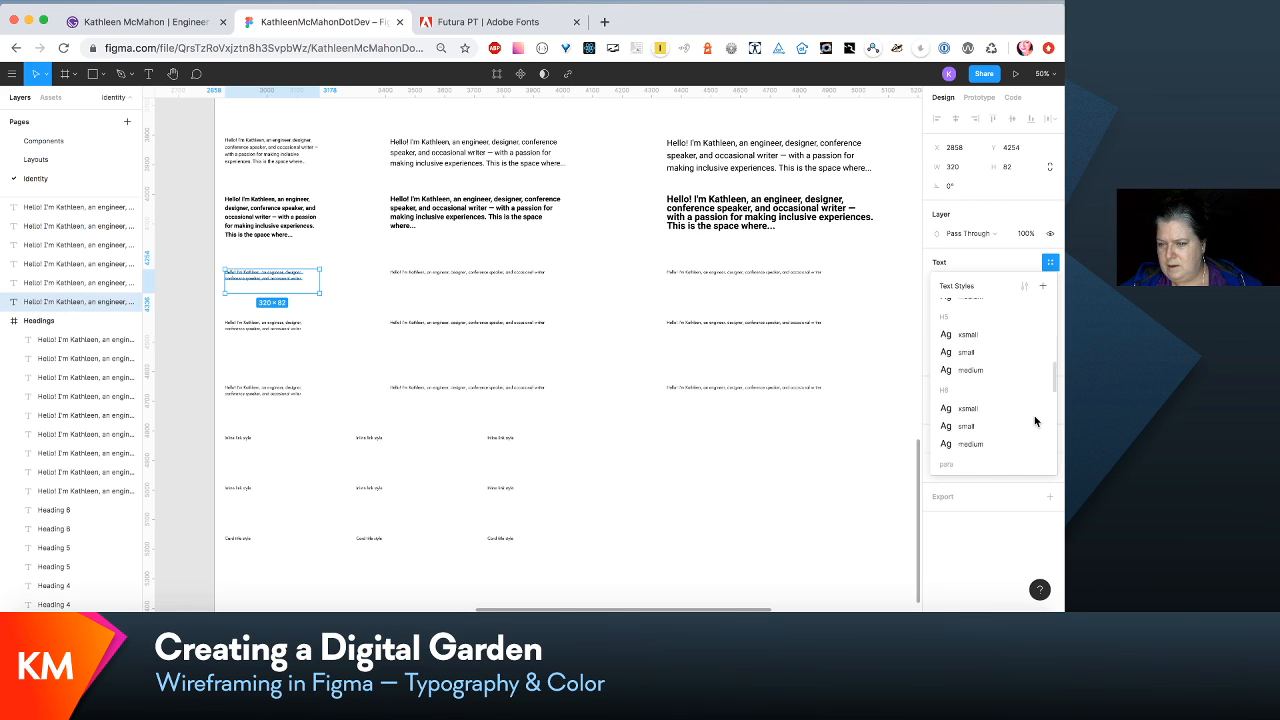
pyautogui.scroll(-3, 1035, 421)
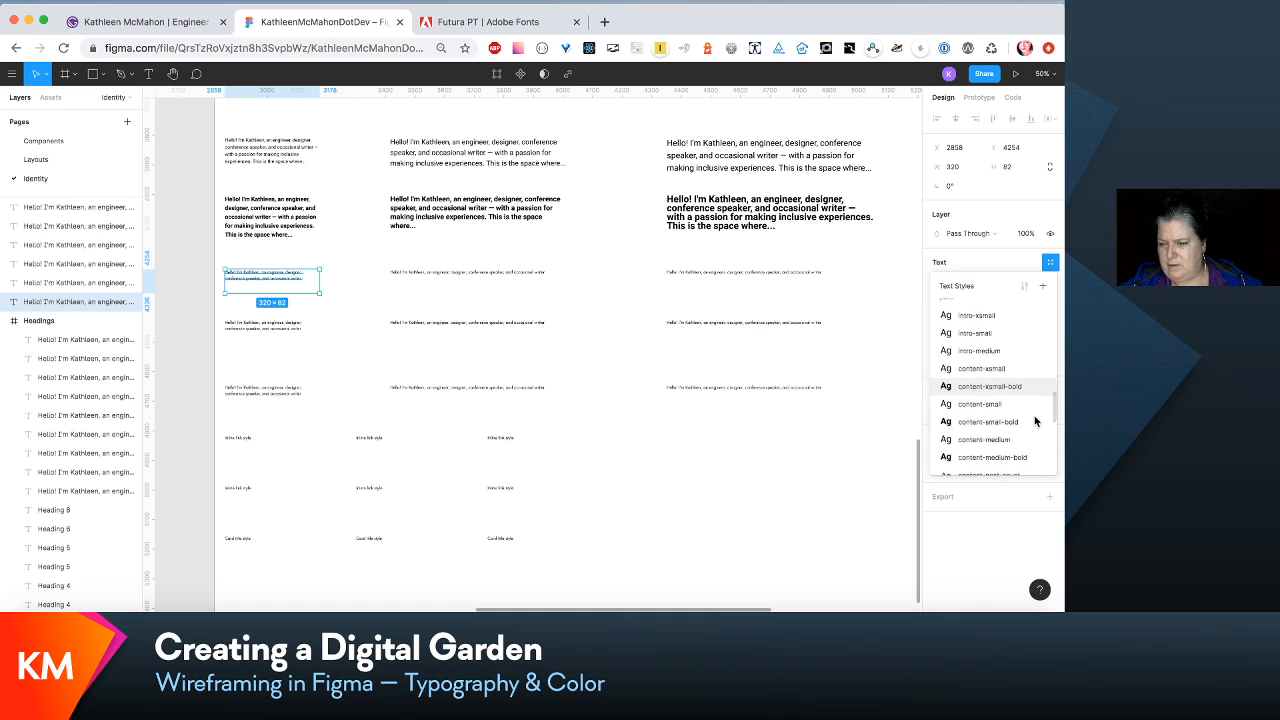
pyautogui.scroll(-1, 1035, 421)
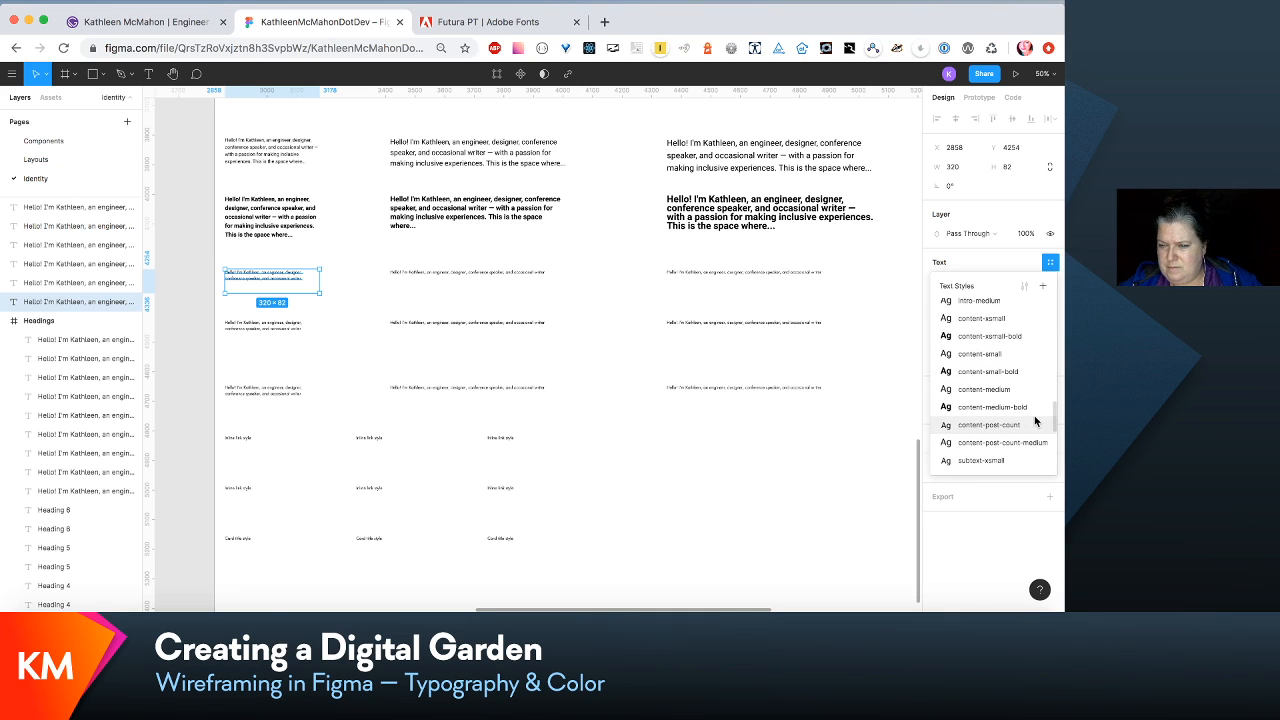
pyautogui.scroll(-1, 1035, 421)
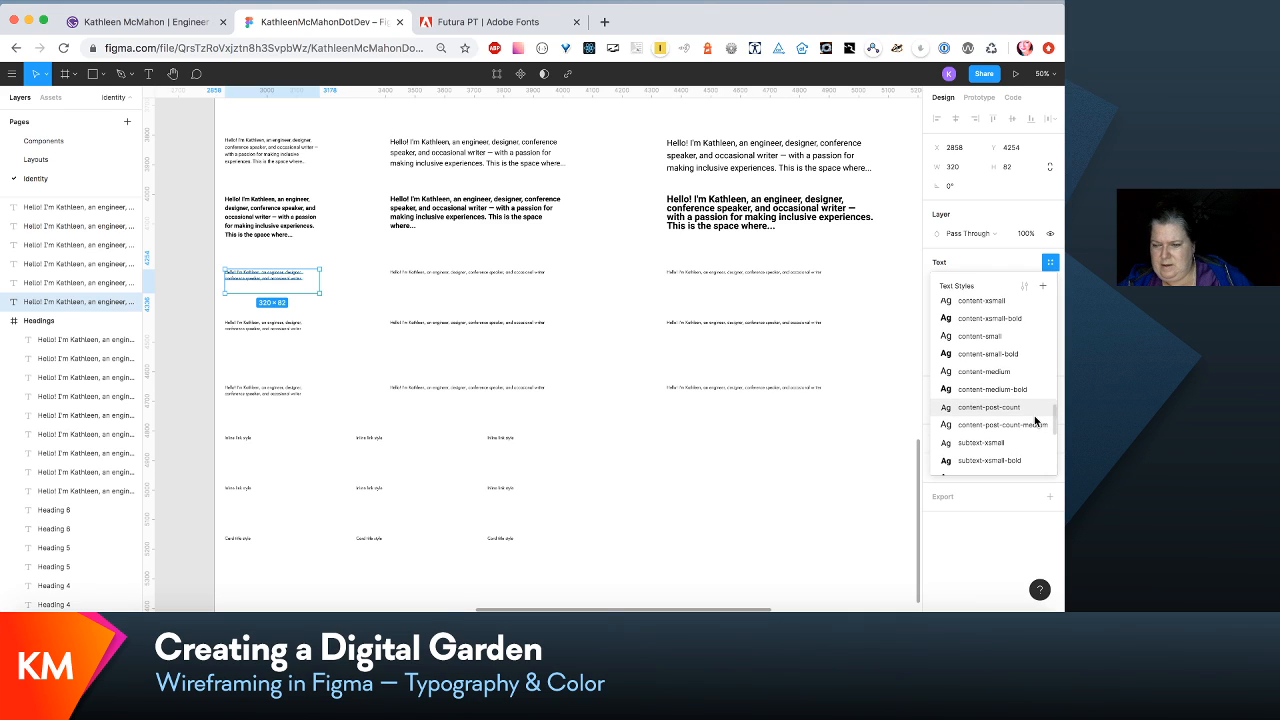
pyautogui.scroll(-1, 1035, 421)
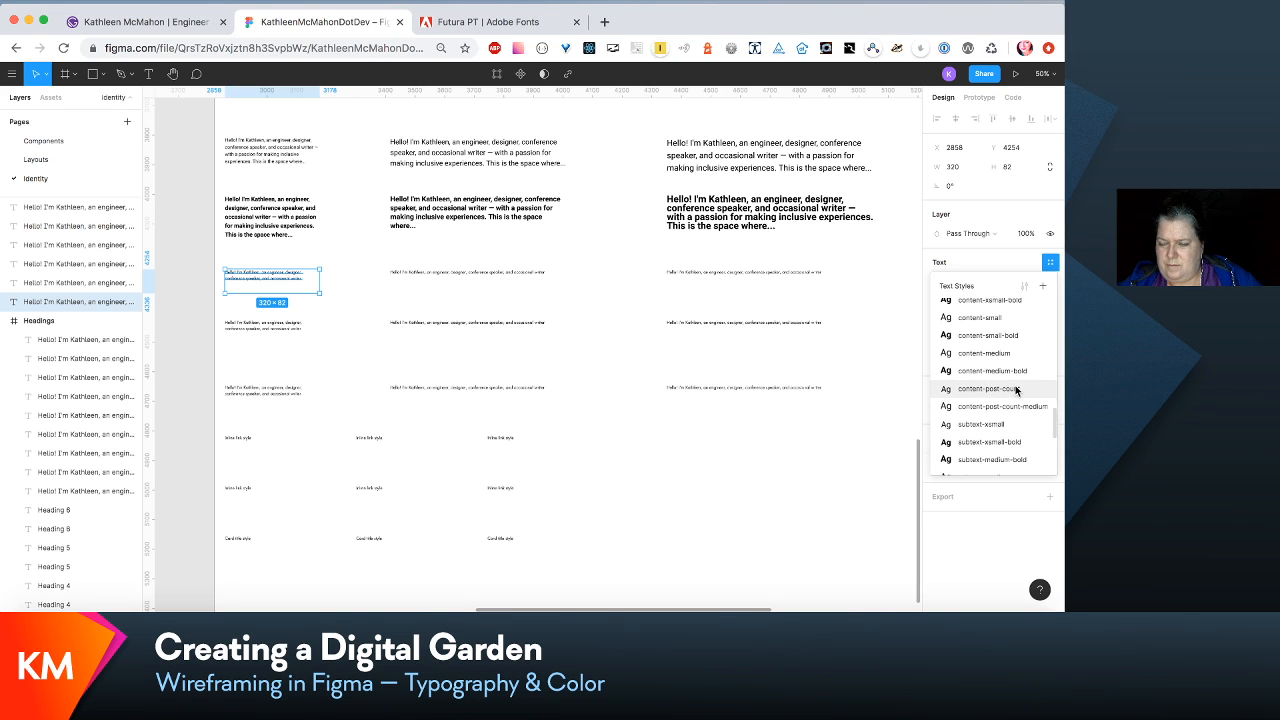
pyautogui.click(1016, 389)
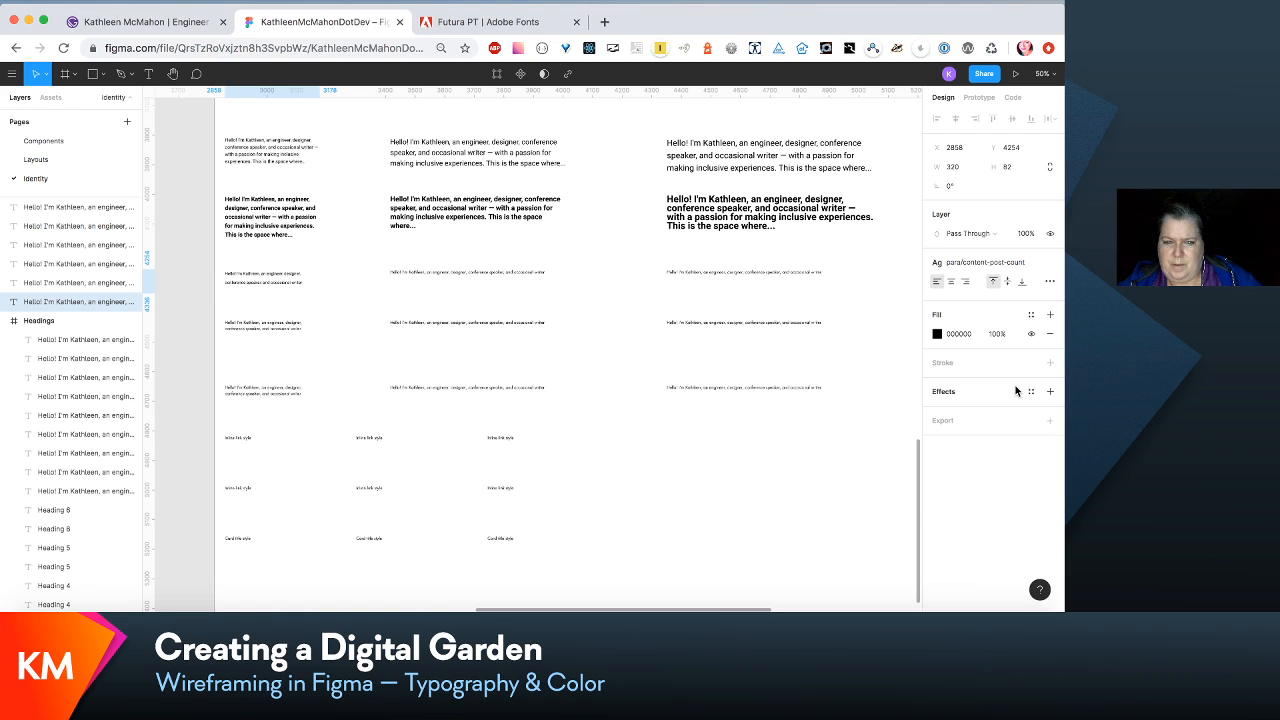
# - Delete the second-column paragraph in the post-count row and apply para/content-post-count-medium to the third-column one
pyautogui.click(527, 272)
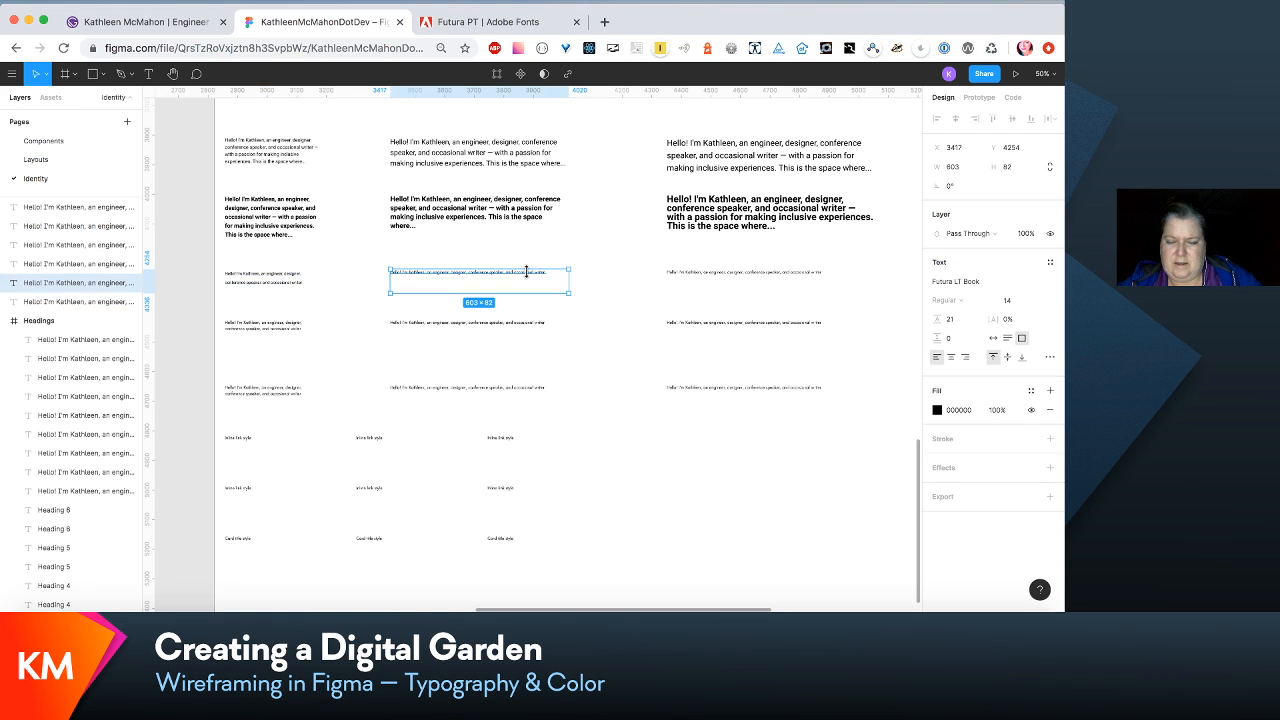
pyautogui.press('Delete')
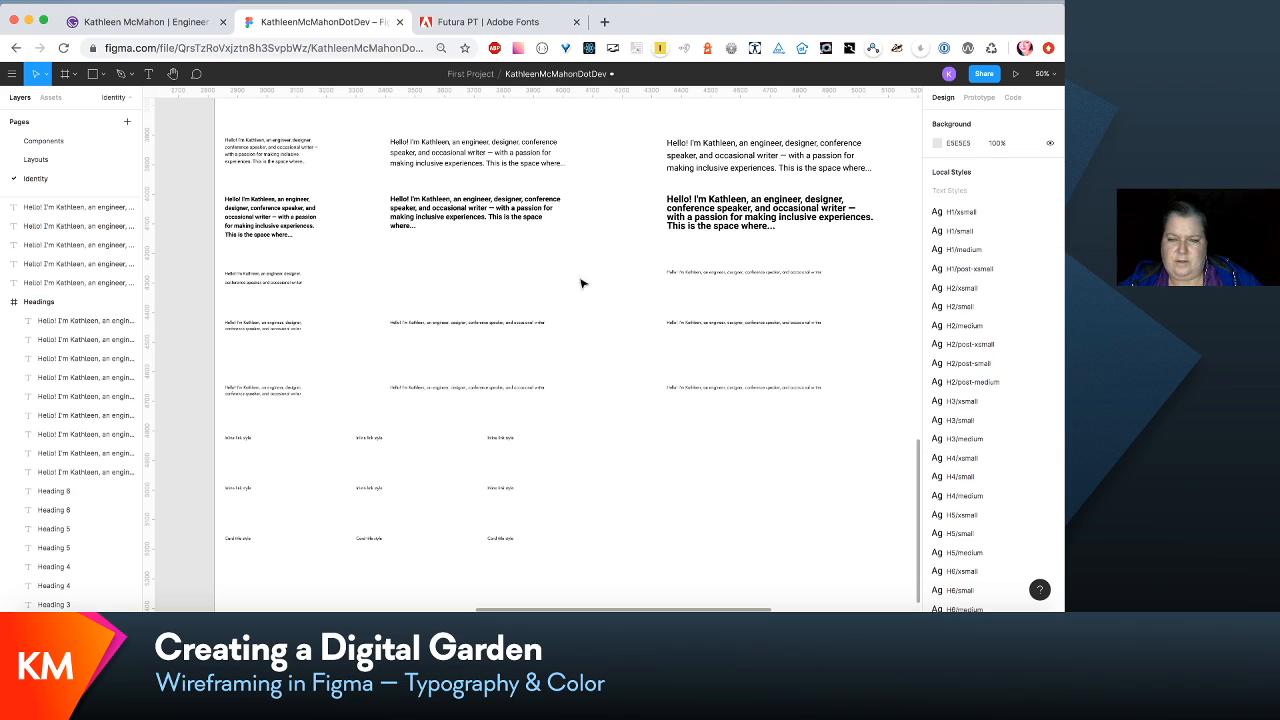
pyautogui.click(705, 273)
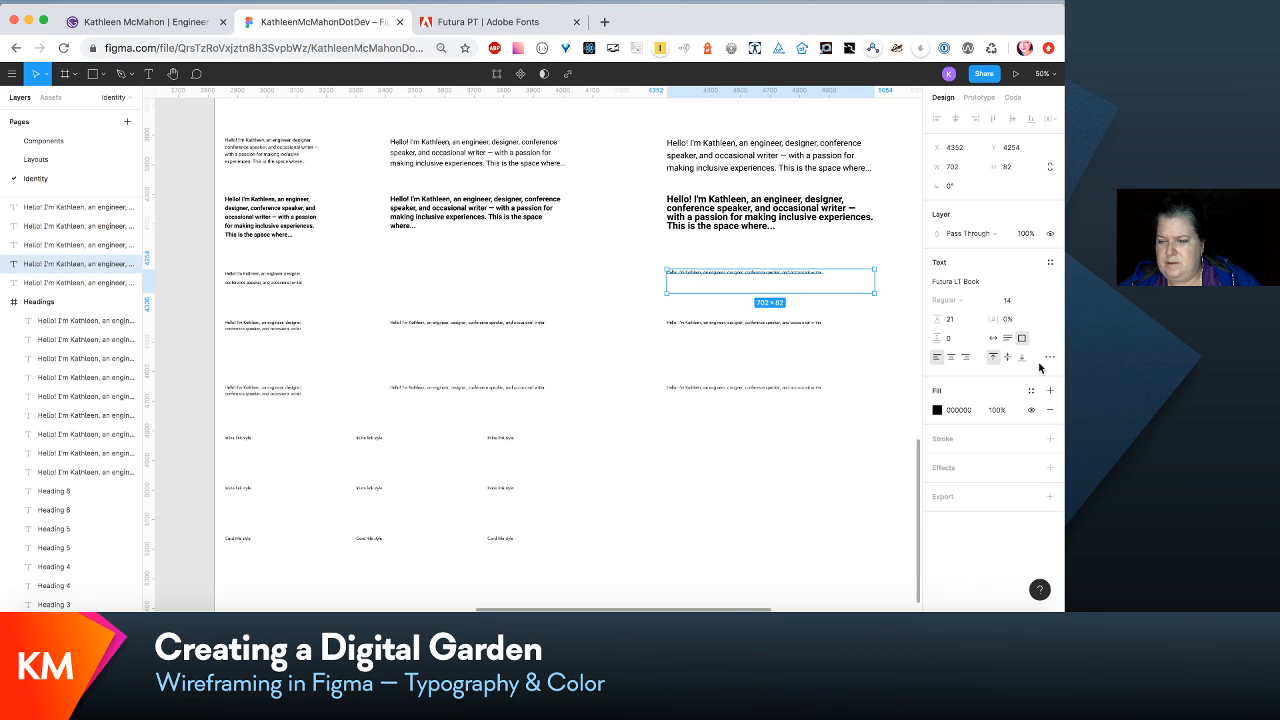
pyautogui.click(1055, 282)
pyautogui.click(910, 278)
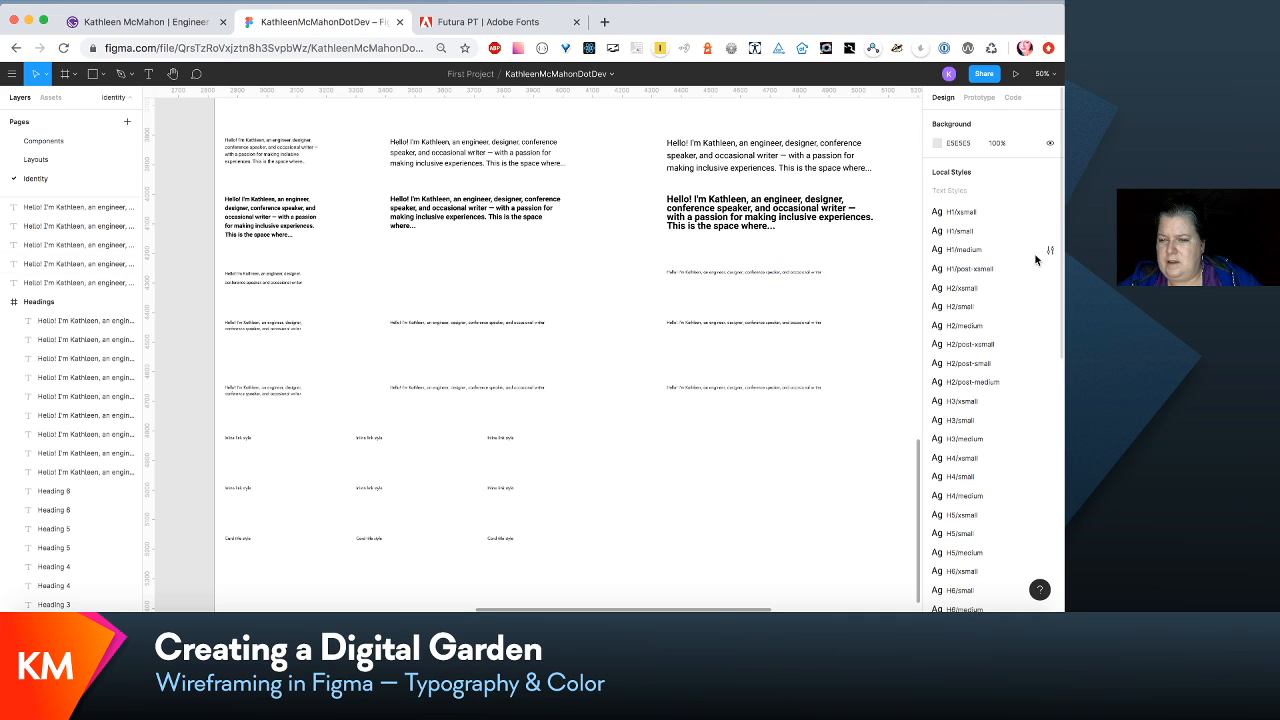
pyautogui.click(815, 273)
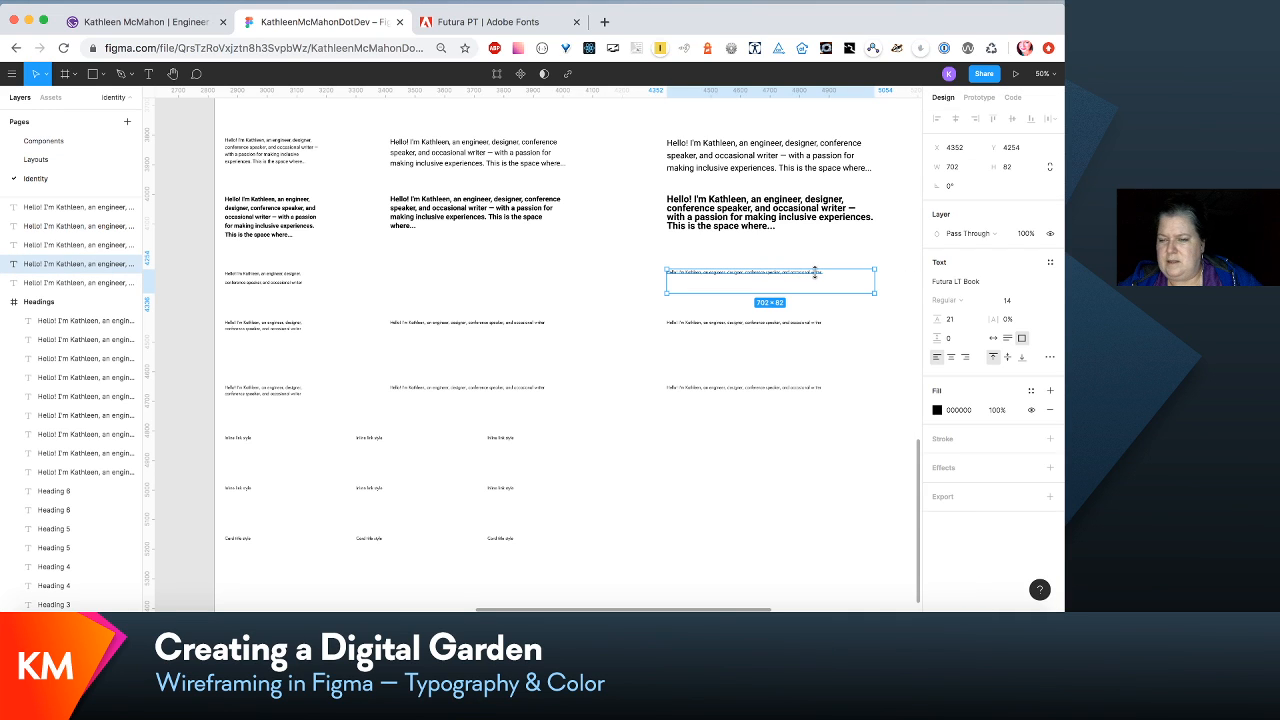
pyautogui.click(1050, 262)
pyautogui.scroll(-10, 1040, 390)
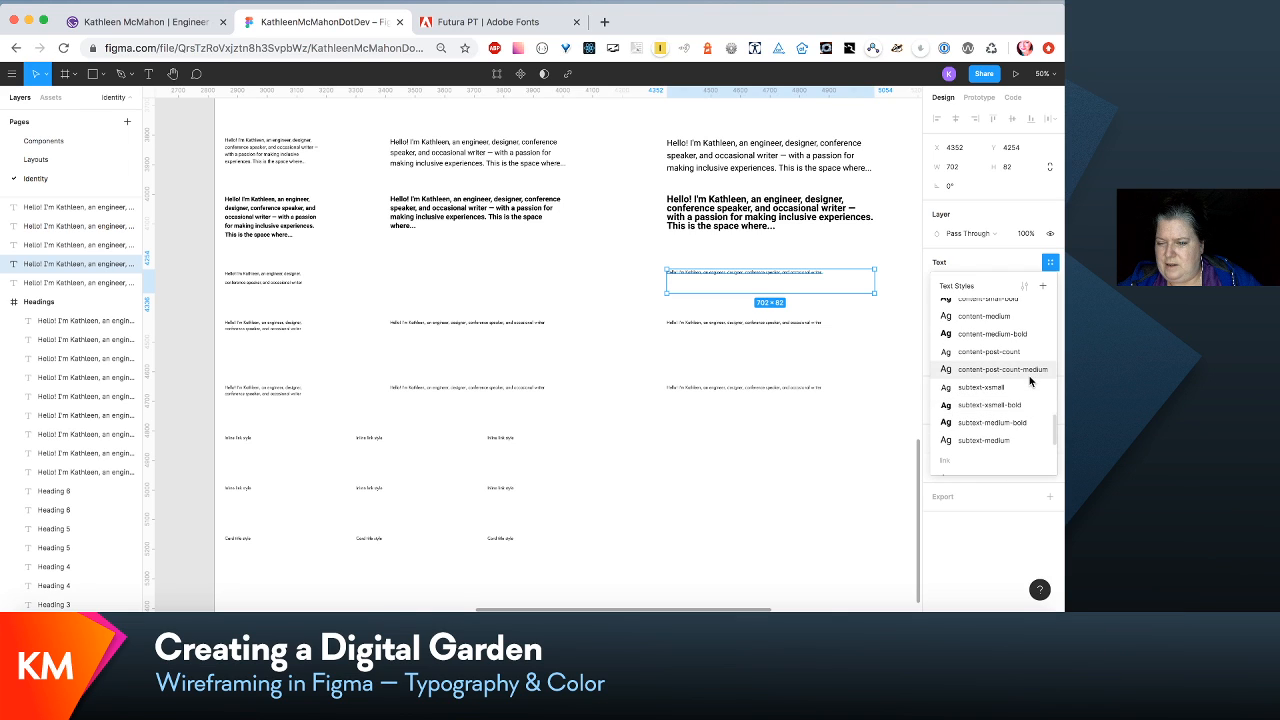
pyautogui.click(1030, 370)
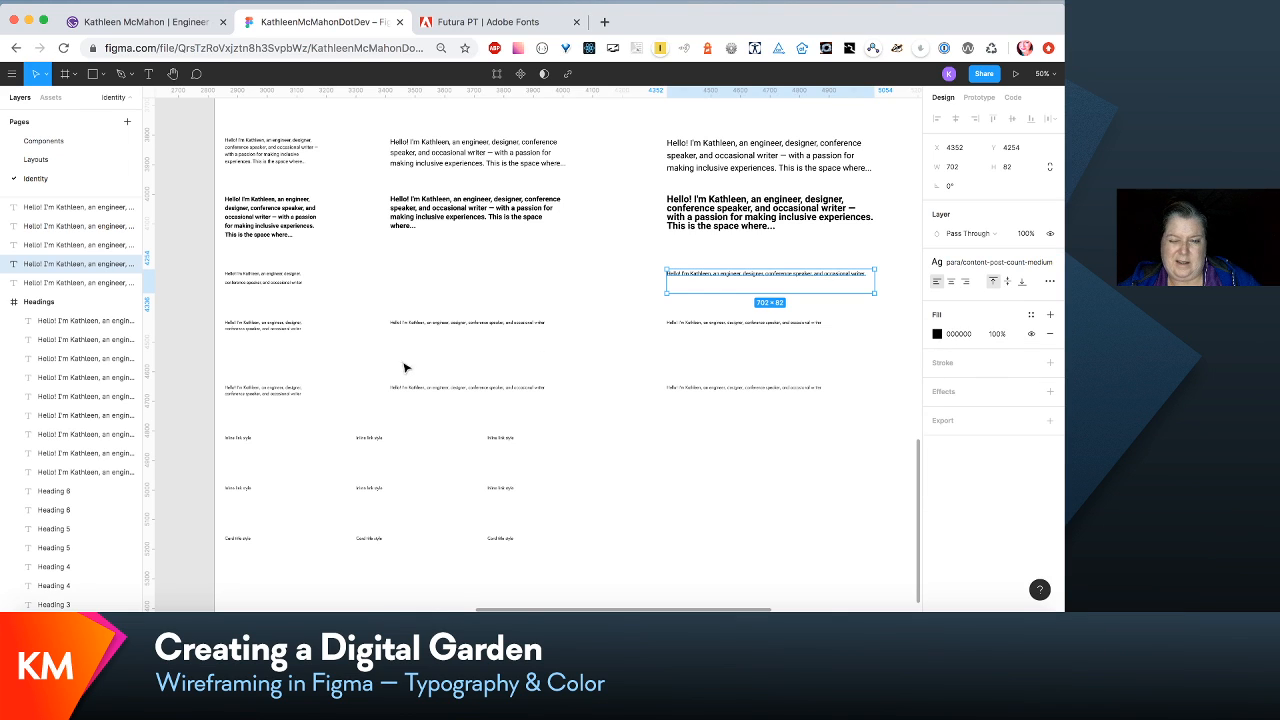
# - Apply the para/subtext-xsmall text style to the first-column paragraph in the row below the post-count samples
pyautogui.click(286, 332)
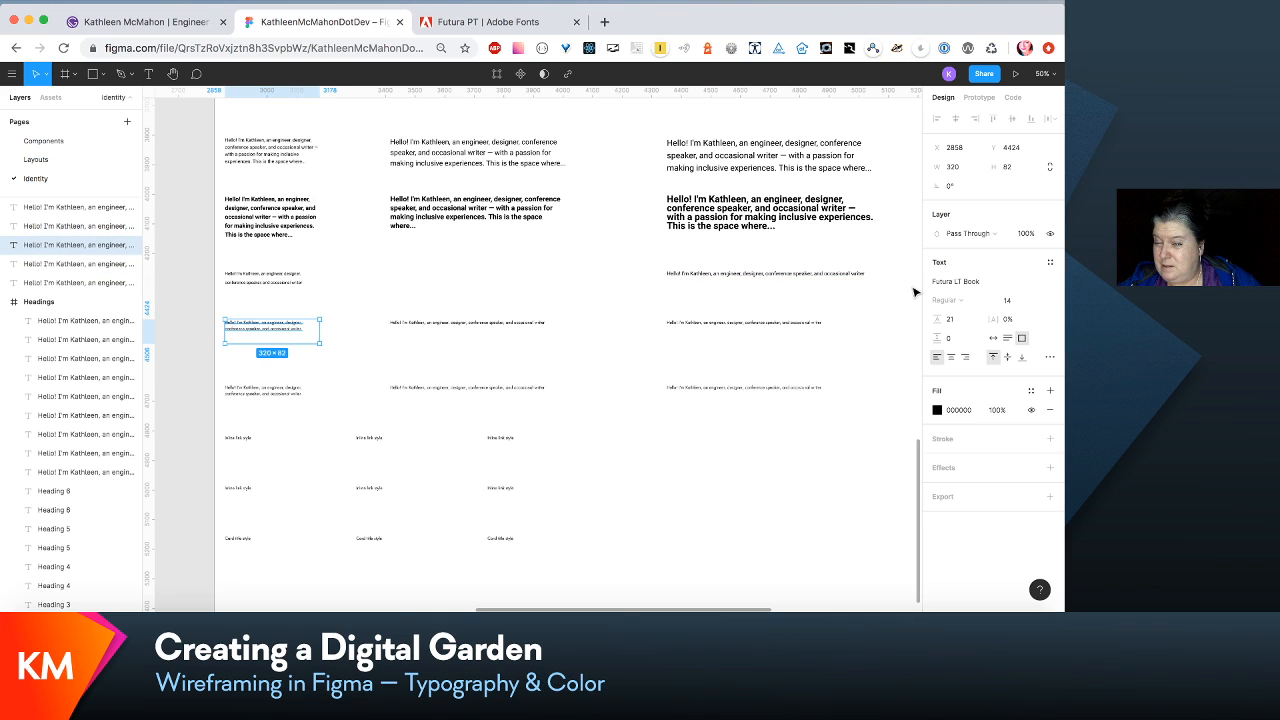
pyautogui.click(1050, 262)
pyautogui.scroll(-5, 1020, 448)
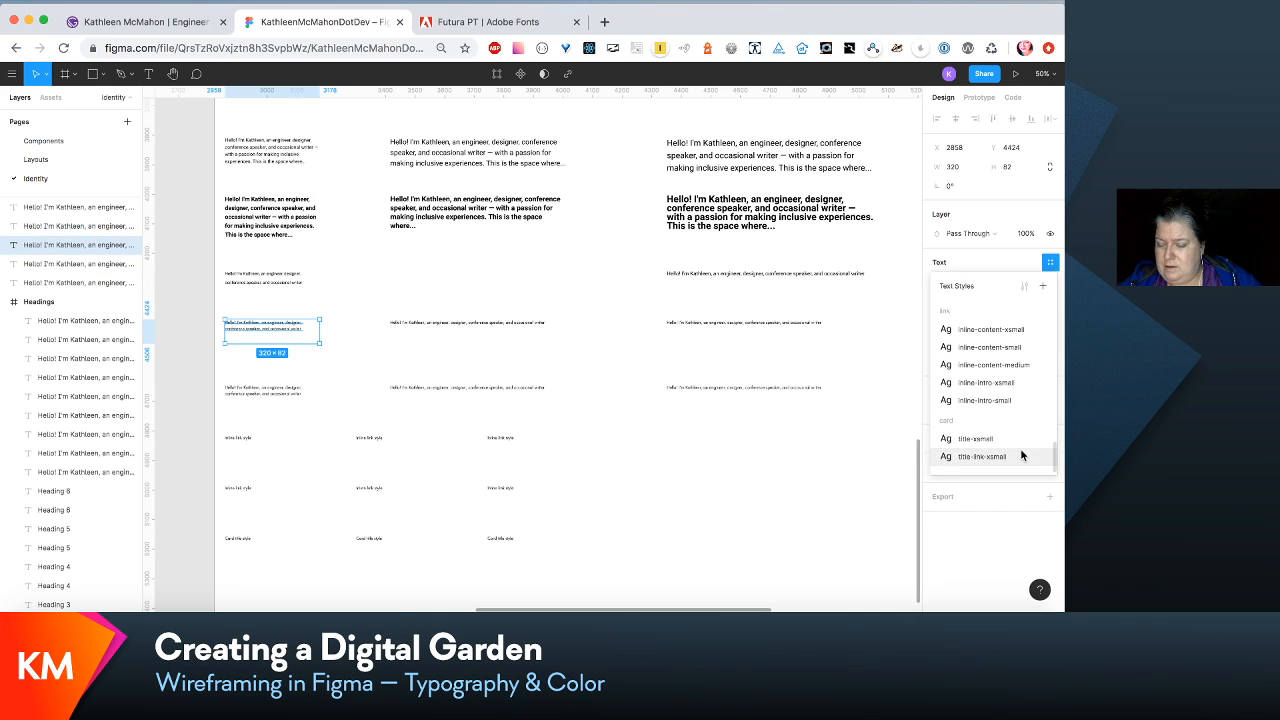
pyautogui.scroll(3, 1020, 448)
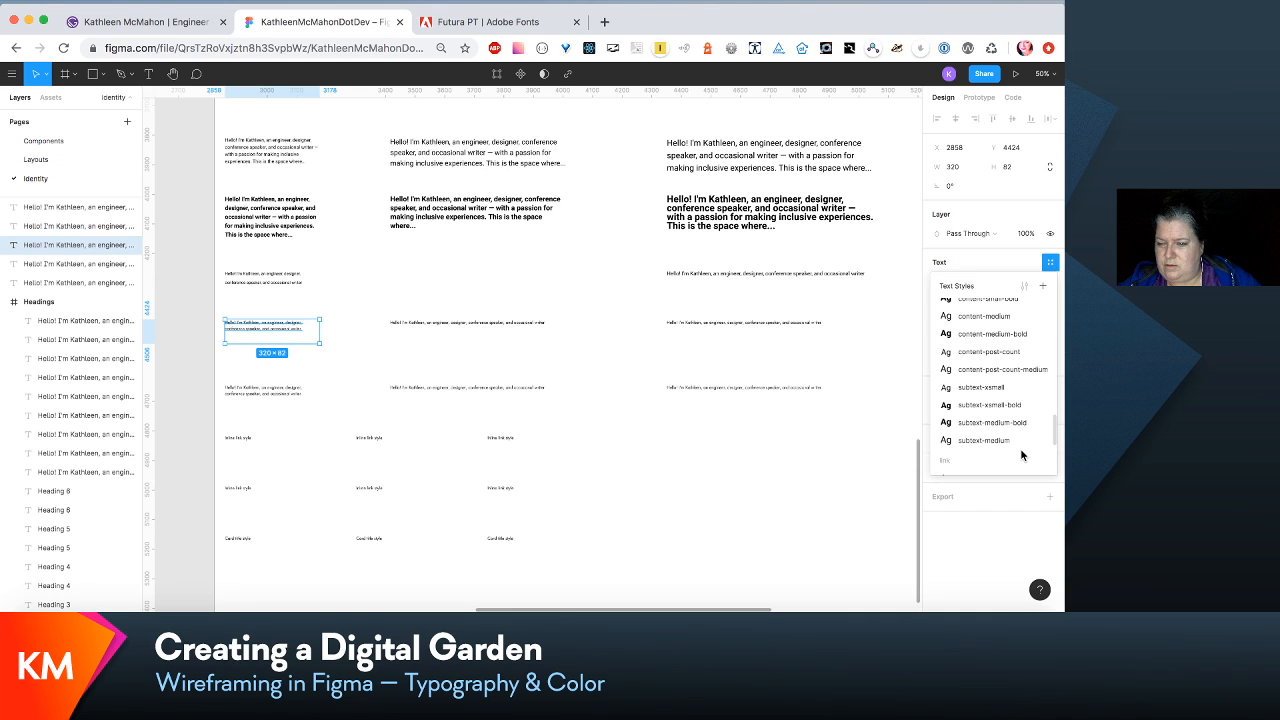
pyautogui.click(982, 390)
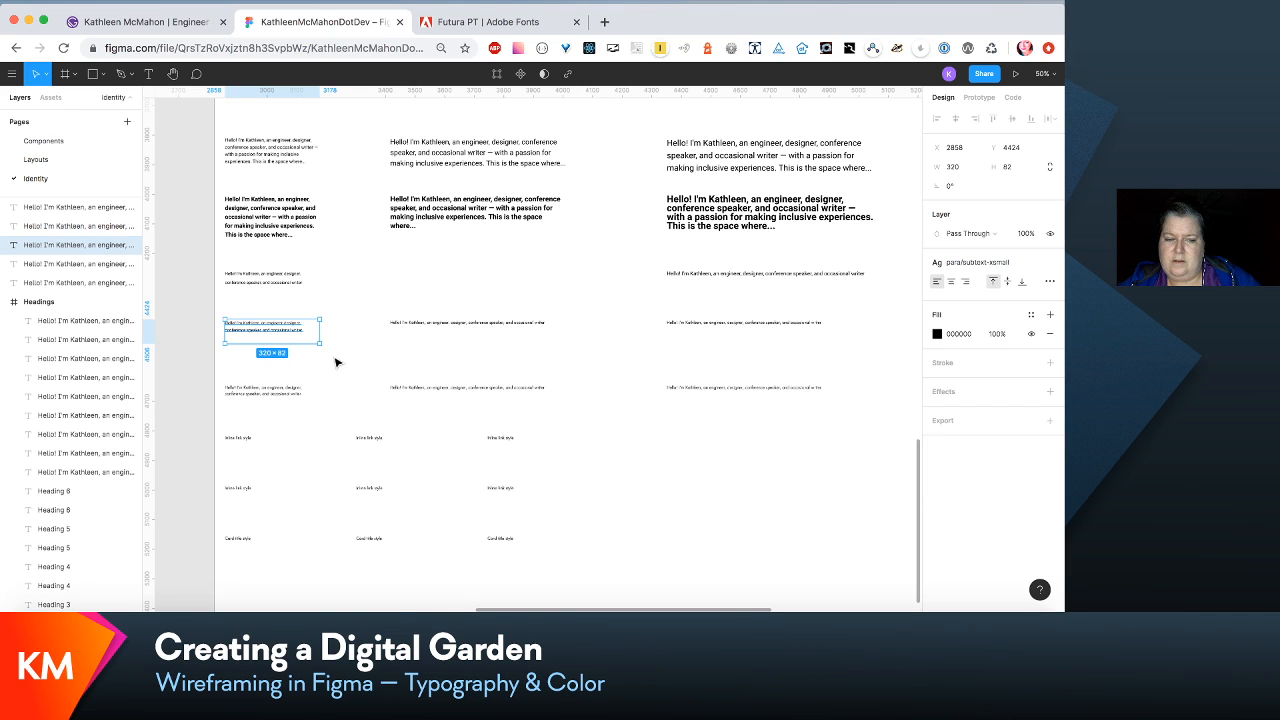
# - Apply the para/subtext-xsmall-bold text style to the first-column paragraph in the last paragraph row, above the link samples
pyautogui.click(310, 382)
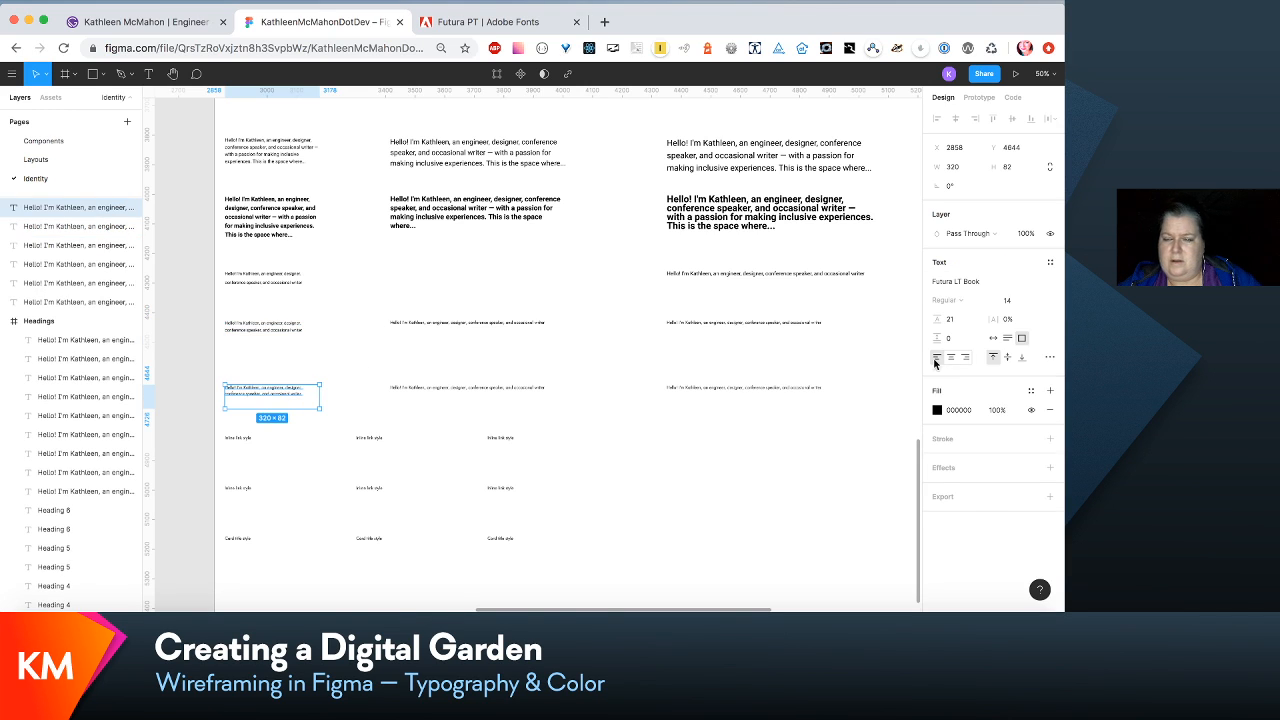
pyautogui.click(1050, 262)
pyautogui.scroll(-5, 1032, 435)
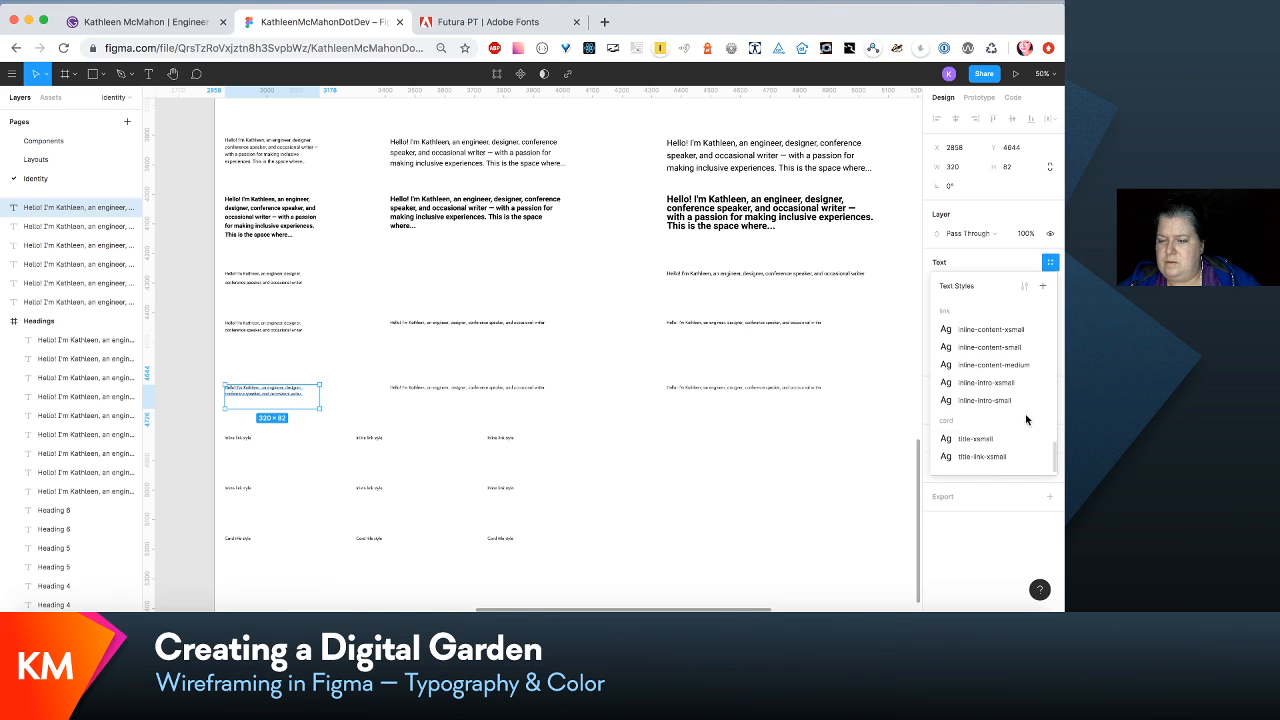
pyautogui.scroll(3, 1026, 380)
pyautogui.scroll(1, 1020, 325)
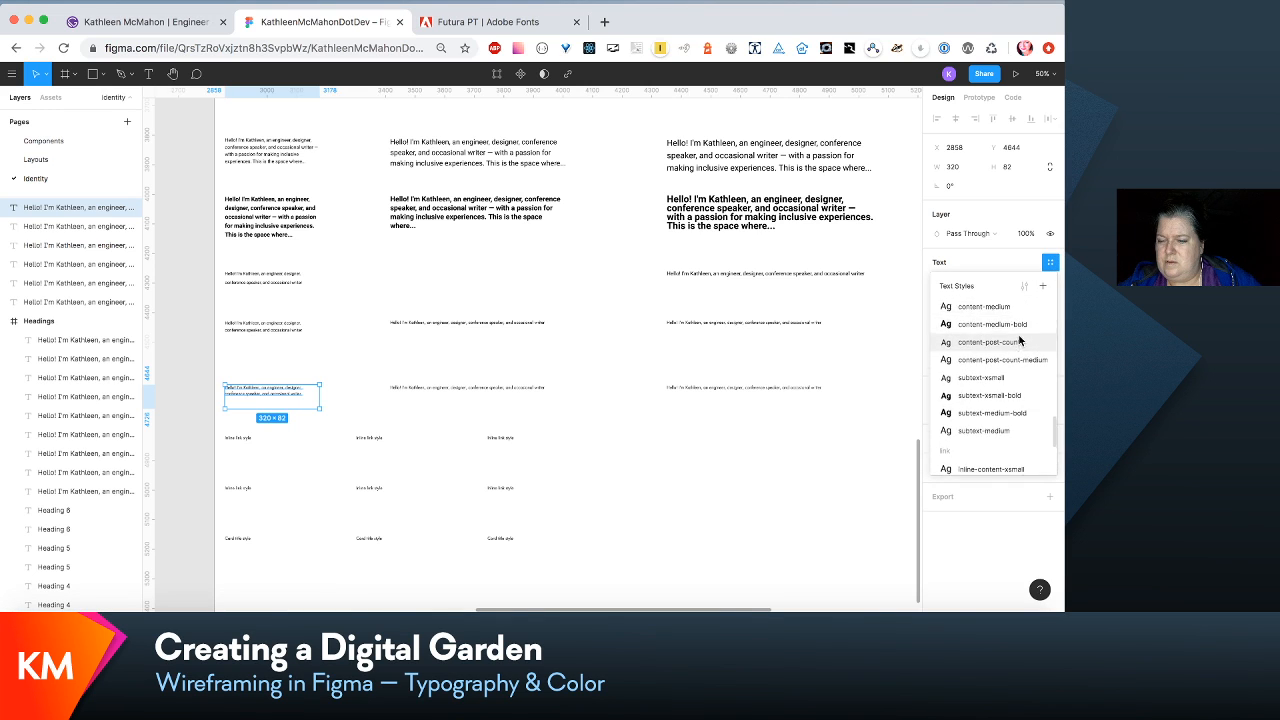
pyautogui.click(1017, 412)
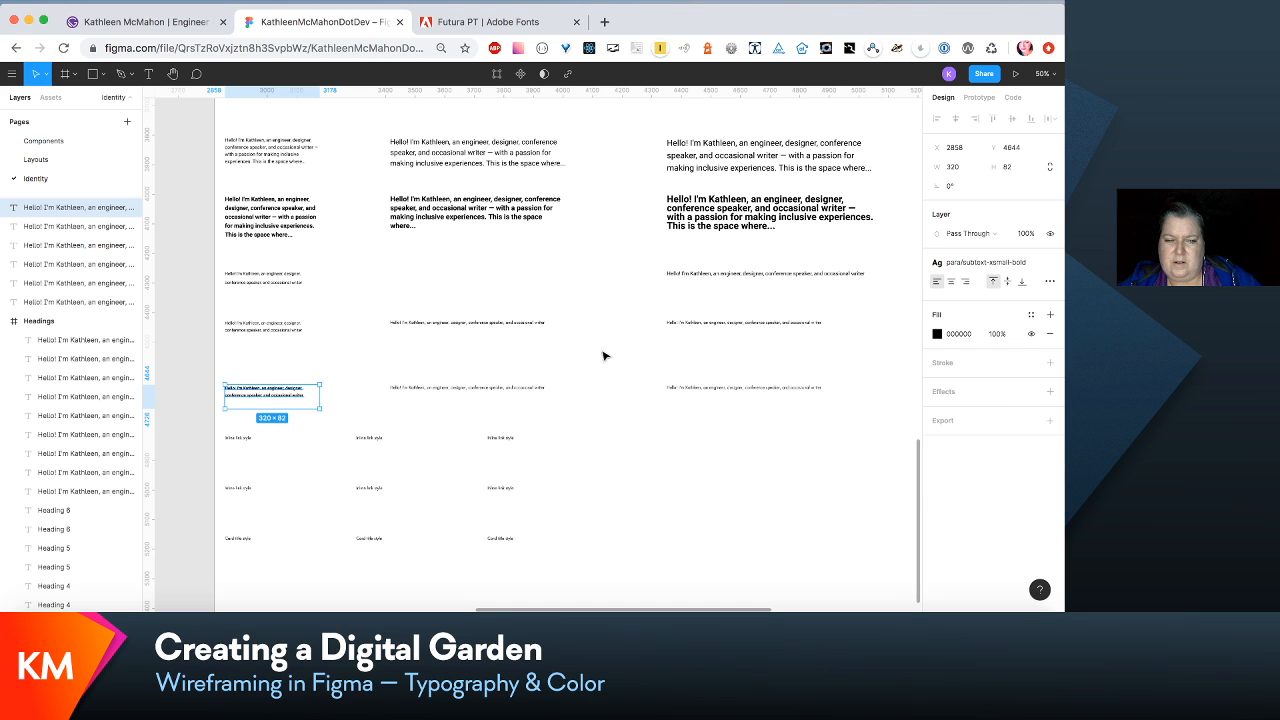
# - Delete the second-column paragraphs in the two subtext rows above the link samples
pyautogui.click(469, 325)
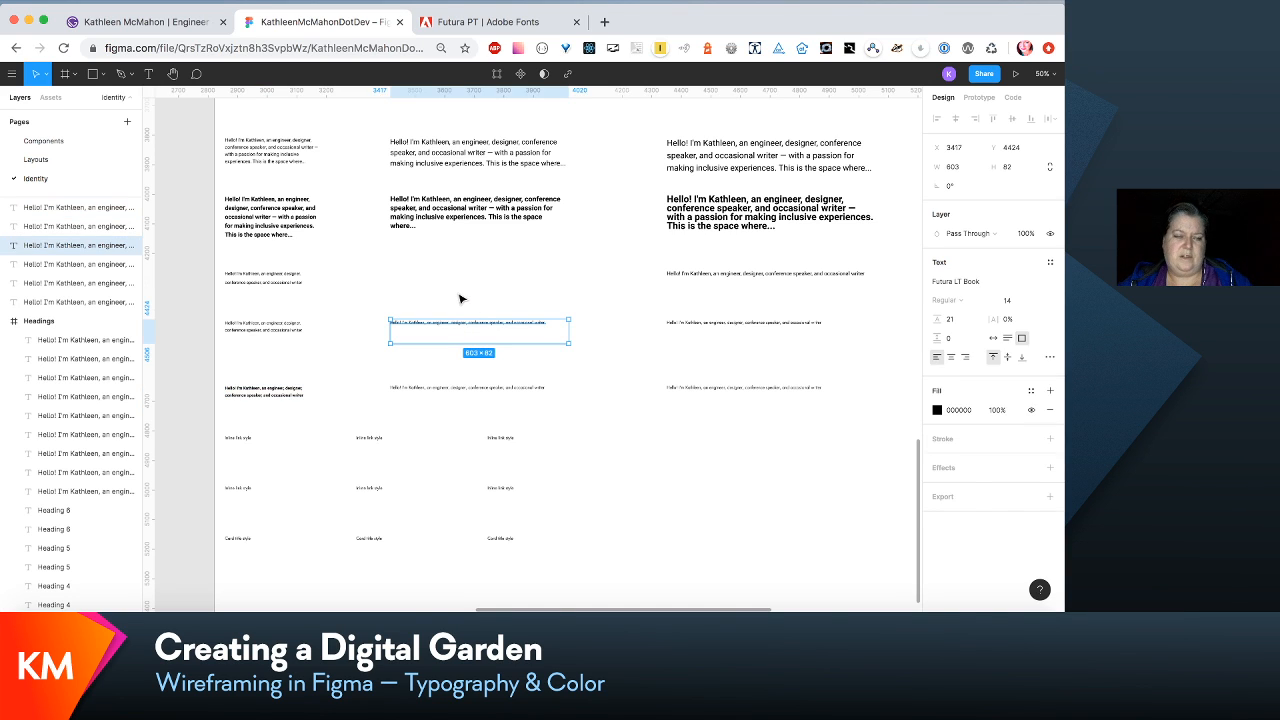
pyautogui.moveTo(457, 296); pyautogui.dragTo(513, 400)
pyautogui.press('Escape')
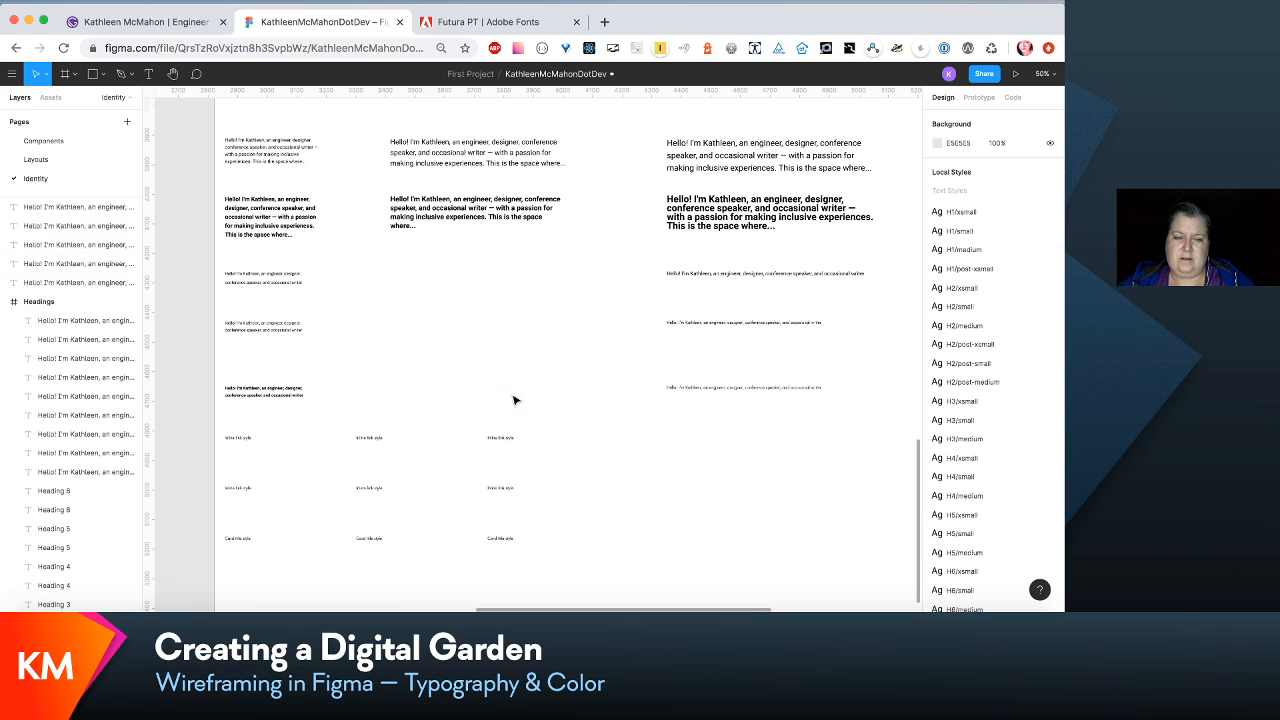
# - Apply the para/subtext-medium text style to the third-column paragraph in the regular subtext row
pyautogui.click(789, 325)
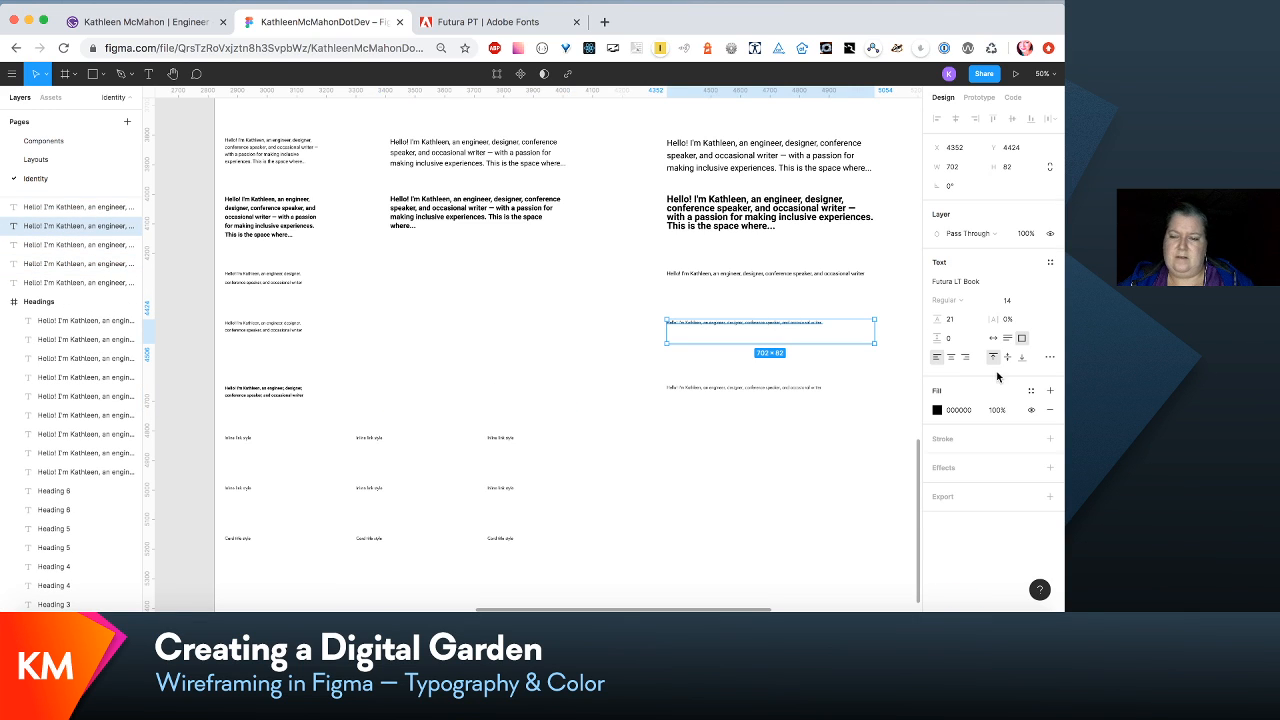
pyautogui.click(1050, 263)
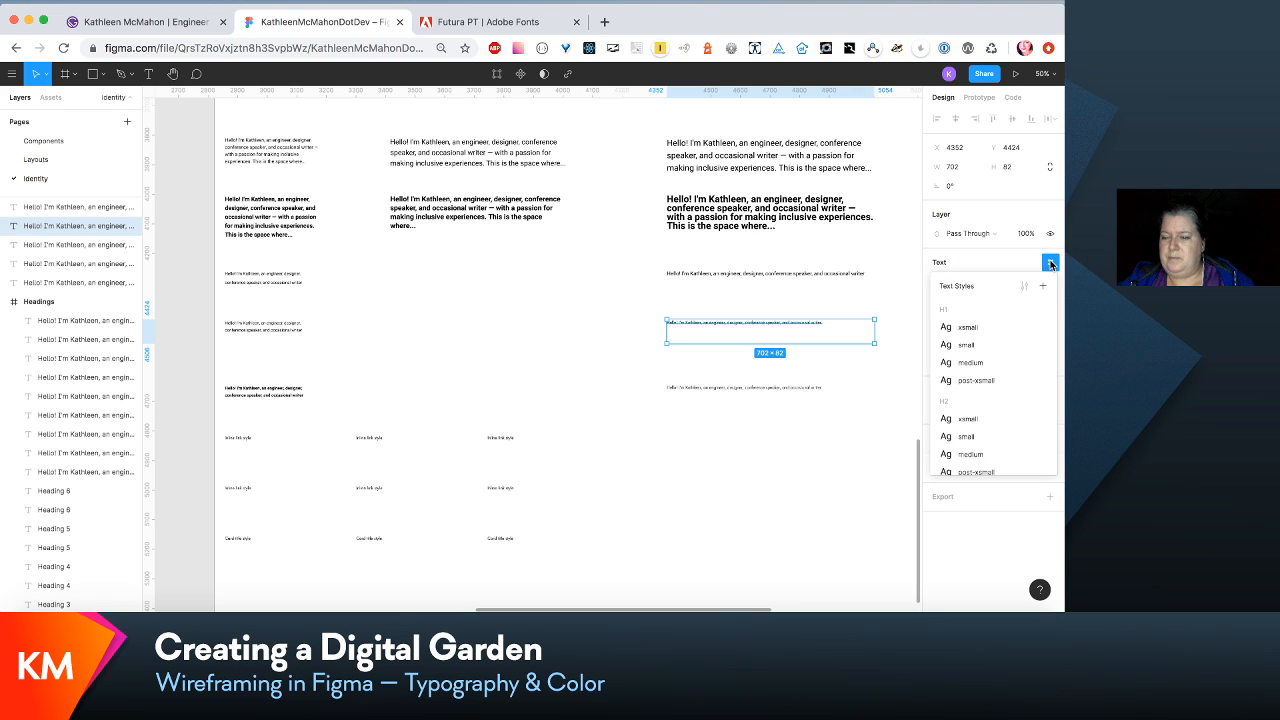
pyautogui.scroll(-5, 1030, 470)
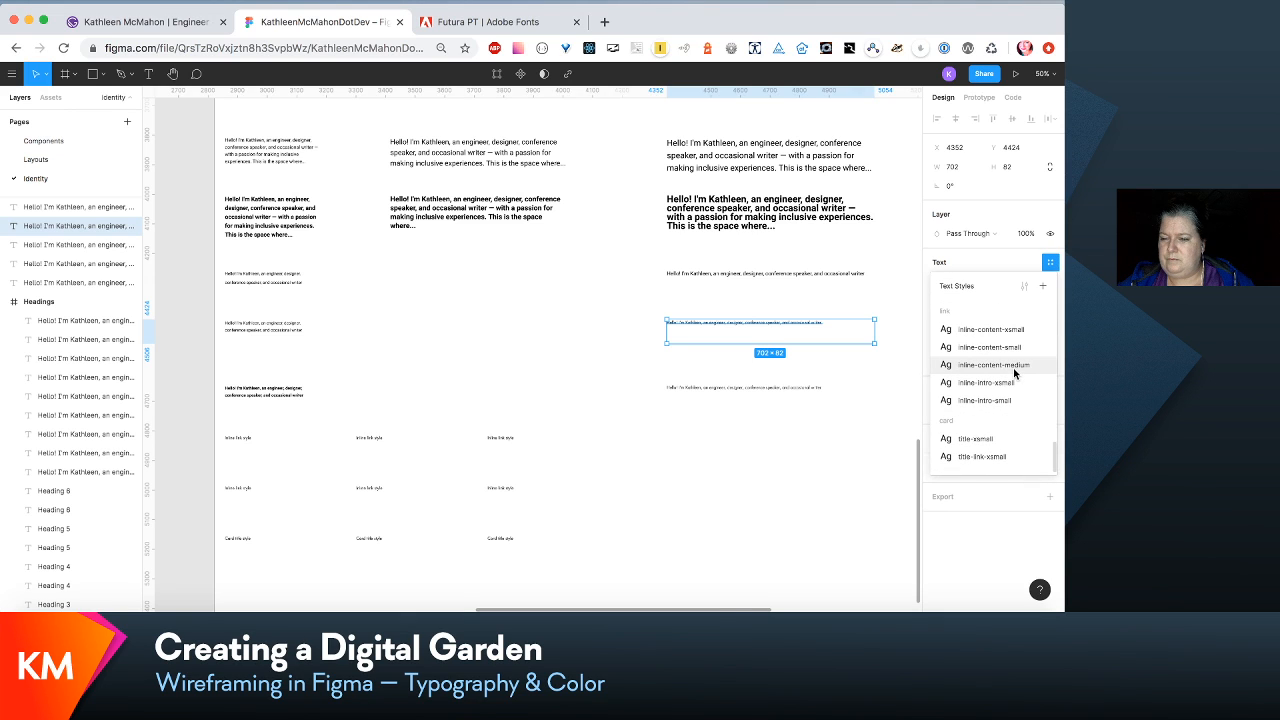
pyautogui.scroll(2, 1015, 372)
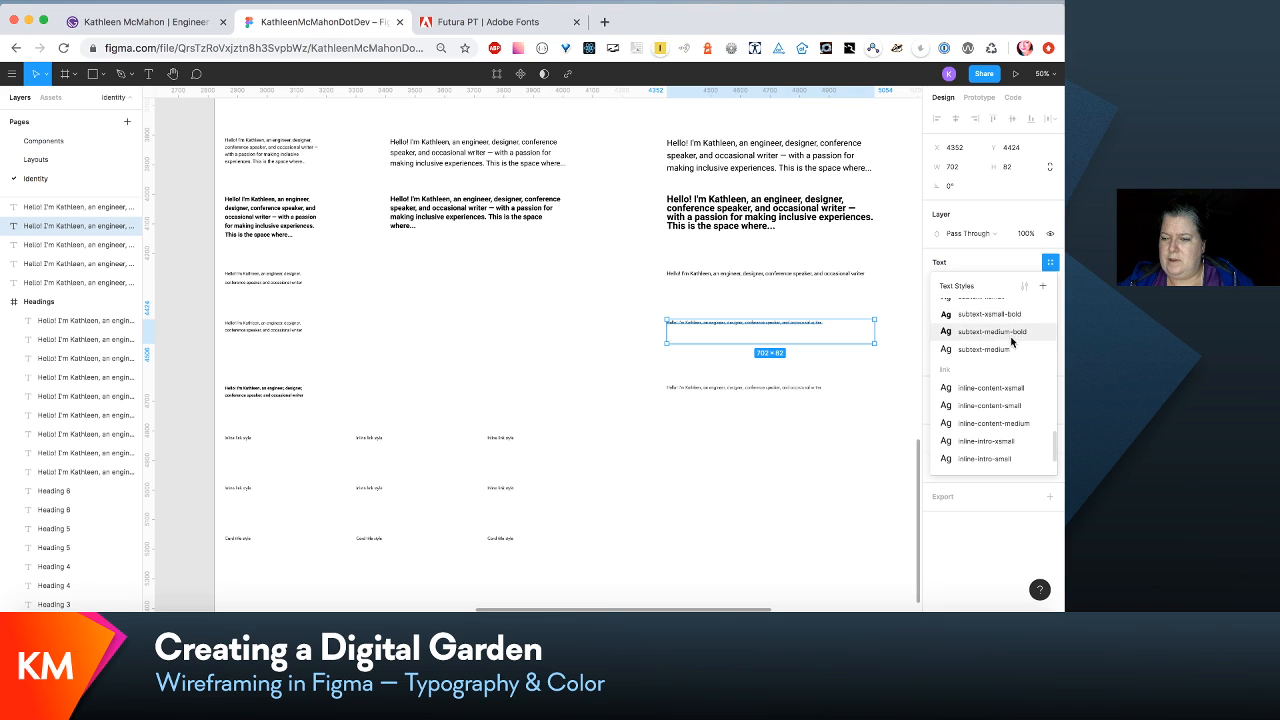
pyautogui.click(1014, 349)
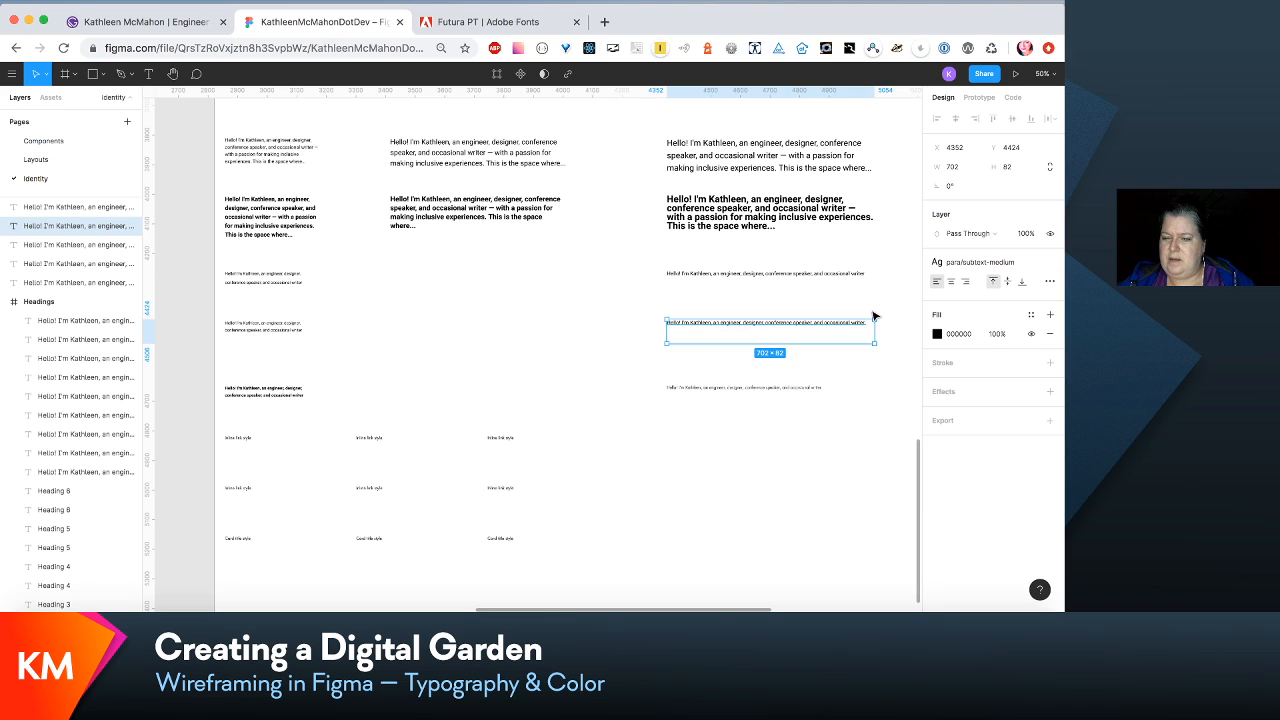
# - Apply the para/subtext-medium-bold text style to the third-column paragraph in the bold subtext row, just above the link samples
pyautogui.click(833, 395)
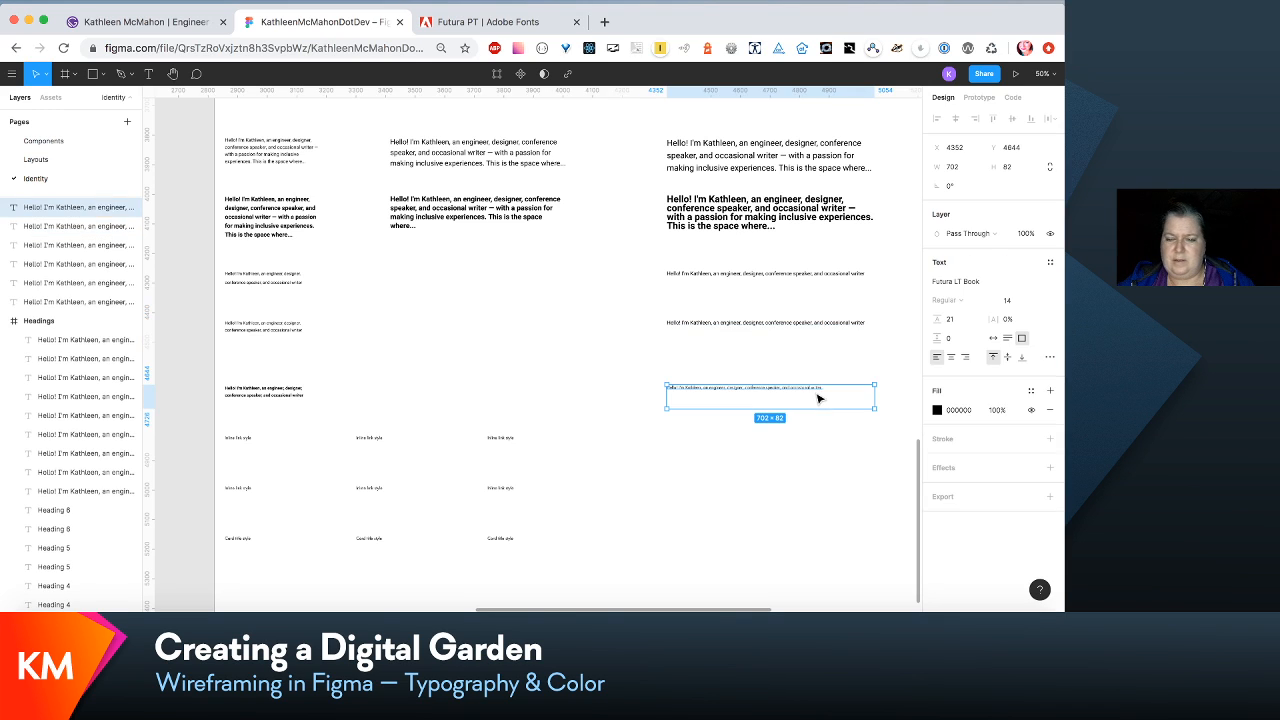
pyautogui.click(1050, 262)
pyautogui.scroll(-2, 1003, 382)
pyautogui.scroll(3, 1000, 395)
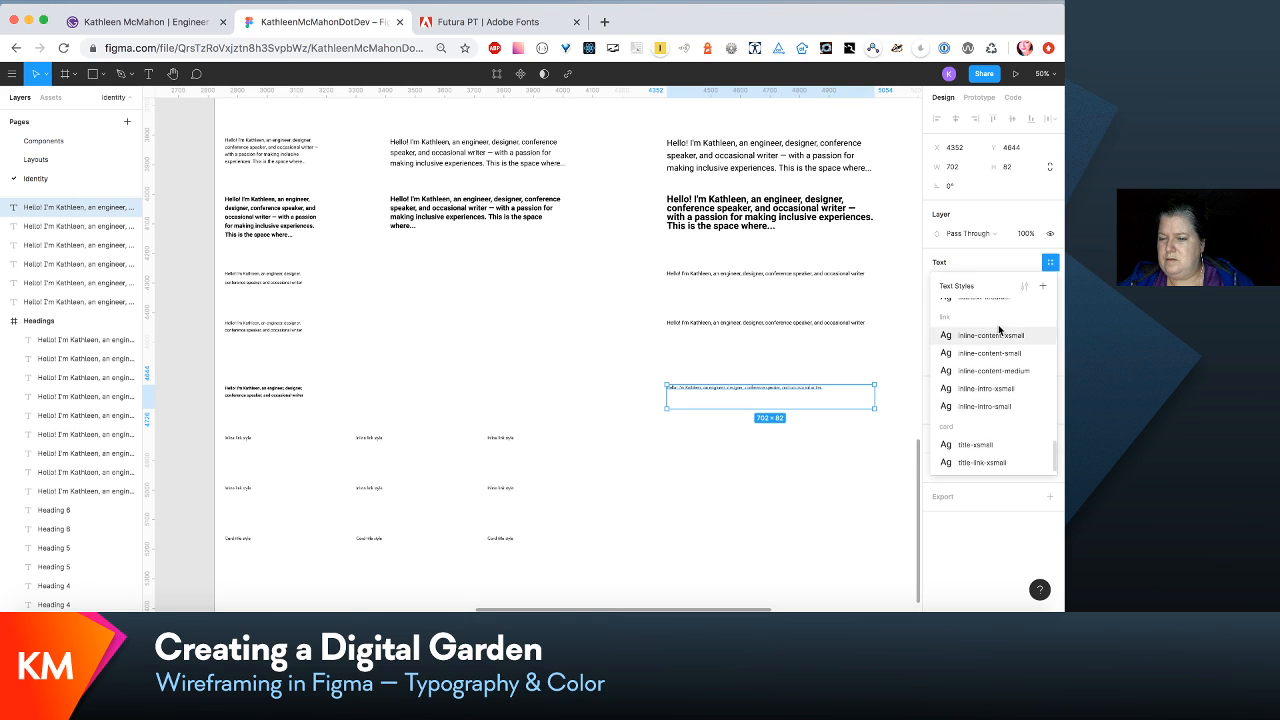
pyautogui.click(1001, 330)
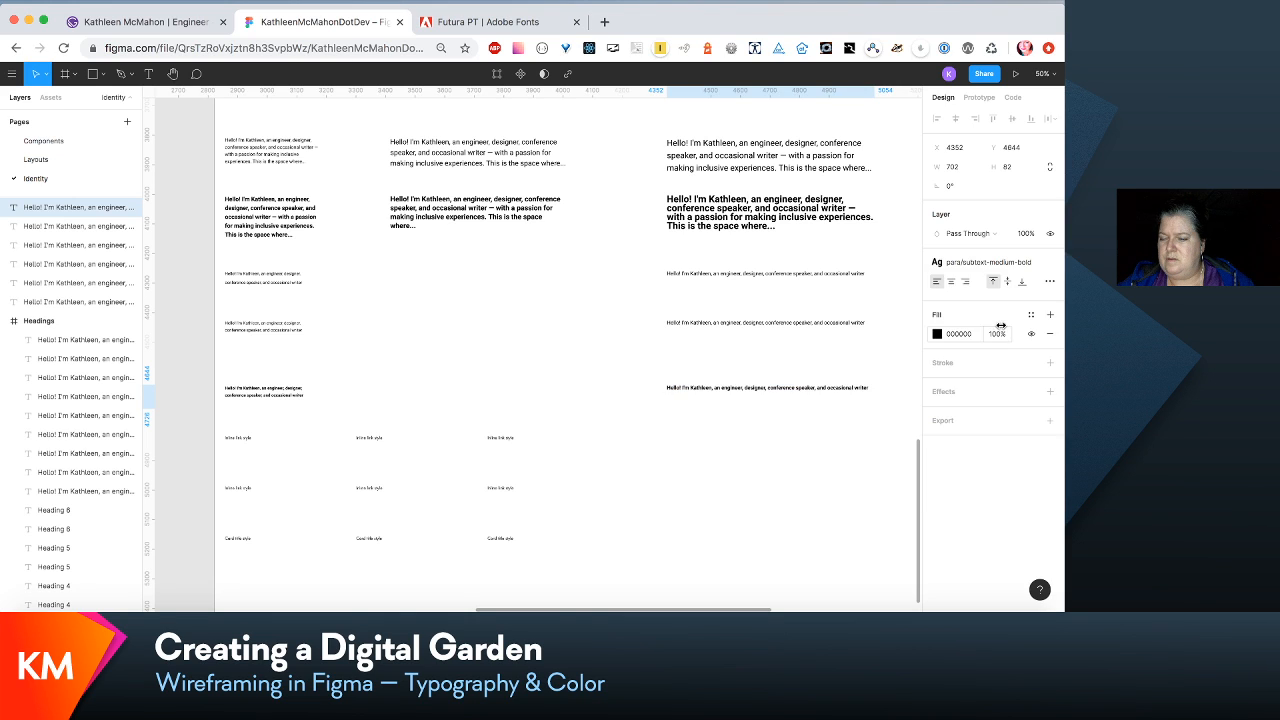
# - Reorder the local text styles so that para/subtext-medium sits above para/subtext-medium-bold
pyautogui.click(894, 343)
pyautogui.scroll(-5, 998, 328)
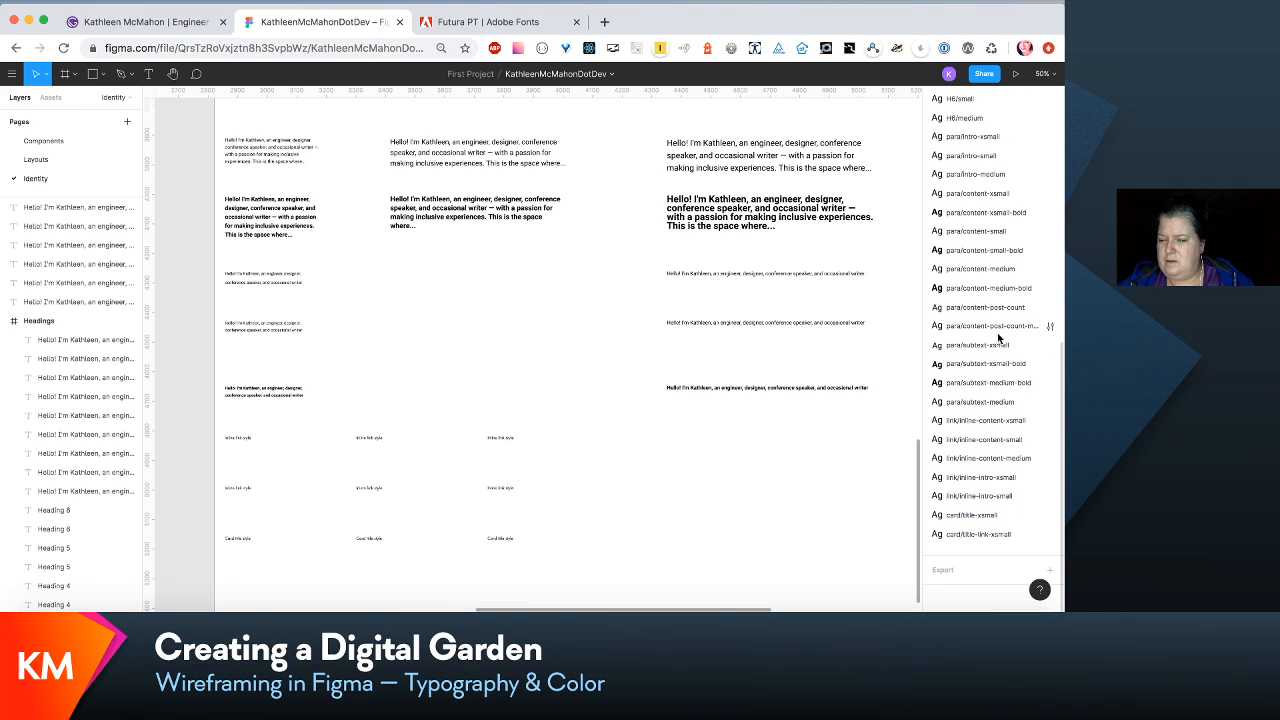
pyautogui.click(1007, 399)
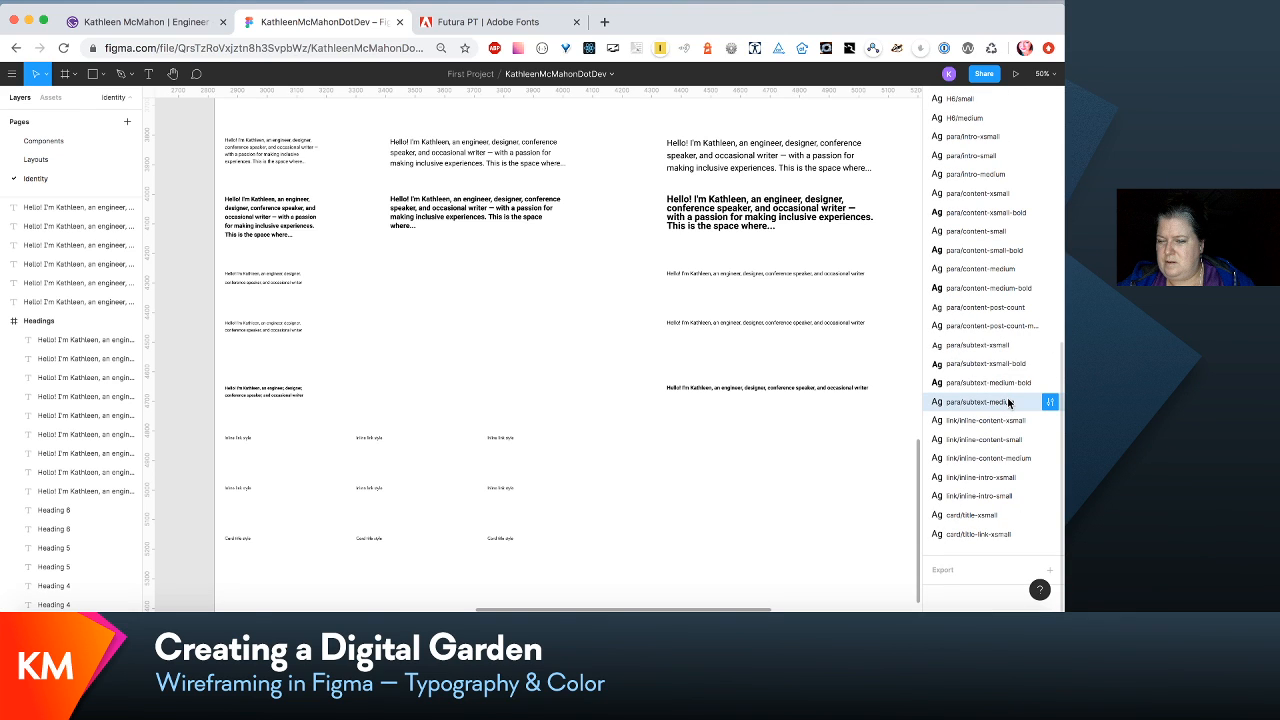
pyautogui.moveTo(1007, 397); pyautogui.dragTo(1003, 376)
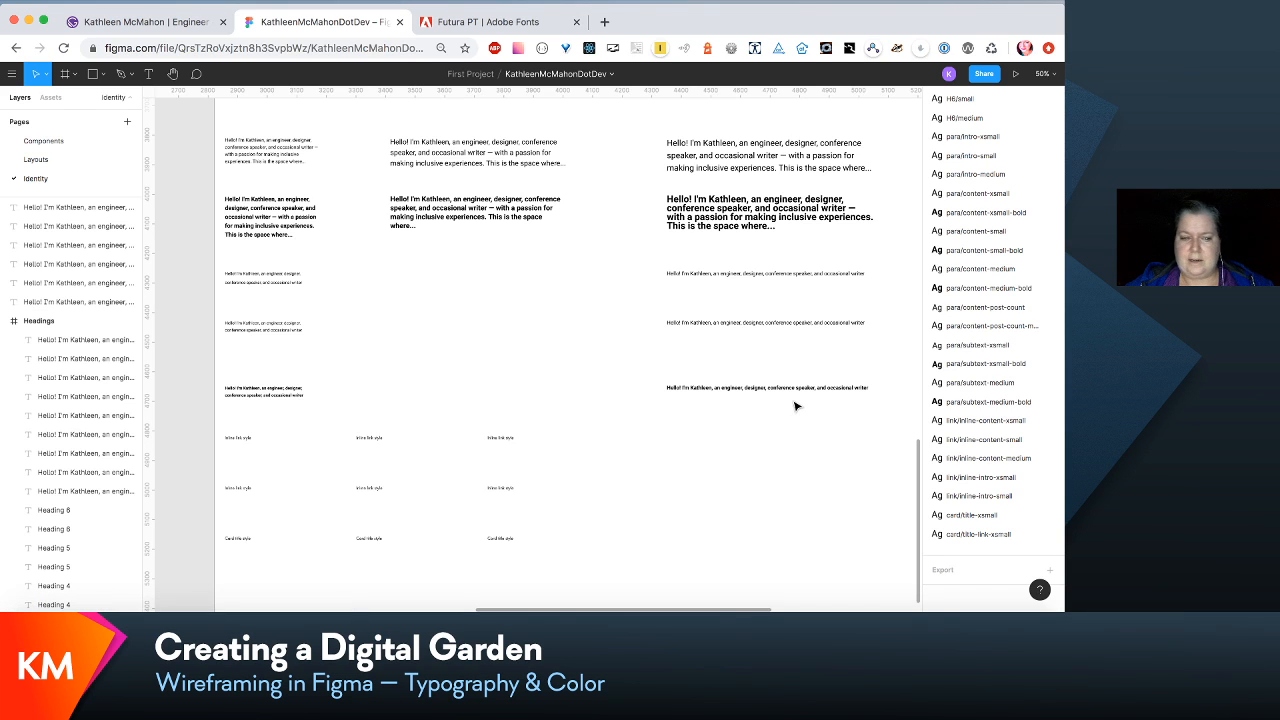
# - Apply link/inline-content-xsmall to the first sample and link/inline-content-small to the second sample in the upper inline link row
pyautogui.scroll(-1, 796, 405)
pyautogui.scroll(-2, 796, 405)
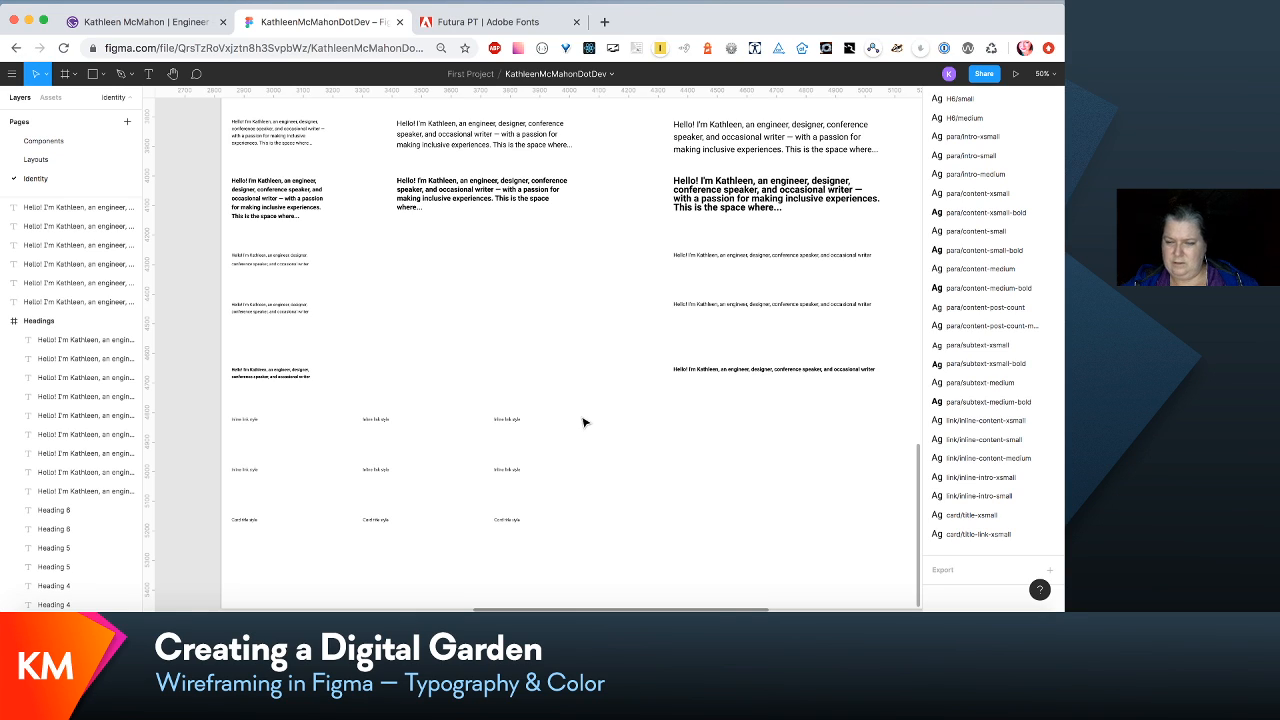
pyautogui.click(238, 420)
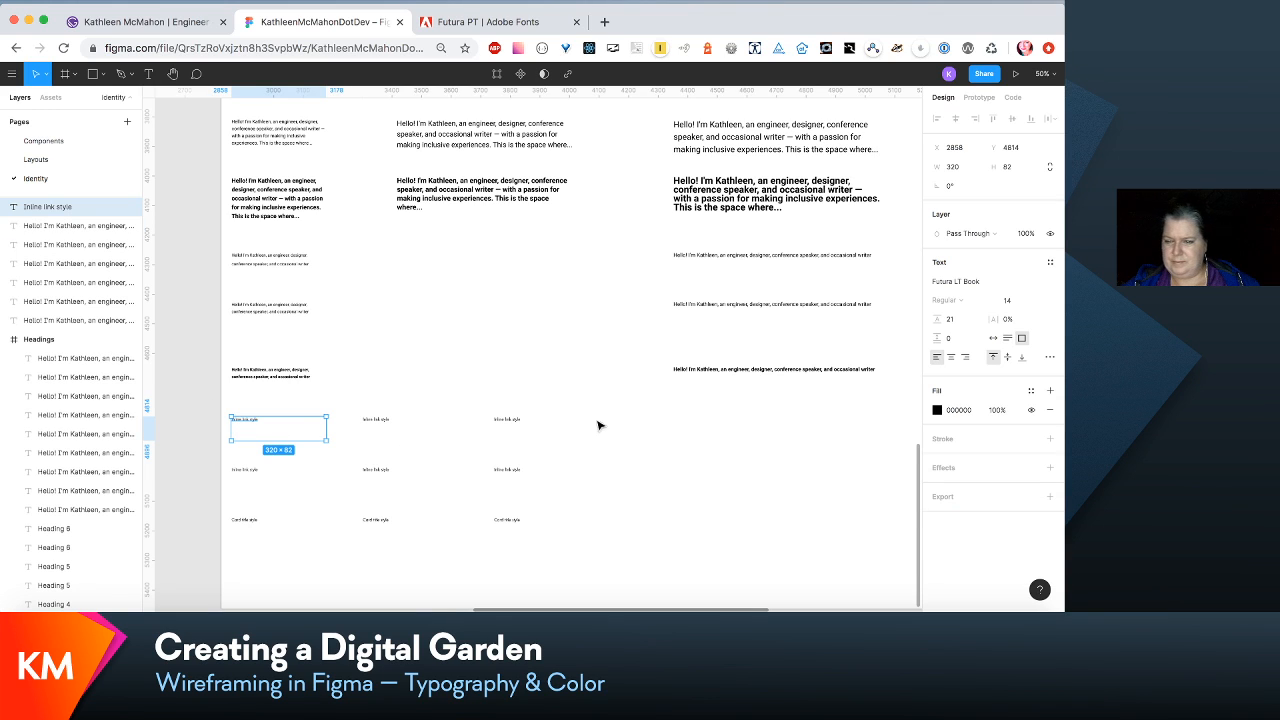
pyautogui.click(1050, 262)
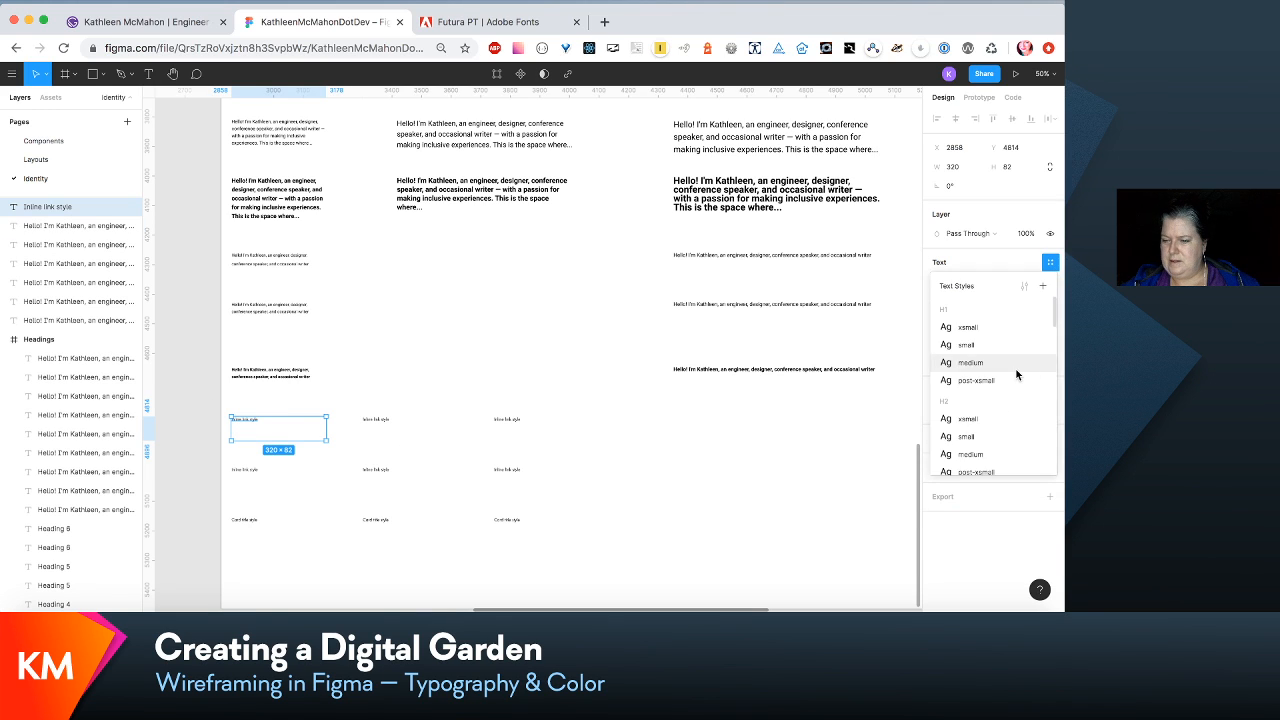
pyautogui.scroll(-10, 1017, 374)
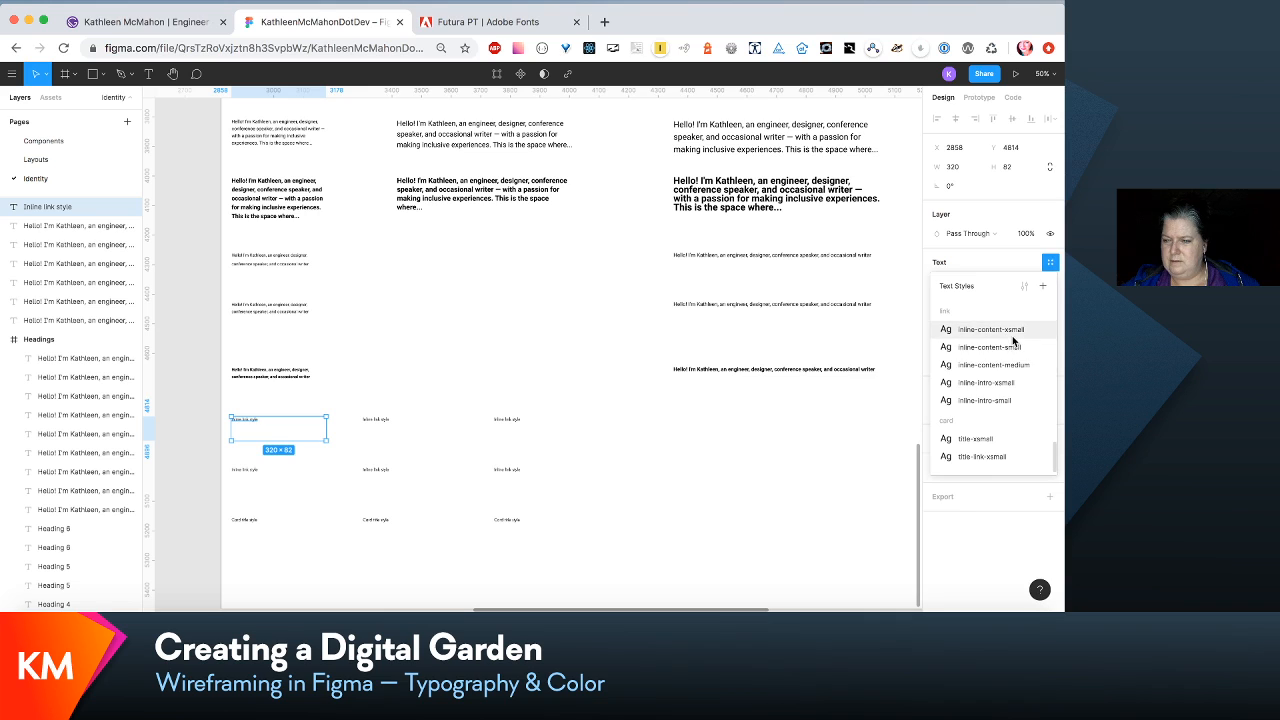
pyautogui.click(1015, 332)
pyautogui.click(370, 424)
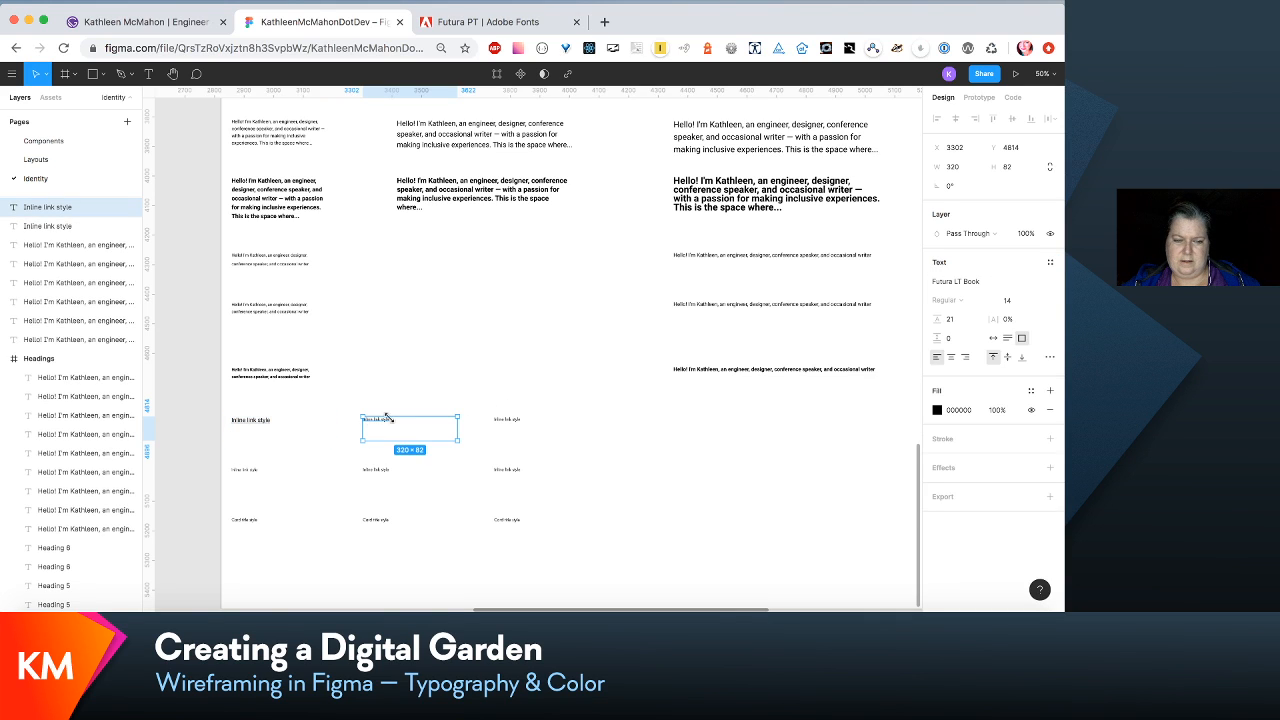
pyautogui.click(1050, 264)
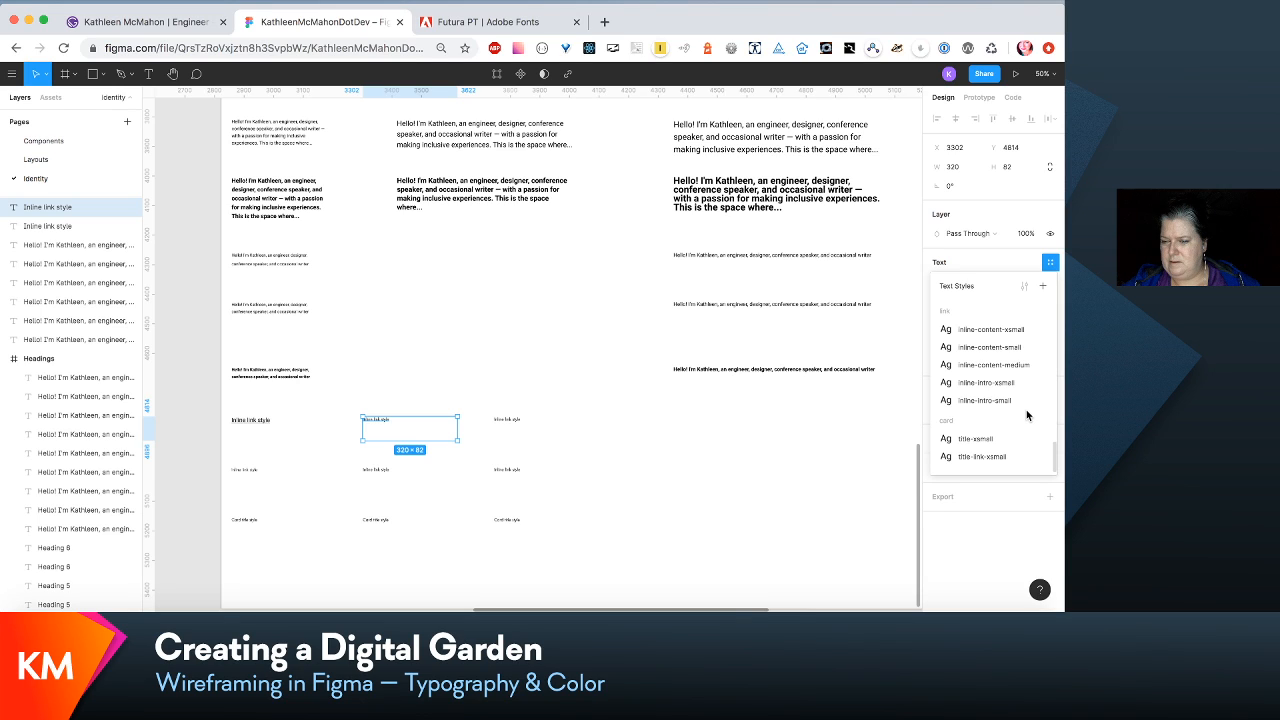
pyautogui.click(1019, 348)
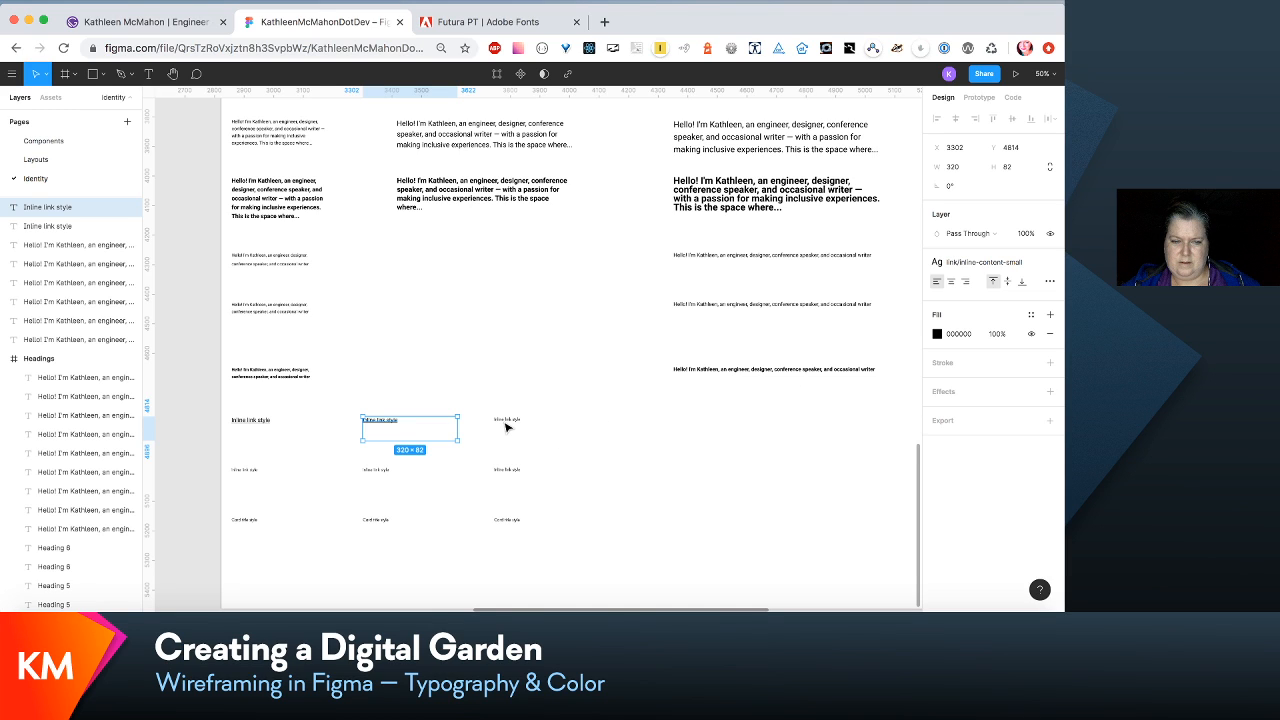
# - Apply link/inline-intro-xsmall to the first sample and link/inline-intro-small to the second sample in the lower inline link row
pyautogui.click(243, 474)
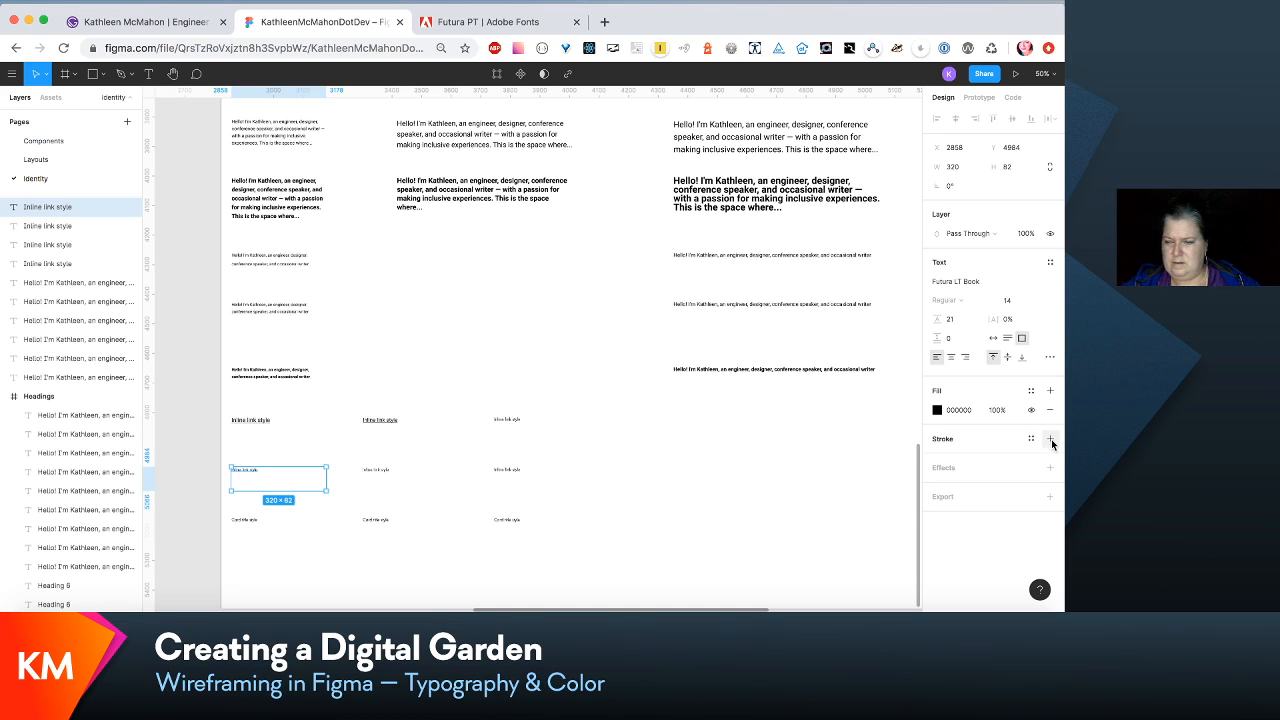
pyautogui.click(1050, 263)
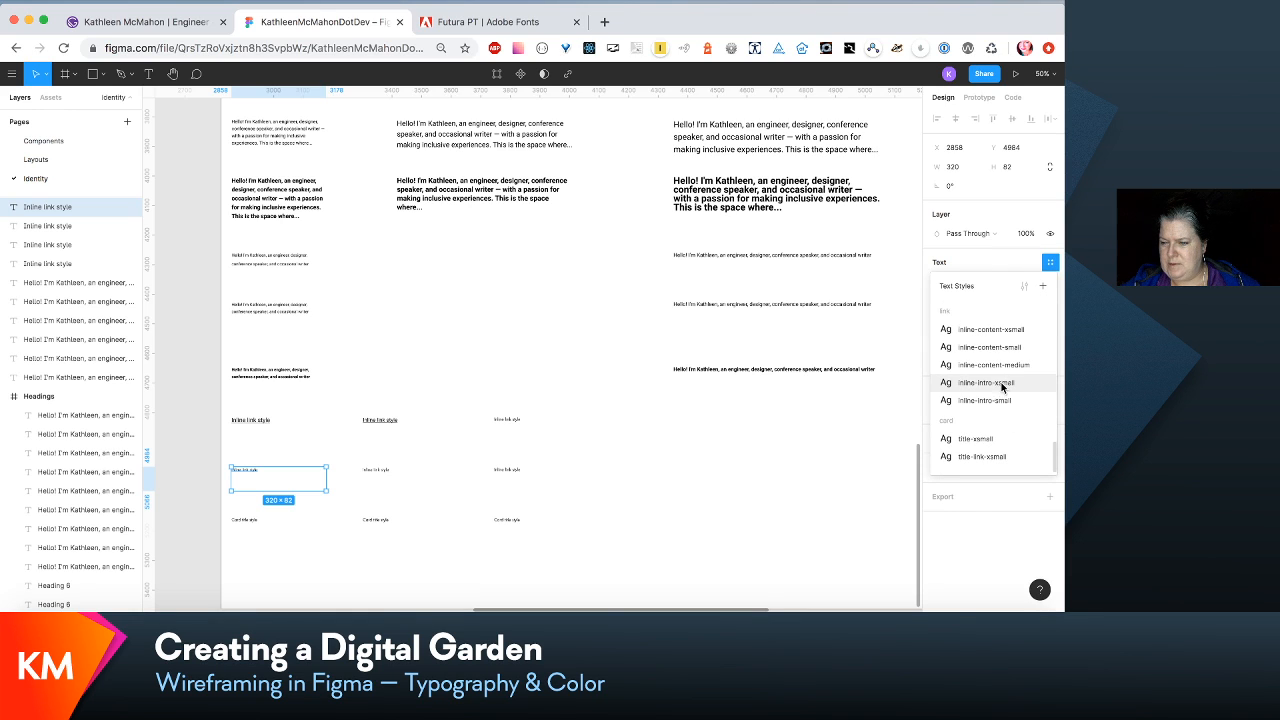
pyautogui.click(1001, 382)
pyautogui.click(385, 474)
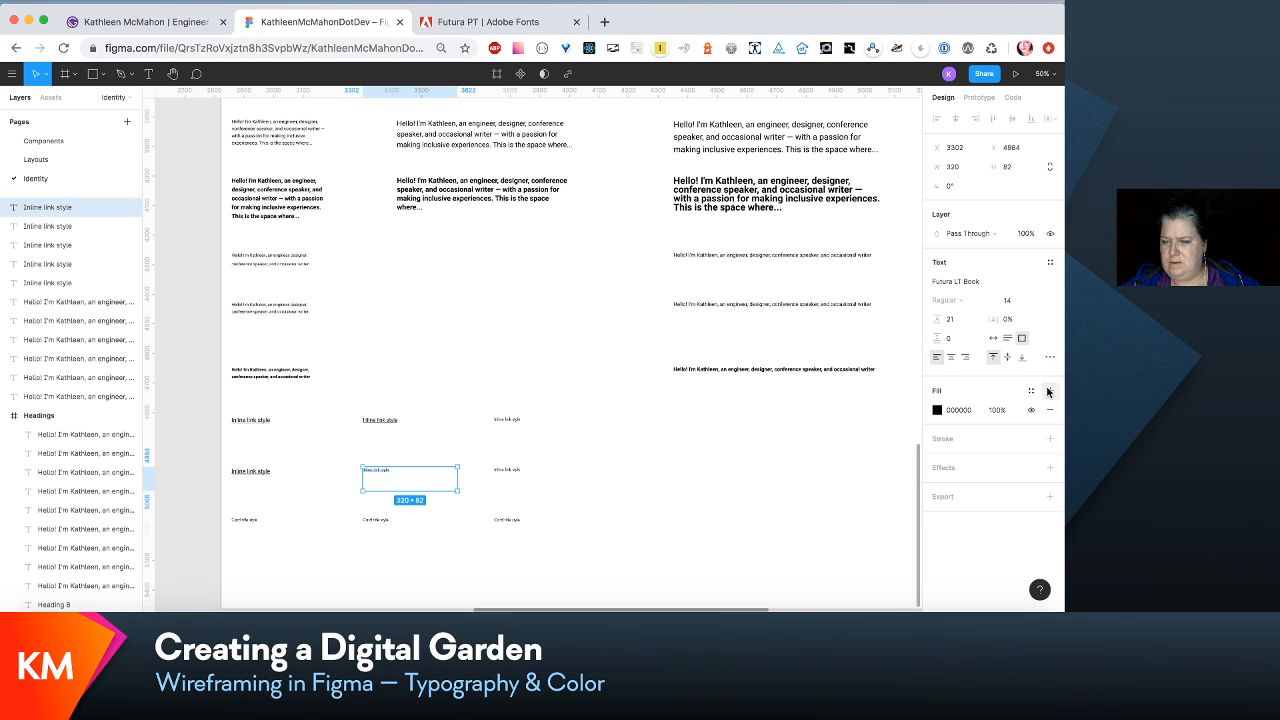
pyautogui.click(1049, 262)
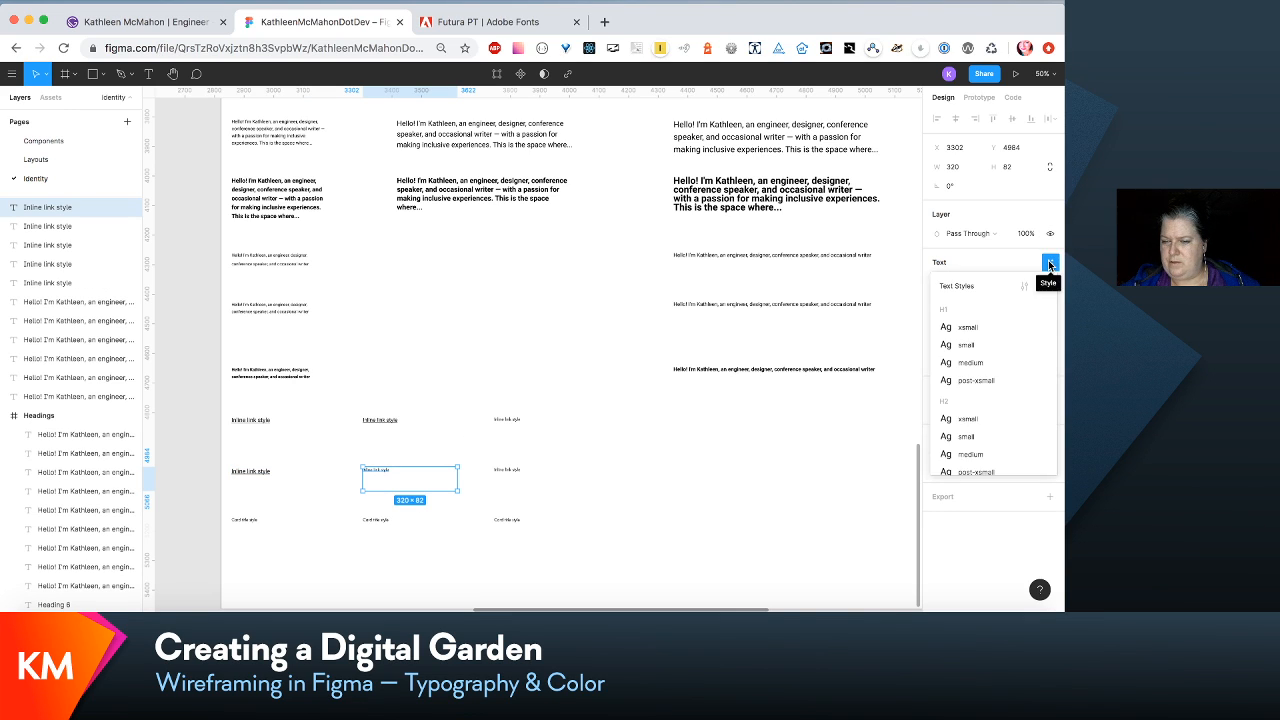
pyautogui.scroll(-10, 1020, 399)
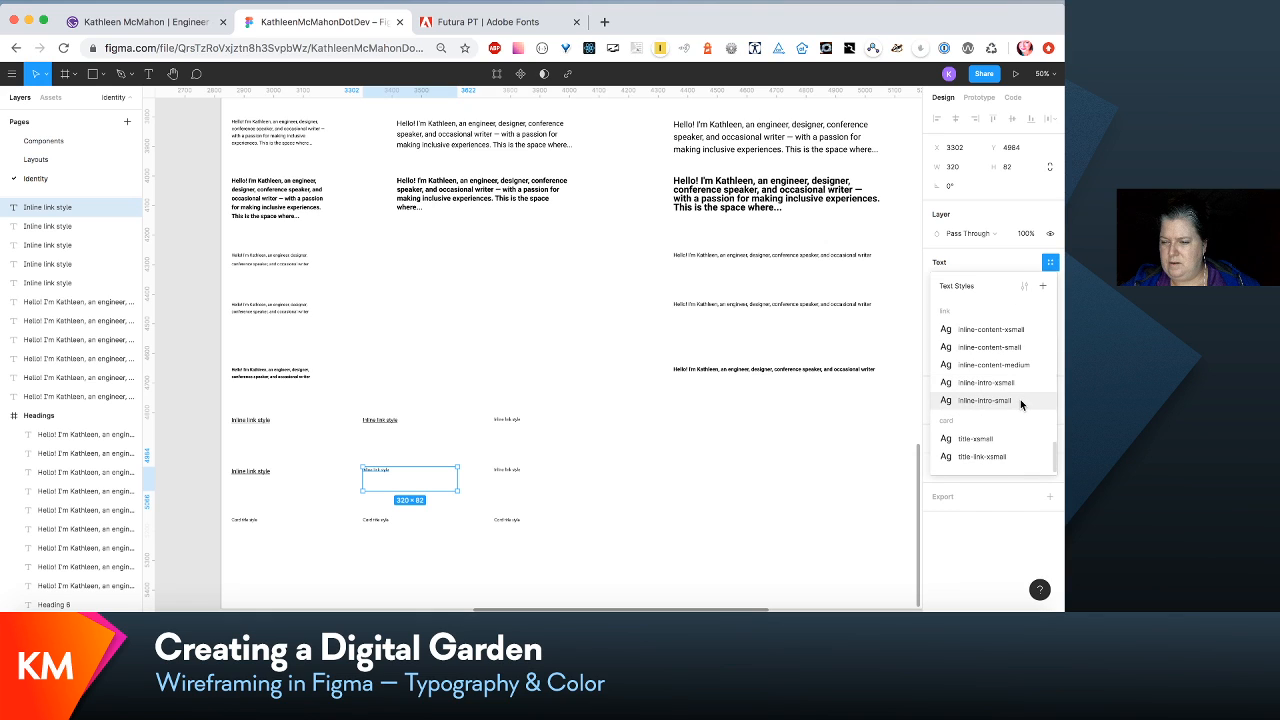
pyautogui.click(1020, 399)
# - Apply the link/inline-content-medium text style to the third sample in the upper inline link row
pyautogui.click(513, 418)
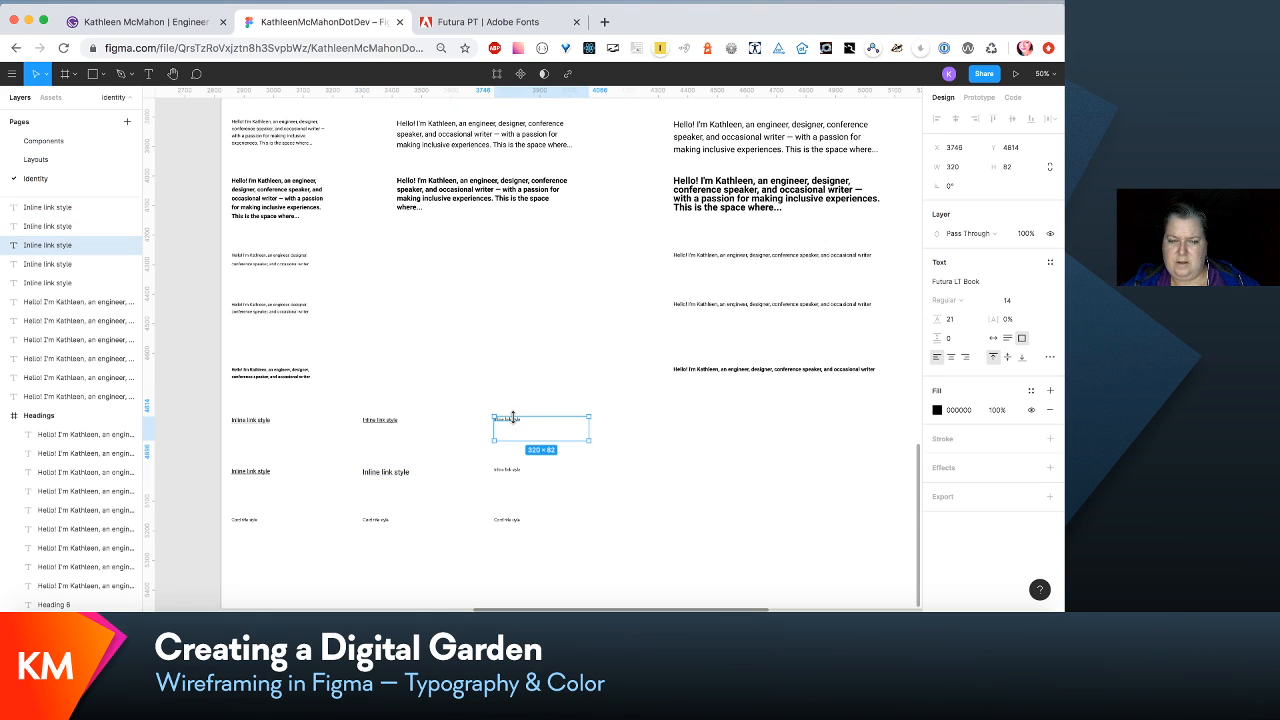
pyautogui.click(1050, 261)
pyautogui.scroll(-10, 1013, 426)
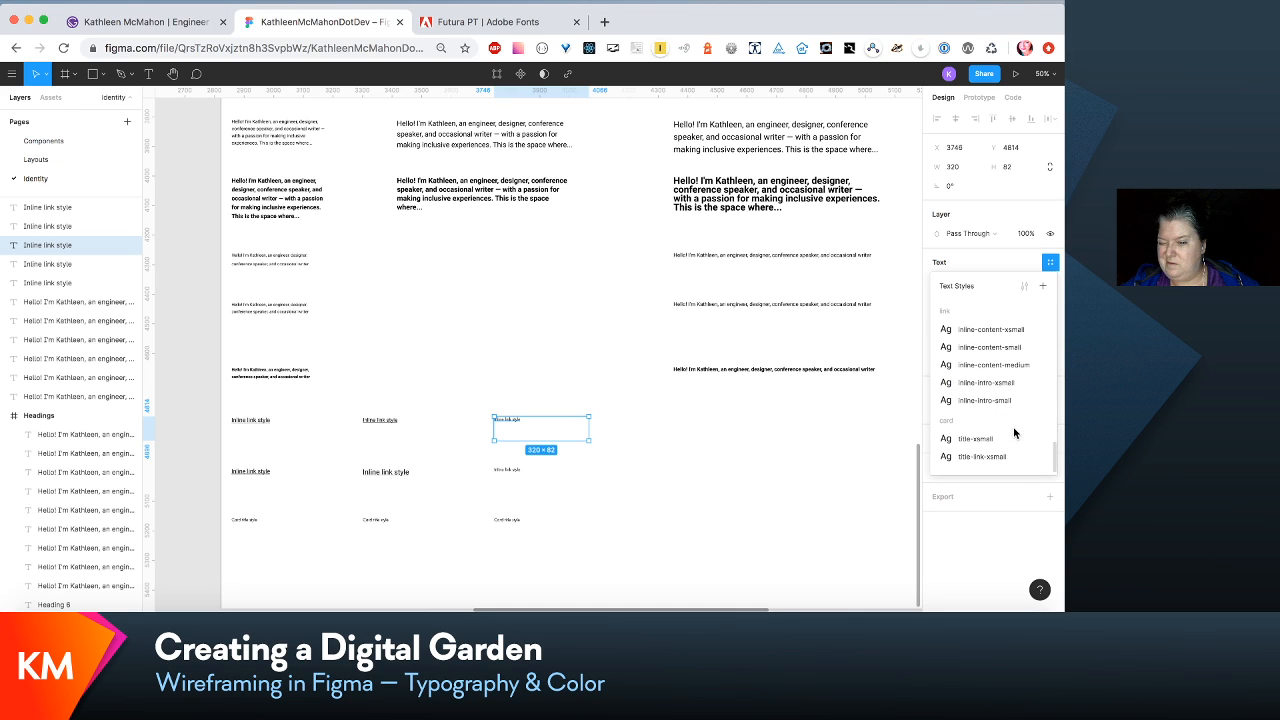
pyautogui.click(1014, 364)
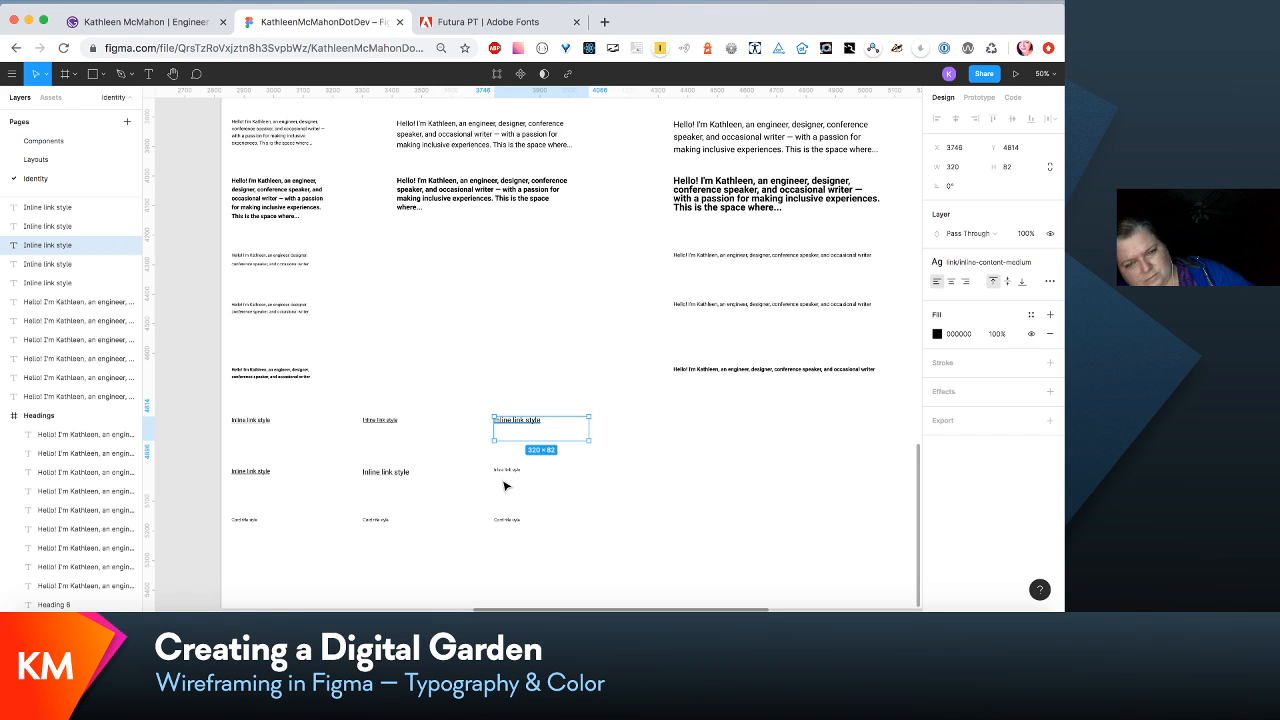
# - Apply the card/title-xsmall text style to the first card title sample
pyautogui.scroll(10, 504, 486)
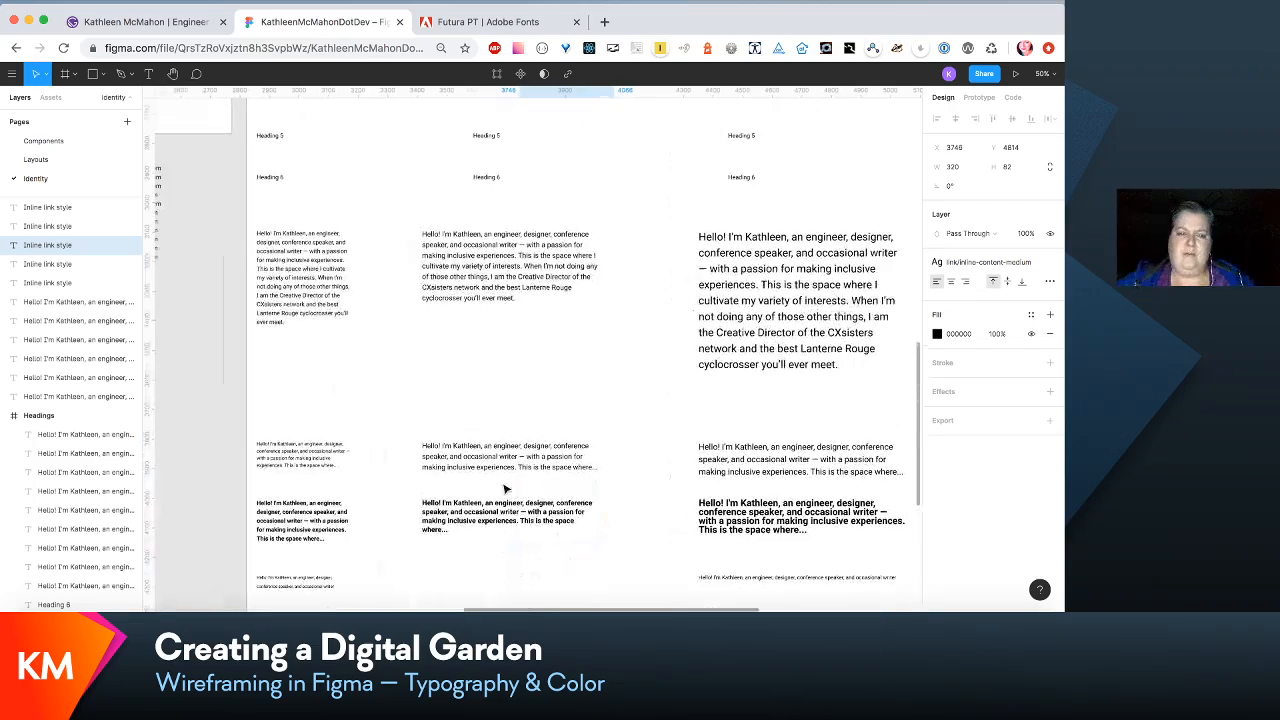
pyautogui.scroll(-10, 506, 492)
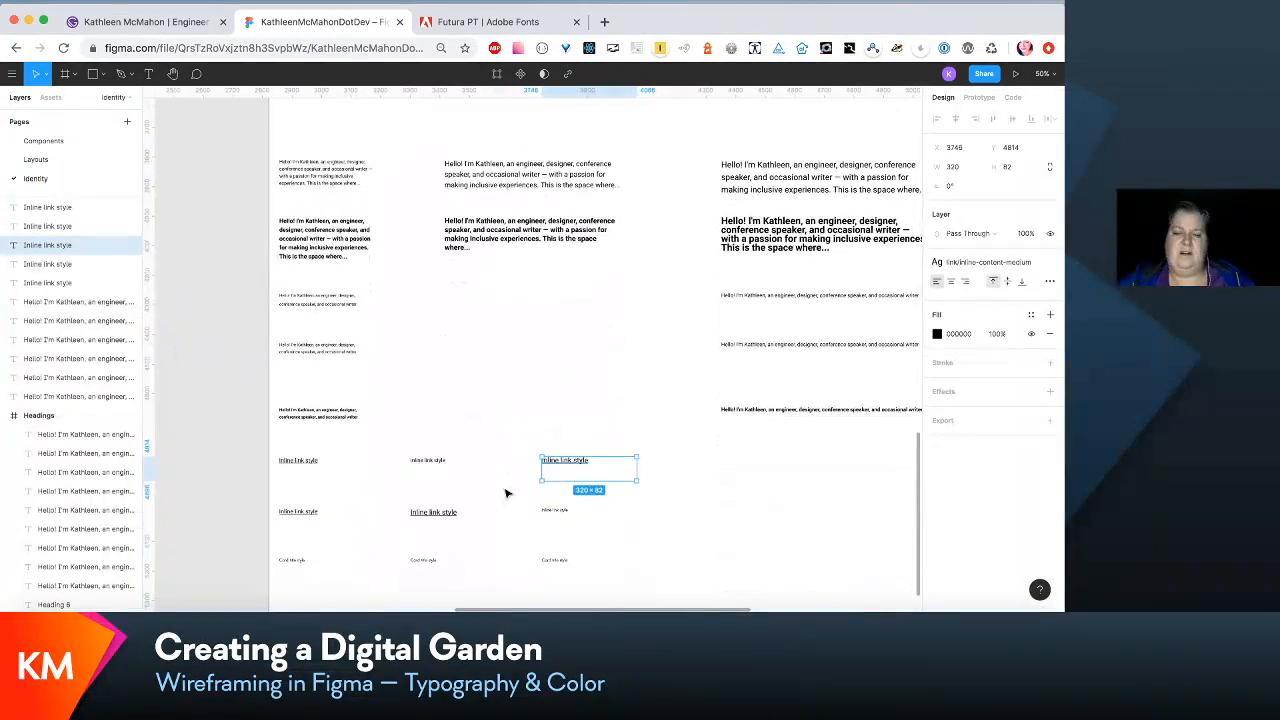
pyautogui.scroll(-3, 506, 492)
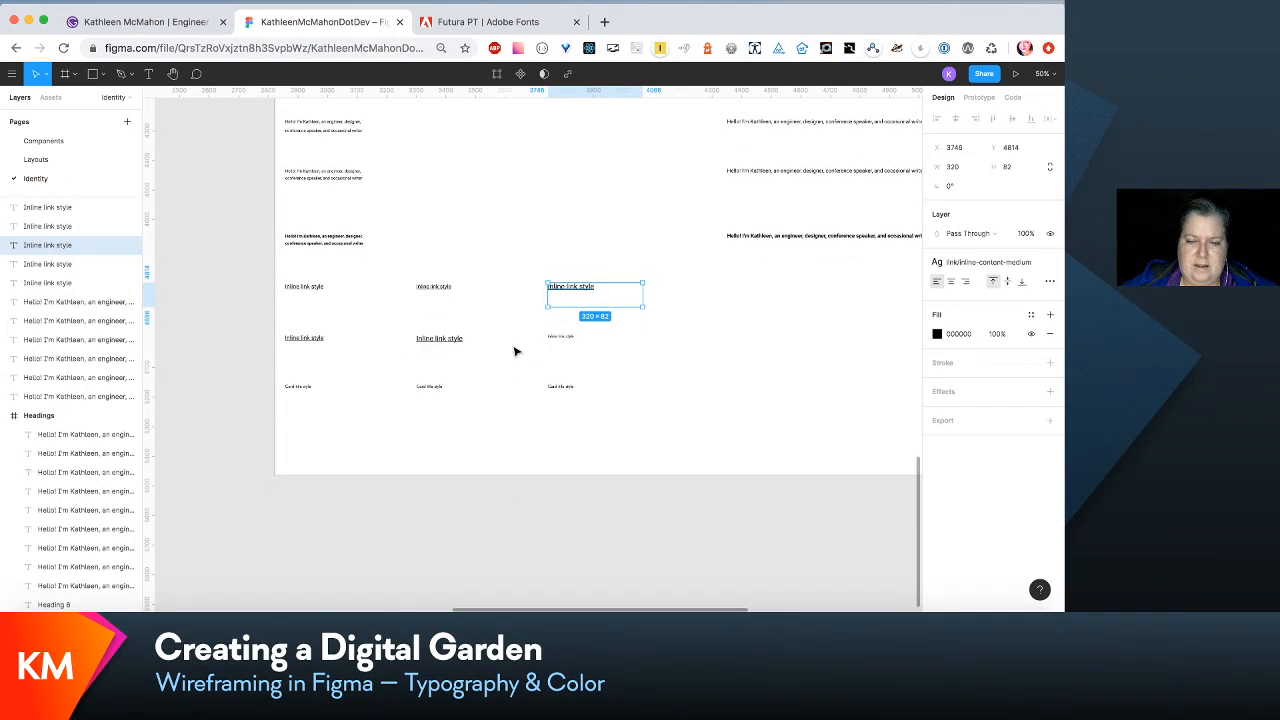
pyautogui.click(304, 386)
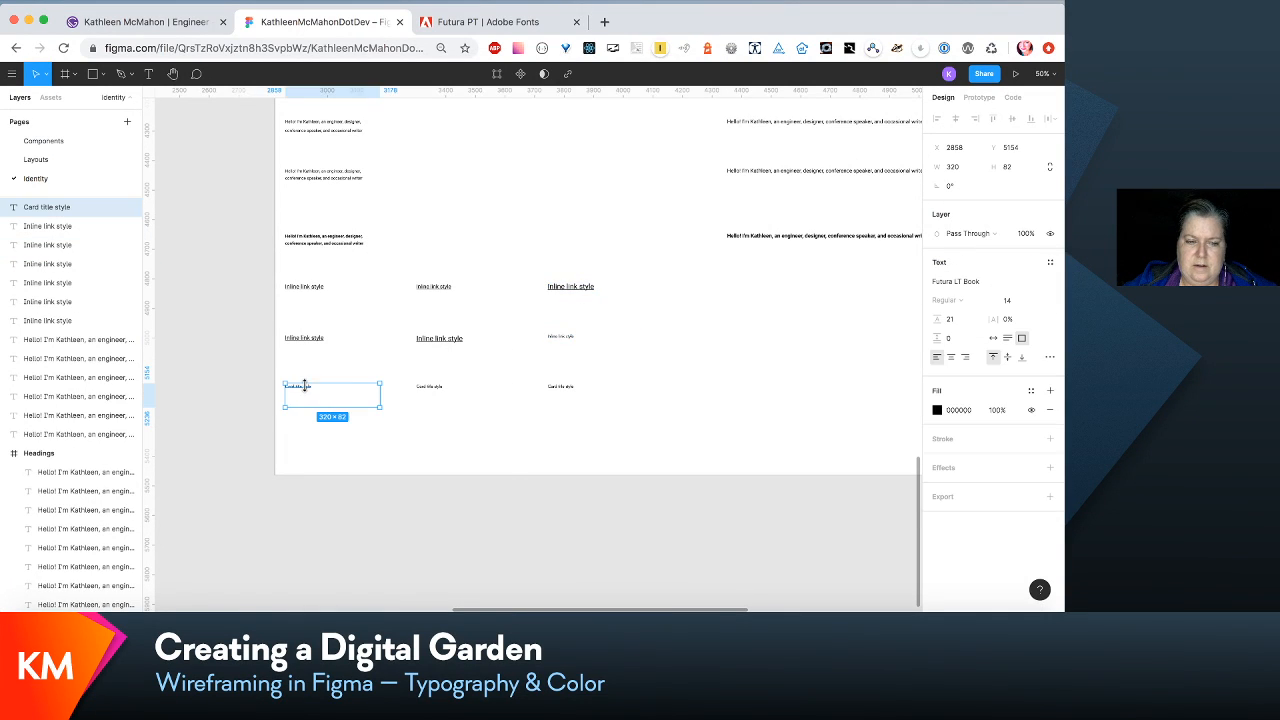
pyautogui.click(1050, 262)
pyautogui.scroll(-5, 1019, 445)
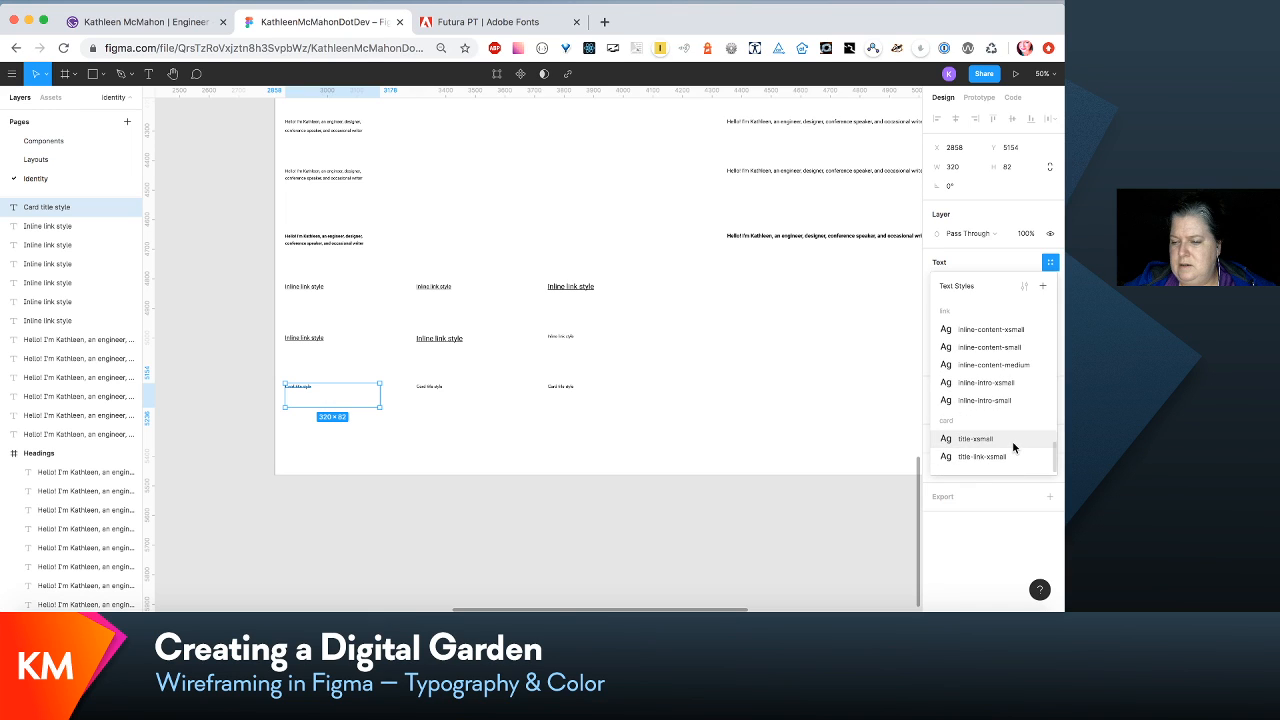
pyautogui.click(1012, 441)
# - Apply the card/title-link-xsmall text style to the second card title sample, then clear the selection
pyautogui.click(429, 386)
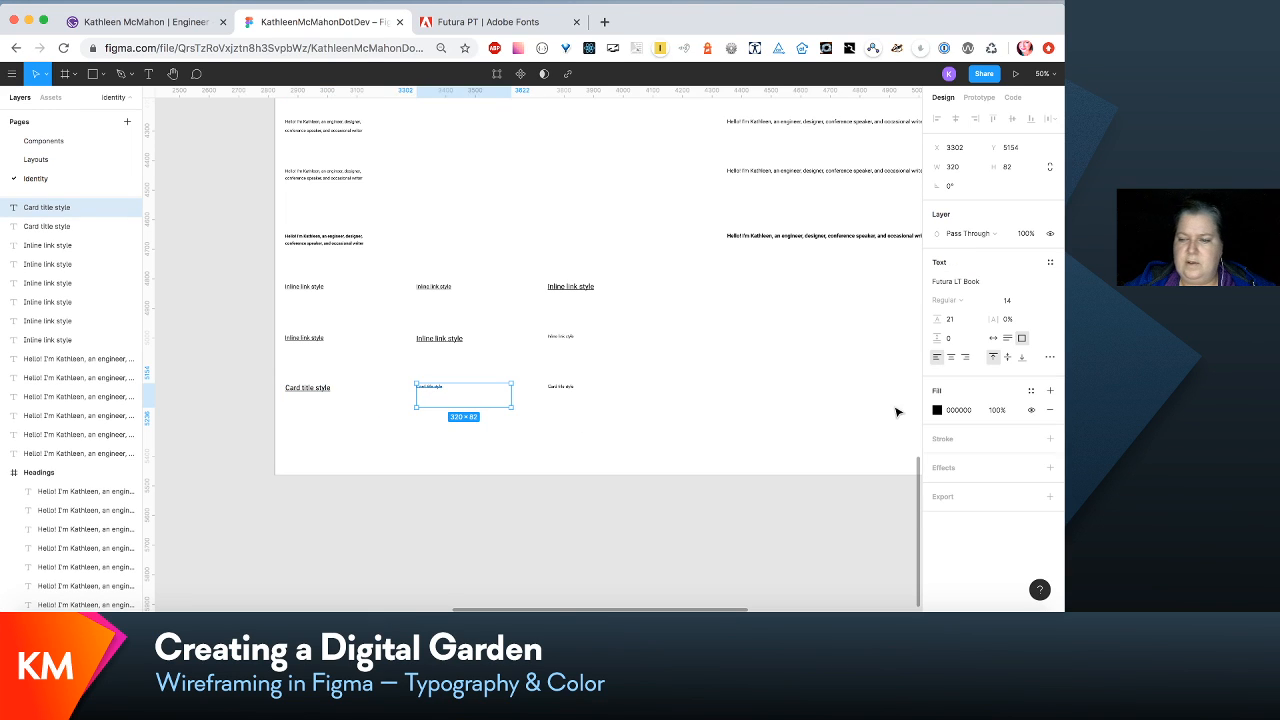
pyautogui.click(1050, 263)
pyautogui.scroll(-5, 995, 440)
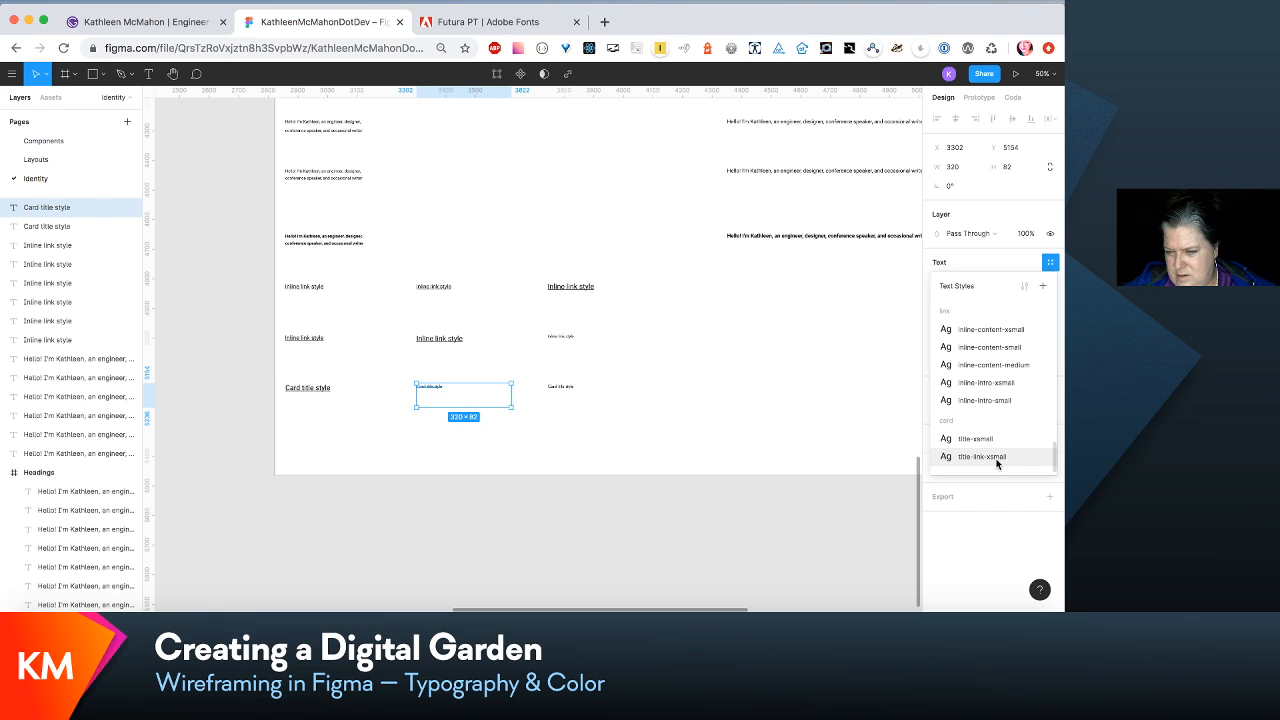
pyautogui.click(982, 456)
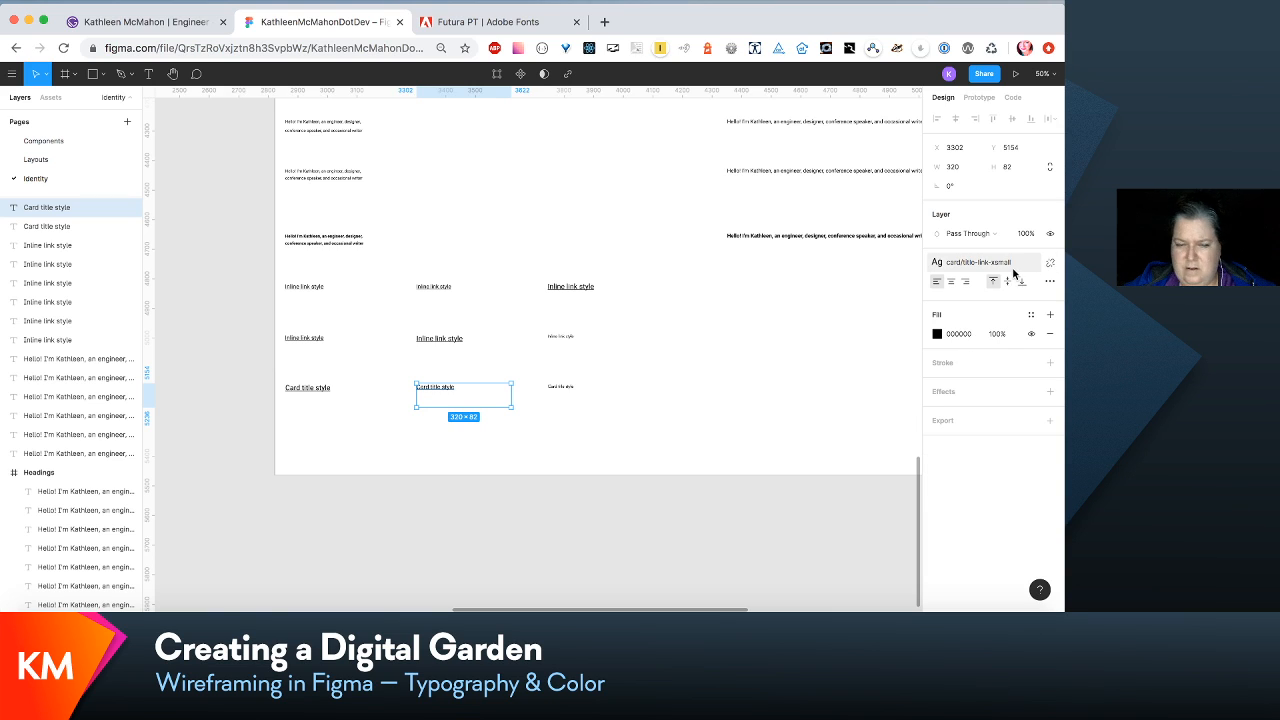
pyautogui.click(300, 397)
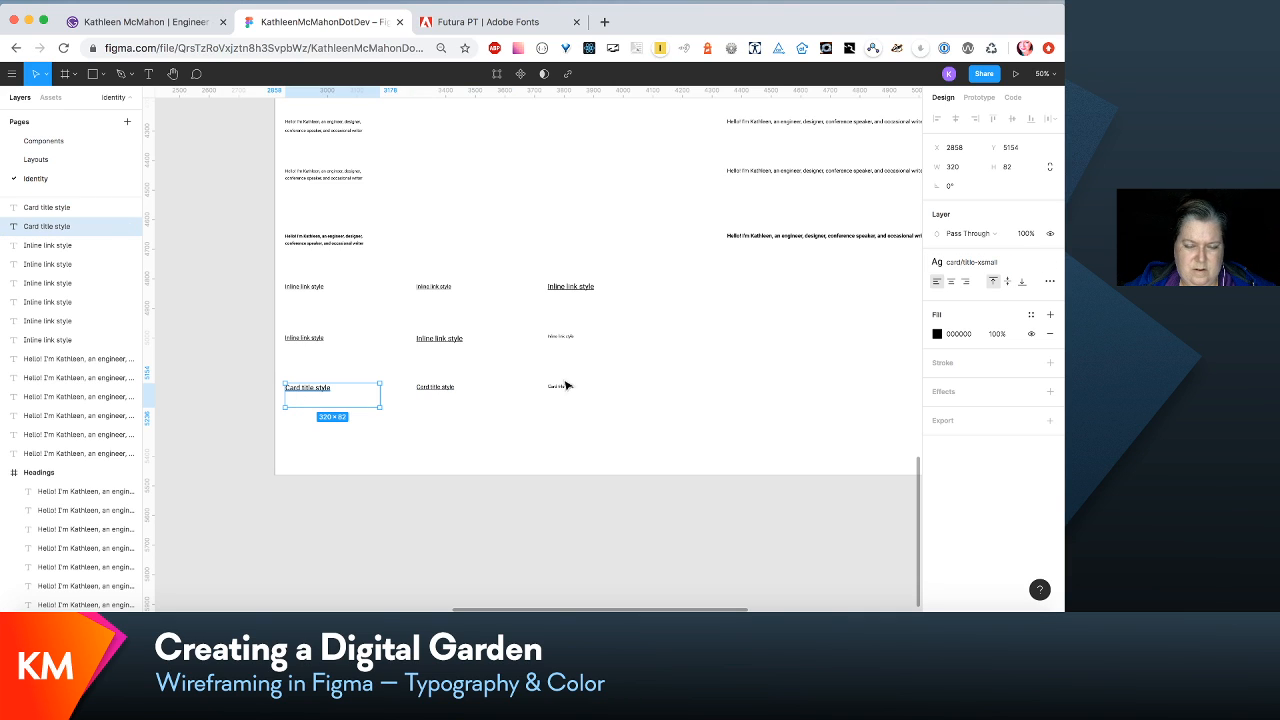
pyautogui.press('Escape')
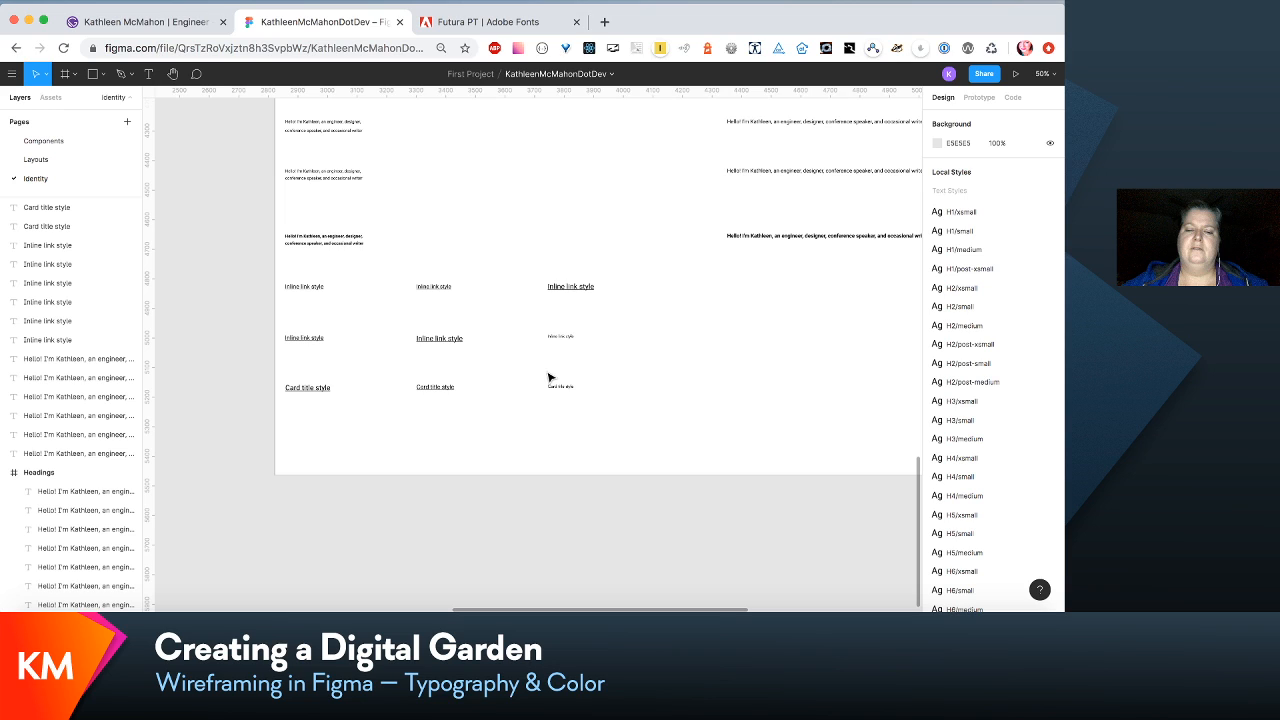
# - Create a text style named link/inline-intro-medium from the third sample in the lower inline link row
pyautogui.click(559, 337)
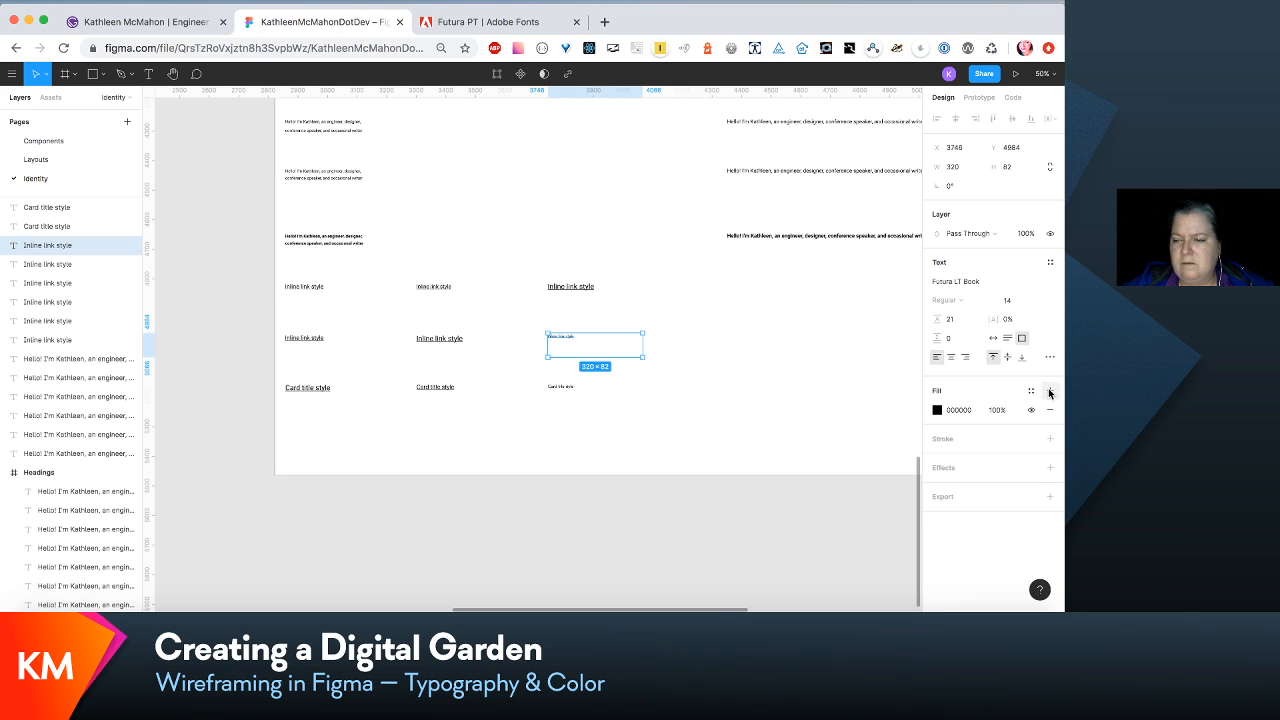
pyautogui.click(1050, 263)
pyautogui.scroll(-10, 1029, 374)
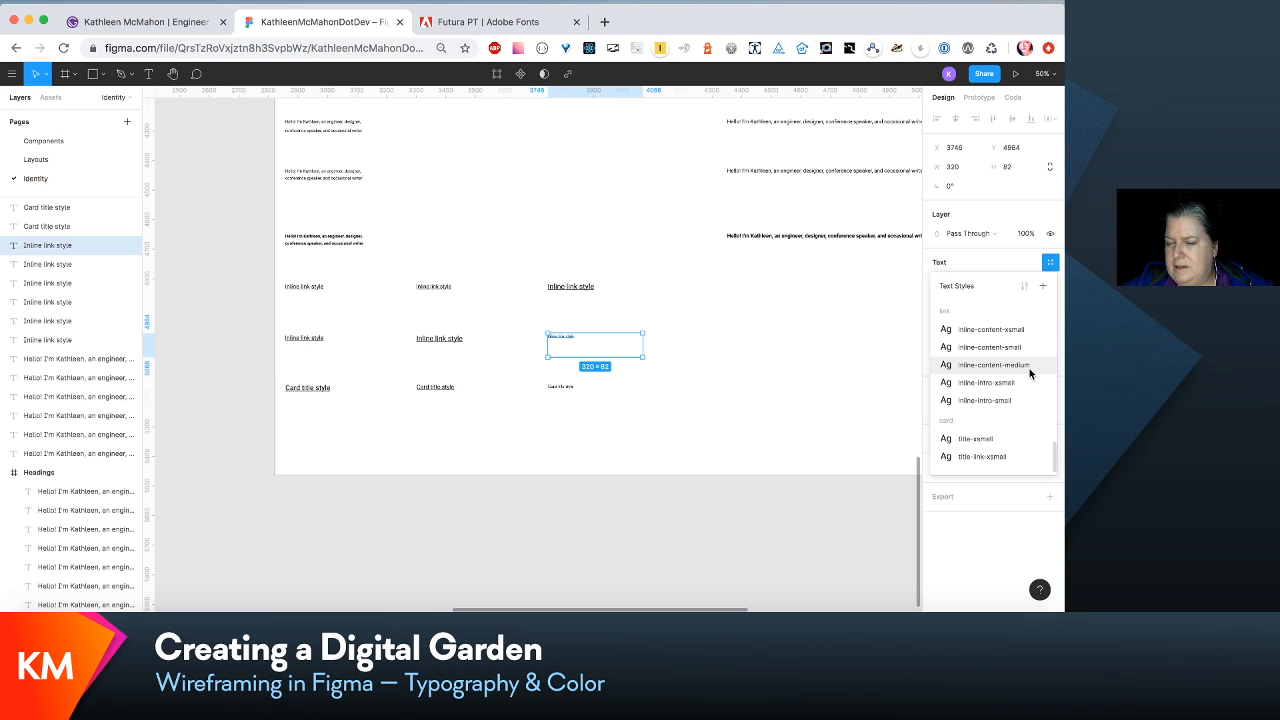
pyautogui.click(1044, 287)
pyautogui.write('l')
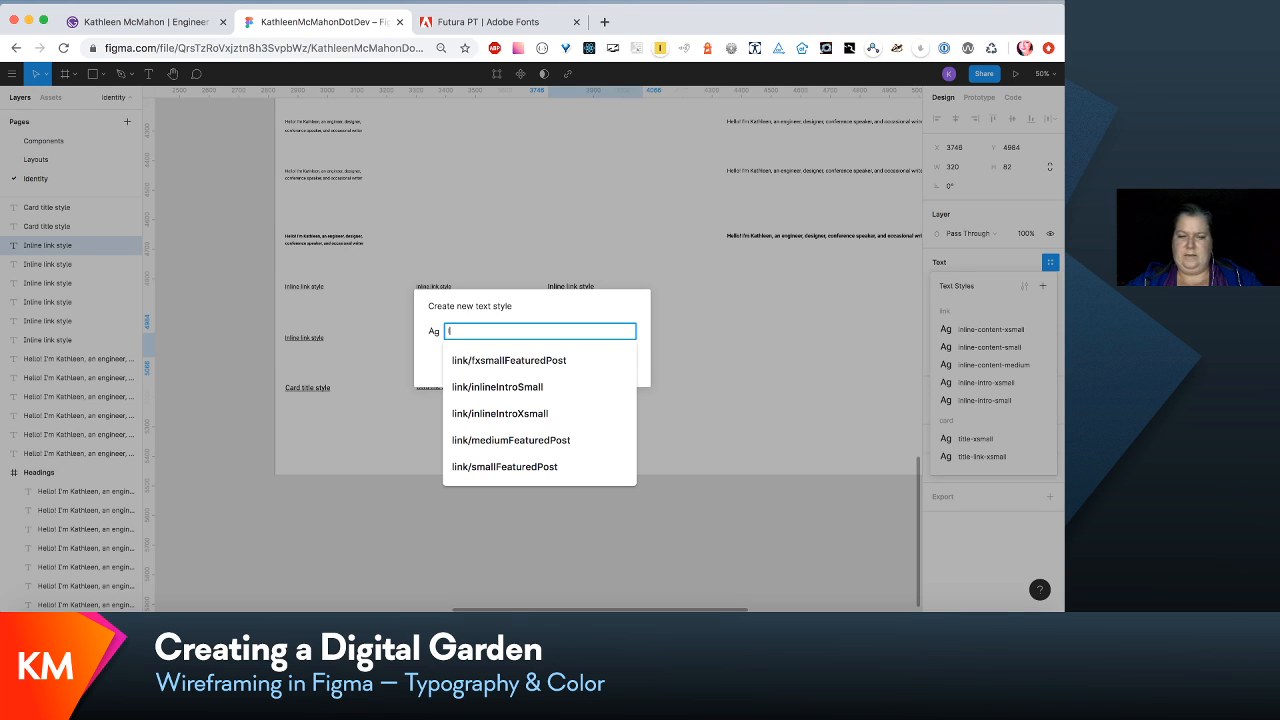
pyautogui.write('ink/inlin')
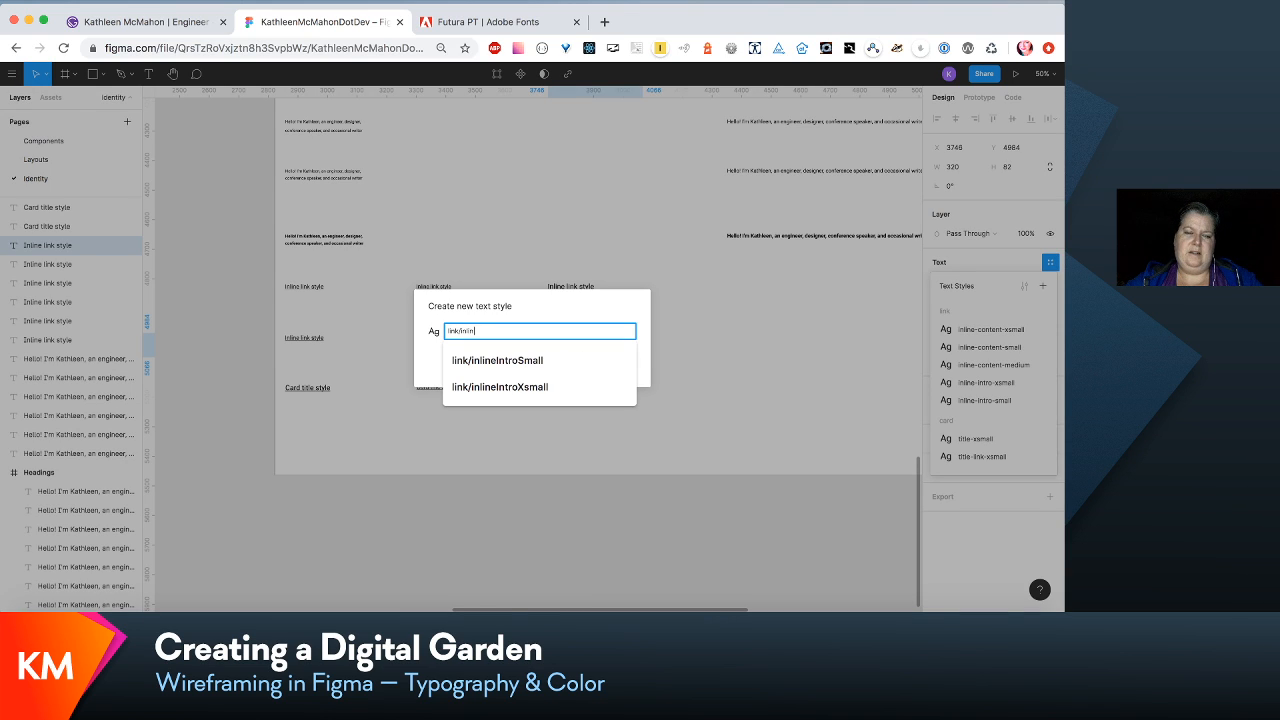
pyautogui.write('e-intro')
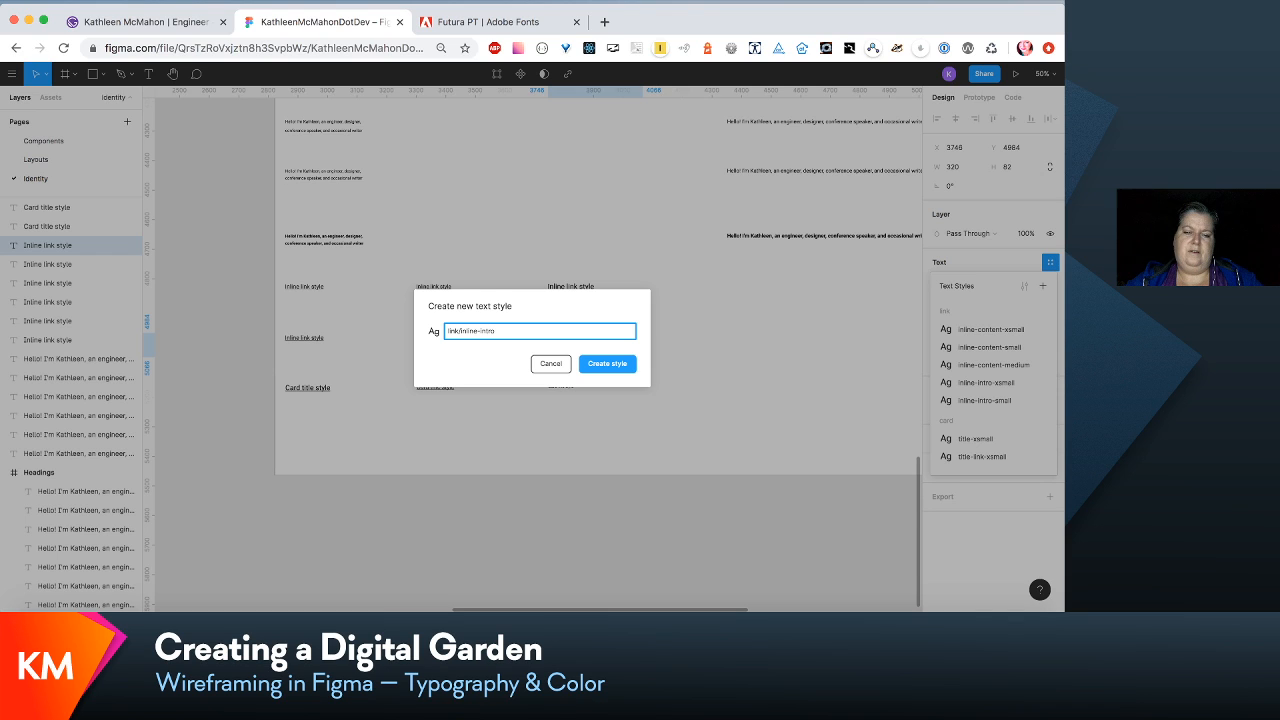
pyautogui.write('-medium')
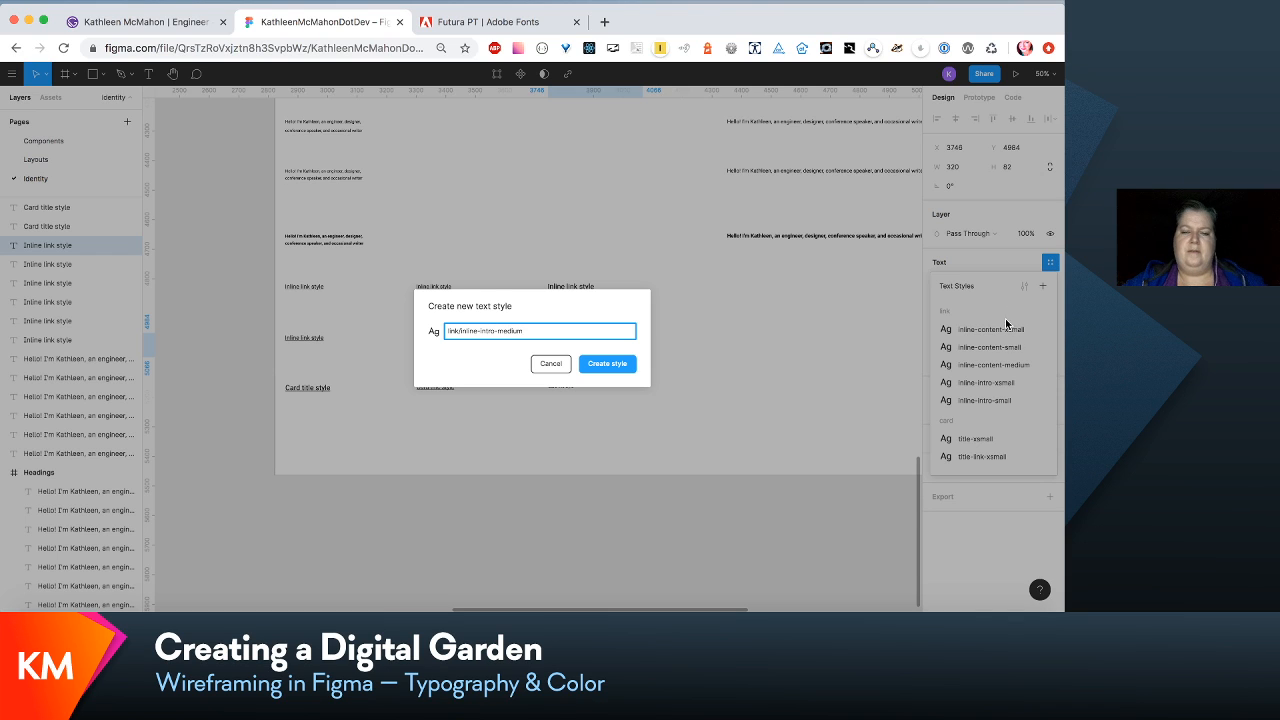
pyautogui.click(618, 370)
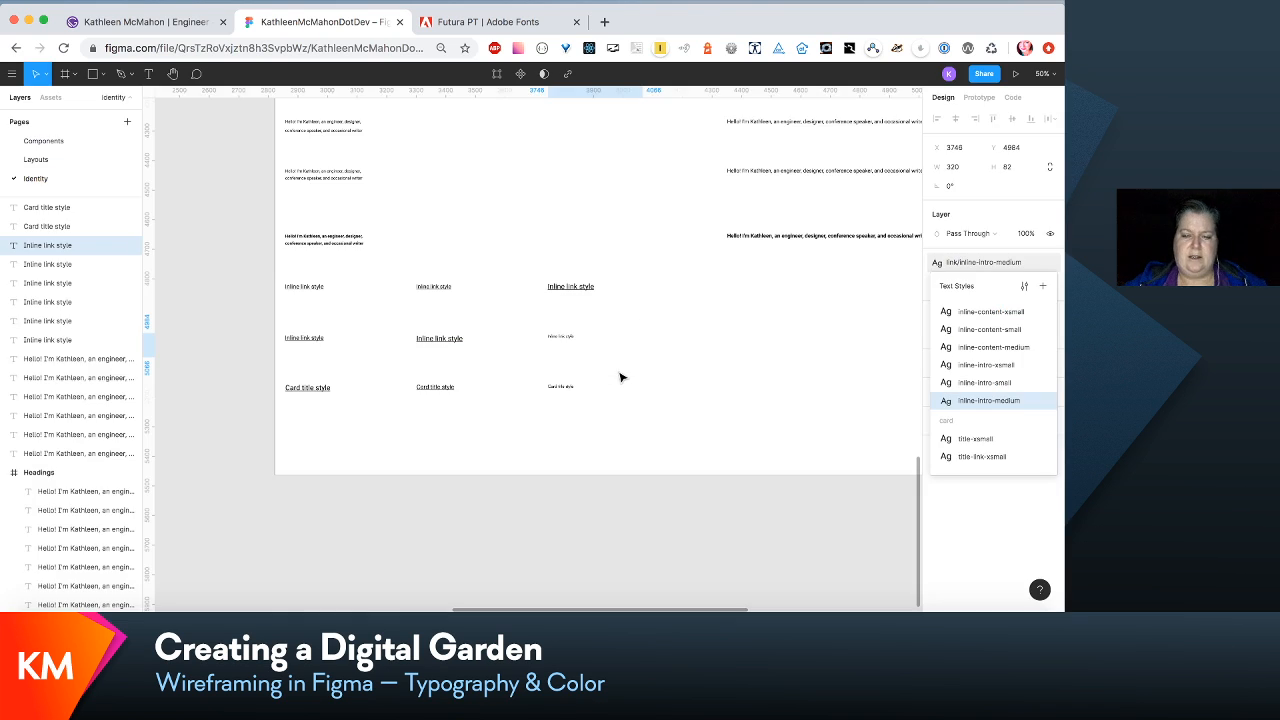
pyautogui.click(565, 389)
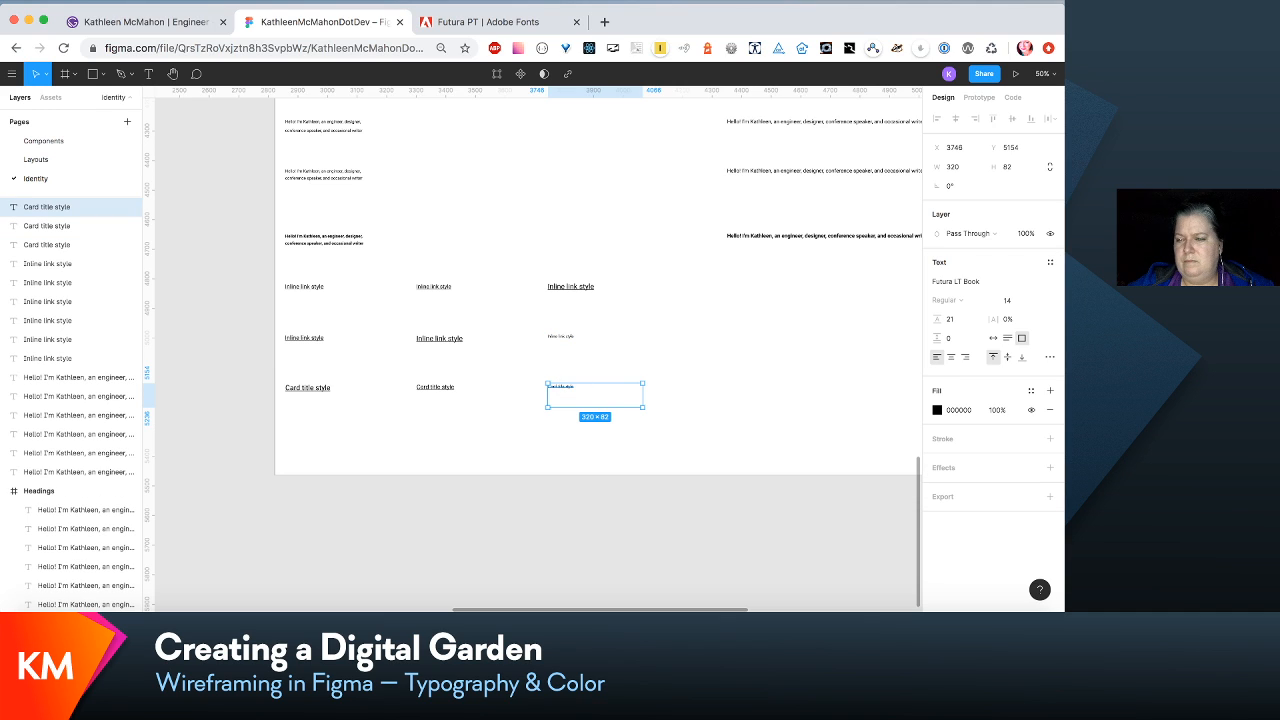
pyautogui.click(1050, 262)
pyautogui.scroll(-5, 993, 409)
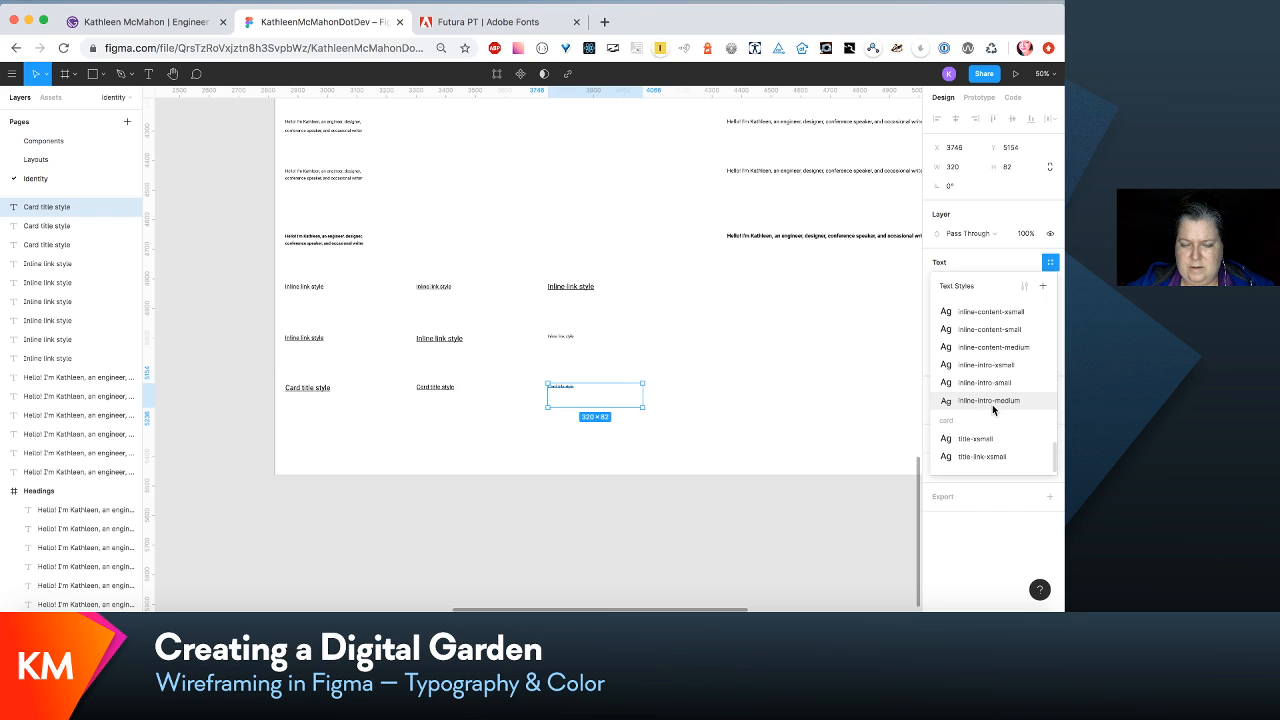
pyautogui.click(743, 451)
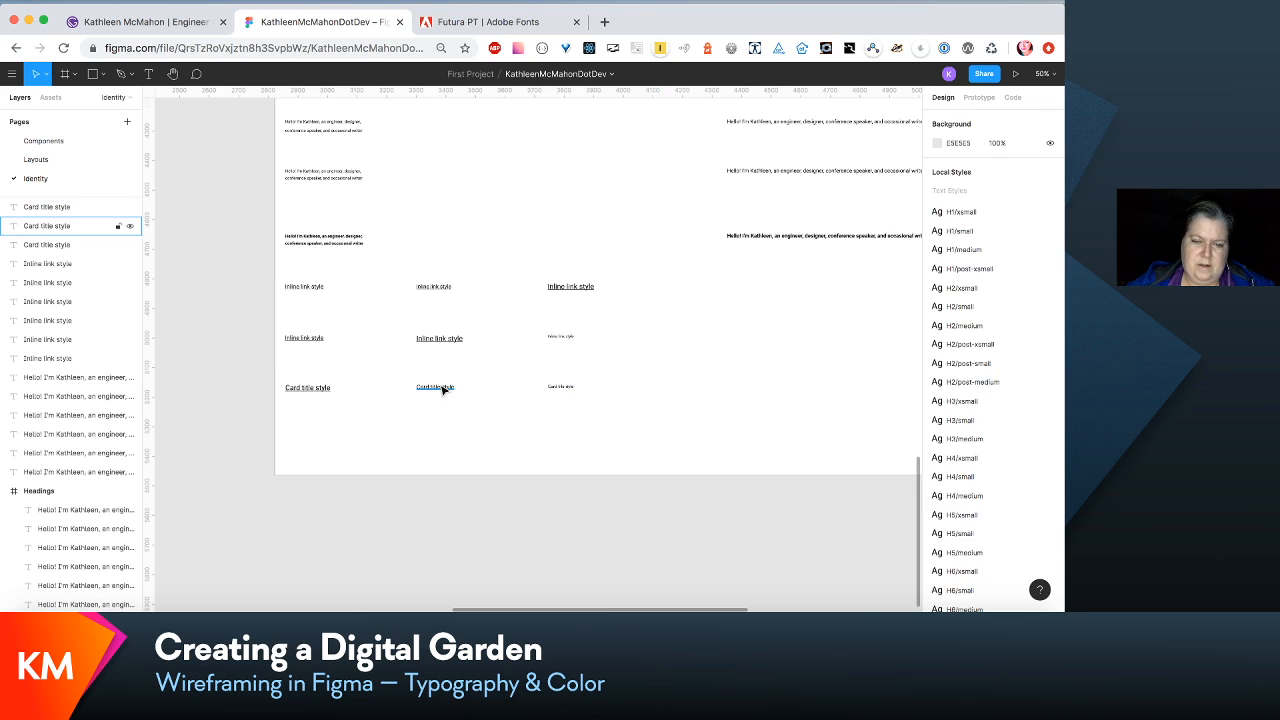
# - Place the card title link sample below the first card title, and move the unstyled third sample into the second column
pyautogui.moveTo(443, 390); pyautogui.dragTo(313, 404)
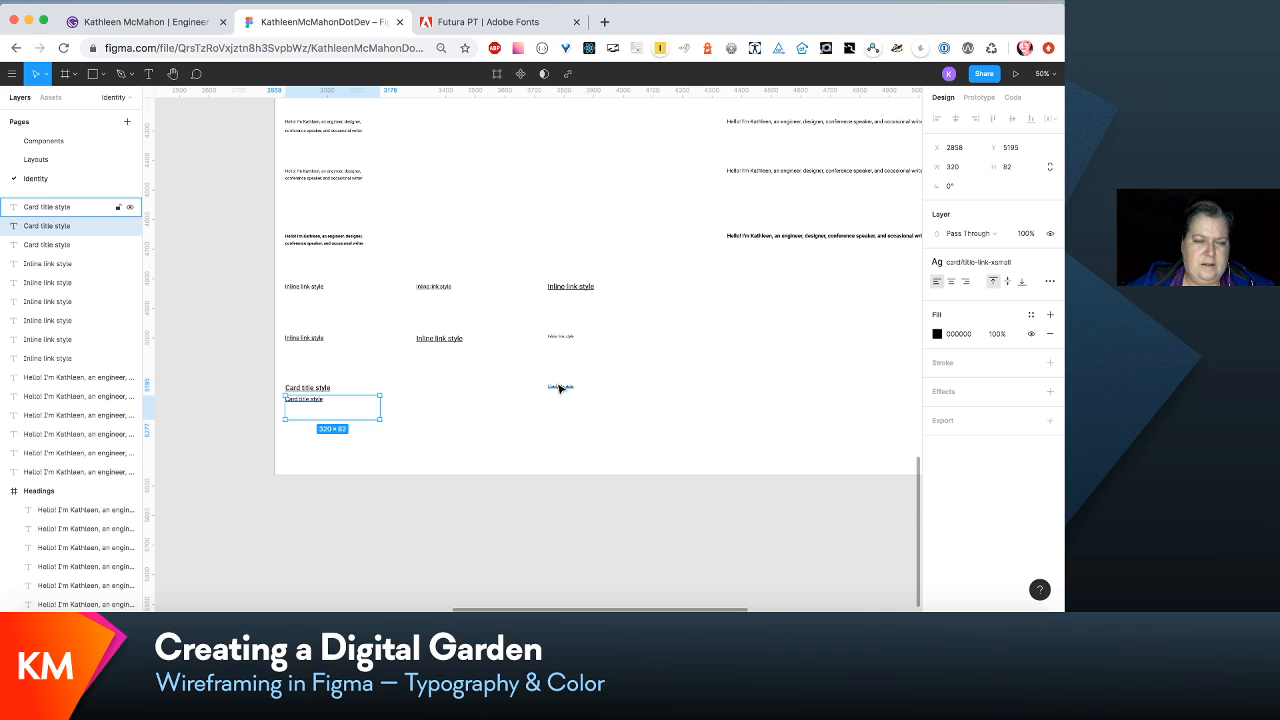
pyautogui.moveTo(560, 388); pyautogui.dragTo(423, 384)
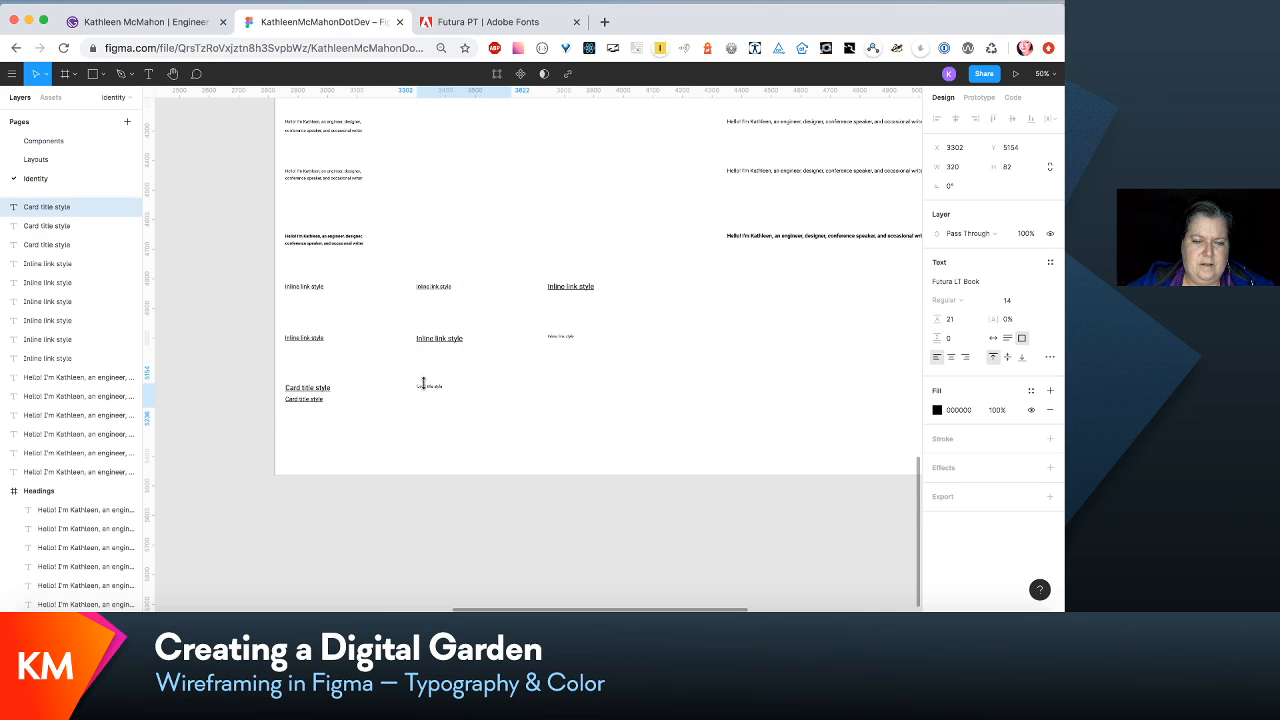
pyautogui.click(310, 407)
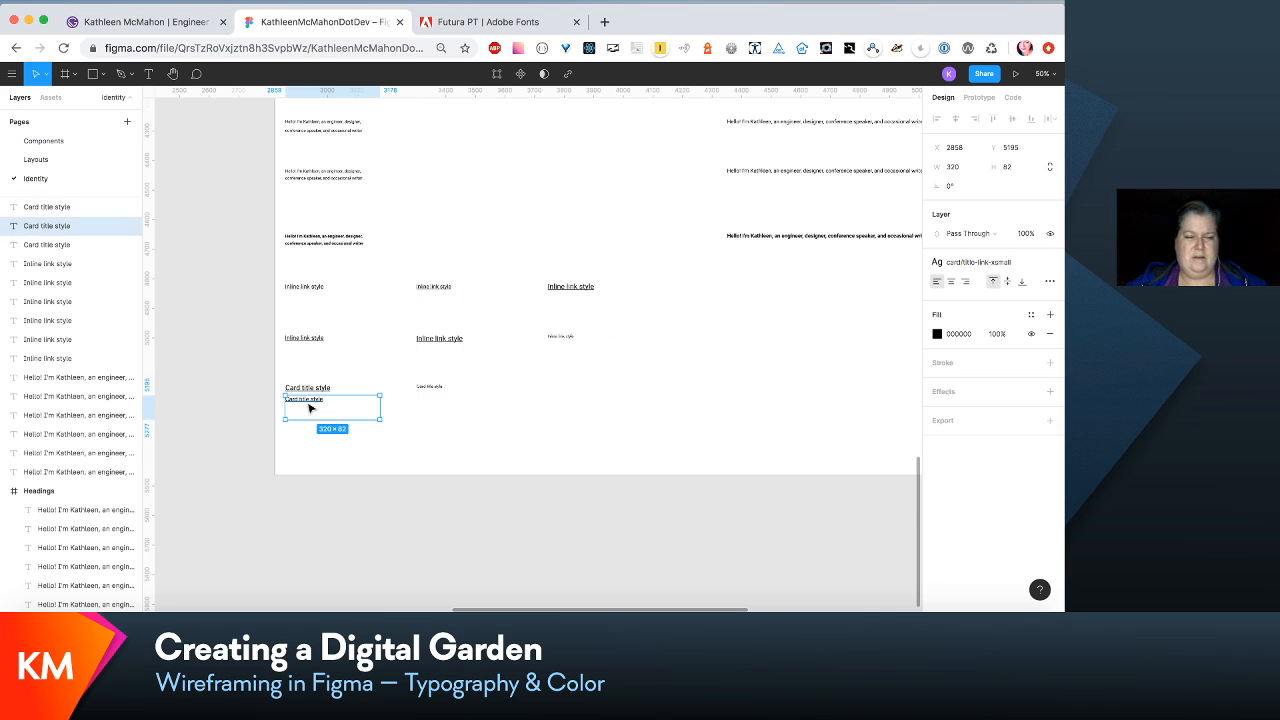
pyautogui.moveTo(310, 407); pyautogui.dragTo(308, 430)
# - Duplicate the unstyled card title sample and place the copy below it, level with the card title link sample
pyautogui.click(437, 394)
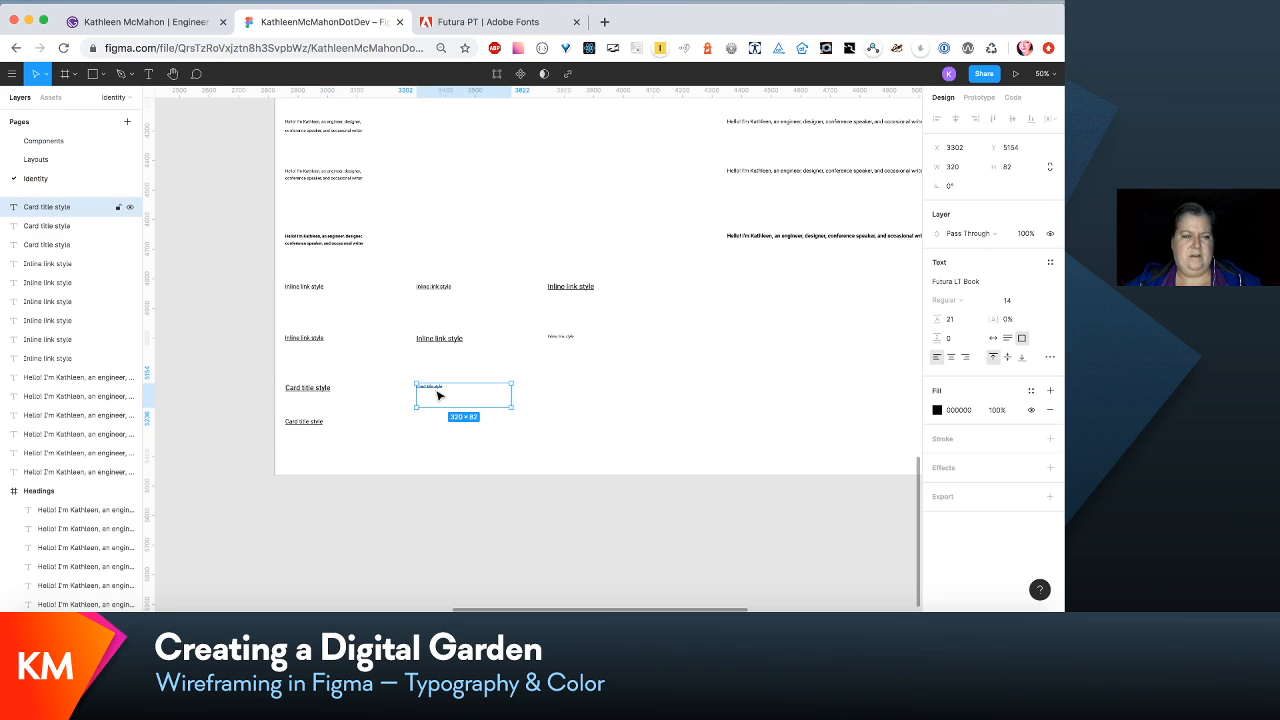
pyautogui.hotkey('ctrl', 'd')
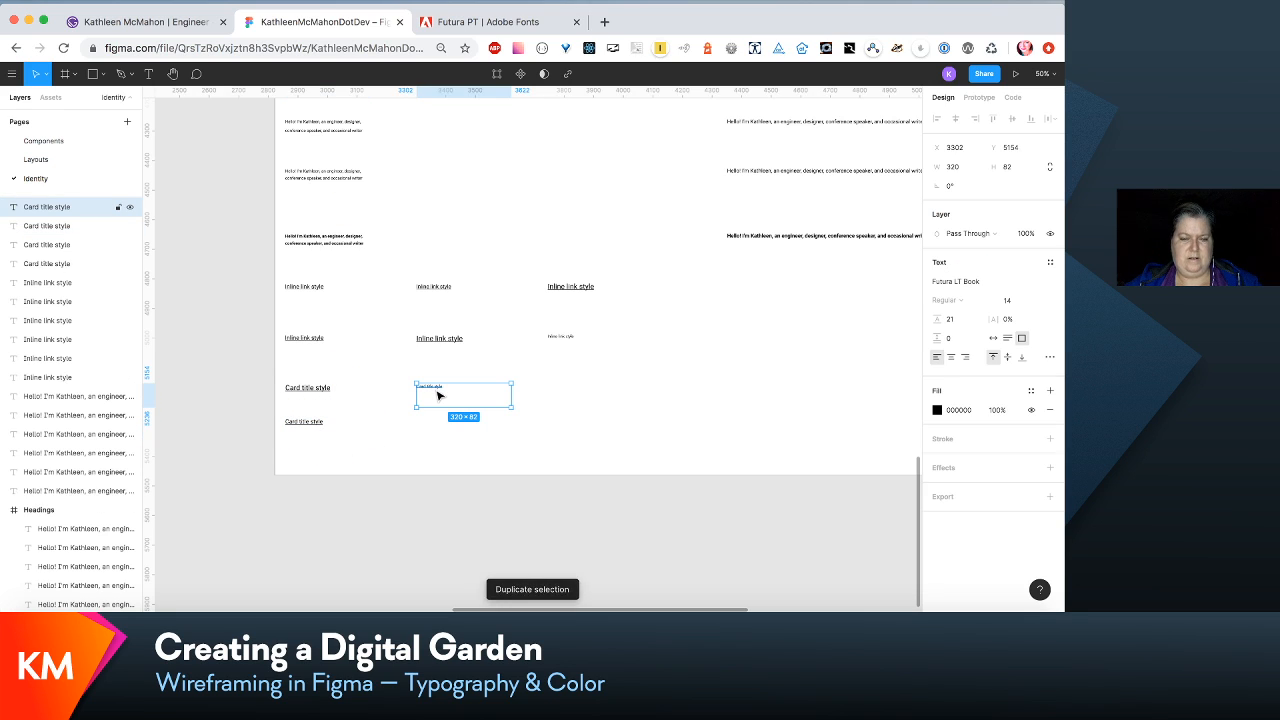
pyautogui.moveTo(437, 394); pyautogui.dragTo(429, 423)
# - Duplicate both unstyled card title samples in the second column and place the copies side by side with them in the third column
pyautogui.keyDown('shift'); pyautogui.click(430, 386); pyautogui.keyUp('shift')
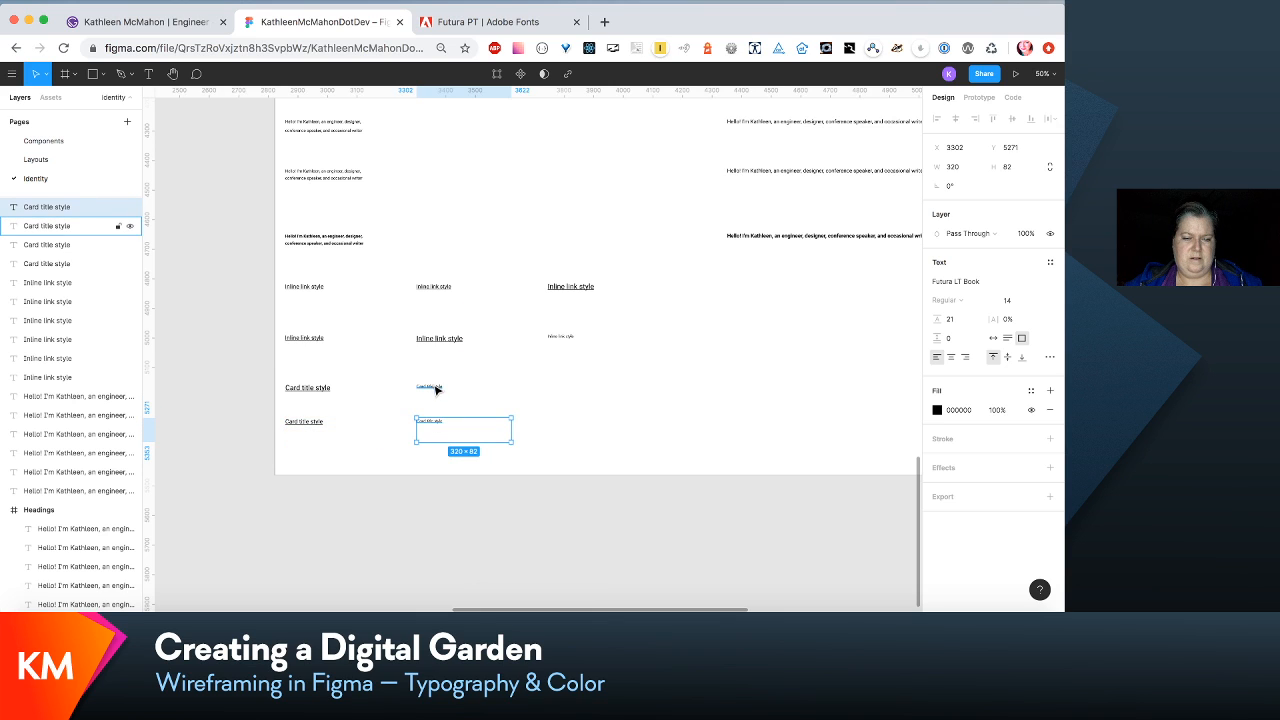
pyautogui.hotkey('ctrl', 'd')
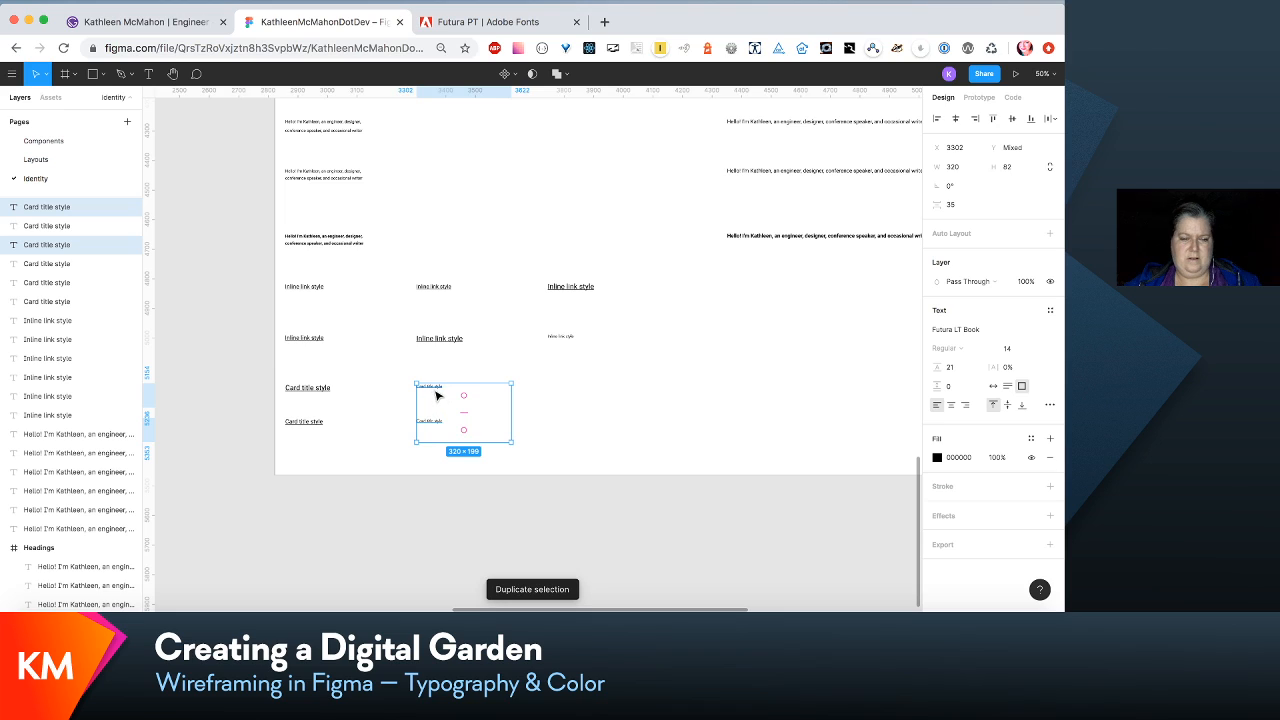
pyautogui.moveTo(86, 246); pyautogui.dragTo(79, 218)
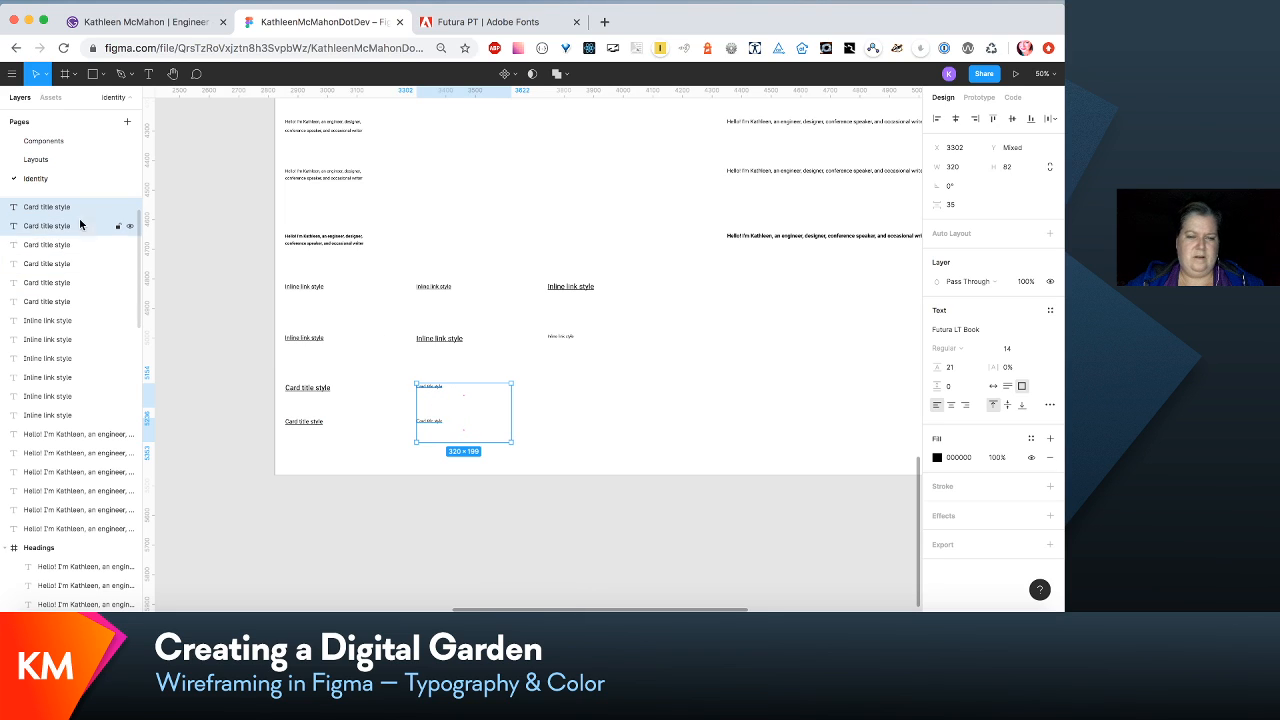
pyautogui.moveTo(425, 386); pyautogui.dragTo(571, 401)
pyautogui.press('super+z')
# - Create a text style named card/title-small from the second sample in the upper card title row
pyautogui.click(443, 387)
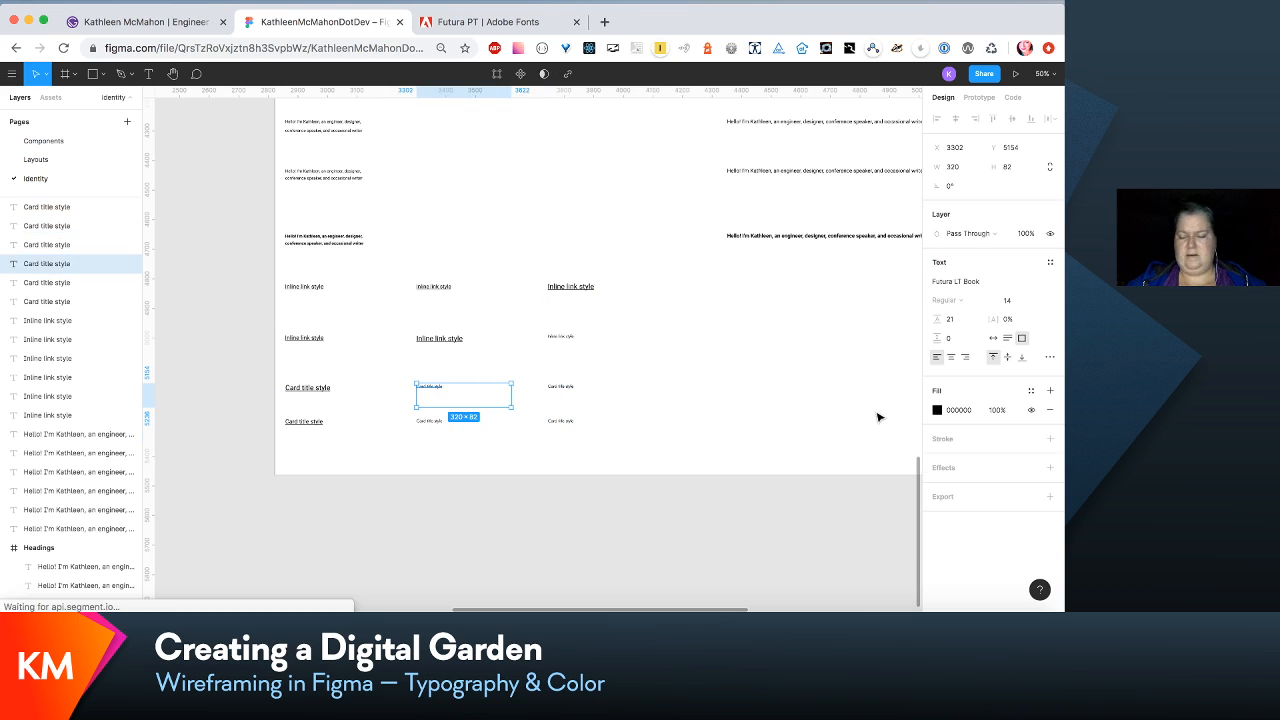
pyautogui.click(1050, 262)
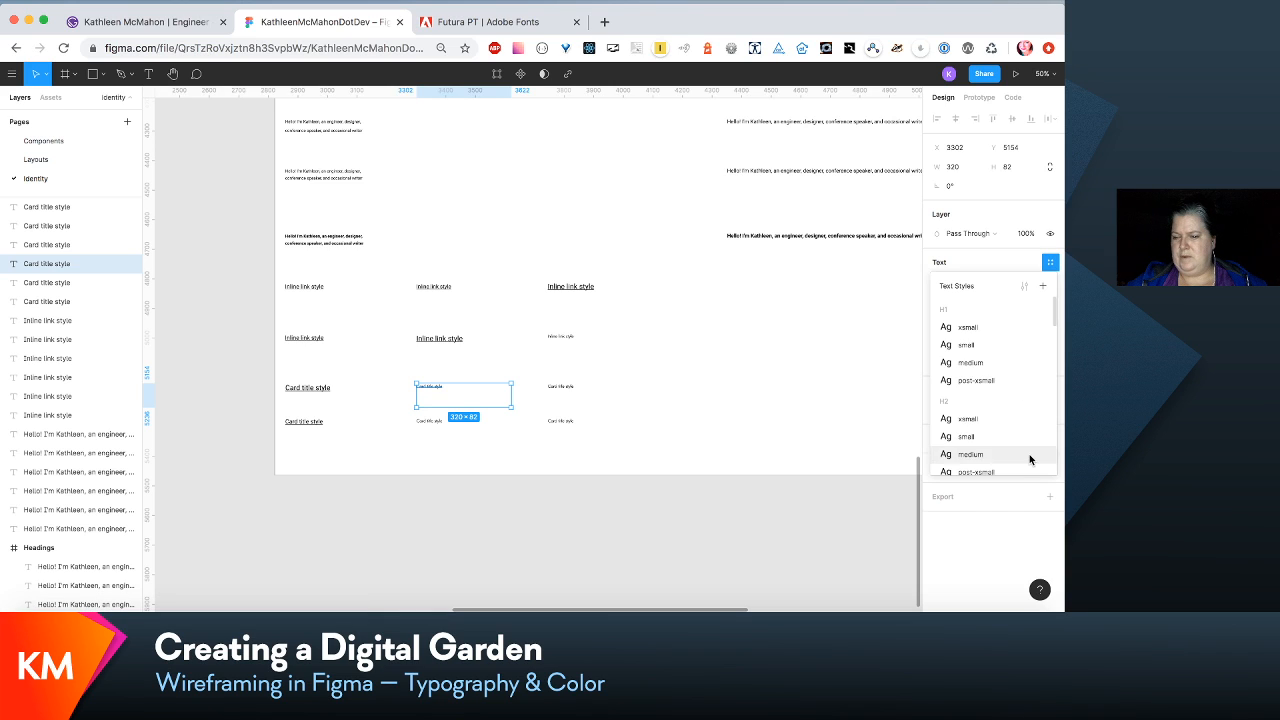
pyautogui.scroll(-5, 1032, 458)
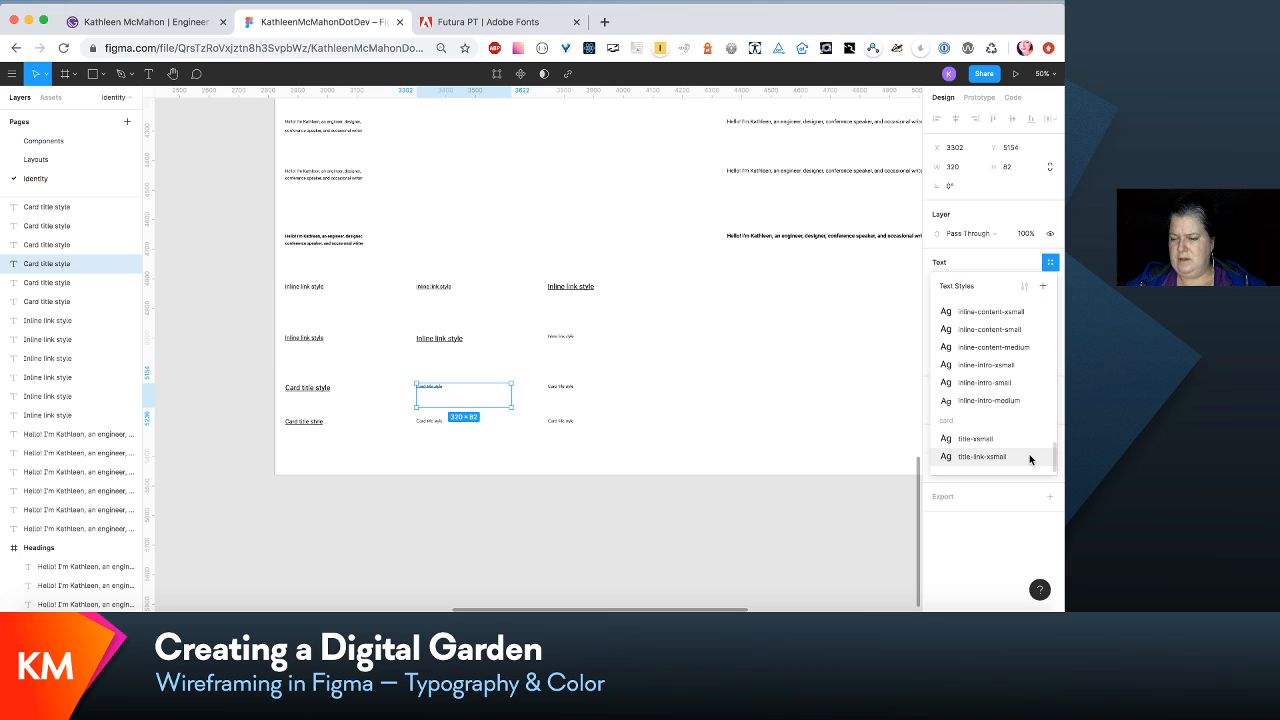
pyautogui.click(1043, 287)
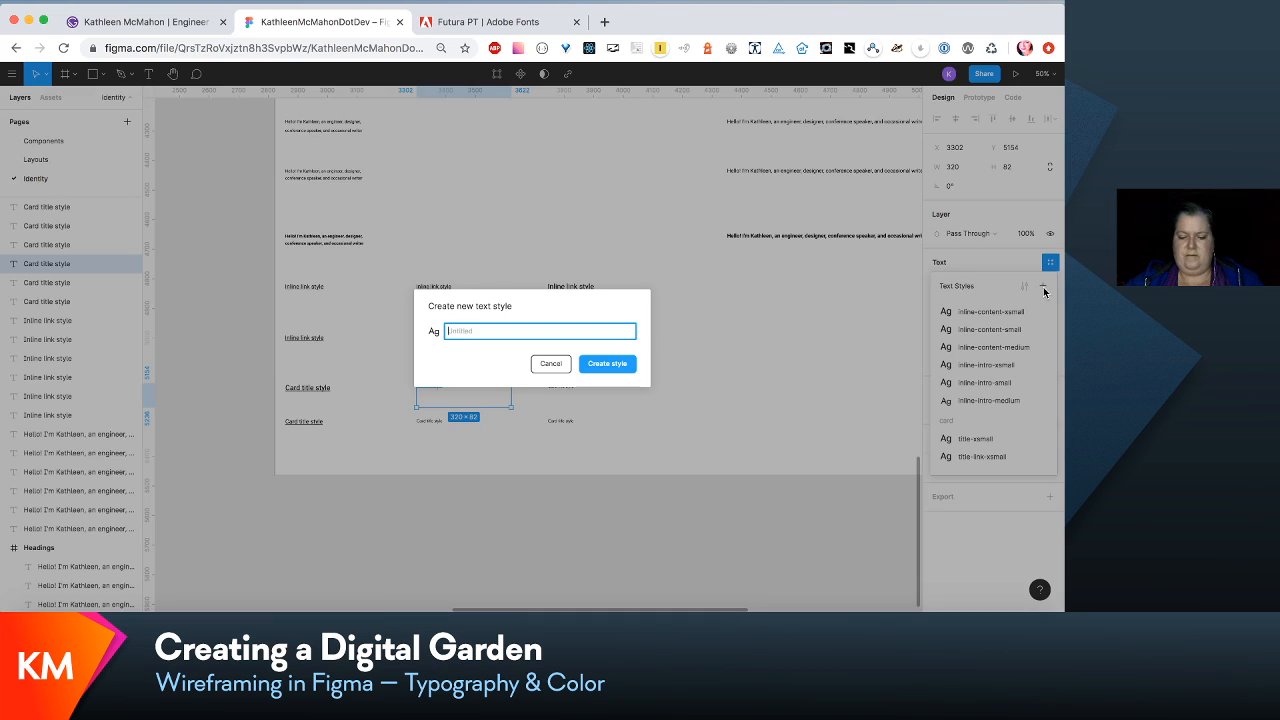
pyautogui.write('ti')
pyautogui.press('BackSpace')
pyautogui.press('BackSpace')
pyautogui.write('c')
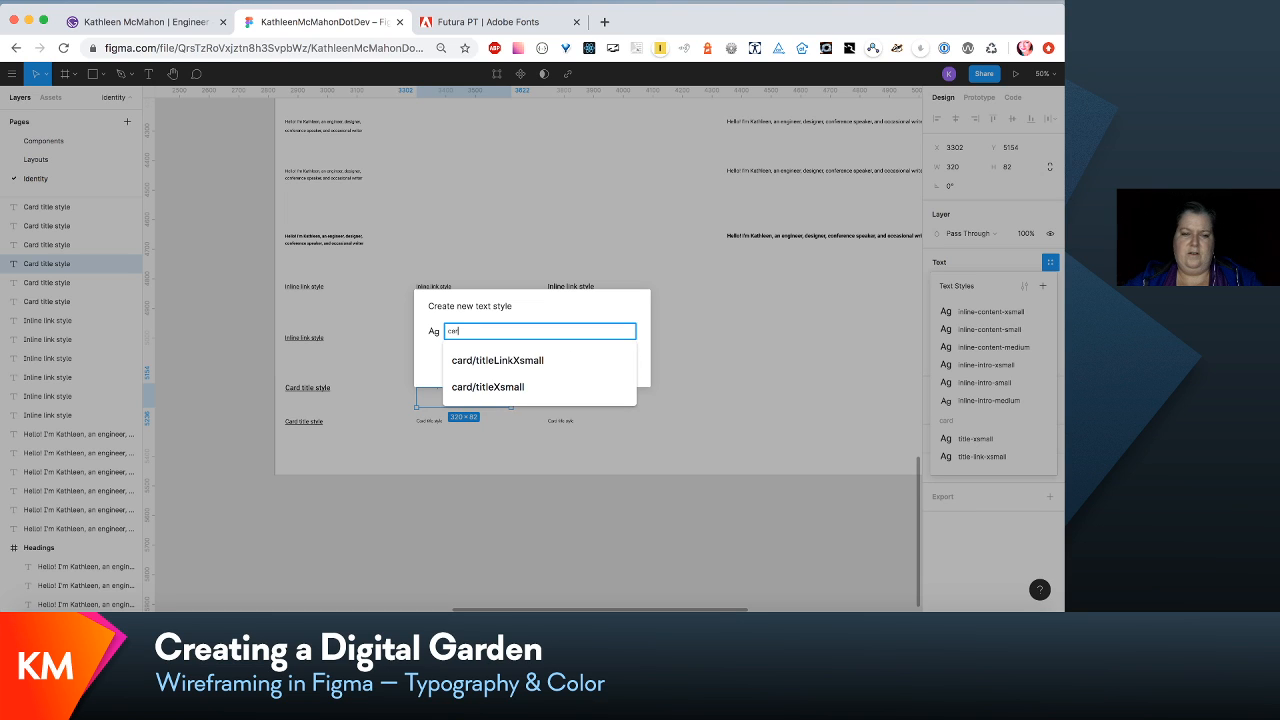
pyautogui.write('ard/title-small')
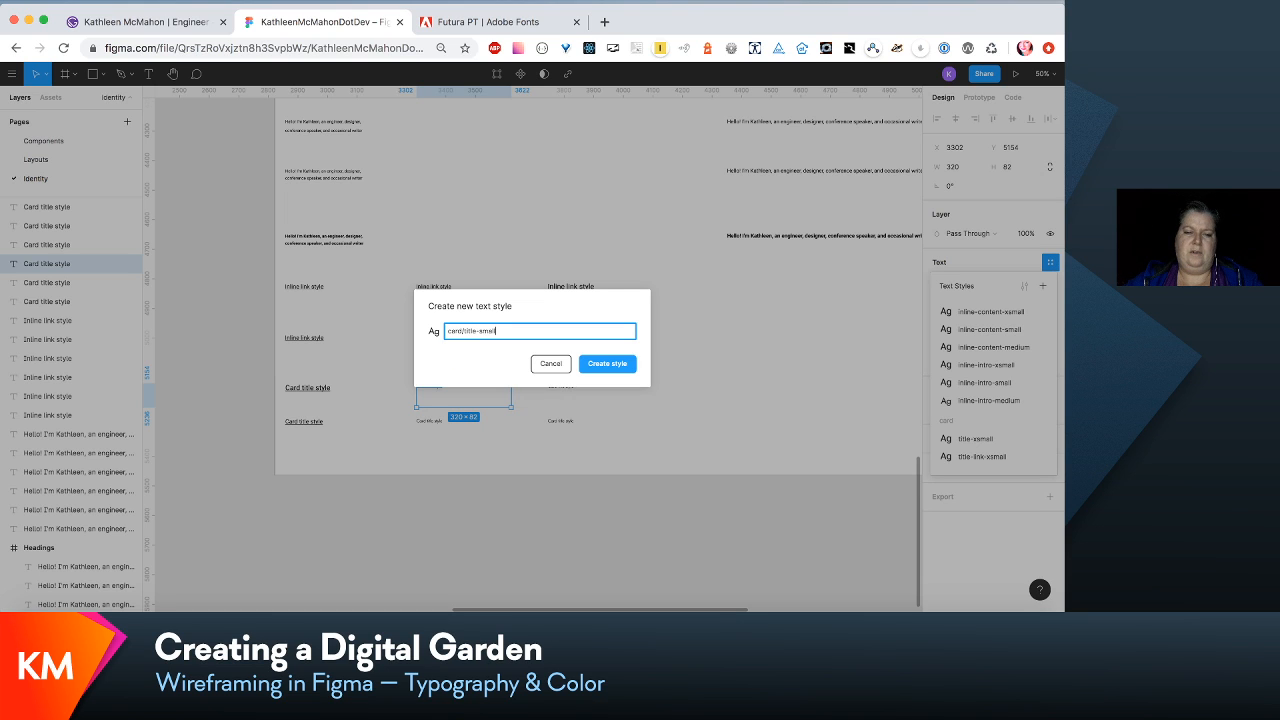
pyautogui.press('Return')
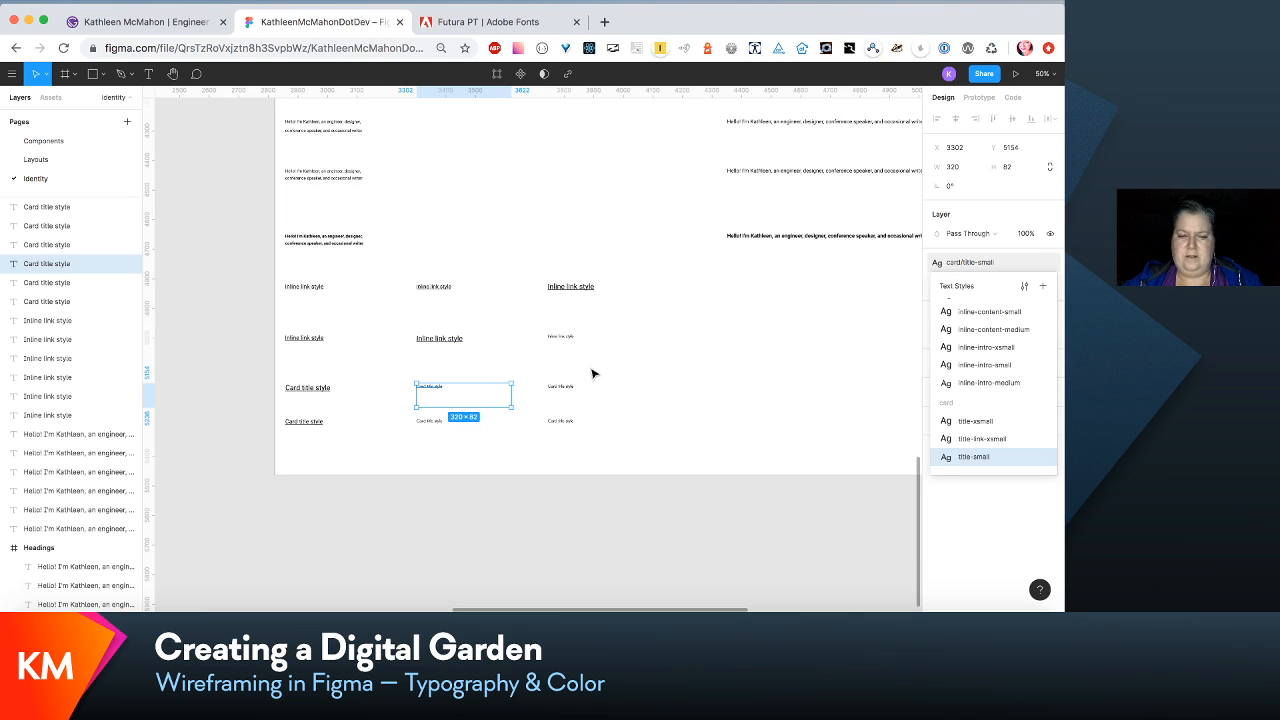
# - Create a text style named card/title-medium from the third sample in the upper card title row
pyautogui.click(556, 394)
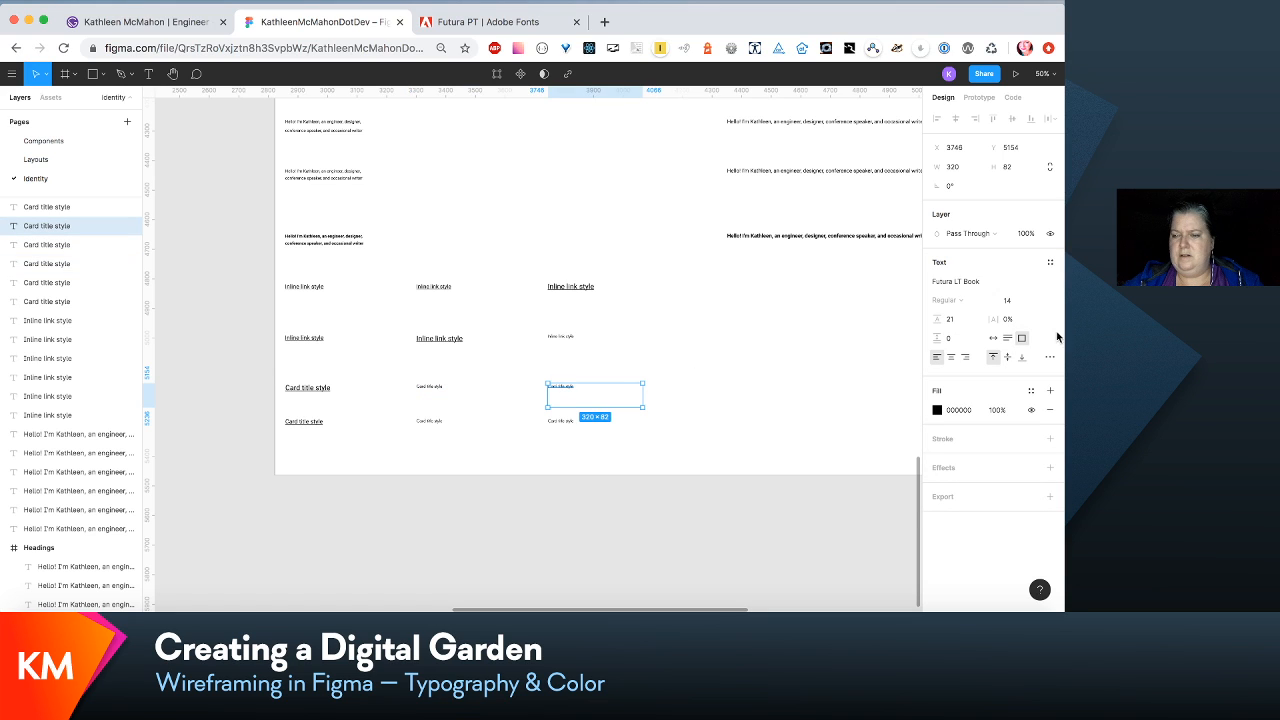
pyautogui.click(1050, 262)
pyautogui.click(1045, 286)
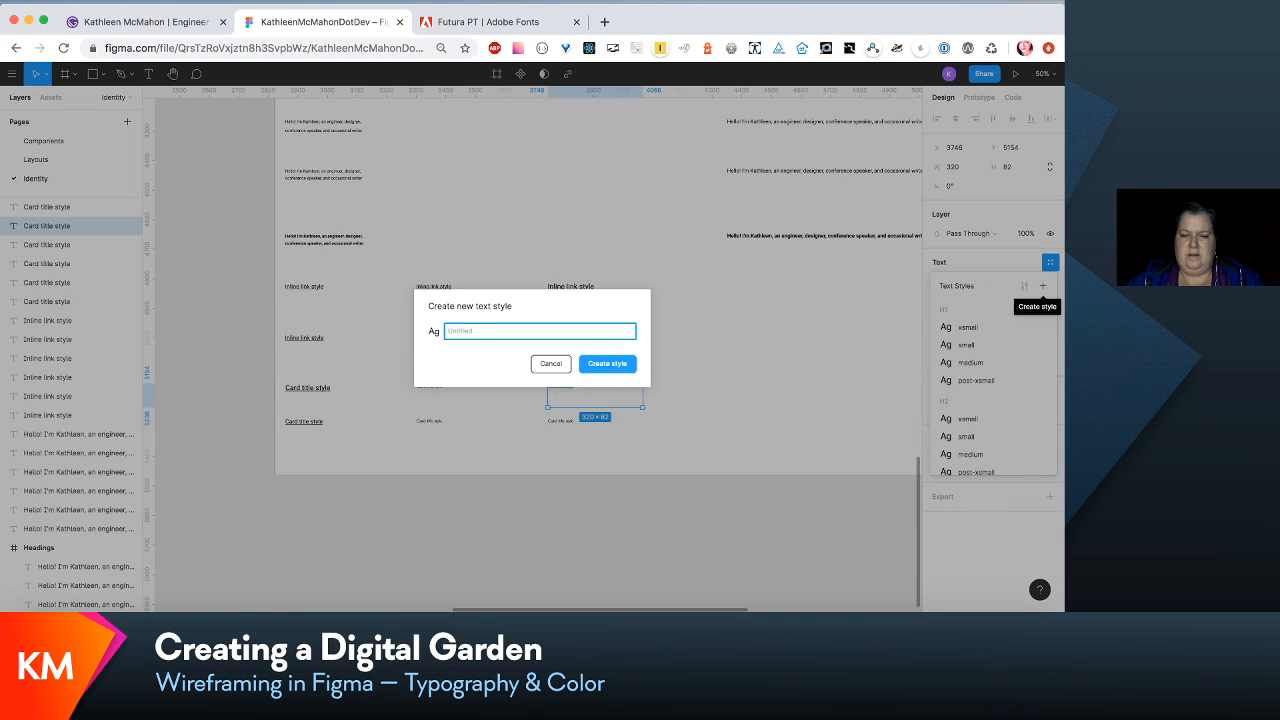
pyautogui.write('card/title')
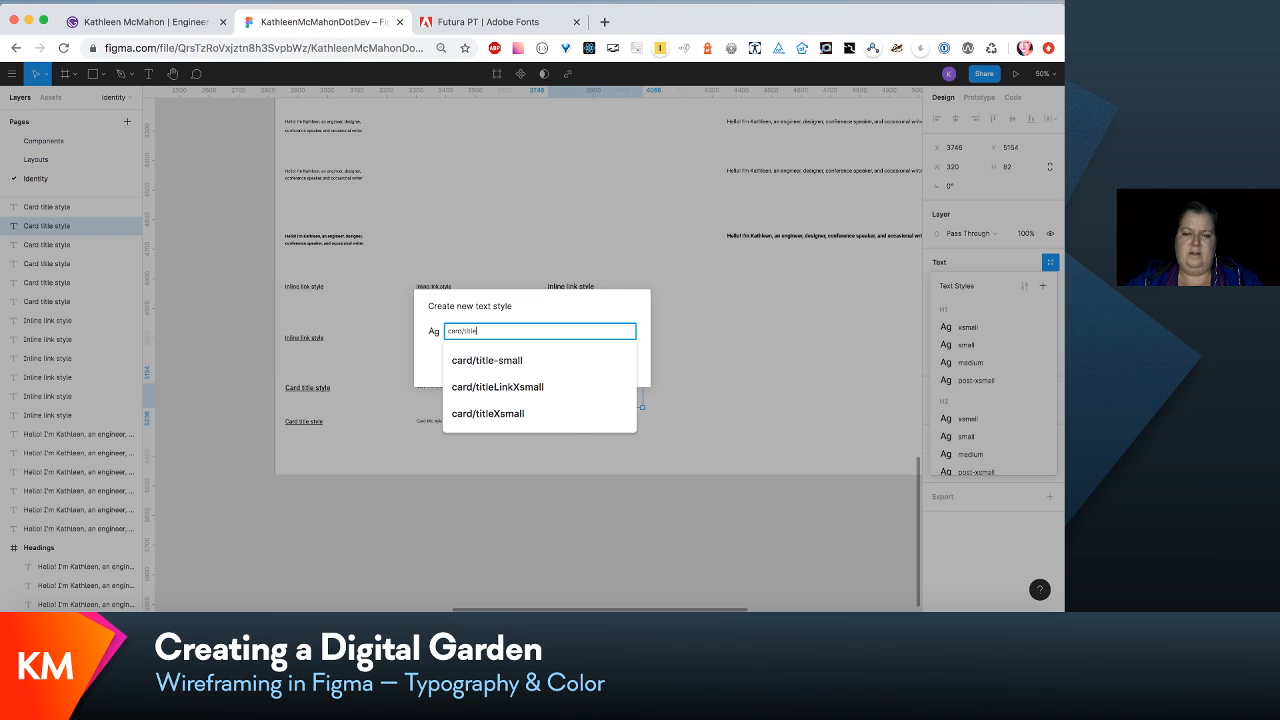
pyautogui.write('-medium')
pyautogui.press('Return')
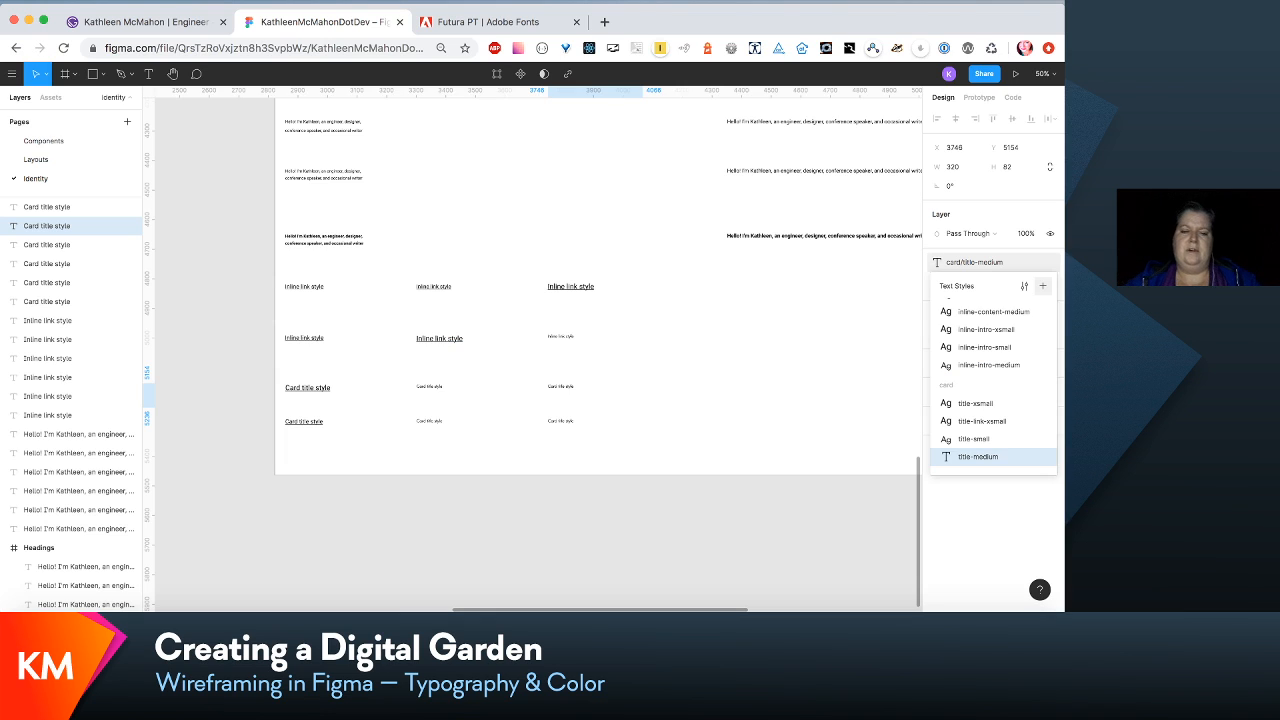
# - Create a text style named card/title-link-small from the second sample in the lower card title row
pyautogui.click(433, 421)
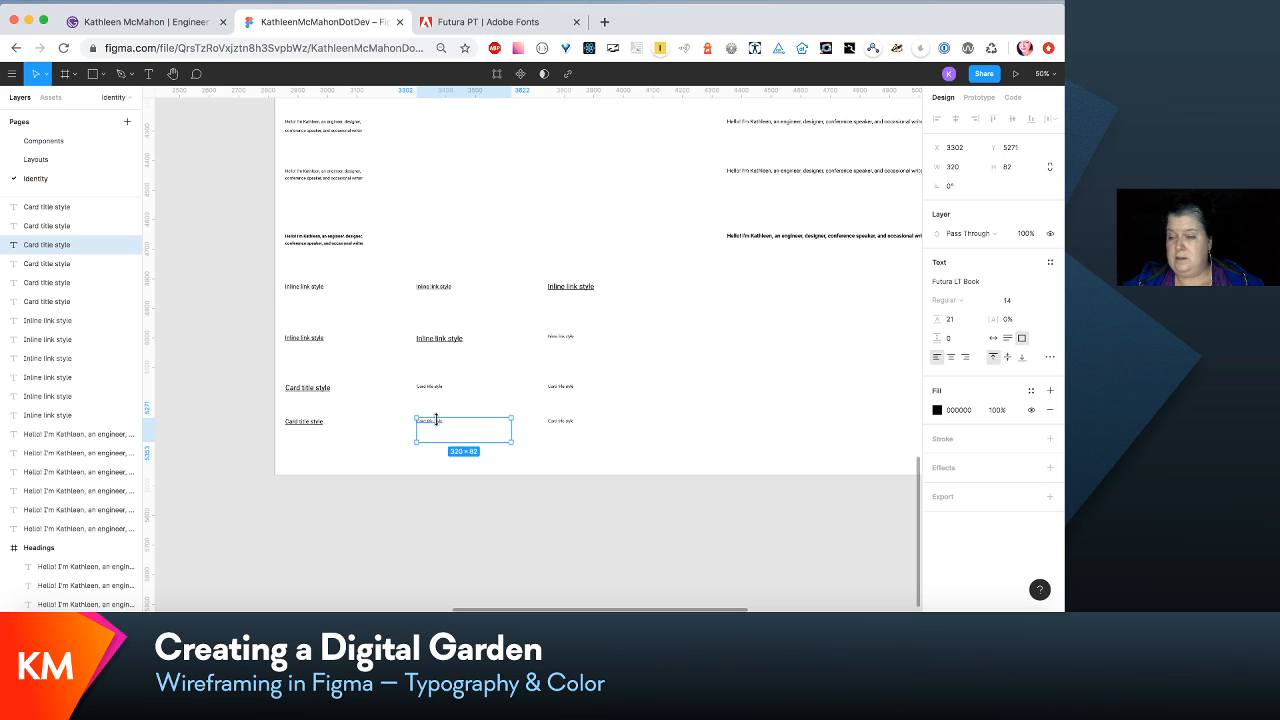
pyautogui.click(1050, 262)
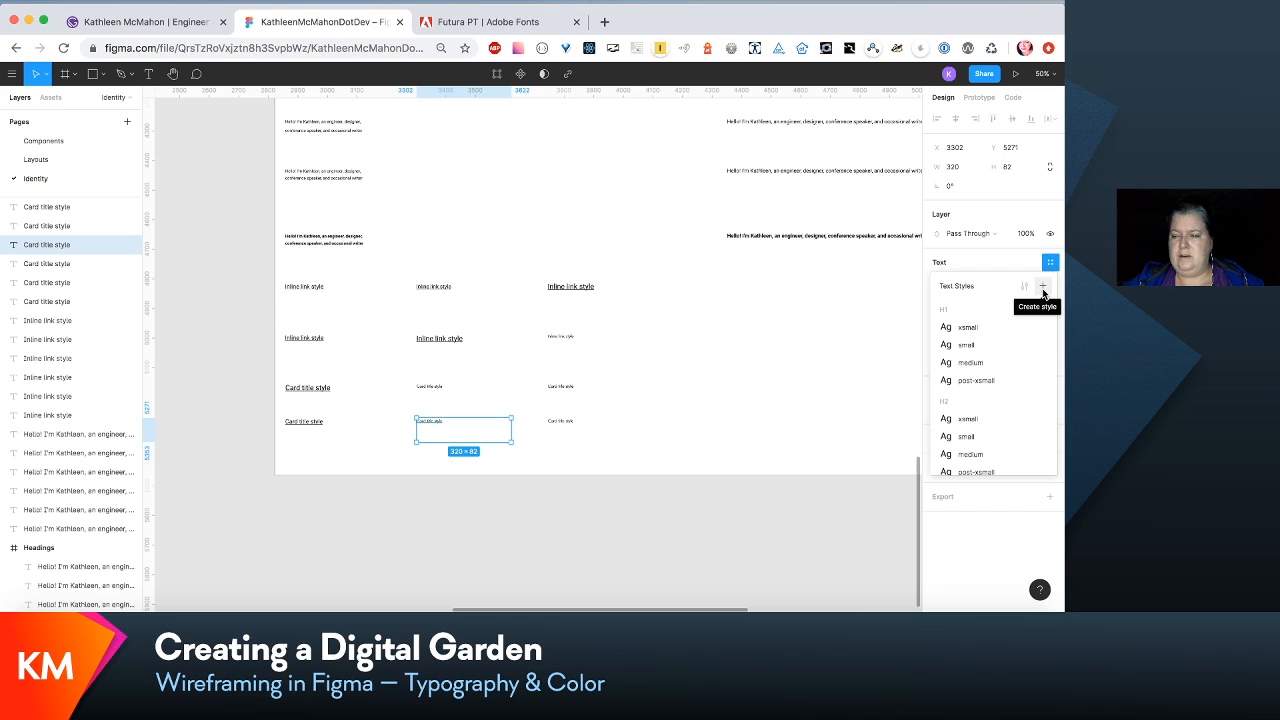
pyautogui.scroll(-5, 1036, 385)
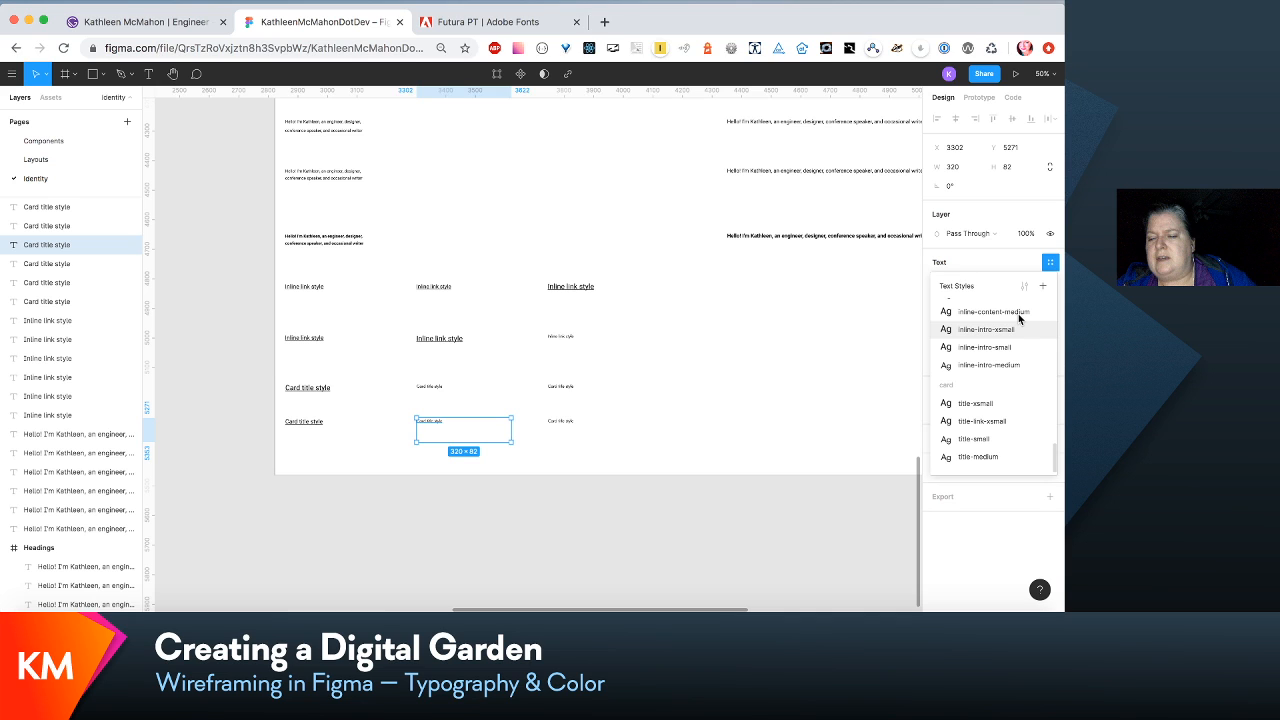
pyautogui.click(1043, 286)
pyautogui.write('card')
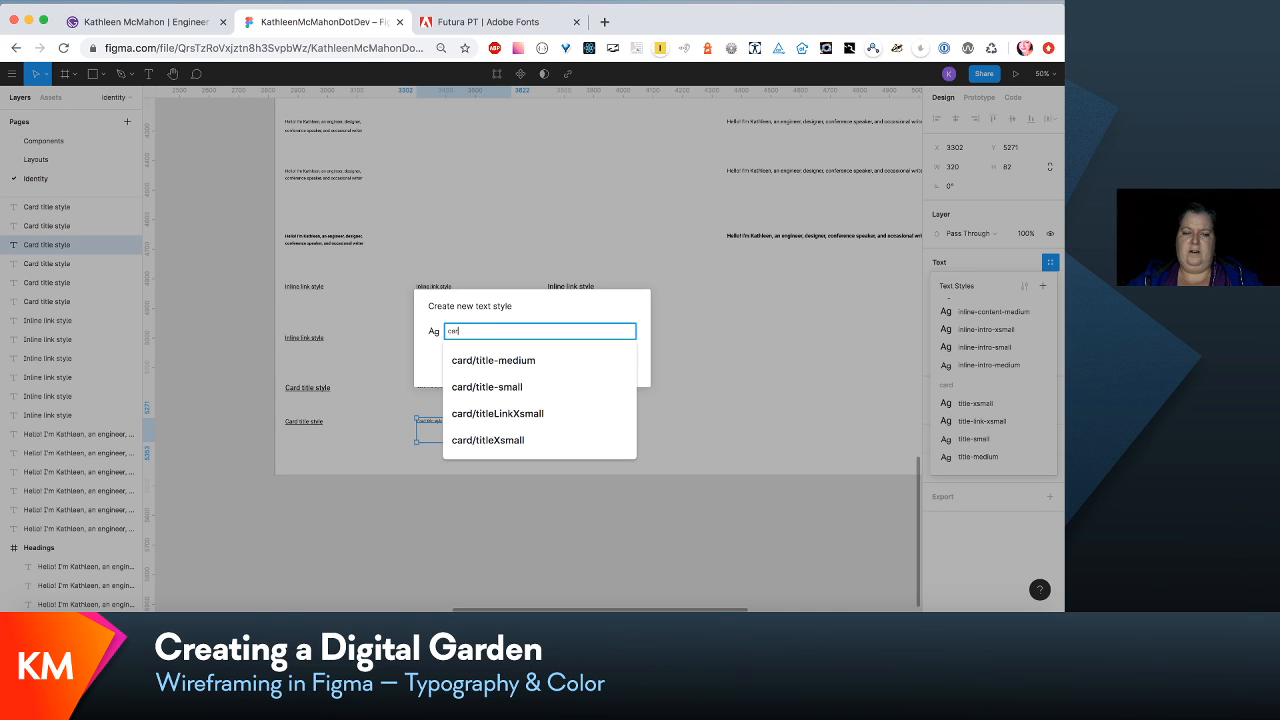
pyautogui.write('/title-link')
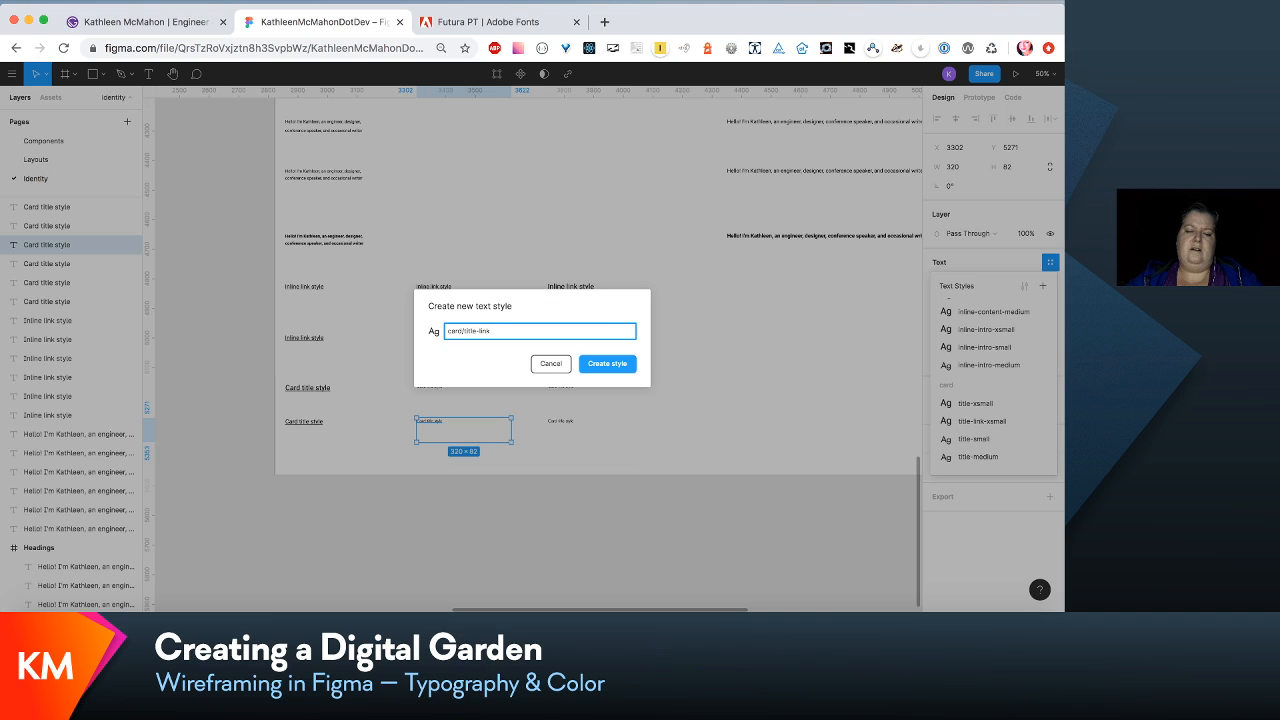
pyautogui.write('-small')
pyautogui.press('Return')
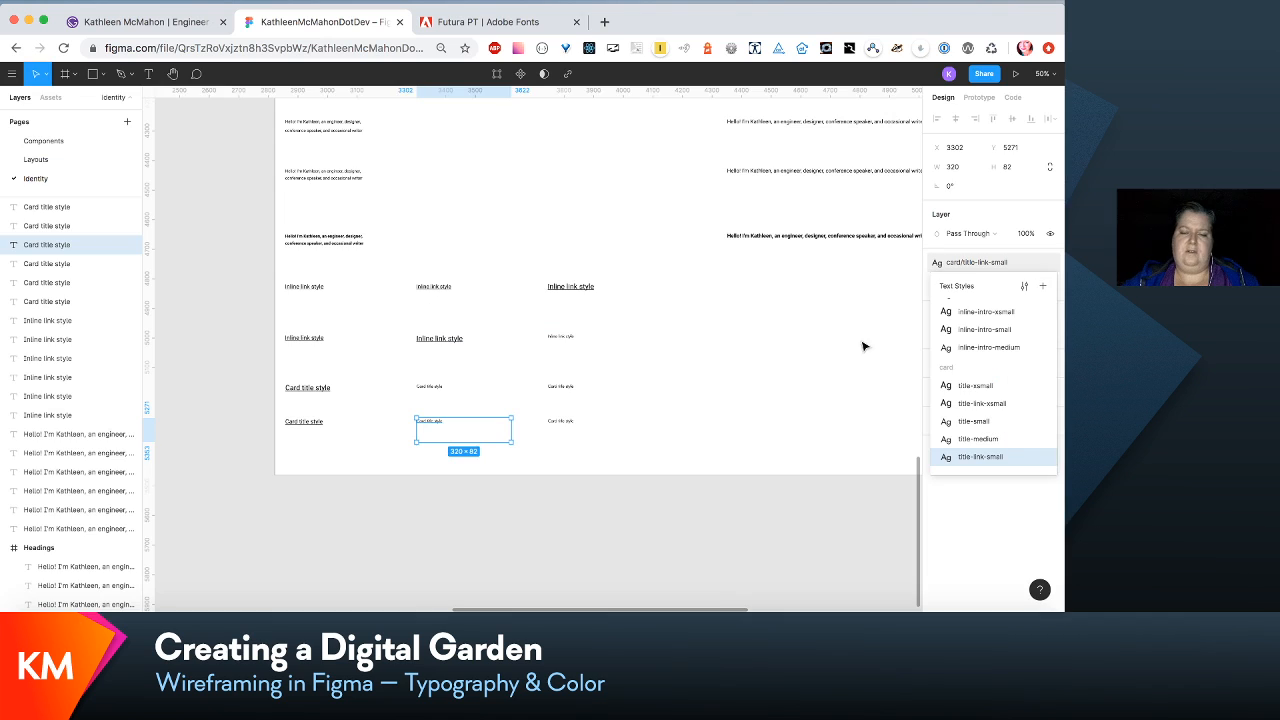
# - Create a text style named card/title-link-medium from the third sample in the lower card title row
pyautogui.click(575, 421)
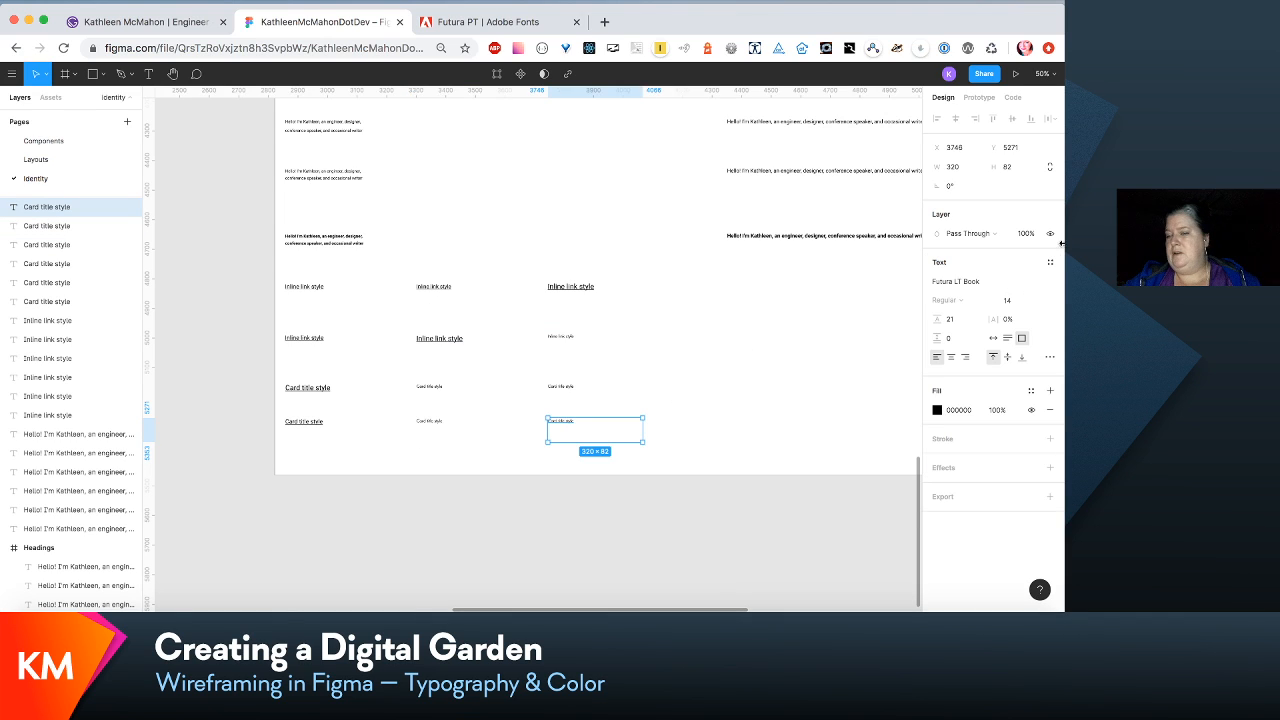
pyautogui.click(1050, 262)
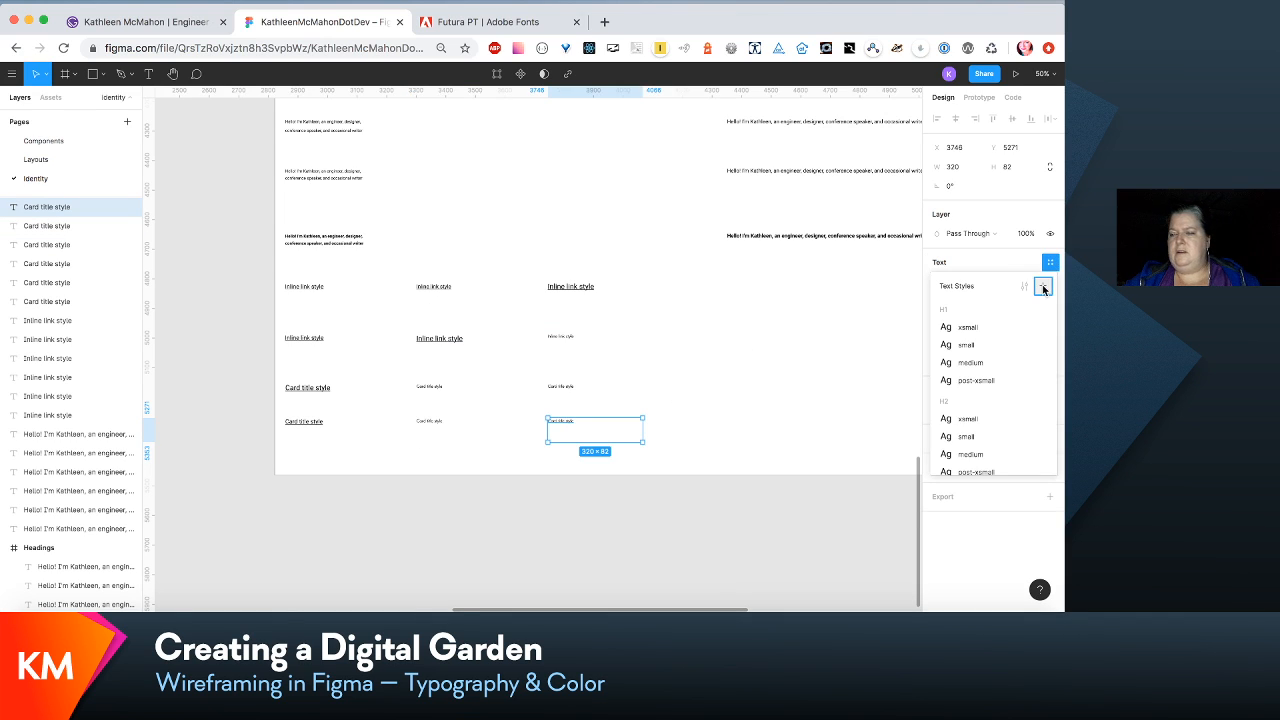
pyautogui.click(1043, 286)
pyautogui.write('card/')
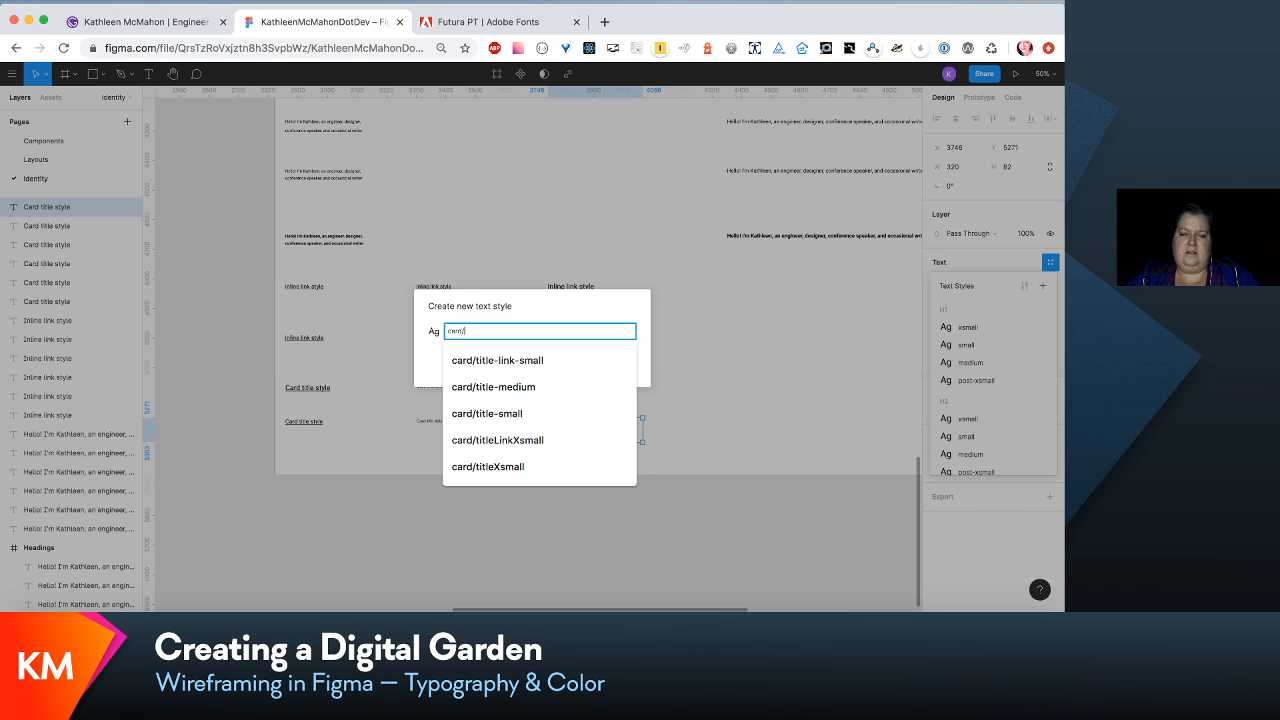
pyautogui.write('title-link')
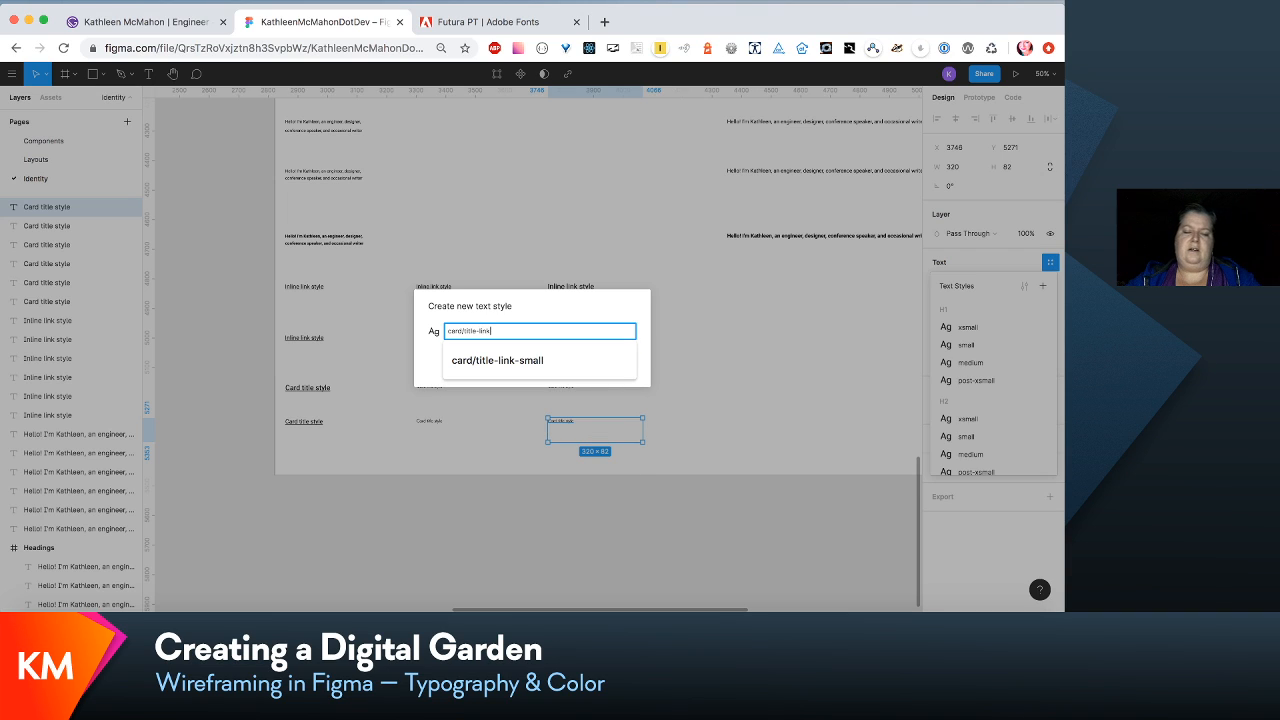
pyautogui.write('-medium')
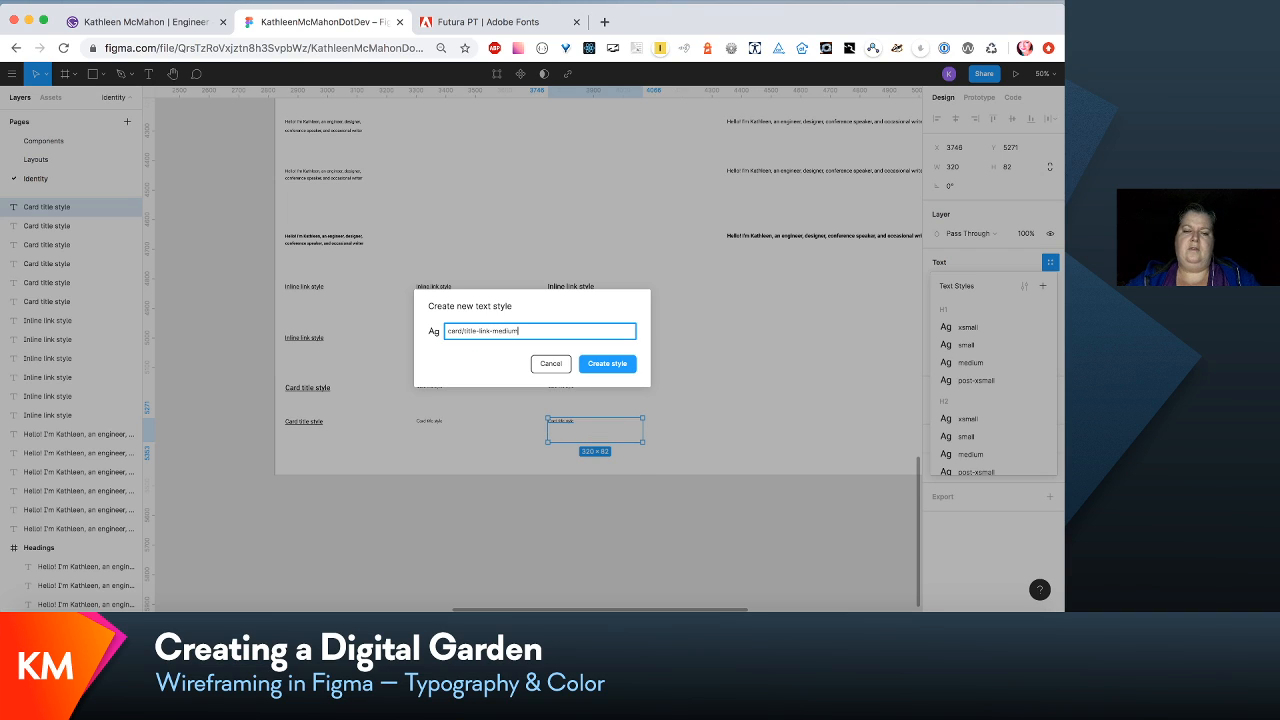
pyautogui.click(626, 366)
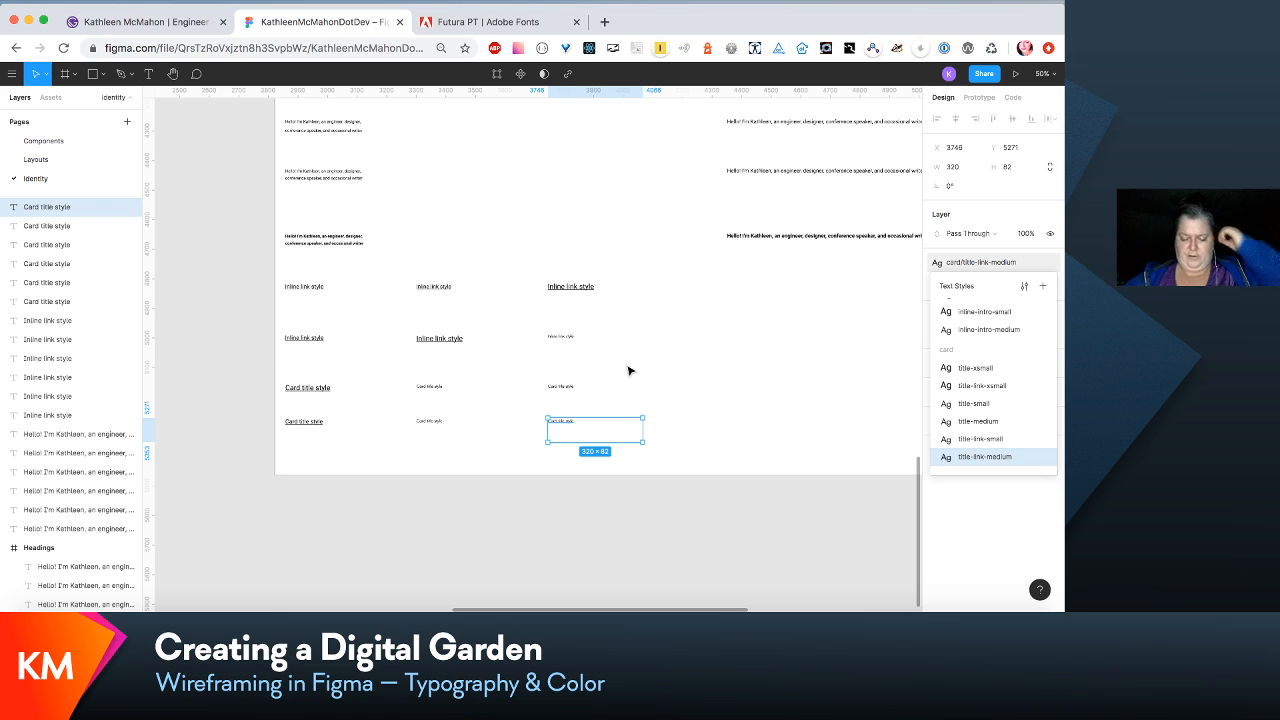
# - Review the heading, paragraph, inline link and card title samples across the typography sheet for missing sizes
pyautogui.scroll(10, 628, 371)
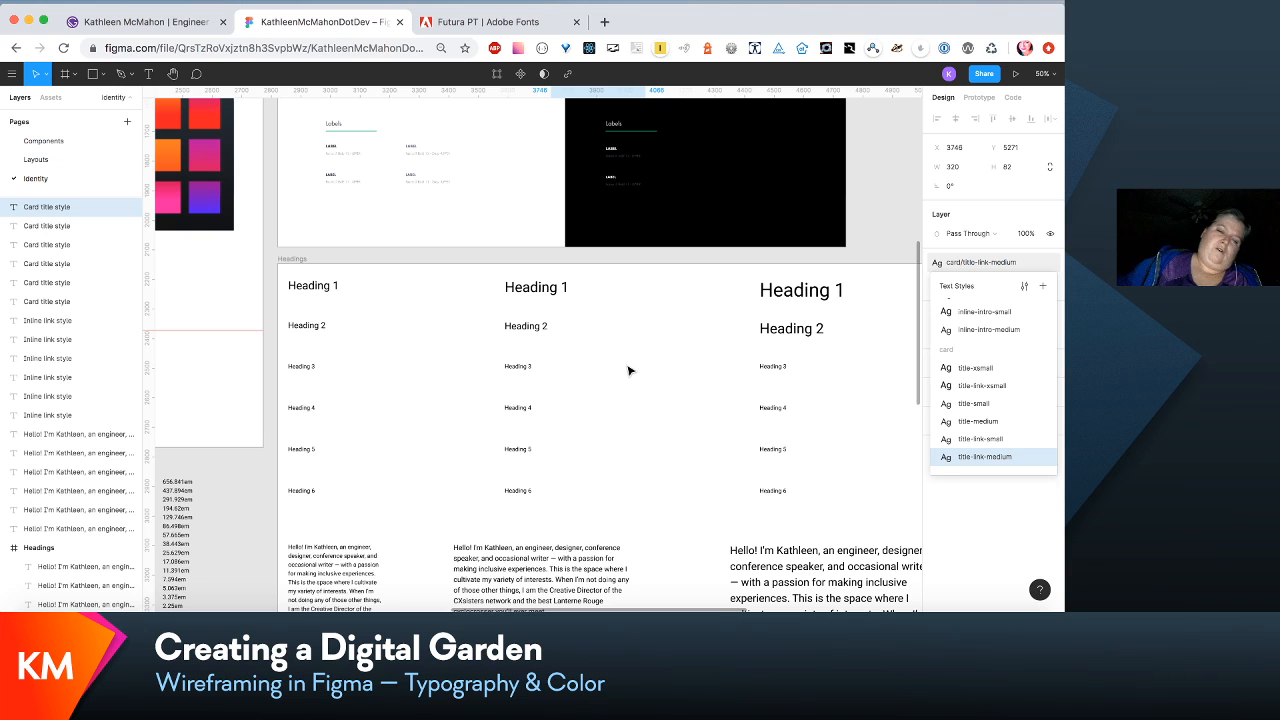
pyautogui.hscroll(-3, 628, 371)
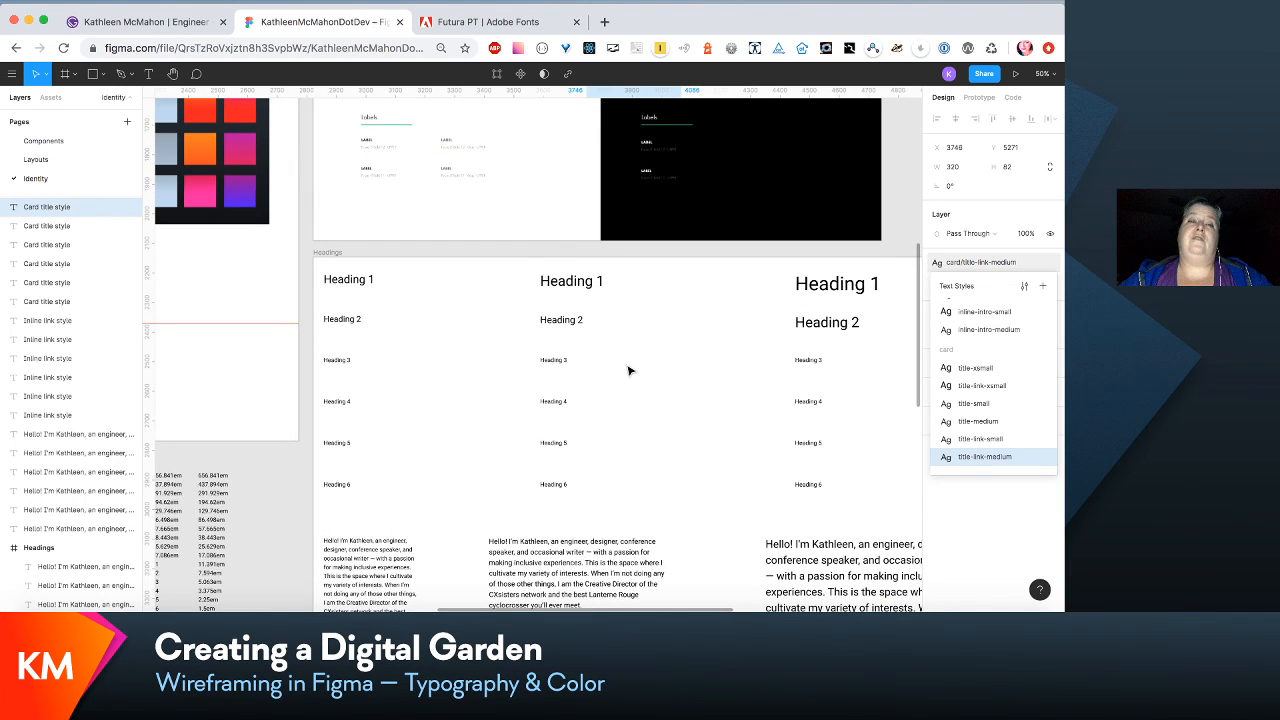
pyautogui.scroll(3, 628, 371)
pyautogui.hscroll(-2, 628, 371)
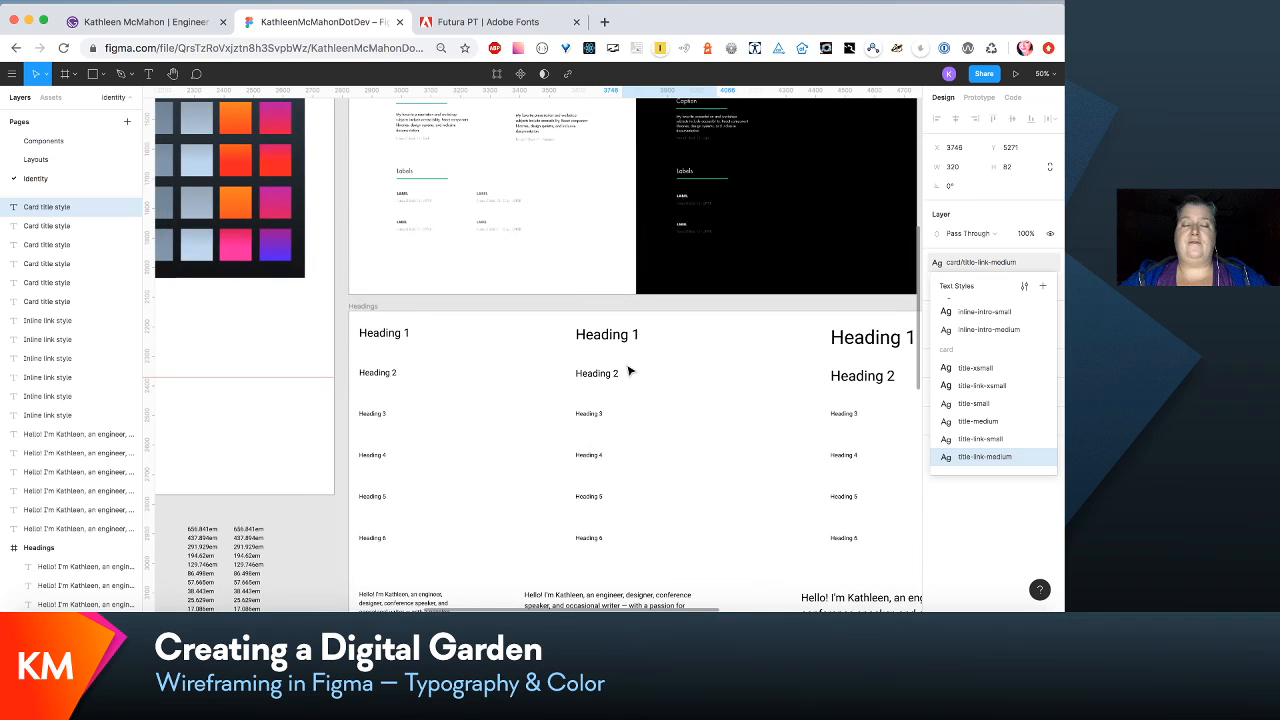
pyautogui.hscroll(2, 628, 371)
pyautogui.scroll(-1, 628, 371)
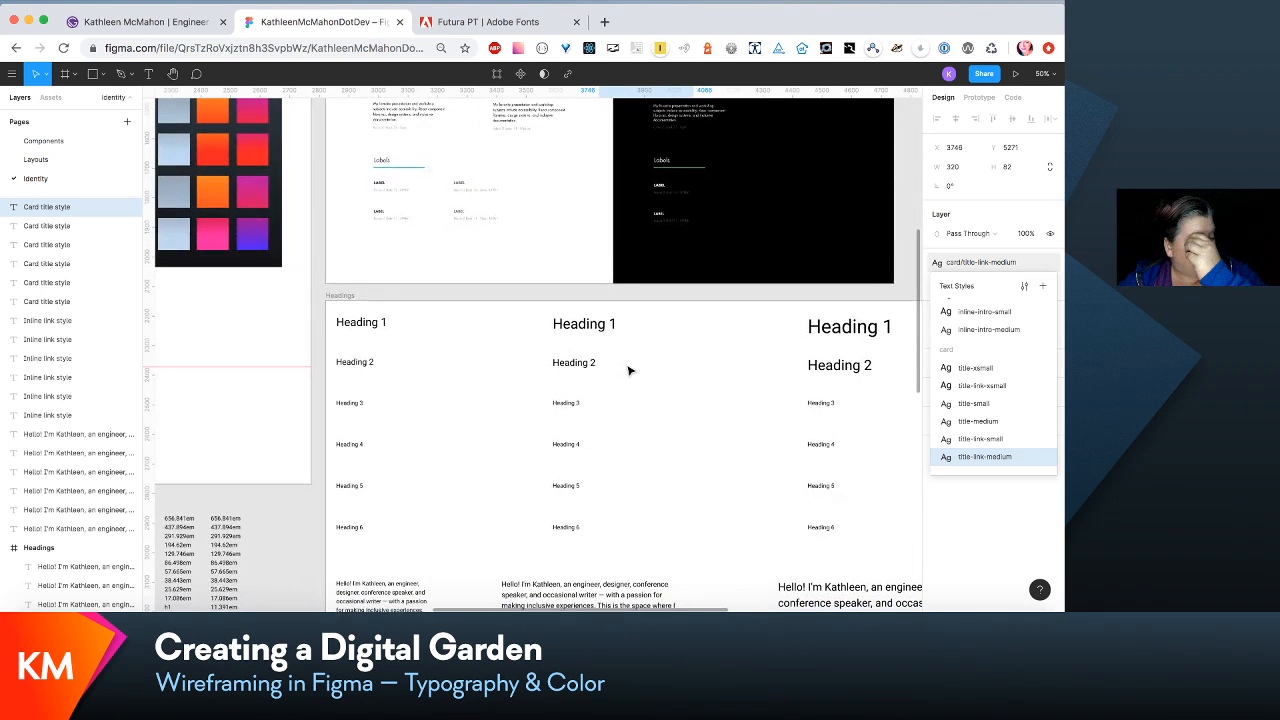
pyautogui.scroll(-2, 628, 371)
pyautogui.hscroll(1, 628, 371)
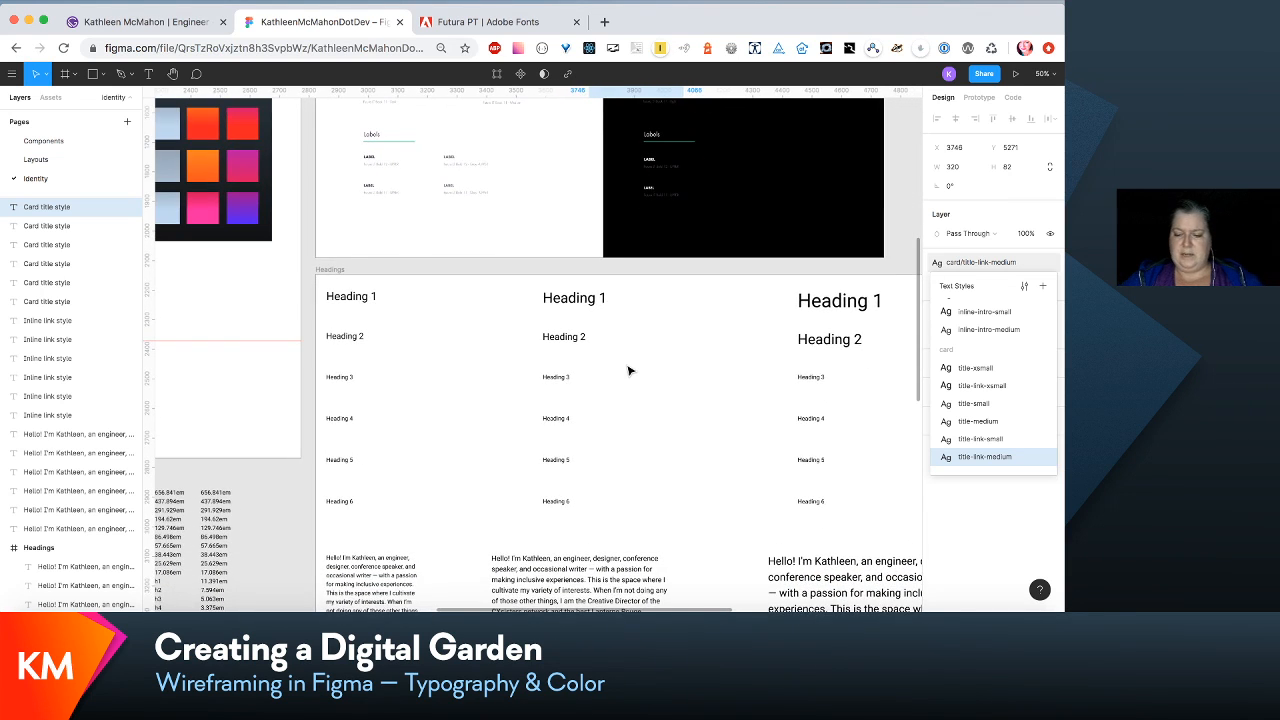
pyautogui.scroll(-5, 628, 371)
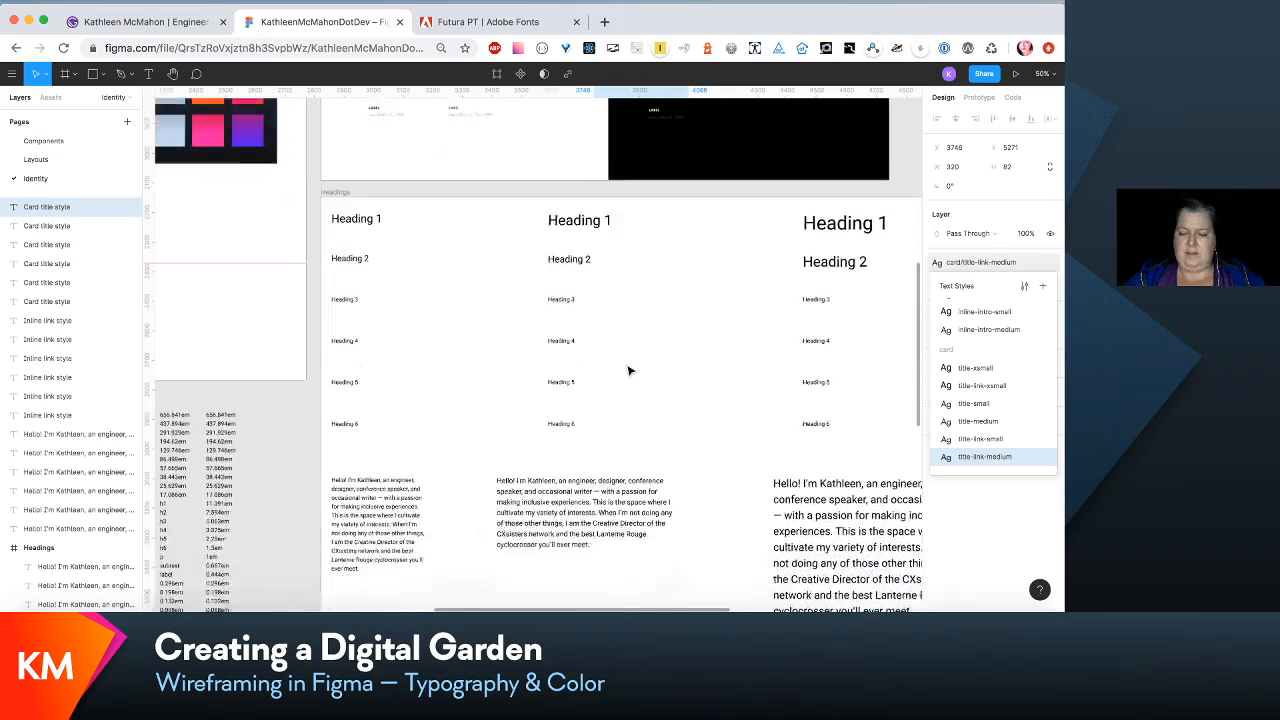
pyautogui.scroll(-2, 628, 371)
pyautogui.hscroll(-3, 628, 371)
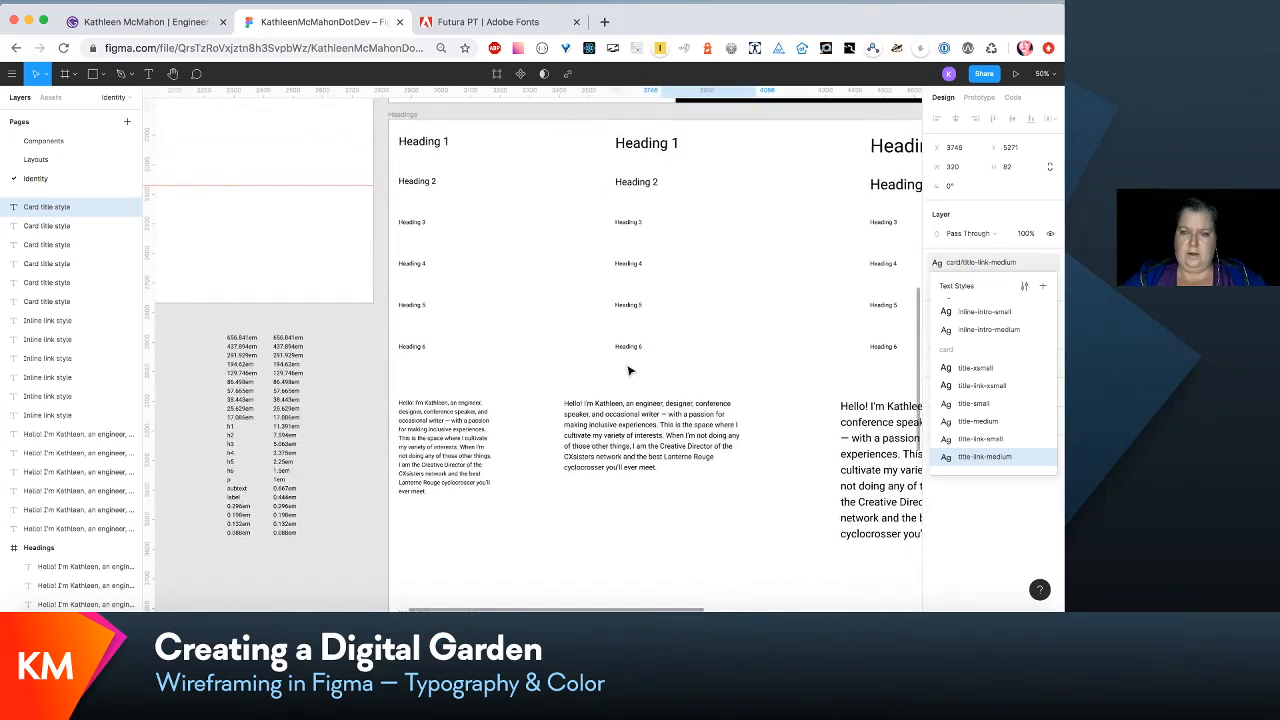
pyautogui.hscroll(4, 628, 371)
pyautogui.scroll(-3, 628, 371)
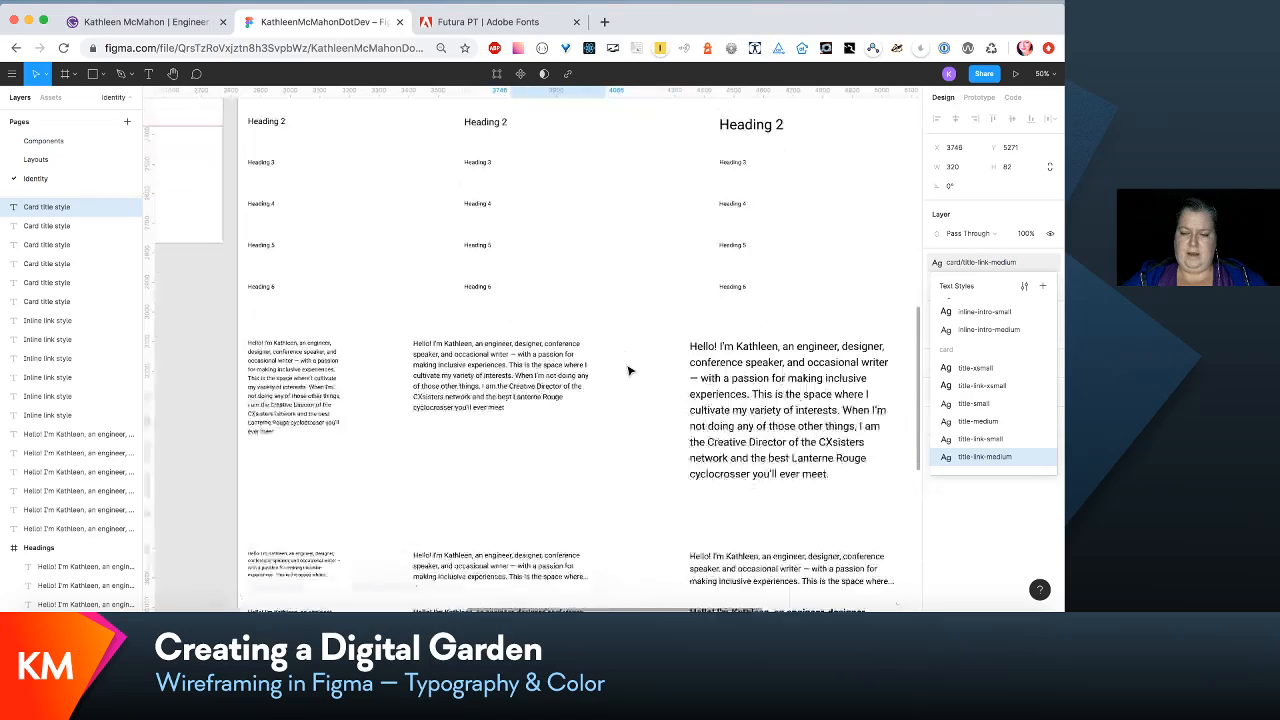
pyautogui.scroll(-9, 628, 371)
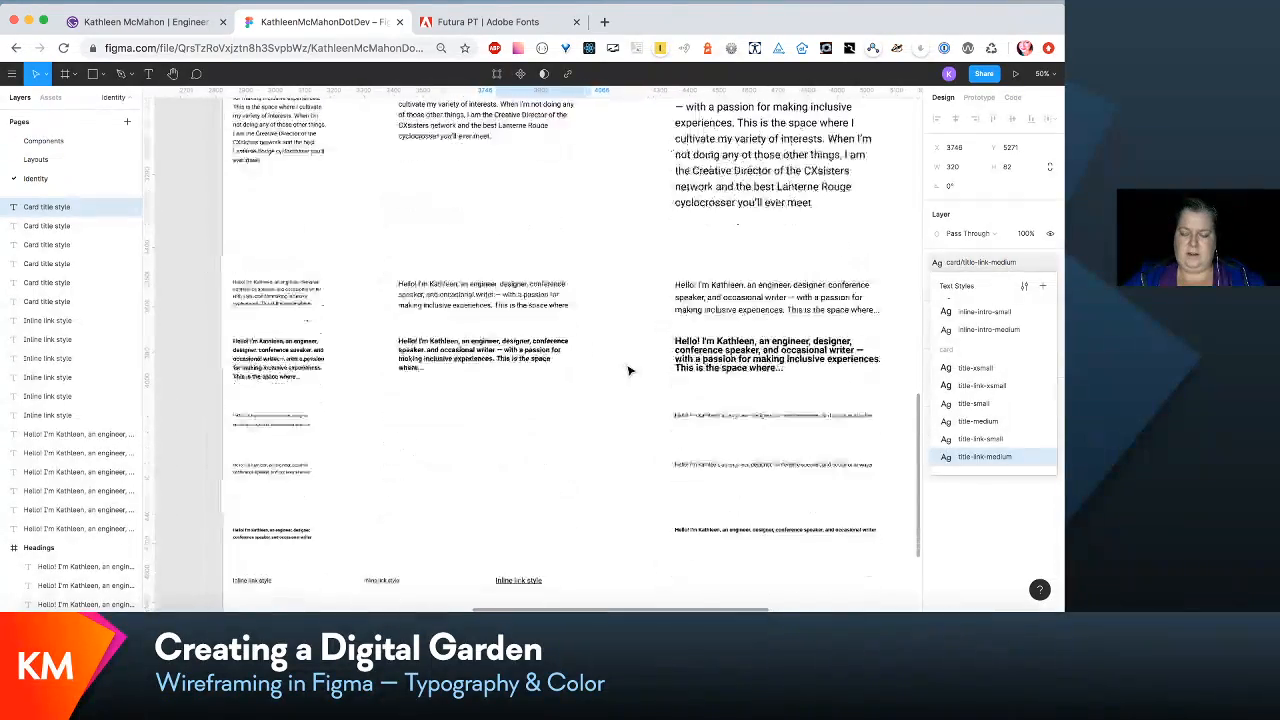
pyautogui.scroll(-5, 628, 371)
pyautogui.hscroll(-1, 628, 371)
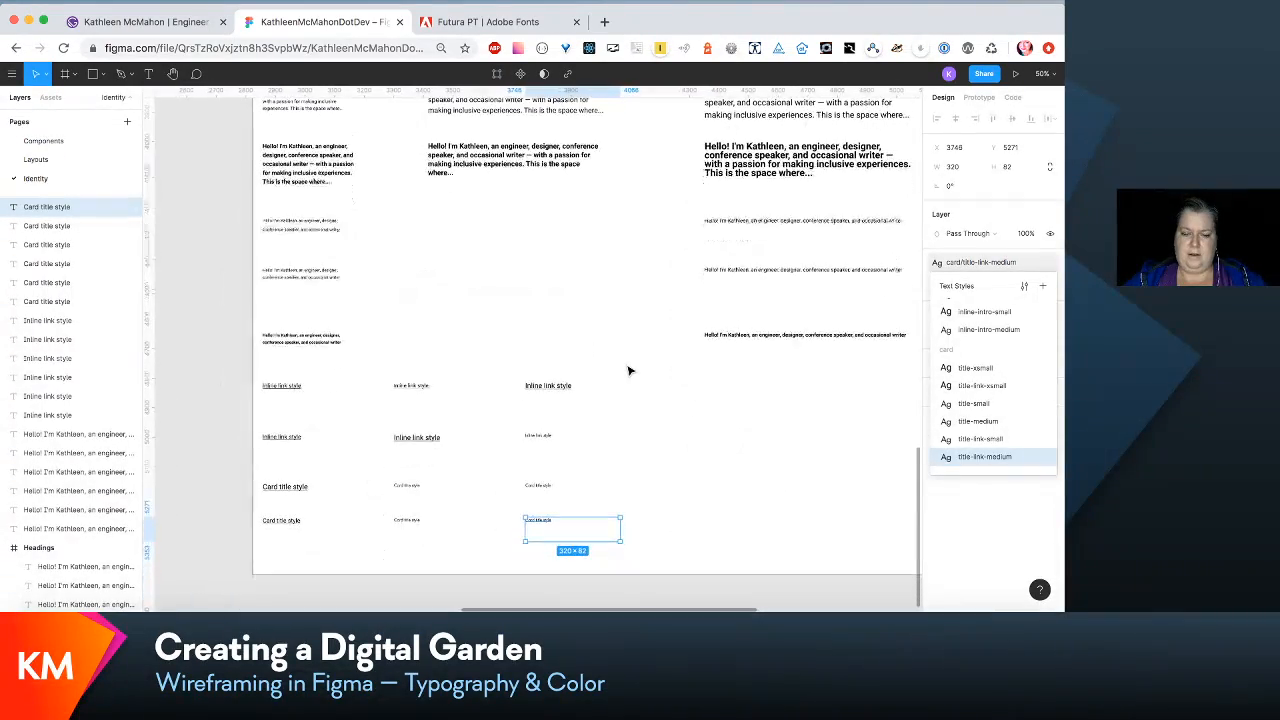
pyautogui.scroll(2, 629, 371)
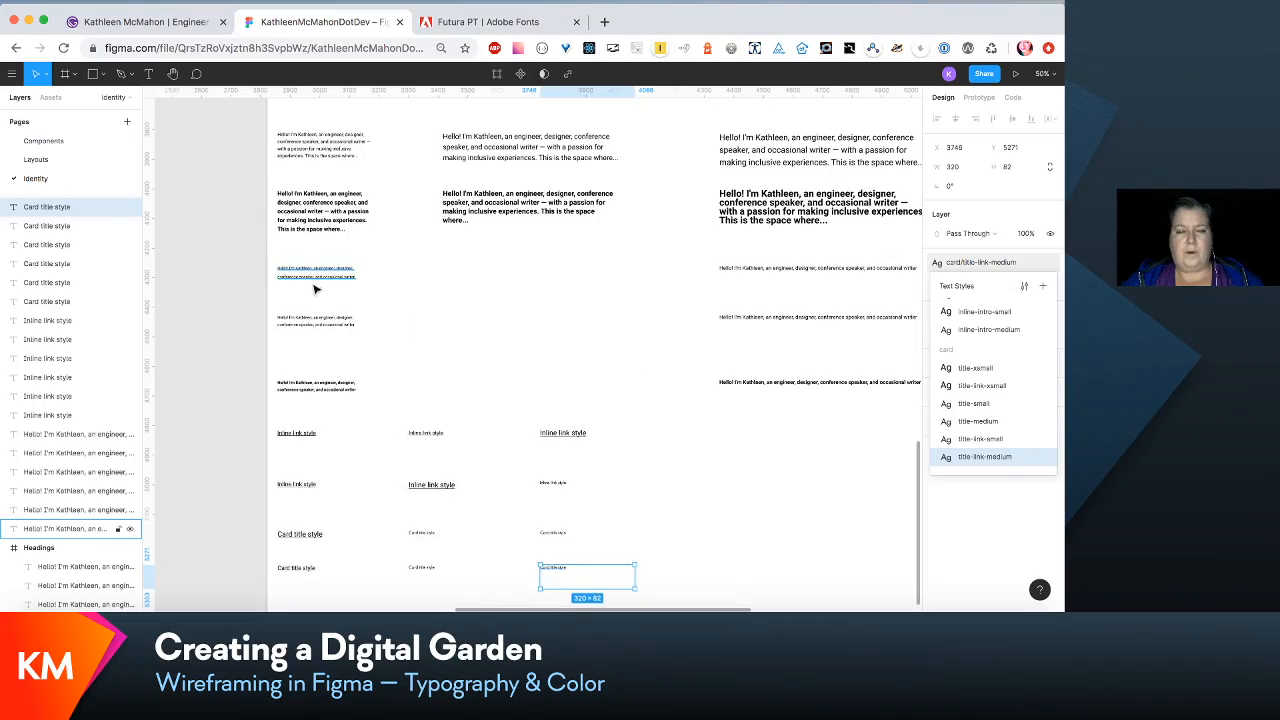
pyautogui.scroll(8, 315, 287)
pyautogui.hscroll(-1, 315, 287)
pyautogui.scroll(11, 315, 287)
pyautogui.scroll(-19, 315, 287)
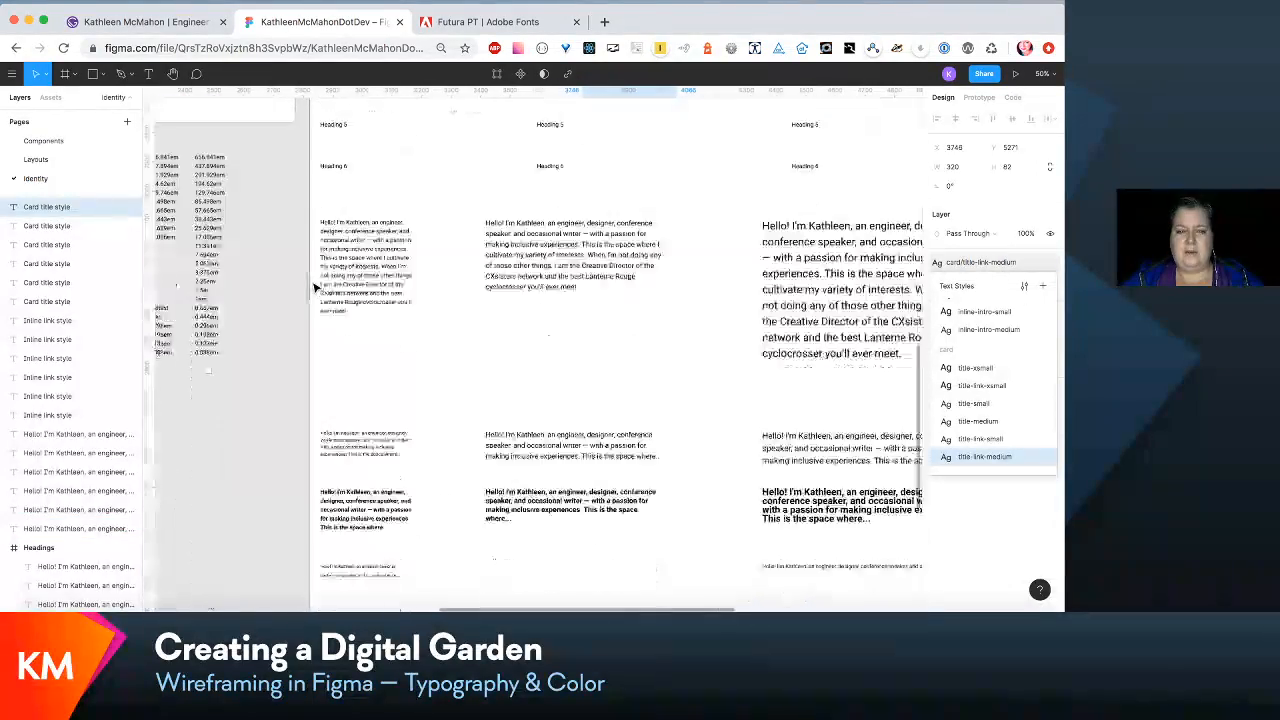
pyautogui.scroll(-1, 314, 288)
pyautogui.hscroll(1, 314, 288)
# - Duplicate the three small first-column paragraph samples, keep the copies' layers together, and place them in the second column, left-aligned with the paragraphs above
pyautogui.click(321, 287)
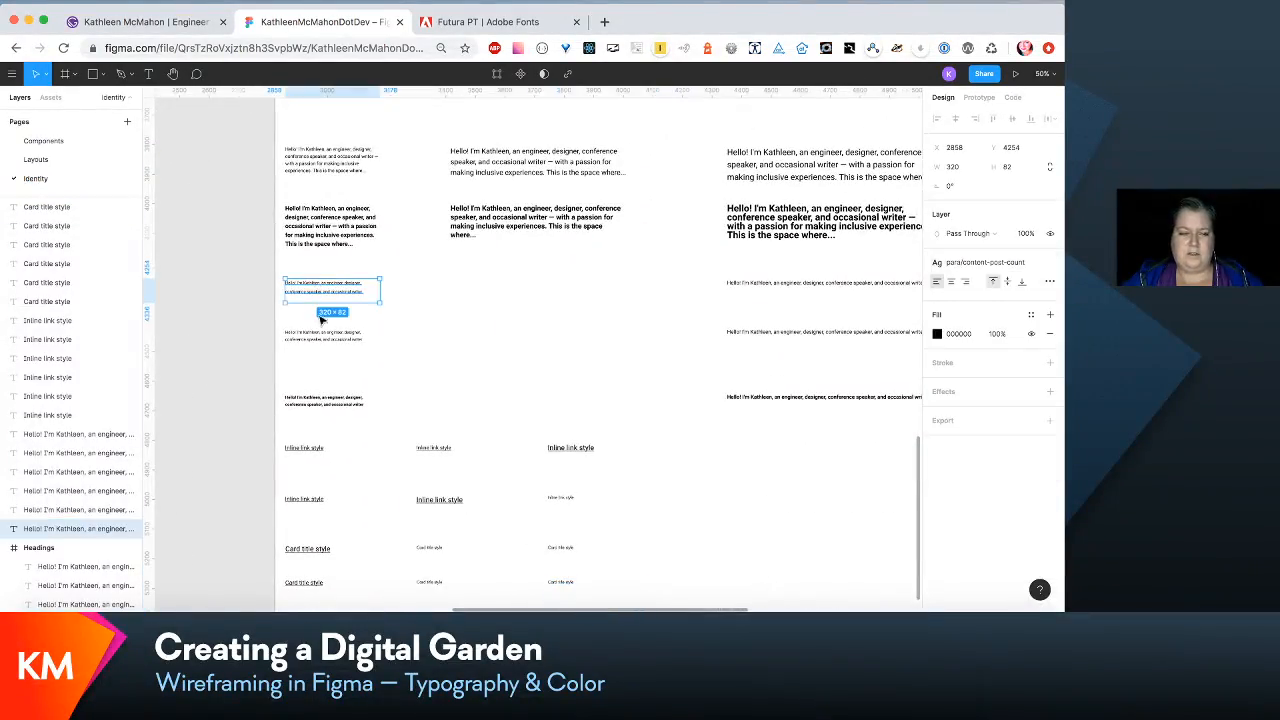
pyautogui.keyDown('shift'); pyautogui.click(322, 337); pyautogui.keyUp('shift')
pyautogui.keyDown('shift'); pyautogui.click(325, 400); pyautogui.keyUp('shift')
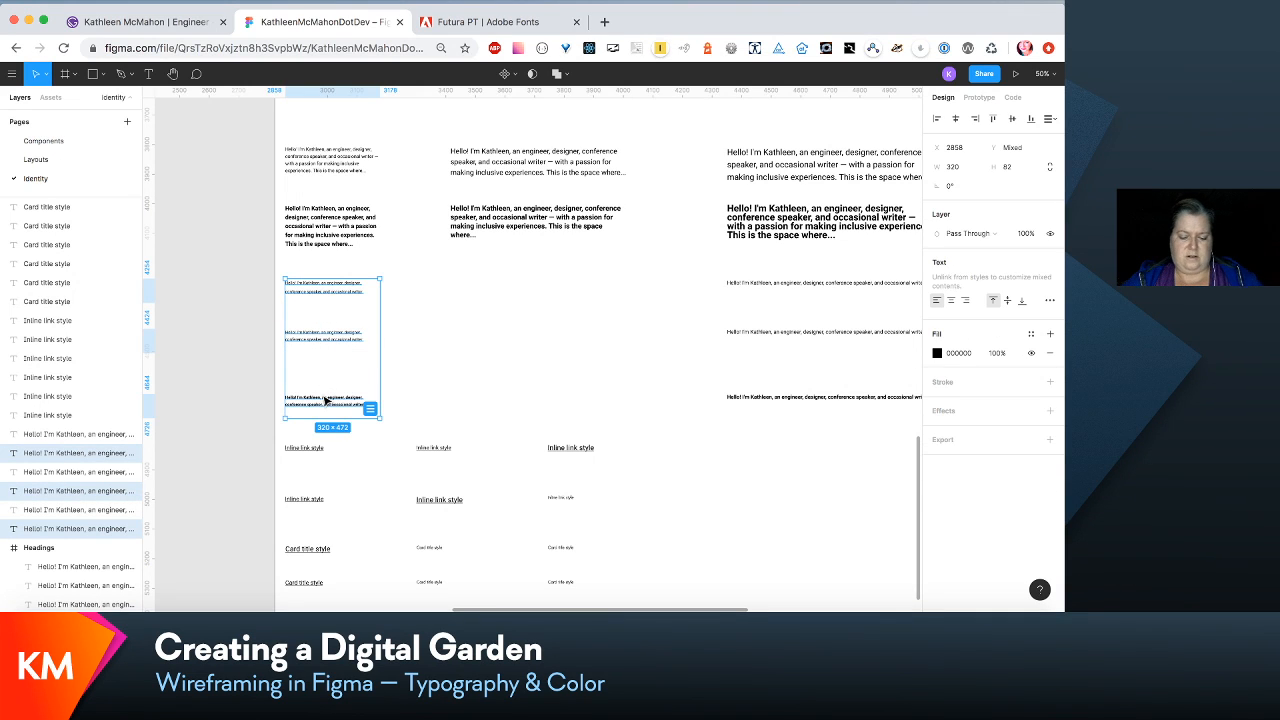
pyautogui.press('super+d')
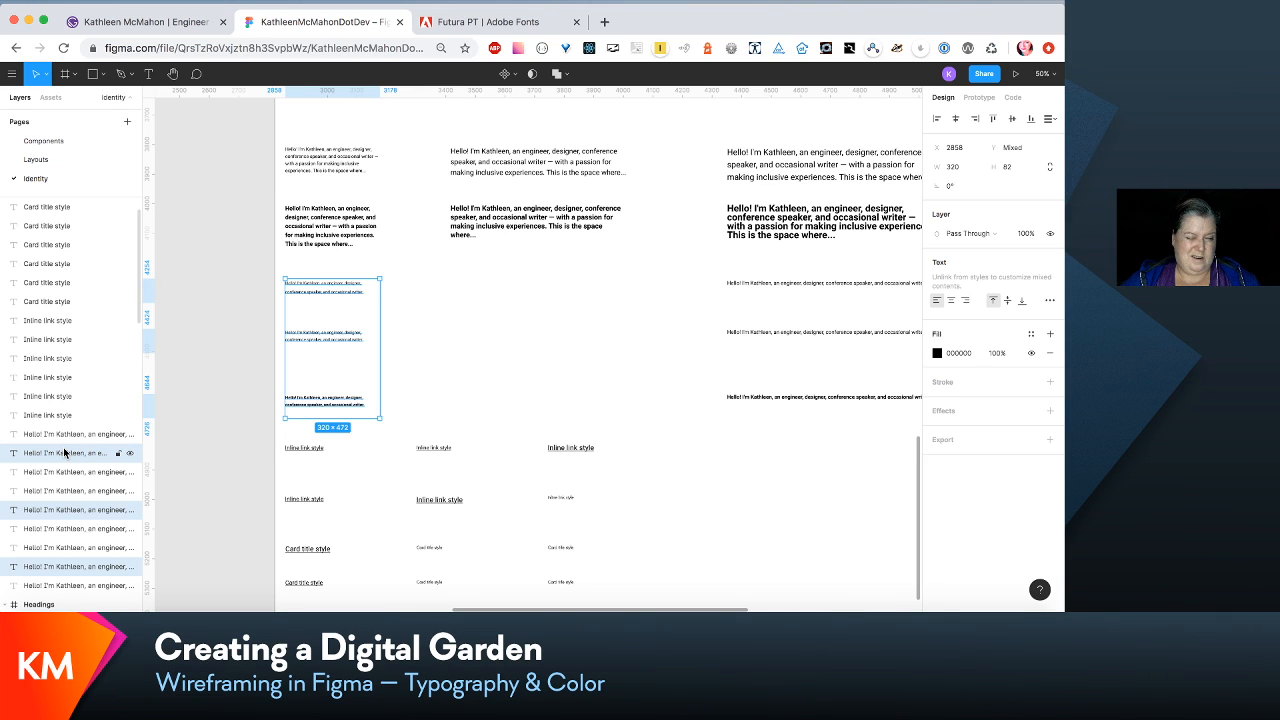
pyautogui.moveTo(63, 452); pyautogui.dragTo(64, 494)
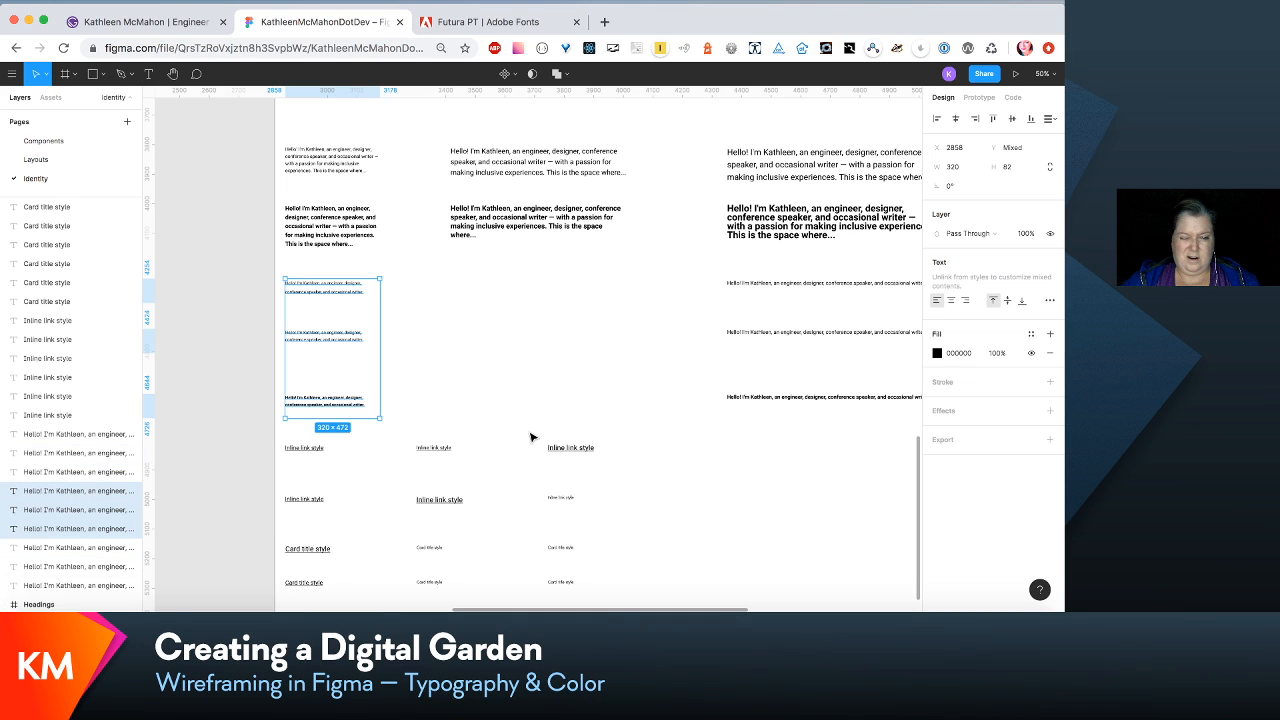
pyautogui.moveTo(340, 340); pyautogui.dragTo(513, 324)
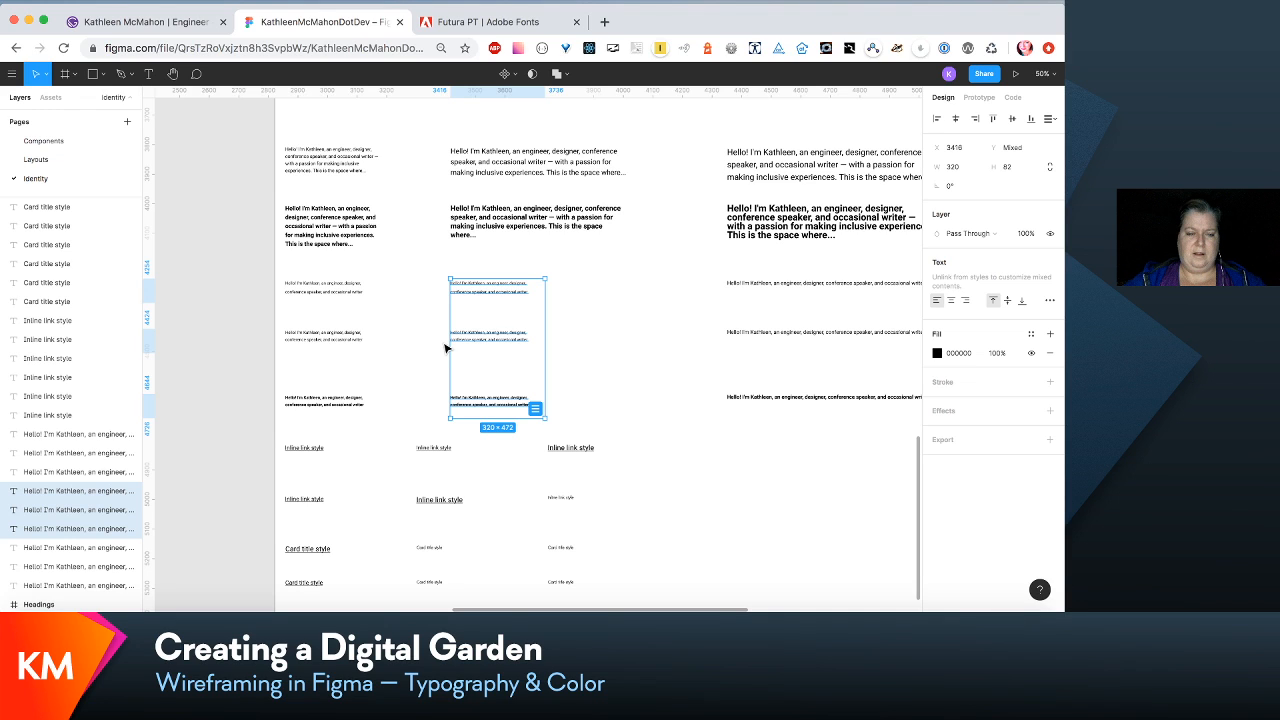
# - Move the layers of the first- and third-column bold subtext samples directly above the second-column post-count sample's layer
pyautogui.click(83, 434)
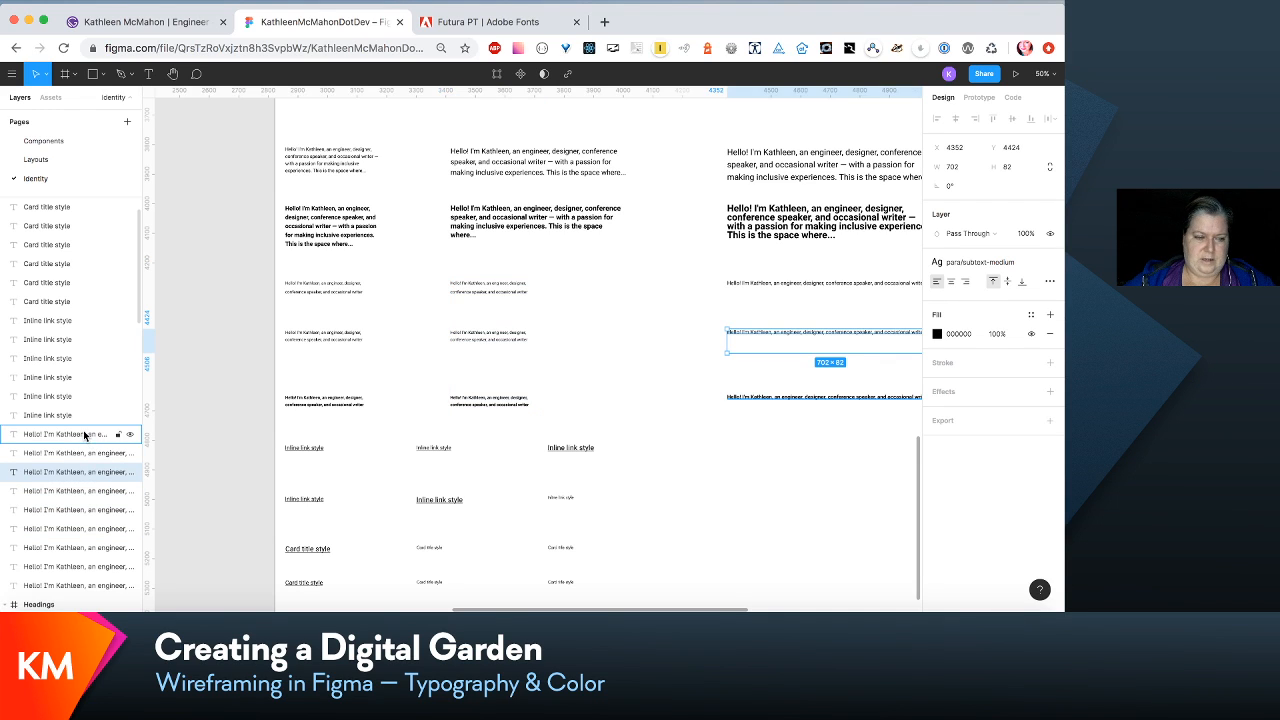
pyautogui.click(82, 451)
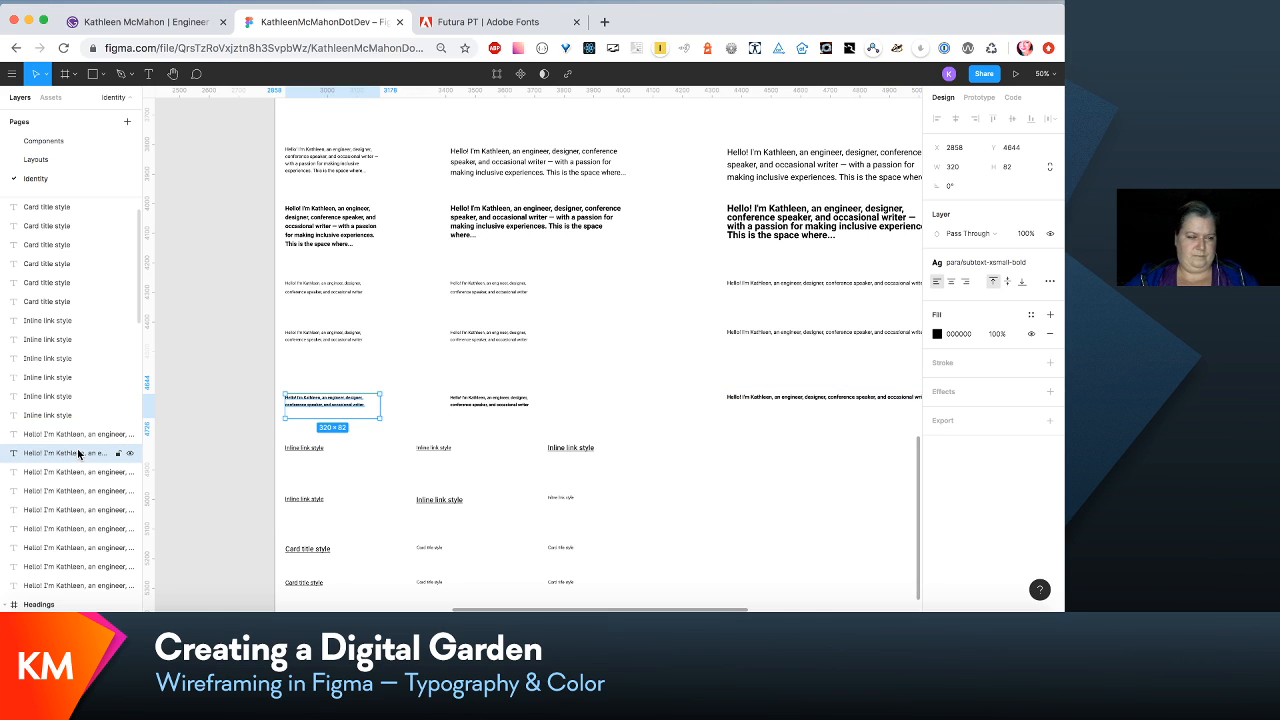
pyautogui.click(78, 436)
pyautogui.click(77, 454)
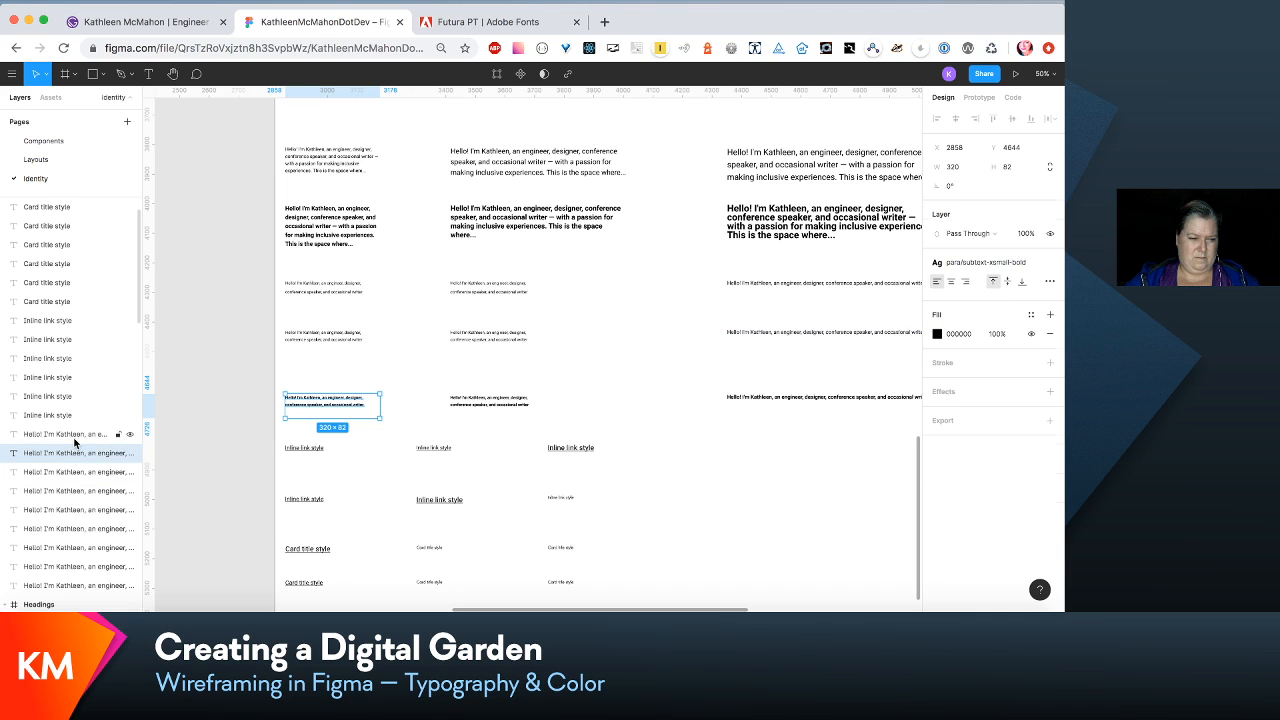
pyautogui.keyDown('shift'); pyautogui.click(74, 438); pyautogui.keyUp('shift')
pyautogui.moveTo(72, 461); pyautogui.dragTo(73, 521)
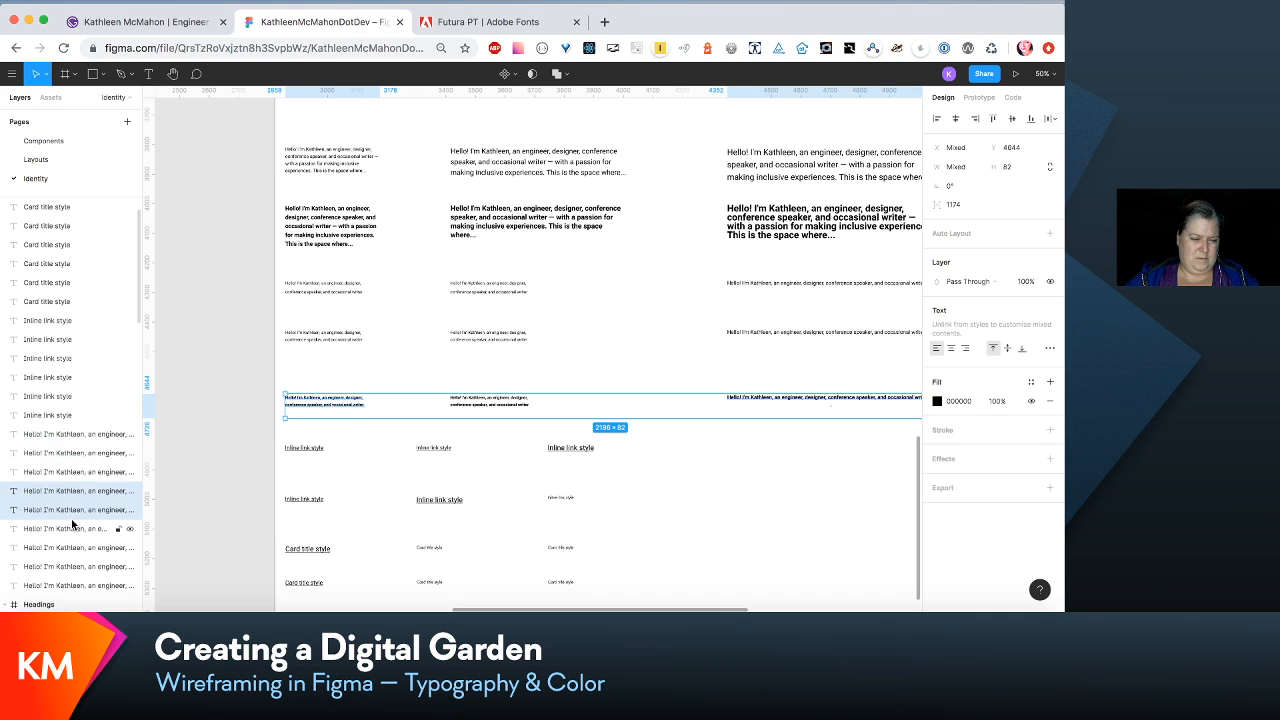
# - Group the layers of the three post-count paragraph samples together at the end of the loose paragraph layers, directly above the Headings frame
pyautogui.scroll(-3, 78, 490)
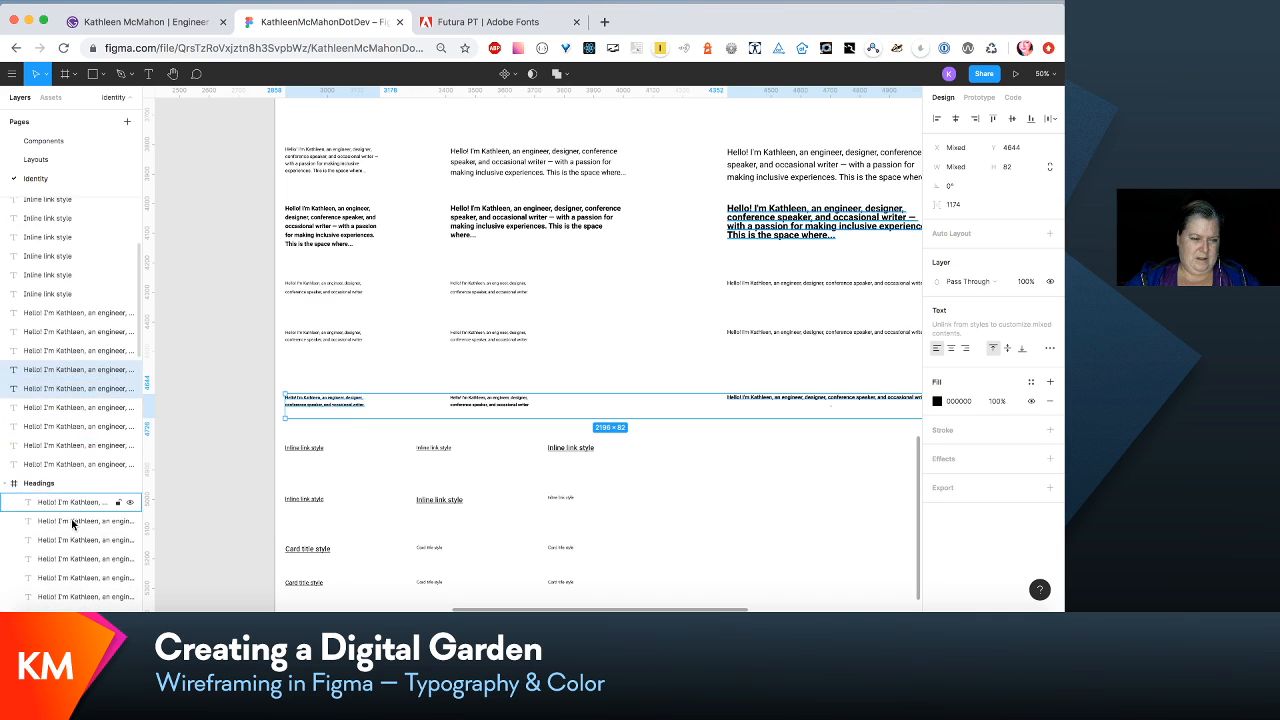
pyautogui.click(331, 291)
pyautogui.keyDown('shift'); pyautogui.click(500, 285); pyautogui.keyUp('shift')
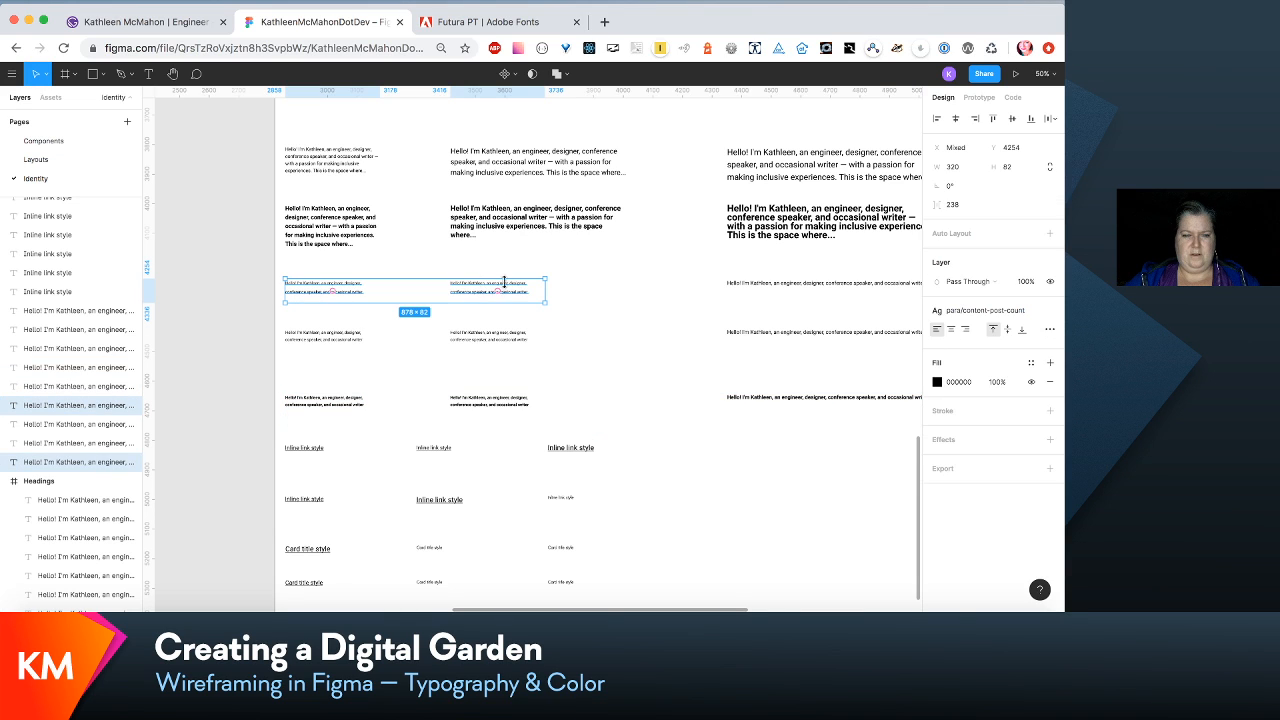
pyautogui.keyDown('shift'); pyautogui.click(771, 283); pyautogui.keyUp('shift')
pyautogui.moveTo(97, 443)
pyautogui.mouseDown()
pyautogui.moveTo(99, 470)
pyautogui.moveTo(91, 439)
pyautogui.mouseUp()
# - Move the layers of the three regular subtext samples together, directly above the post-count sample layers
pyautogui.moveTo(243, 328); pyautogui.dragTo(843, 355)
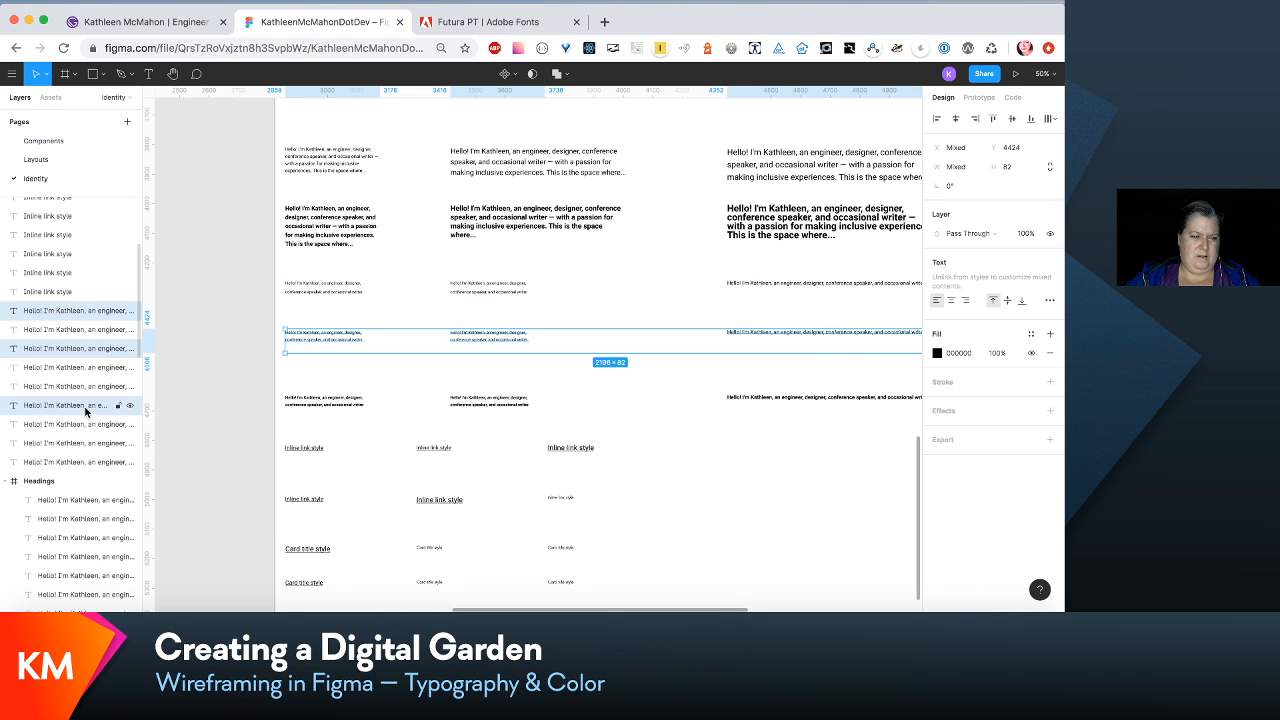
pyautogui.moveTo(85, 408)
pyautogui.mouseDown()
pyautogui.moveTo(85, 386)
pyautogui.moveTo(89, 402)
pyautogui.mouseUp()
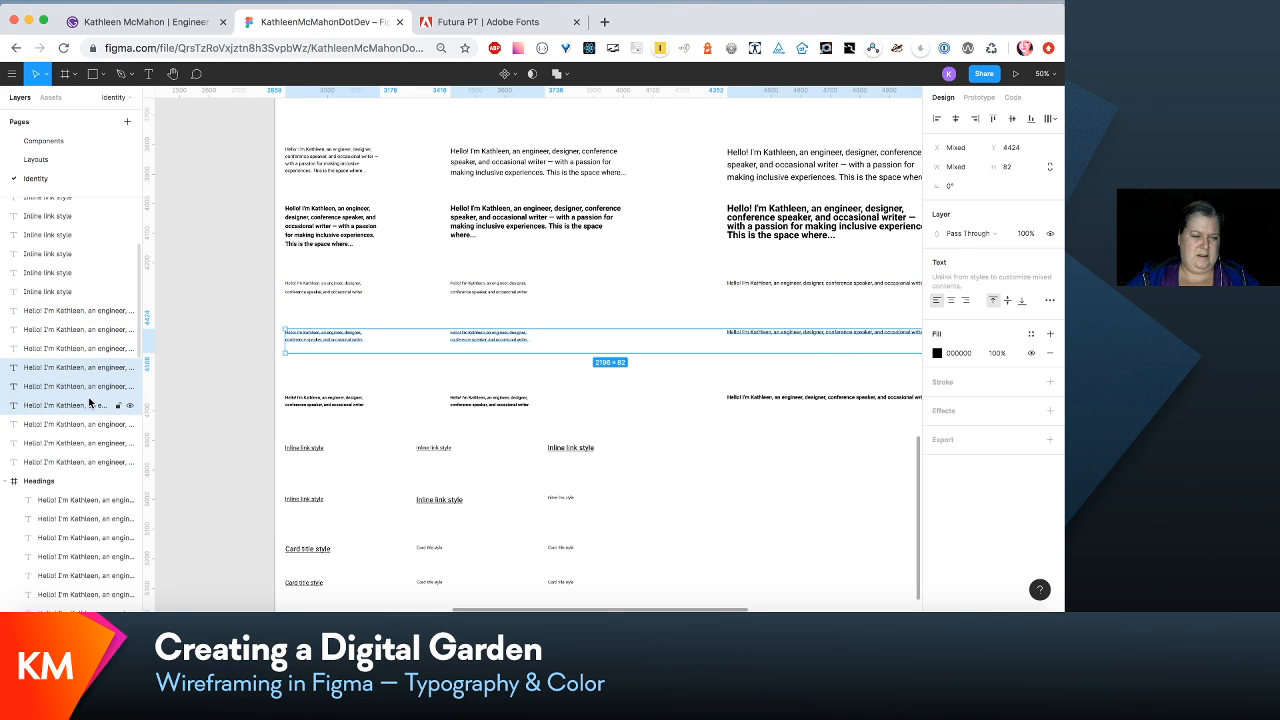
pyautogui.click(671, 309)
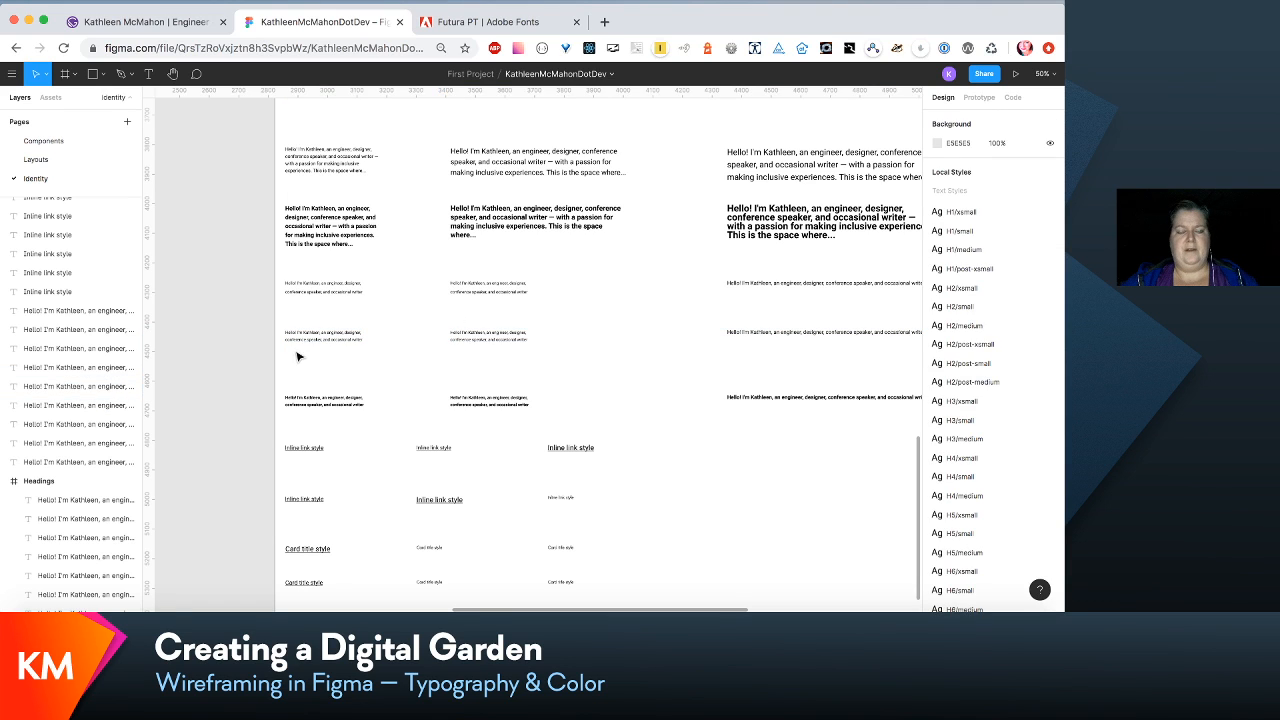
# - Create a text style named para/subtext-small from the second-column regular subtext sample
pyautogui.click(488, 337)
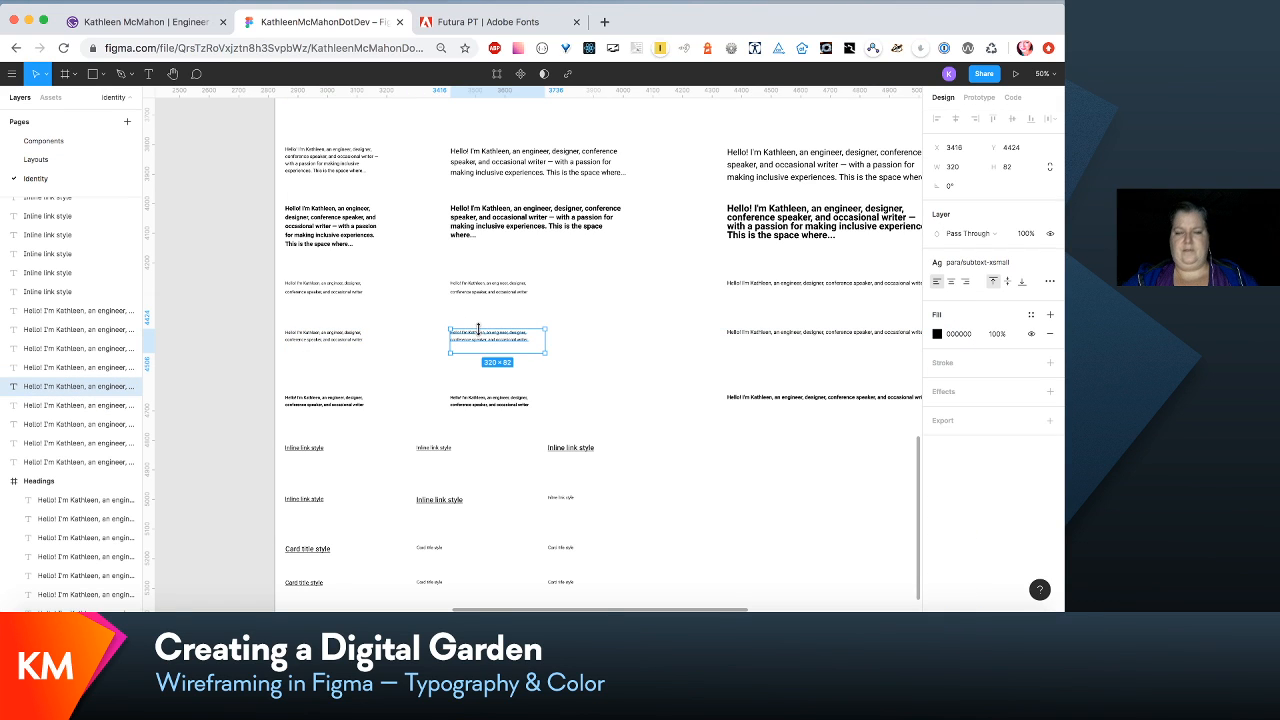
pyautogui.click(1030, 264)
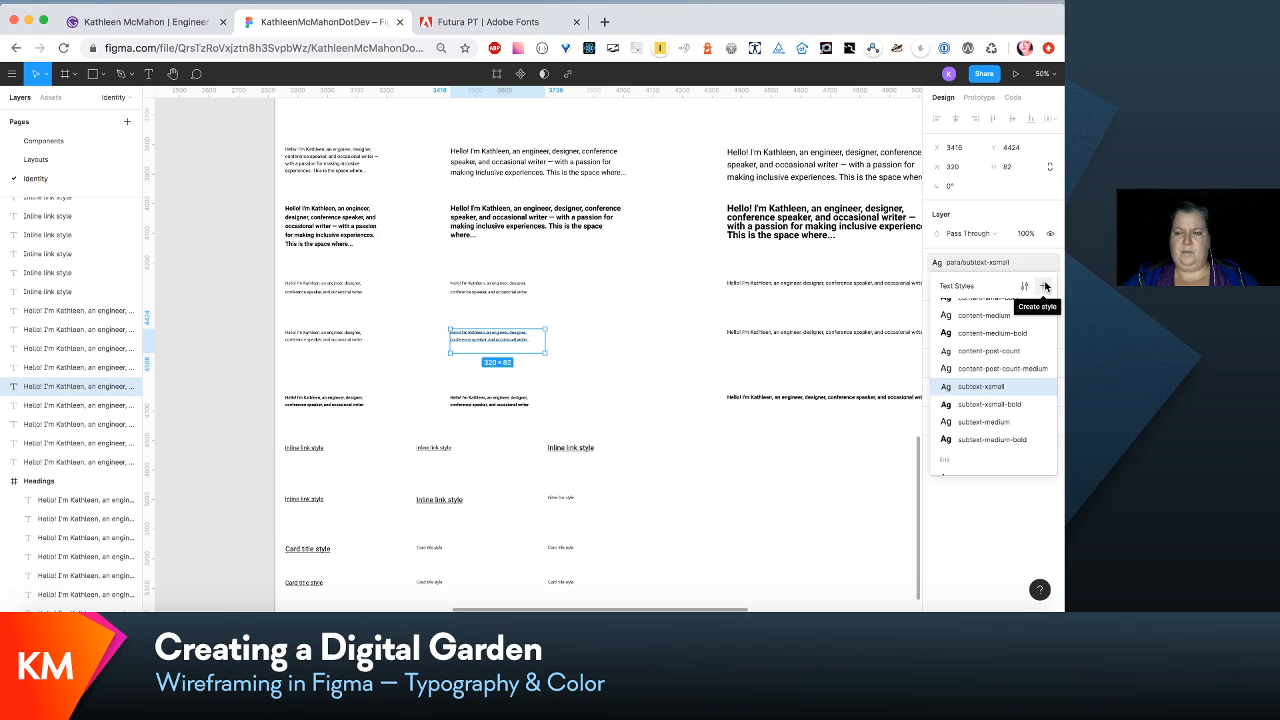
pyautogui.click(1045, 287)
pyautogui.write('para/subtext-xsmall')
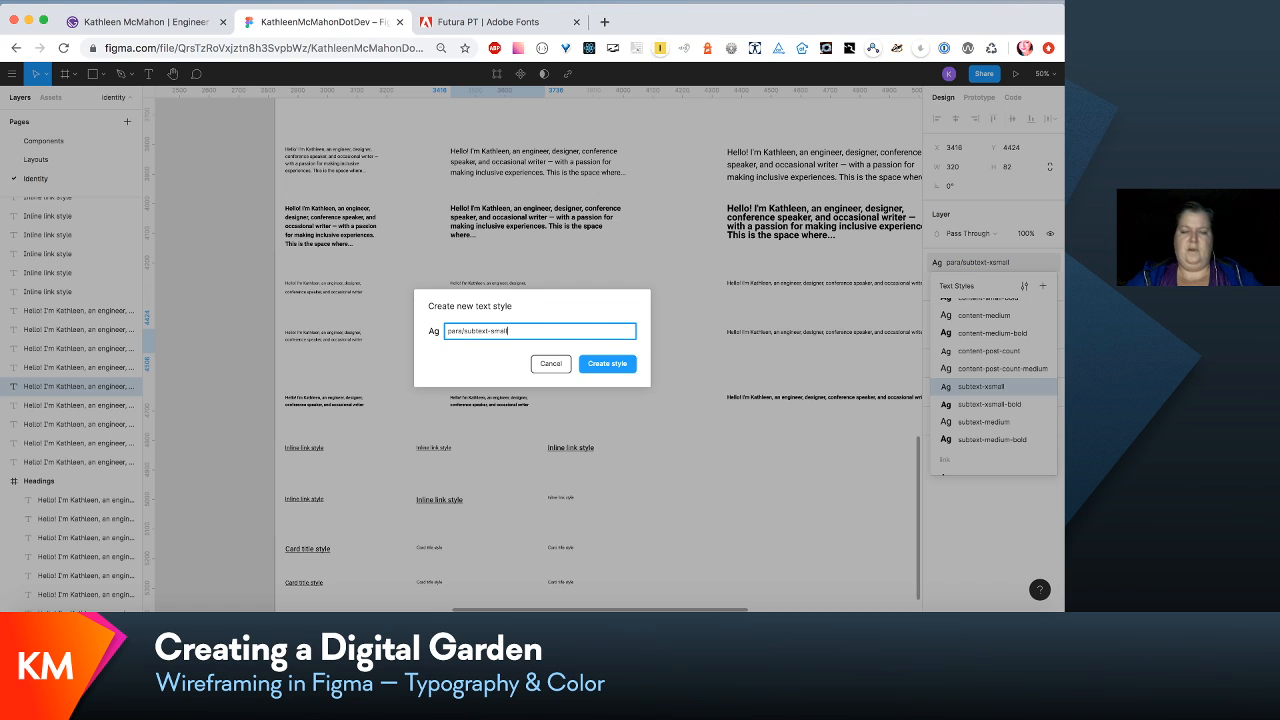
pyautogui.press('Return')
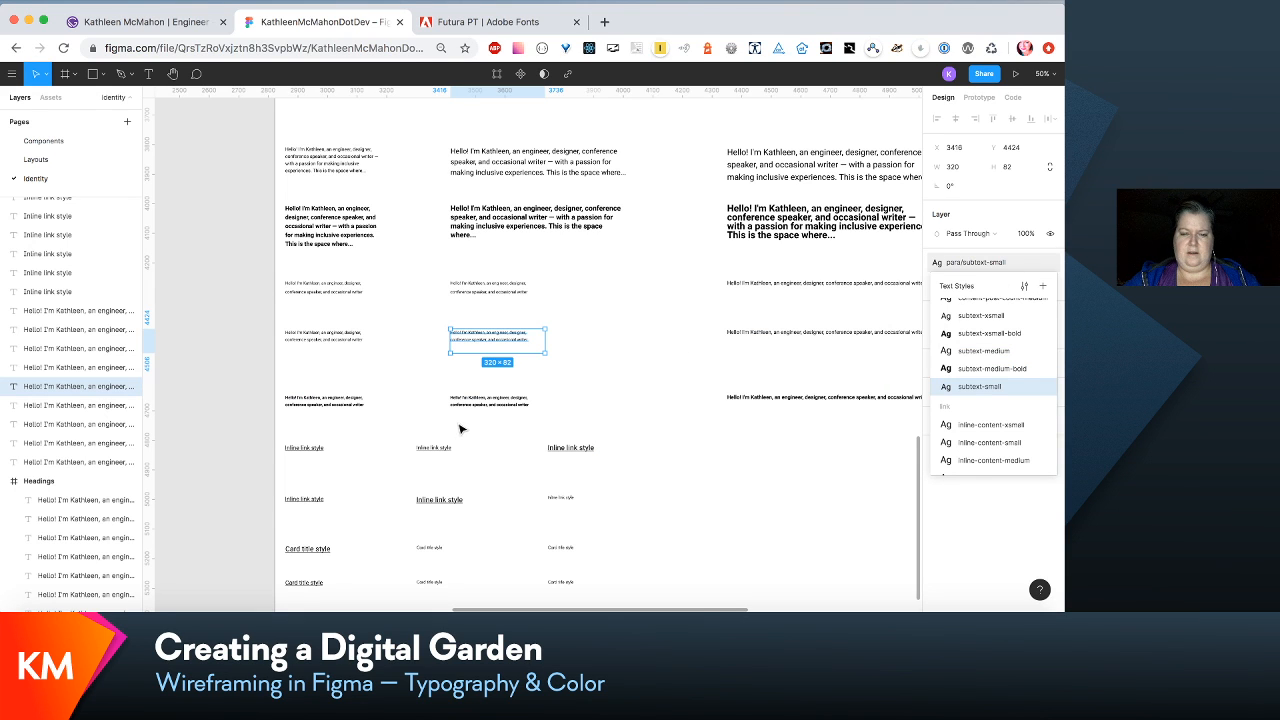
# - Create a text style named para/subtext-small-bold from the second-column bold subtext sample
pyautogui.click(466, 406)
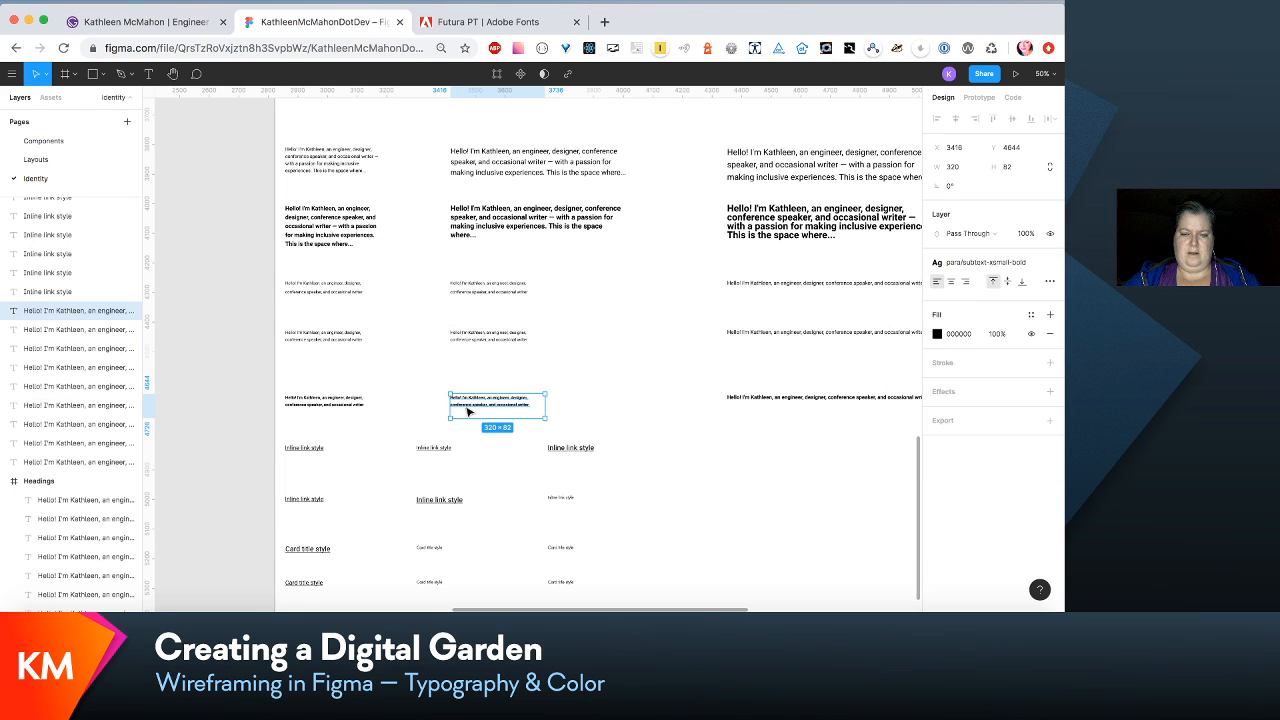
pyautogui.click(1033, 264)
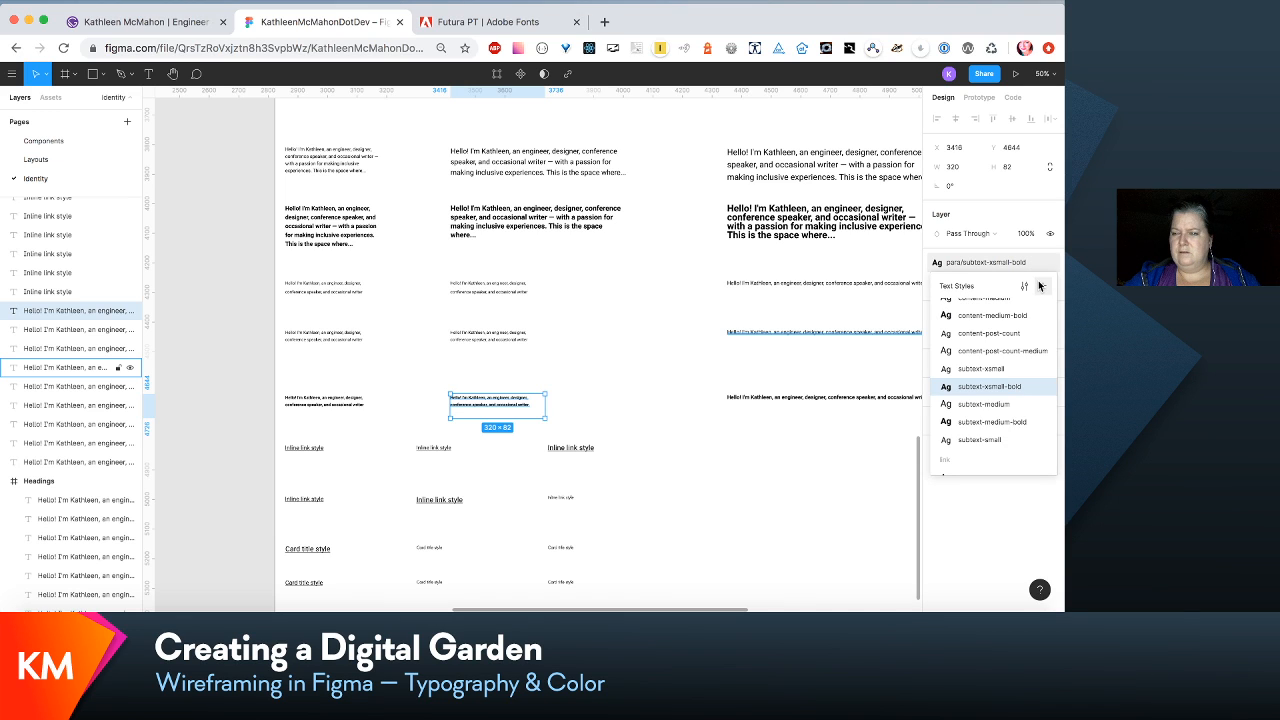
pyautogui.click(1044, 288)
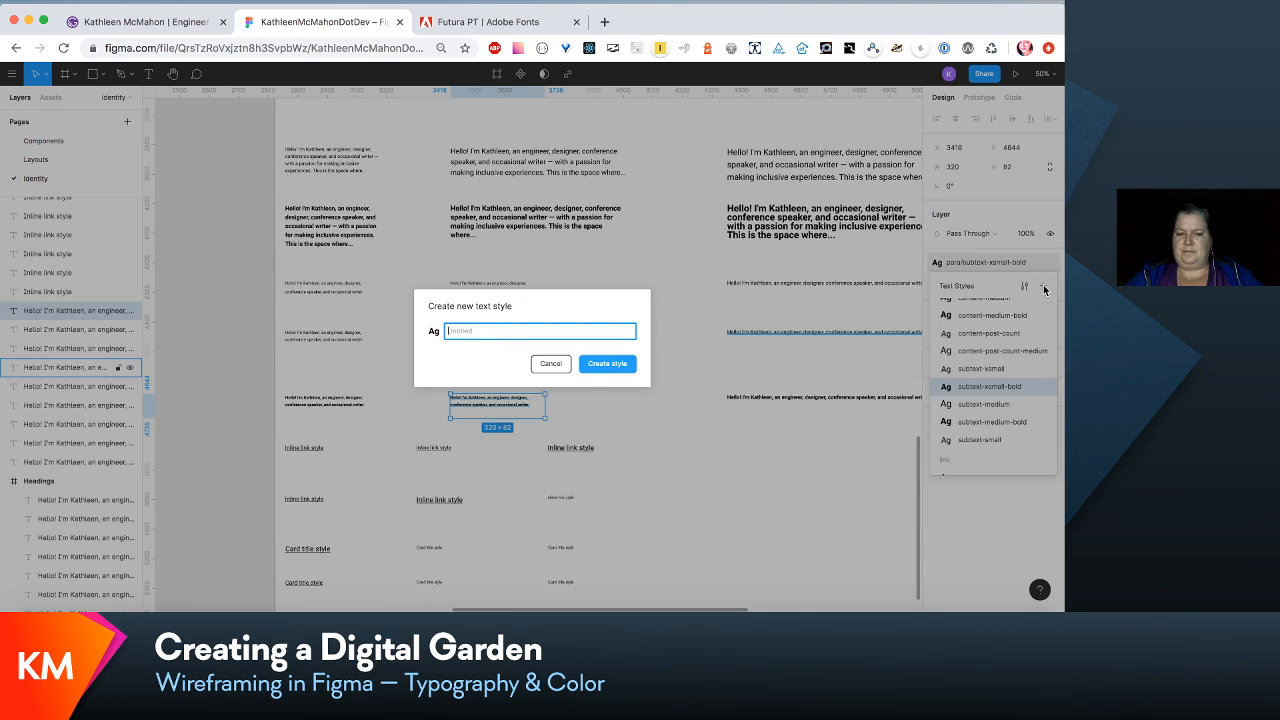
pyautogui.write('para/subtext-s')
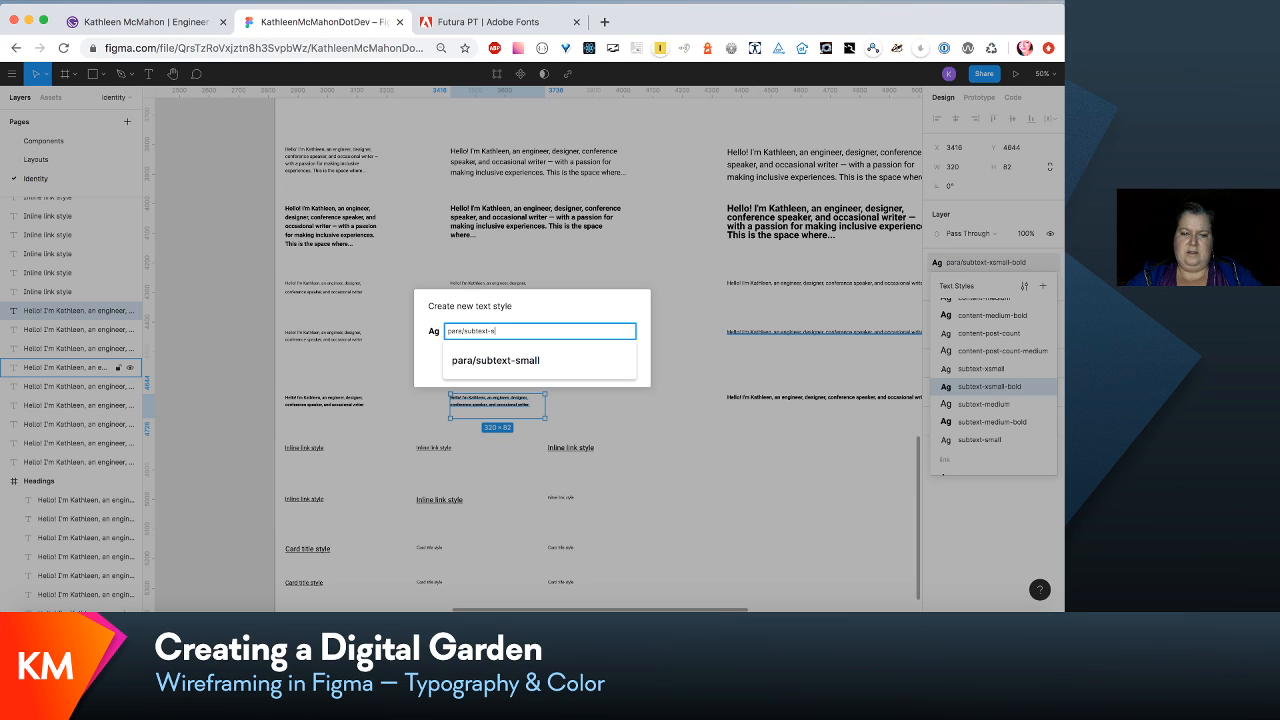
pyautogui.write('mall-bol')
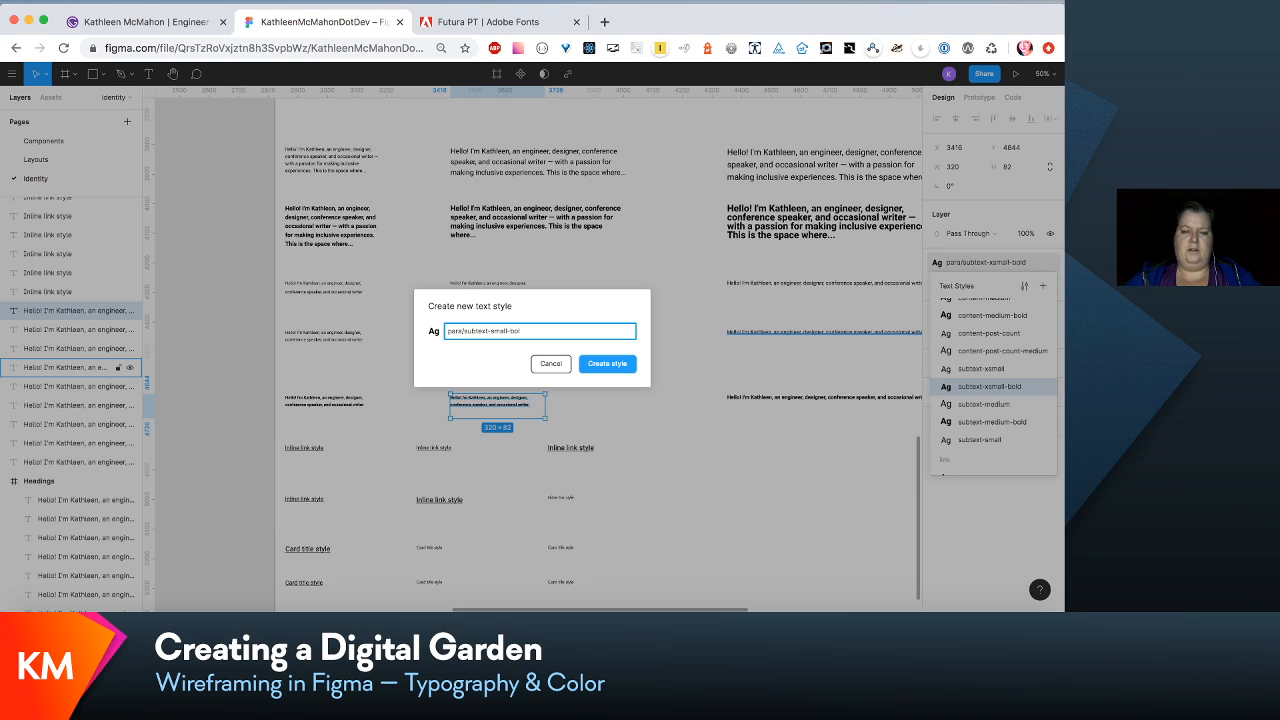
pyautogui.write('d')
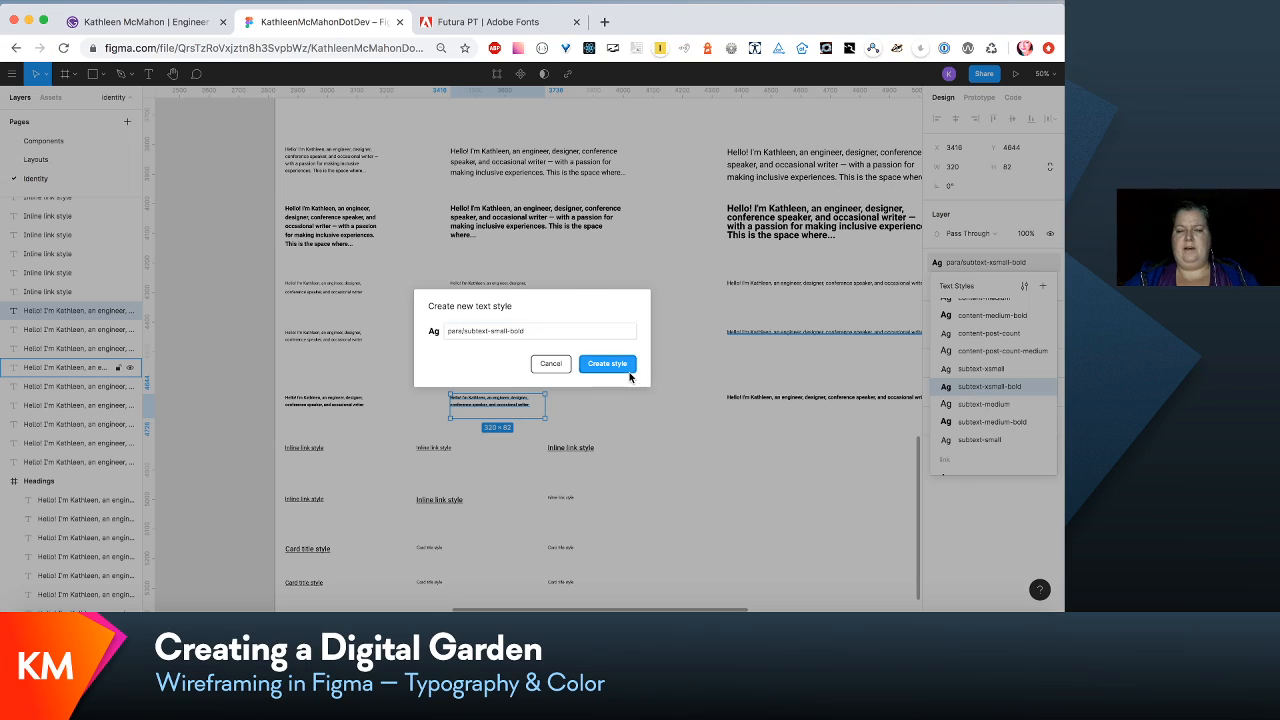
pyautogui.click(625, 365)
# - Inspect the H1/xsmall text style properties of the first-column Heading 1 sample and check them against the em scale list
pyautogui.scroll(-10, 709, 447)
pyautogui.hscroll(2, 709, 447)
pyautogui.scroll(10, 709, 447)
pyautogui.hscroll(-2, 709, 447)
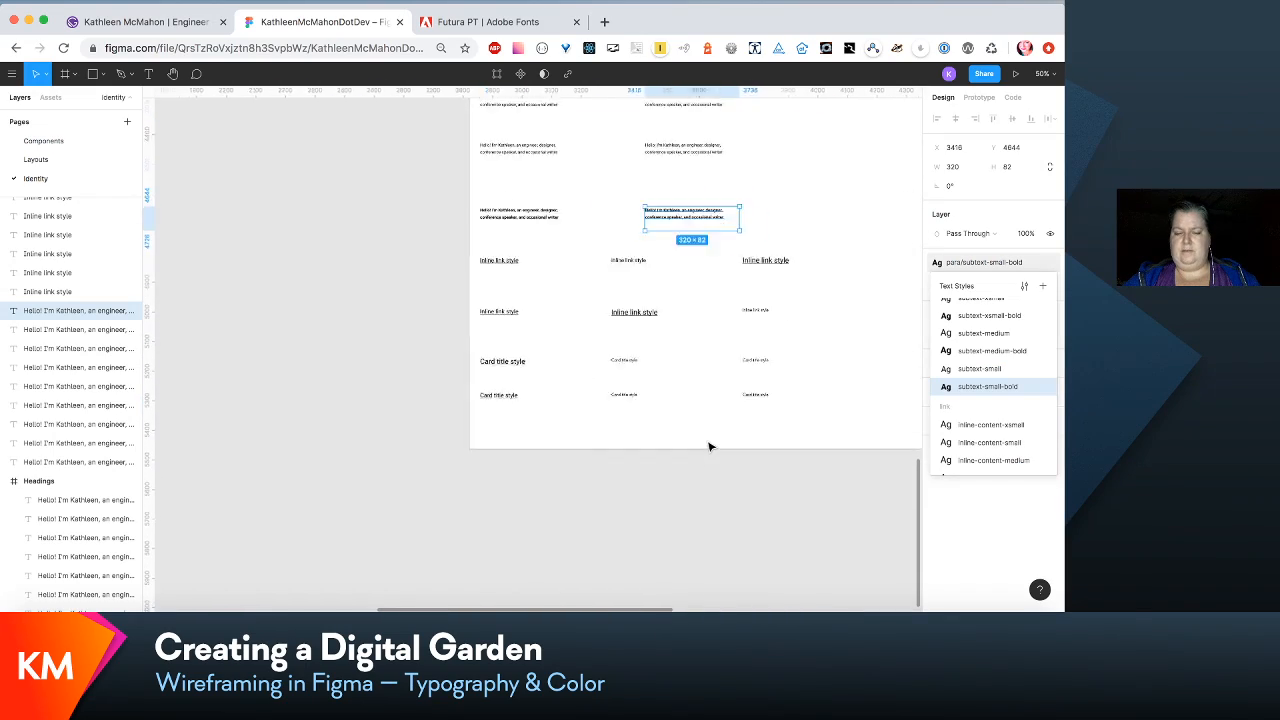
pyautogui.scroll(1, 709, 447)
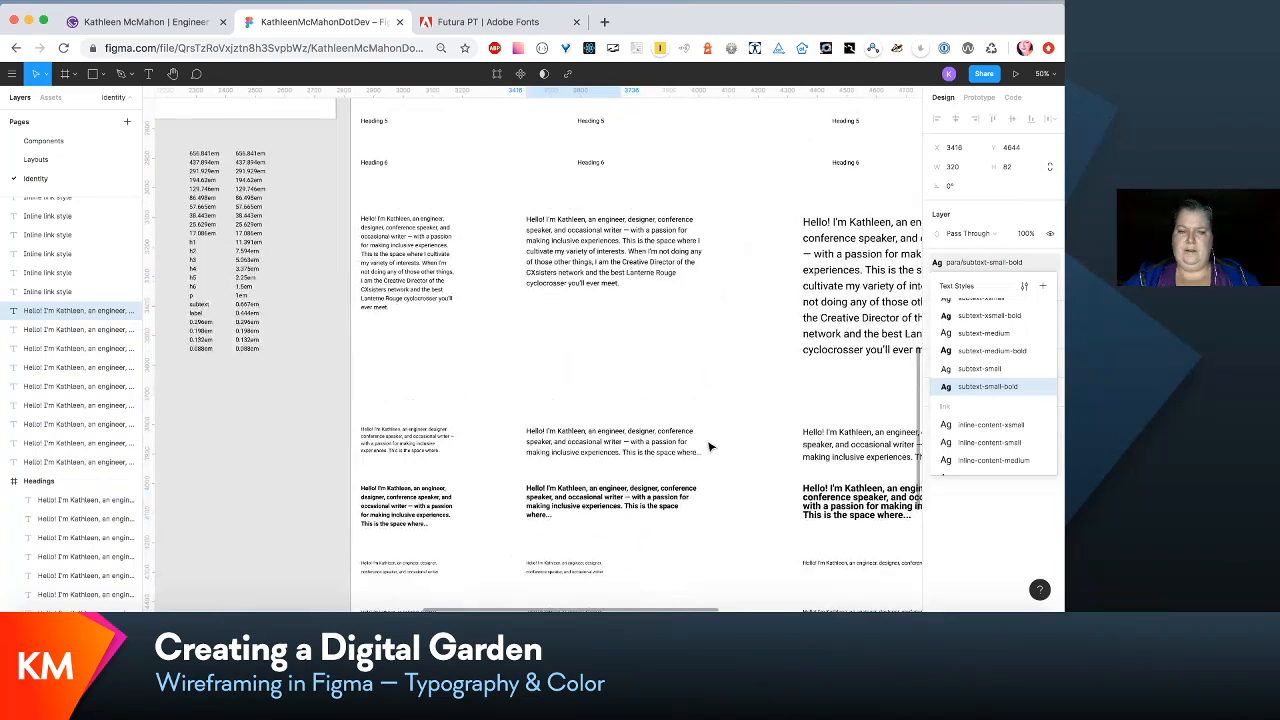
pyautogui.scroll(5, 709, 447)
pyautogui.hscroll(1, 709, 447)
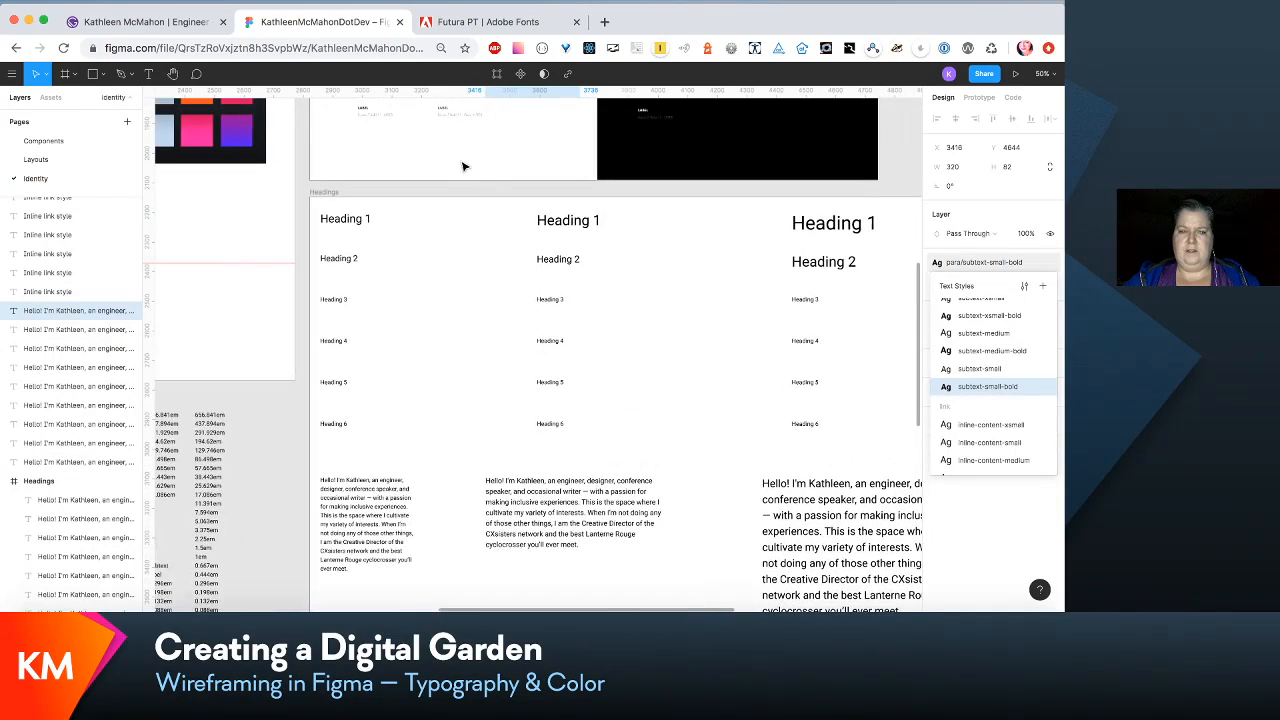
pyautogui.click(360, 230)
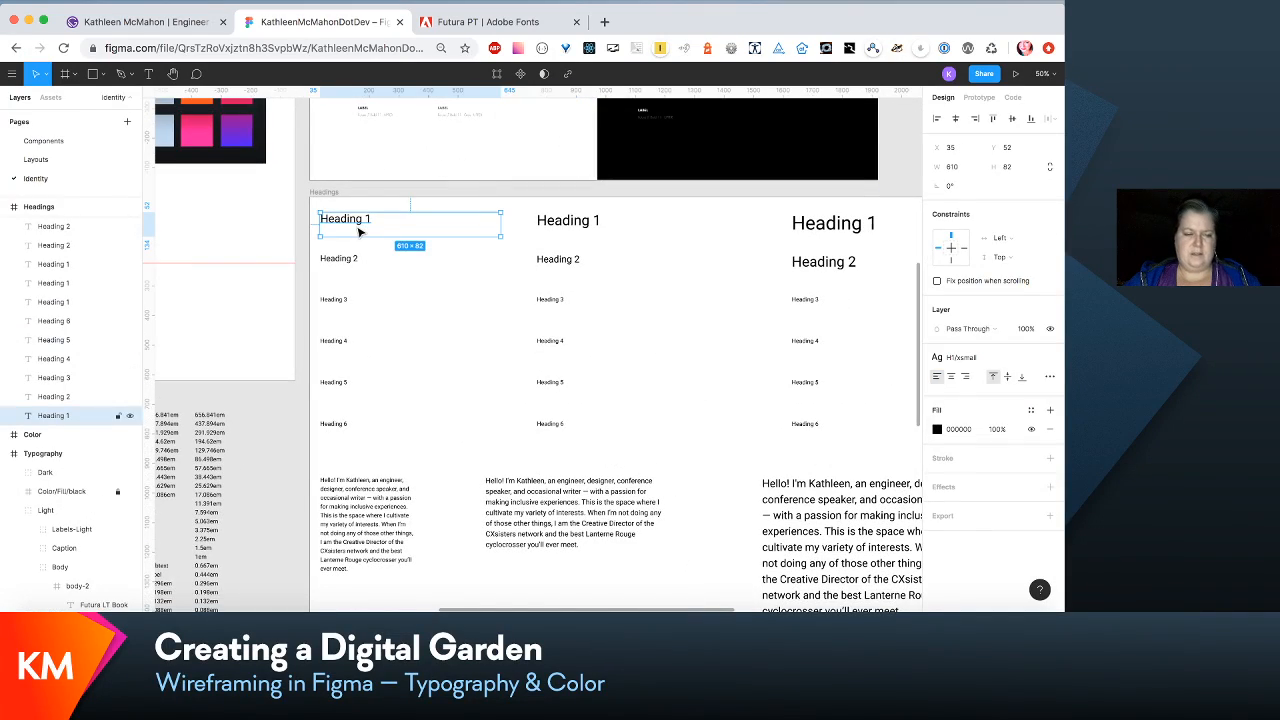
pyautogui.hscroll(-5, 360, 232)
pyautogui.scroll(-1, 360, 232)
pyautogui.scroll(-1, 360, 232)
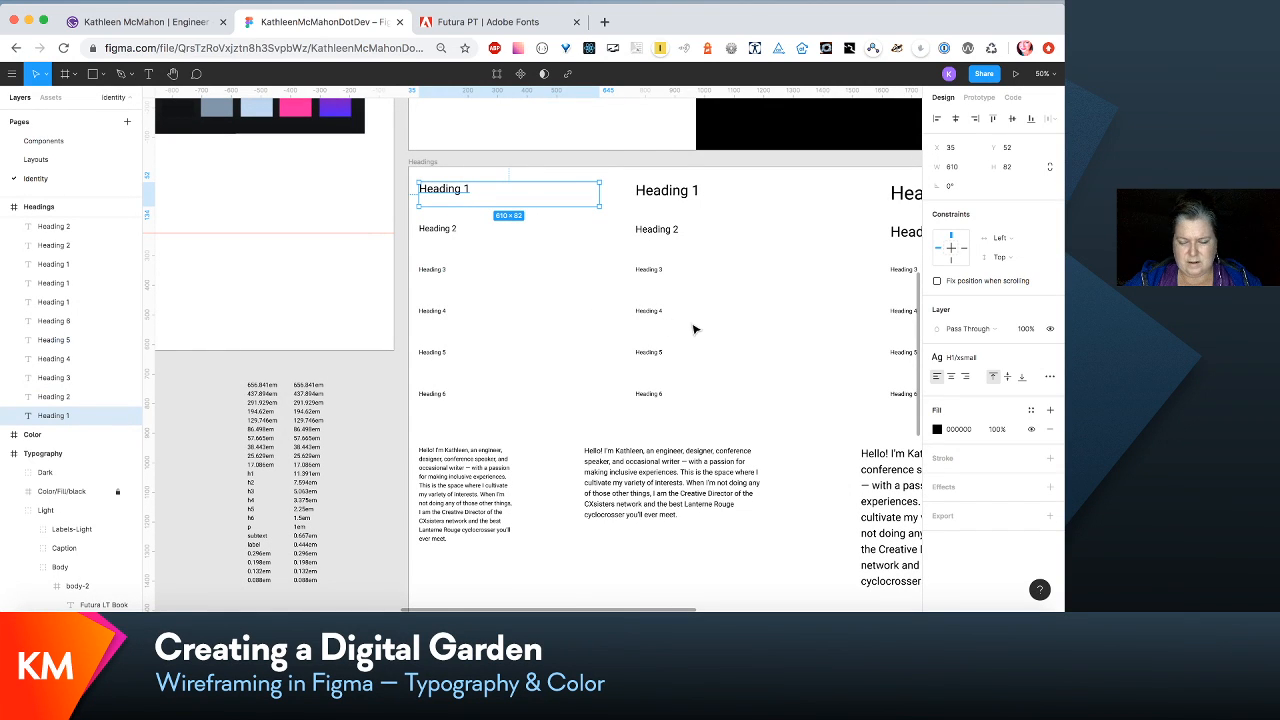
pyautogui.hscroll(5, 866, 353)
pyautogui.scroll(-2, 866, 353)
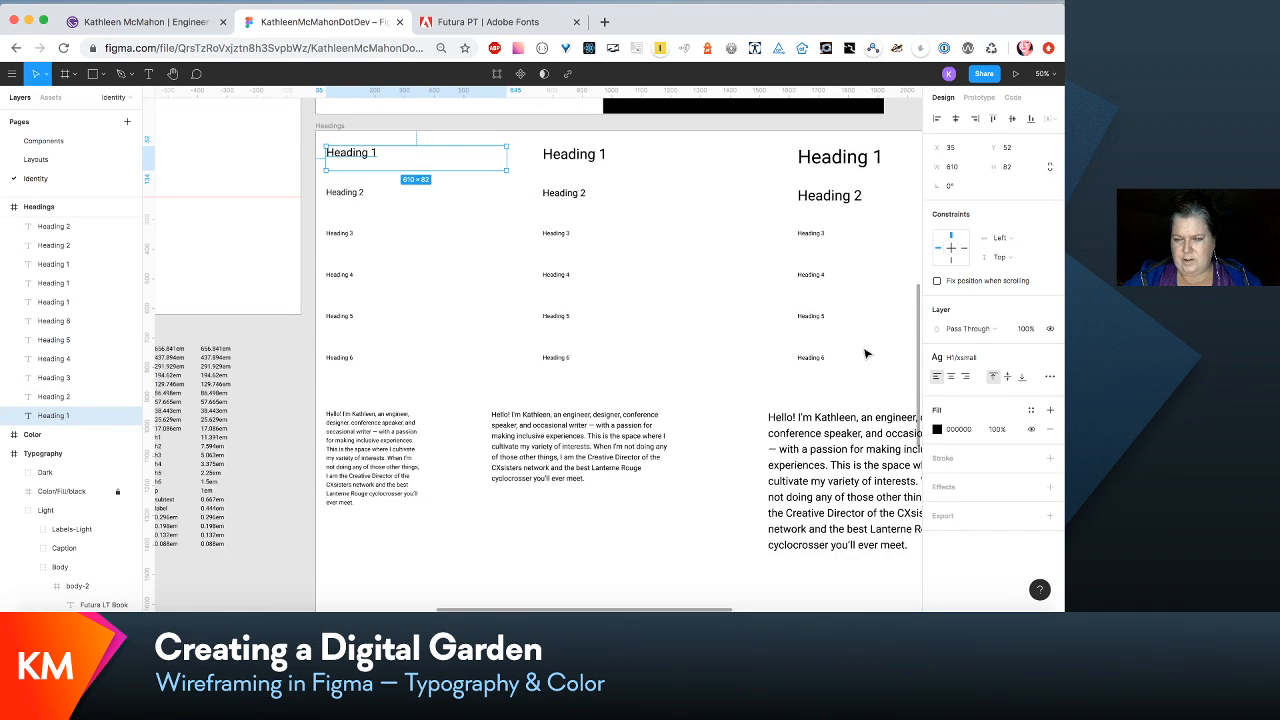
pyautogui.click(1021, 360)
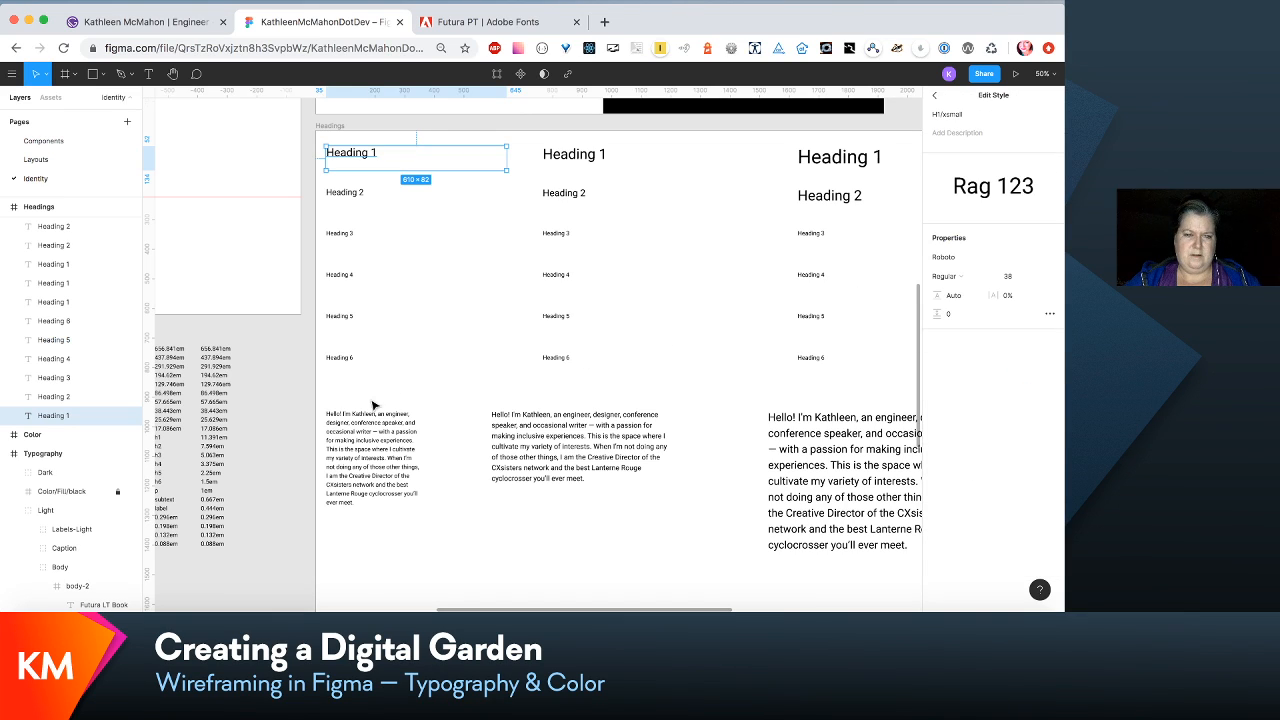
pyautogui.hscroll(-4, 262, 442)
pyautogui.scroll(-3, 262, 442)
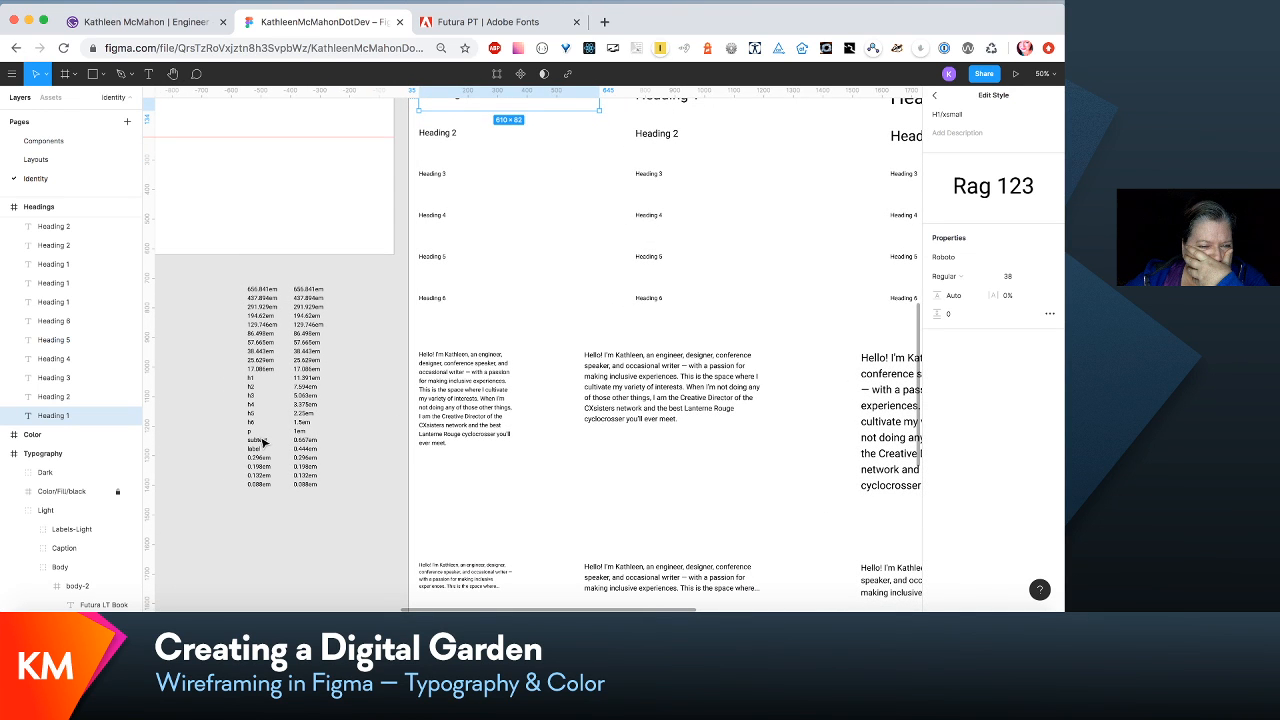
# - Compare the heading and paragraph samples in all columns with the em scale list beside the Headings frame
pyautogui.click(537, 295)
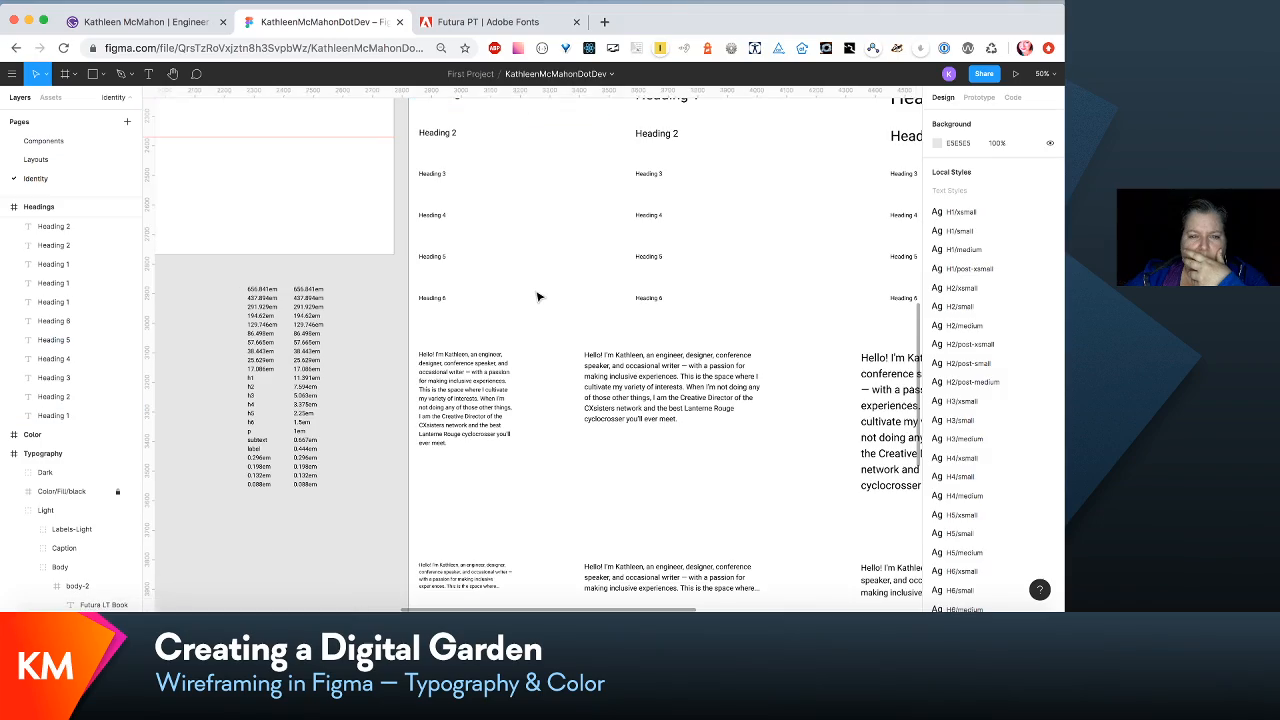
pyautogui.hscroll(3, 538, 297)
pyautogui.hscroll(-2, 537, 296)
pyautogui.scroll(1, 537, 296)
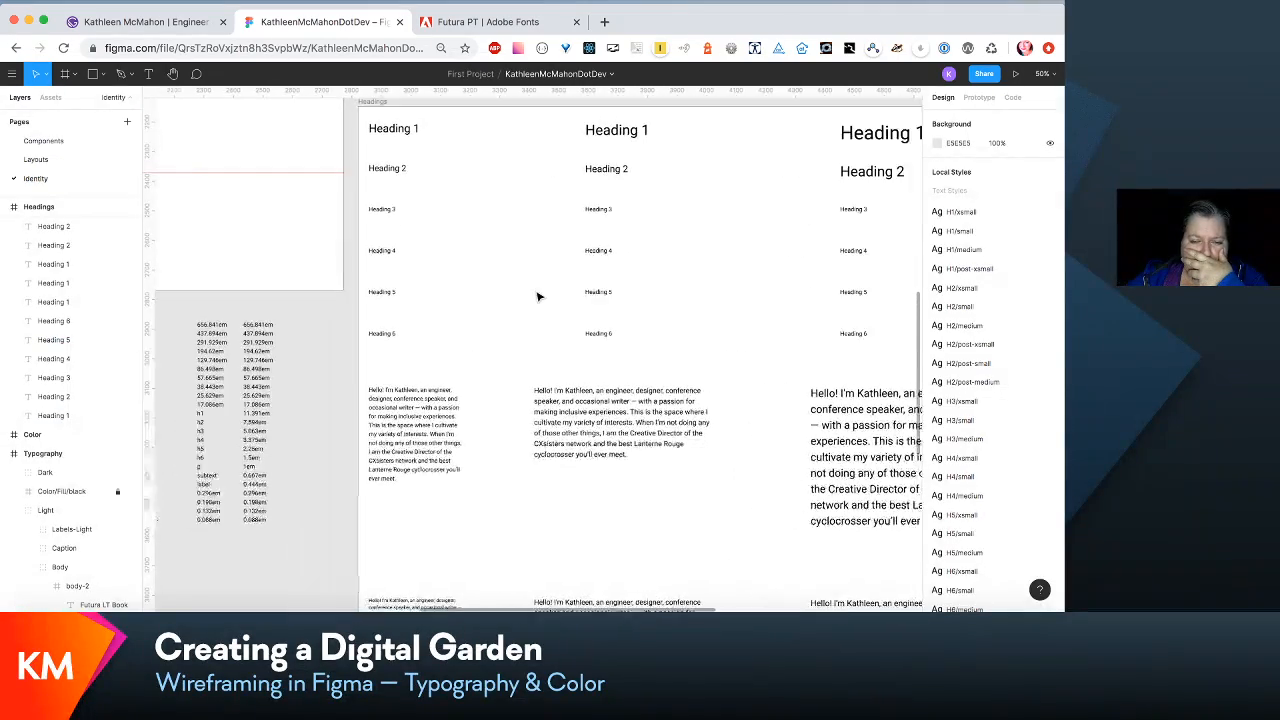
pyautogui.scroll(-1, 537, 296)
pyautogui.hscroll(3, 537, 296)
pyautogui.hscroll(-3, 537, 296)
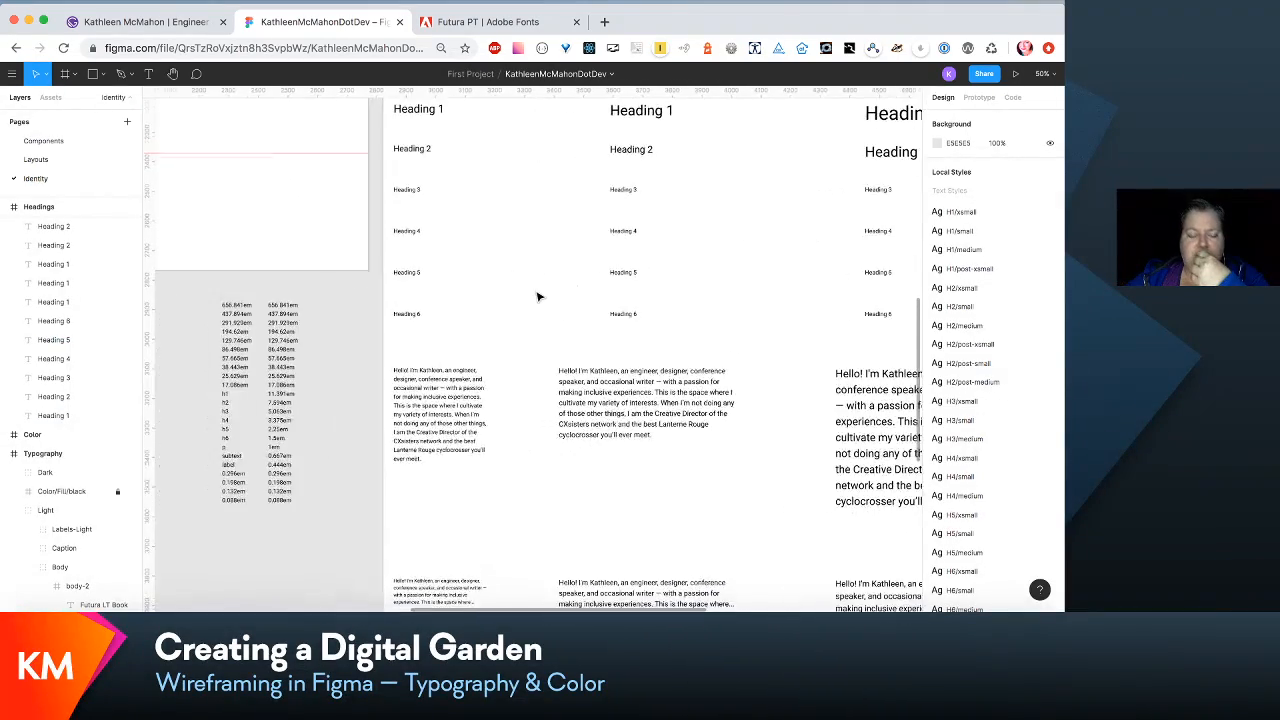
pyautogui.hscroll(1, 537, 296)
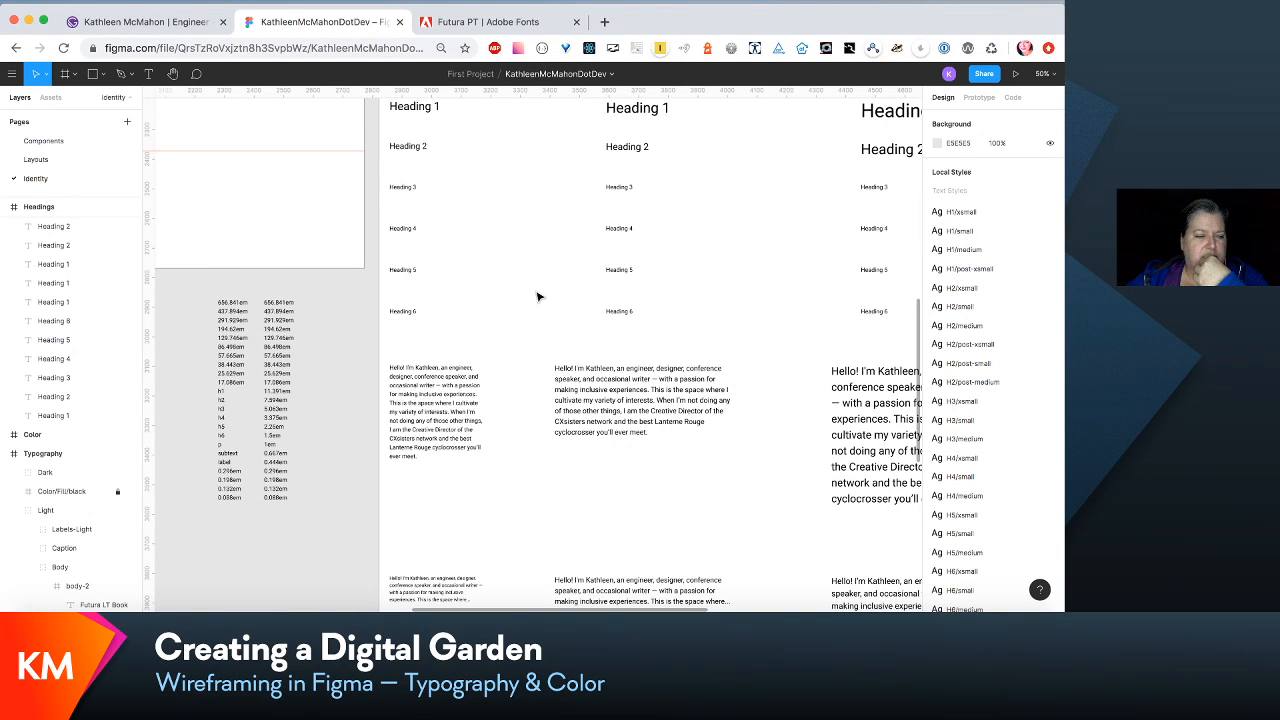
pyautogui.hscroll(1, 537, 296)
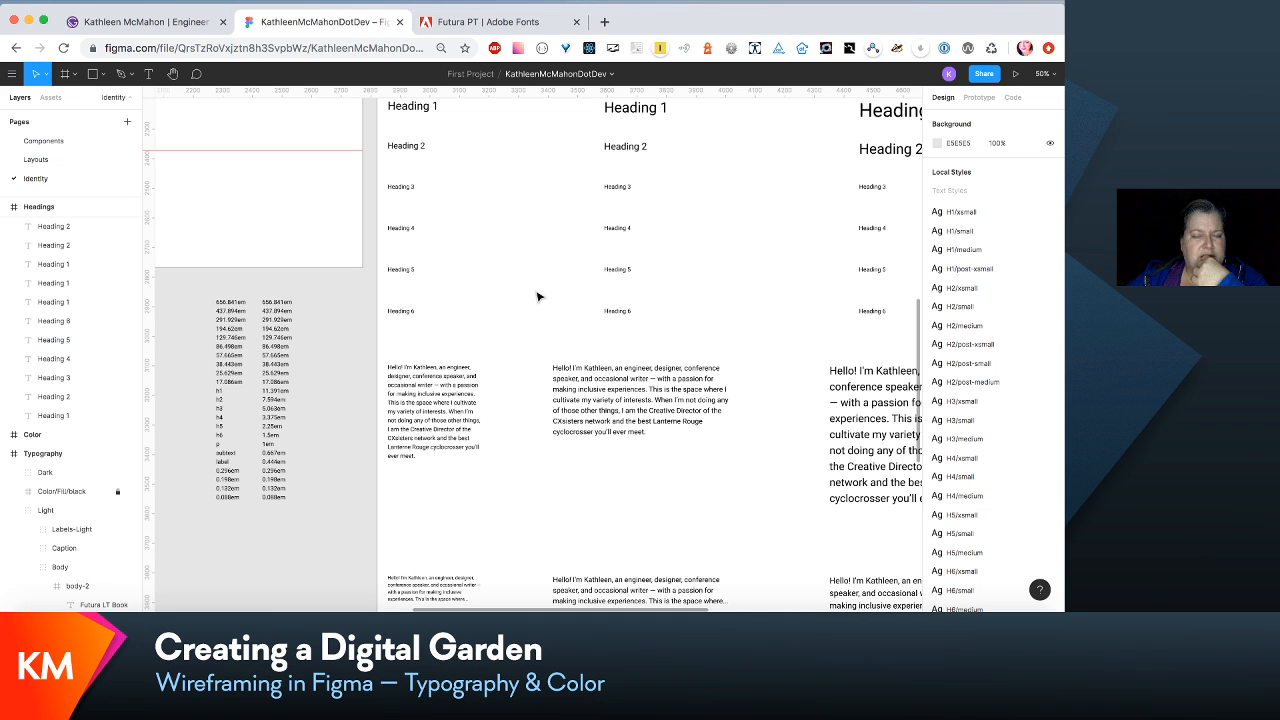
pyautogui.scroll(2, 537, 297)
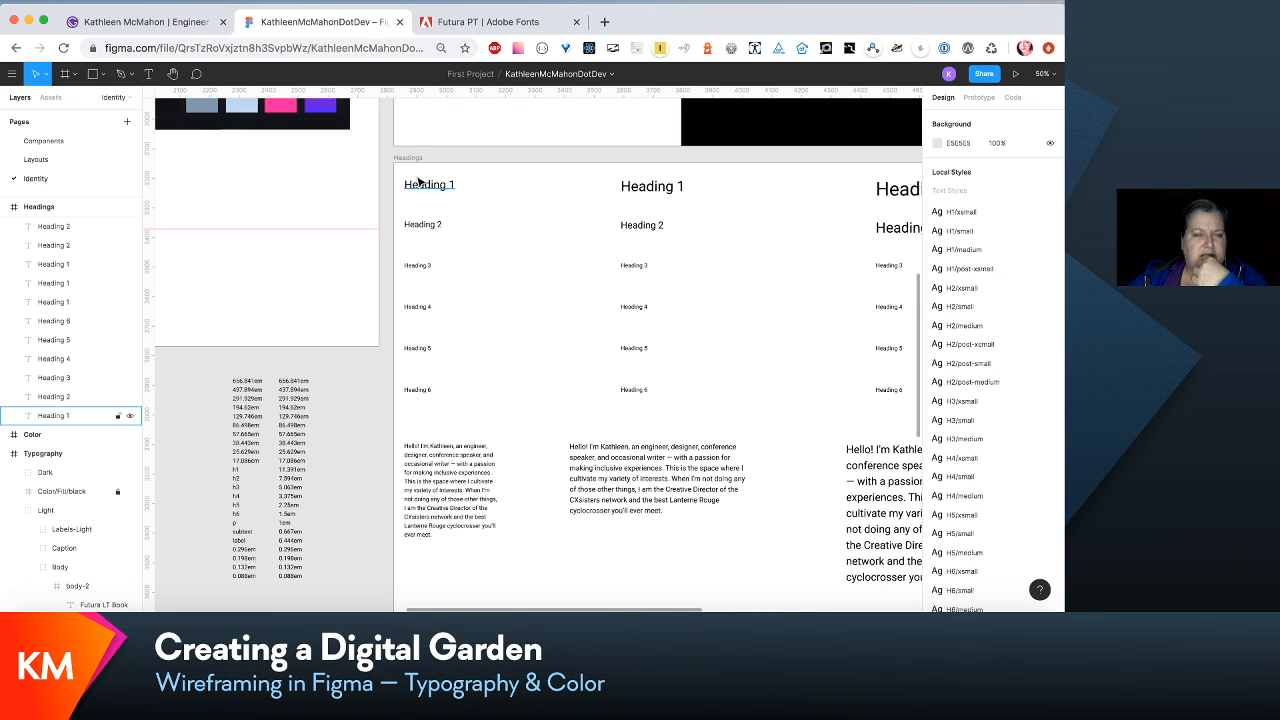
# - Open pxtoem.com in a new tab and convert 11 em to pixels with the 16 px base size
pyautogui.click(605, 22)
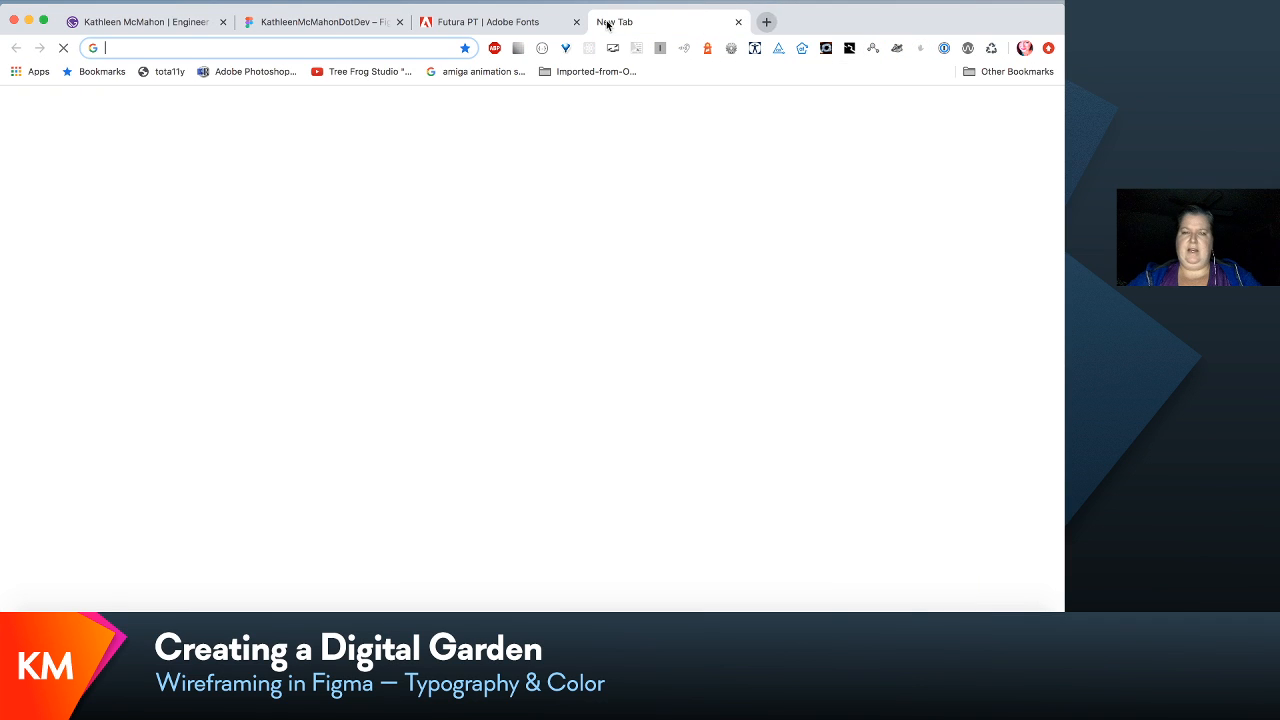
pyautogui.write('pxtoem.com')
pyautogui.press('Return')
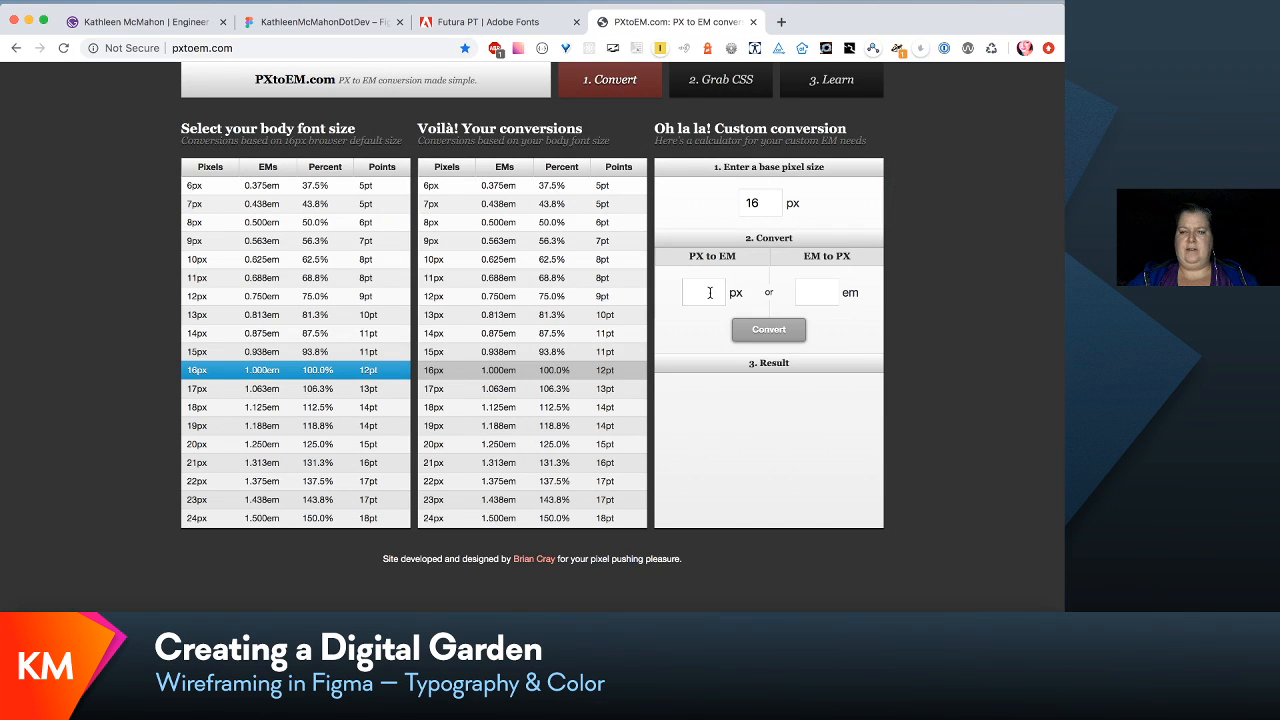
pyautogui.click(808, 292)
pyautogui.write('11')
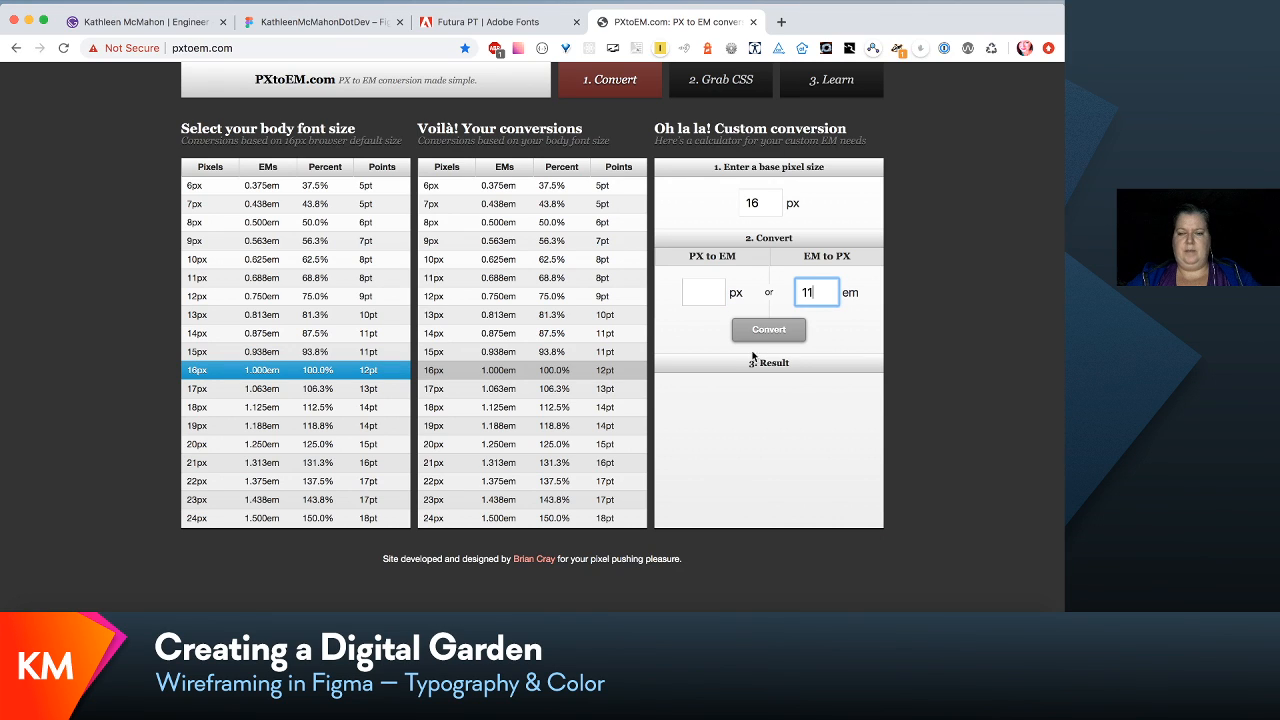
pyautogui.click(759, 336)
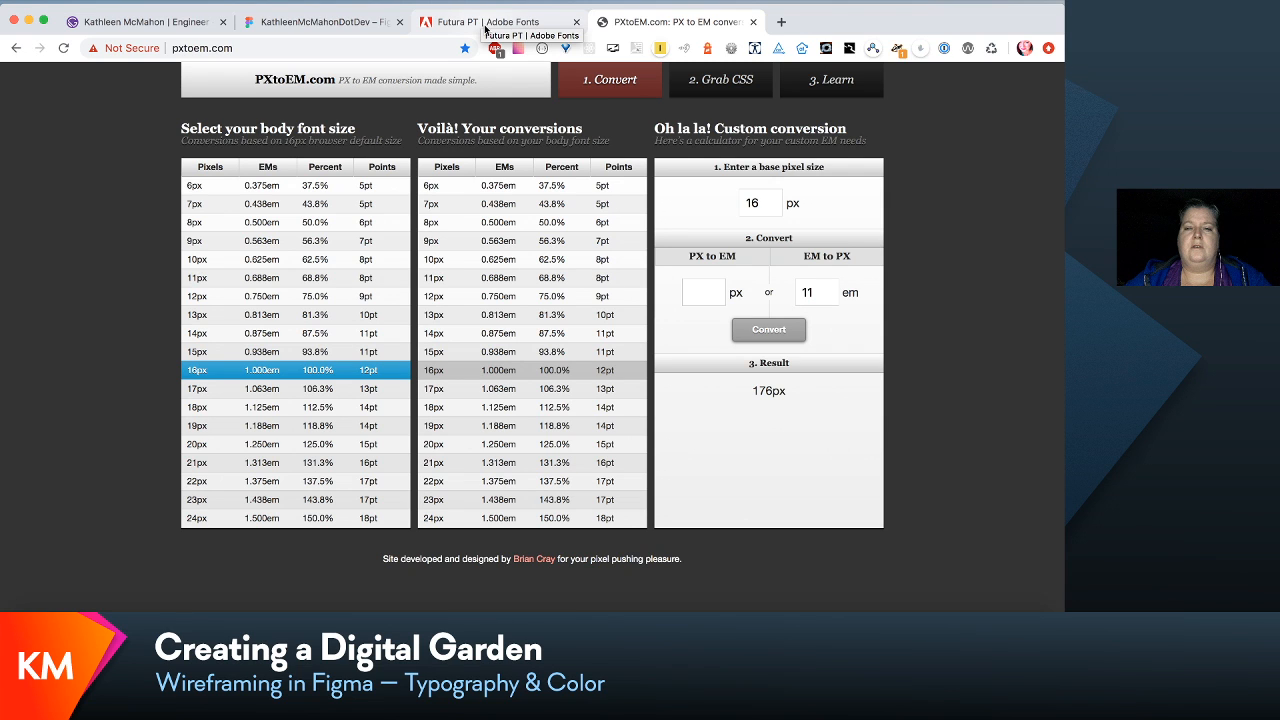
# - Return to the Figma file and open the H1/medium text style of the third-column Heading 1 sample for editing
pyautogui.click(345, 23)
pyautogui.hscroll(1, 477, 187)
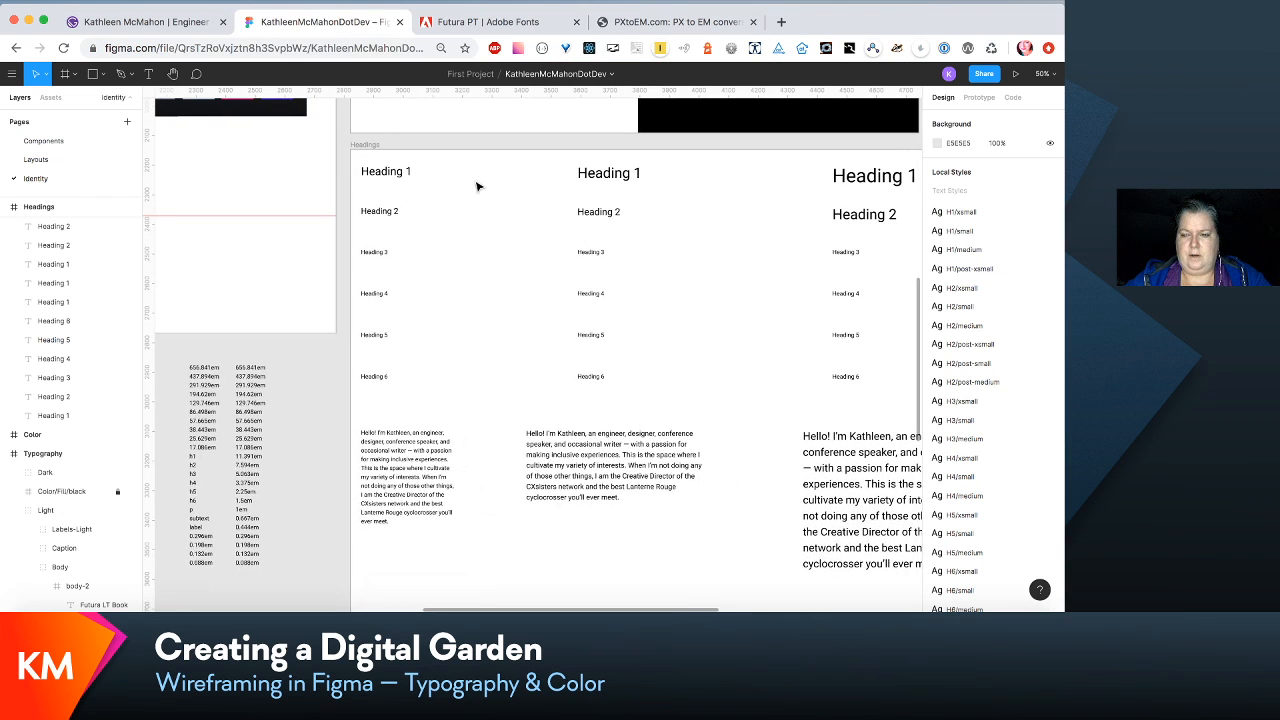
pyautogui.scroll(-3, 477, 187)
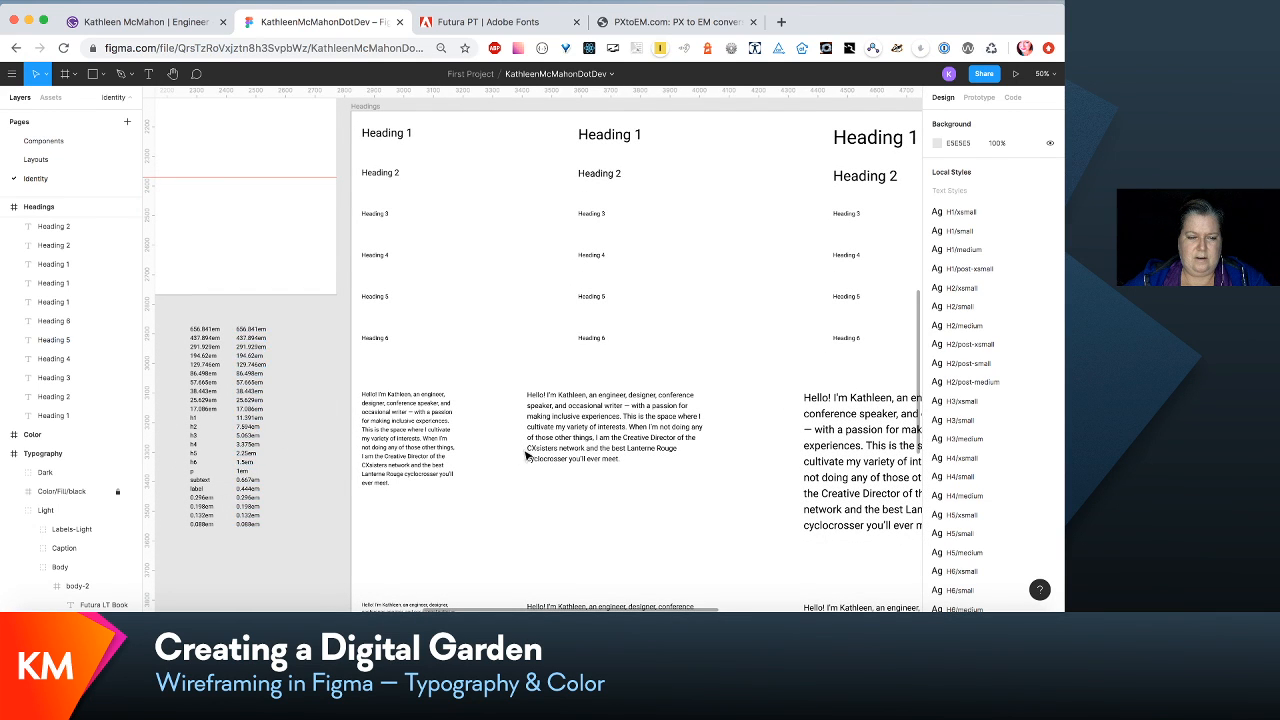
pyautogui.scroll(-2, 527, 455)
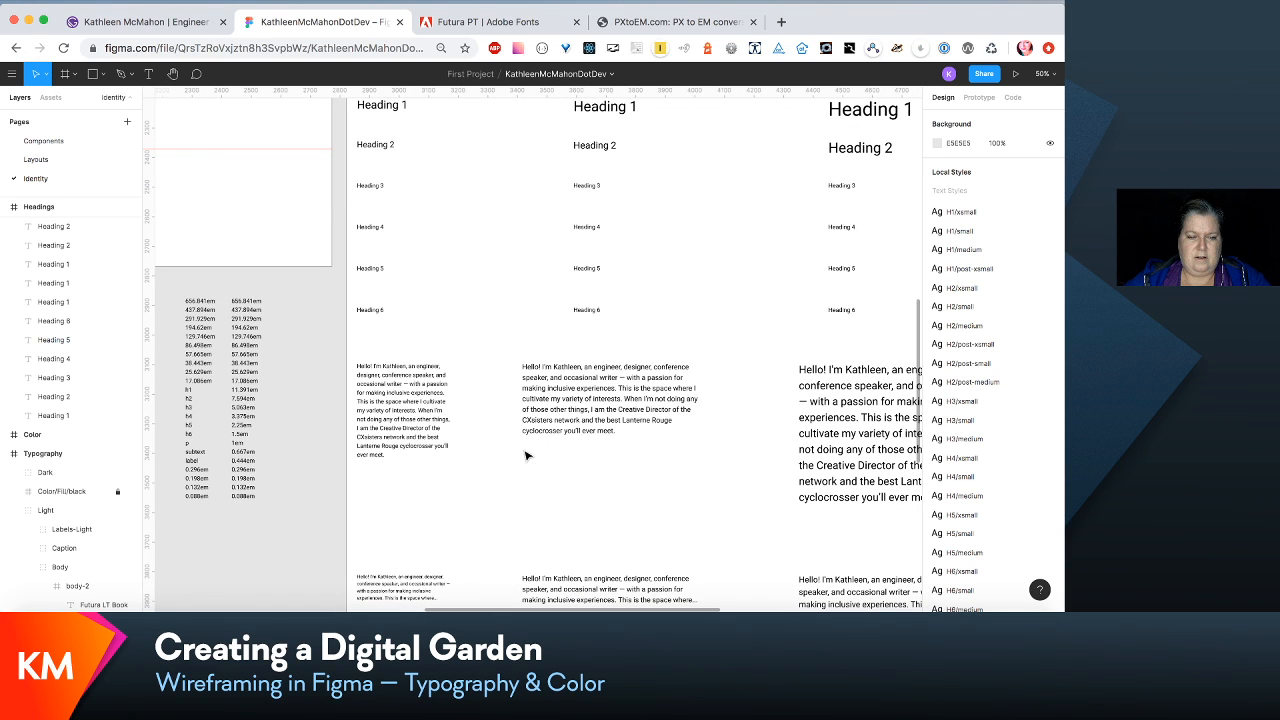
pyautogui.scroll(-1, 527, 455)
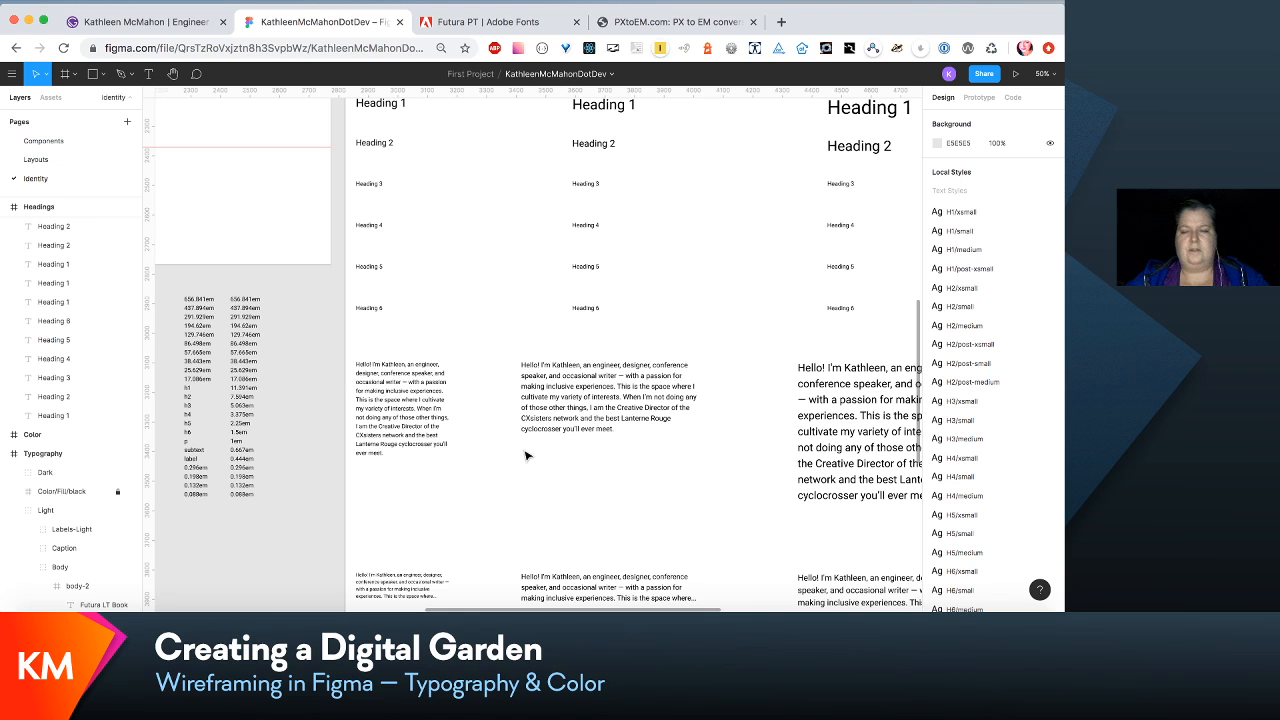
pyautogui.scroll(2, 717, 447)
pyautogui.hscroll(2, 717, 447)
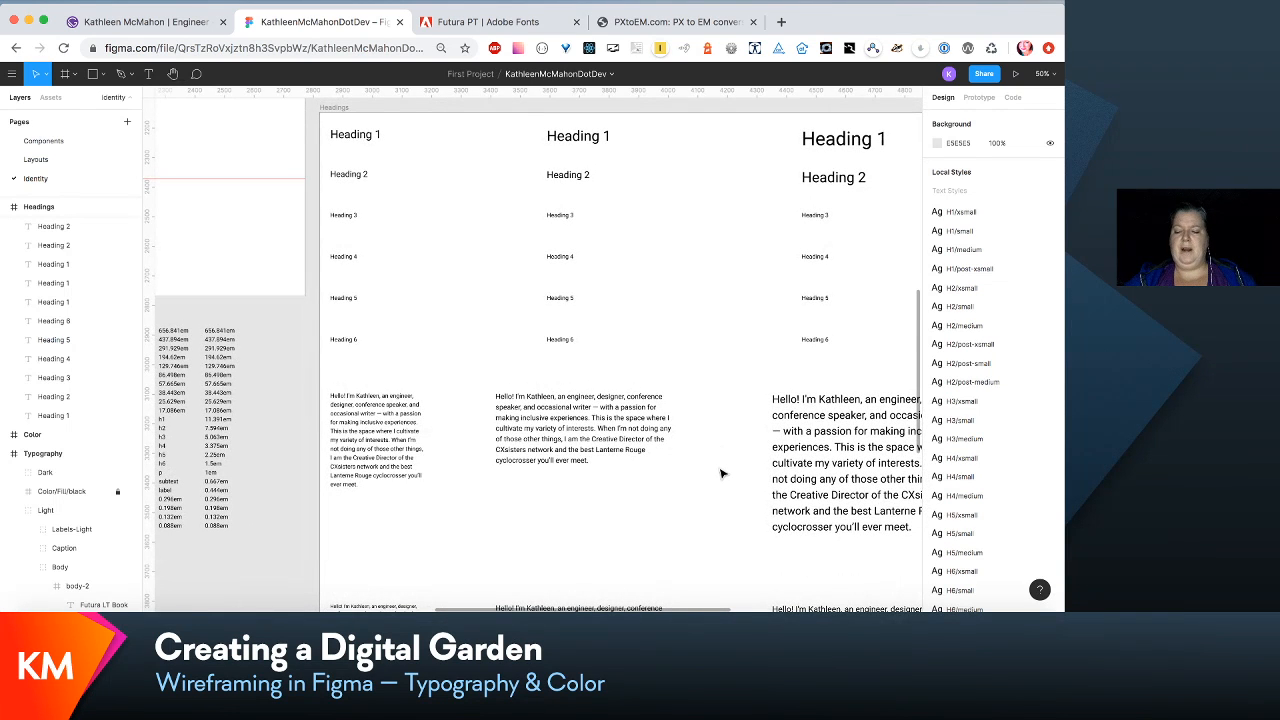
pyautogui.click(832, 151)
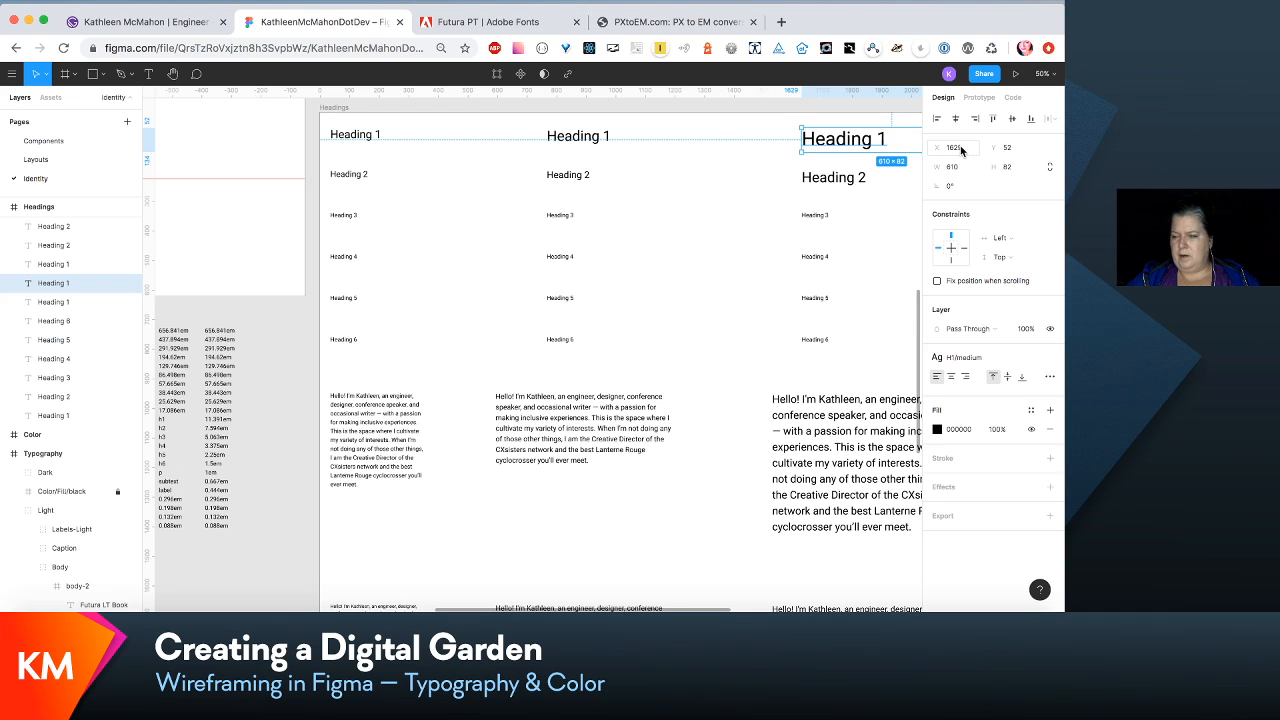
pyautogui.click(1027, 362)
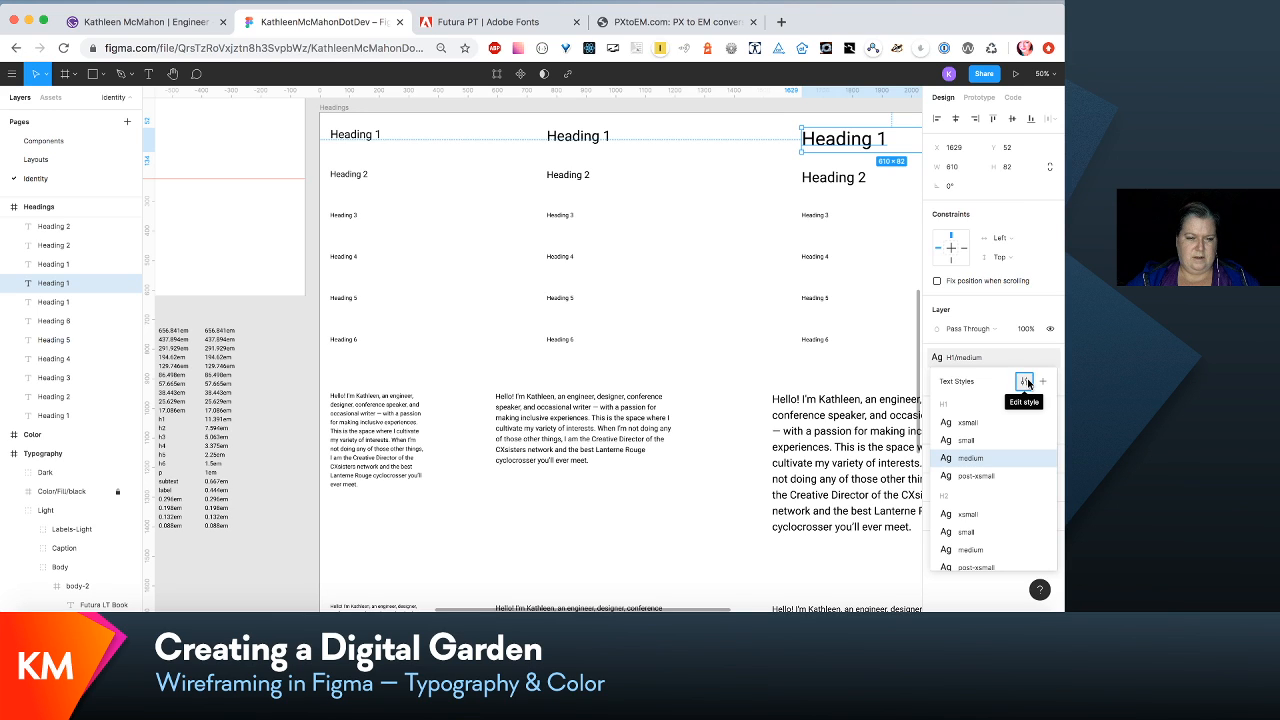
pyautogui.click(1027, 380)
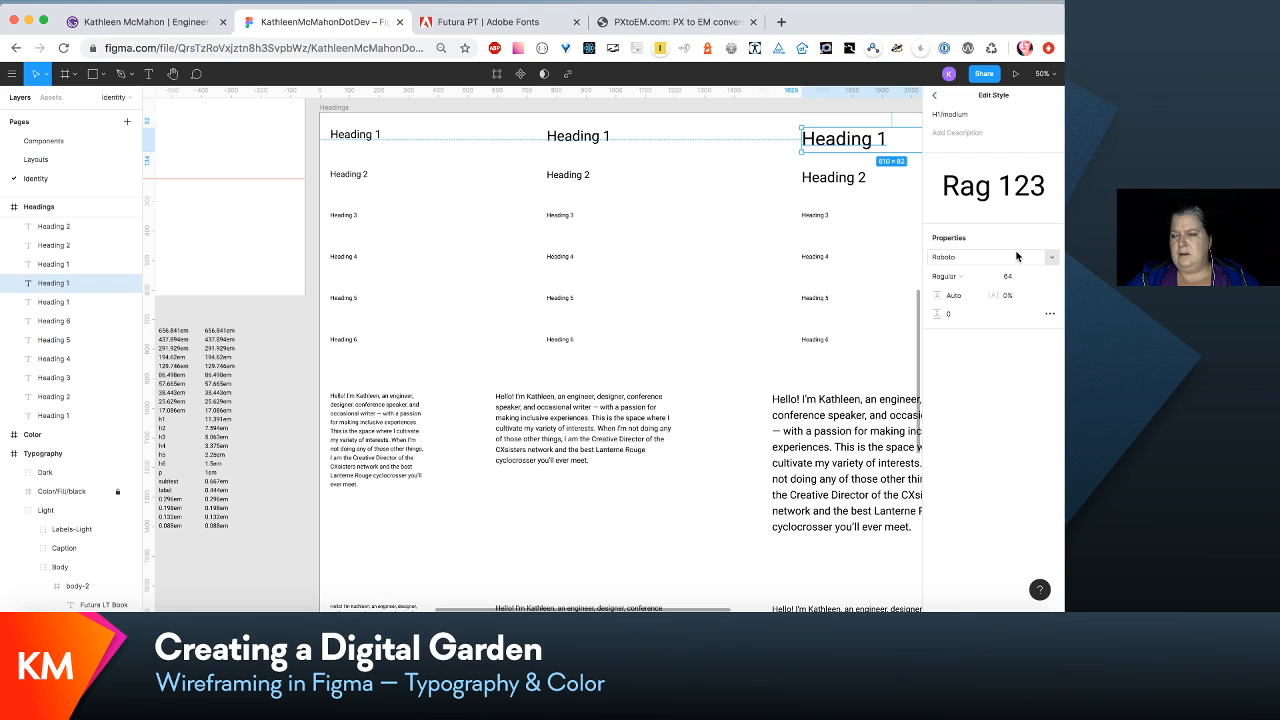
# - Recheck the 11 em conversion on pxtoem.com and set the H1/medium style's font size to 176 in Figma
pyautogui.click(698, 24)
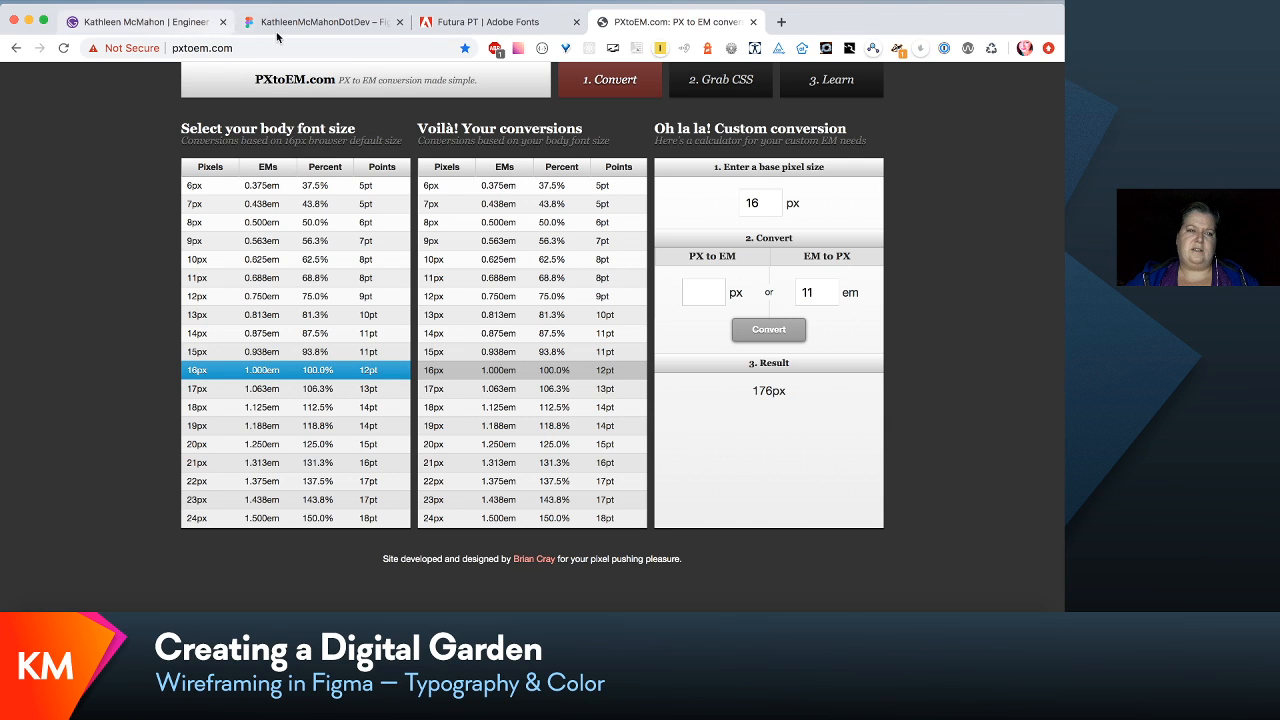
pyautogui.click(318, 24)
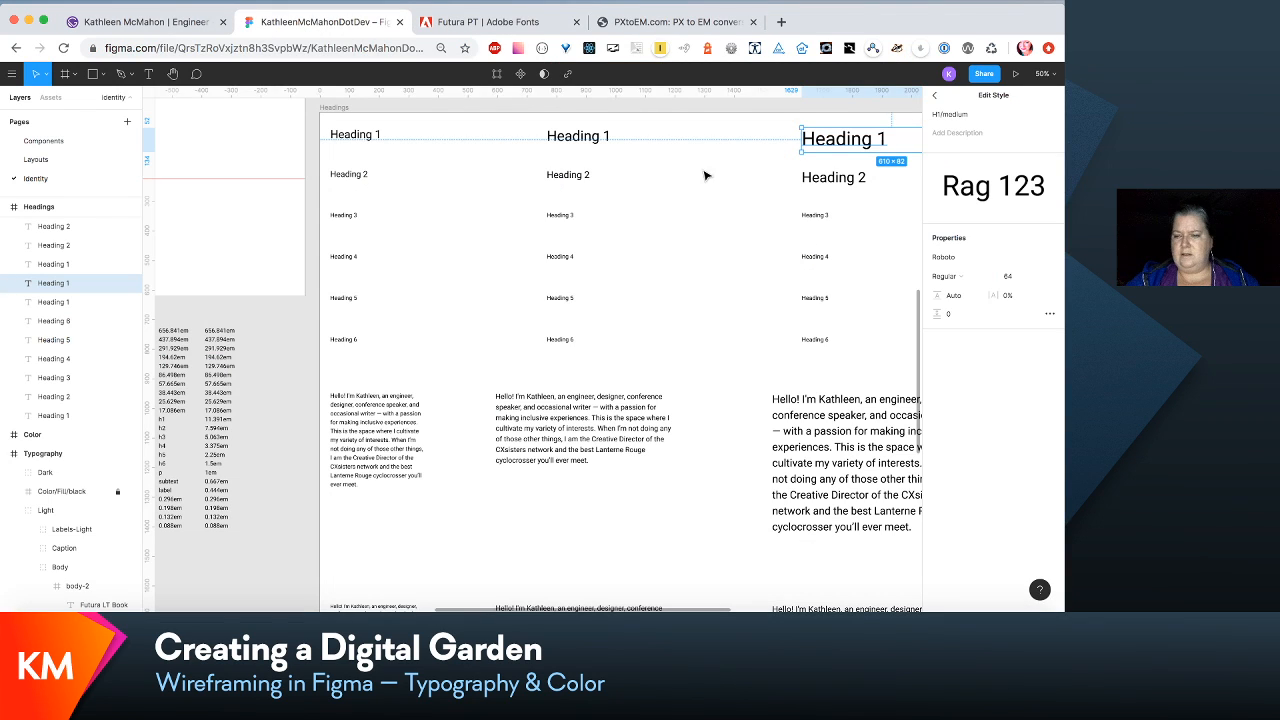
pyautogui.click(1017, 282)
pyautogui.write('178')
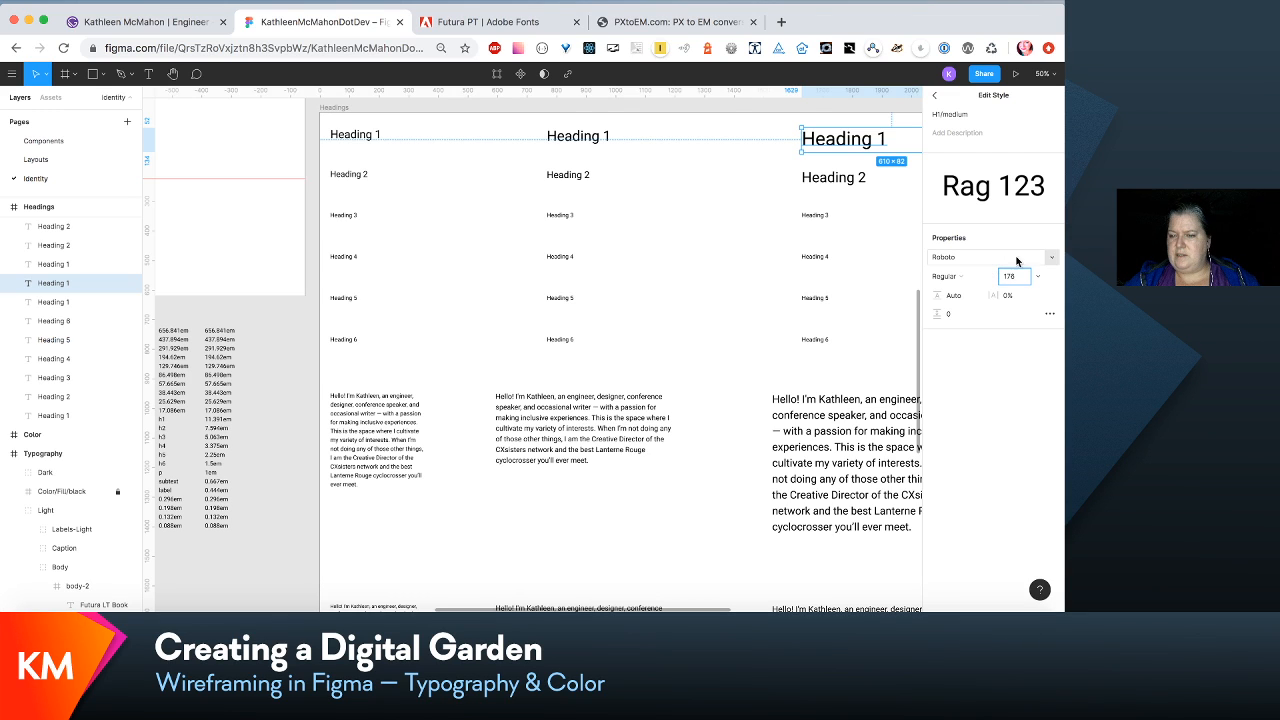
pyautogui.press('Return')
# - Change the H1/medium text style's font family to Futura LT Bold
pyautogui.click(1045, 260)
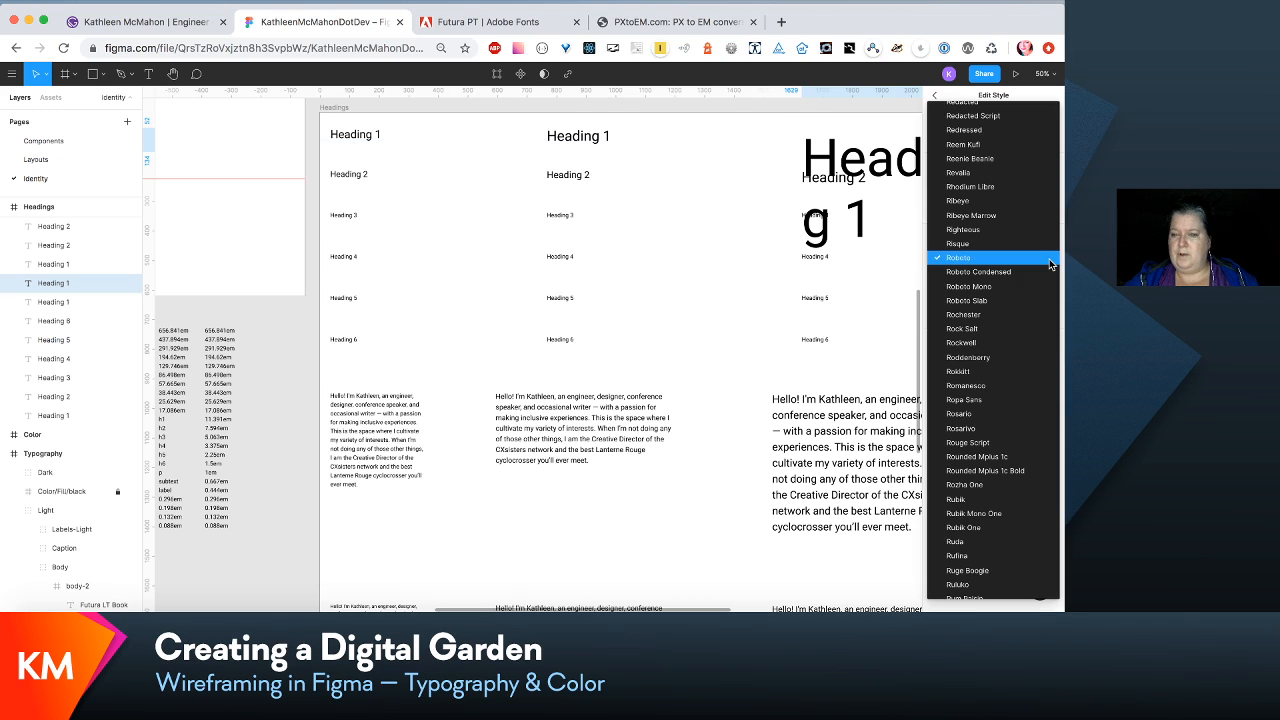
pyautogui.scroll(15, 1027, 274)
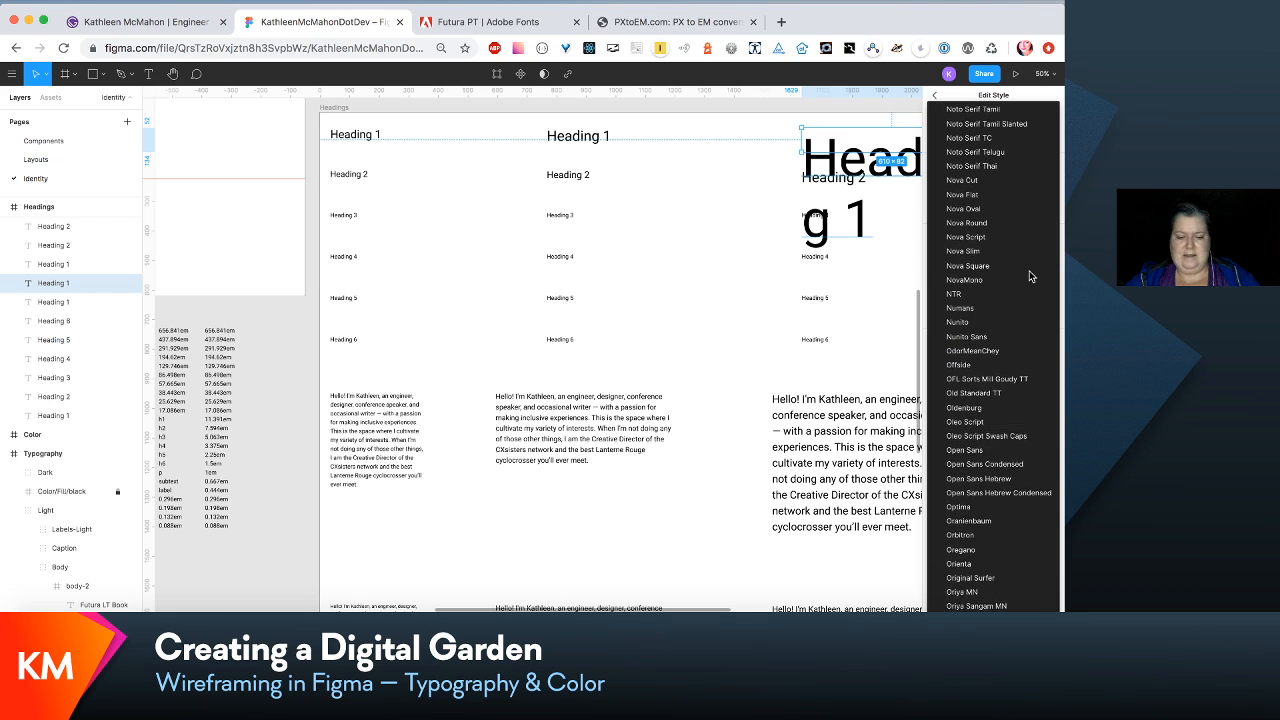
pyautogui.scroll(-5, 1029, 276)
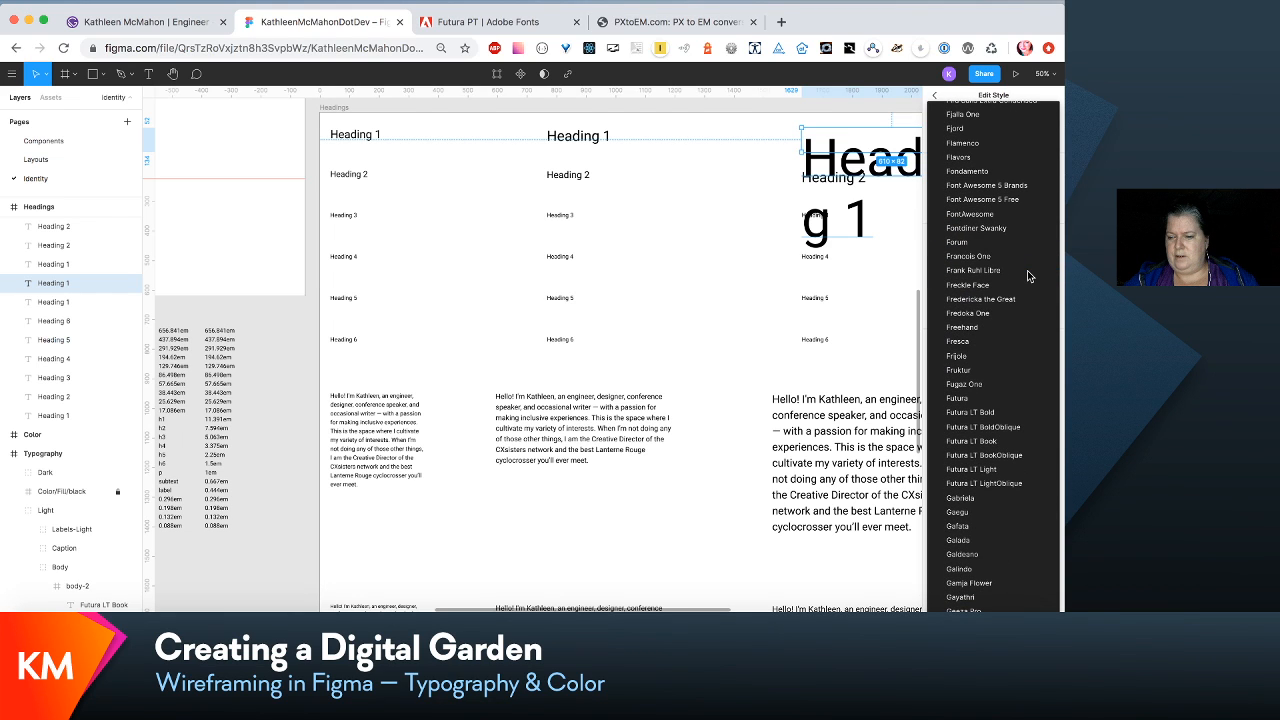
pyautogui.click(1000, 412)
# - Widen the third-column Heading 1 text box to about 970 px so the enlarged text fits on one line
pyautogui.hscroll(10, 848, 372)
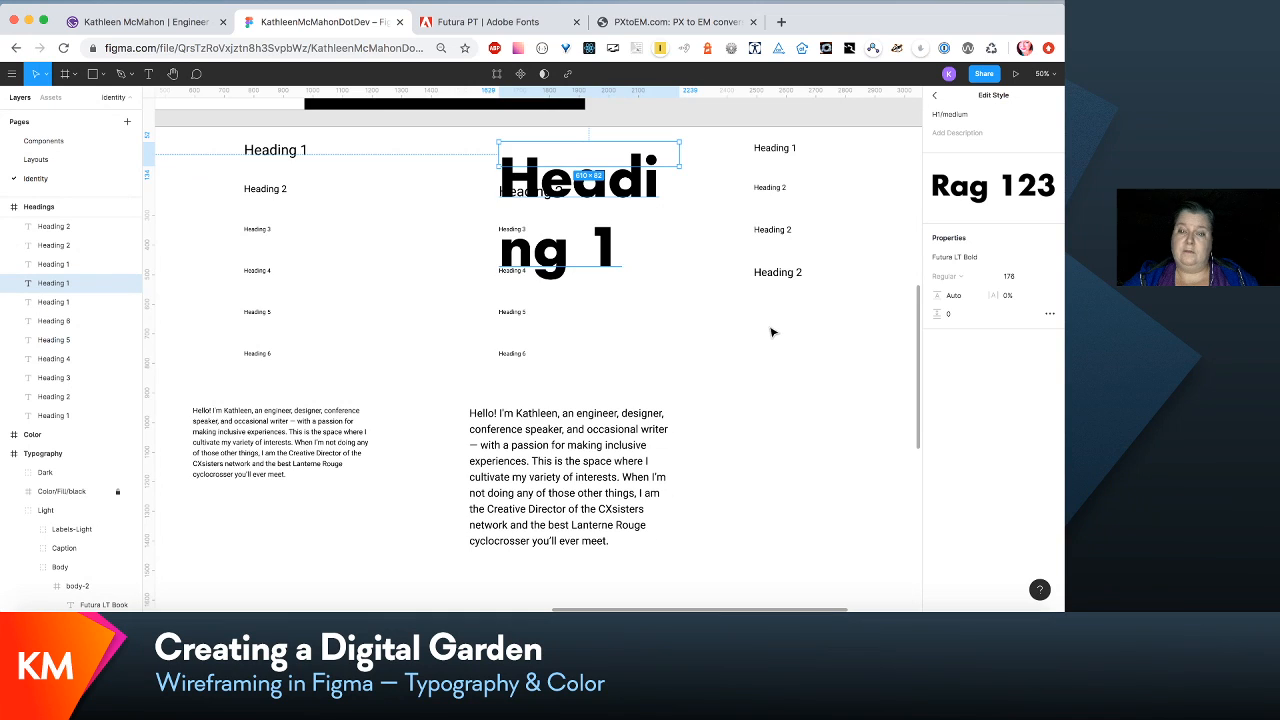
pyautogui.scroll(3, 772, 332)
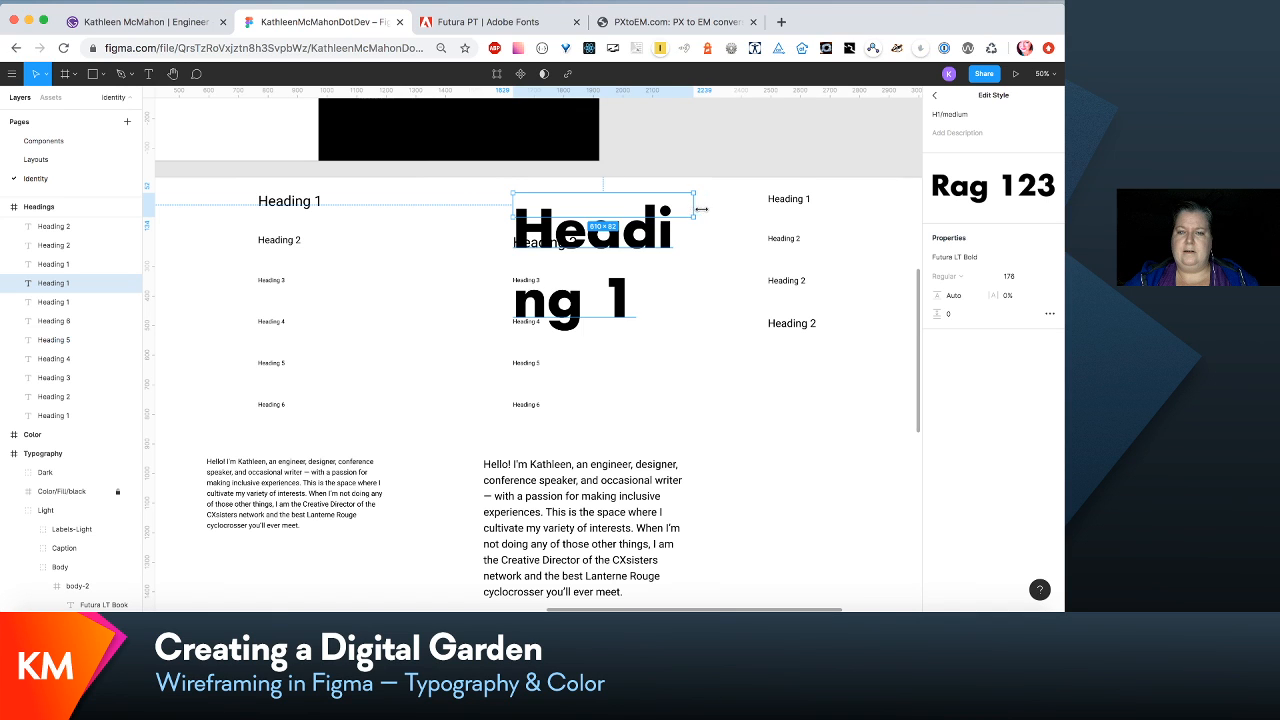
pyautogui.moveTo(702, 209); pyautogui.dragTo(800, 211)
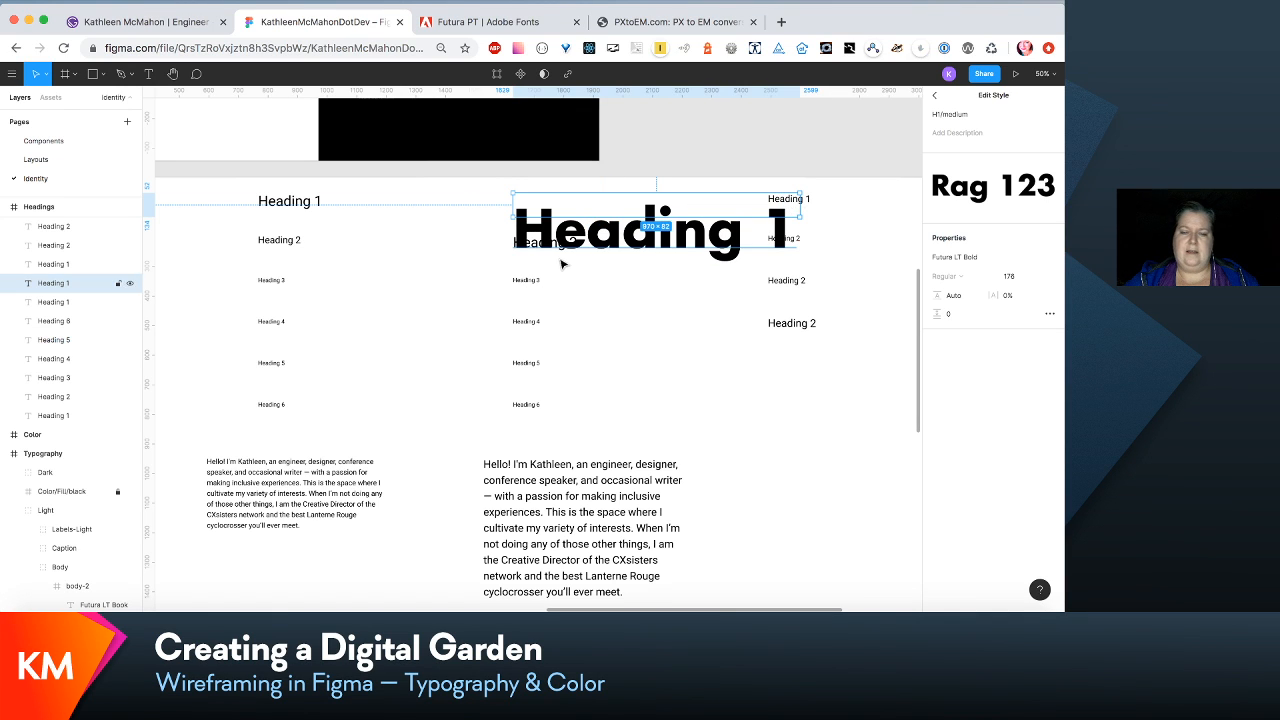
# - Try letter spacings for the H1/medium text style, starting from -10%, and settle on -3%
pyautogui.scroll(1, 519, 252)
pyautogui.scroll(-1, 519, 252)
pyautogui.hscroll(3, 518, 250)
pyautogui.scroll(-1, 518, 250)
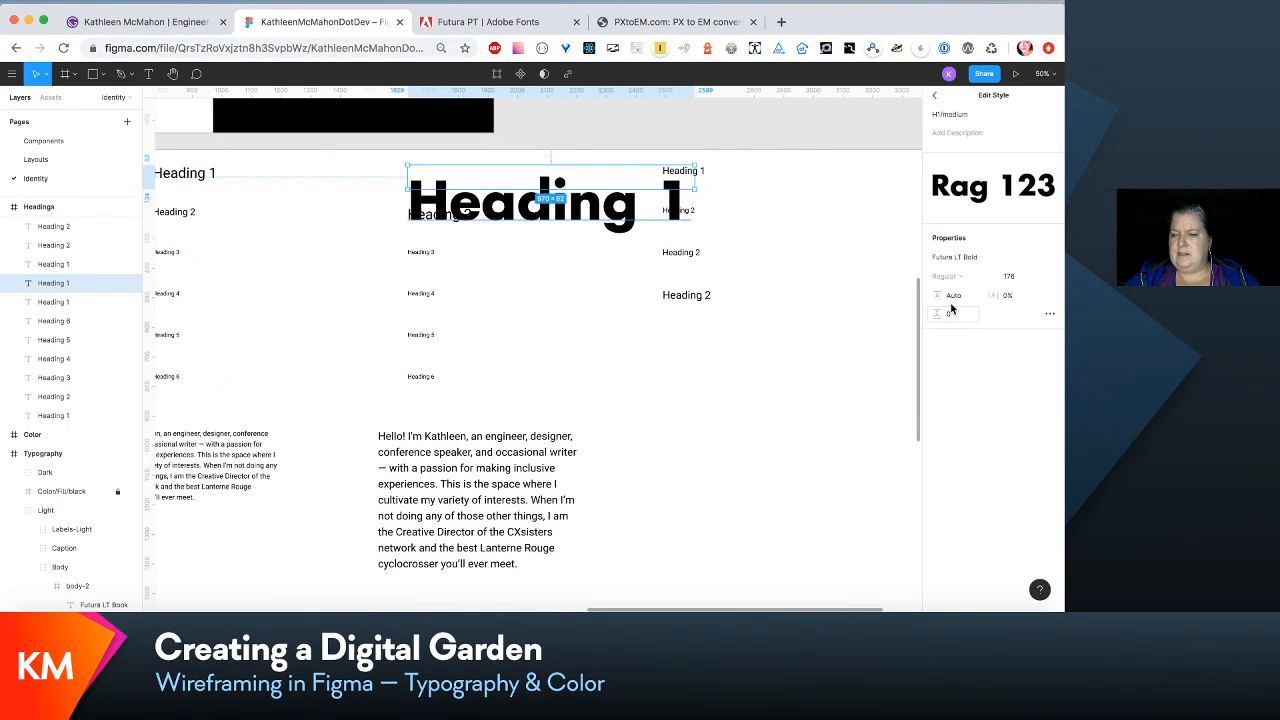
pyautogui.click(1010, 297)
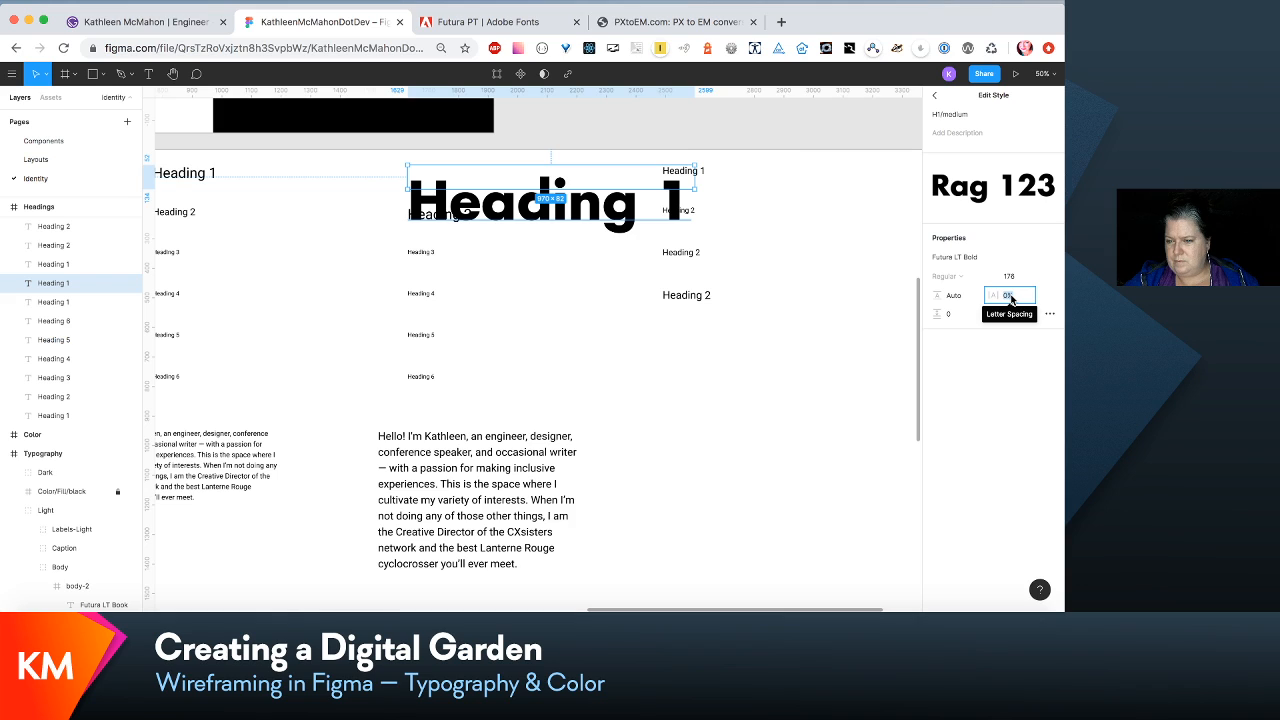
pyautogui.write('-10')
pyautogui.press('Return')
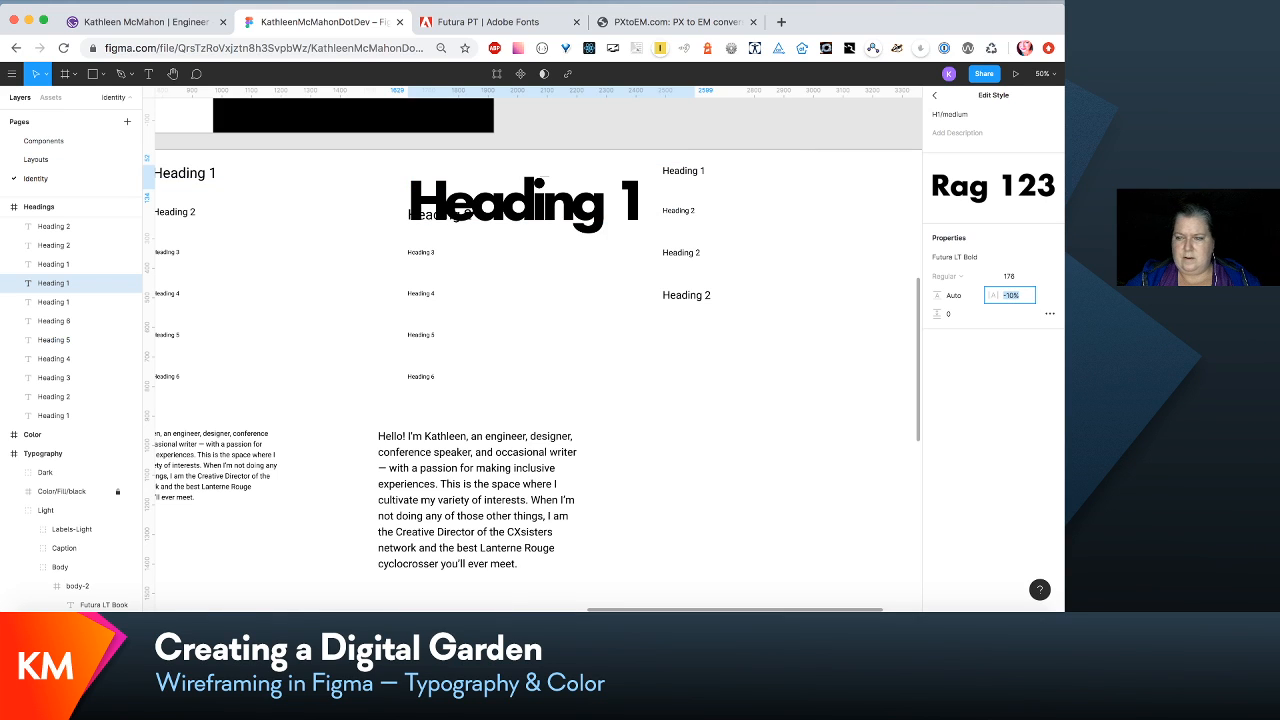
pyautogui.press('Up')
pyautogui.press('Up')
pyautogui.press('Up')
pyautogui.press('Up')
pyautogui.press('Up')
pyautogui.press('Up')
pyautogui.press('Up')
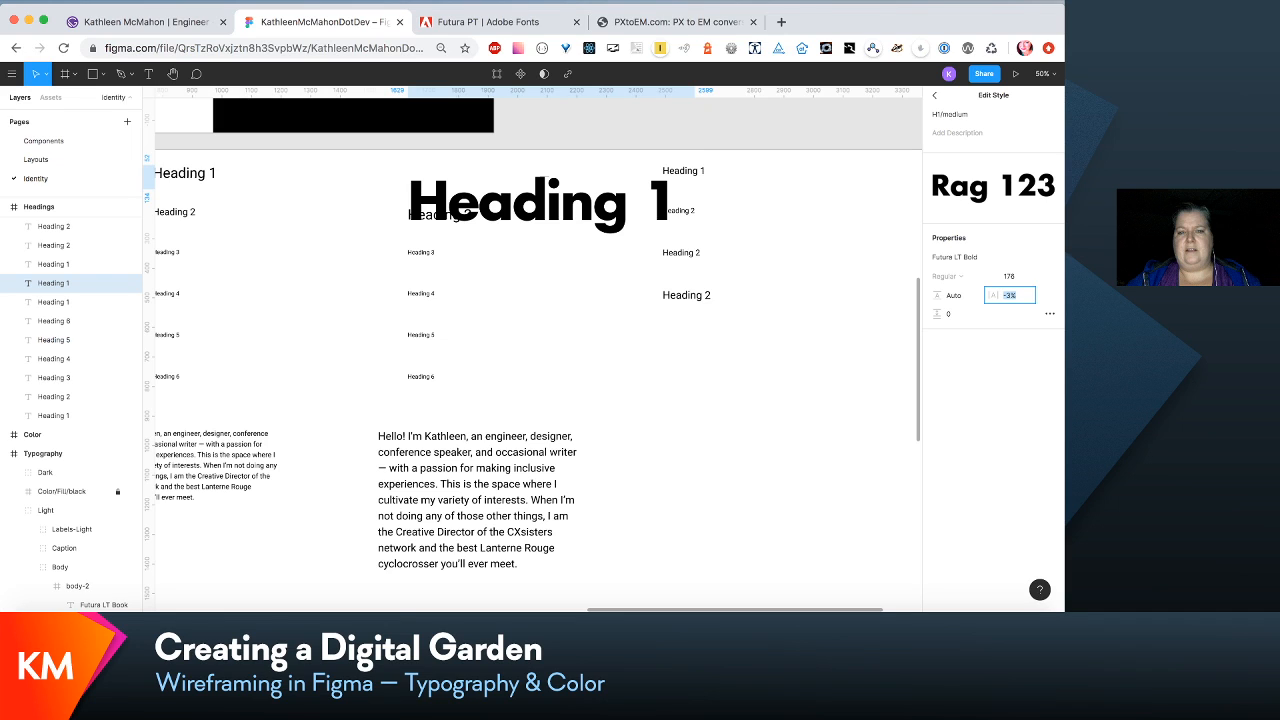
pyautogui.press('Up')
pyautogui.press('Up')
pyautogui.press('Up')
pyautogui.press('Up')
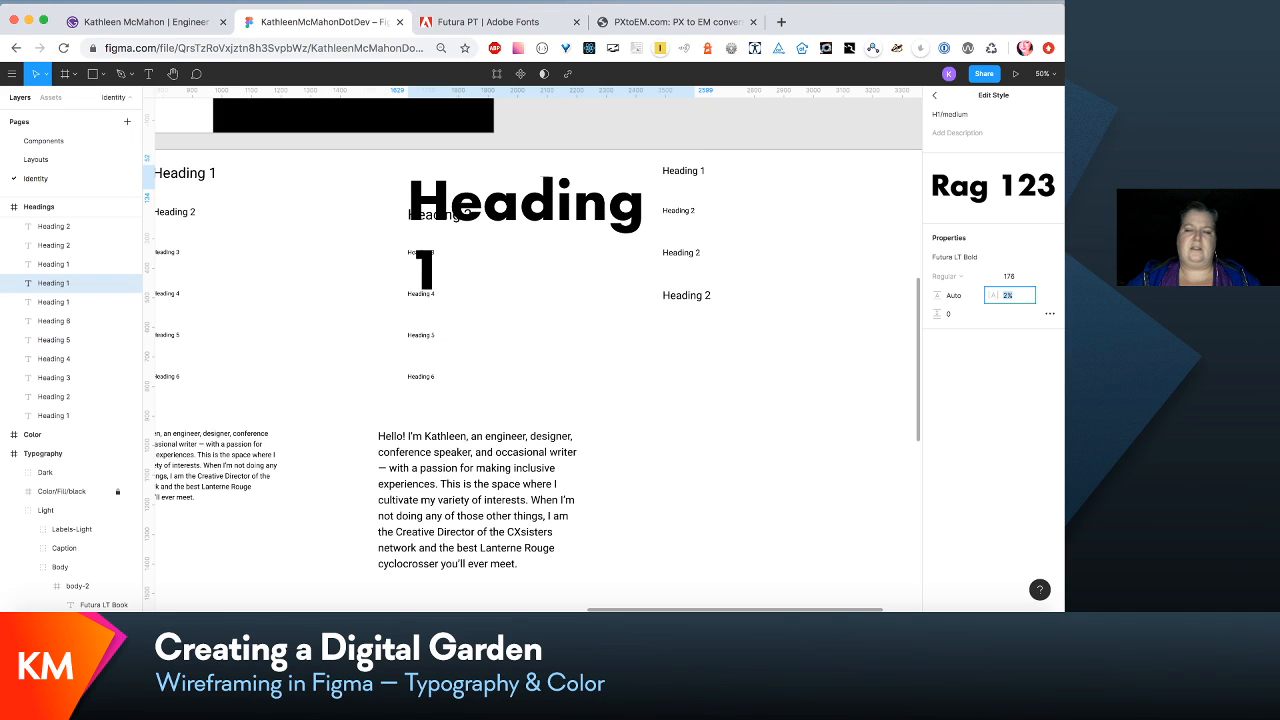
pyautogui.press('Down')
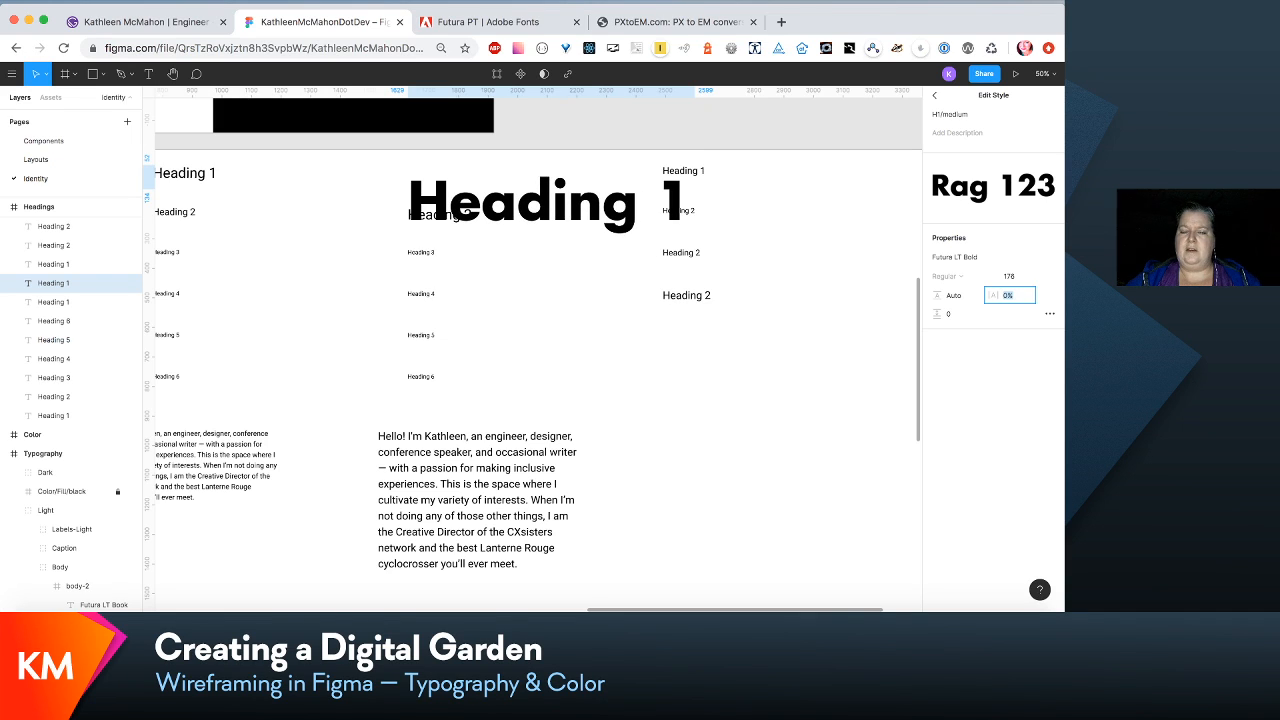
pyautogui.press('Down')
pyautogui.press('Down')
pyautogui.press('Down')
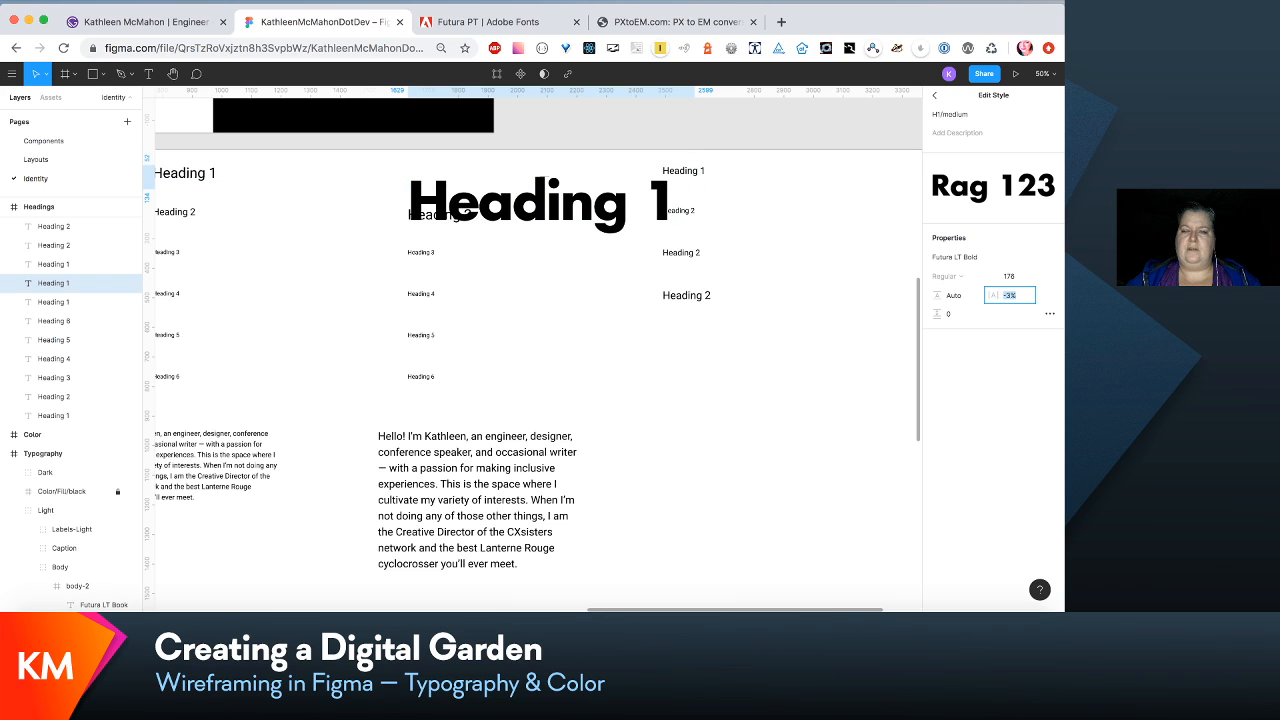
pyautogui.press('Down')
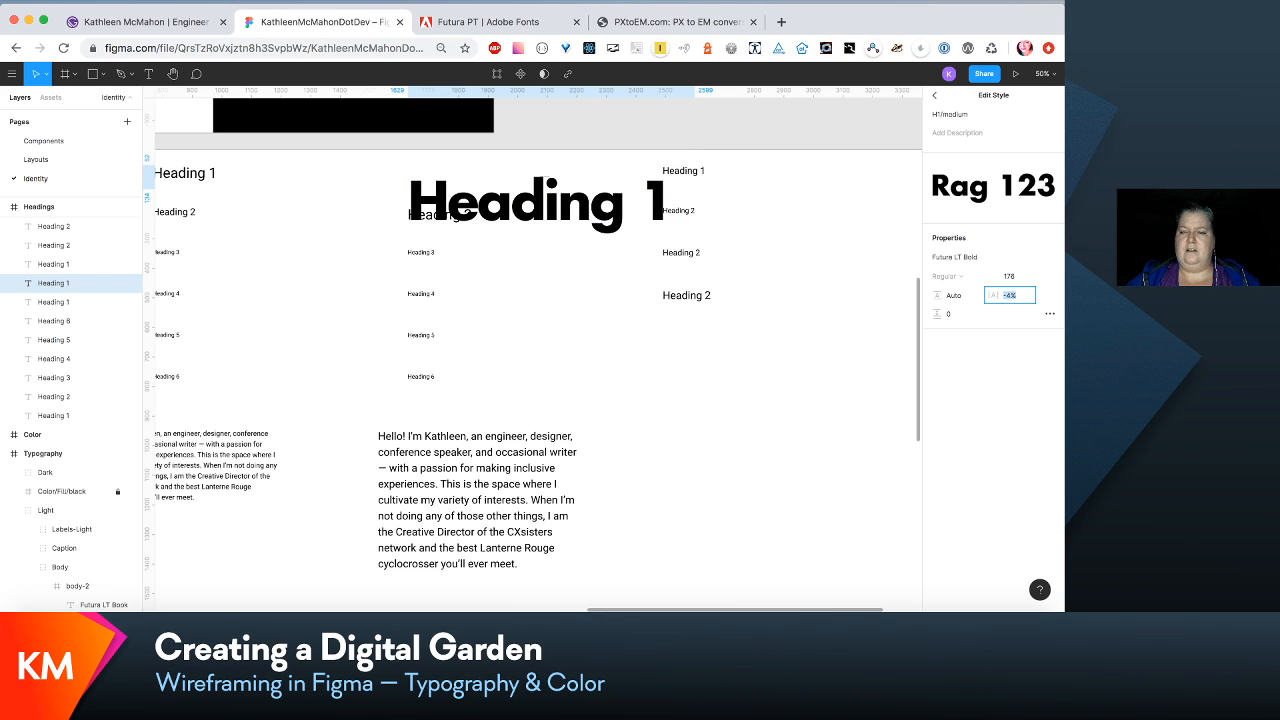
pyautogui.press('Down')
pyautogui.press('Up')
pyautogui.press('Up')
pyautogui.press('Up')
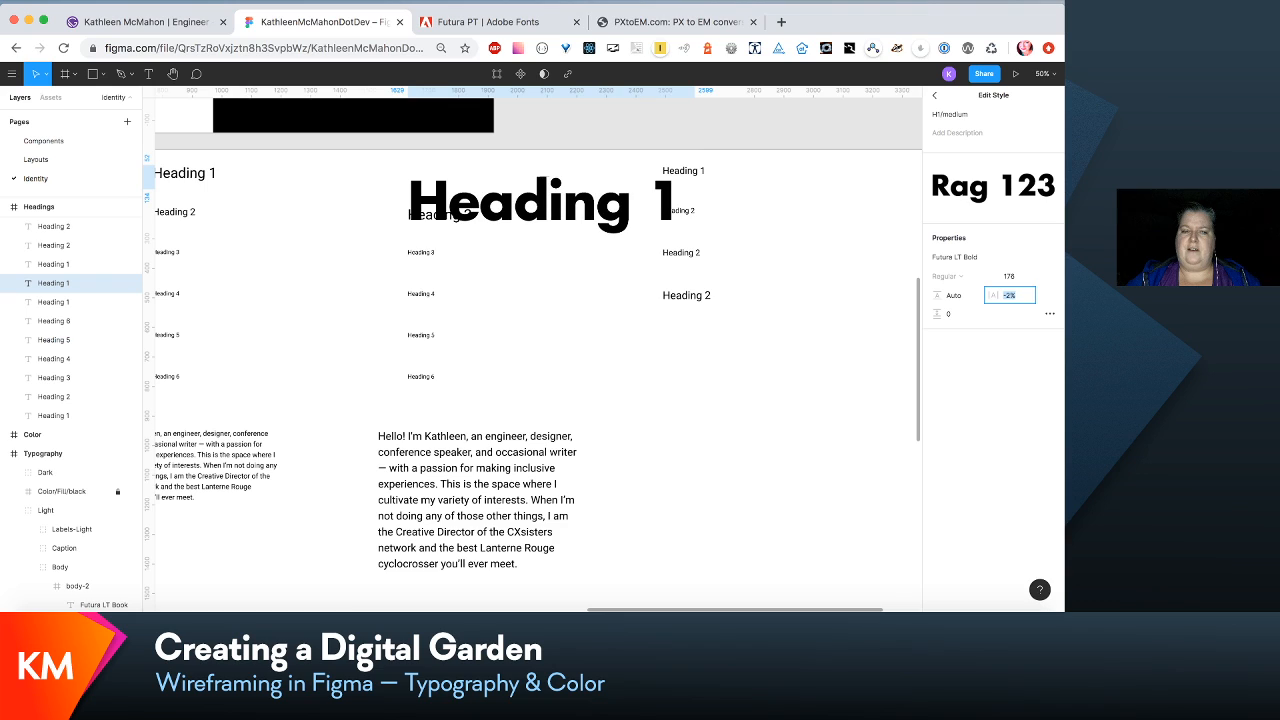
pyautogui.press('Down')
pyautogui.press('Down')
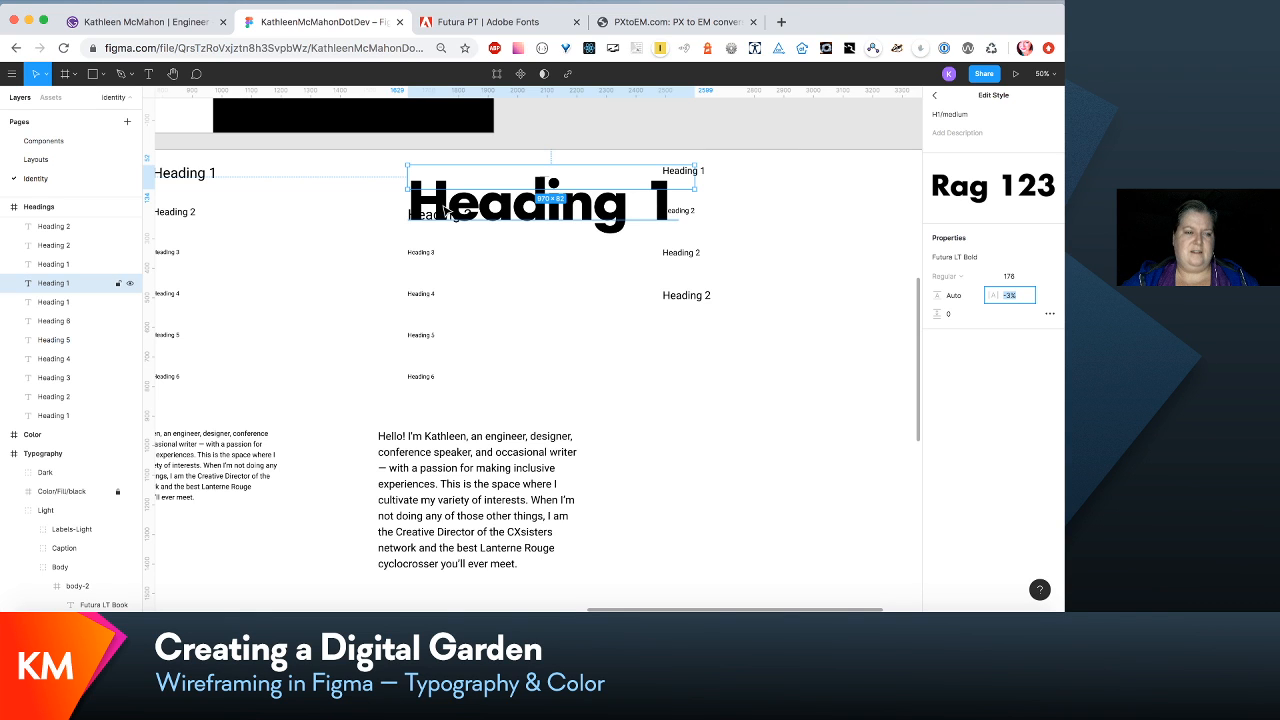
pyautogui.hscroll(-3, 560, 260)
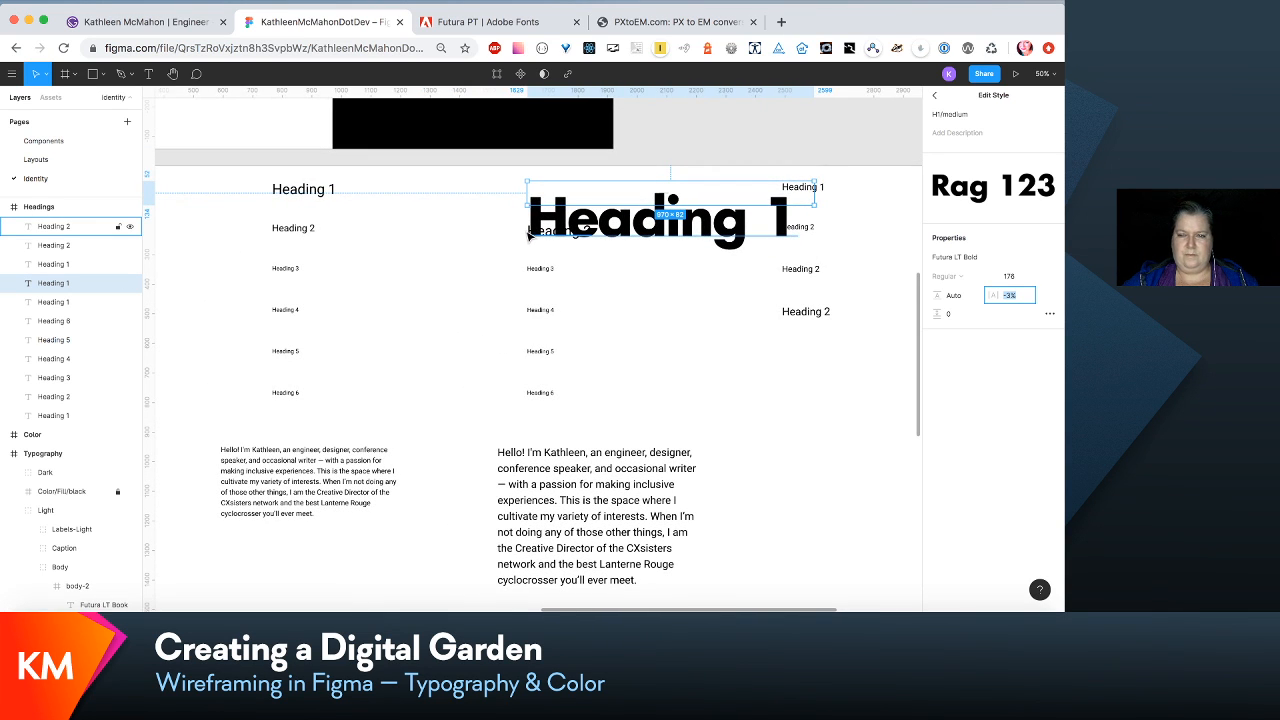
pyautogui.hscroll(3, 533, 245)
pyautogui.moveTo(798, 336); pyautogui.dragTo(748, 178)
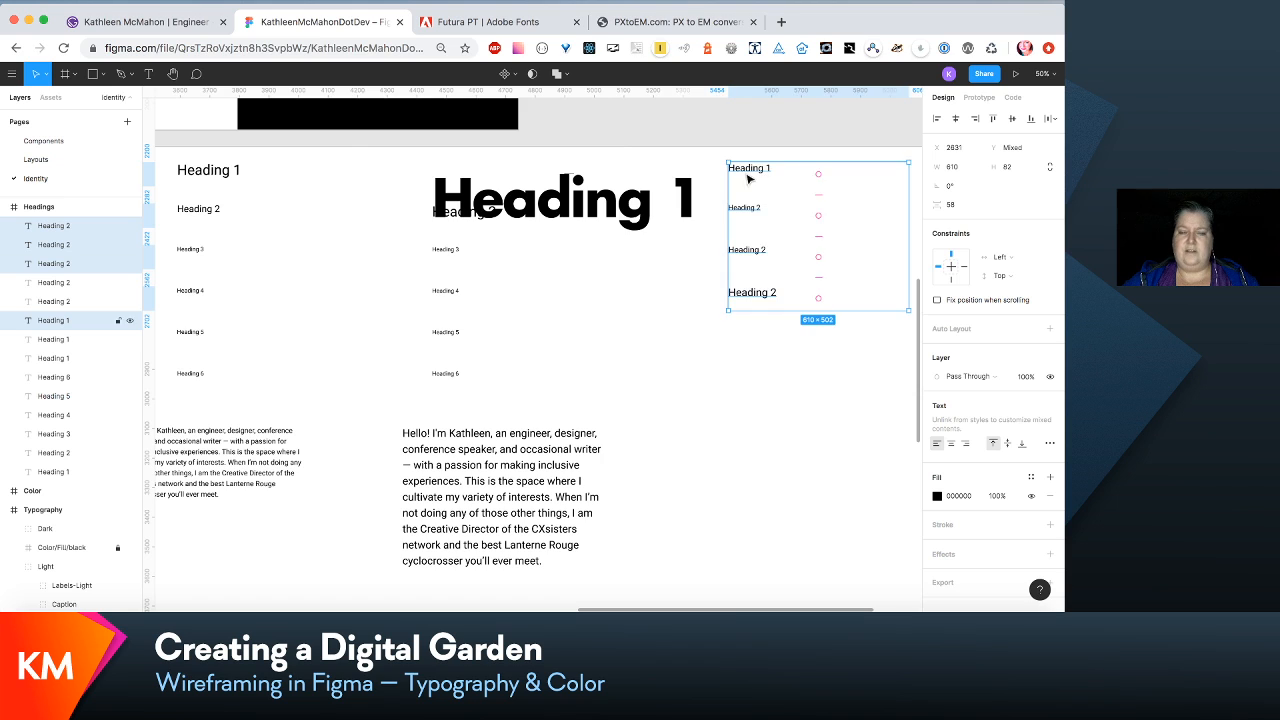
pyautogui.hscroll(-2, 705, 225)
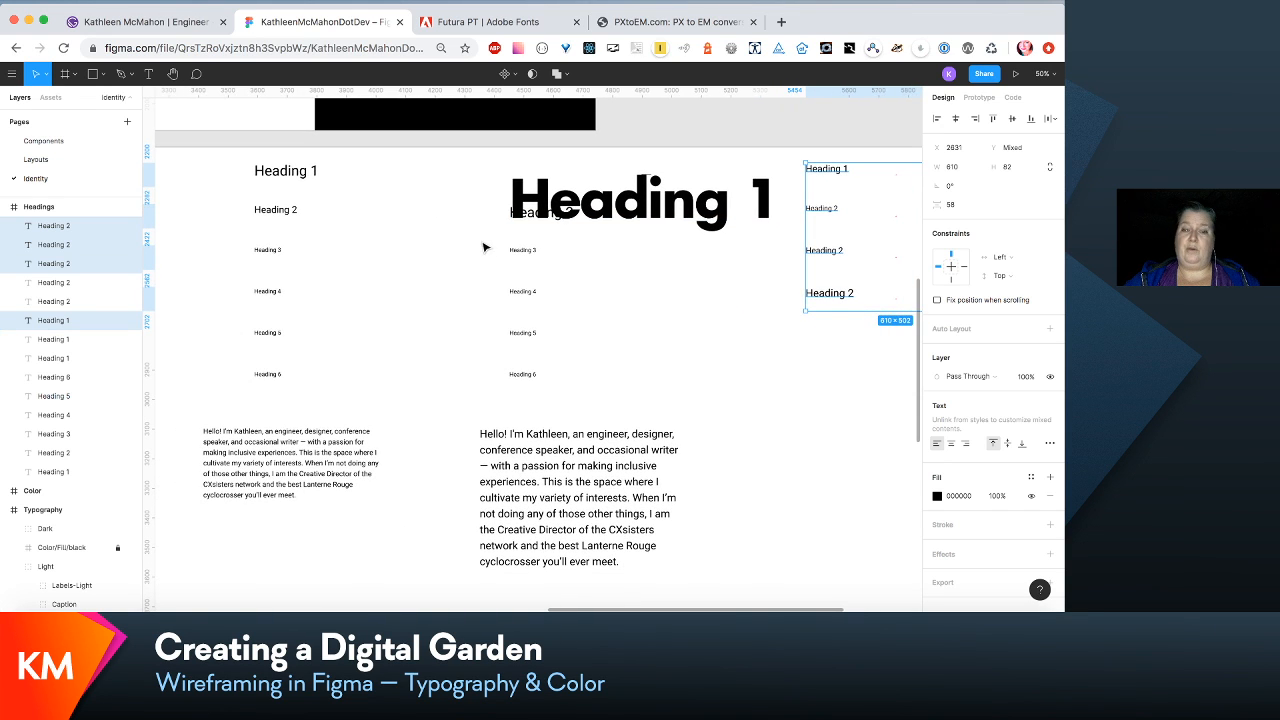
pyautogui.scroll(-2, 486, 249)
pyautogui.scroll(-1, 490, 250)
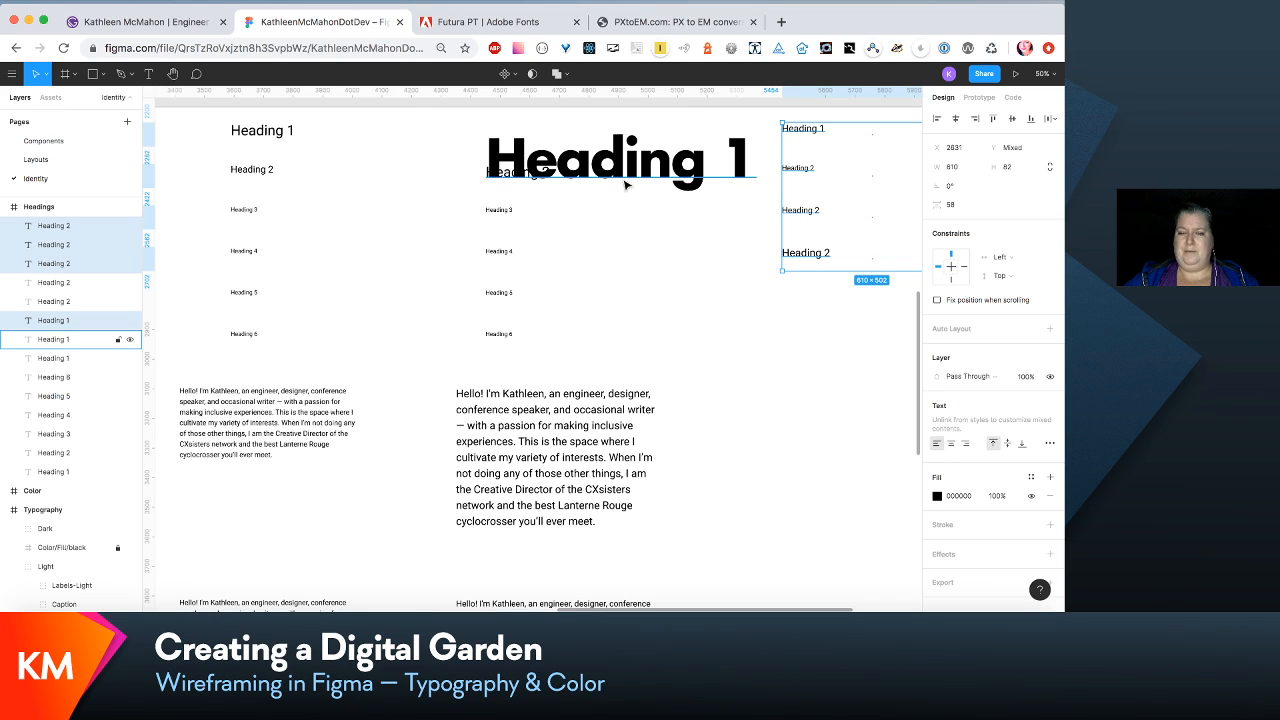
pyautogui.click(556, 343)
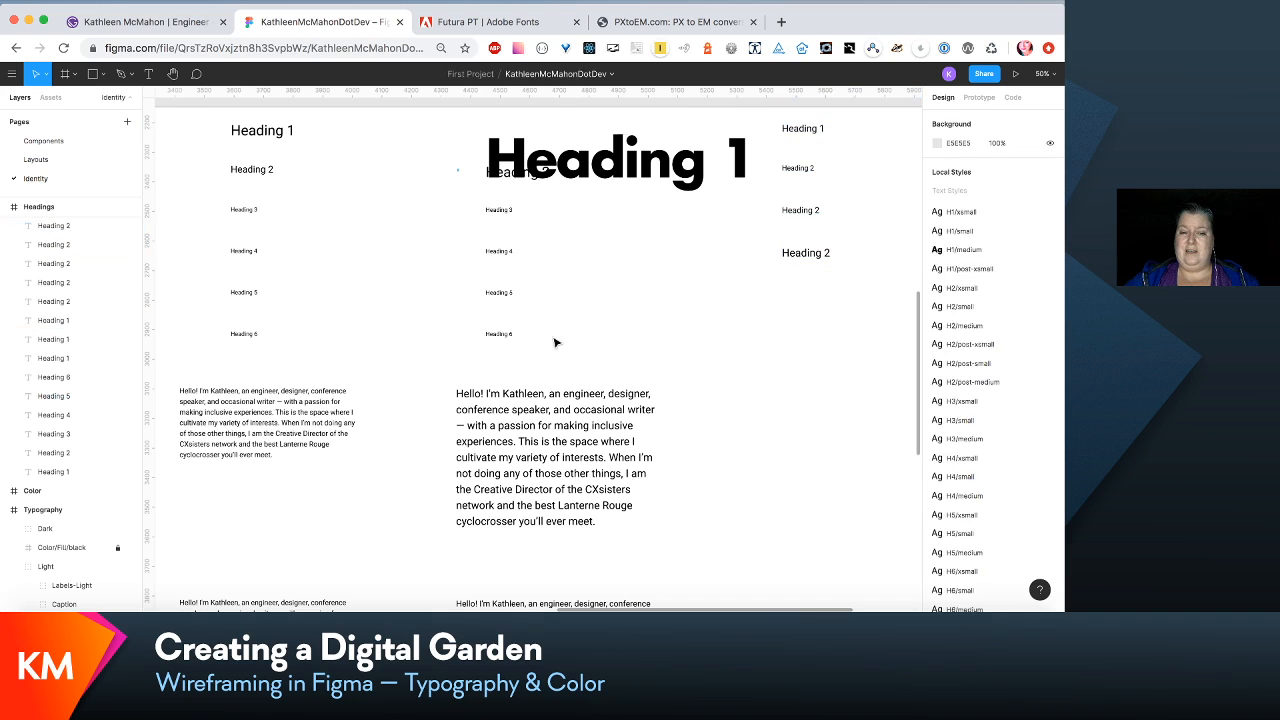
# - Extend the Headings frame downward to a height of about 6041 px, keeping its width
pyautogui.moveTo(568, 362); pyautogui.dragTo(457, 168)
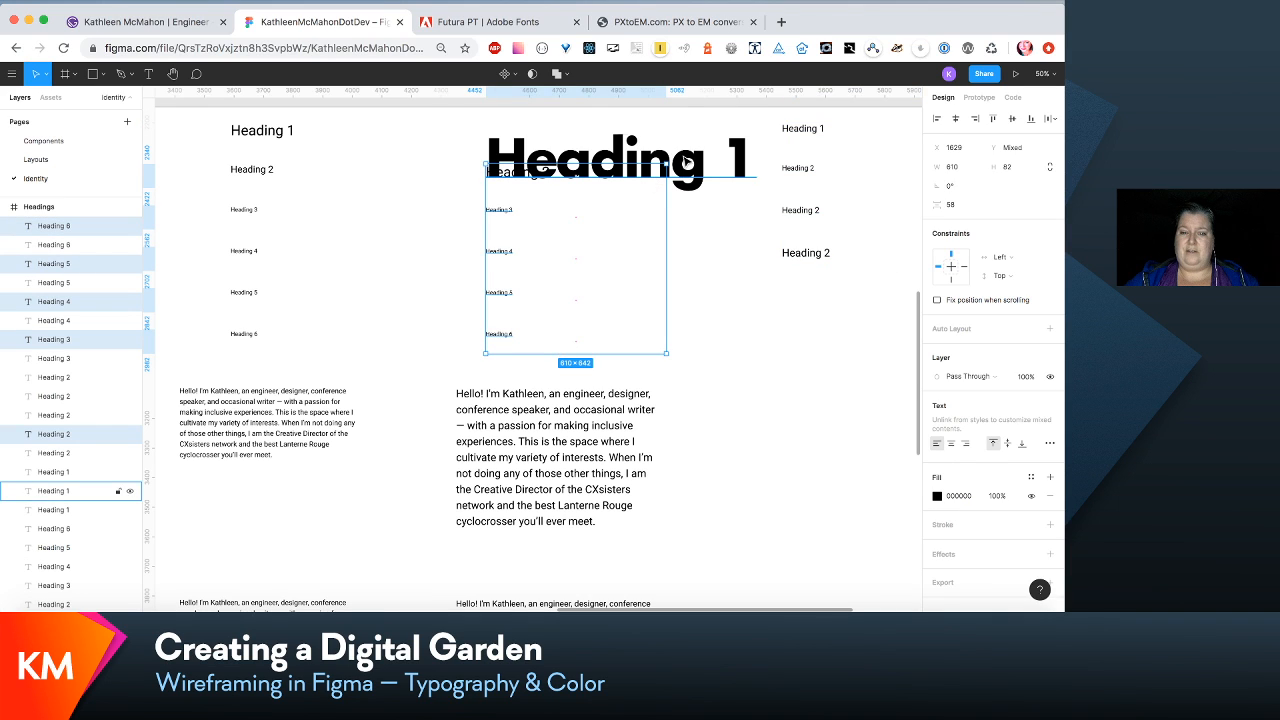
pyautogui.keyDown('shift'); pyautogui.click(686, 162); pyautogui.keyUp('shift')
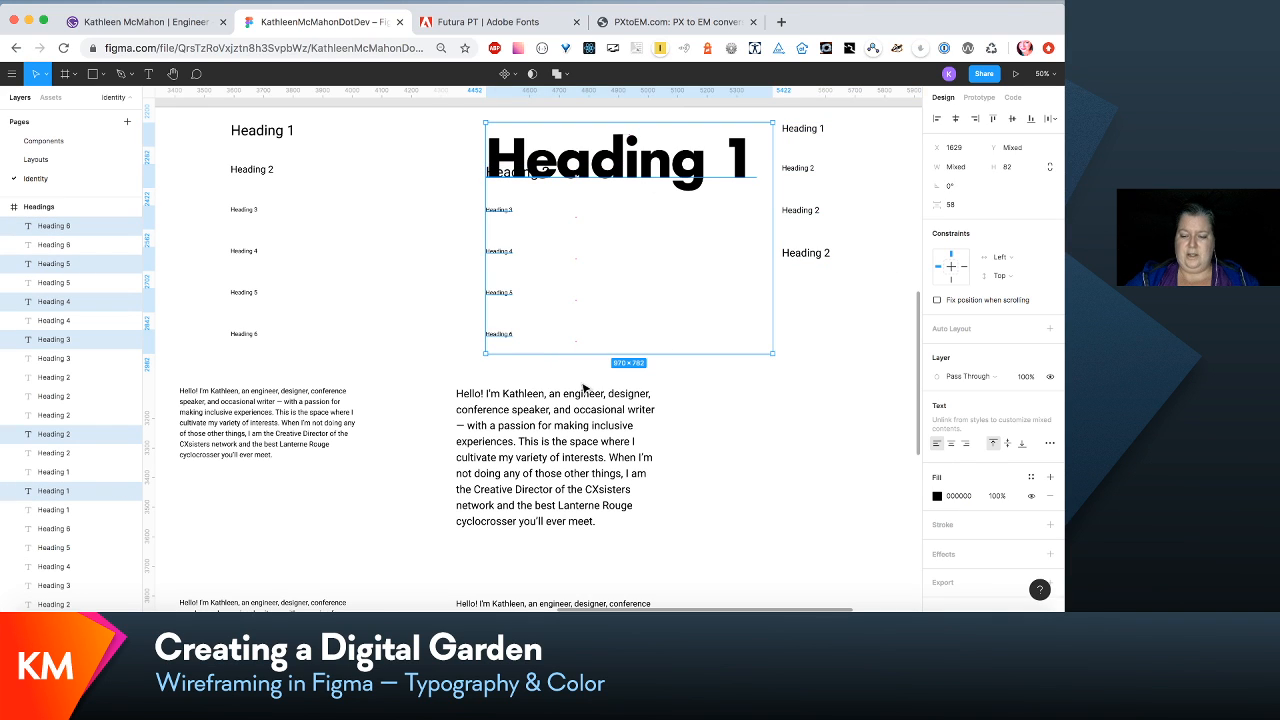
pyautogui.scroll(-10, 583, 388)
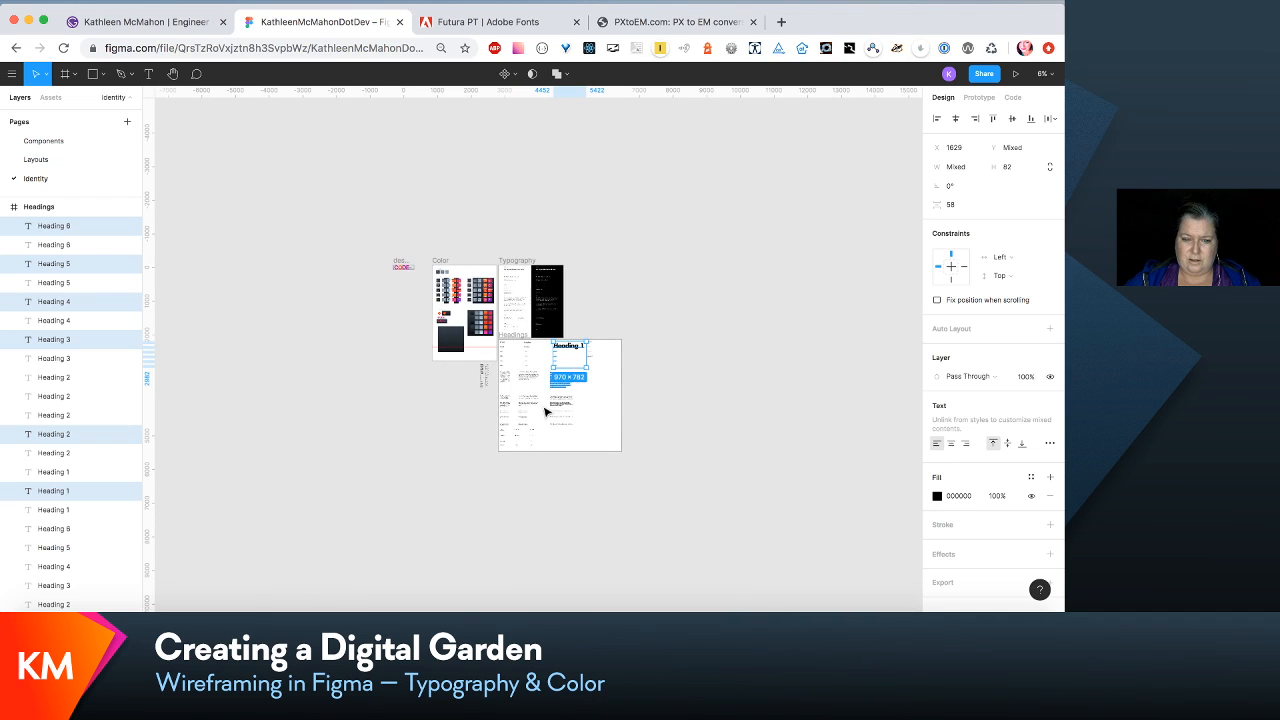
pyautogui.scroll(1, 522, 433)
pyautogui.click(508, 352)
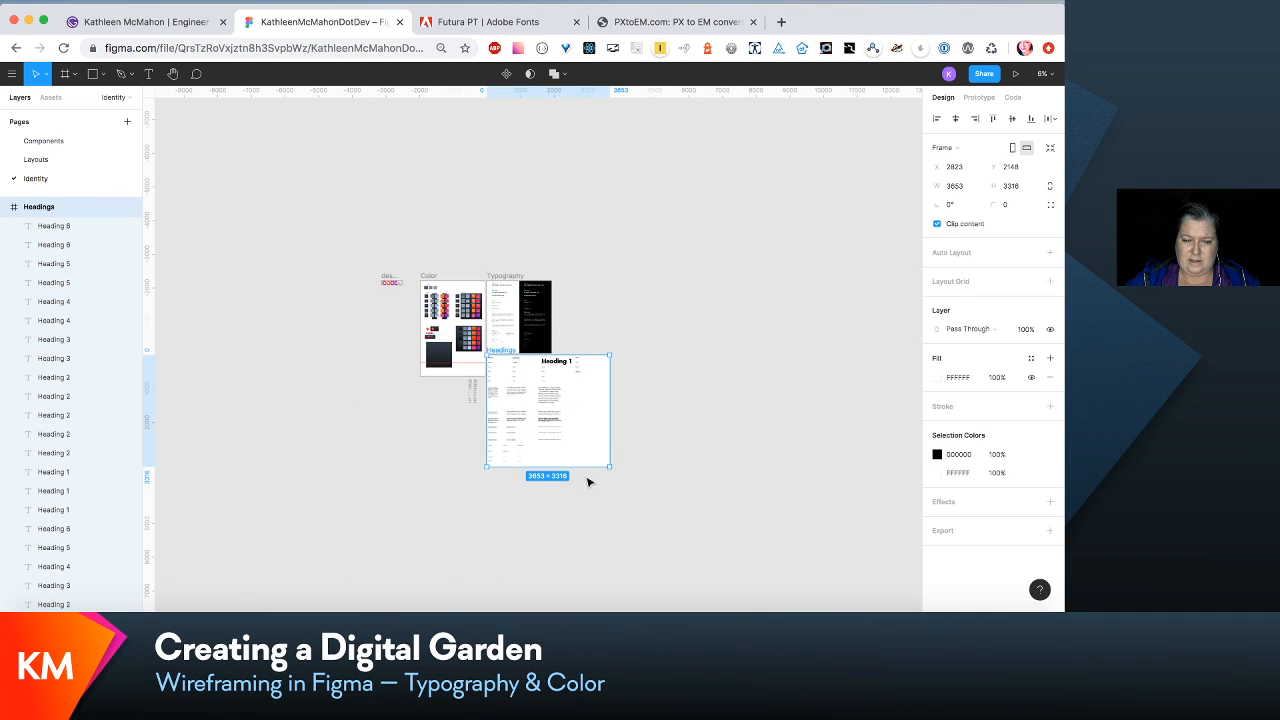
pyautogui.moveTo(566, 466); pyautogui.dragTo(566, 558)
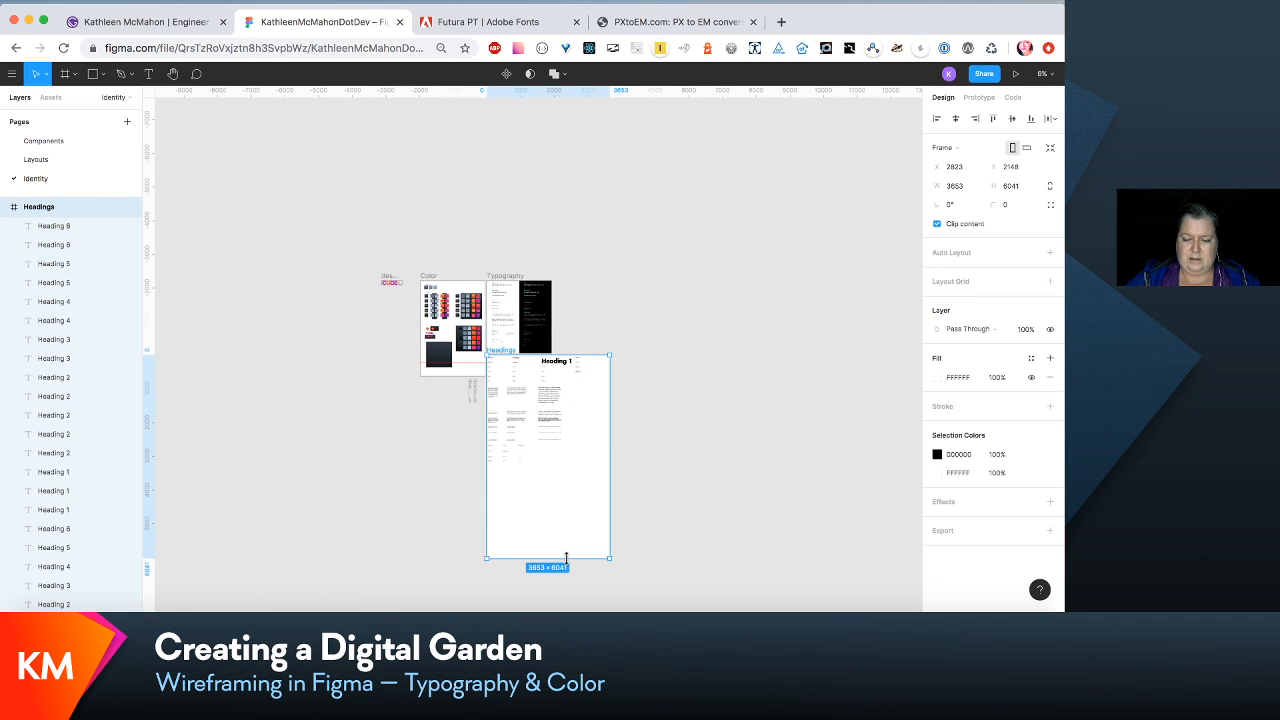
pyautogui.scroll(5, 566, 558)
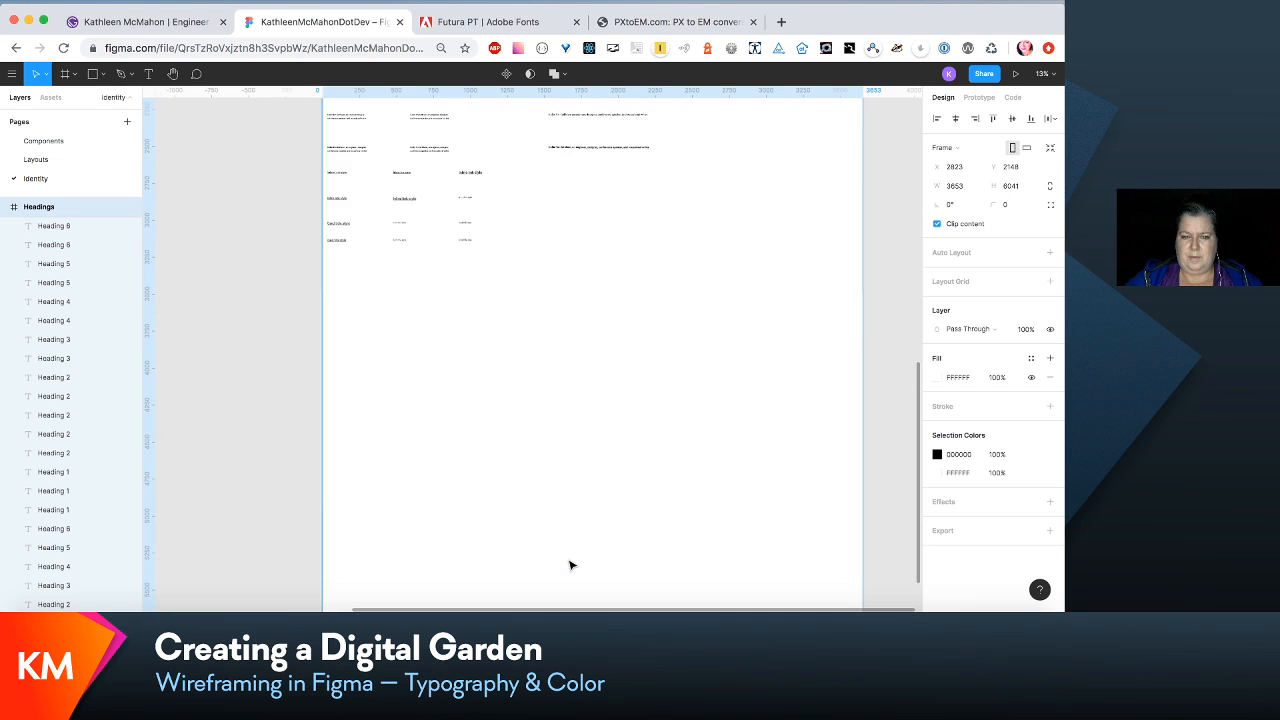
pyautogui.scroll(3, 570, 565)
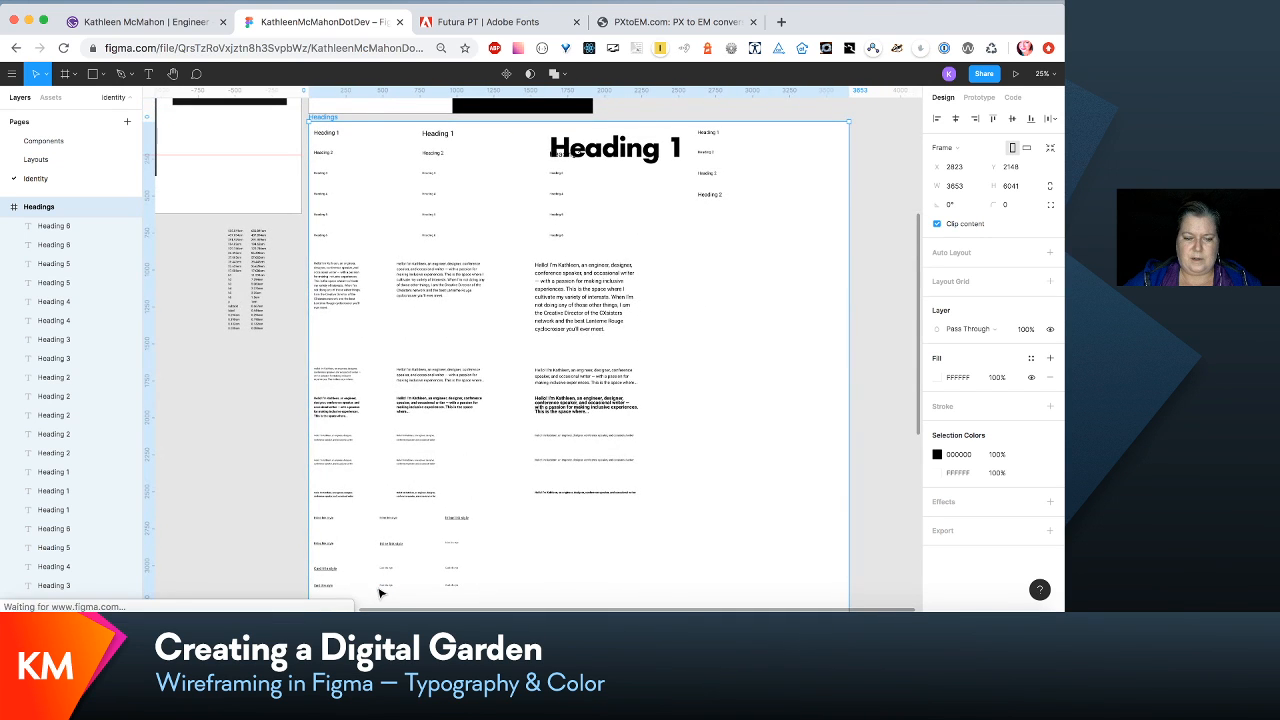
# - Move all samples below the Heading 2 row of the first three columns about 700 px down in the Headings frame
pyautogui.scroll(-2, 381, 585)
pyautogui.moveTo(328, 579)
pyautogui.mouseDown()
pyautogui.moveTo(514, 579)
pyautogui.moveTo(329, 579)
pyautogui.mouseUp()
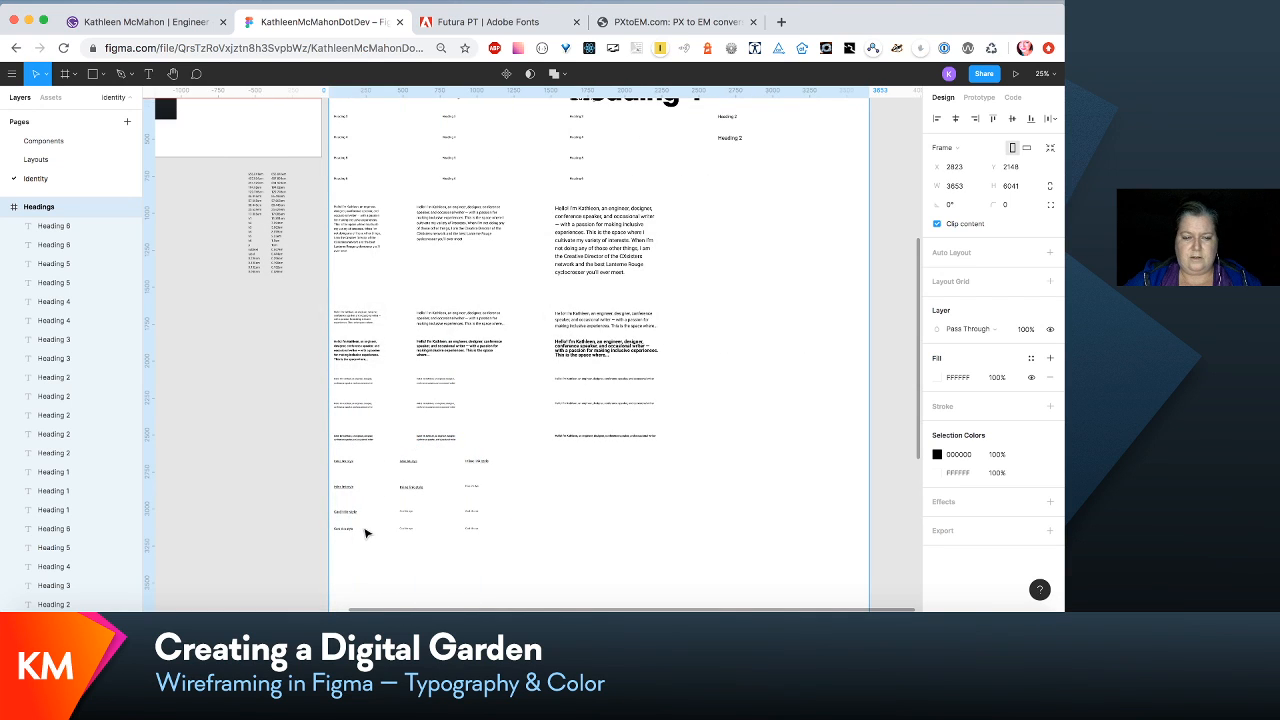
pyautogui.click(307, 570)
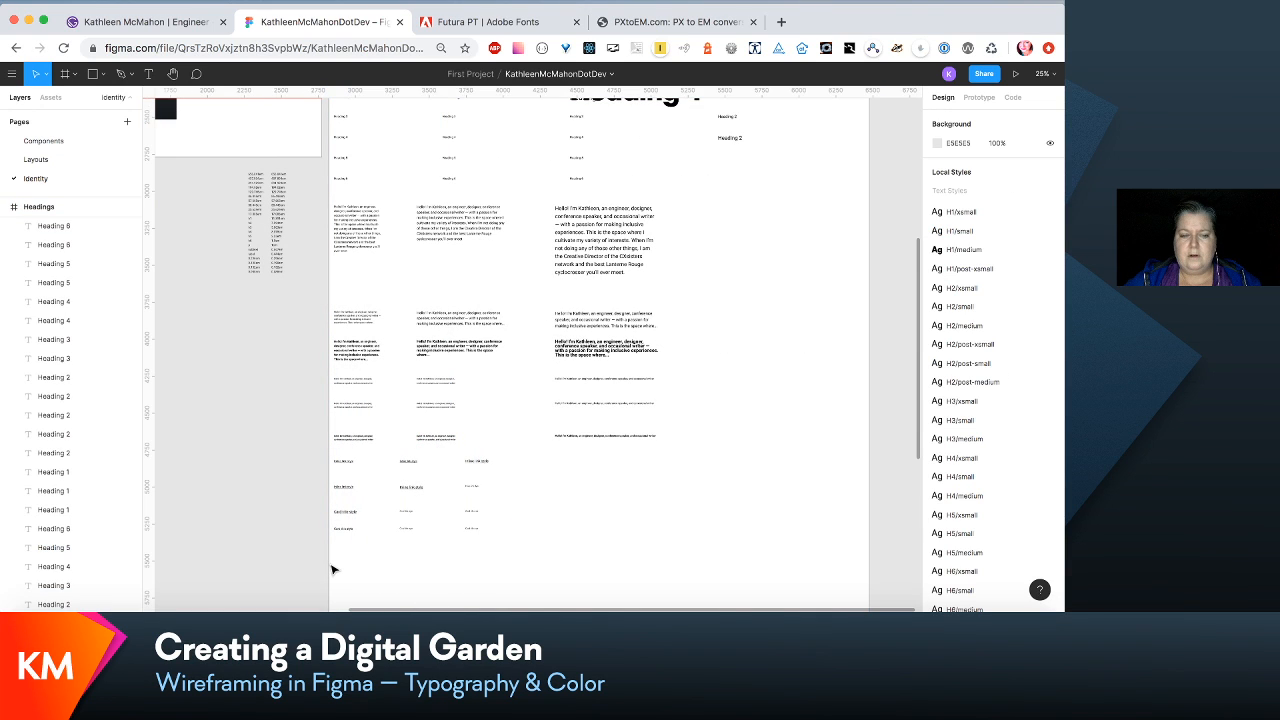
pyautogui.moveTo(333, 570); pyautogui.dragTo(757, 131)
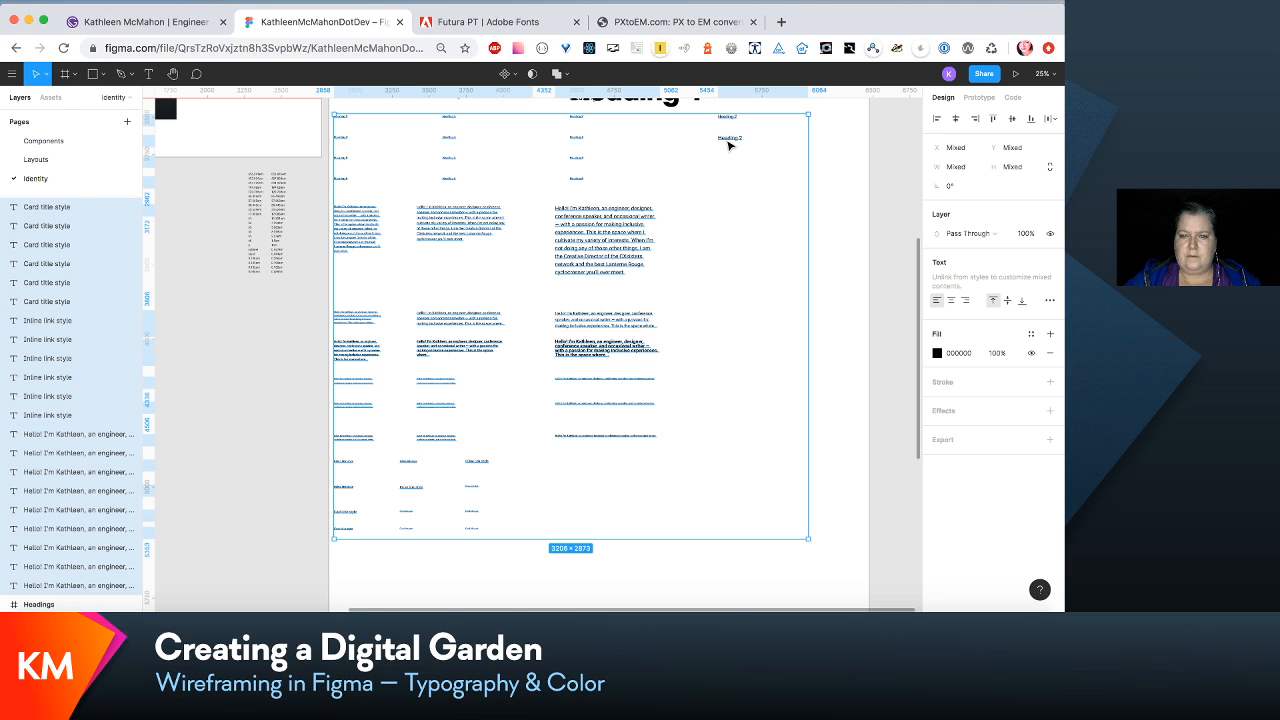
pyautogui.scroll(5, 724, 240)
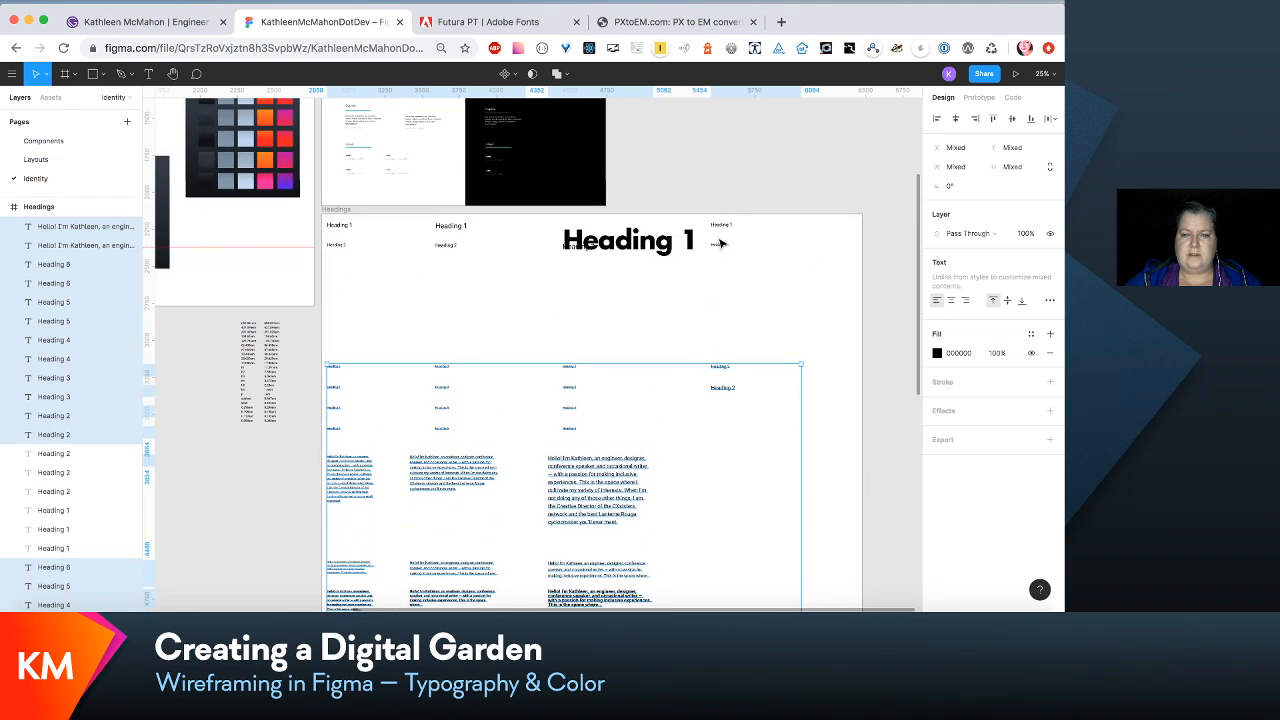
pyautogui.scroll(5, 720, 243)
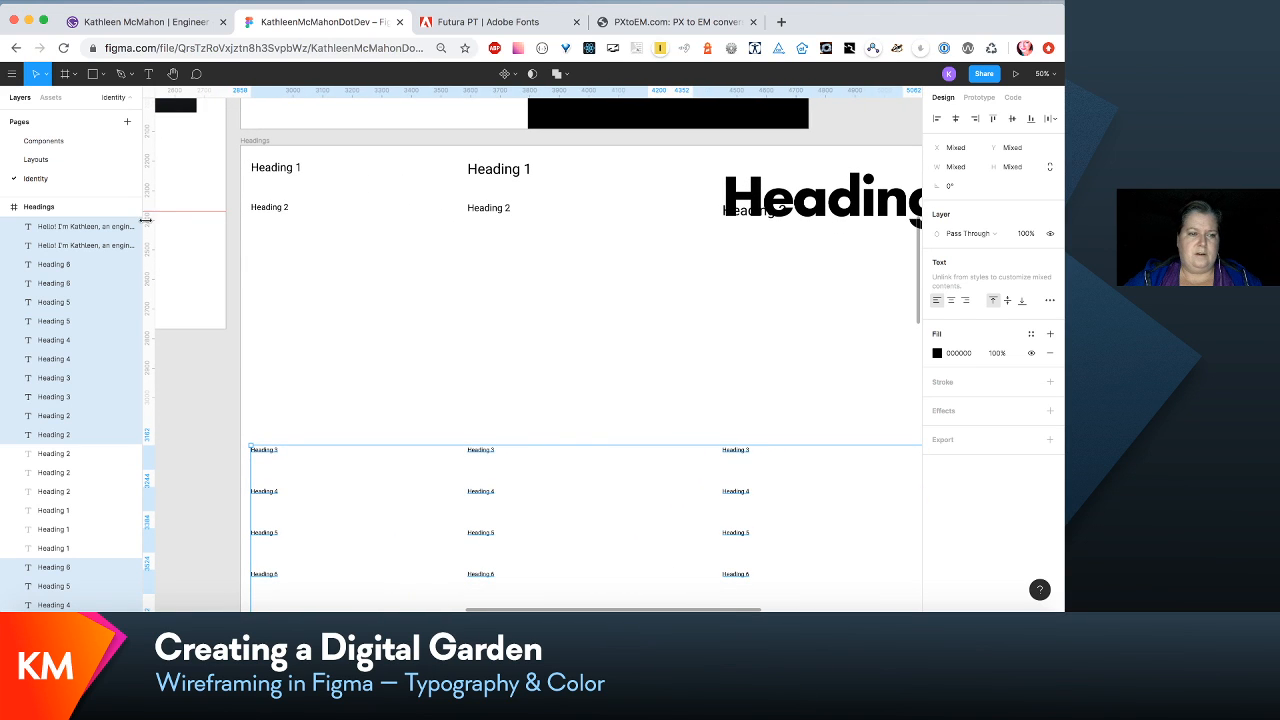
pyautogui.click(73, 456)
pyautogui.keyDown('shift'); pyautogui.click(73, 491); pyautogui.keyUp('shift')
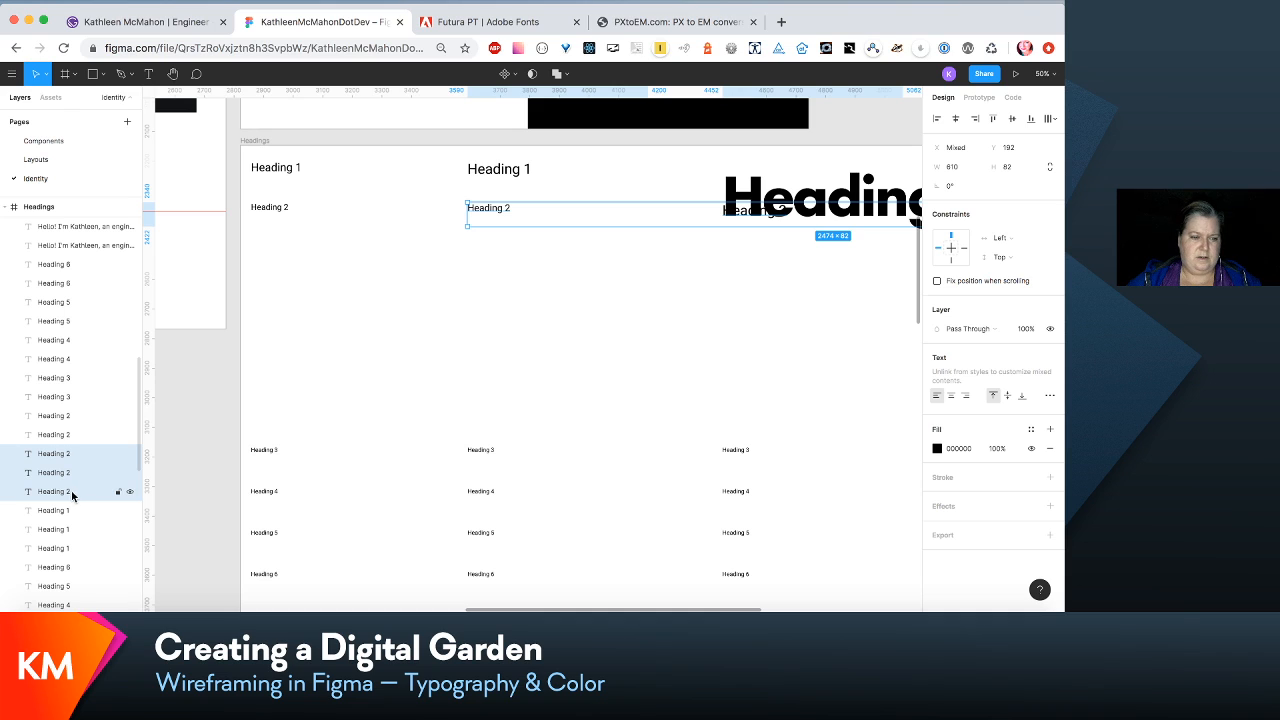
pyautogui.click(57, 415)
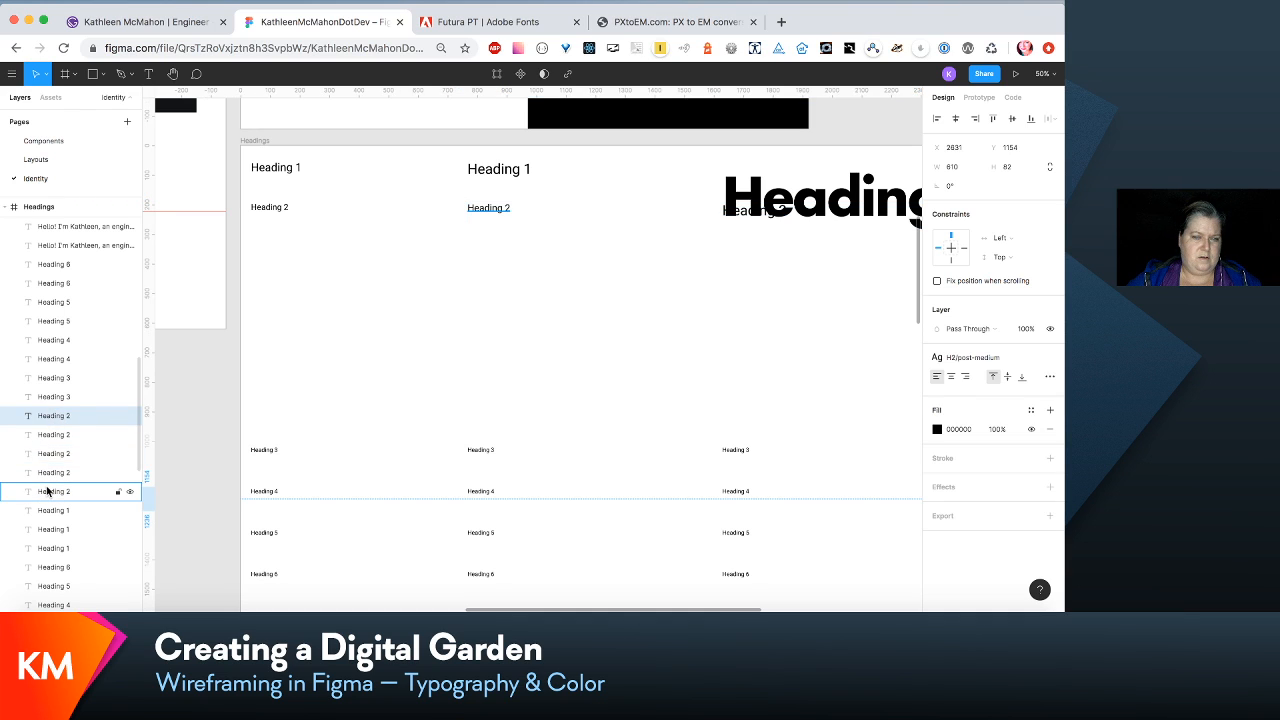
pyautogui.keyDown('shift'); pyautogui.click(47, 491); pyautogui.keyUp('shift')
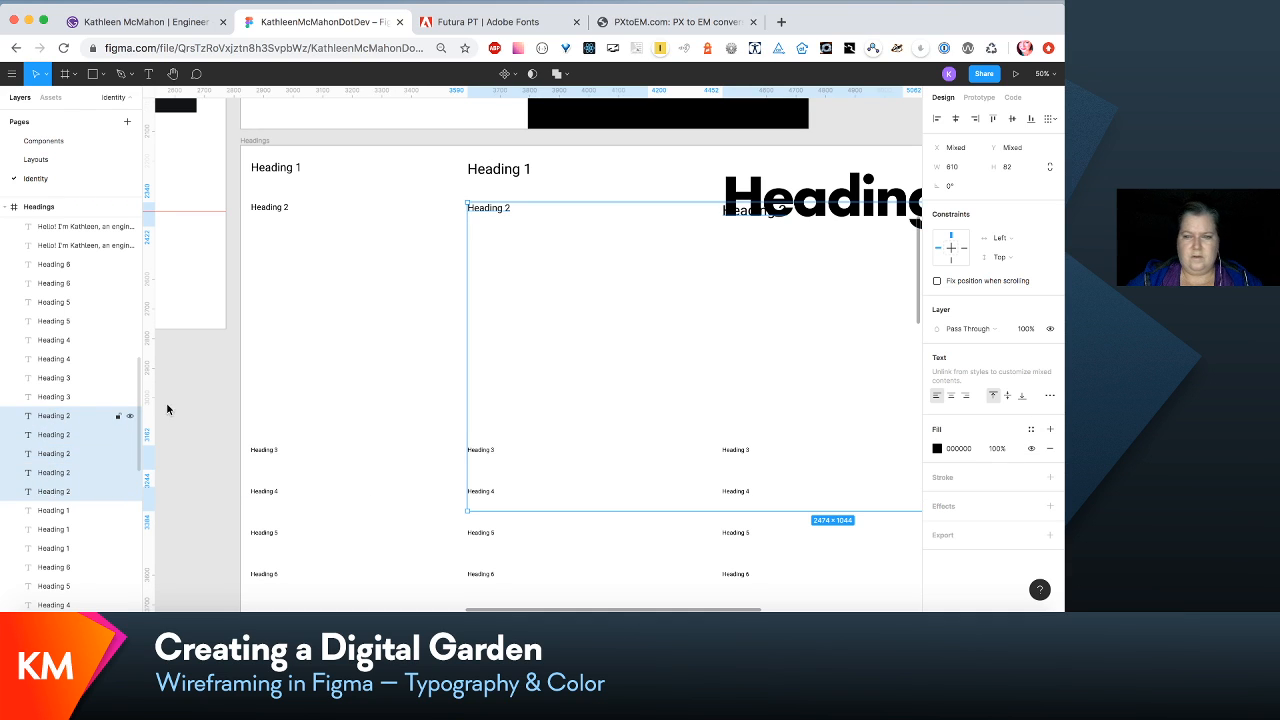
pyautogui.click(370, 362)
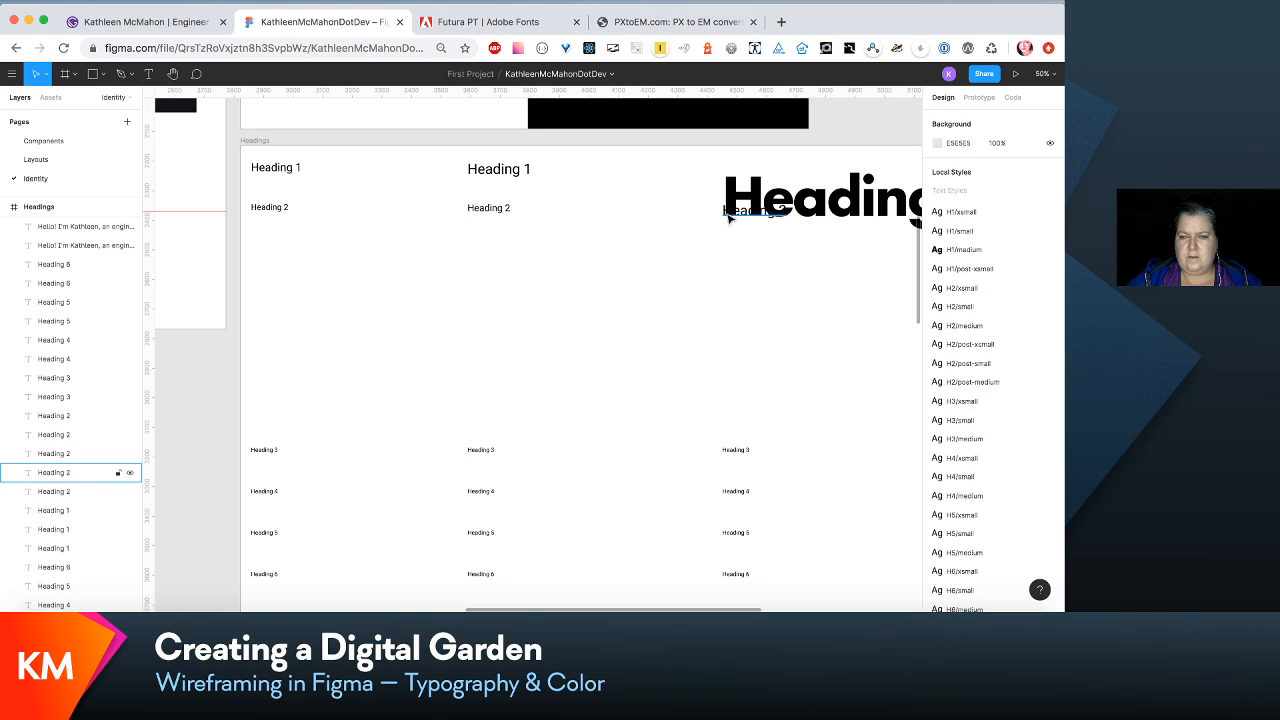
# - Move the Heading 2 samples of the first three columns together down to Y 510, clear of the enlarged Heading 1
pyautogui.click(731, 220)
pyautogui.keyDown('shift'); pyautogui.click(492, 212); pyautogui.keyUp('shift')
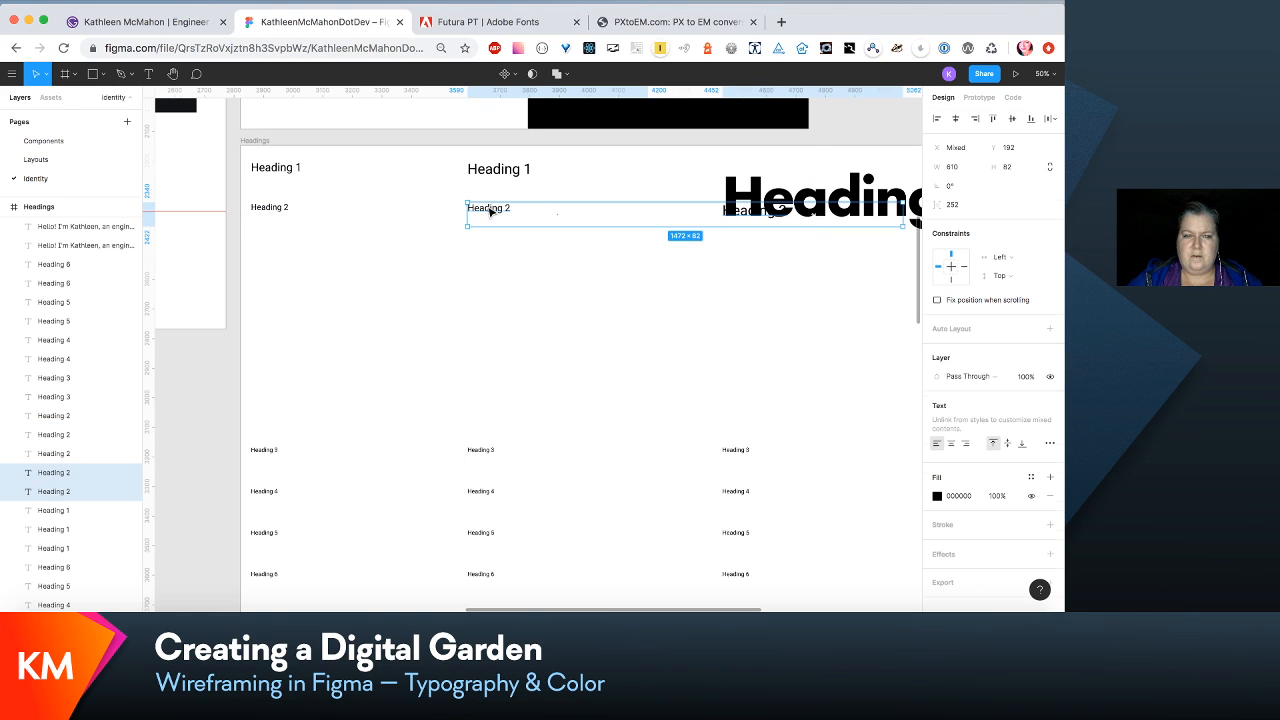
pyautogui.keyDown('shift'); pyautogui.click(268, 210); pyautogui.keyUp('shift')
pyautogui.moveTo(268, 212); pyautogui.dragTo(274, 311)
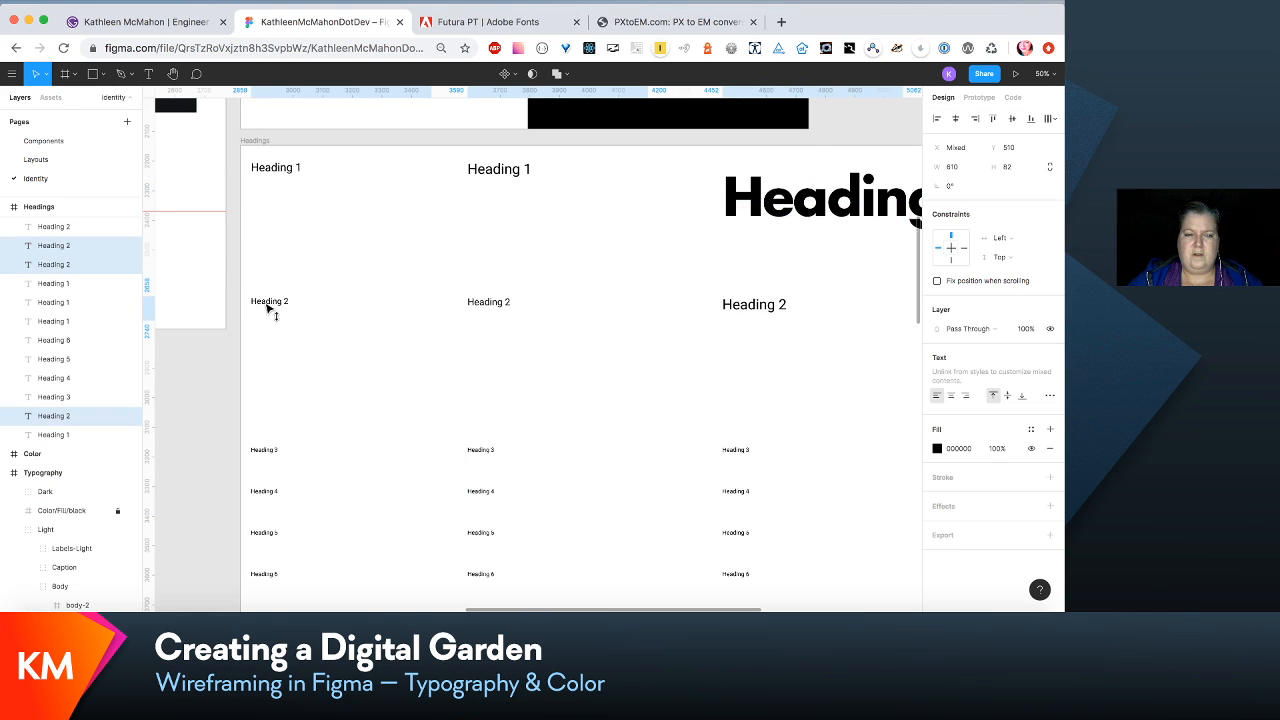
# - Move the fourth column's upper Heading 2 sample, styled H2/post-xsmall, down to Y 529 beside the other Heading 2 samples
pyautogui.hscroll(5, 376, 341)
pyautogui.hscroll(2, 376, 341)
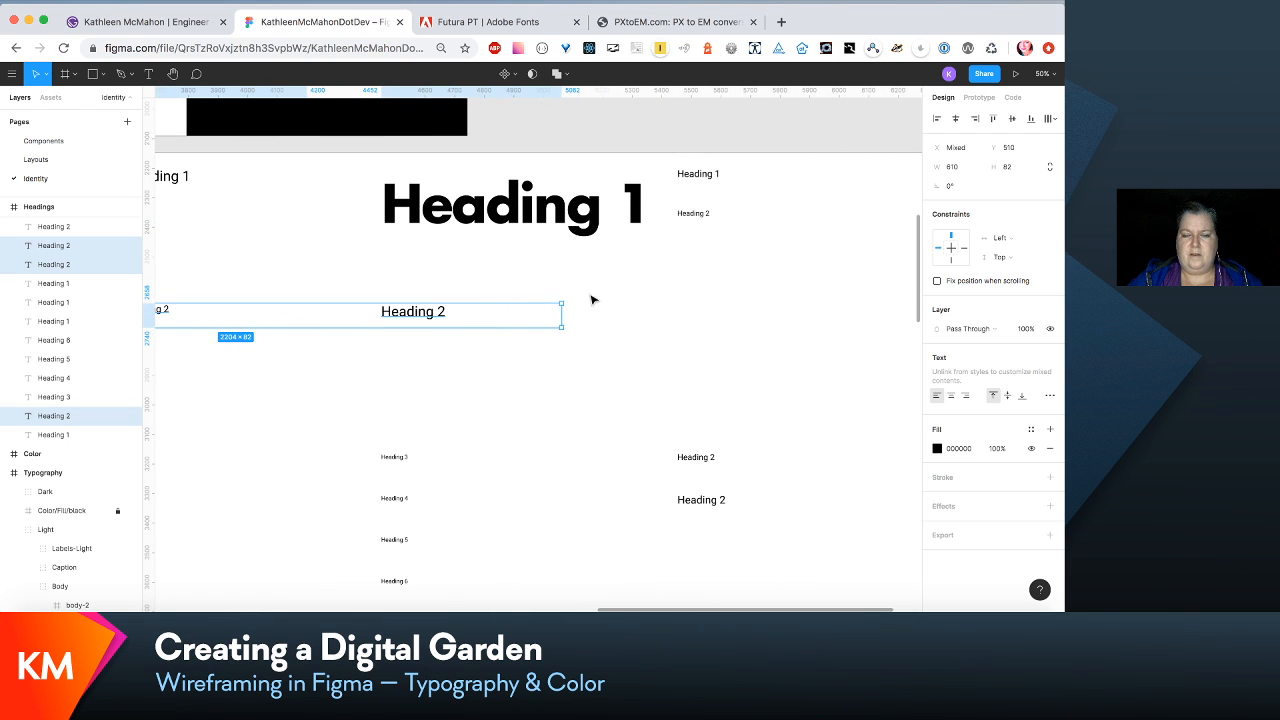
pyautogui.scroll(-1, 642, 290)
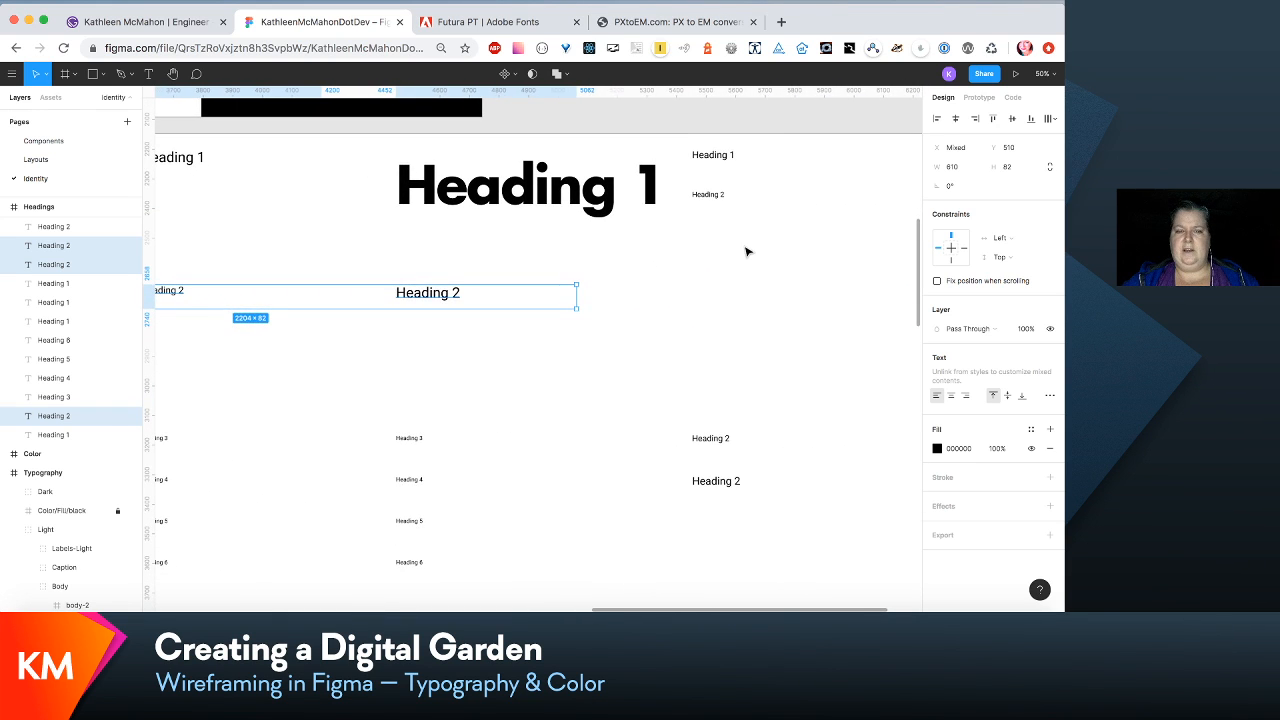
pyautogui.hscroll(-4, 748, 251)
pyautogui.hscroll(1, 748, 251)
pyautogui.scroll(-1, 746, 252)
pyautogui.moveTo(822, 176); pyautogui.dragTo(823, 279)
pyautogui.hscroll(-3, 823, 277)
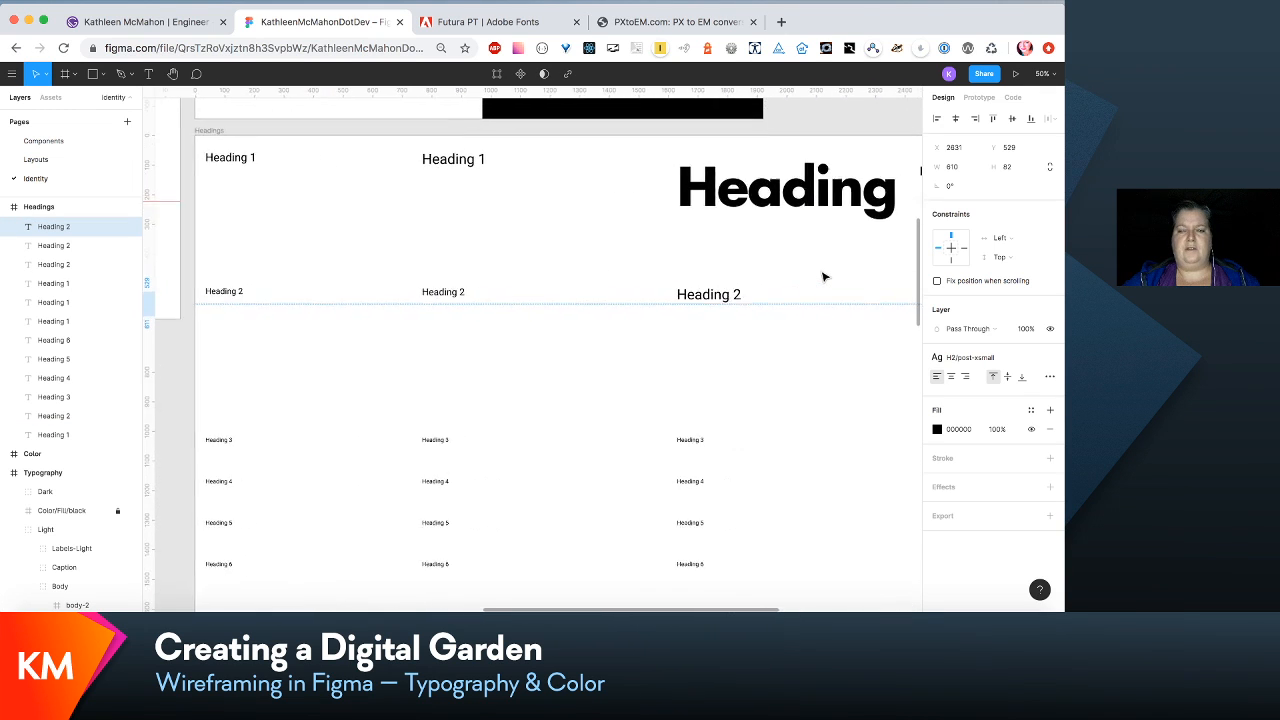
# - Look up the h2 size in the em scale list and convert 7.594 em to pixels at a 16 px base on pxtoem.com
pyautogui.hscroll(2, 823, 277)
pyautogui.scroll(-1, 823, 277)
pyautogui.scroll(-5, 604, 231)
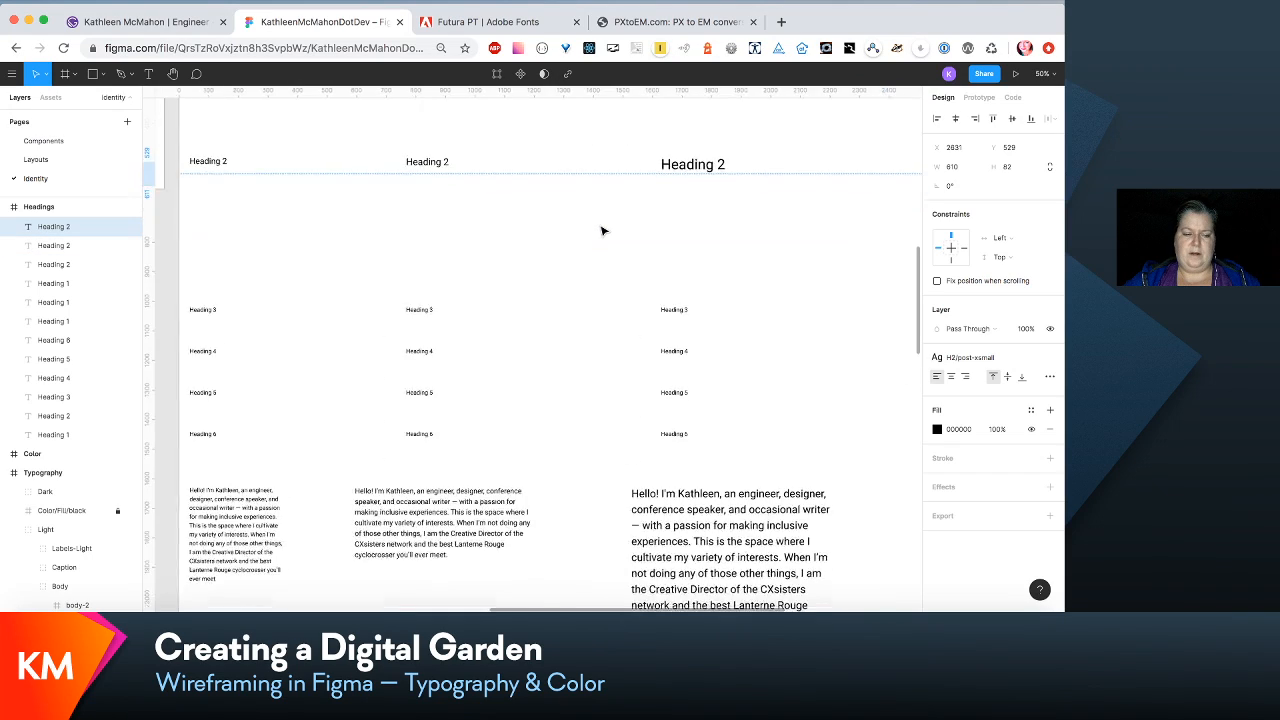
pyautogui.hscroll(-4, 604, 231)
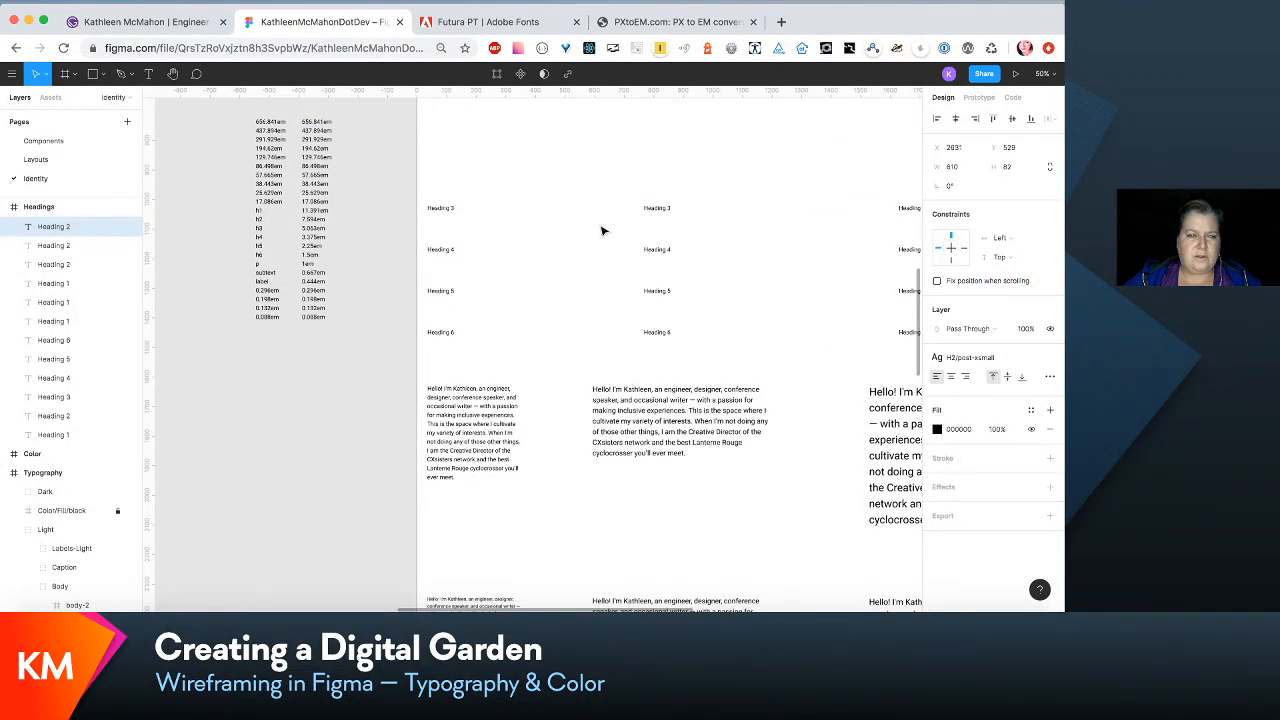
pyautogui.click(707, 22)
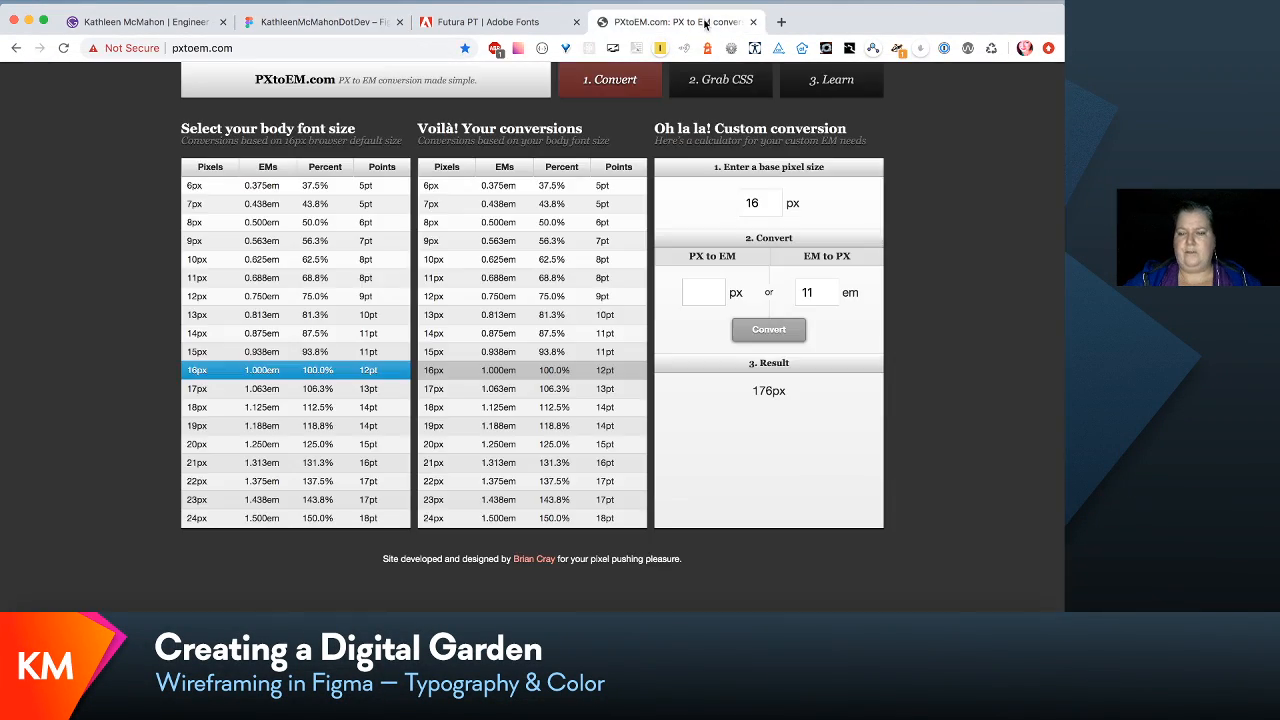
pyautogui.click(816, 292)
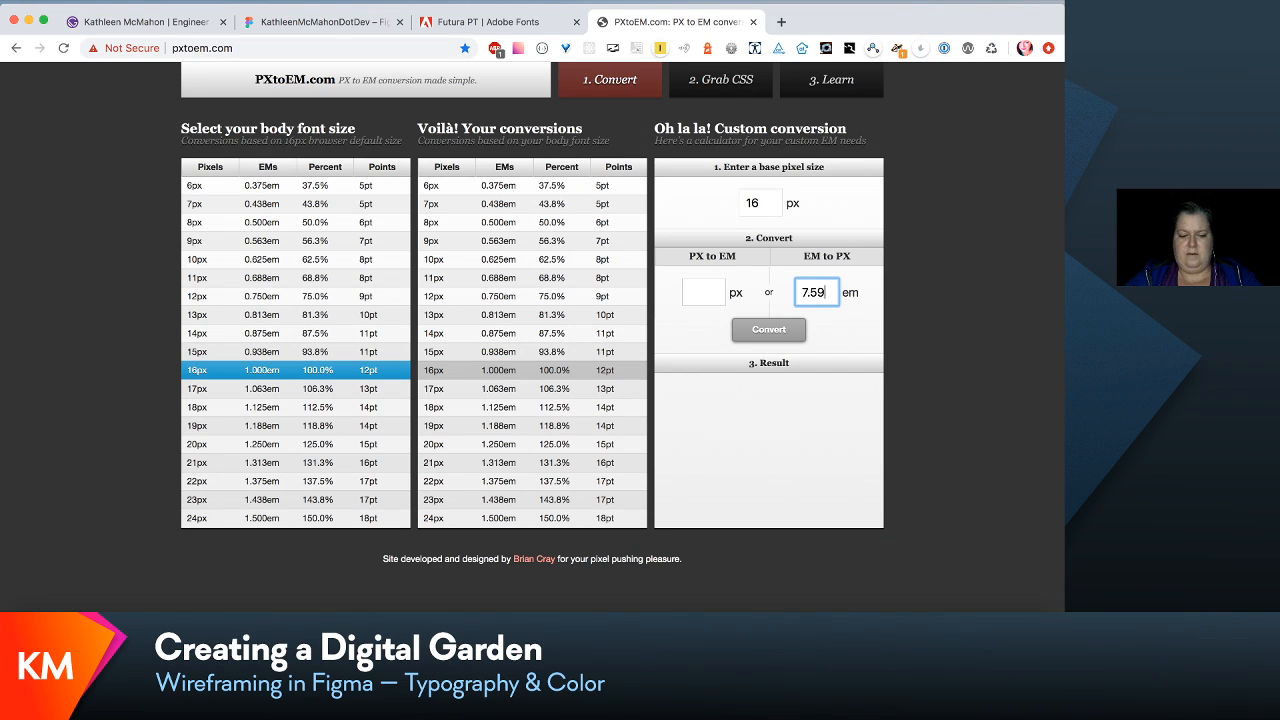
pyautogui.press('Return')
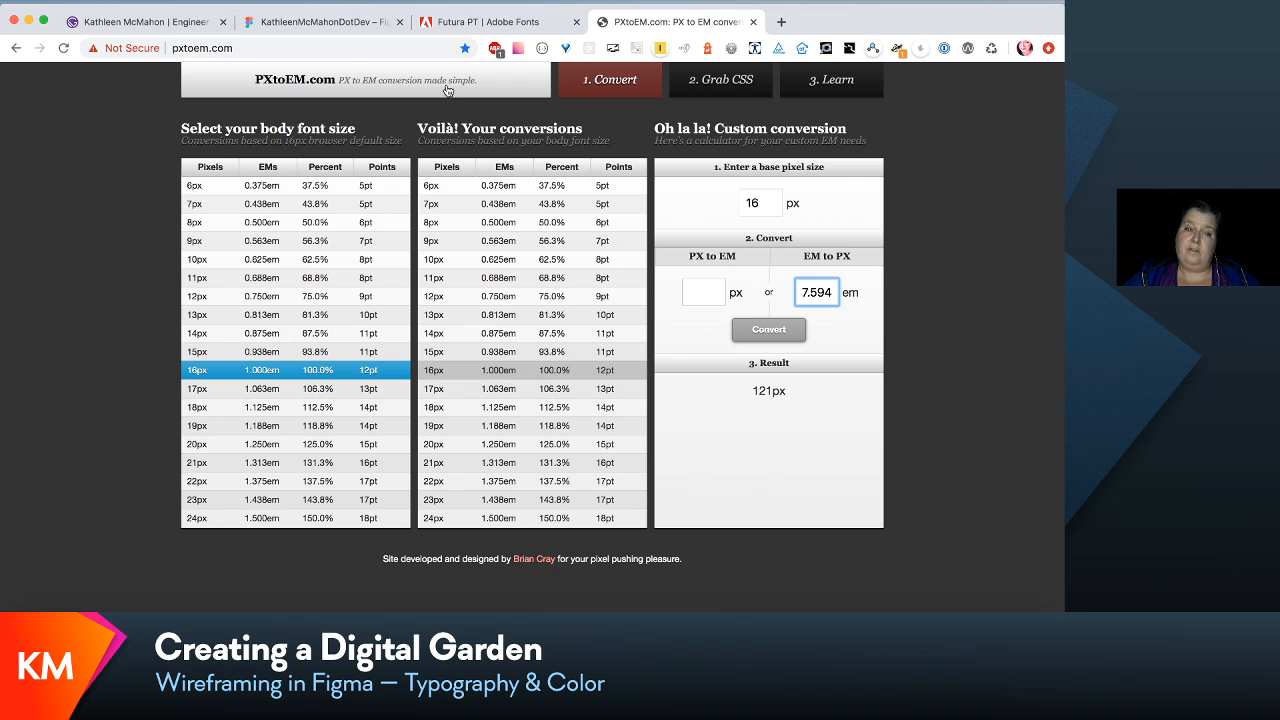
# - Back in Figma, edit the third-column Heading 2's H2/medium text style and change its font family to Futura LT Bold
pyautogui.click(320, 22)
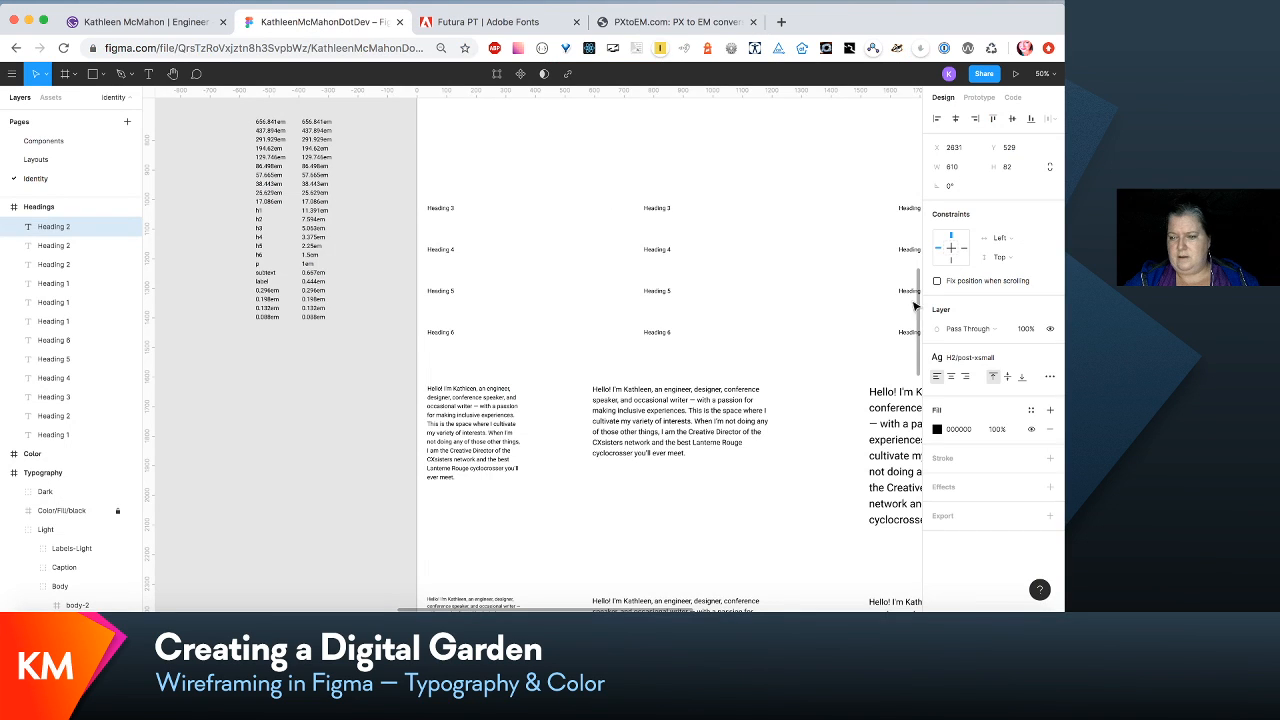
pyautogui.scroll(5, 782, 296)
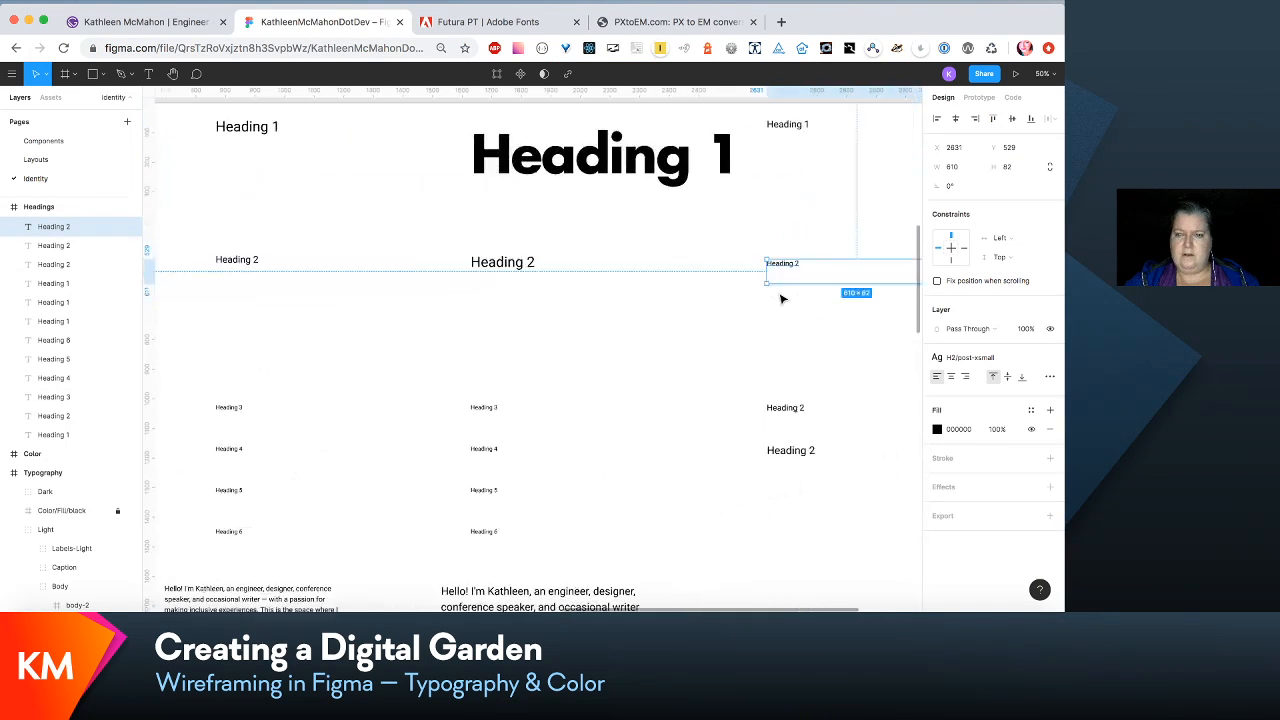
pyautogui.hscroll(2, 782, 296)
pyautogui.click(436, 251)
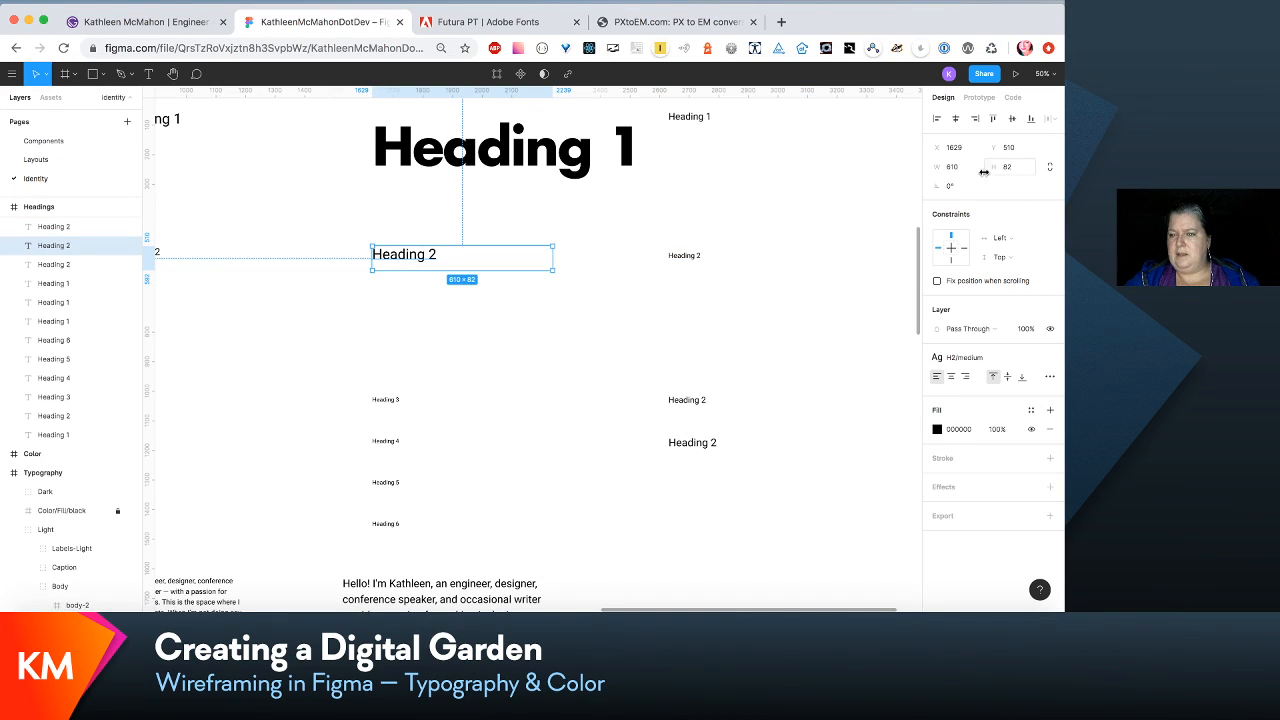
pyautogui.click(1007, 365)
pyautogui.click(1021, 378)
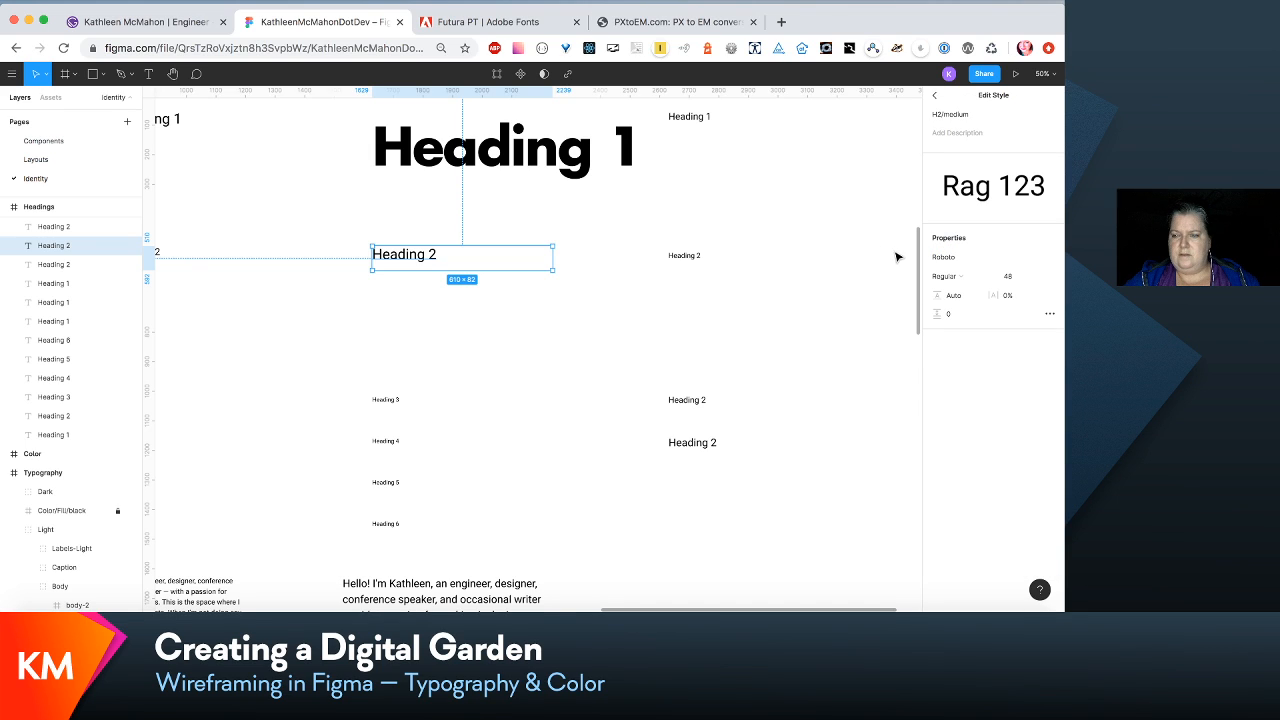
pyautogui.click(1052, 258)
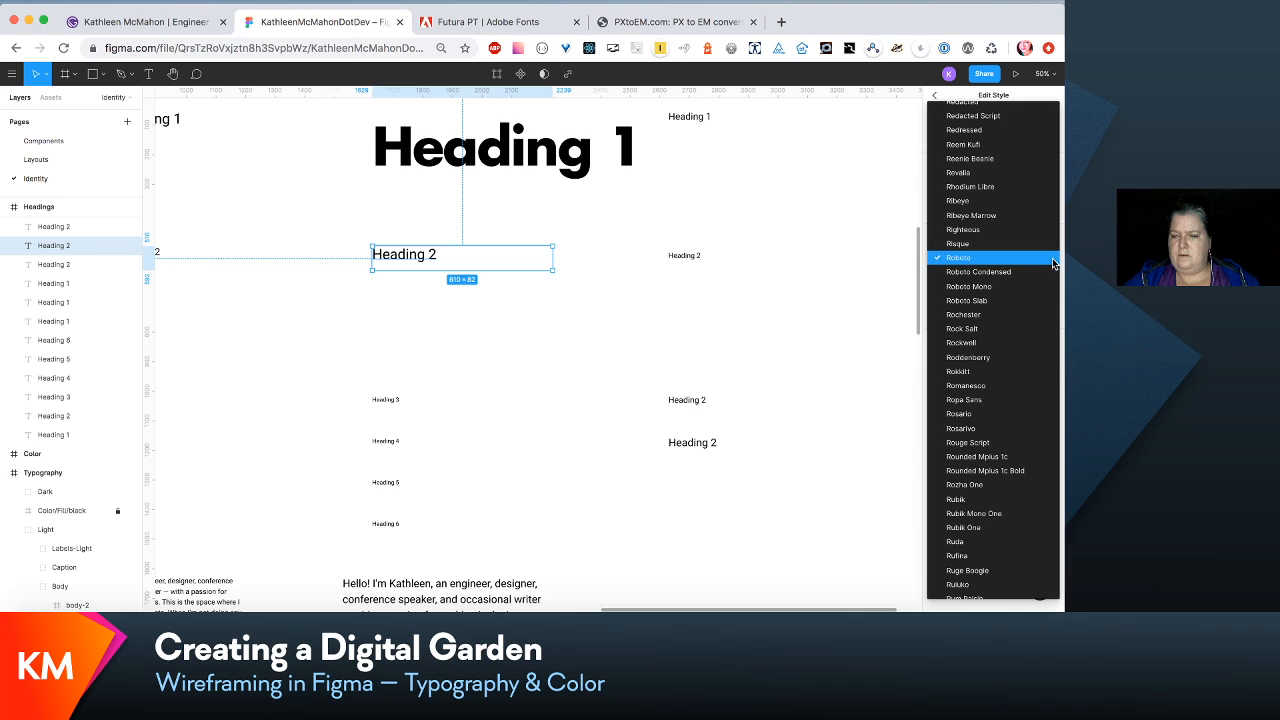
pyautogui.press('g')
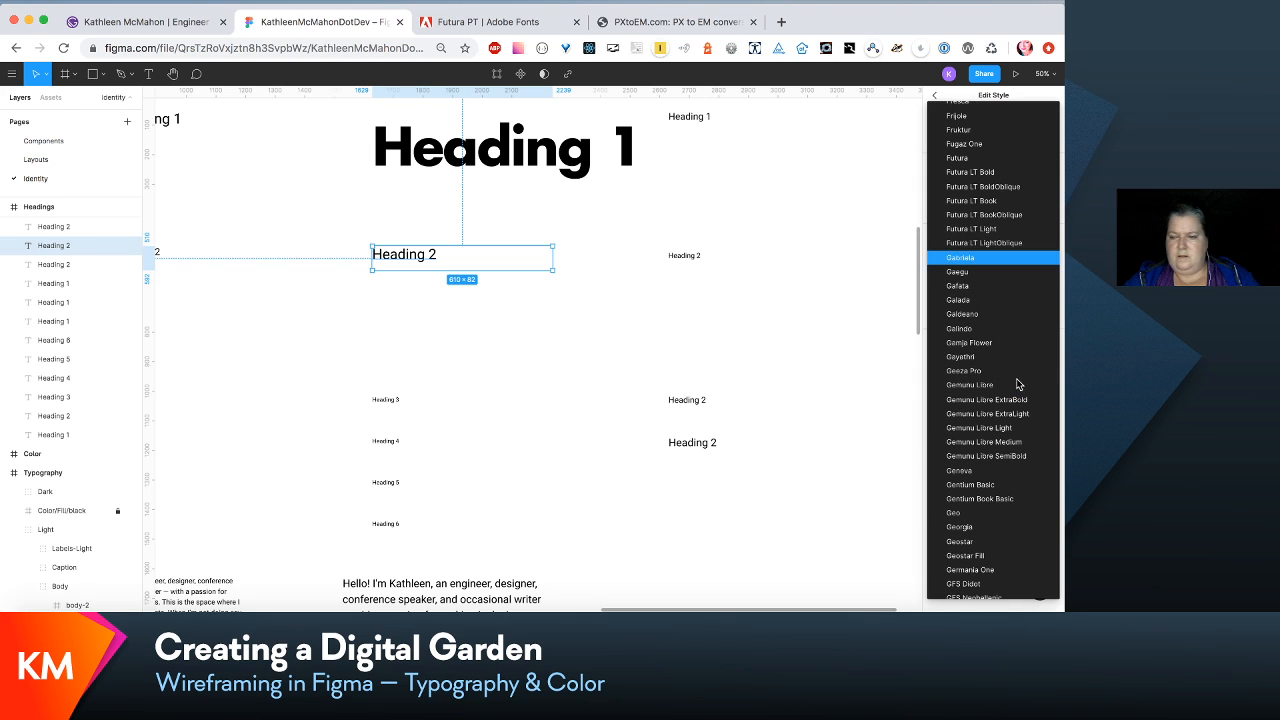
pyautogui.scroll(1, 988, 305)
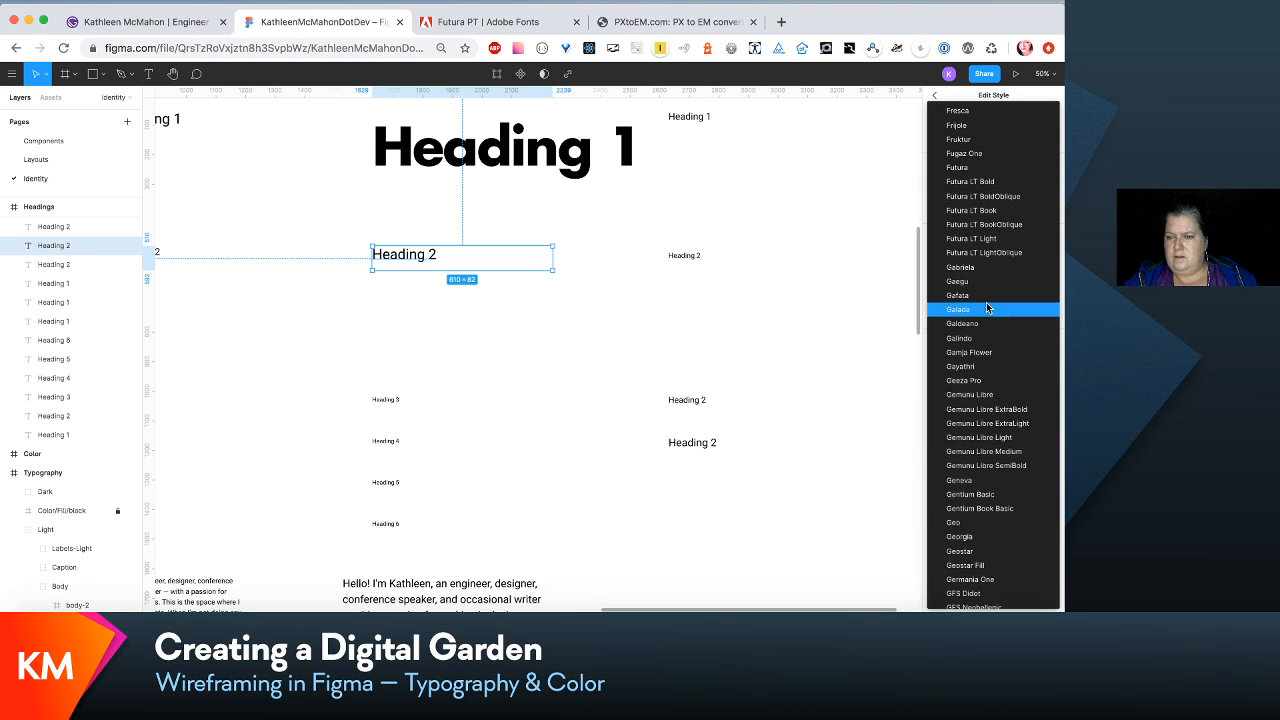
pyautogui.click(984, 183)
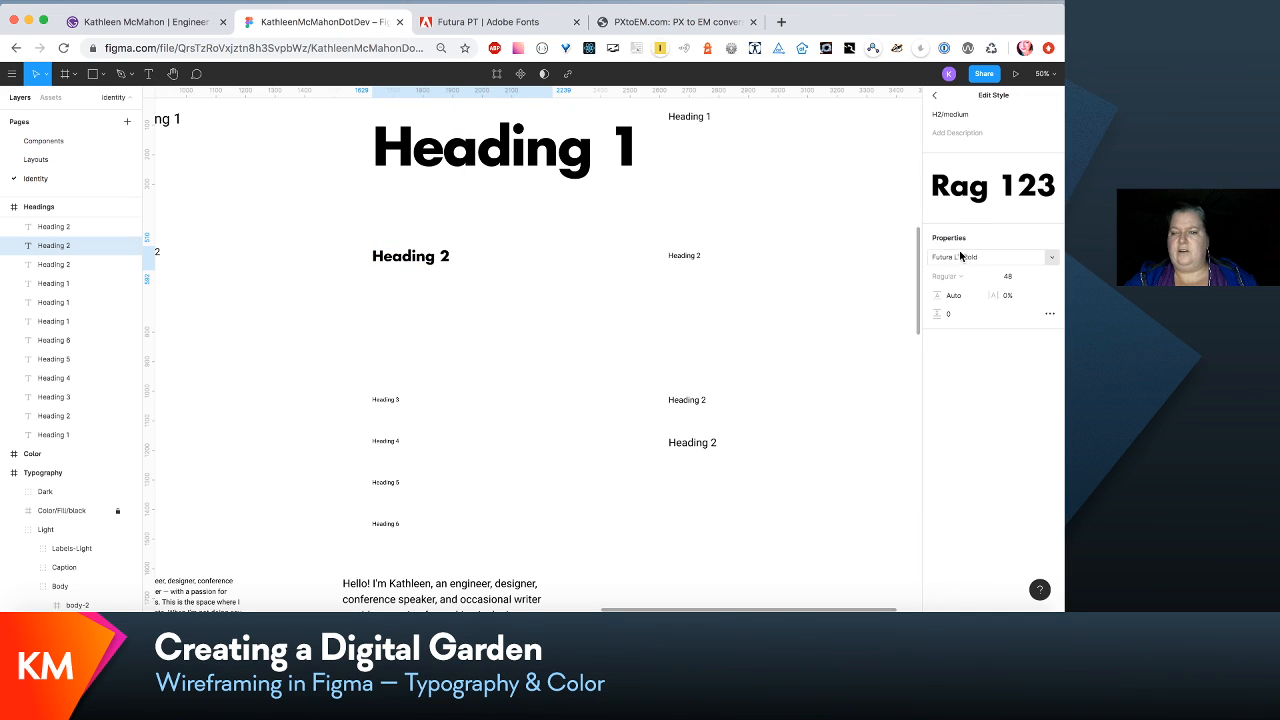
# - Enter the converted pixel size as the H2/medium text style's font size
pyautogui.click(1009, 277)
pyautogui.write('121')
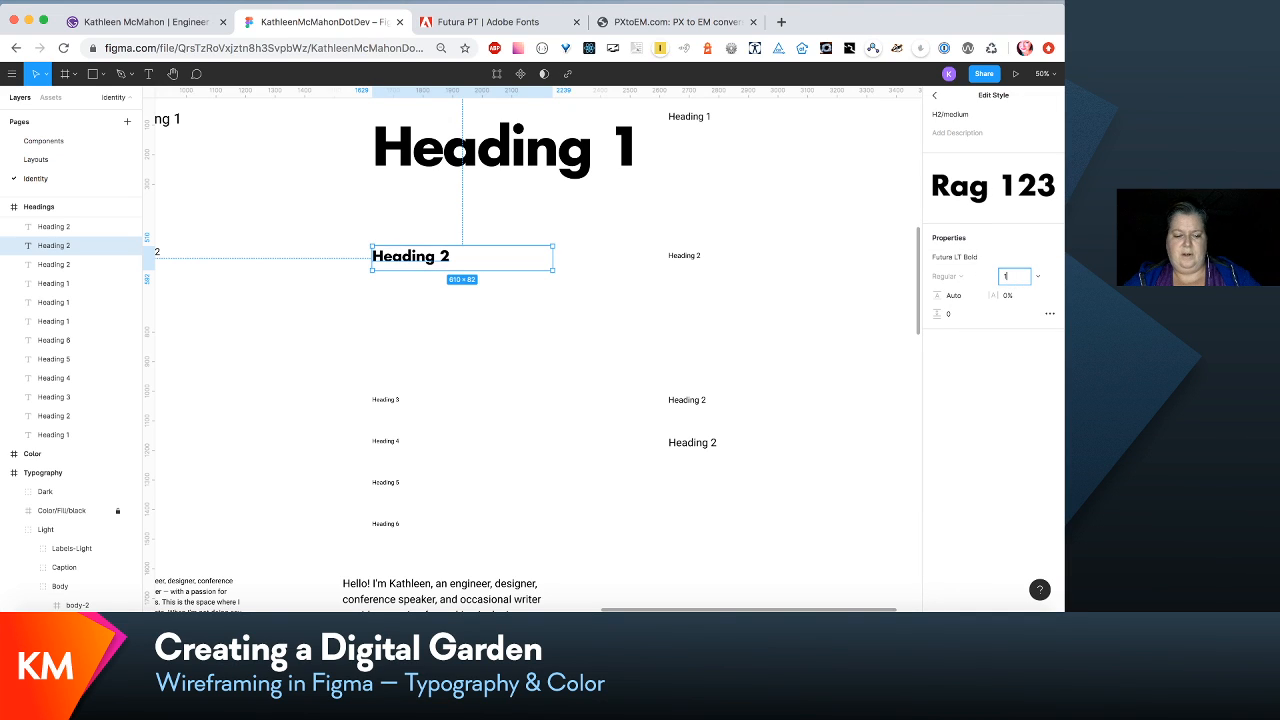
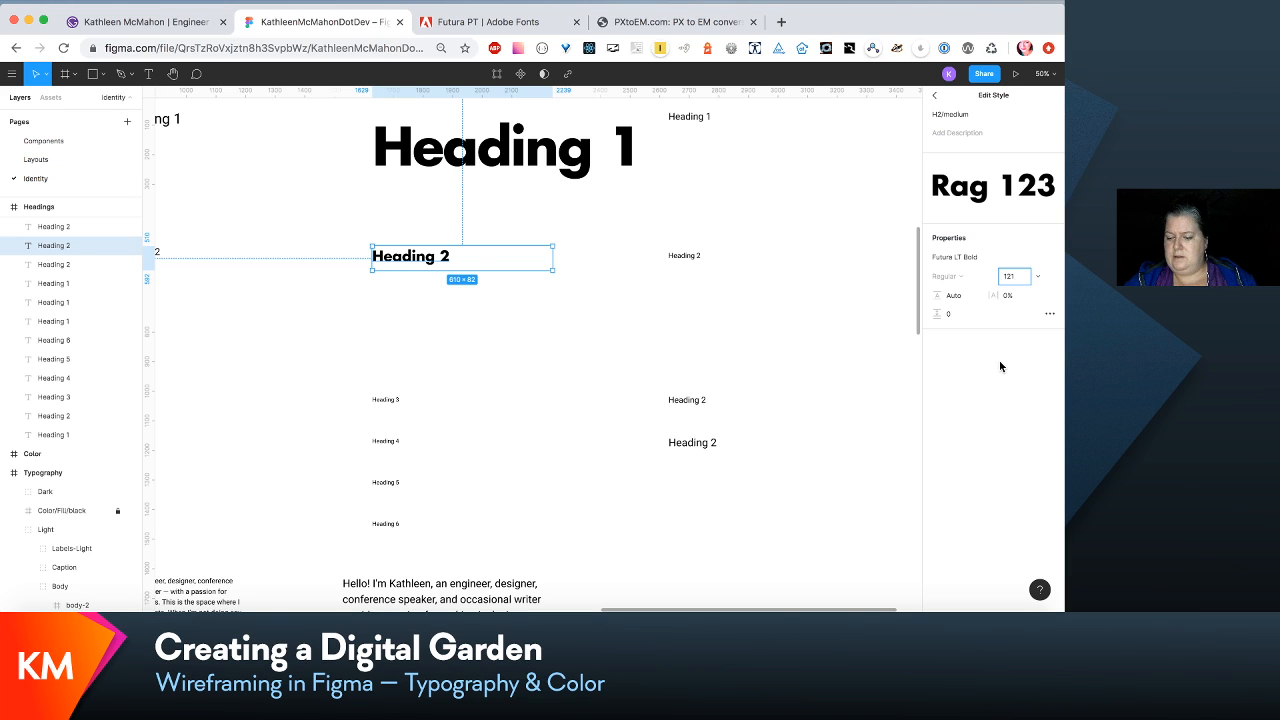
# - Apply font size 121 to the H2/medium text style and widen the large Heading 2 text box to about 806
pyautogui.press('Return')
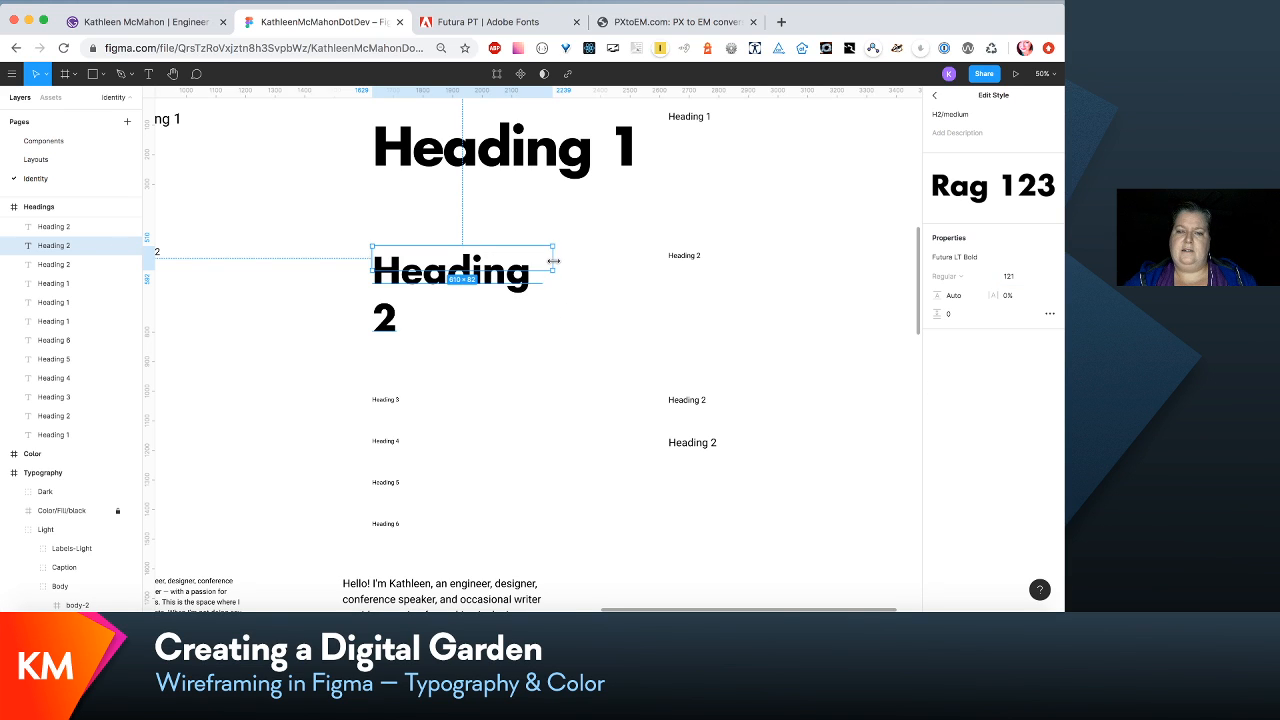
pyautogui.moveTo(553, 261); pyautogui.dragTo(609, 263)
pyautogui.scroll(-2, 614, 337)
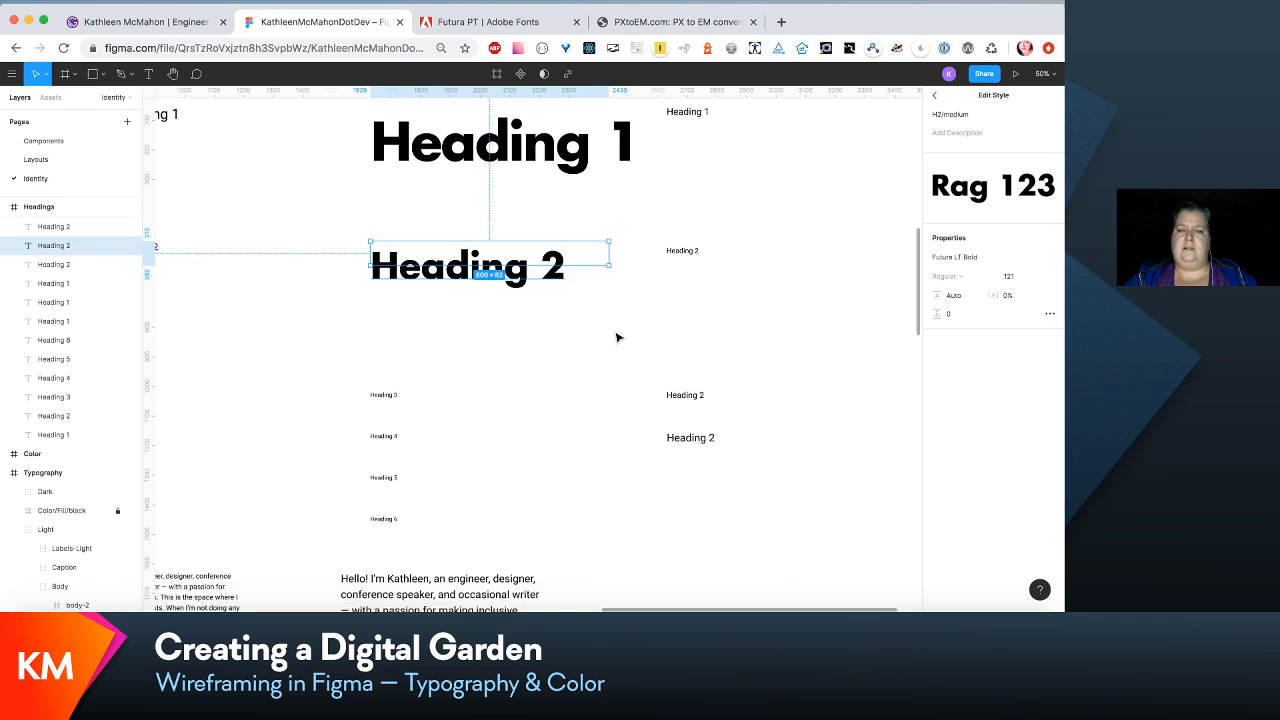
pyautogui.click(585, 335)
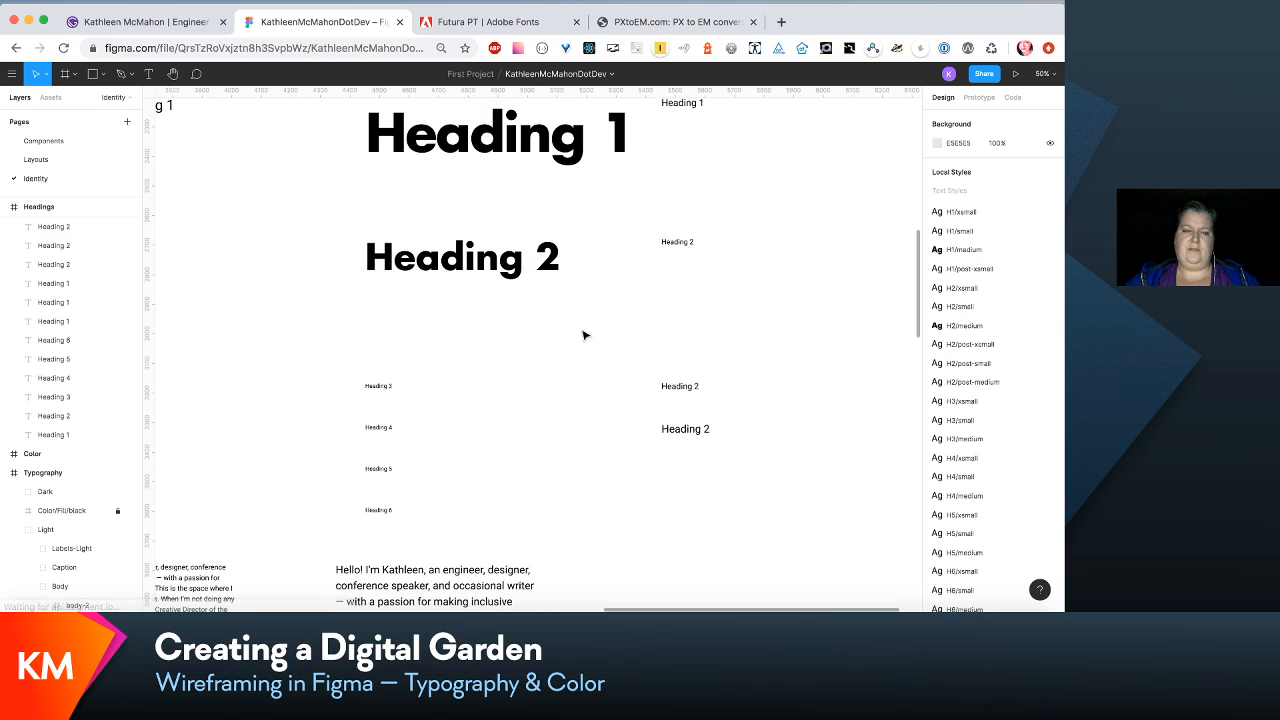
# - Edit the H2/medium text style of the large Heading 2 and set its letter spacing to -2%
pyautogui.click(503, 263)
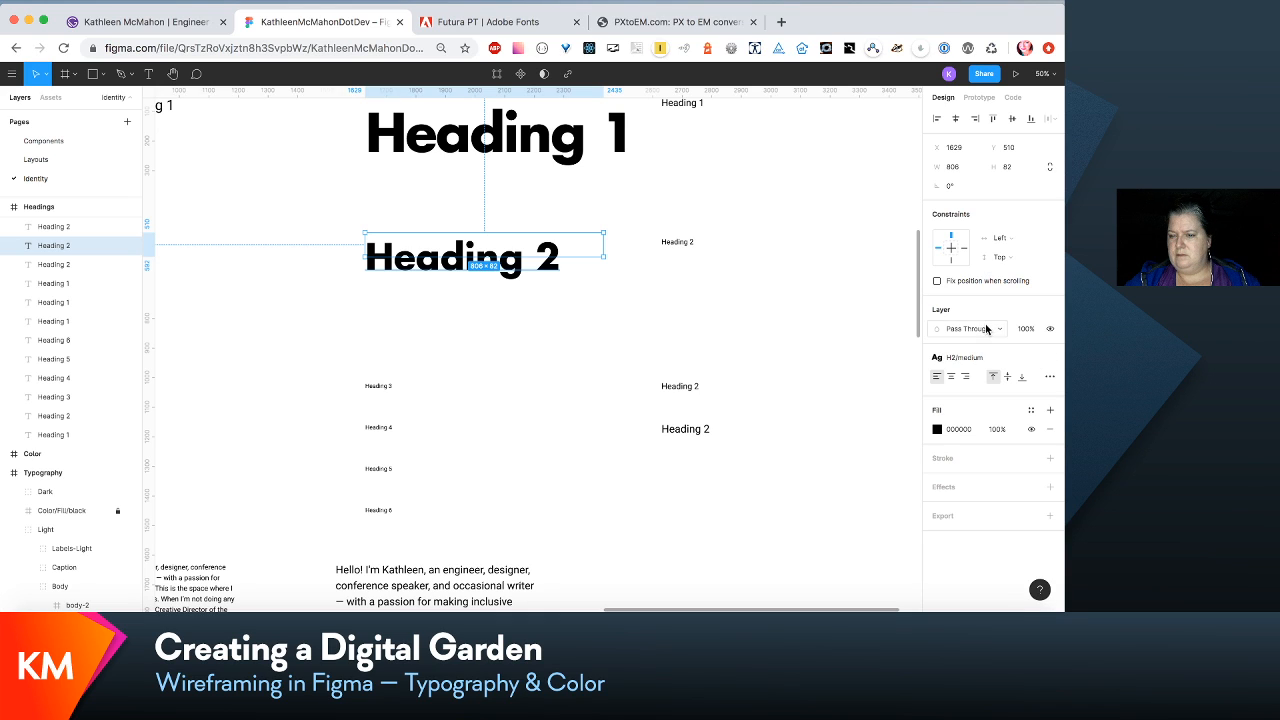
pyautogui.click(1013, 365)
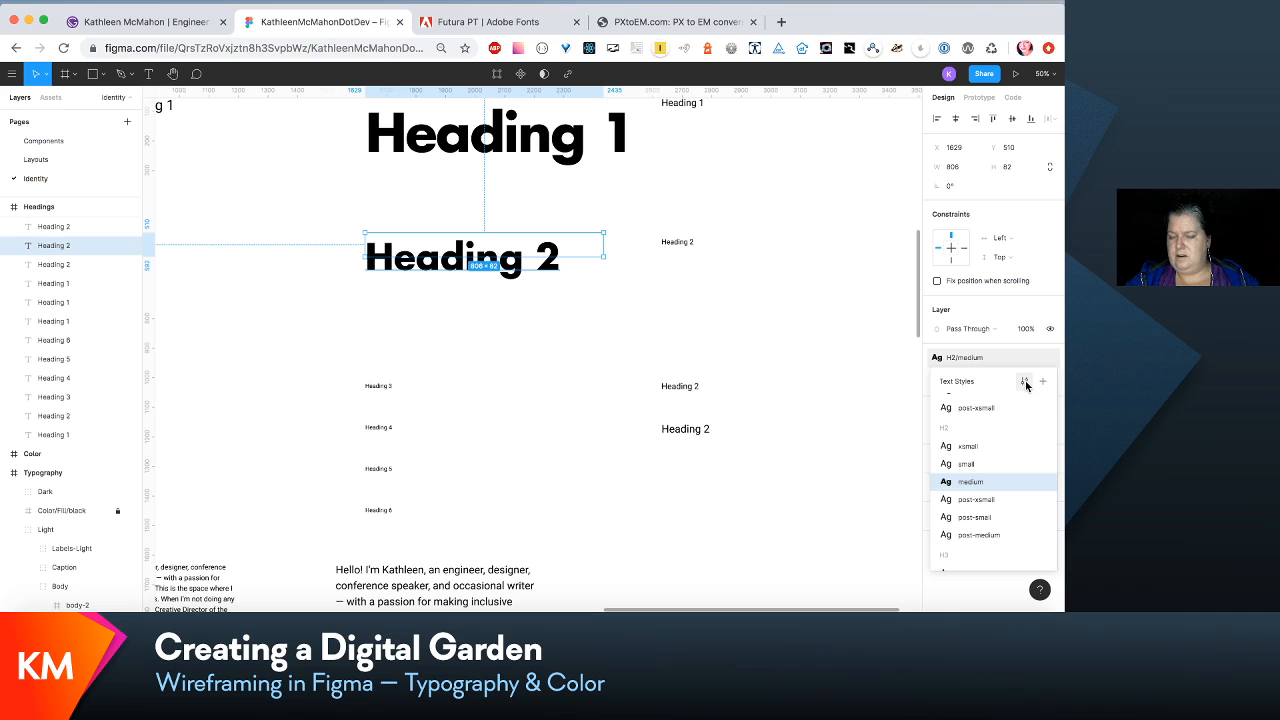
pyautogui.click(1025, 382)
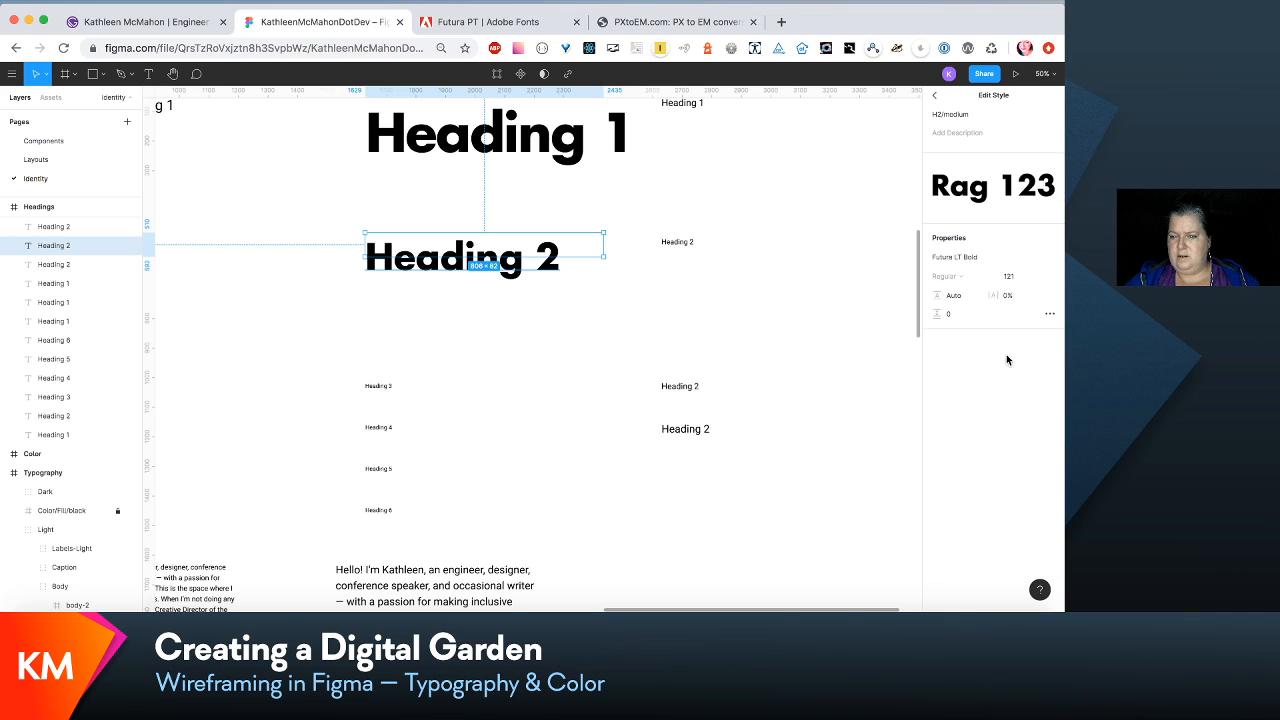
pyautogui.click(1010, 296)
pyautogui.write('-1')
pyautogui.press('Return')
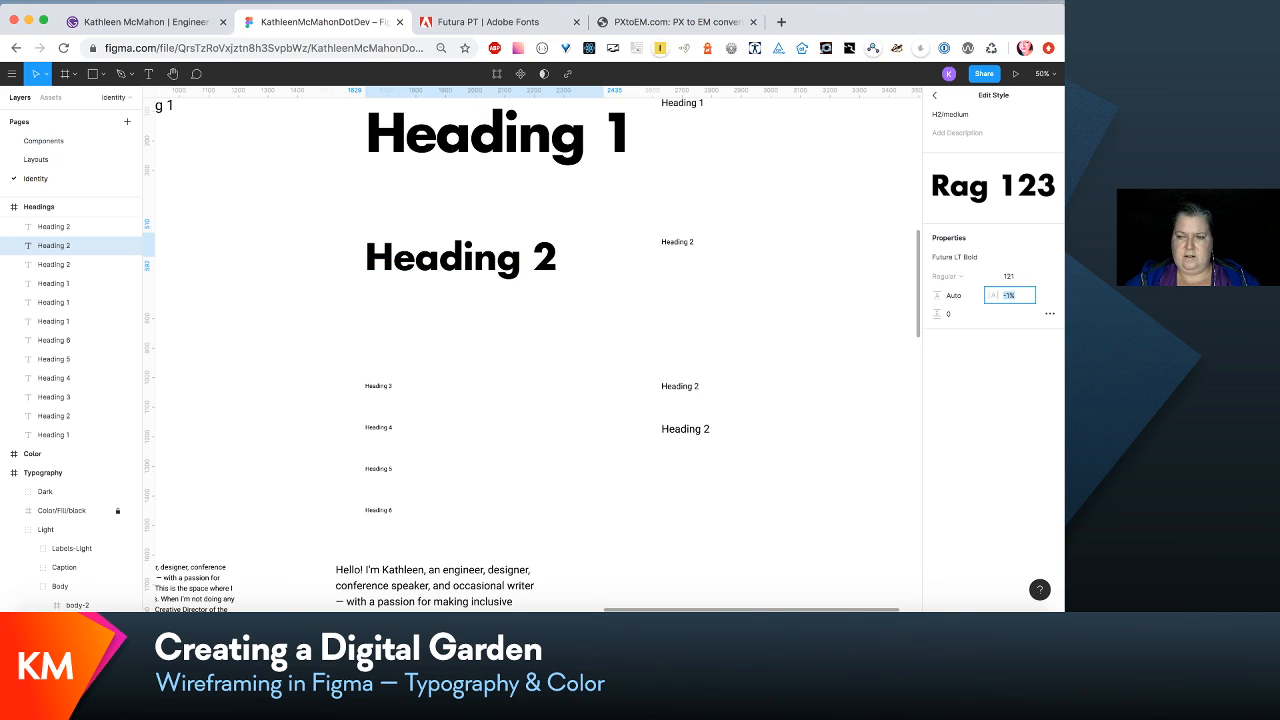
pyautogui.press('Down')
pyautogui.press('Down')
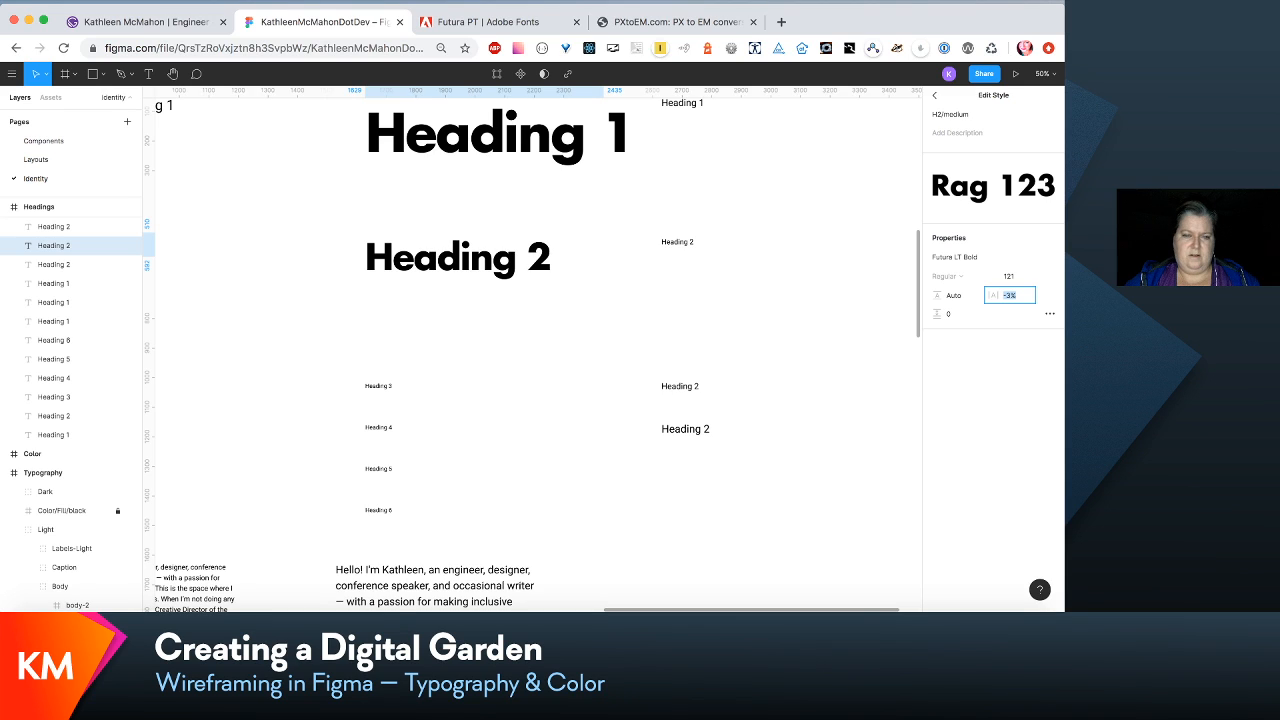
pyautogui.press('Up')
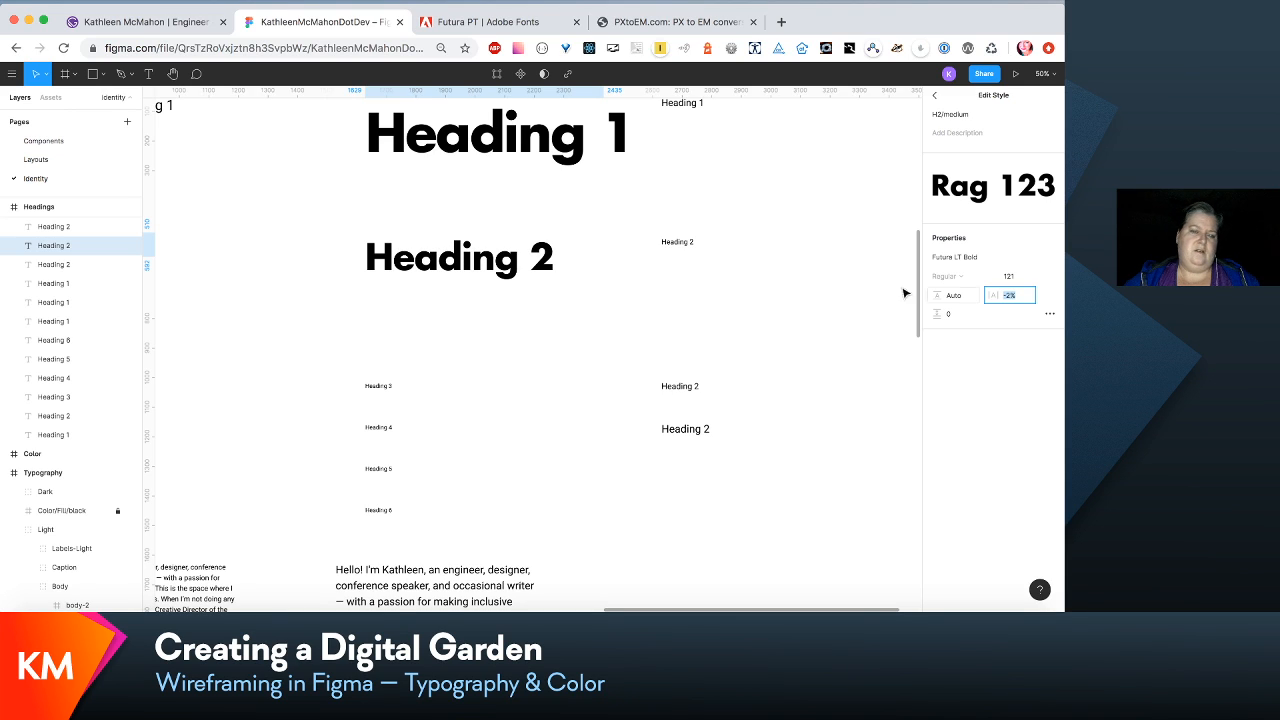
pyautogui.click(607, 244)
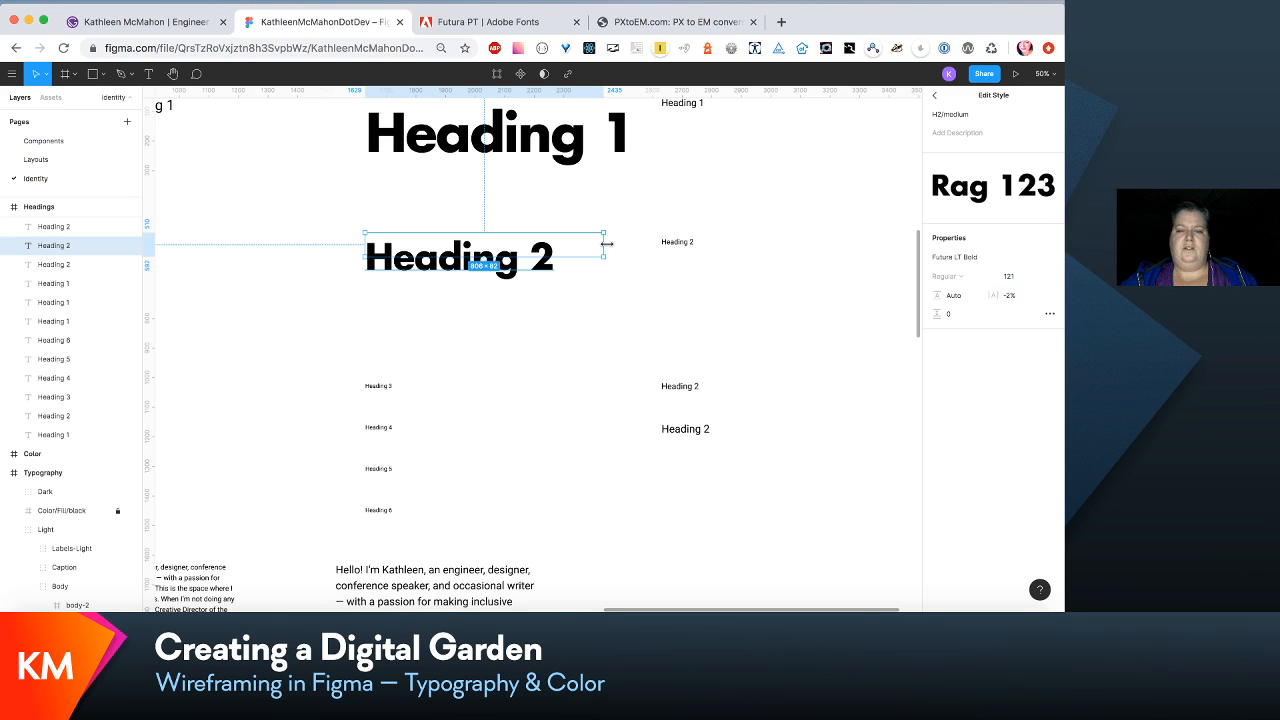
pyautogui.scroll(-3, 607, 244)
pyautogui.hscroll(-1, 607, 244)
pyautogui.rightClick(603, 227)
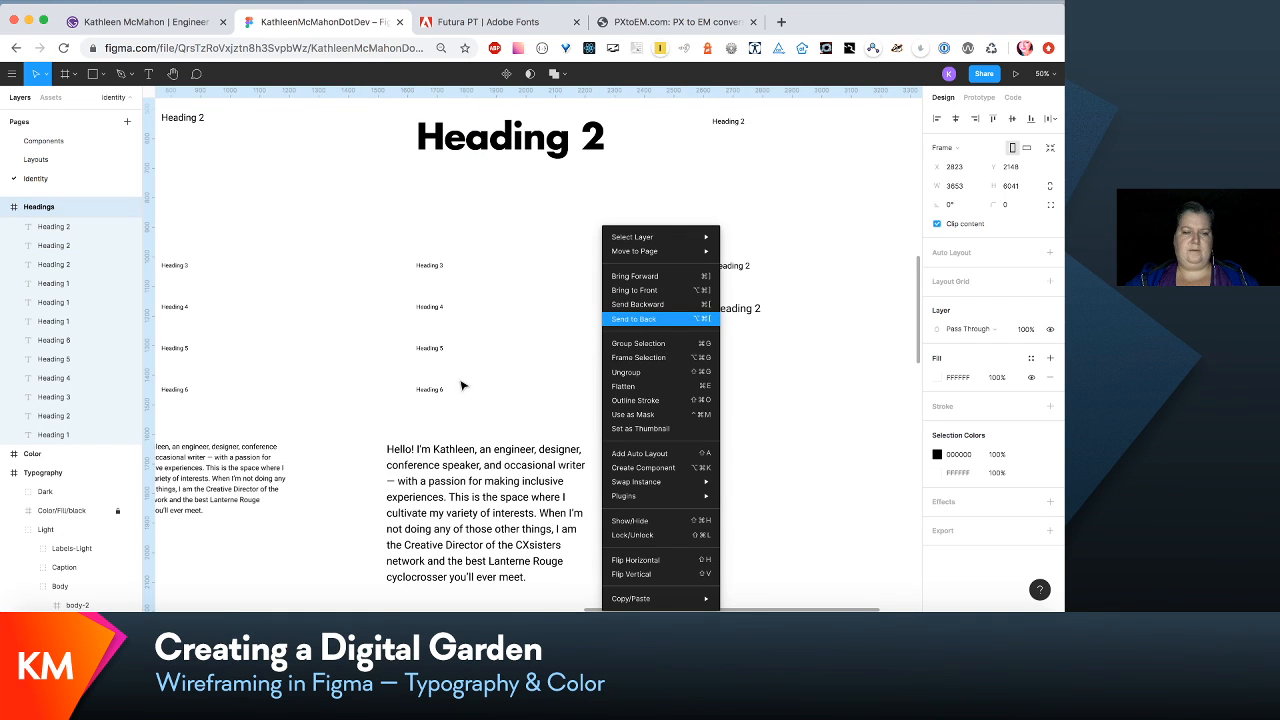
pyautogui.click(520, 307)
pyautogui.click(520, 307)
pyautogui.scroll(3, 520, 307)
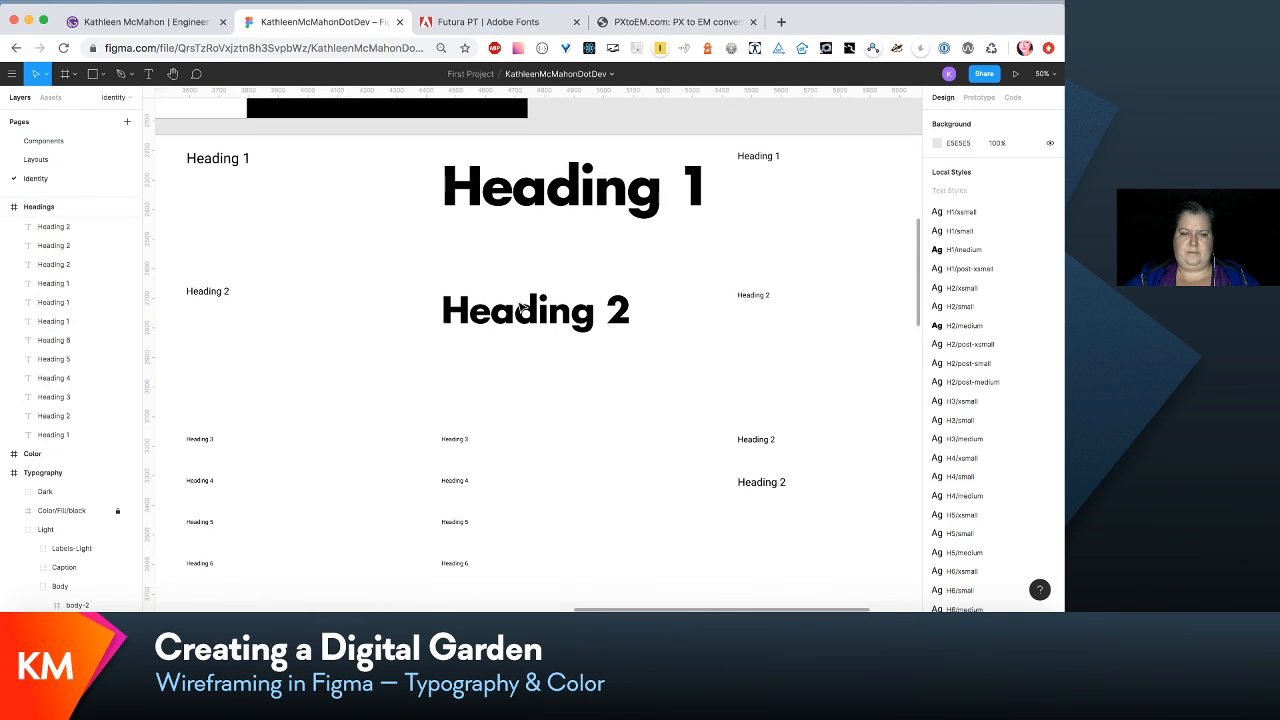
# - Select the Heading 3 text directly below the large Heading 2 and open its list of text styles
pyautogui.click(458, 450)
pyautogui.scroll(-2, 458, 450)
pyautogui.hscroll(1, 458, 450)
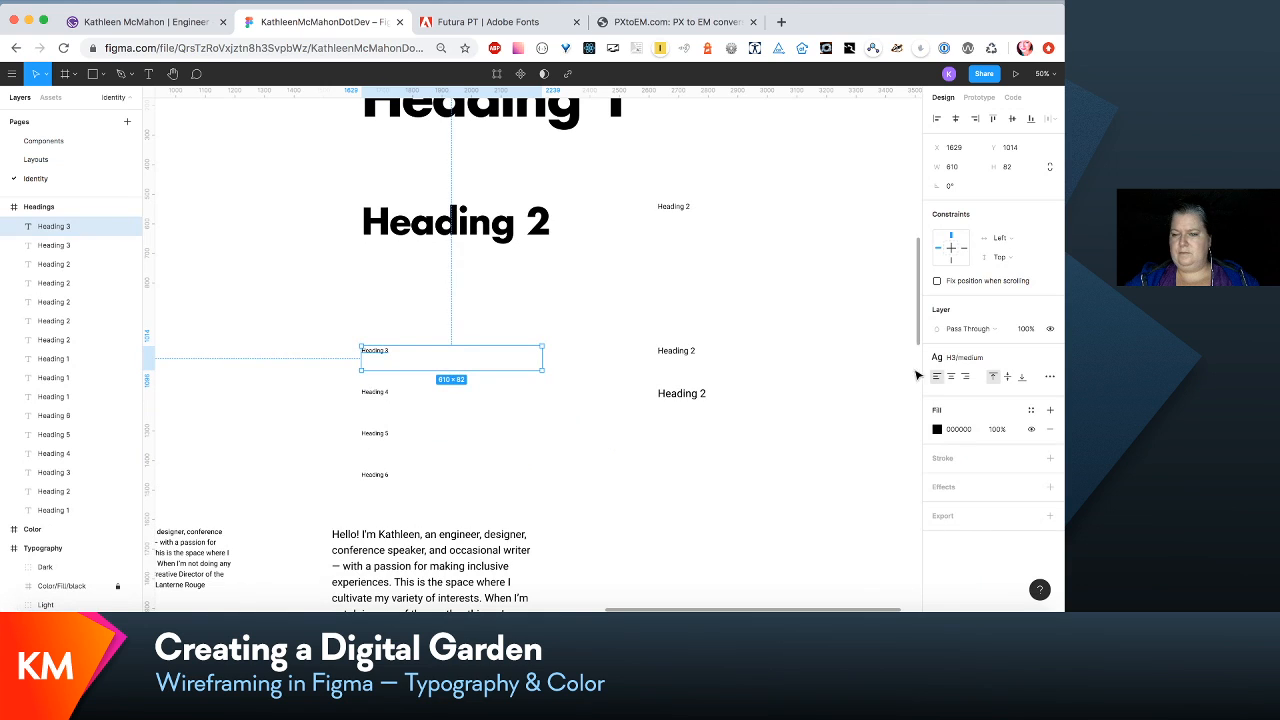
pyautogui.click(1001, 362)
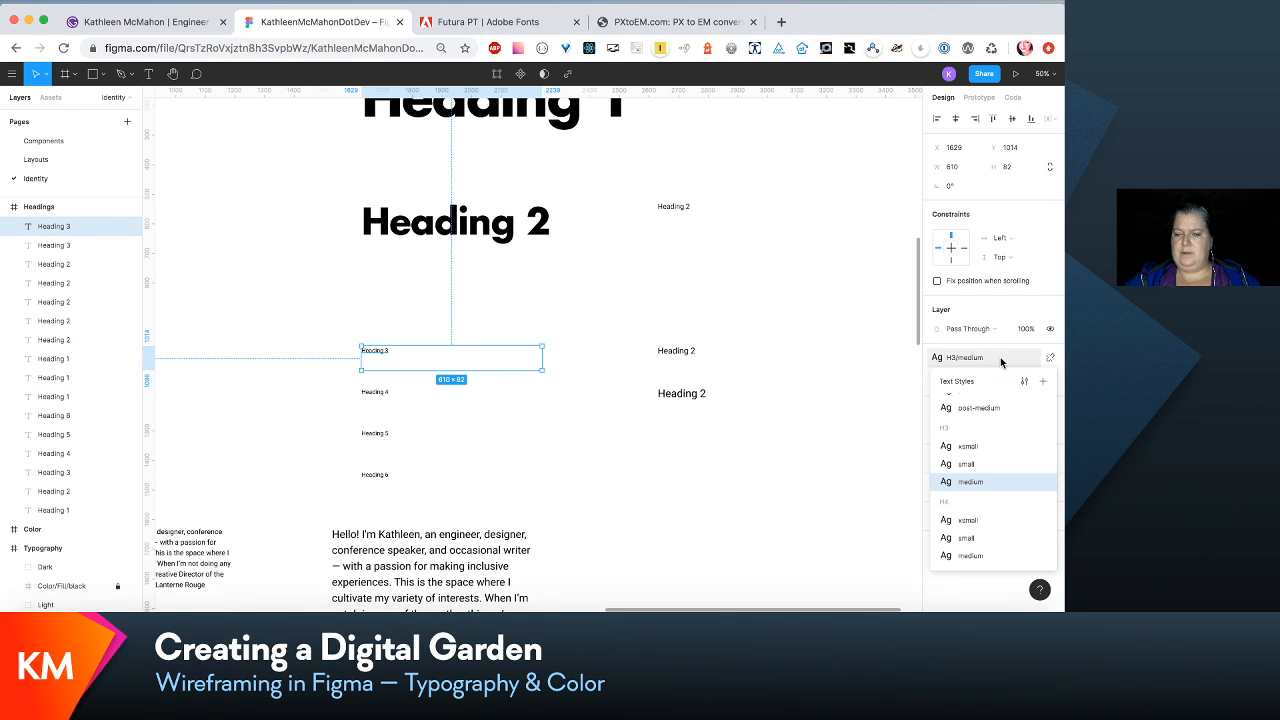
# - Look up the h3 value in the em scale list, switch to PXtoEM.com and convert 5.063 em to pixels
pyautogui.hscroll(-10, 286, 259)
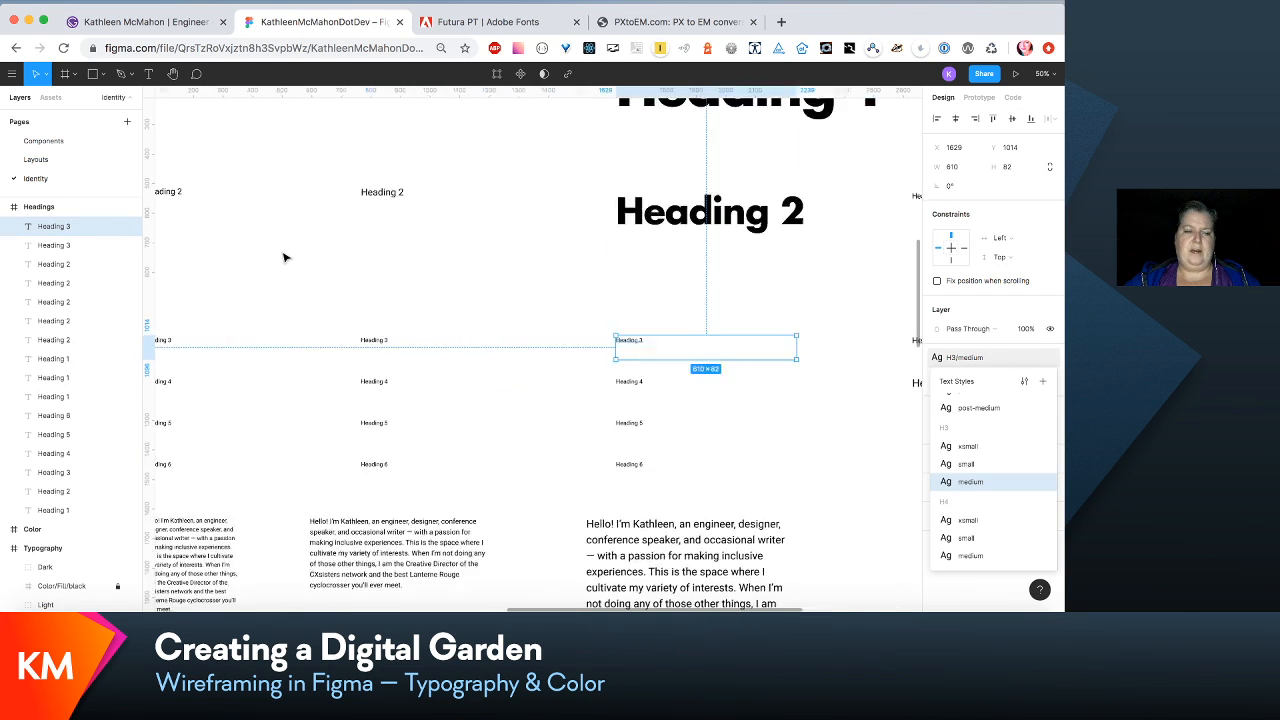
pyautogui.scroll(-2, 284, 258)
pyautogui.hscroll(1, 284, 258)
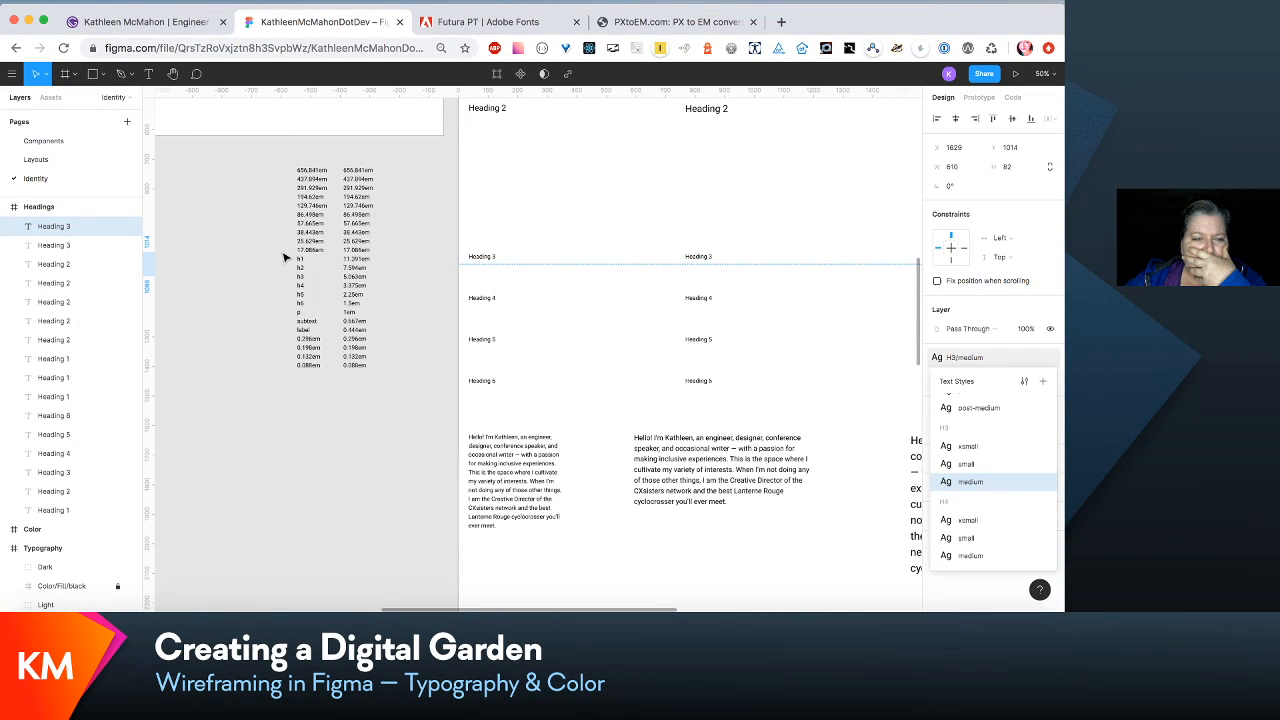
pyautogui.click(685, 22)
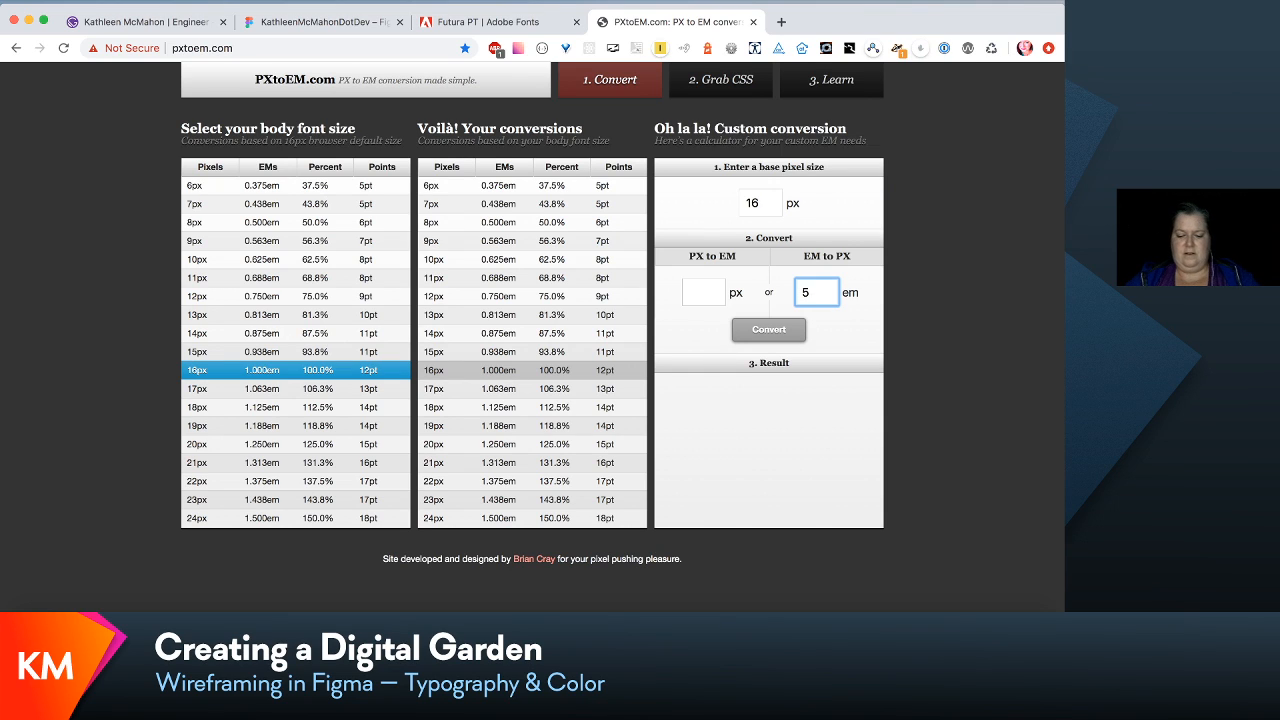
pyautogui.write('5.06')
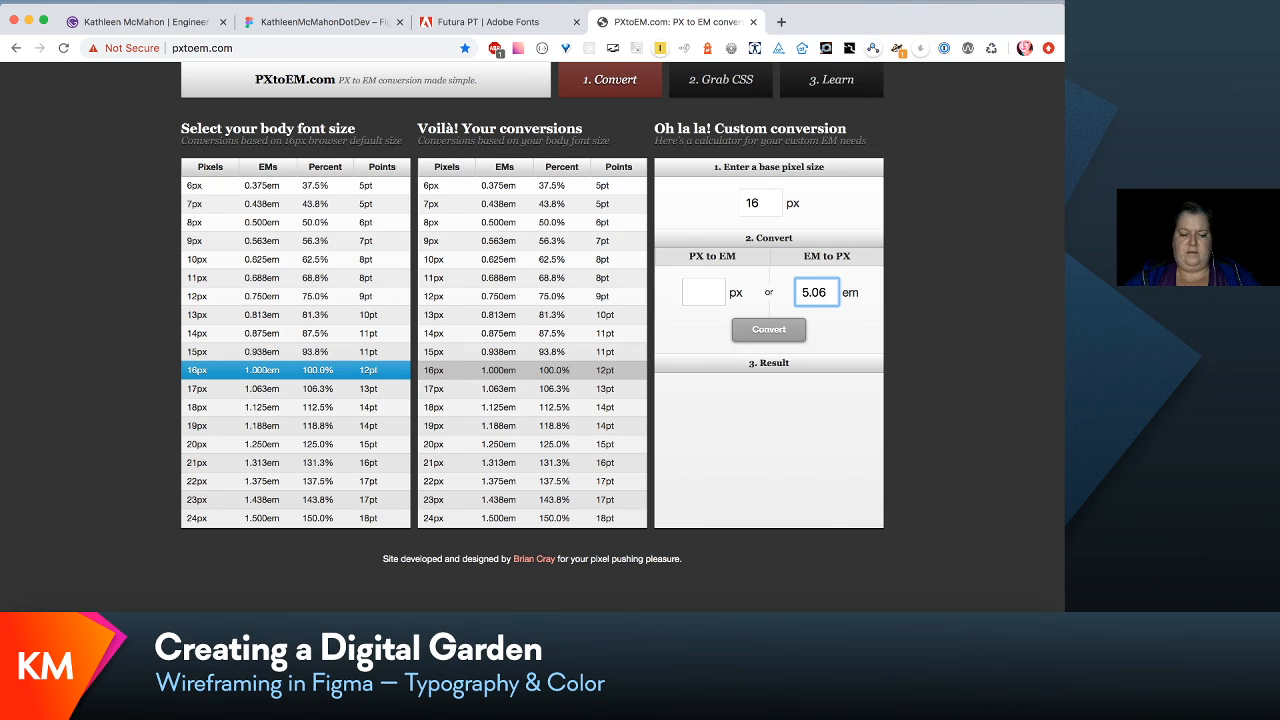
pyautogui.write('3')
pyautogui.press('Return')
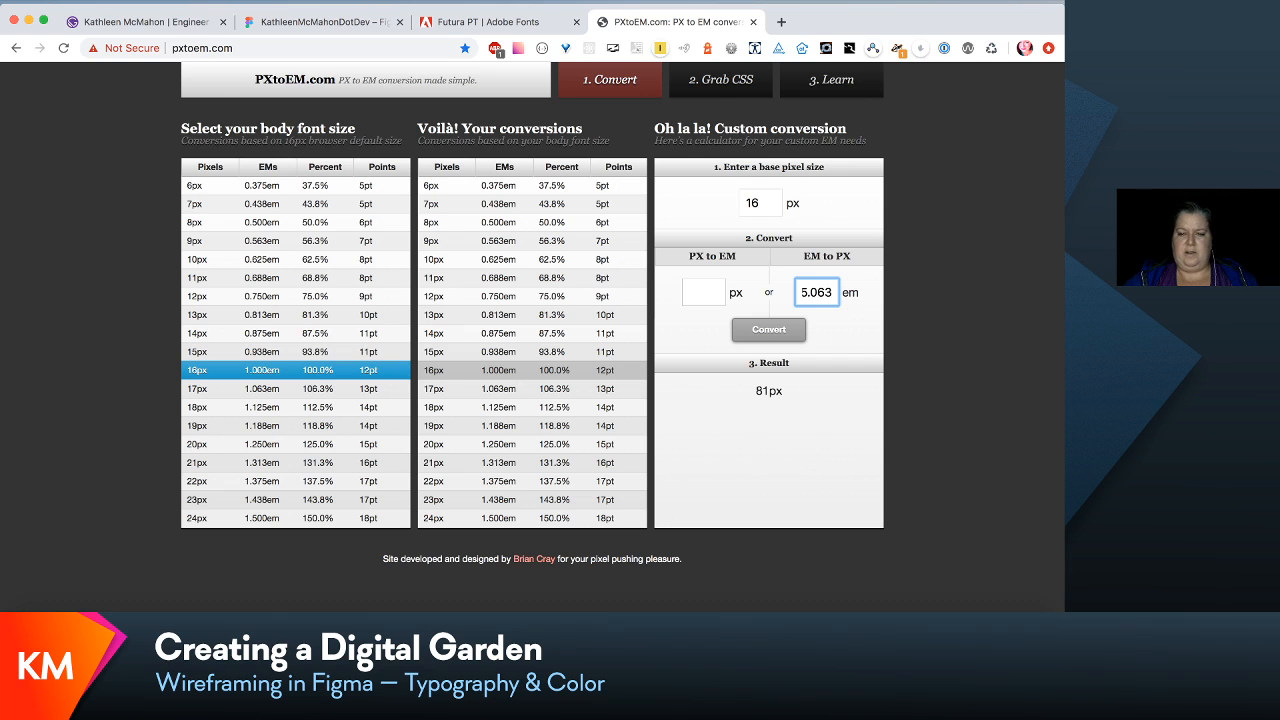
# - Switch back to the Figma file and set the font size of the H3/medium text style to 81
pyautogui.click(291, 23)
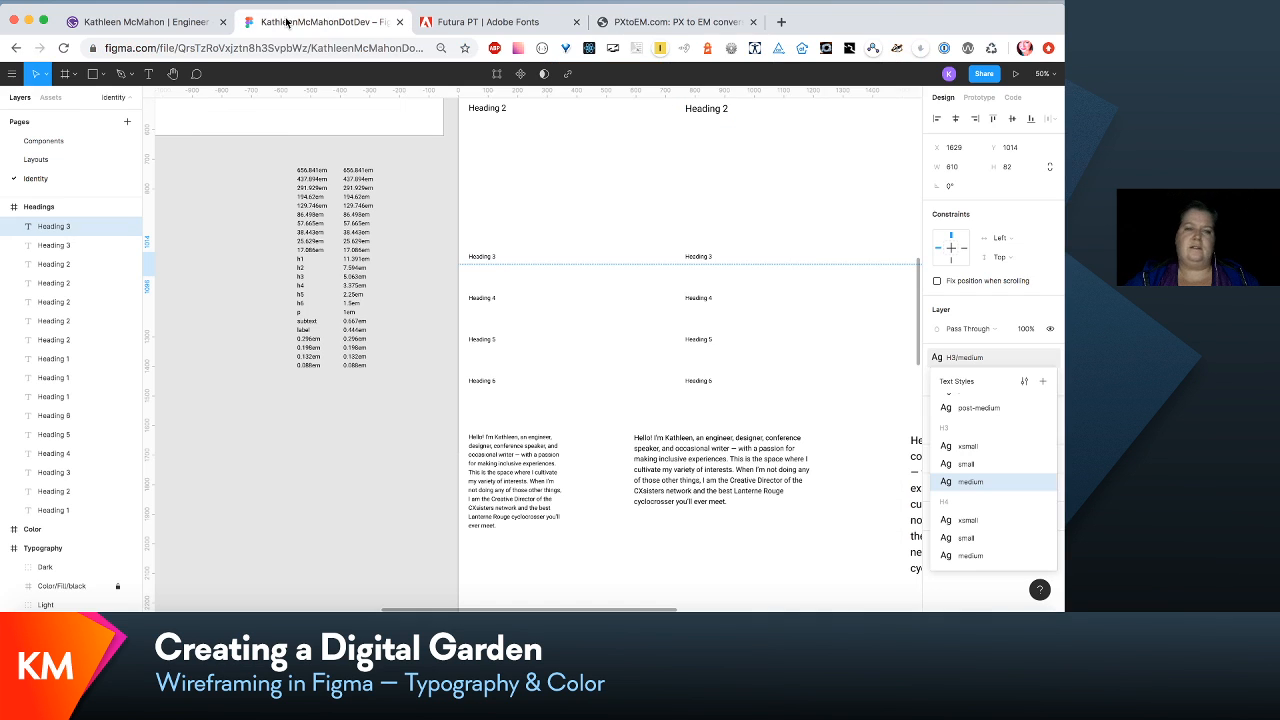
pyautogui.hscroll(5, 593, 352)
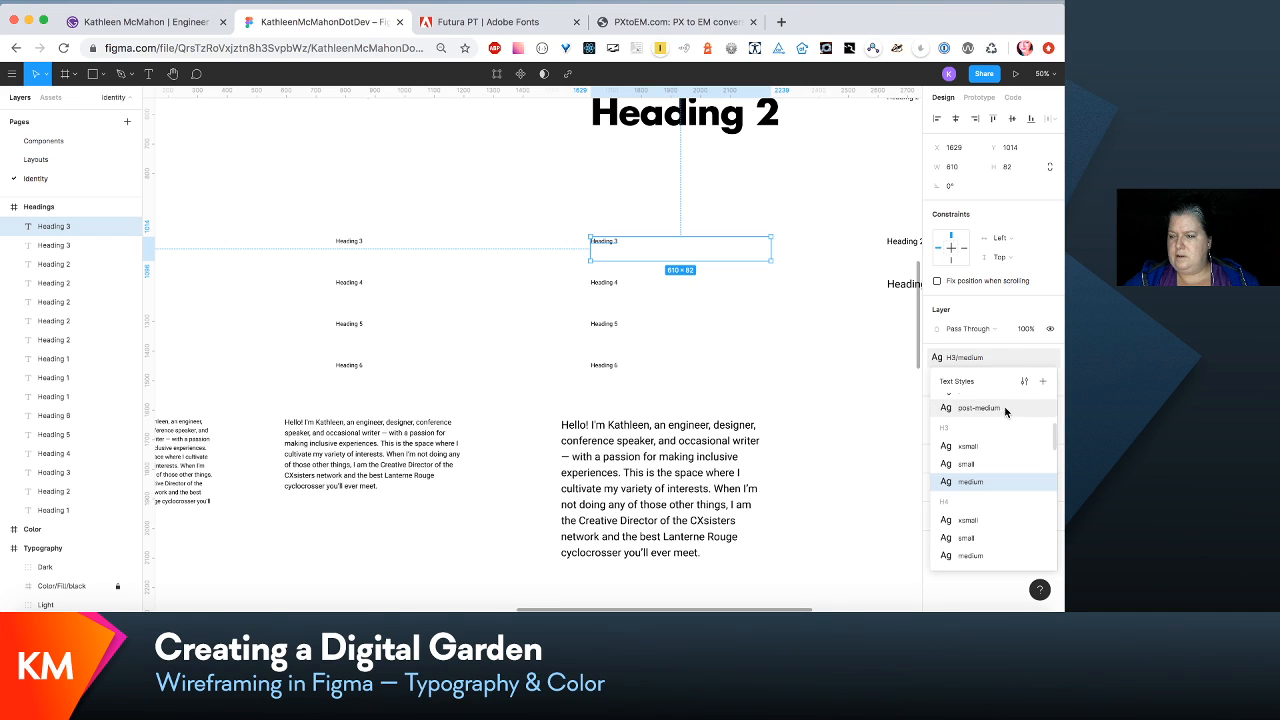
pyautogui.click(1027, 386)
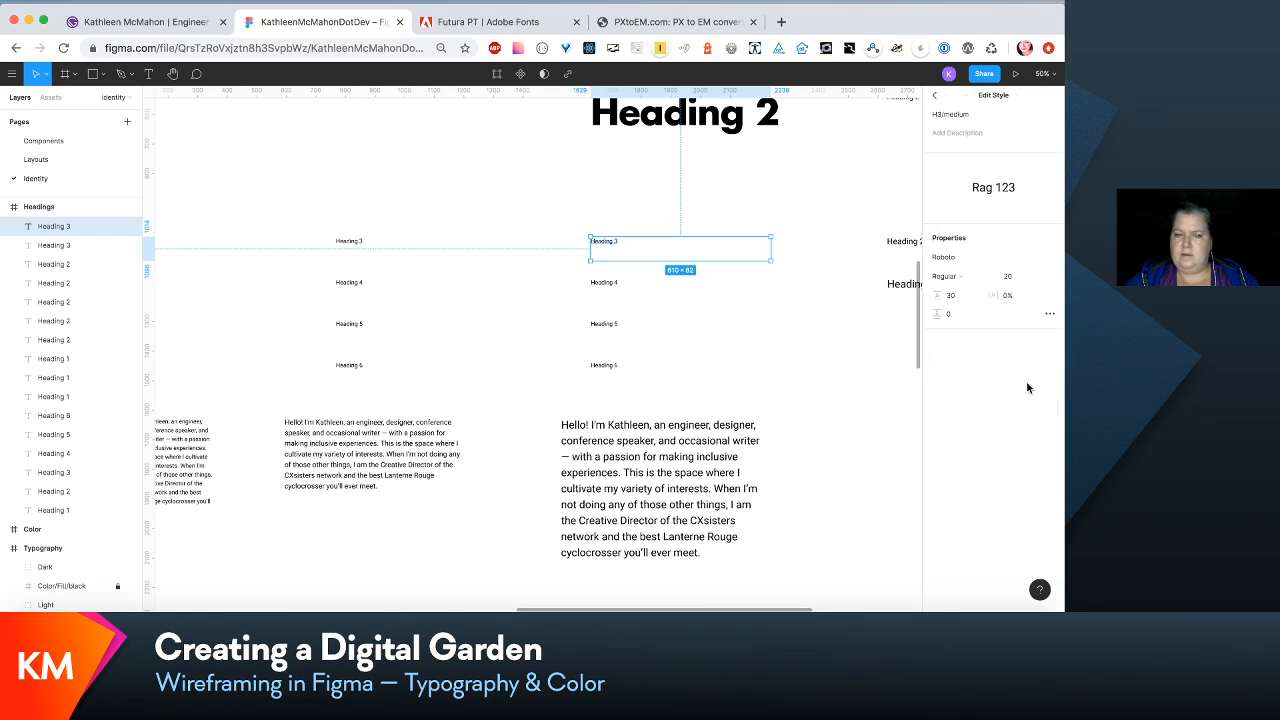
pyautogui.click(1014, 281)
pyautogui.write('81')
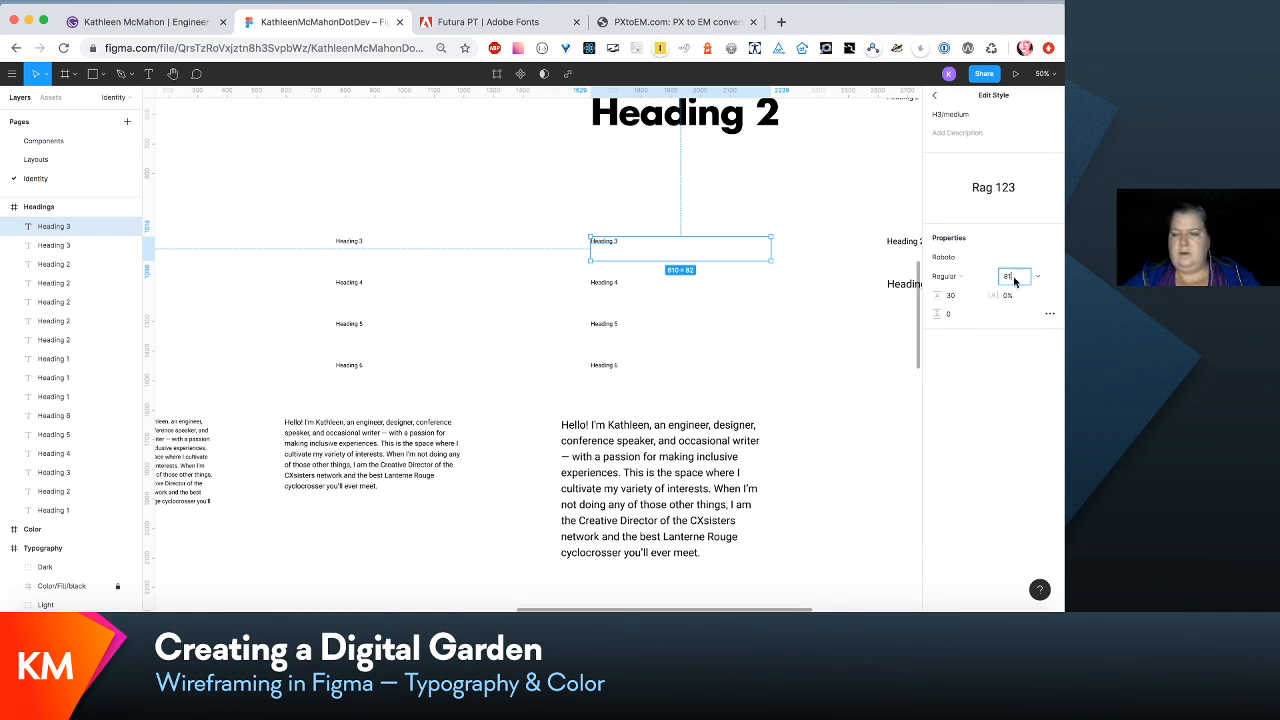
# - Change the H3/medium text style's font family to Futura LT Bold
pyautogui.click(978, 257)
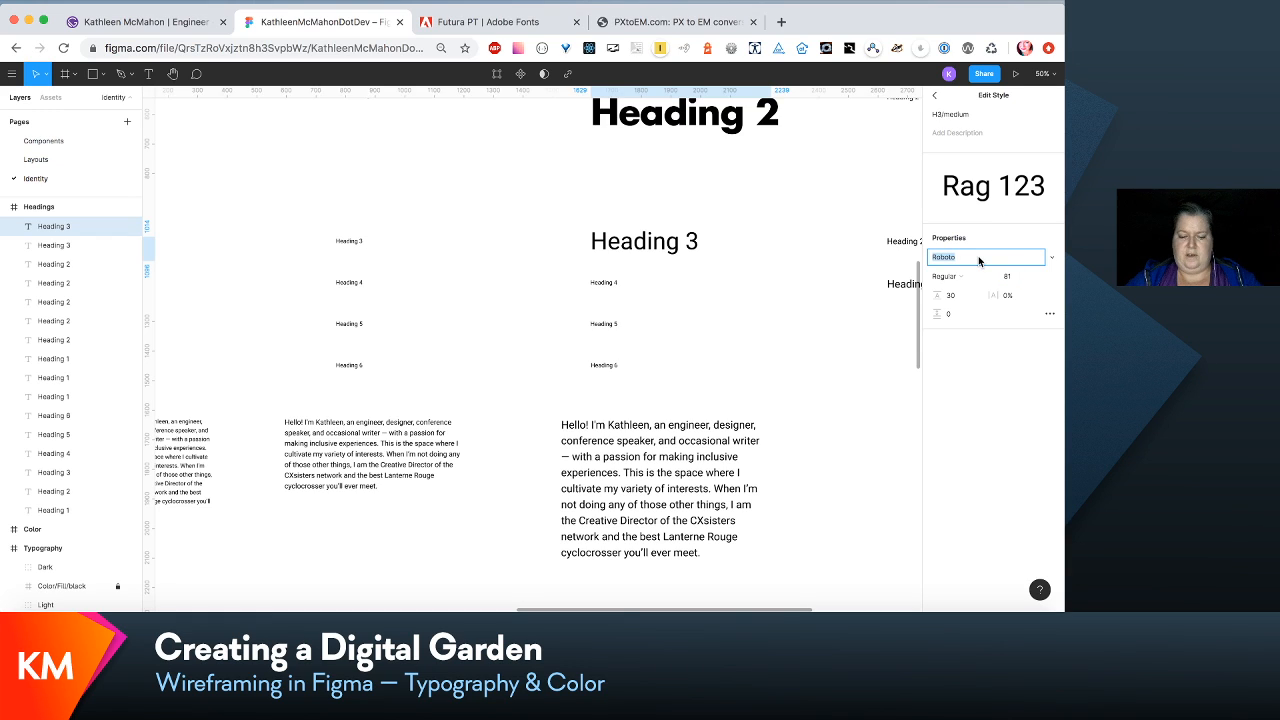
pyautogui.write('G')
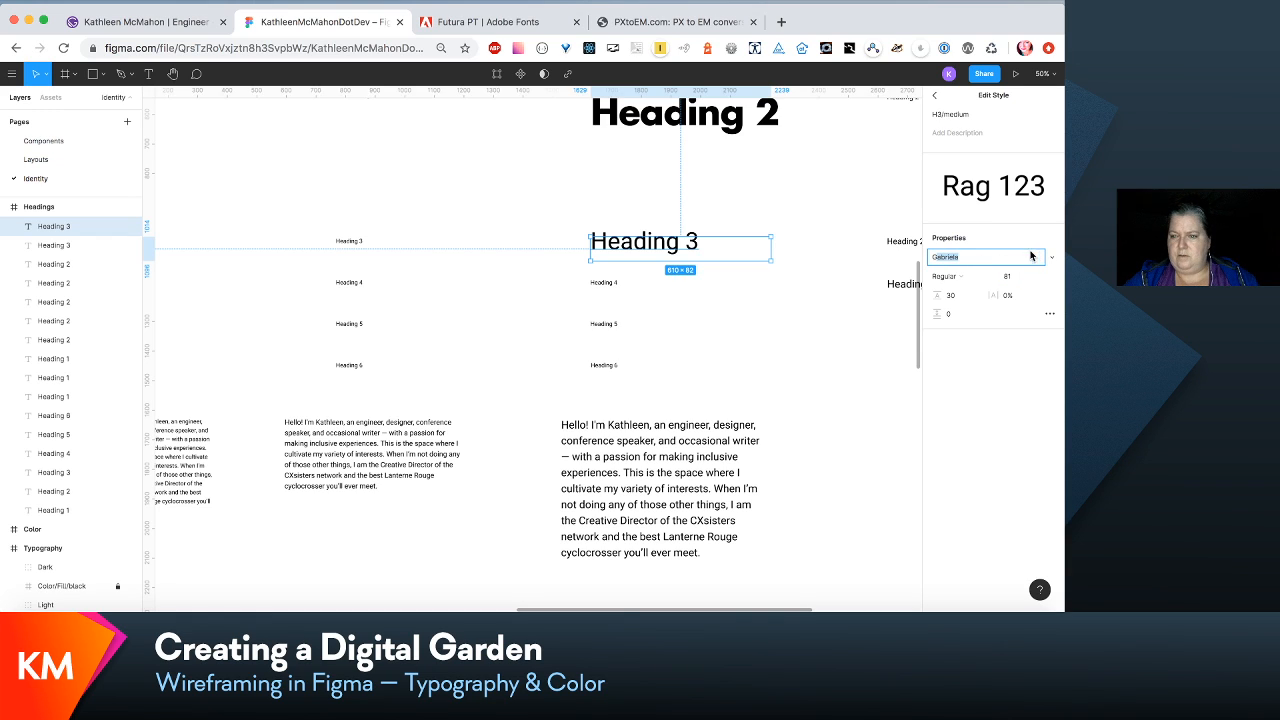
pyautogui.press('BackSpace')
pyautogui.press('BackSpace')
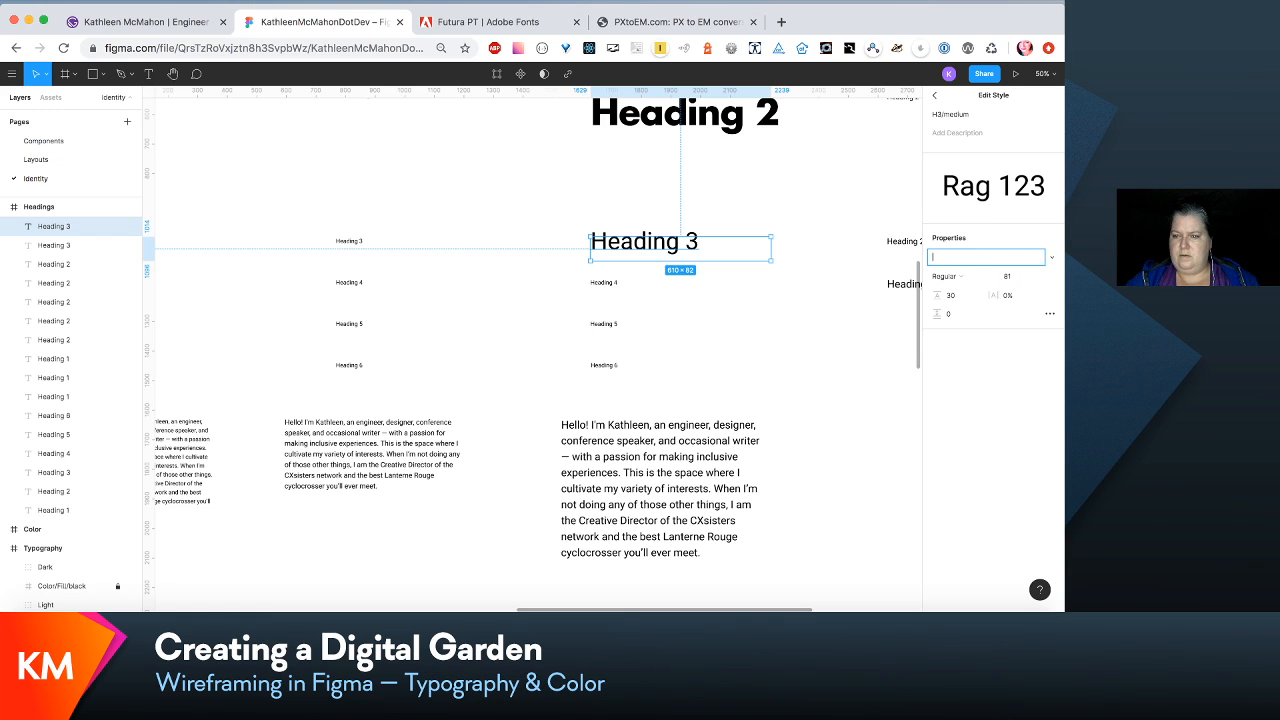
pyautogui.click(1051, 261)
pyautogui.scroll(20, 1051, 261)
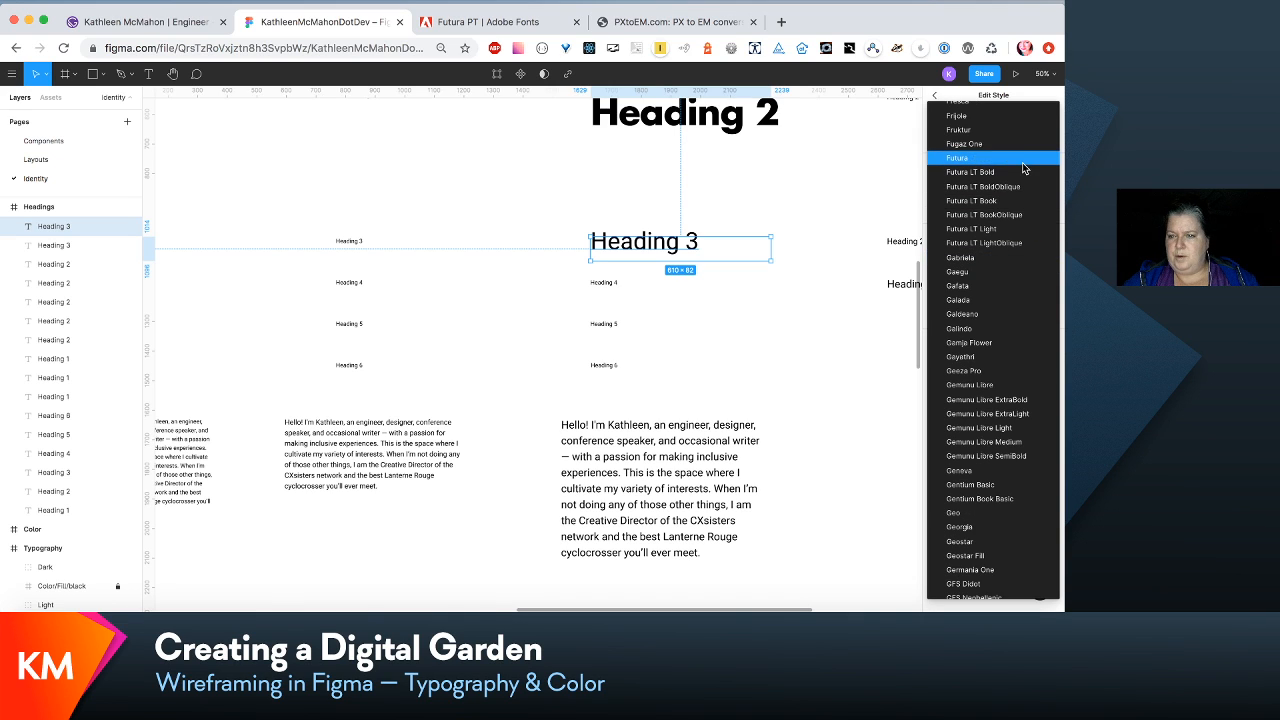
pyautogui.click(1024, 177)
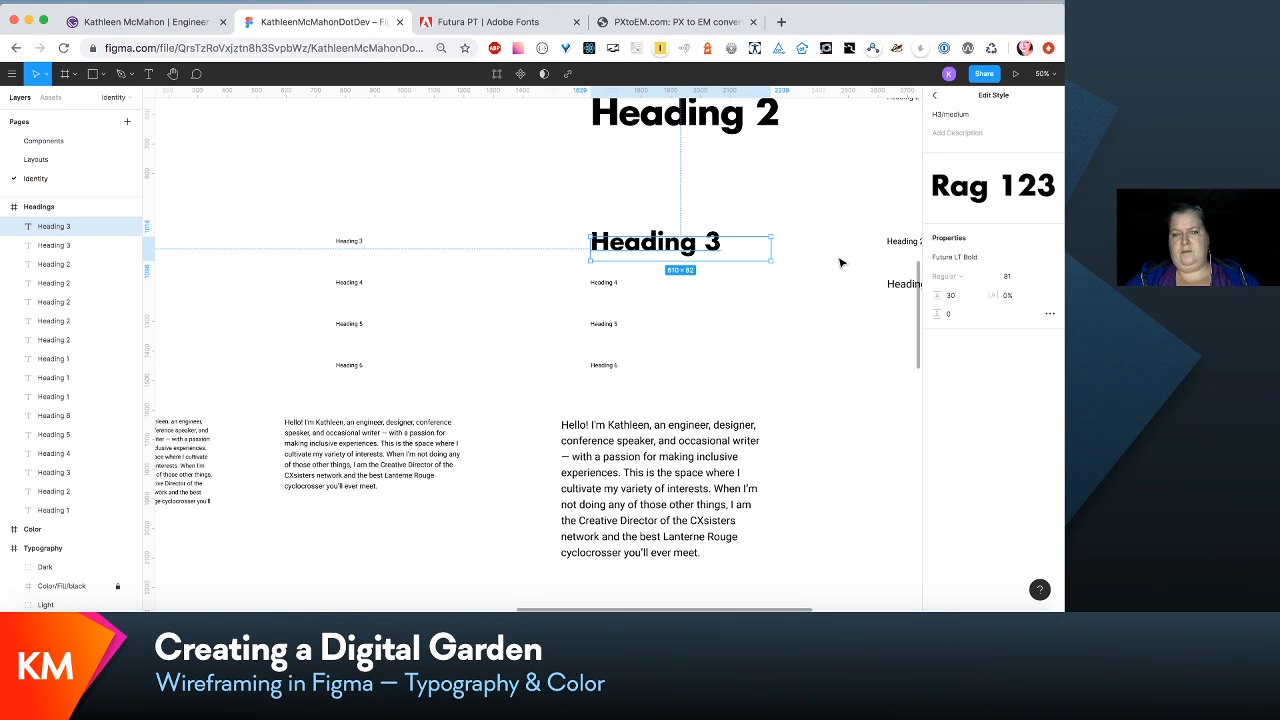
pyautogui.click(840, 263)
# - Compare the restyled Heading 1, 2 and 3 with the other headings and body text on the Headings frame
pyautogui.scroll(2, 840, 263)
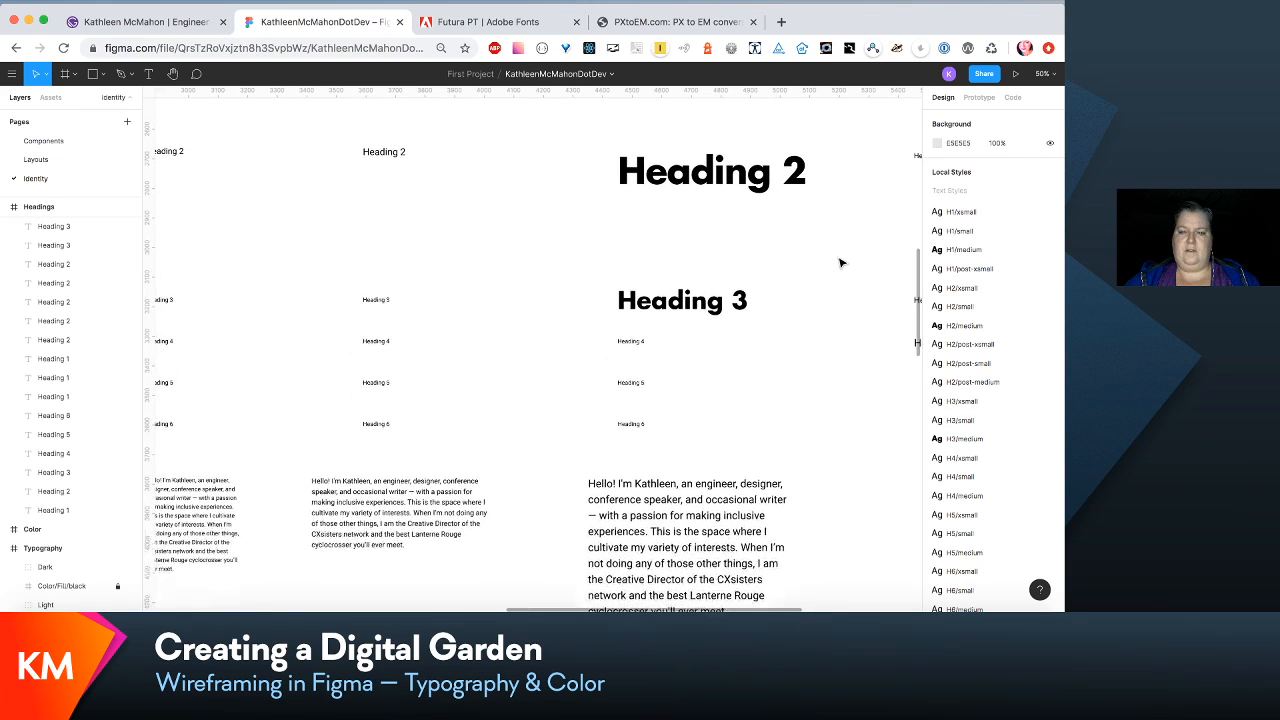
pyautogui.hscroll(-2, 840, 263)
pyautogui.scroll(-2, 840, 263)
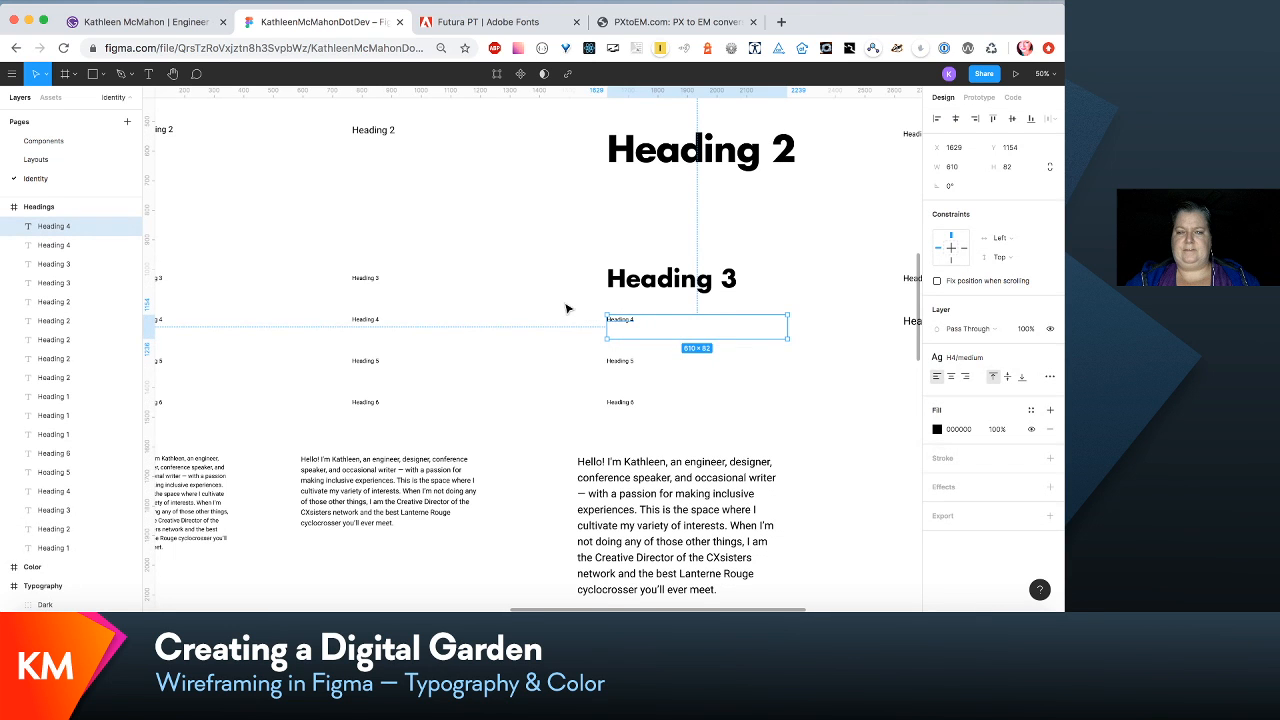
pyautogui.scroll(3, 591, 241)
pyautogui.hscroll(2, 591, 241)
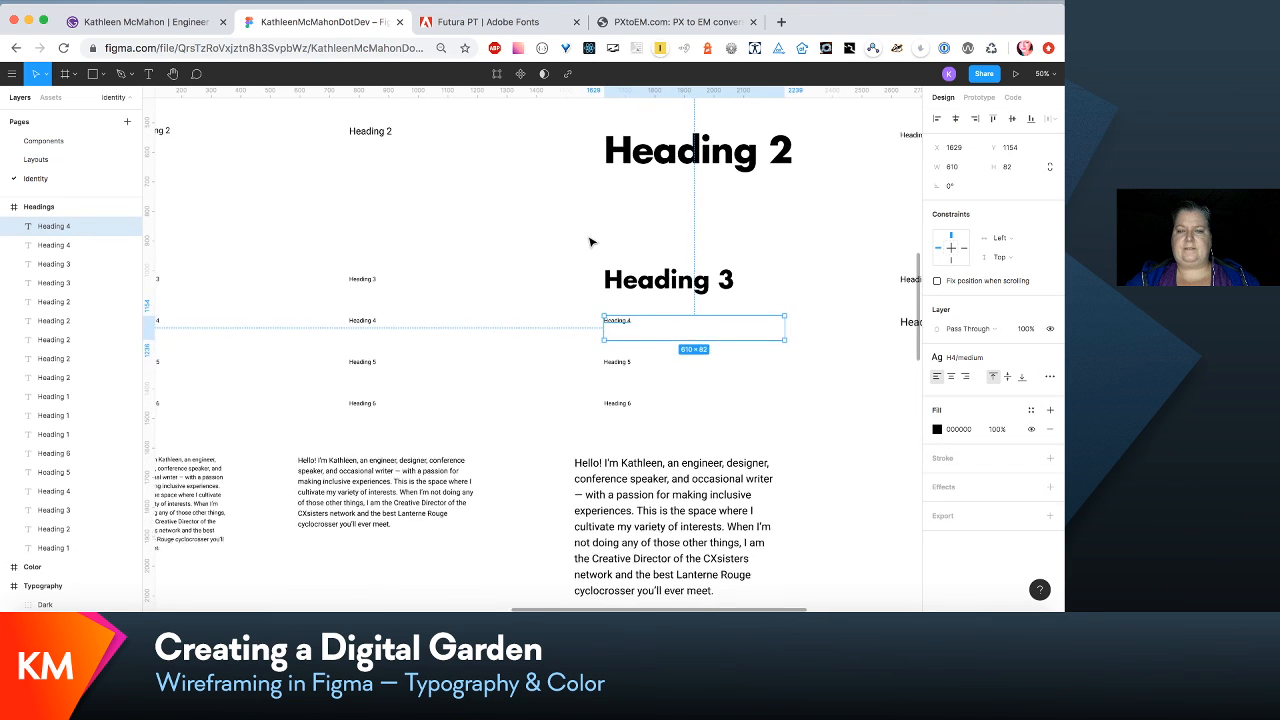
pyautogui.scroll(3, 591, 241)
pyautogui.hscroll(2, 591, 241)
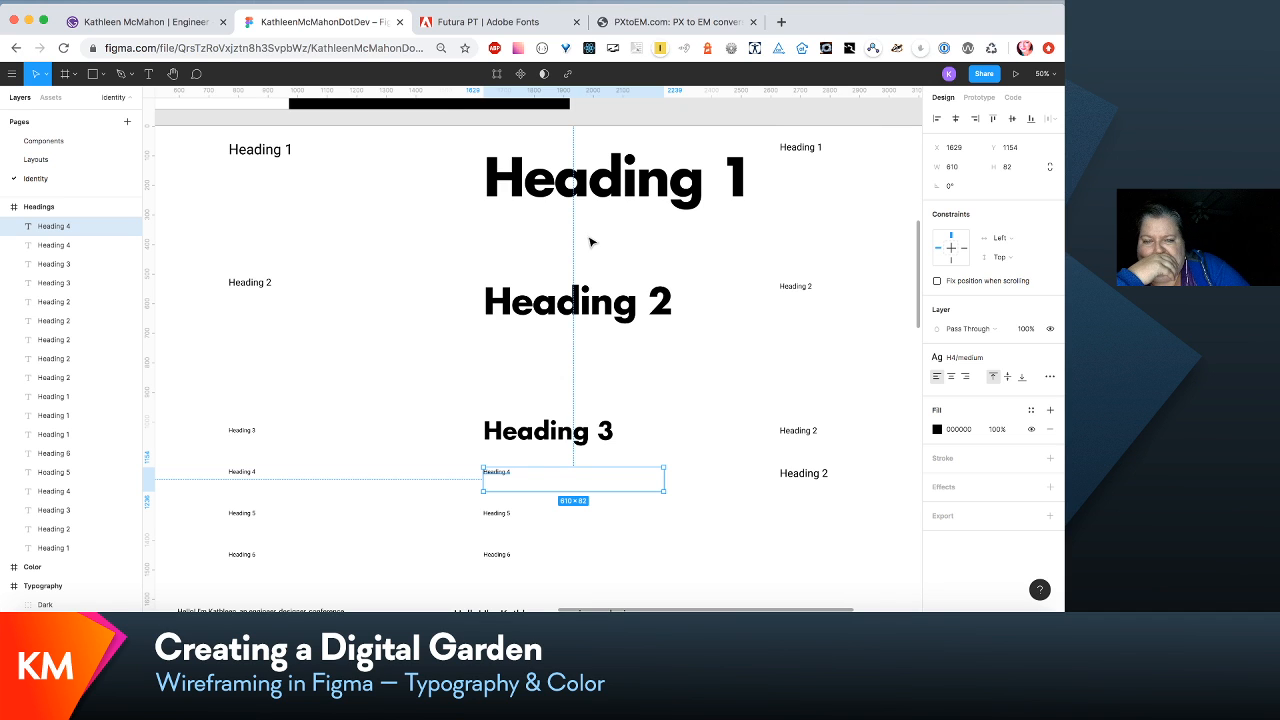
pyautogui.scroll(-3, 591, 241)
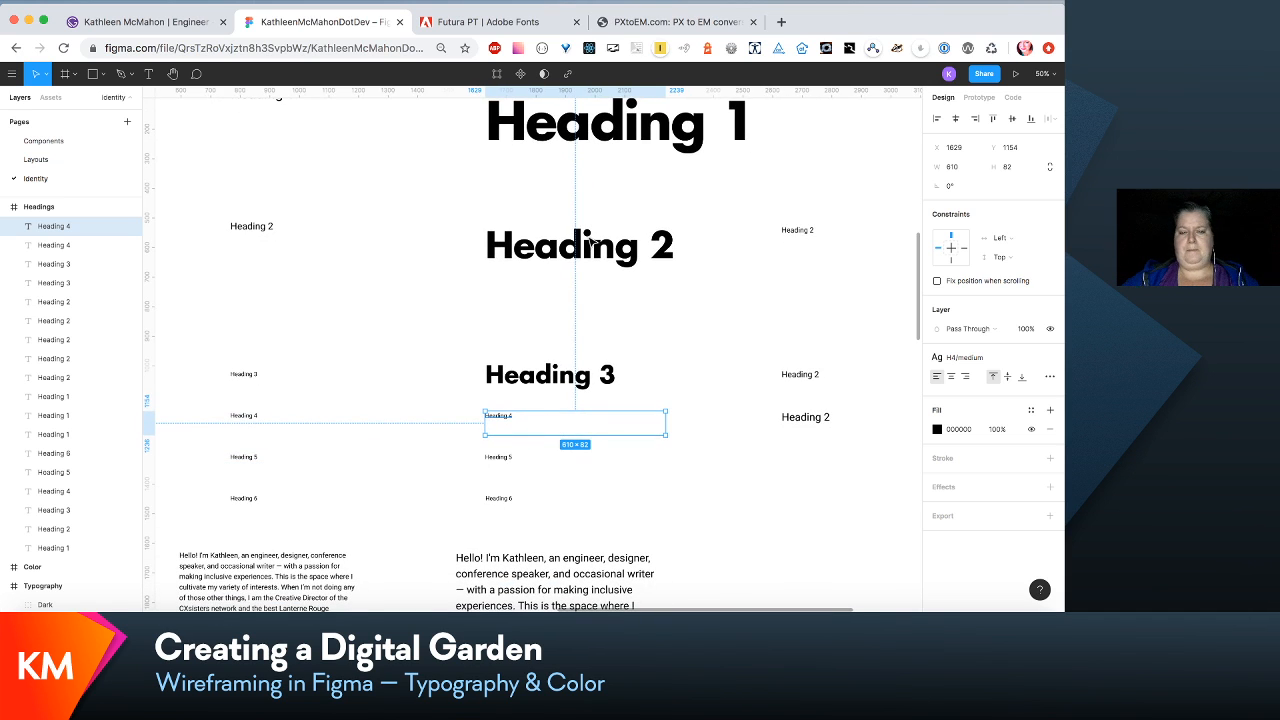
# - Set the letter spacing of the H3/medium text style to -1%
pyautogui.click(558, 388)
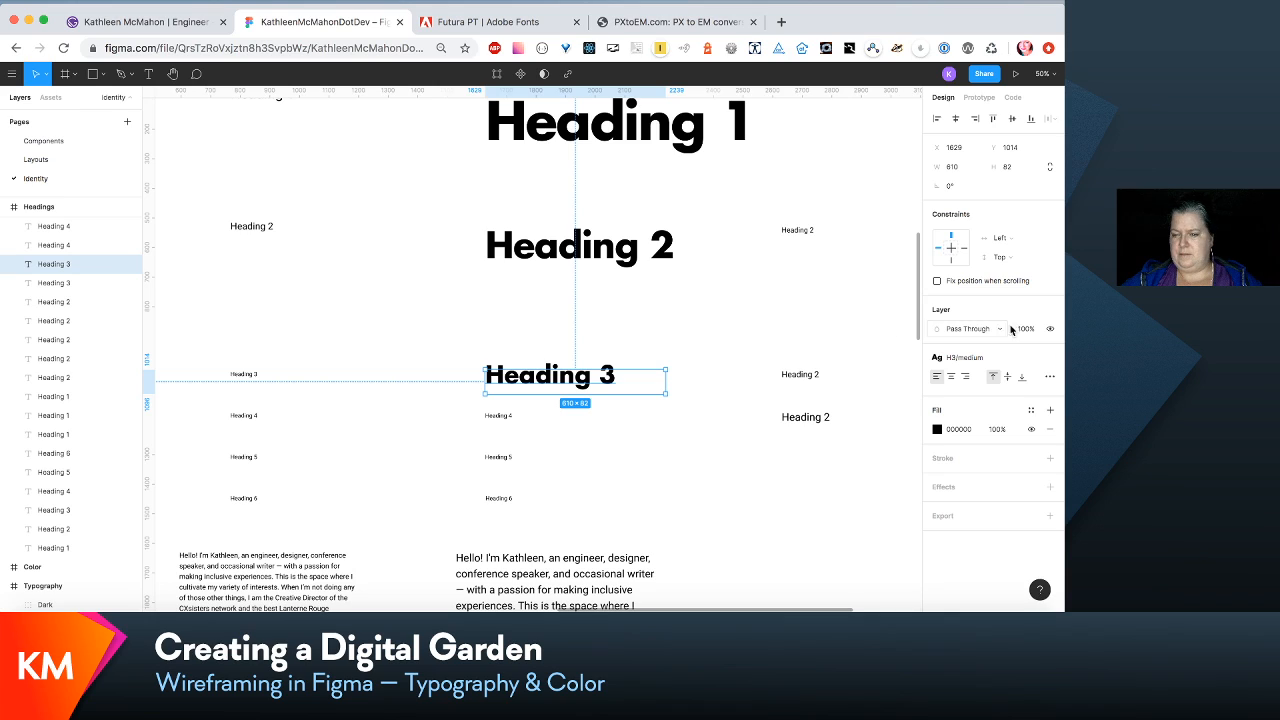
pyautogui.click(987, 358)
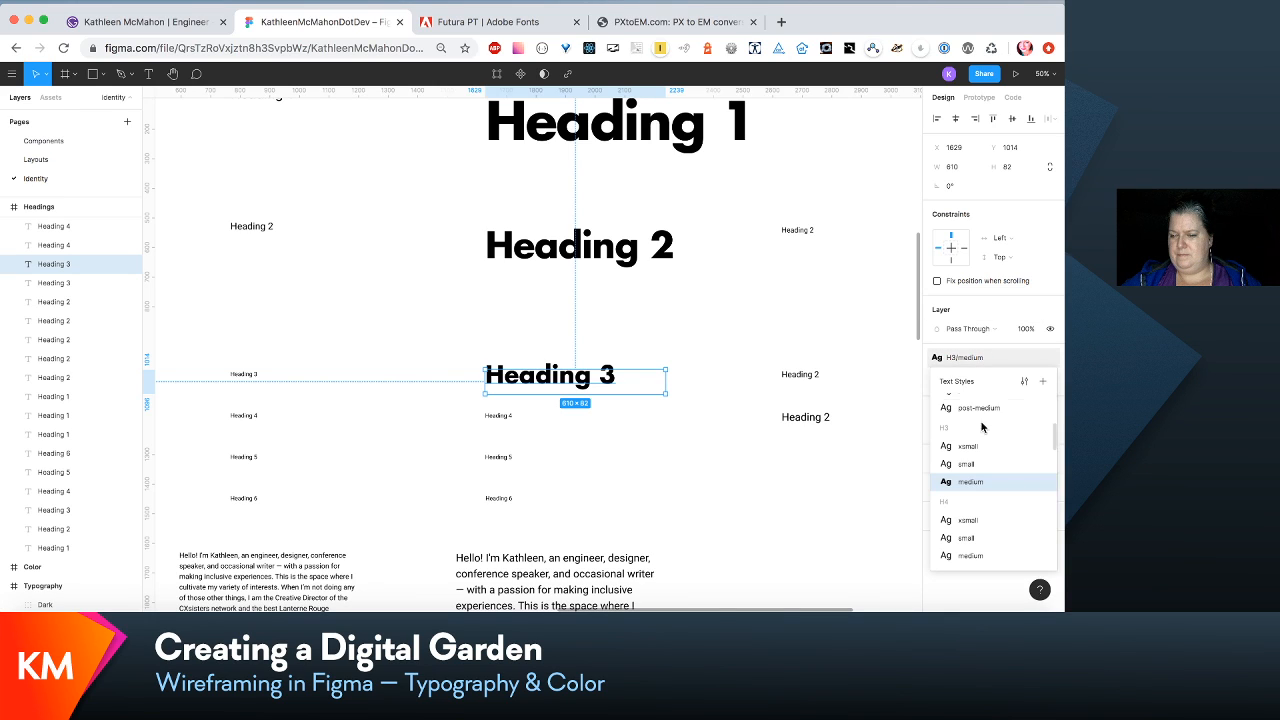
pyautogui.click(1023, 388)
pyautogui.click(1009, 297)
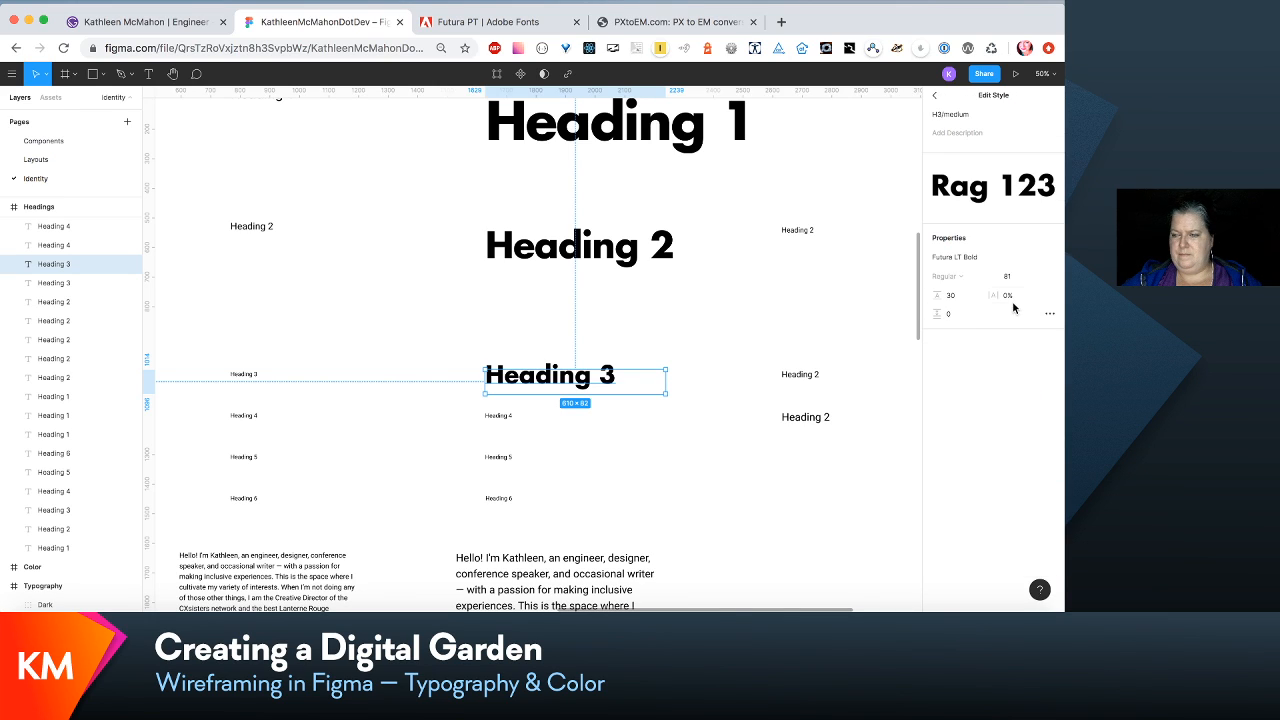
pyautogui.write('-1')
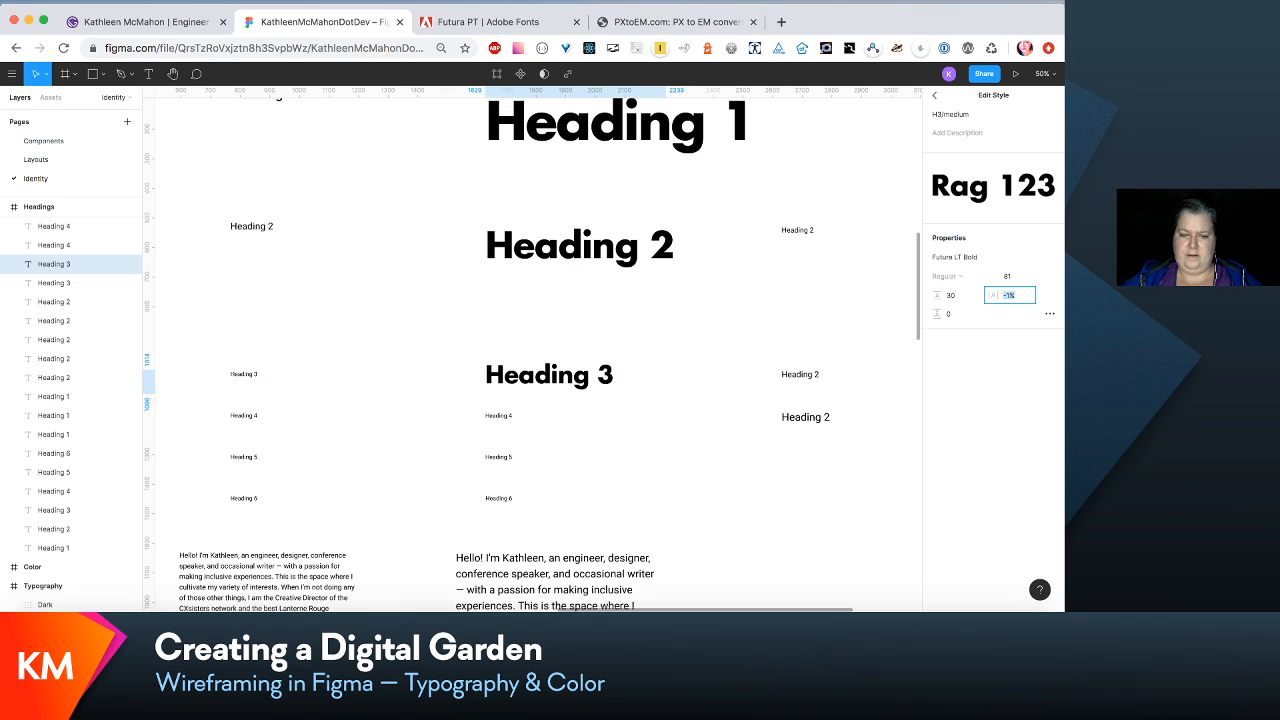
pyautogui.press('Return')
# - Select the medium Heading 4, look up the h4 value in the em scale list, switch to PXtoEM.com and convert 3.375 em to pixels
pyautogui.scroll(-5, 694, 263)
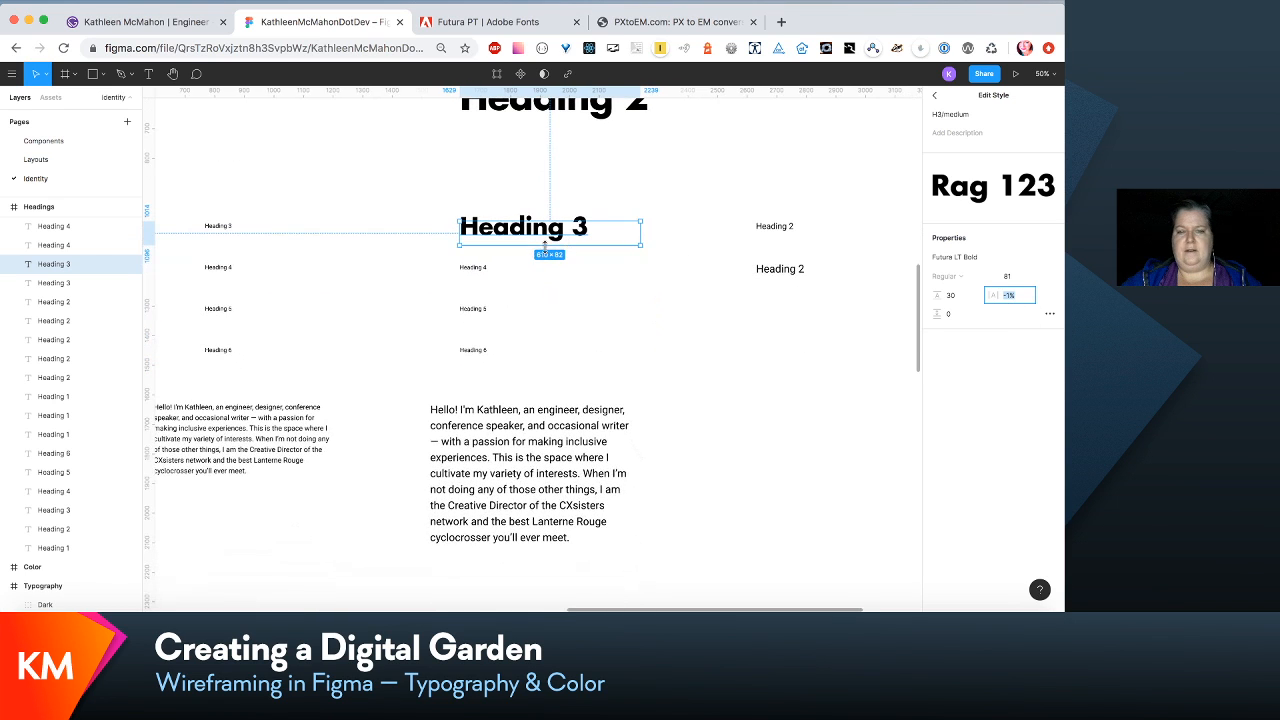
pyautogui.click(480, 270)
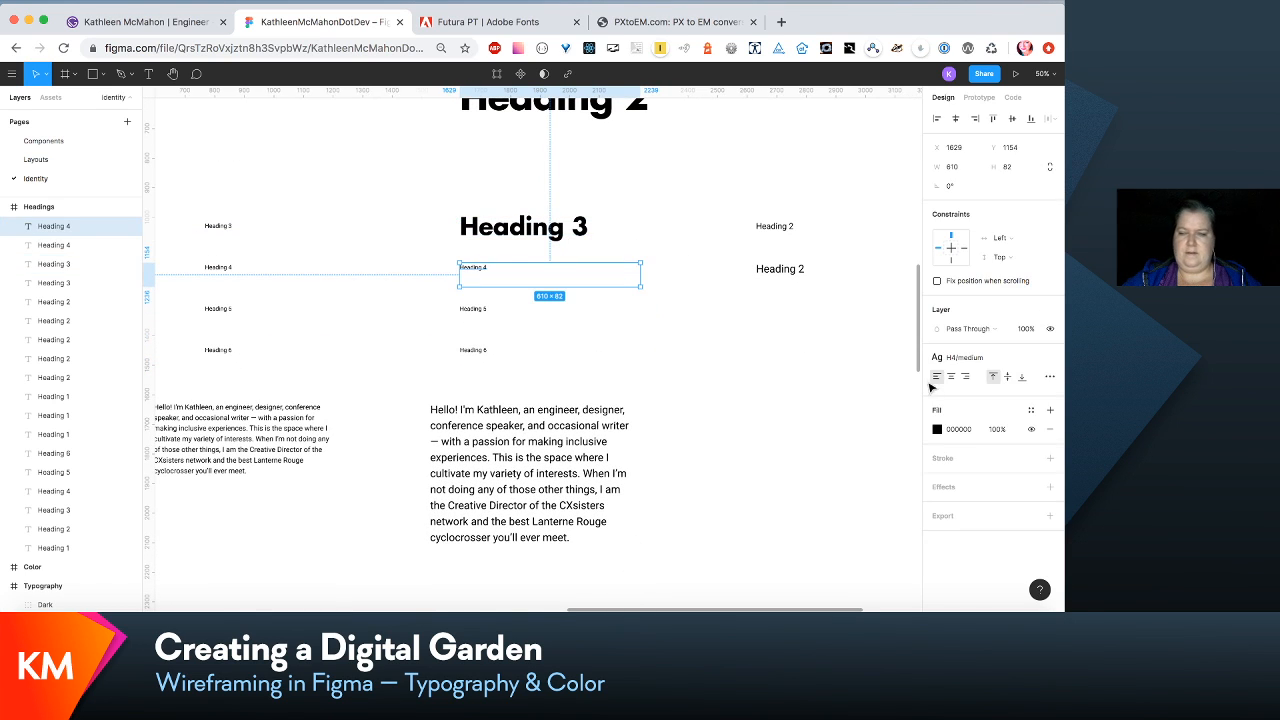
pyautogui.hscroll(-10, 424, 442)
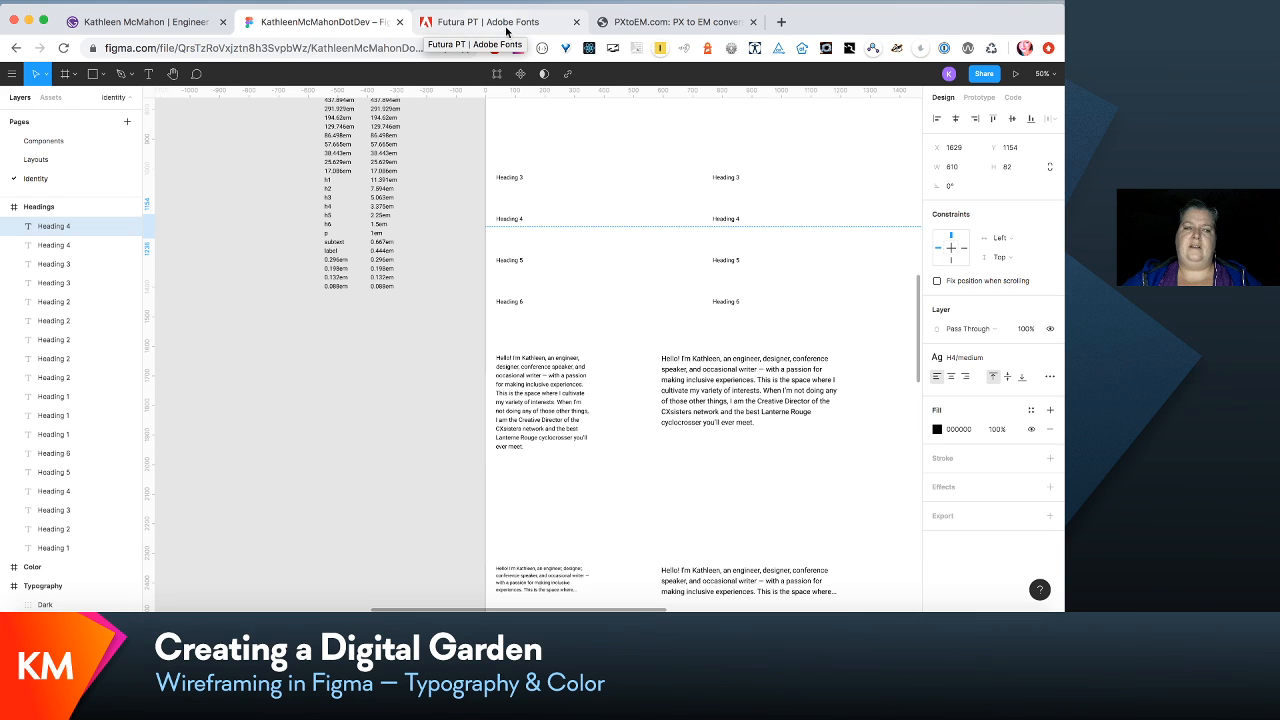
pyautogui.click(651, 22)
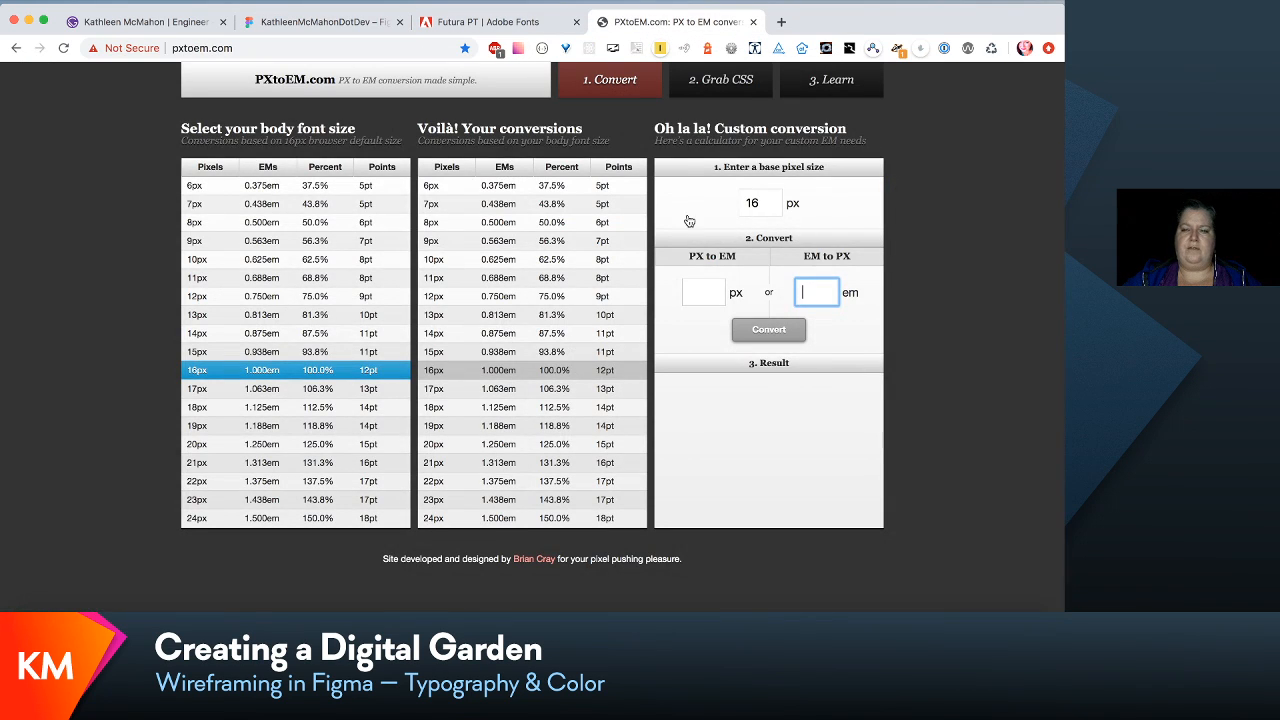
pyautogui.write('3.3')
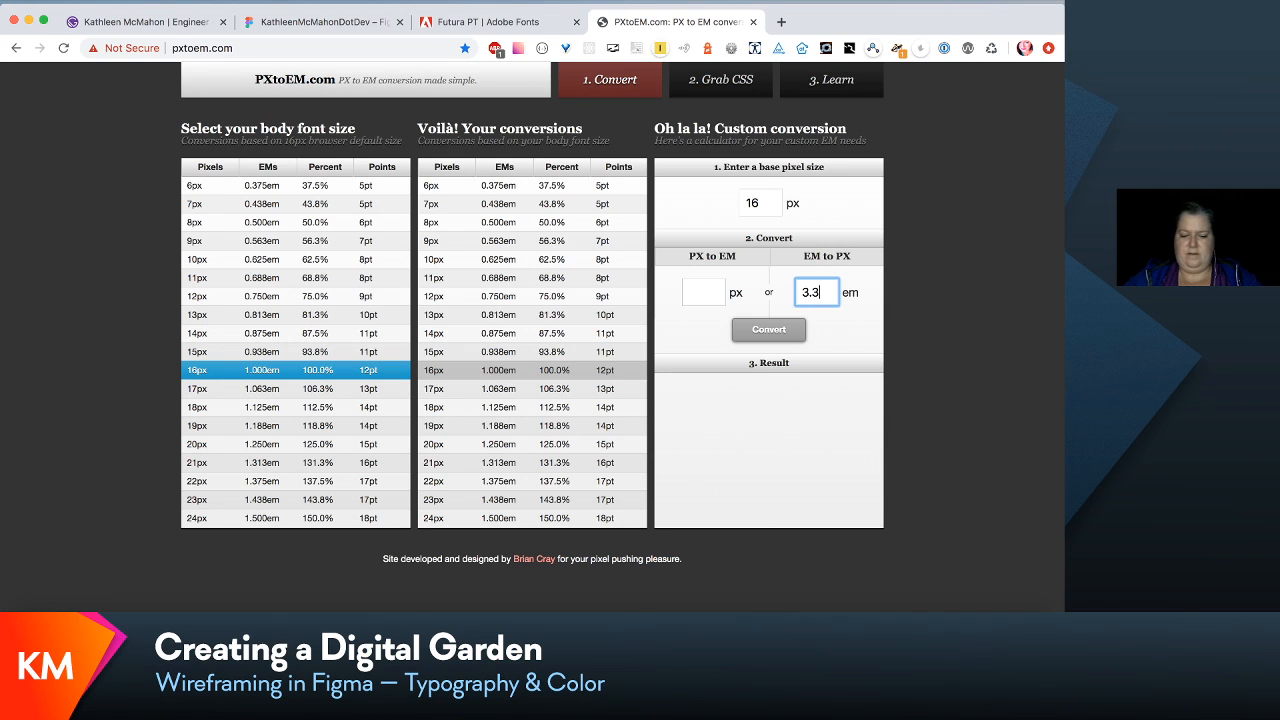
pyautogui.write('5')
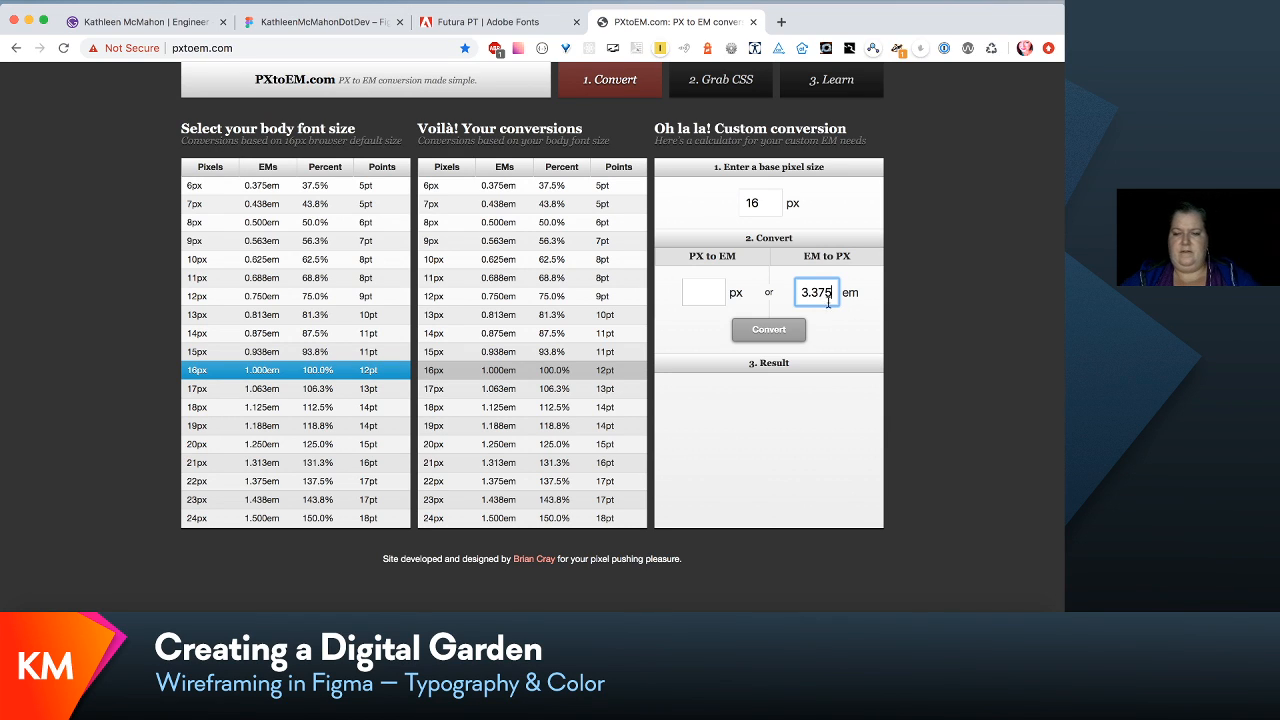
pyautogui.click(775, 330)
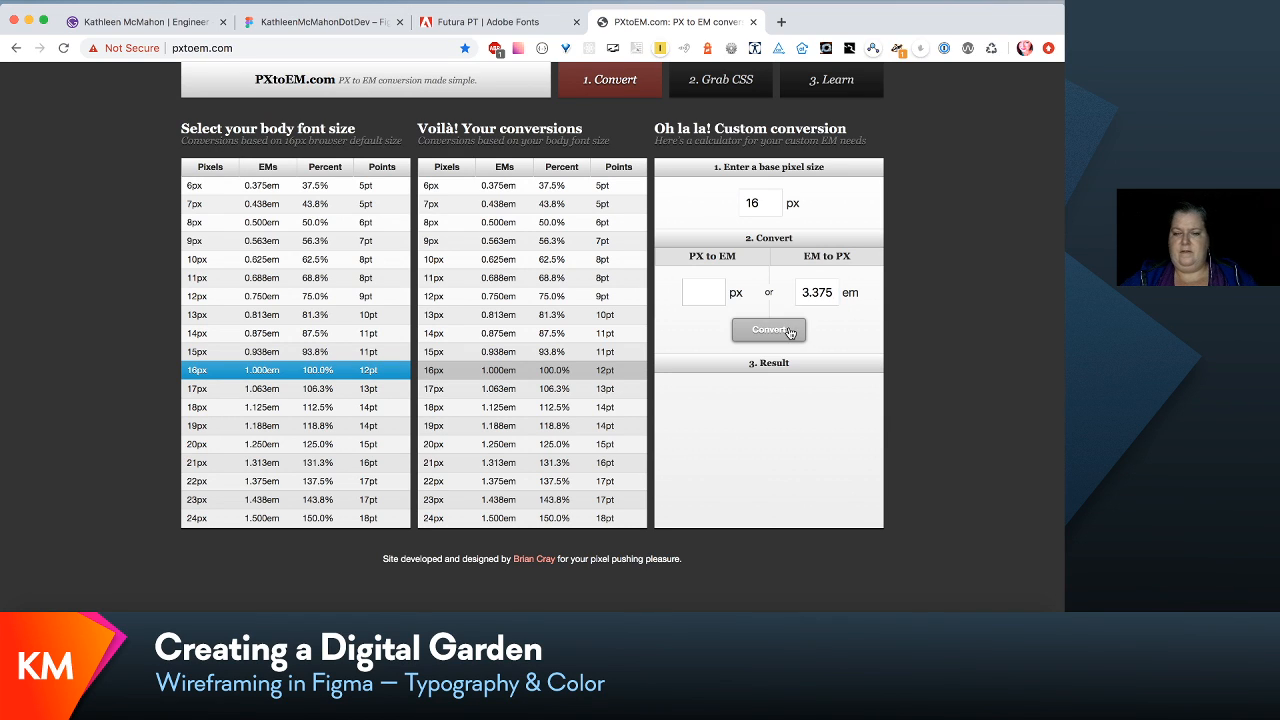
# - Switch back to the Figma file and set the H4/medium text style's font size to 54 and its line height to Auto
pyautogui.click(330, 34)
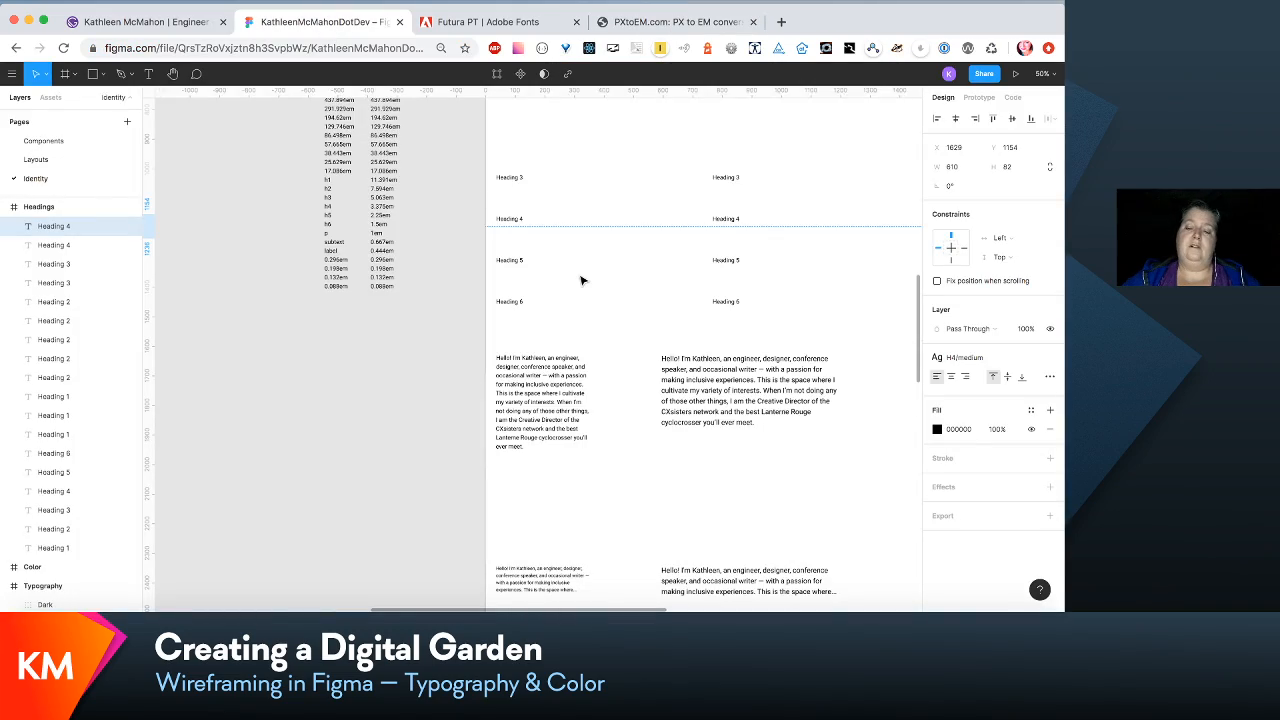
pyautogui.hscroll(6, 581, 280)
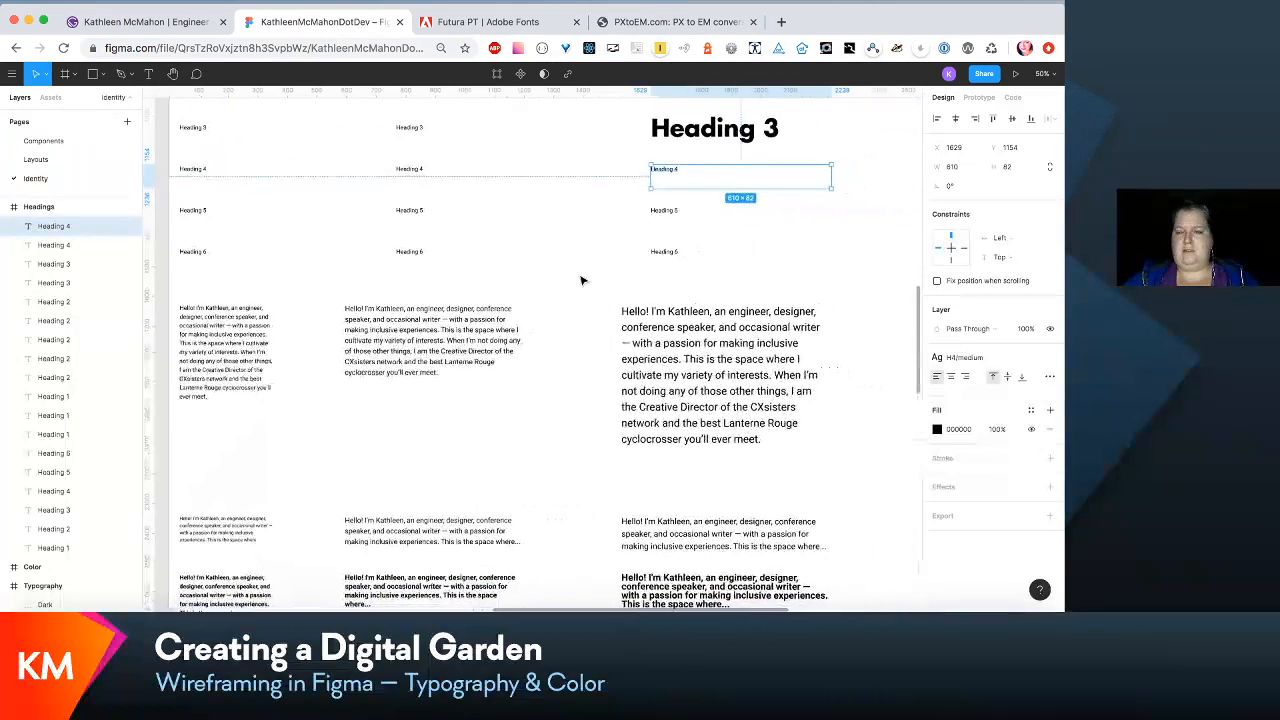
pyautogui.hscroll(1, 581, 280)
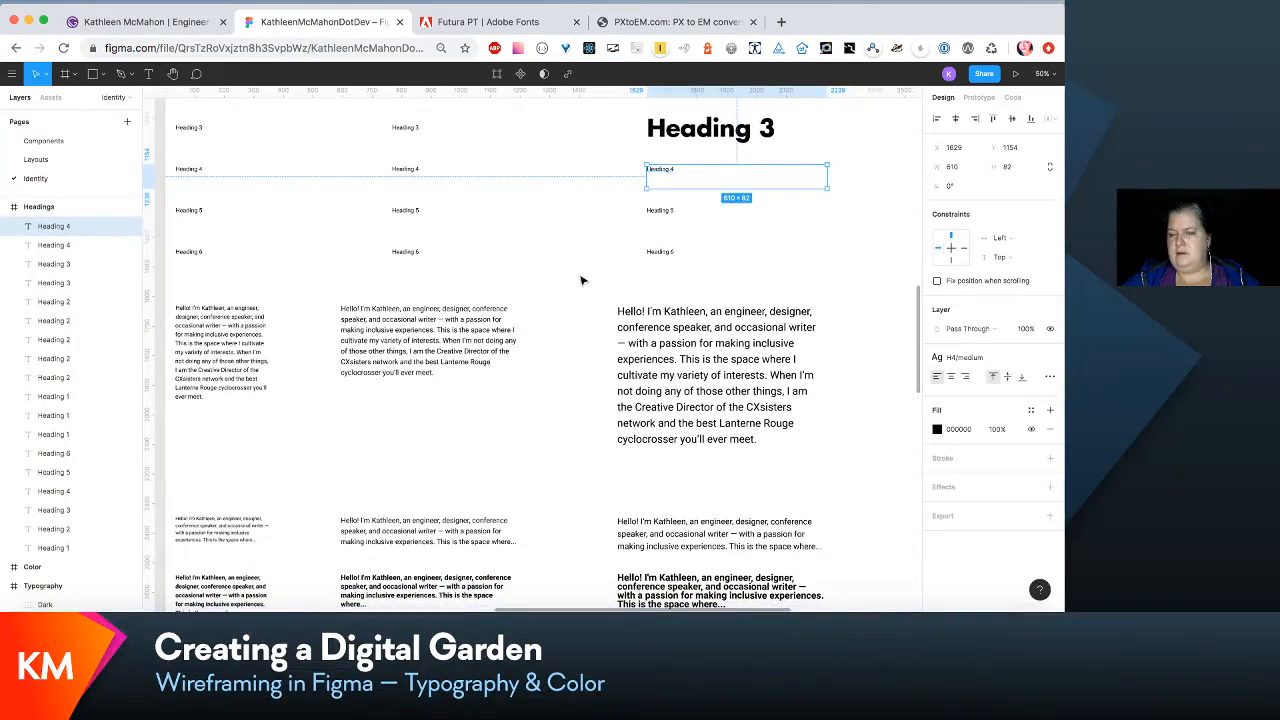
pyautogui.click(636, 24)
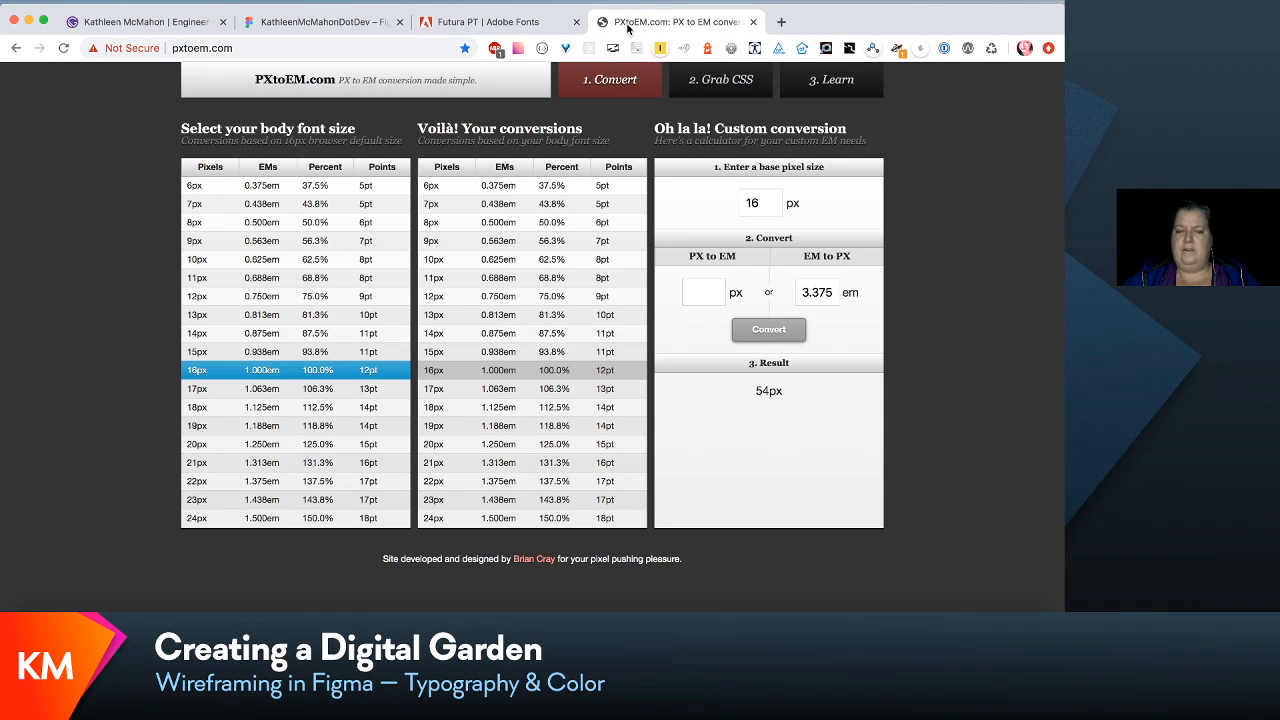
pyautogui.click(315, 21)
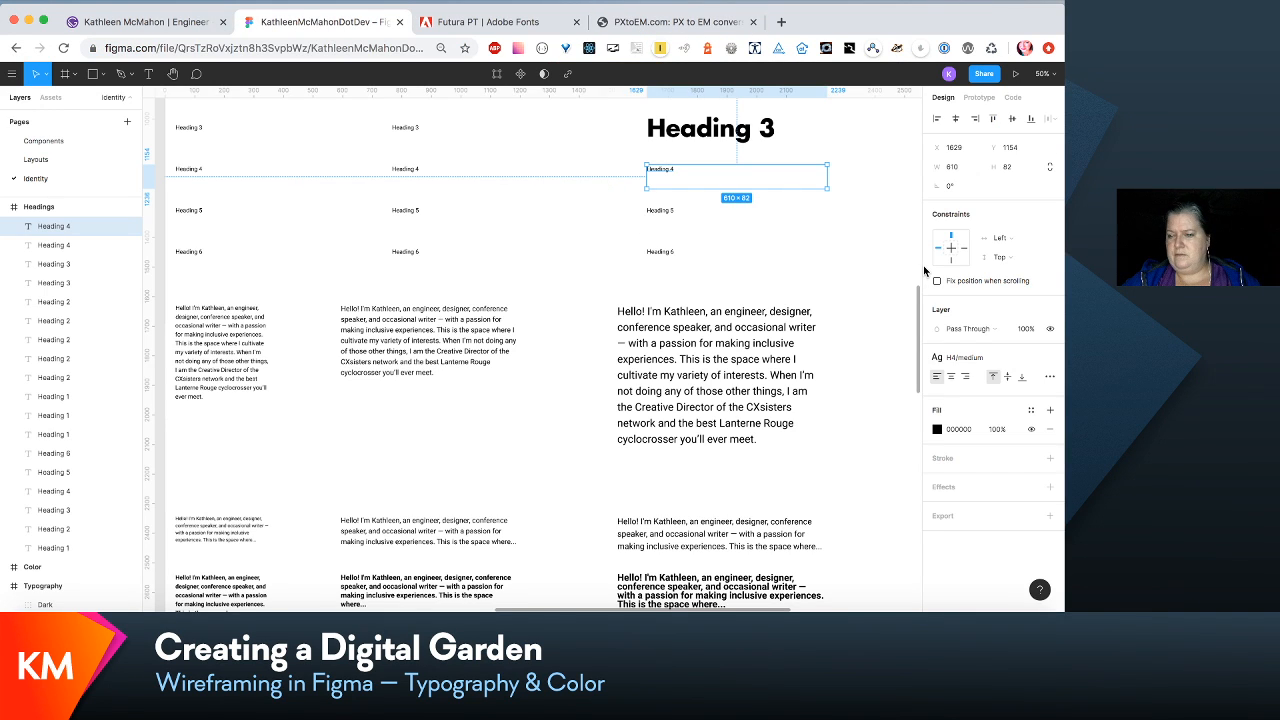
pyautogui.click(998, 358)
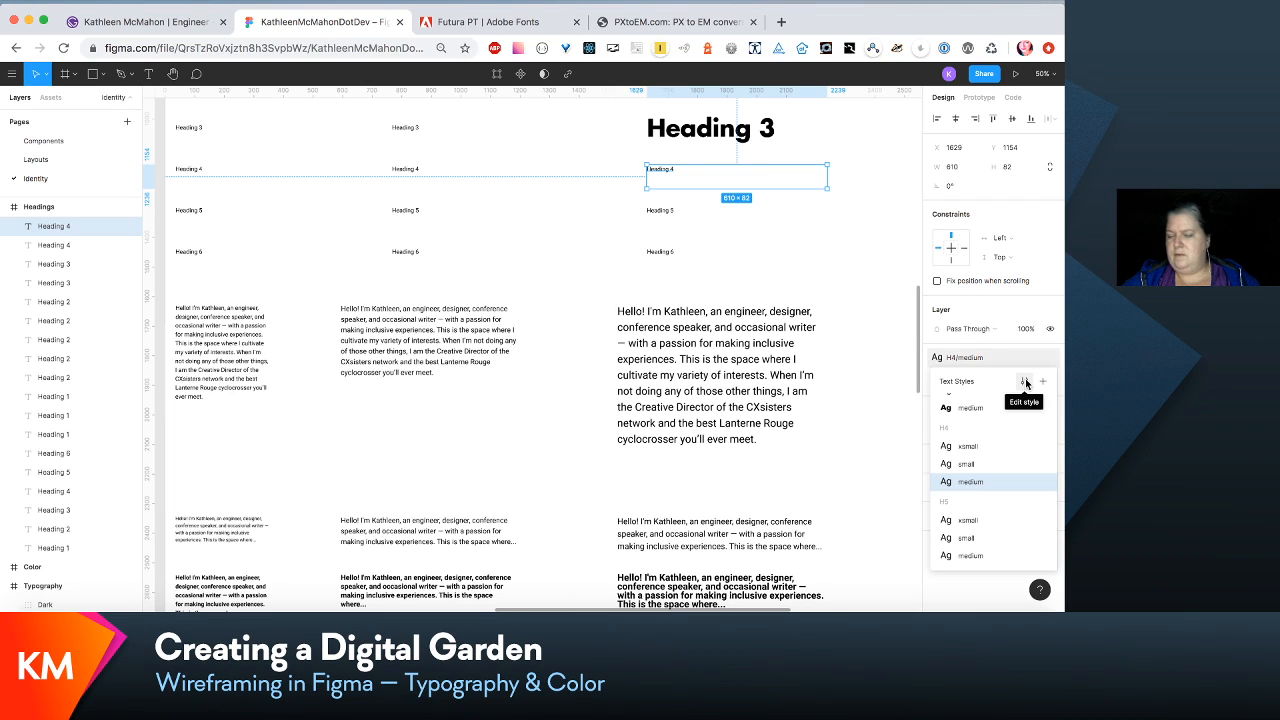
pyautogui.click(1025, 381)
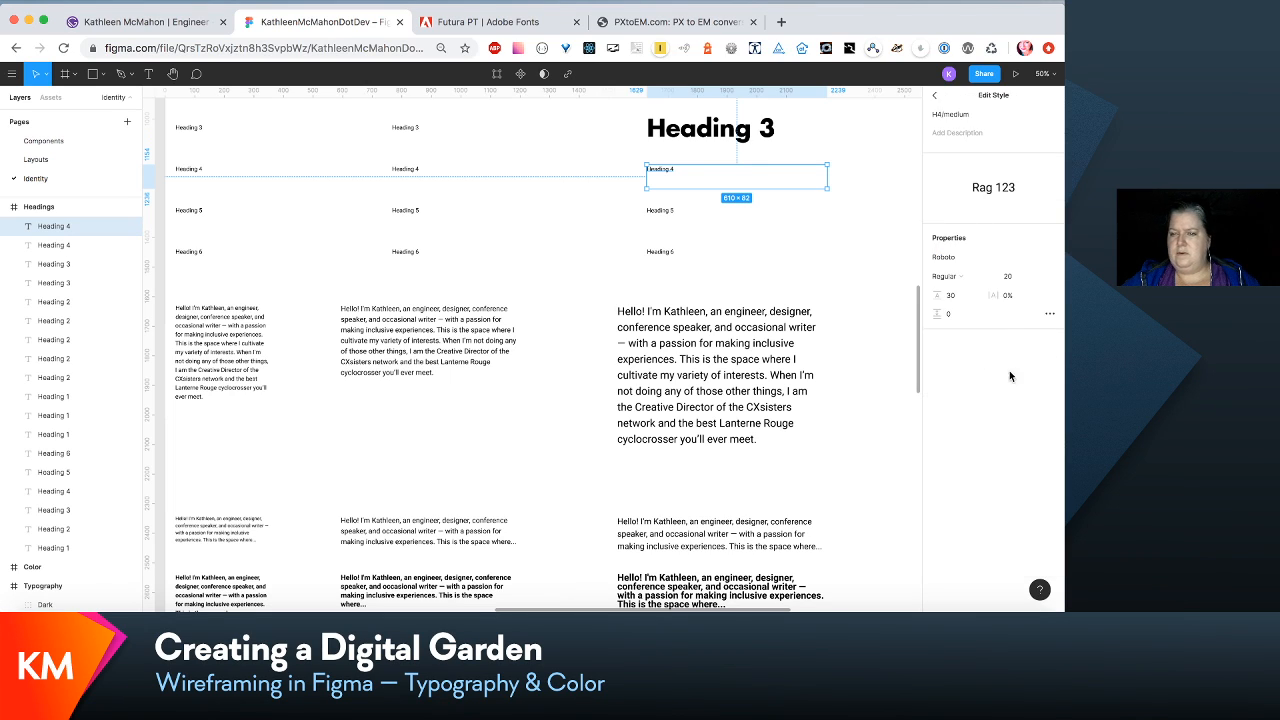
pyautogui.click(1020, 277)
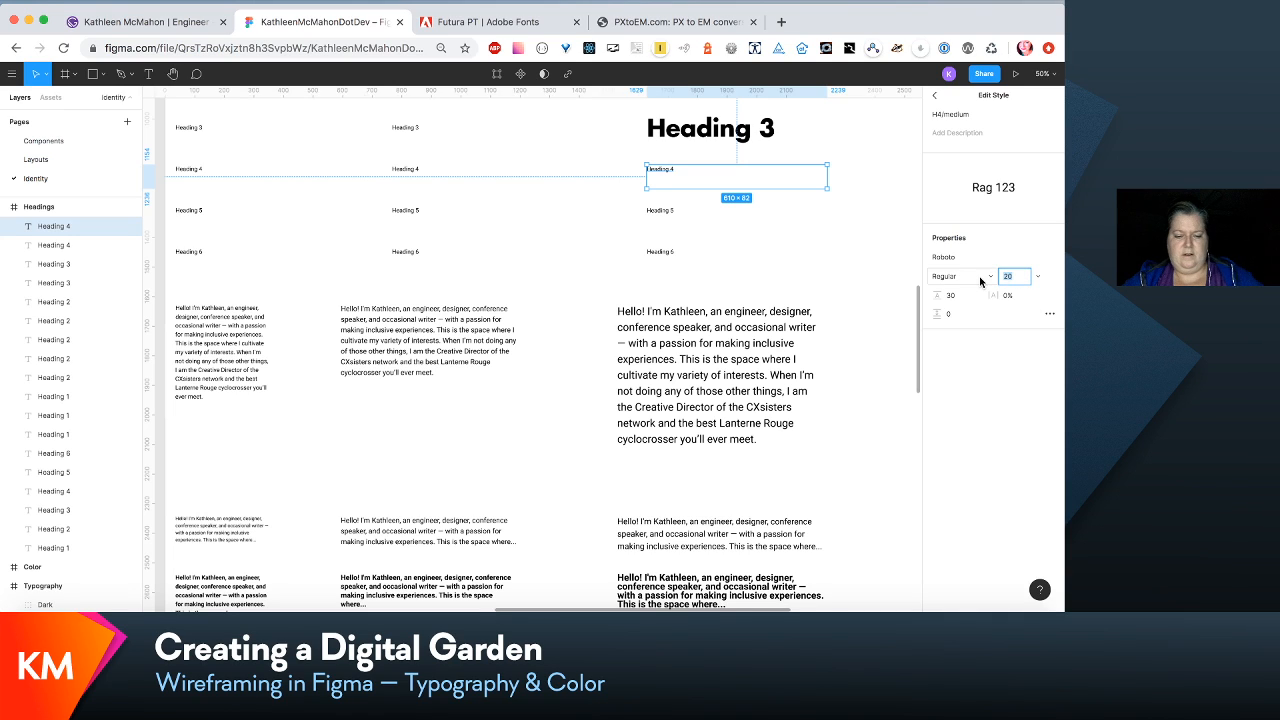
pyautogui.write('54')
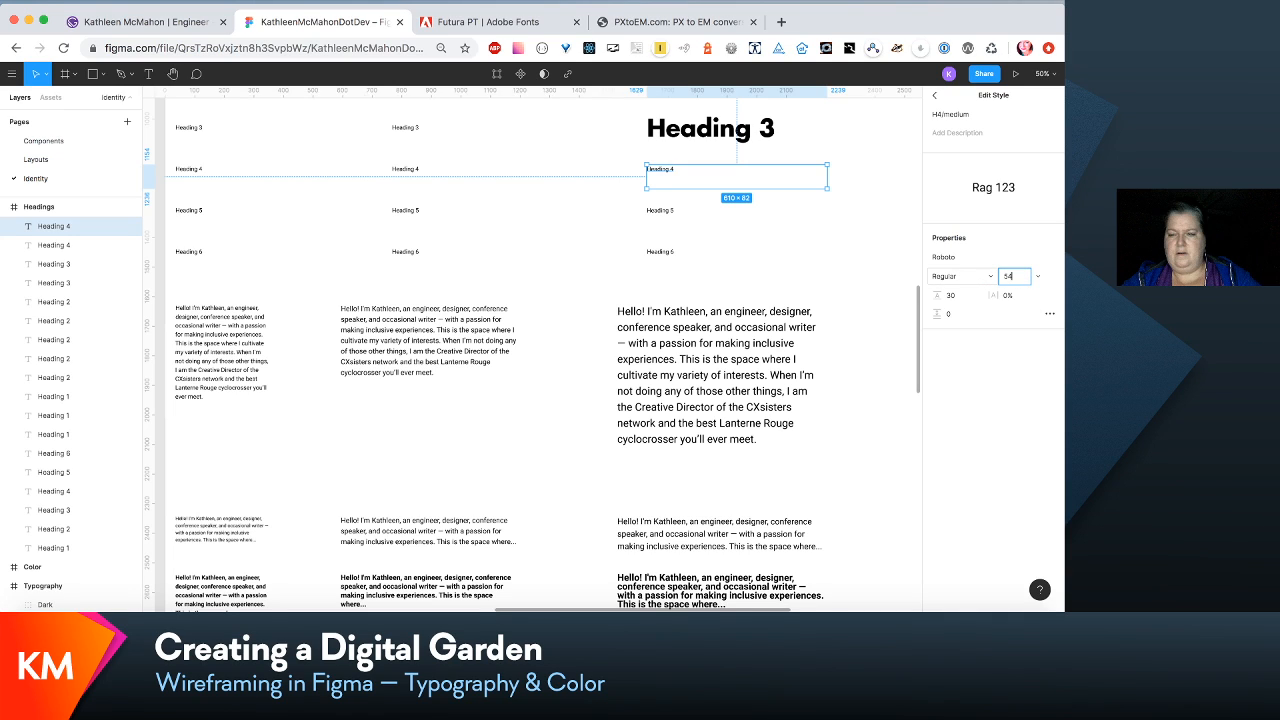
pyautogui.click(957, 297)
pyautogui.press('BackSpace')
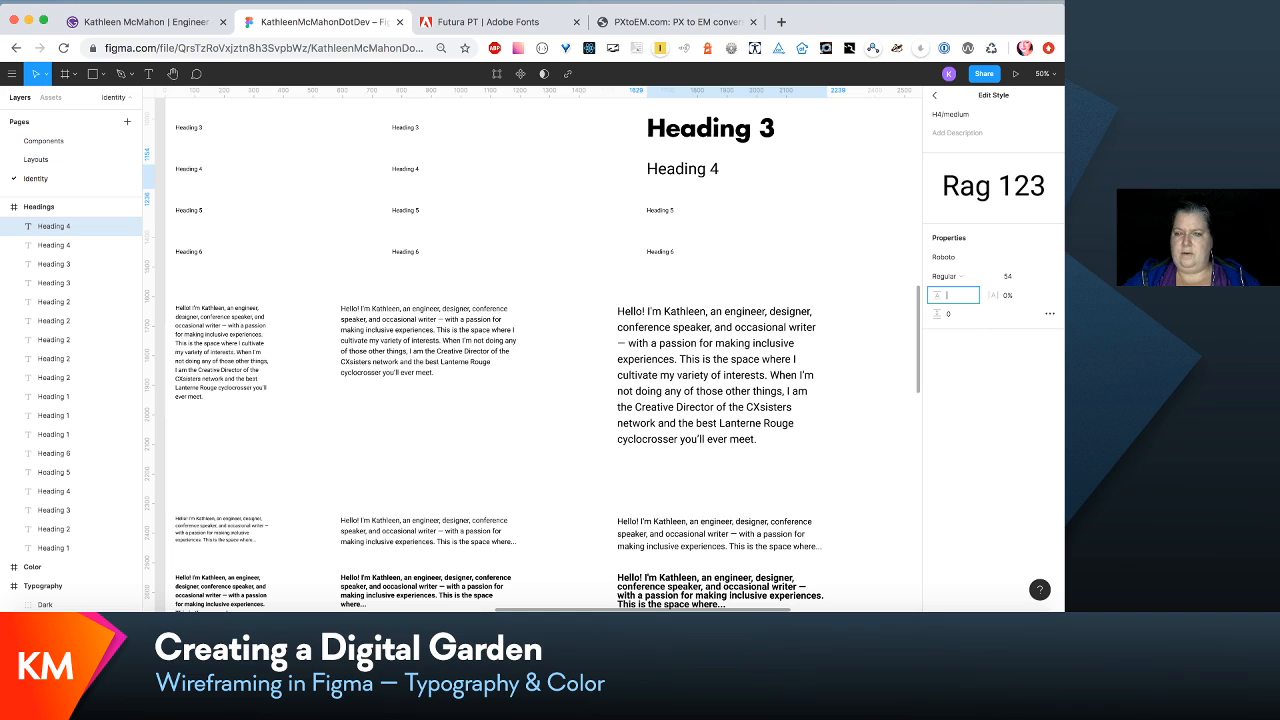
# - Change the H4/medium text style's font family to Futura LT Bold
pyautogui.click(1054, 258)
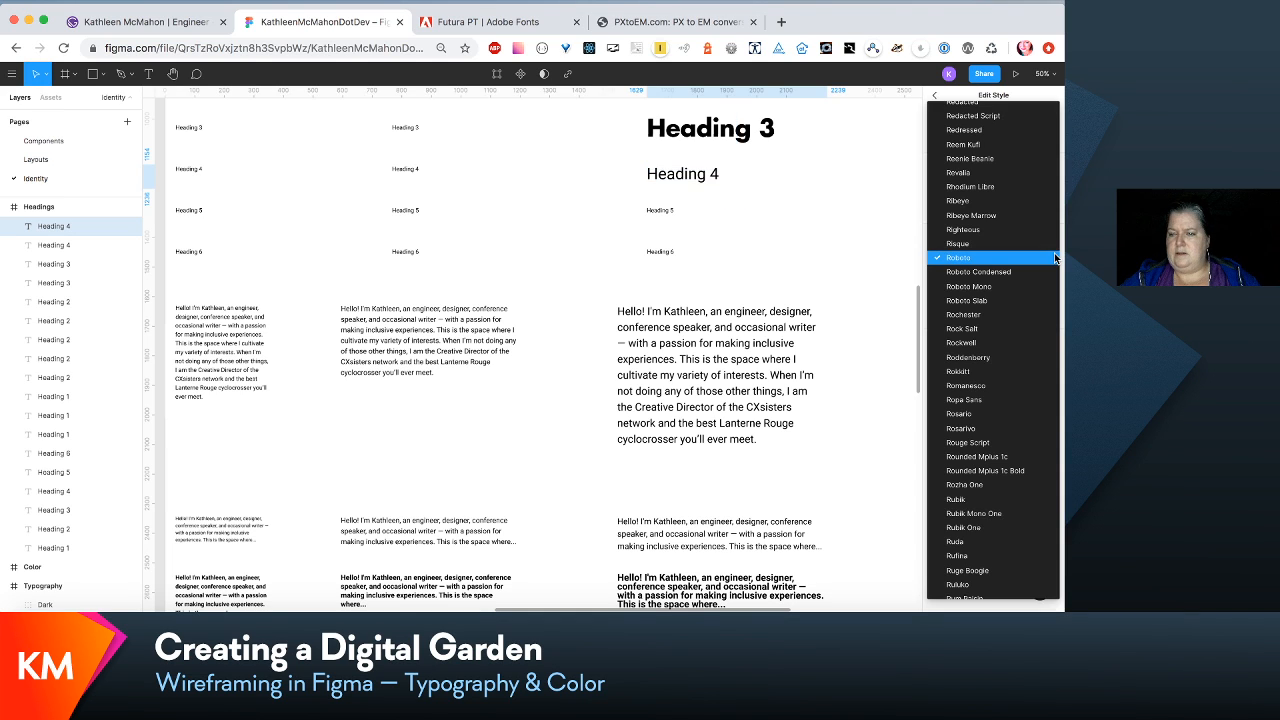
pyautogui.scroll(15, 1054, 258)
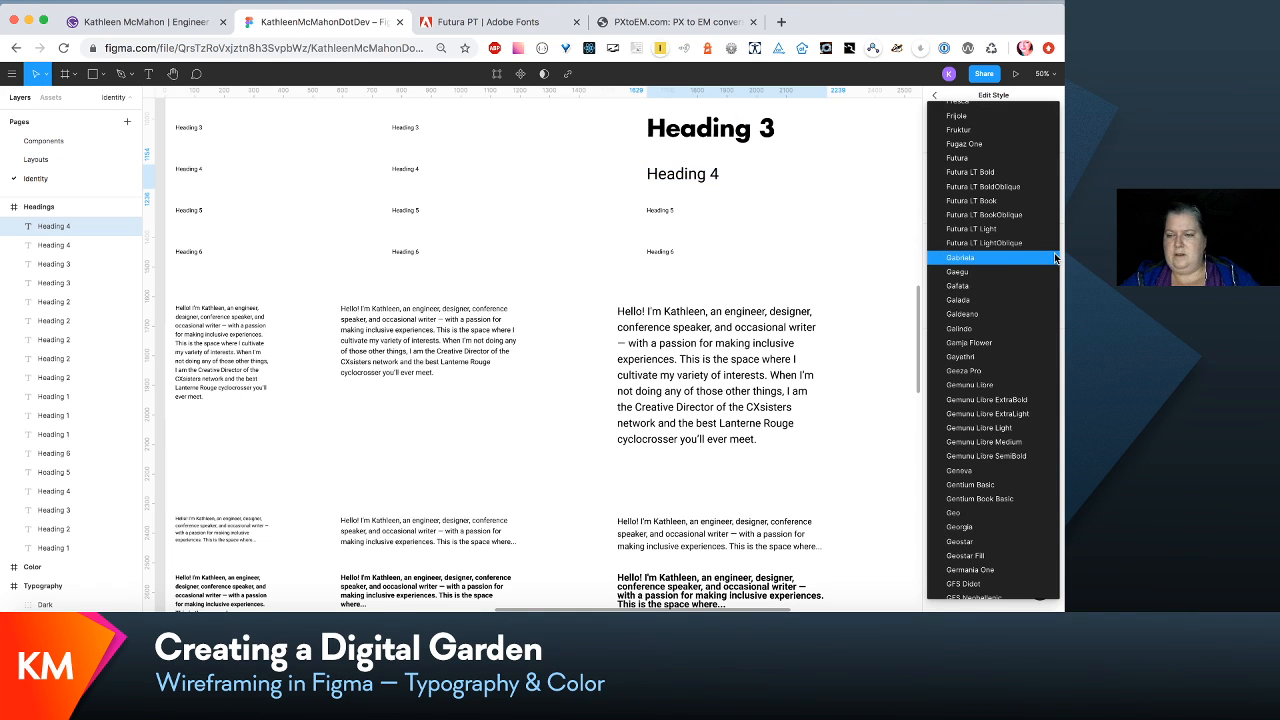
pyautogui.click(1013, 176)
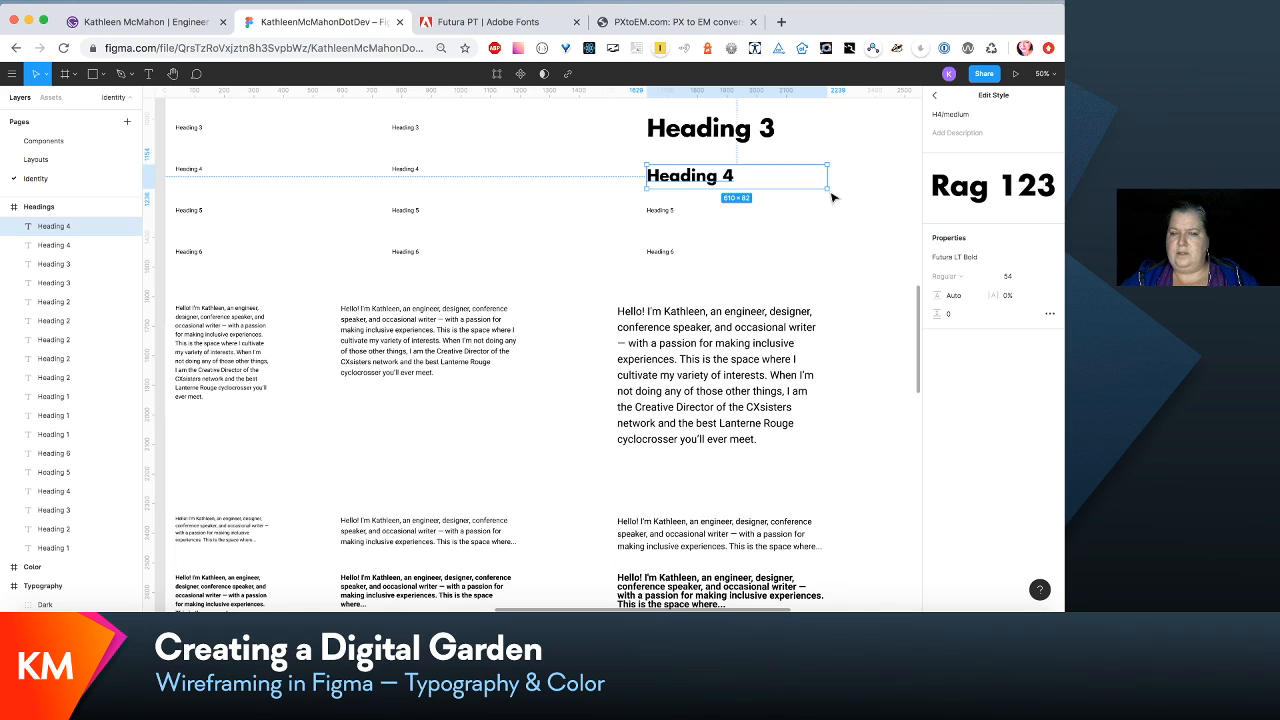
# - Select the medium Heading 5 below the restyled Heading 4 and look up the h5 value in the em scale list
pyautogui.click(657, 208)
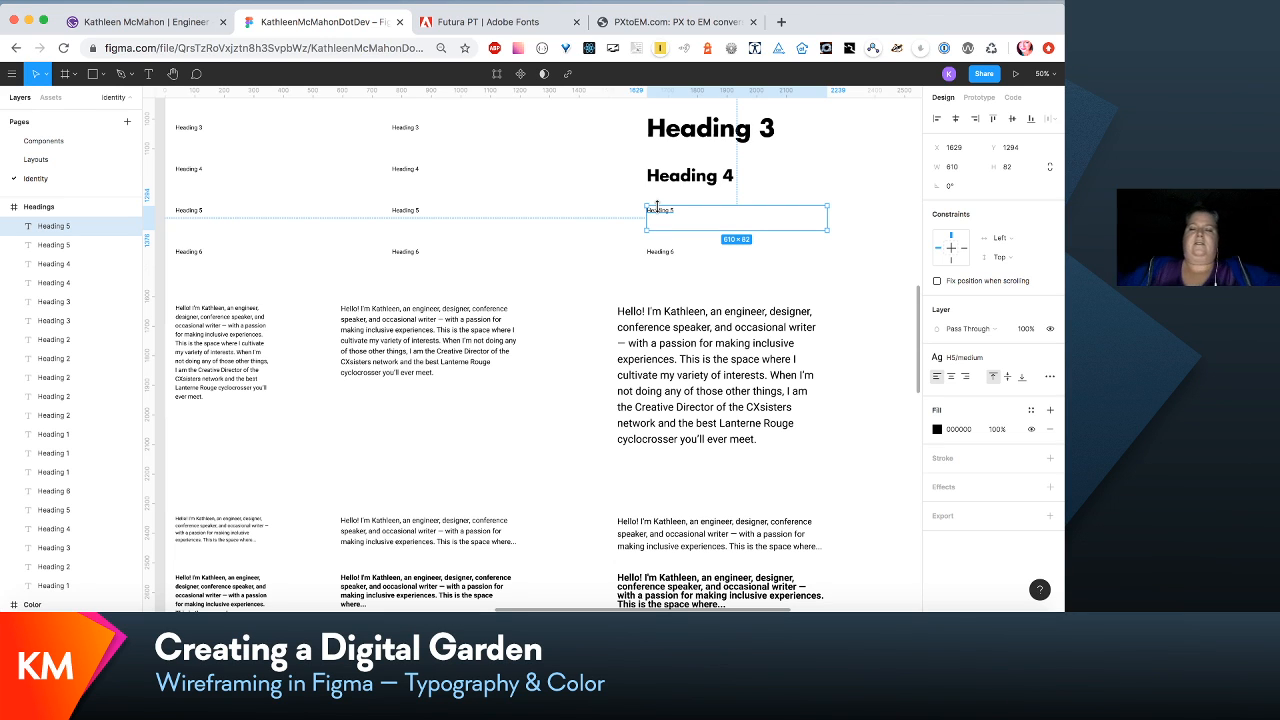
pyautogui.hscroll(2, 677, 253)
pyautogui.scroll(2, 677, 253)
pyautogui.hscroll(1, 677, 253)
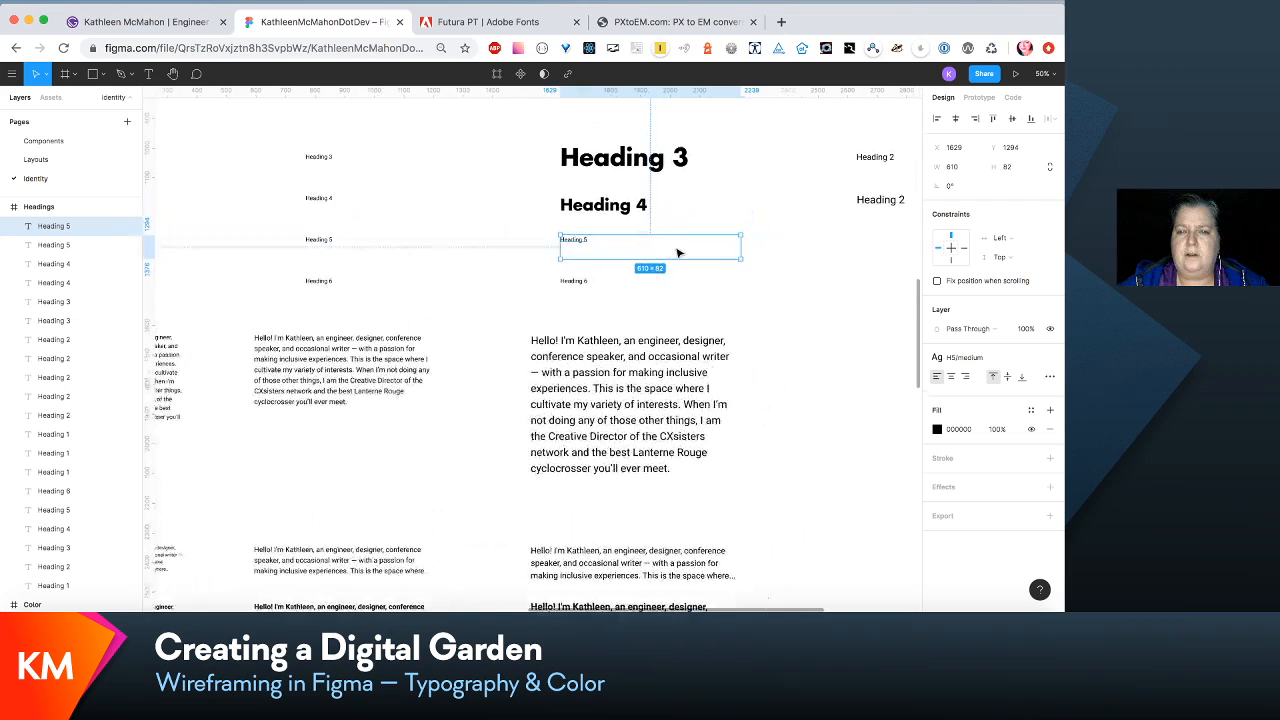
pyautogui.hscroll(1, 677, 253)
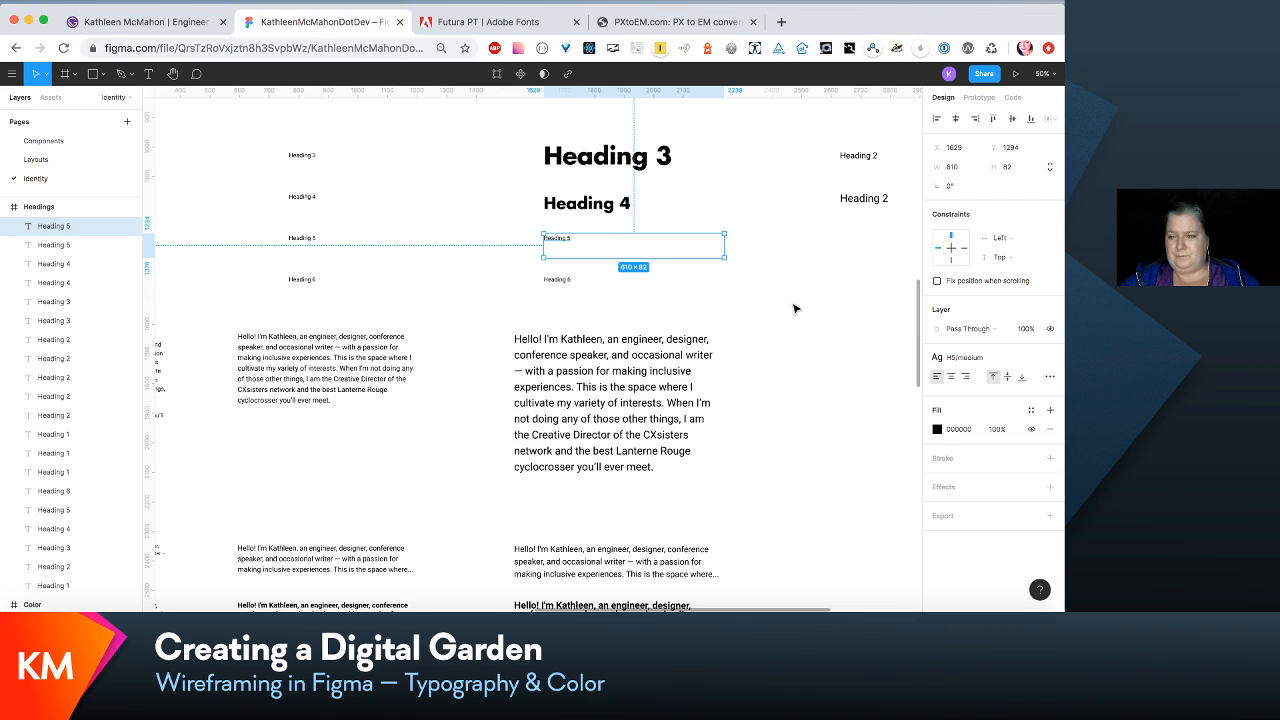
pyautogui.scroll(-1, 795, 308)
pyautogui.hscroll(-5, 751, 309)
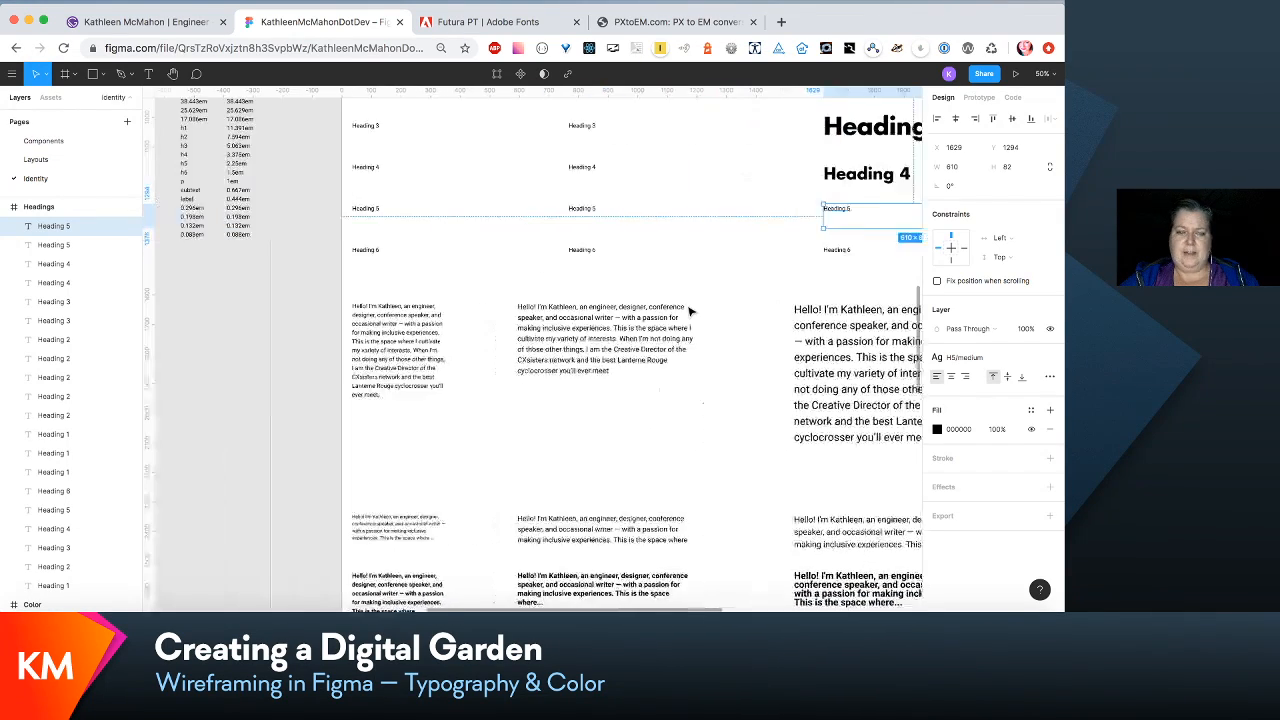
pyautogui.hscroll(-5, 689, 311)
pyautogui.scroll(1, 689, 311)
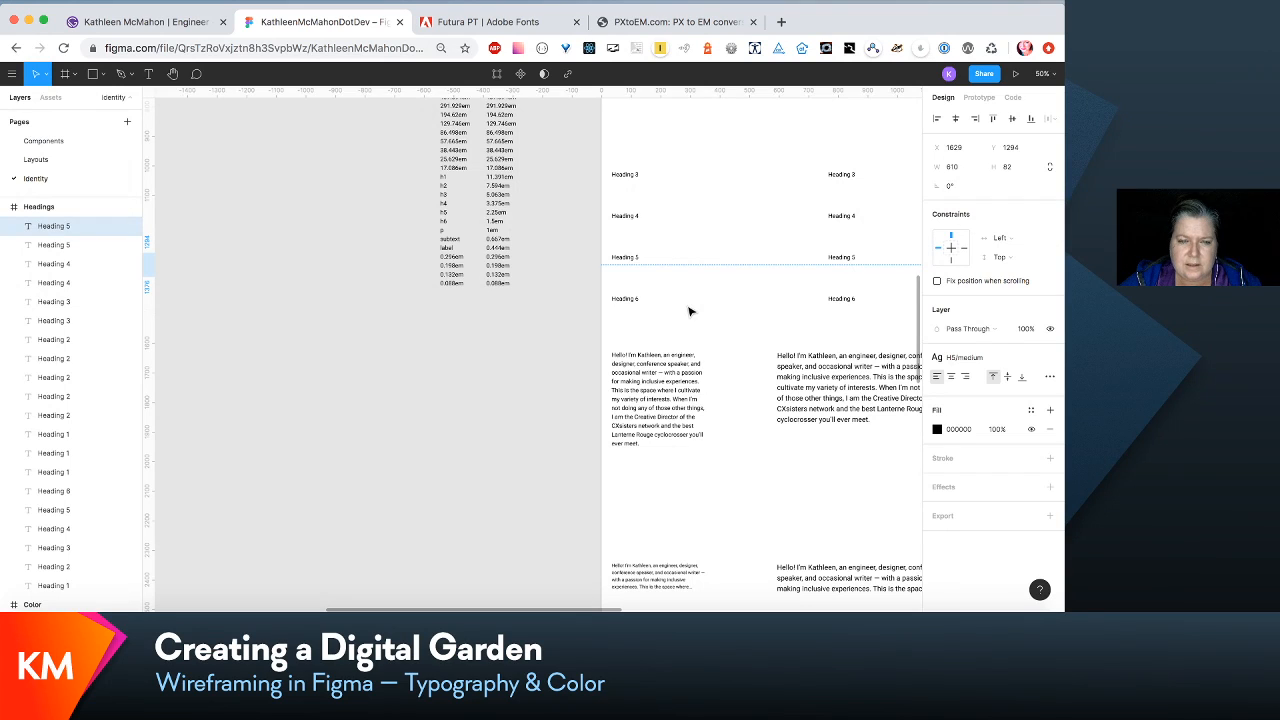
pyautogui.hscroll(5, 689, 311)
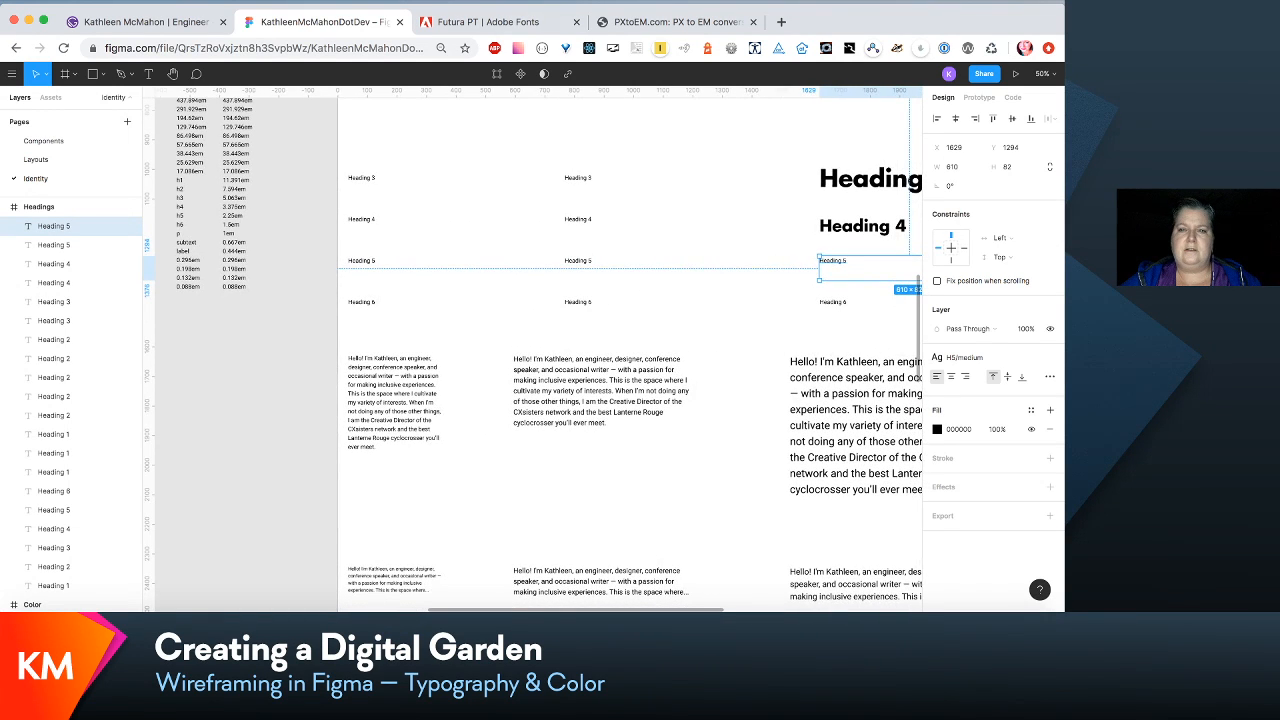
# - Switch to PXtoEM.com and convert 2.25 em to pixels with a 16 px base
pyautogui.click(655, 22)
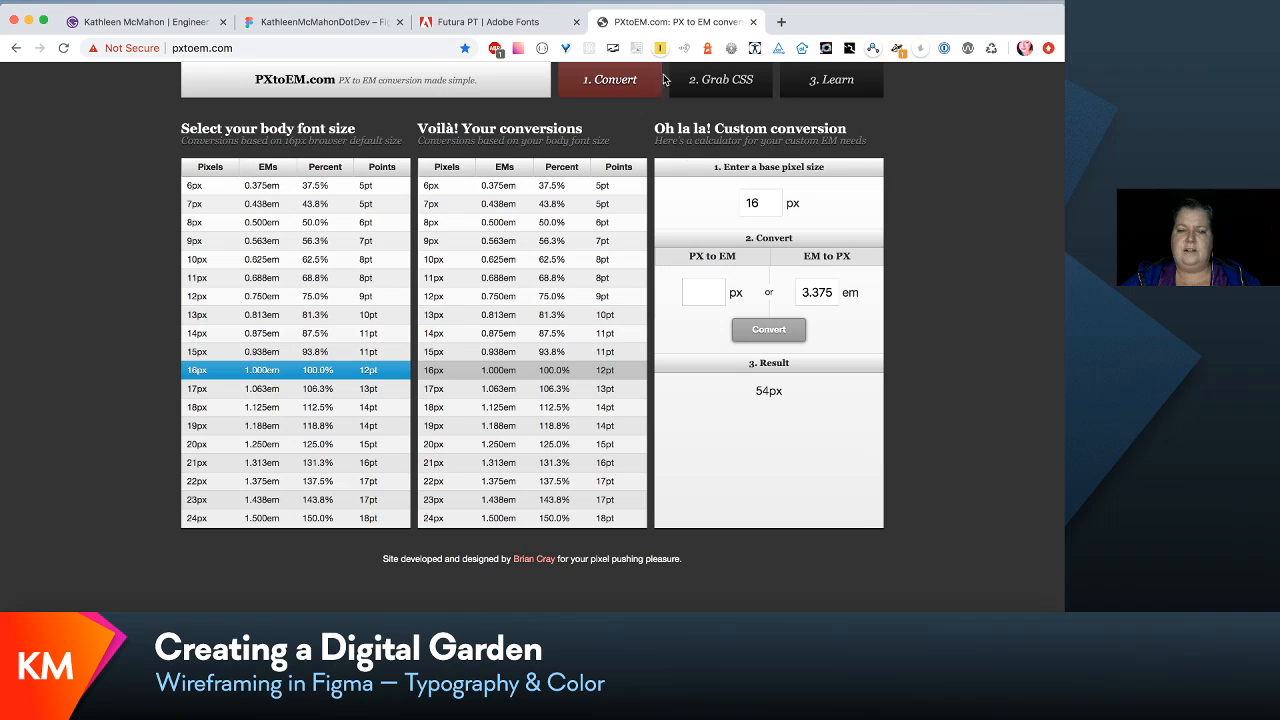
pyautogui.click(809, 293)
pyautogui.write('2.2')
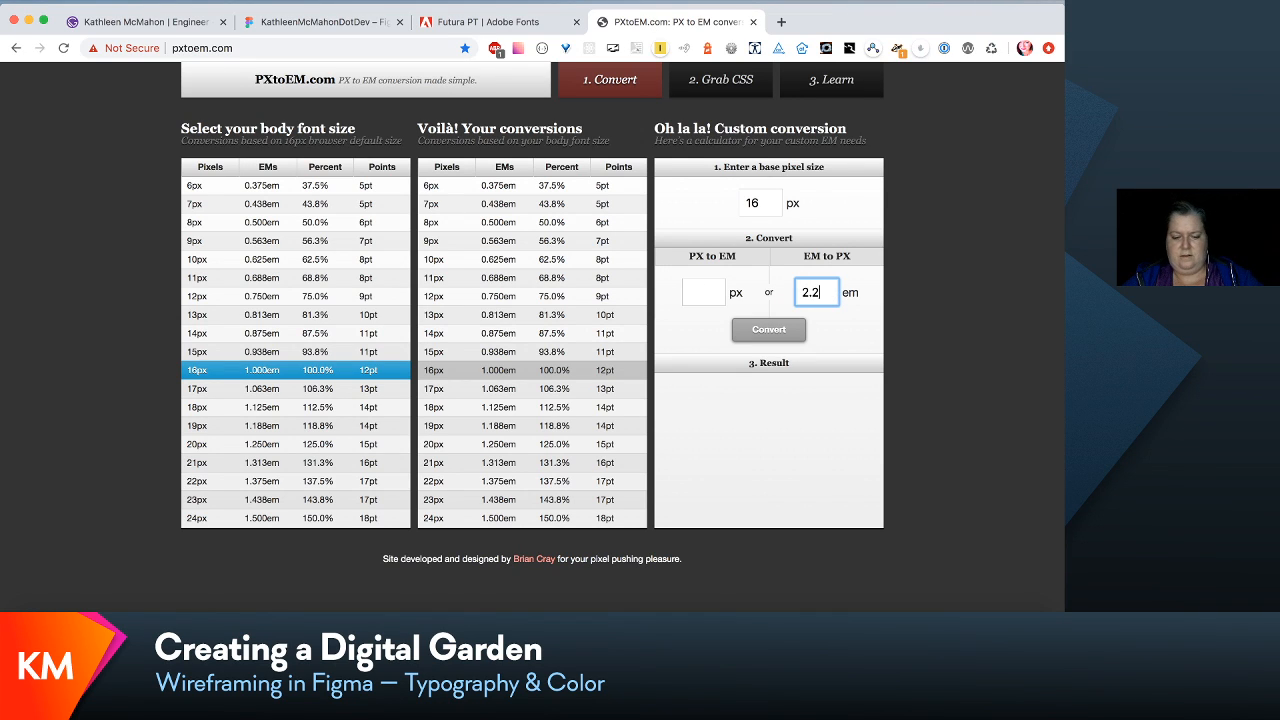
pyautogui.write('5')
pyautogui.click(760, 336)
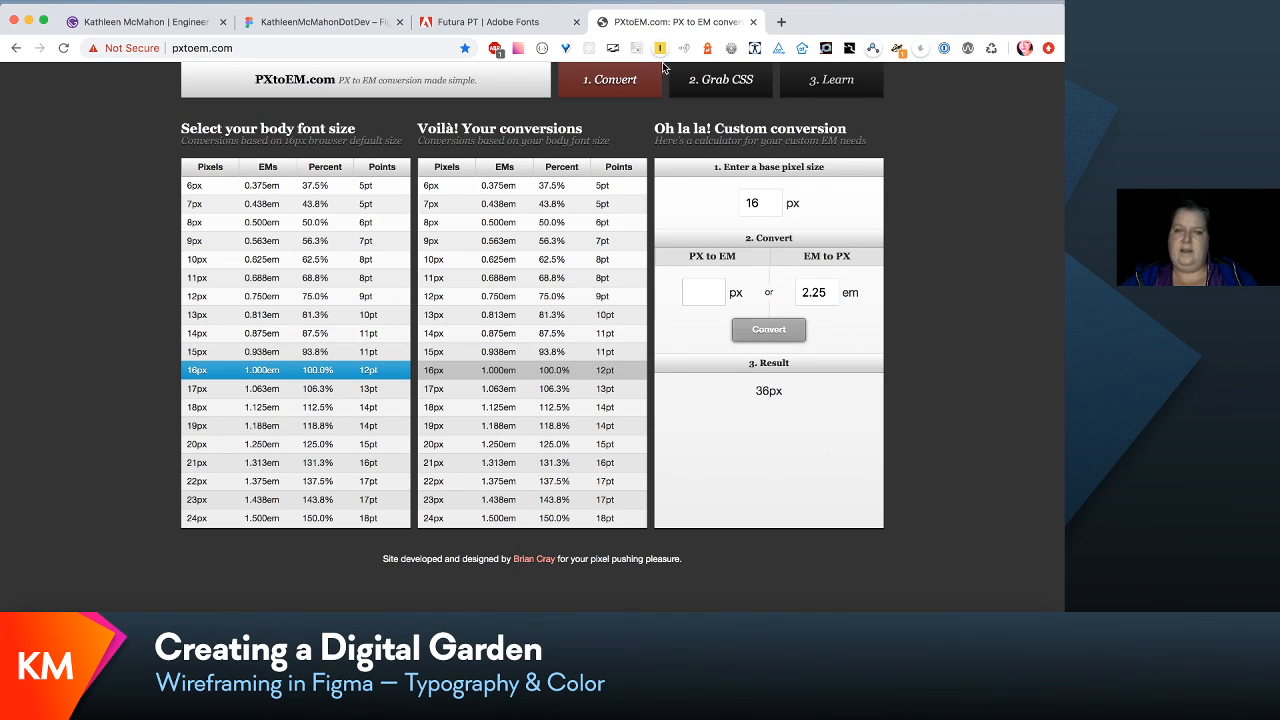
# - Switch back to the Figma file and set the H5/medium text style's font size to 36 and its line height to Auto
pyautogui.click(320, 22)
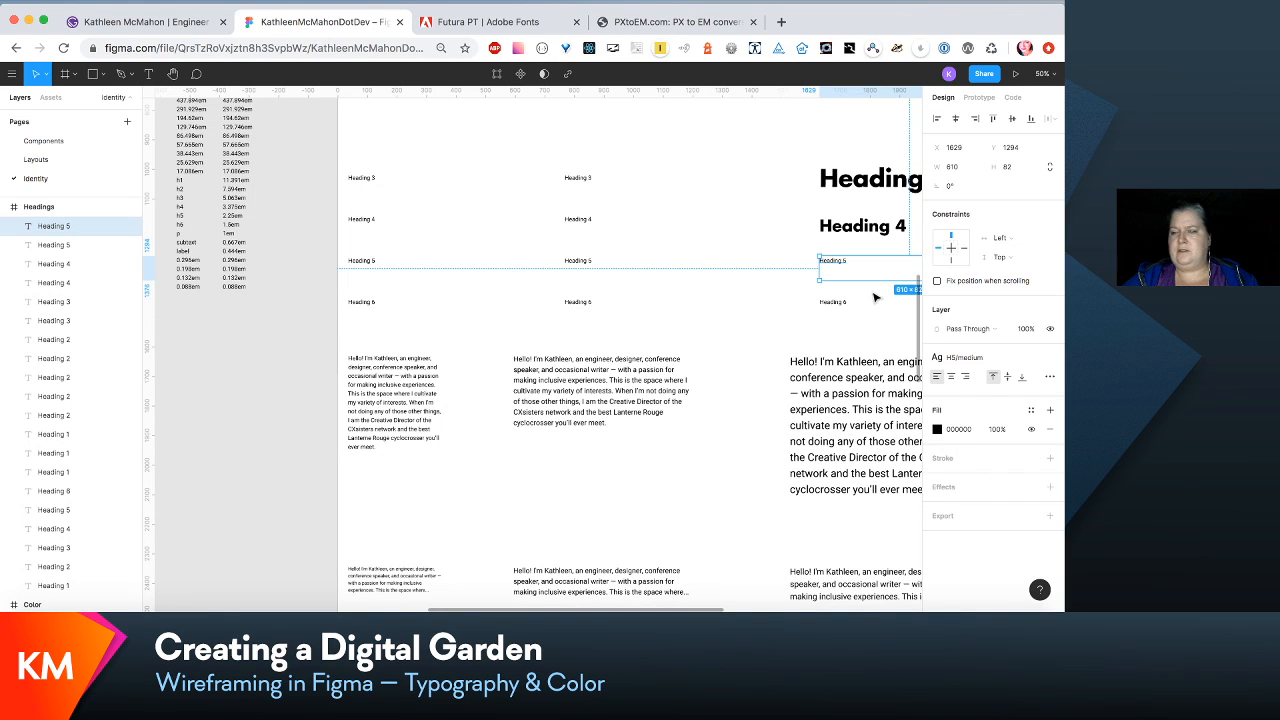
pyautogui.click(1028, 357)
pyautogui.click(1033, 386)
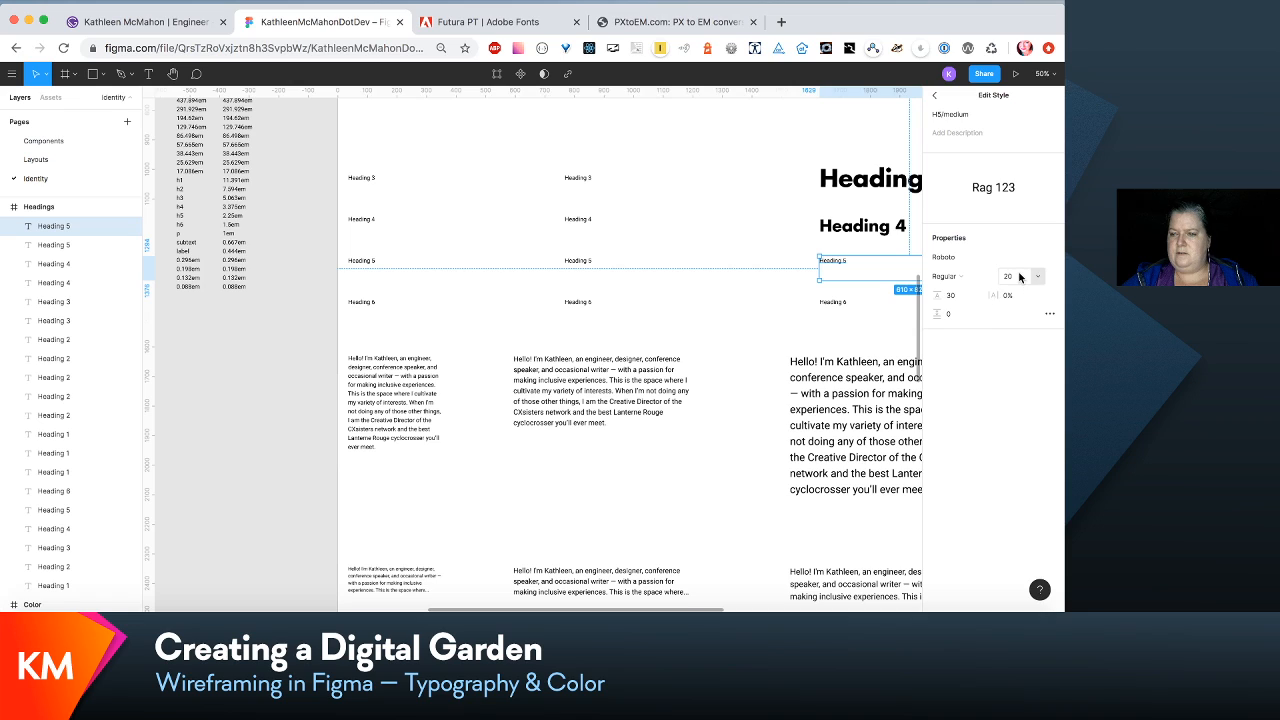
pyautogui.click(1015, 277)
pyautogui.write('3')
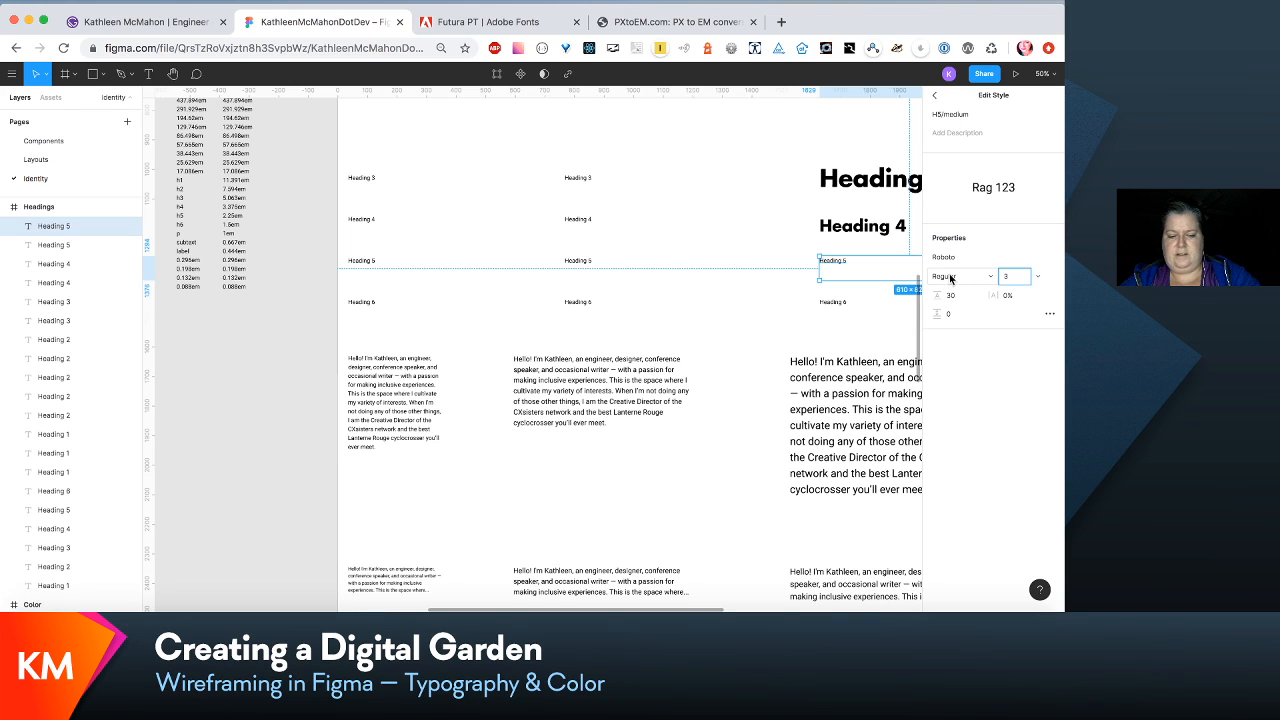
pyautogui.write('6')
pyautogui.press('Tab')
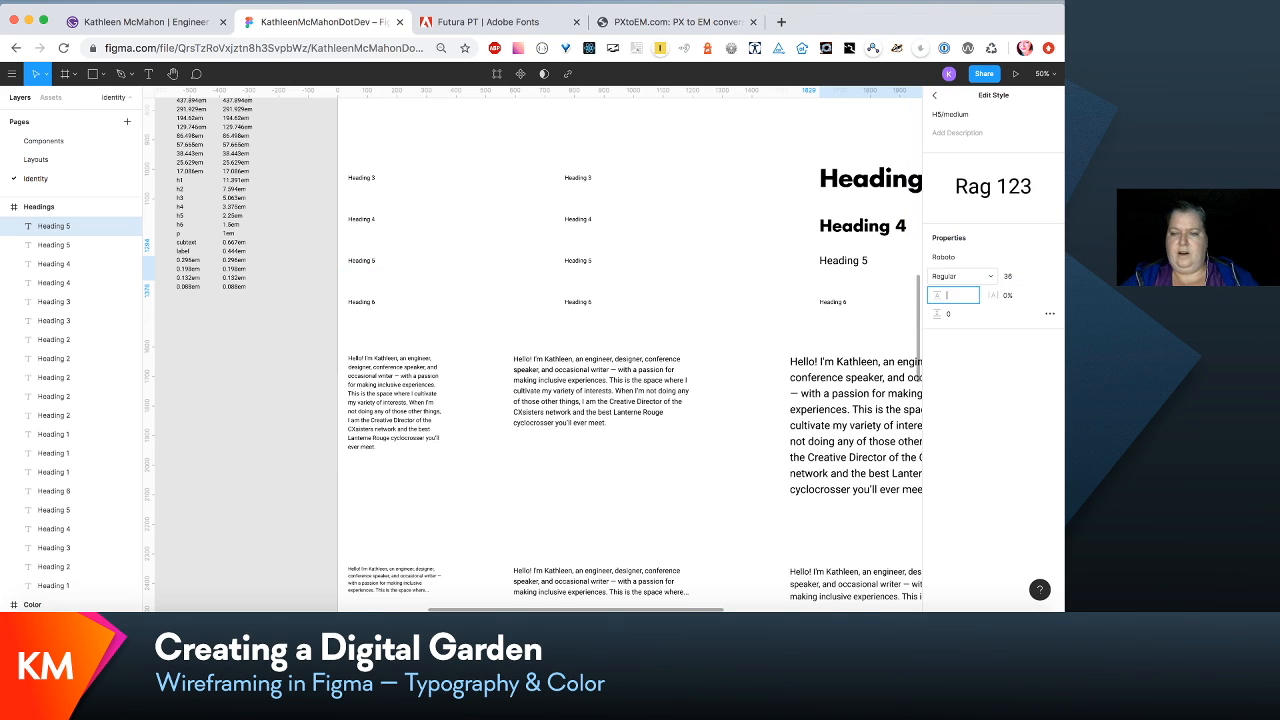
# - Change the H5/medium text style's font family to Futura LT Bold
pyautogui.click(987, 257)
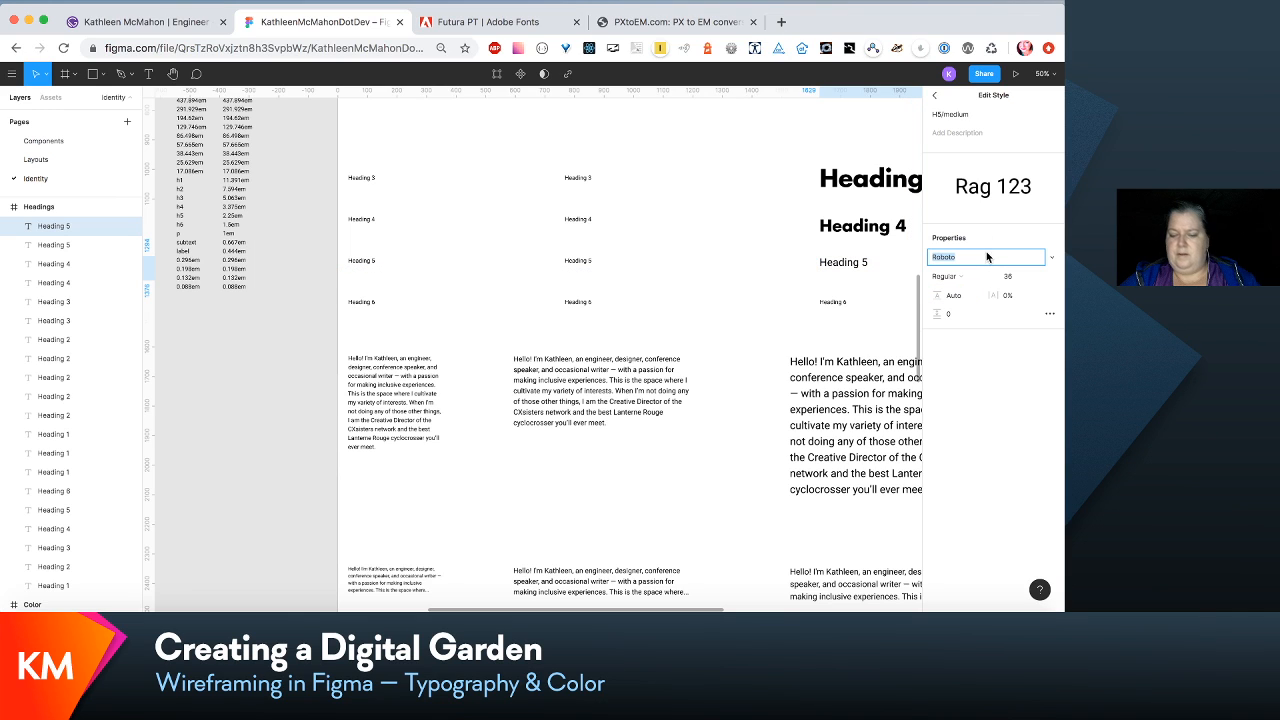
pyautogui.write('Gabriela')
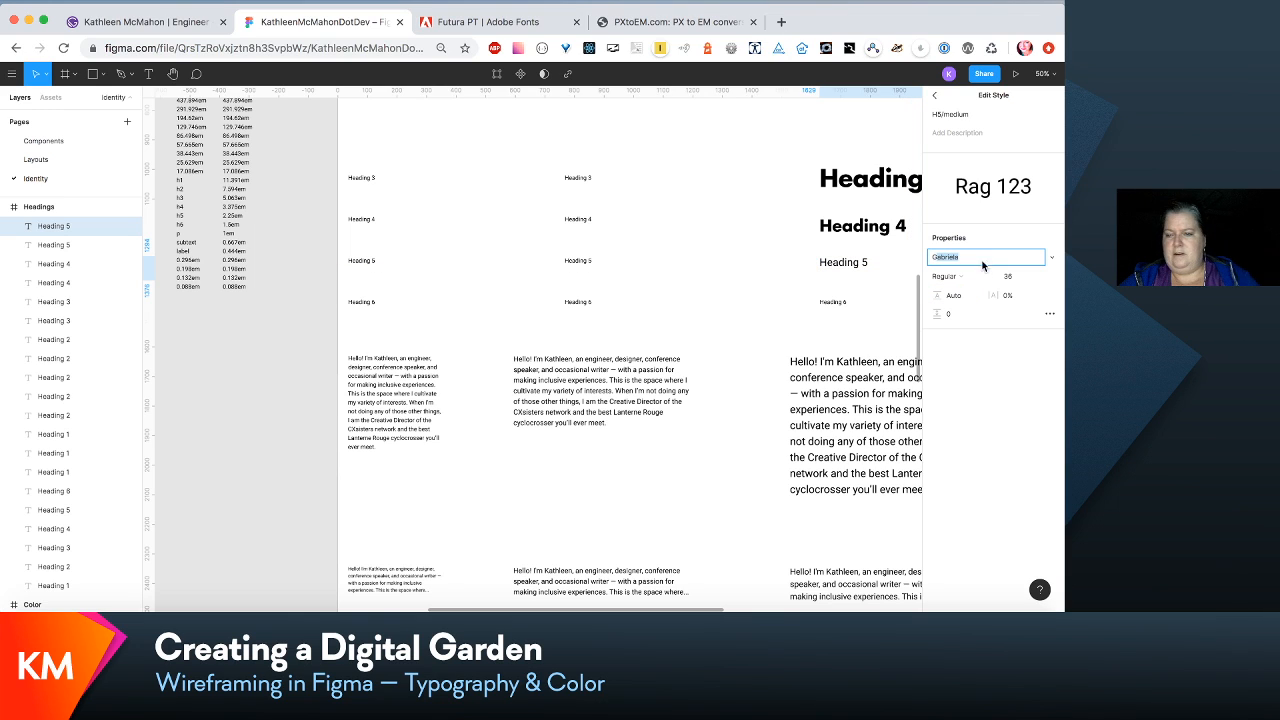
pyautogui.click(1051, 257)
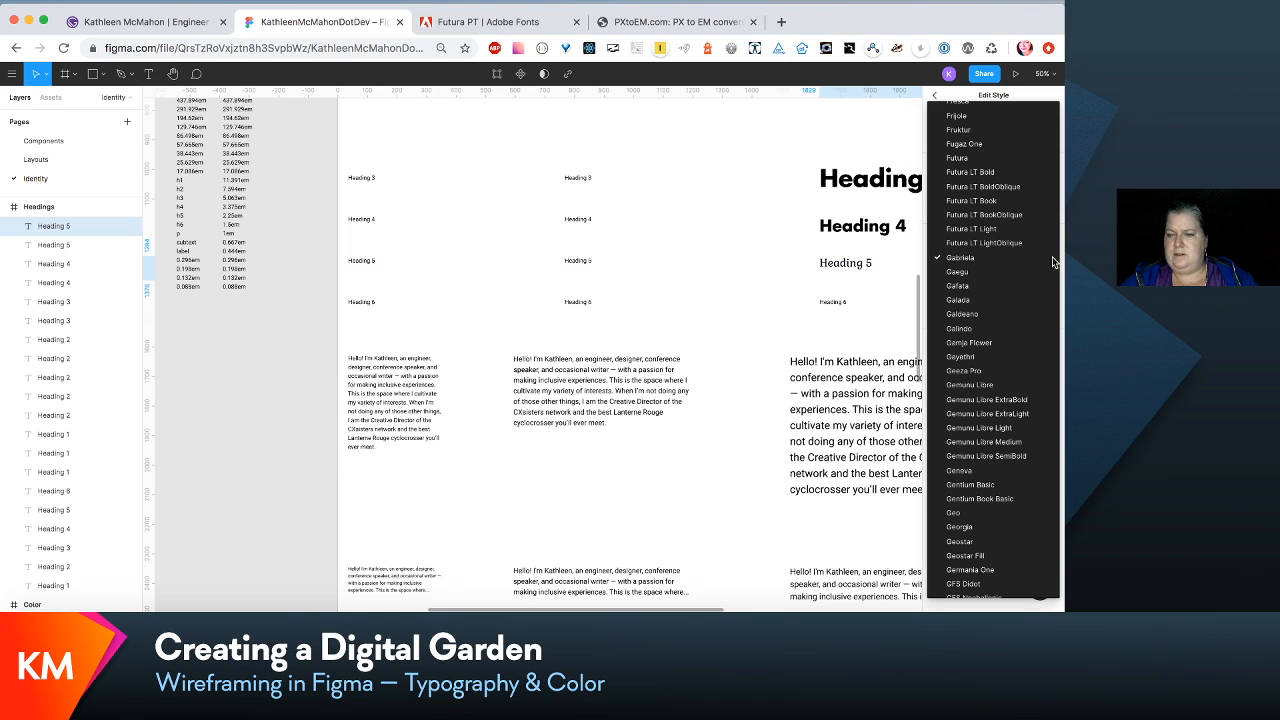
pyautogui.click(1006, 171)
# - Select the medium Heading 6 and examine the size progression of the medium headings from Heading 1 down to Heading 6
pyautogui.hscroll(5, 830, 290)
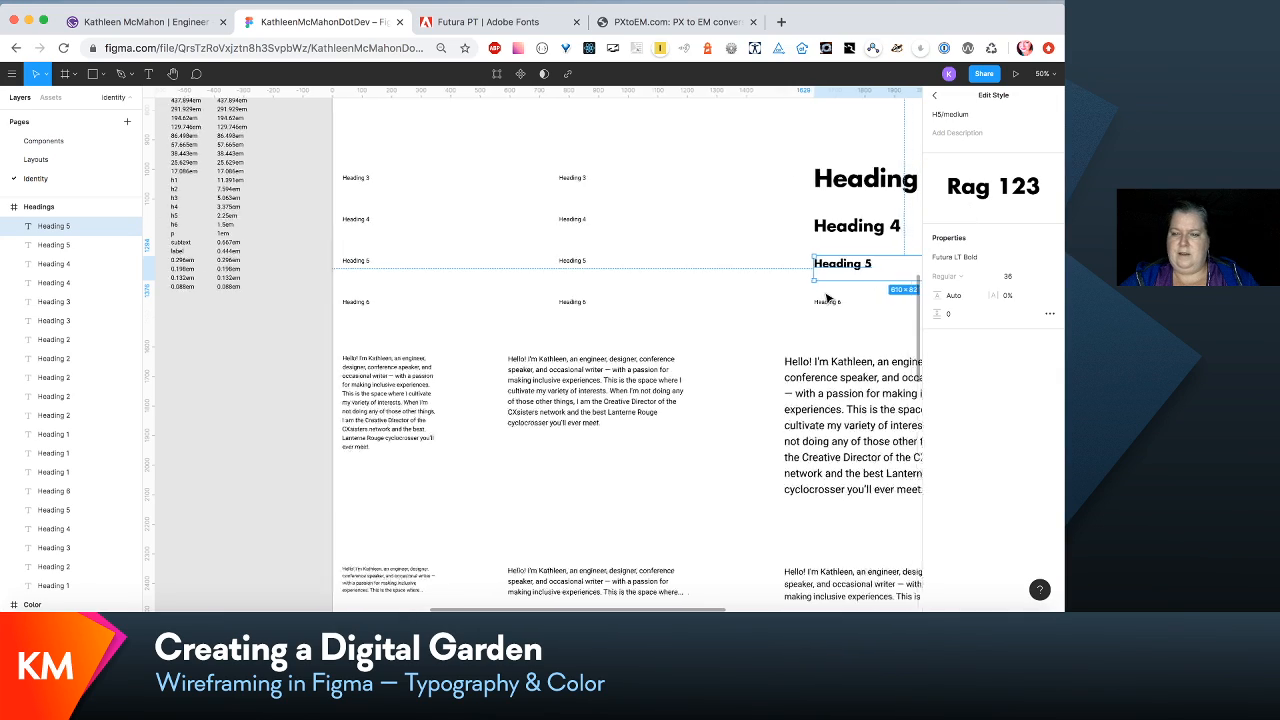
pyautogui.scroll(-1, 830, 290)
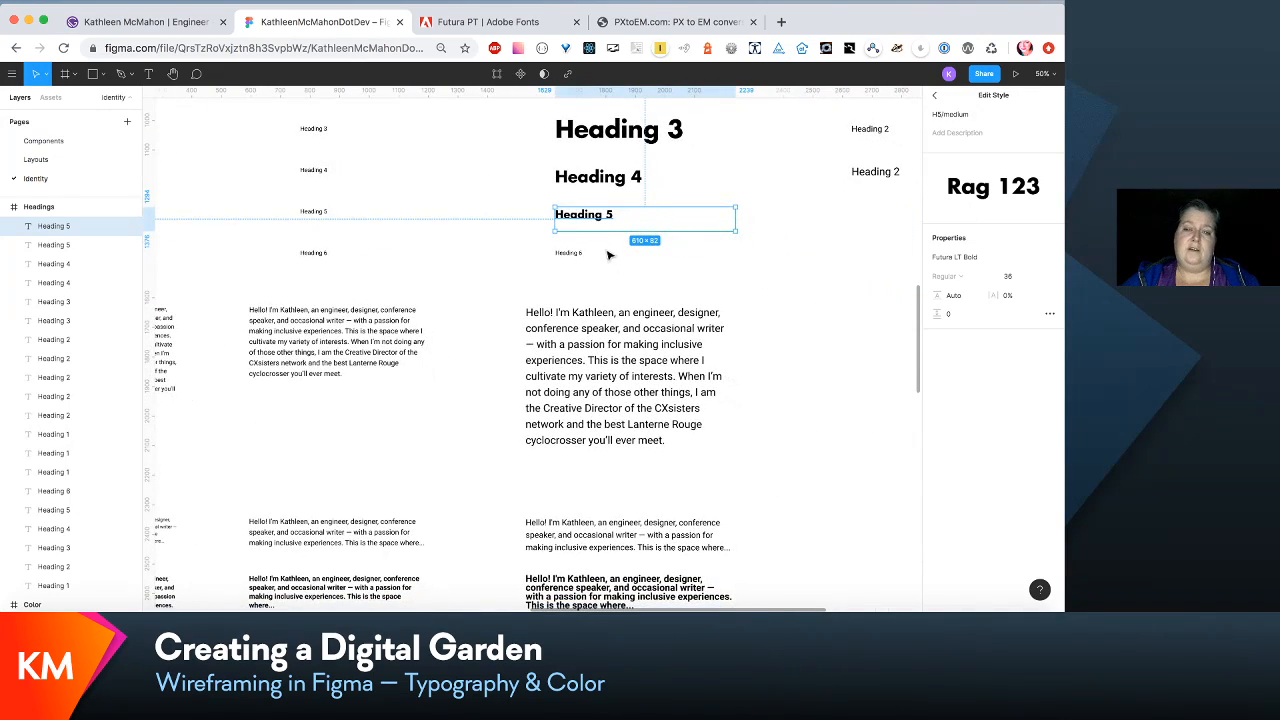
pyautogui.click(570, 252)
pyautogui.scroll(3, 570, 250)
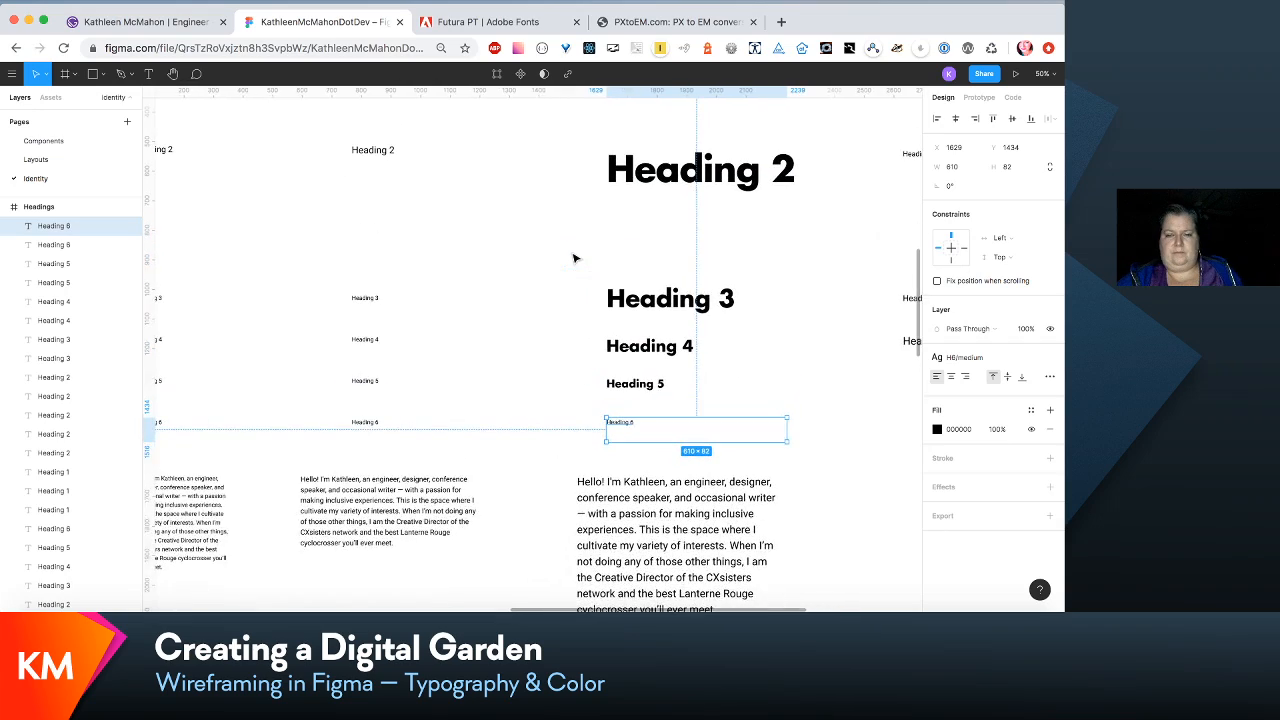
pyautogui.scroll(-1, 572, 252)
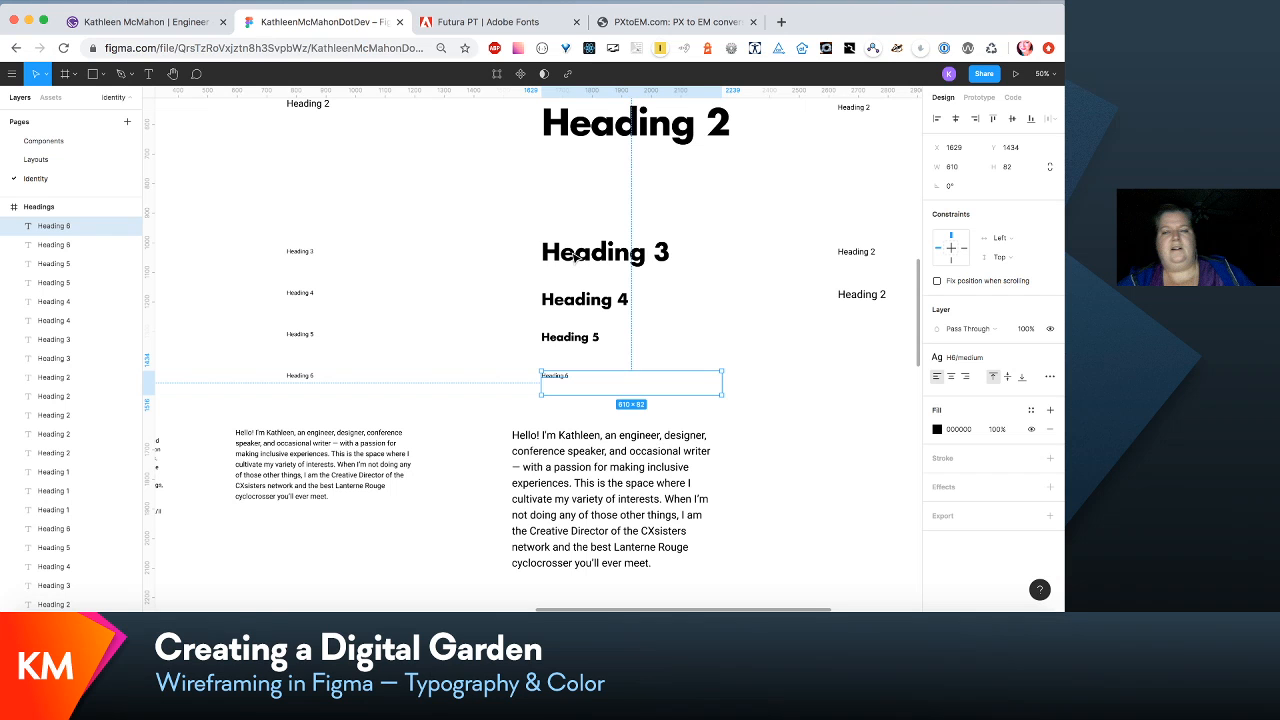
pyautogui.scroll(3, 575, 257)
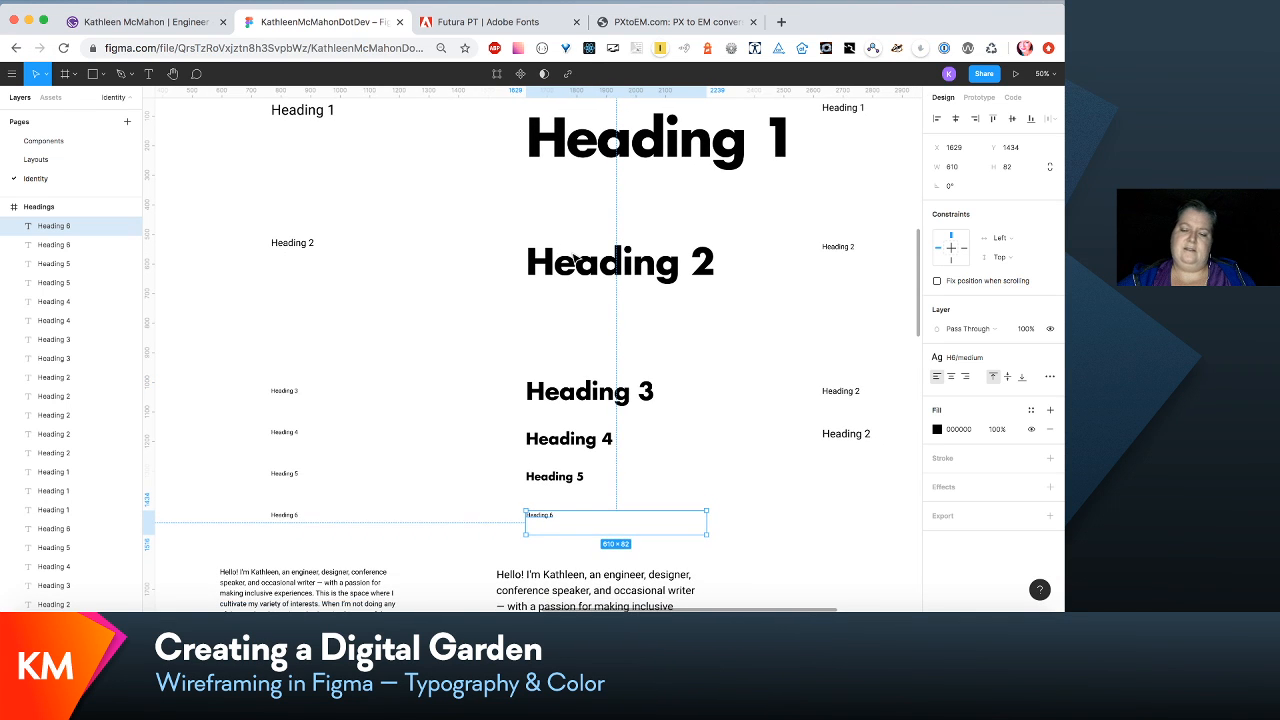
pyautogui.scroll(-3, 575, 257)
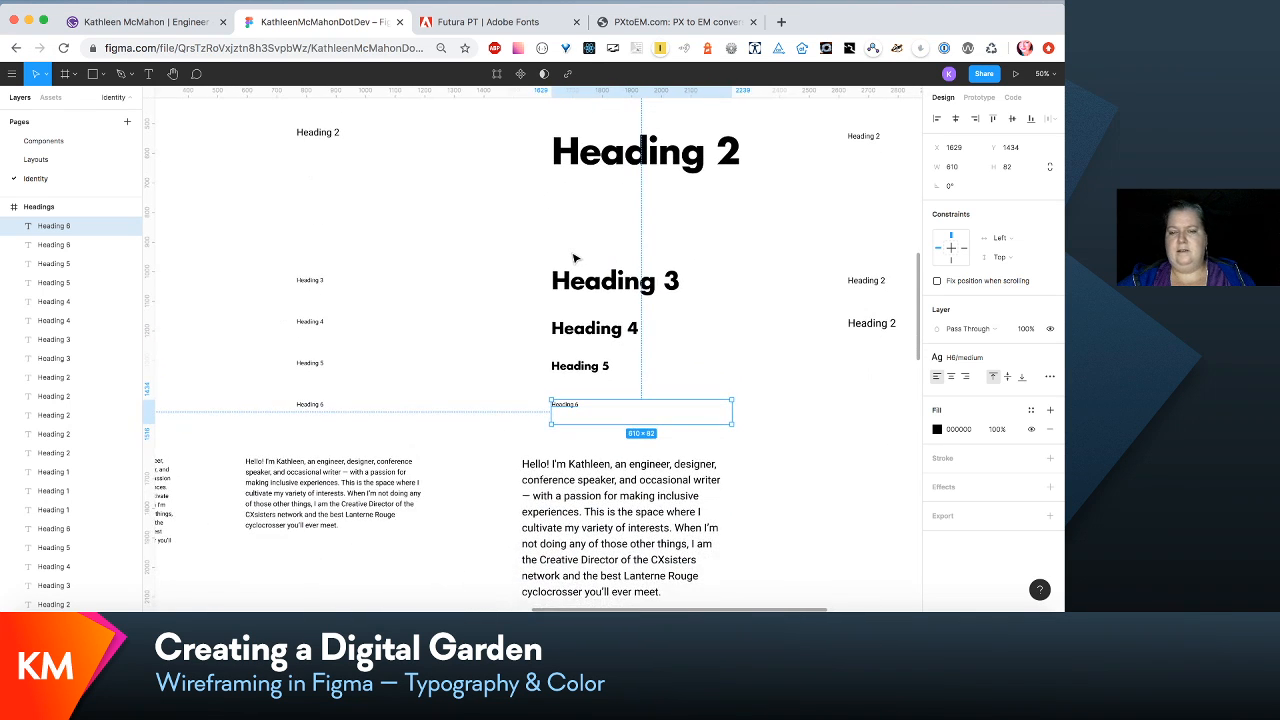
pyautogui.scroll(-2, 575, 257)
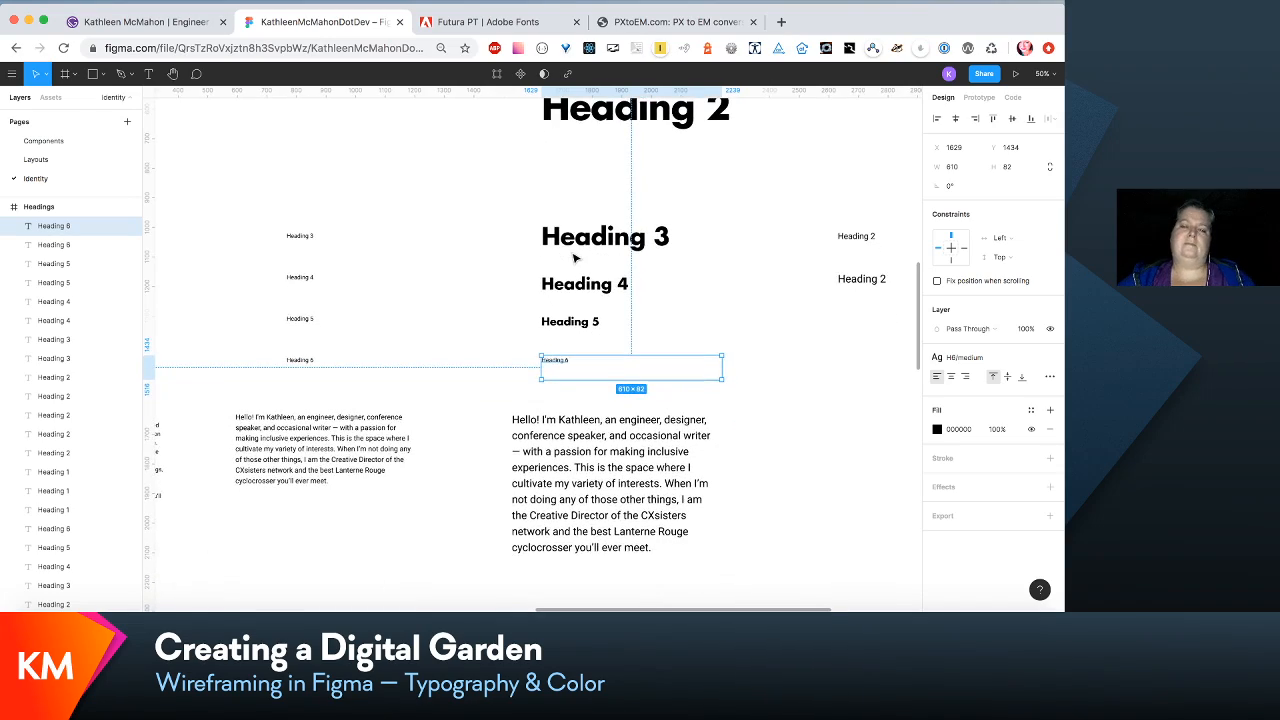
pyautogui.scroll(-2, 575, 257)
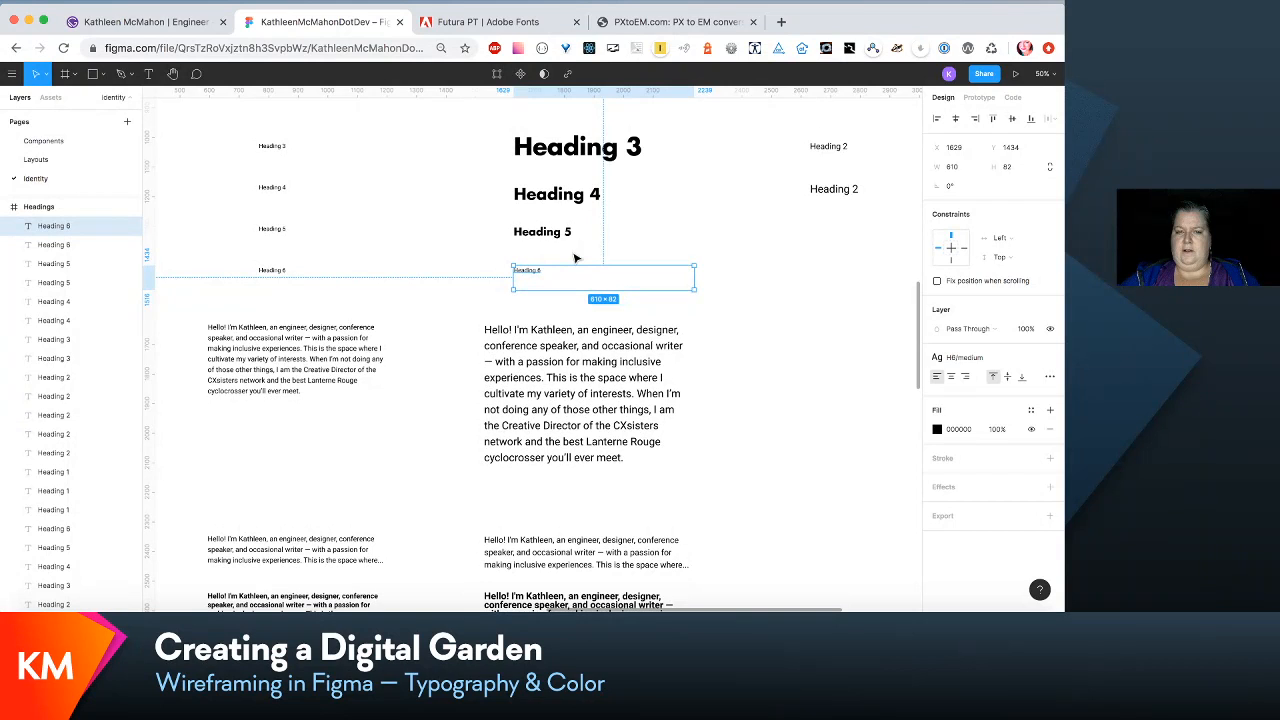
pyautogui.scroll(-2, 575, 257)
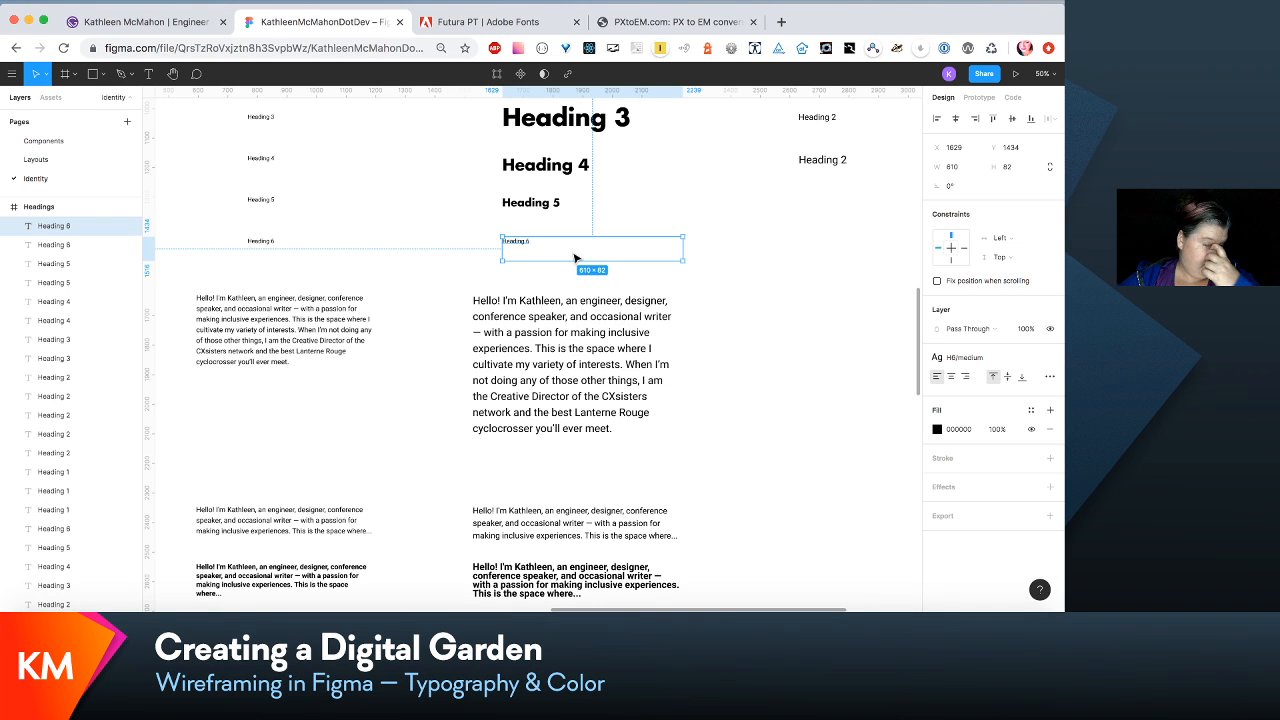
pyautogui.scroll(-1, 575, 257)
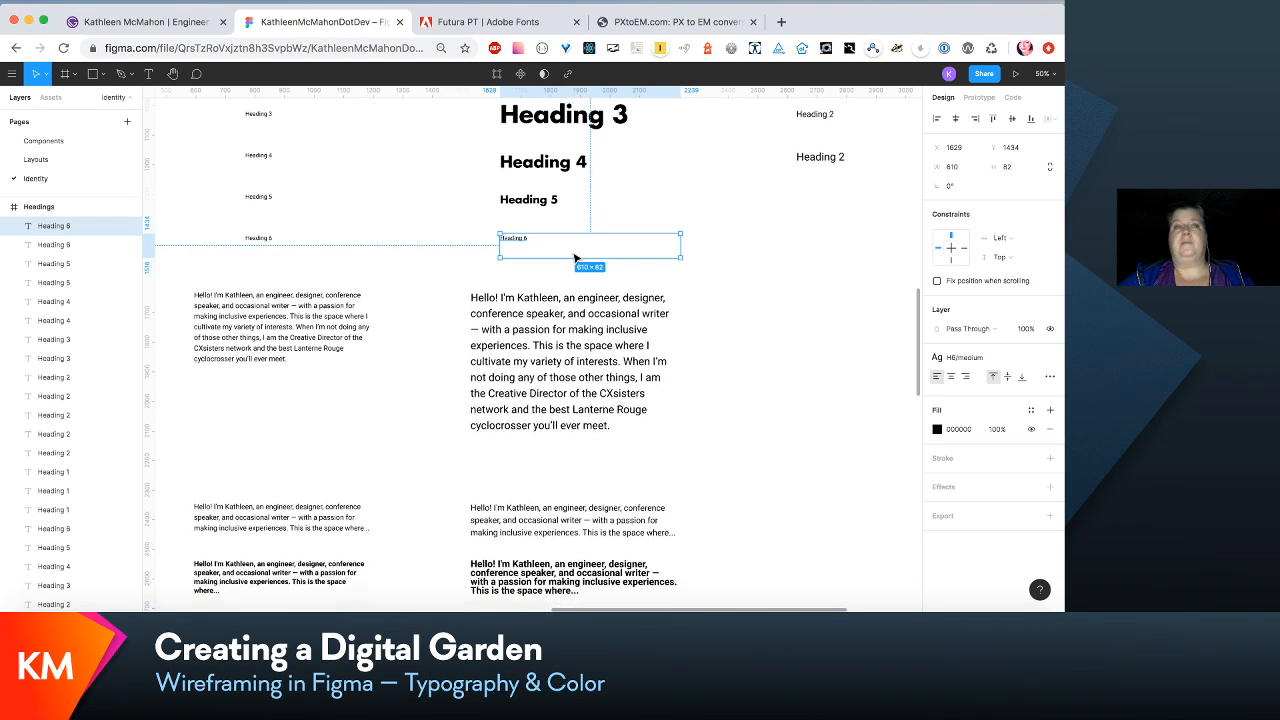
pyautogui.scroll(10, 575, 257)
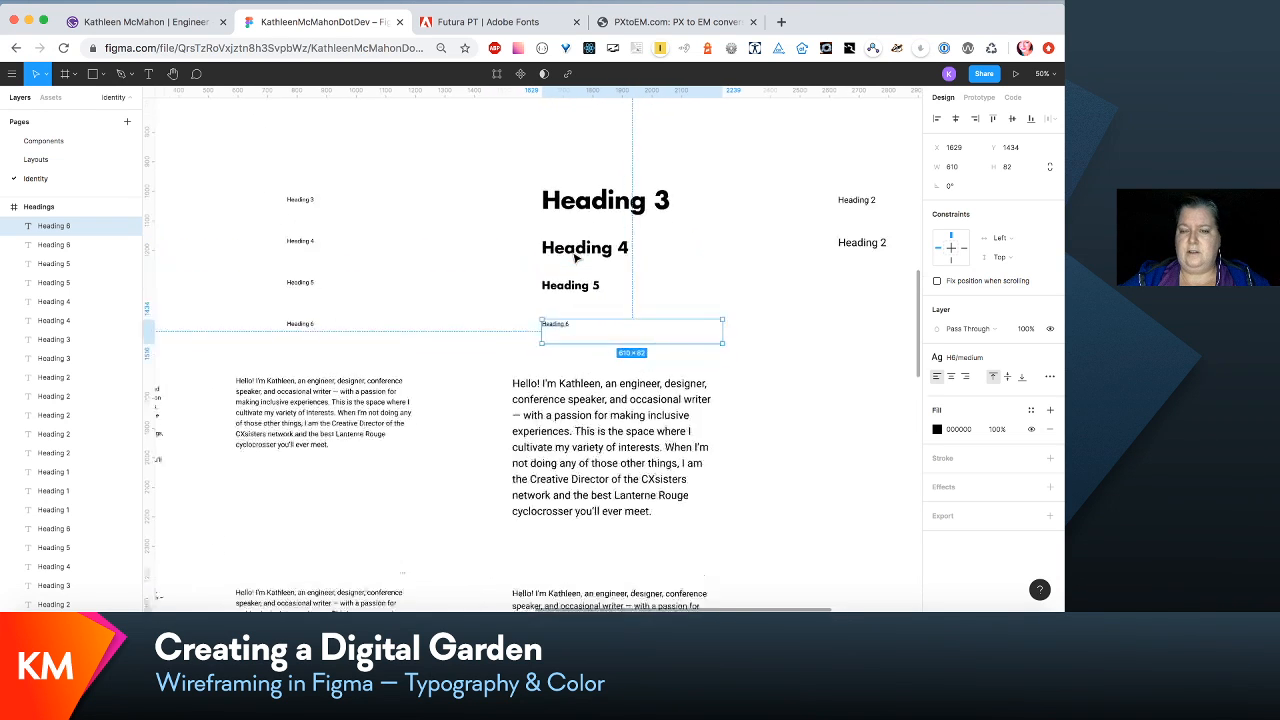
pyautogui.scroll(5, 575, 258)
pyautogui.hscroll(3, 575, 258)
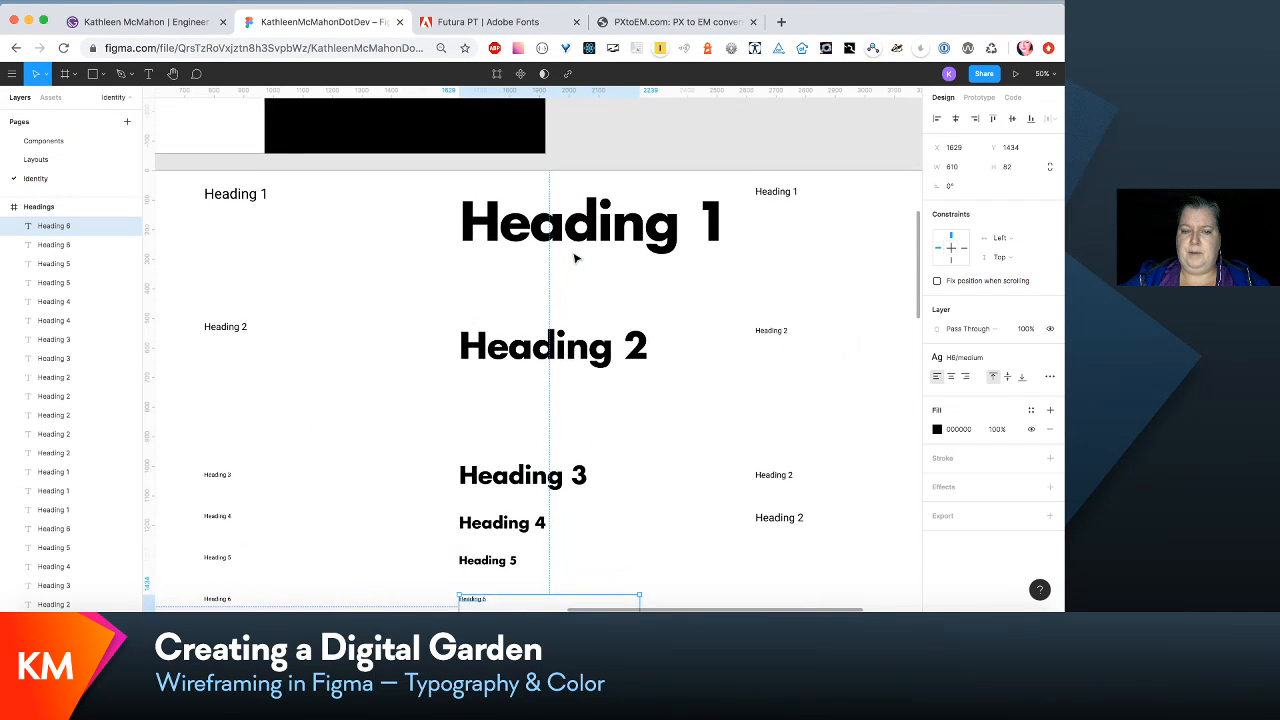
pyautogui.scroll(-3, 575, 258)
pyautogui.scroll(-2, 575, 258)
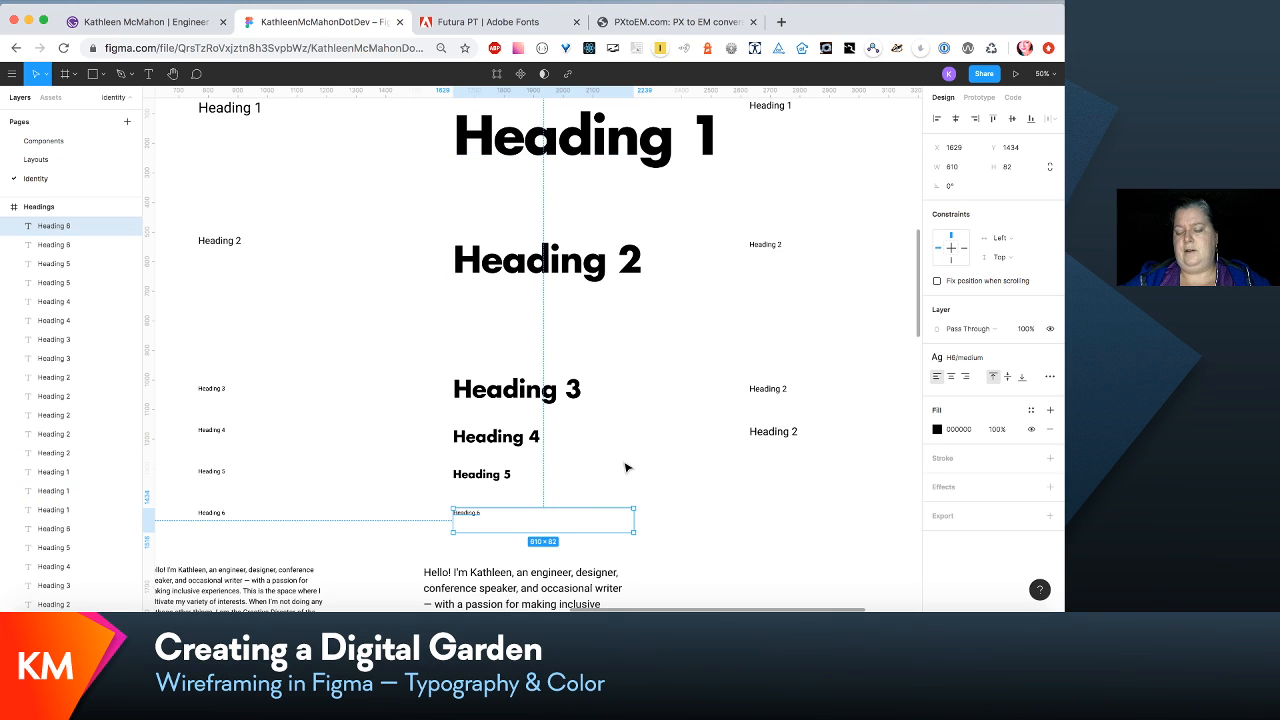
pyautogui.scroll(-1, 627, 468)
pyautogui.scroll(-1, 627, 468)
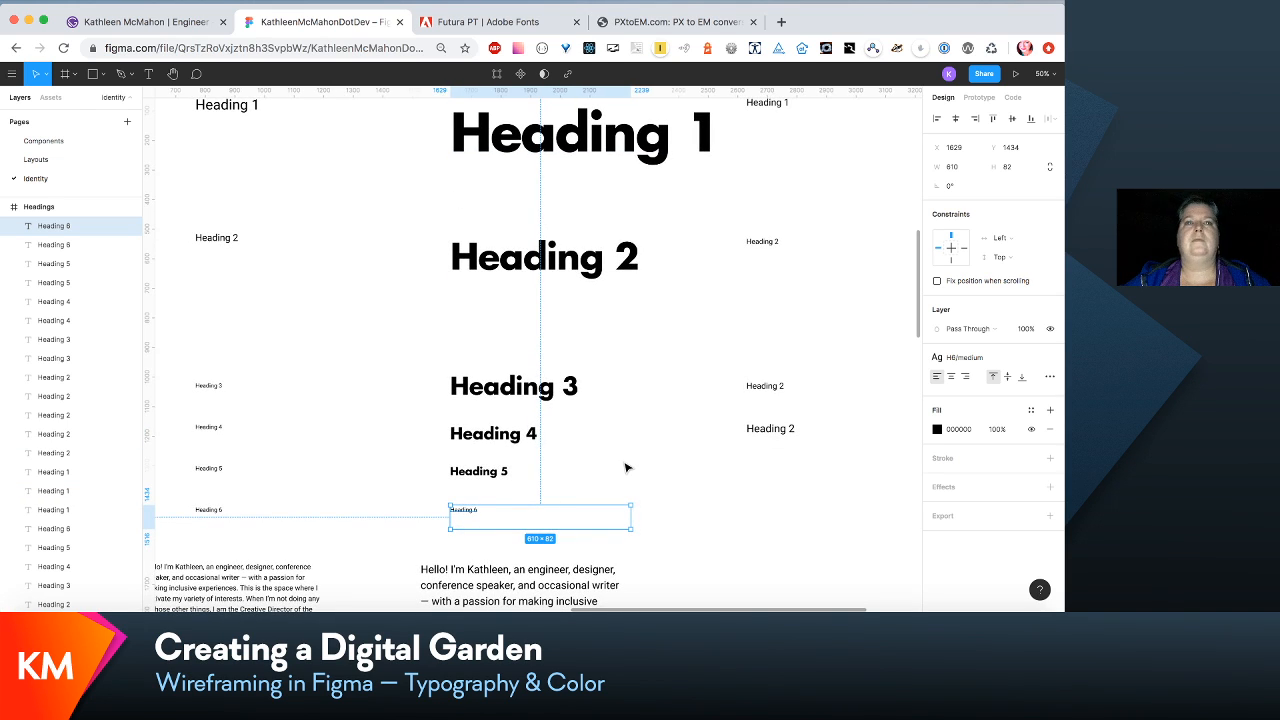
pyautogui.scroll(-3, 627, 468)
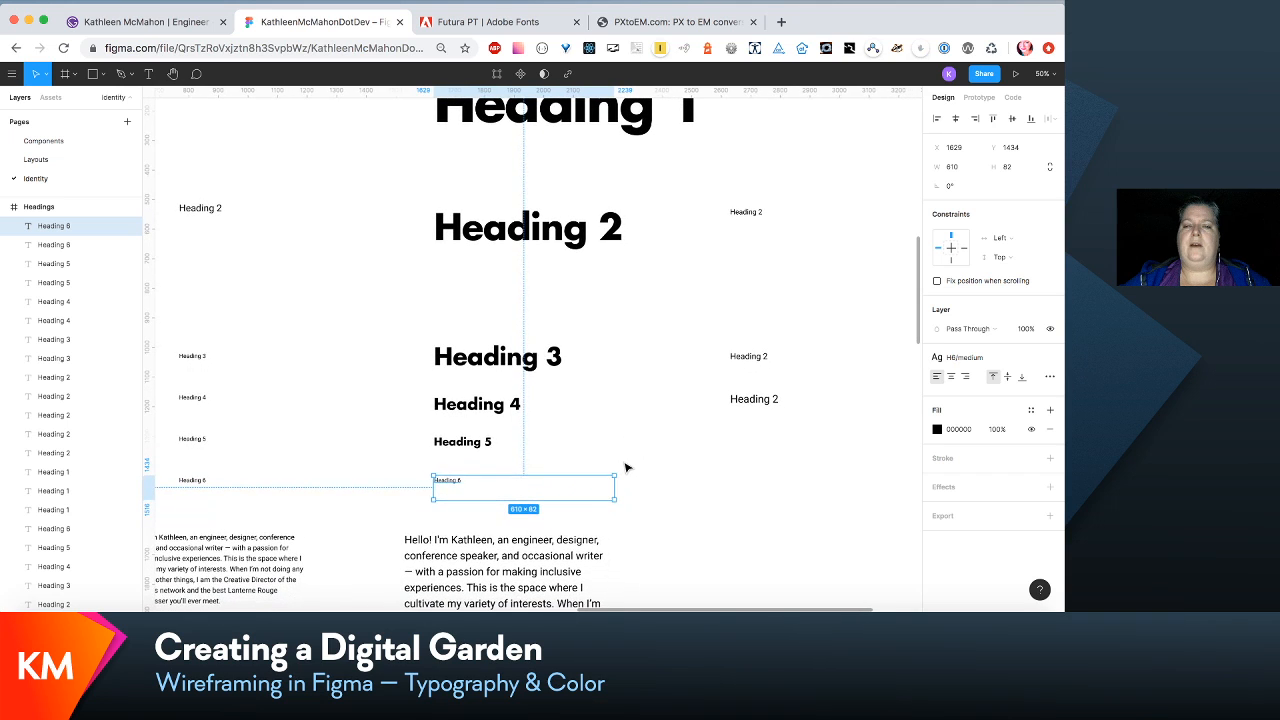
pyautogui.hscroll(1, 627, 468)
pyautogui.scroll(-1, 627, 468)
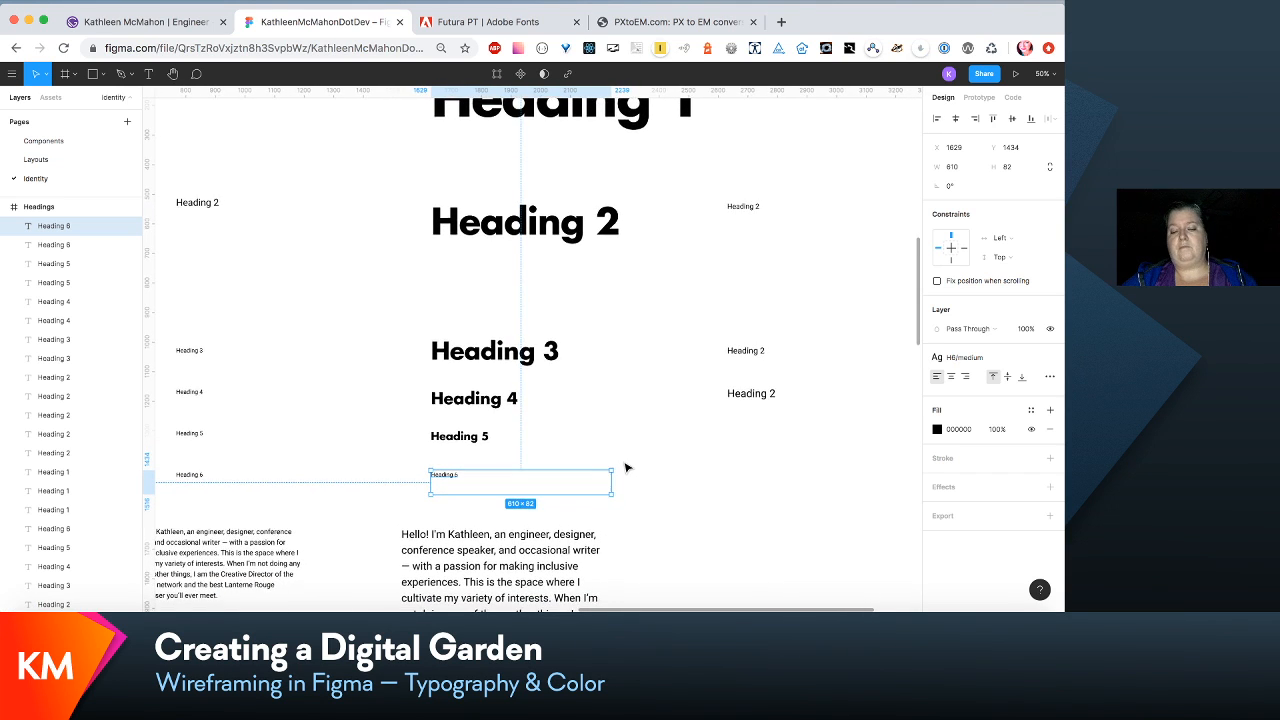
pyautogui.scroll(-3, 625, 467)
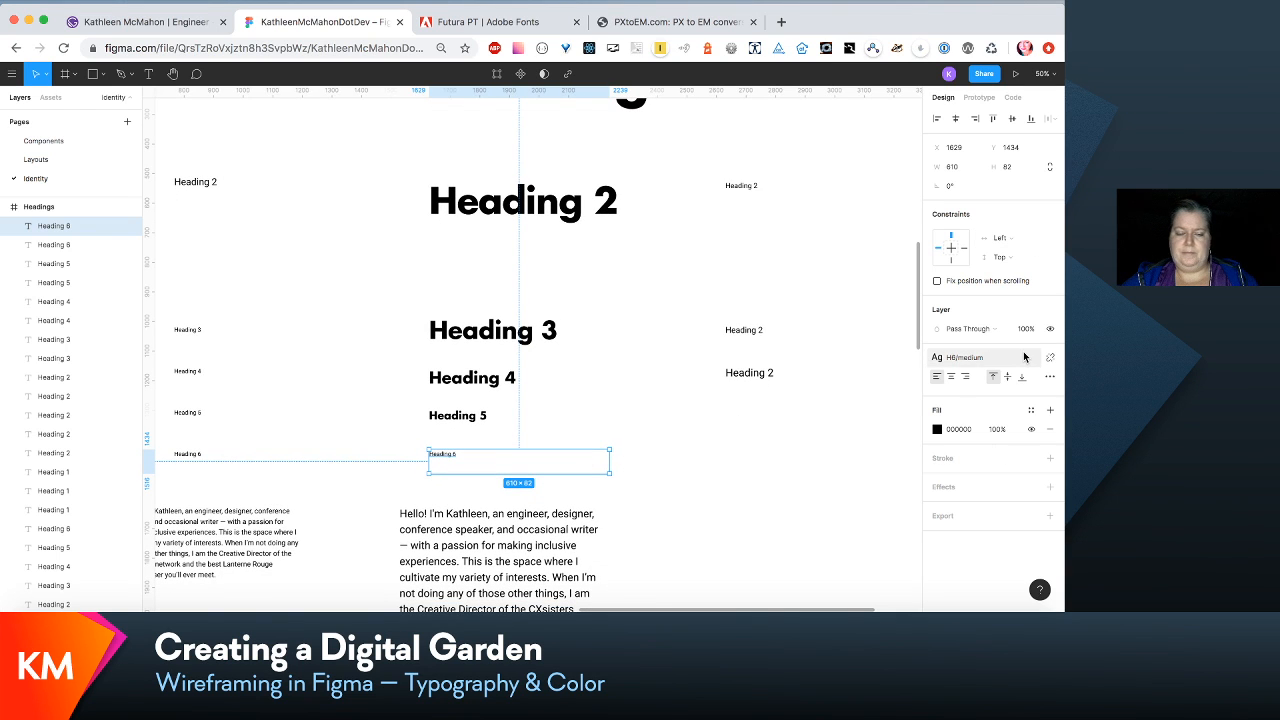
# - Look up the h6 value in the em scale list, and set the H6/medium text style's font size to 24 and line height to Auto
pyautogui.hscroll(-10, 560, 355)
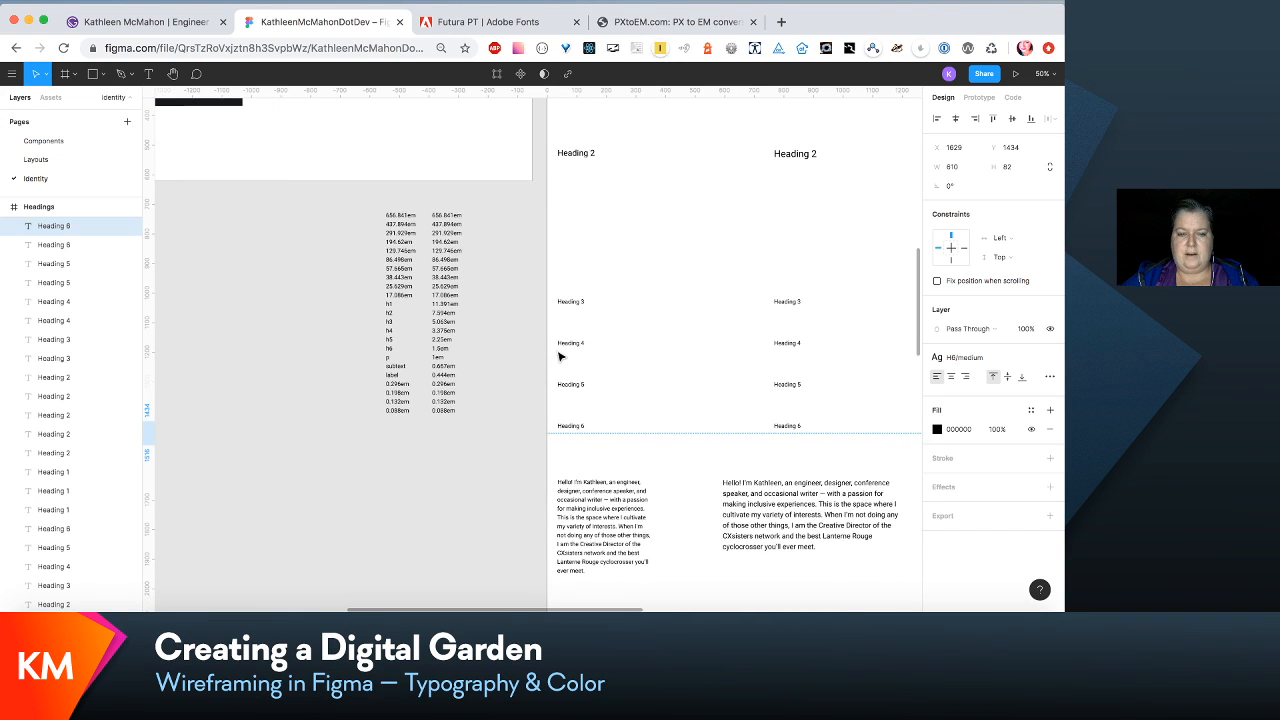
pyautogui.hscroll(5, 560, 355)
pyautogui.hscroll(1, 560, 355)
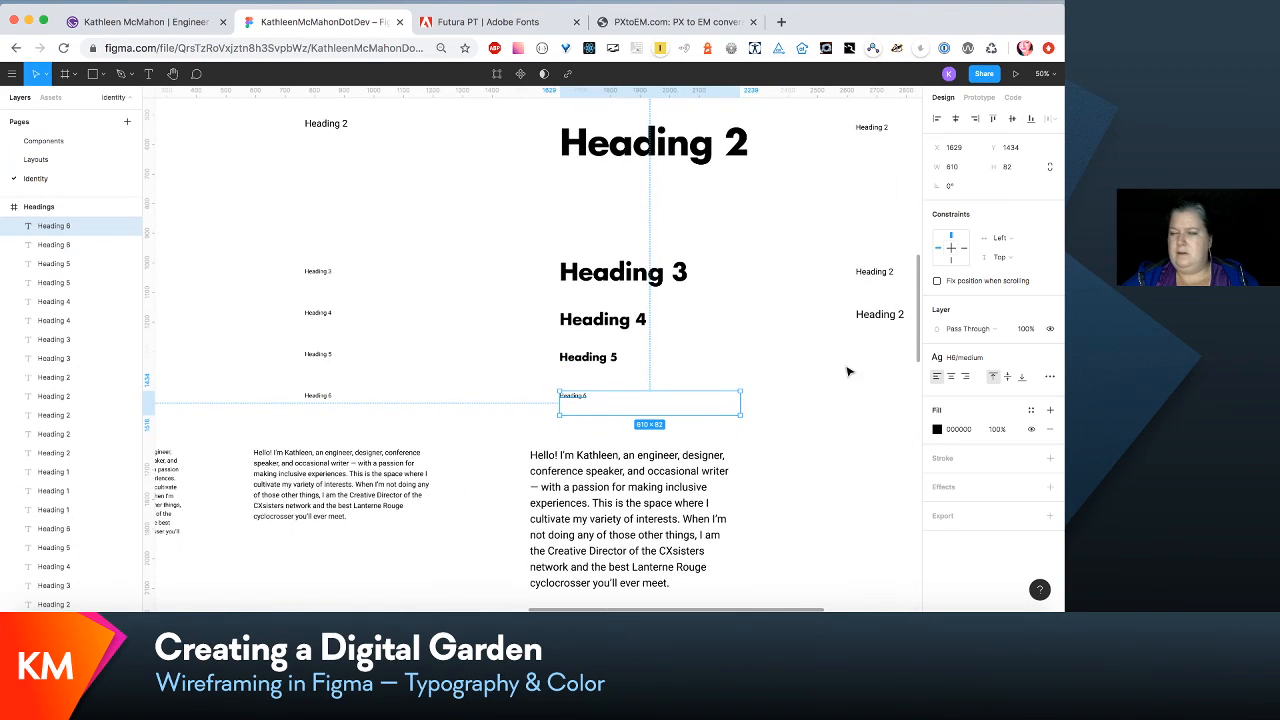
pyautogui.click(1031, 366)
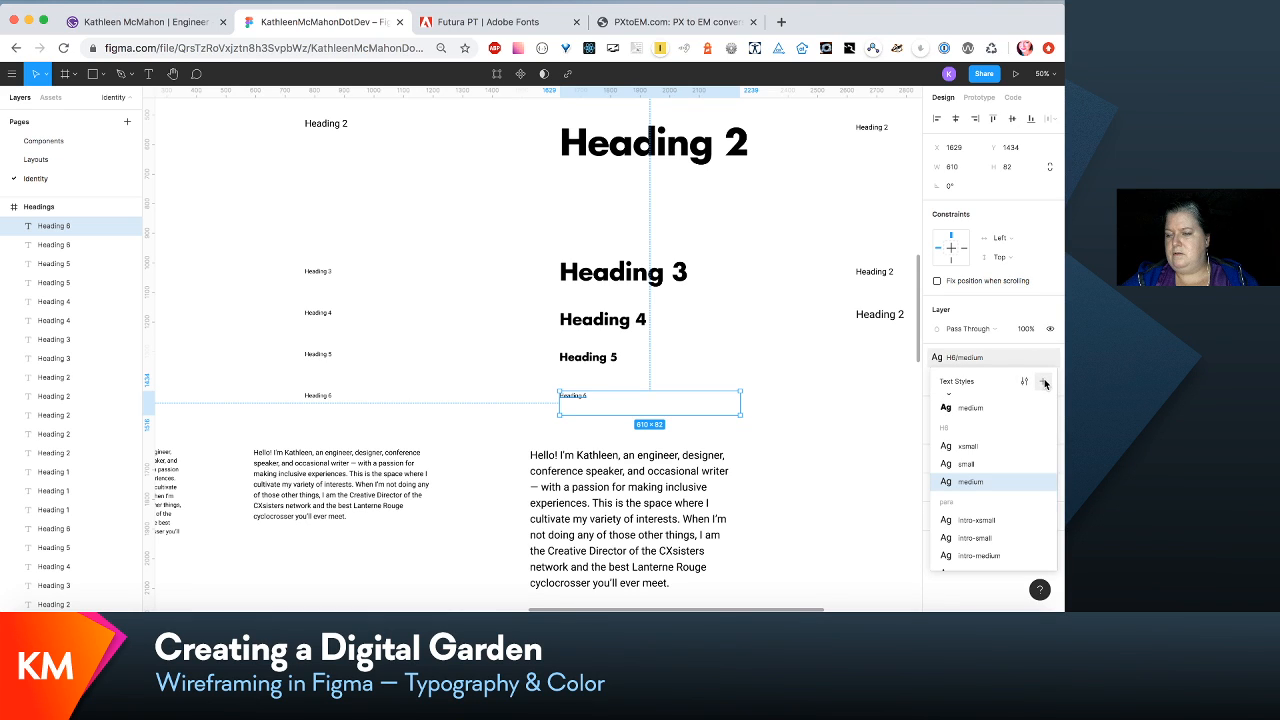
pyautogui.click(1045, 384)
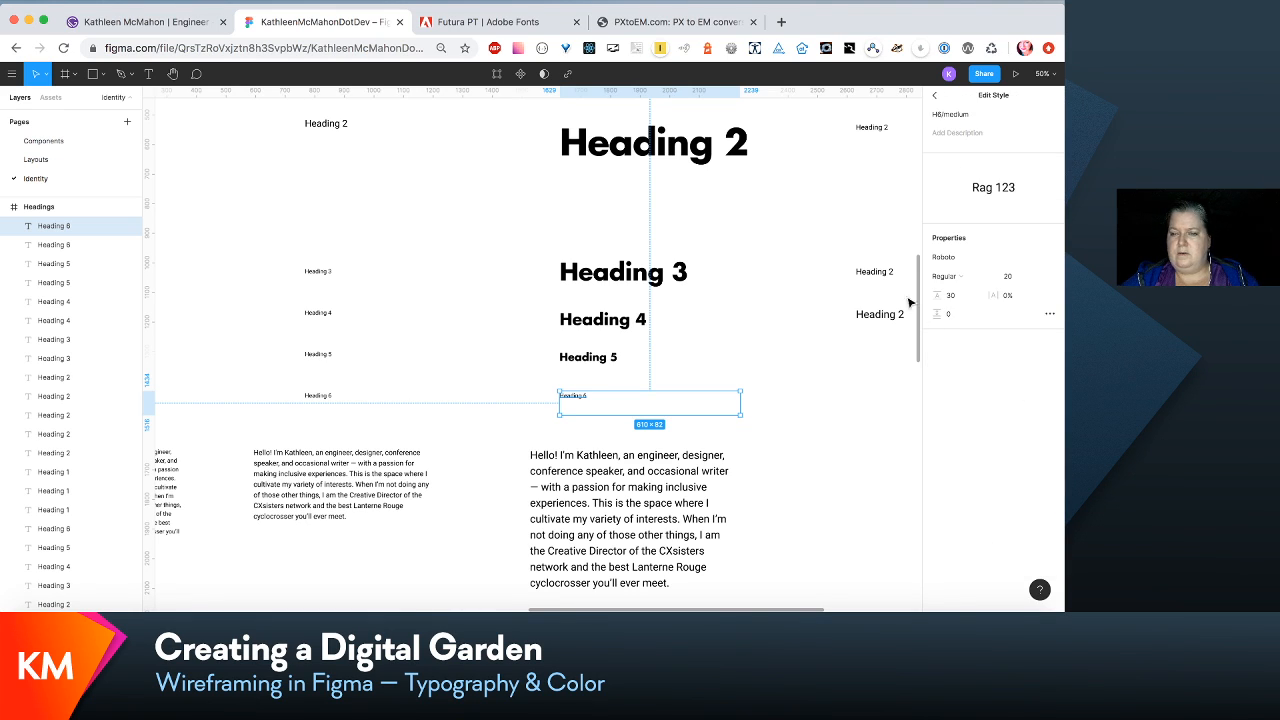
pyautogui.click(1012, 283)
pyautogui.write('2')
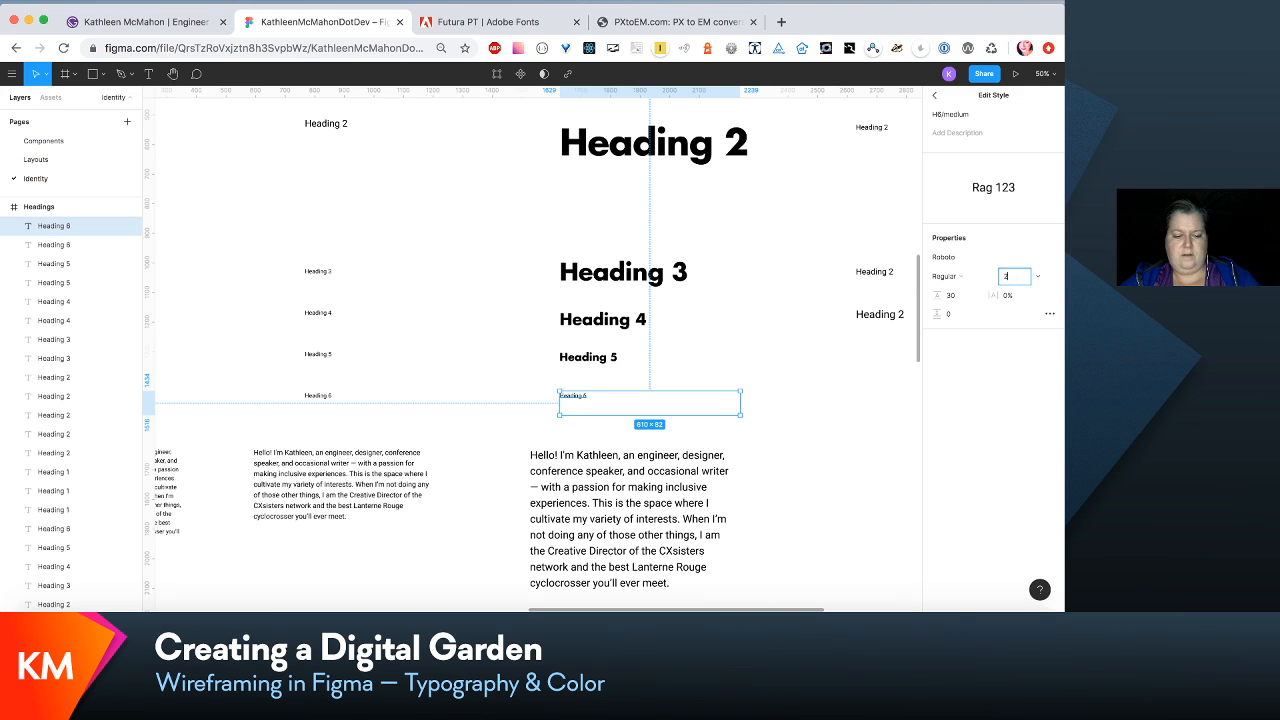
pyautogui.press('Tab')
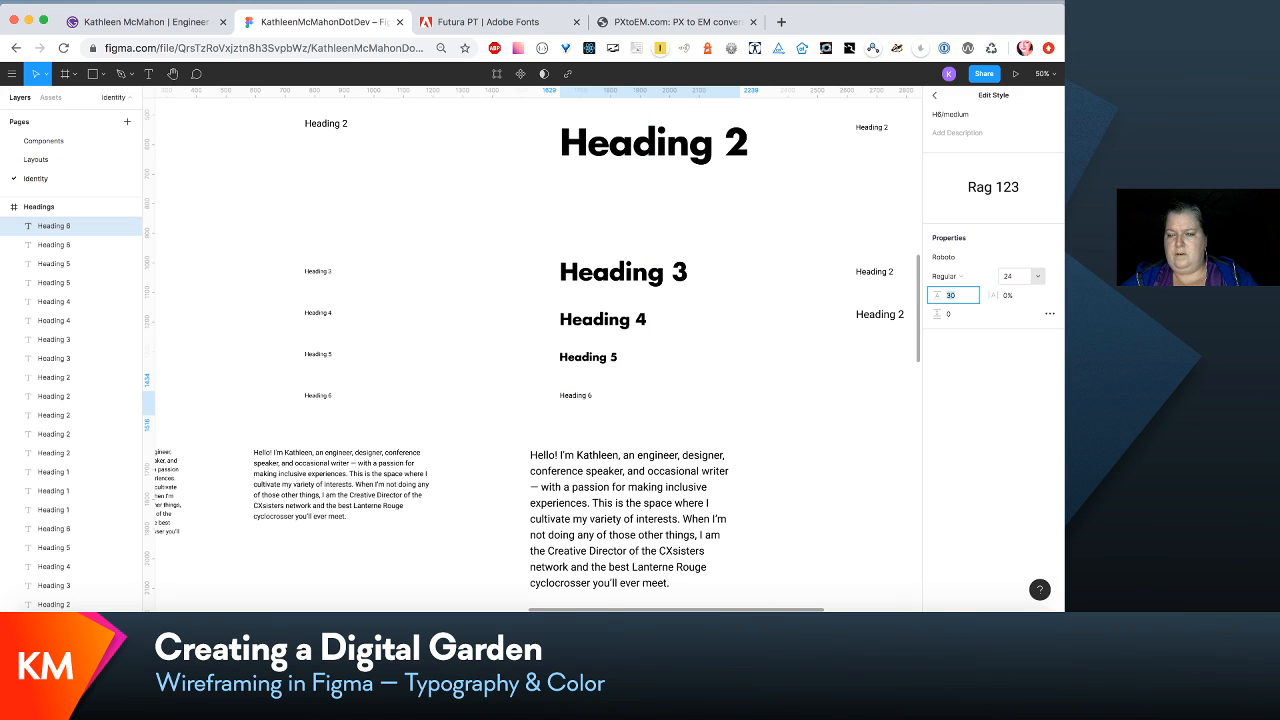
# - Change the H6/medium text style's font family to Futura LT Bold
pyautogui.click(1051, 259)
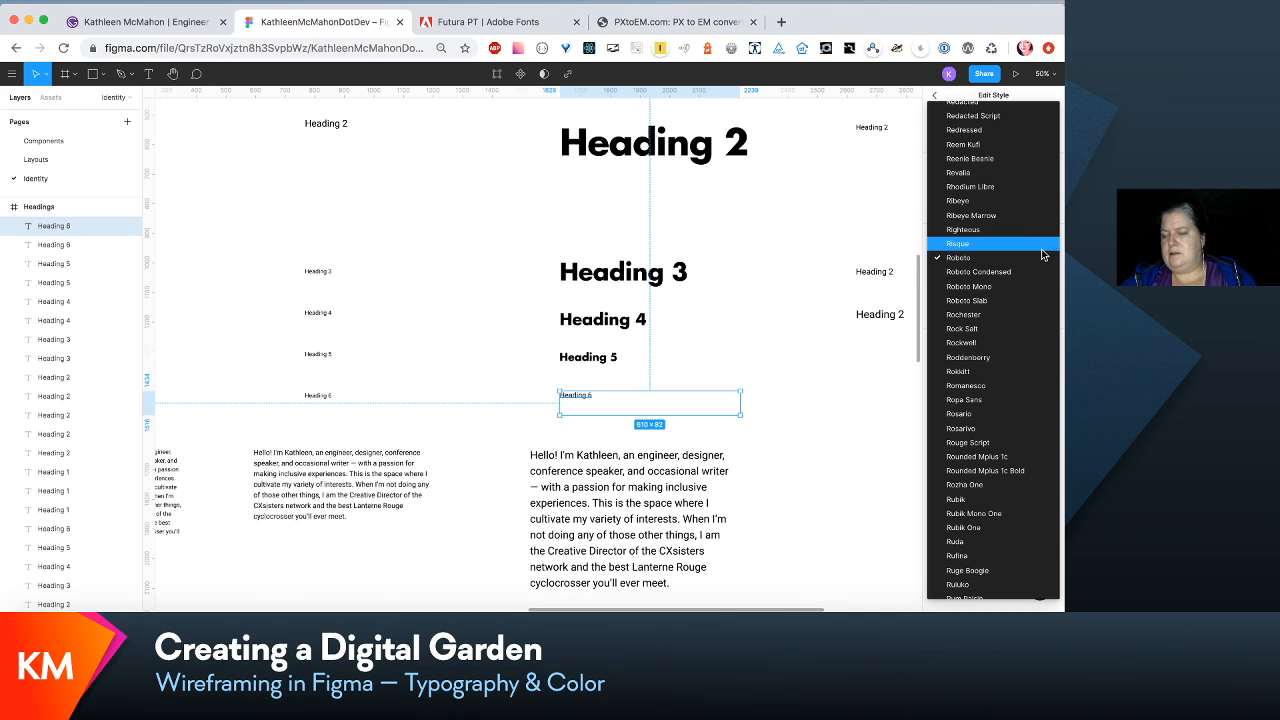
pyautogui.scroll(20, 1041, 254)
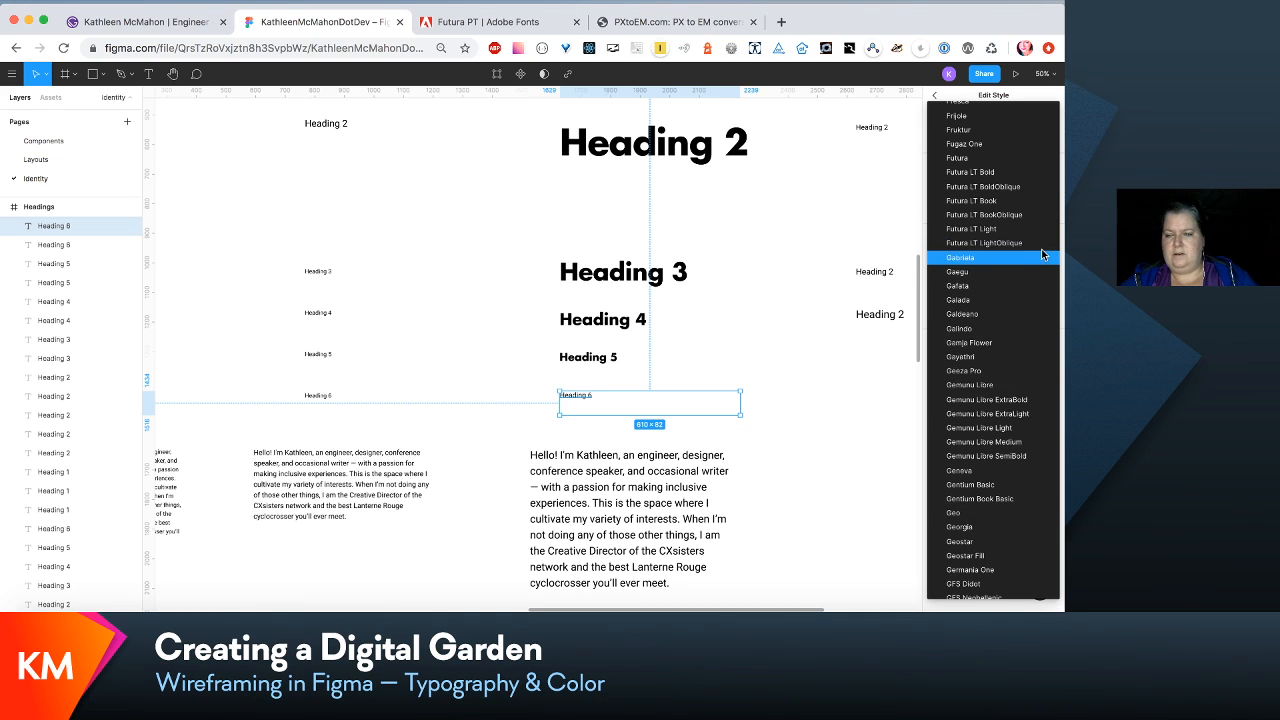
pyautogui.click(1007, 177)
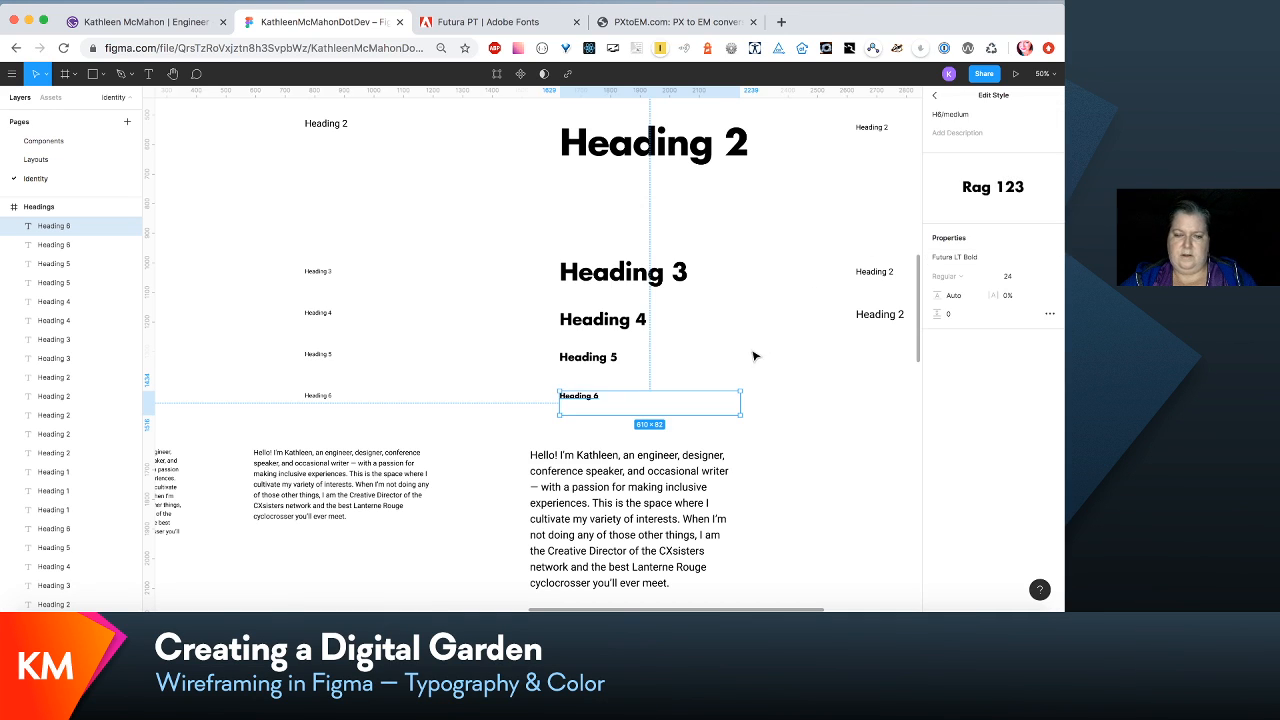
pyautogui.hscroll(5, 755, 356)
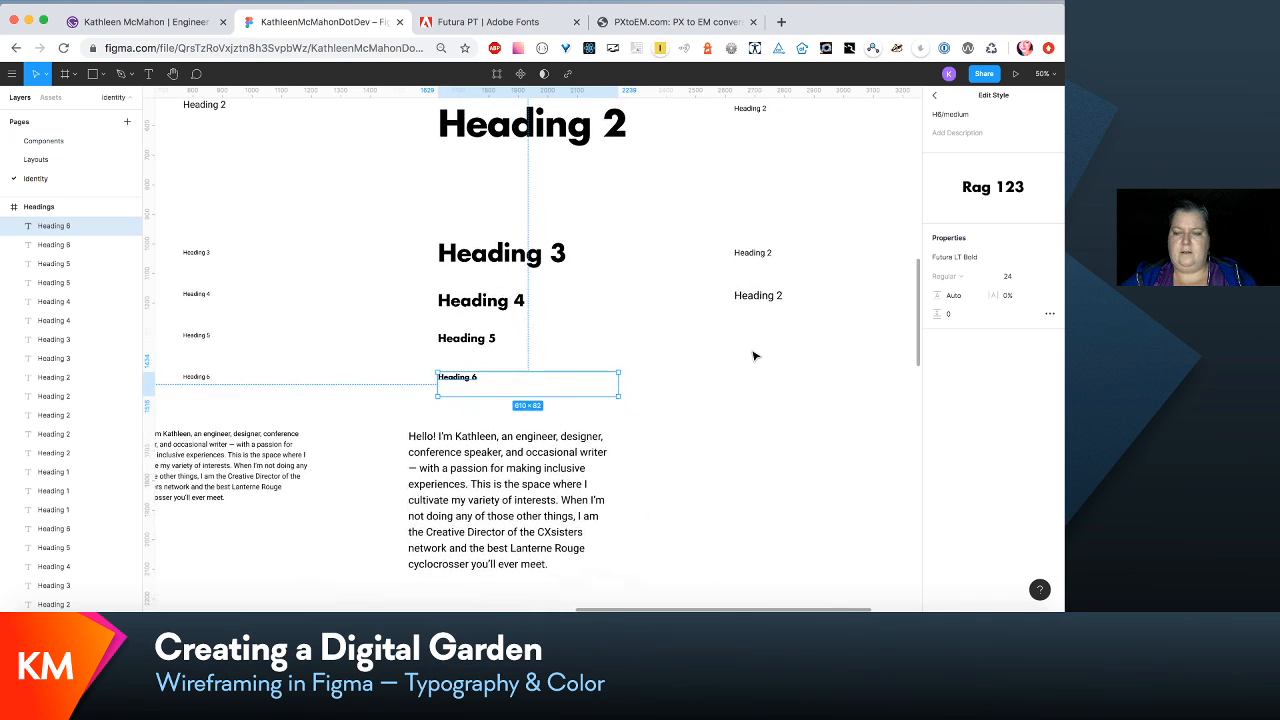
pyautogui.press('-')
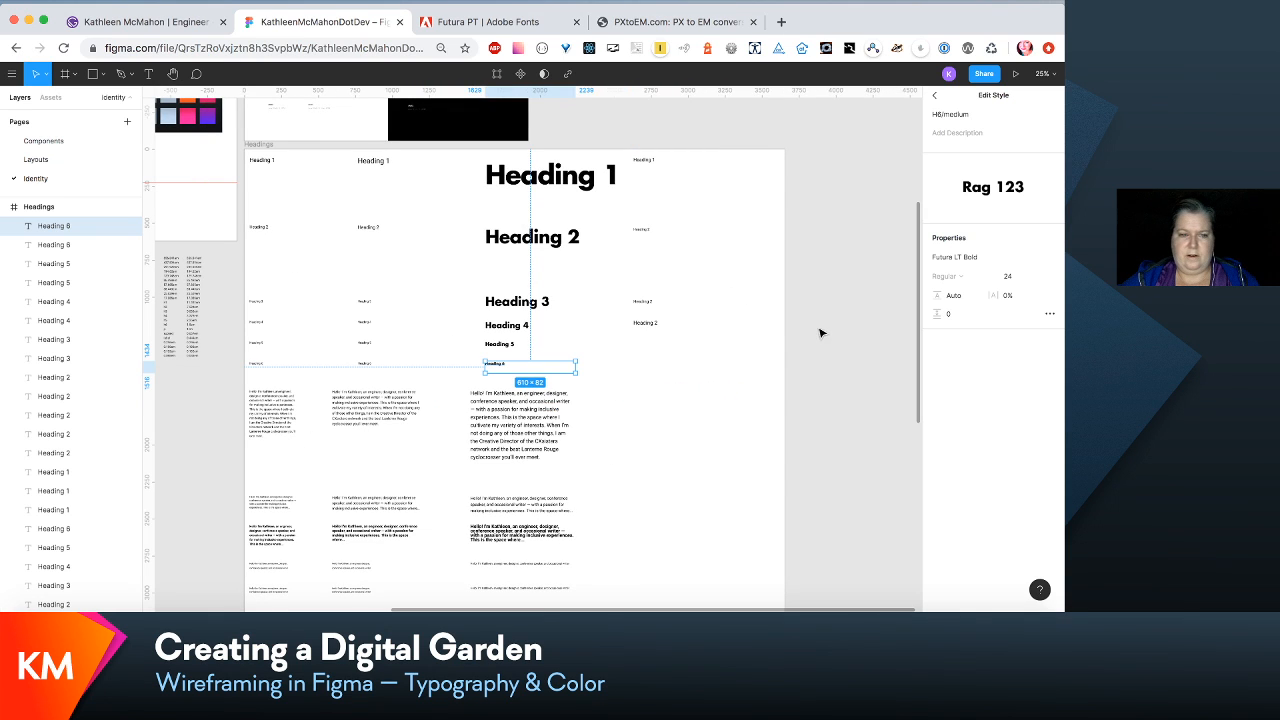
# - Move all text rows from Heading 3 downward up together, tightening the gap below the Heading 2 row
pyautogui.click(740, 280)
pyautogui.moveTo(740, 272); pyautogui.dragTo(237, 576)
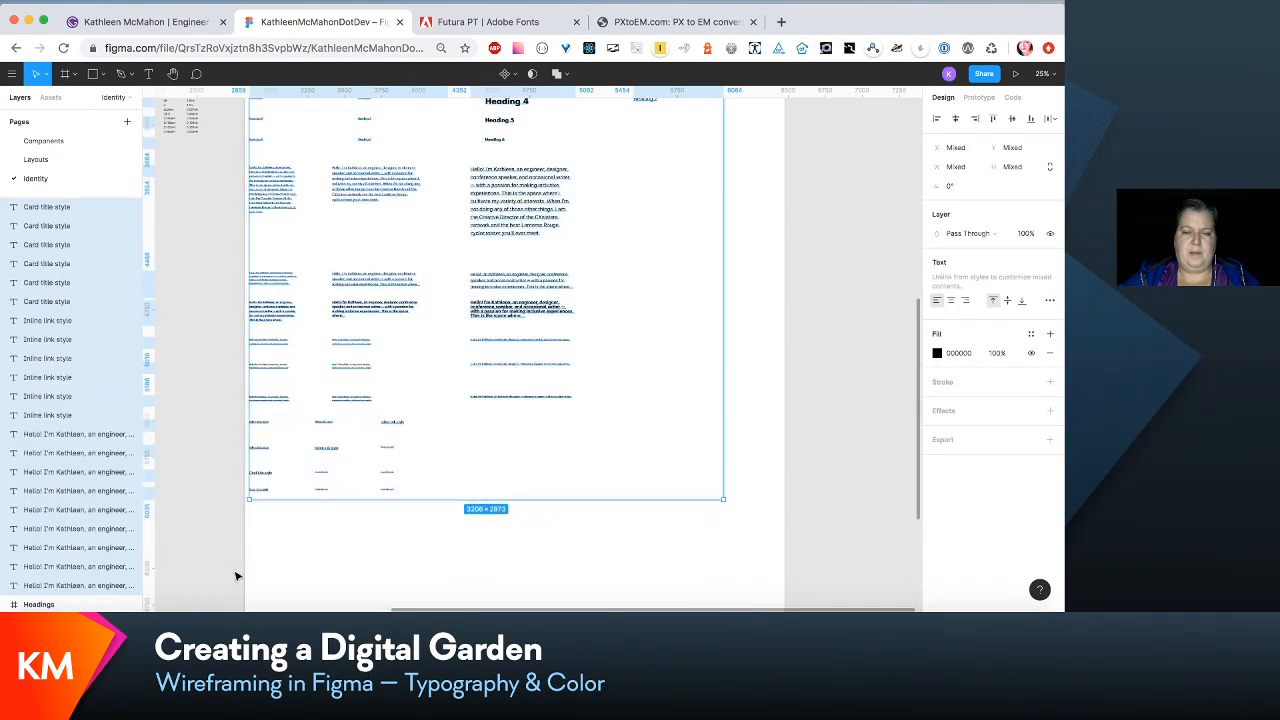
pyautogui.scroll(3, 237, 576)
pyautogui.moveTo(580, 441); pyautogui.dragTo(586, 409)
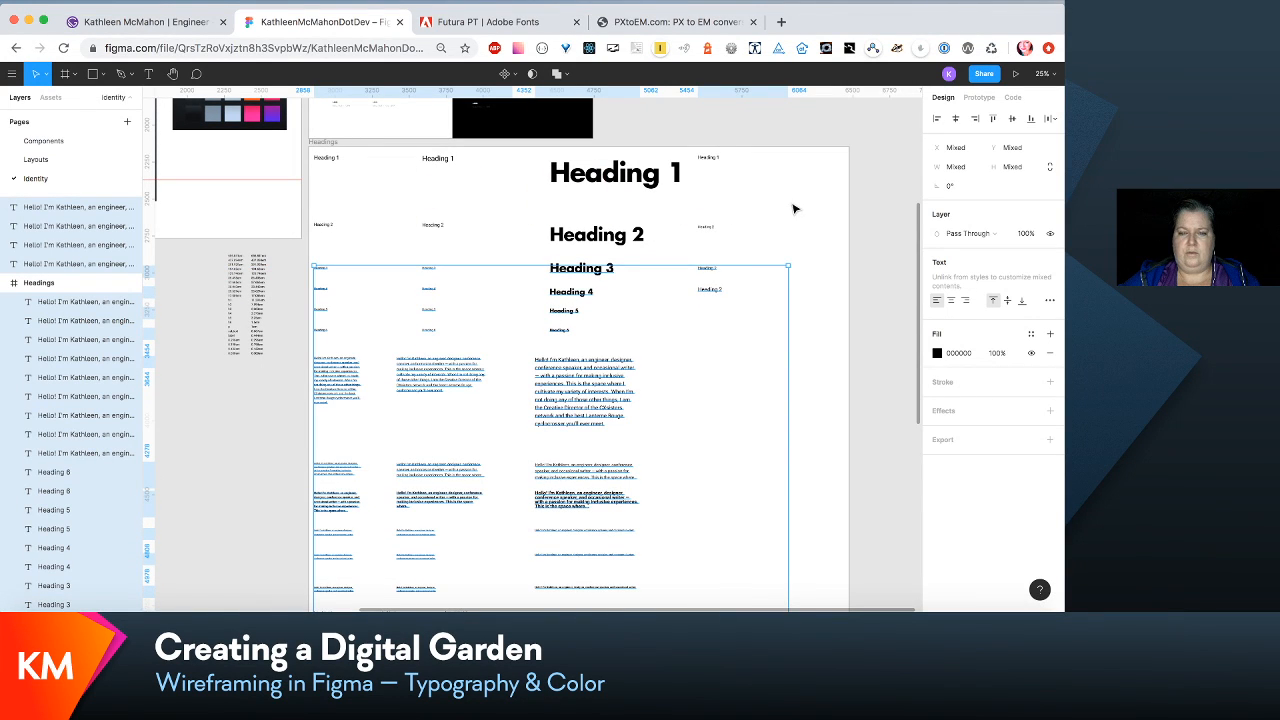
# - Add the Heading 2 row to the selection and move it with all rows below closer to the Heading 1 row
pyautogui.moveTo(454, 205); pyautogui.dragTo(293, 248)
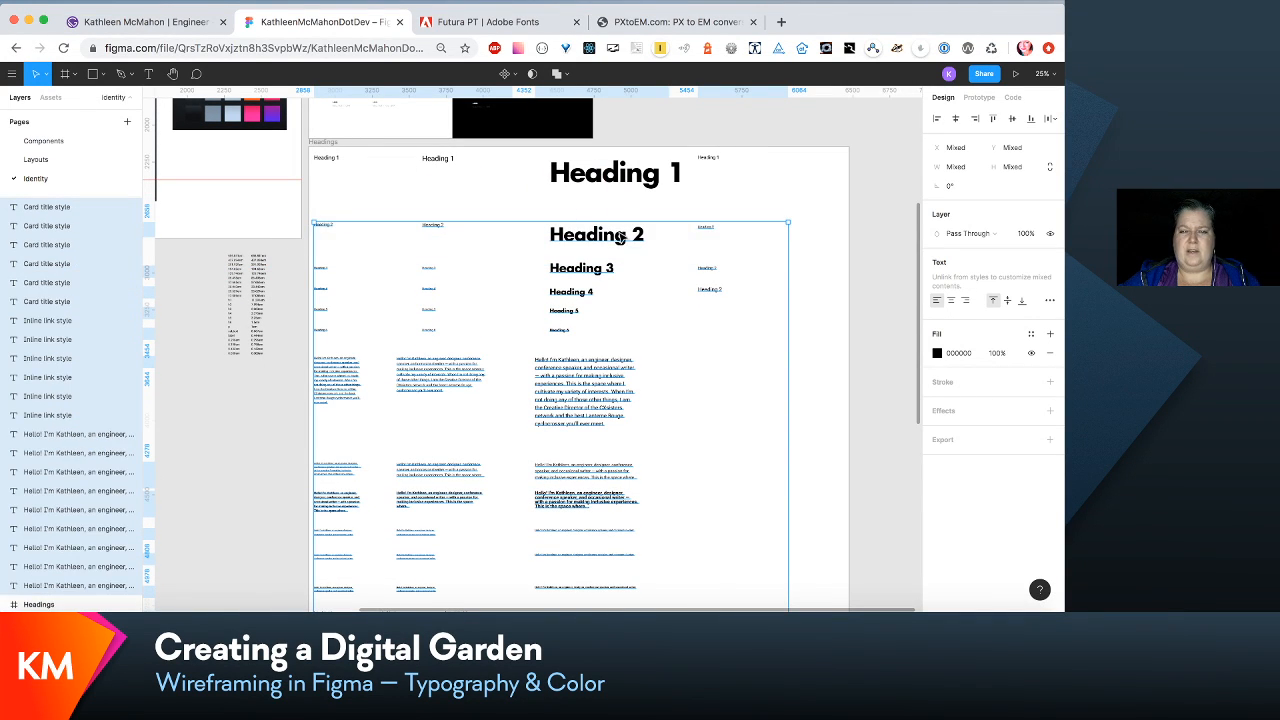
pyautogui.moveTo(620, 240); pyautogui.dragTo(621, 214)
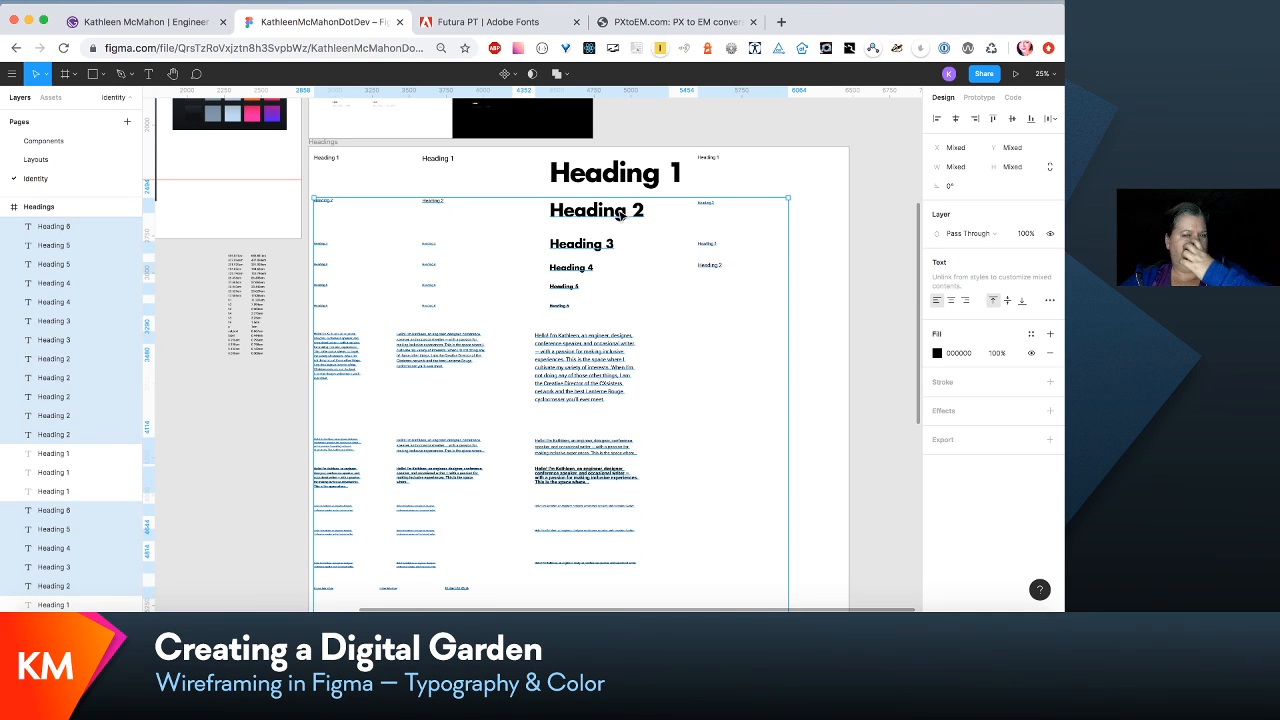
pyautogui.hscroll(-2, 730, 220)
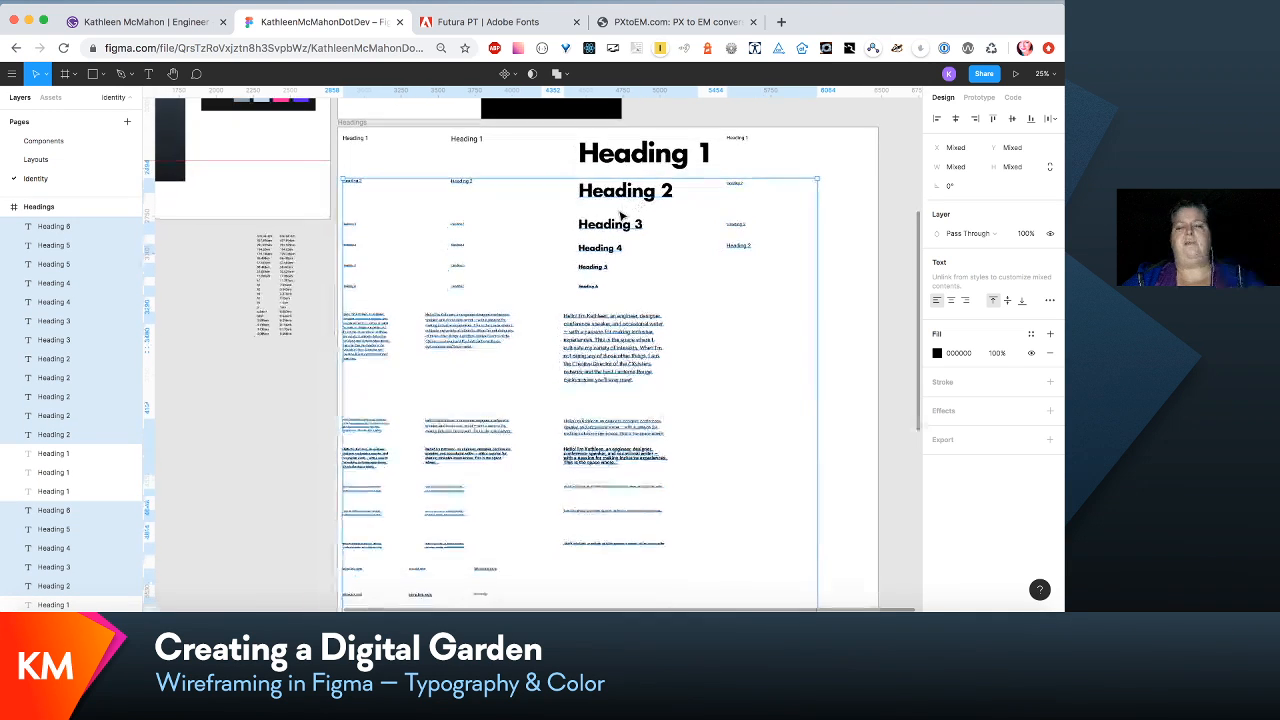
pyautogui.click(848, 237)
# - Examine the medium headings from Heading 1 to Heading 6 at several zoom levels, comparing their sizes and spacing with the intro paragraph
pyautogui.press('super+equal')
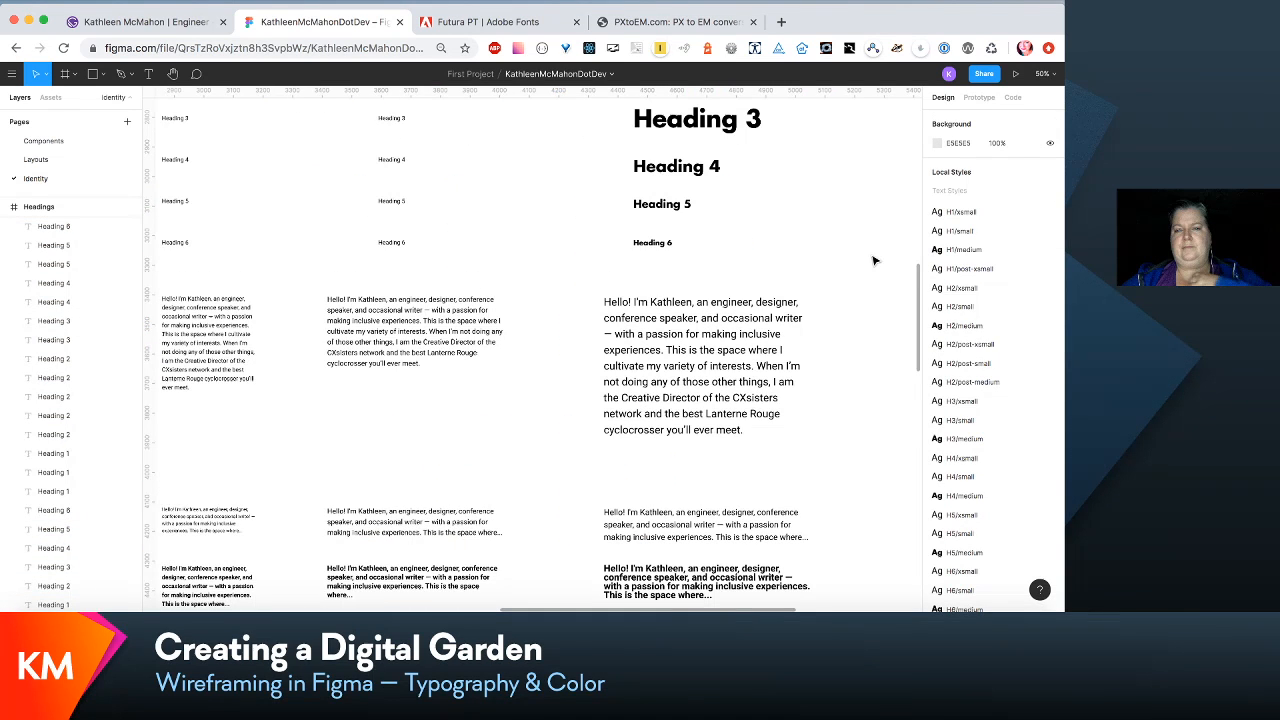
pyautogui.press('super+minus')
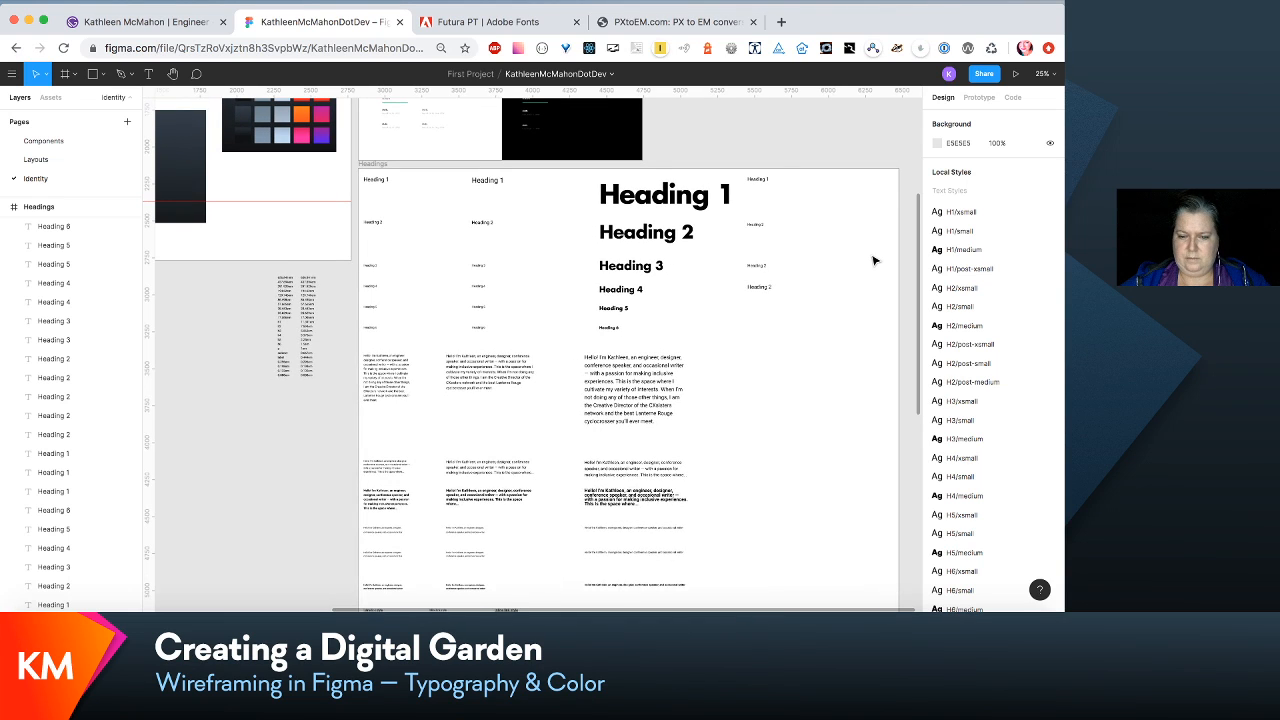
pyautogui.hscroll(1, 875, 261)
pyautogui.scroll(-1, 875, 261)
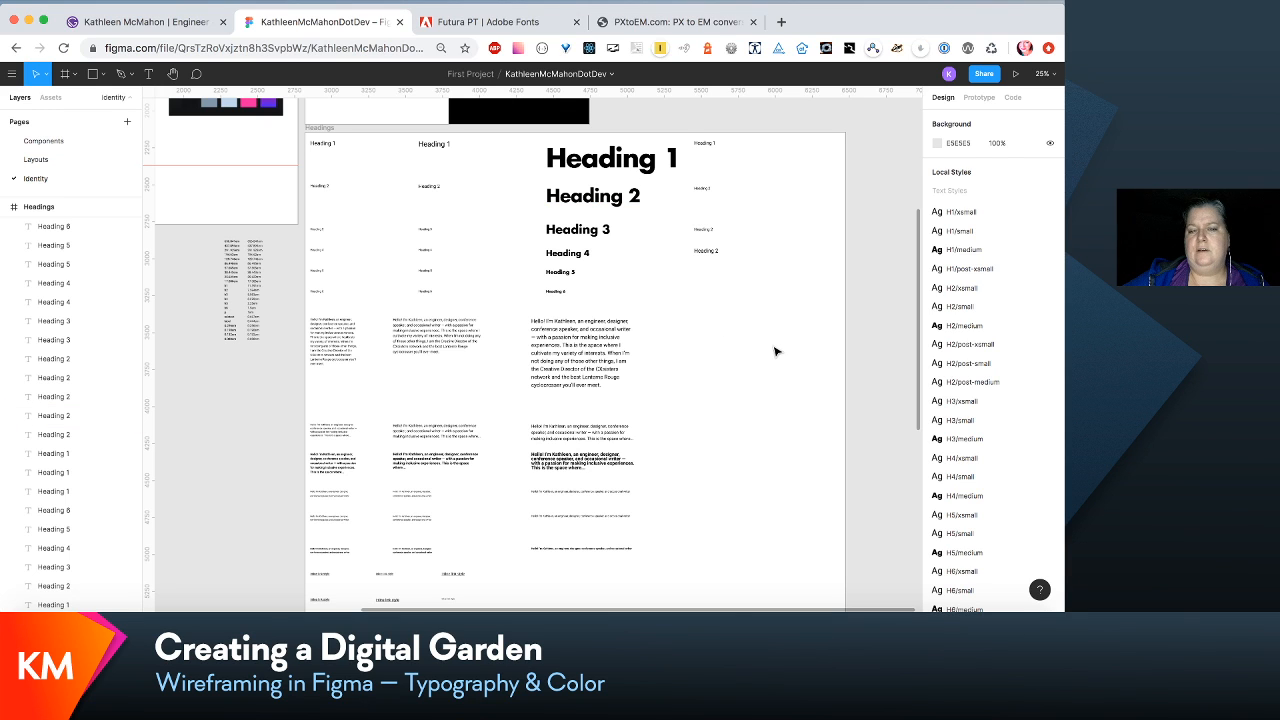
pyautogui.press('+')
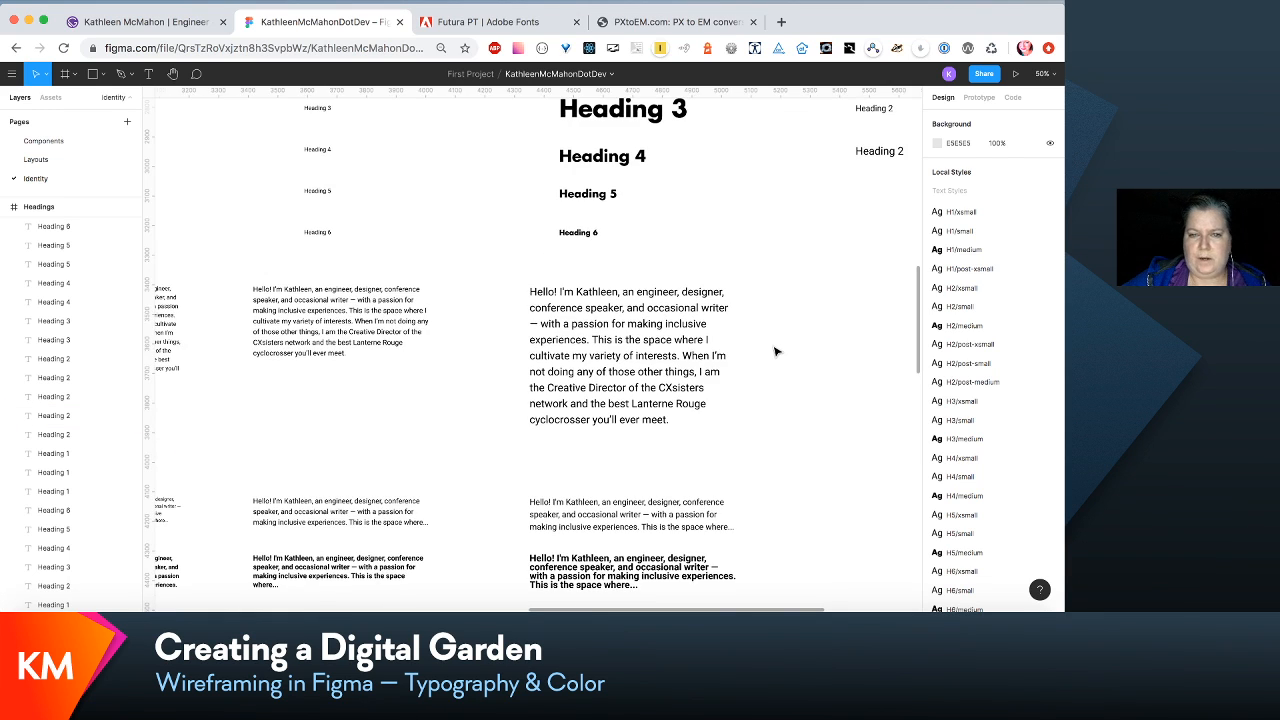
pyautogui.press('+')
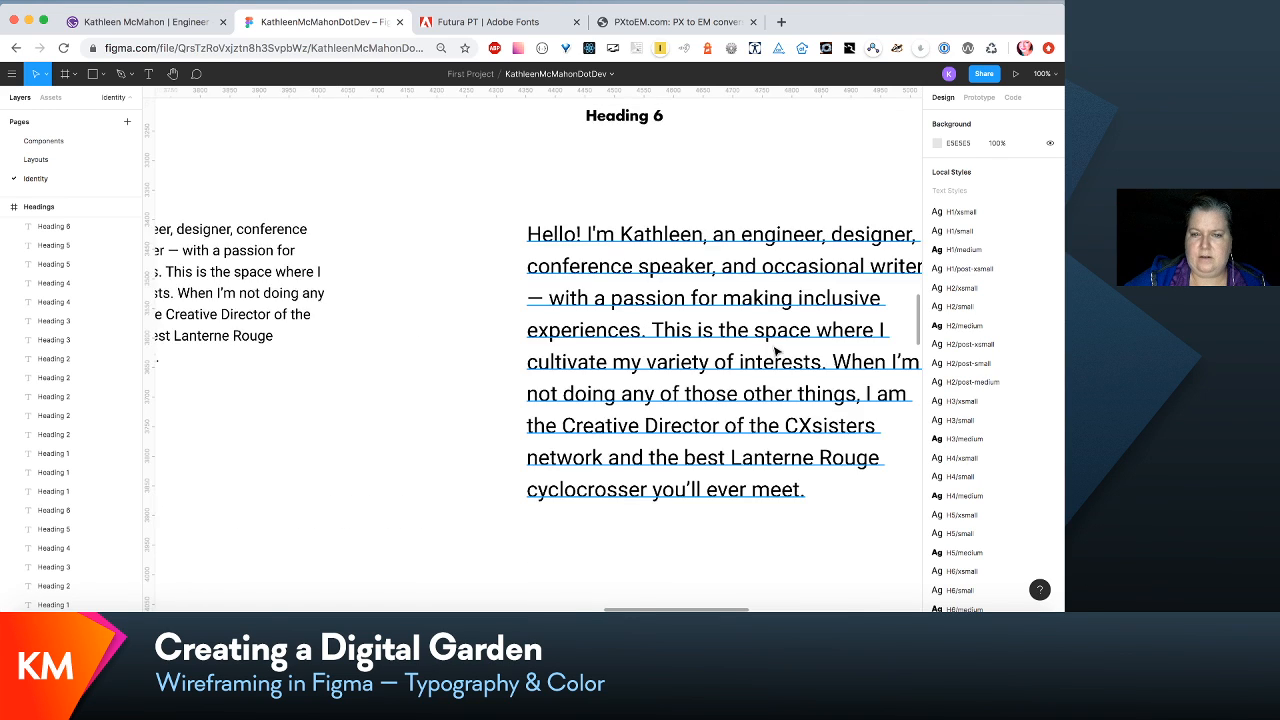
pyautogui.press('+')
pyautogui.scroll(4, 734, 394)
pyautogui.hscroll(2, 734, 394)
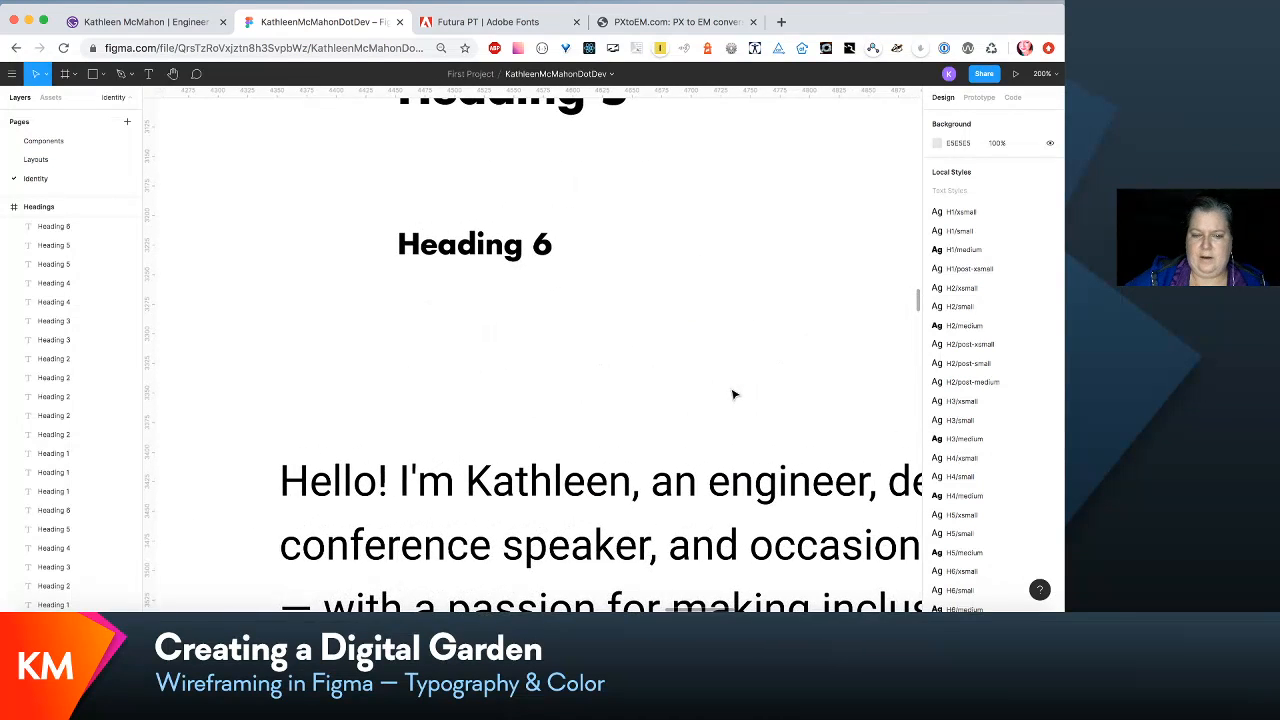
pyautogui.press('-')
pyautogui.scroll(5, 734, 394)
pyautogui.hscroll(2, 734, 394)
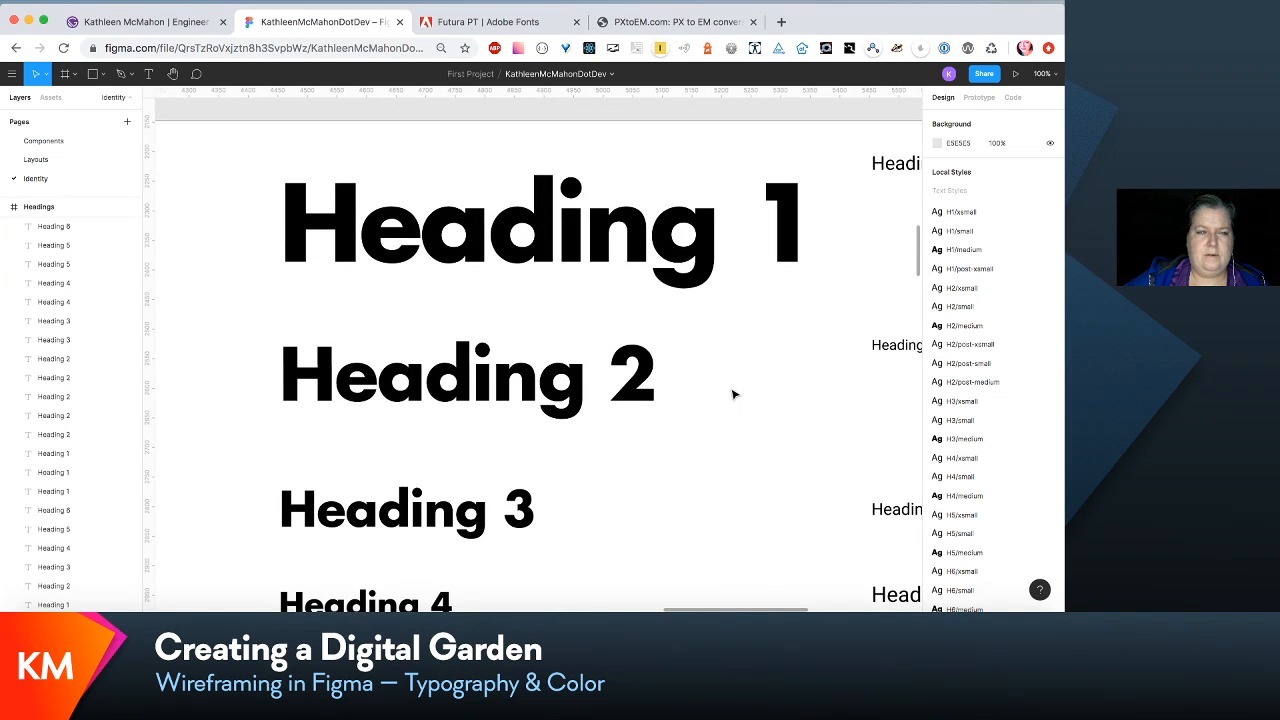
pyautogui.hscroll(3, 734, 394)
pyautogui.scroll(-2, 734, 394)
pyautogui.hscroll(1, 734, 394)
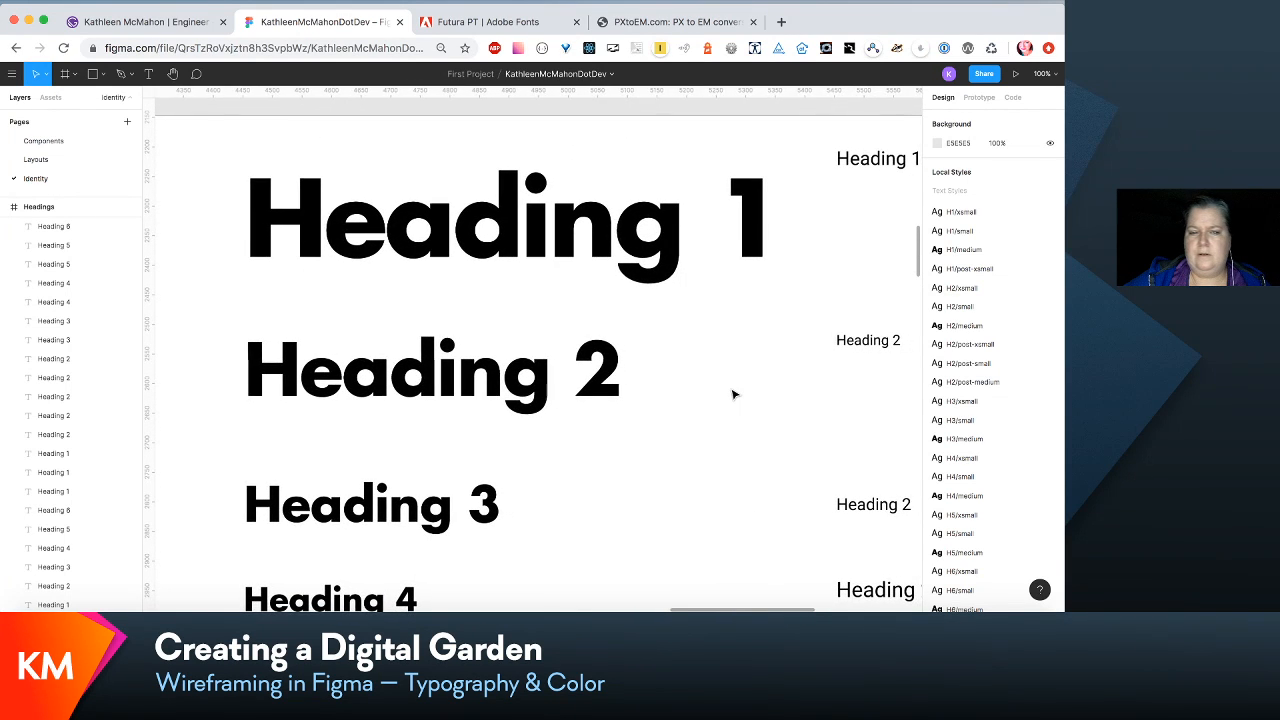
pyautogui.press('-')
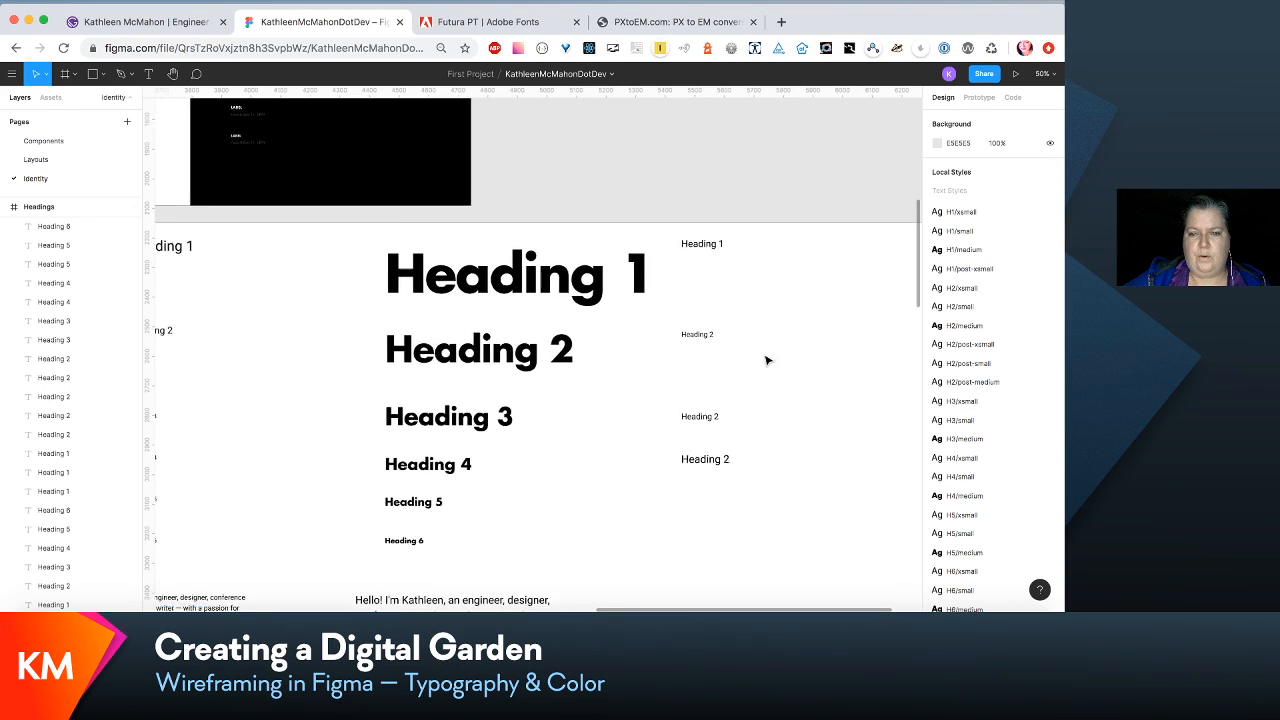
pyautogui.scroll(-3, 766, 360)
pyautogui.hscroll(-3, 766, 360)
pyautogui.hscroll(5, 766, 360)
pyautogui.scroll(-2, 766, 360)
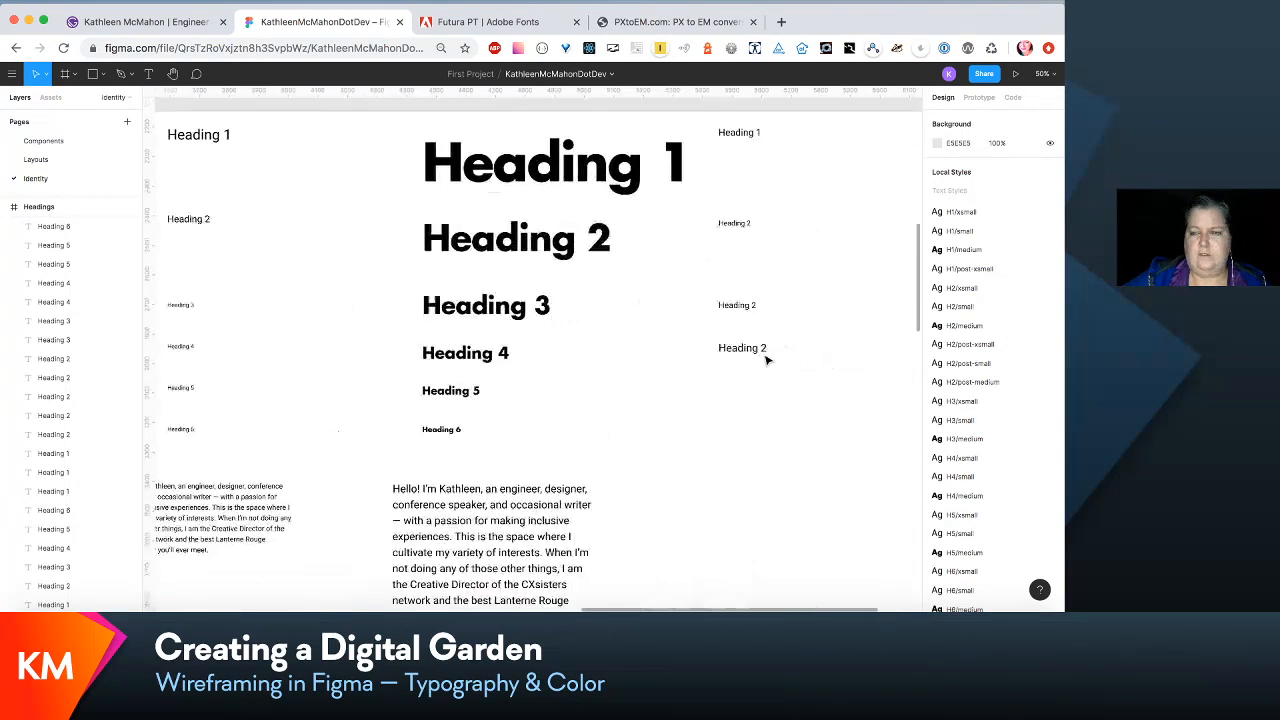
pyautogui.hscroll(-2, 766, 360)
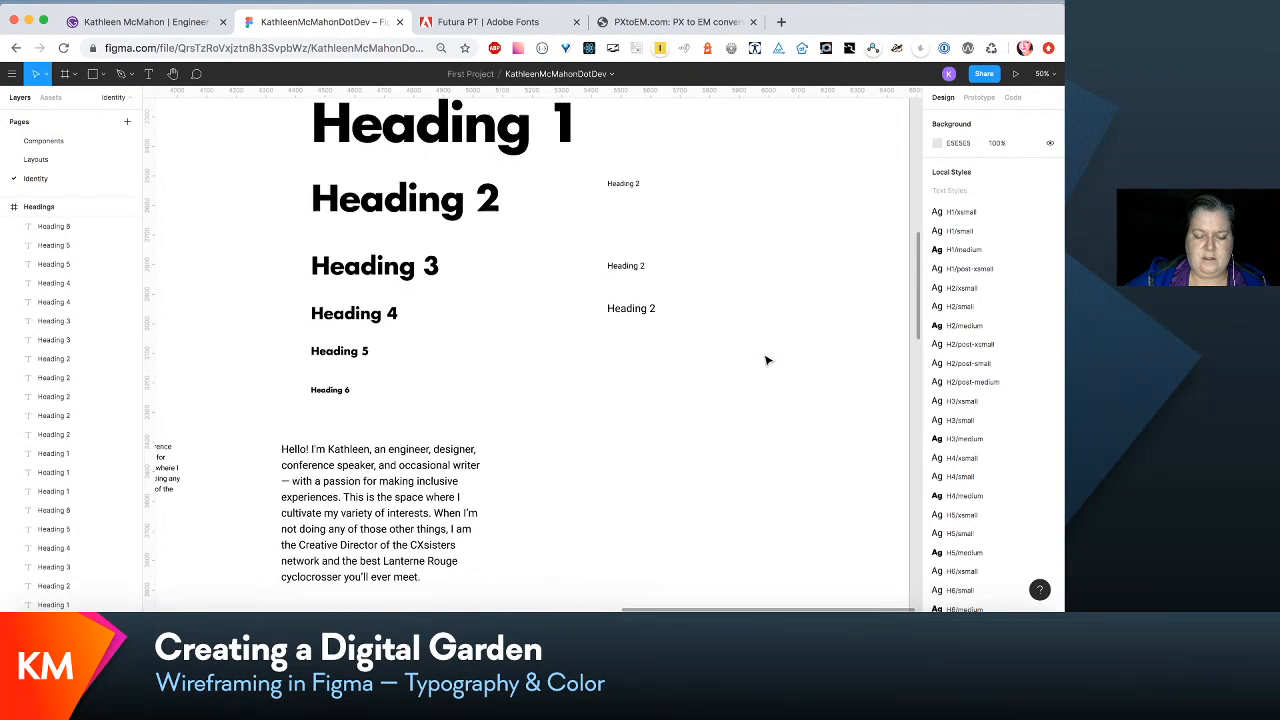
pyautogui.scroll(1, 766, 360)
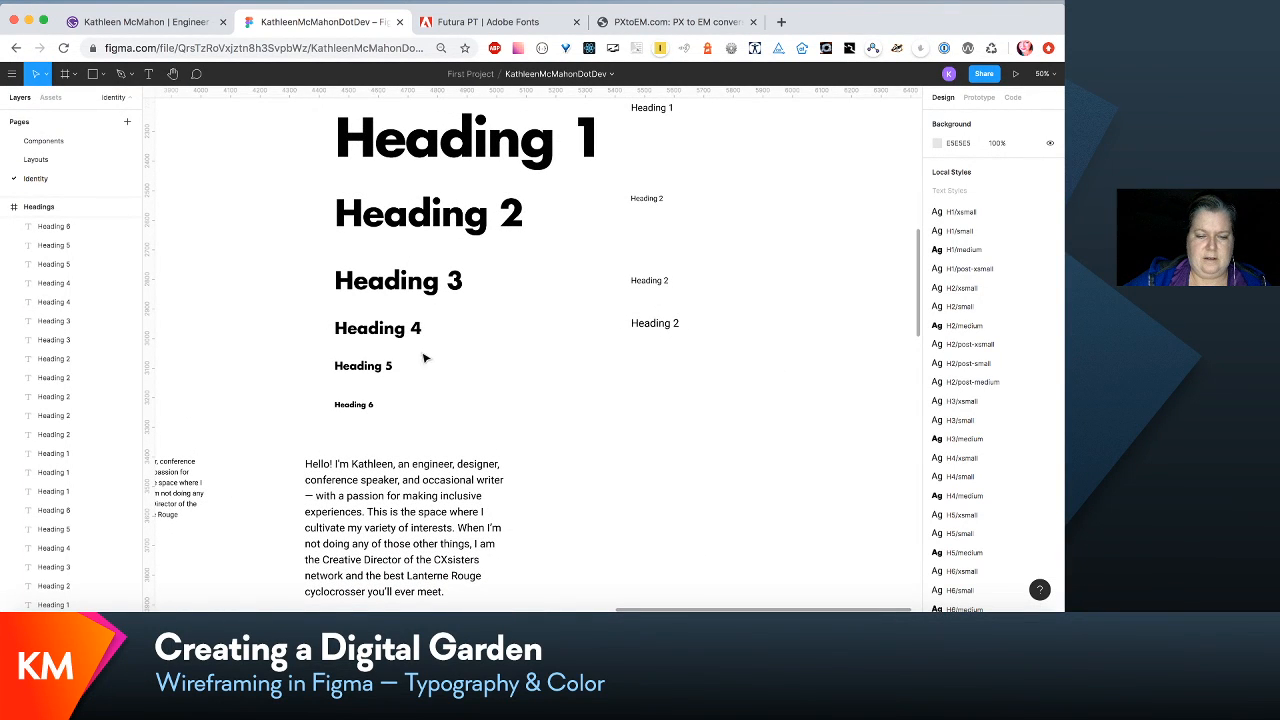
# - Check the medium Heading 6's position and move the medium intro paragraph right to align with the headings' left edge at X 1629
pyautogui.click(364, 406)
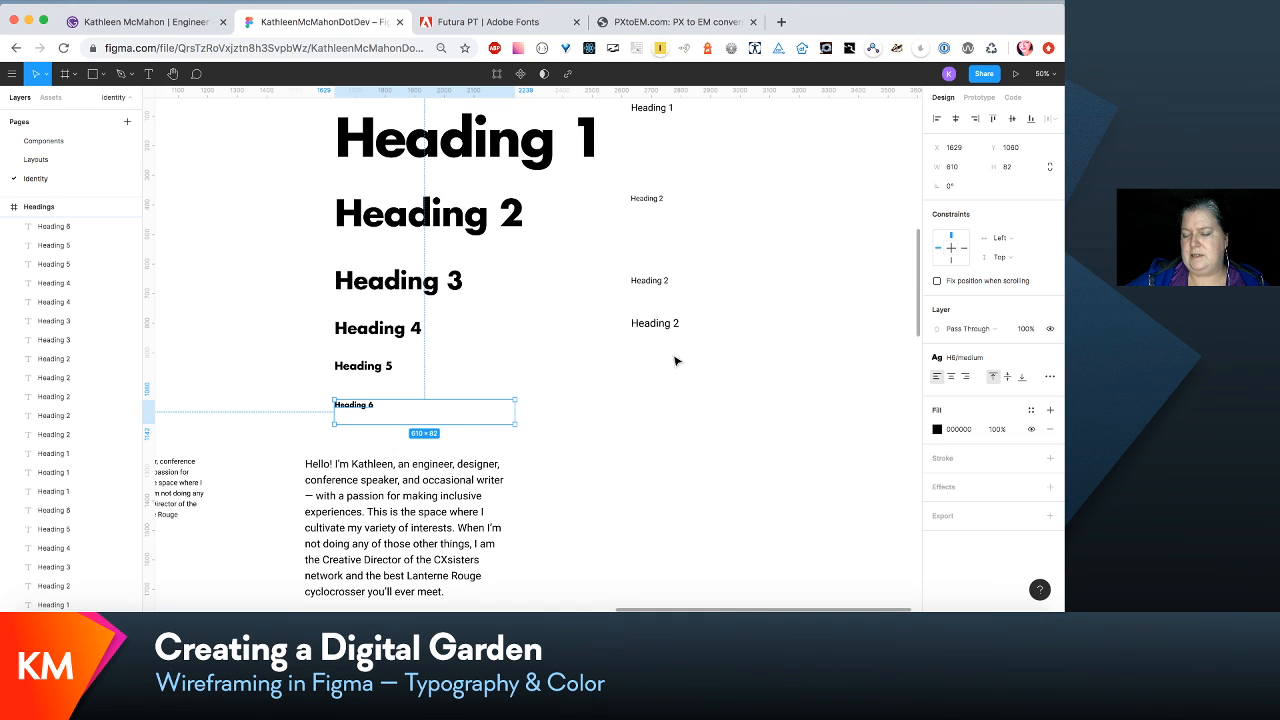
pyautogui.scroll(-3, 675, 361)
pyautogui.hscroll(-2, 675, 361)
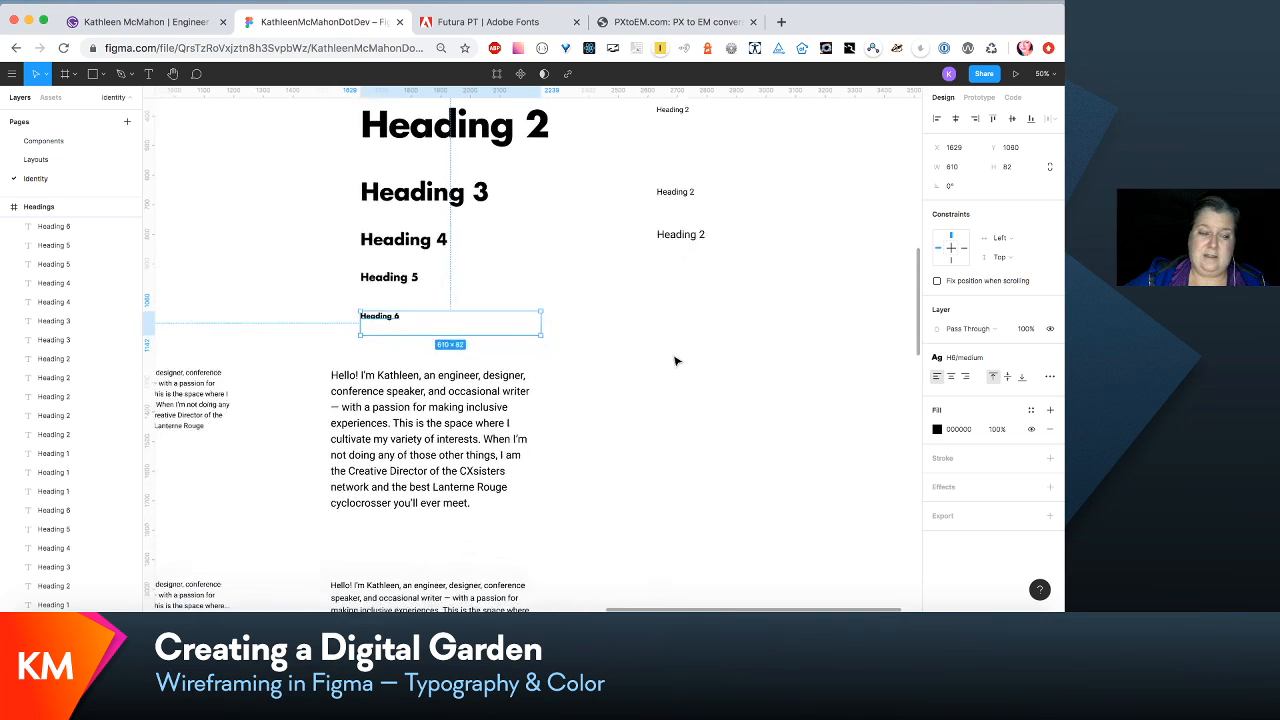
pyautogui.scroll(3, 677, 388)
pyautogui.scroll(-3, 677, 388)
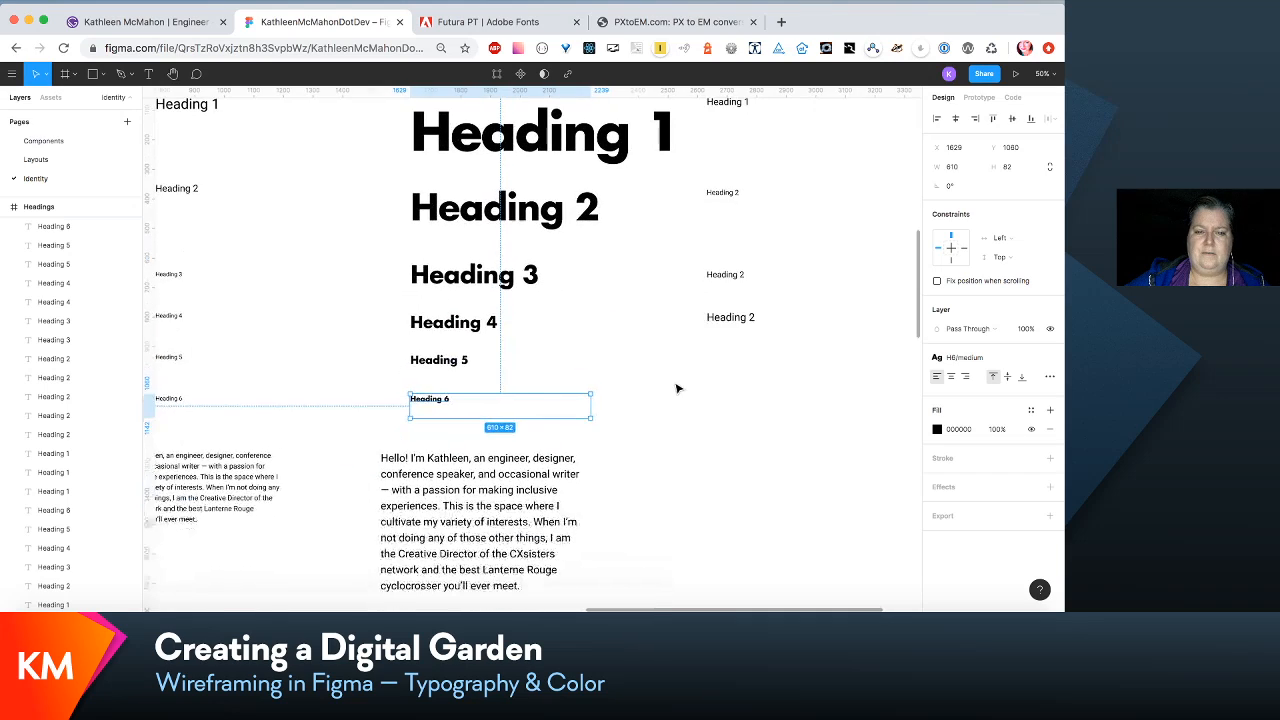
pyautogui.hscroll(1, 677, 388)
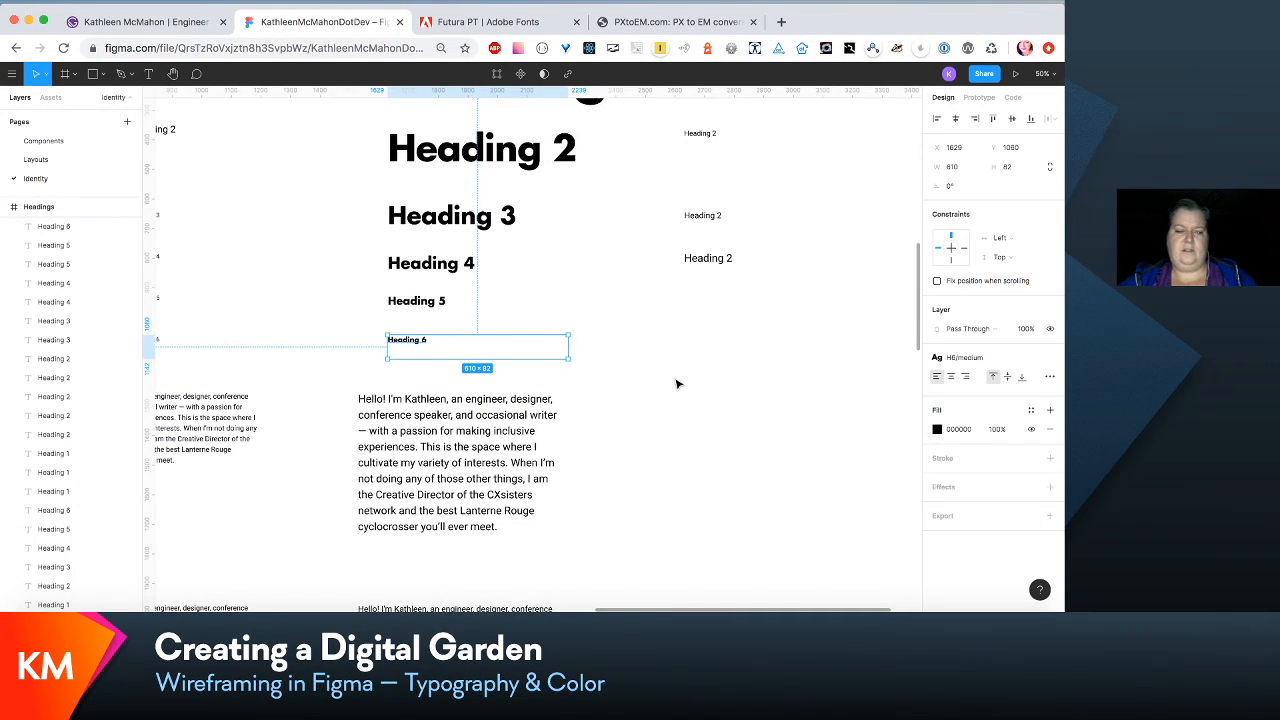
pyautogui.scroll(-1, 677, 385)
pyautogui.moveTo(465, 389); pyautogui.dragTo(495, 392)
# - Examine the em scale list's heading and paragraph values alongside the intro paragraphs in the extra-small, small and medium columns
pyautogui.hscroll(-10, 494, 390)
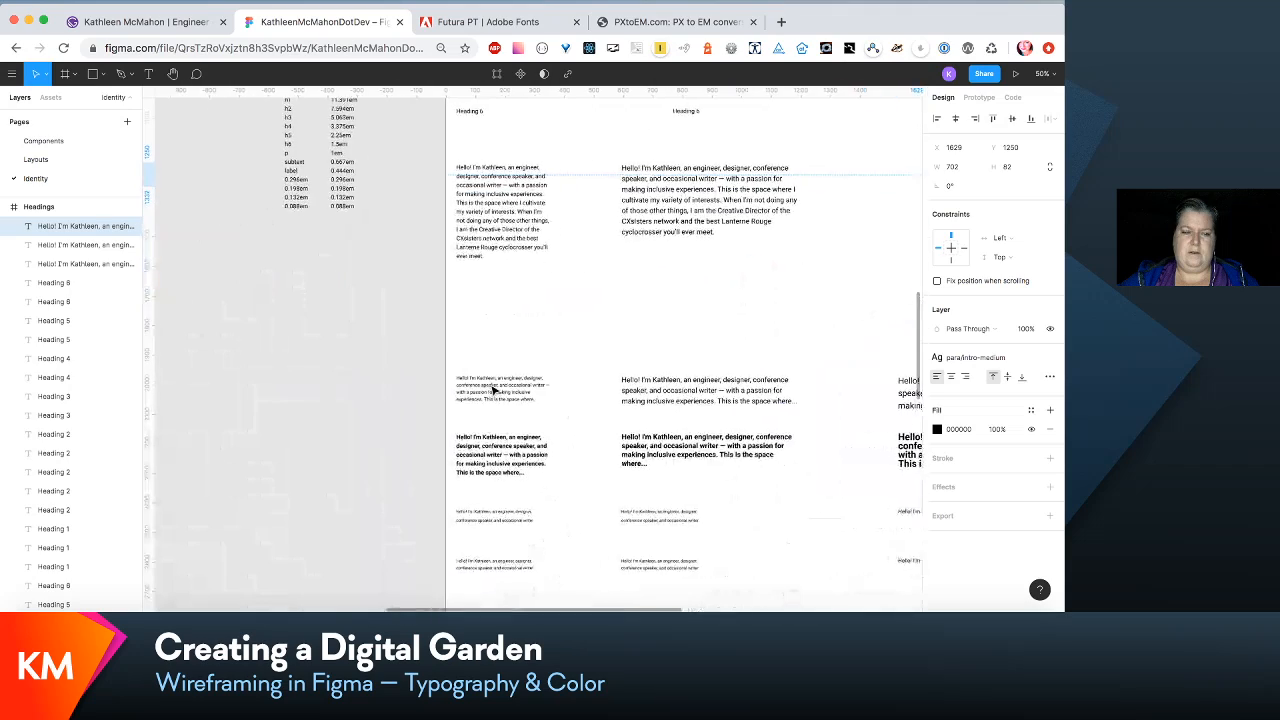
pyautogui.hscroll(-5, 494, 390)
pyautogui.scroll(4, 494, 390)
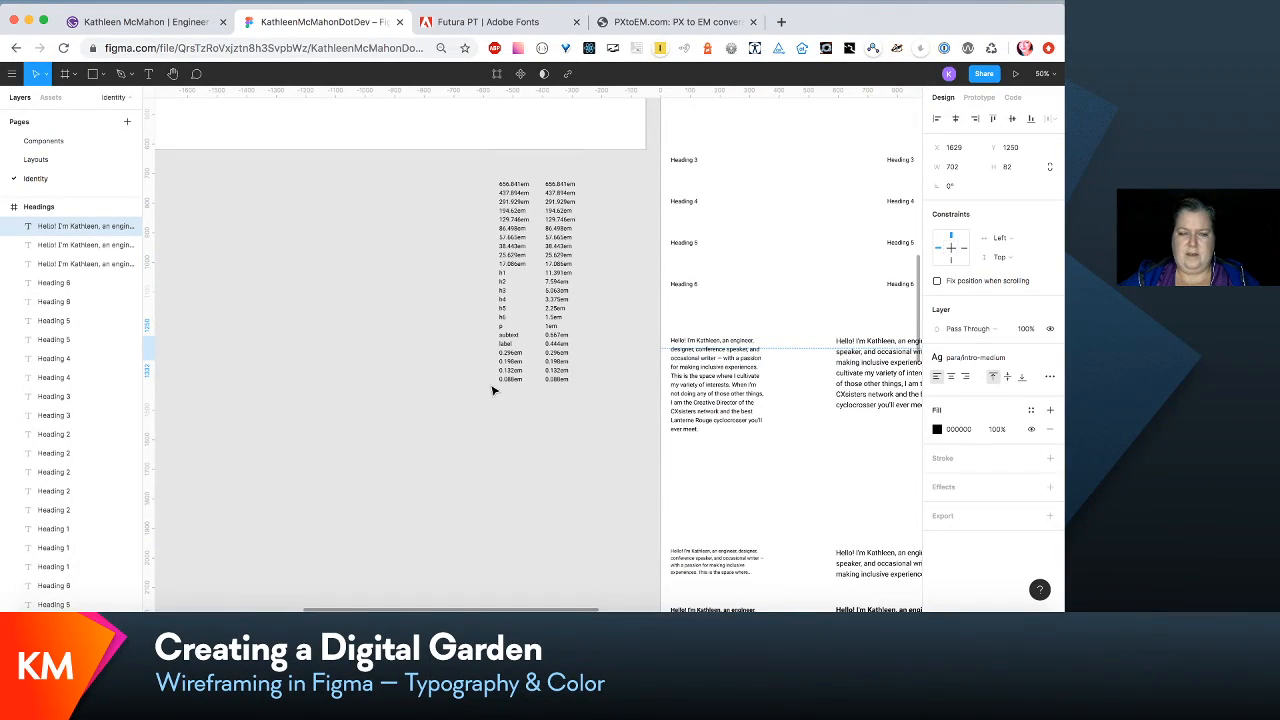
pyautogui.hscroll(1, 494, 391)
pyautogui.scroll(-1, 494, 391)
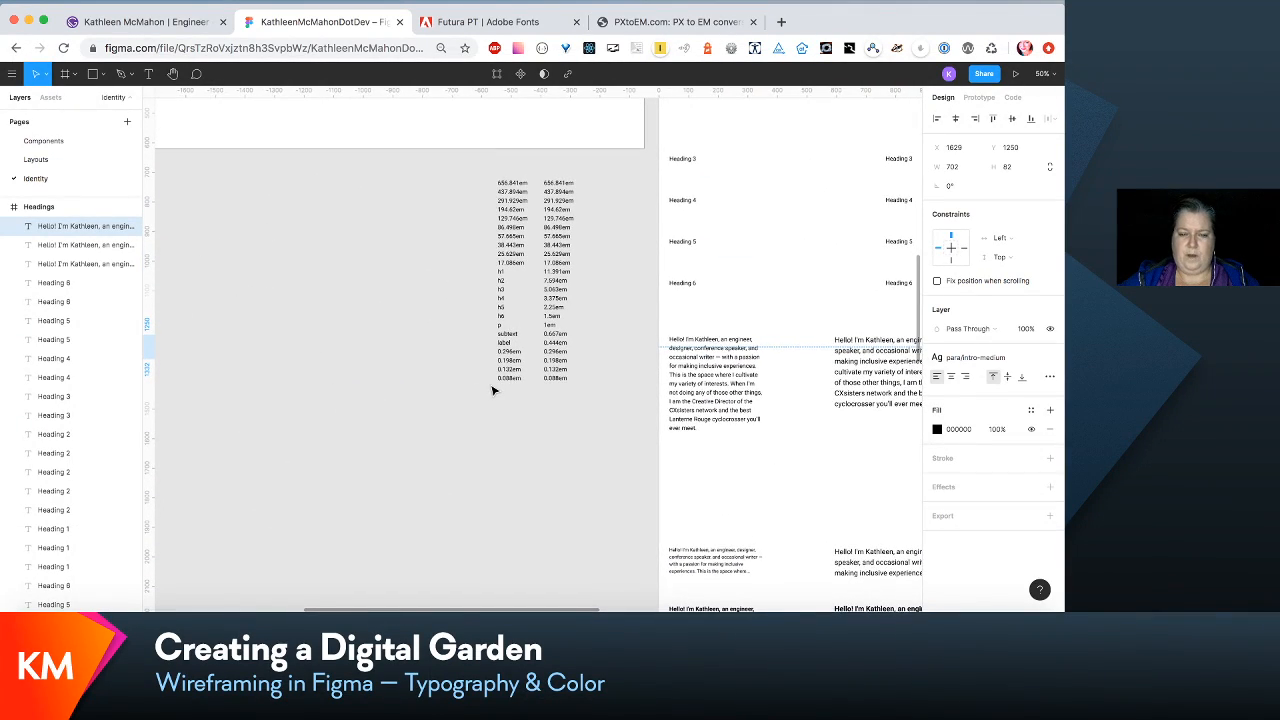
pyautogui.hscroll(5, 493, 390)
pyautogui.scroll(-1, 493, 390)
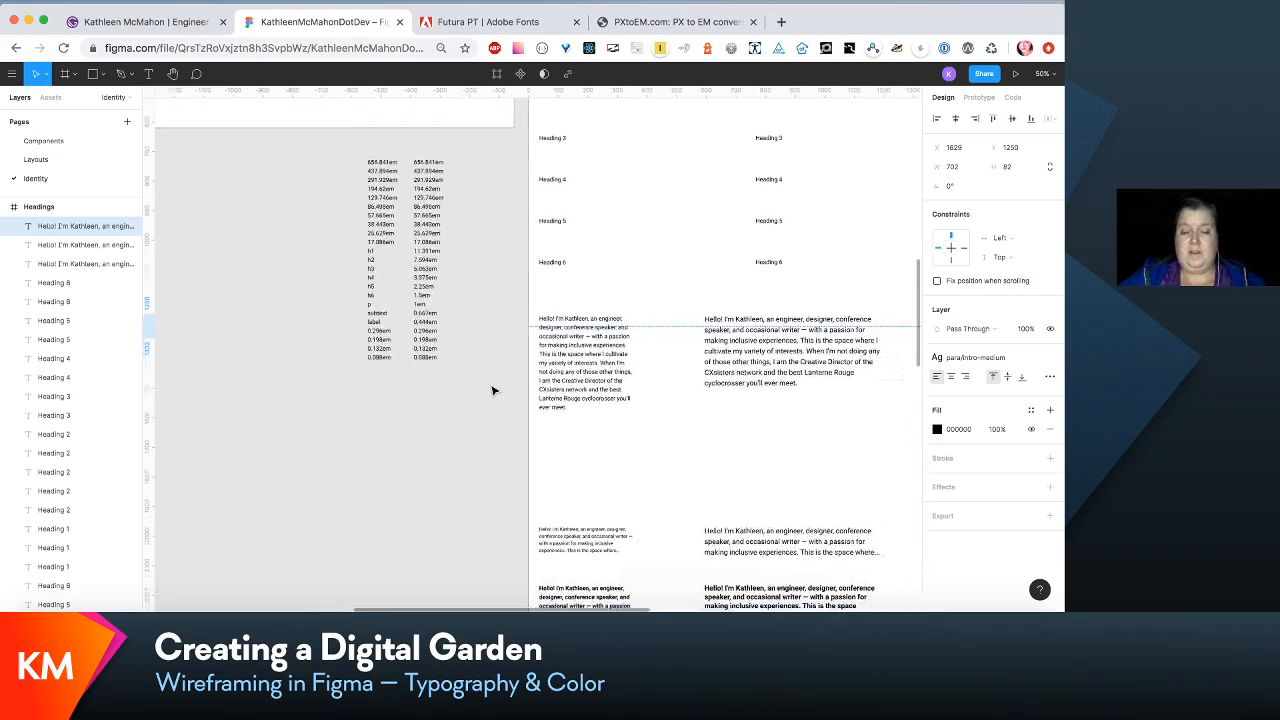
pyautogui.hscroll(3, 493, 390)
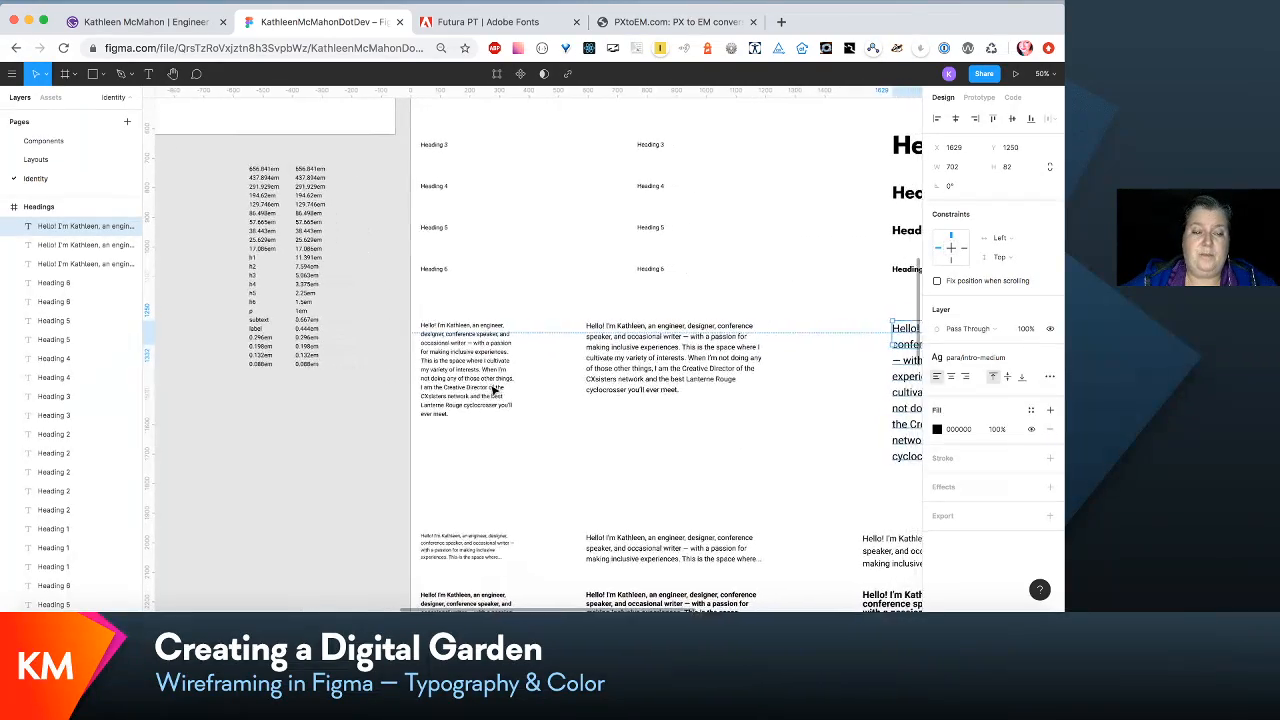
pyautogui.hscroll(2, 493, 390)
pyautogui.scroll(-1, 493, 390)
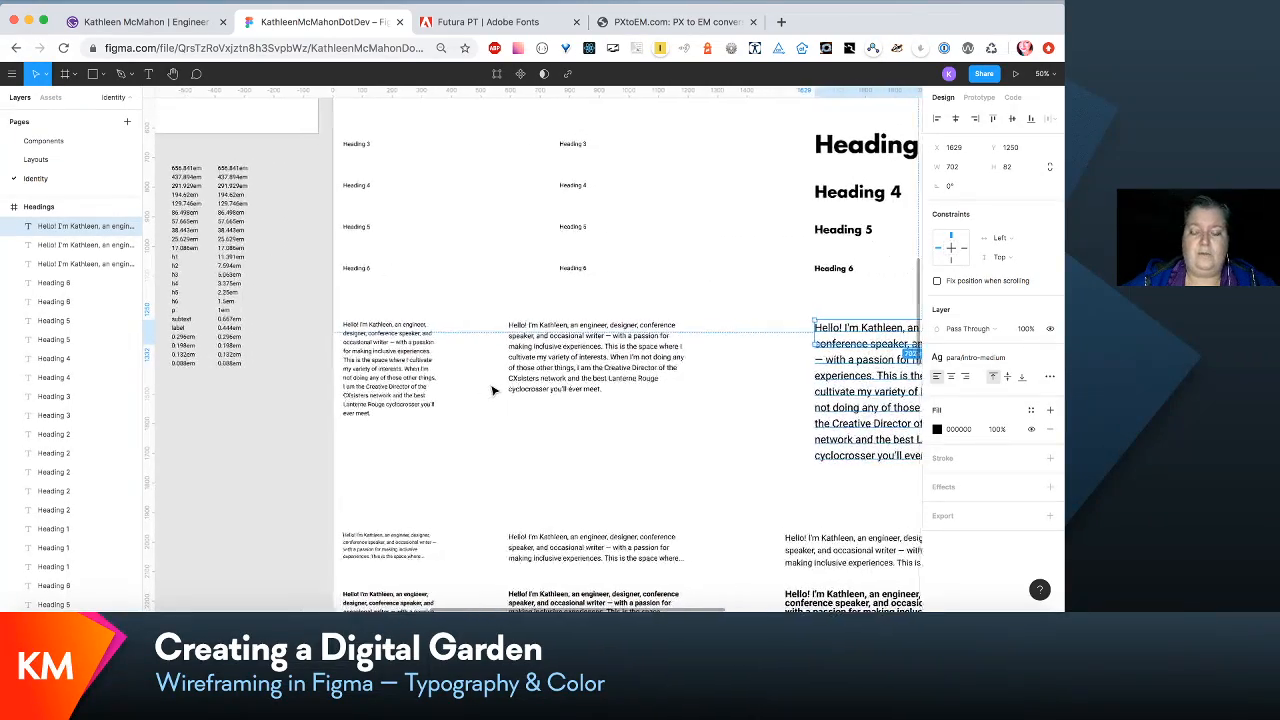
pyautogui.hscroll(-1, 493, 390)
pyautogui.scroll(1, 493, 390)
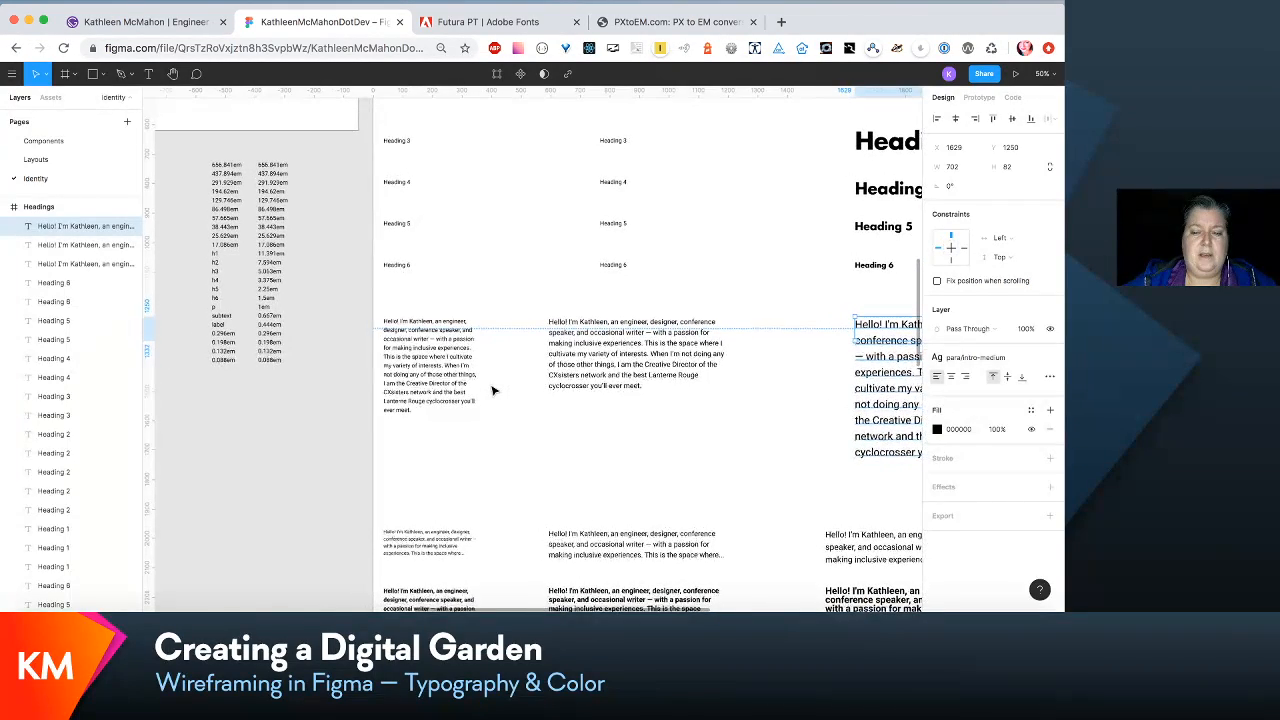
pyautogui.hscroll(1, 493, 390)
pyautogui.scroll(-1, 493, 390)
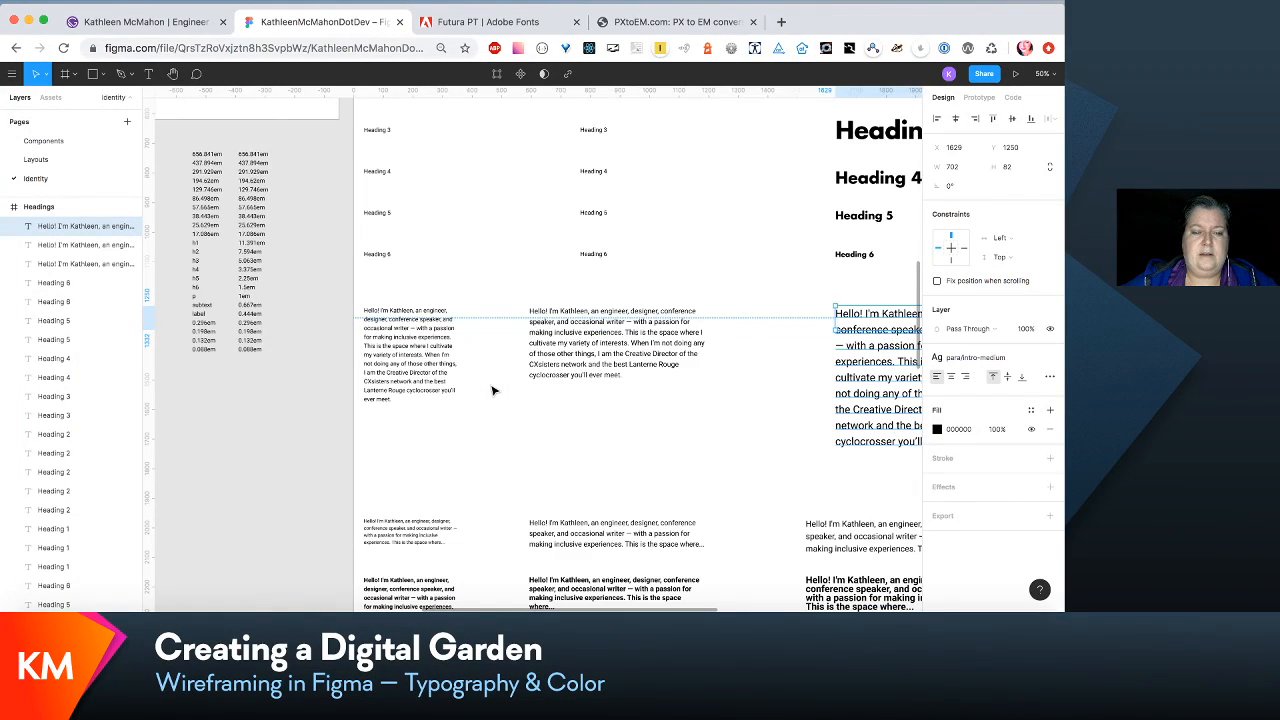
pyautogui.hscroll(4, 493, 390)
pyautogui.scroll(-1, 493, 390)
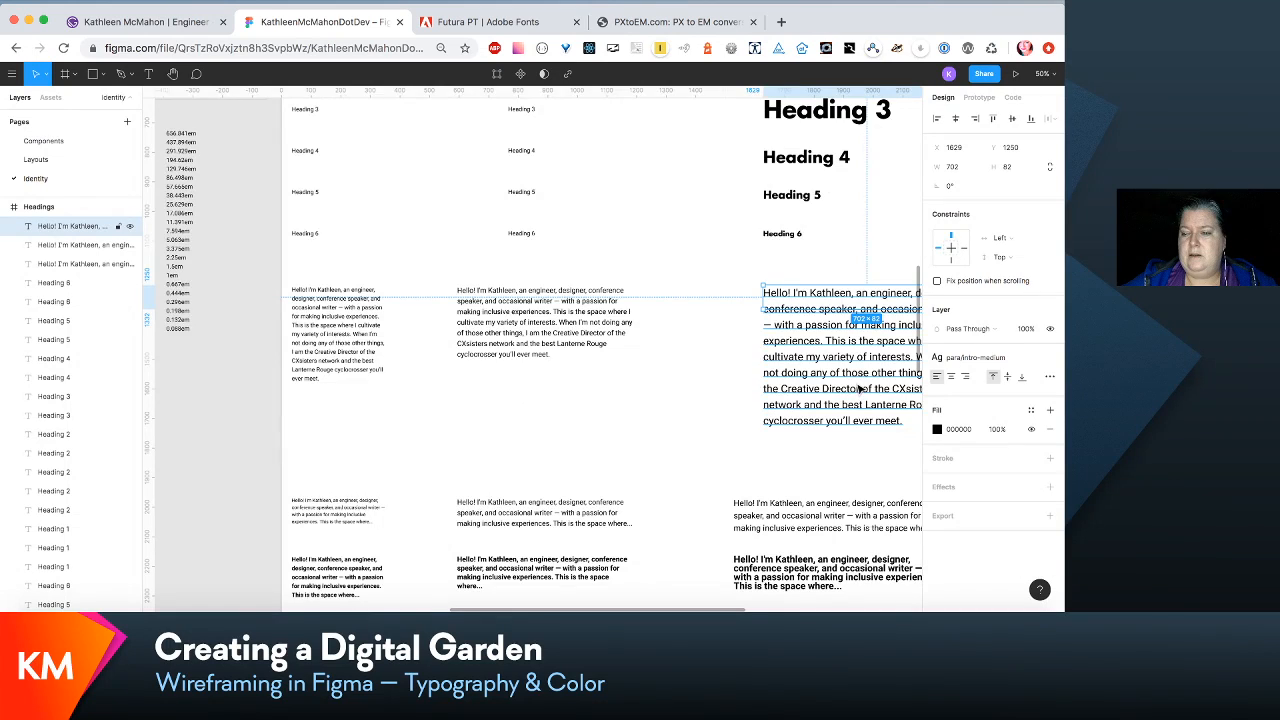
pyautogui.hscroll(8, 858, 388)
pyautogui.scroll(-1, 858, 388)
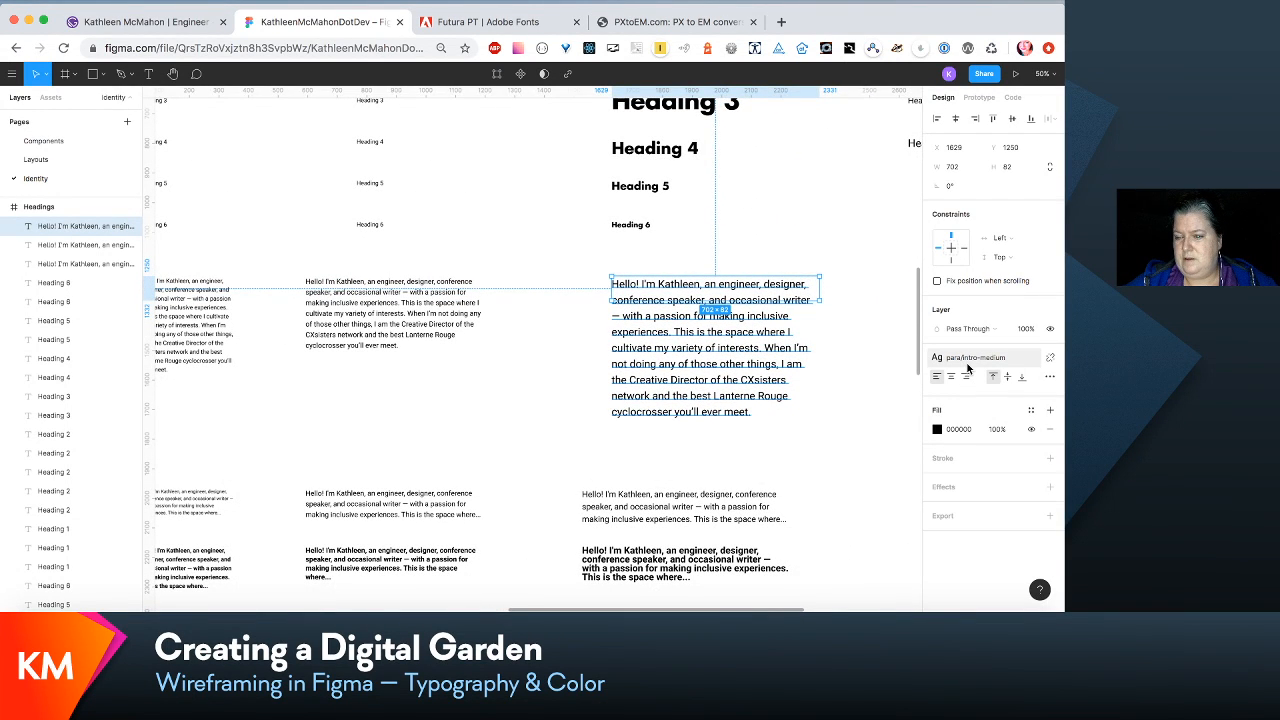
# - Edit the para/intro-medium text style to font size 24 with a line height of 36
pyautogui.click(1015, 362)
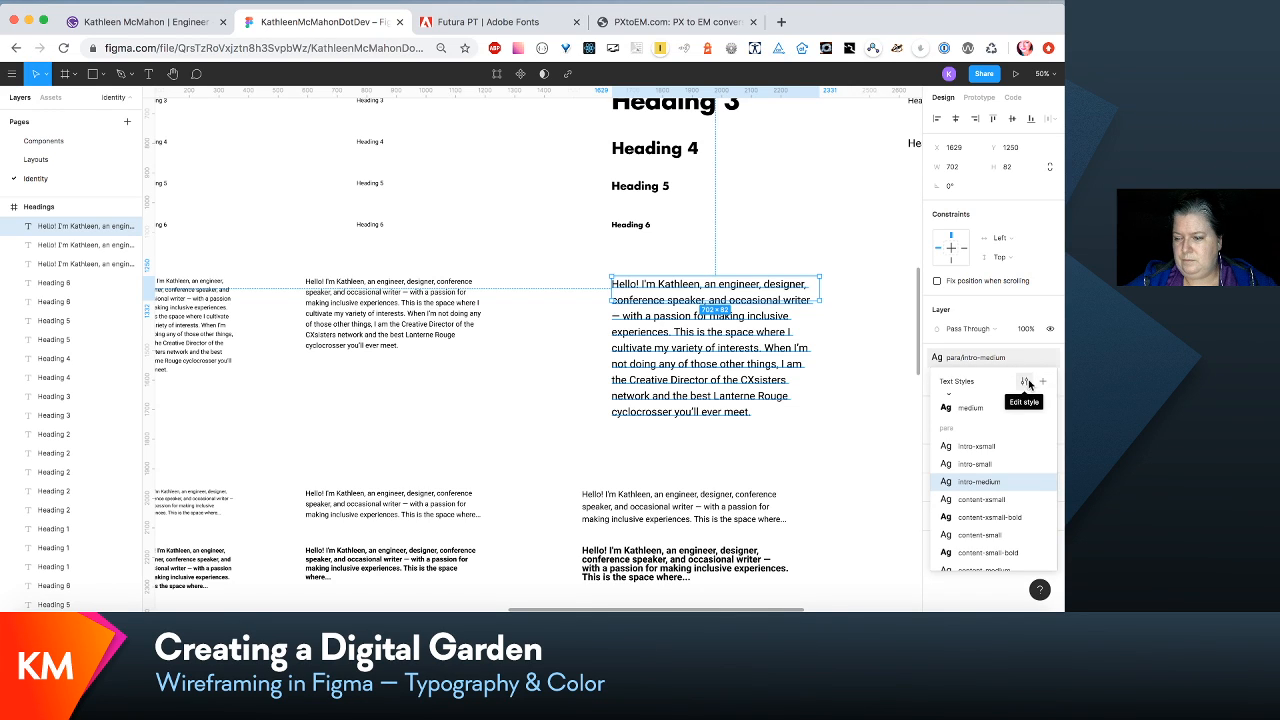
pyautogui.click(1026, 382)
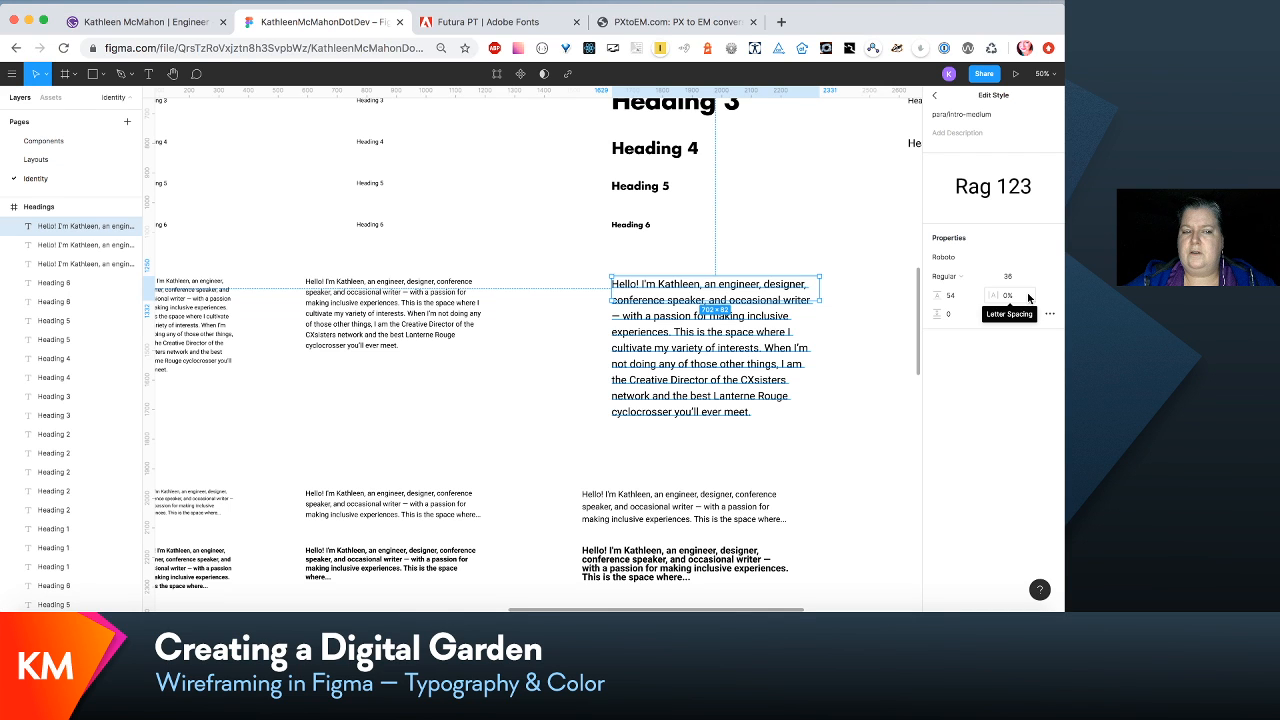
pyautogui.hscroll(-10, 583, 414)
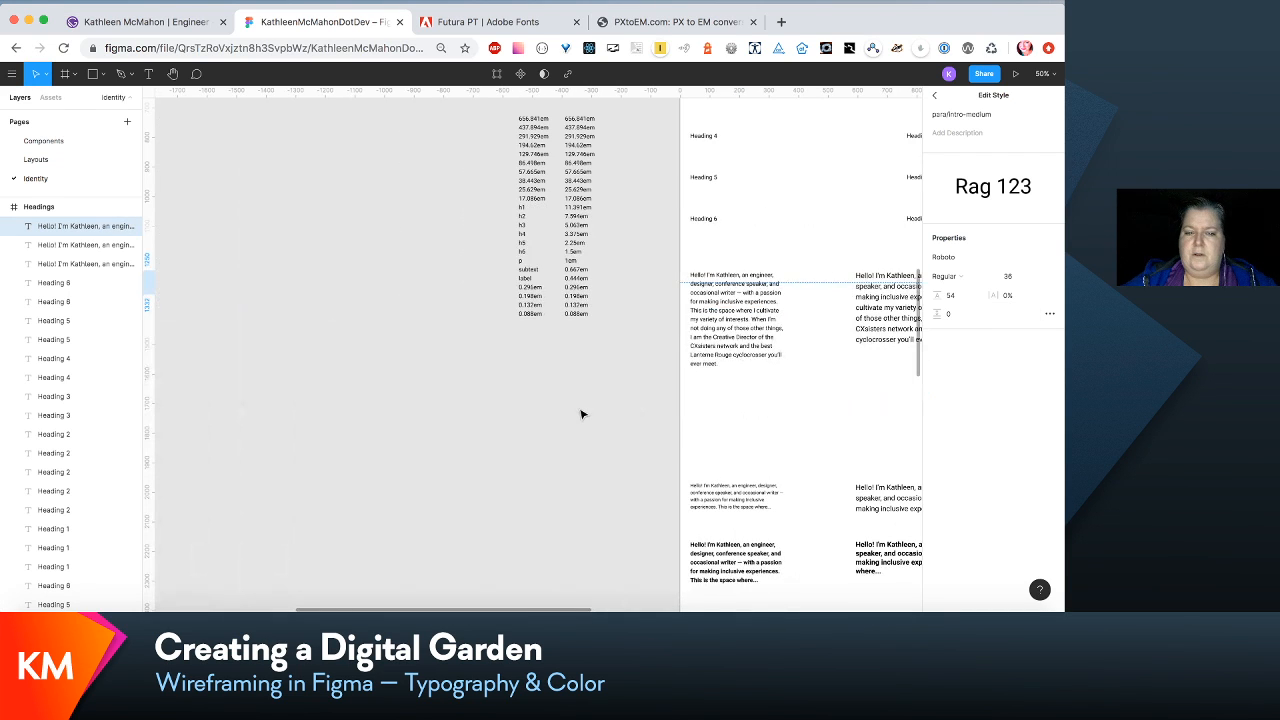
pyautogui.hscroll(10, 583, 414)
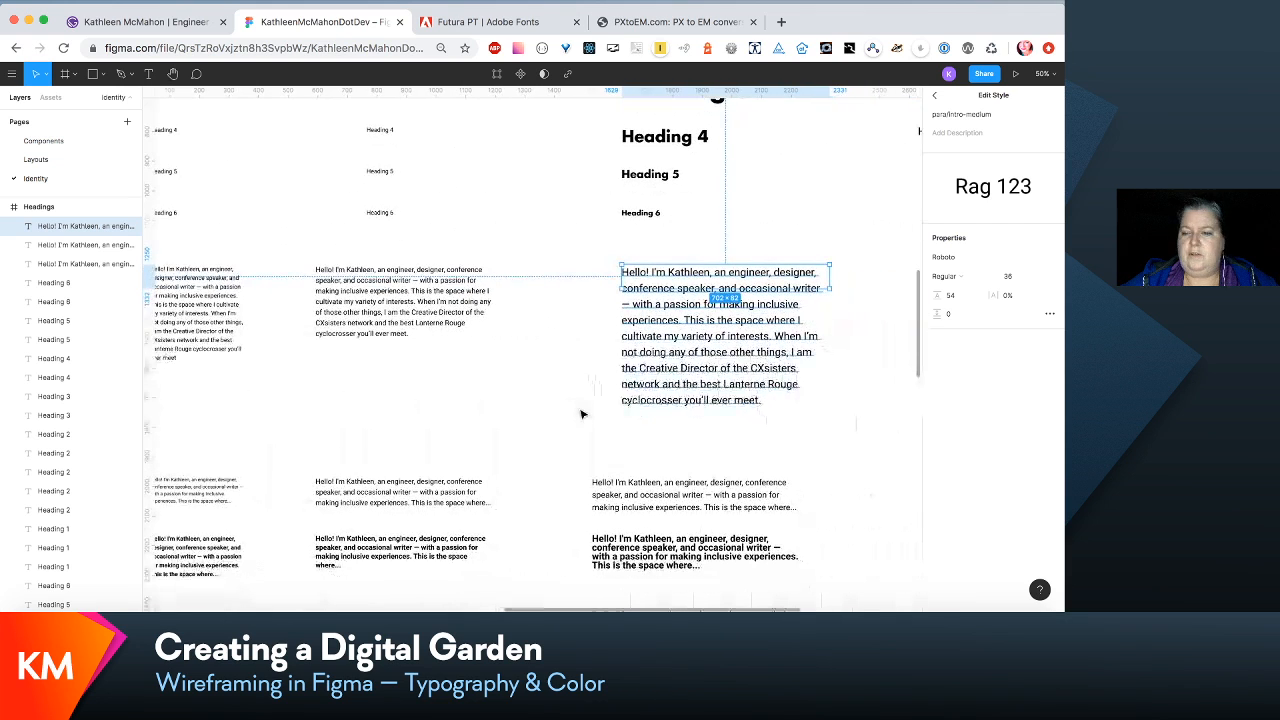
pyautogui.click(1008, 277)
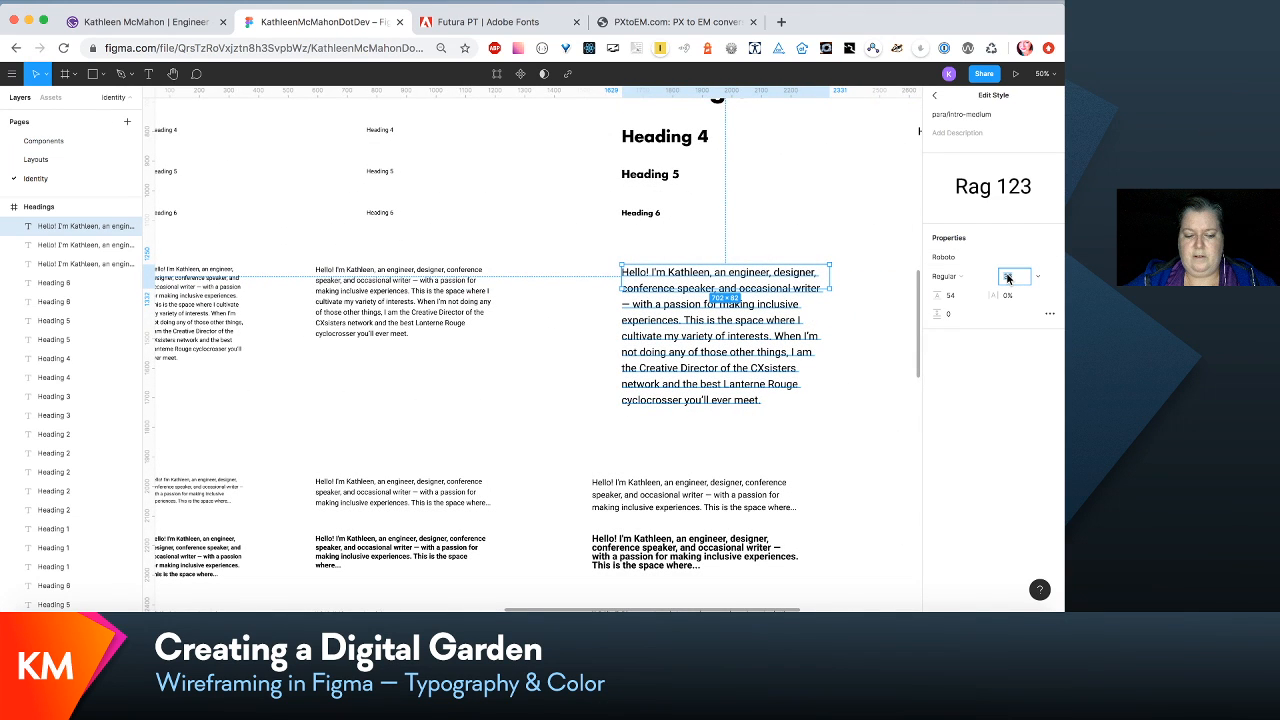
pyautogui.write('24')
pyautogui.press('Tab')
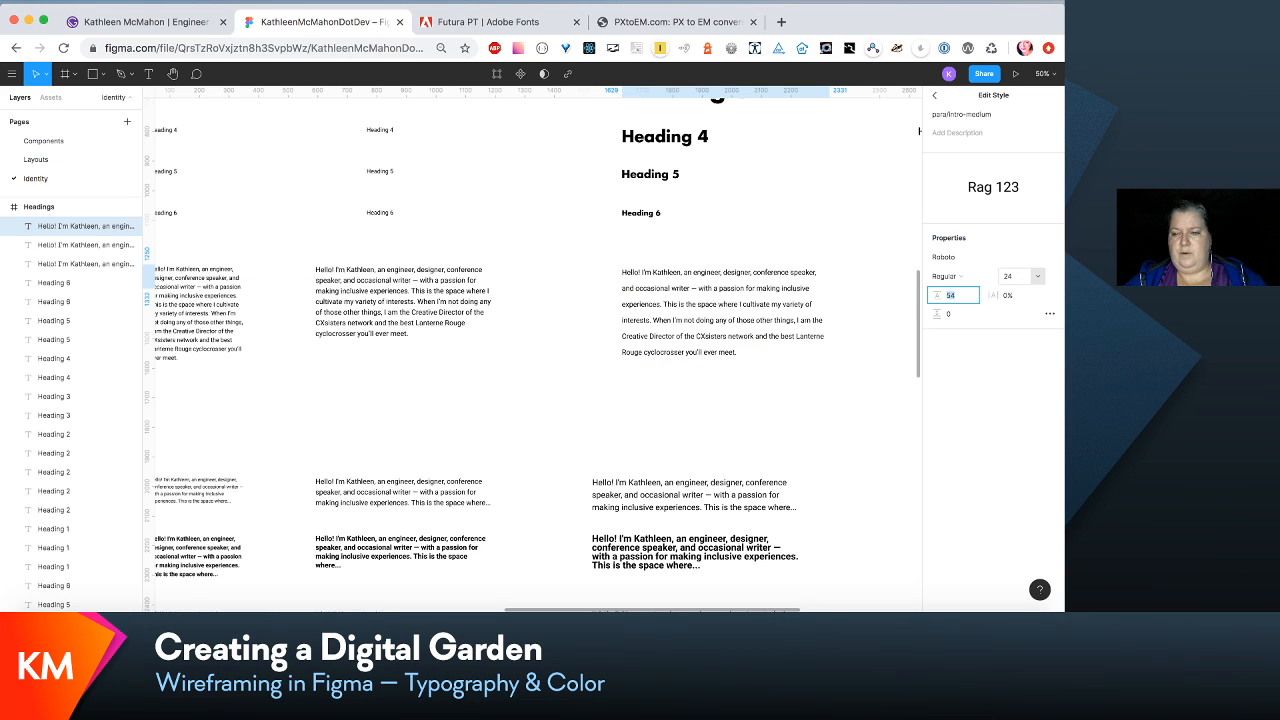
pyautogui.write('36')
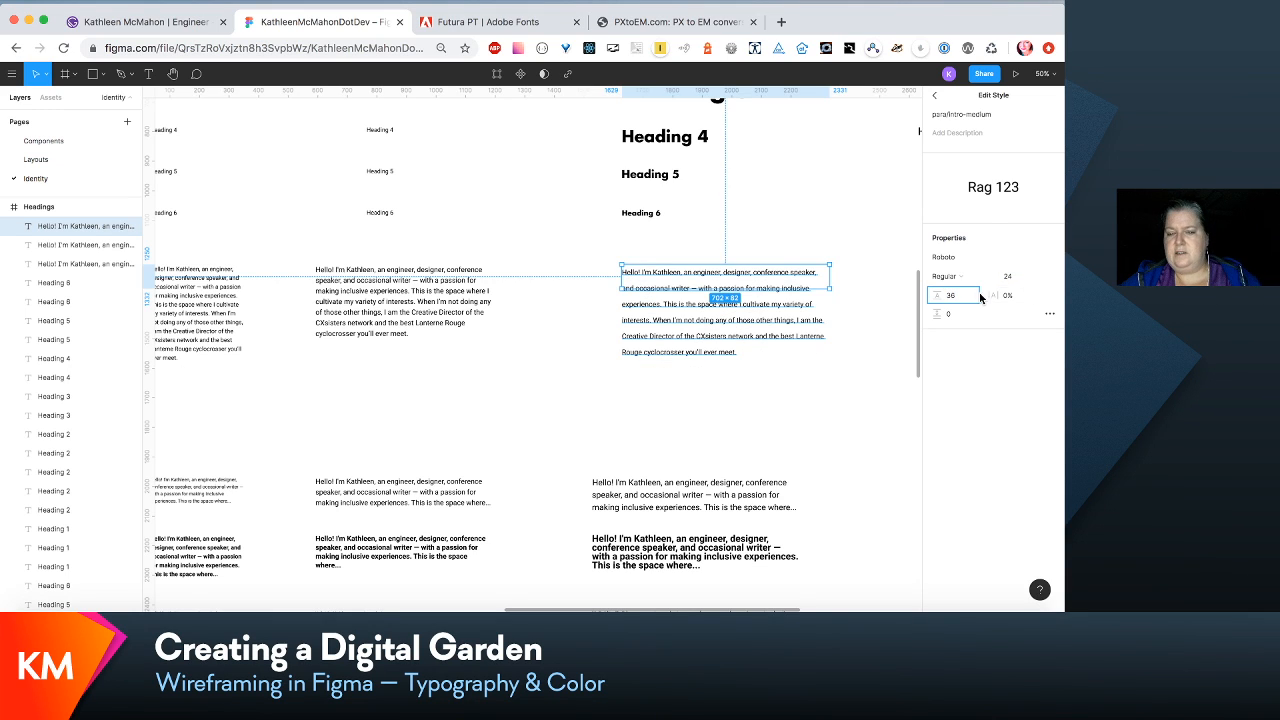
# - Change the para/intro-medium style's font to Futura LT Book
pyautogui.click(1051, 258)
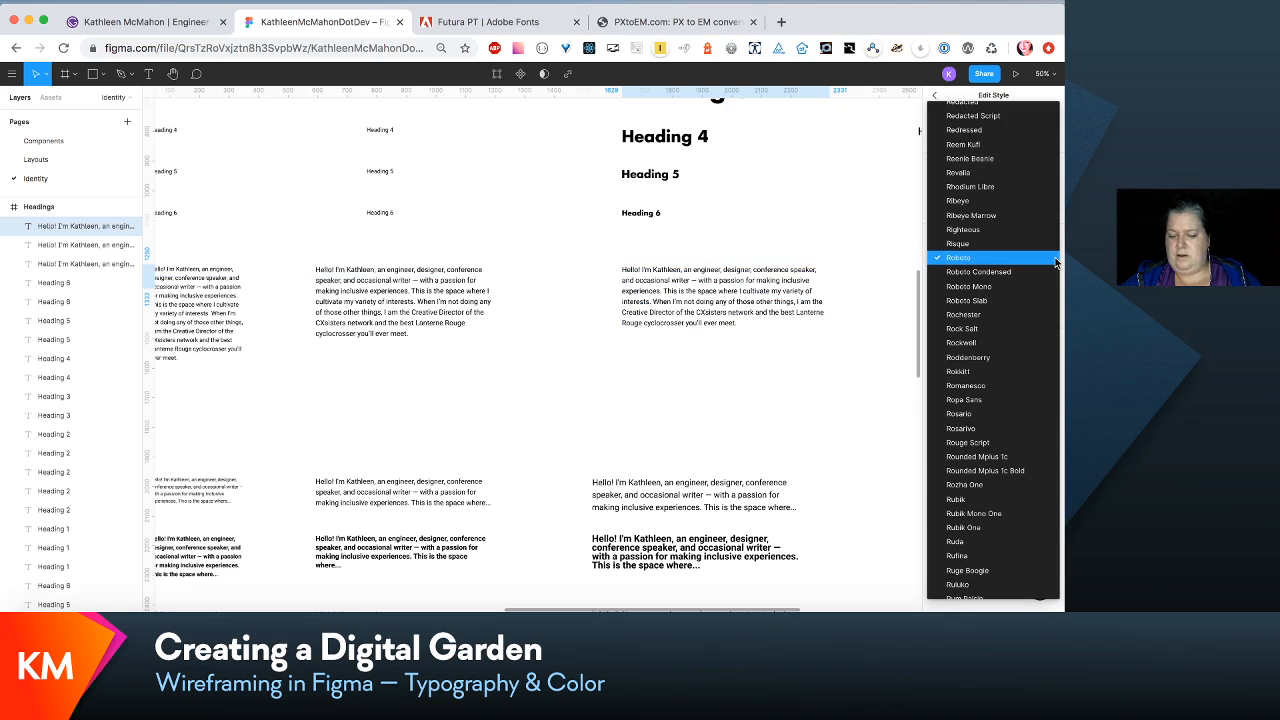
pyautogui.scroll(20, 1056, 262)
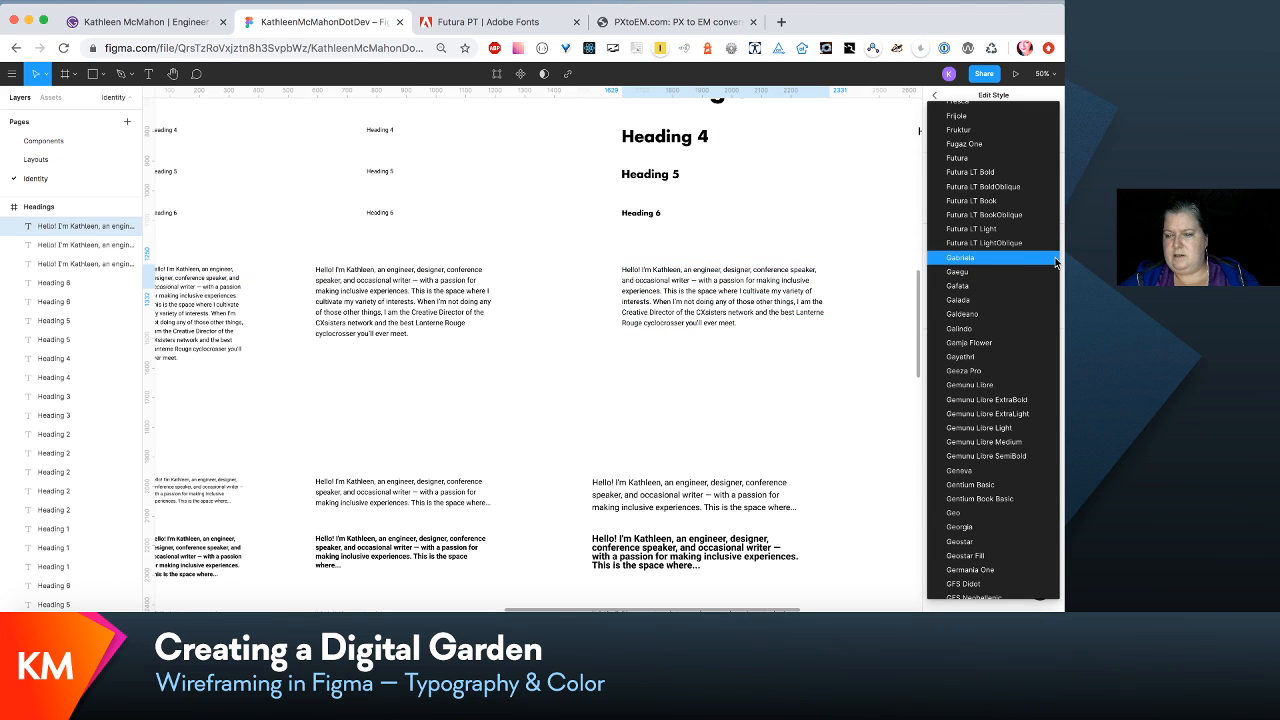
pyautogui.click(1034, 199)
# - Deselect the medium intro paragraph and compare it with the small intro paragraph, the headings above and the content paragraphs below
pyautogui.scroll(-2, 838, 327)
pyautogui.hscroll(2, 838, 327)
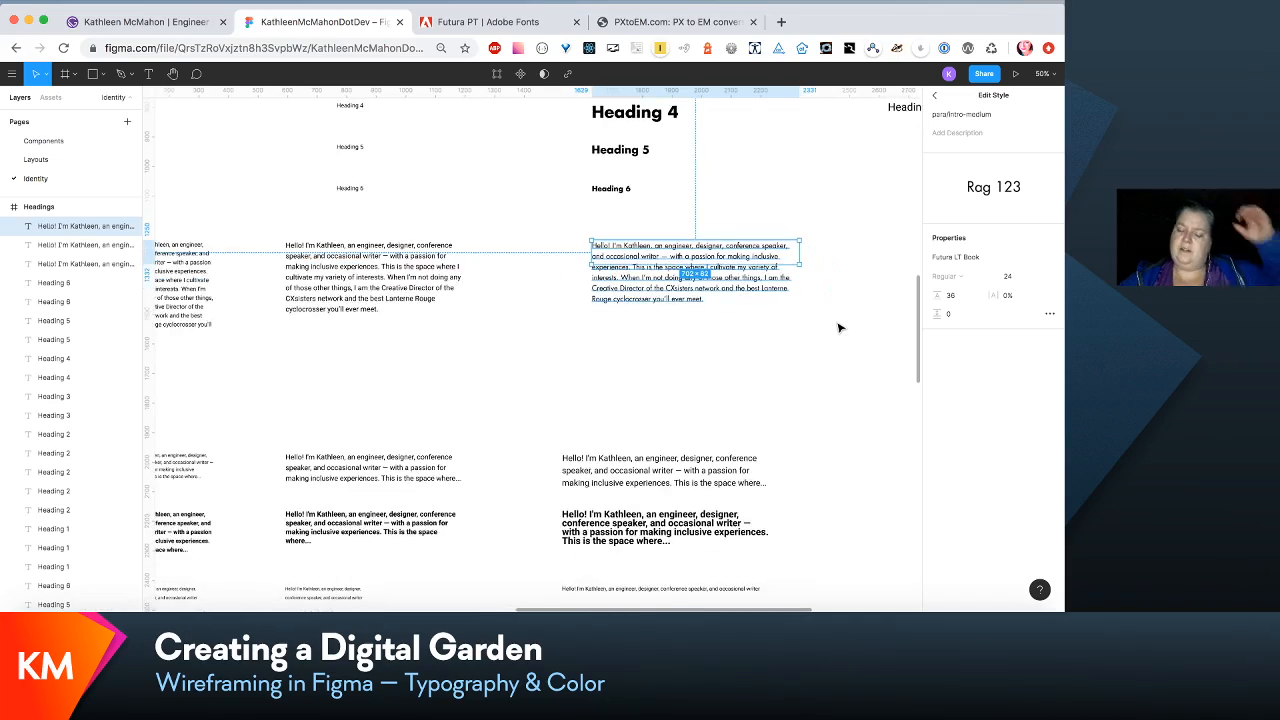
pyautogui.scroll(-3, 838, 327)
pyautogui.hscroll(3, 838, 327)
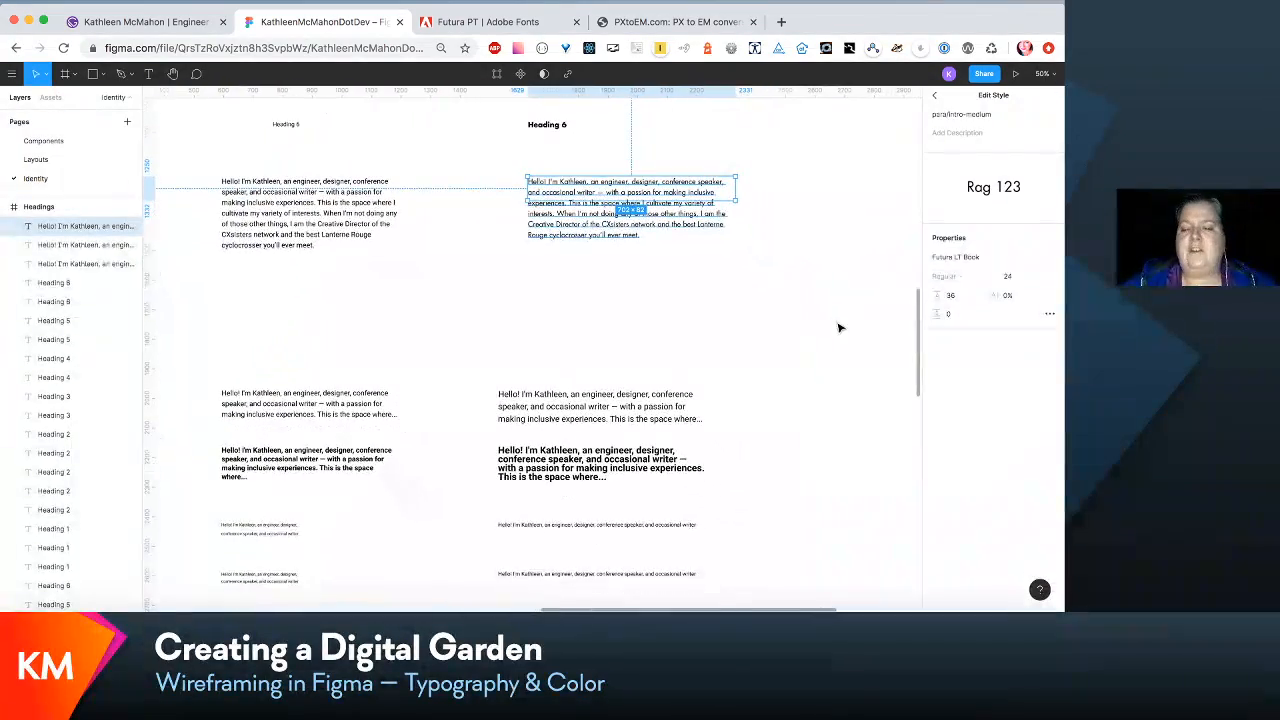
pyautogui.scroll(-2, 840, 327)
pyautogui.hscroll(1, 840, 327)
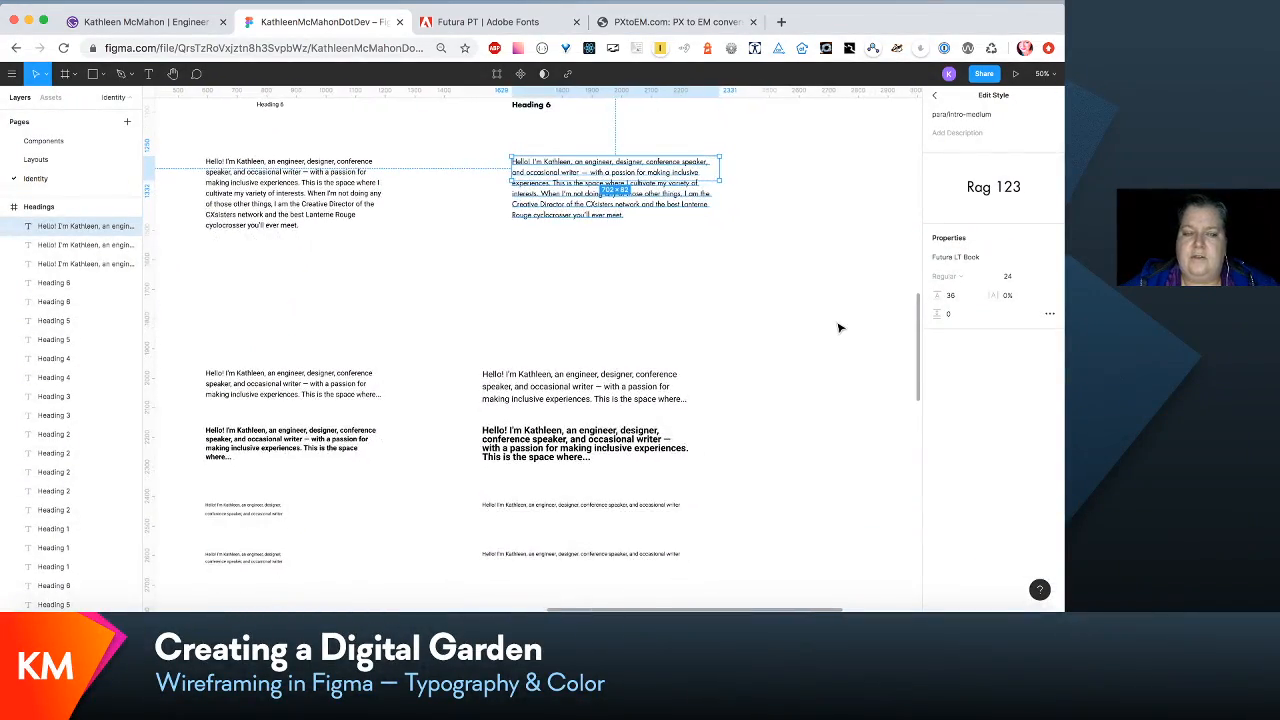
pyautogui.click(826, 322)
pyautogui.scroll(4, 789, 323)
pyautogui.hscroll(-1, 789, 323)
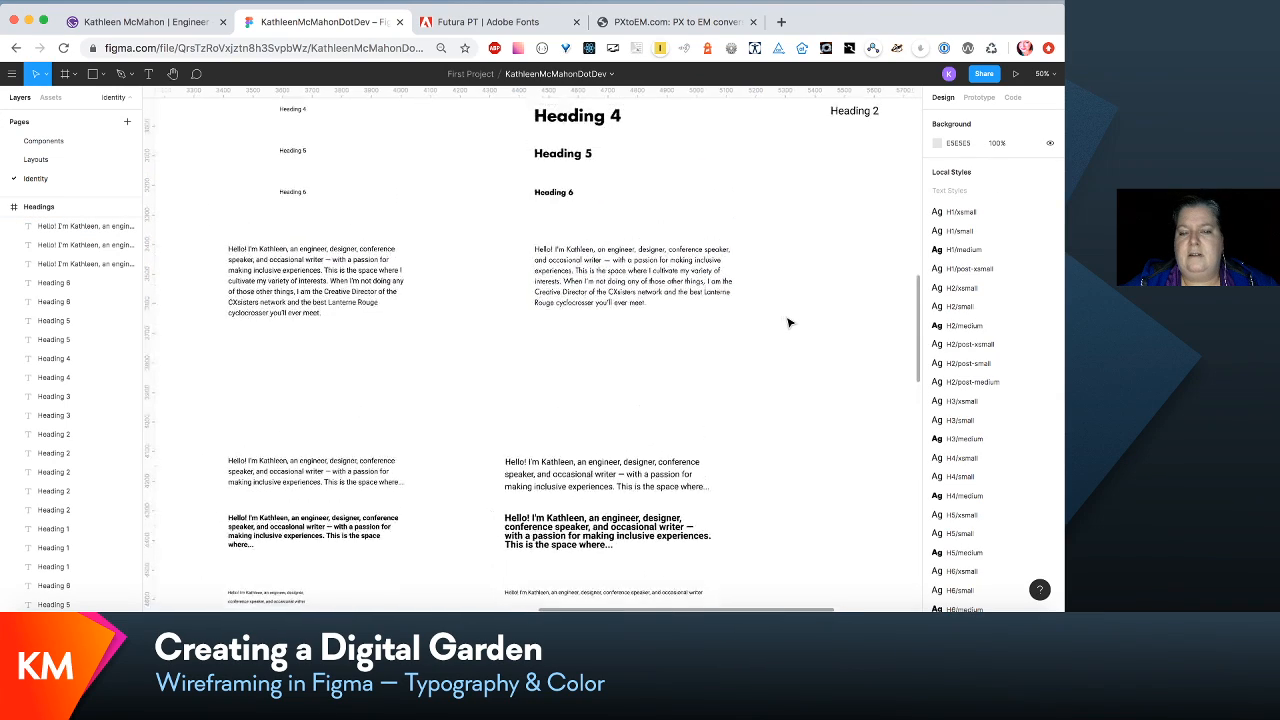
pyautogui.scroll(1, 789, 323)
pyautogui.hscroll(1, 789, 323)
pyautogui.scroll(-2, 789, 323)
pyautogui.hscroll(-1, 789, 323)
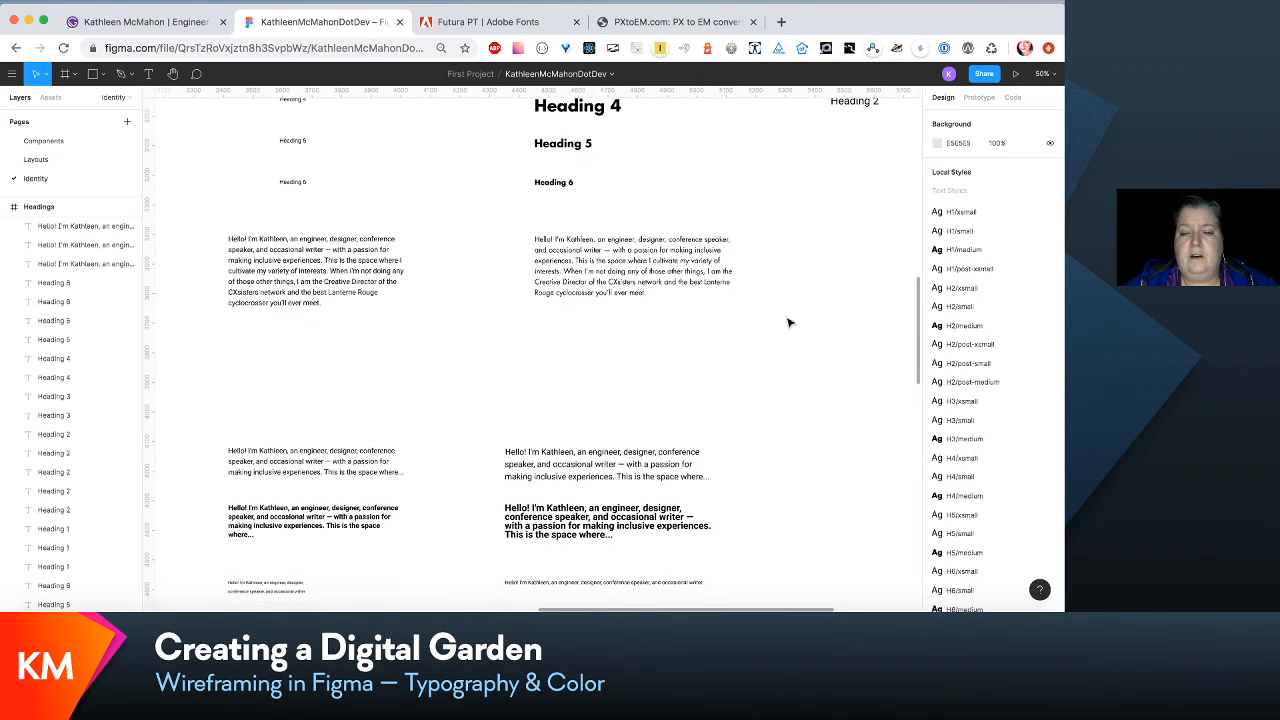
pyautogui.hscroll(2, 789, 323)
pyautogui.scroll(1, 789, 323)
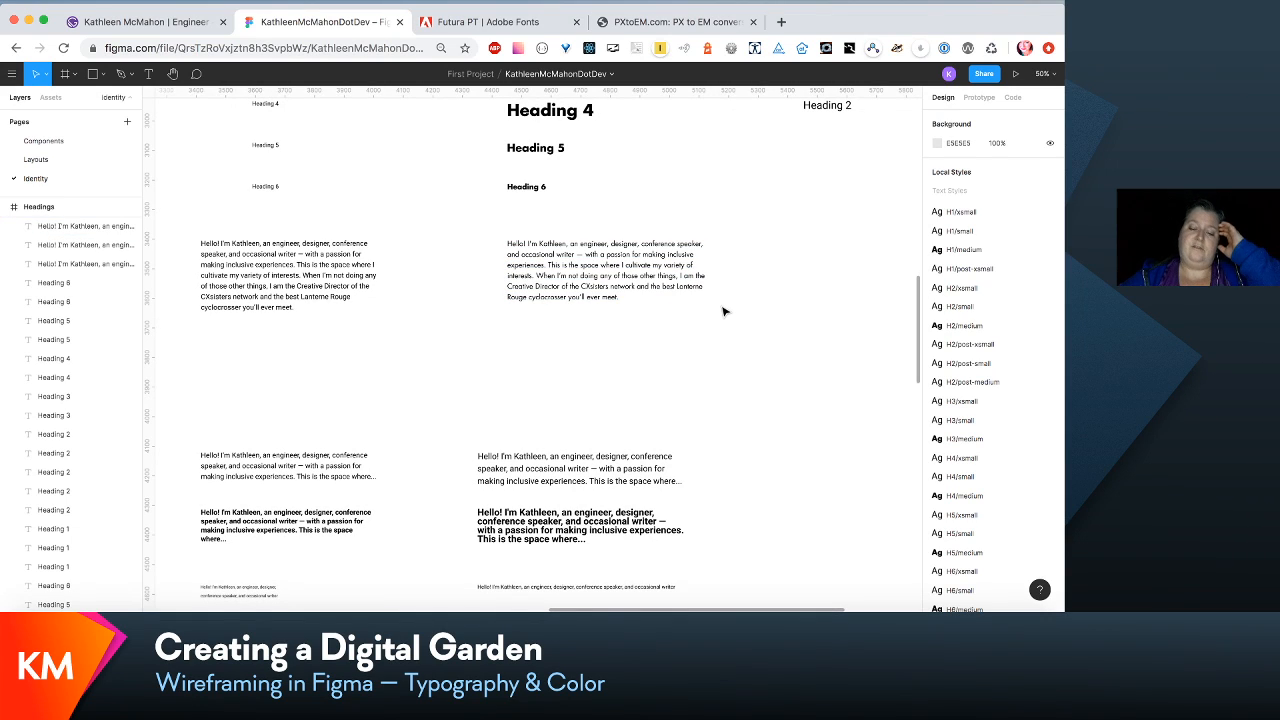
pyautogui.scroll(1, 724, 311)
pyautogui.hscroll(-1, 724, 311)
pyautogui.scroll(-4, 724, 311)
pyautogui.hscroll(-1, 724, 311)
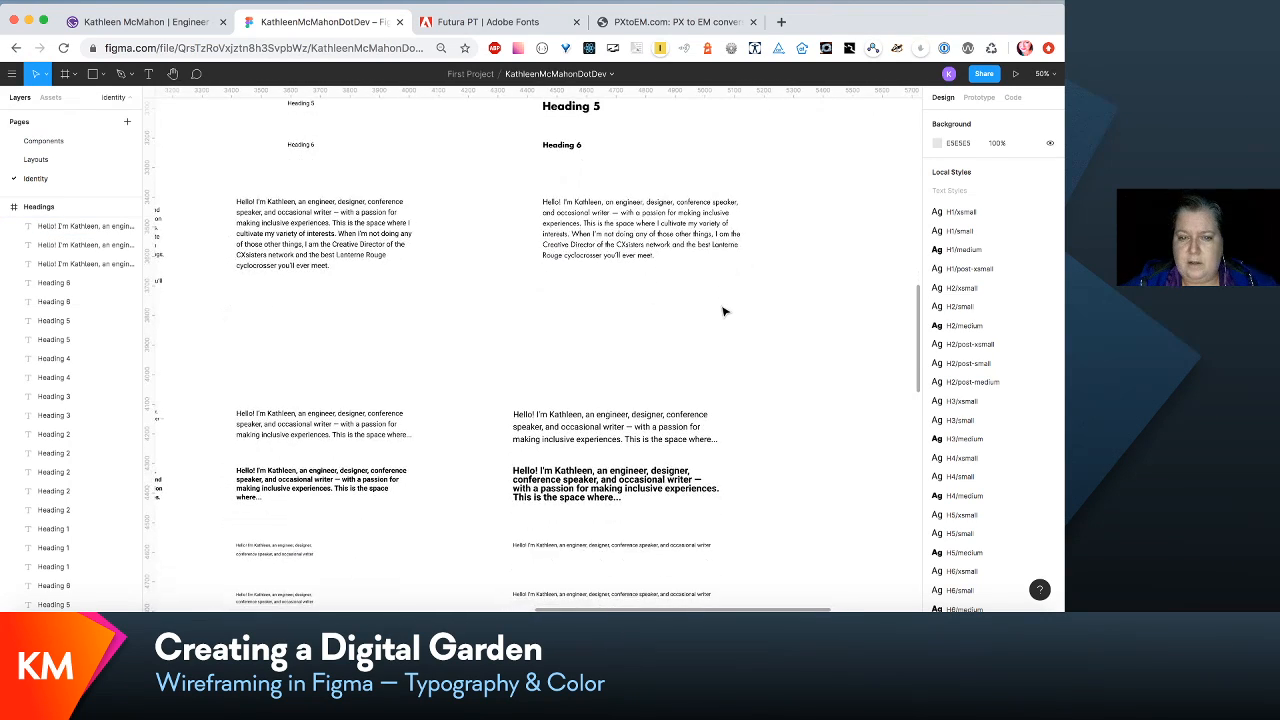
pyautogui.scroll(3, 724, 311)
pyautogui.hscroll(-1, 724, 311)
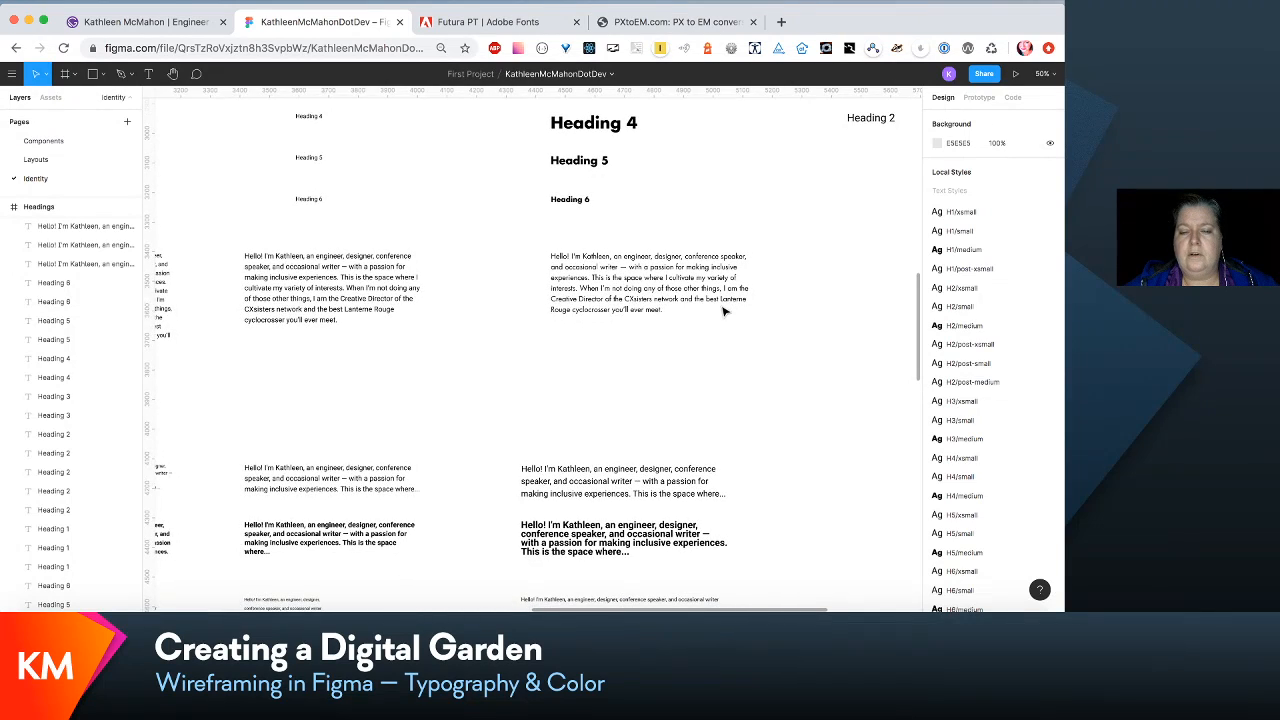
# - Edit the medium content paragraph's para/content-medium style to font size 16 with a line height of 24
pyautogui.scroll(-5, 724, 311)
pyautogui.hscroll(3, 724, 311)
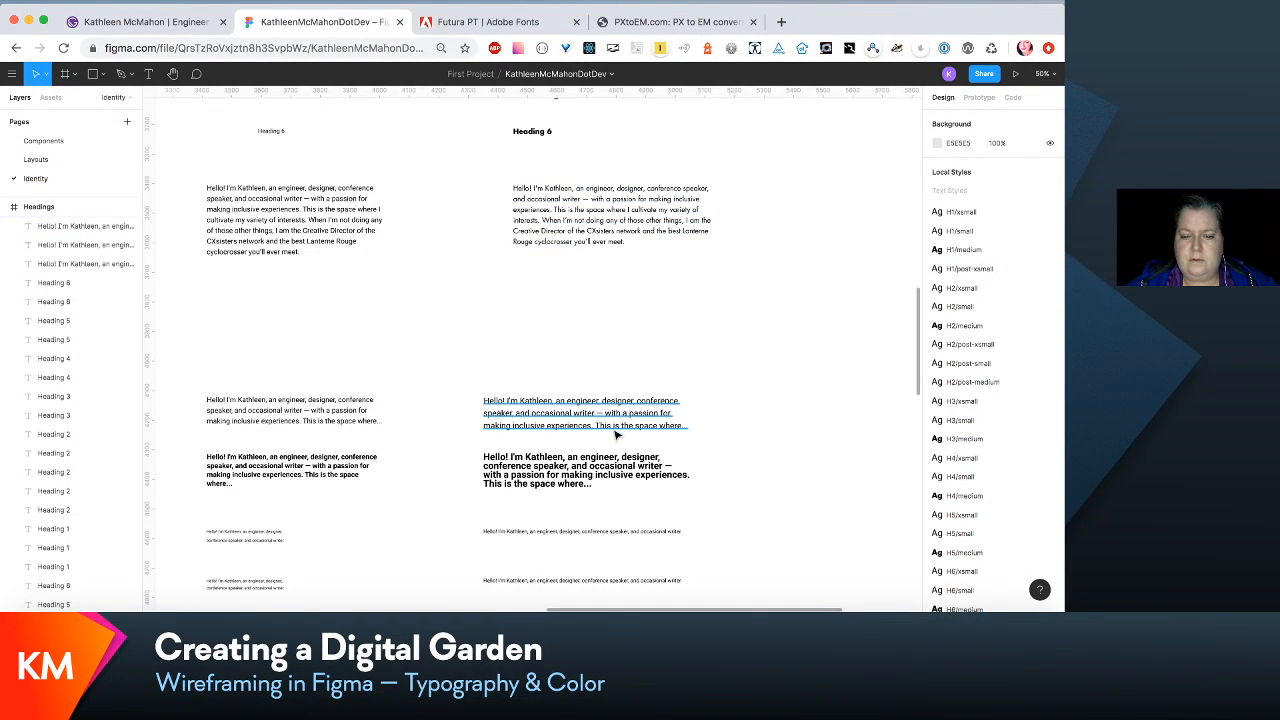
pyautogui.click(617, 422)
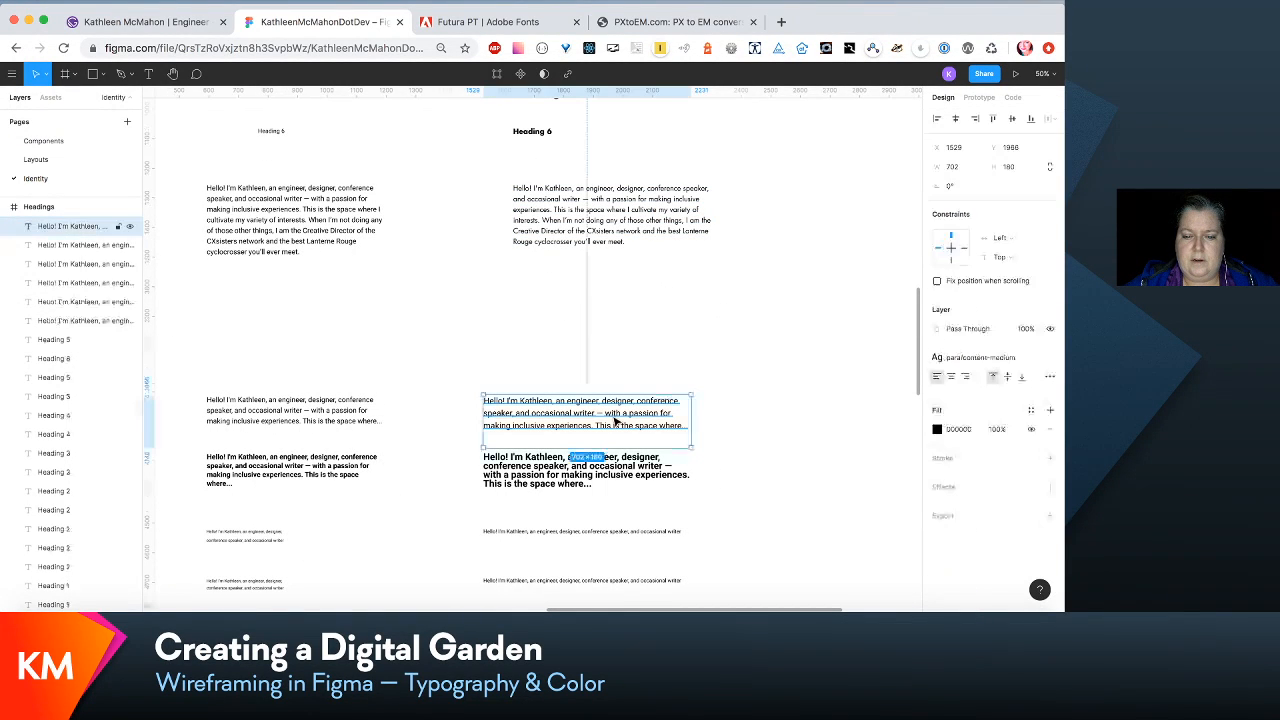
pyautogui.scroll(-3, 866, 418)
pyautogui.hscroll(2, 866, 418)
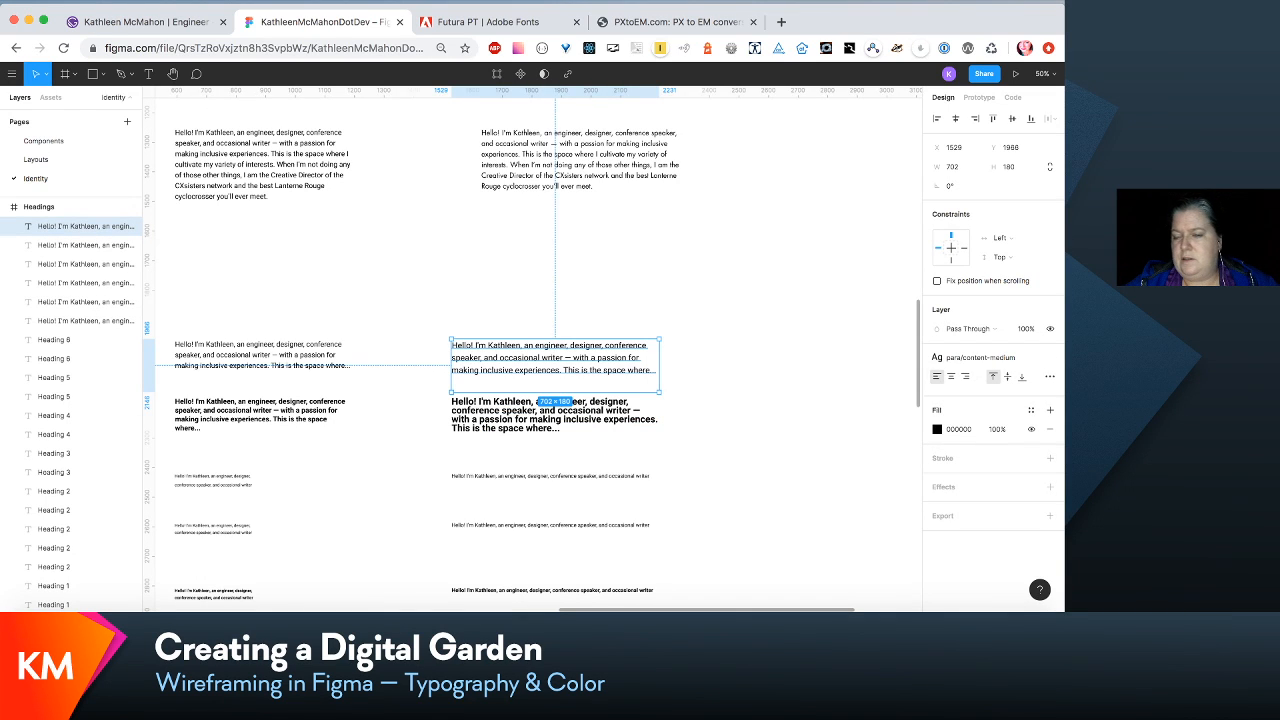
pyautogui.click(1026, 358)
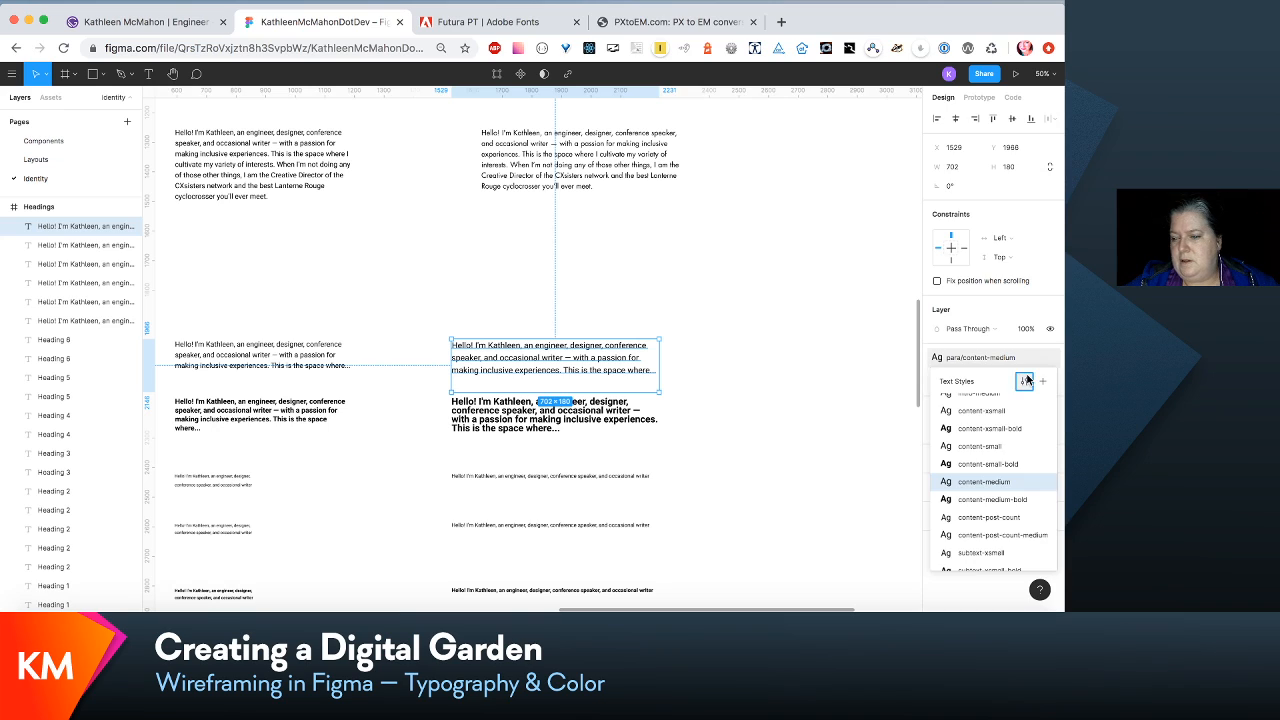
pyautogui.click(1030, 381)
pyautogui.click(1008, 281)
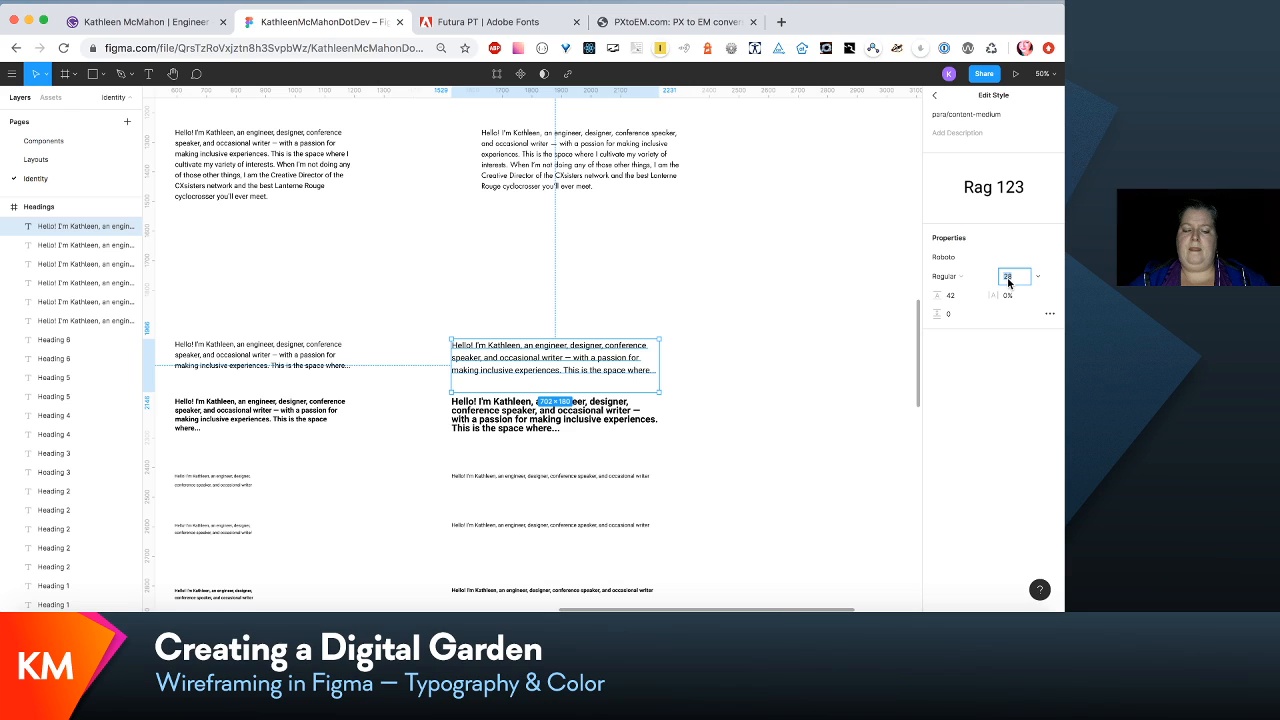
pyautogui.write('16')
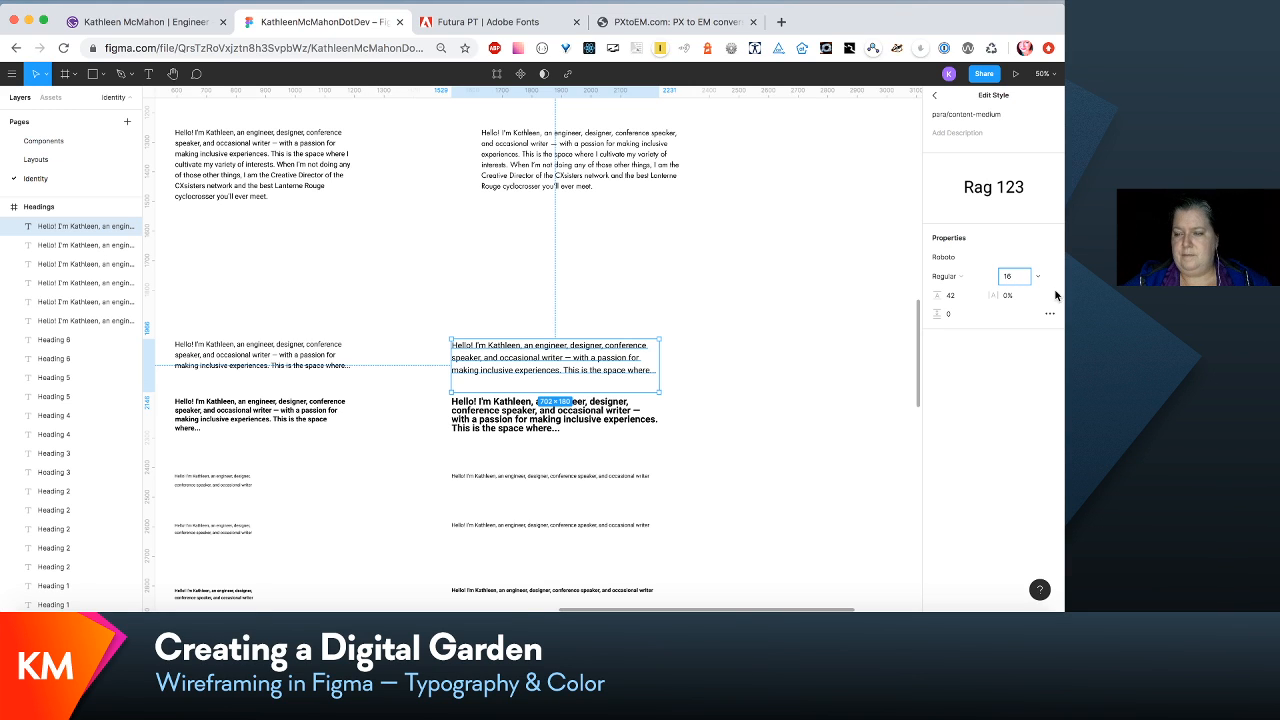
pyautogui.click(953, 299)
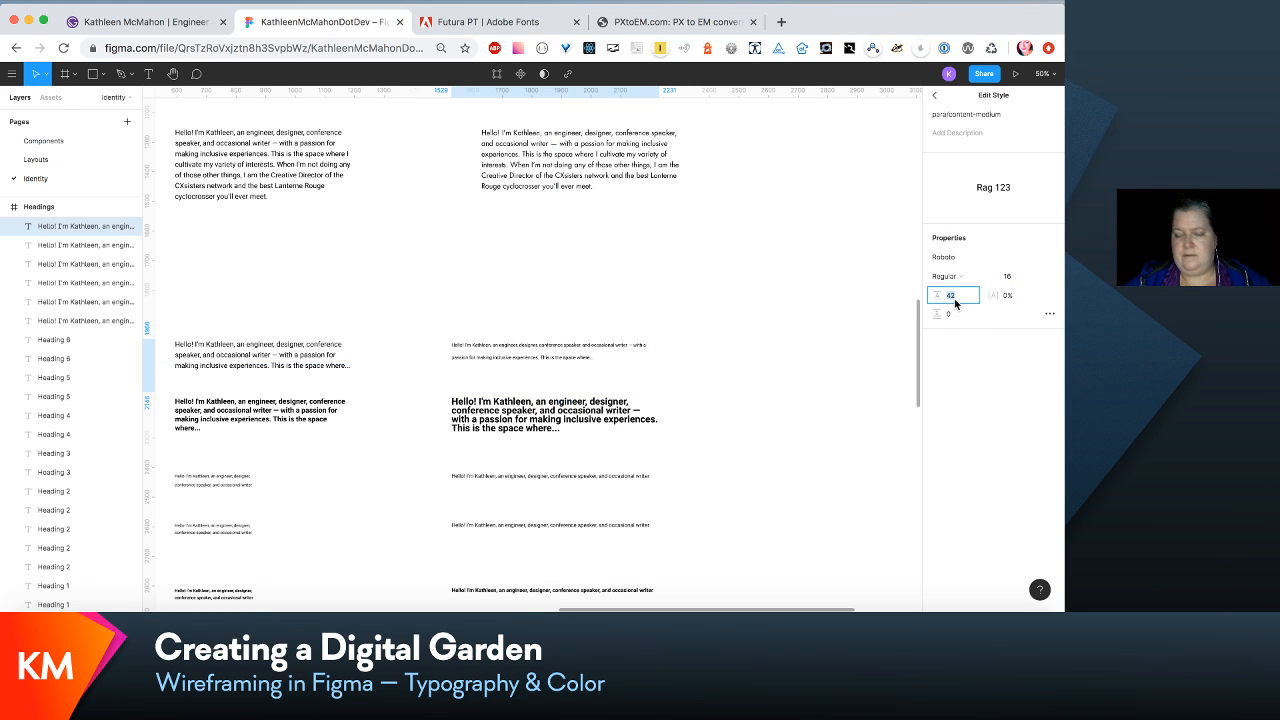
pyautogui.write('24')
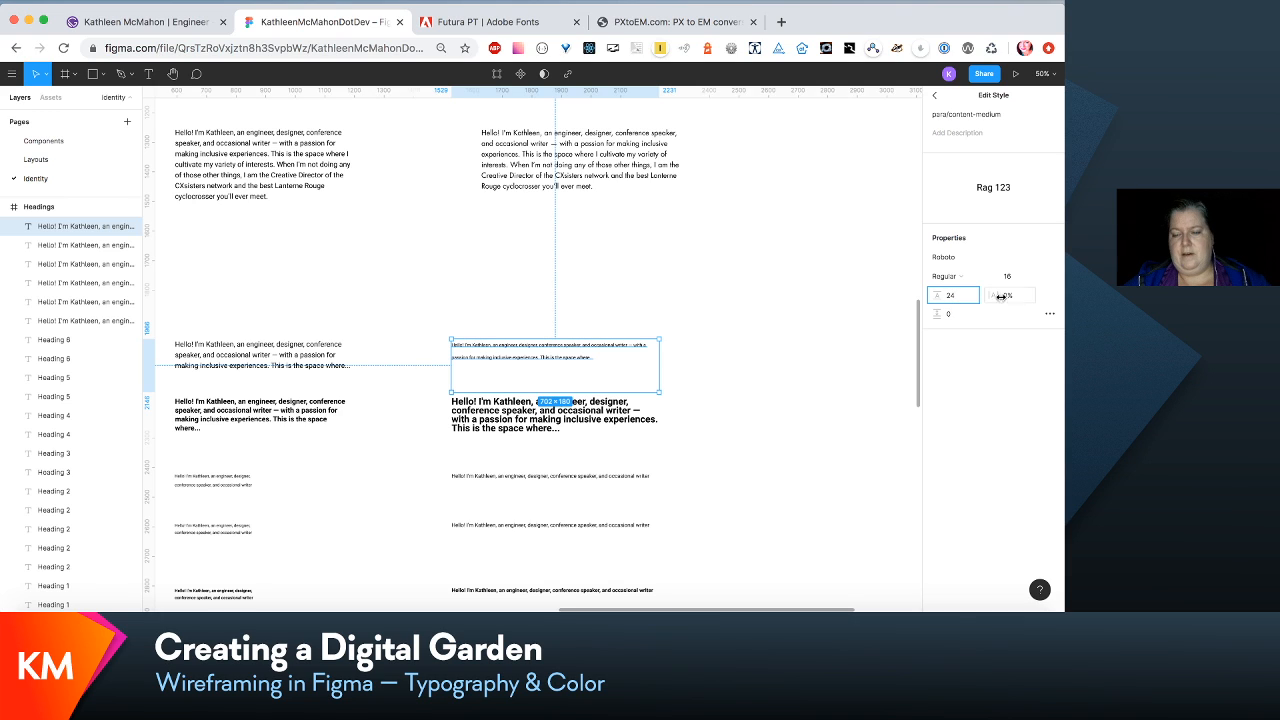
# - Change the para/content-medium style's font to Futura LT Book
pyautogui.click(1050, 260)
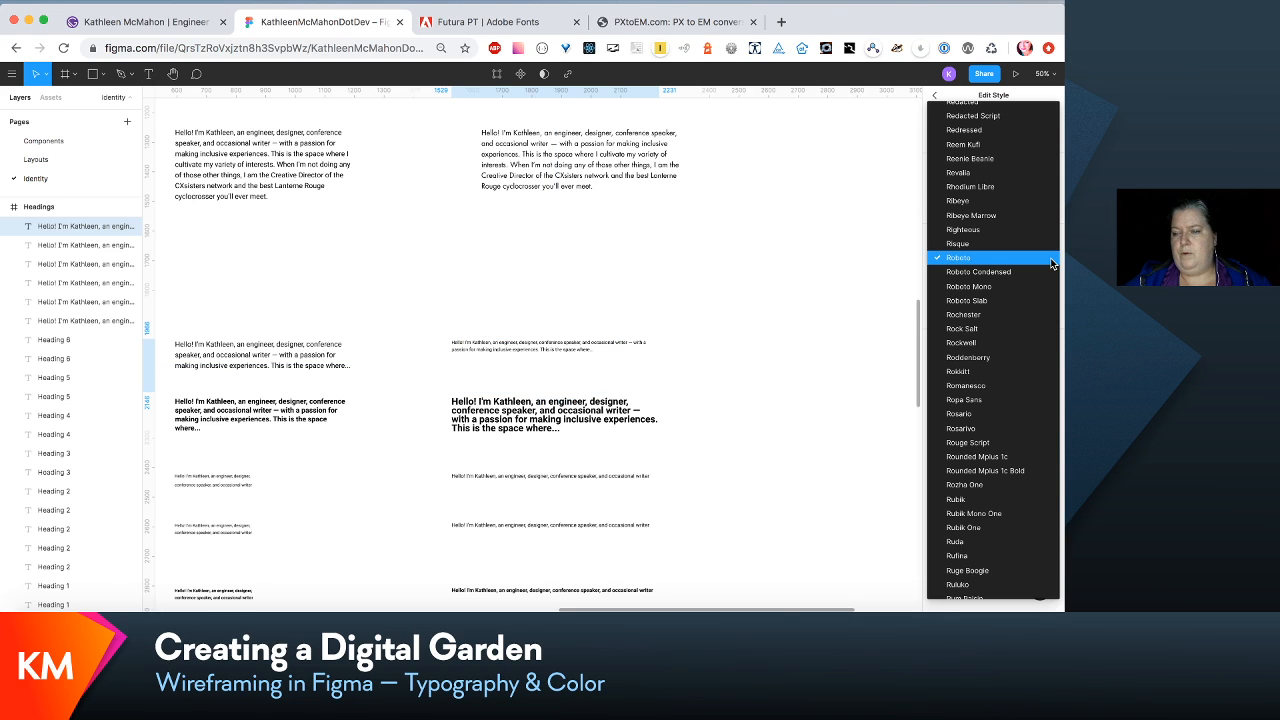
pyautogui.scroll(20, 1052, 263)
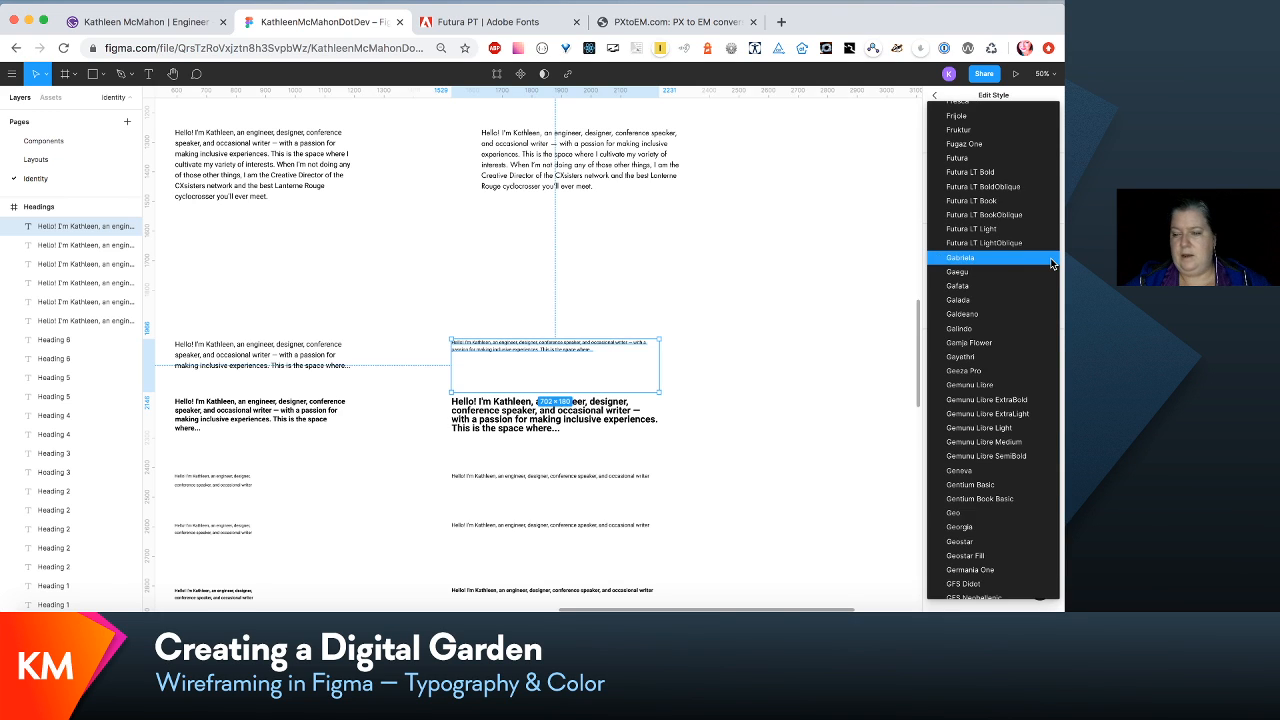
pyautogui.click(1021, 200)
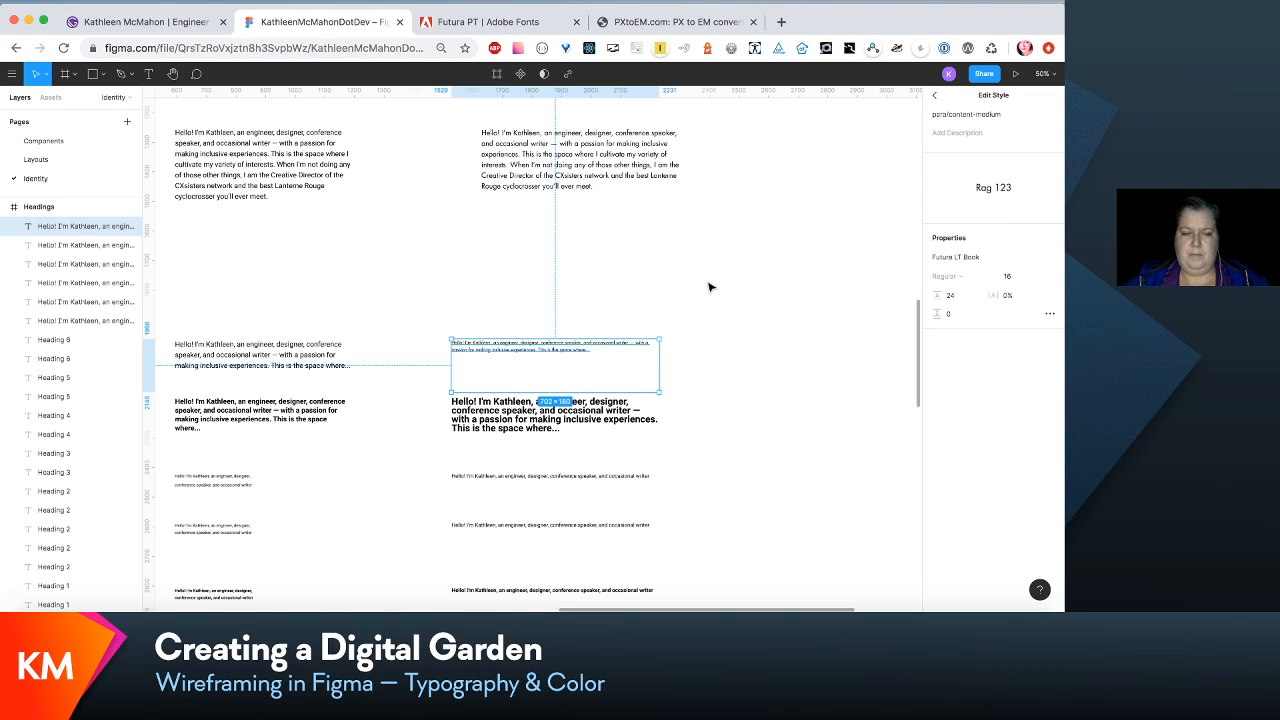
# - Select all content, subtext and link style rows below the intro paragraphs and move them up to reduce the gap
pyautogui.scroll(-6, 708, 287)
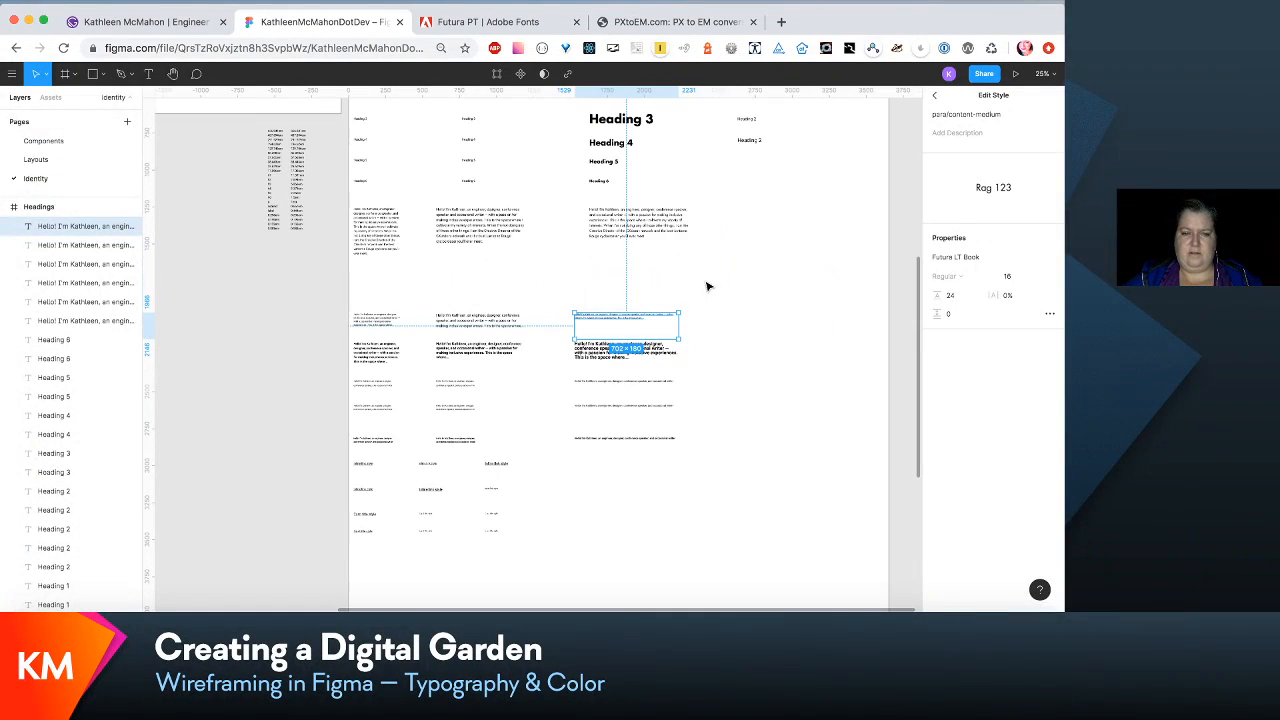
pyautogui.moveTo(733, 272); pyautogui.dragTo(330, 583)
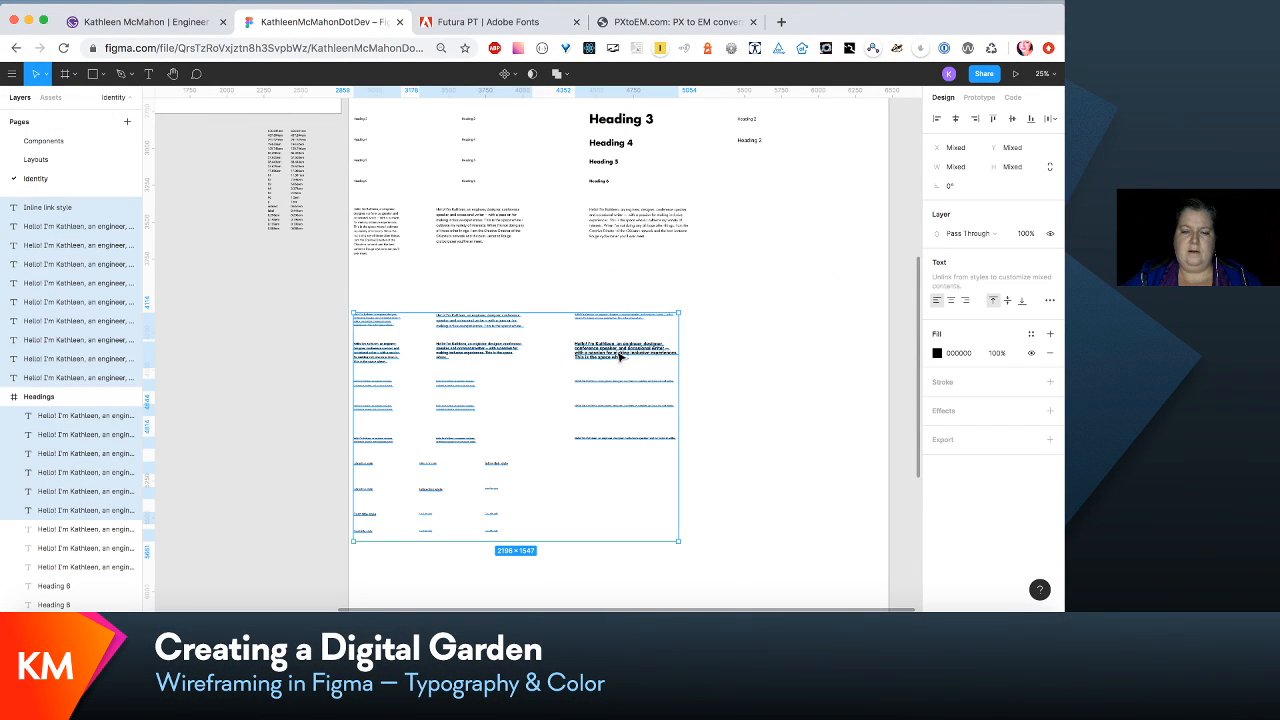
pyautogui.moveTo(622, 357); pyautogui.dragTo(633, 318)
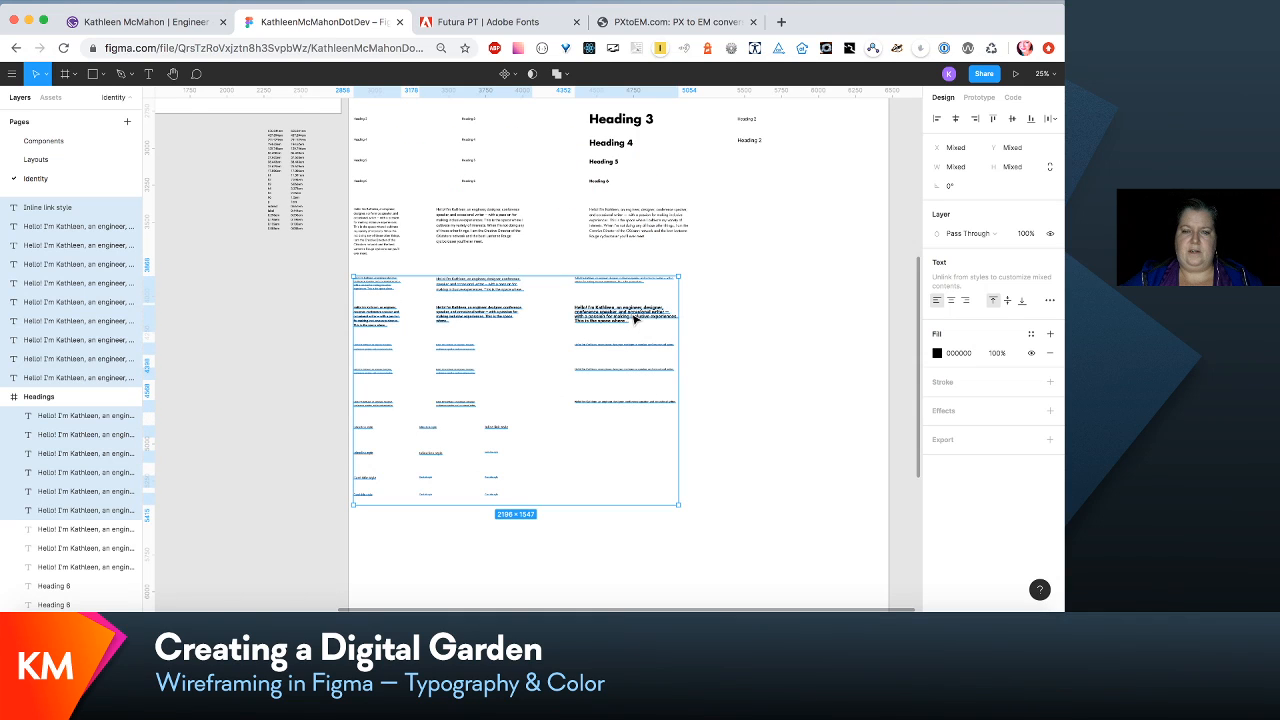
# - Select the medium headings, medium intro paragraph and adjacent heading column, and move them left to align with the medium content paragraphs' left edge
pyautogui.click(708, 249)
pyautogui.moveTo(707, 248); pyautogui.dragTo(697, 172)
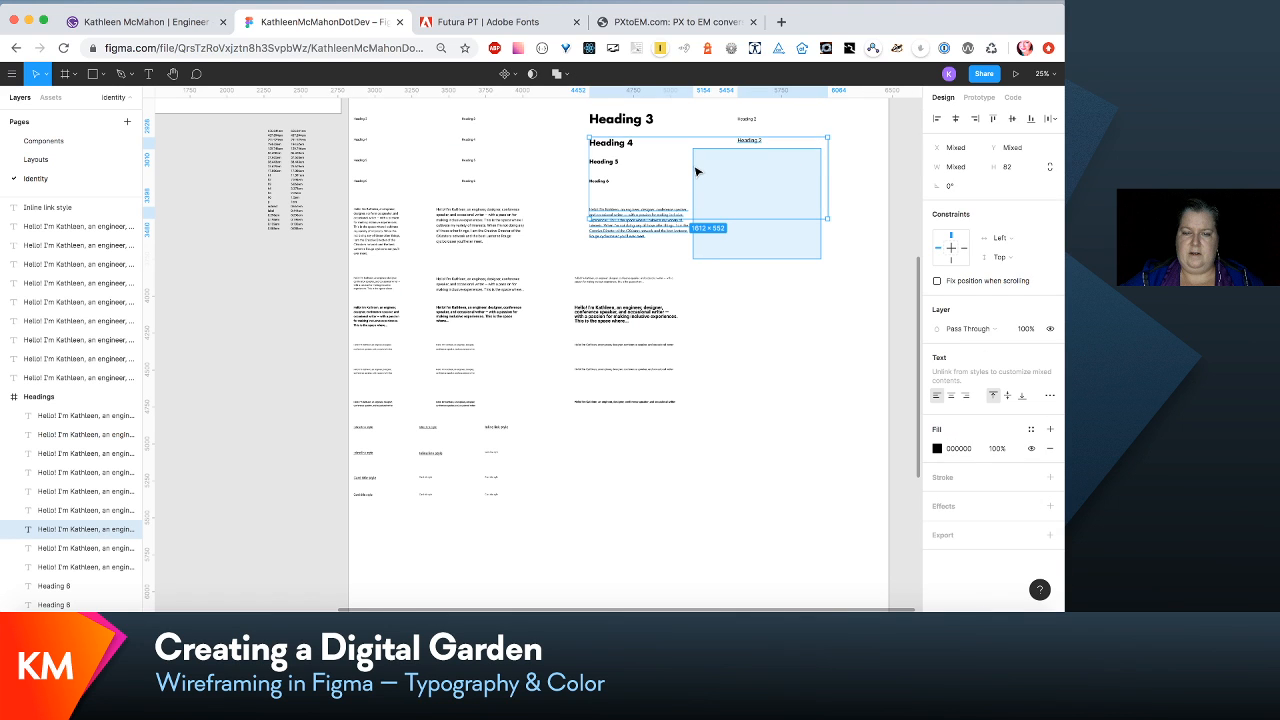
pyautogui.scroll(4, 823, 420)
pyautogui.moveTo(822, 412); pyautogui.dragTo(640, 225)
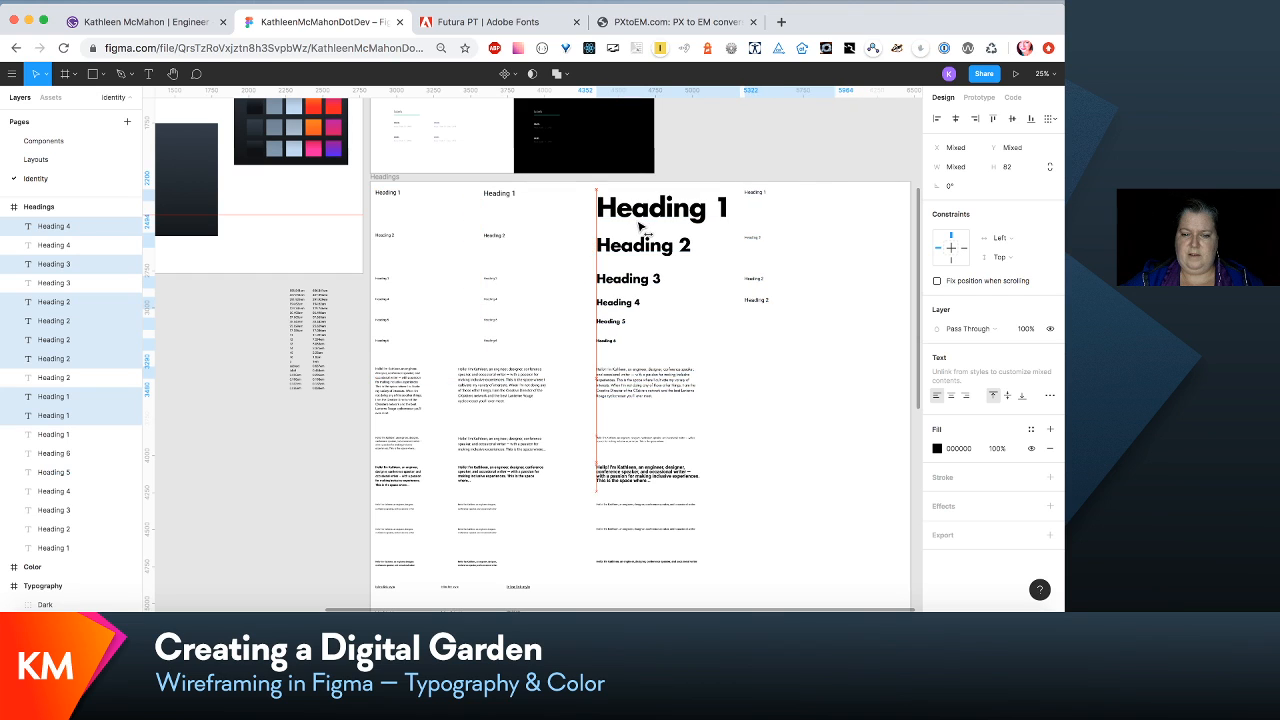
pyautogui.click(779, 434)
# - Reselect every row below the intro paragraphs and move the block slightly further up toward them
pyautogui.scroll(-5, 779, 434)
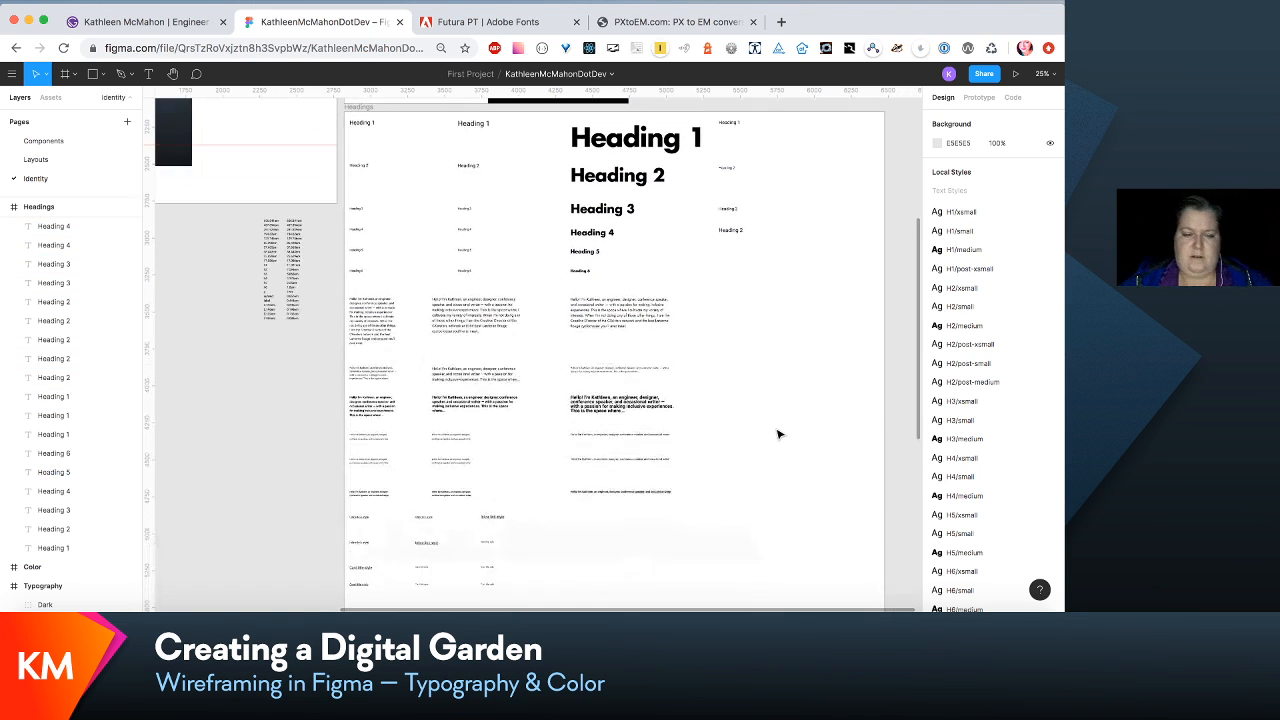
pyautogui.moveTo(755, 573); pyautogui.dragTo(322, 325)
pyautogui.moveTo(662, 359); pyautogui.dragTo(661, 352)
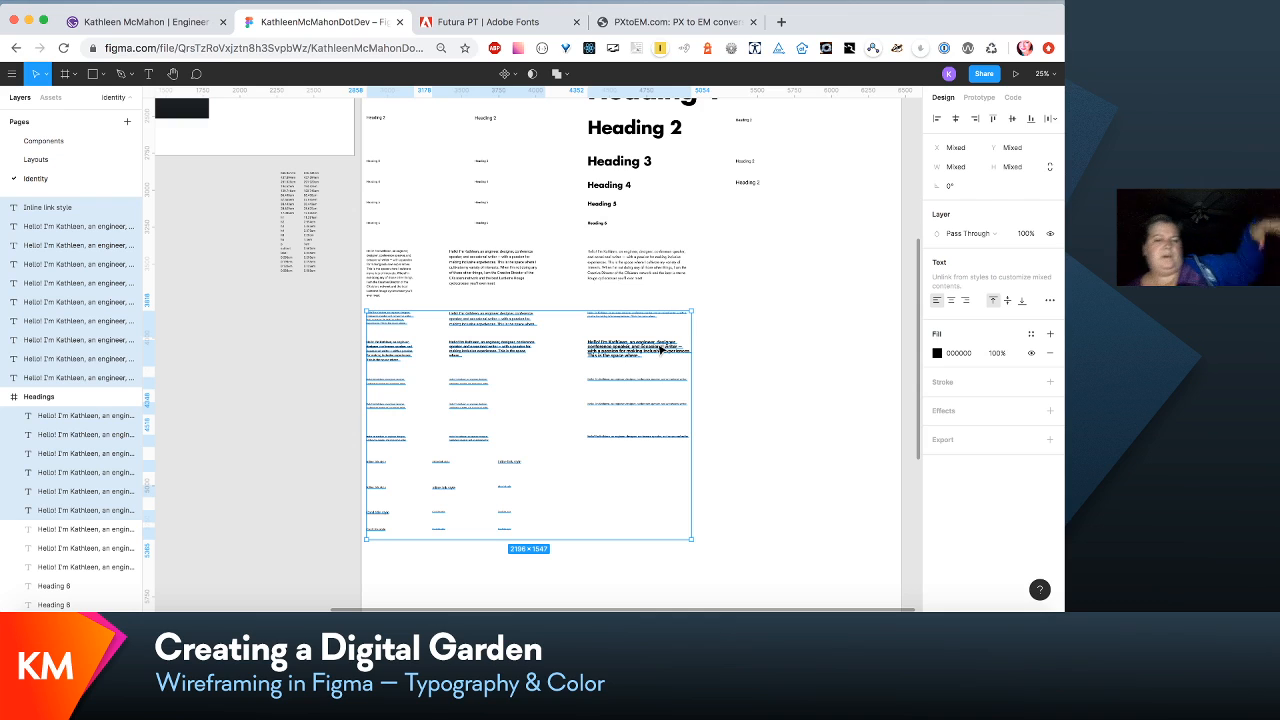
# - Select the medium content paragraph above the bold one and shorten its text box to about 88 px high
pyautogui.click(745, 355)
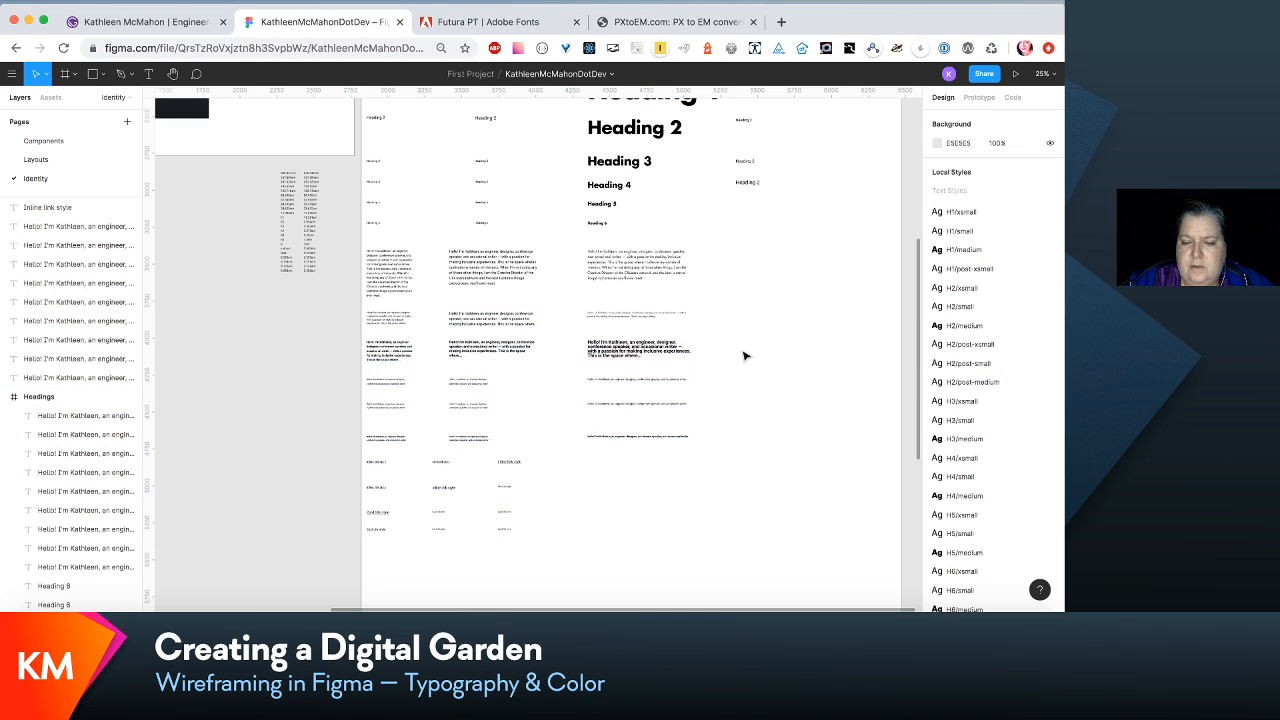
pyautogui.scroll(5, 745, 355)
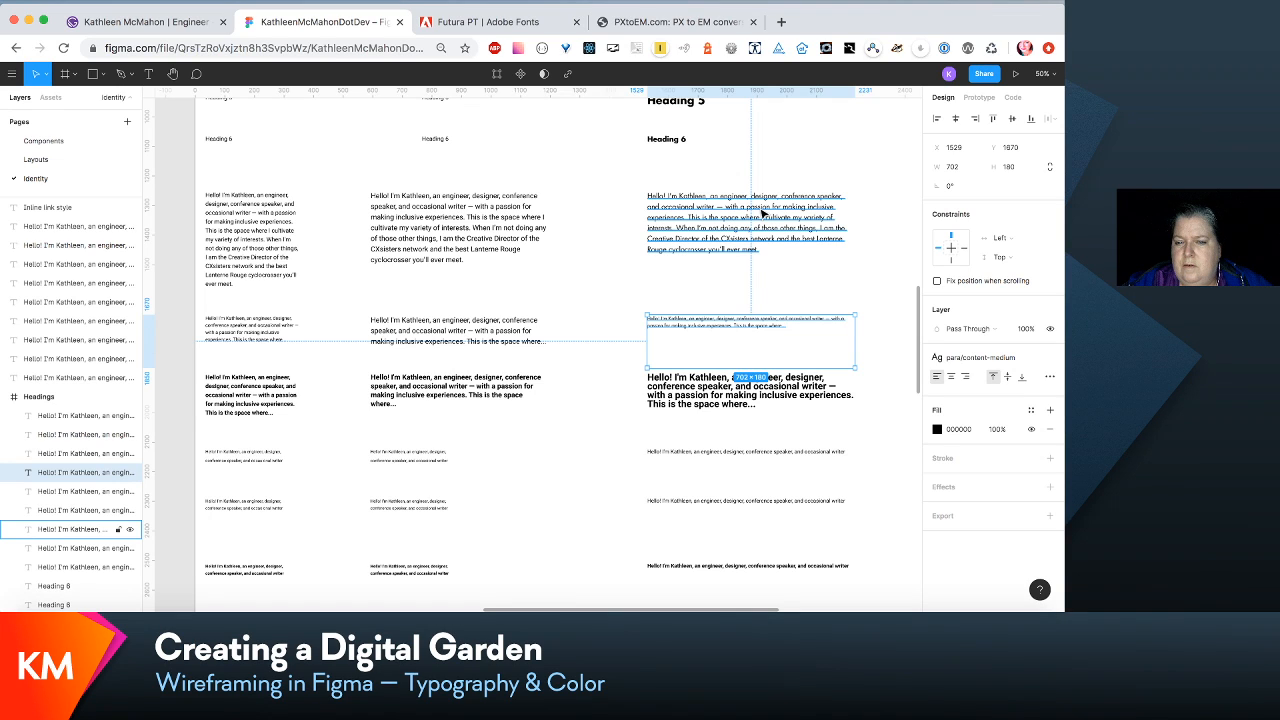
pyautogui.click(802, 276)
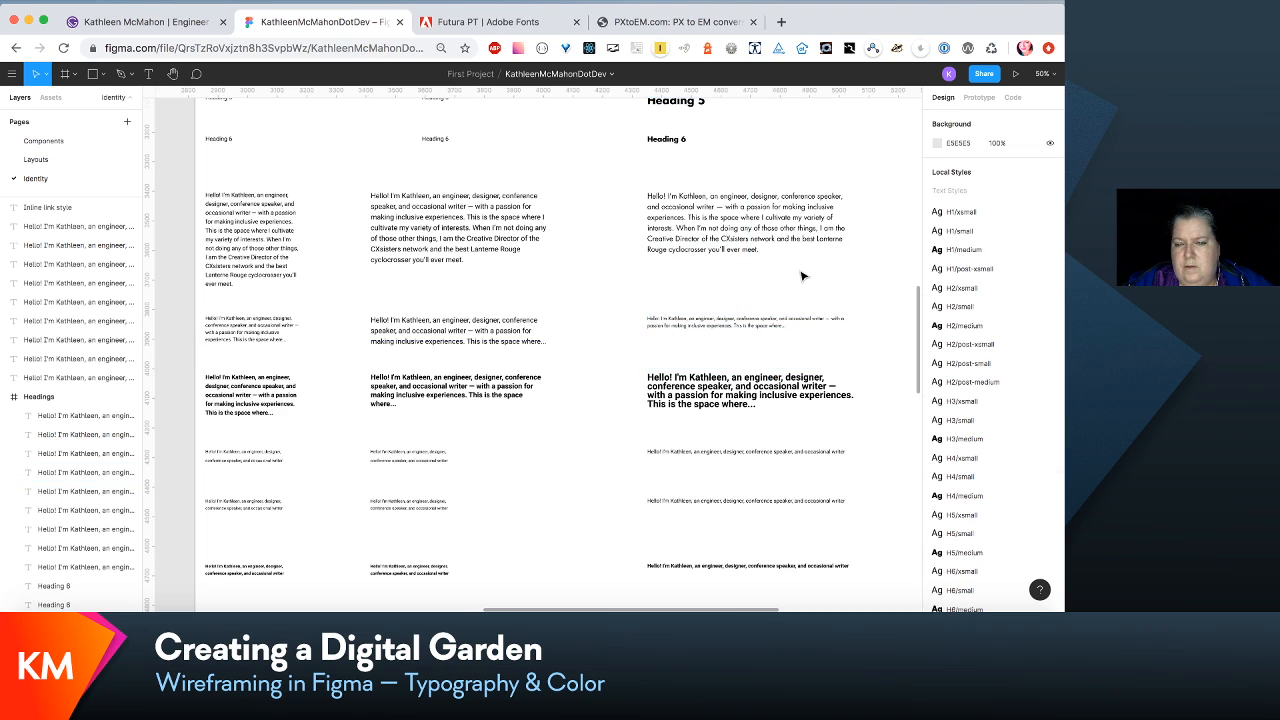
pyautogui.click(790, 330)
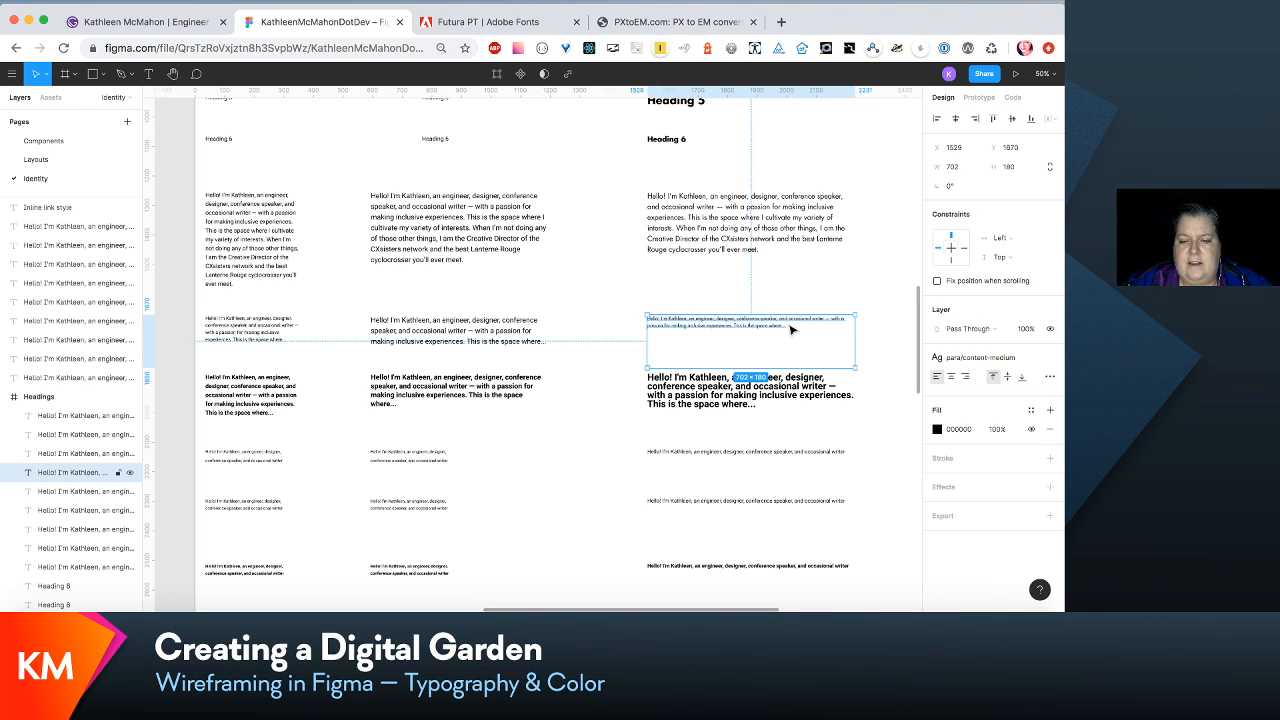
pyautogui.scroll(-1, 790, 330)
pyautogui.hscroll(1, 790, 330)
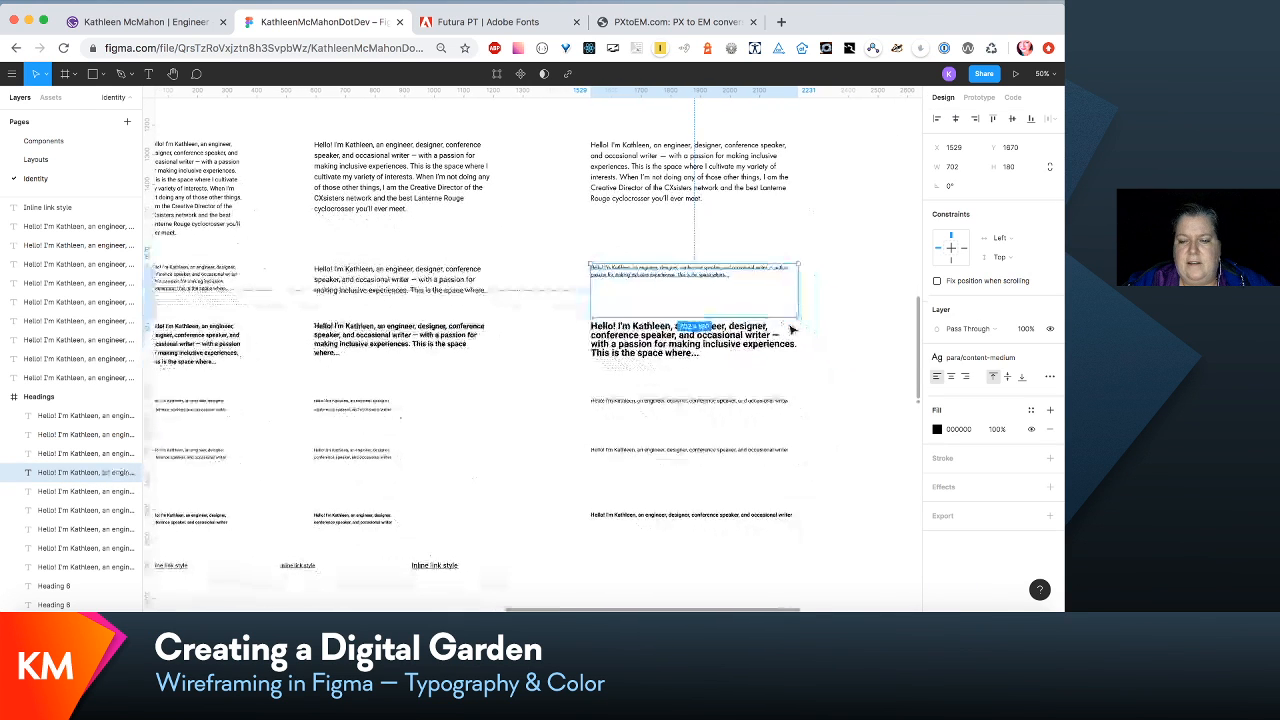
pyautogui.click(1027, 357)
pyautogui.scroll(3, 806, 322)
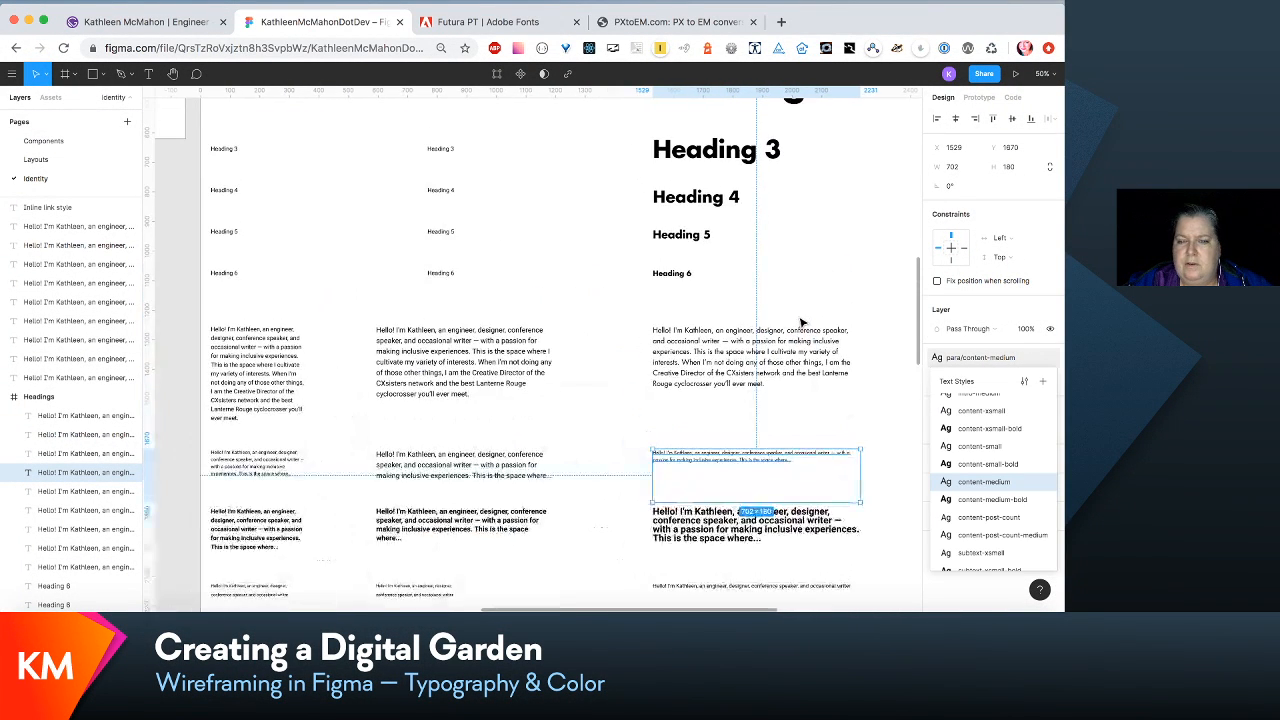
pyautogui.hscroll(1, 801, 322)
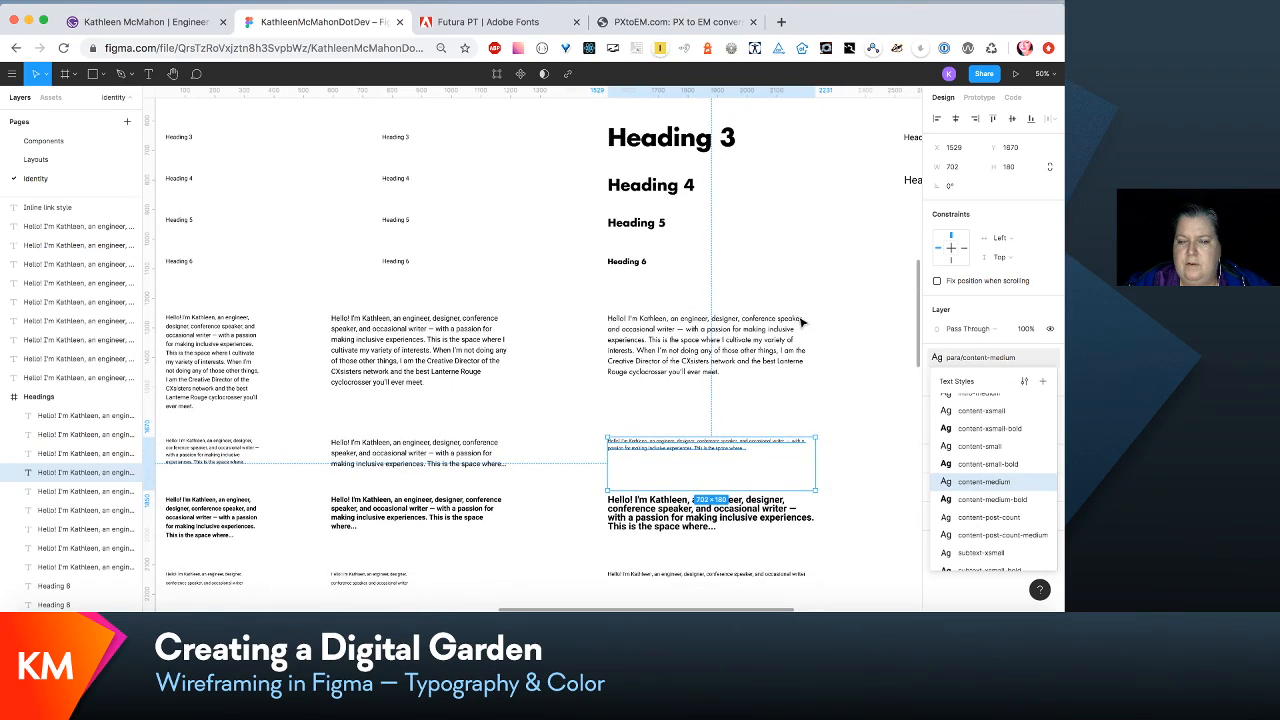
pyautogui.scroll(5, 801, 322)
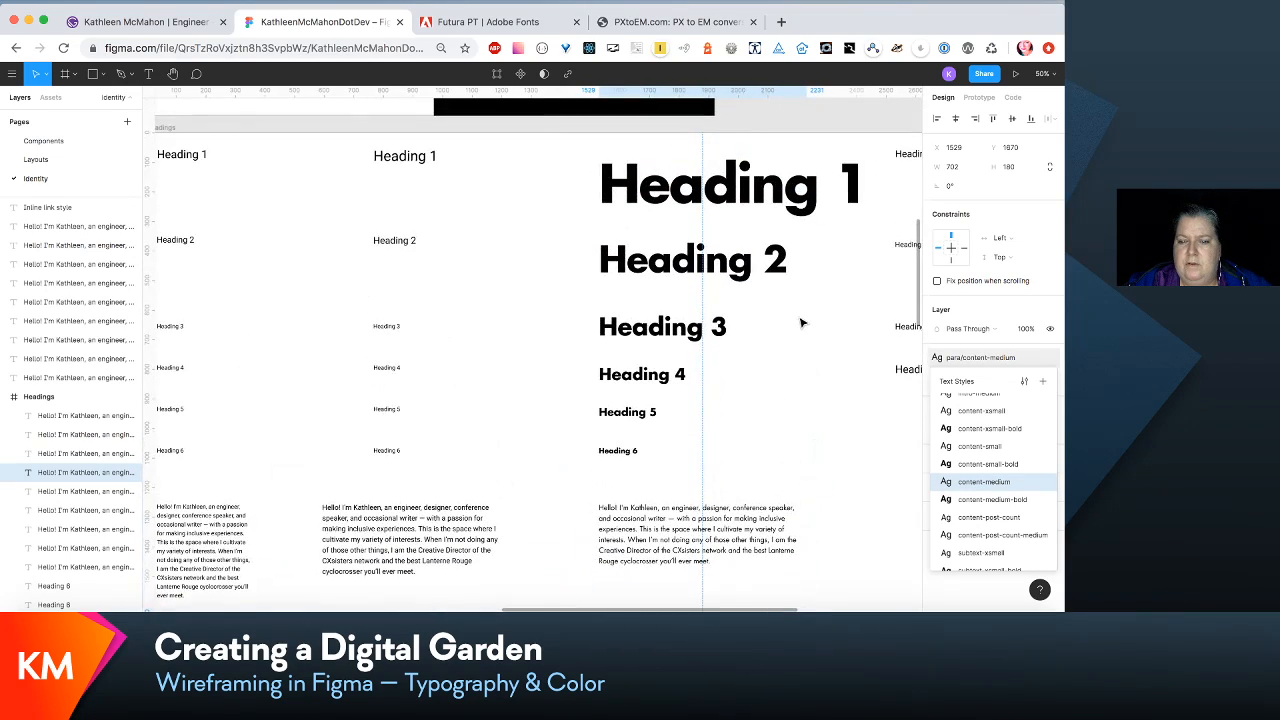
pyautogui.scroll(-5, 801, 322)
pyautogui.hscroll(1, 801, 322)
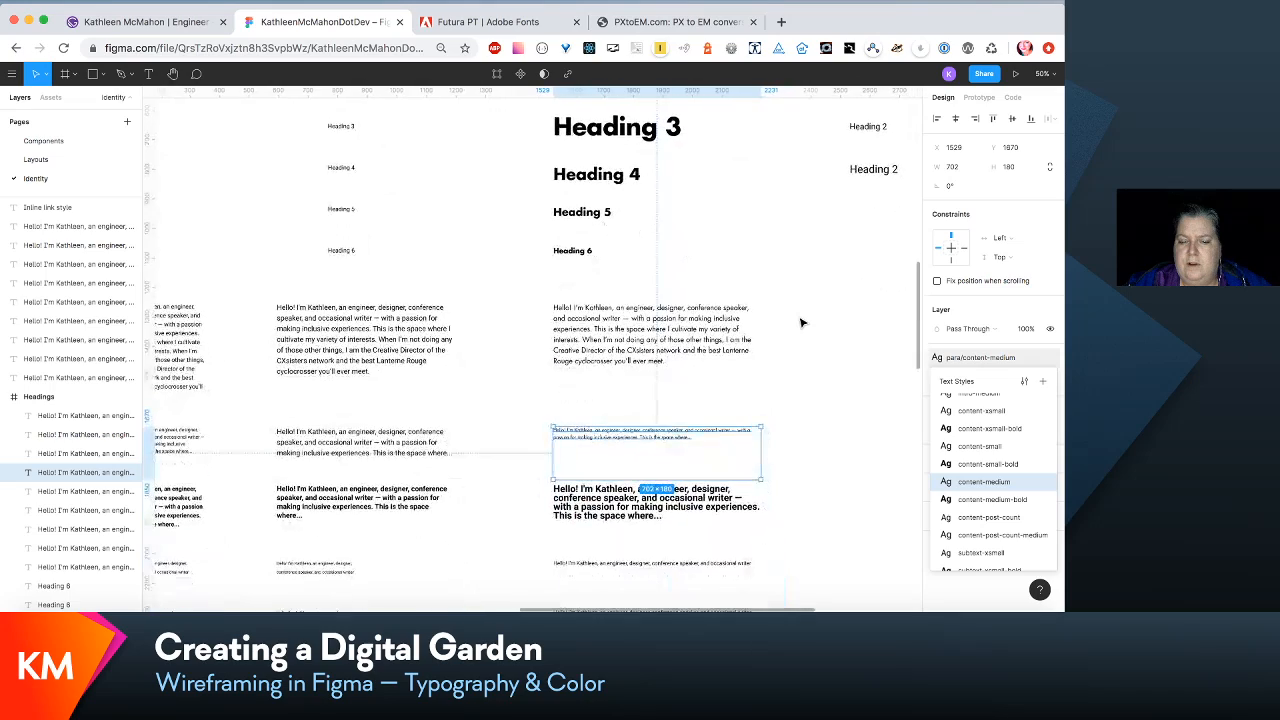
pyautogui.scroll(-2, 801, 322)
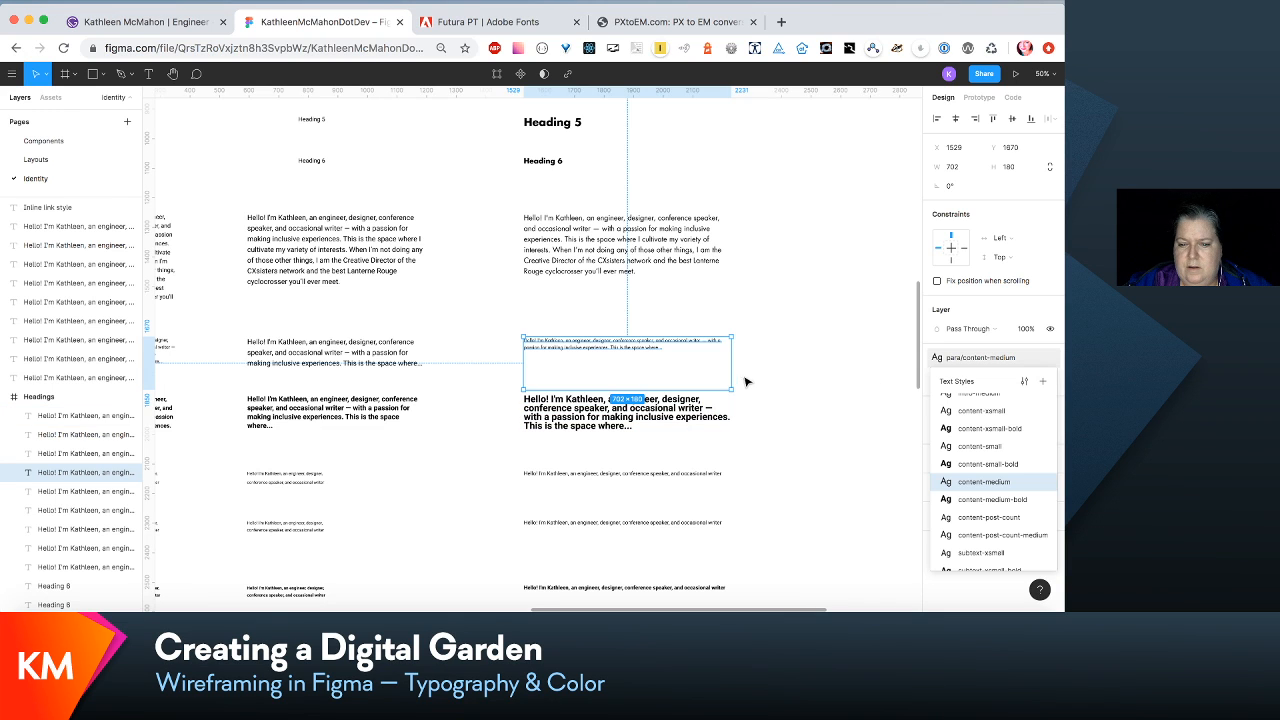
pyautogui.moveTo(715, 386); pyautogui.dragTo(712, 362)
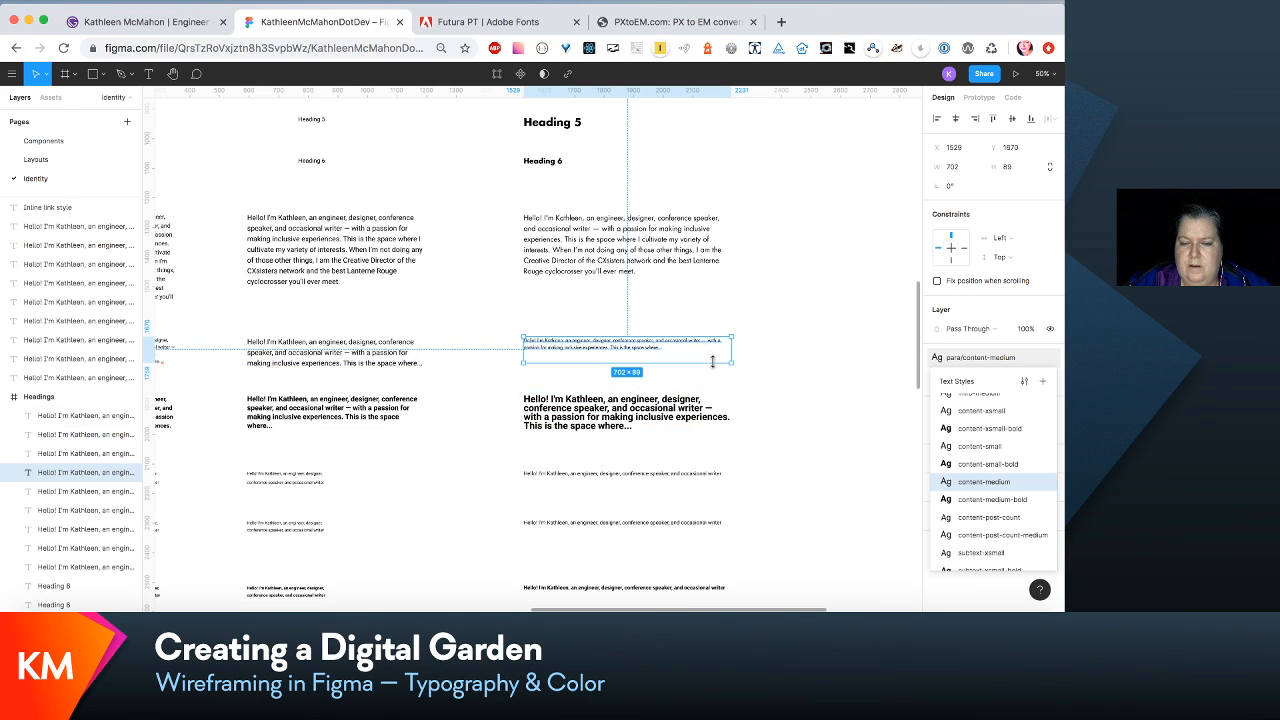
# - Set the para/content-medium style's font size to 20 and its line height to 30
pyautogui.click(1025, 359)
pyautogui.click(1025, 359)
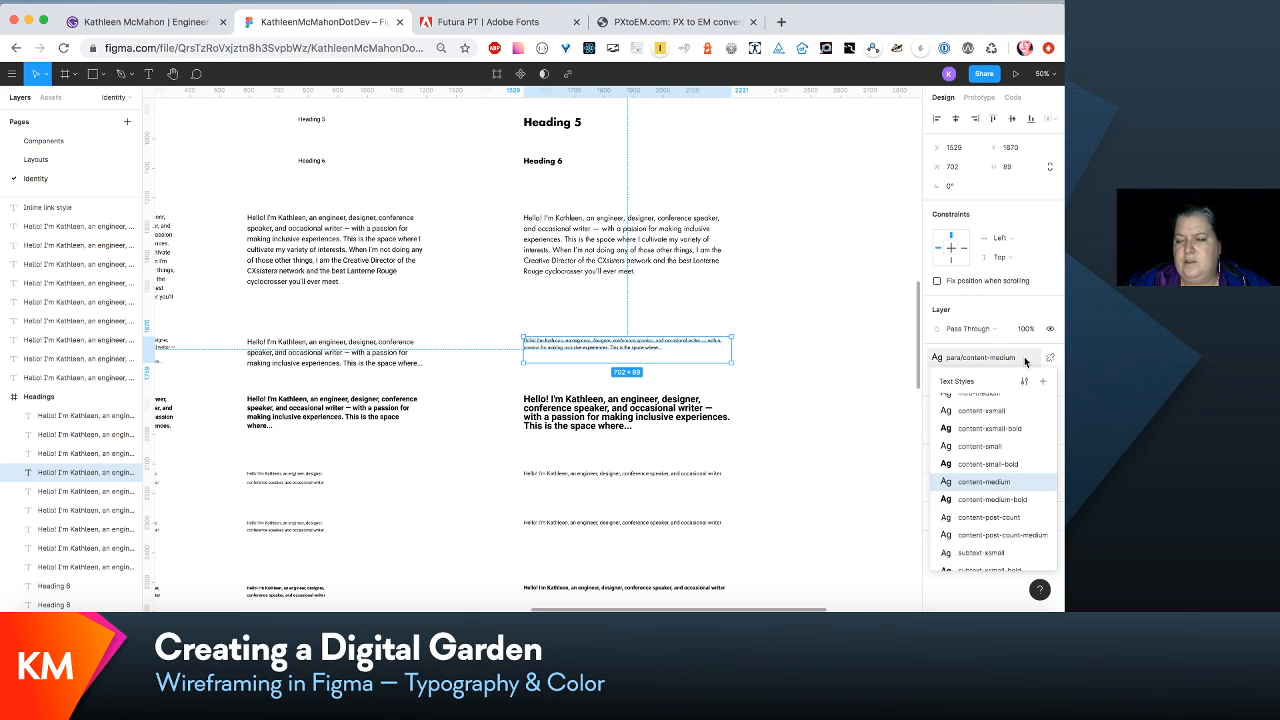
pyautogui.click(1029, 383)
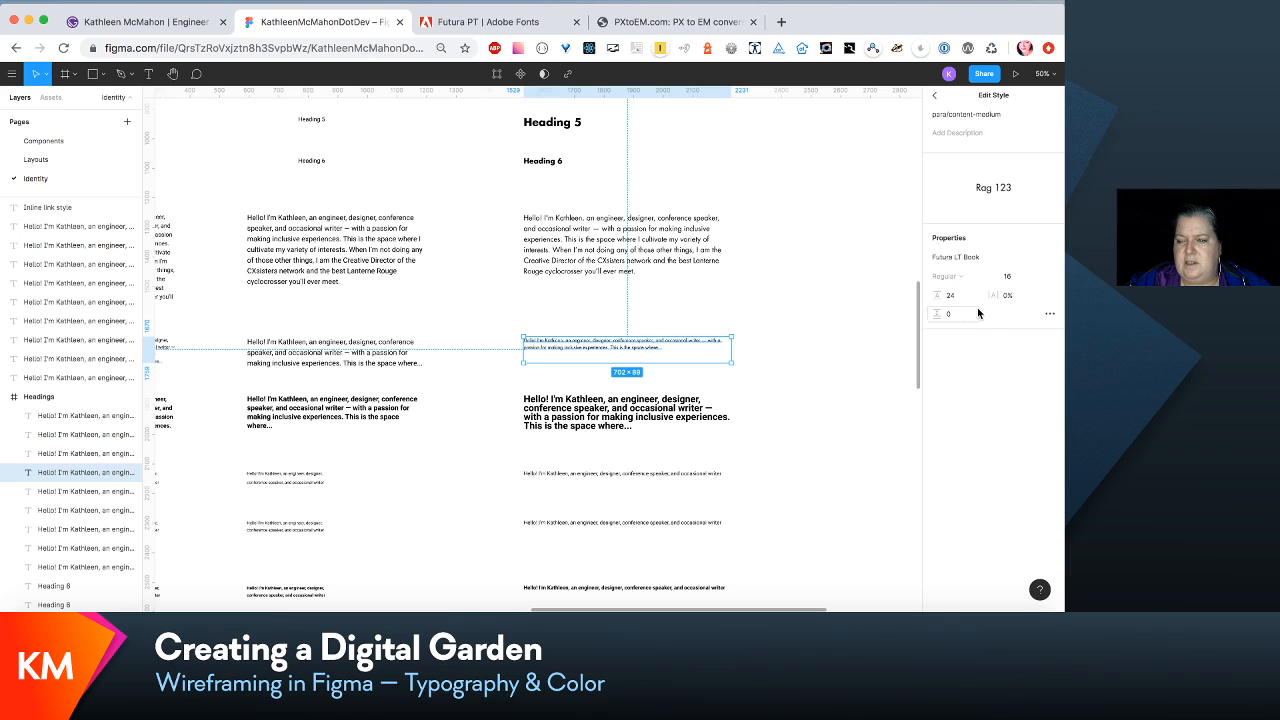
pyautogui.click(1010, 283)
pyautogui.write('20')
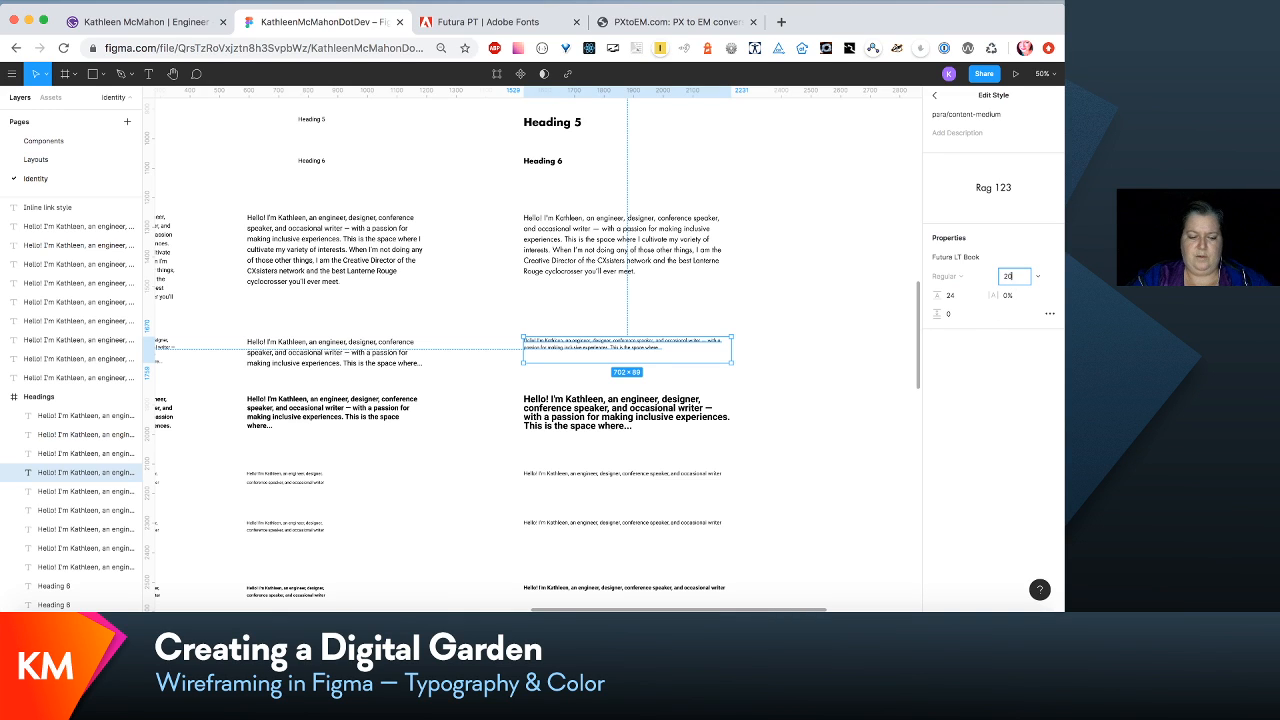
pyautogui.press('Tab')
pyautogui.write('30')
pyautogui.press('Return')
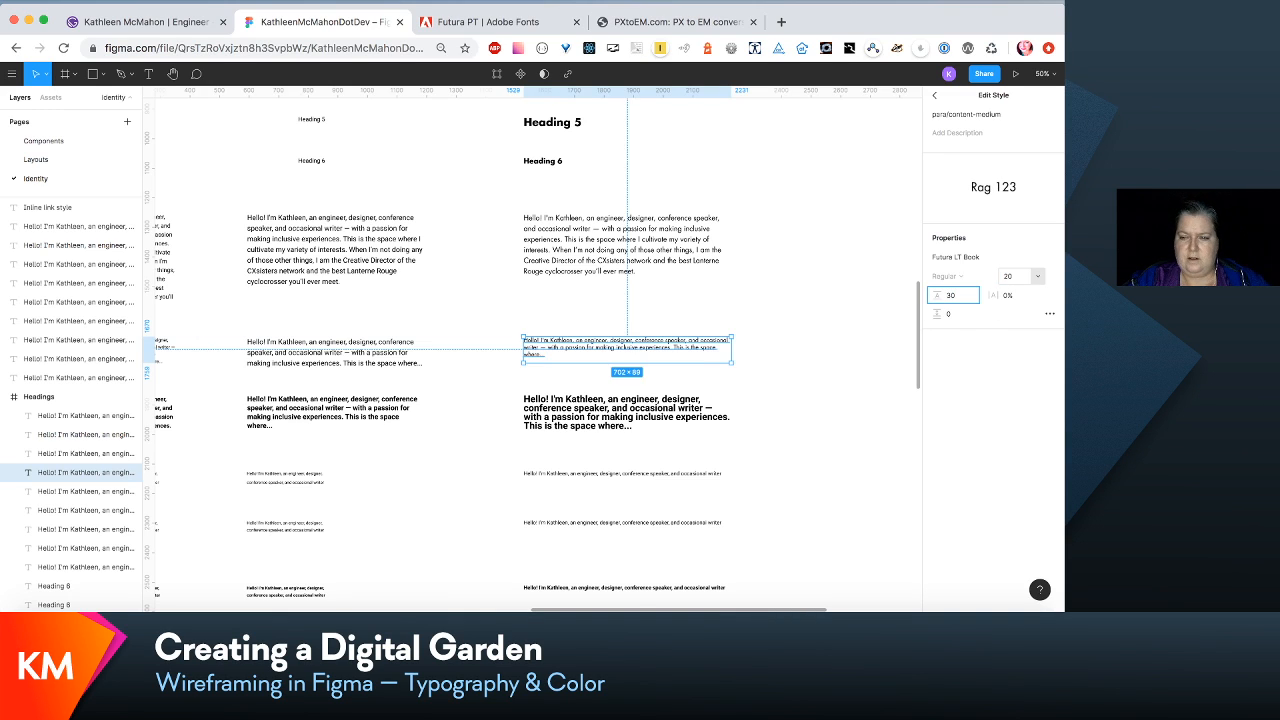
pyautogui.click(780, 425)
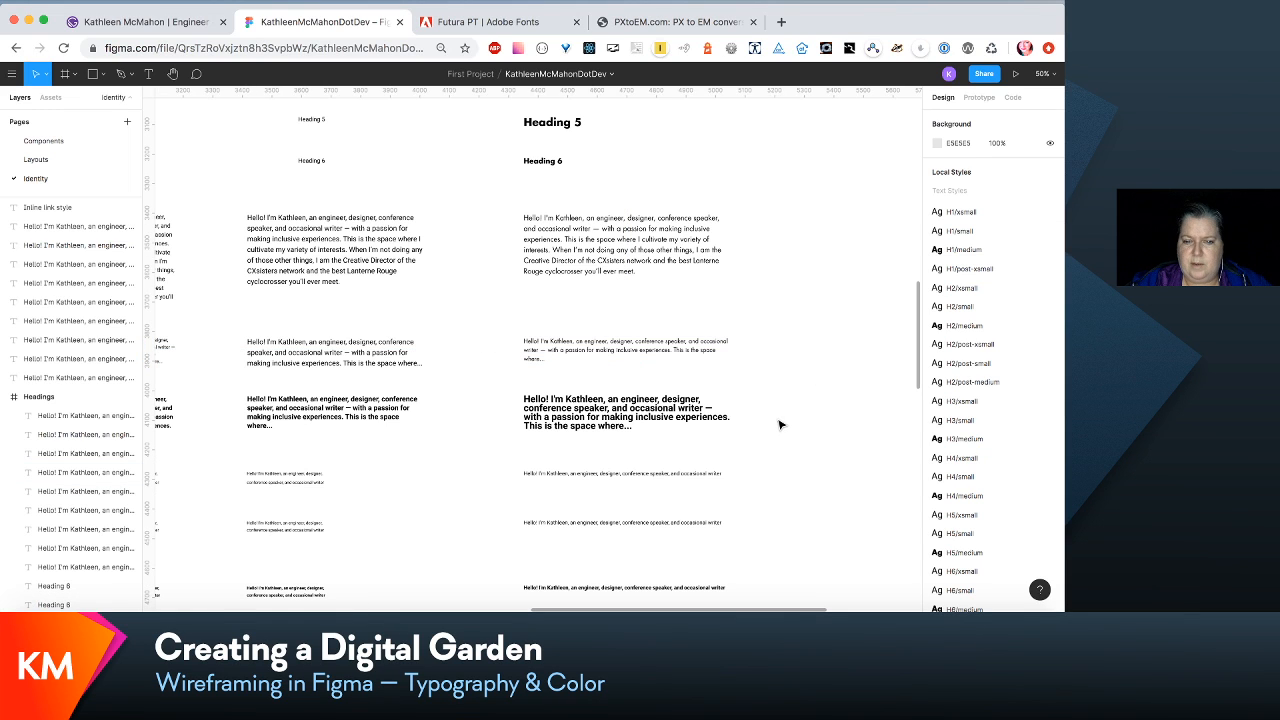
# - Edit the bold medium paragraph's para/content-medium-bold style and set its font size to 20
pyautogui.click(680, 424)
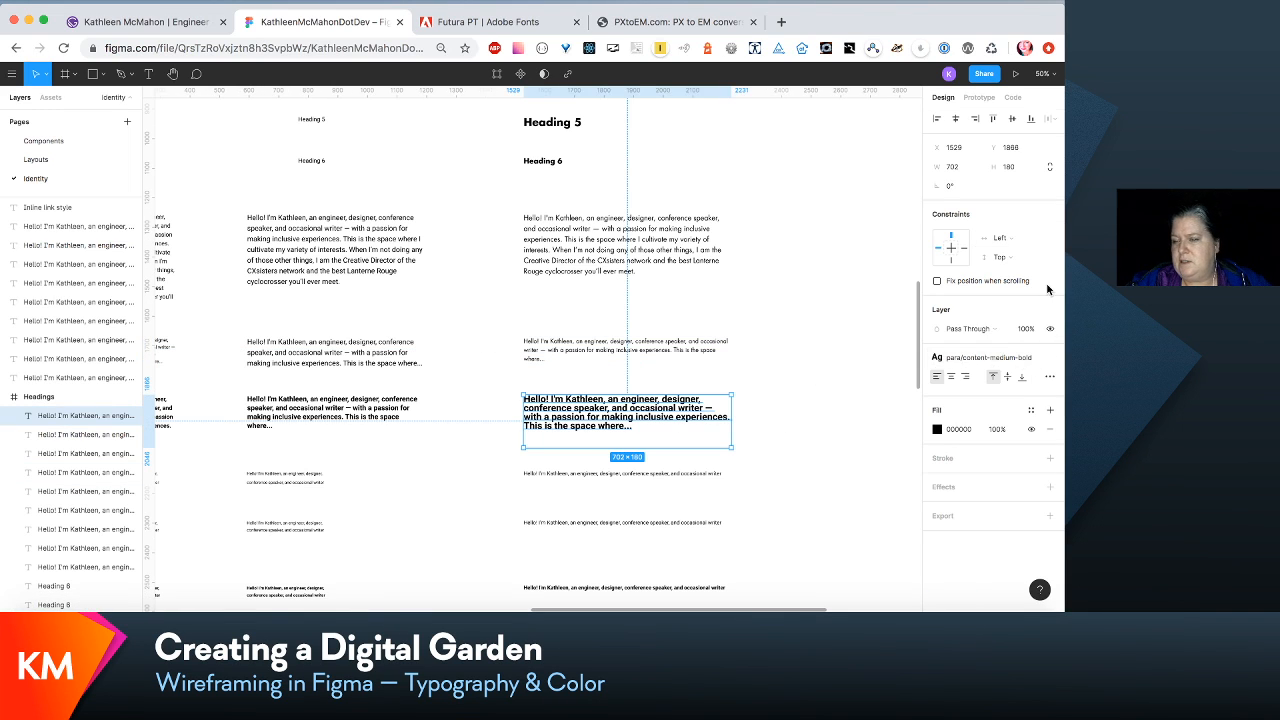
pyautogui.click(1032, 364)
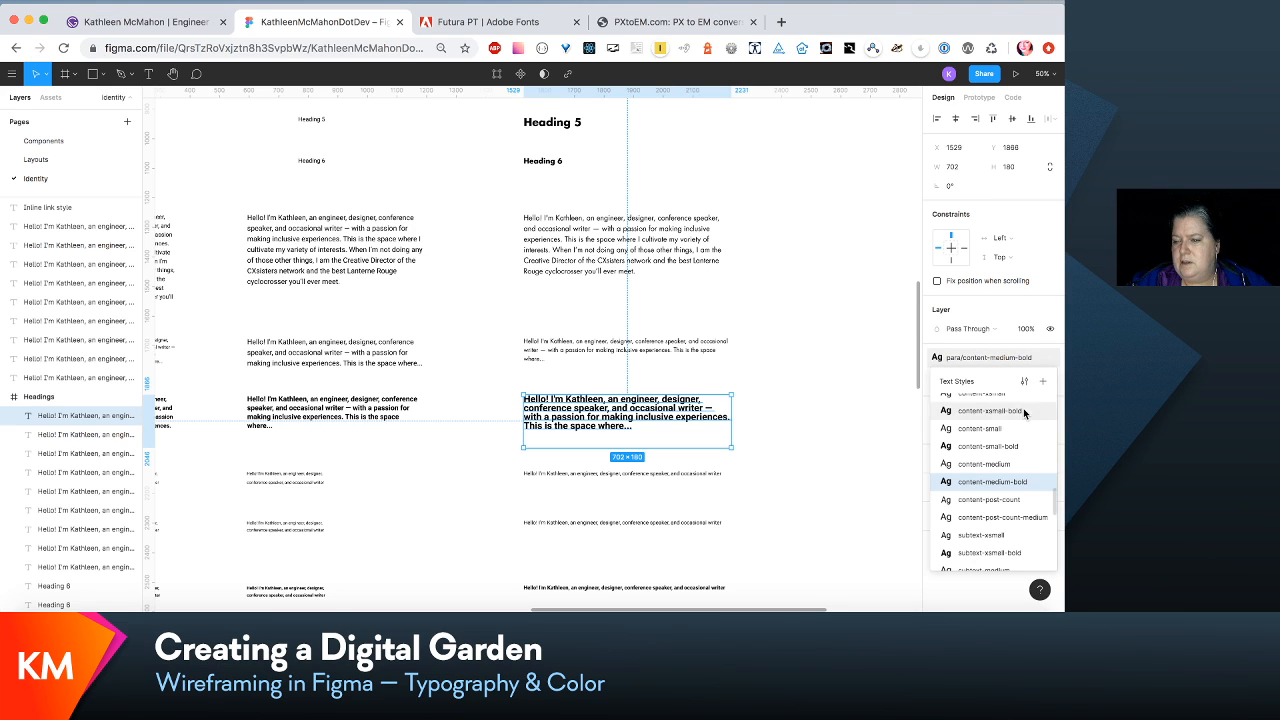
pyautogui.click(1025, 389)
pyautogui.click(1008, 276)
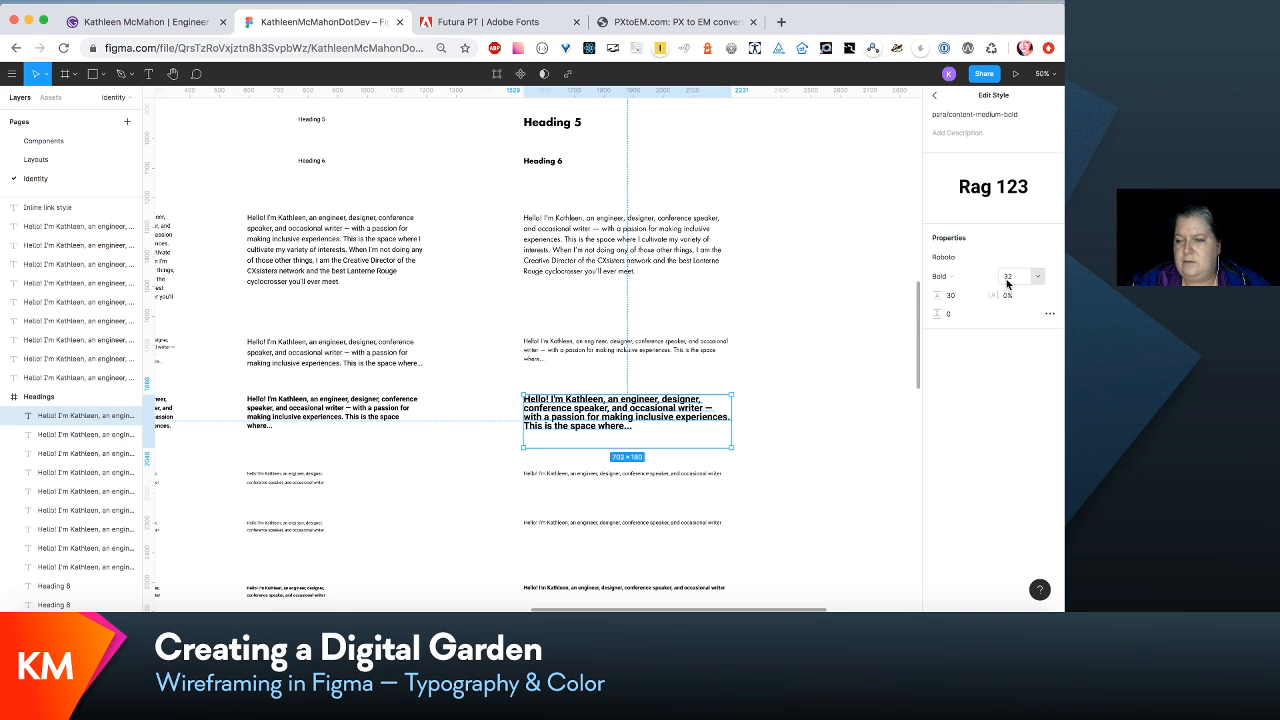
pyautogui.write('2')
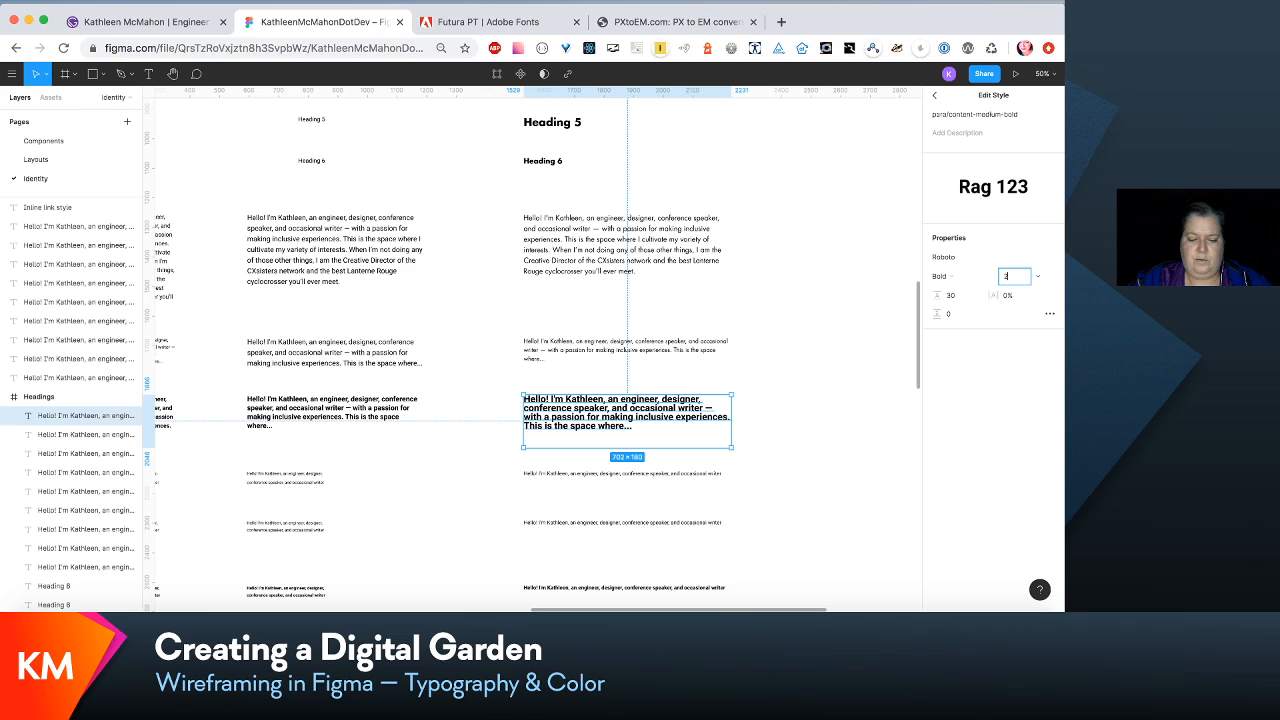
pyautogui.write('0')
pyautogui.press('Return')
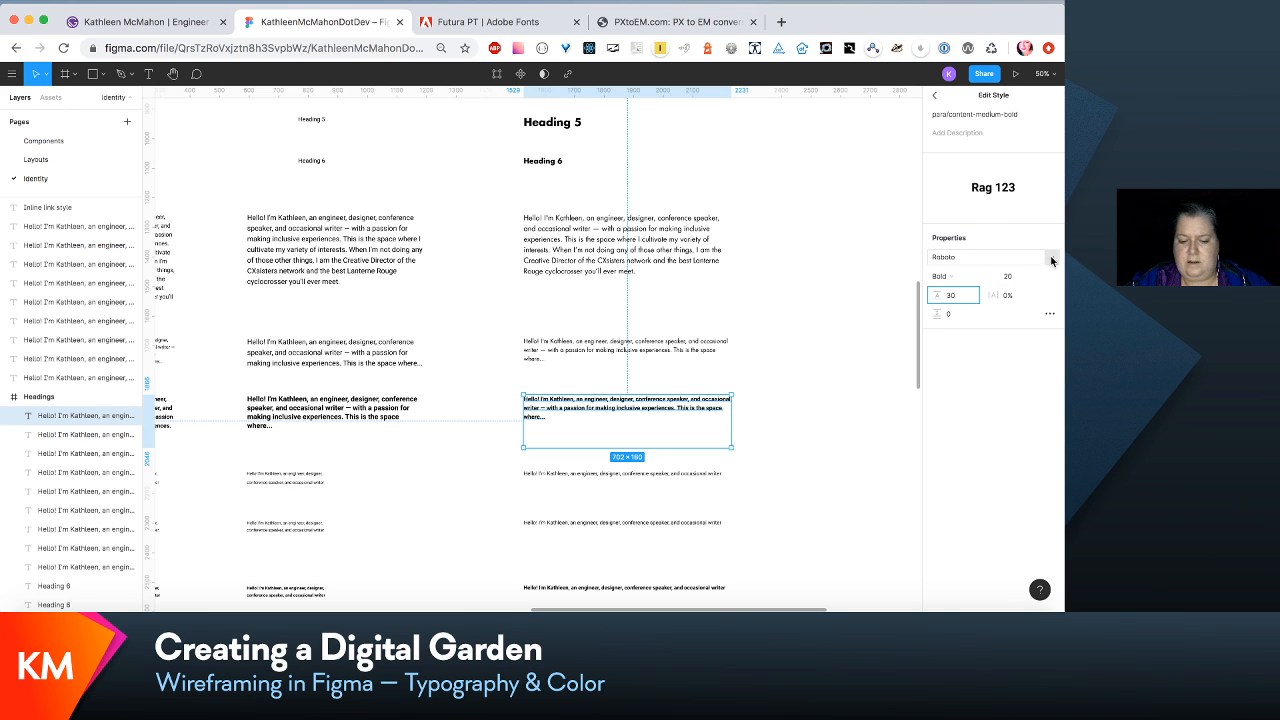
# - Change the para/content-medium-bold style's font to Futura LT Bold Regular and shorten its sample text box to about 112 px high
pyautogui.click(1048, 258)
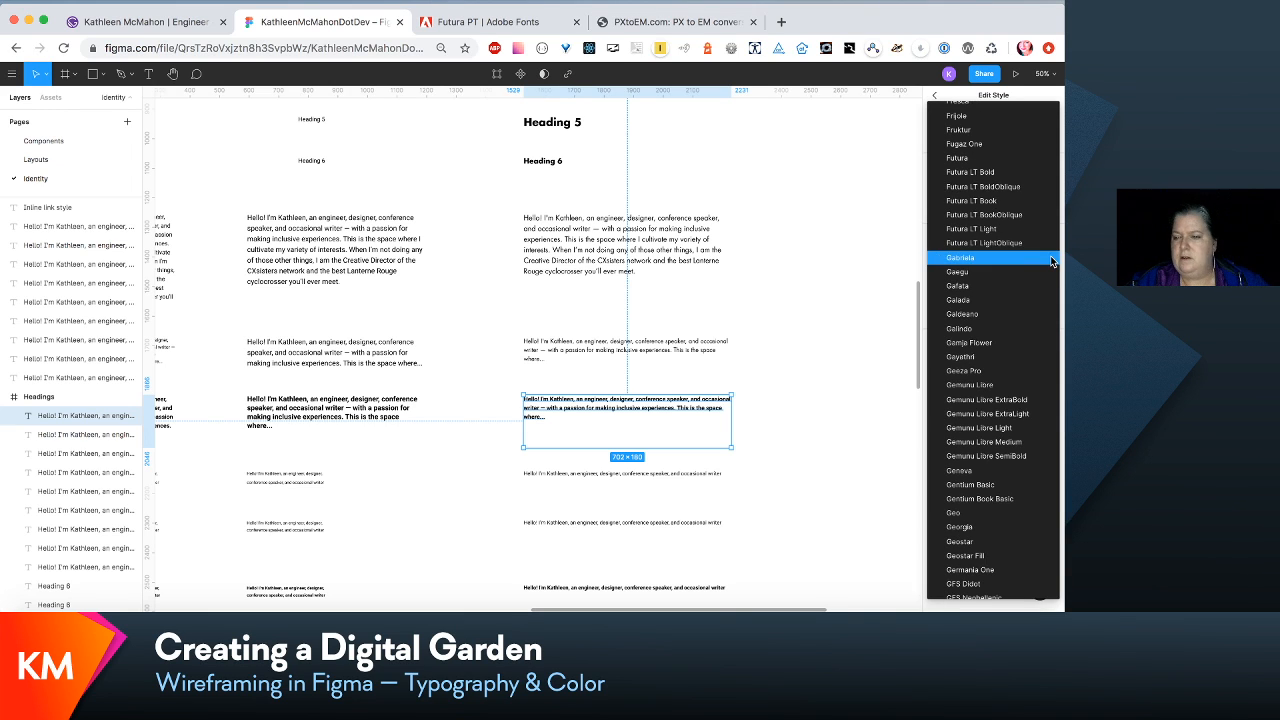
pyautogui.click(1035, 174)
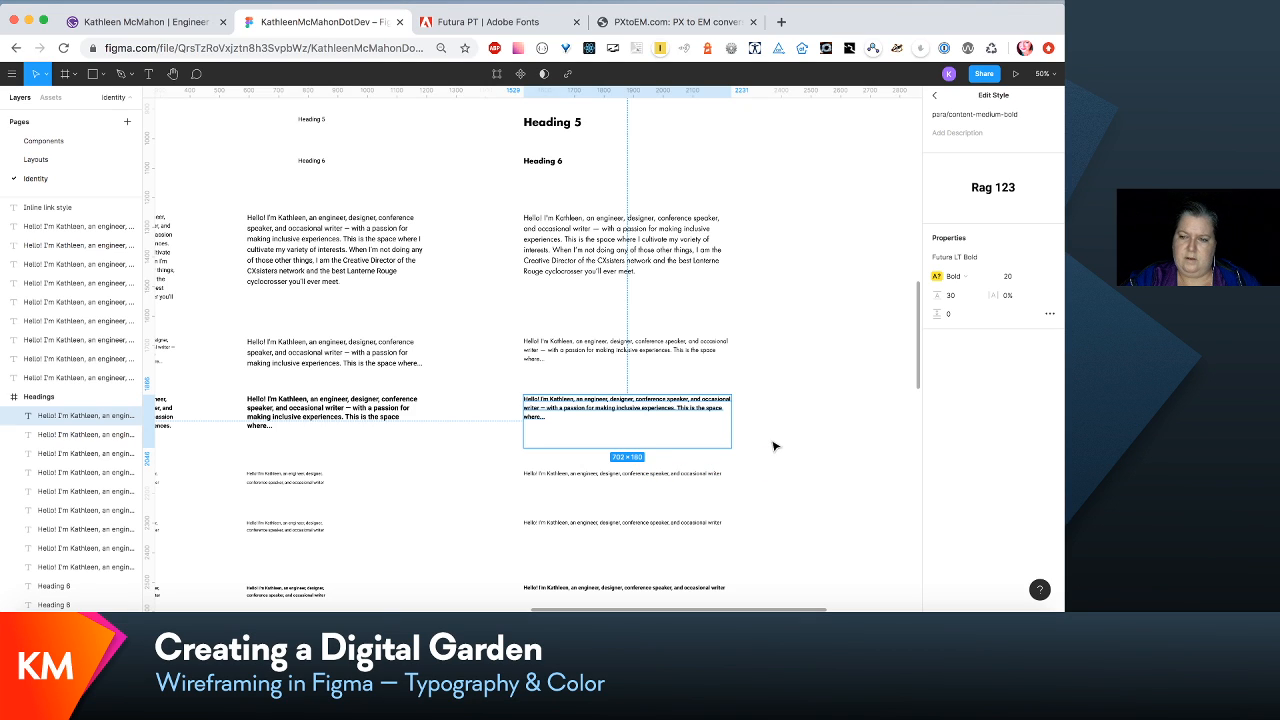
pyautogui.click(964, 278)
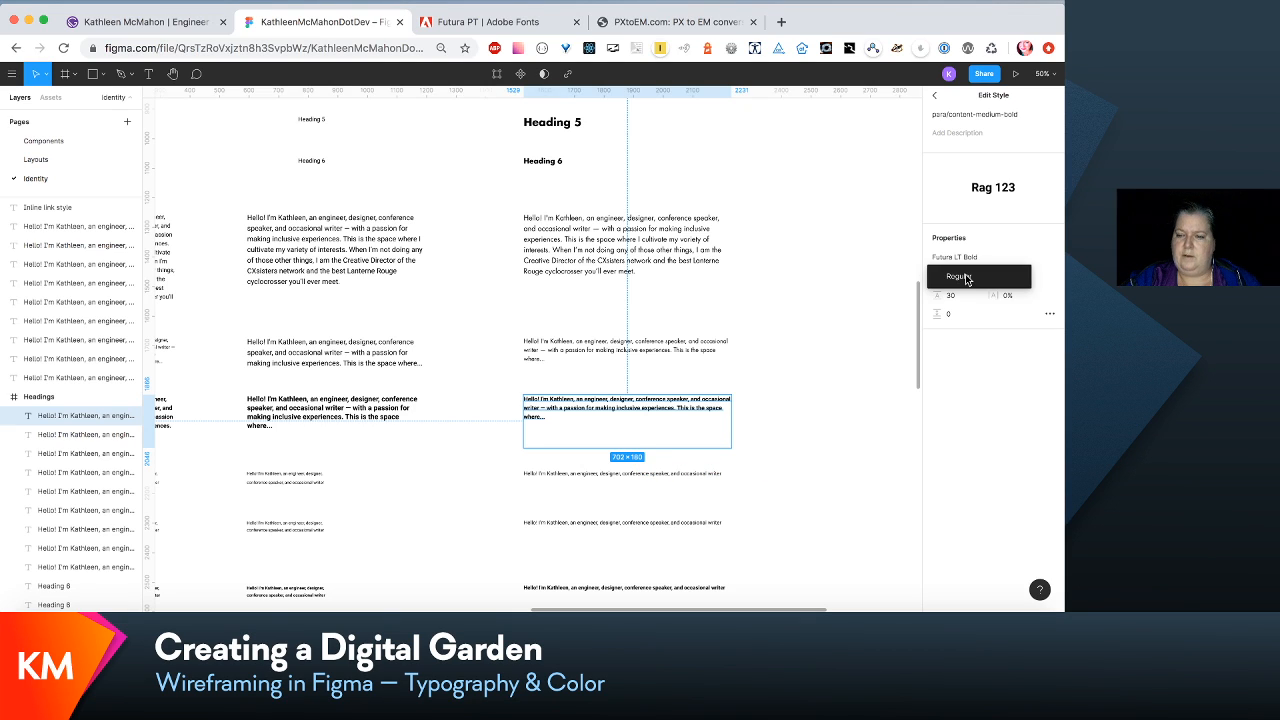
pyautogui.click(966, 278)
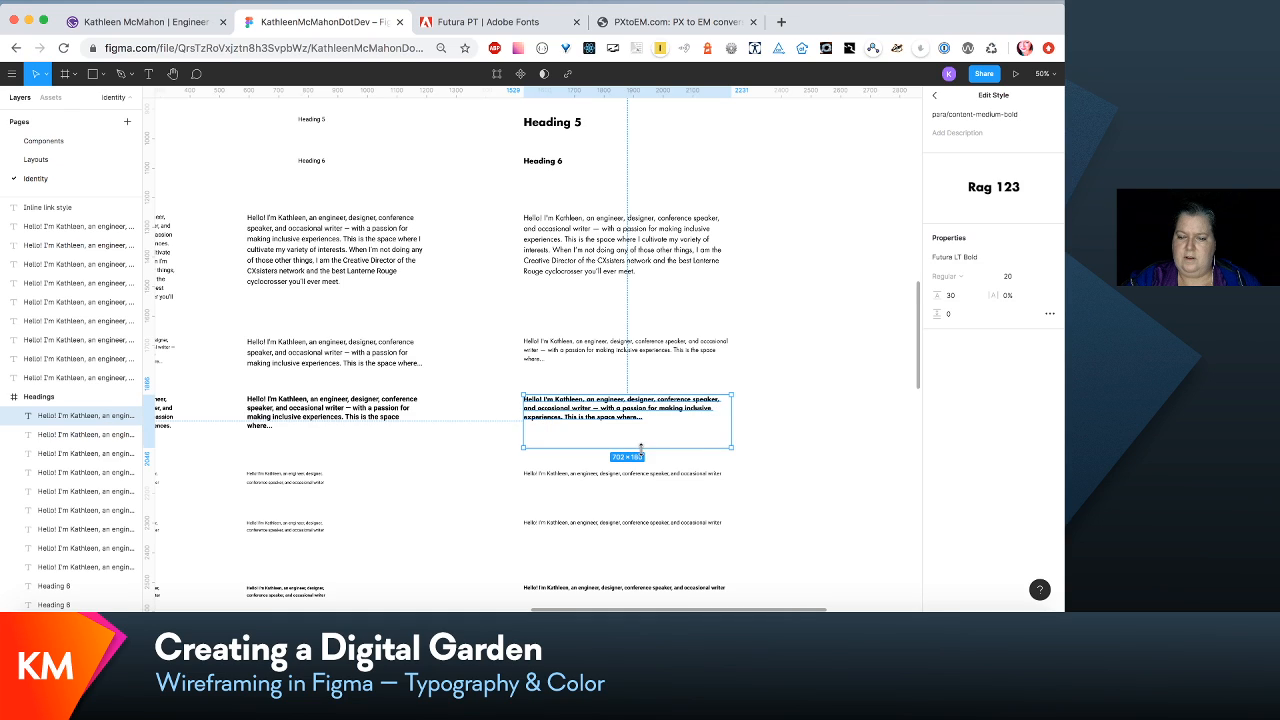
pyautogui.moveTo(641, 449); pyautogui.dragTo(641, 427)
# - Edit the medium post-count sample's para/content-post-count-medium style, setting its line height to 27 and its font to Futura LT Book
pyautogui.scroll(-5, 641, 425)
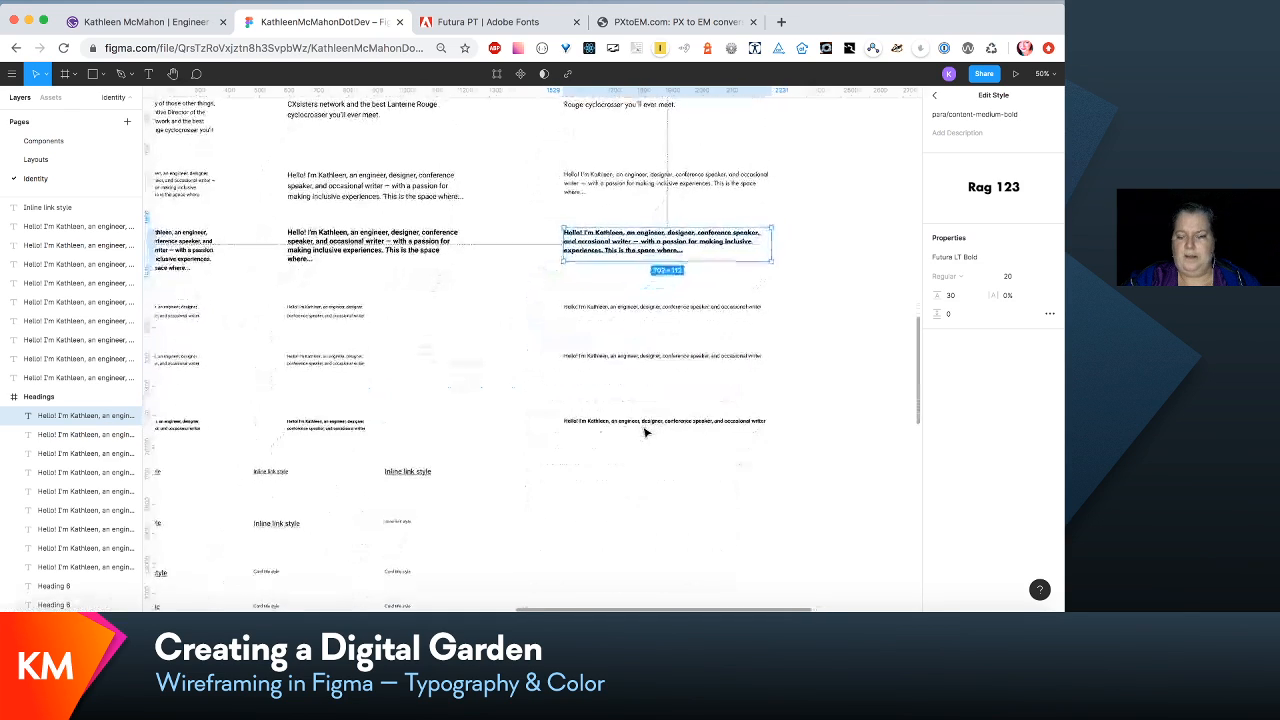
pyautogui.scroll(3, 645, 432)
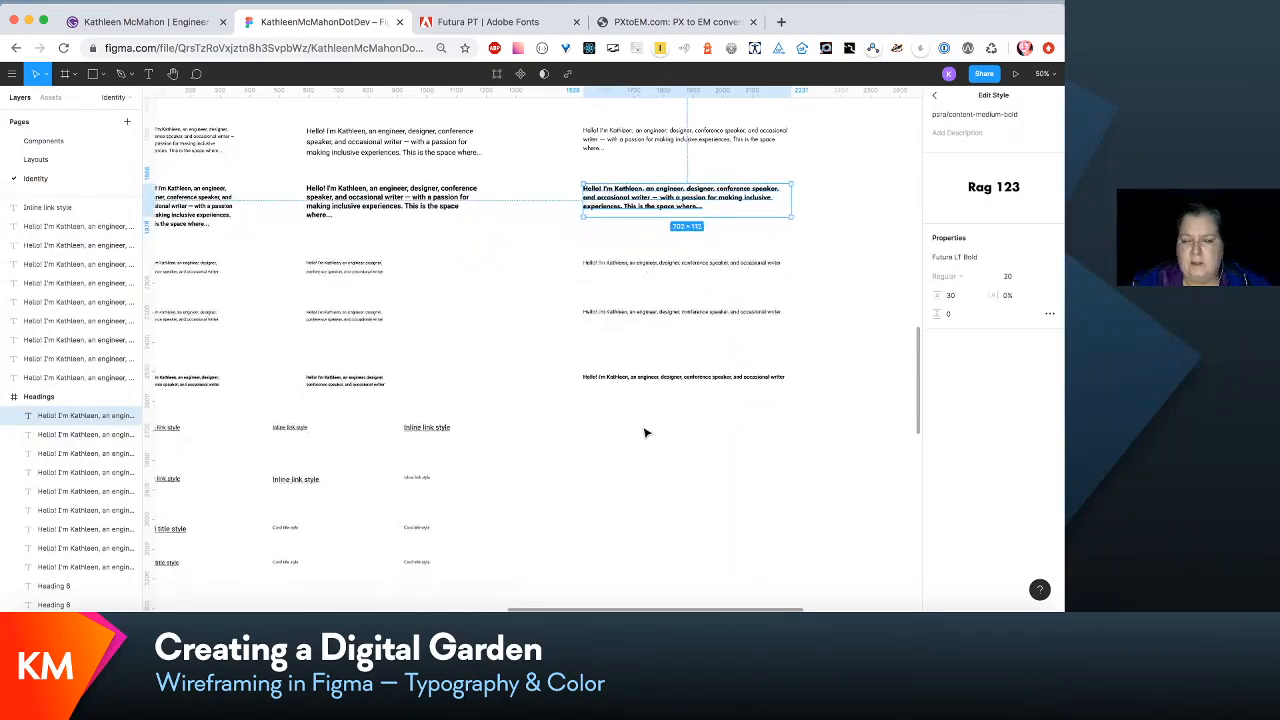
pyautogui.scroll(6, 645, 432)
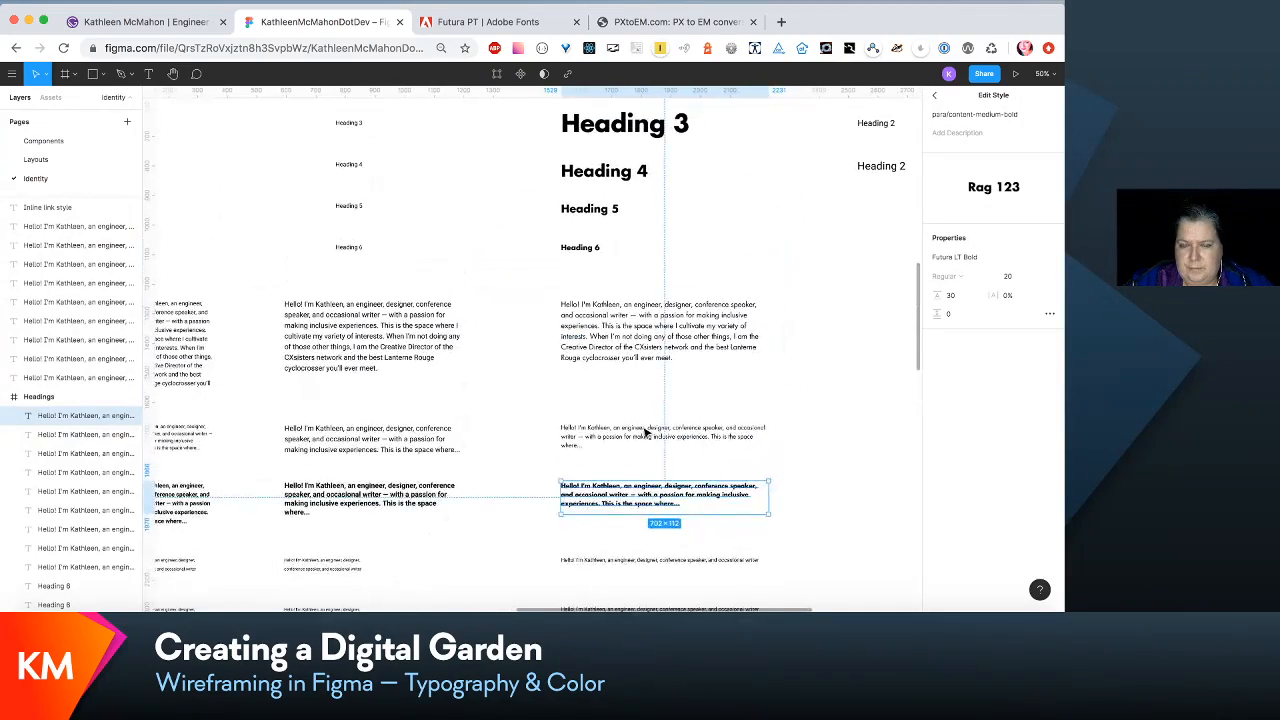
pyautogui.scroll(-10, 645, 432)
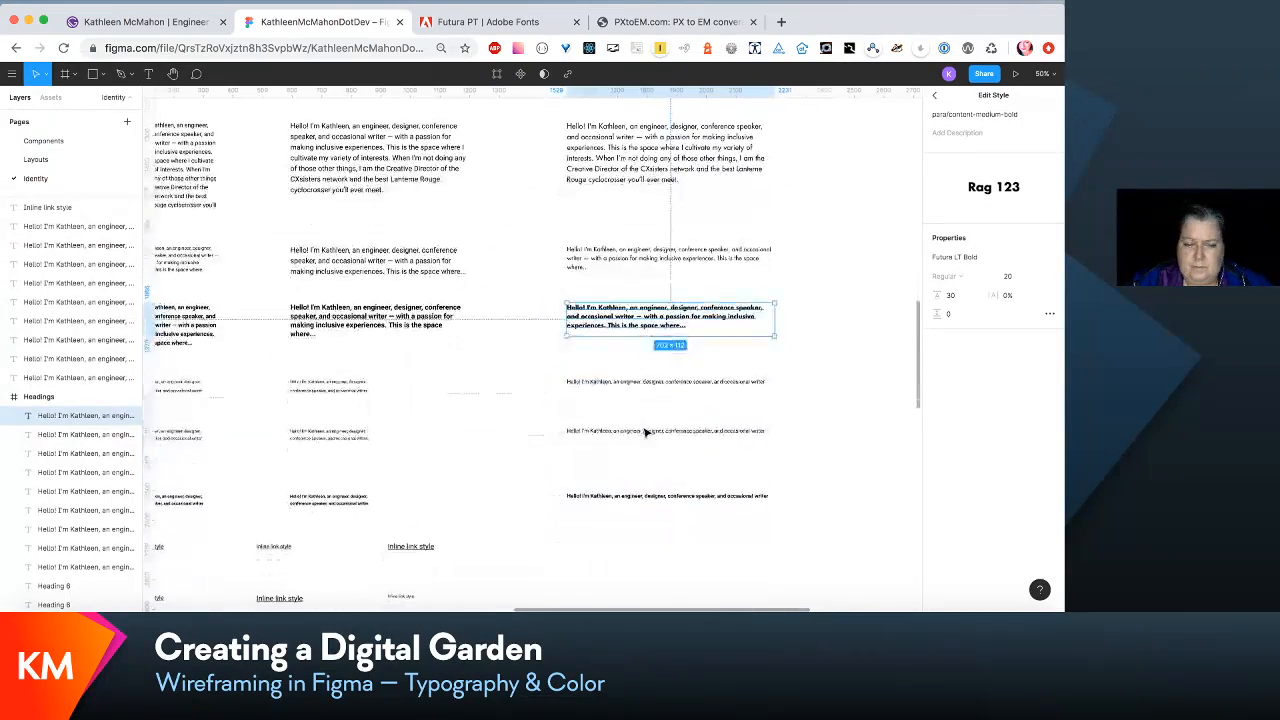
pyautogui.scroll(4, 645, 432)
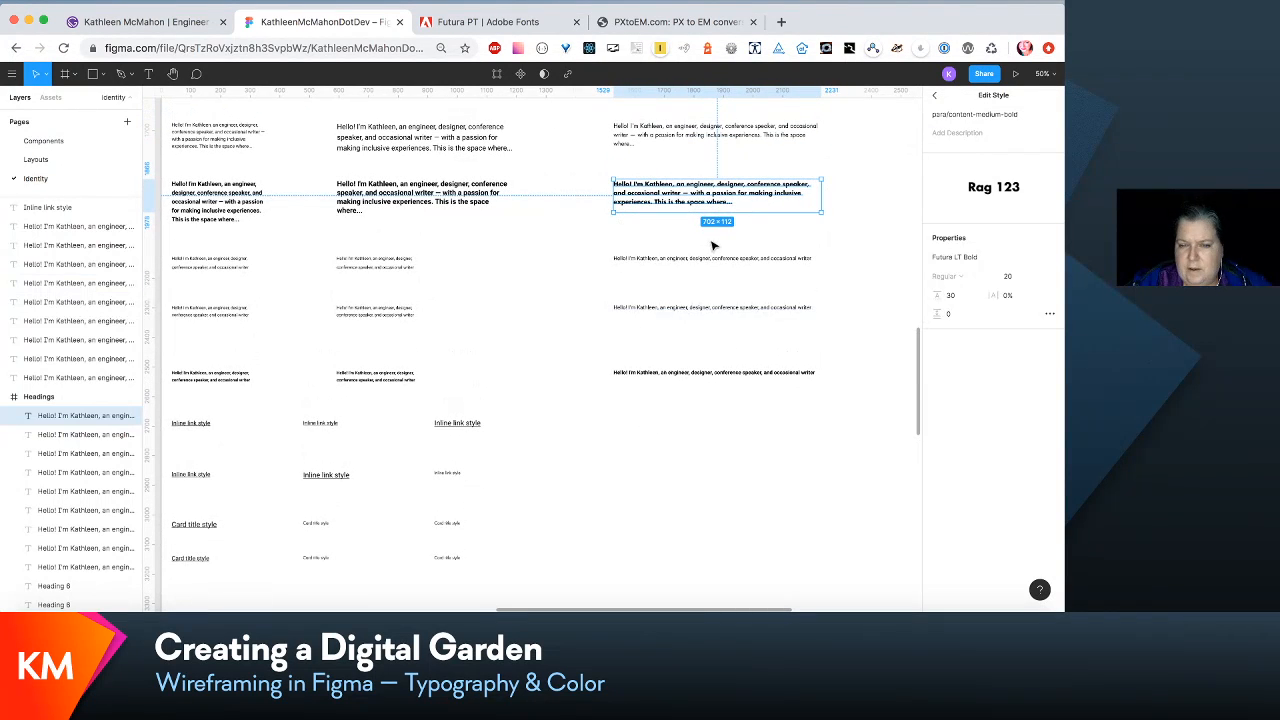
pyautogui.click(710, 264)
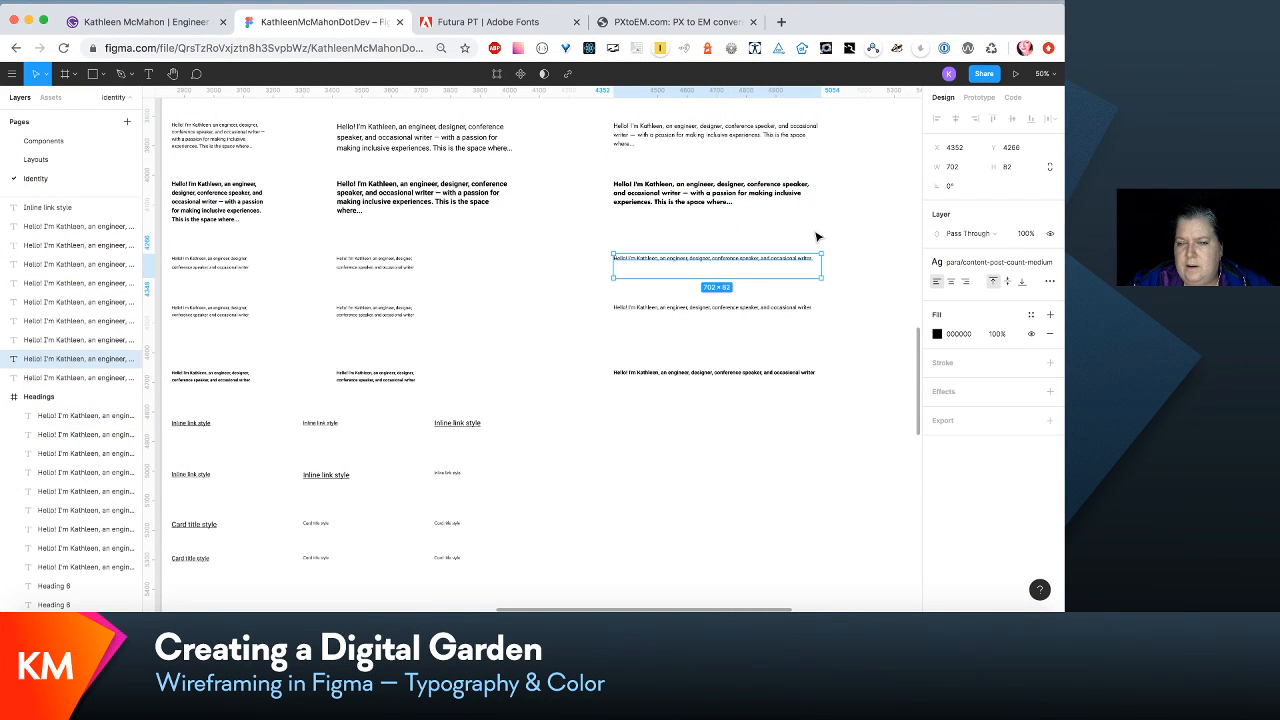
pyautogui.scroll(2, 816, 237)
pyautogui.hscroll(-2, 816, 237)
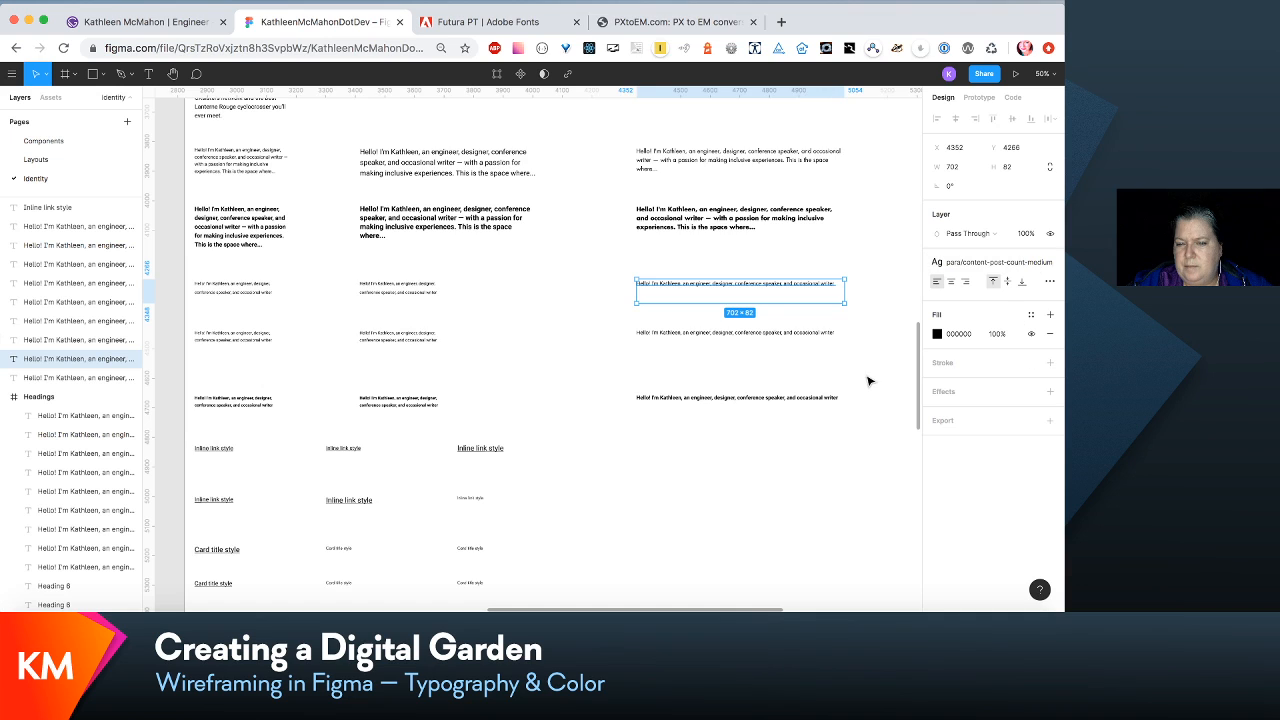
pyautogui.hscroll(3, 869, 374)
pyautogui.scroll(-1, 869, 374)
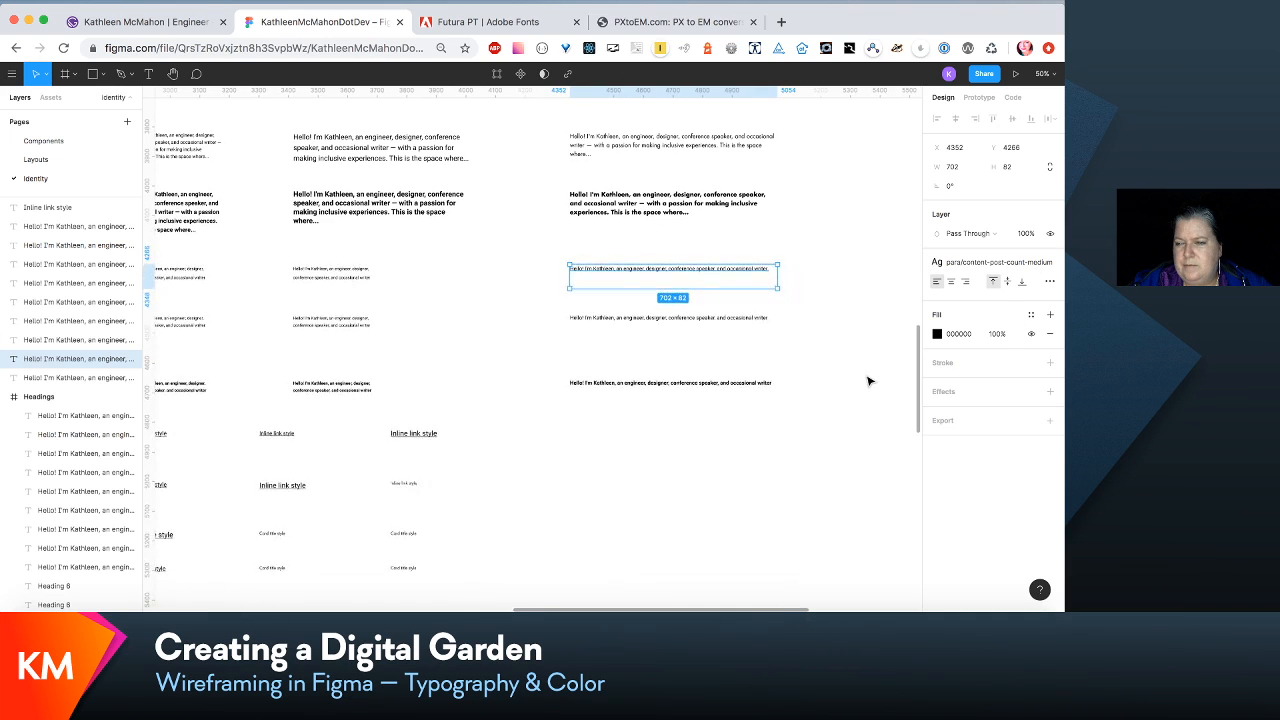
pyautogui.click(1021, 264)
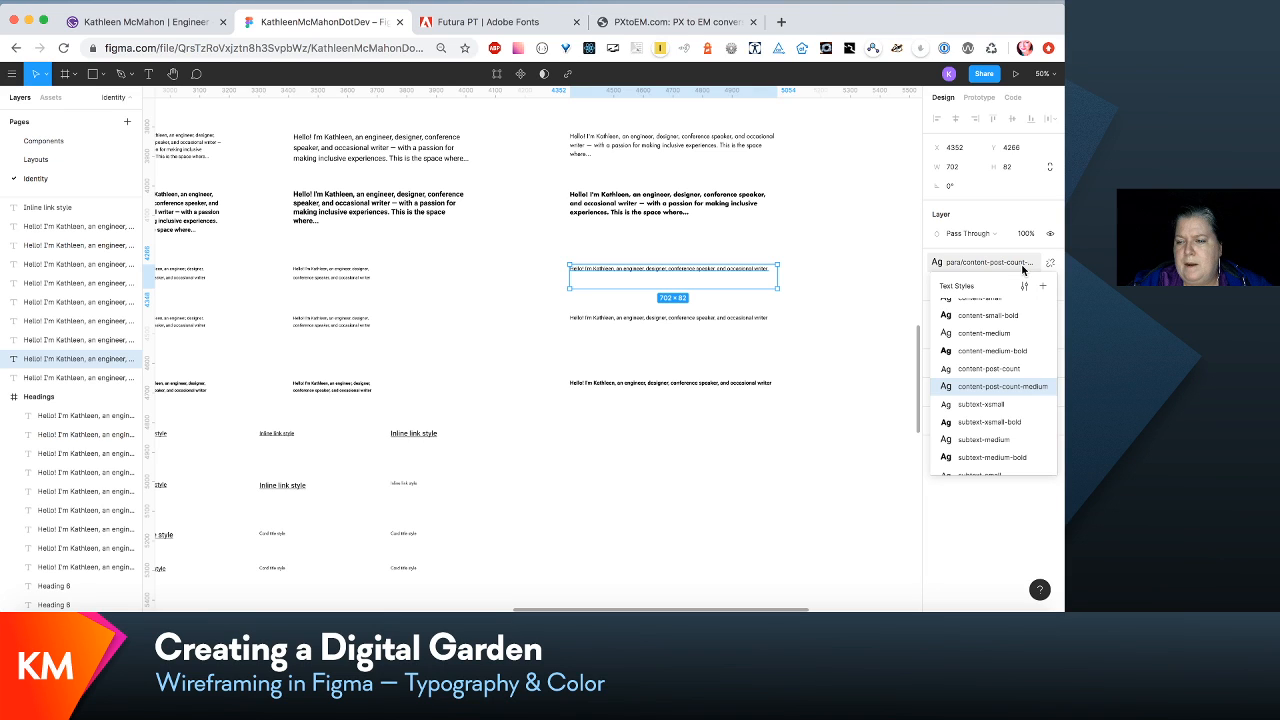
pyautogui.click(1025, 292)
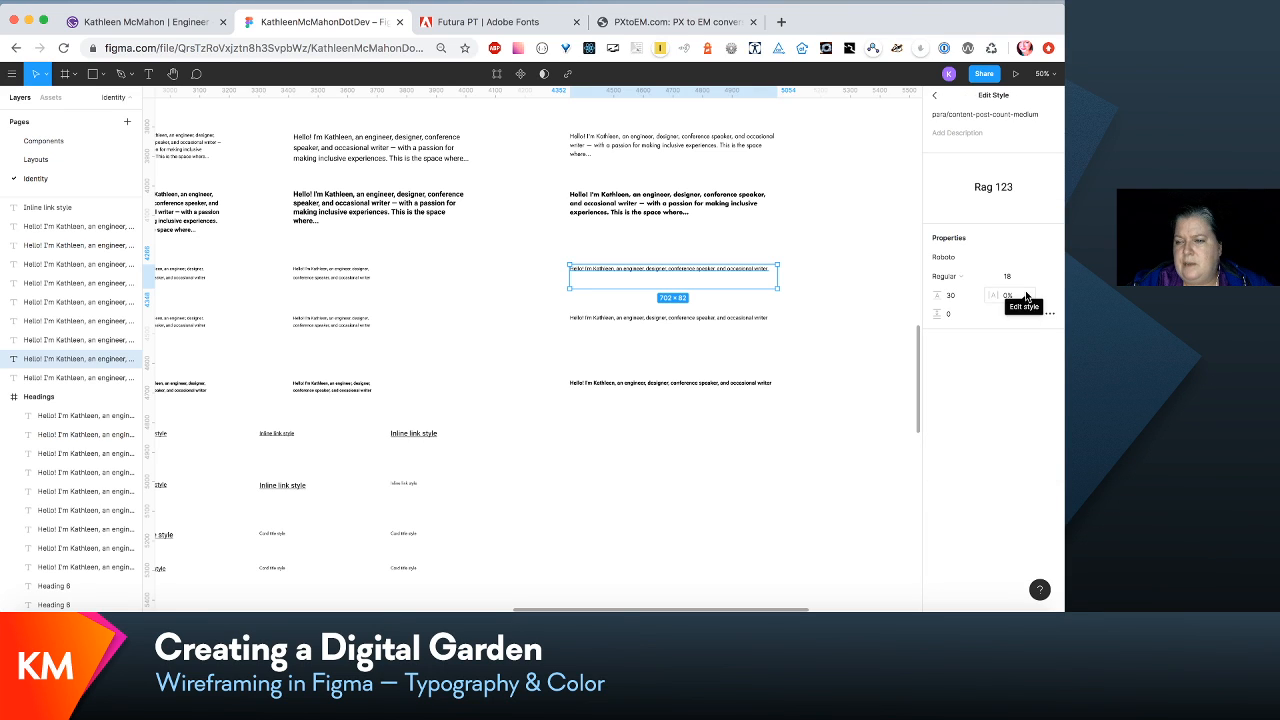
pyautogui.click(948, 301)
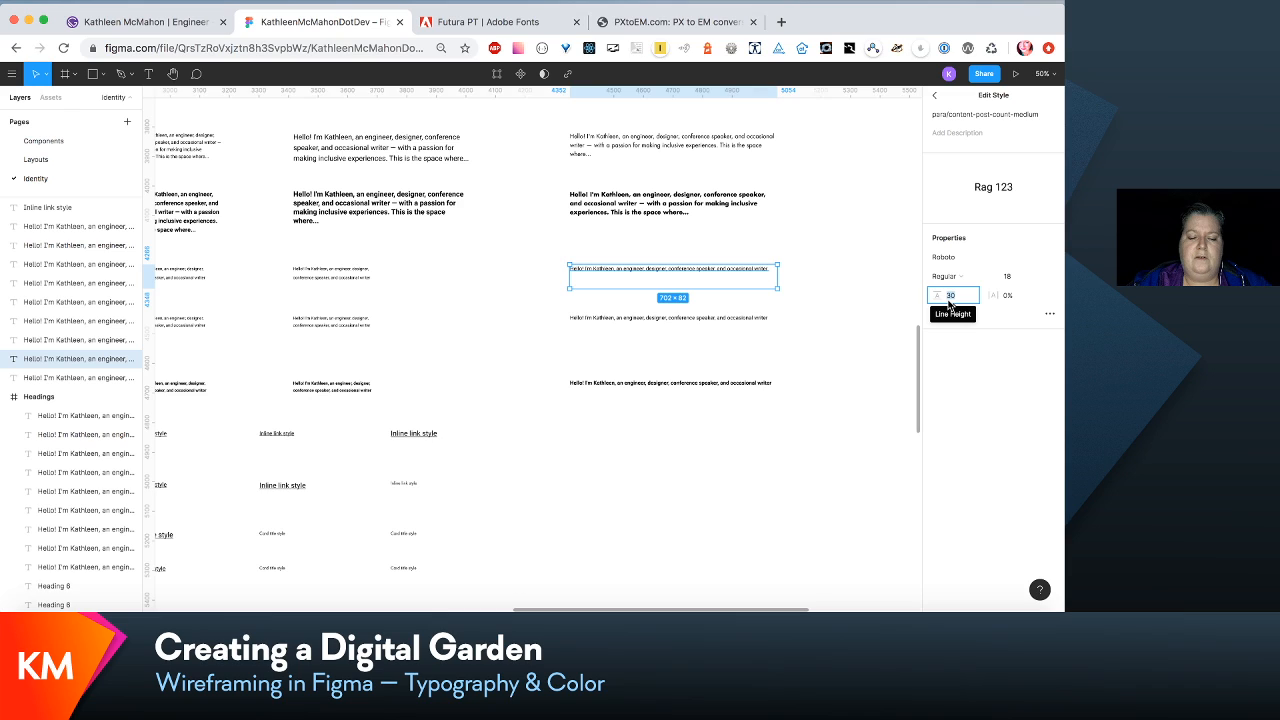
pyautogui.write('27')
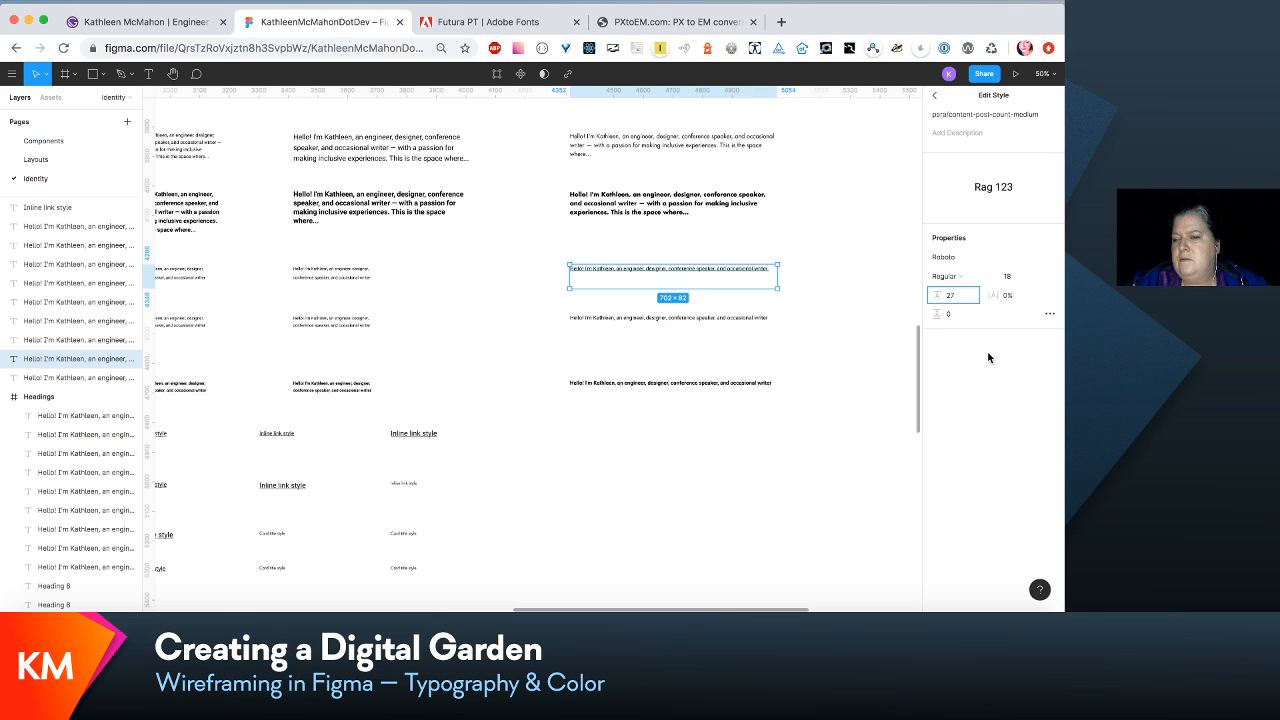
pyautogui.click(1051, 258)
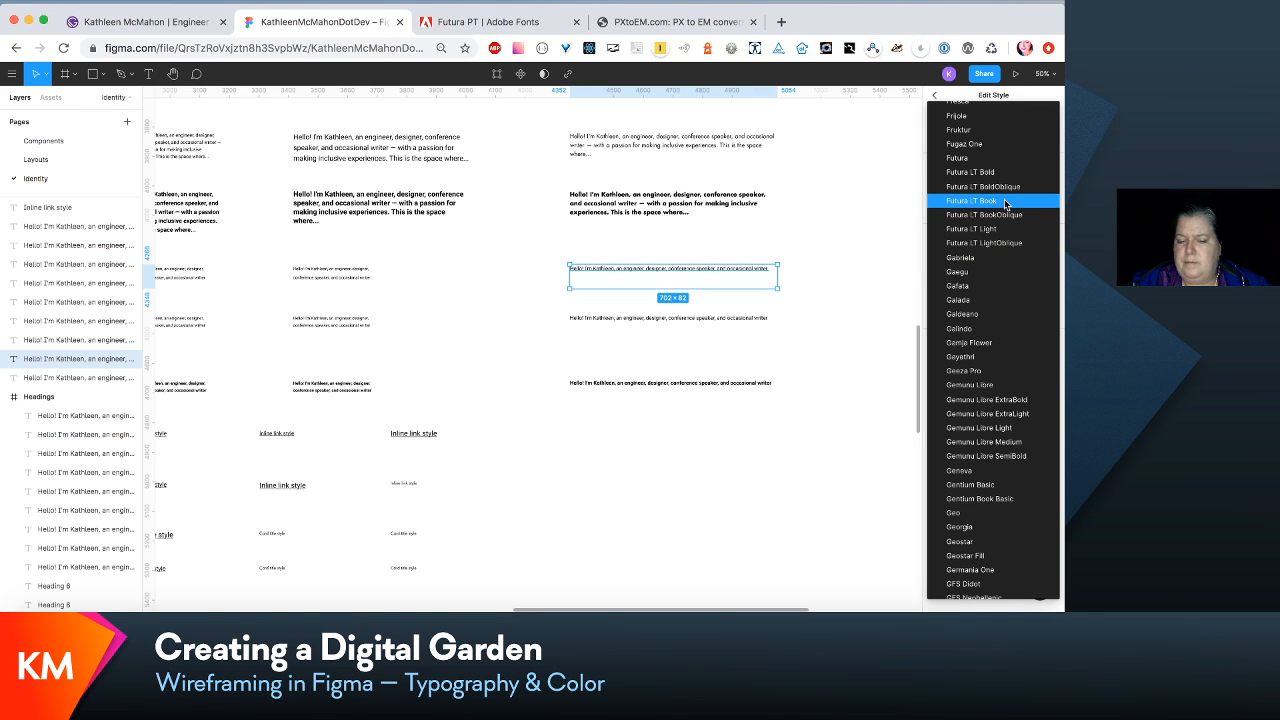
pyautogui.click(1005, 202)
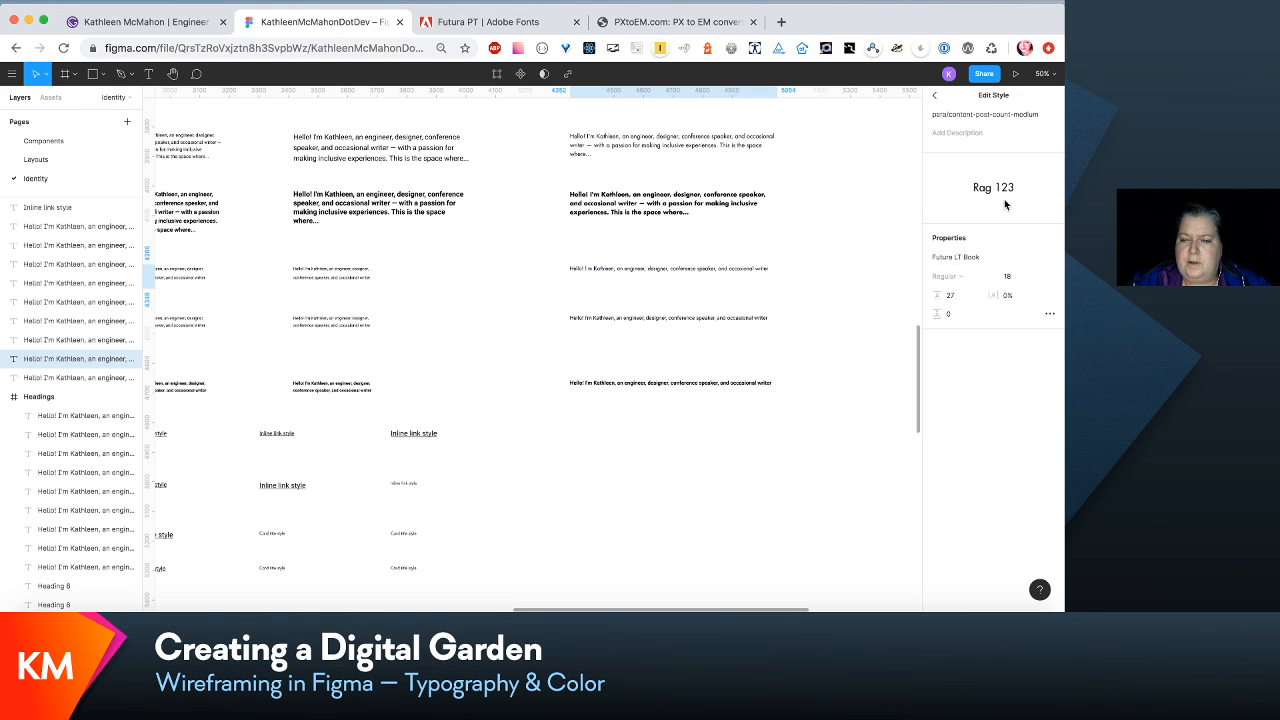
# - Edit the medium subtext sample's para/subtext-medium style, setting its font size to 16 and its line height to 24
pyautogui.click(727, 320)
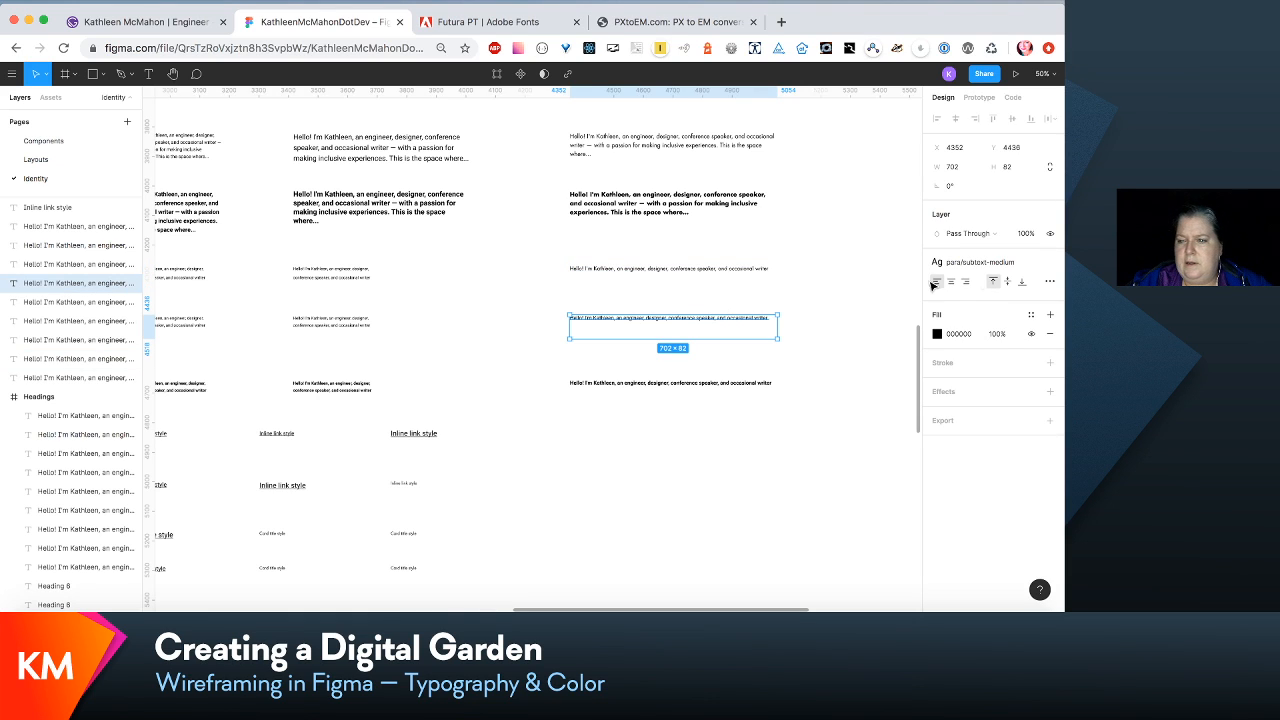
pyautogui.click(1033, 263)
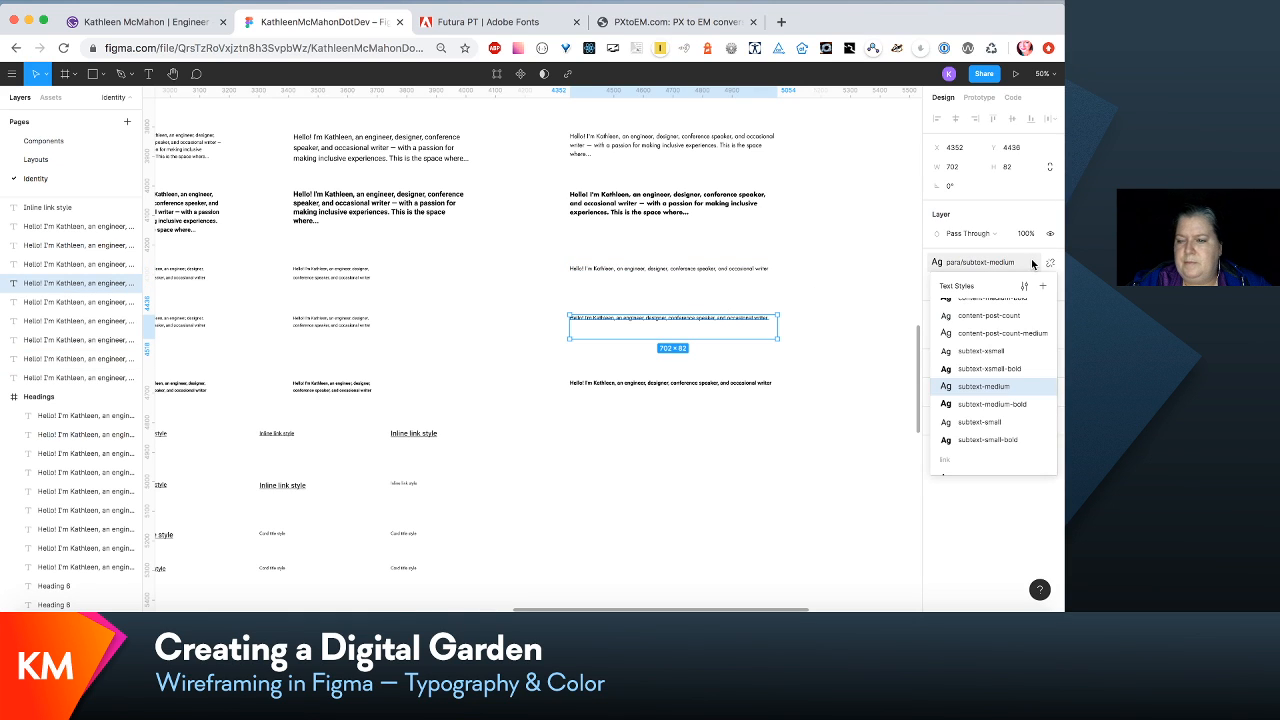
pyautogui.click(1025, 287)
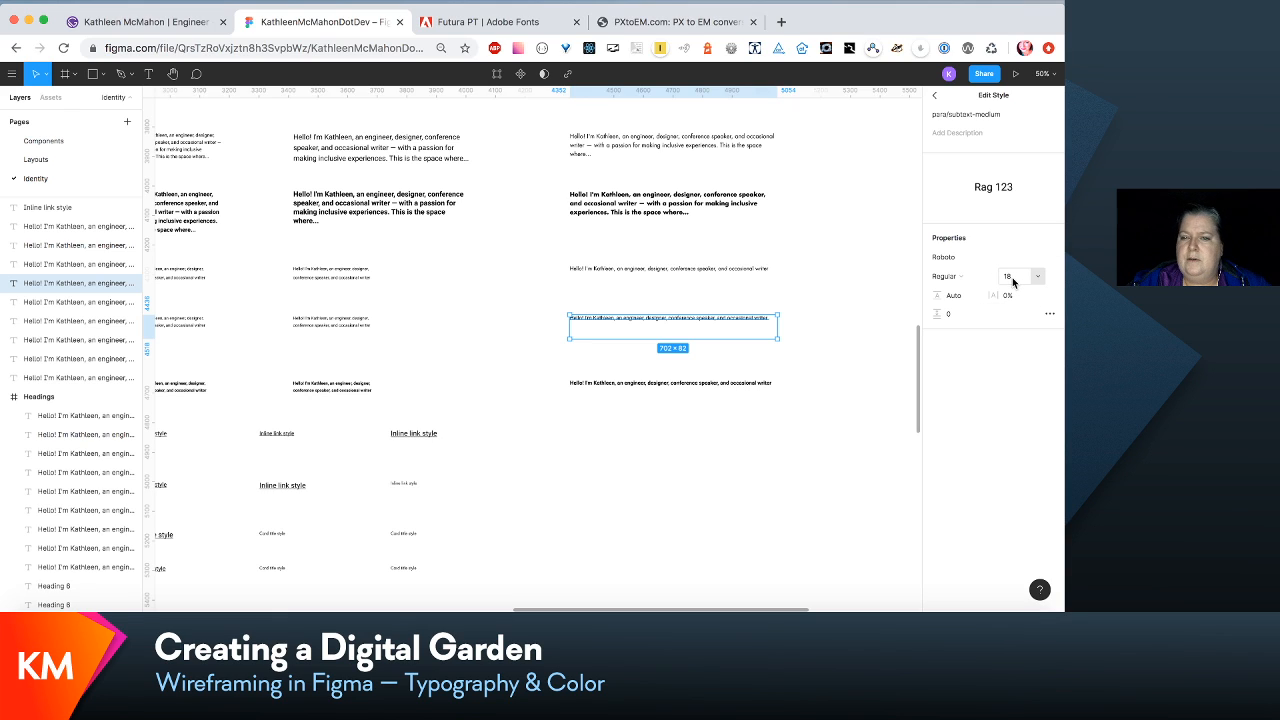
pyautogui.click(1013, 279)
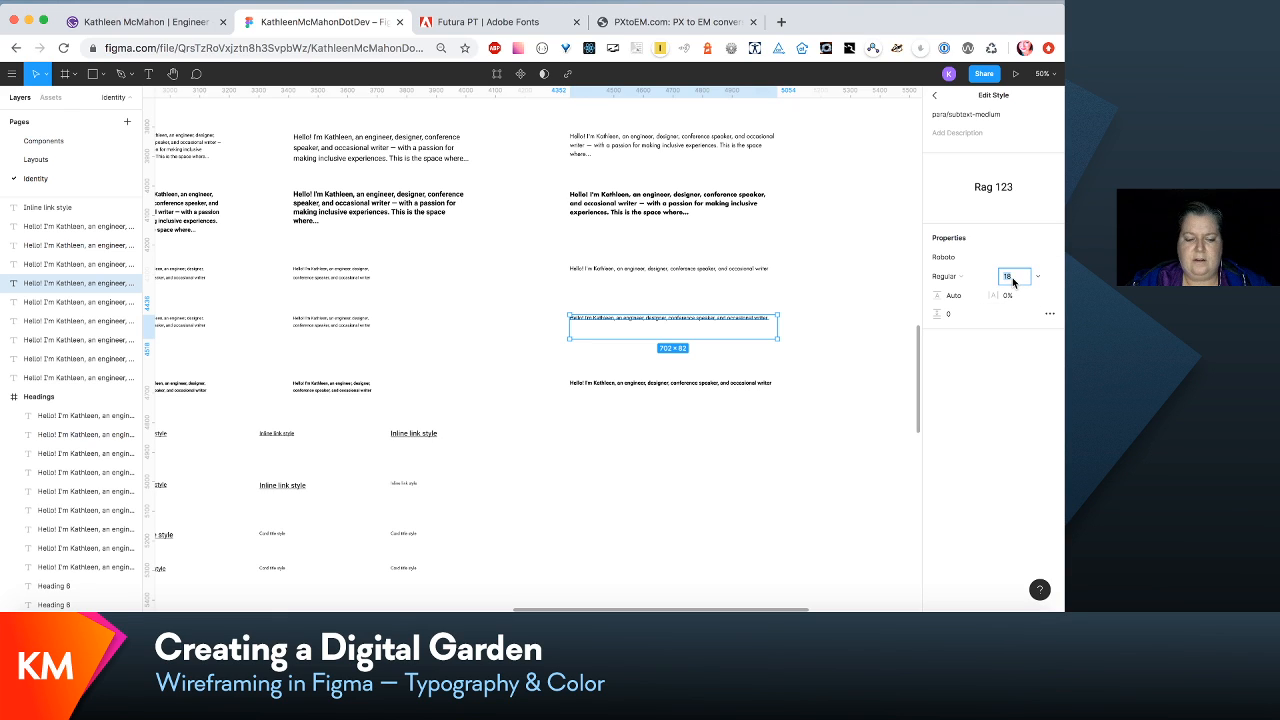
pyautogui.write('1')
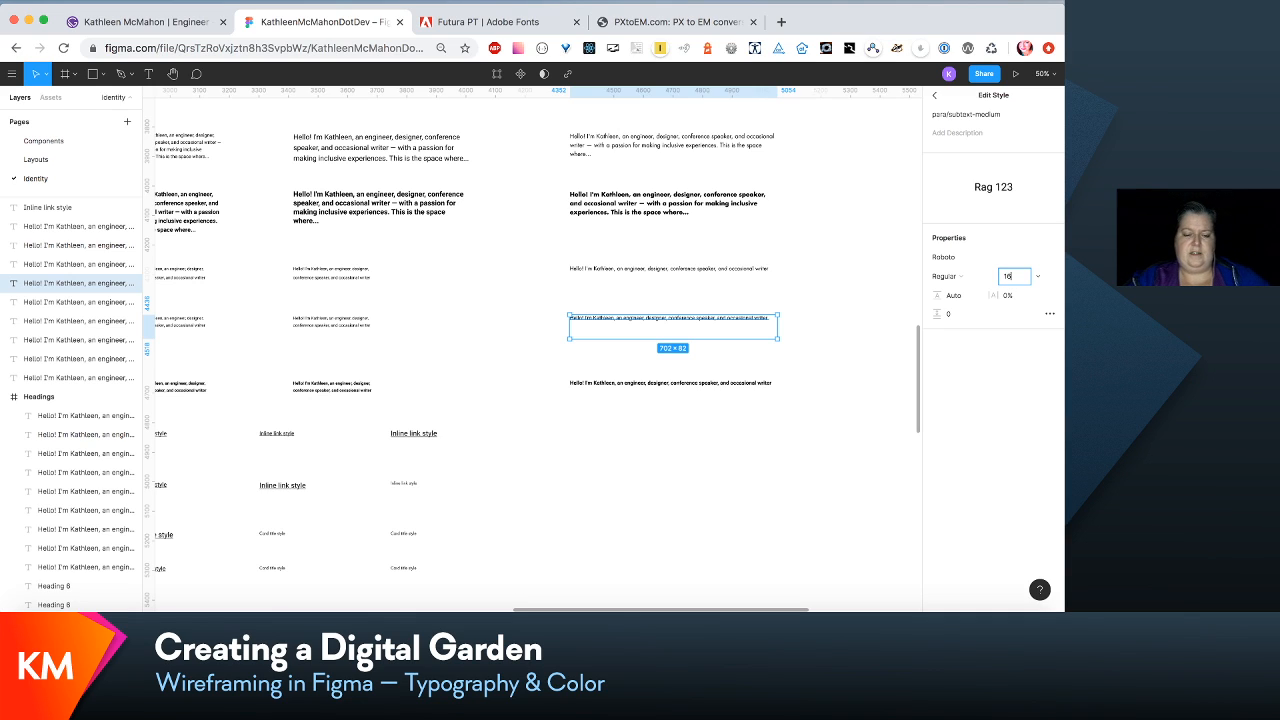
pyautogui.press('Tab')
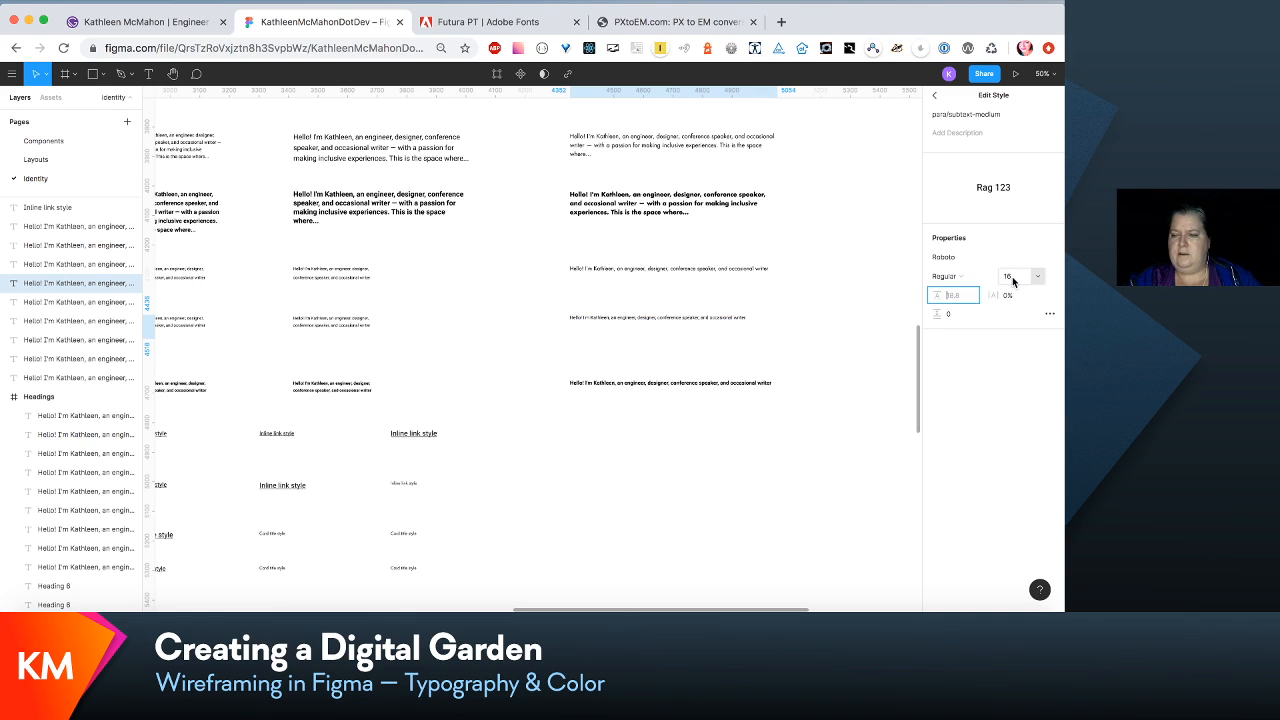
pyautogui.write('2')
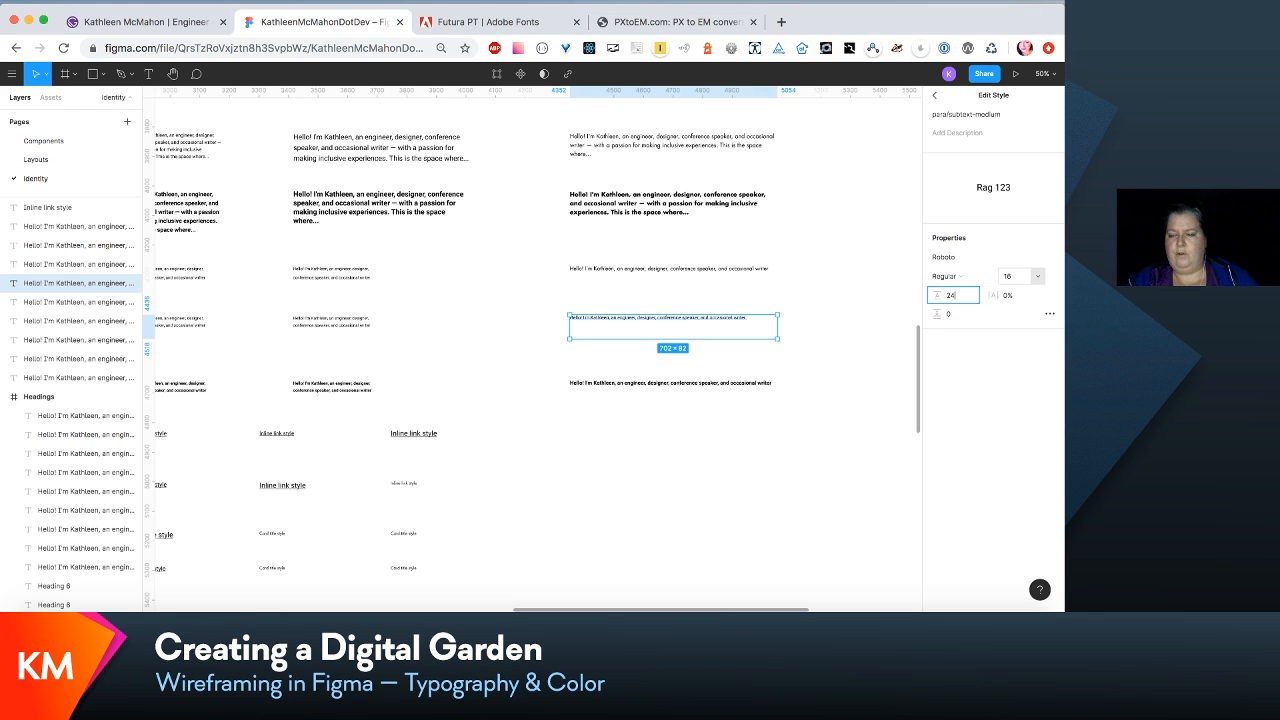
pyautogui.write('4')
# - Change the para/subtext-medium style's font to Futura LT Book
pyautogui.click(1054, 260)
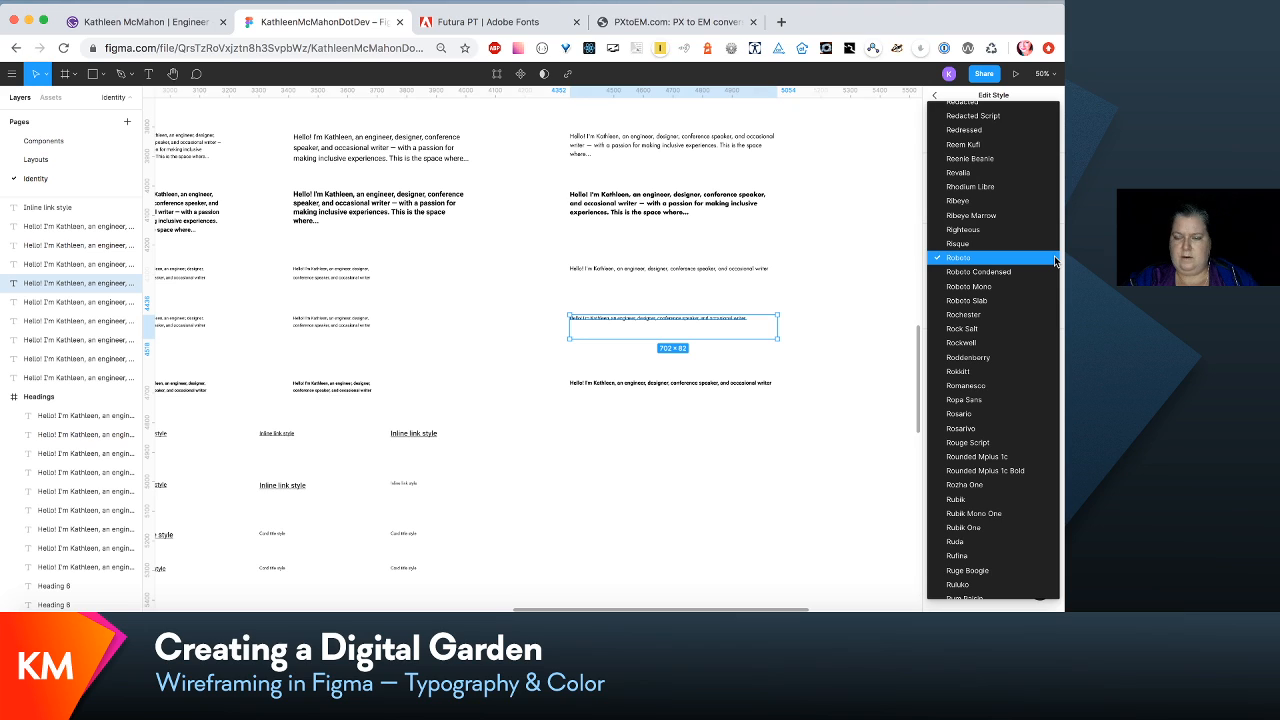
pyautogui.scroll(15, 1054, 255)
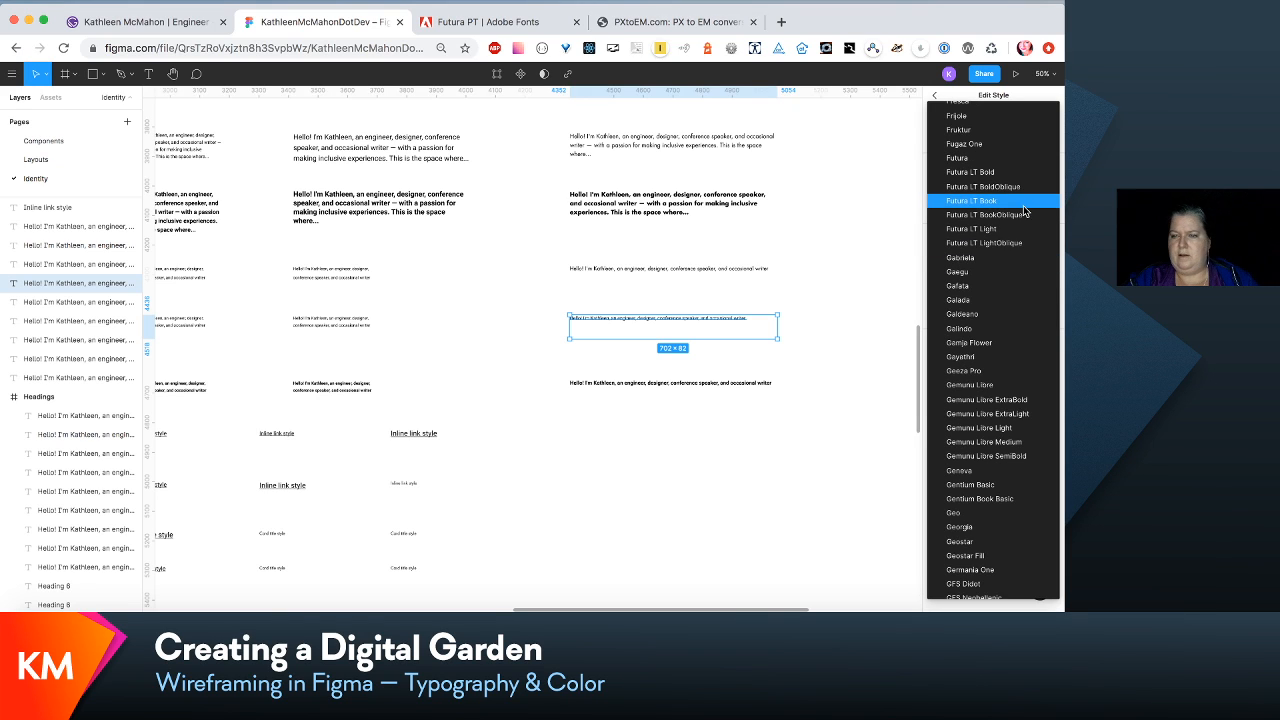
pyautogui.click(1023, 205)
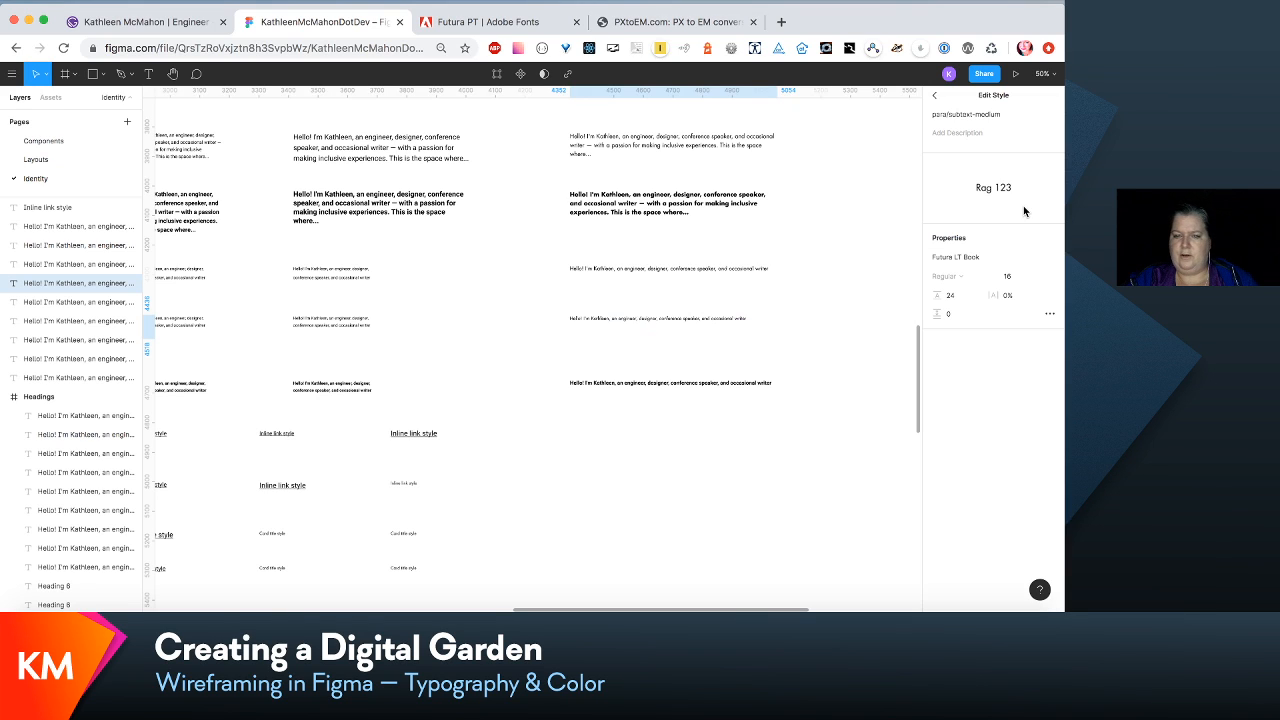
# - Edit the bold medium subtext sample's para/subtext-medium-bold style, setting its font size to 16 and its line height to 24
pyautogui.click(710, 392)
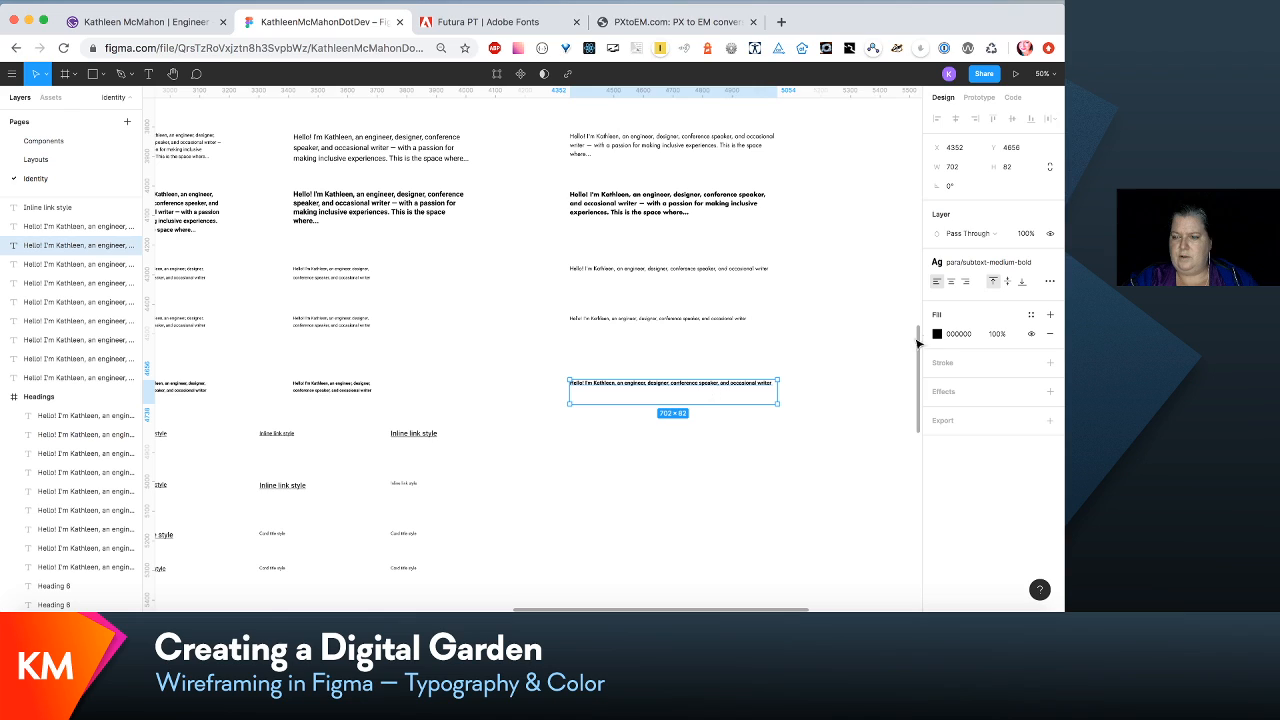
pyautogui.click(1010, 266)
pyautogui.click(1023, 287)
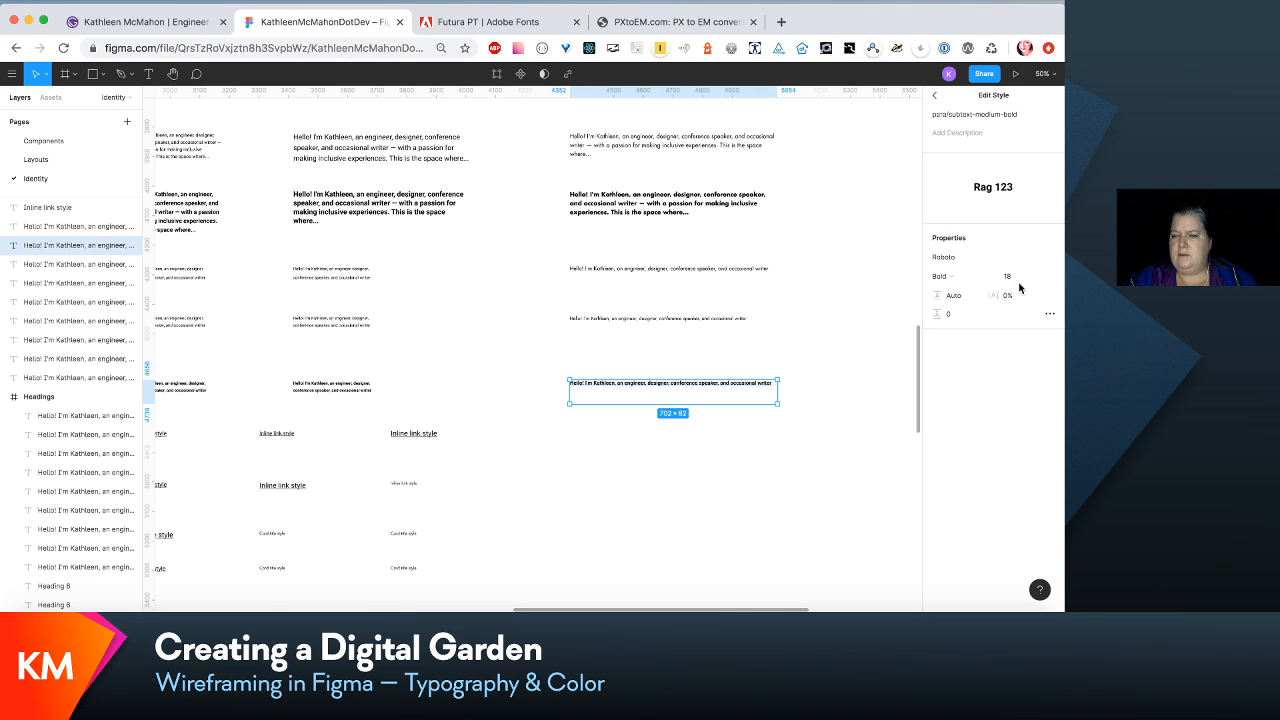
pyautogui.click(1007, 277)
pyautogui.write('1')
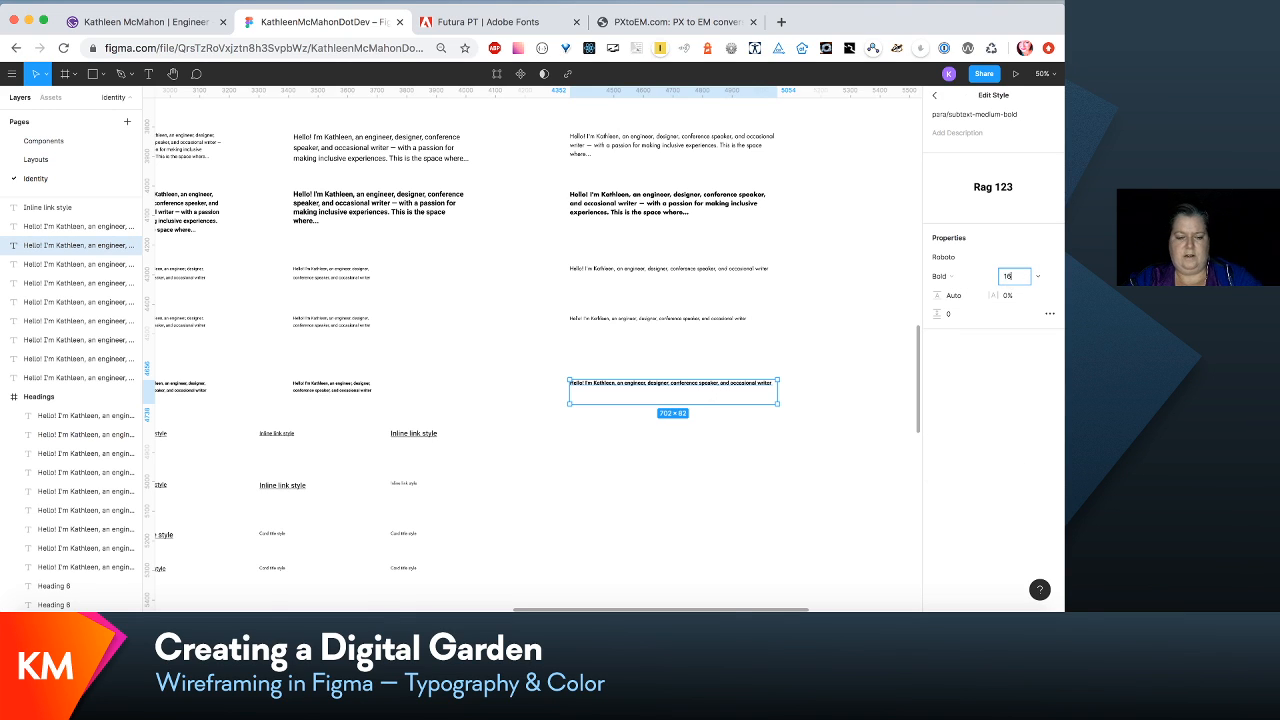
pyautogui.write('6')
pyautogui.press('Tab')
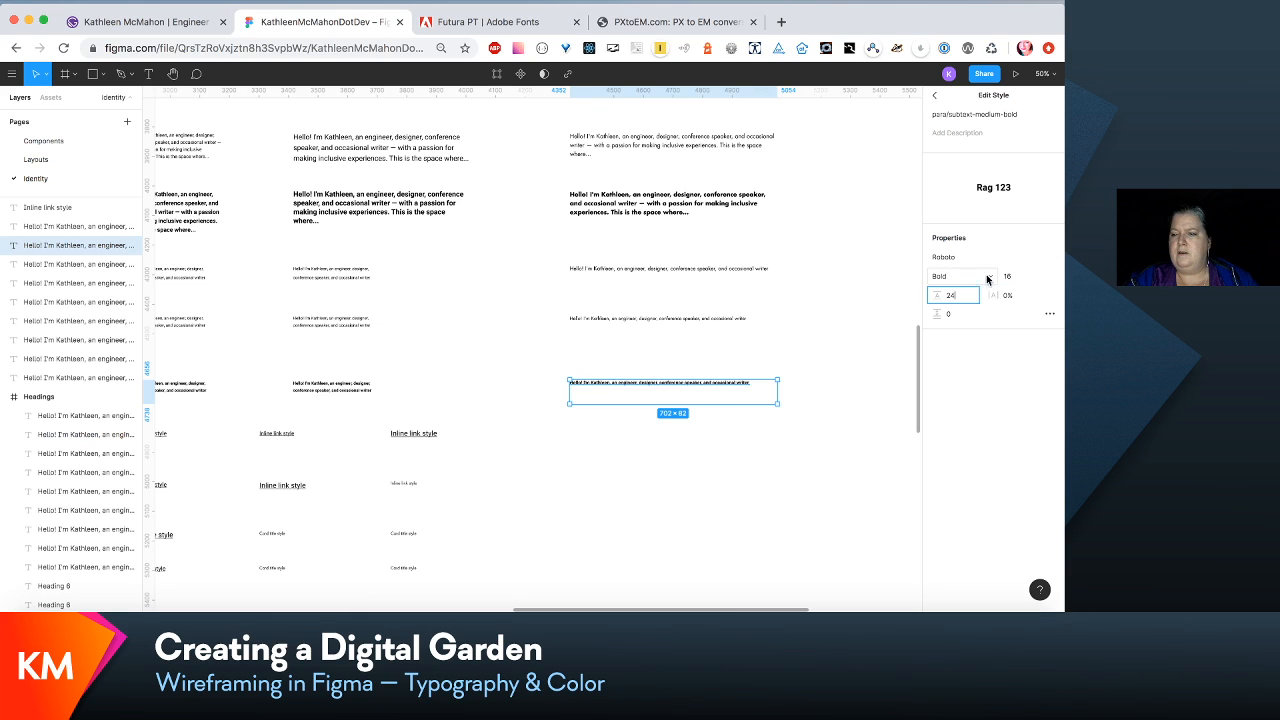
# - Change the para/subtext-medium-bold style's font to Futura LT Bold with the Regular weight
pyautogui.click(1049, 259)
pyautogui.scroll(20, 1050, 260)
pyautogui.click(1025, 200)
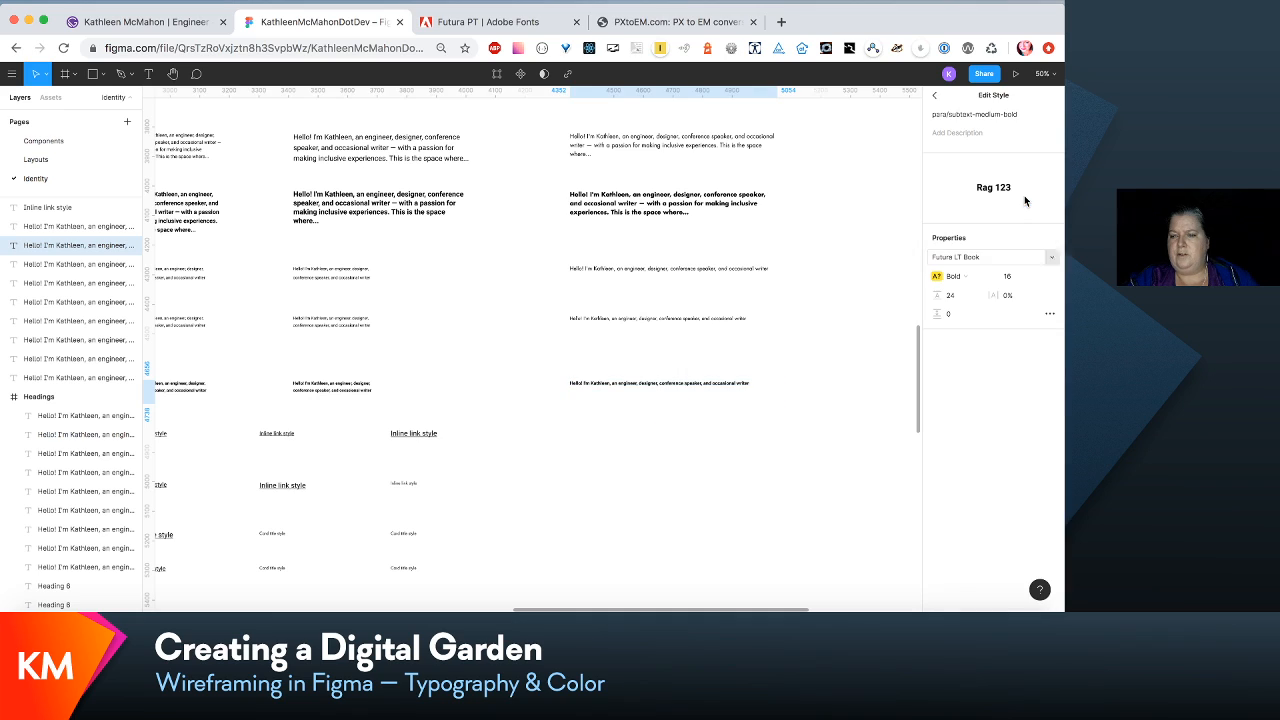
pyautogui.click(979, 280)
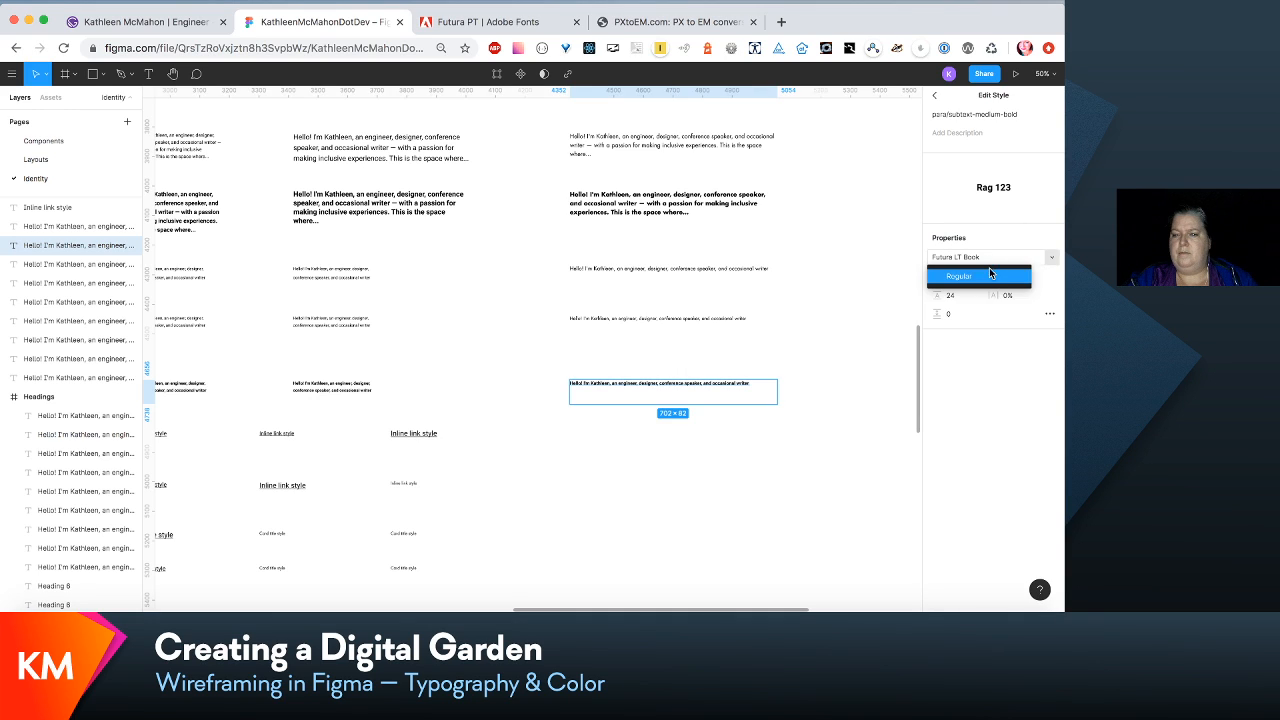
pyautogui.click(989, 268)
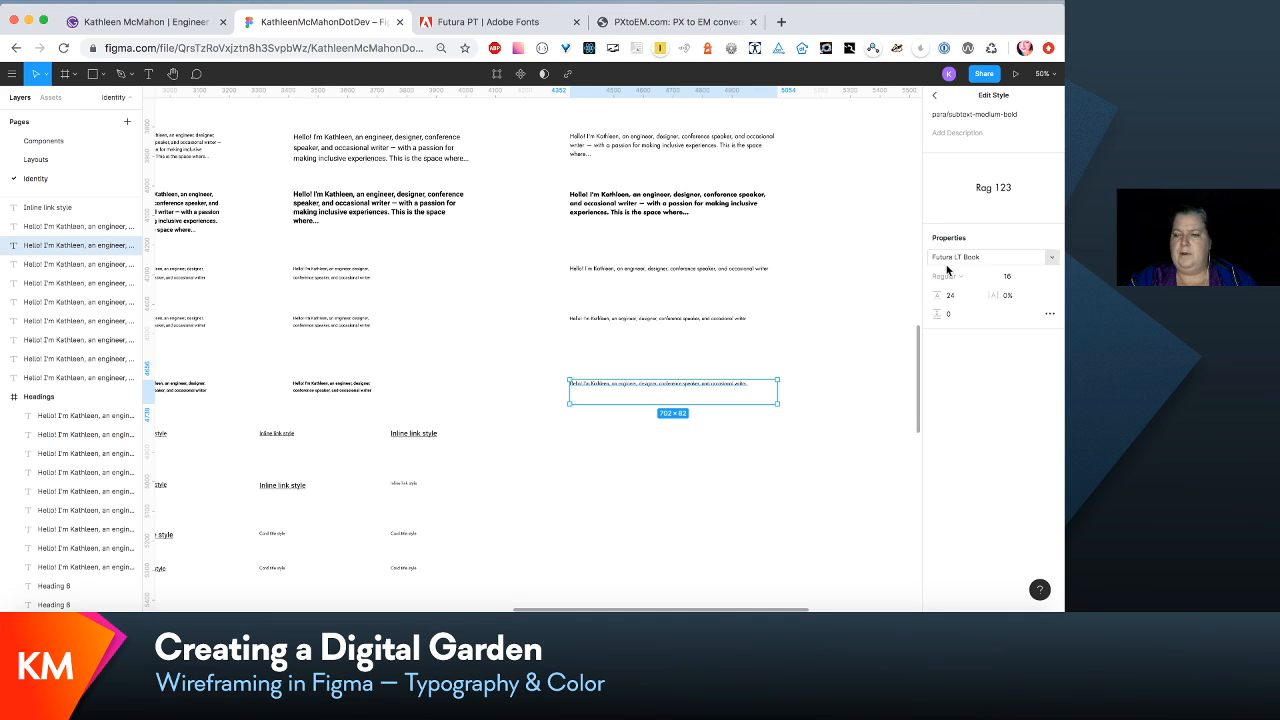
pyautogui.click(1048, 258)
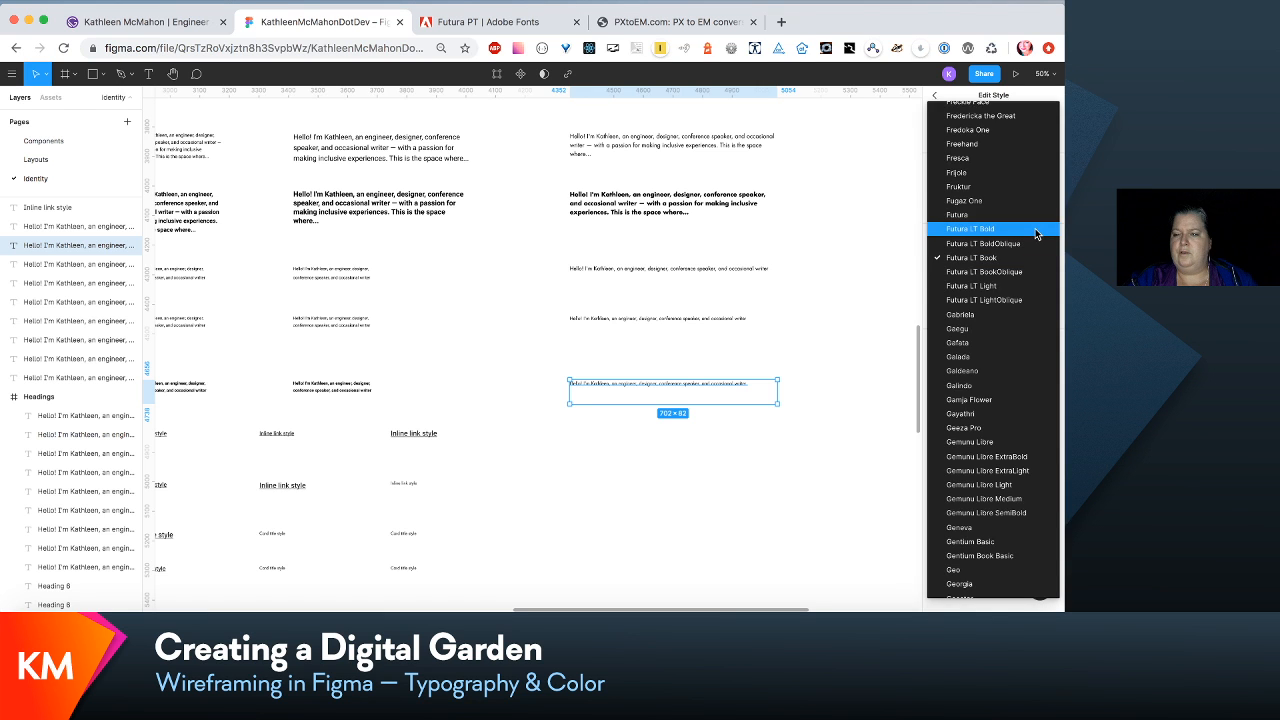
pyautogui.click(985, 230)
# - Select the bold subtext row with all inline link and card title samples below it and move them up about 124 px
pyautogui.scroll(-1, 828, 343)
pyautogui.scroll(-5, 828, 343)
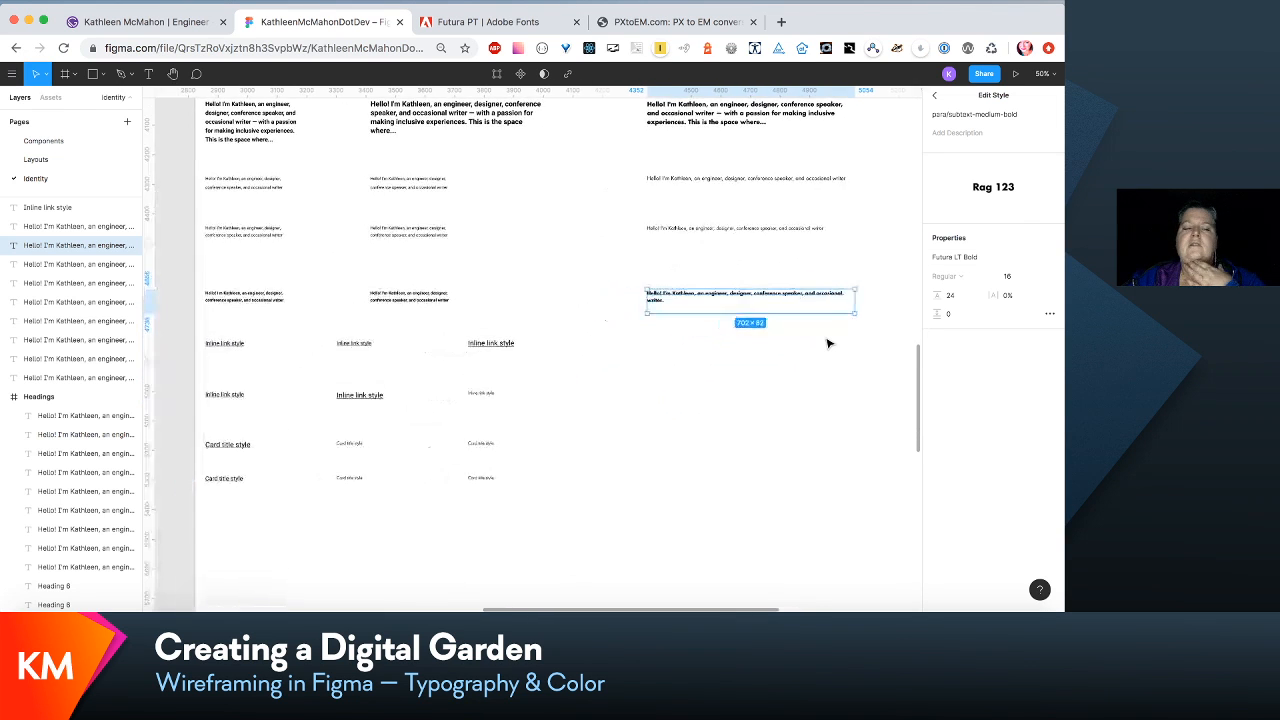
pyautogui.hscroll(-3, 828, 343)
pyautogui.moveTo(869, 231); pyautogui.dragTo(183, 507)
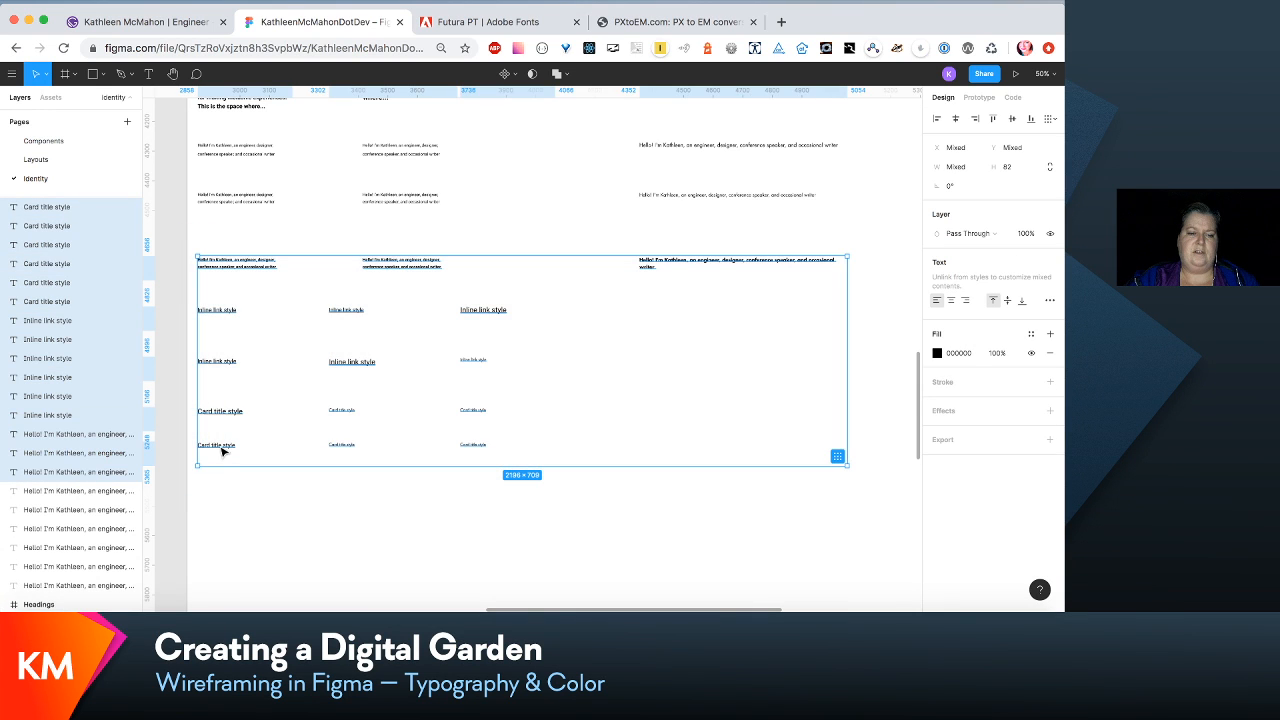
pyautogui.moveTo(224, 449); pyautogui.dragTo(226, 411)
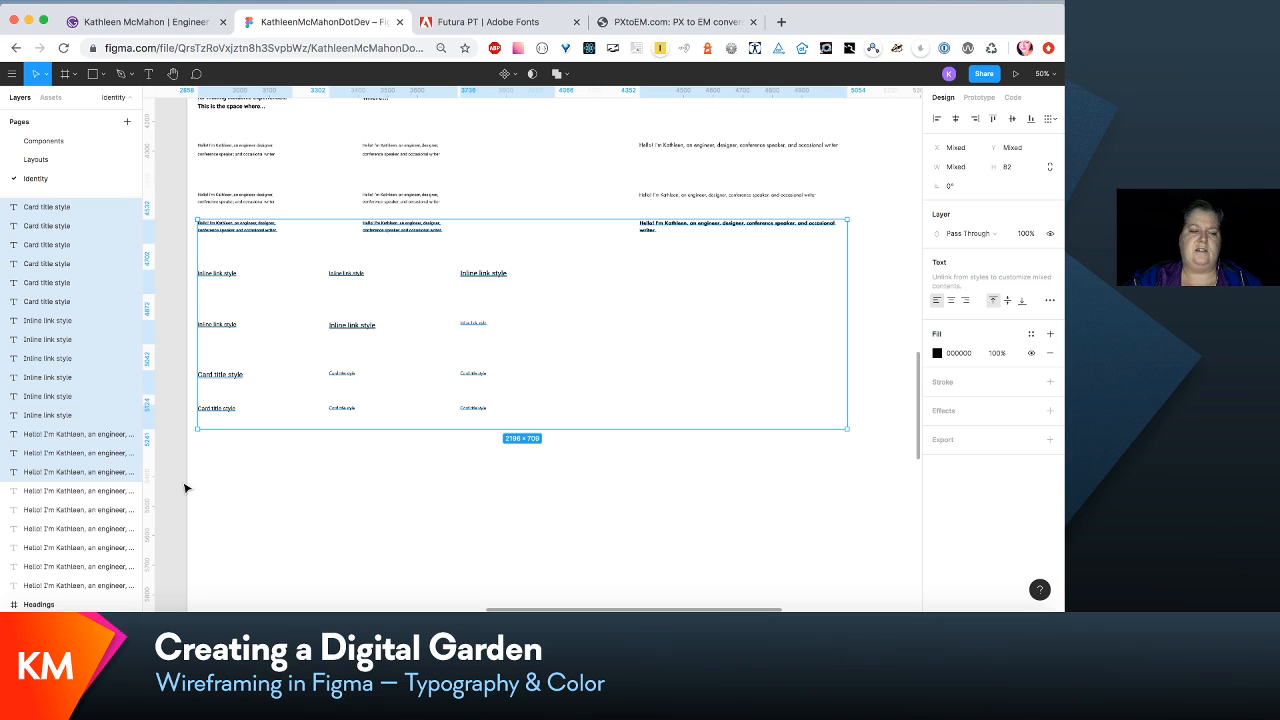
# - Select the second and bold subtext rows with all link and card title samples below, and move them up closer to the first subtext row
pyautogui.moveTo(183, 487); pyautogui.dragTo(868, 187)
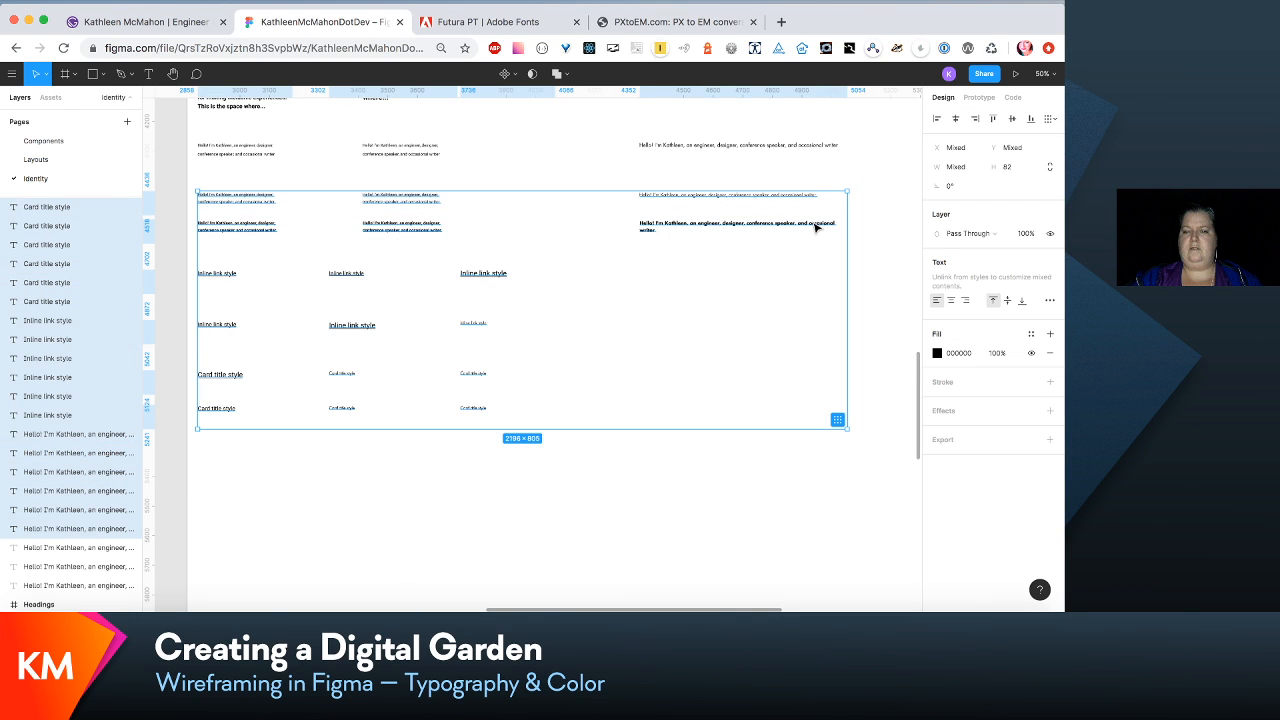
pyautogui.moveTo(815, 228); pyautogui.dragTo(814, 204)
# - Review the medium heading samples and inspect the properties of the H3/medium style on the large Heading 3 sample
pyautogui.scroll(10, 813, 206)
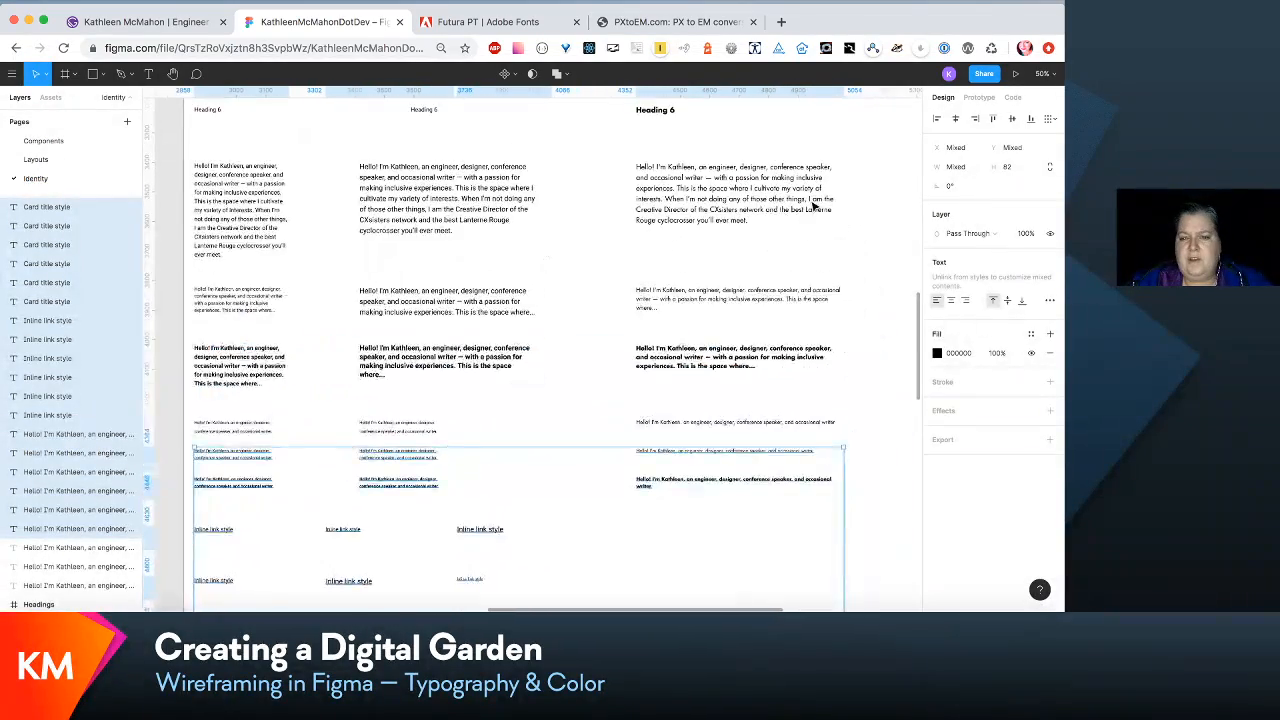
pyautogui.scroll(-3, 813, 206)
pyautogui.keyDown('ctrl'); pyautogui.scroll(3, 813, 206); pyautogui.keyUp('ctrl')
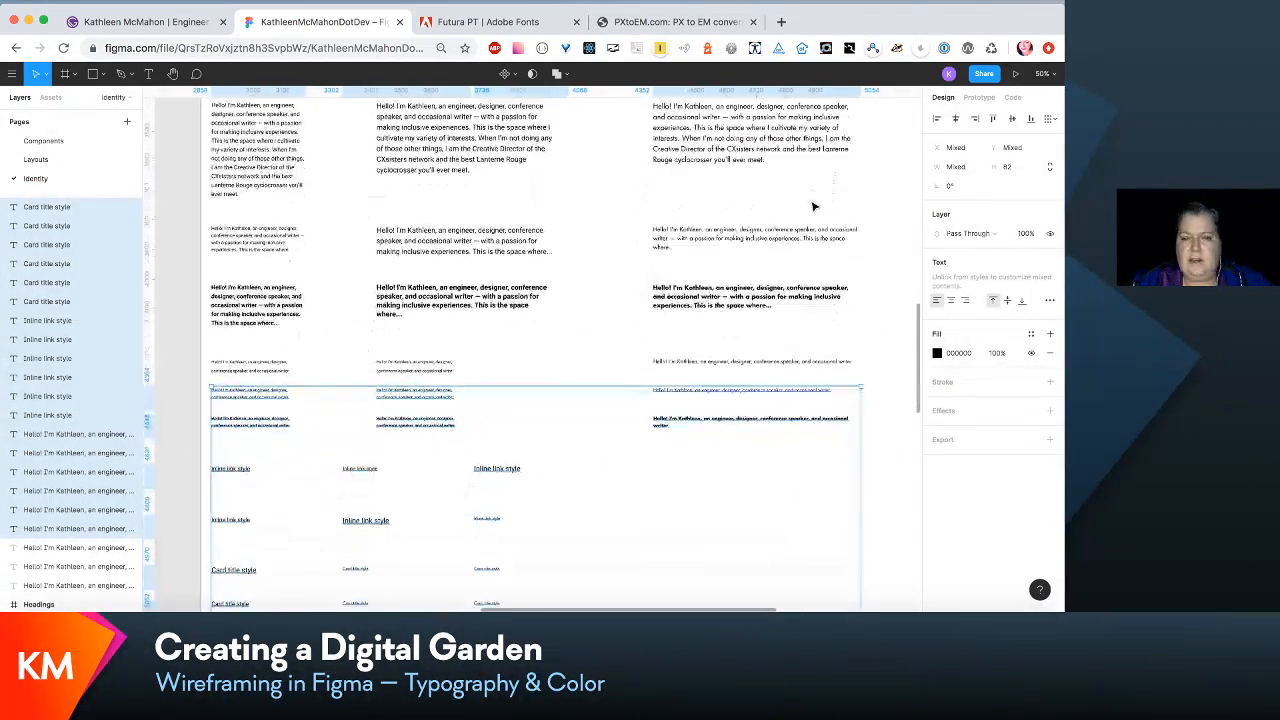
pyautogui.scroll(8, 813, 205)
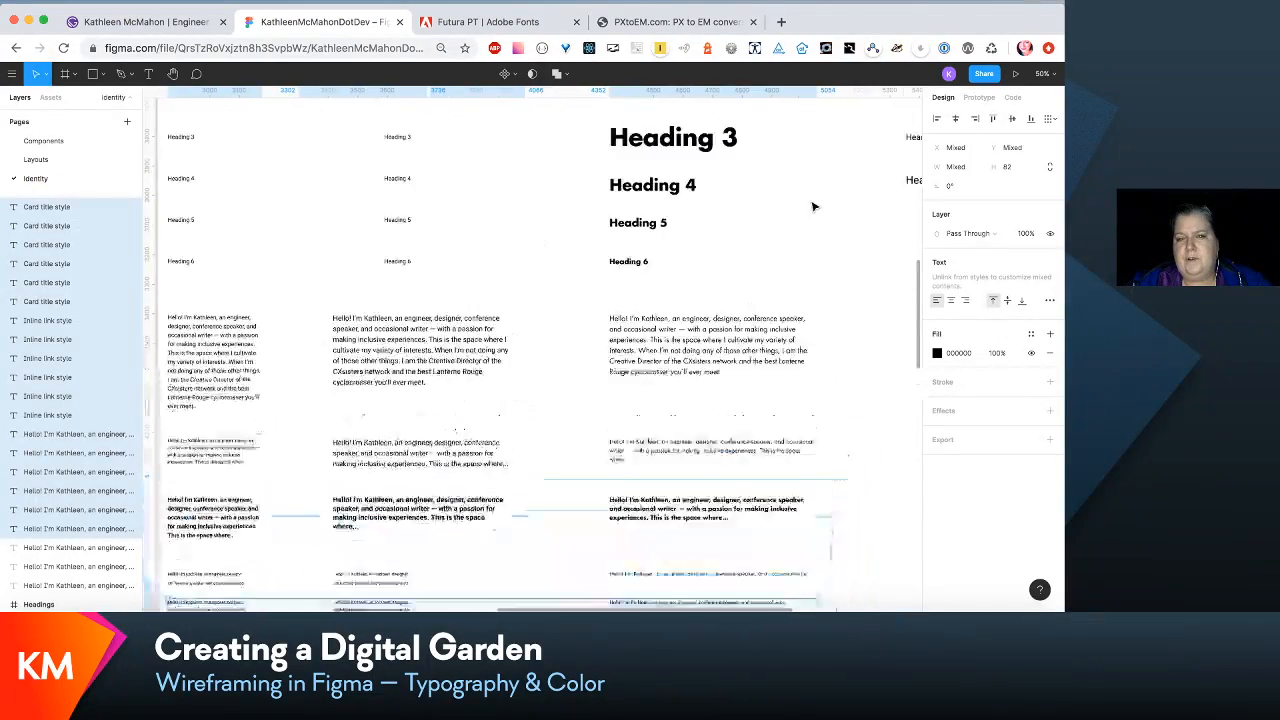
pyautogui.scroll(-3, 813, 206)
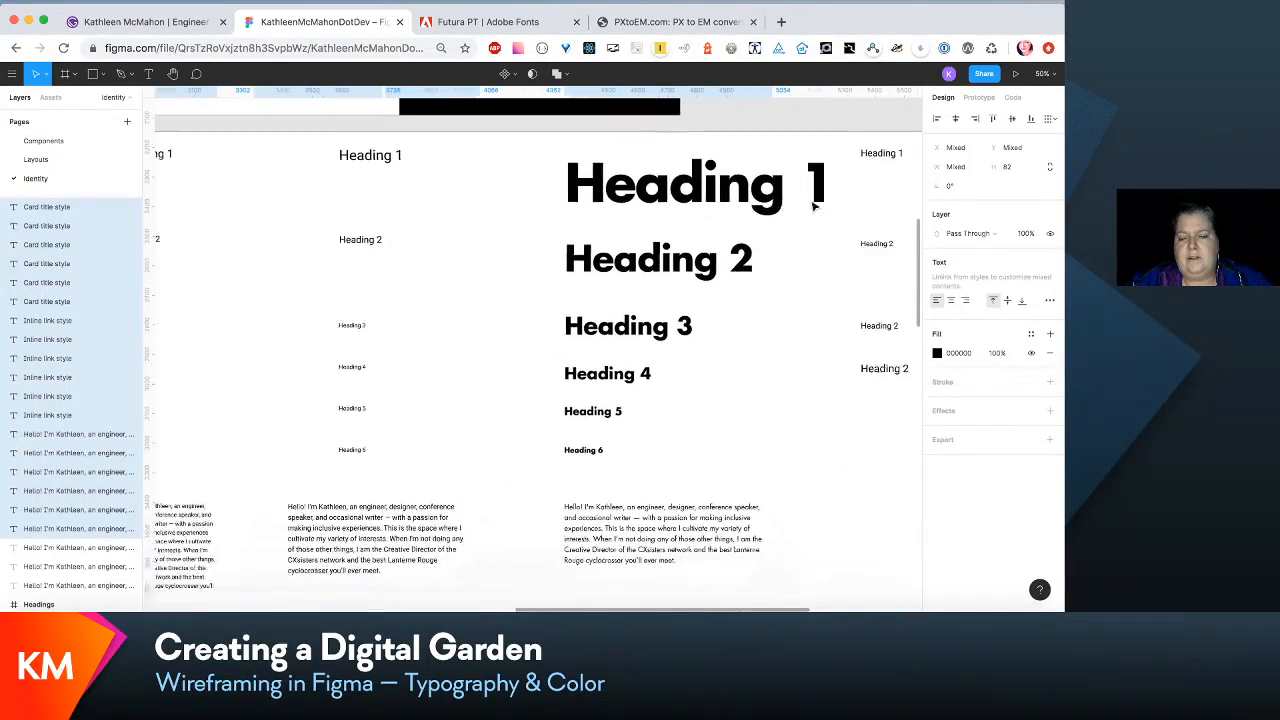
pyautogui.scroll(1, 813, 206)
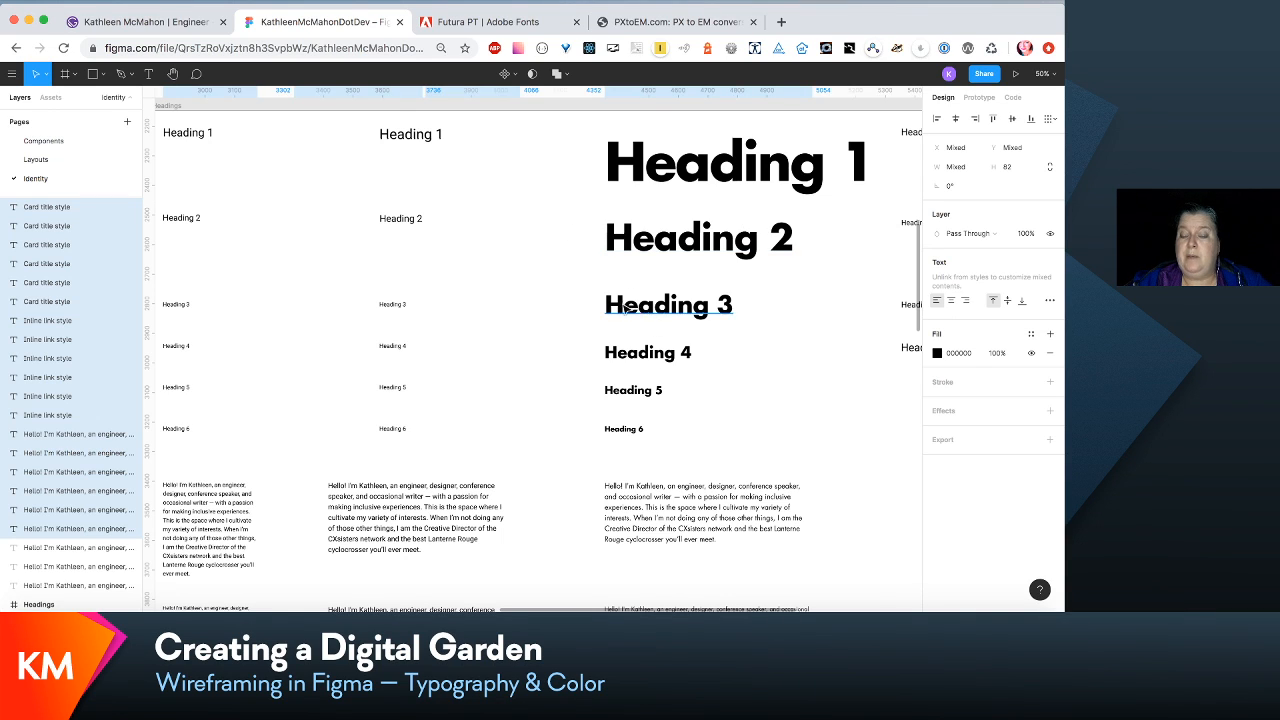
pyautogui.click(655, 314)
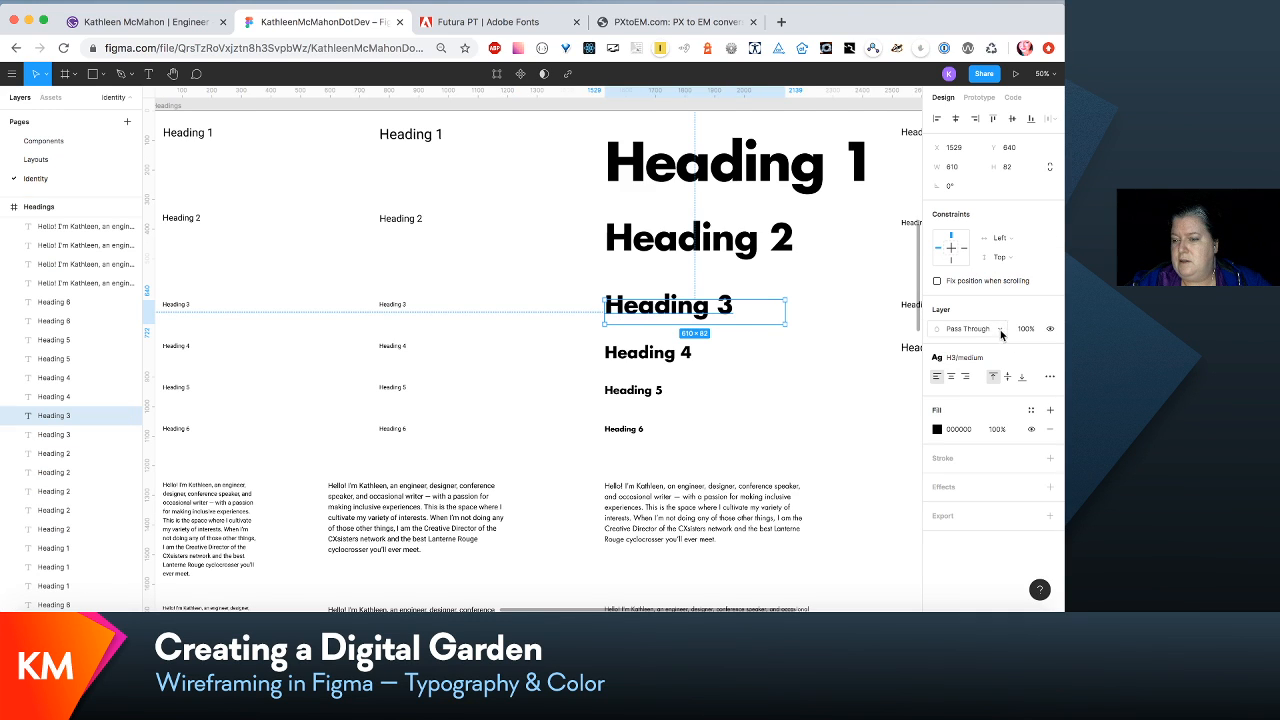
pyautogui.click(1014, 361)
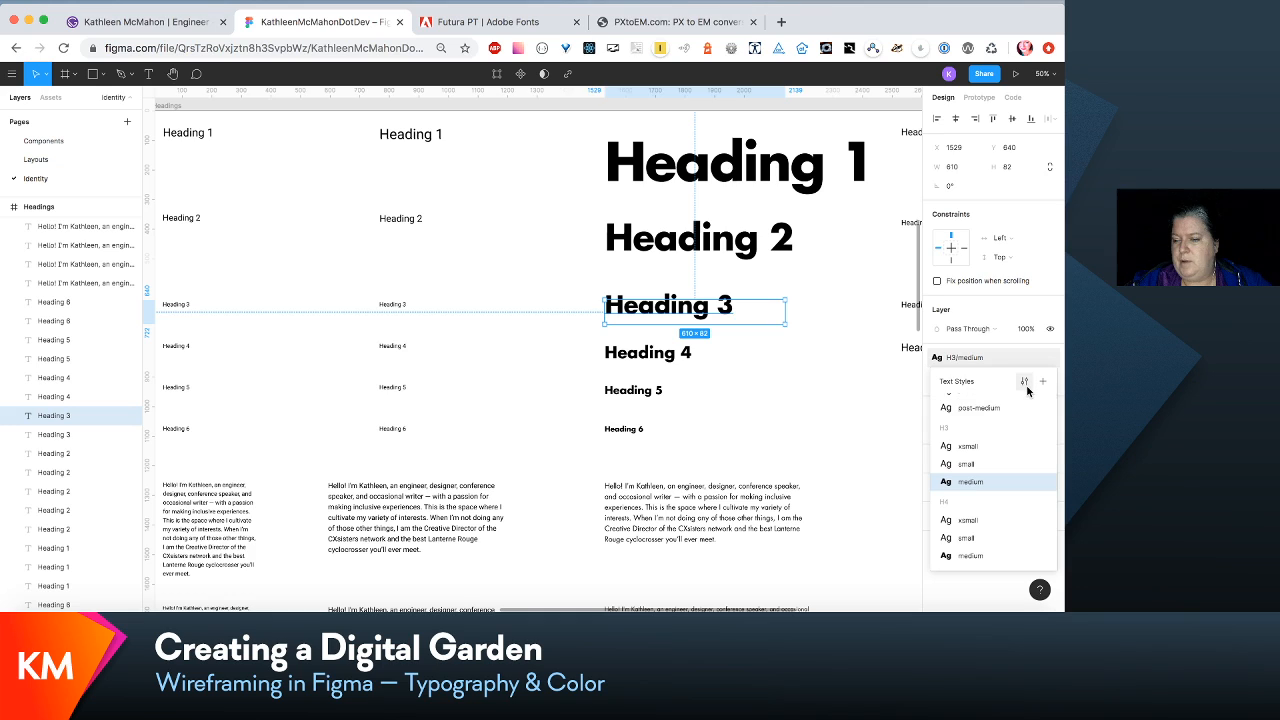
pyautogui.click(1026, 386)
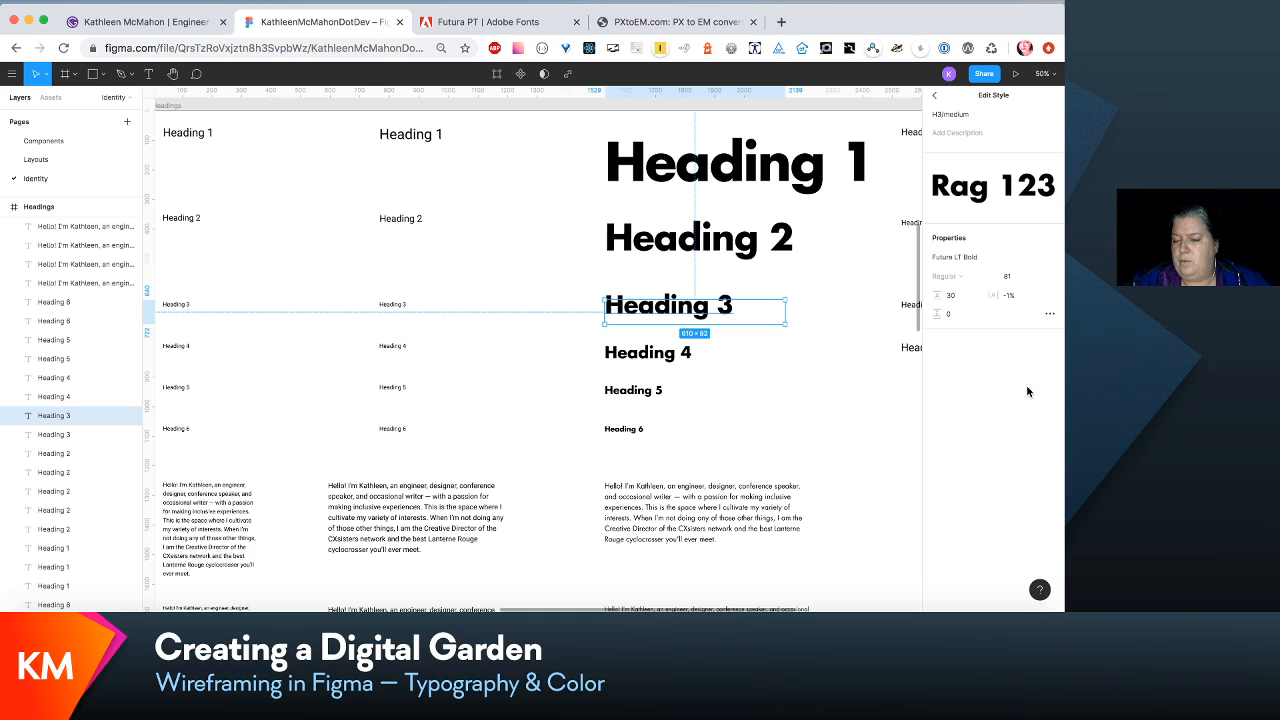
pyautogui.click(875, 407)
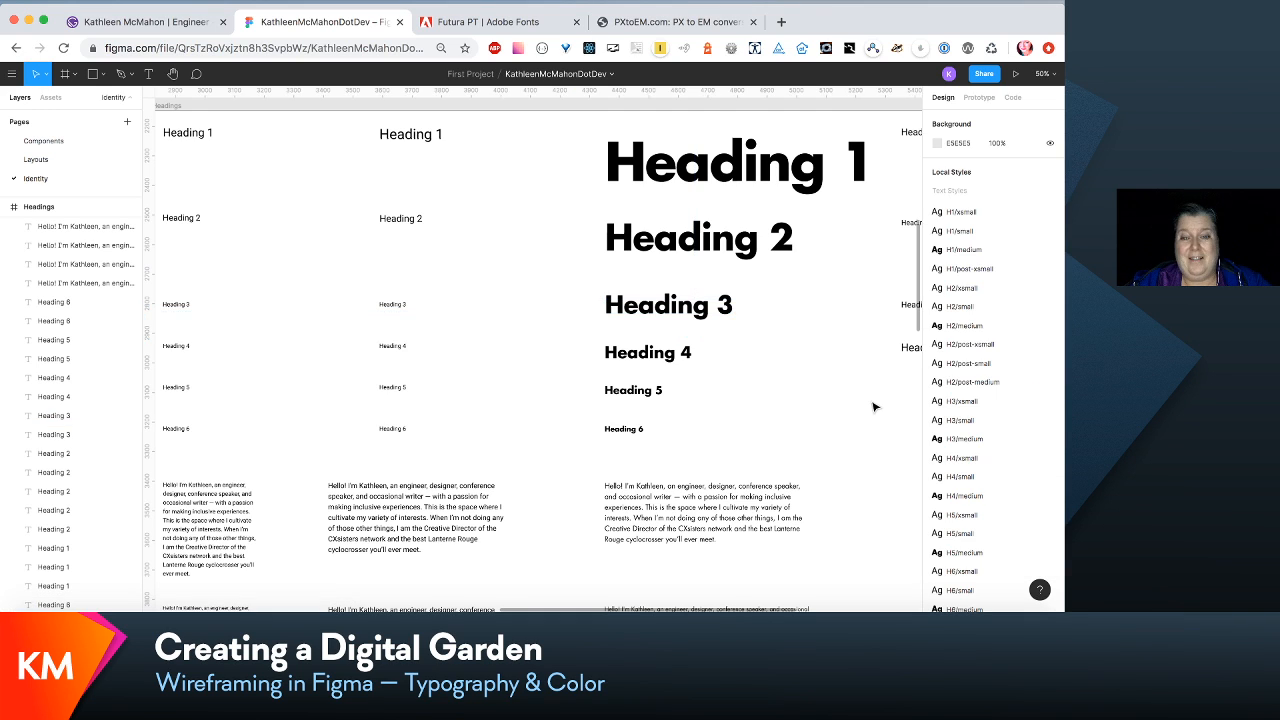
pyautogui.click(680, 358)
pyautogui.click(731, 410)
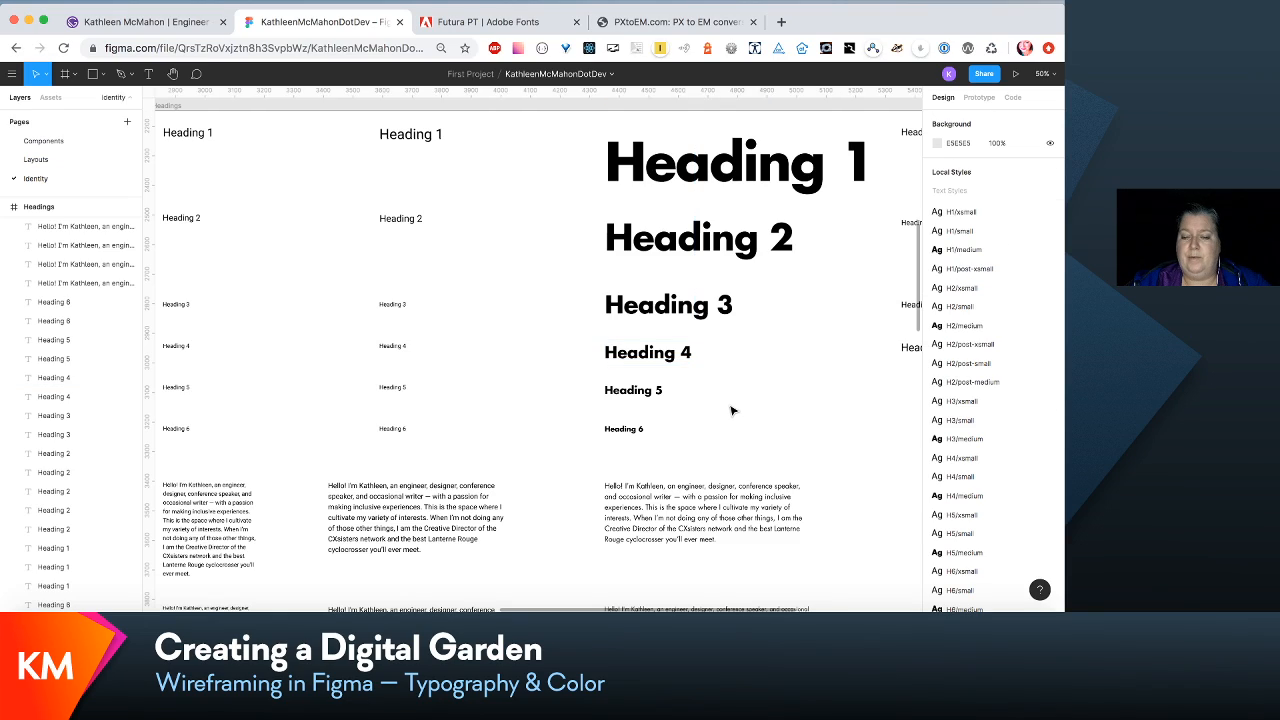
# - Review the paragraph, content, subtext and link samples against the headings across the type specimen
pyautogui.scroll(-3, 731, 410)
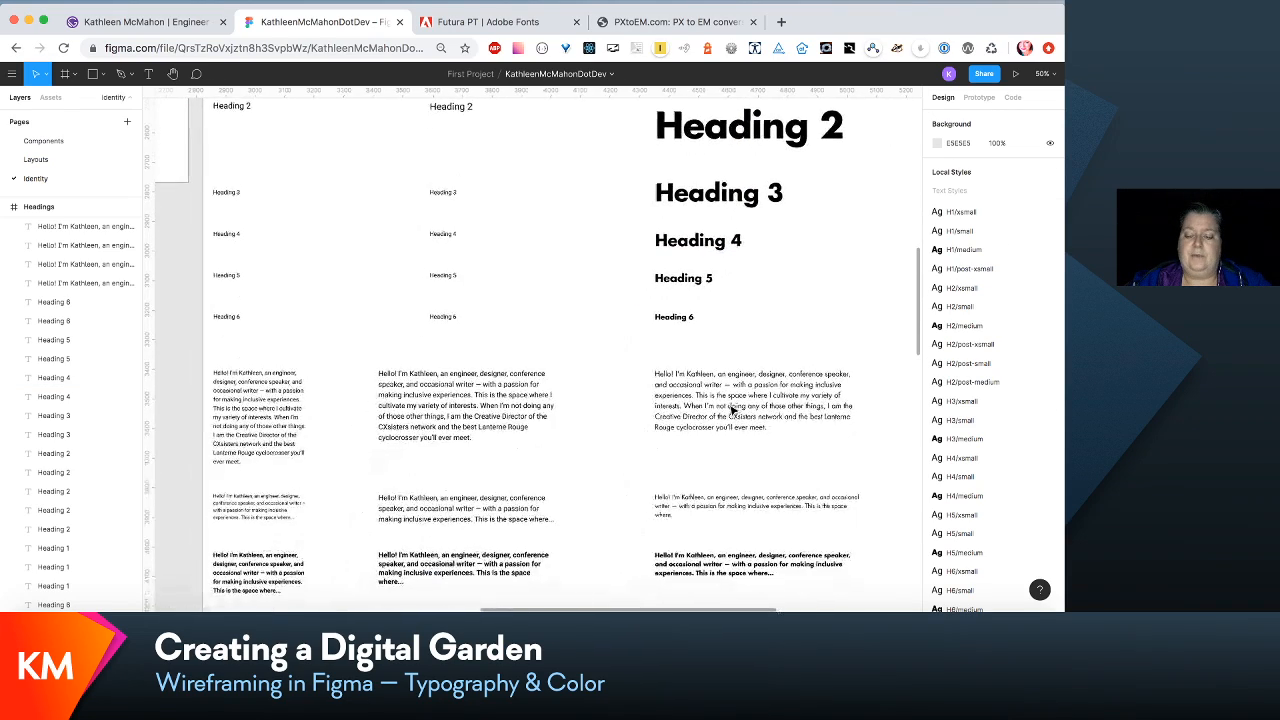
pyautogui.scroll(-5, 731, 410)
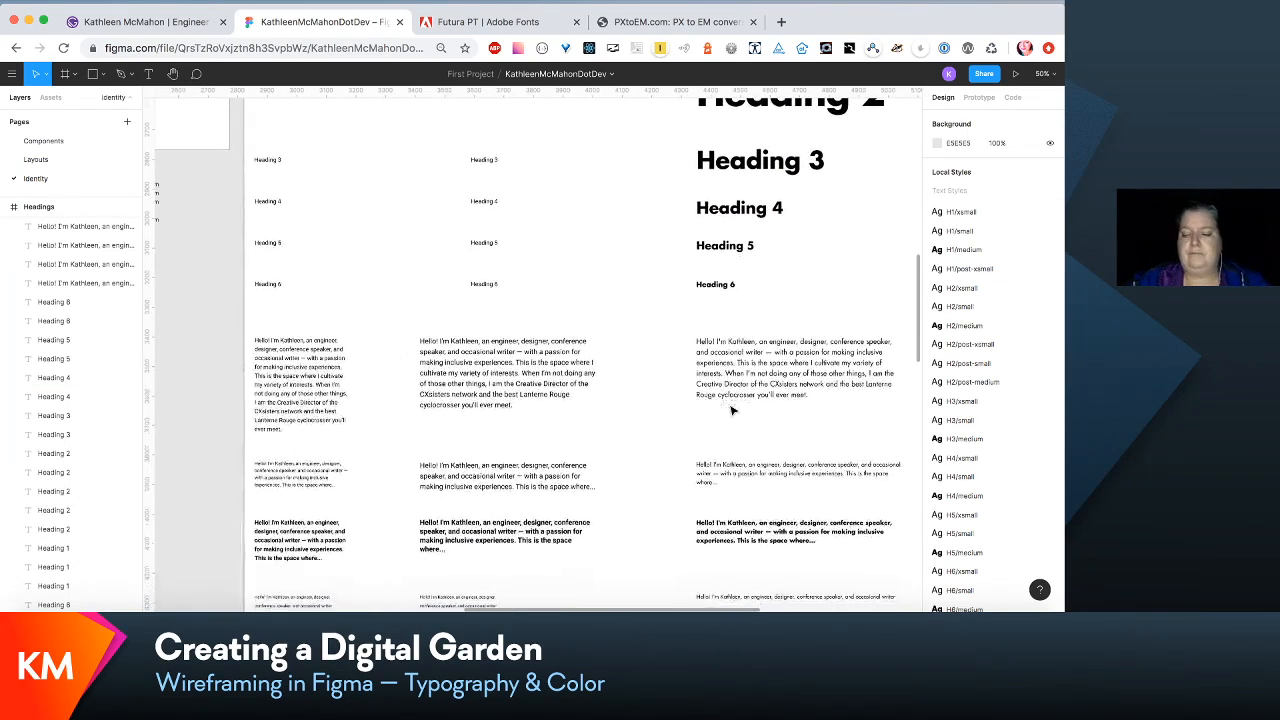
pyautogui.scroll(-4, 731, 410)
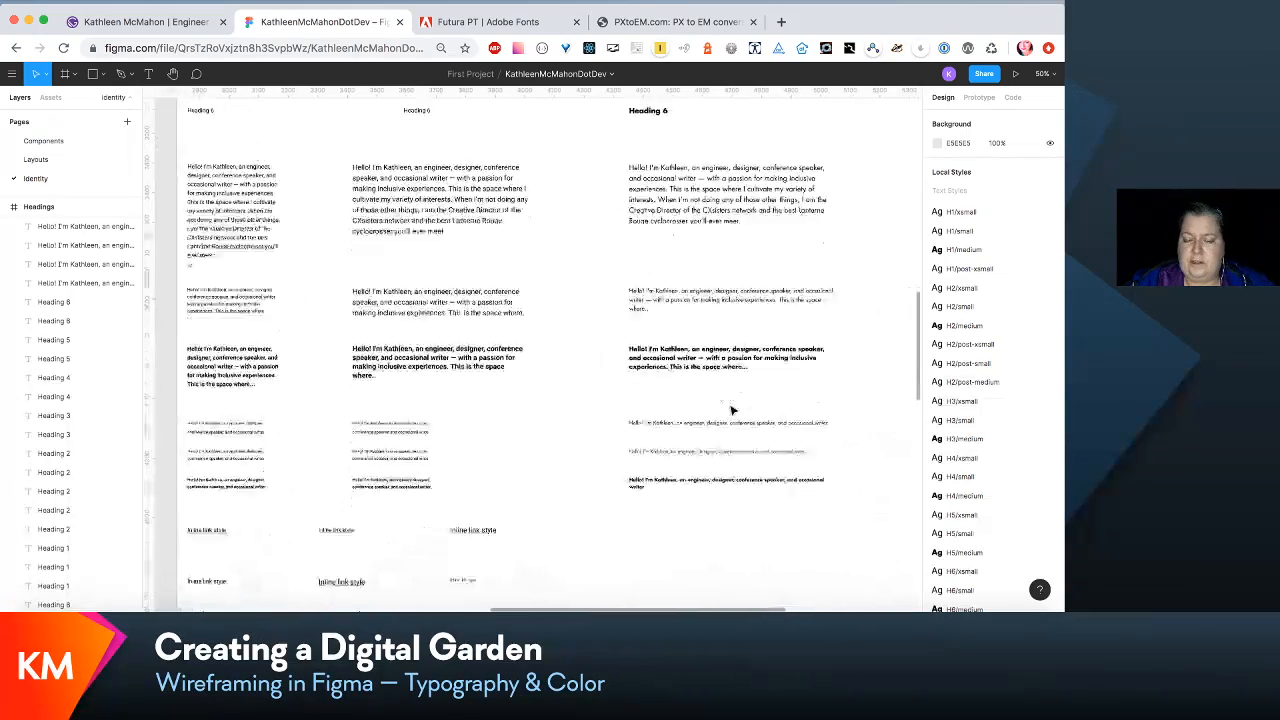
pyautogui.hscroll(-3, 731, 410)
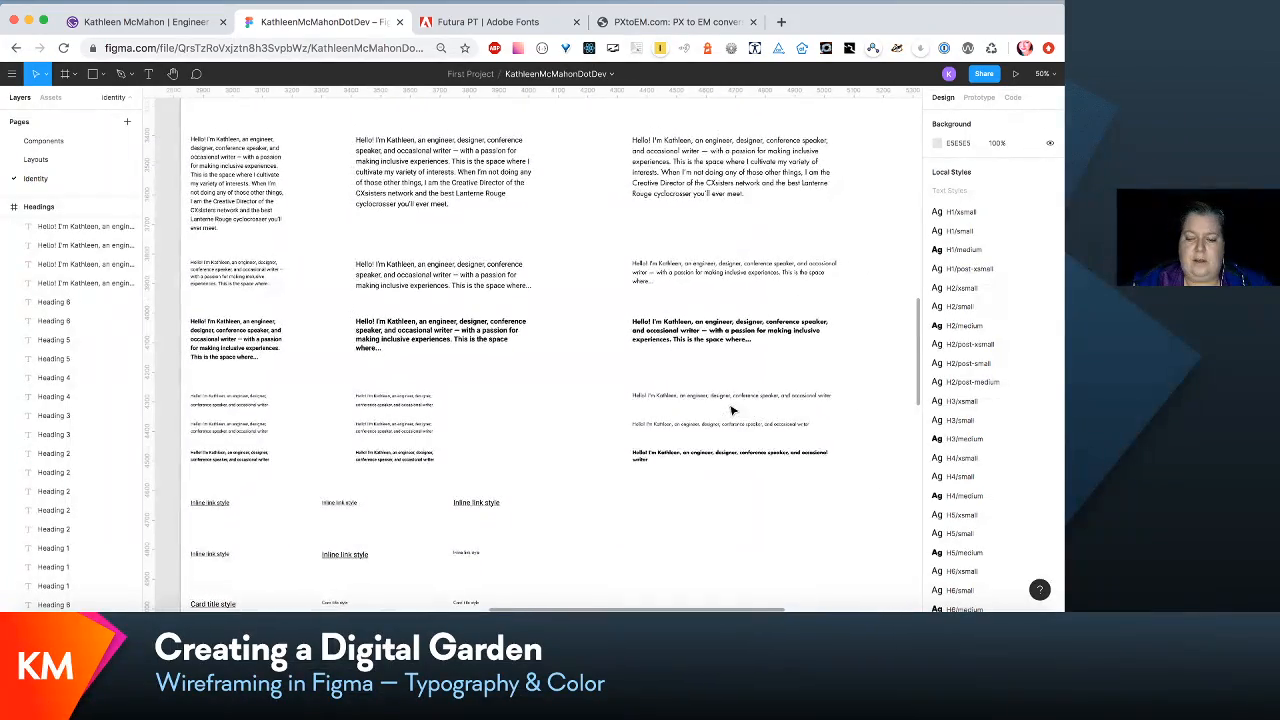
pyautogui.hscroll(1, 731, 410)
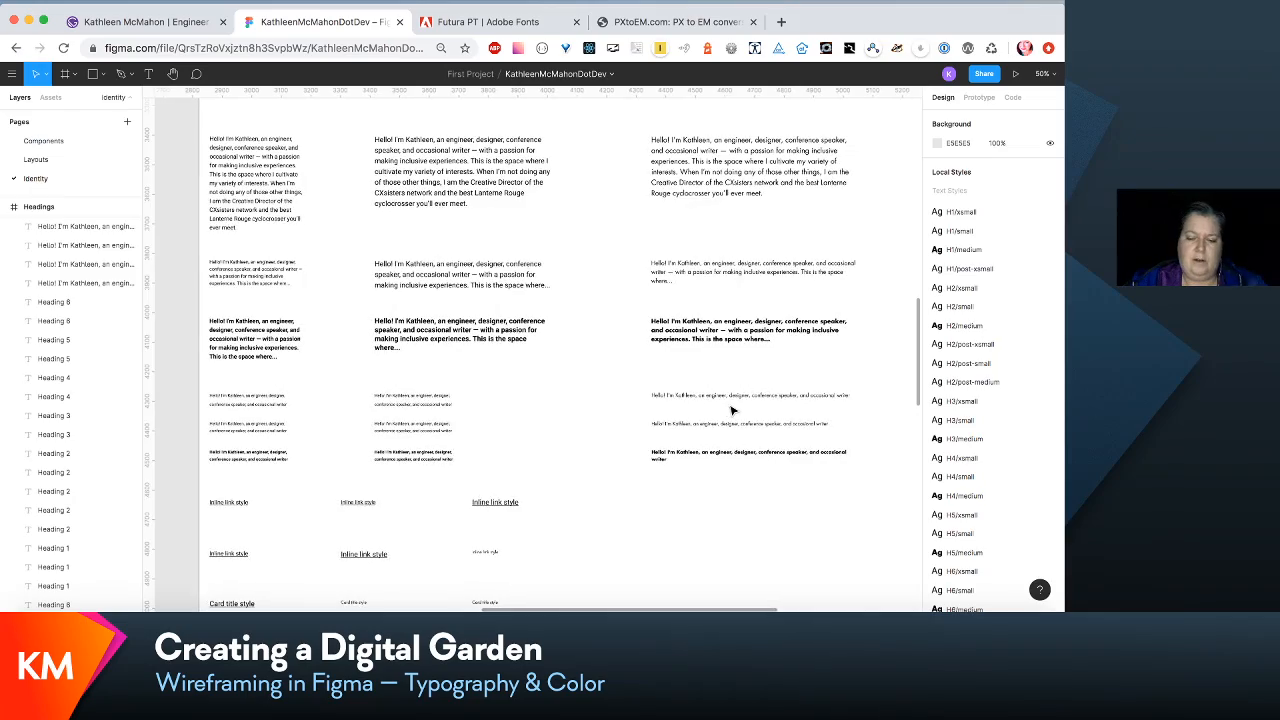
pyautogui.scroll(10, 731, 410)
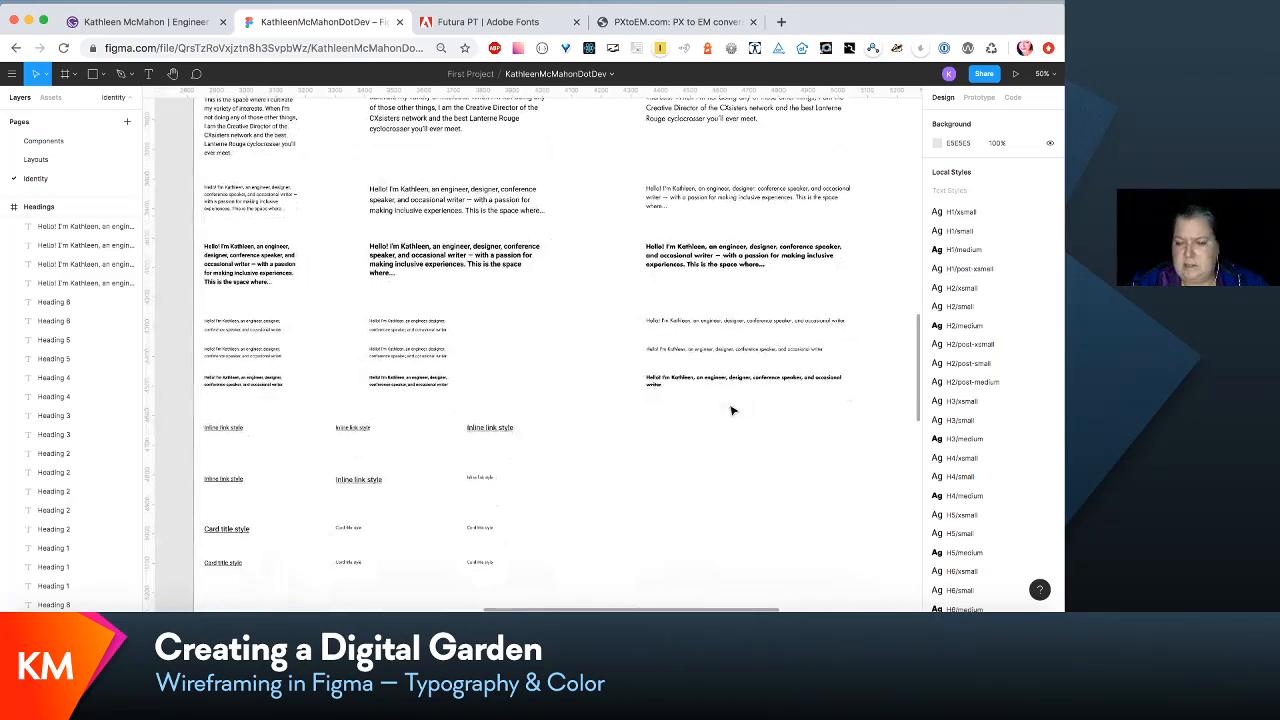
pyautogui.scroll(5, 731, 410)
pyautogui.hscroll(8, 731, 410)
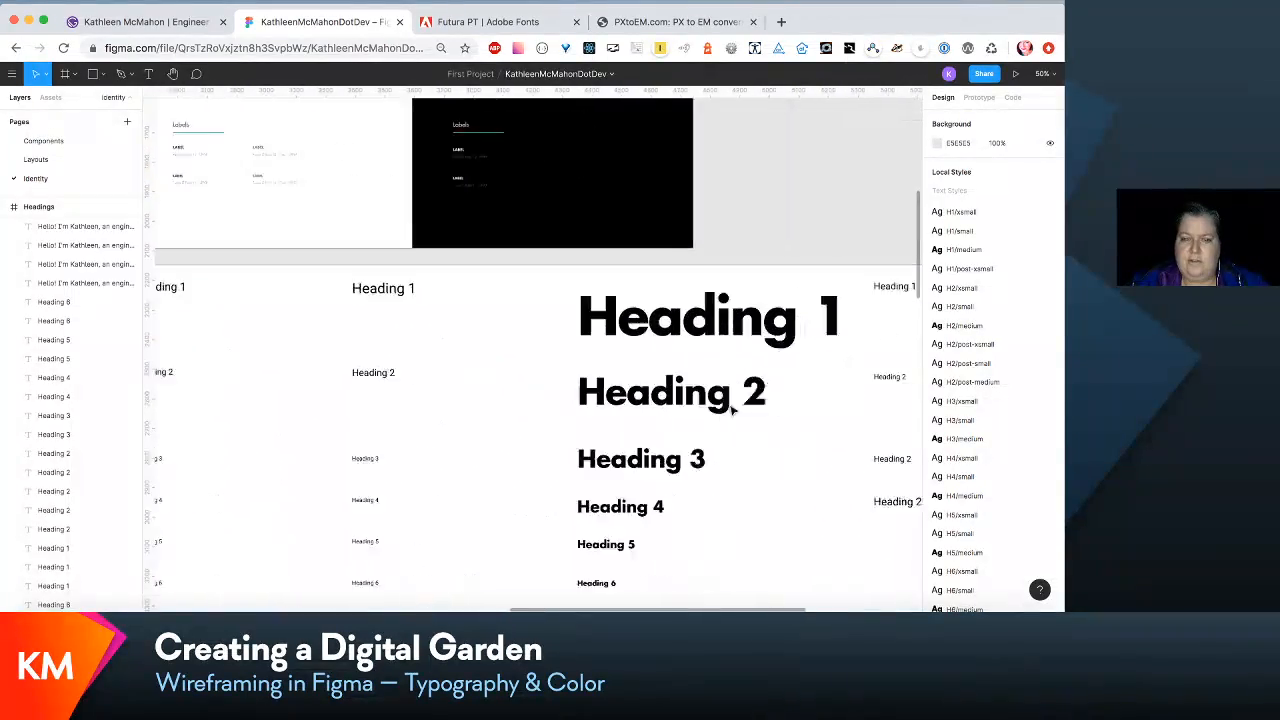
pyautogui.scroll(-2, 731, 410)
pyautogui.scroll(-2, 731, 410)
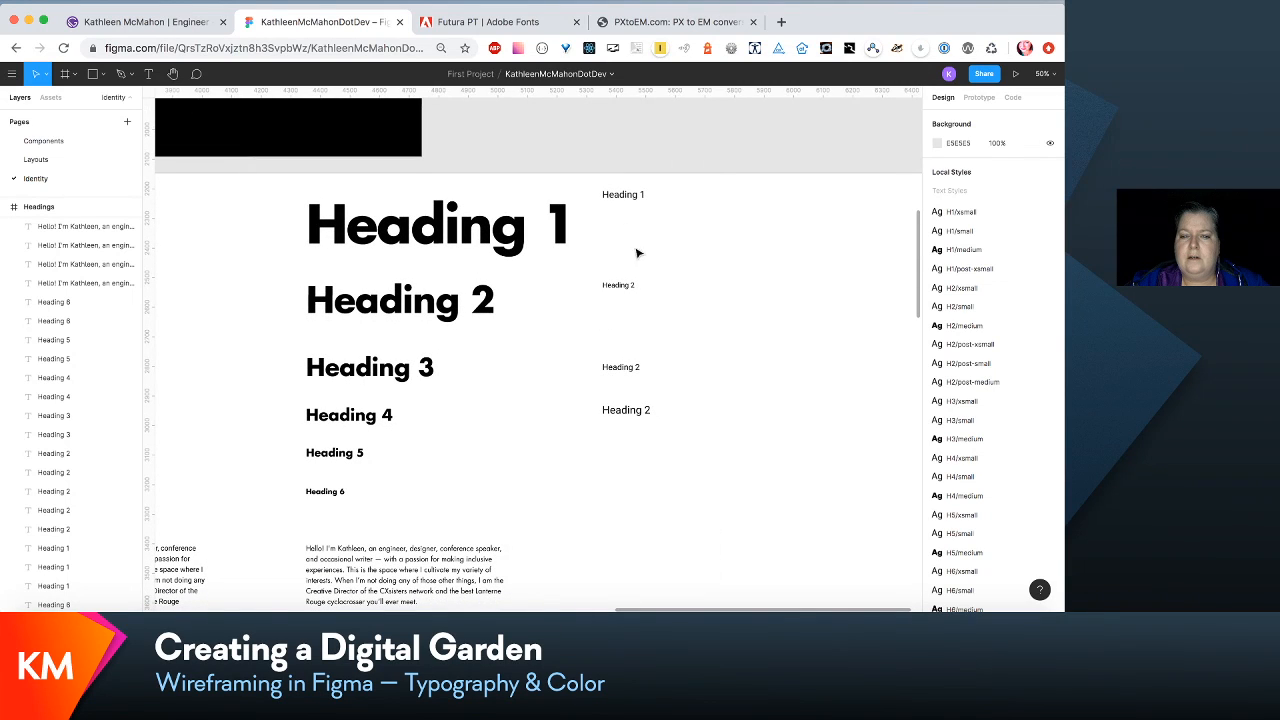
# - Check the text styles of the small post Heading 1 and the medium Heading 2 and Heading 1 samples, and look over the em scale
pyautogui.click(622, 199)
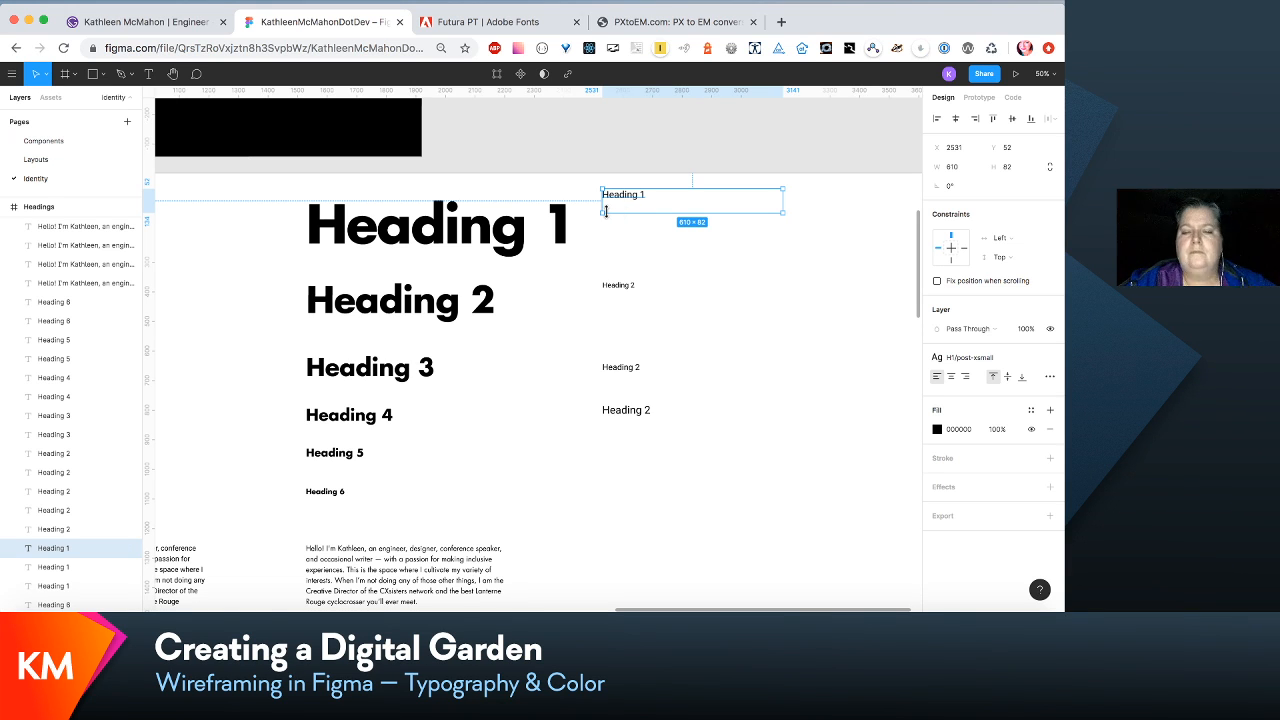
pyautogui.hscroll(-10, 672, 360)
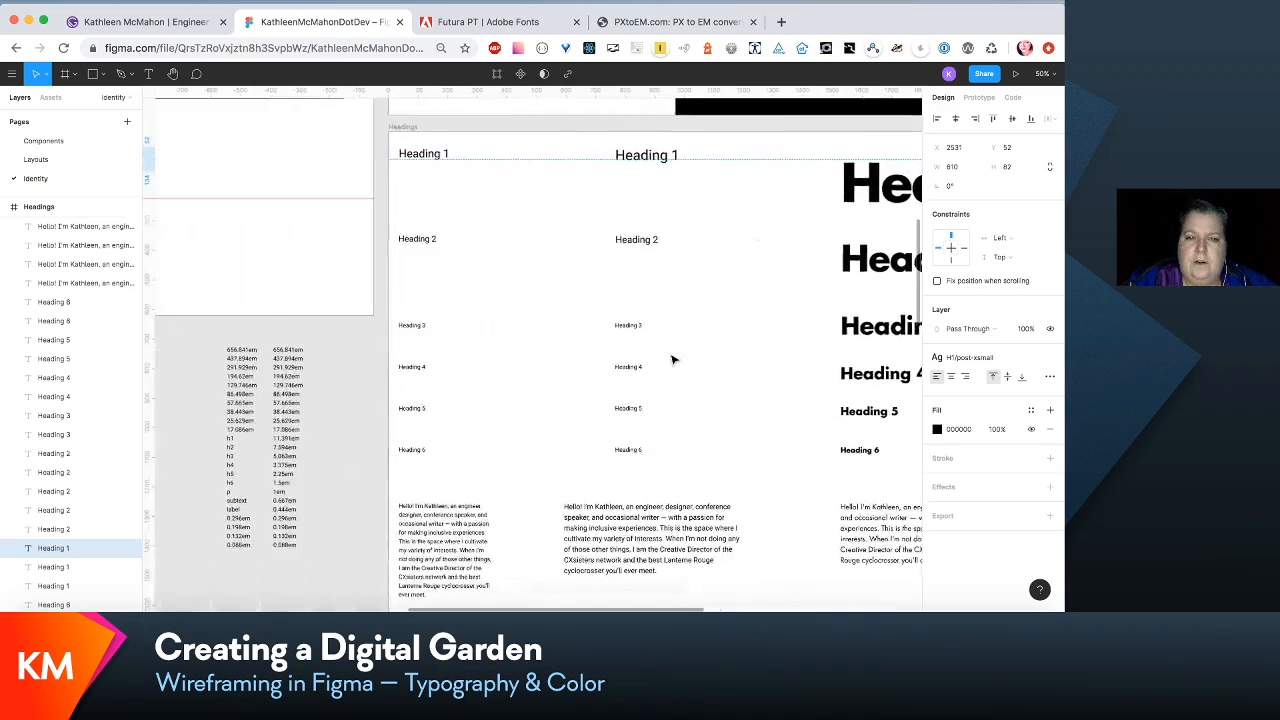
pyautogui.hscroll(8, 651, 200)
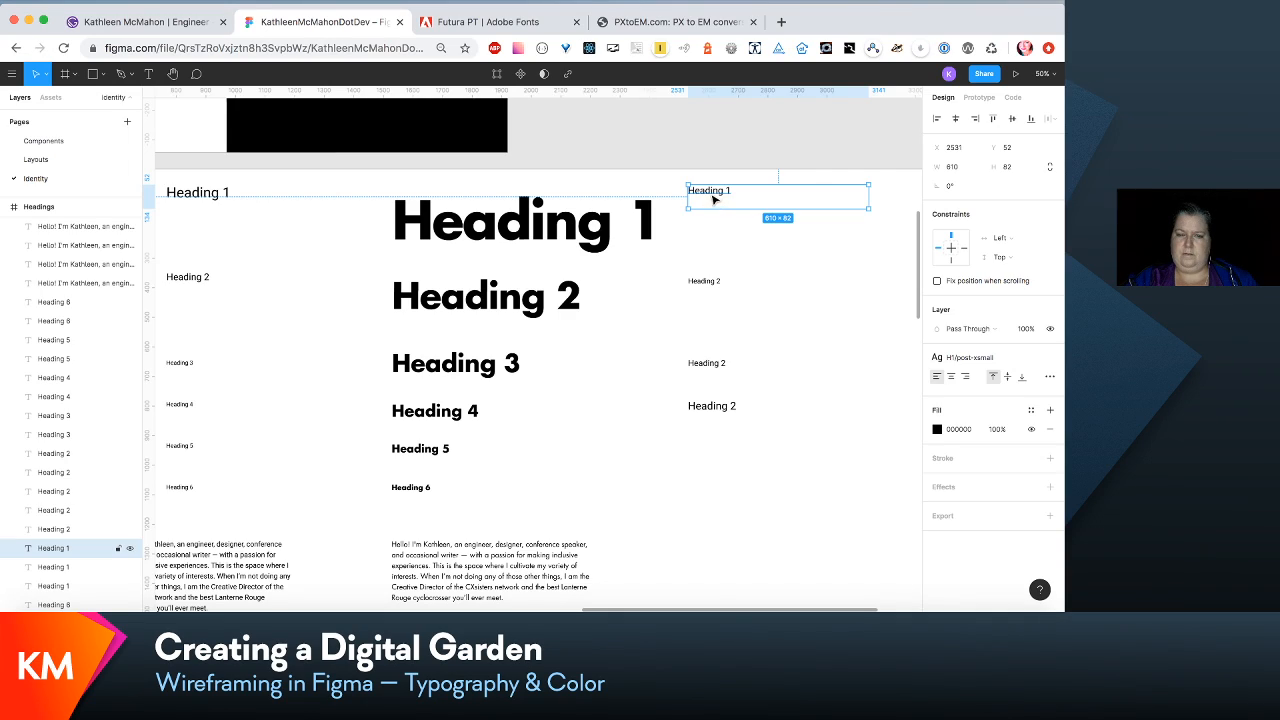
pyautogui.hscroll(-3, 409, 317)
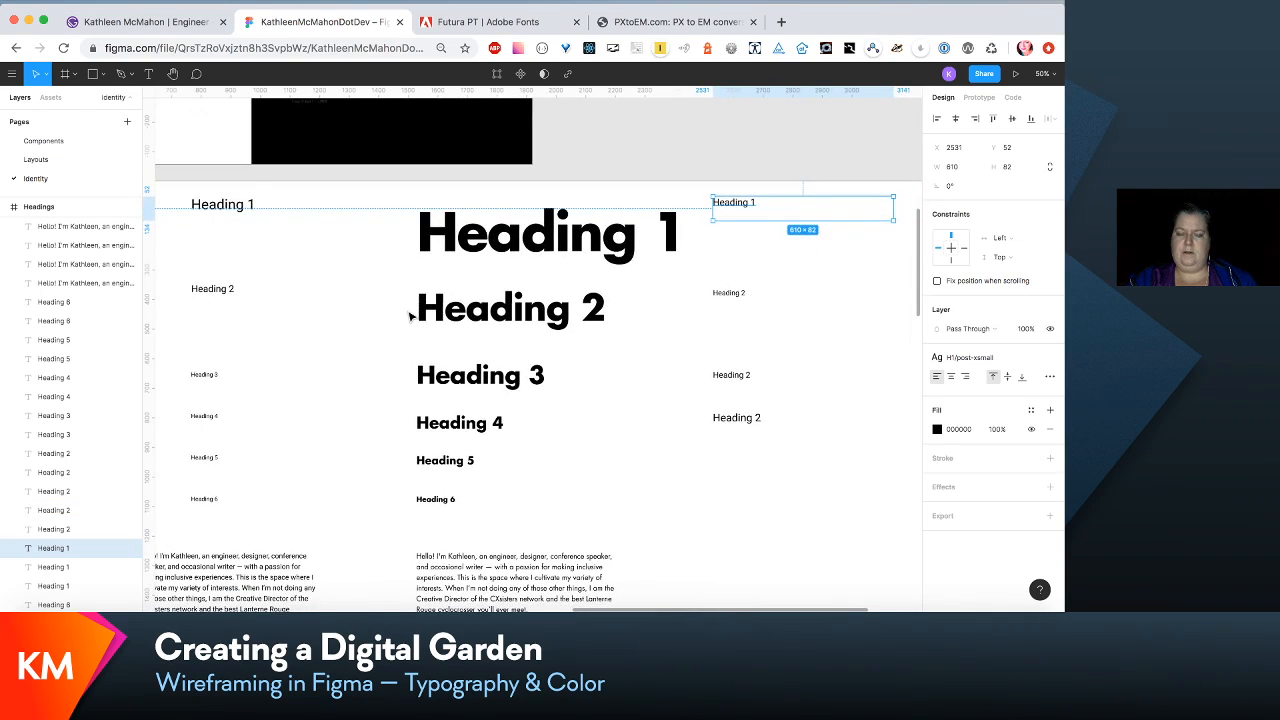
pyautogui.hscroll(-10, 409, 317)
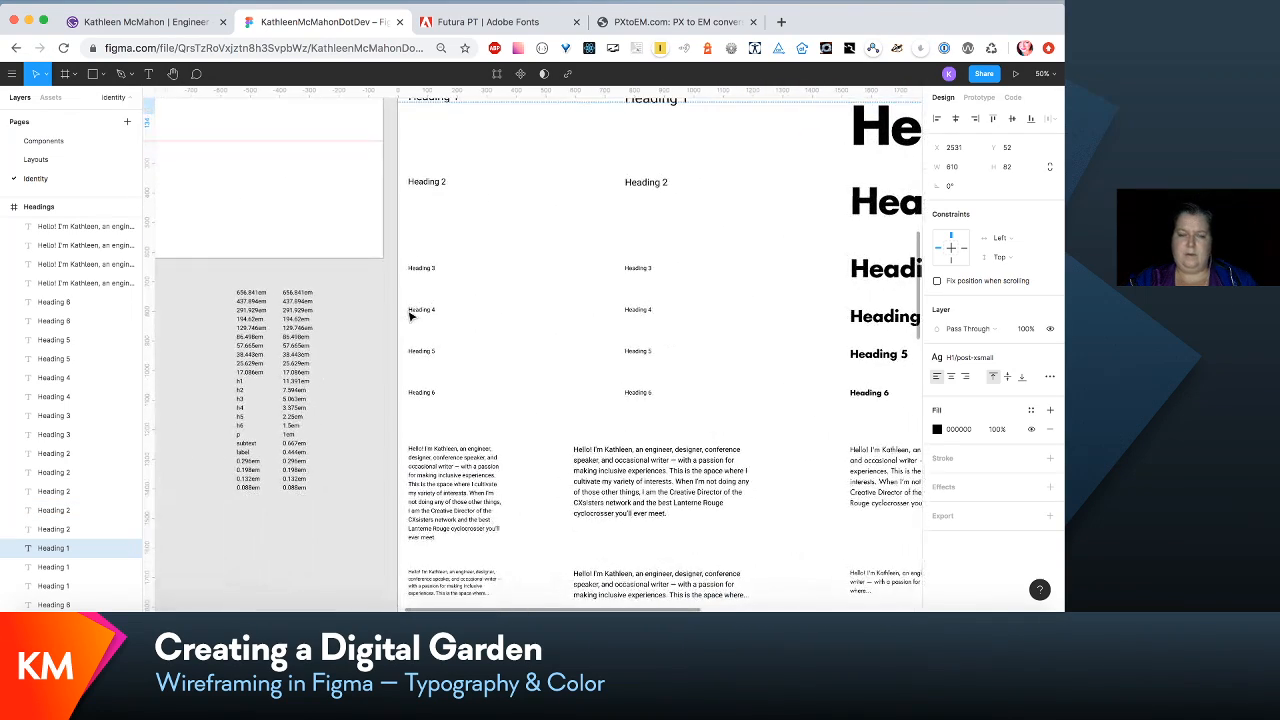
pyautogui.hscroll(2, 409, 317)
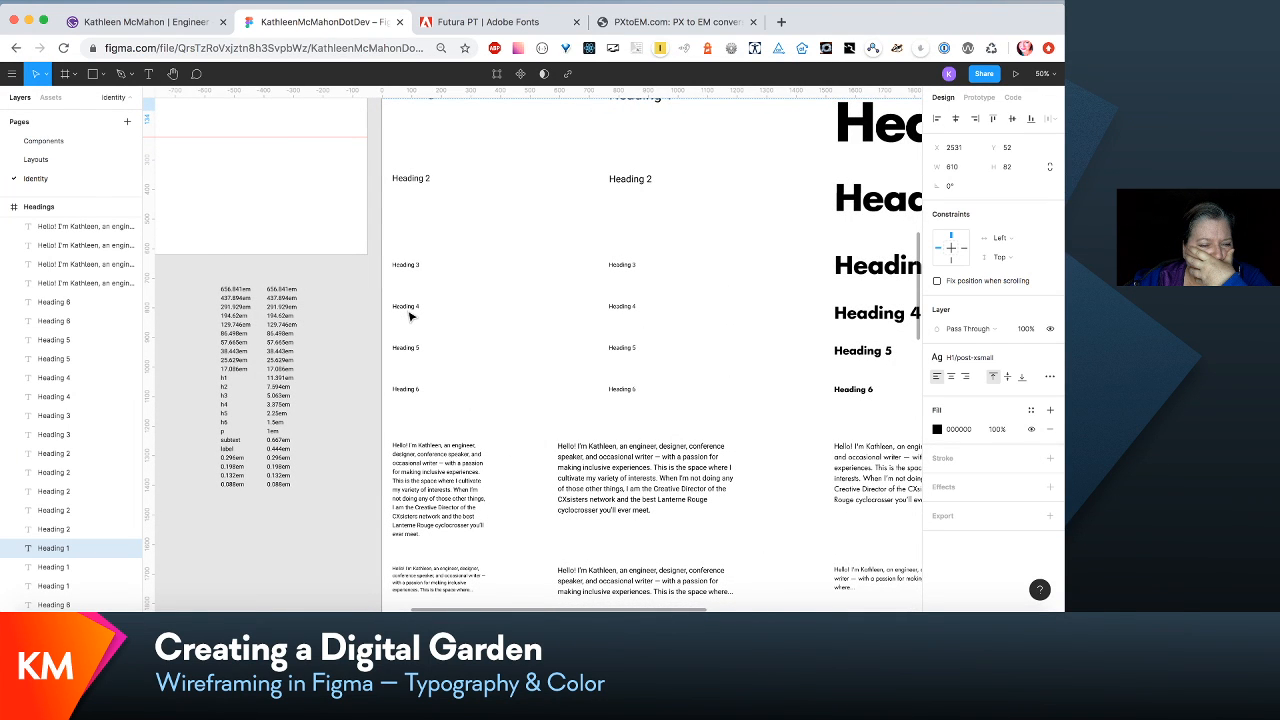
pyautogui.hscroll(12, 409, 317)
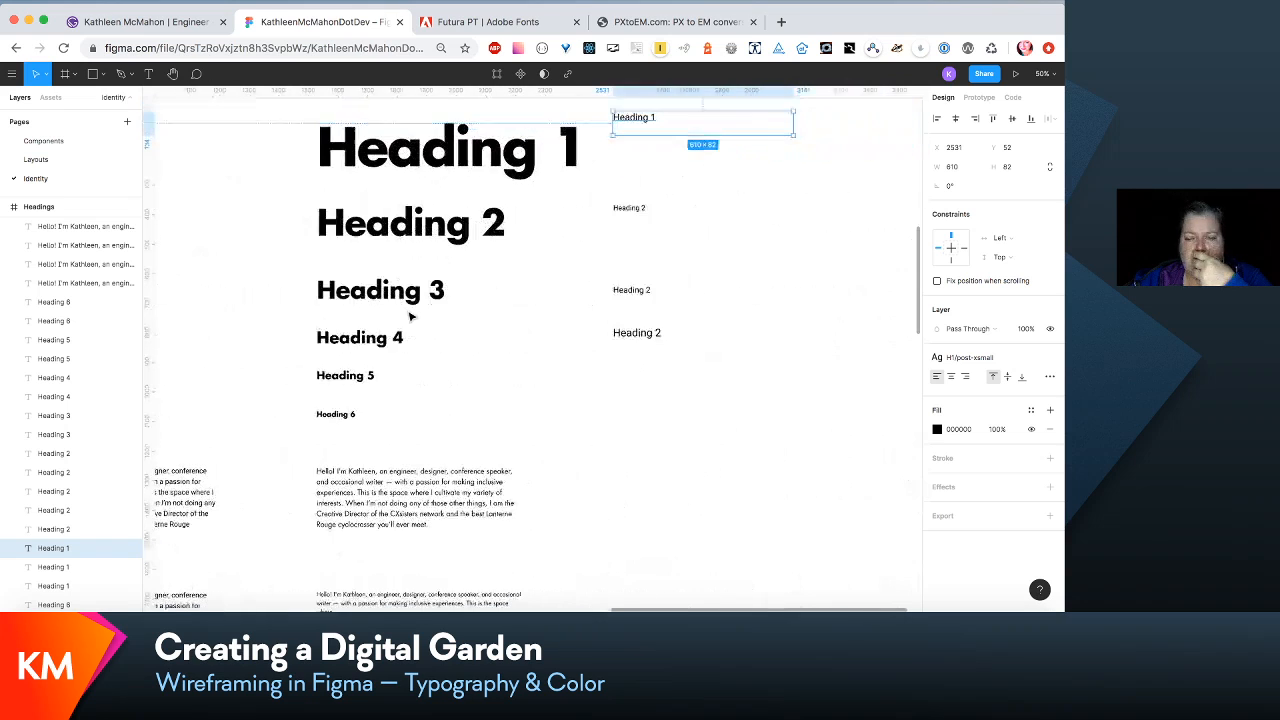
pyautogui.click(439, 249)
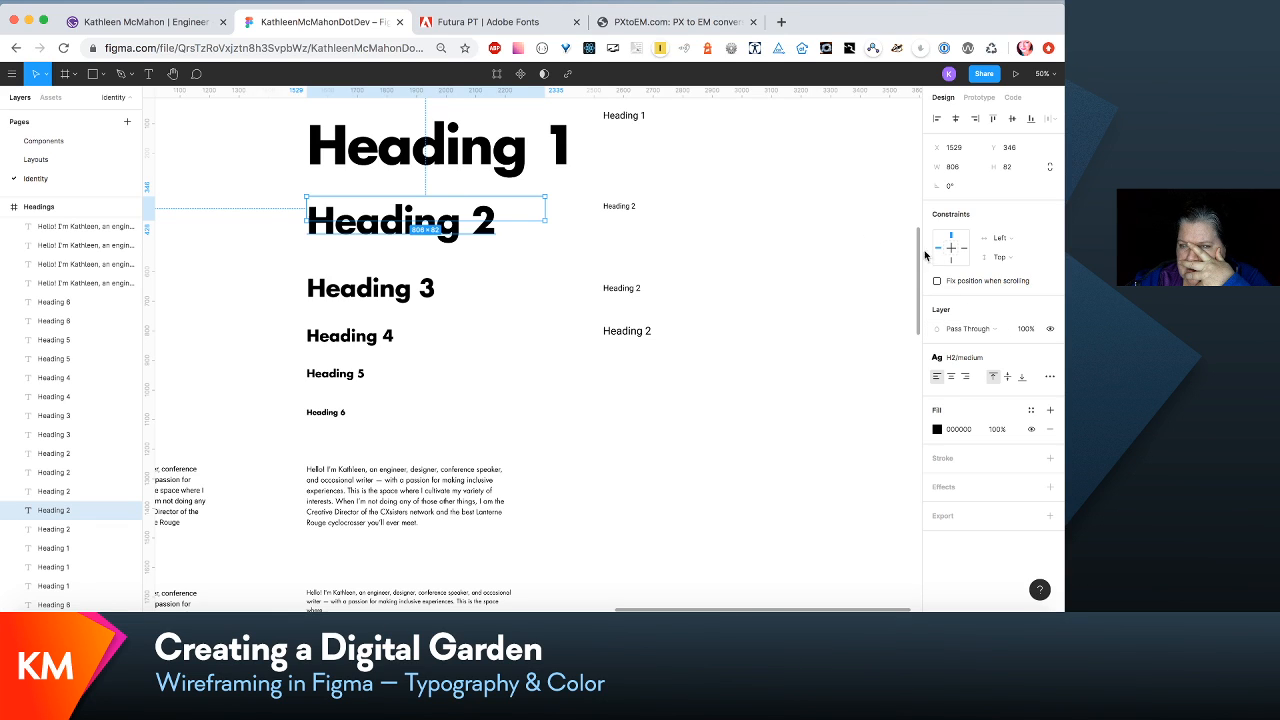
pyautogui.click(494, 168)
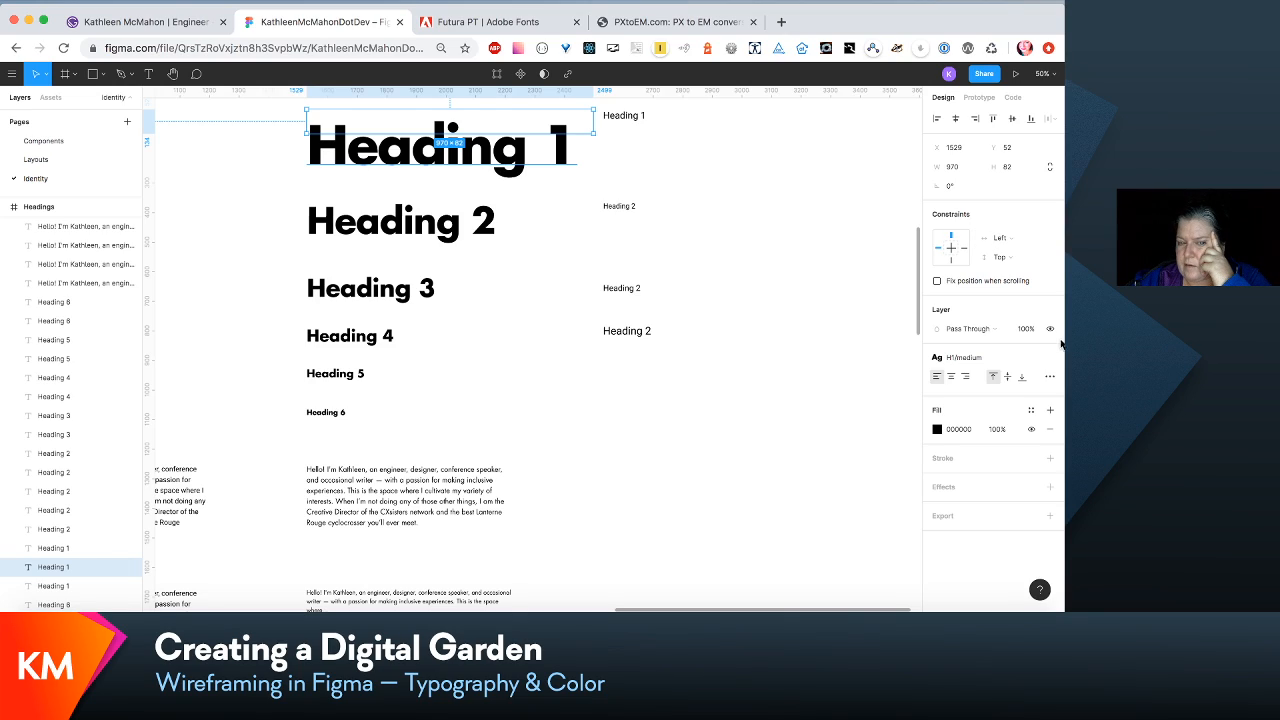
# - Duplicate the em value column beside the original and narrow the copy to 146 px wide
pyautogui.scroll(-5, 847, 373)
pyautogui.hscroll(-15, 847, 373)
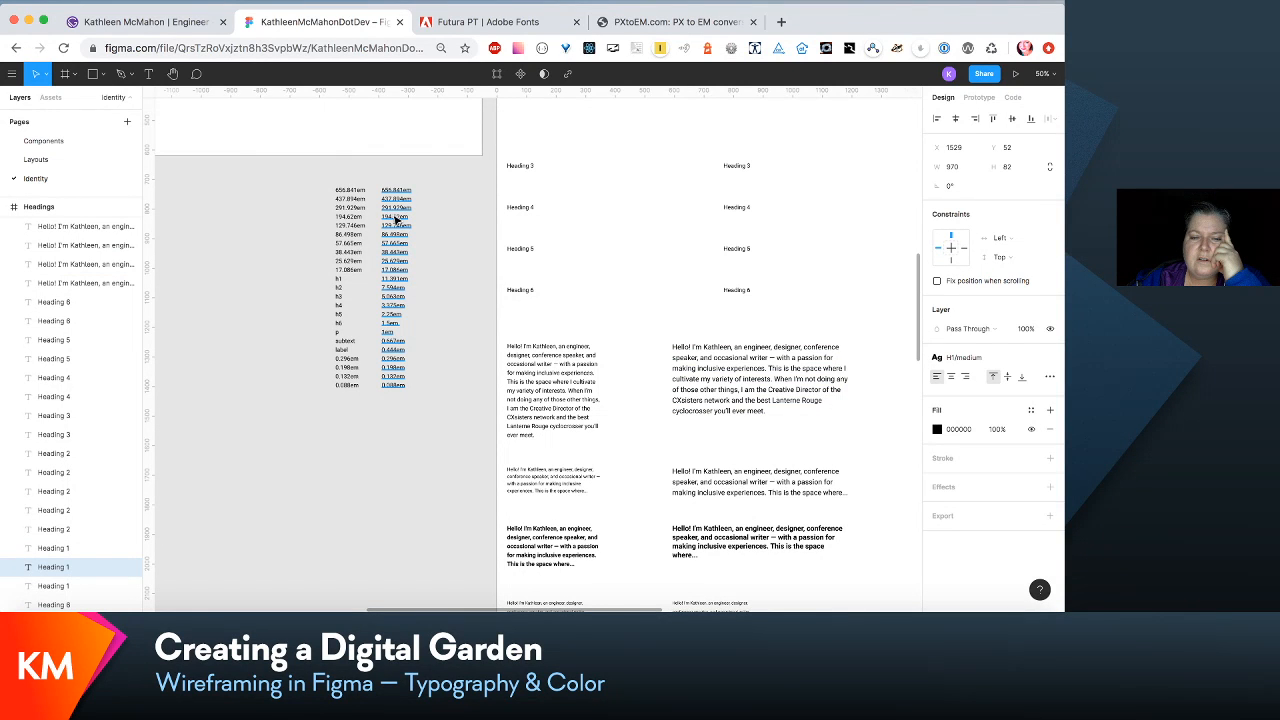
pyautogui.moveTo(395, 217); pyautogui.dragTo(447, 221)
pyautogui.moveTo(507, 262); pyautogui.dragTo(473, 259)
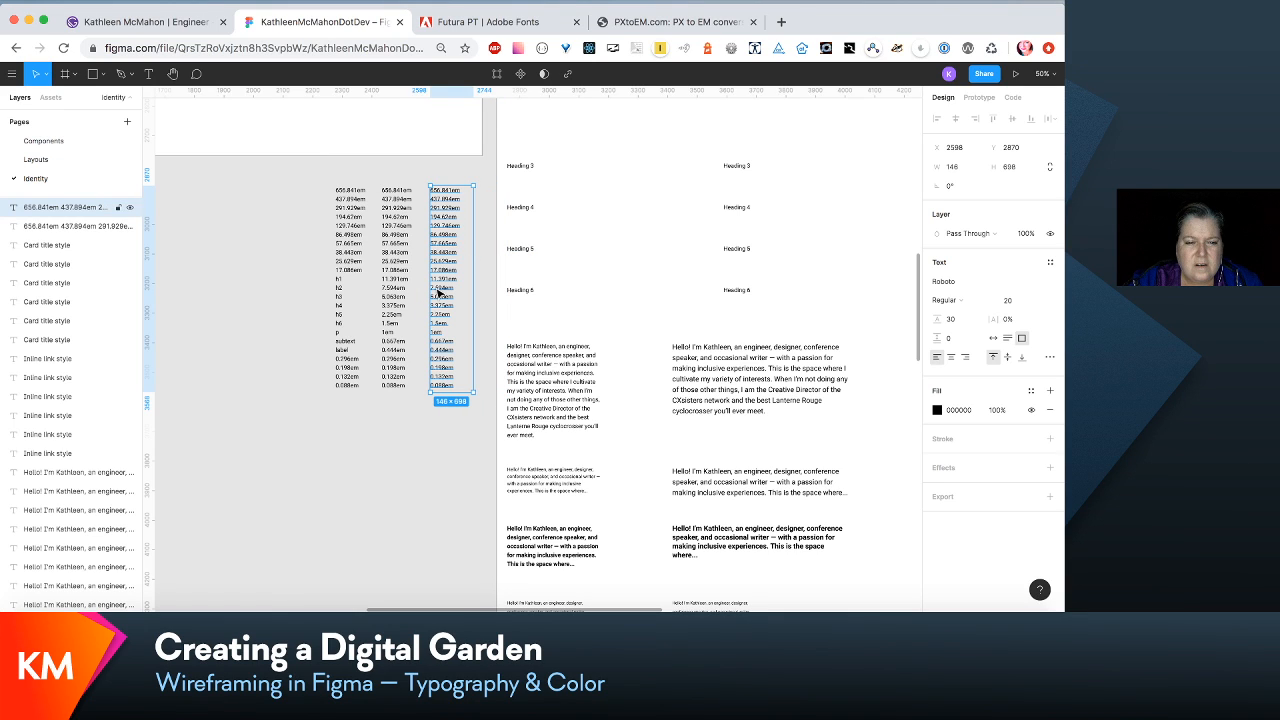
# - In the copied scale column, replace the p value with 16 and add 24 after the h6 value 1.5em, keeping them on separate lines
pyautogui.doubleClick(437, 289)
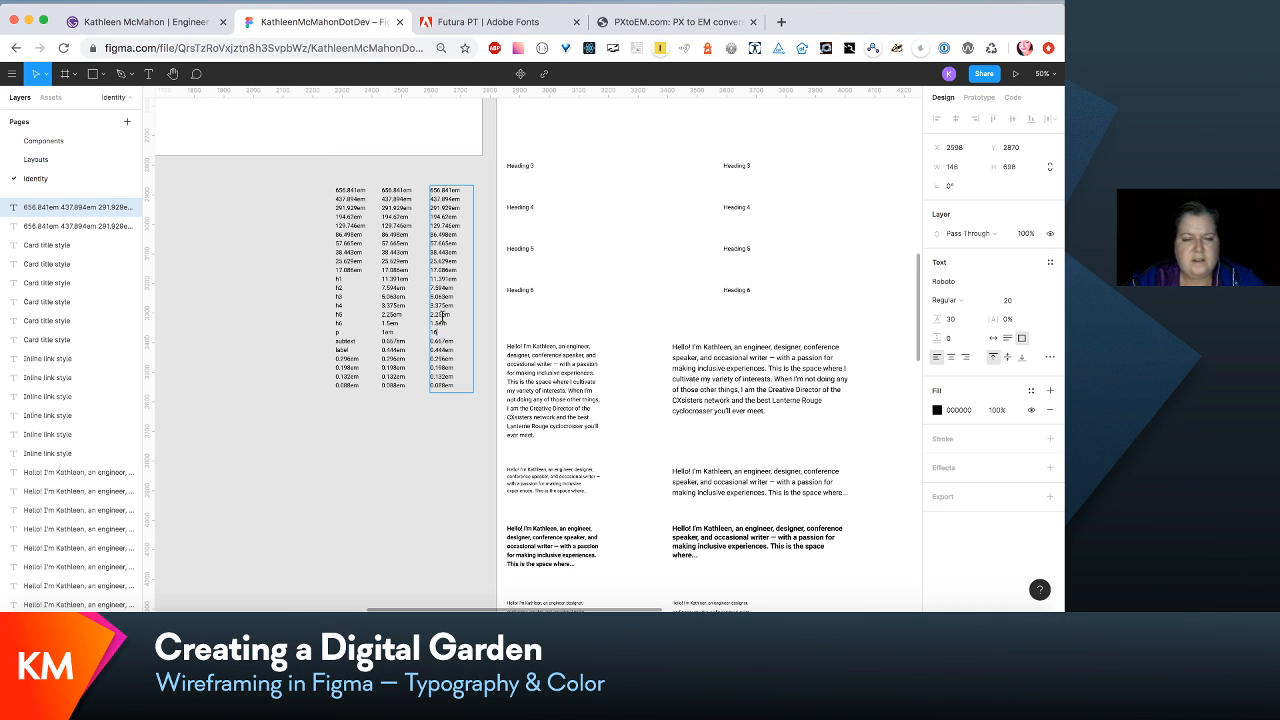
pyautogui.moveTo(452, 323); pyautogui.dragTo(420, 327)
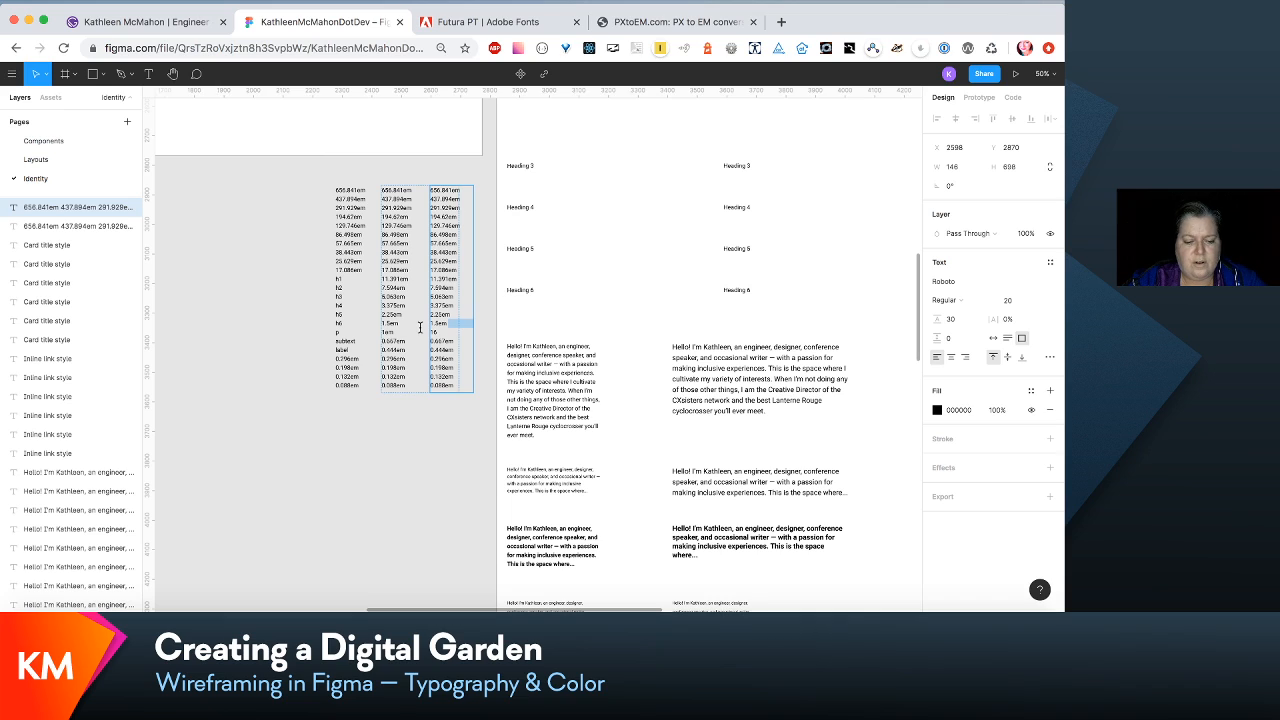
pyautogui.write('24/16')
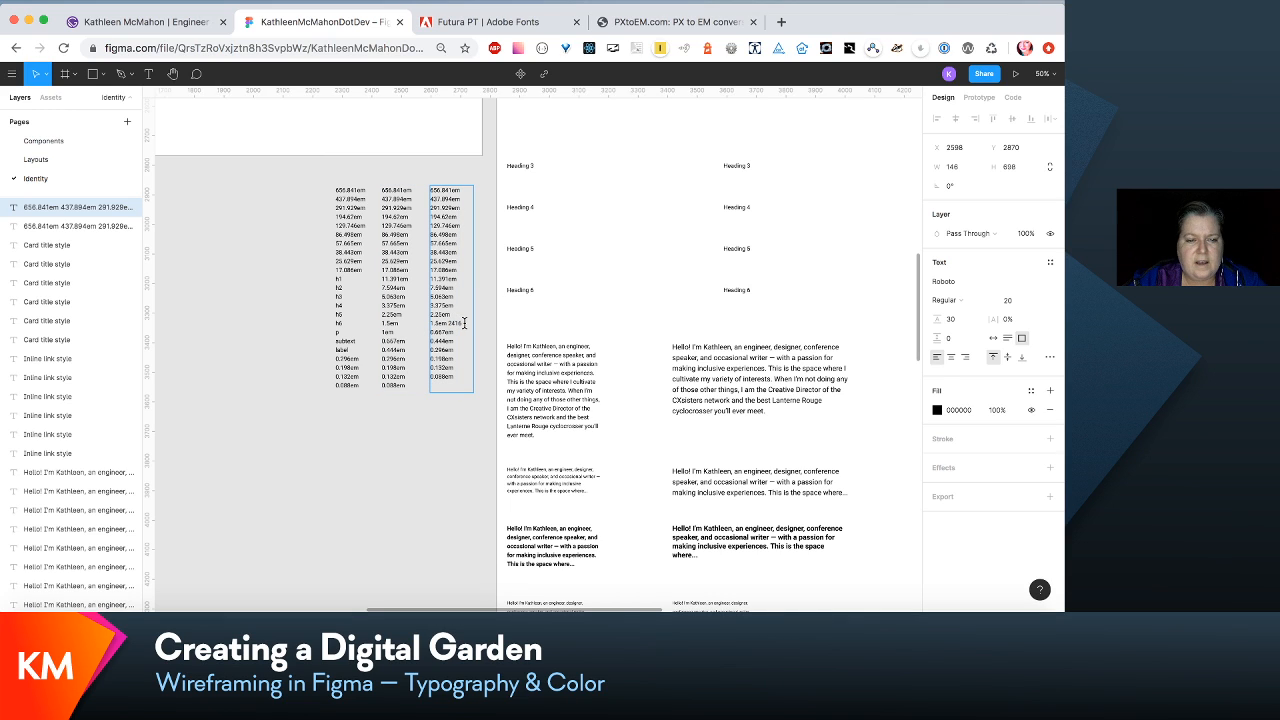
pyautogui.rightClick(464, 323)
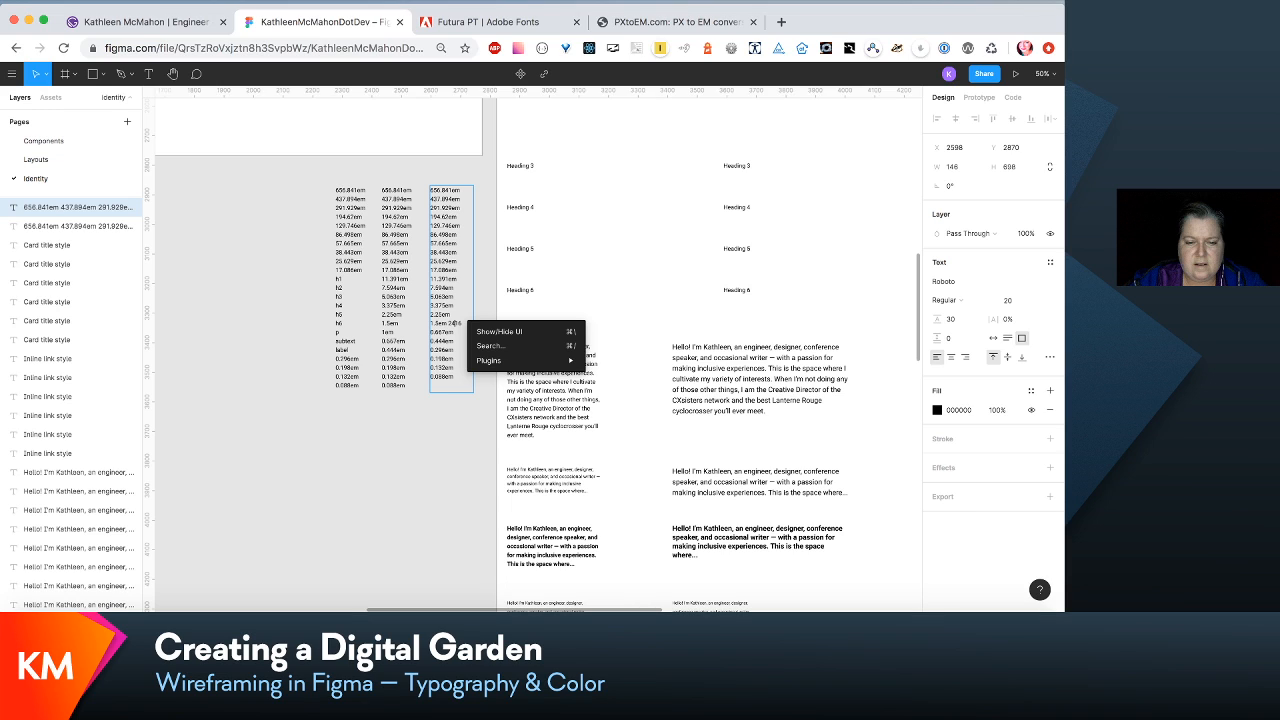
pyautogui.click(346, 409)
pyautogui.doubleClick(432, 337)
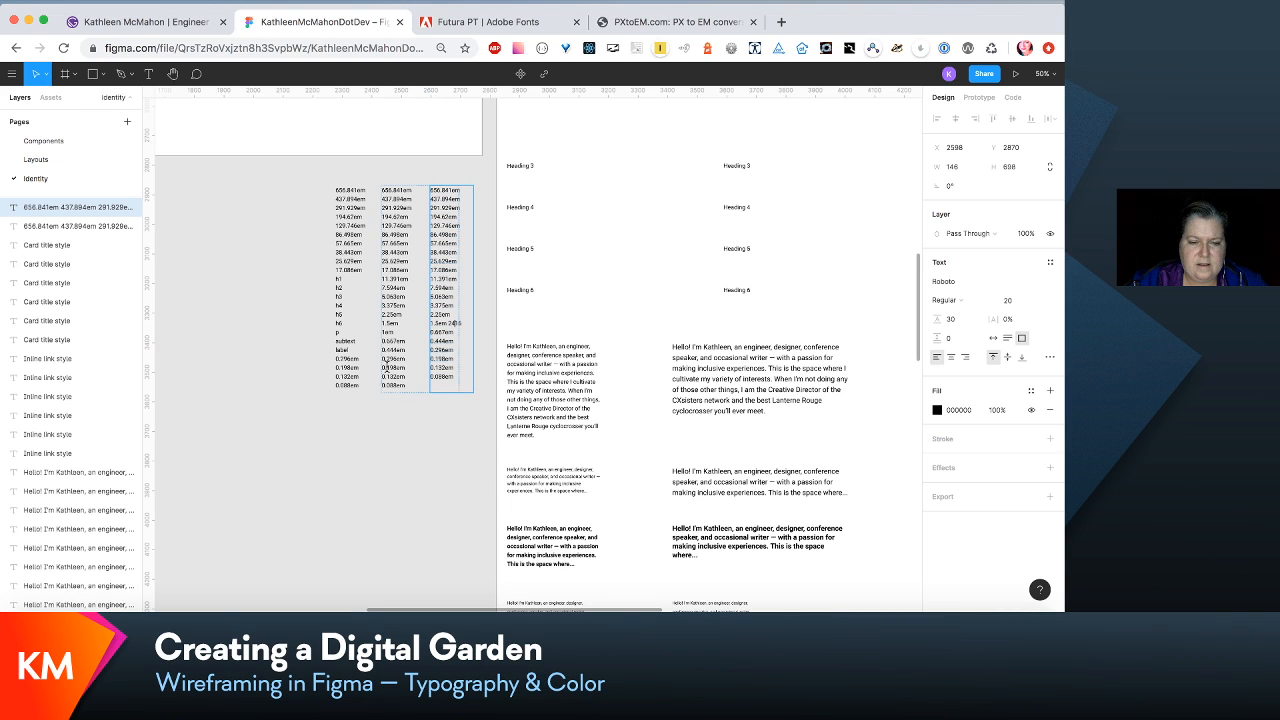
pyautogui.press('Return')
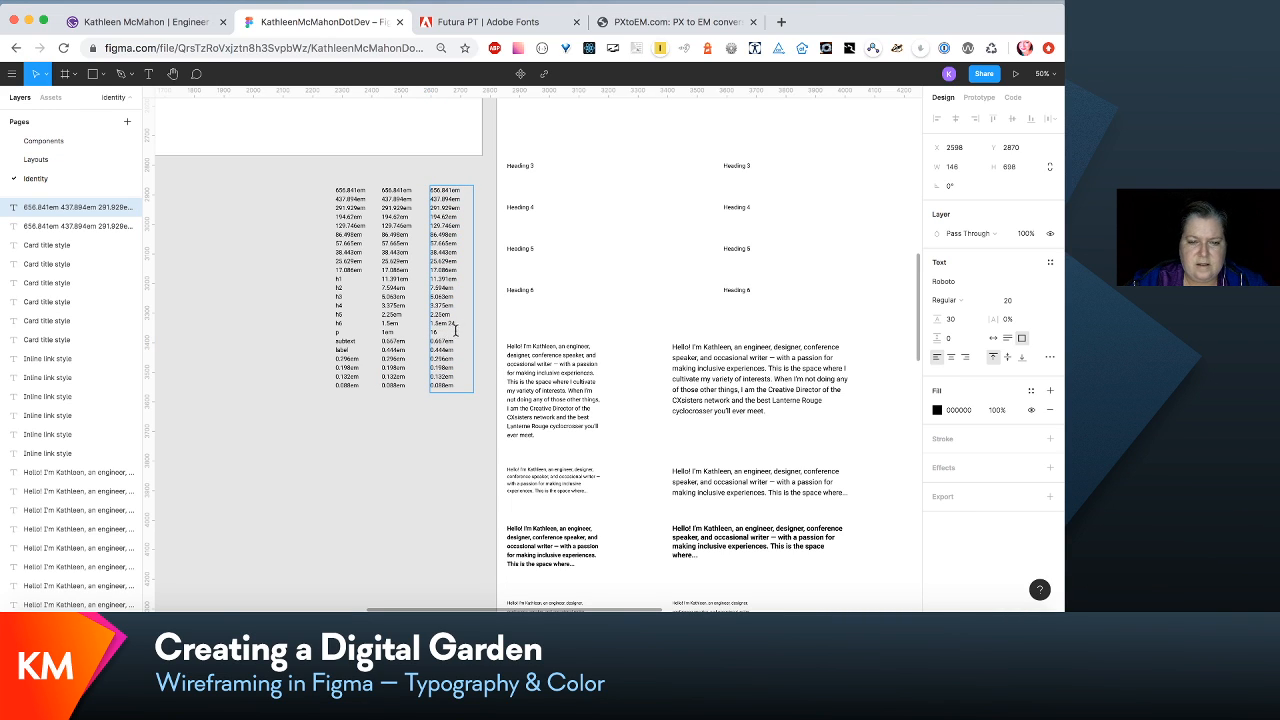
# - In the copied scale column, remove the leftover 1.5em before 24 in the h6 row and replace the h5 value with 36
pyautogui.moveTo(447, 325); pyautogui.dragTo(402, 324)
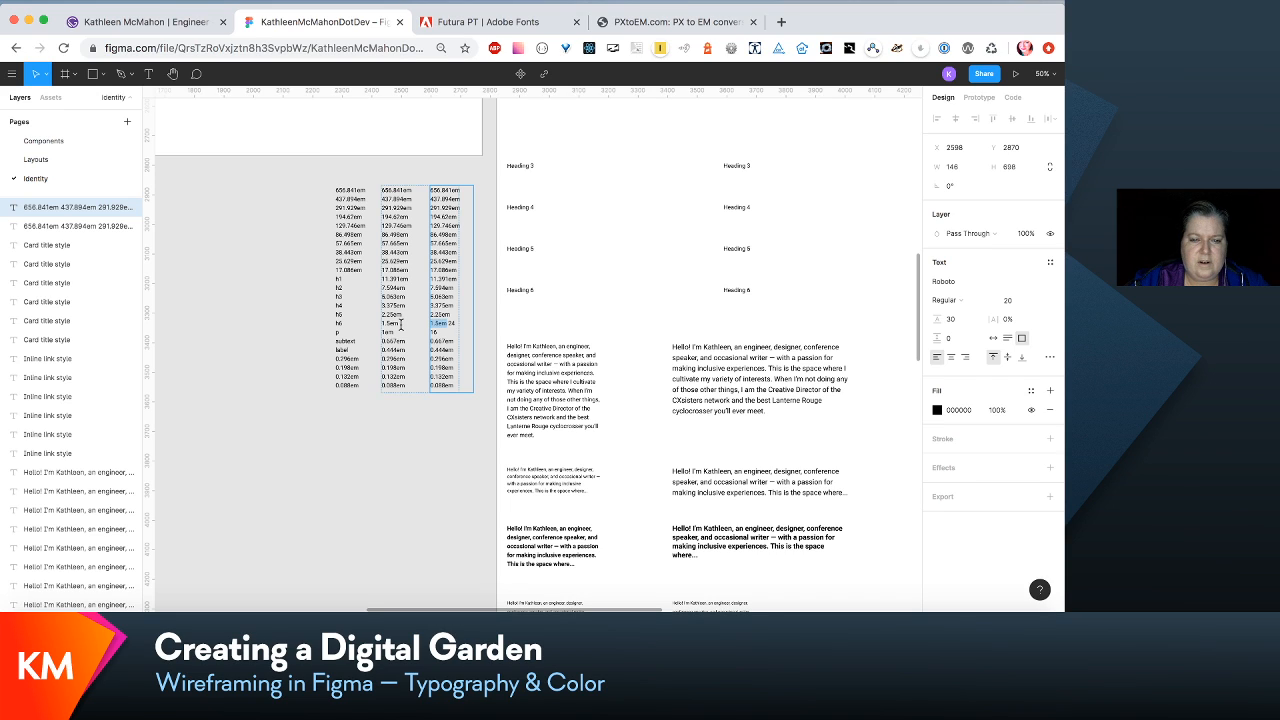
pyautogui.press('BackSpace')
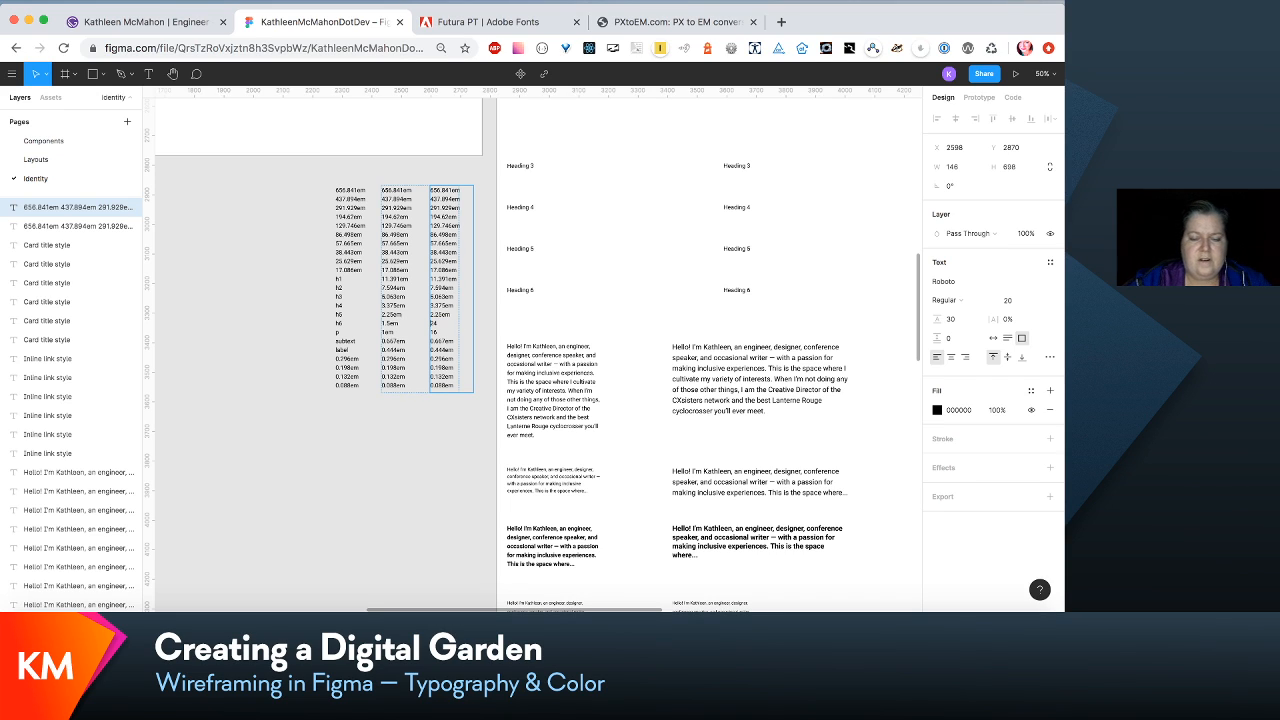
pyautogui.write('36')
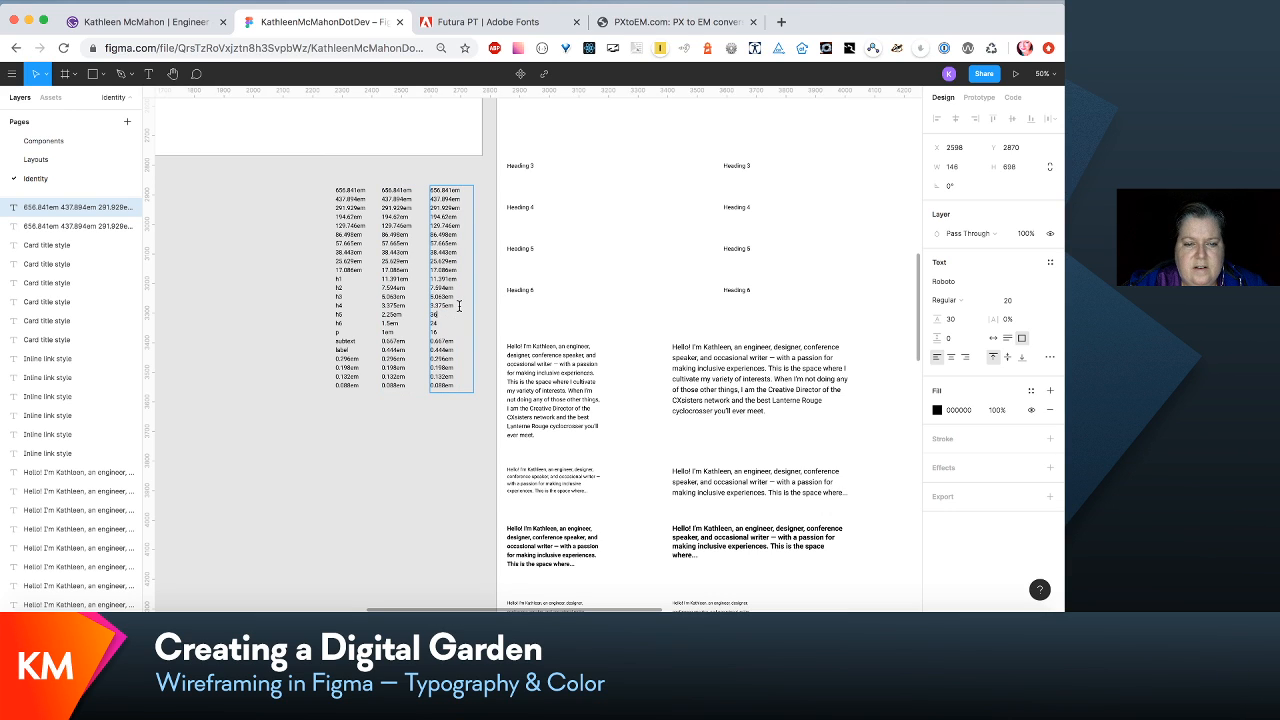
# - Convert 3.375em to pixels in PXtoEM.com with the 16 px base, and set the h4 value in the copied Figma column to 54
pyautogui.moveTo(458, 305); pyautogui.dragTo(398, 307)
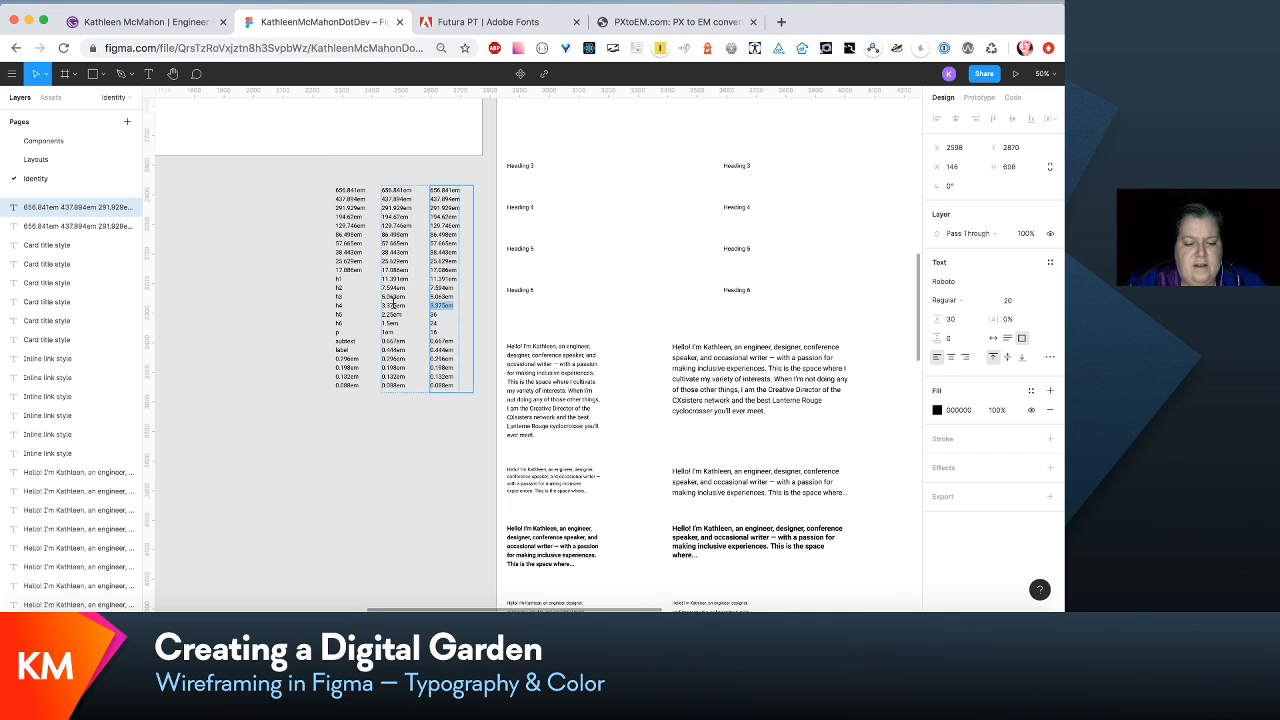
pyautogui.write('1')
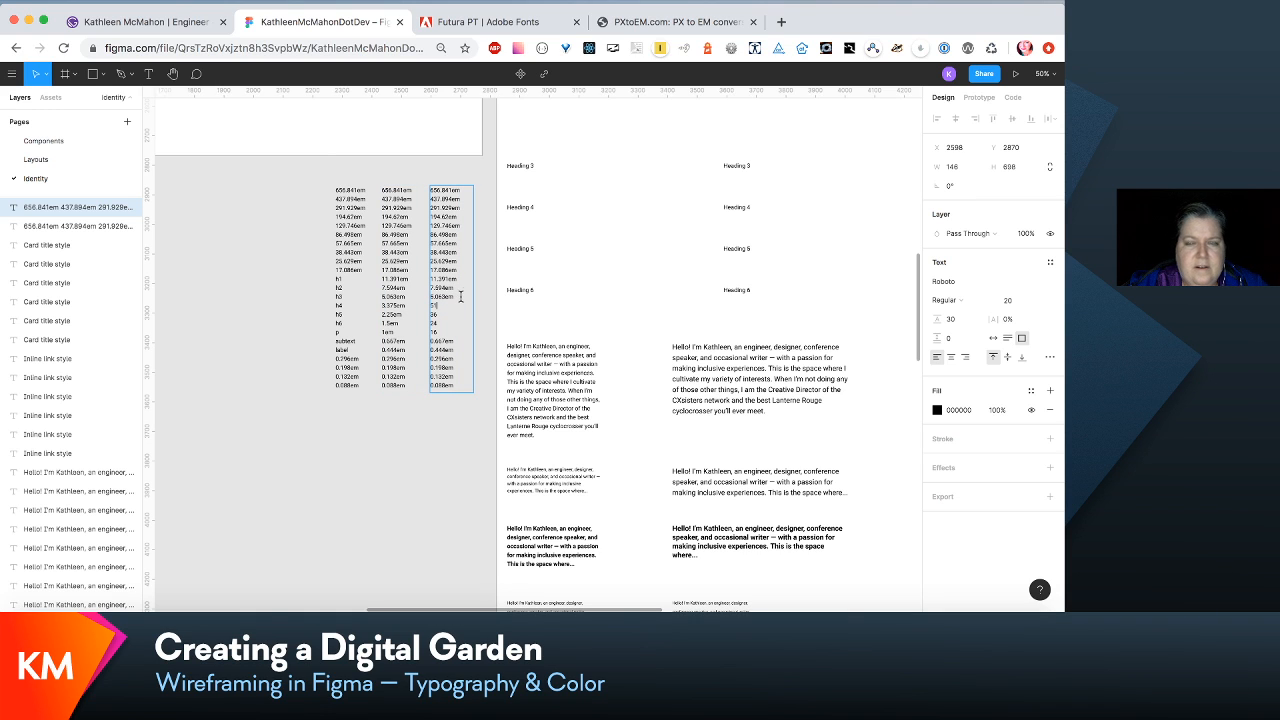
pyautogui.click(680, 22)
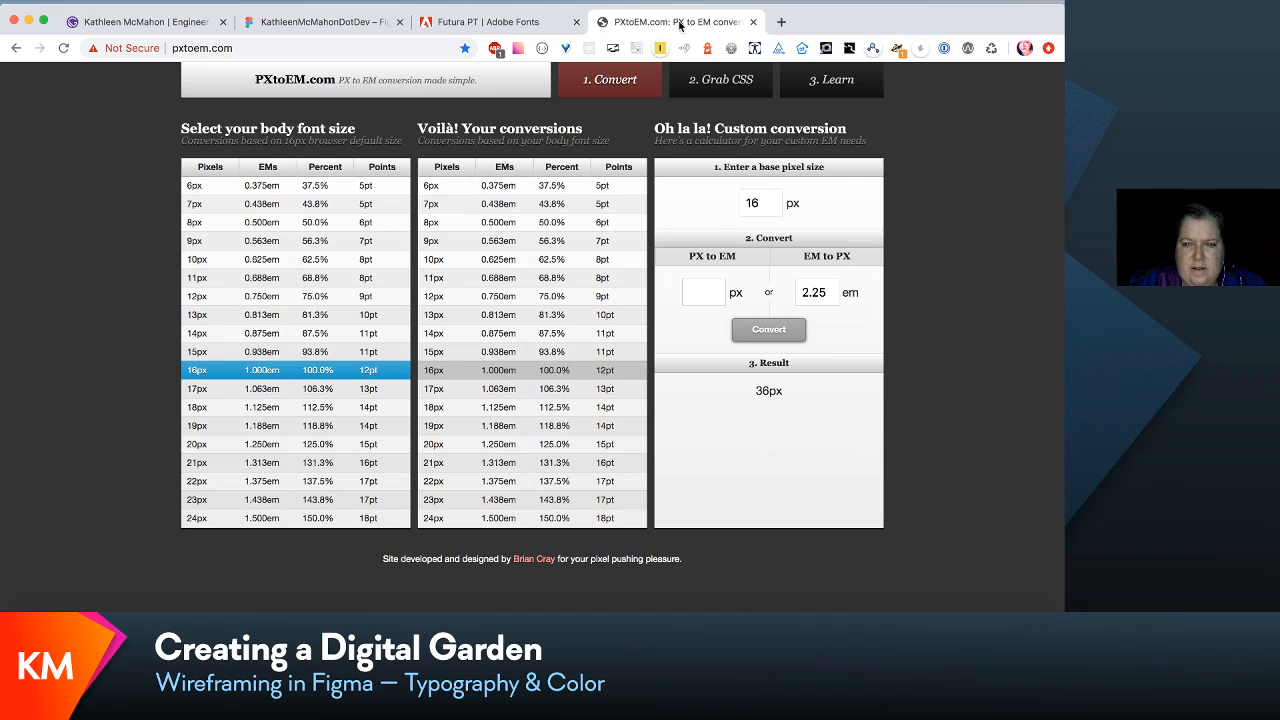
pyautogui.click(826, 290)
pyautogui.write('3.375')
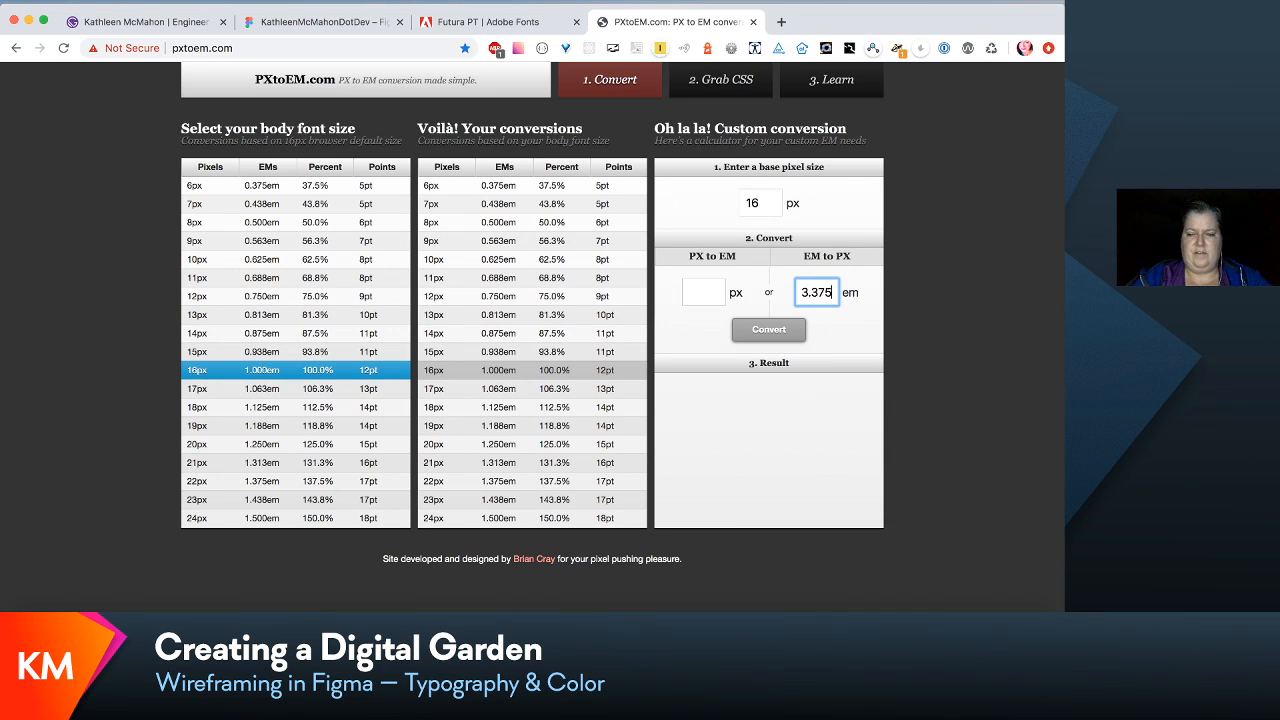
pyautogui.press('Return')
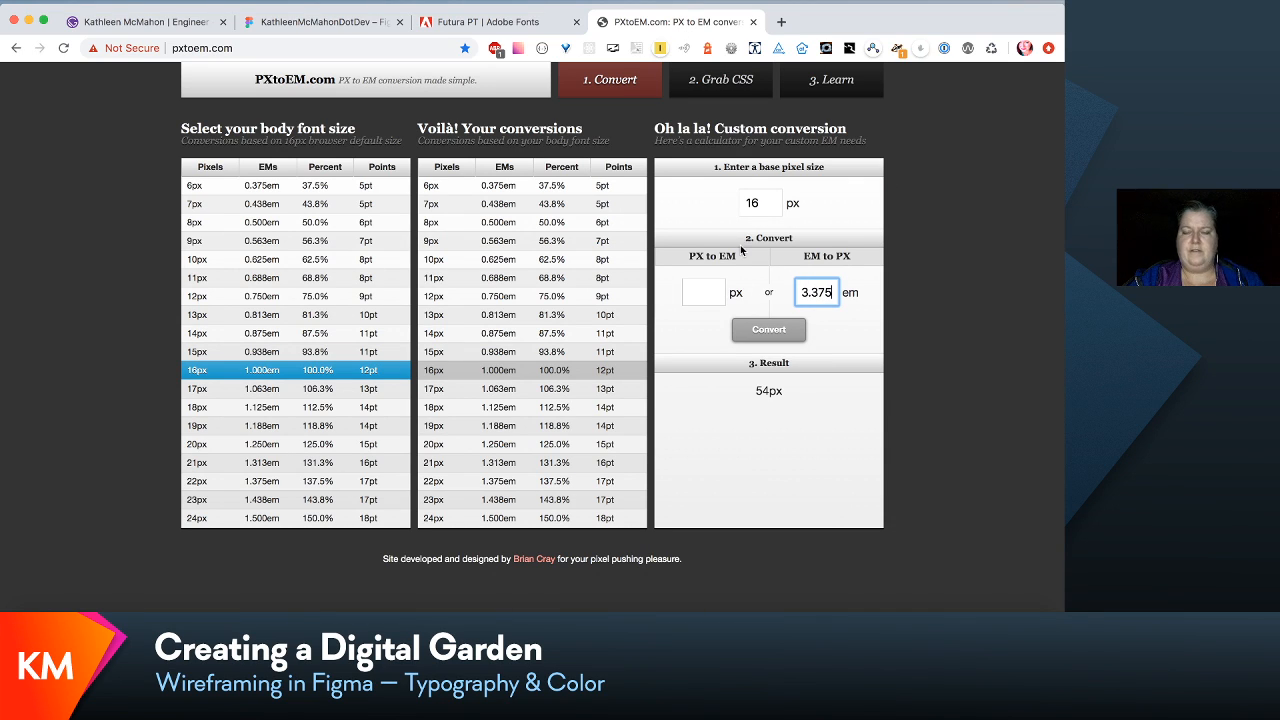
pyautogui.click(306, 22)
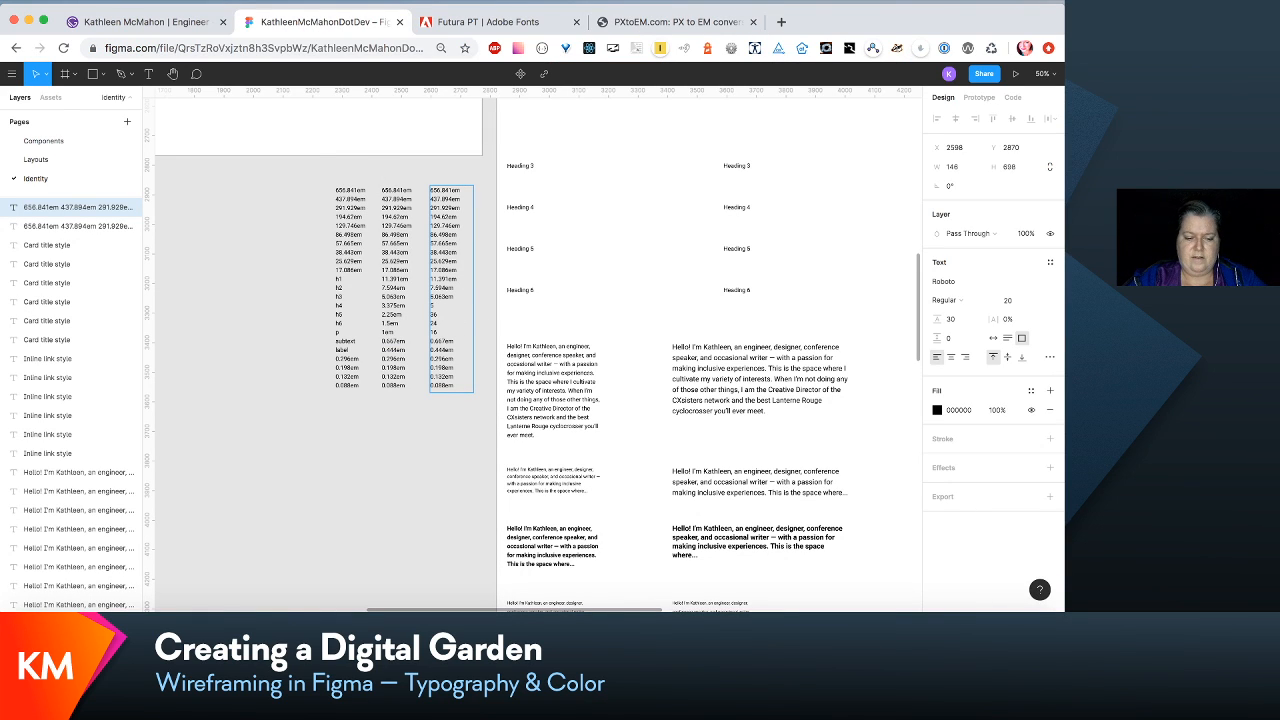
# - Convert 5.063em to pixels in PXtoEM.com and replace the h3 value in the copied Figma column with 81
pyautogui.click(728, 23)
pyautogui.write('3')
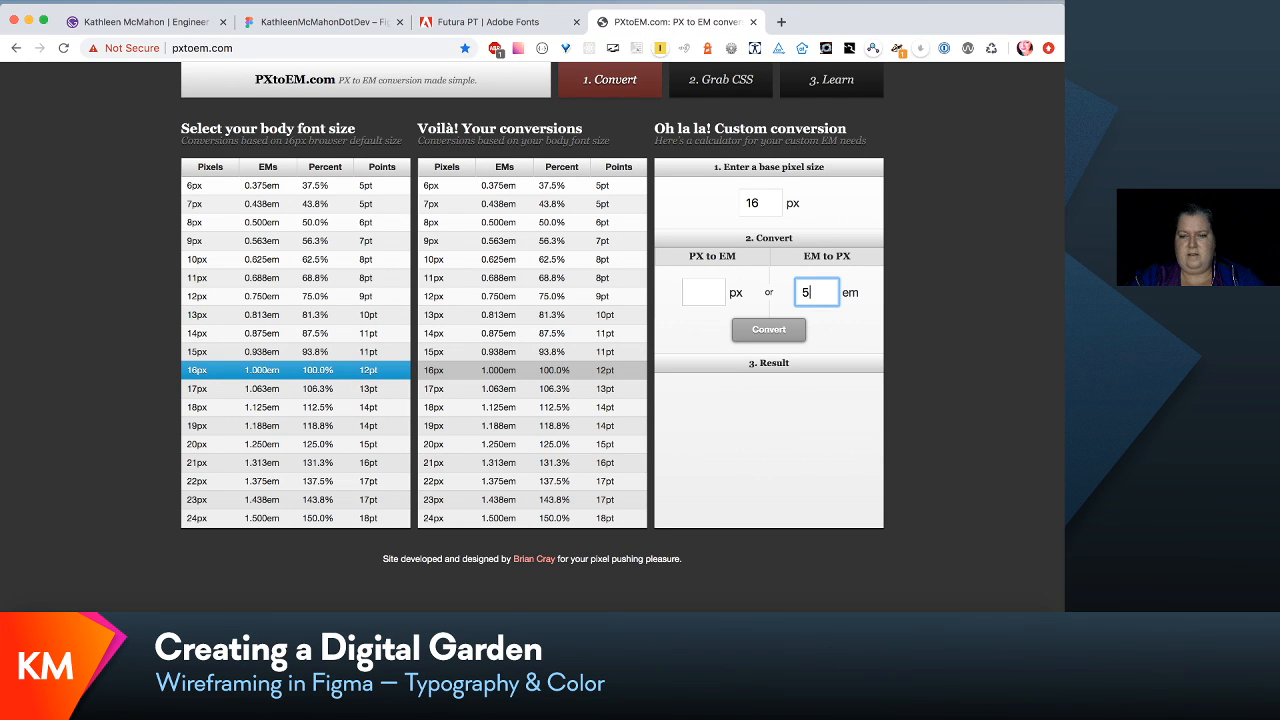
pyautogui.write('.063')
pyautogui.press('Return')
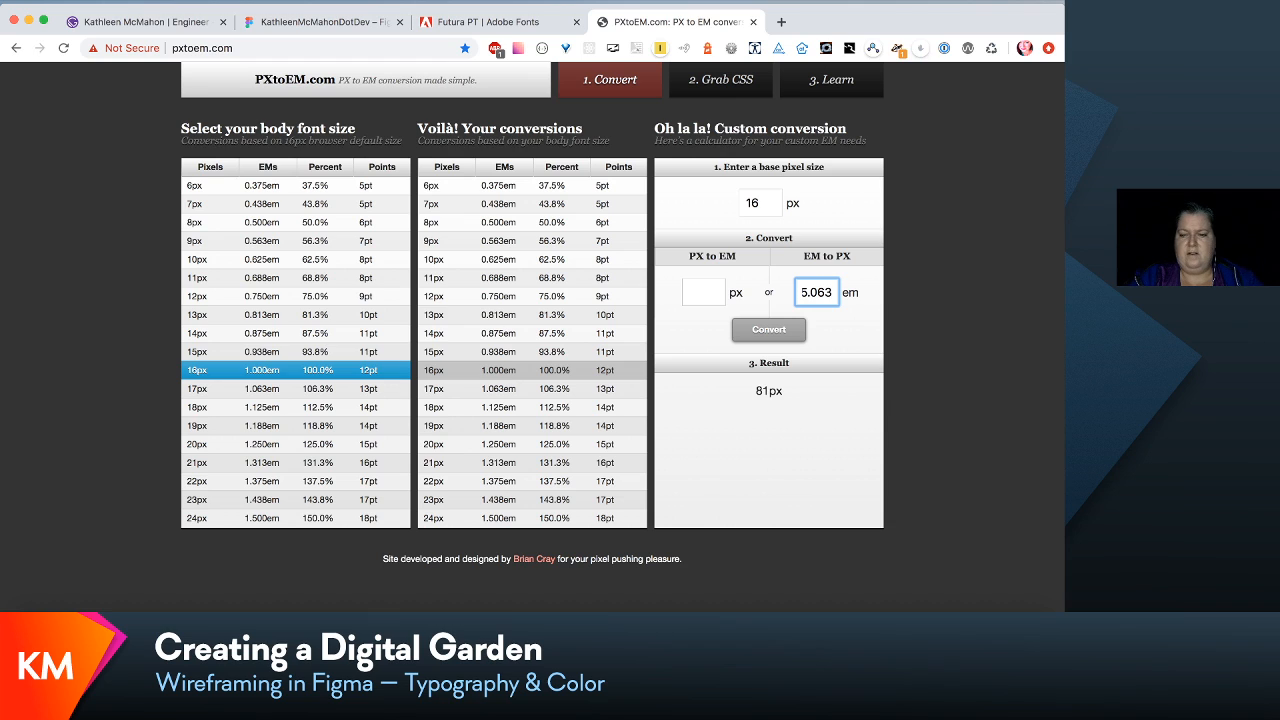
pyautogui.click(330, 22)
pyautogui.moveTo(456, 296); pyautogui.dragTo(412, 297)
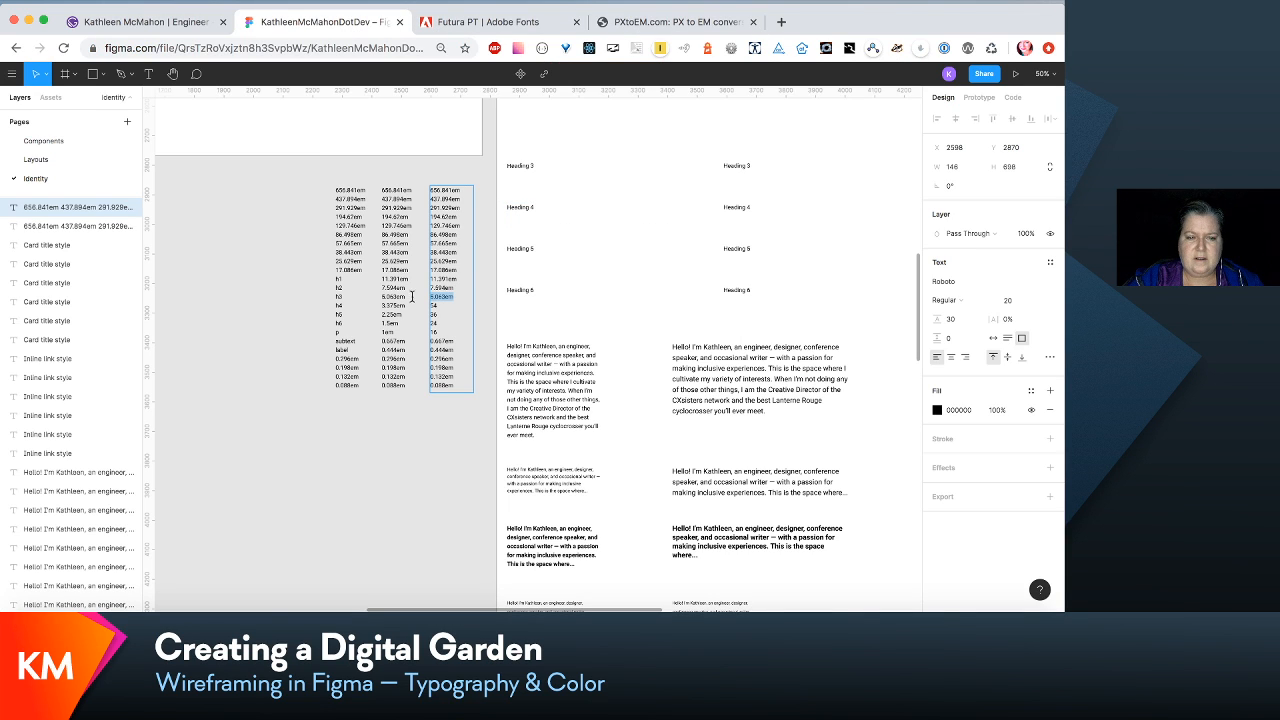
pyautogui.write('81')
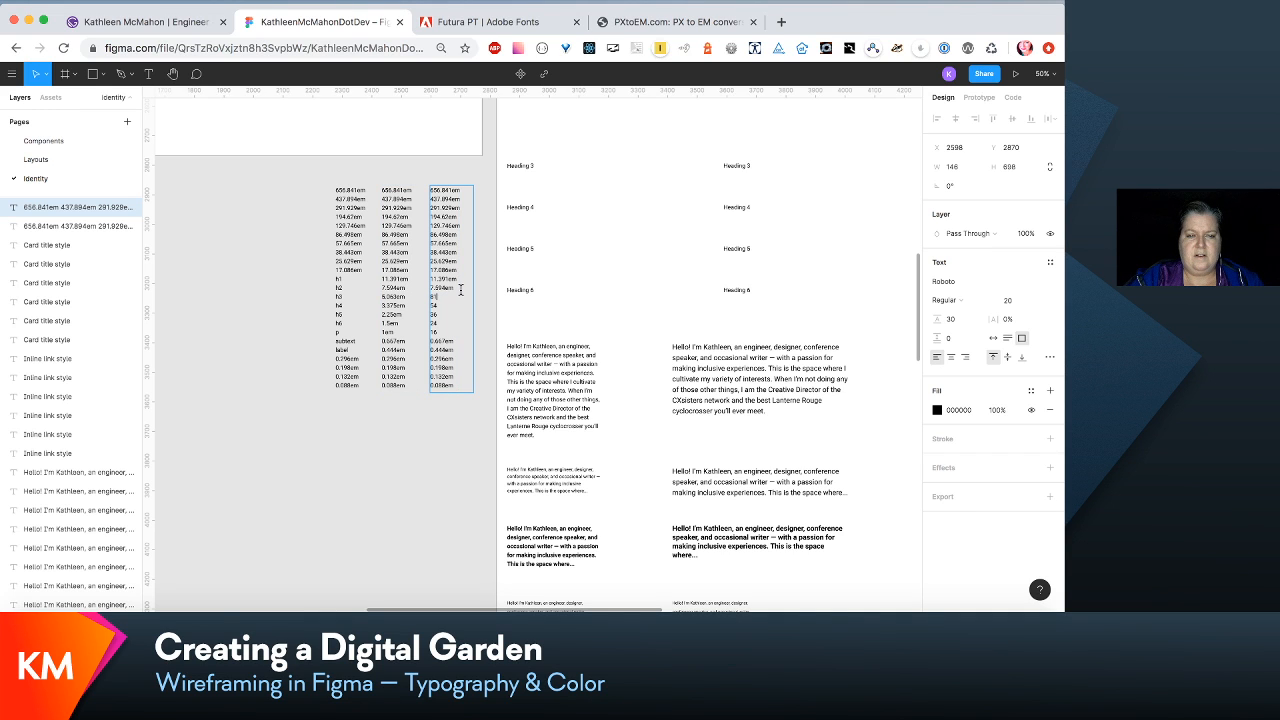
# - Convert 7.594em to pixels in PXtoEM.com and replace the h2 value in the copied Figma column with 121
pyautogui.click(675, 21)
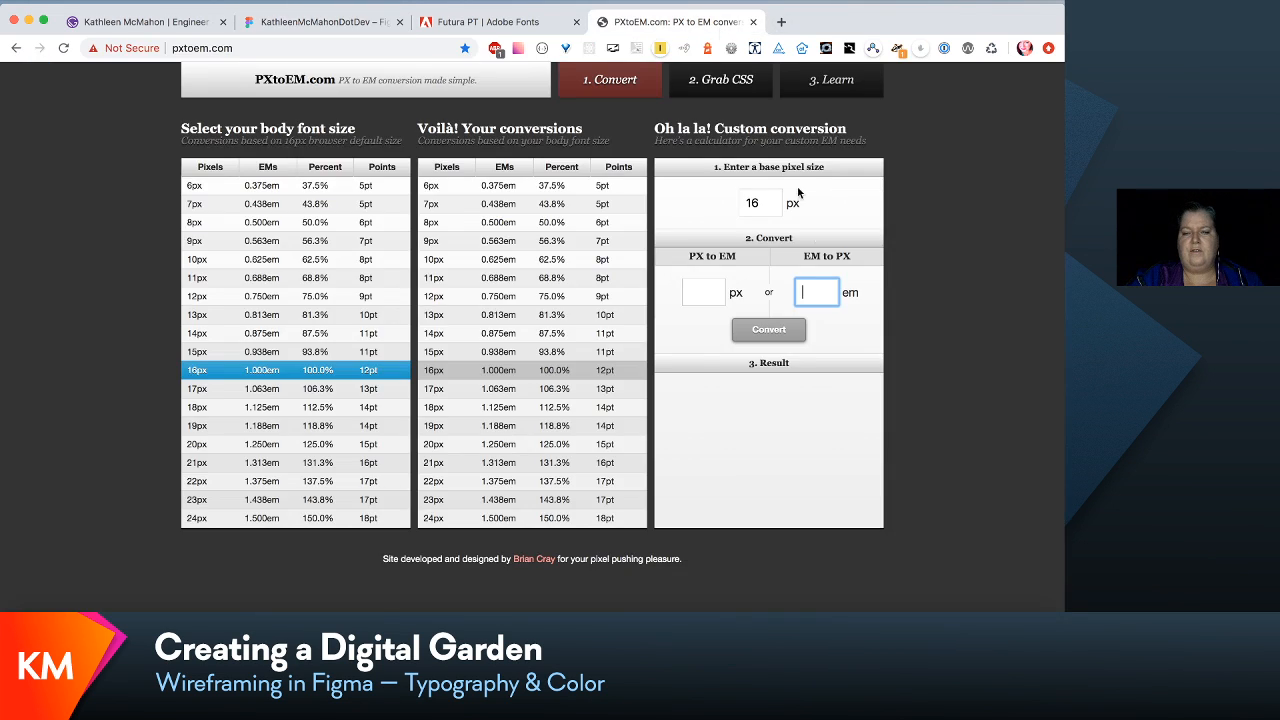
pyautogui.write('7.')
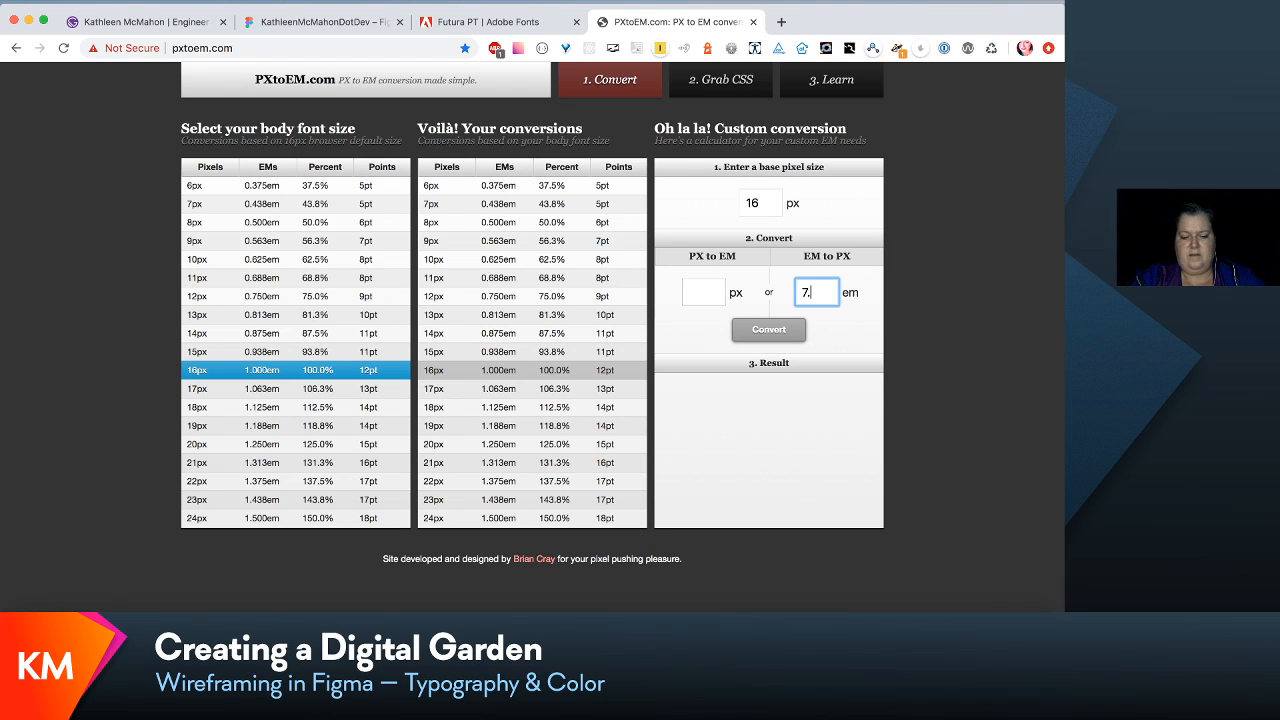
pyautogui.write('594')
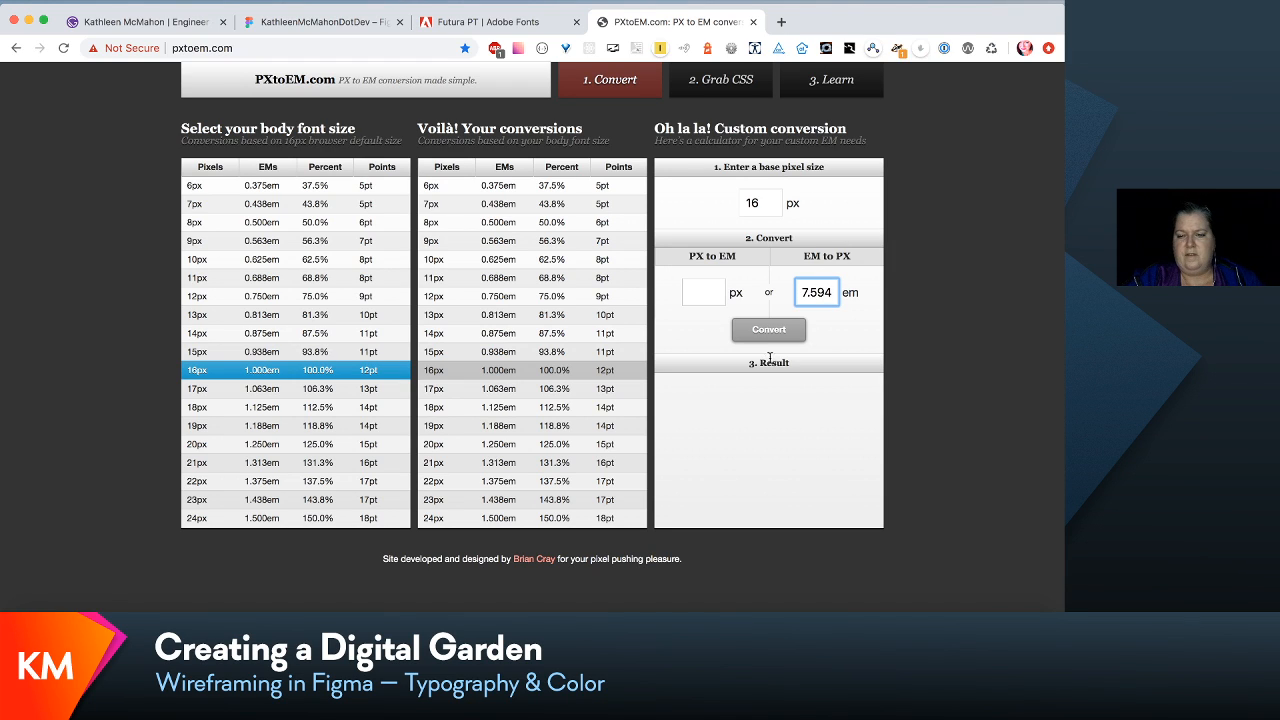
pyautogui.click(769, 331)
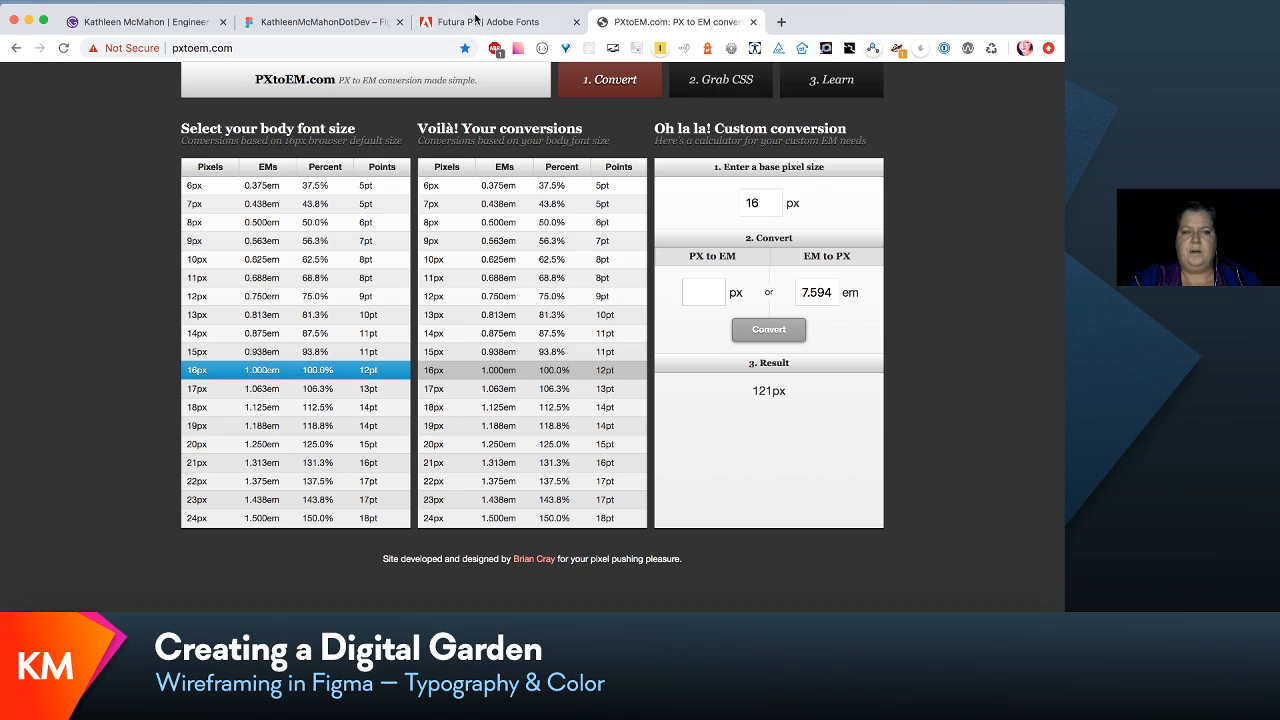
pyautogui.click(320, 21)
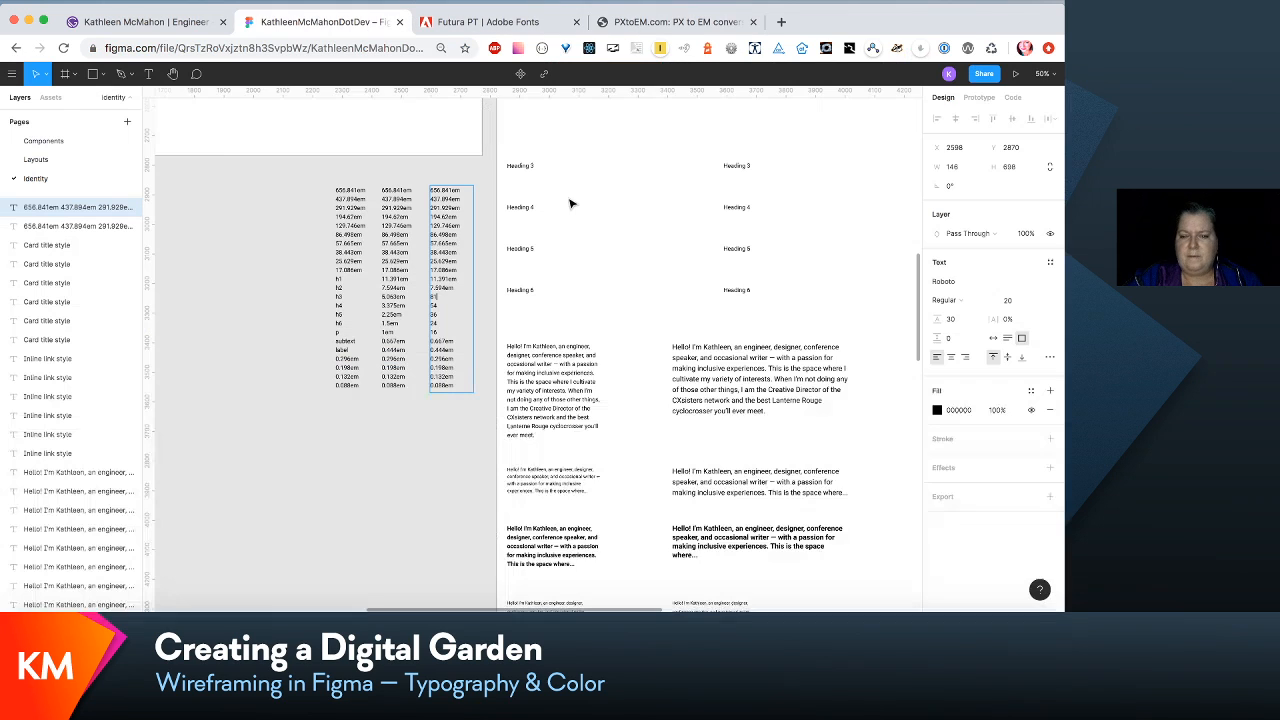
pyautogui.doubleClick(448, 288)
pyautogui.write('121')
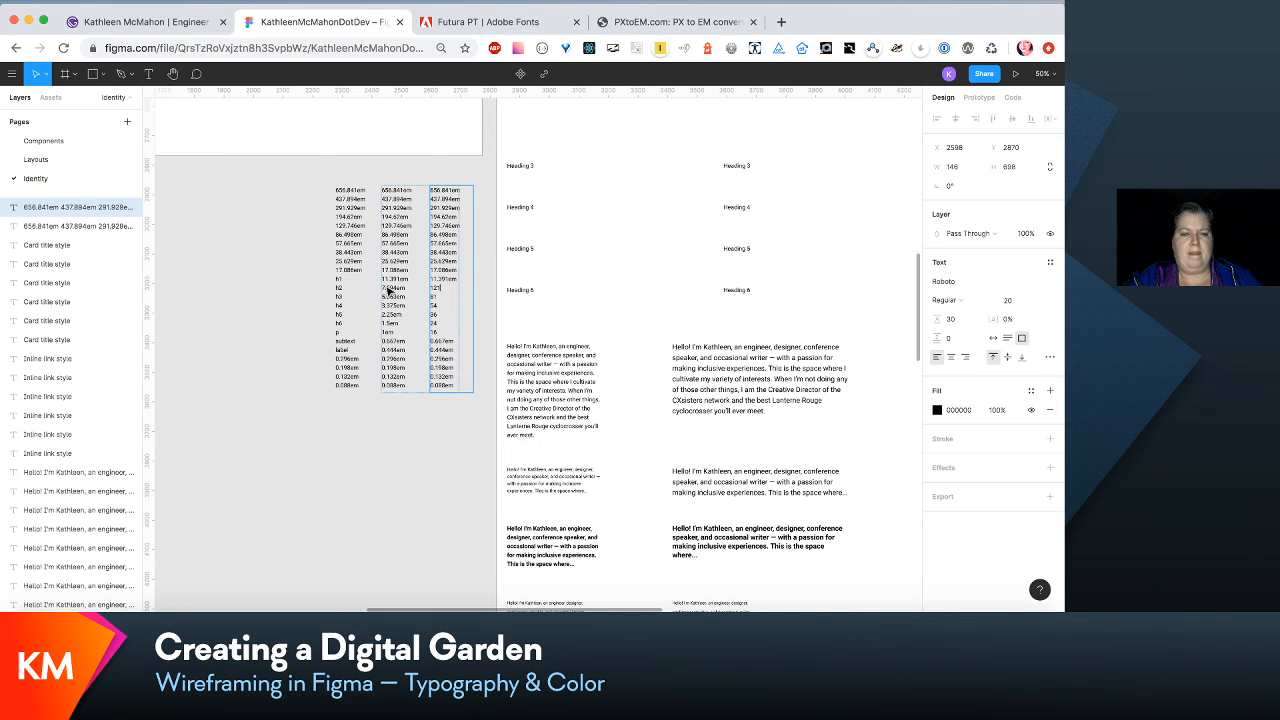
# - Convert 11.391em to pixels in PXtoEM.com and replace the h1 value in the copied Figma column with 182
pyautogui.moveTo(460, 280); pyautogui.dragTo(386, 281)
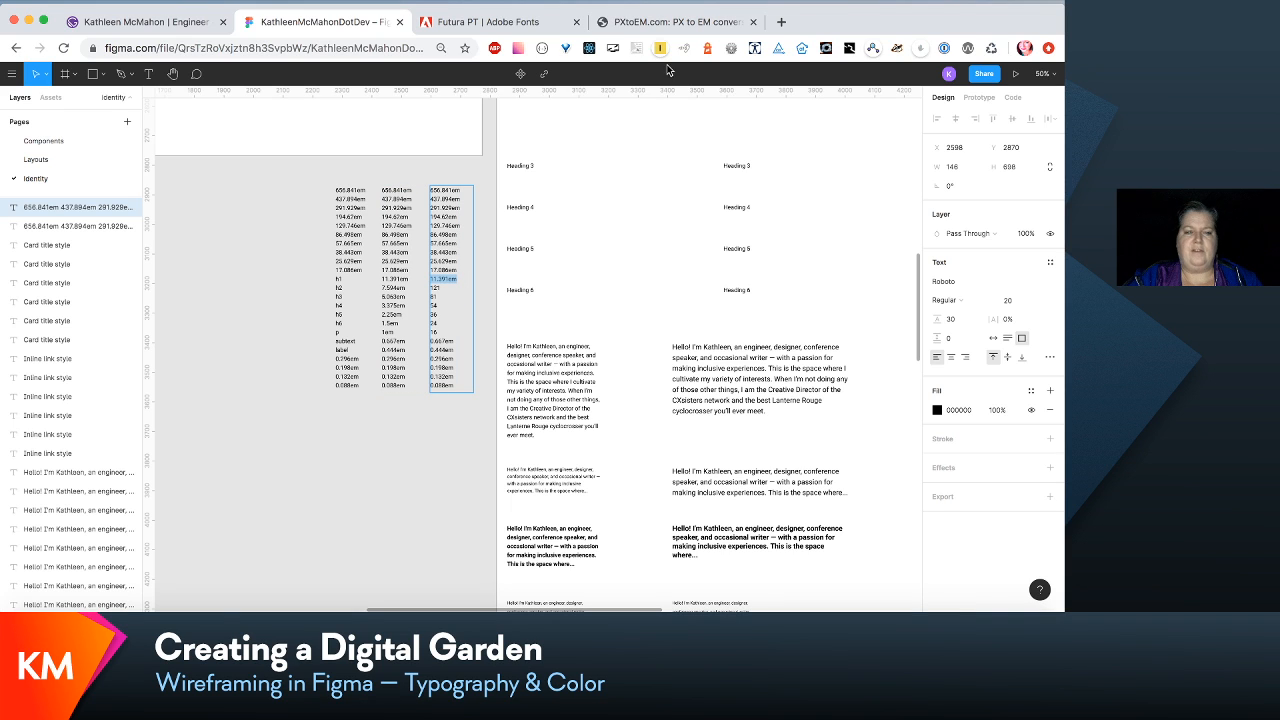
pyautogui.click(712, 22)
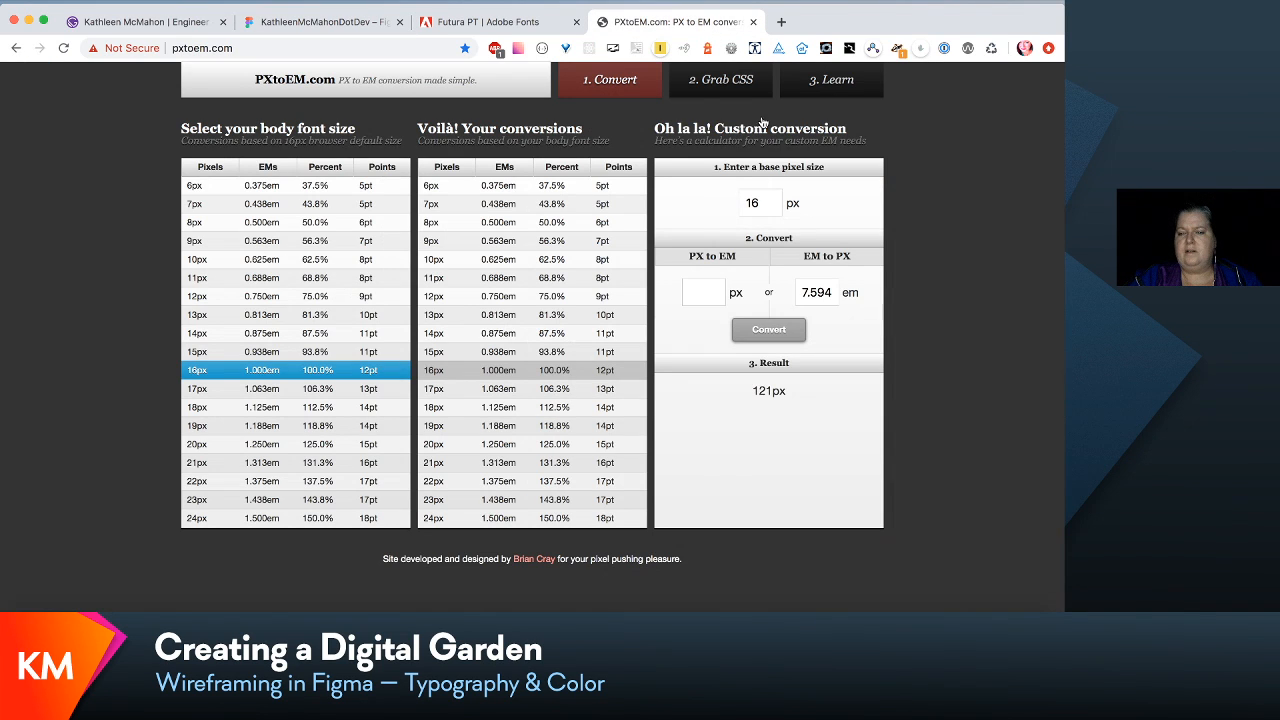
pyautogui.doubleClick(820, 290)
pyautogui.write('11.')
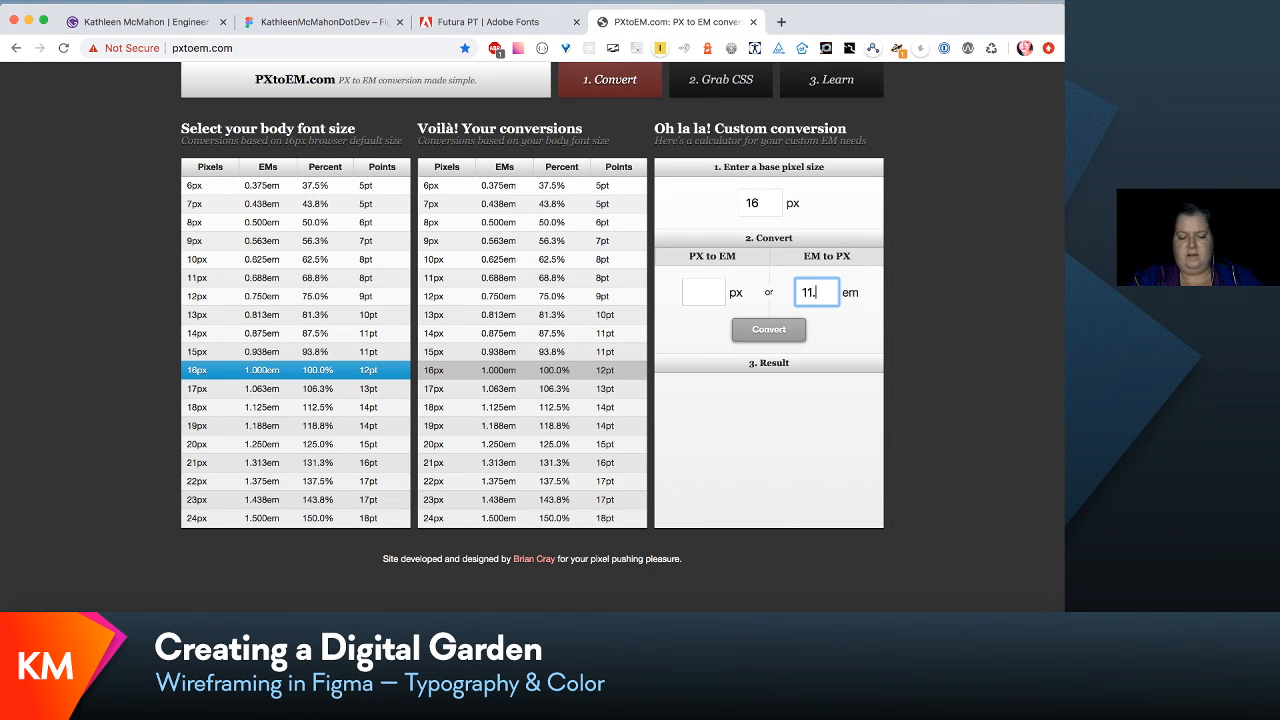
pyautogui.write('391')
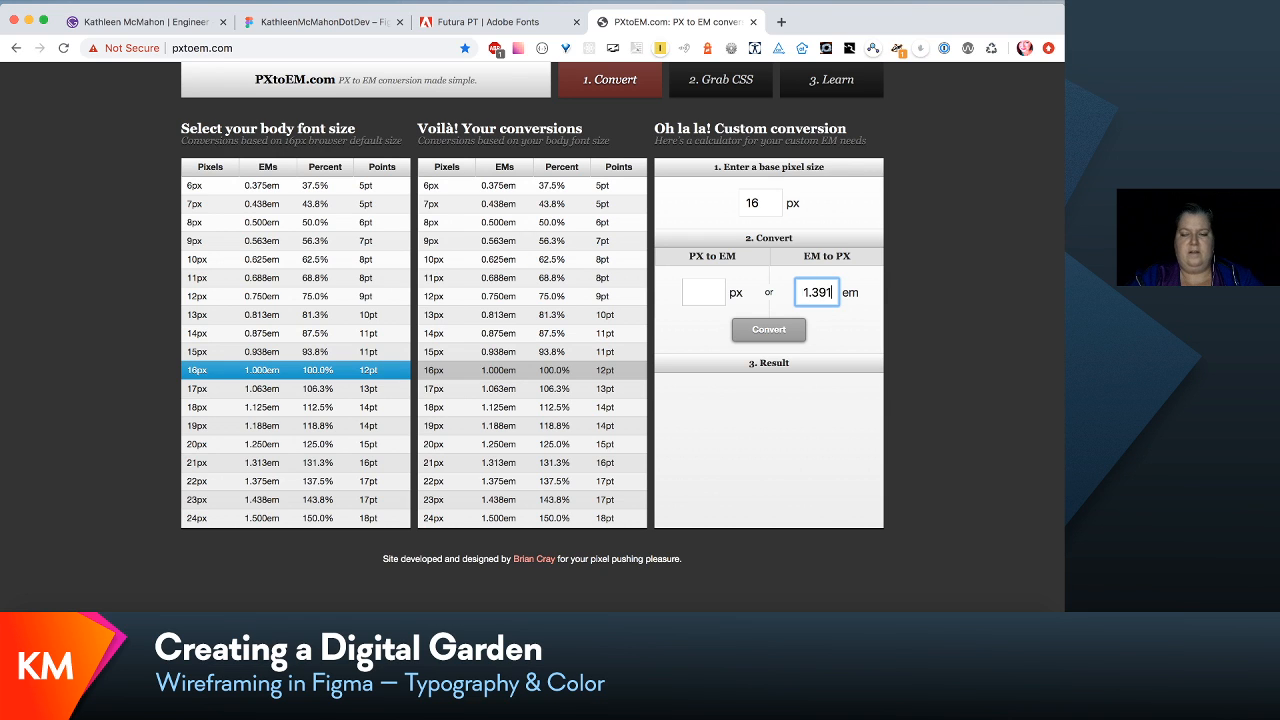
pyautogui.press('Return')
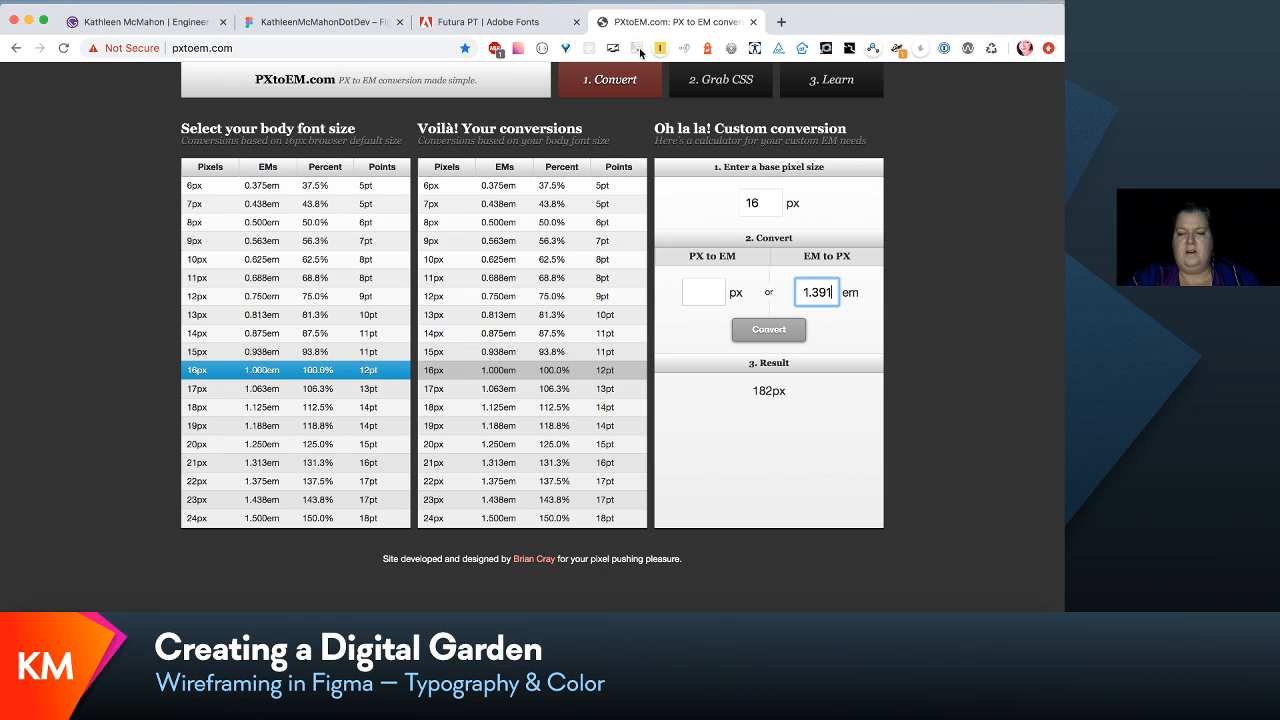
pyautogui.click(322, 22)
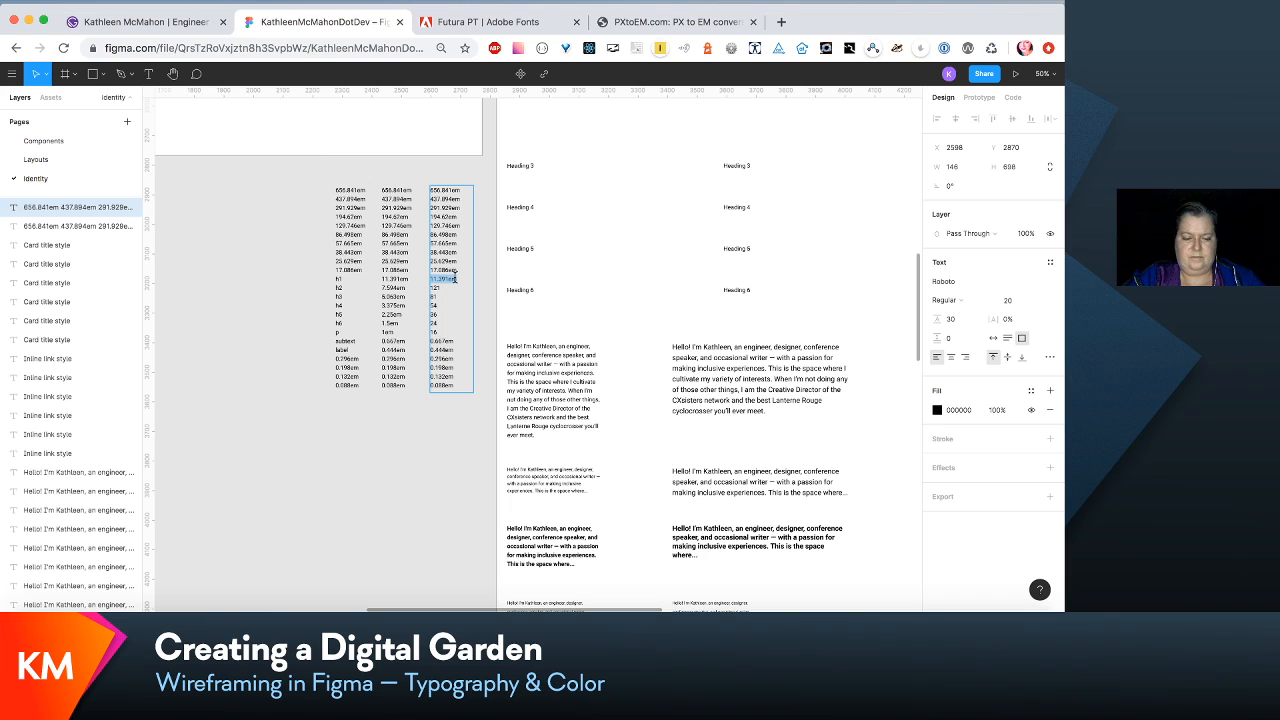
pyautogui.press('BackSpace')
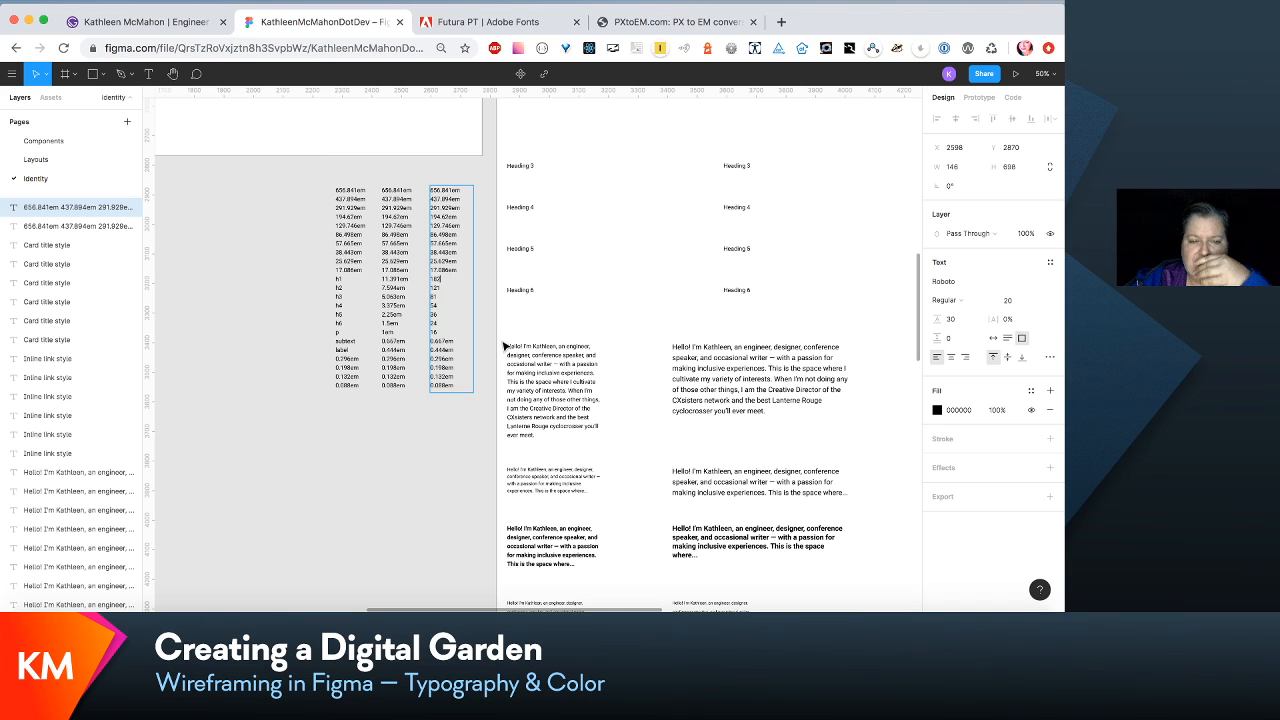
# - Convert .667em to pixels in PXtoEM.com and replace the subtext value in the copied Figma column with 10
pyautogui.click(675, 21)
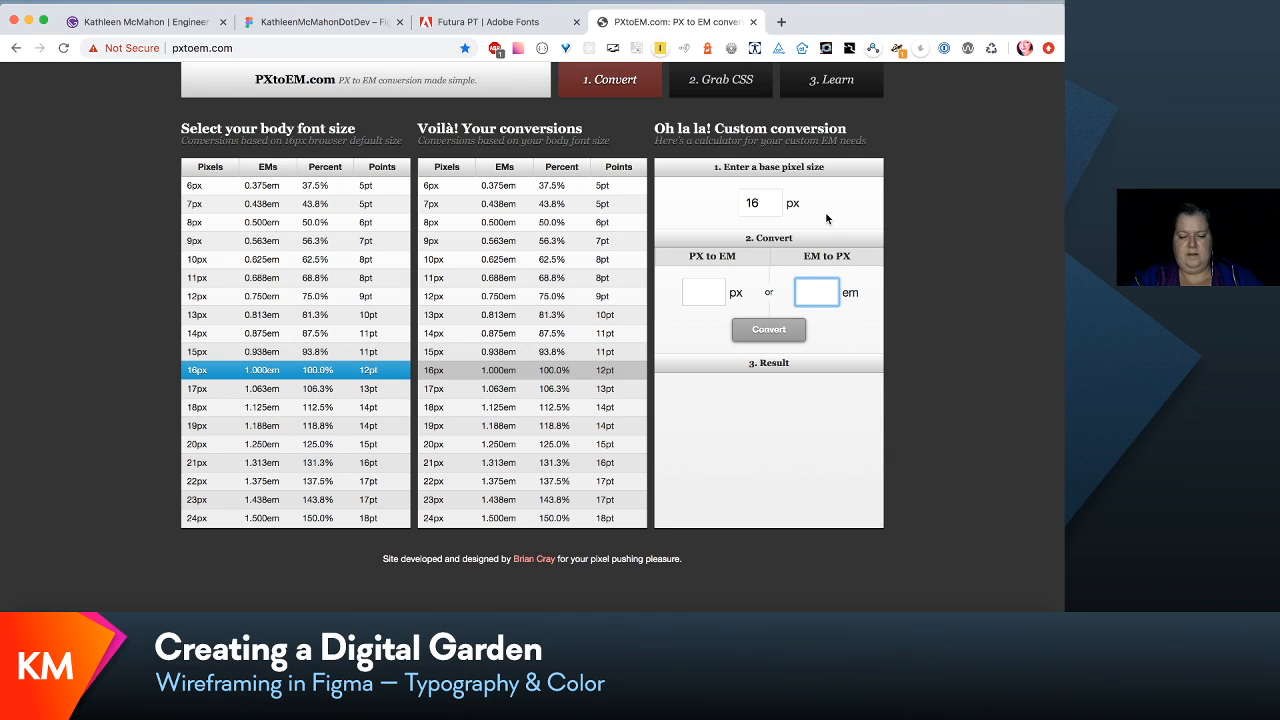
pyautogui.write('667')
pyautogui.press('Return')
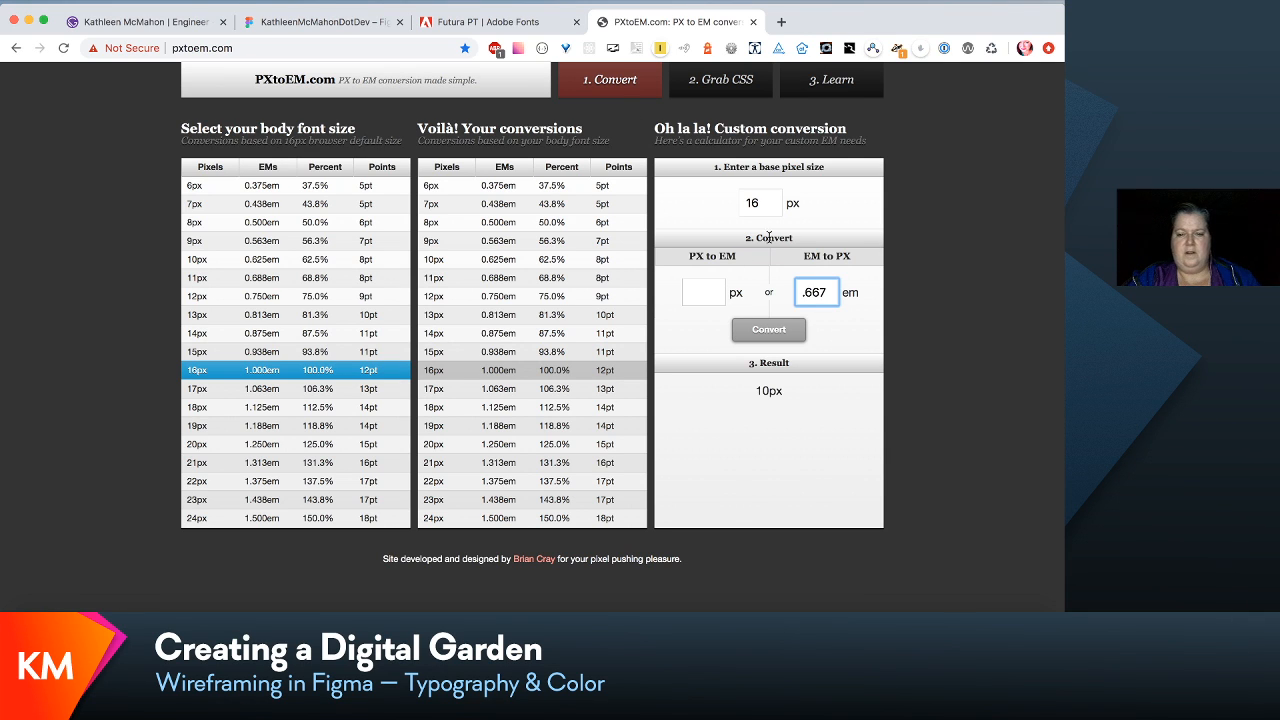
pyautogui.click(322, 21)
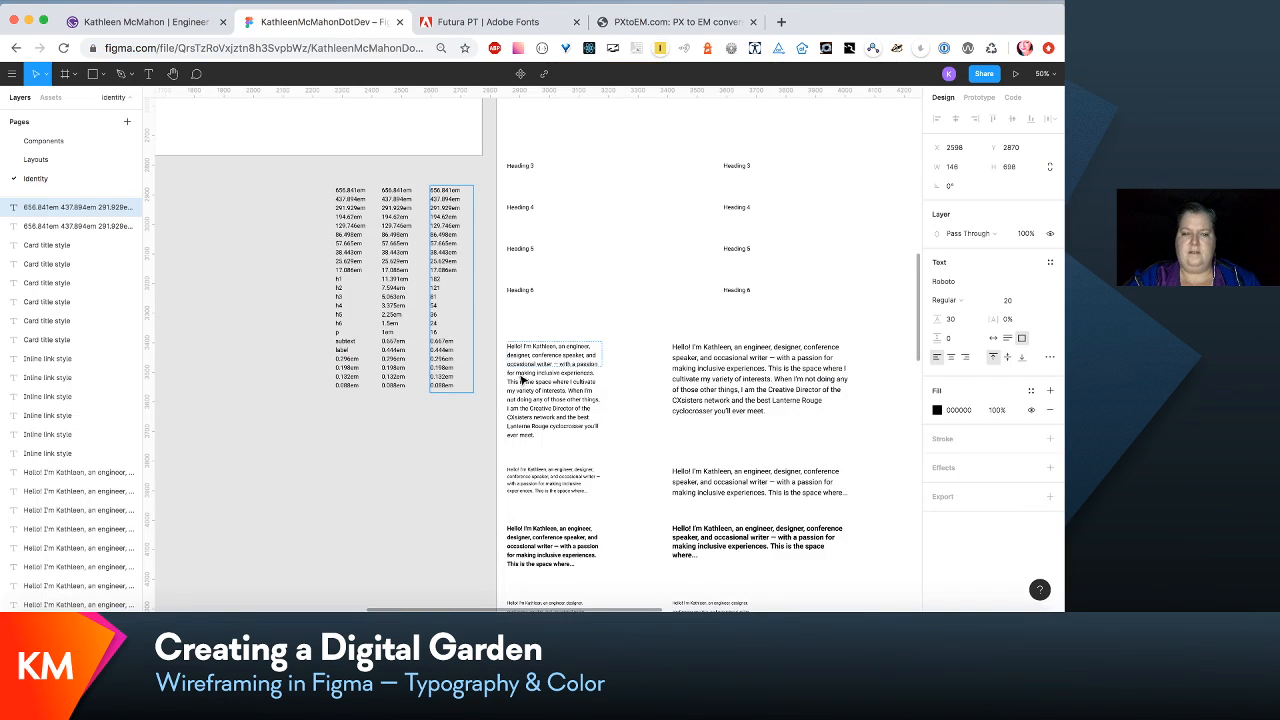
pyautogui.doubleClick(448, 341)
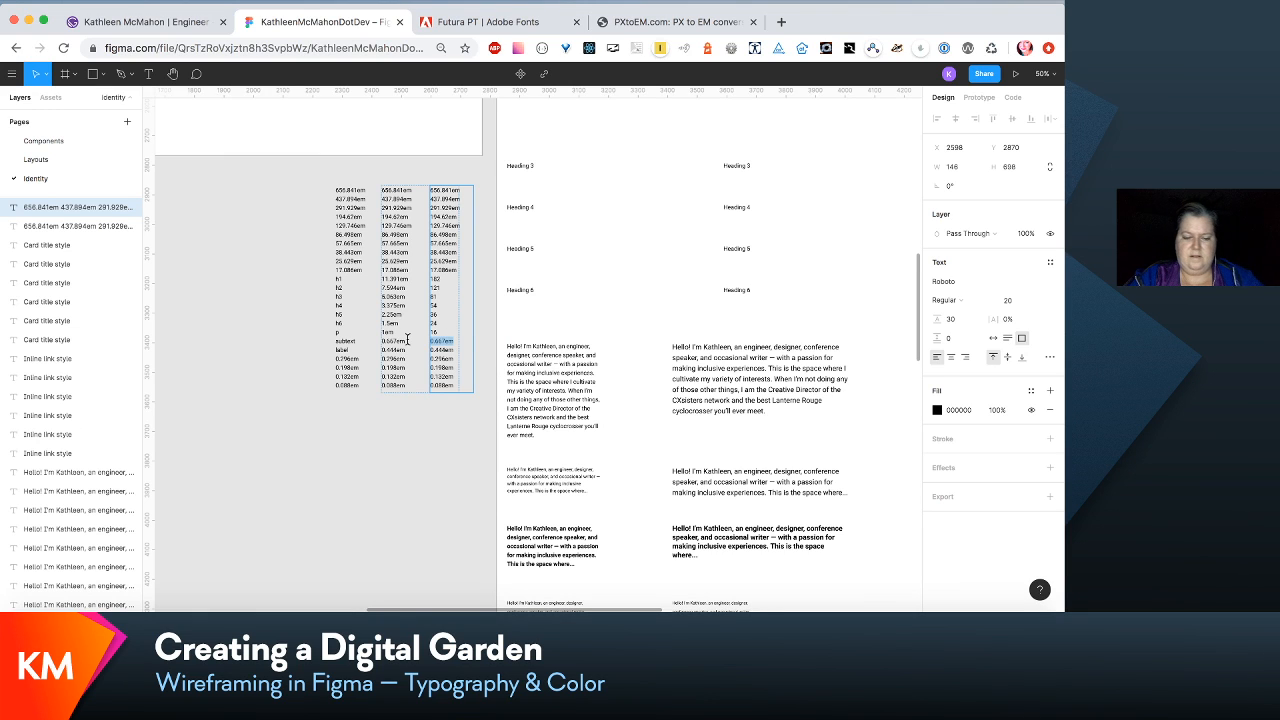
pyautogui.write('10')
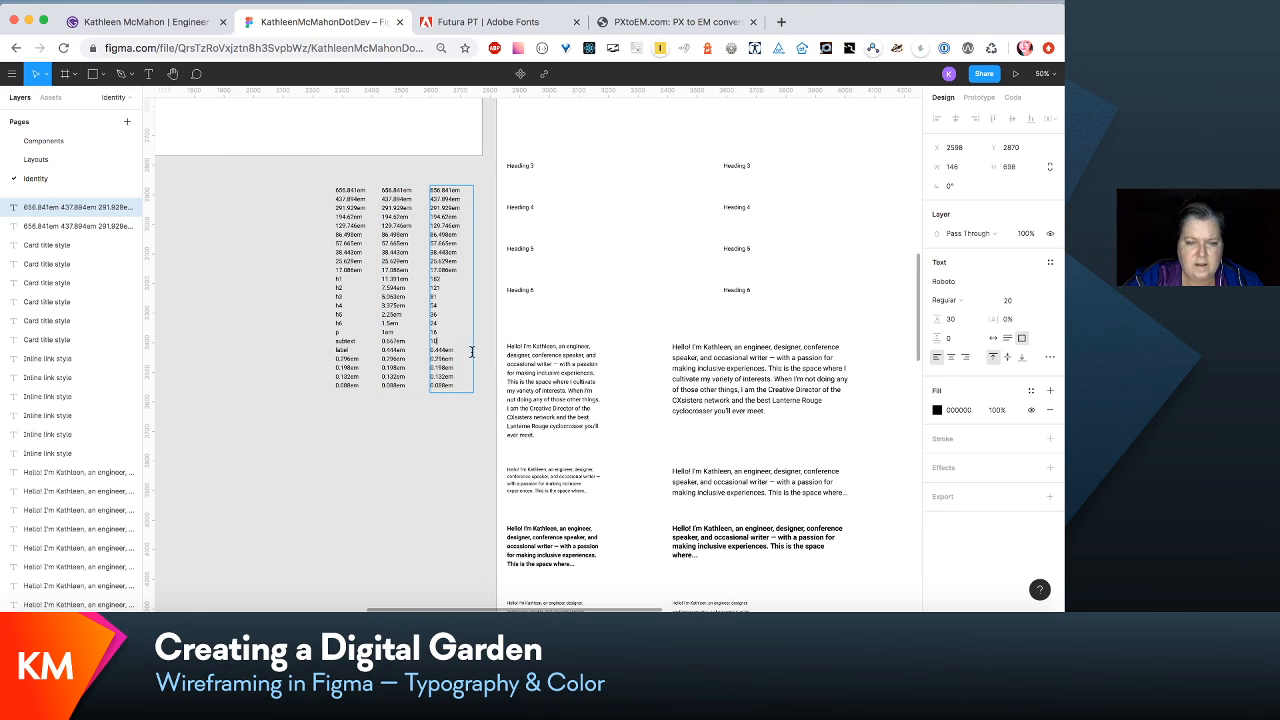
# - Convert .444em to pixels in PXtoEM.com, replace the label value in the copied Figma column with 7, and finish editing the text
pyautogui.click(681, 22)
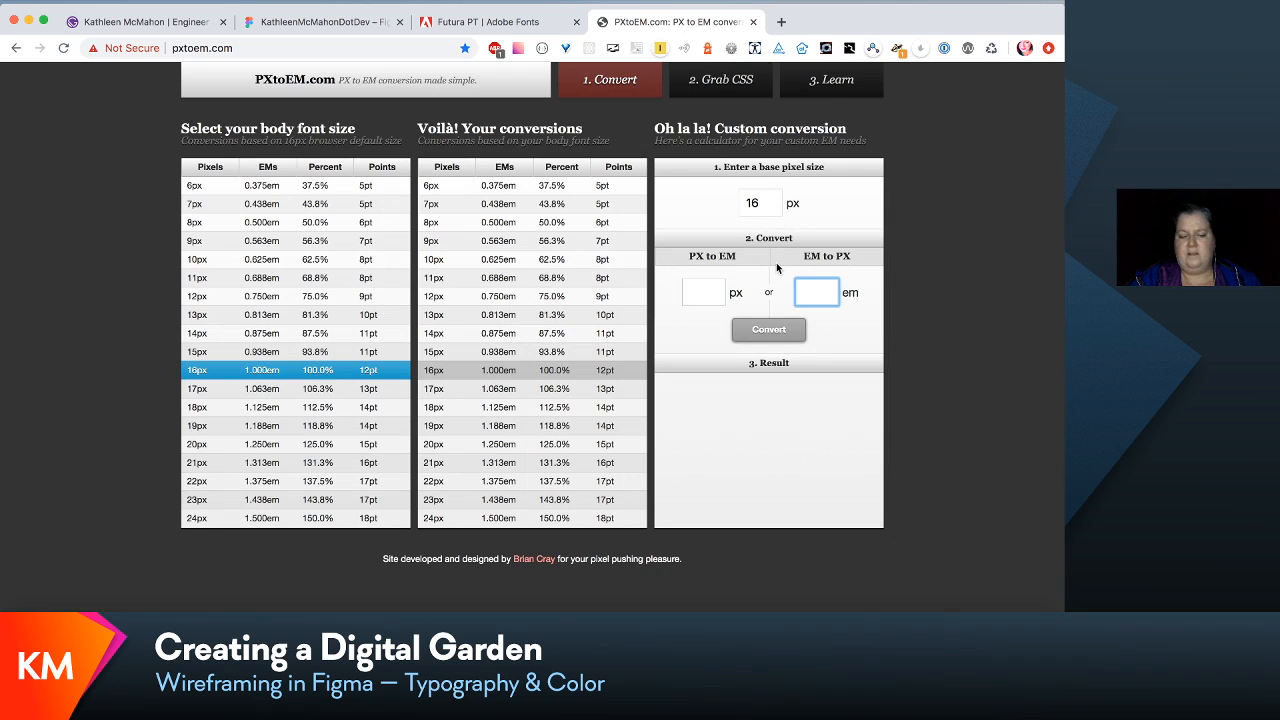
pyautogui.write('.444')
pyautogui.press('Return')
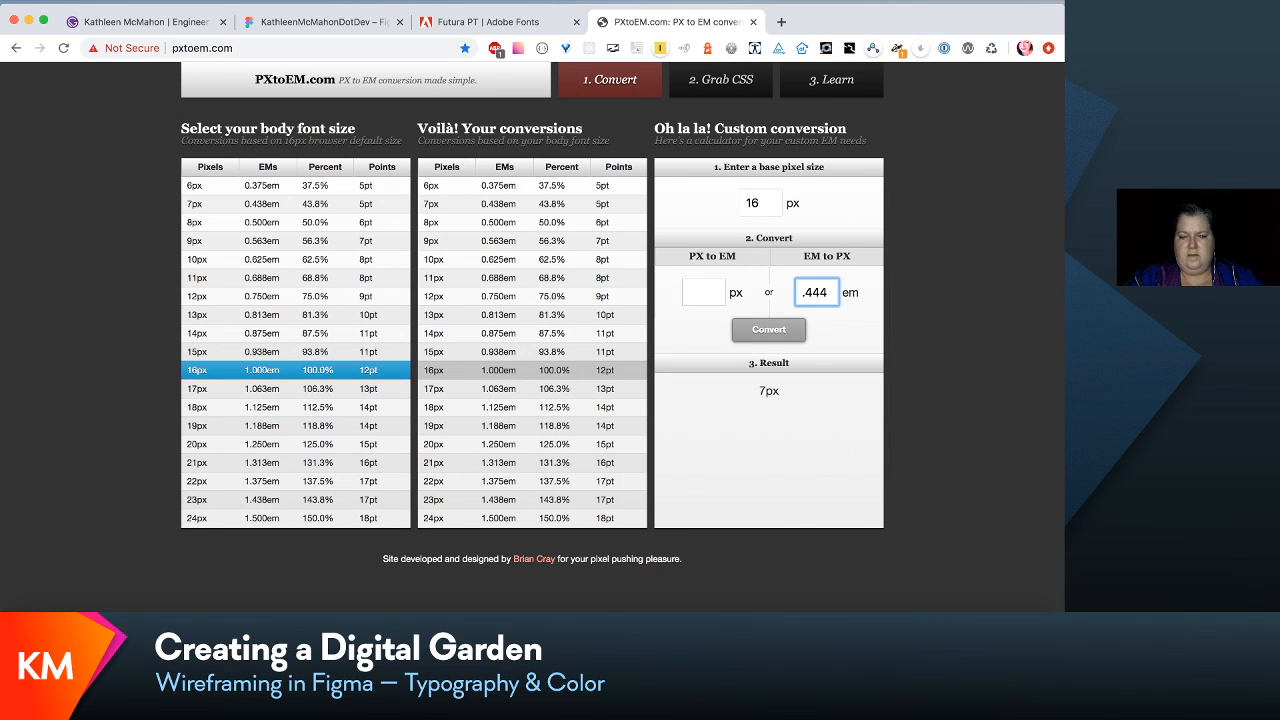
pyautogui.click(360, 24)
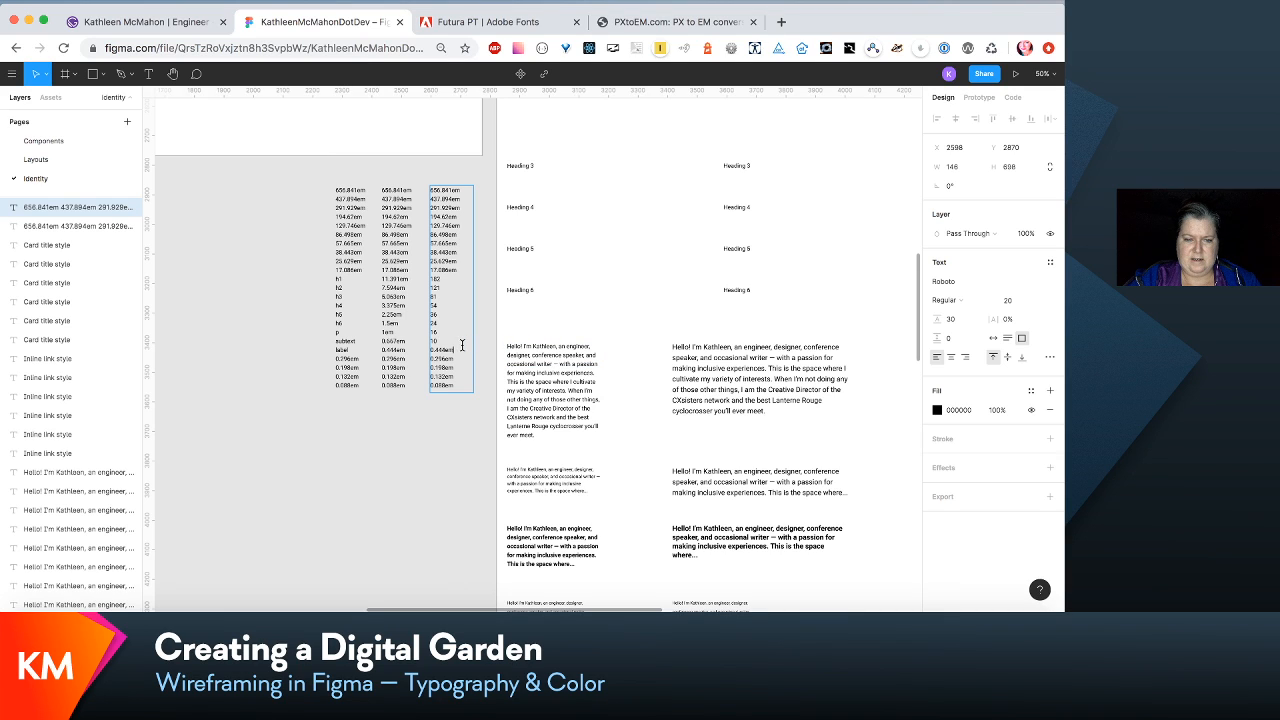
pyautogui.moveTo(463, 347); pyautogui.dragTo(413, 358)
pyautogui.write('7')
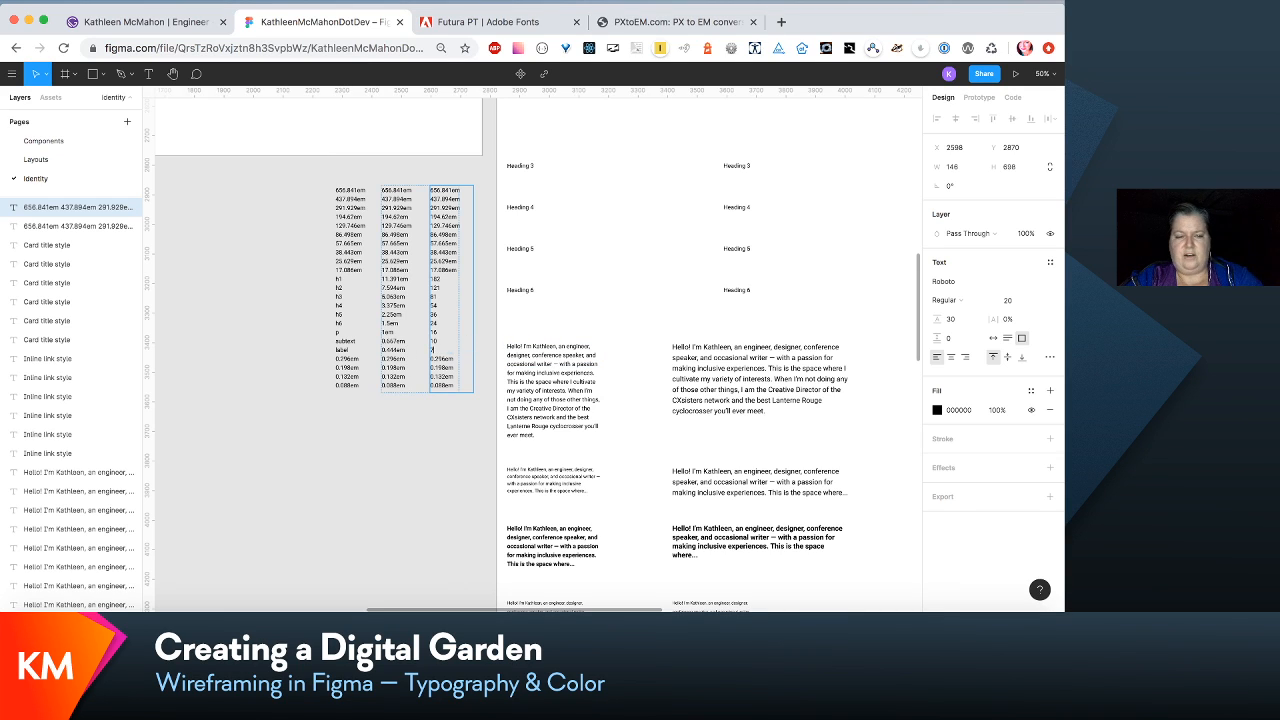
pyautogui.press('Escape')
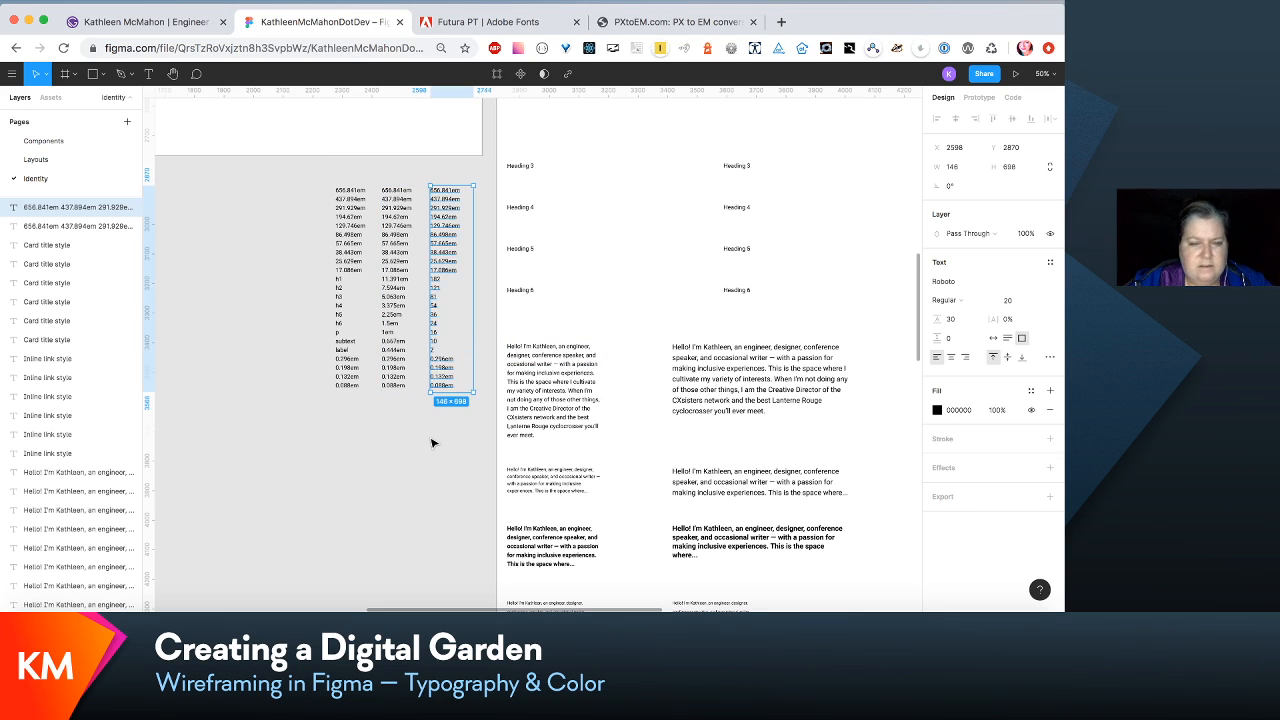
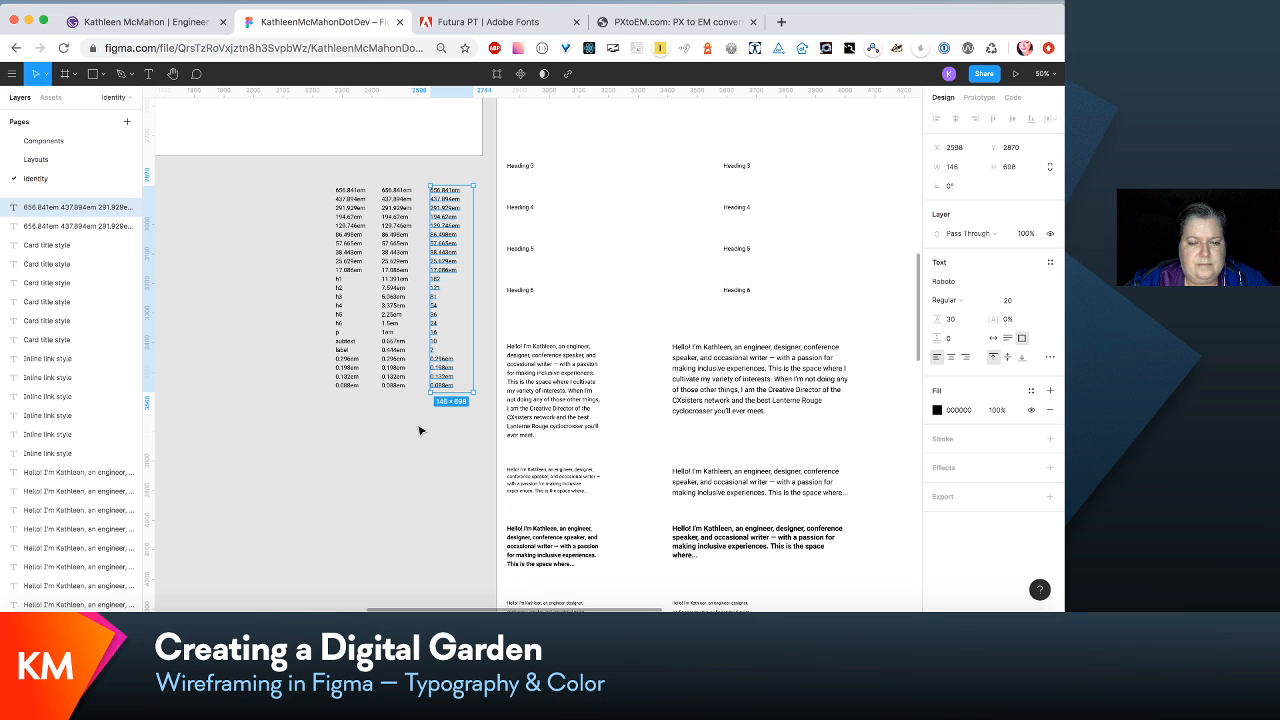
# - Convert .296em to pixels in PXtoEM.com and replace the 0.296em value in the copied Figma column with 4
pyautogui.doubleClick(450, 364)
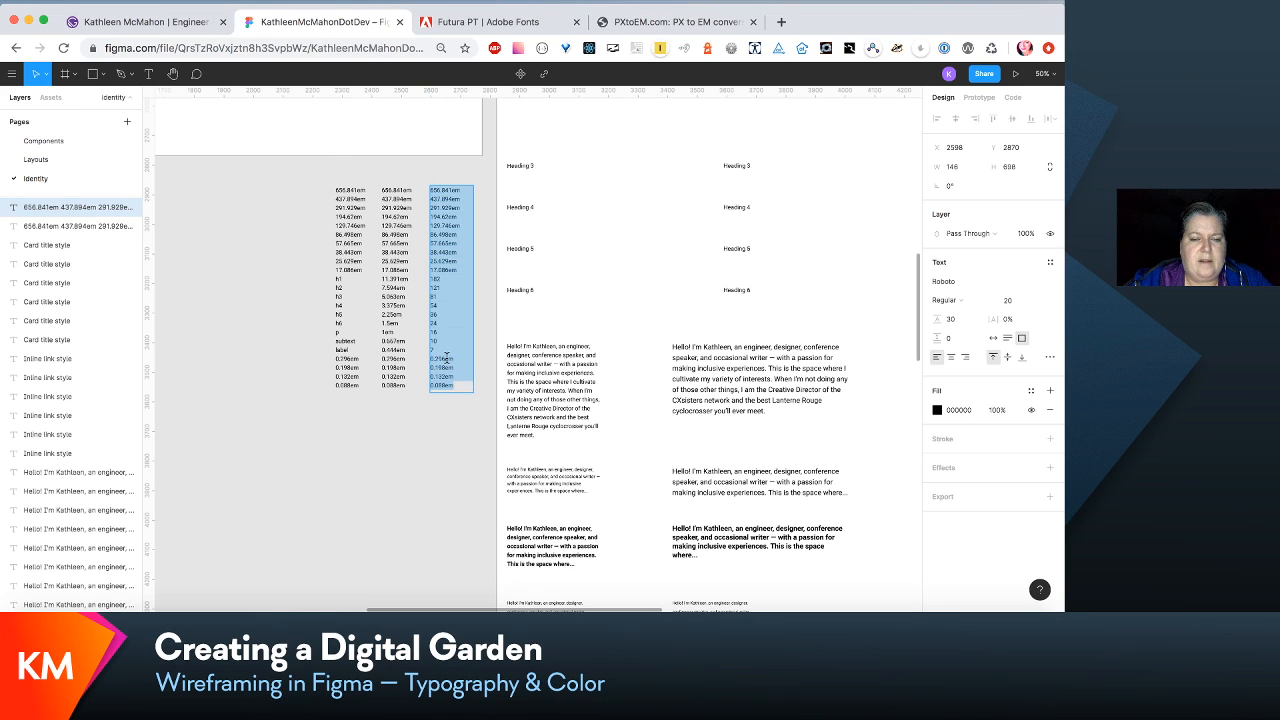
pyautogui.click(457, 356)
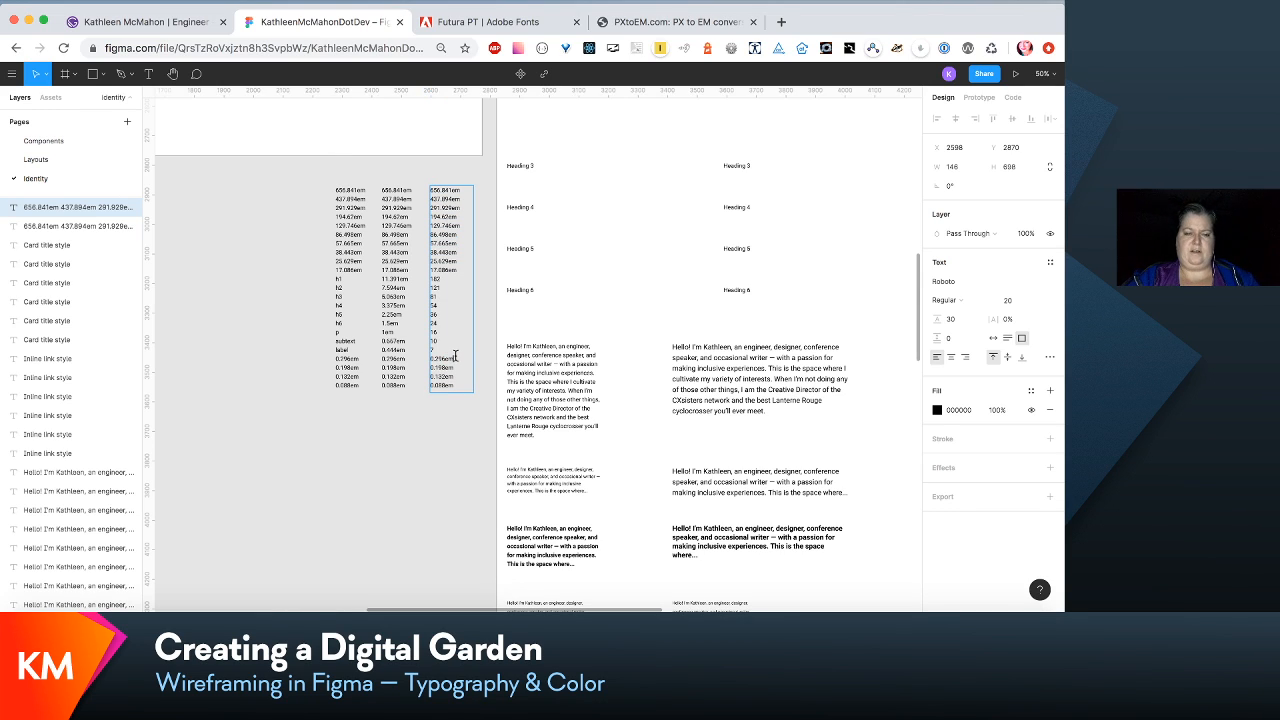
pyautogui.moveTo(455, 356); pyautogui.dragTo(407, 361)
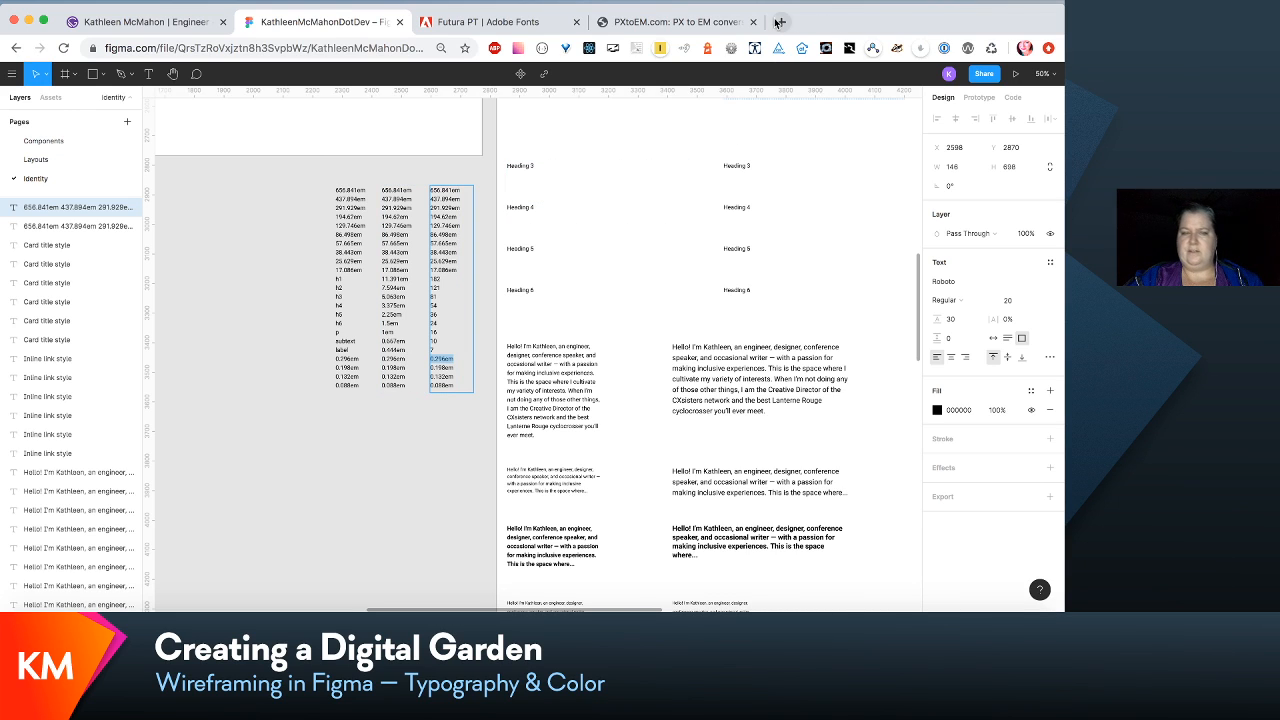
pyautogui.click(713, 25)
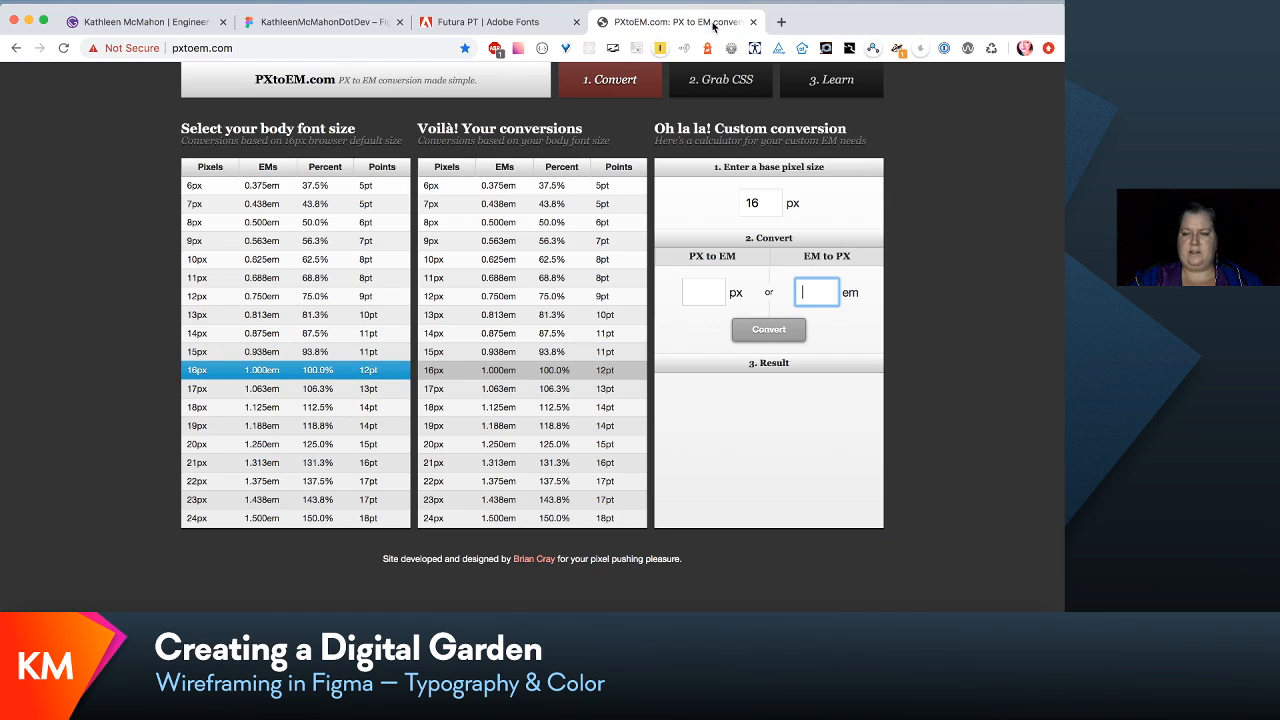
pyautogui.write('.296')
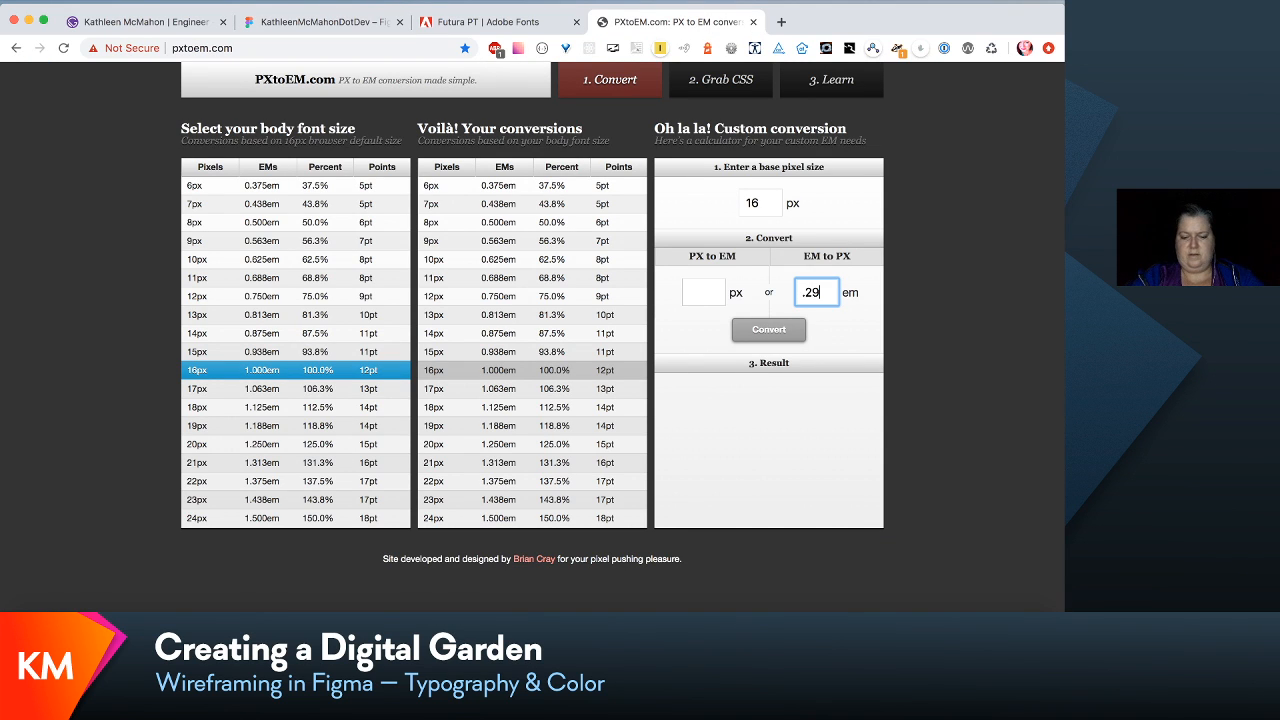
pyautogui.press('Return')
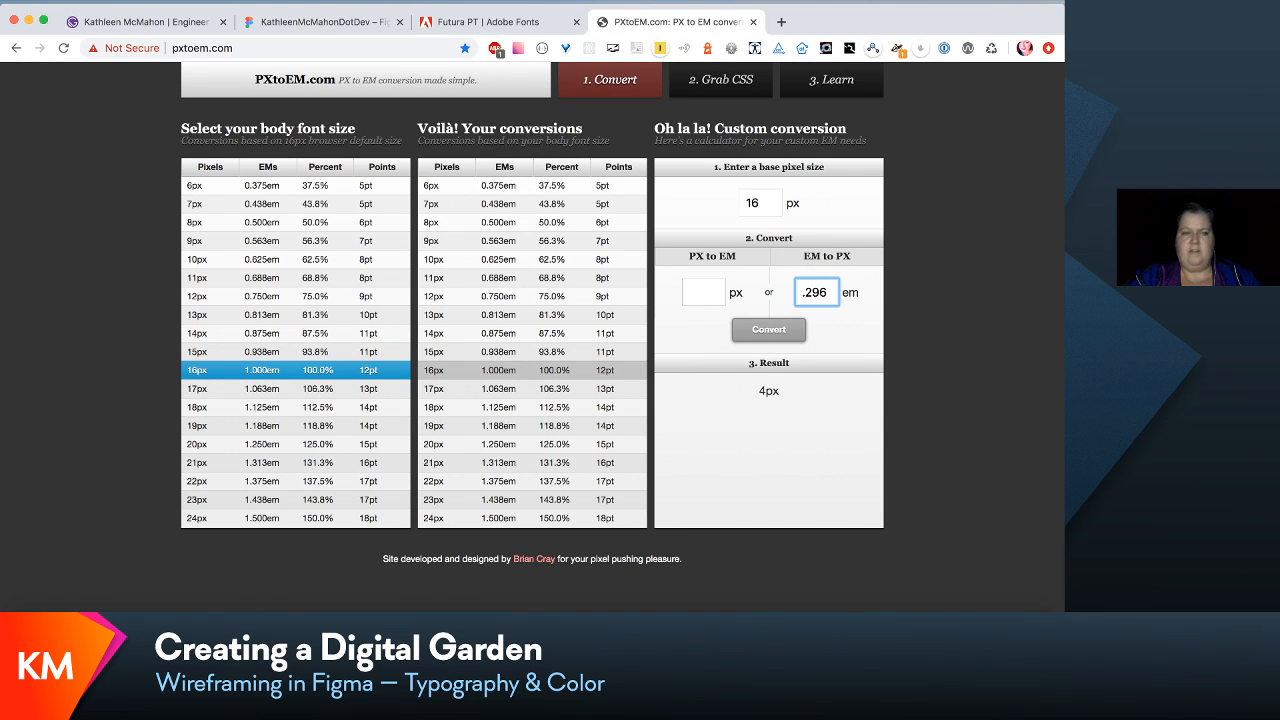
pyautogui.click(318, 22)
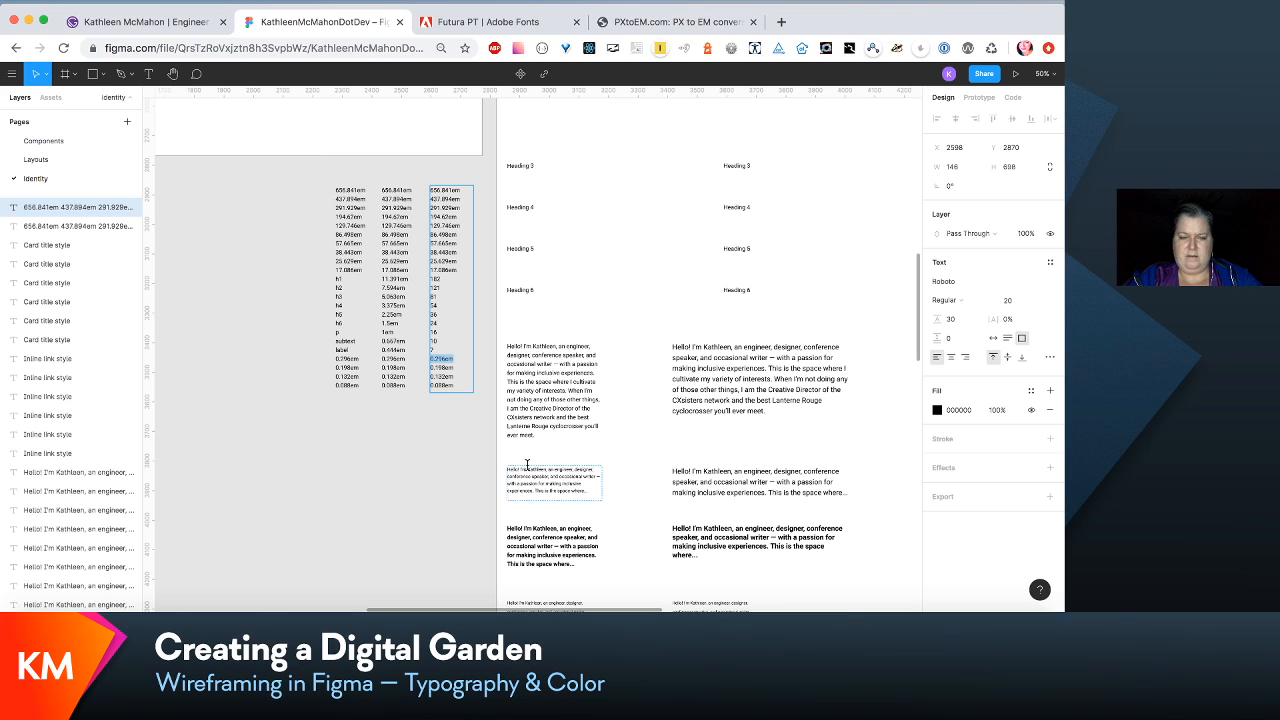
pyautogui.write('4')
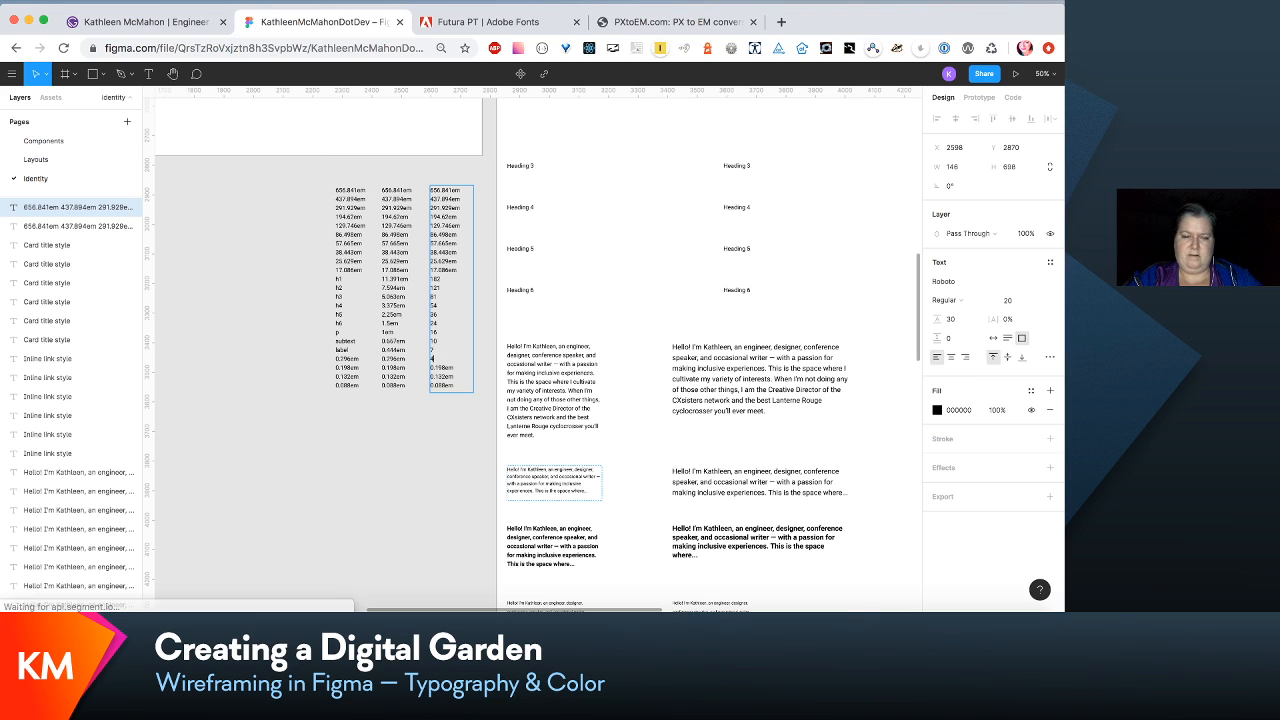
# - Convert .198em to pixels in PXtoEM.com and replace the 0.198em value in the copied Figma column with 3
pyautogui.doubleClick(462, 368)
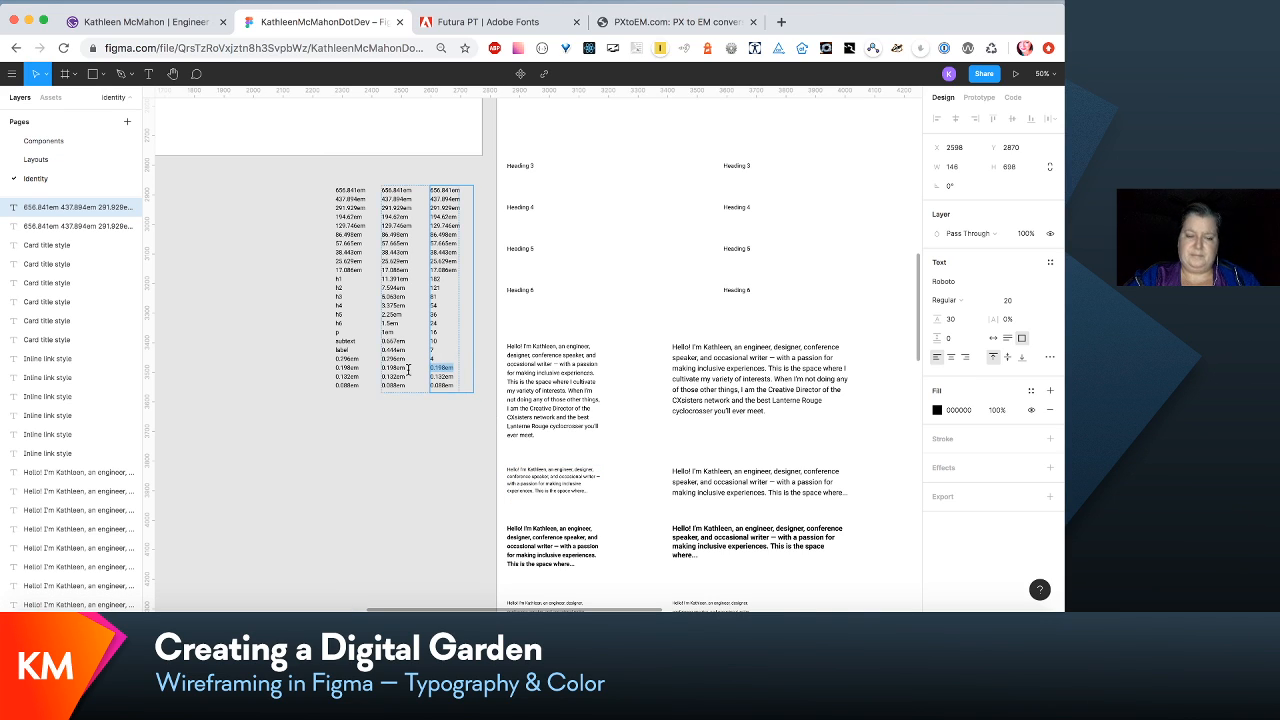
pyautogui.click(648, 22)
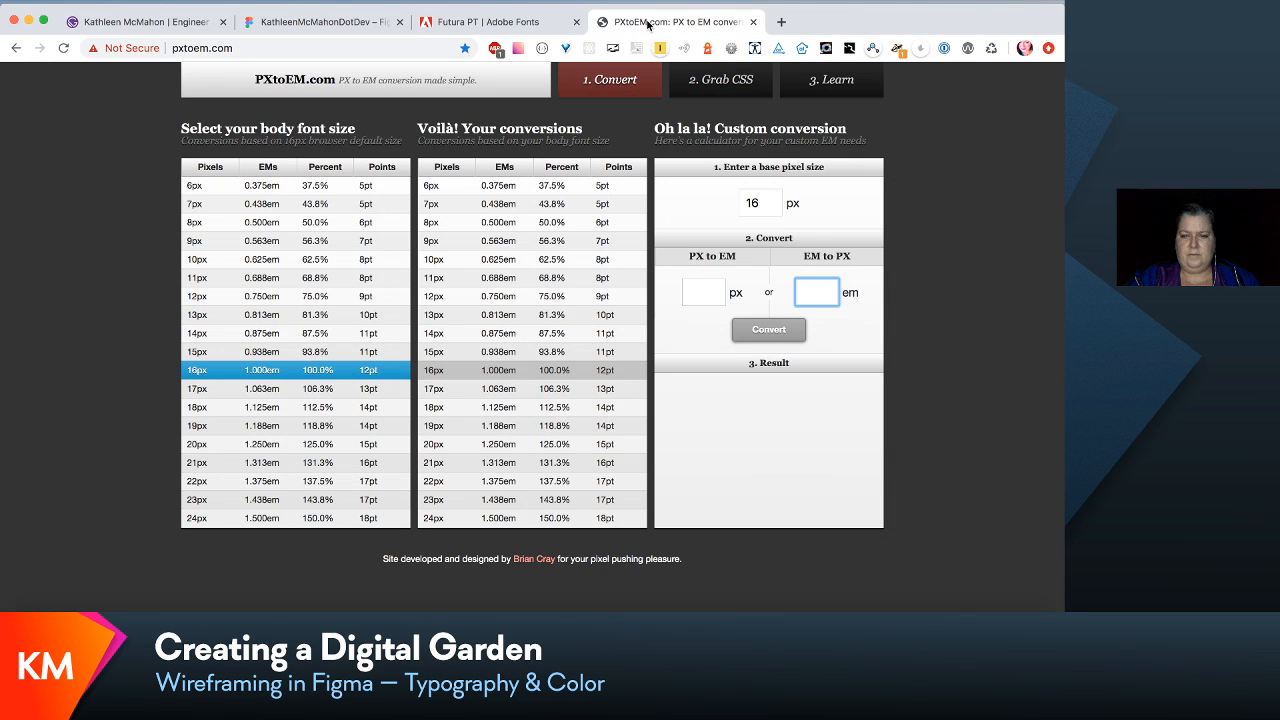
pyautogui.write('.198')
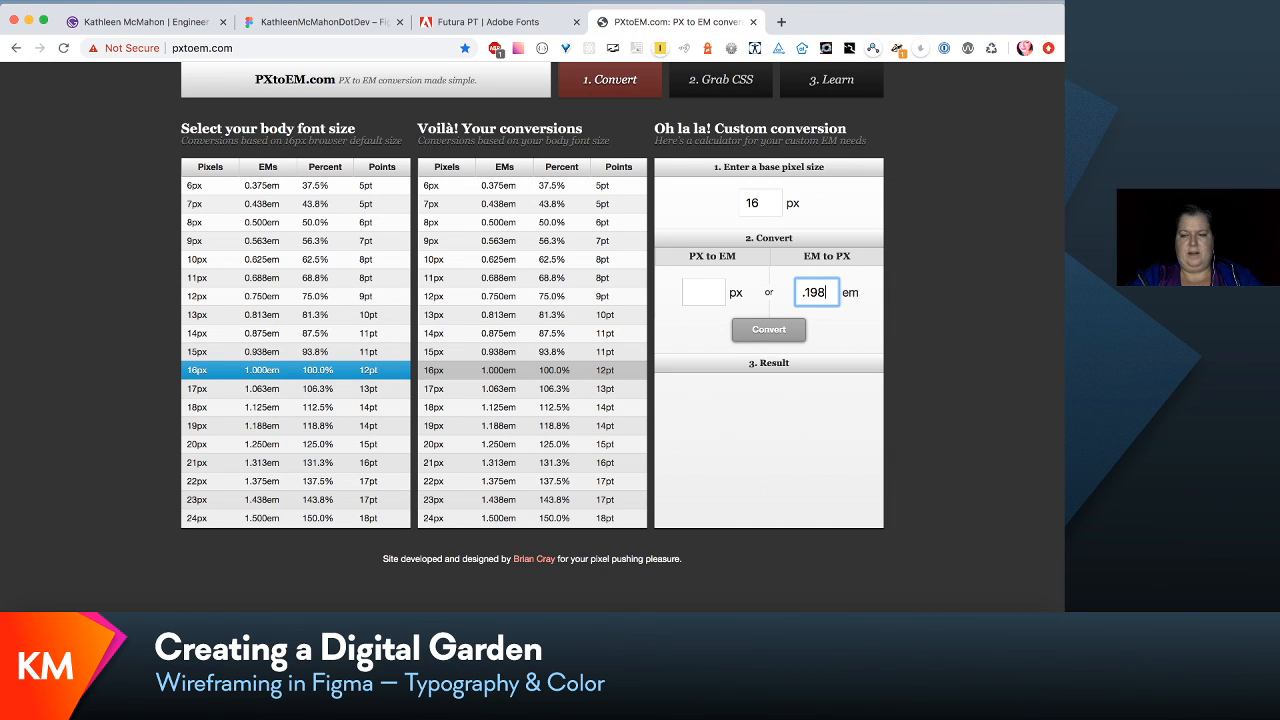
pyautogui.click(320, 22)
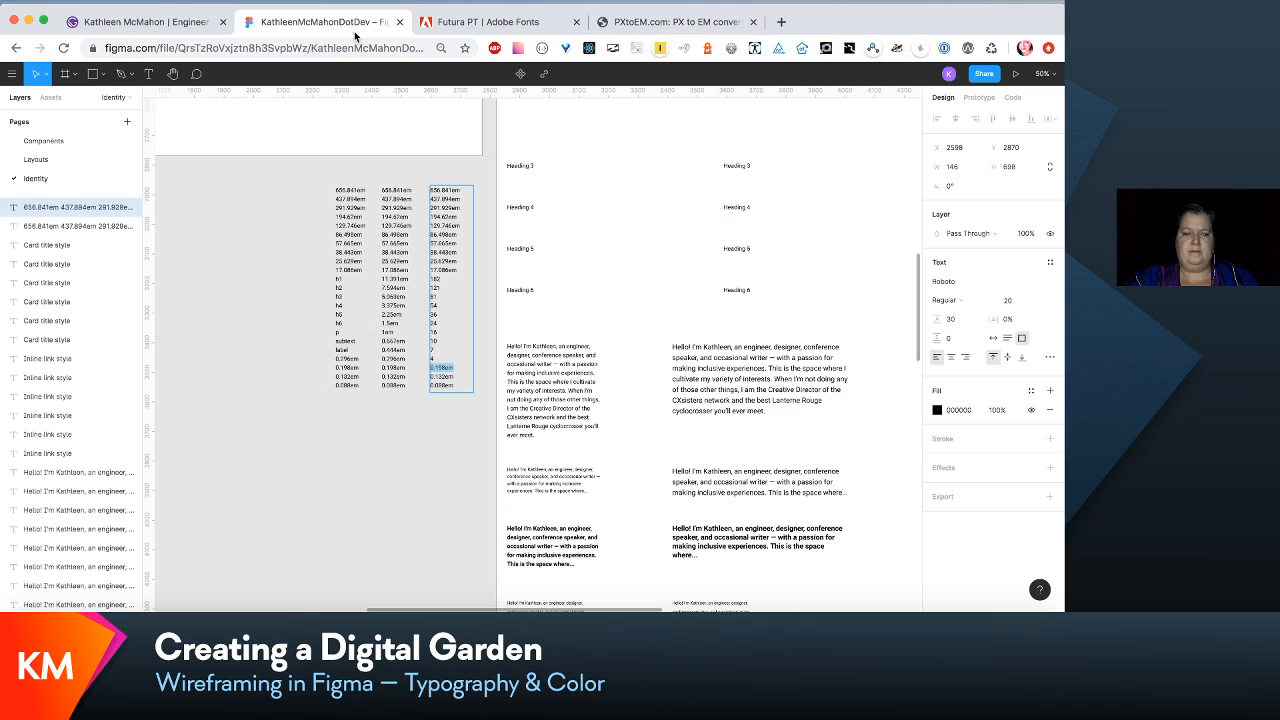
pyautogui.write('3')
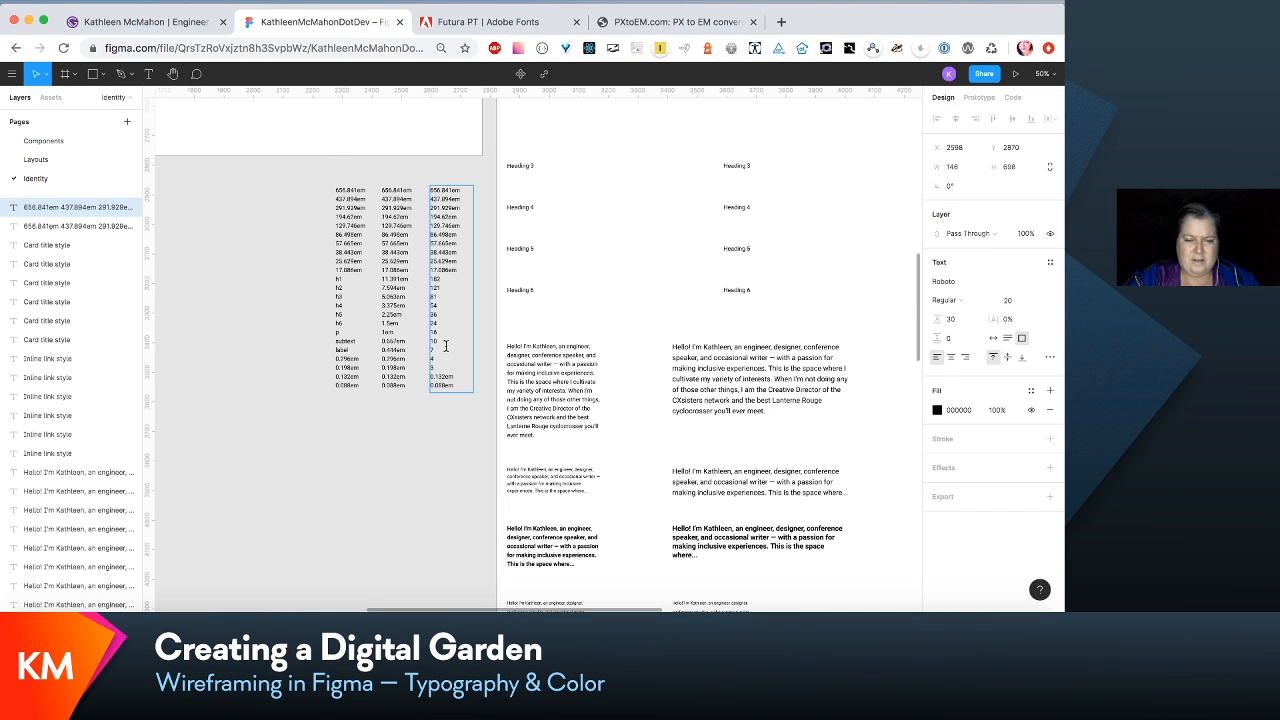
# - Convert .132em to pixels in PXtoEM.com, set the last two values of the copied Figma column to 2 and 1, and finish editing
pyautogui.click(680, 22)
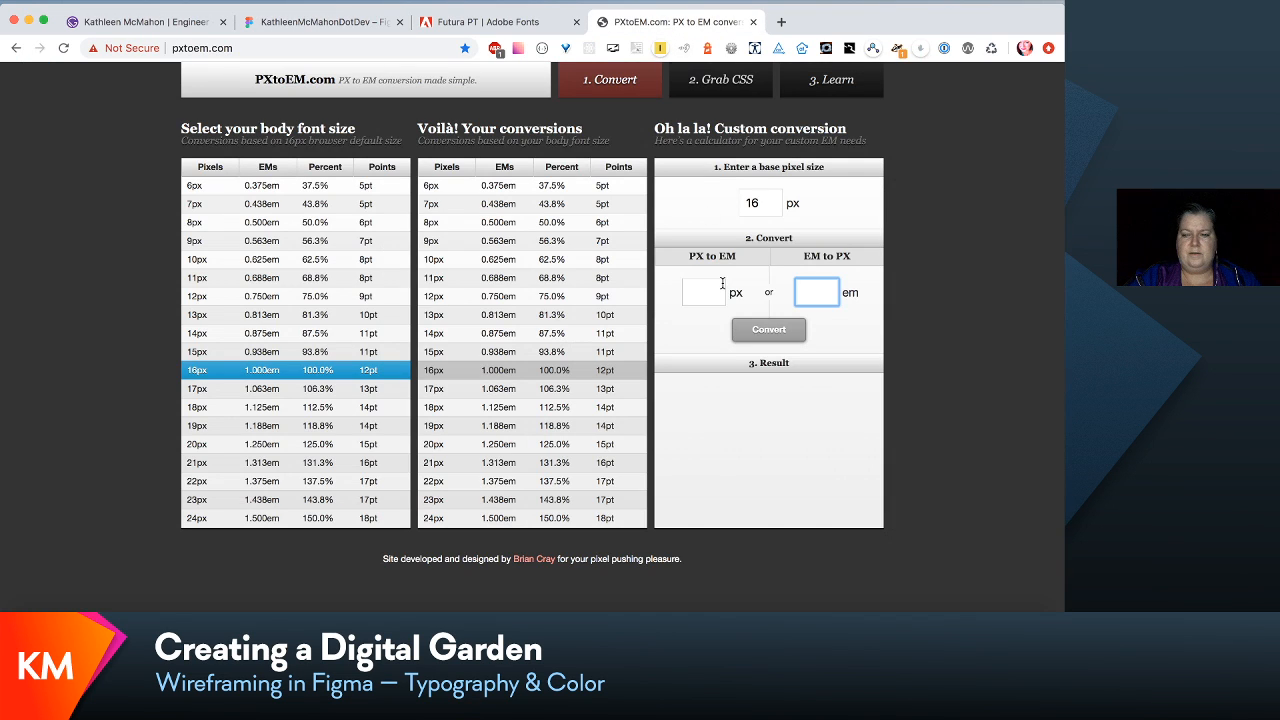
pyautogui.write('.132')
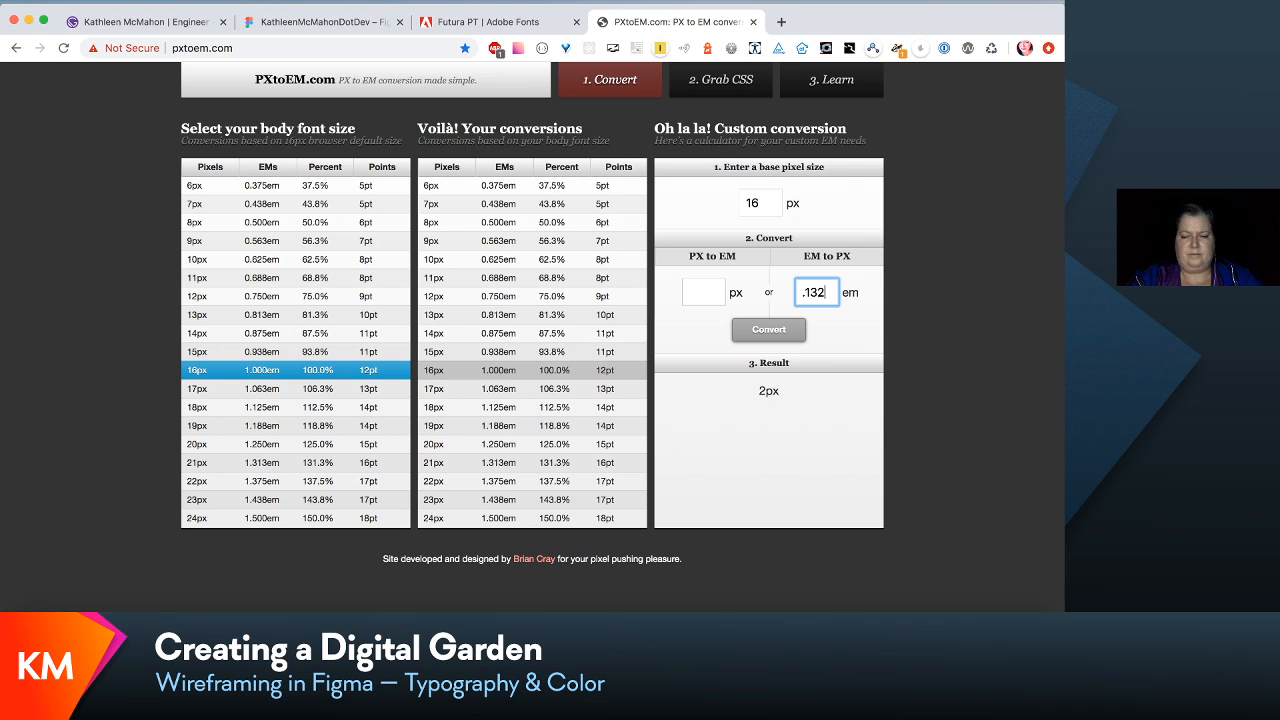
pyautogui.click(335, 22)
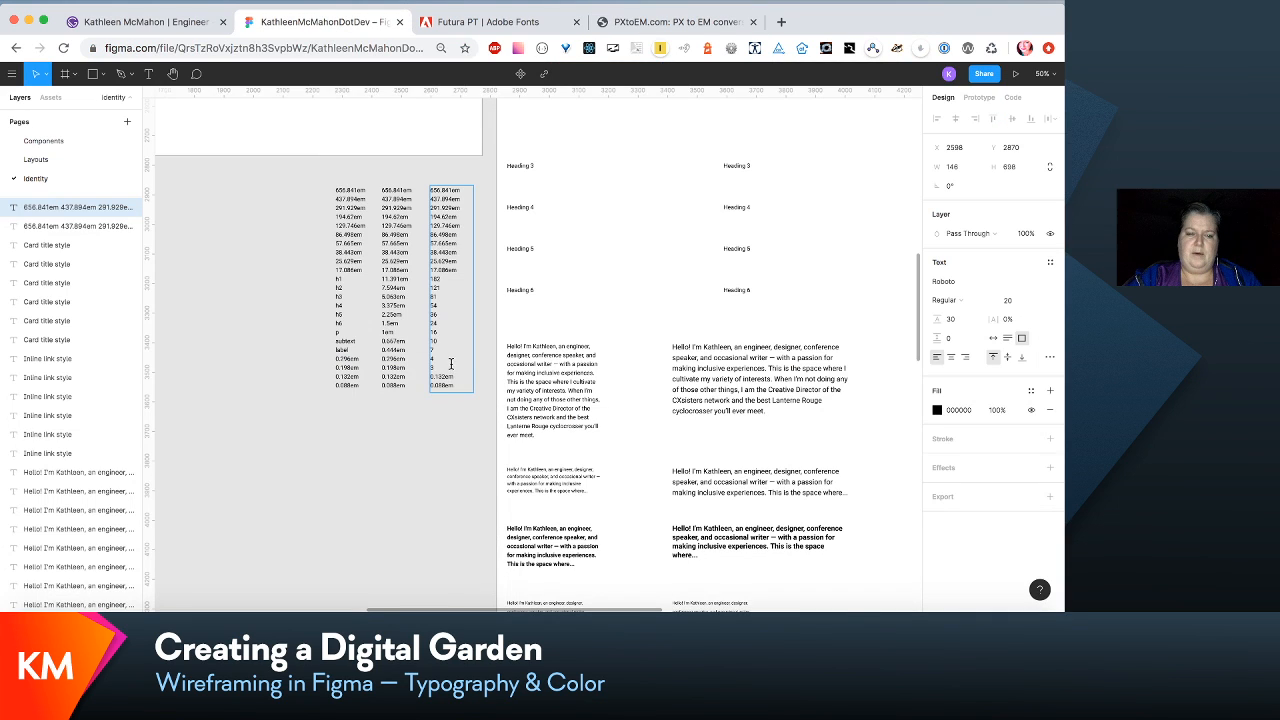
pyautogui.moveTo(456, 380); pyautogui.dragTo(412, 387)
pyautogui.write('2')
pyautogui.write('1')
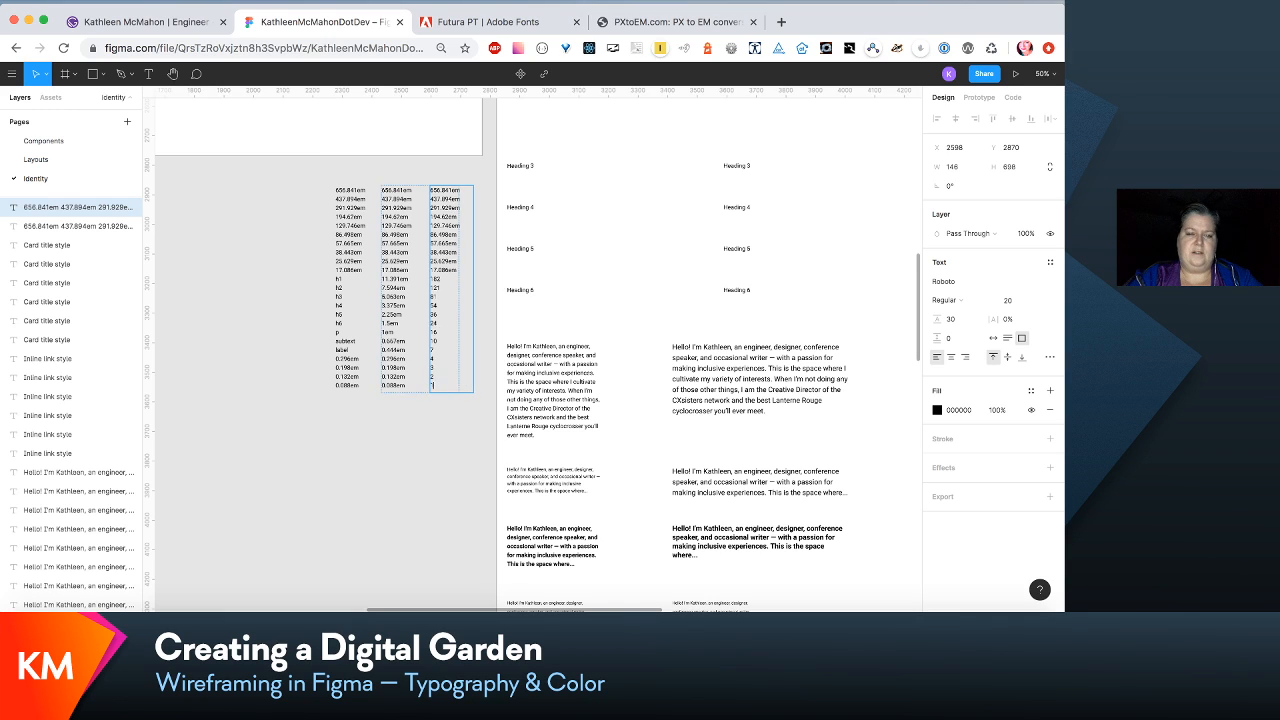
pyautogui.press('Escape')
pyautogui.click(453, 481)
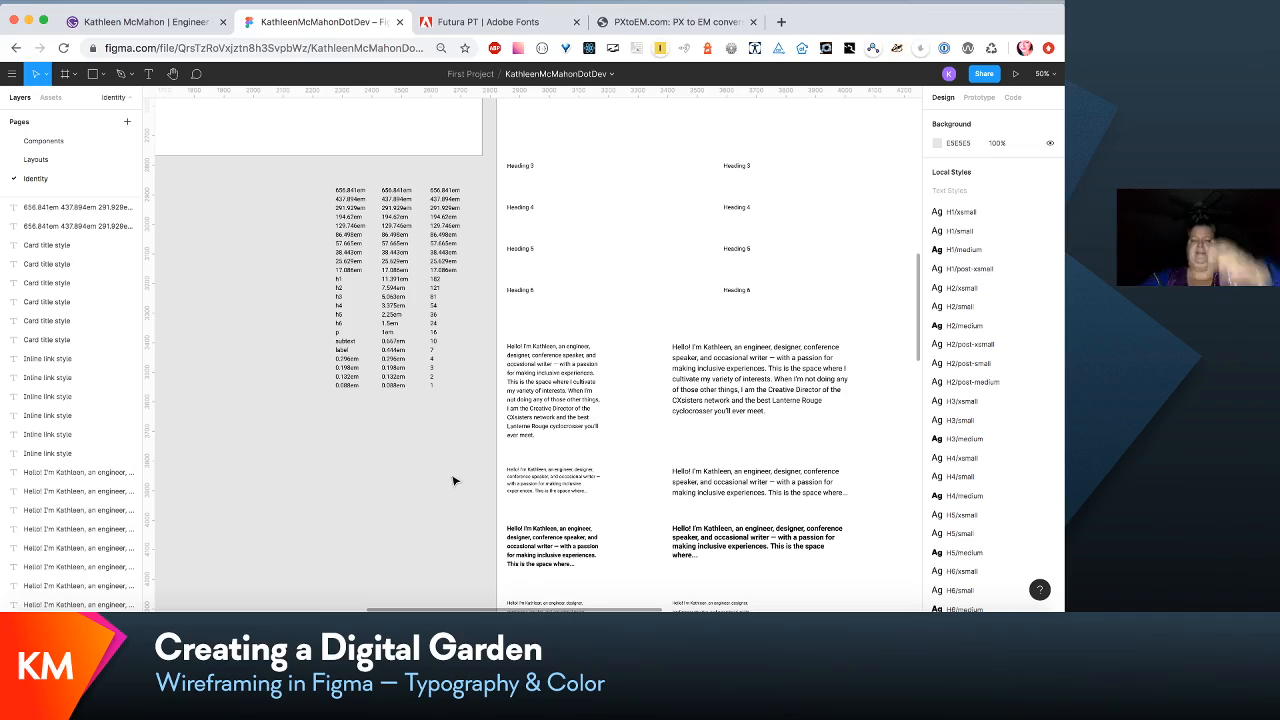
# - Select the three scale columns with the style names, em values and pixel values, and group them
pyautogui.hscroll(5, 692, 488)
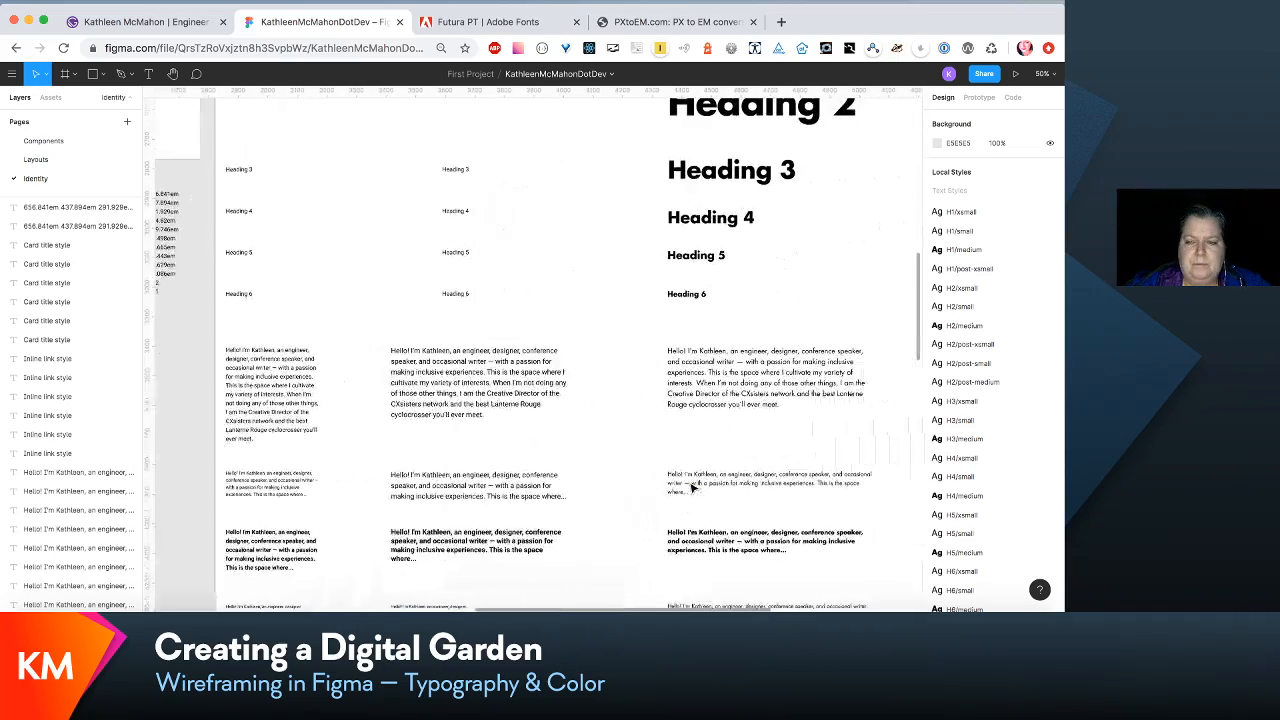
pyautogui.hscroll(-3, 692, 488)
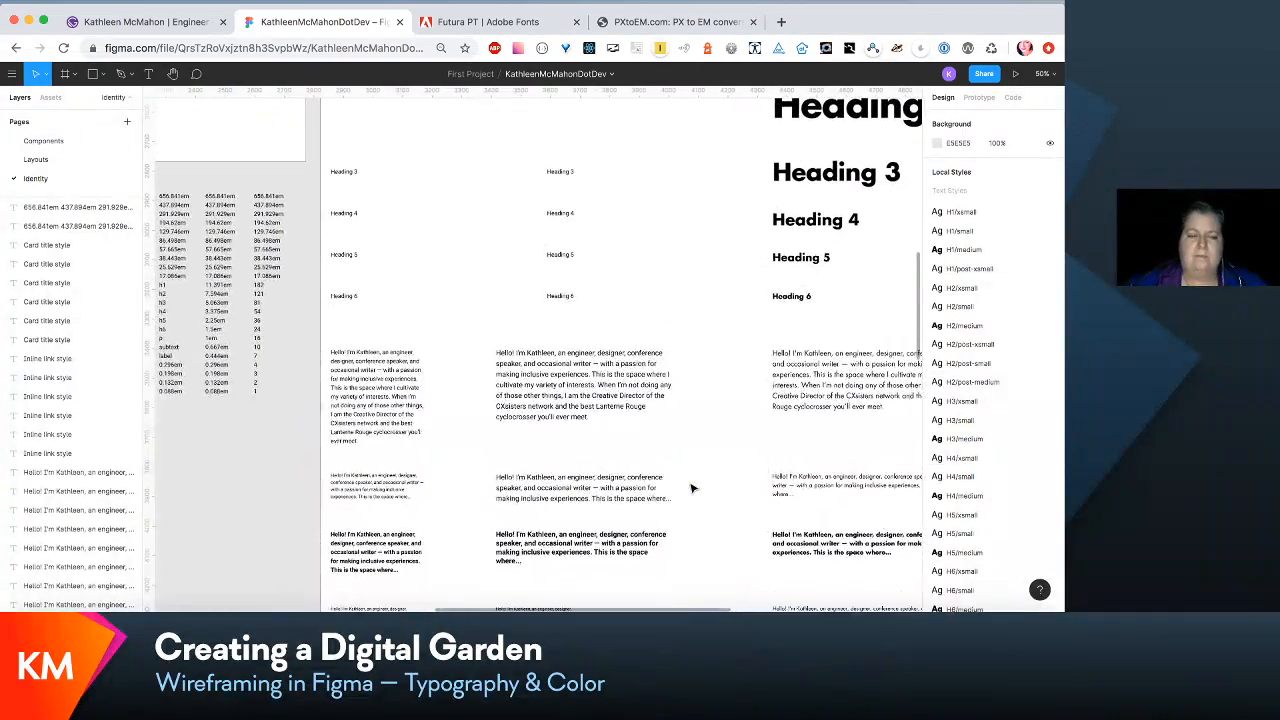
pyautogui.click(228, 283)
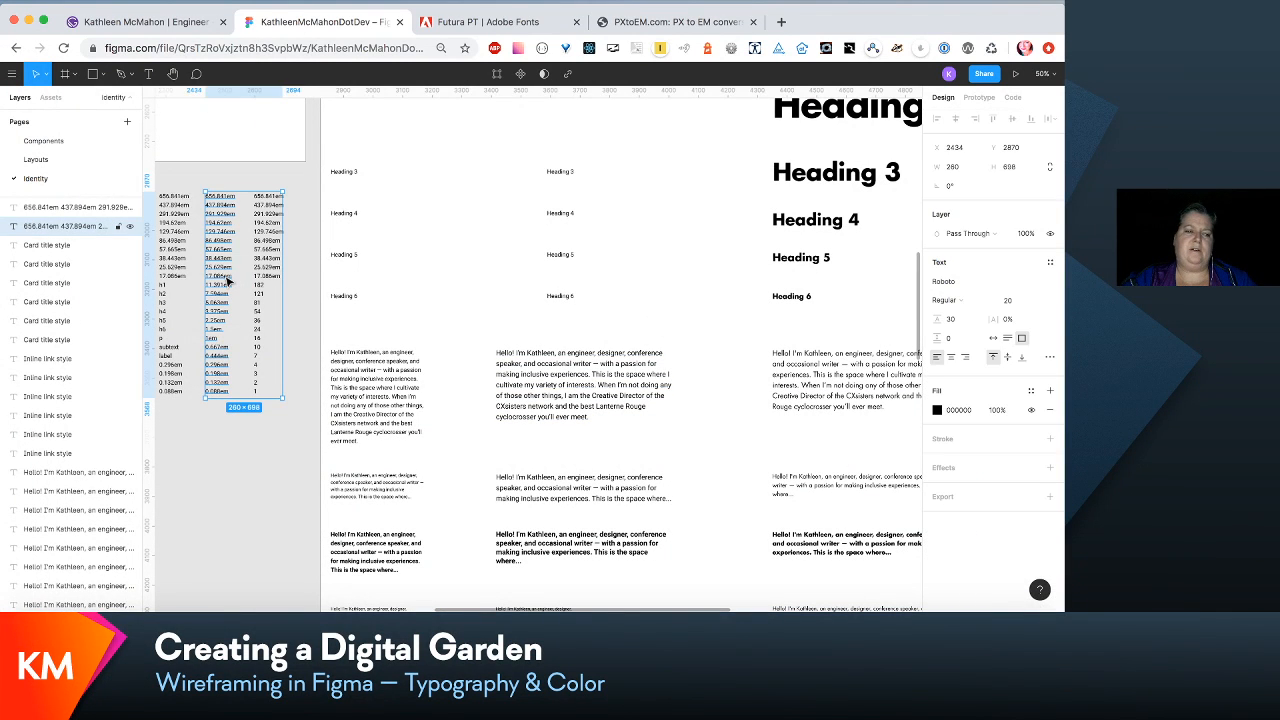
pyautogui.keyDown('shift'); pyautogui.click(181, 281); pyautogui.keyUp('shift')
pyautogui.moveTo(181, 281); pyautogui.dragTo(161, 305)
pyautogui.keyDown('shift'); pyautogui.click(162, 305); pyautogui.keyUp('shift')
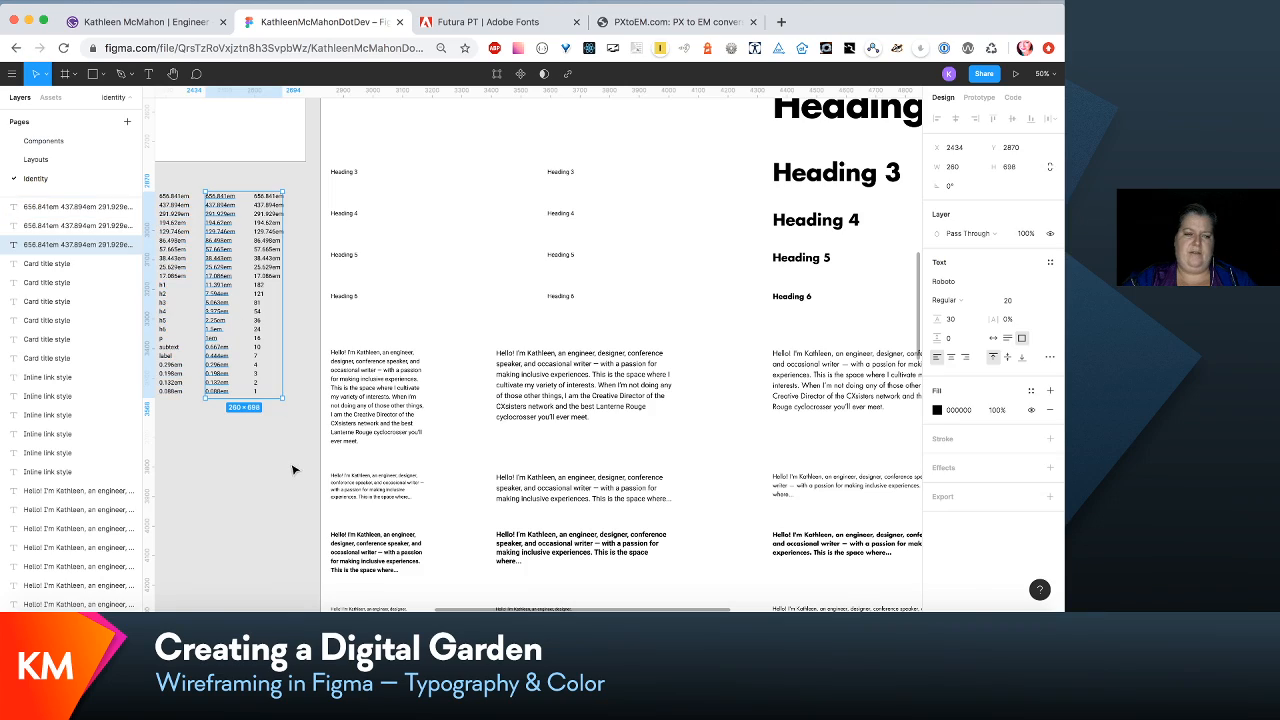
pyautogui.moveTo(293, 470); pyautogui.dragTo(297, 197)
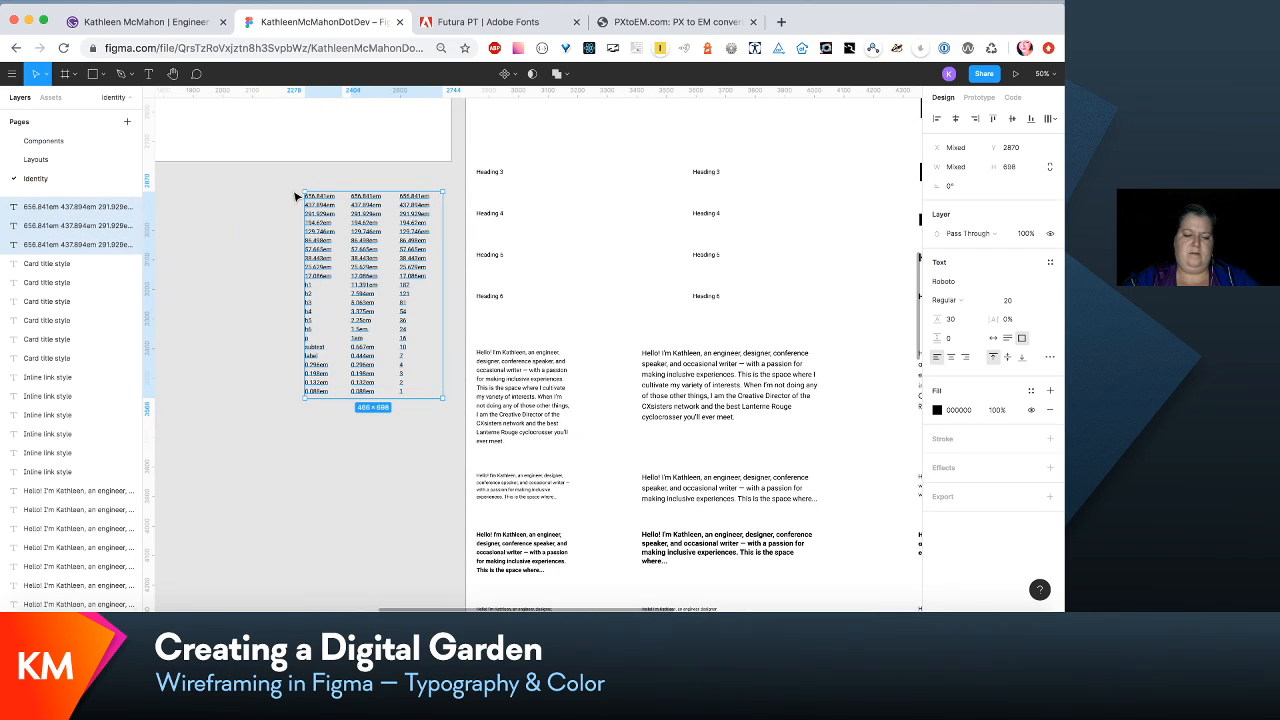
pyautogui.press('super+g')
# - Move the grouped scale columns into the Headings frame, directly beside the large bold Heading 2 to Heading 6 samples
pyautogui.hscroll(3, 297, 197)
pyautogui.moveTo(254, 252); pyautogui.dragTo(728, 157)
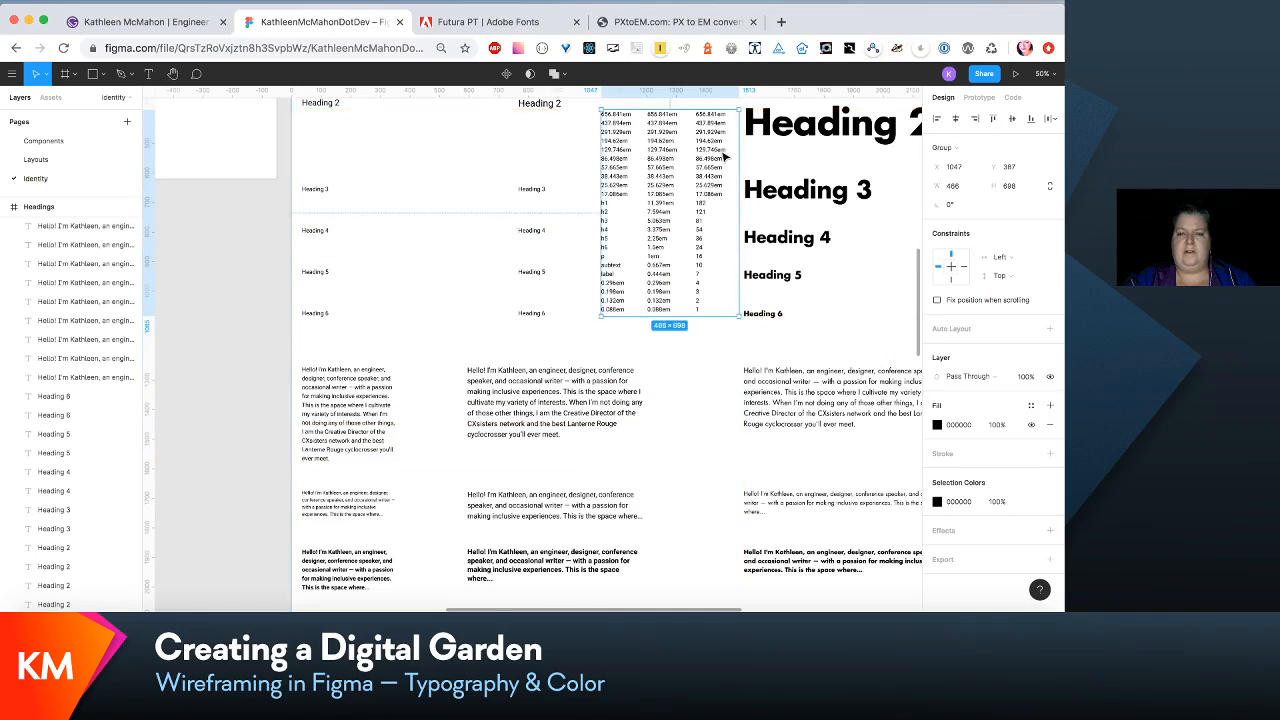
pyautogui.scroll(5, 727, 157)
pyautogui.scroll(3, 727, 157)
pyautogui.hscroll(-3, 727, 157)
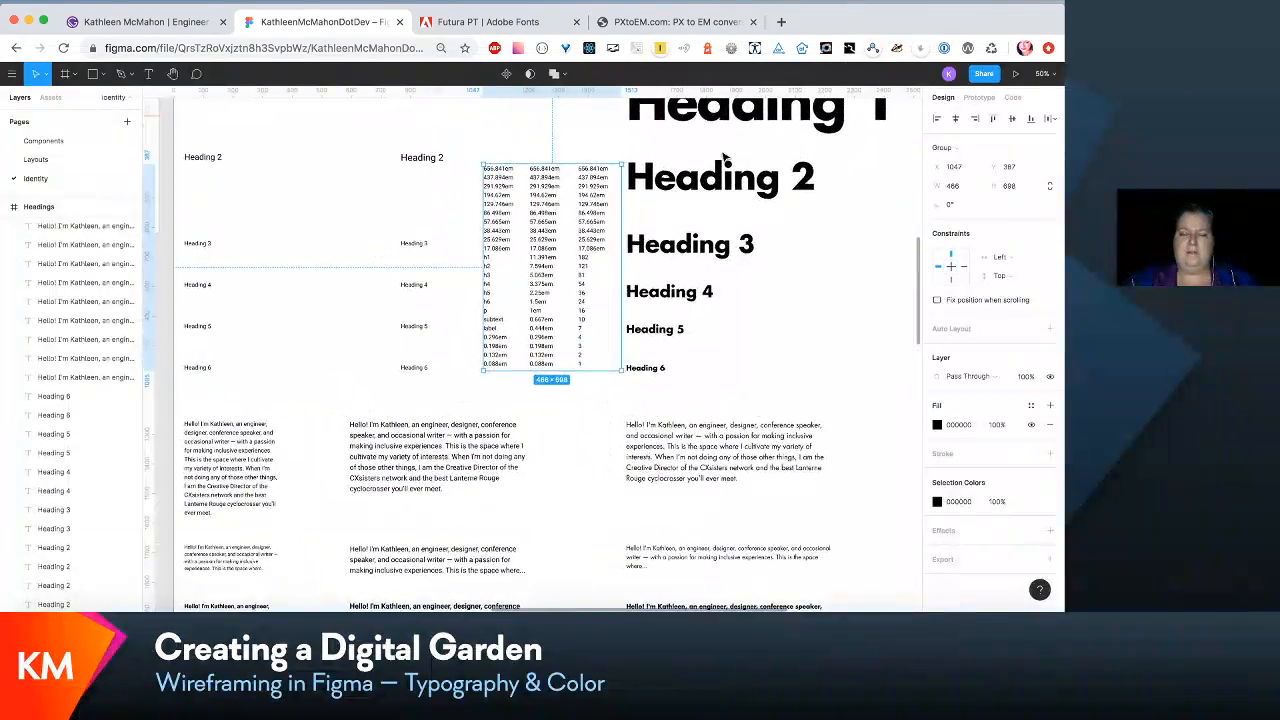
pyautogui.hscroll(3, 648, 183)
pyautogui.scroll(-1, 648, 183)
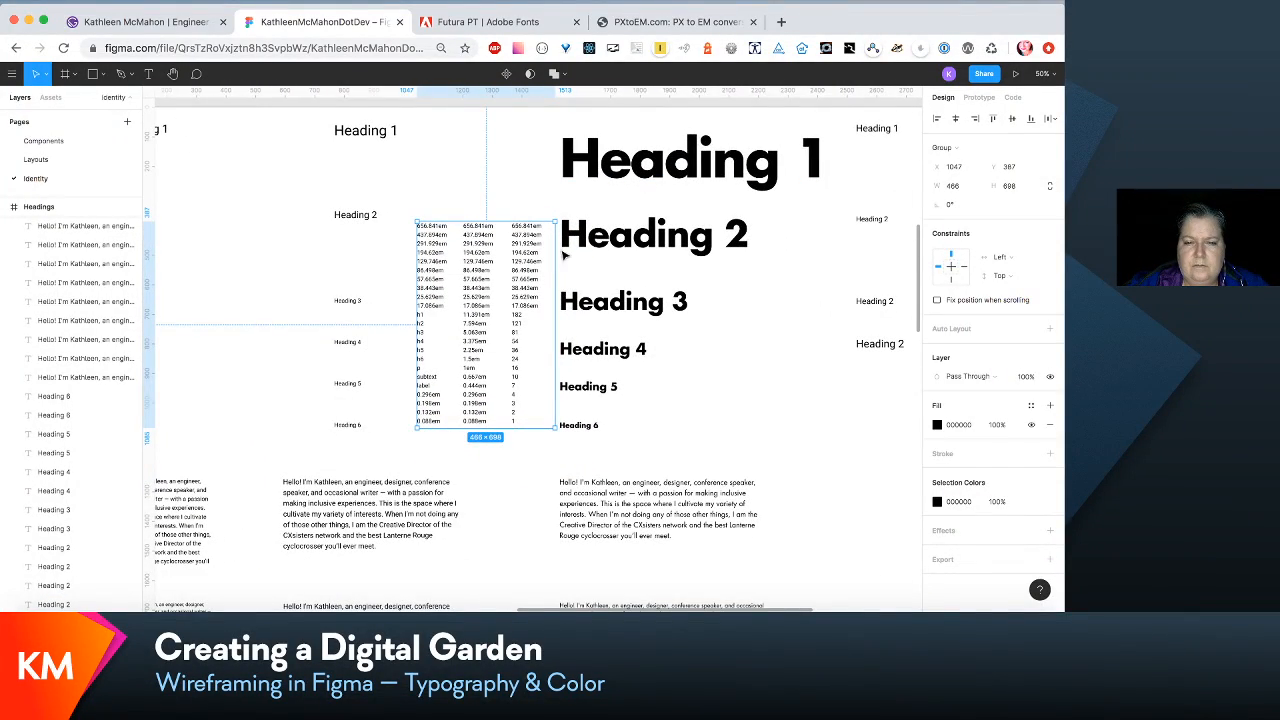
# - Edit the H1/post-xsmall text style to font size 121, automatic line height and the Futura LT Bold font
pyautogui.click(873, 138)
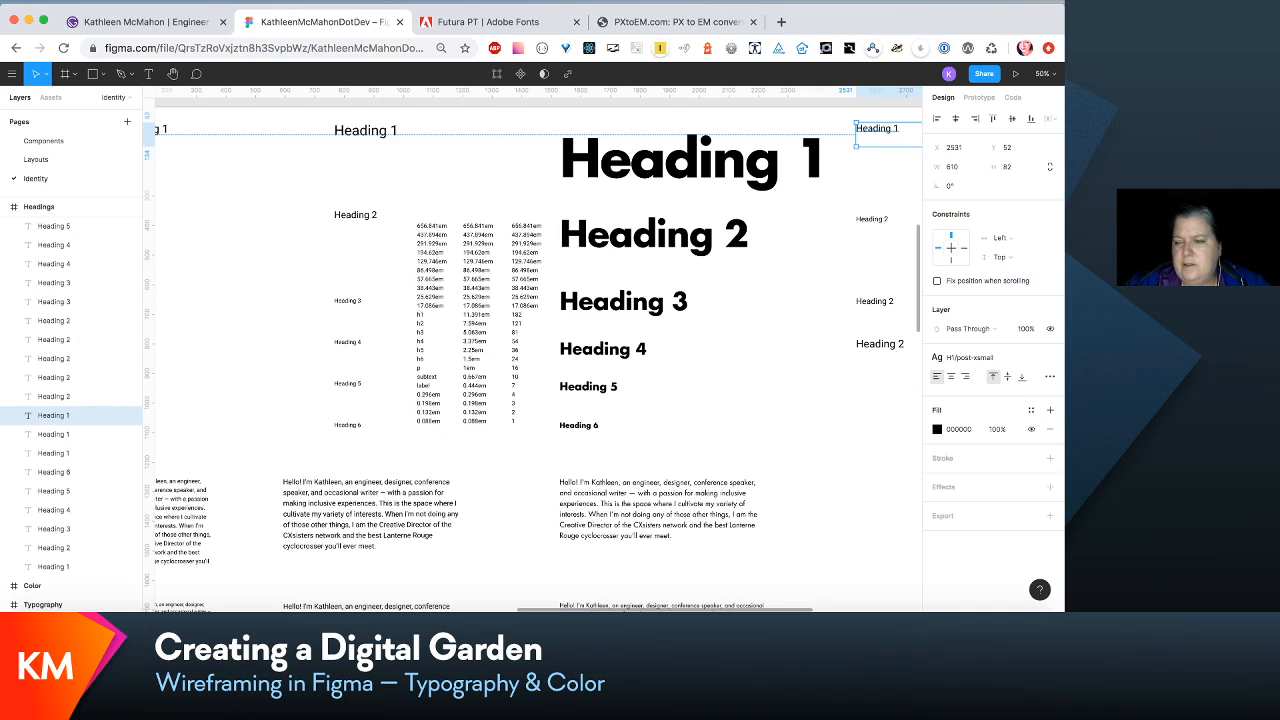
pyautogui.click(1031, 363)
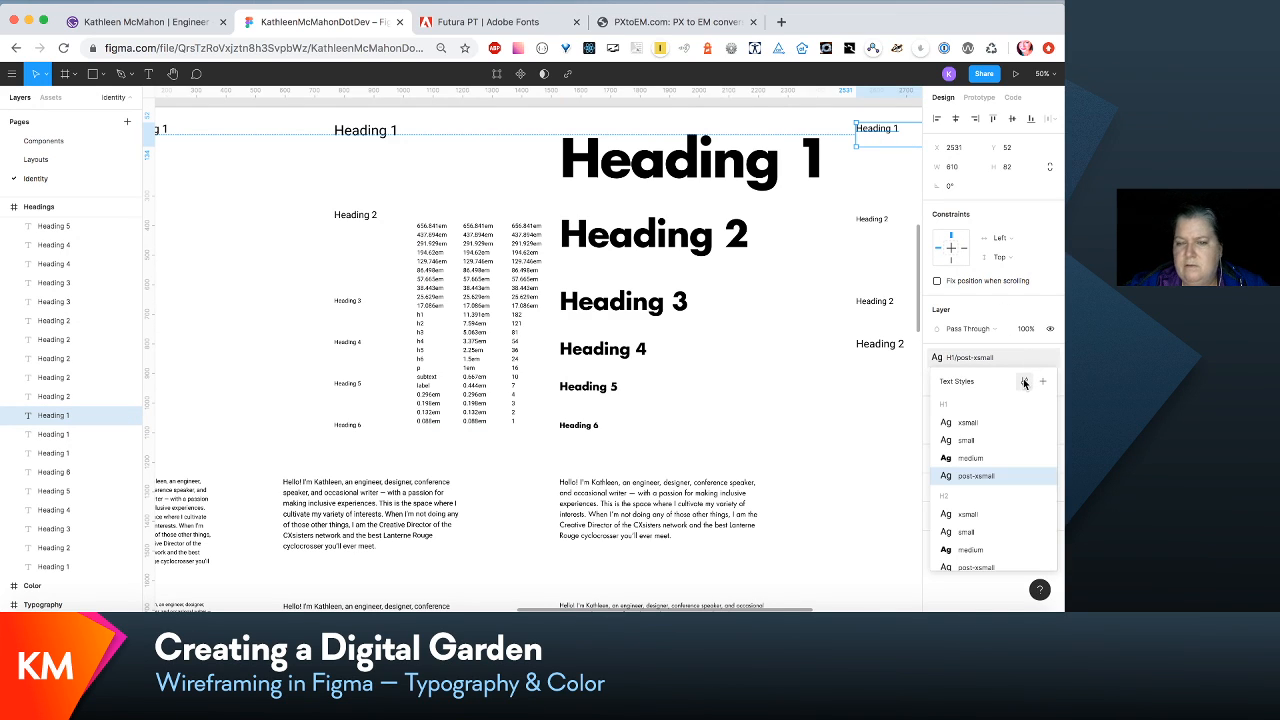
pyautogui.click(1024, 382)
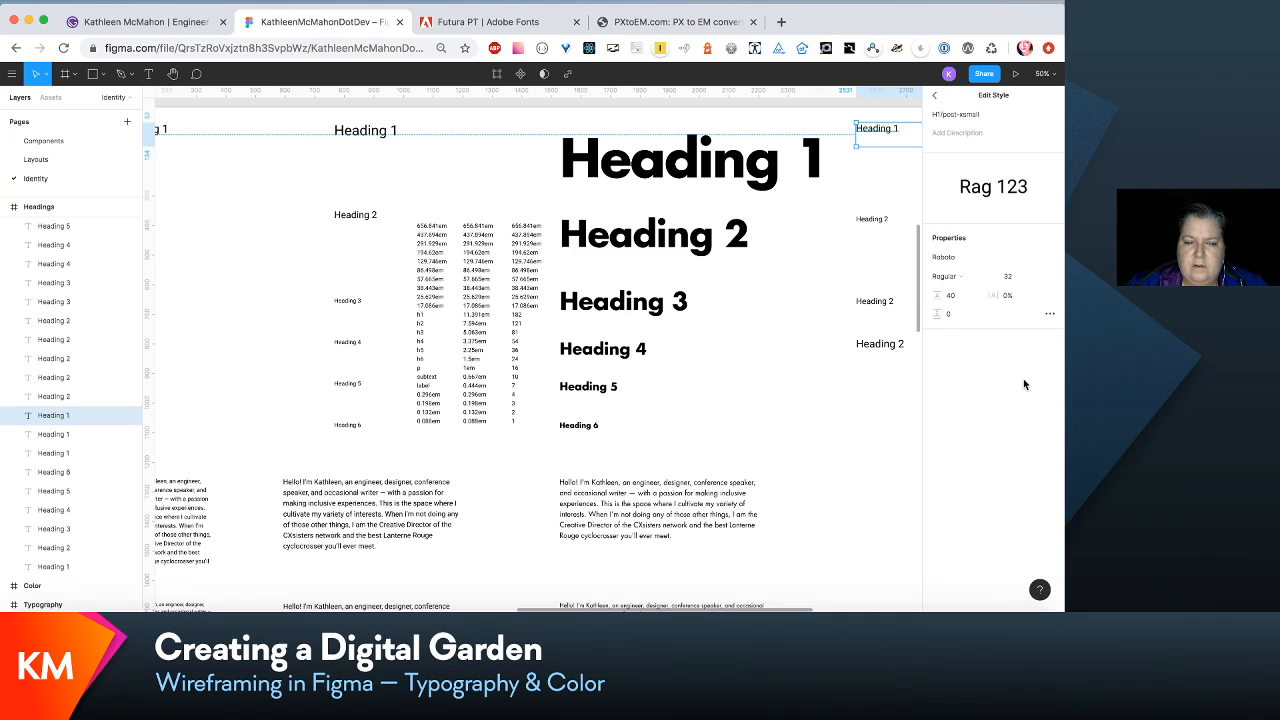
pyautogui.click(1010, 281)
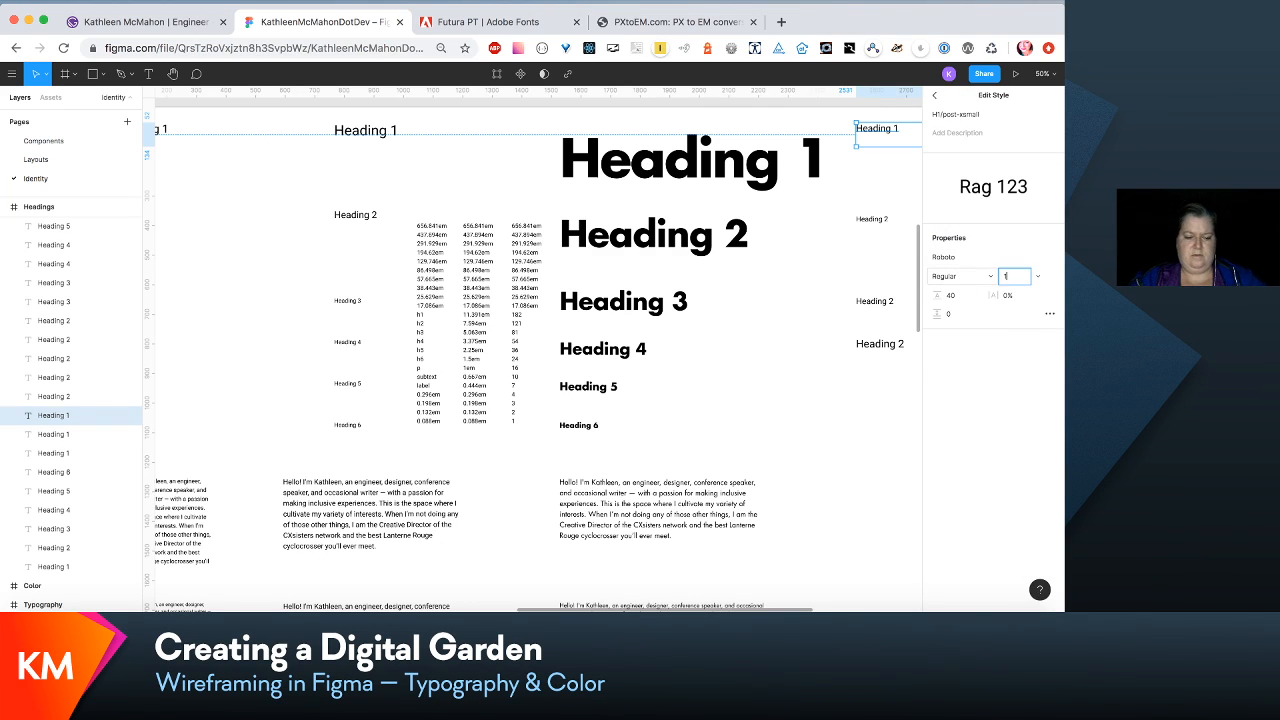
pyautogui.press('Tab')
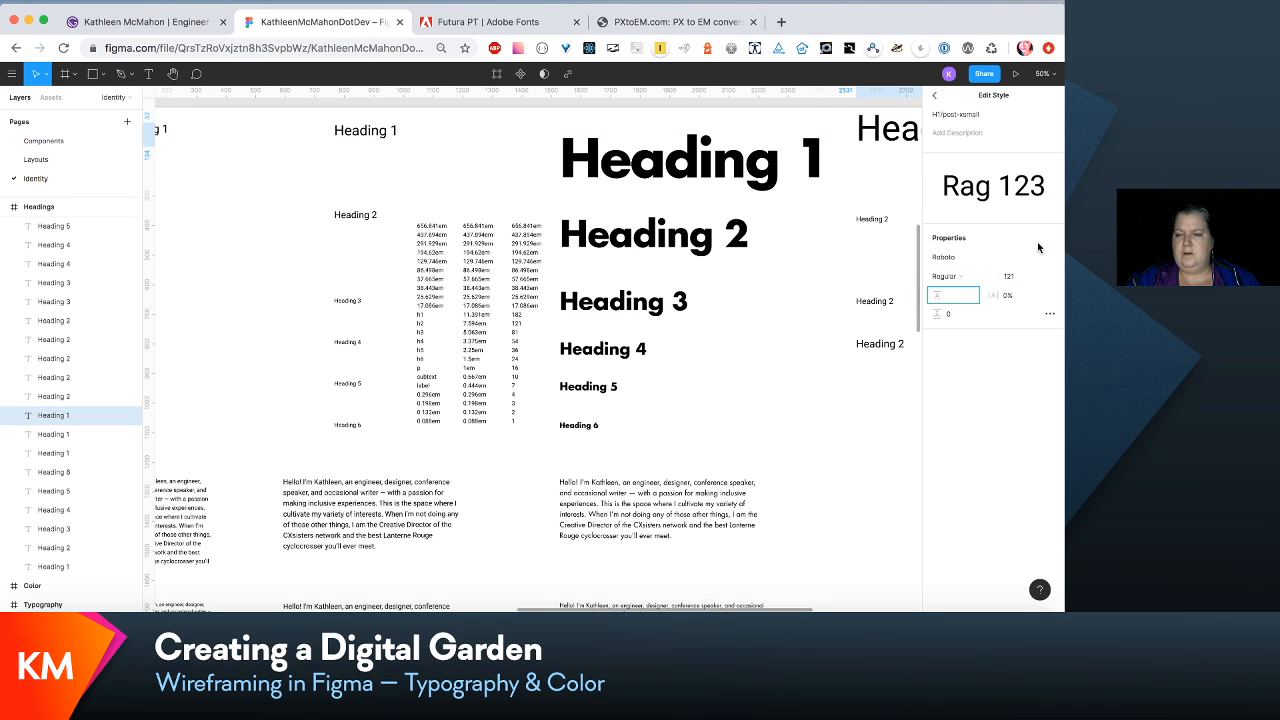
pyautogui.click(1051, 264)
pyautogui.scroll(15, 1045, 245)
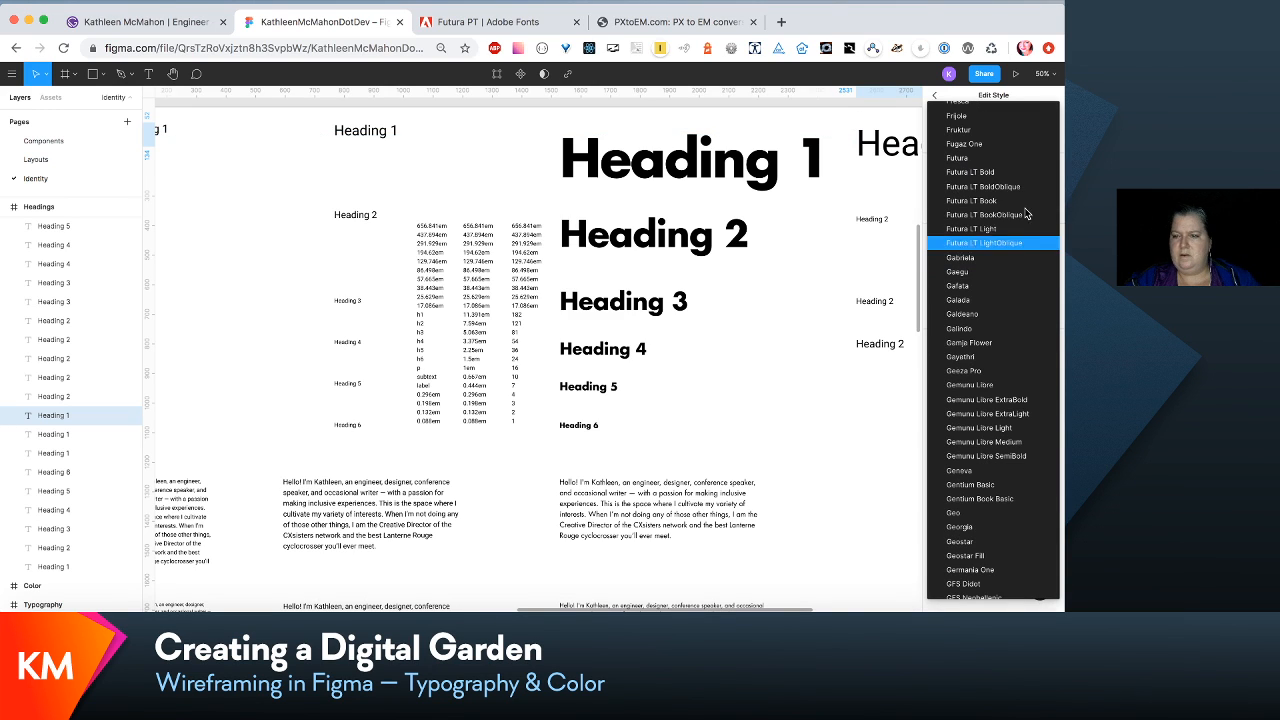
pyautogui.click(1017, 172)
# - Widen the post-xsmall Heading 1 text box to about 754 px and lower it beside the large bold Heading 1
pyautogui.hscroll(8, 881, 229)
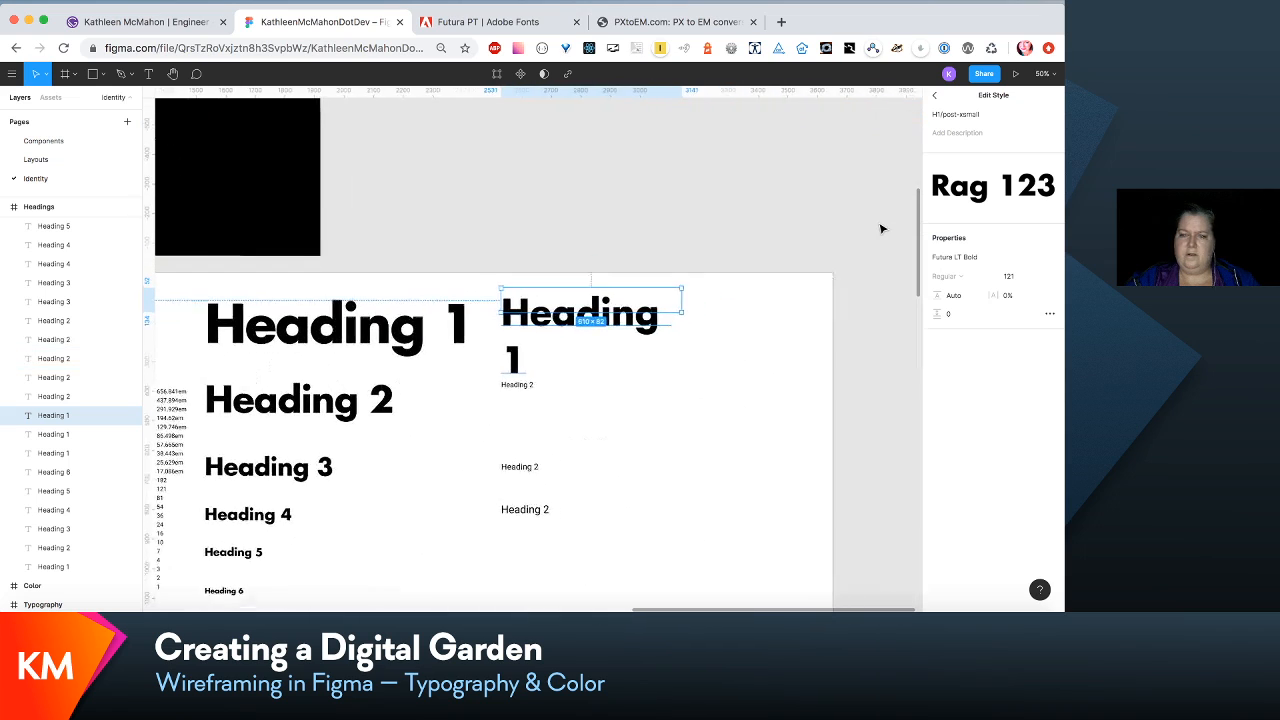
pyautogui.moveTo(648, 262); pyautogui.dragTo(636, 287)
pyautogui.hscroll(-3, 636, 289)
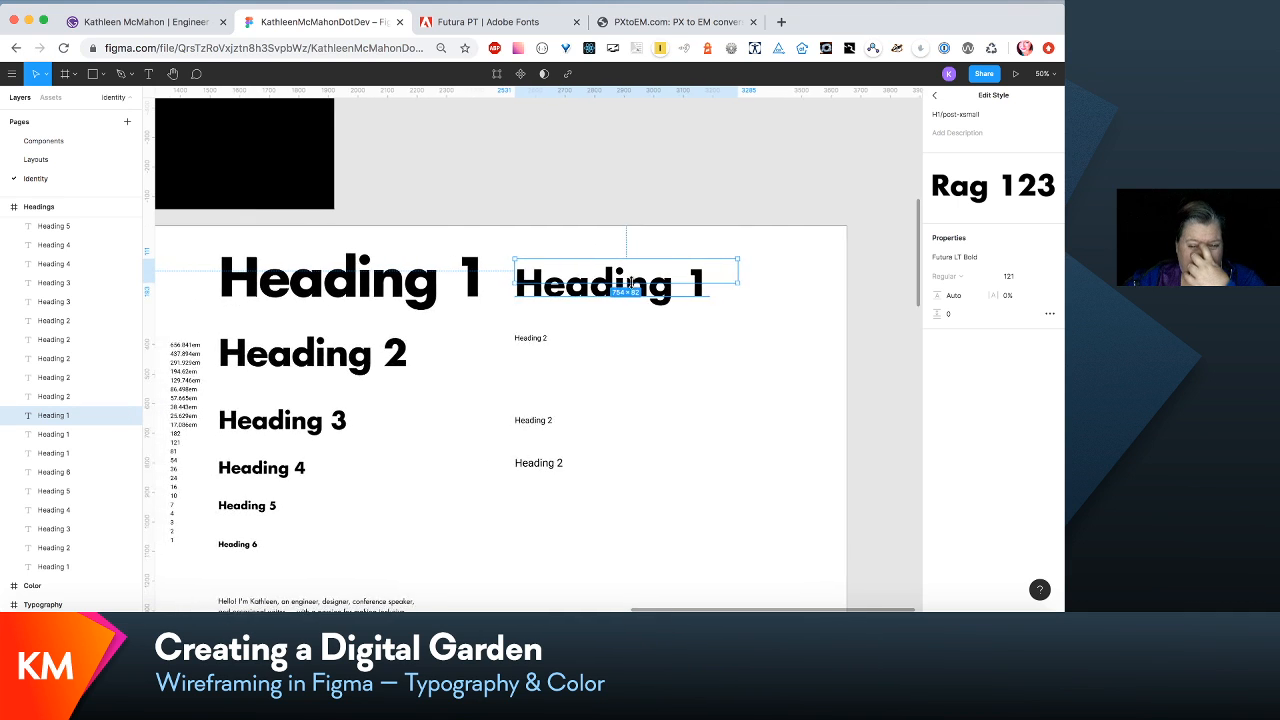
pyautogui.scroll(-3, 636, 288)
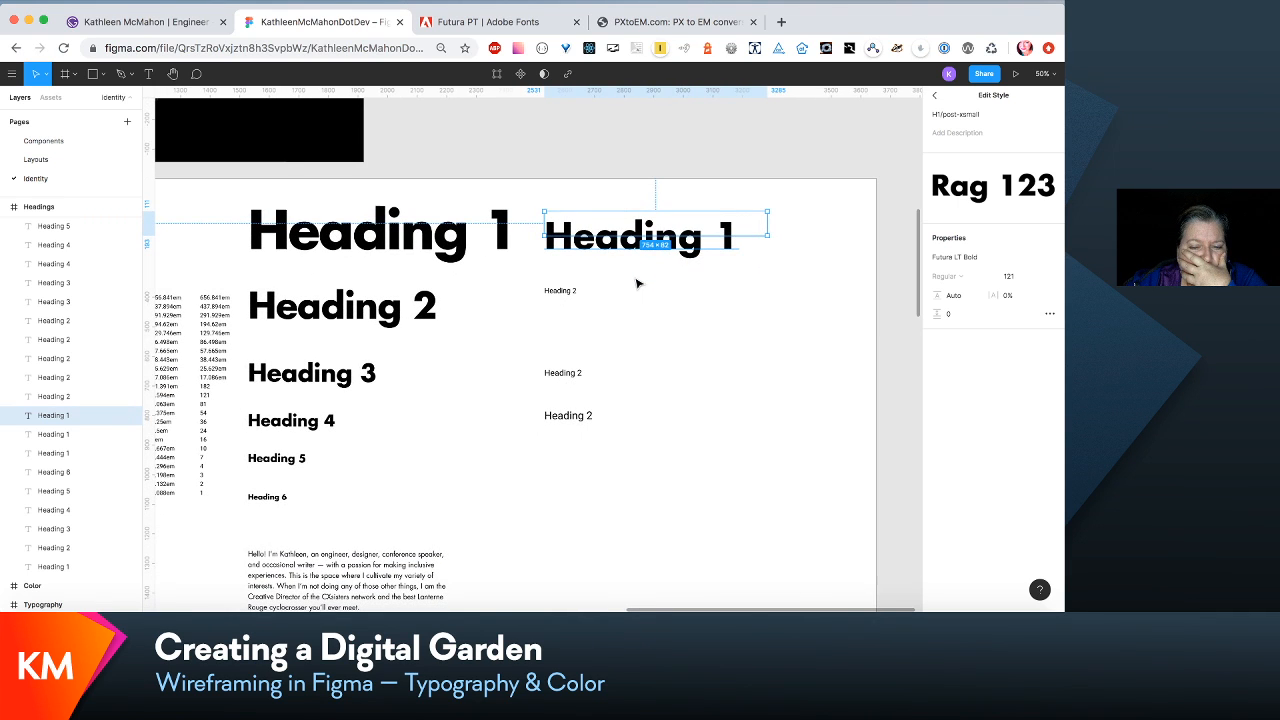
# - Check which text styles the small Heading 2 samples use and look through the local text styles
pyautogui.click(579, 290)
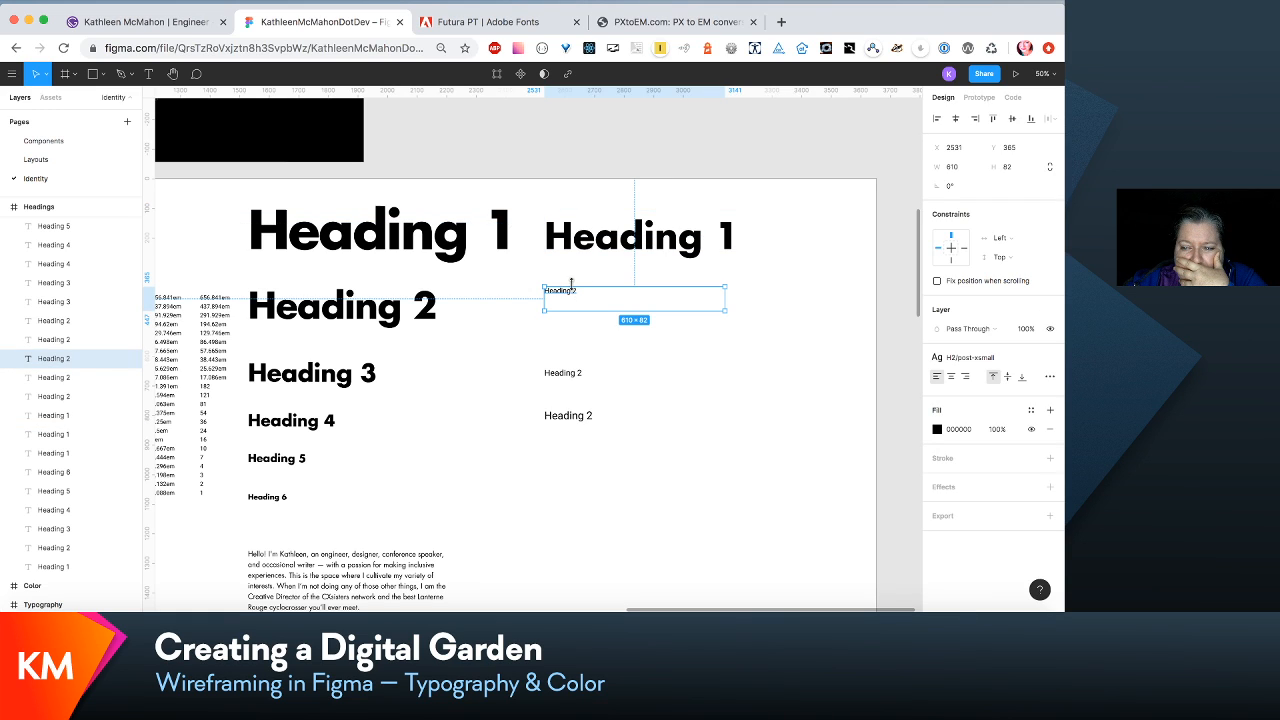
pyautogui.click(578, 376)
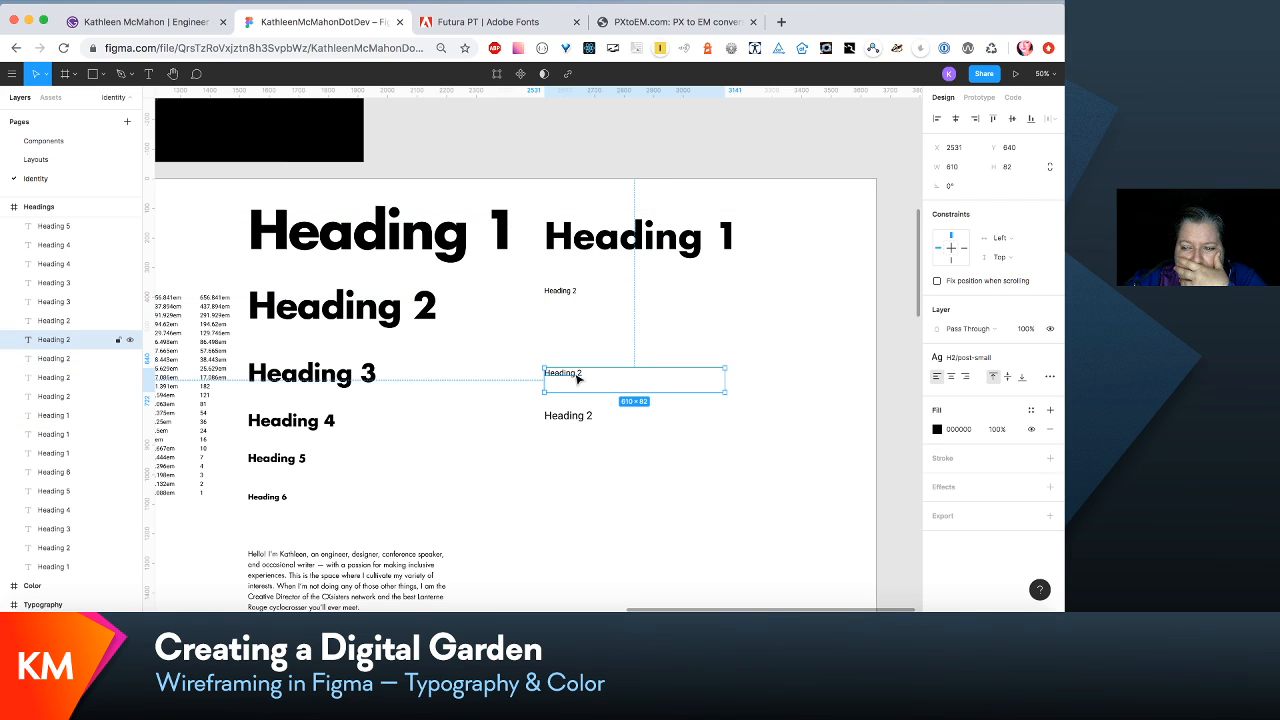
pyautogui.click(582, 300)
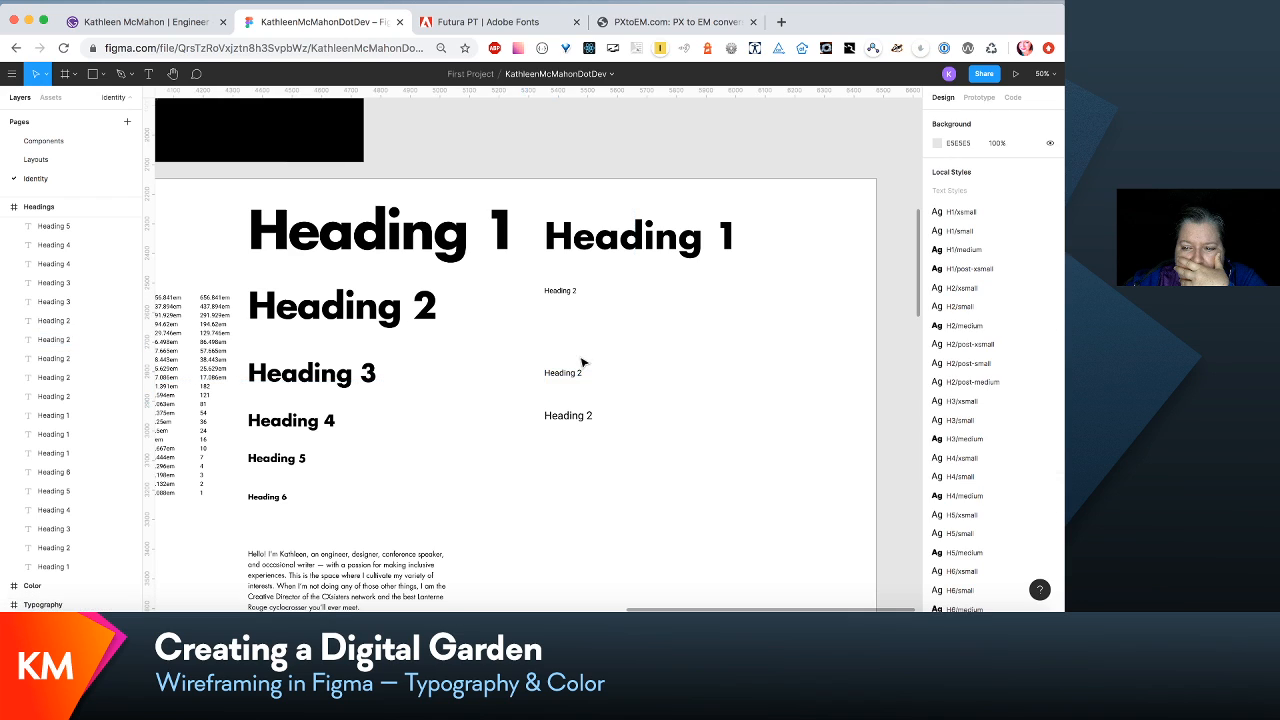
pyautogui.scroll(-3, 941, 393)
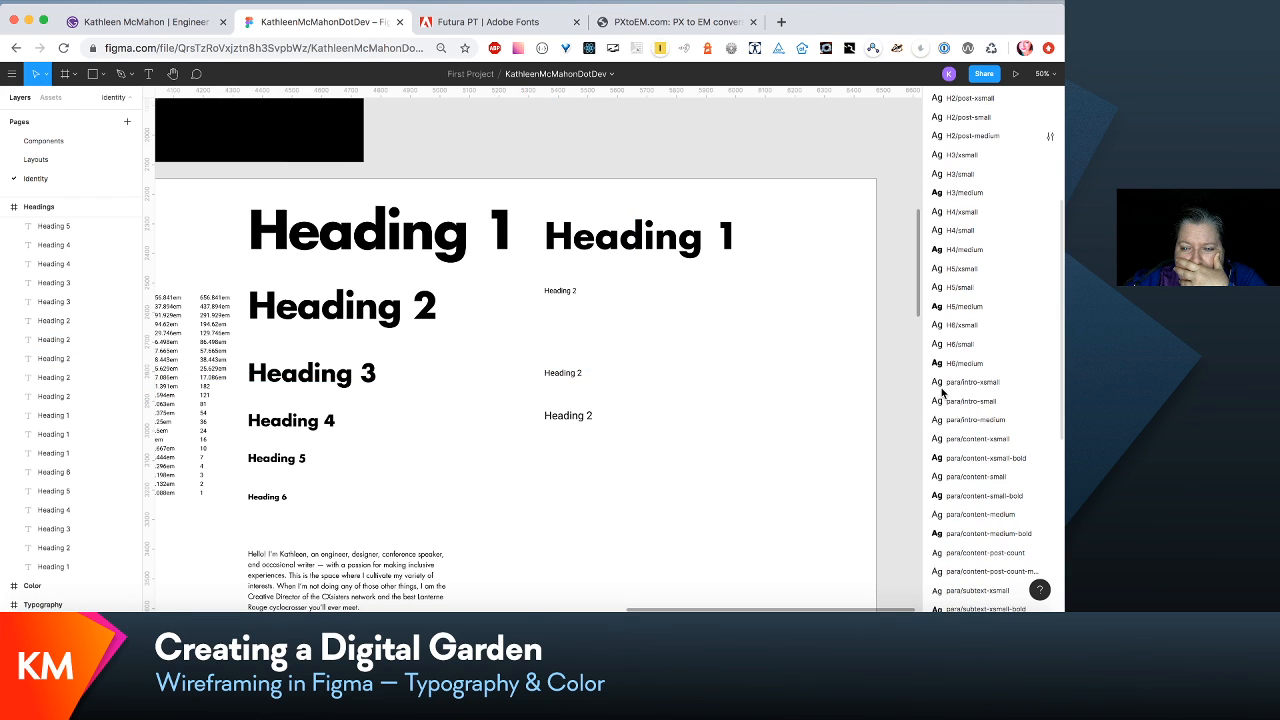
pyautogui.scroll(2, 941, 393)
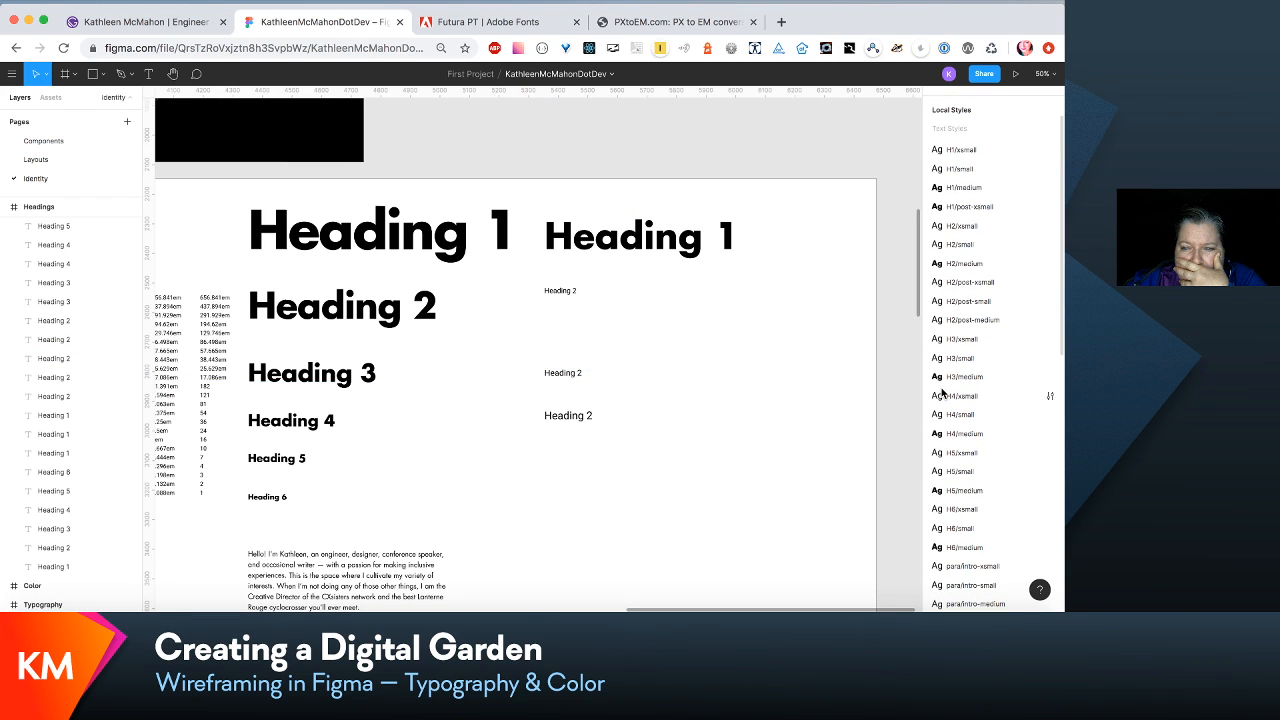
# - Edit the H2/post-xsmall text style to font size 81 and the Futura LT Bold font
pyautogui.click(578, 290)
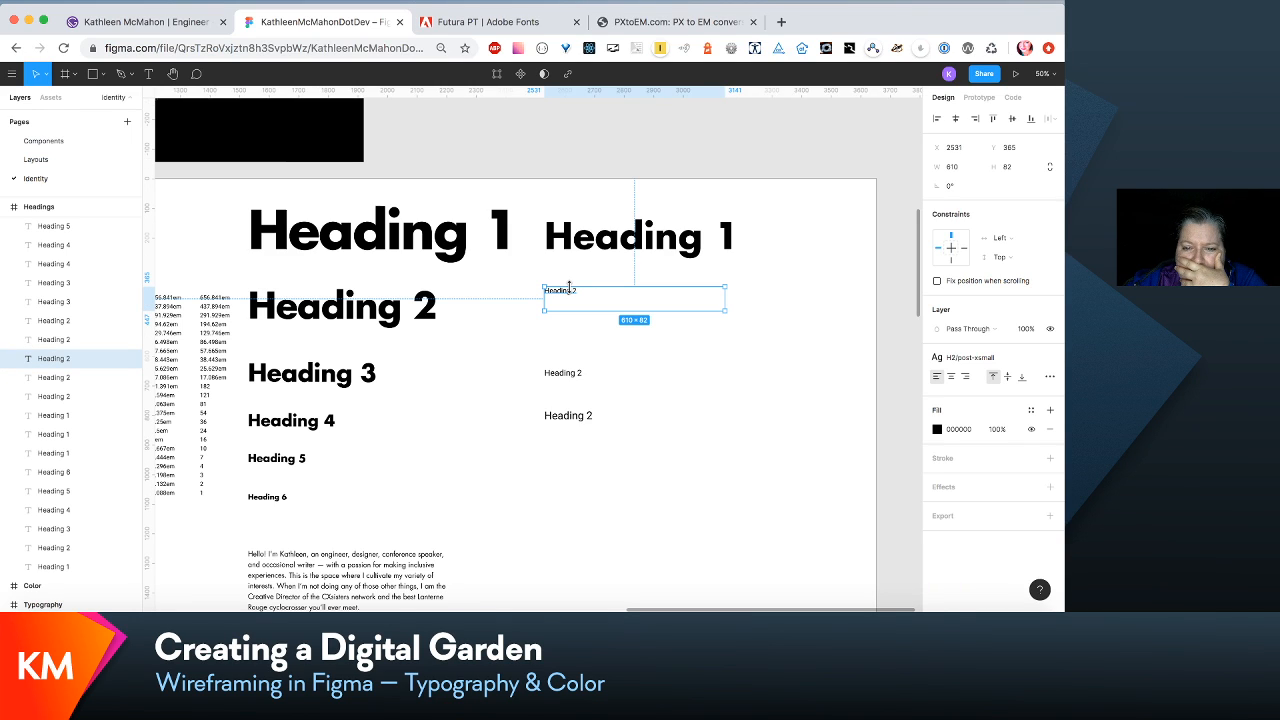
pyautogui.hscroll(-3, 570, 291)
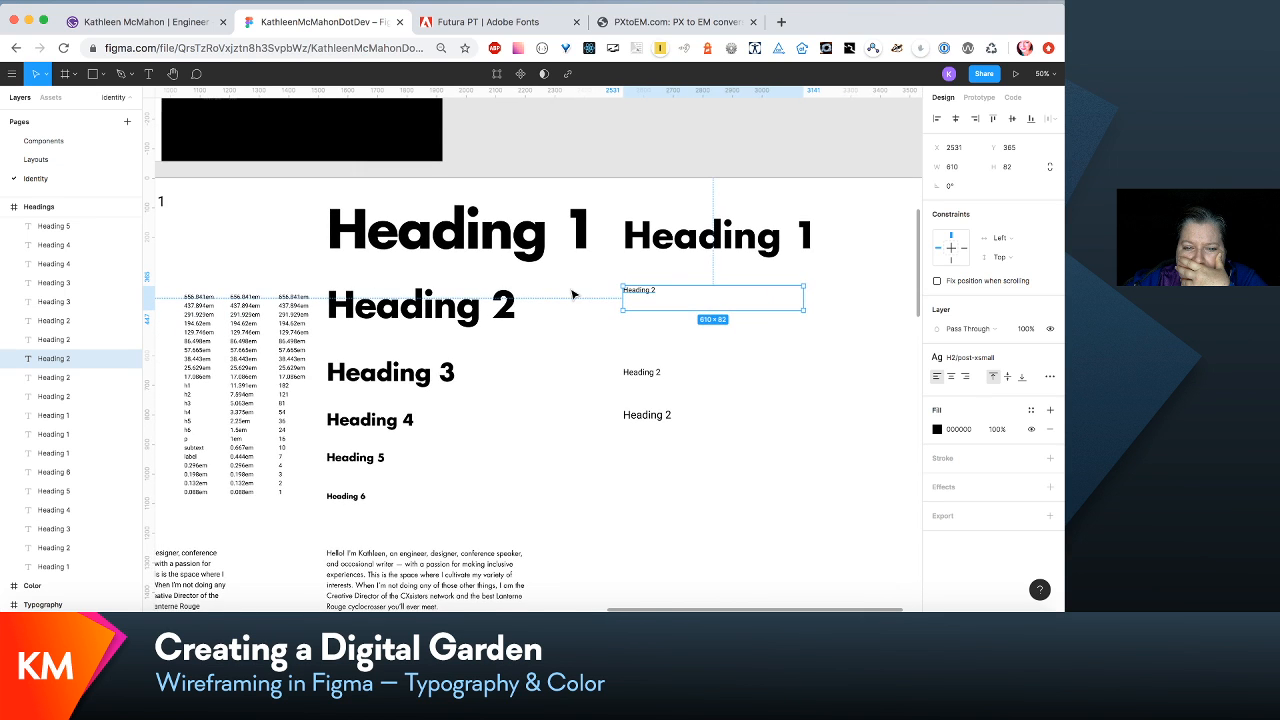
pyautogui.hscroll(-3, 573, 294)
pyautogui.scroll(-1, 573, 294)
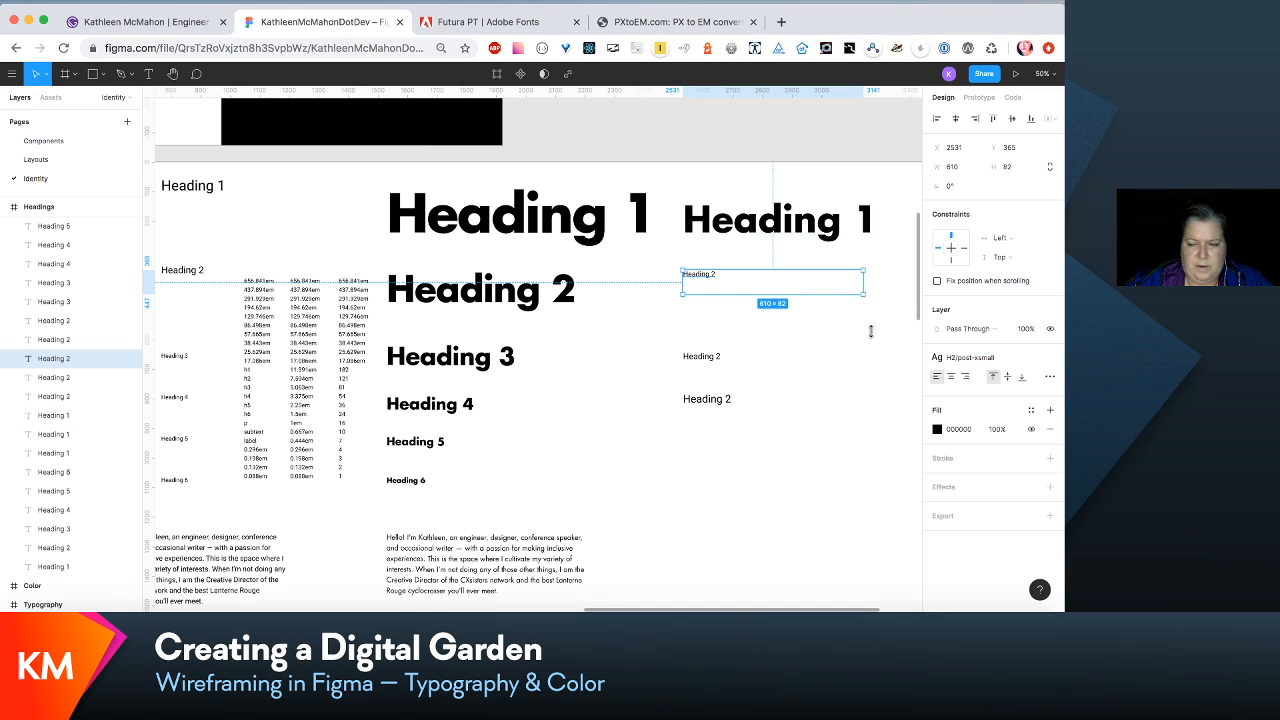
pyautogui.click(1031, 361)
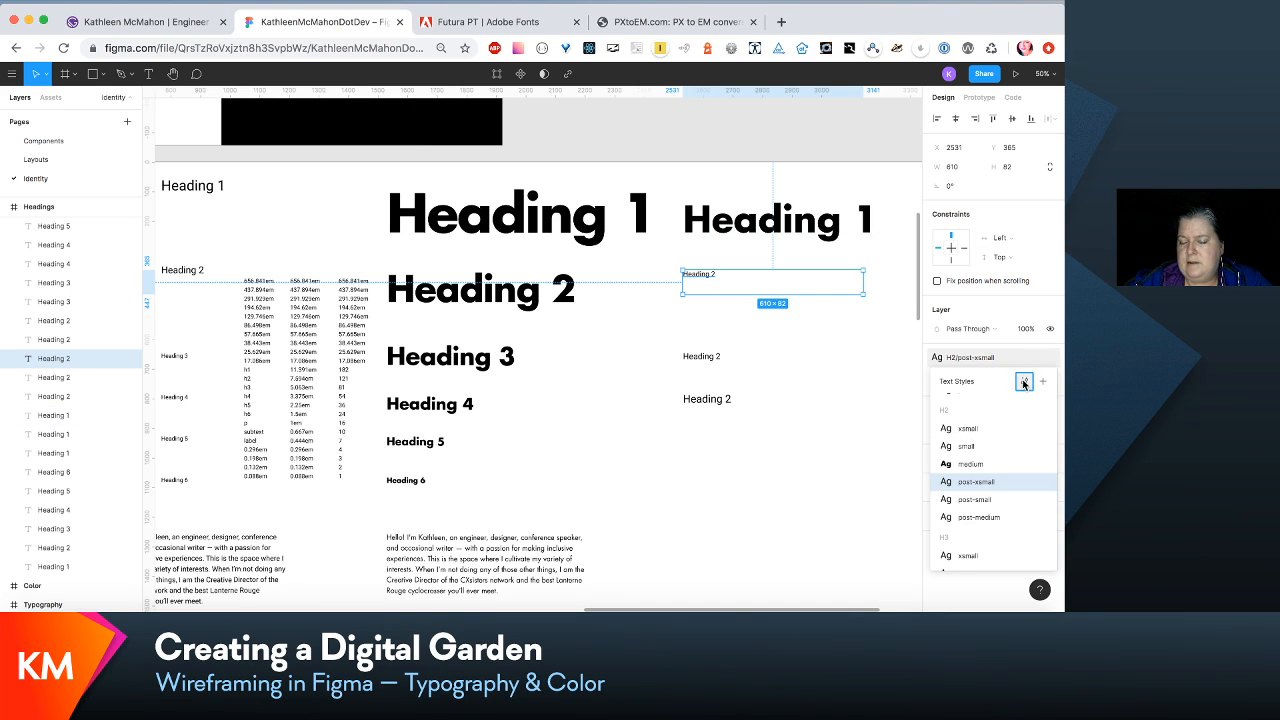
pyautogui.click(1024, 383)
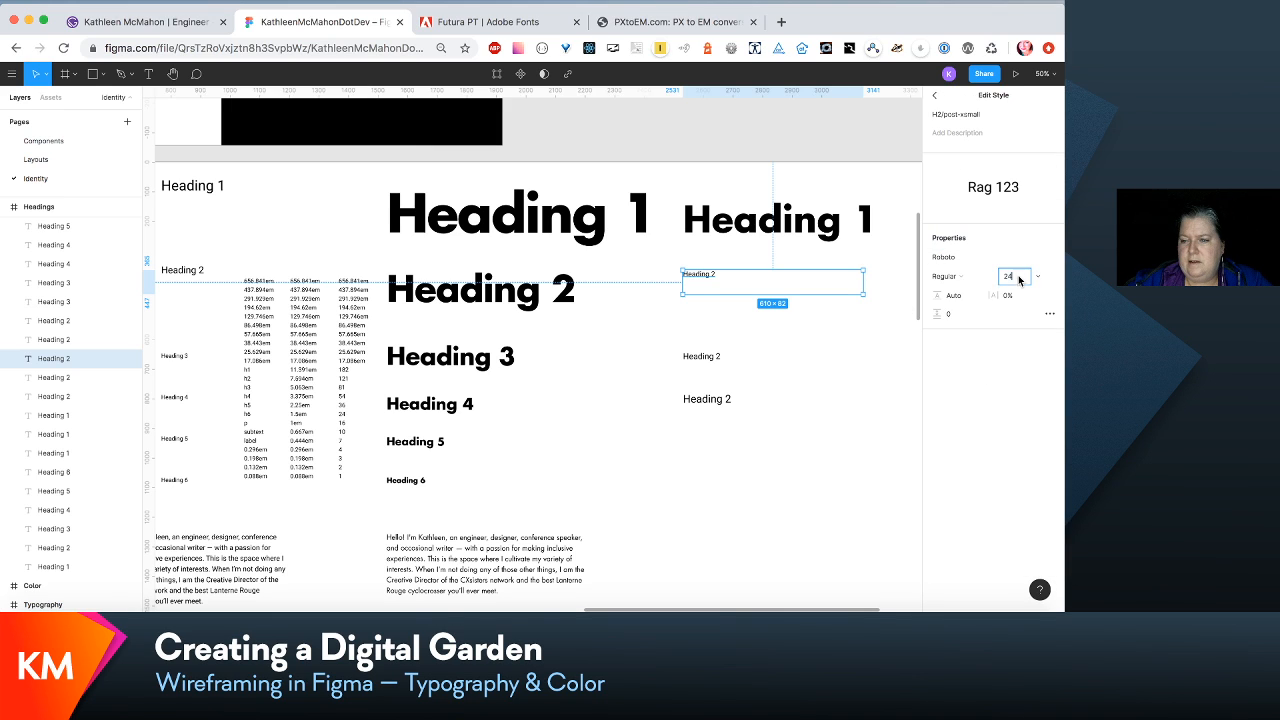
pyautogui.click(1018, 278)
pyautogui.write('81')
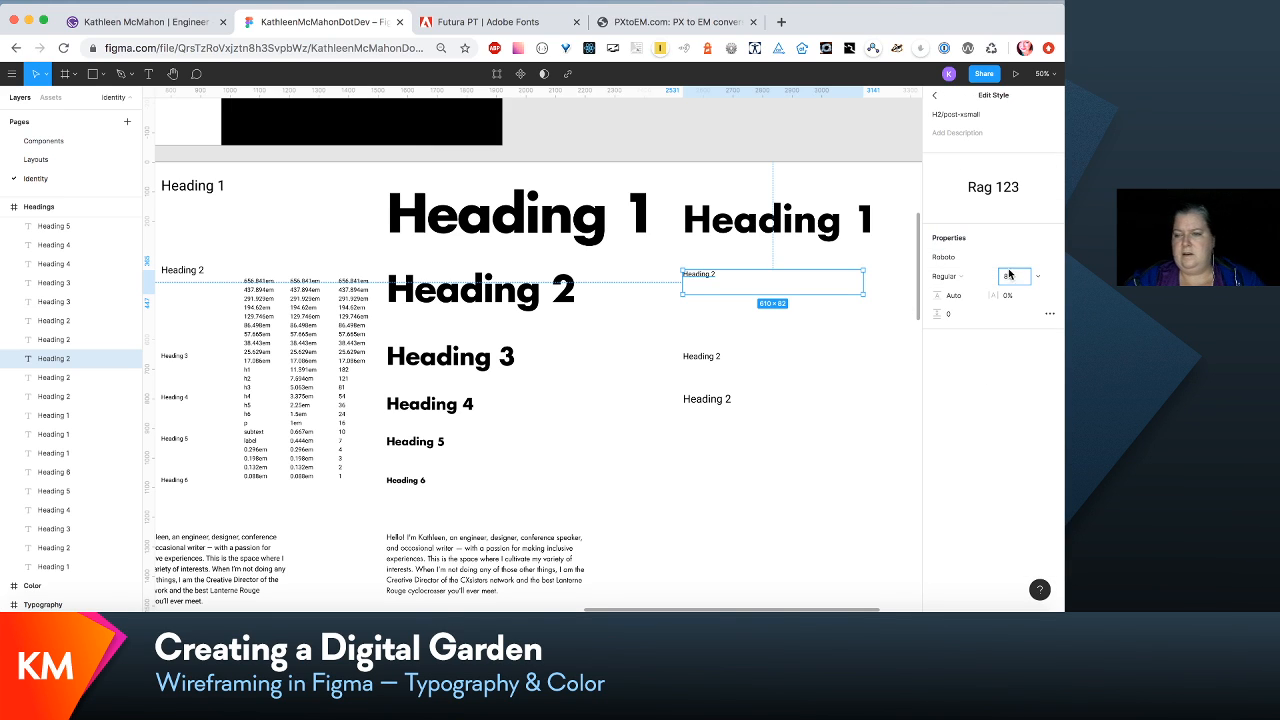
pyautogui.click(1051, 258)
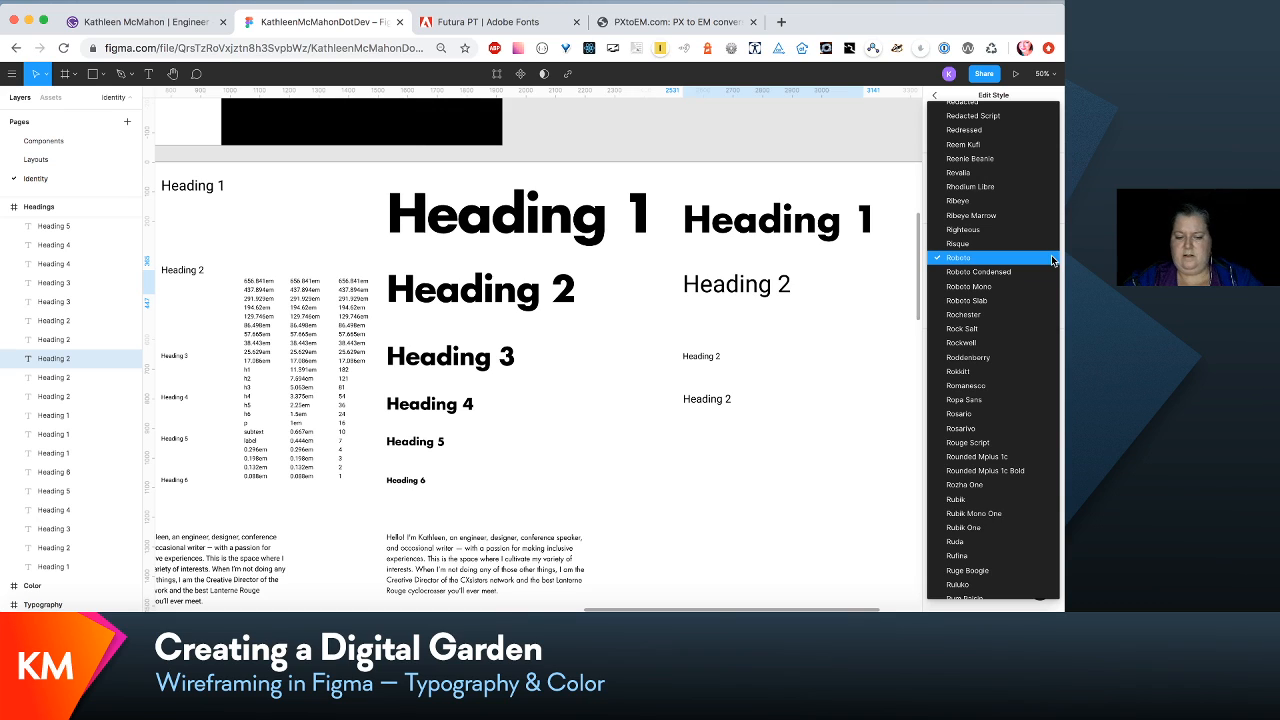
pyautogui.scroll(20, 1051, 260)
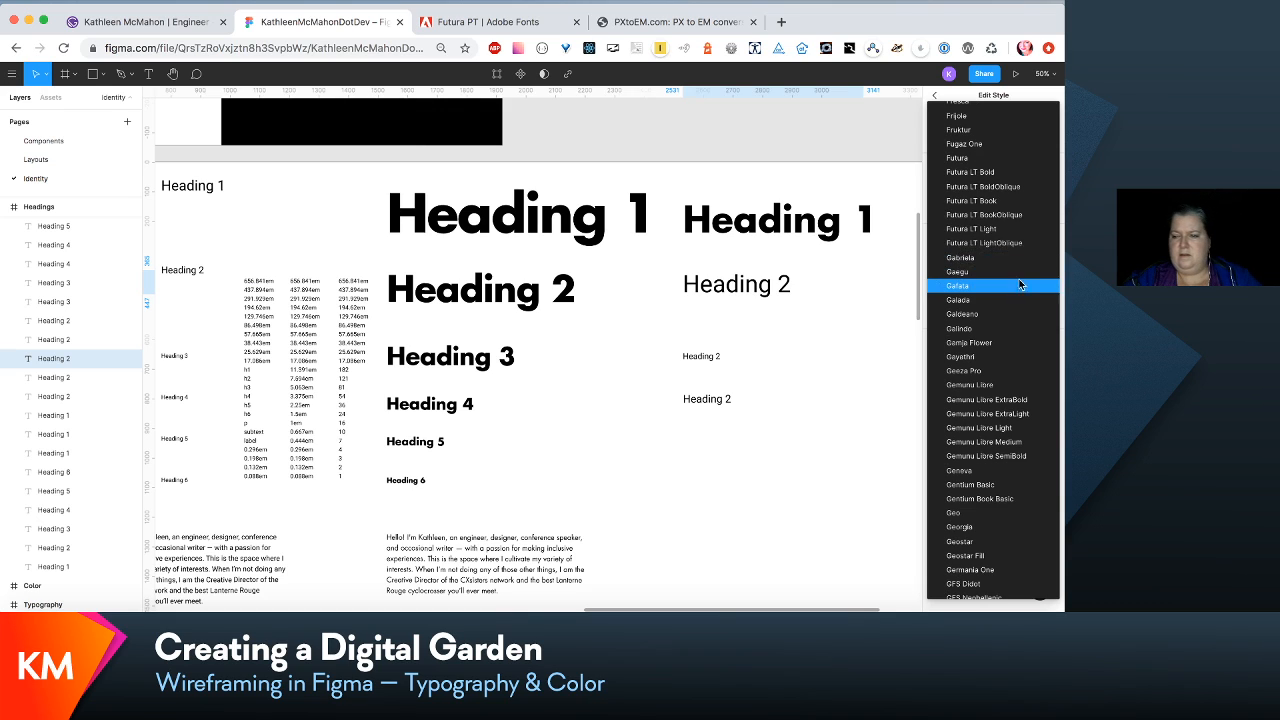
pyautogui.click(993, 172)
# - Select the post-small Heading 2 and review the scale columns, heading samples and paragraph samples in the Headings frame
pyautogui.click(703, 356)
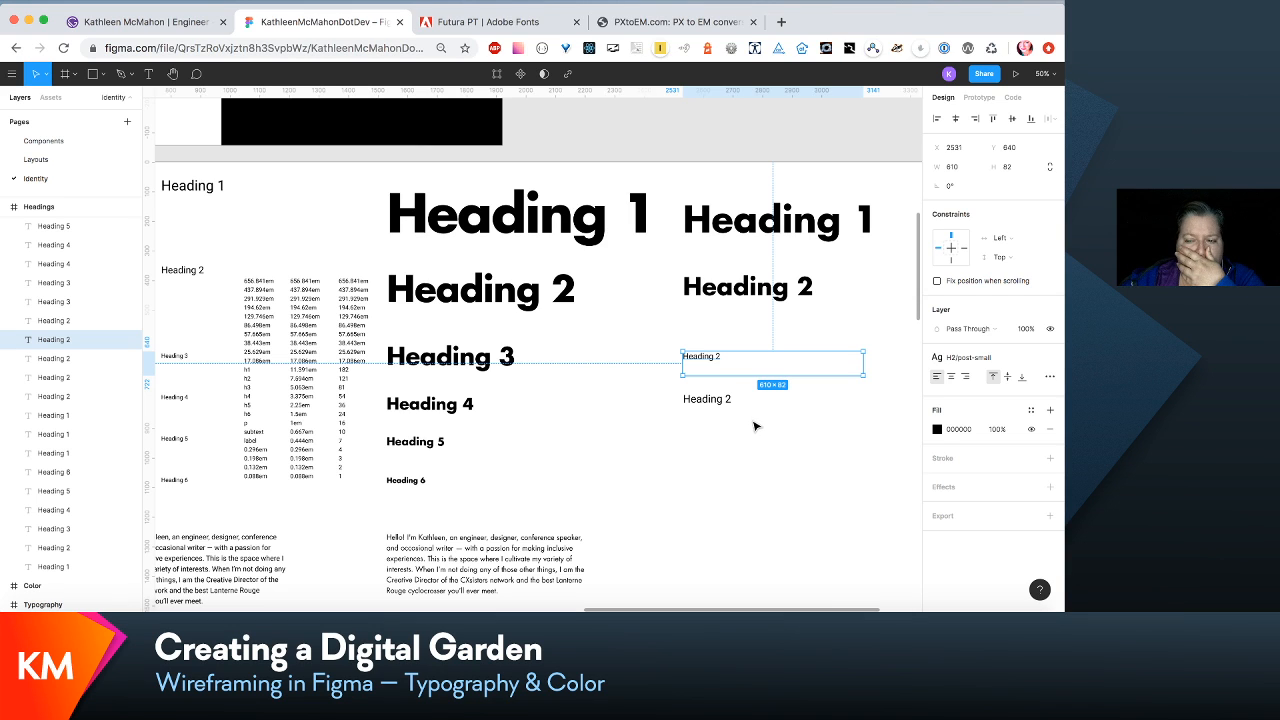
pyautogui.scroll(-1, 755, 426)
pyautogui.hscroll(1, 755, 426)
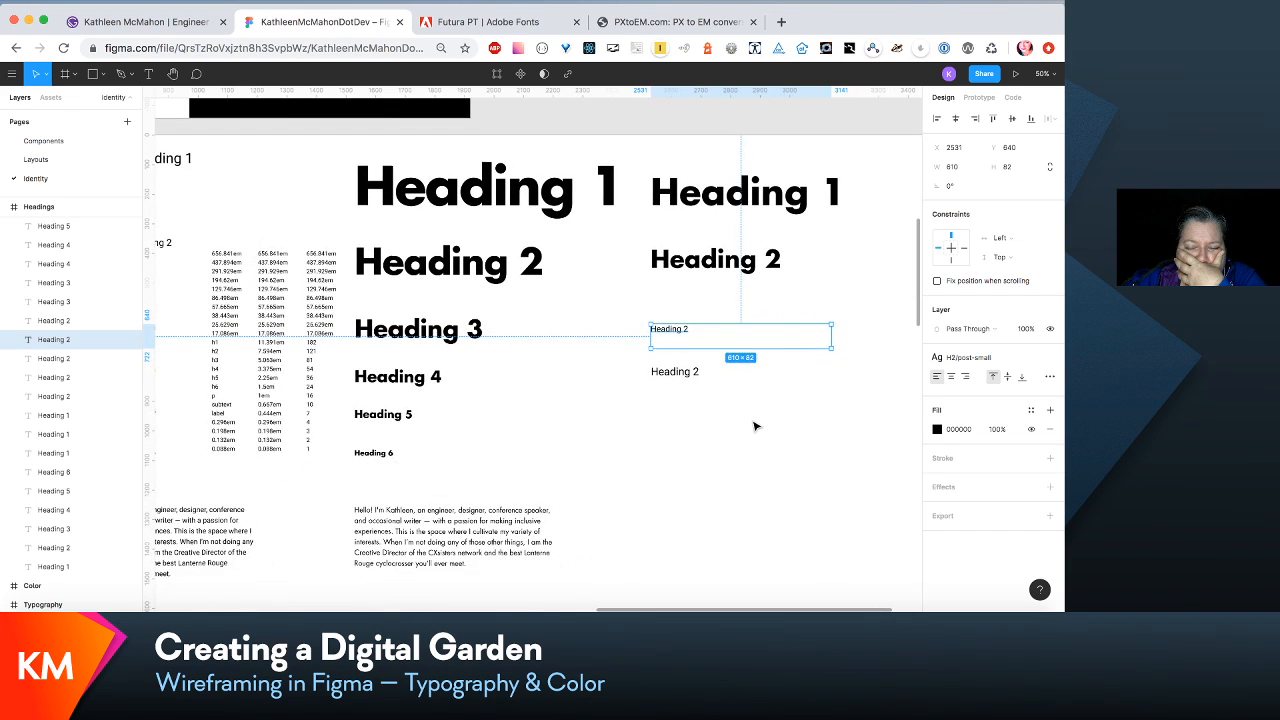
pyautogui.hscroll(1, 755, 426)
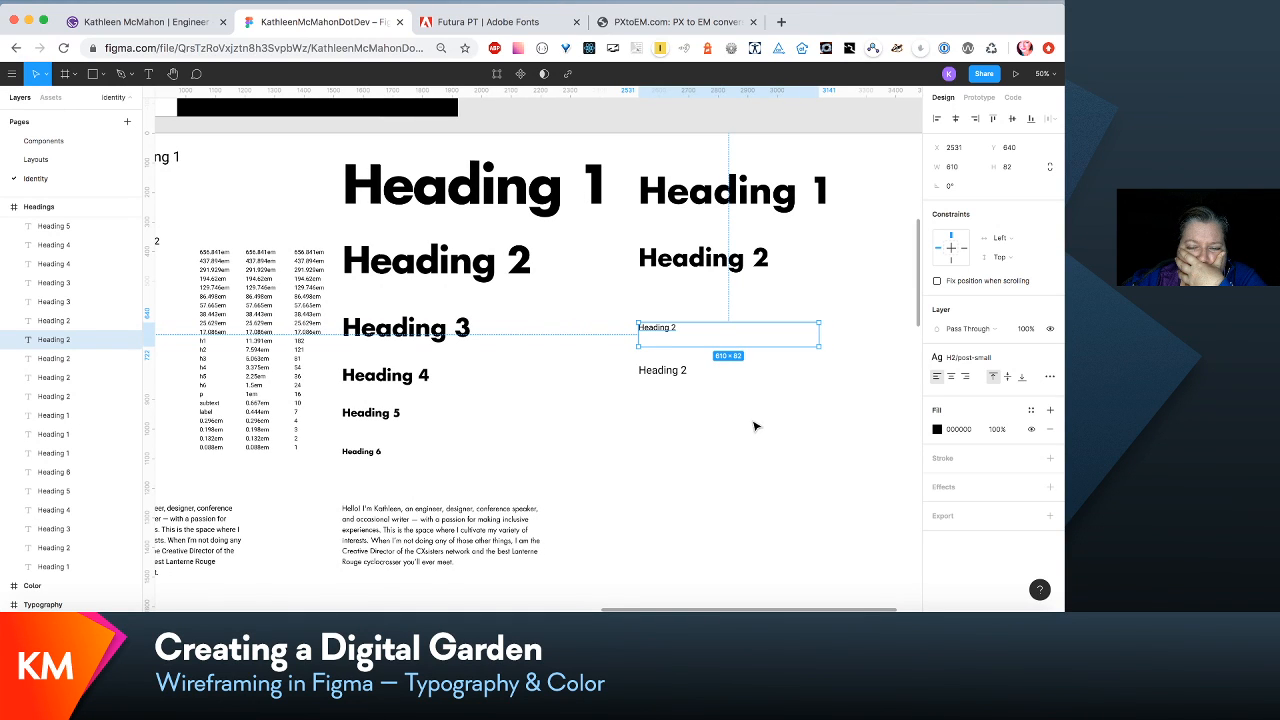
pyautogui.scroll(-1, 755, 426)
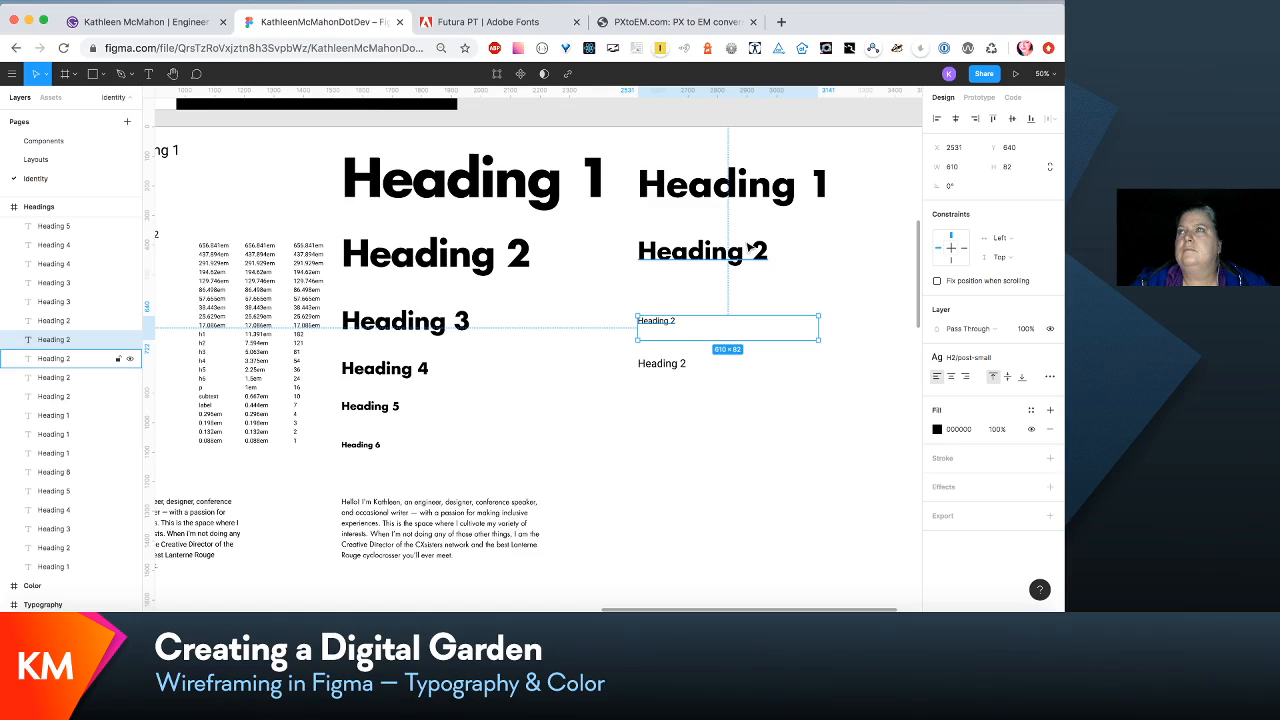
pyautogui.scroll(-2, 729, 460)
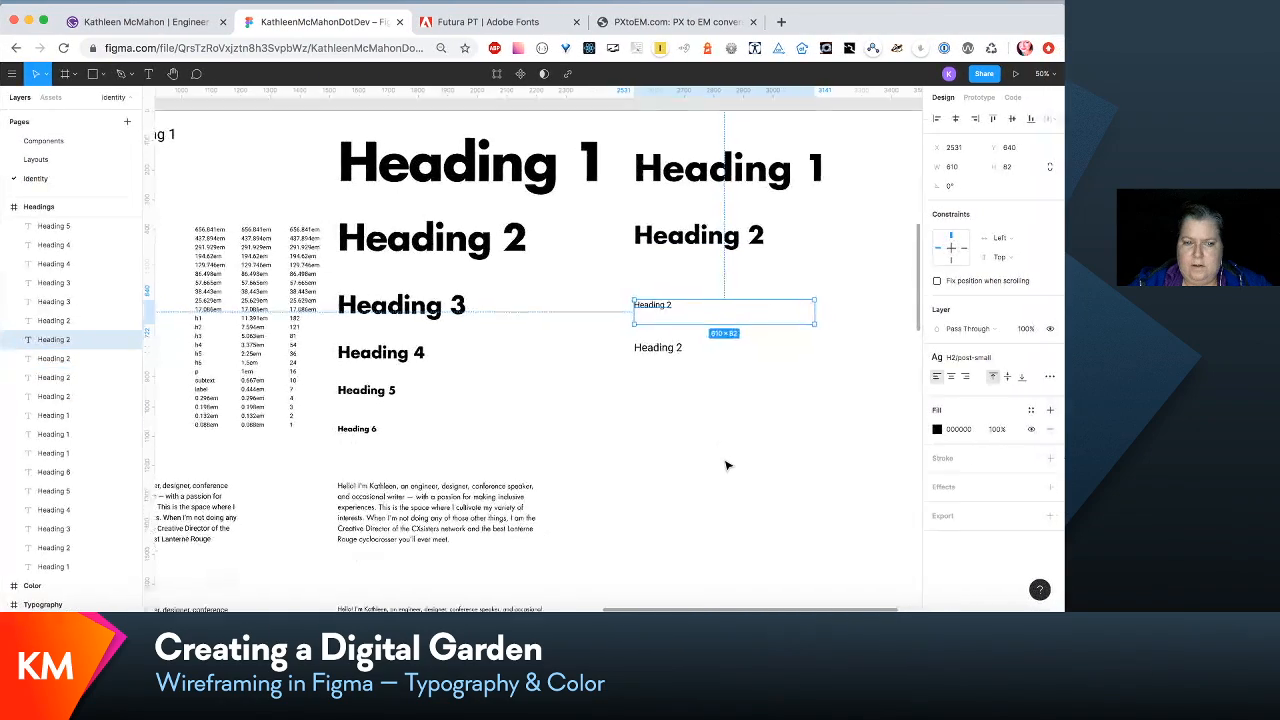
pyautogui.scroll(-5, 727, 465)
pyautogui.hscroll(-2, 727, 465)
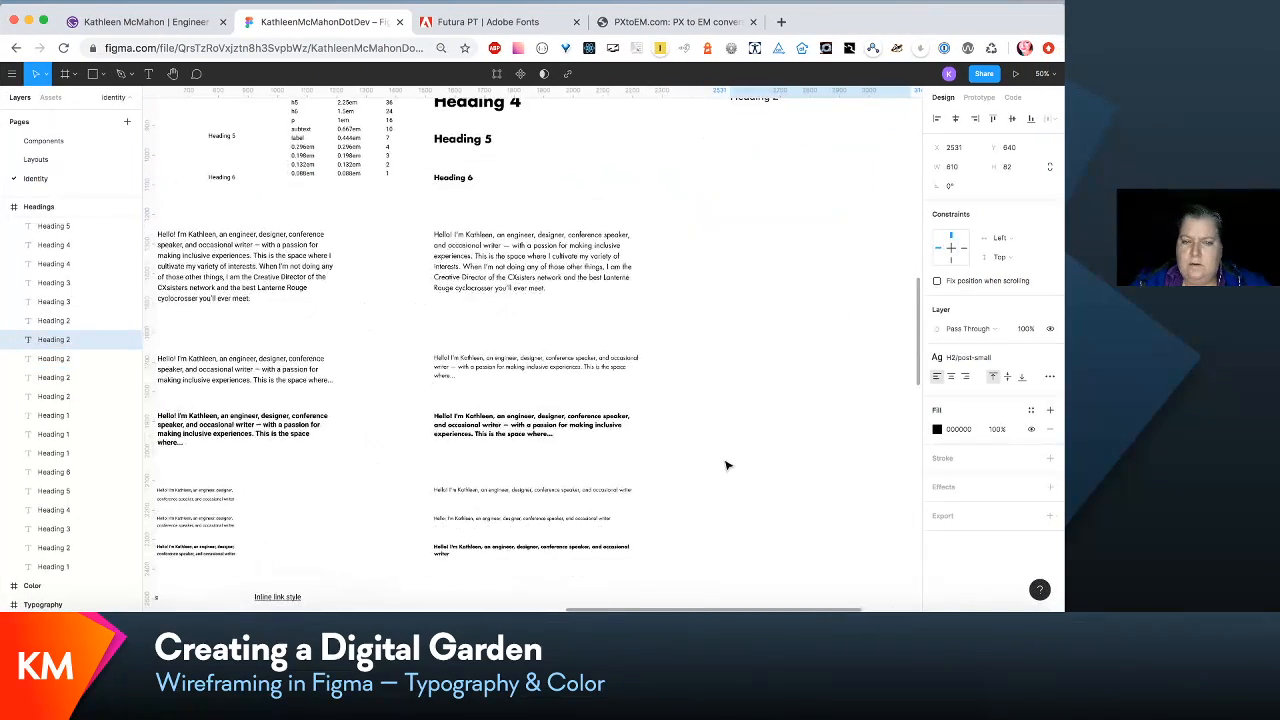
pyautogui.scroll(6, 727, 465)
pyautogui.hscroll(2, 727, 465)
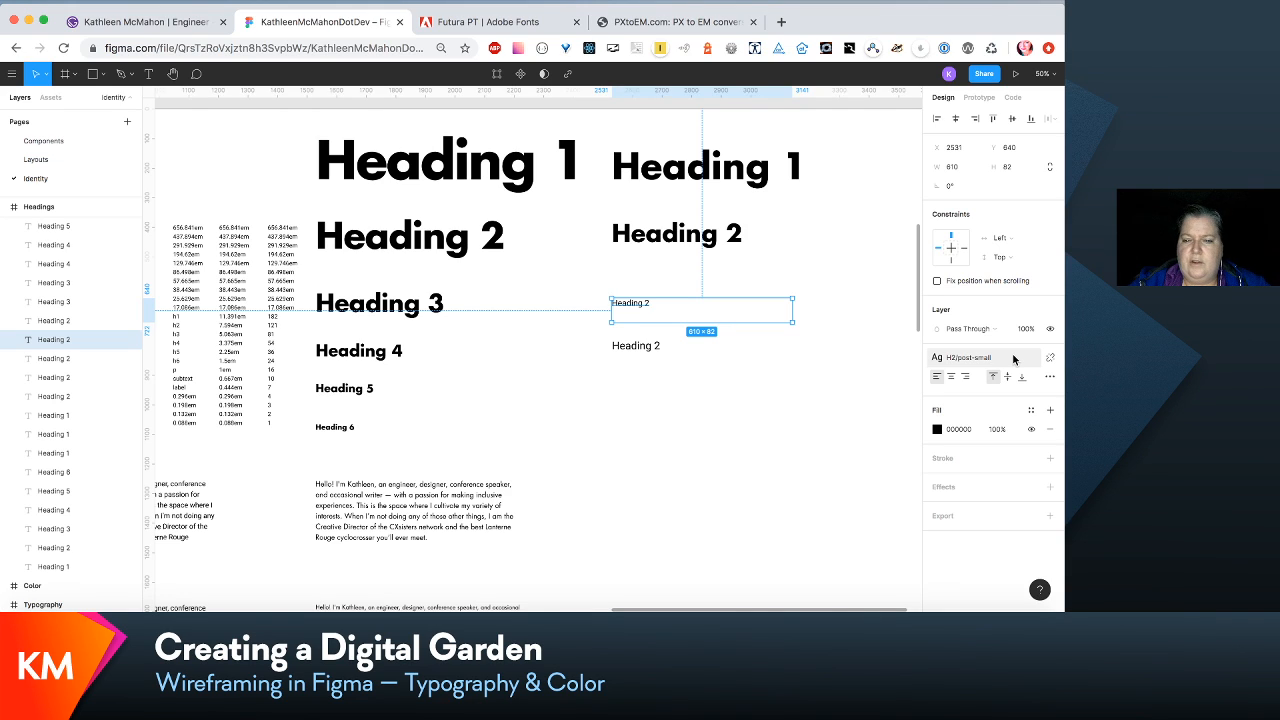
# - Edit the H2/post-small text style to font size 81 and the Futura LT Bold font
pyautogui.click(968, 357)
pyautogui.click(1021, 384)
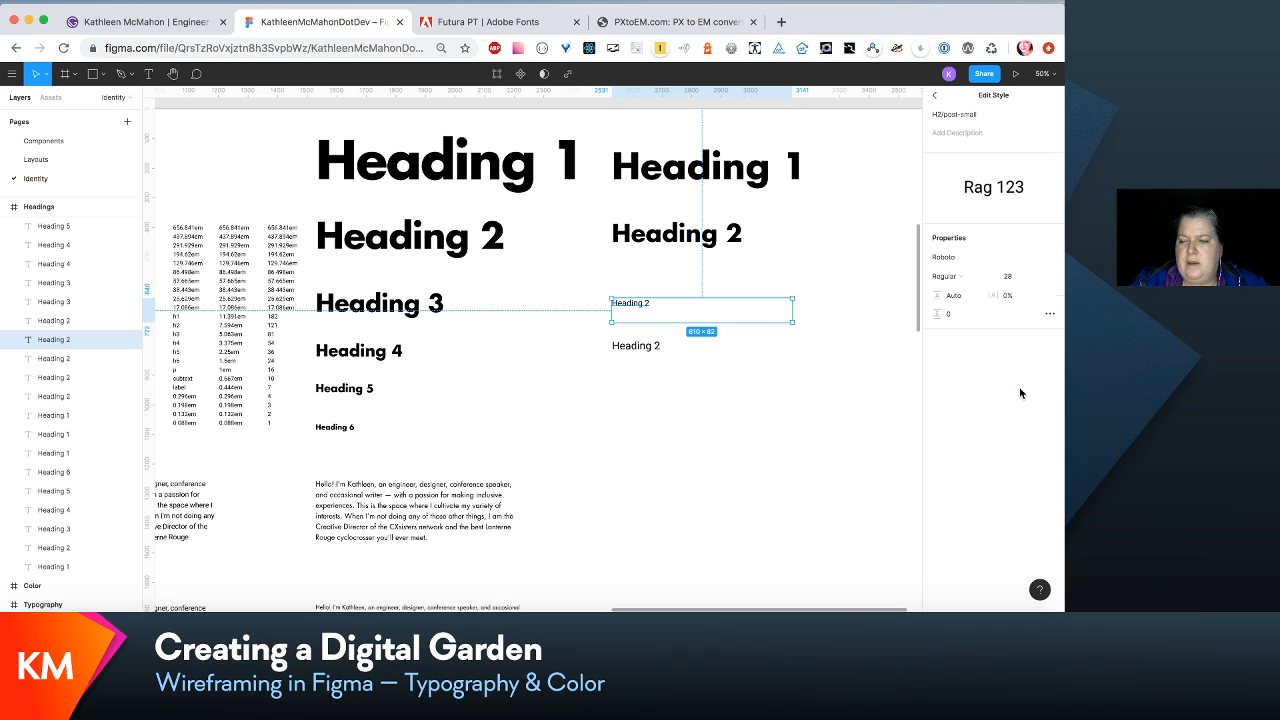
pyautogui.click(1018, 277)
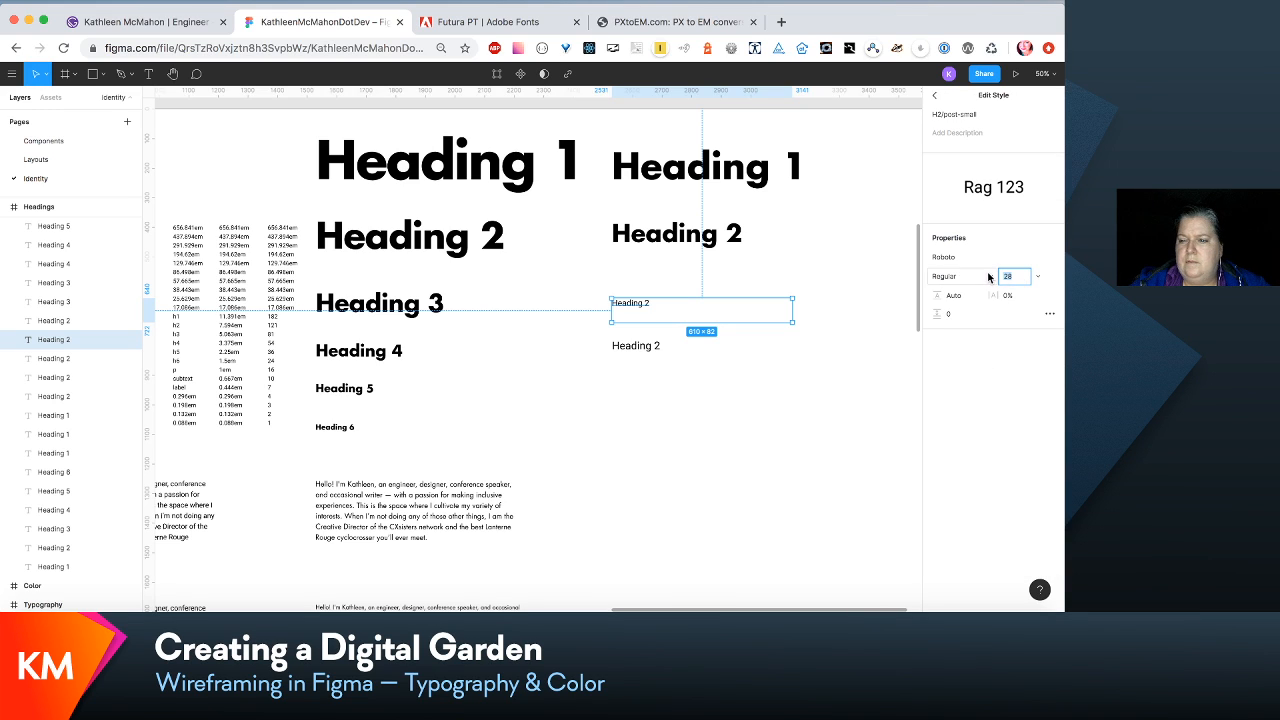
pyautogui.write('8')
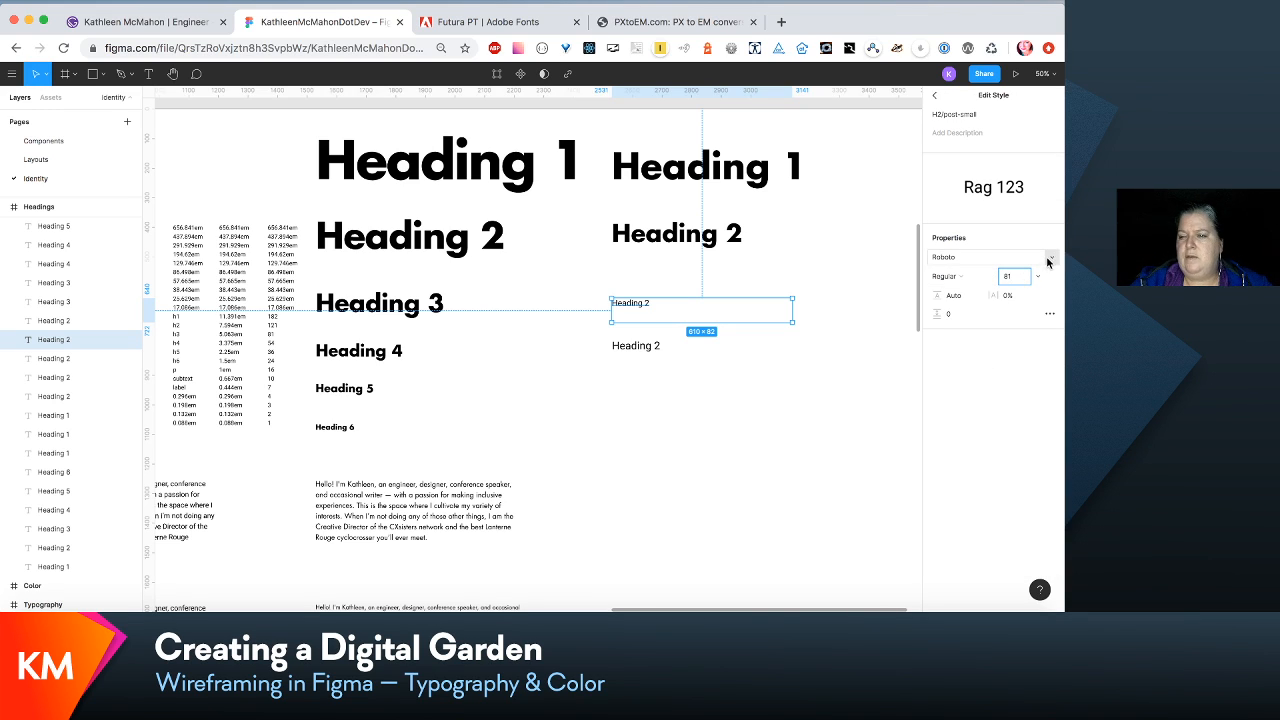
pyautogui.click(1048, 258)
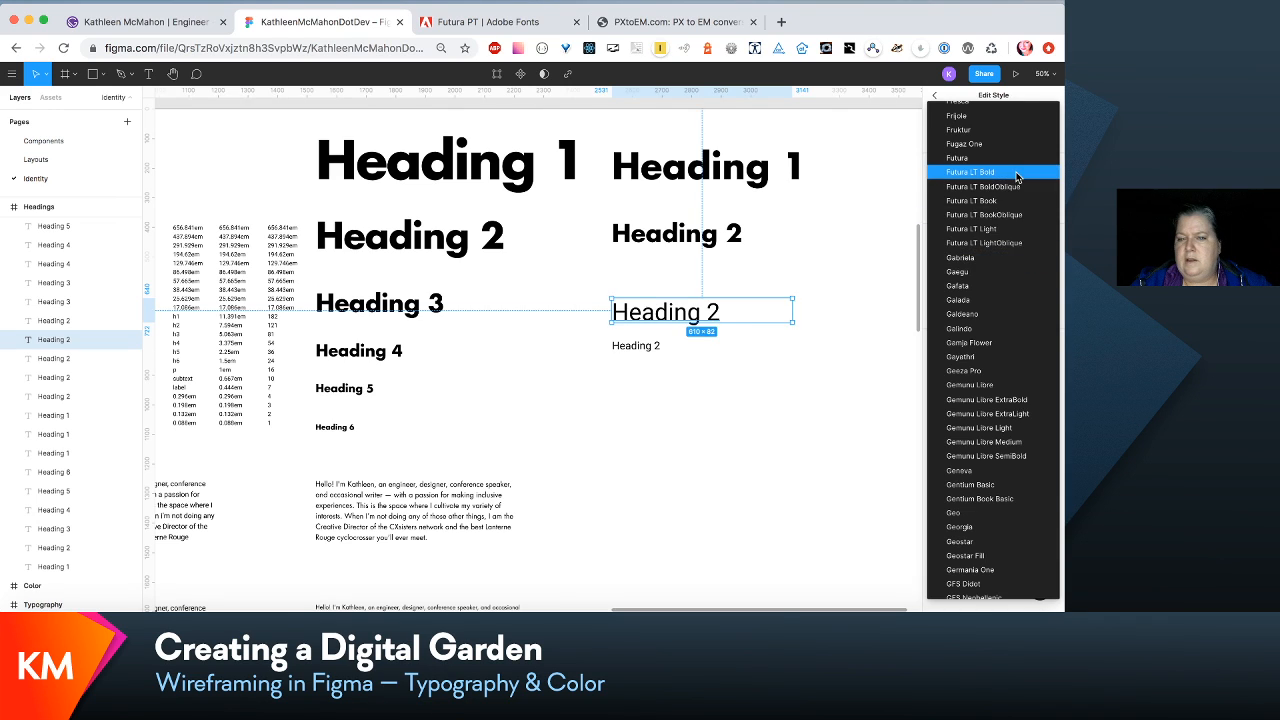
pyautogui.click(1000, 172)
# - Edit the H2/post-medium text style to font size 121 and the Futura LT Bold font
pyautogui.click(655, 348)
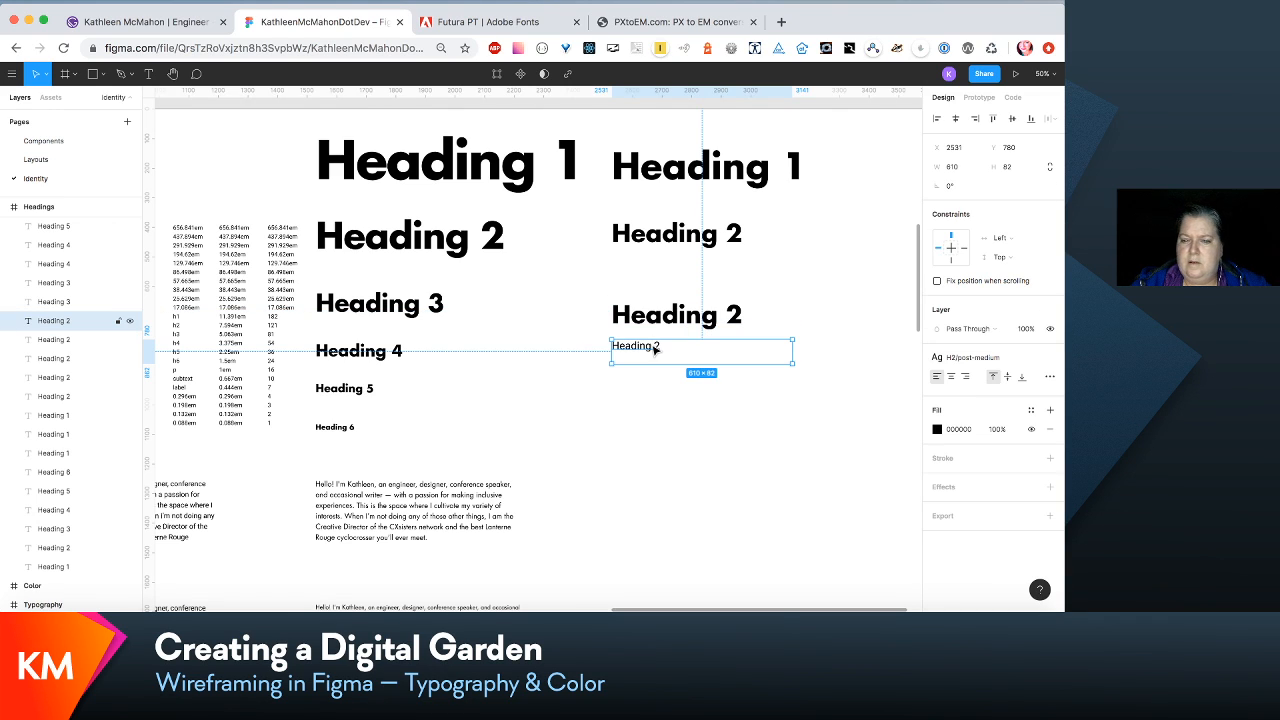
pyautogui.click(690, 238)
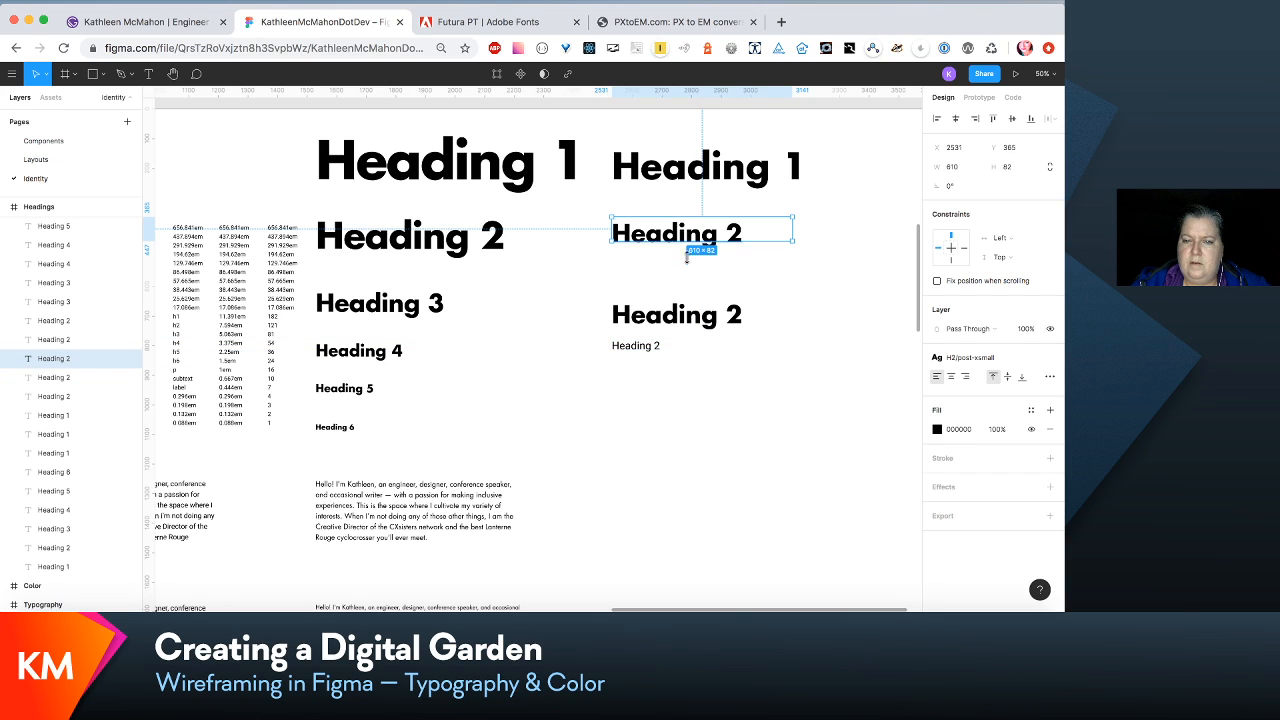
pyautogui.click(690, 318)
pyautogui.click(637, 349)
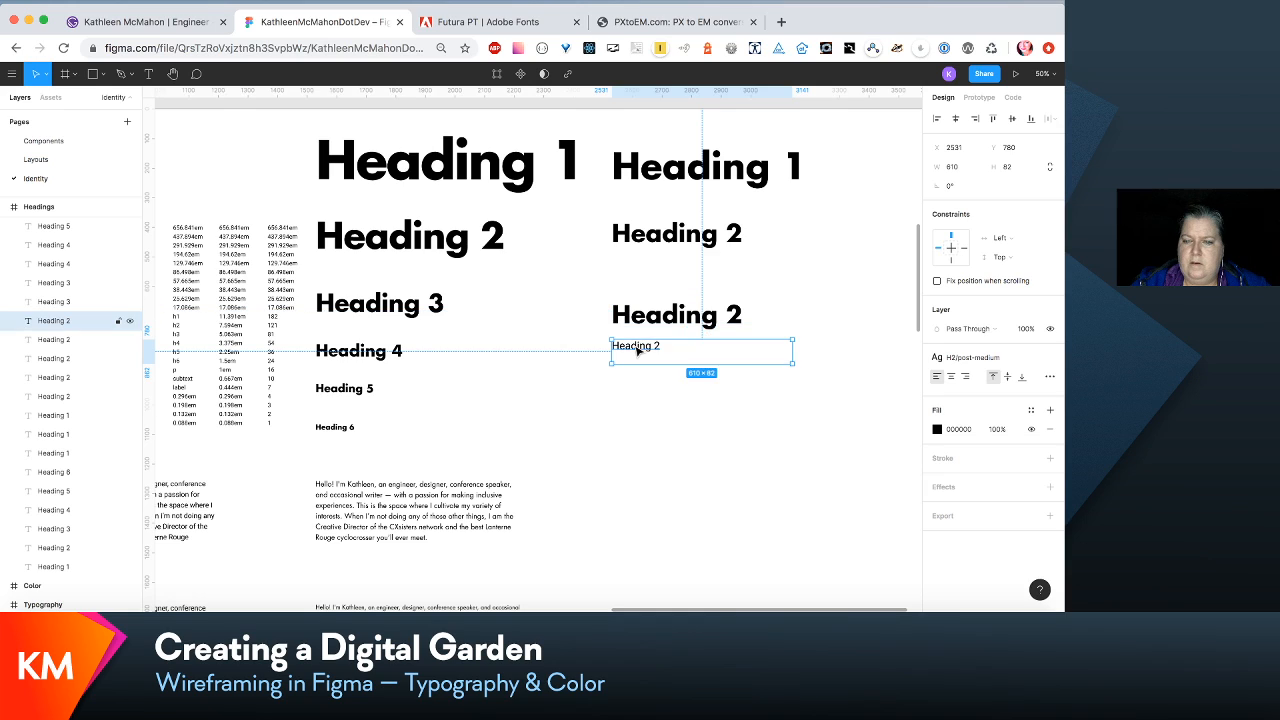
pyautogui.click(1028, 359)
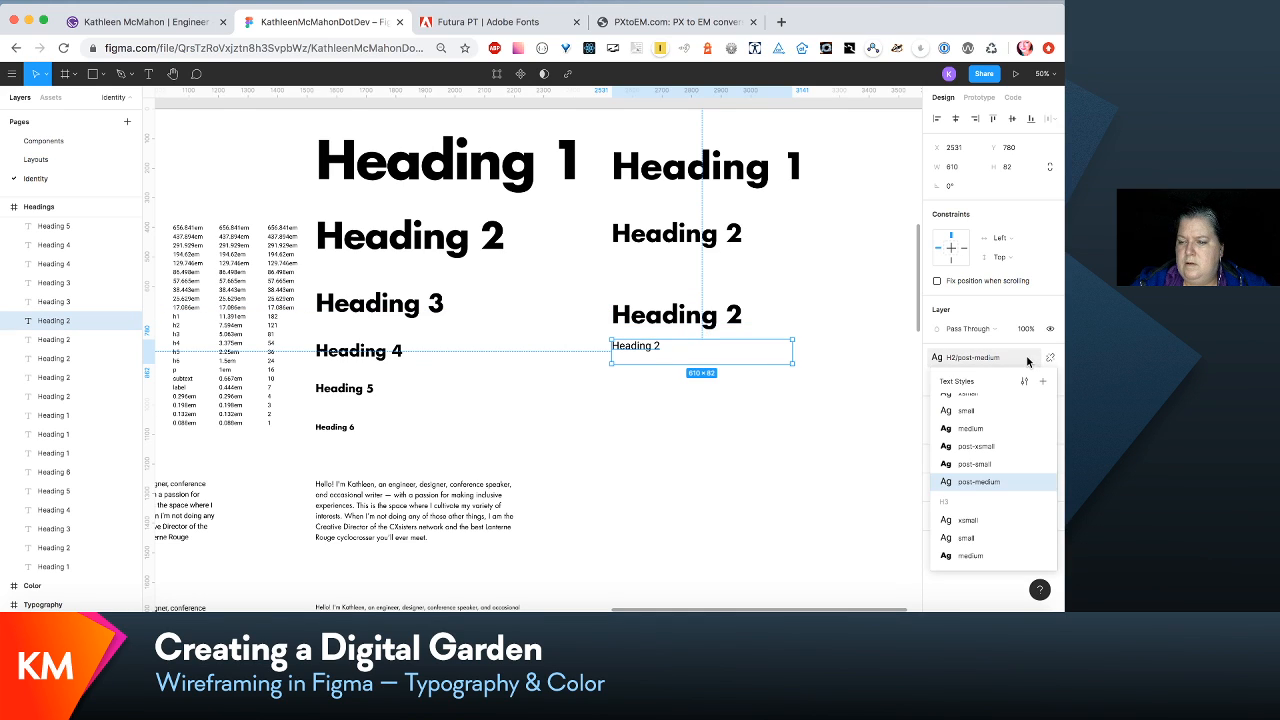
pyautogui.click(1025, 381)
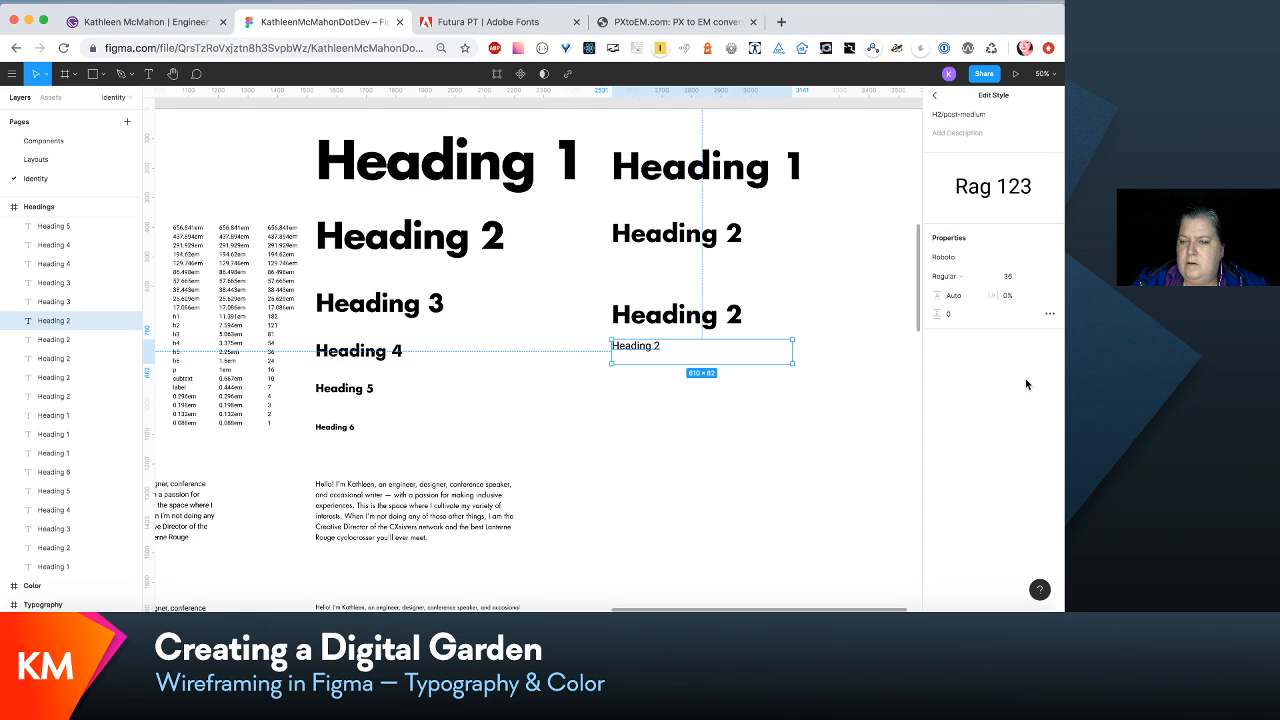
pyautogui.click(1025, 278)
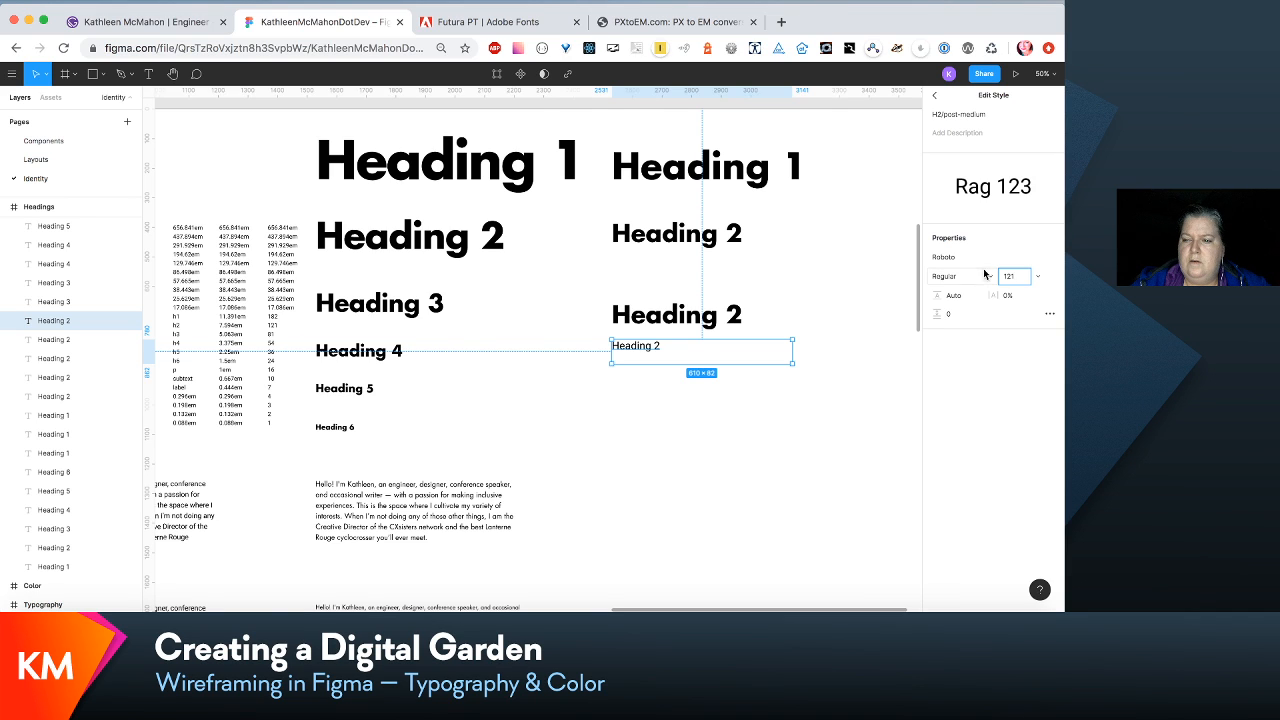
pyautogui.click(1050, 262)
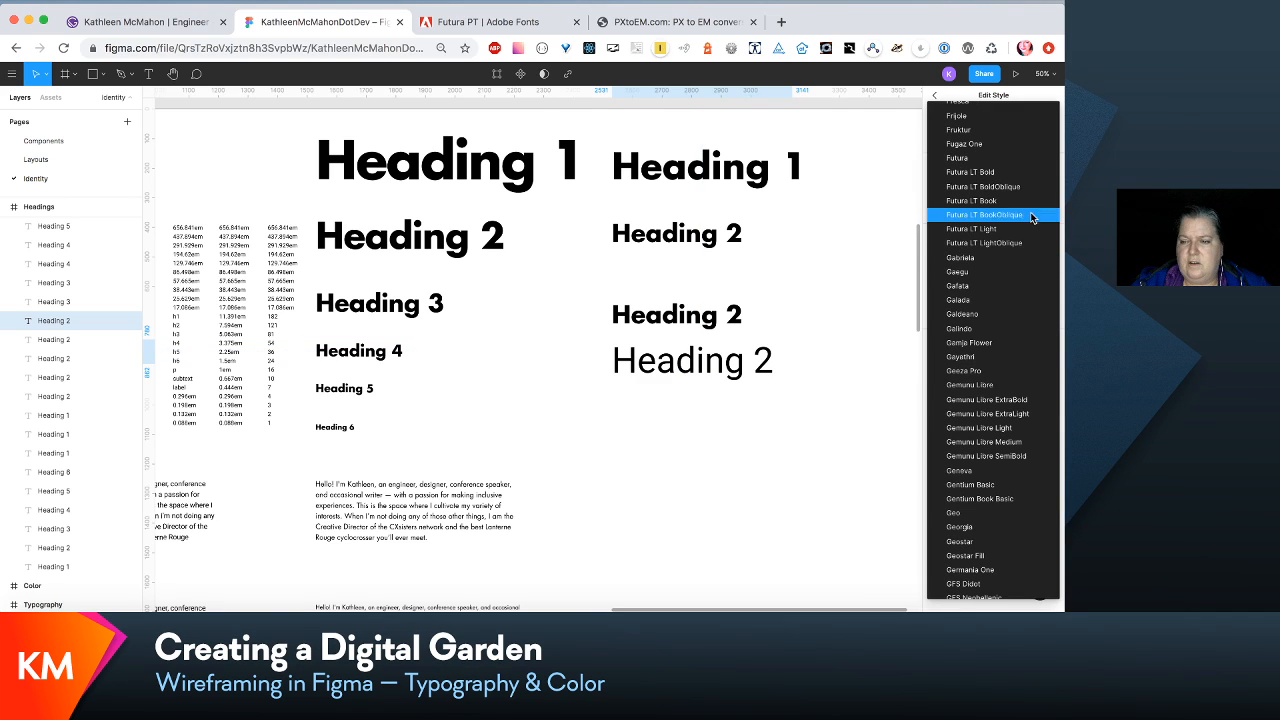
pyautogui.click(1030, 172)
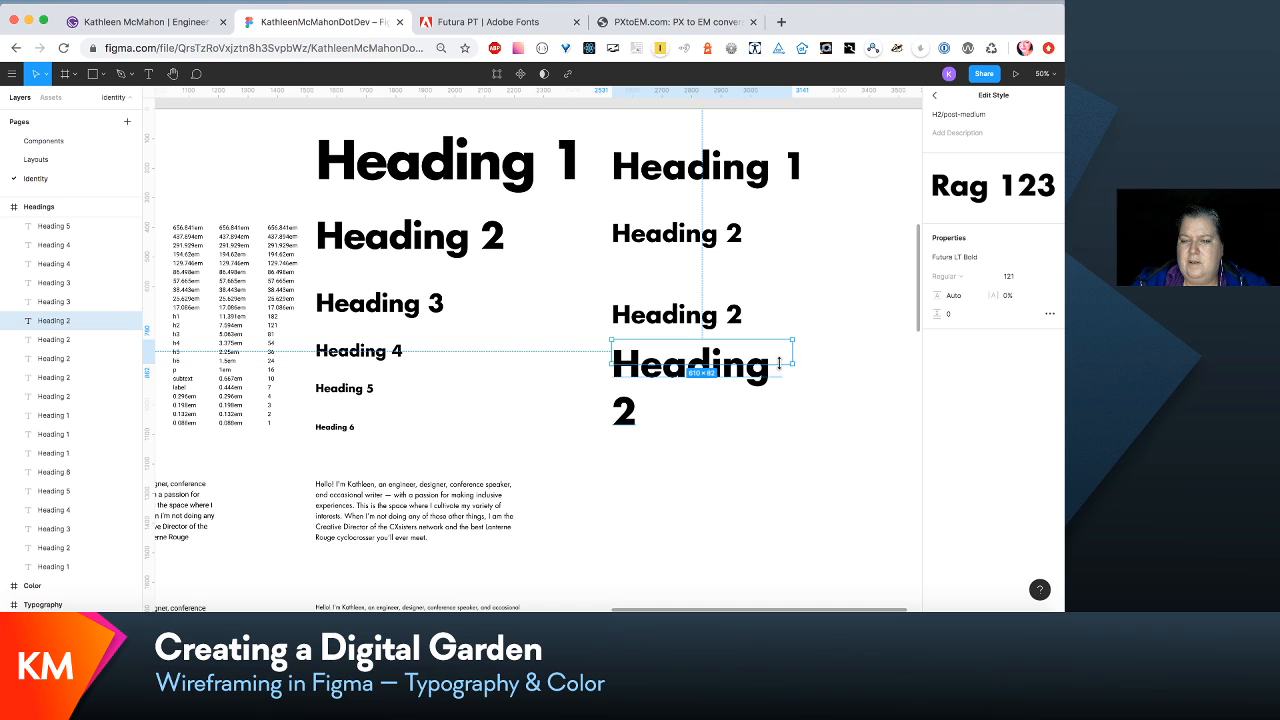
# - Widen the post-medium Heading 2 text box to about 728 px so its text fits on one line
pyautogui.moveTo(792, 352); pyautogui.dragTo(826, 352)
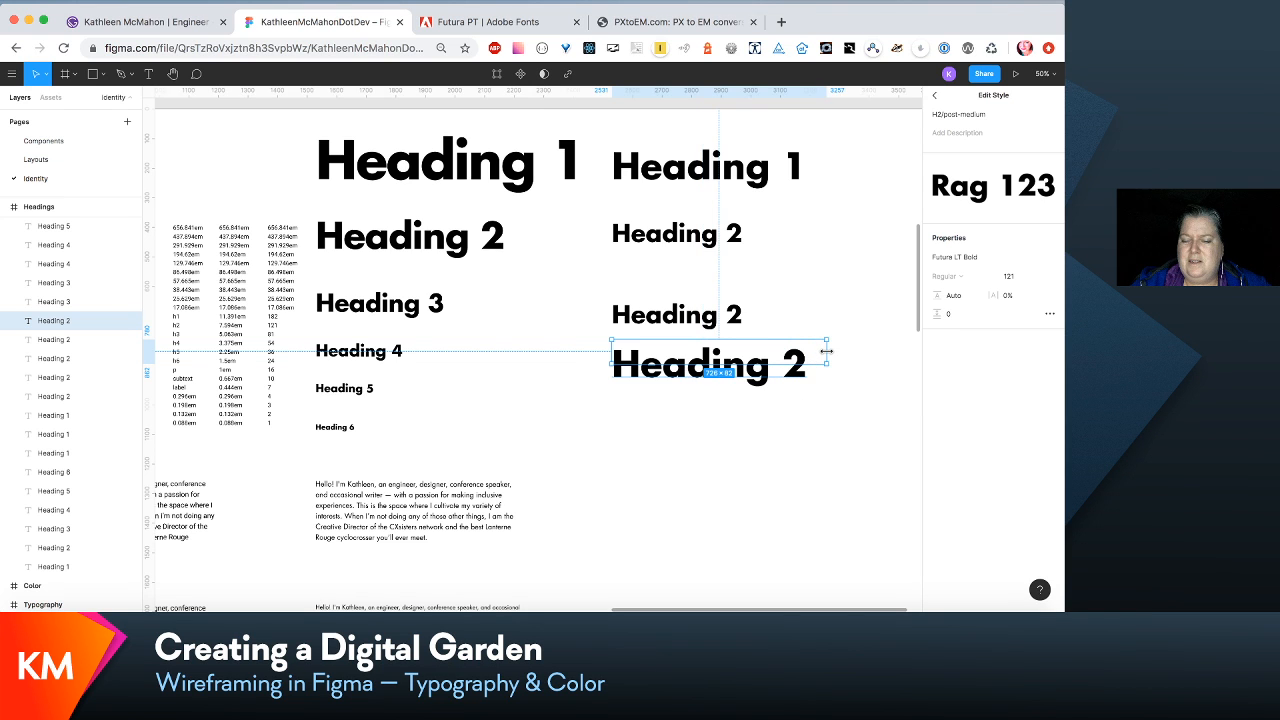
pyautogui.click(688, 320)
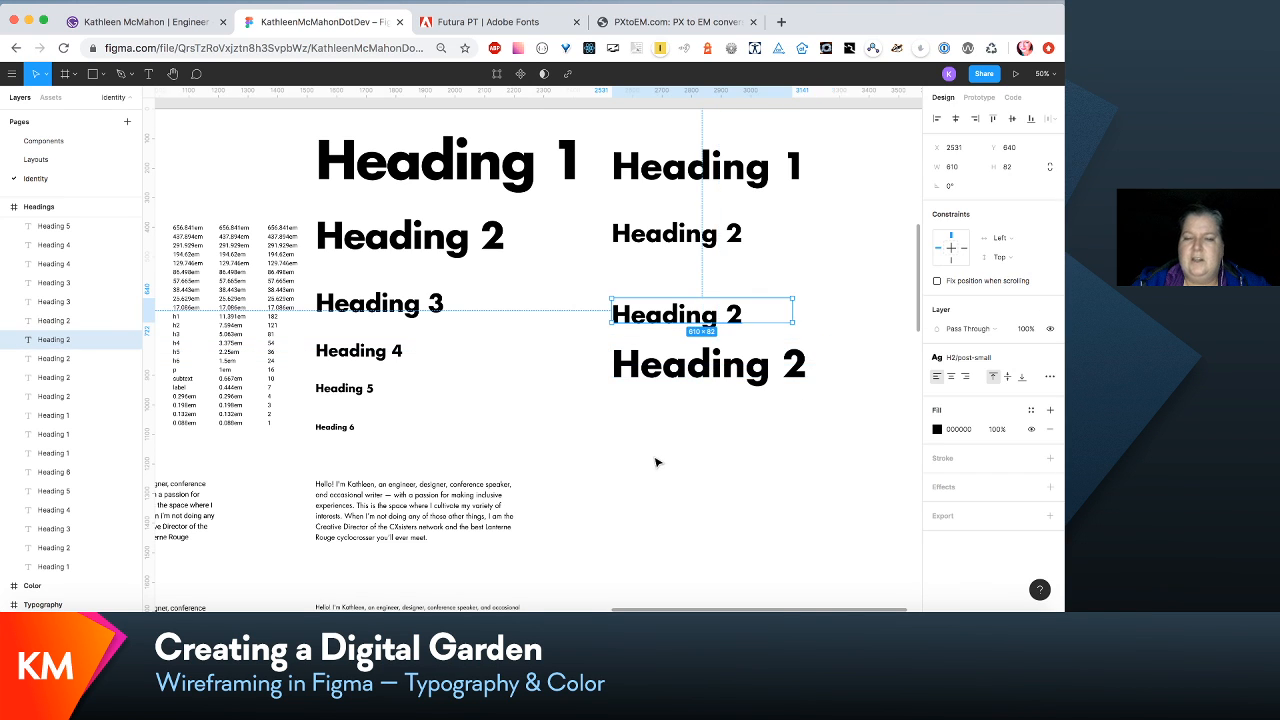
pyautogui.hscroll(-5, 657, 457)
pyautogui.hscroll(-2, 657, 461)
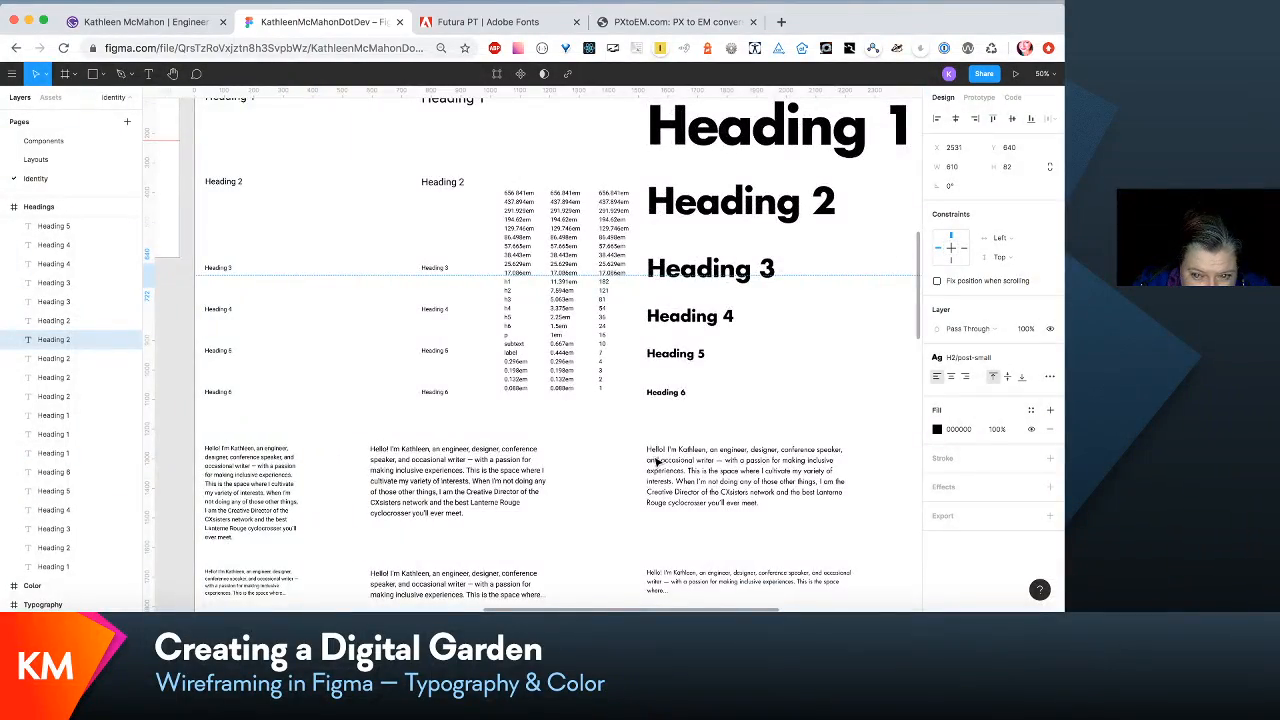
# - Move the small column's Heading 1 to Heading 6 samples together so their left edges align with the paragraph sample below them
pyautogui.hscroll(2, 657, 461)
pyautogui.hscroll(-3, 657, 461)
pyautogui.scroll(2, 657, 461)
pyautogui.hscroll(2, 657, 461)
pyautogui.scroll(-1, 657, 461)
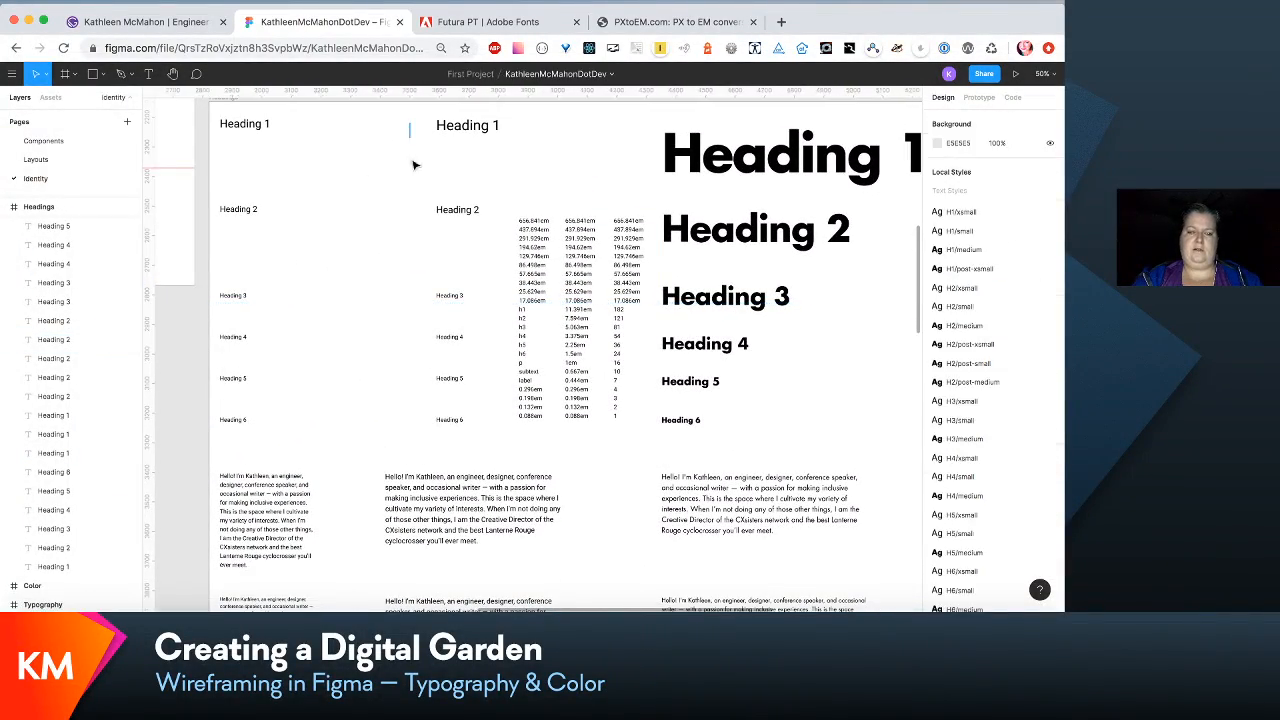
pyautogui.moveTo(418, 129); pyautogui.dragTo(412, 424)
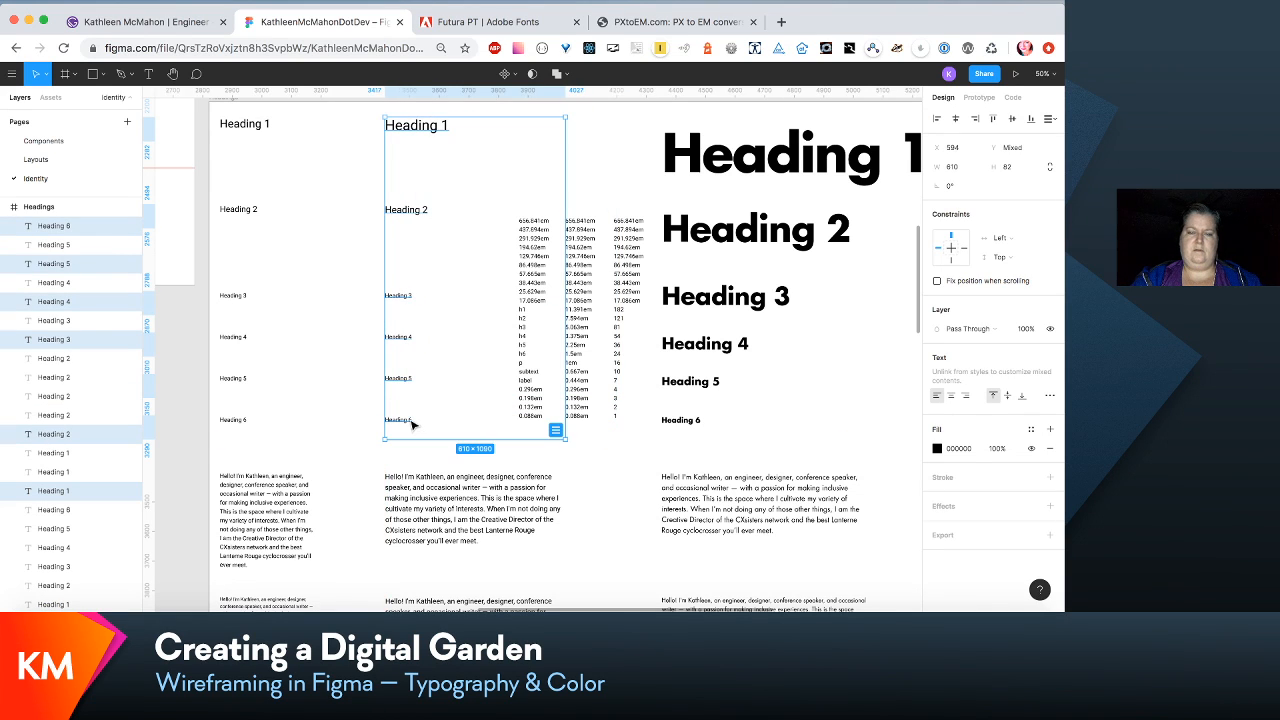
pyautogui.click(582, 496)
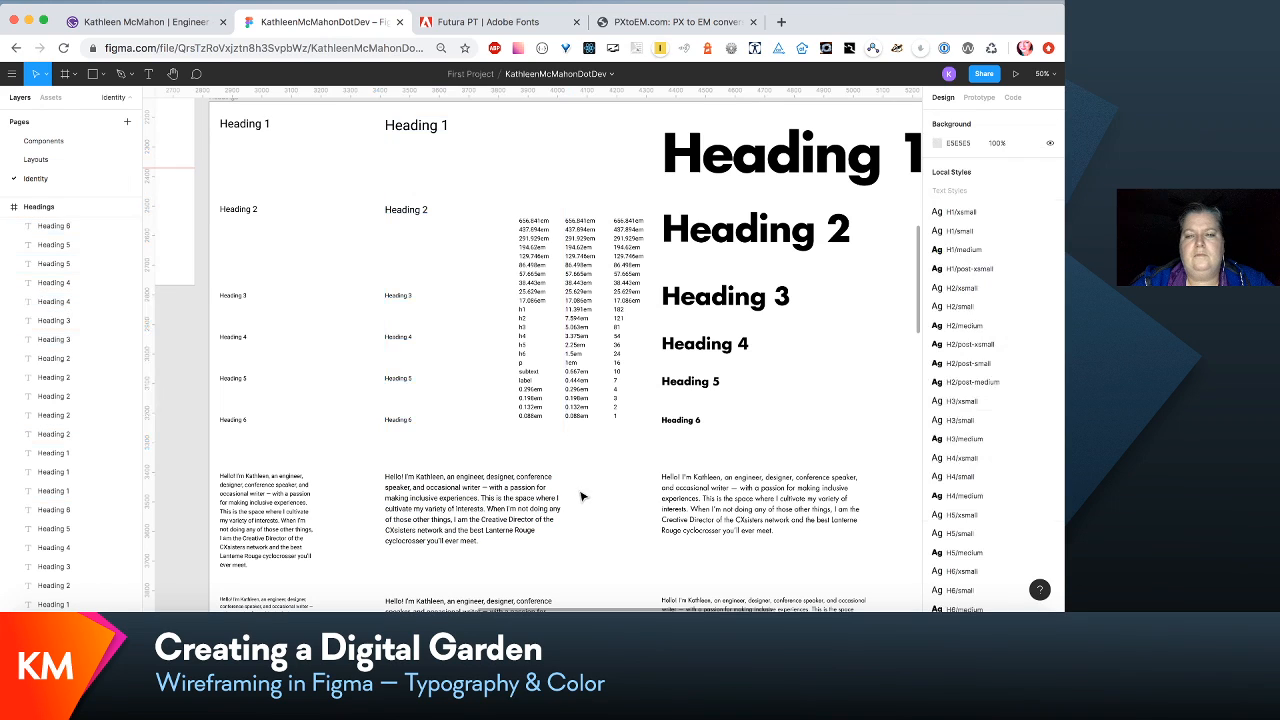
# - Edit the H1/small text style to font size 121 and the Futura LT Bold font
pyautogui.click(427, 131)
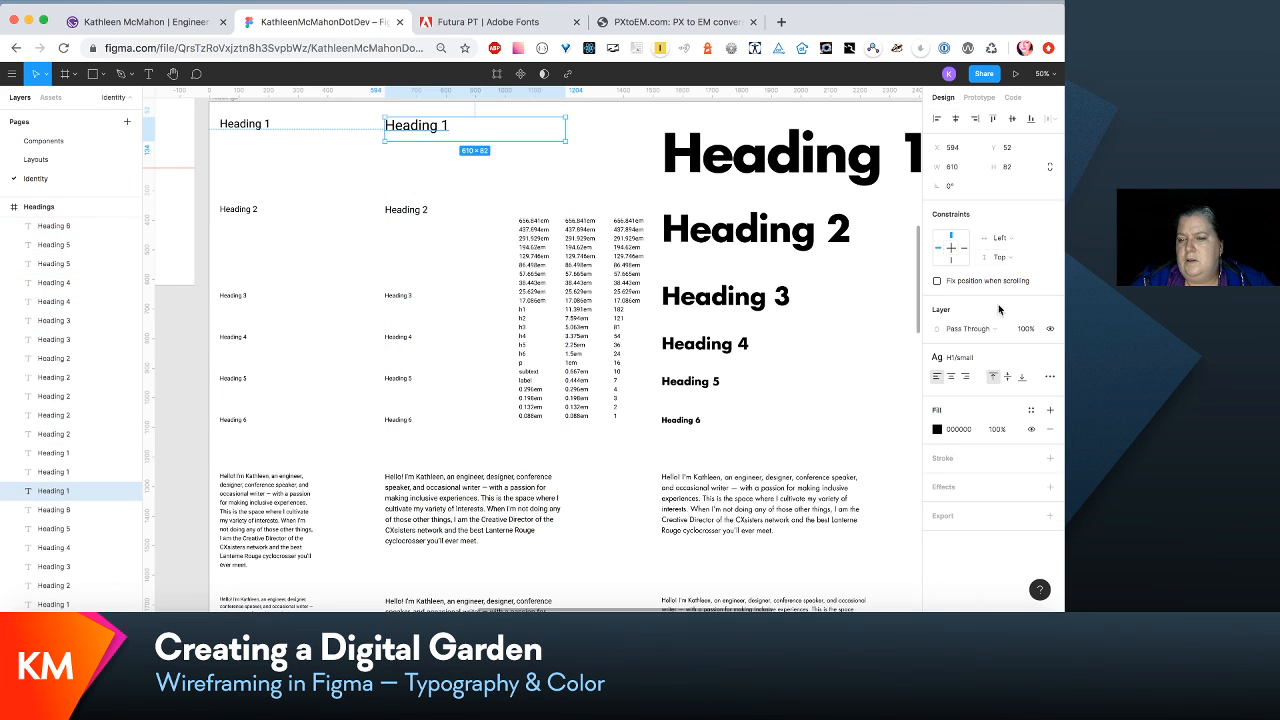
pyautogui.click(1023, 361)
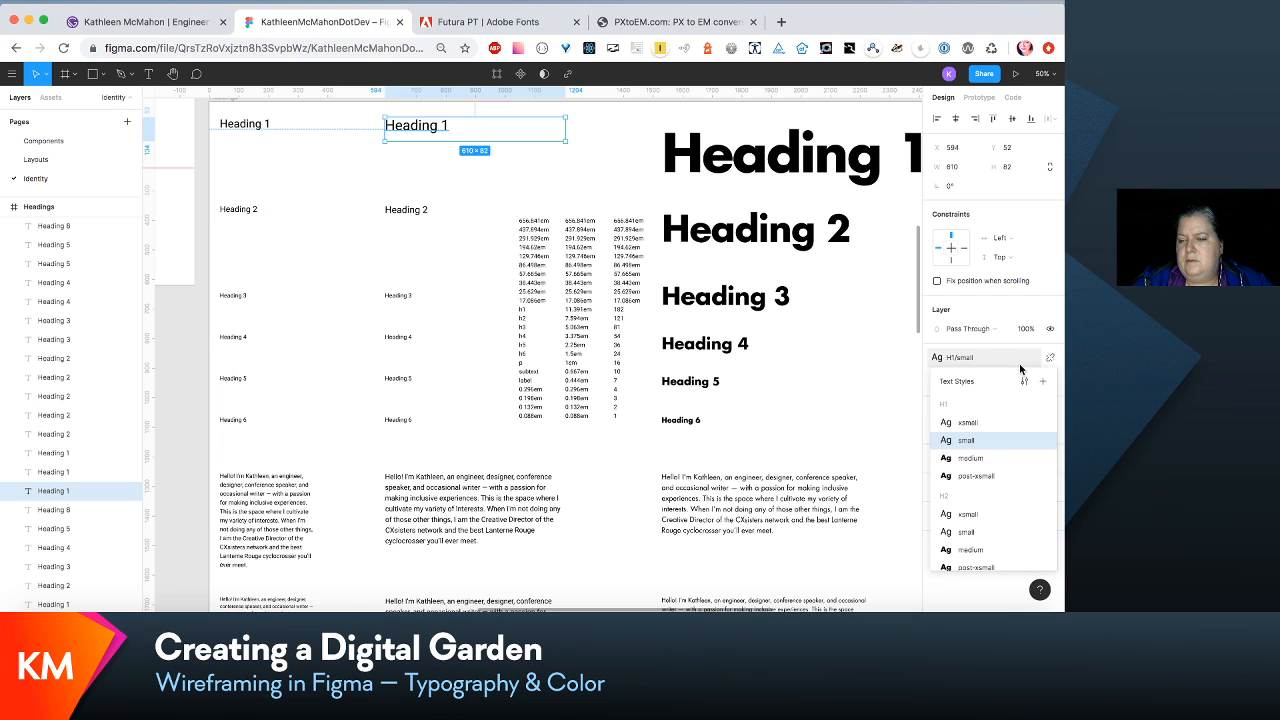
pyautogui.click(1024, 381)
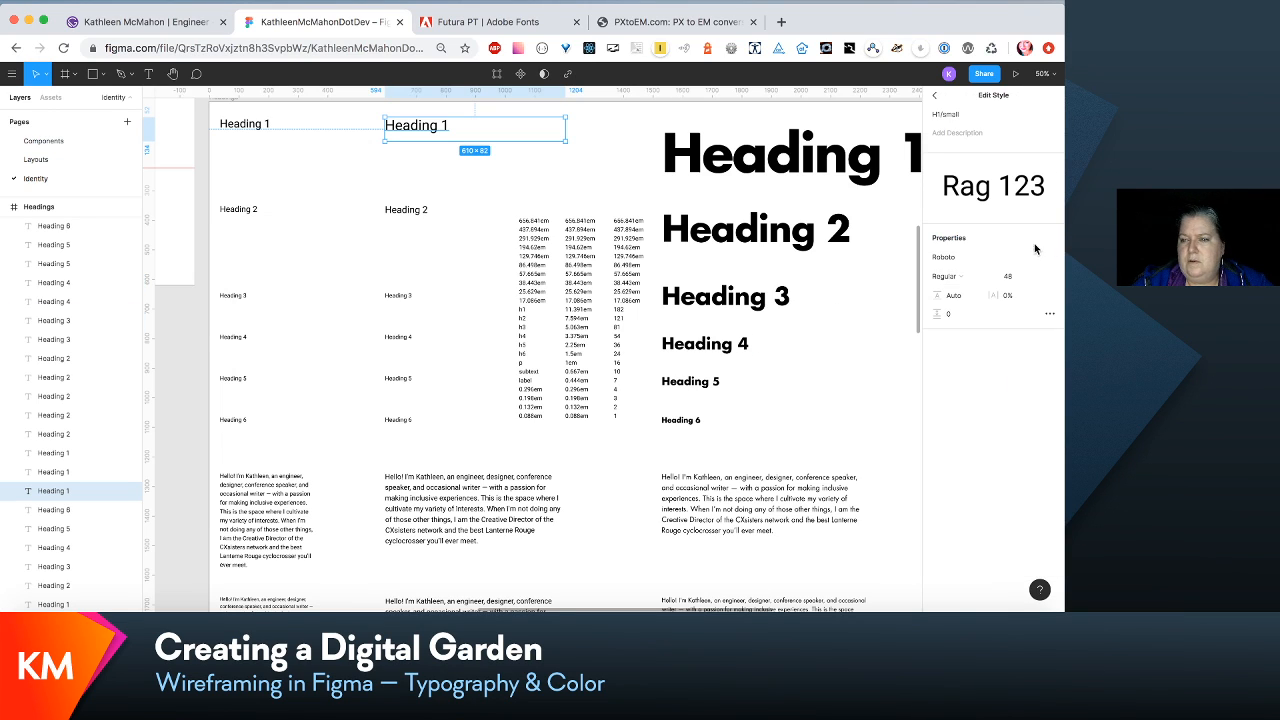
pyautogui.click(1025, 277)
pyautogui.write('1')
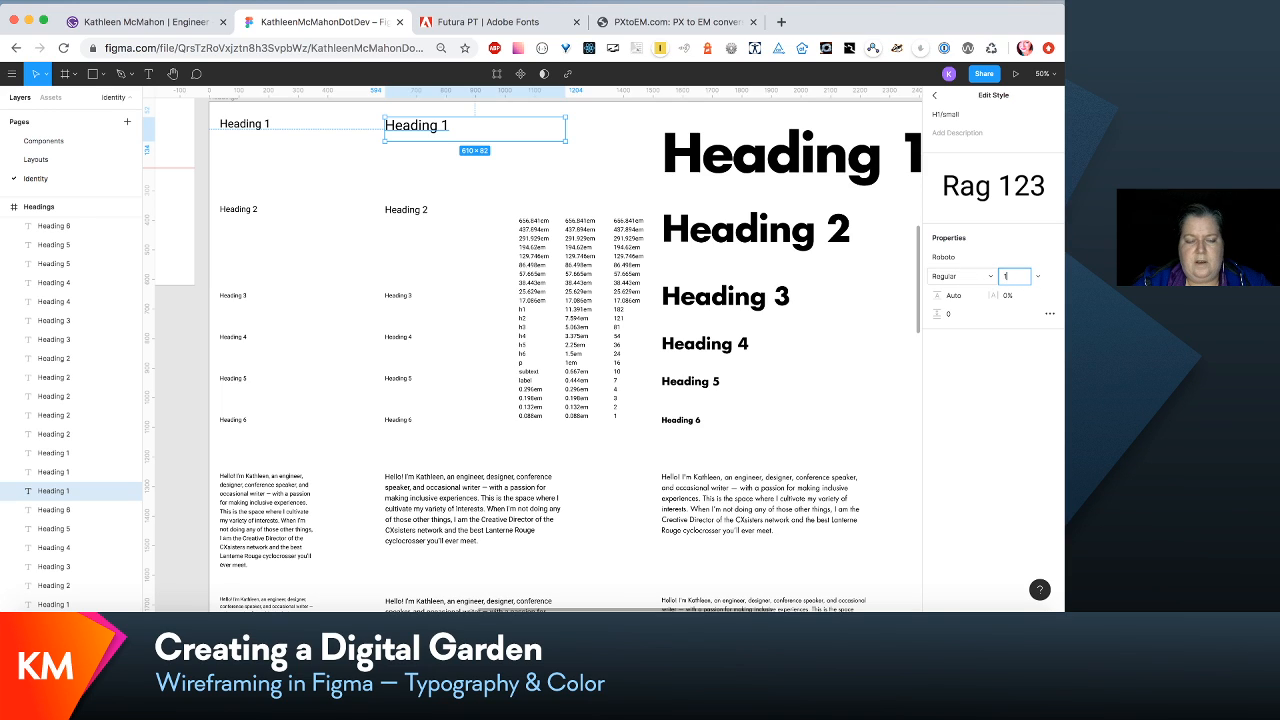
pyautogui.write('21')
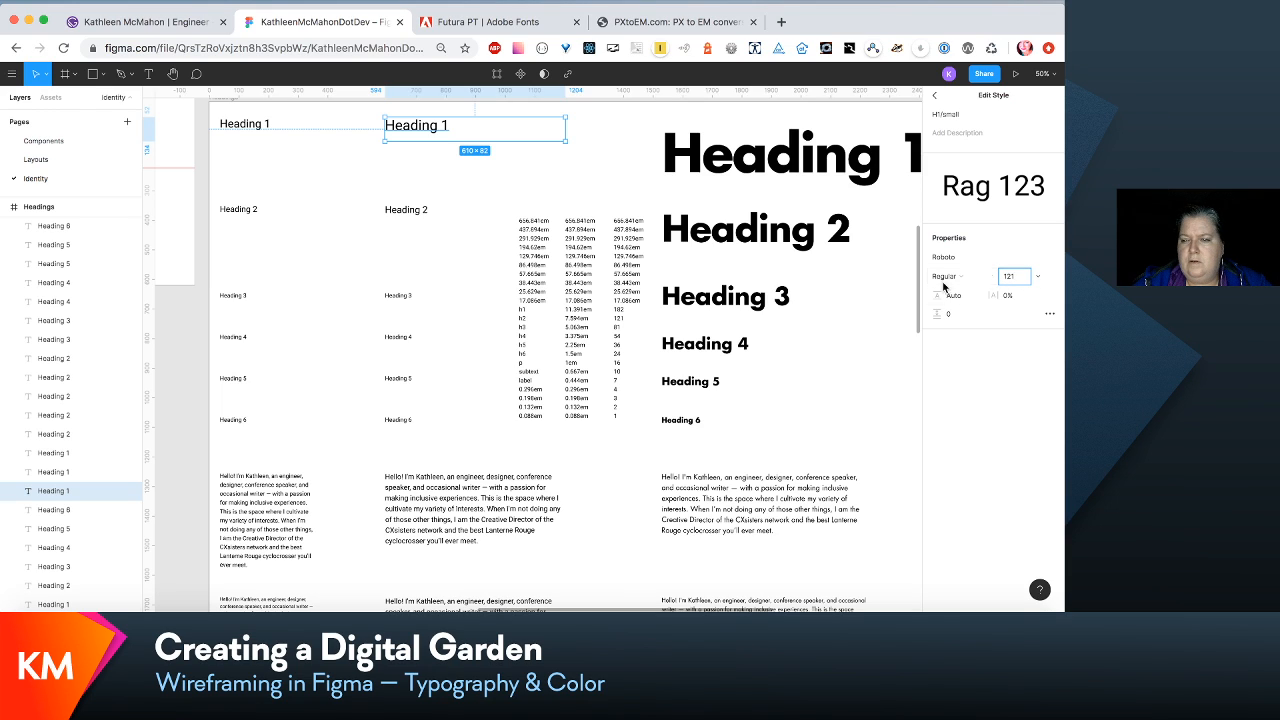
pyautogui.click(1053, 260)
pyautogui.write('fu')
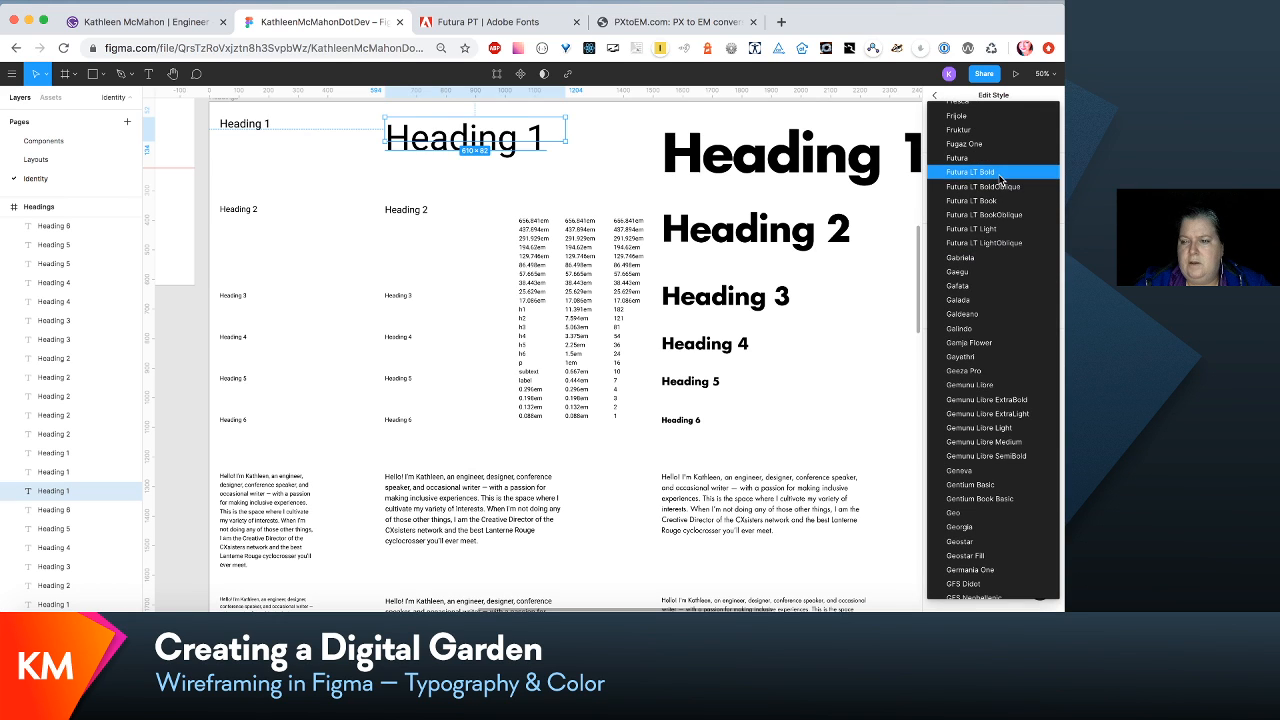
pyautogui.click(1001, 175)
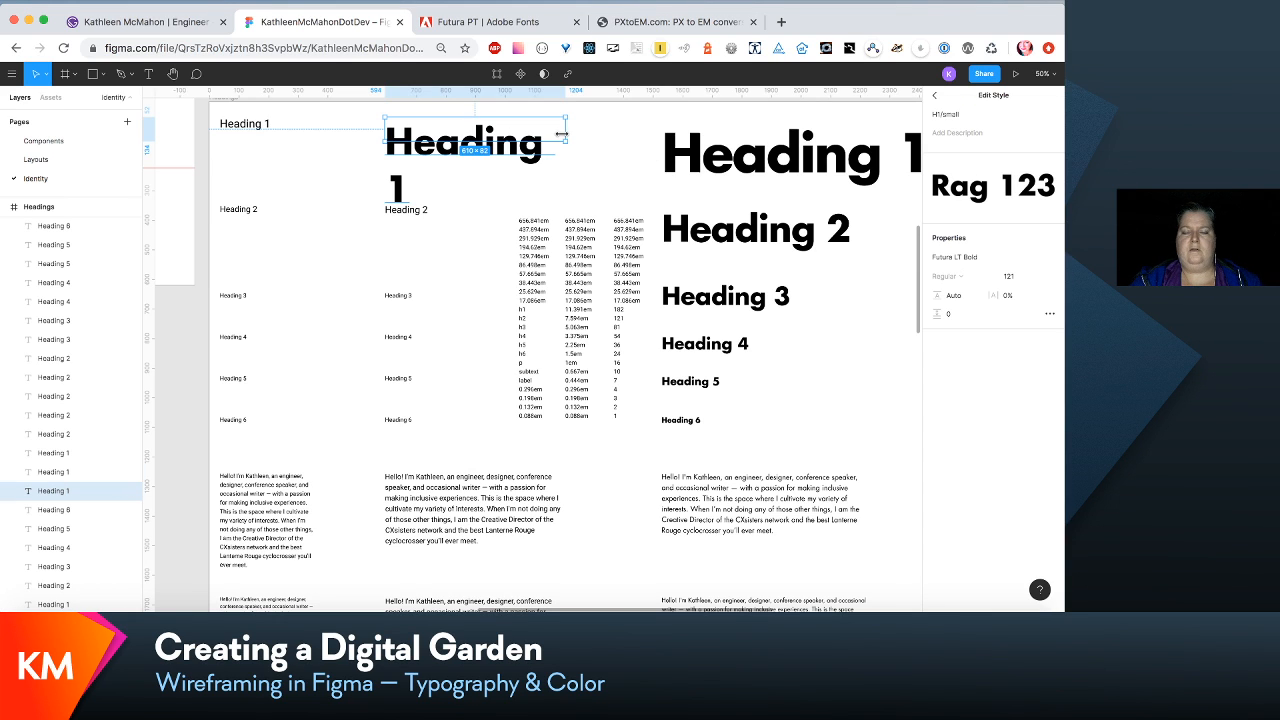
# - Widen the small Heading 1 text box to about 723 px so it fits on one line, and move it slightly down
pyautogui.moveTo(562, 133); pyautogui.dragTo(546, 155)
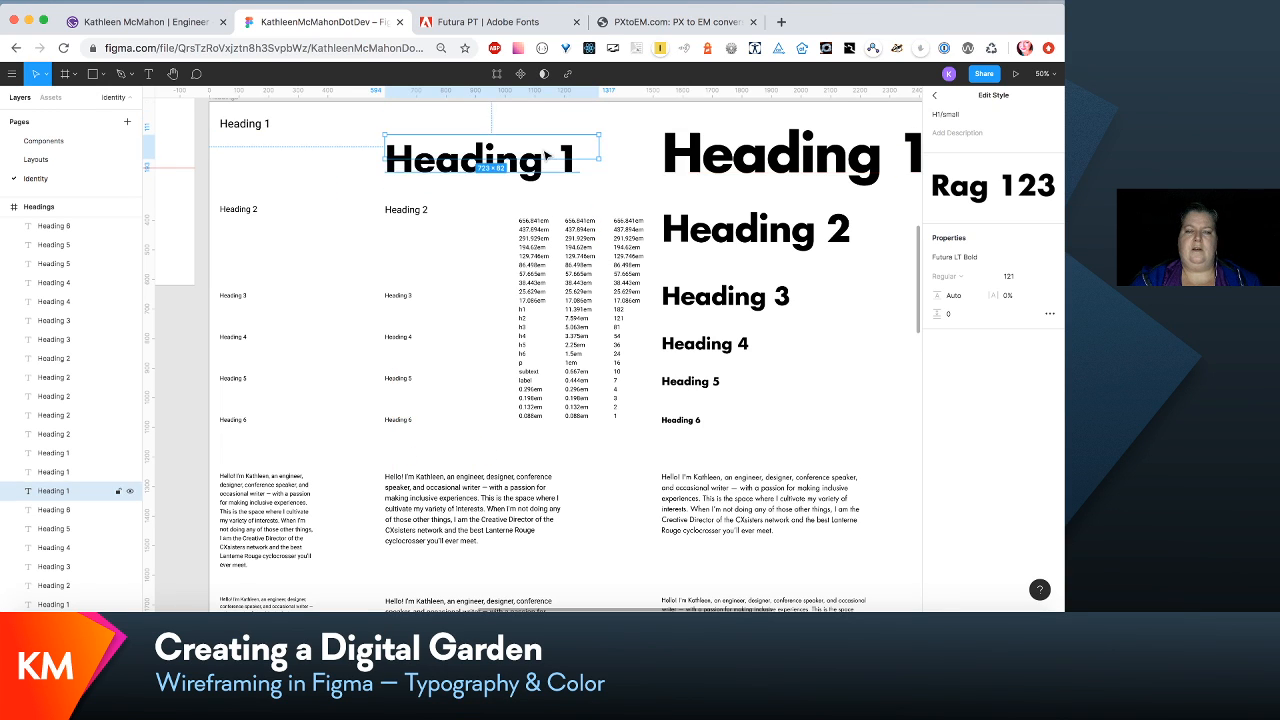
pyautogui.hscroll(-5, 547, 157)
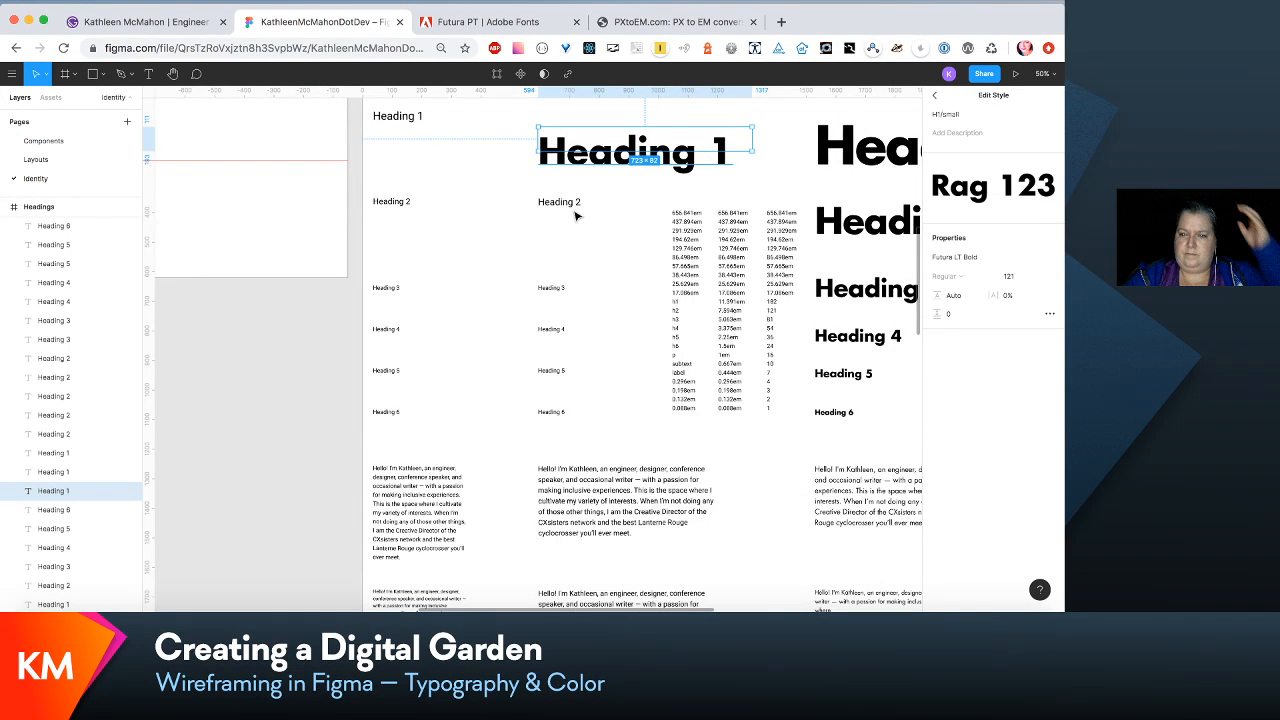
pyautogui.hscroll(3, 575, 215)
# - Edit the H2/small text style to font size 81 and Futura LT Bold, and move the small Heading 2 sample slightly down
pyautogui.click(466, 194)
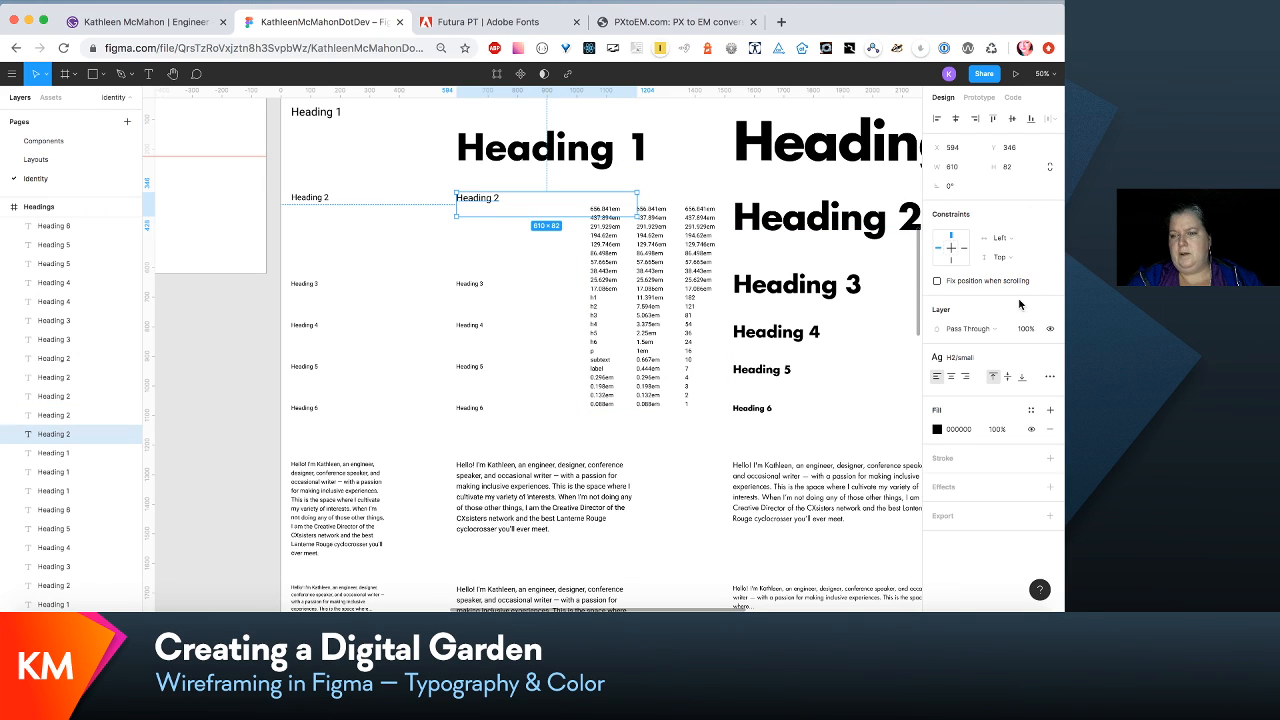
pyautogui.click(1010, 357)
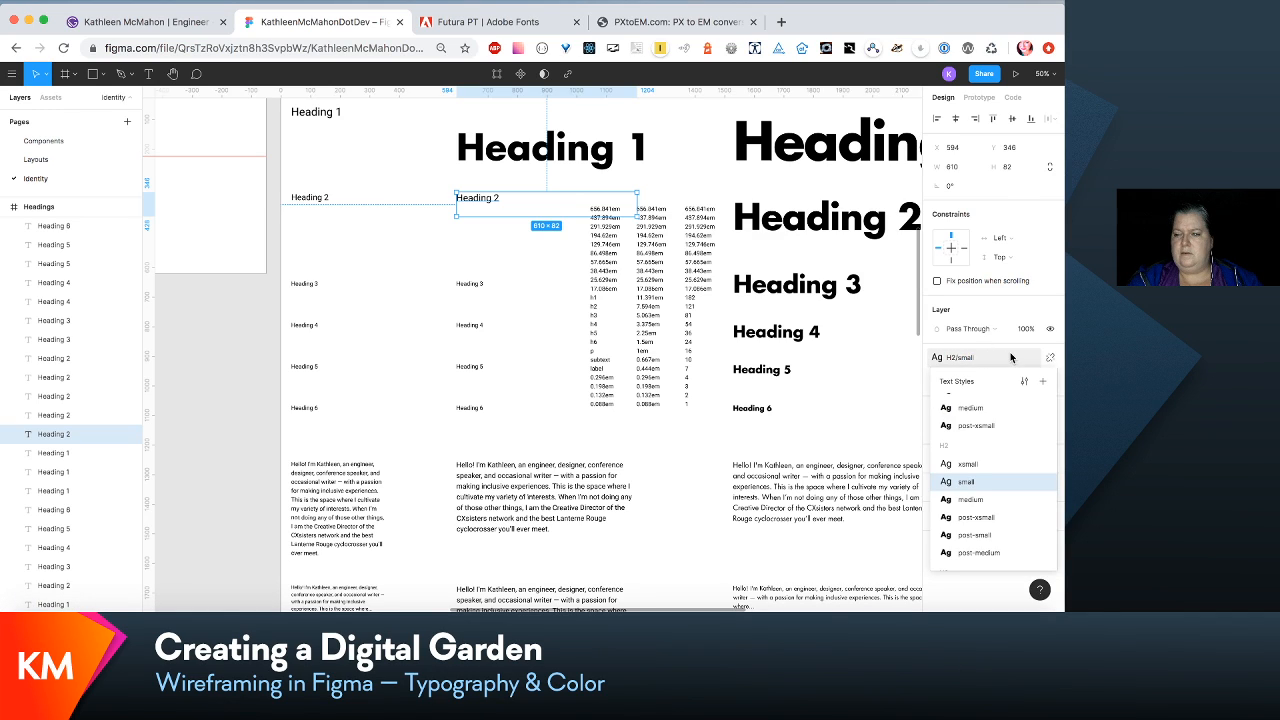
pyautogui.click(1024, 381)
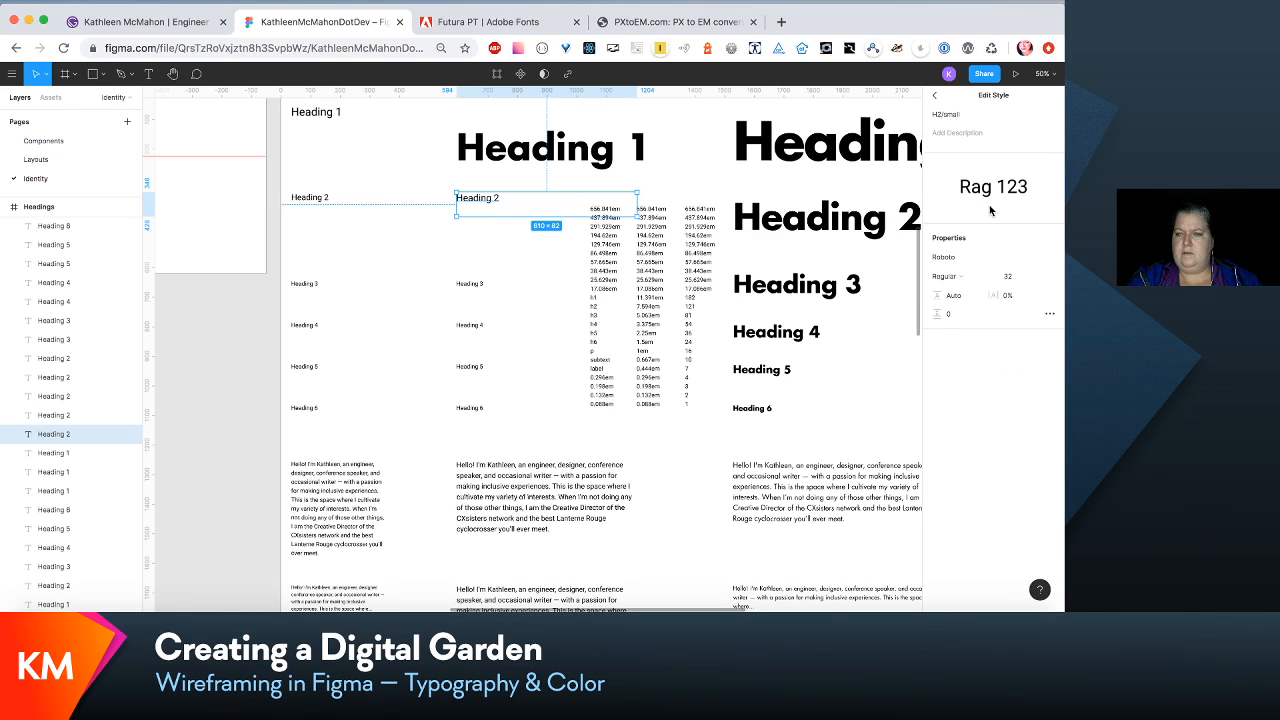
pyautogui.click(1014, 277)
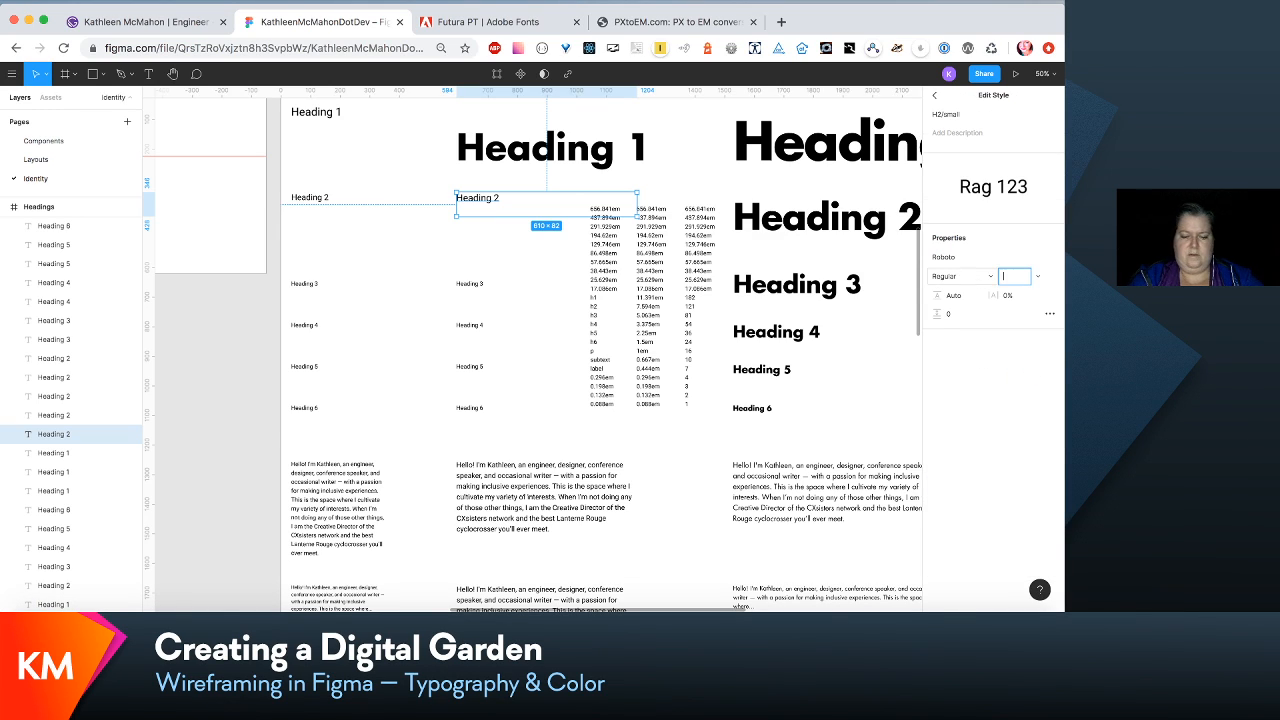
pyautogui.click(1048, 261)
pyautogui.click(970, 172)
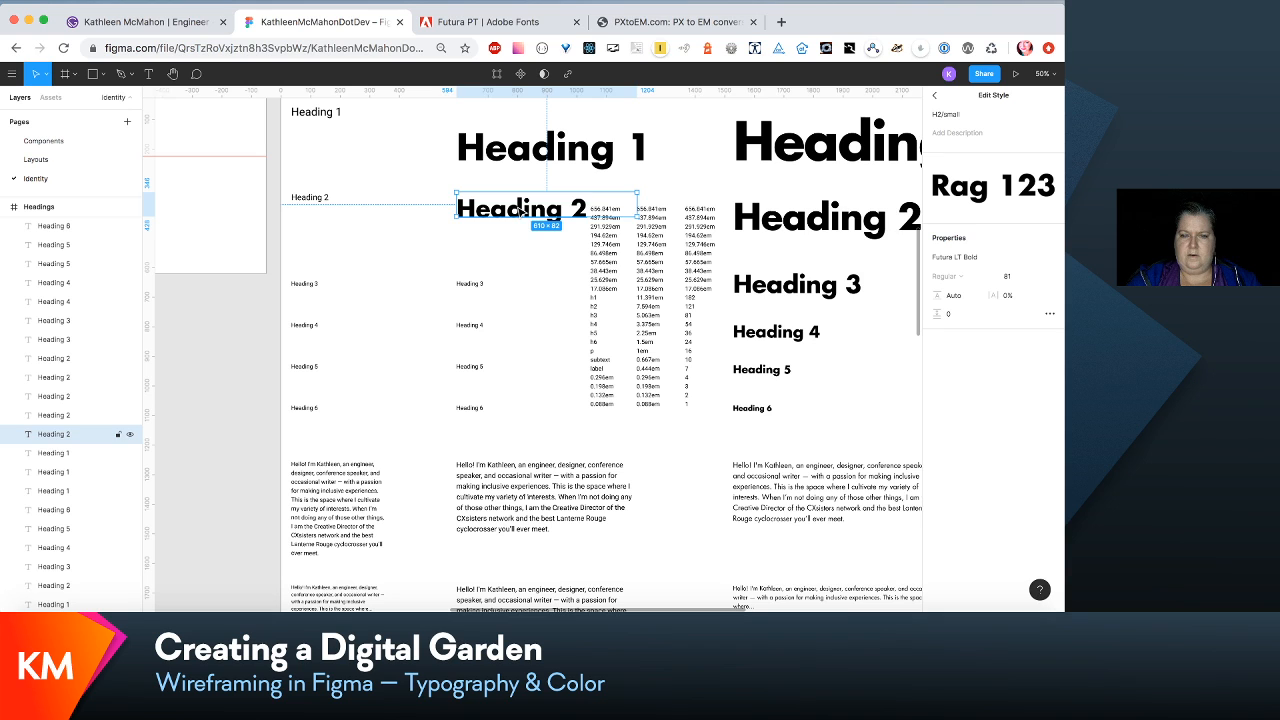
pyautogui.moveTo(521, 210)
pyautogui.mouseDown()
pyautogui.moveTo(527, 232)
pyautogui.moveTo(520, 222)
pyautogui.mouseUp()
# - Edit the H3/small text style to font size 54 and the Futura LT Bold font
pyautogui.hscroll(3, 547, 291)
pyautogui.scroll(-2, 547, 291)
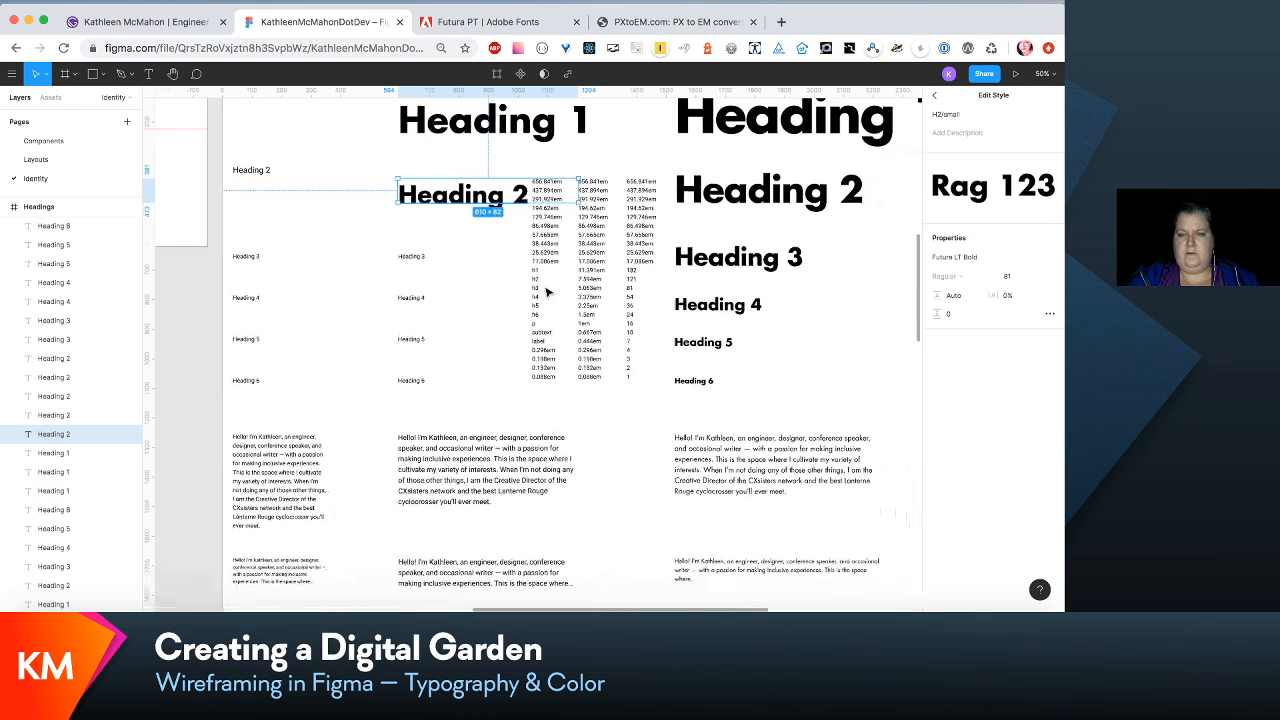
pyautogui.hscroll(1, 547, 291)
pyautogui.scroll(-1, 547, 291)
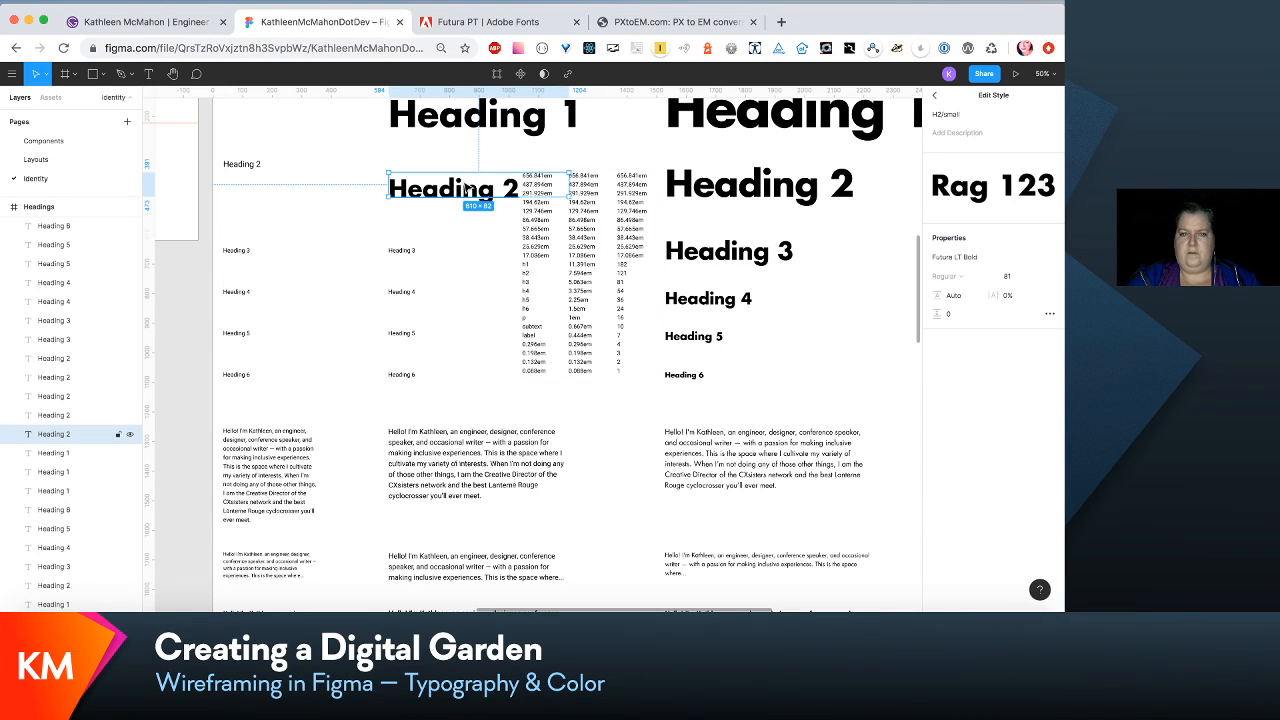
pyautogui.click(409, 258)
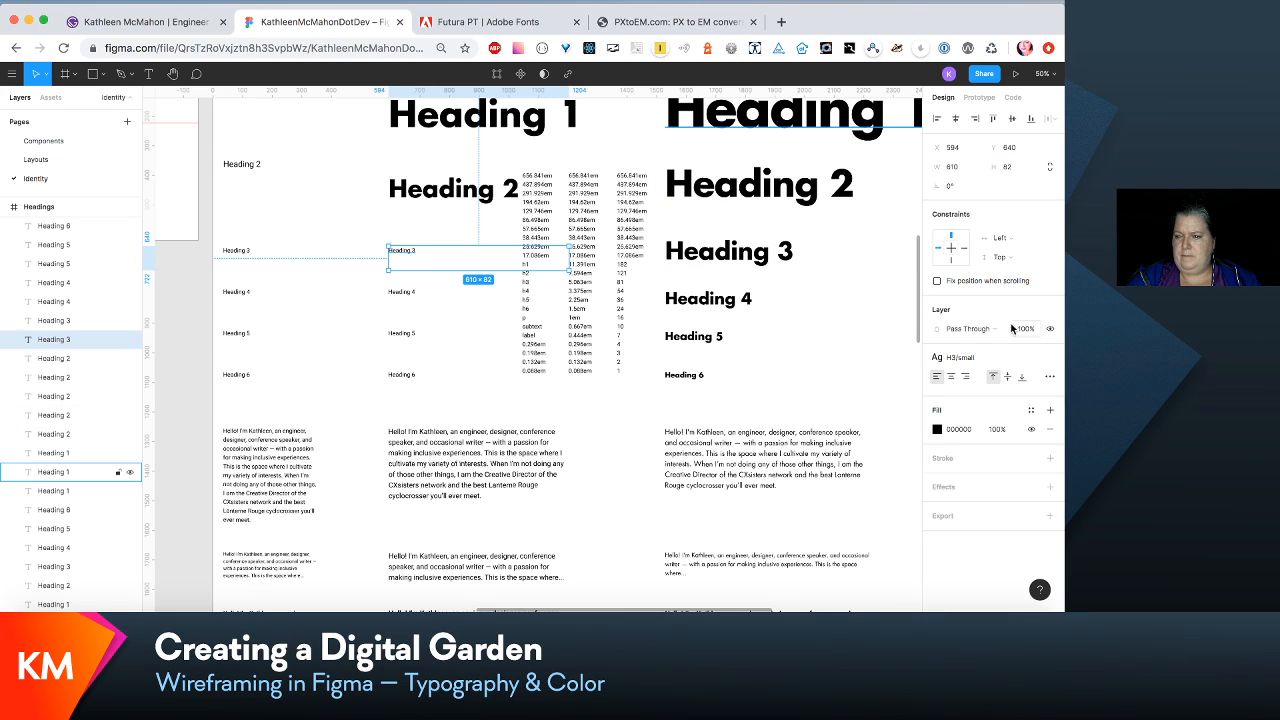
pyautogui.click(1031, 362)
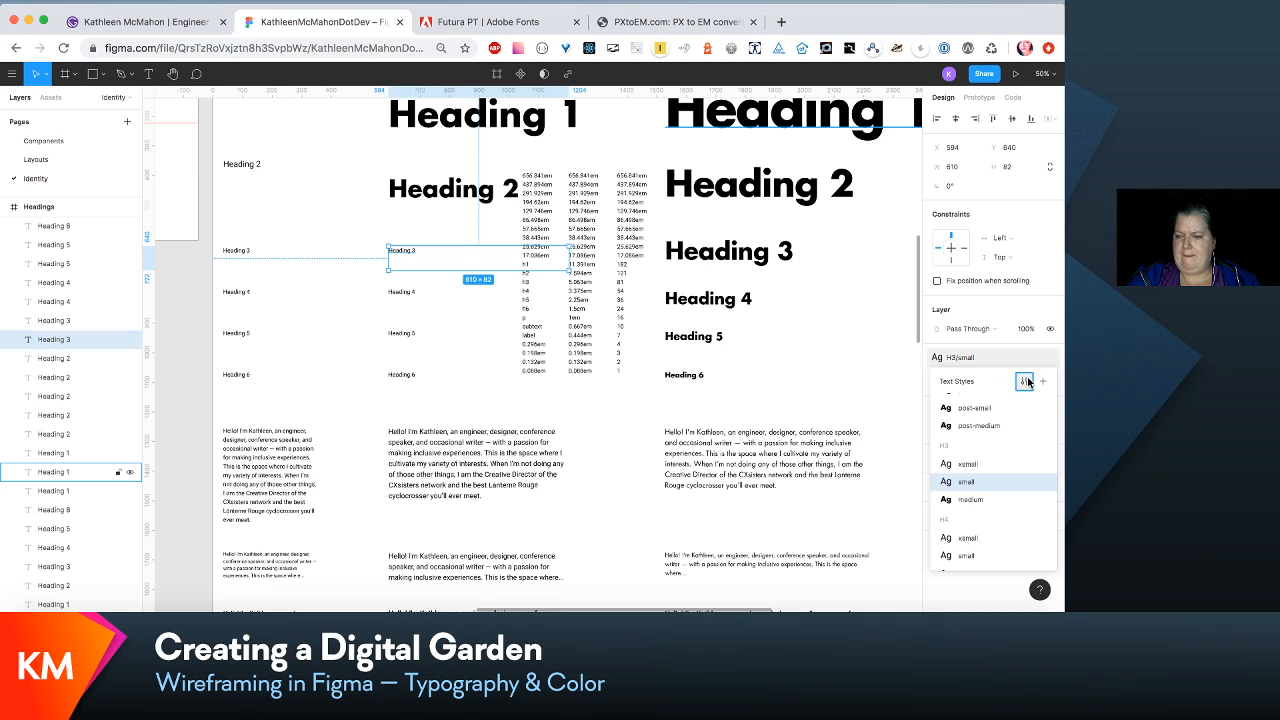
pyautogui.click(1028, 383)
pyautogui.click(1014, 280)
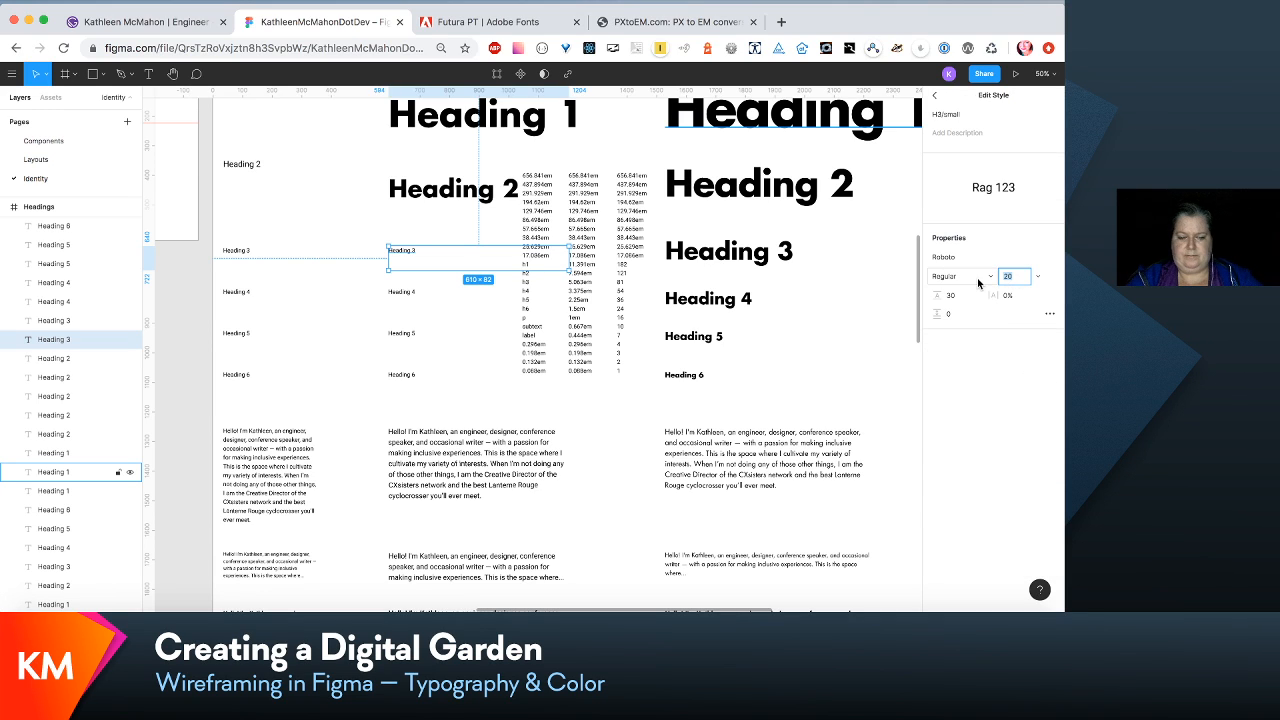
pyautogui.write('54')
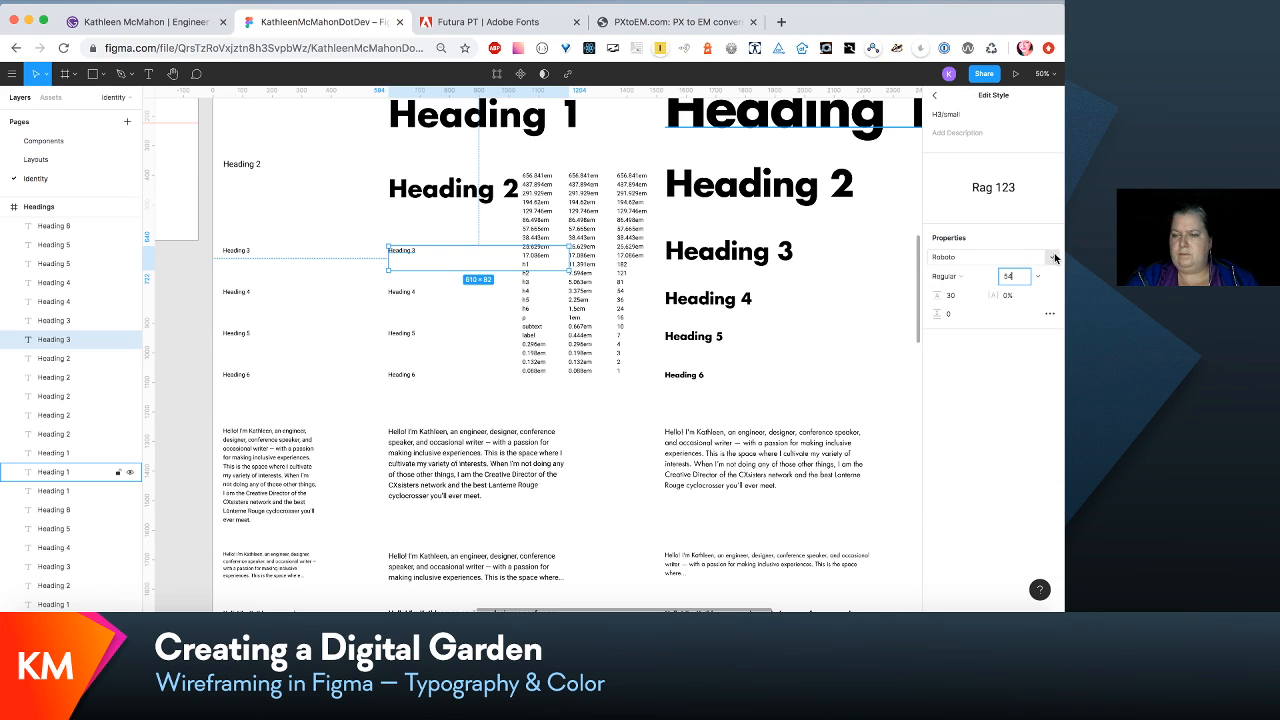
pyautogui.click(1040, 257)
pyautogui.scroll(15, 1055, 257)
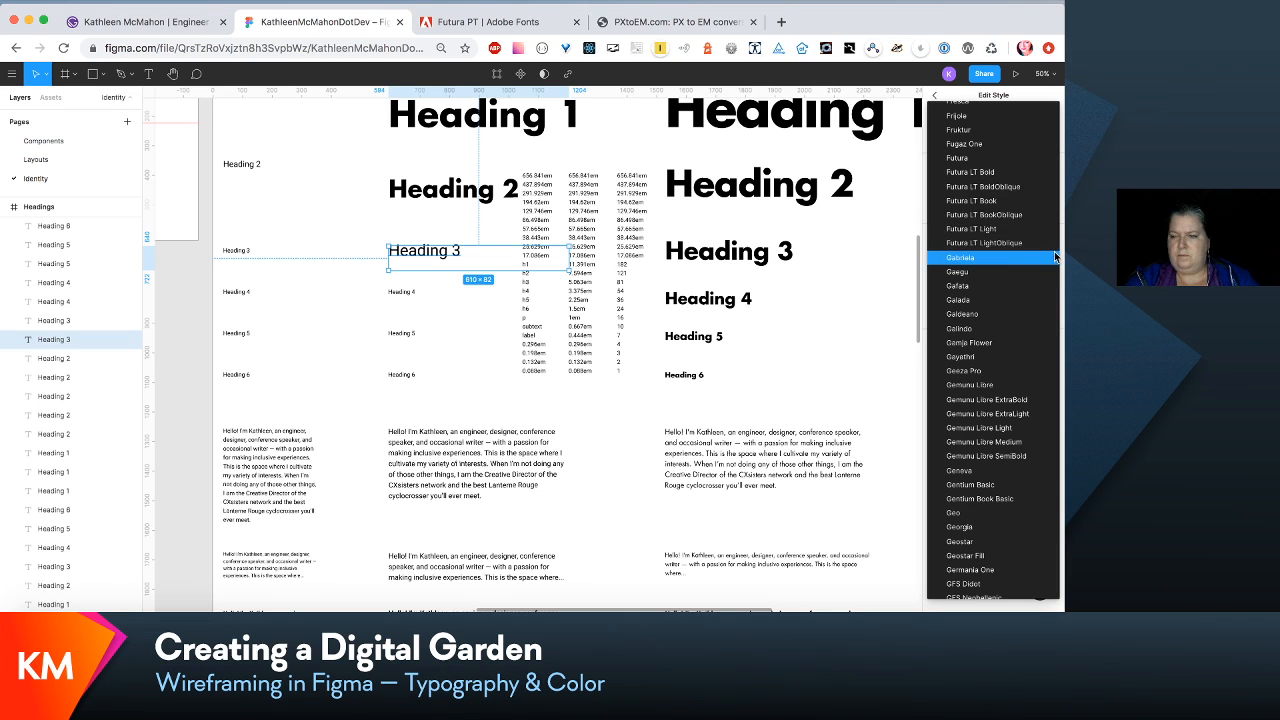
pyautogui.click(1021, 175)
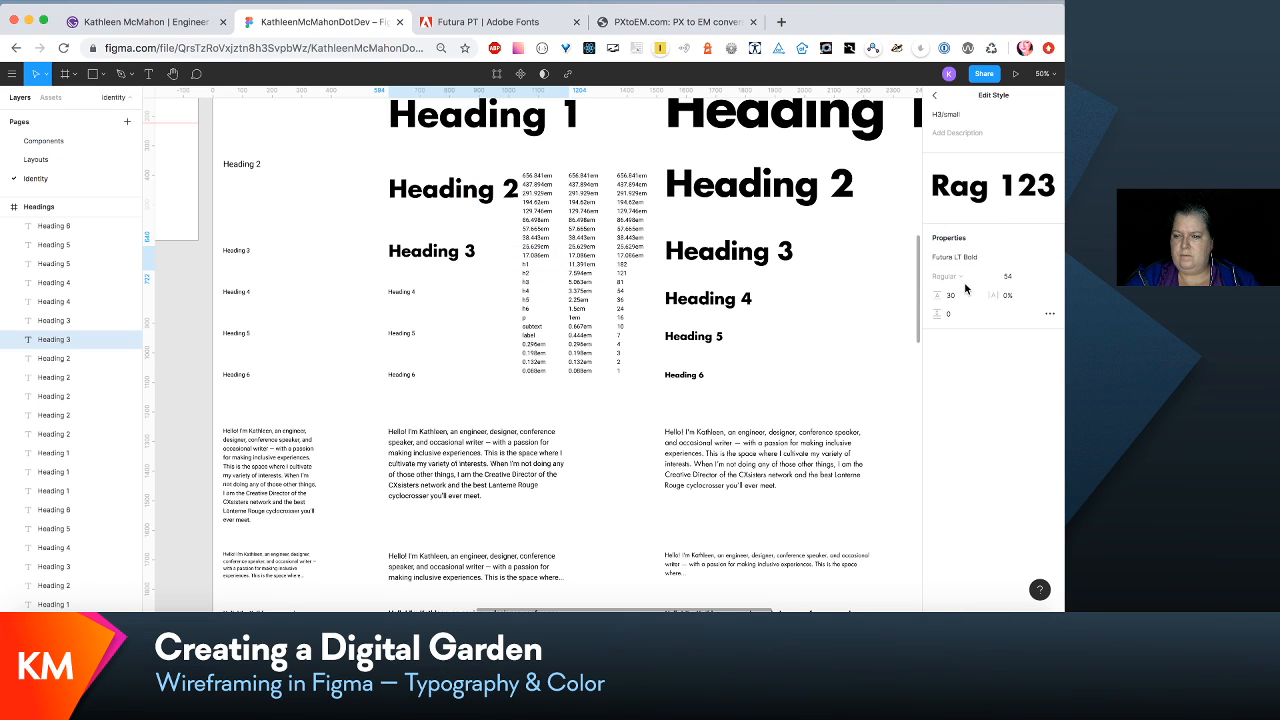
# - Reset the H3/small line height to Auto and move the small Heading 3 sample slightly down
pyautogui.click(960, 294)
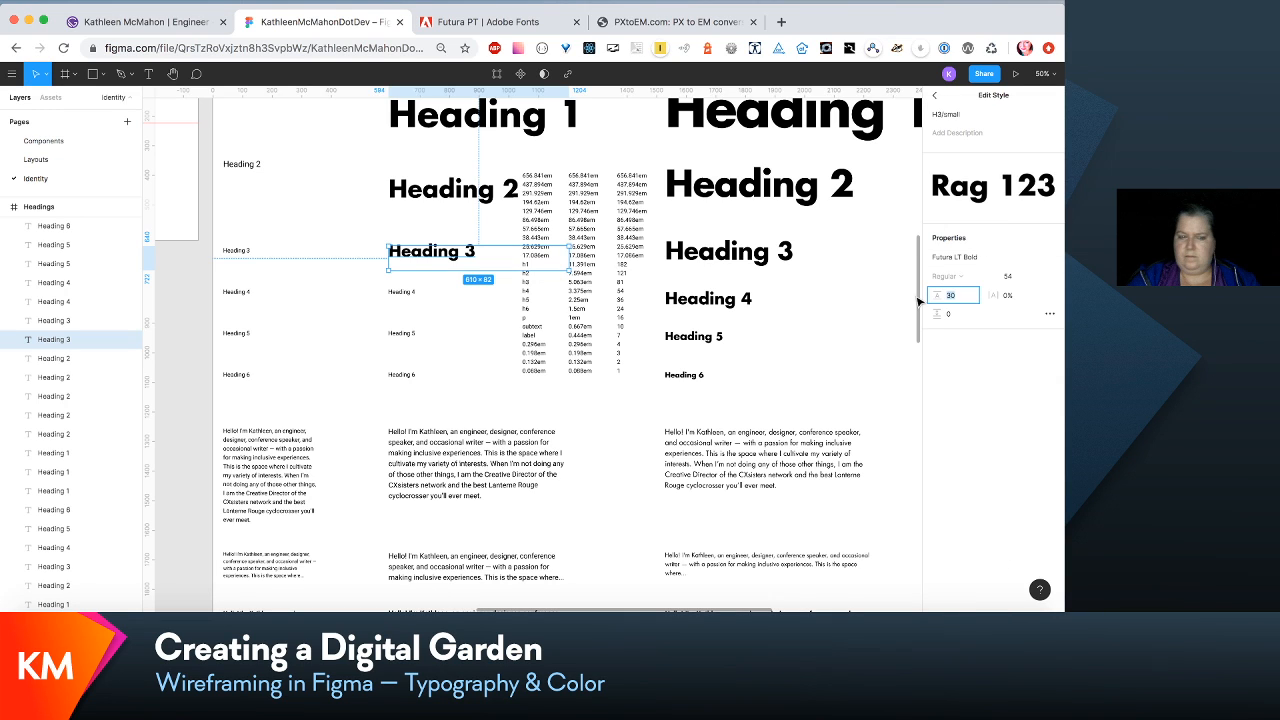
pyautogui.press('BackSpace')
pyautogui.moveTo(452, 245)
pyautogui.mouseDown()
pyautogui.moveTo(474, 236)
pyautogui.moveTo(441, 266)
pyautogui.mouseUp()
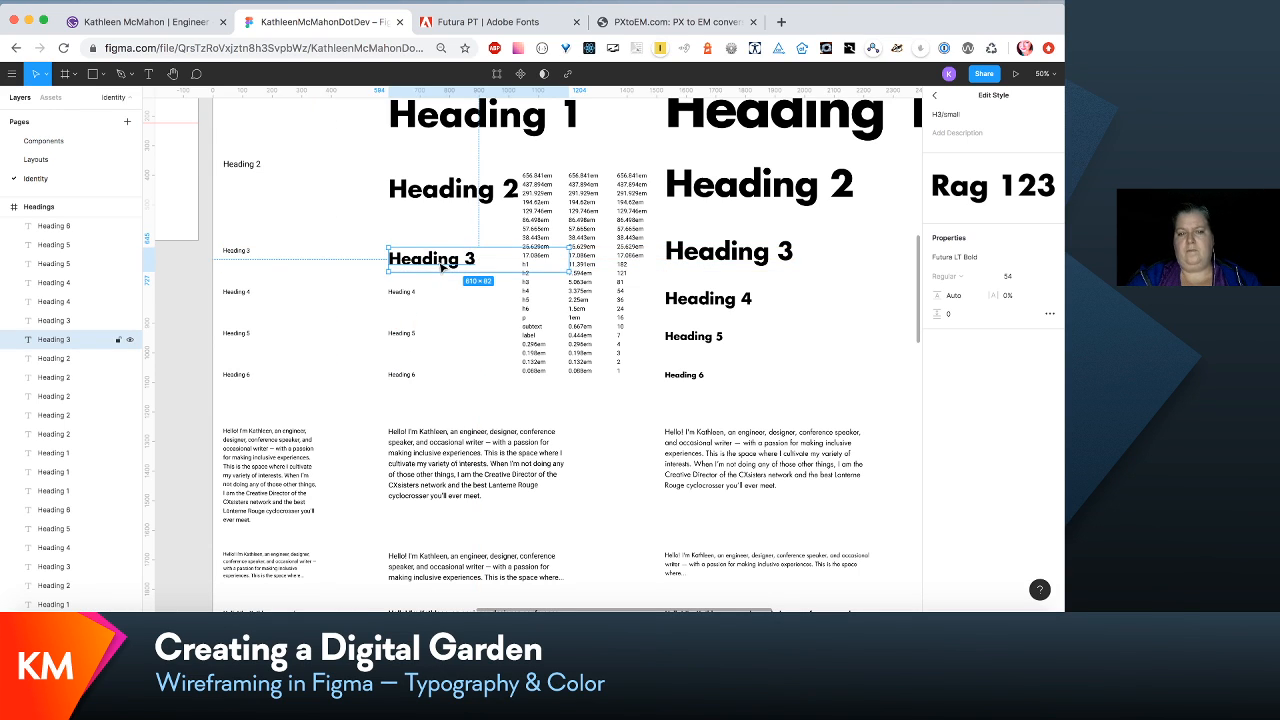
pyautogui.moveTo(463, 267); pyautogui.dragTo(462, 265)
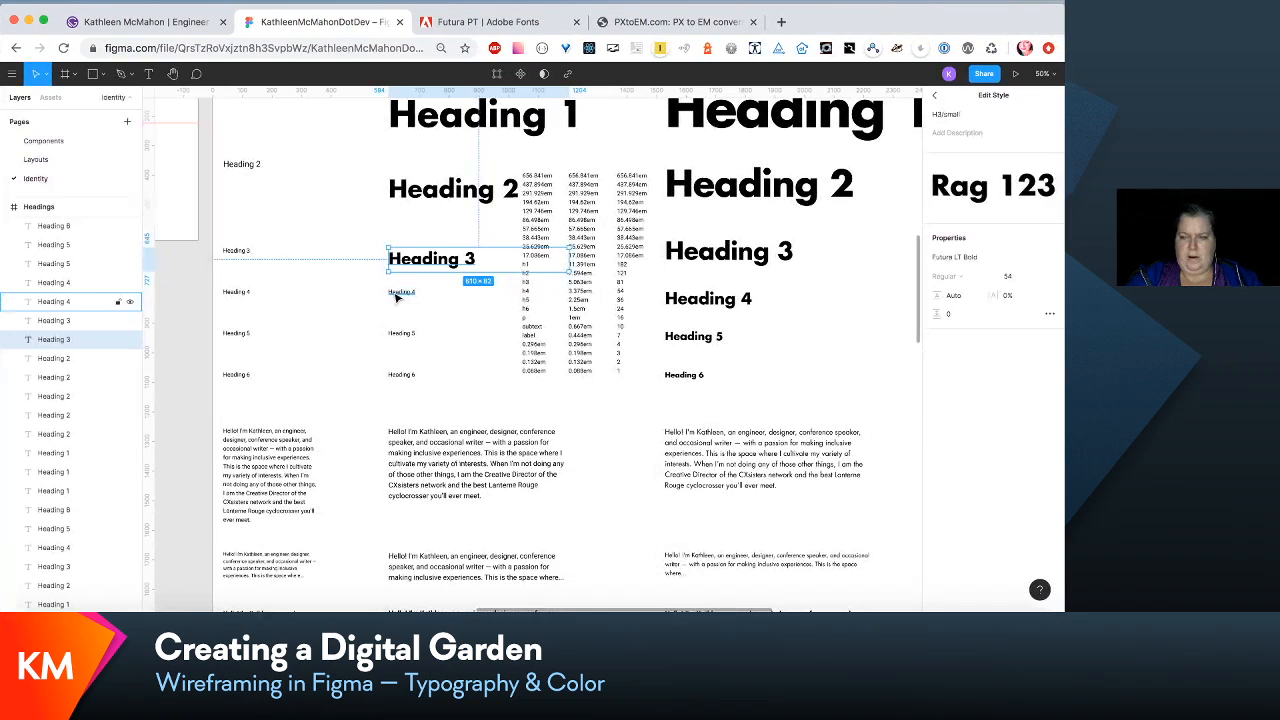
# - Edit the H4/small text style to font size 36, Auto line height and Futura LT Bold, and move its Heading 4 sample slightly down
pyautogui.click(398, 292)
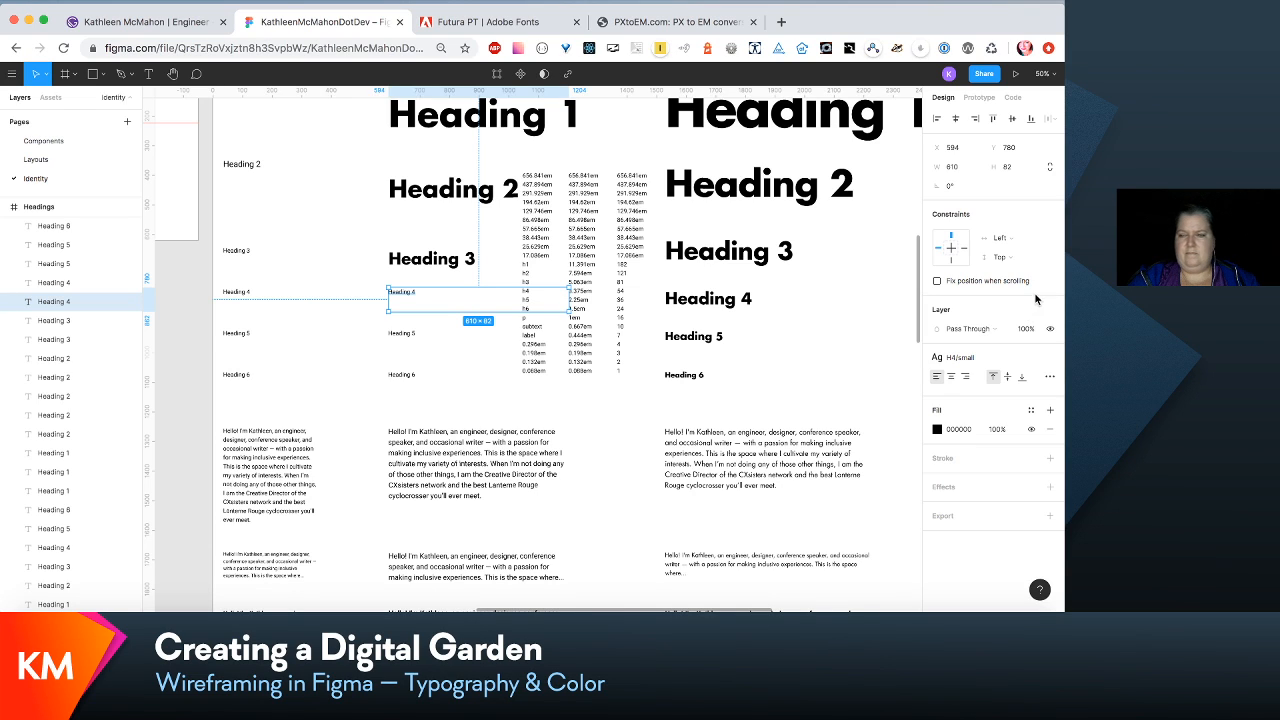
pyautogui.click(1031, 366)
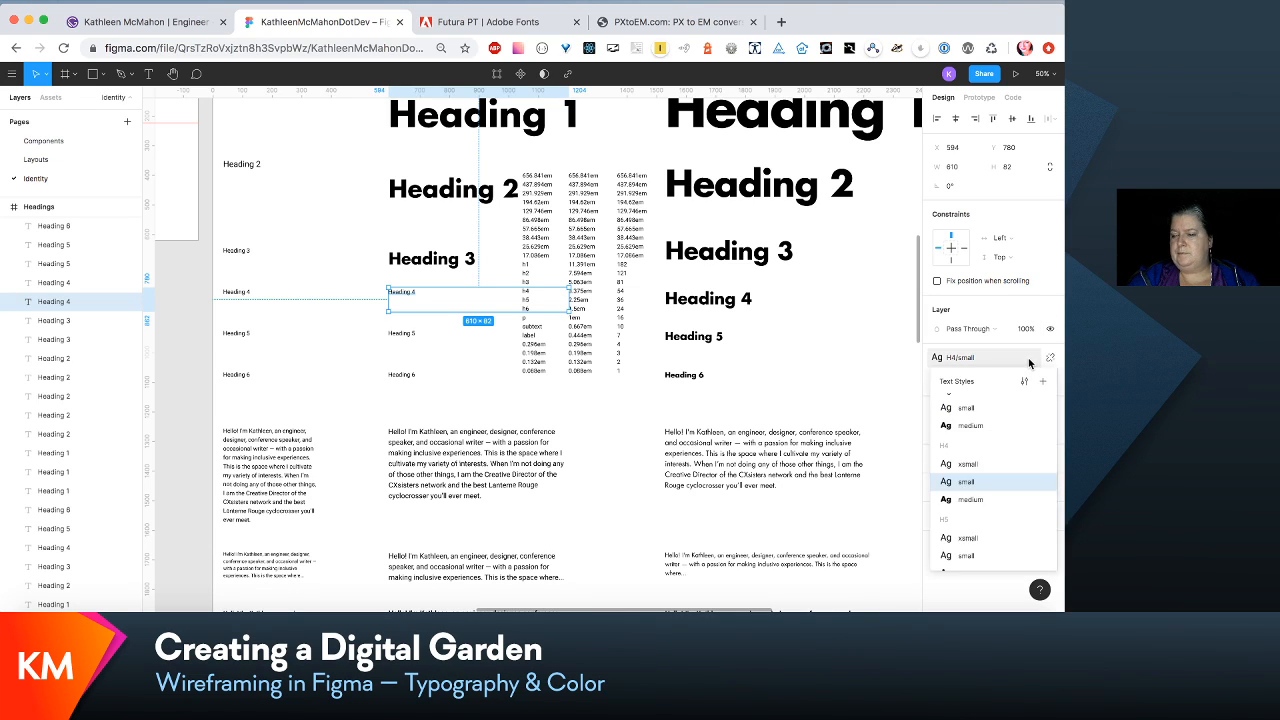
pyautogui.click(1025, 388)
pyautogui.click(1010, 276)
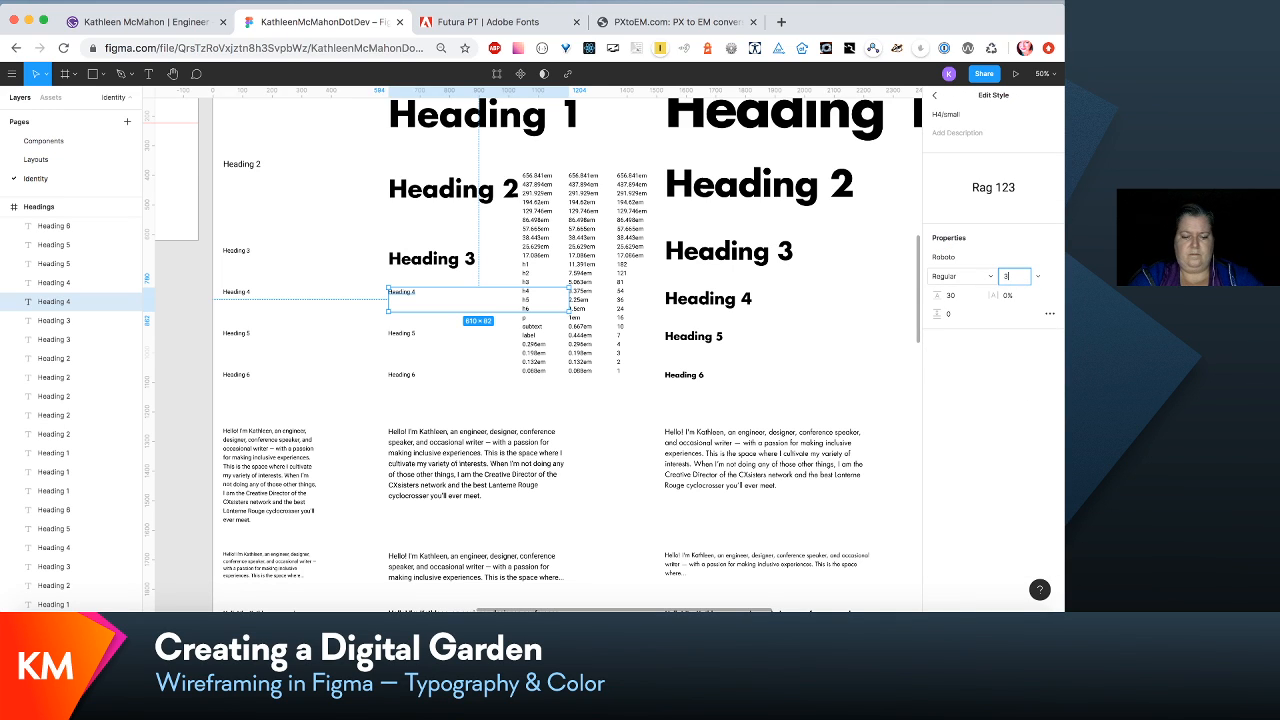
pyautogui.press('Tab')
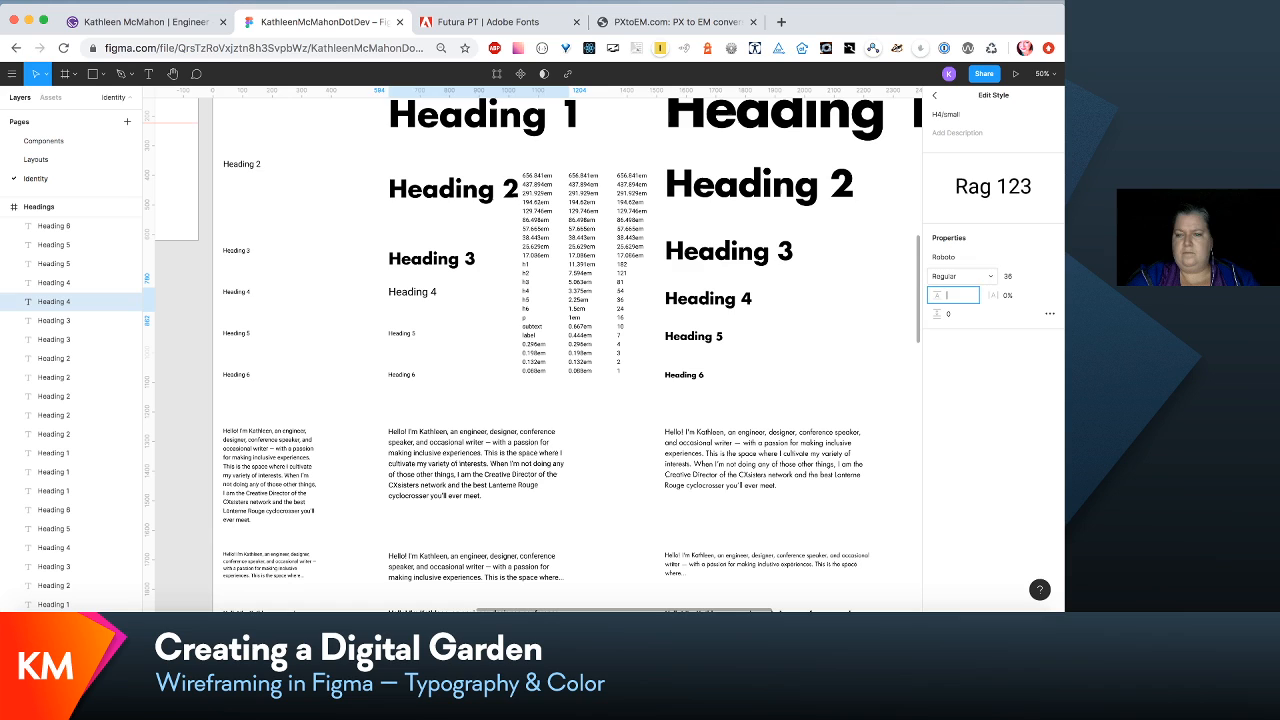
pyautogui.click(1037, 258)
pyautogui.click(1003, 172)
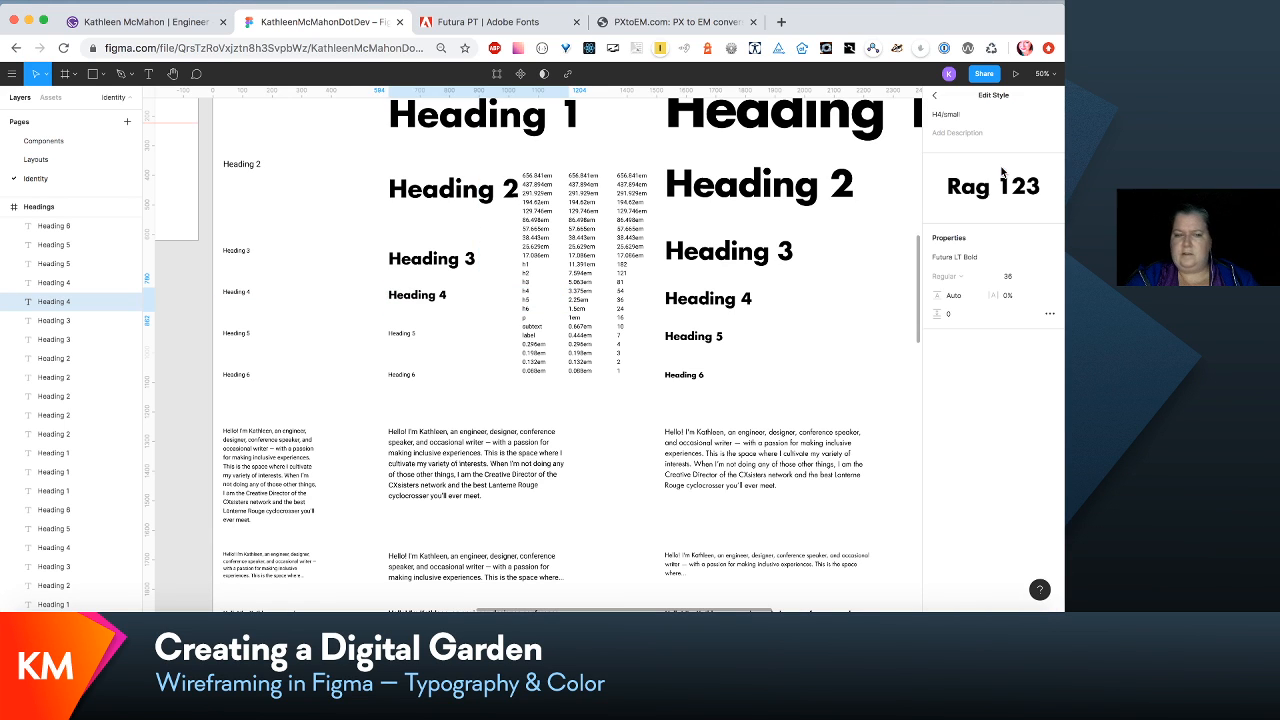
pyautogui.moveTo(406, 299); pyautogui.dragTo(406, 304)
# - Edit the H5/small style to size 24, Auto line height and Futura LT Bold, and place its Heading 5 box slightly lower at 48 high
pyautogui.click(403, 335)
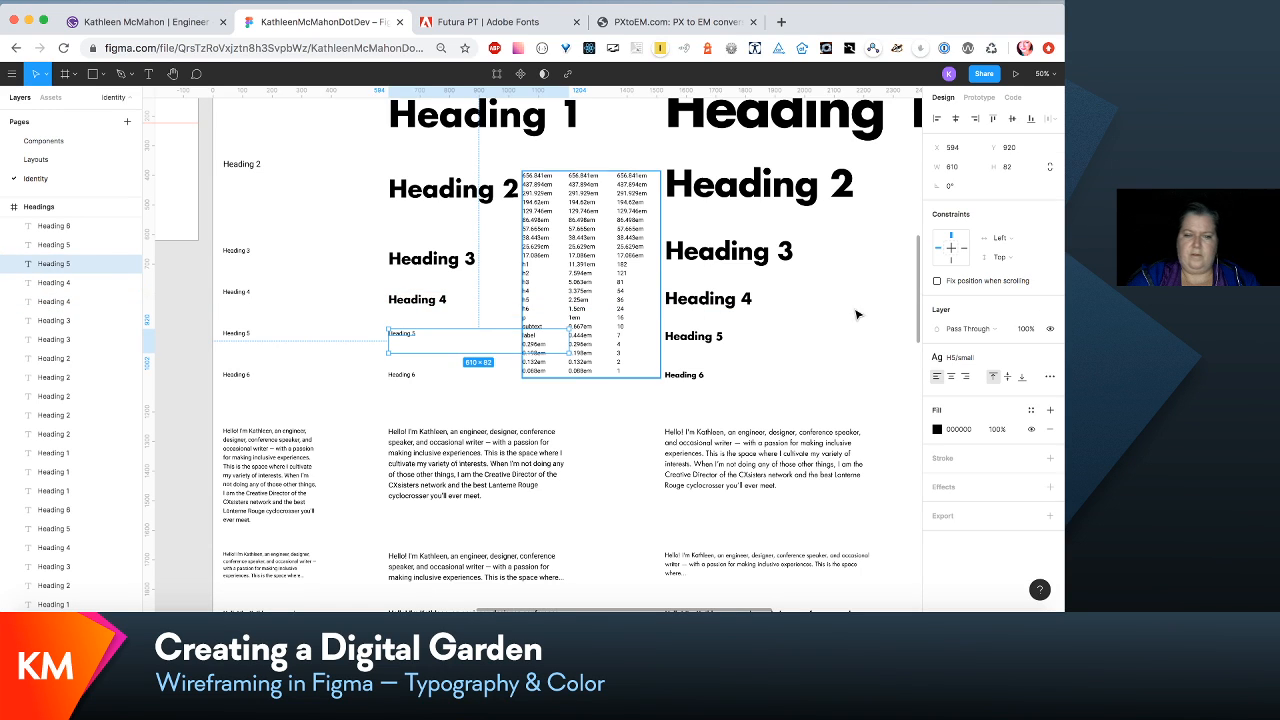
pyautogui.click(1009, 360)
pyautogui.click(1023, 383)
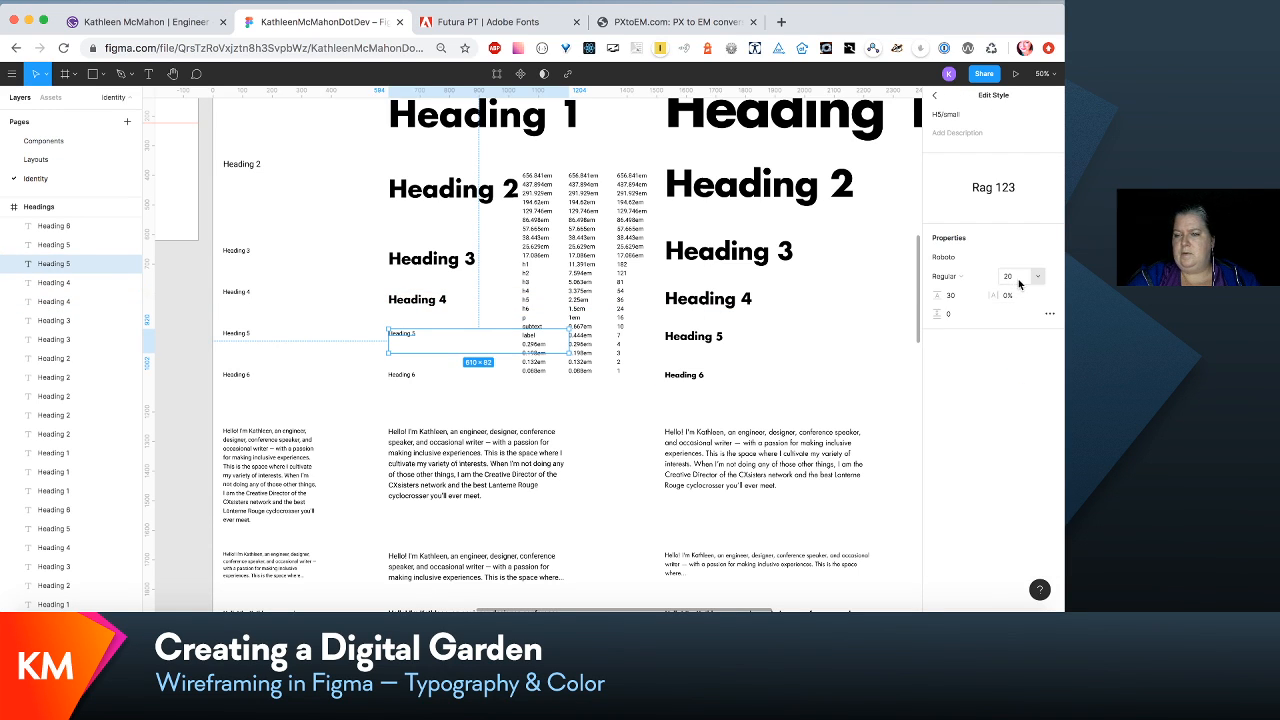
pyautogui.click(1010, 276)
pyautogui.write('24')
pyautogui.press('Tab')
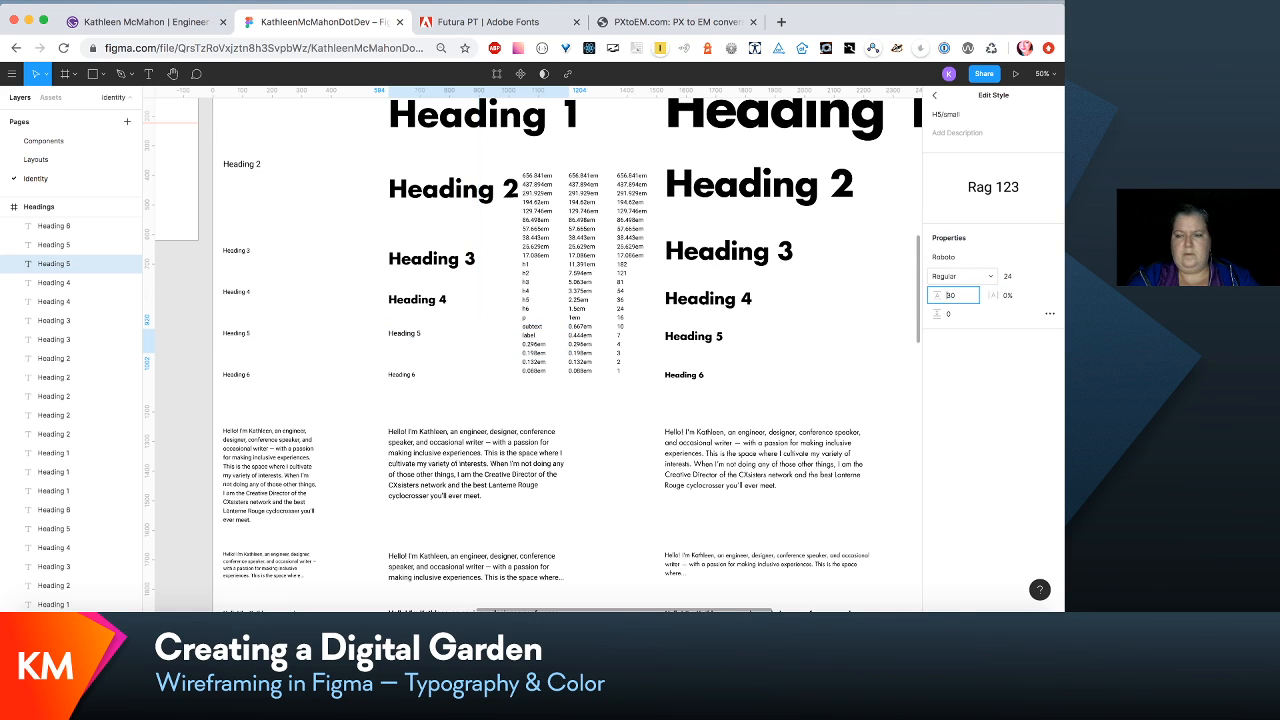
pyautogui.click(1052, 263)
pyautogui.click(980, 171)
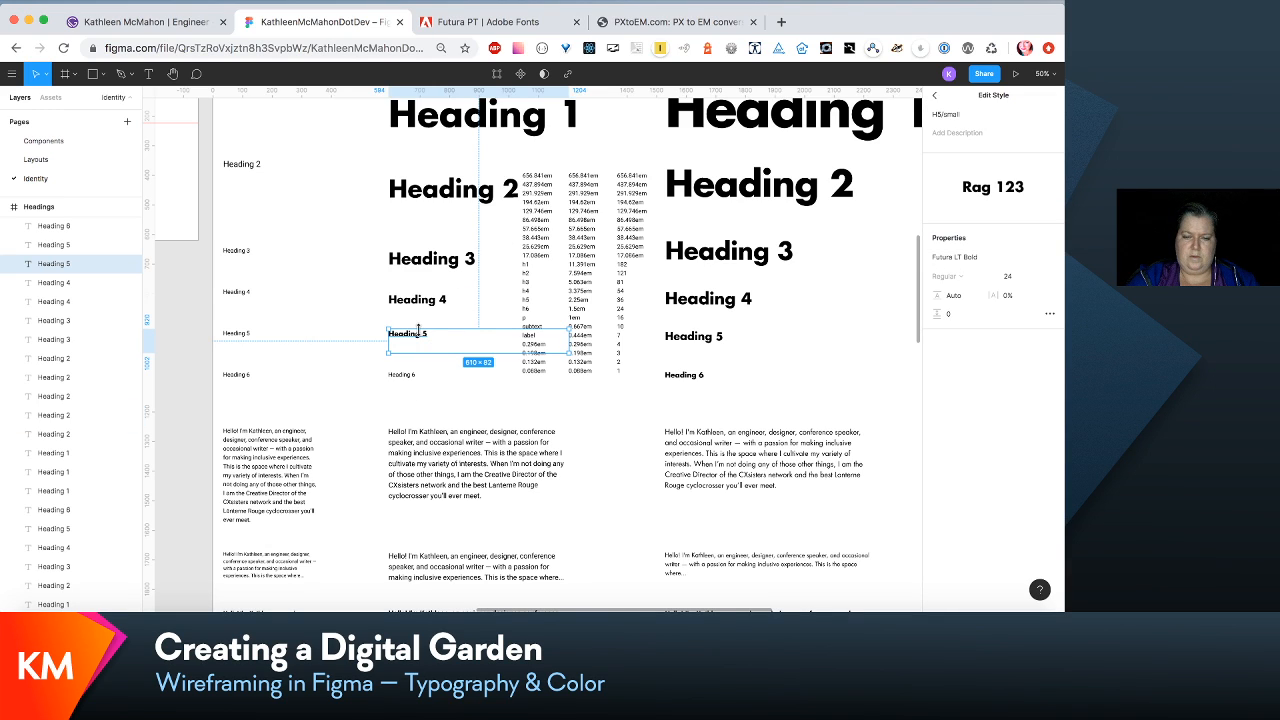
pyautogui.moveTo(423, 351); pyautogui.dragTo(425, 343)
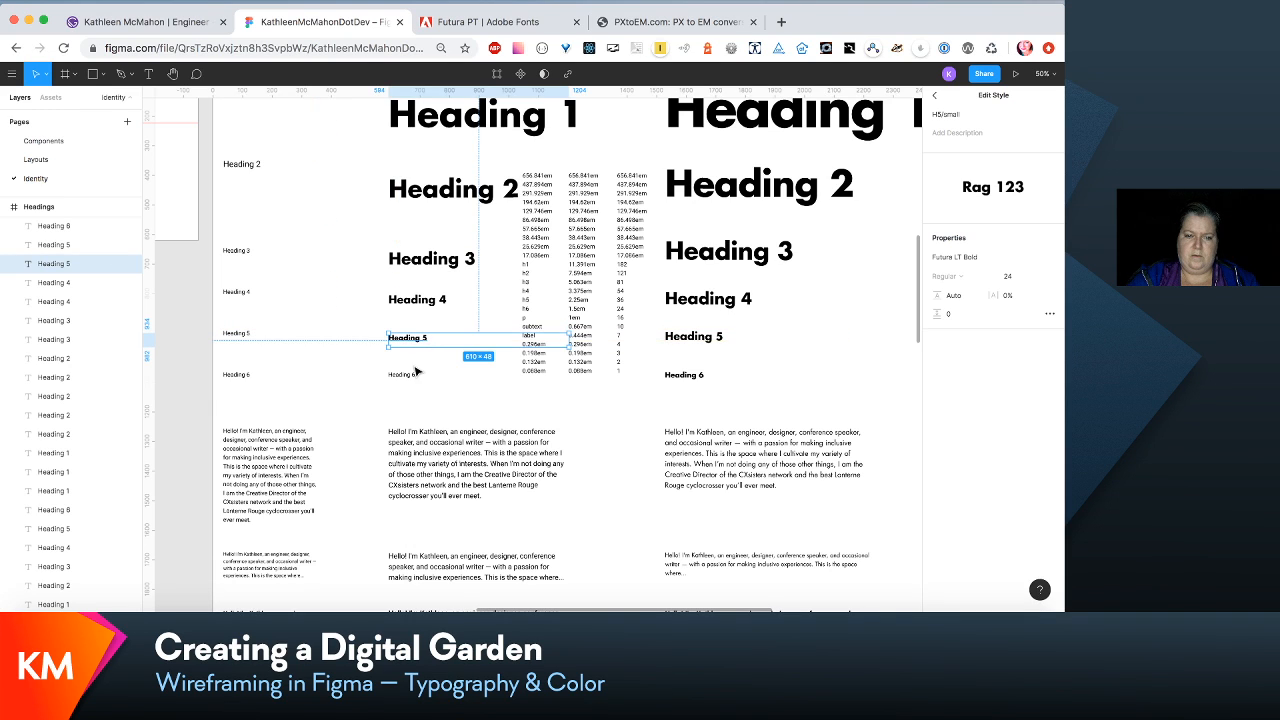
# - Edit the H6/small text style to font size 16, Auto line height and Futura LT Bold
pyautogui.click(412, 374)
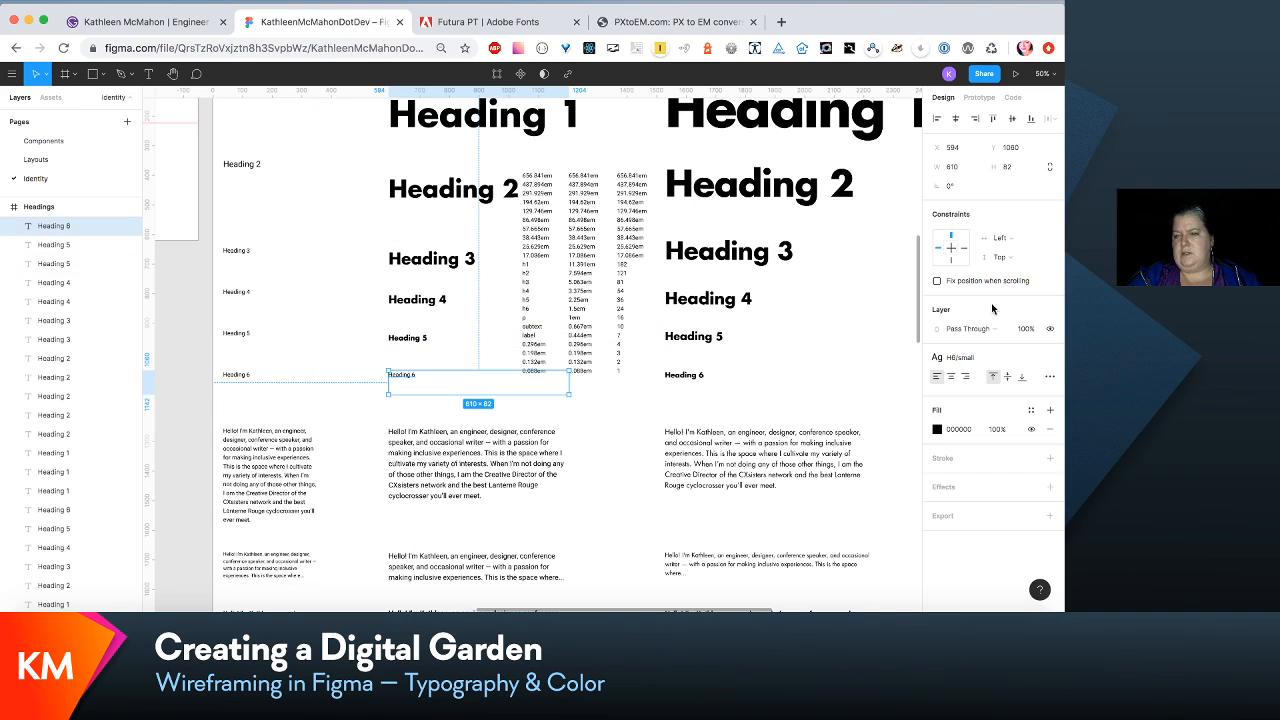
pyautogui.click(1006, 360)
pyautogui.click(1024, 382)
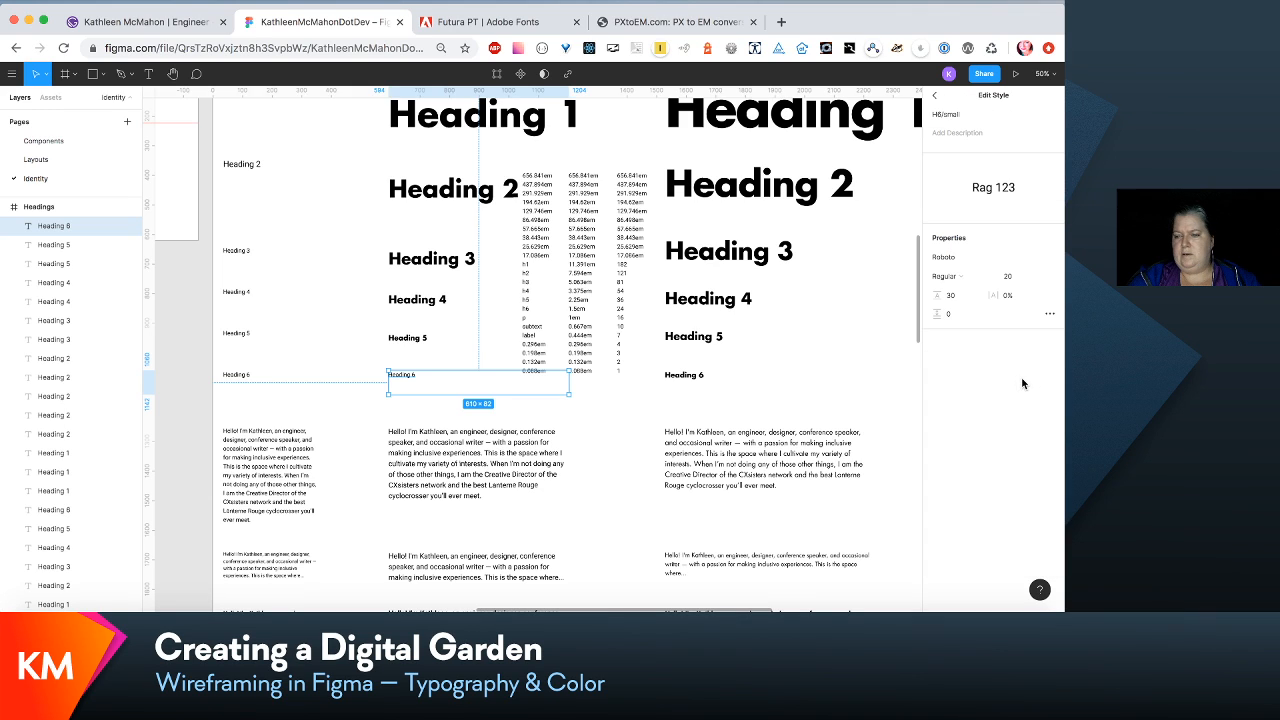
pyautogui.click(1012, 276)
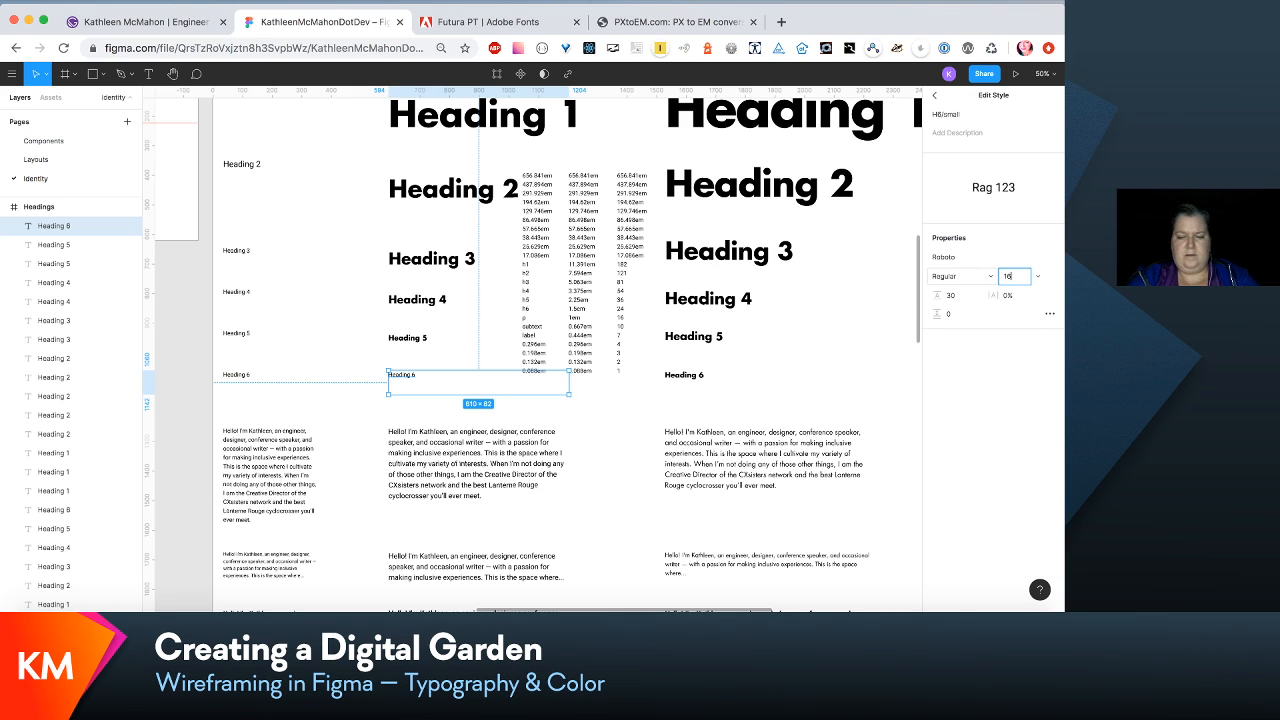
pyautogui.write('16')
pyautogui.press('Tab')
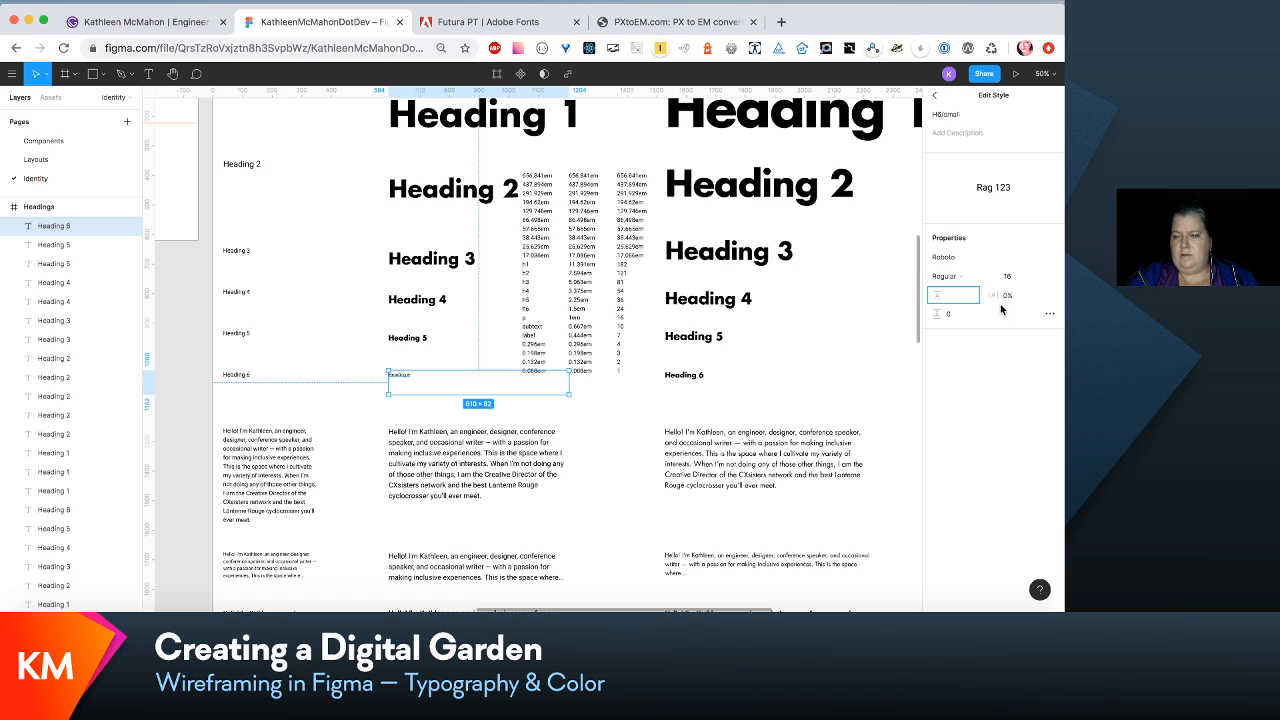
pyautogui.click(1052, 258)
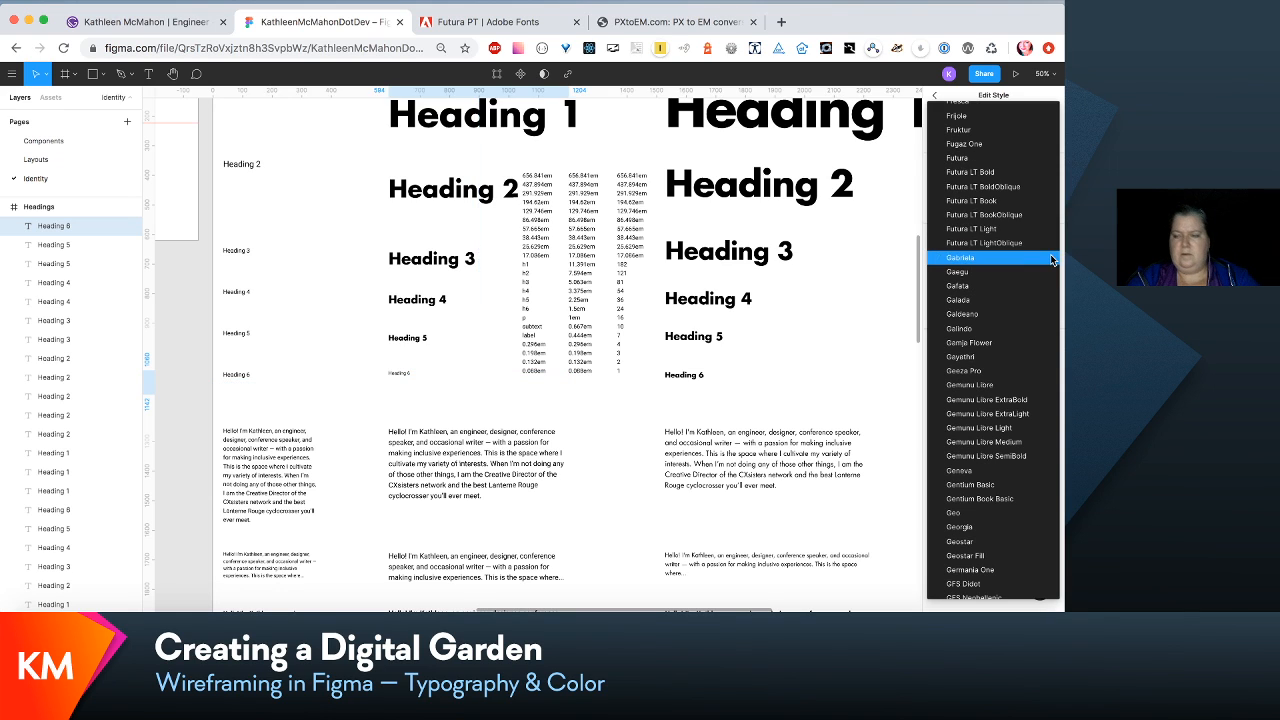
pyautogui.click(1024, 172)
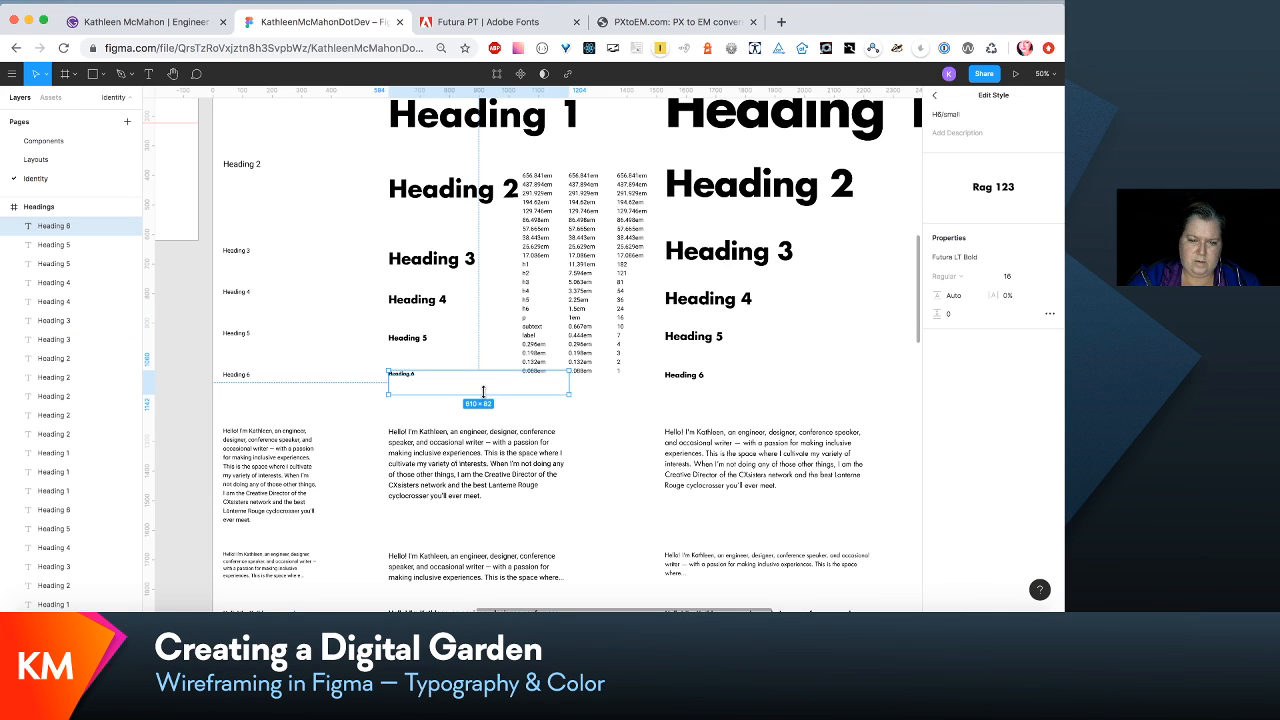
# - Shorten the small Heading 6 sample's text box to a height of 38 and move it down to Y 1088
pyautogui.moveTo(484, 394); pyautogui.dragTo(484, 381)
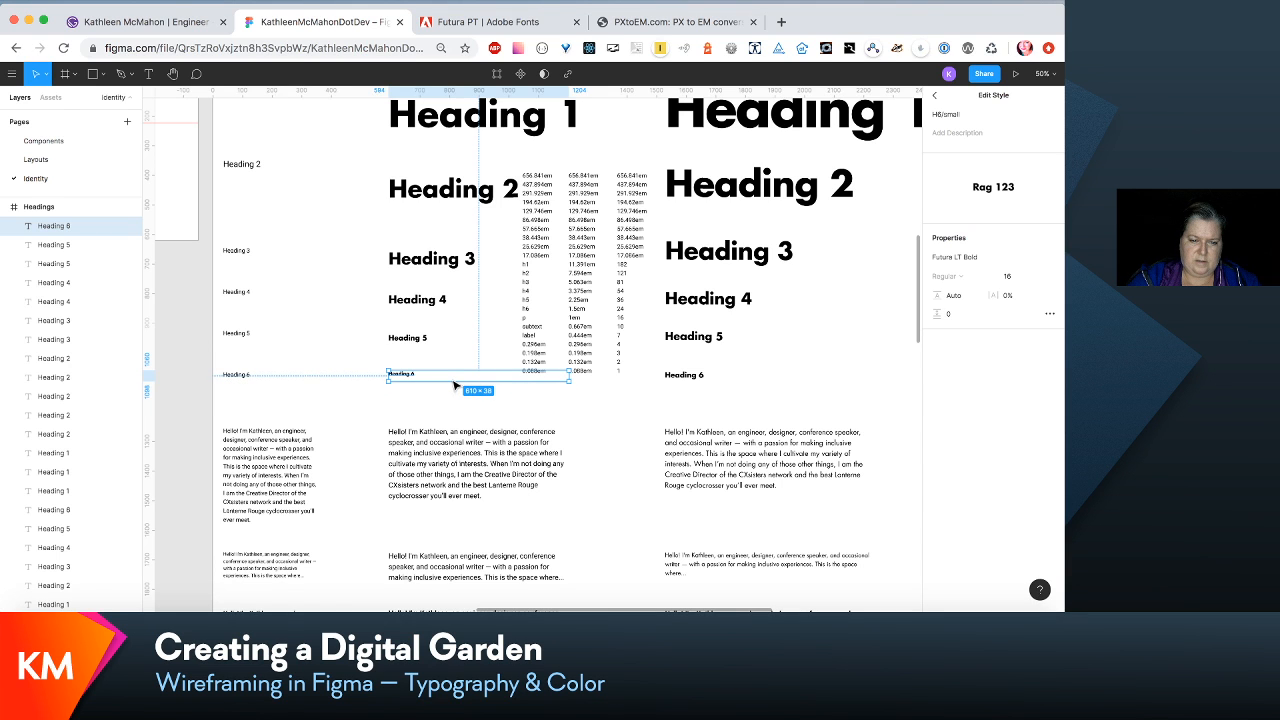
pyautogui.click(453, 385)
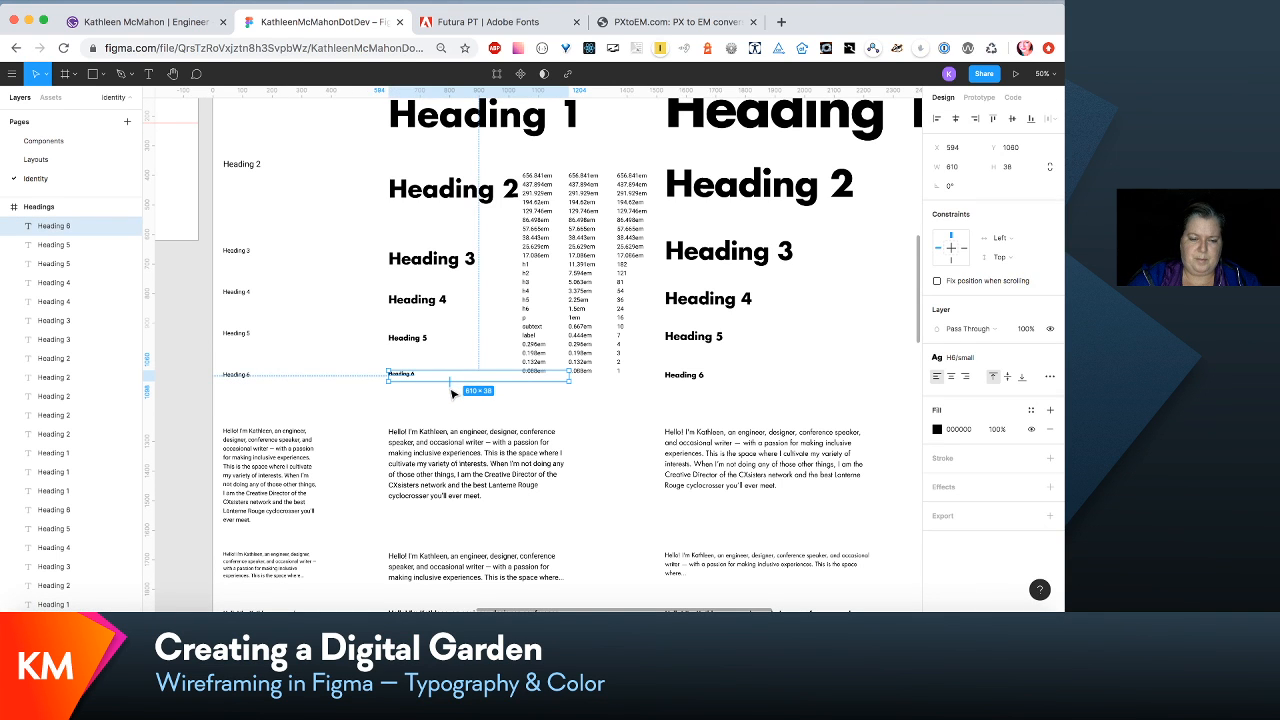
pyautogui.hscroll(-3, 450, 397)
pyautogui.scroll(1, 450, 397)
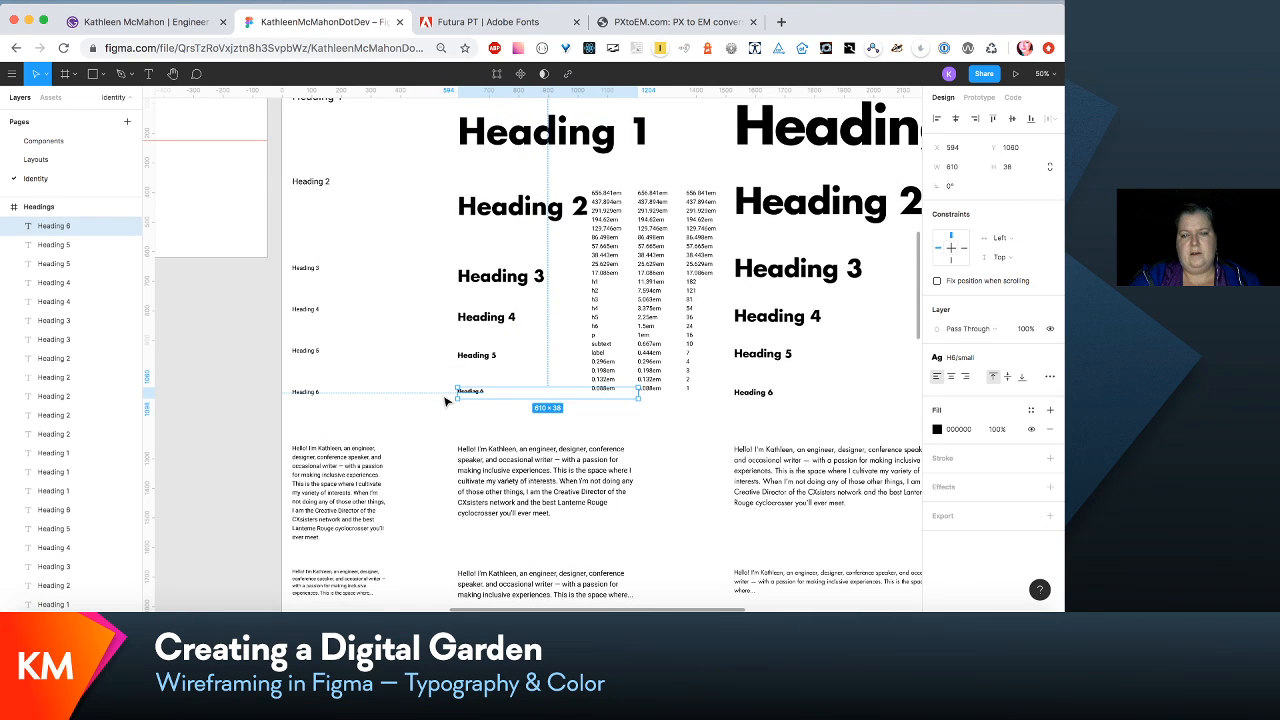
pyautogui.moveTo(465, 392); pyautogui.dragTo(470, 392)
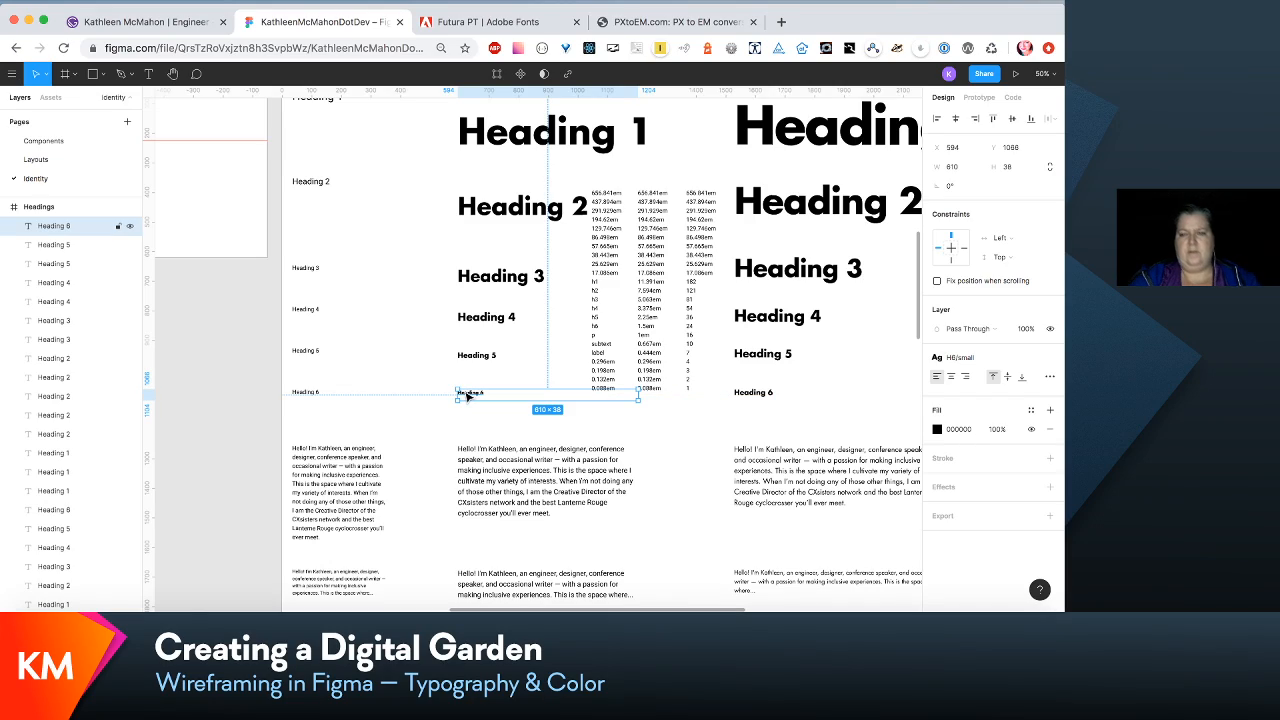
# - Compare the small and medium intro paragraph samples and check the settings of the para/intro-medium text style
pyautogui.scroll(-2, 516, 440)
pyautogui.scroll(-2, 516, 440)
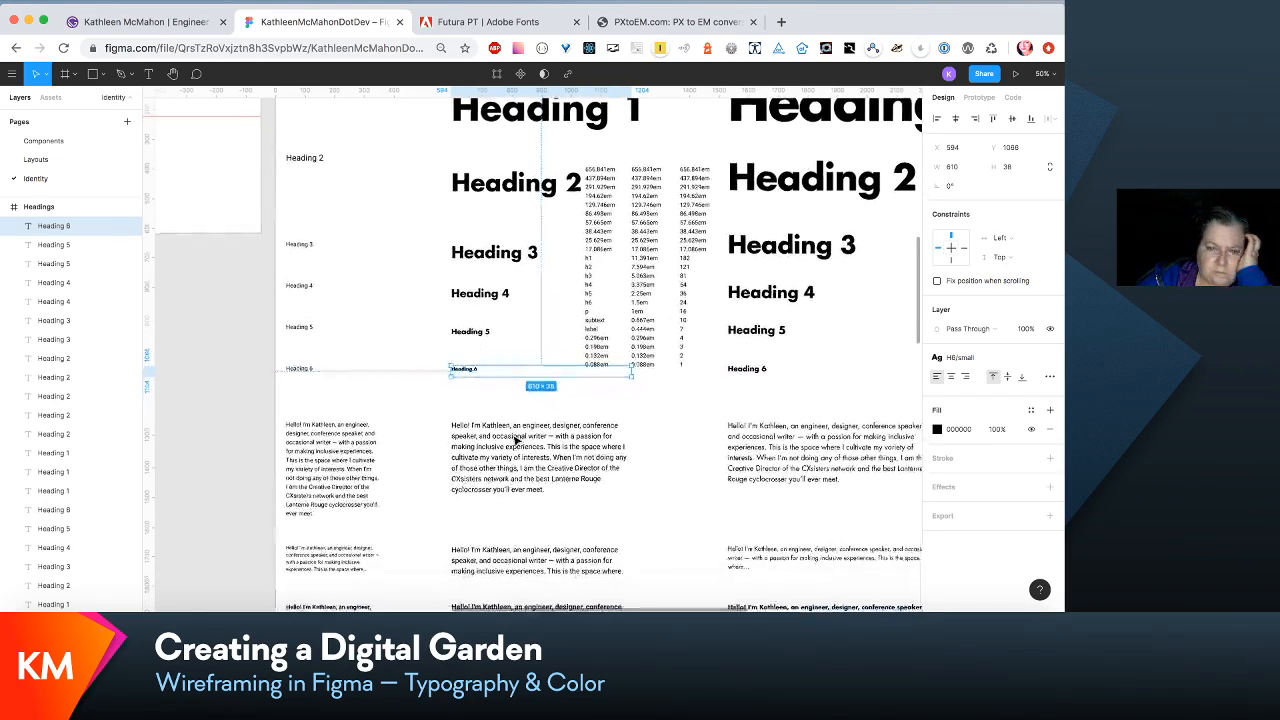
pyautogui.hscroll(-2, 516, 440)
pyautogui.scroll(3, 516, 440)
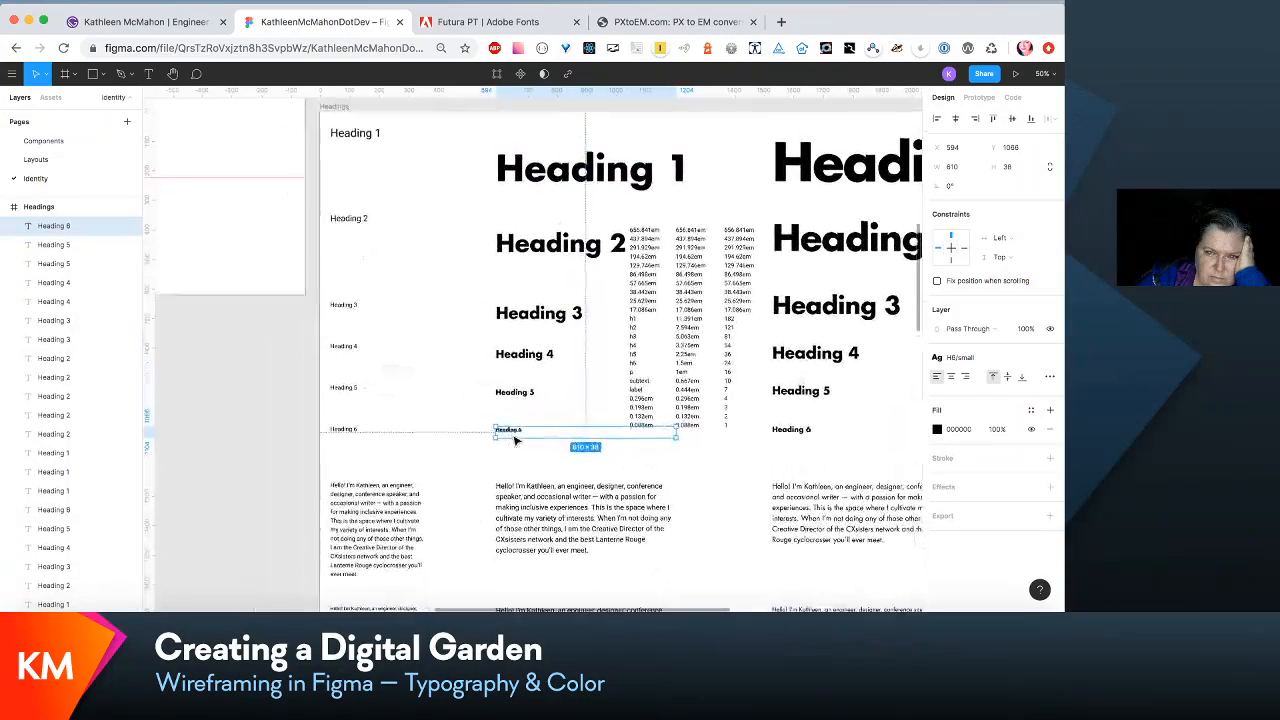
pyautogui.hscroll(2, 516, 440)
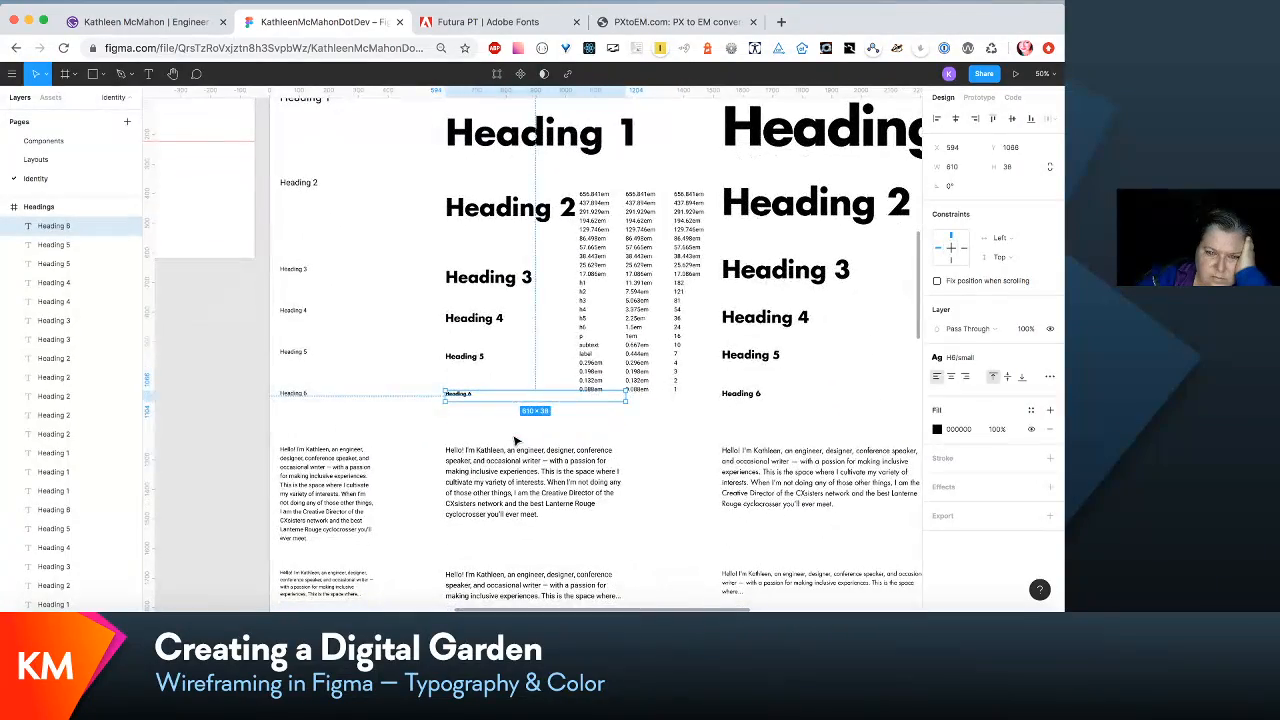
pyautogui.scroll(-3, 516, 440)
pyautogui.hscroll(3, 516, 440)
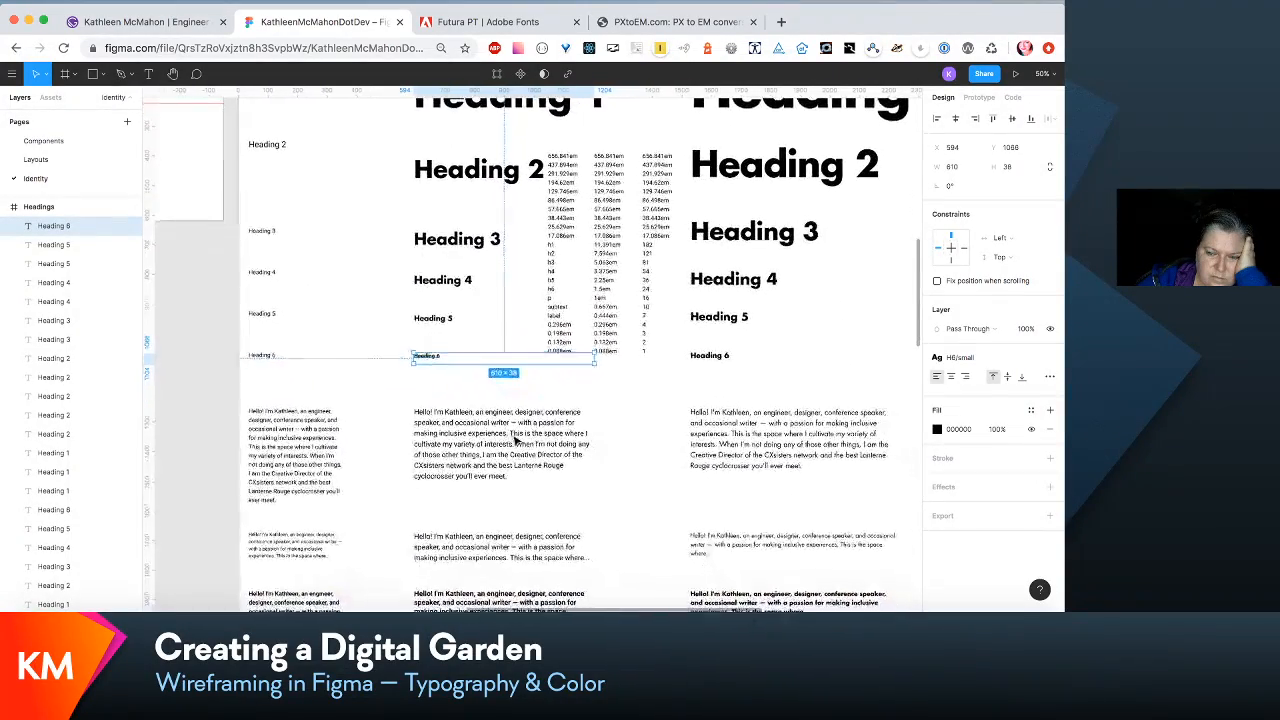
pyautogui.click(516, 440)
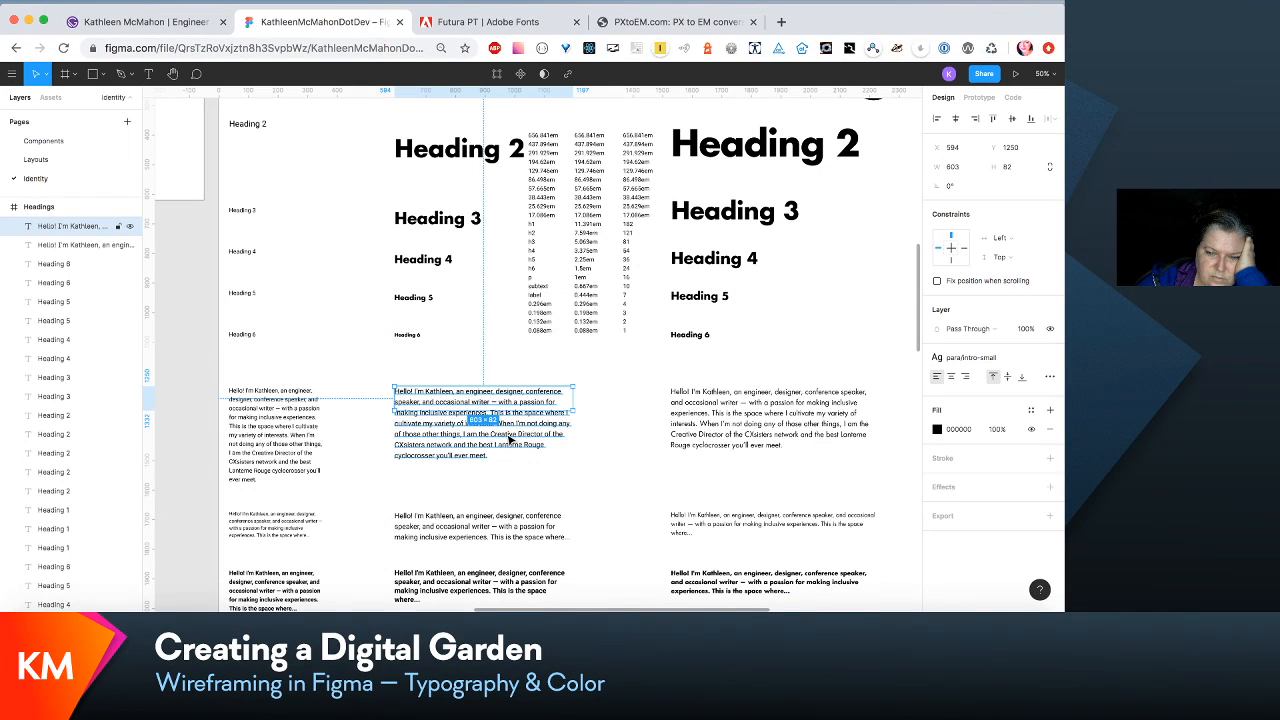
pyautogui.click(790, 430)
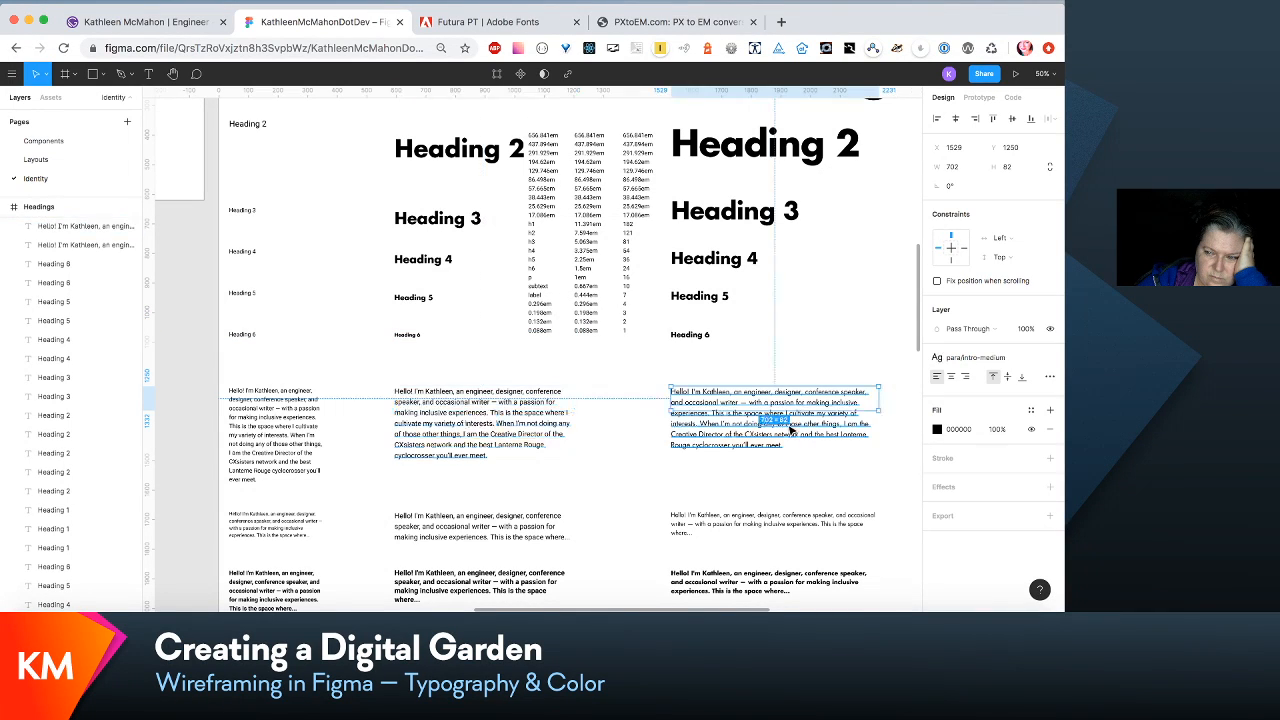
pyautogui.click(538, 438)
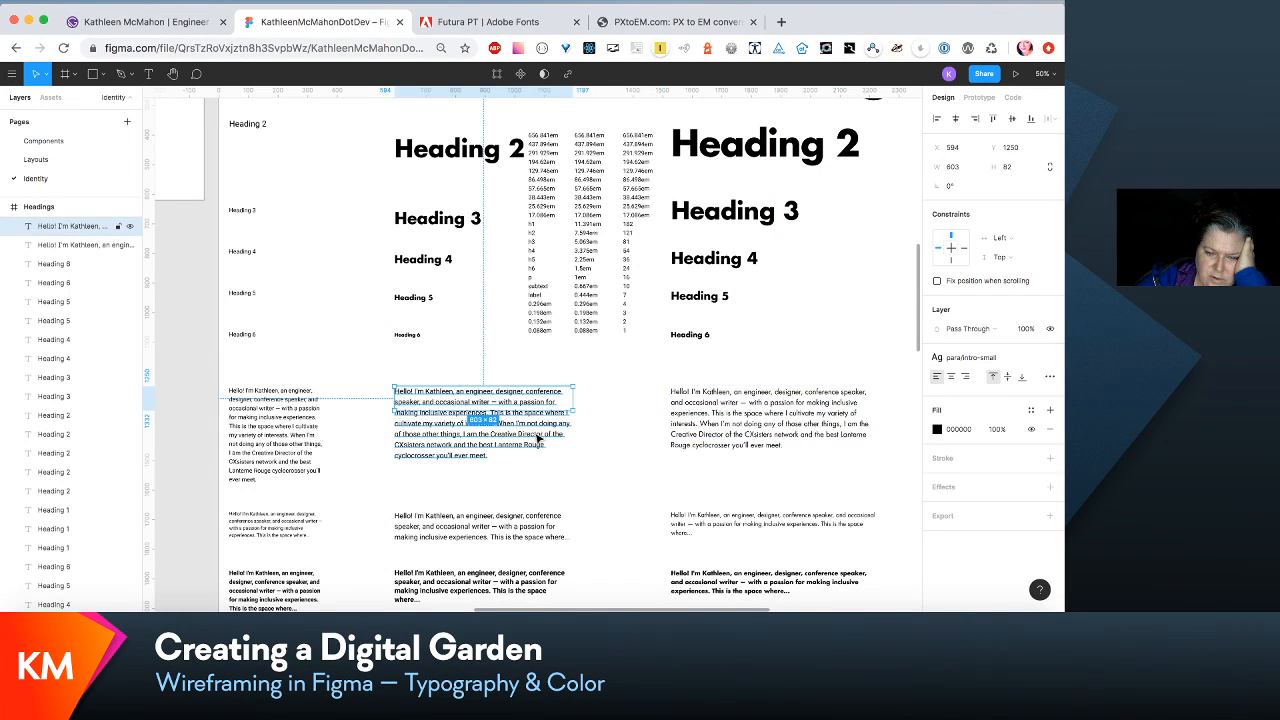
pyautogui.hscroll(-2, 538, 438)
pyautogui.scroll(-1, 538, 438)
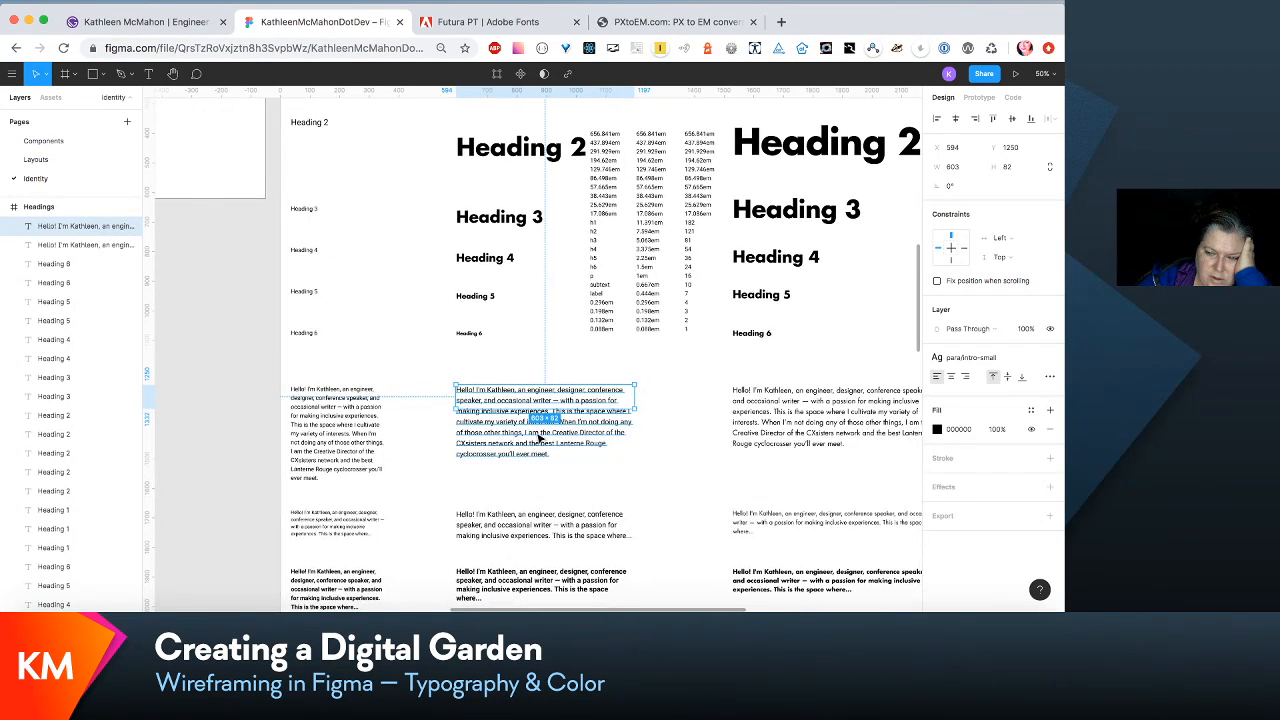
pyautogui.click(775, 419)
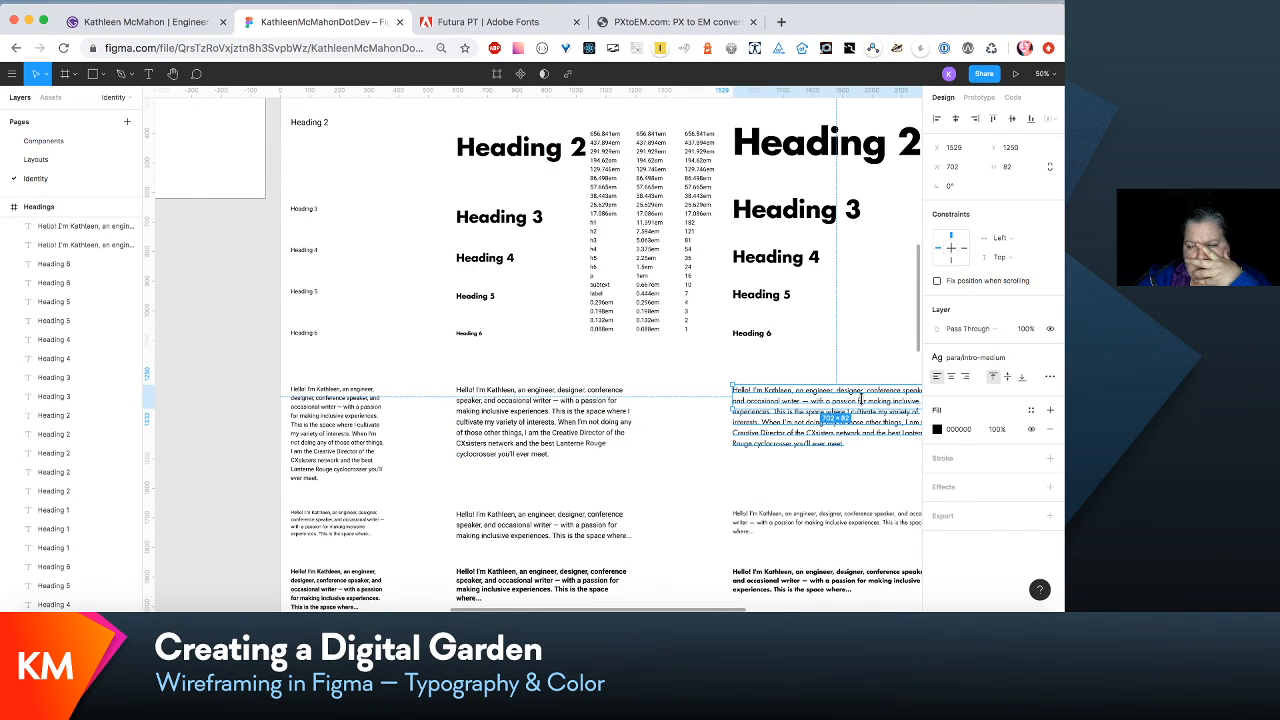
pyautogui.click(988, 363)
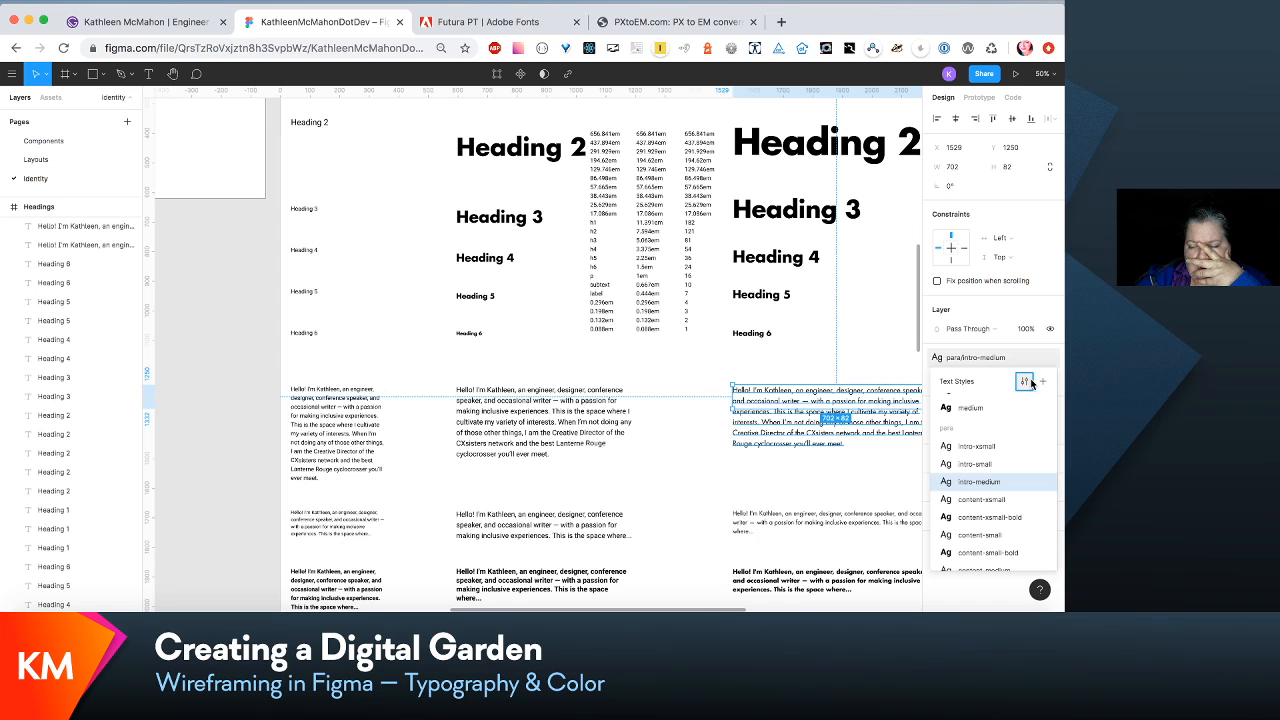
pyautogui.click(1028, 383)
# - Edit the small intro paragraph's para/intro-small text style to font size 20 and line height 30
pyautogui.click(548, 433)
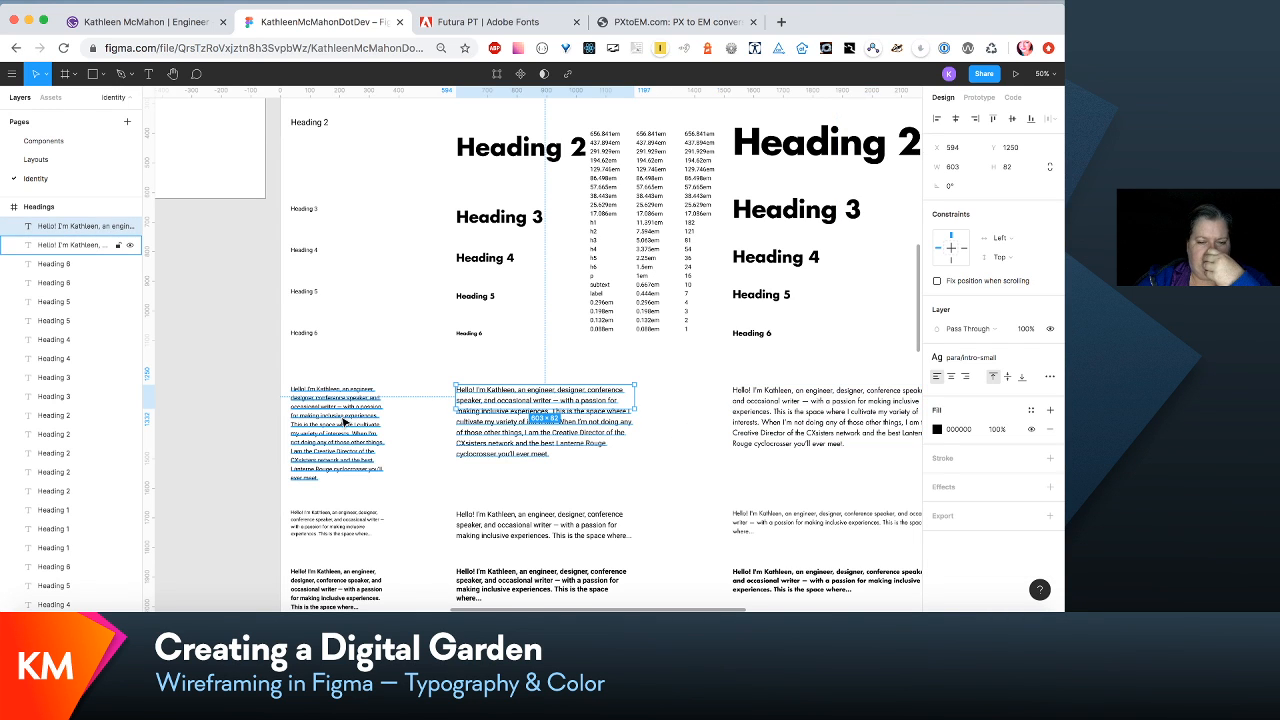
pyautogui.scroll(-2, 348, 422)
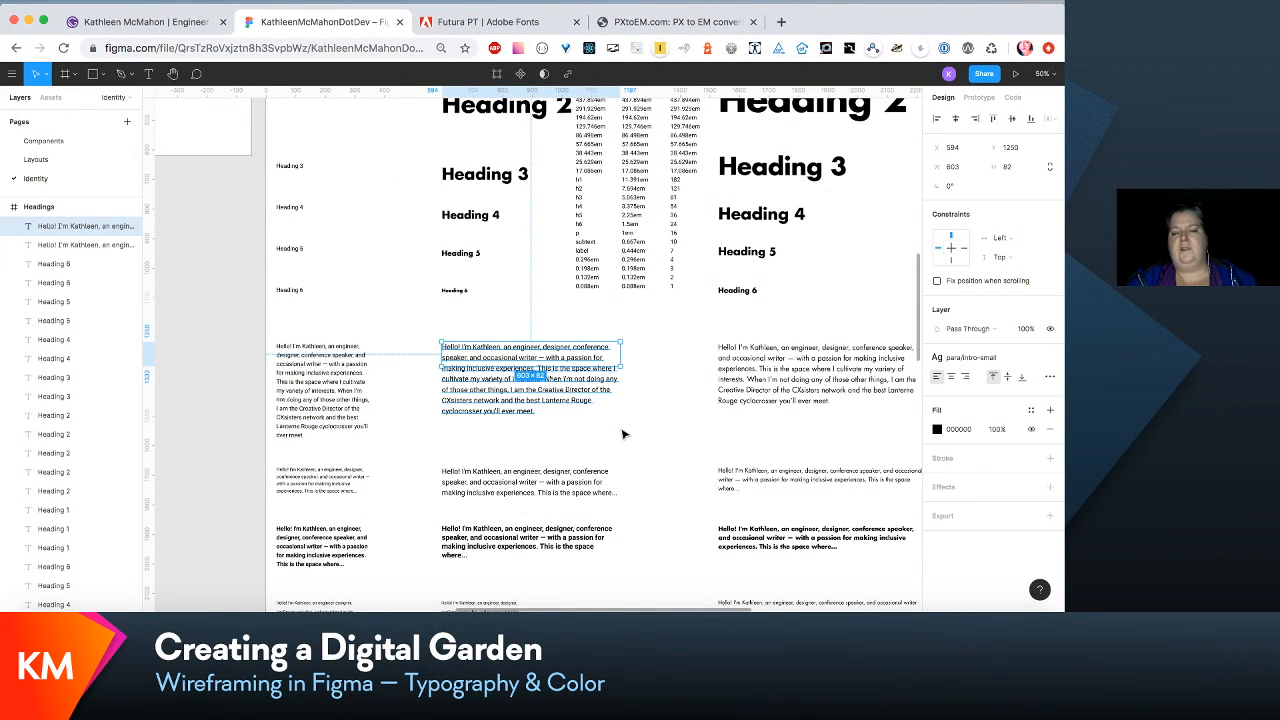
pyautogui.hscroll(1, 660, 427)
pyautogui.hscroll(3, 660, 427)
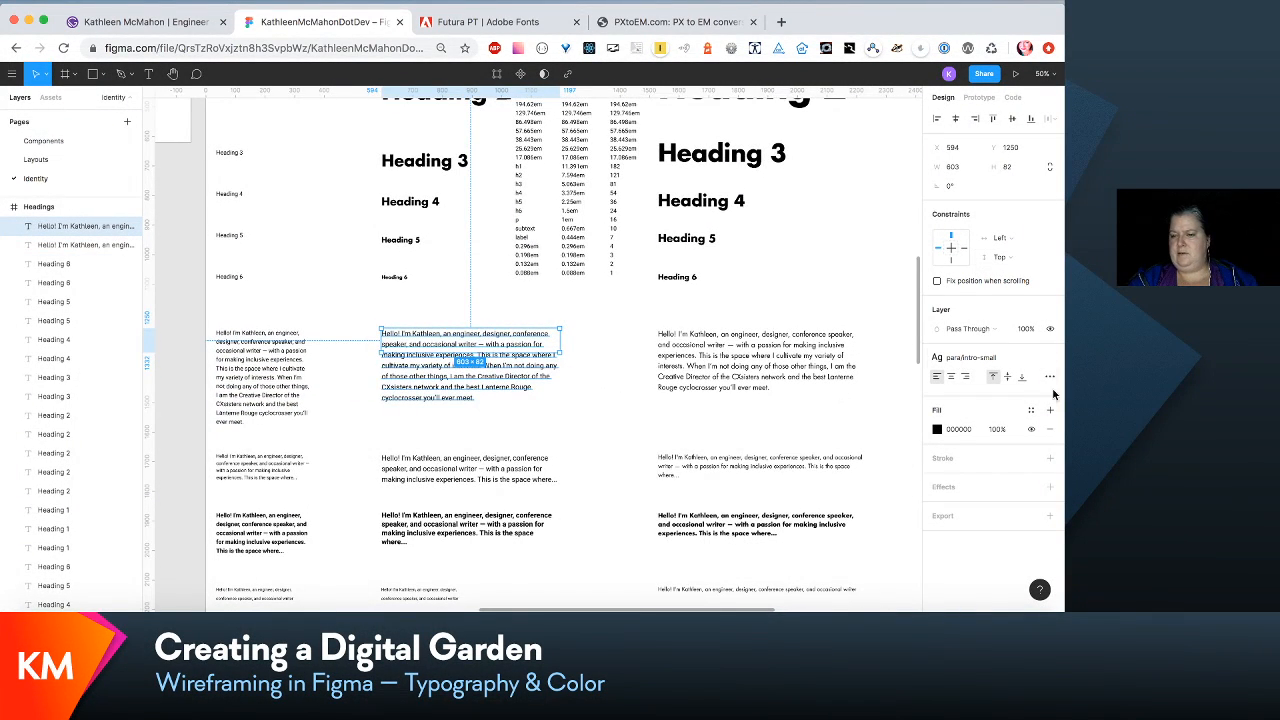
pyautogui.click(1033, 360)
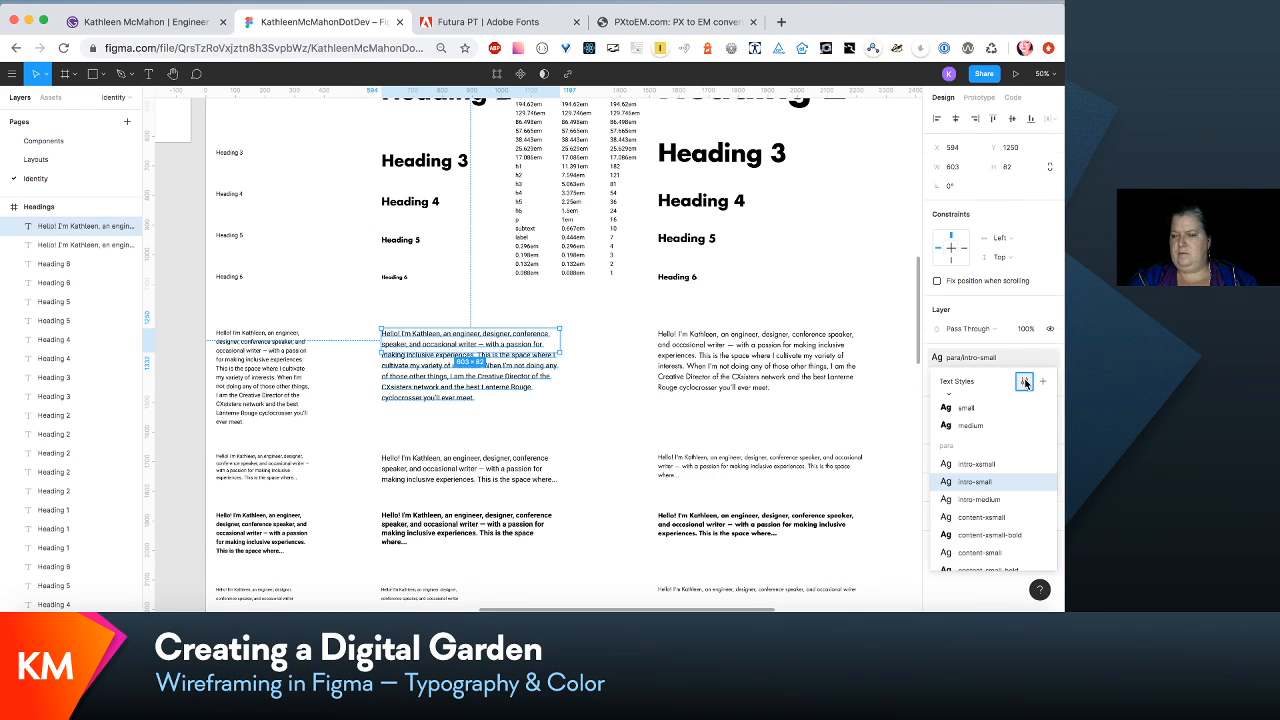
pyautogui.click(1022, 380)
pyautogui.click(1008, 276)
pyautogui.write('20')
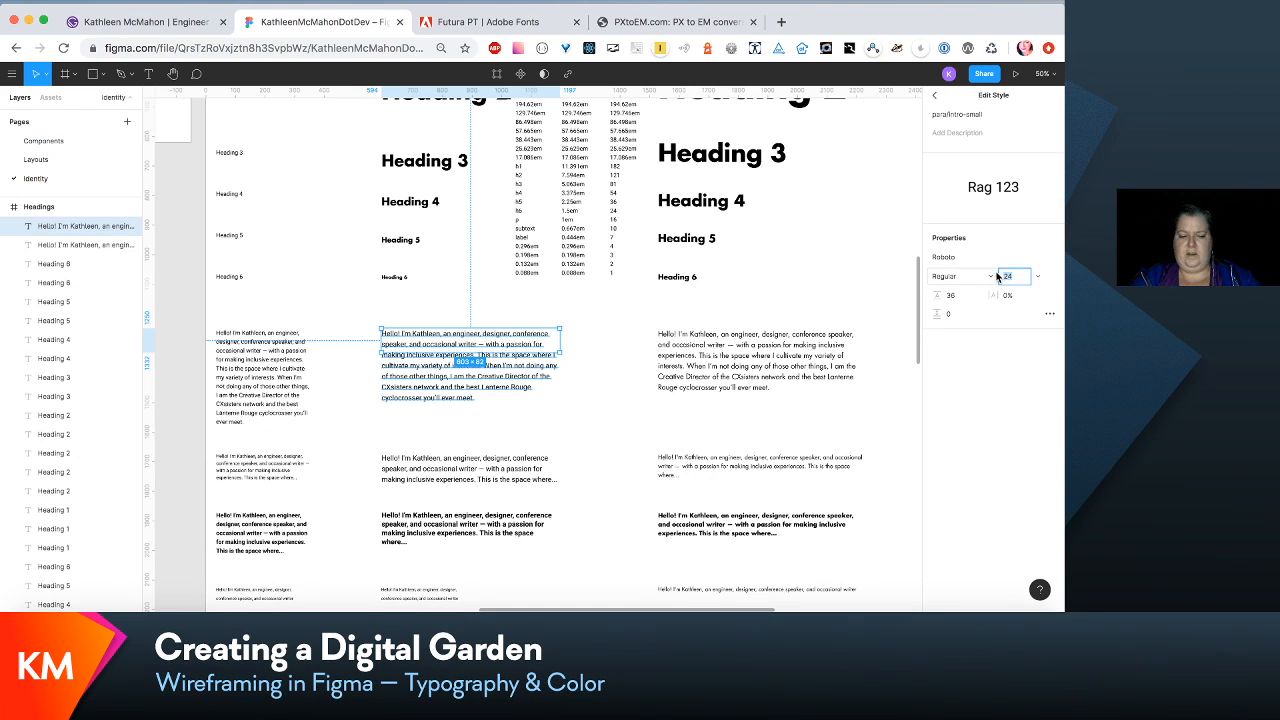
pyautogui.press('Tab')
pyautogui.write('30')
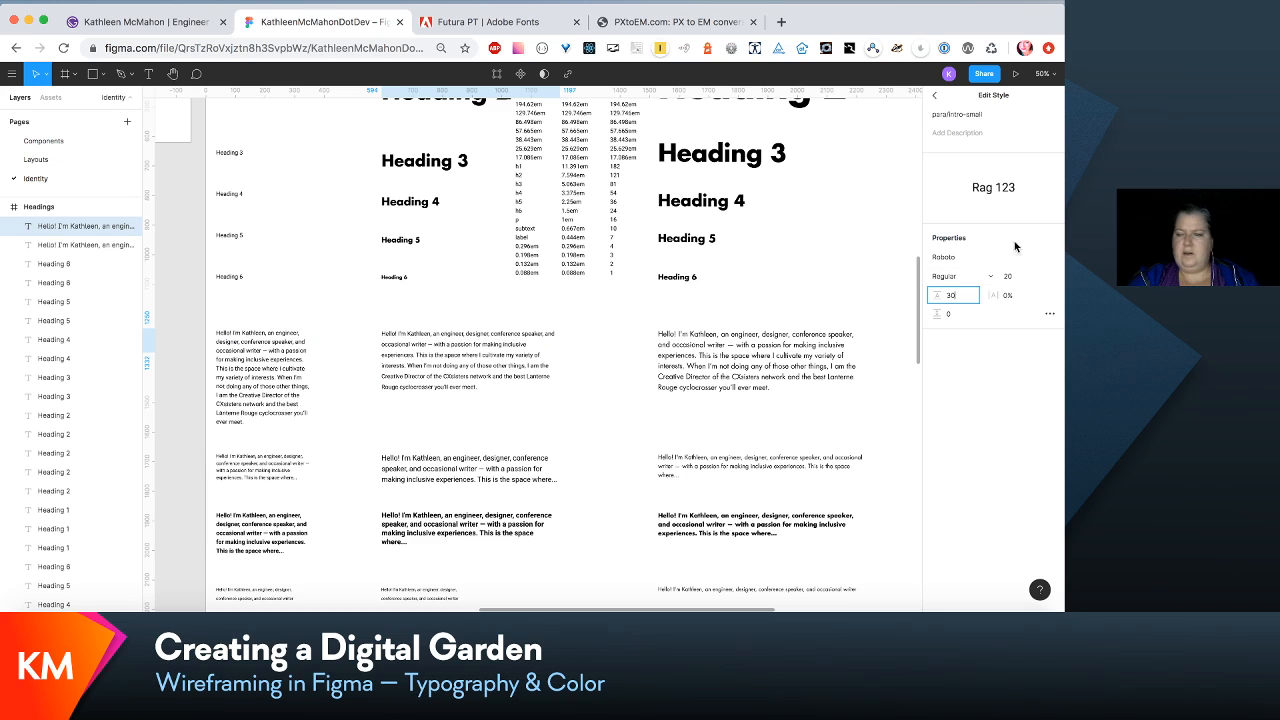
# - Set the para/intro-small font to Futura LT Book and move the small intro paragraph slightly down
pyautogui.click(1050, 258)
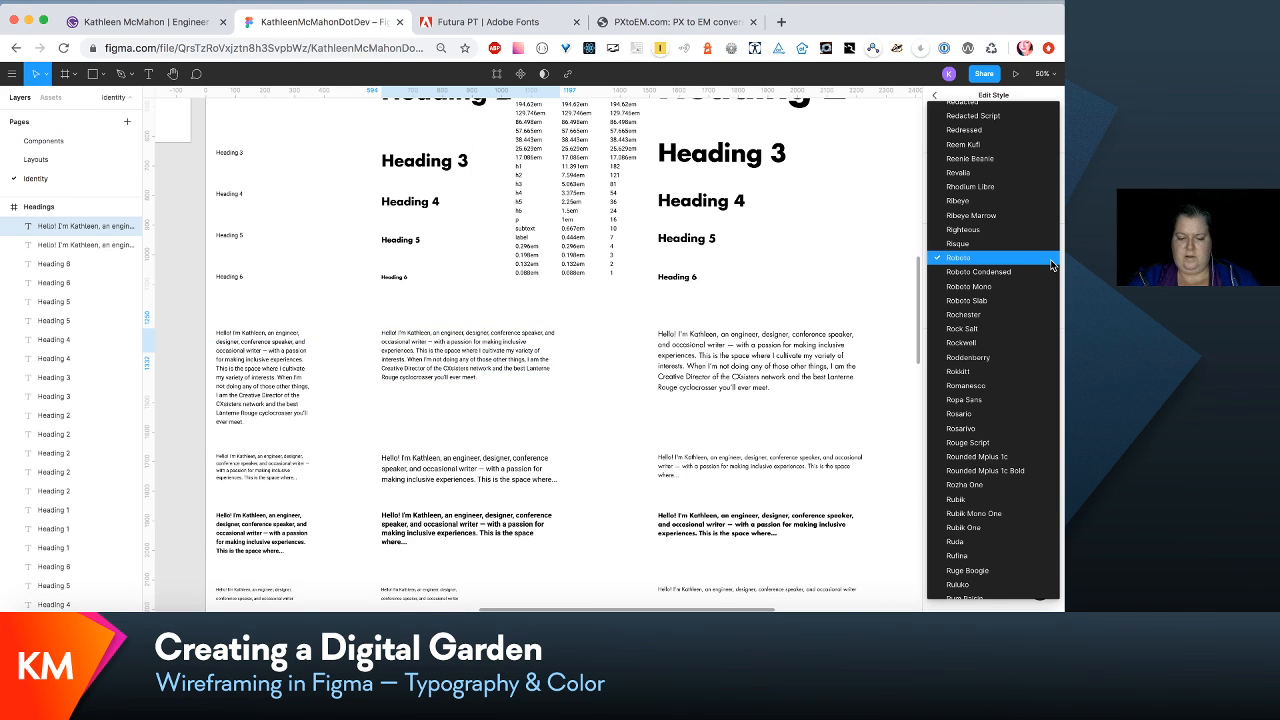
pyautogui.click(1038, 203)
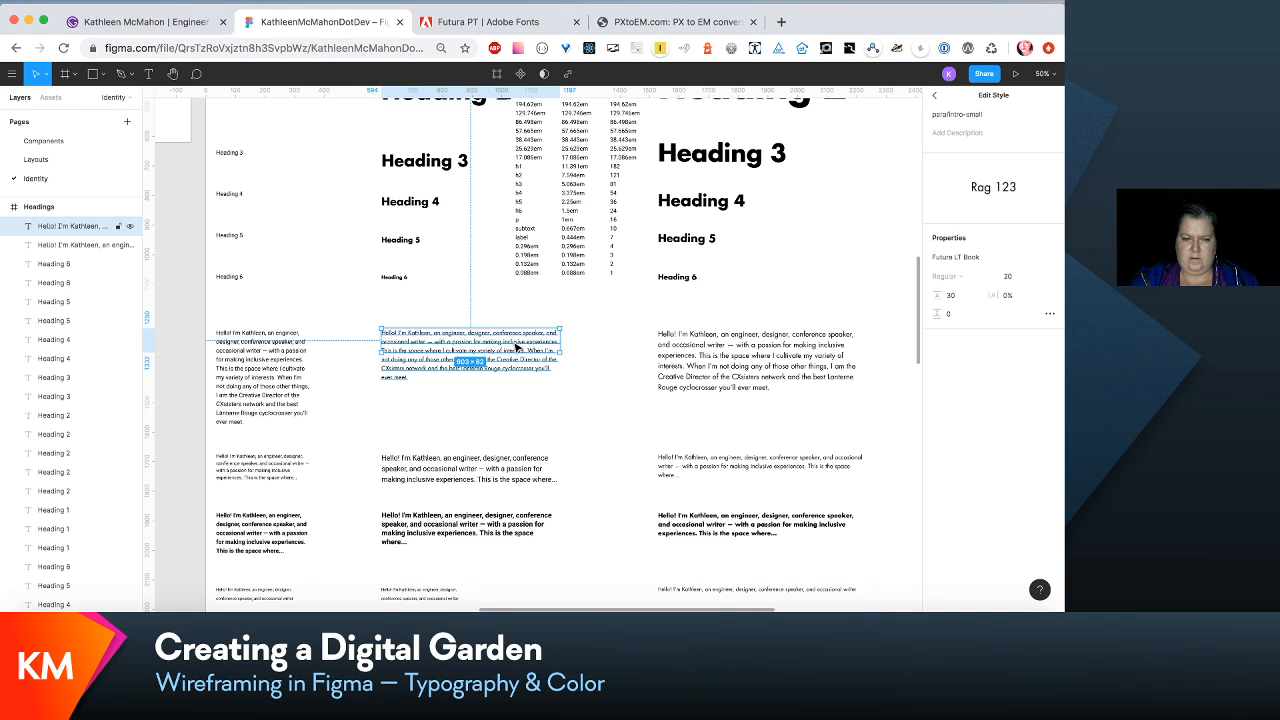
pyautogui.moveTo(515, 344); pyautogui.dragTo(518, 349)
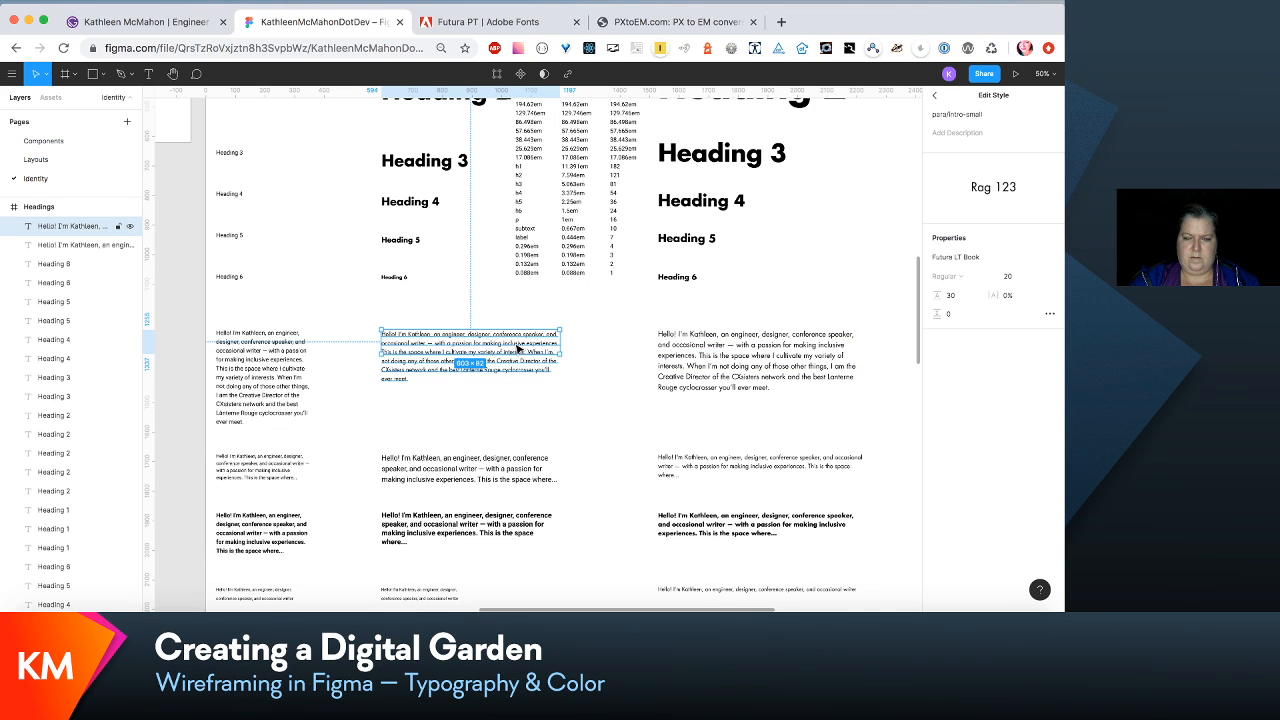
# - Edit the small content paragraph's para/content-small text style to font size 16 and line height 25
pyautogui.click(522, 467)
pyautogui.scroll(-1, 638, 467)
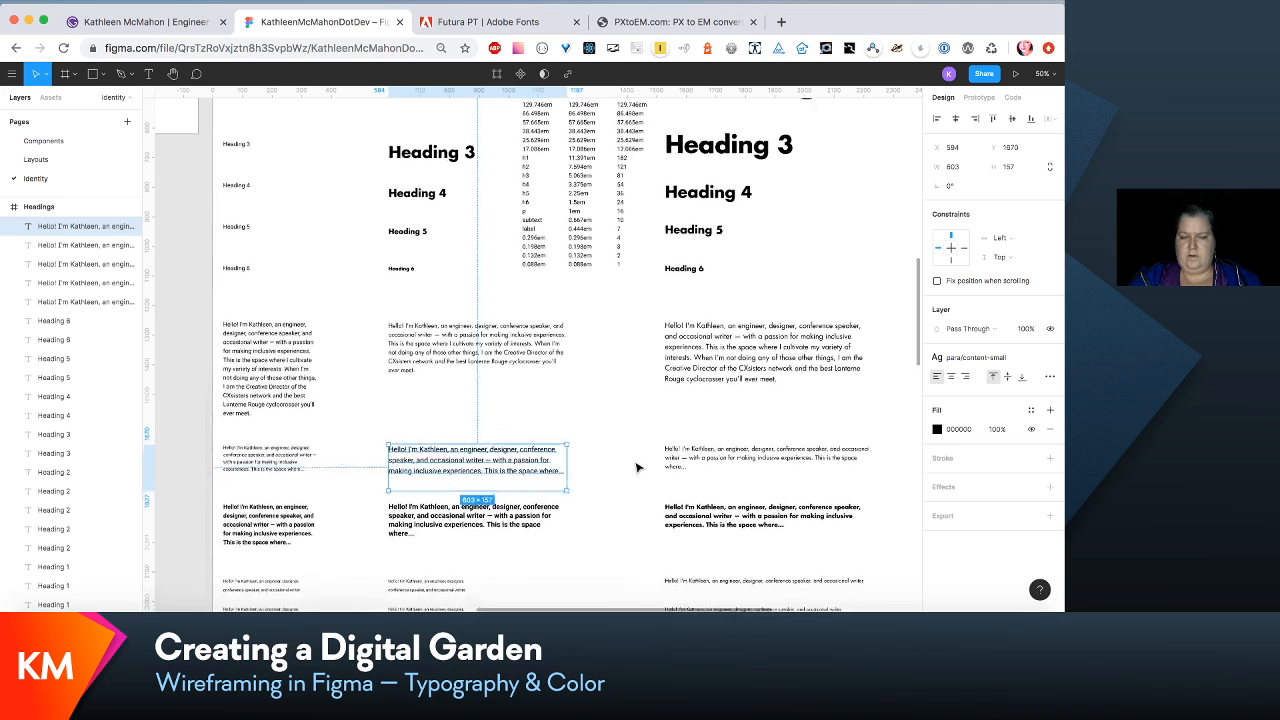
pyautogui.scroll(-1, 638, 467)
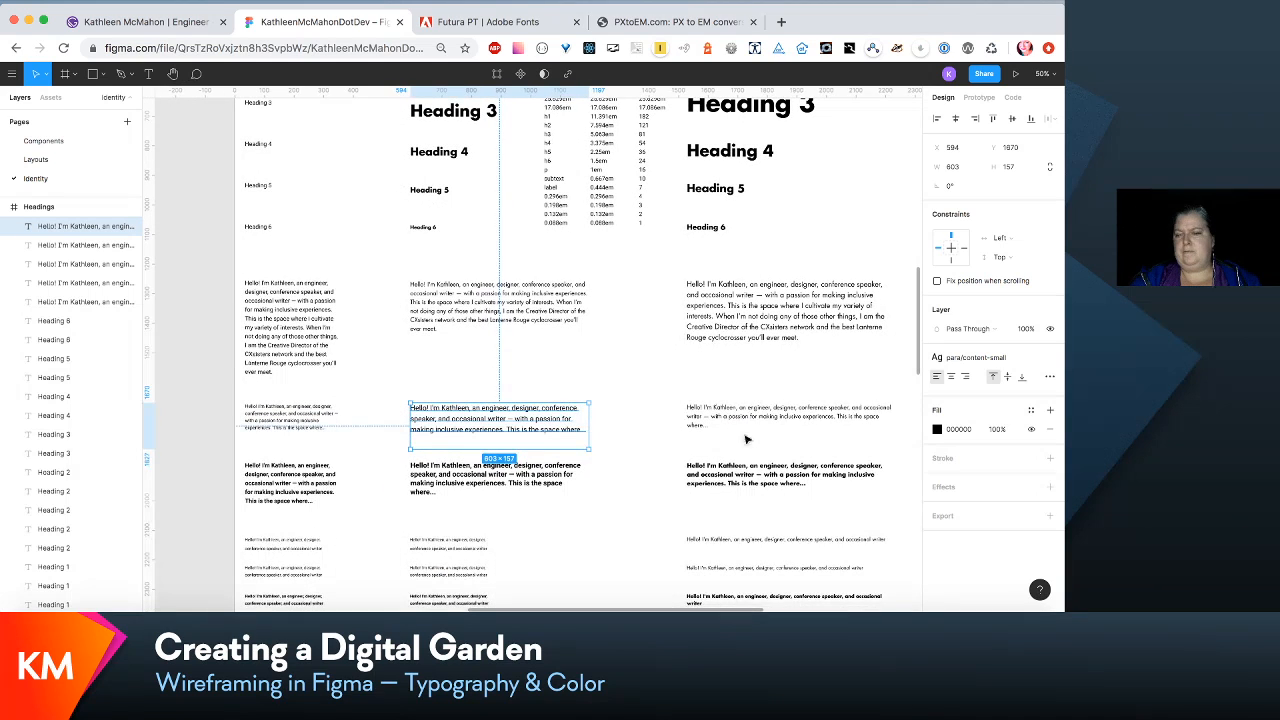
pyautogui.click(985, 357)
pyautogui.click(1024, 381)
pyautogui.click(1011, 277)
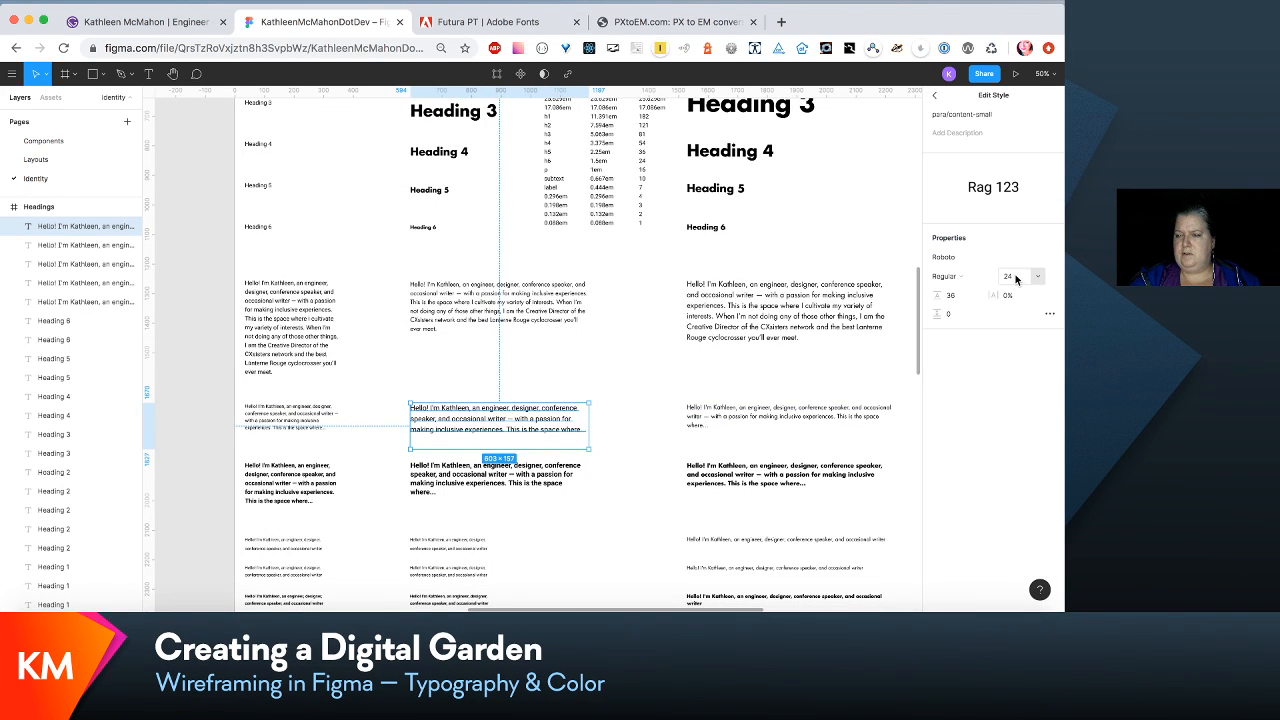
pyautogui.write('16')
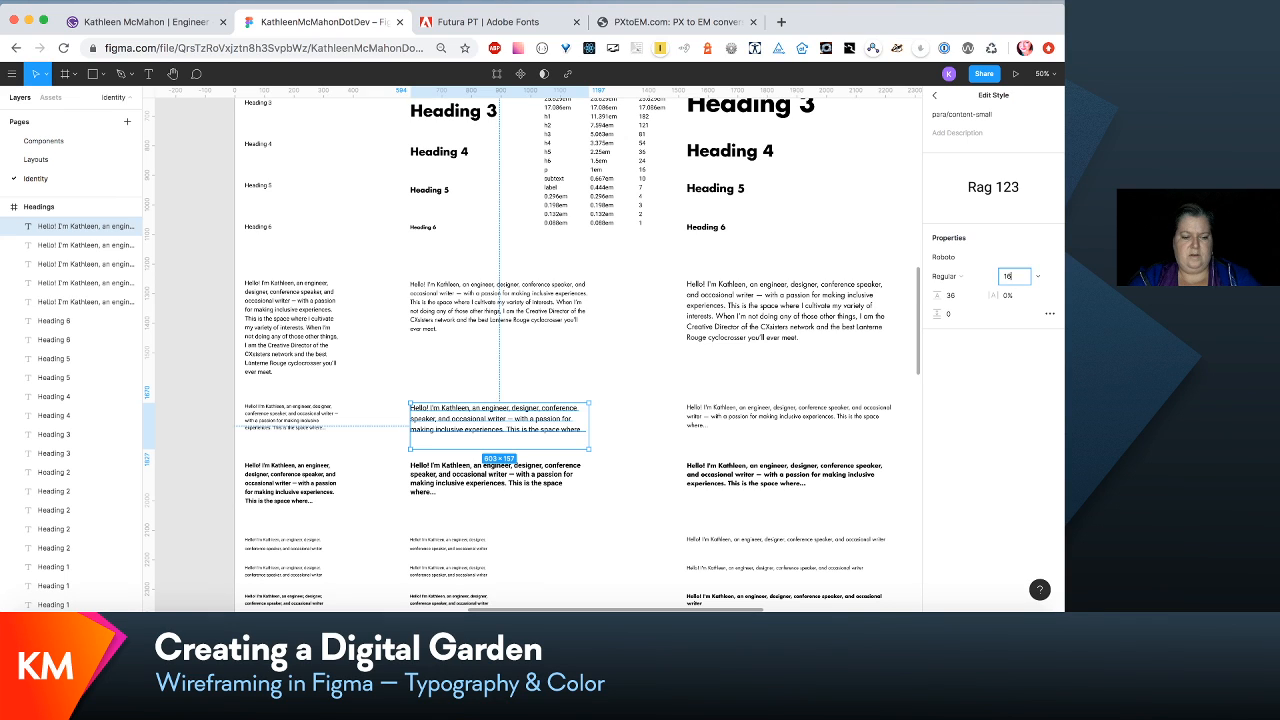
pyautogui.press('Tab')
pyautogui.write('25')
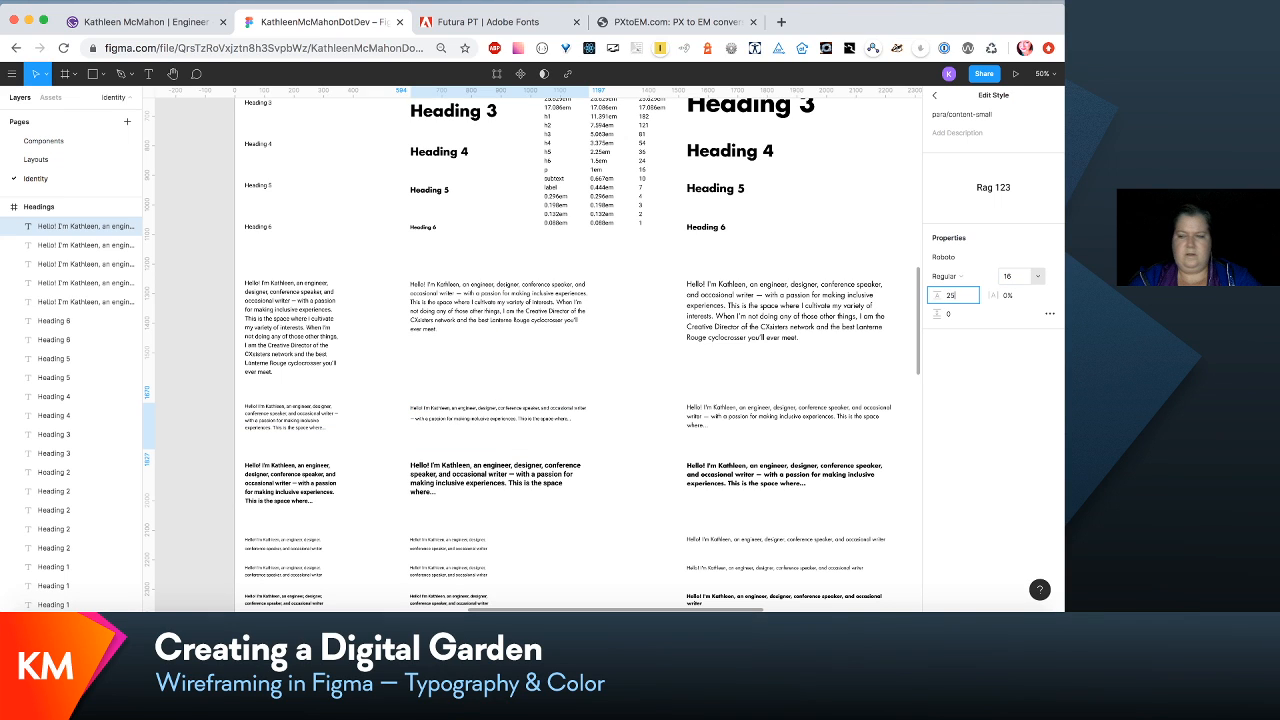
# - Set the para/content-small font to Futura LT Book and shorten the small content paragraph's text box to a height of 102
pyautogui.click(1052, 259)
pyautogui.press('g')
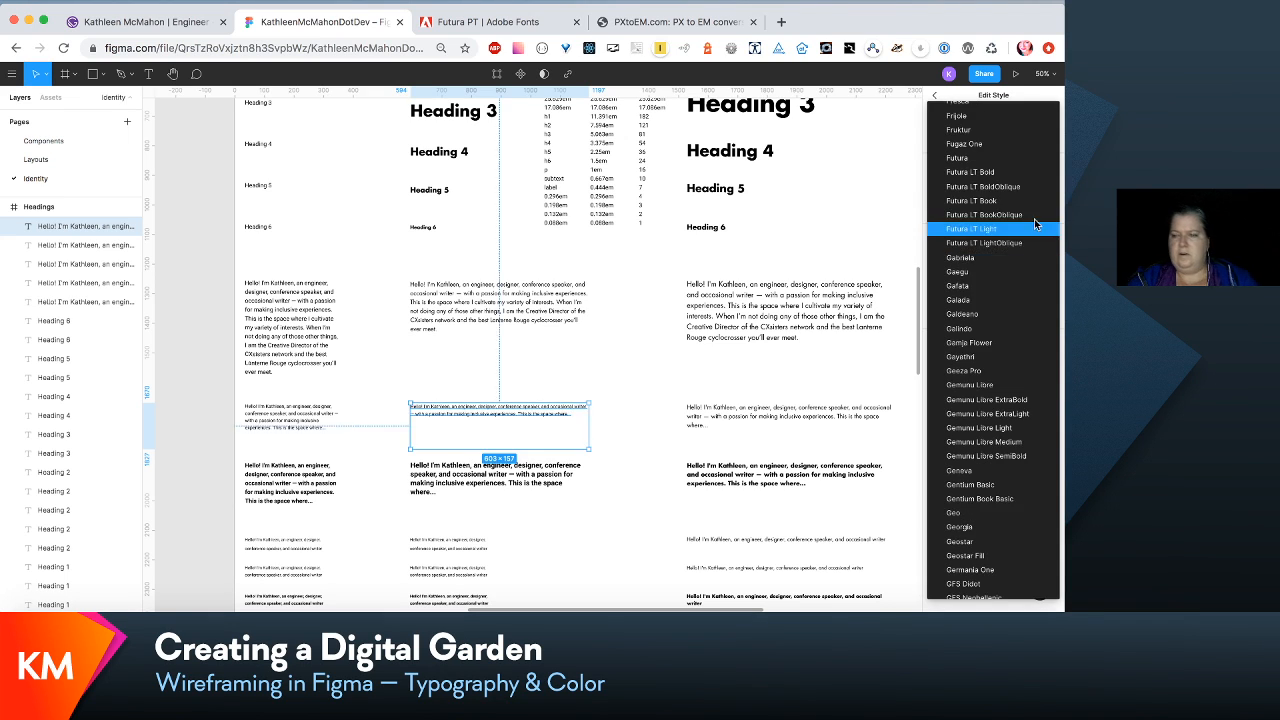
pyautogui.click(1021, 210)
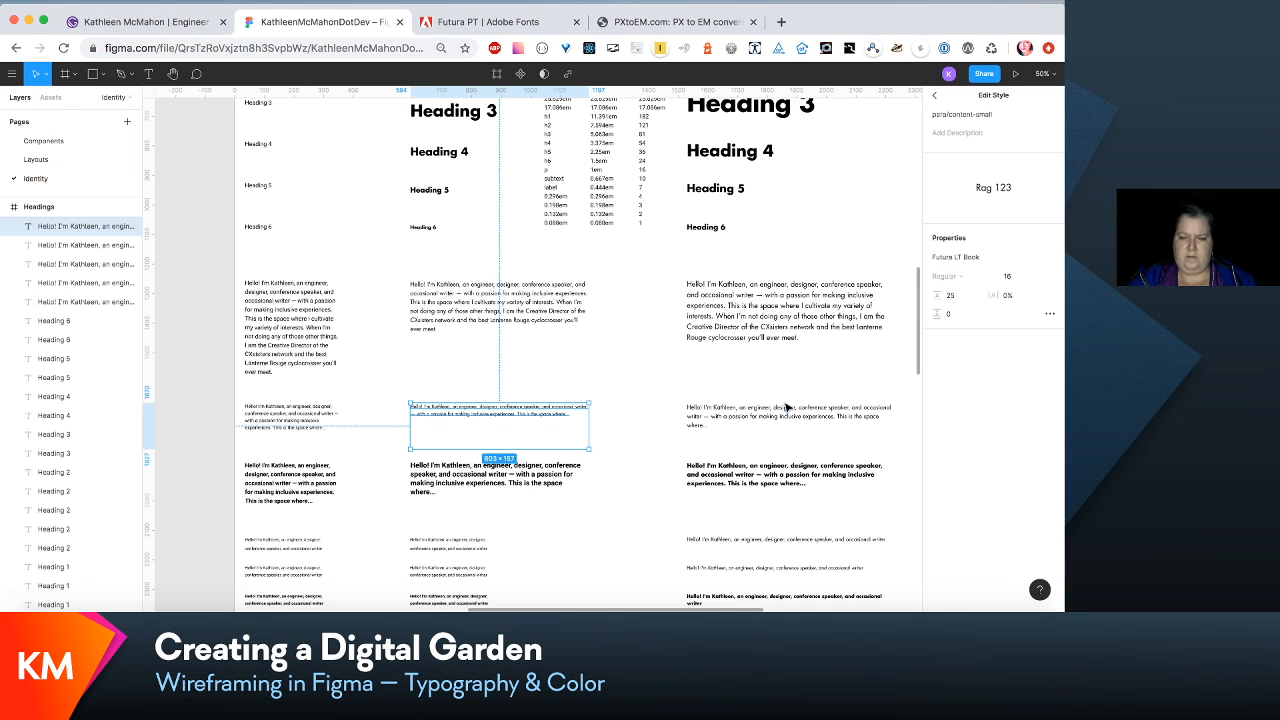
pyautogui.moveTo(536, 448); pyautogui.dragTo(536, 433)
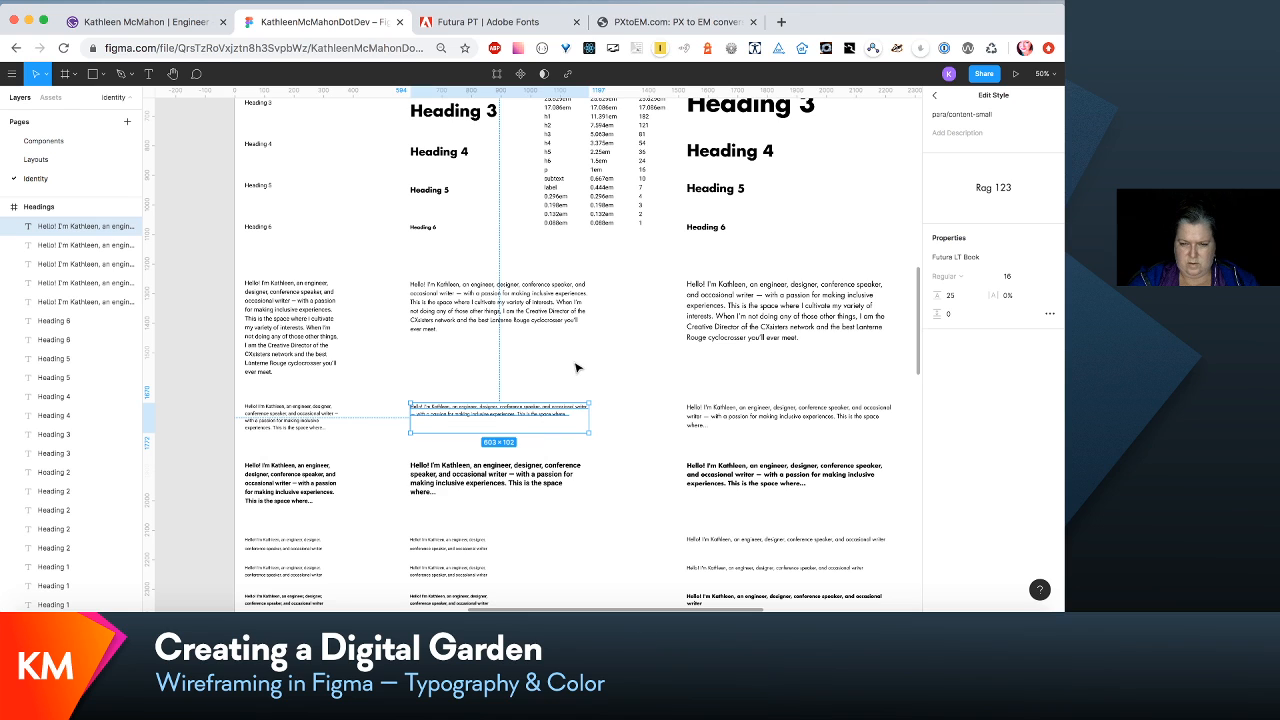
# - Edit the small bold content paragraph's para/content-small-bold text style to font size 16 and line height 24
pyautogui.scroll(-2, 630, 382)
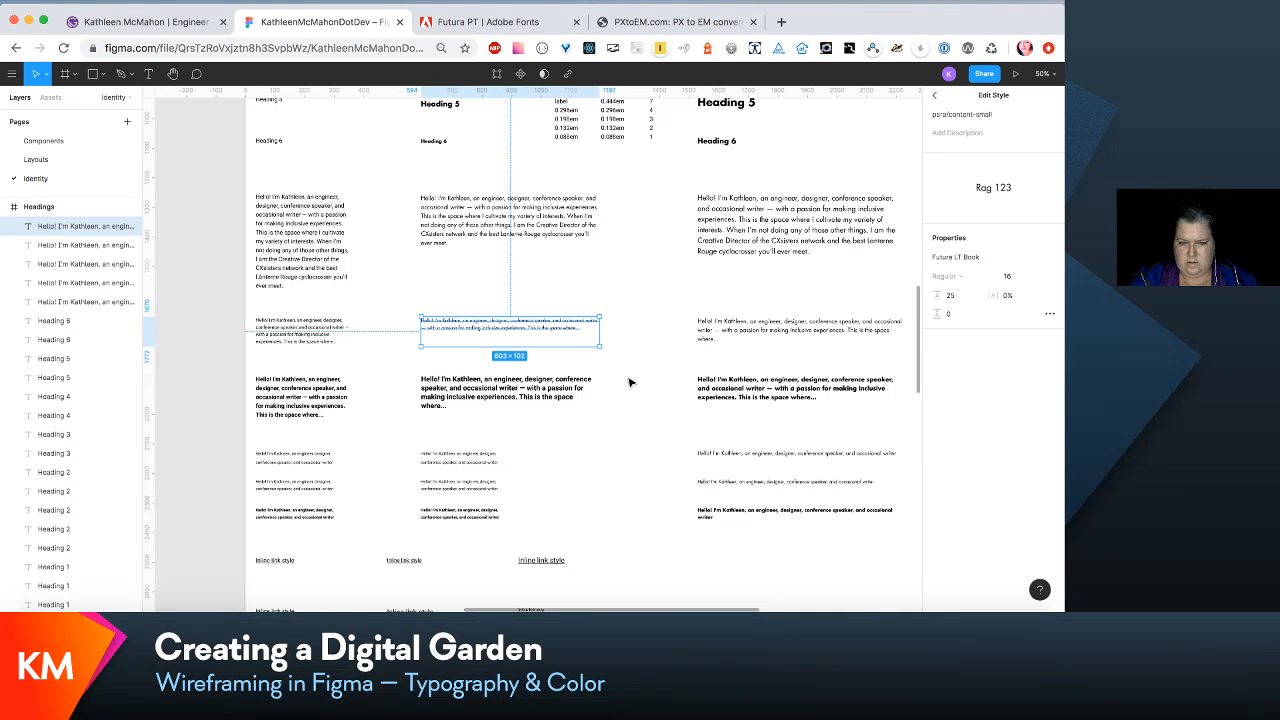
pyautogui.scroll(-2, 560, 326)
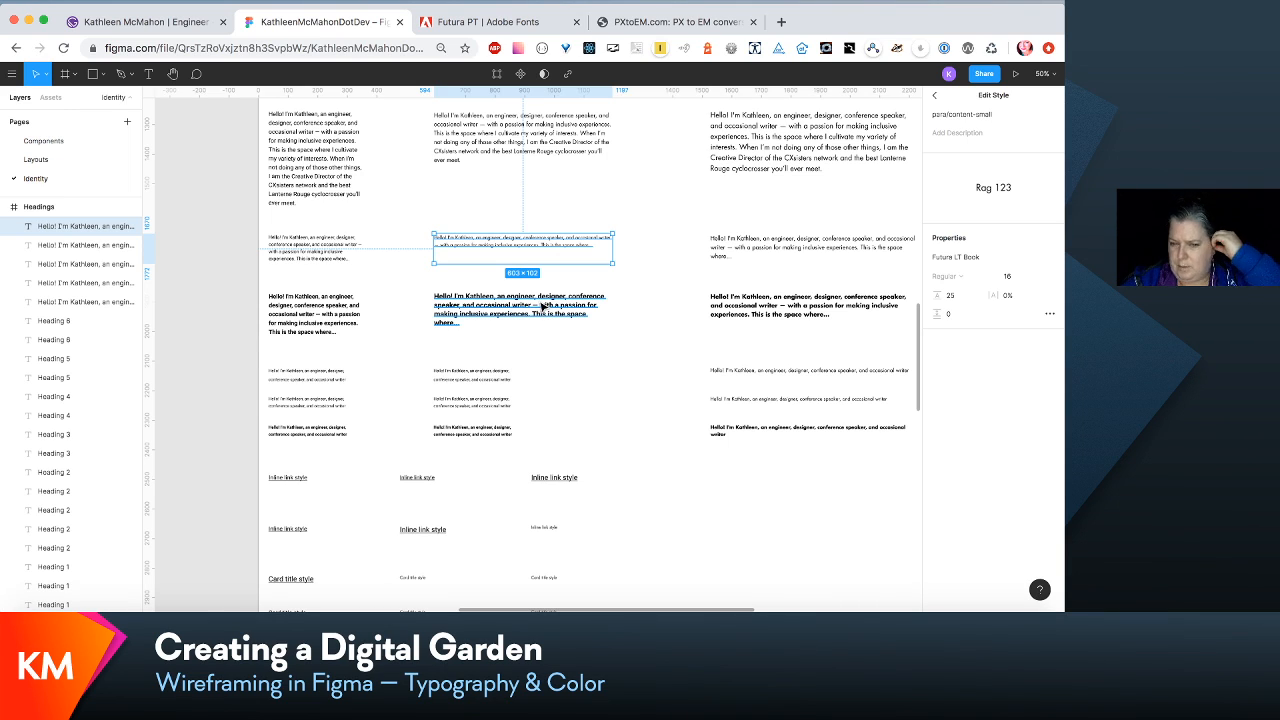
pyautogui.click(542, 307)
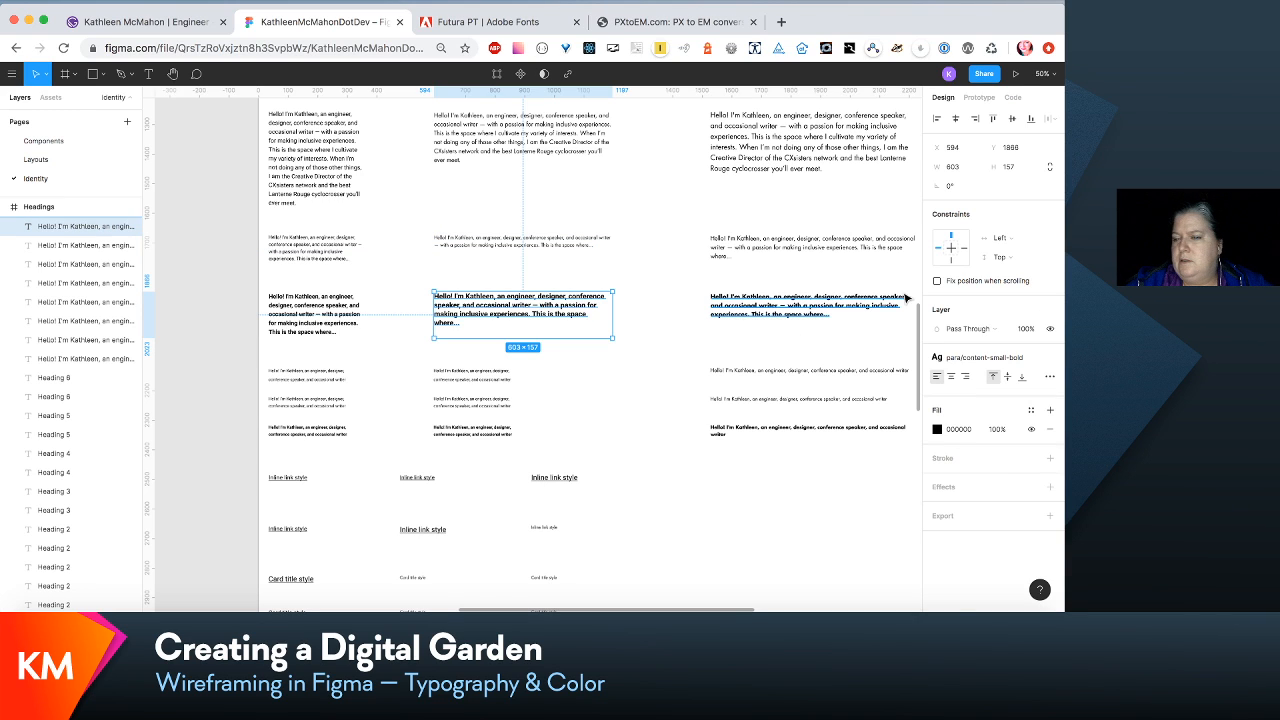
pyautogui.click(985, 357)
pyautogui.click(1030, 384)
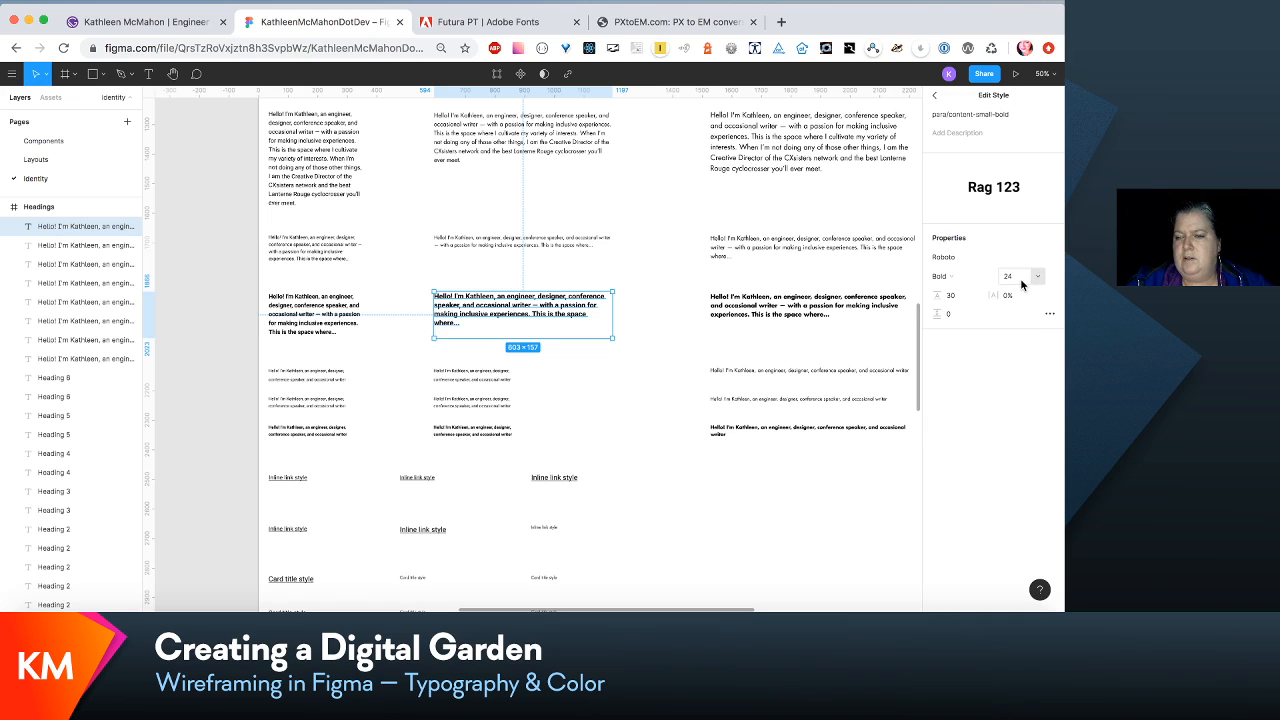
pyautogui.click(1019, 280)
pyautogui.press('BackSpace')
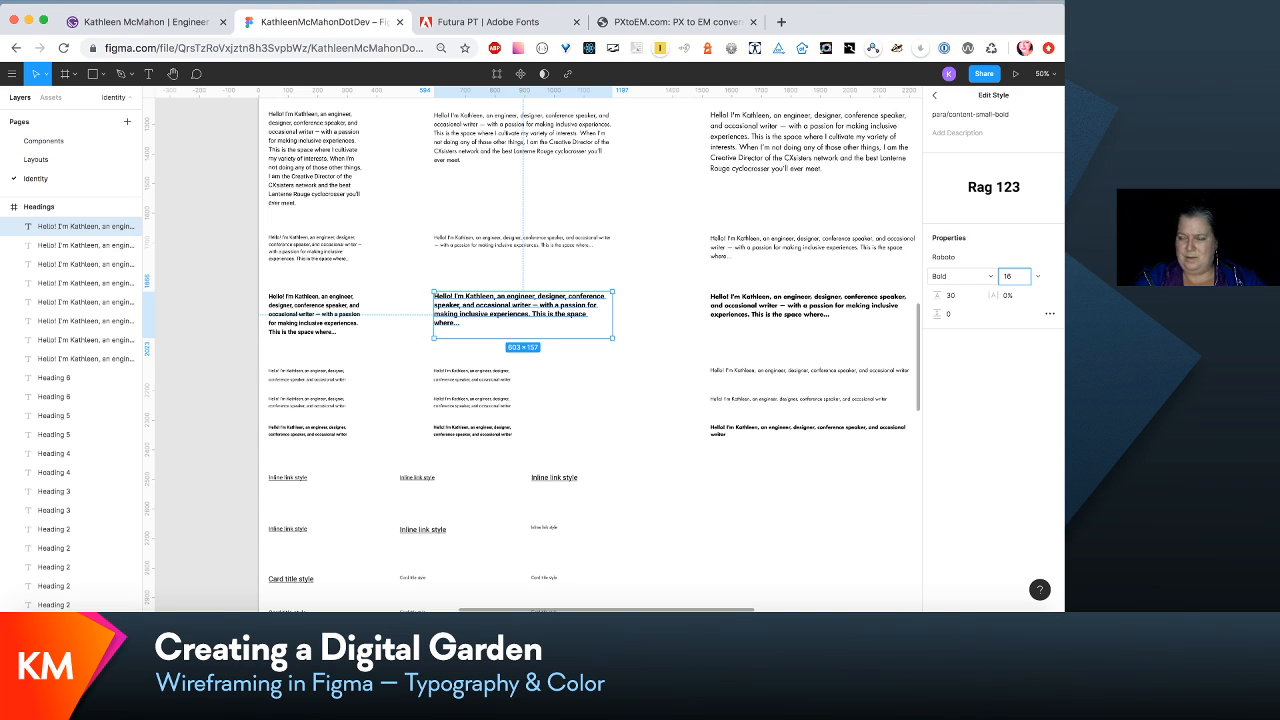
pyautogui.press('Tab')
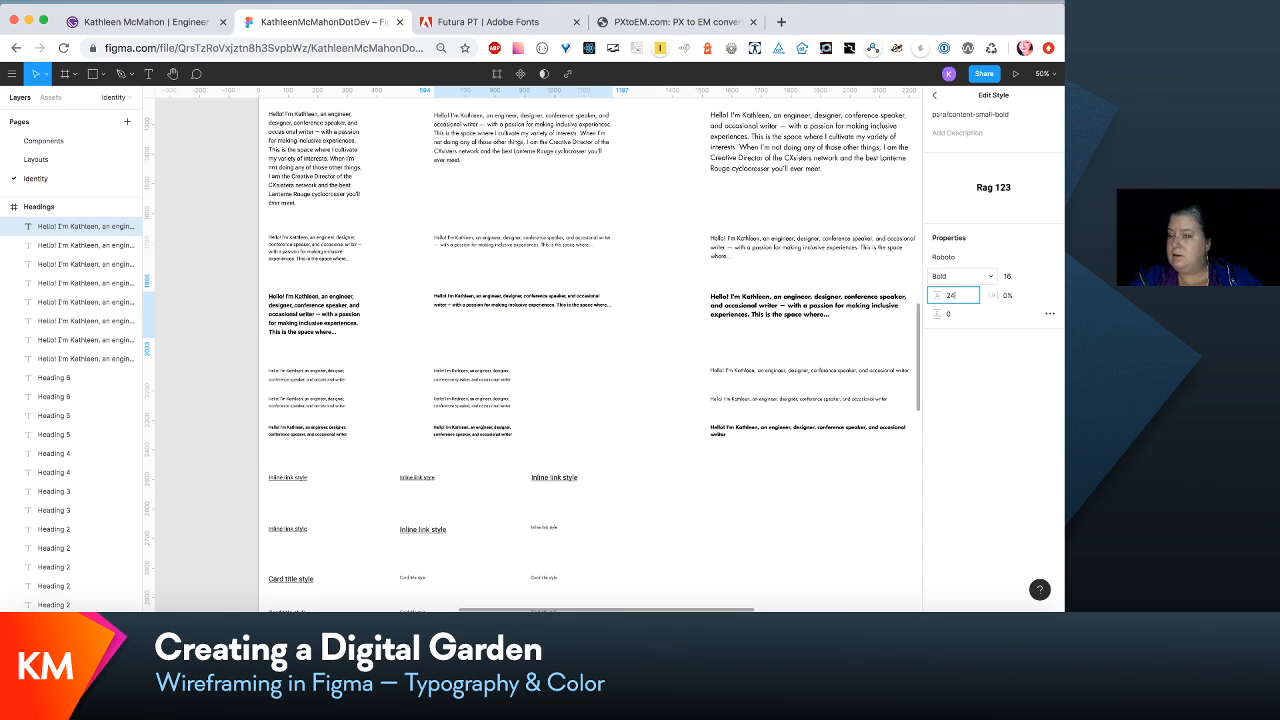
pyautogui.write('24')
pyautogui.press('Return')
# - Set the para/content-small-bold font to Futura LT Bold Regular and shorten the small bold paragraph's text box to a height of 83
pyautogui.click(1053, 257)
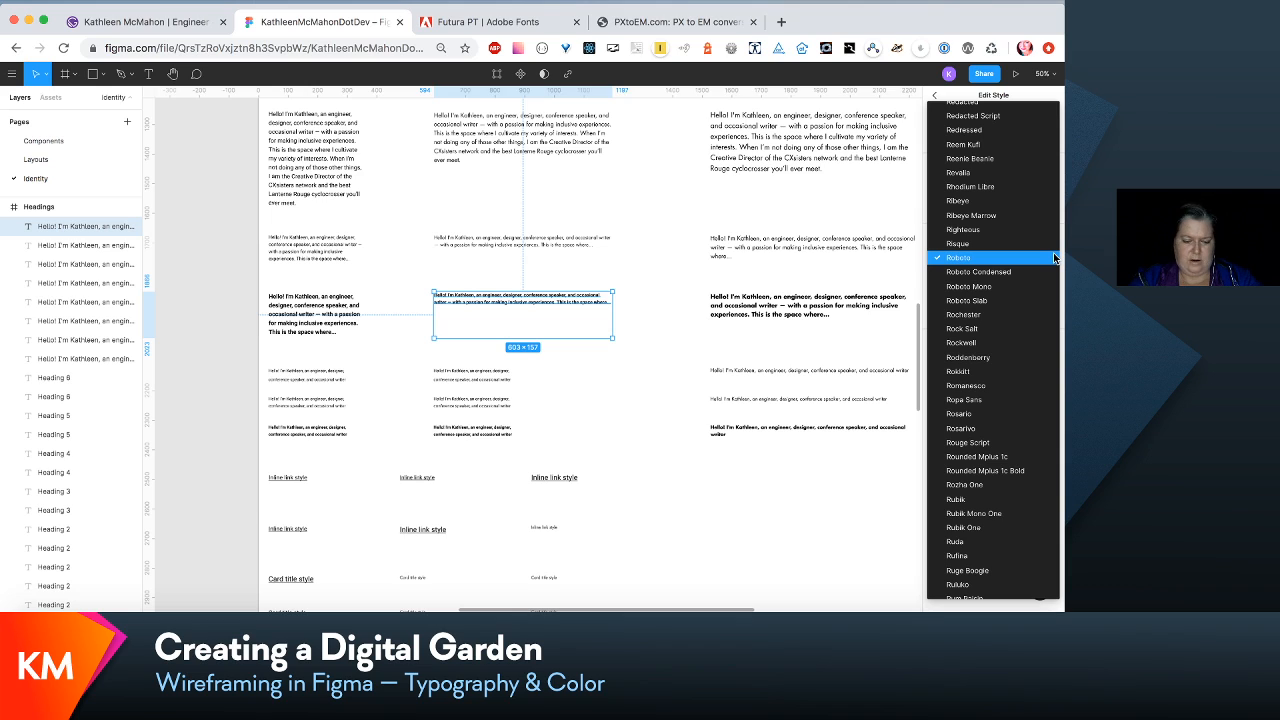
pyautogui.press('g')
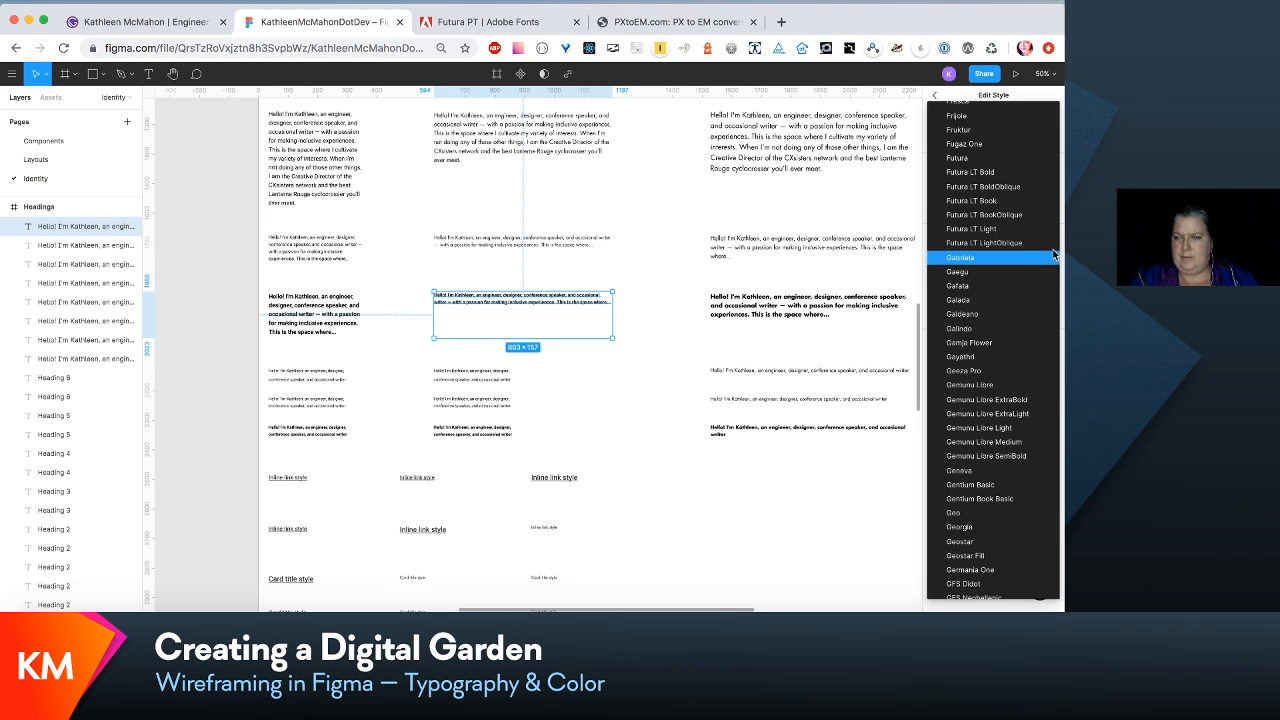
pyautogui.click(1016, 174)
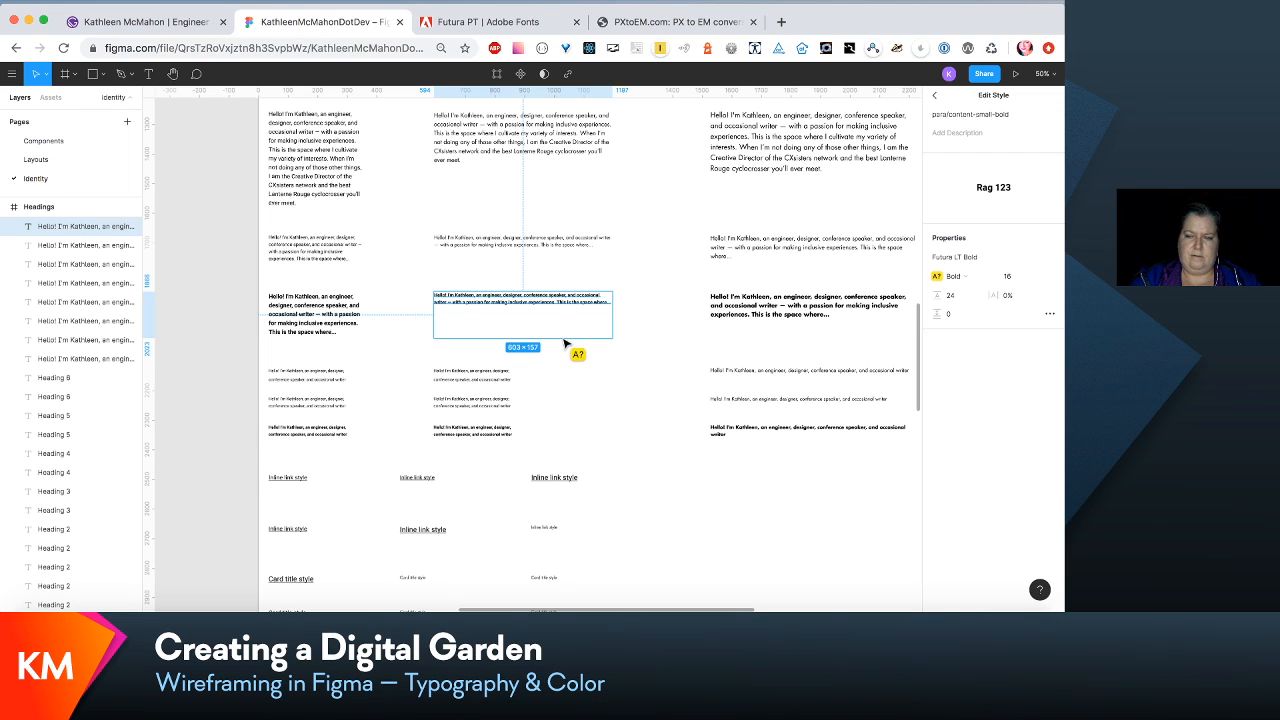
pyautogui.click(983, 277)
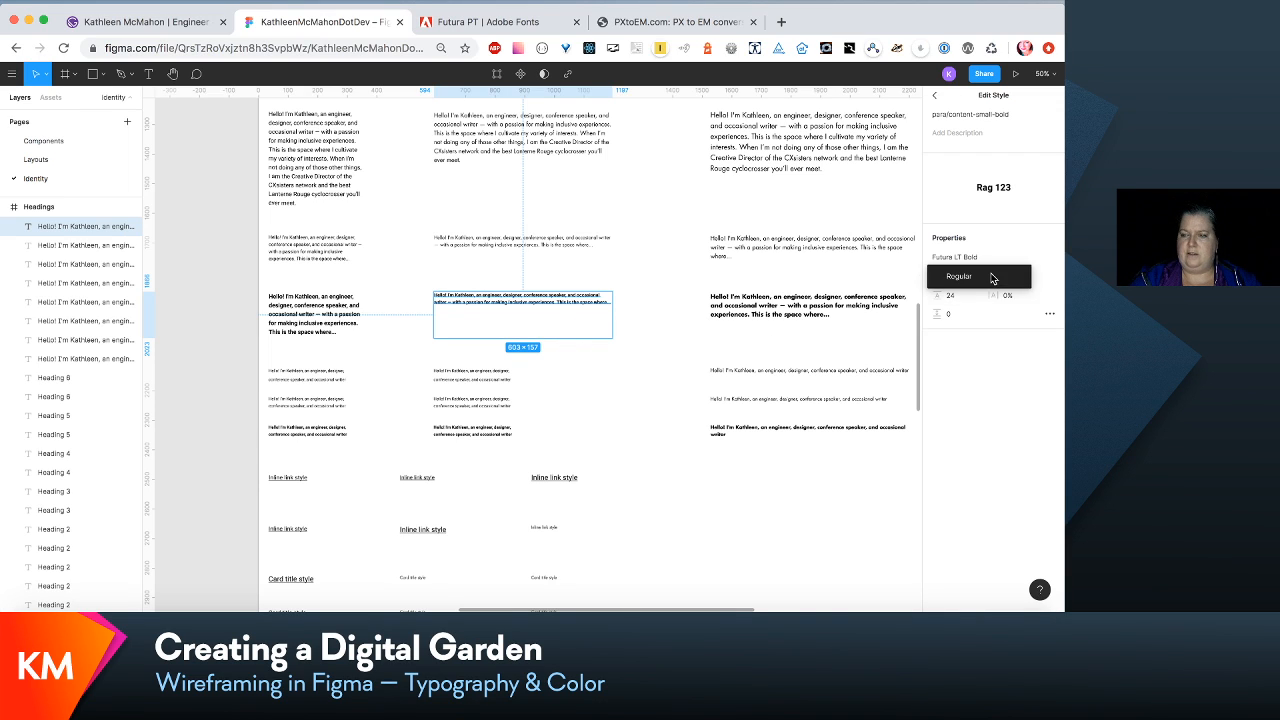
pyautogui.click(993, 275)
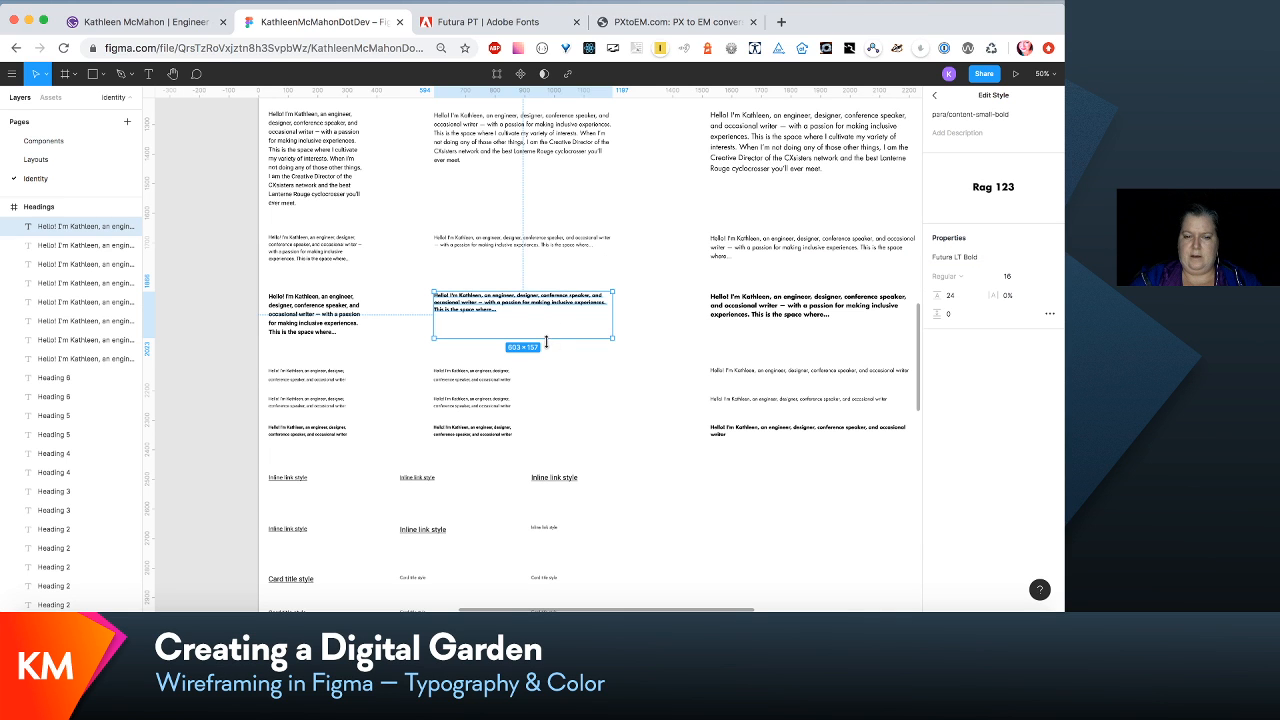
pyautogui.moveTo(546, 341); pyautogui.dragTo(544, 318)
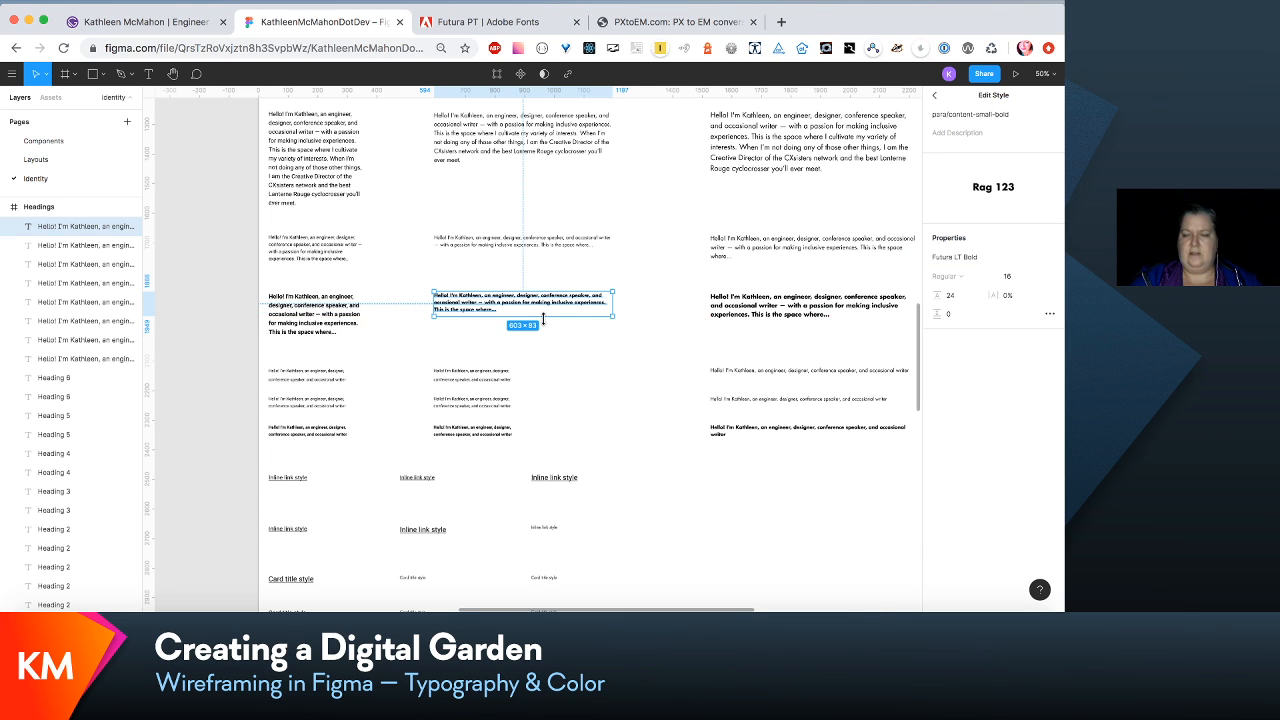
# - Check the settings of the para/content-post-count-medium text style and compare the small and medium bold content samples
pyautogui.scroll(-1, 545, 320)
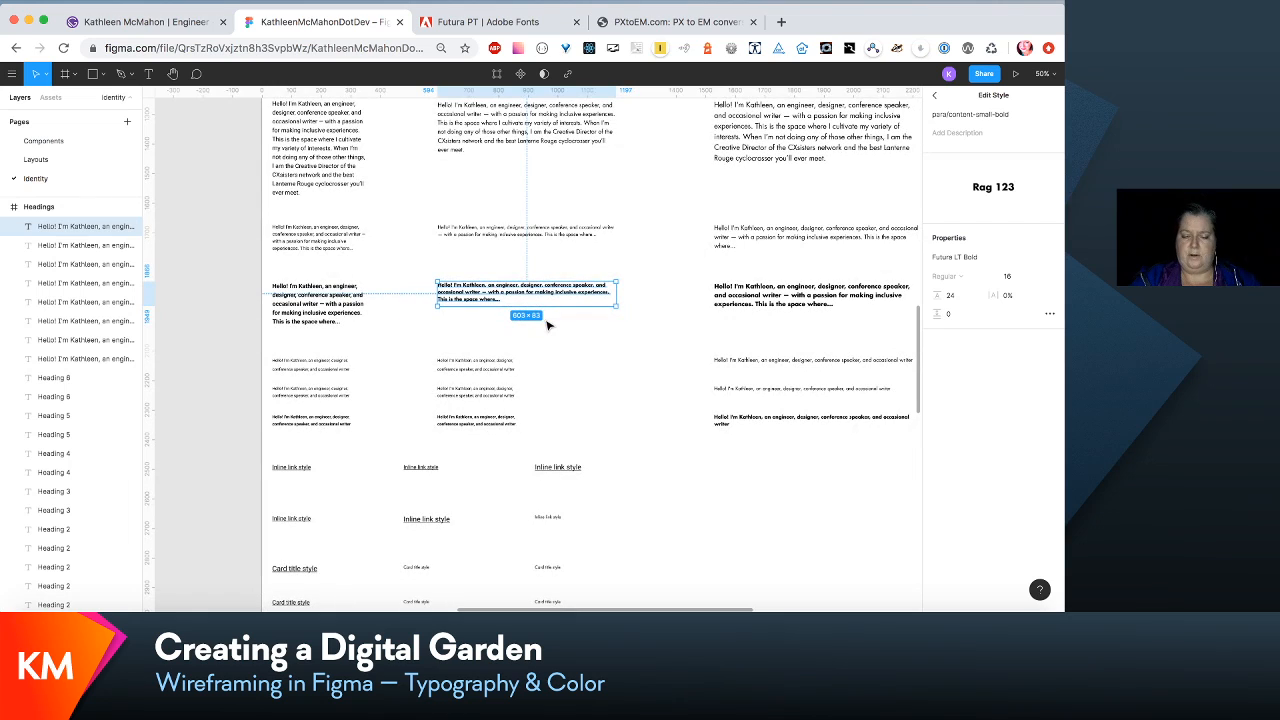
pyautogui.scroll(-2, 548, 325)
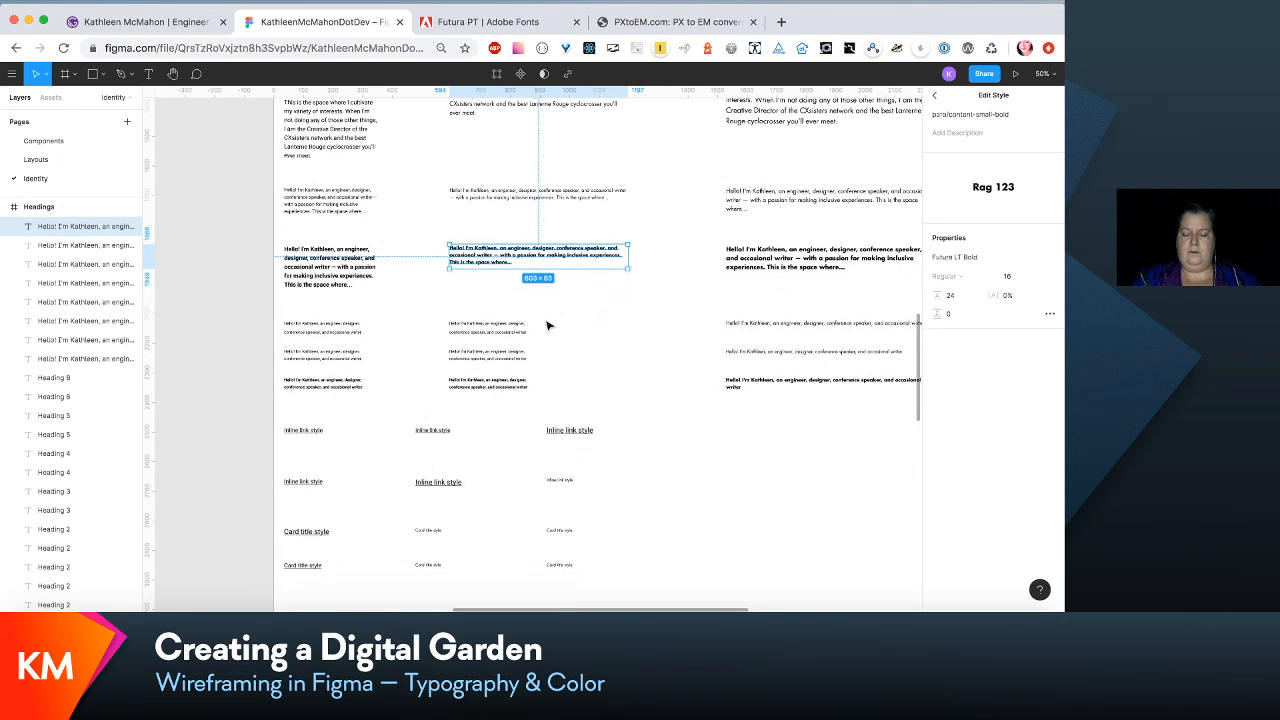
pyautogui.scroll(-1, 548, 325)
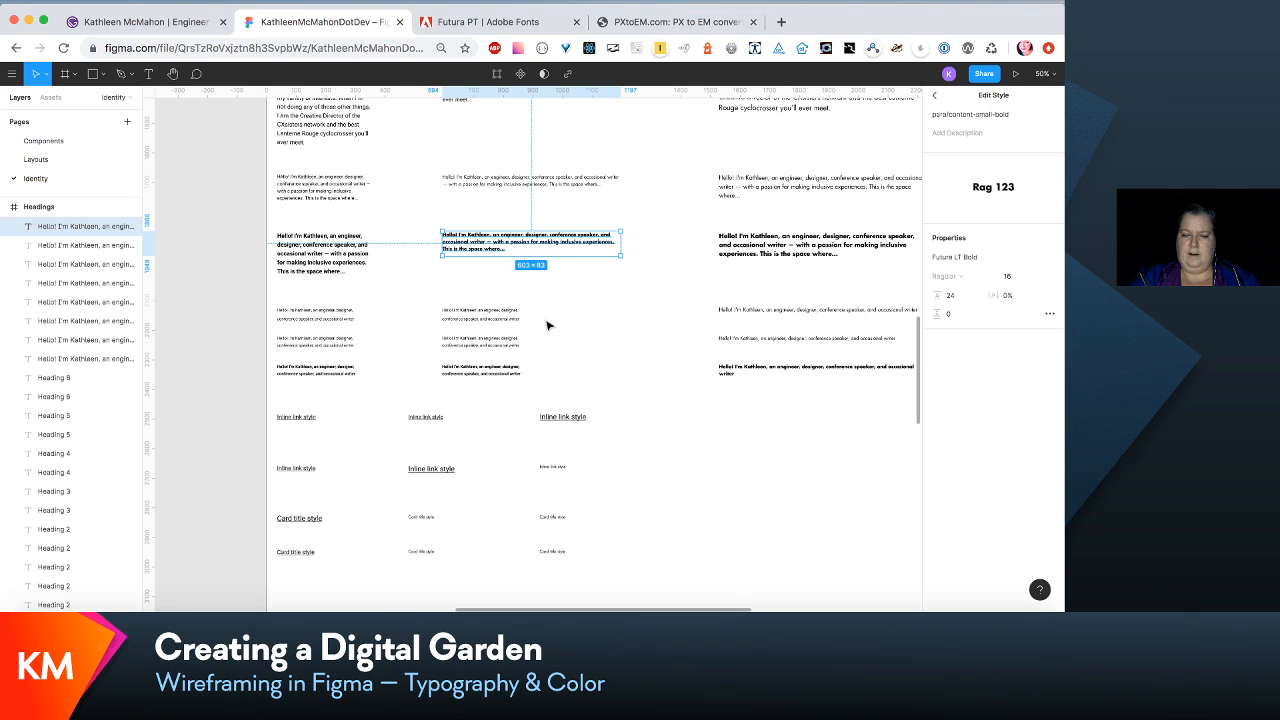
pyautogui.hscroll(1, 548, 325)
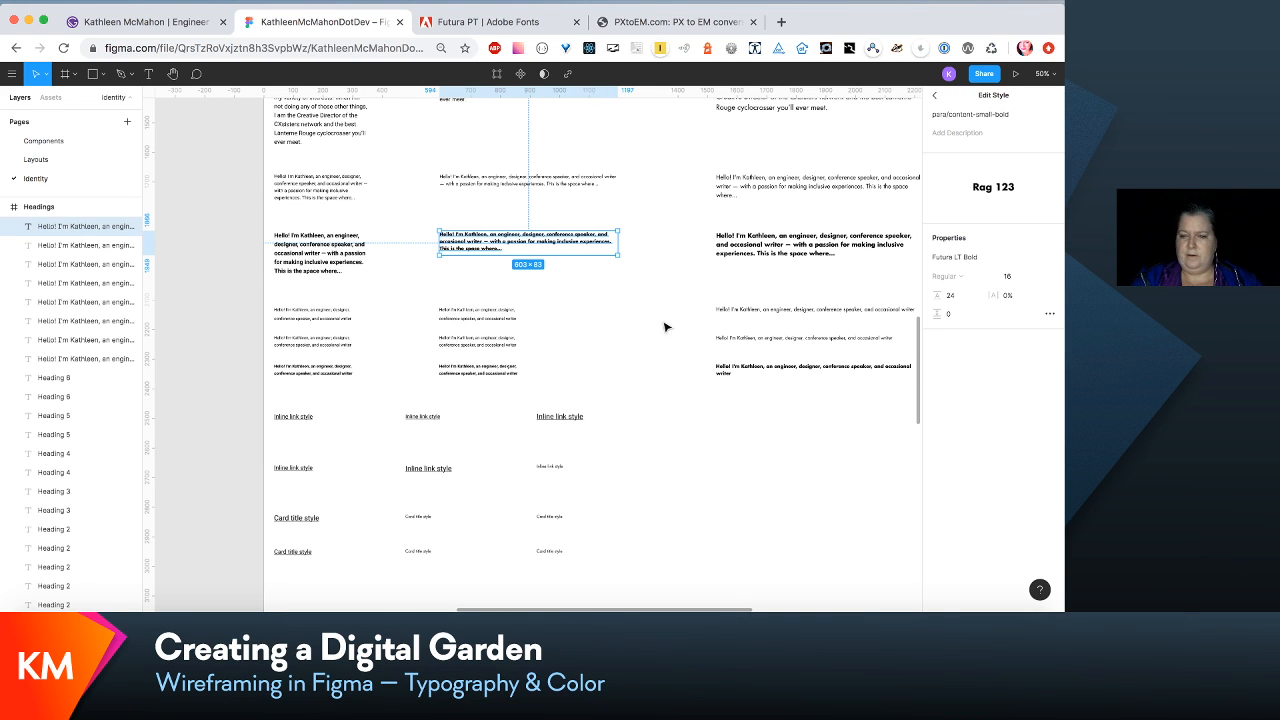
pyautogui.click(758, 308)
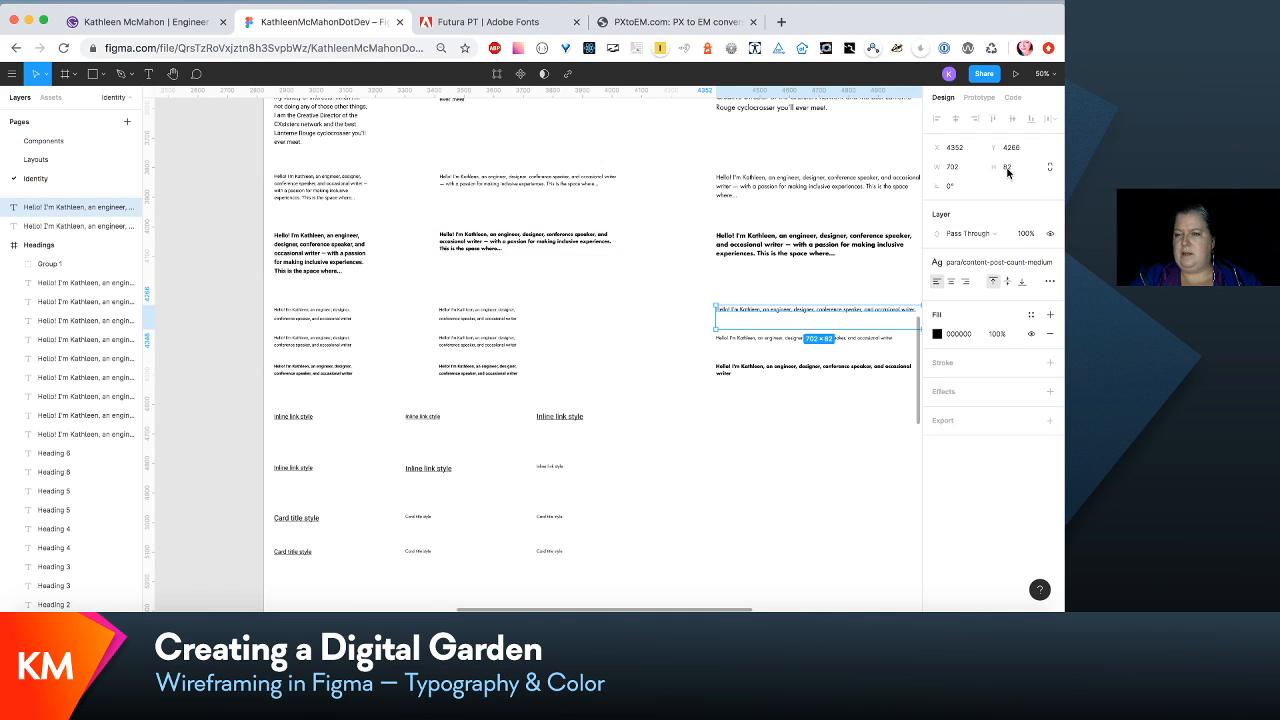
pyautogui.click(1017, 268)
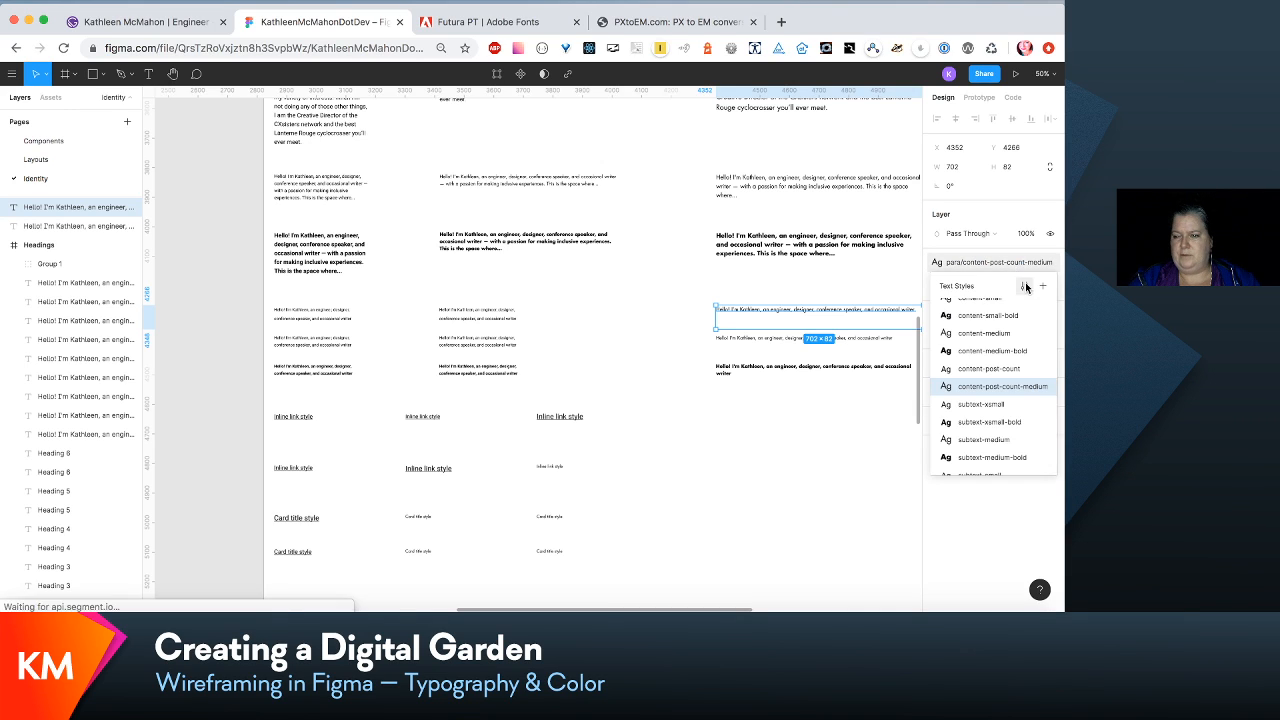
pyautogui.click(1025, 282)
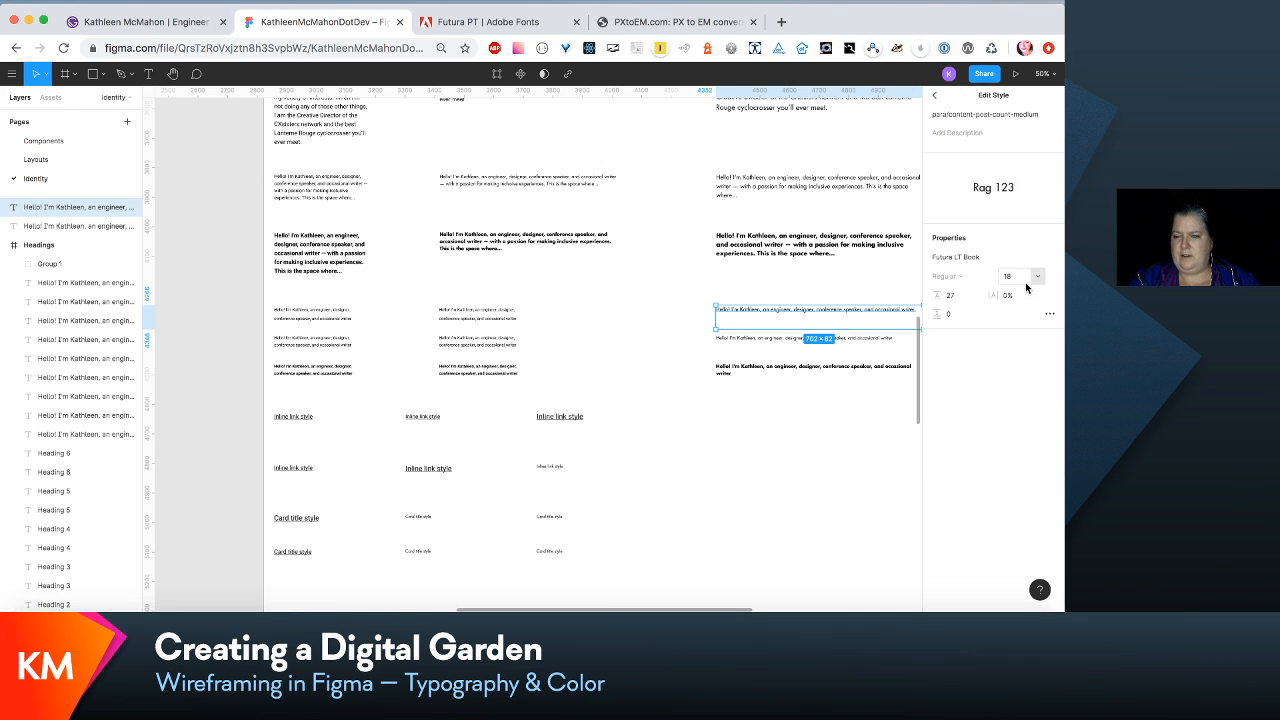
pyautogui.click(728, 287)
pyautogui.click(515, 237)
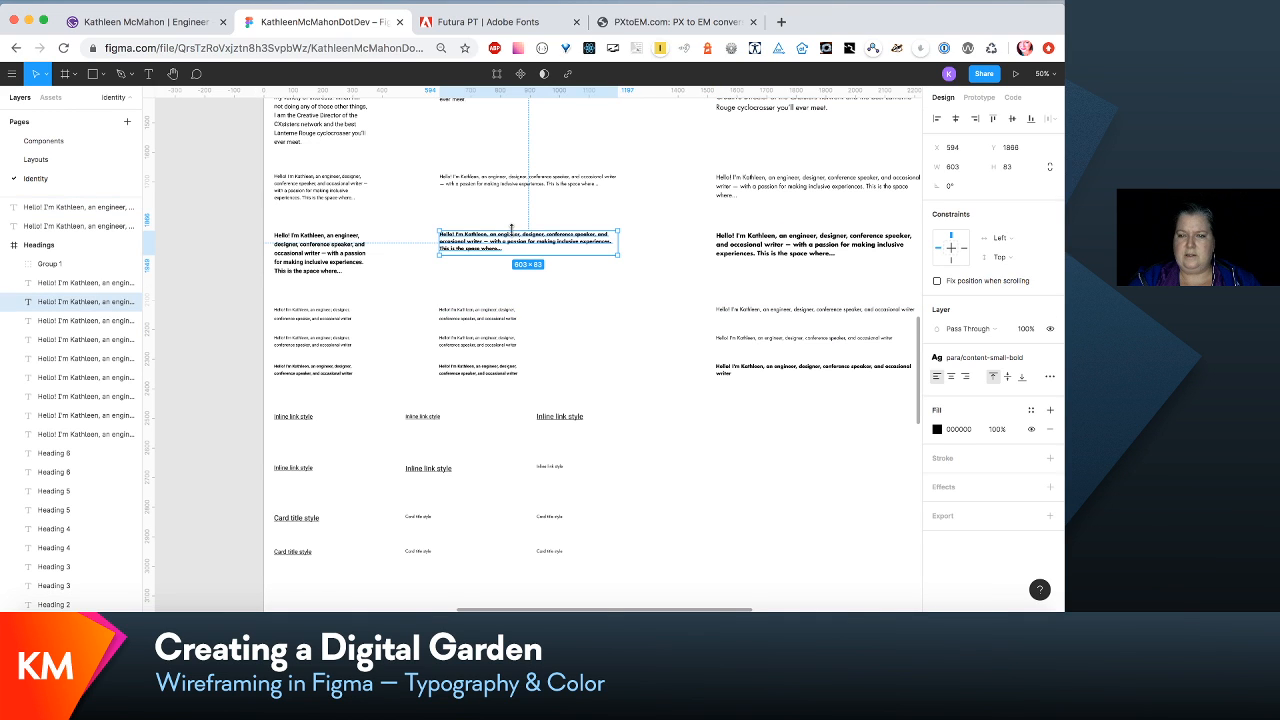
pyautogui.click(765, 245)
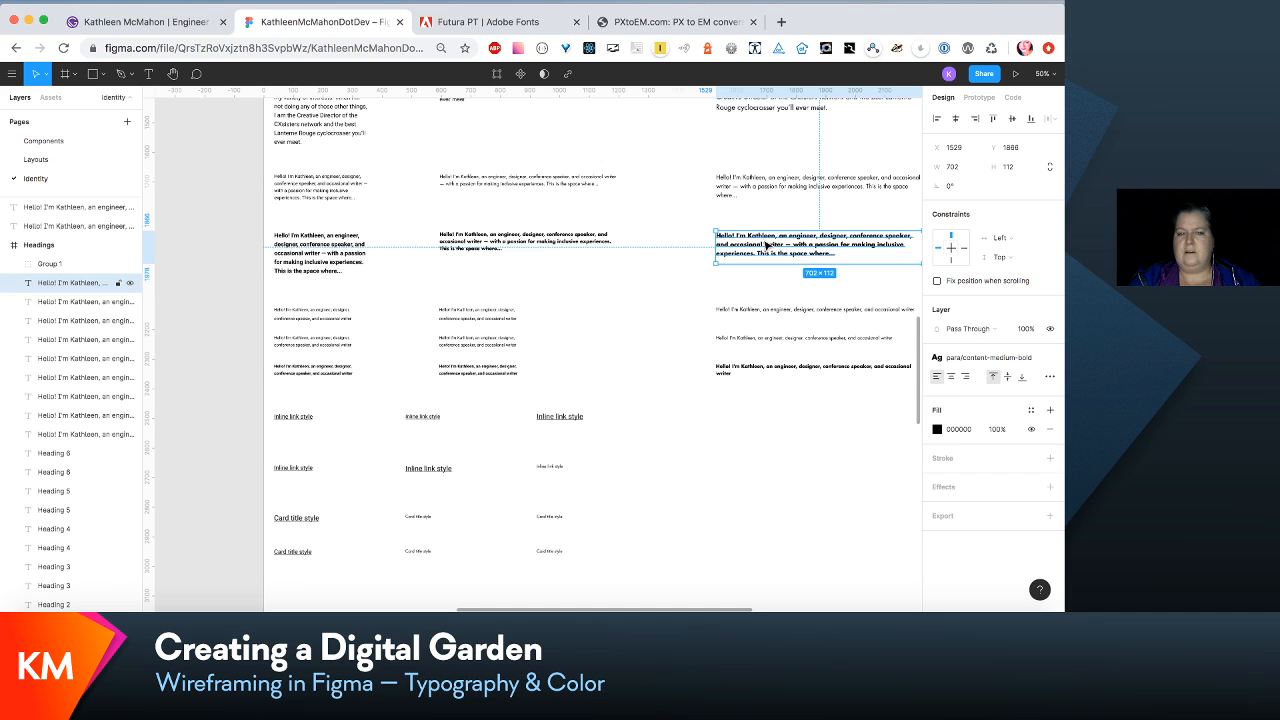
# - Edit the small post count paragraph's para/content-post-count text style to line height 21 and font Futura LT Book
pyautogui.scroll(3, 767, 245)
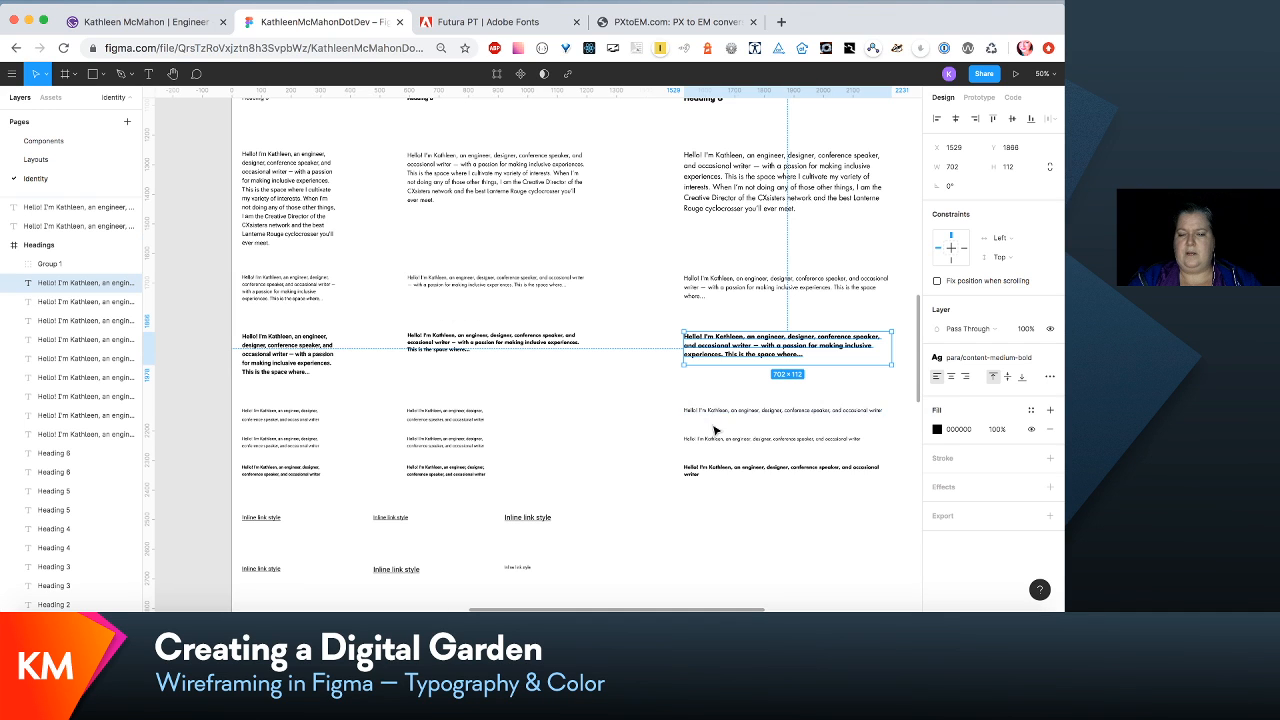
pyautogui.click(453, 418)
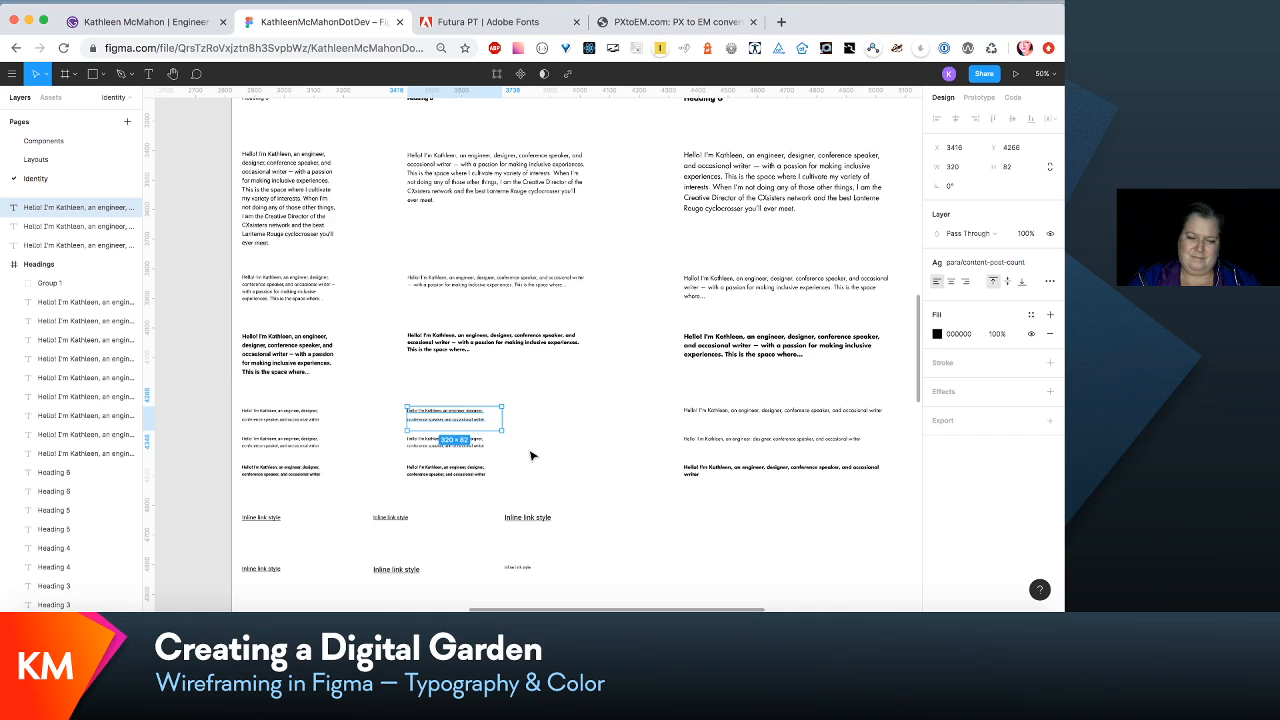
pyautogui.scroll(-4, 531, 456)
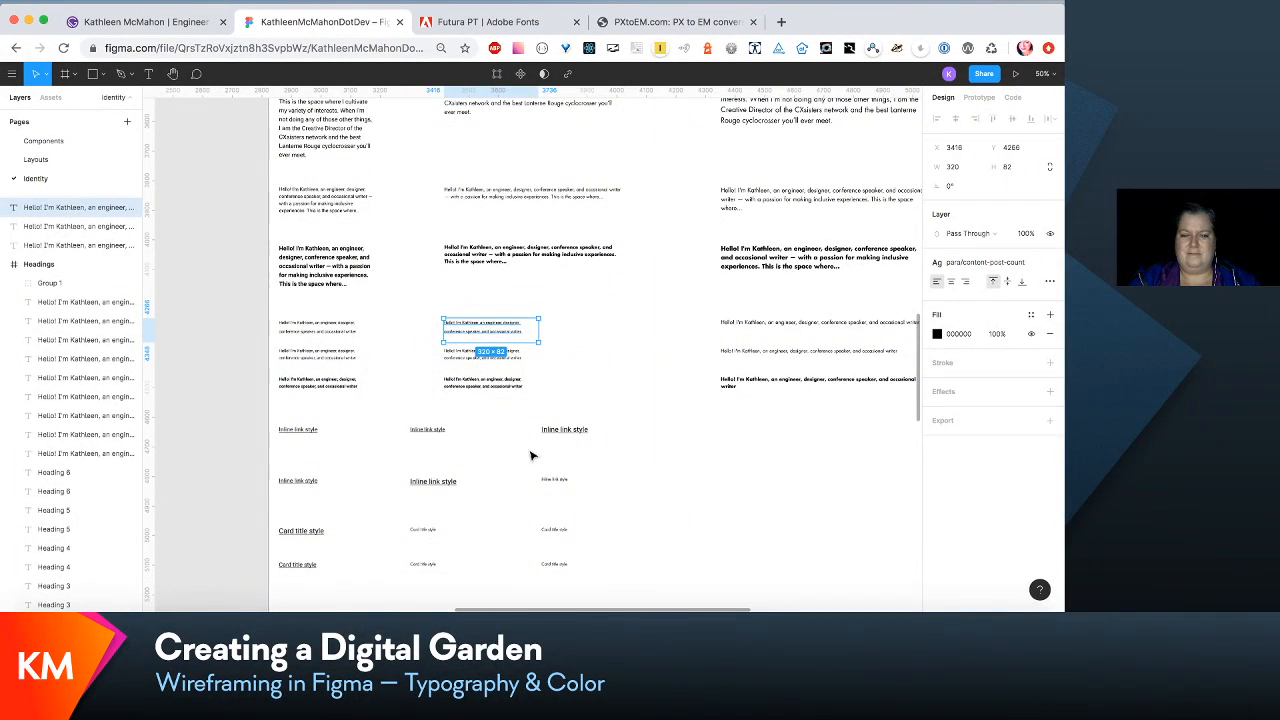
pyautogui.click(1015, 265)
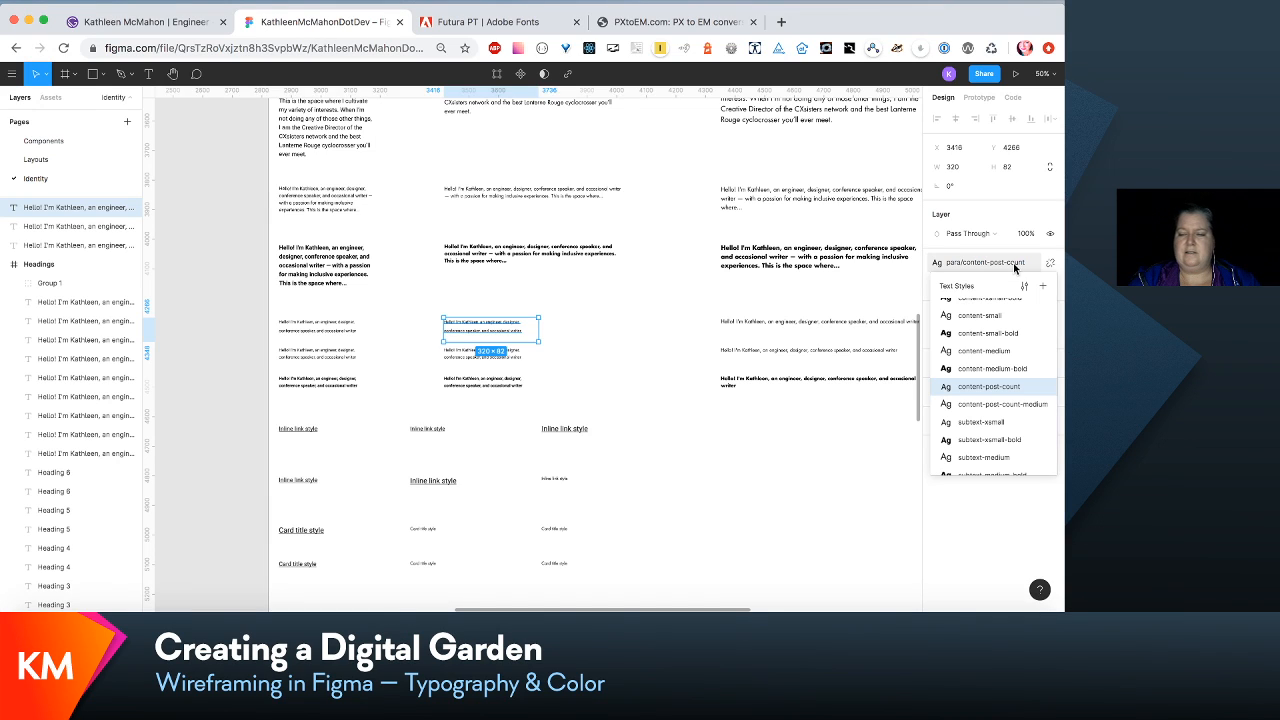
pyautogui.click(1023, 286)
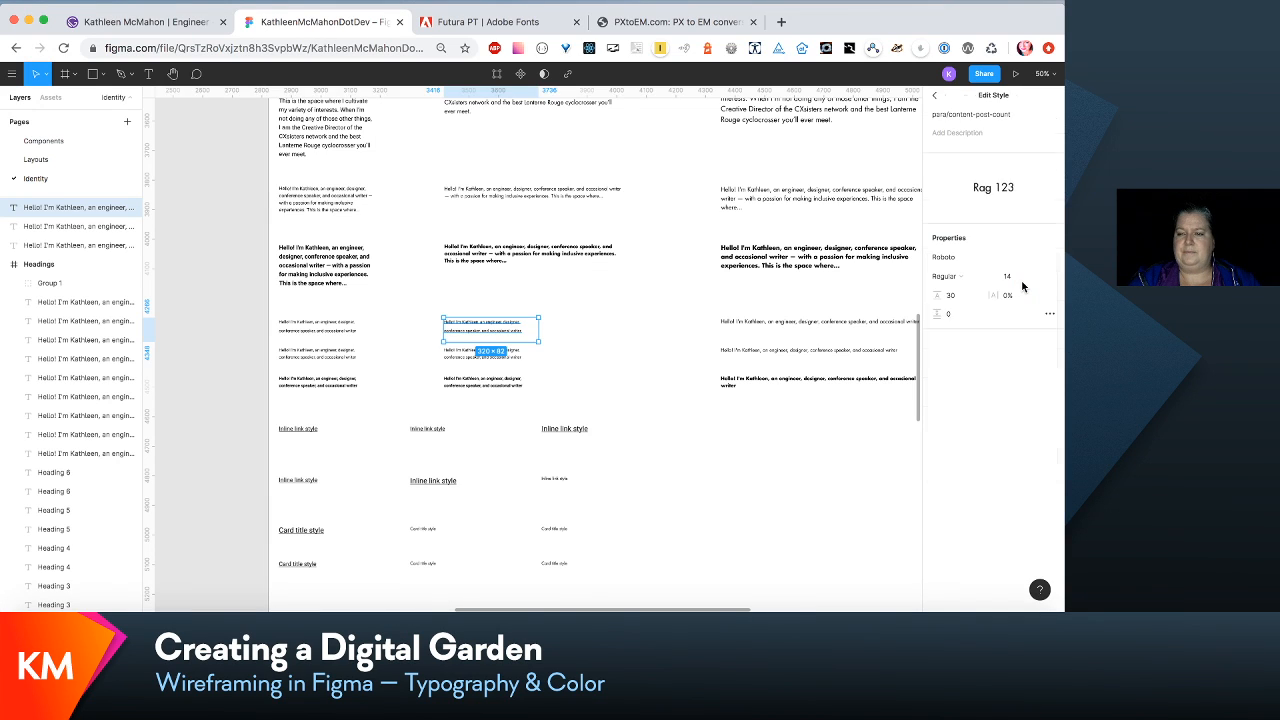
pyautogui.click(950, 295)
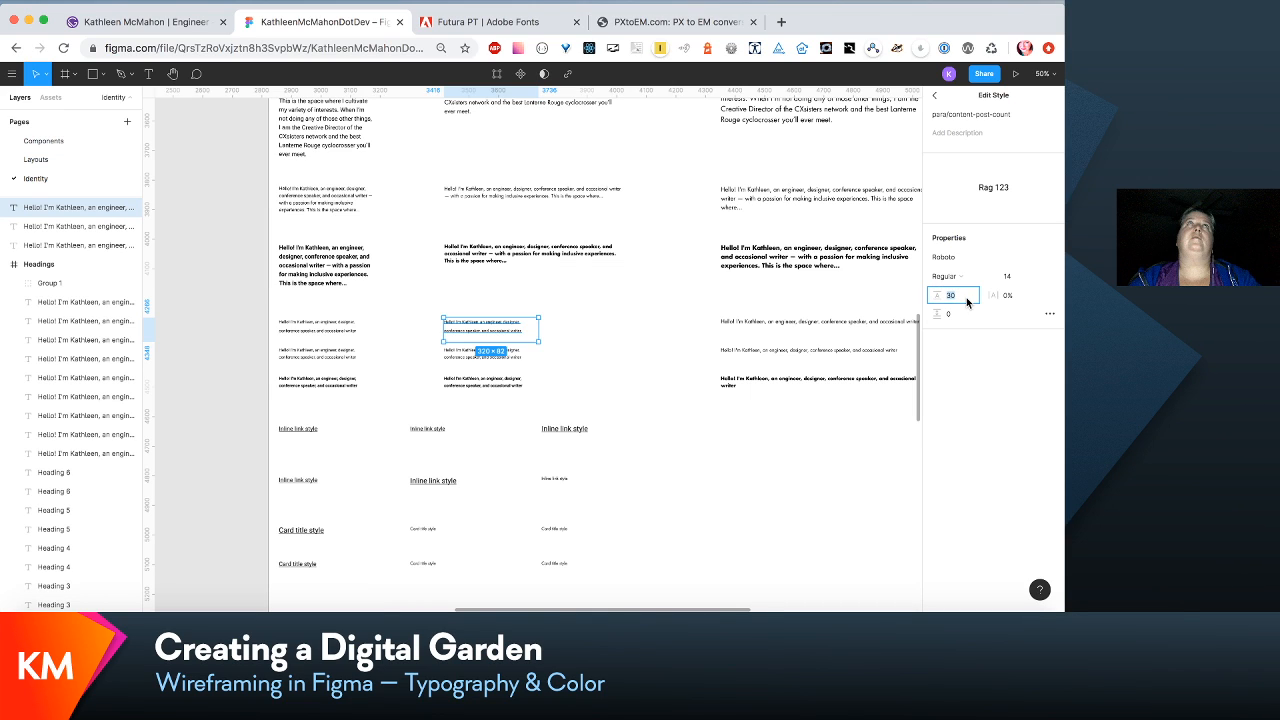
pyautogui.write('21')
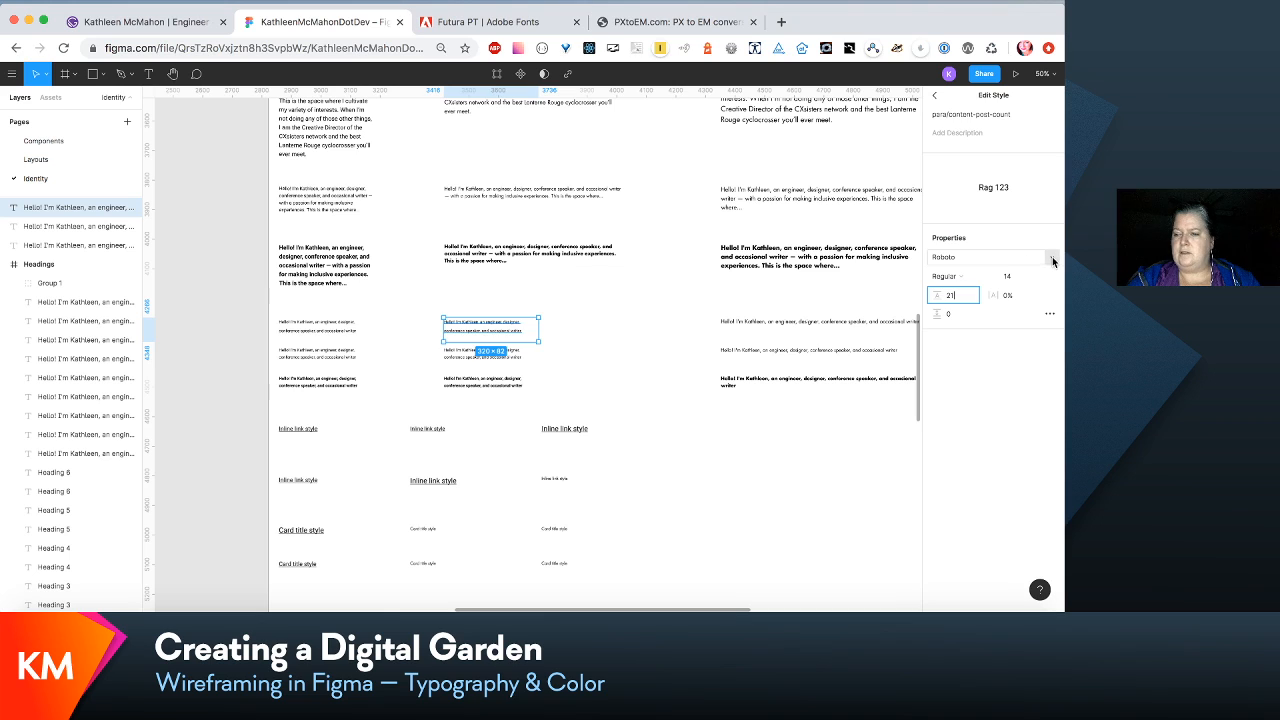
pyautogui.click(1052, 261)
pyautogui.press('g')
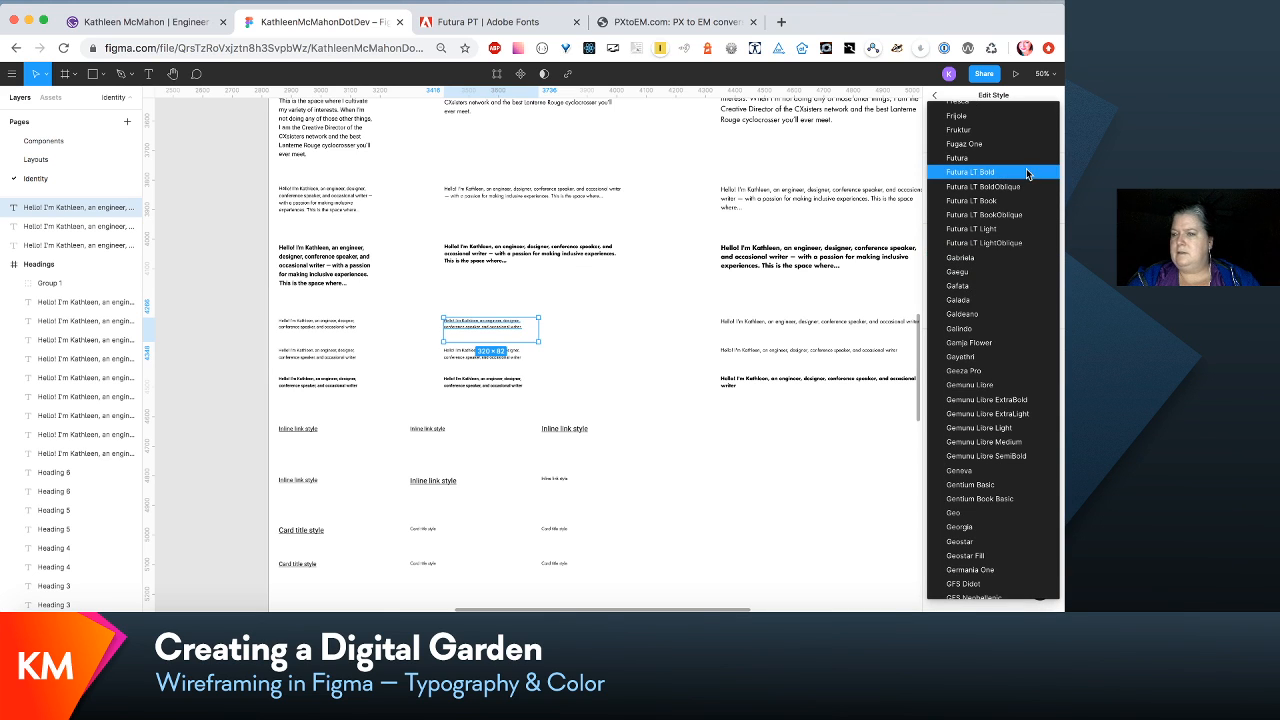
pyautogui.click(1031, 201)
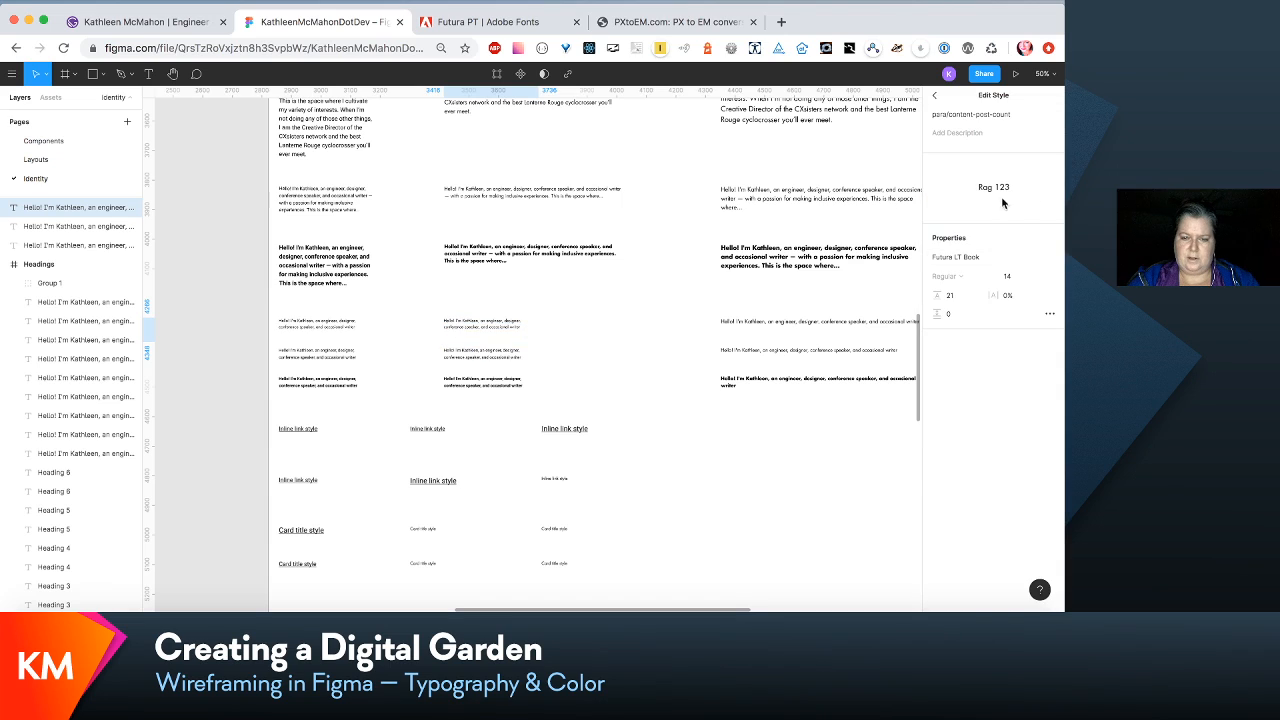
# - Edit the small subtext paragraph's para/subtext-small text style to line height 21 and font Futura LT Book
pyautogui.click(480, 360)
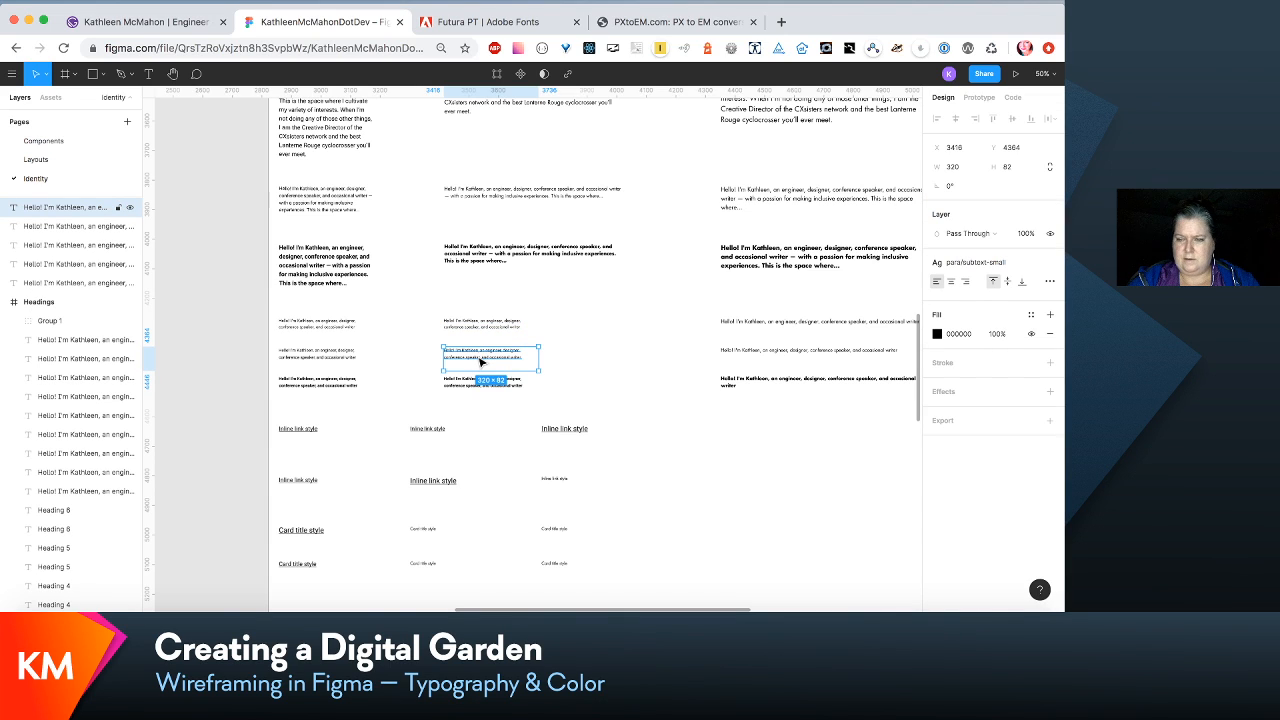
pyautogui.click(1002, 267)
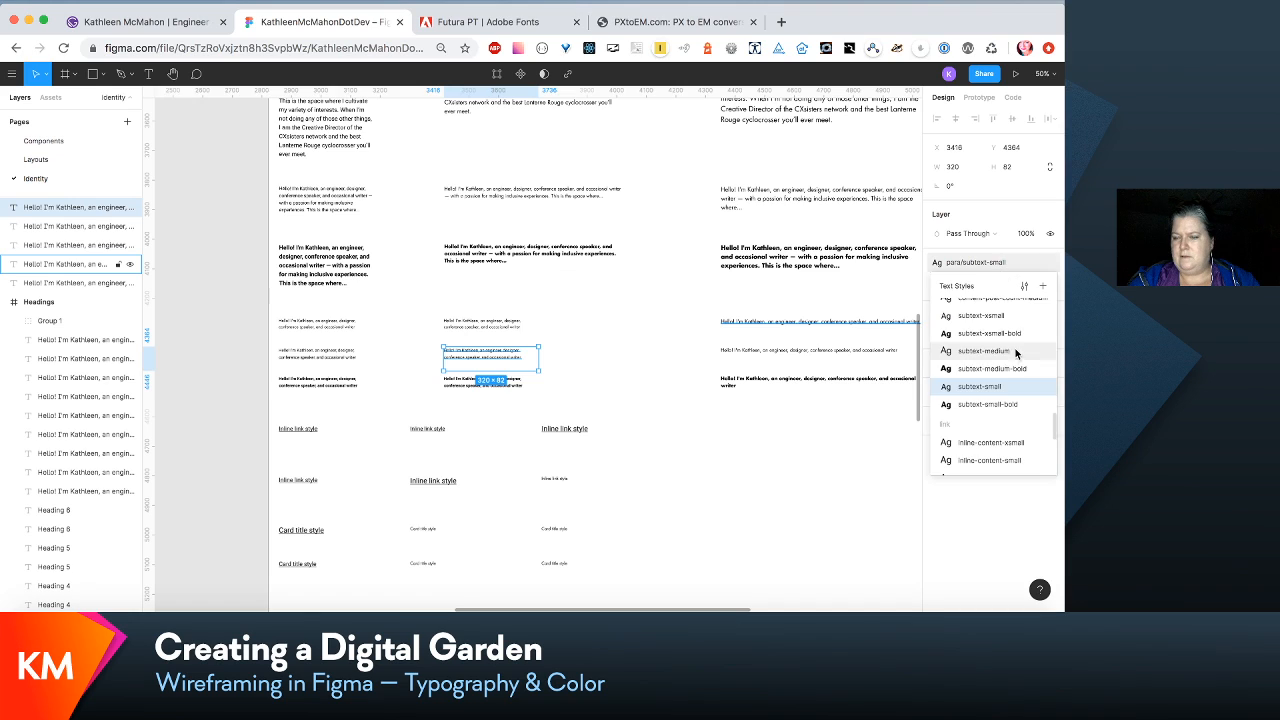
pyautogui.click(1024, 288)
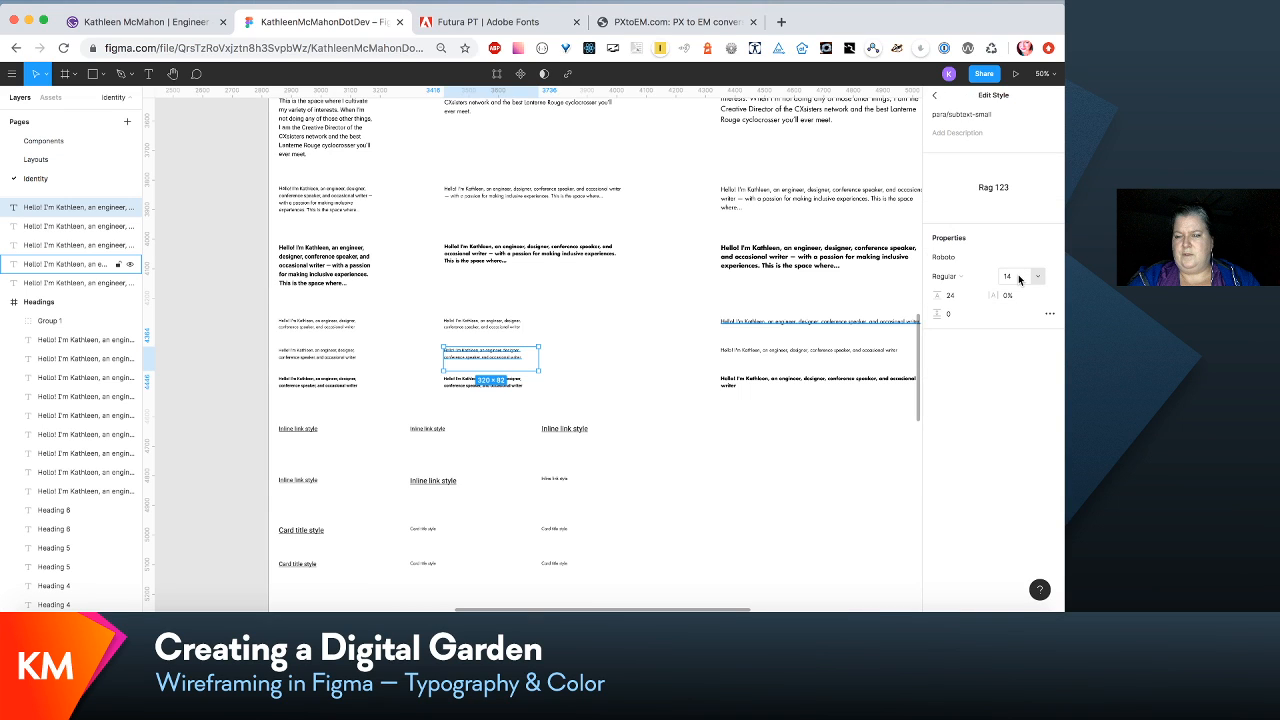
pyautogui.click(950, 295)
pyautogui.write('21')
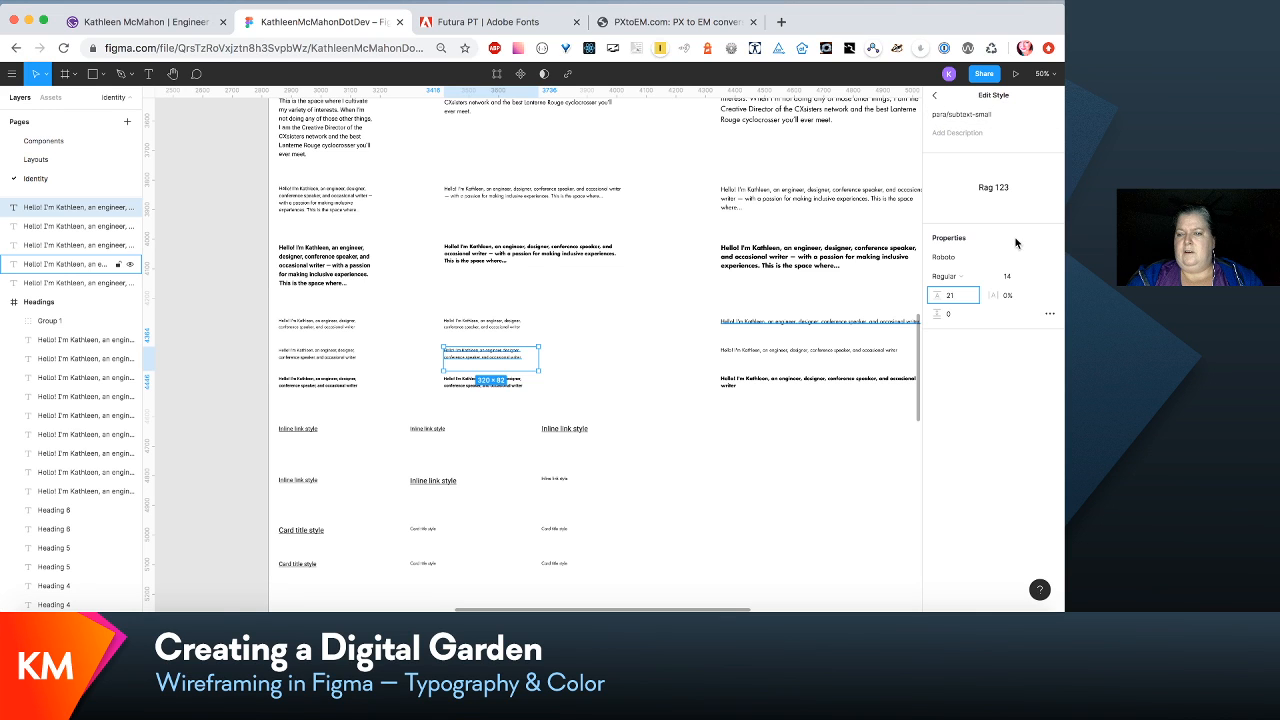
pyautogui.click(952, 257)
pyautogui.scroll(10, 1000, 250)
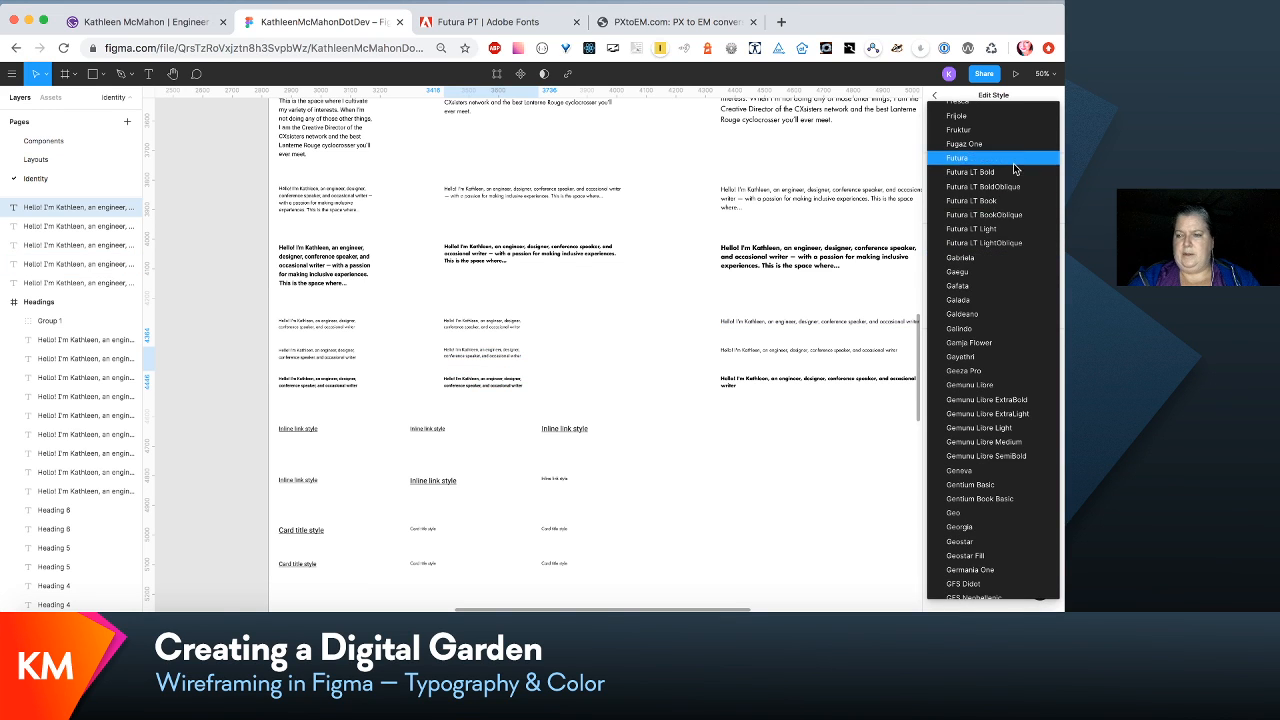
pyautogui.click(1020, 208)
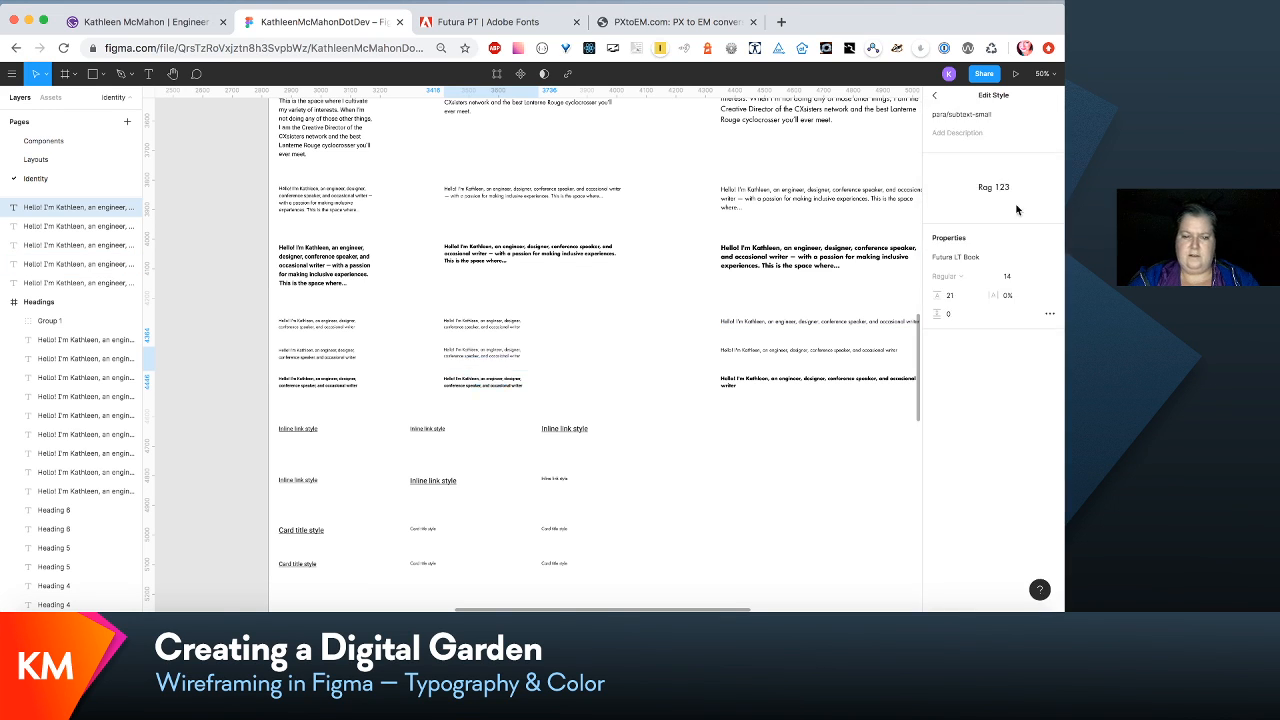
# - Edit the small bold subtext paragraph's para/subtext-small-bold text style to line height 21 and font Futura LT Bold
pyautogui.click(514, 384)
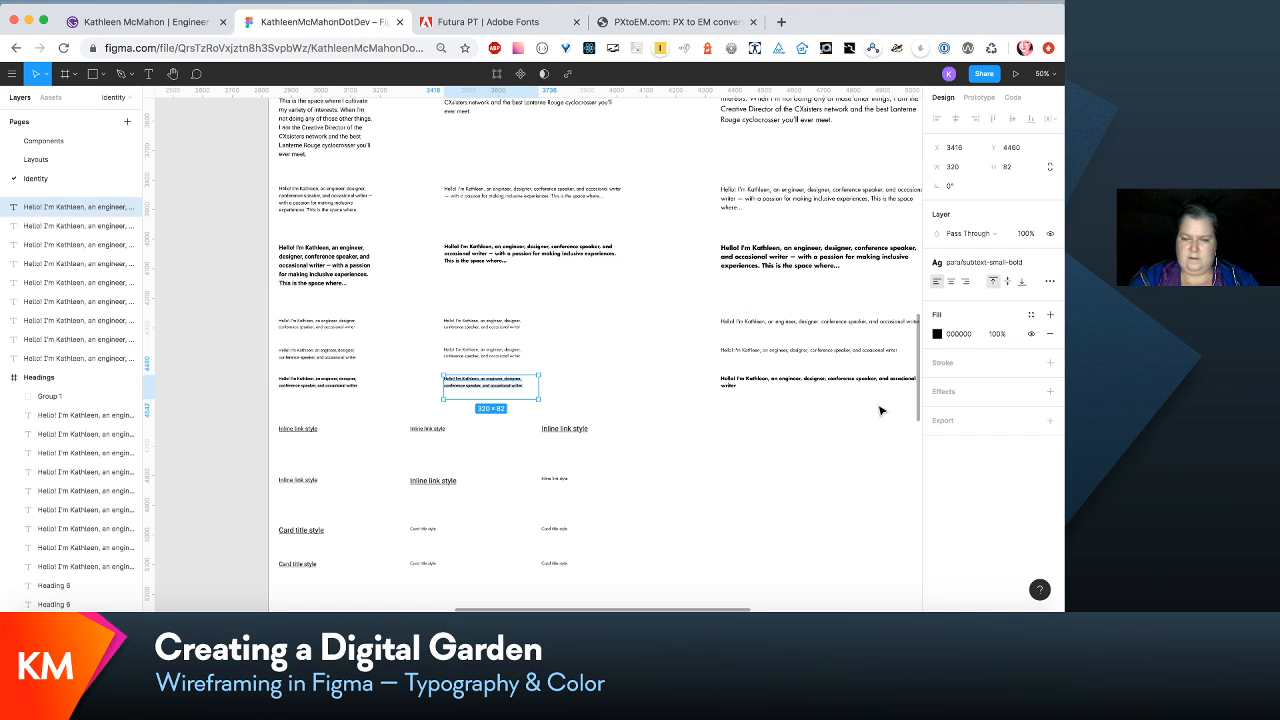
pyautogui.click(984, 263)
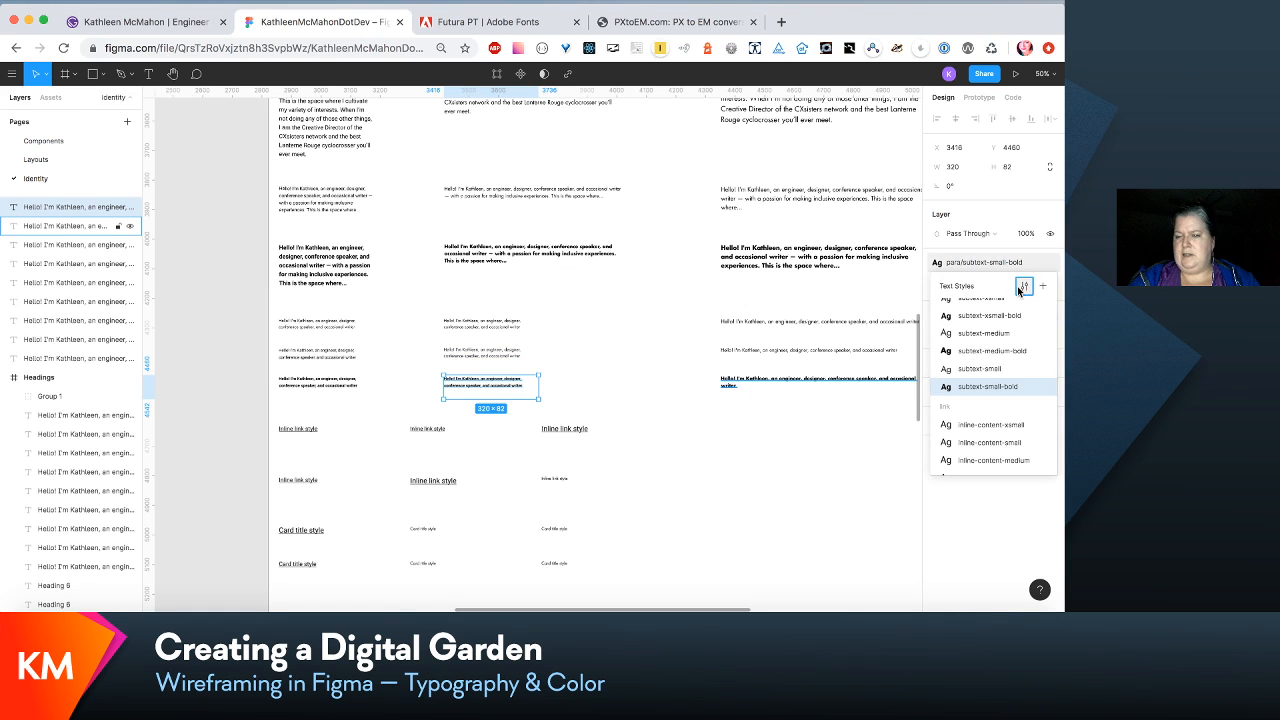
pyautogui.click(1021, 286)
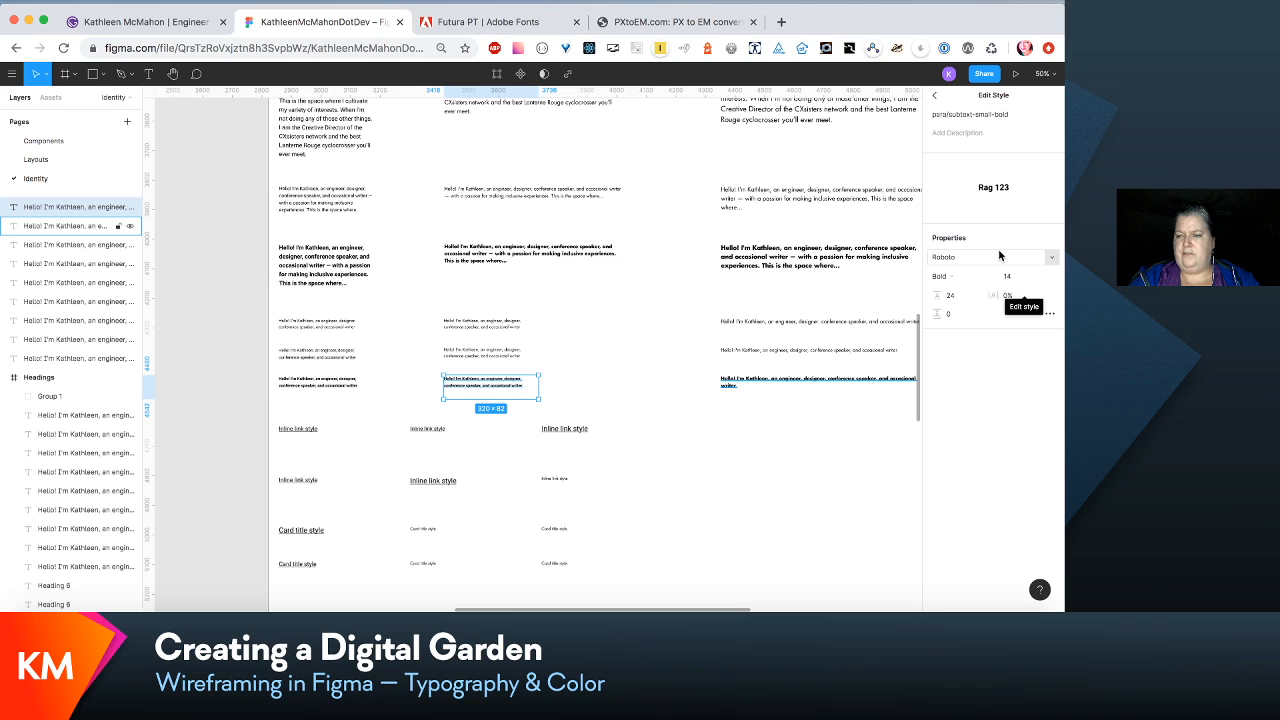
pyautogui.click(948, 295)
pyautogui.write('21')
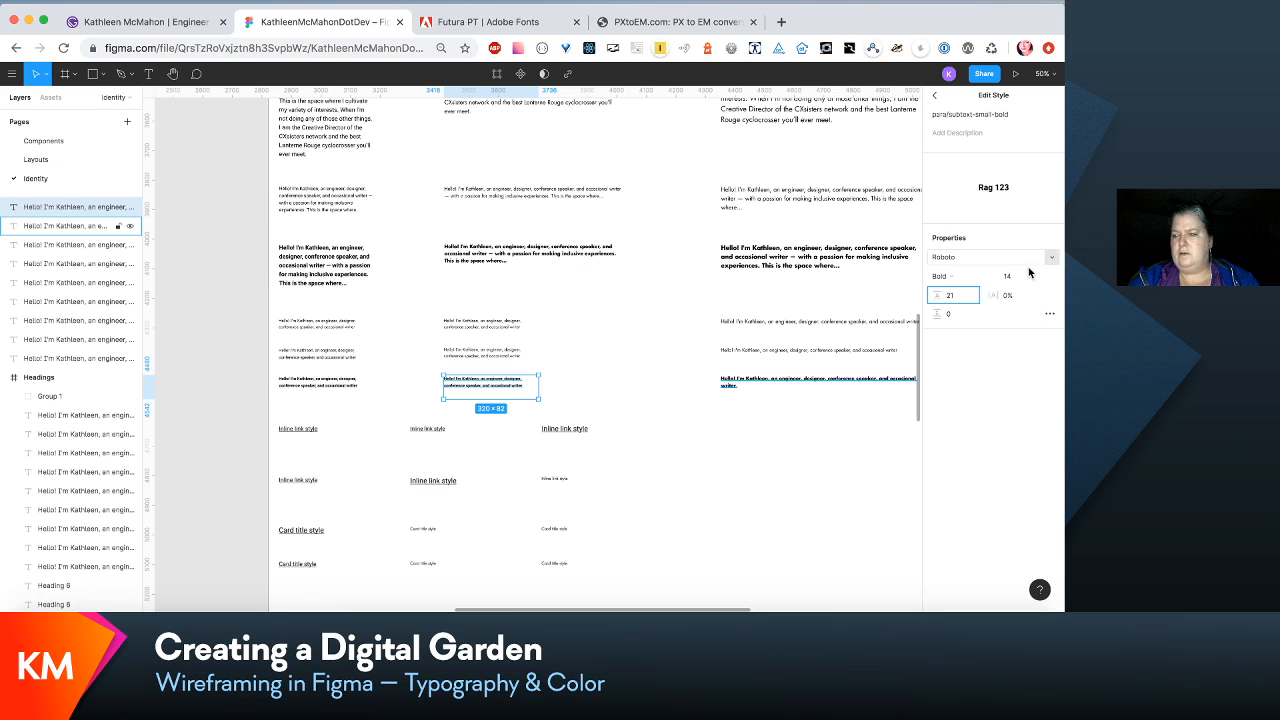
pyautogui.click(1049, 258)
pyautogui.write('fut')
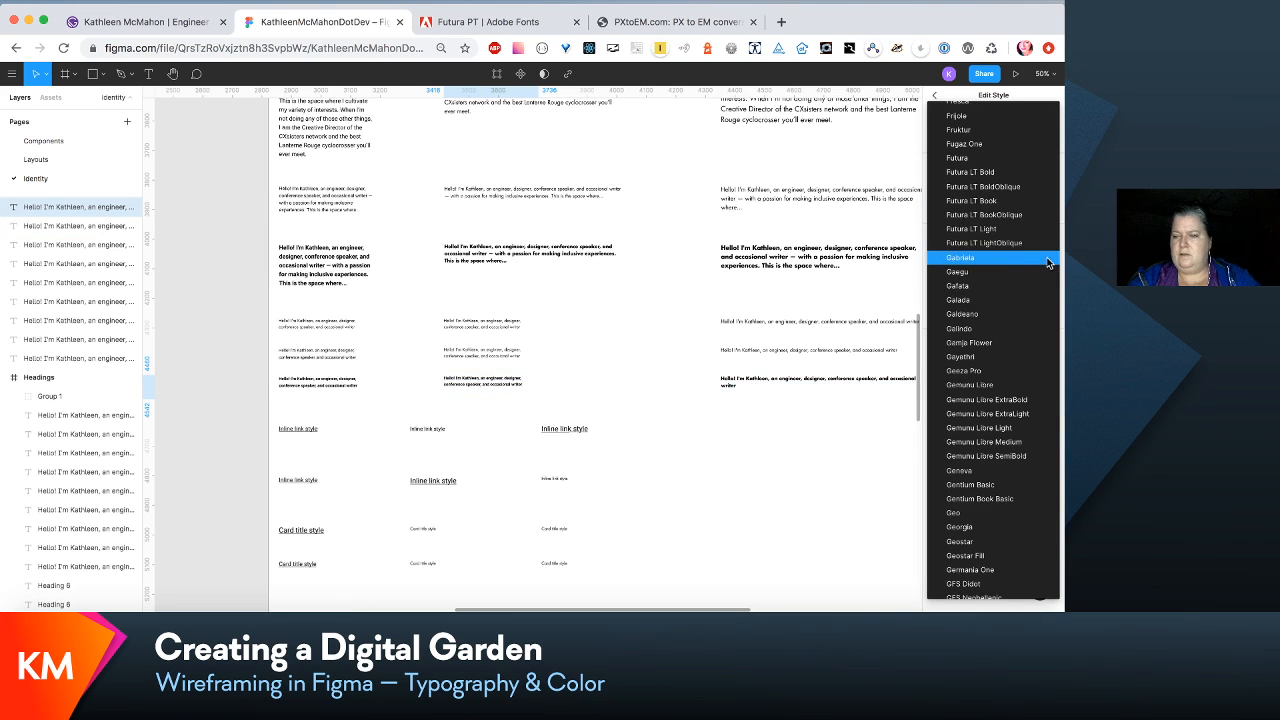
pyautogui.click(1003, 173)
# - Examine the heading samples and the em scale table, checking which text style the small Heading 1 uses
pyautogui.hscroll(-5, 562, 411)
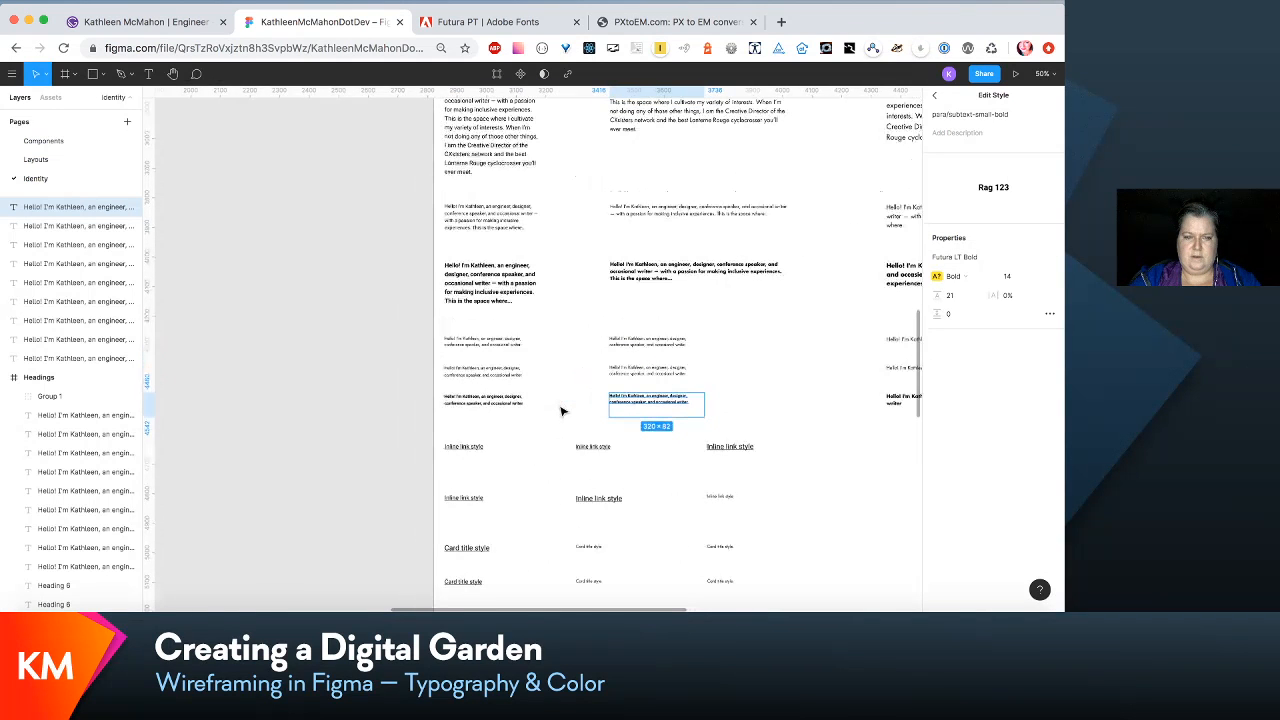
pyautogui.scroll(5, 711, 429)
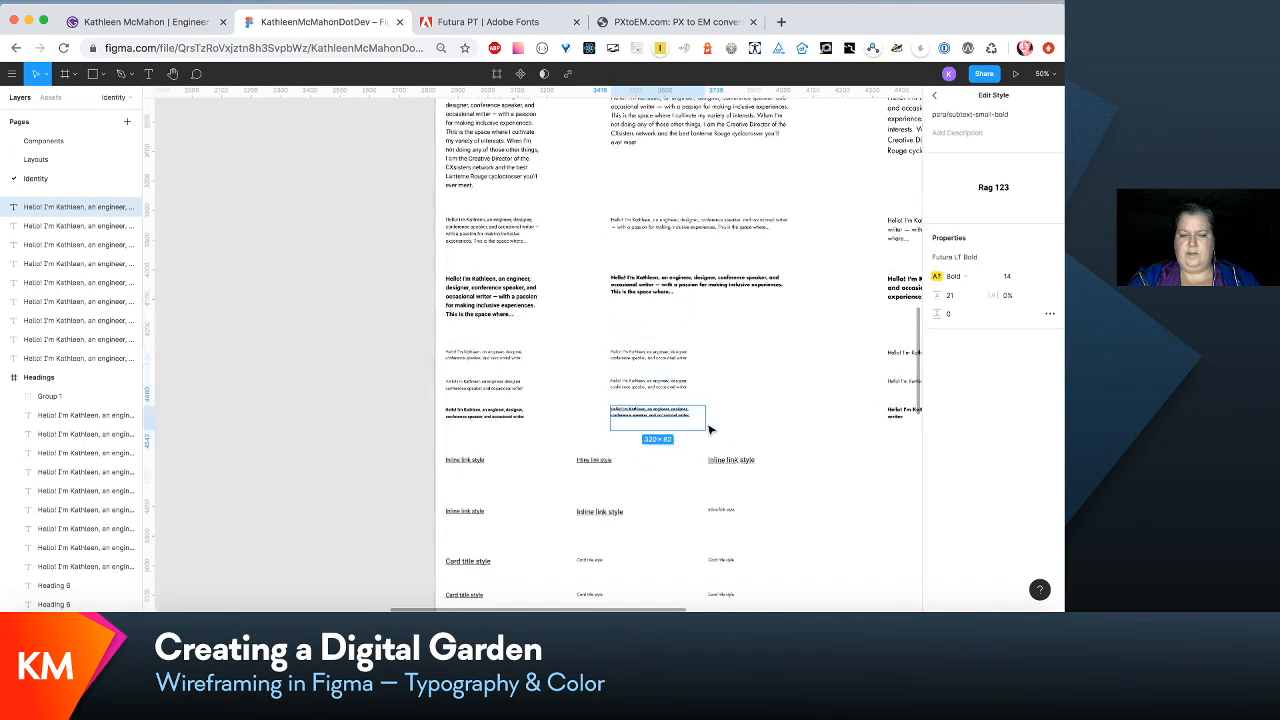
pyautogui.scroll(3, 709, 429)
pyautogui.hscroll(-1, 709, 429)
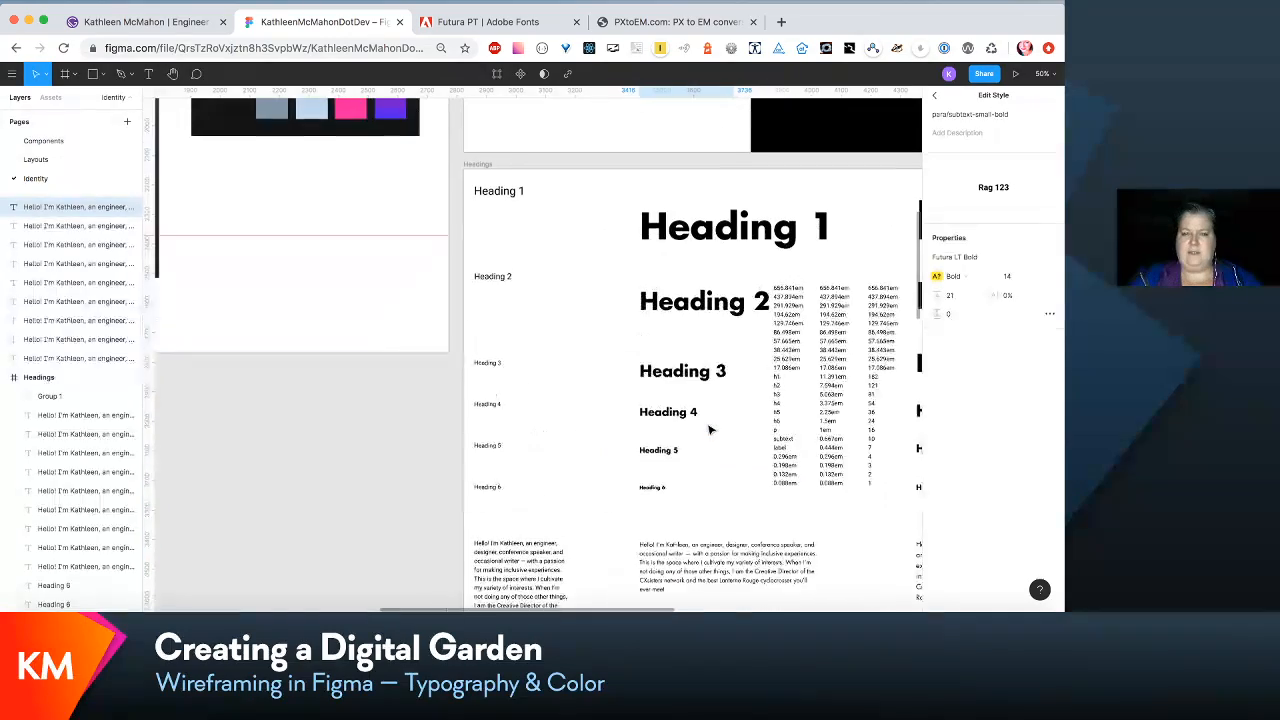
pyautogui.click(735, 228)
pyautogui.hscroll(5, 737, 226)
pyautogui.scroll(-1, 737, 226)
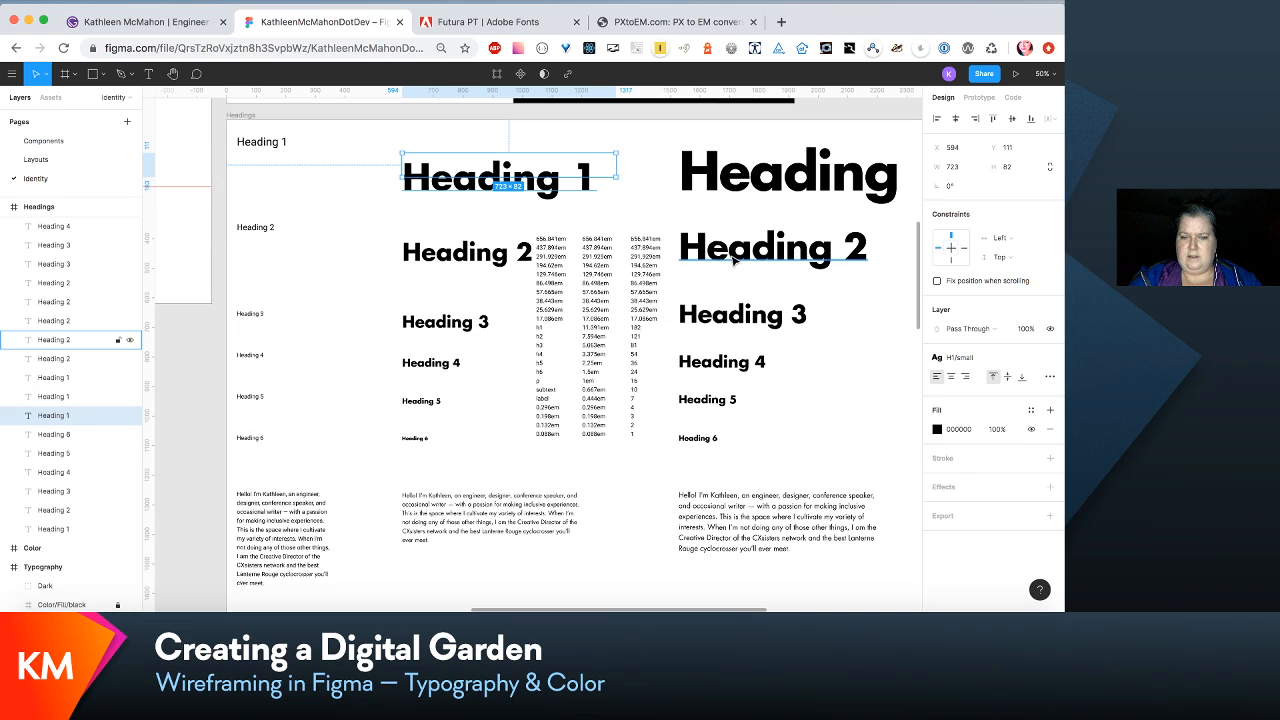
pyautogui.hscroll(-5, 470, 255)
pyautogui.scroll(1, 470, 255)
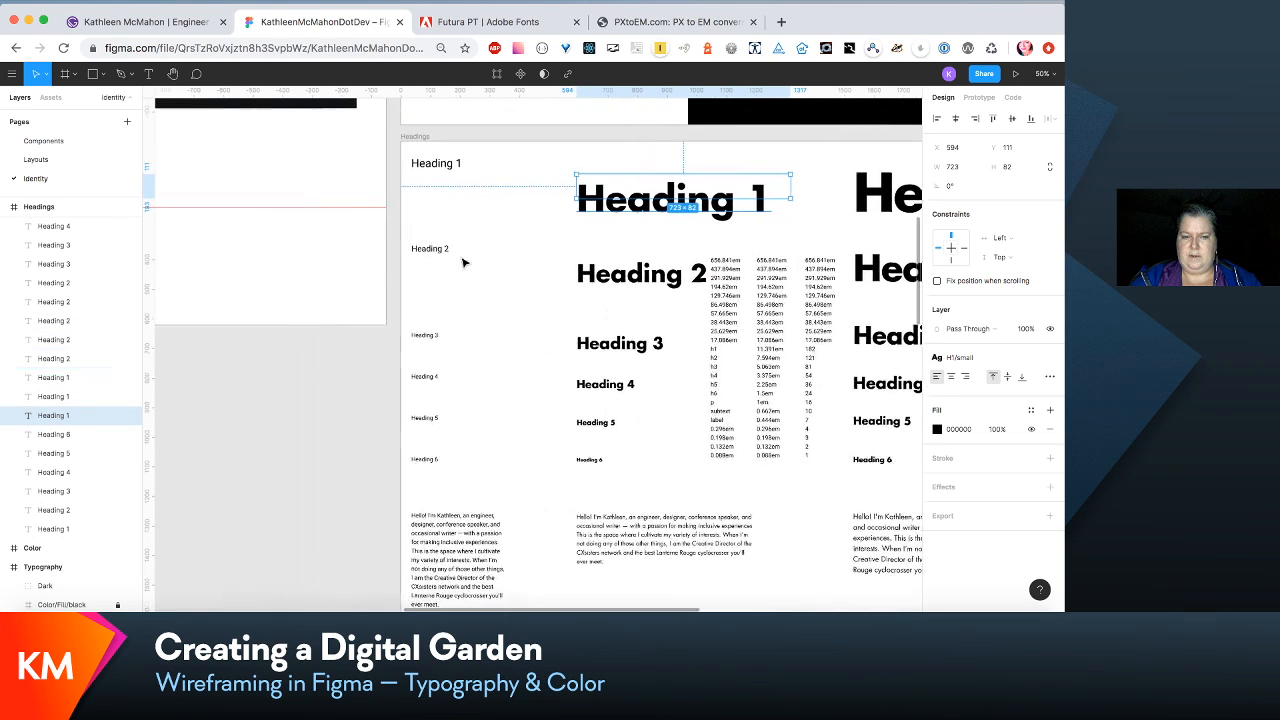
pyautogui.hscroll(1, 451, 168)
pyautogui.scroll(-1, 451, 168)
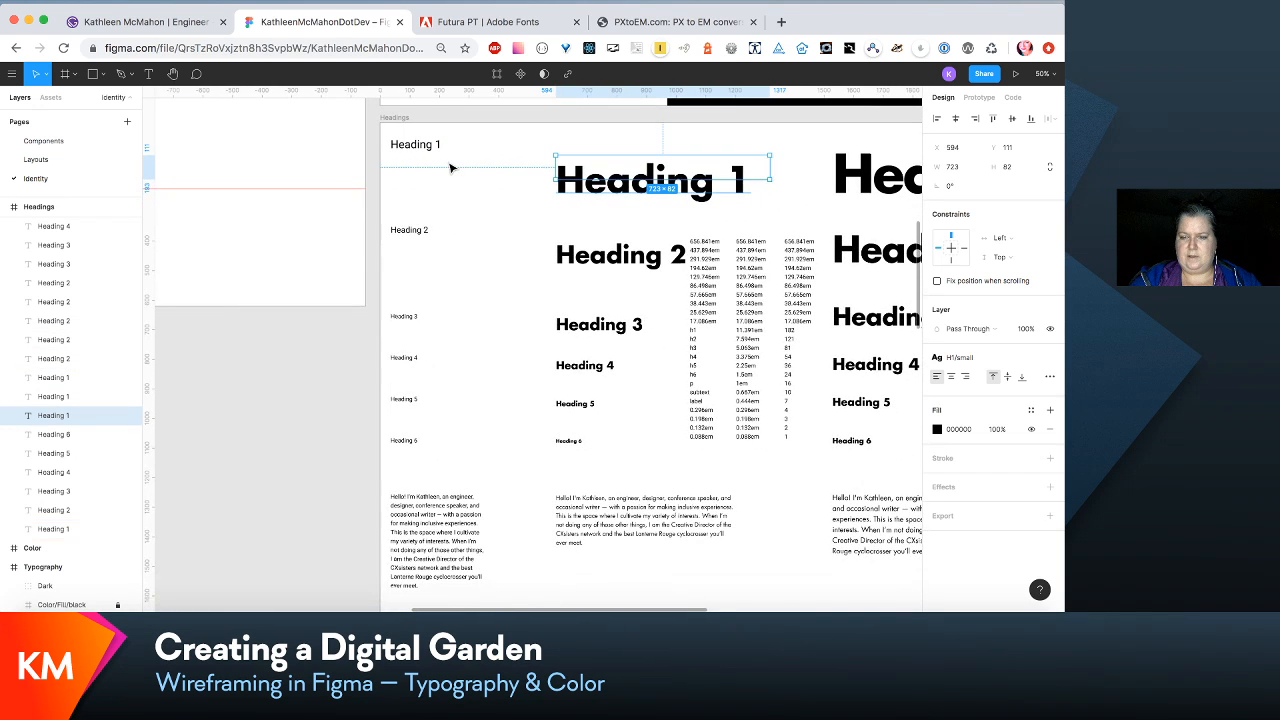
# - Move the extra-small Heading 1 sample down beside the small one and edit its H1/xsmall style to Futura LT Bold, size 81
pyautogui.click(430, 148)
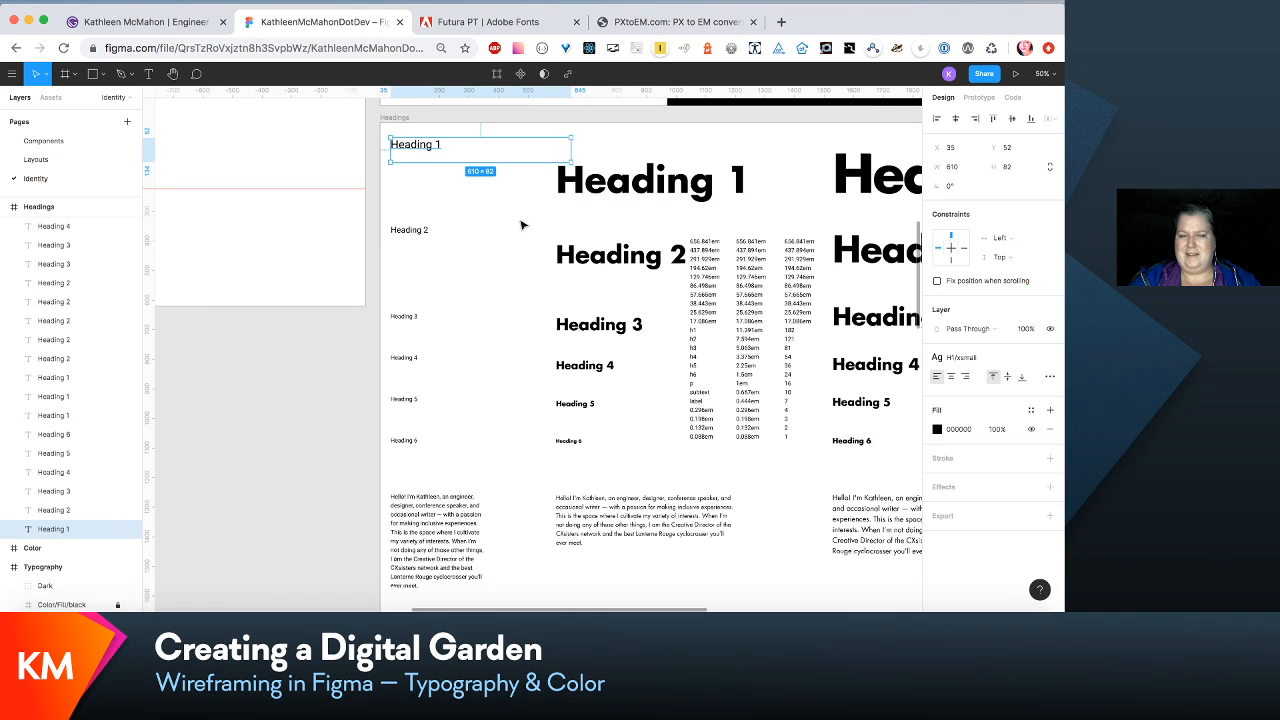
pyautogui.moveTo(437, 158); pyautogui.dragTo(434, 197)
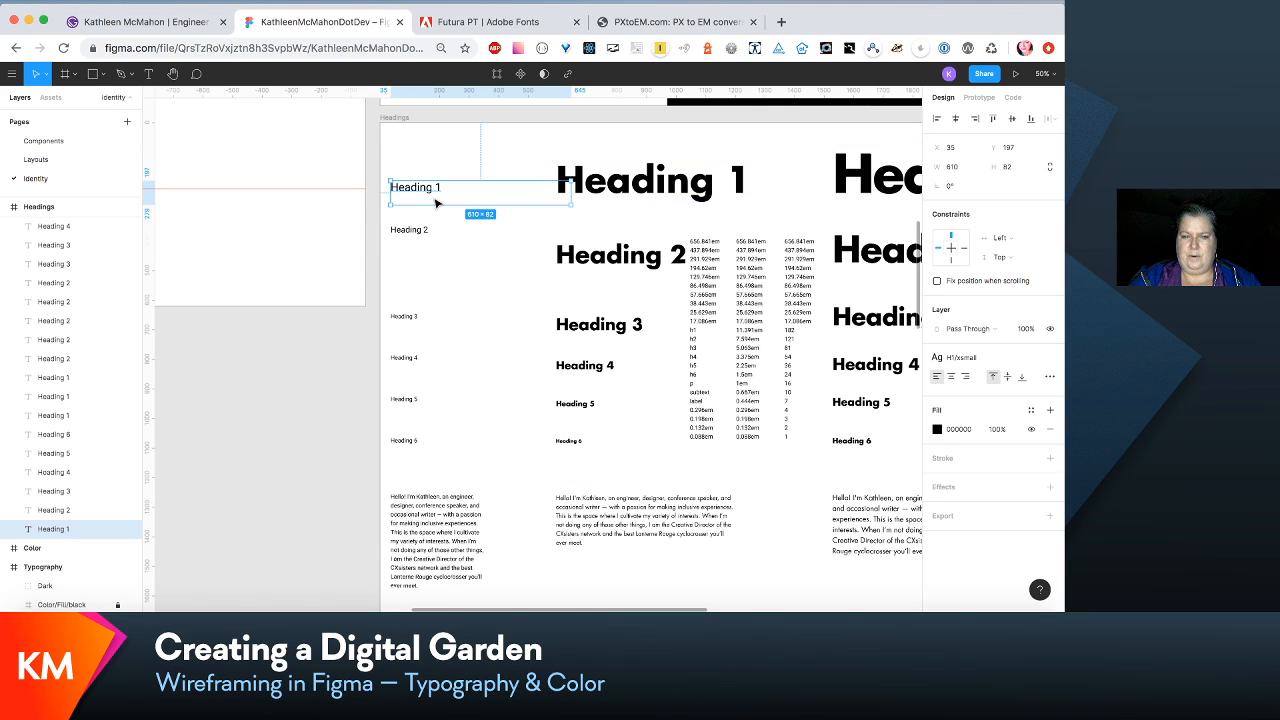
pyautogui.click(1005, 360)
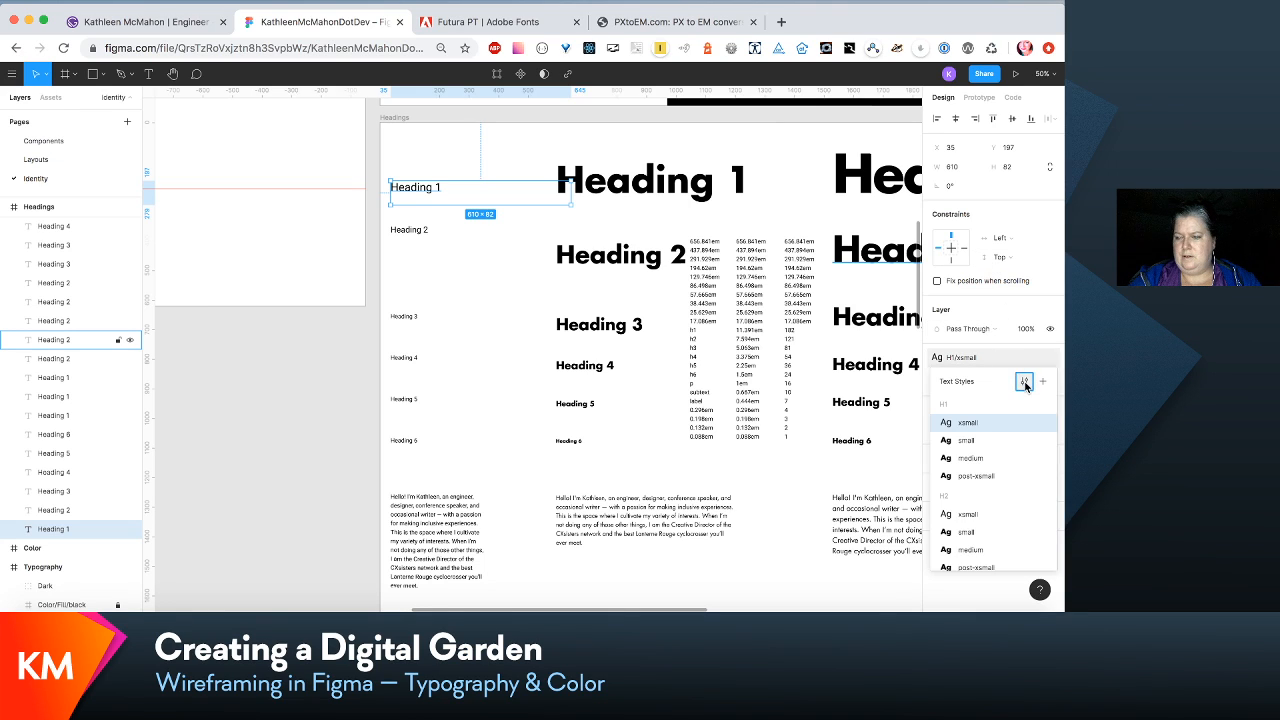
pyautogui.click(1025, 387)
pyautogui.click(1010, 277)
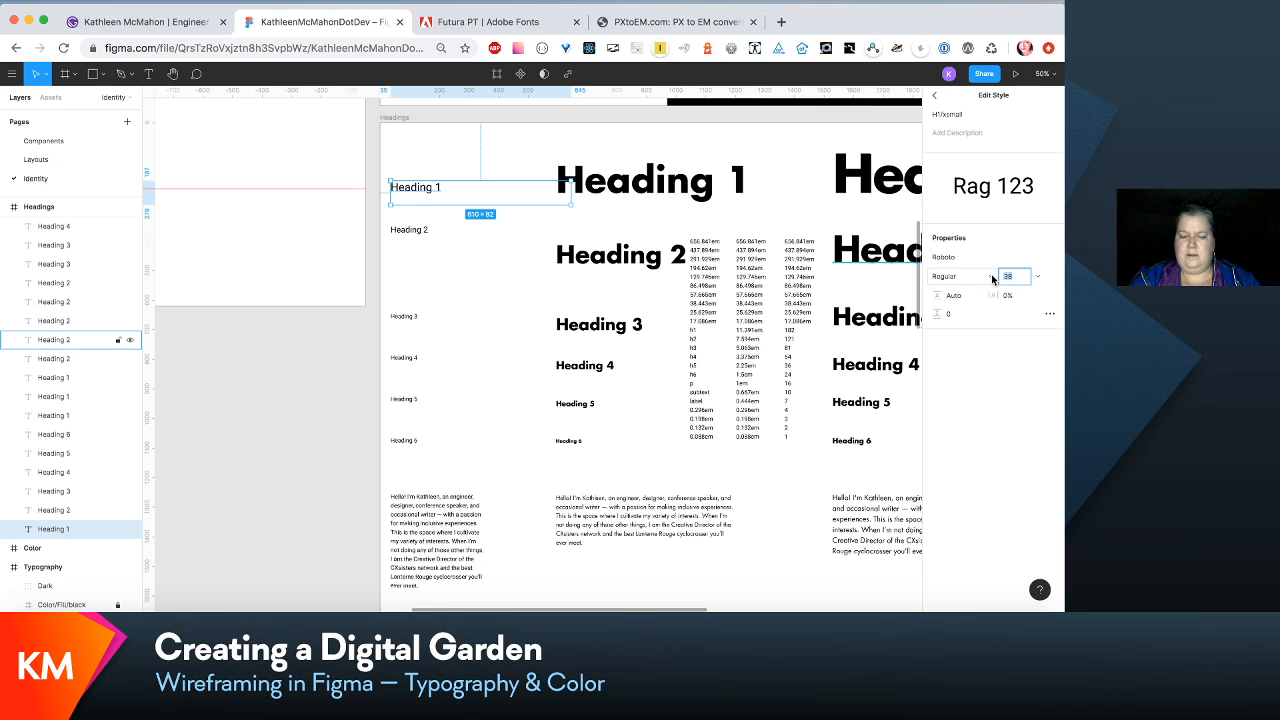
pyautogui.click(1049, 261)
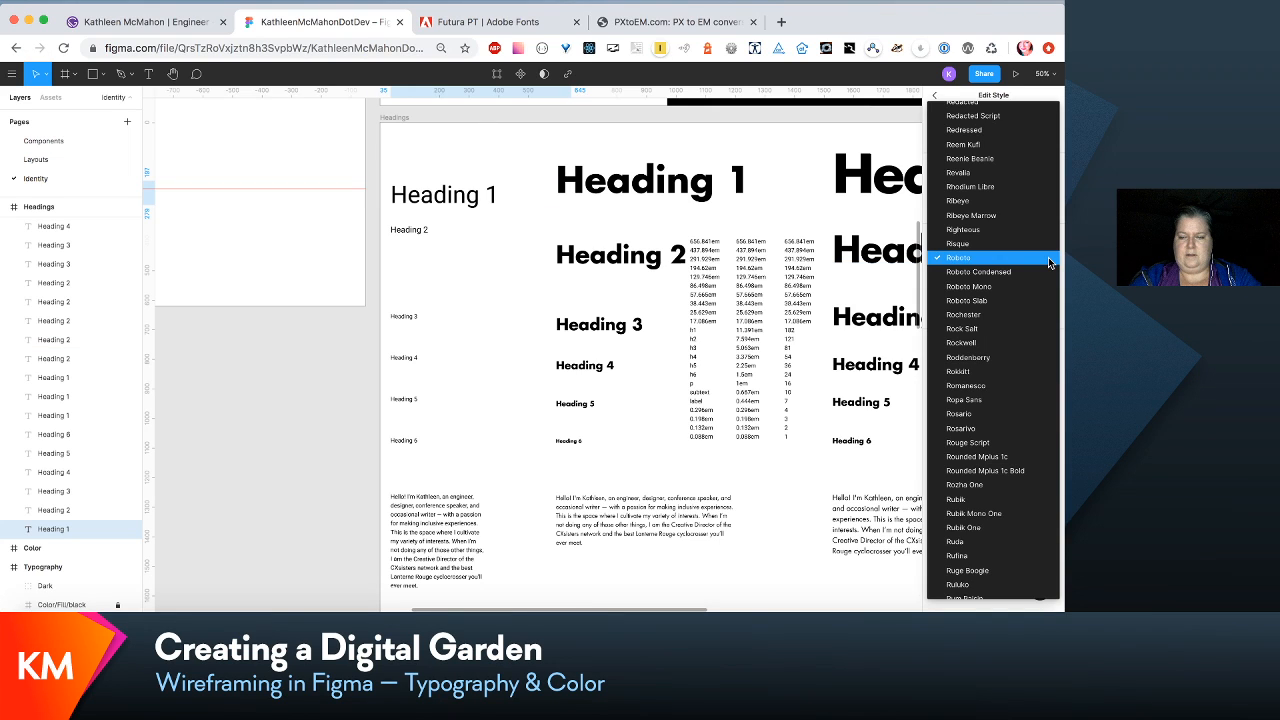
pyautogui.moveTo(471, 205)
pyautogui.mouseDown()
pyautogui.moveTo(471, 190)
pyautogui.moveTo(484, 193)
pyautogui.mouseUp()
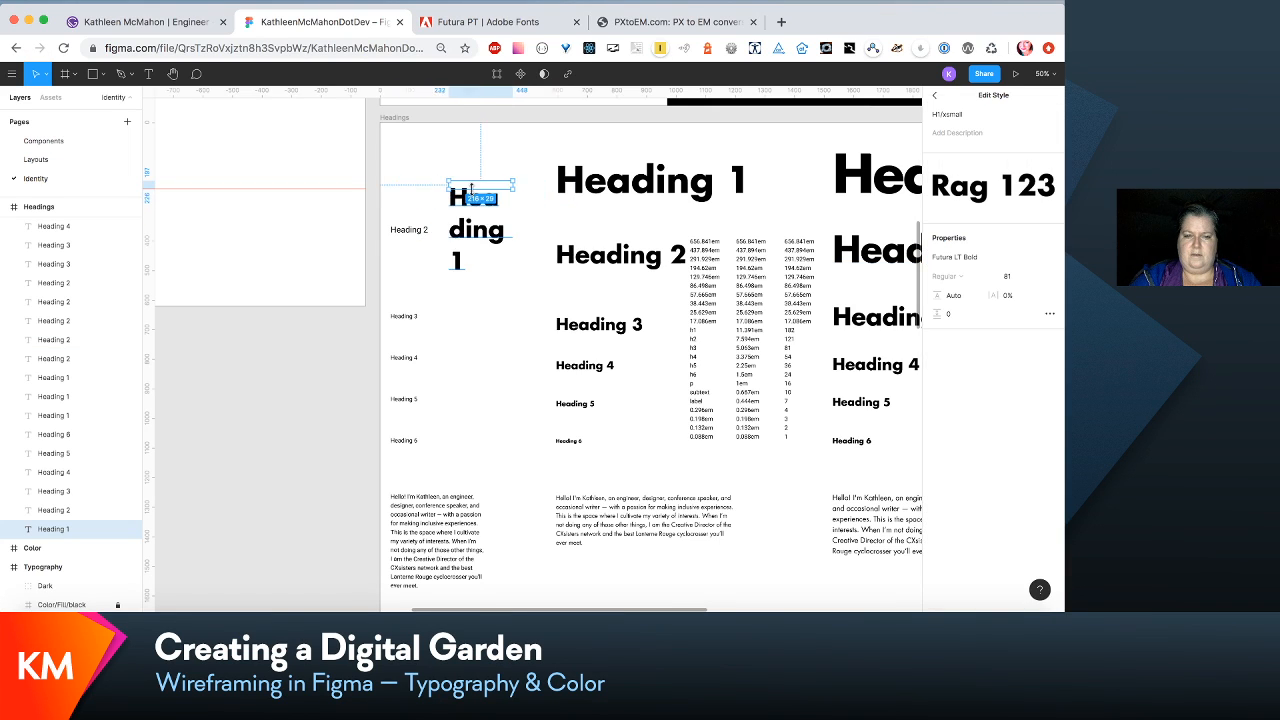
pyautogui.press('super+z')
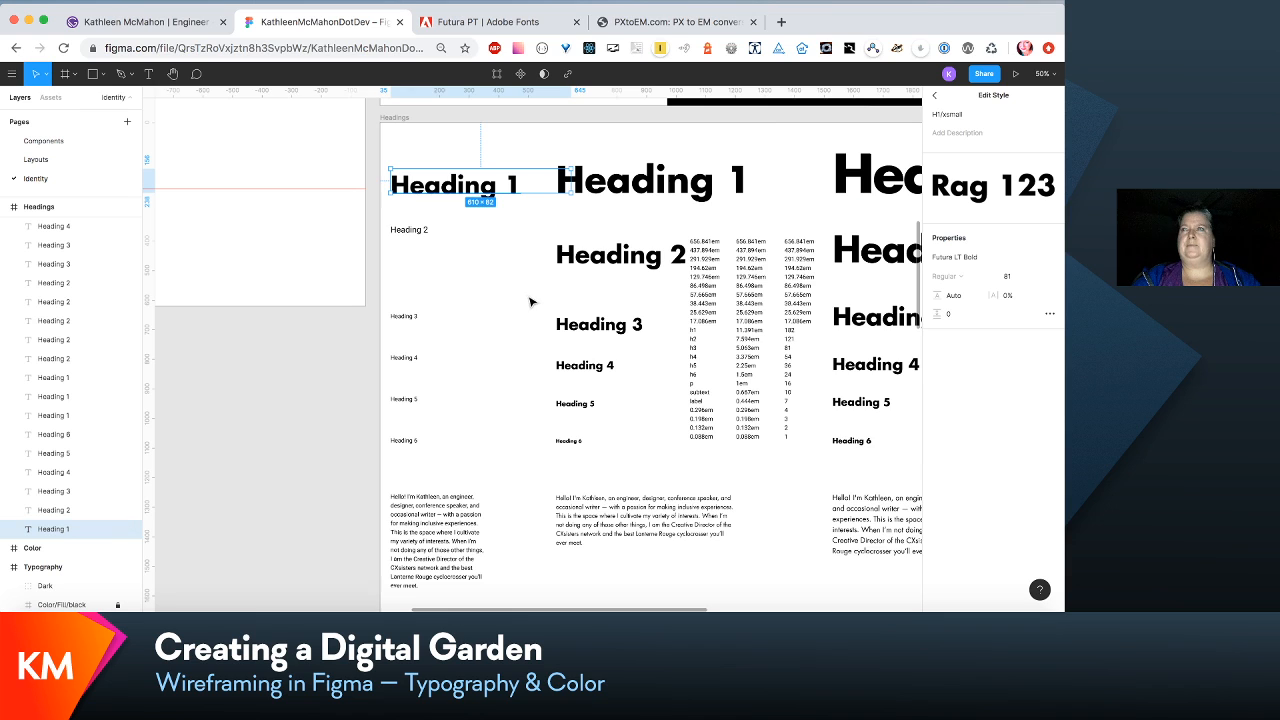
# - Edit the extra-small Heading 2 sample's H2/xsmall text style to size 54 and font Futura LT Bold
pyautogui.scroll(-1, 530, 300)
pyautogui.scroll(-1, 531, 300)
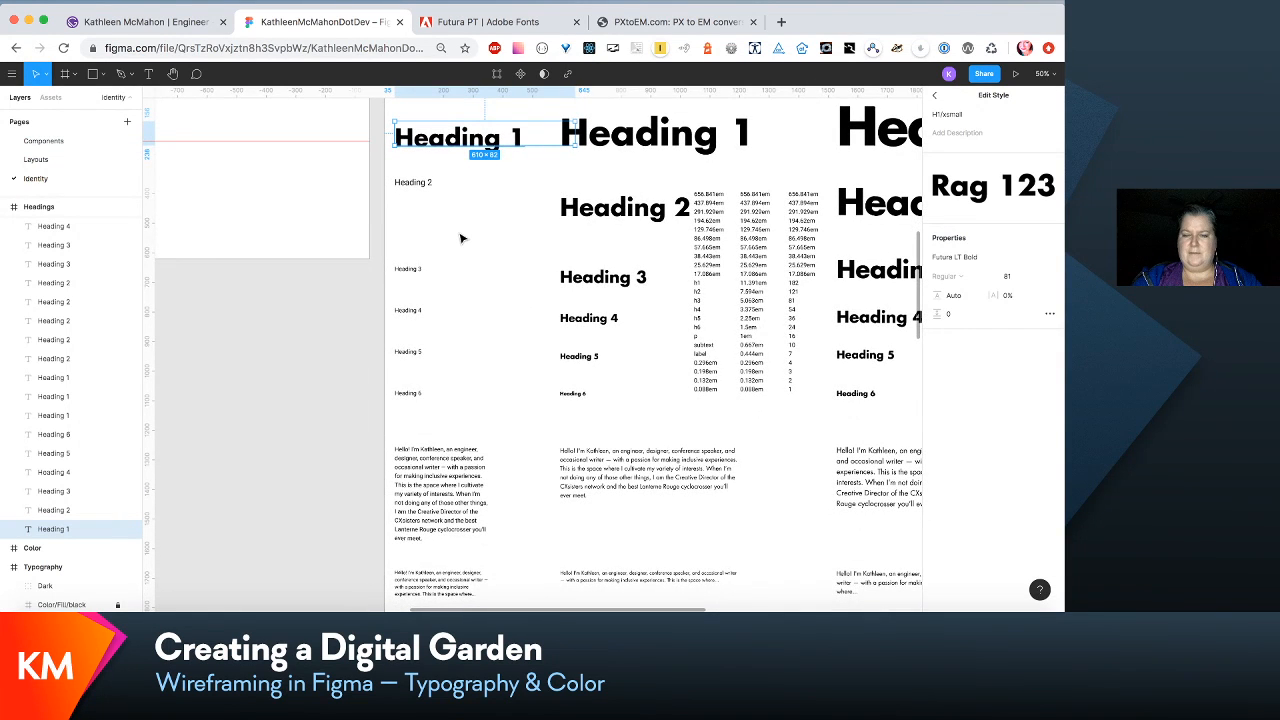
pyautogui.scroll(1, 461, 238)
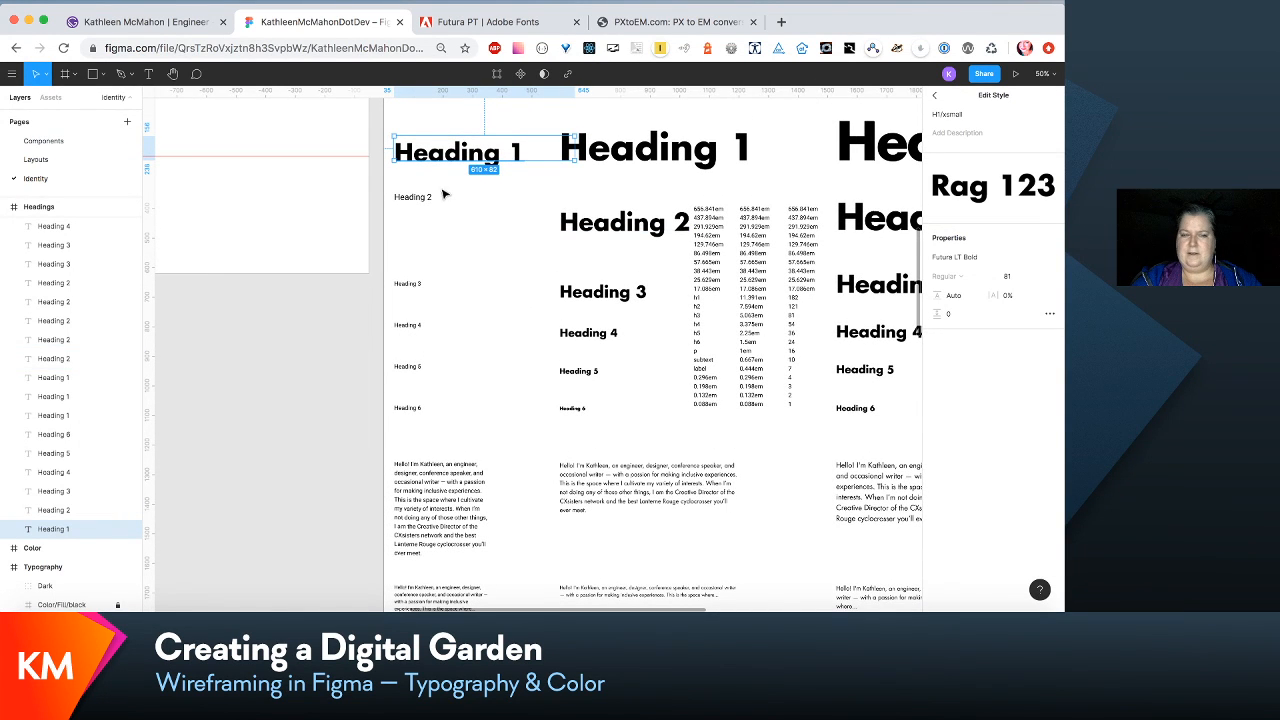
pyautogui.click(424, 199)
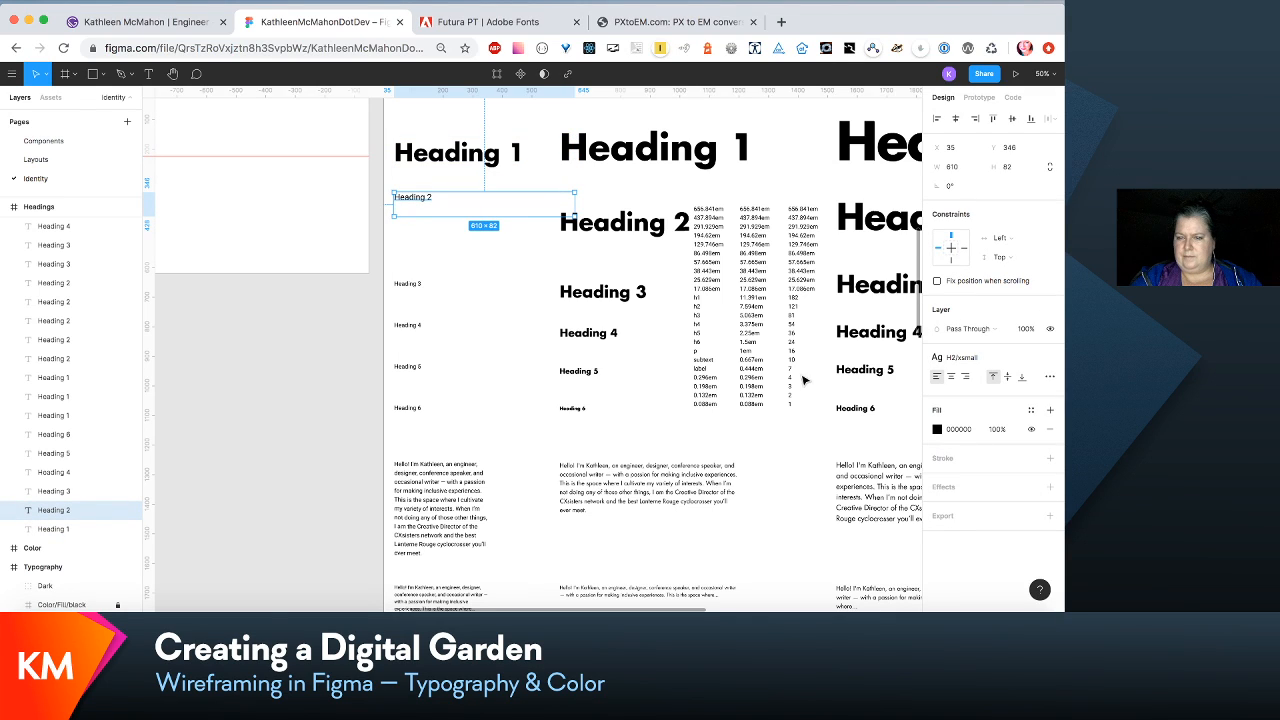
pyautogui.click(1033, 360)
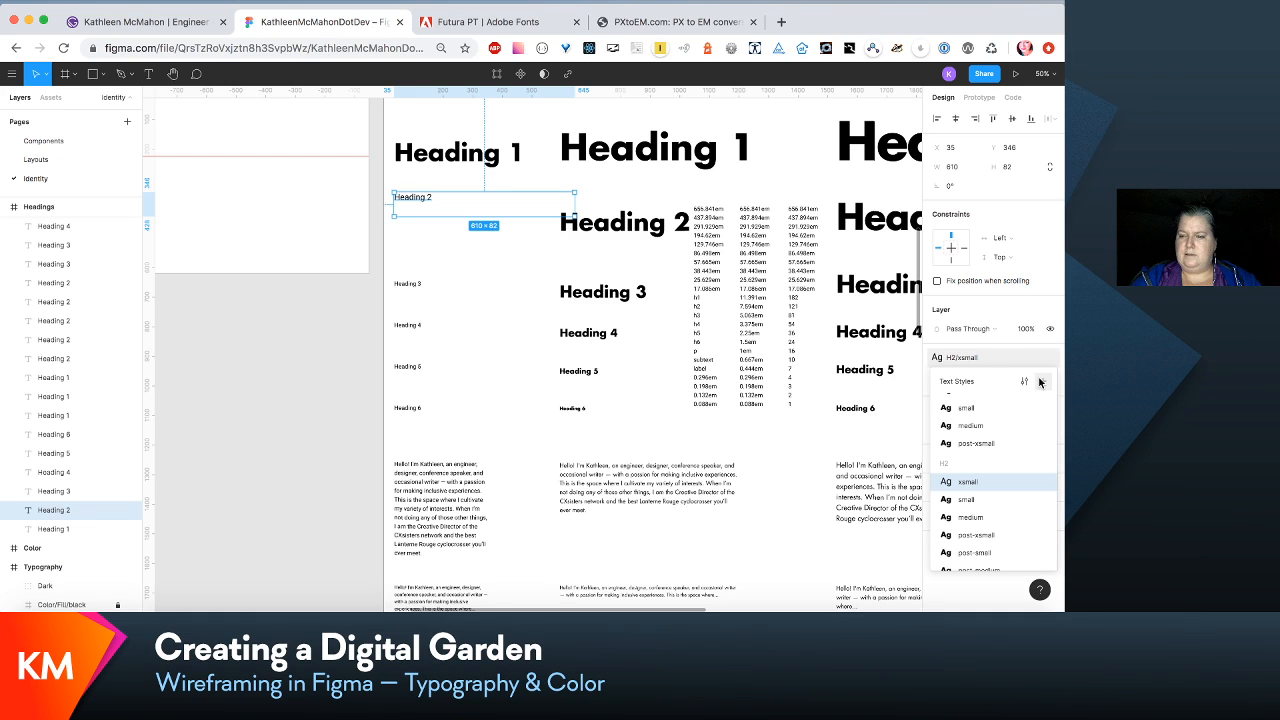
pyautogui.click(1025, 382)
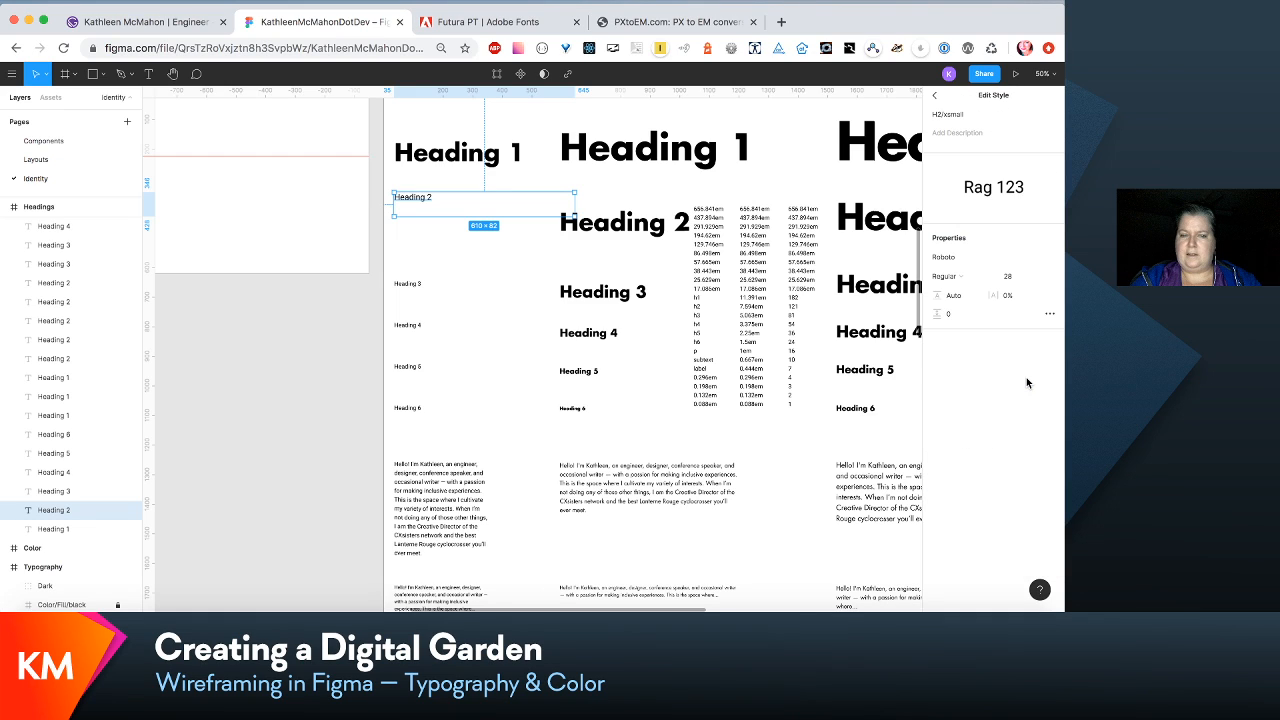
pyautogui.click(1012, 279)
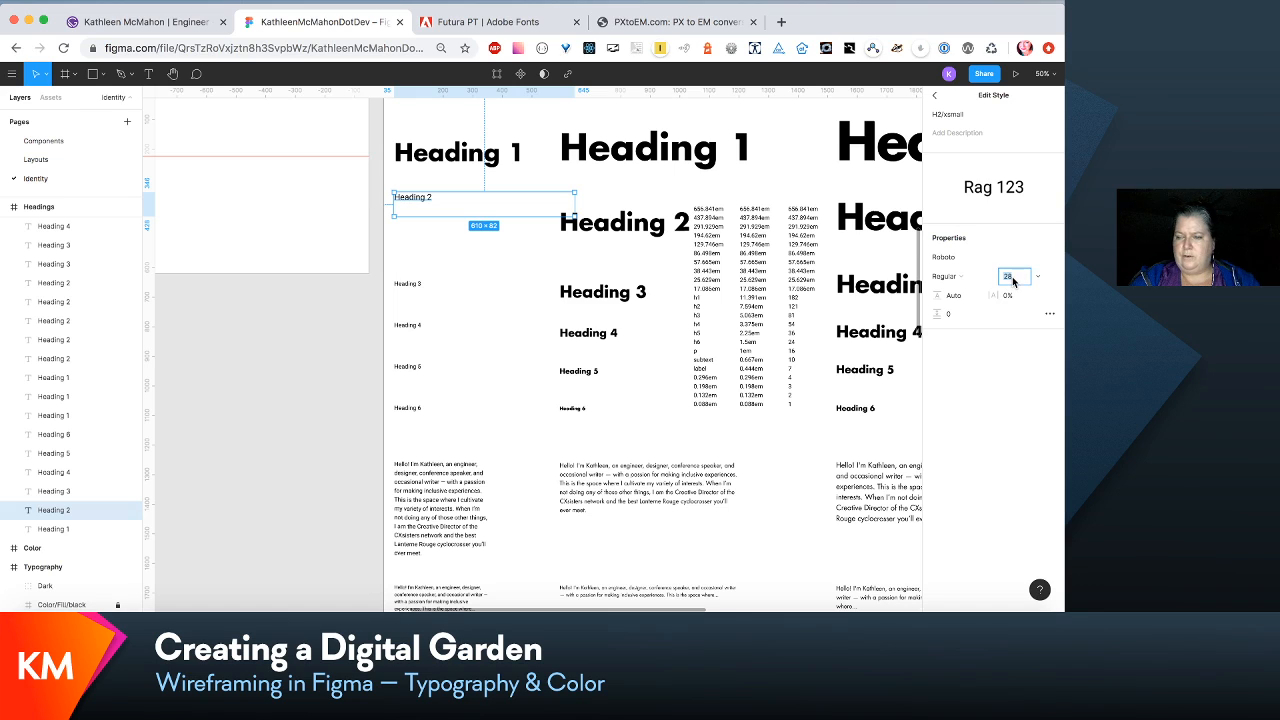
pyautogui.write('3')
pyautogui.write('4')
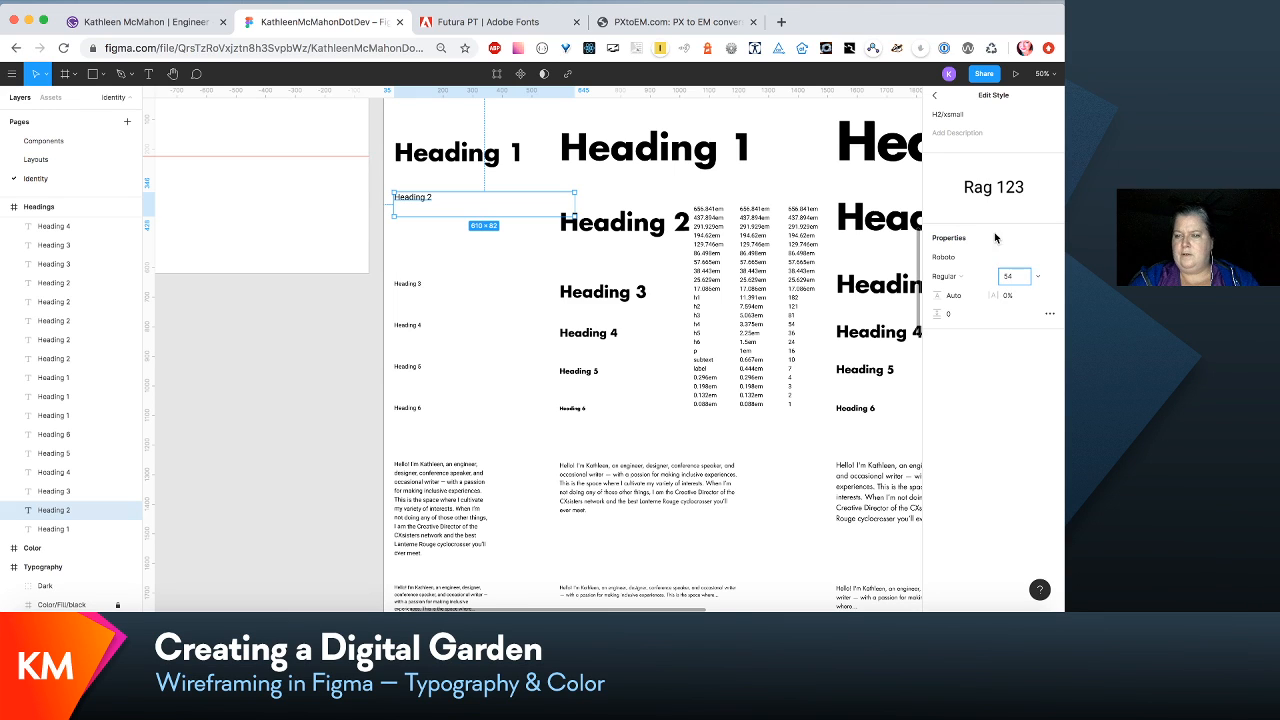
pyautogui.click(1050, 258)
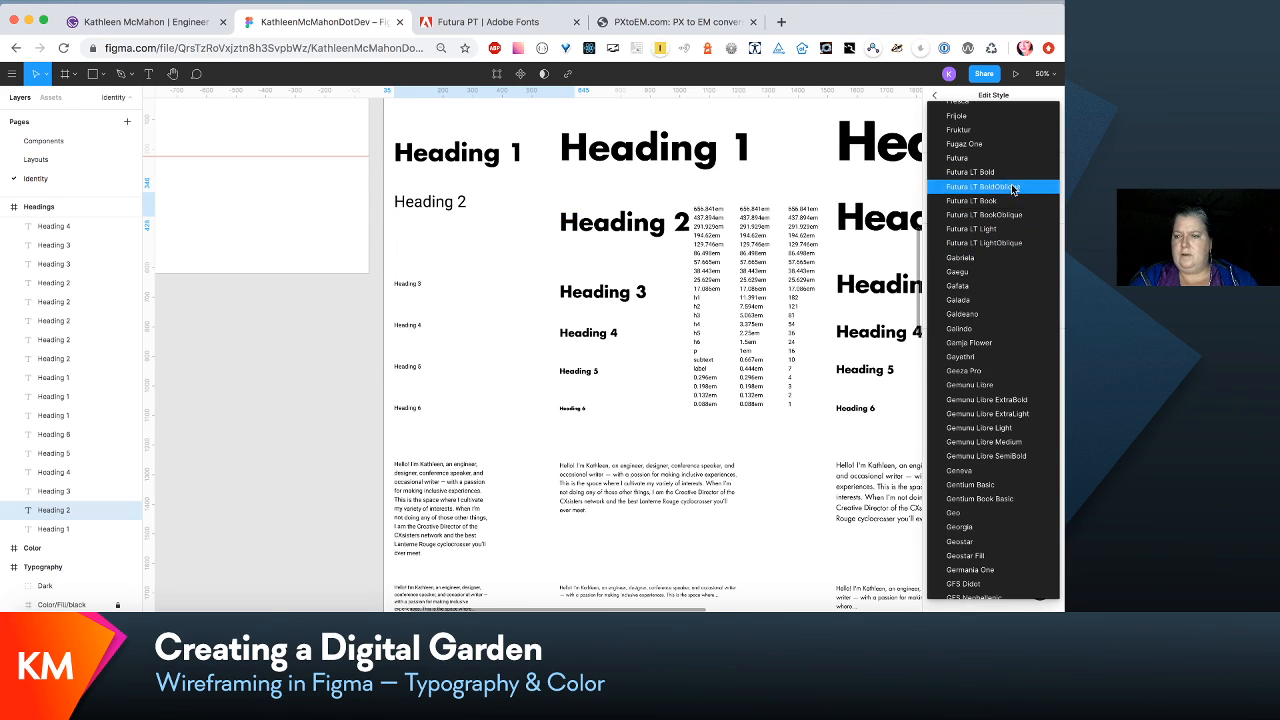
pyautogui.click(979, 173)
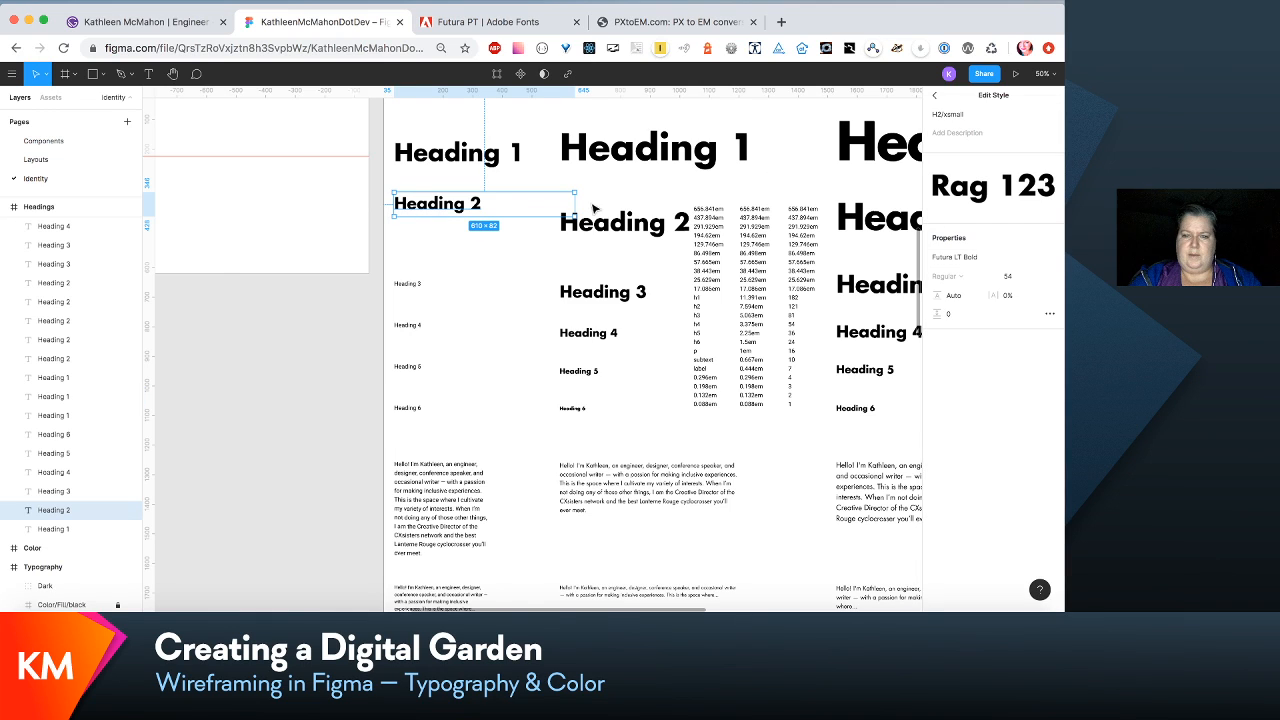
# - Edit the extra-small Heading 3 sample's H3/xsmall text style to size 36, line height 54 and font Futura LT Bold
pyautogui.click(406, 287)
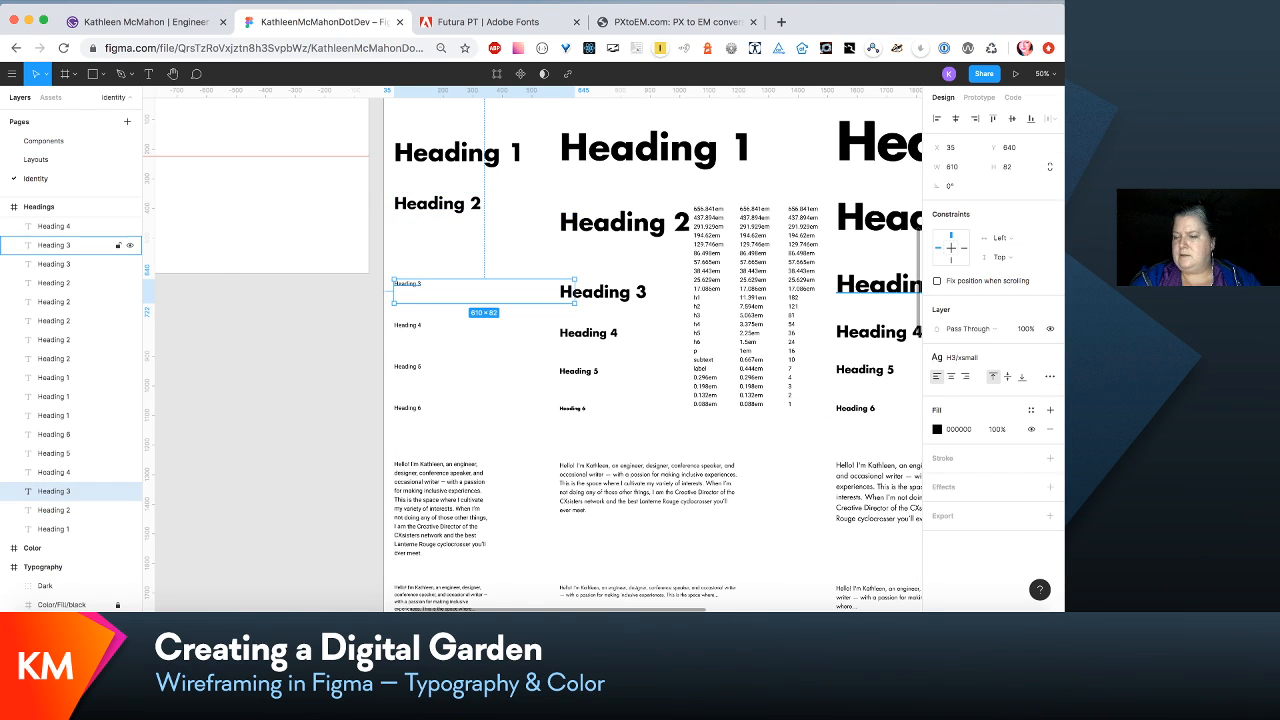
pyautogui.click(1020, 358)
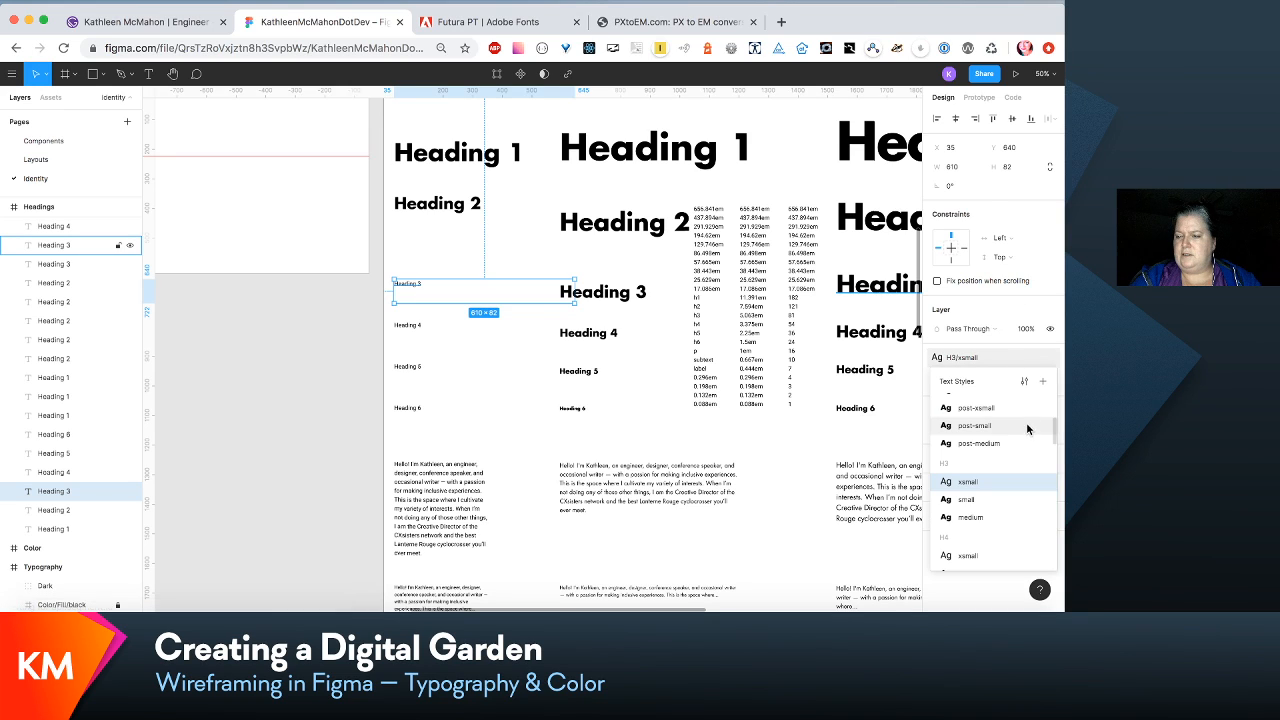
pyautogui.click(1024, 382)
pyautogui.click(1010, 281)
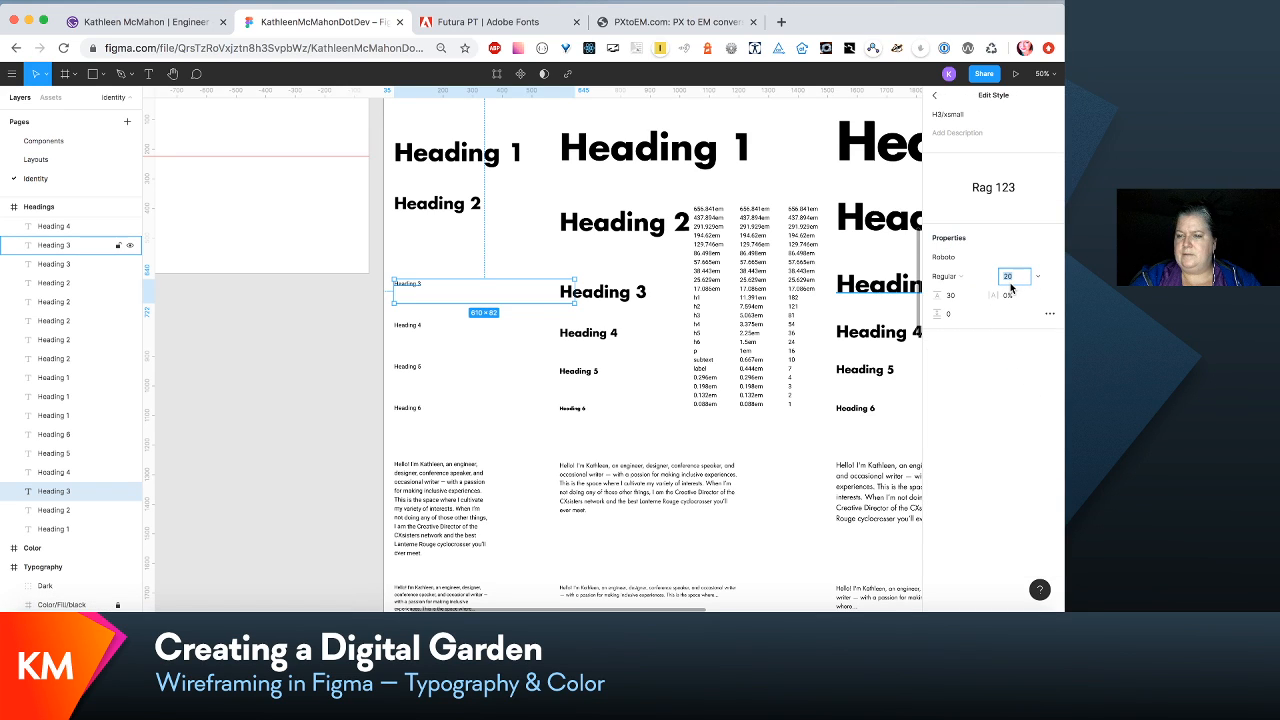
pyautogui.write('3')
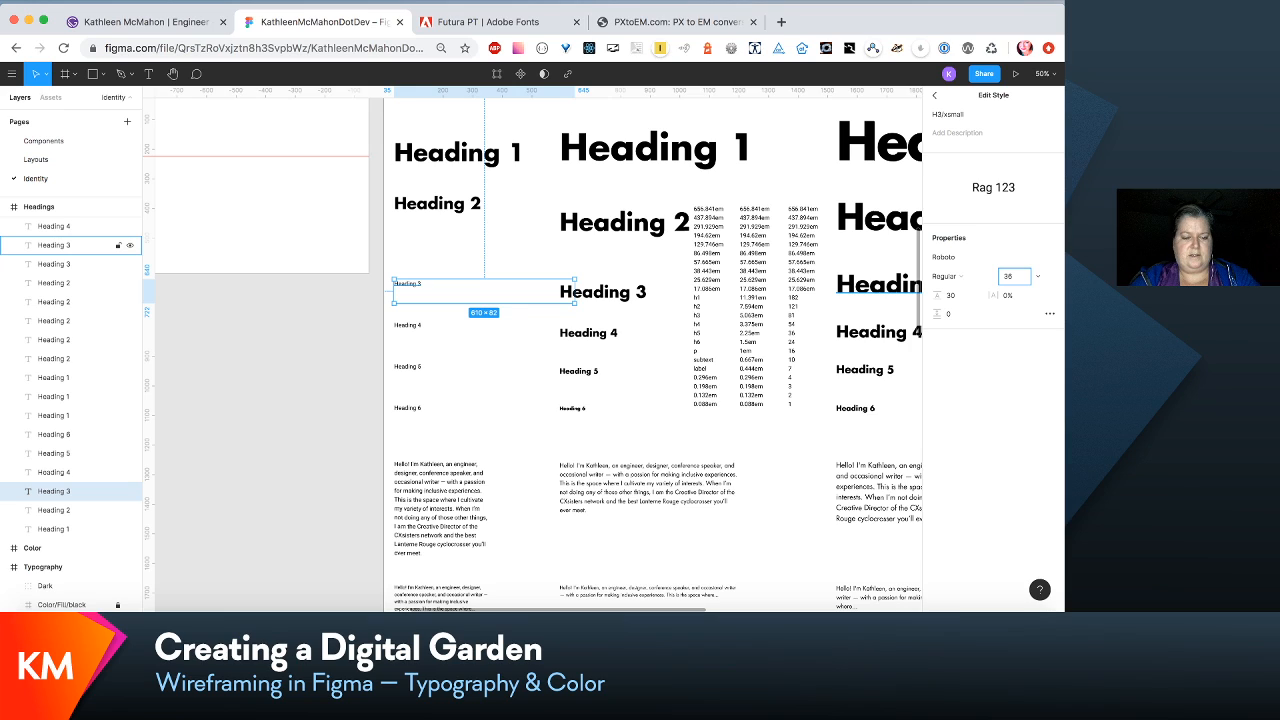
pyautogui.write('6')
pyautogui.press('Tab')
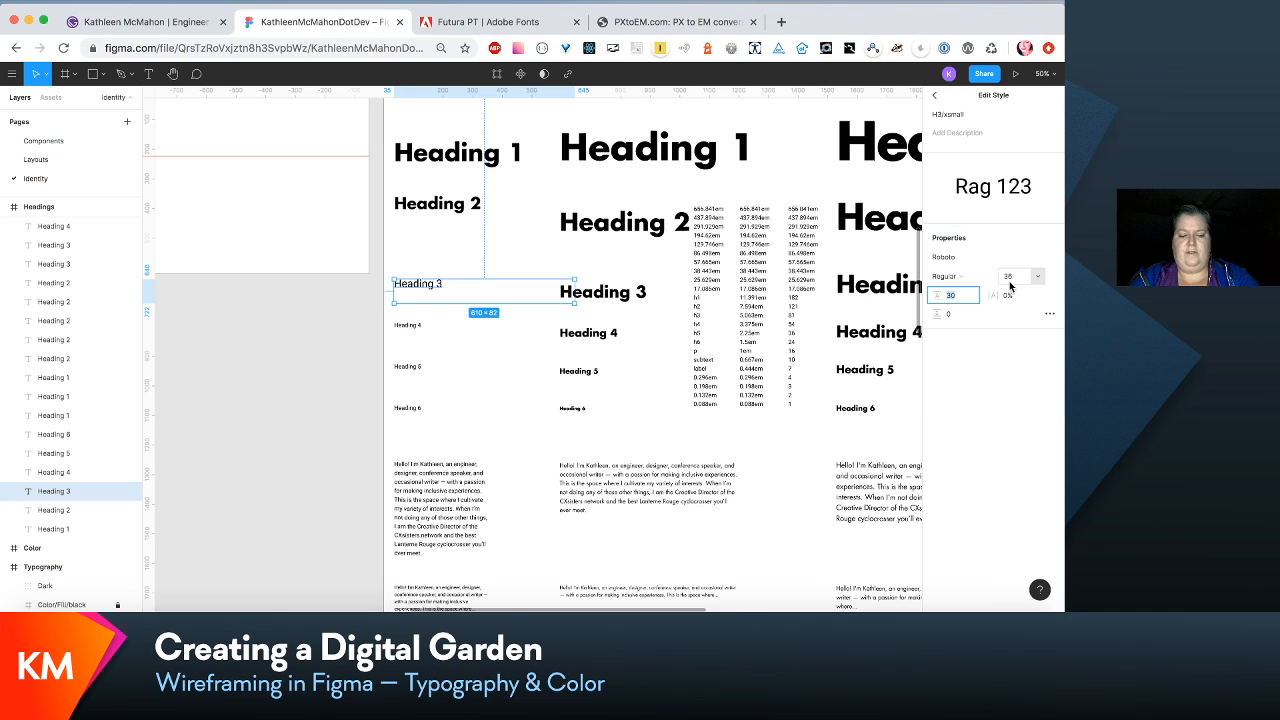
pyautogui.write('54')
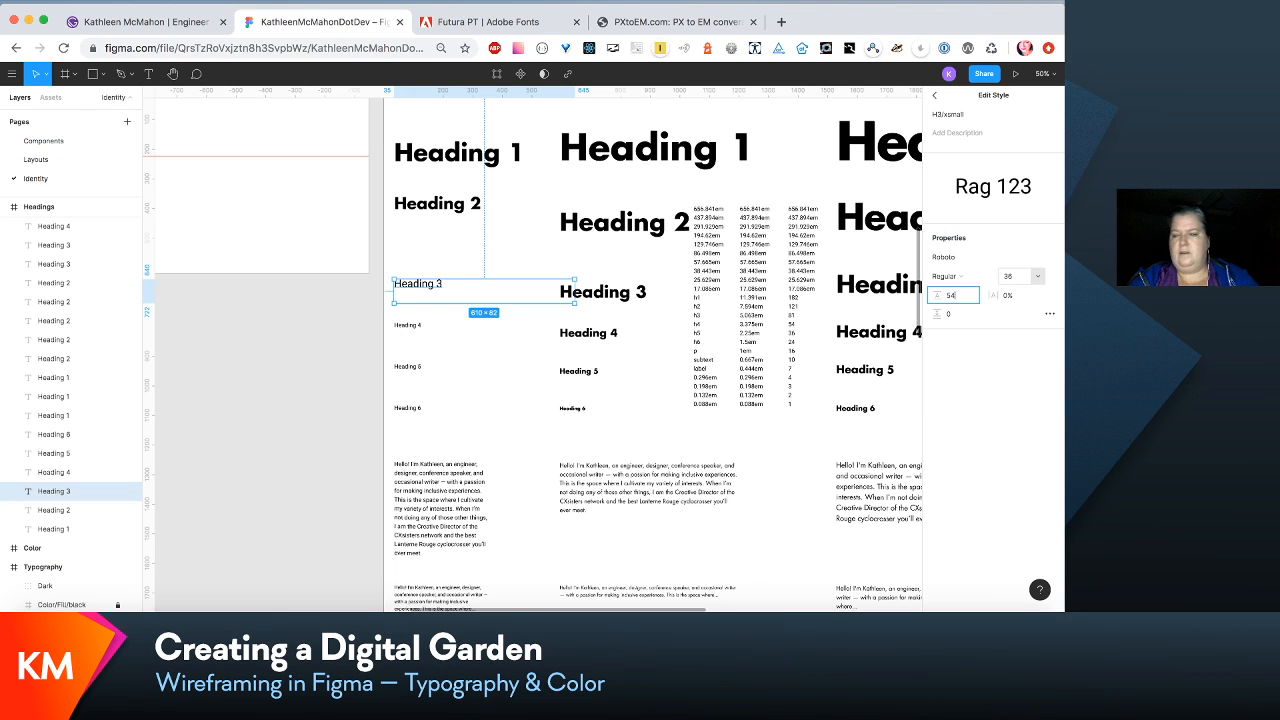
pyautogui.click(1048, 257)
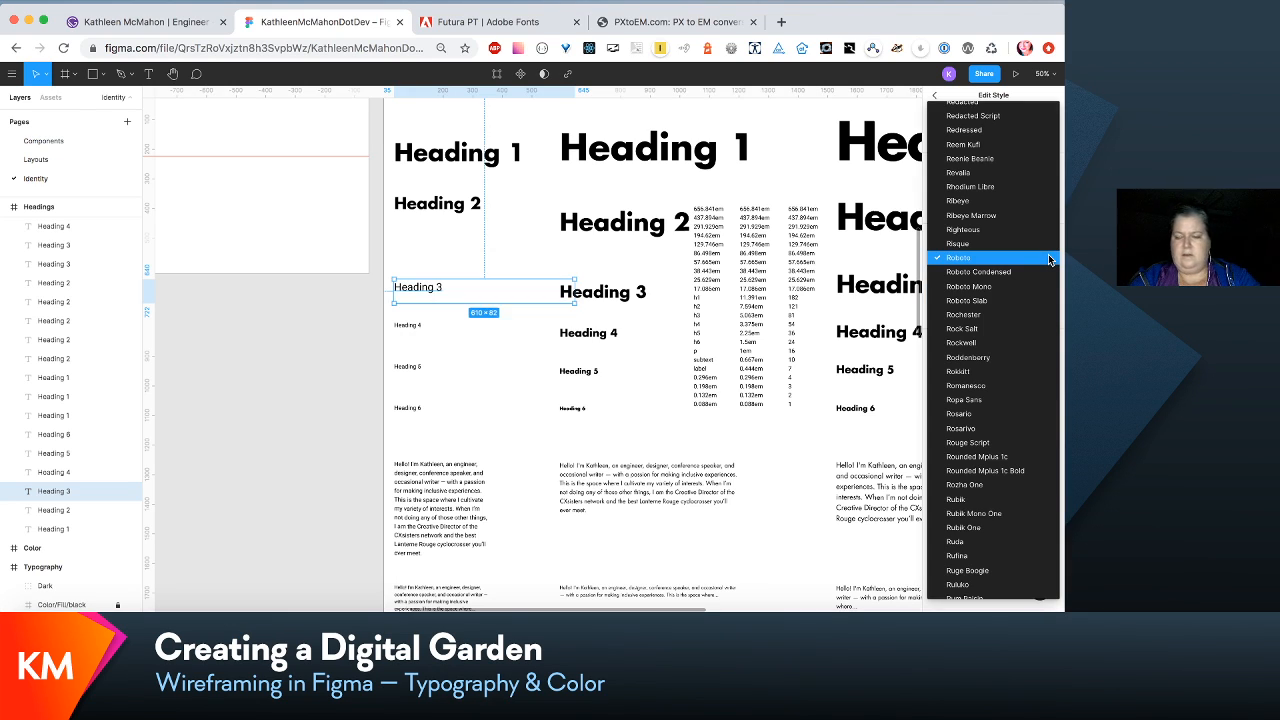
pyautogui.press('g')
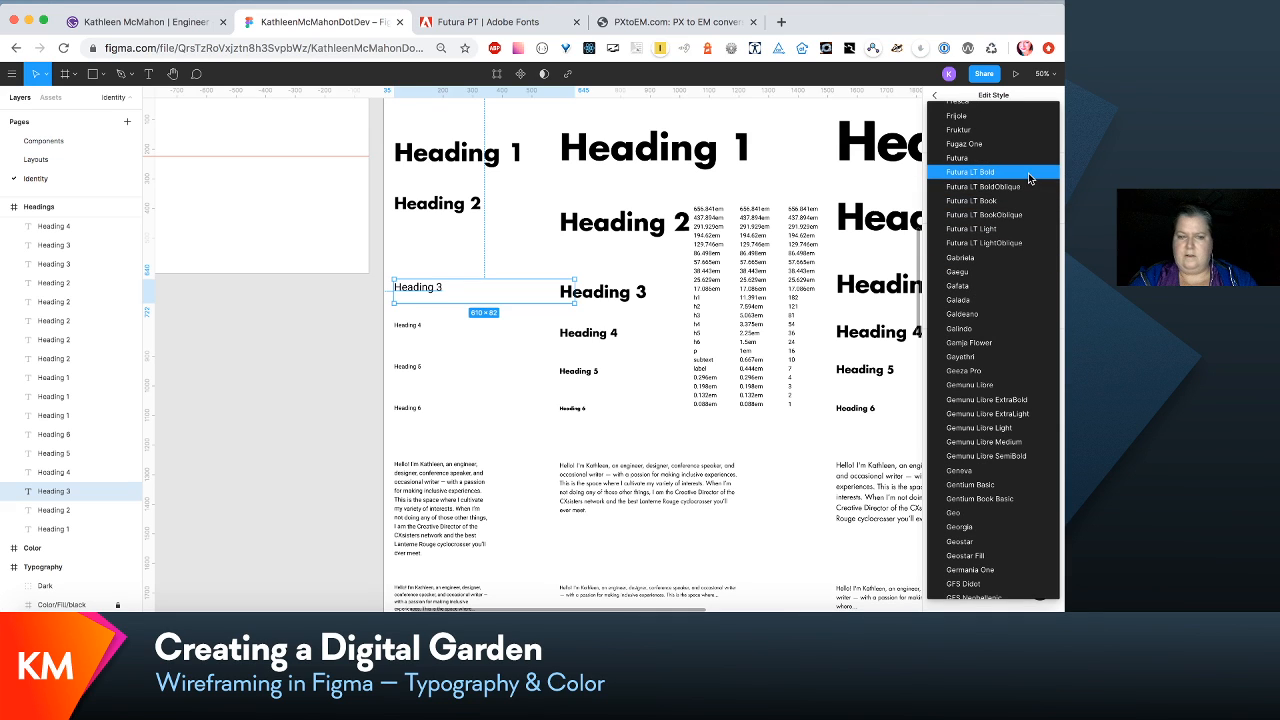
pyautogui.click(1029, 178)
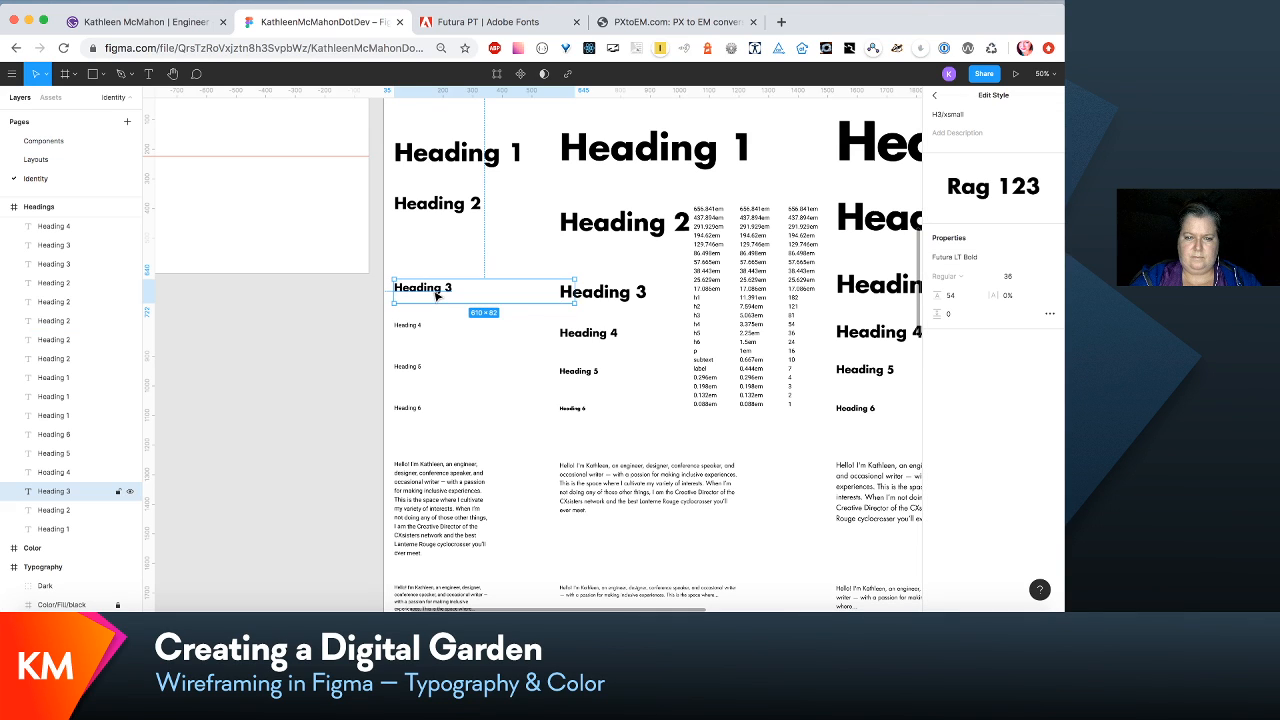
pyautogui.click(411, 327)
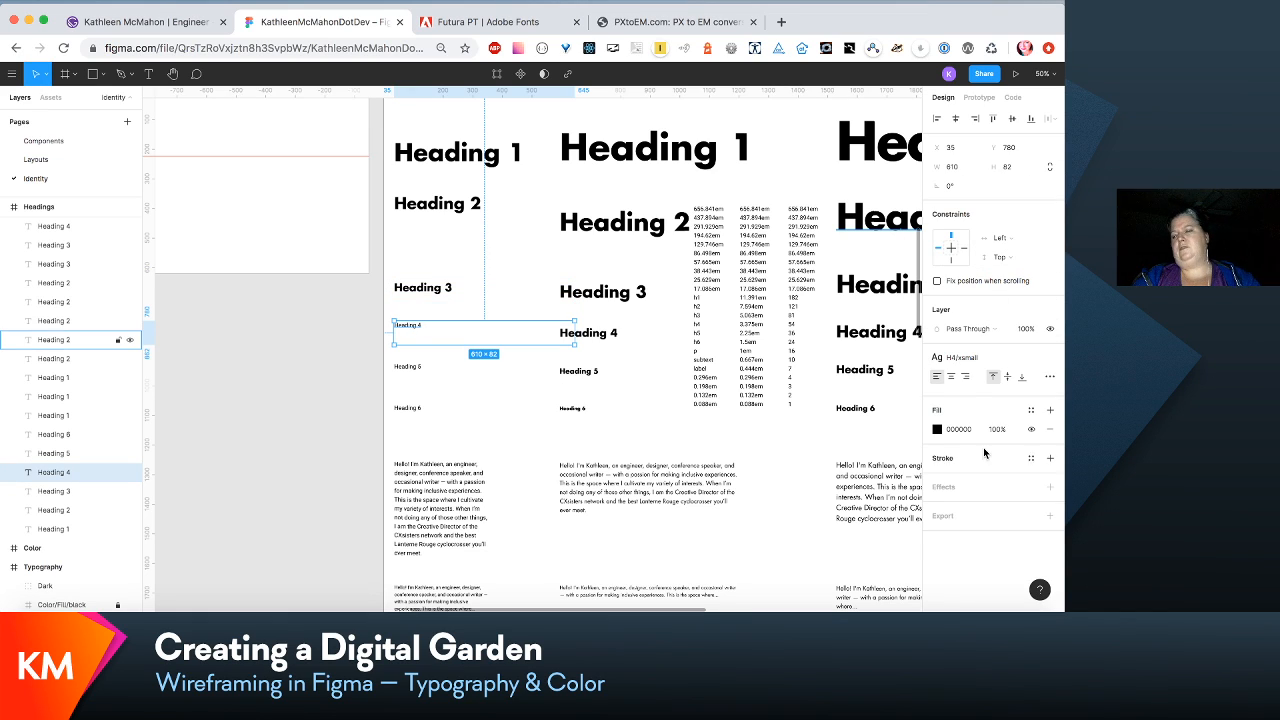
pyautogui.click(1018, 361)
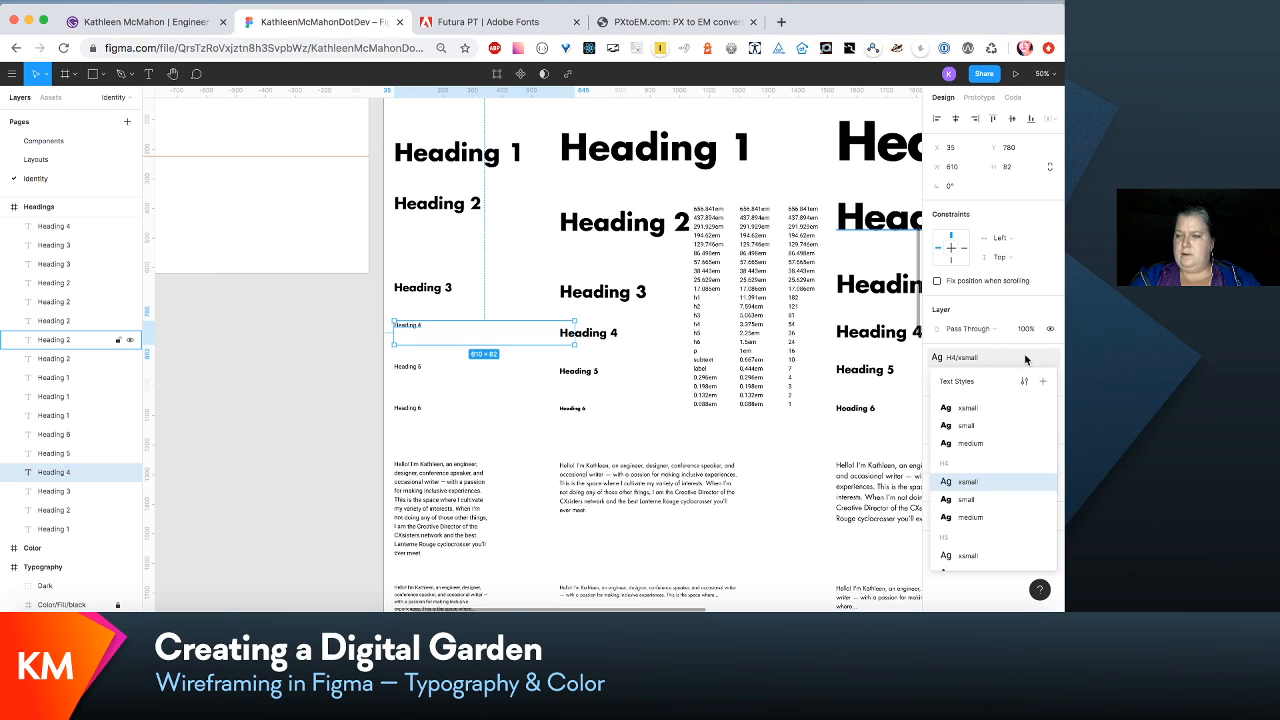
pyautogui.click(1022, 362)
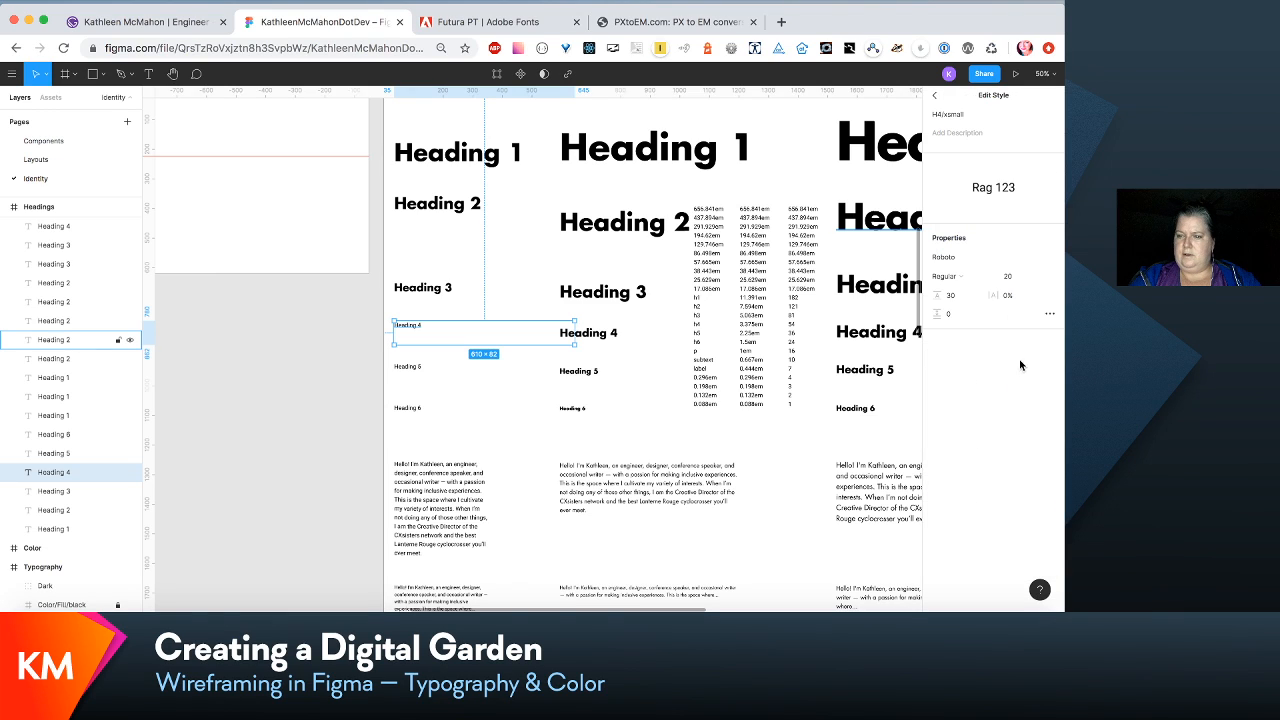
pyautogui.click(1012, 277)
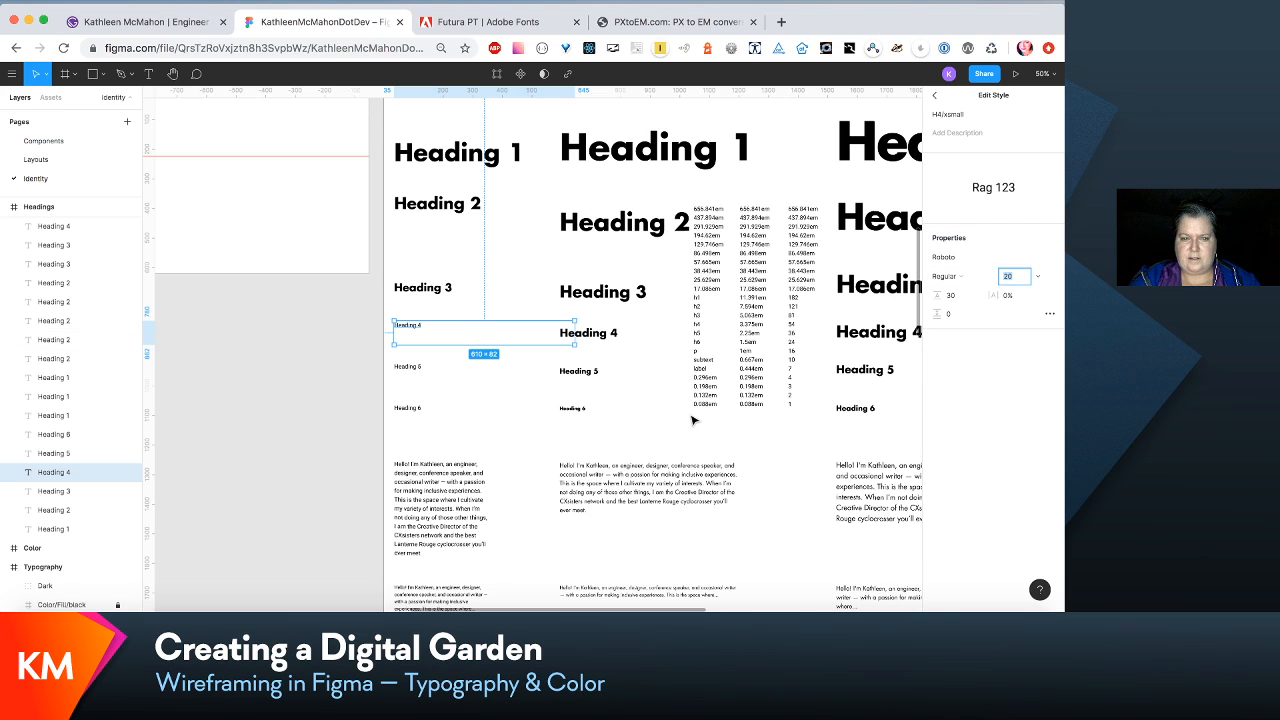
# - Review the extra-small heading samples, checking the H3/xsmall and H2/xsmall text style settings against the em scale table
pyautogui.click(490, 150)
pyautogui.click(450, 206)
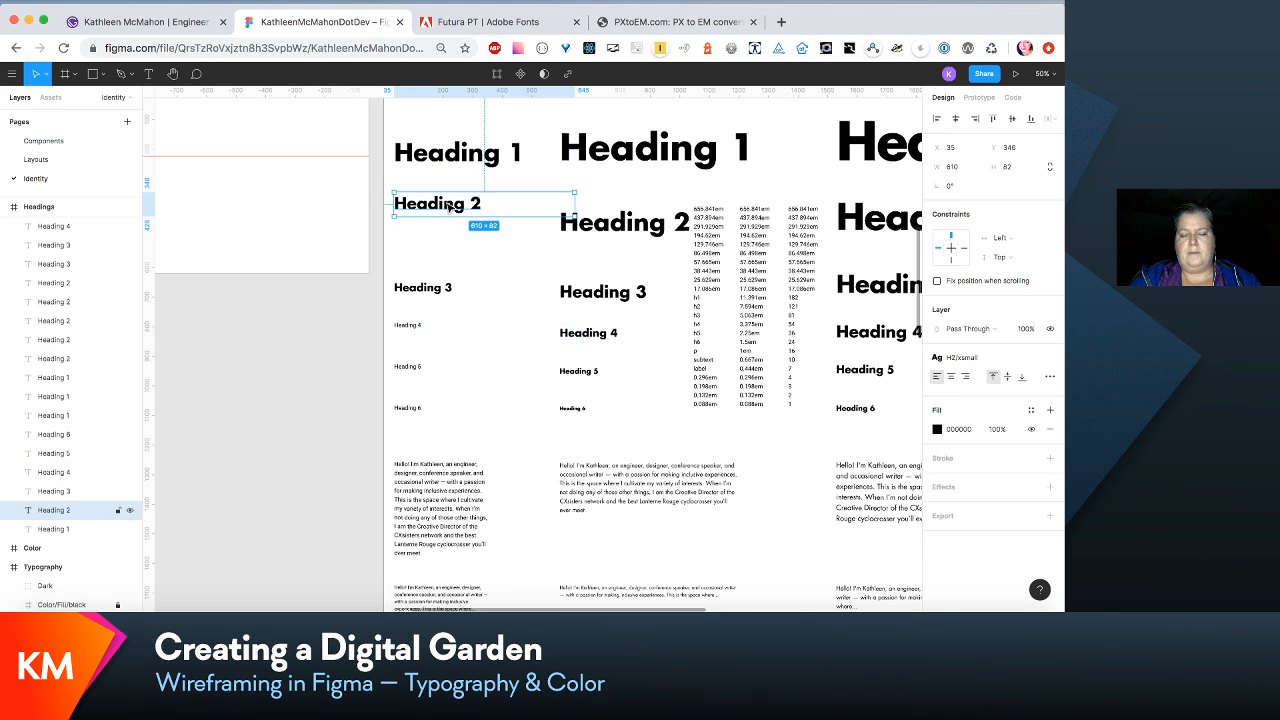
pyautogui.click(460, 149)
pyautogui.click(447, 203)
pyautogui.click(430, 289)
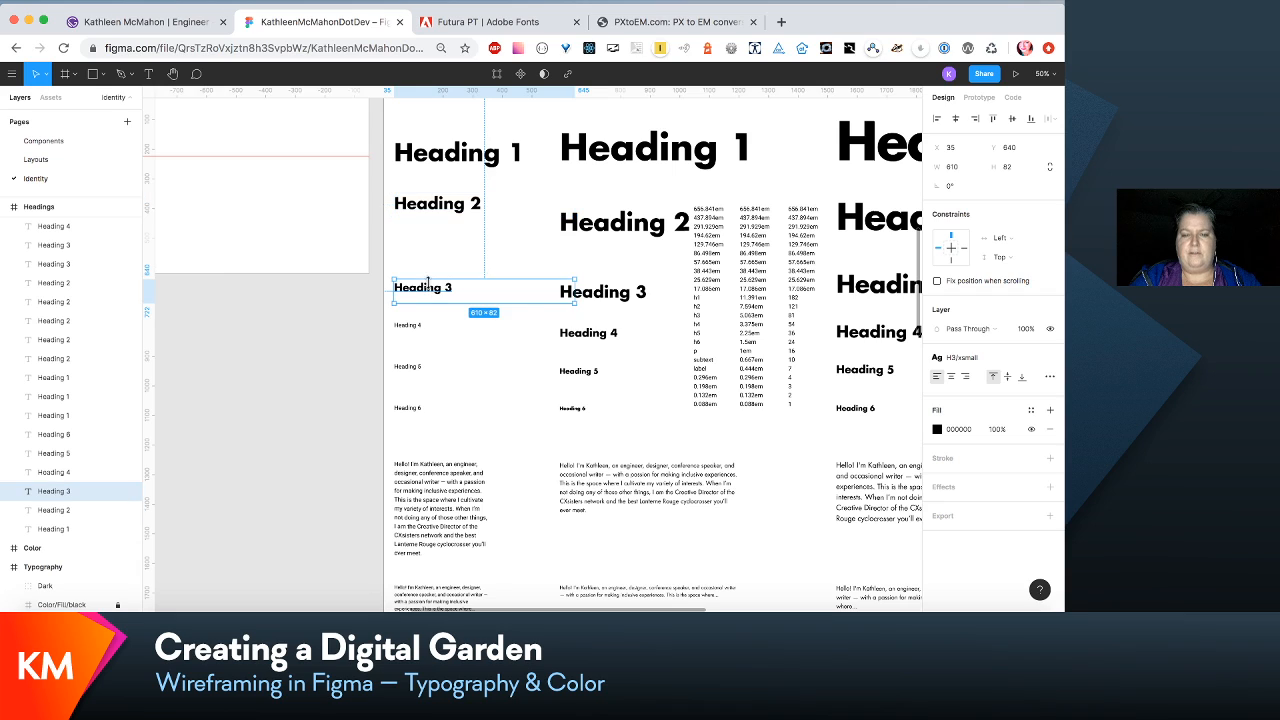
pyautogui.click(999, 357)
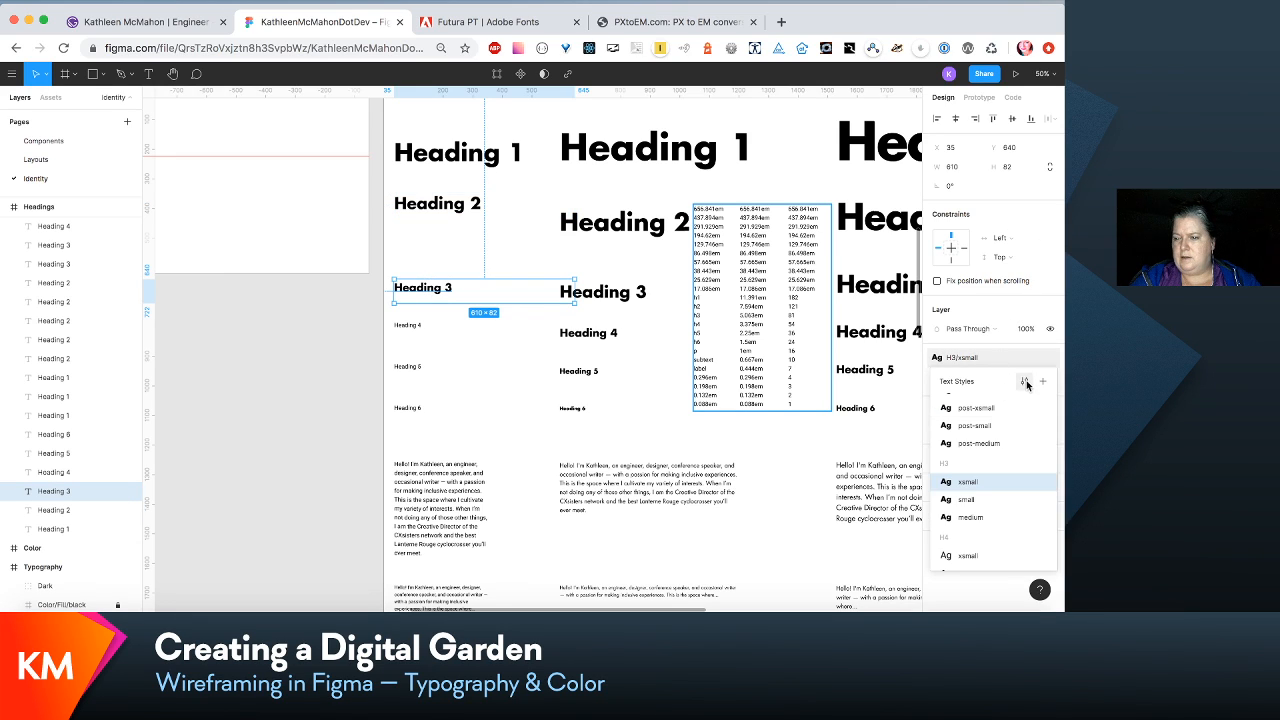
pyautogui.click(1025, 382)
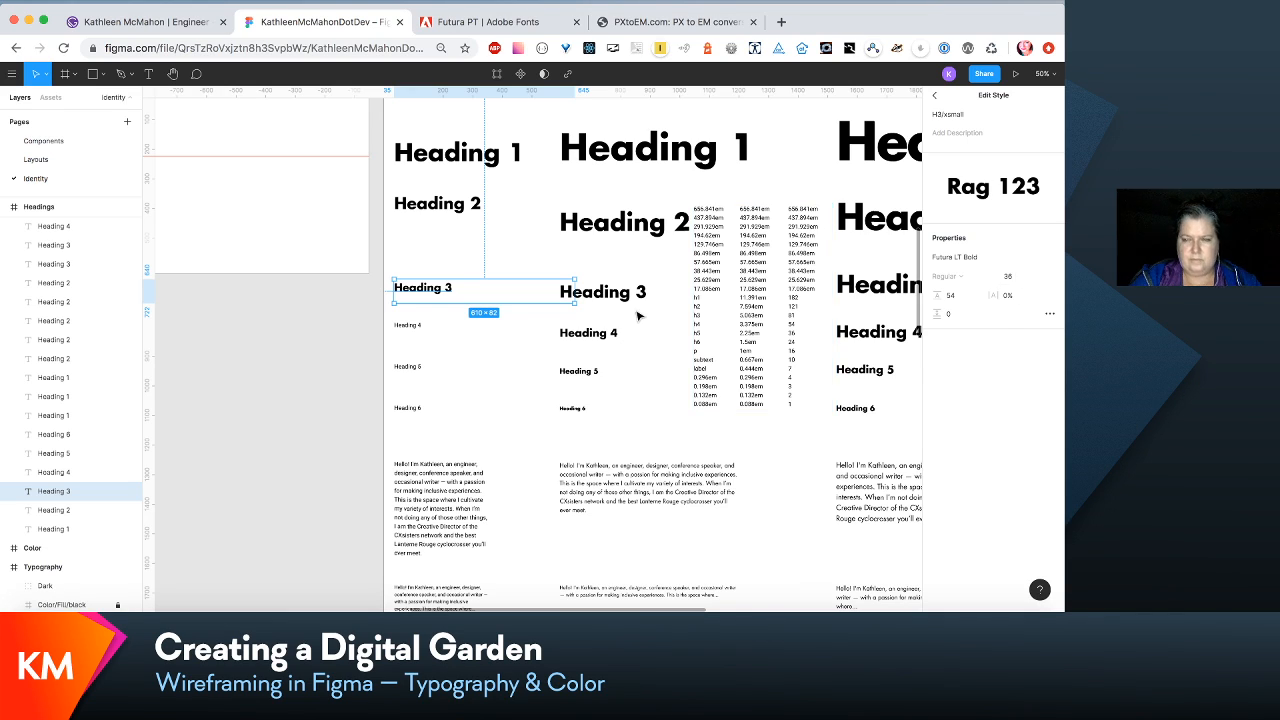
pyautogui.click(470, 208)
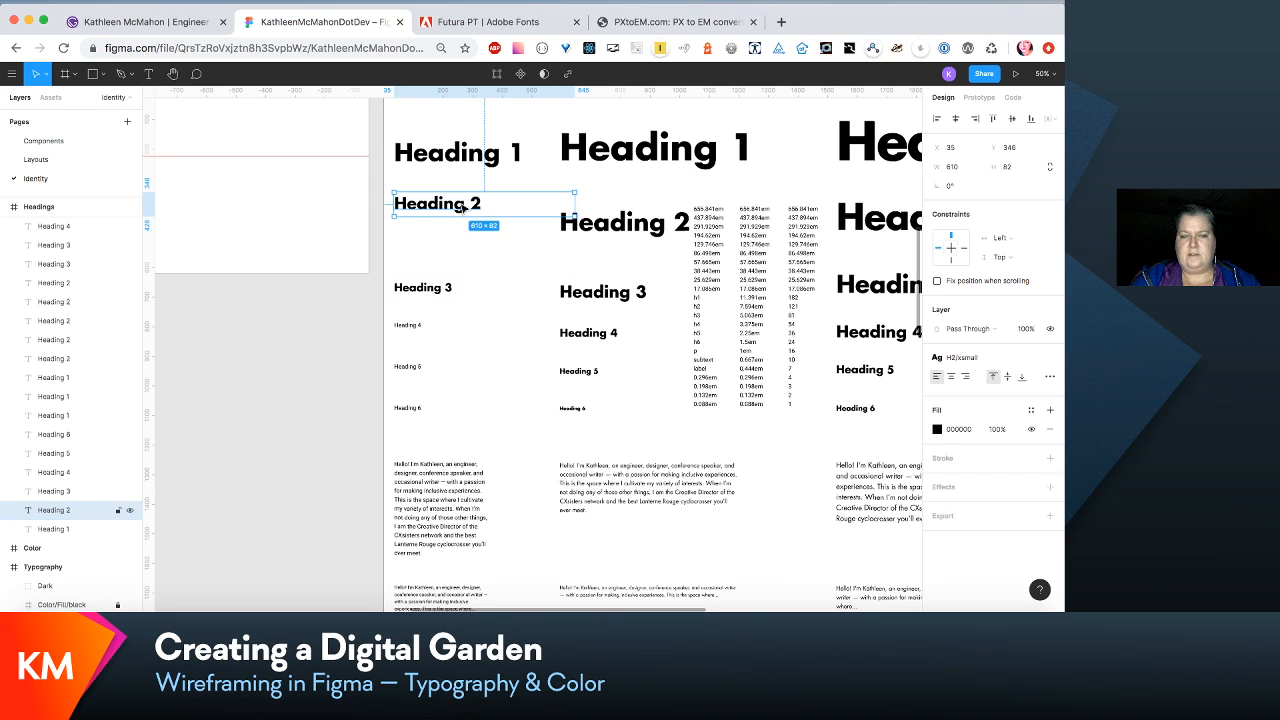
pyautogui.click(988, 358)
pyautogui.click(1026, 383)
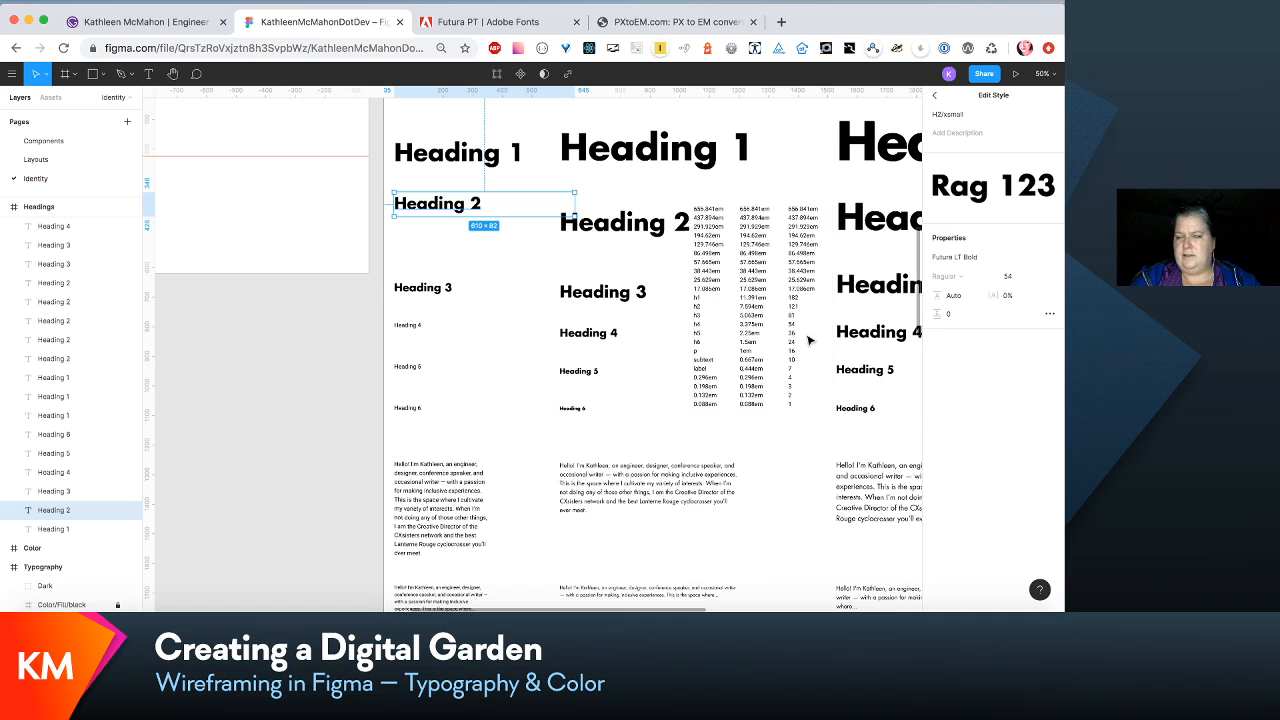
pyautogui.click(603, 359)
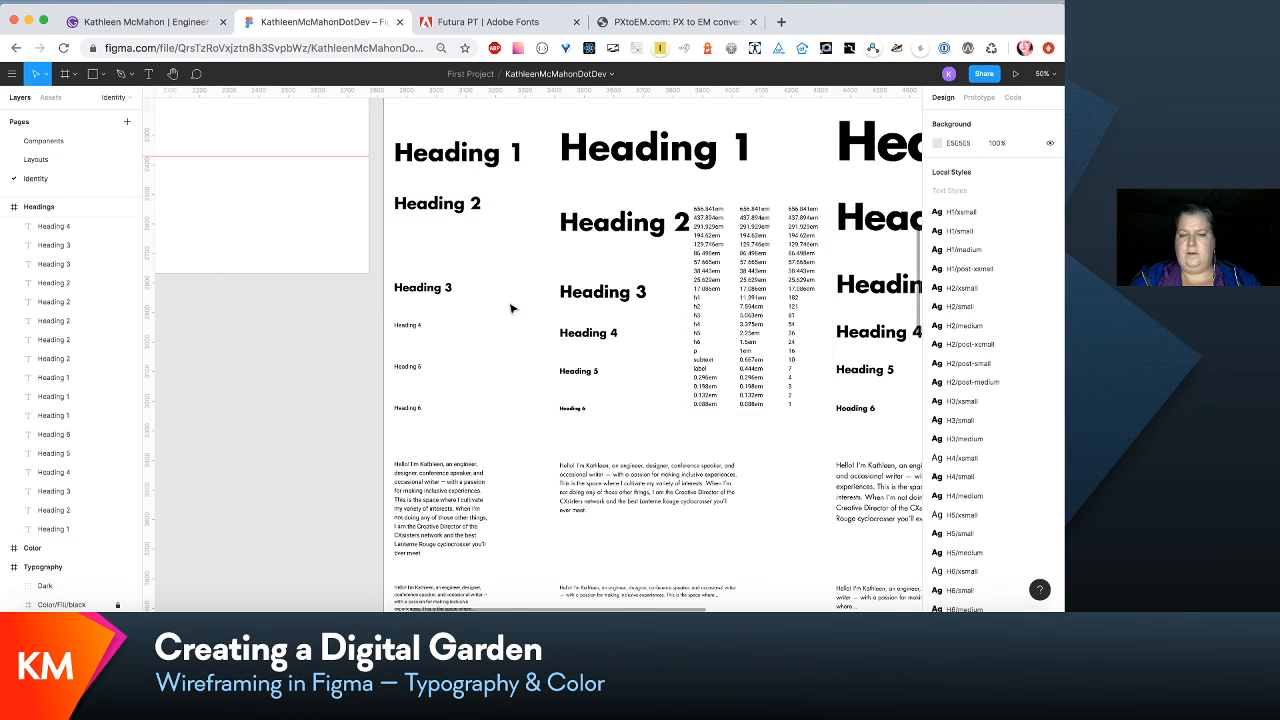
pyautogui.click(452, 292)
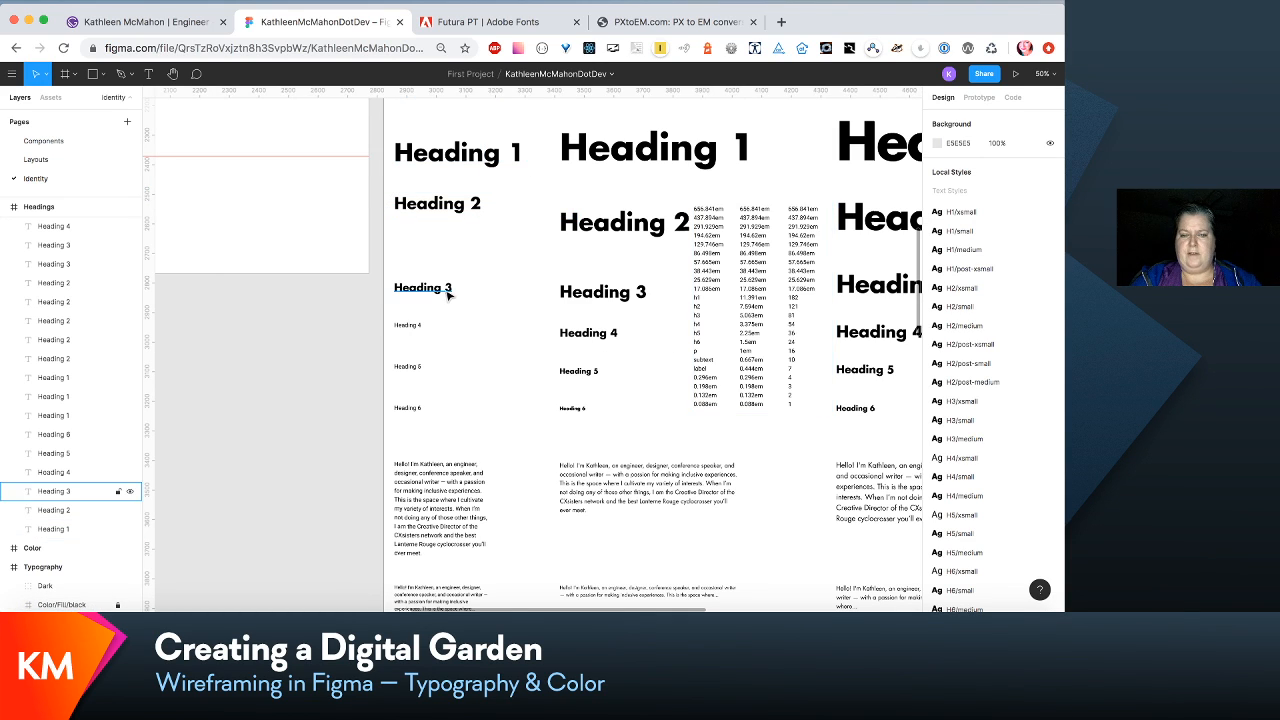
pyautogui.click(408, 333)
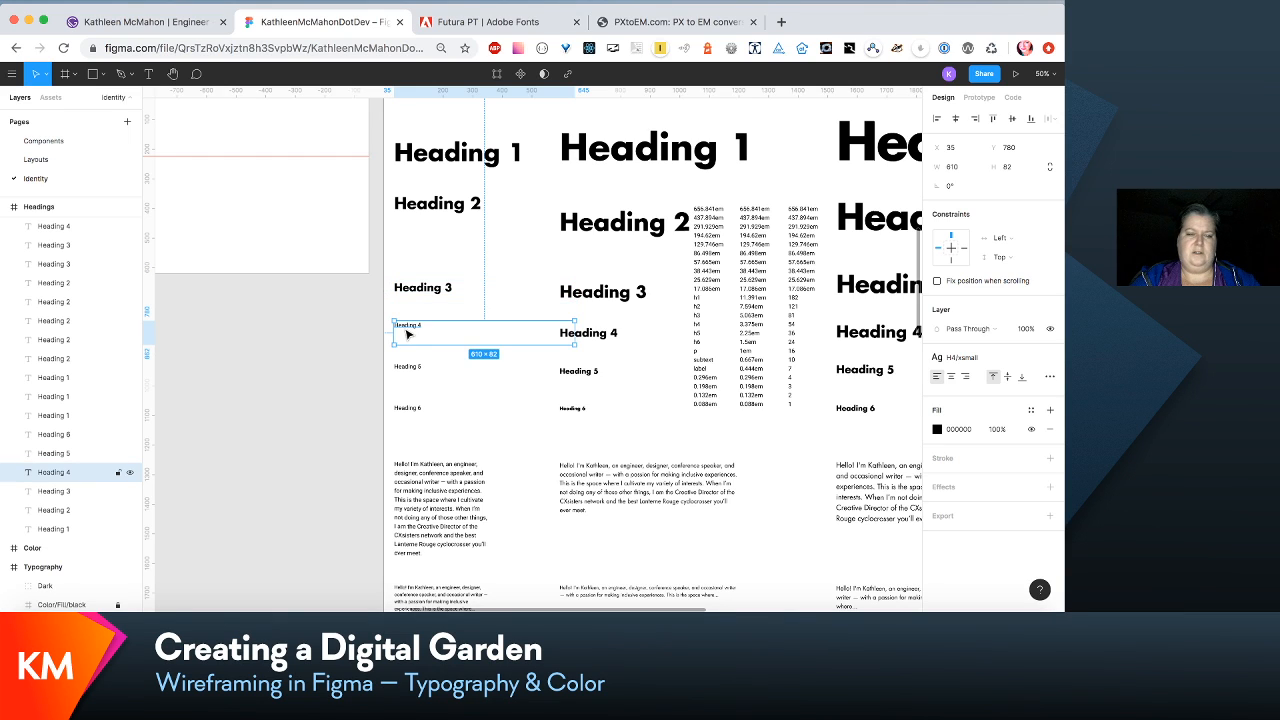
pyautogui.click(410, 367)
pyautogui.click(408, 408)
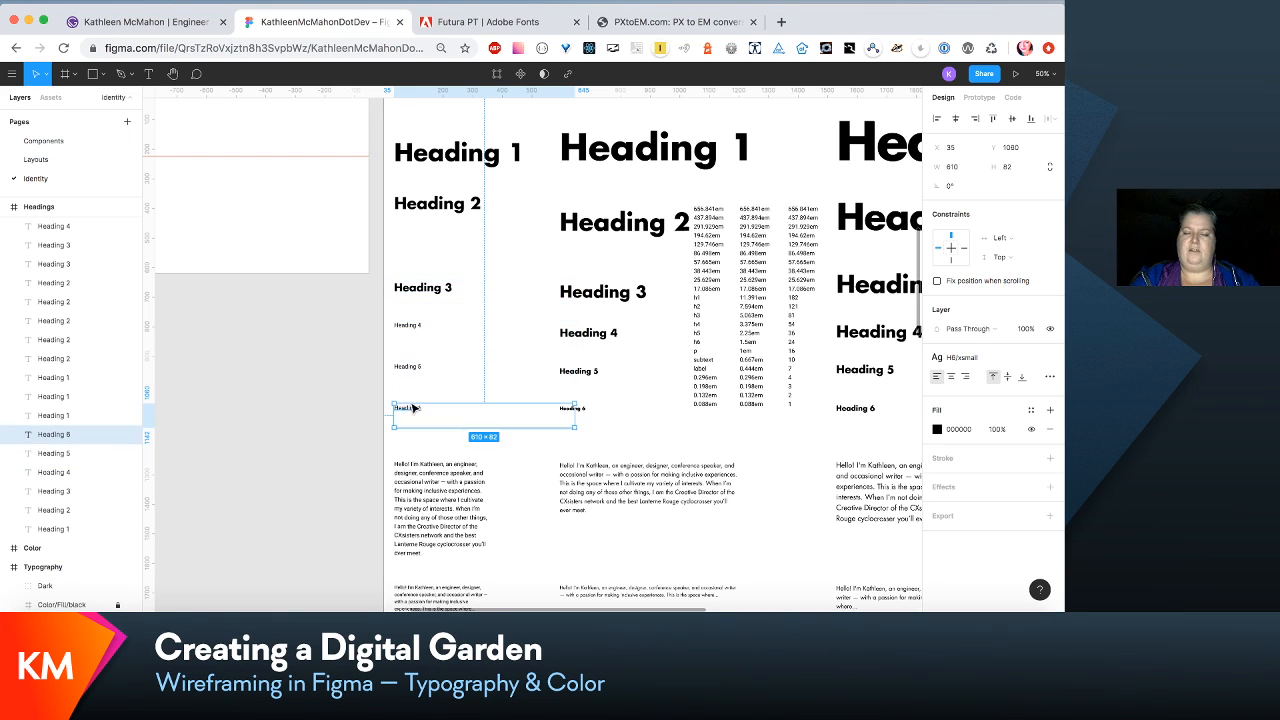
# - Edit the extra-small Heading 4 sample's H4/xsmall text style to size 24, line height 36 and font Futura LT Bold
pyautogui.click(410, 327)
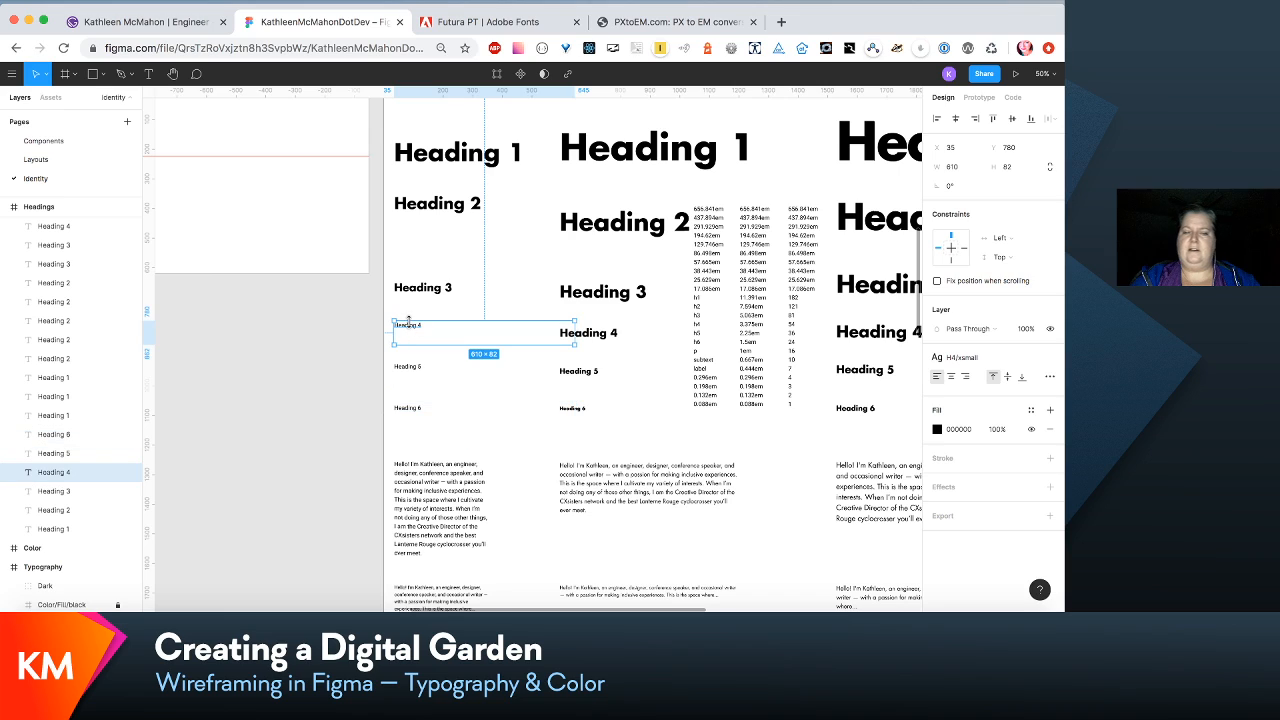
pyautogui.click(1012, 364)
pyautogui.click(1024, 383)
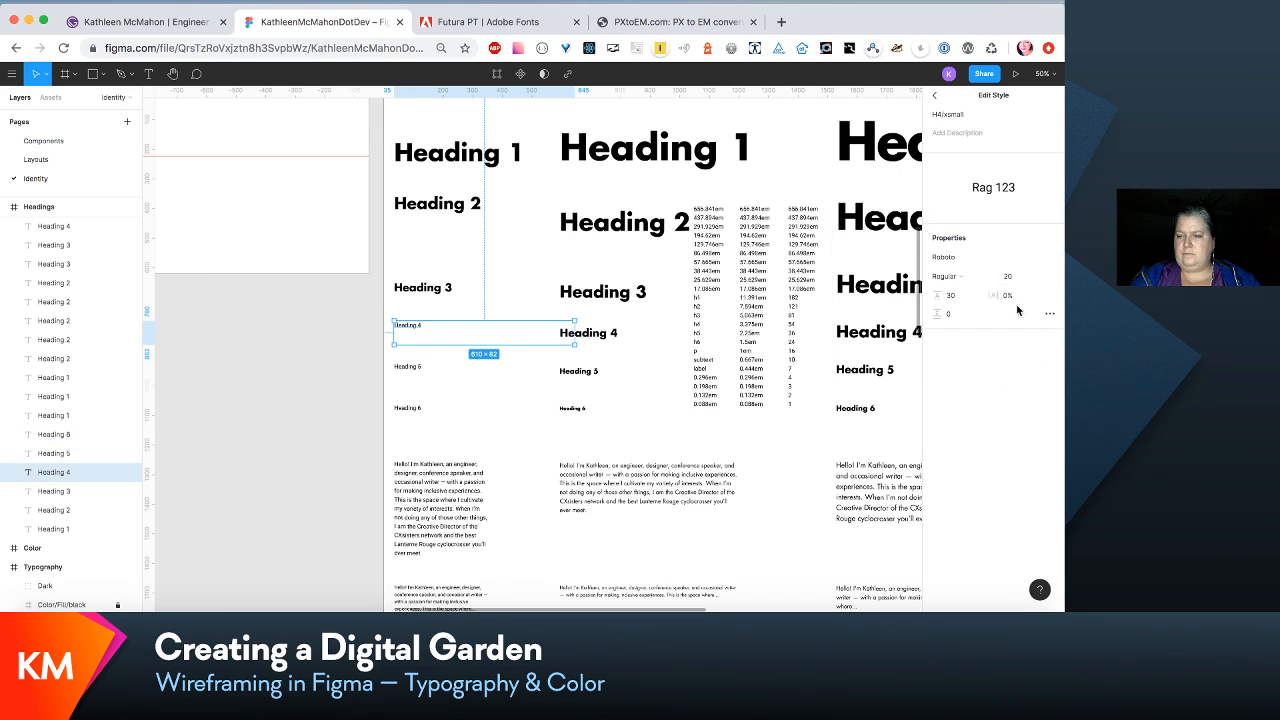
pyautogui.click(1012, 278)
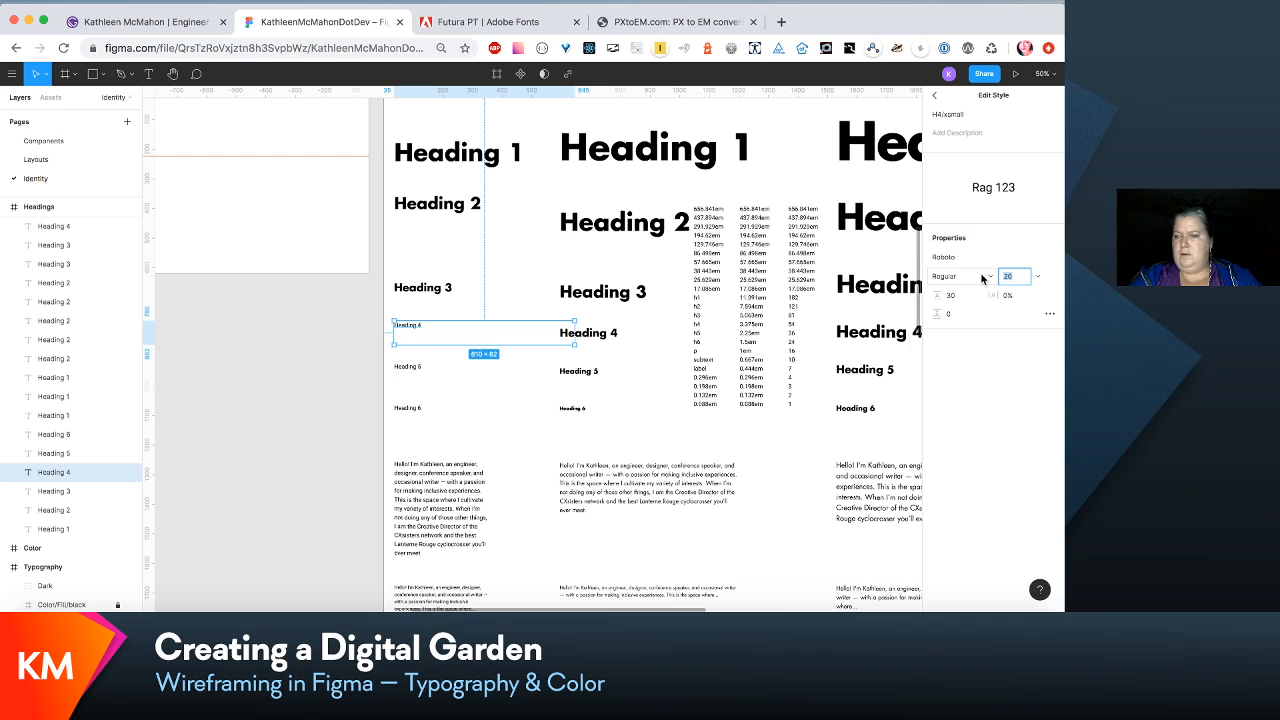
pyautogui.write('24')
pyautogui.press('Tab')
pyautogui.write('3')
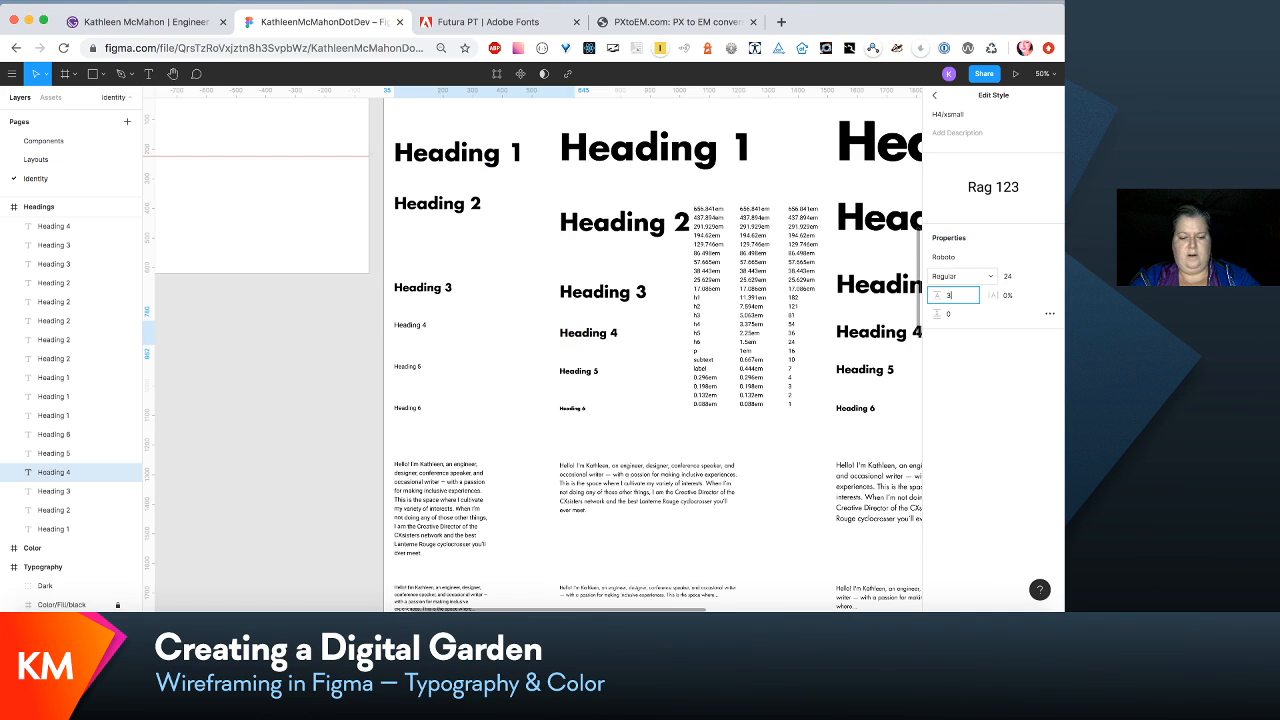
pyautogui.write('6')
pyautogui.press('Return')
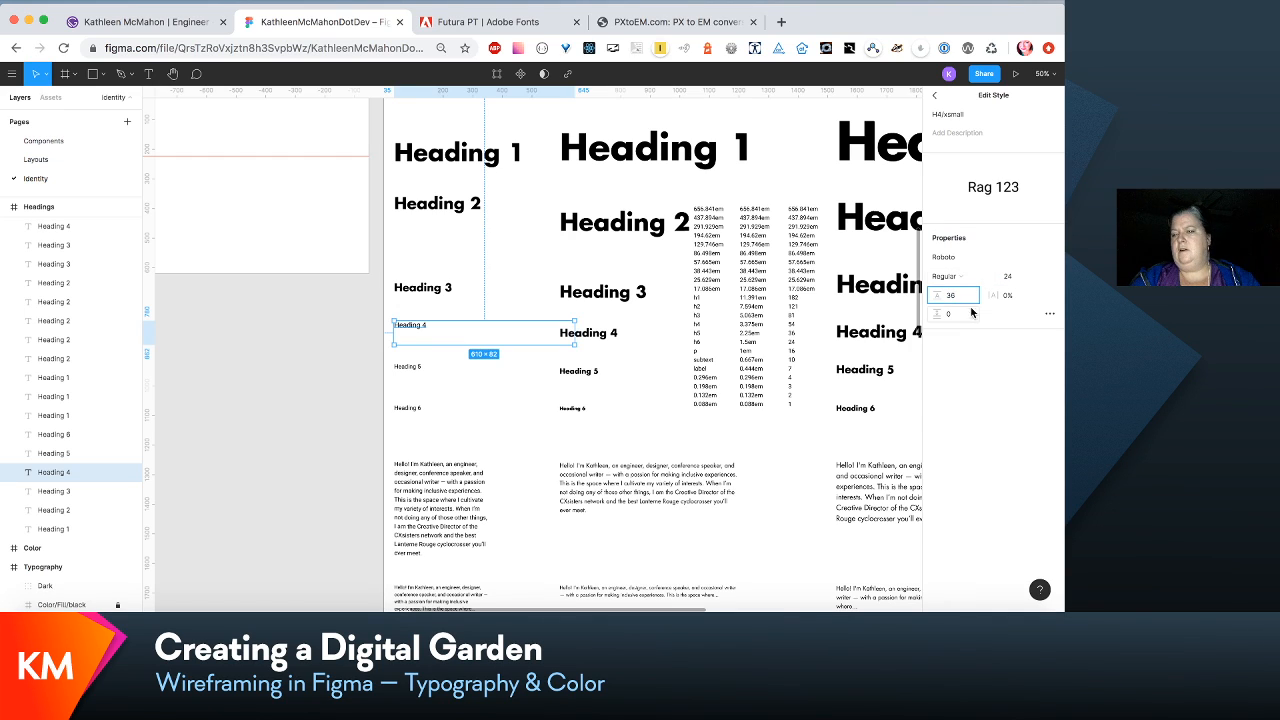
pyautogui.click(1038, 257)
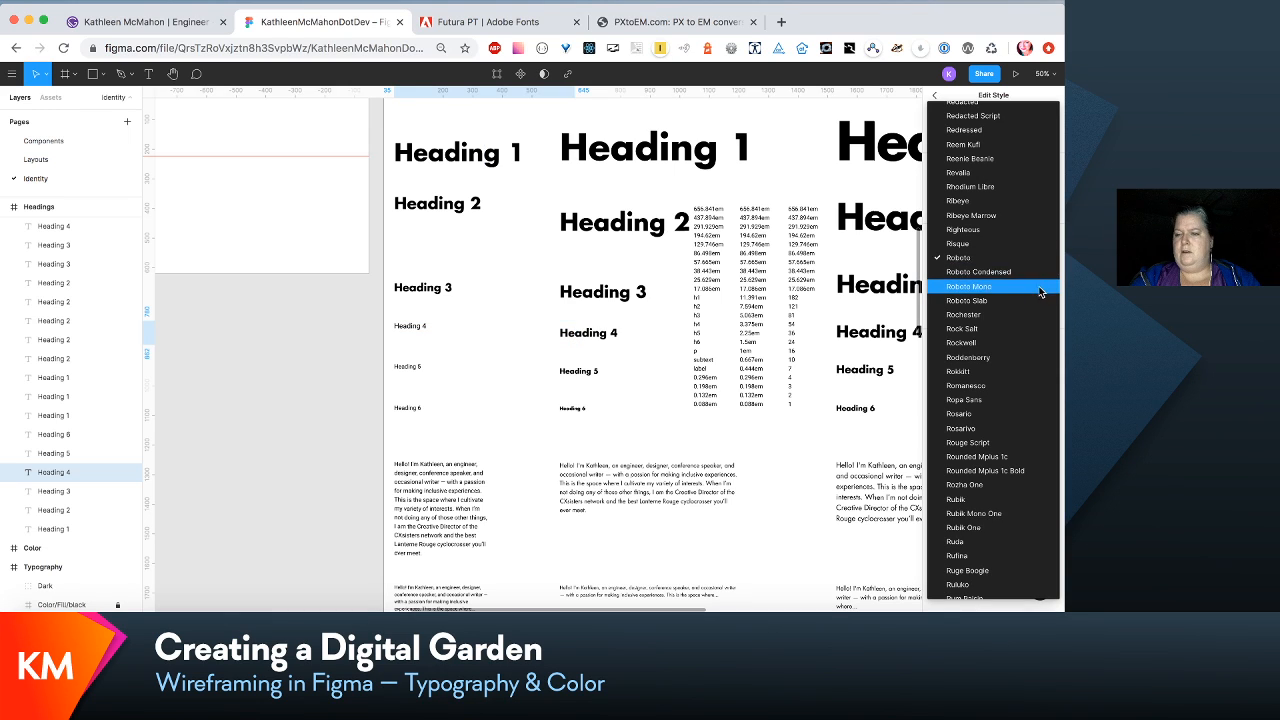
pyautogui.press('g')
pyautogui.click(1010, 174)
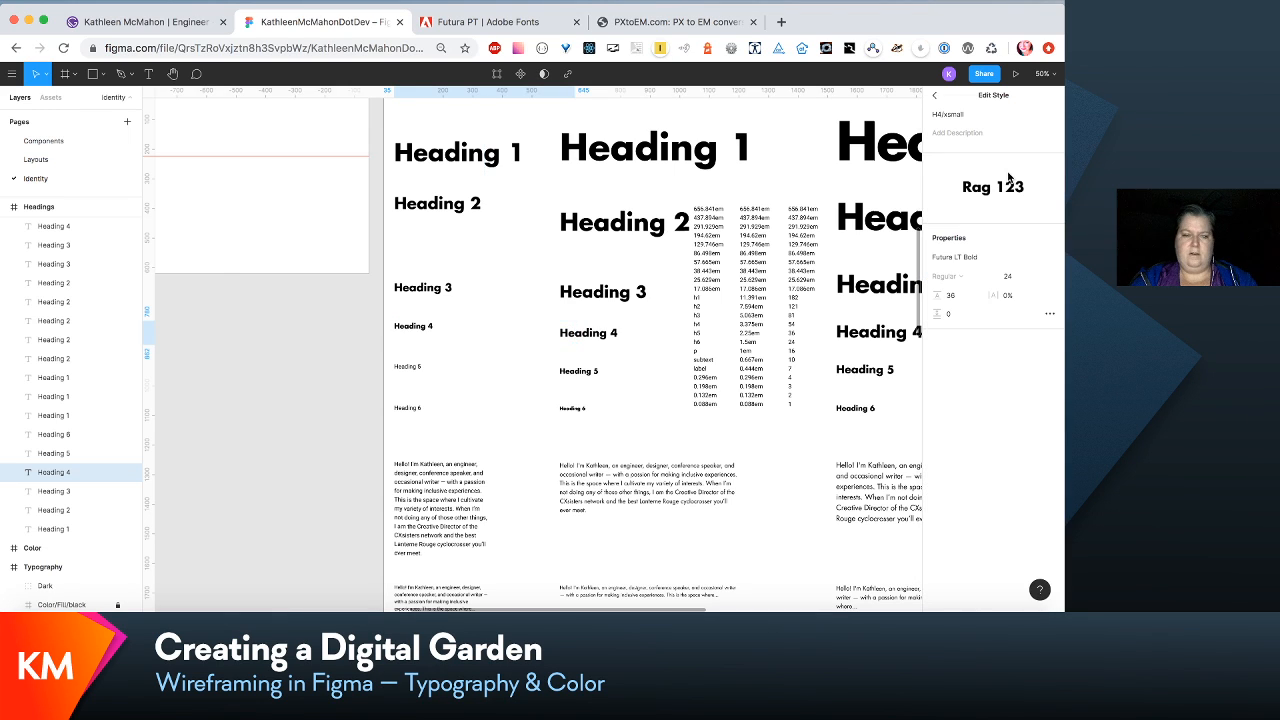
# - Select the extra-small Heading 5 sample in the type specimen
pyautogui.click(424, 369)
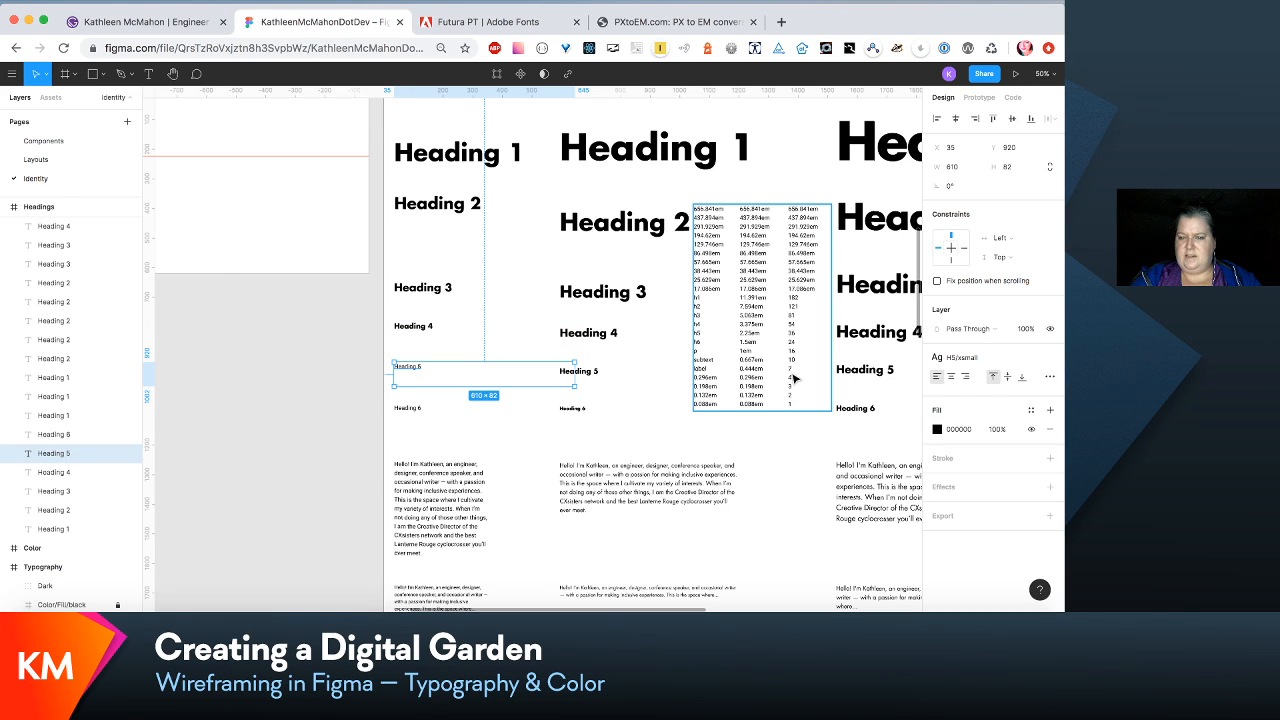
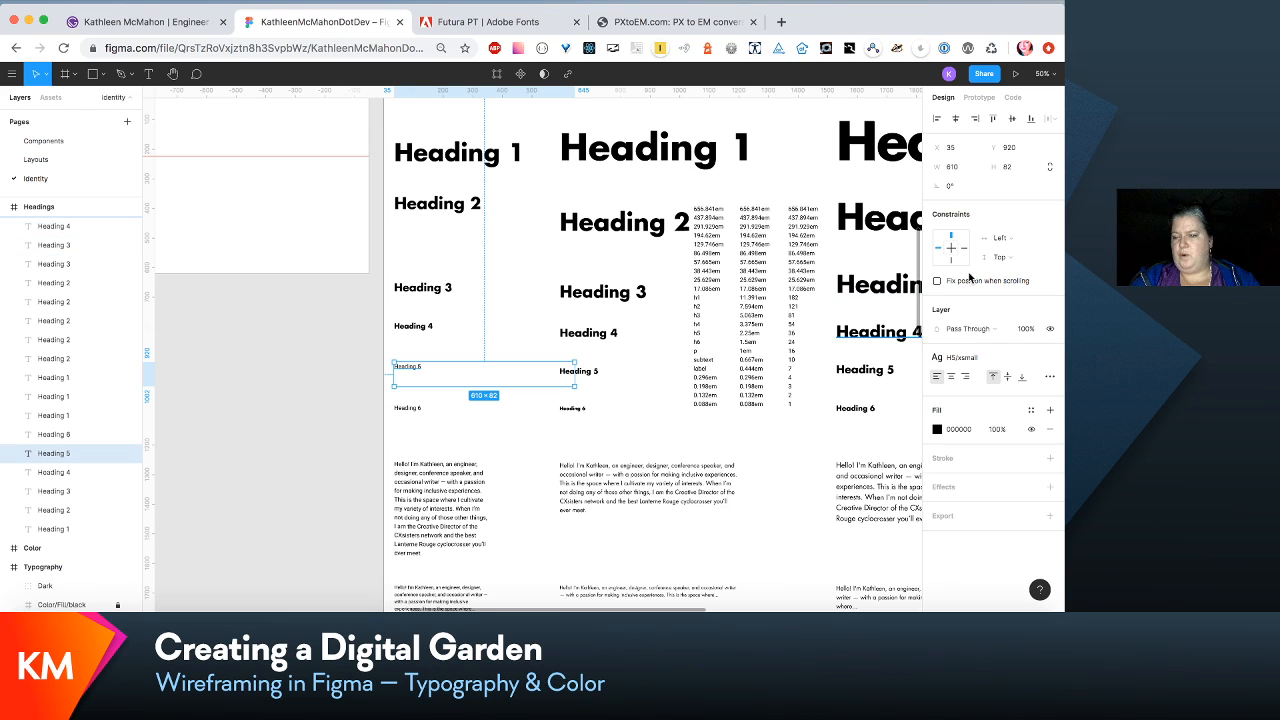
# - Edit the extra-small Heading 5 sample's H5/xsmall text style to size 18, line height 27 and font Futura LT Bold
pyautogui.click(1034, 357)
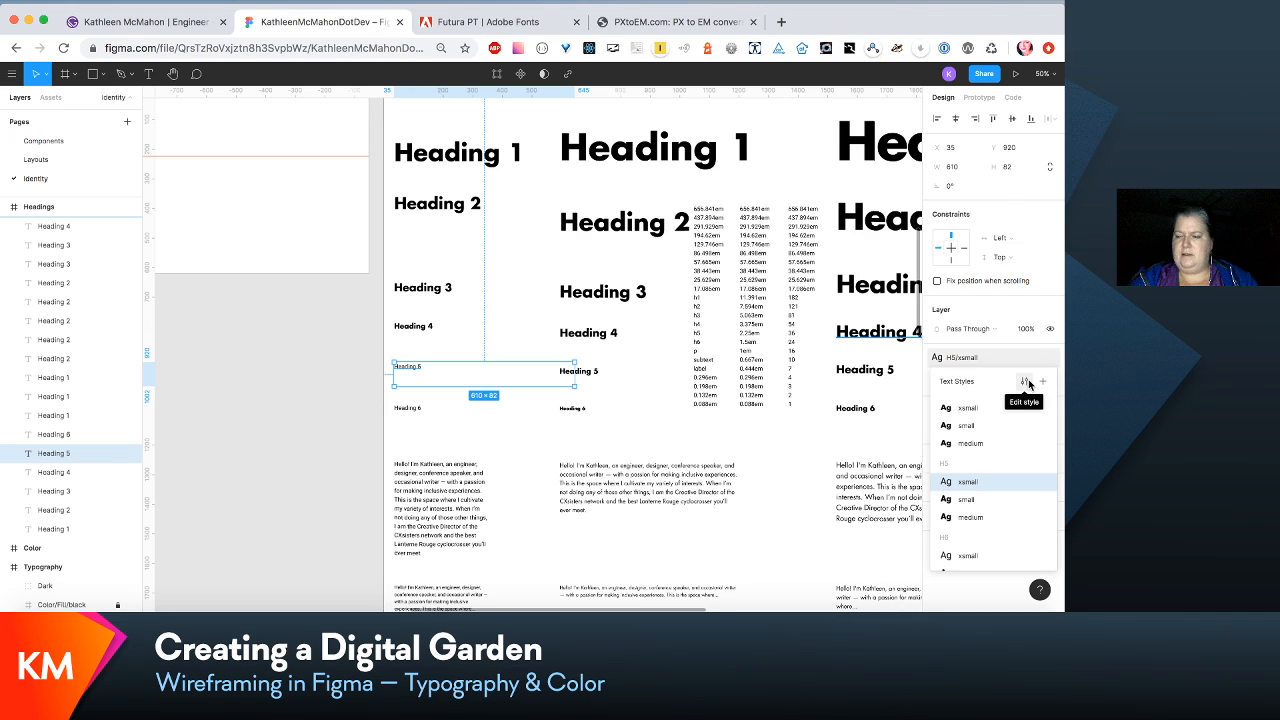
pyautogui.click(1026, 381)
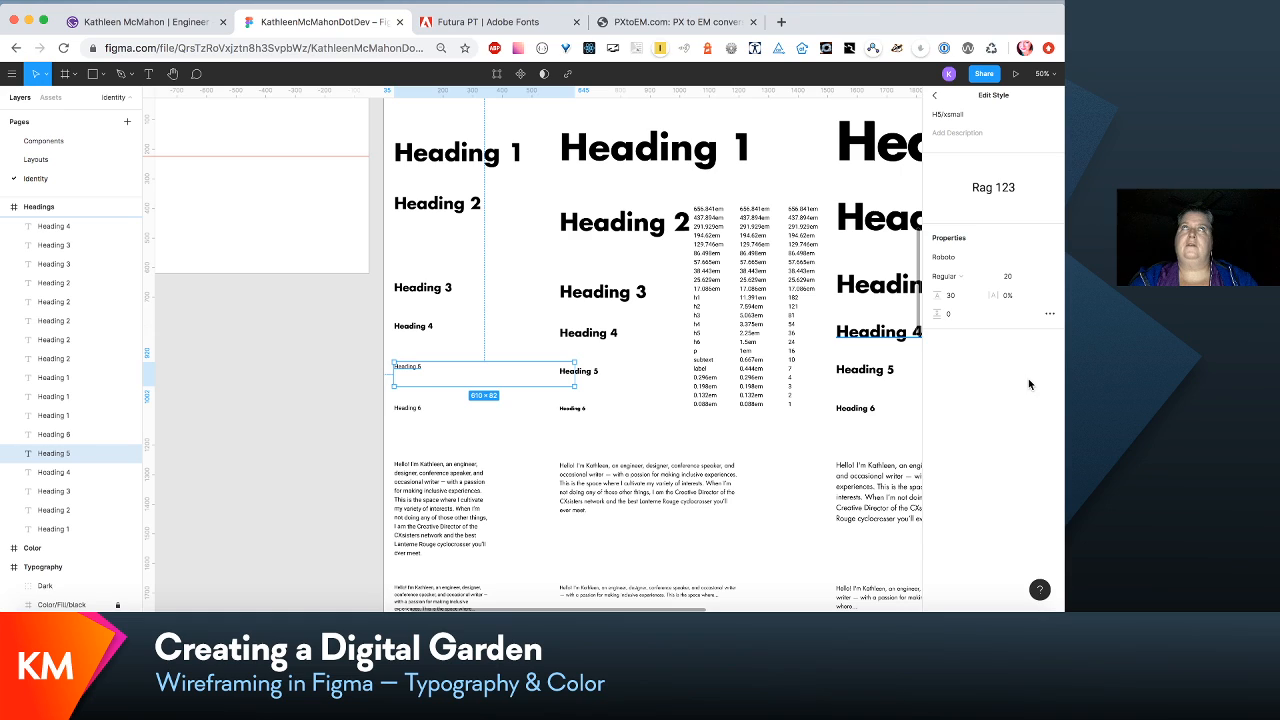
pyautogui.click(1008, 276)
pyautogui.write('1')
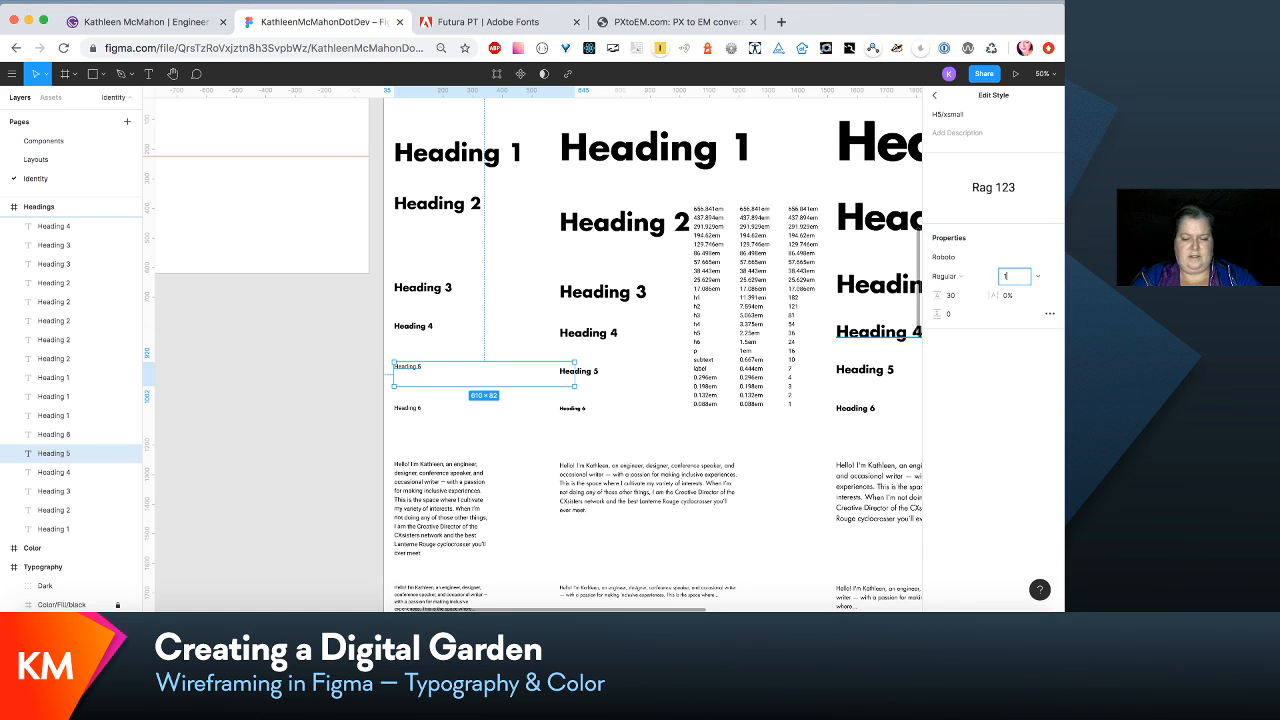
pyautogui.write('8')
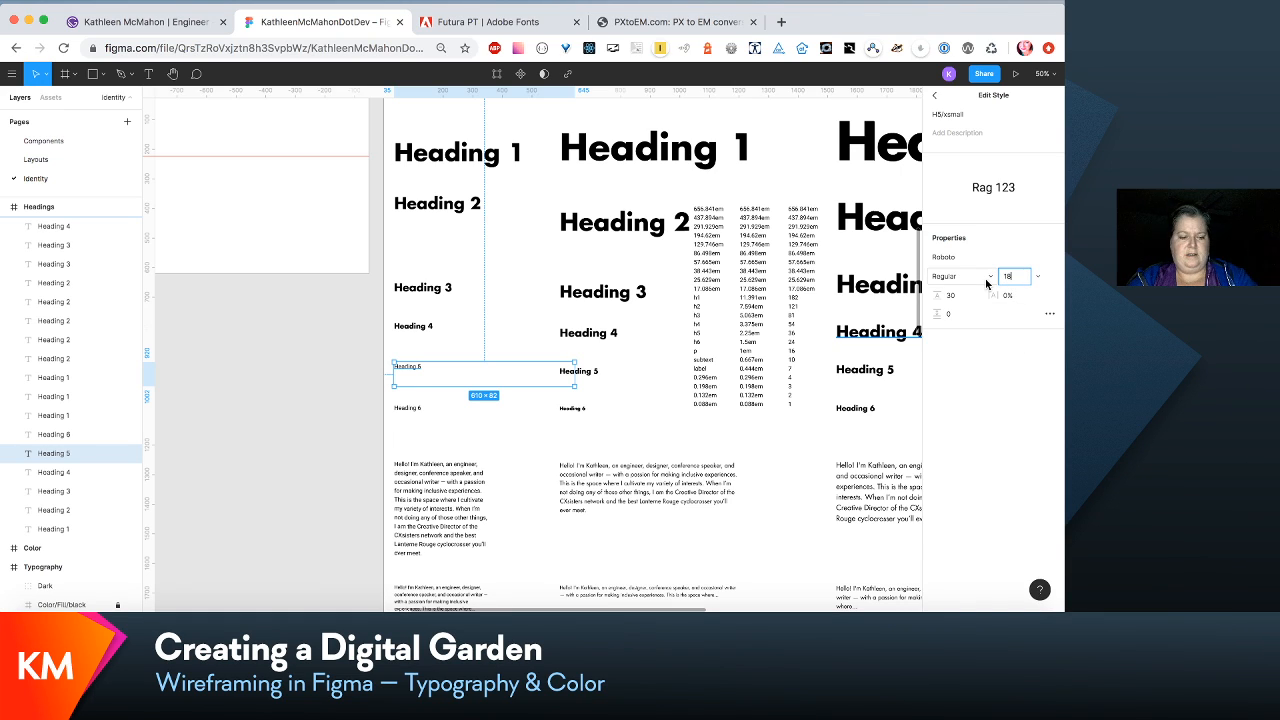
pyautogui.press('Tab')
pyautogui.write('2')
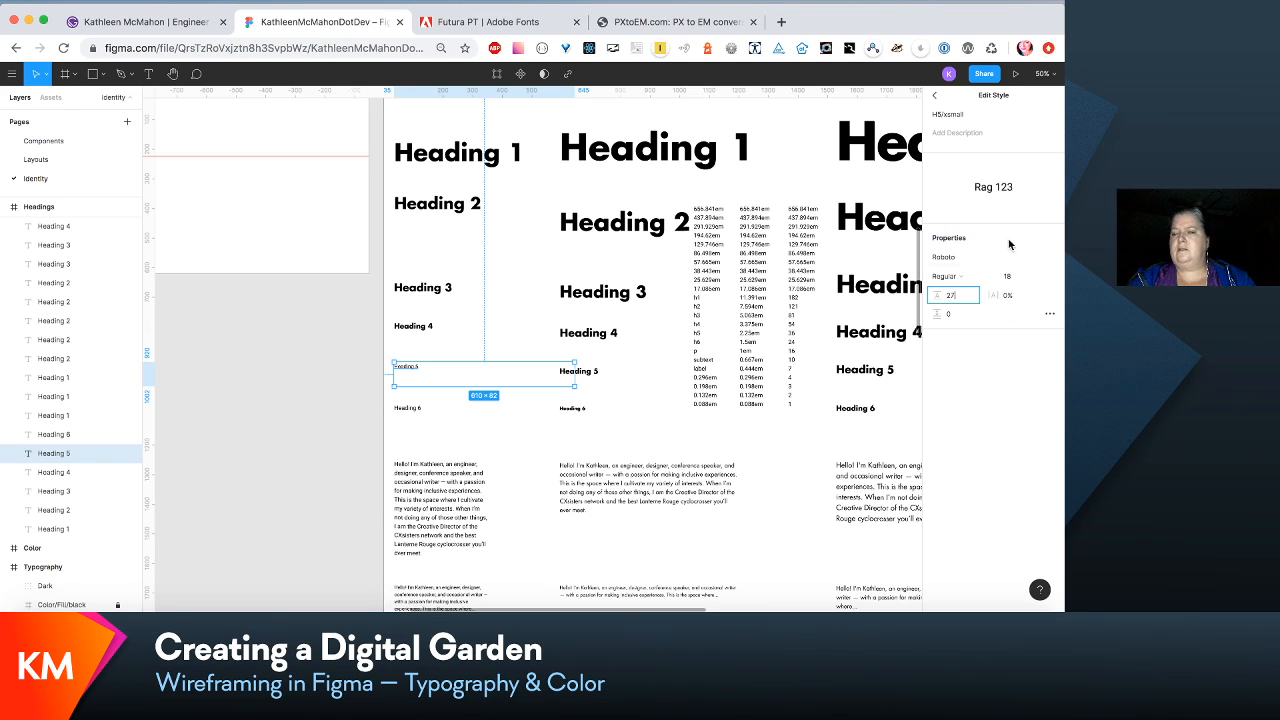
pyautogui.click(1044, 256)
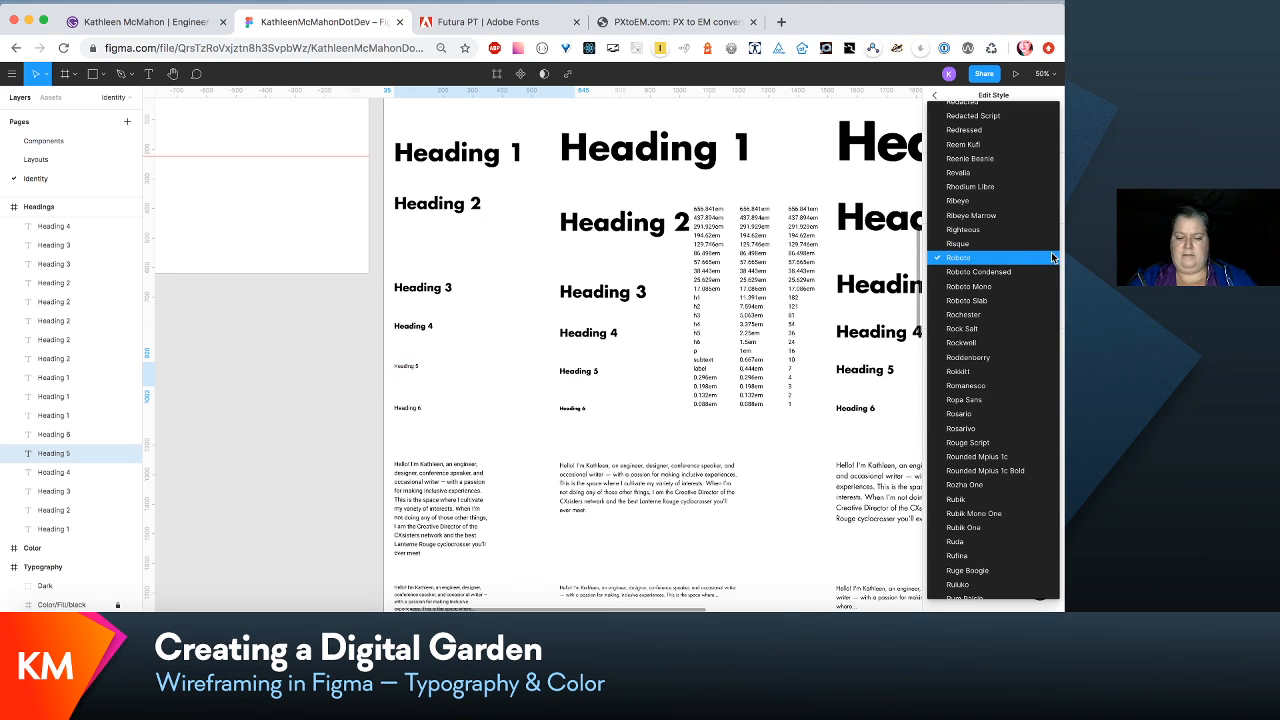
pyautogui.scroll(15, 1052, 258)
pyautogui.click(1008, 170)
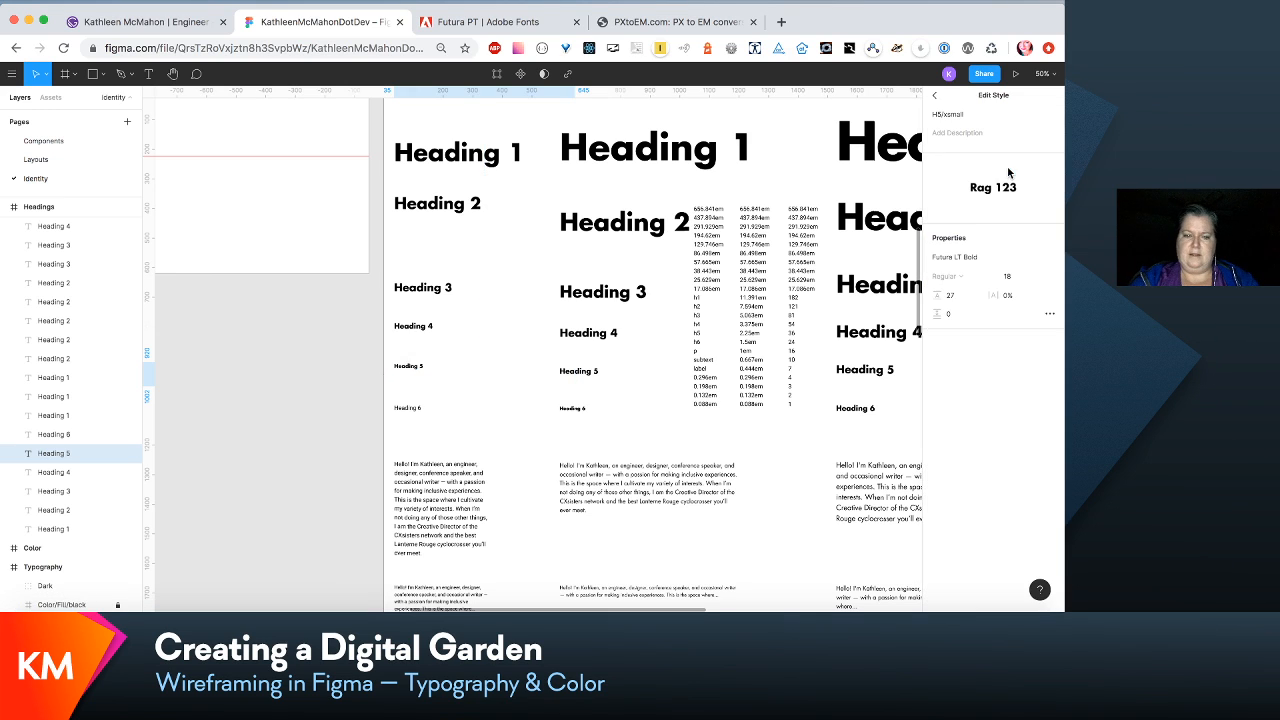
# - Edit the extra-small Heading 6 sample's H6/xsmall text style to size 16, line height Auto and font Futura LT Bold
pyautogui.click(410, 407)
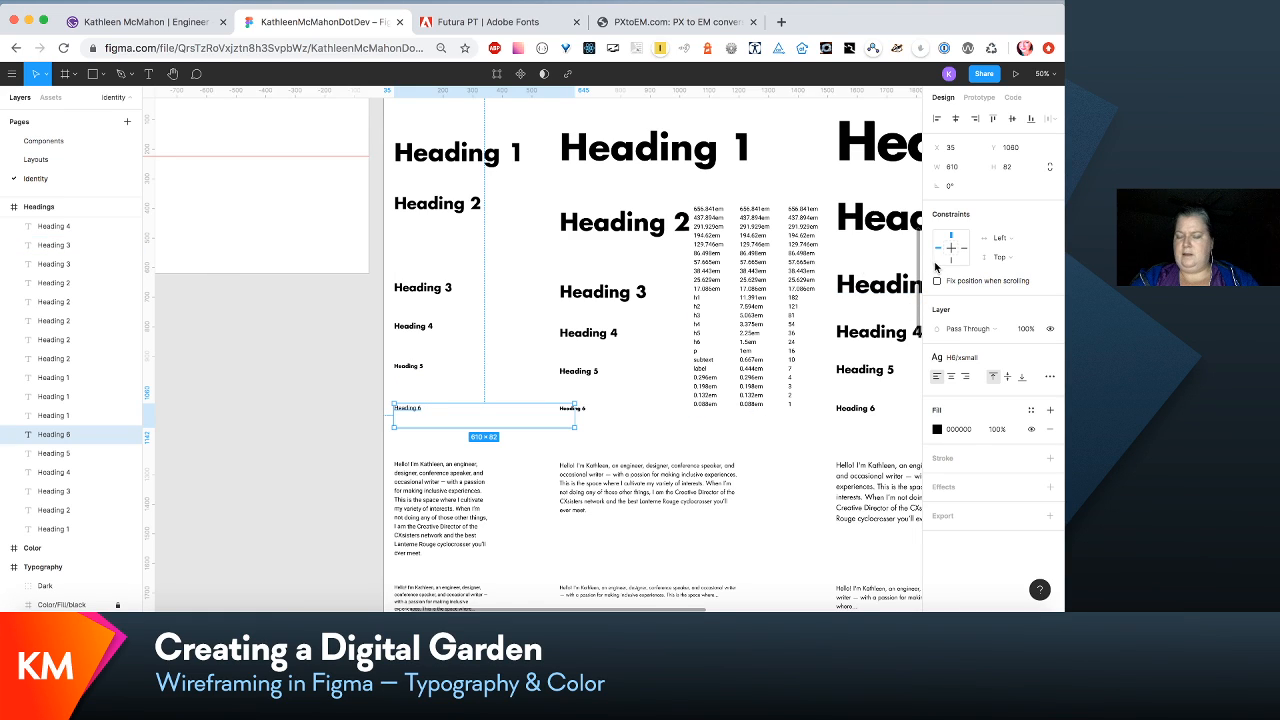
pyautogui.click(1027, 363)
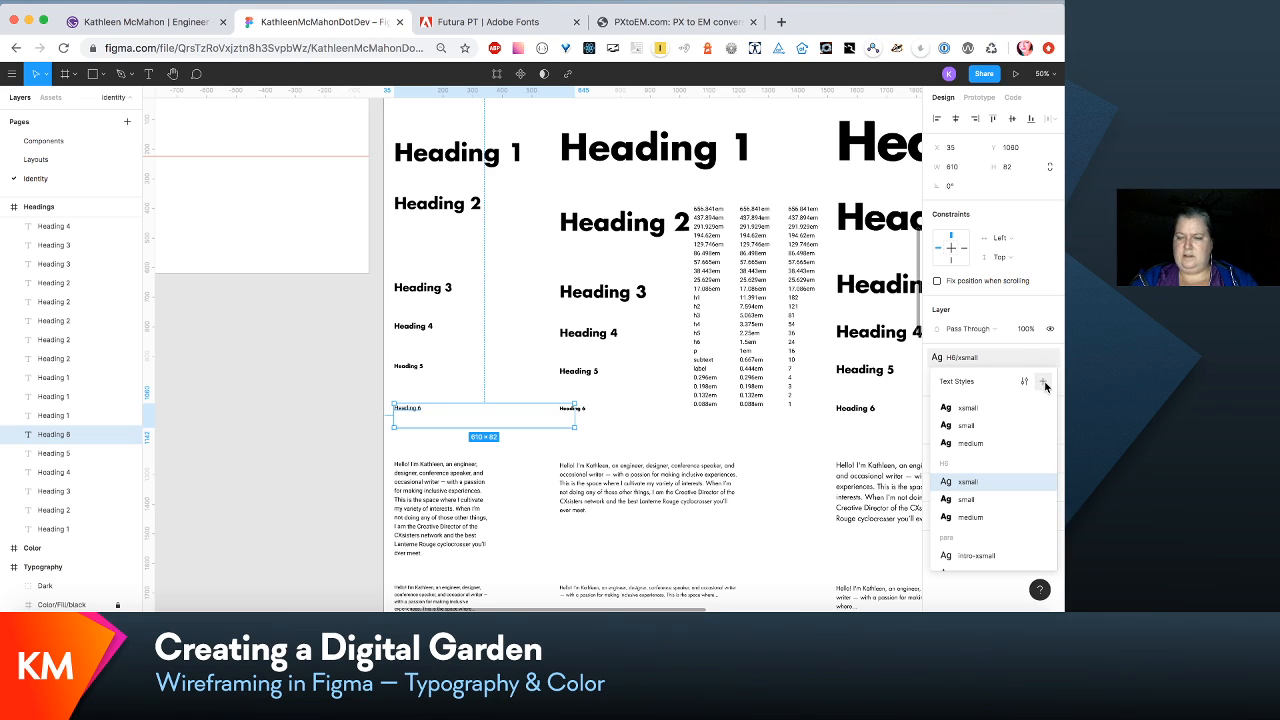
pyautogui.click(1024, 381)
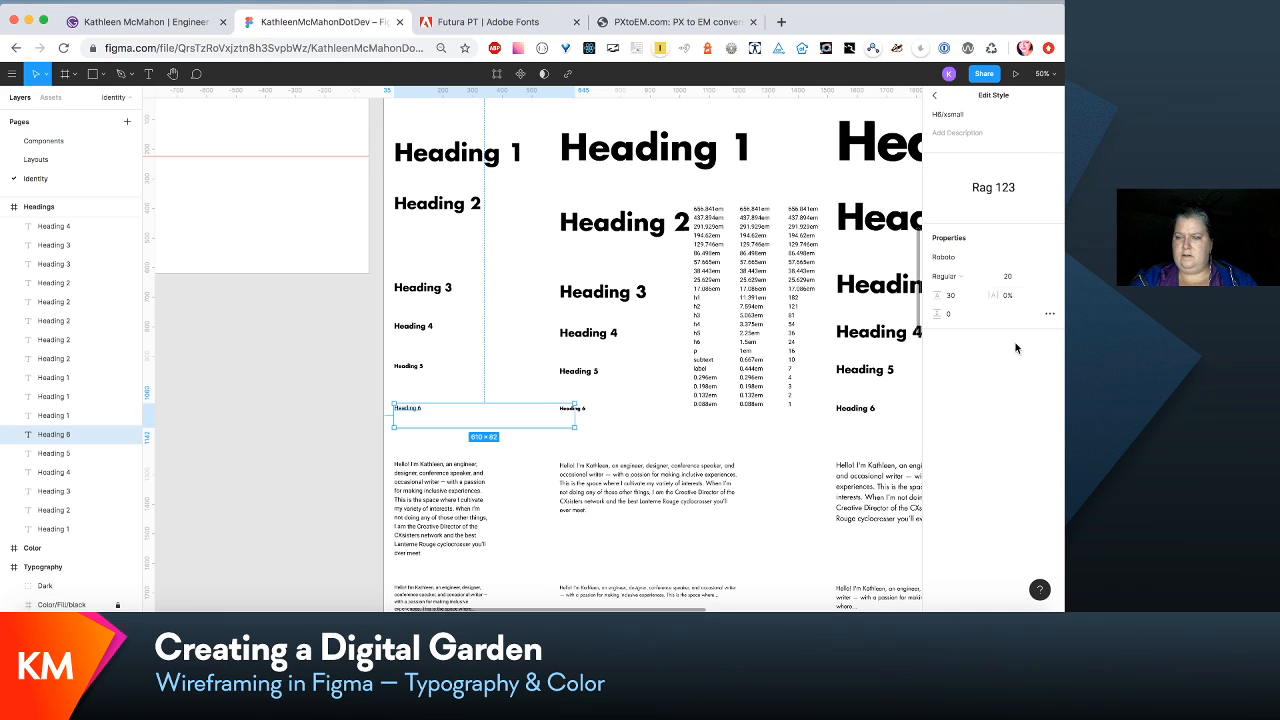
pyautogui.click(1012, 282)
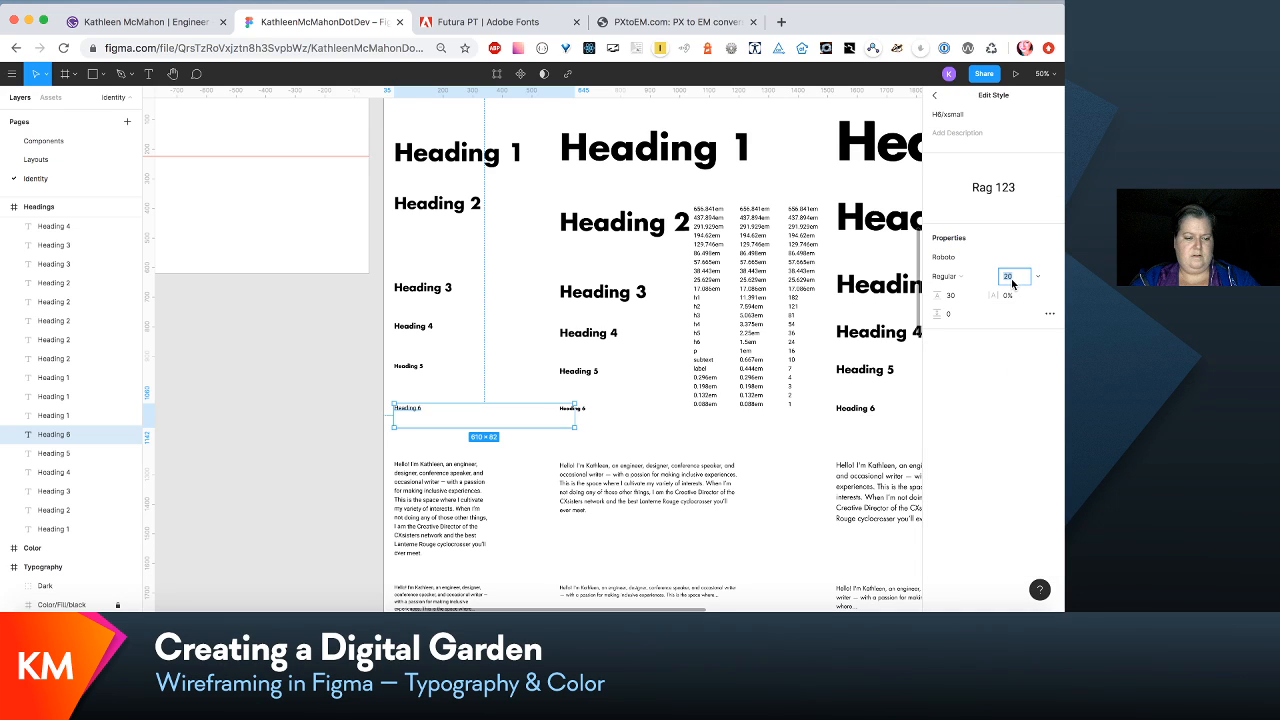
pyautogui.write('16')
pyautogui.press('Tab')
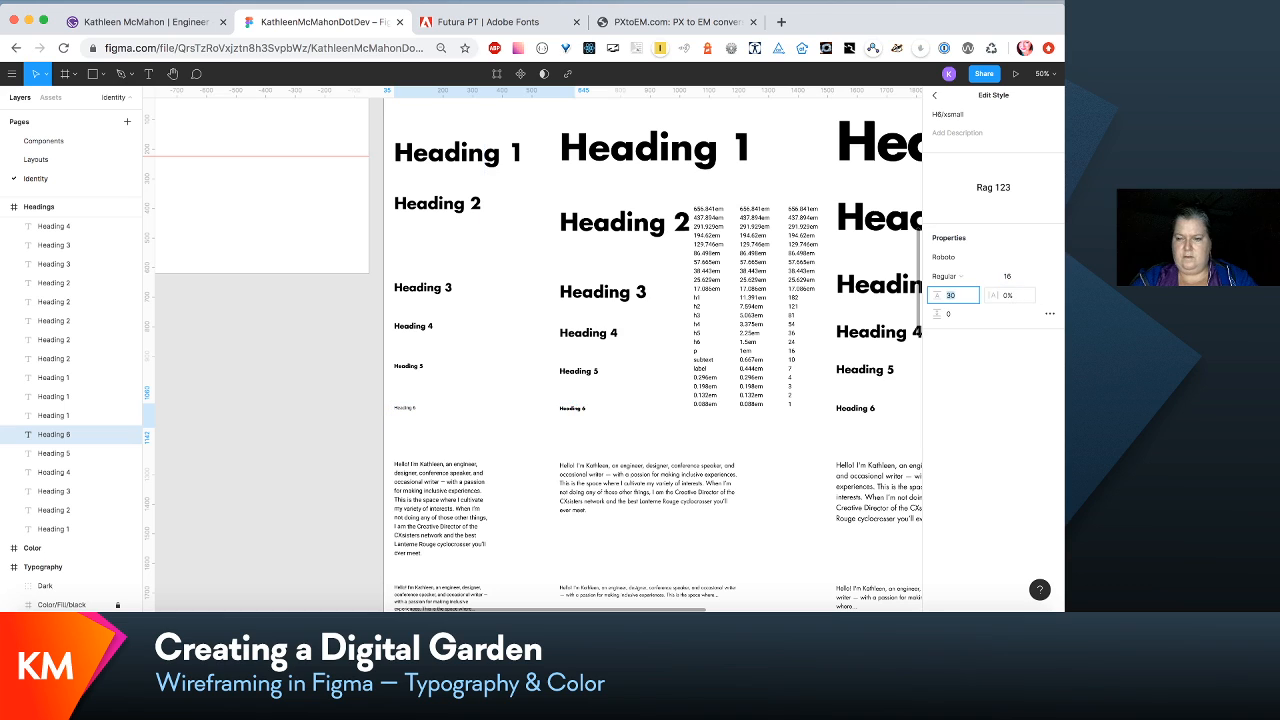
pyautogui.click(1051, 259)
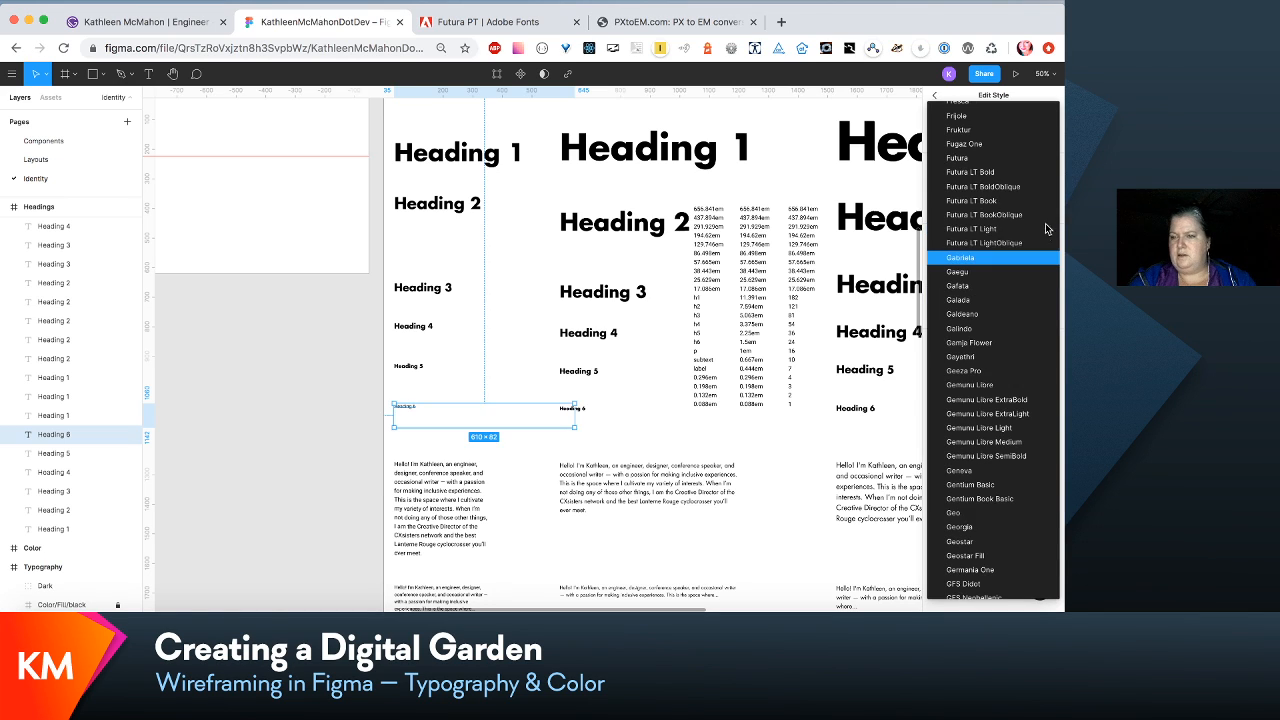
pyautogui.click(980, 172)
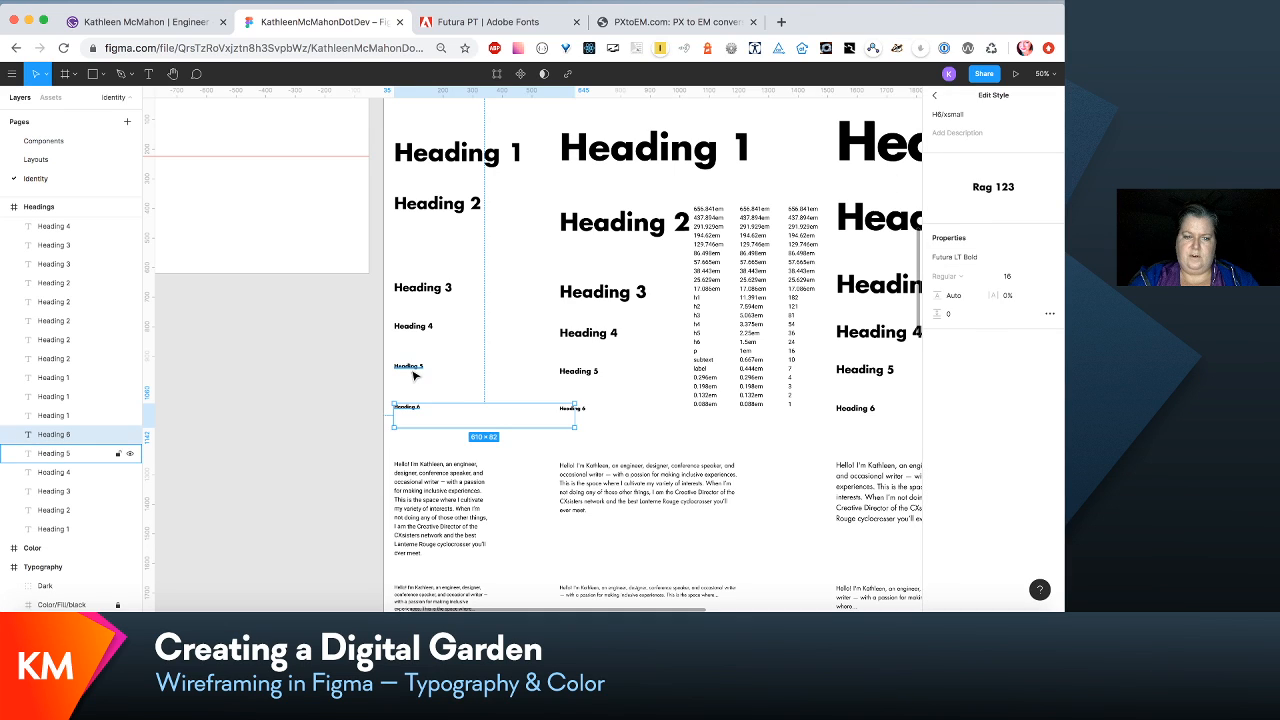
# - Clear the fixed line height in the extra-small Heading 5 sample's H5/xsmall text style
pyautogui.click(413, 372)
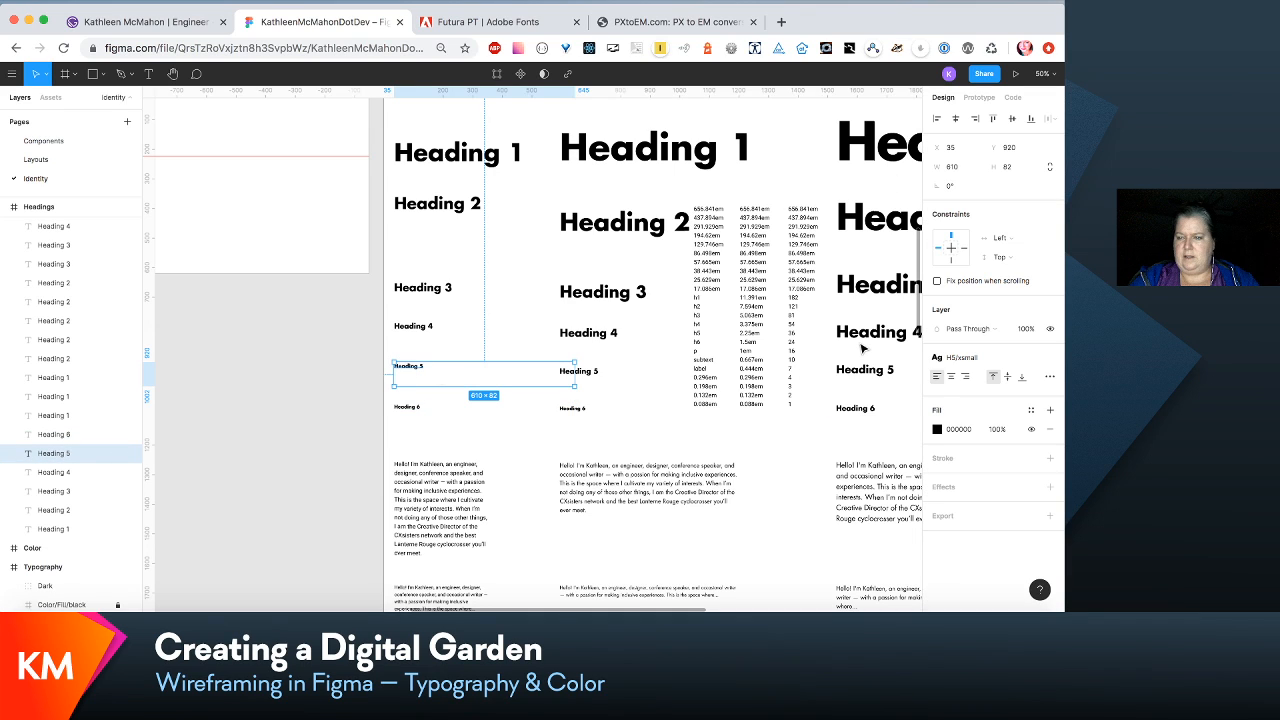
pyautogui.click(1020, 358)
pyautogui.click(1024, 383)
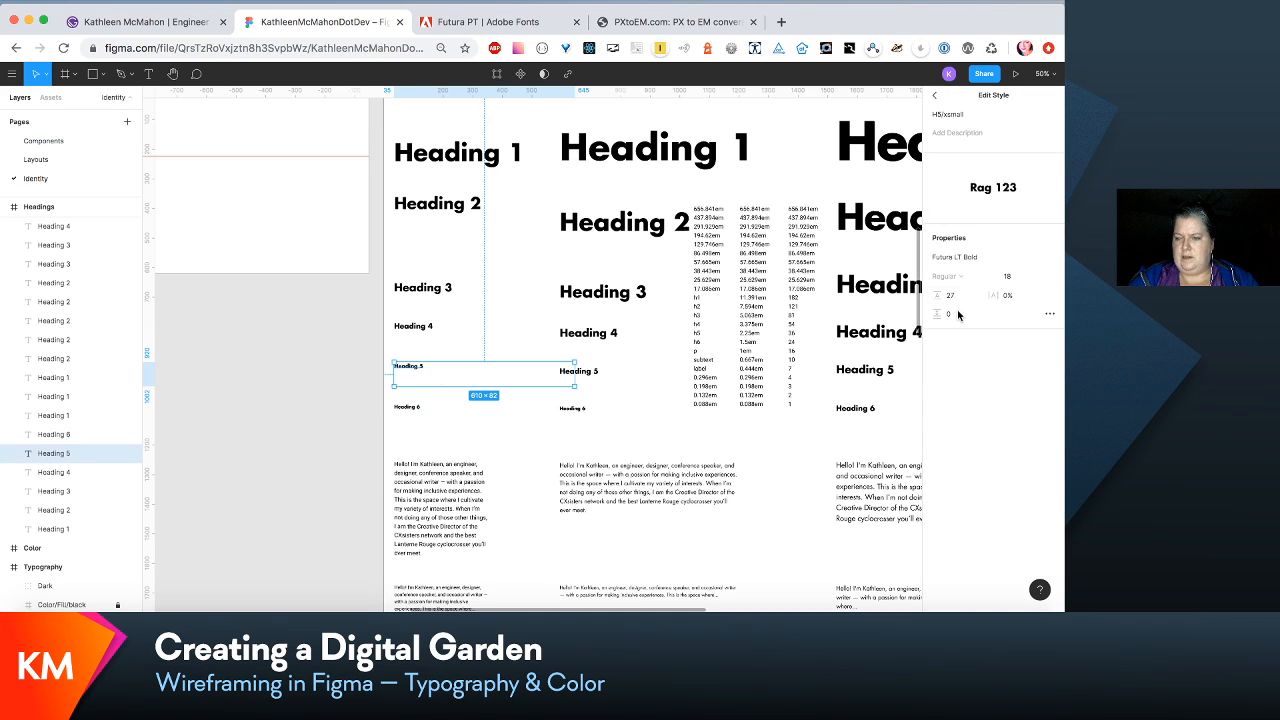
pyautogui.click(953, 295)
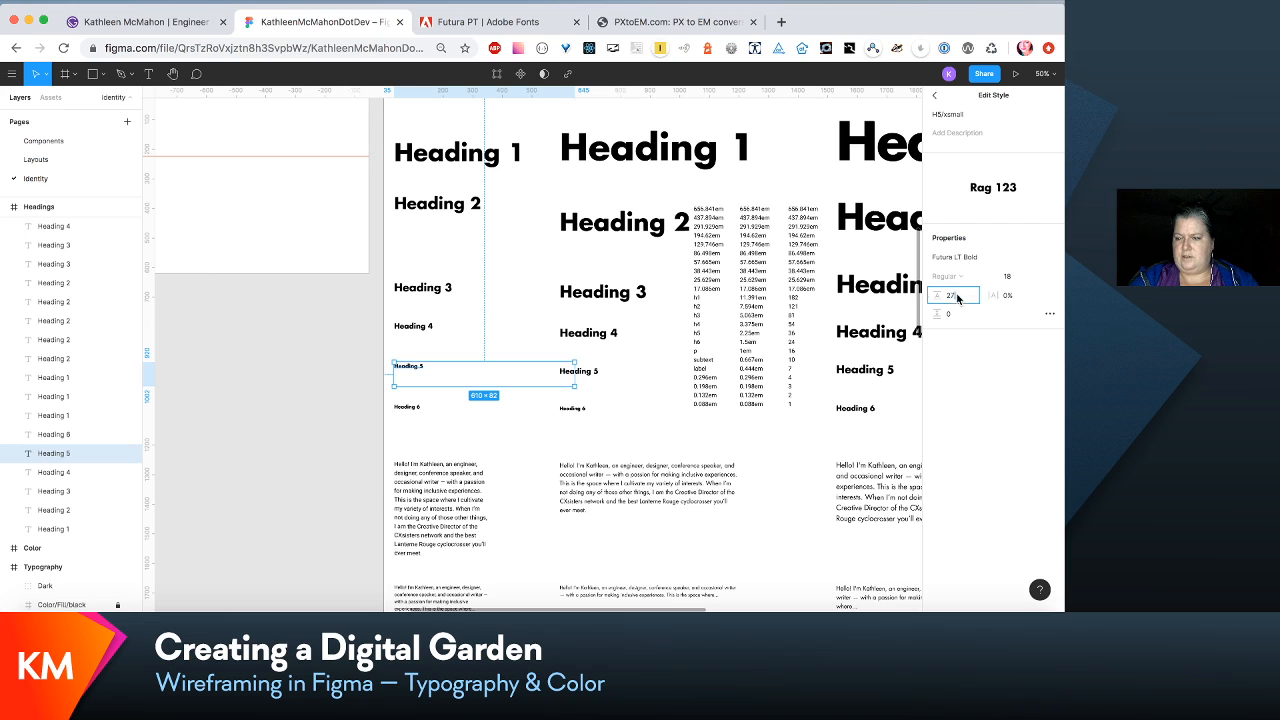
# - Clear the fixed line height in the extra-small Heading 4 sample's H4/xsmall text style
pyautogui.click(413, 326)
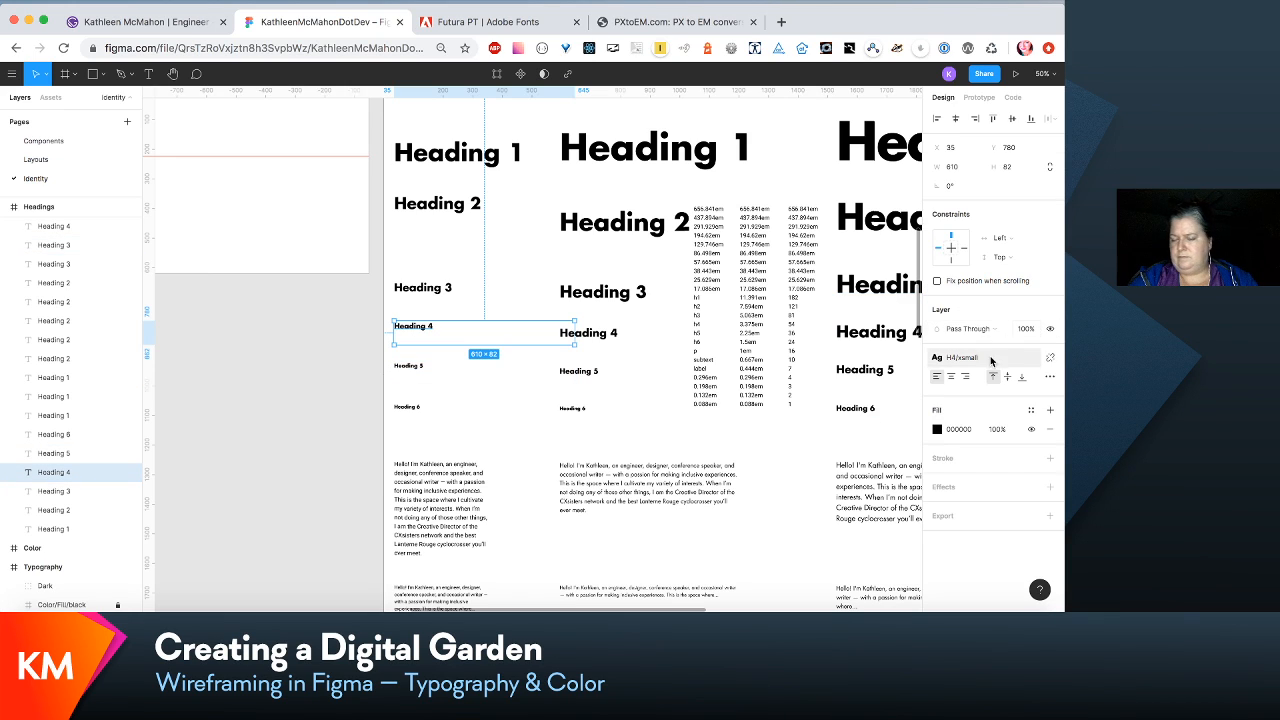
pyautogui.click(1035, 361)
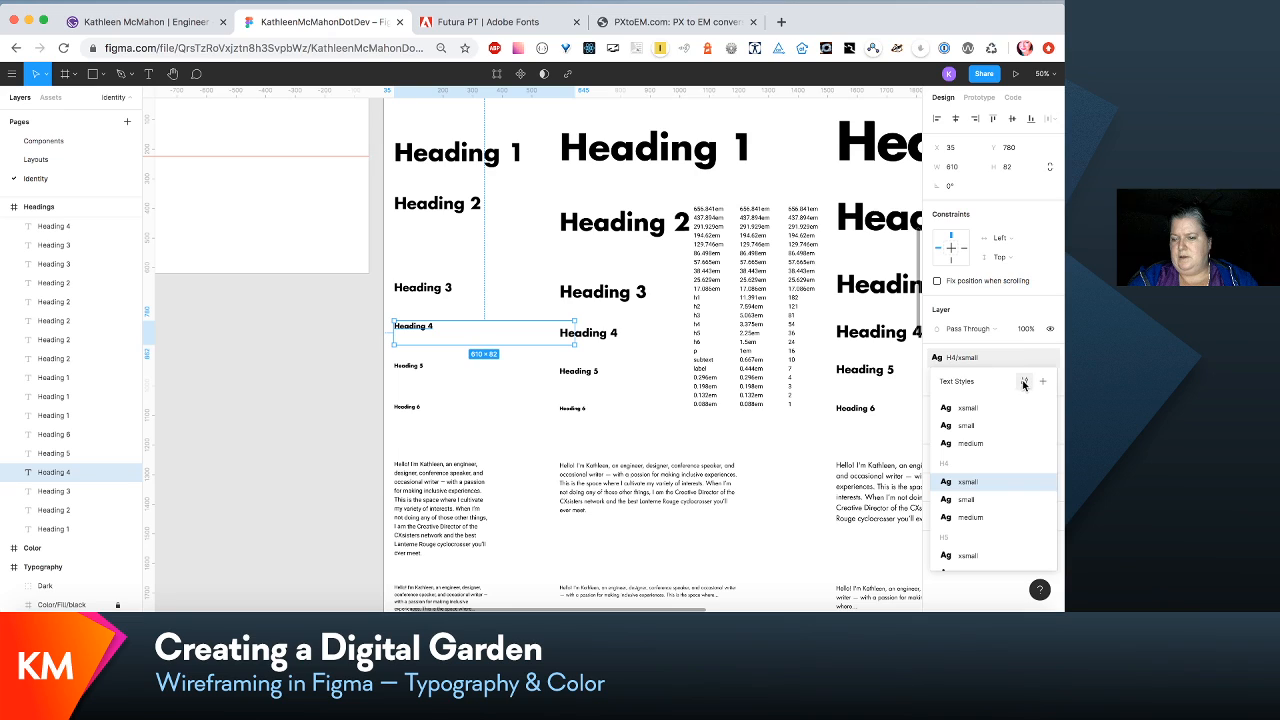
pyautogui.click(1024, 381)
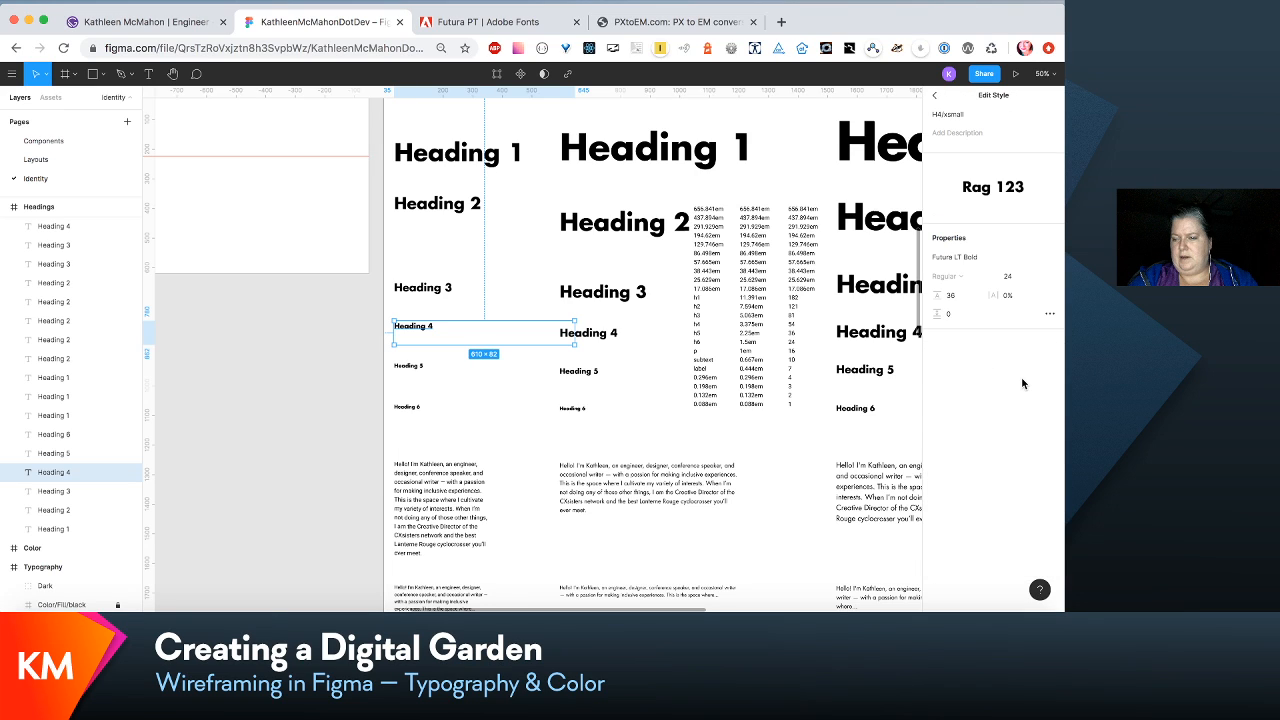
pyautogui.click(948, 295)
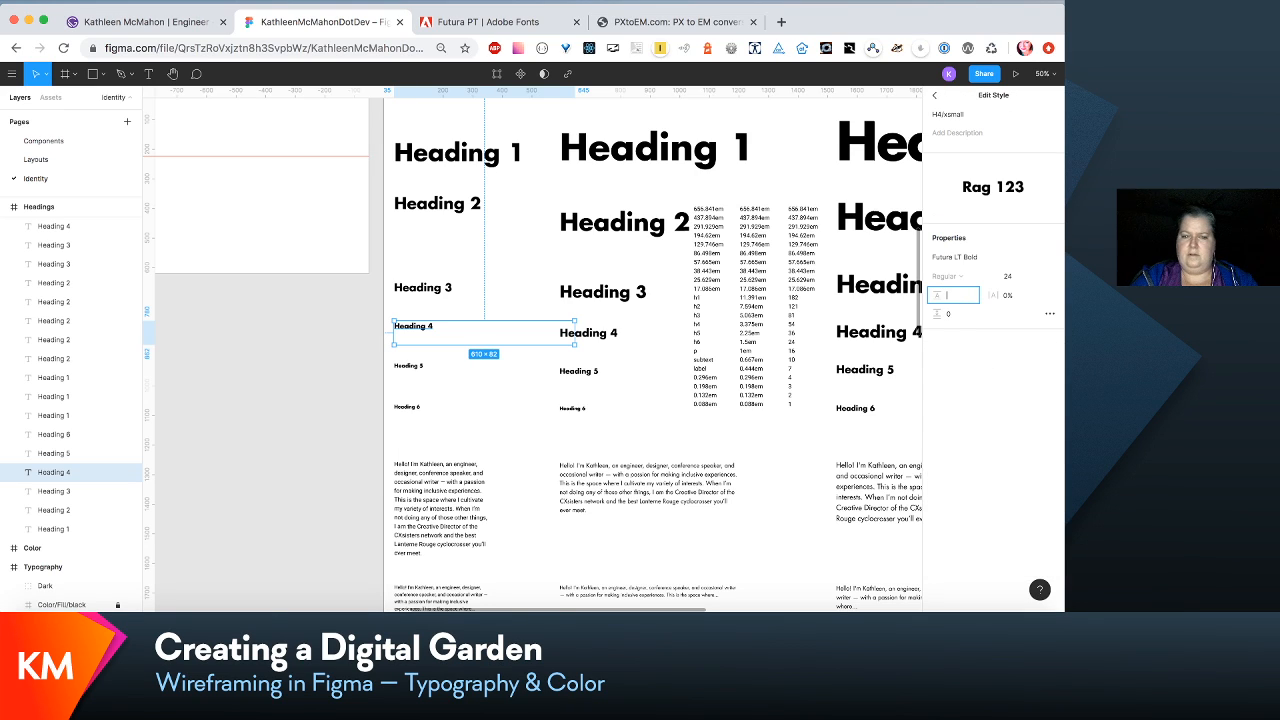
pyautogui.click(437, 294)
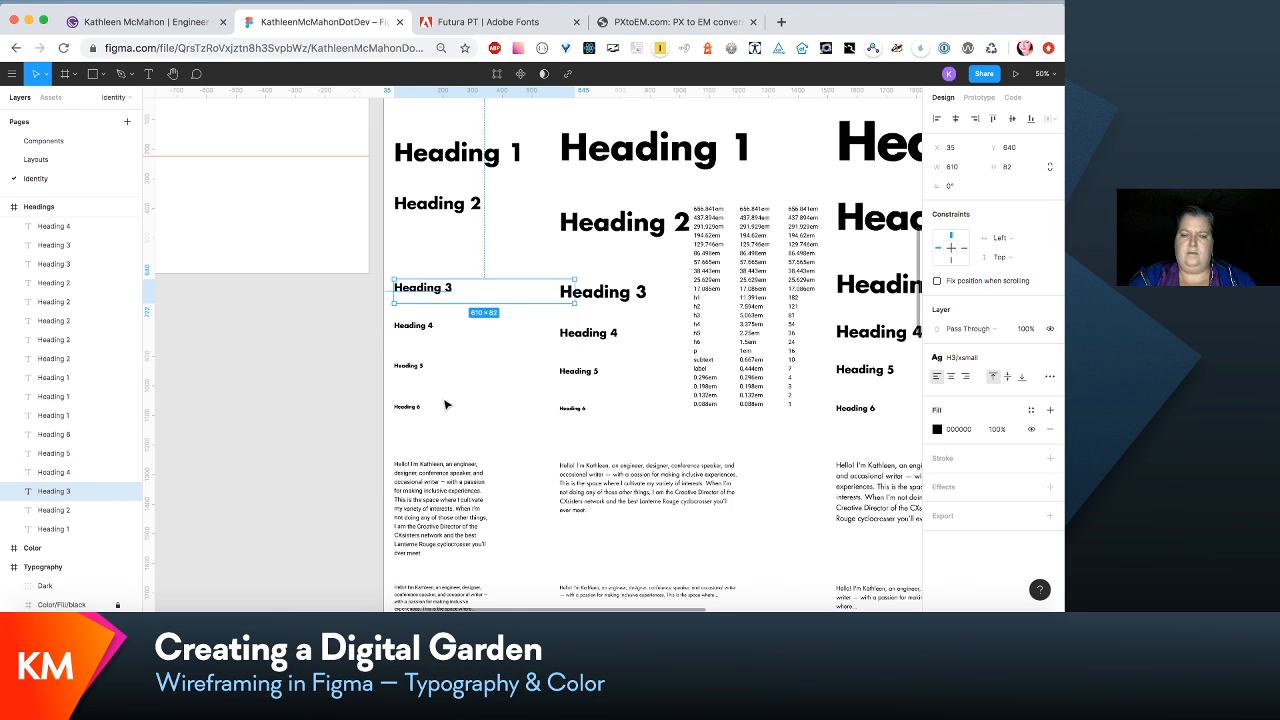
# - Change the font of the extra-small intro paragraph's para/intro-xsmall text style to Futura LT Book
pyautogui.scroll(-3, 557, 428)
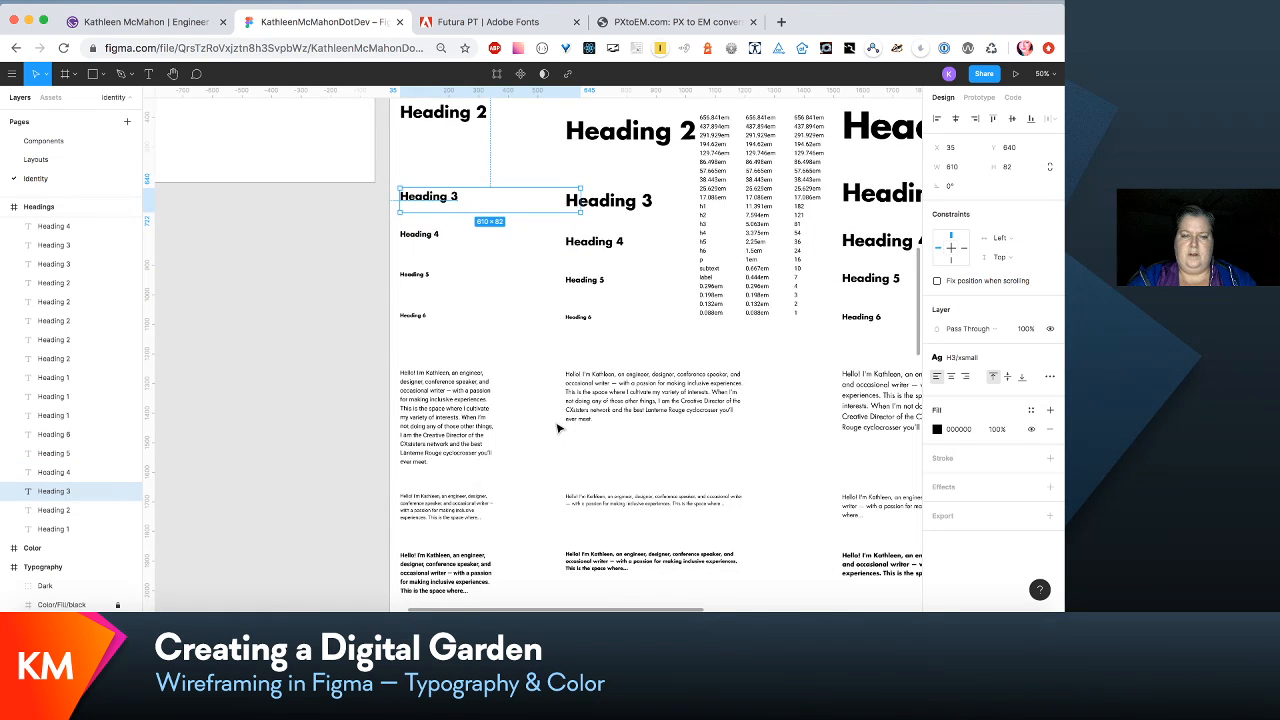
pyautogui.click(469, 409)
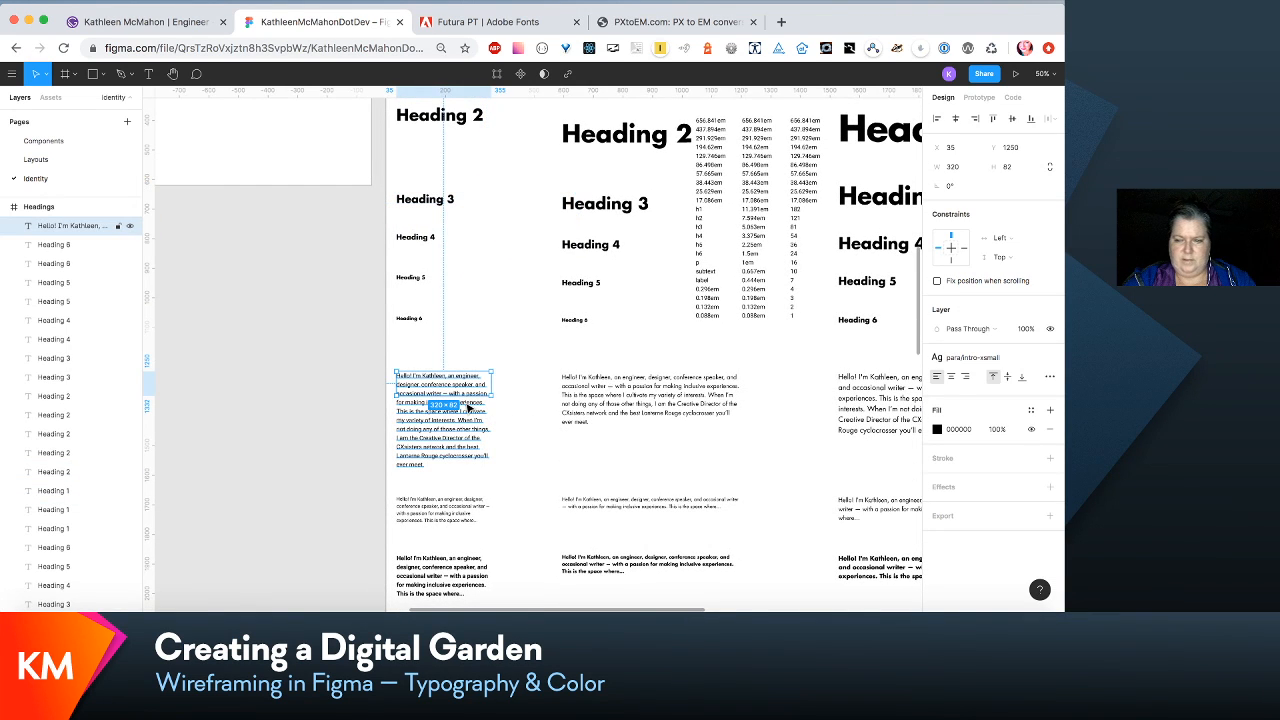
pyautogui.click(1016, 364)
pyautogui.click(1027, 377)
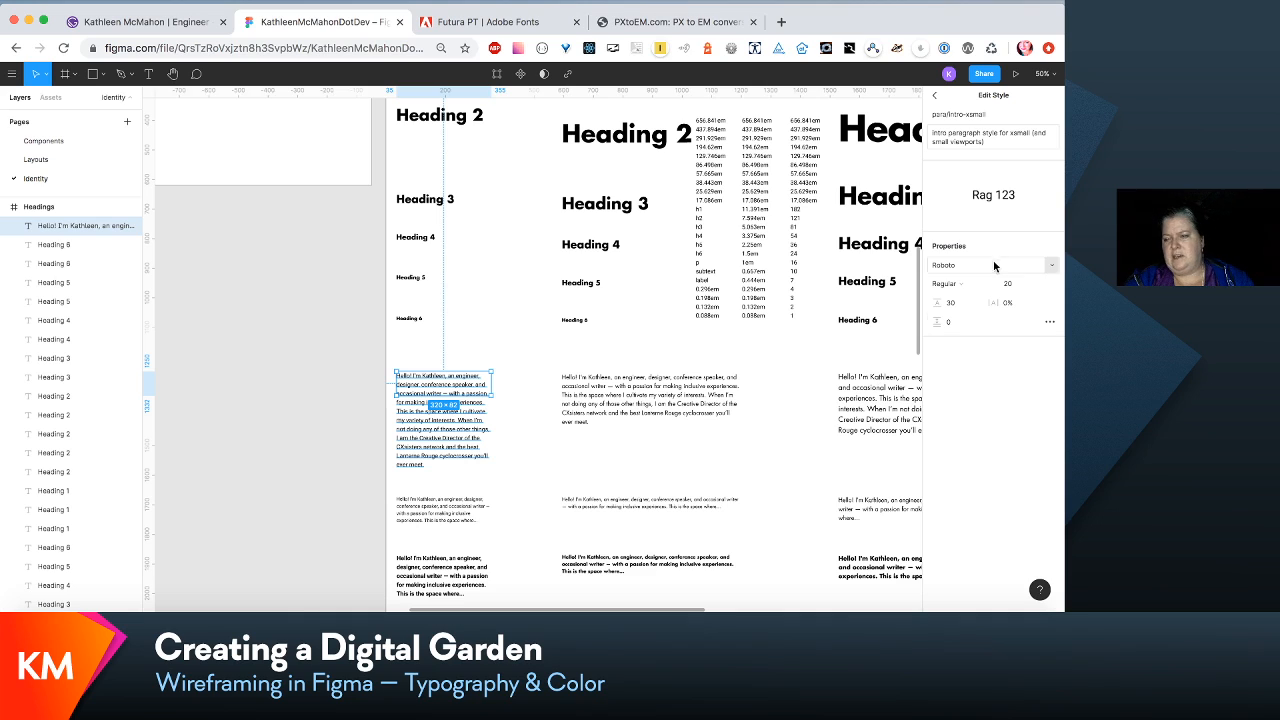
pyautogui.click(1052, 268)
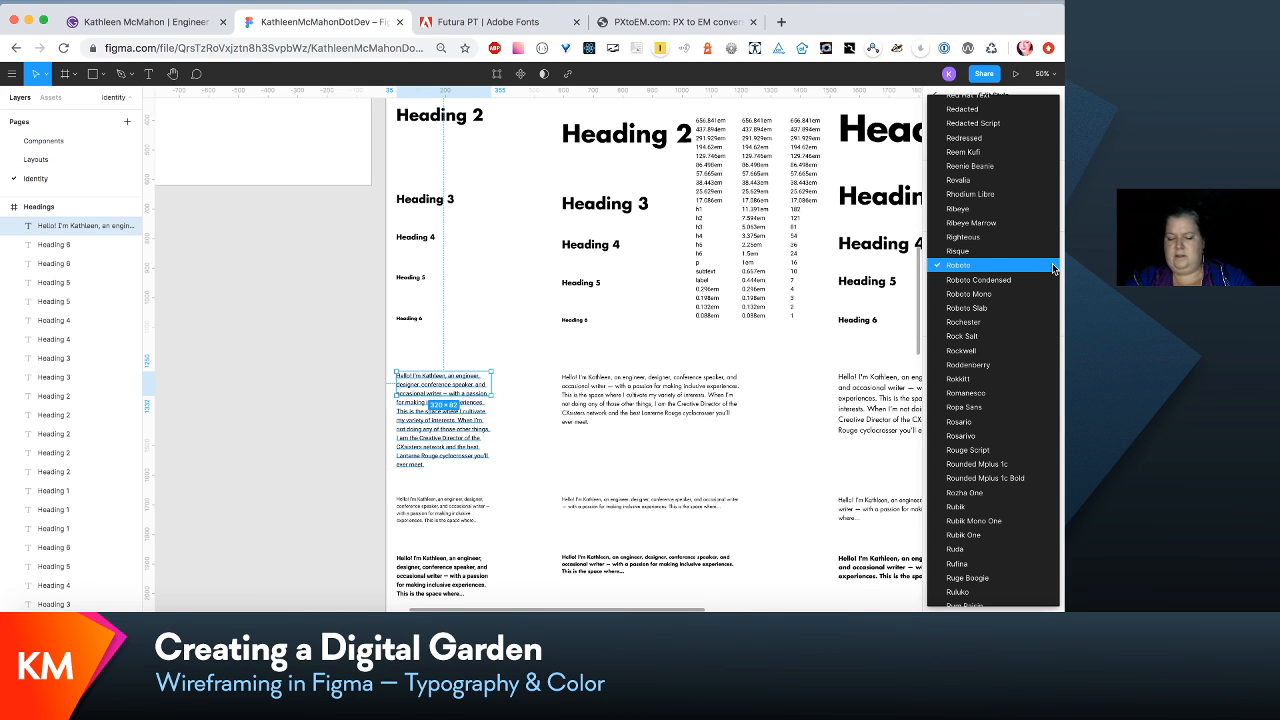
pyautogui.scroll(15, 1030, 240)
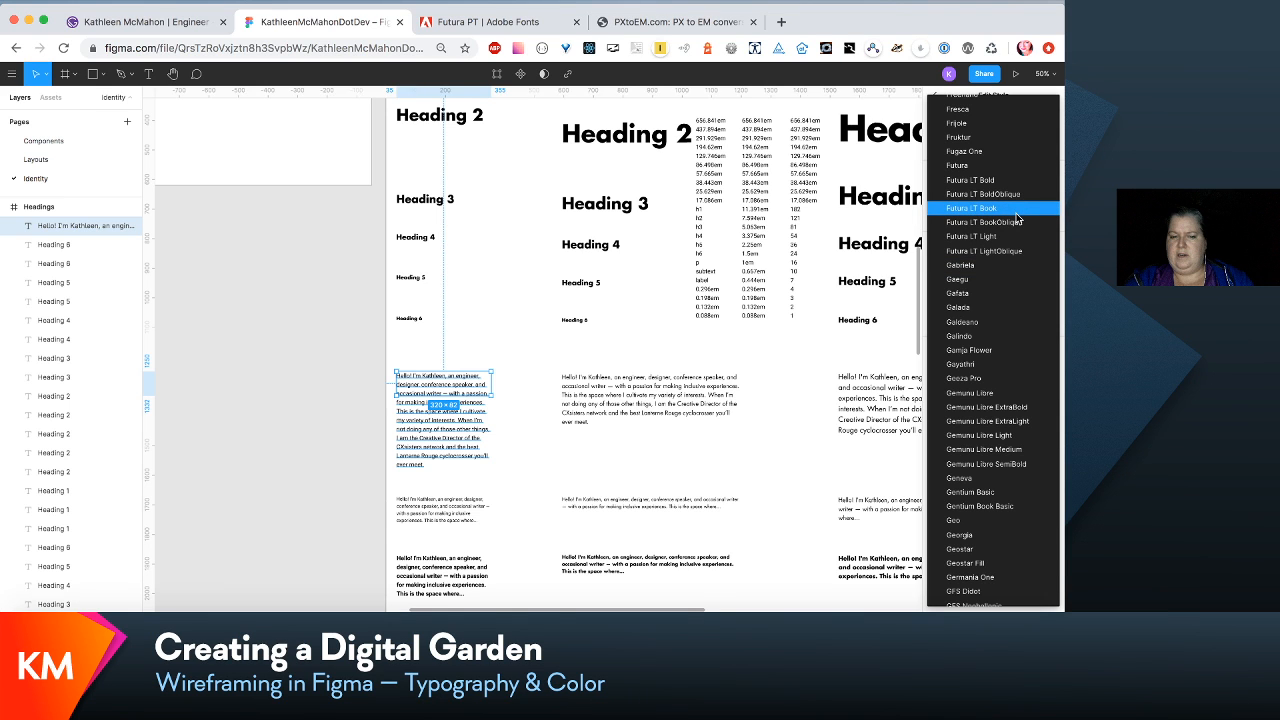
pyautogui.click(1016, 213)
# - Change the font of the extra-small content paragraph's para/content-xsmall text style to Futura LT Book
pyautogui.click(417, 503)
pyautogui.scroll(-3, 417, 503)
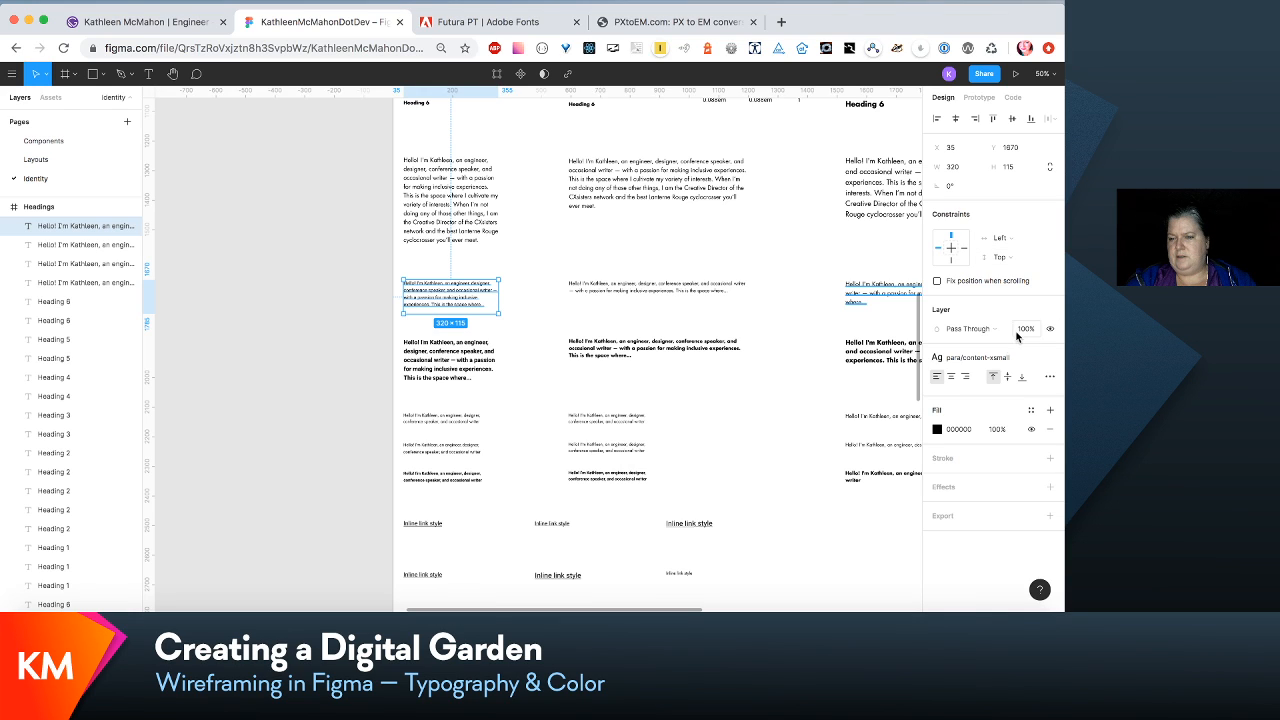
pyautogui.click(1021, 359)
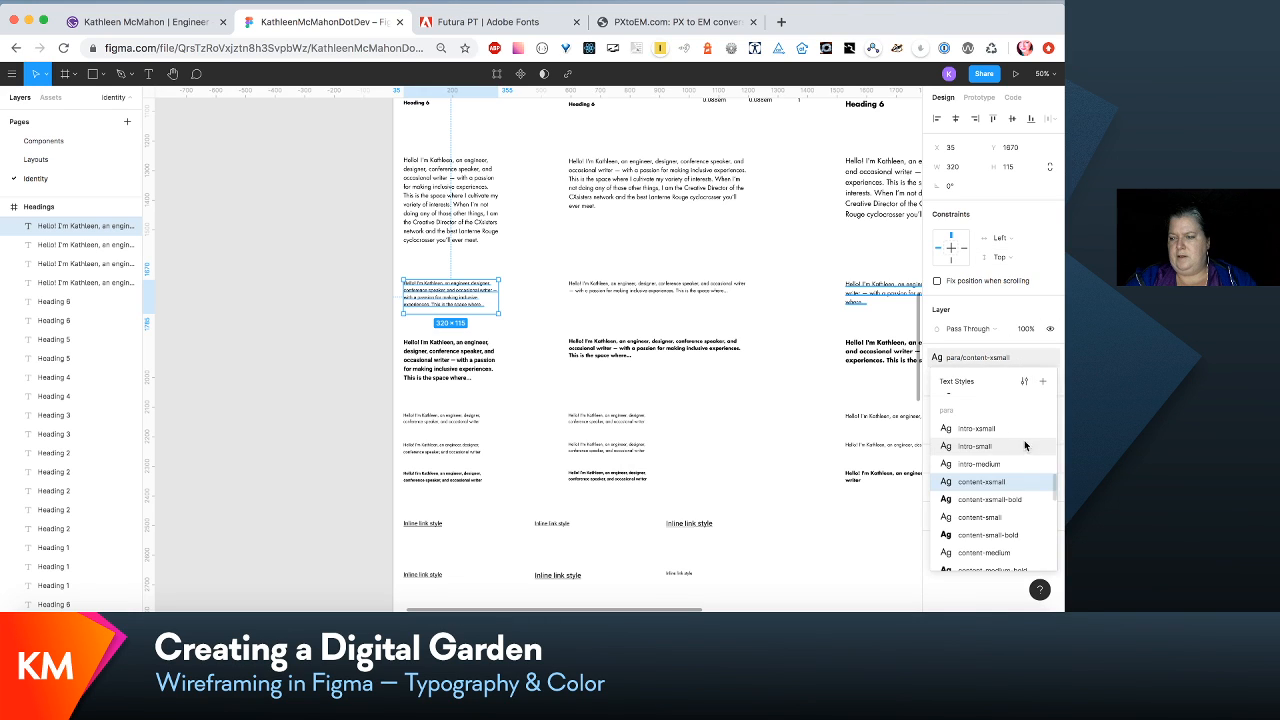
pyautogui.click(1021, 381)
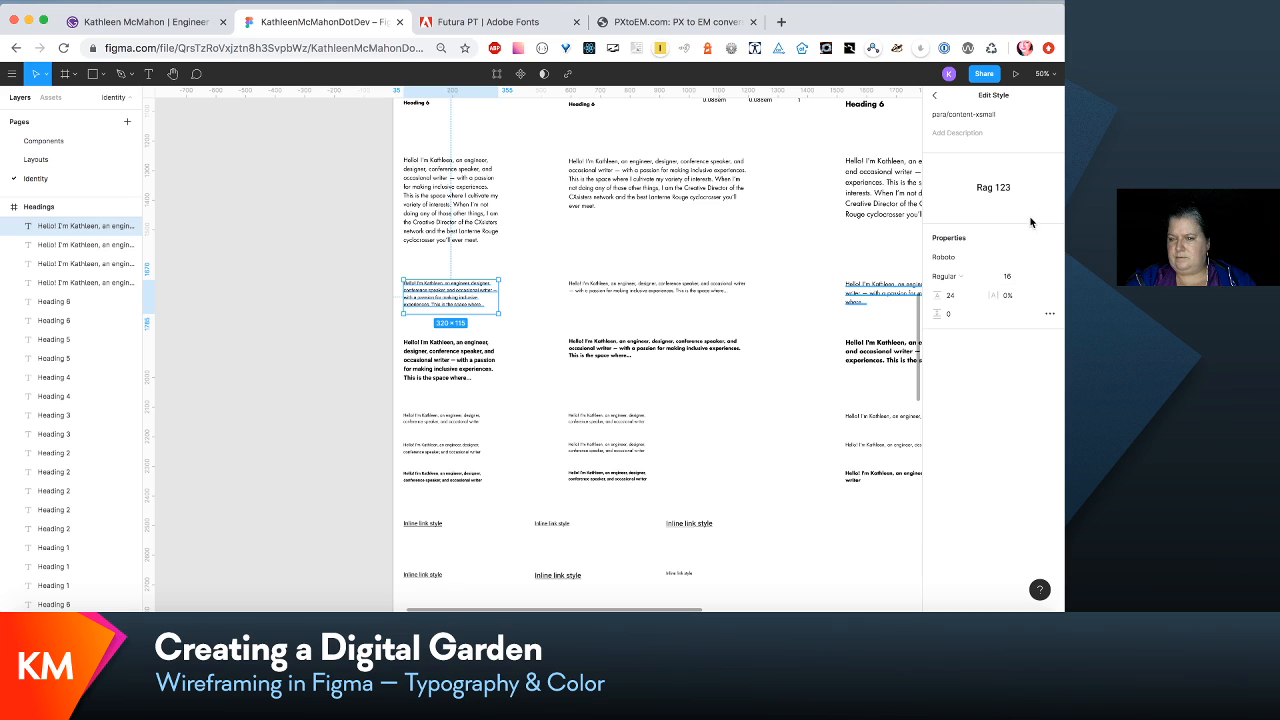
pyautogui.click(1049, 260)
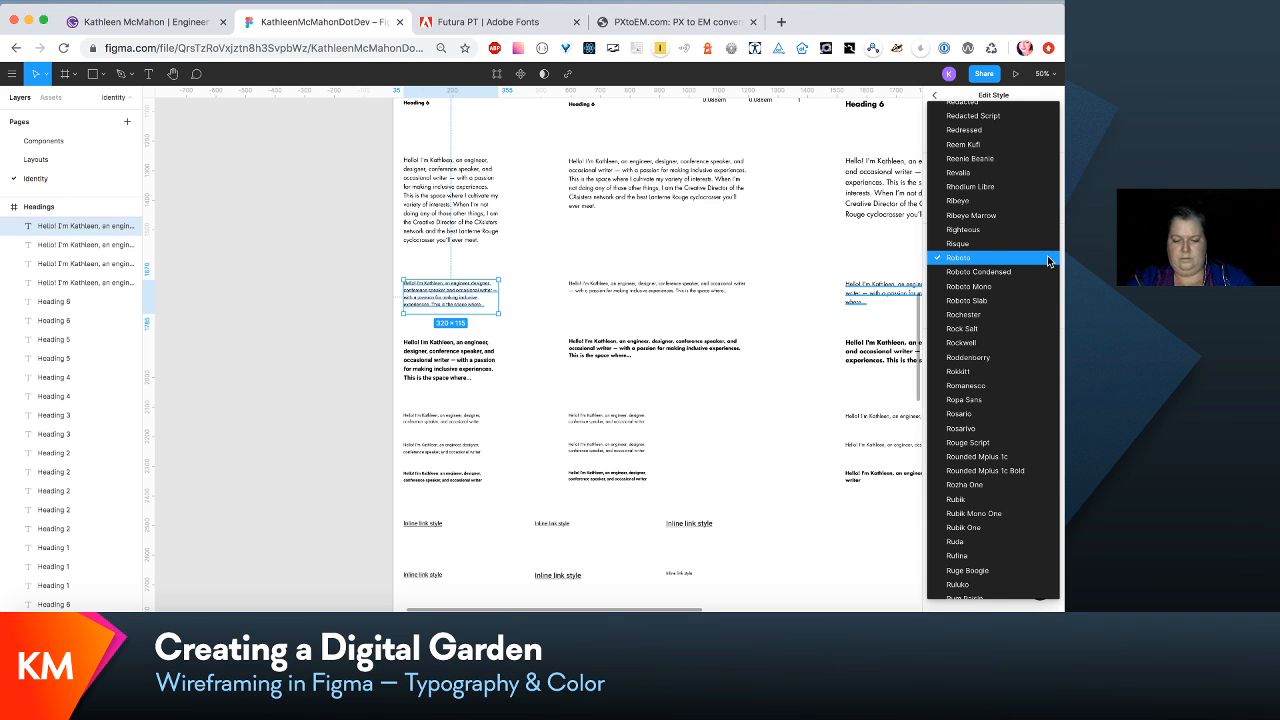
pyautogui.press('g')
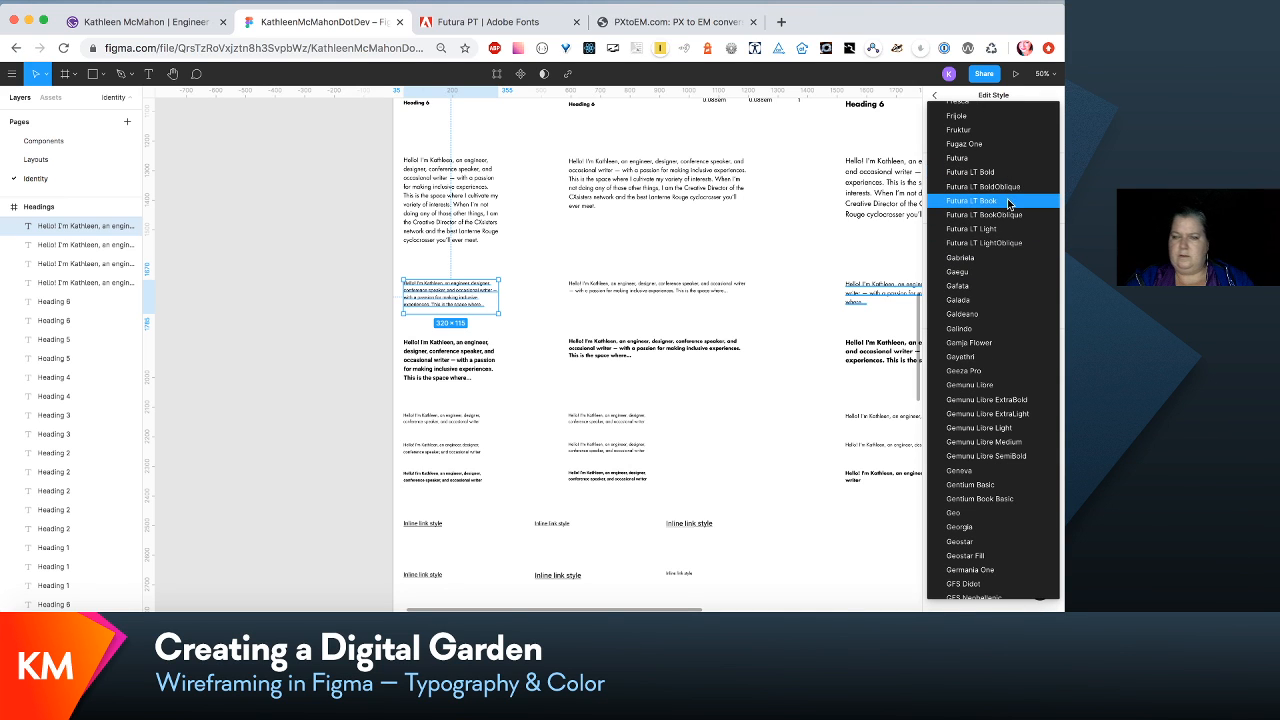
pyautogui.click(1009, 203)
# - Set the extra-small bold content paragraph's para/content-xsmall-bold text style to Futura LT Bold, size 16, line height 24
pyautogui.click(451, 368)
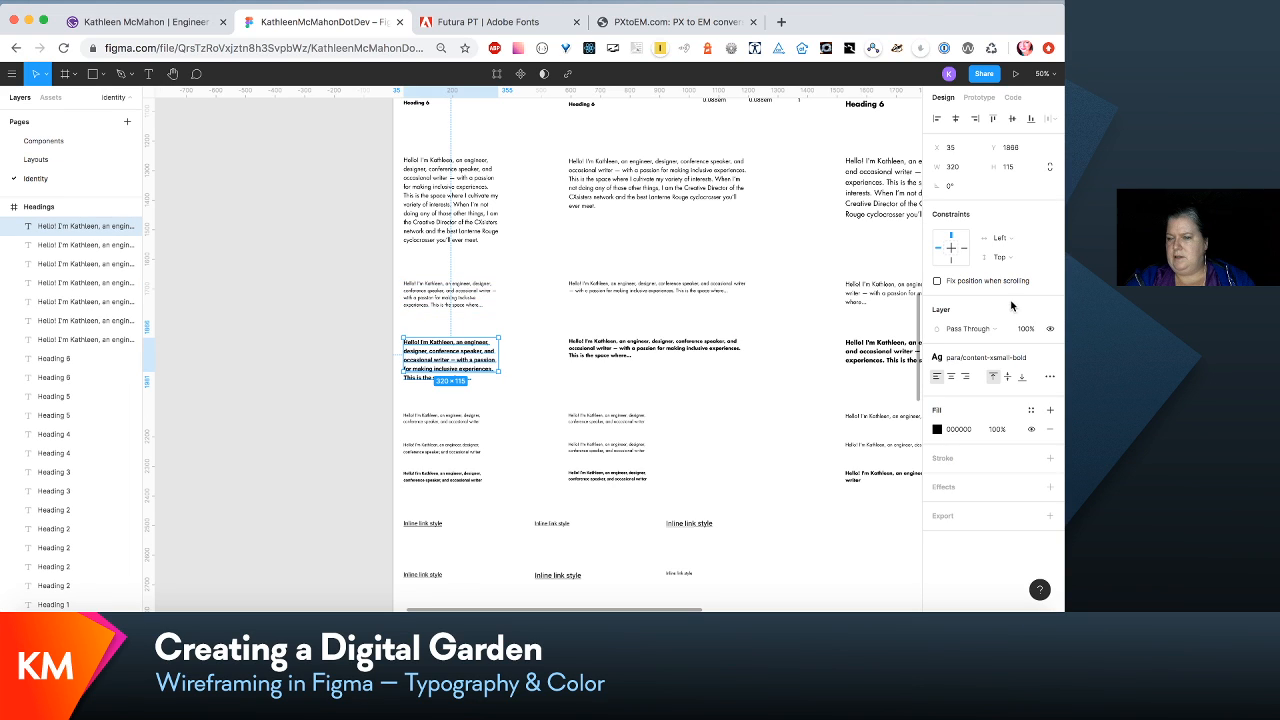
pyautogui.click(1019, 363)
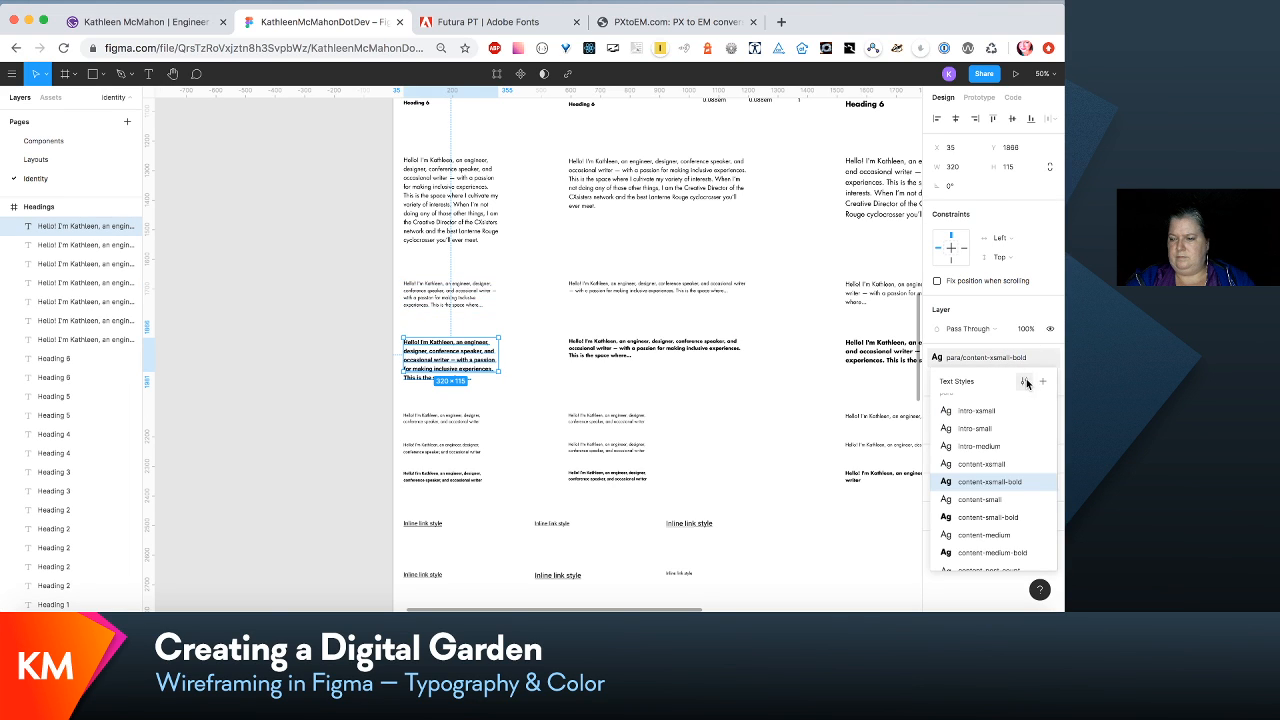
pyautogui.click(1023, 375)
pyautogui.click(1000, 277)
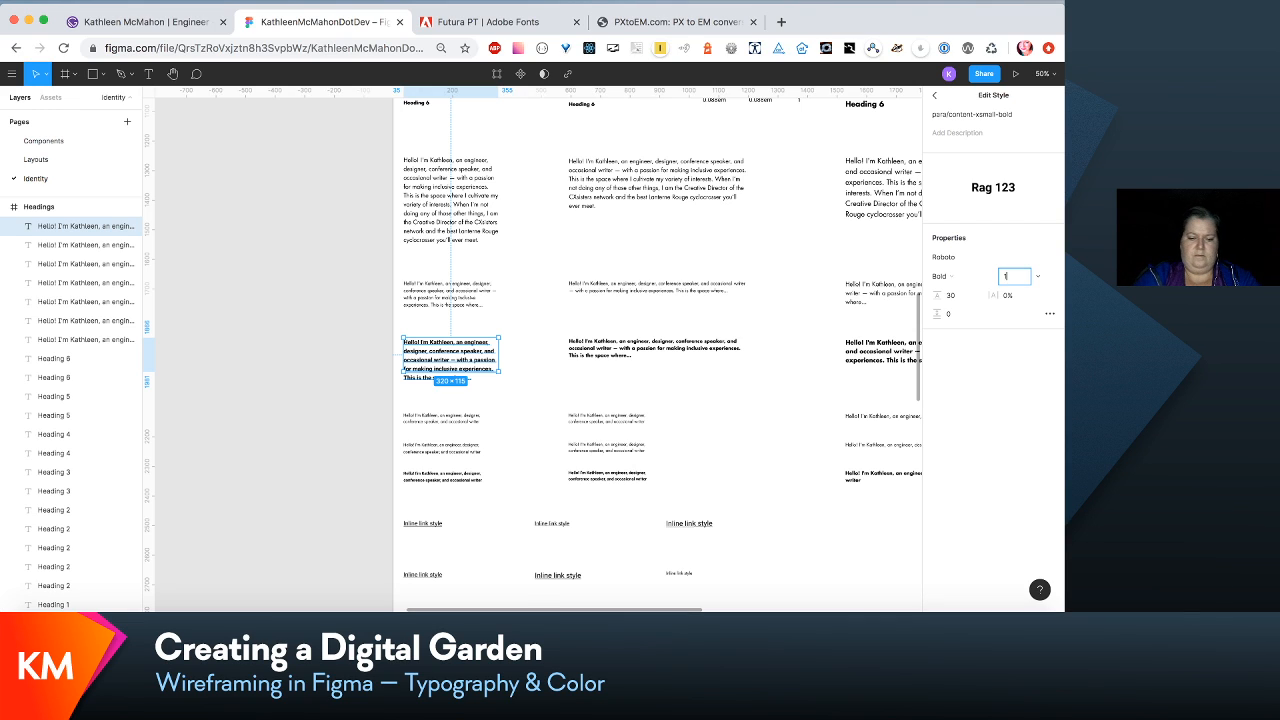
pyautogui.press('Tab')
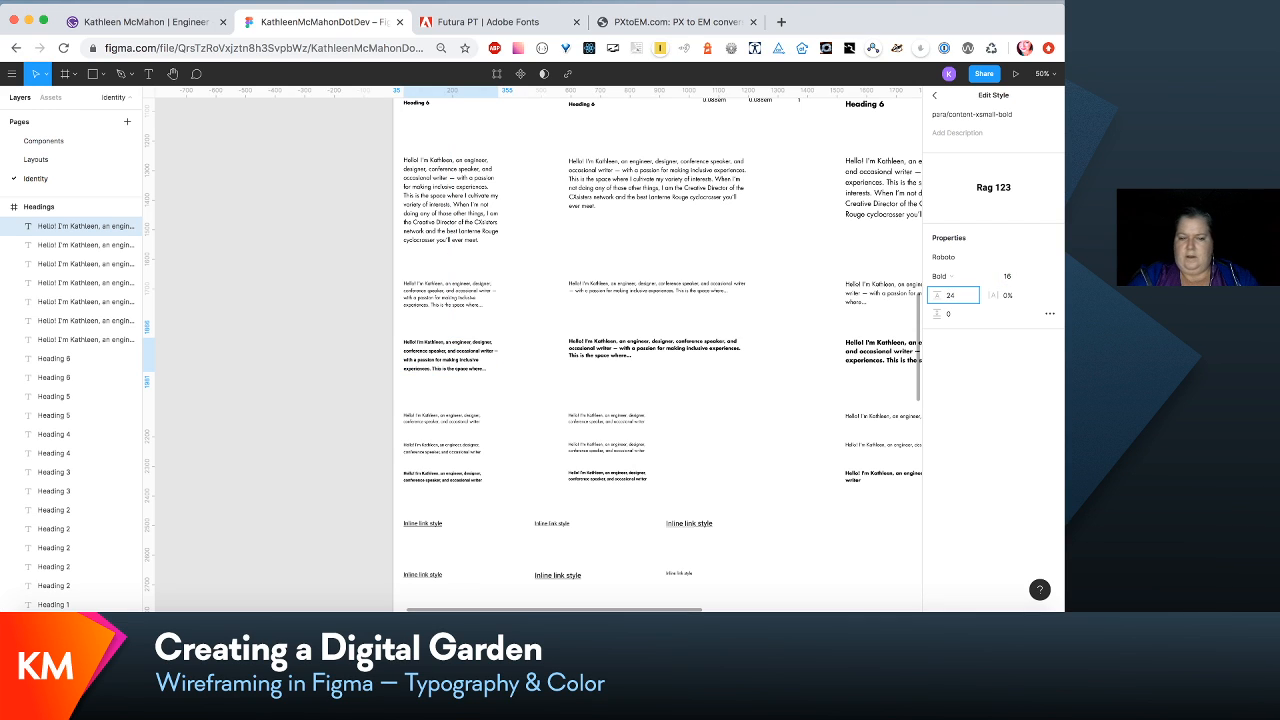
pyautogui.click(1050, 258)
pyautogui.scroll(20, 1050, 258)
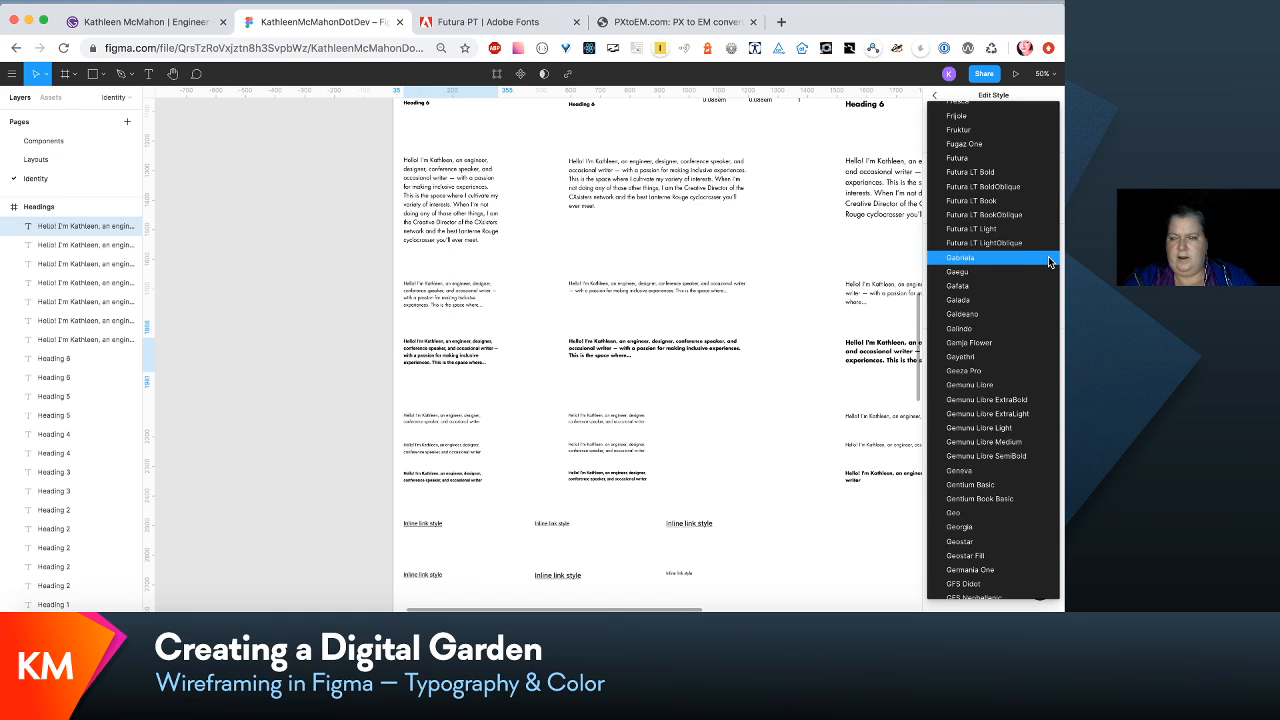
pyautogui.click(990, 176)
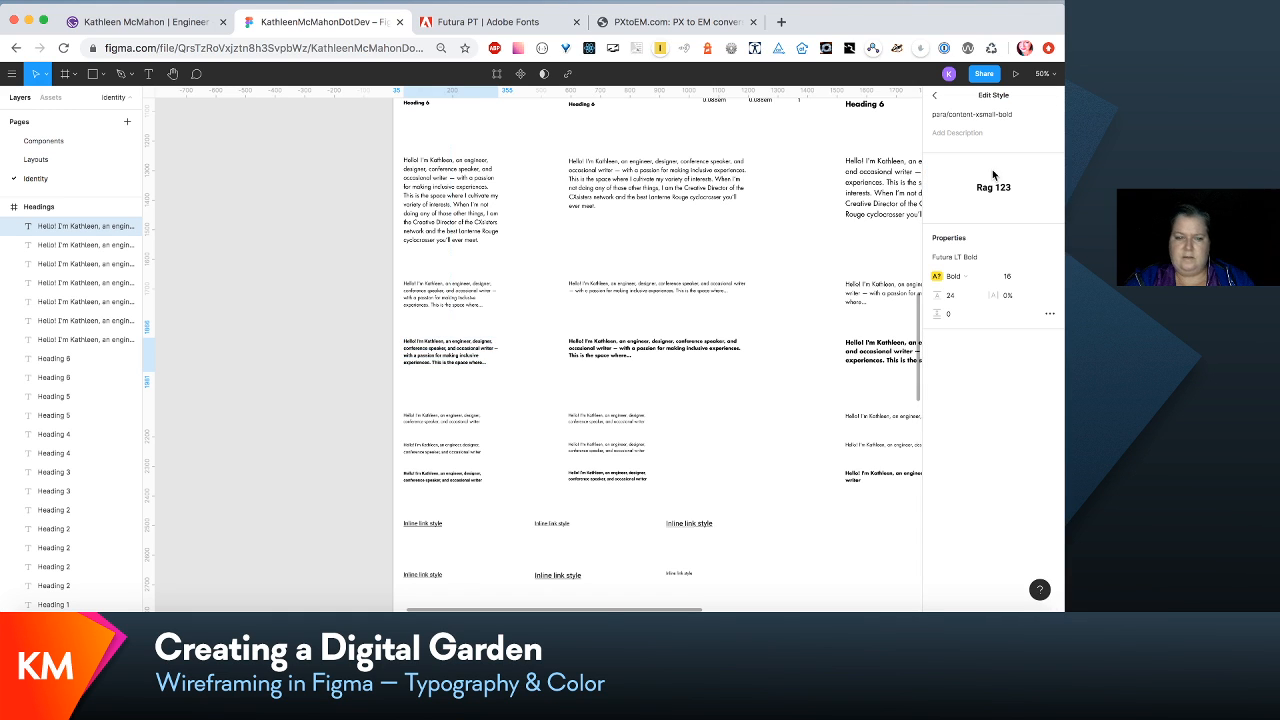
# - Change the missing Bold weight in the para/content-xsmall-bold text style to Regular
pyautogui.click(626, 424)
pyautogui.click(437, 344)
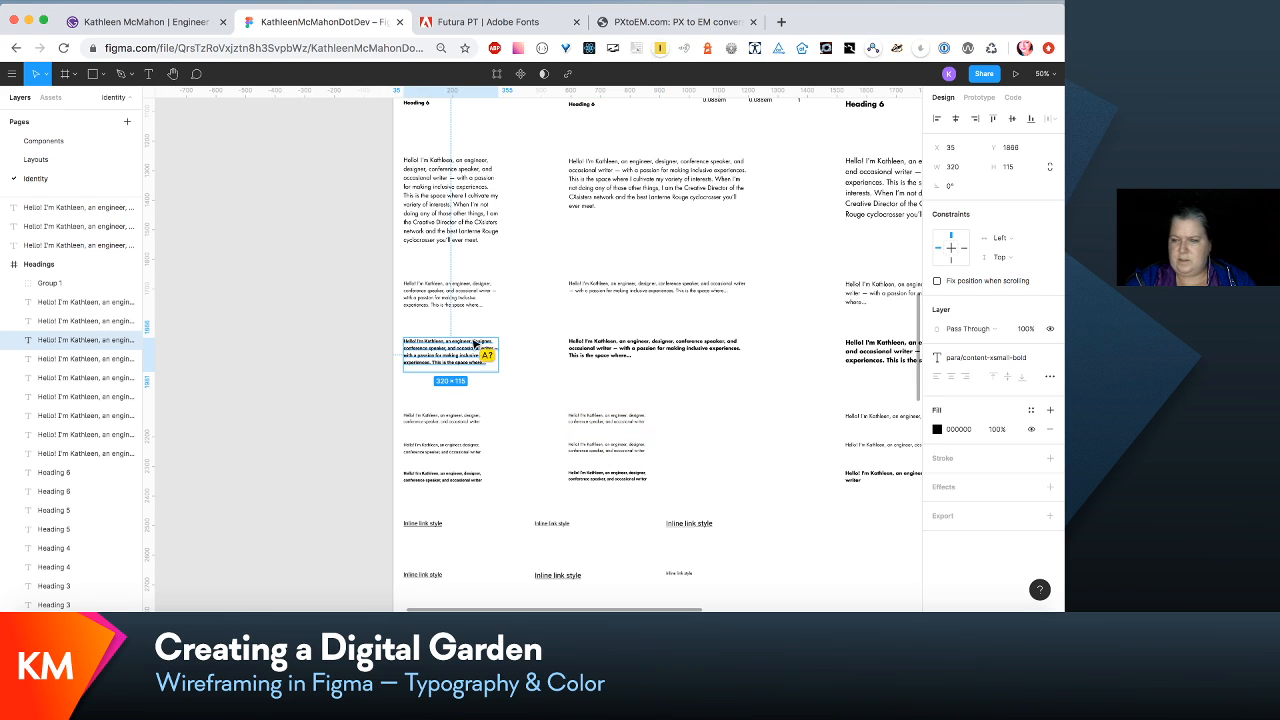
pyautogui.click(1030, 360)
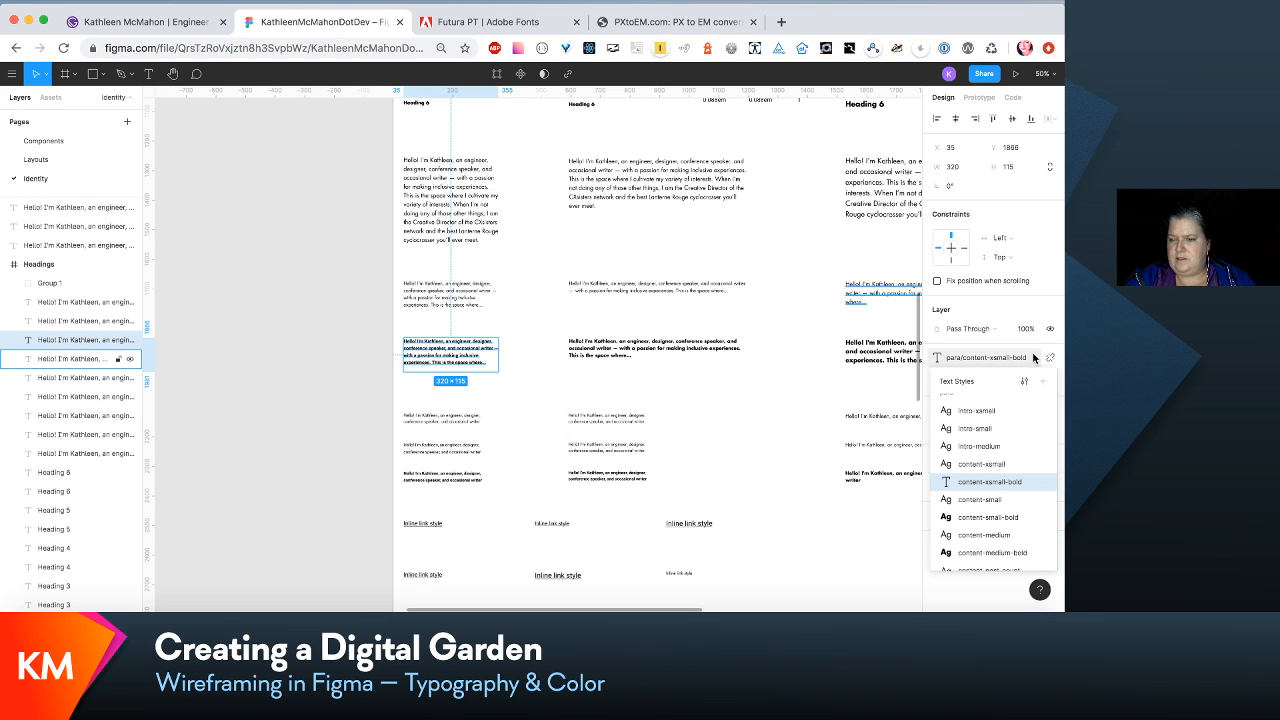
pyautogui.click(1028, 380)
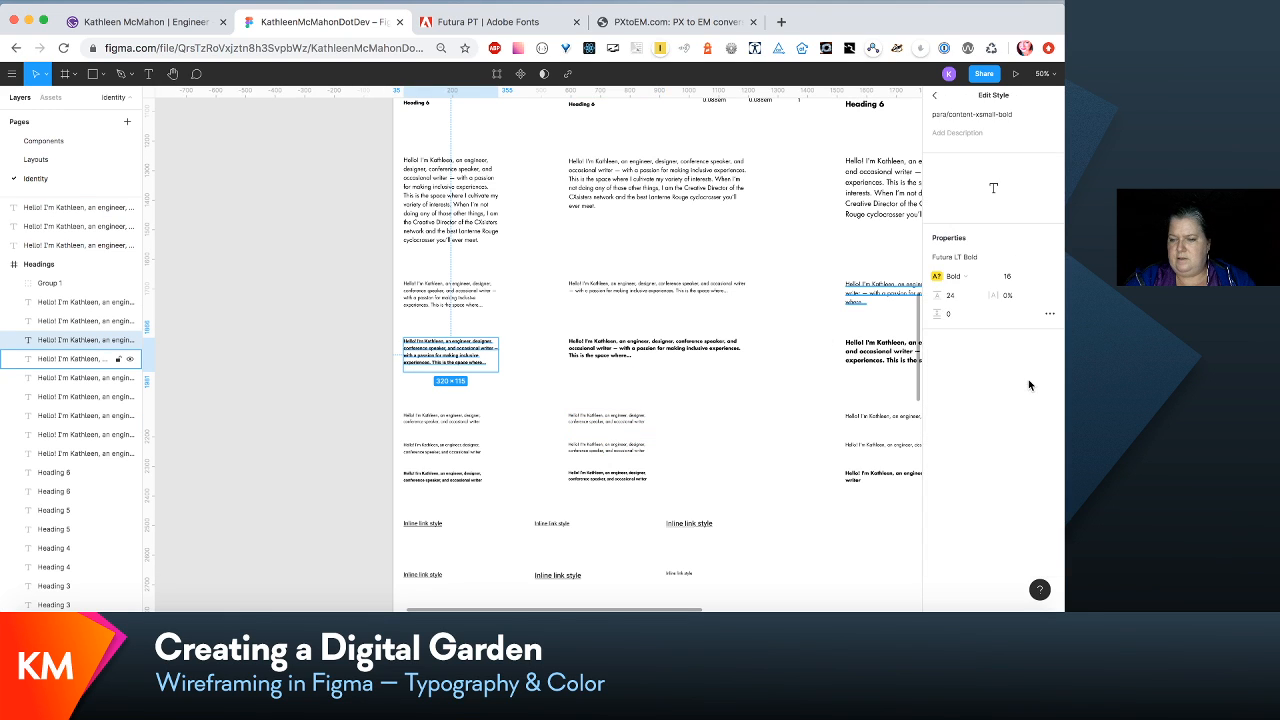
pyautogui.click(966, 277)
pyautogui.click(995, 279)
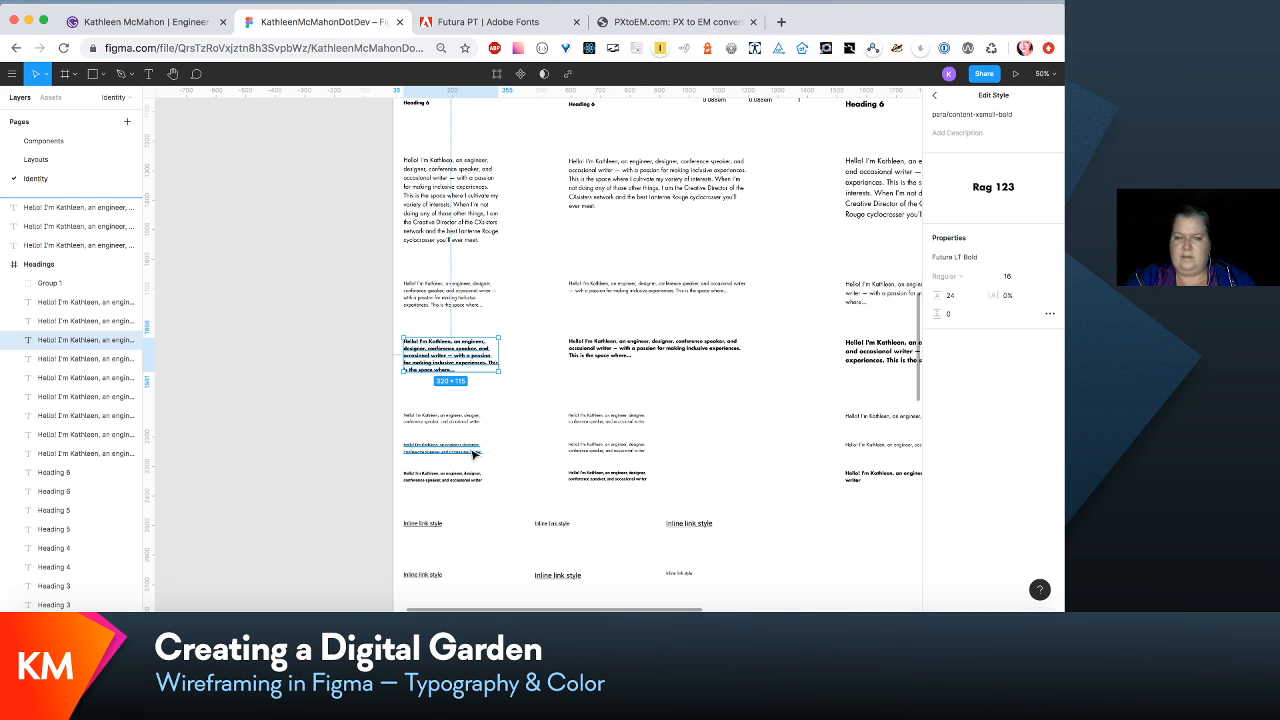
# - Compare the styles of the first two post-count samples and check the font properties of para/content-post-count
pyautogui.click(455, 423)
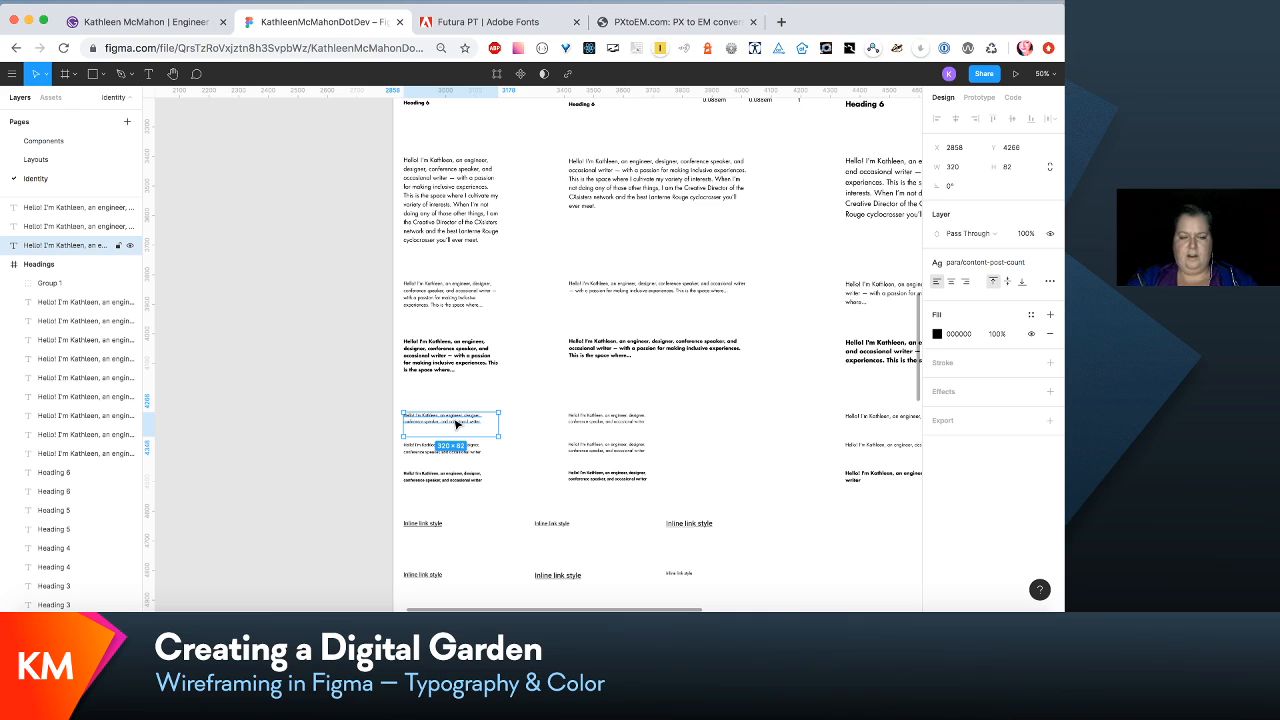
pyautogui.moveTo(455, 423); pyautogui.dragTo(625, 424)
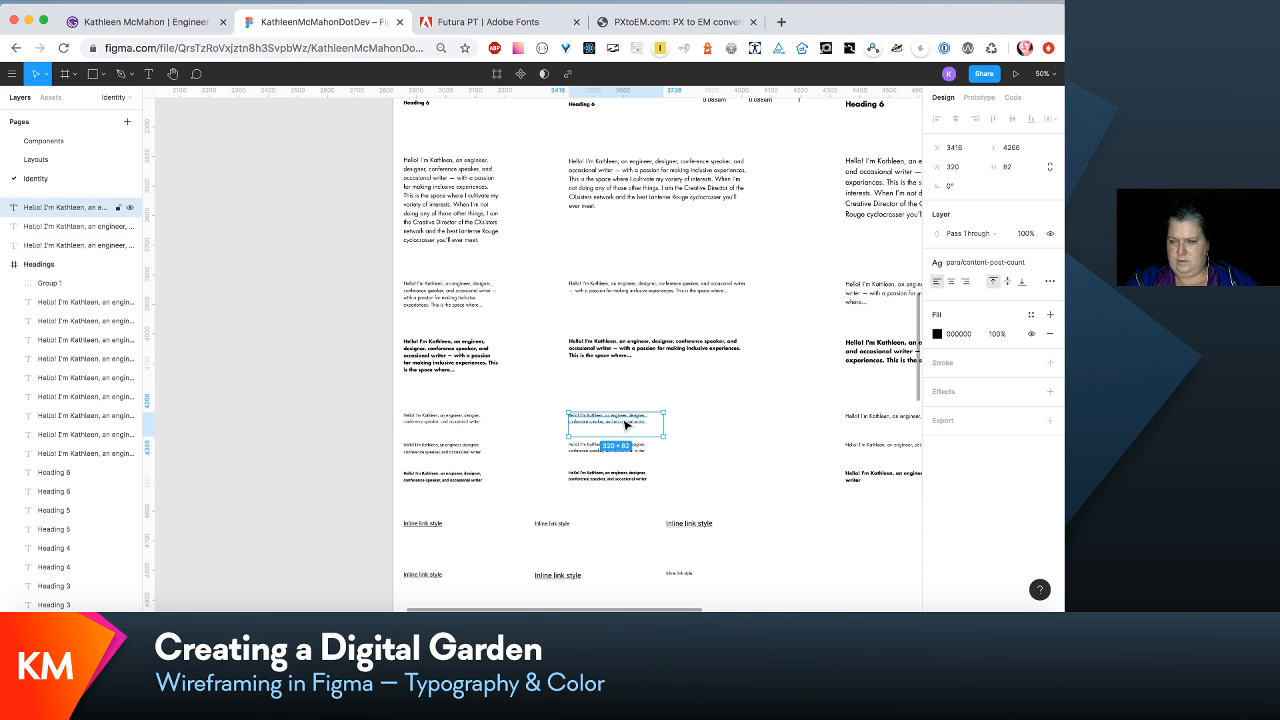
pyautogui.click(437, 428)
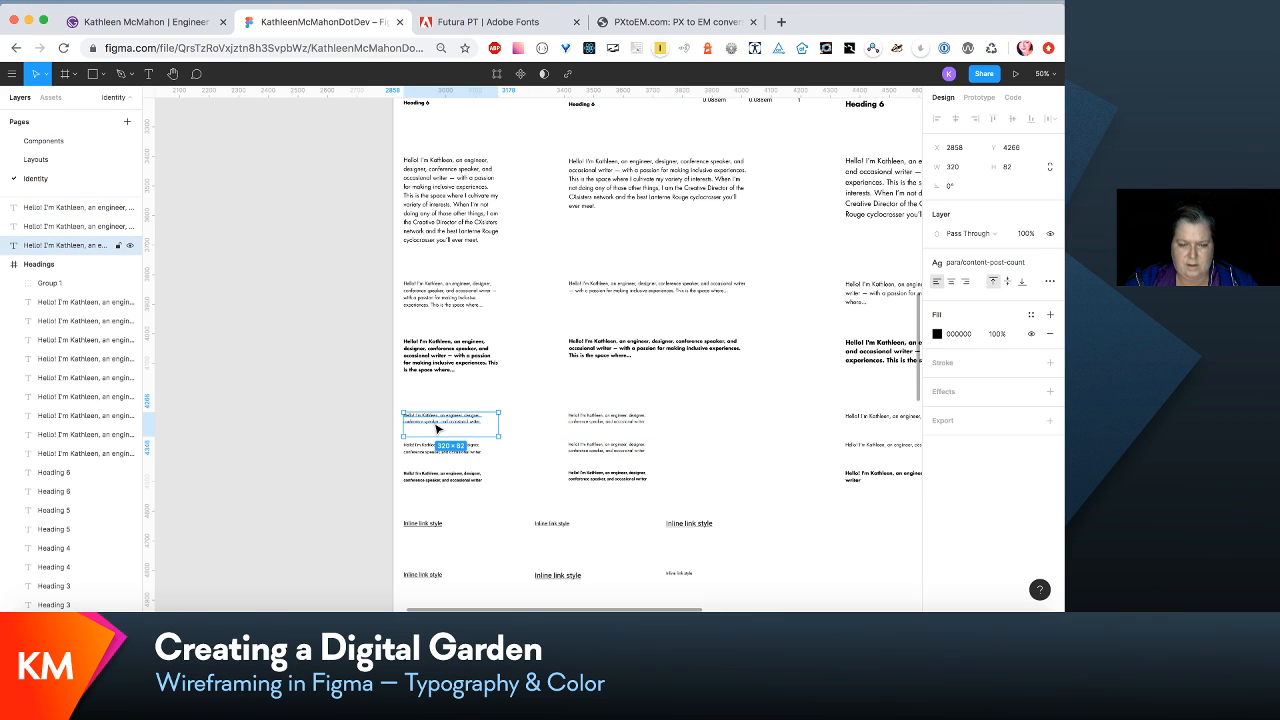
pyautogui.click(1019, 265)
pyautogui.click(1024, 287)
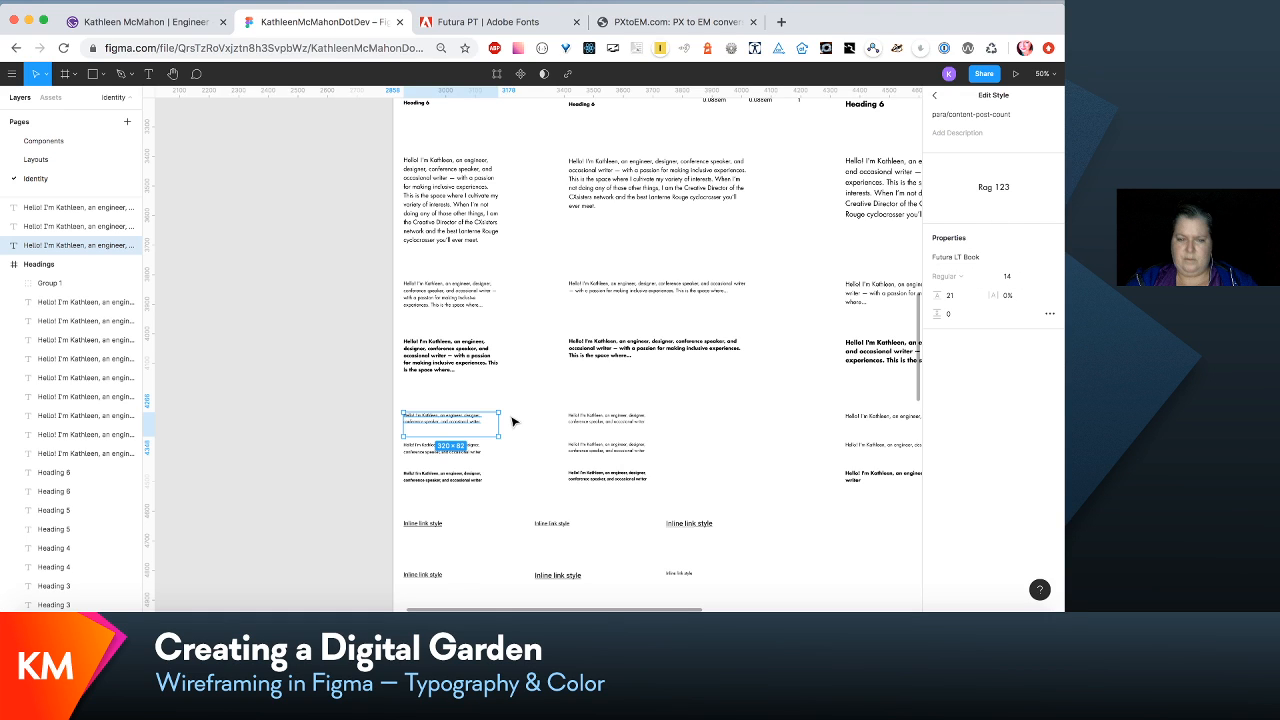
# - Set the extra-small subtext sample's para/subtext-xsmall text style to Futura LT Book with line height 21
pyautogui.press('super+d')
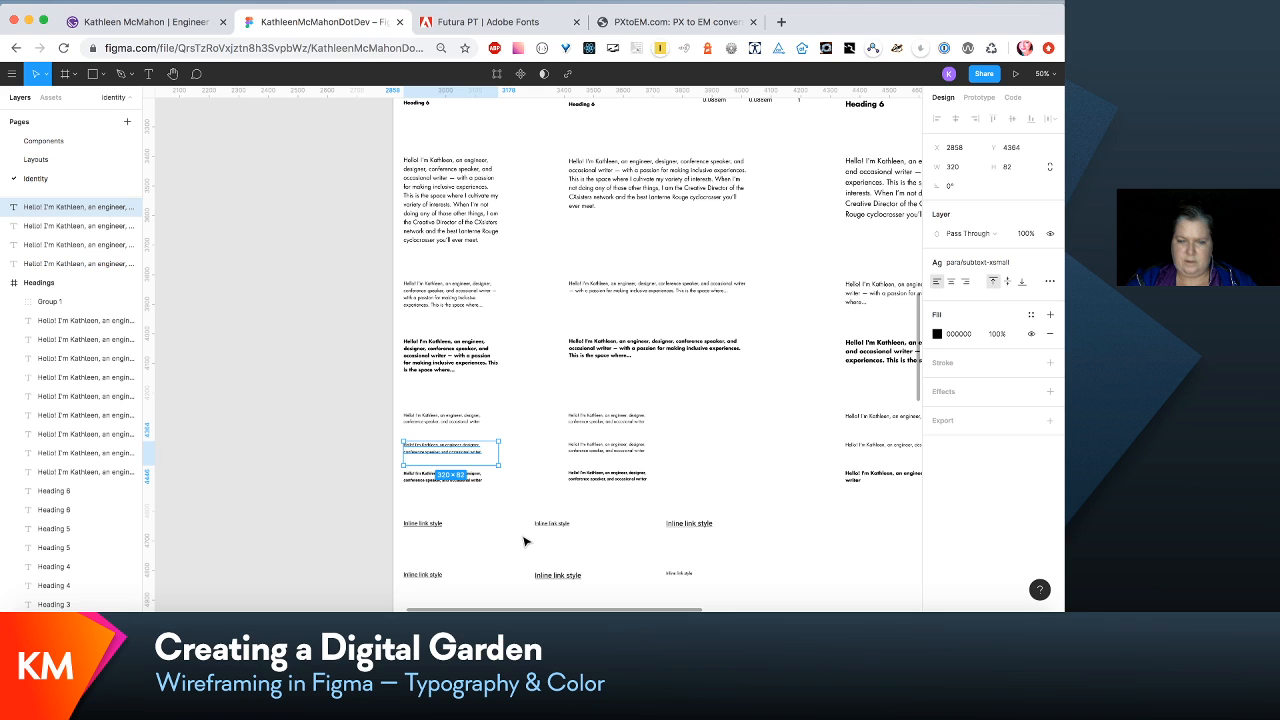
pyautogui.scroll(3, 480, 534)
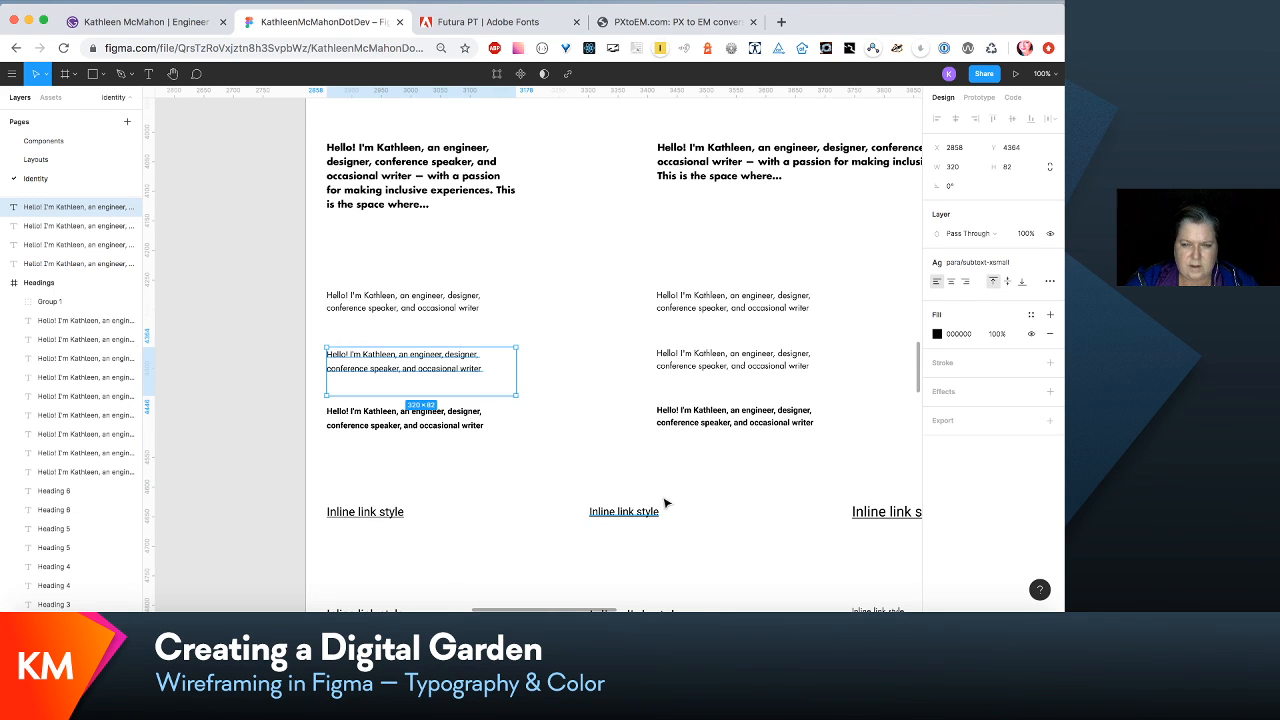
pyautogui.click(1012, 264)
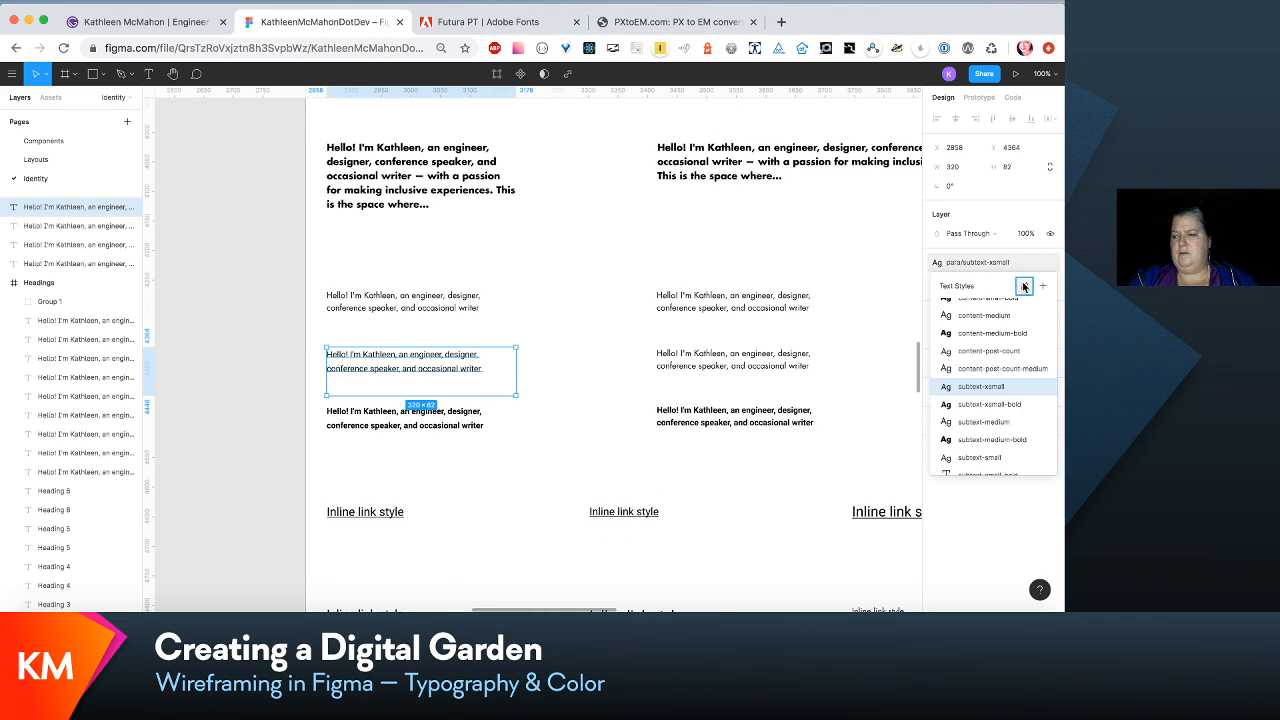
pyautogui.click(1025, 285)
pyautogui.click(954, 297)
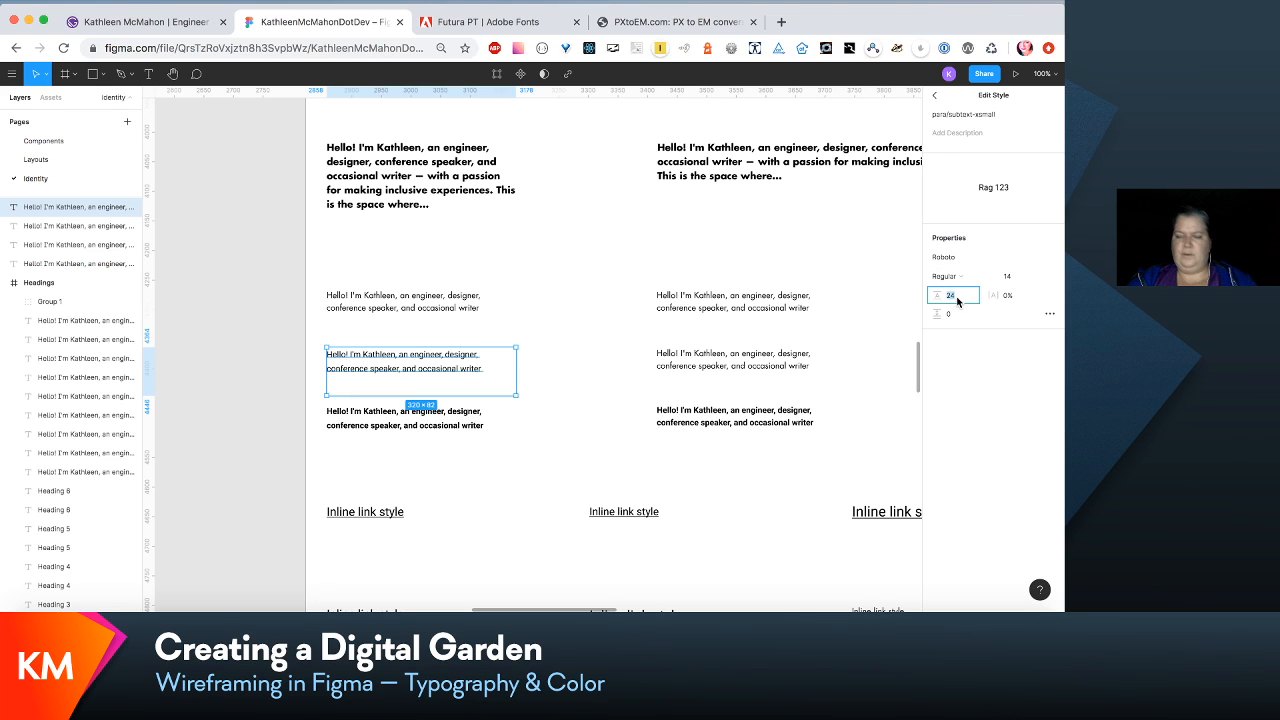
pyautogui.click(1055, 259)
pyautogui.scroll(15, 1055, 259)
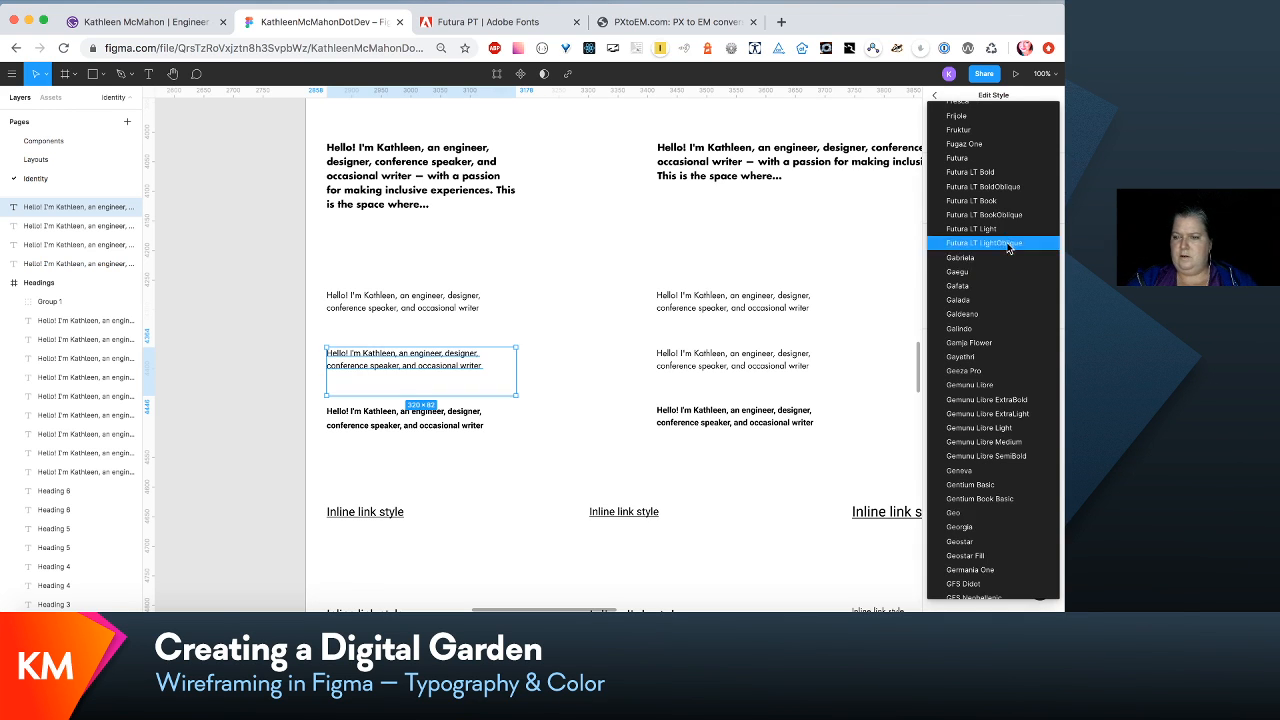
pyautogui.click(985, 200)
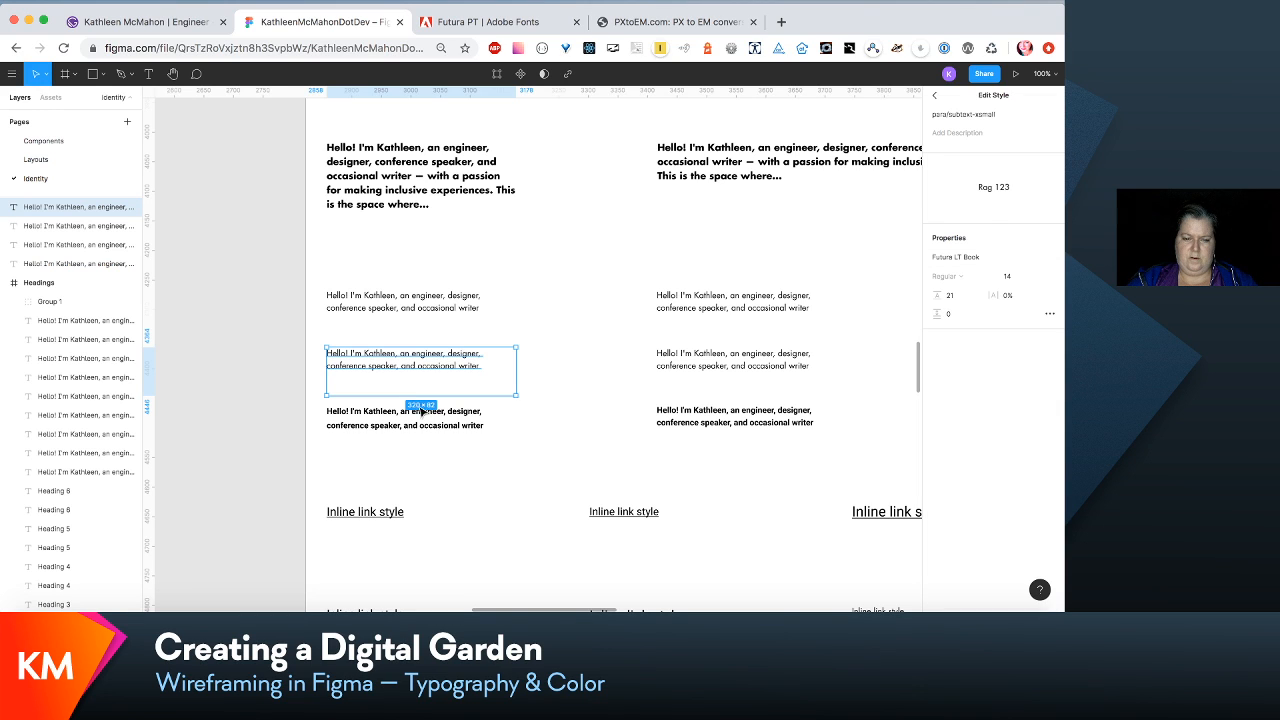
# - Set the extra-small bold subtext sample's para/subtext-xsmall-bold text style to Futura LT Book with line height 21
pyautogui.click(421, 412)
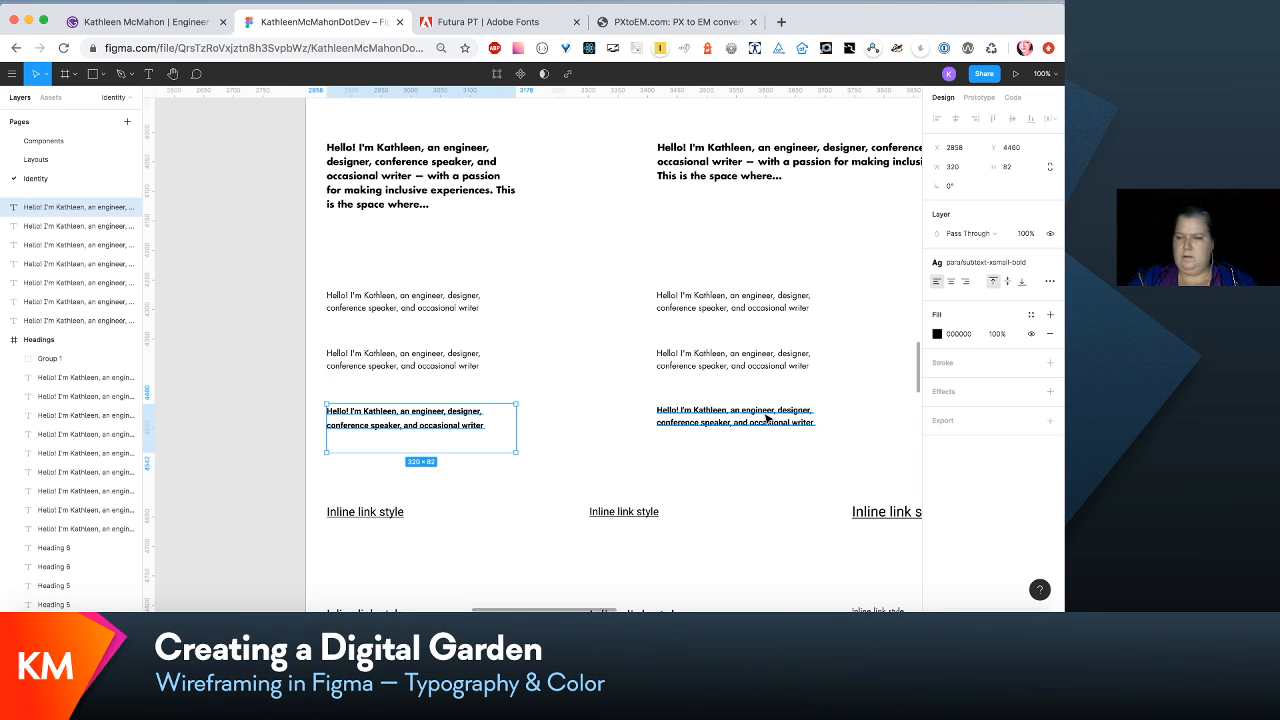
pyautogui.click(1026, 265)
pyautogui.click(1022, 287)
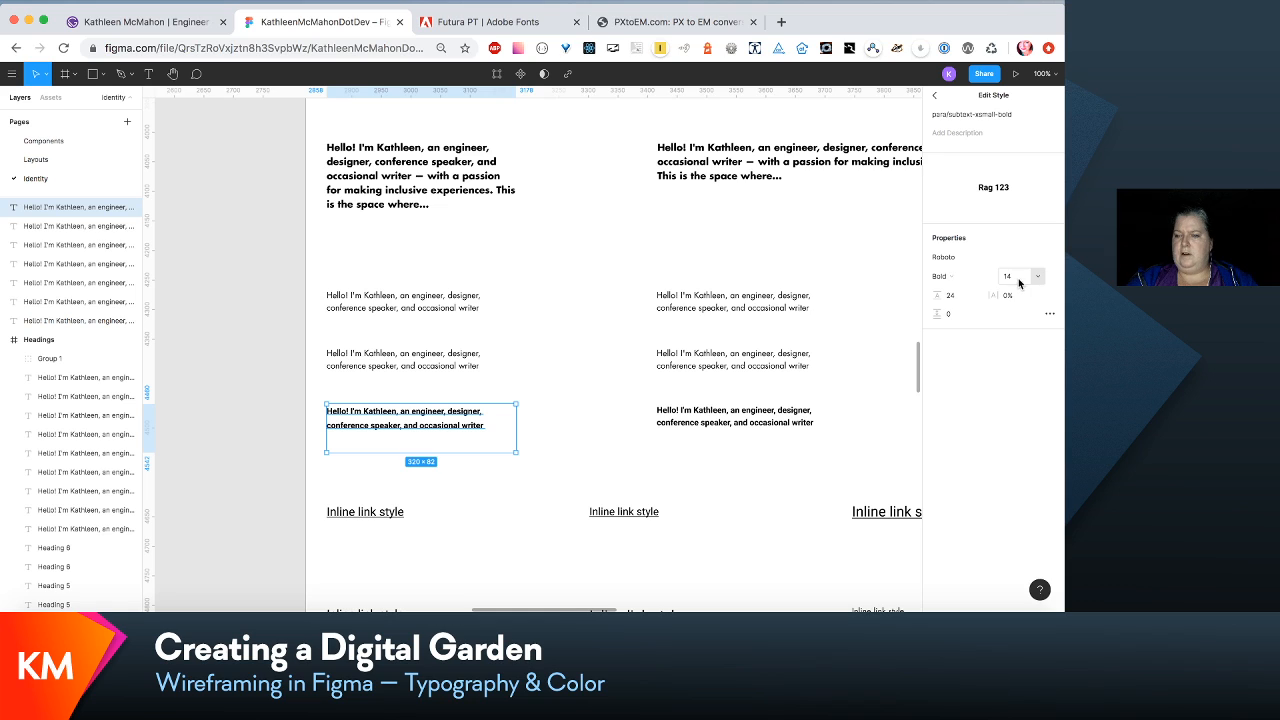
pyautogui.click(935, 298)
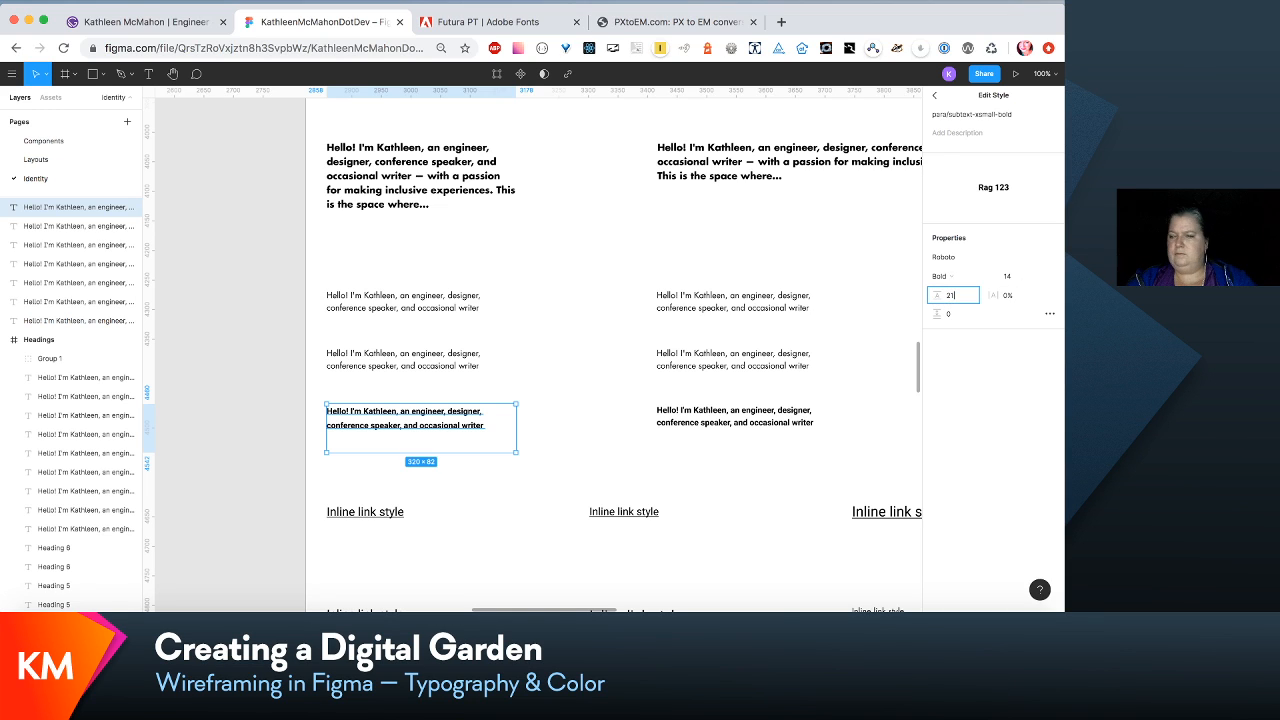
pyautogui.click(1053, 262)
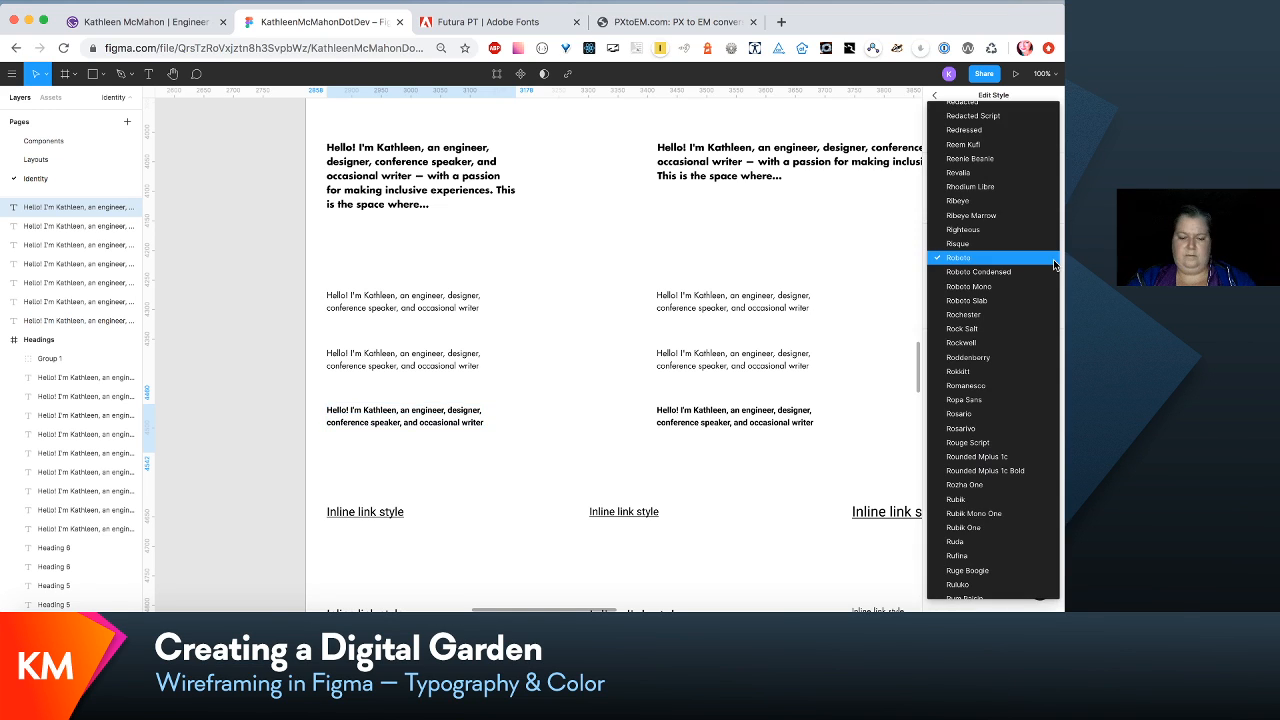
pyautogui.scroll(10, 1053, 263)
pyautogui.click(998, 197)
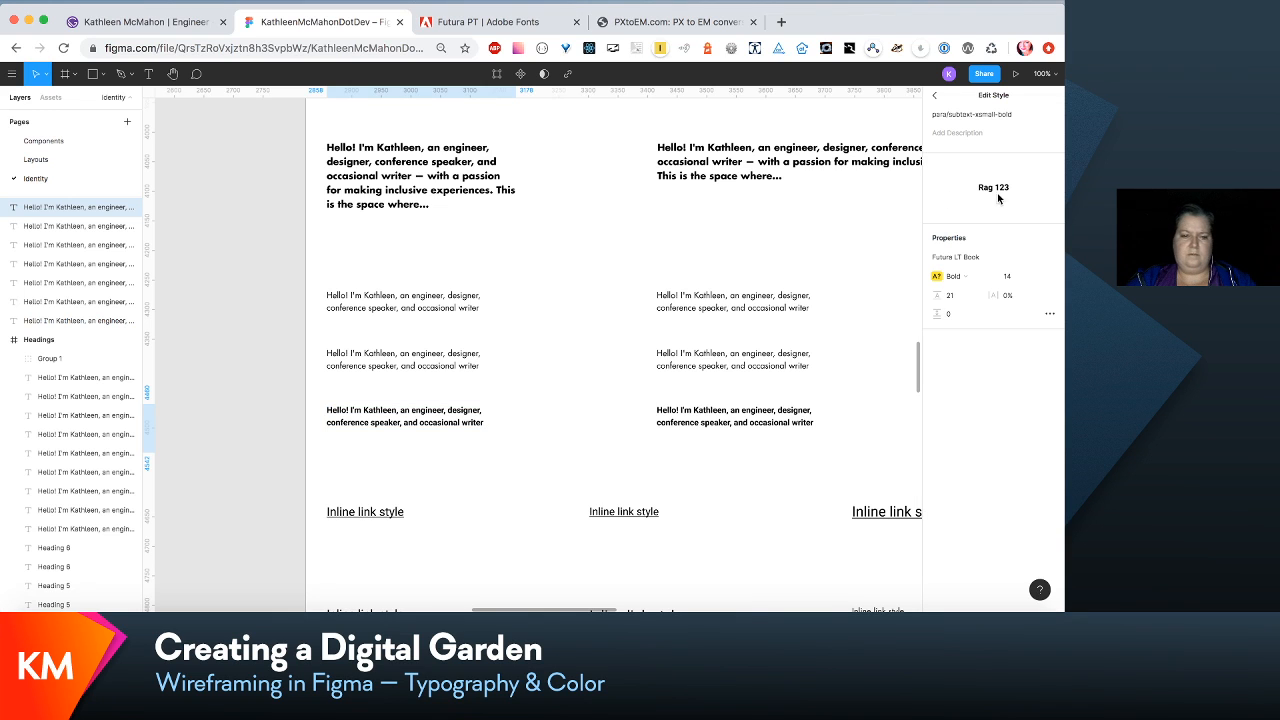
pyautogui.click(420, 416)
# - Set the third inline link sample's link/inline-content-medium text style to size 20 and line height 30
pyautogui.press('-')
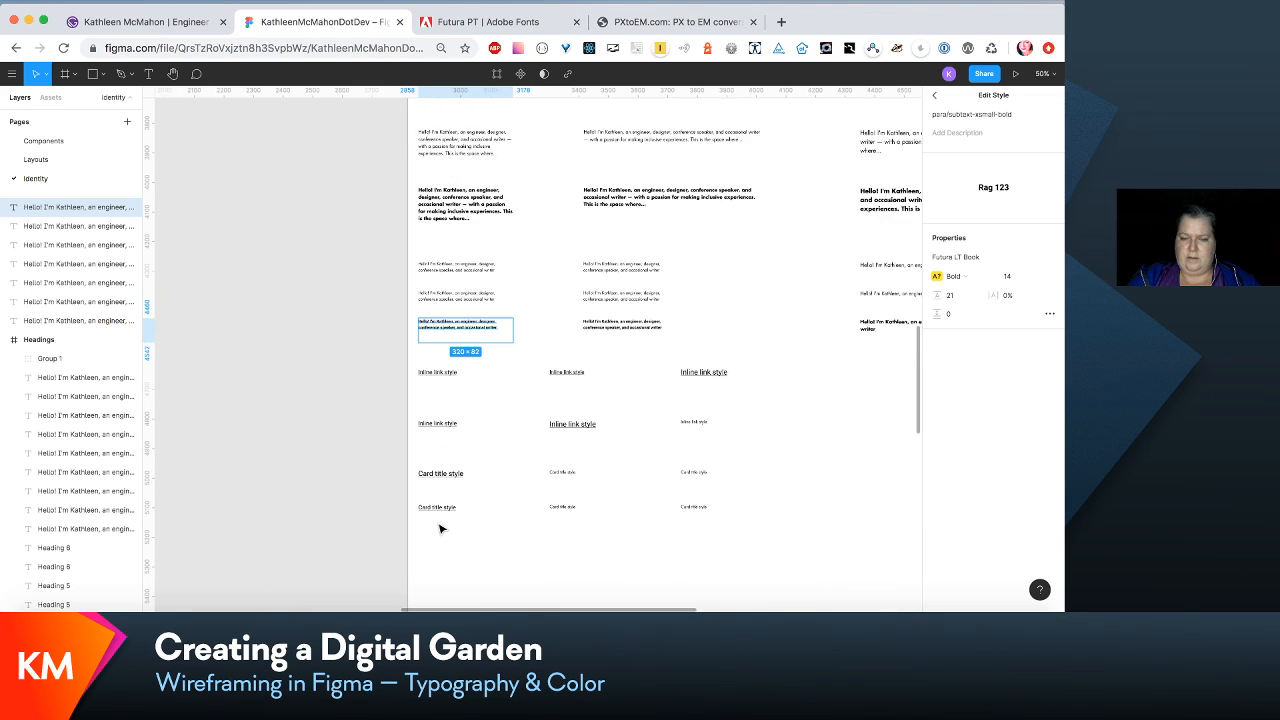
pyautogui.hscroll(5, 440, 529)
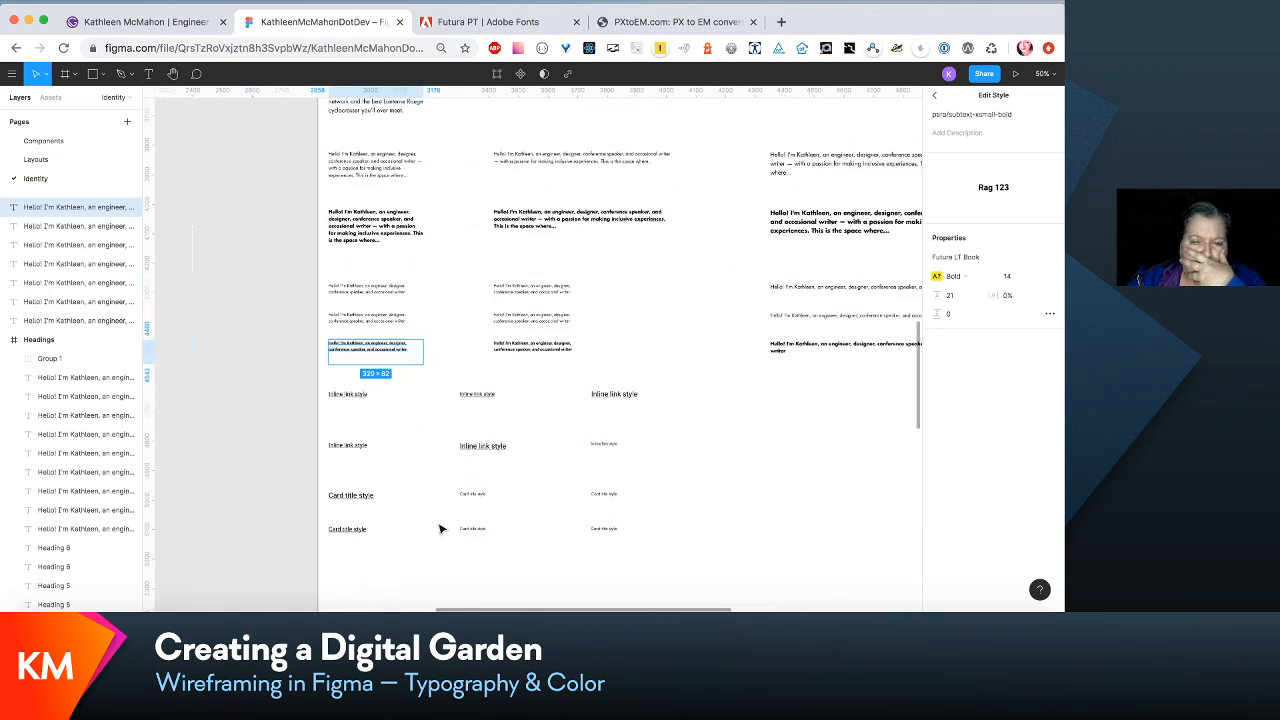
pyautogui.hscroll(-4, 440, 529)
pyautogui.scroll(-3, 440, 529)
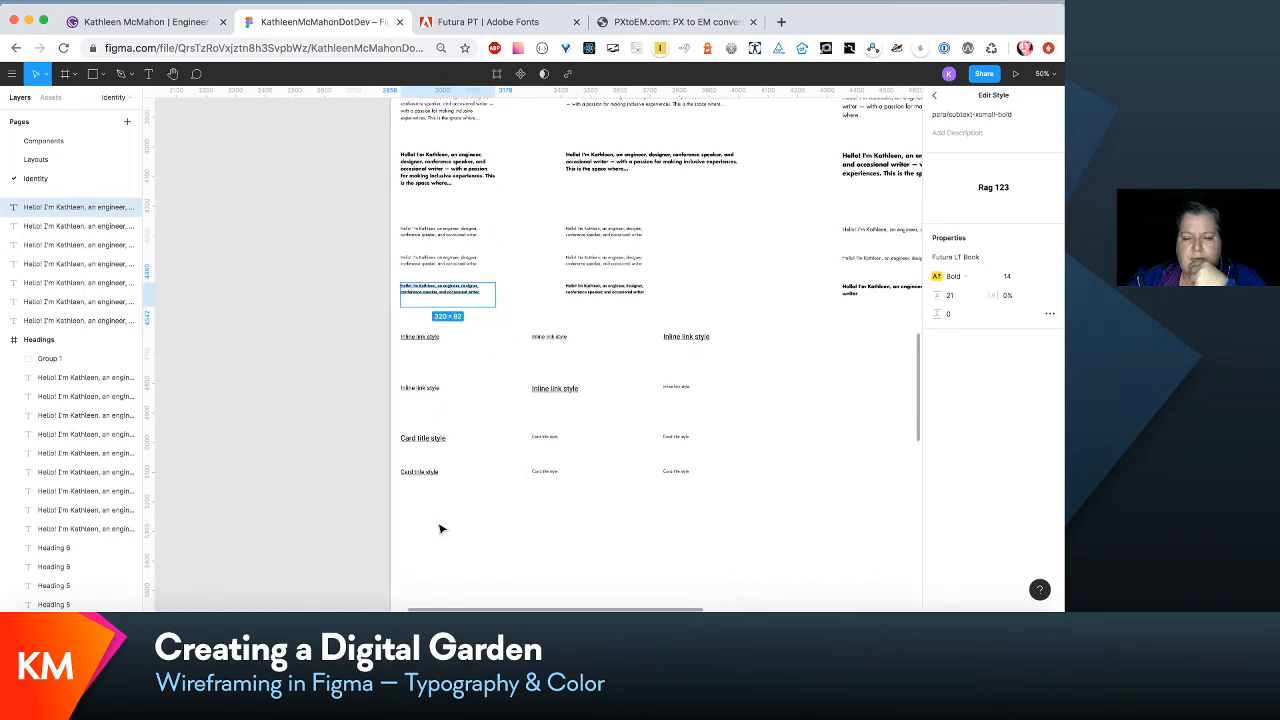
pyautogui.hscroll(4, 440, 529)
pyautogui.scroll(5, 440, 529)
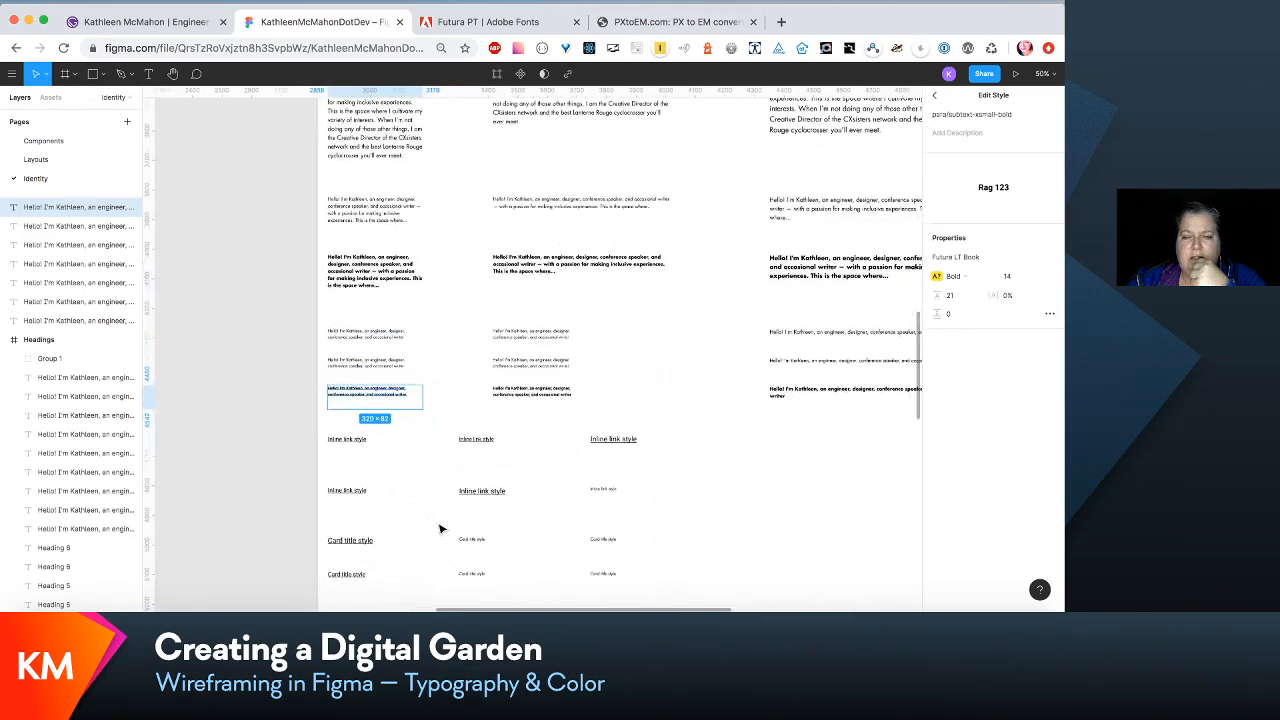
pyautogui.scroll(-5, 440, 529)
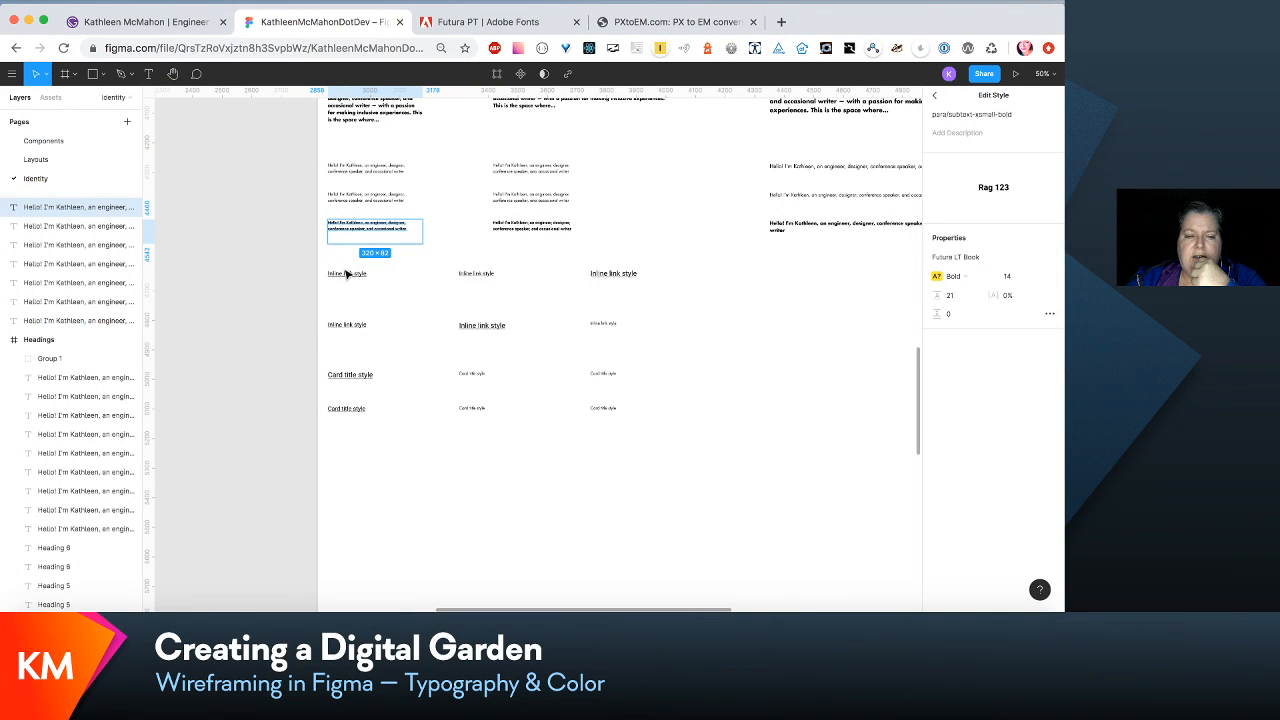
pyautogui.click(626, 281)
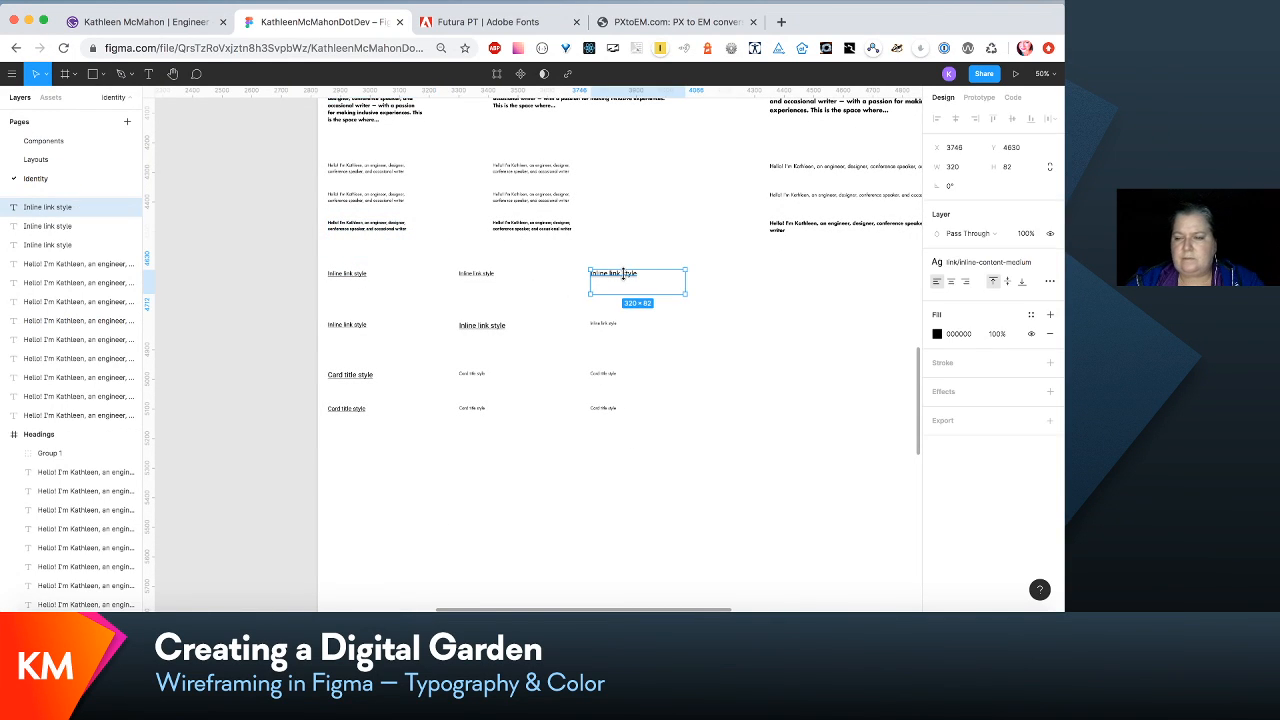
pyautogui.click(1034, 264)
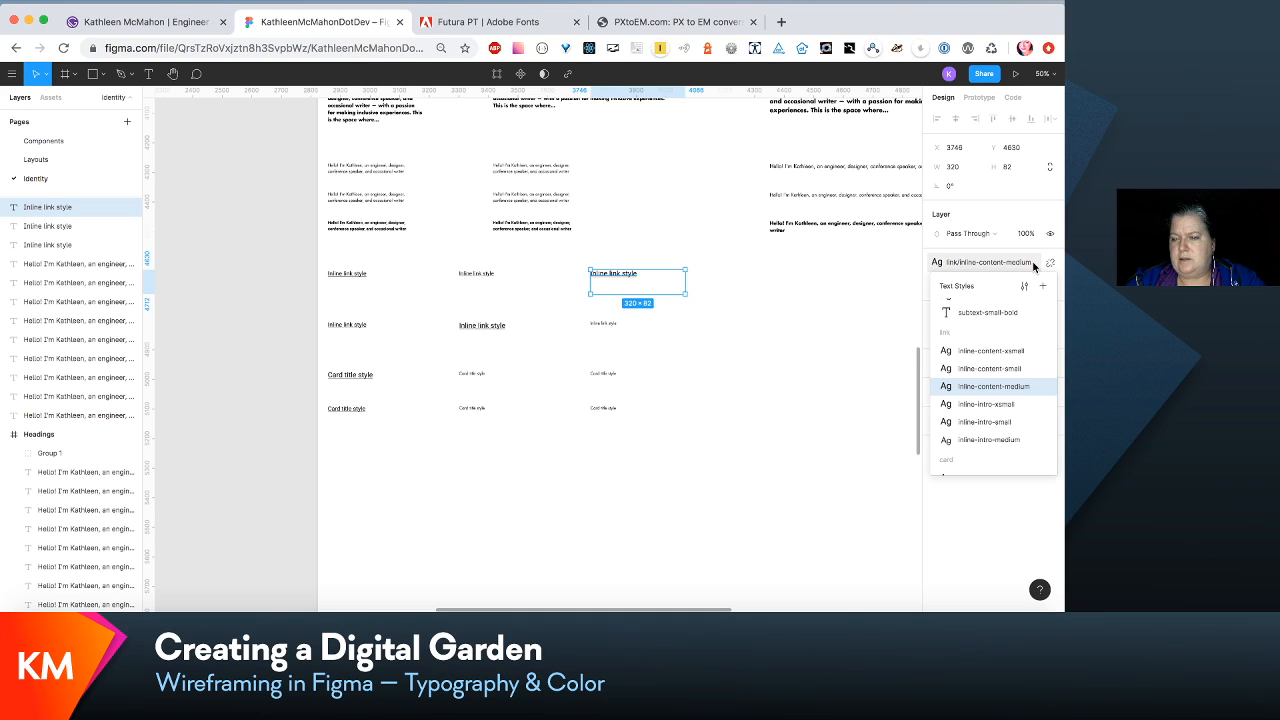
pyautogui.click(1024, 287)
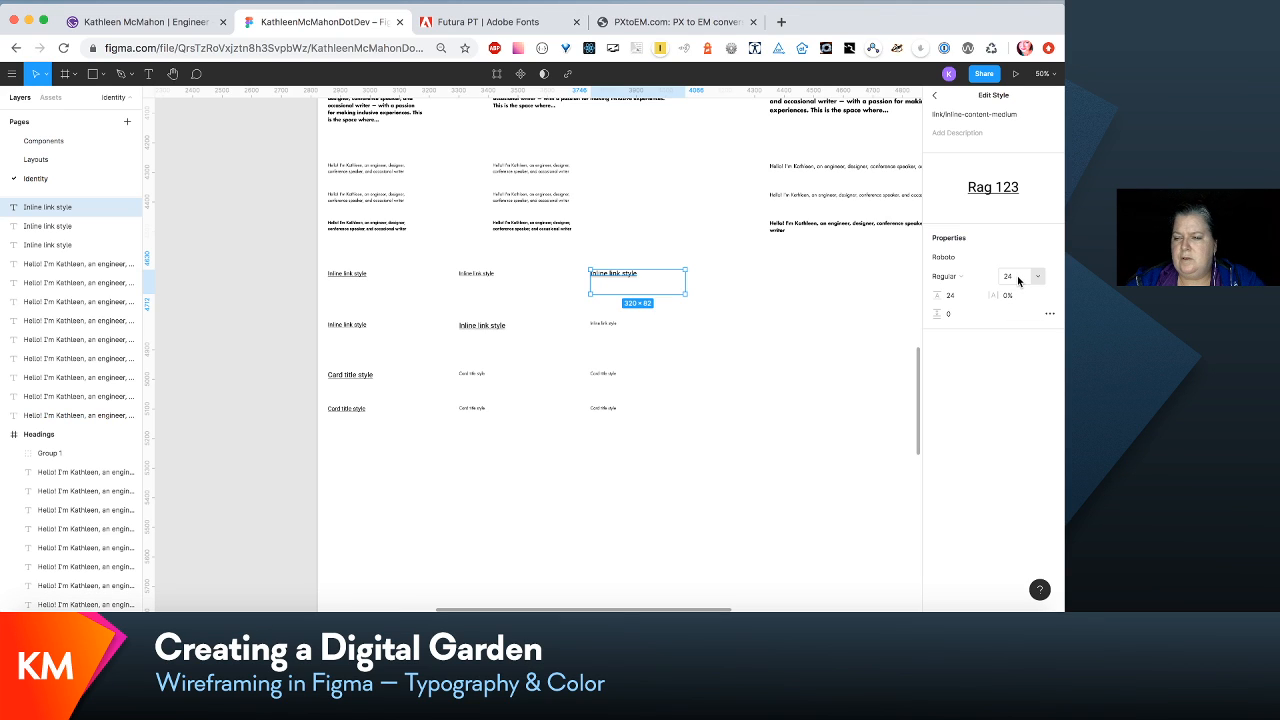
pyautogui.click(1018, 281)
pyautogui.write('20')
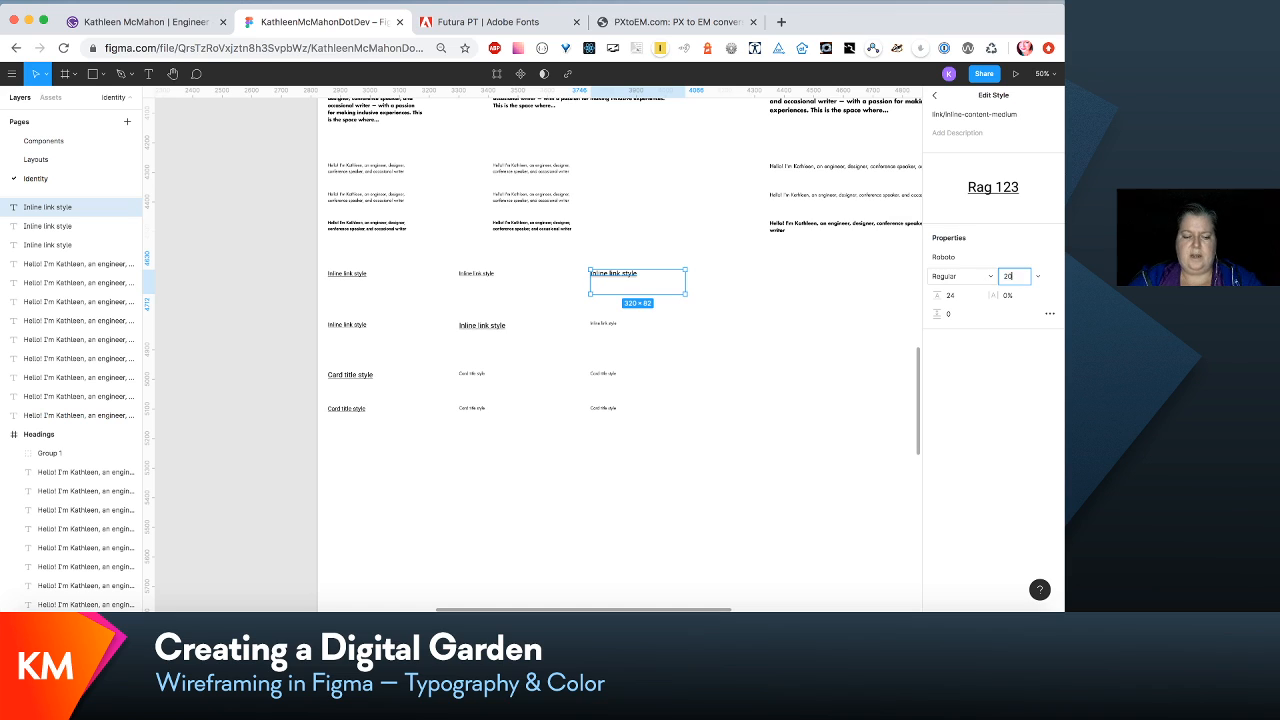
pyautogui.press('Tab')
pyautogui.write('30')
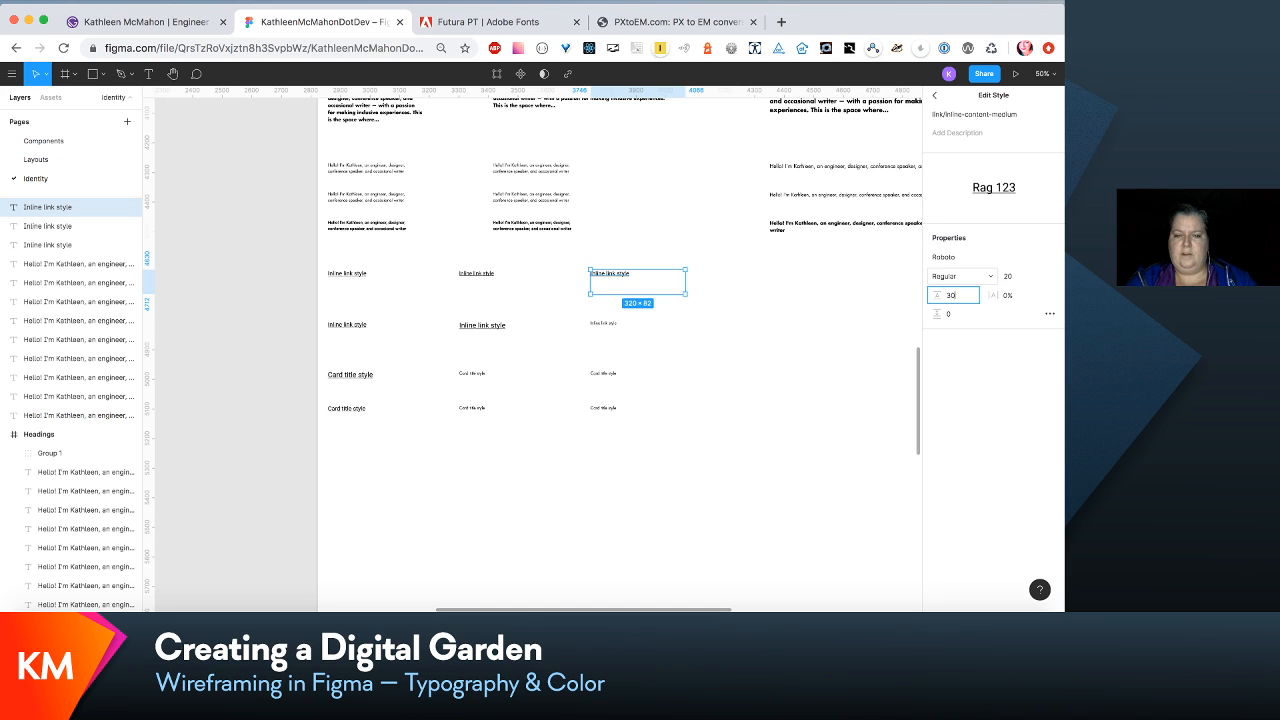
# - Set the font of the link/inline-content-medium text style to Futura LT Book
pyautogui.click(1051, 258)
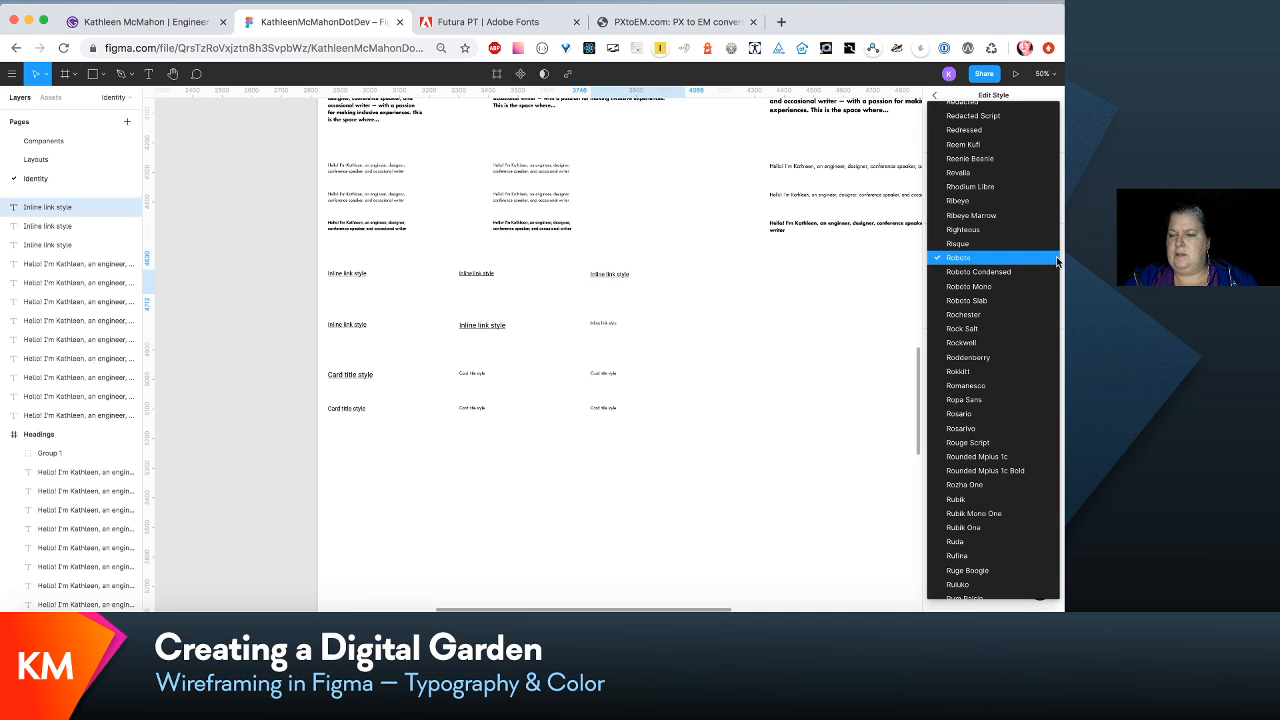
pyautogui.scroll(20, 1056, 258)
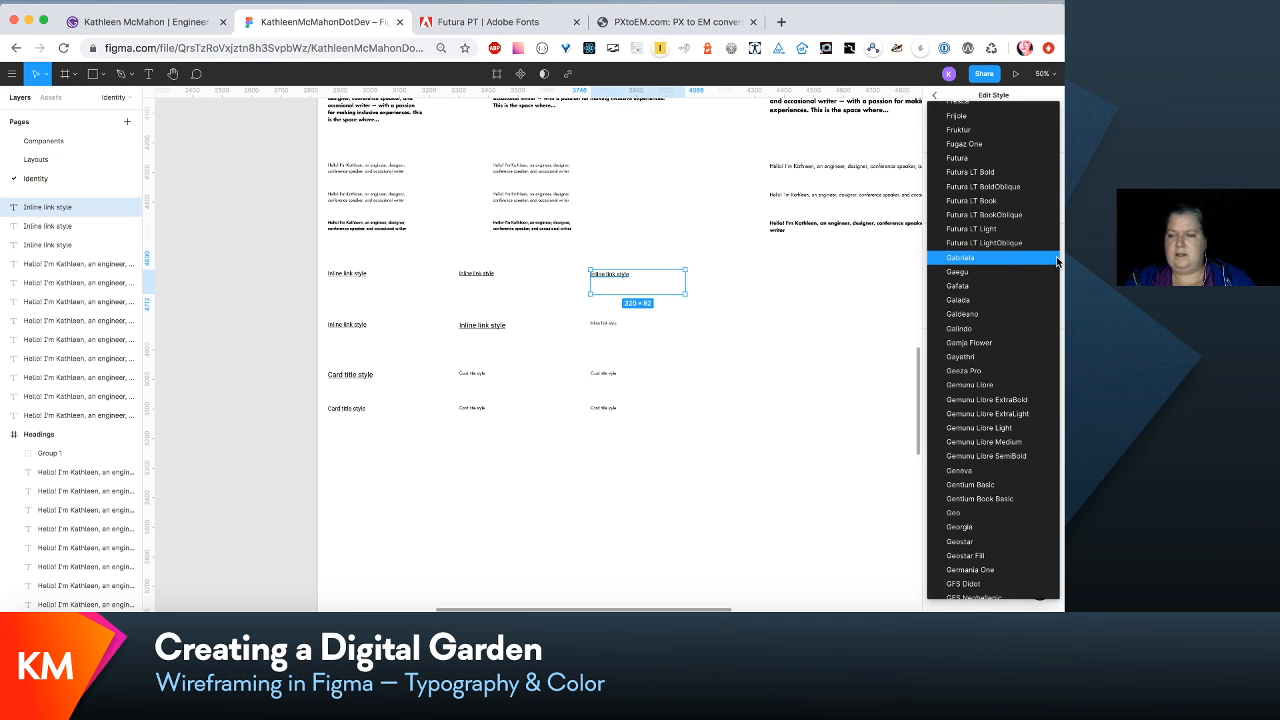
pyautogui.click(1023, 201)
pyautogui.click(615, 278)
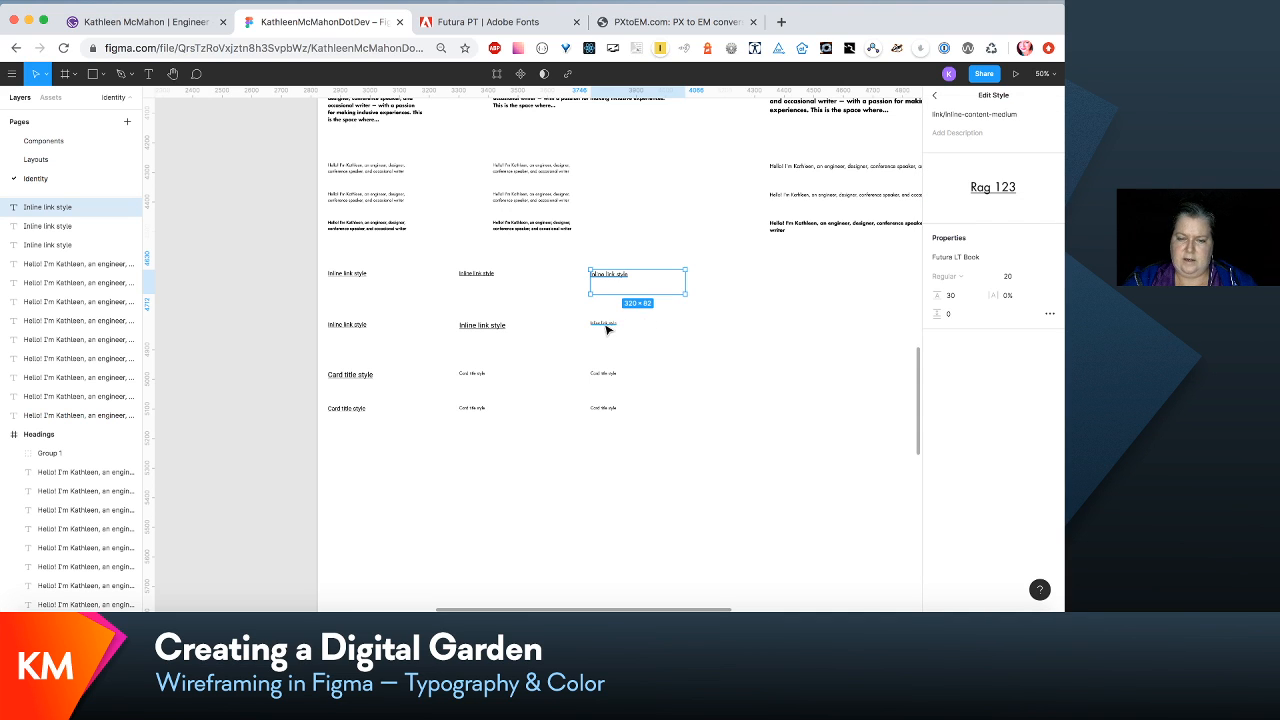
# - Check the font, size and line height of the para/intro-medium style as a reference for the link/inline-intro-medium style
pyautogui.click(605, 327)
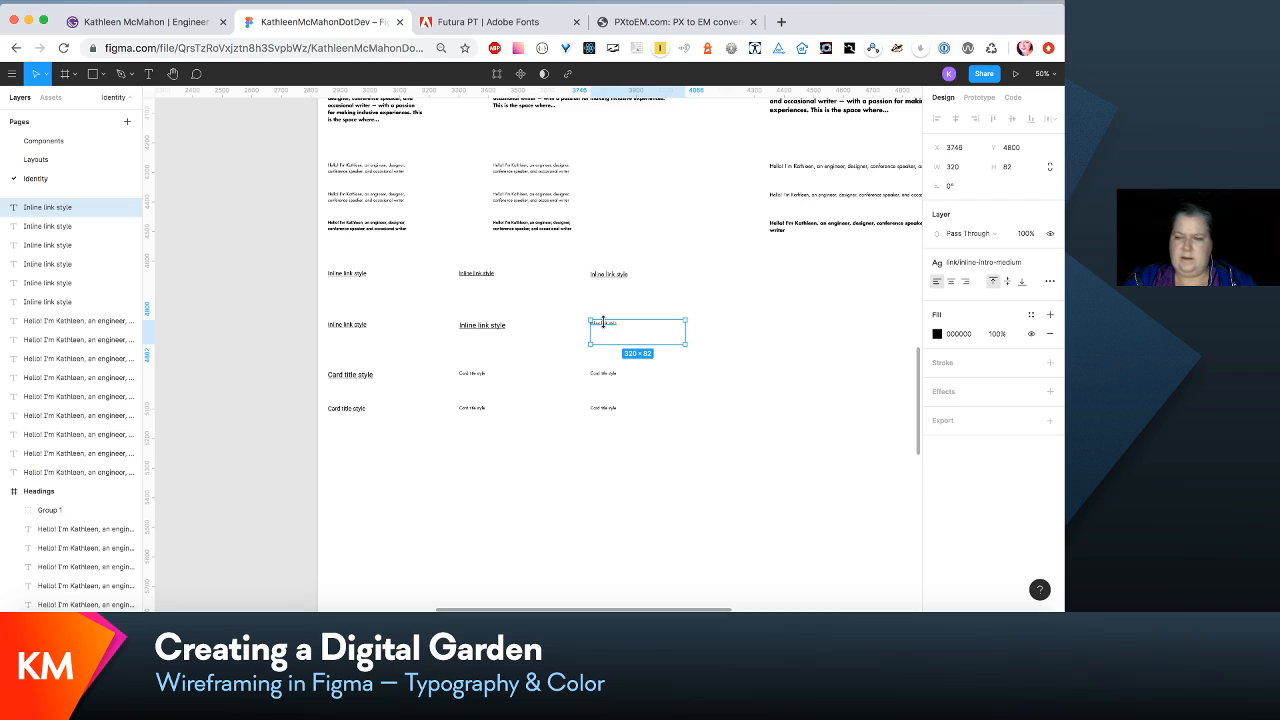
pyautogui.click(1030, 264)
pyautogui.scroll(10, 815, 261)
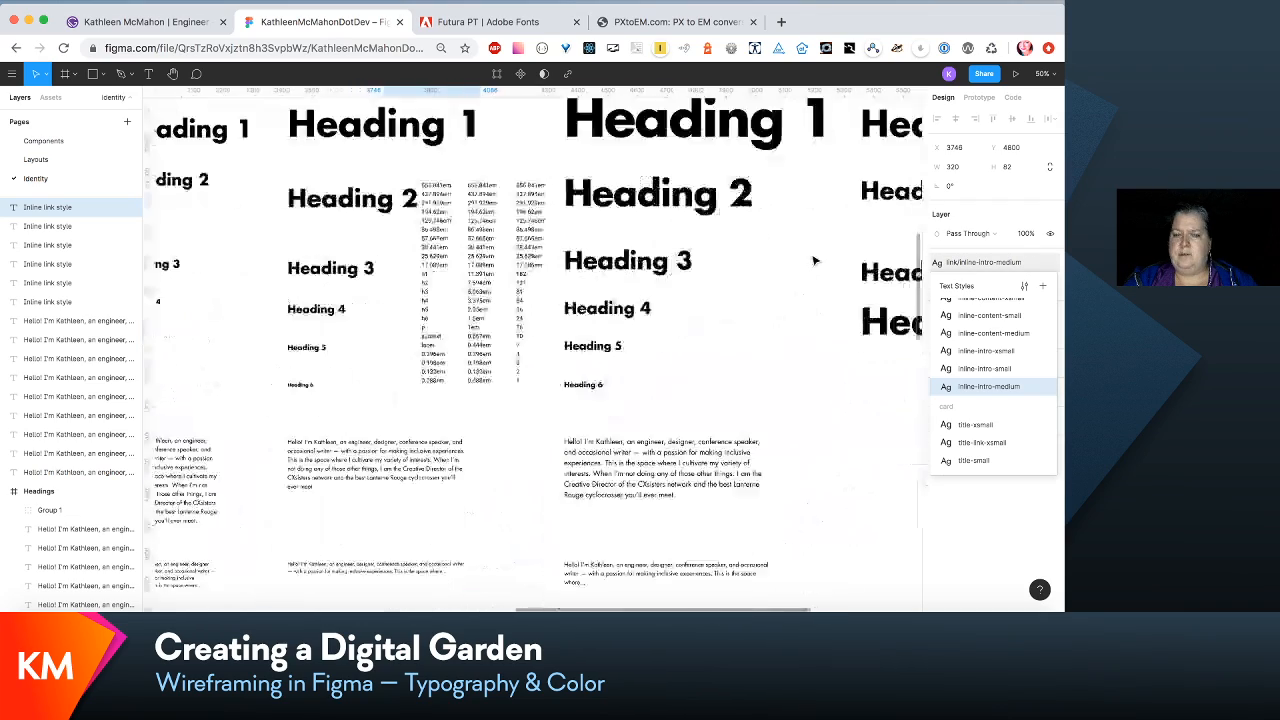
pyautogui.scroll(-5, 815, 261)
pyautogui.hscroll(2, 815, 261)
pyautogui.click(632, 318)
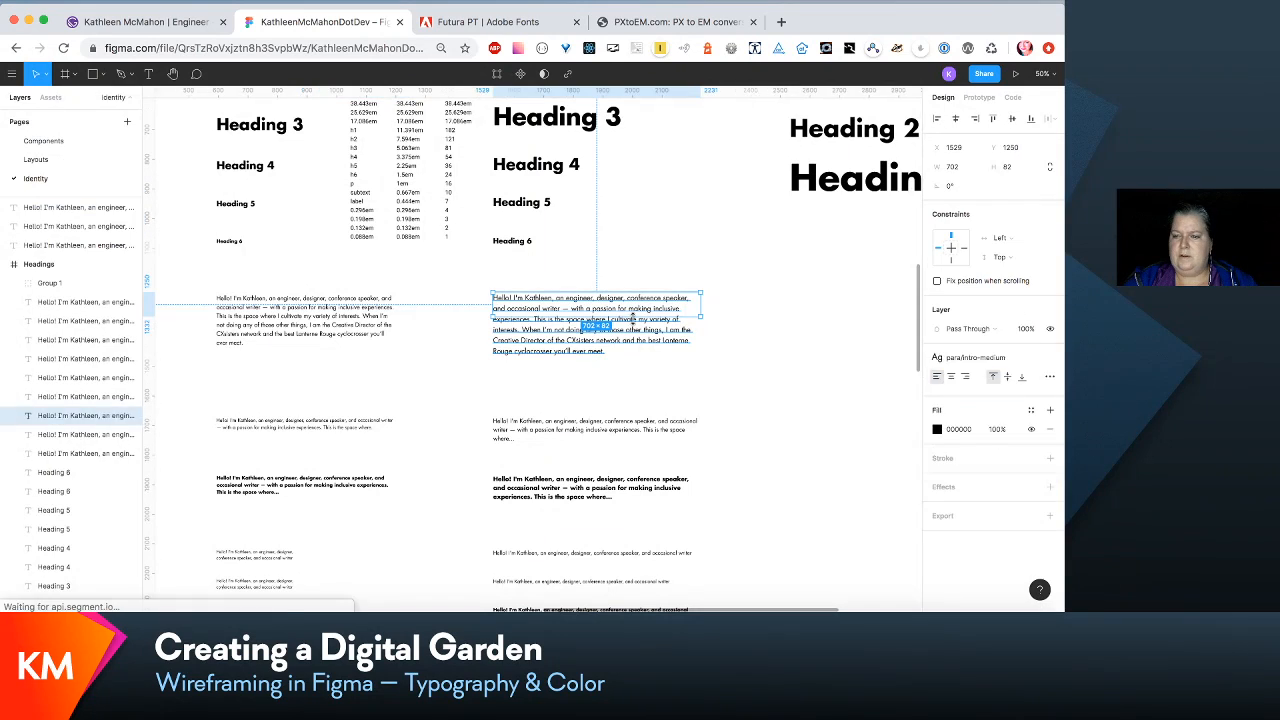
pyautogui.click(1019, 357)
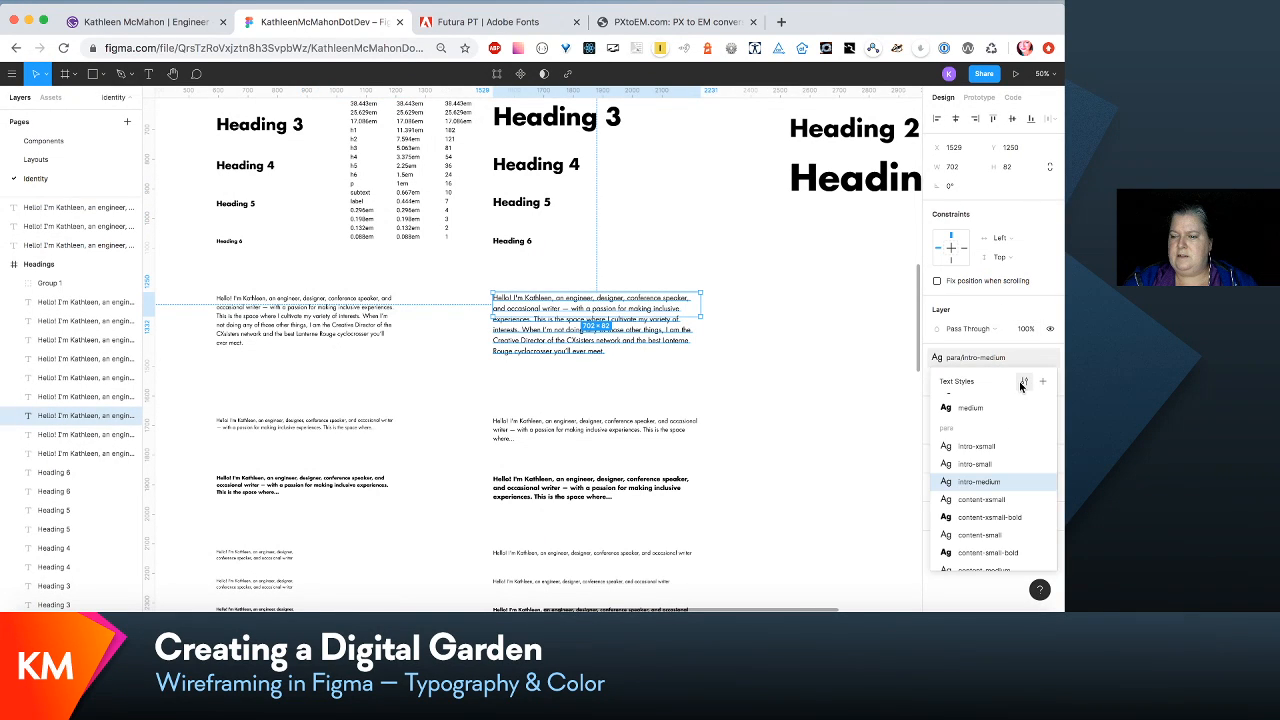
pyautogui.click(1021, 381)
pyautogui.scroll(-10, 837, 443)
pyautogui.hscroll(-5, 837, 443)
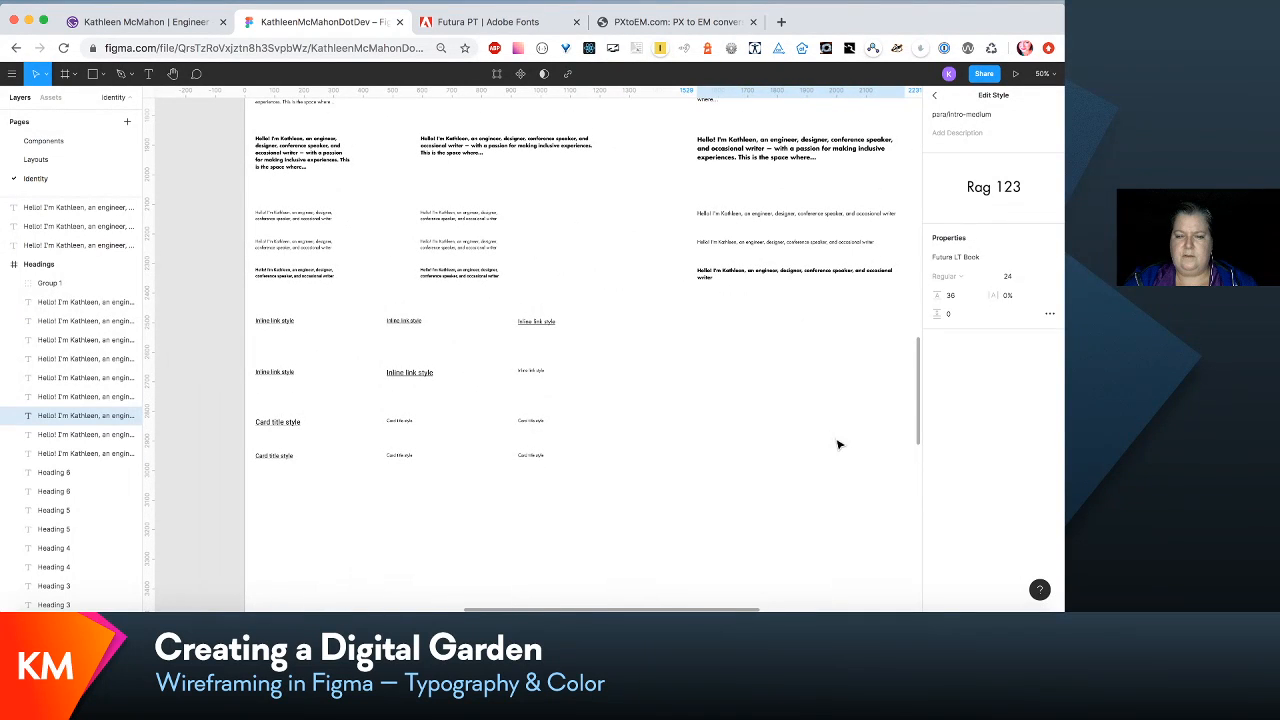
# - Set the third intro link sample's link/inline-intro-medium text style to size 24 and line height 36
pyautogui.click(530, 372)
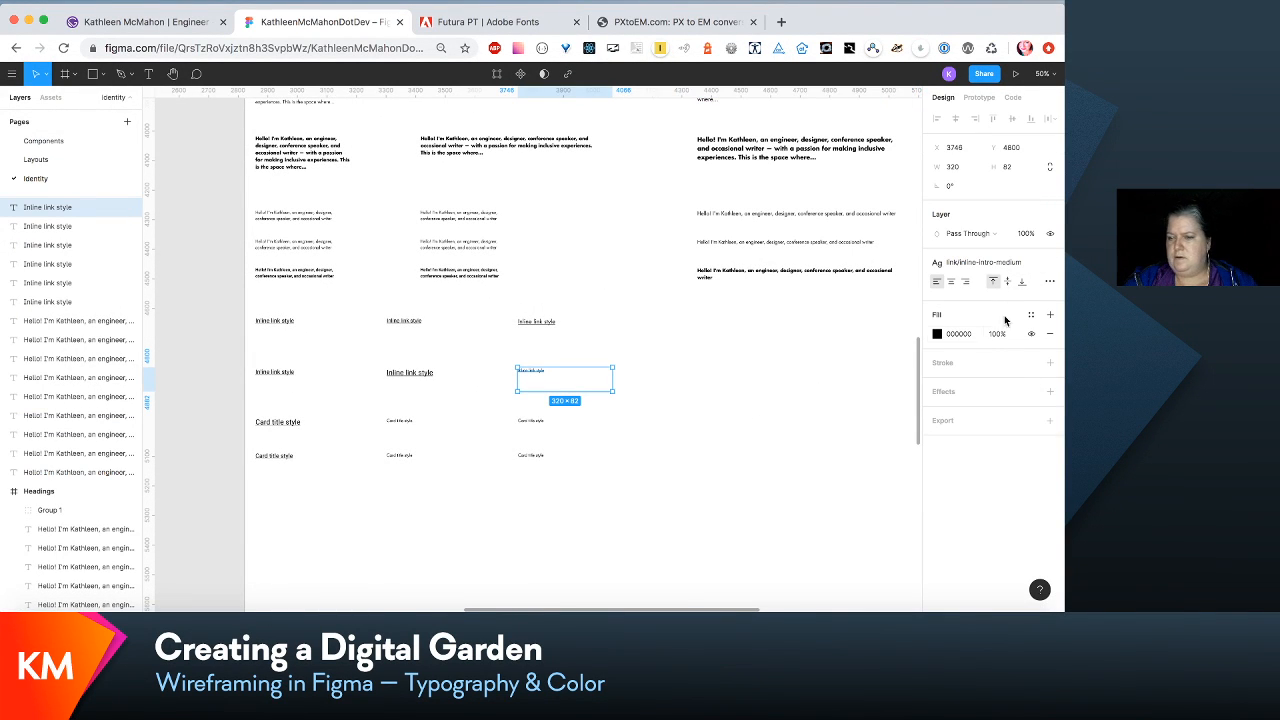
pyautogui.click(1030, 264)
pyautogui.click(1024, 287)
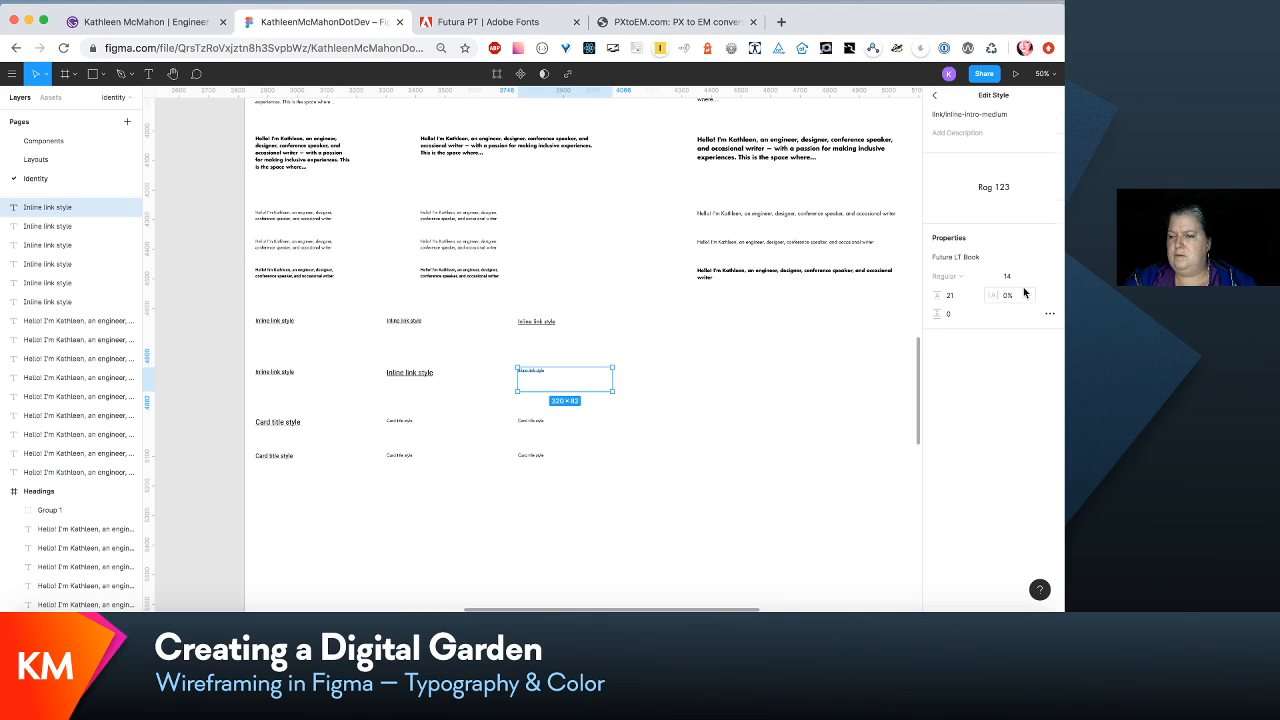
pyautogui.click(1013, 284)
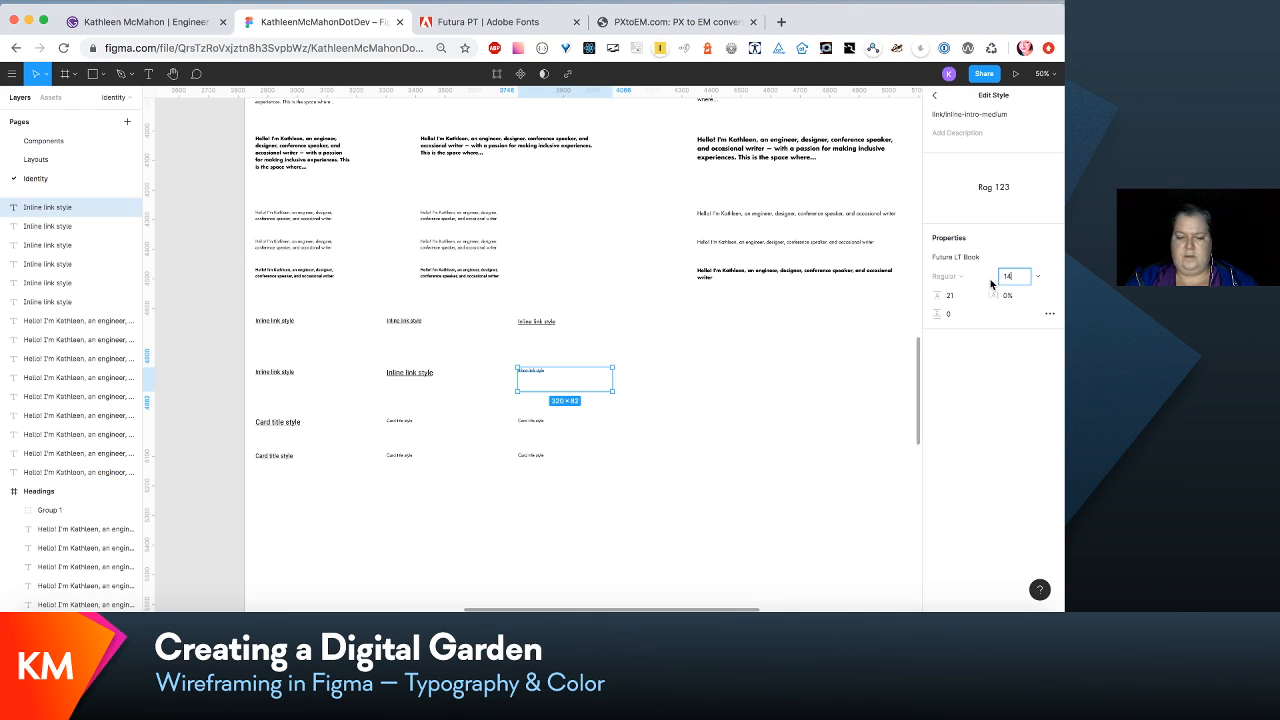
pyautogui.write('24')
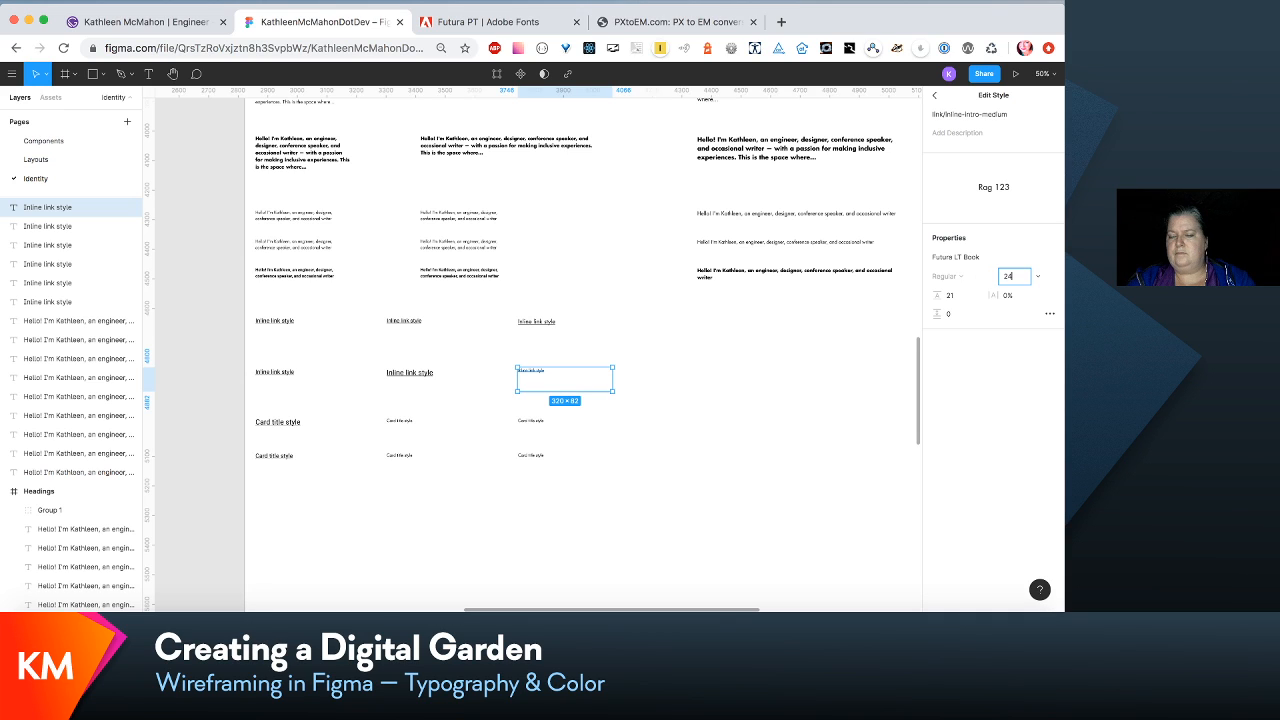
pyautogui.press('Tab')
pyautogui.write('3')
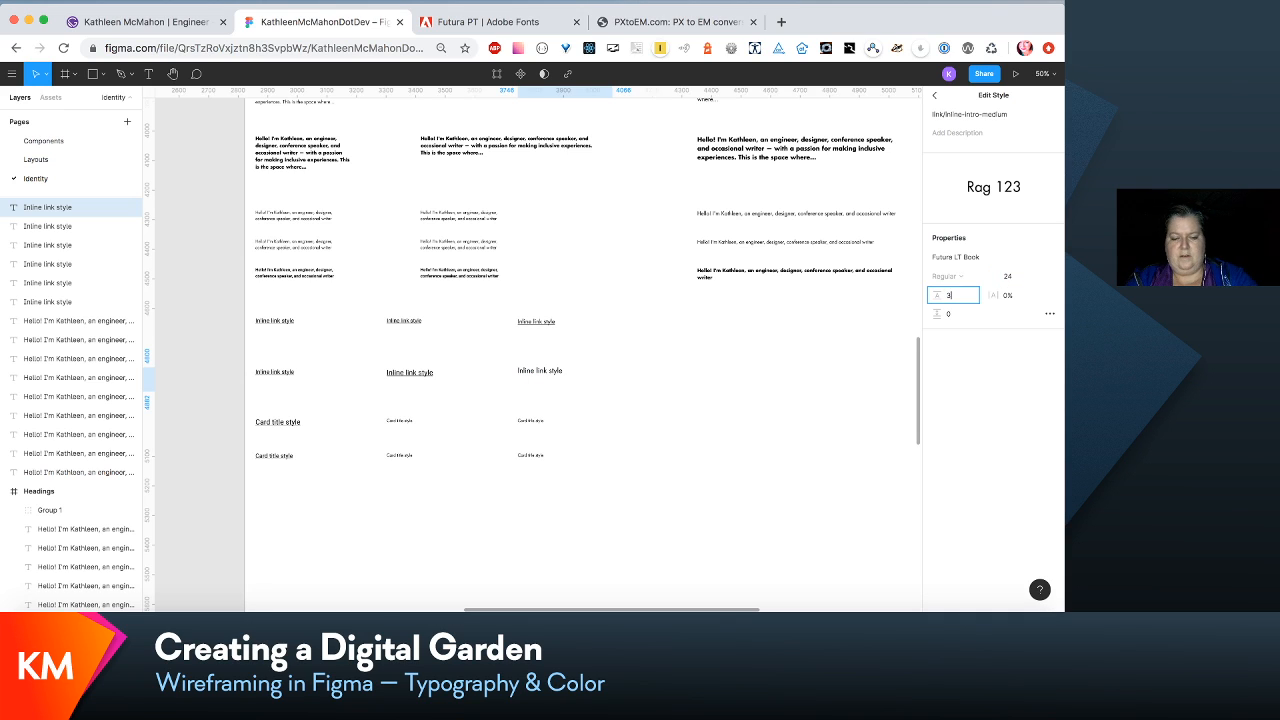
pyautogui.write('0')
pyautogui.click(1016, 381)
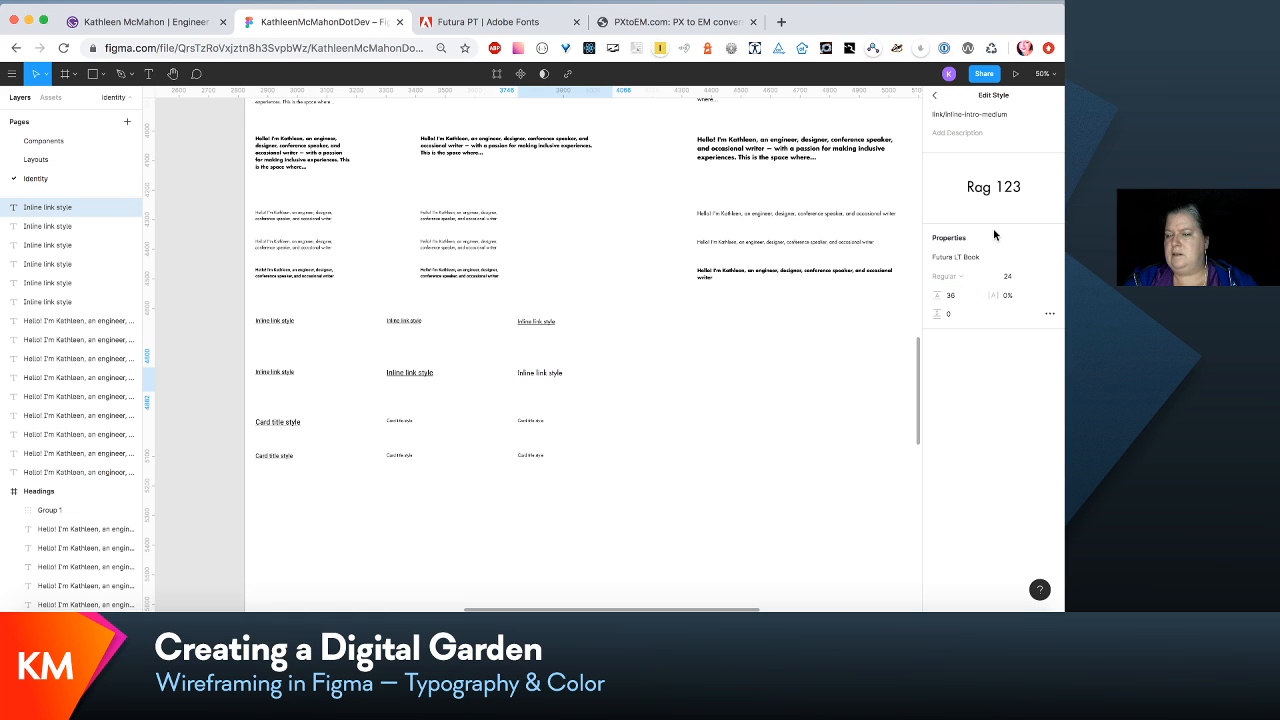
# - Place the inline intro link row above the inline content link row, about 37 px apart, with both rows between the subtext and card titles
pyautogui.click(531, 416)
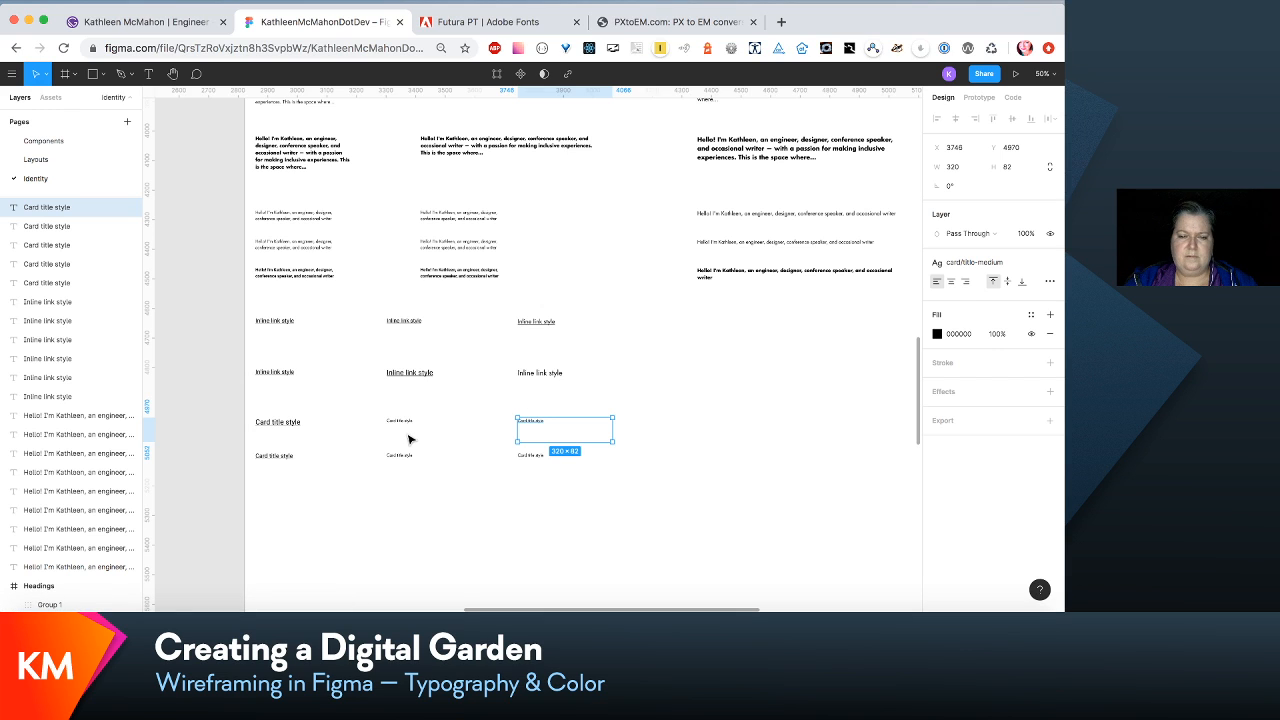
pyautogui.moveTo(626, 366); pyautogui.dragTo(278, 336)
pyautogui.moveTo(275, 307); pyautogui.dragTo(275, 307)
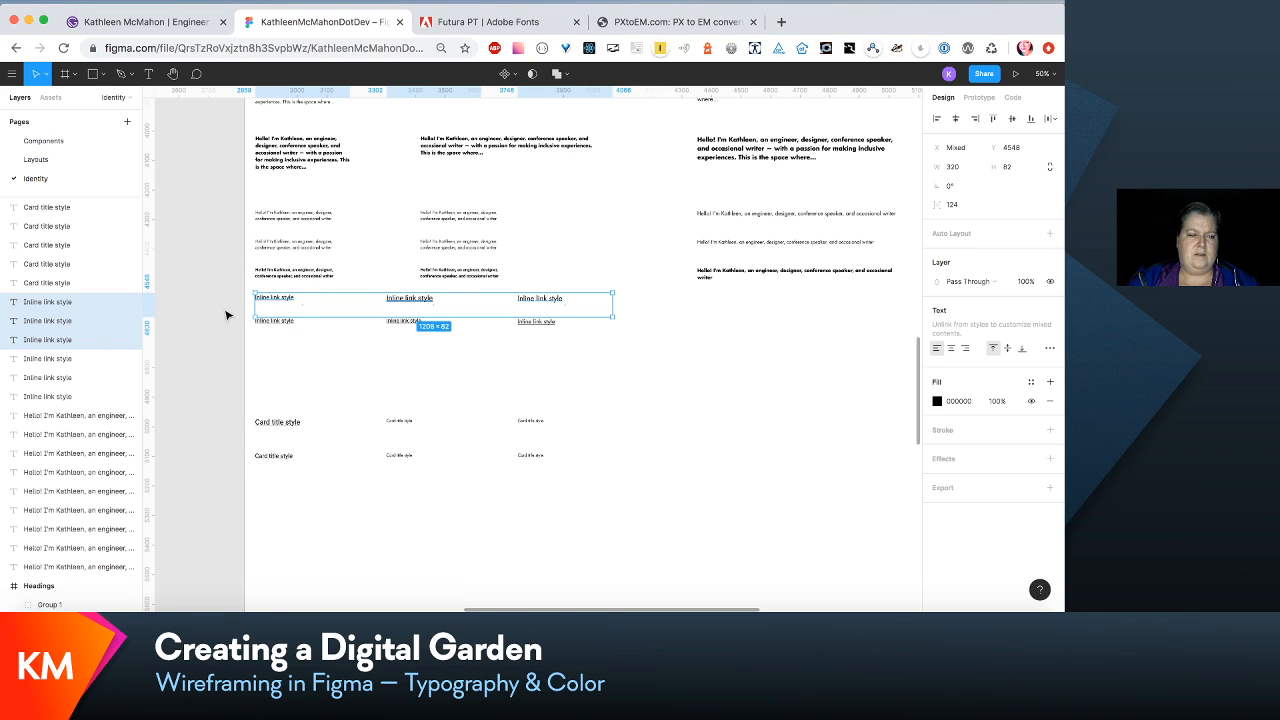
pyautogui.moveTo(74, 341); pyautogui.dragTo(67, 400)
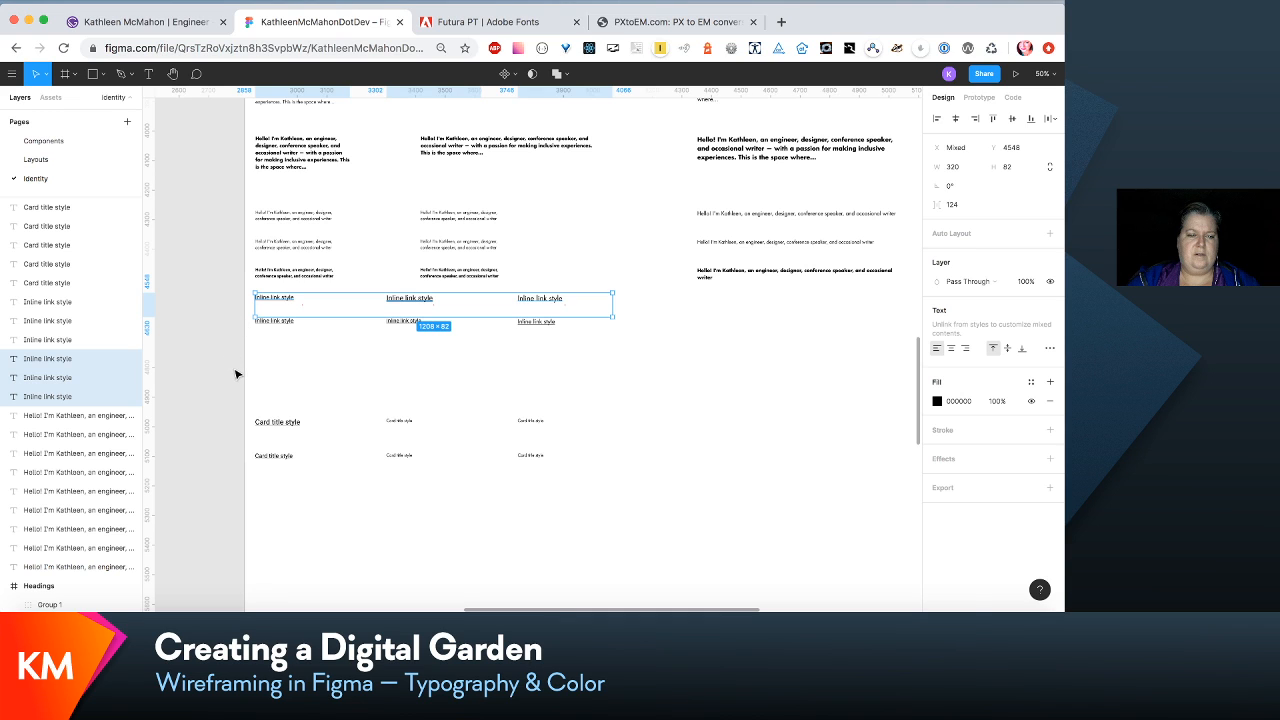
pyautogui.moveTo(240, 360); pyautogui.dragTo(543, 345)
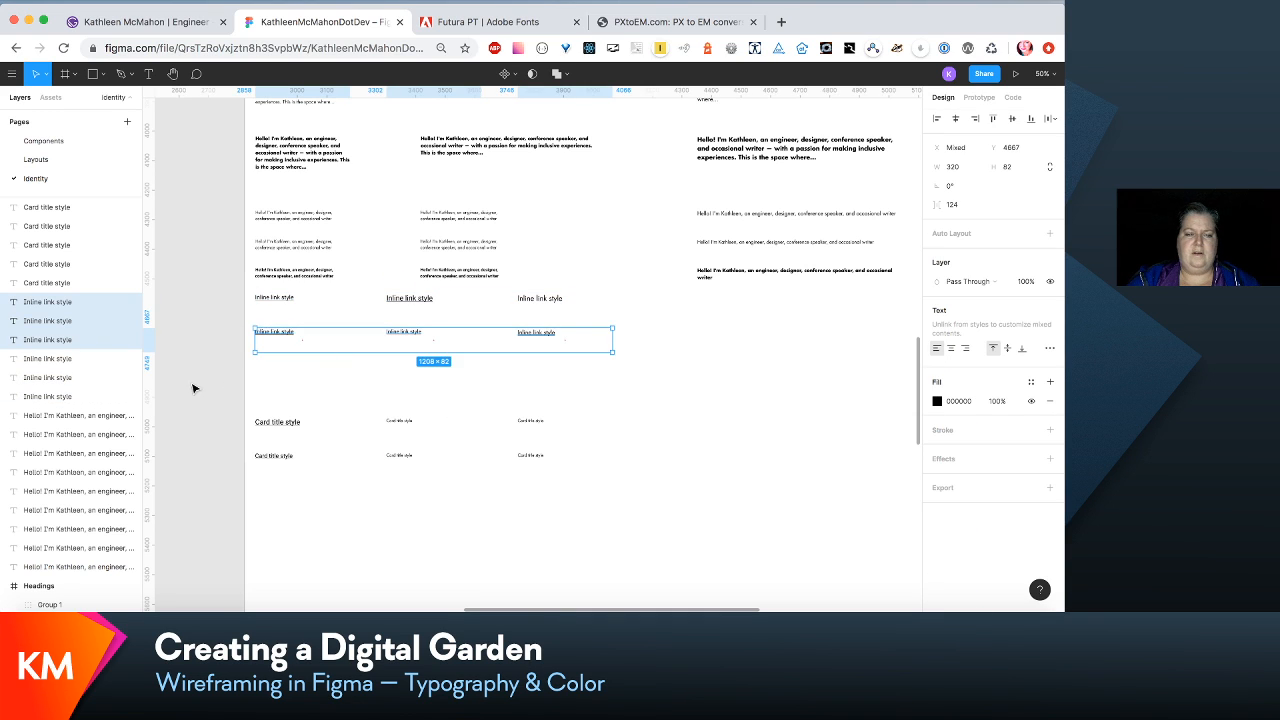
pyautogui.moveTo(194, 383); pyautogui.dragTo(434, 355)
pyautogui.moveTo(652, 321); pyautogui.dragTo(651, 303)
pyautogui.moveTo(543, 300); pyautogui.dragTo(543, 345)
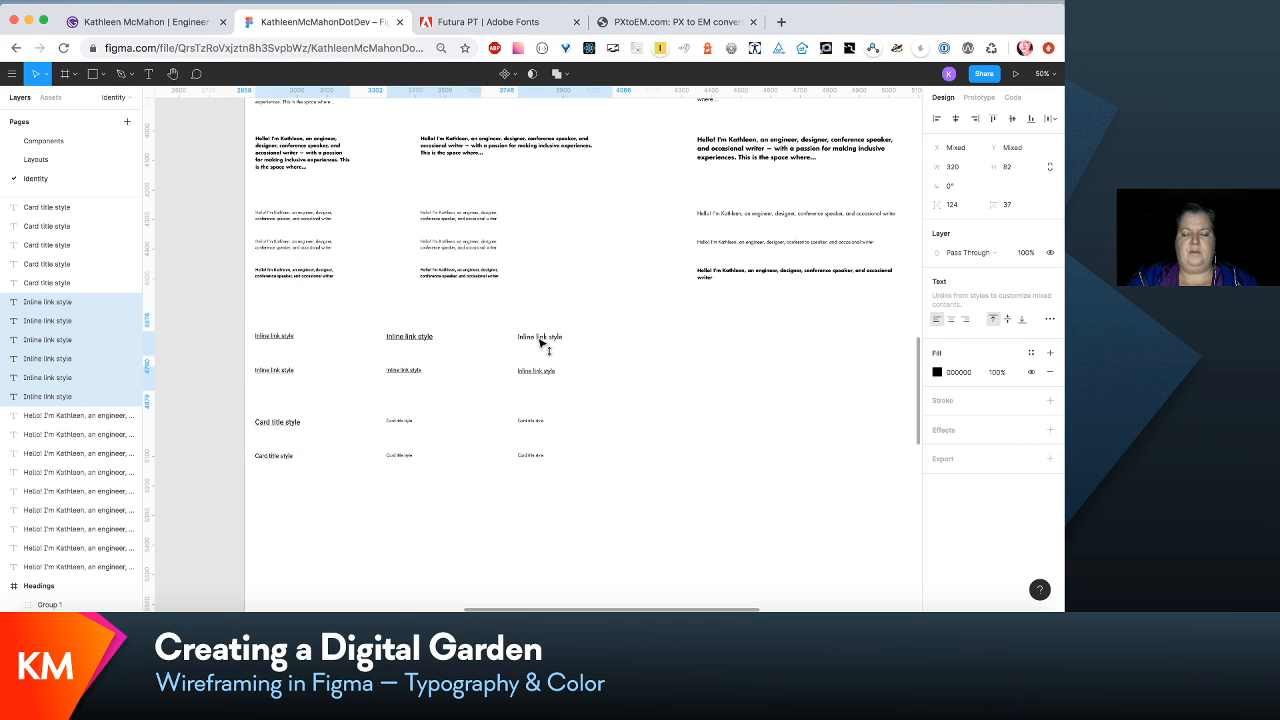
pyautogui.click(630, 397)
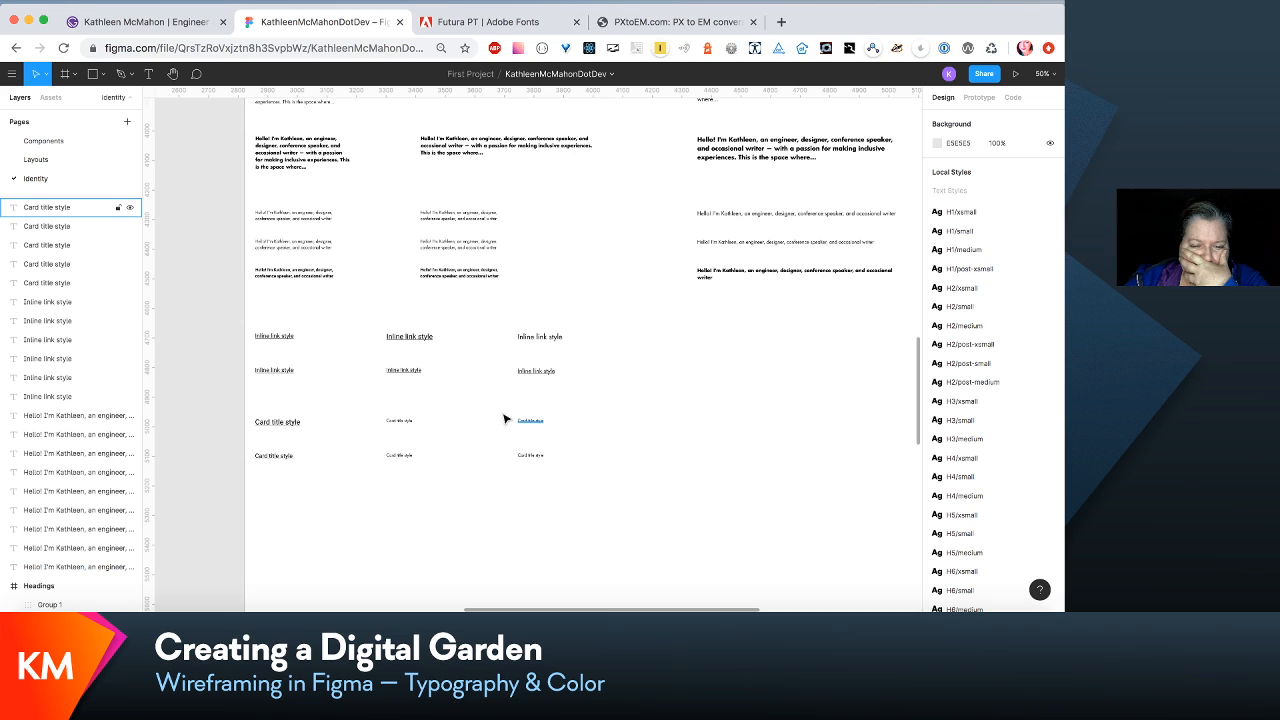
# - Check the font properties of the card/title-xsmall and card/title-link-xsmall text styles
pyautogui.click(294, 428)
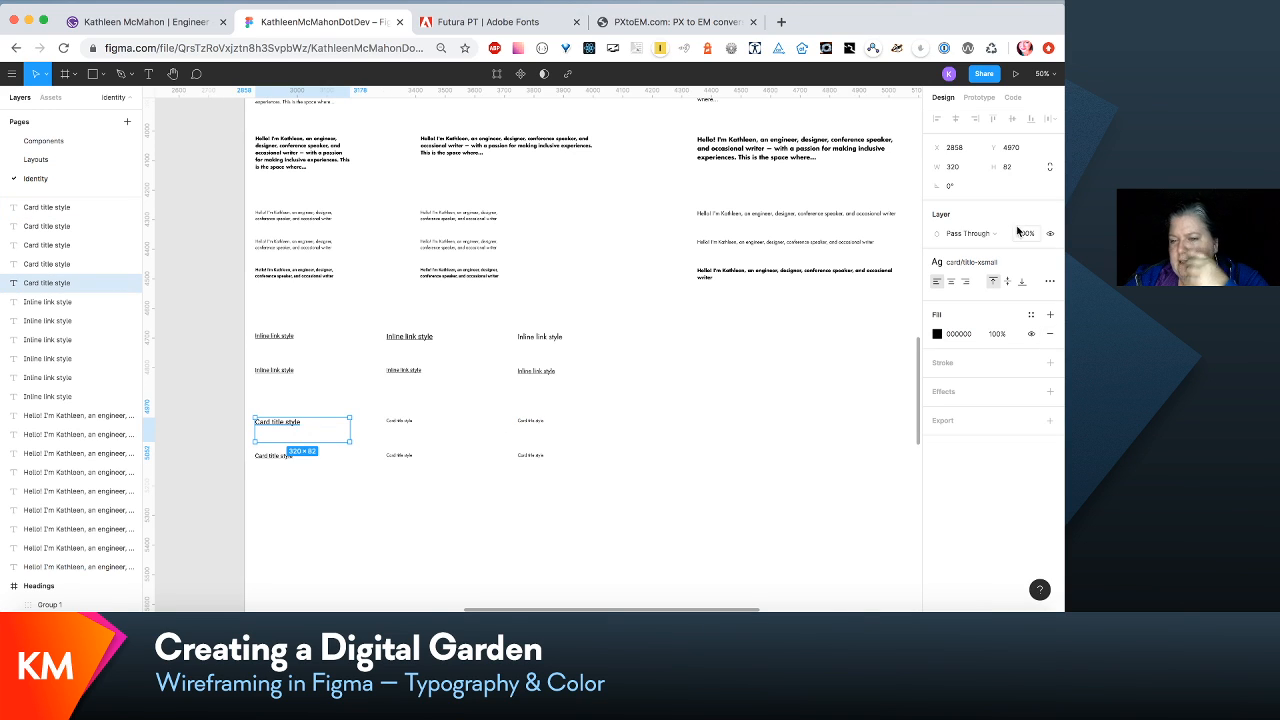
pyautogui.click(1009, 261)
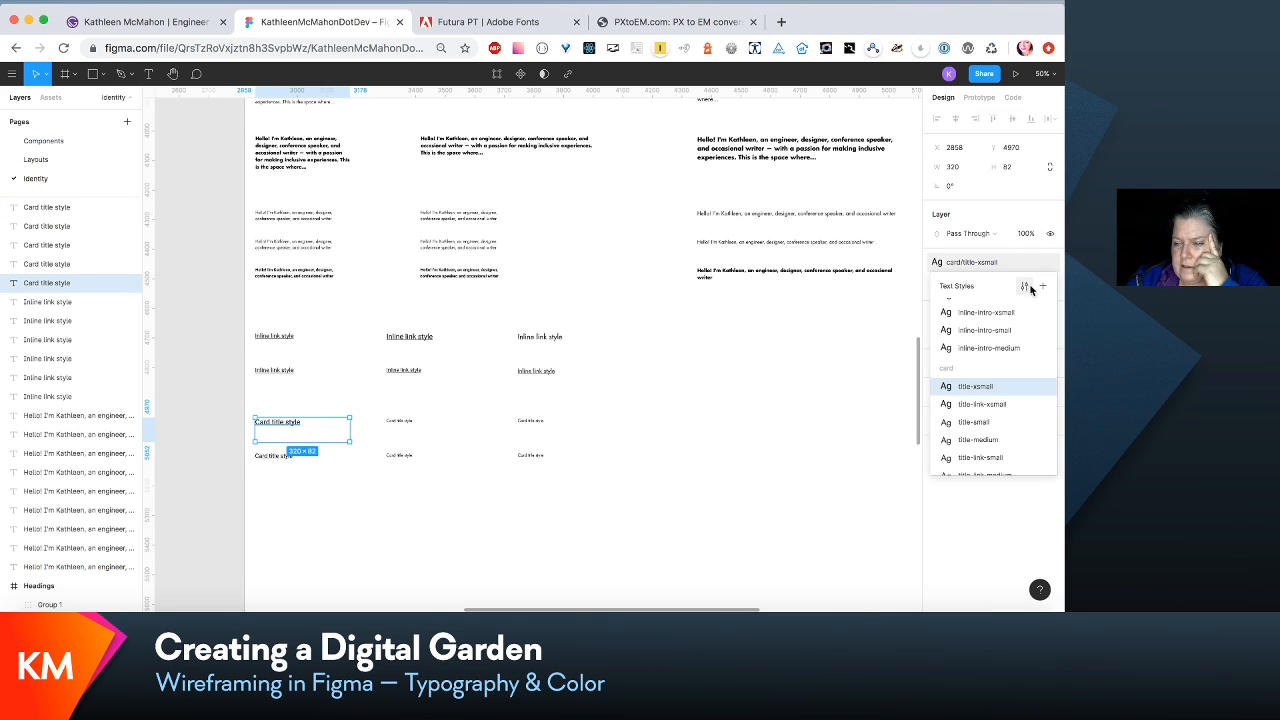
pyautogui.click(1024, 286)
pyautogui.click(727, 381)
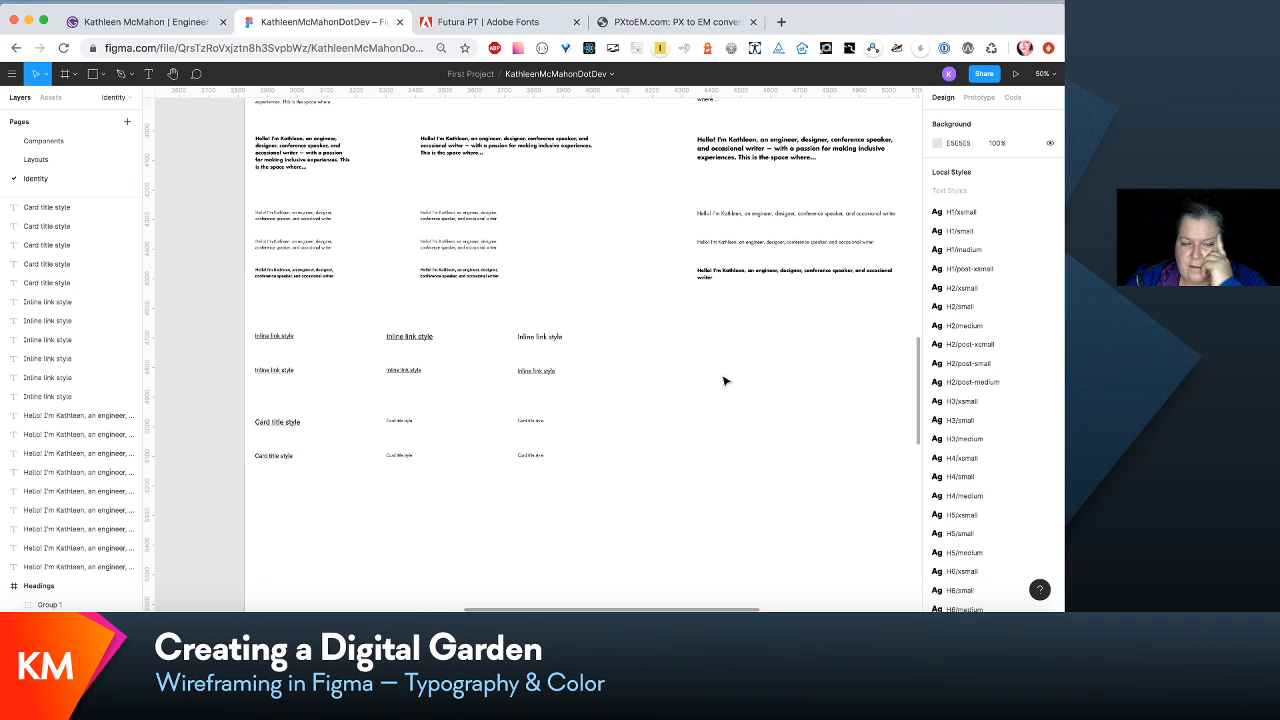
pyautogui.click(286, 461)
pyautogui.click(1045, 262)
pyautogui.click(1033, 285)
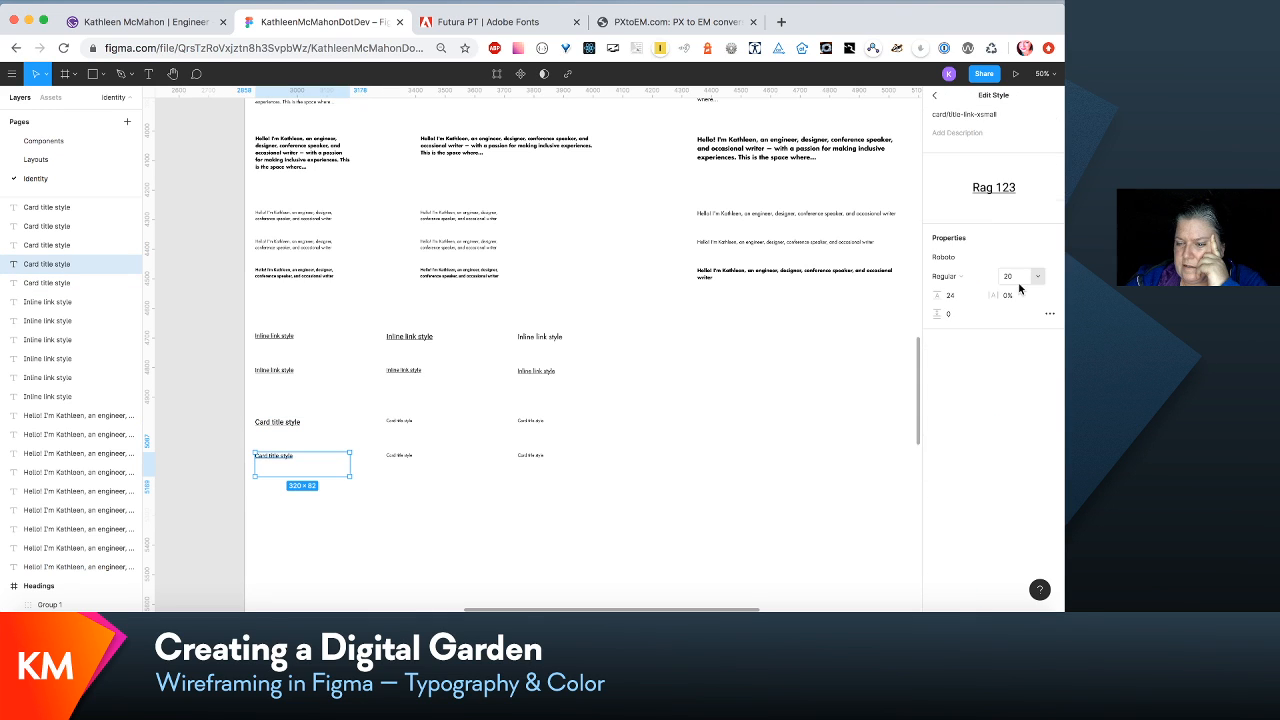
pyautogui.click(818, 366)
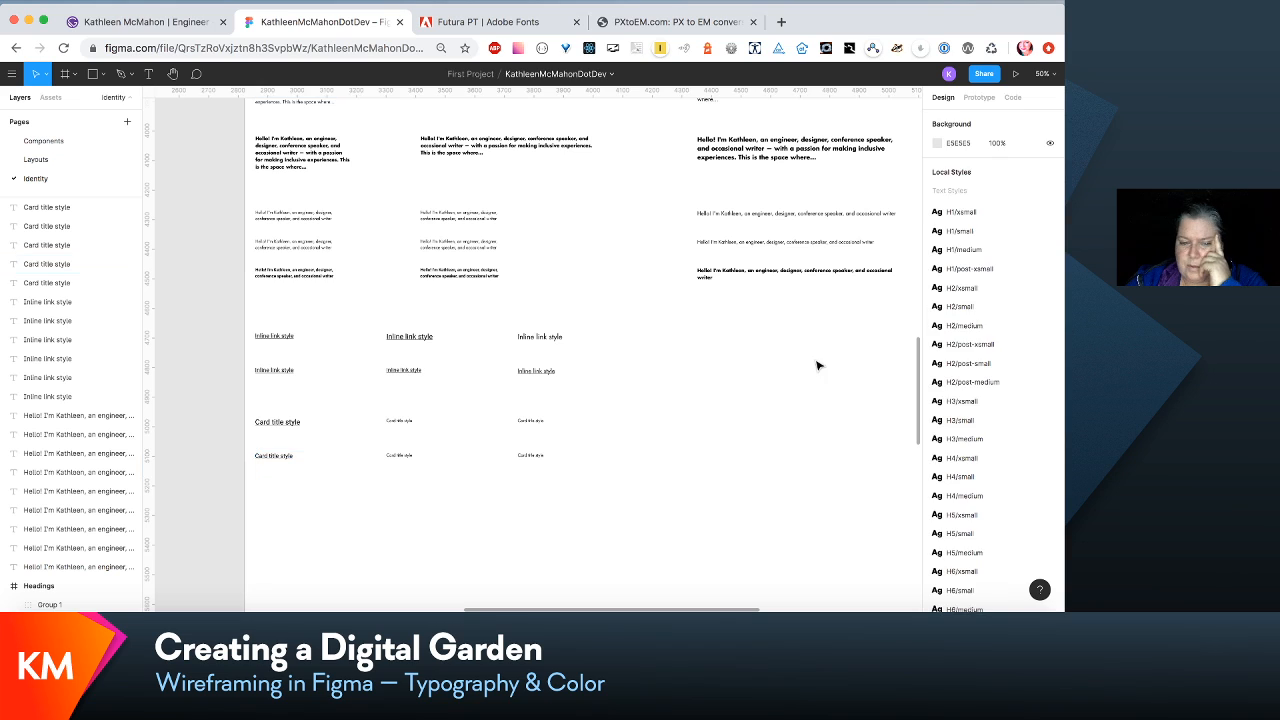
# - Set the third card title sample's card/title-medium text style to size 24 and line height 36
pyautogui.click(540, 421)
pyautogui.click(990, 266)
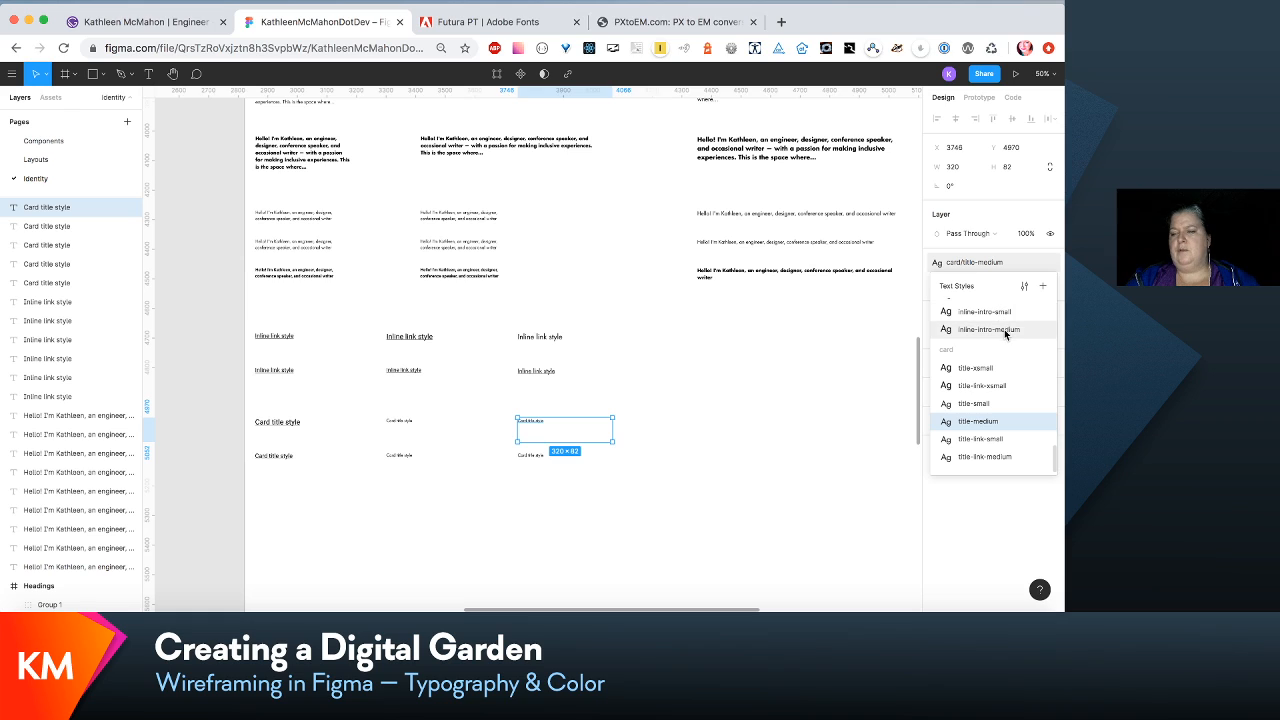
pyautogui.click(1023, 288)
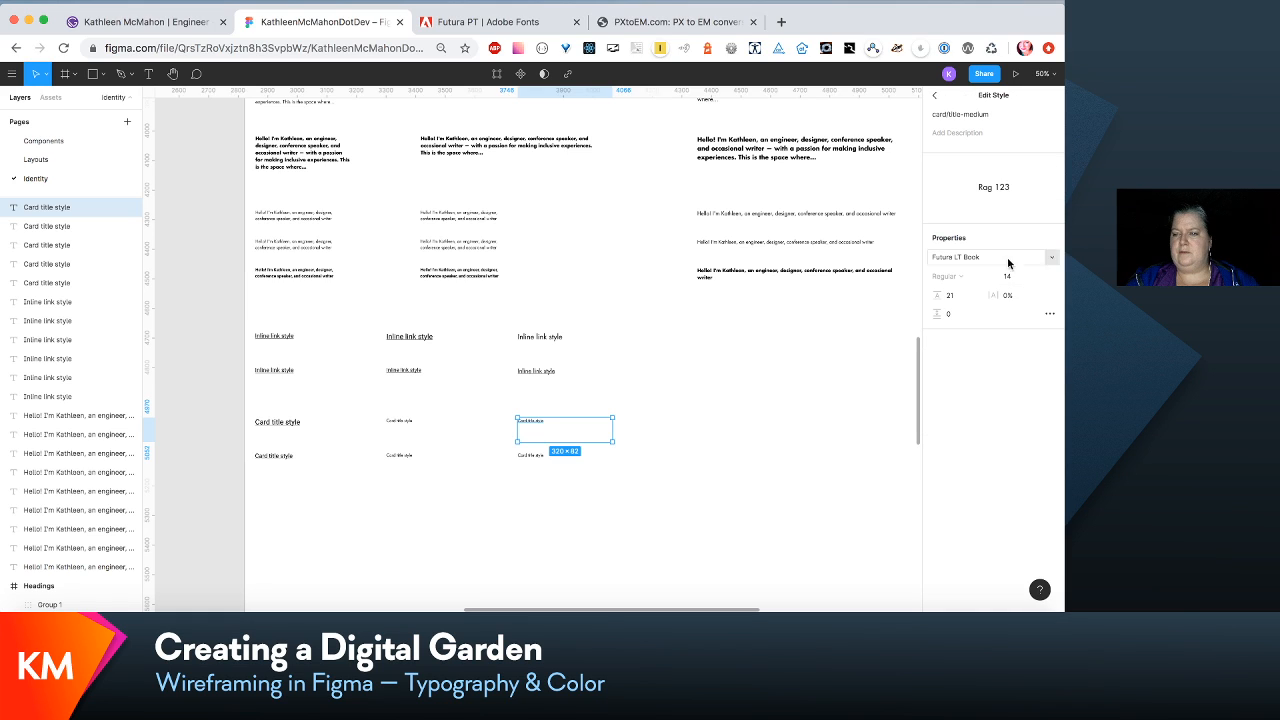
pyautogui.click(1006, 278)
pyautogui.write('2')
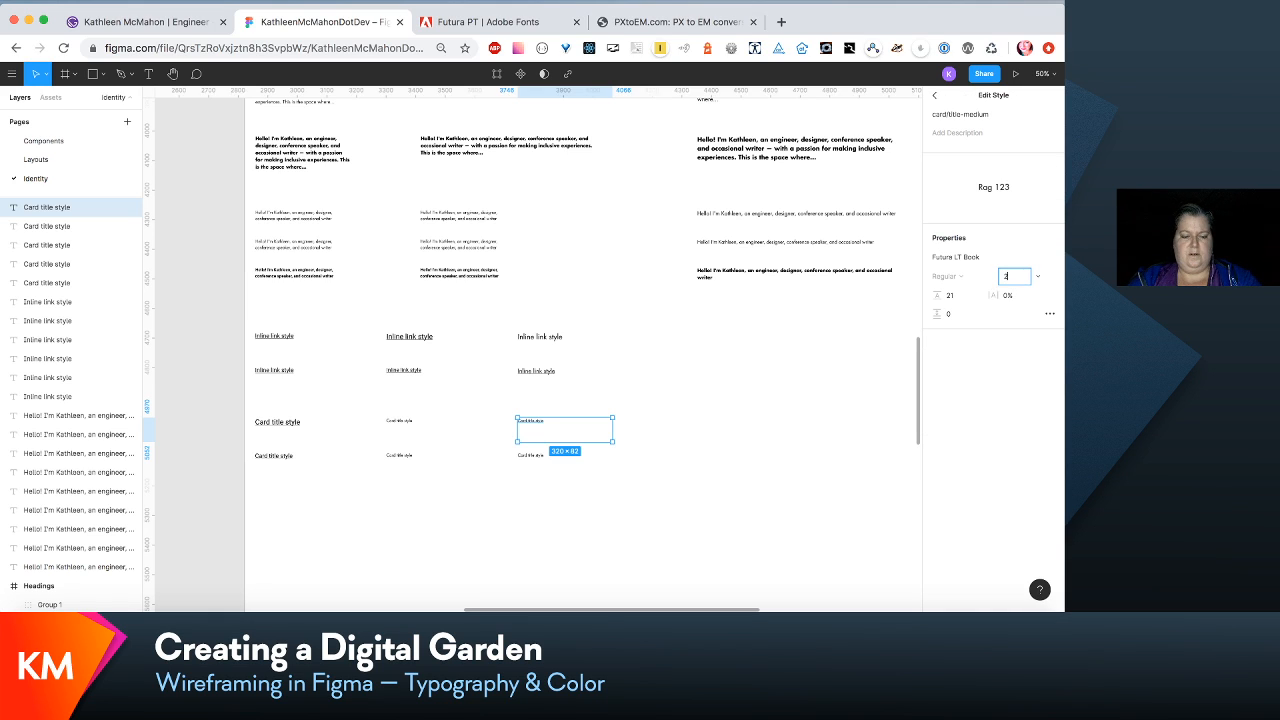
pyautogui.write('4')
pyautogui.press('Tab')
pyautogui.write('36')
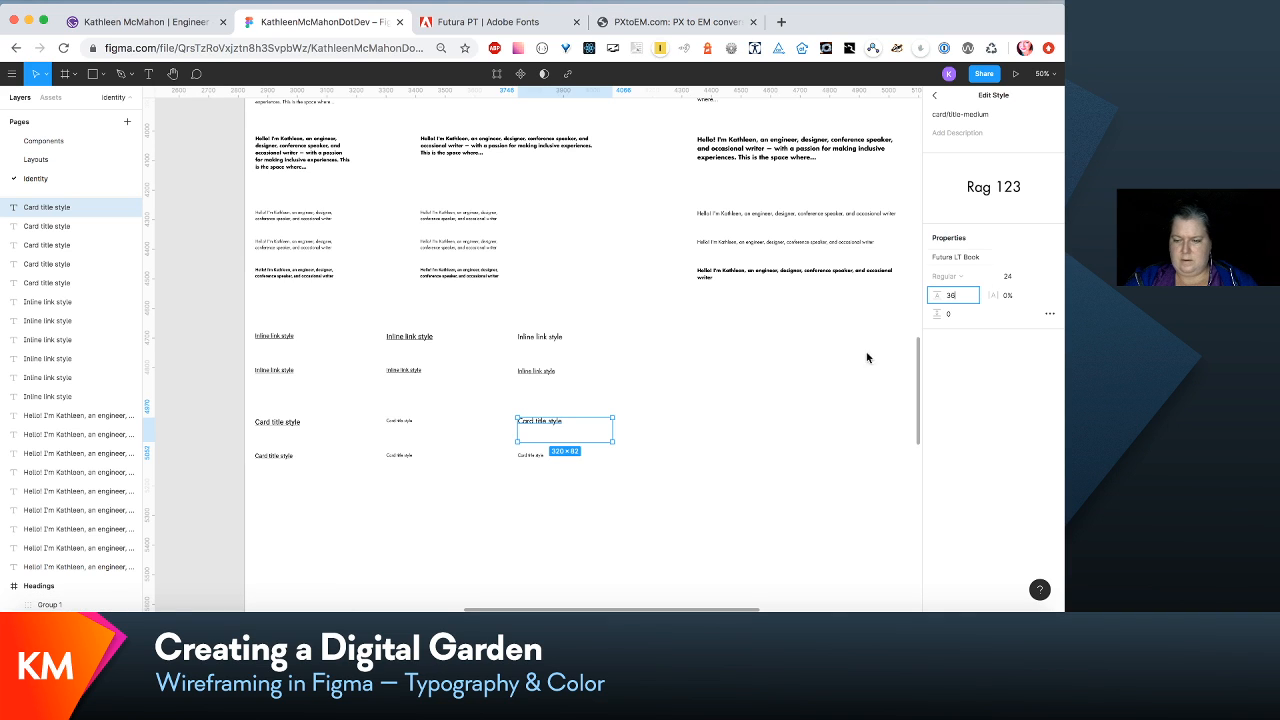
# - Set the third linked card title sample's card/title-link-medium text style to size 20 and line height 30
pyautogui.click(530, 456)
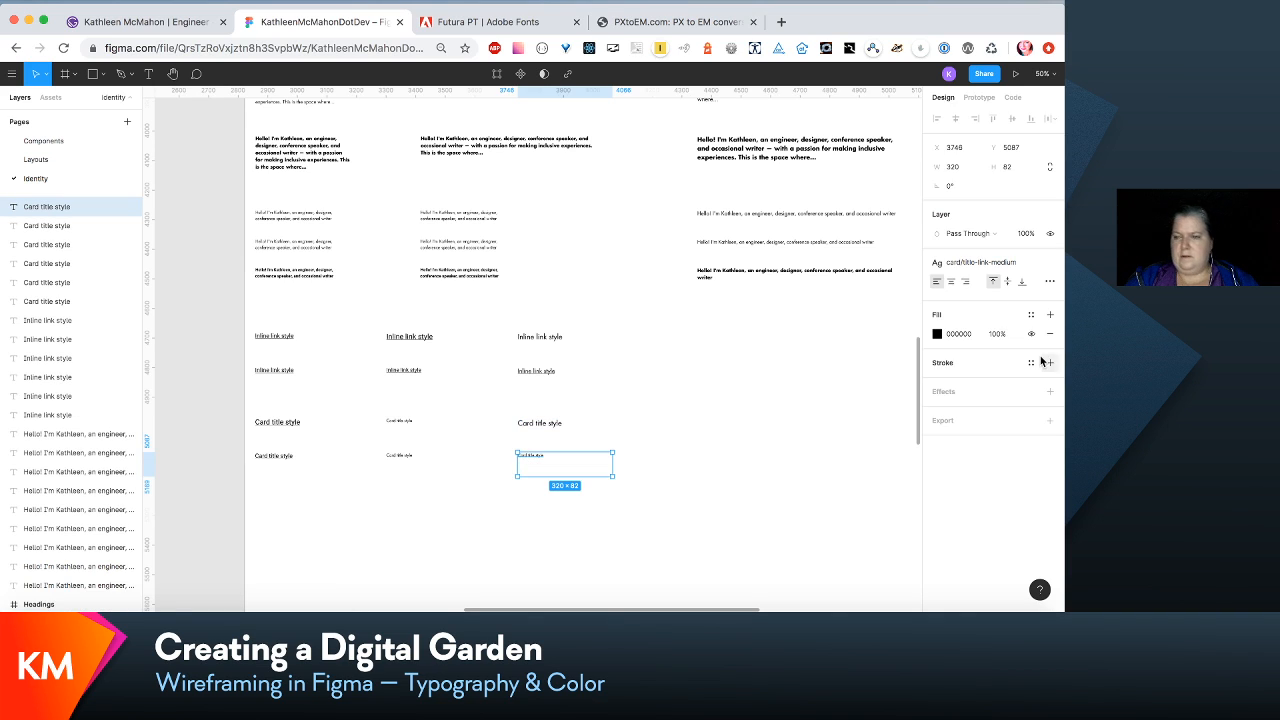
pyautogui.click(1025, 270)
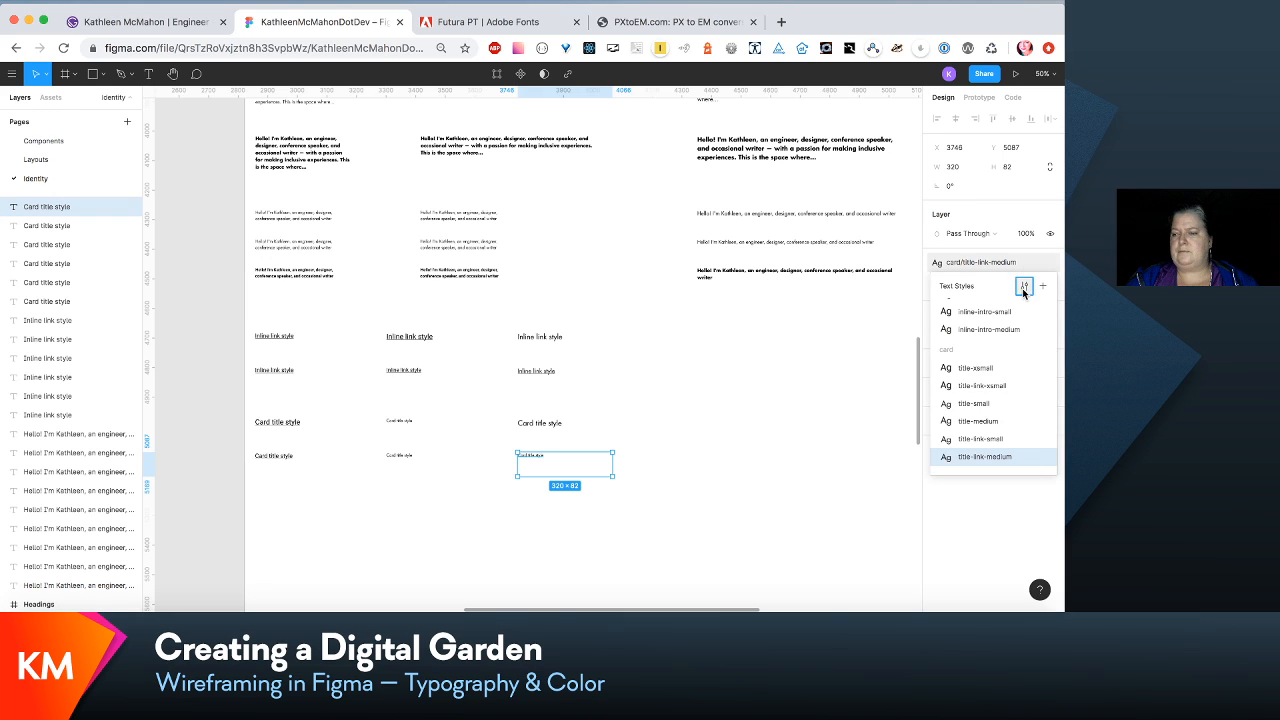
pyautogui.click(1022, 217)
pyautogui.click(1002, 278)
pyautogui.write('20')
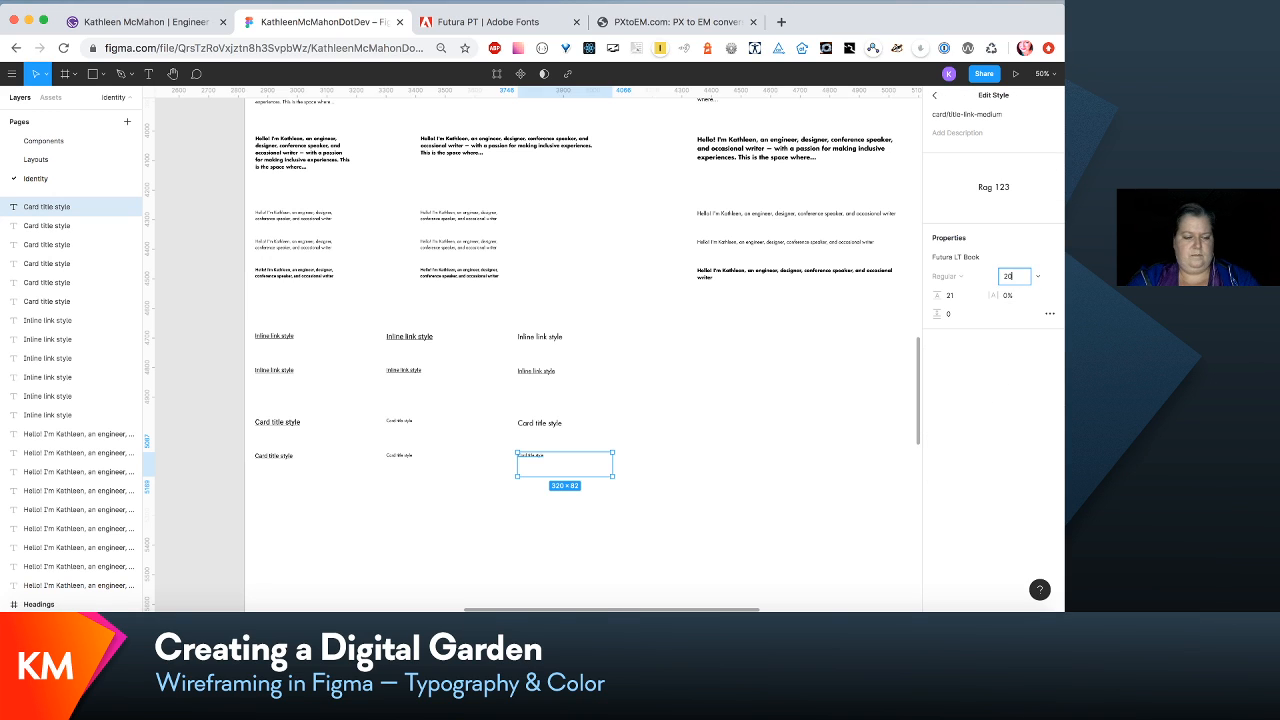
pyautogui.press('Tab')
pyautogui.write('30')
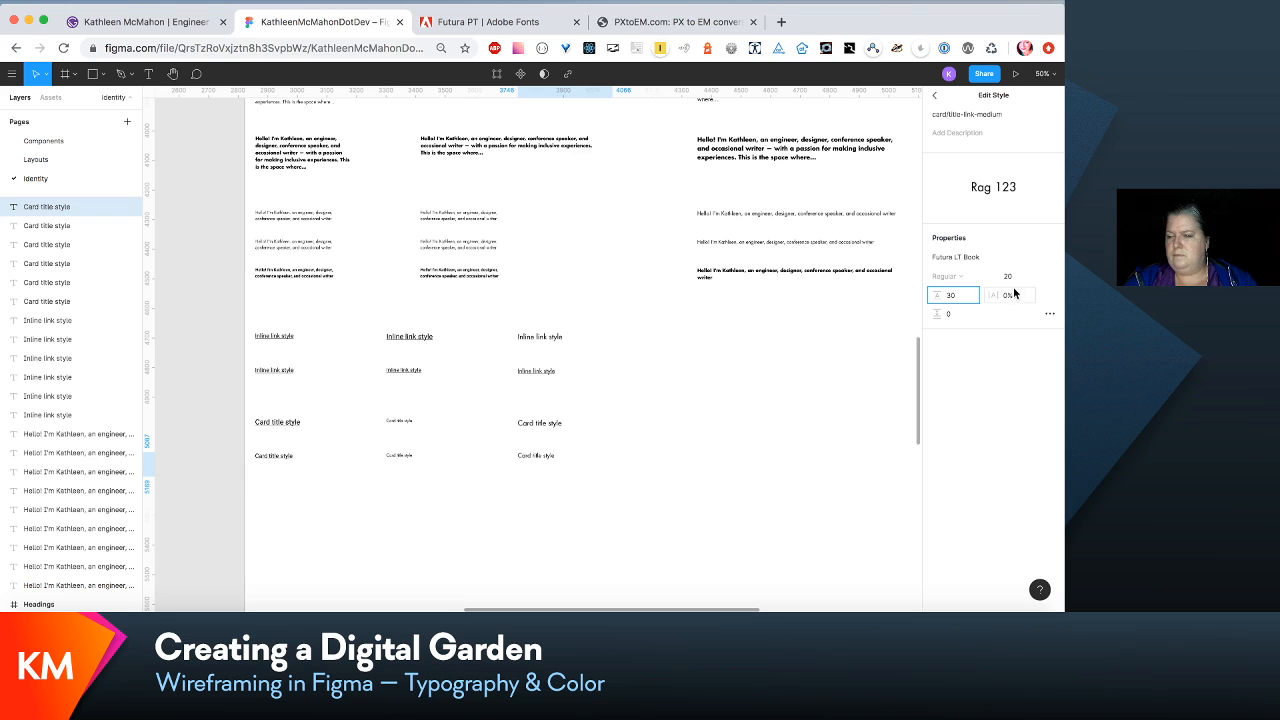
pyautogui.click(717, 503)
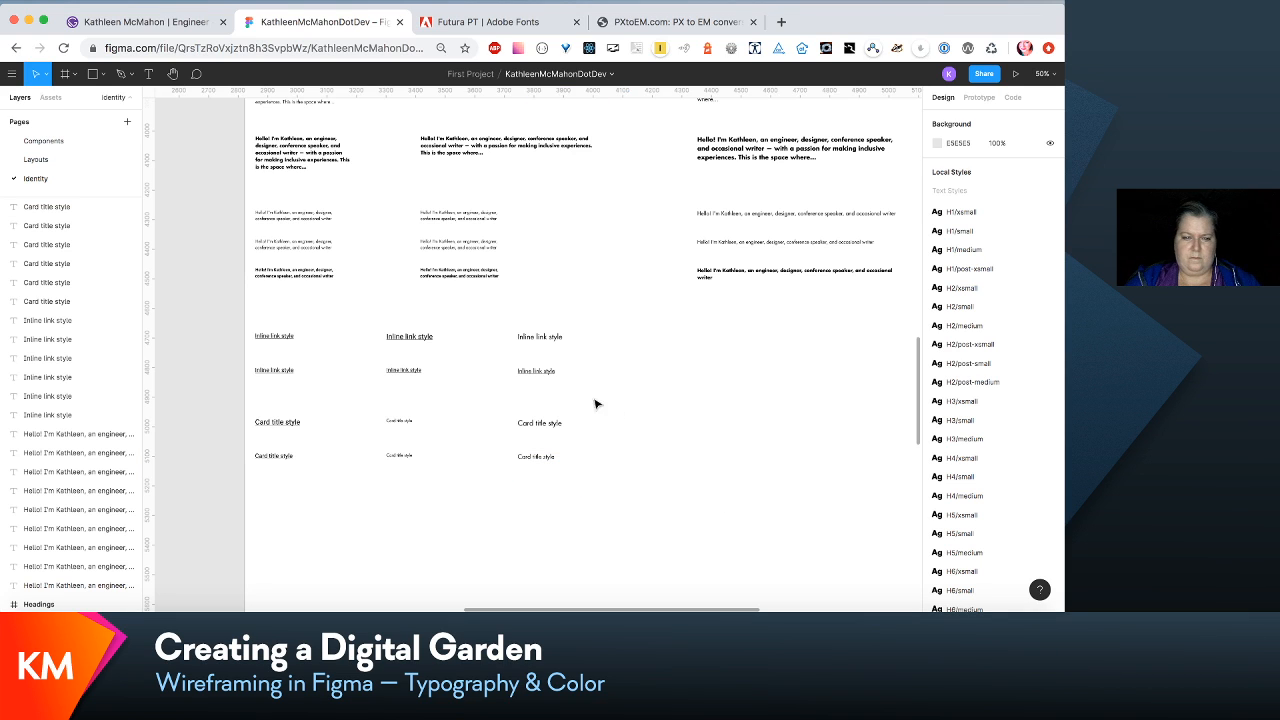
# - Set the second card title sample's card/title-small text style to size 24 and line height 36
pyautogui.click(400, 423)
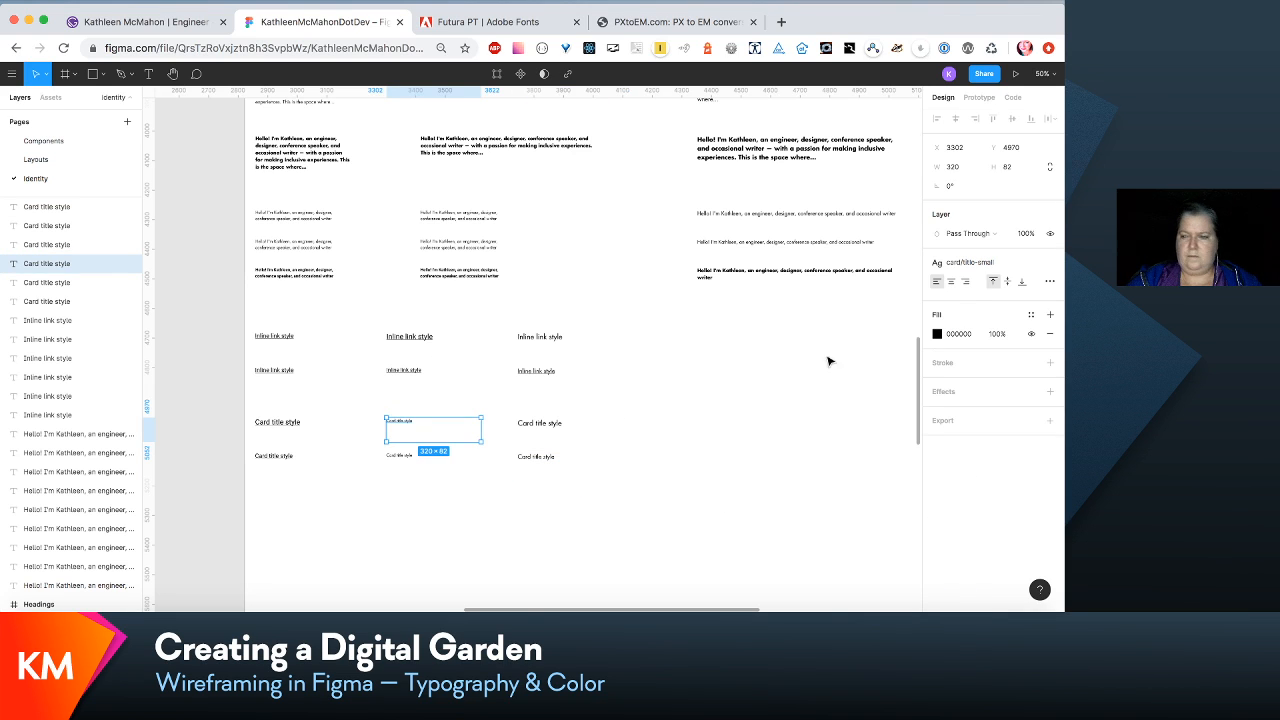
pyautogui.click(1034, 265)
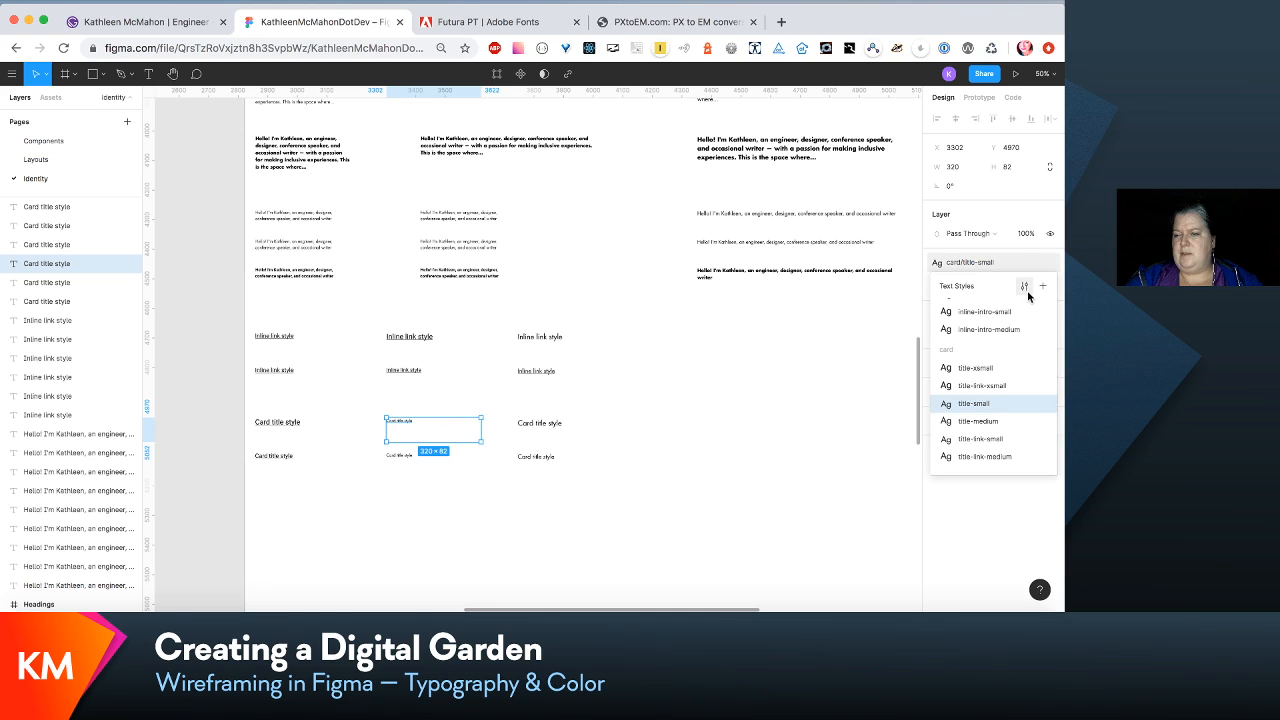
pyautogui.click(1027, 290)
pyautogui.click(1010, 276)
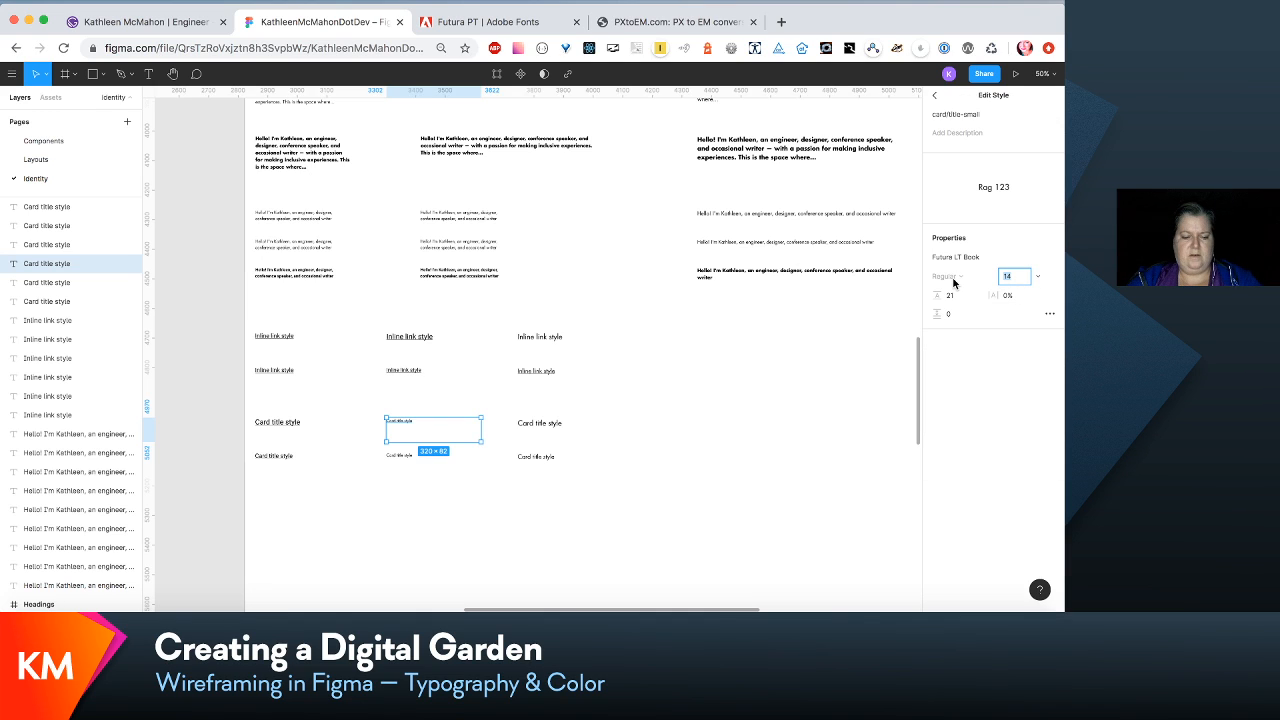
pyautogui.press('Tab')
pyautogui.write('3')
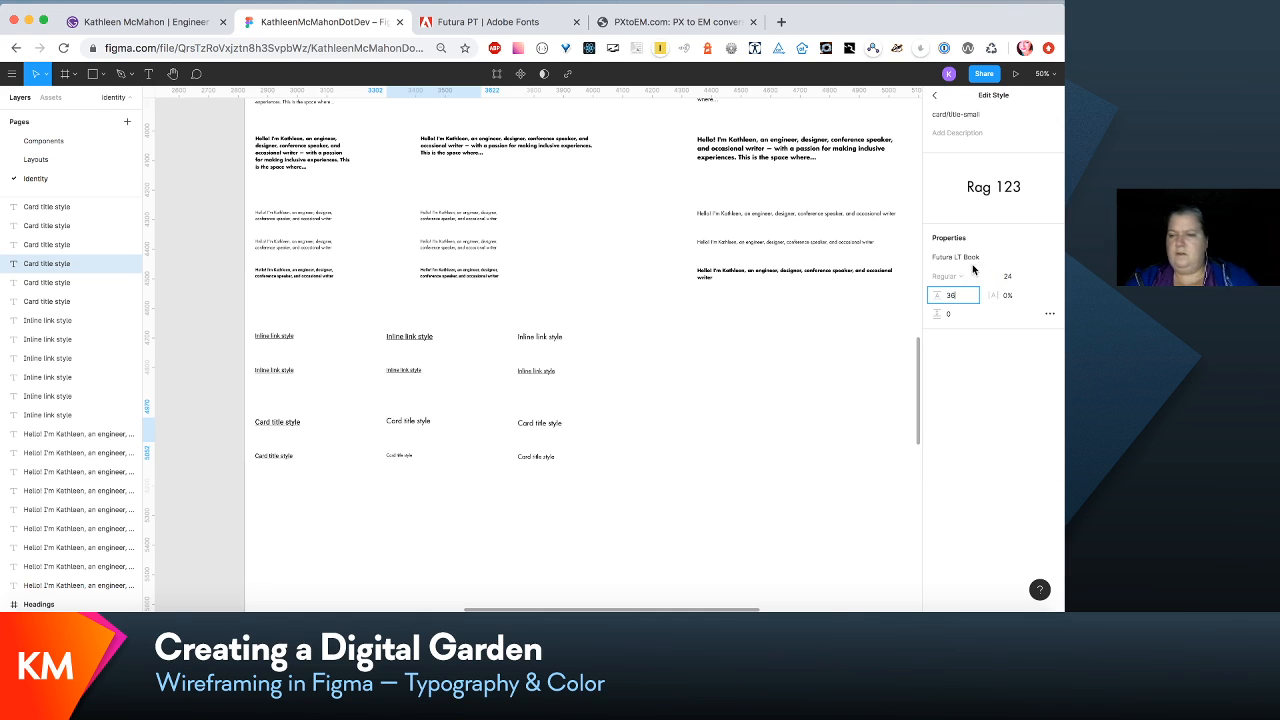
# - Set the second linked card title sample's card/title-link-small text style to size 20 and line height 30
pyautogui.click(392, 455)
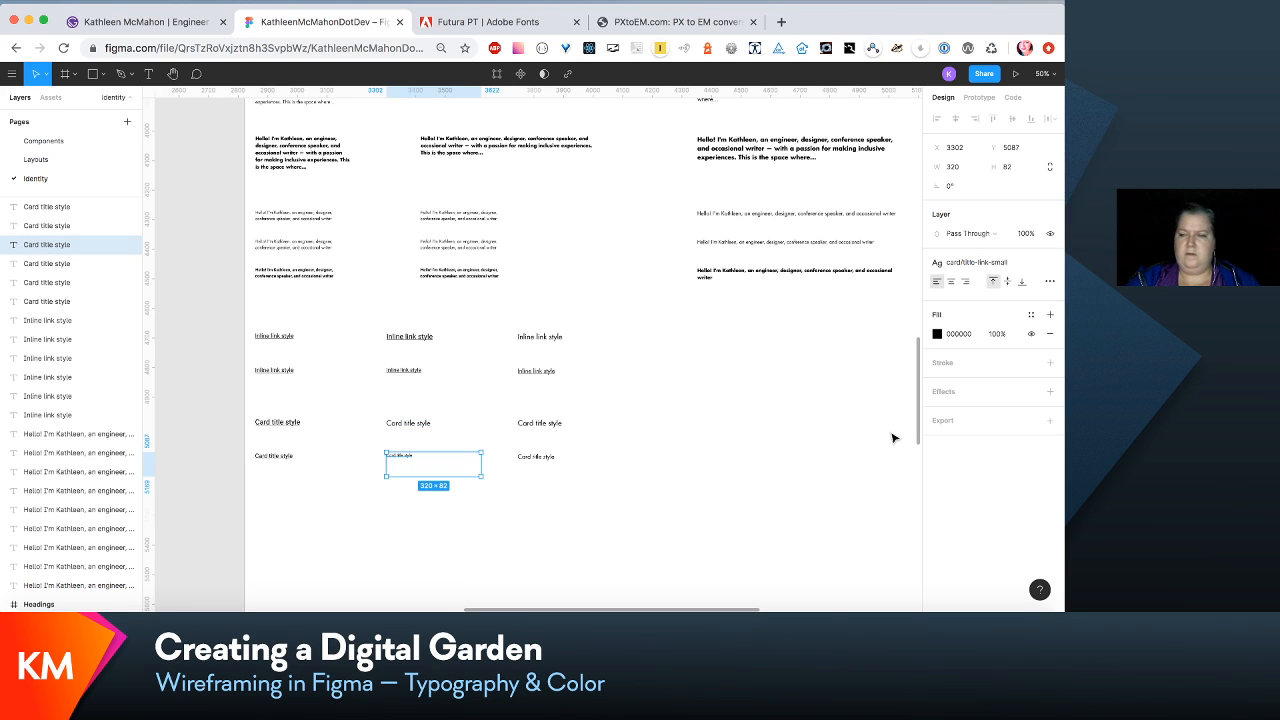
pyautogui.click(1030, 266)
pyautogui.click(1024, 290)
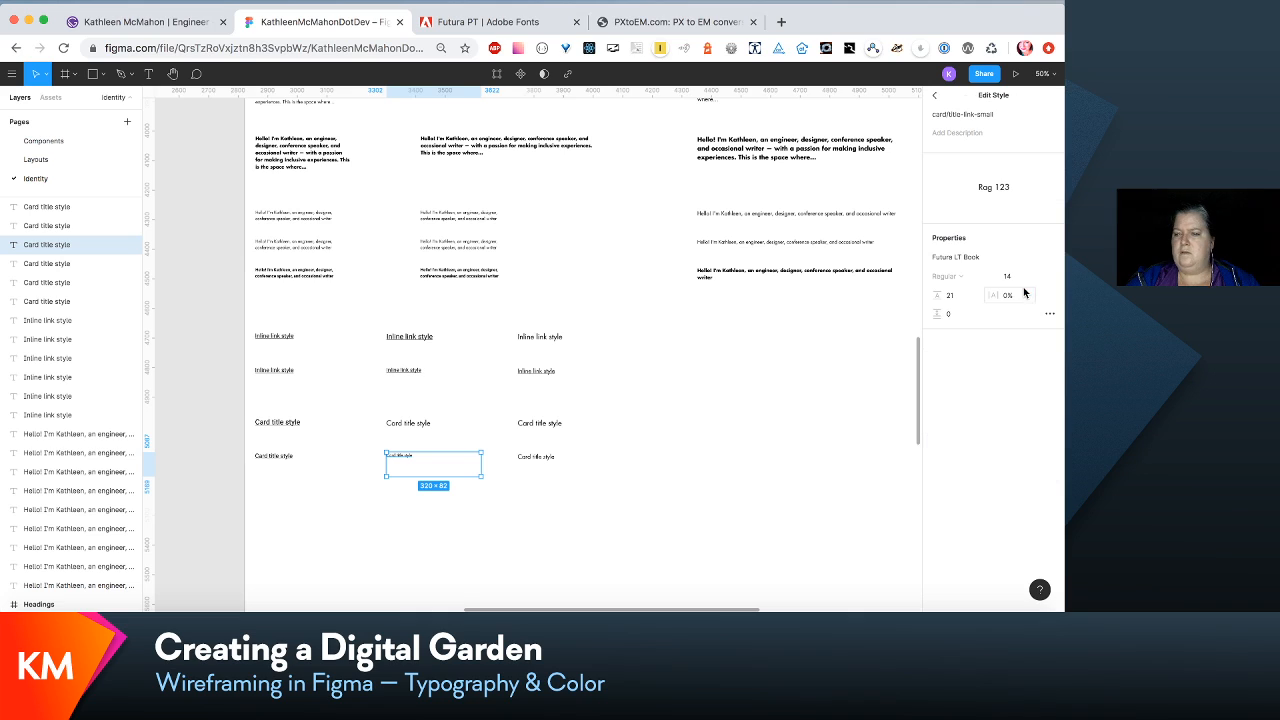
pyautogui.click(1024, 280)
pyautogui.write('20')
pyautogui.press('Tab')
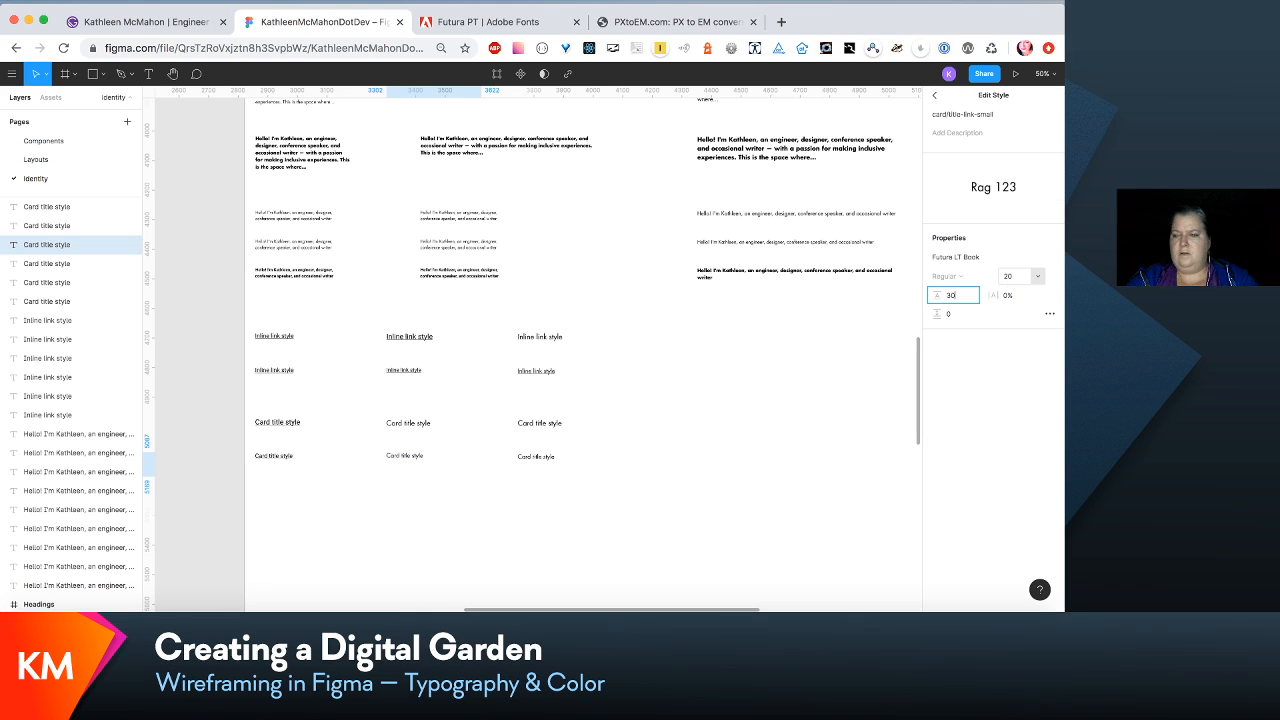
pyautogui.click(680, 406)
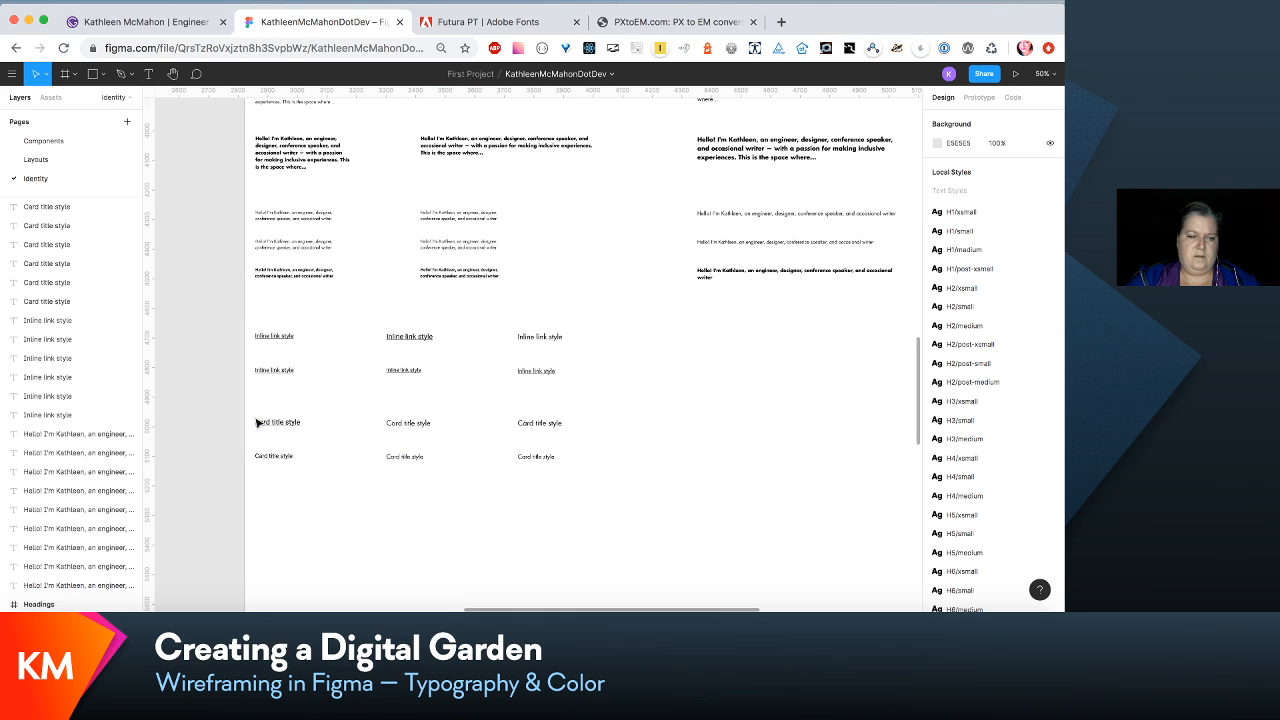
# - Change the font of the first card title sample's card/title-xsmall text style to Futura LT Book
pyautogui.click(296, 421)
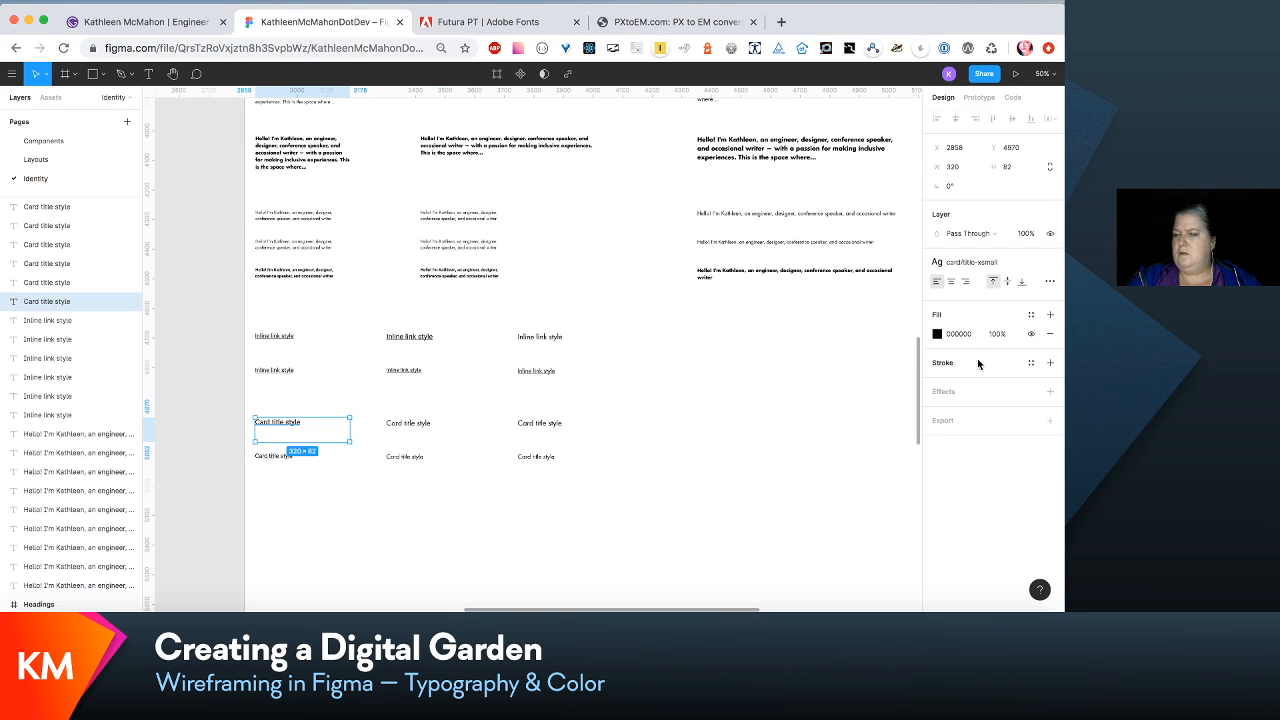
pyautogui.click(1021, 266)
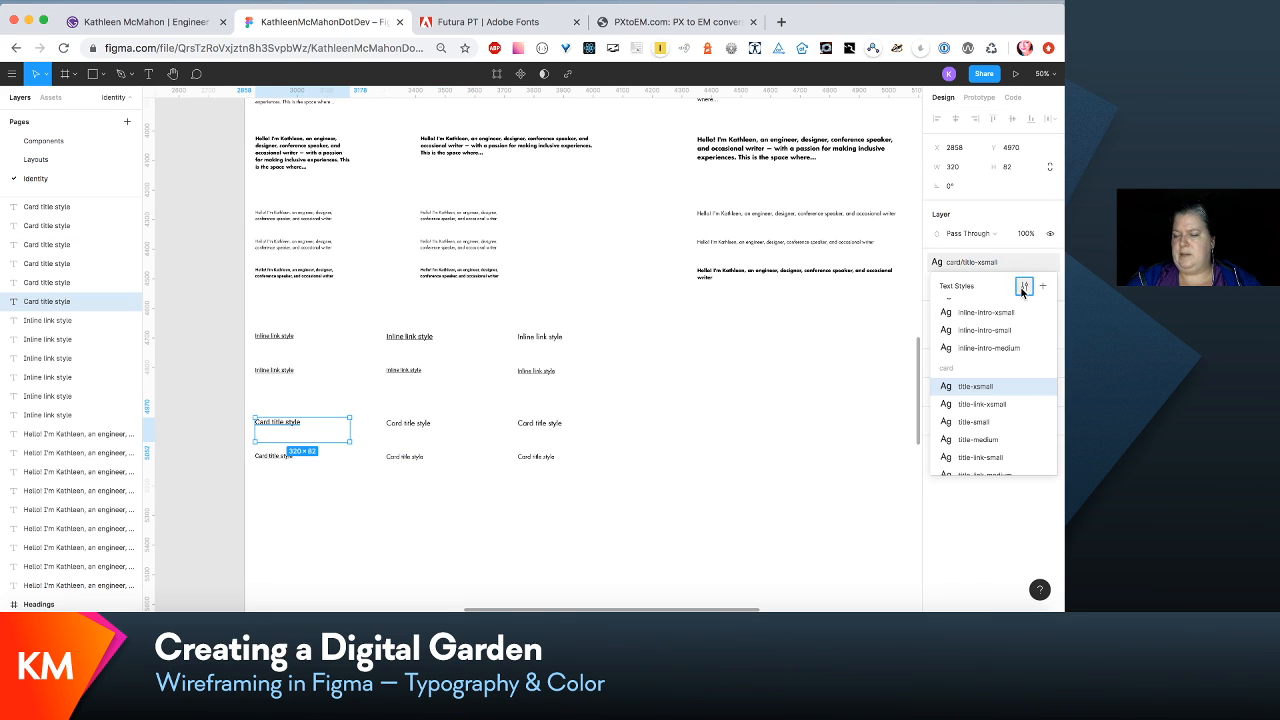
pyautogui.click(1022, 288)
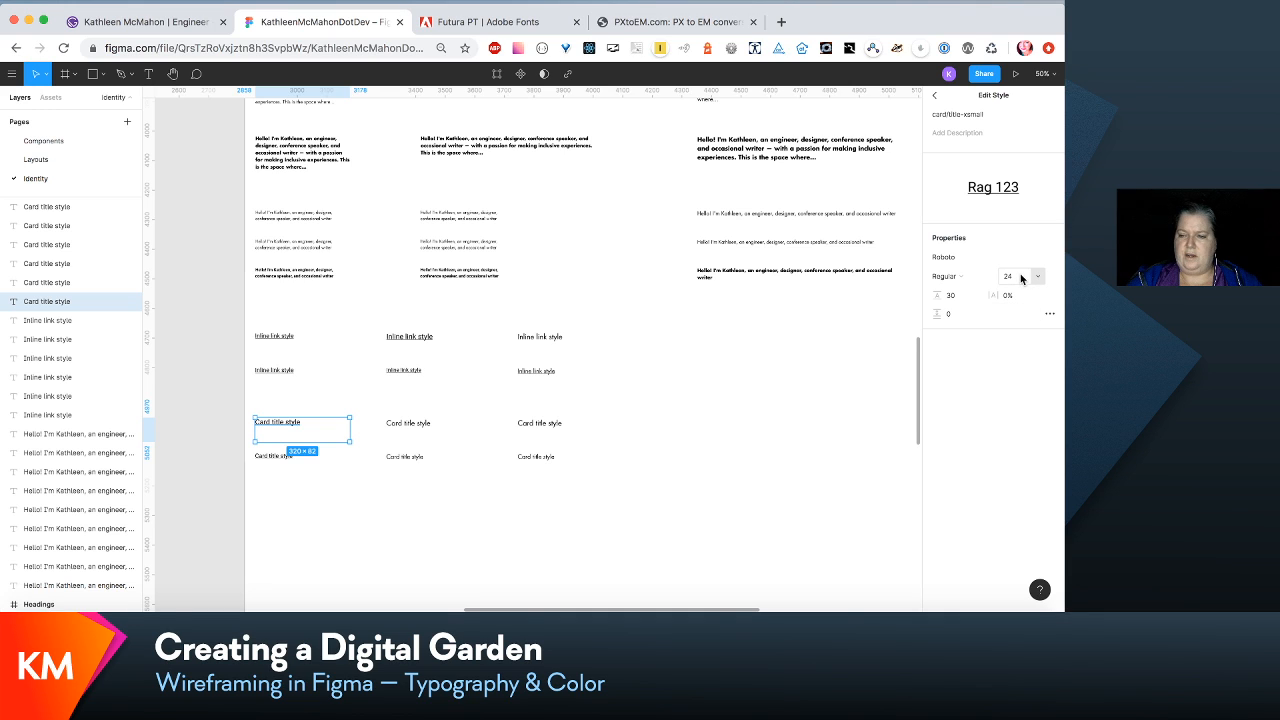
pyautogui.click(1050, 260)
pyautogui.scroll(15, 1034, 200)
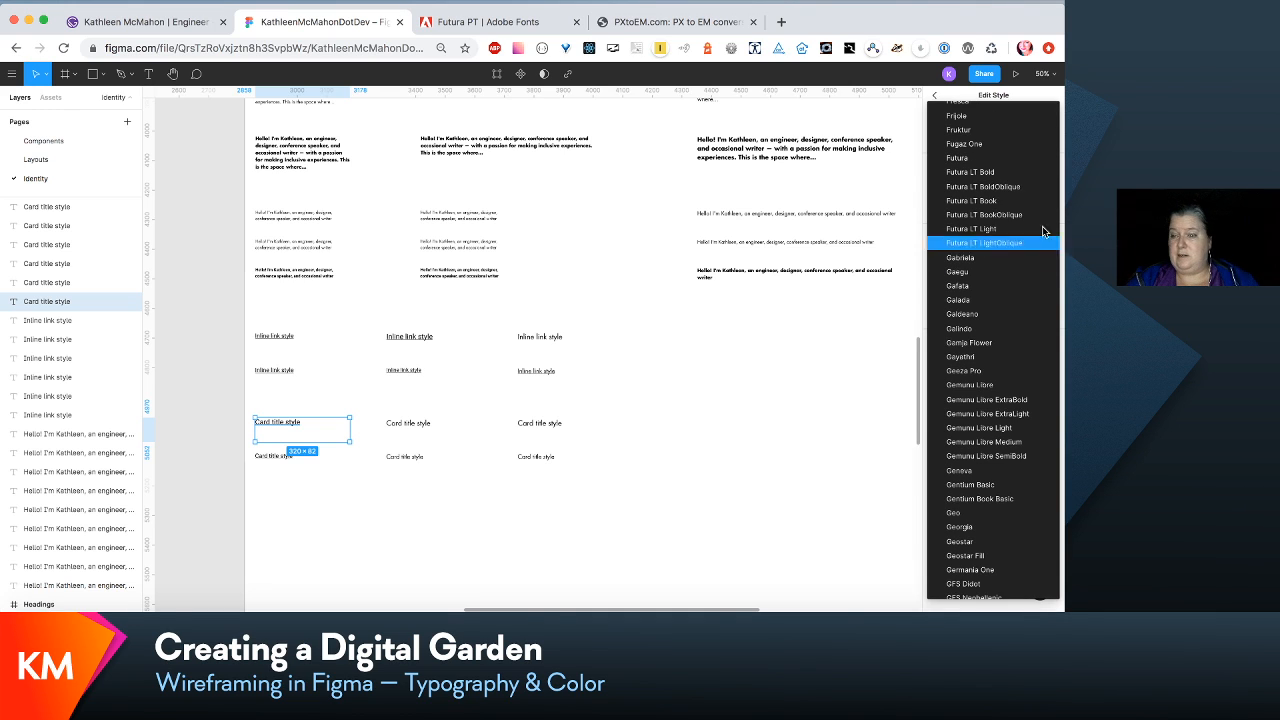
pyautogui.click(1033, 200)
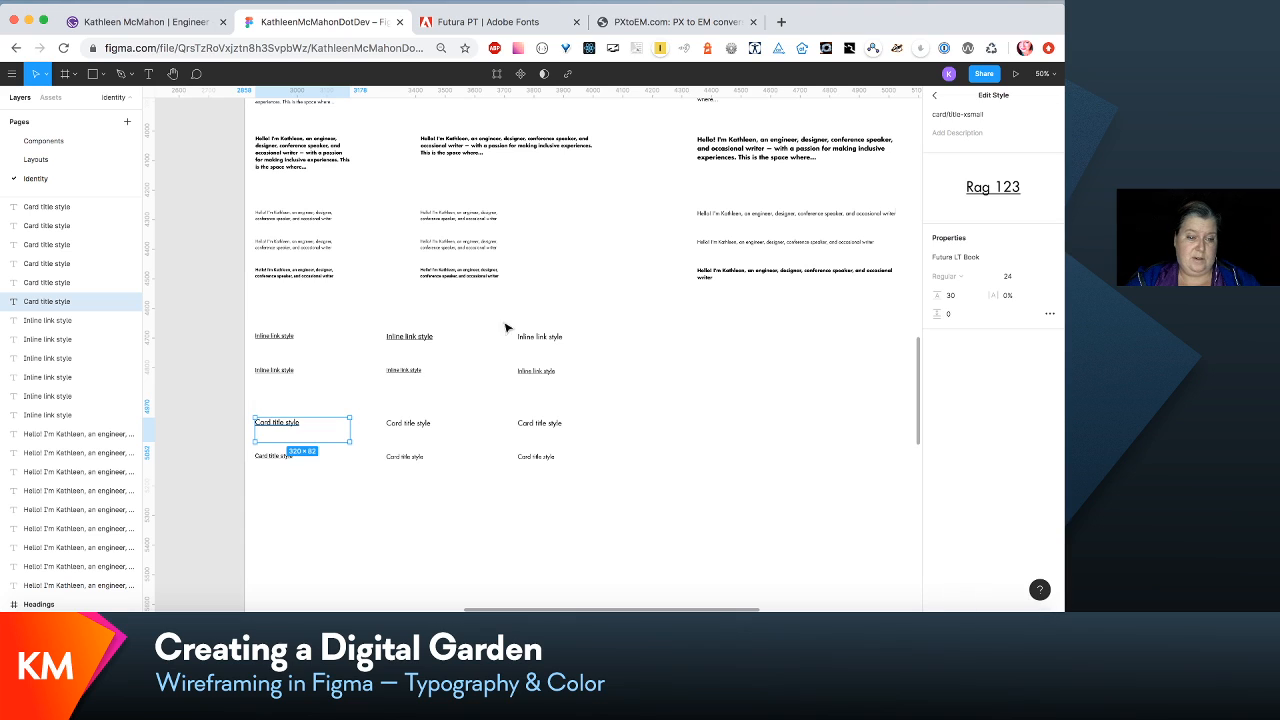
# - Set the first linked card title sample's card/title-link-xsmall text style to Futura LT Book with line height 30
pyautogui.click(307, 459)
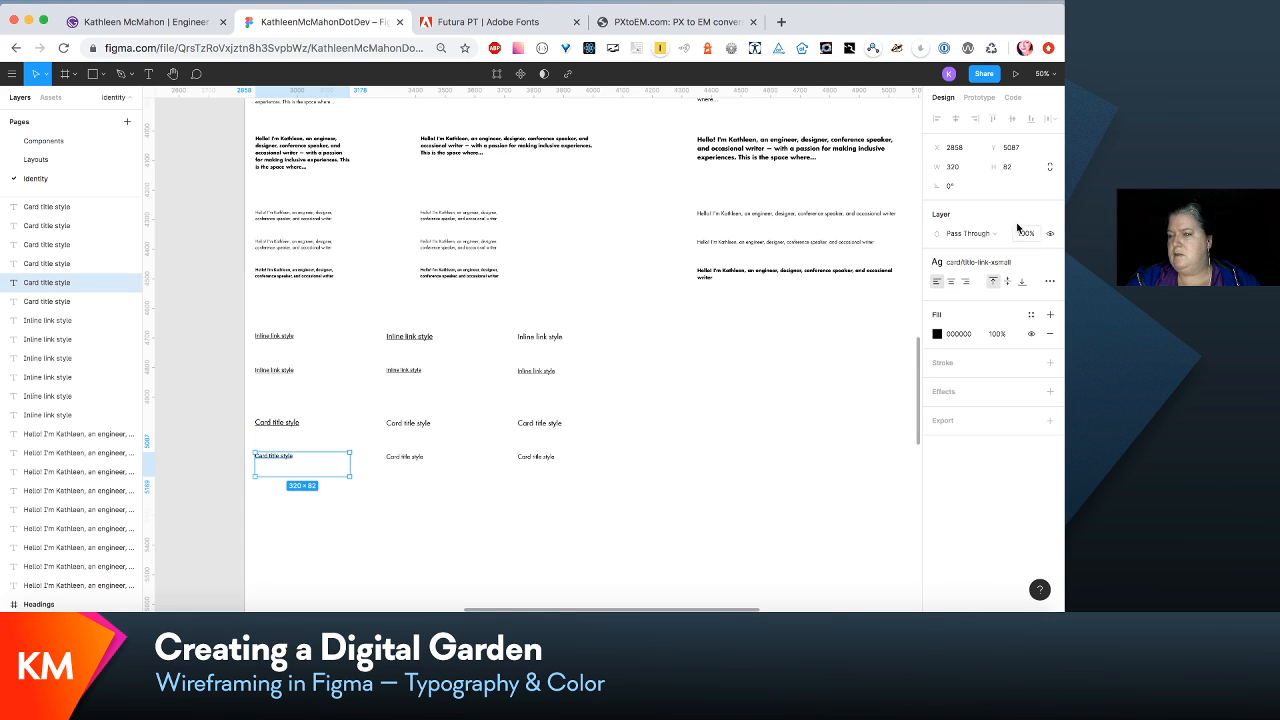
pyautogui.click(1026, 268)
pyautogui.click(1030, 287)
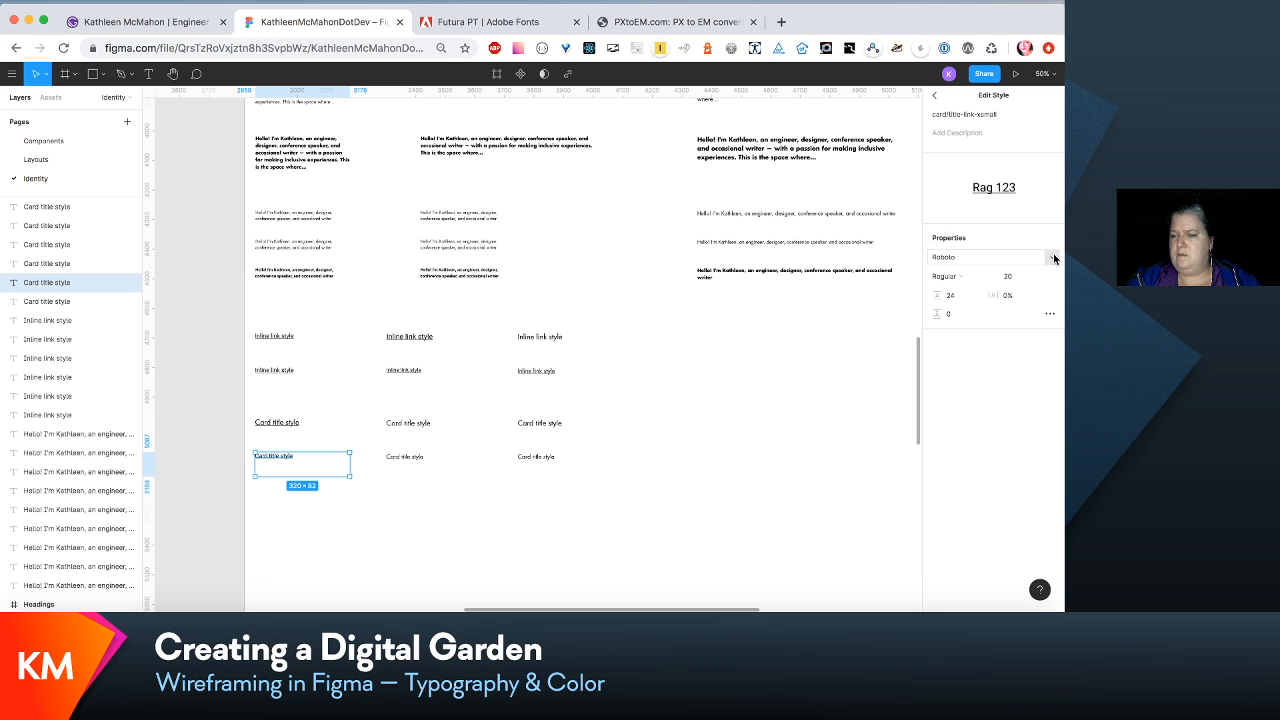
pyautogui.click(1053, 258)
pyautogui.scroll(10, 1047, 230)
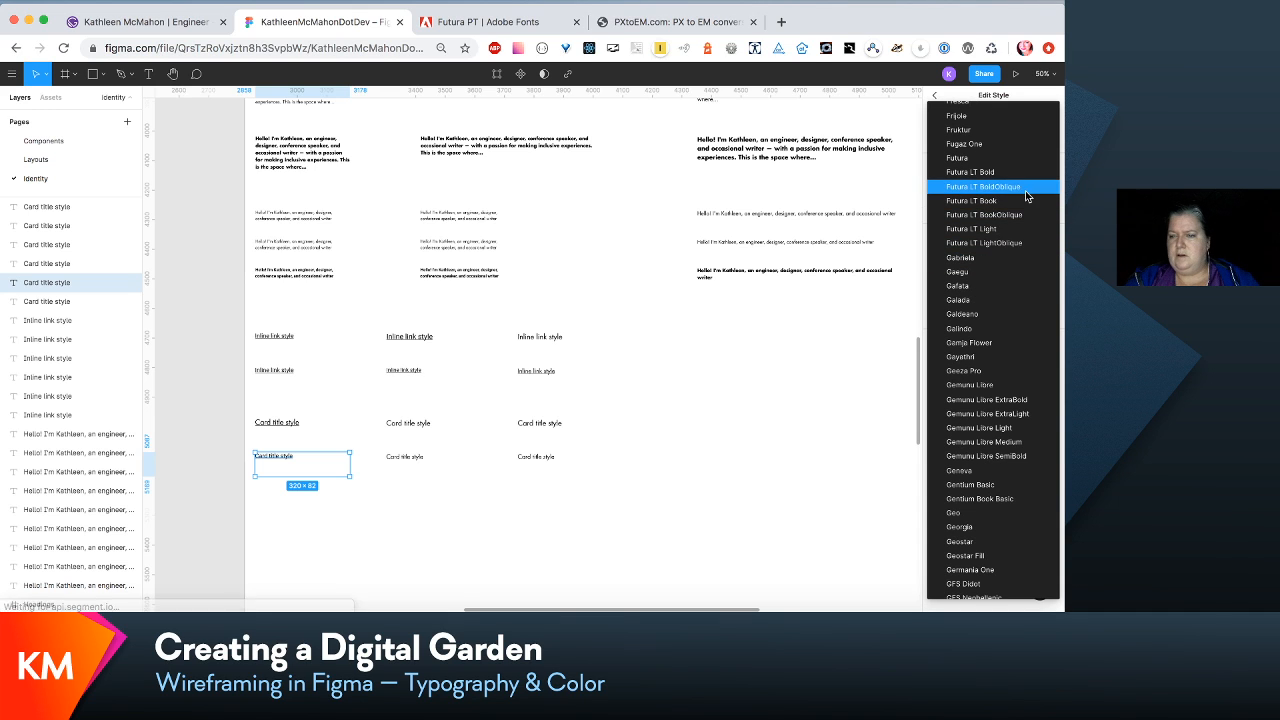
pyautogui.click(1030, 203)
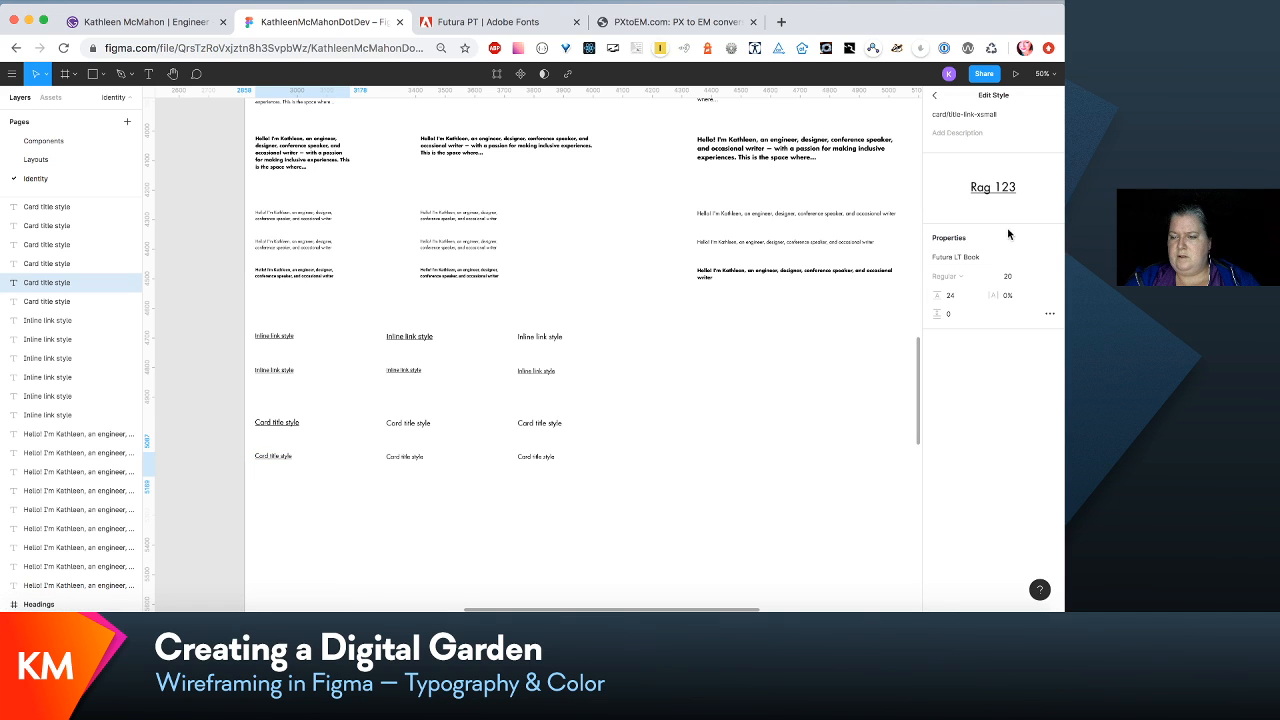
pyautogui.click(960, 296)
pyautogui.write('30')
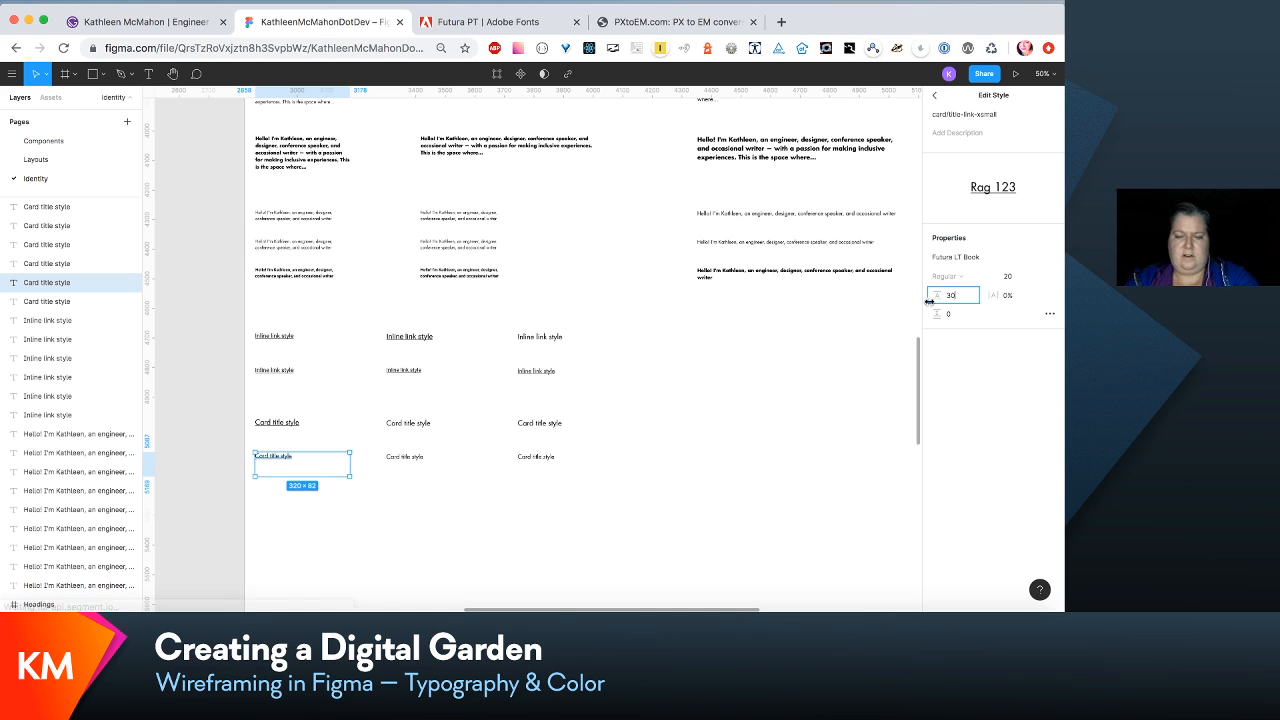
pyautogui.click(501, 440)
# - Check the font properties of the second linked card title sample's card/title-link-small text style
pyautogui.click(404, 457)
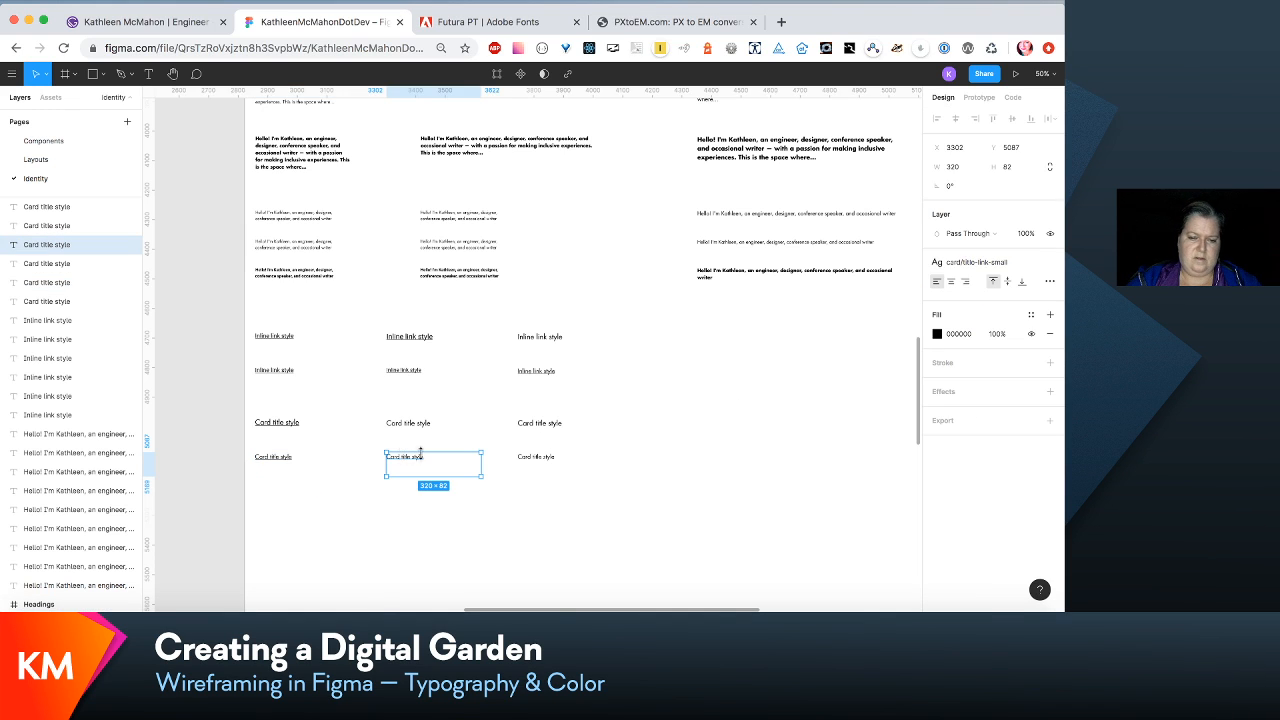
pyautogui.click(1026, 263)
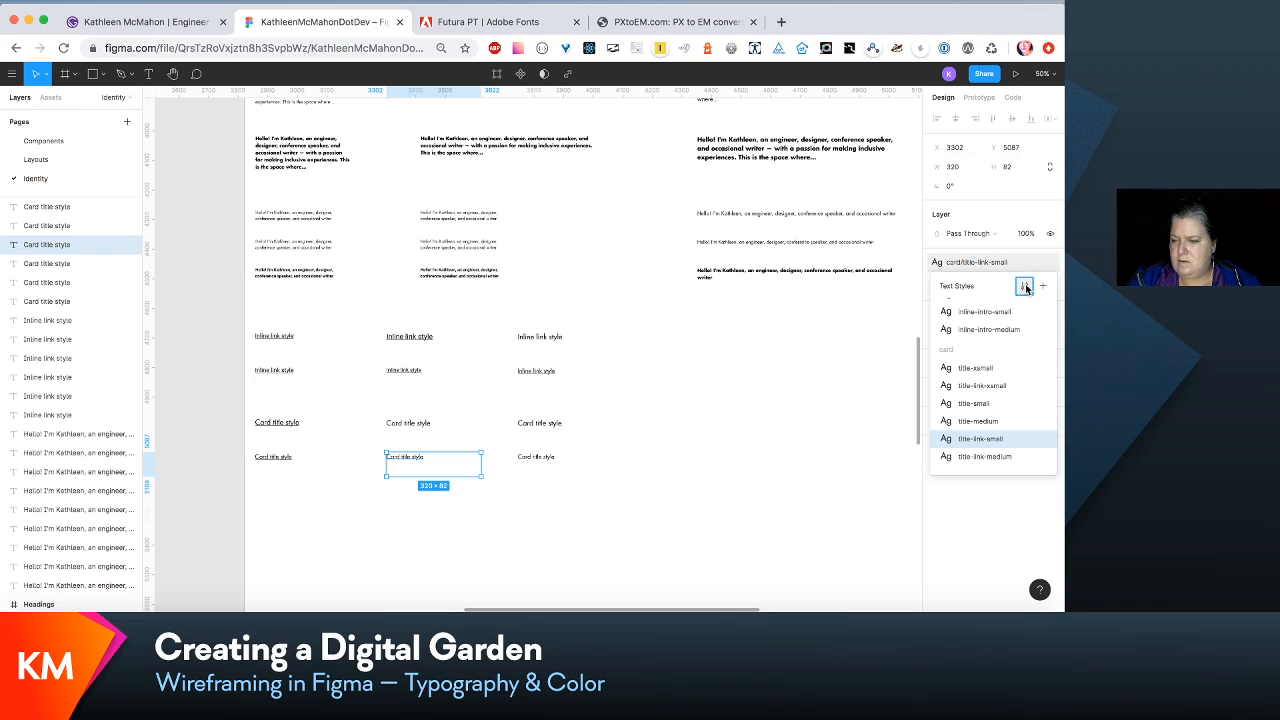
pyautogui.click(1024, 284)
pyautogui.click(726, 451)
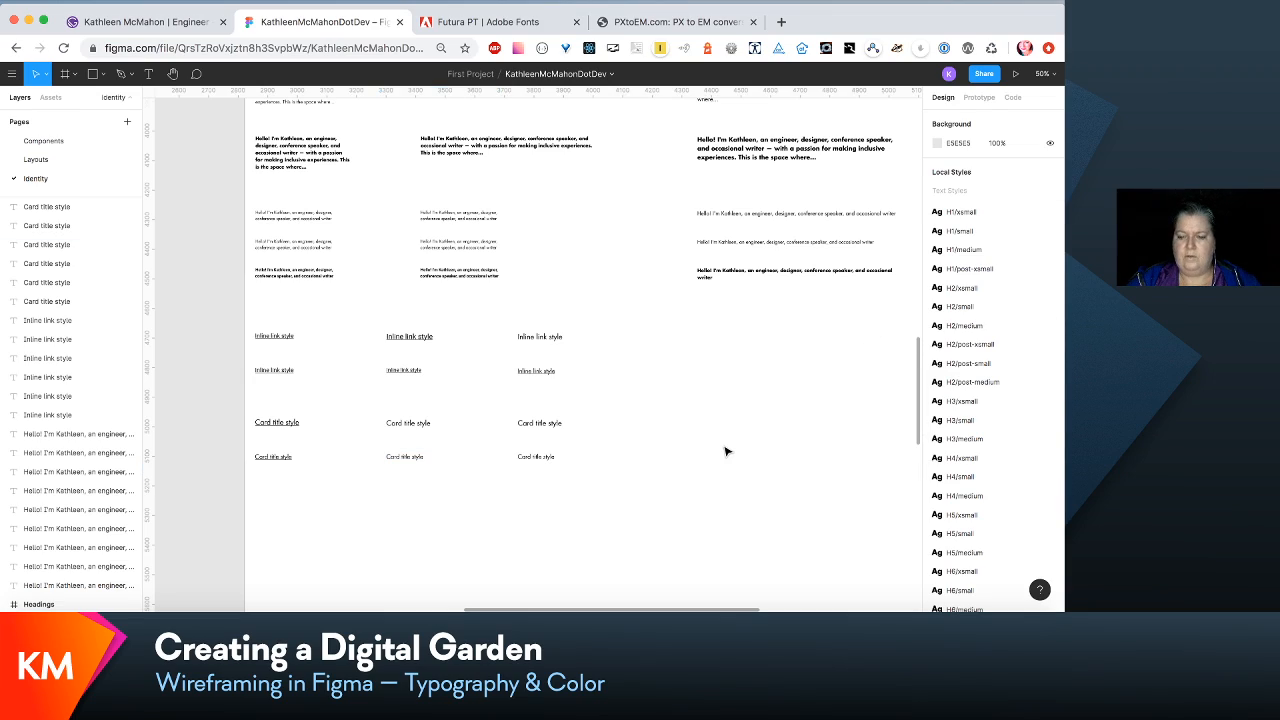
# - Review the heading and text samples, the colour contrast swatches and the logos across the Identity page
pyautogui.scroll(10, 726, 451)
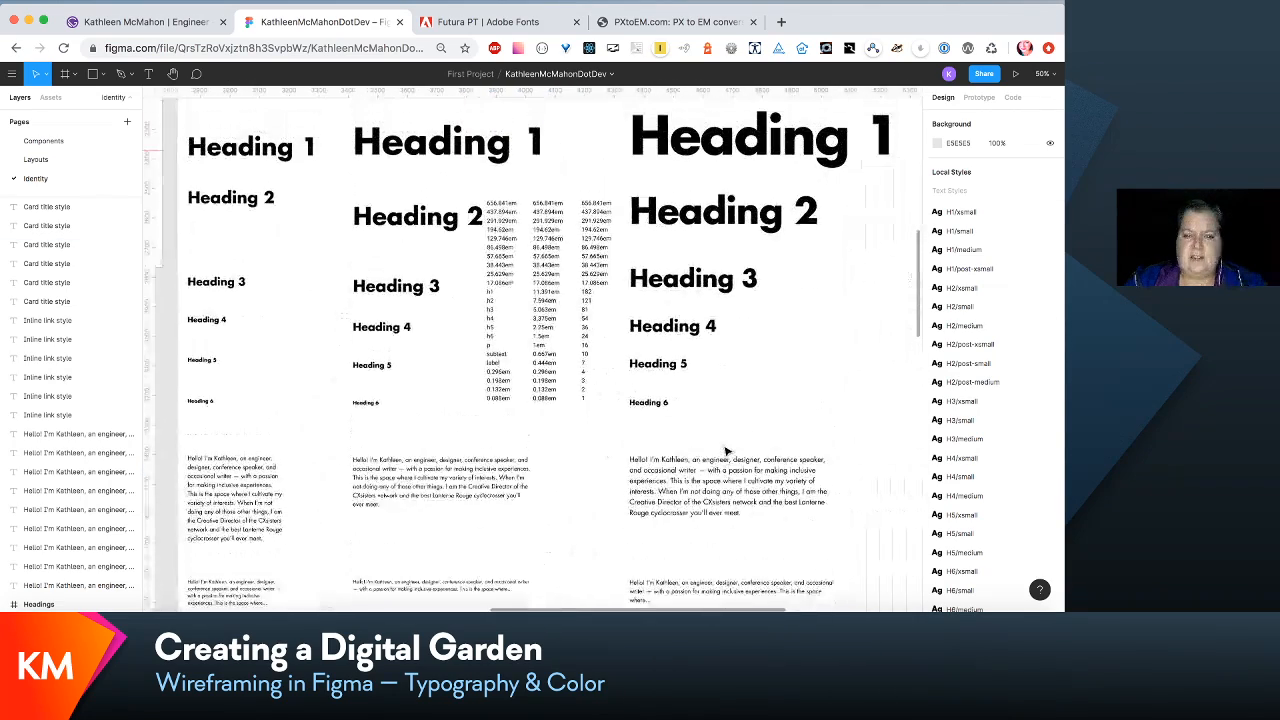
pyautogui.scroll(5, 560, 434)
pyautogui.hscroll(-8, 560, 434)
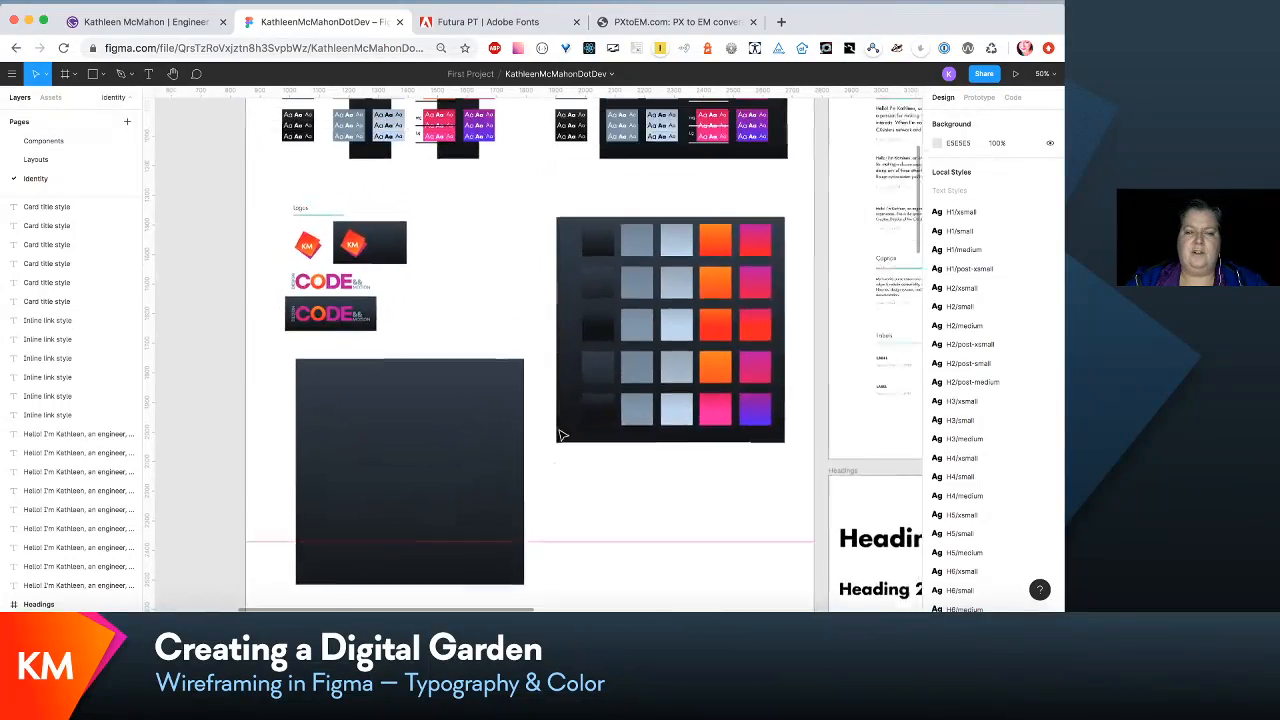
pyautogui.scroll(3, 561, 434)
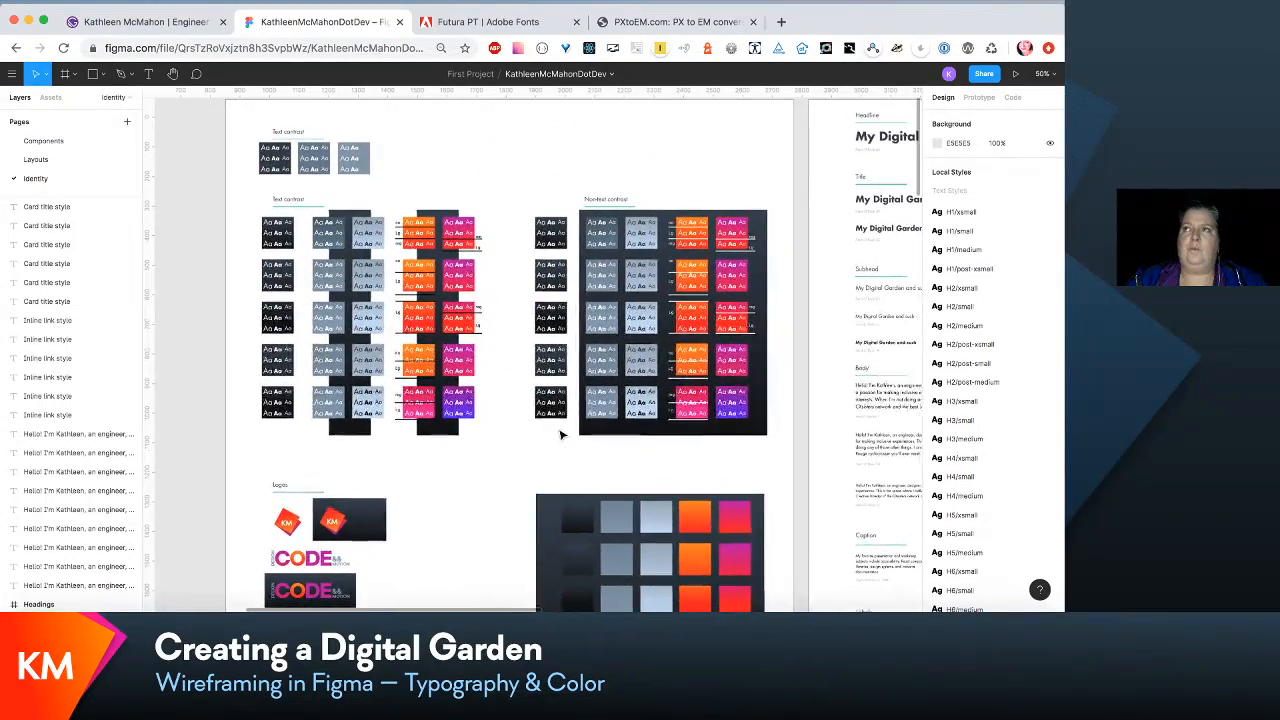
pyautogui.scroll(-5, 561, 434)
pyautogui.hscroll(6, 561, 434)
pyautogui.scroll(-10, 561, 434)
pyautogui.hscroll(3, 561, 434)
pyautogui.hscroll(-2, 561, 434)
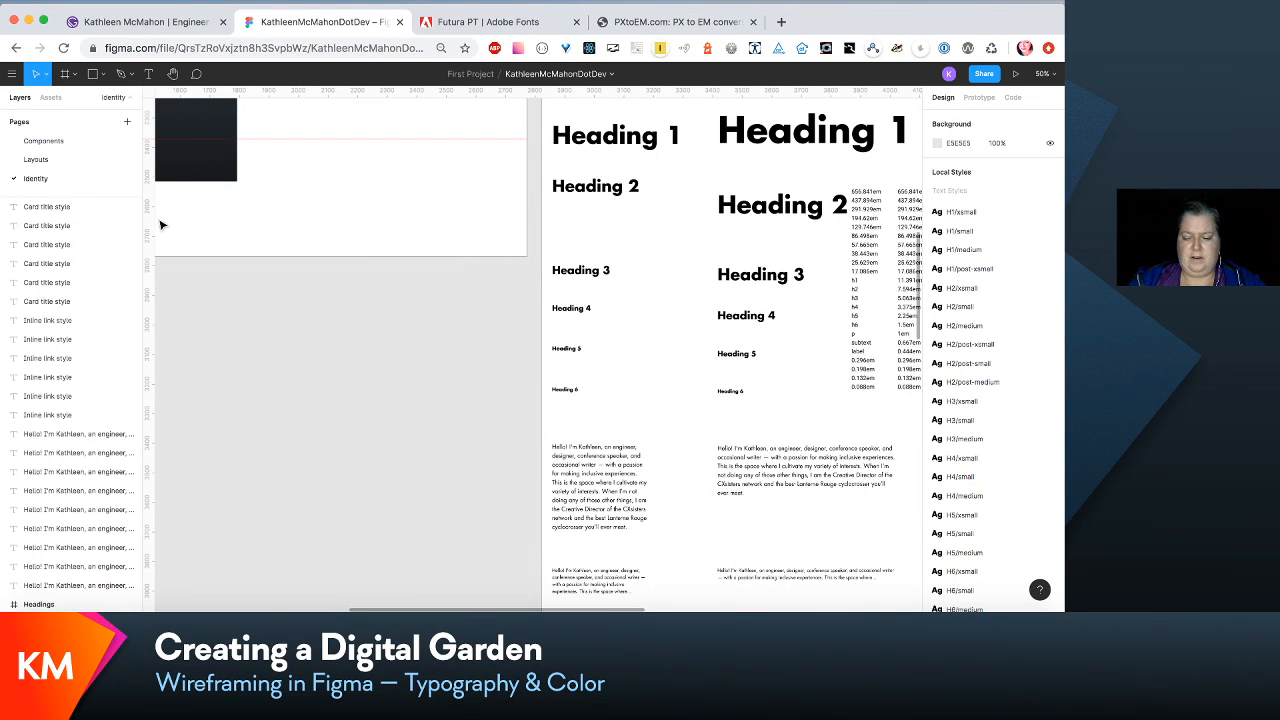
pyautogui.press('super+minus')
pyautogui.press('super+minus')
pyautogui.scroll(4, 161, 224)
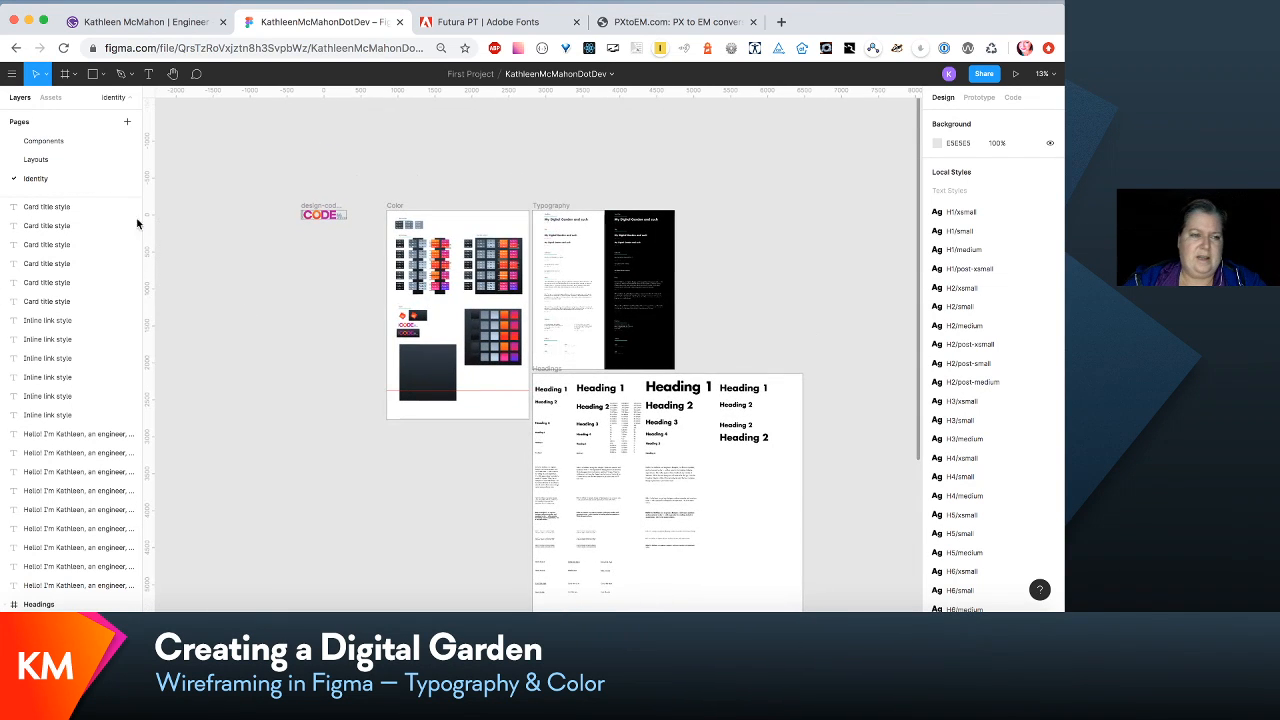
# - Open the Layouts page and compare the restyled wireframes with the original row below them
pyautogui.click(37, 159)
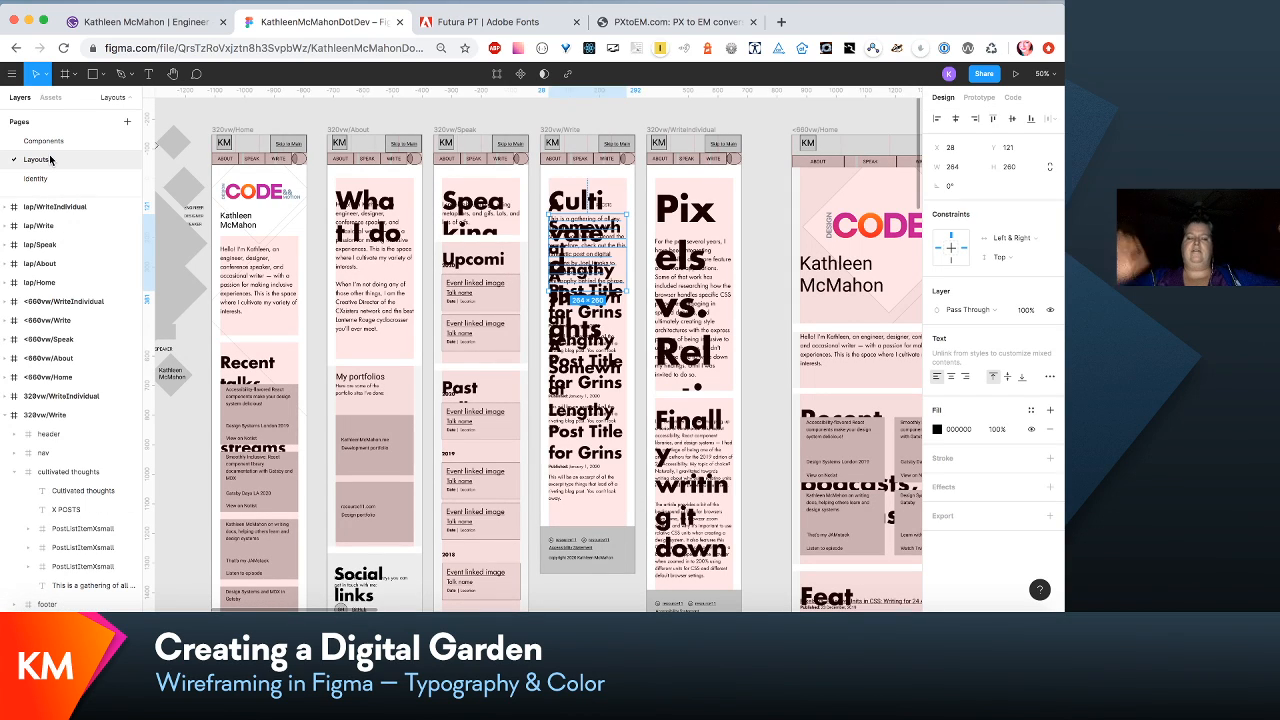
pyautogui.scroll(-10, 377, 343)
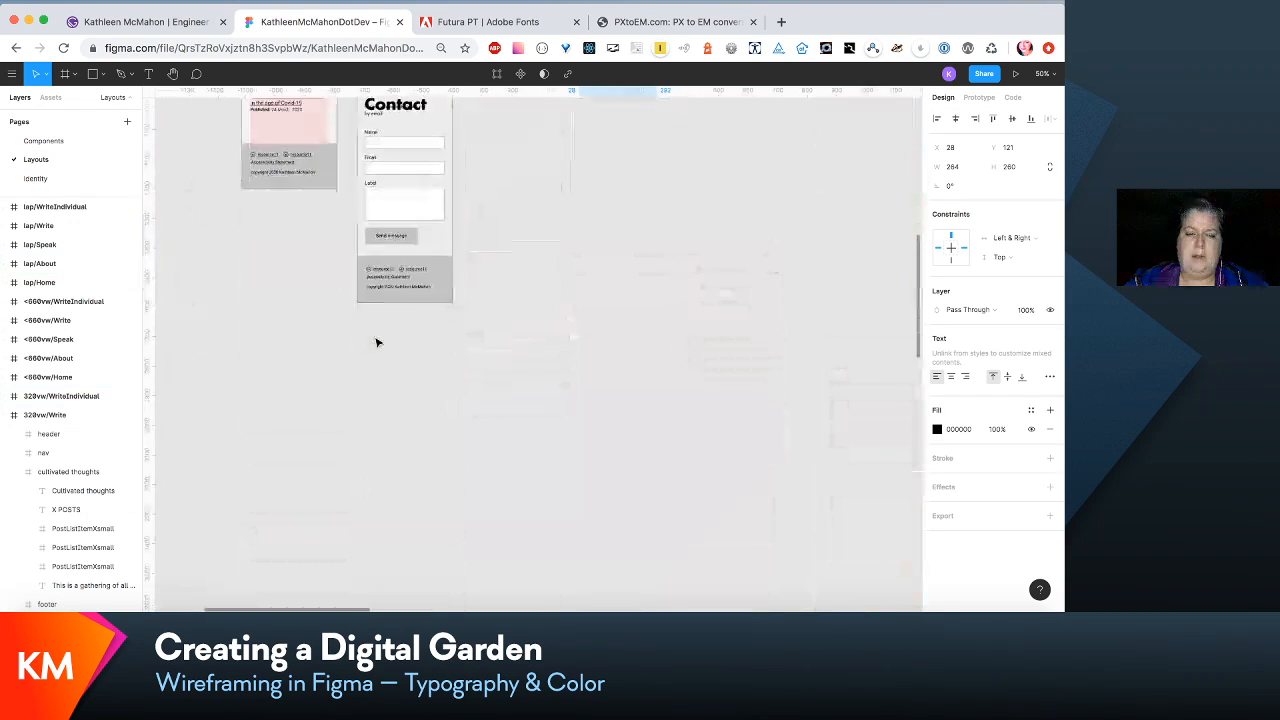
pyautogui.scroll(-10, 377, 343)
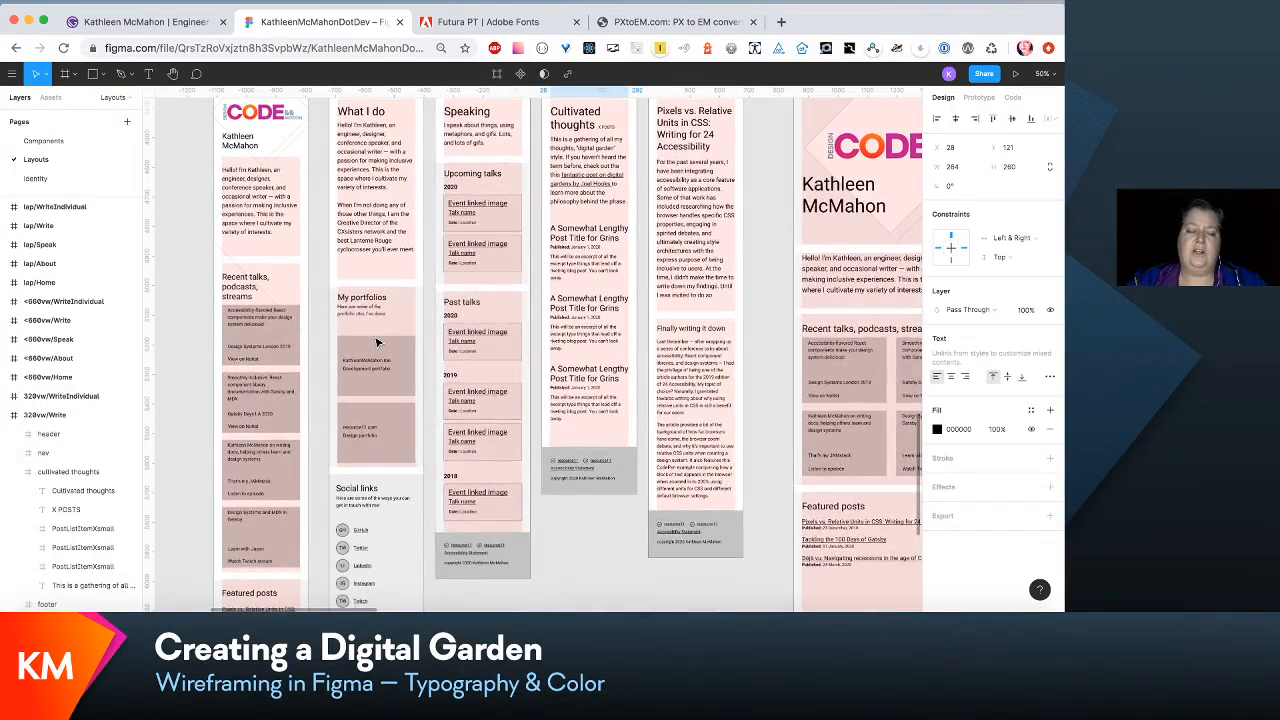
pyautogui.hscroll(-3, 377, 343)
pyautogui.scroll(15, 377, 343)
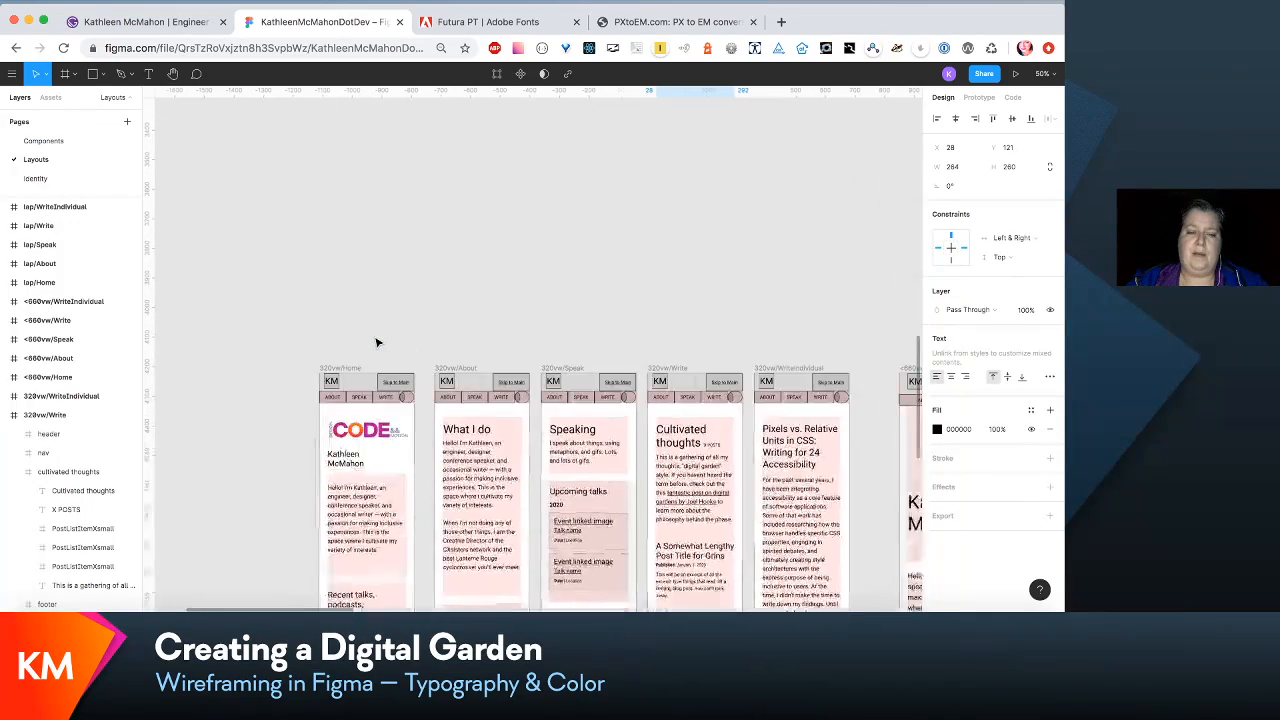
pyautogui.scroll(-10, 377, 343)
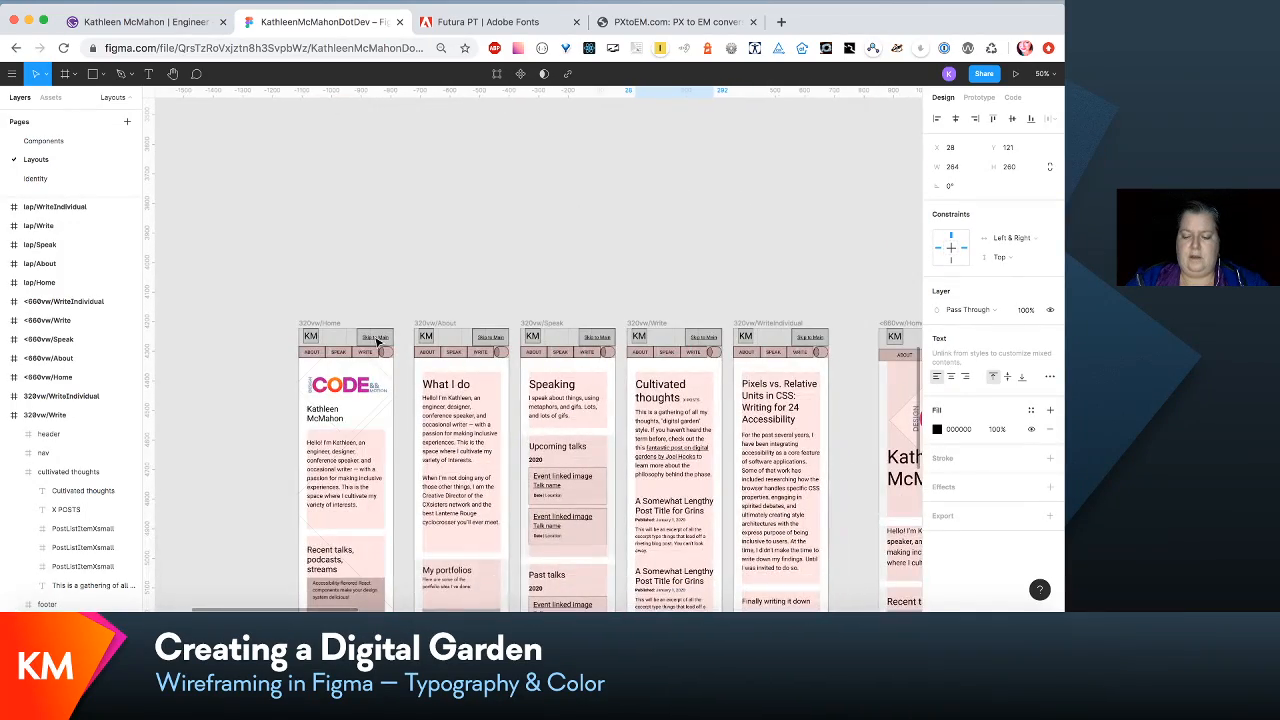
# - Move the entire lower row of wireframe frames up to Y 3140, closer to the restyled row
pyautogui.press('-')
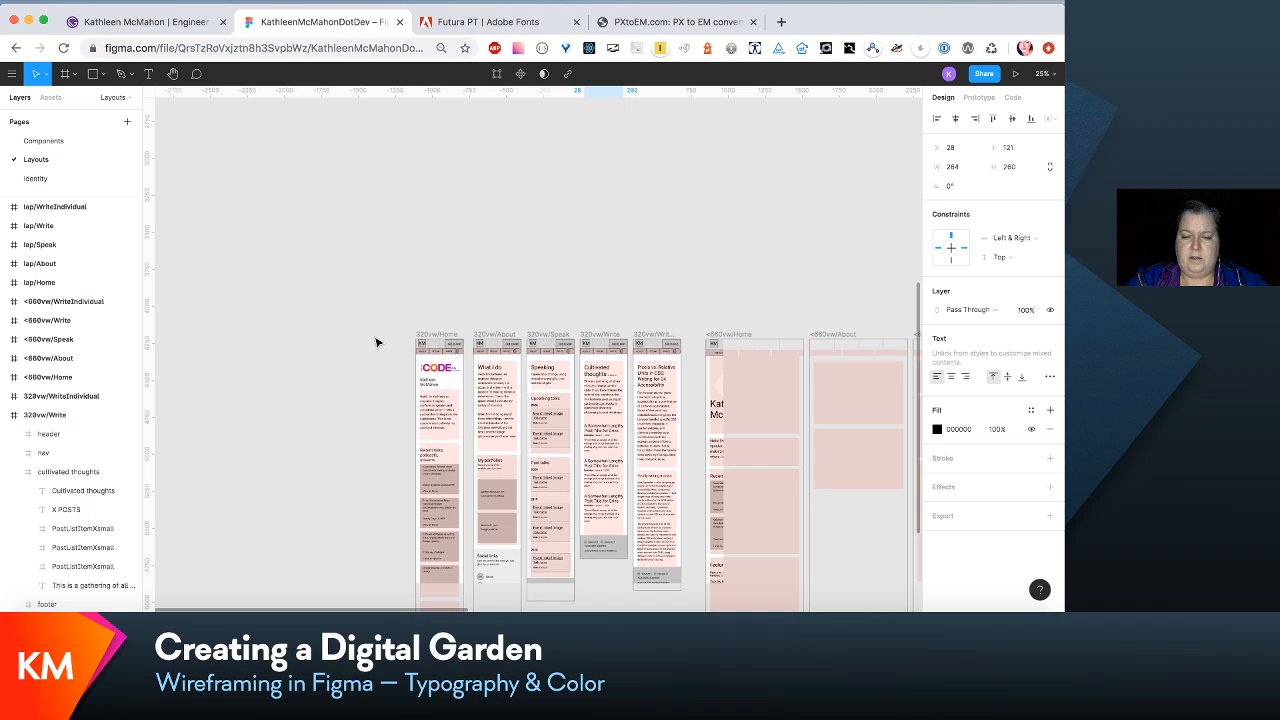
pyautogui.press('-')
pyautogui.press('-')
pyautogui.moveTo(336, 342); pyautogui.dragTo(800, 498)
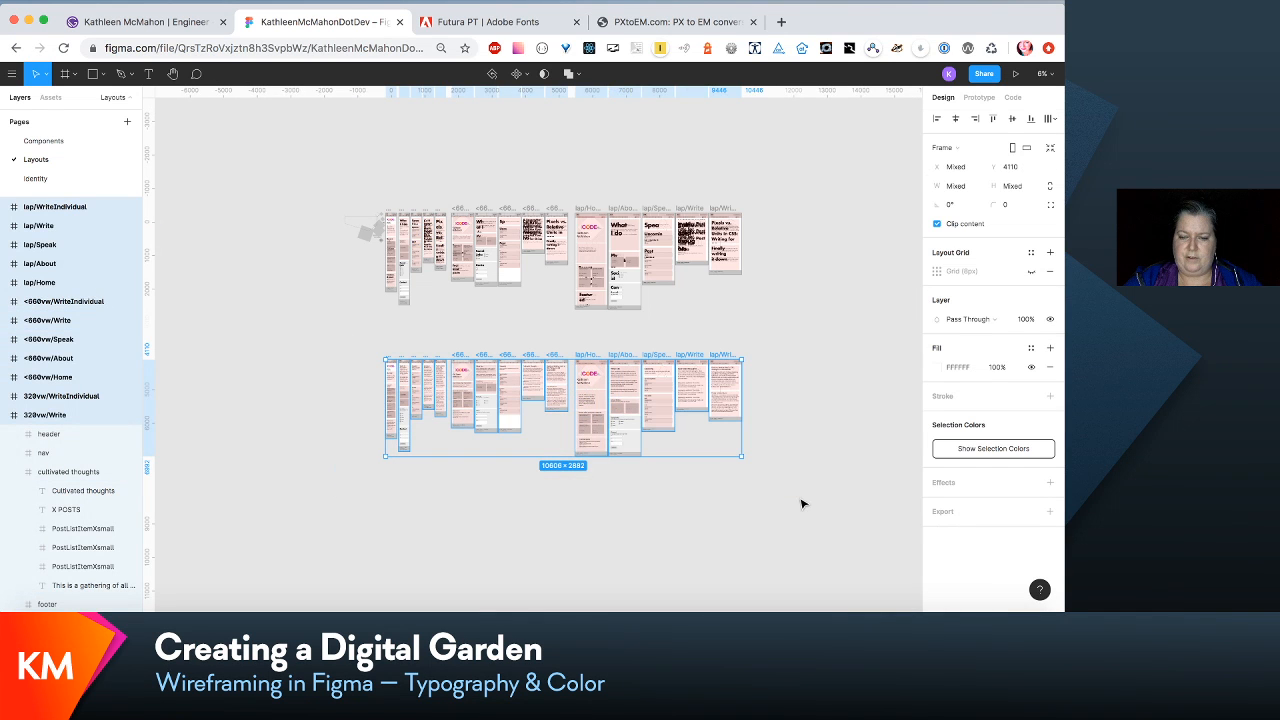
pyautogui.moveTo(616, 451); pyautogui.dragTo(618, 418)
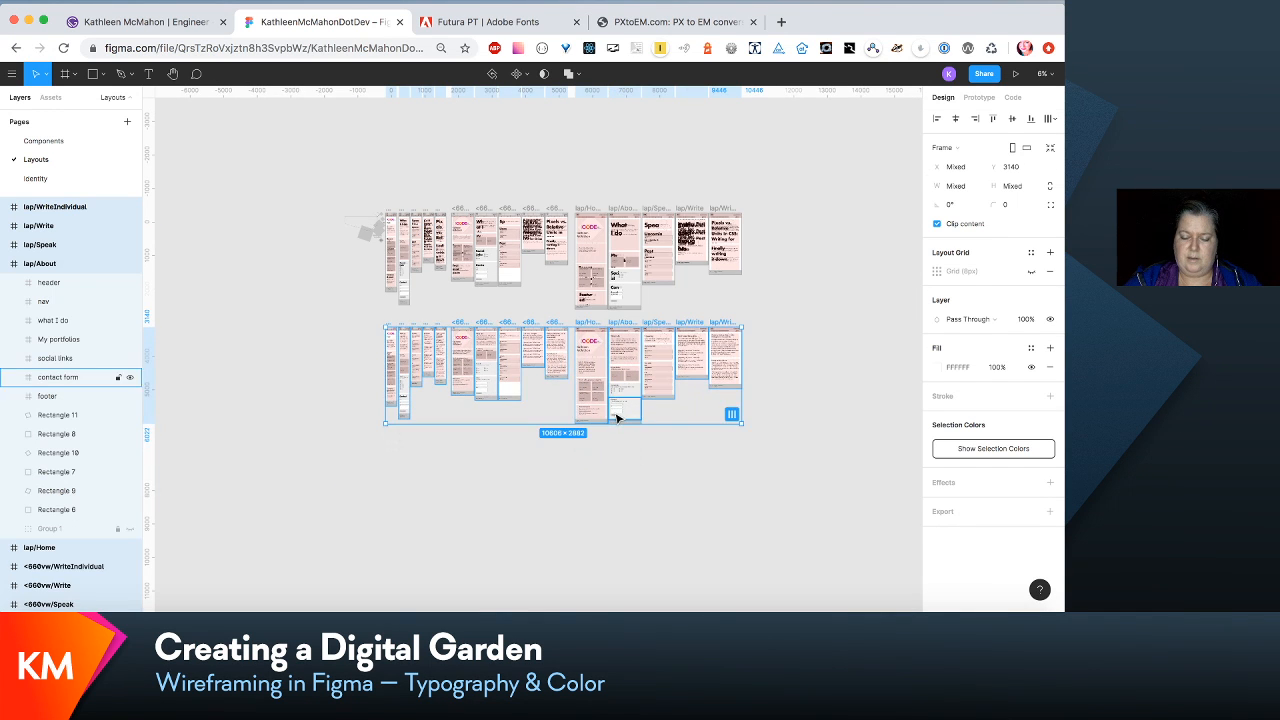
pyautogui.press('+')
pyautogui.press('+')
pyautogui.hscroll(-5, 617, 418)
pyautogui.scroll(4, 617, 418)
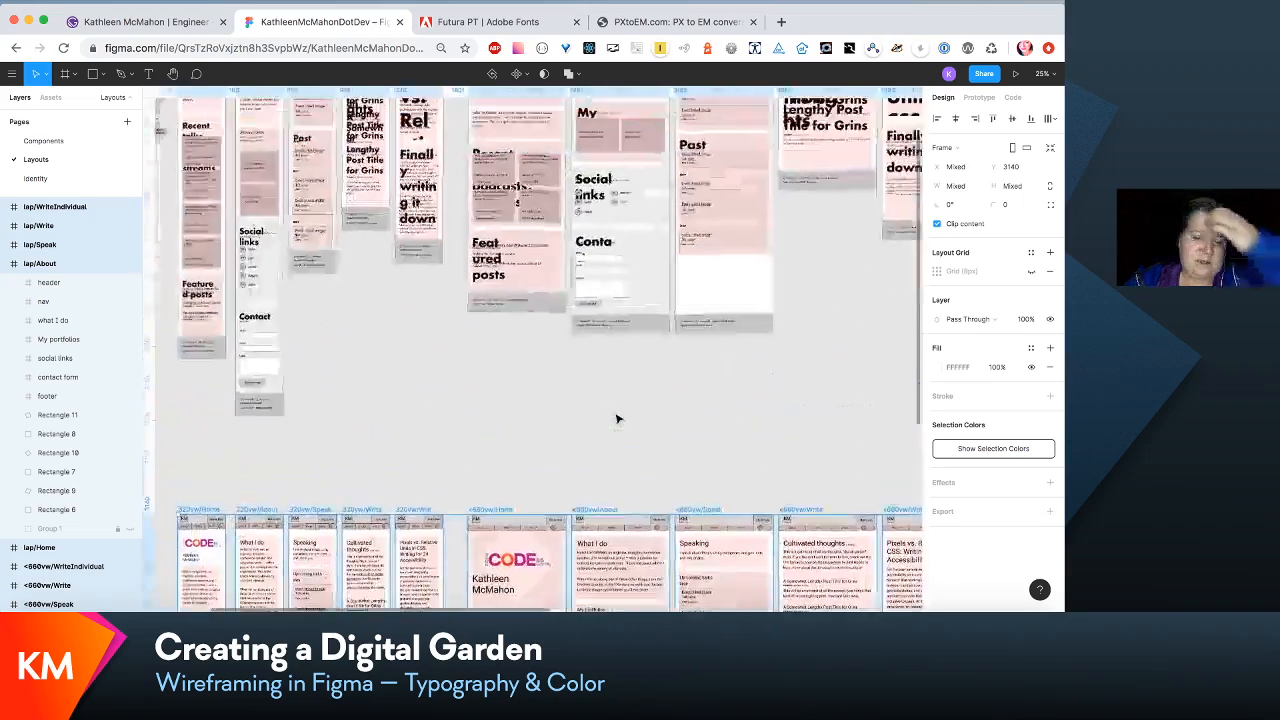
# - Examine how the enlarged headings fit the 320vw/Home and neighbouring 320vw frames, including the recent talks and featured posts sections
pyautogui.hscroll(-3, 617, 418)
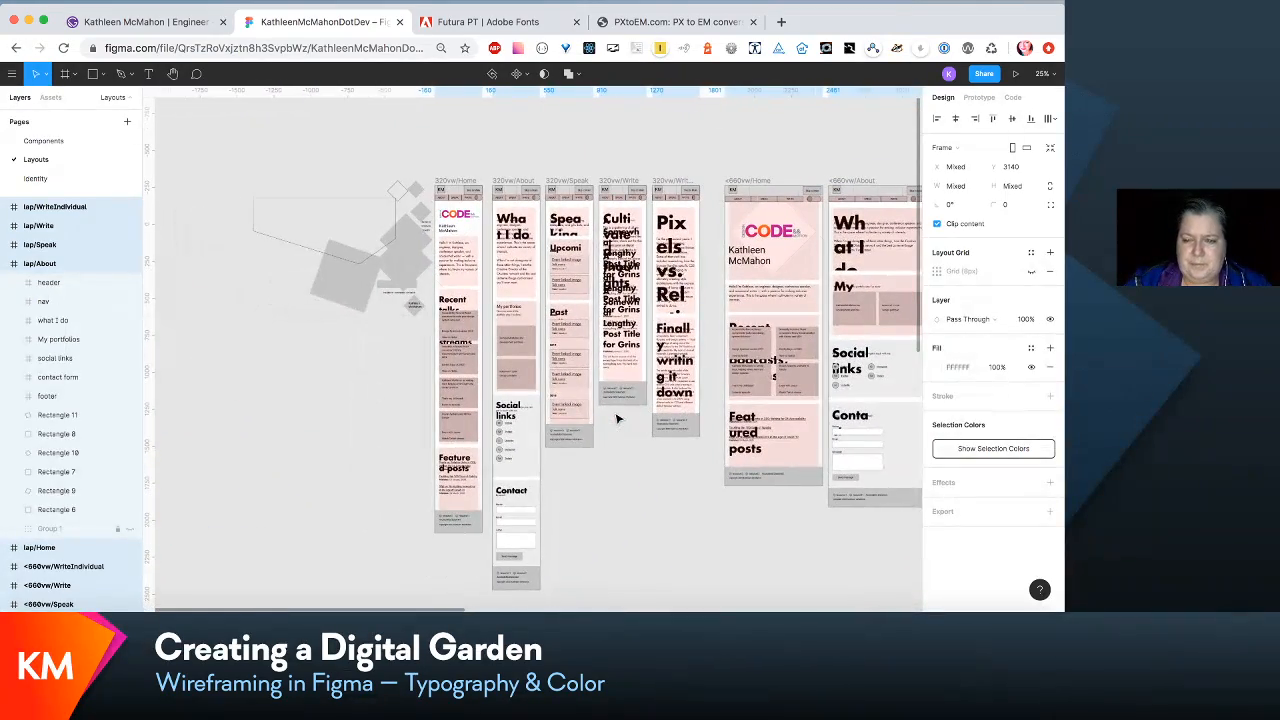
pyautogui.press('+')
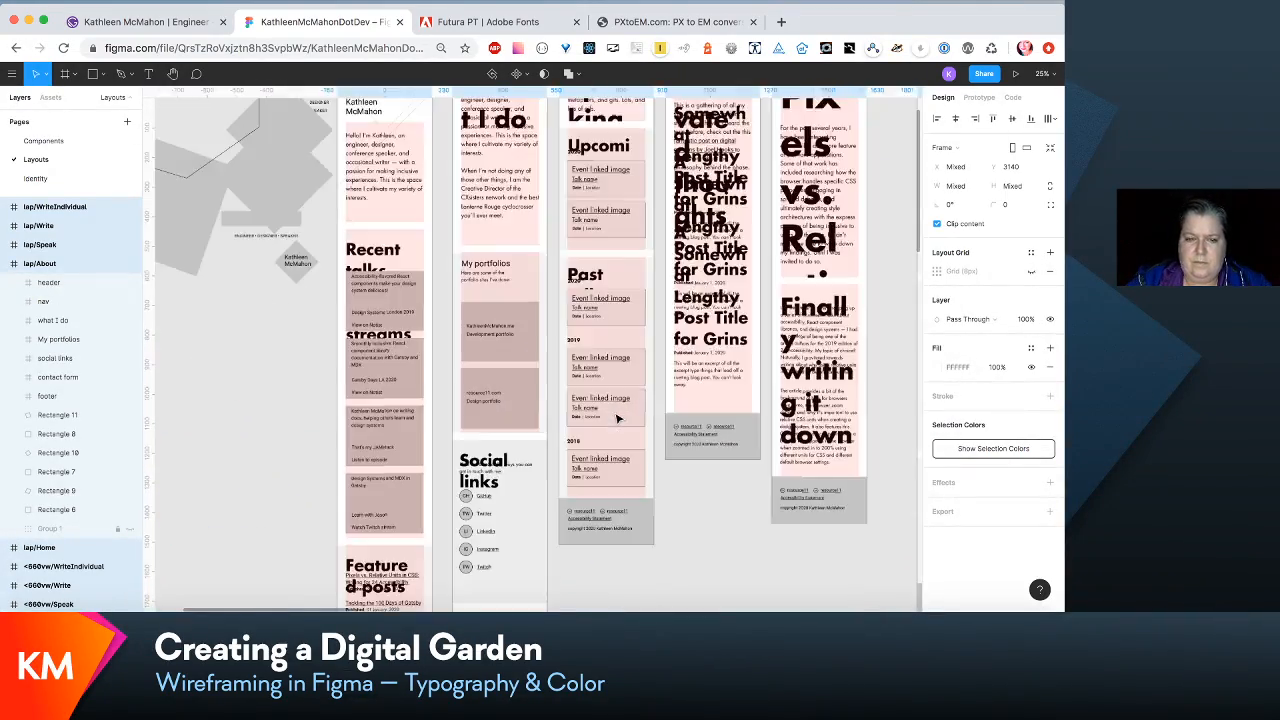
pyautogui.press('+')
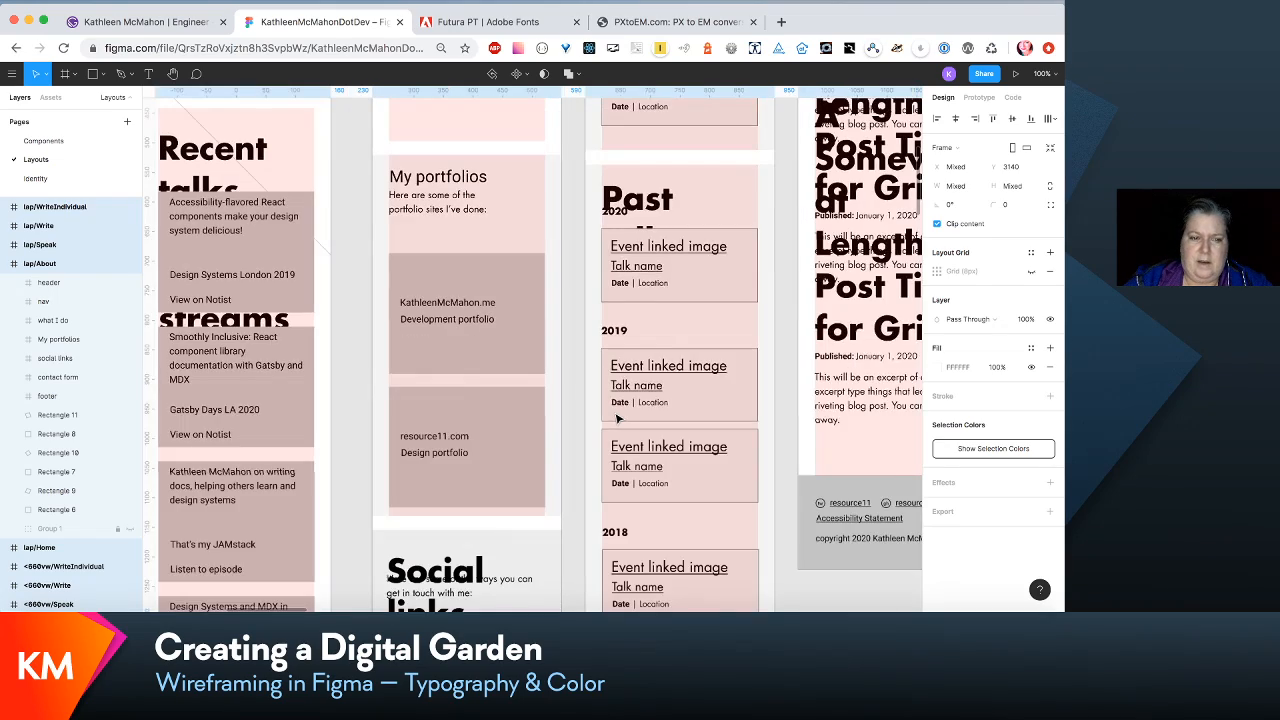
pyautogui.hscroll(-5, 617, 418)
pyautogui.scroll(3, 500, 176)
pyautogui.hscroll(-2, 500, 176)
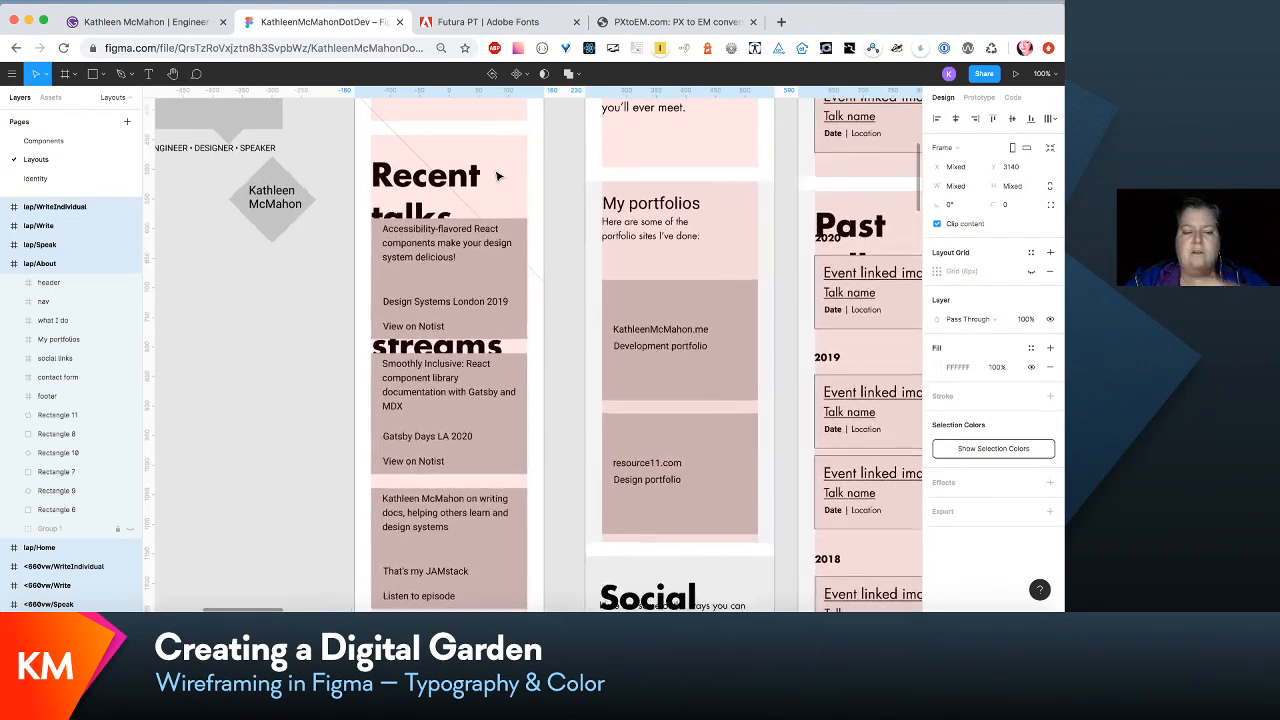
pyautogui.click(483, 212)
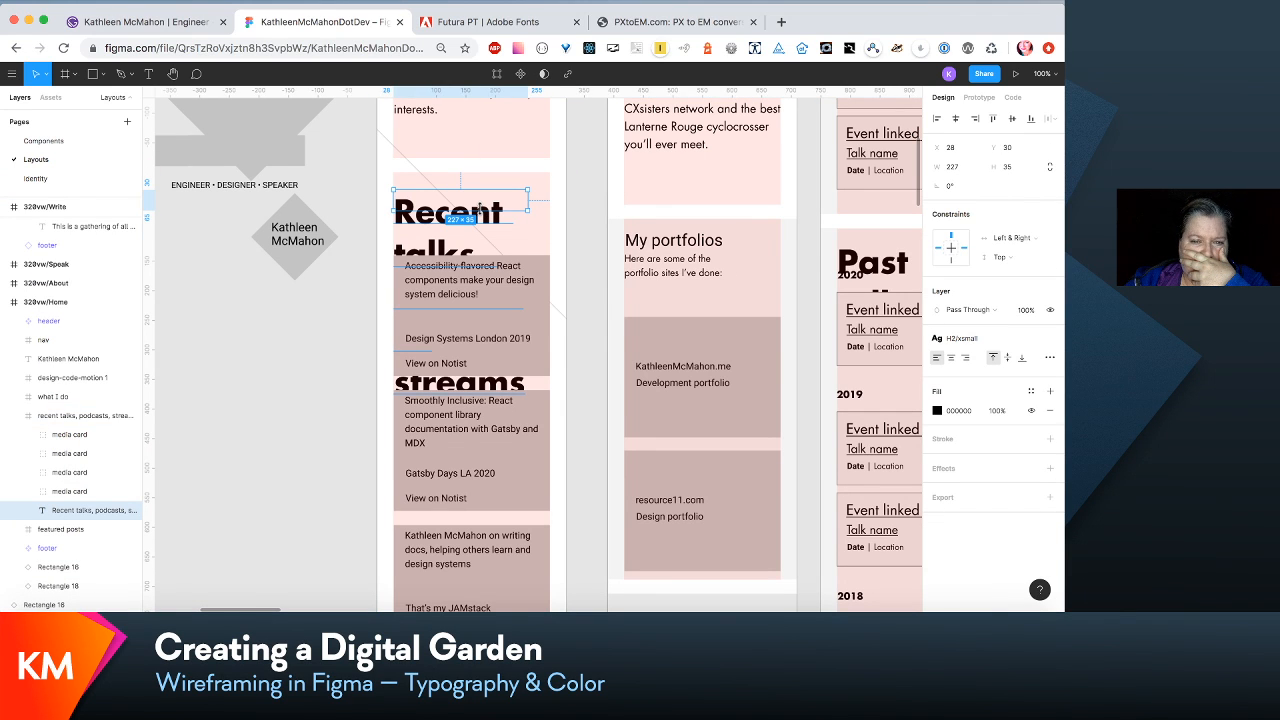
pyautogui.scroll(-8, 480, 208)
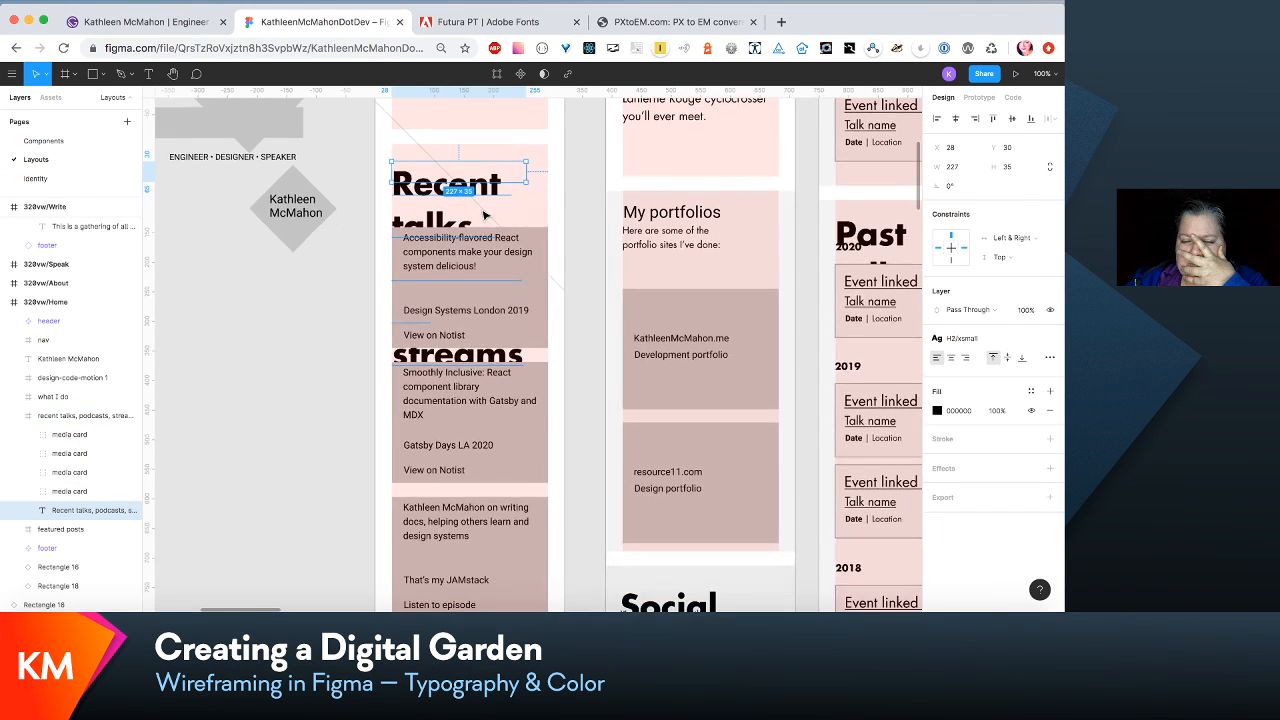
pyautogui.scroll(-5, 484, 214)
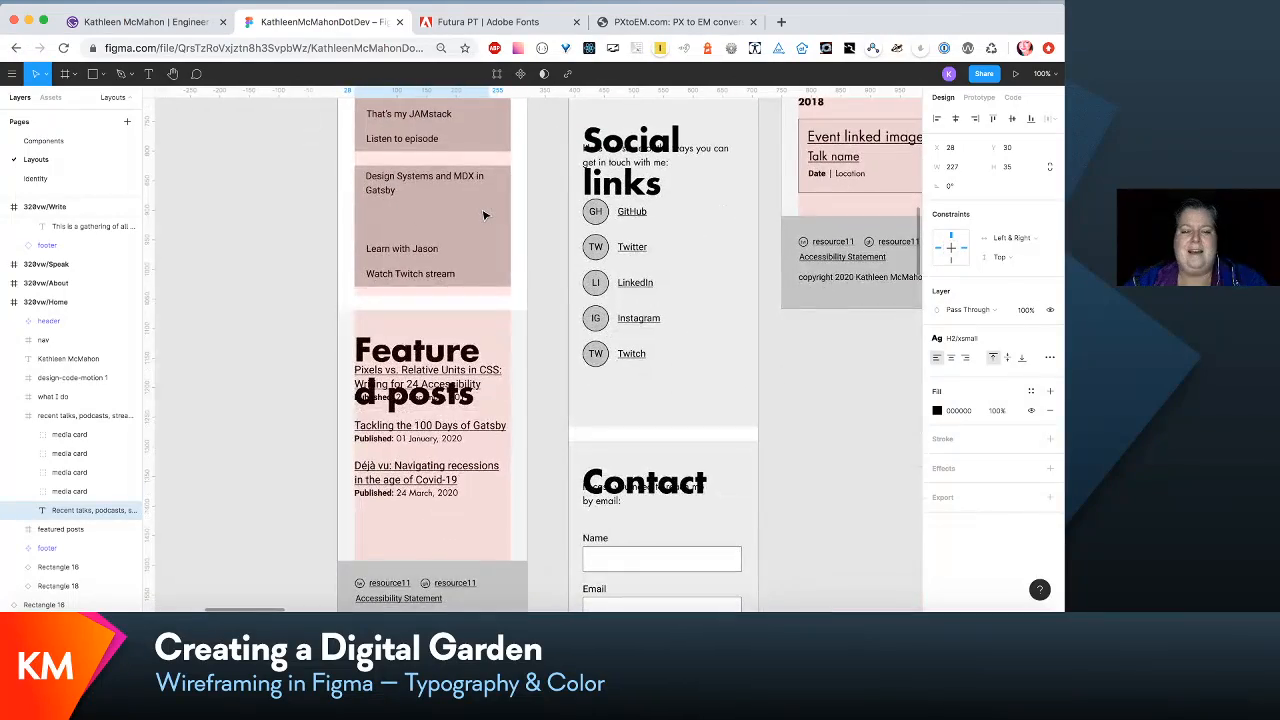
pyautogui.scroll(3, 484, 214)
pyautogui.hscroll(-1, 484, 214)
pyautogui.scroll(6, 484, 214)
pyautogui.hscroll(-1, 484, 214)
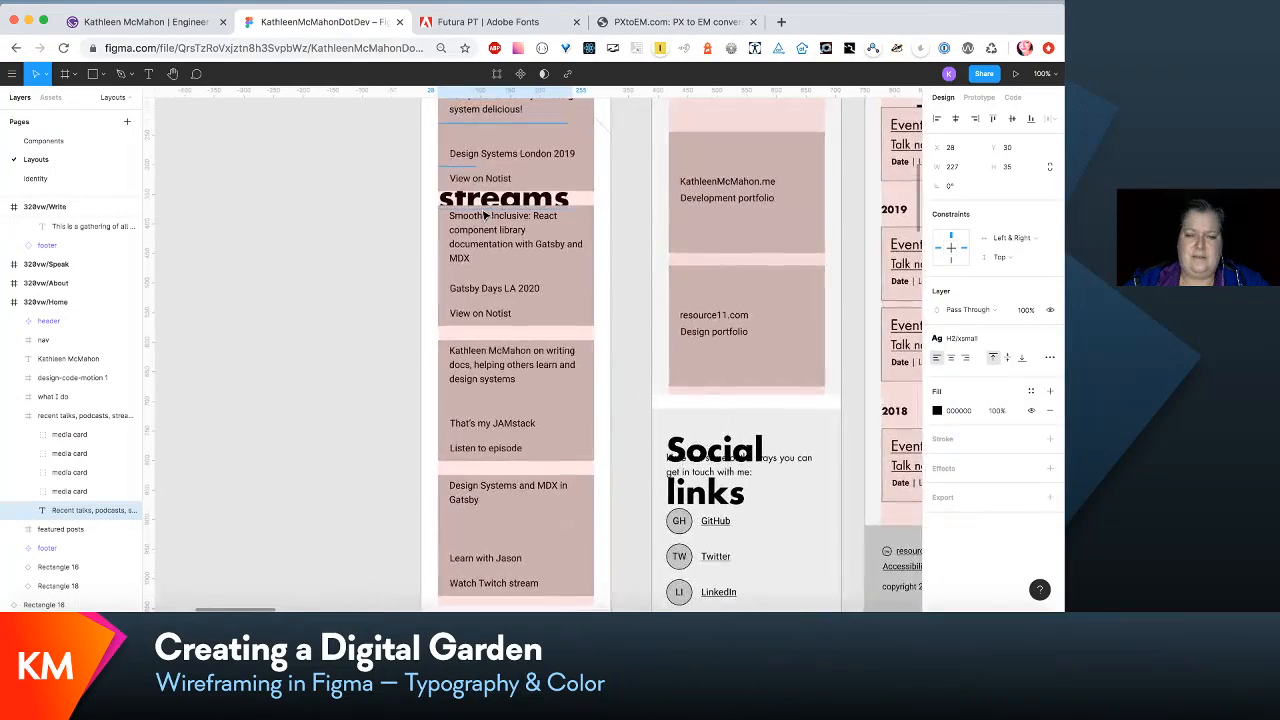
# - Check the font properties of the H2/xsmall text style used by the recent talks heading in the 320vw/Home frame
pyautogui.press('super+equal')
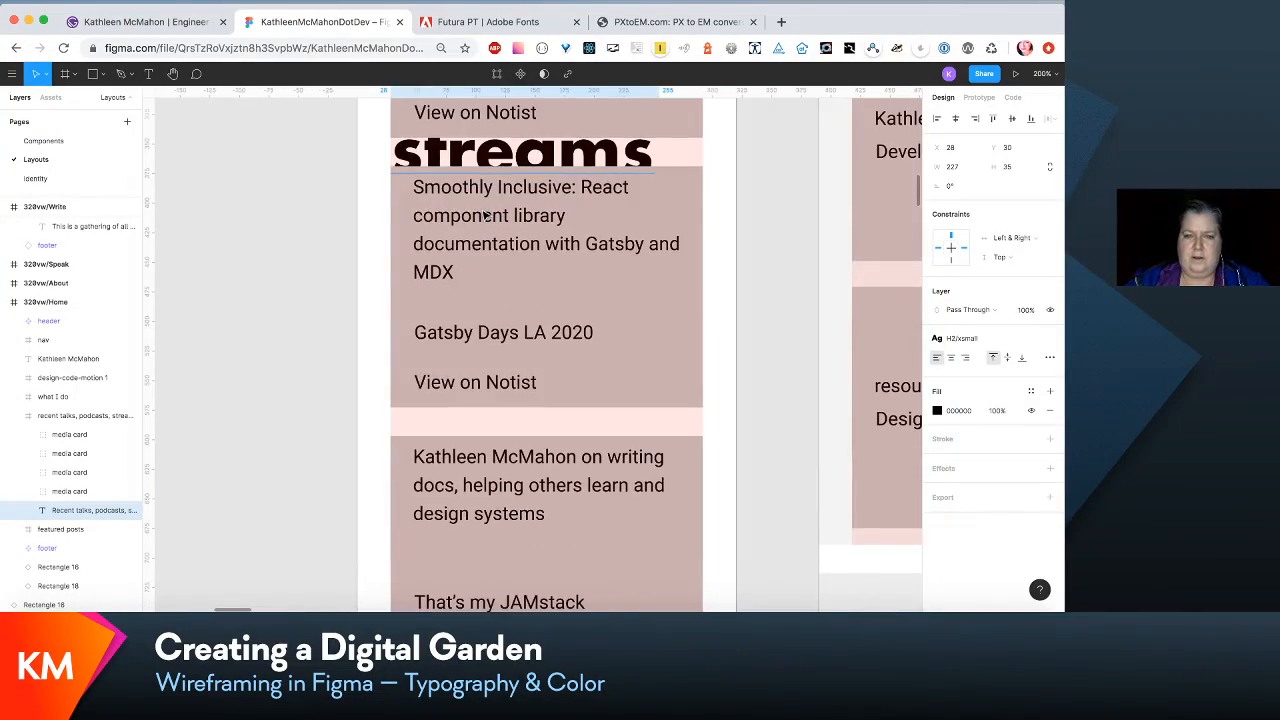
pyautogui.press('super+minus')
pyautogui.scroll(4, 484, 214)
pyautogui.hscroll(1, 484, 214)
pyautogui.scroll(1, 484, 214)
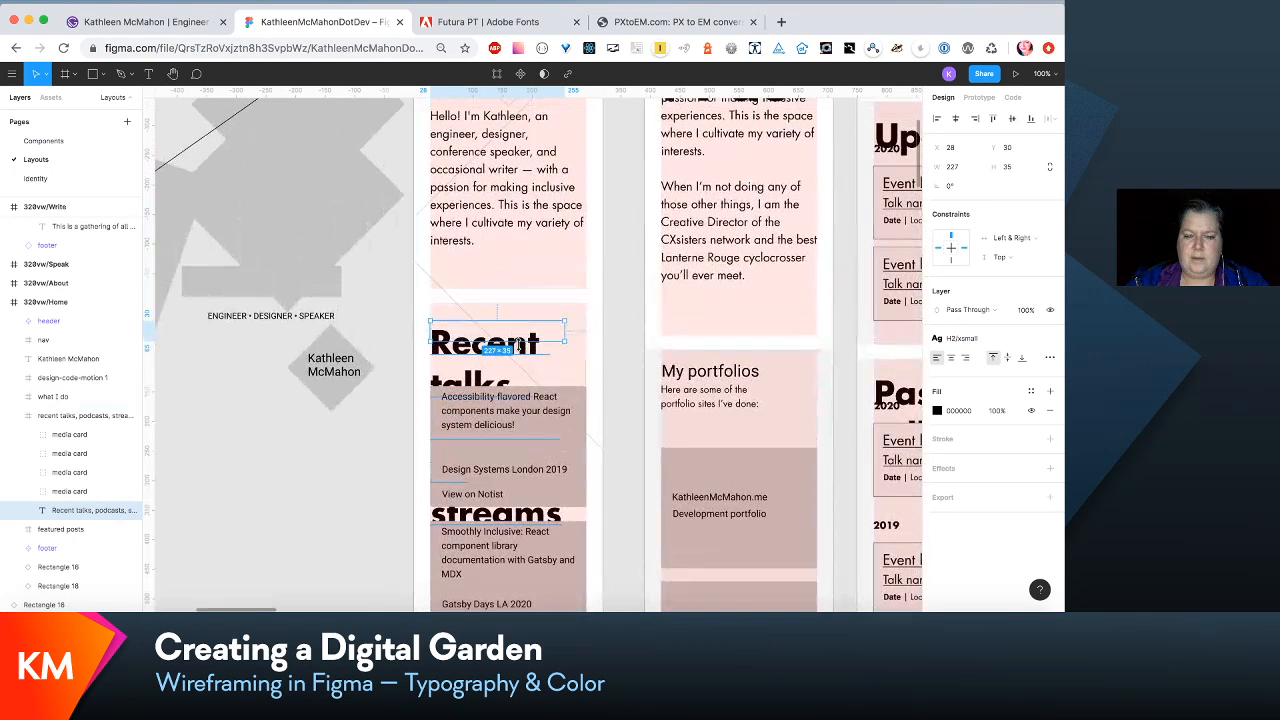
pyautogui.click(1030, 344)
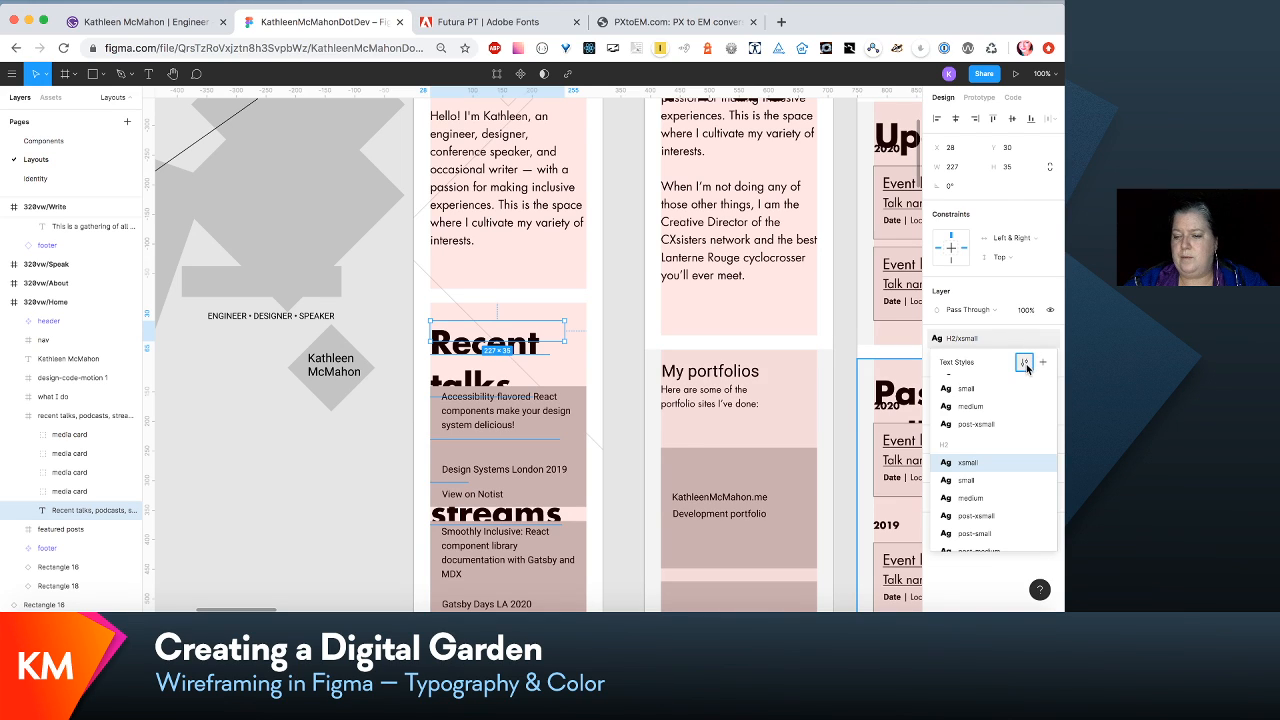
pyautogui.click(1025, 365)
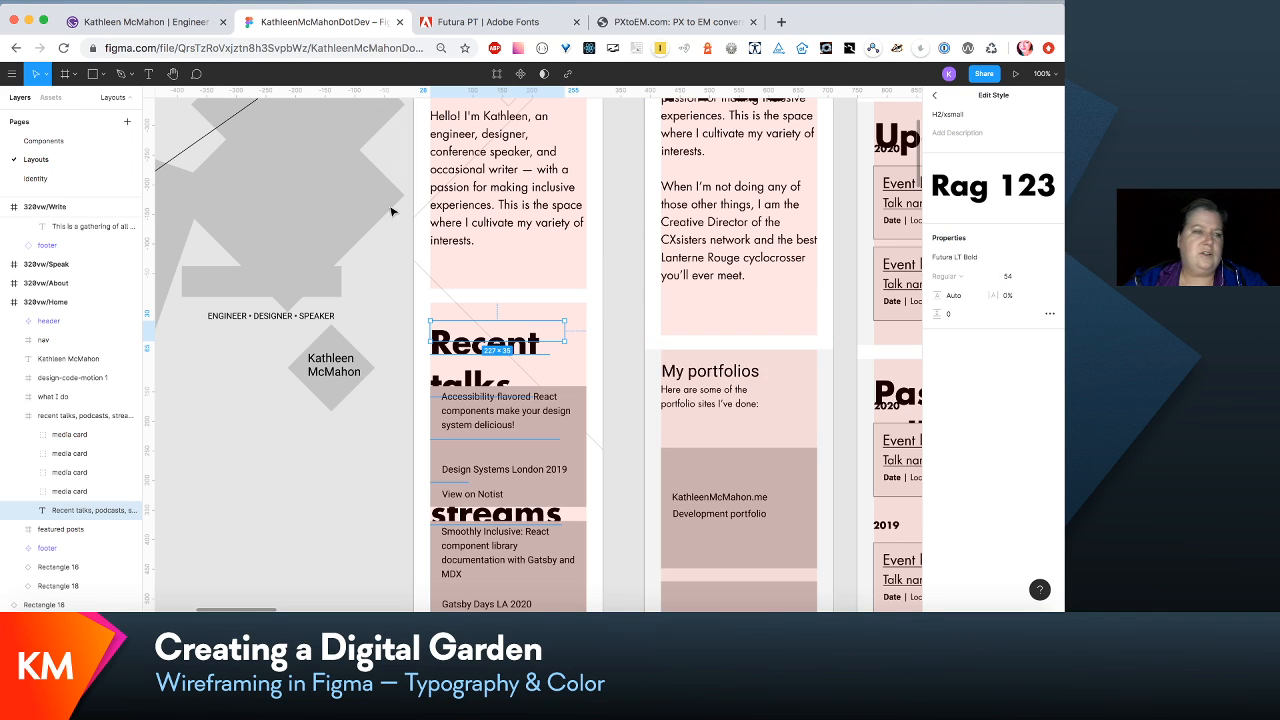
# - Copy the type scale group from the Identity page's Headings frame and place it on the Layouts page beside the 320vw/Home frame
pyautogui.click(58, 179)
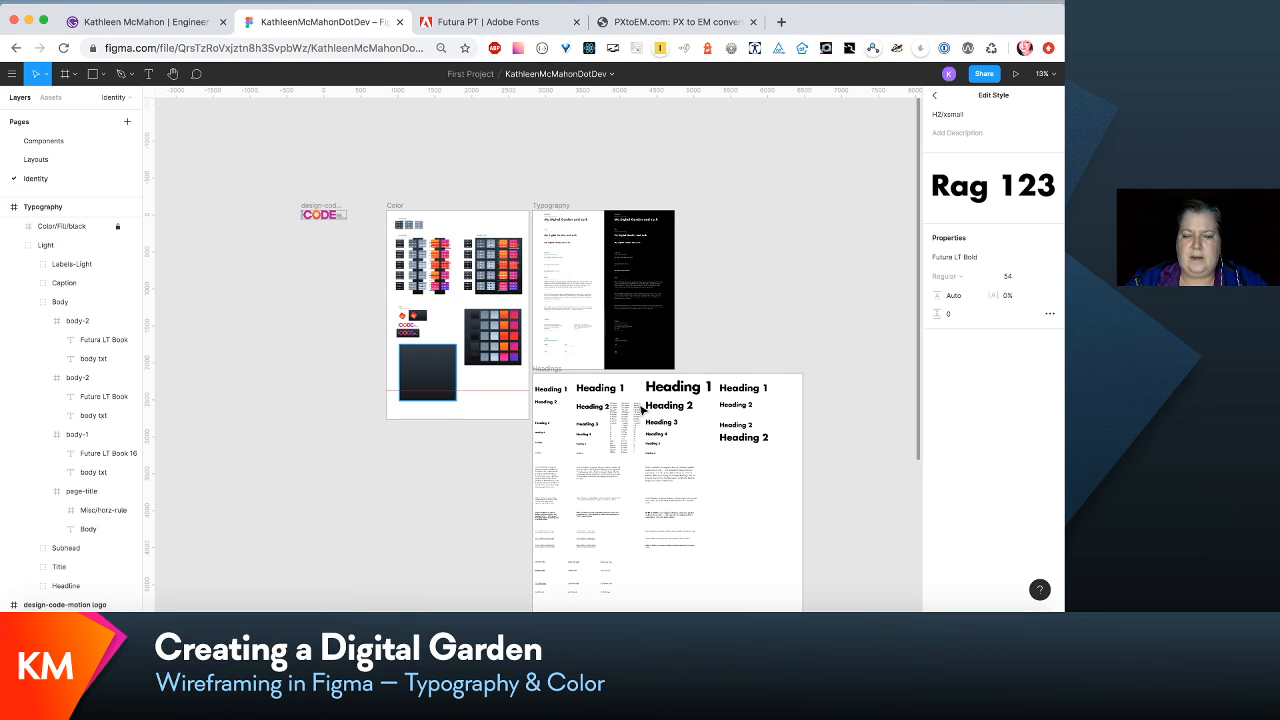
pyautogui.press('Escape')
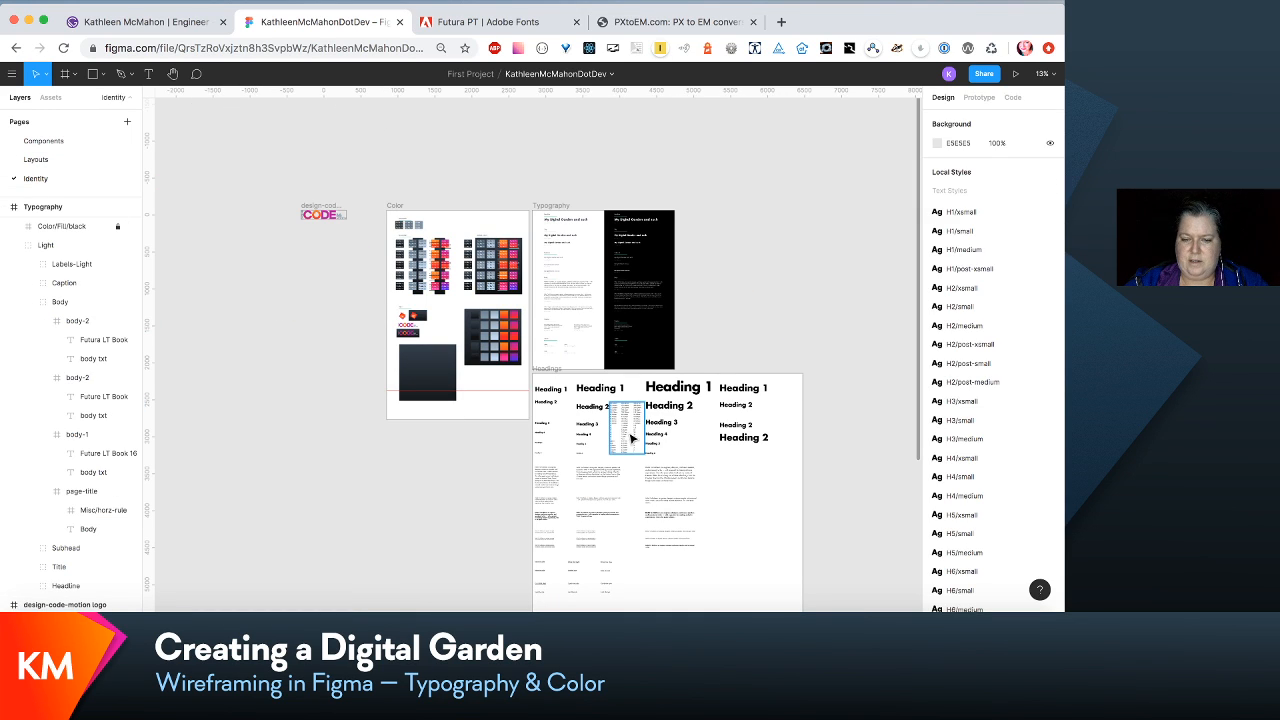
pyautogui.click(630, 438)
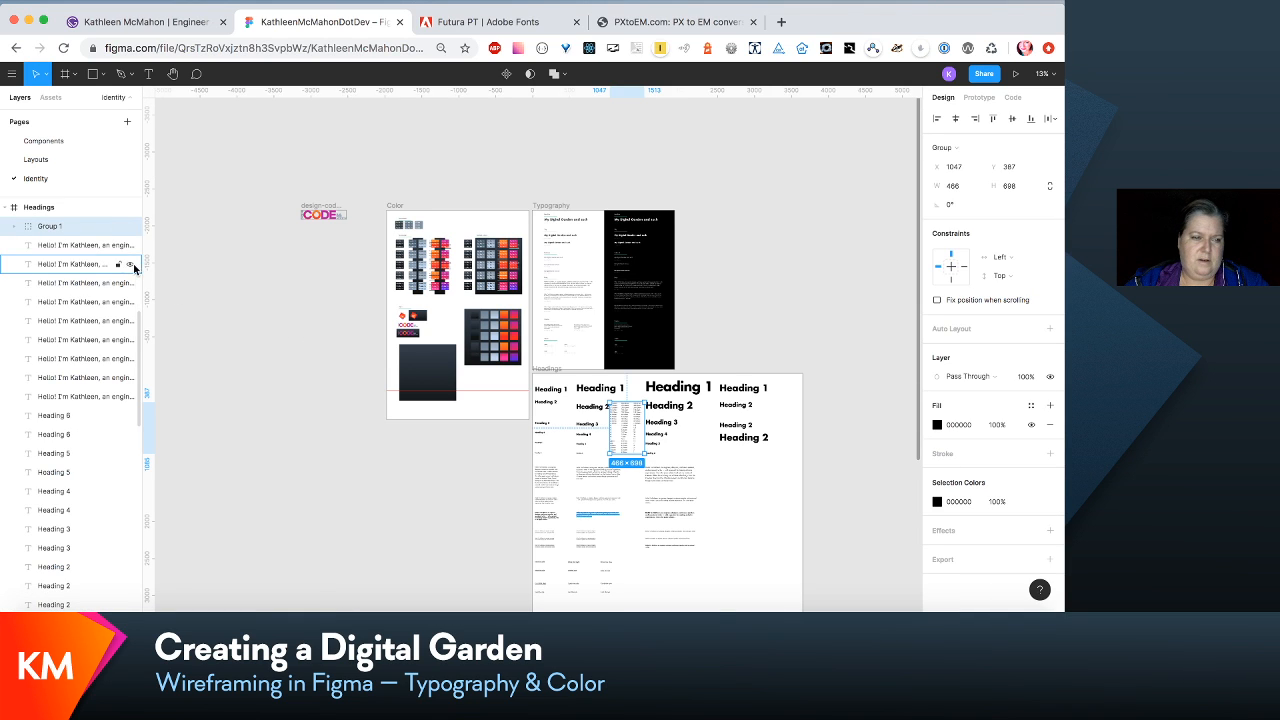
pyautogui.click(76, 160)
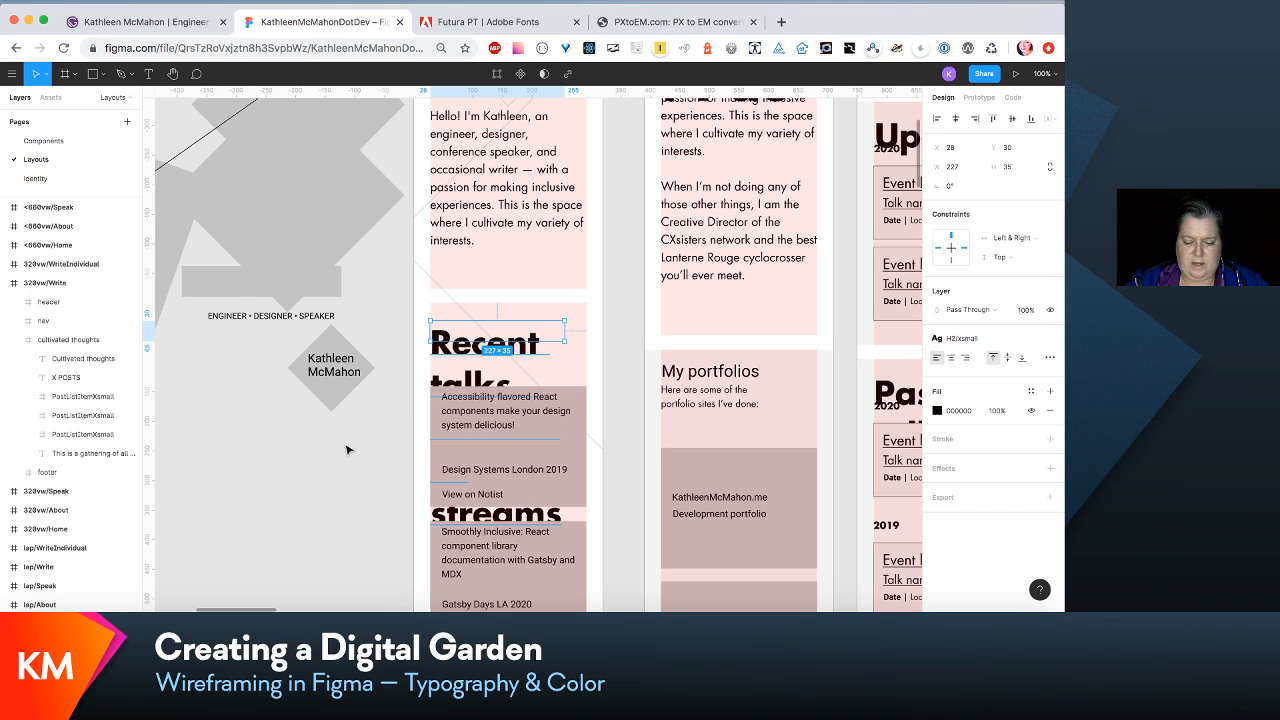
pyautogui.hotkey('ctrl', 'v')
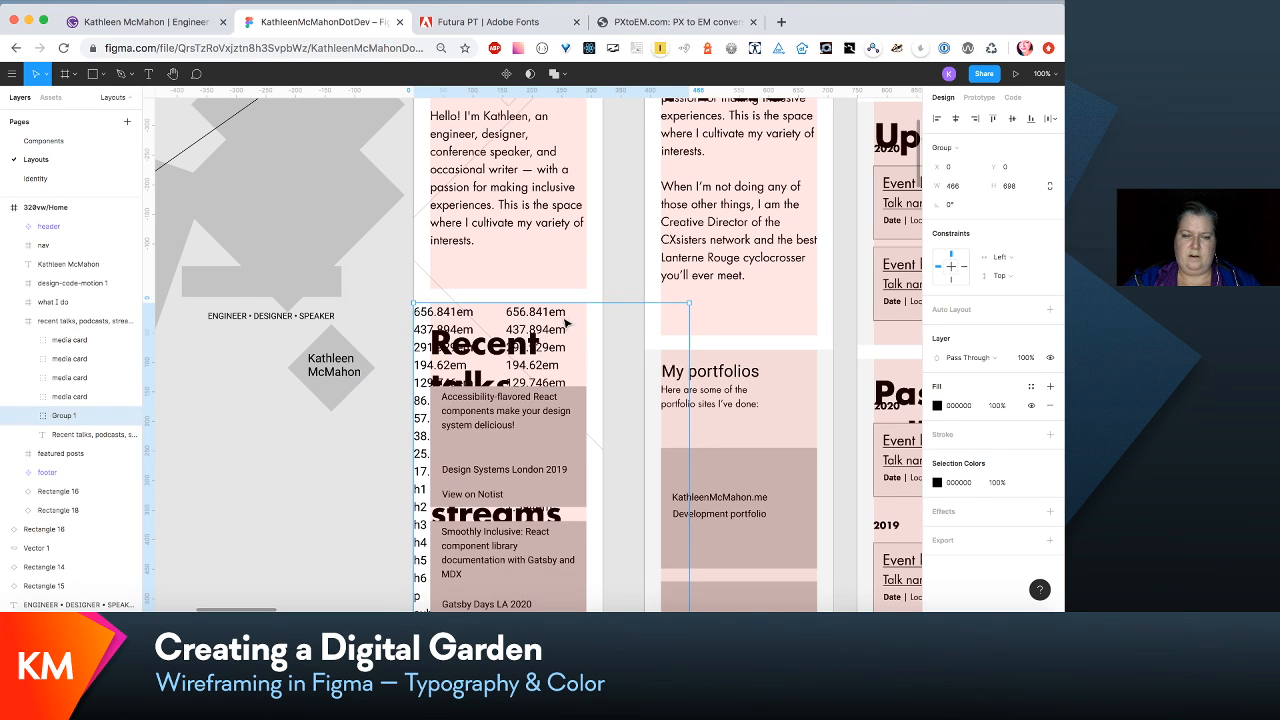
pyautogui.moveTo(566, 323); pyautogui.dragTo(299, 418)
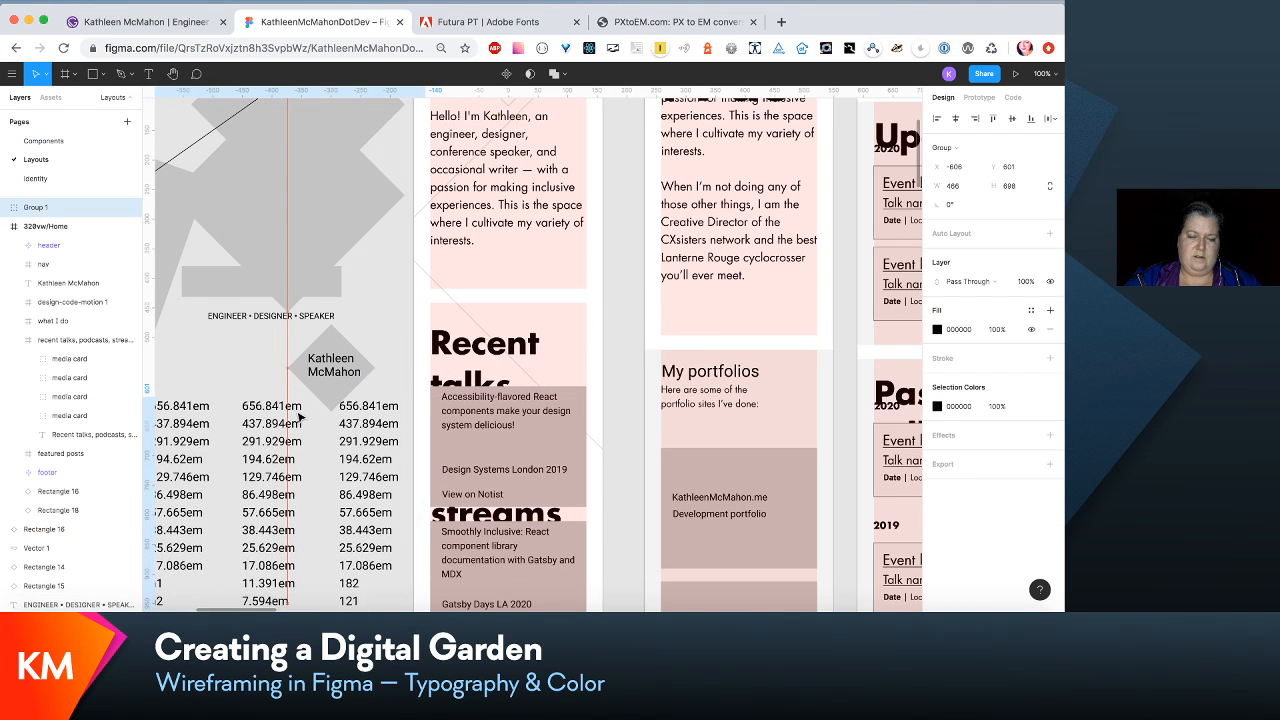
# - Set the font size of the recent talks heading's H2/xsmall text style to 36
pyautogui.scroll(-5, 386, 290)
pyautogui.hscroll(-1, 388, 294)
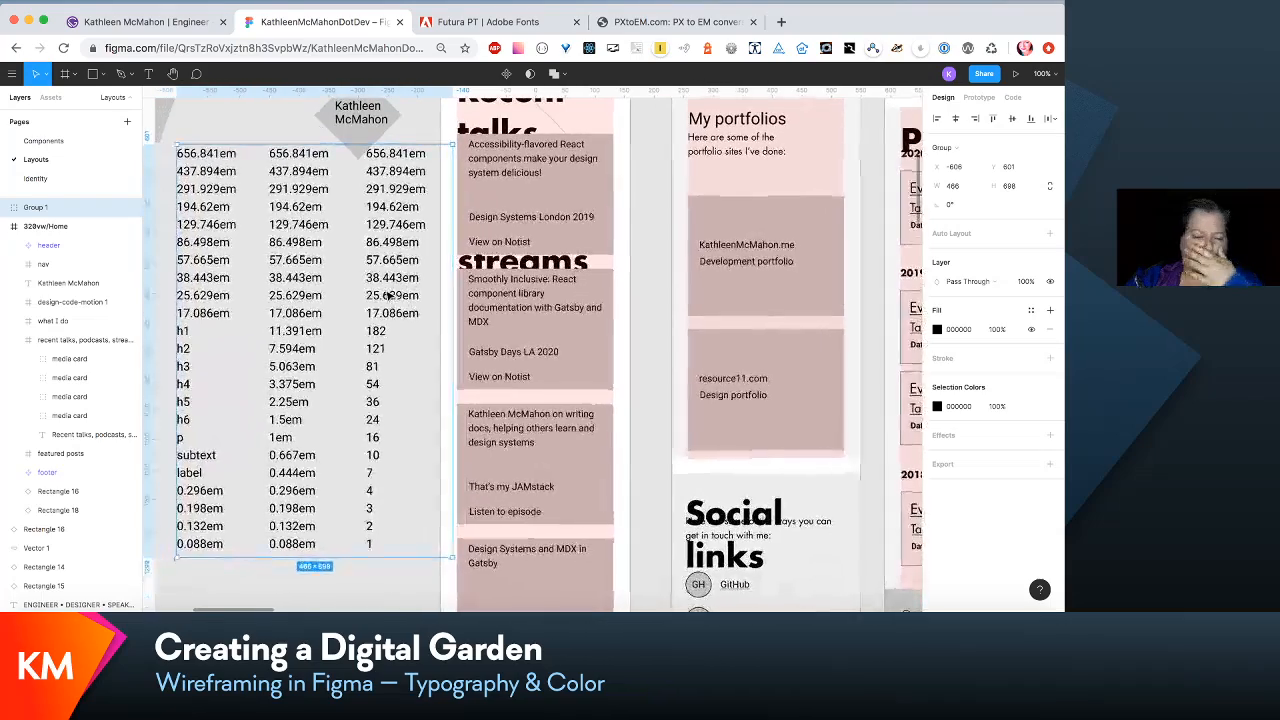
pyautogui.scroll(1, 388, 295)
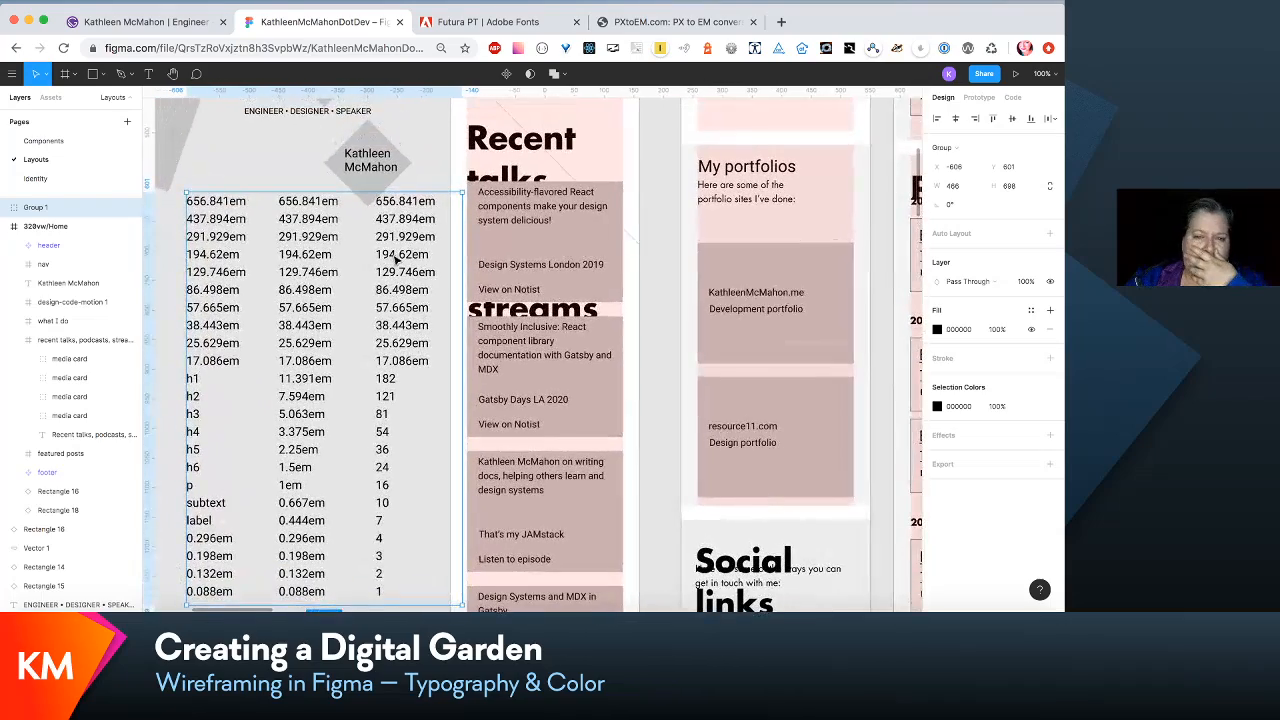
pyautogui.click(533, 140)
pyautogui.click(529, 137)
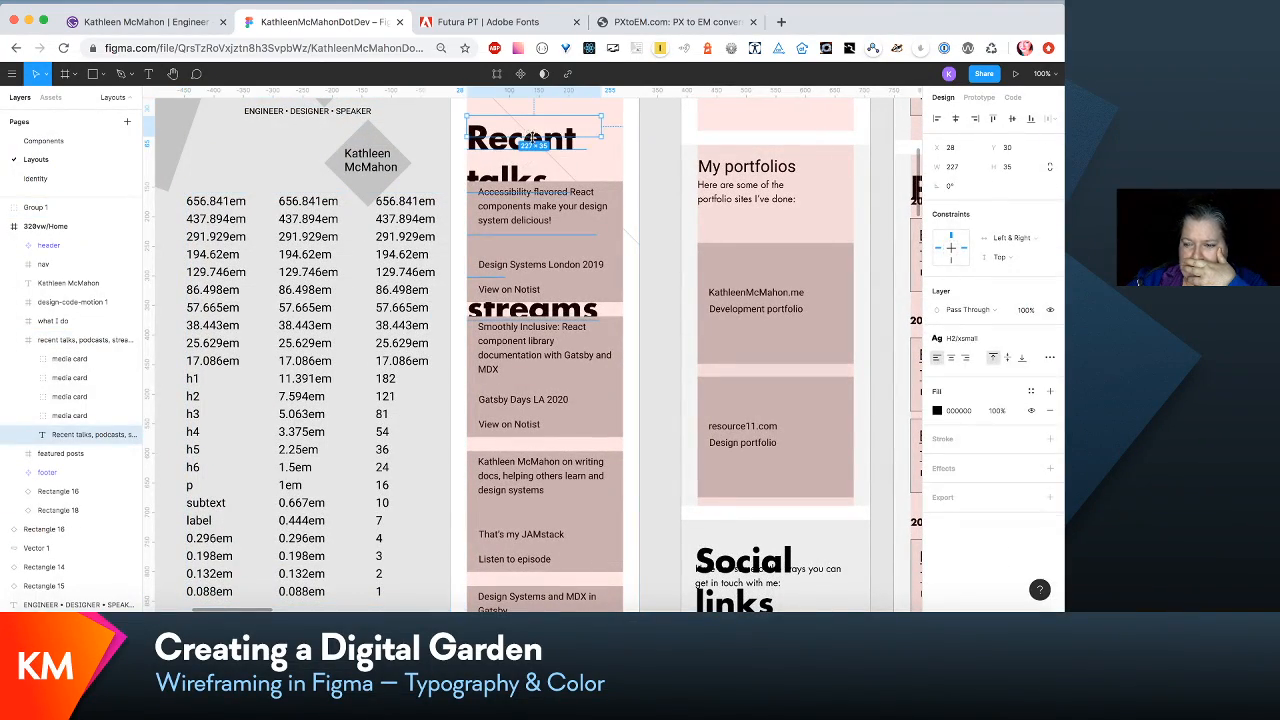
pyautogui.click(1002, 339)
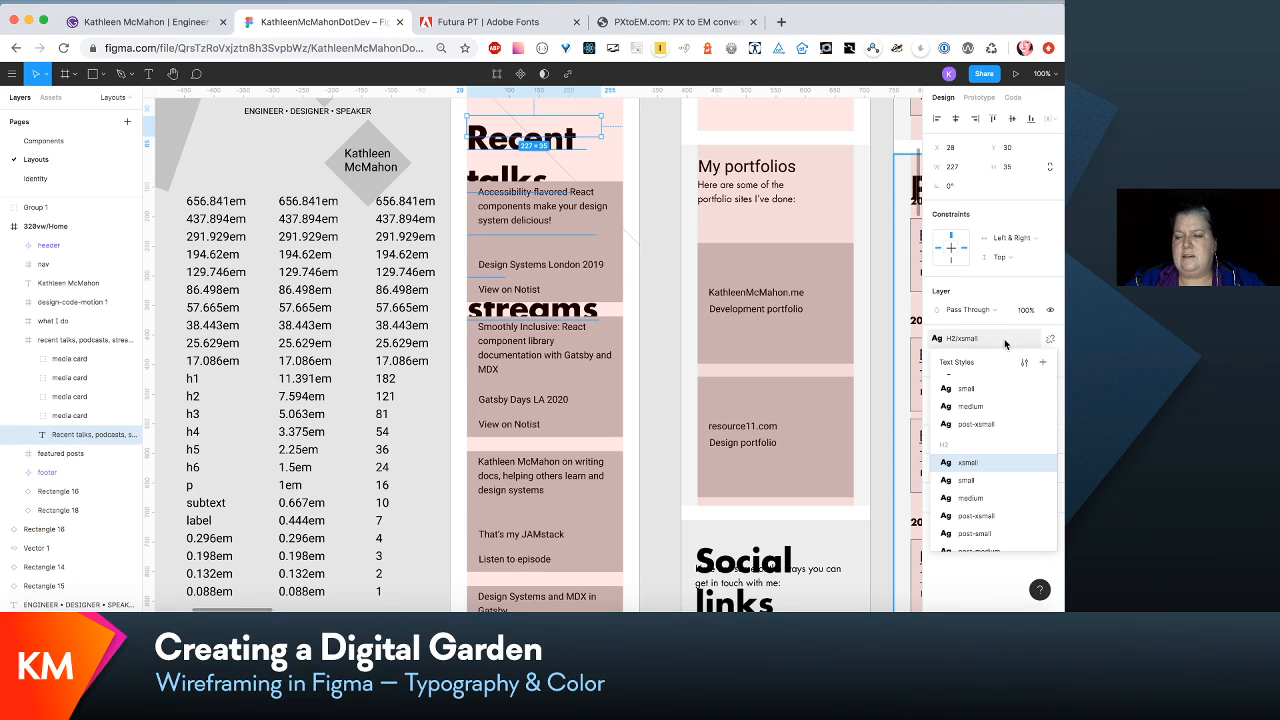
pyautogui.click(1023, 365)
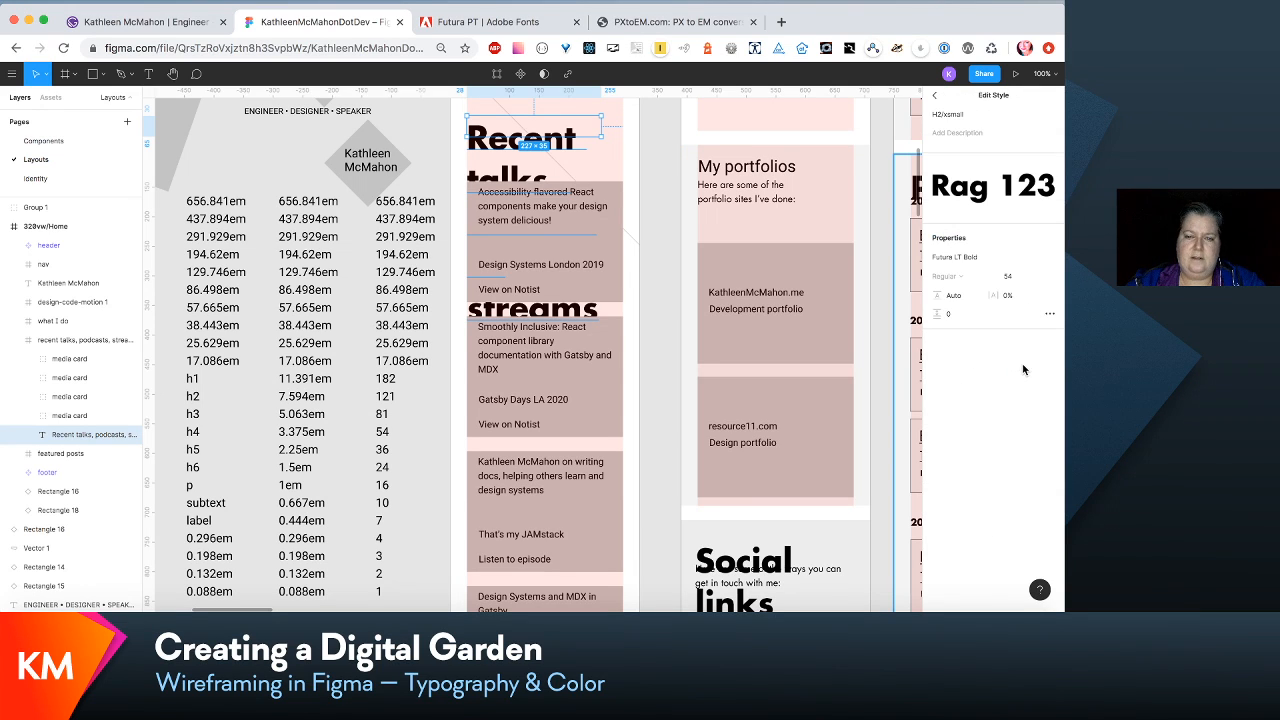
pyautogui.click(1013, 279)
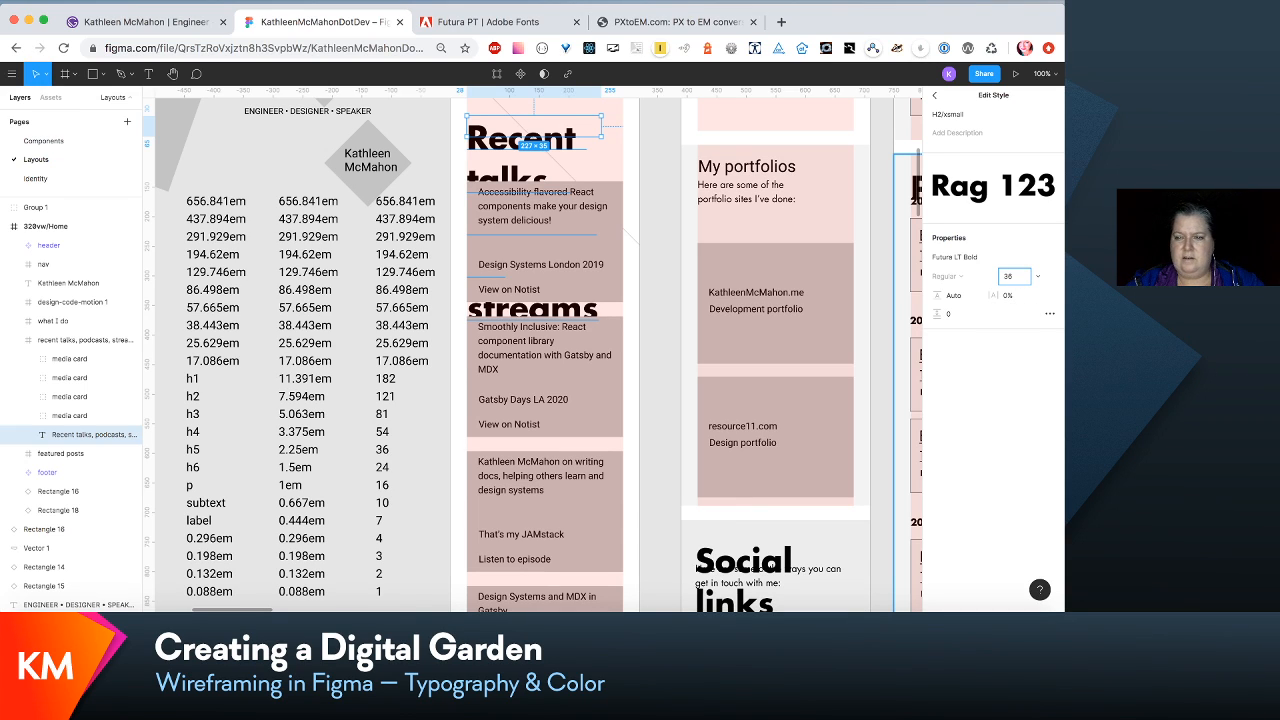
pyautogui.press('Return')
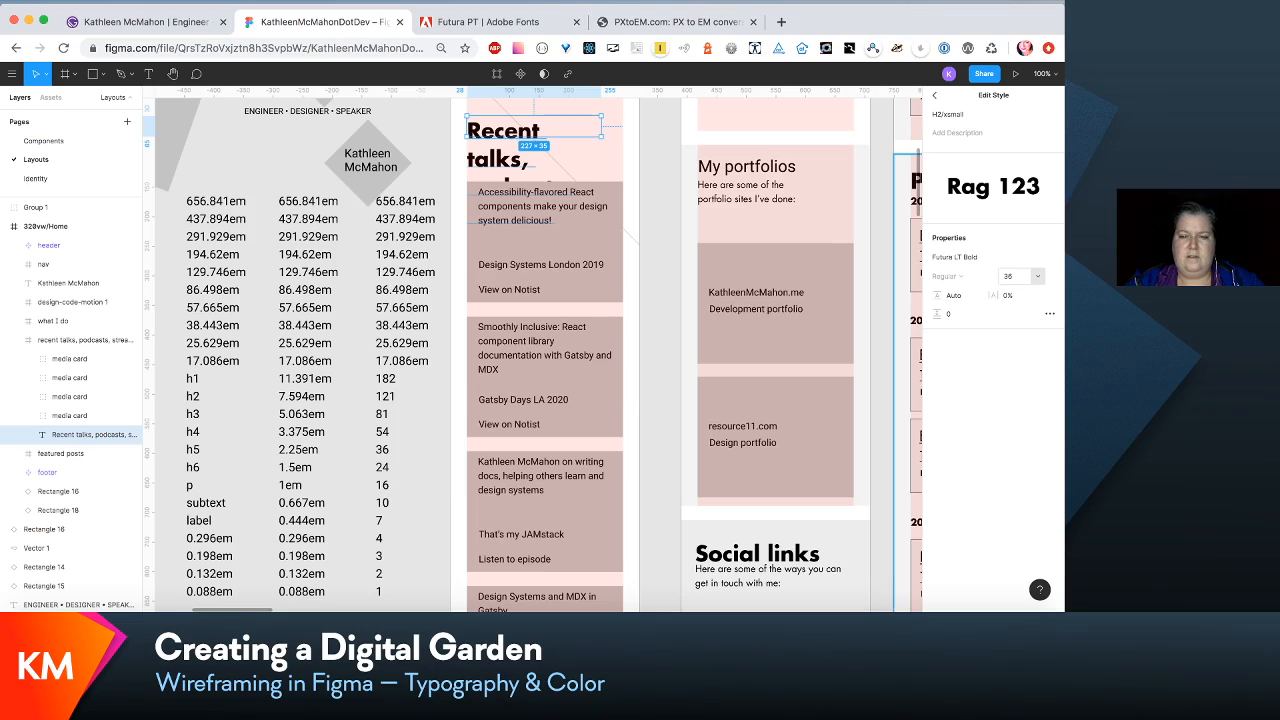
# - Widen the recent talks heading's text box in the 320vw/Home frame to 264, matching the width of the media cards
pyautogui.scroll(2, 745, 250)
pyautogui.scroll(2, 745, 250)
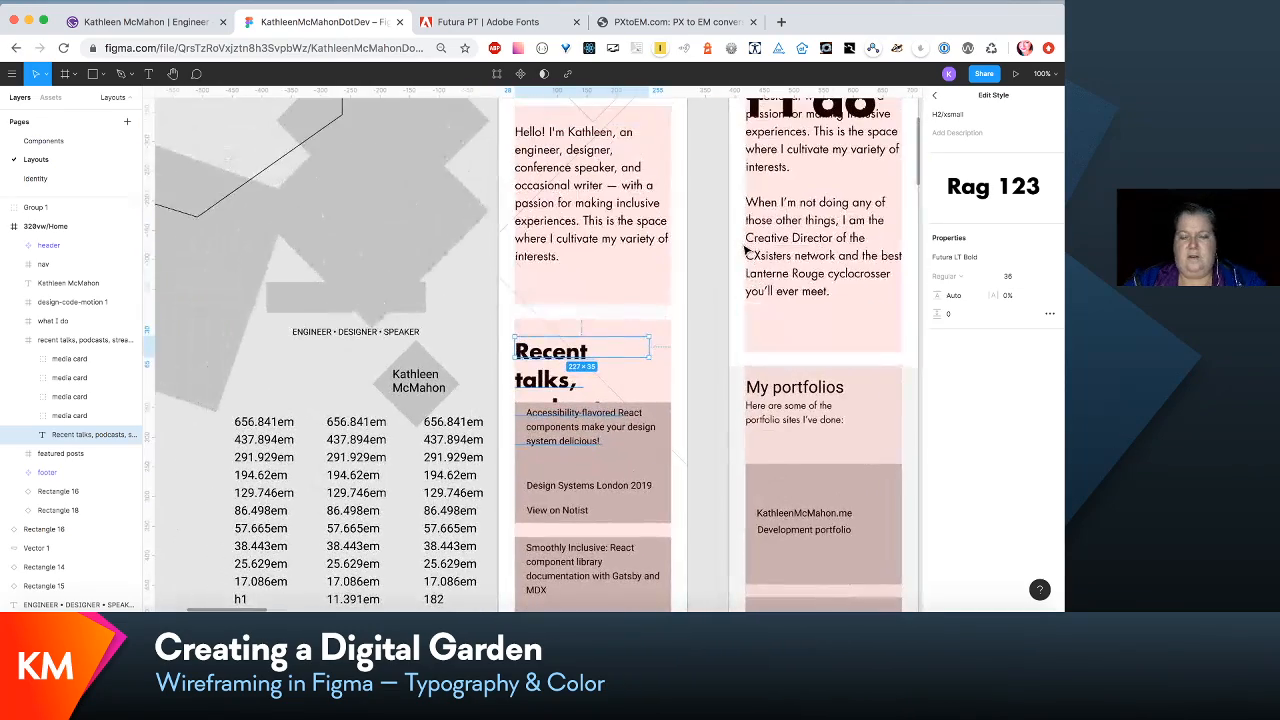
pyautogui.scroll(1, 745, 250)
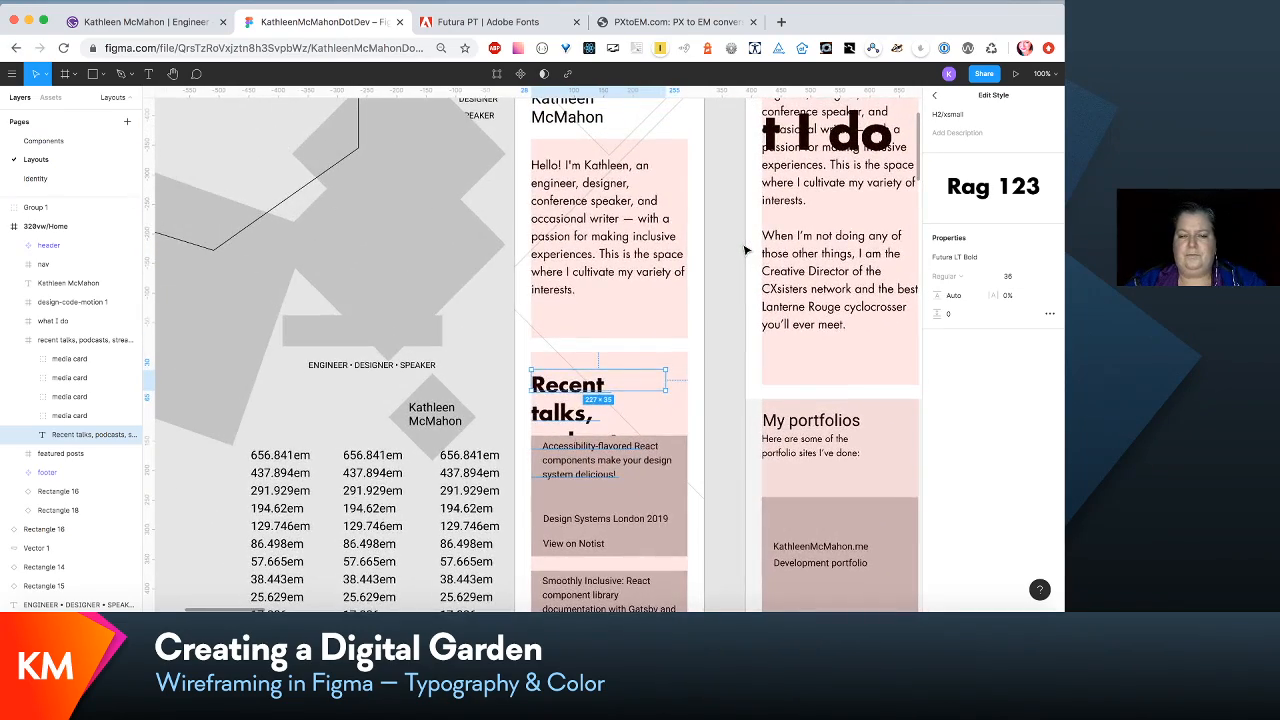
pyautogui.scroll(2, 745, 250)
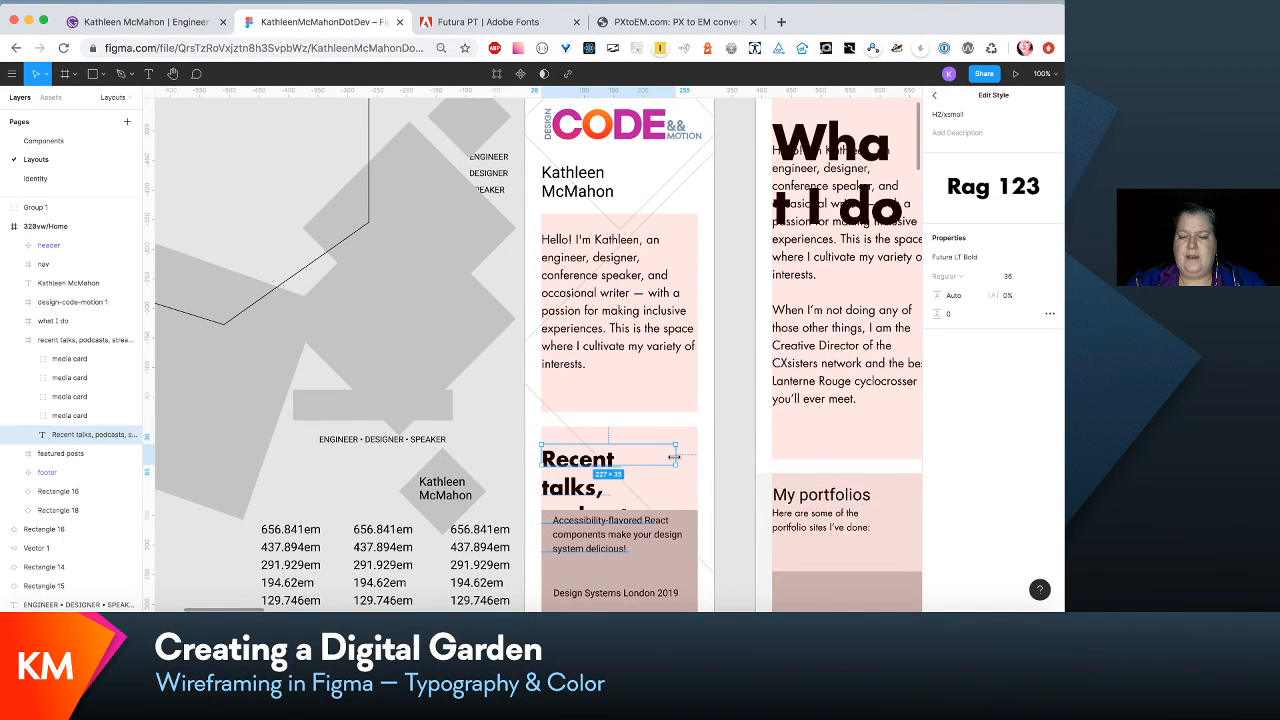
pyautogui.moveTo(675, 456); pyautogui.dragTo(696, 455)
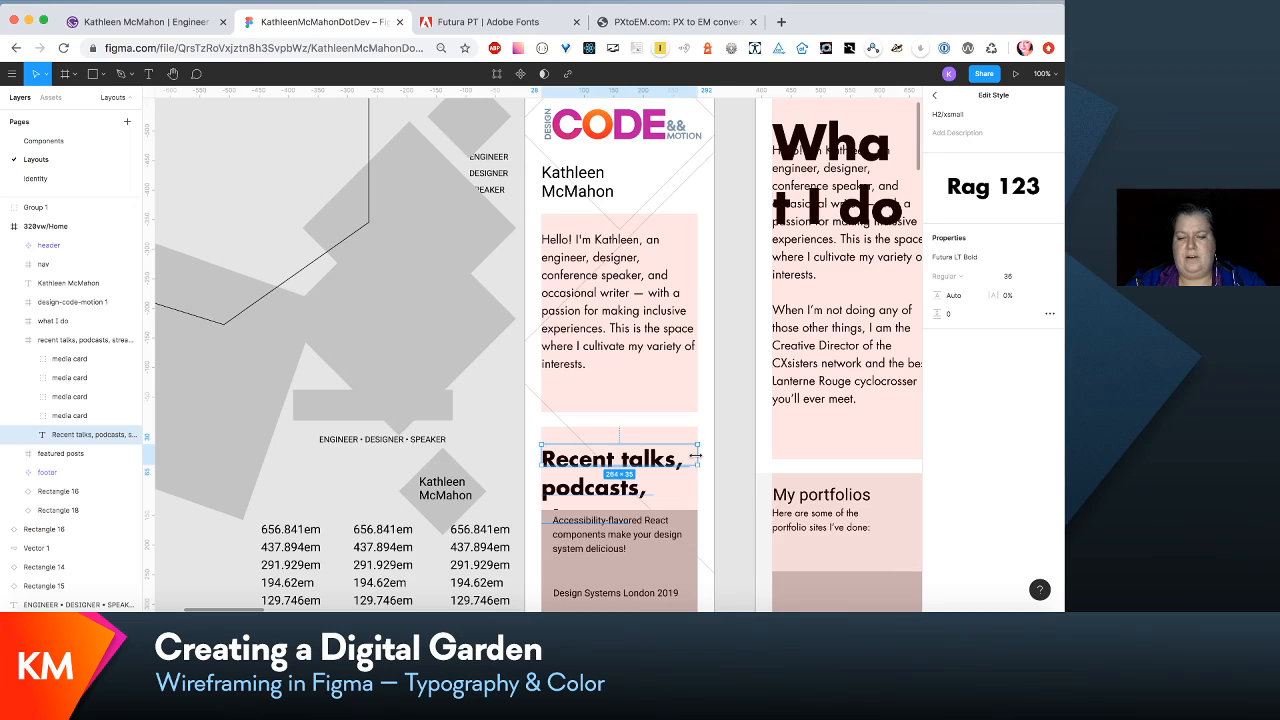
# - Move all four media cards in the 320vw/Home frame down together so the three-line recent talks heading has room above them
pyautogui.scroll(-5, 698, 460)
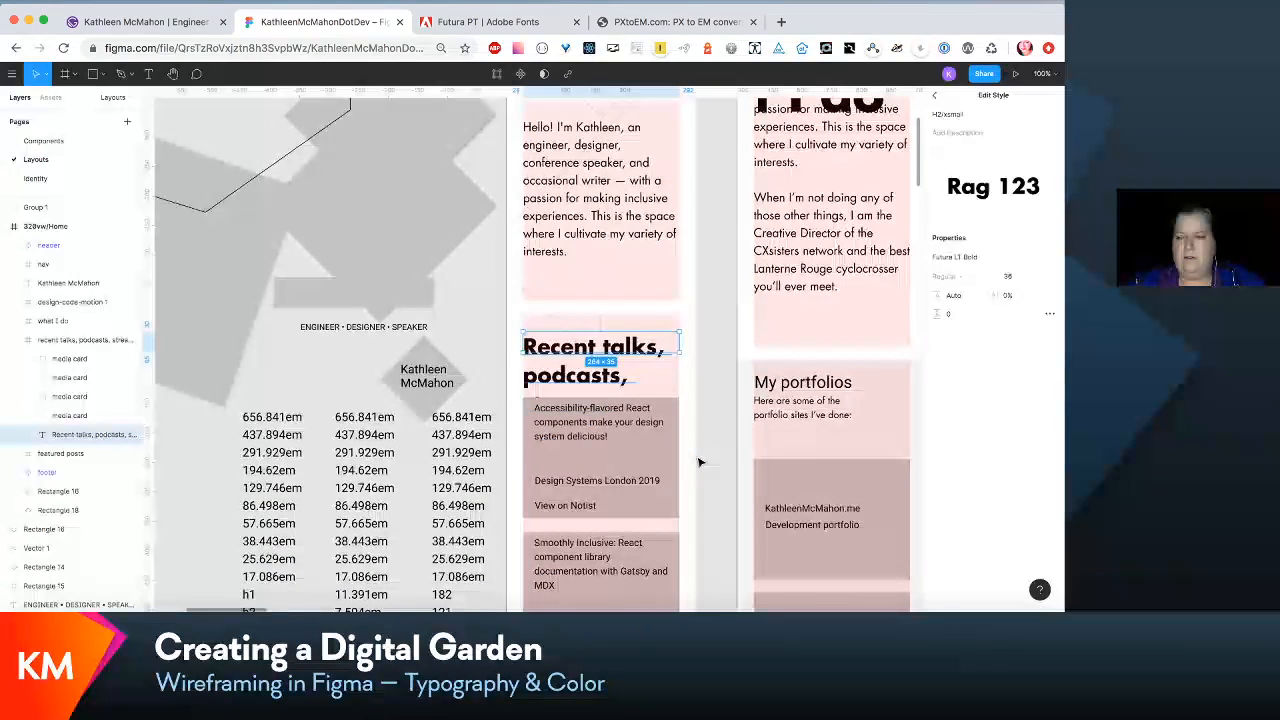
pyautogui.scroll(-6, 699, 462)
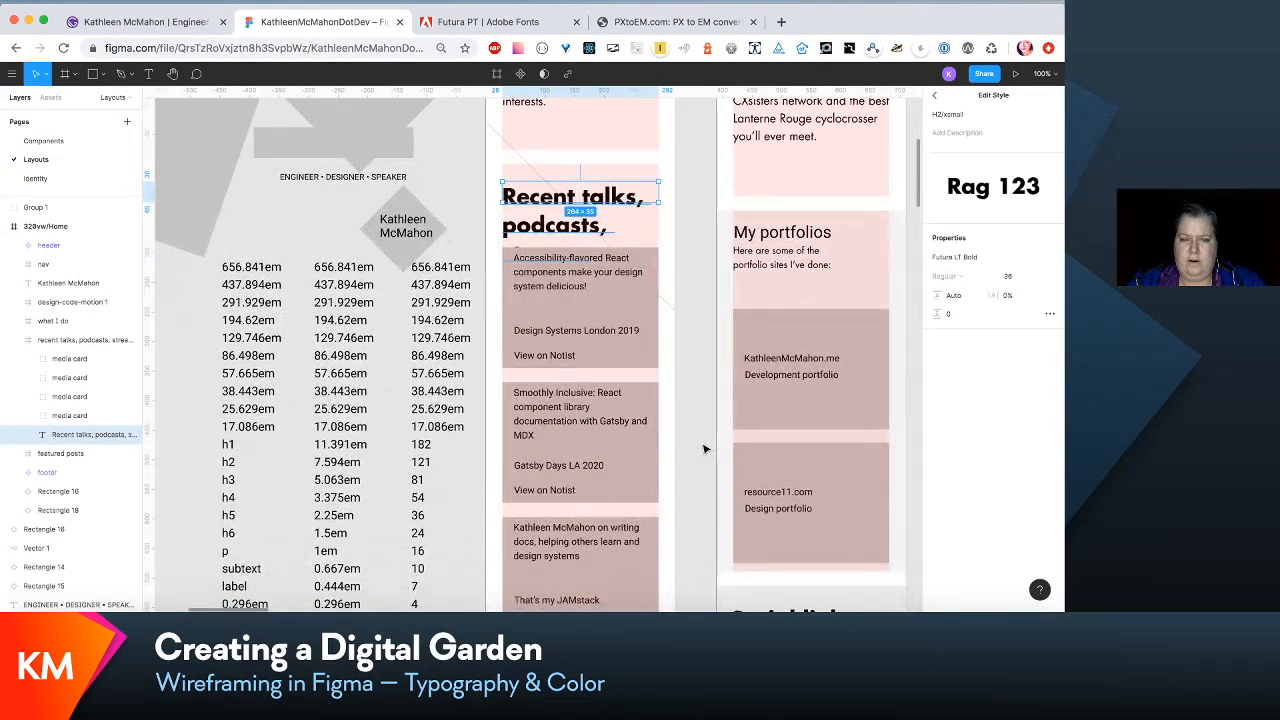
pyautogui.scroll(-5, 704, 449)
pyautogui.click(603, 188)
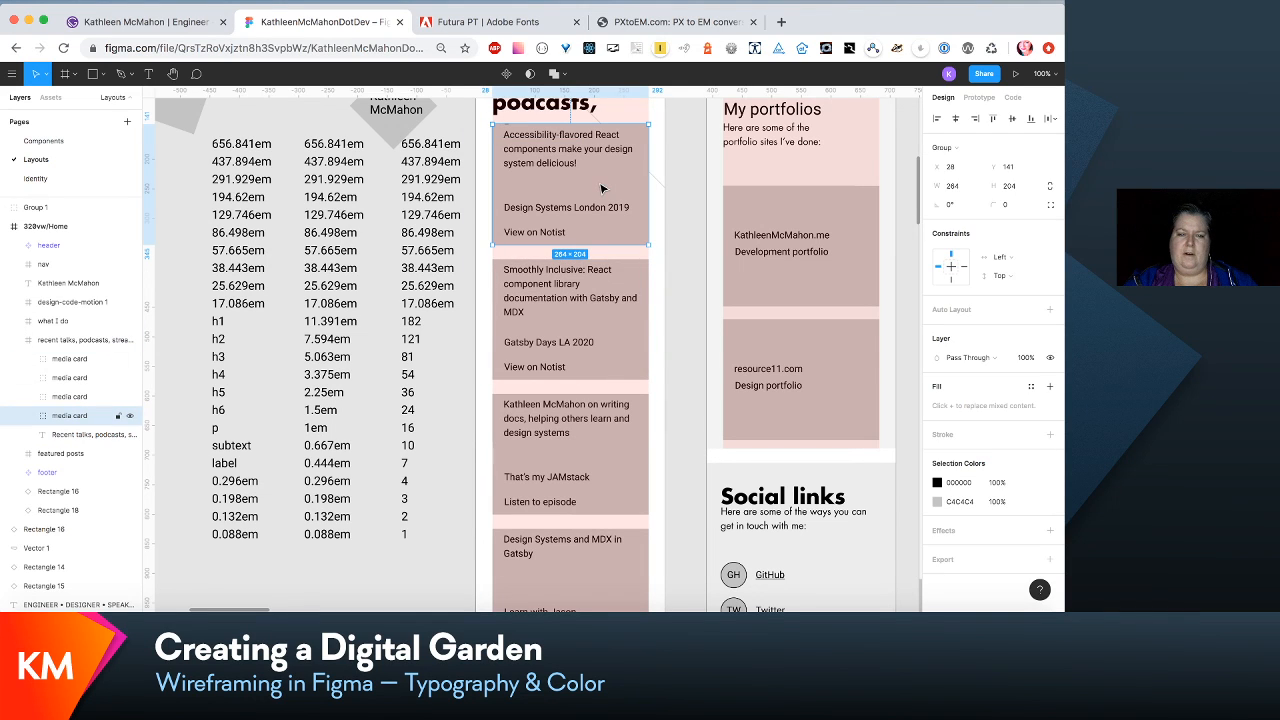
pyautogui.keyDown('shift'); pyautogui.click(595, 300); pyautogui.keyUp('shift')
pyautogui.keyDown('shift'); pyautogui.click(580, 450); pyautogui.keyUp('shift')
pyautogui.keyDown('shift'); pyautogui.click(586, 552); pyautogui.keyUp('shift')
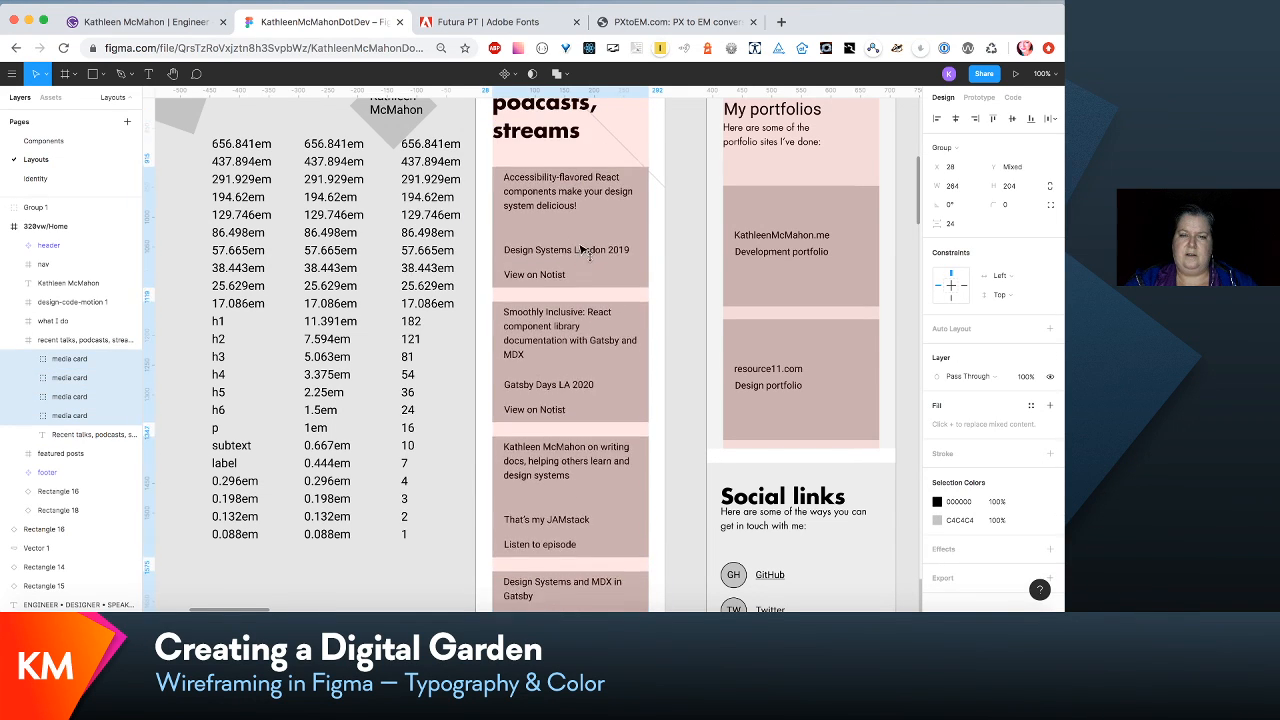
pyautogui.scroll(5, 582, 240)
pyautogui.scroll(1, 582, 250)
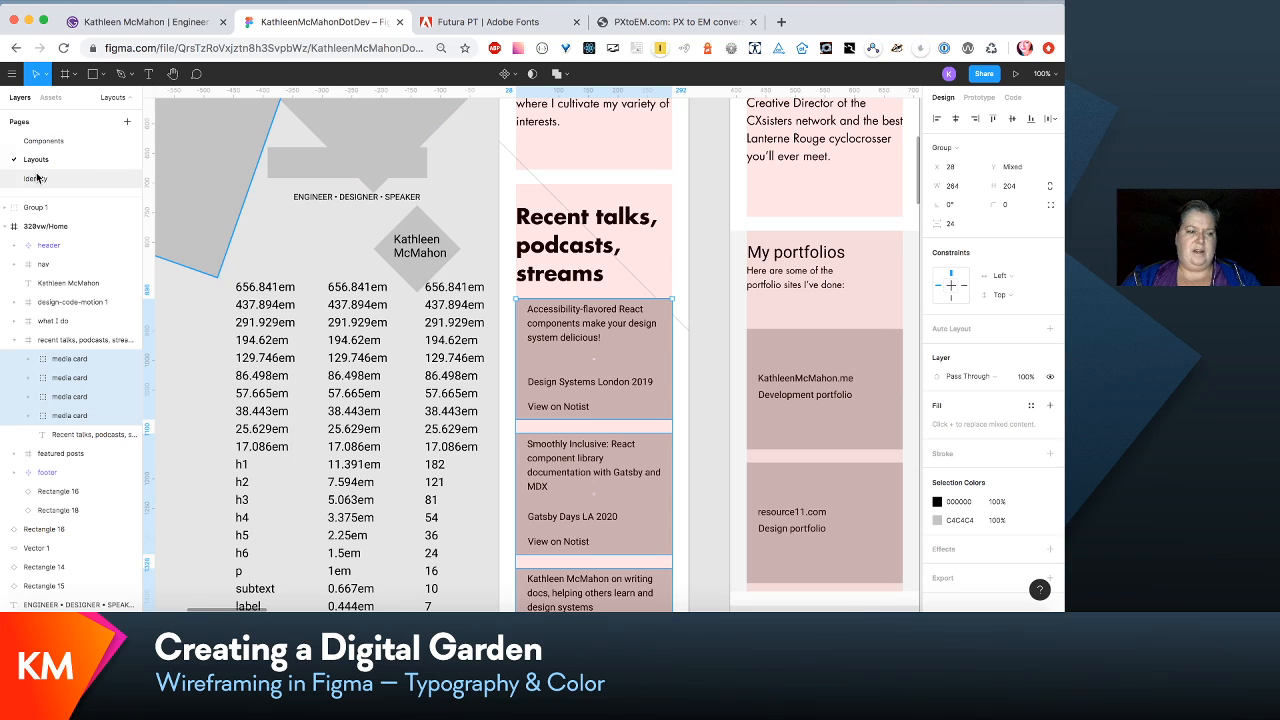
pyautogui.scroll(5, 127, 272)
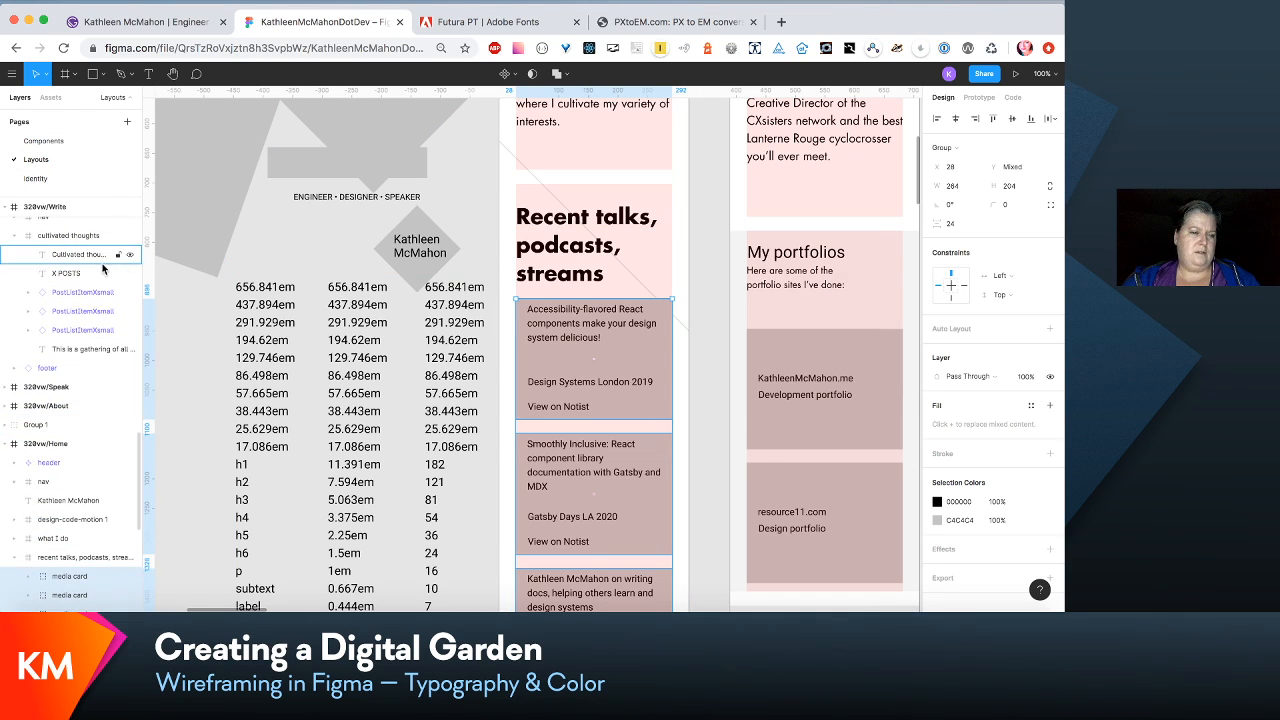
# - On the Identity page, set the font size of the H1/xsmall text style used by the Headings frame's smallest Heading 1 to 54
pyautogui.scroll(2, 103, 270)
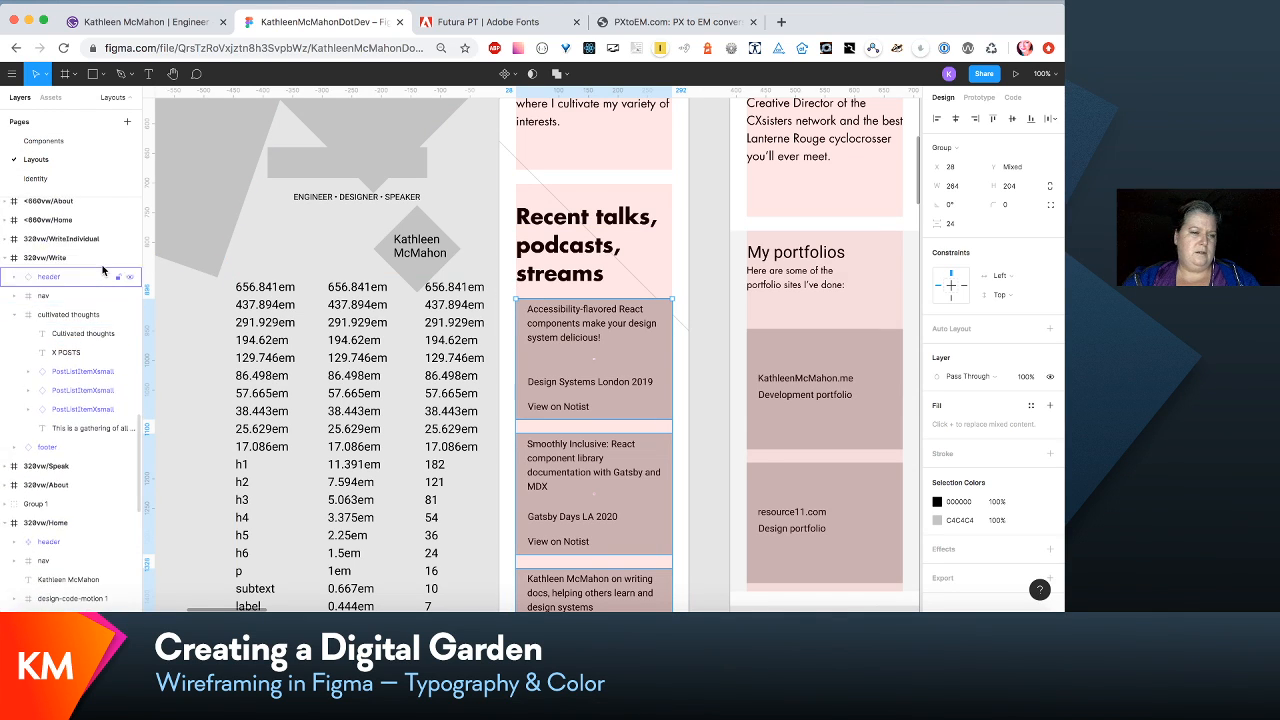
pyautogui.click(73, 180)
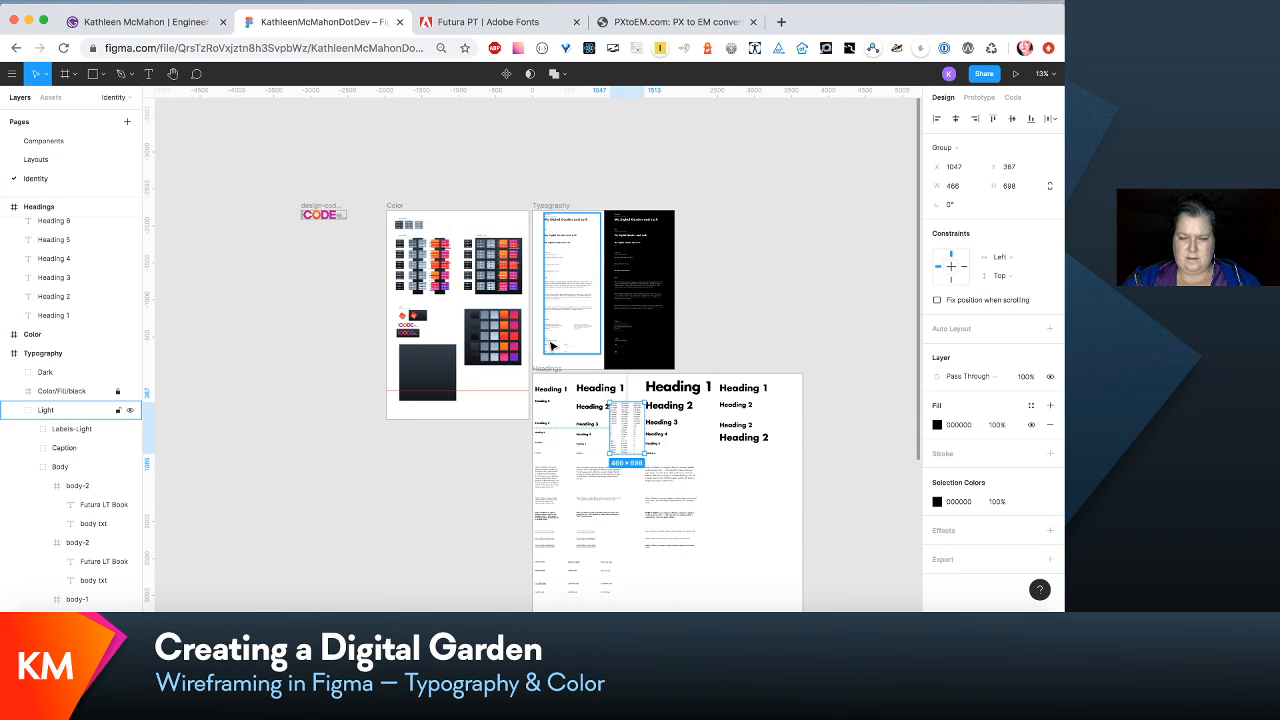
pyautogui.scroll(5, 551, 346)
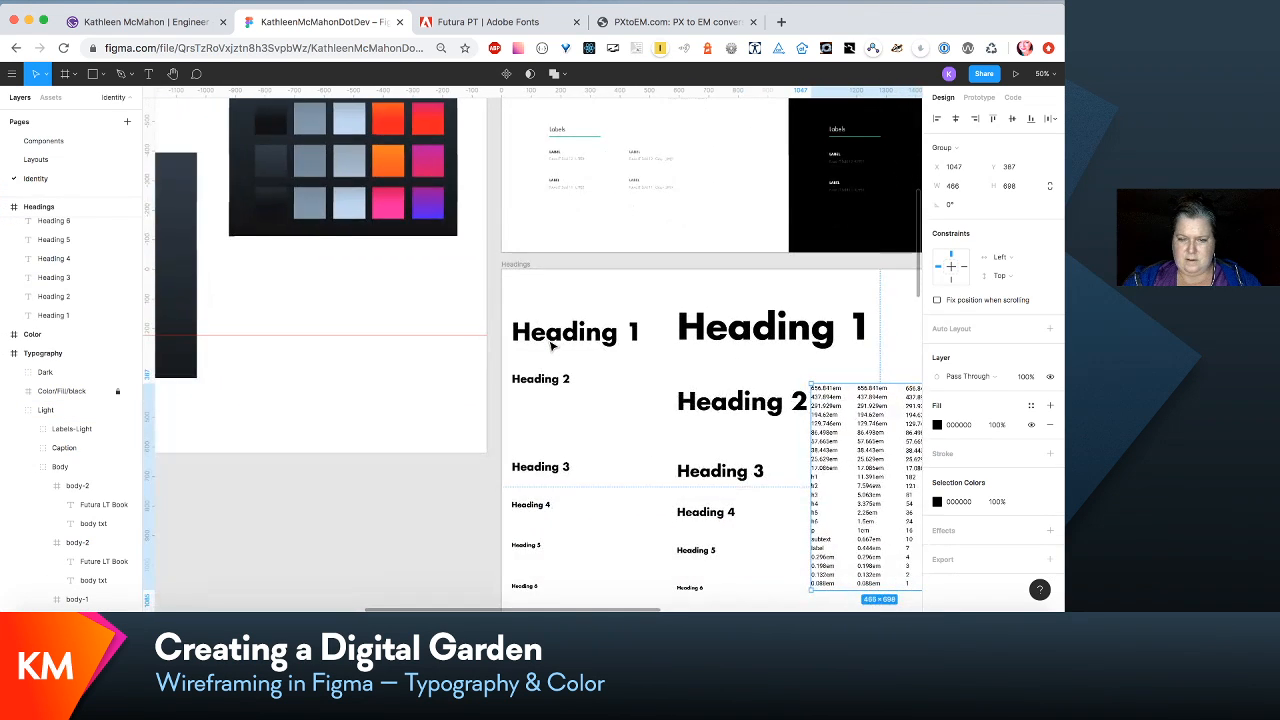
pyautogui.click(546, 338)
pyautogui.click(543, 389)
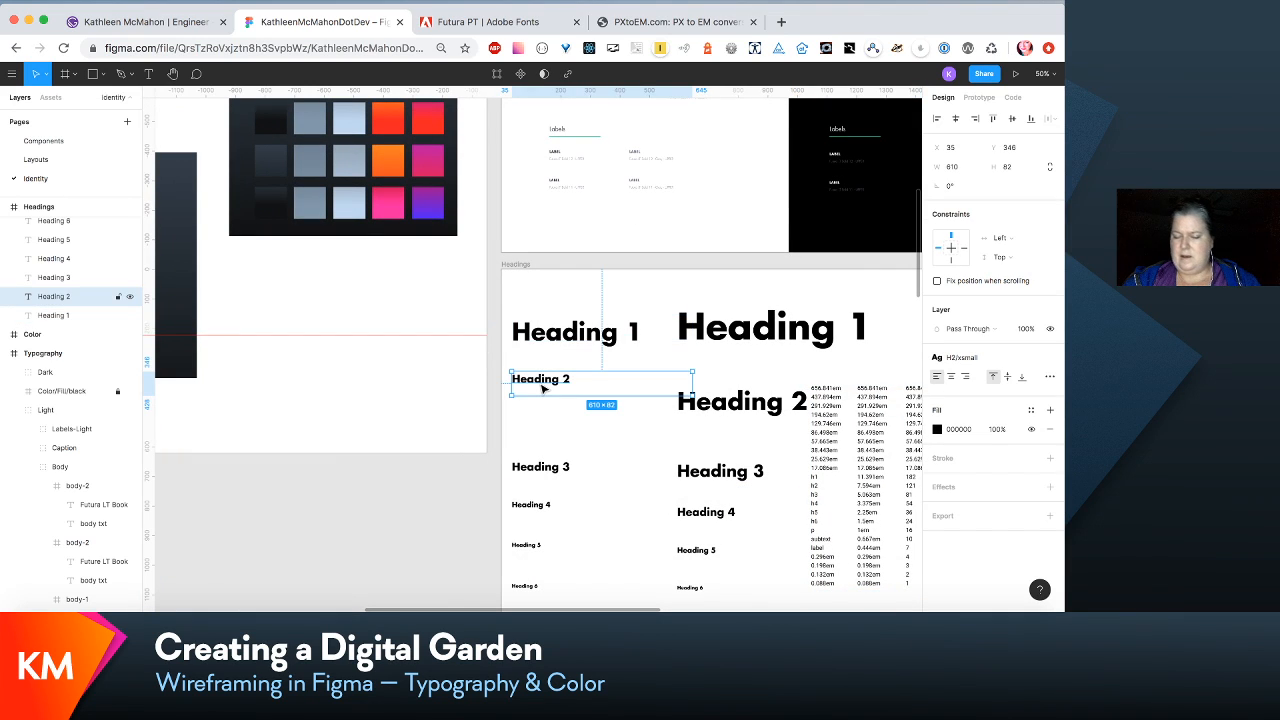
pyautogui.click(569, 334)
pyautogui.scroll(-2, 569, 334)
pyautogui.hscroll(2, 569, 334)
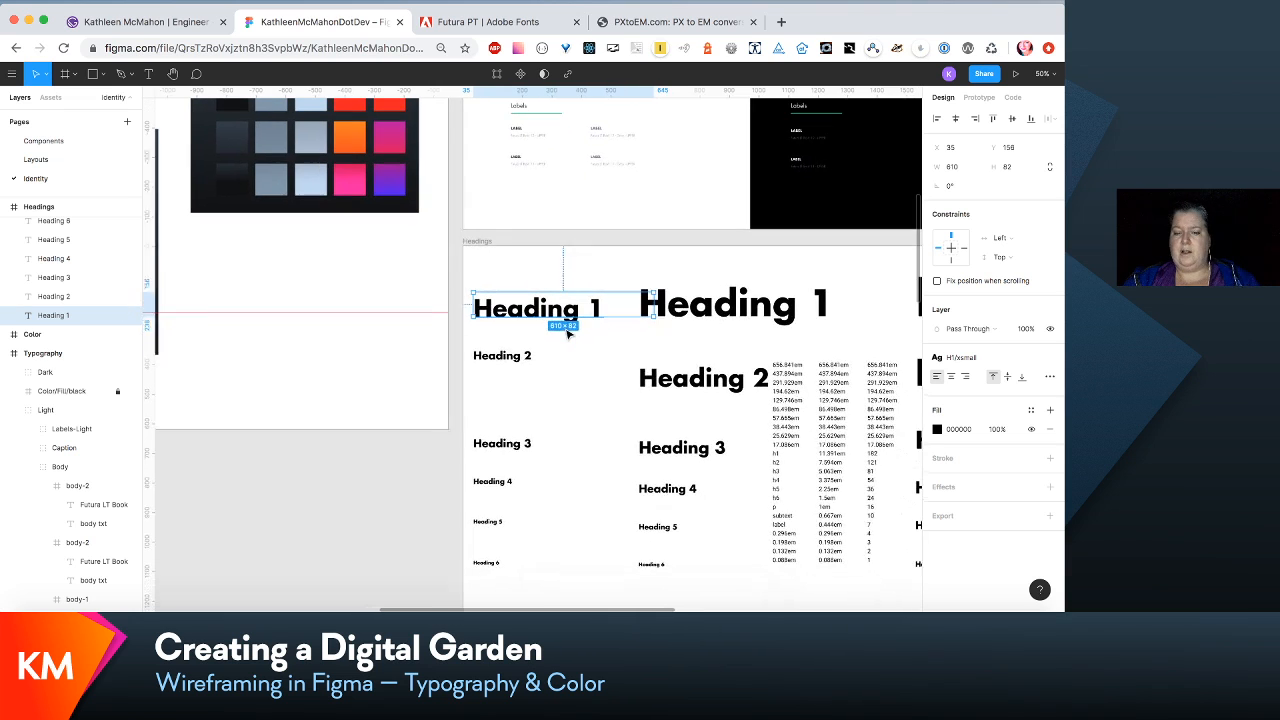
pyautogui.click(518, 365)
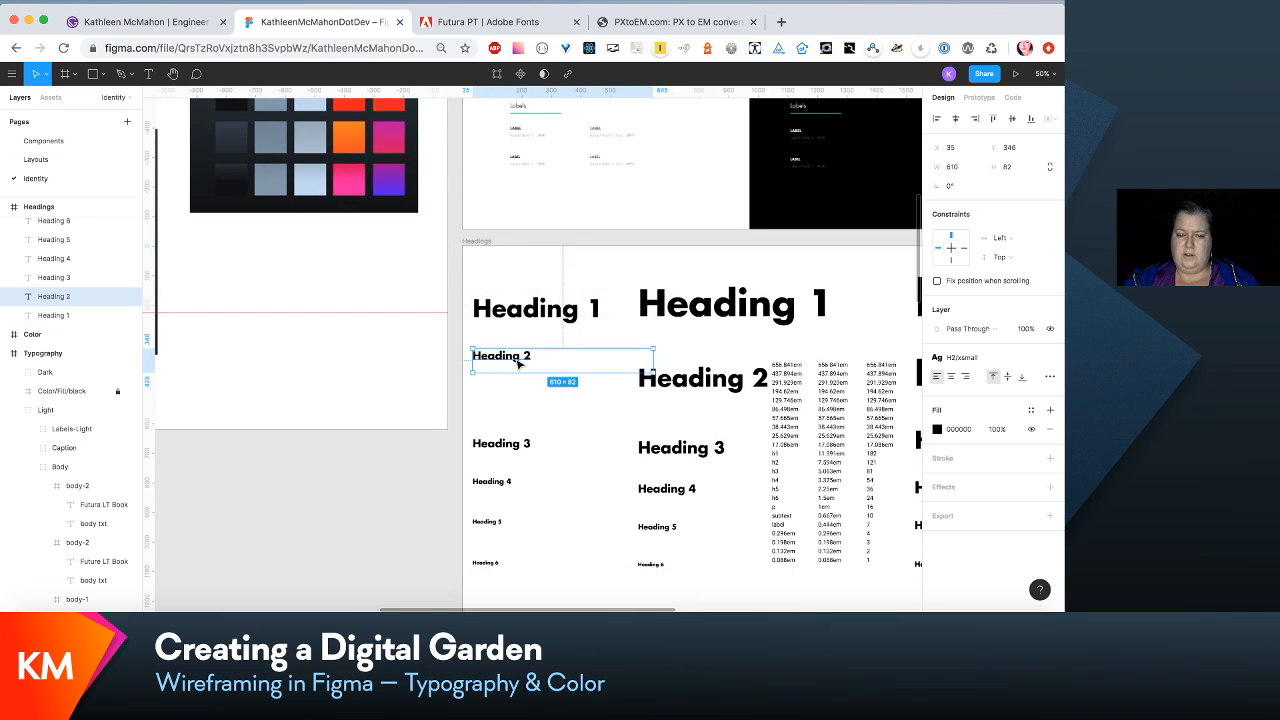
pyautogui.click(548, 312)
pyautogui.hscroll(5, 745, 372)
pyautogui.scroll(-1, 745, 372)
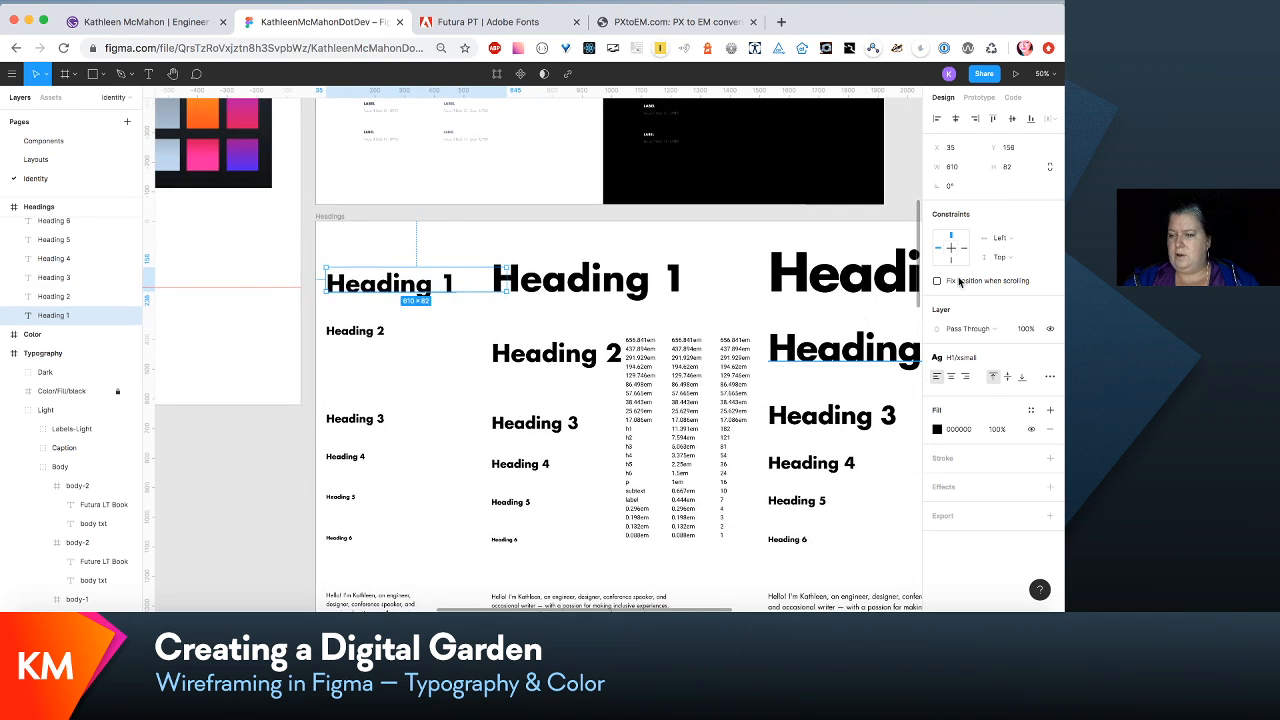
pyautogui.click(1001, 358)
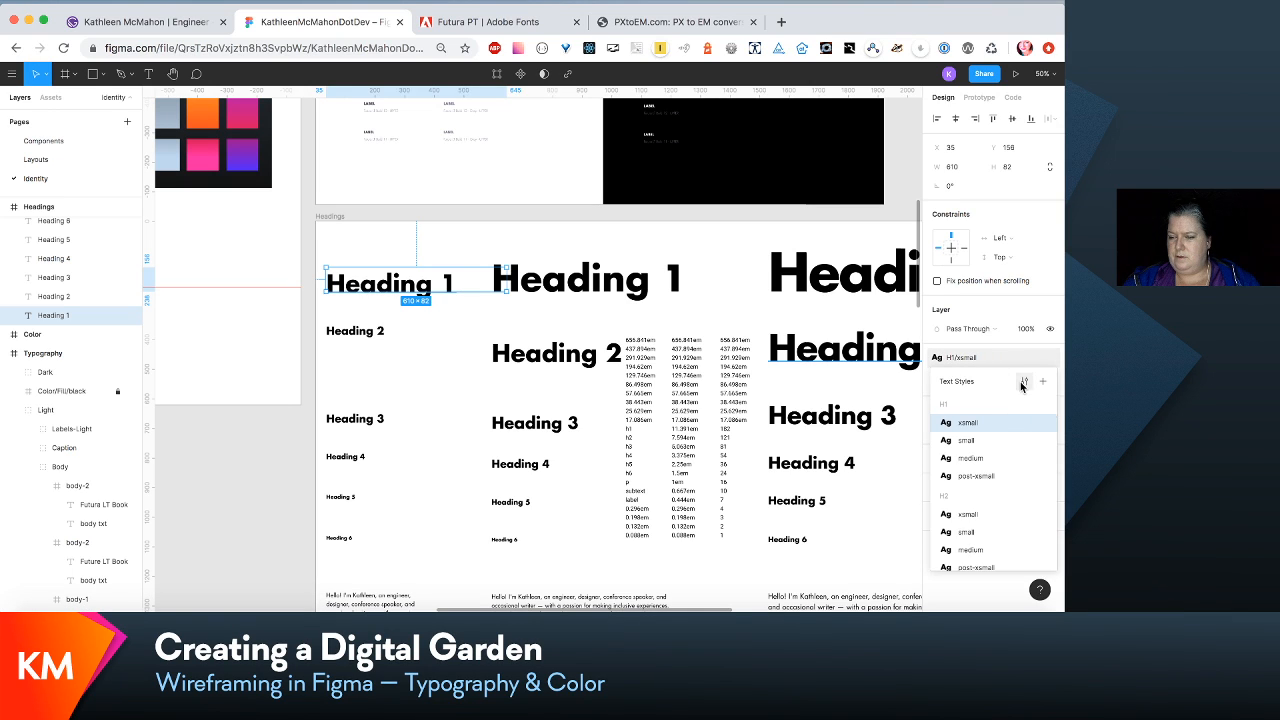
pyautogui.click(1023, 384)
pyautogui.click(1012, 276)
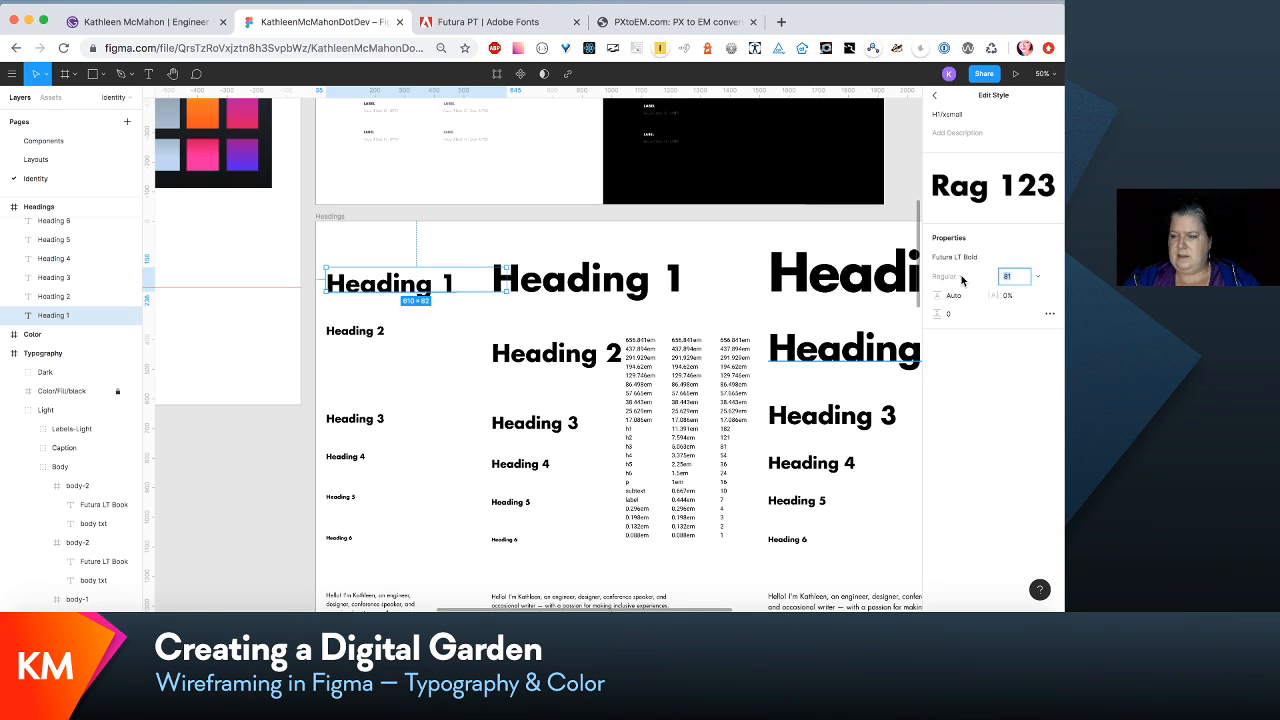
pyautogui.press('Return')
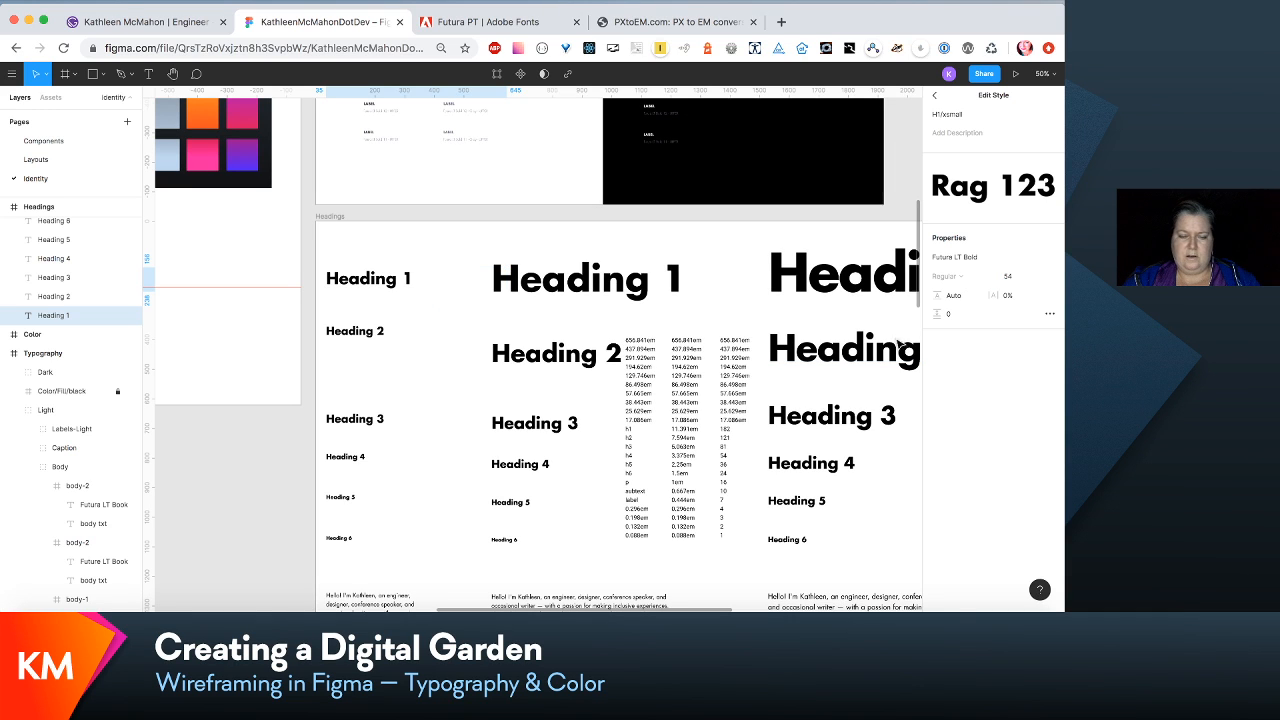
# - Move the xsmall Heading 2 through Heading 6 samples up one by one so they stack closely beneath Heading 1
pyautogui.moveTo(376, 336); pyautogui.dragTo(371, 303)
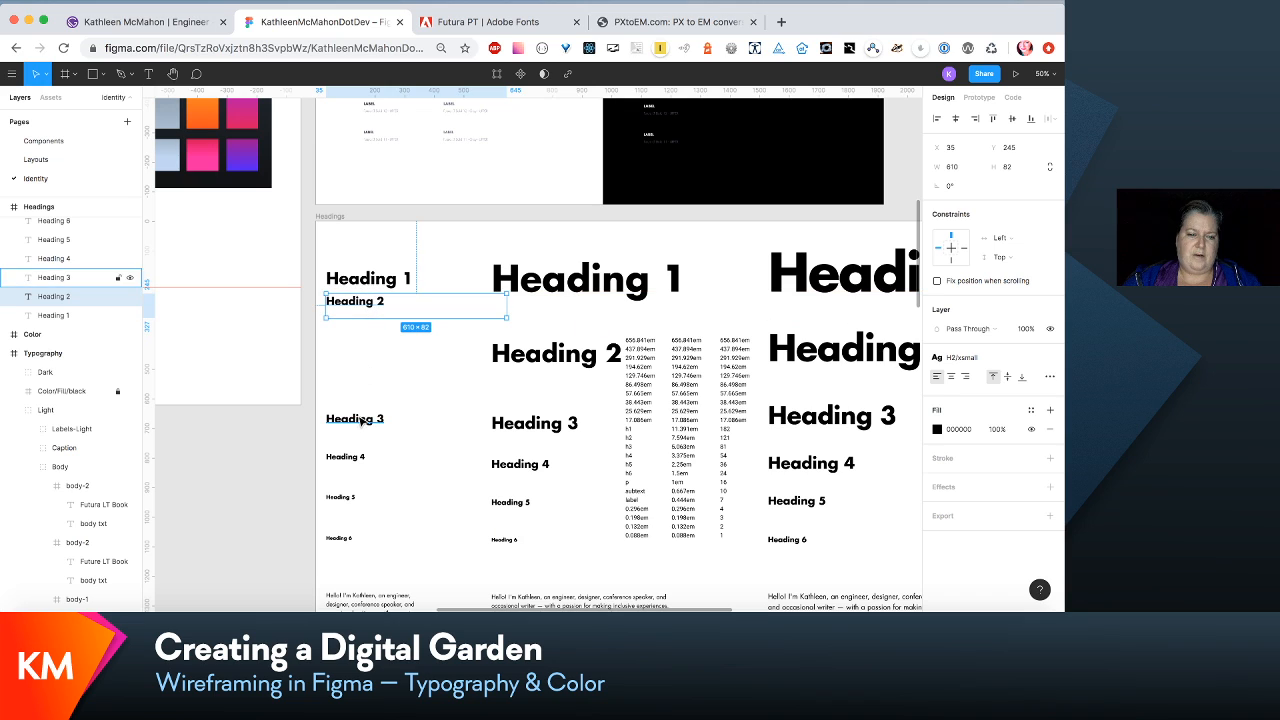
pyautogui.hotkey('ctrl', 'z')
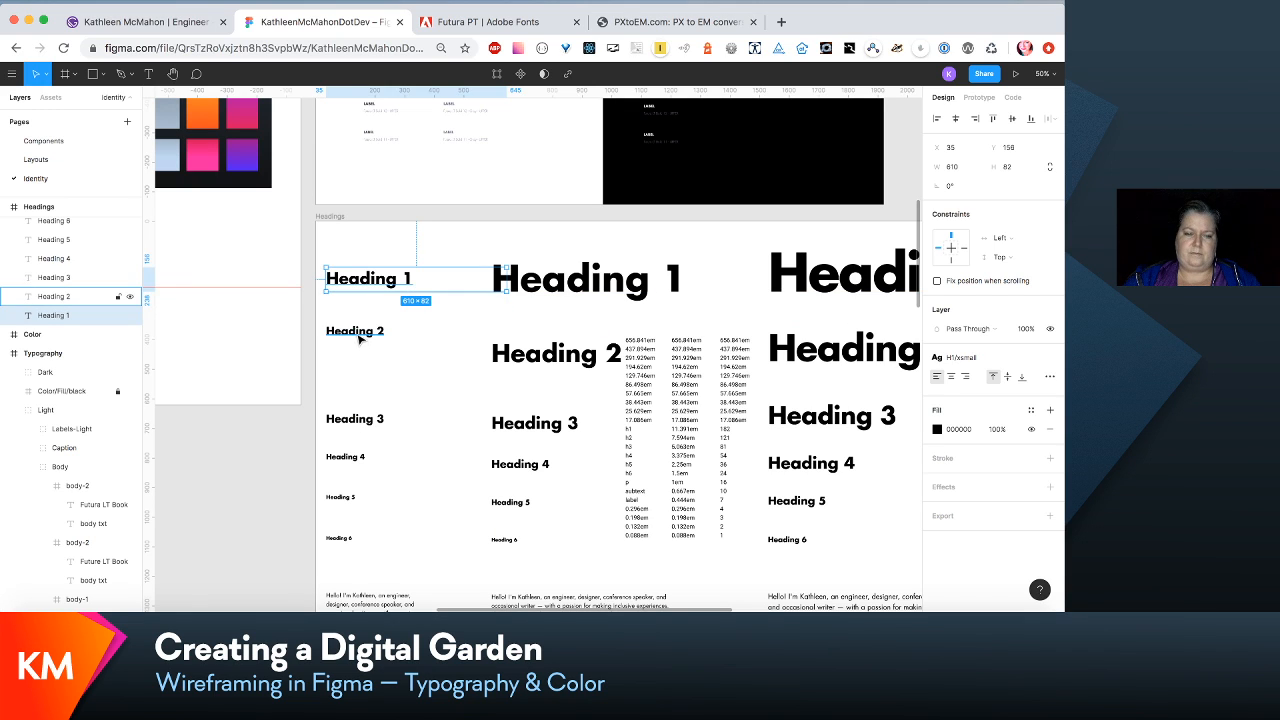
pyautogui.moveTo(350, 331); pyautogui.dragTo(358, 320)
pyautogui.moveTo(360, 416); pyautogui.dragTo(366, 330)
pyautogui.moveTo(345, 456); pyautogui.dragTo(354, 344)
pyautogui.moveTo(345, 507); pyautogui.dragTo(357, 364)
pyautogui.moveTo(338, 540); pyautogui.dragTo(346, 372)
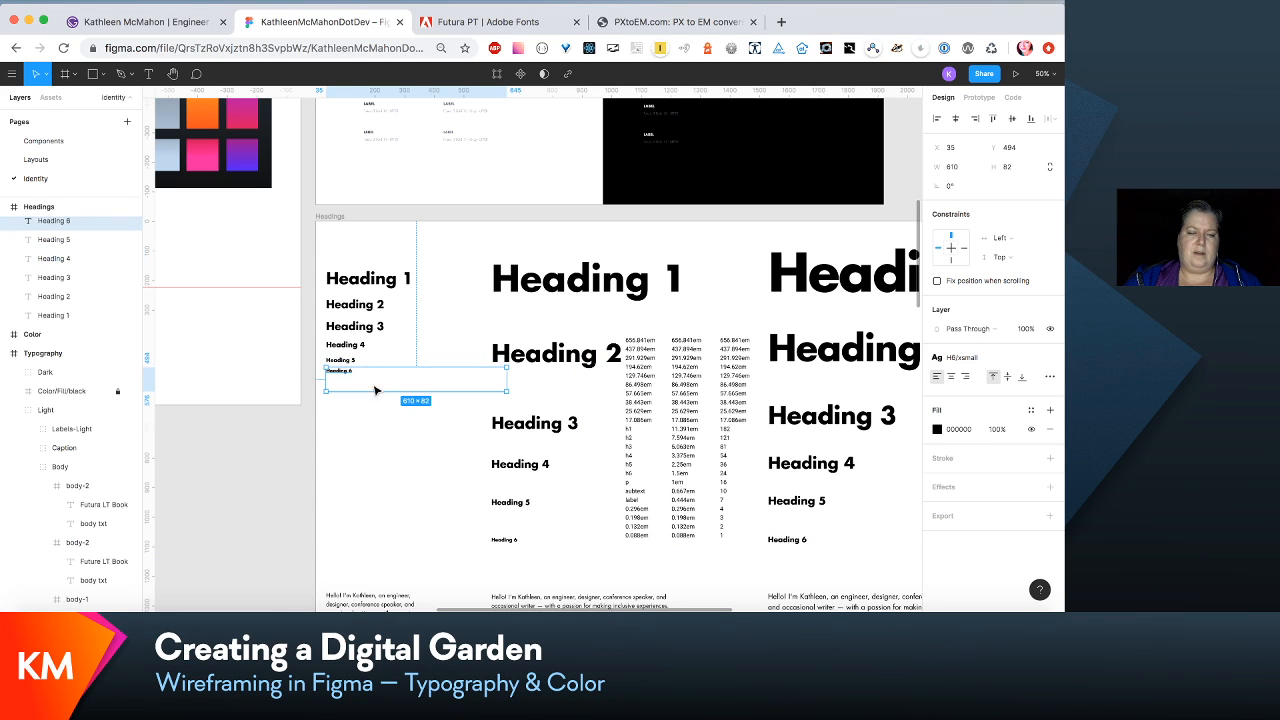
# - Select the xsmall Heading 2 through Heading 6 samples together and nudge them slightly up toward Heading 1
pyautogui.click(381, 437)
pyautogui.moveTo(362, 306); pyautogui.dragTo(354, 292)
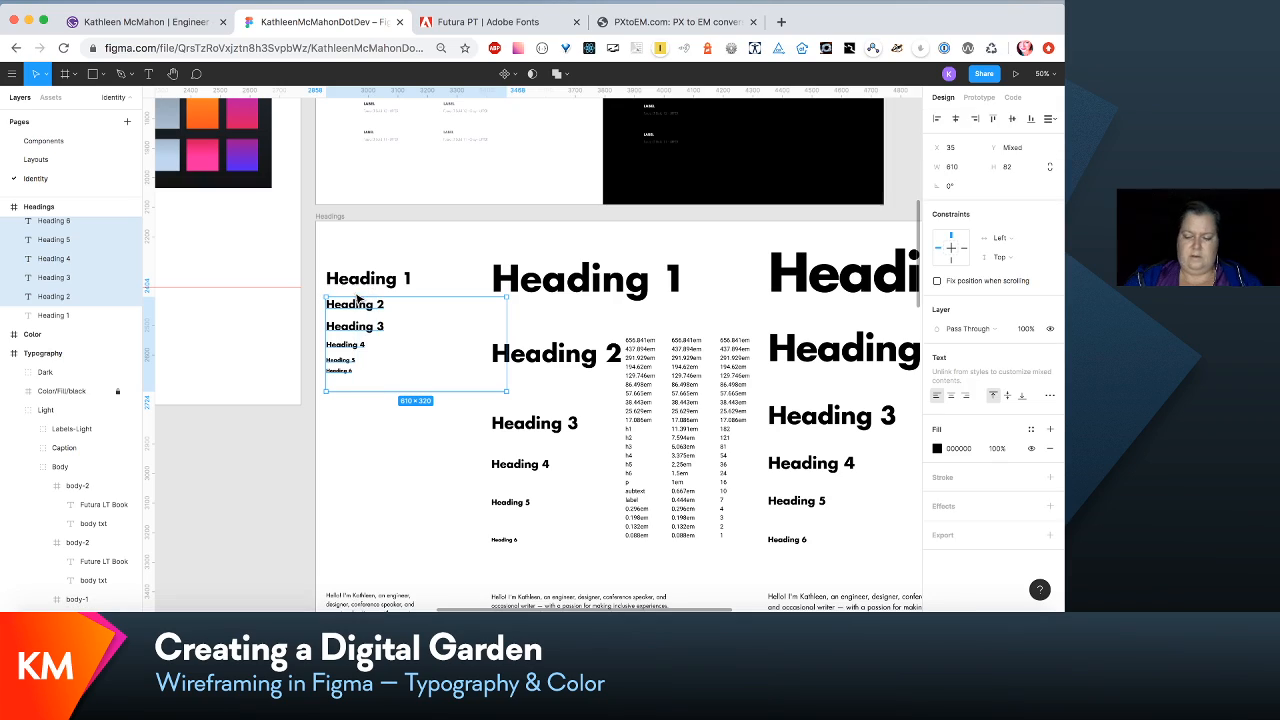
pyautogui.press('Up')
pyautogui.press('Up')
pyautogui.press('Up')
pyautogui.press('Up')
pyautogui.scroll(-5, 353, 291)
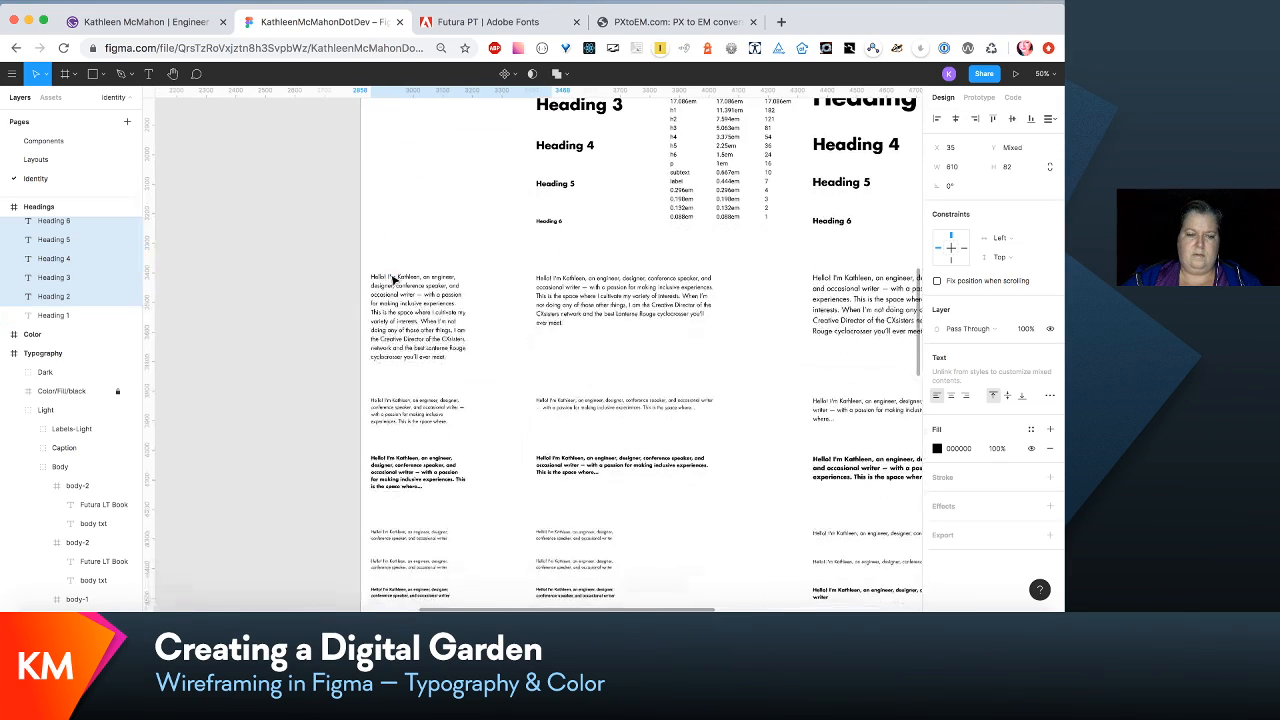
pyautogui.hscroll(-2, 394, 278)
pyautogui.scroll(4, 394, 278)
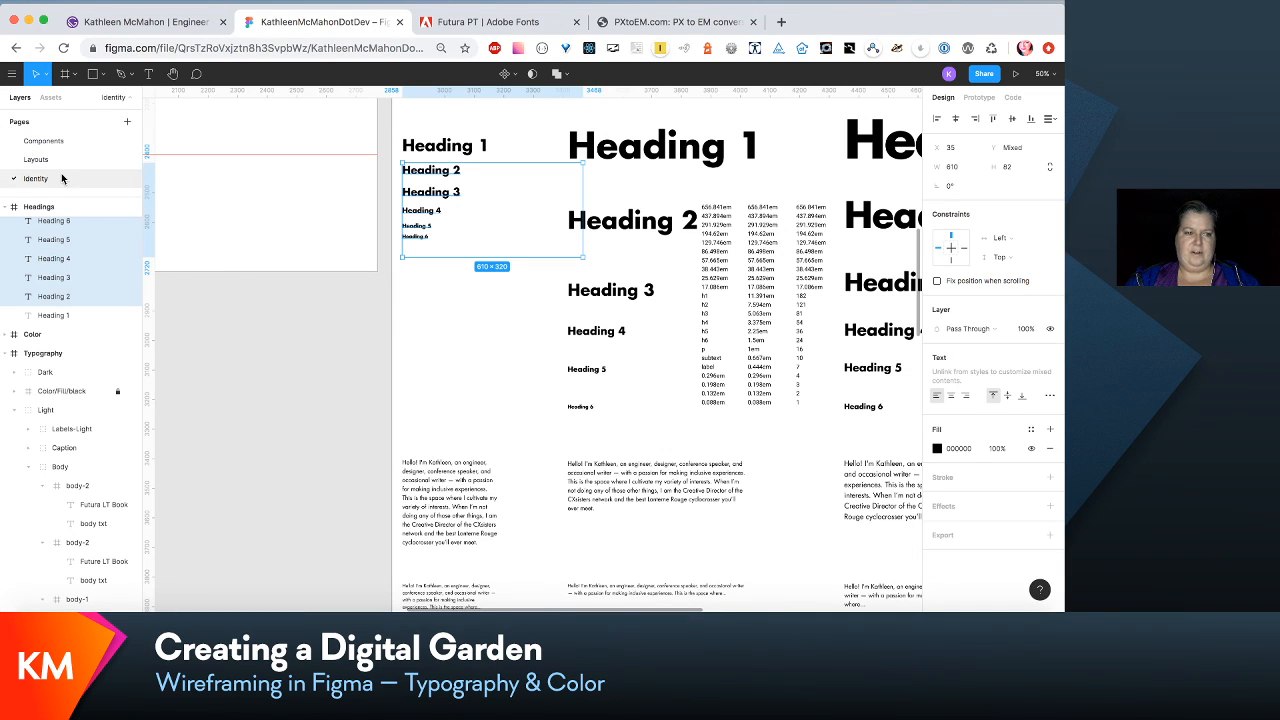
# - On the Layouts page, check which text style the first link under Featured posts in the 320vw/Home frame uses
pyautogui.scroll(-3, 580, 420)
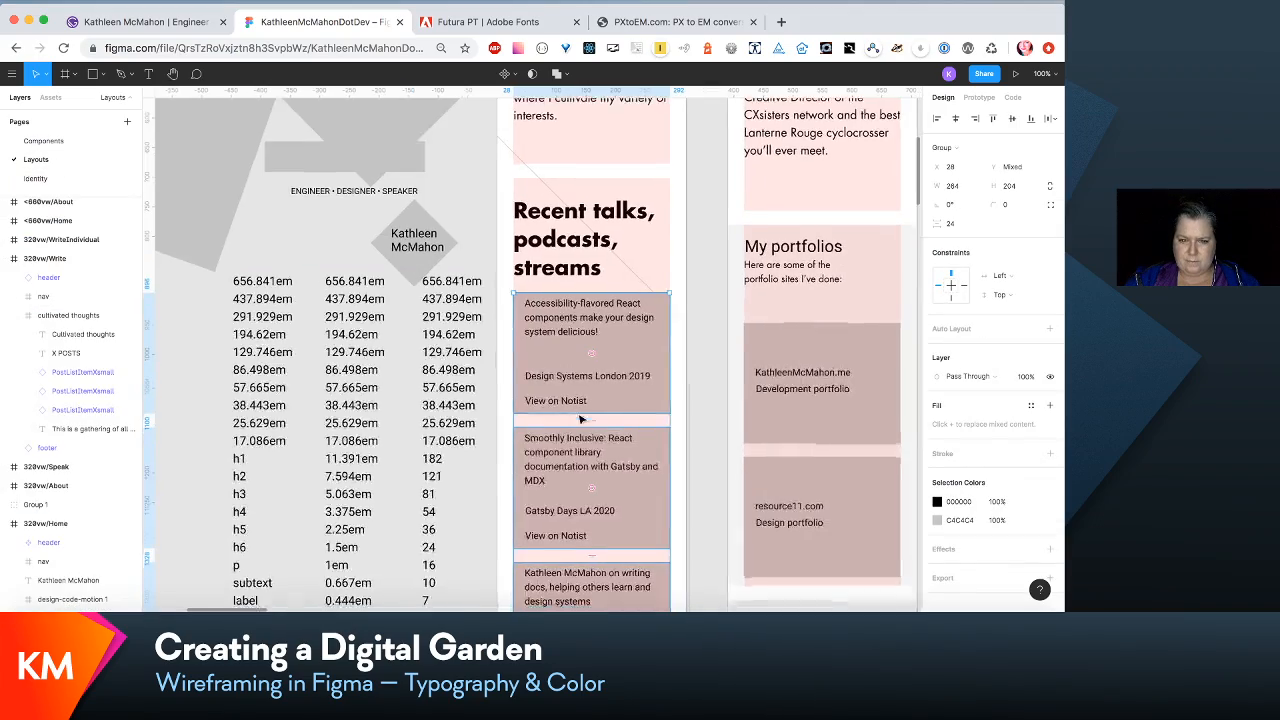
pyautogui.scroll(-7, 580, 420)
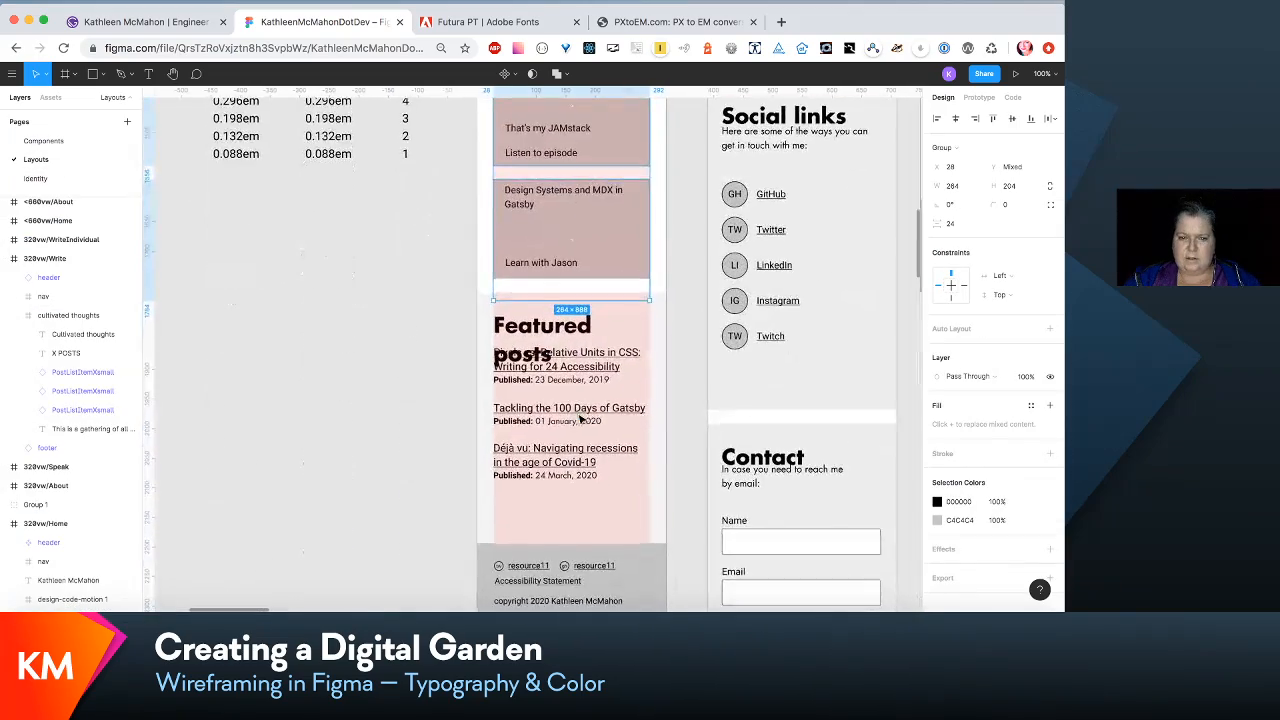
pyautogui.scroll(3, 580, 419)
pyautogui.scroll(-2, 578, 415)
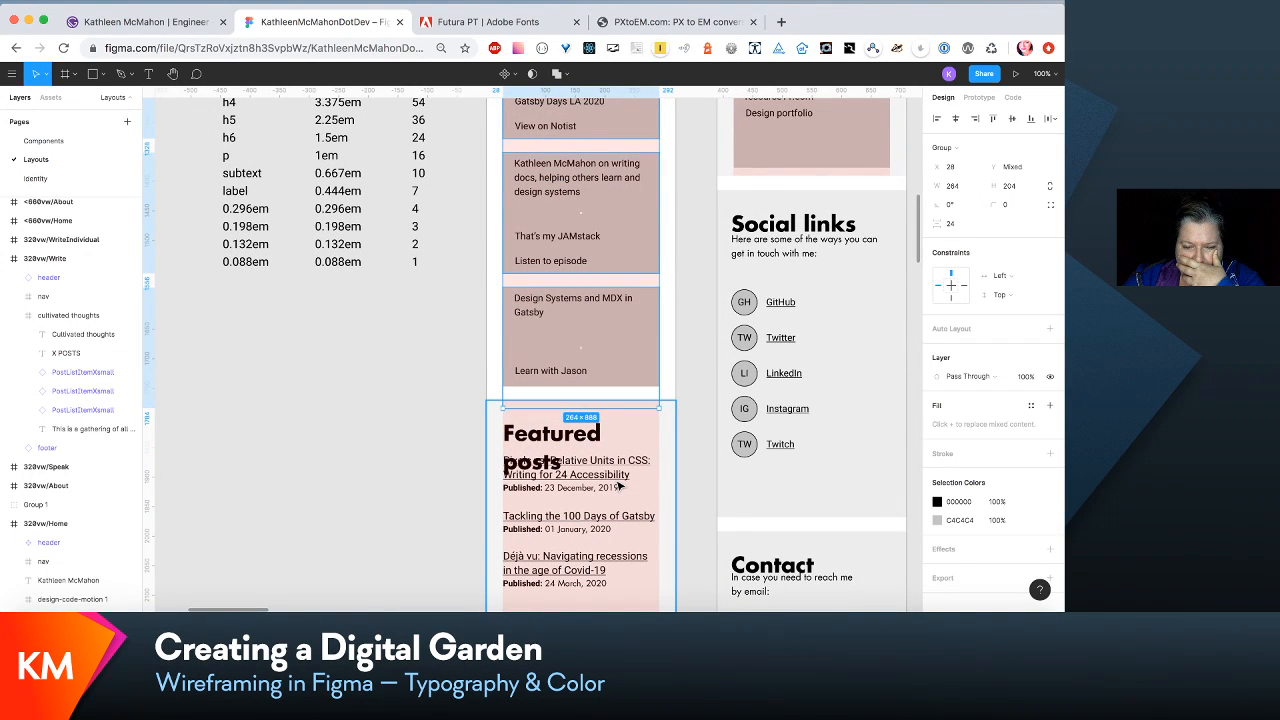
pyautogui.click(623, 474)
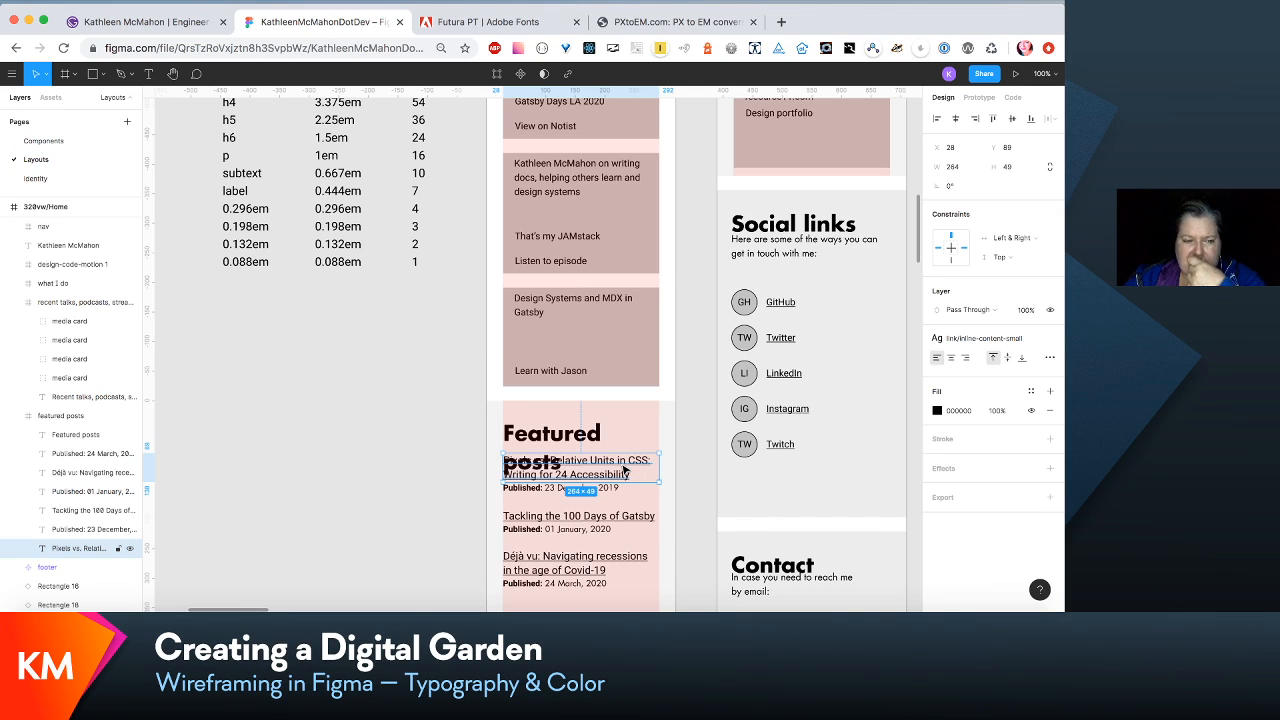
pyautogui.scroll(3, 620, 400)
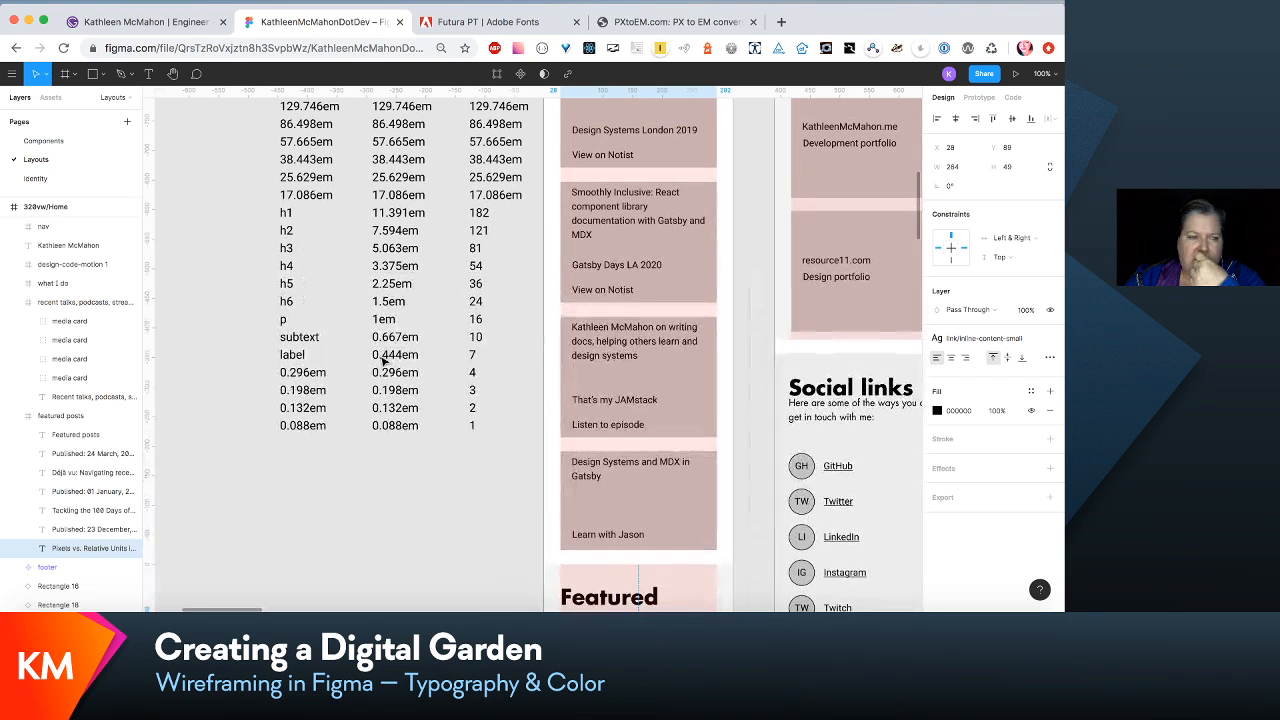
# - On the Identity page, add underline decoration to the link/inline-intro-medium text style
pyautogui.click(70, 177)
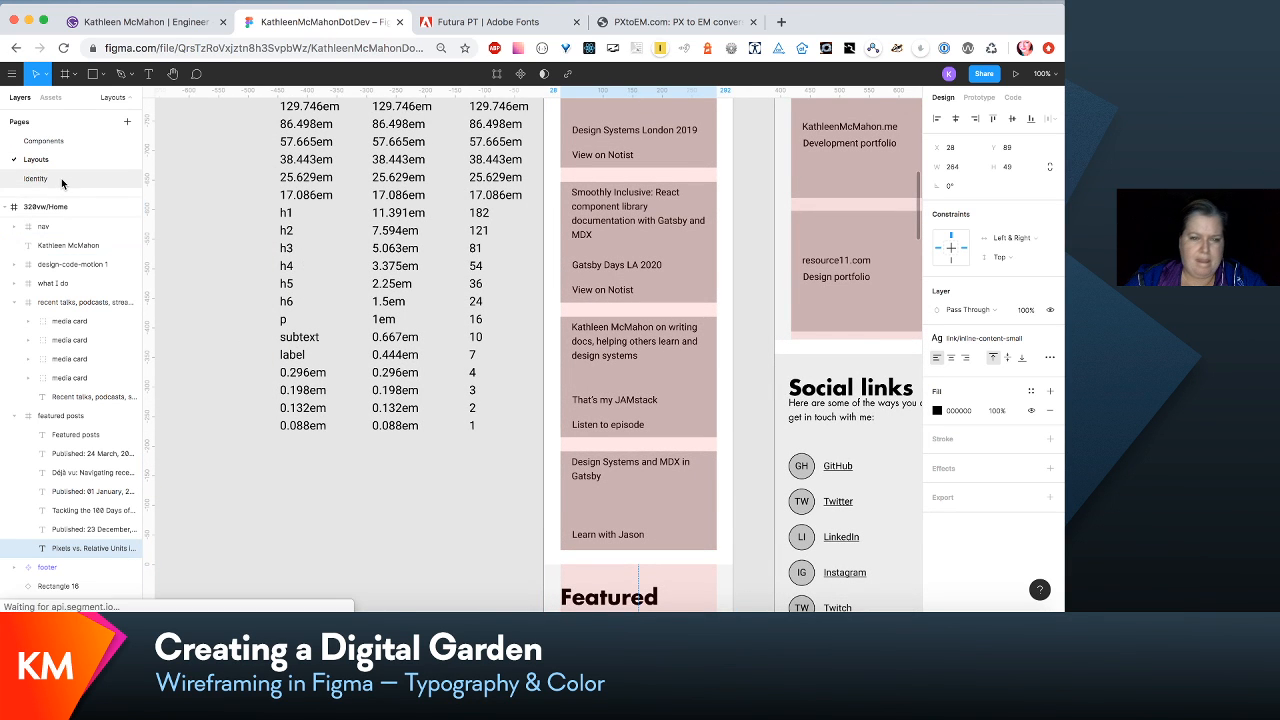
pyautogui.scroll(-10, 417, 384)
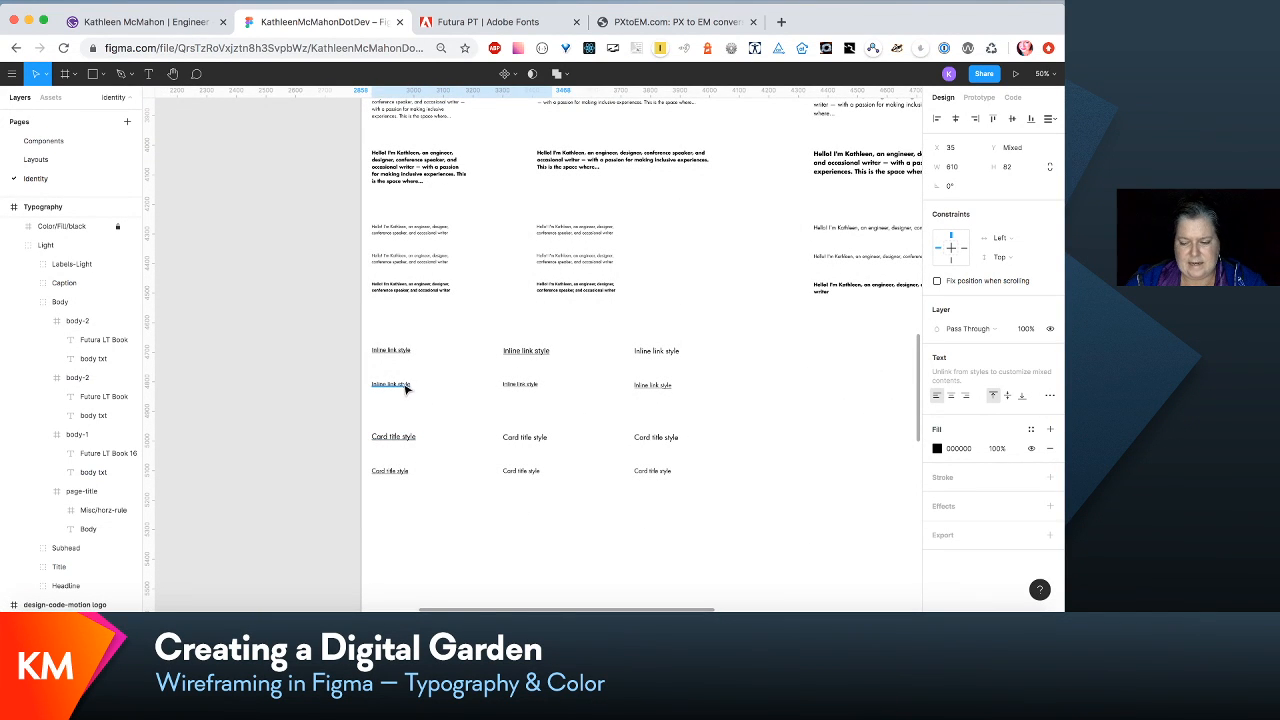
pyautogui.hotkey('shift', '0')
pyautogui.hscroll(-2, 408, 387)
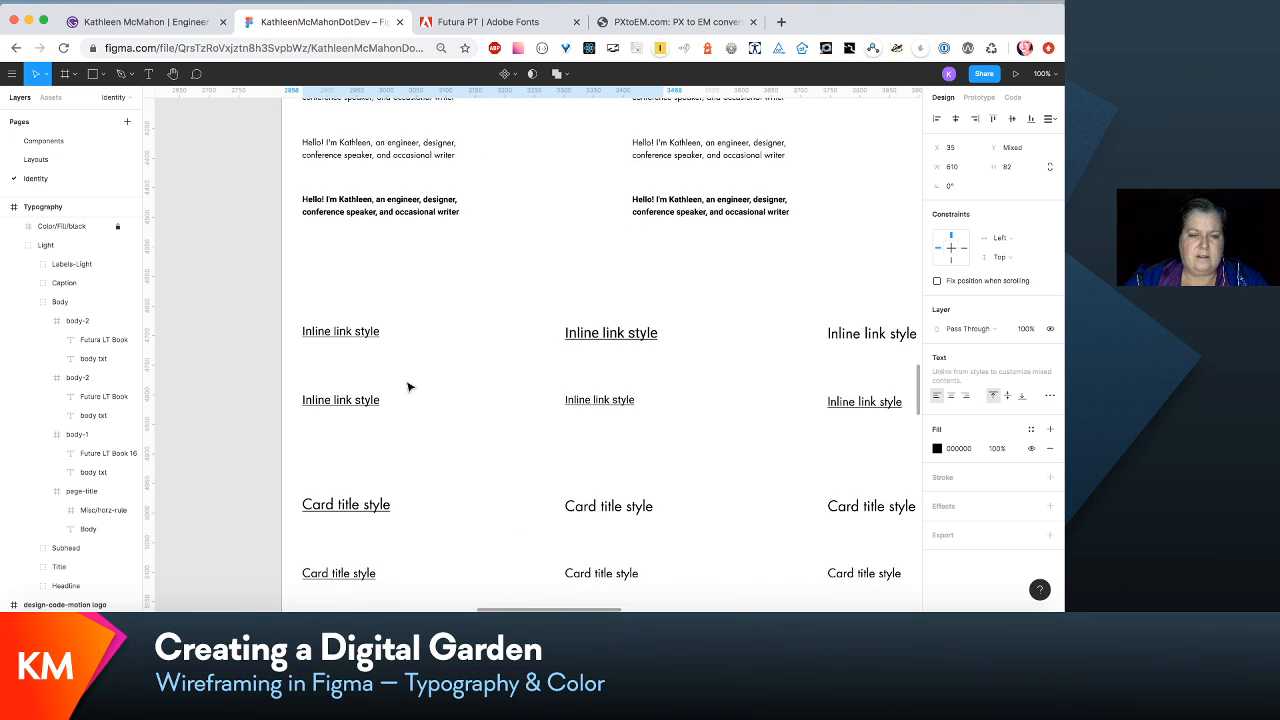
pyautogui.click(377, 506)
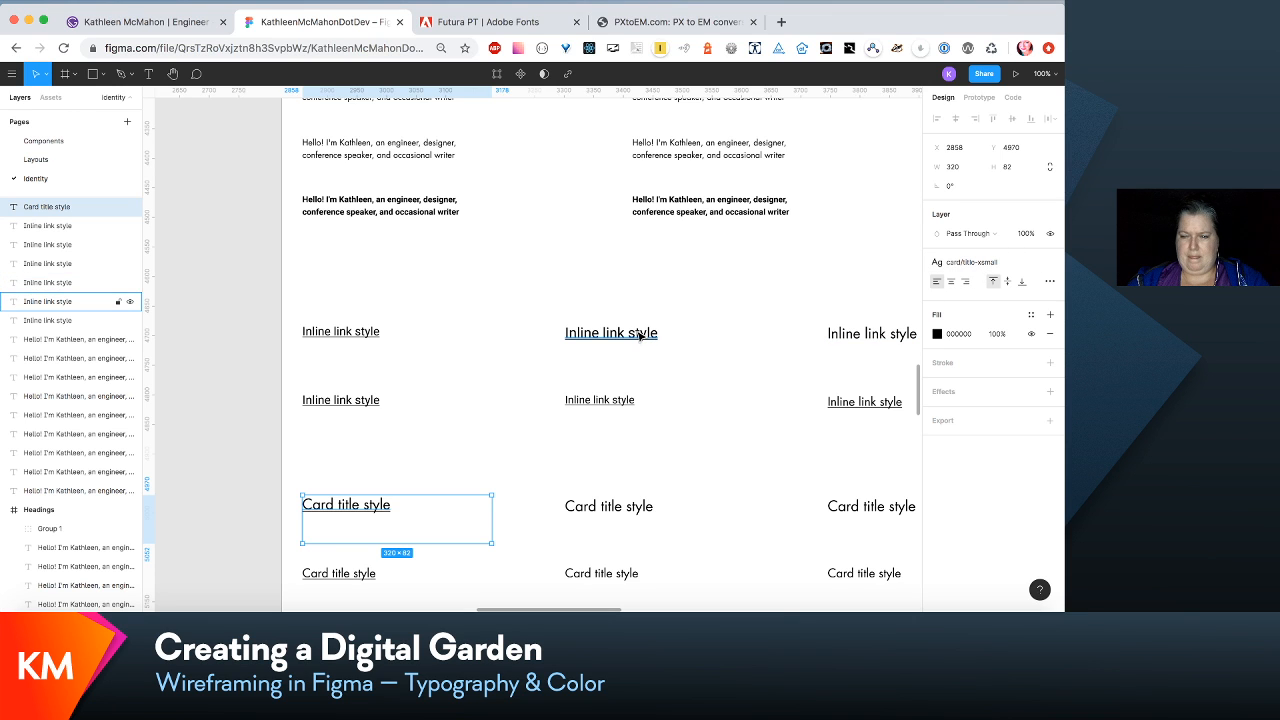
pyautogui.hscroll(5, 840, 331)
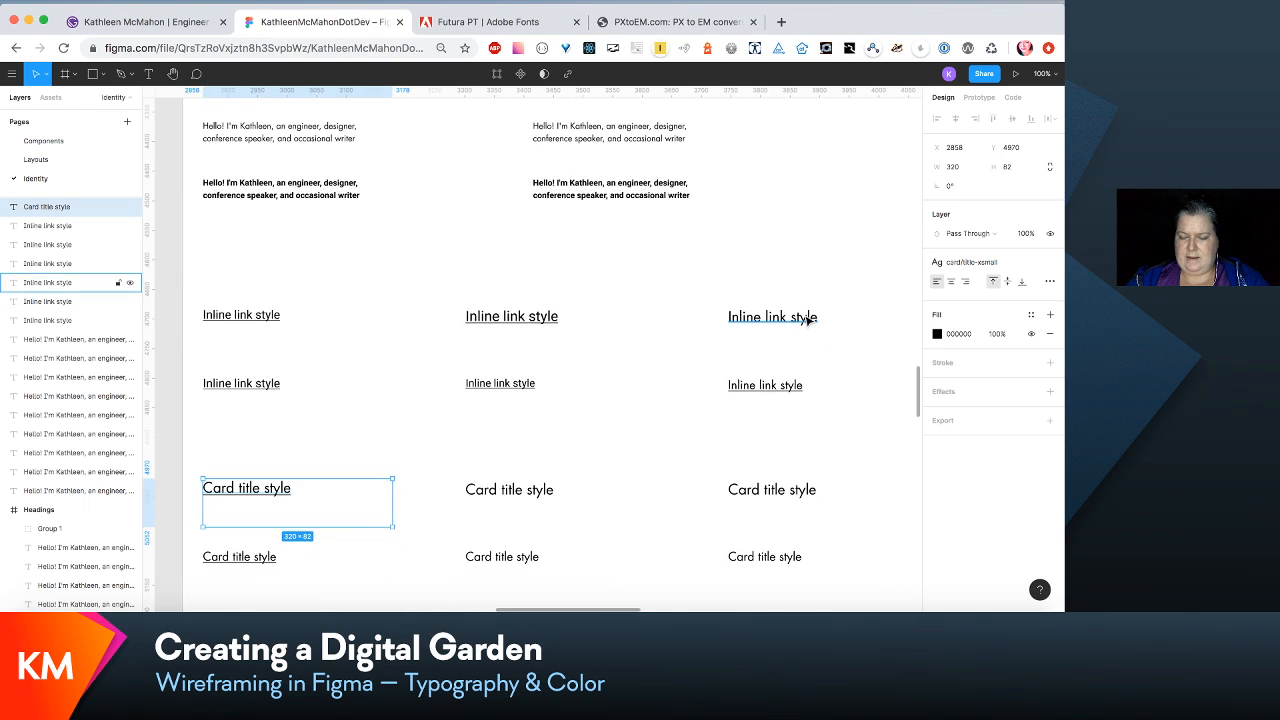
pyautogui.doubleClick(808, 320)
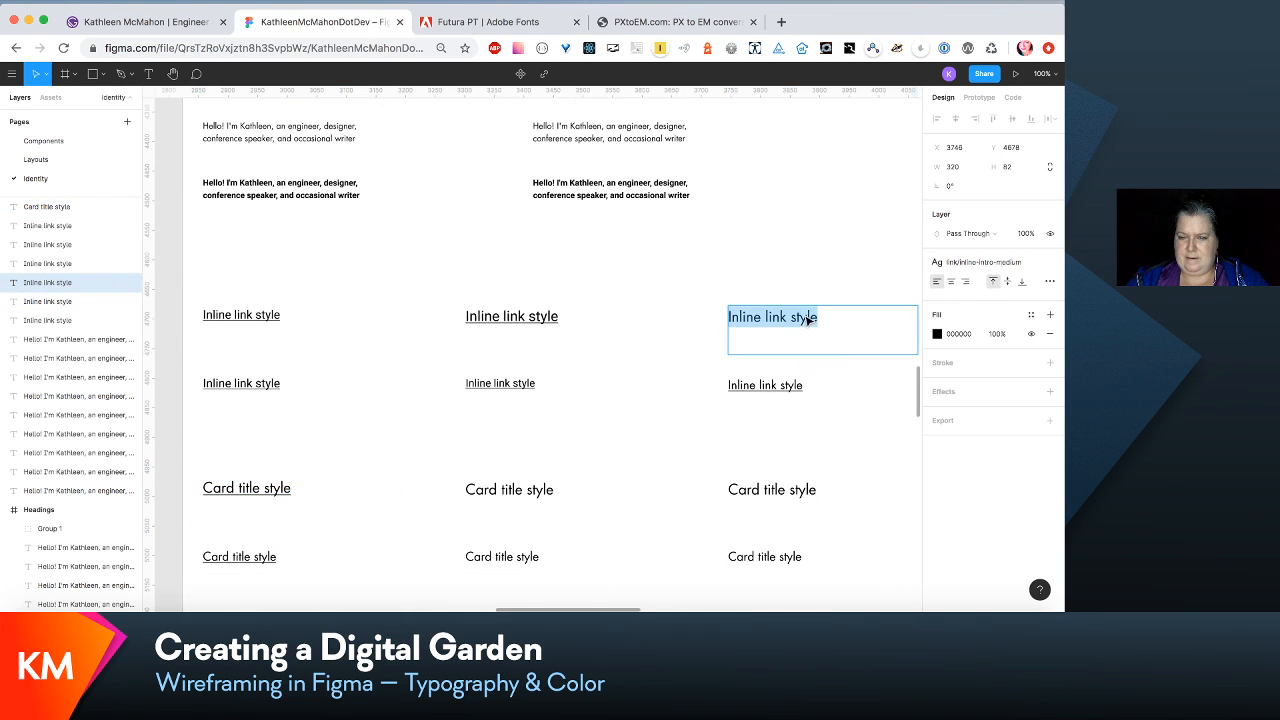
pyautogui.click(1006, 262)
pyautogui.click(1025, 286)
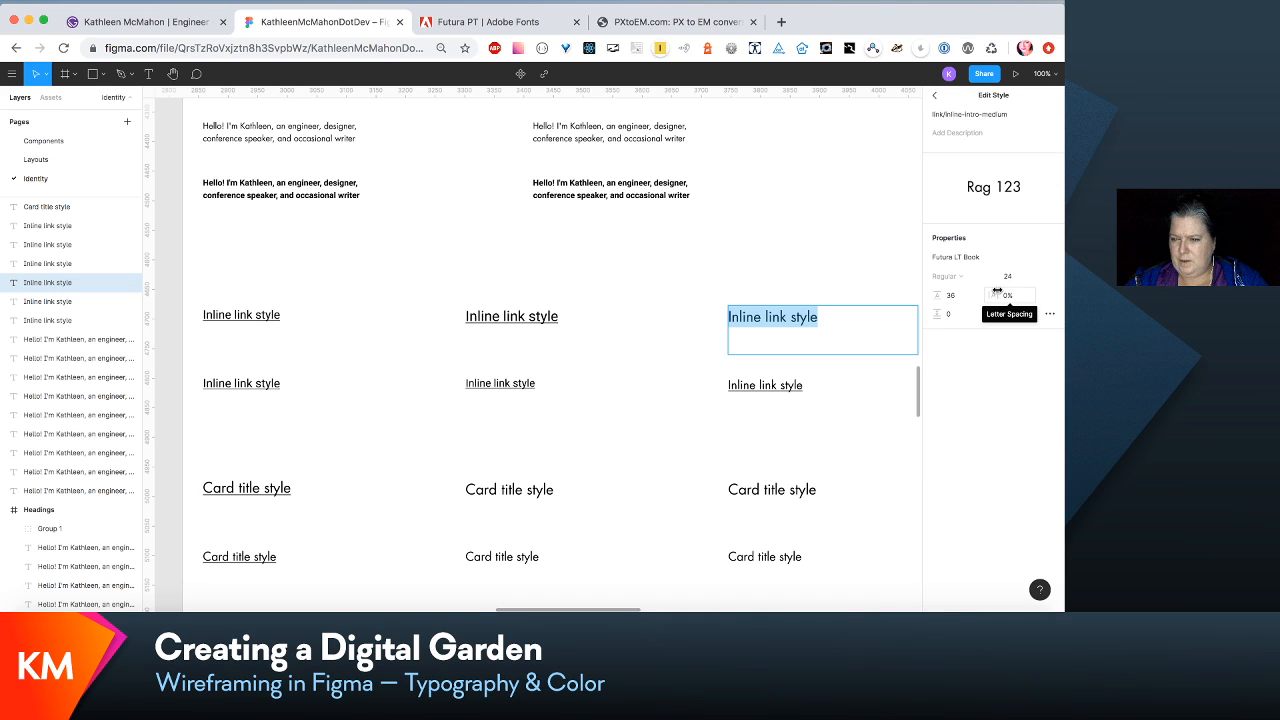
pyautogui.click(1049, 313)
pyautogui.click(894, 418)
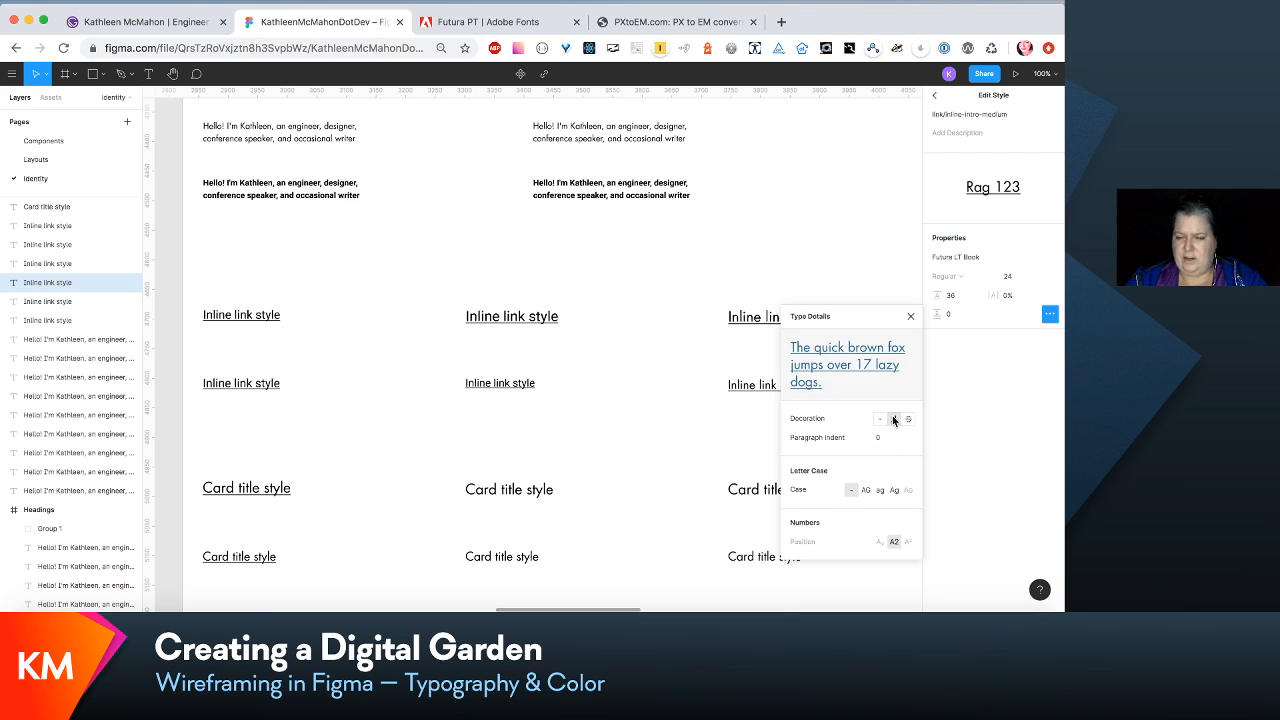
pyautogui.press('Escape')
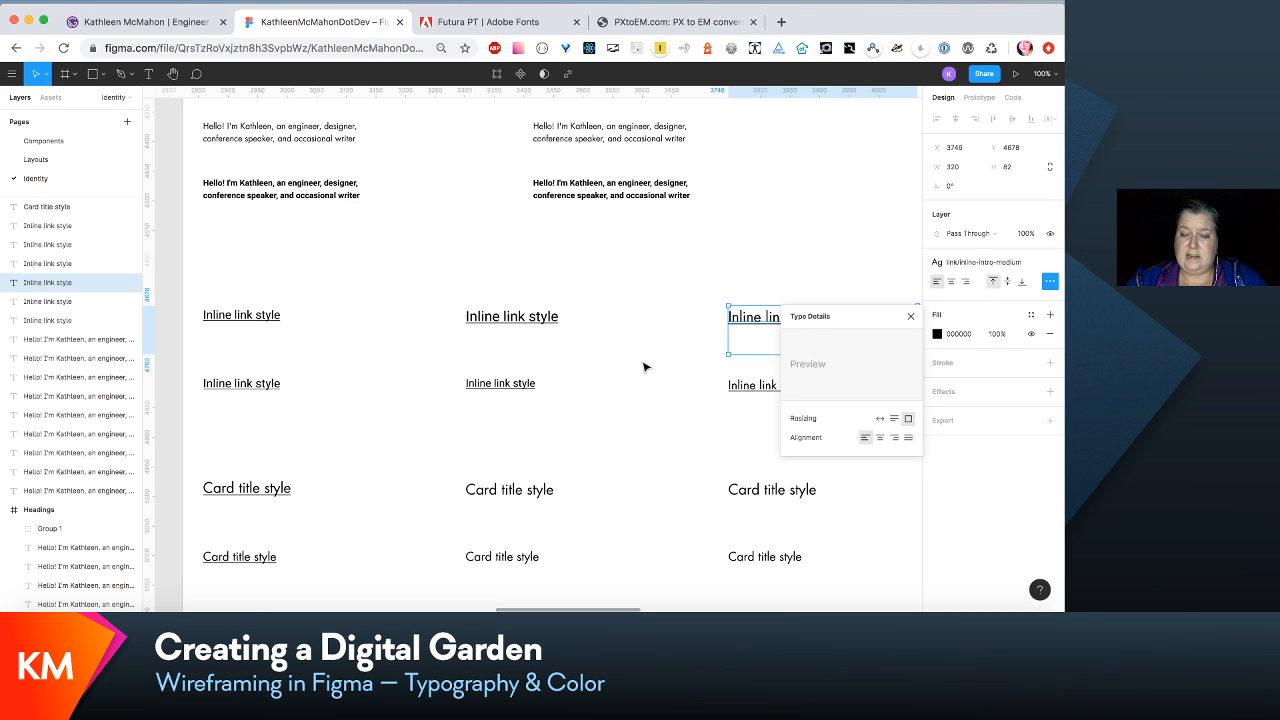
pyautogui.click(761, 395)
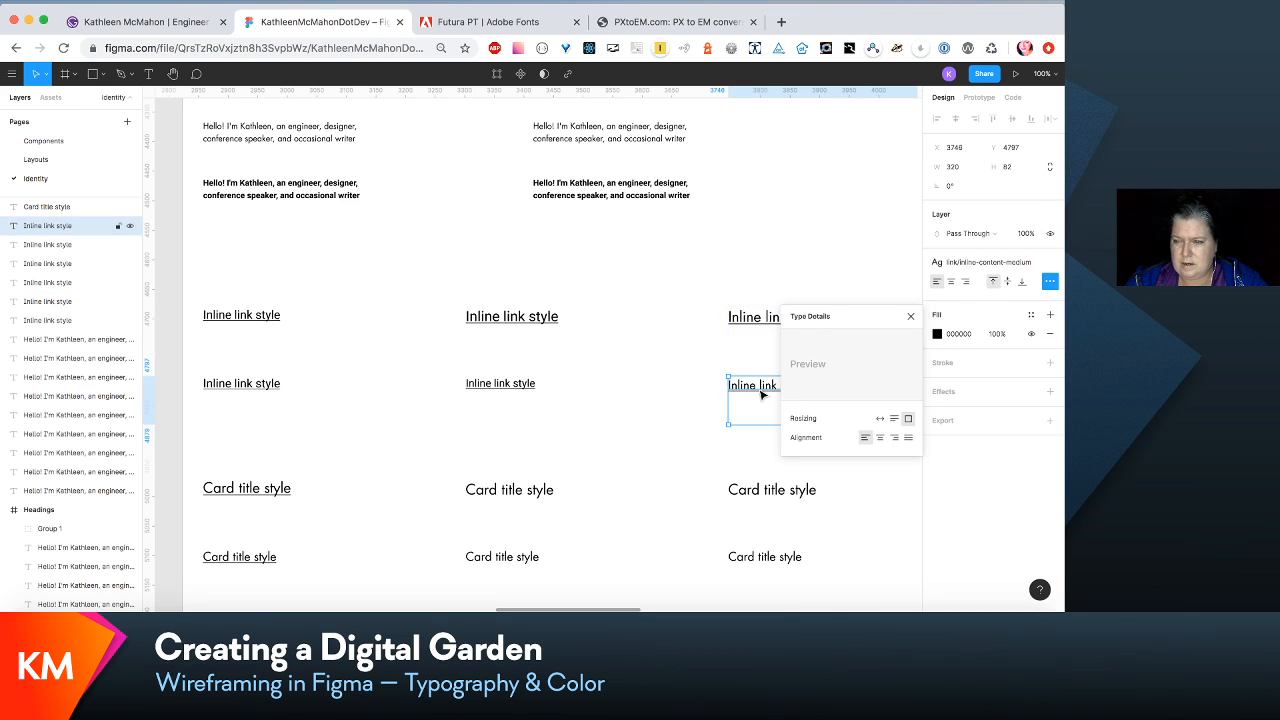
pyautogui.click(658, 386)
# - Change the font of the link/inline-intro-small text style to Futura LT Book
pyautogui.click(537, 319)
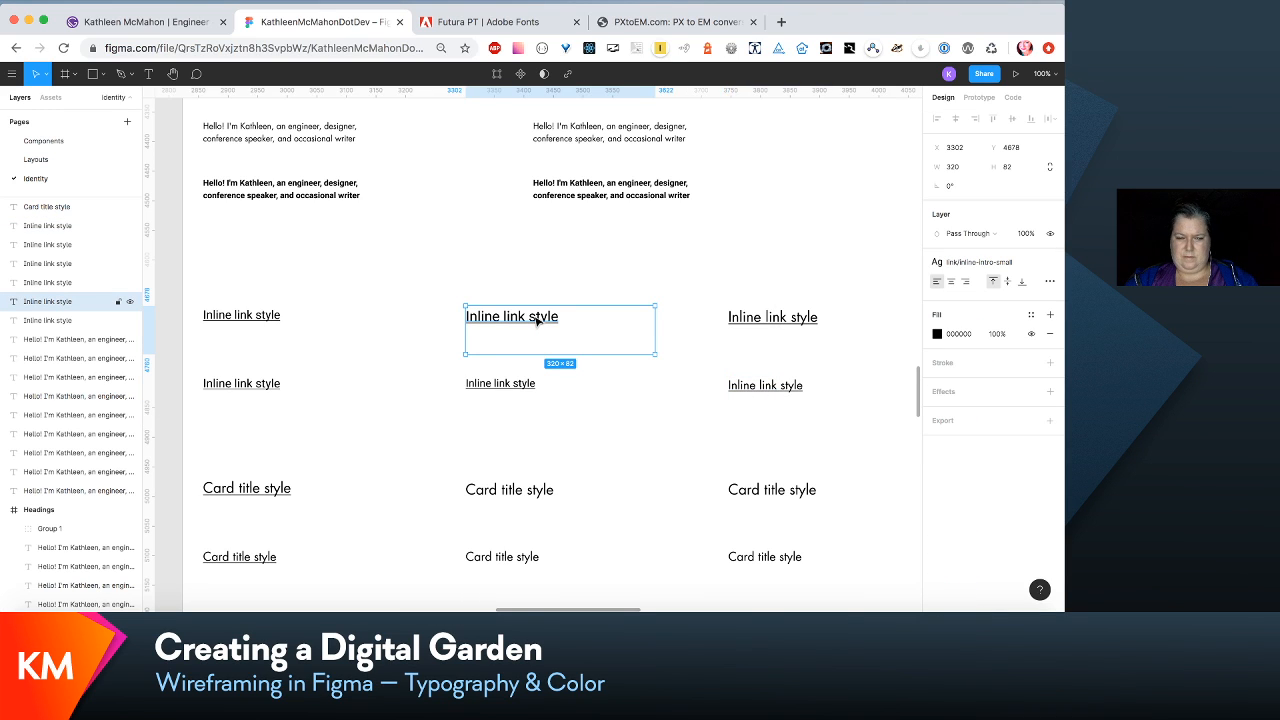
pyautogui.doubleClick(537, 319)
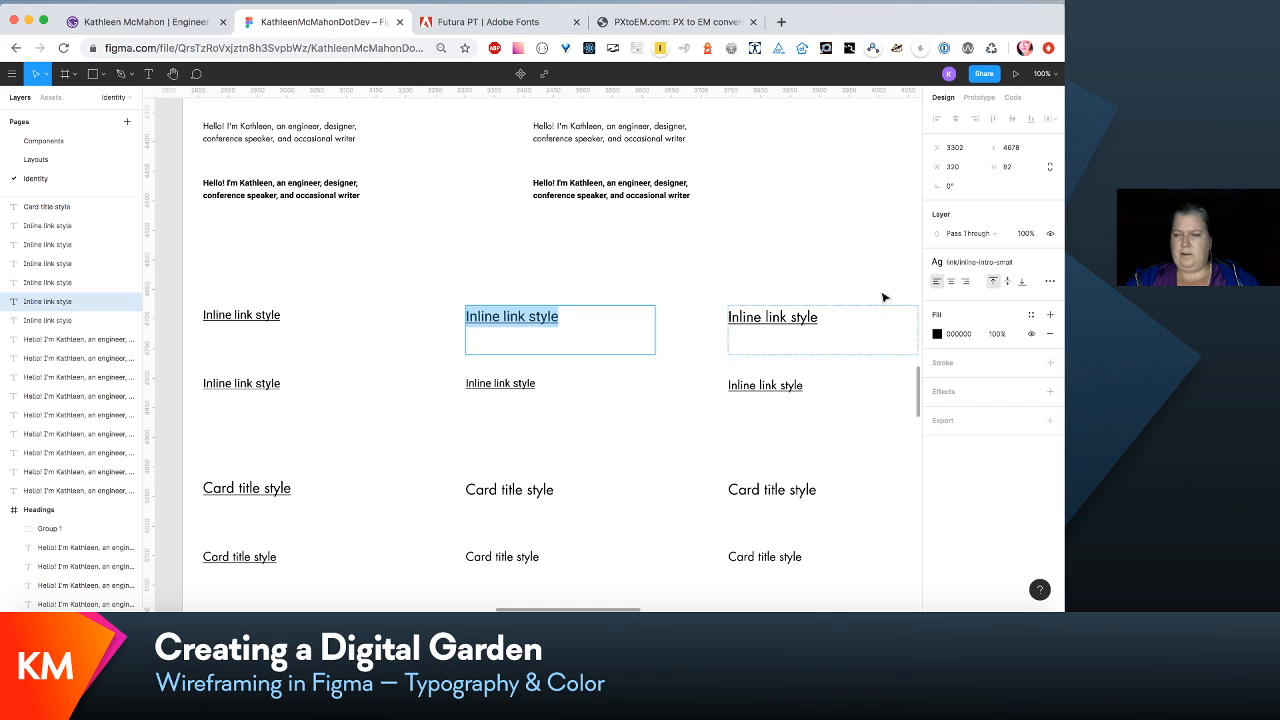
pyautogui.click(1011, 263)
pyautogui.click(1024, 287)
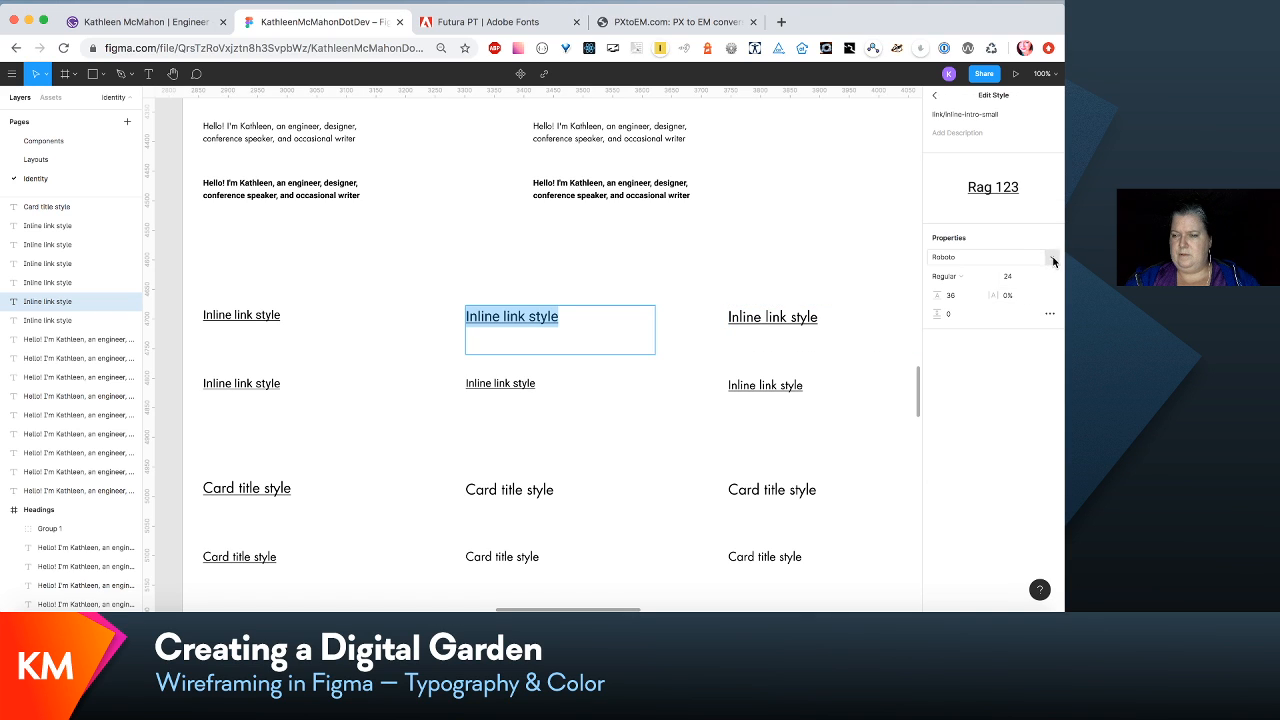
pyautogui.click(1053, 260)
pyautogui.press('g')
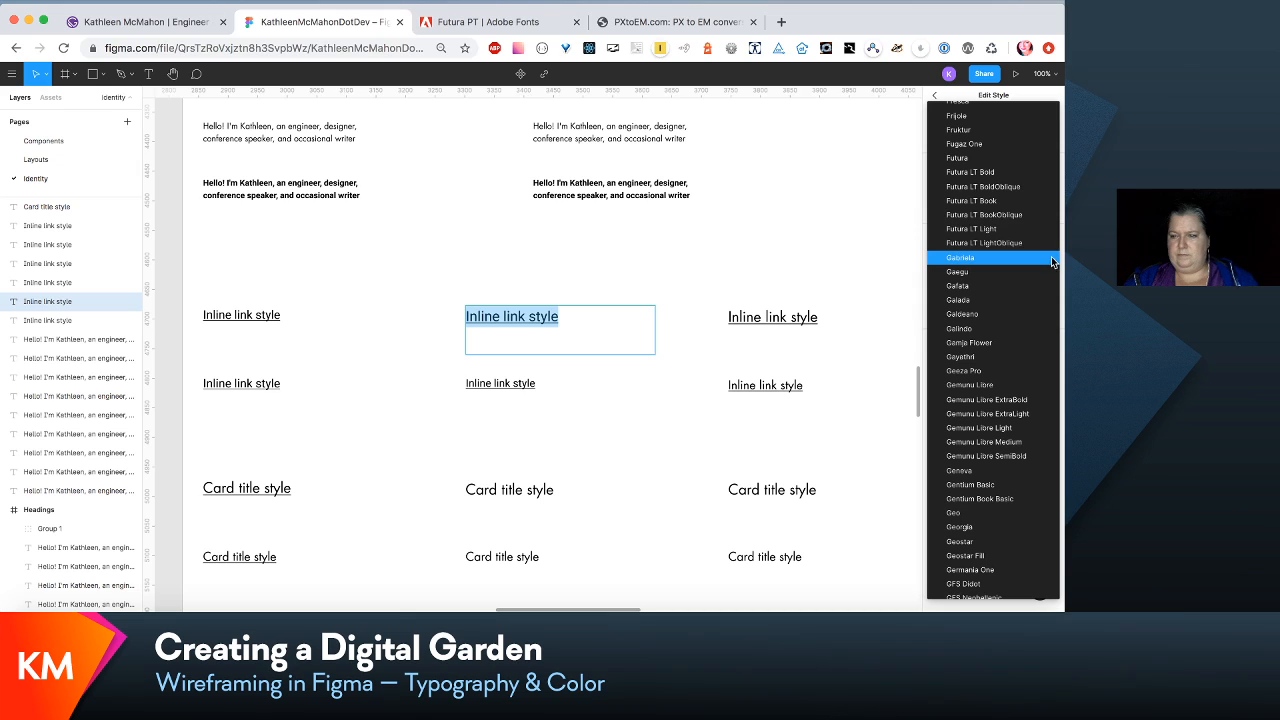
pyautogui.click(1029, 203)
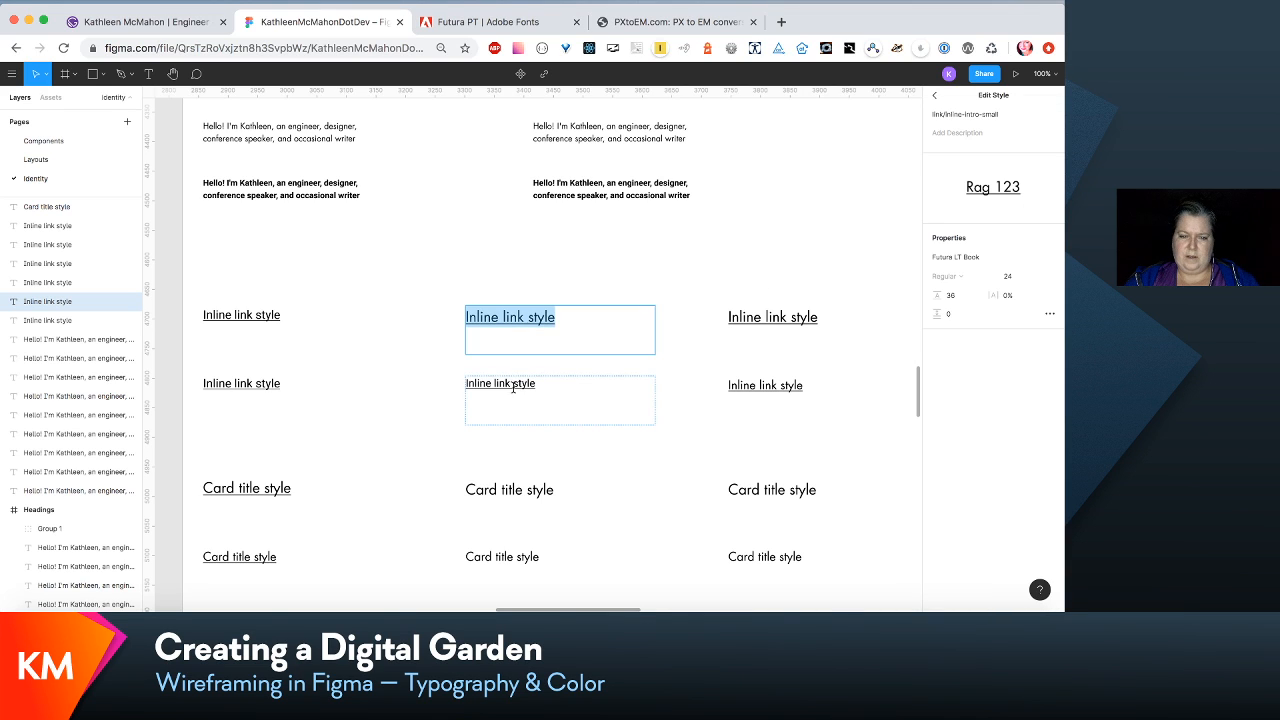
# - Change the font of the link/inline-content-small text style to Futura LT Book
pyautogui.click(462, 378)
pyautogui.click(500, 383)
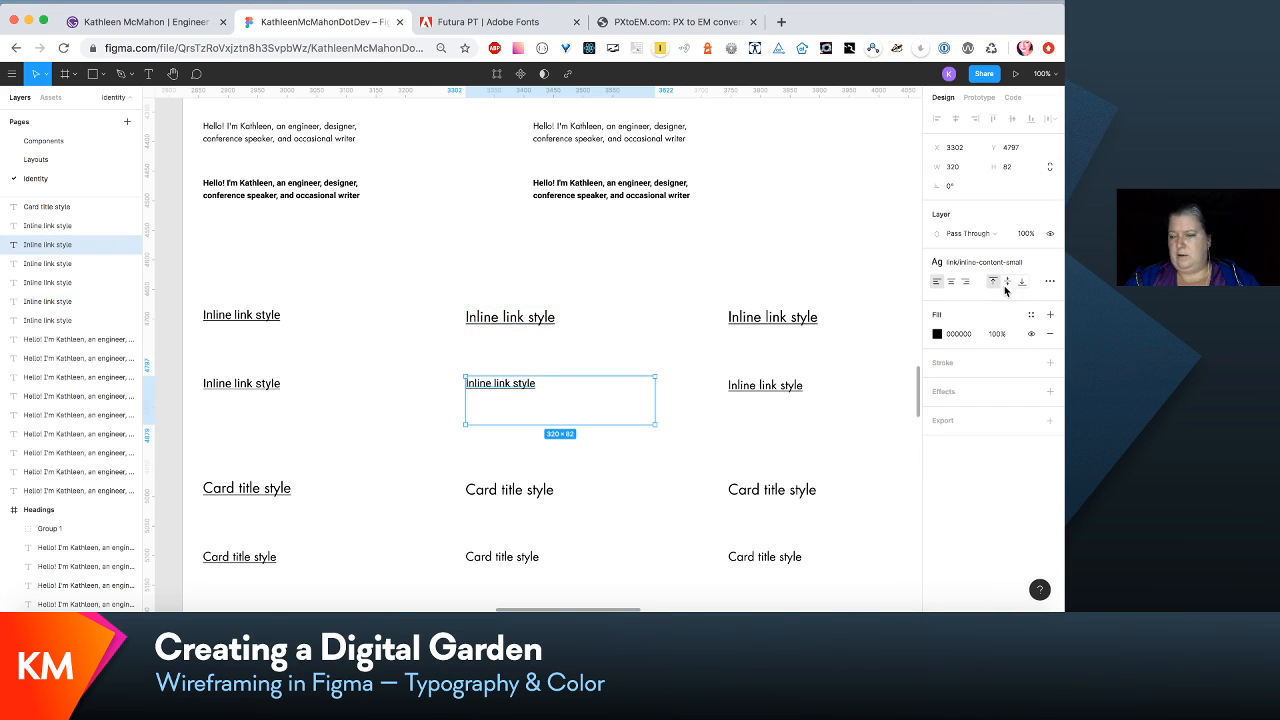
pyautogui.click(1030, 262)
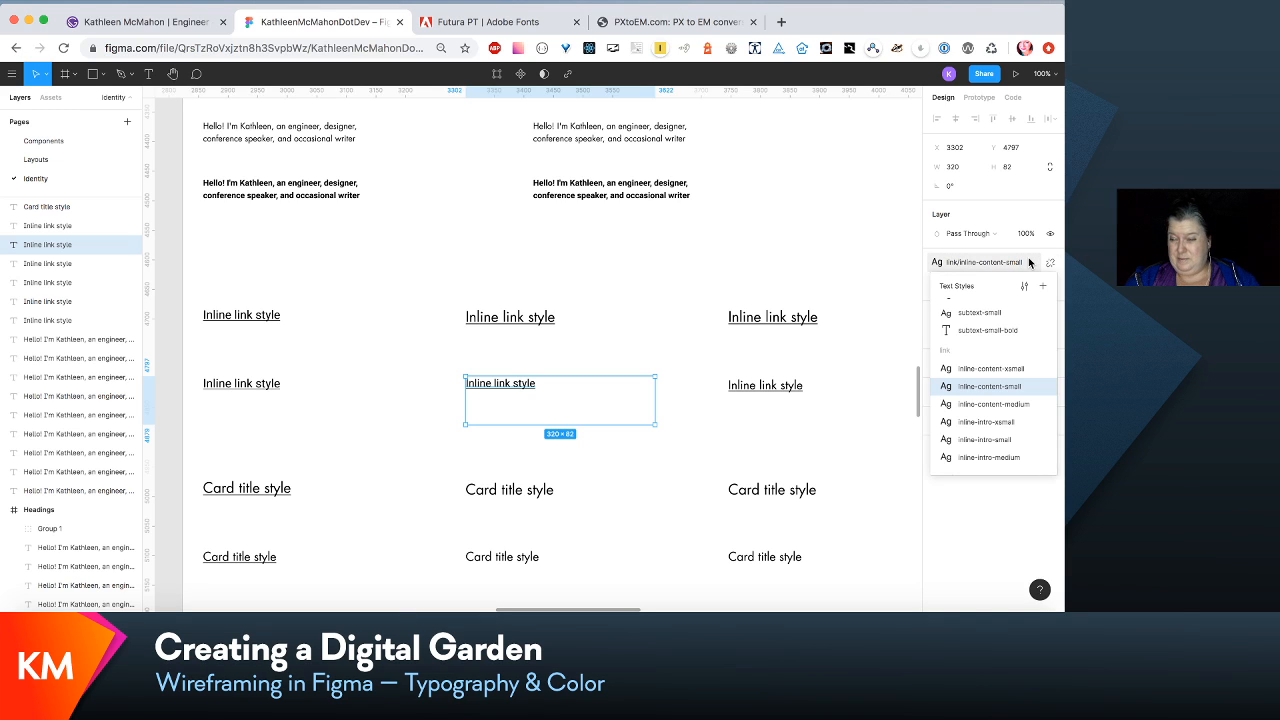
pyautogui.click(1024, 286)
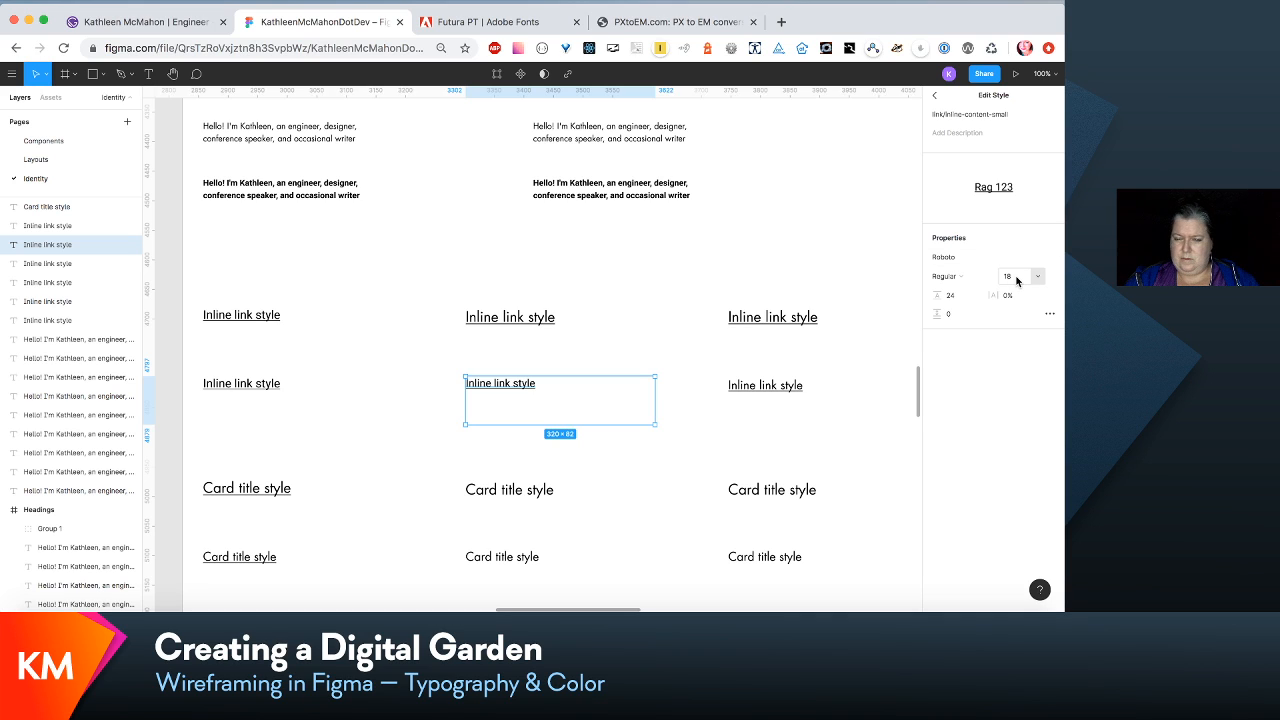
pyautogui.click(1046, 259)
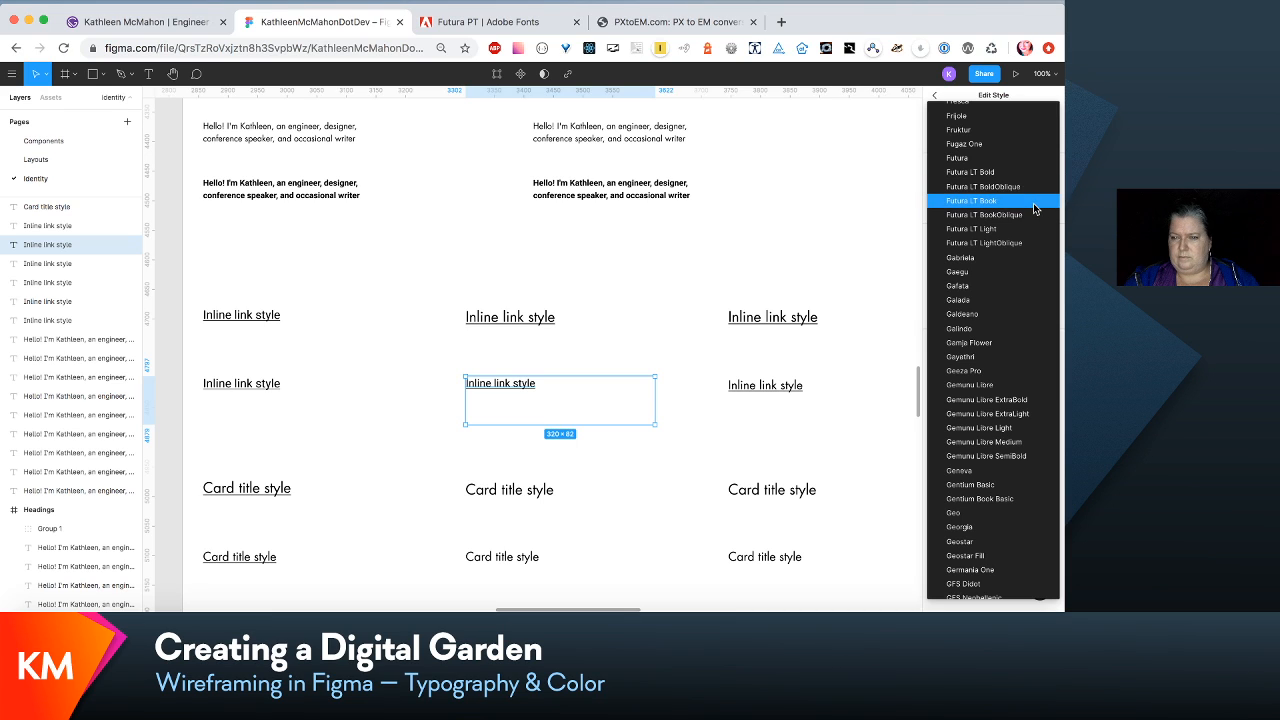
pyautogui.click(1035, 208)
# - Set the font size of the link/inline-content-small text style to 20
pyautogui.click(783, 393)
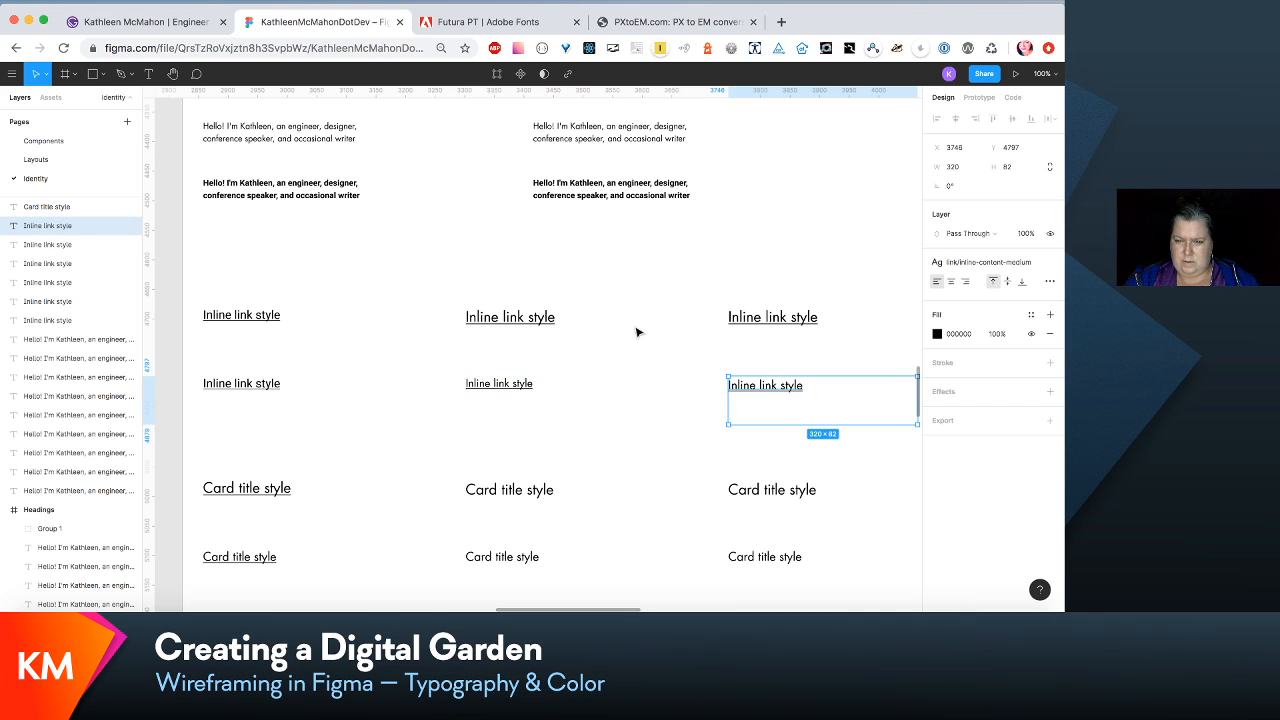
pyautogui.click(502, 322)
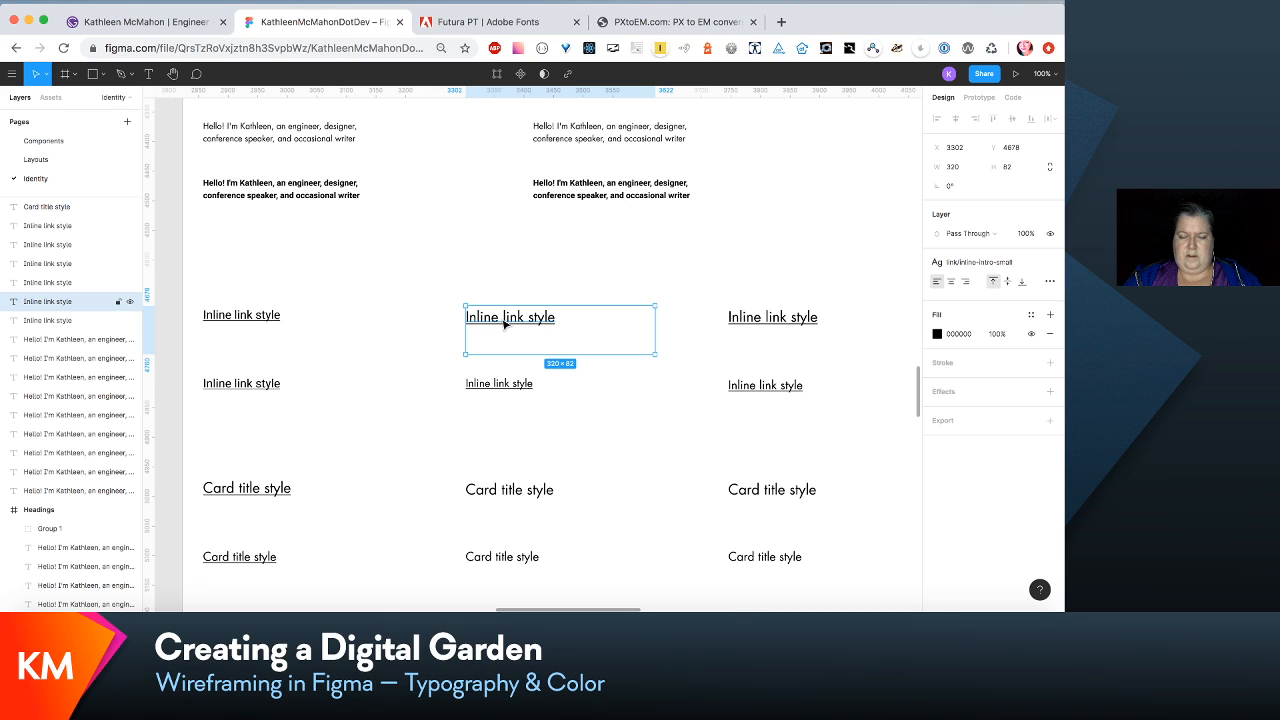
pyautogui.click(503, 384)
pyautogui.click(1025, 263)
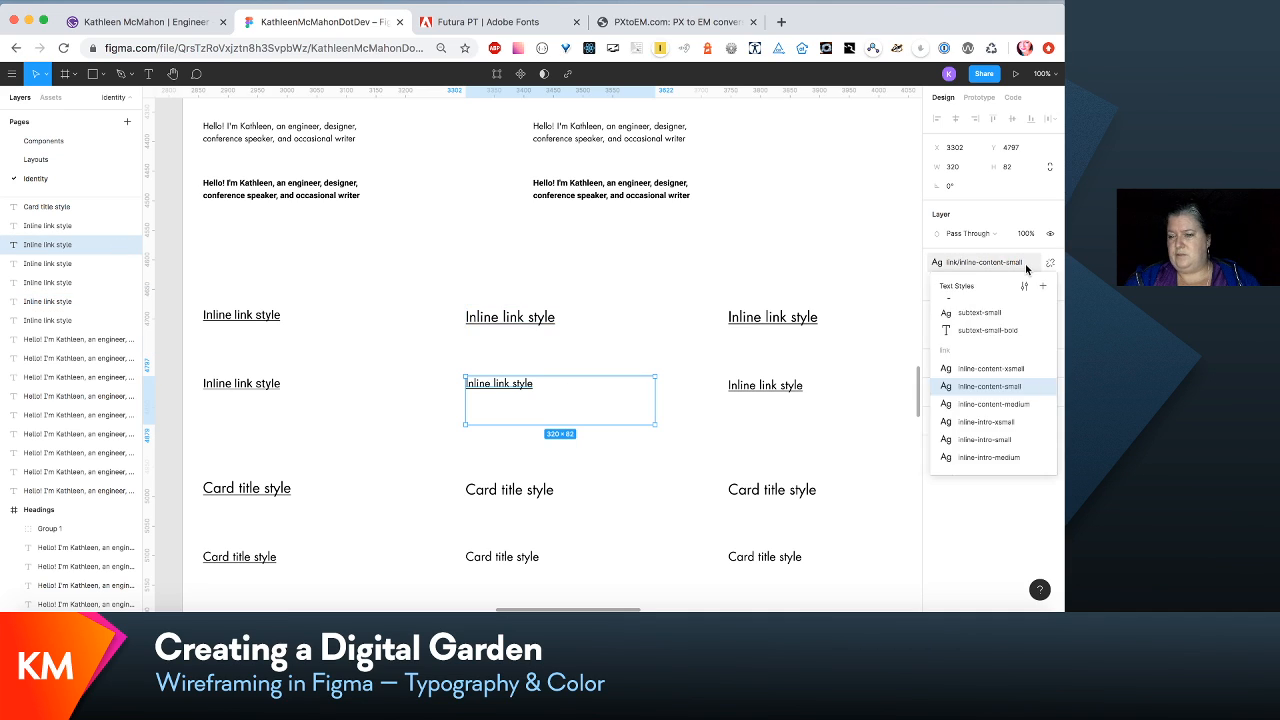
pyautogui.click(1025, 289)
pyautogui.click(1012, 276)
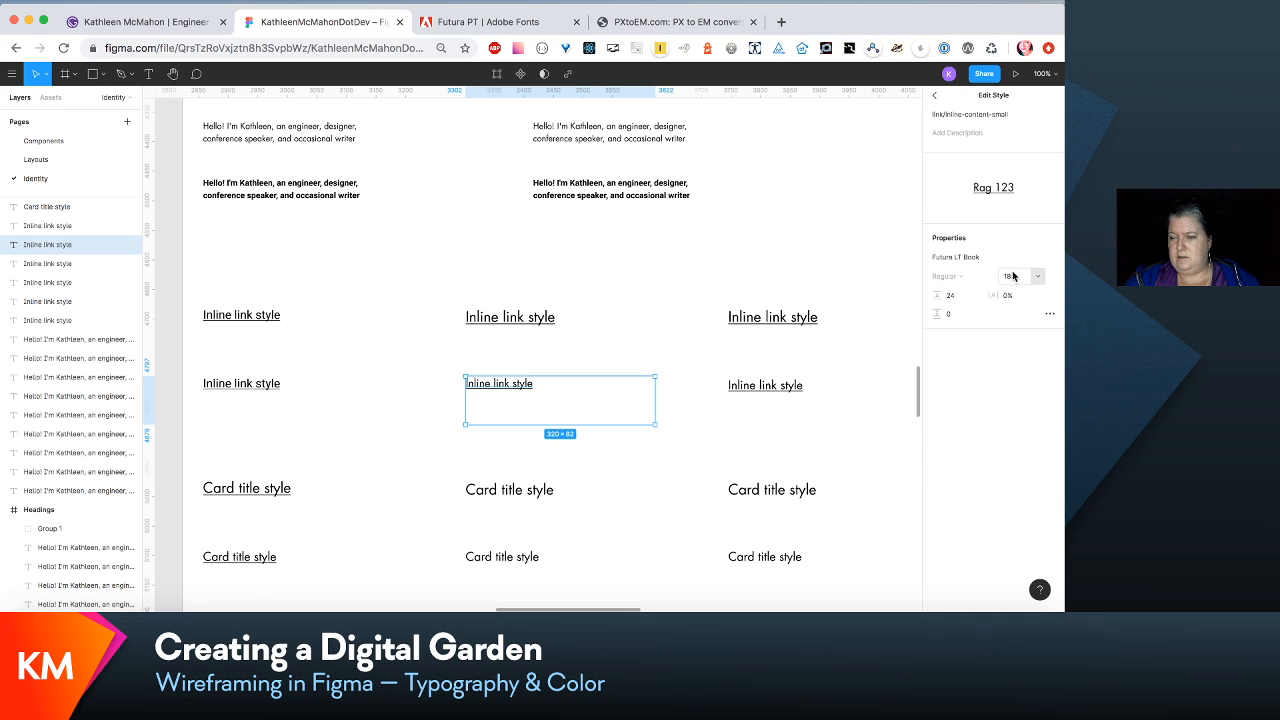
pyautogui.write('18')
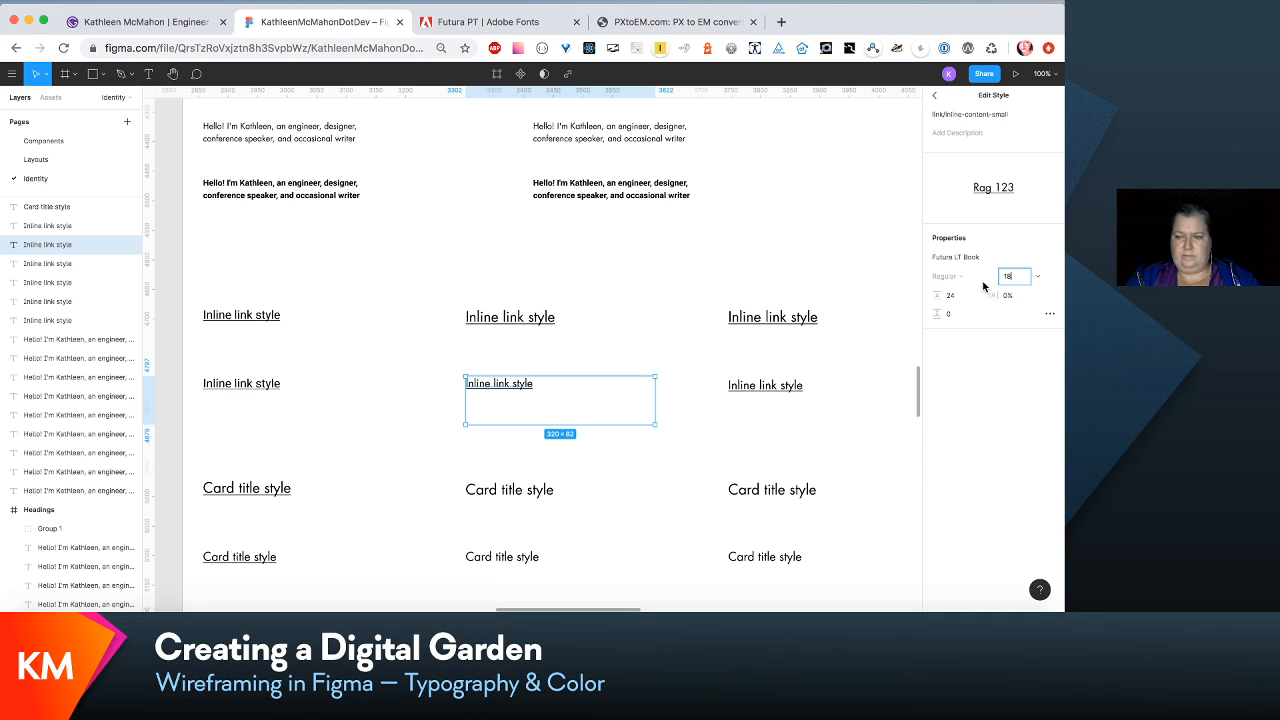
pyautogui.write('0')
pyautogui.press('Tab')
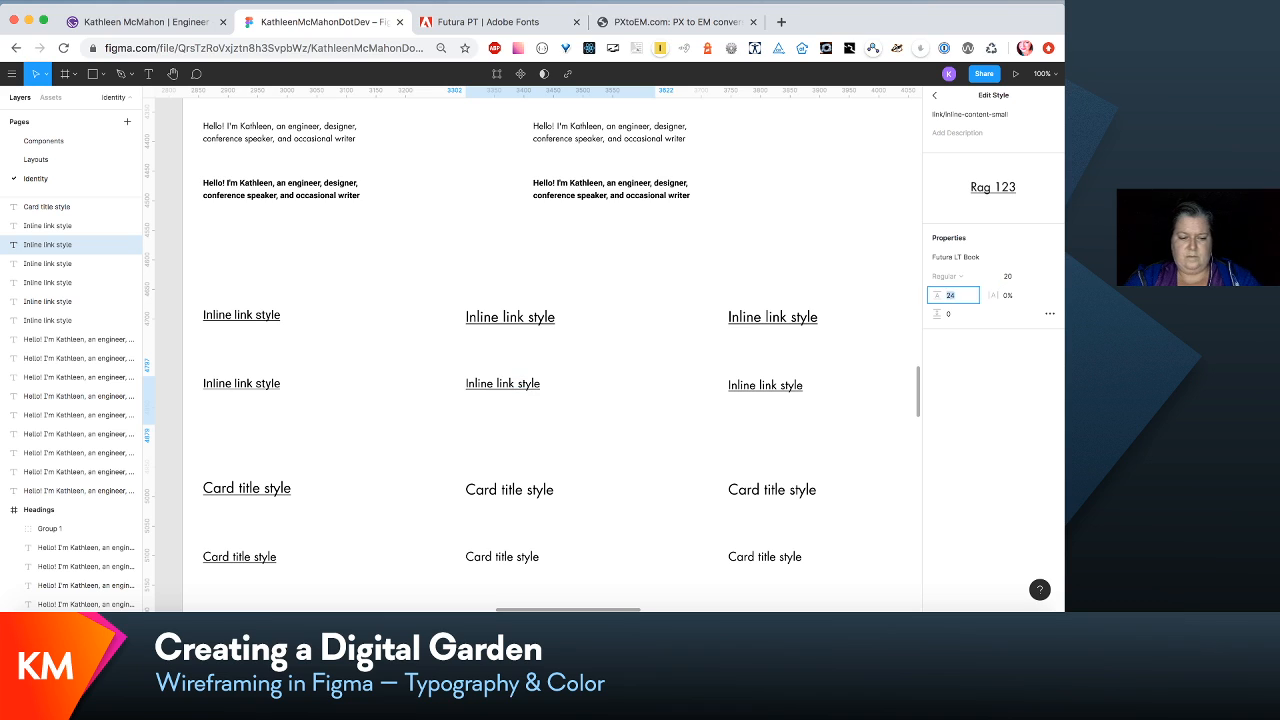
pyautogui.click(909, 320)
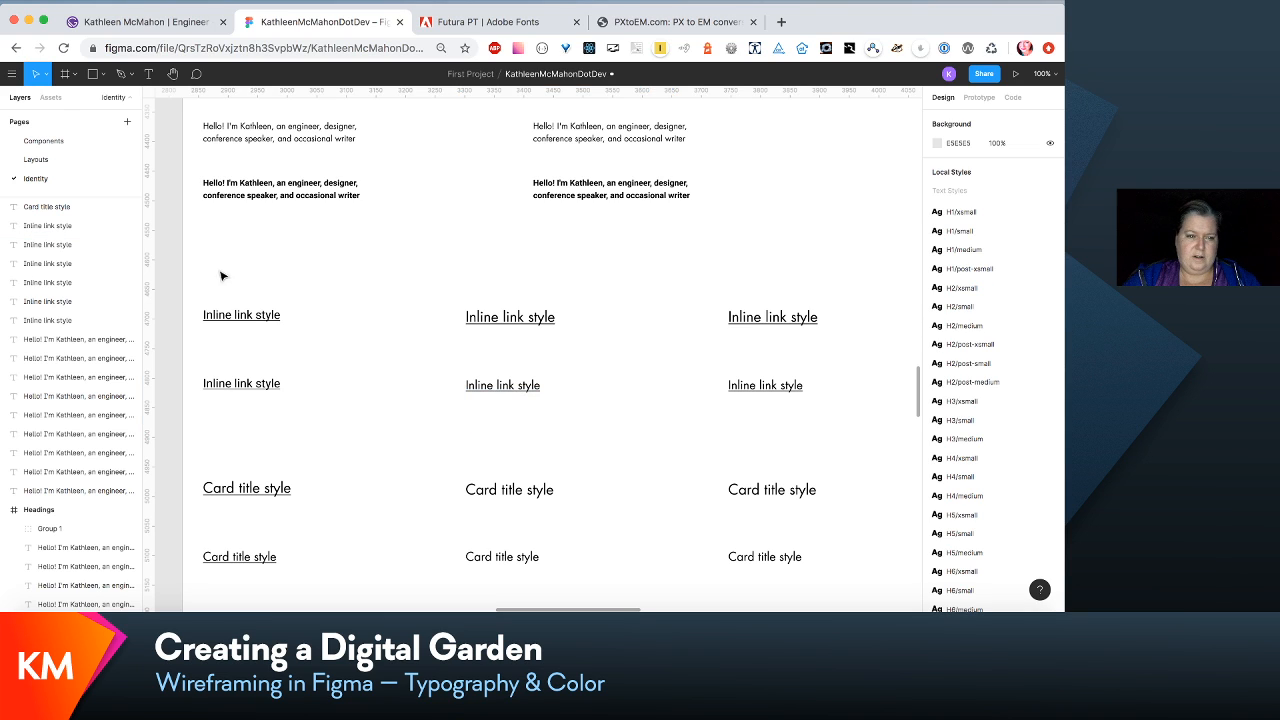
# - Change the font of the link/inline-intro-xsmall text style to Futura LT Book, keeping its size at 20
pyautogui.click(231, 315)
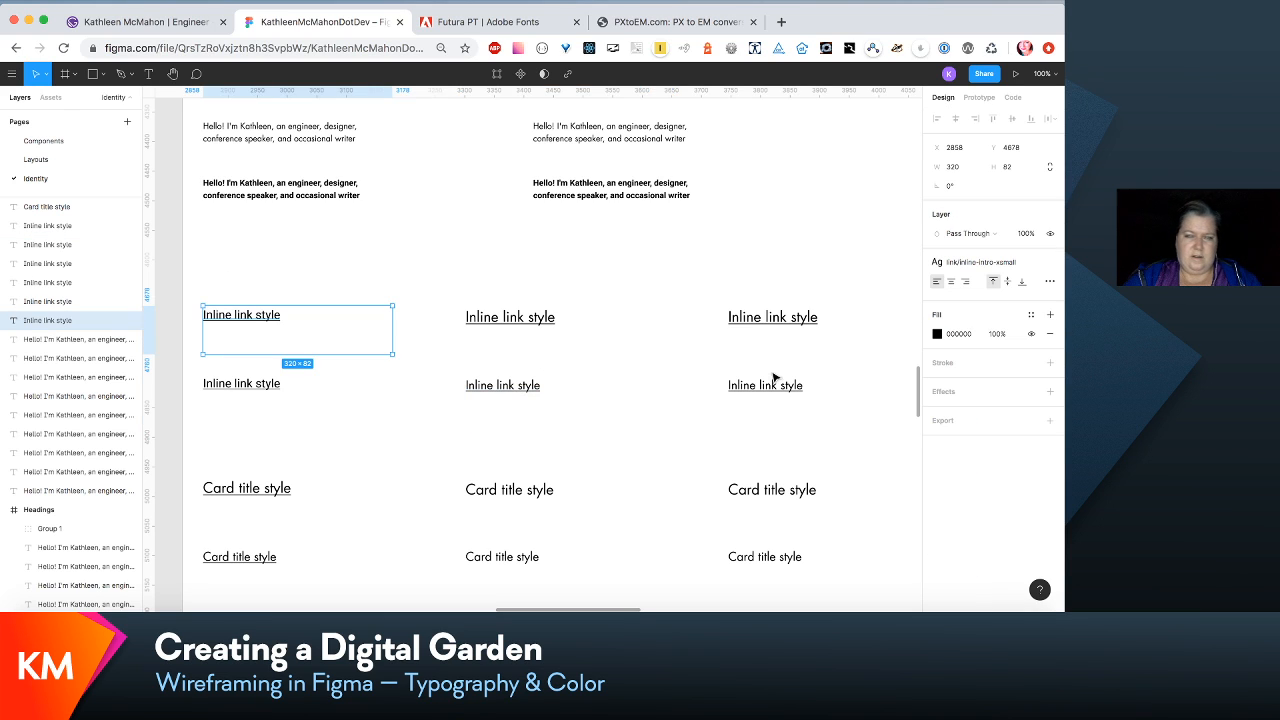
pyautogui.click(1027, 265)
pyautogui.click(1025, 289)
pyautogui.click(1016, 279)
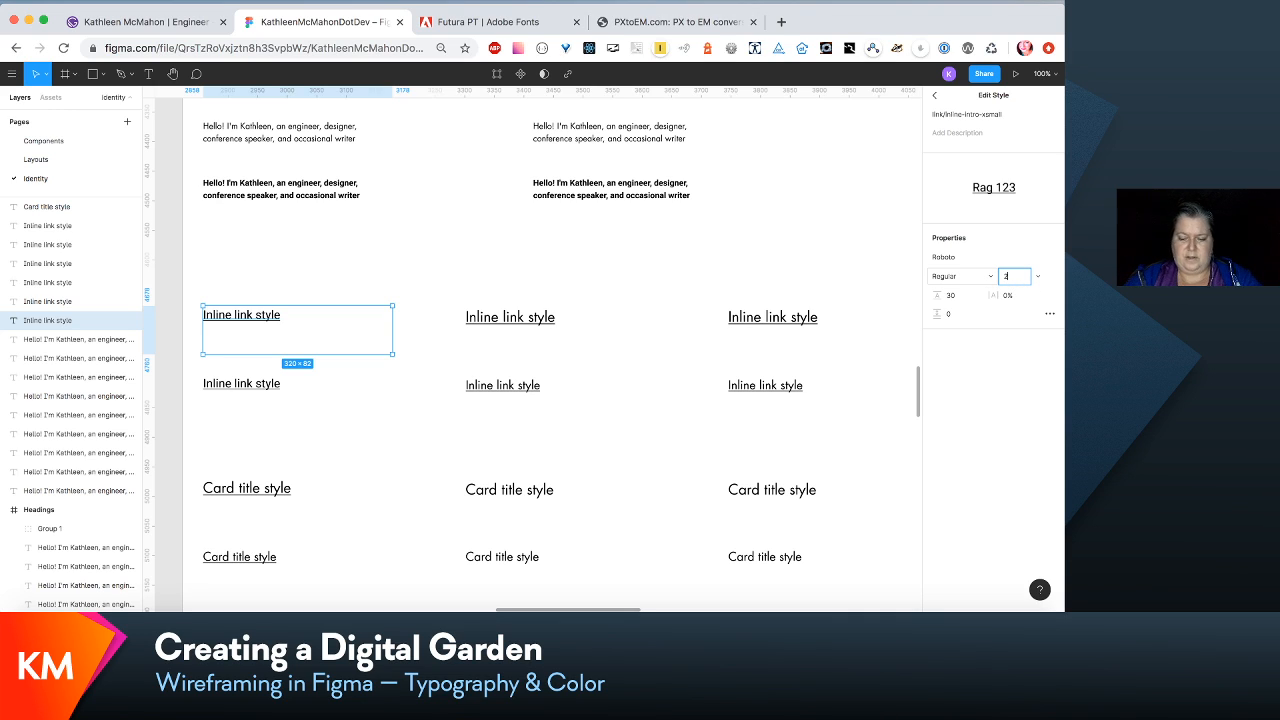
pyautogui.click(990, 348)
pyautogui.click(1048, 260)
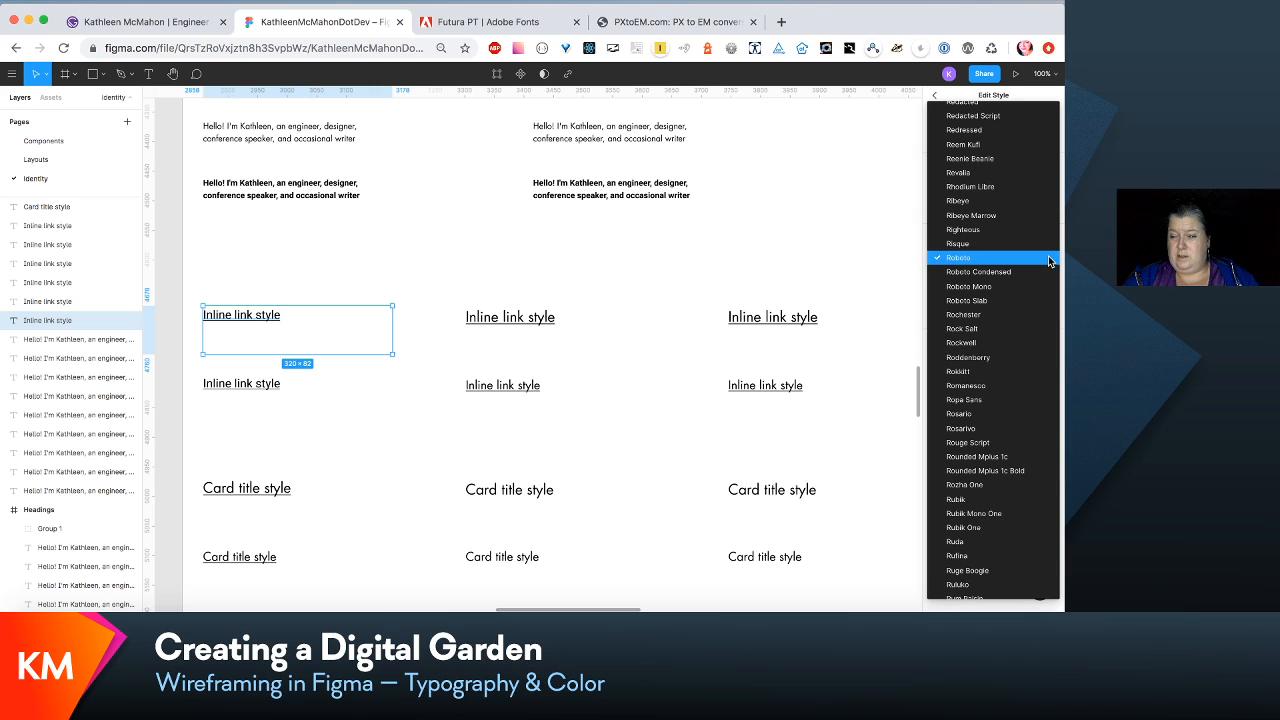
pyautogui.press('g')
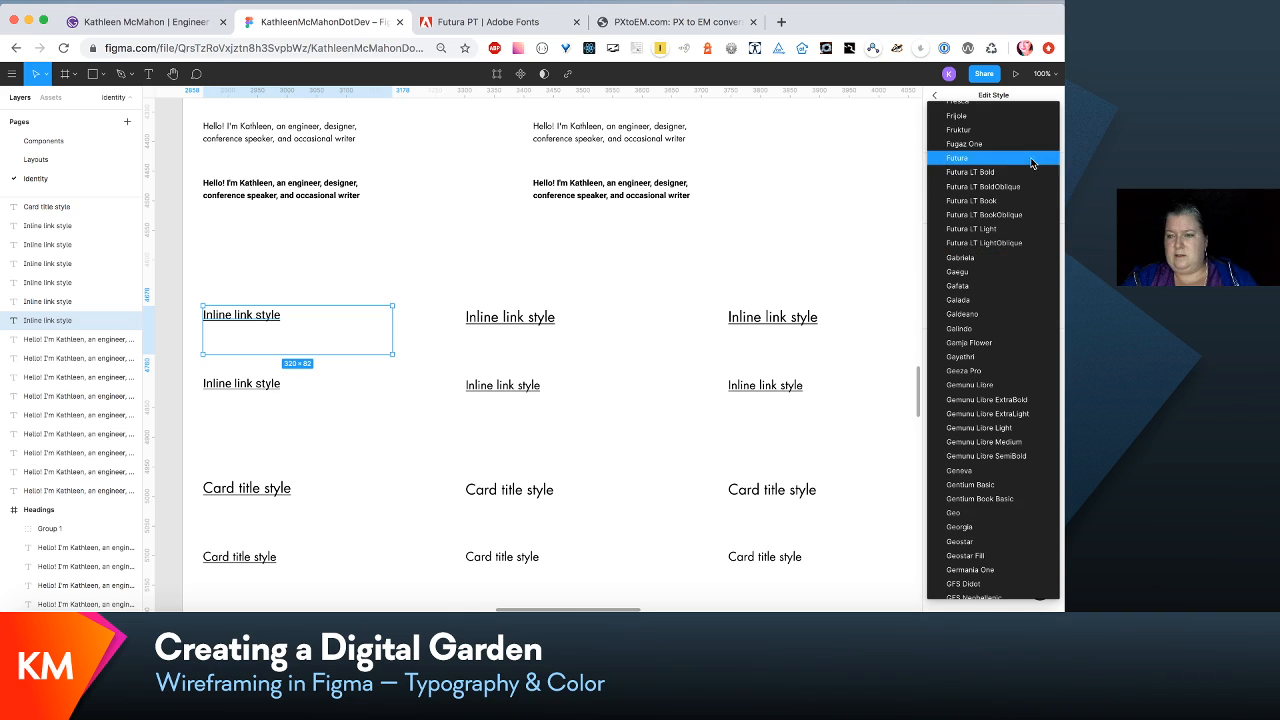
pyautogui.click(1007, 206)
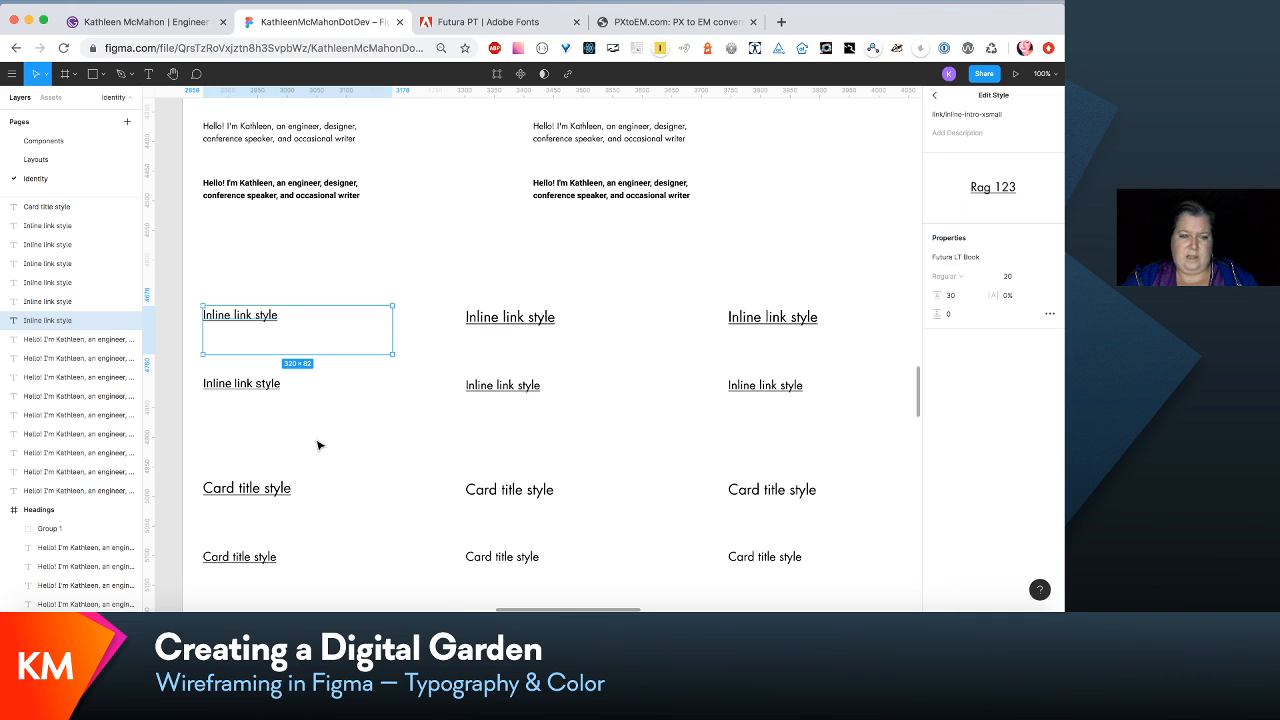
# - Set the link/inline-content-xsmall text style to font size 16 and the Futura LT Book font
pyautogui.click(258, 383)
pyautogui.click(1000, 266)
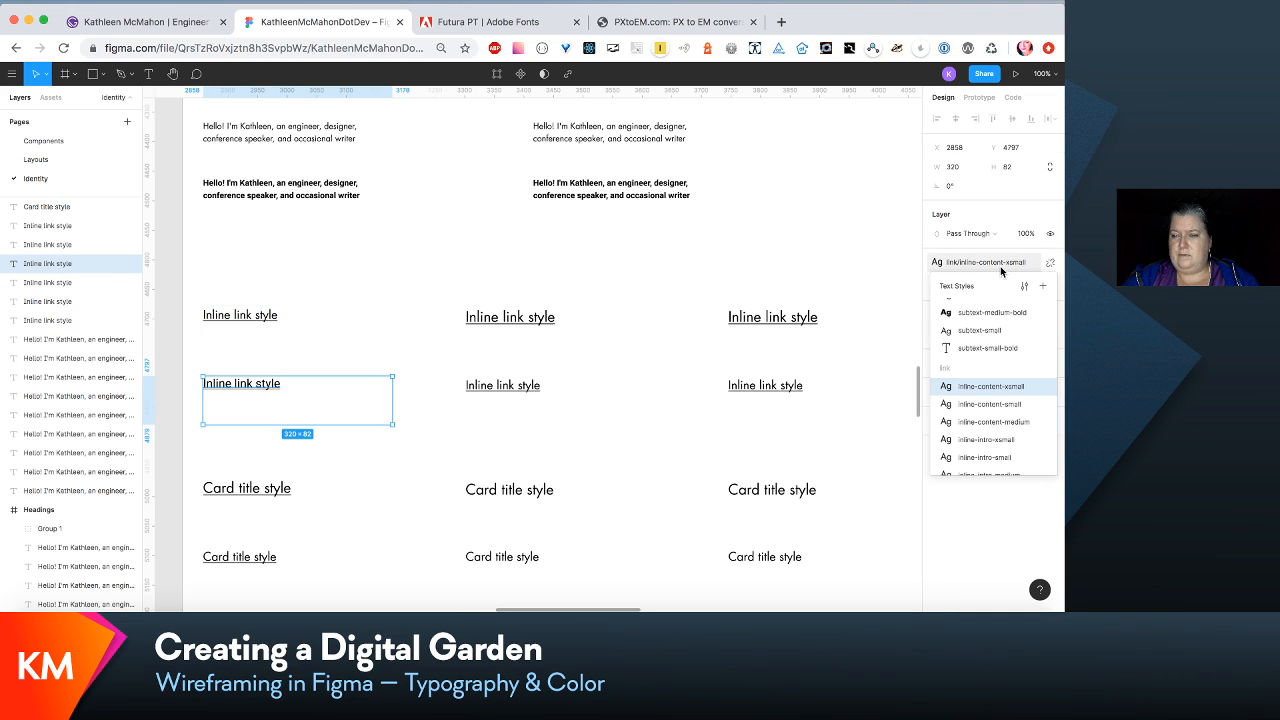
pyautogui.click(1024, 287)
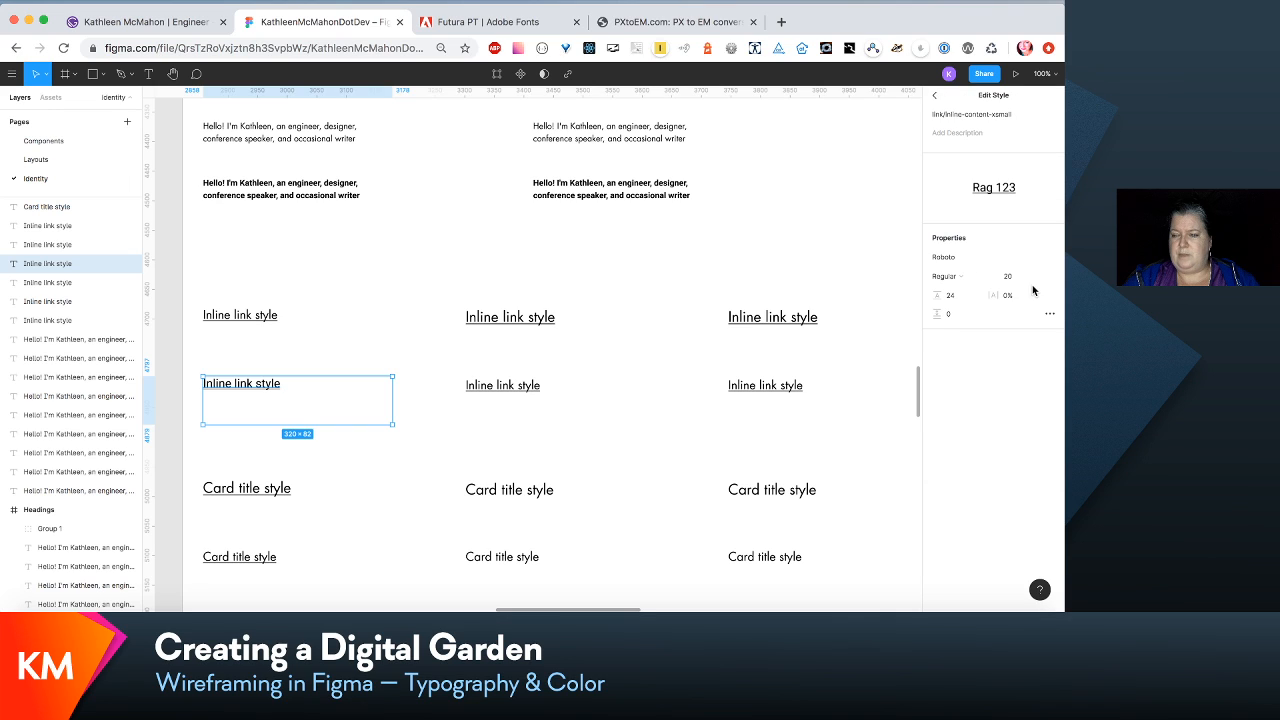
pyautogui.click(1004, 279)
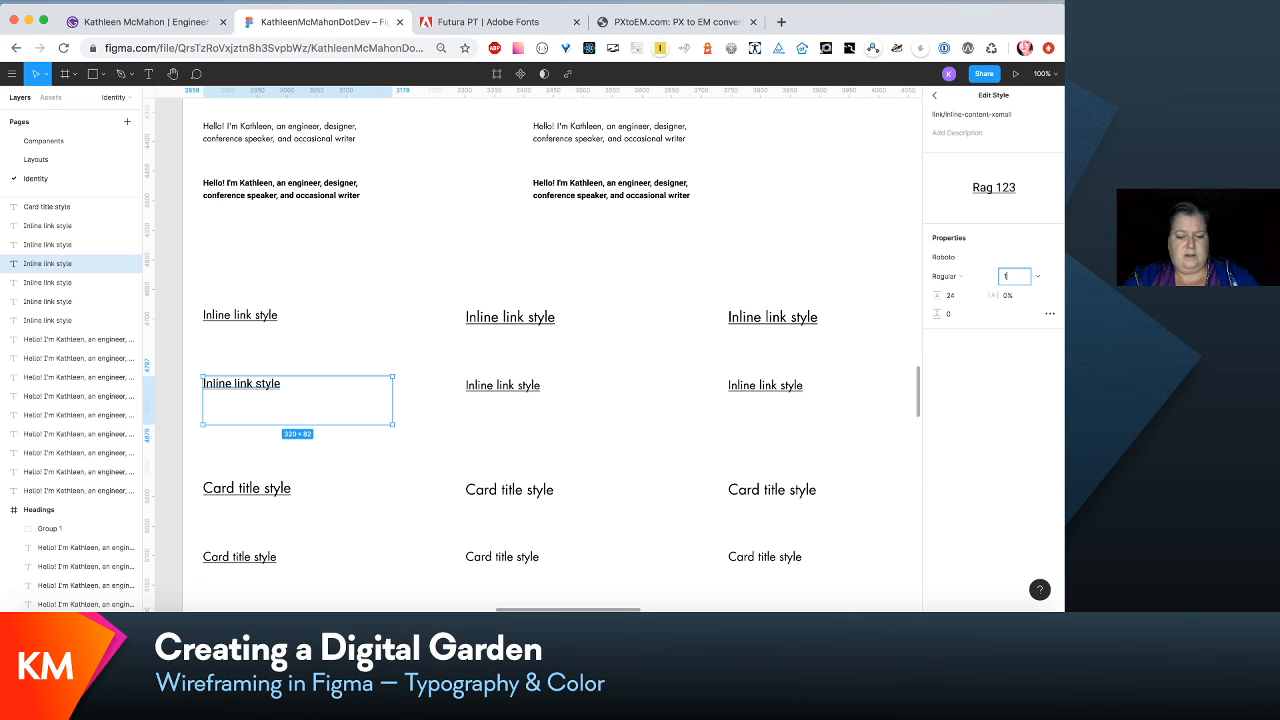
pyautogui.click(1049, 260)
pyautogui.scroll(10, 1000, 260)
pyautogui.click(975, 209)
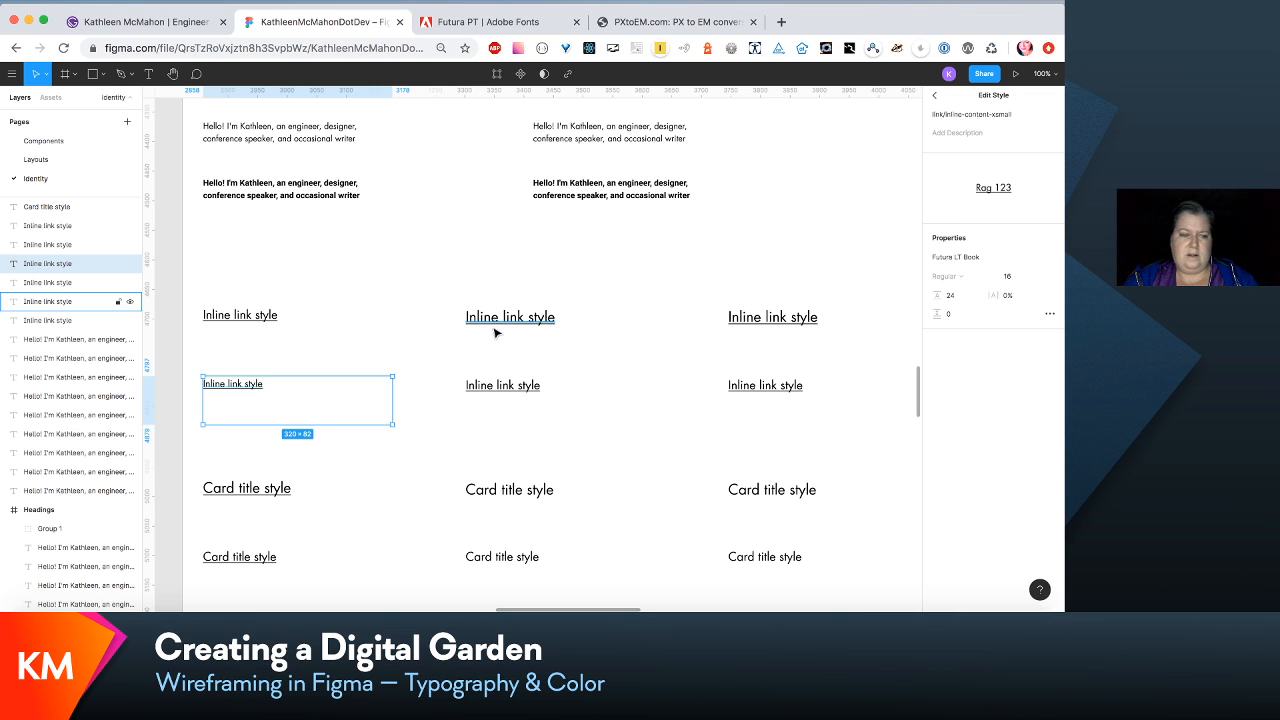
# - On the Layouts page, extend the 320vw/Home frame downward to a height of about 2732
pyautogui.click(45, 159)
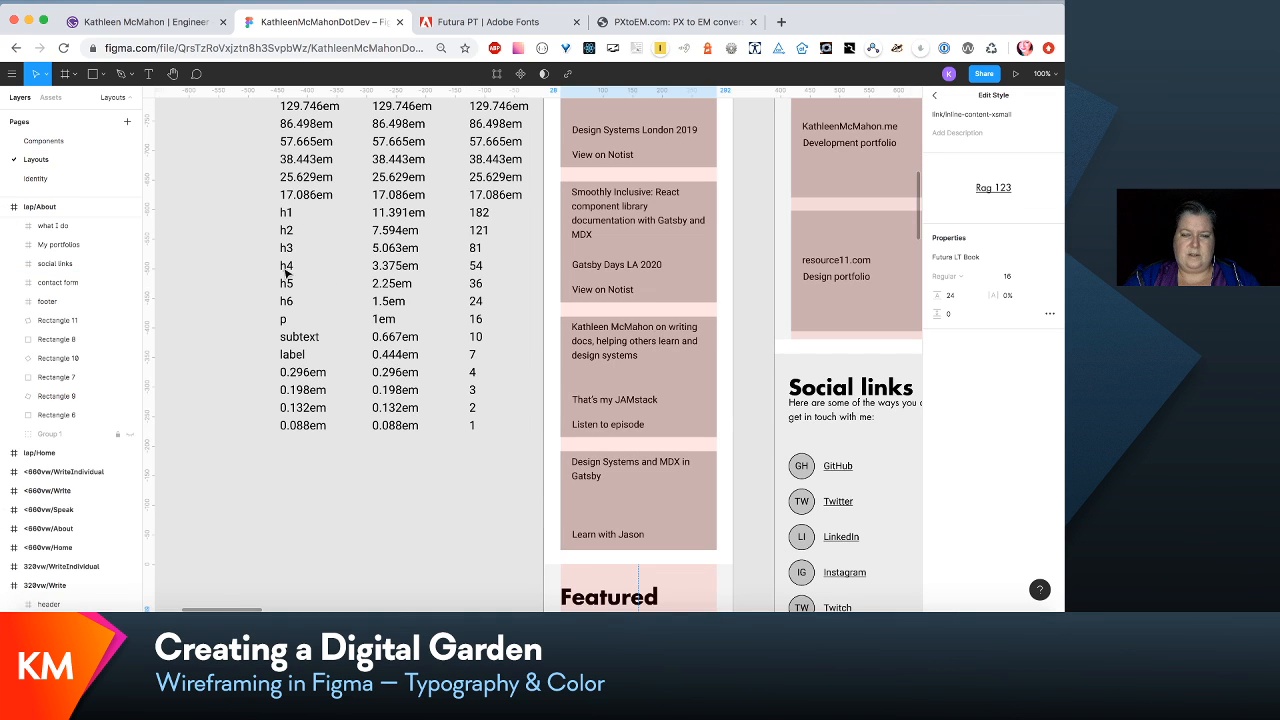
pyautogui.scroll(-8, 401, 290)
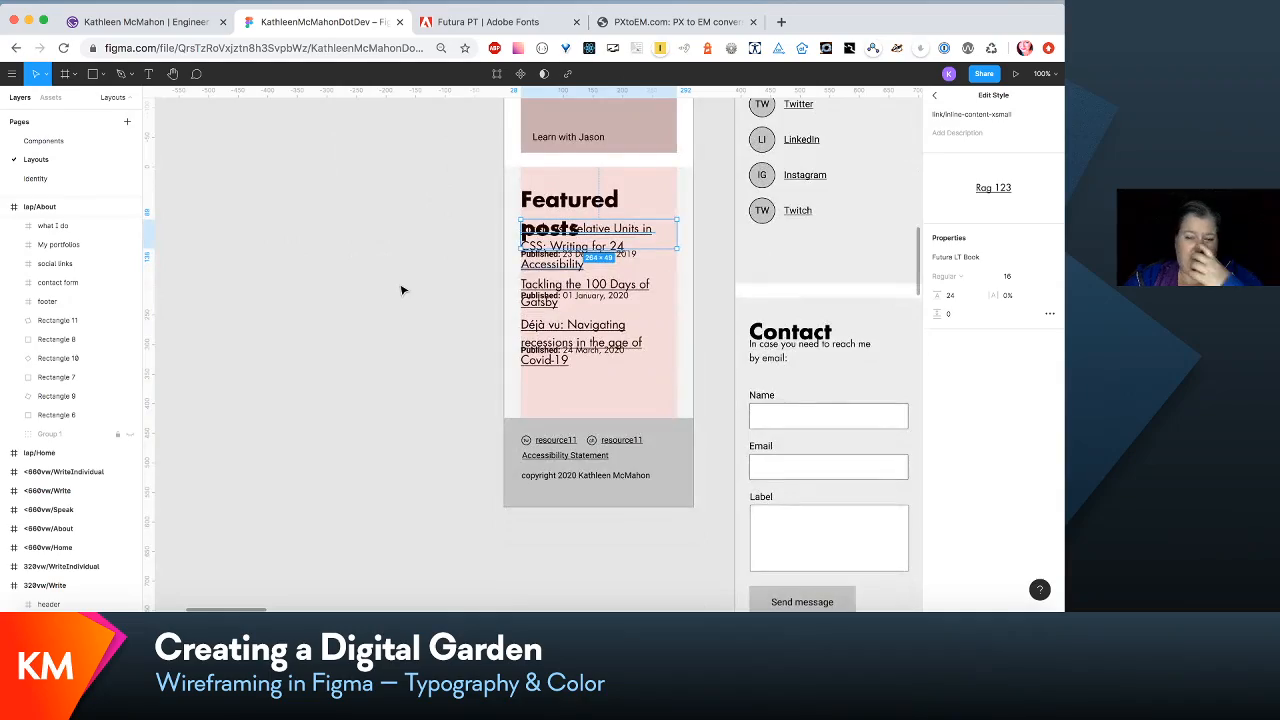
pyautogui.scroll(6, 401, 290)
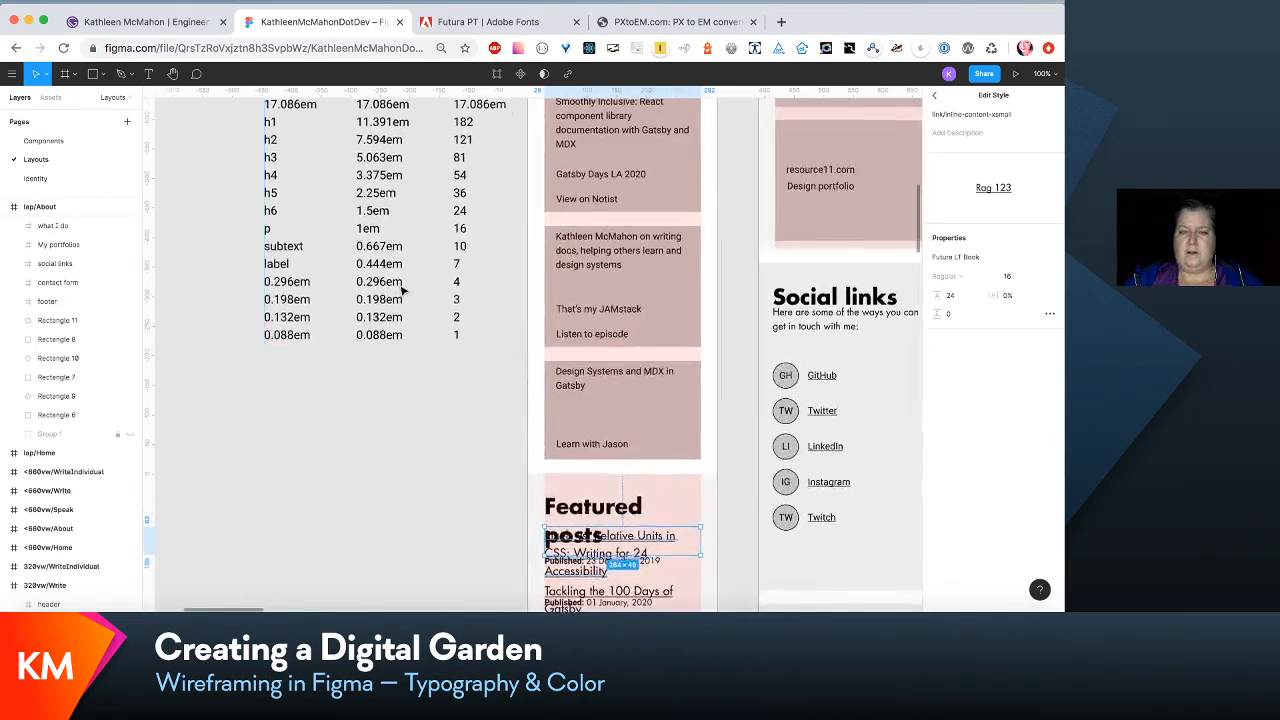
pyautogui.scroll(5, 401, 290)
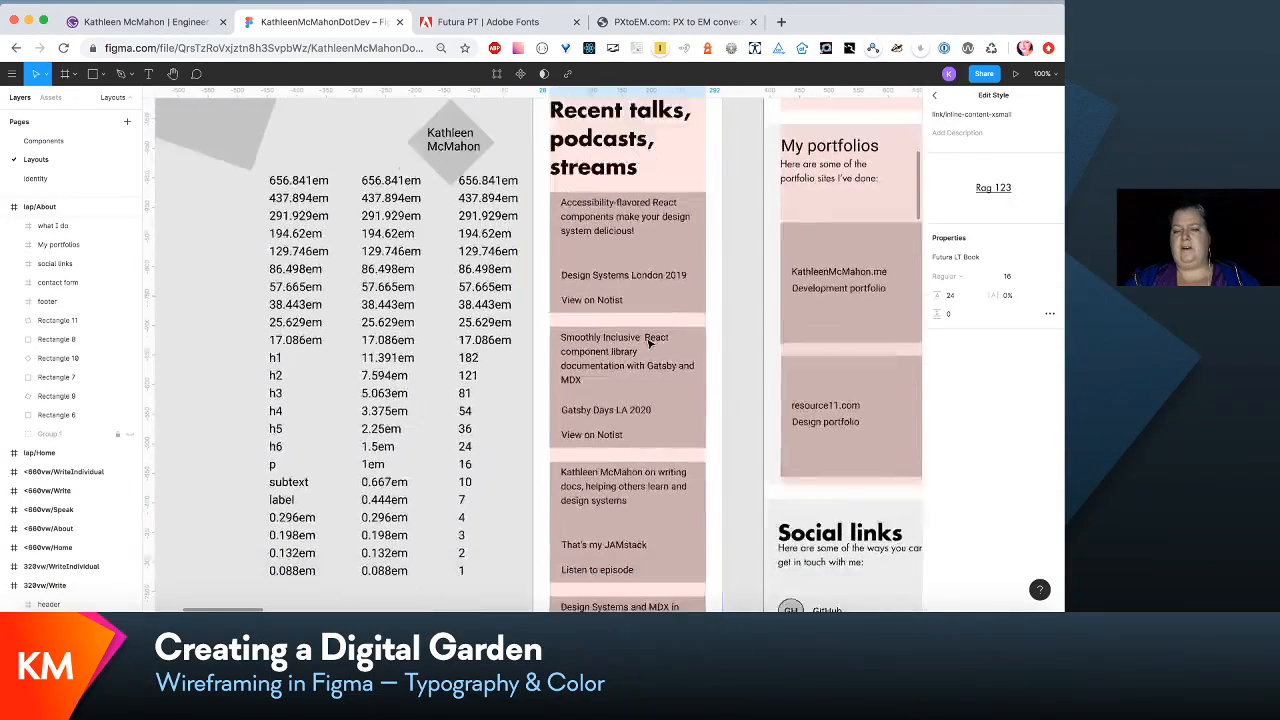
pyautogui.scroll(-10, 649, 341)
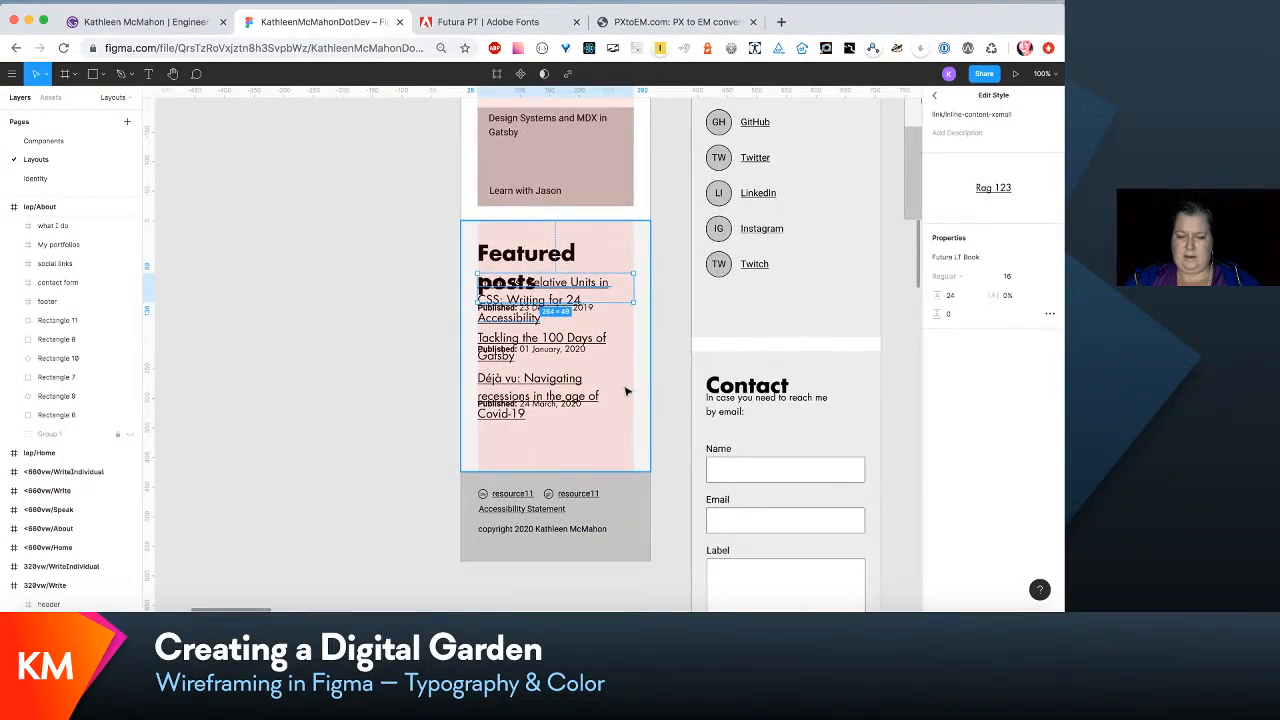
pyautogui.scroll(-6, 625, 393)
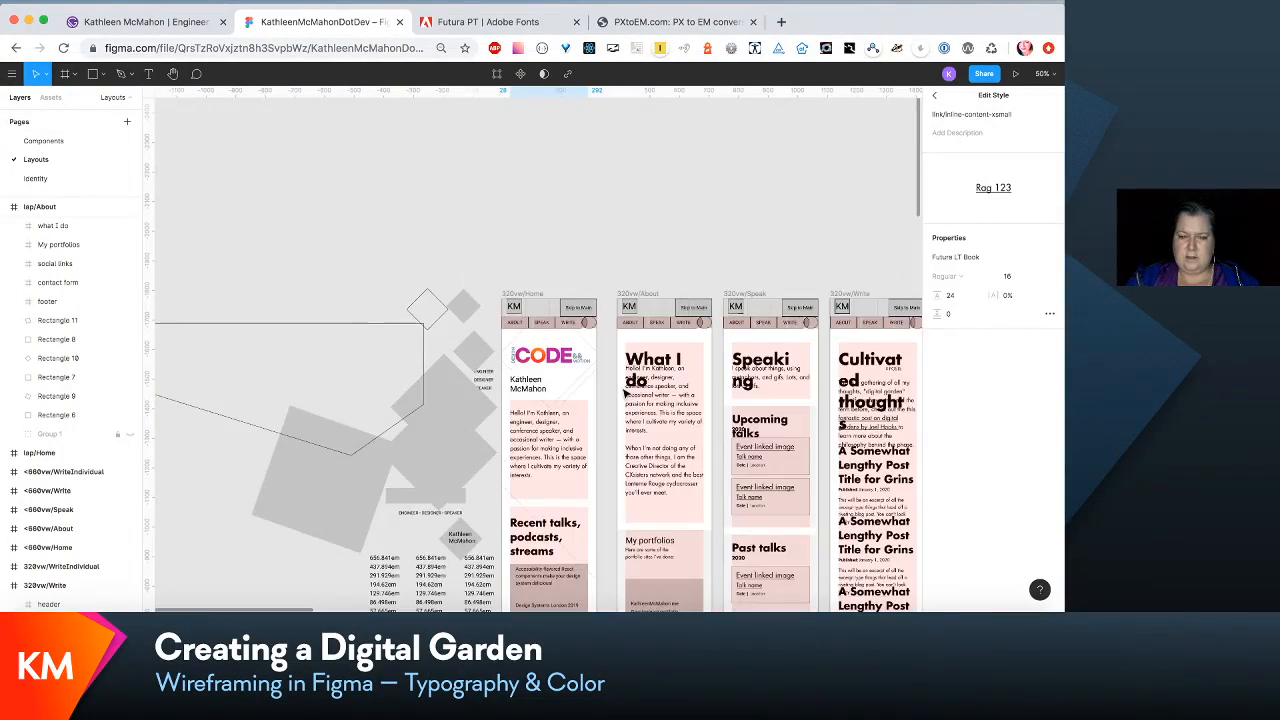
pyautogui.scroll(-3, 600, 350)
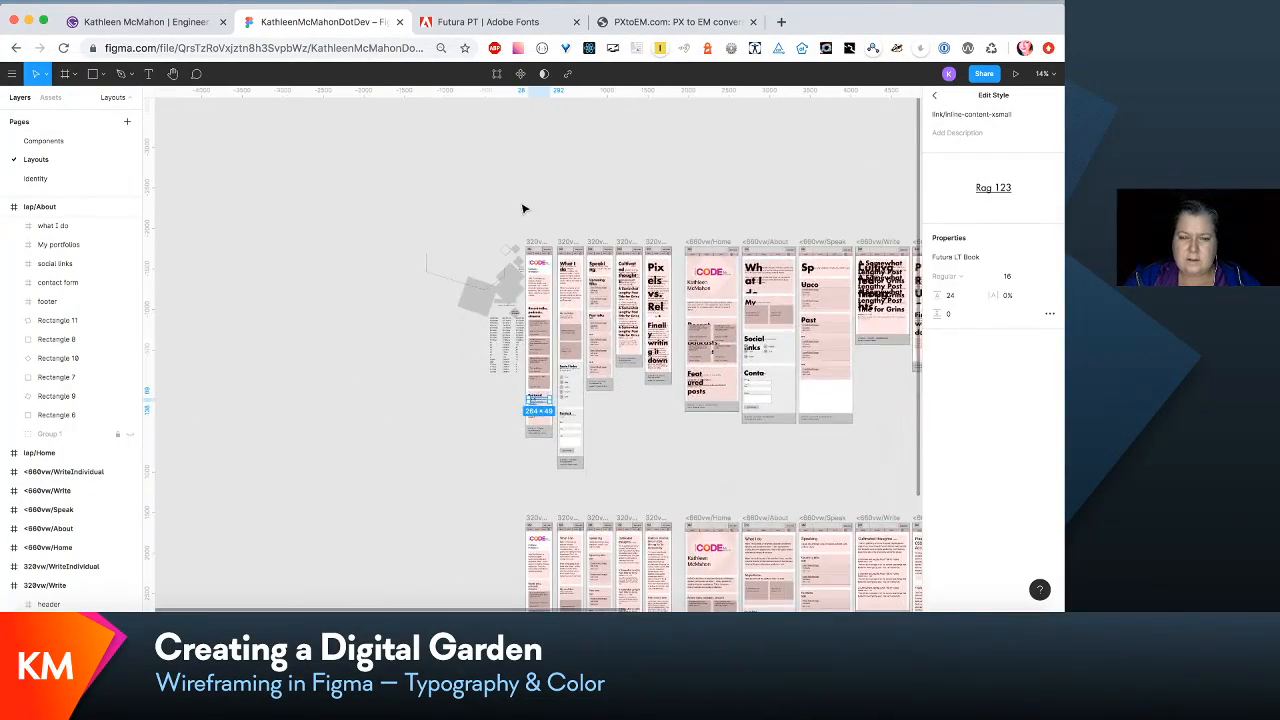
pyautogui.click(536, 243)
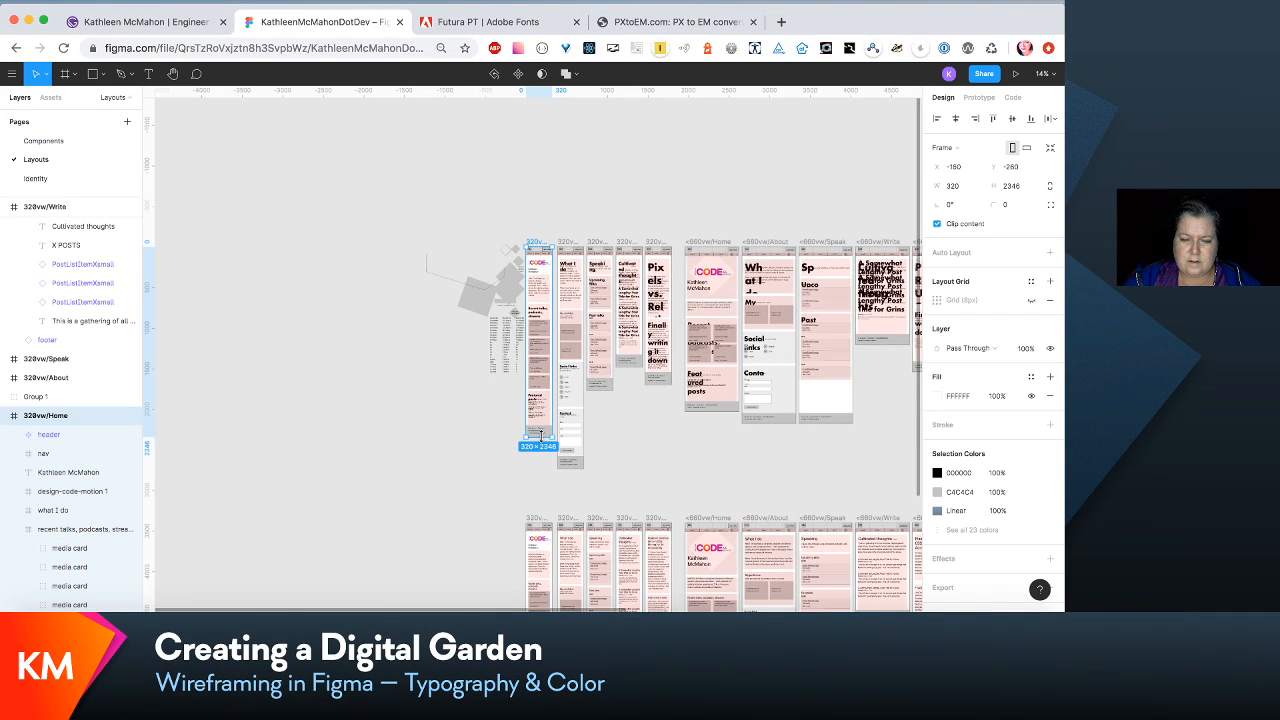
pyautogui.moveTo(539, 436); pyautogui.dragTo(539, 466)
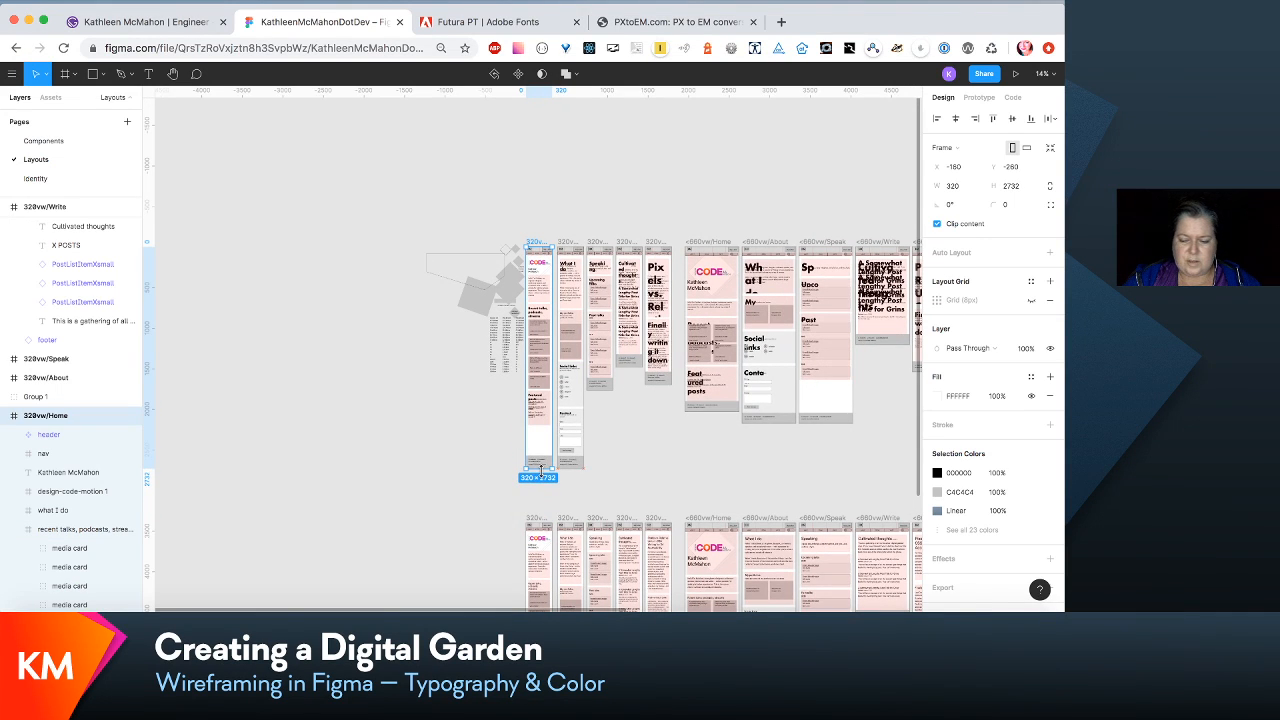
pyautogui.scroll(3, 546, 478)
pyautogui.scroll(3, 545, 478)
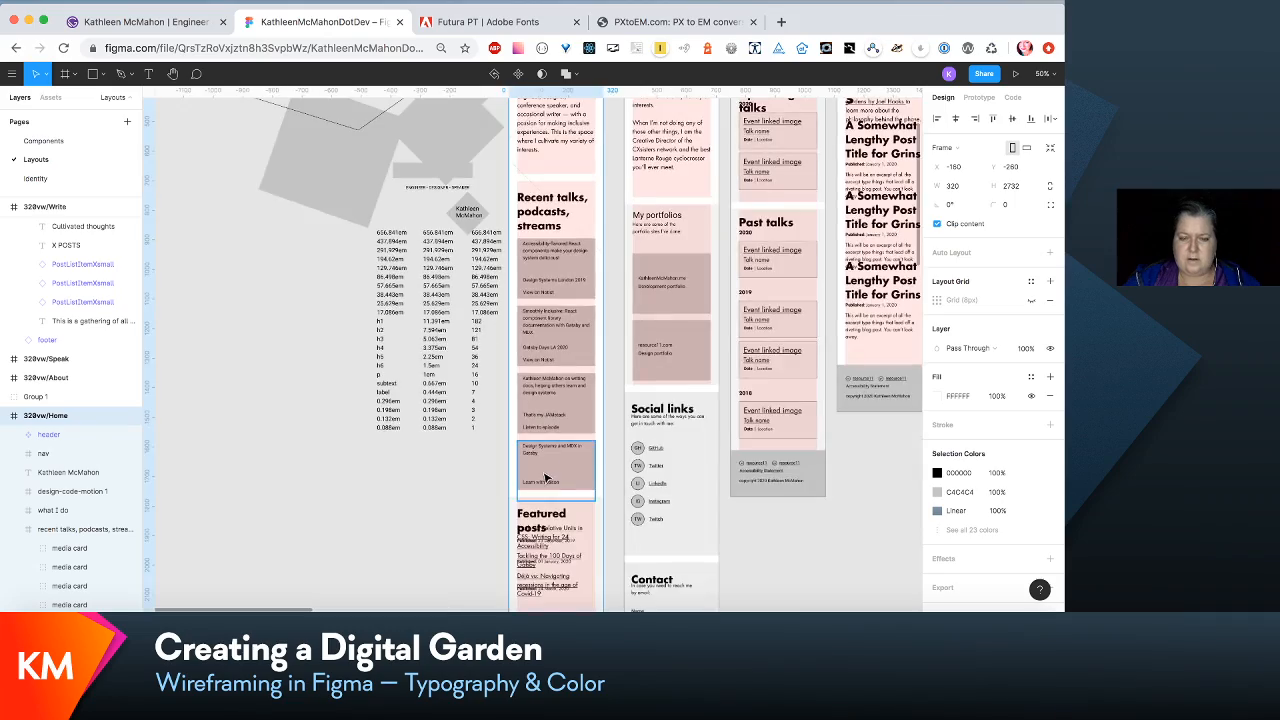
# - In the featured posts section of 320vw/Home, move all post titles and published dates down about 56 px, clear of the heading
pyautogui.scroll(-1, 545, 478)
pyautogui.scroll(1, 545, 478)
pyautogui.scroll(5, 545, 478)
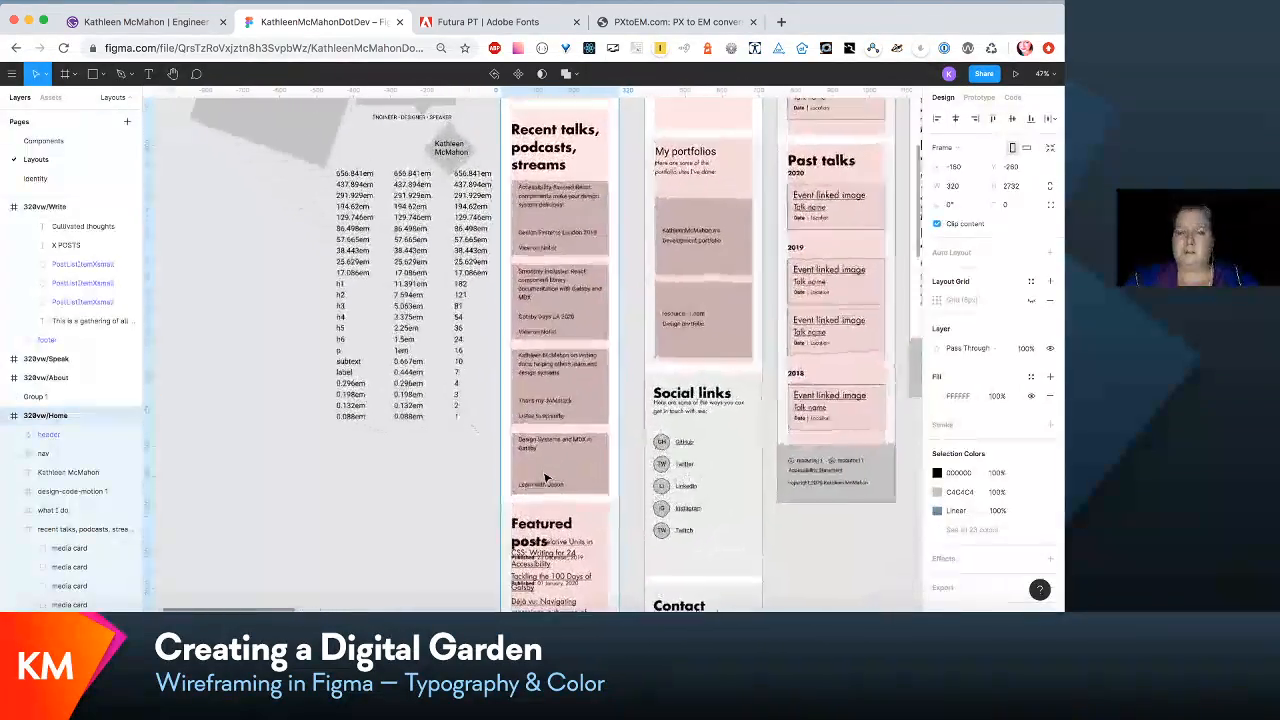
pyautogui.scroll(-5, 598, 378)
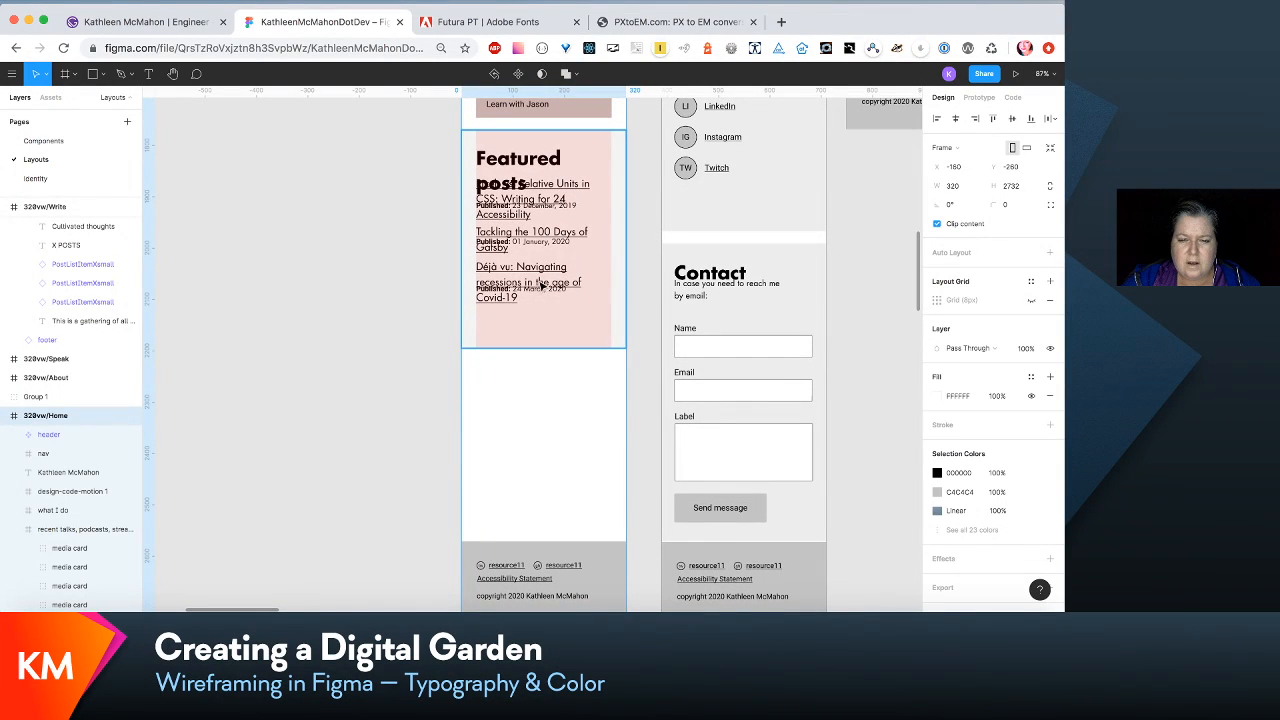
pyautogui.click(545, 315)
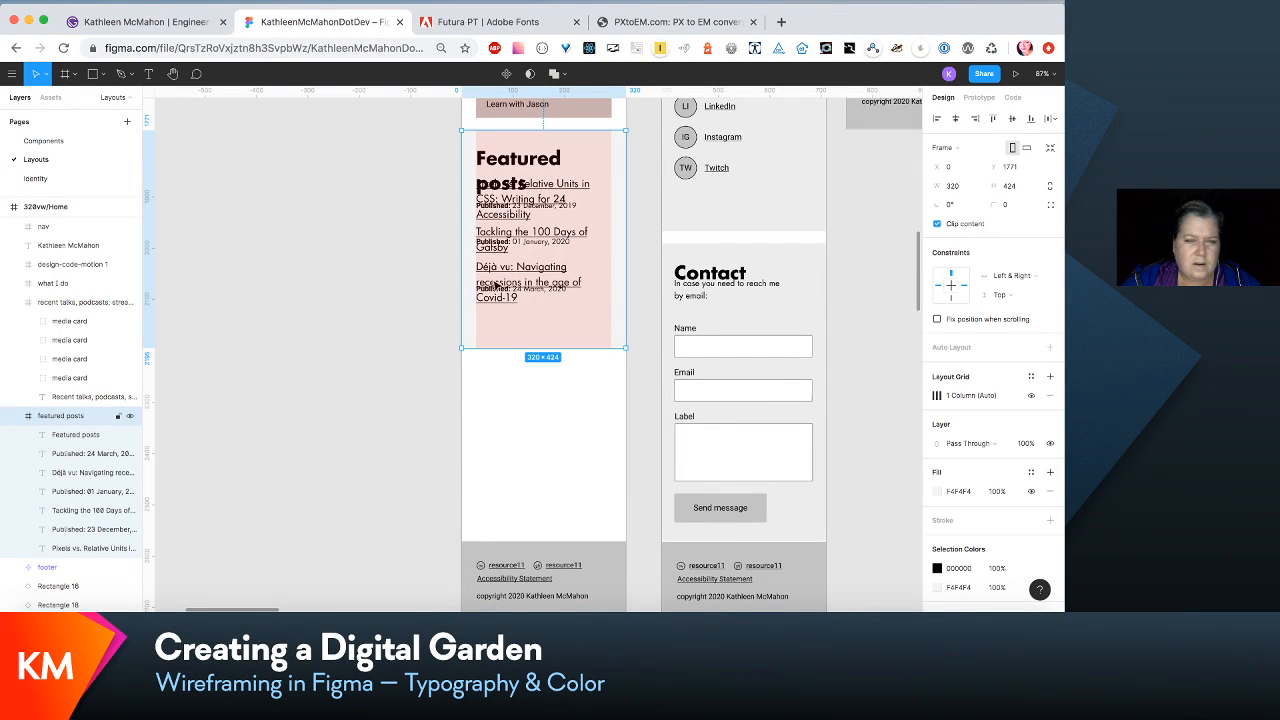
pyautogui.click(75, 453)
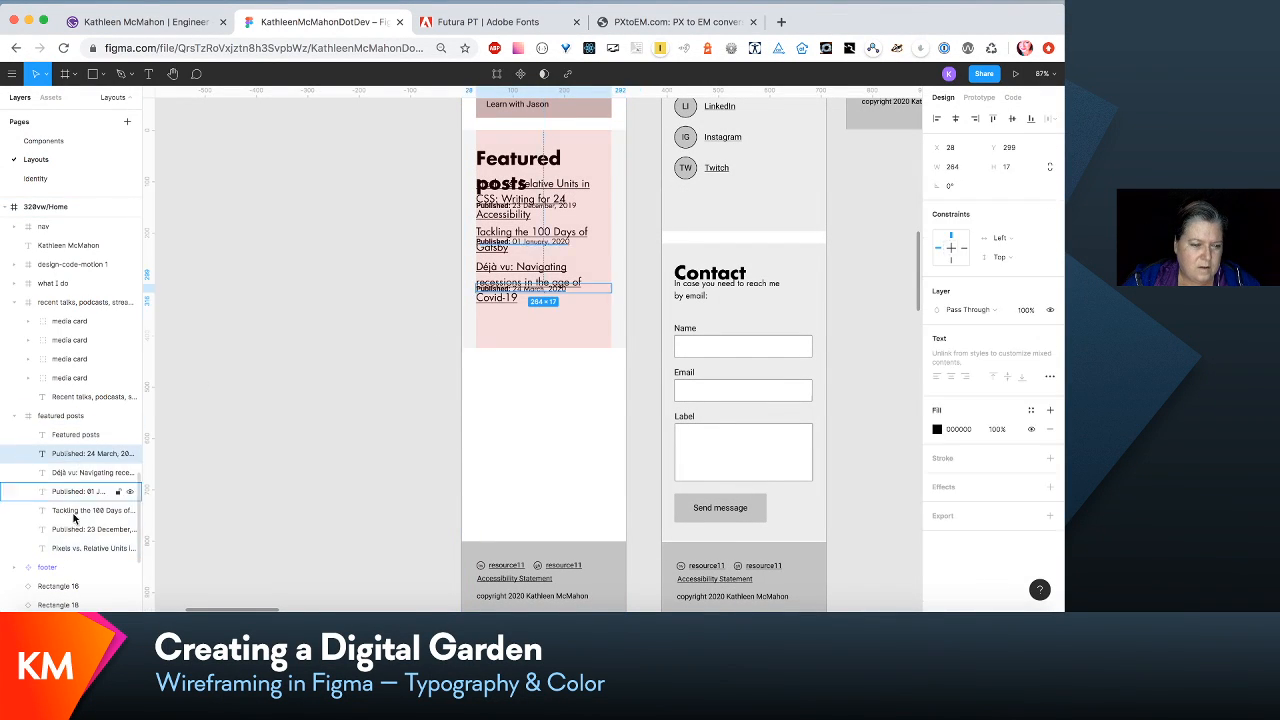
pyautogui.keyDown('shift'); pyautogui.click(90, 548); pyautogui.keyUp('shift')
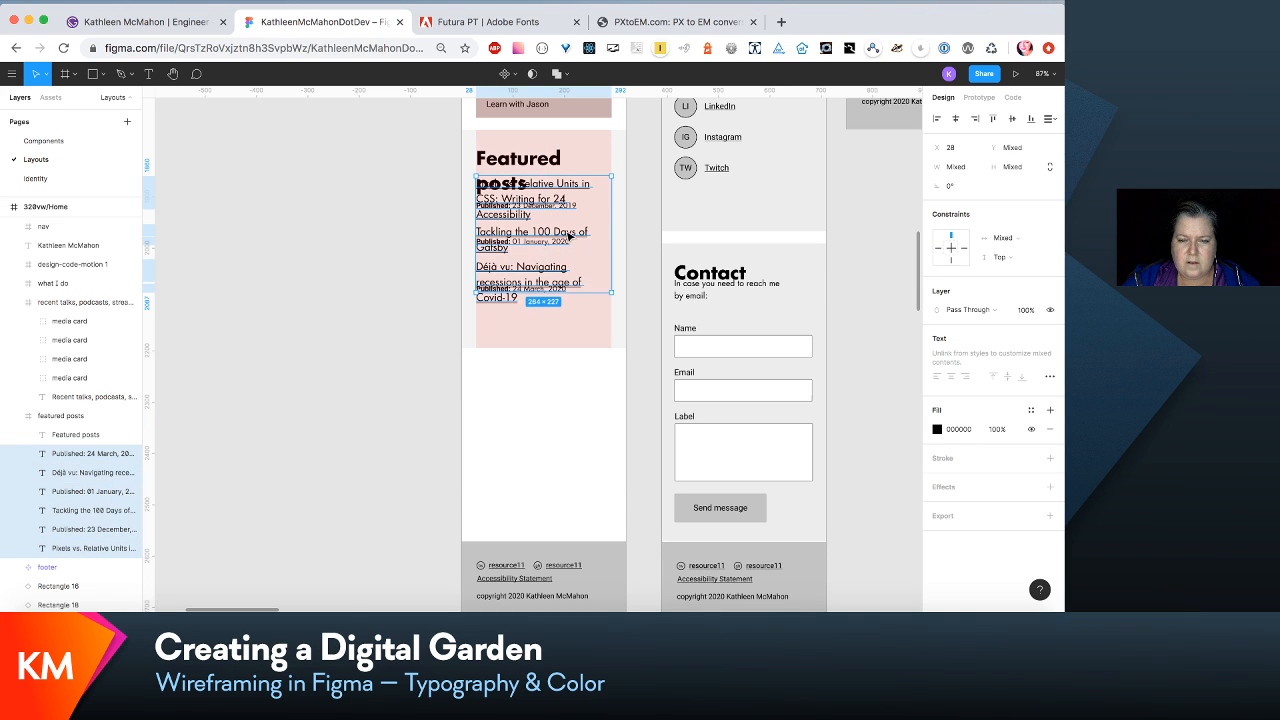
pyautogui.moveTo(568, 236); pyautogui.dragTo(566, 265)
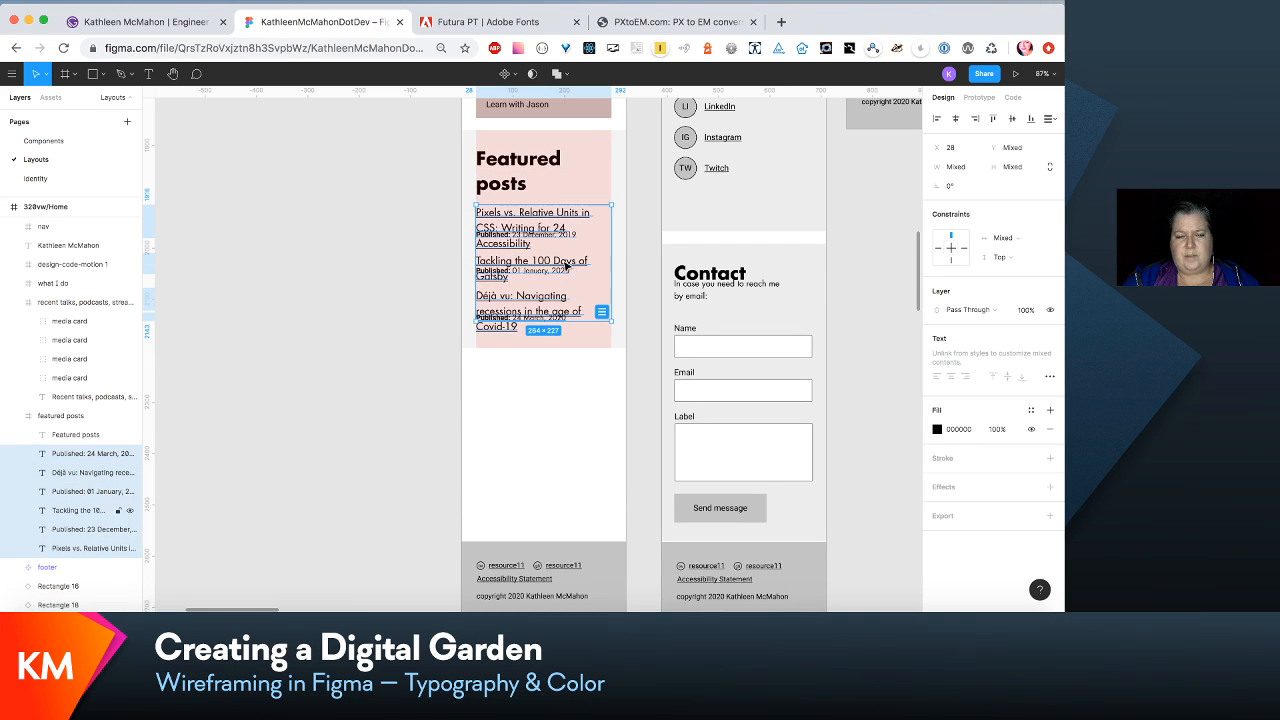
# - Extend the featured posts frame downward to a height of about 677
pyautogui.click(431, 353)
pyautogui.click(563, 348)
pyautogui.moveTo(563, 348); pyautogui.dragTo(547, 477)
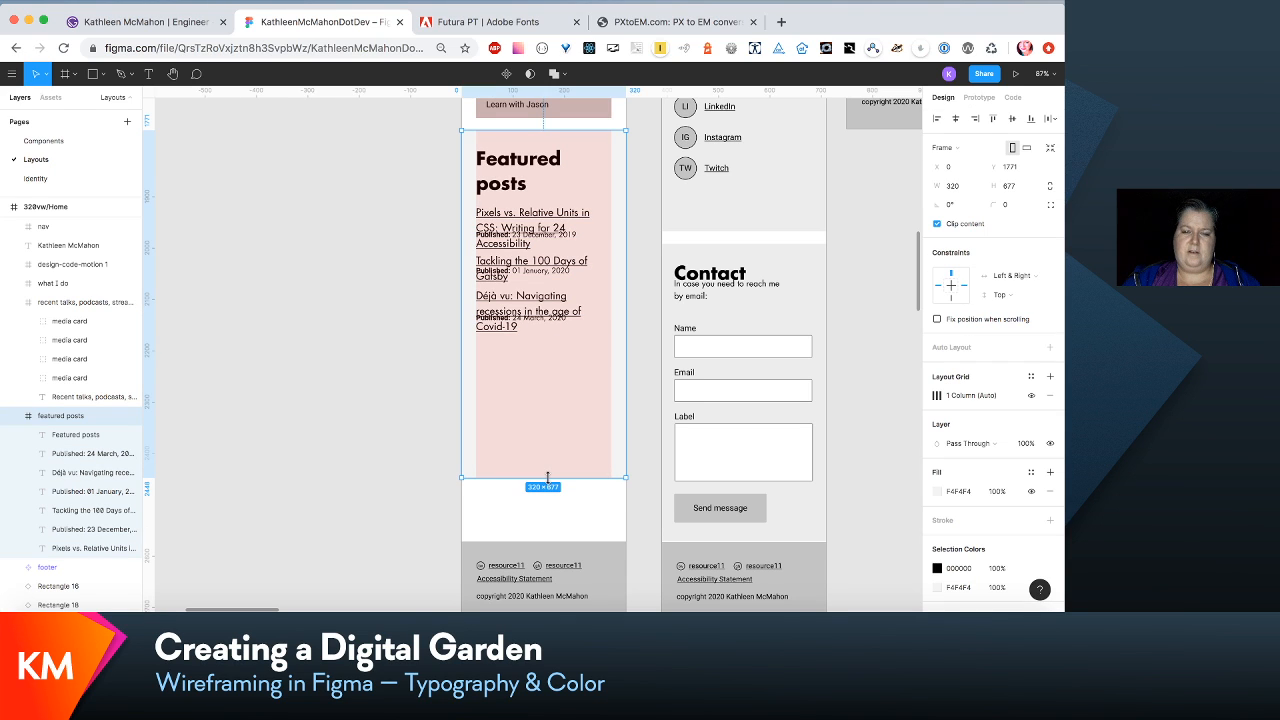
# - Move the "Déjà vu" post title and its 24 March date down together by about 40 px
pyautogui.click(96, 459)
pyautogui.keyDown('shift'); pyautogui.click(95, 466); pyautogui.keyUp('shift')
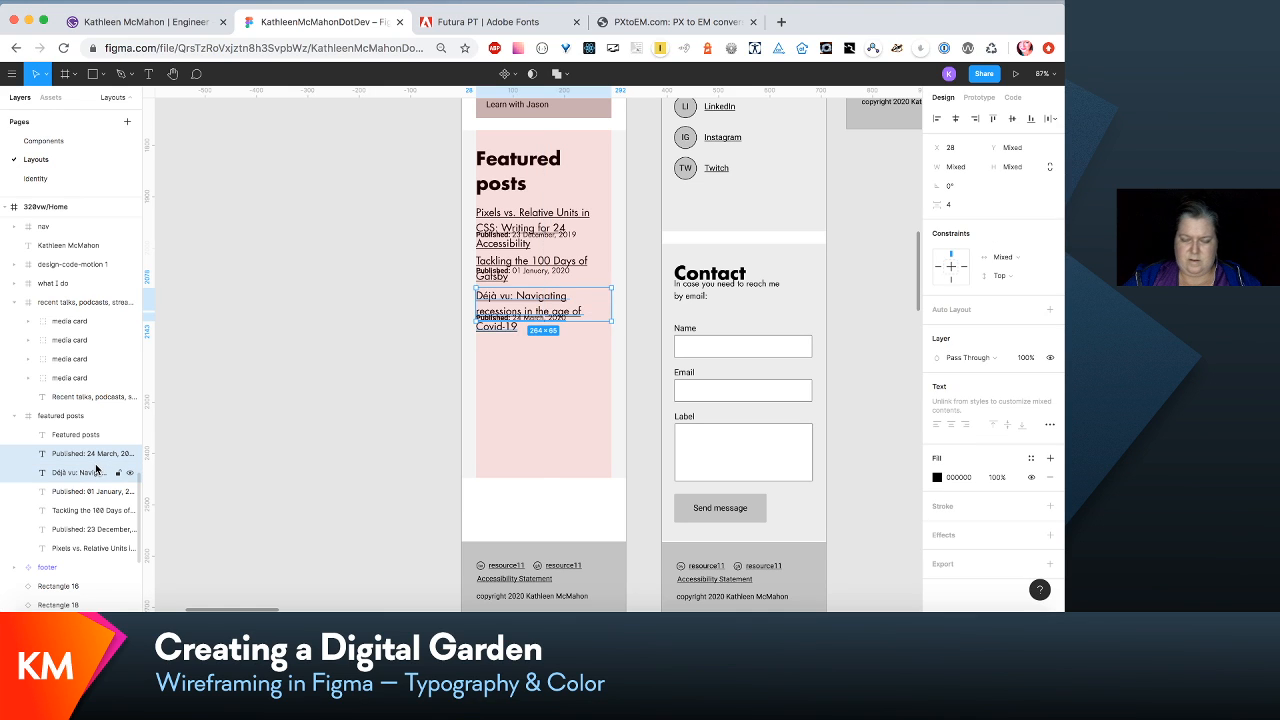
pyautogui.hotkey('shift', 'Down')
pyautogui.hotkey('shift', 'Down')
pyautogui.hotkey('shift', 'Down')
pyautogui.hotkey('shift', 'Down')
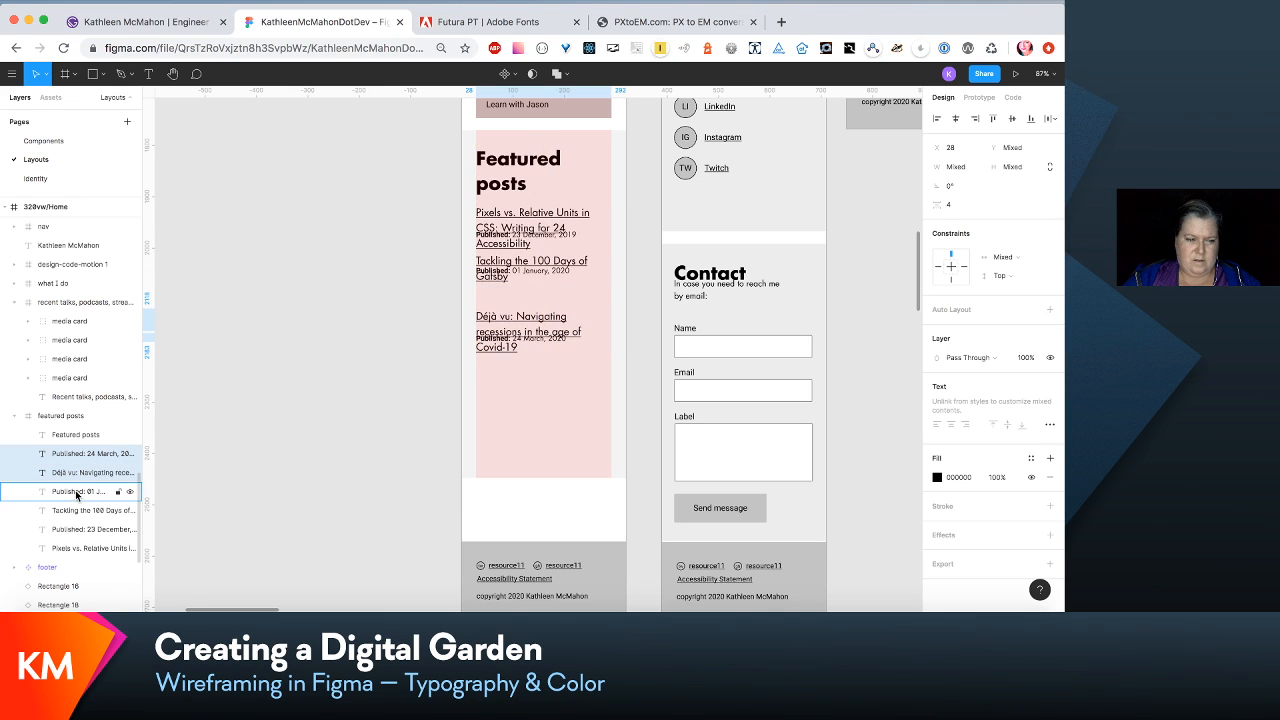
# - Move the "Tackling the 100 Days of Gatsby" title and its 01 January date down together by about 40 px
pyautogui.click(77, 494)
pyautogui.keyDown('shift'); pyautogui.click(76, 510); pyautogui.keyUp('shift')
pyautogui.hotkey('shift', 'Down')
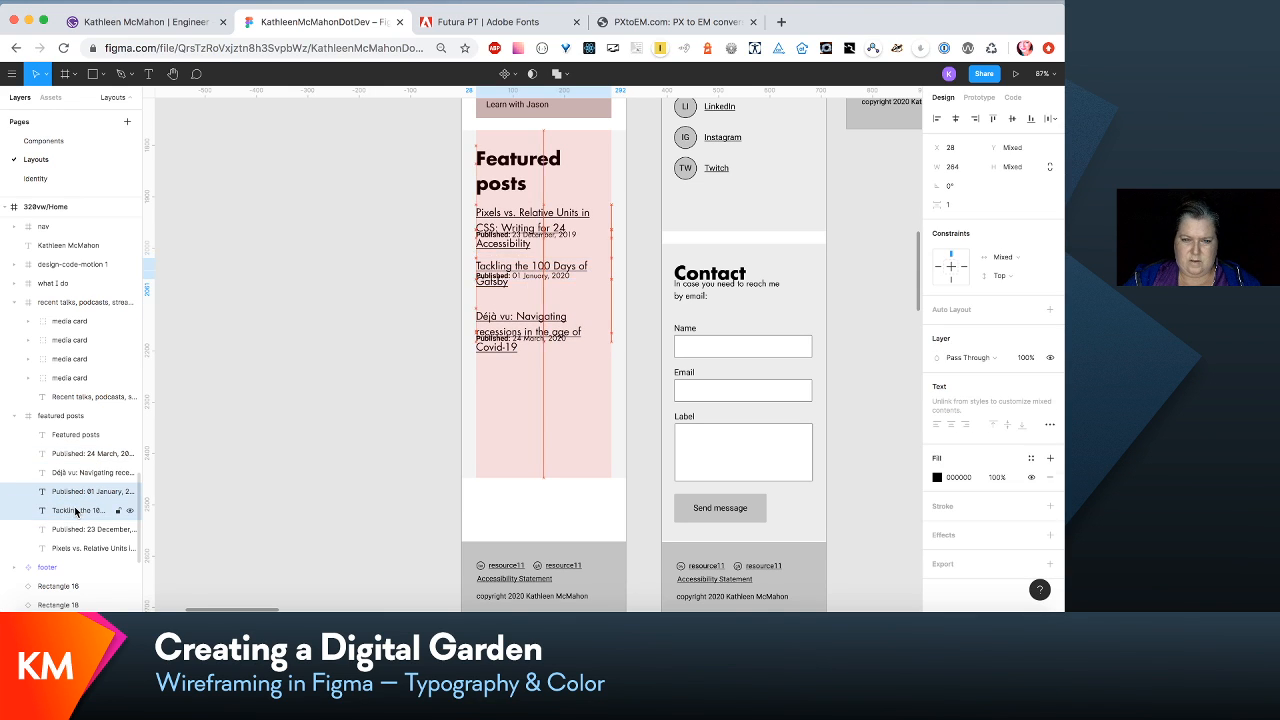
pyautogui.hotkey('shift', 'Down')
pyautogui.hotkey('shift', 'Down')
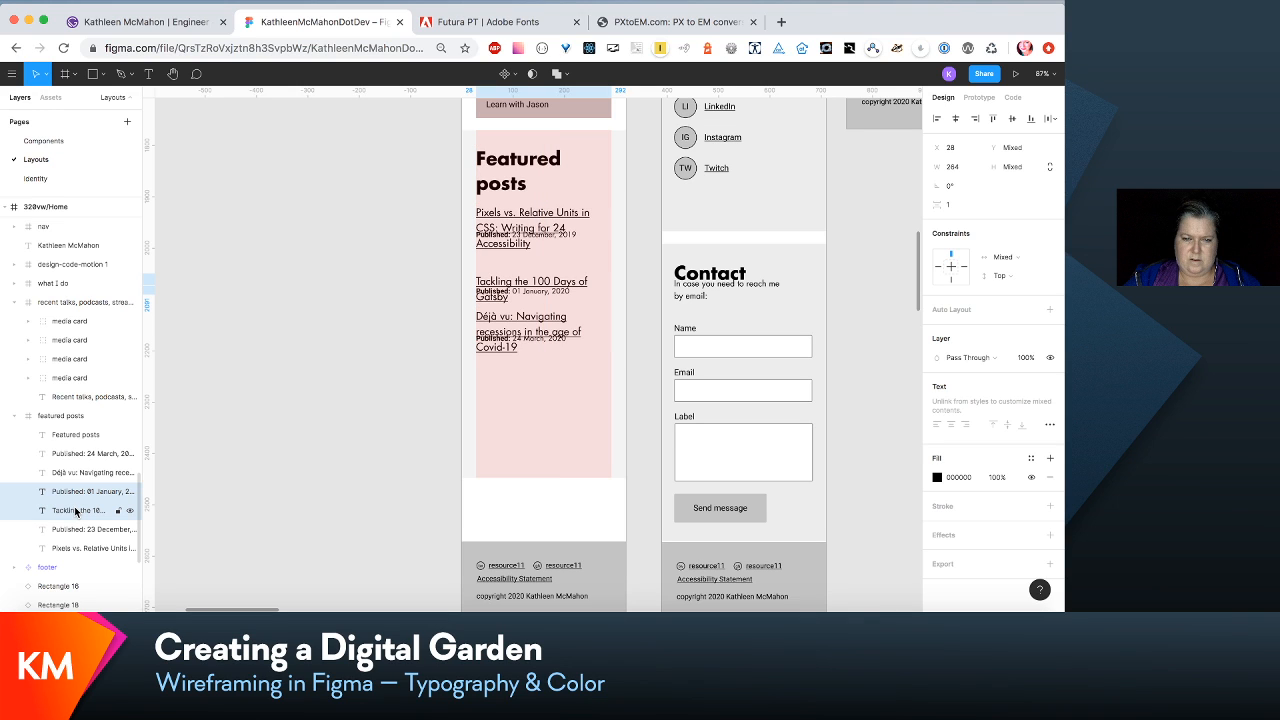
# - Shift the "Déjà vu" title and its date another 40 px or so down, away from the Gatsby post
pyautogui.click(80, 472)
pyautogui.keyDown('shift'); pyautogui.click(81, 455); pyautogui.keyUp('shift')
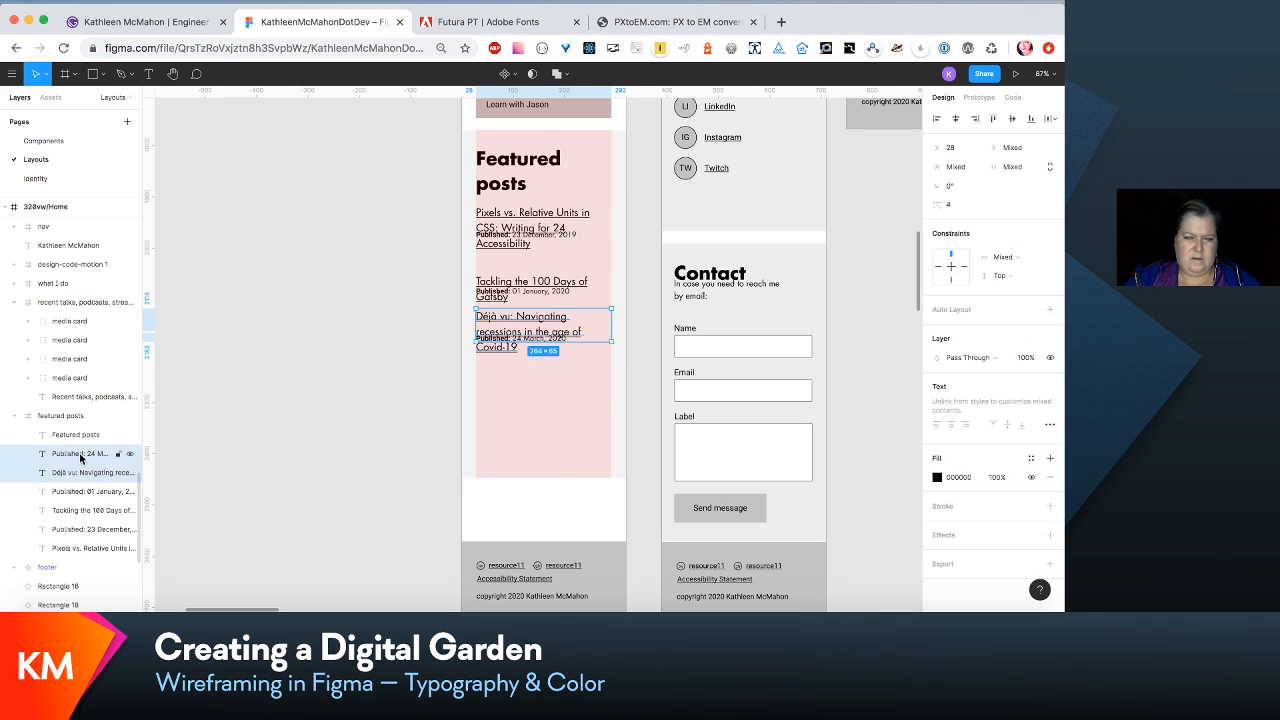
pyautogui.hotkey('shift', 'Down')
pyautogui.hotkey('shift', 'Down')
pyautogui.hotkey('shift', 'Down')
pyautogui.hotkey('shift', 'Down')
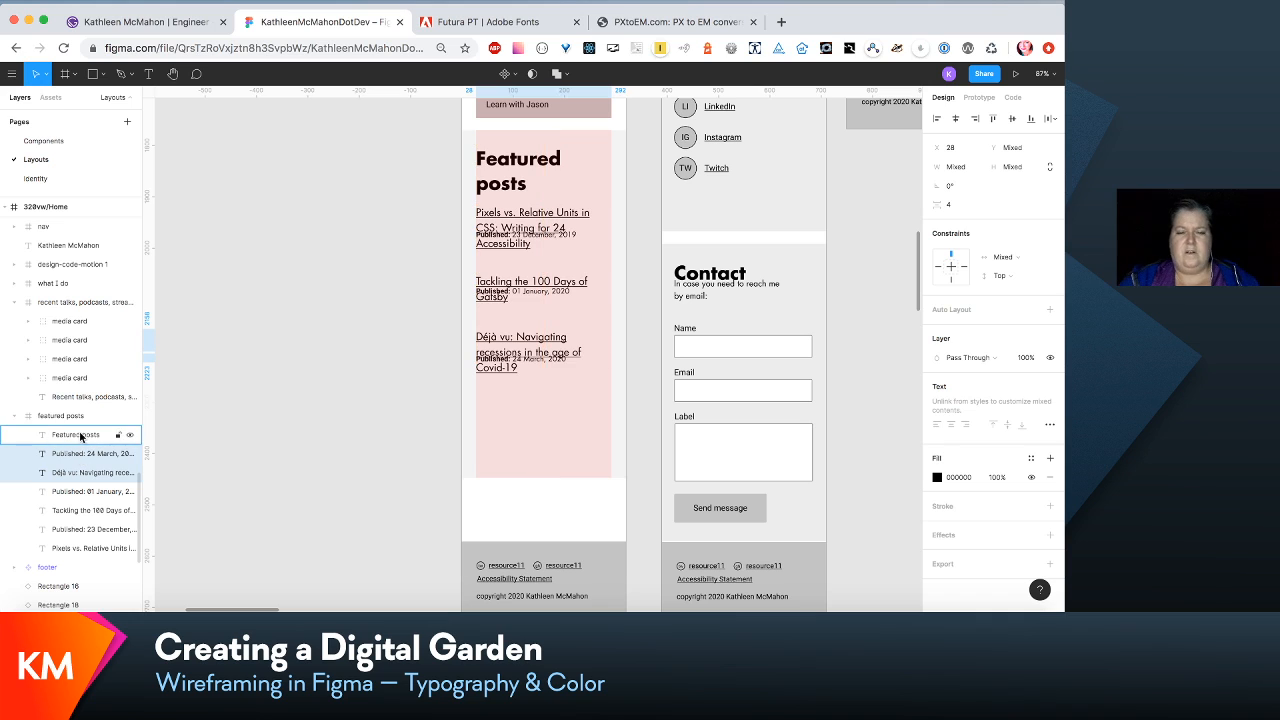
# - Move the three published dates in featured posts down together by about 50 px so each sits below its post title
pyautogui.keyDown('shift'); pyautogui.click(85, 473); pyautogui.keyUp('shift')
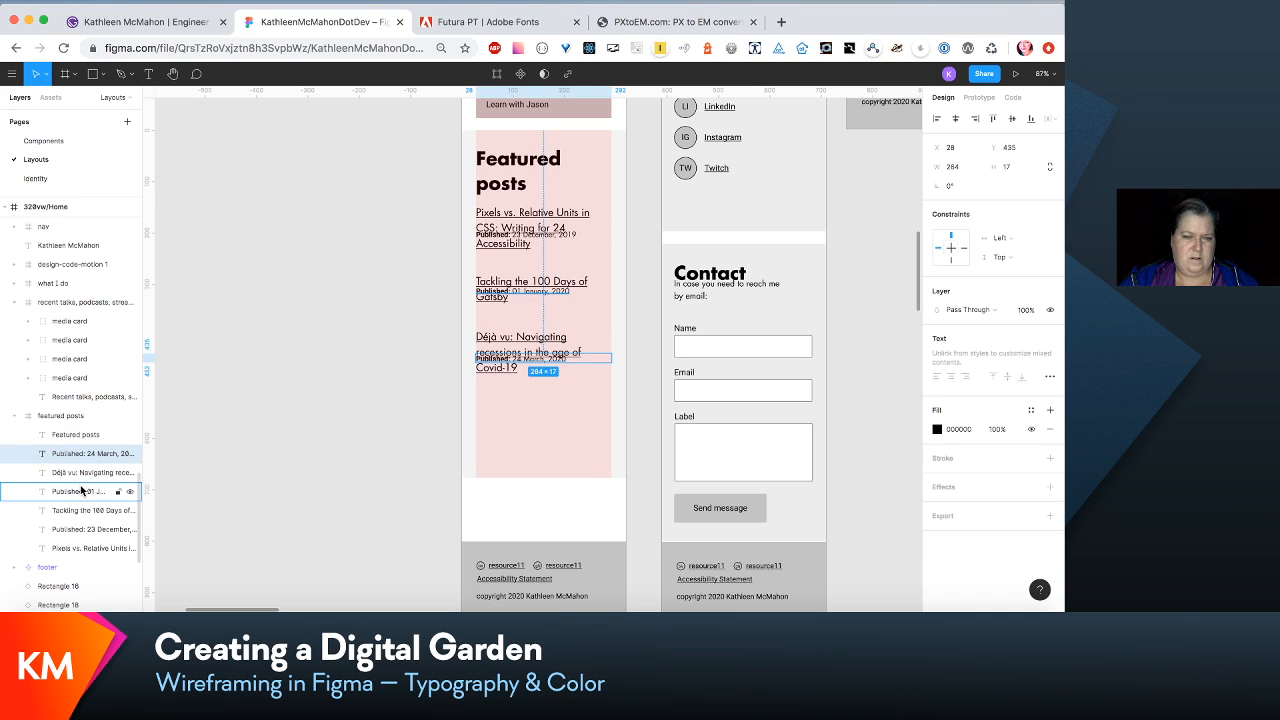
pyautogui.keyDown('shift'); pyautogui.click(82, 490); pyautogui.keyUp('shift')
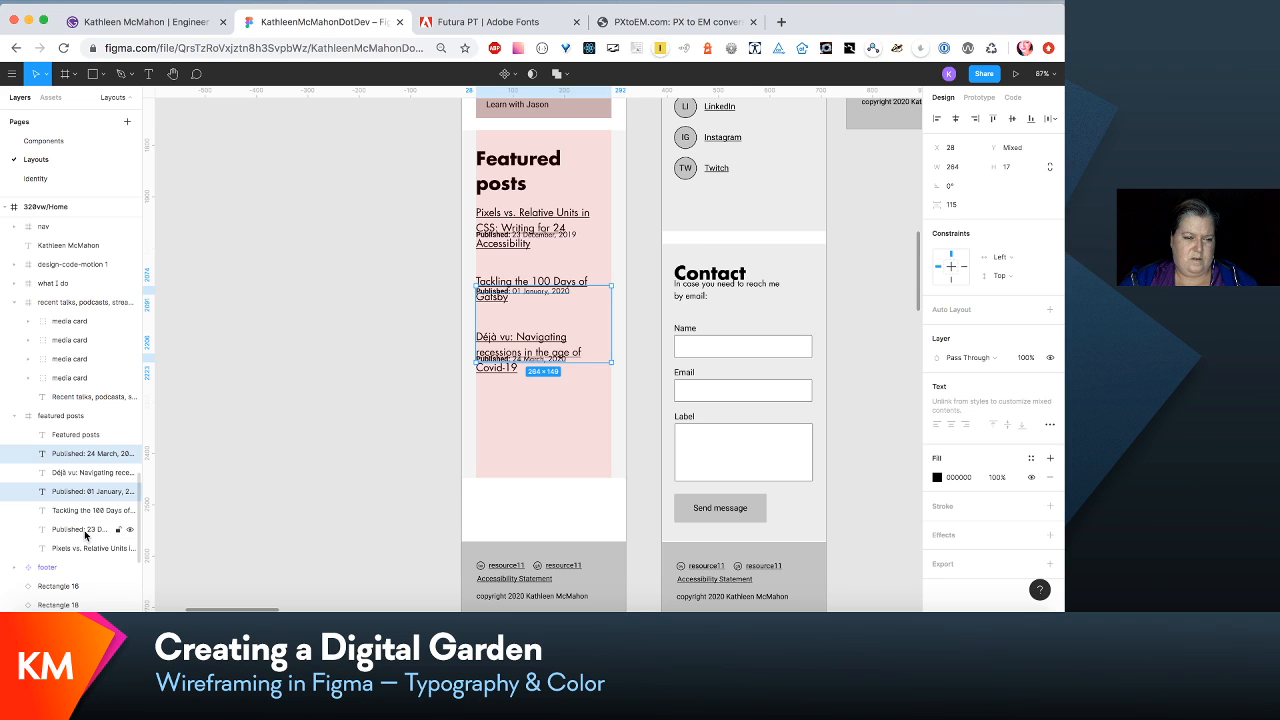
pyautogui.keyDown('shift'); pyautogui.click(84, 529); pyautogui.keyUp('shift')
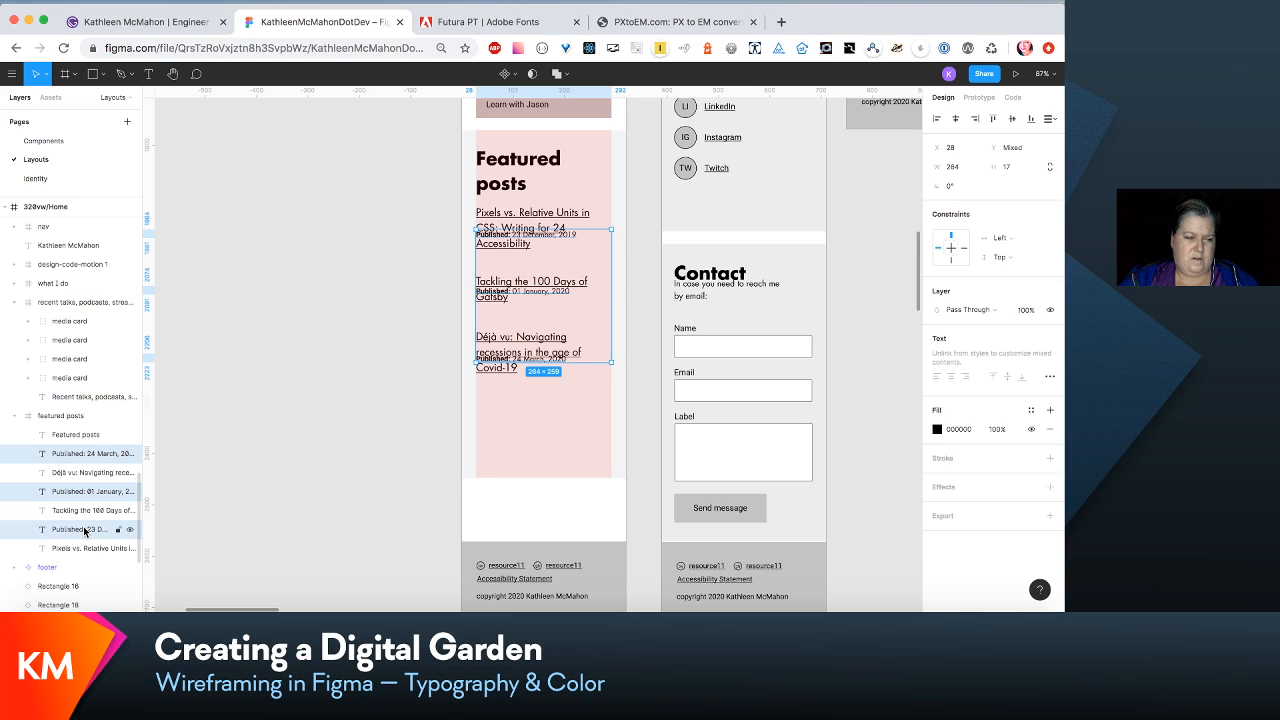
pyautogui.hotkey('shift', 'Down')
pyautogui.hotkey('shift', 'Down')
pyautogui.hotkey('shift', 'Down')
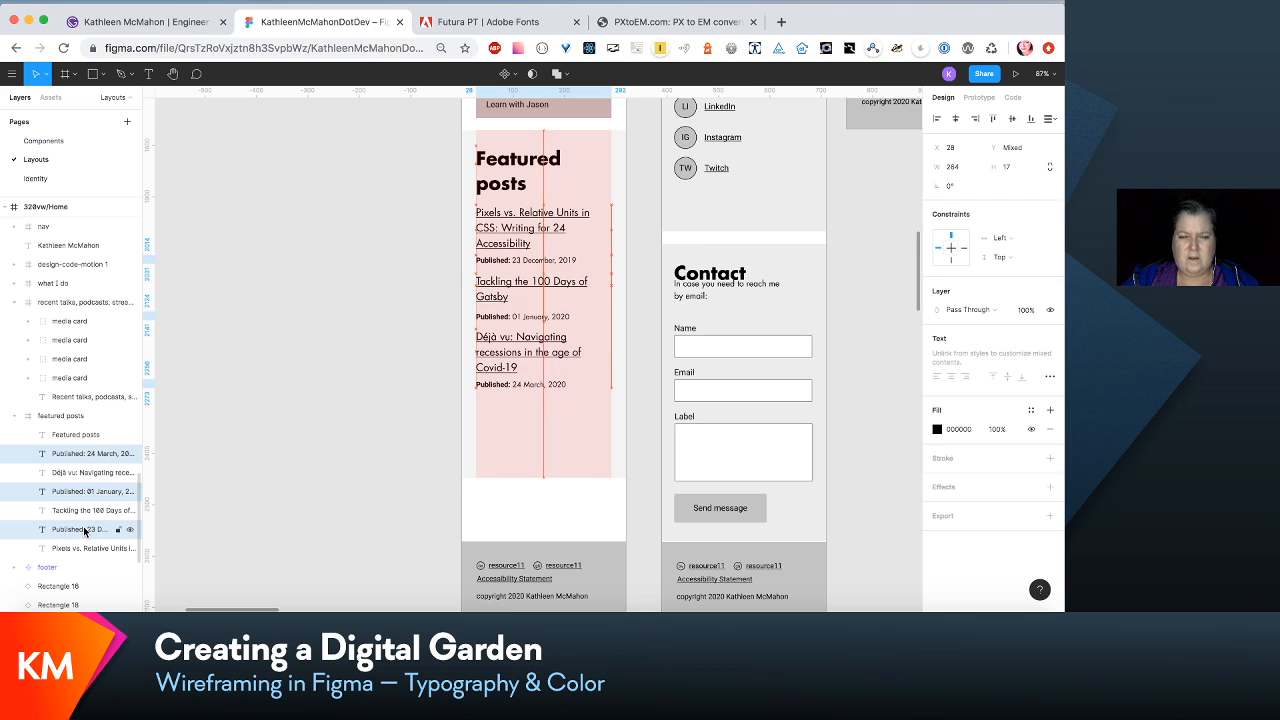
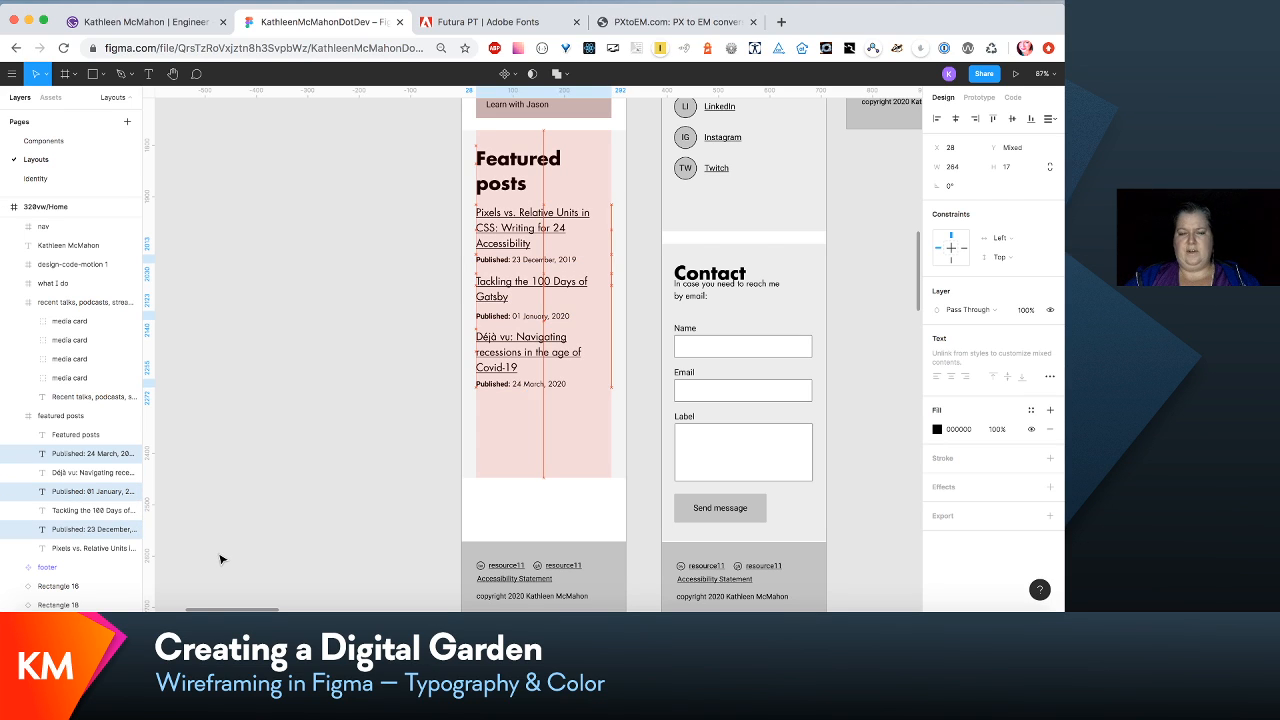
# - Nudge the three published dates in featured posts up together by about 1 px
pyautogui.press('Up')
pyautogui.press('Up')
pyautogui.press('Up')
pyautogui.press('Down')
pyautogui.press('Down')
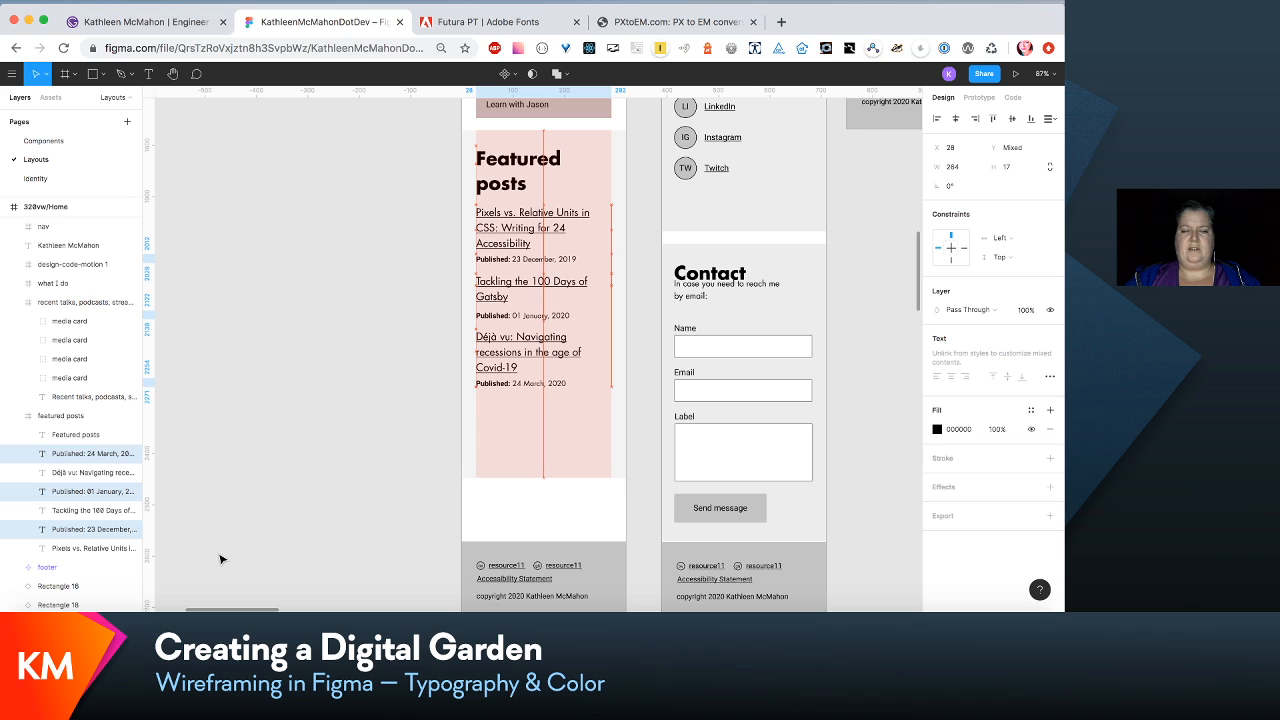
pyautogui.click(346, 579)
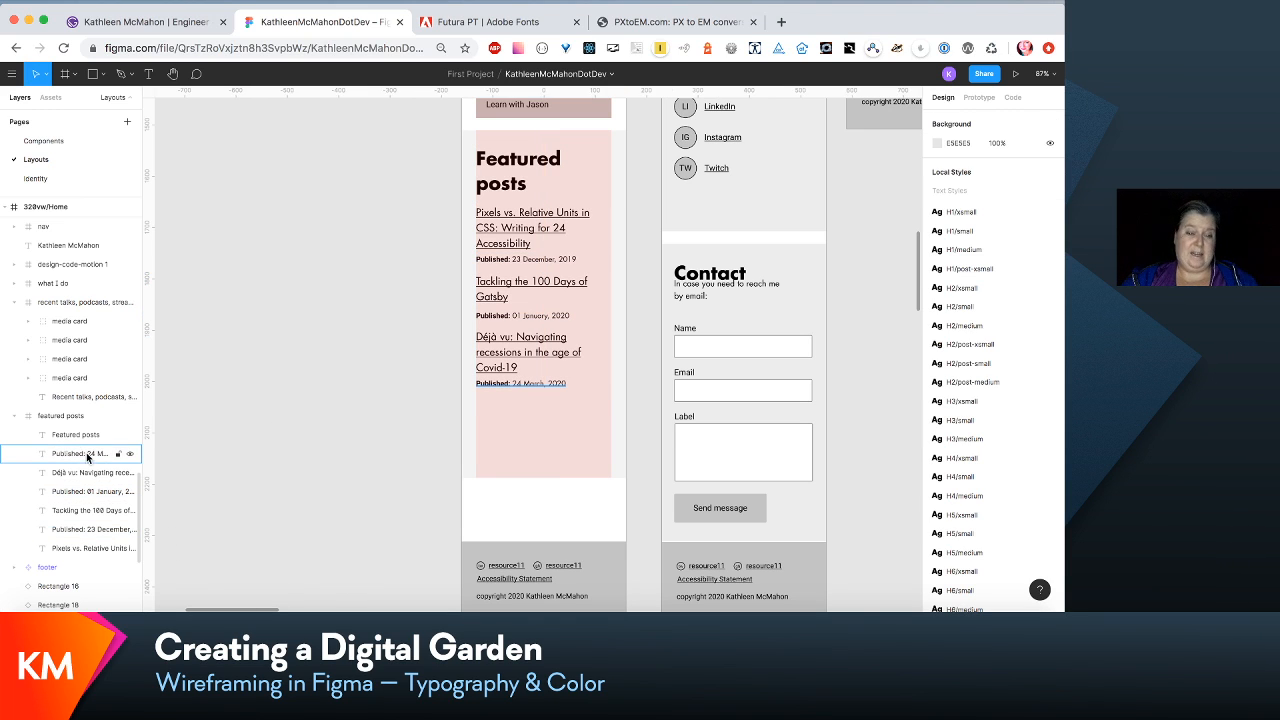
# - Move the "Déjà vu" title and its 24 March date down together by about 20 px
pyautogui.click(88, 454)
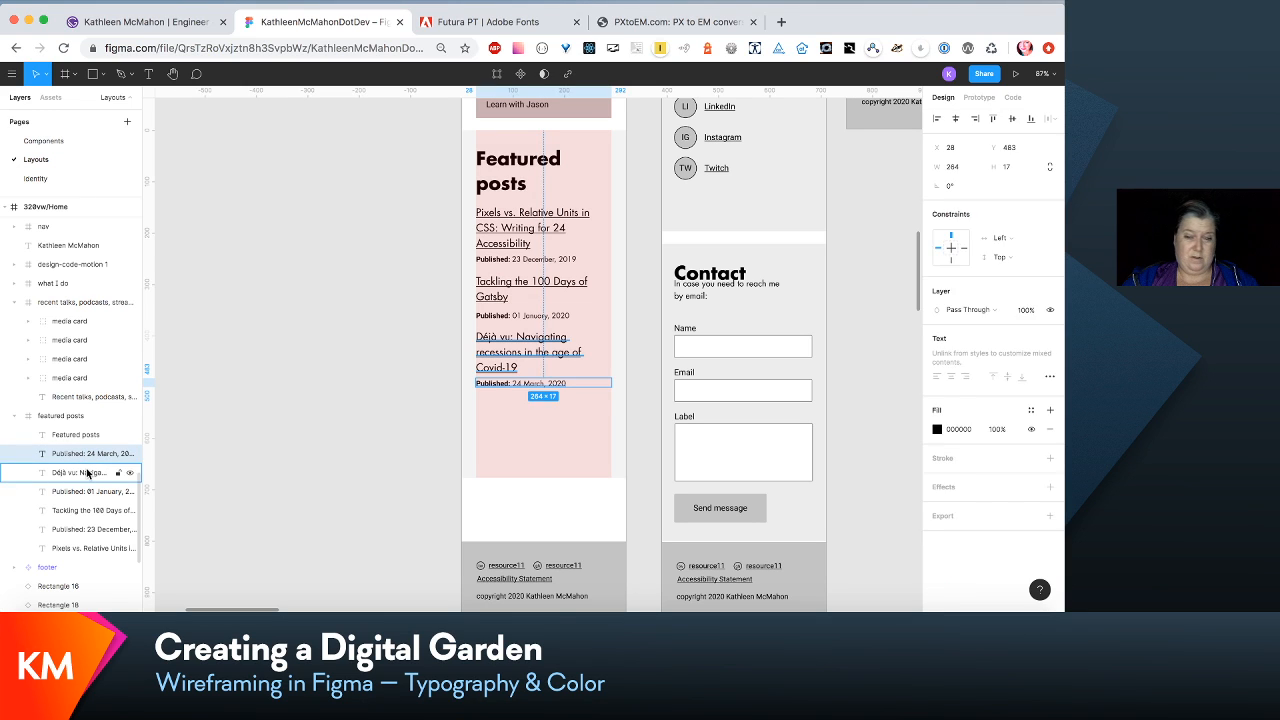
pyautogui.keyDown('shift'); pyautogui.click(88, 473); pyautogui.keyUp('shift')
pyautogui.hotkey('shift', 'Down')
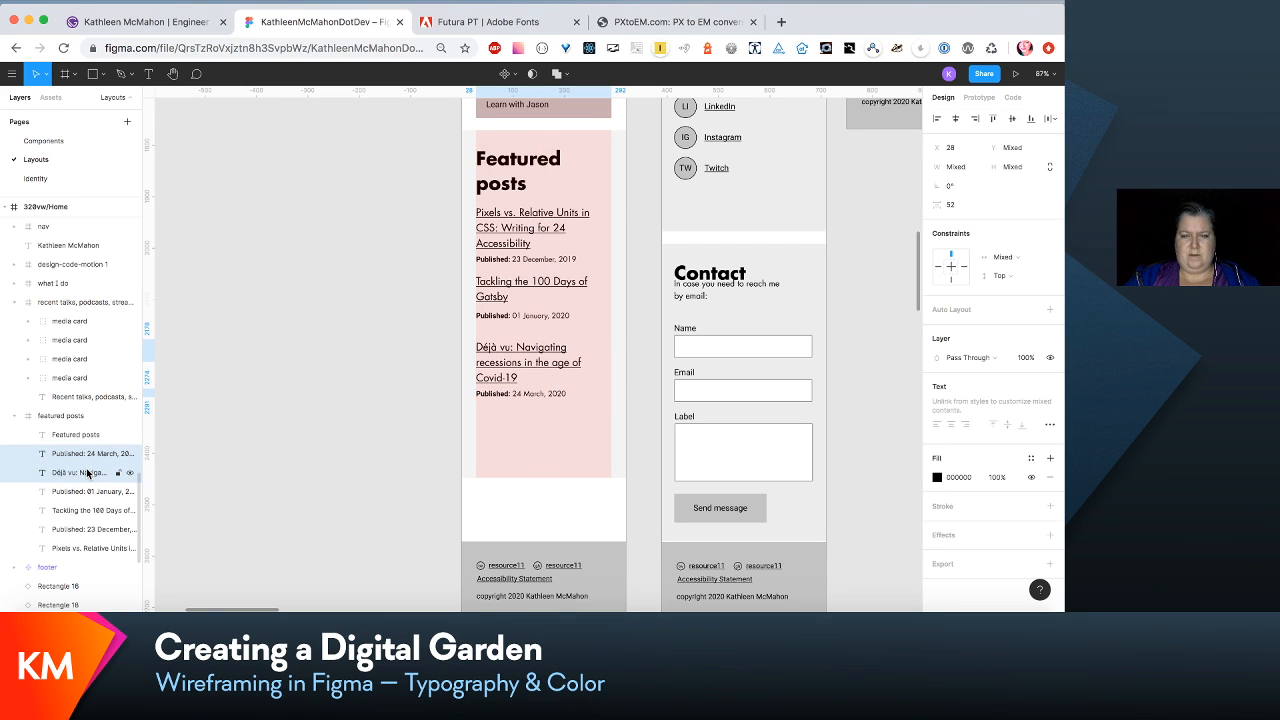
# - Move the "Tackling the 100 Days of Gatsby" and "Déjà vu" posts with their dates down together by about 10 px
pyautogui.click(70, 510)
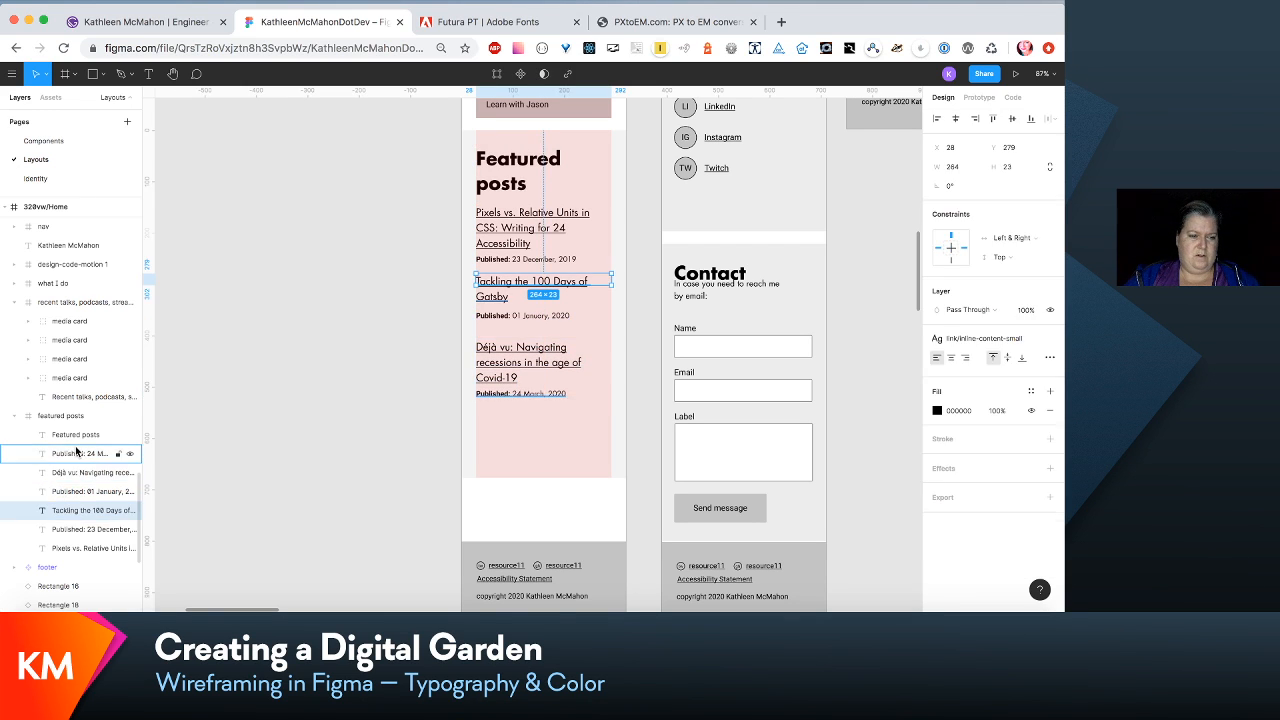
pyautogui.keyDown('shift'); pyautogui.click(77, 456); pyautogui.keyUp('shift')
pyautogui.hotkey('shift', 'Down')
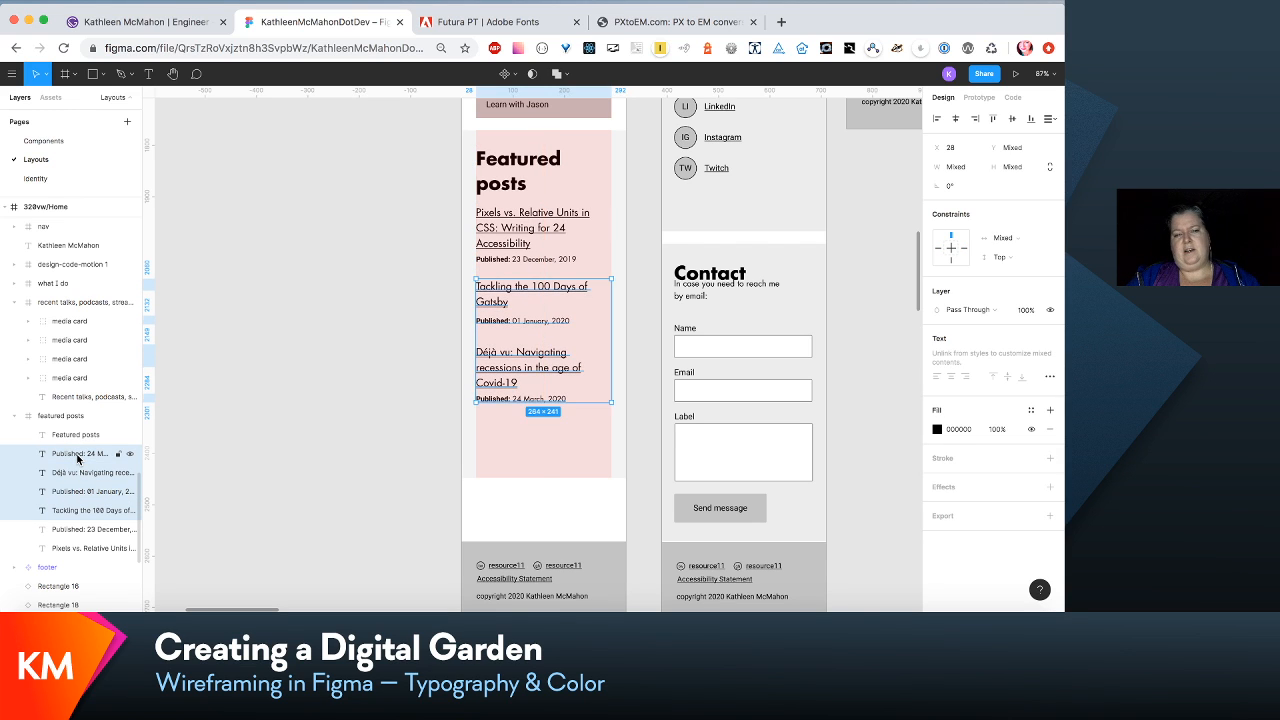
pyautogui.press('Down')
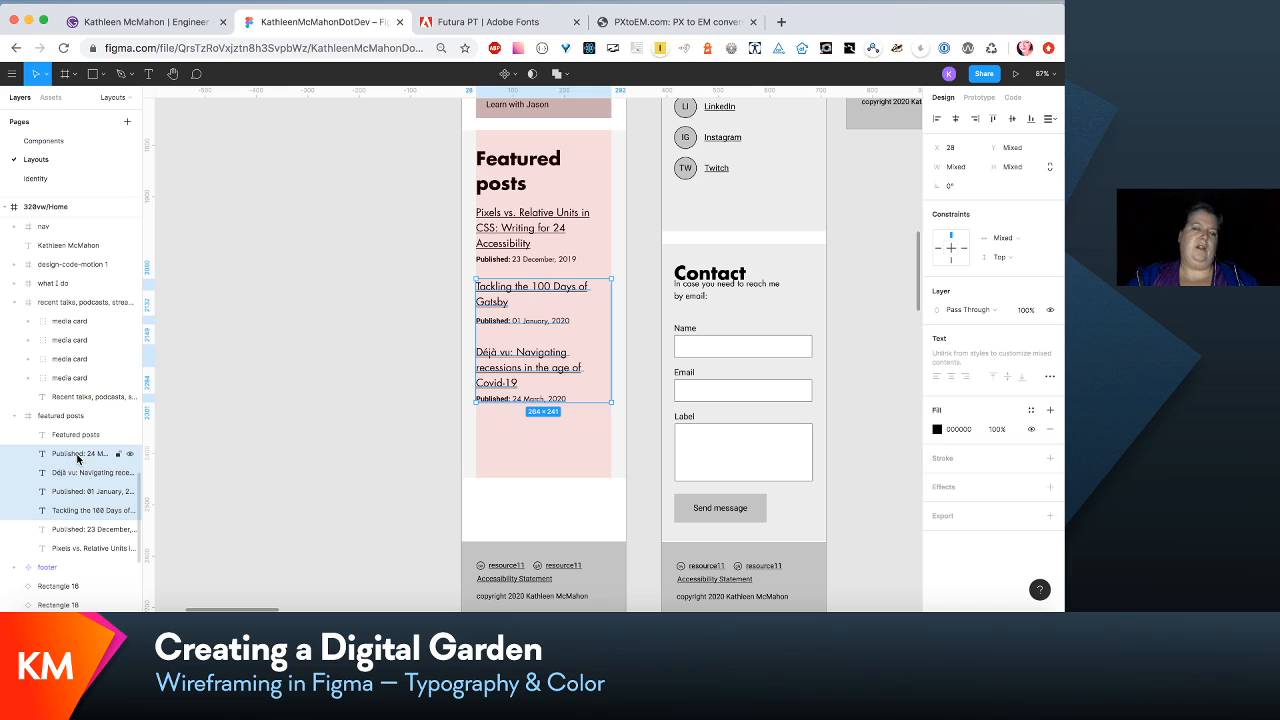
# - Move the "Déjà vu" title and its date up together by about 10 px to even out the post spacing
pyautogui.click(77, 458)
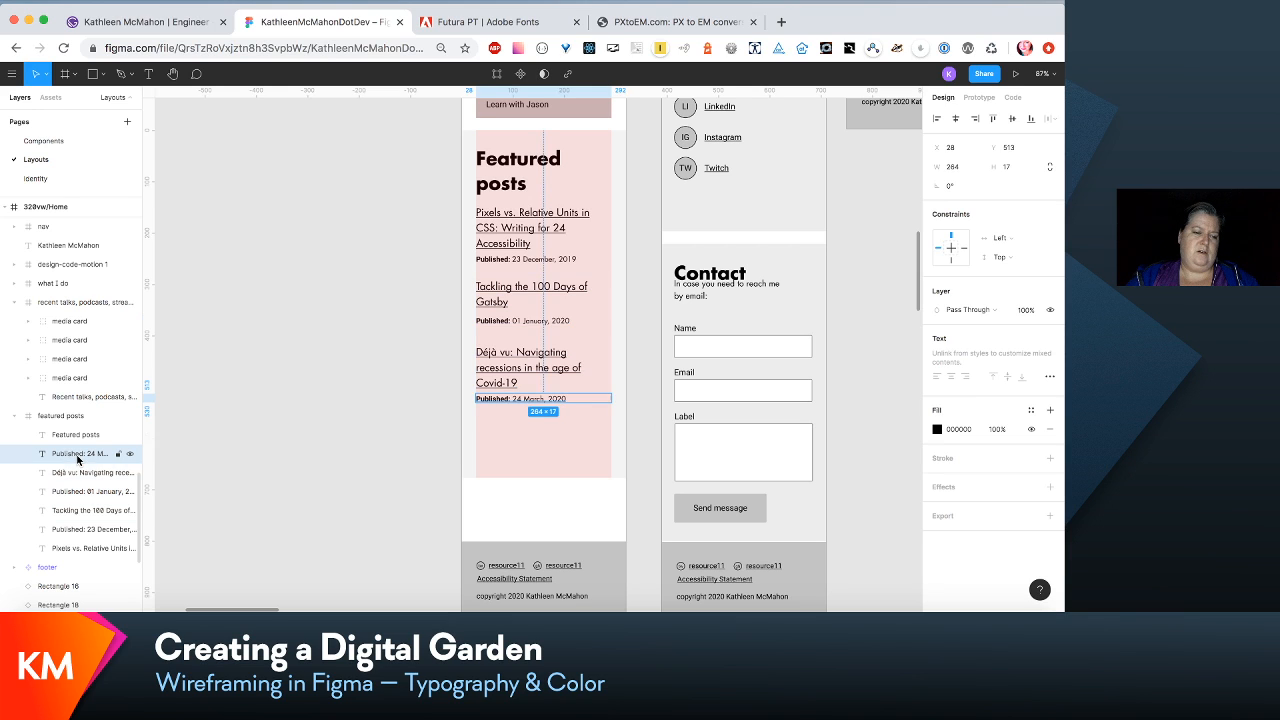
pyautogui.keyDown('shift'); pyautogui.click(74, 471); pyautogui.keyUp('shift')
pyautogui.press('Up')
pyautogui.press('Up')
pyautogui.press('Up')
pyautogui.press('Up')
pyautogui.press('Up')
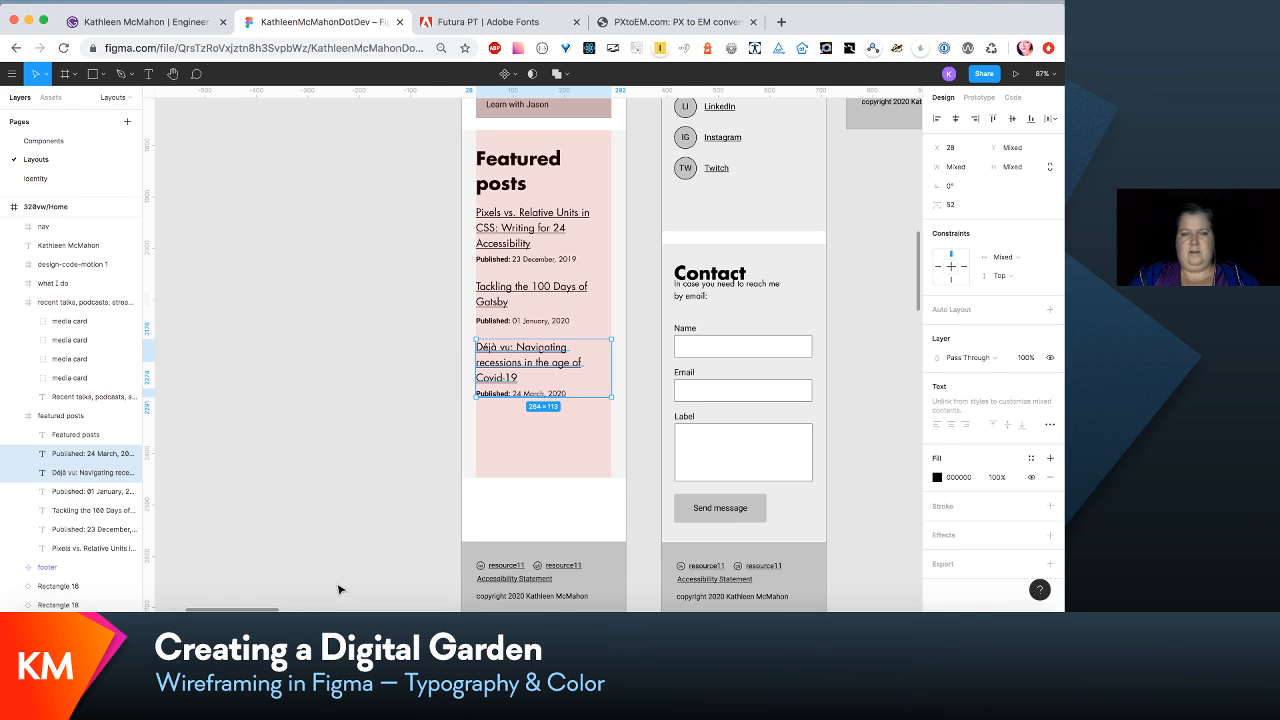
pyautogui.click(436, 550)
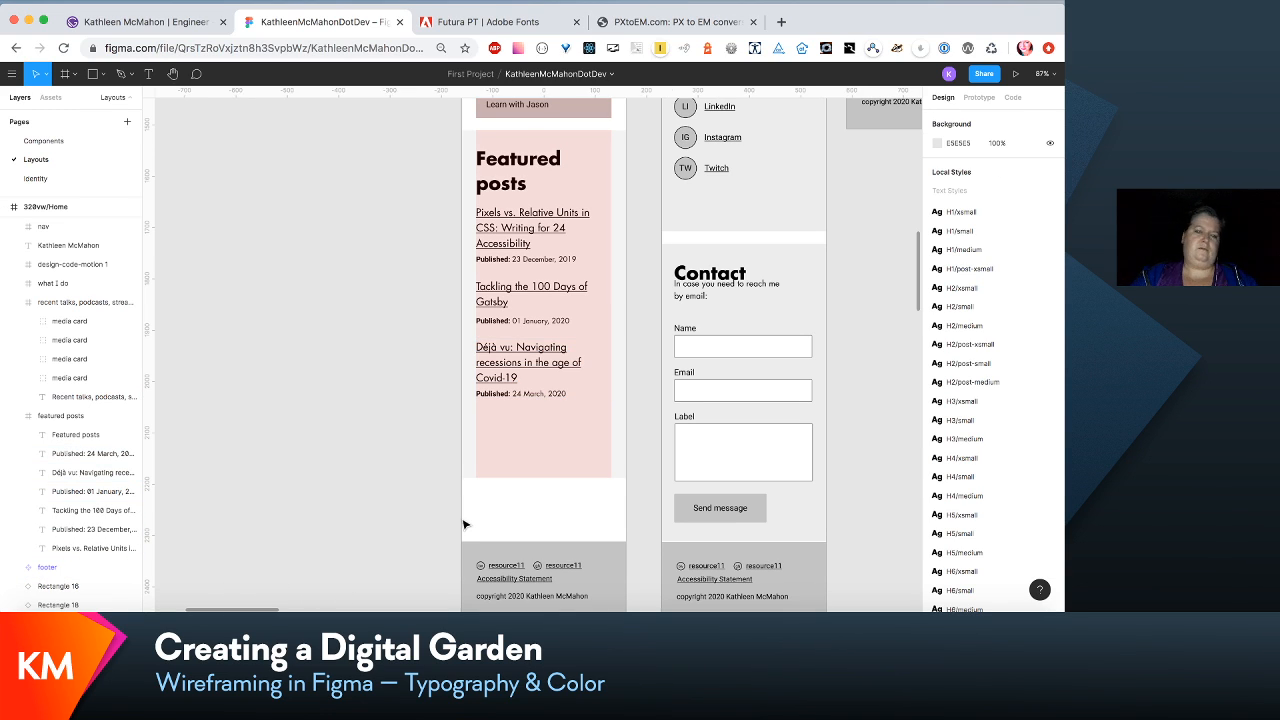
# - Shorten the featured posts frame from its bottom edge to a height of 571, closer to the last date
pyautogui.hscroll(1, 463, 524)
pyautogui.hscroll(2, 463, 524)
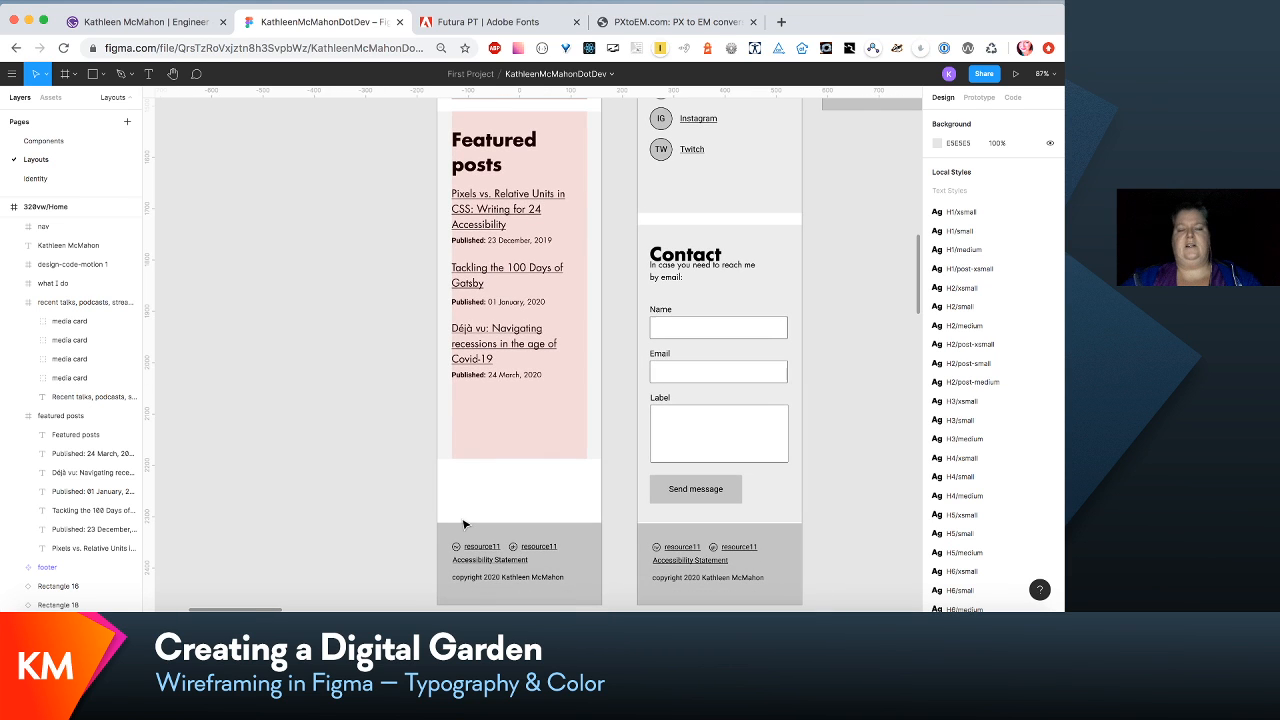
pyautogui.scroll(-1, 463, 524)
pyautogui.hscroll(-1, 463, 524)
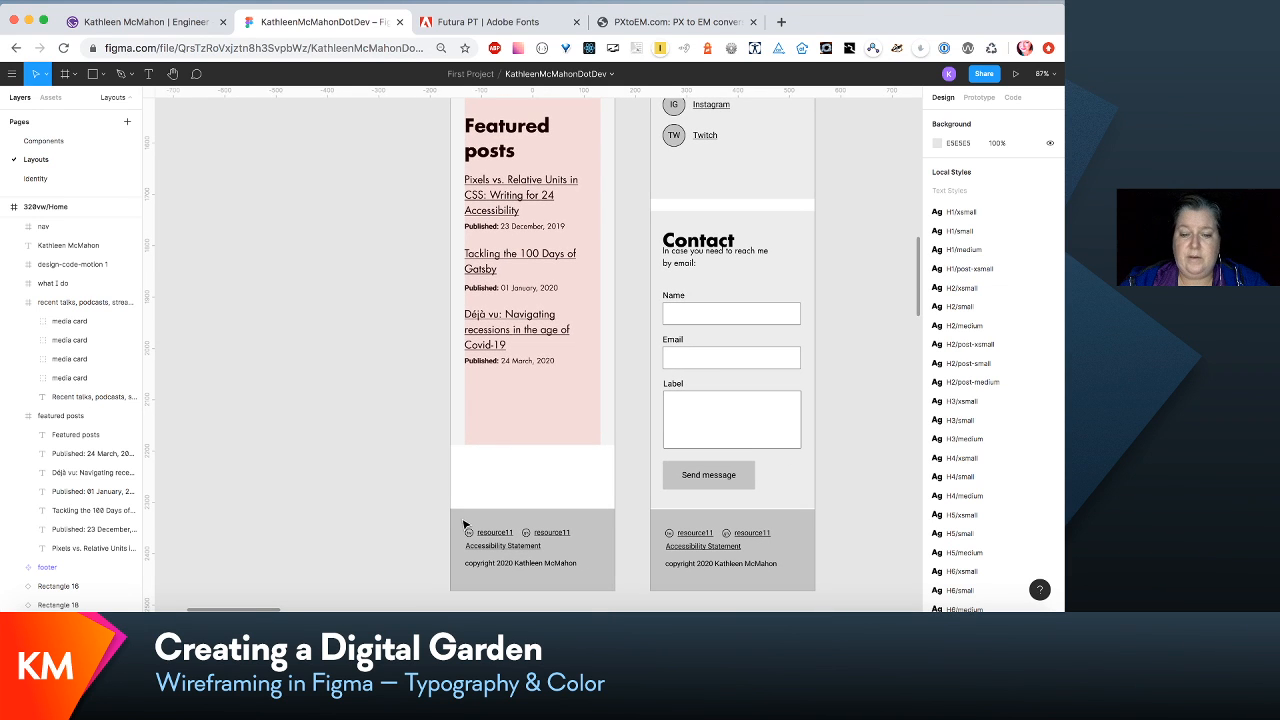
pyautogui.click(521, 440)
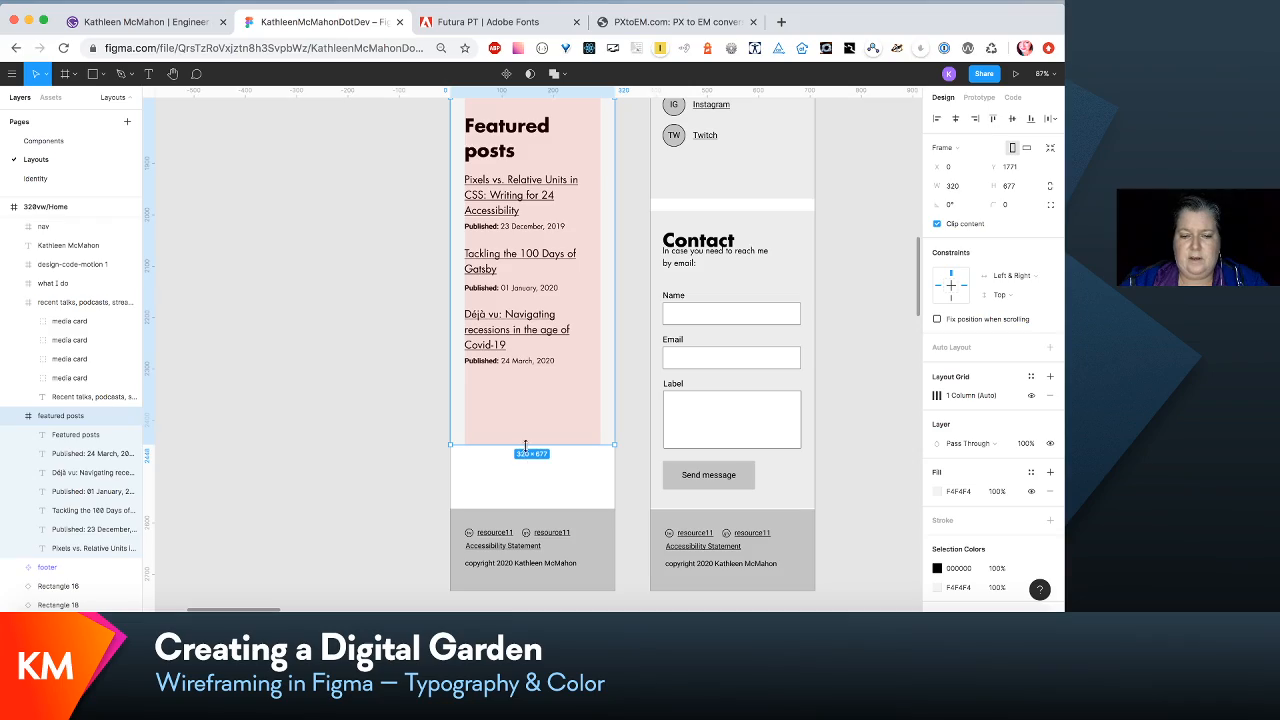
pyautogui.moveTo(524, 445); pyautogui.dragTo(524, 390)
# - Review the 320vw/Home layout from header to footer and compare it with the neighbouring page wireframes
pyautogui.scroll(10, 520, 398)
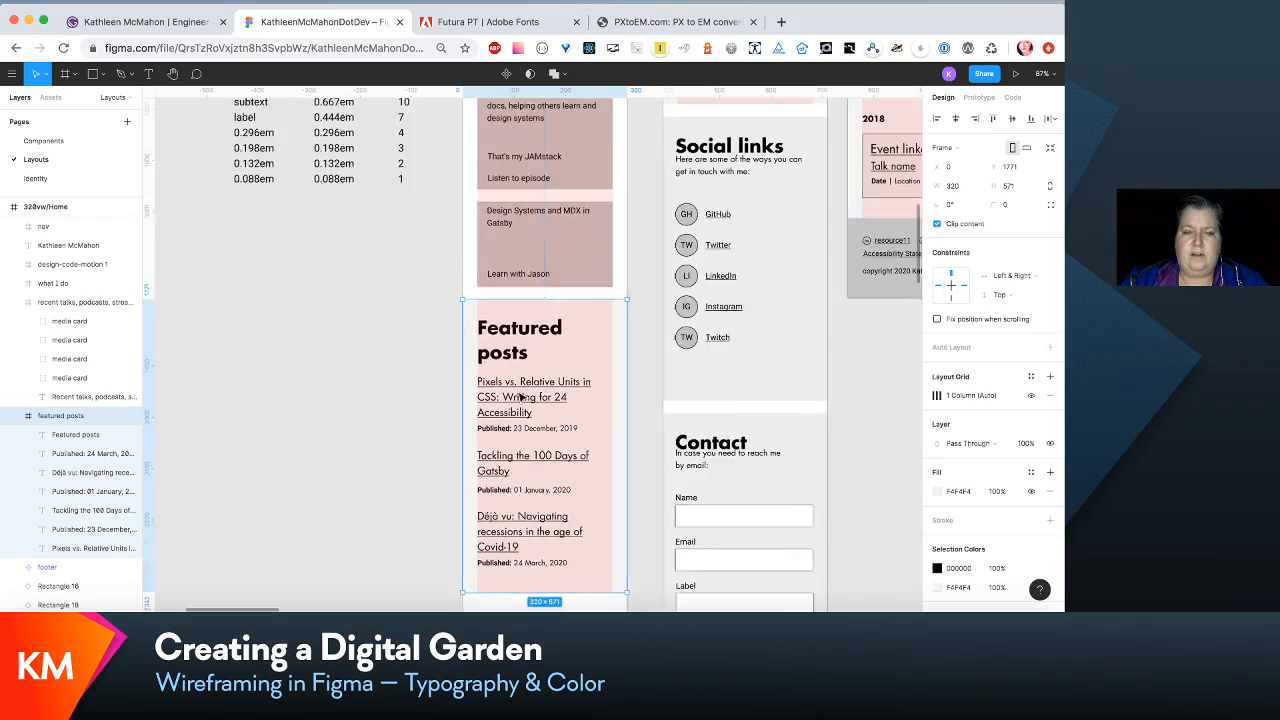
pyautogui.scroll(15, 520, 398)
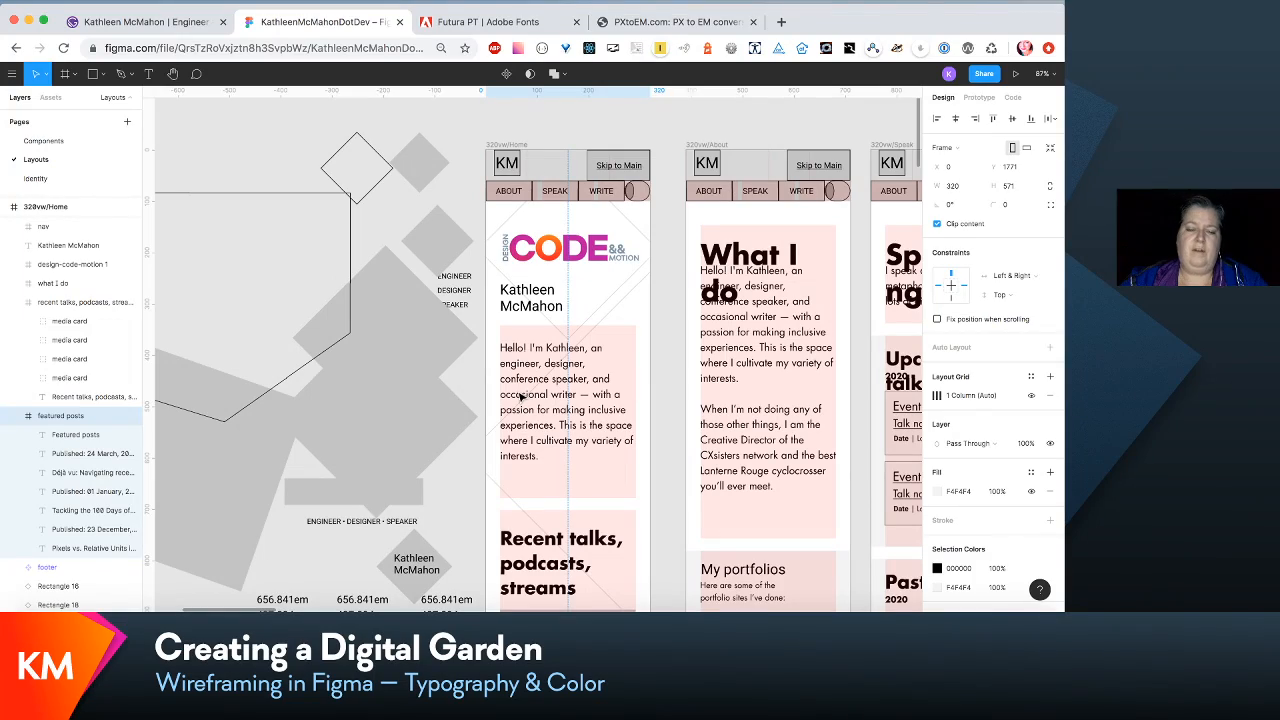
pyautogui.scroll(-5, 522, 396)
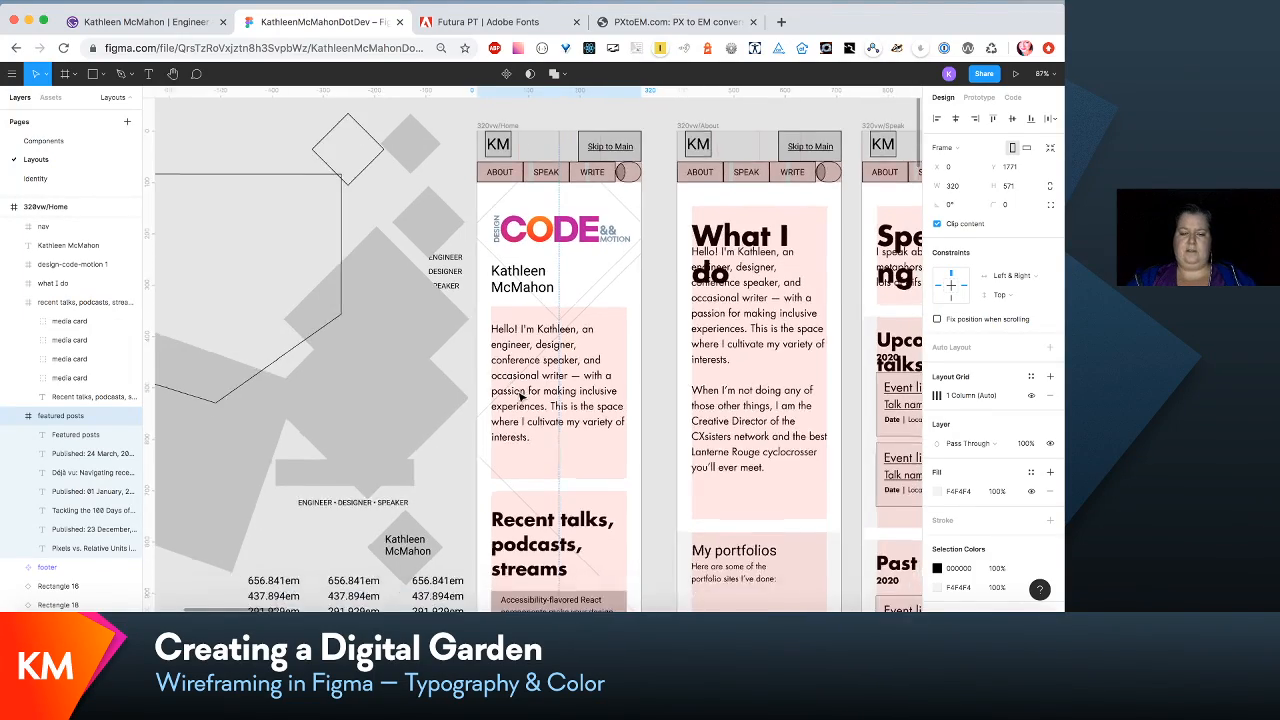
pyautogui.scroll(-15, 522, 396)
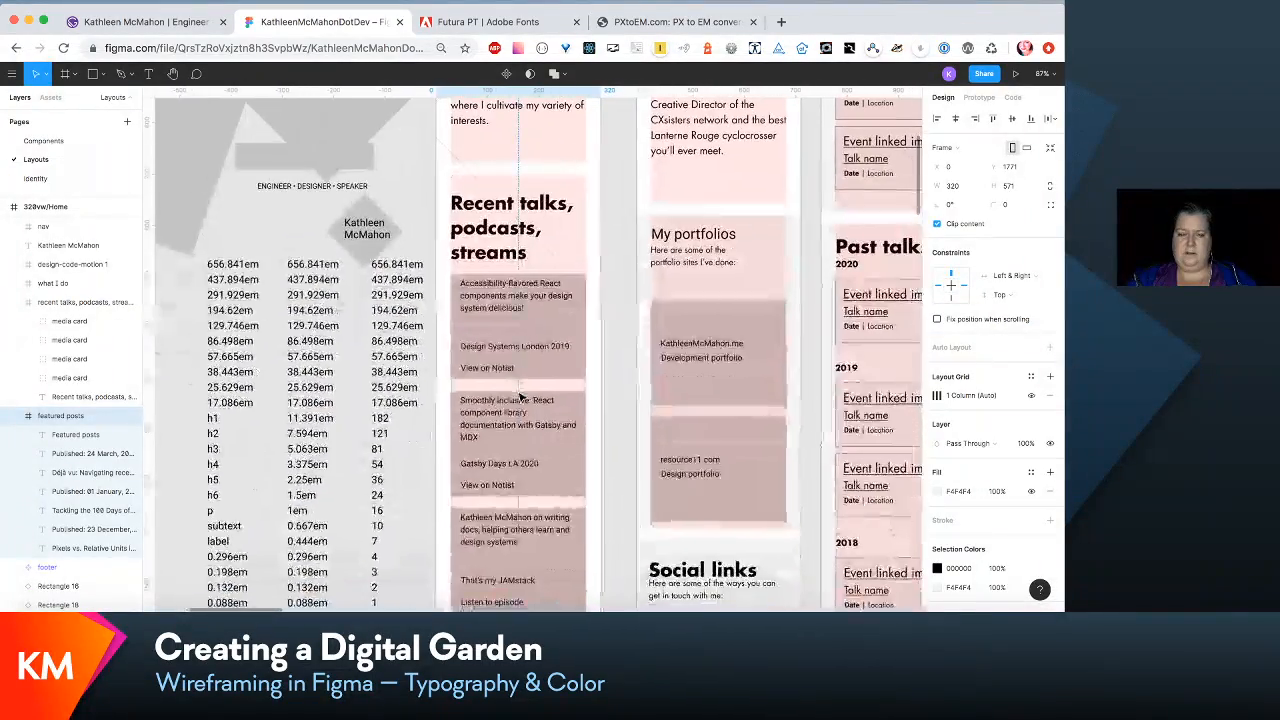
pyautogui.scroll(-10, 520, 397)
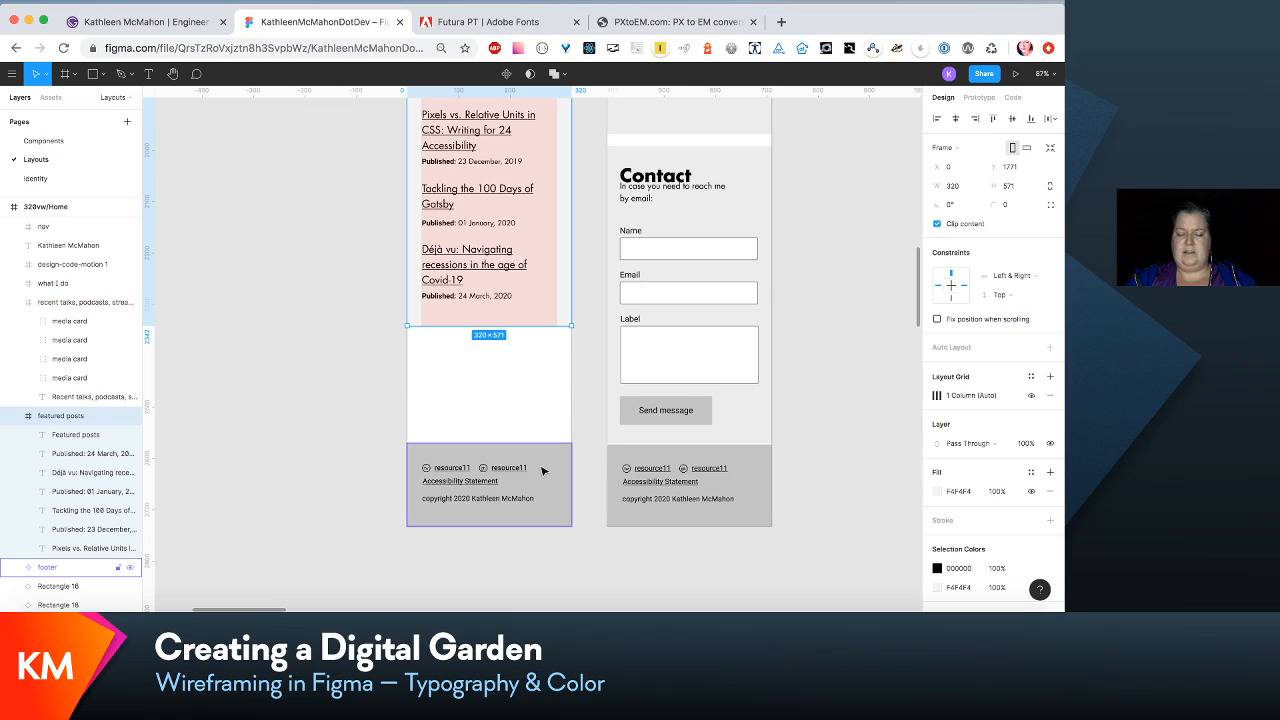
pyautogui.scroll(20, 543, 470)
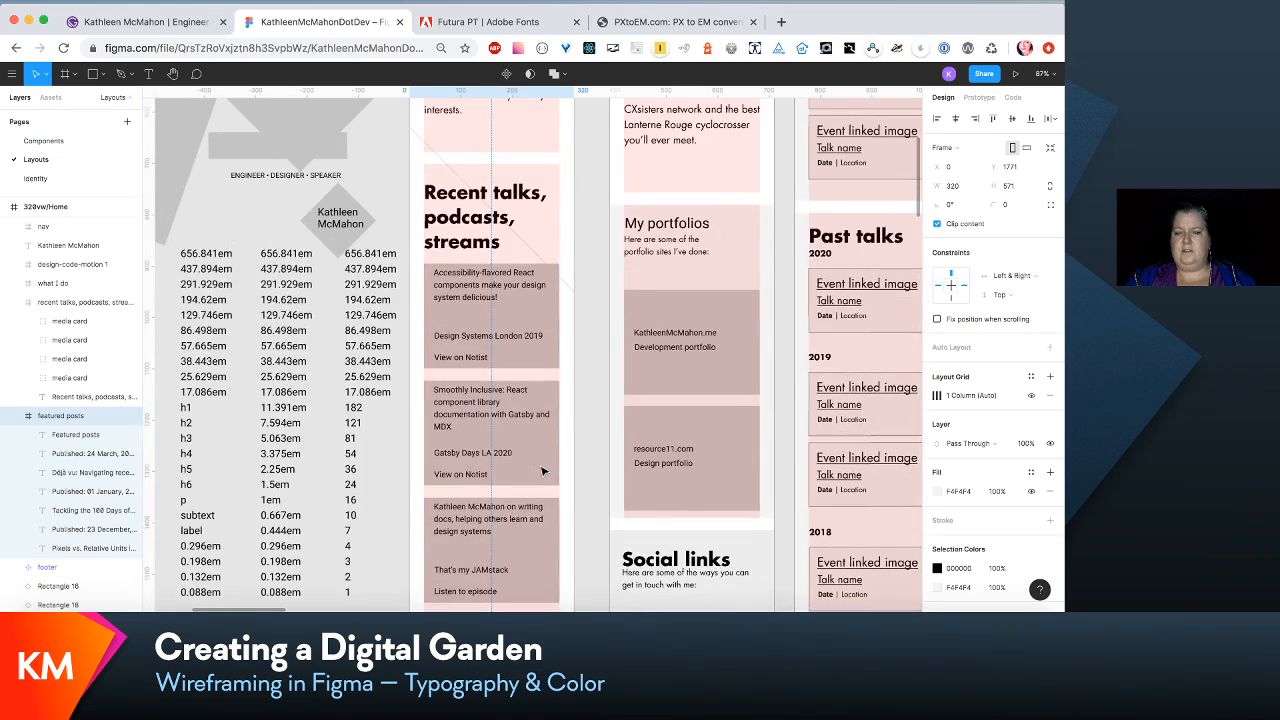
pyautogui.scroll(5, 543, 470)
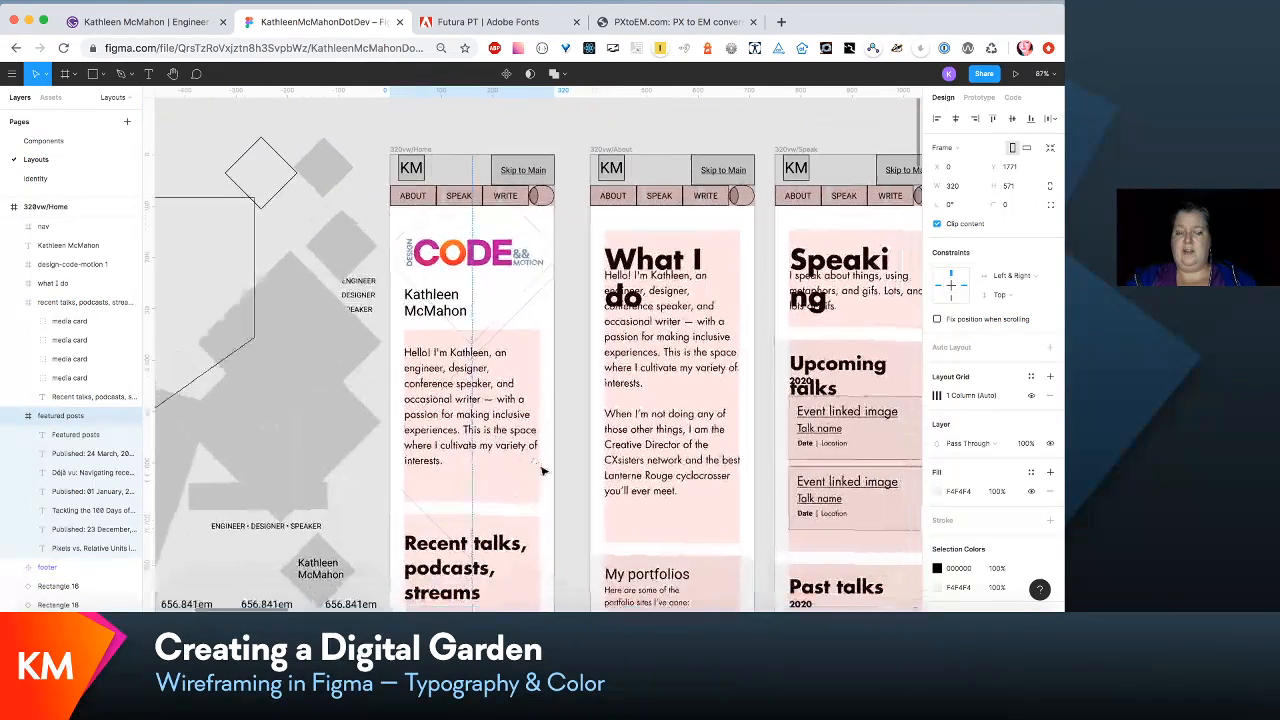
pyautogui.scroll(-10, 543, 470)
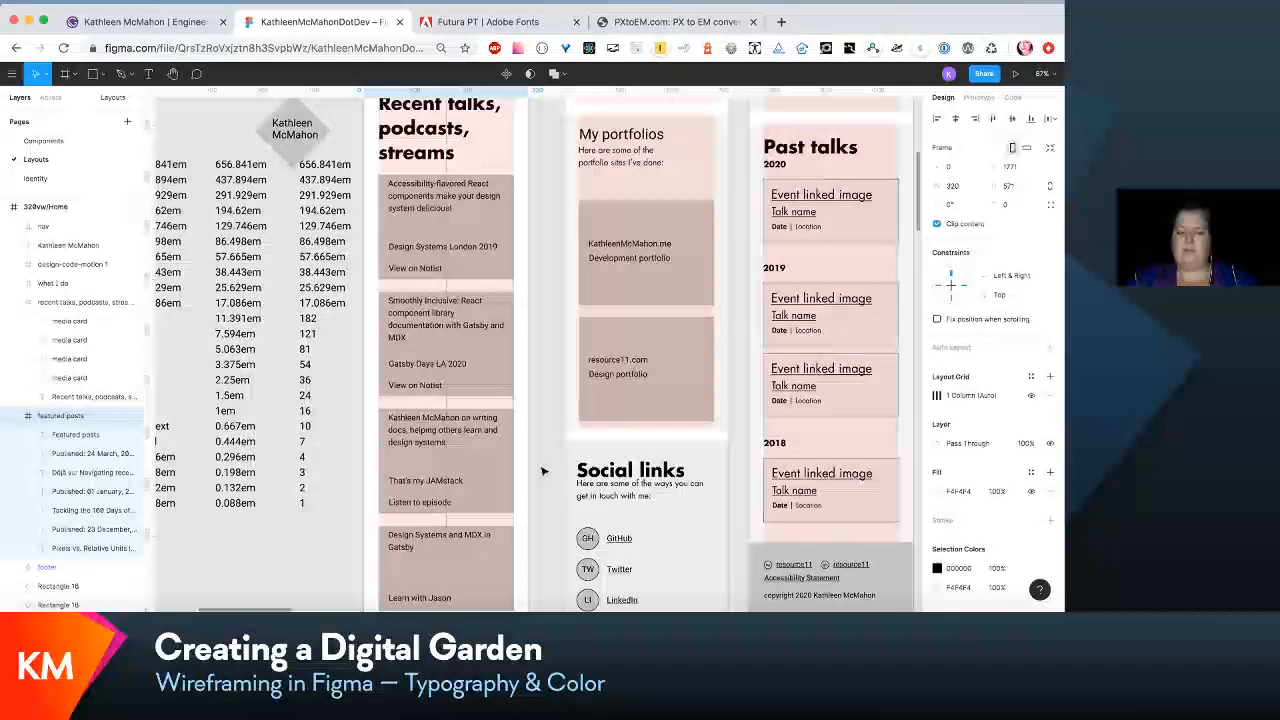
pyautogui.scroll(10, 543, 470)
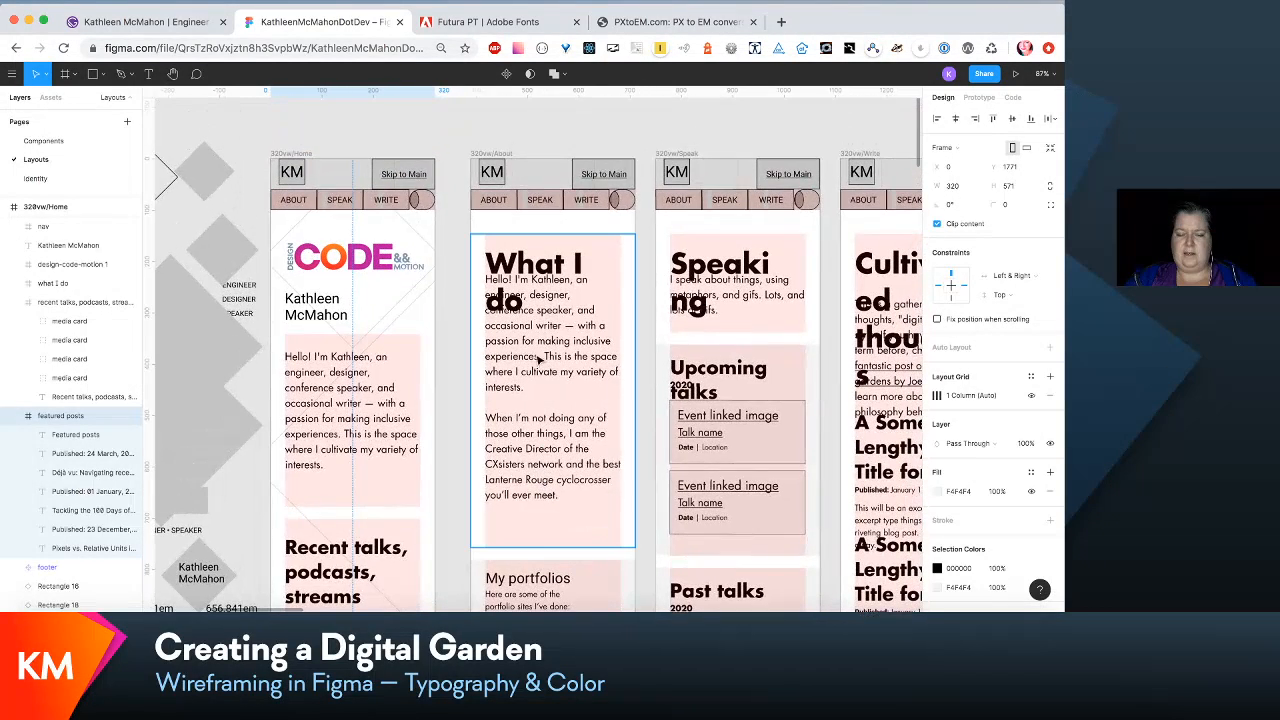
# - Inspect the "What I do" heading and intro paragraph in 320vw/About, and the sections down to its footer
pyautogui.click(545, 268)
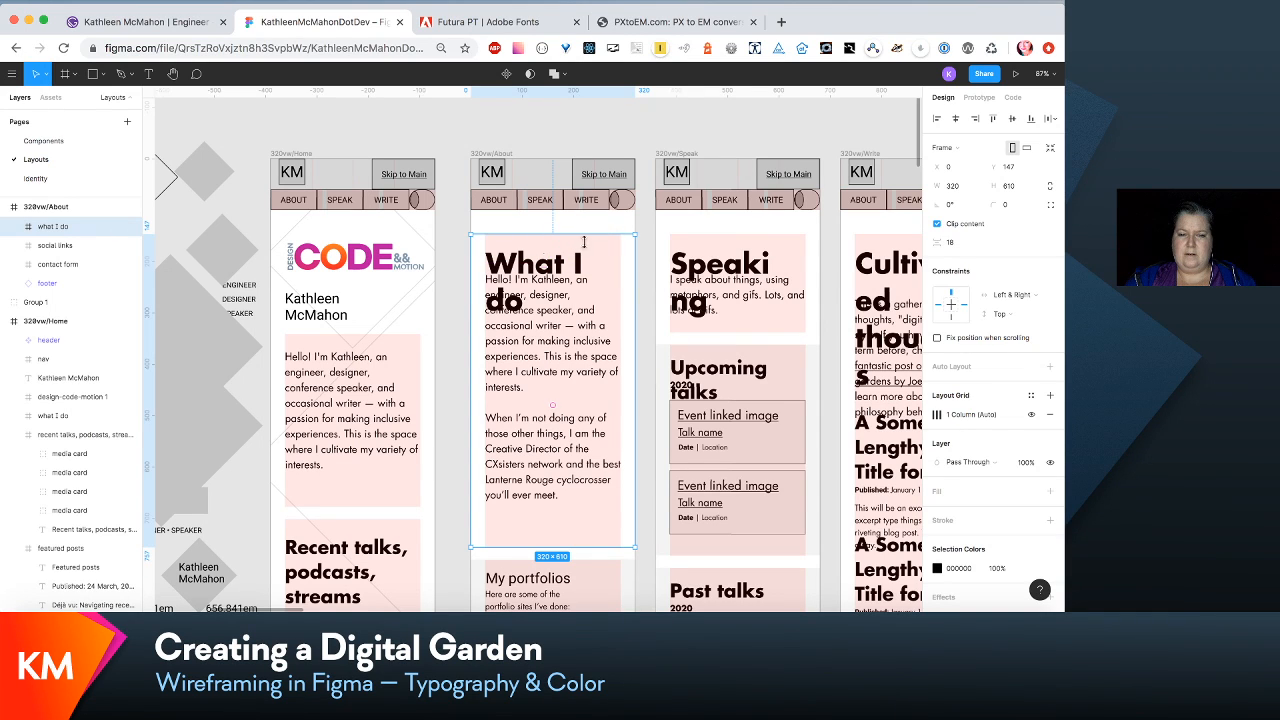
pyautogui.click(645, 126)
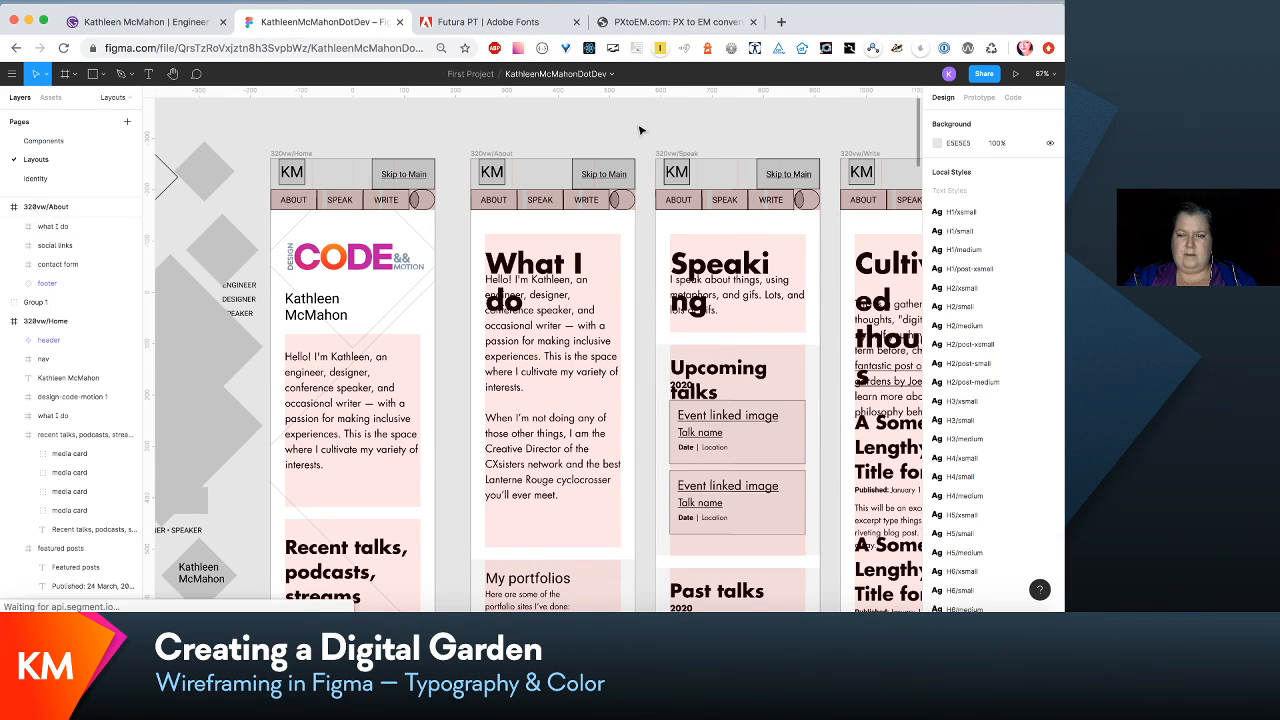
pyautogui.click(578, 268)
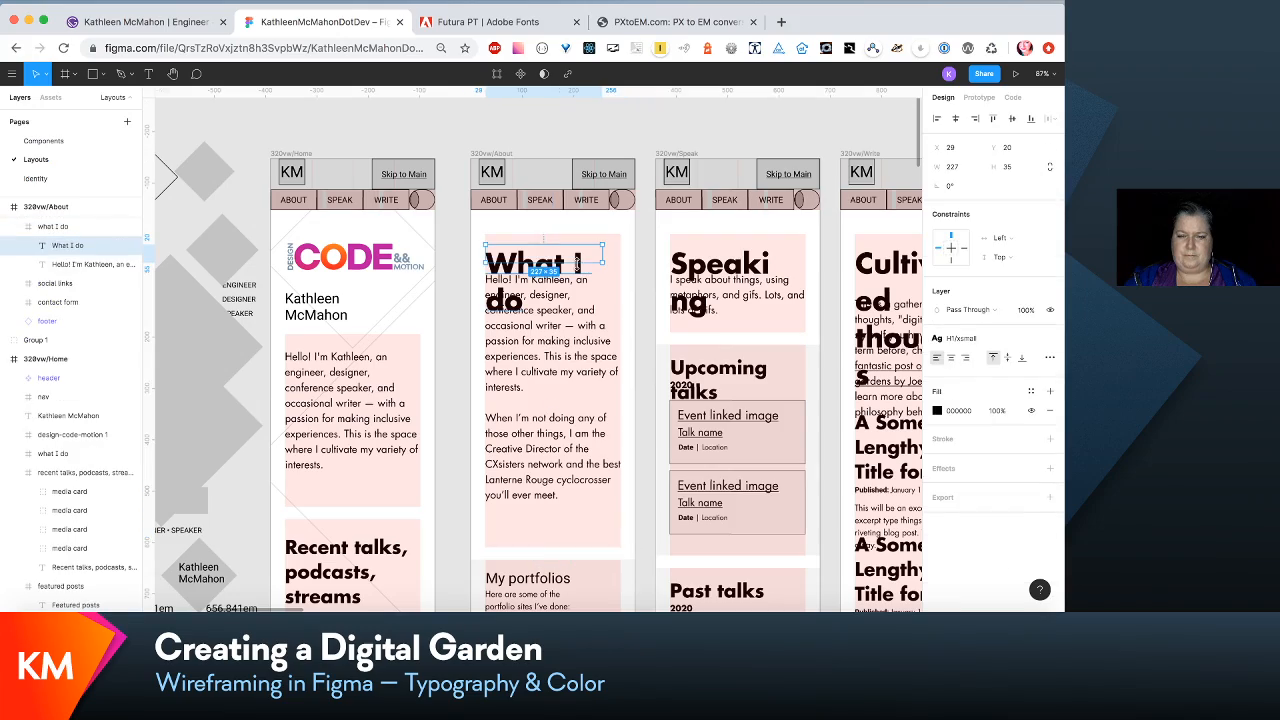
pyautogui.click(571, 330)
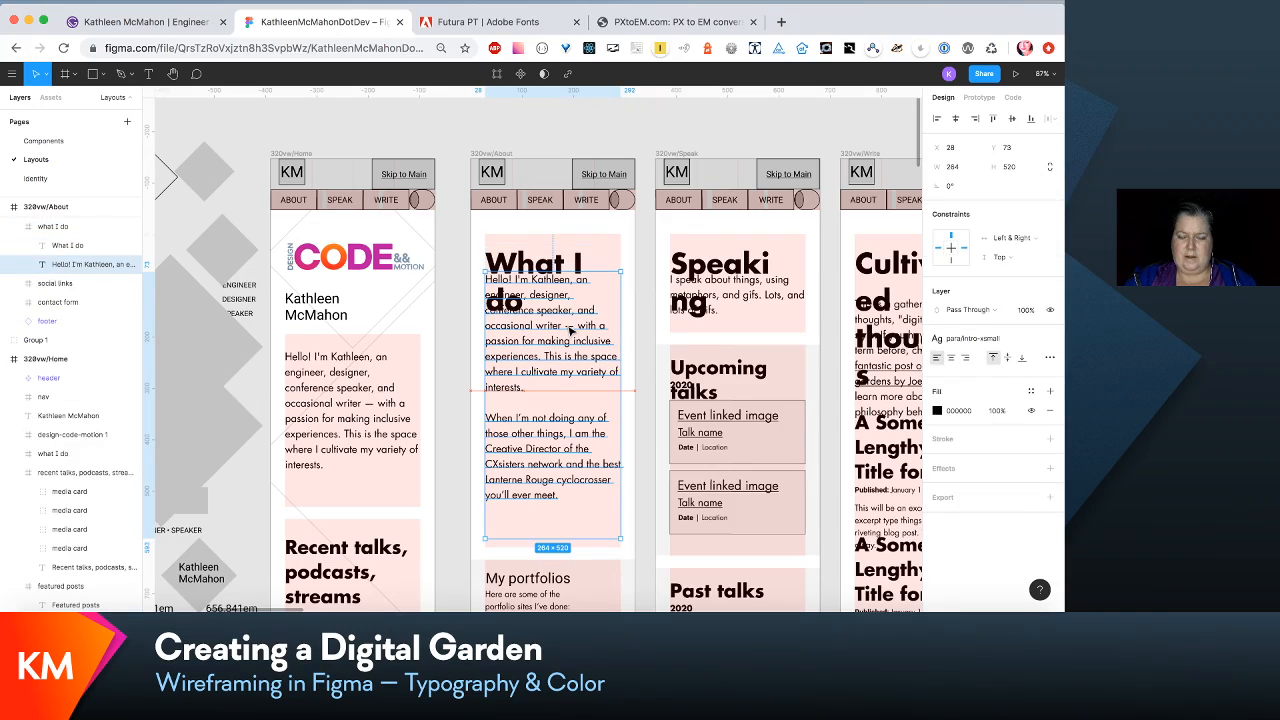
pyautogui.scroll(-5, 571, 330)
pyautogui.scroll(5, 571, 330)
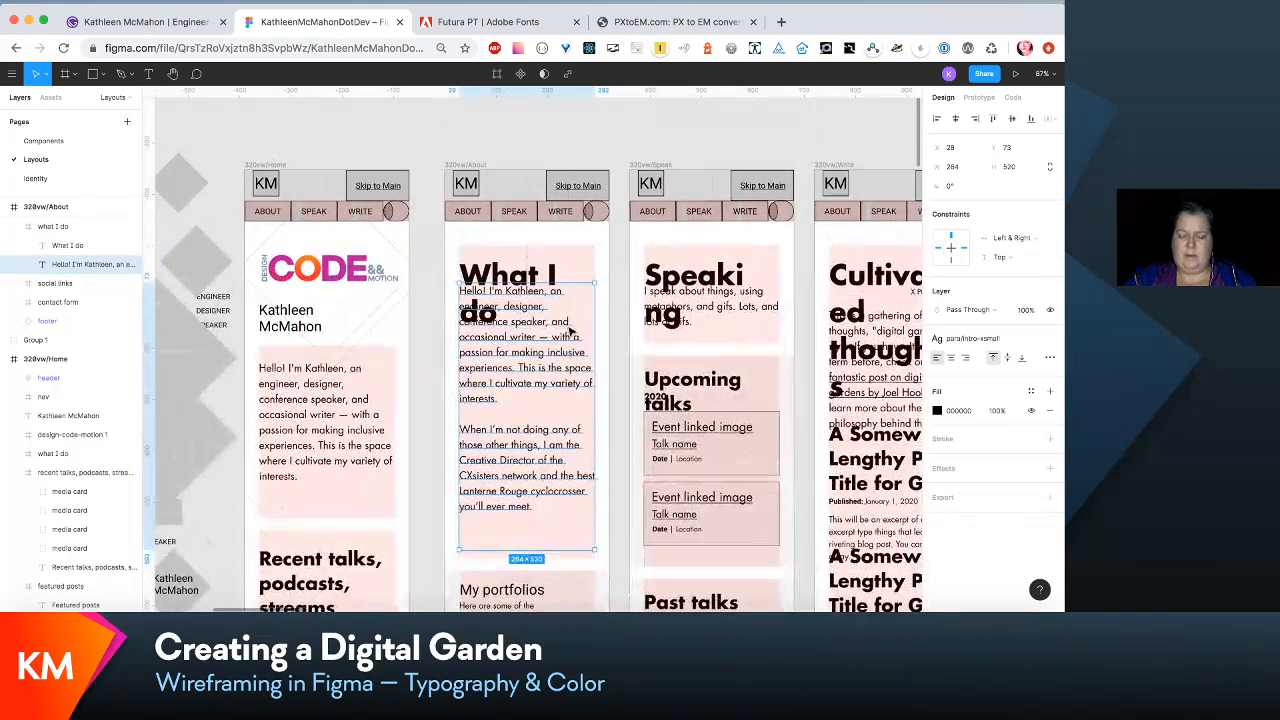
pyautogui.scroll(-3, 571, 330)
pyautogui.scroll(-10, 560, 326)
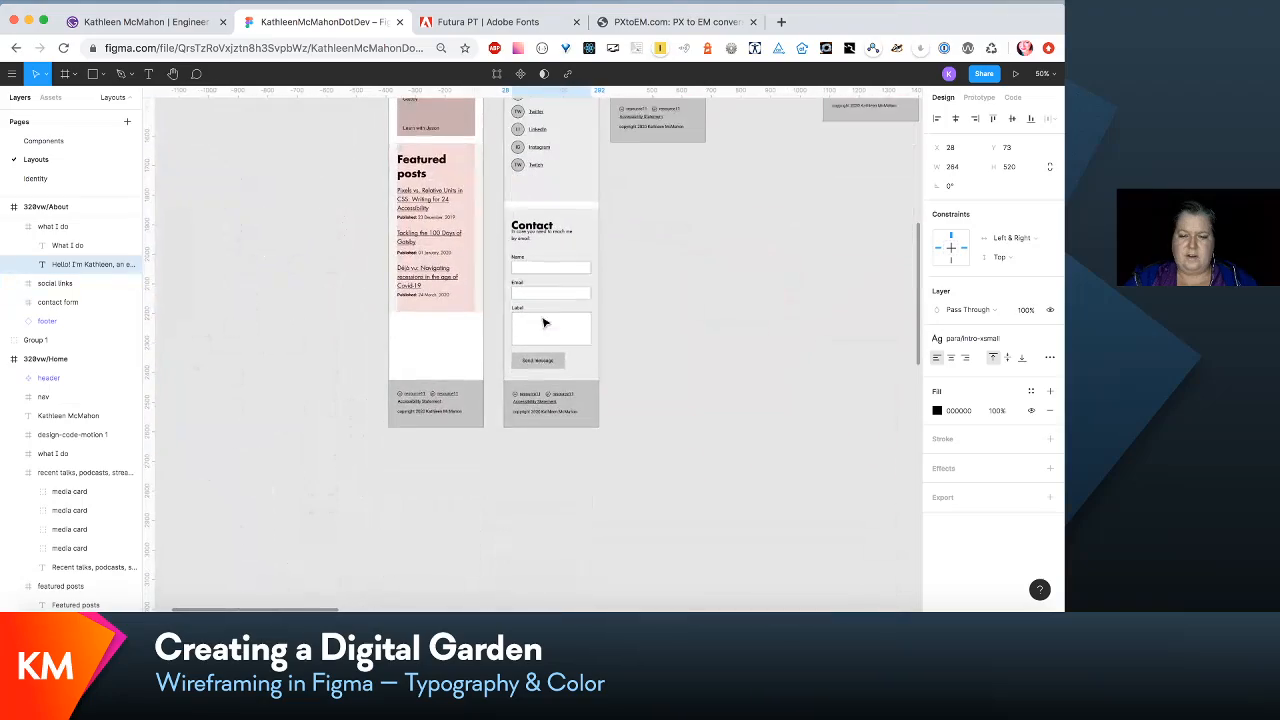
pyautogui.scroll(-1, 545, 322)
# - Extend the 320vw/About frame downward to a height of 3118 to make room for its sections
pyautogui.click(561, 410)
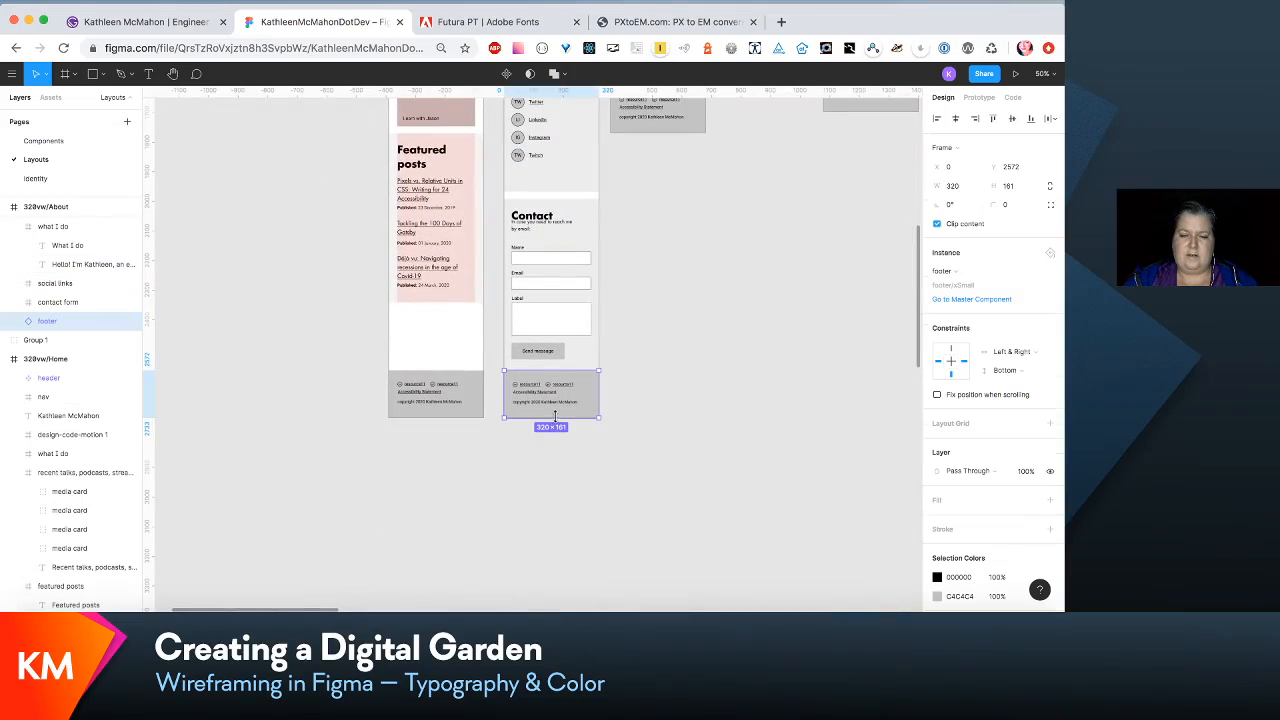
pyautogui.scroll(15, 566, 406)
pyautogui.scroll(3, 568, 402)
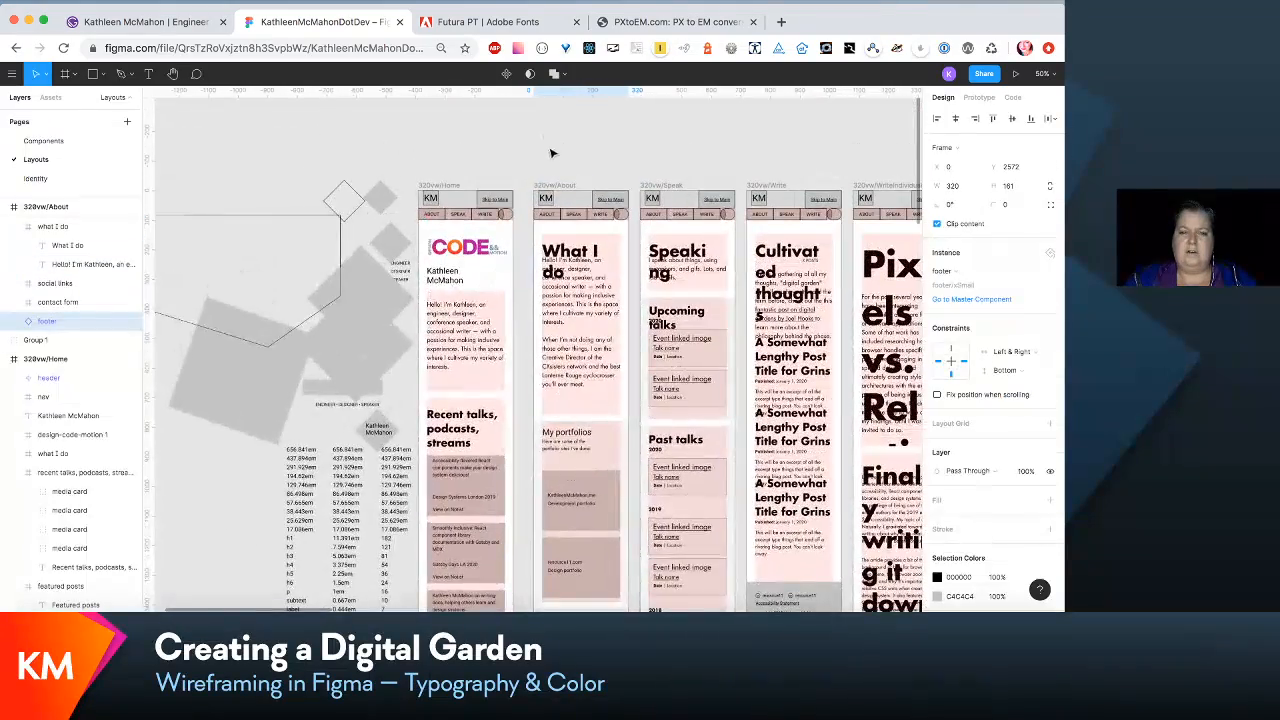
pyautogui.click(557, 187)
pyautogui.scroll(-20, 557, 187)
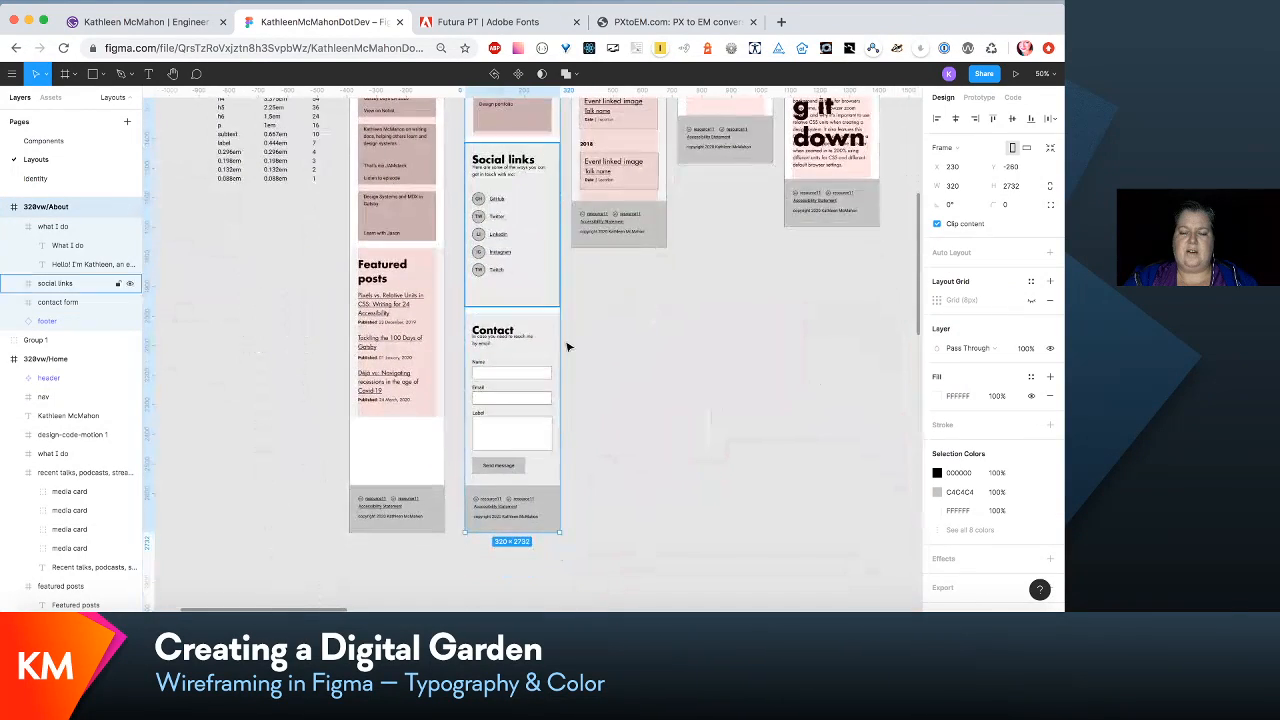
pyautogui.moveTo(525, 338); pyautogui.dragTo(516, 452)
pyautogui.scroll(10, 516, 452)
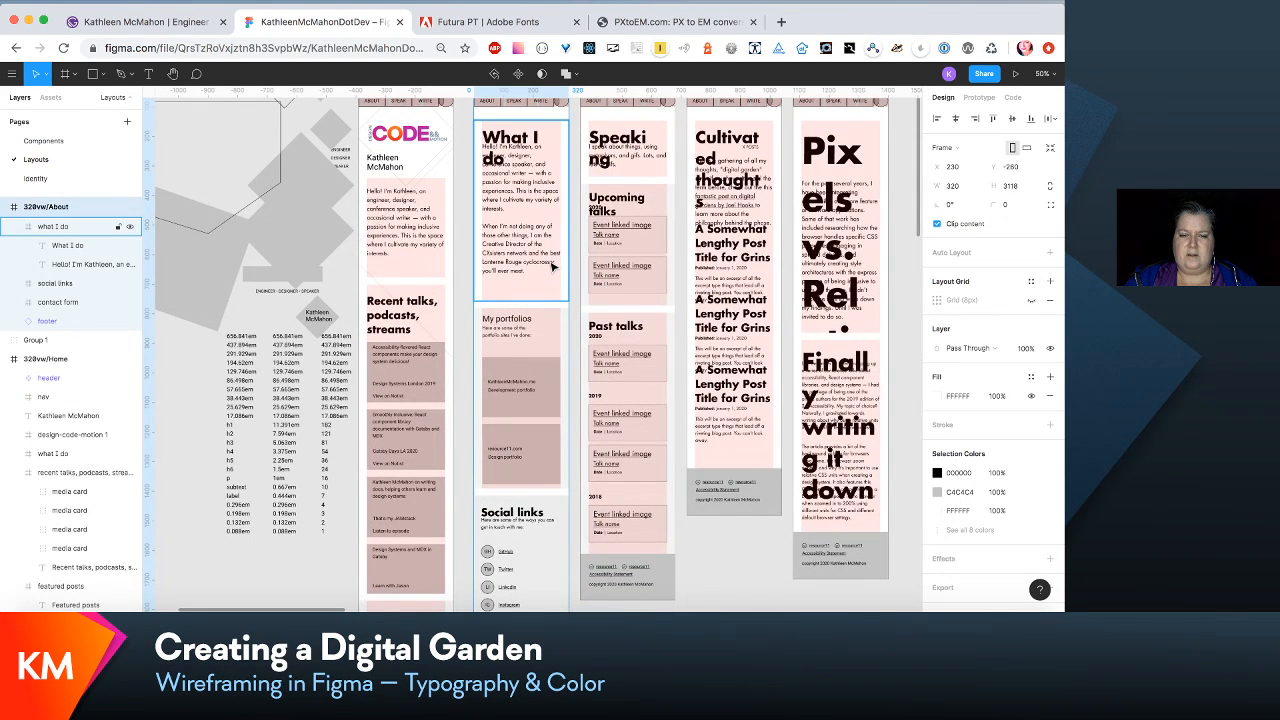
pyautogui.scroll(-7, 553, 267)
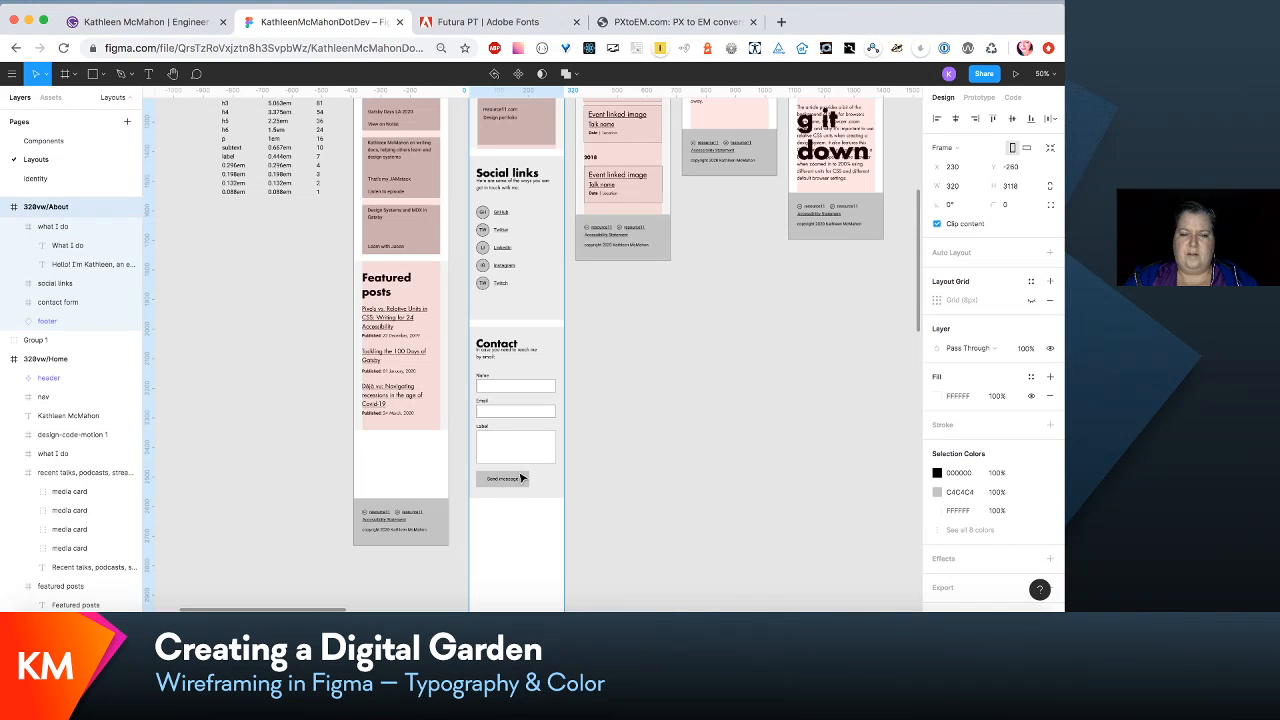
# - Move the 320vw/About sections from "My portfolios" through the contact form down together, leaving space below "What I do"
pyautogui.press('super+z')
pyautogui.scroll(7, 511, 314)
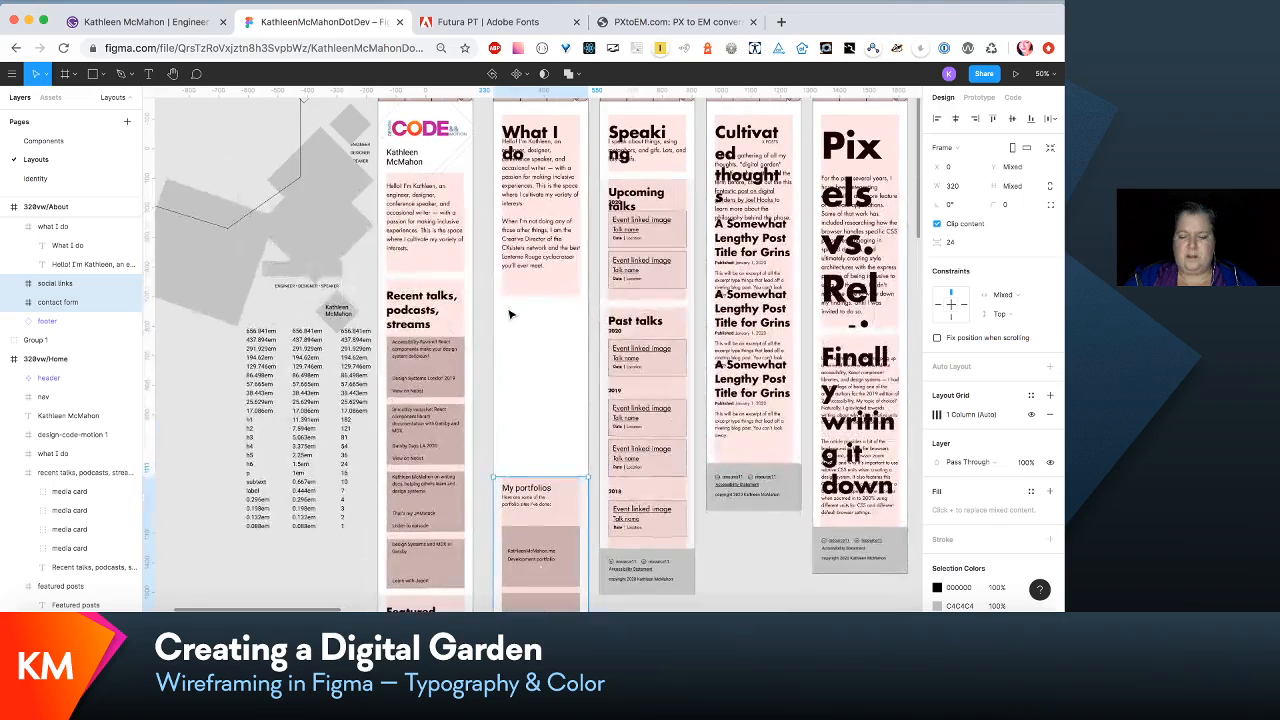
pyautogui.press('super+plus')
pyautogui.scroll(8, 511, 314)
pyautogui.scroll(-3, 512, 308)
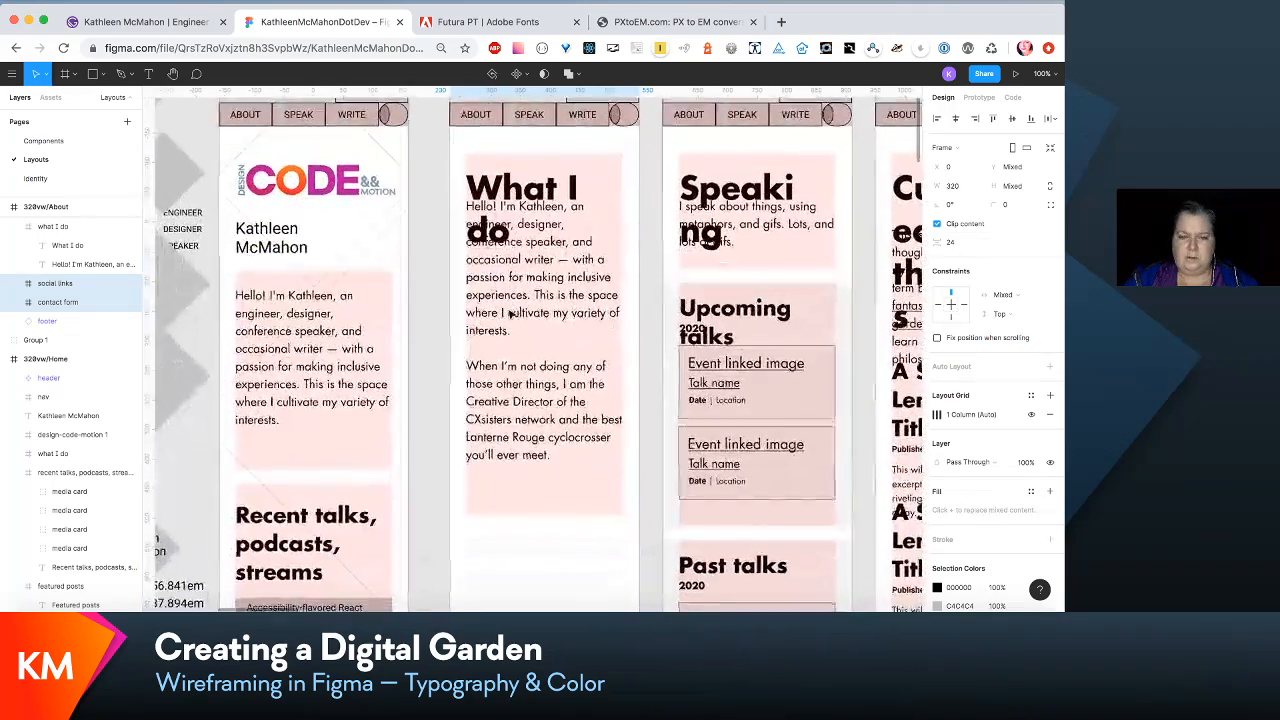
# - Move the intro paragraph in the 320vw/About "what I do" section down to Y 174, clear of the two-line heading
pyautogui.click(533, 245)
pyautogui.click(533, 245)
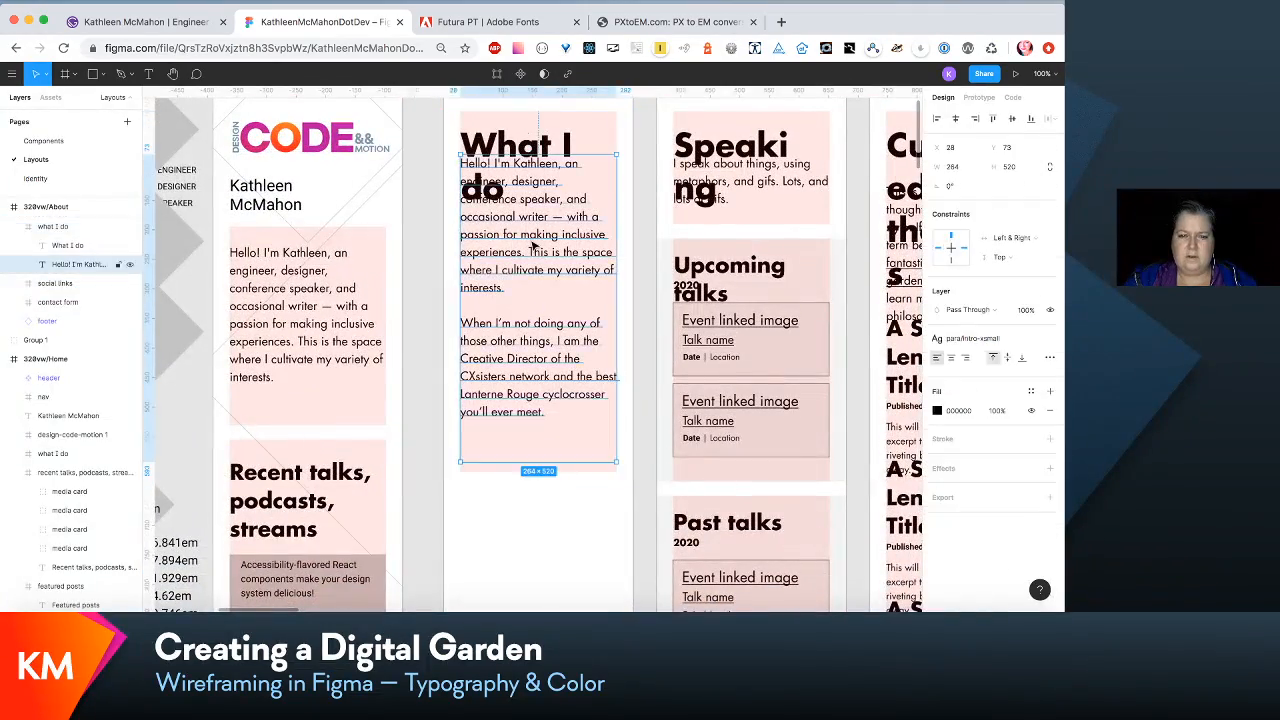
pyautogui.moveTo(533, 245); pyautogui.dragTo(536, 306)
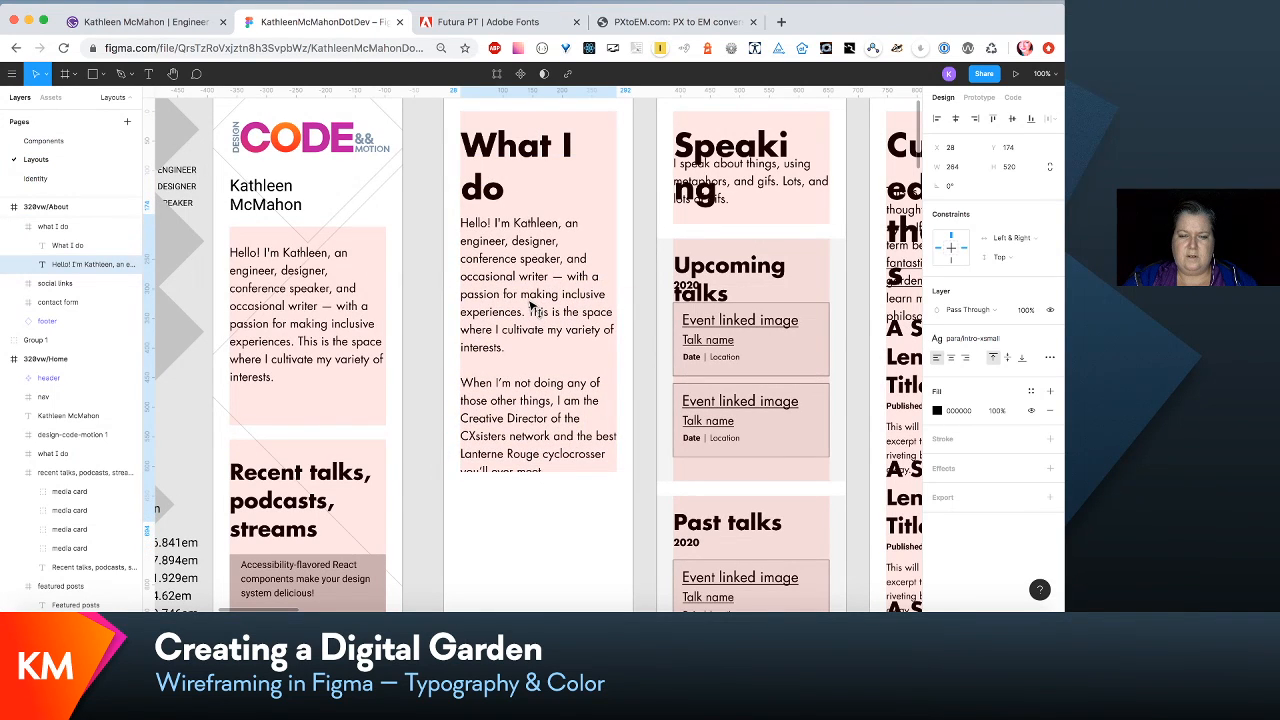
# - Extend the "what I do" section frame to a height of 715 and enlarge its heading text box to 263 × 39
pyautogui.click(589, 160)
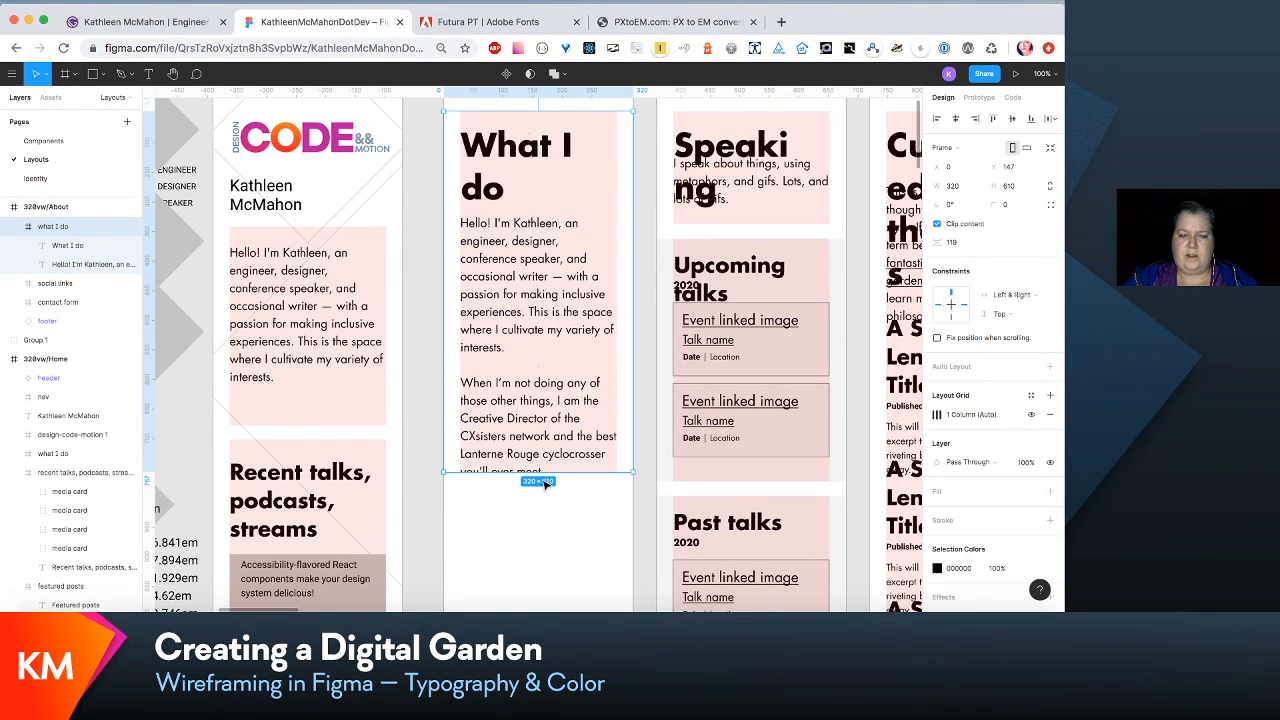
pyautogui.moveTo(540, 472); pyautogui.dragTo(538, 535)
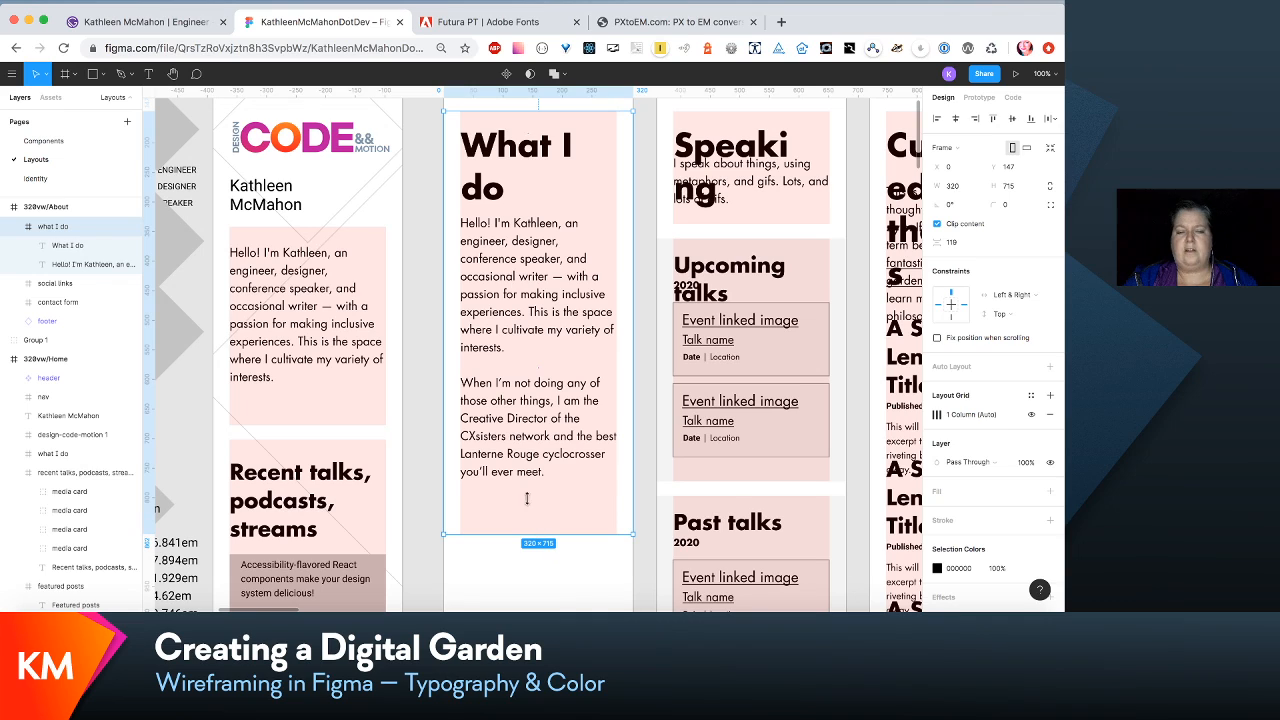
pyautogui.click(522, 155)
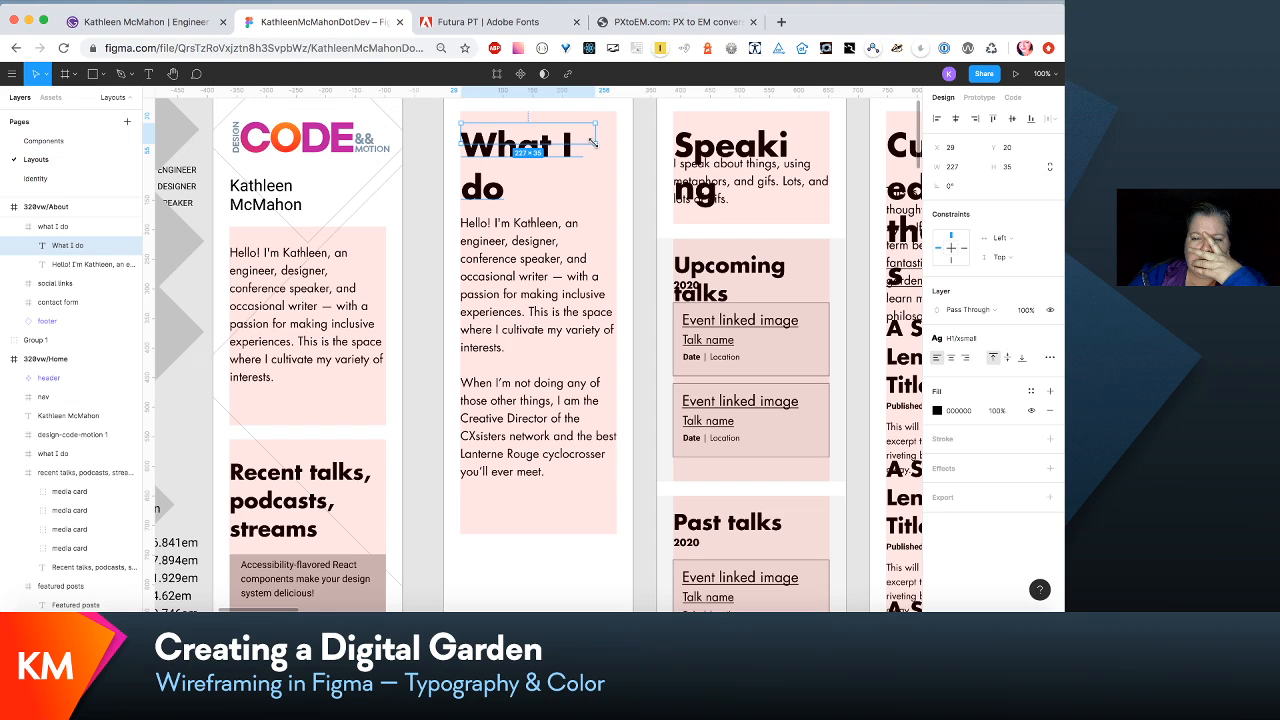
pyautogui.moveTo(593, 143); pyautogui.dragTo(617, 143)
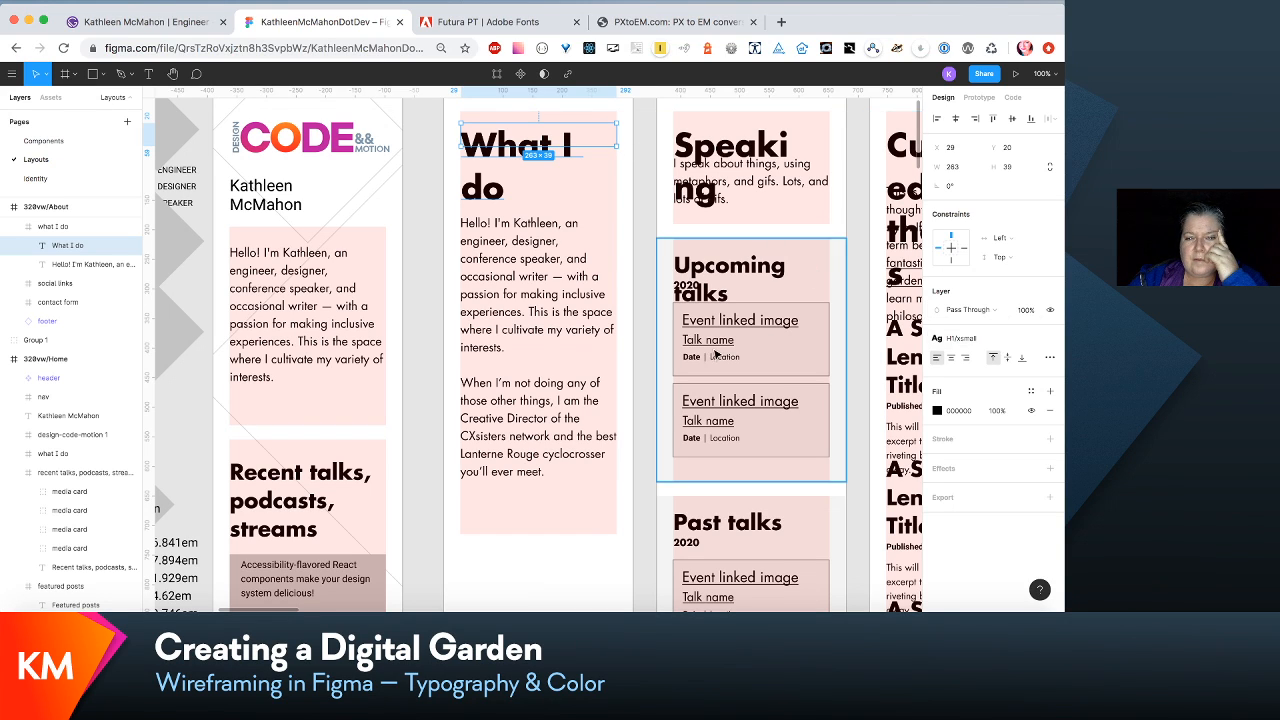
# - Compare the page headings across the wireframes and check the text style of the "Recent talks, podcasts, streams" heading in 320vw/Home
pyautogui.hscroll(5, 590, 364)
pyautogui.scroll(2, 590, 364)
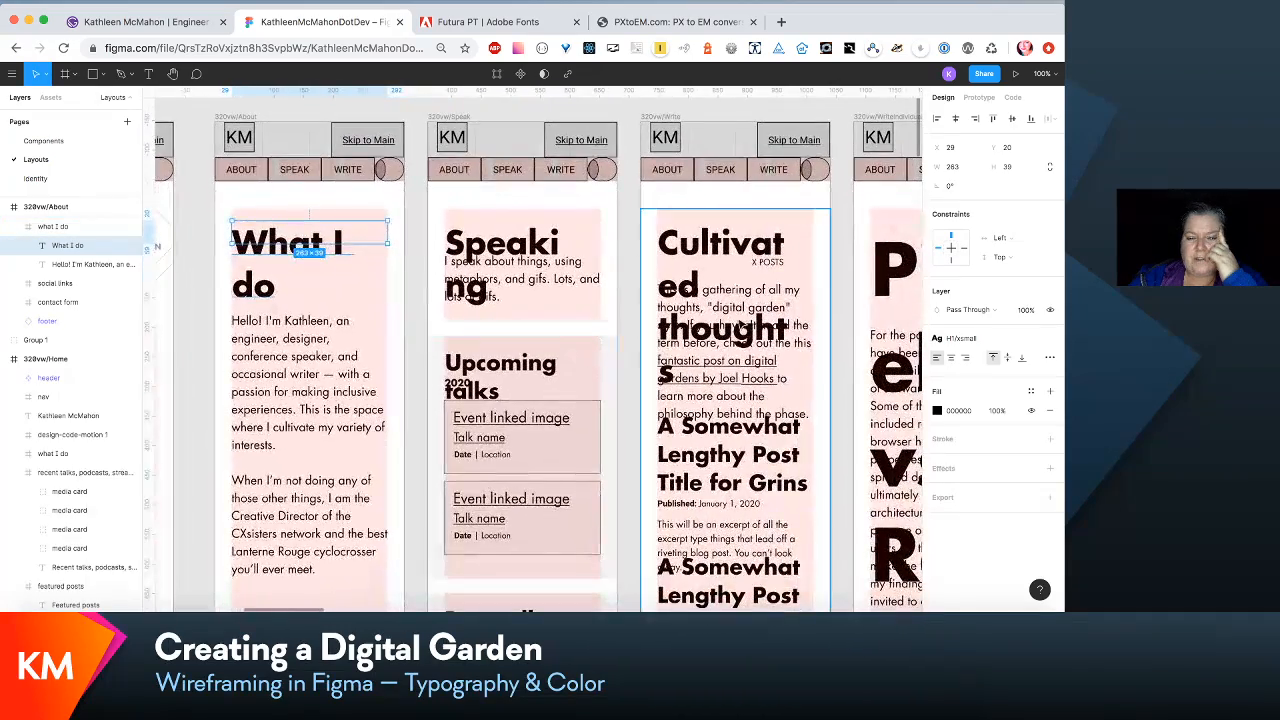
pyautogui.hscroll(-6, 752, 353)
pyautogui.scroll(-1, 752, 353)
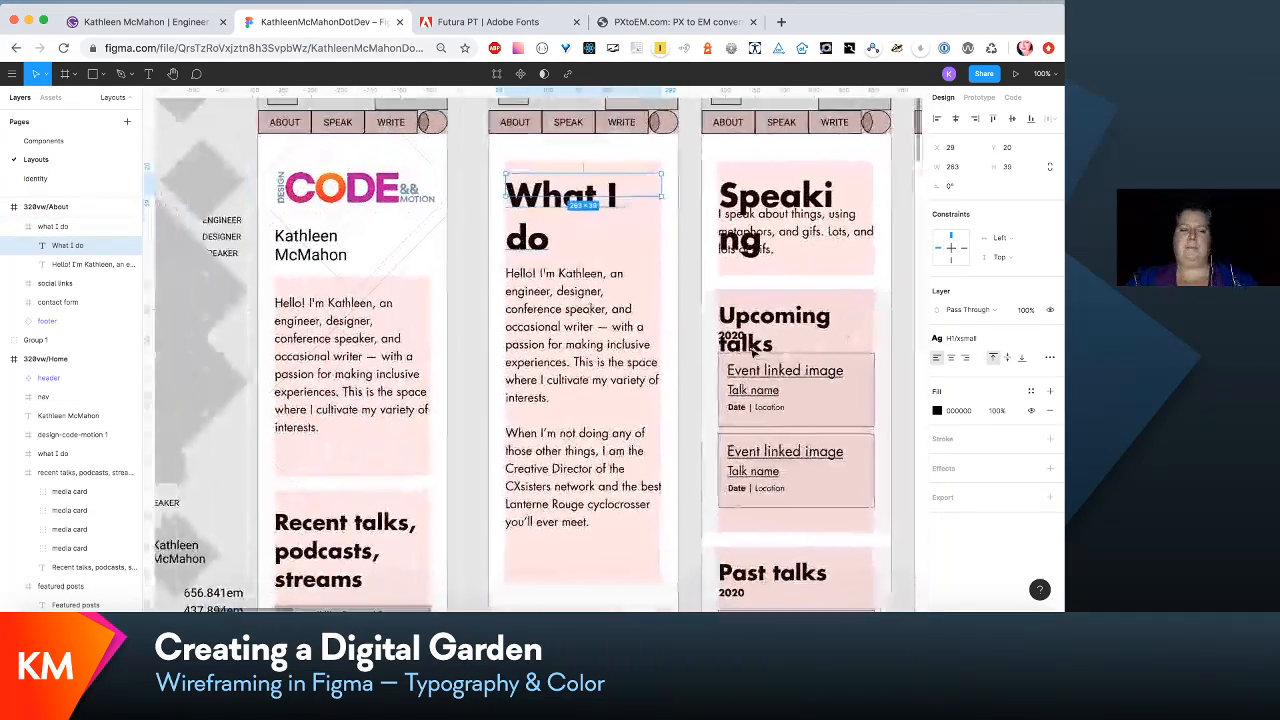
pyautogui.scroll(-1, 753, 353)
pyautogui.hscroll(1, 753, 353)
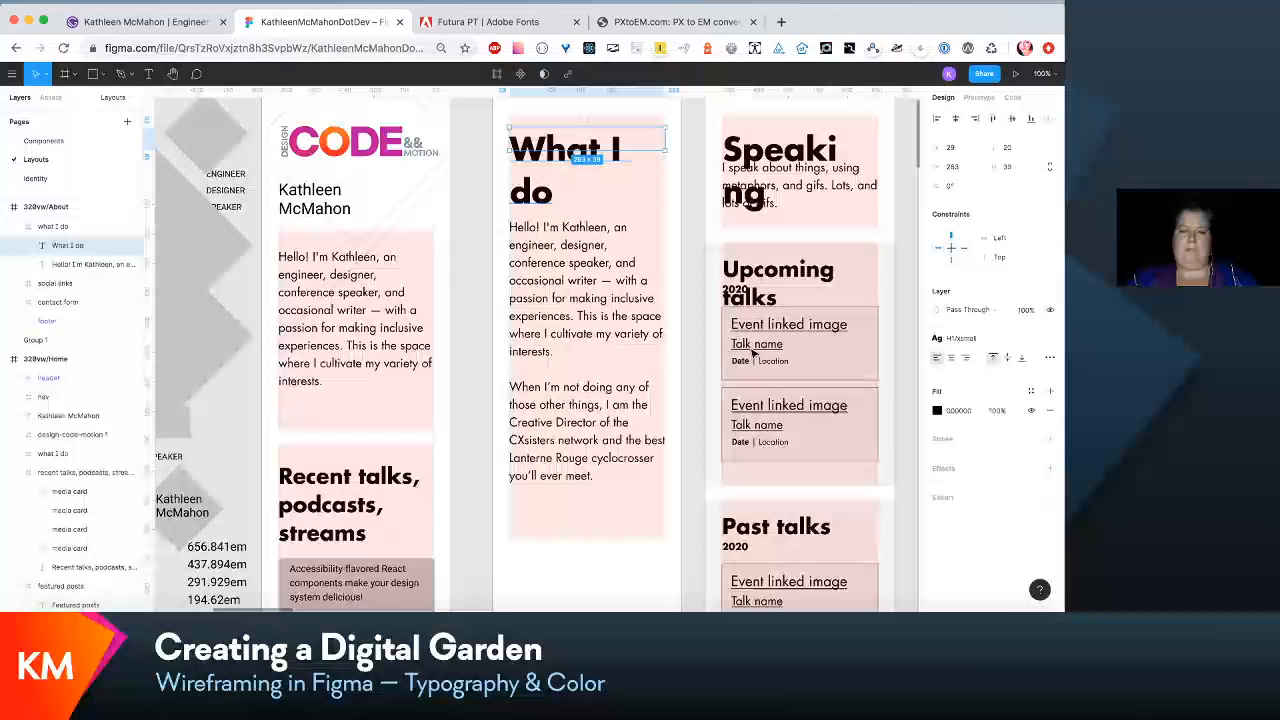
pyautogui.doubleClick(370, 482)
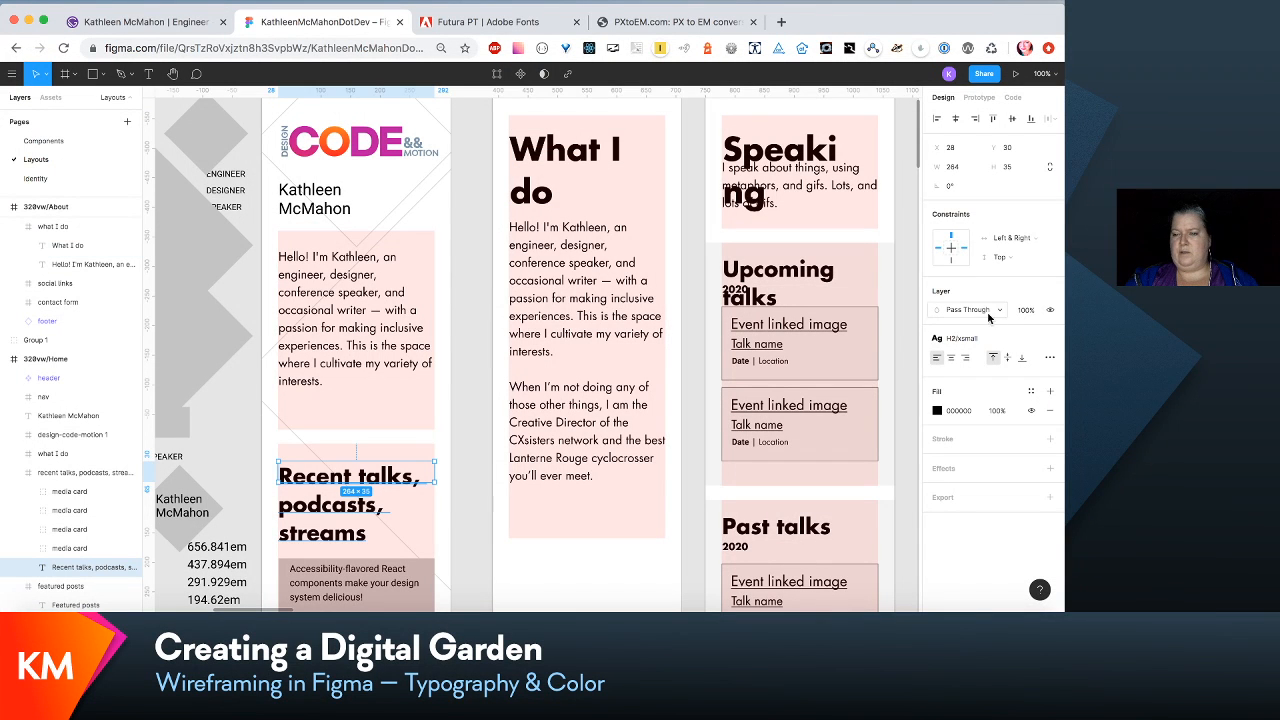
pyautogui.click(999, 344)
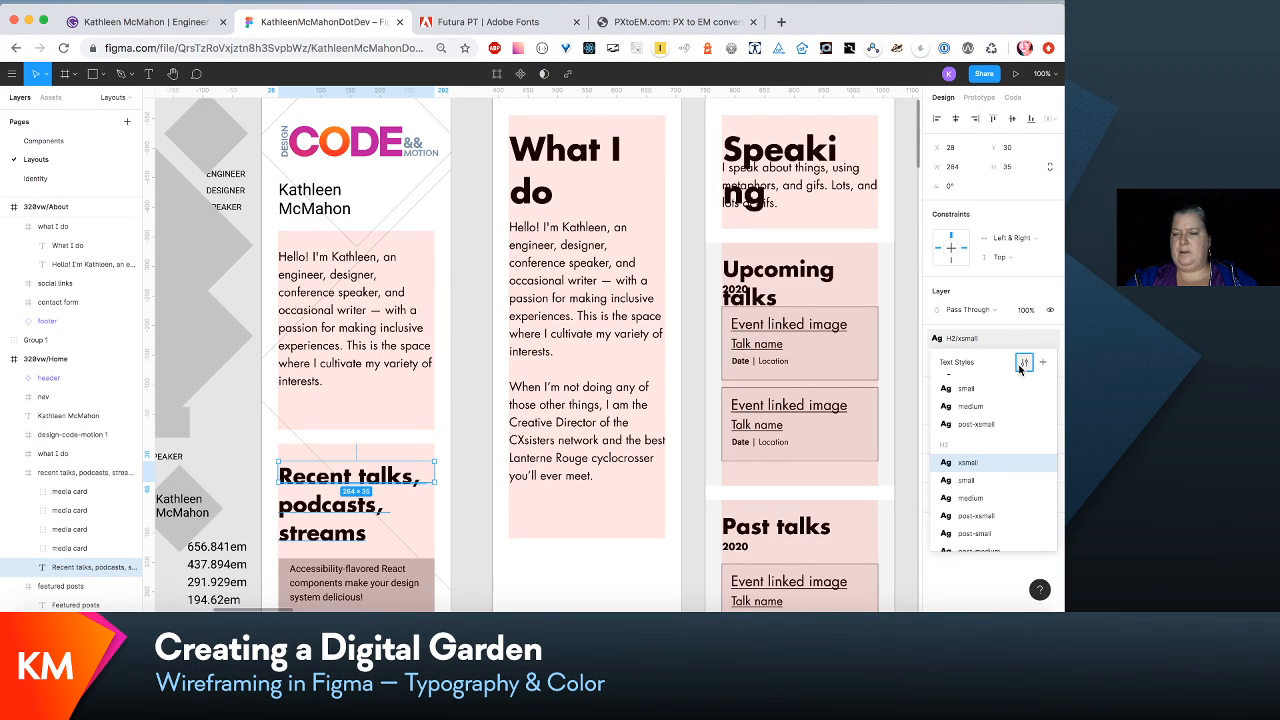
pyautogui.click(1020, 357)
# - Edit the H1/xsmall text style used by the "What I do" heading, setting its font size to 44
pyautogui.doubleClick(565, 150)
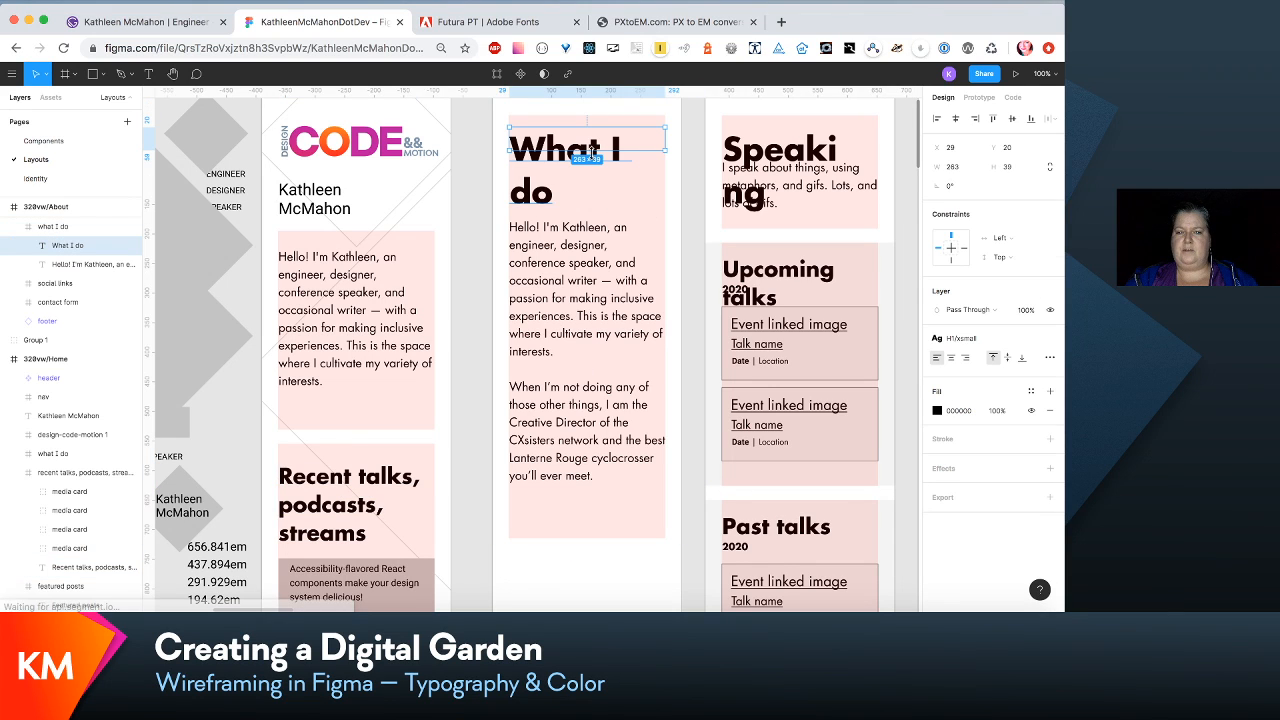
pyautogui.click(994, 341)
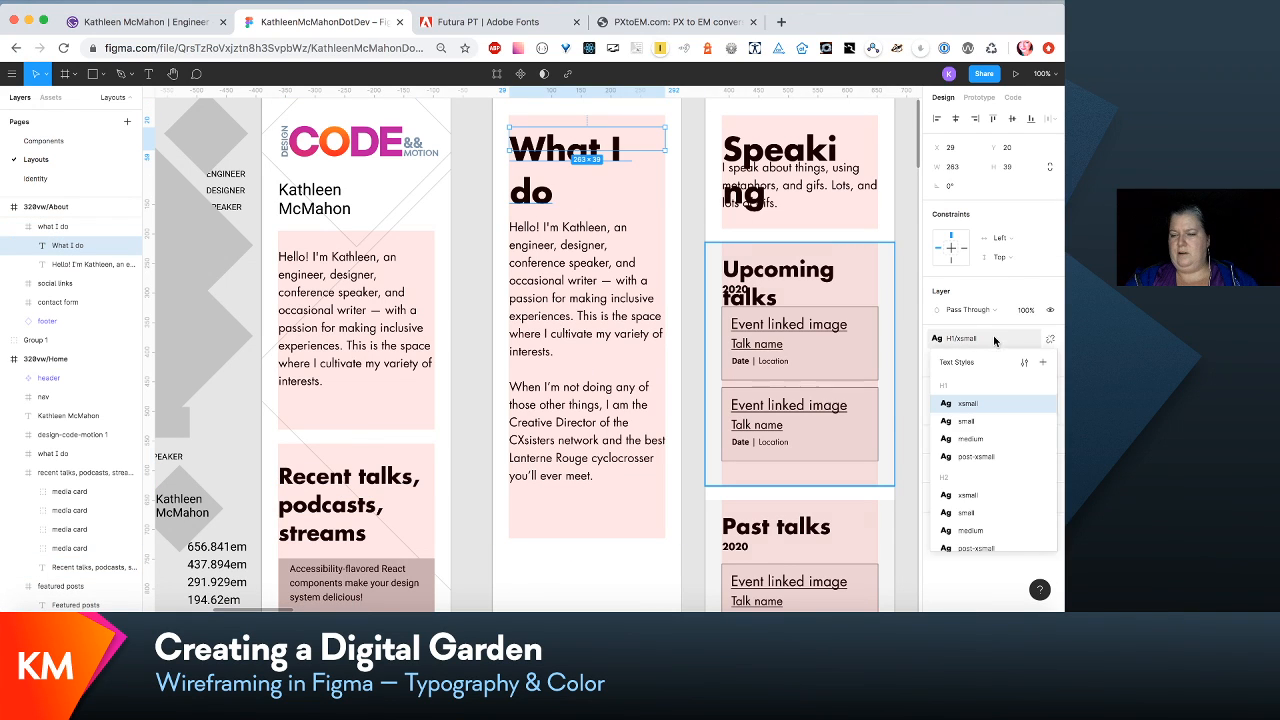
pyautogui.click(1026, 363)
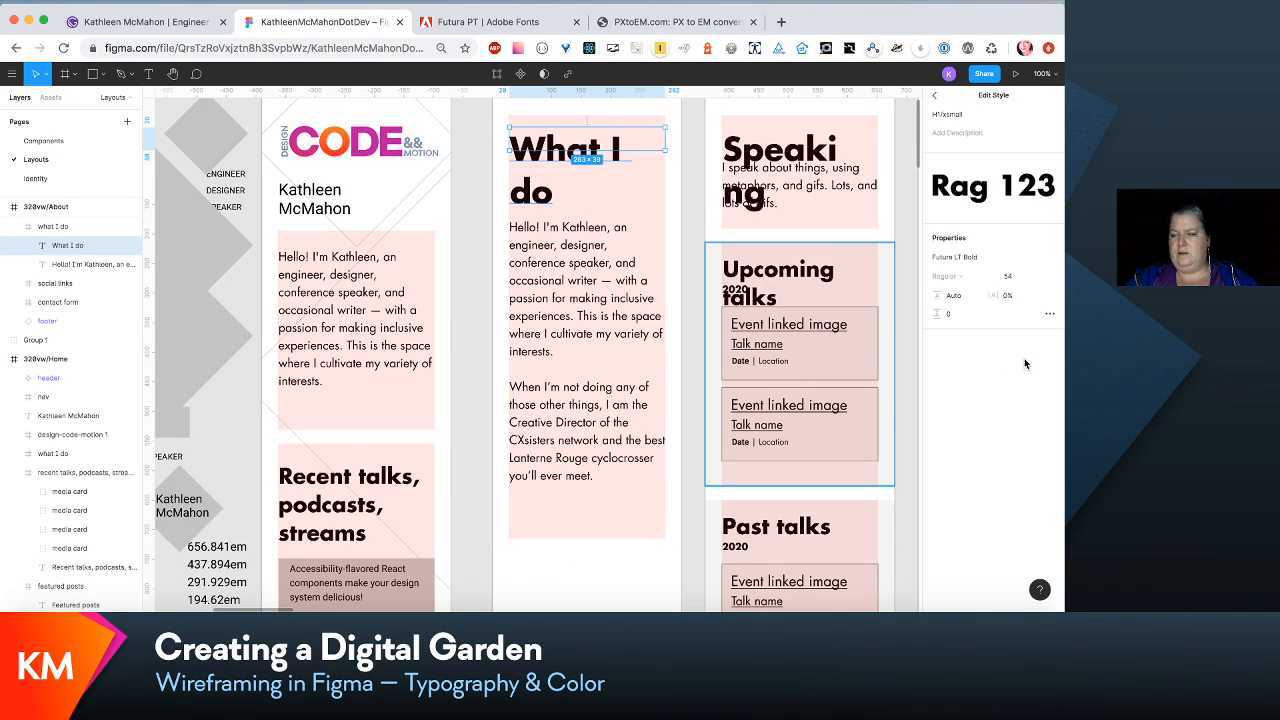
pyautogui.click(1018, 277)
pyautogui.write('44')
pyautogui.press('Return')
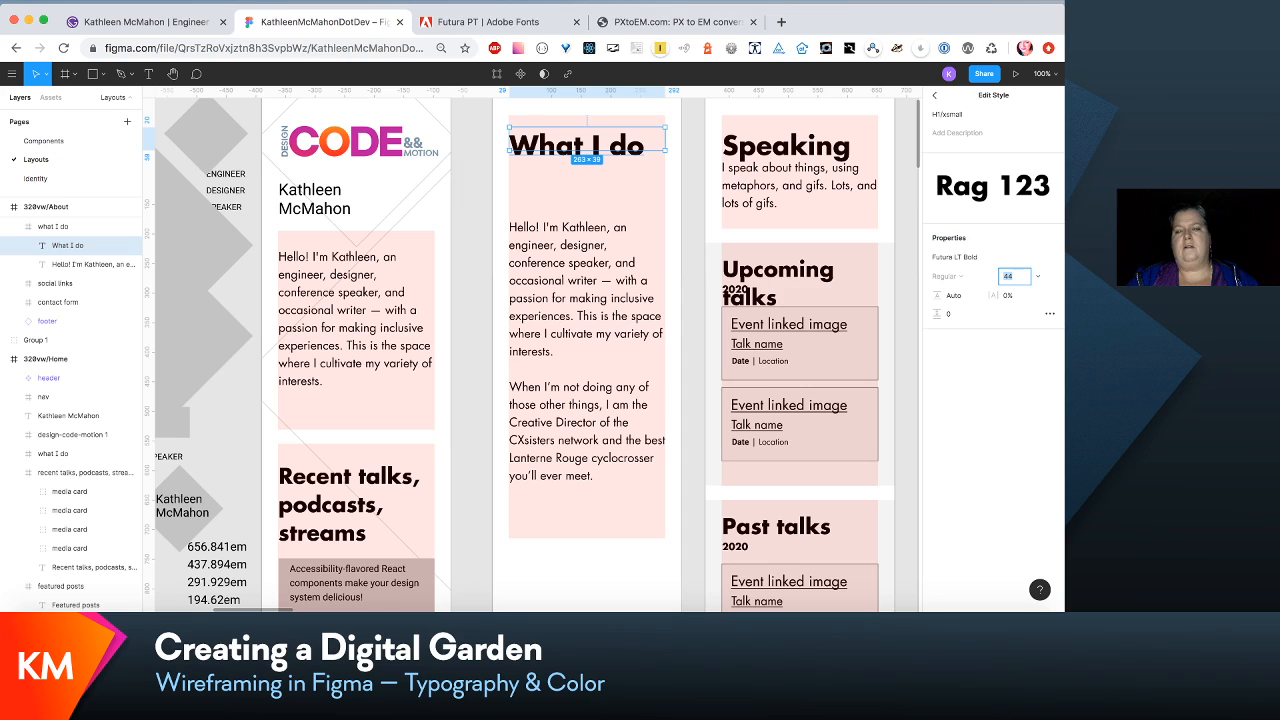
# - Try a font size of 48 in the H1/xsmall style, and set it back to 44
pyautogui.write('48')
pyautogui.press('Return')
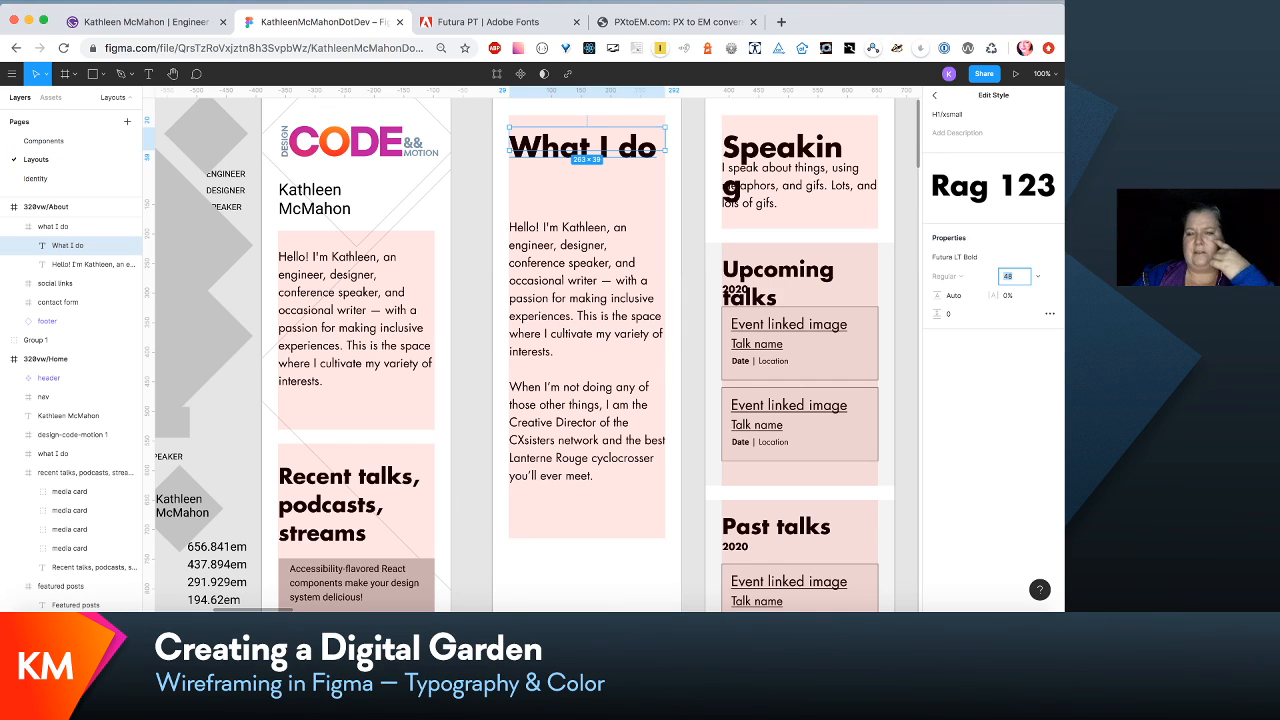
pyautogui.write('44')
pyautogui.press('Return')
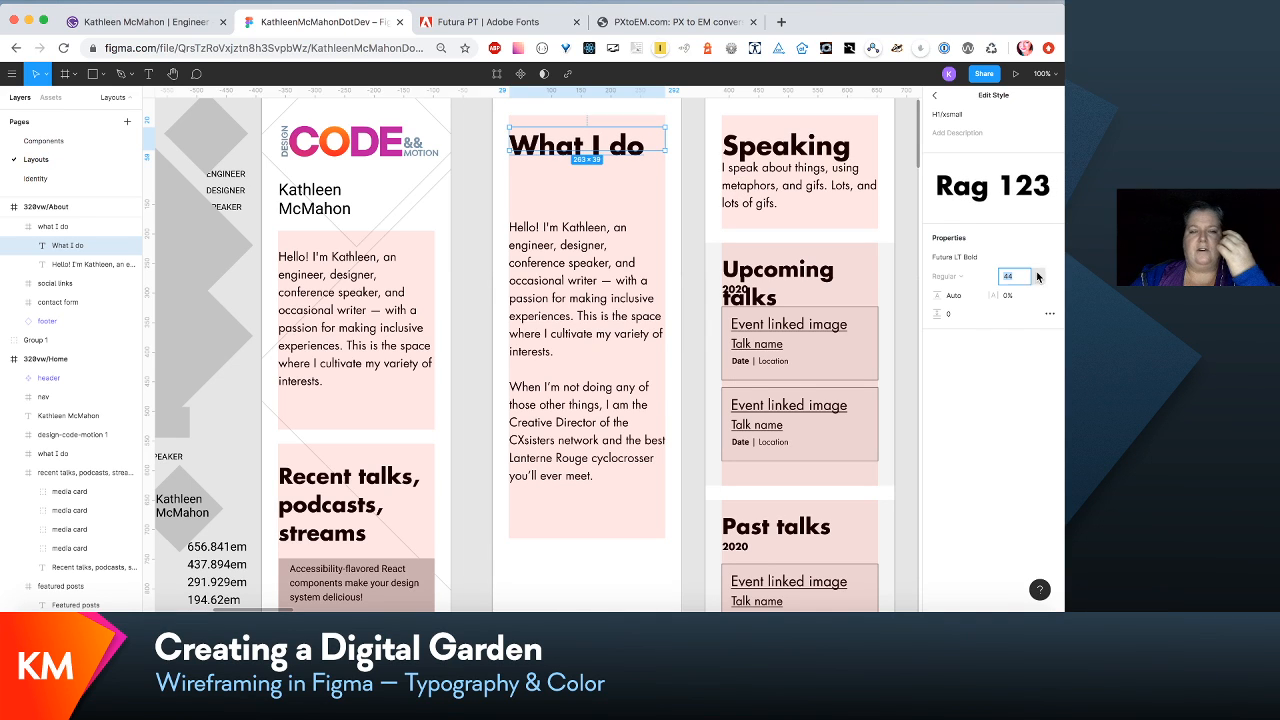
# - Move the intro paragraph in 320vw/About up to Y 92, closing the gap under the one-line "What I do" heading
pyautogui.scroll(3, 764, 400)
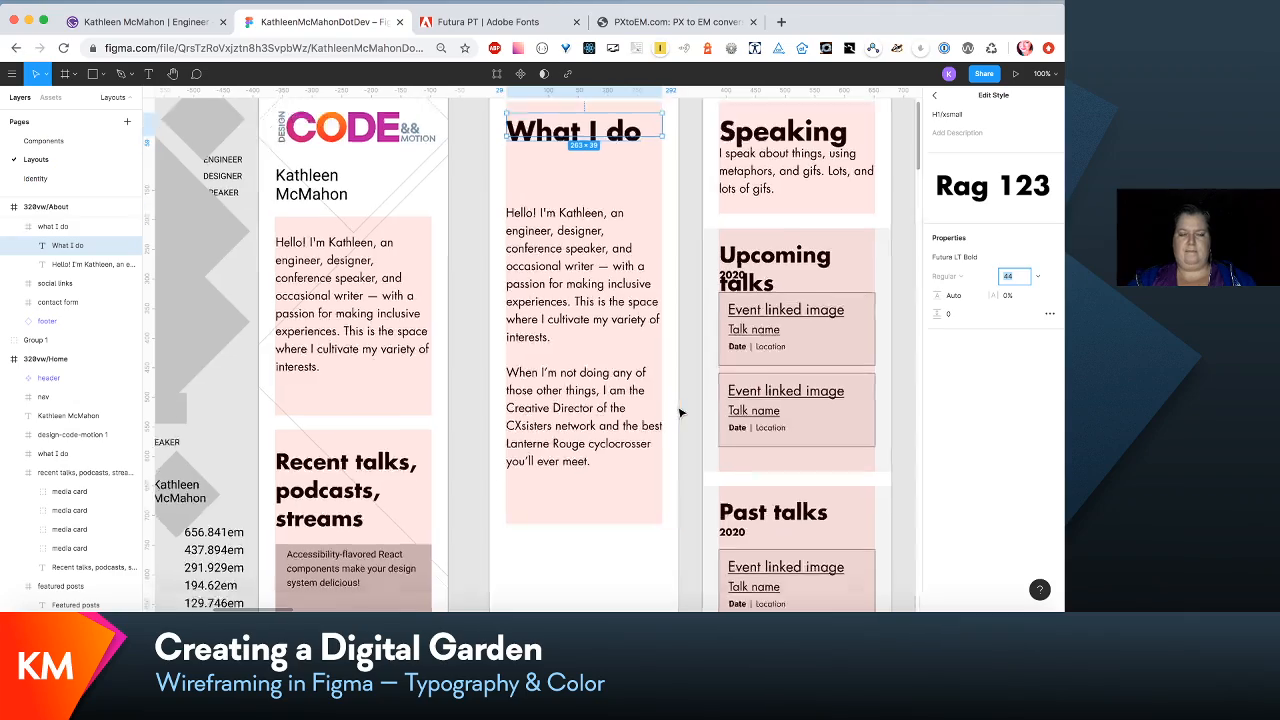
pyautogui.hscroll(3, 679, 412)
pyautogui.scroll(-2, 679, 412)
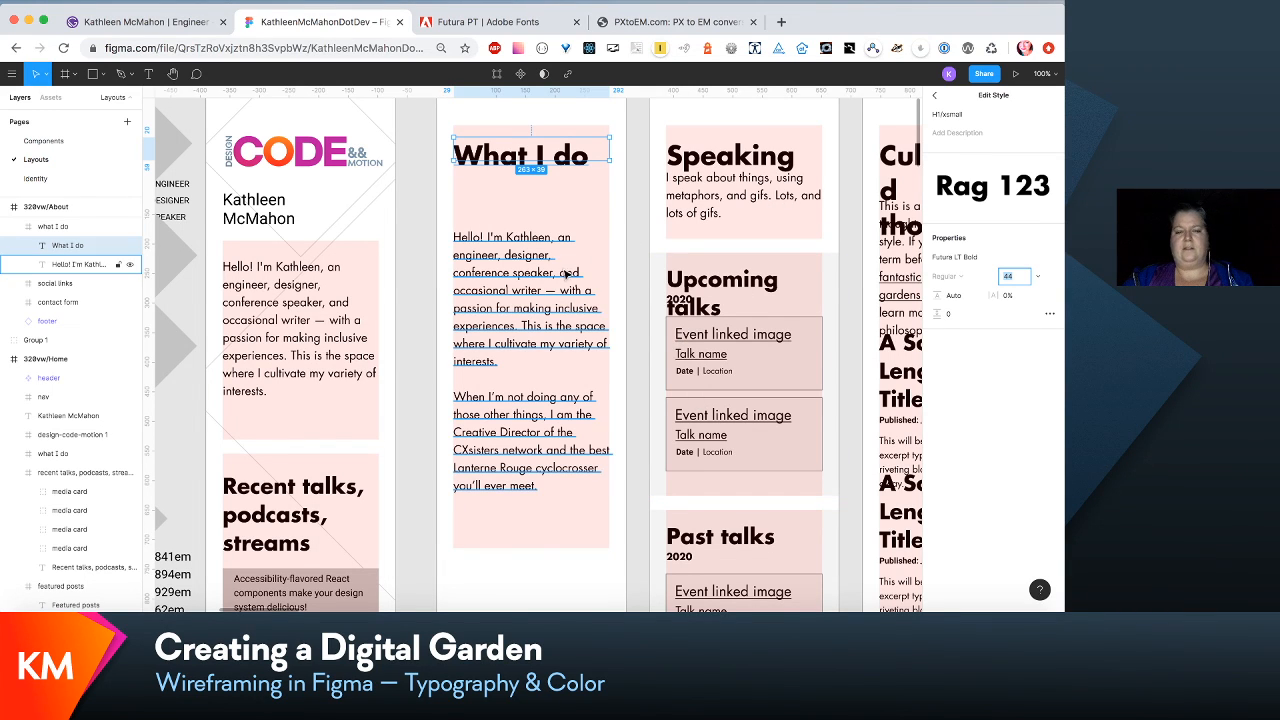
pyautogui.click(565, 273)
pyautogui.moveTo(564, 274); pyautogui.dragTo(571, 228)
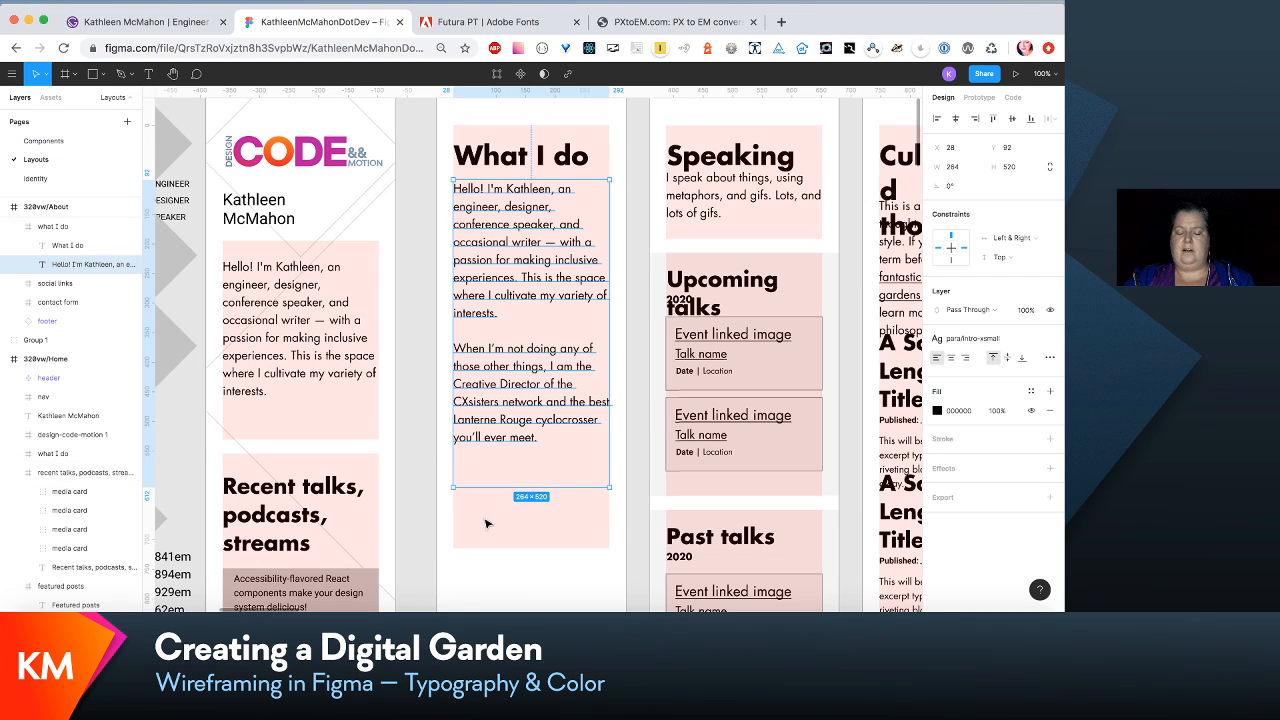
# - Move the intro paragraph in the 320vw/Speak "speaking" section down to Y 95, clear of its heading
pyautogui.scroll(-1, 496, 498)
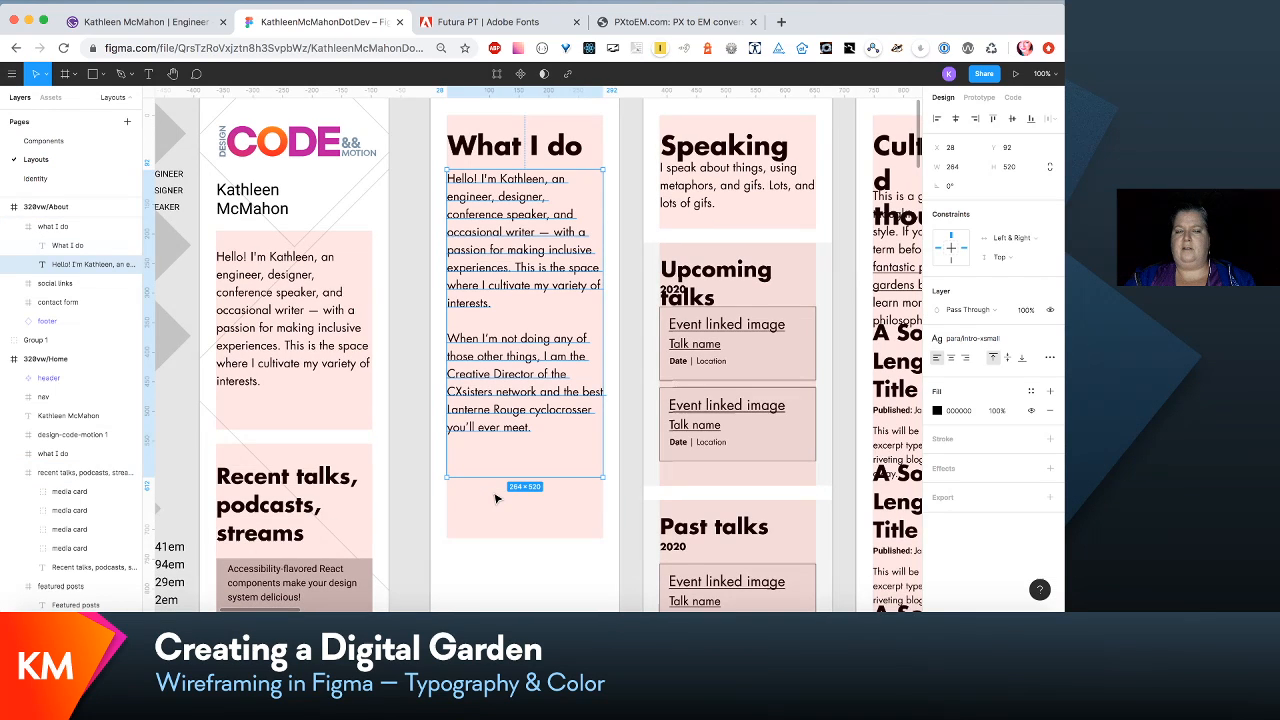
pyautogui.hscroll(2, 496, 498)
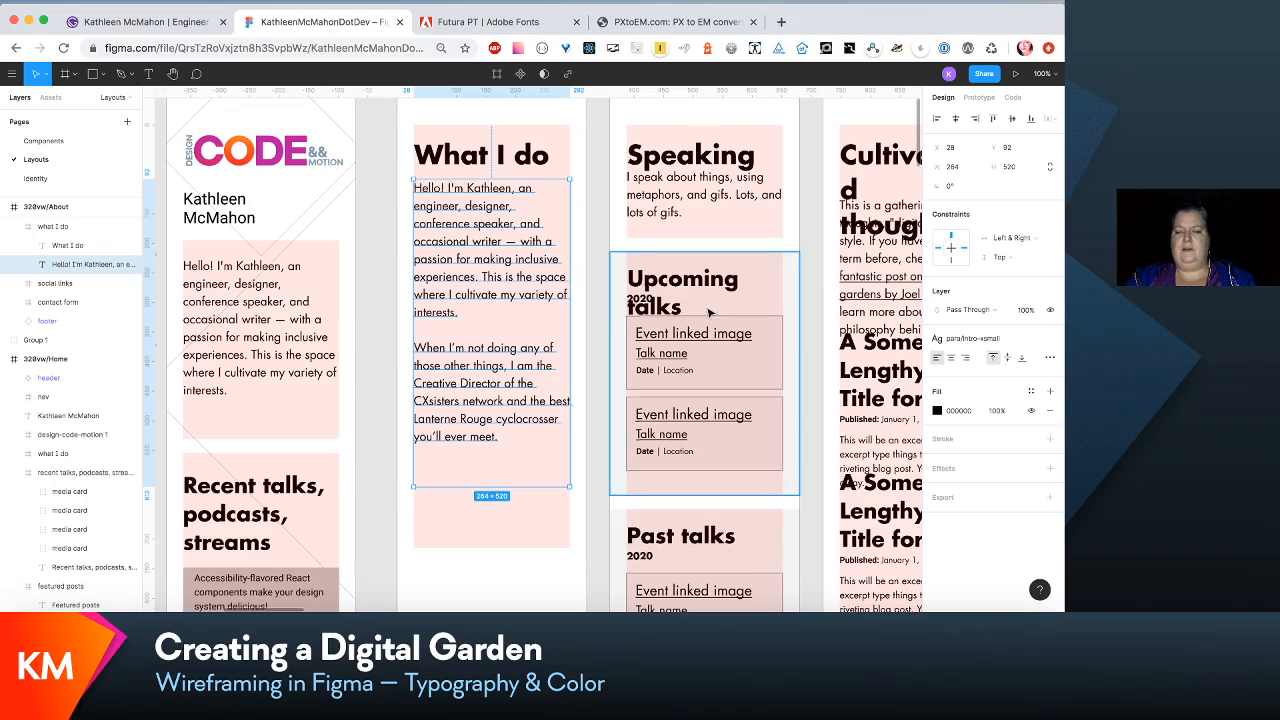
pyautogui.scroll(-3, 712, 313)
pyautogui.hscroll(2, 712, 313)
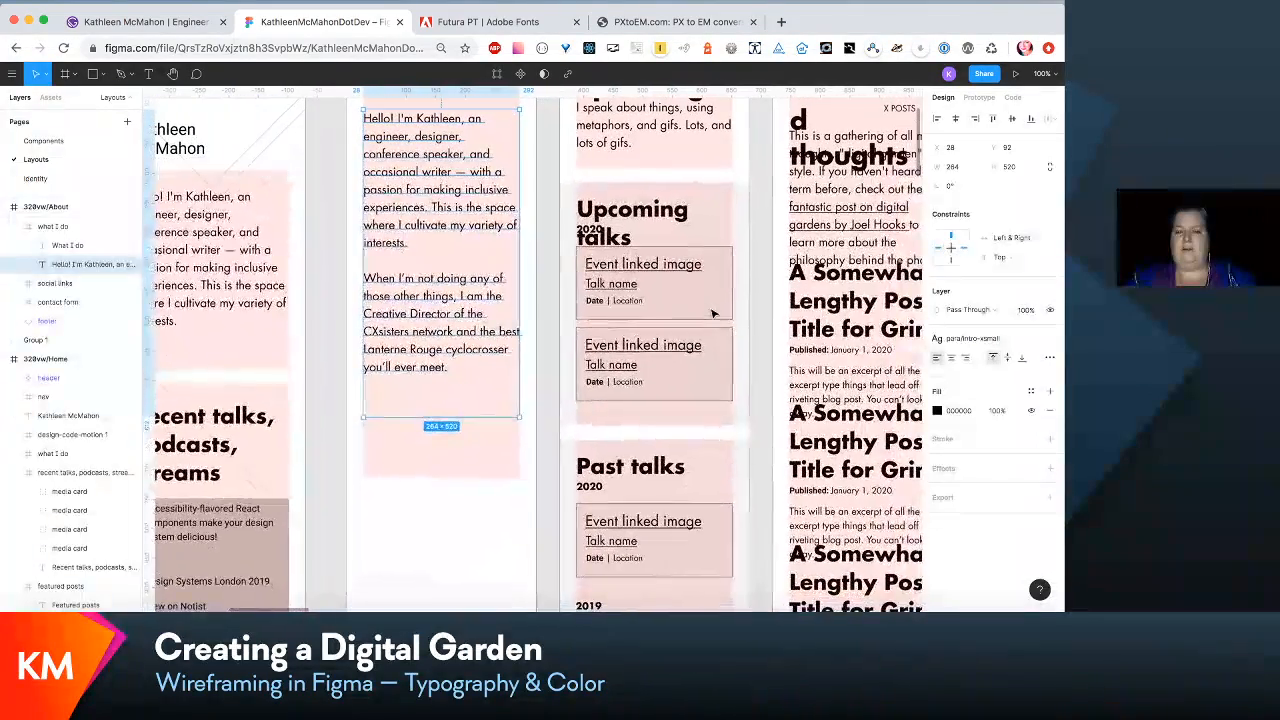
pyautogui.scroll(5, 712, 313)
pyautogui.click(688, 219)
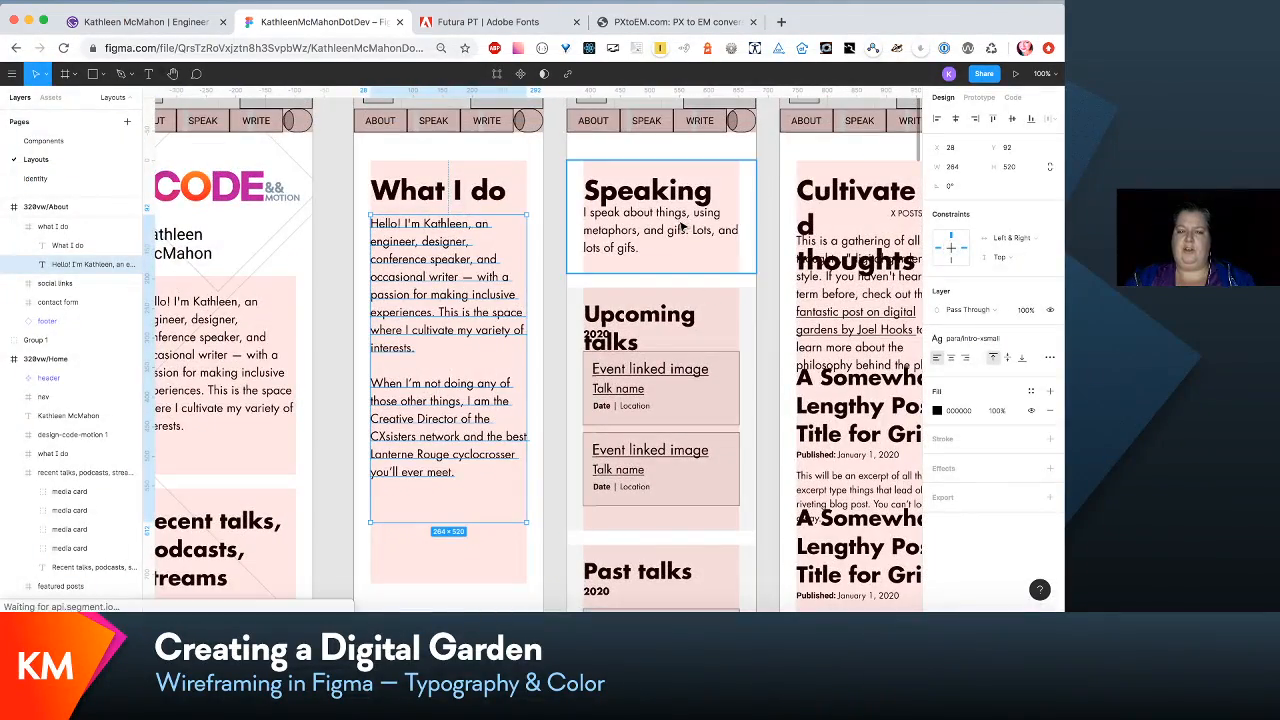
pyautogui.moveTo(681, 228); pyautogui.dragTo(681, 239)
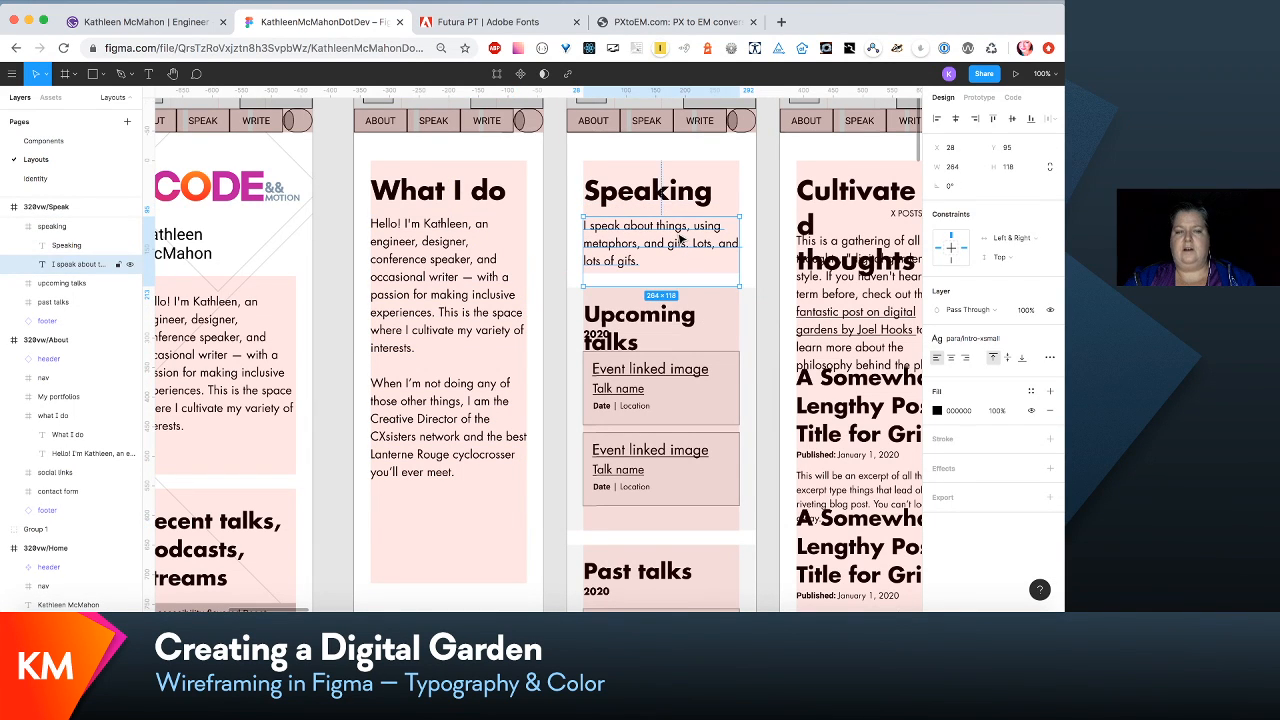
# - Check the column layout grid settings of the "what I do" frame in 320vw/About
pyautogui.scroll(-3, 680, 238)
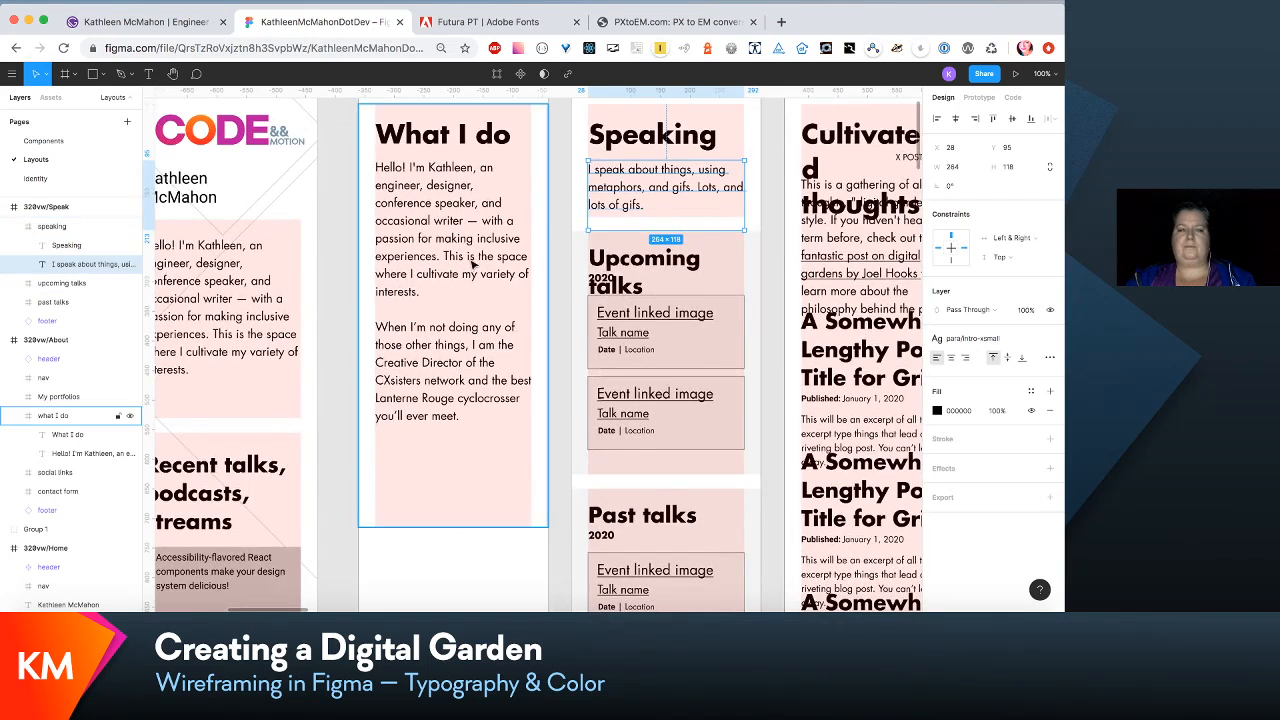
pyautogui.scroll(6, 470, 268)
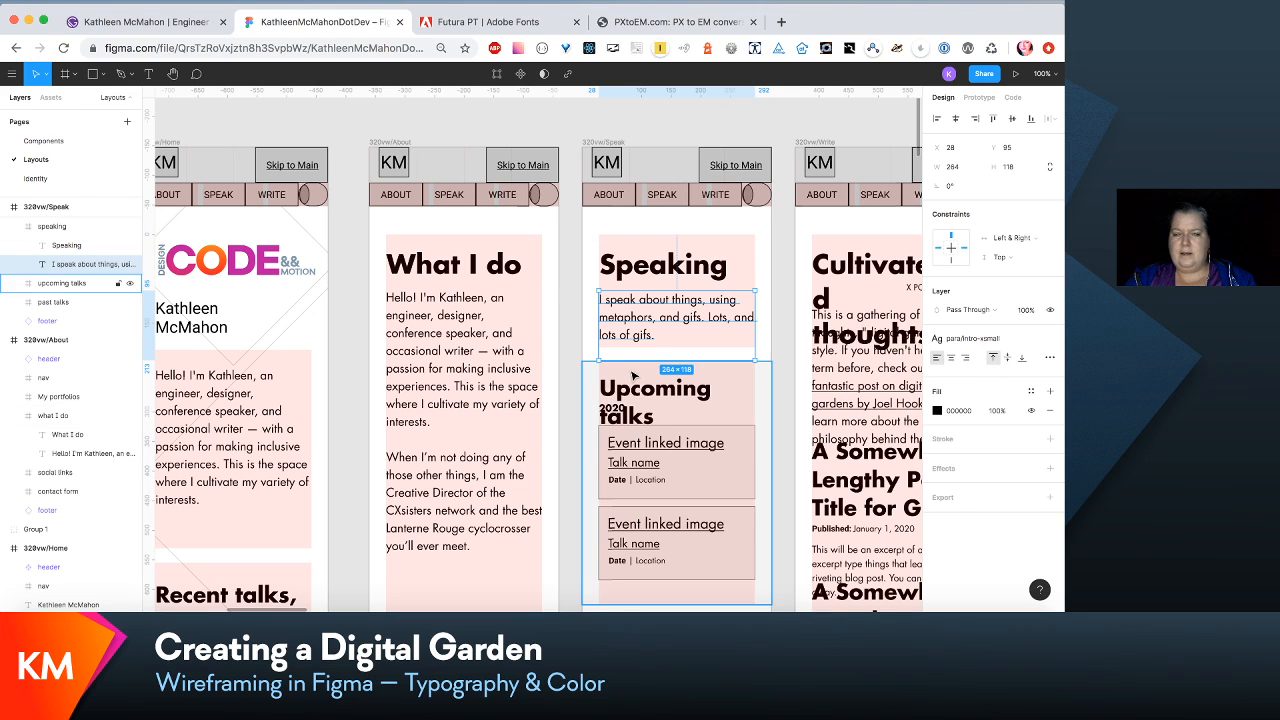
pyautogui.click(550, 352)
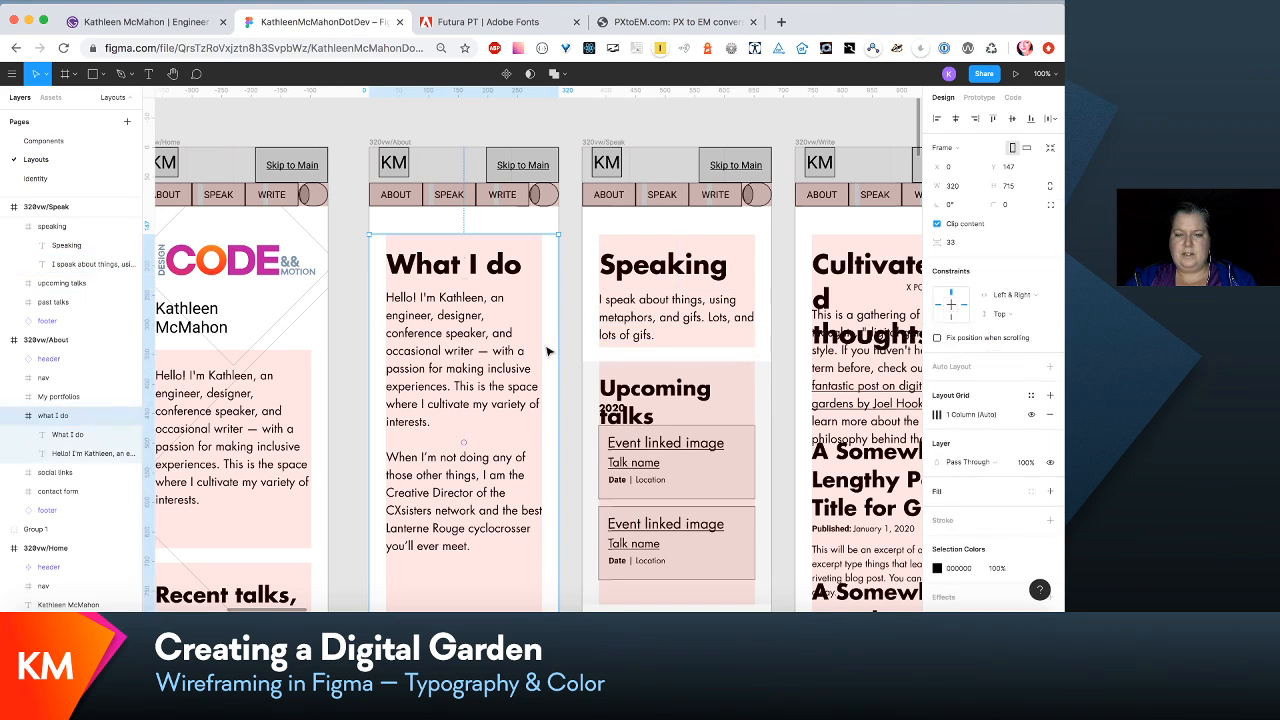
pyautogui.click(939, 415)
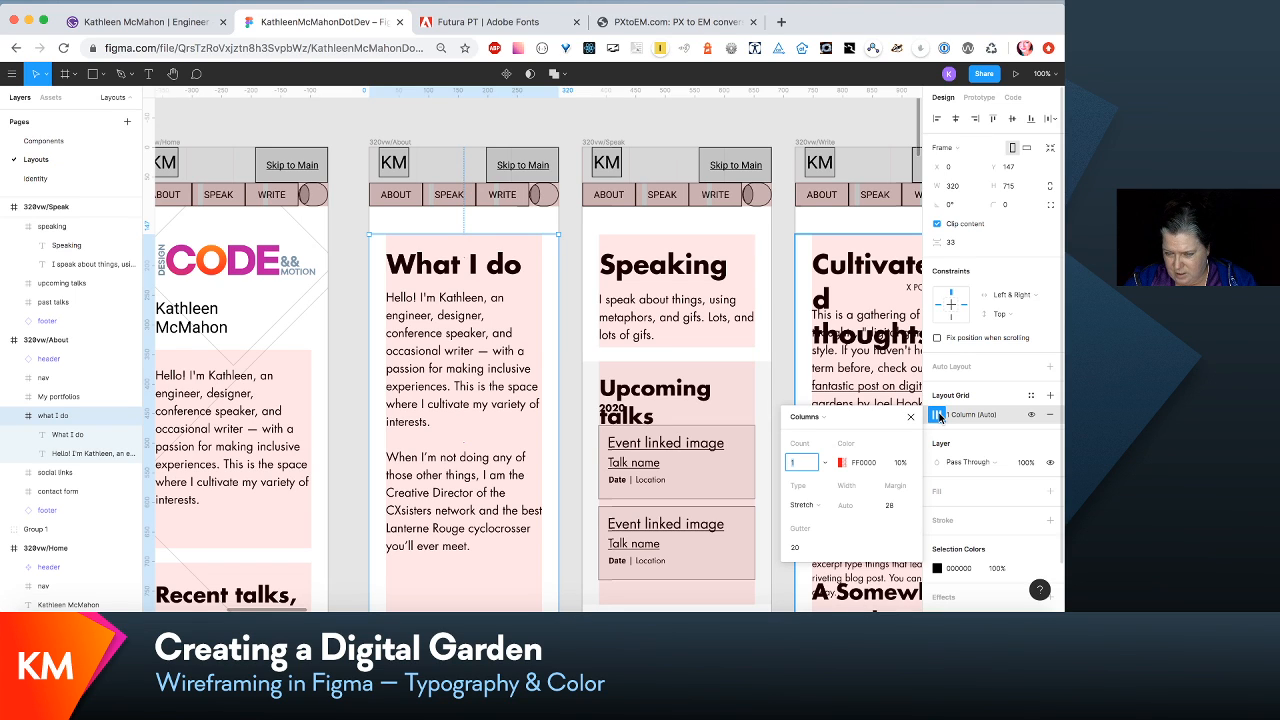
pyautogui.click(558, 135)
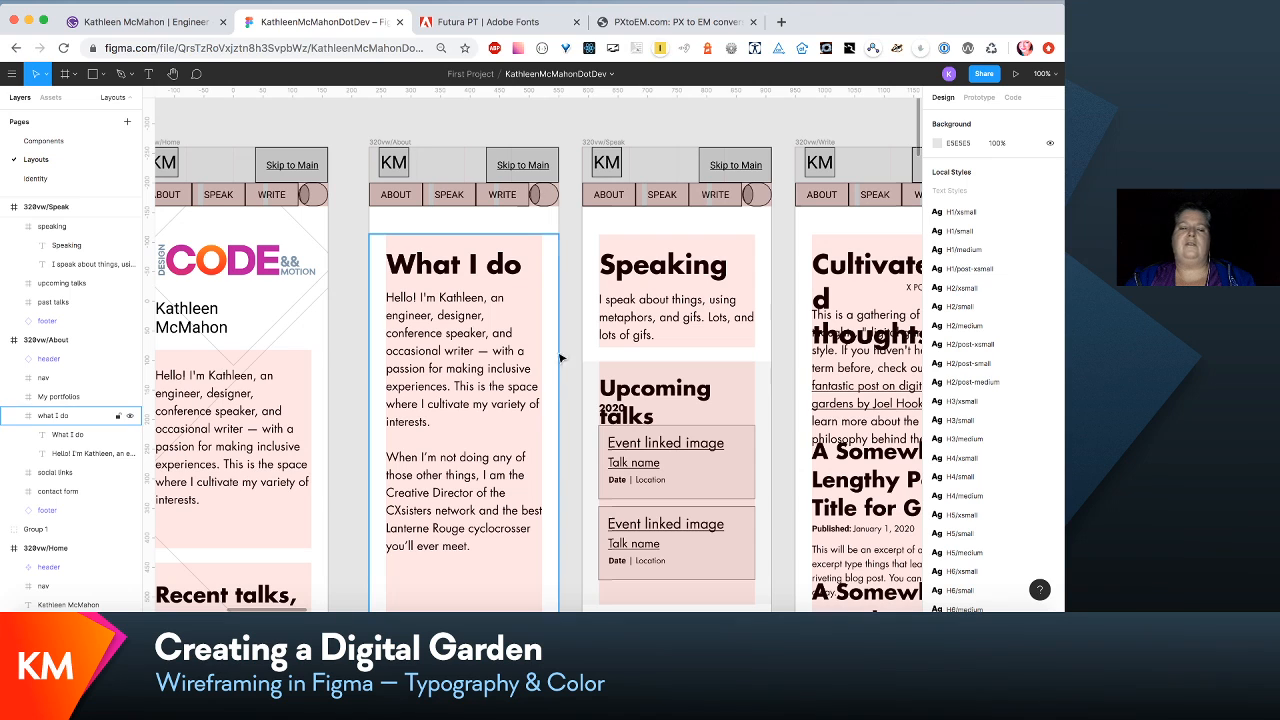
# - Move the "What I do" heading and its intro paragraph up together to the top edge of their section frame
pyautogui.click(520, 318)
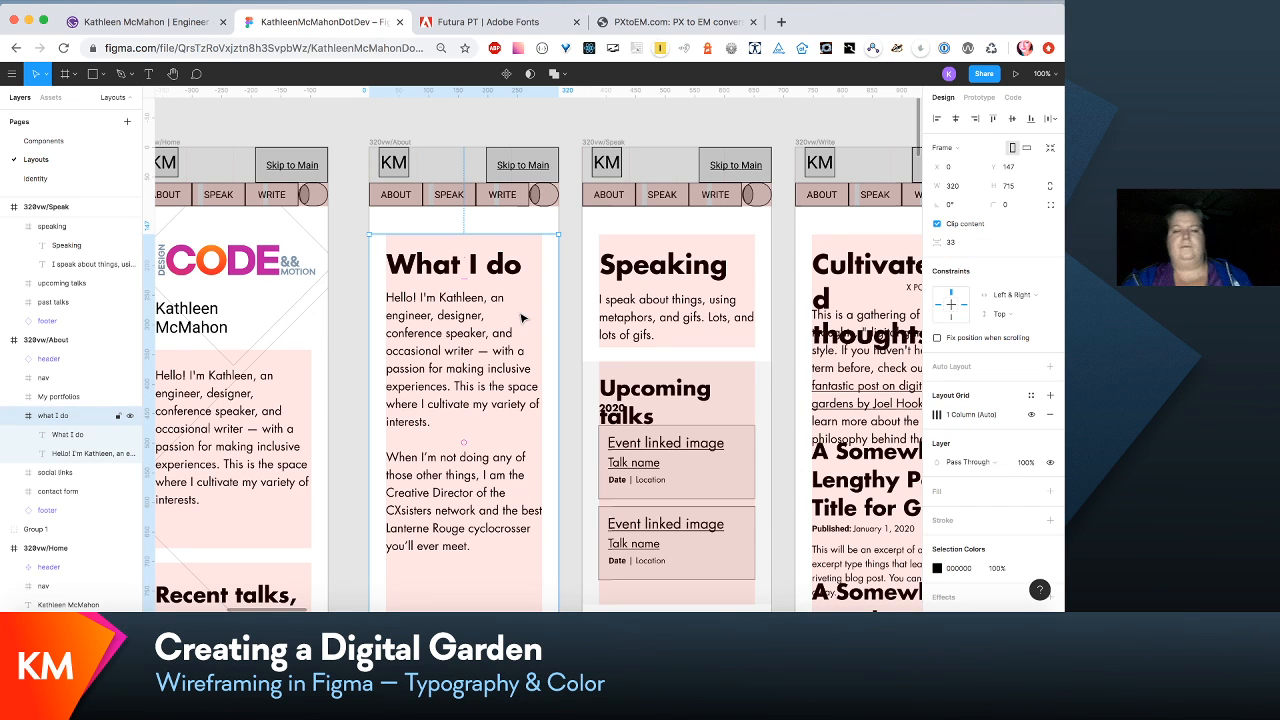
pyautogui.hscroll(-5, 452, 326)
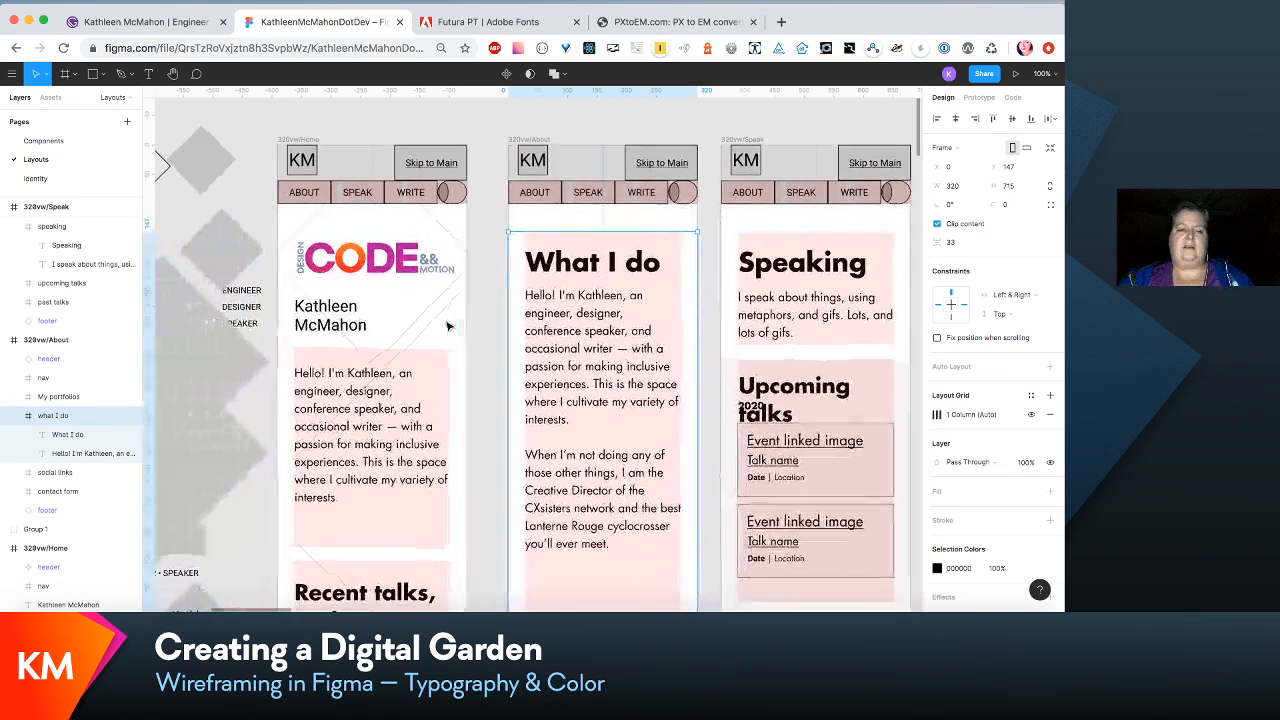
pyautogui.click(613, 325)
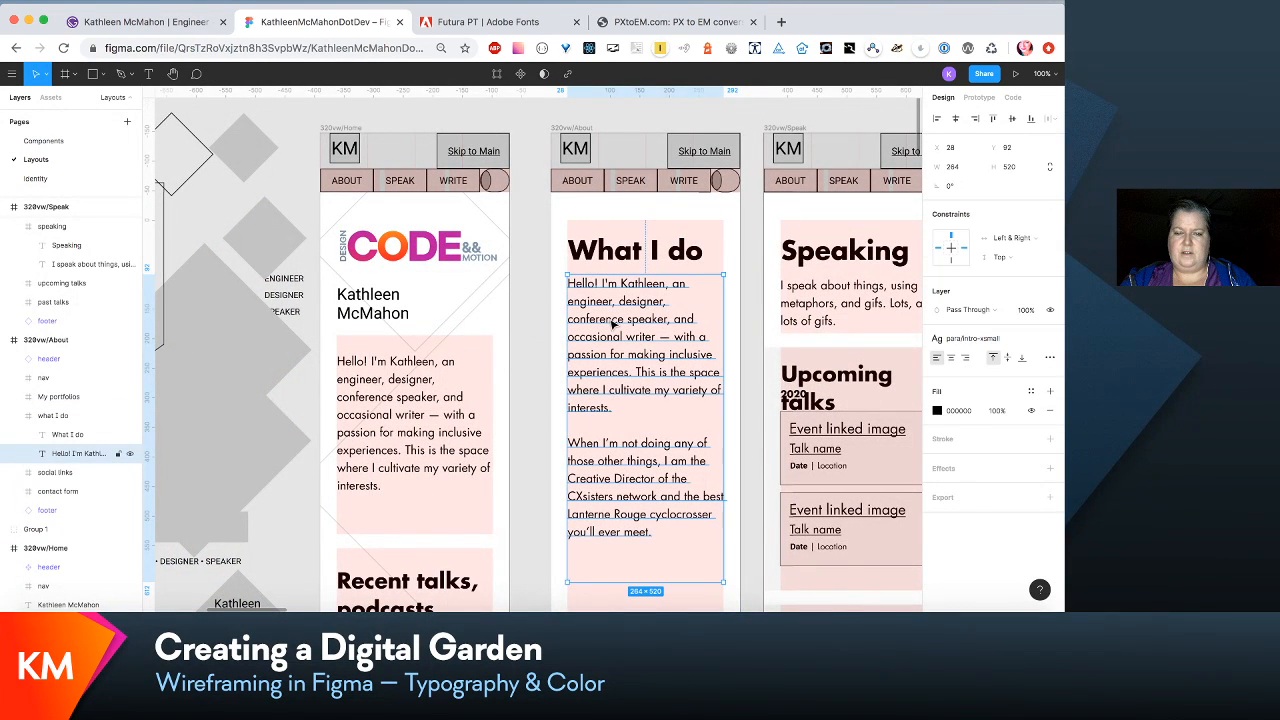
pyautogui.keyDown('shift'); pyautogui.click(618, 254); pyautogui.keyUp('shift')
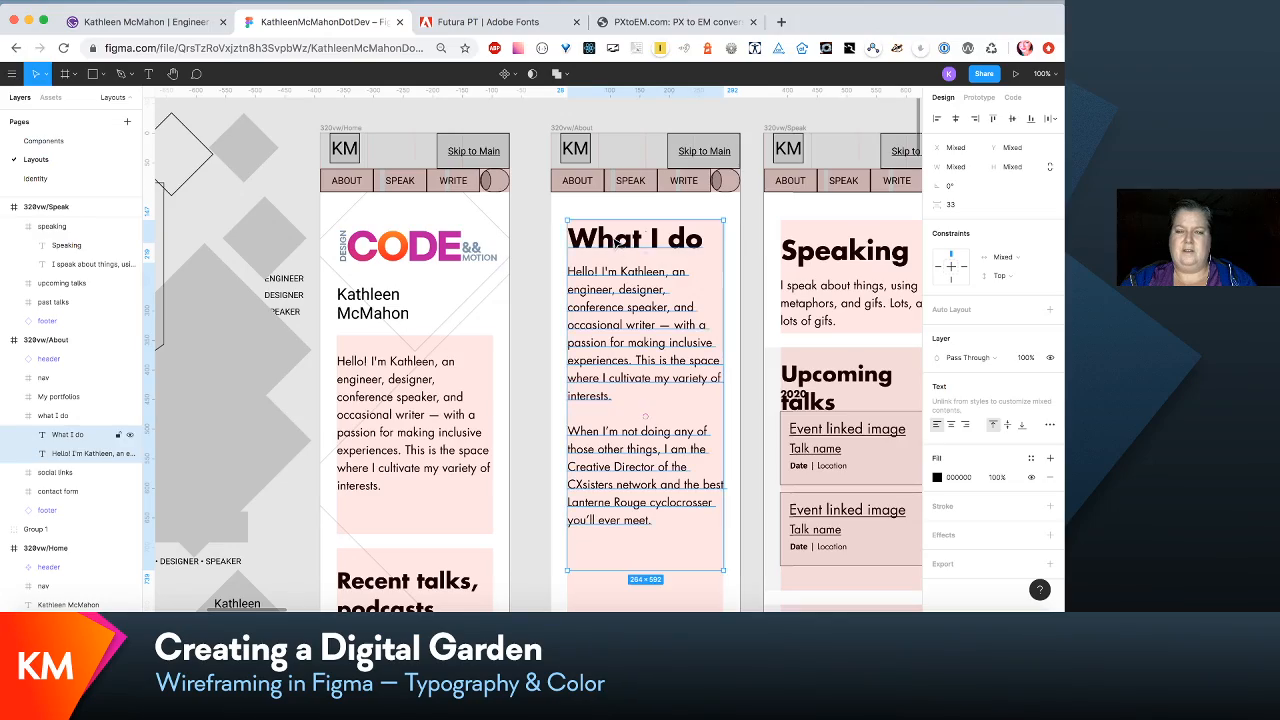
pyautogui.scroll(-3, 695, 325)
pyautogui.scroll(3, 695, 325)
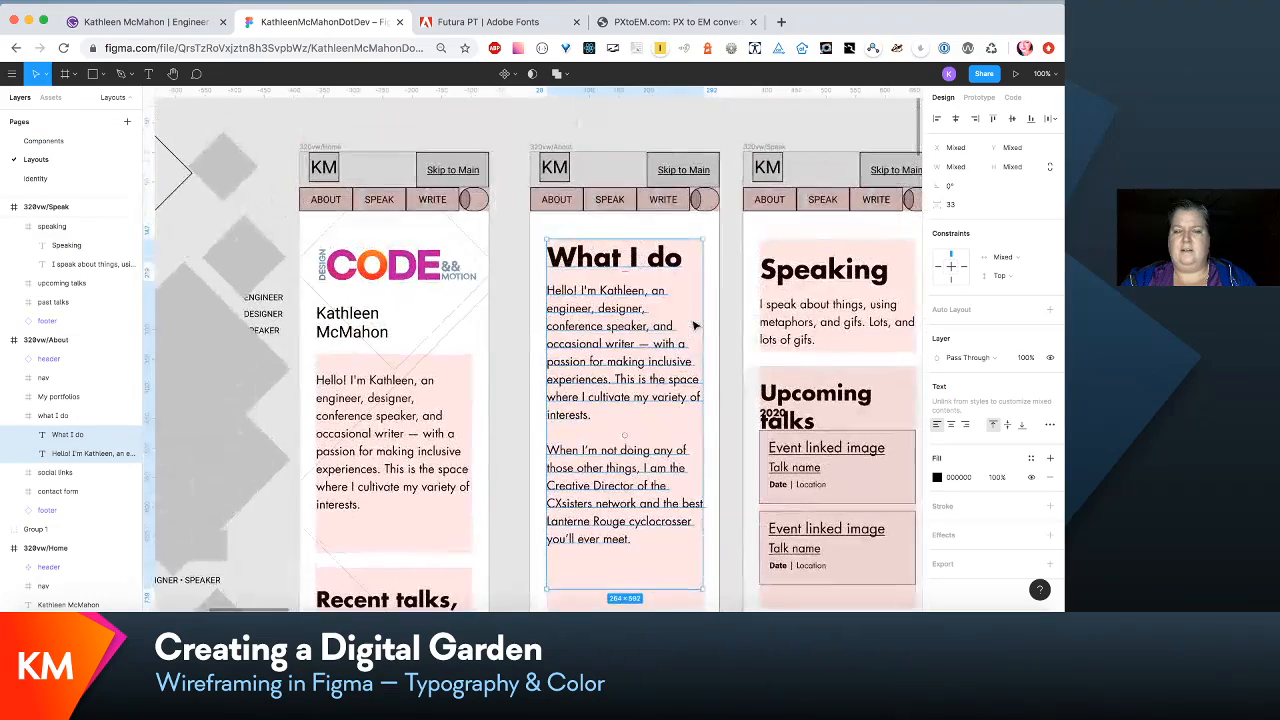
# - Move the "Speaking" heading and its intro paragraph up together to the top edge of the speaking section in 320vw/Speak
pyautogui.click(516, 340)
pyautogui.scroll(-3, 571, 410)
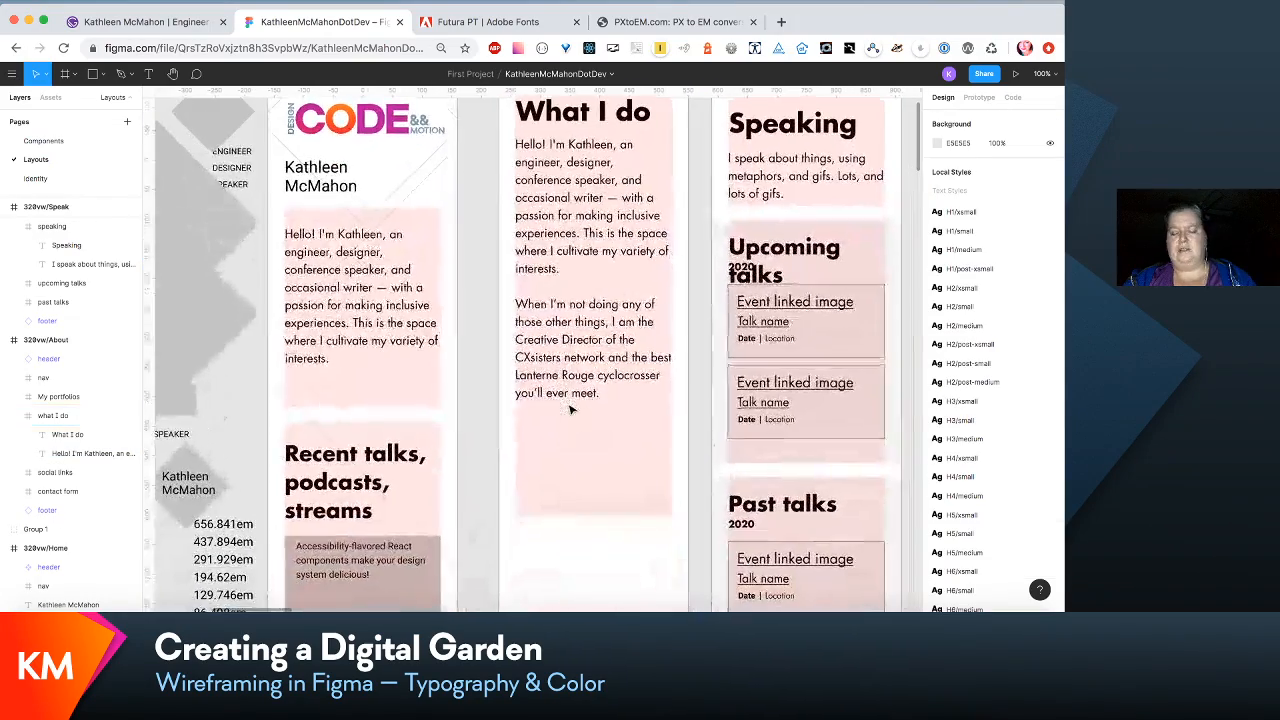
pyautogui.scroll(3, 571, 410)
pyautogui.scroll(1, 571, 410)
pyautogui.click(710, 270)
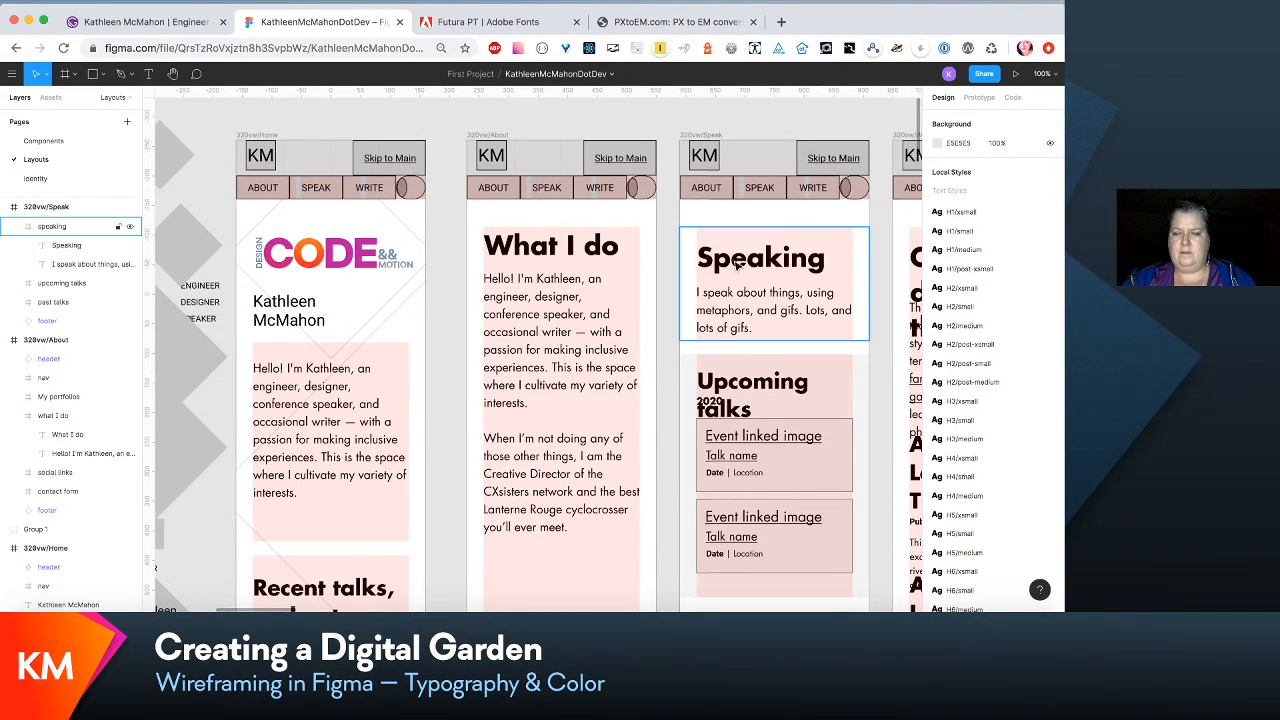
pyautogui.doubleClick(737, 265)
pyautogui.keyDown('shift'); pyautogui.click(741, 307); pyautogui.keyUp('shift')
pyautogui.moveTo(741, 307); pyautogui.dragTo(741, 297)
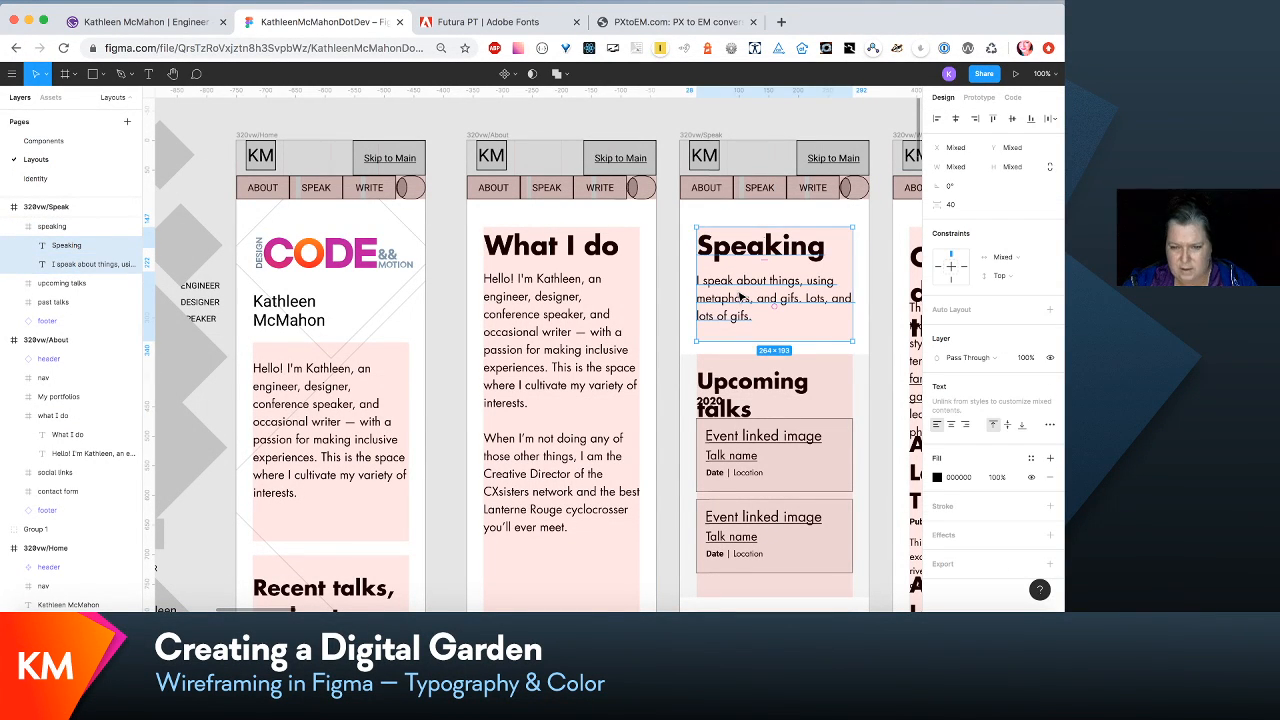
pyautogui.click(586, 304)
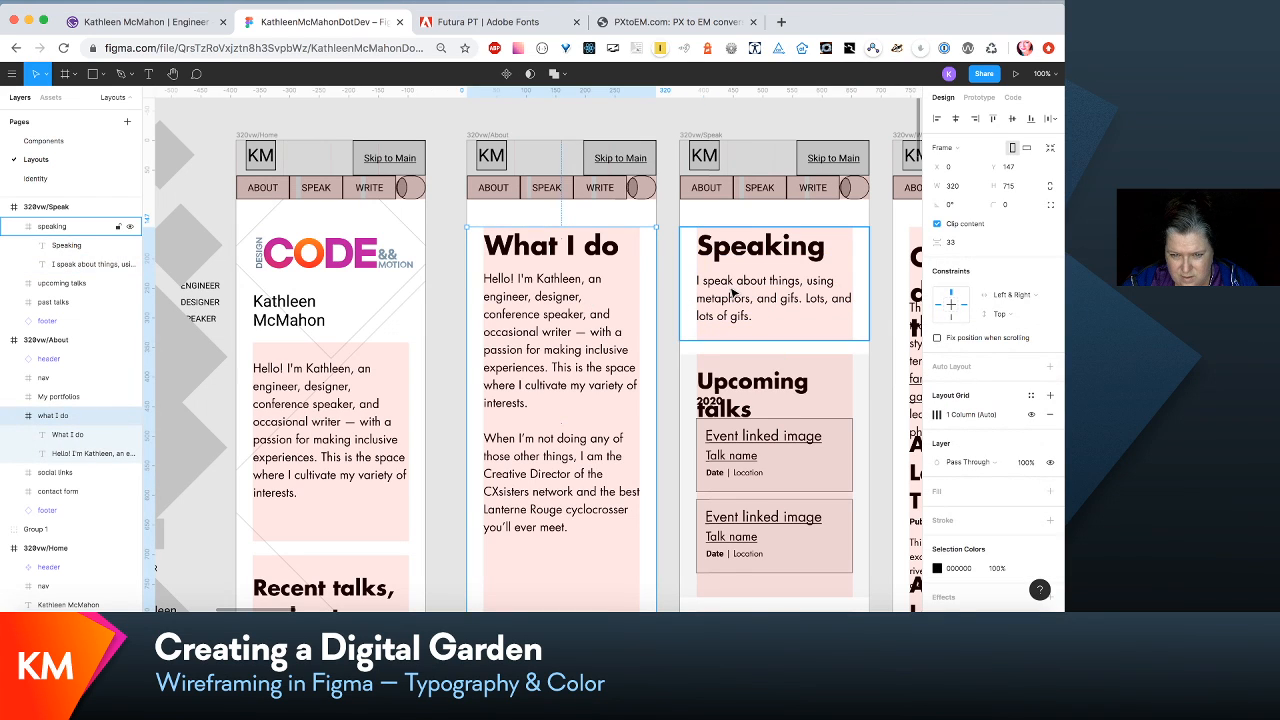
pyautogui.click(733, 291)
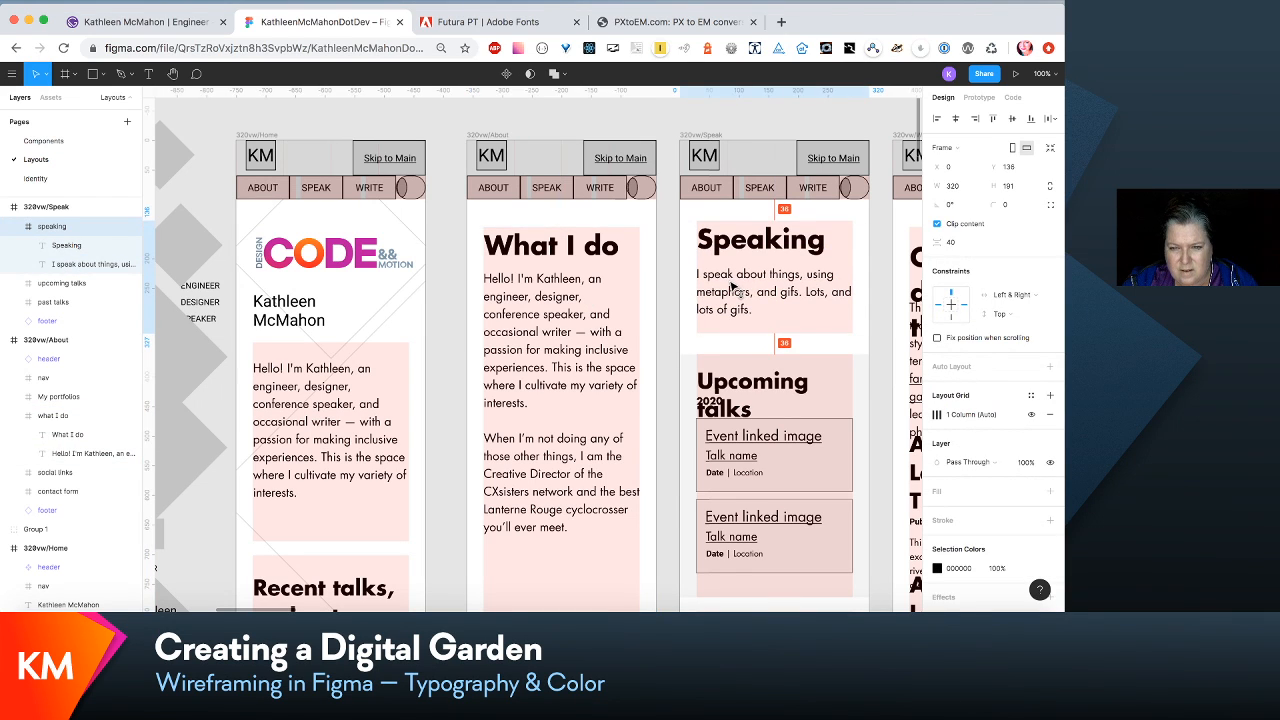
pyautogui.press('super+z')
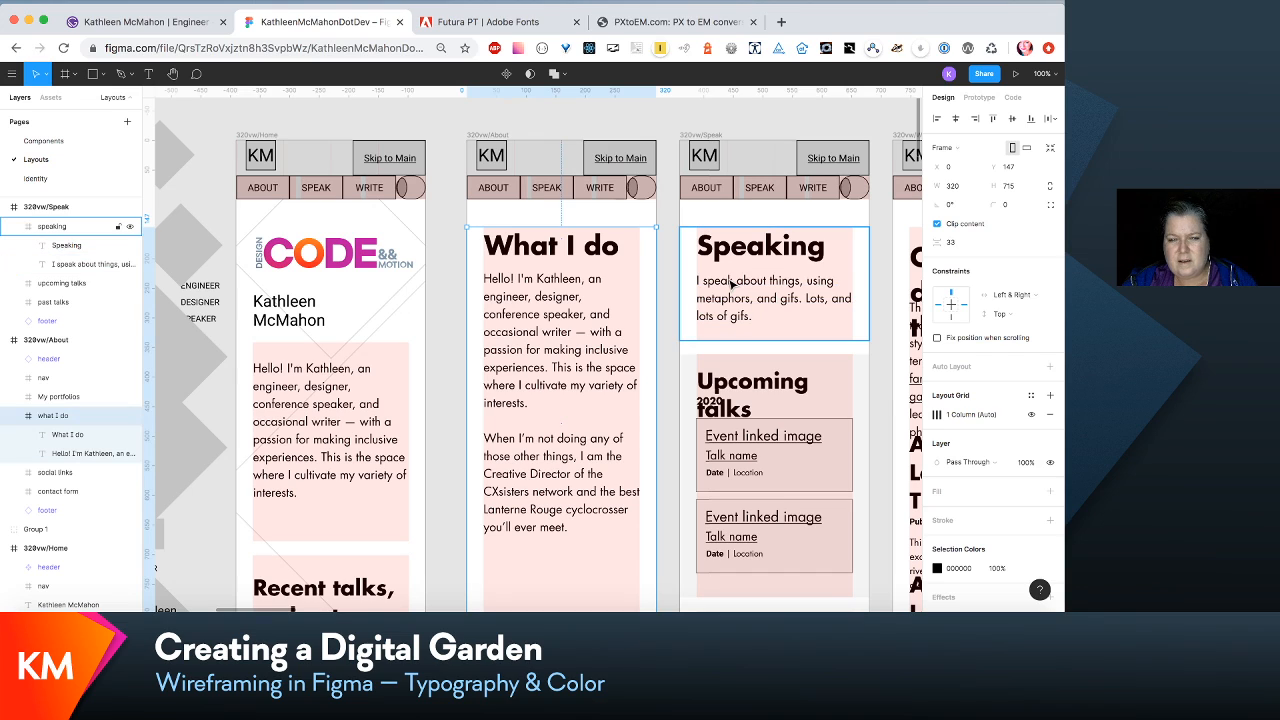
# - Nudge the intro paragraph under the "Speaking" heading up to Y 73
pyautogui.click(668, 318)
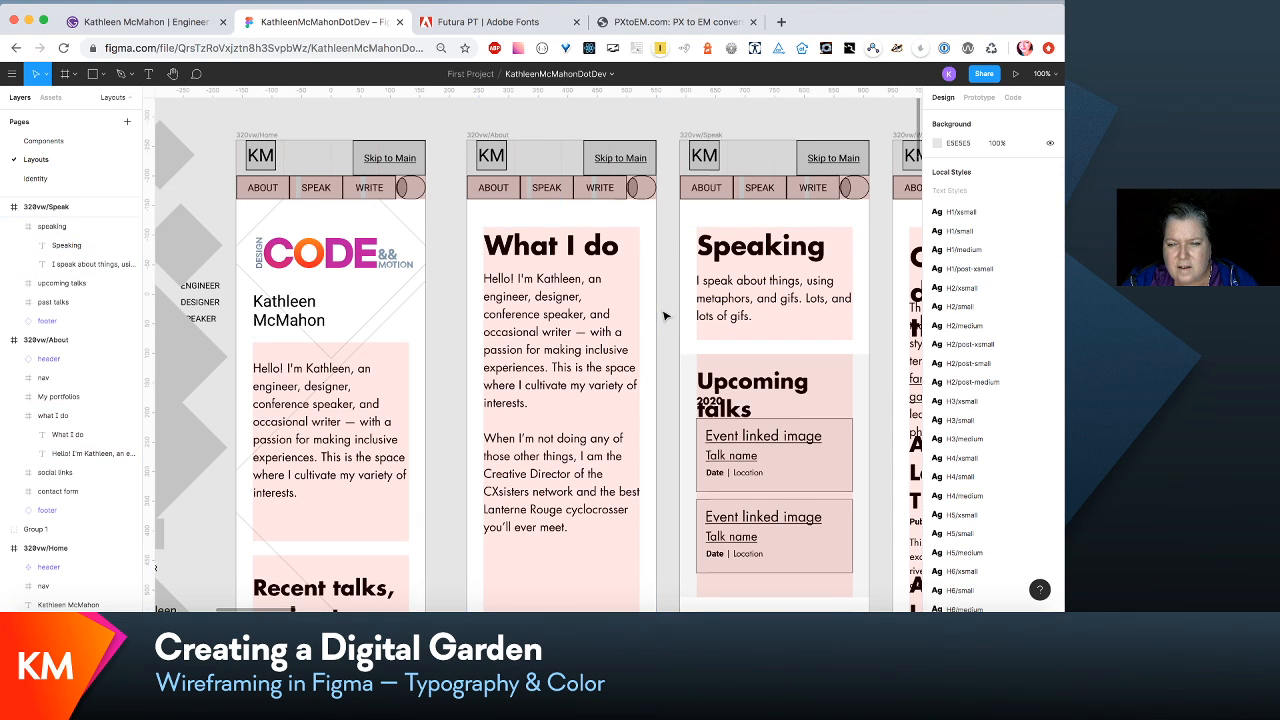
pyautogui.doubleClick(757, 296)
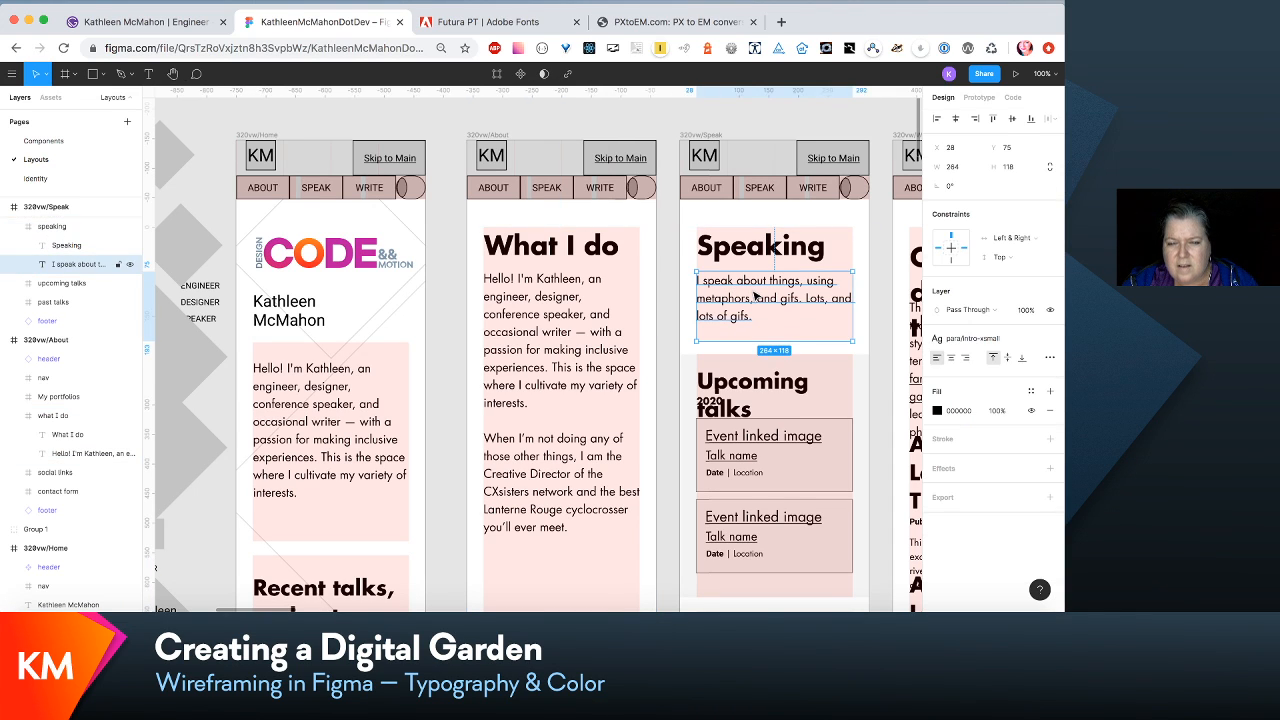
pyautogui.press('Escape')
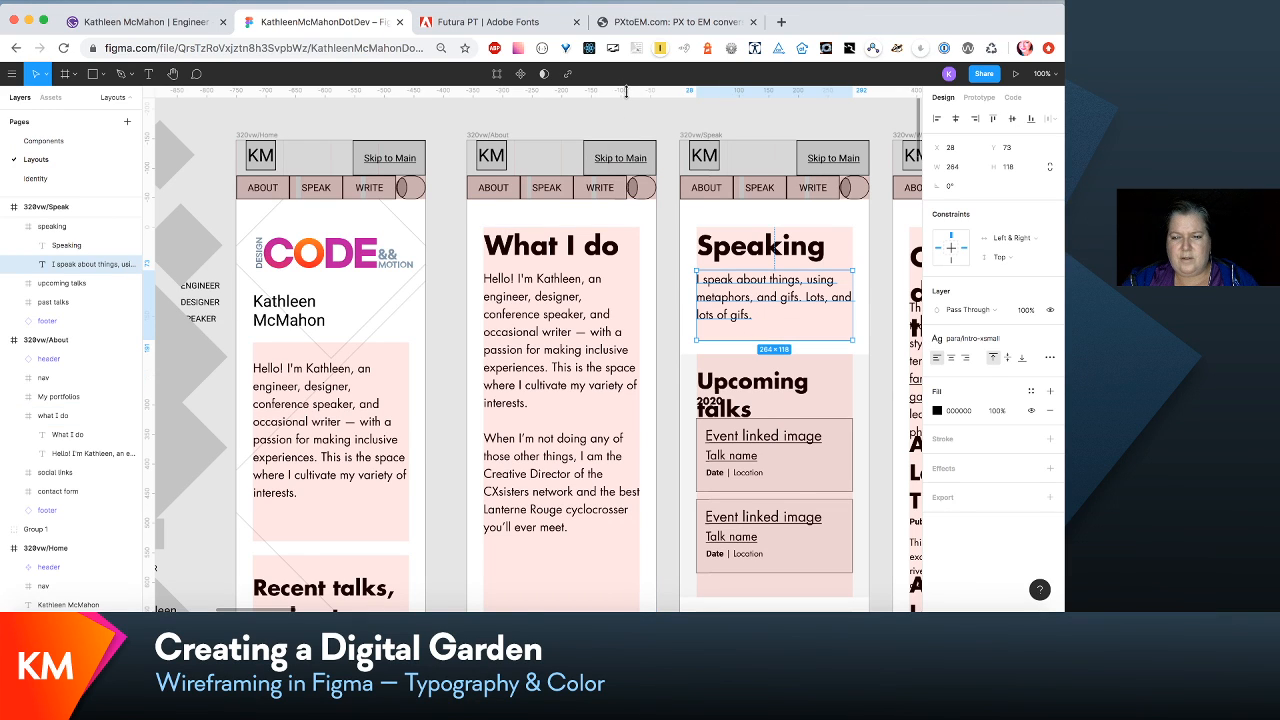
# - Add horizontal ruler guides in 320vw/About and 320vw/Speak along the first line of each intro paragraph
pyautogui.moveTo(625, 91); pyautogui.dragTo(621, 283)
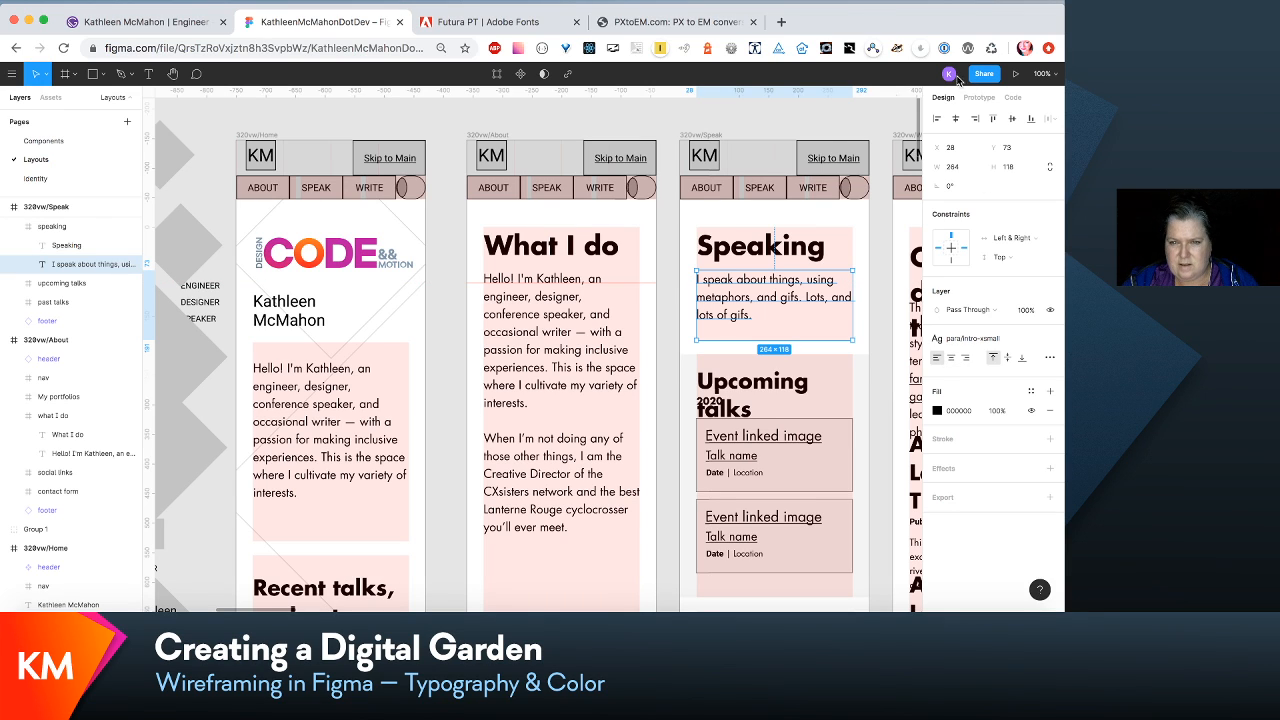
pyautogui.moveTo(814, 93); pyautogui.dragTo(834, 283)
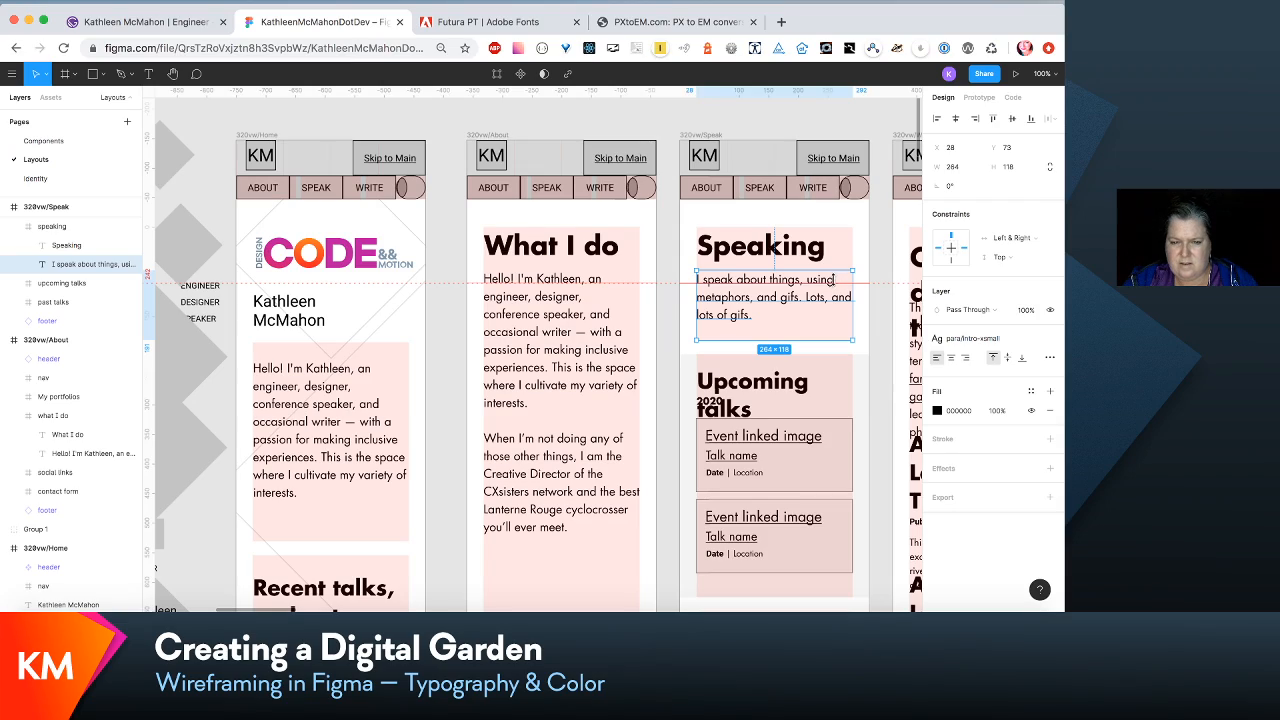
pyautogui.moveTo(833, 280); pyautogui.dragTo(833, 281)
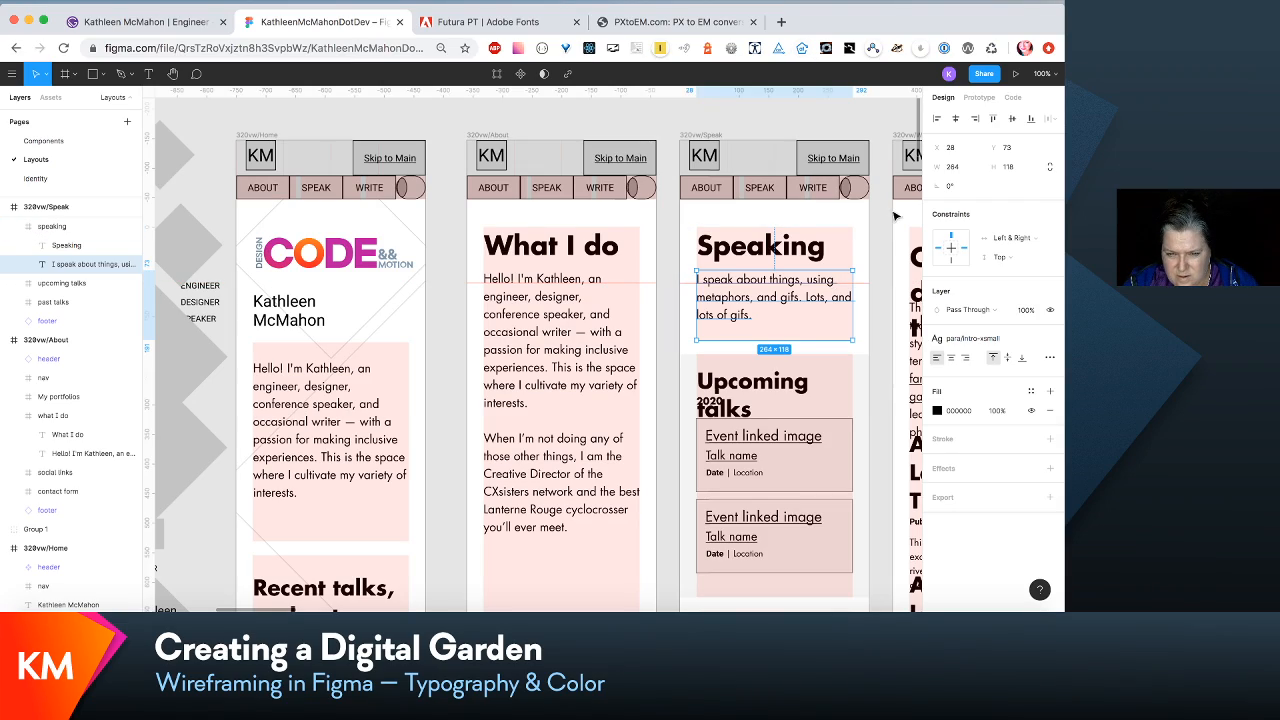
# - Review the spacing of headings, dates and paragraphs down the About, Speak and Write wireframes
pyautogui.hscroll(5, 872, 218)
pyautogui.scroll(-2, 872, 218)
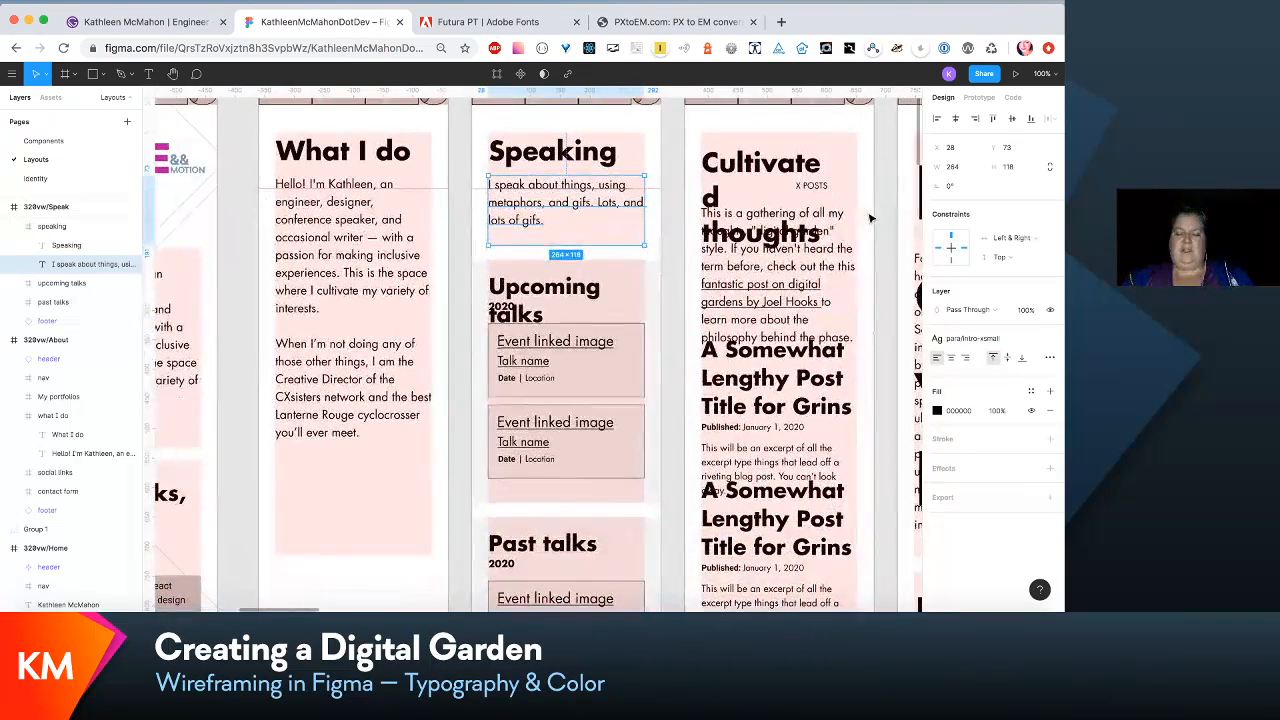
pyautogui.hscroll(1, 872, 218)
pyautogui.scroll(-1, 872, 218)
pyautogui.scroll(-2, 871, 218)
pyautogui.hscroll(-1, 871, 218)
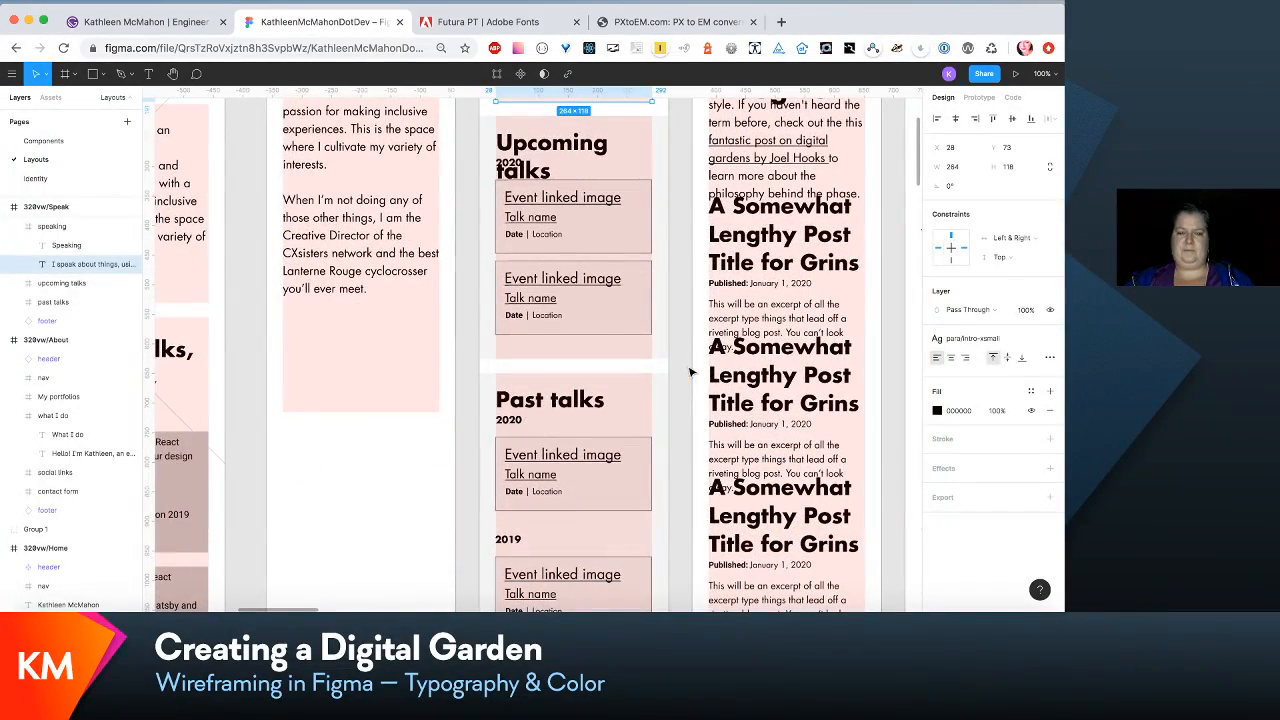
pyautogui.scroll(1, 692, 320)
pyautogui.hscroll(1, 692, 320)
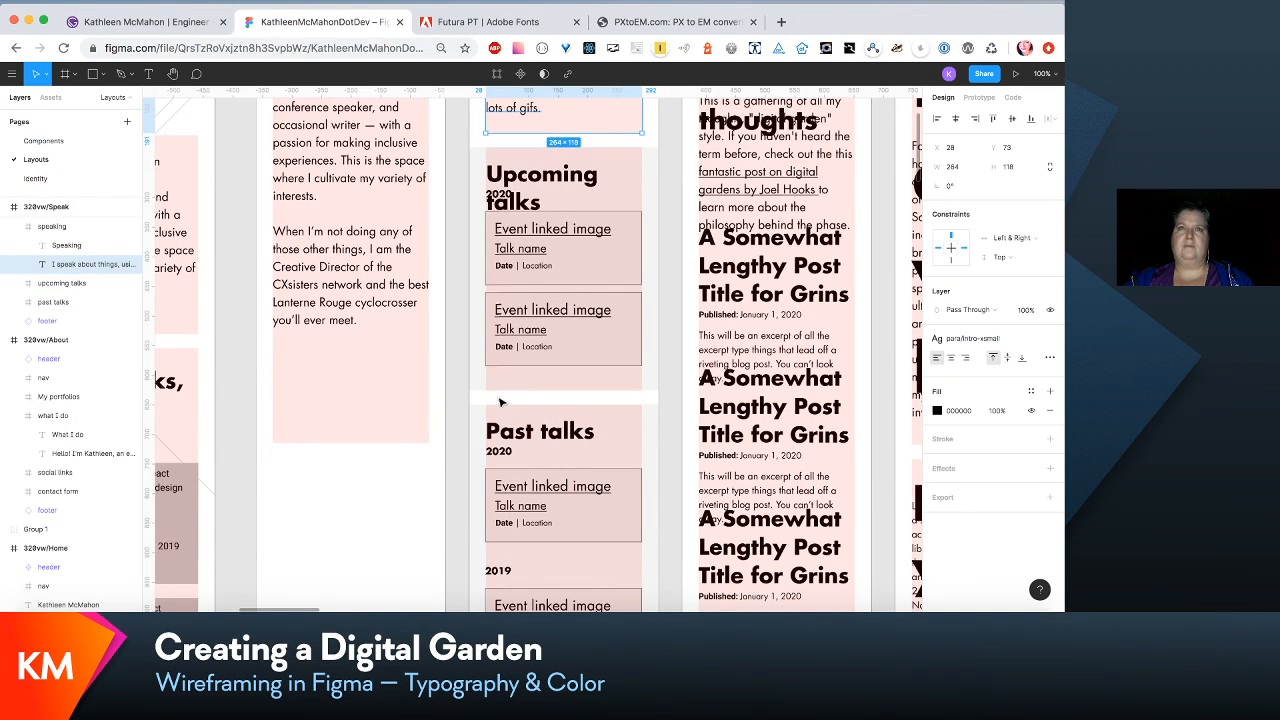
pyautogui.scroll(2, 513, 393)
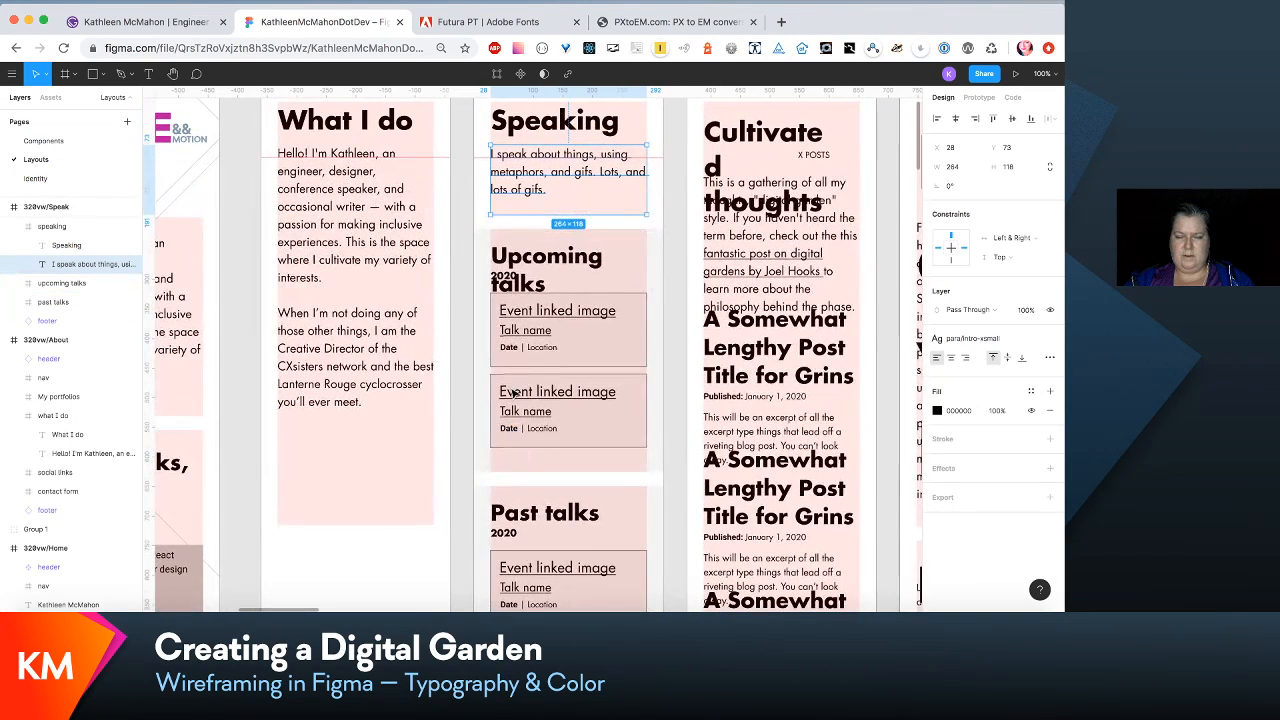
pyautogui.scroll(-2, 513, 393)
pyautogui.scroll(3, 513, 393)
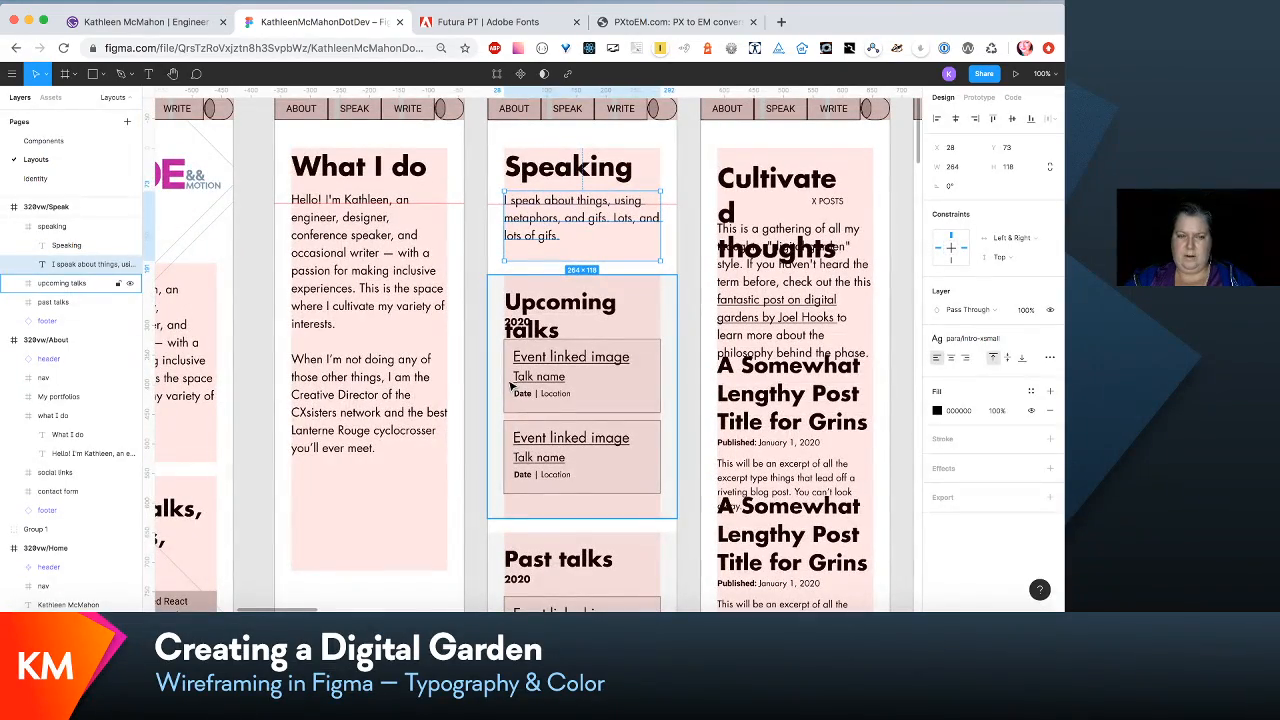
pyautogui.scroll(-4, 371, 357)
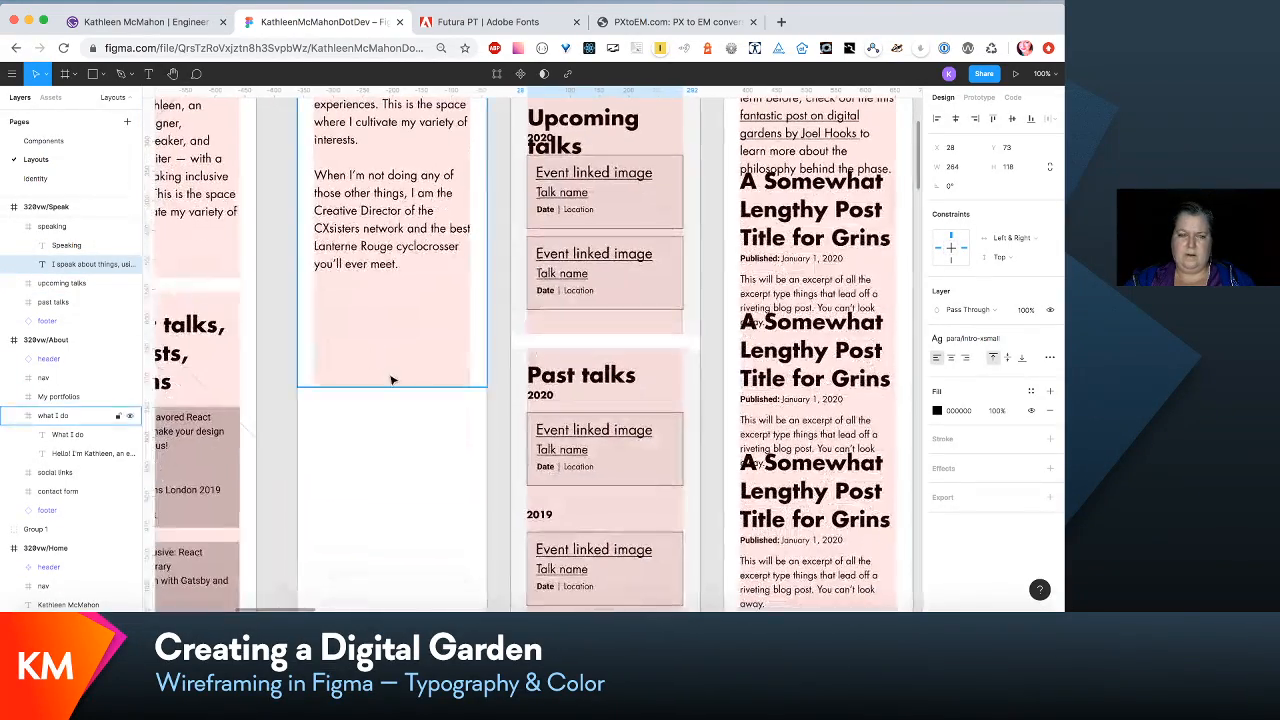
# - Shorten the "what I do" frame in 320vw/About to a height of 577, removing the excess space below its text
pyautogui.click(396, 390)
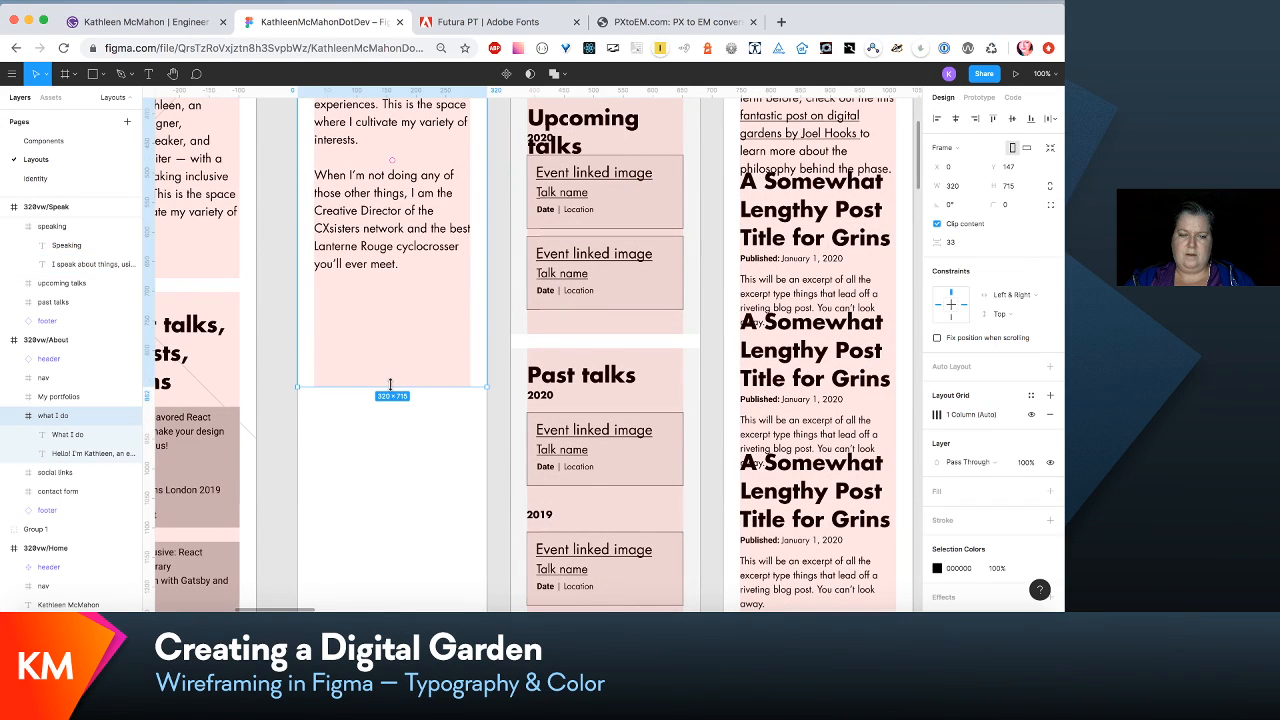
pyautogui.moveTo(390, 384); pyautogui.dragTo(390, 305)
pyautogui.scroll(1, 389, 312)
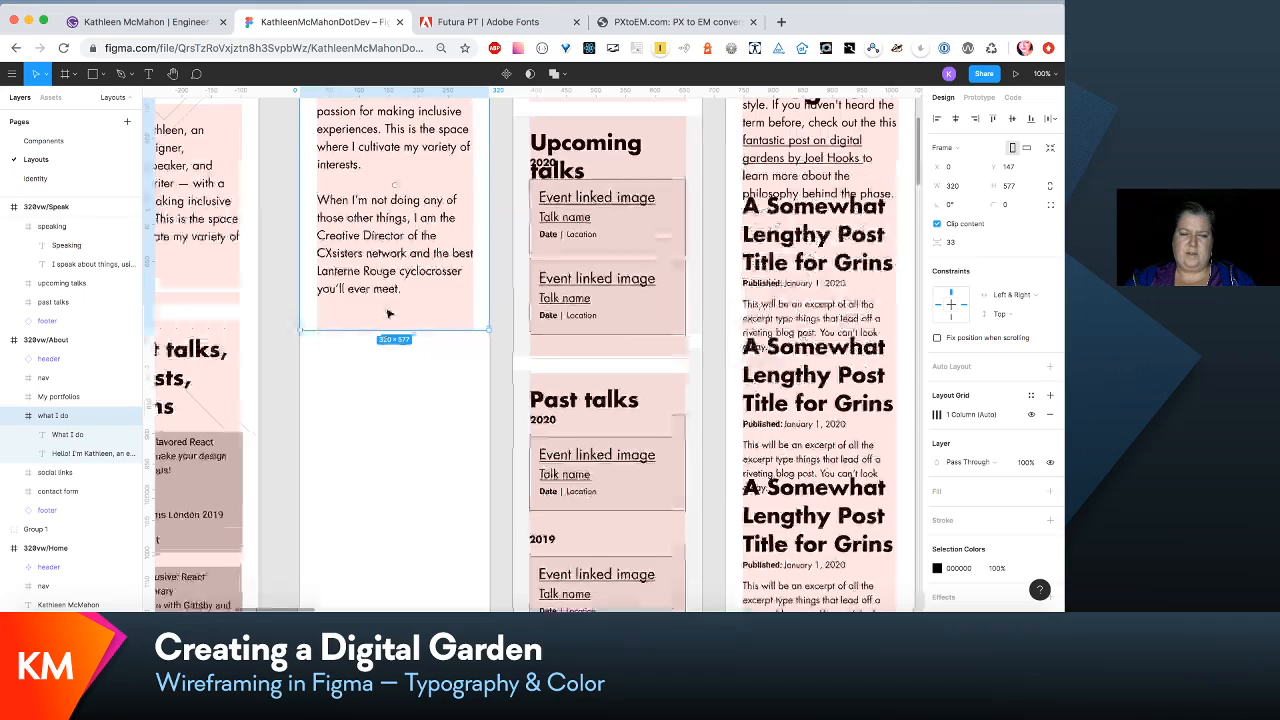
pyautogui.scroll(-5, 389, 313)
pyautogui.scroll(4, 389, 313)
pyautogui.scroll(-4, 389, 313)
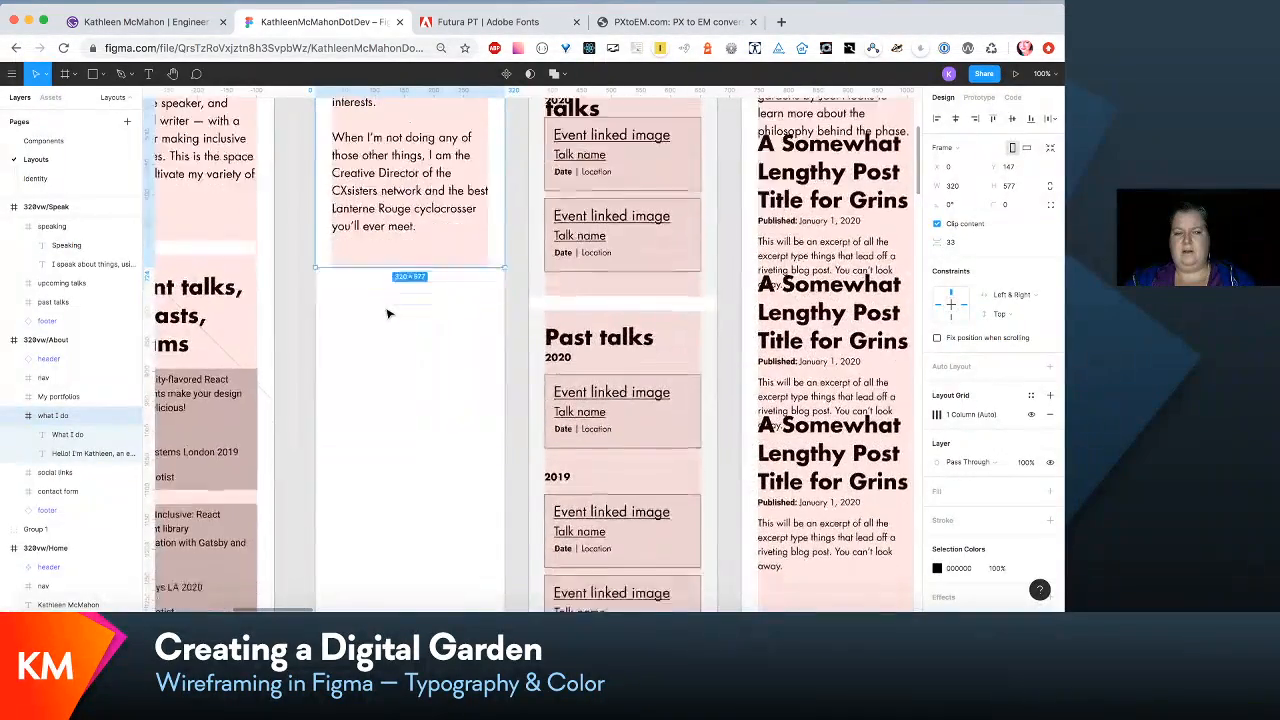
# - Apply the H2/xsmall text style to the "My portfolios" heading in 320vw/About
pyautogui.scroll(-2, 389, 313)
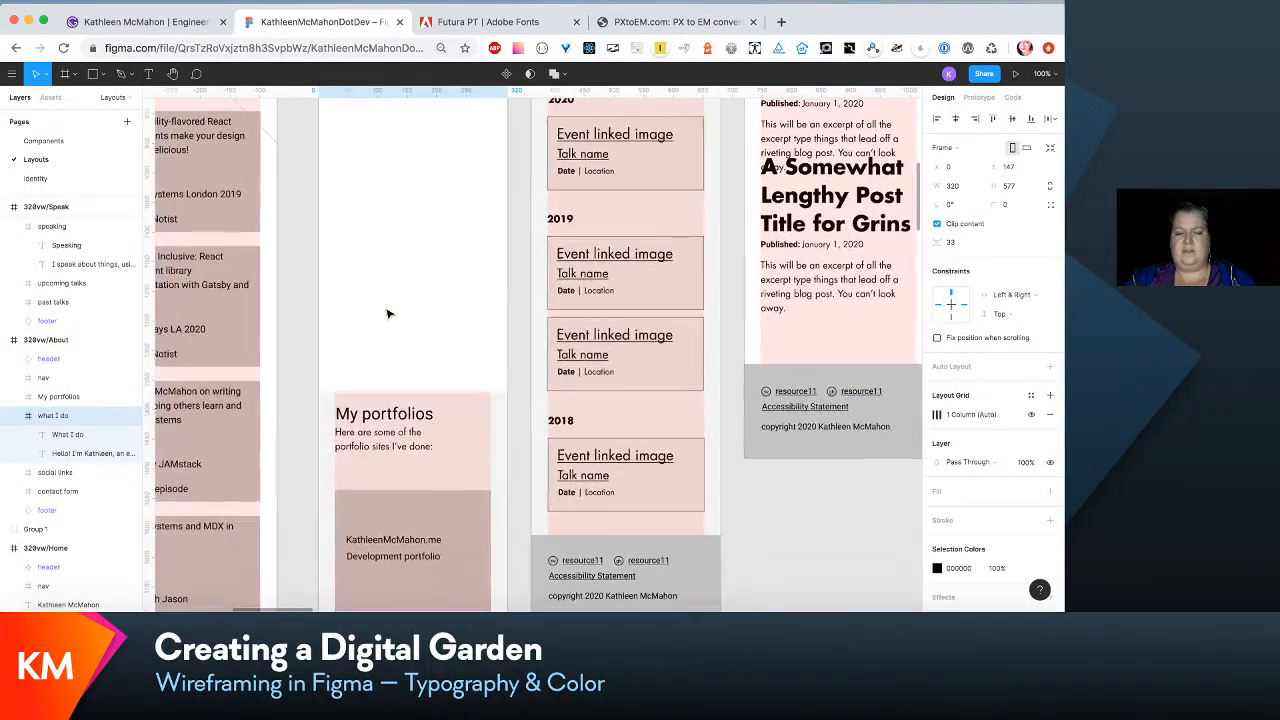
pyautogui.click(413, 408)
pyautogui.click(413, 408)
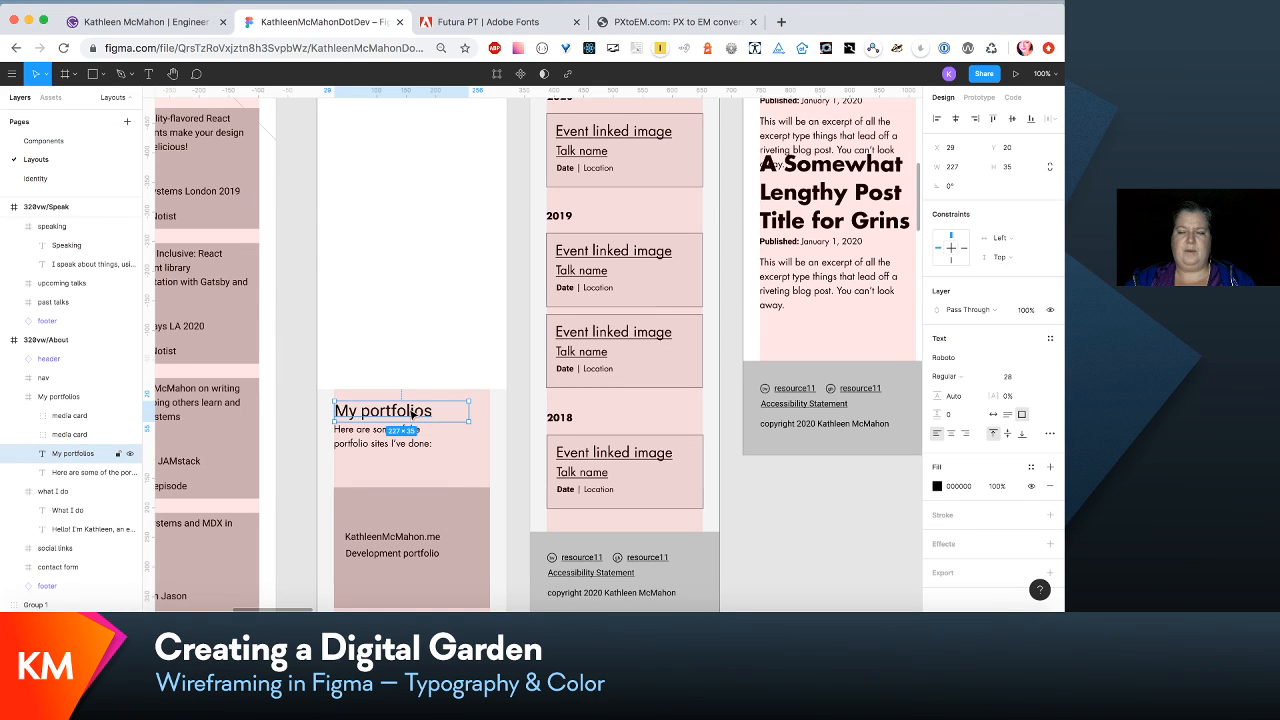
pyautogui.click(1050, 339)
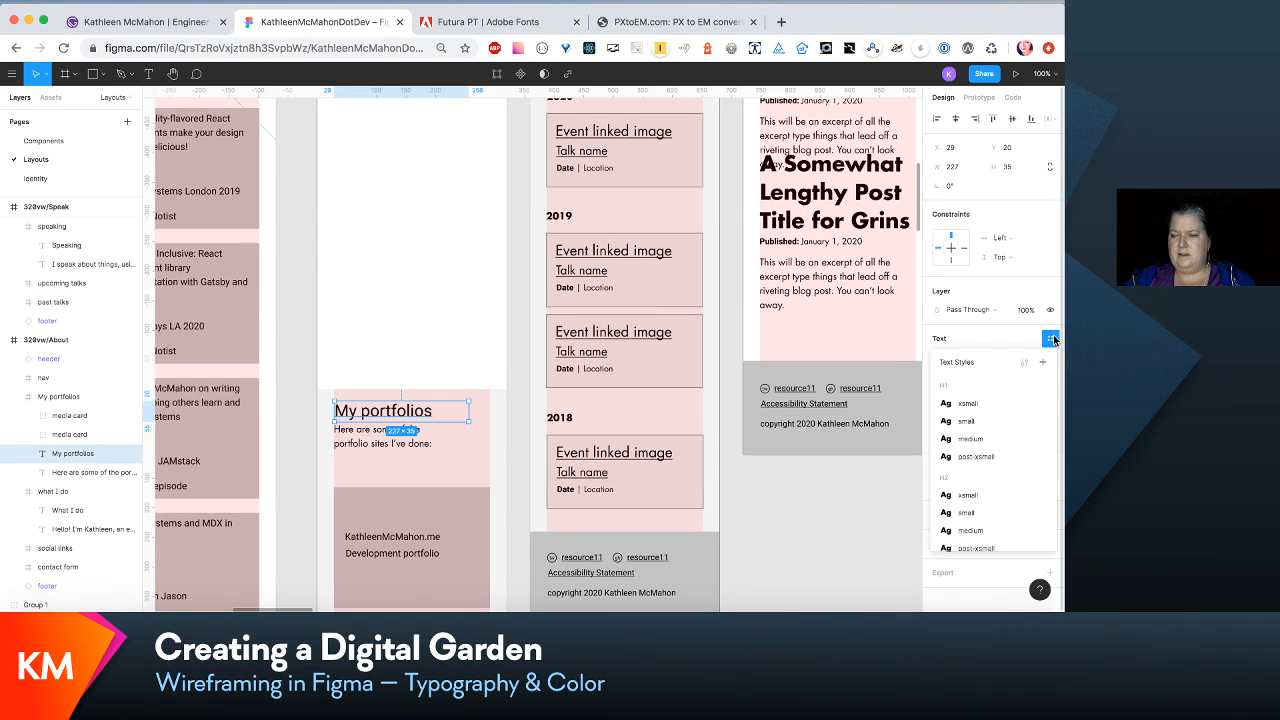
pyautogui.scroll(-2, 1020, 430)
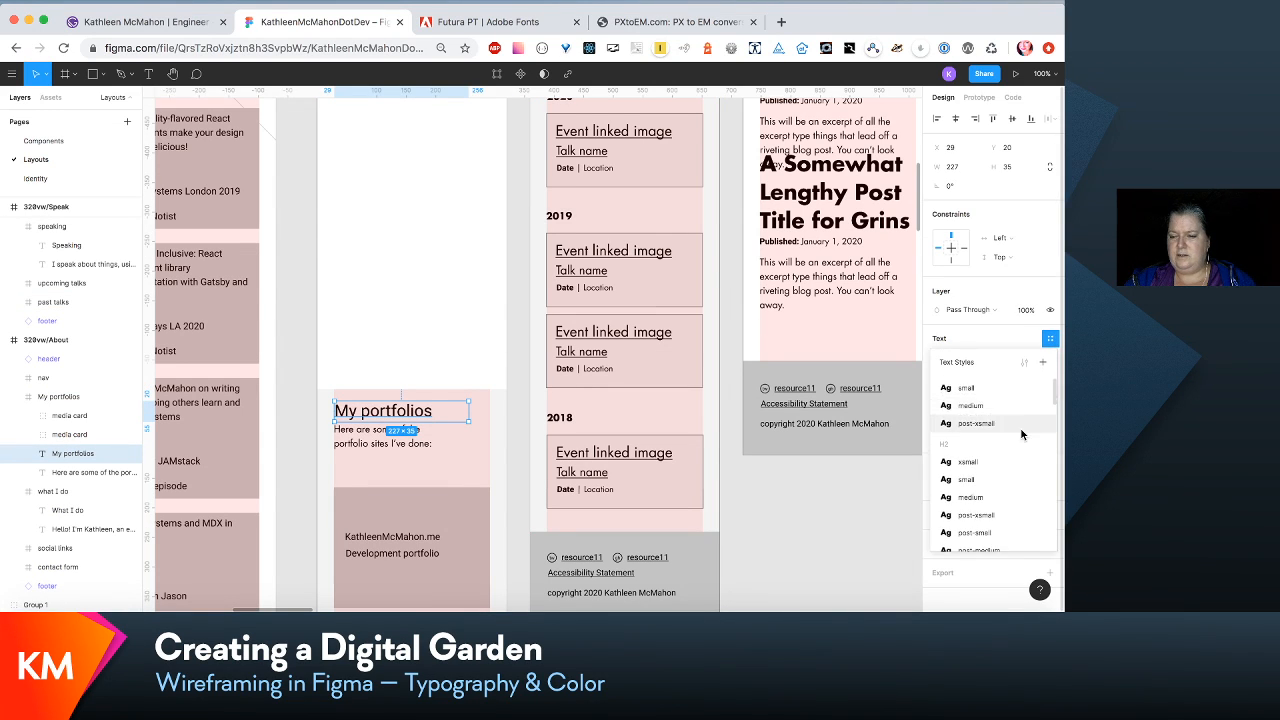
pyautogui.click(1018, 462)
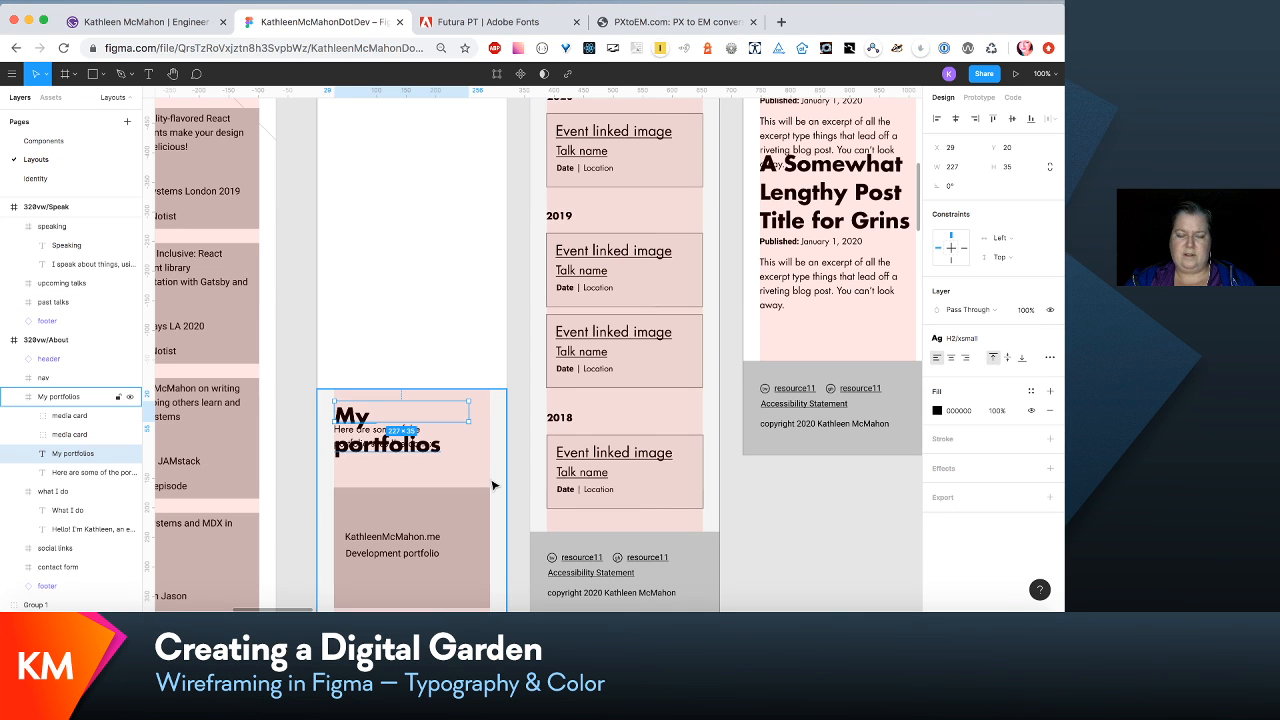
# - Set the font size of the H2/xsmall text style, used by the "Upcoming talks" heading in 320vw/Speak, to 32
pyautogui.scroll(-15, 493, 485)
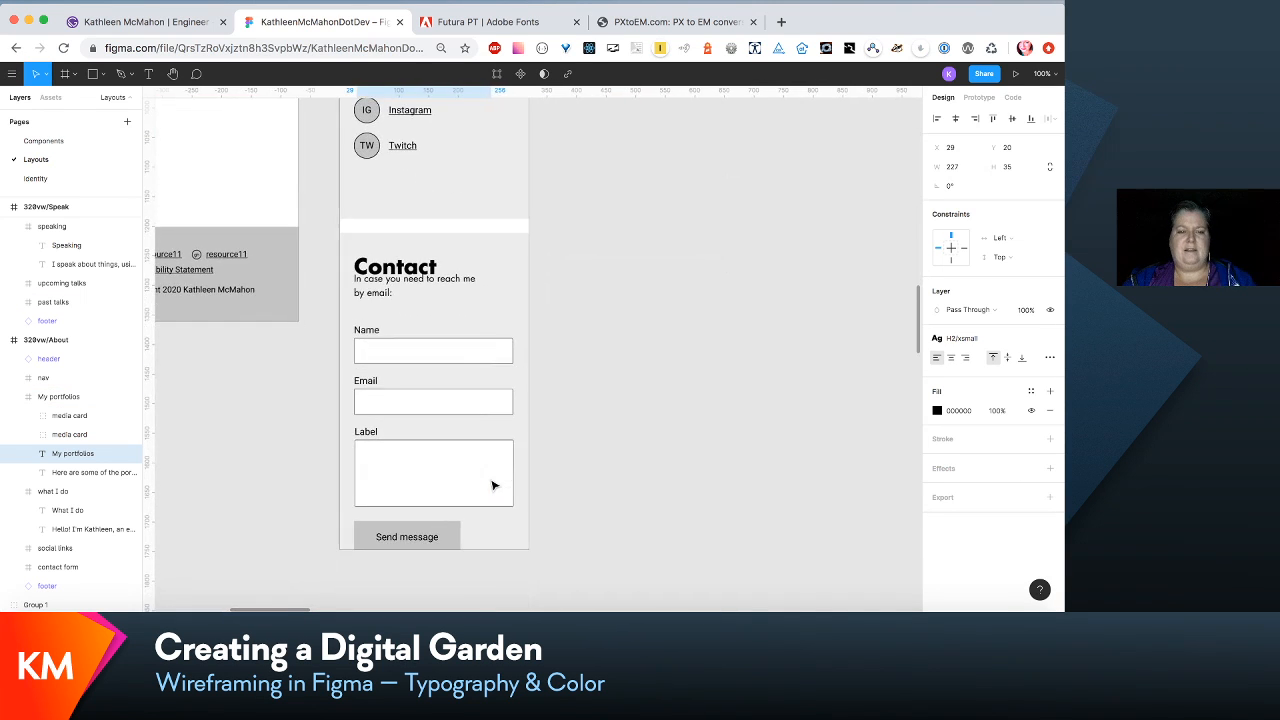
pyautogui.scroll(-2, 493, 485)
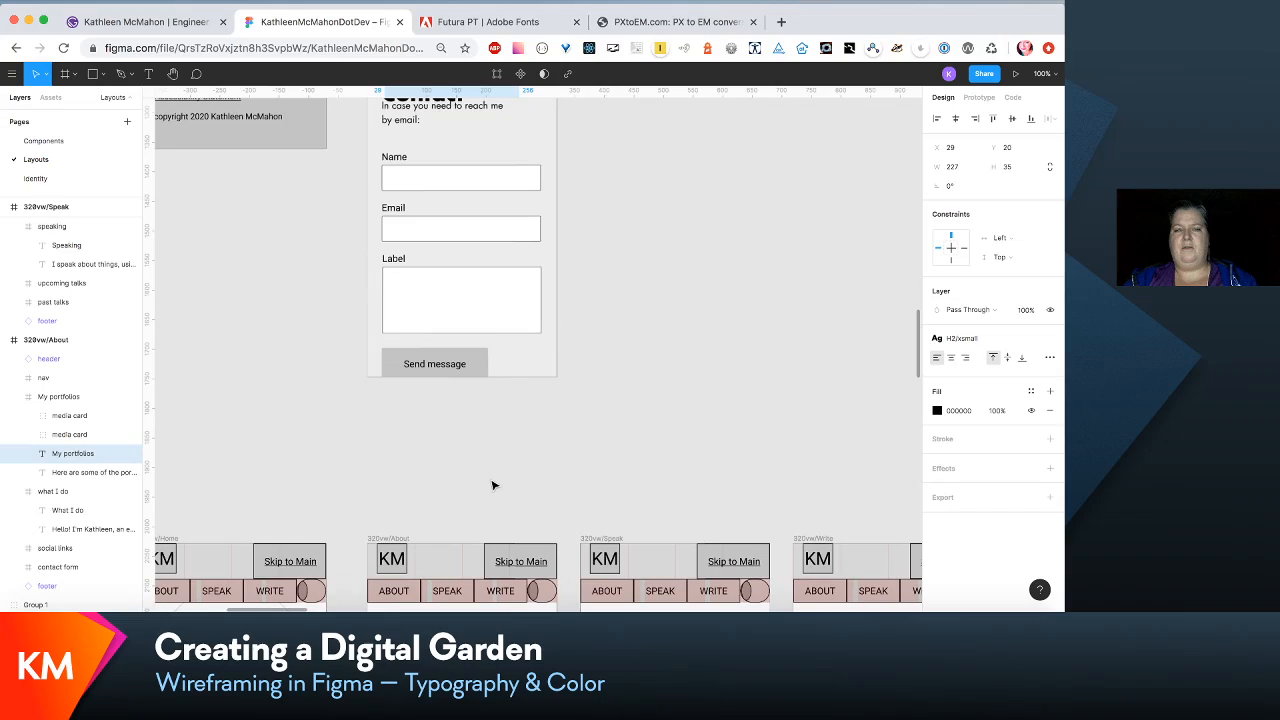
pyautogui.scroll(15, 493, 485)
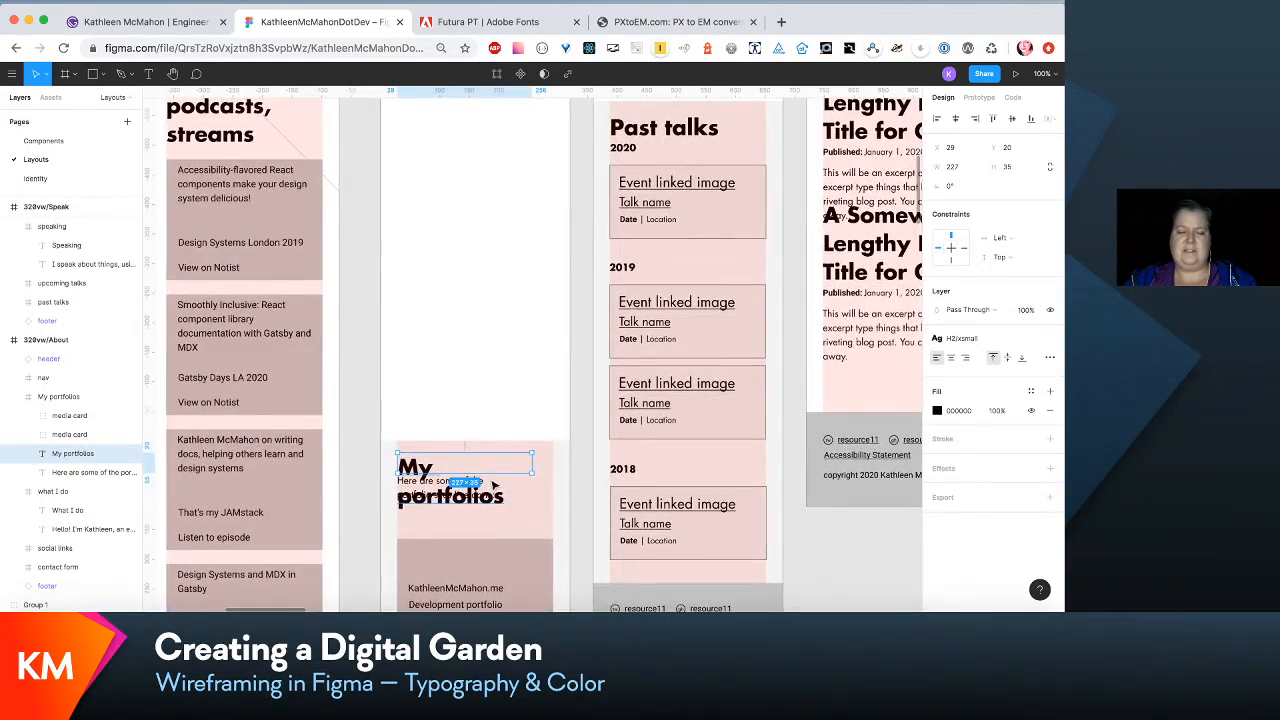
pyautogui.scroll(10, 493, 485)
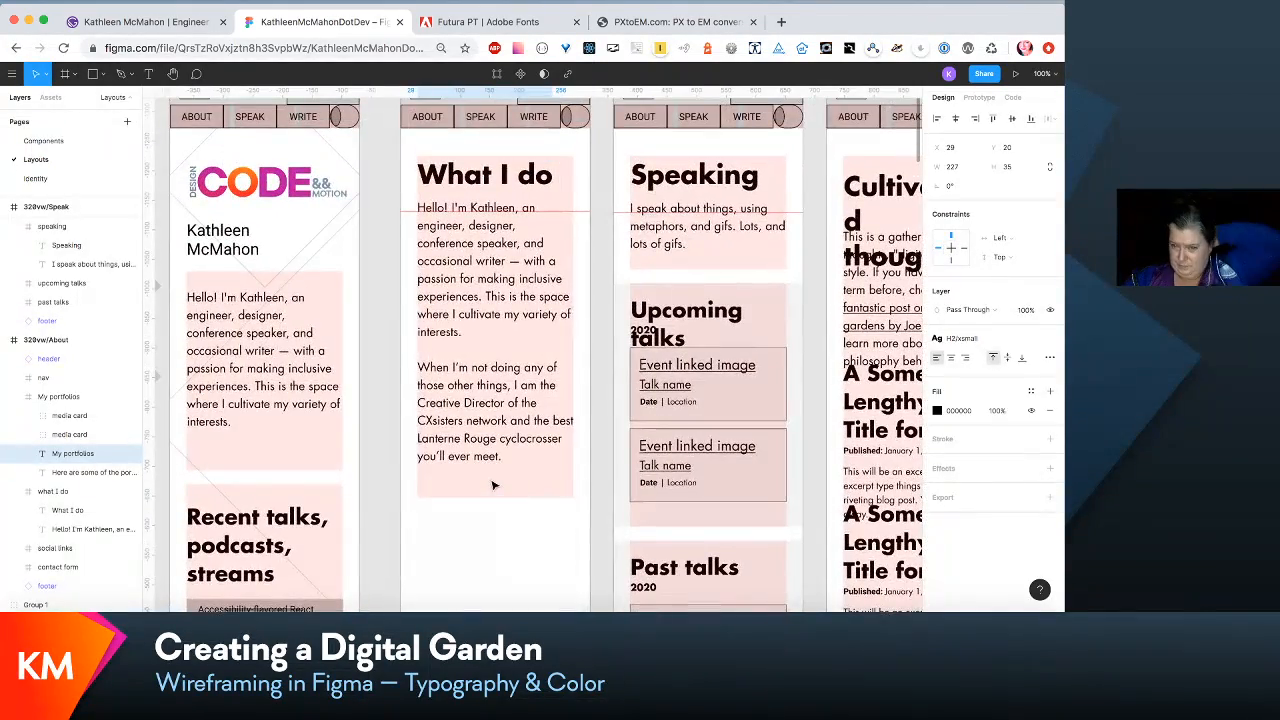
pyautogui.scroll(-1, 493, 485)
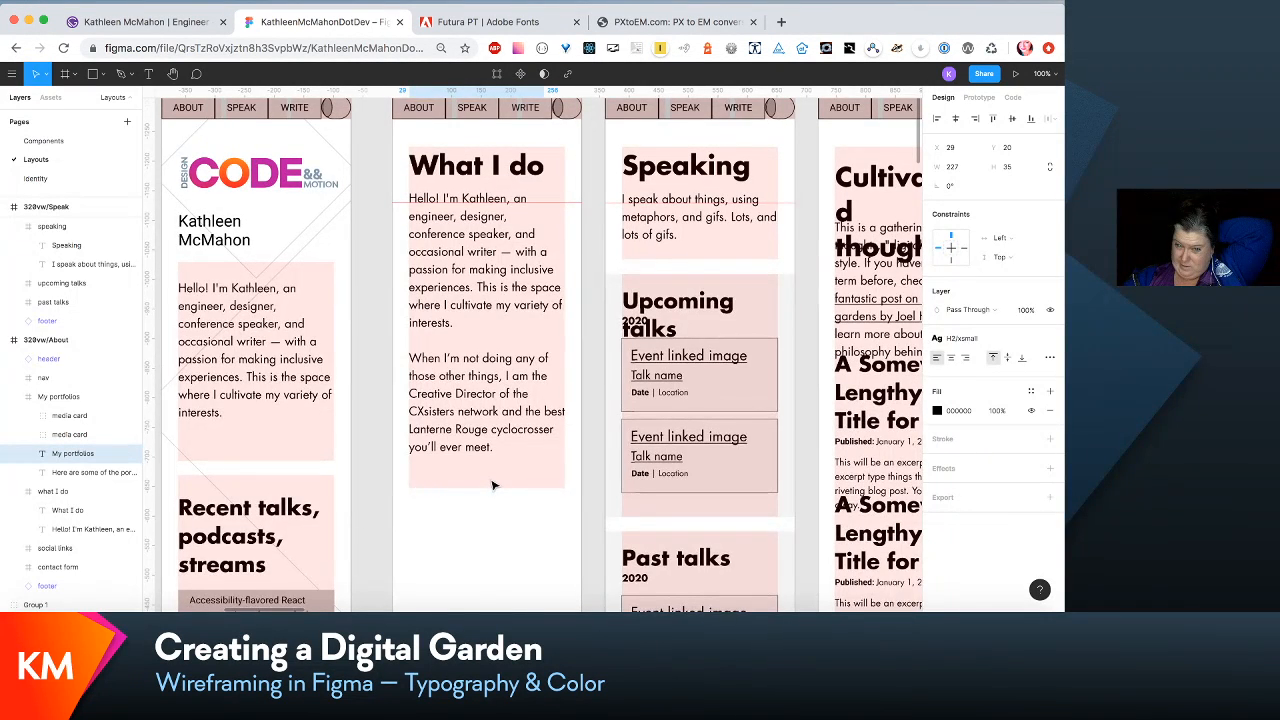
pyautogui.scroll(-1, 493, 485)
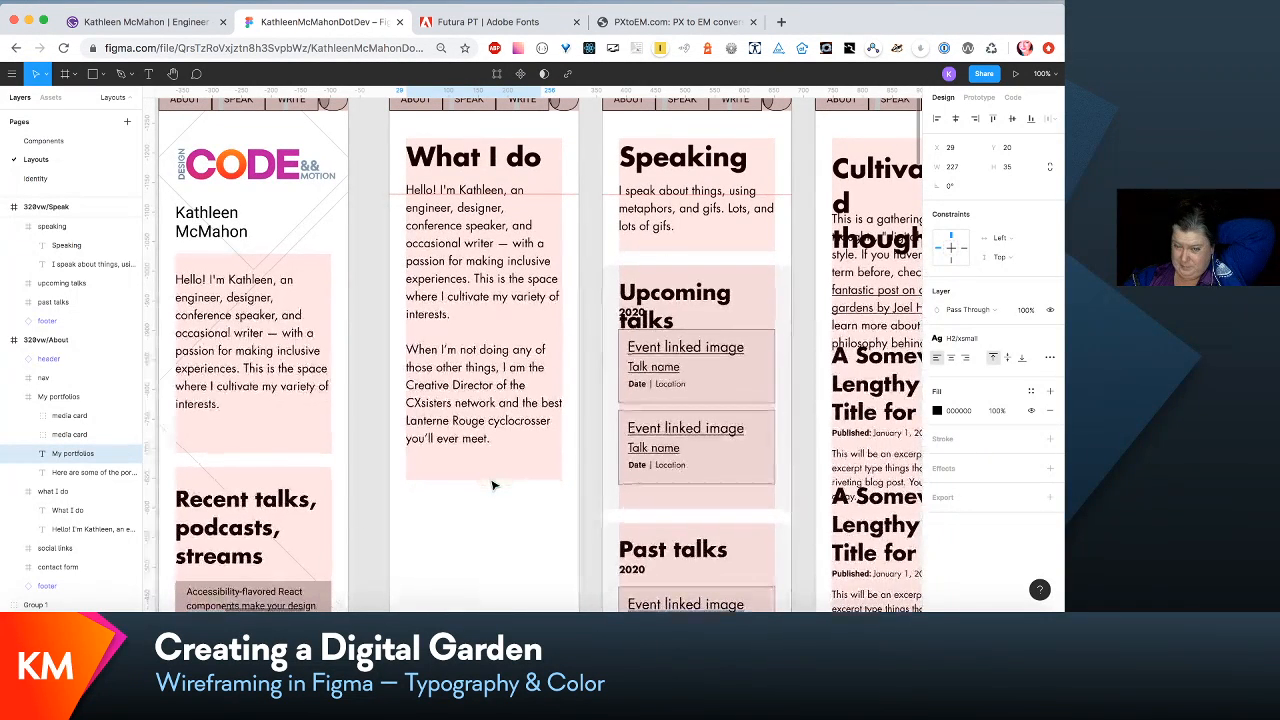
pyautogui.doubleClick(703, 300)
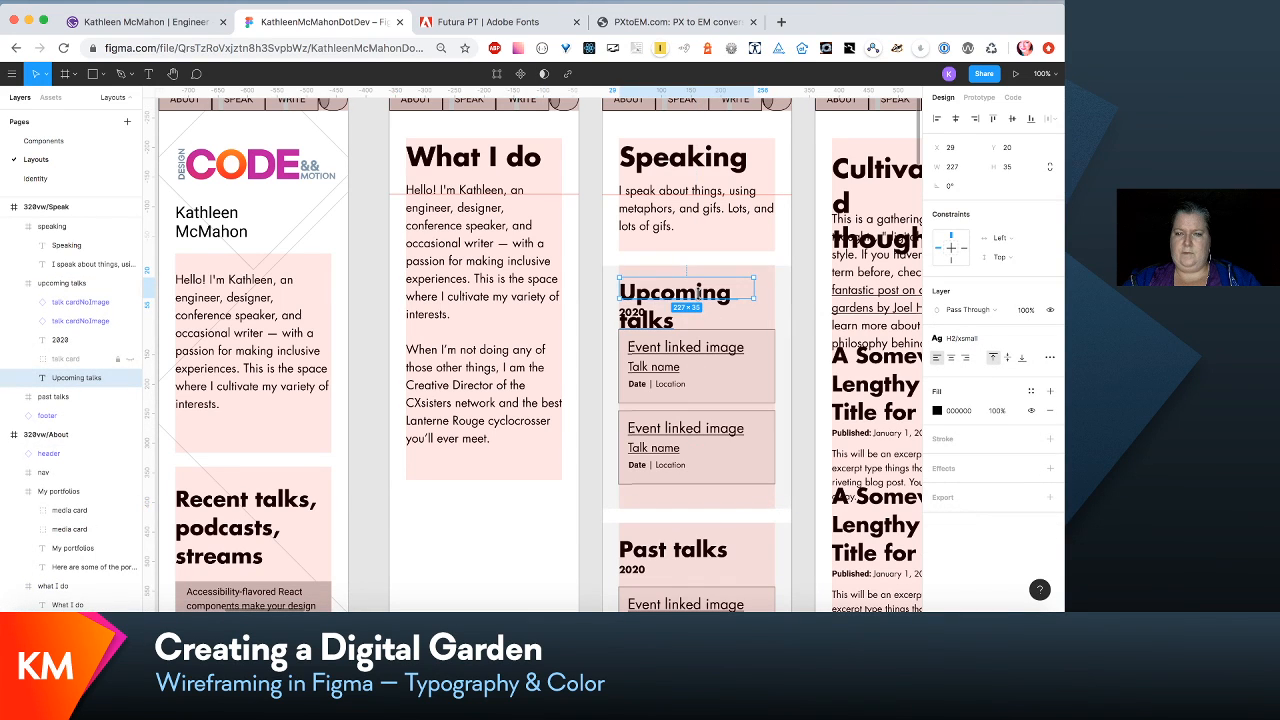
pyautogui.click(1015, 340)
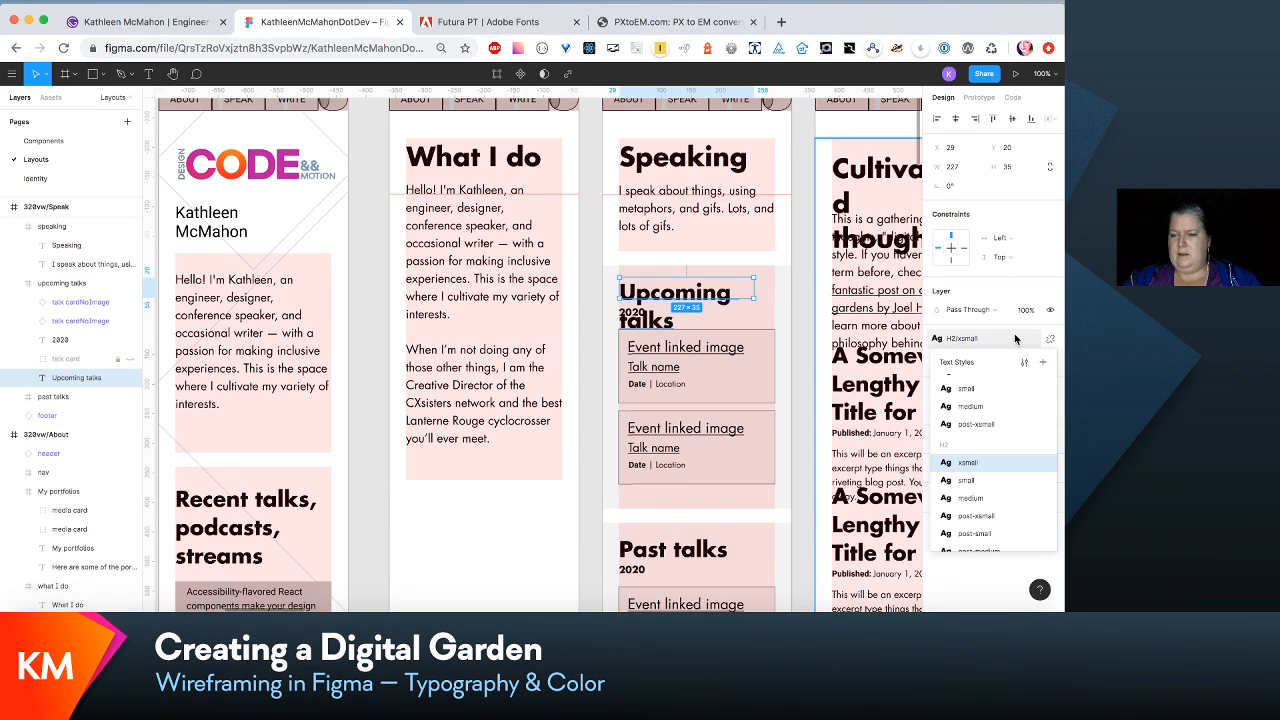
pyautogui.click(1025, 365)
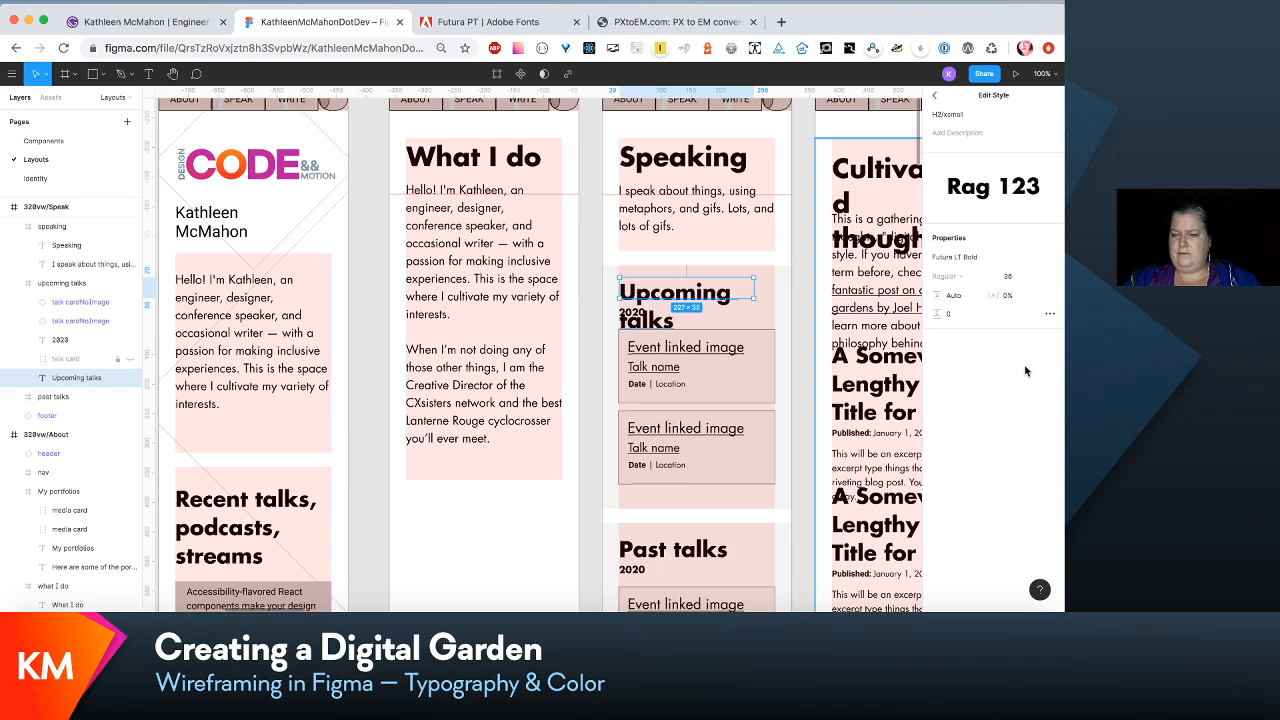
pyautogui.click(1027, 282)
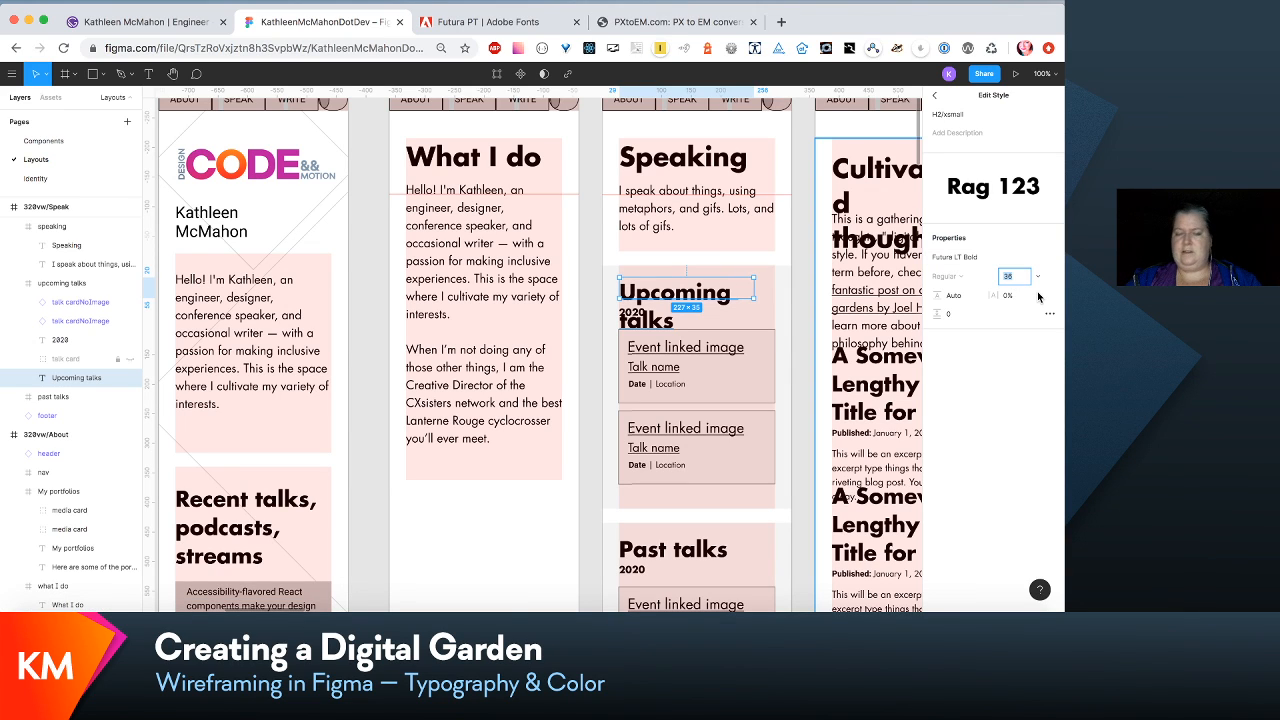
pyautogui.write('32')
pyautogui.press('Return')
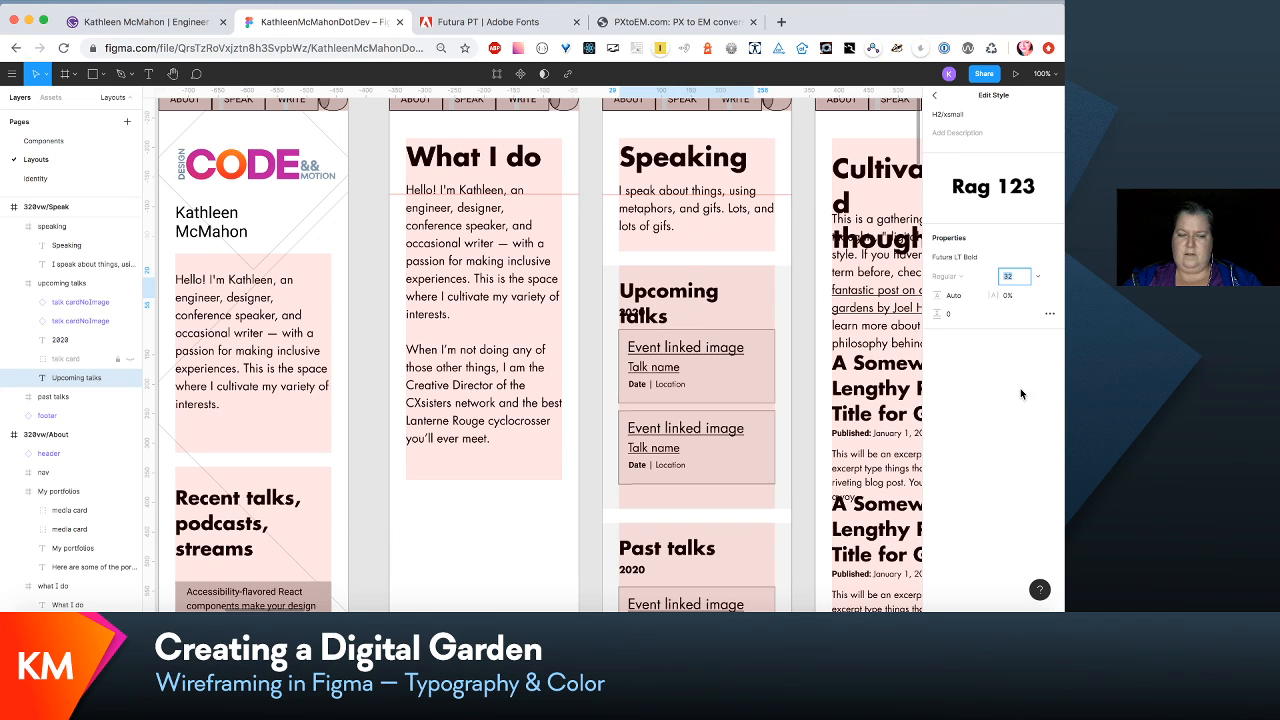
# - Widen the "Upcoming talks" heading's text box in 320vw/Speak to about 263 so the heading fits on one line
pyautogui.moveTo(755, 290); pyautogui.dragTo(775, 289)
pyautogui.hscroll(3, 777, 292)
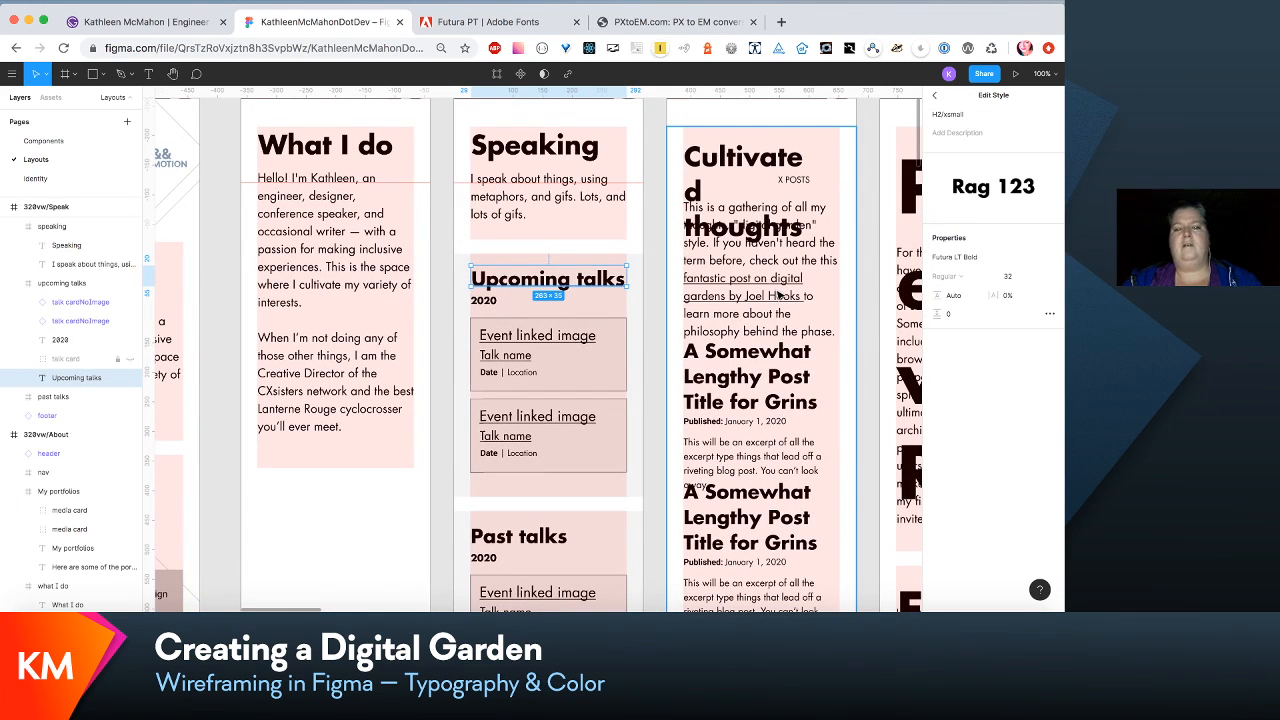
pyautogui.hscroll(-2, 778, 292)
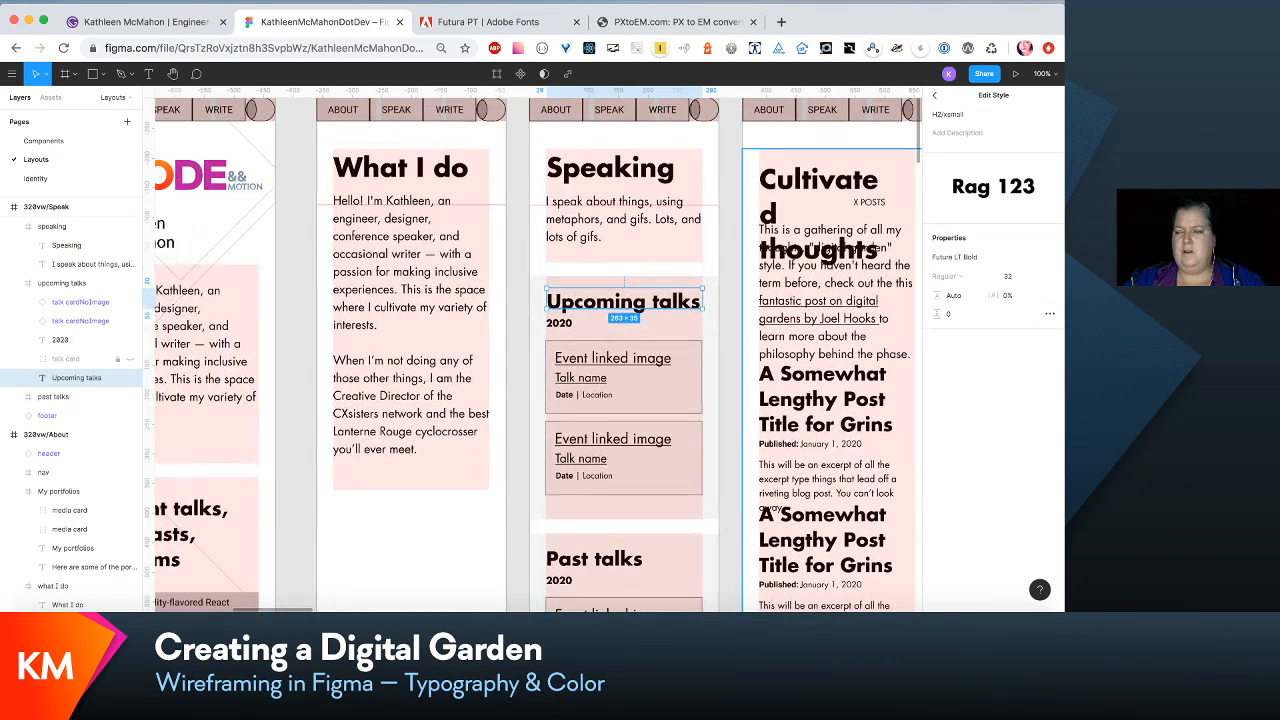
# - Reduce the H2/xsmall text style's font size to 28 after comparing it with 30
pyautogui.click(1007, 277)
pyautogui.write('30')
pyautogui.press('Return')
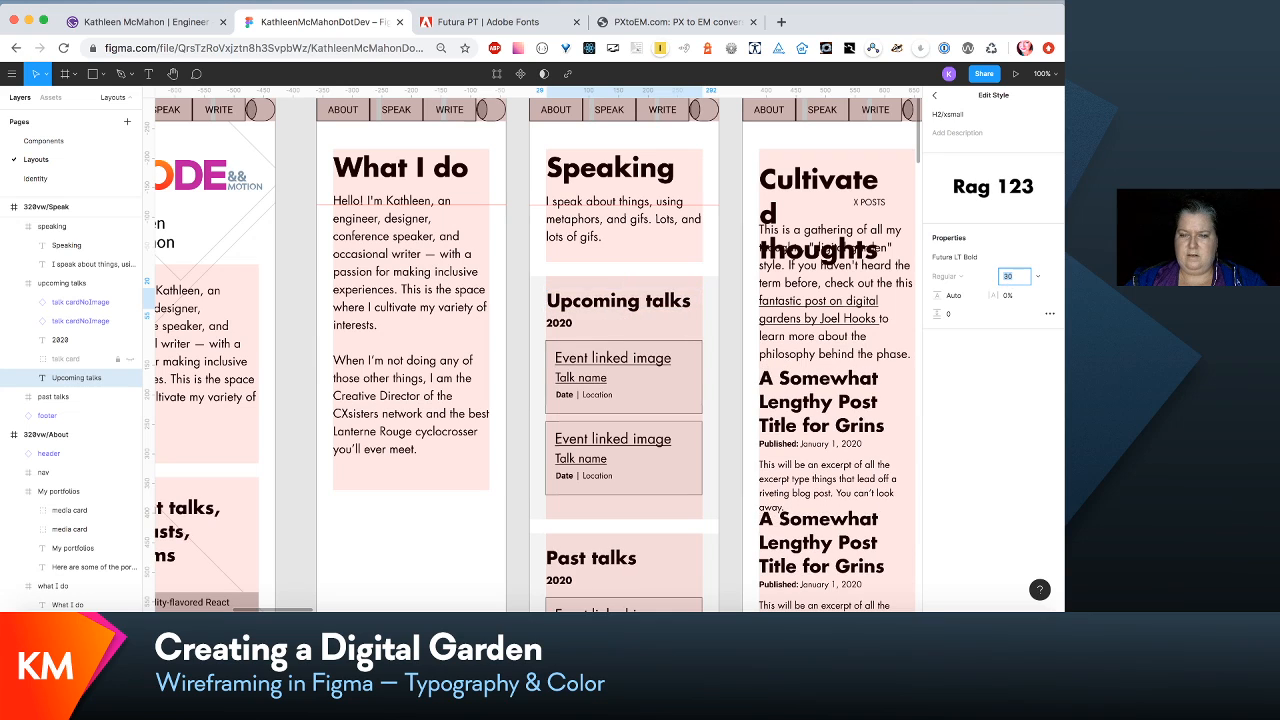
pyautogui.press('Down')
pyautogui.press('Down')
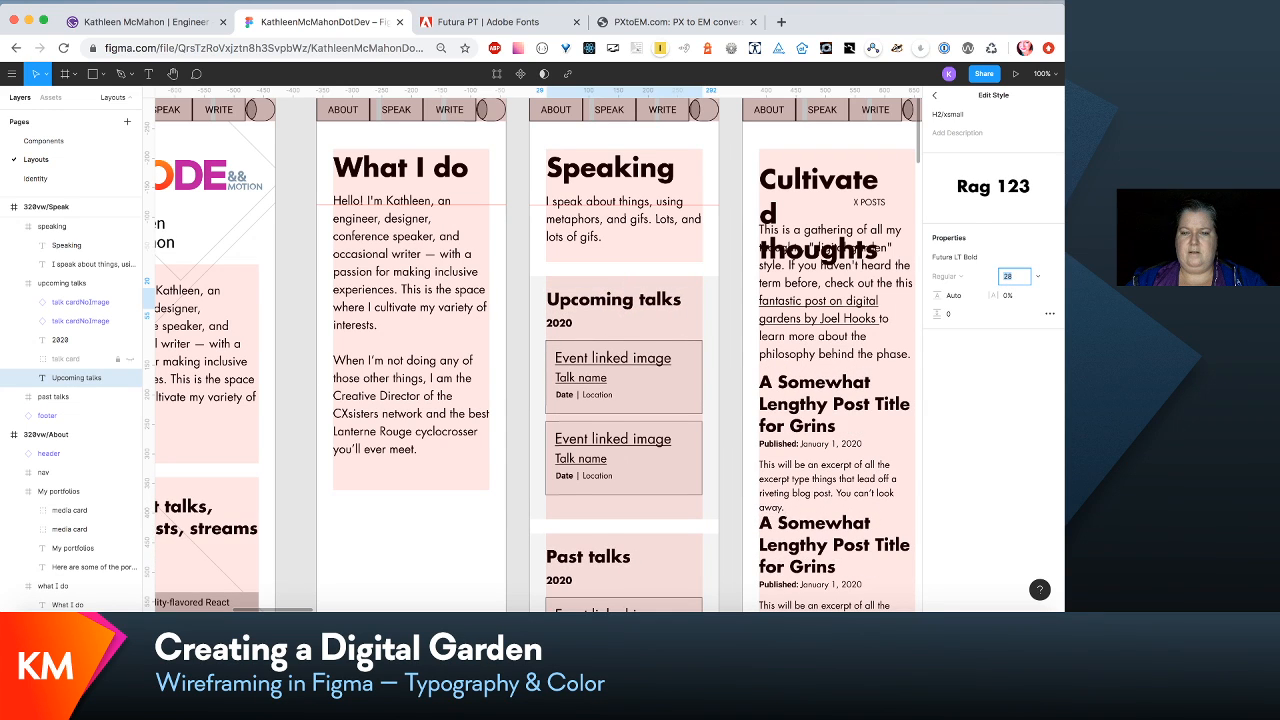
pyautogui.press('Up')
pyautogui.press('Up')
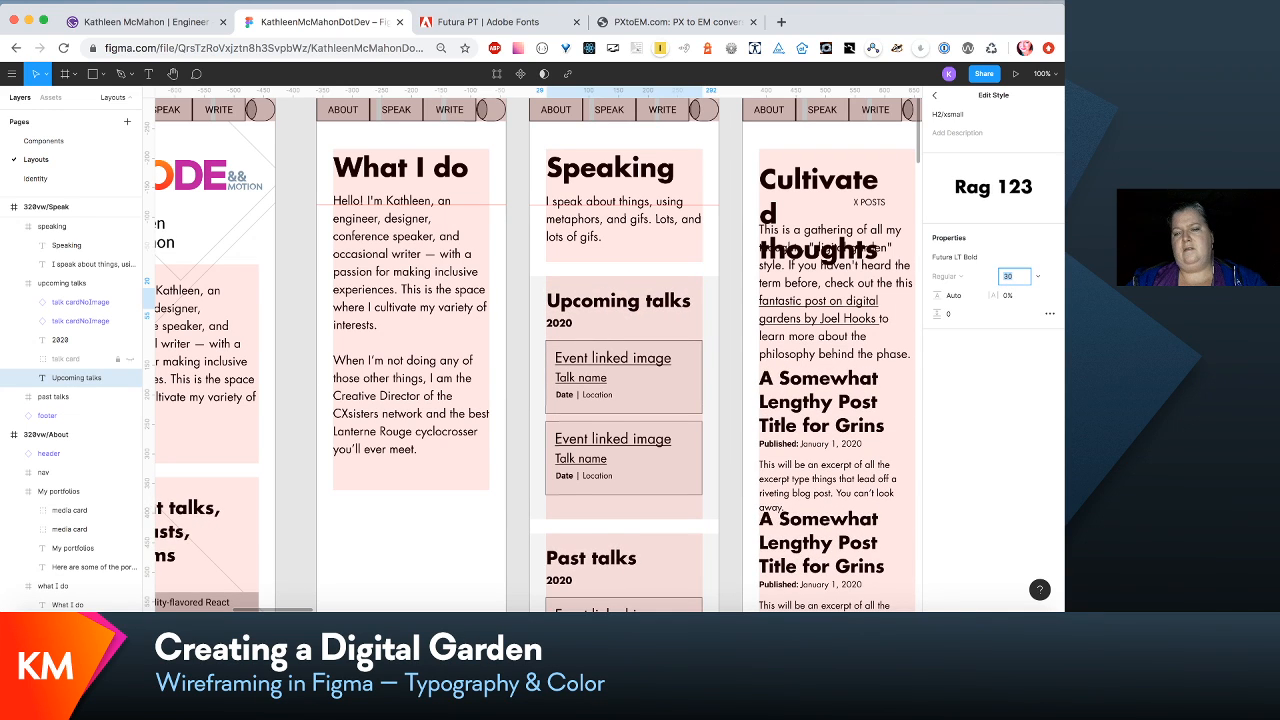
pyautogui.press('Down')
pyautogui.press('Down')
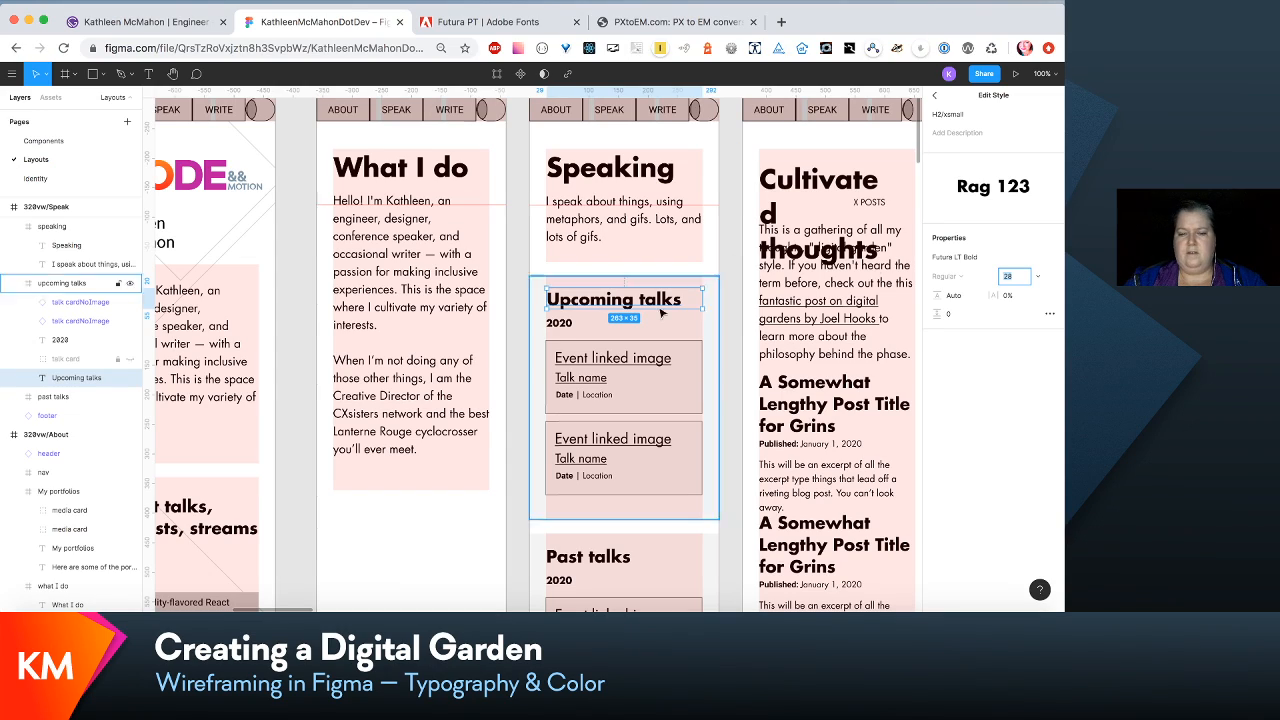
# - Examine the "Recent talks, podcasts, streams" heading in 320vw/Home and the type scale list beside the wireframe
pyautogui.hscroll(-8, 668, 320)
pyautogui.scroll(-5, 668, 320)
pyautogui.scroll(-3, 668, 320)
pyautogui.hscroll(1, 668, 320)
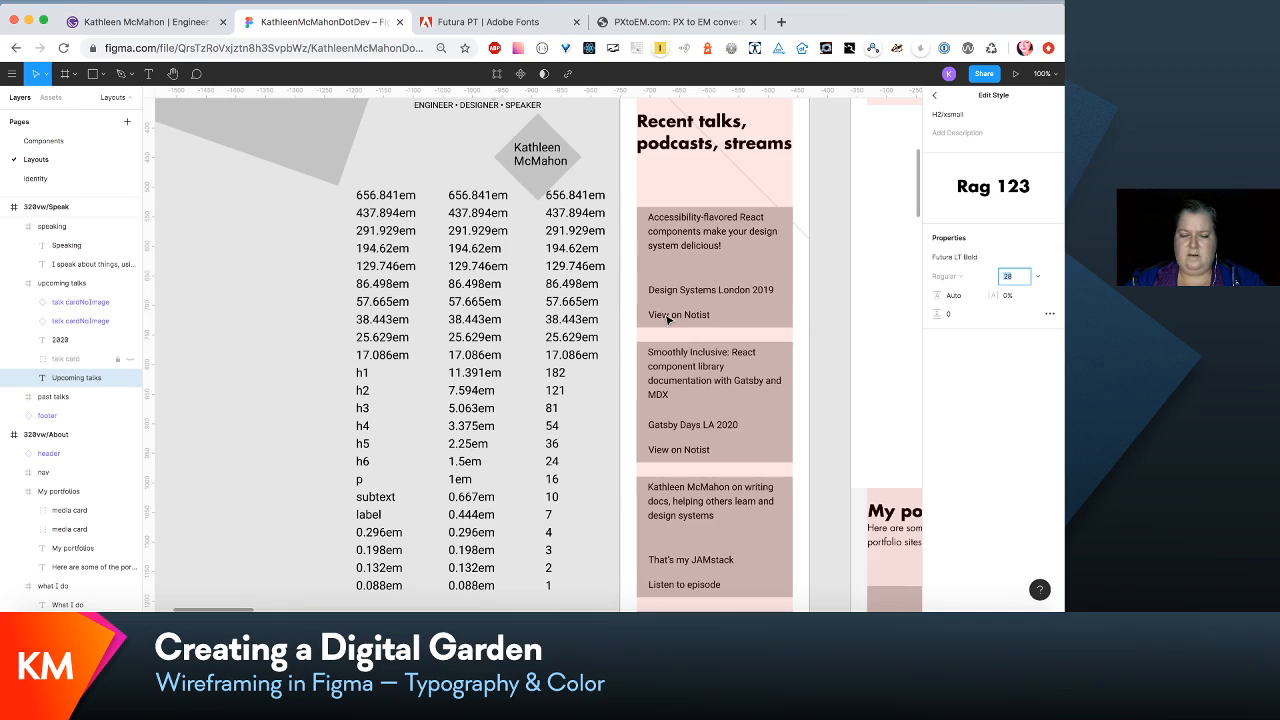
pyautogui.hscroll(2, 668, 318)
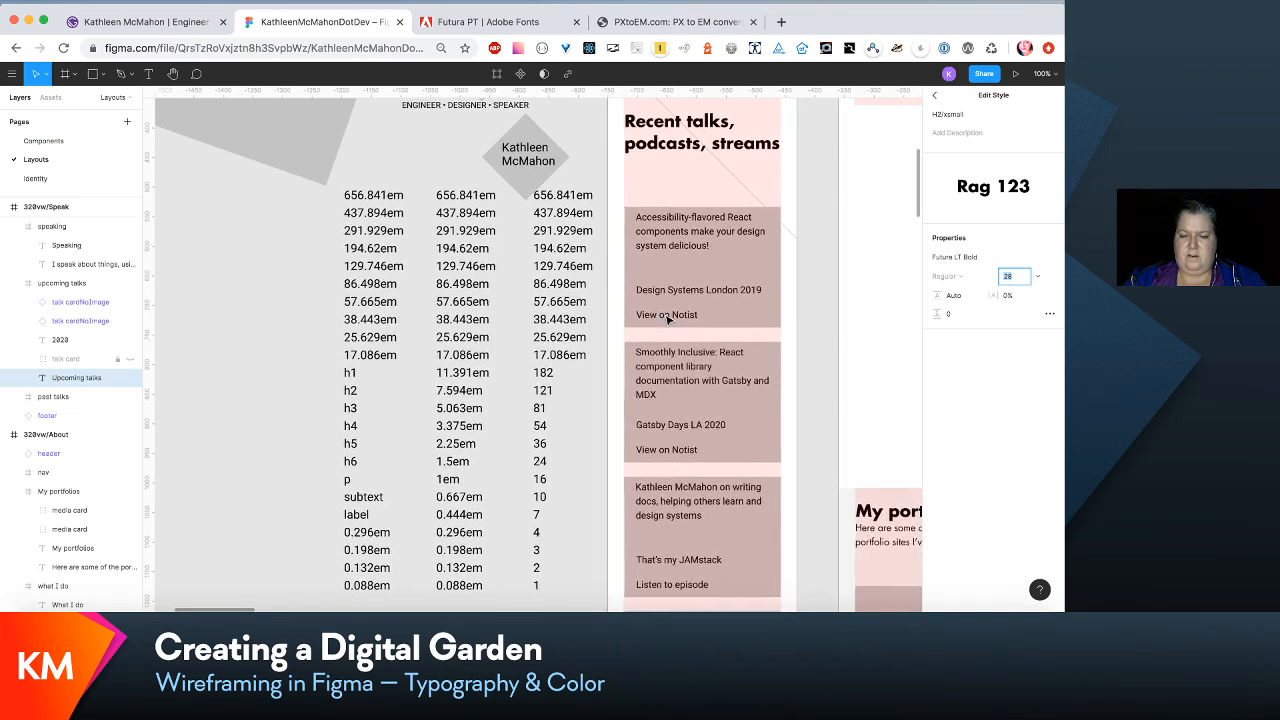
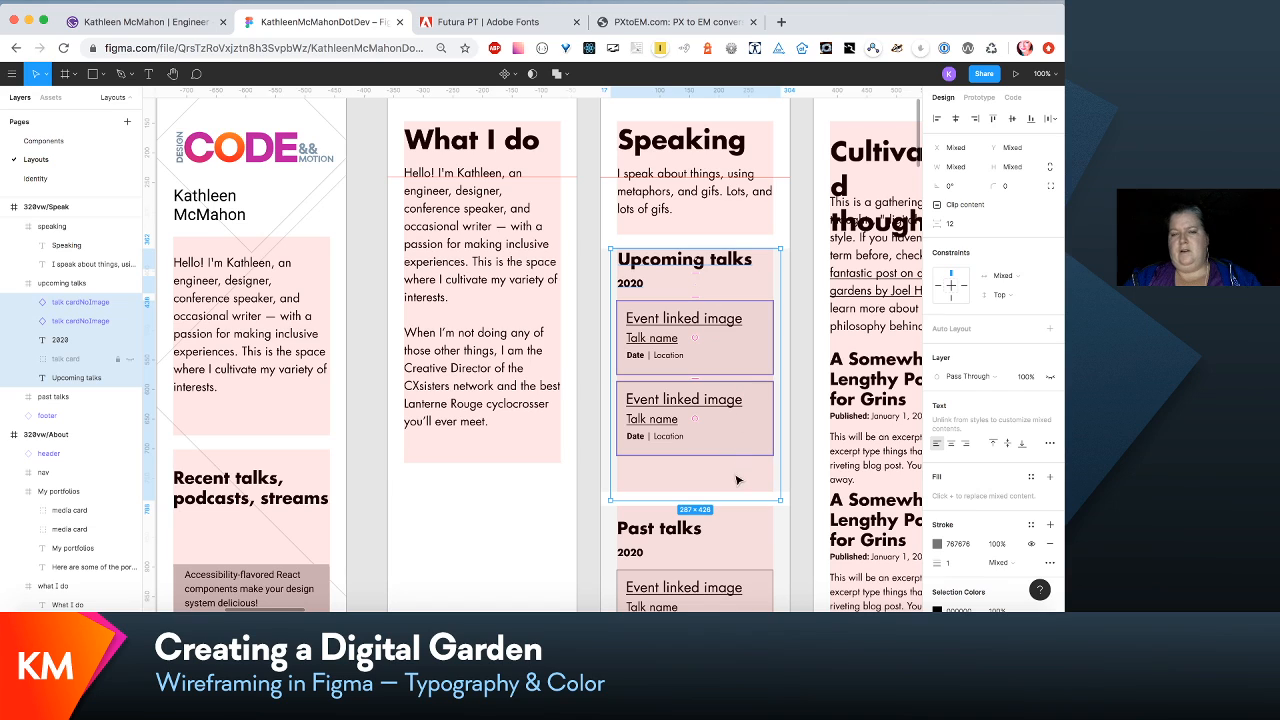
# - Move the heading, year and talk cards of the Upcoming talks section down to leave padding above the heading
pyautogui.click(779, 240)
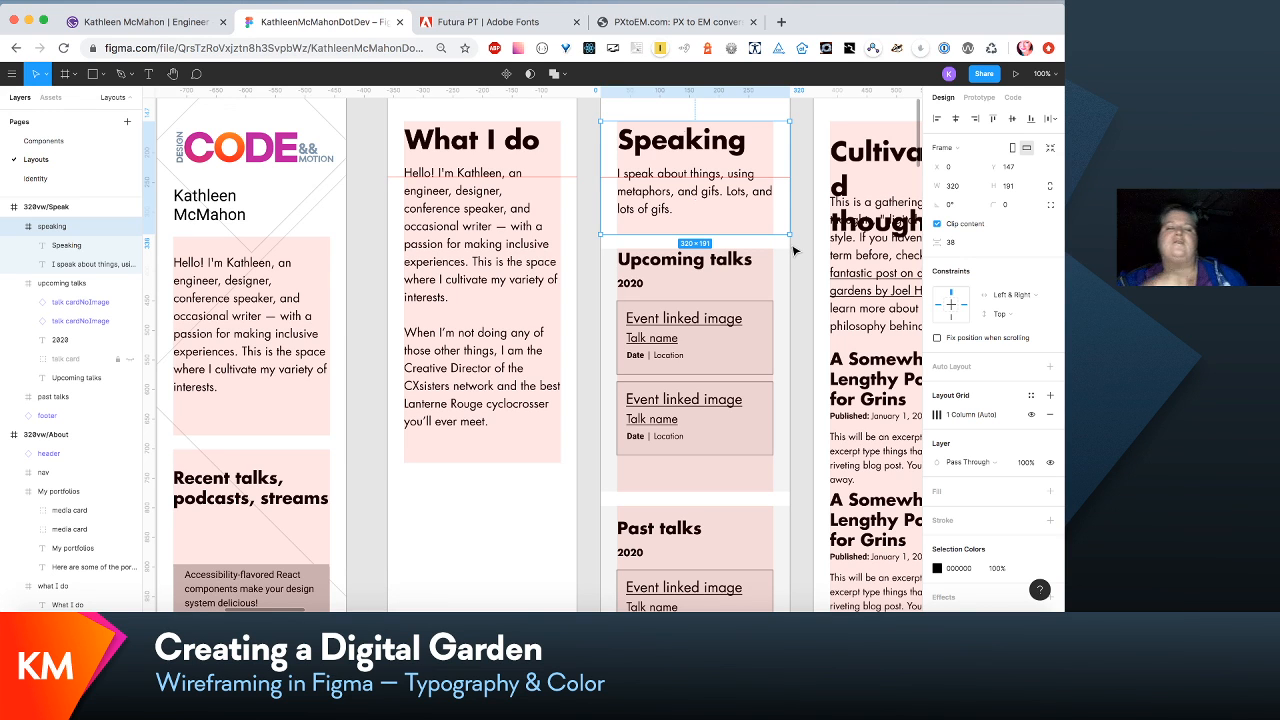
pyautogui.scroll(-1, 731, 257)
pyautogui.hscroll(1, 731, 257)
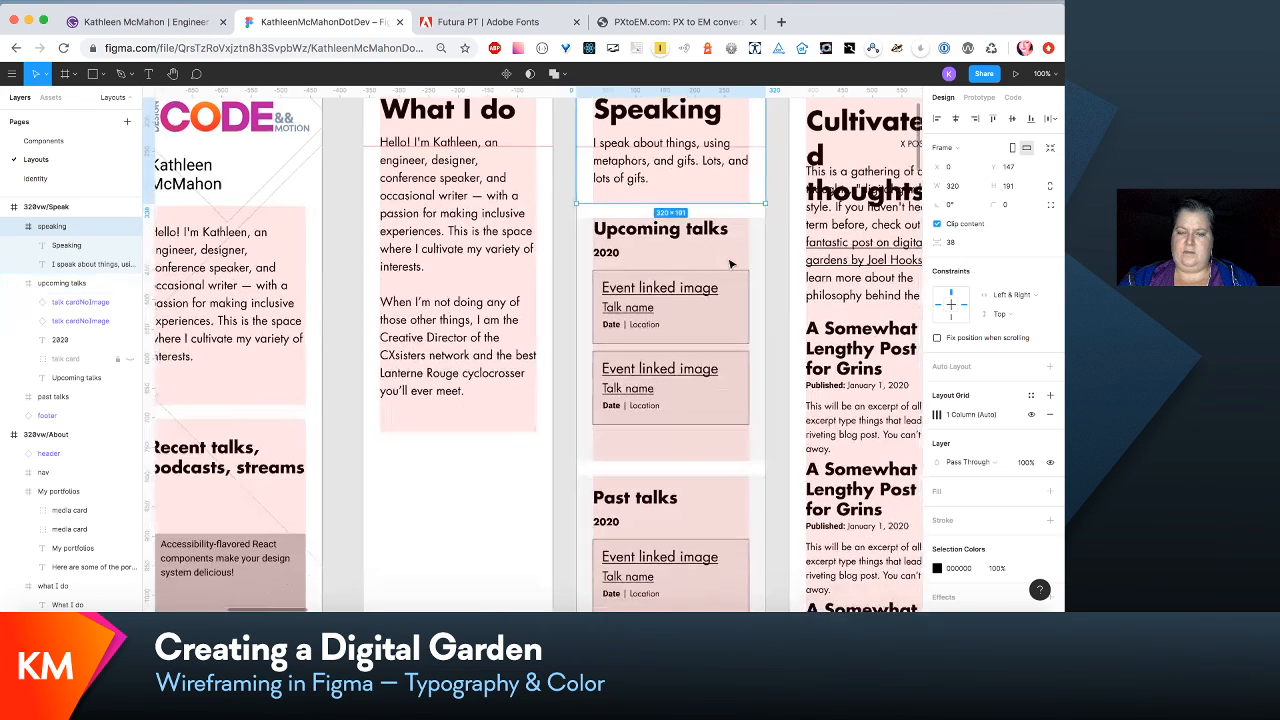
pyautogui.click(702, 232)
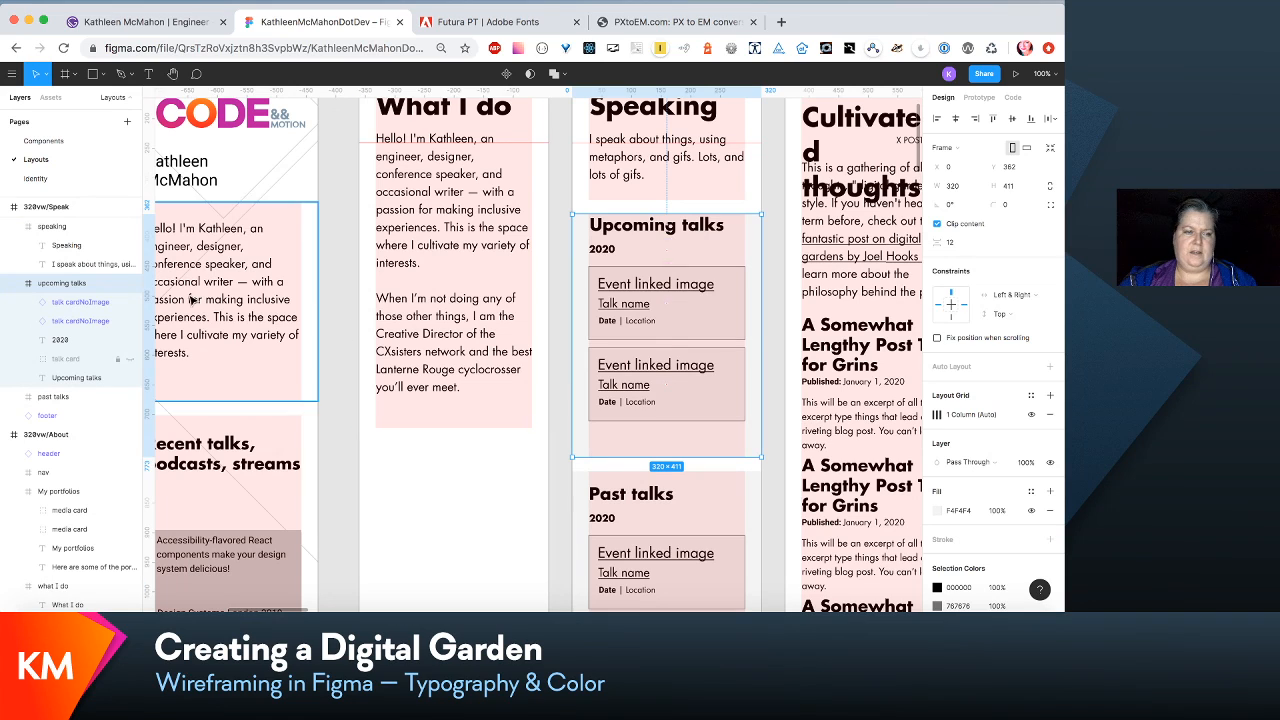
pyautogui.click(98, 302)
pyautogui.keyDown('shift'); pyautogui.click(87, 377); pyautogui.keyUp('shift')
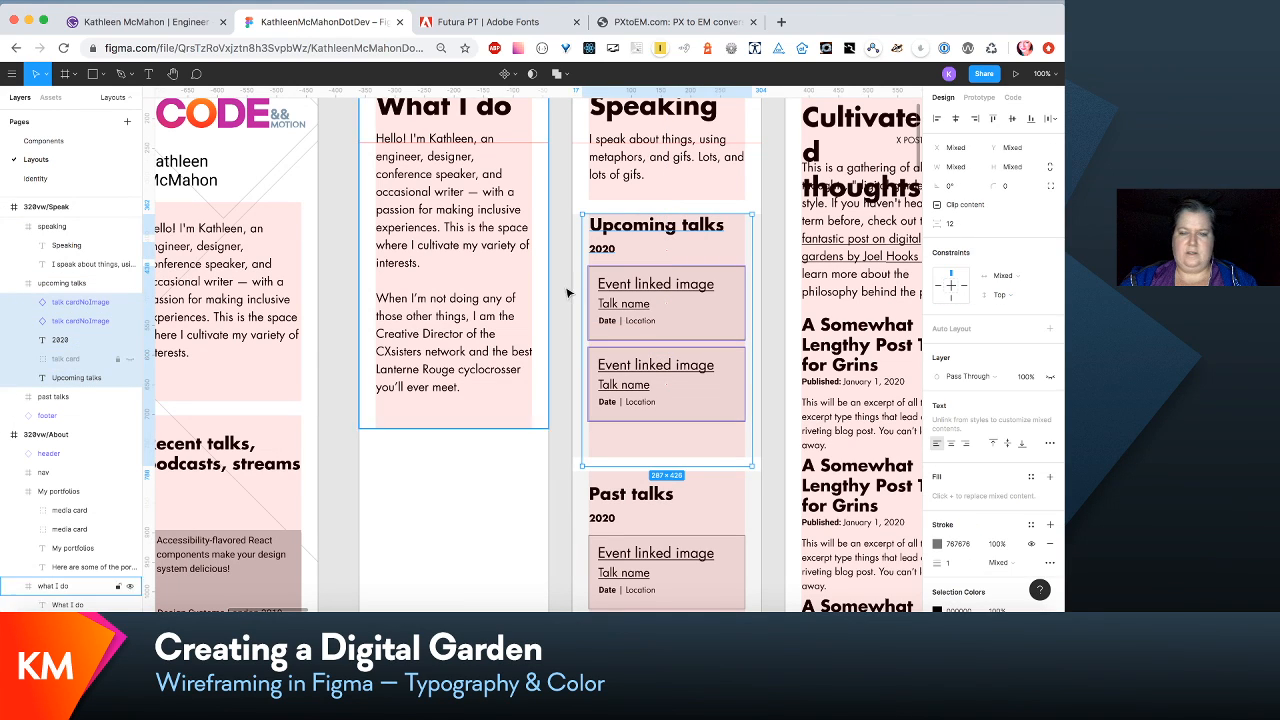
pyautogui.moveTo(643, 238); pyautogui.dragTo(645, 255)
pyautogui.press('Up')
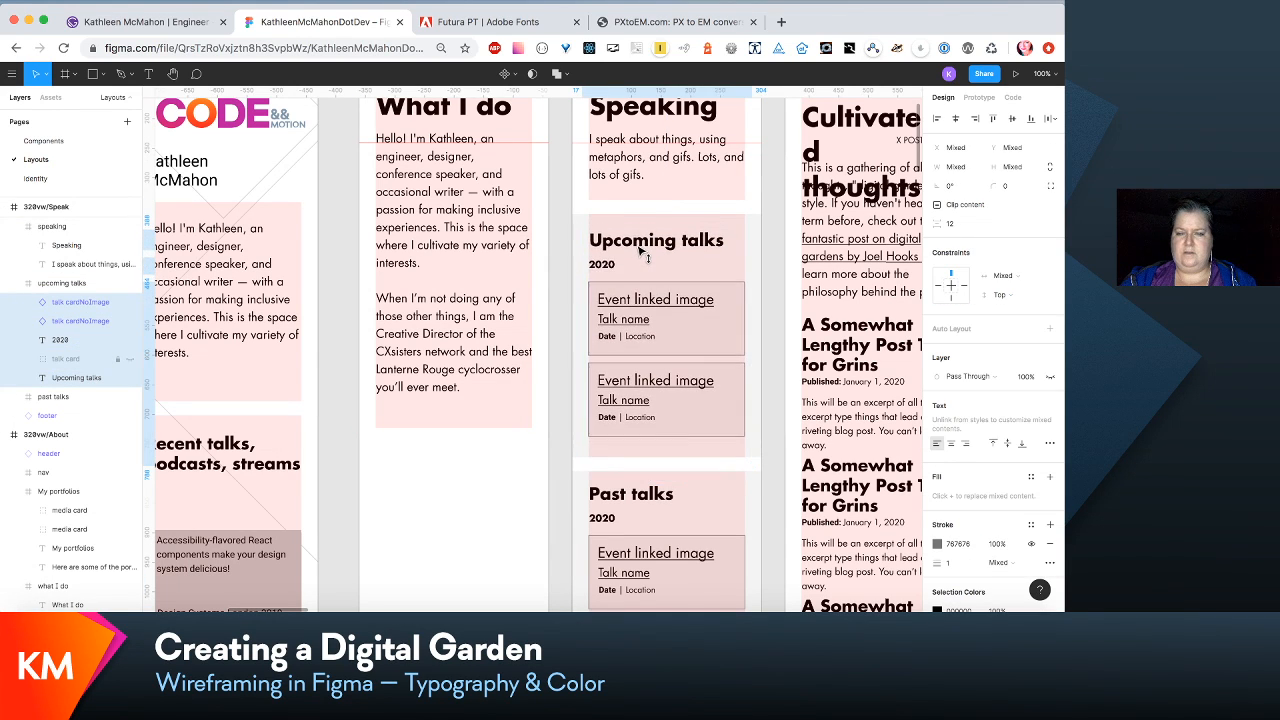
pyautogui.press('Up')
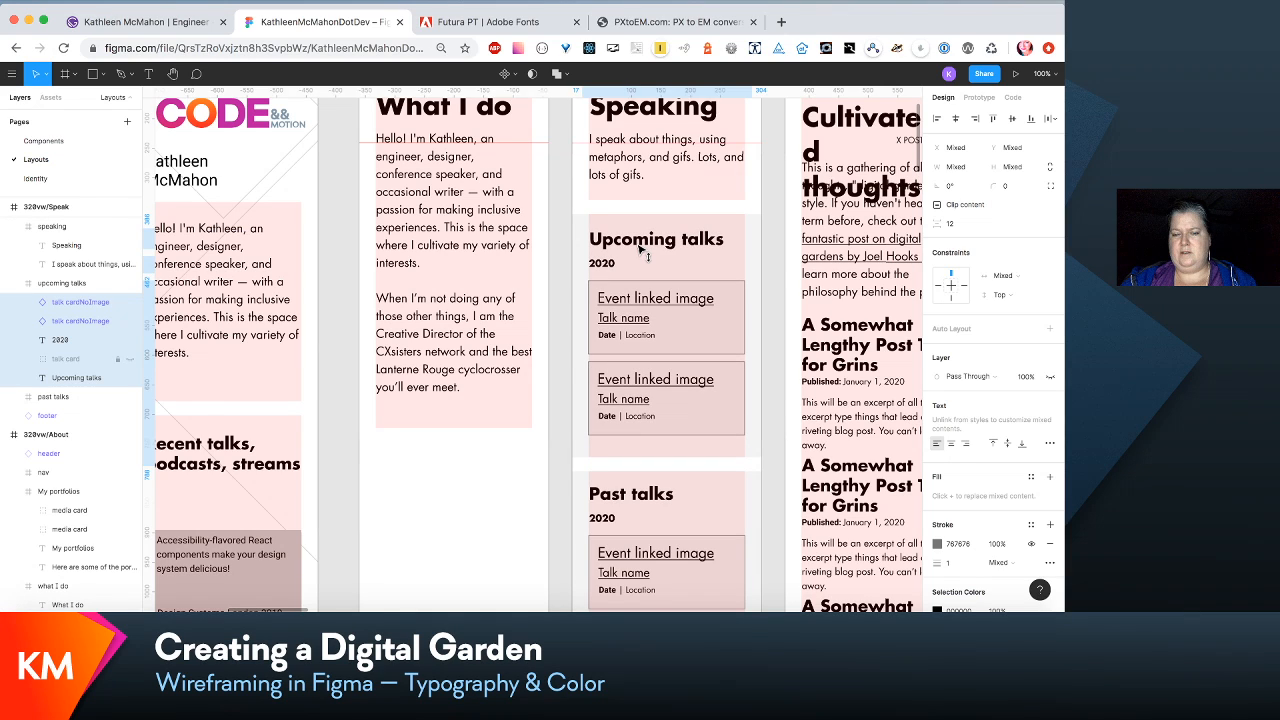
# - Examine the spacing of the Past talks section and footer in the 320vw/Speak layout
pyautogui.click(698, 430)
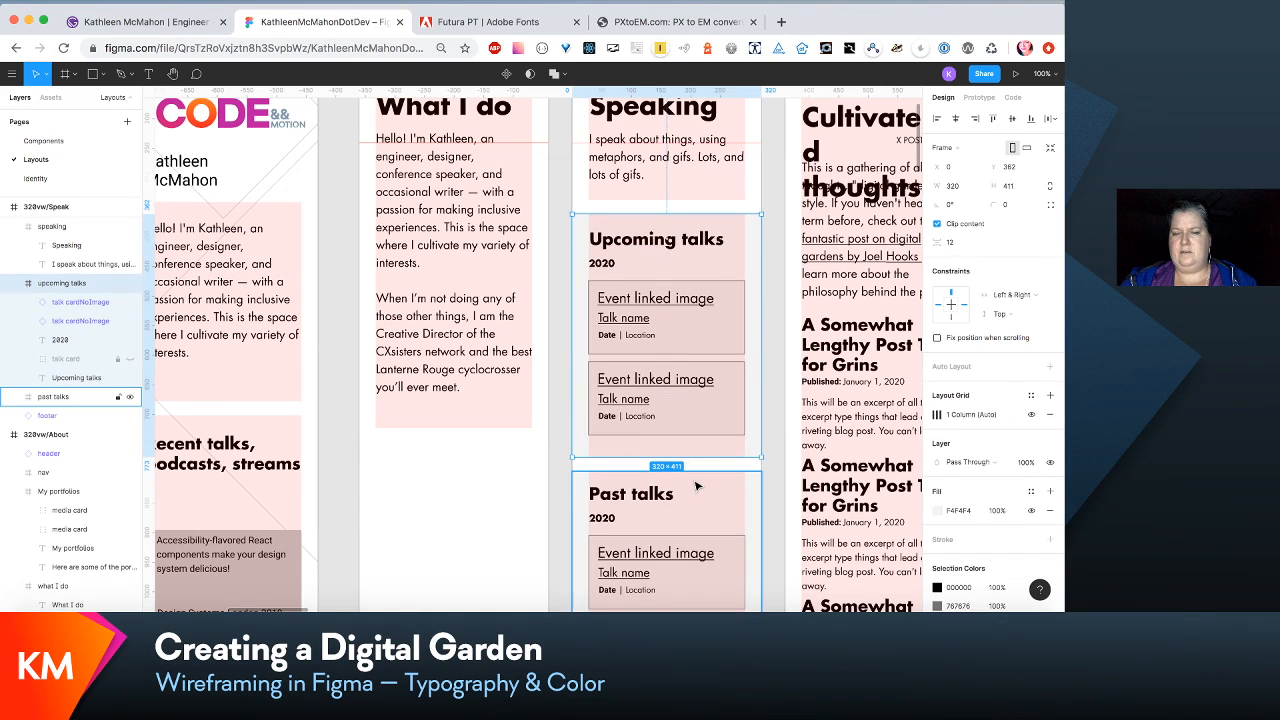
pyautogui.scroll(-5, 698, 430)
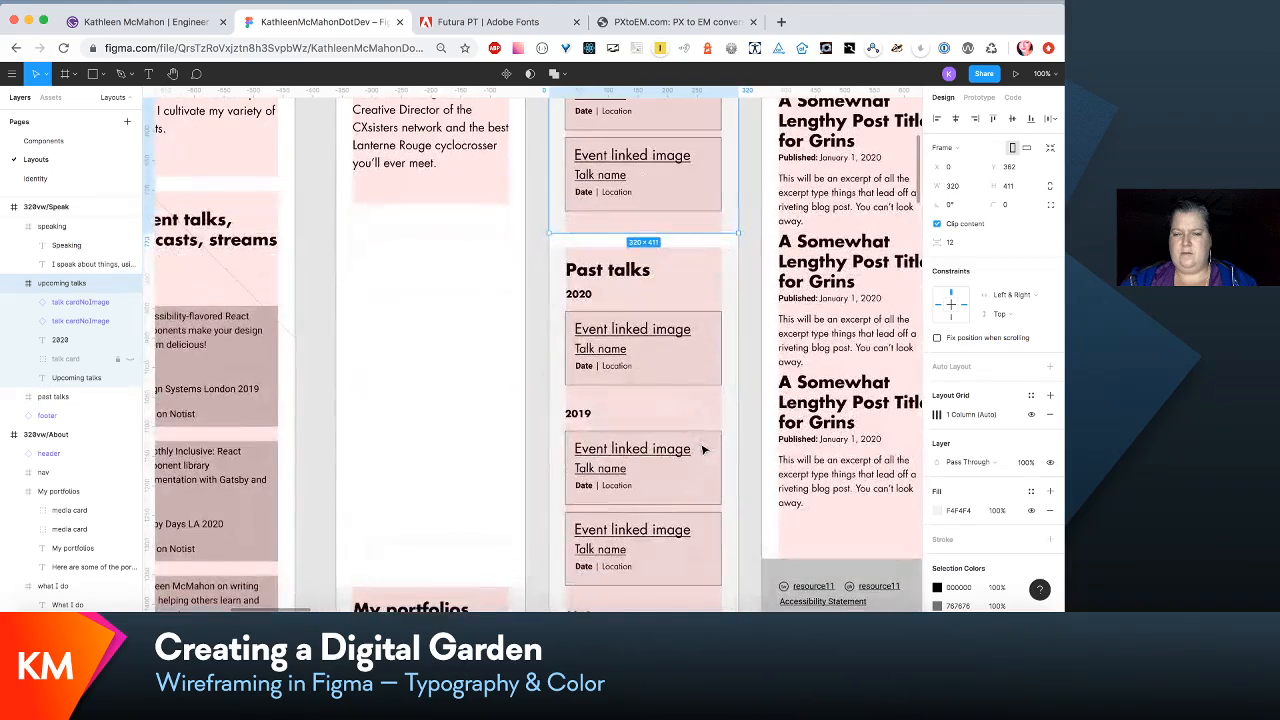
pyautogui.scroll(-1, 703, 450)
pyautogui.scroll(3, 703, 450)
pyautogui.scroll(-5, 703, 450)
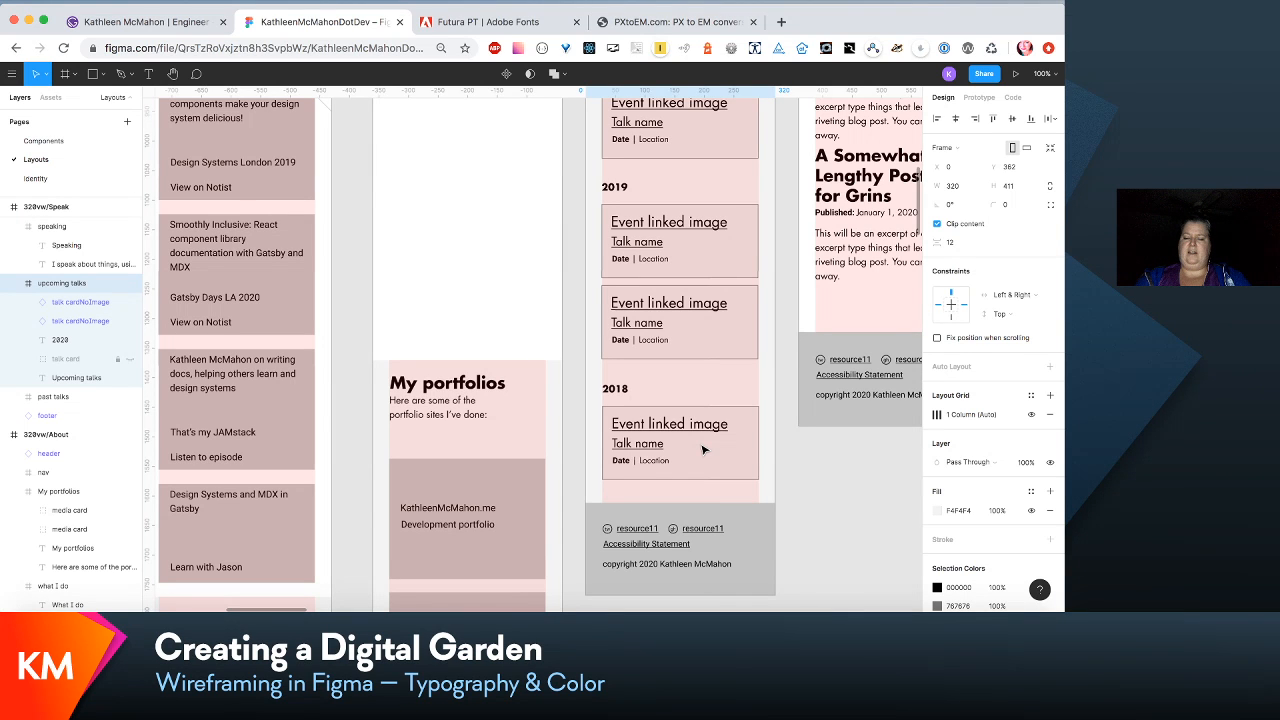
pyautogui.scroll(1, 703, 450)
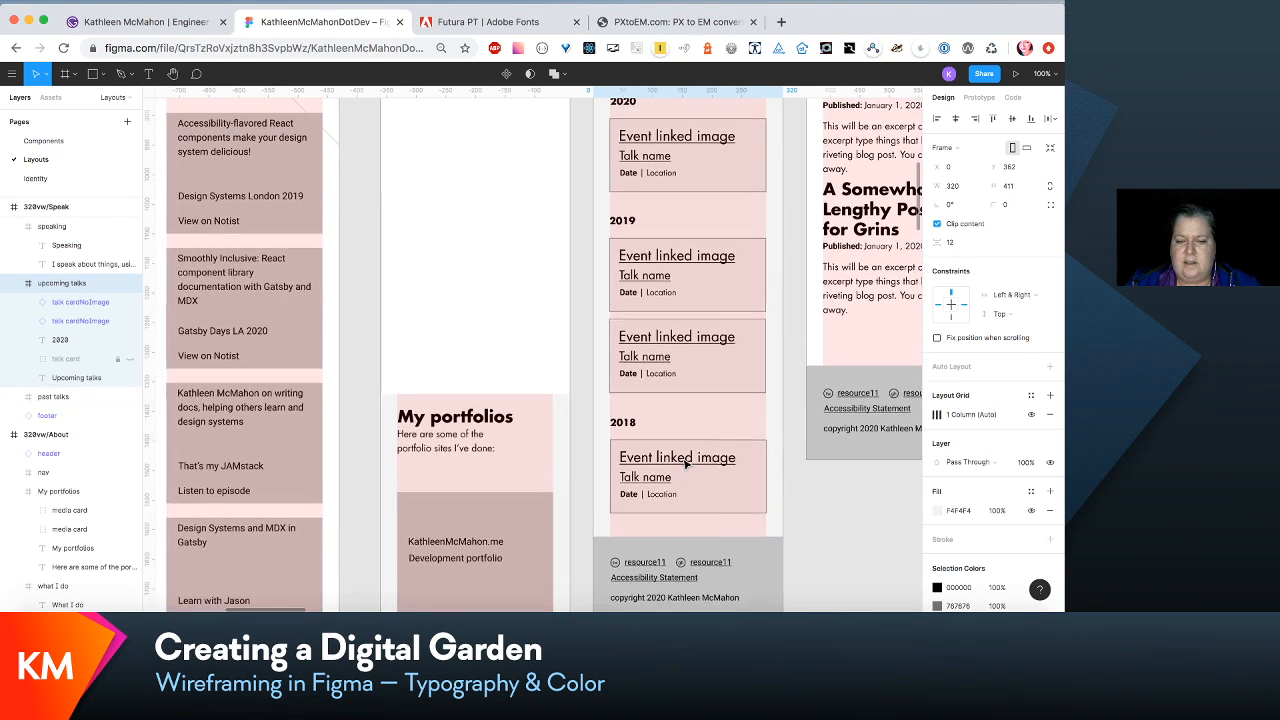
pyautogui.scroll(3, 685, 464)
pyautogui.hscroll(-2, 685, 464)
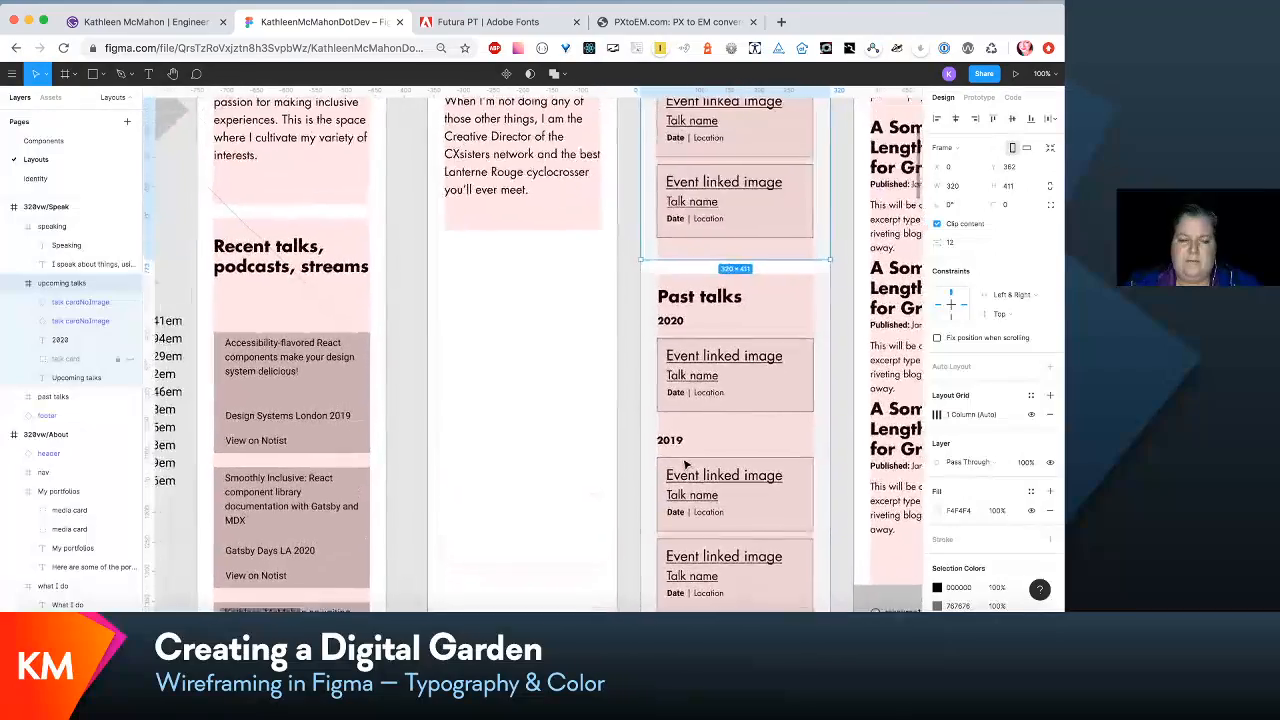
# - Move the four media cards in the Home layout's Recent talks, podcasts, streams section up to just beneath the heading
pyautogui.scroll(-3, 685, 464)
pyautogui.hscroll(-2, 685, 464)
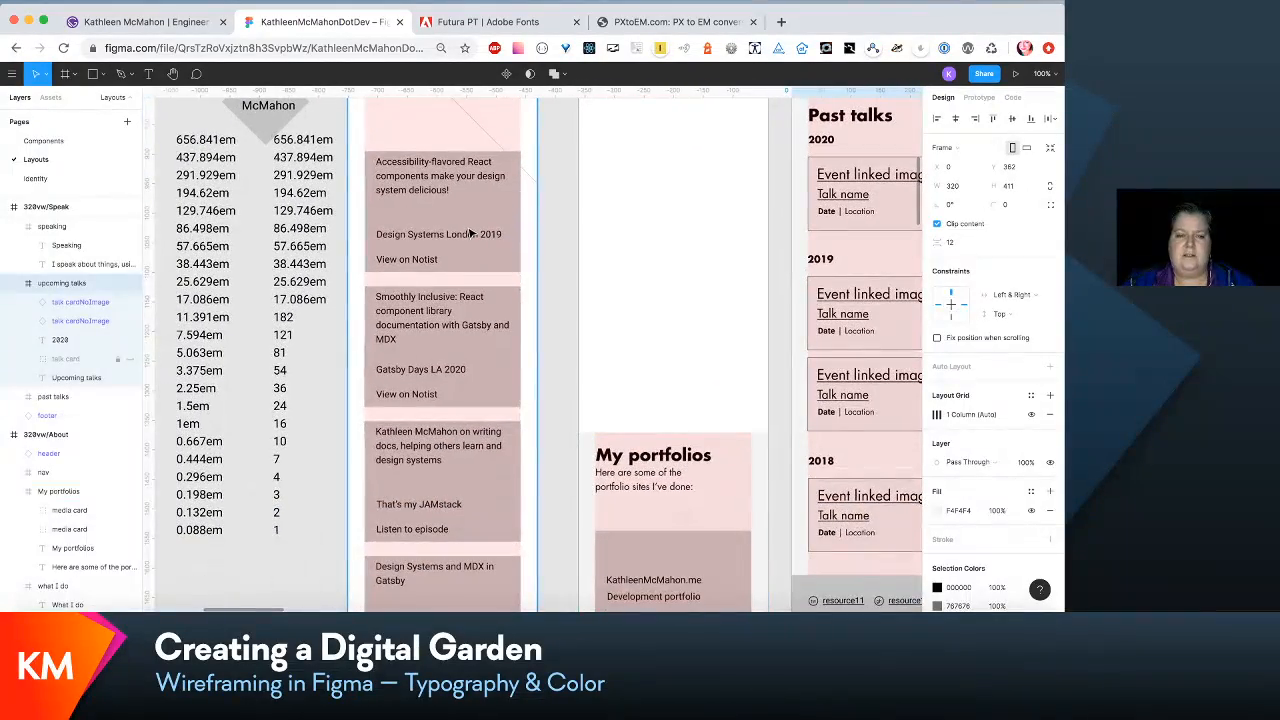
pyautogui.click(470, 233)
pyautogui.click(470, 233)
pyautogui.keyDown('shift'); pyautogui.click(455, 355); pyautogui.keyUp('shift')
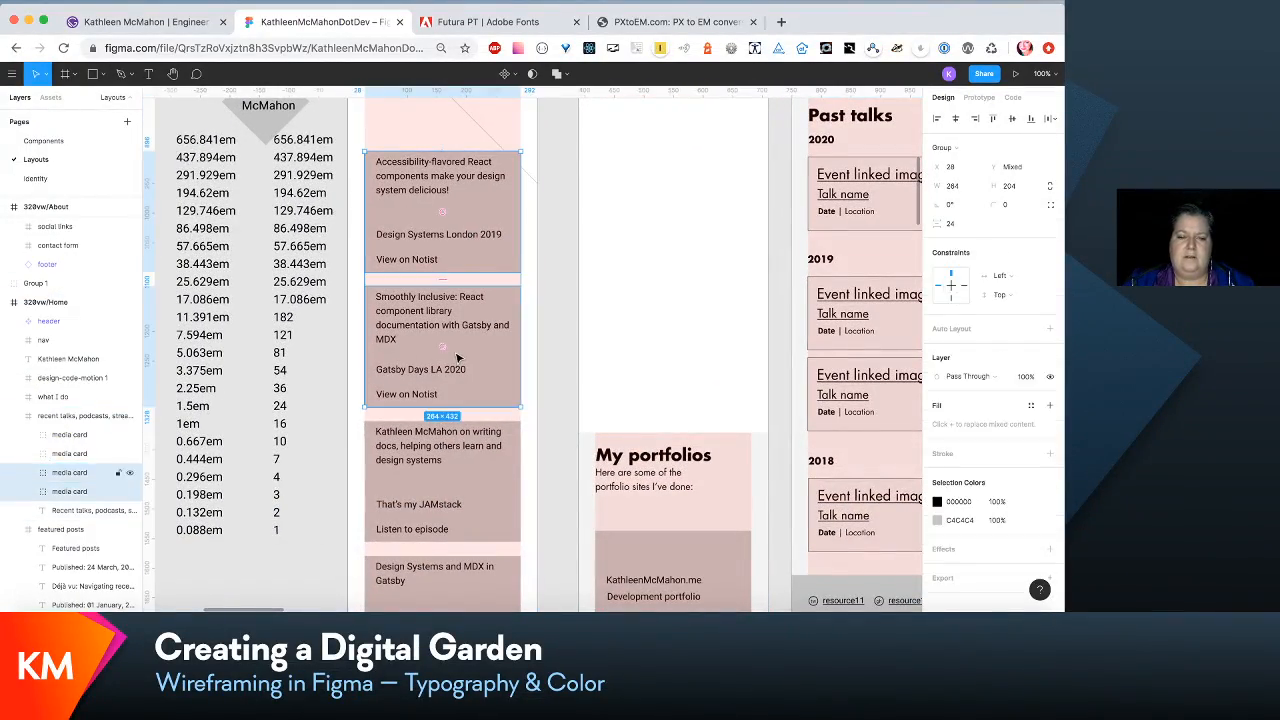
pyautogui.keyDown('shift'); pyautogui.click(455, 490); pyautogui.keyUp('shift')
pyautogui.keyDown('shift'); pyautogui.click(455, 568); pyautogui.keyUp('shift')
pyautogui.scroll(5, 460, 540)
pyautogui.hscroll(-1, 460, 540)
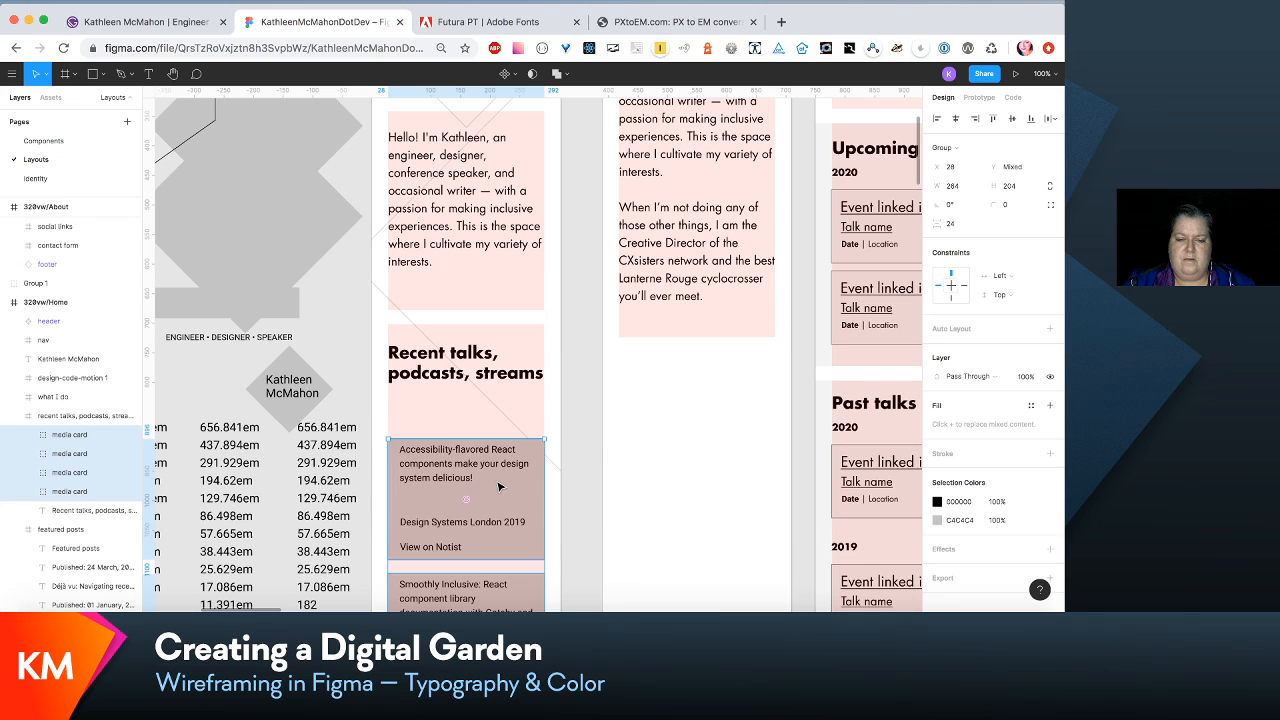
pyautogui.moveTo(499, 487); pyautogui.dragTo(501, 446)
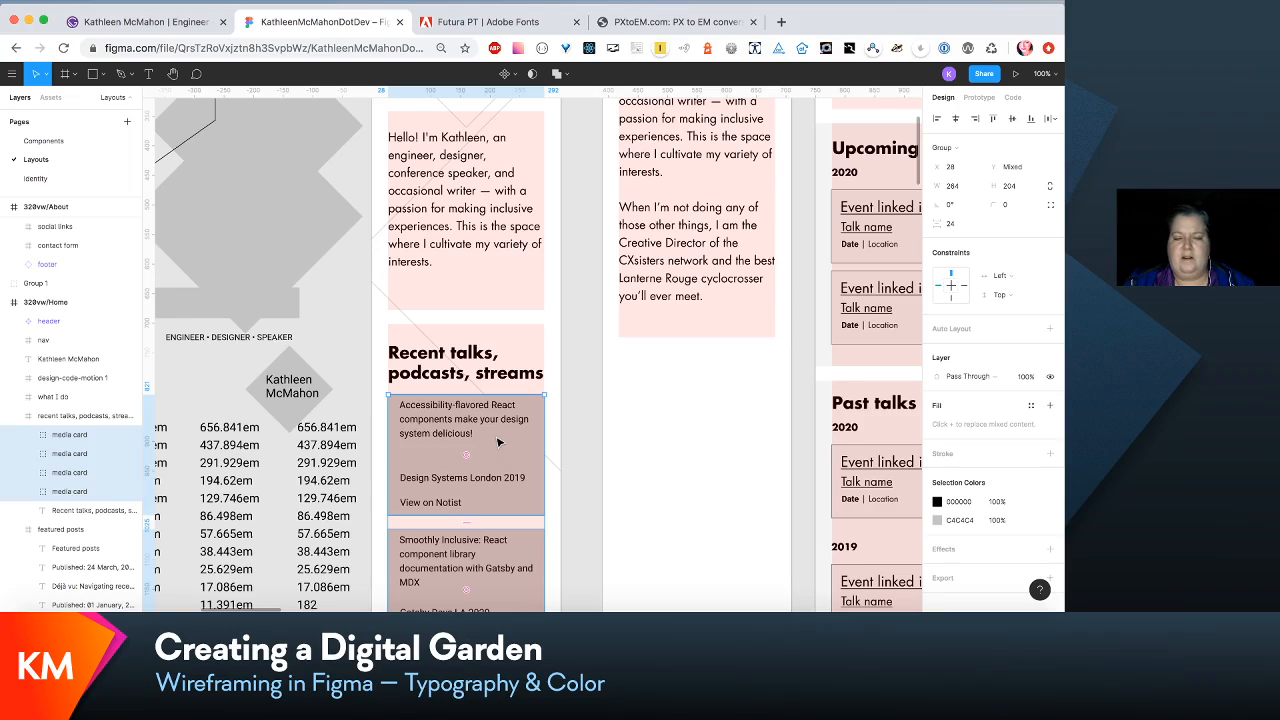
# - Move all post titles and published dates in the Featured posts section up beneath the heading, with the first title at Y 74
pyautogui.scroll(-10, 499, 442)
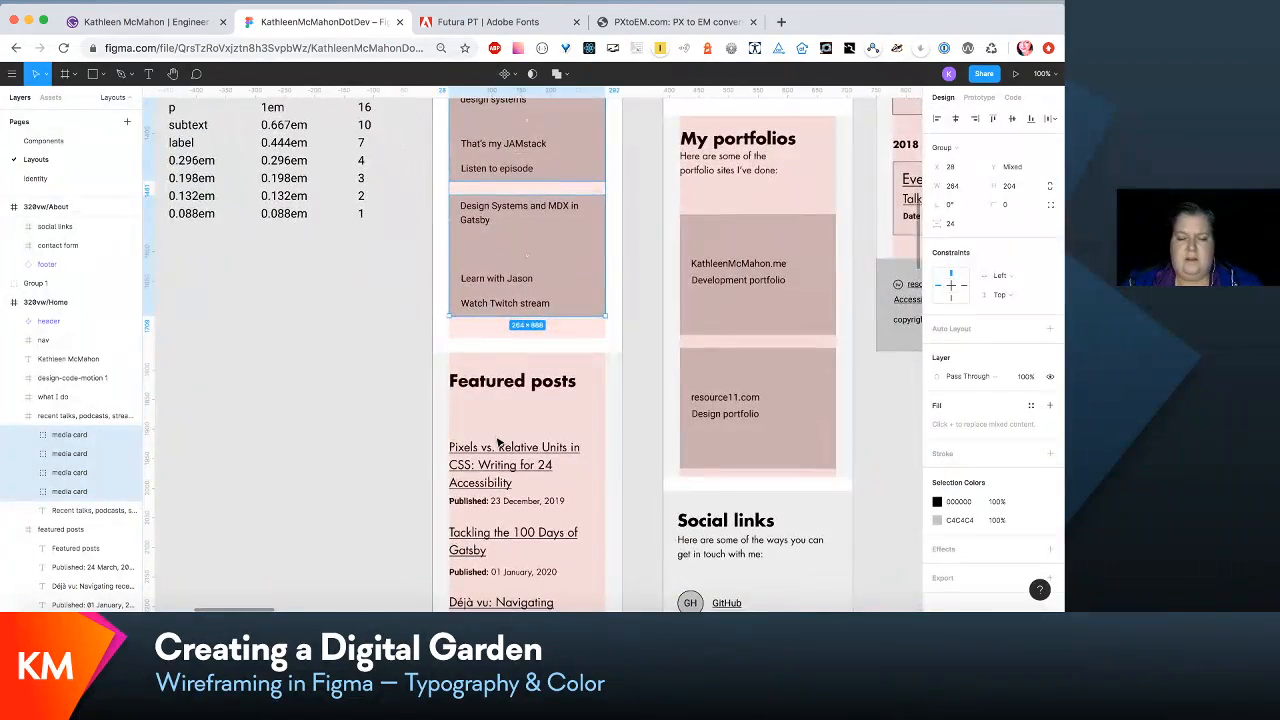
pyautogui.scroll(-4, 499, 442)
pyautogui.scroll(-2, 499, 442)
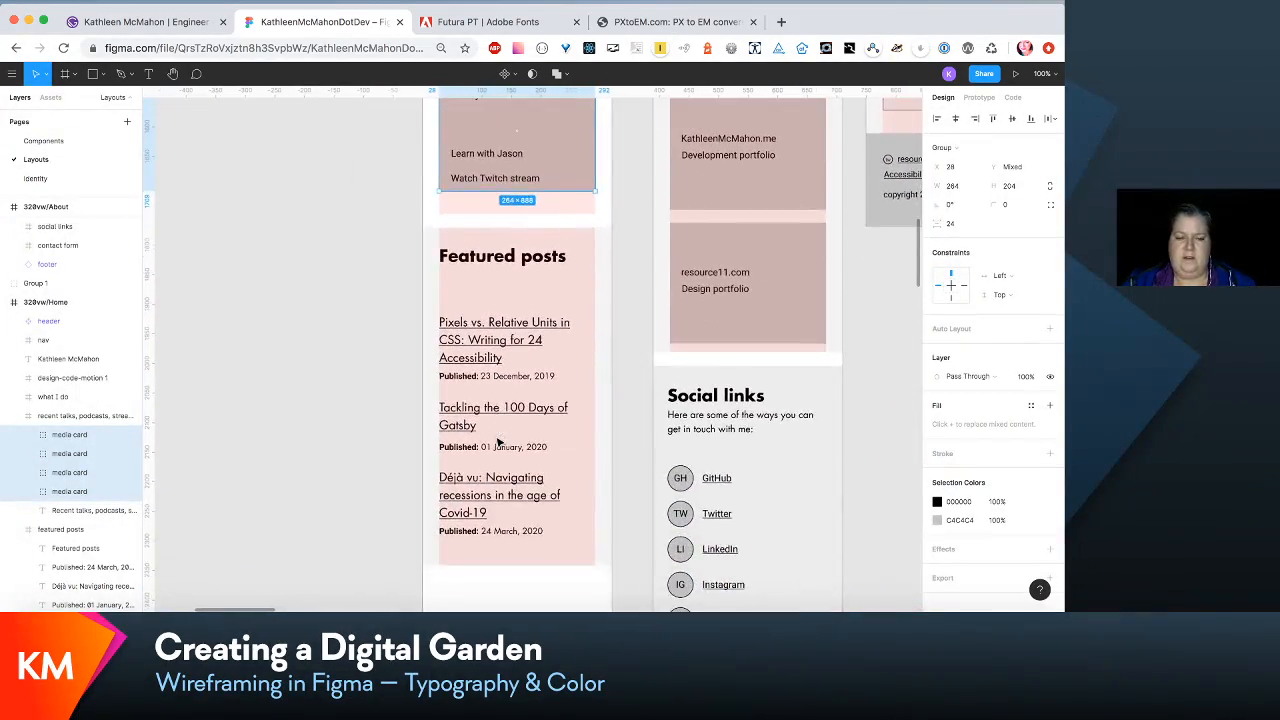
pyautogui.click(500, 443)
pyautogui.scroll(-4, 107, 474)
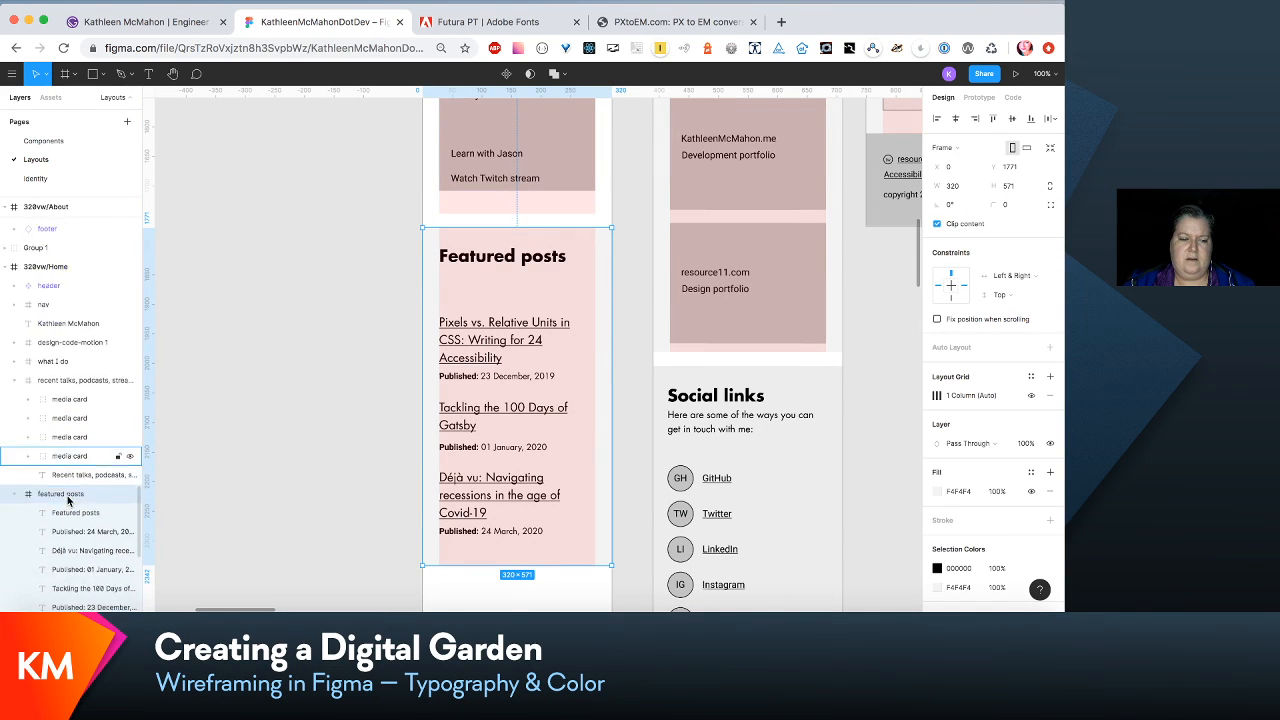
pyautogui.click(80, 442)
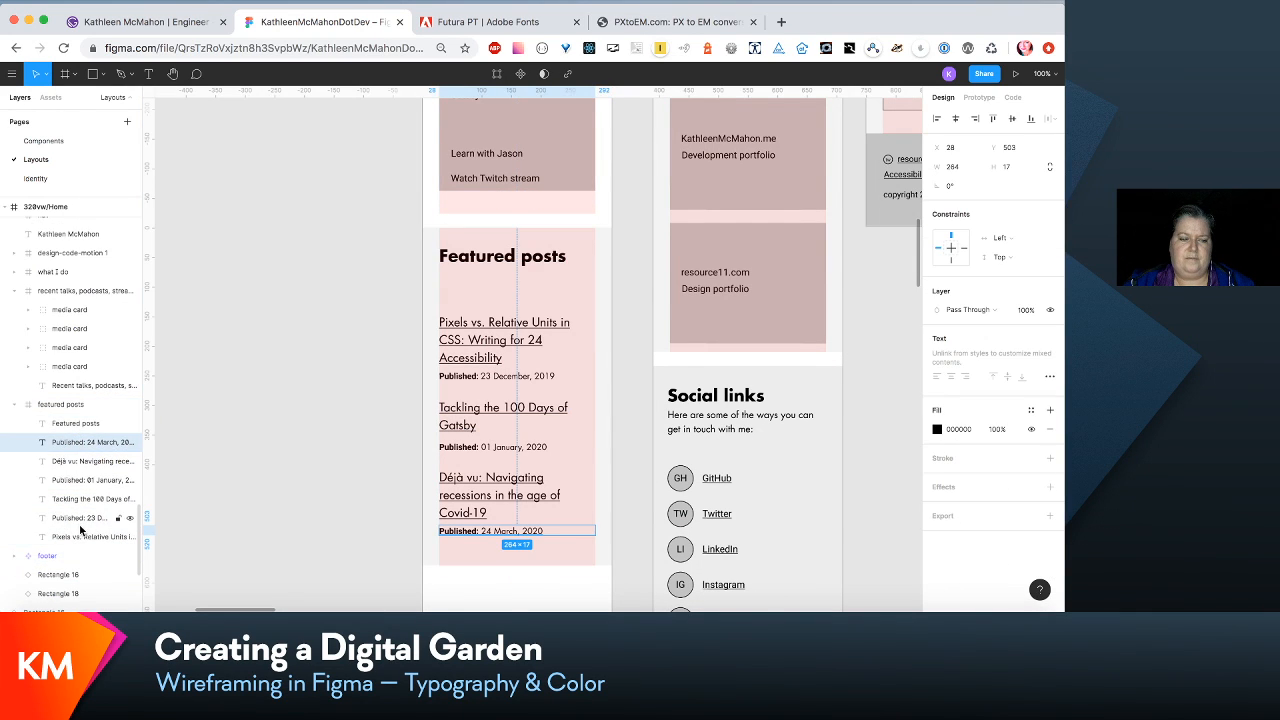
pyautogui.keyDown('shift'); pyautogui.click(80, 537); pyautogui.keyUp('shift')
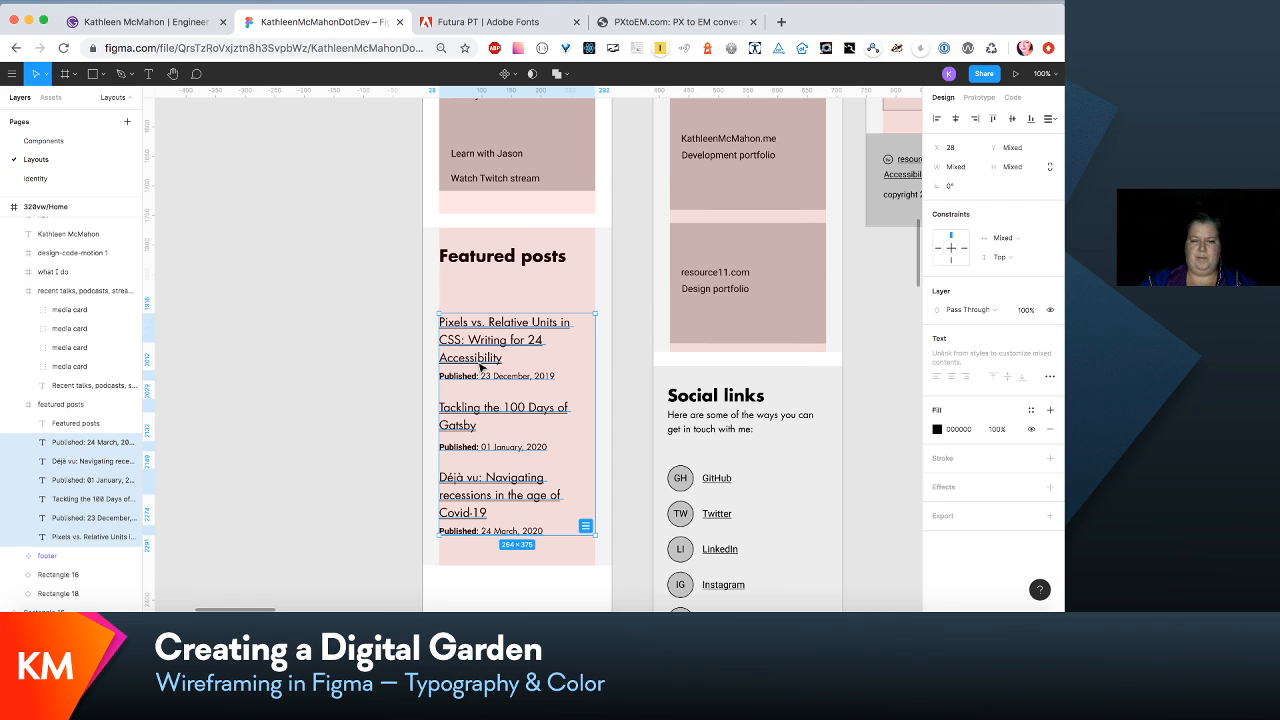
pyautogui.moveTo(481, 368); pyautogui.dragTo(487, 326)
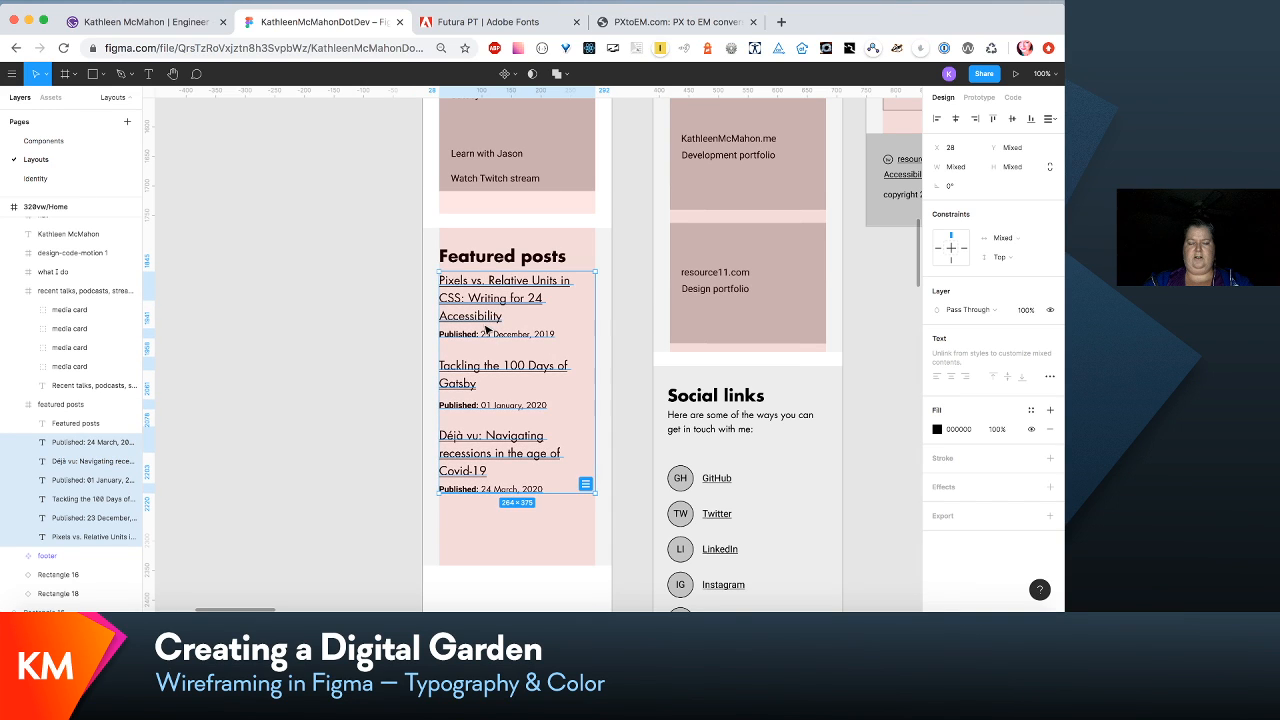
pyautogui.click(369, 430)
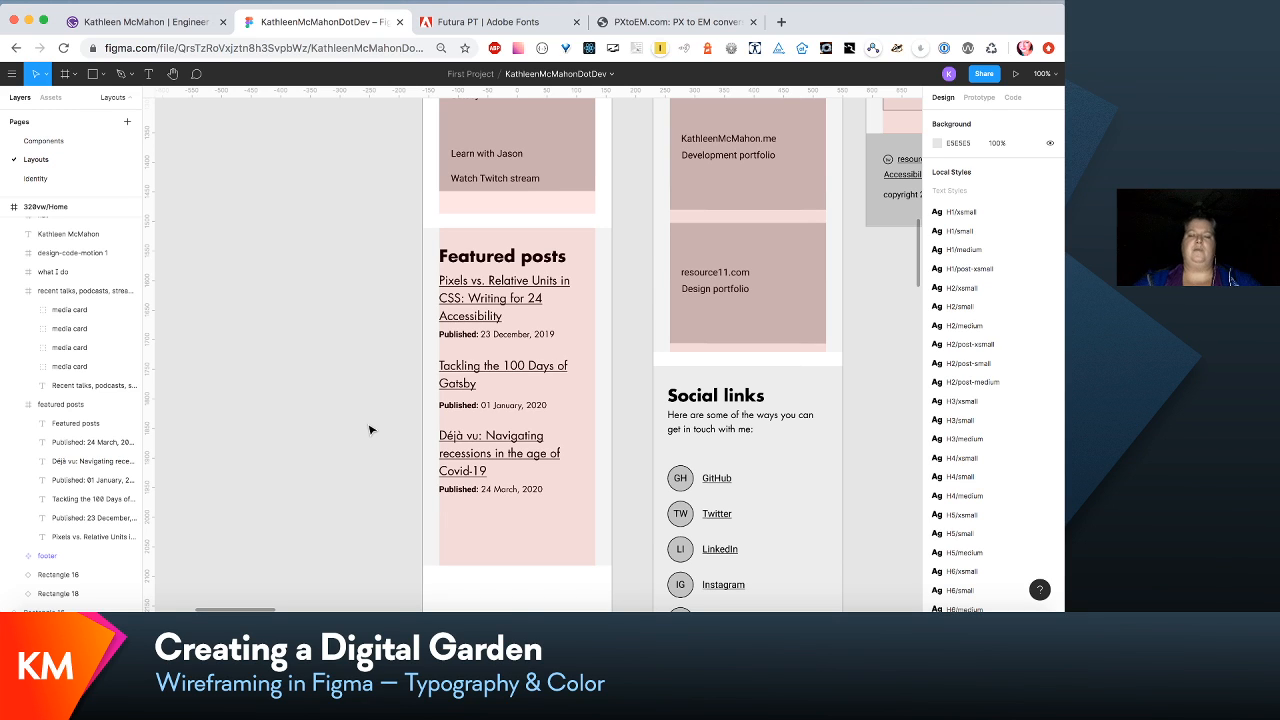
# - Edit the link/inline-content-small text style of the first featured post title to font size 18 and line height 27
pyautogui.doubleClick(527, 294)
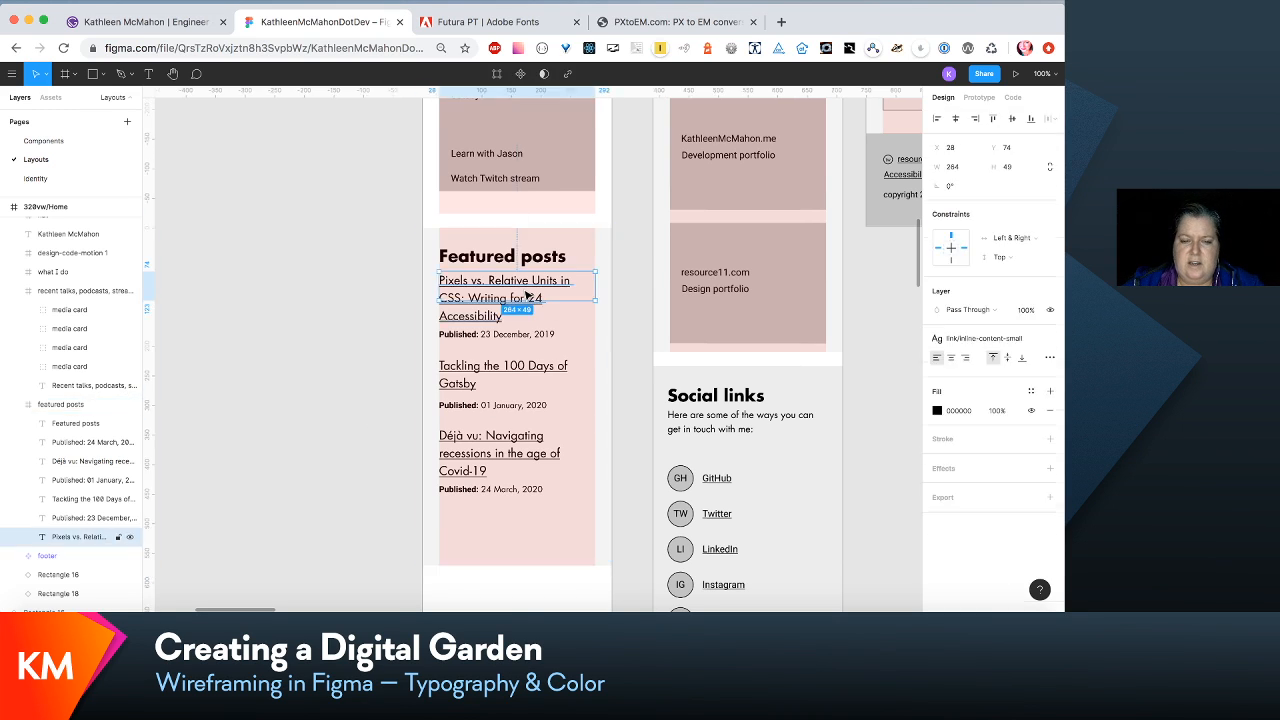
pyautogui.click(1019, 339)
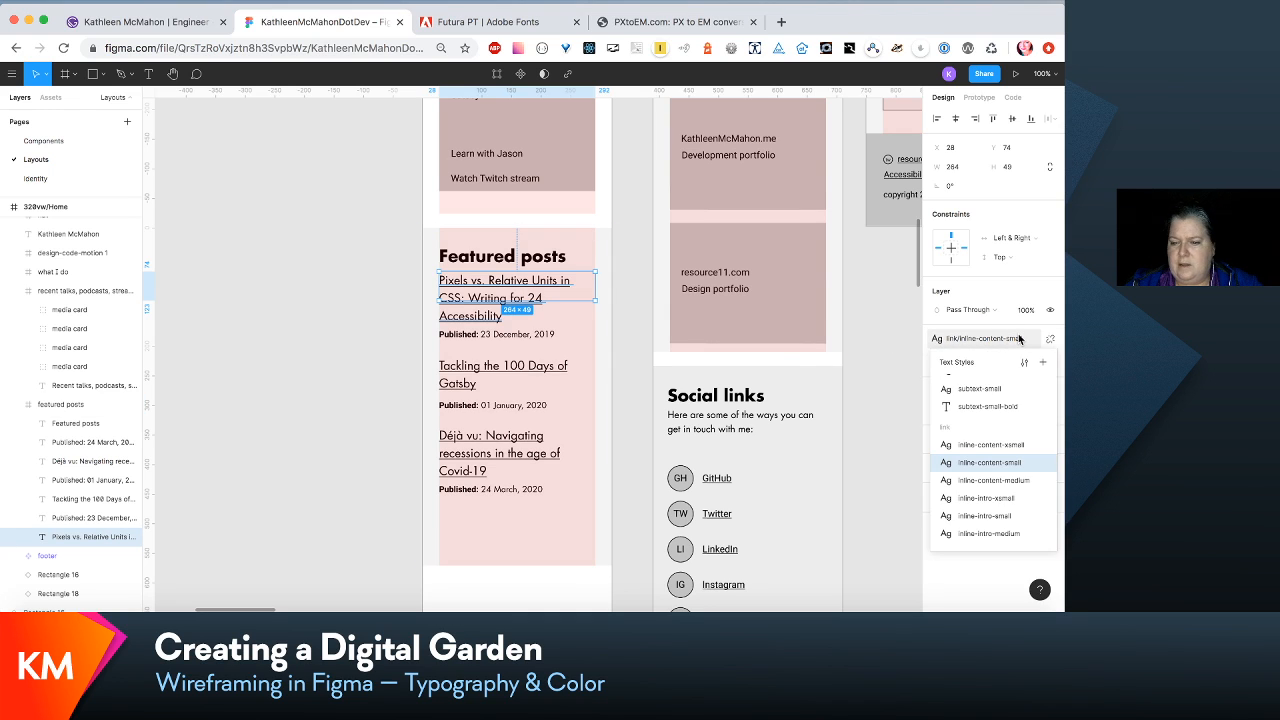
pyautogui.click(1030, 365)
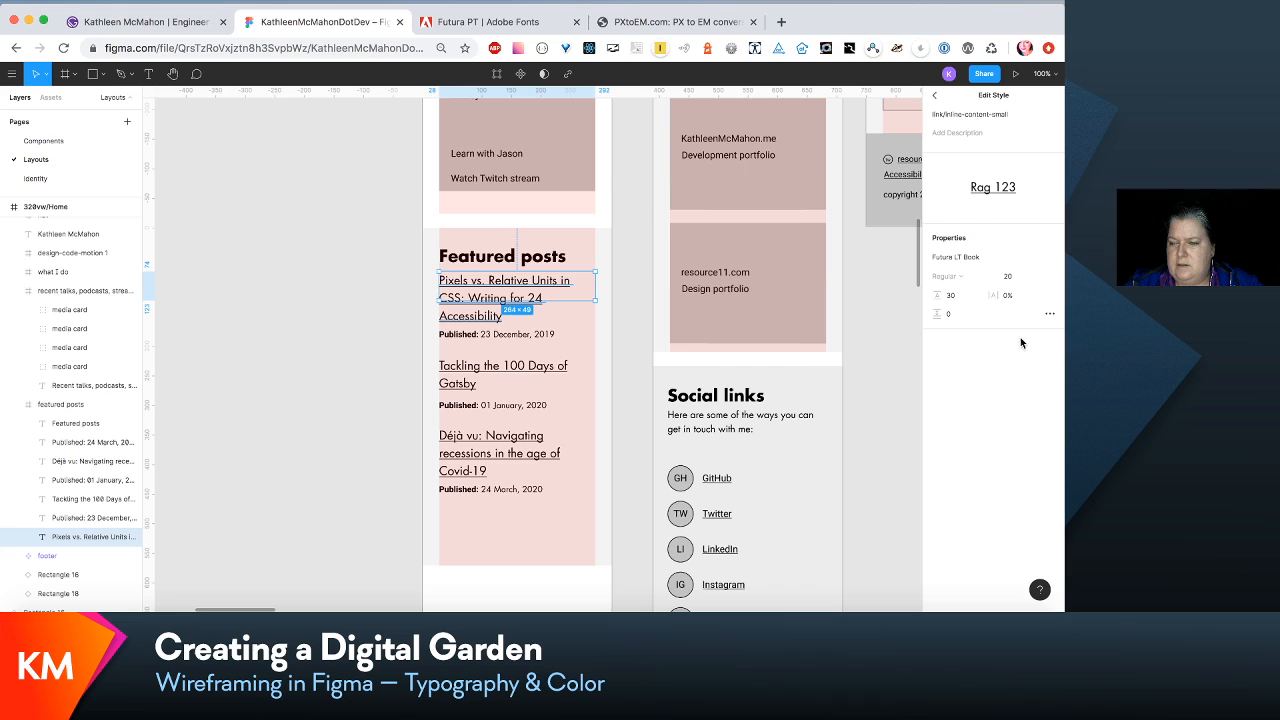
pyautogui.click(1012, 278)
pyautogui.write('1')
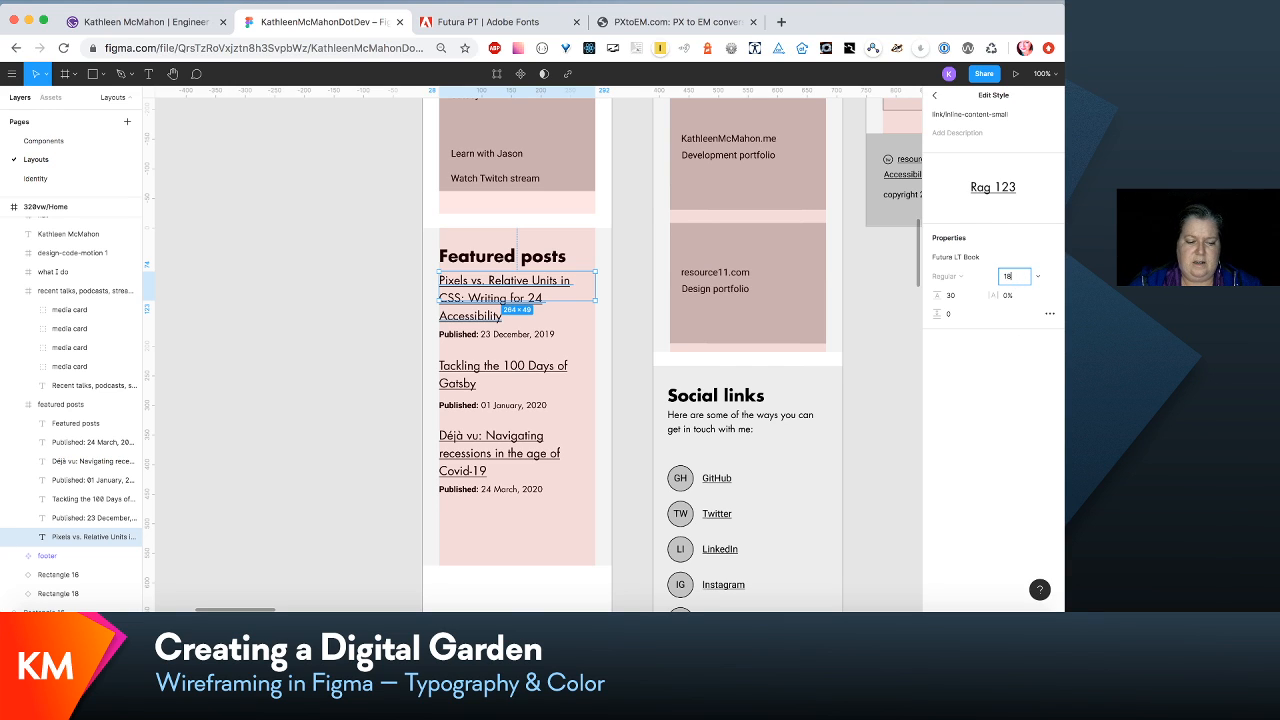
pyautogui.write('8')
pyautogui.press('Tab')
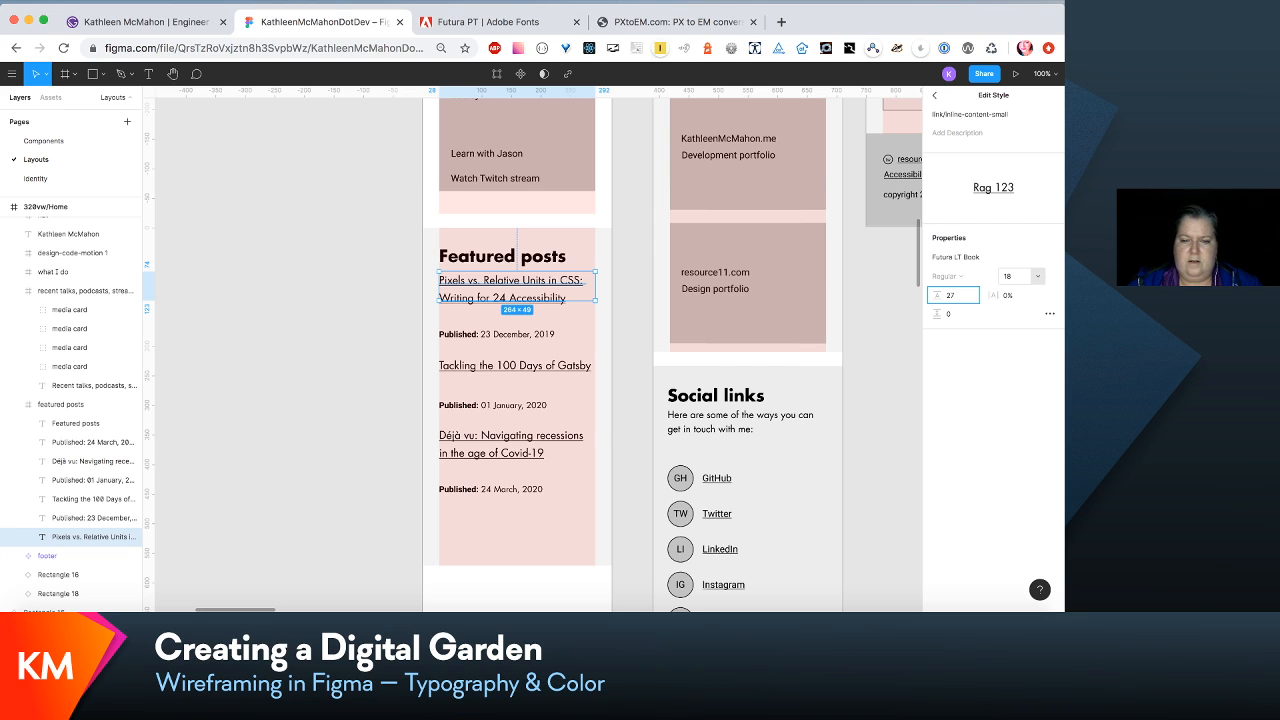
pyautogui.press('Return')
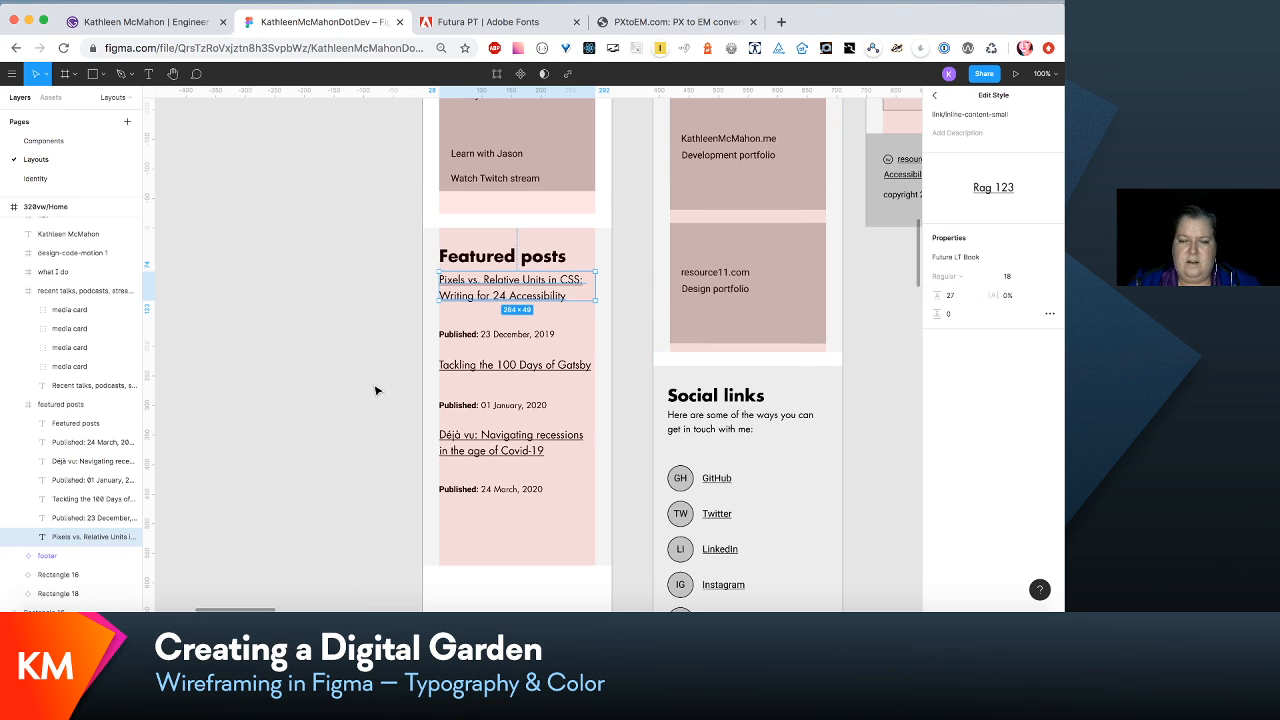
# - Move the three Published date lines in the Featured posts section up 35 px, closer to their titles
pyautogui.click(513, 338)
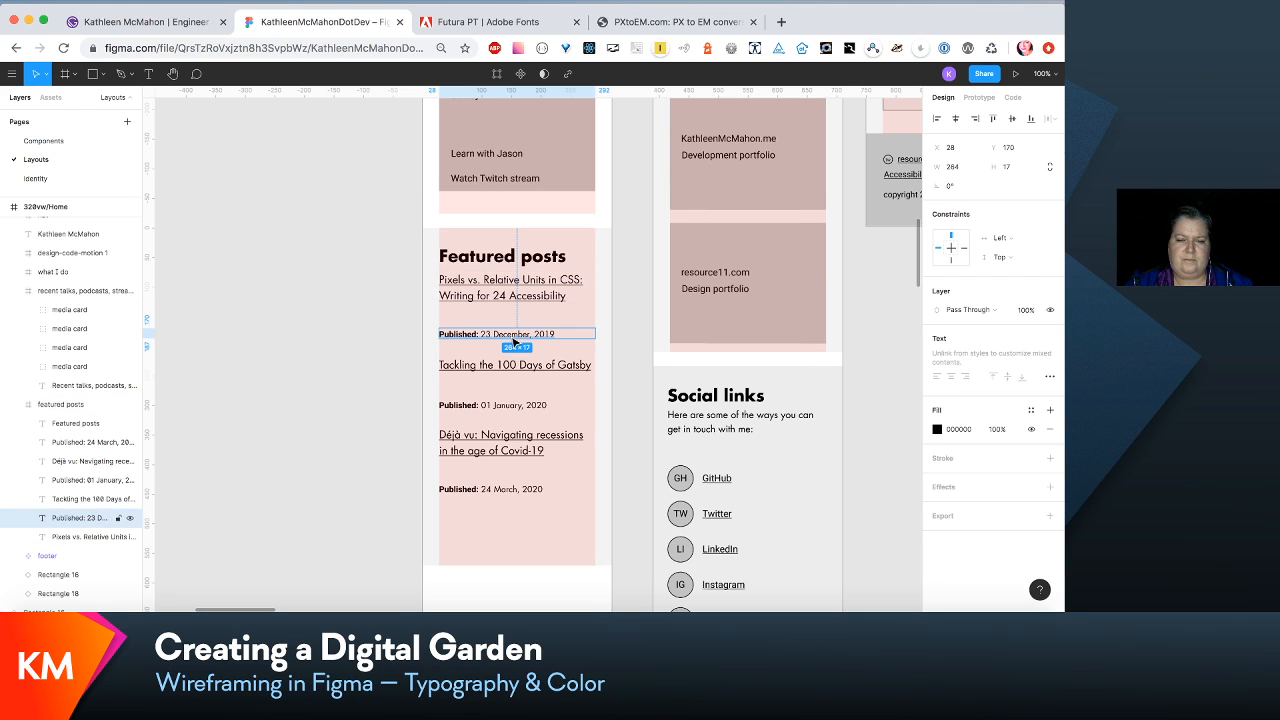
pyautogui.keyDown('shift'); pyautogui.click(513, 405); pyautogui.keyUp('shift')
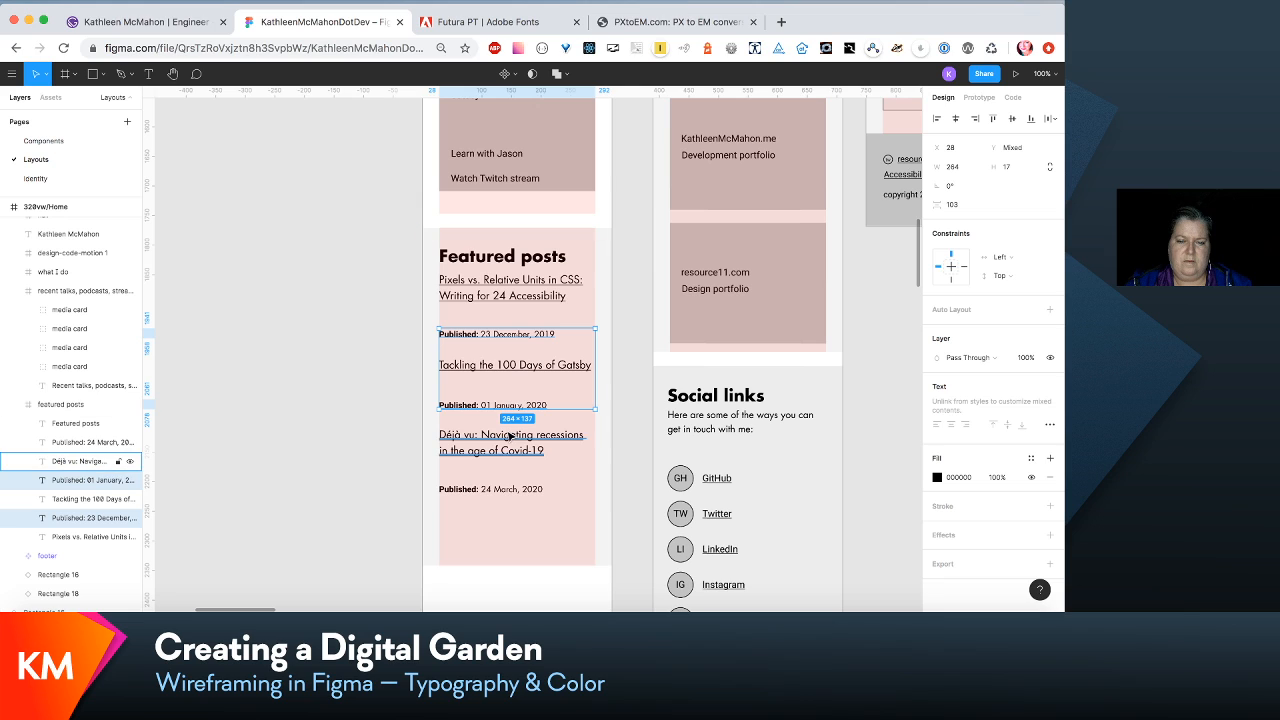
pyautogui.keyDown('shift'); pyautogui.click(501, 493); pyautogui.keyUp('shift')
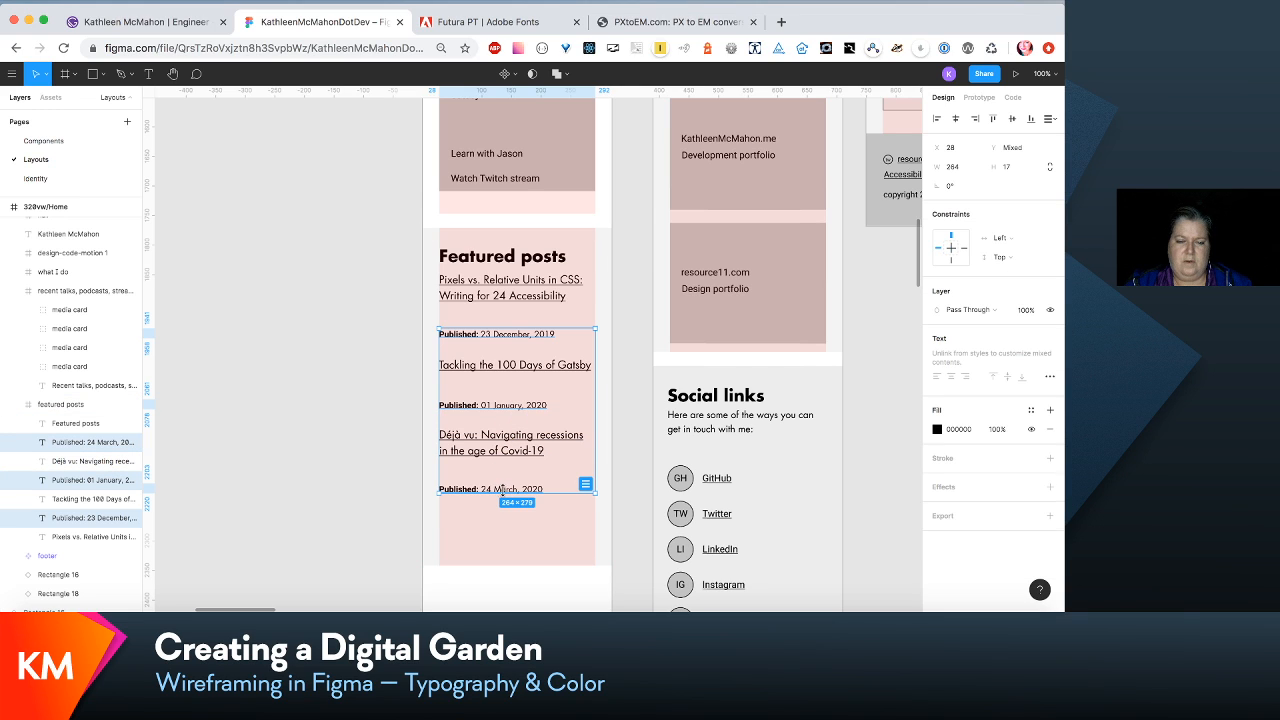
pyautogui.hotkey('shift', 'Up')
pyautogui.hotkey('shift', 'Up')
pyautogui.hotkey('shift', 'Up')
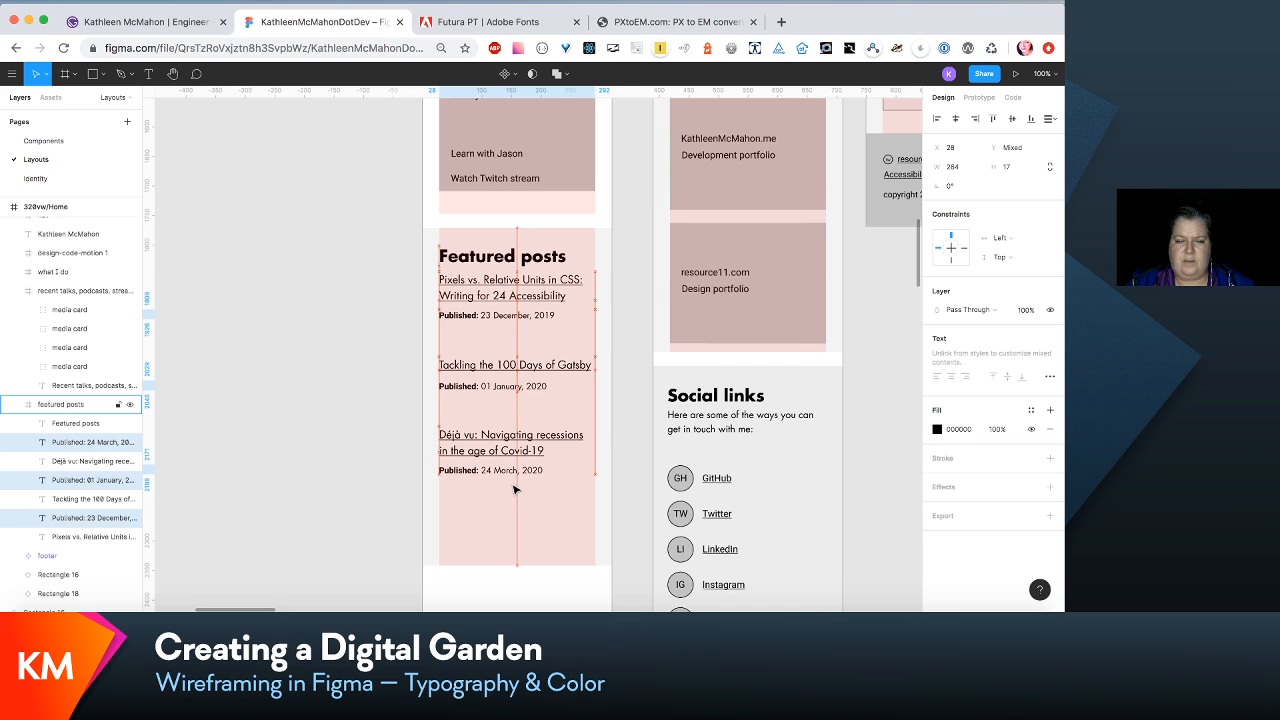
pyautogui.press('Up')
pyautogui.press('Up')
pyautogui.press('Up')
pyautogui.press('Up')
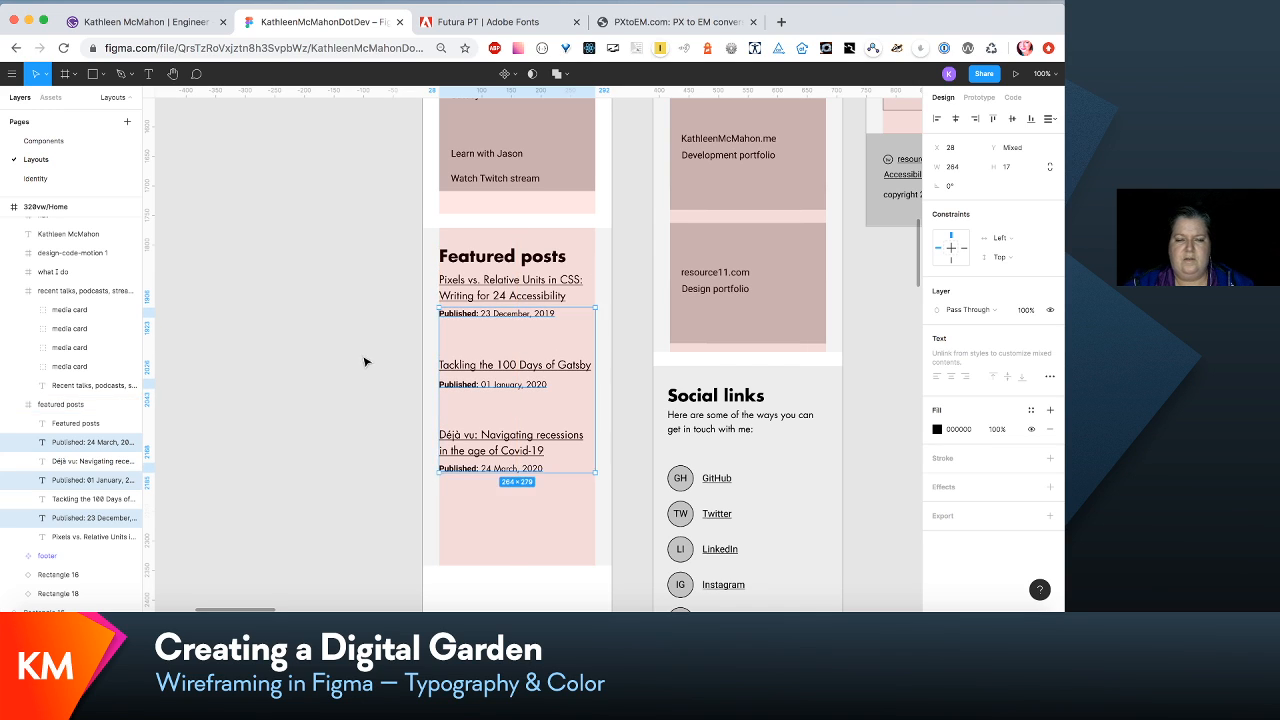
# - Nudge the first featured post's Published line up to Y 132, closer beneath its title
pyautogui.click(408, 343)
pyautogui.click(484, 313)
pyautogui.click(484, 313)
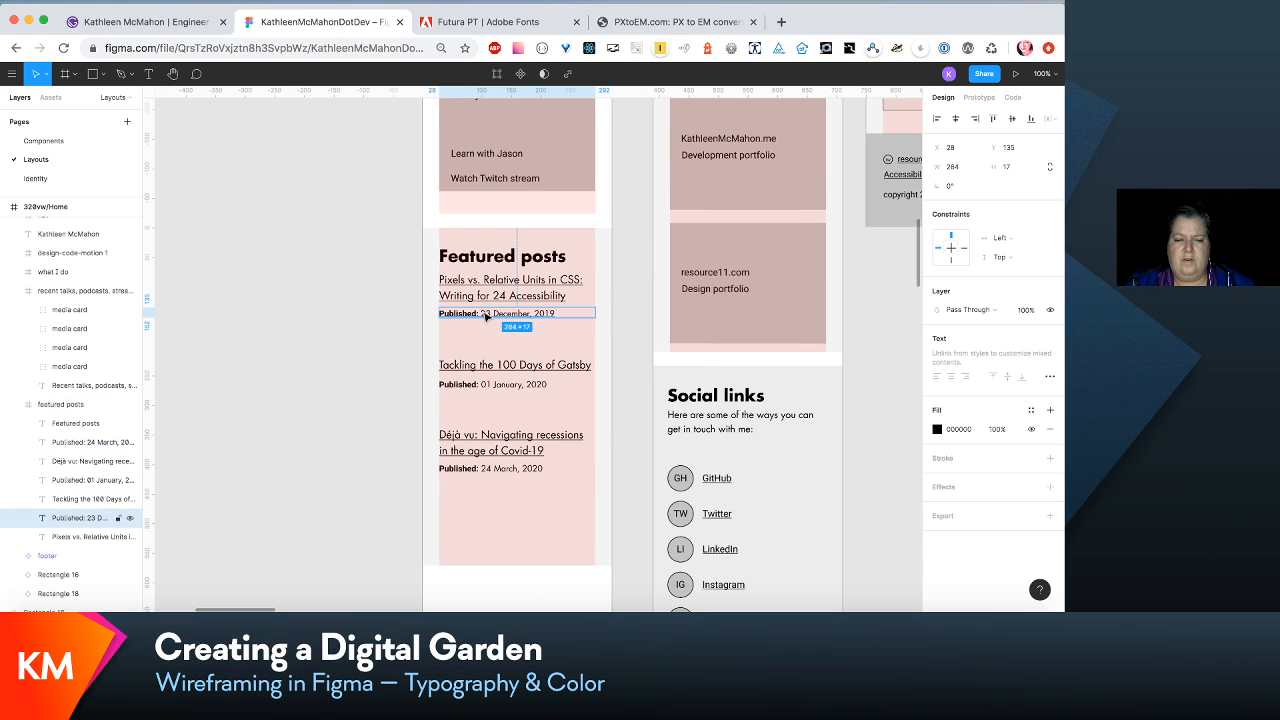
pyautogui.press('Up')
pyautogui.press('Up')
pyautogui.press('Up')
pyautogui.press('Up')
pyautogui.press('Down')
pyautogui.press('Down')
pyautogui.press('Down')
pyautogui.press('Down')
pyautogui.press('Down')
pyautogui.press('Down')
pyautogui.press('Down')
pyautogui.press('Down')
pyautogui.press('Down')
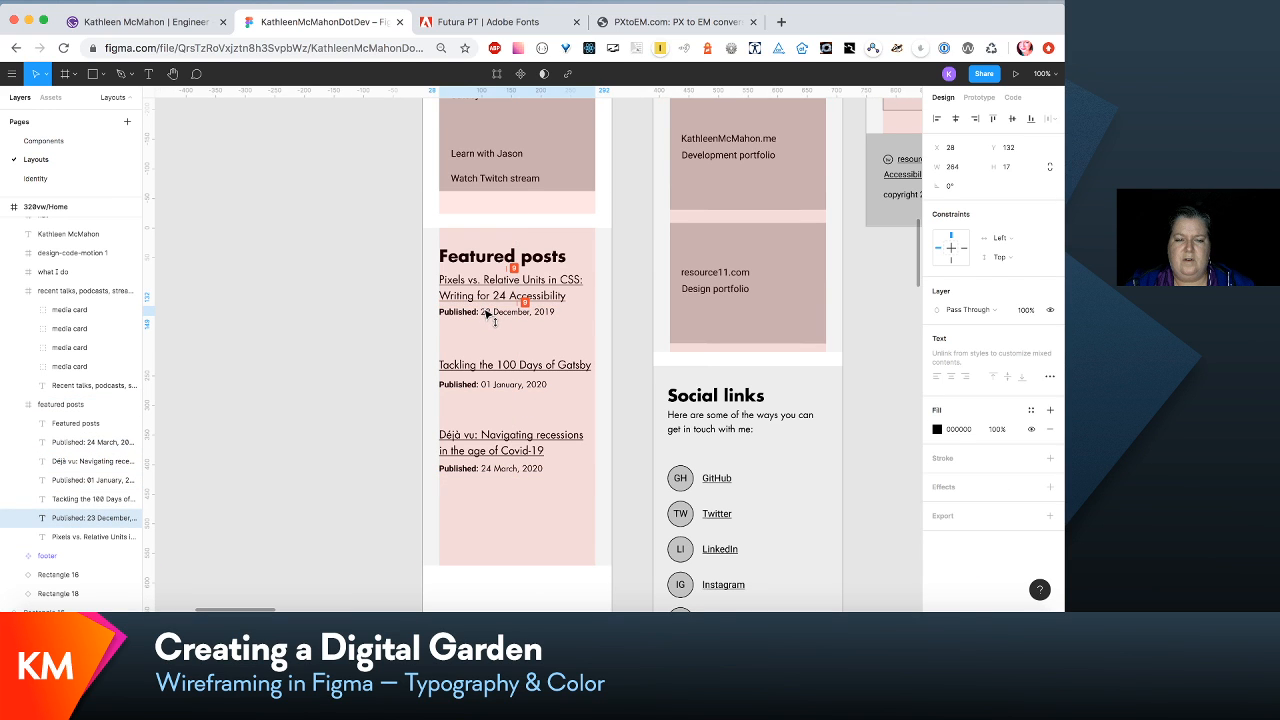
# - Nudge the second and third featured posts' Published lines up closer beneath their titles, placing the second at Y 250
pyautogui.click(490, 385)
pyautogui.press('Up')
pyautogui.press('Up')
pyautogui.press('Up')
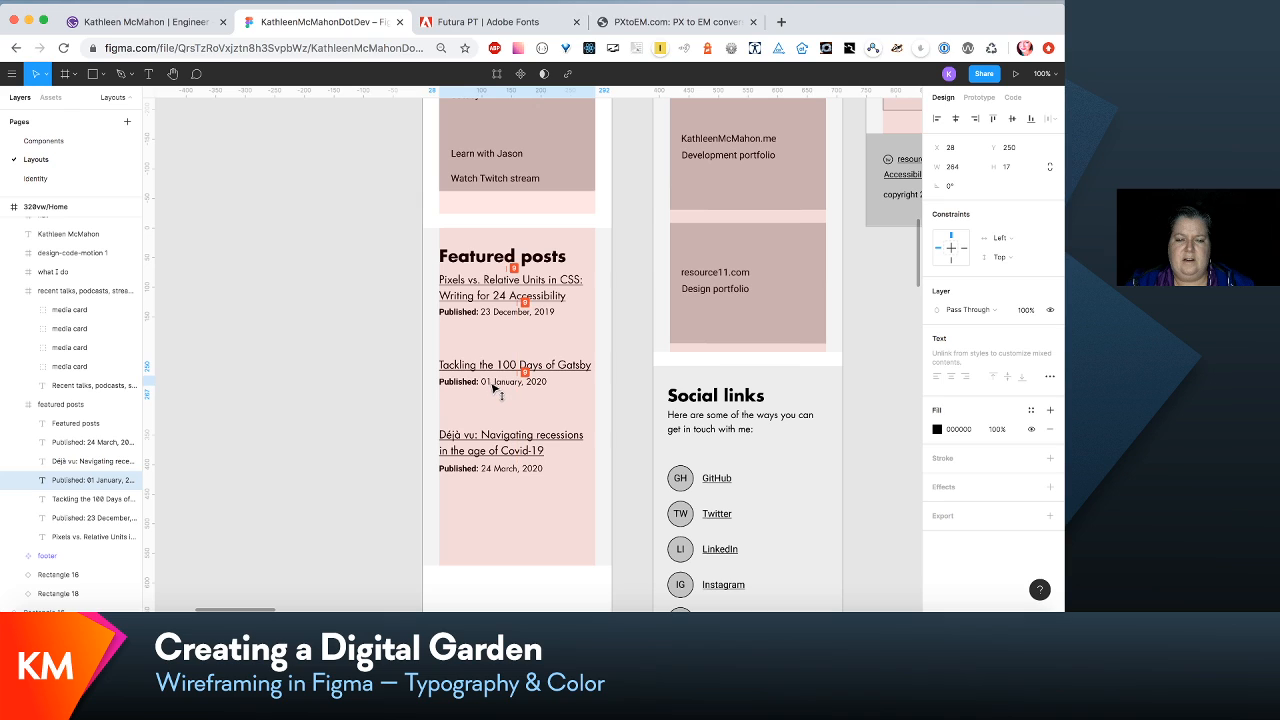
pyautogui.click(503, 472)
pyautogui.click(505, 470)
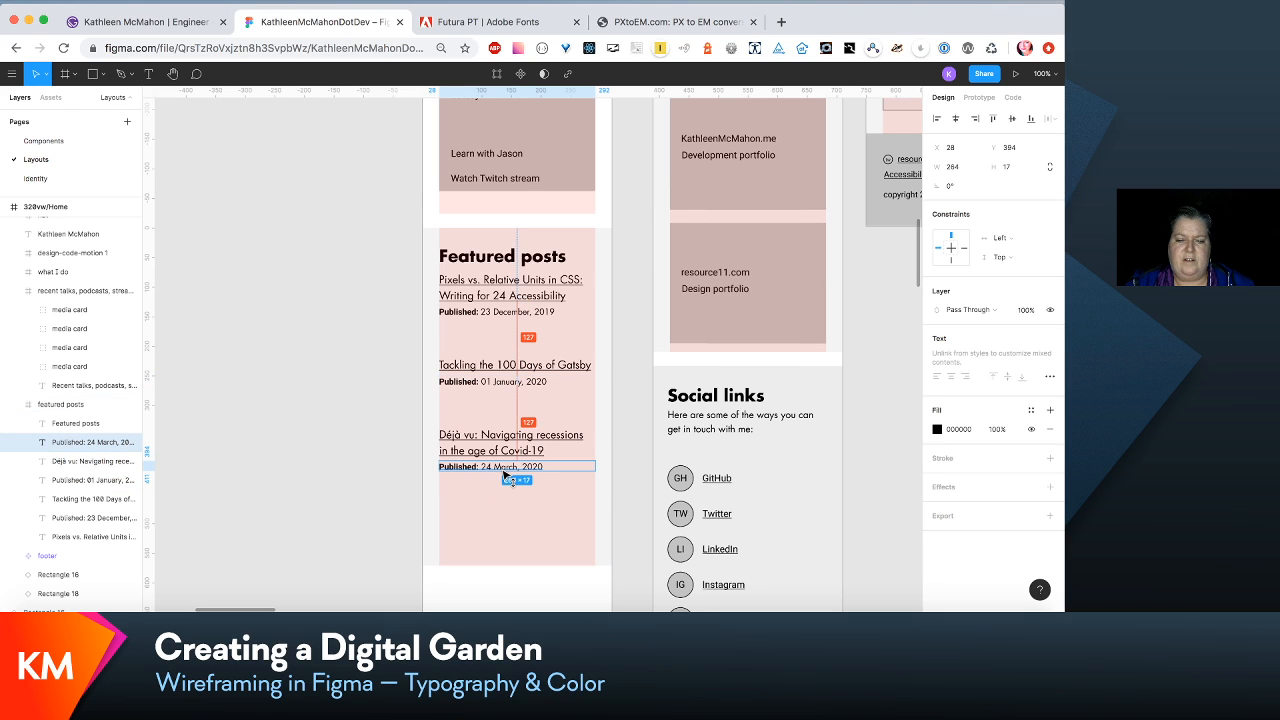
pyautogui.press('Up')
pyautogui.press('Up')
pyautogui.press('Up')
pyautogui.press('Up')
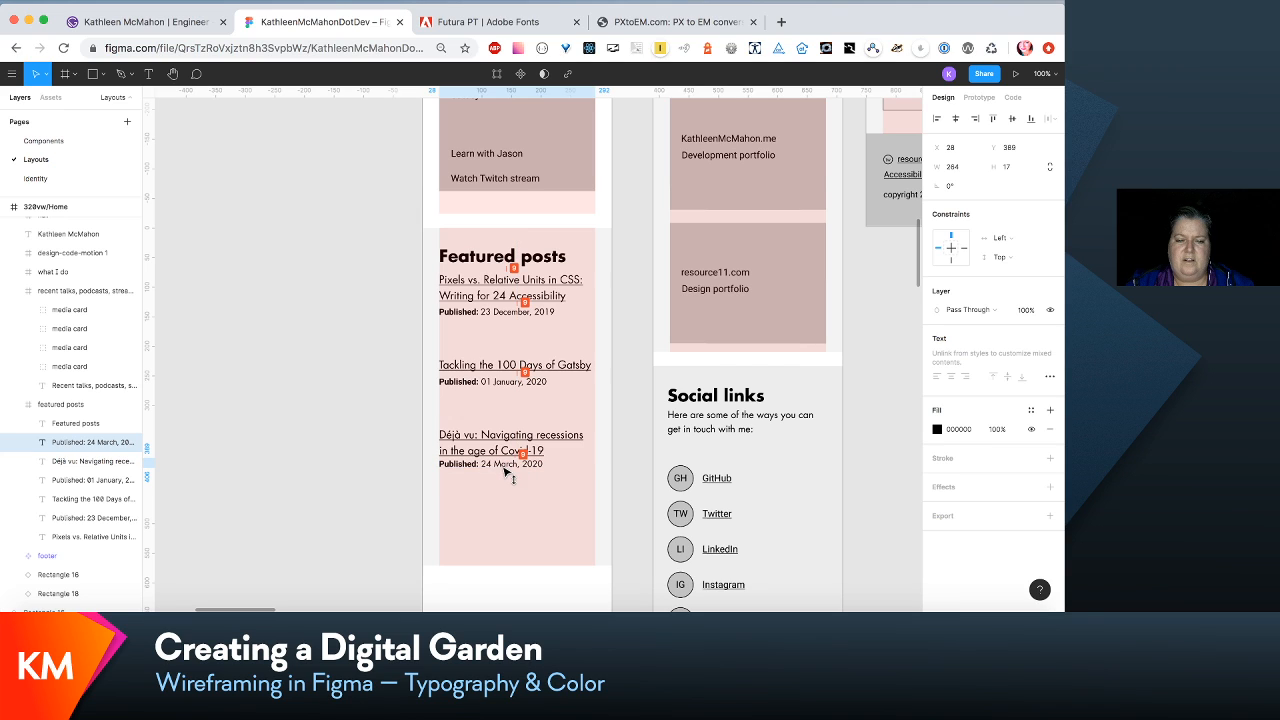
# - Move all three Published lines in the Featured posts section down together by about 5 px
pyautogui.click(497, 382)
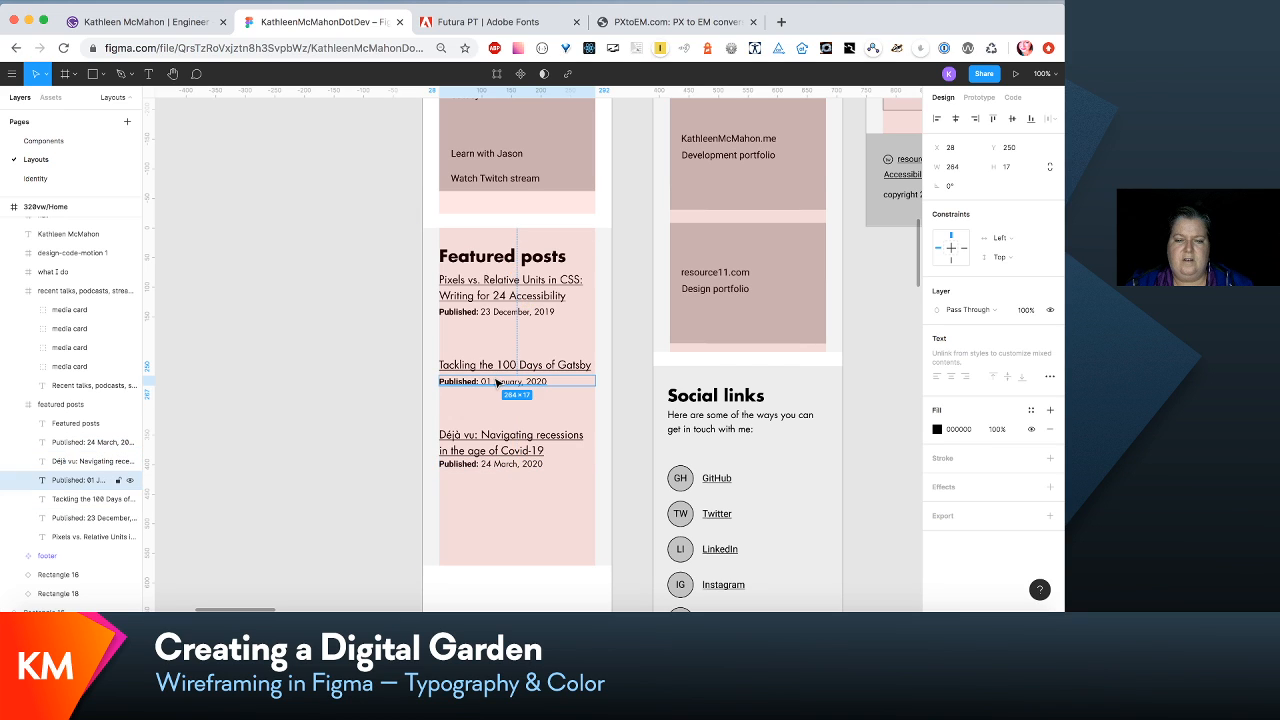
pyautogui.keyDown('shift'); pyautogui.click(498, 312); pyautogui.keyUp('shift')
pyautogui.keyDown('shift'); pyautogui.click(506, 464); pyautogui.keyUp('shift')
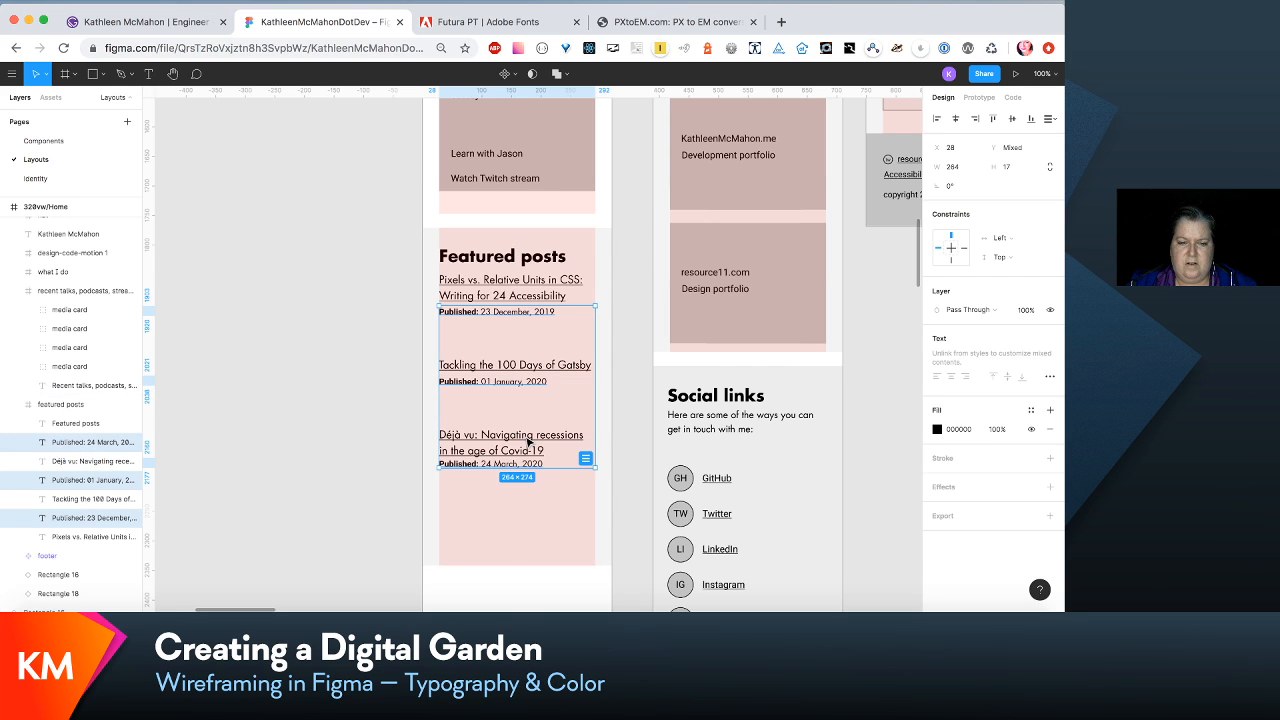
pyautogui.press('Down')
pyautogui.press('Down')
pyautogui.press('Down')
pyautogui.press('Down')
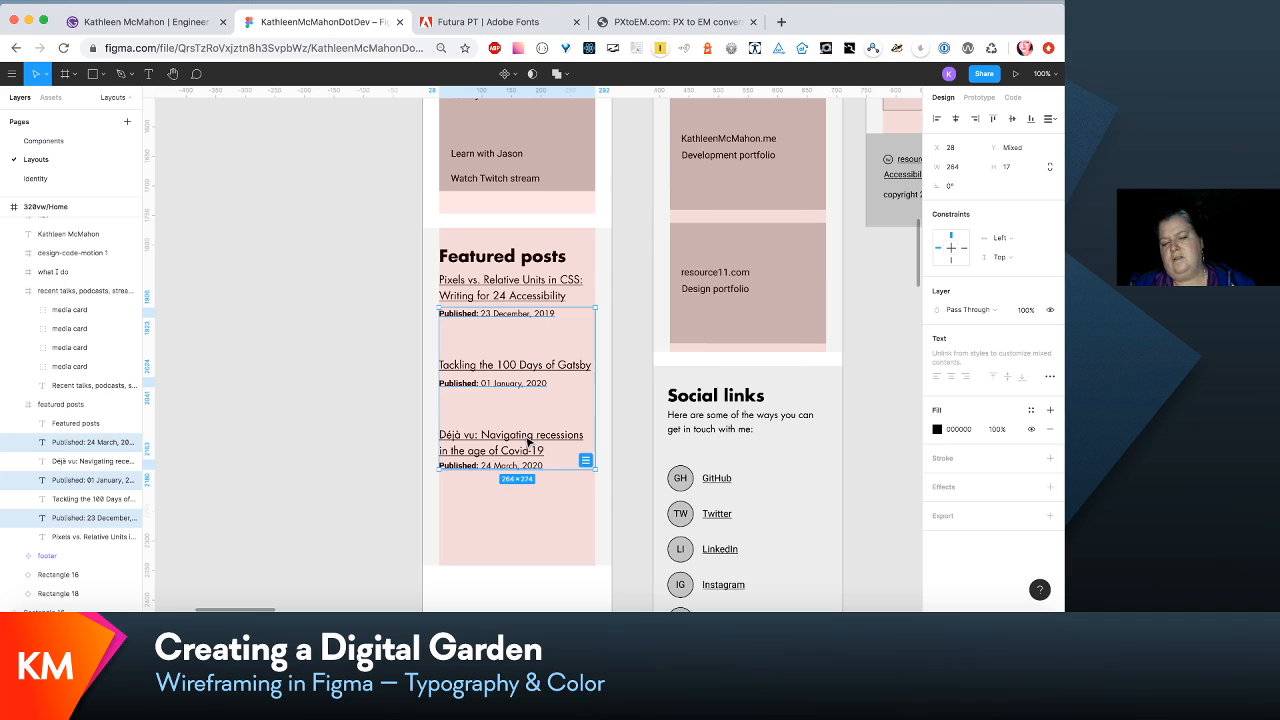
pyautogui.press('Down')
pyautogui.press('Down')
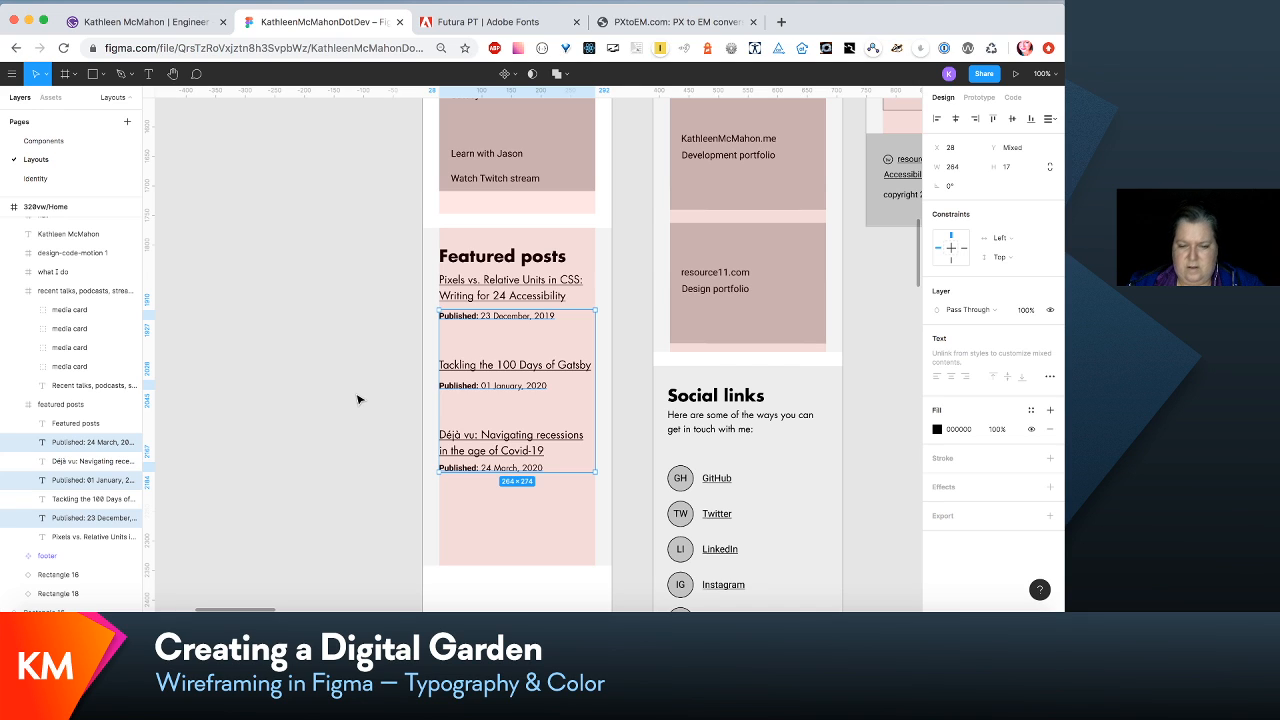
pyautogui.press('Up')
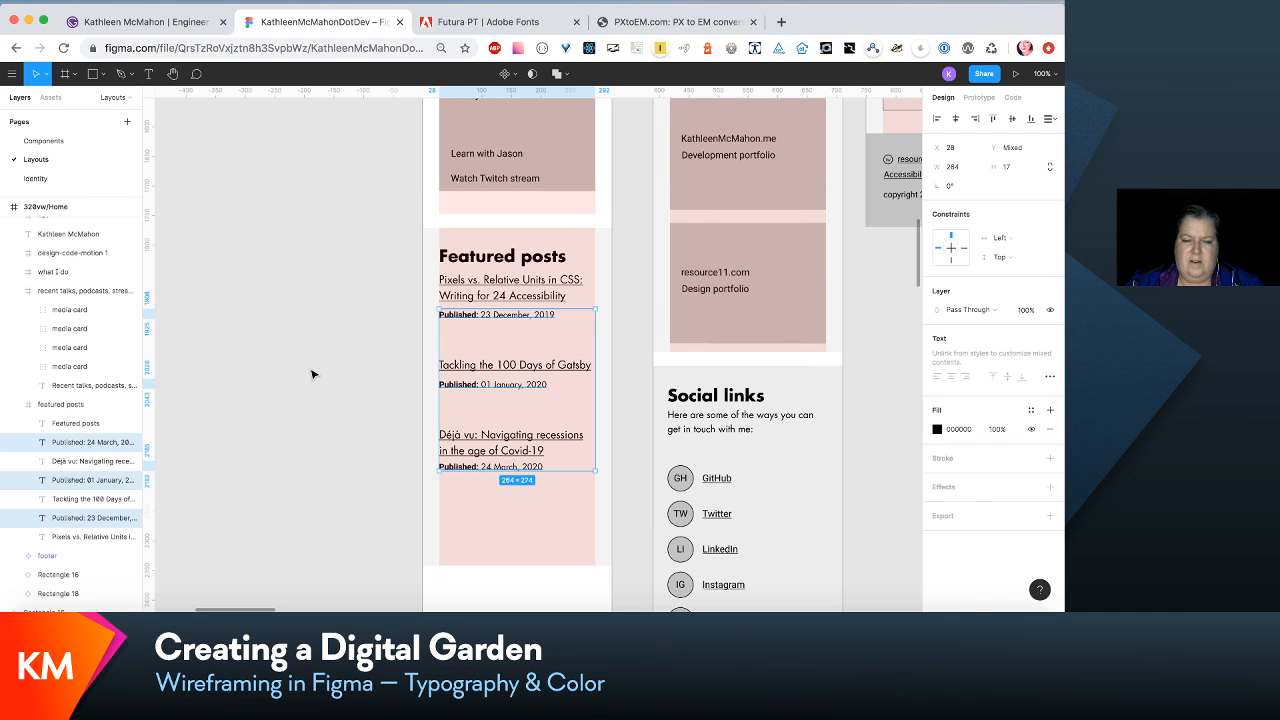
pyautogui.click(312, 375)
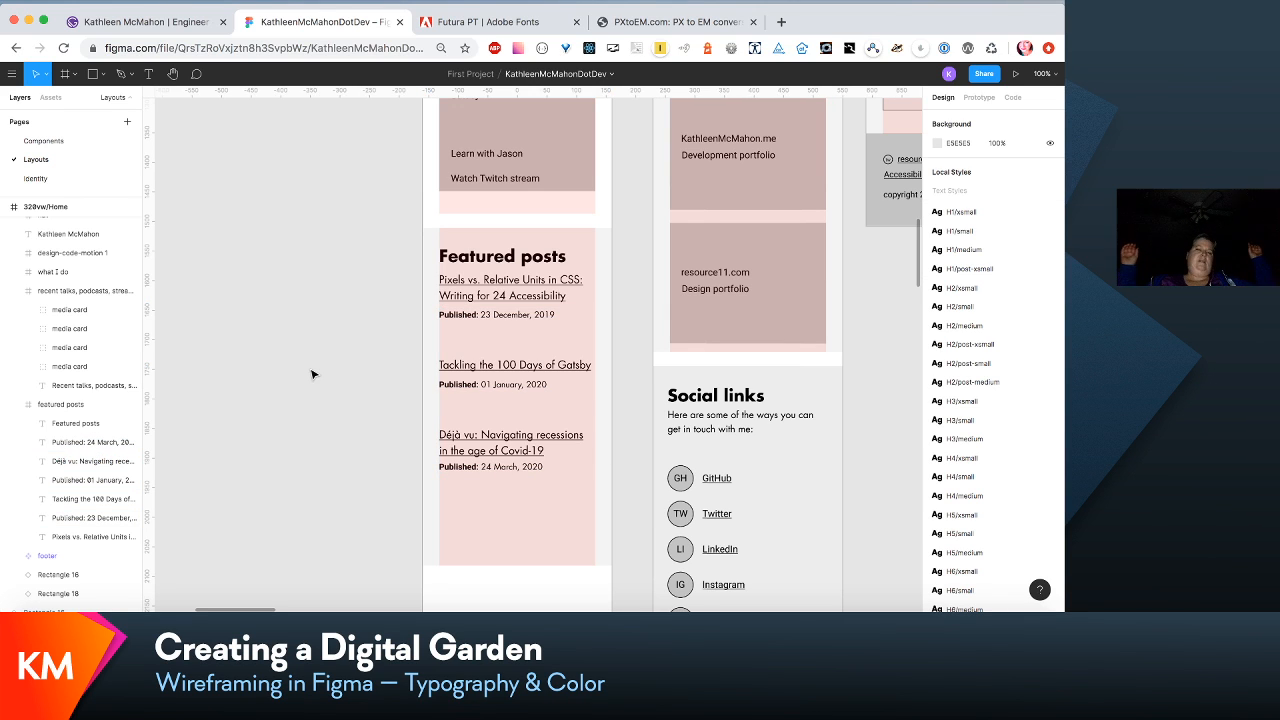
# - Move the third featured post's title and Published line up 30 px, closer to the second post
pyautogui.click(82, 460)
pyautogui.keyDown('shift'); pyautogui.click(77, 443); pyautogui.keyUp('shift')
pyautogui.hotkey('shift', 'Up')
pyautogui.hotkey('shift', 'Up')
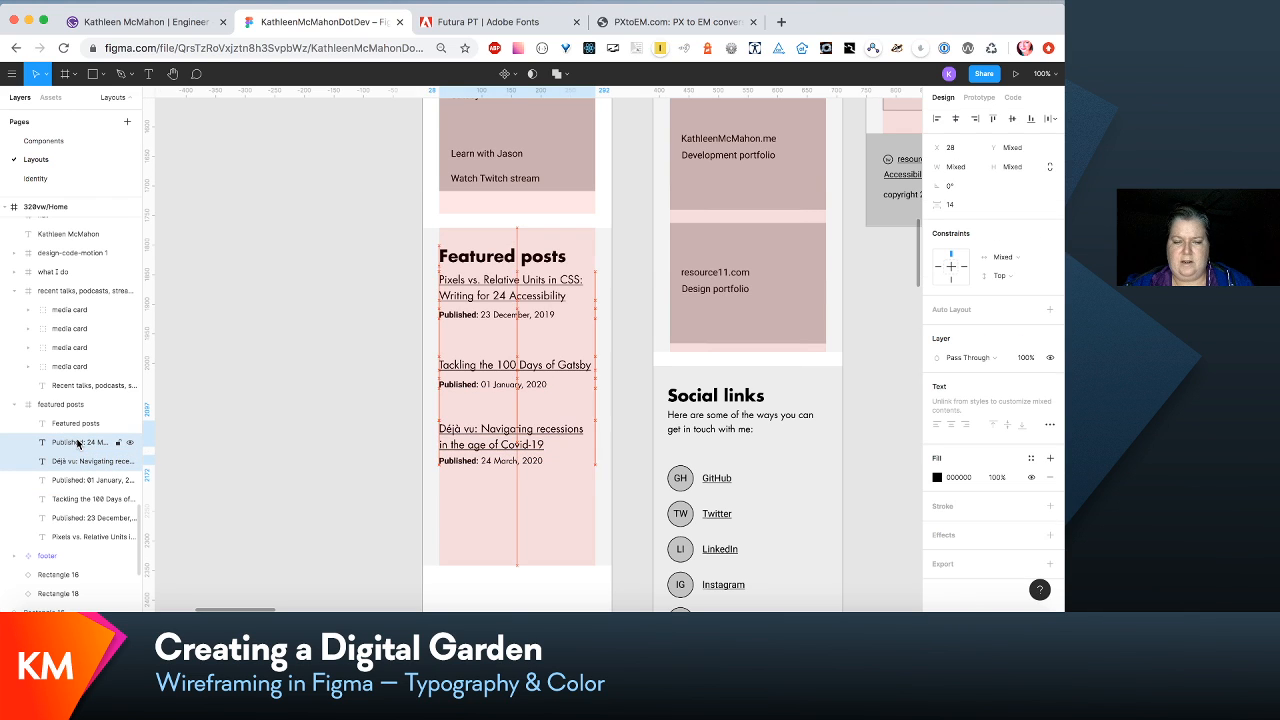
pyautogui.hotkey('shift', 'Up')
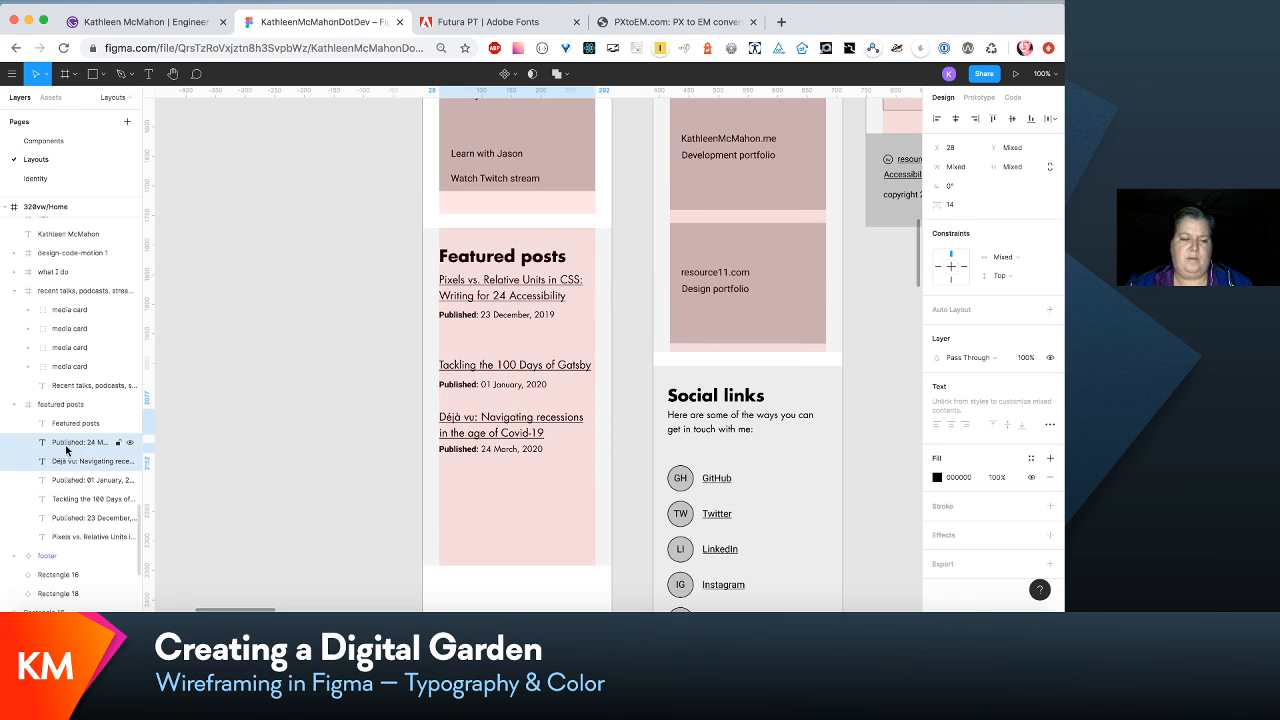
# - Move the titles and Published lines of the second and third featured posts up together by about 28 px
pyautogui.click(78, 500)
pyautogui.keyDown('shift'); pyautogui.click(75, 444); pyautogui.keyUp('shift')
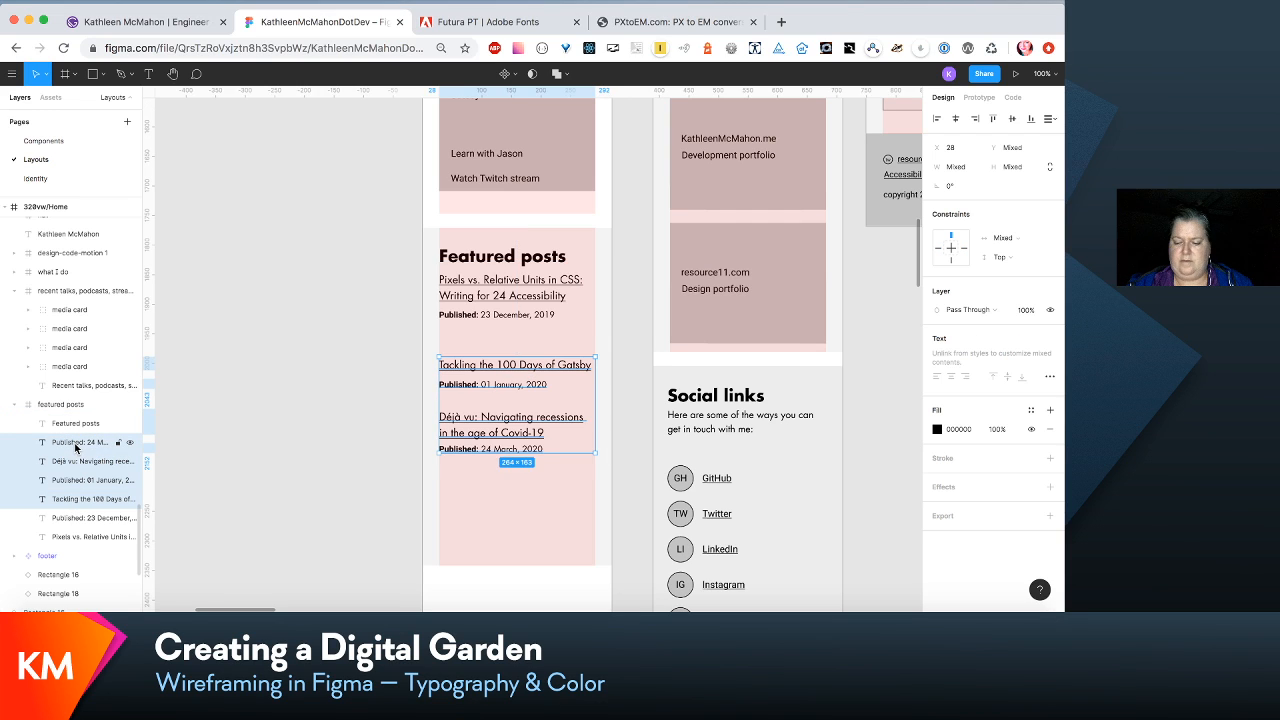
pyautogui.hotkey('shift', 'Up')
pyautogui.hotkey('shift', 'Up')
pyautogui.hotkey('shift', 'Up')
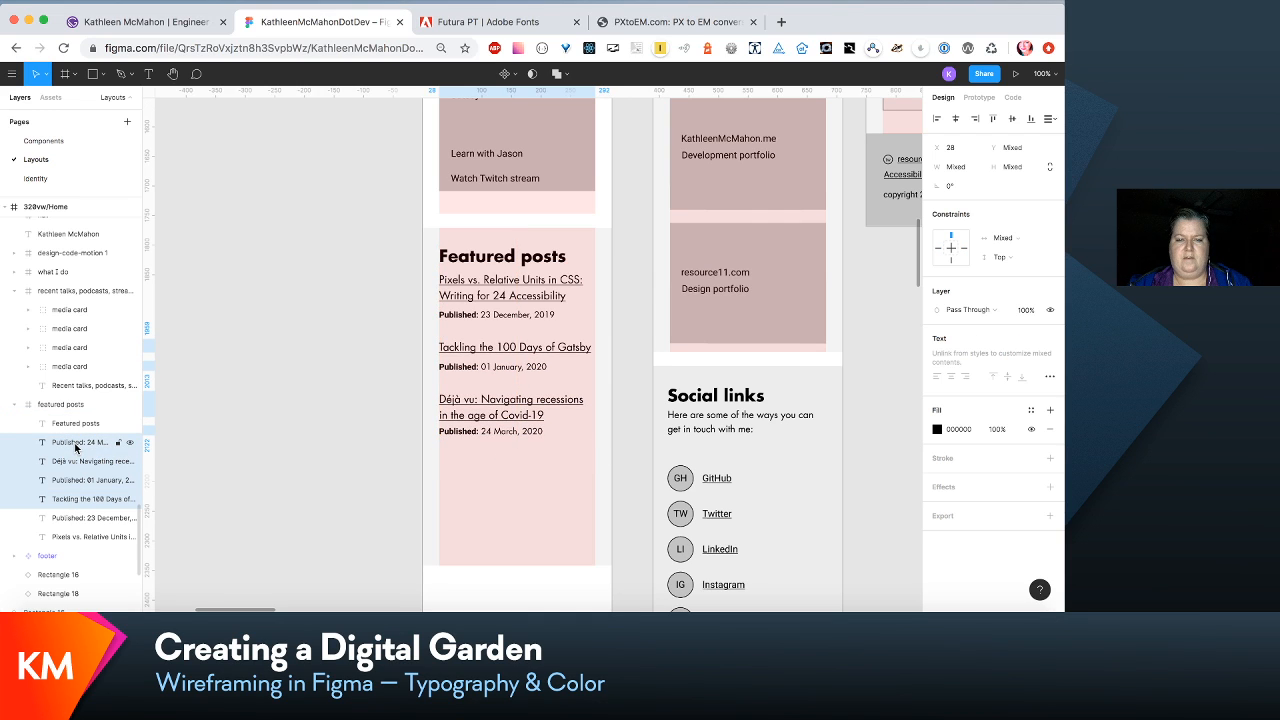
pyautogui.press('Down')
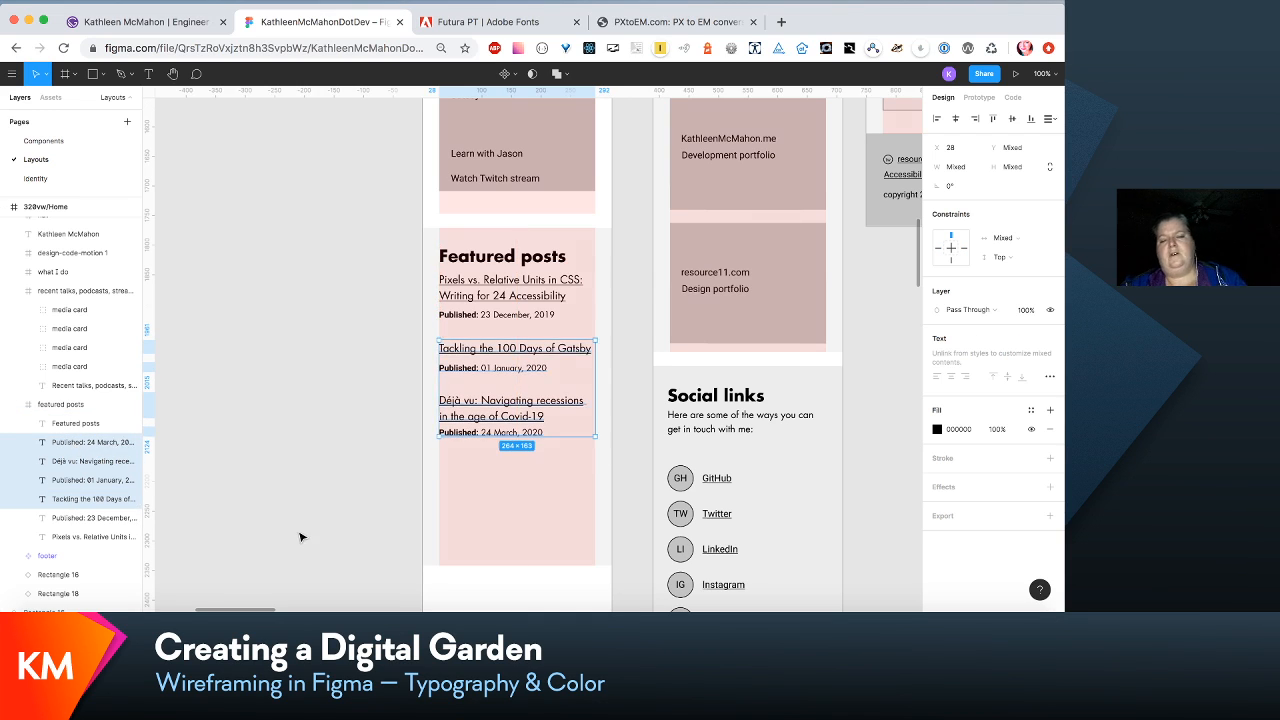
# - Shorten the featured posts frame from its lower edge to a height of 424
pyautogui.hscroll(-1, 300, 537)
pyautogui.click(505, 560)
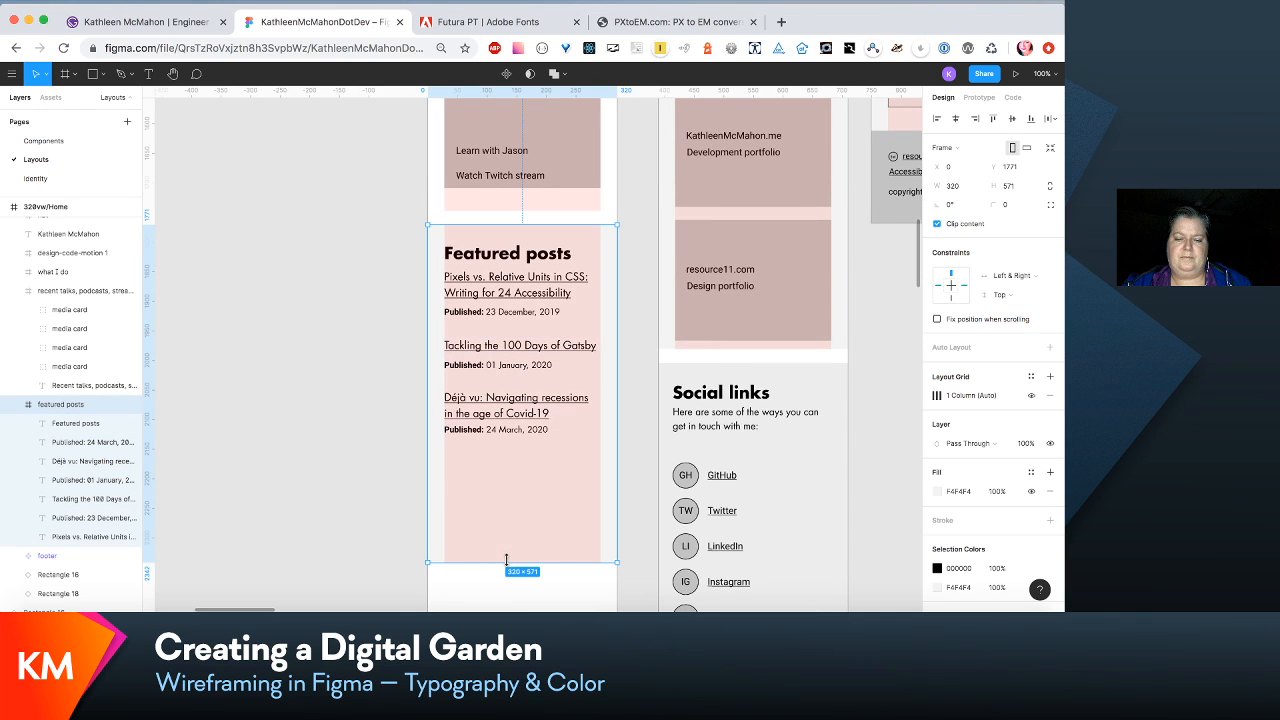
pyautogui.moveTo(506, 560); pyautogui.dragTo(517, 474)
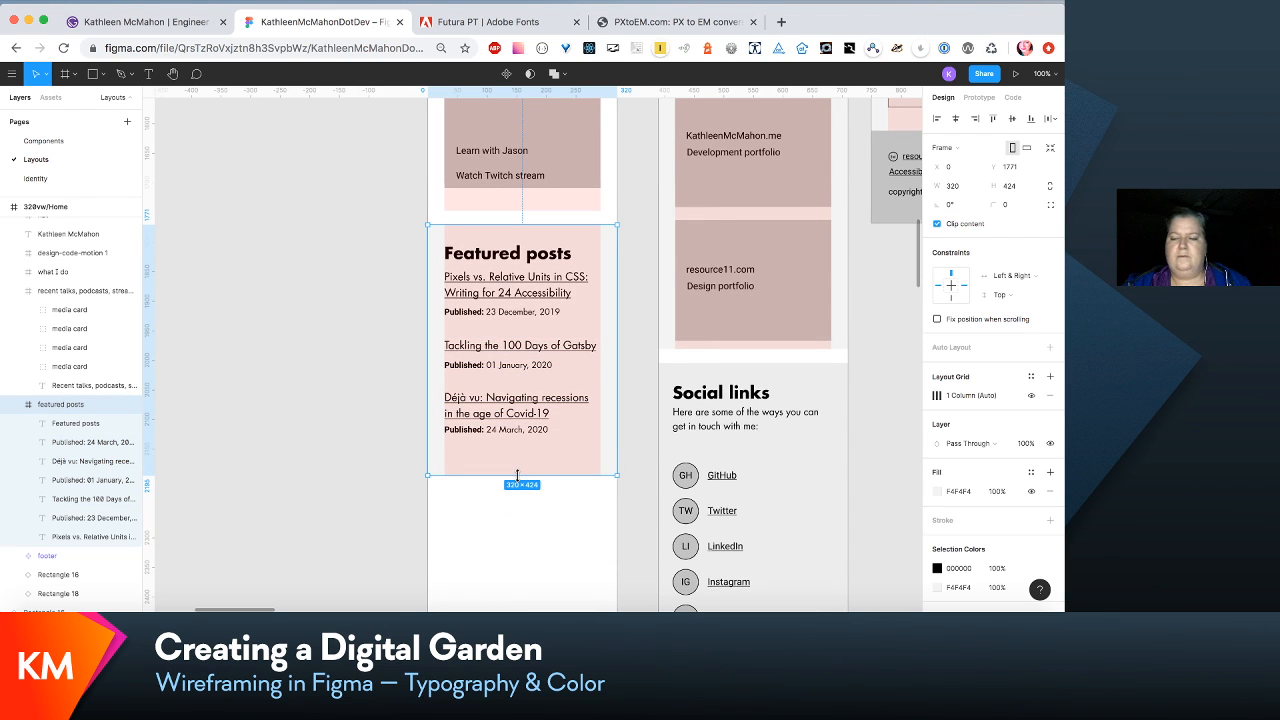
# - Review the 320vw/Home wireframe's sections beside the neighbouring page wireframes, zoomed out to 50%
pyautogui.scroll(-4, 517, 474)
pyautogui.scroll(7, 521, 481)
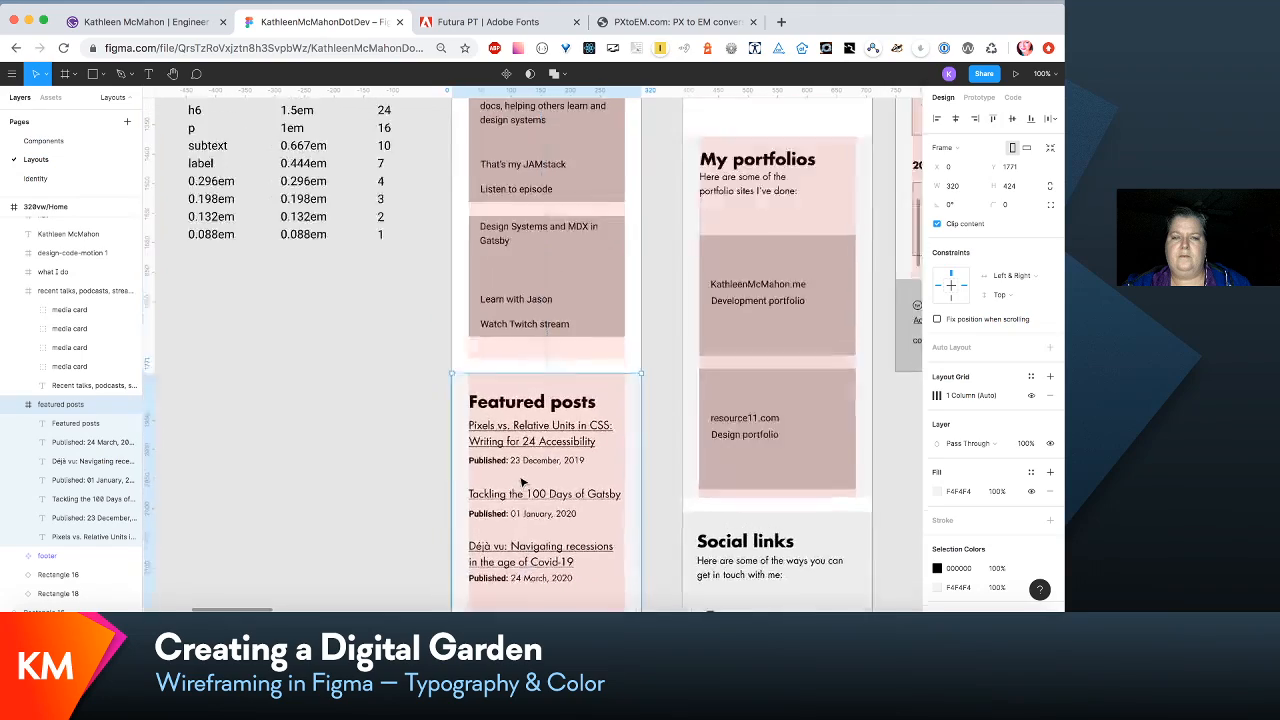
pyautogui.scroll(5, 521, 481)
pyautogui.hscroll(-1, 521, 482)
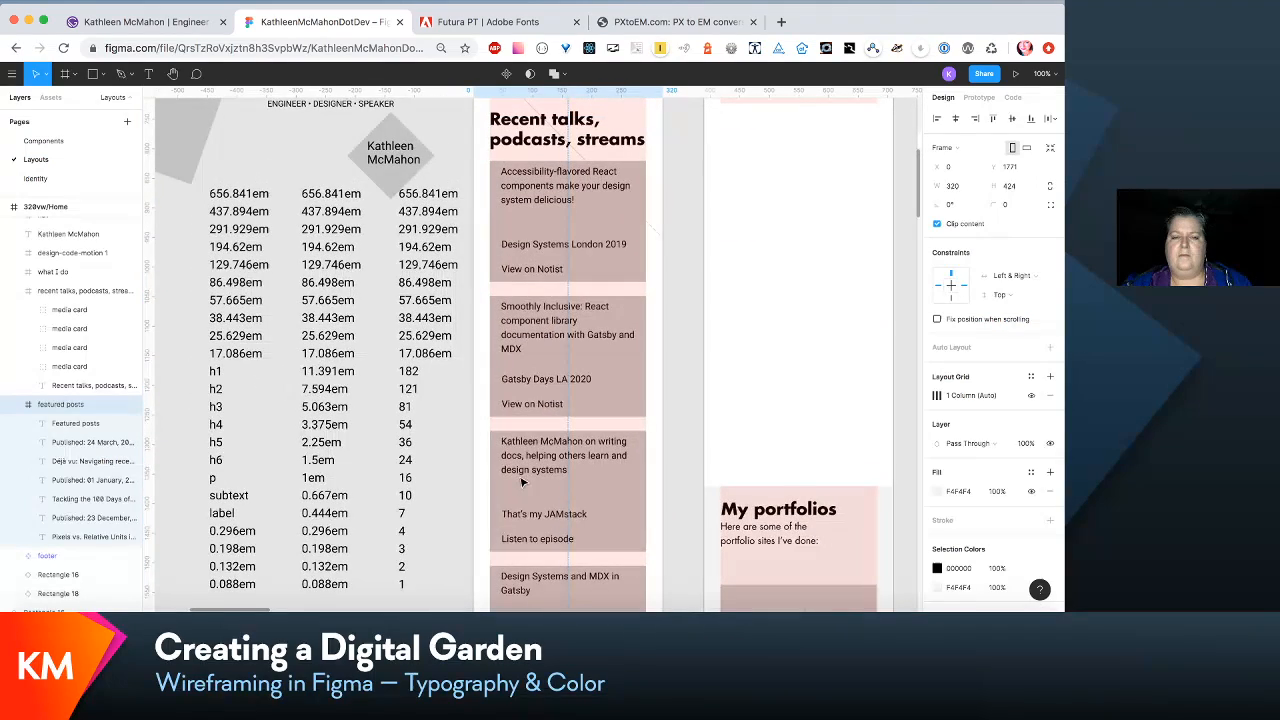
pyautogui.scroll(5, 521, 482)
pyautogui.hscroll(1, 521, 482)
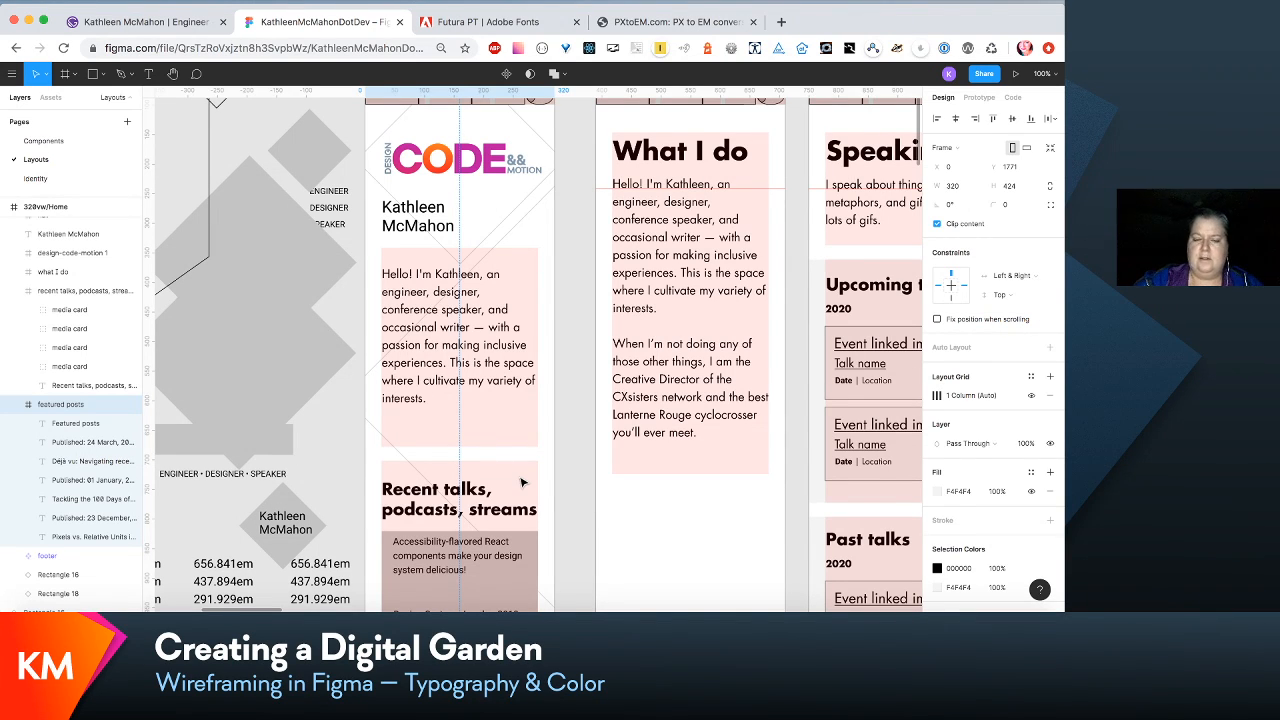
pyautogui.press('-')
pyautogui.scroll(-5, 521, 470)
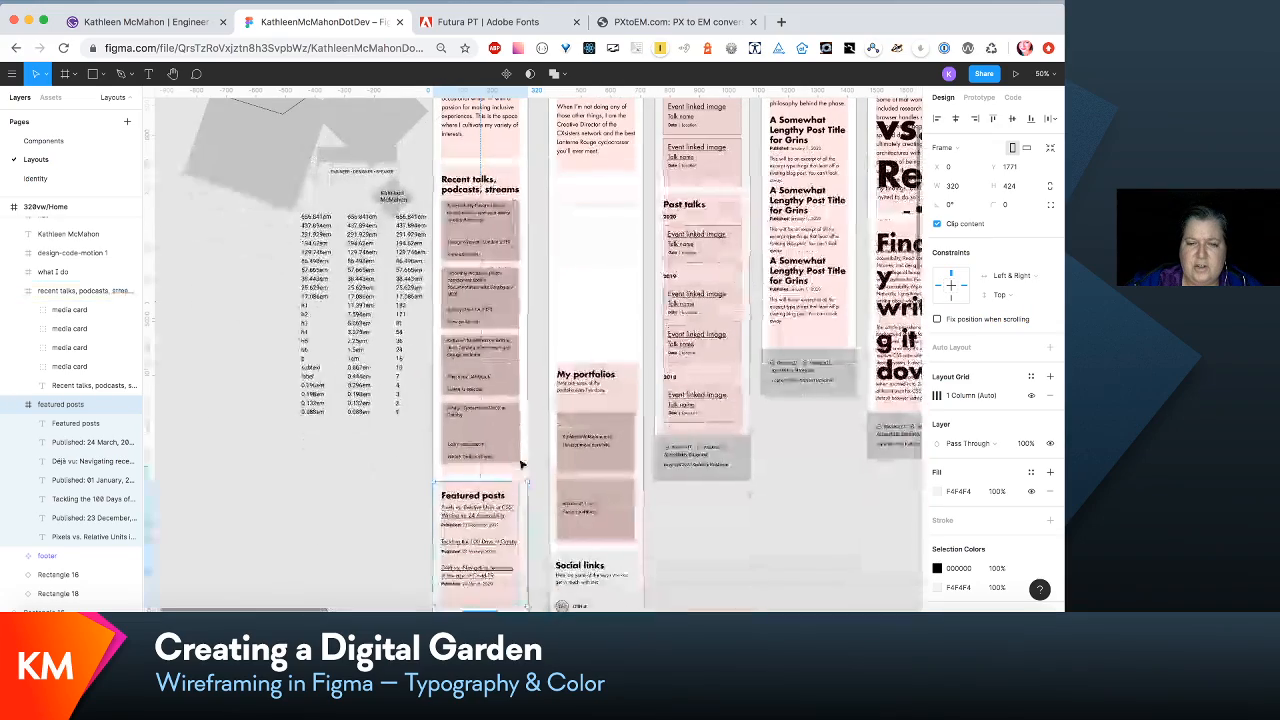
pyautogui.scroll(-3, 521, 464)
pyautogui.scroll(8, 521, 464)
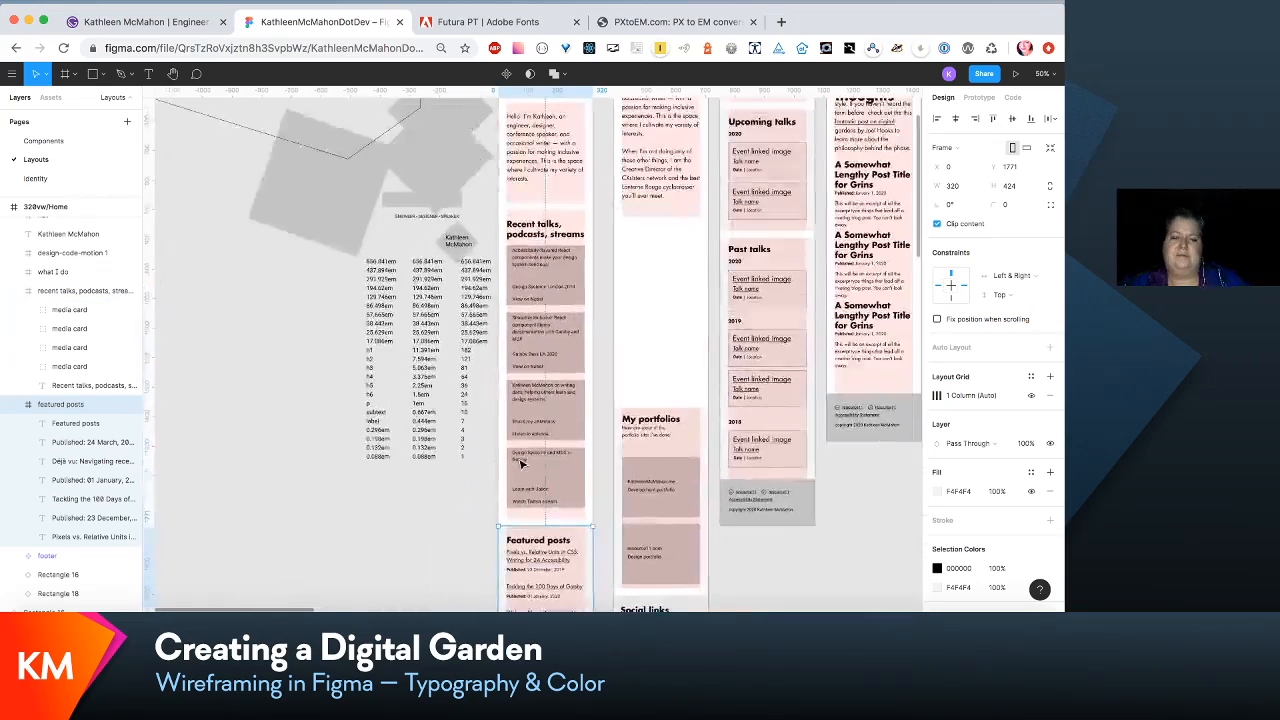
pyautogui.scroll(-4, 521, 464)
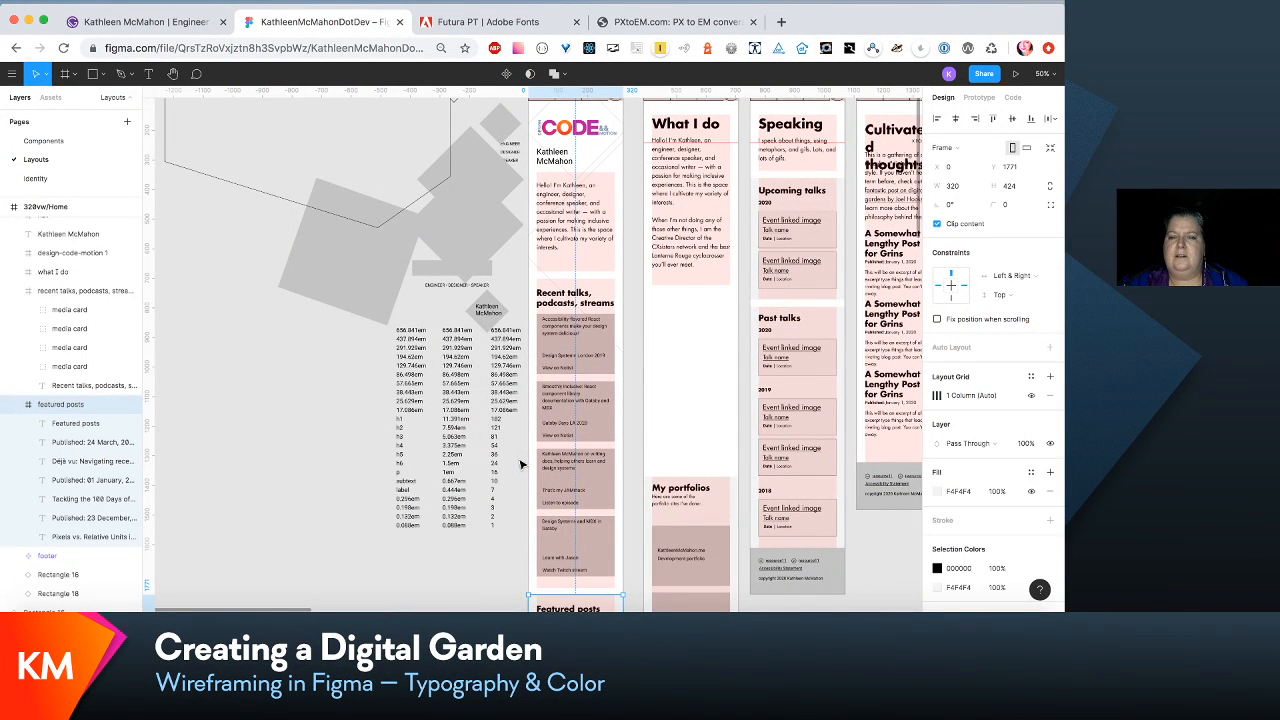
pyautogui.click(550, 160)
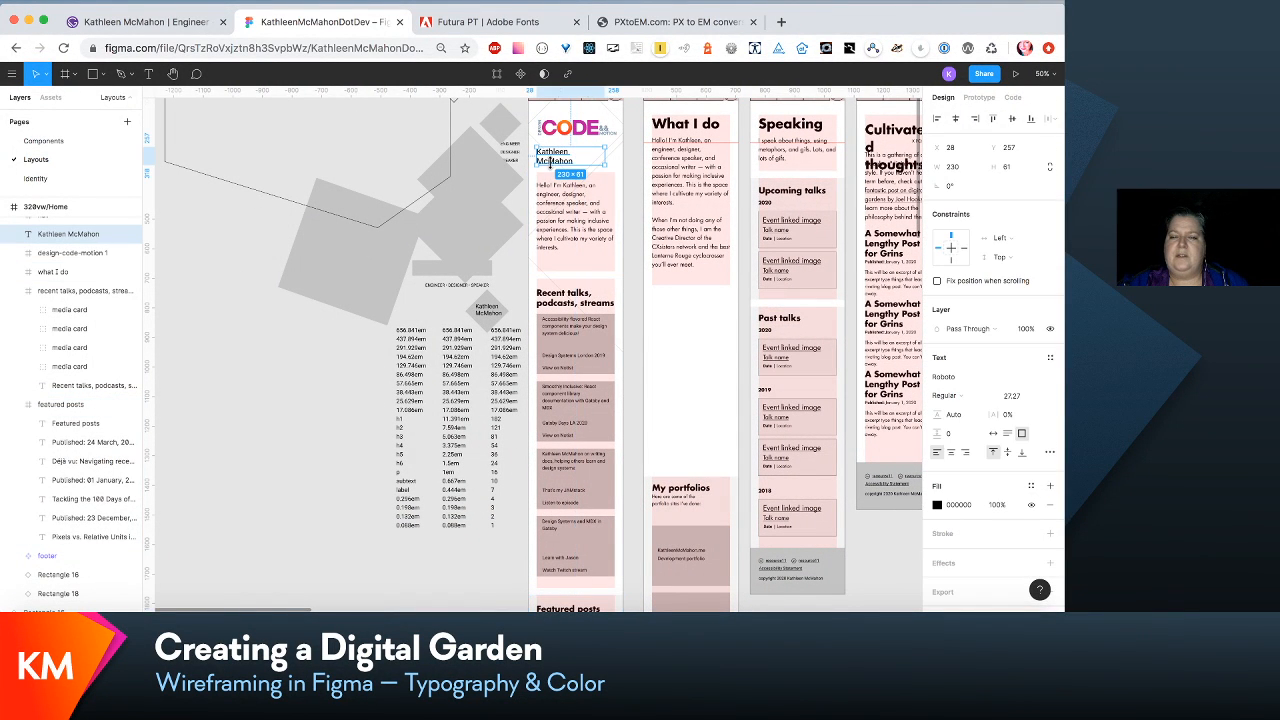
pyautogui.click(1053, 375)
pyautogui.click(899, 543)
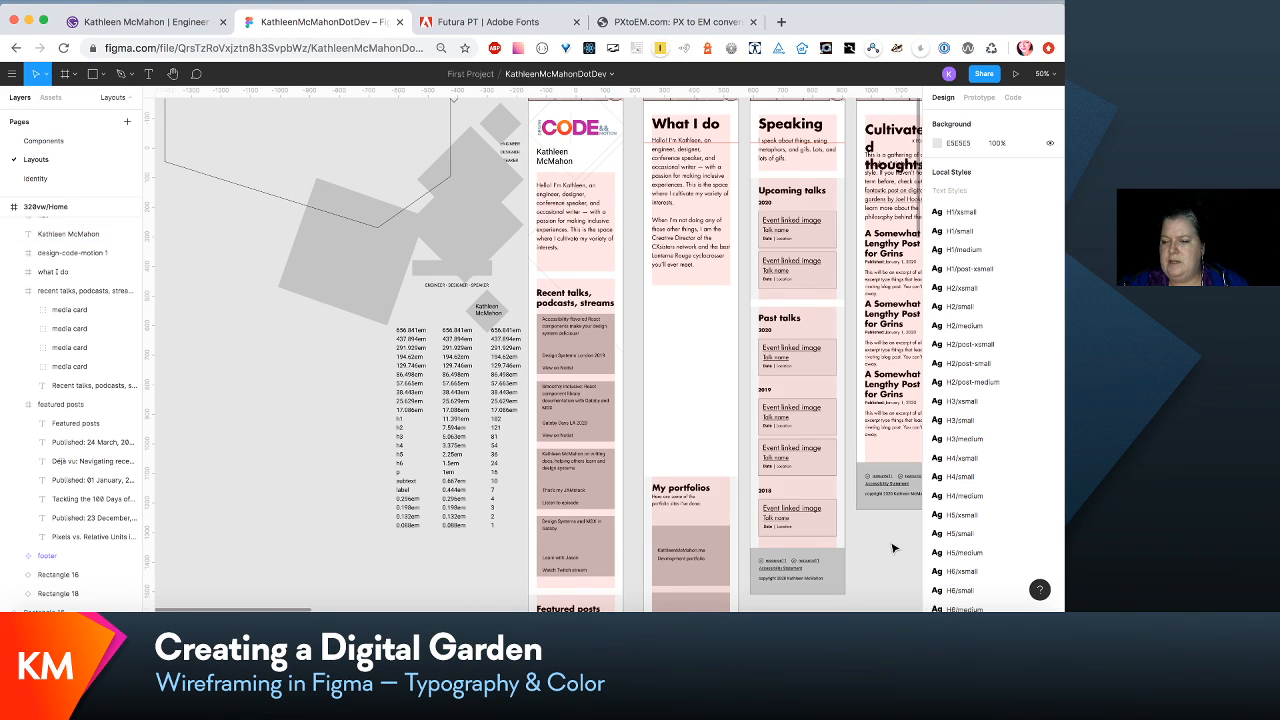
pyautogui.click(987, 213)
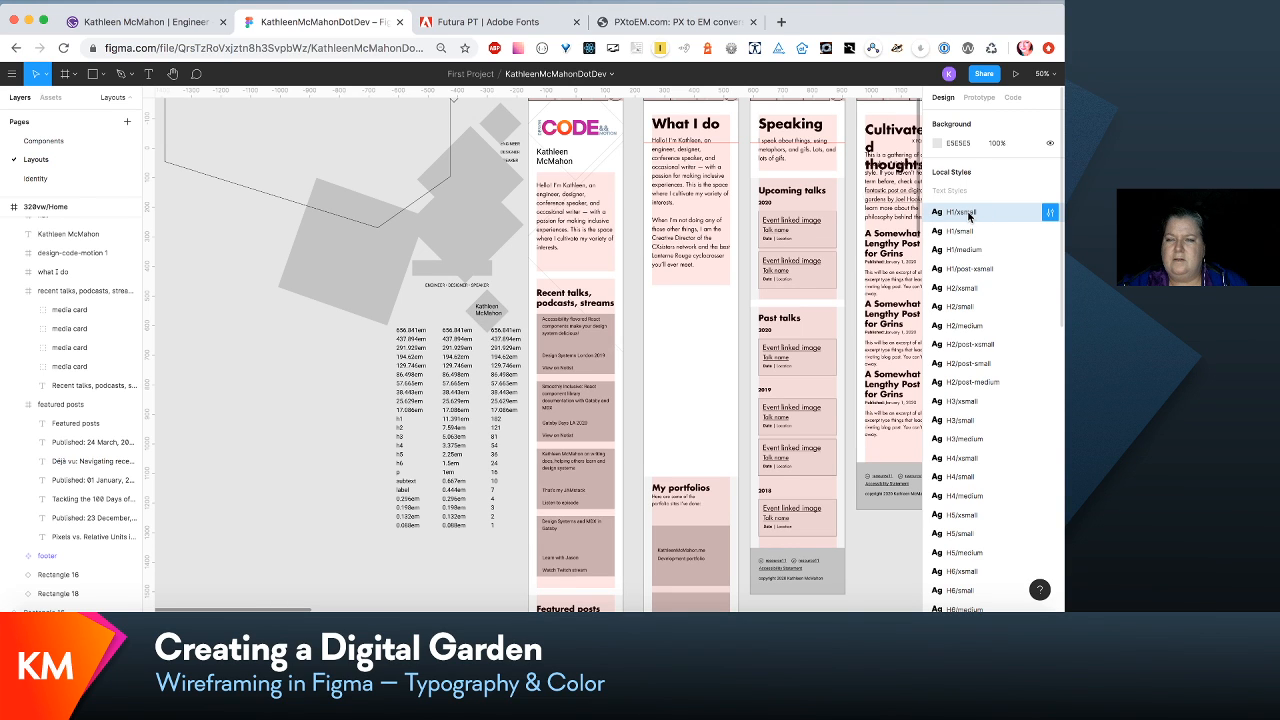
# - Apply the H1/xsmall text style to the name heading beneath the logo in the 320vw/Home frame
pyautogui.click(563, 160)
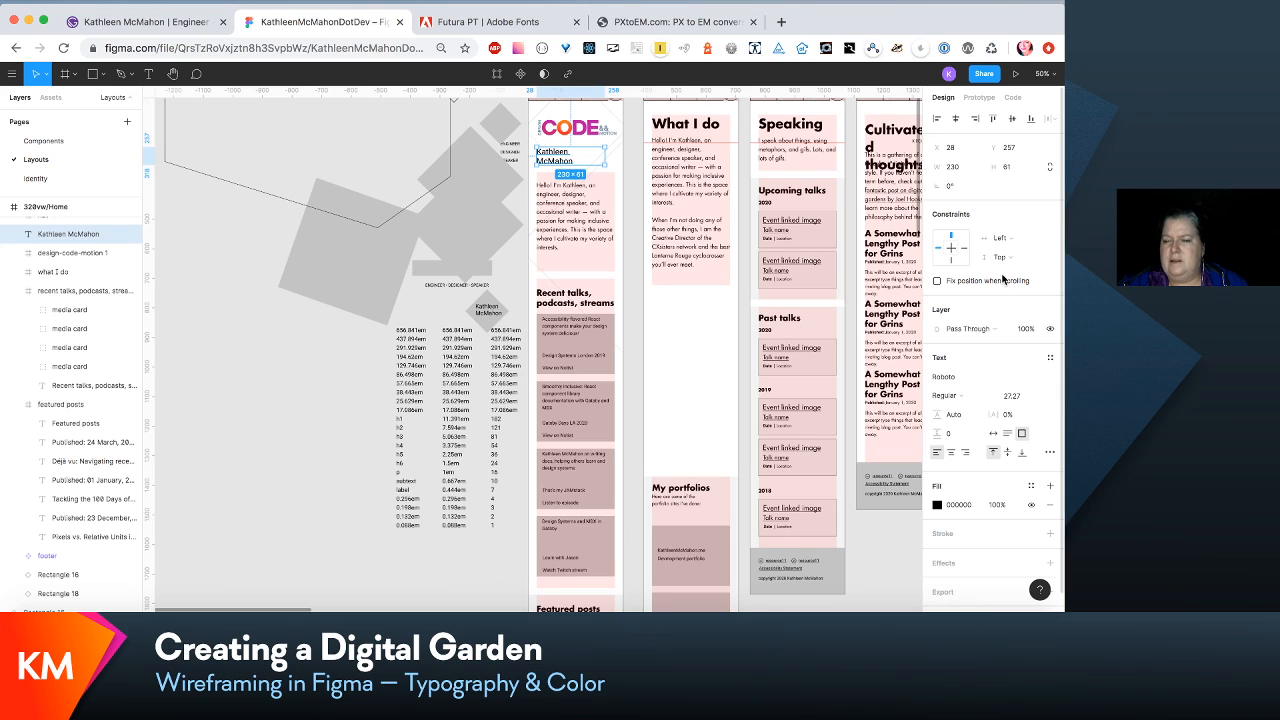
pyautogui.click(1050, 358)
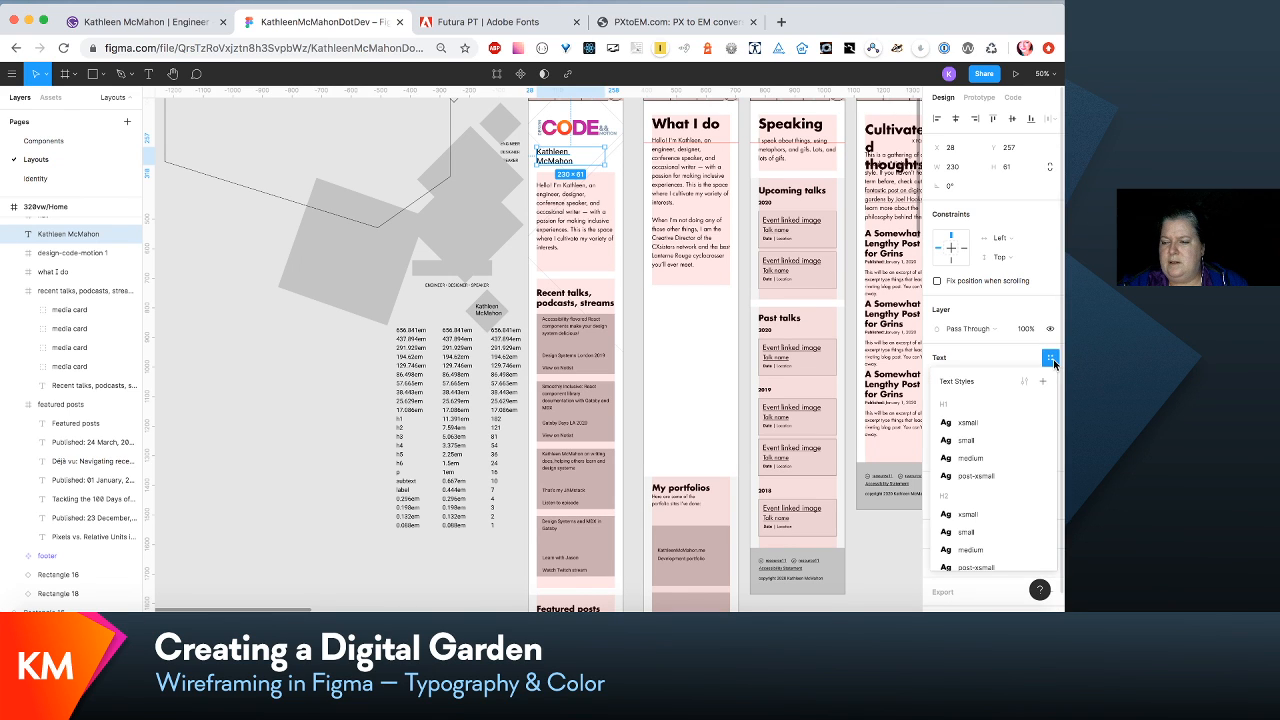
pyautogui.click(1020, 425)
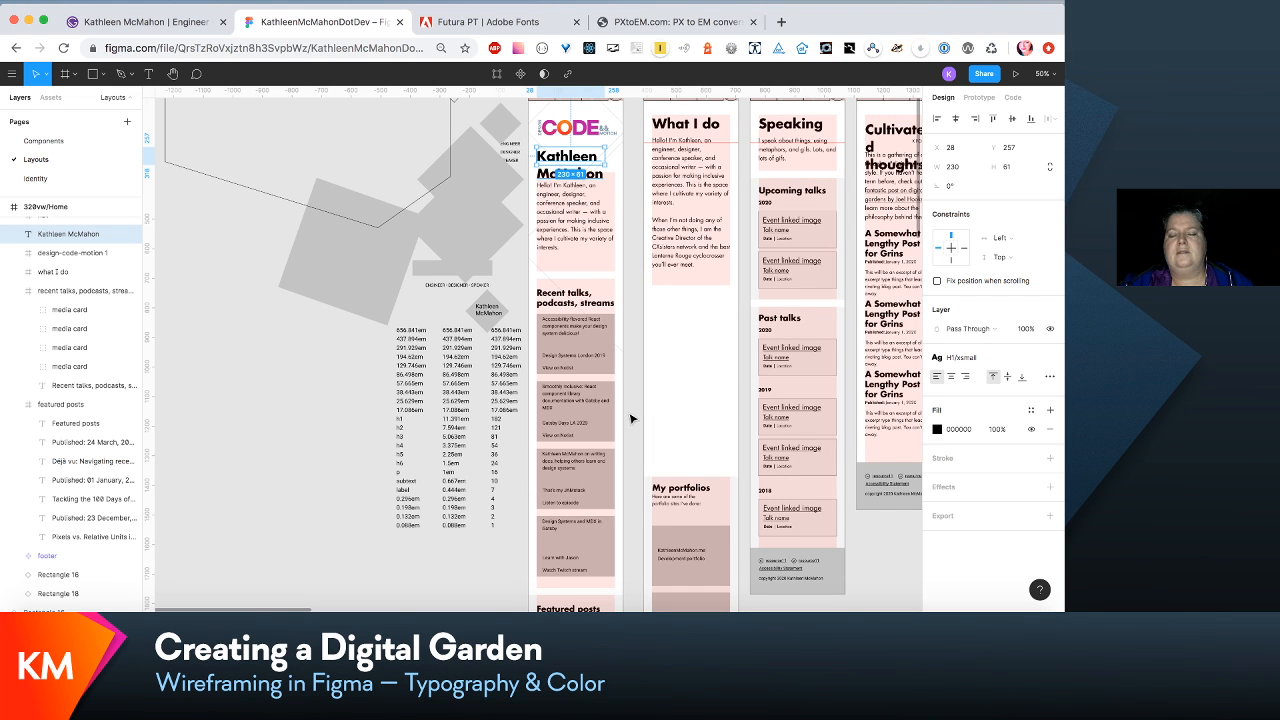
pyautogui.scroll(5, 600, 430)
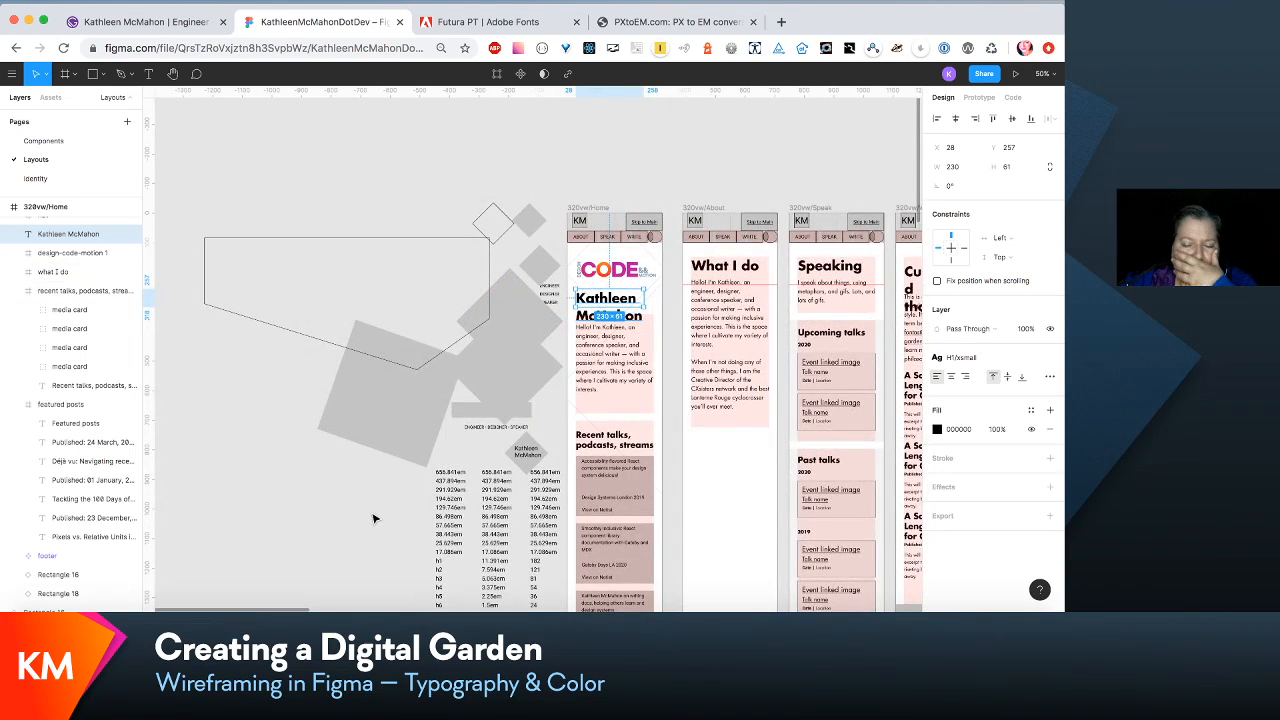
pyautogui.click(373, 518)
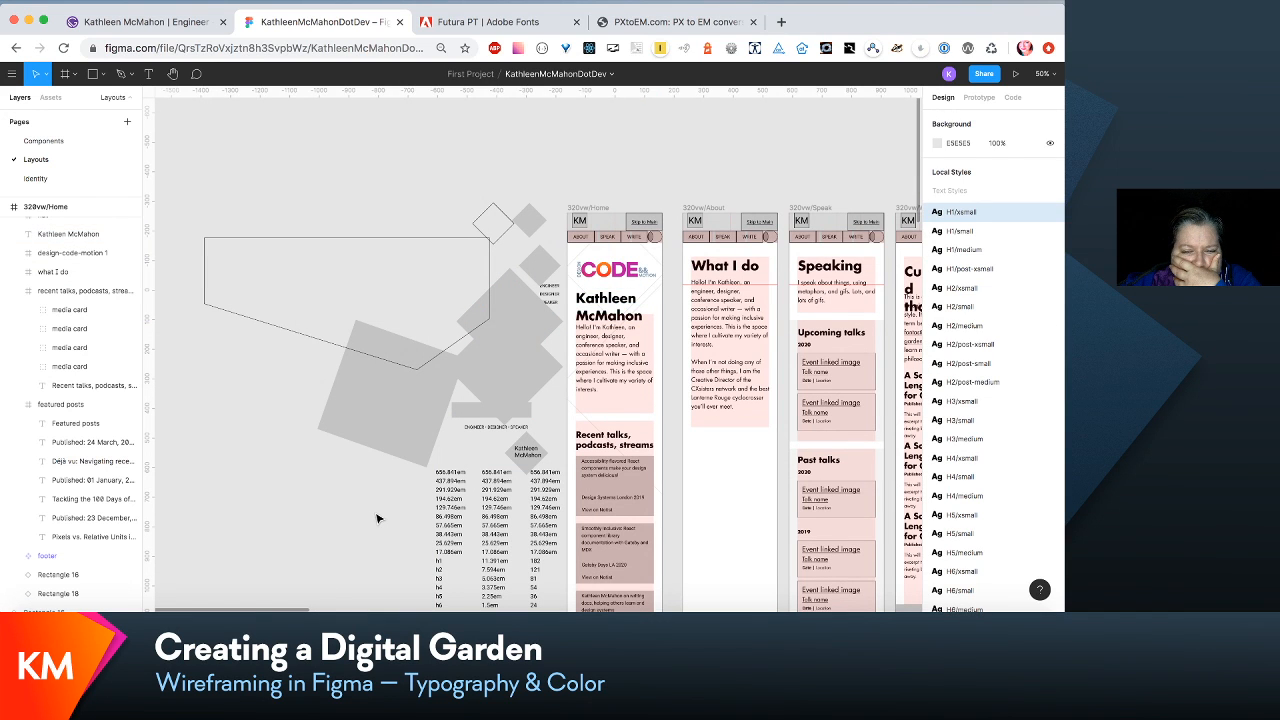
pyautogui.scroll(-1, 377, 518)
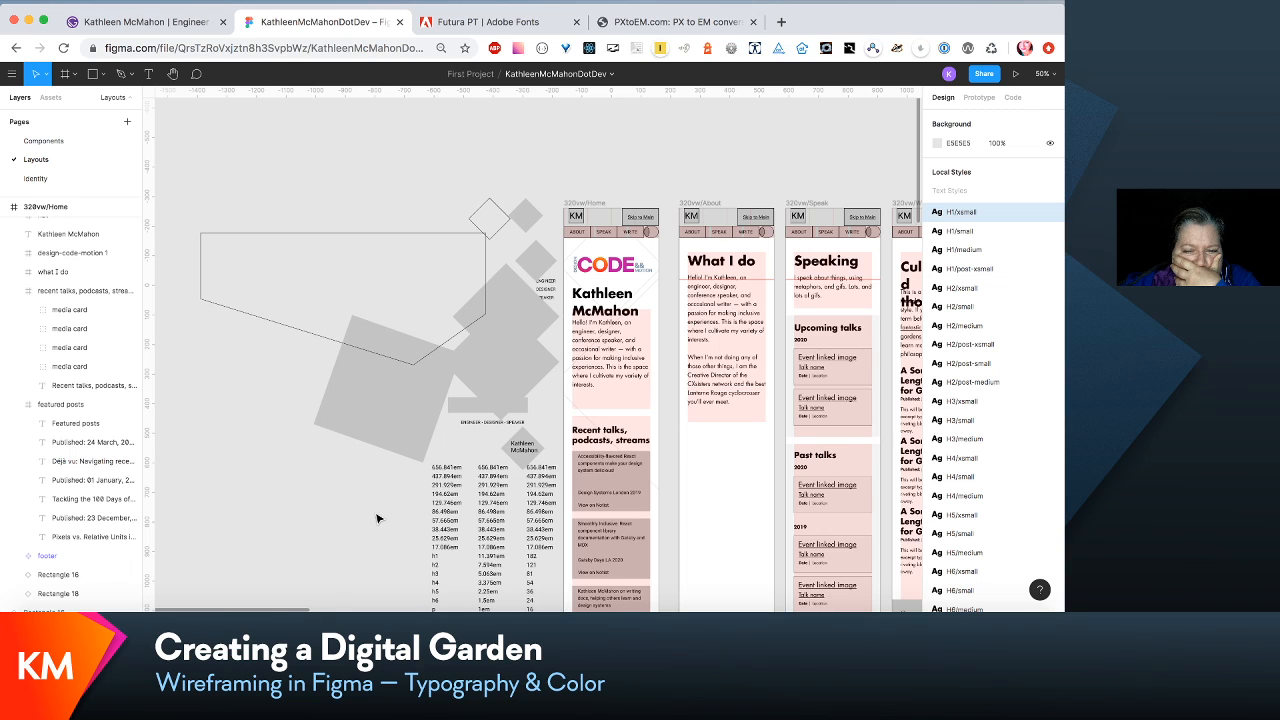
pyautogui.scroll(1, 377, 518)
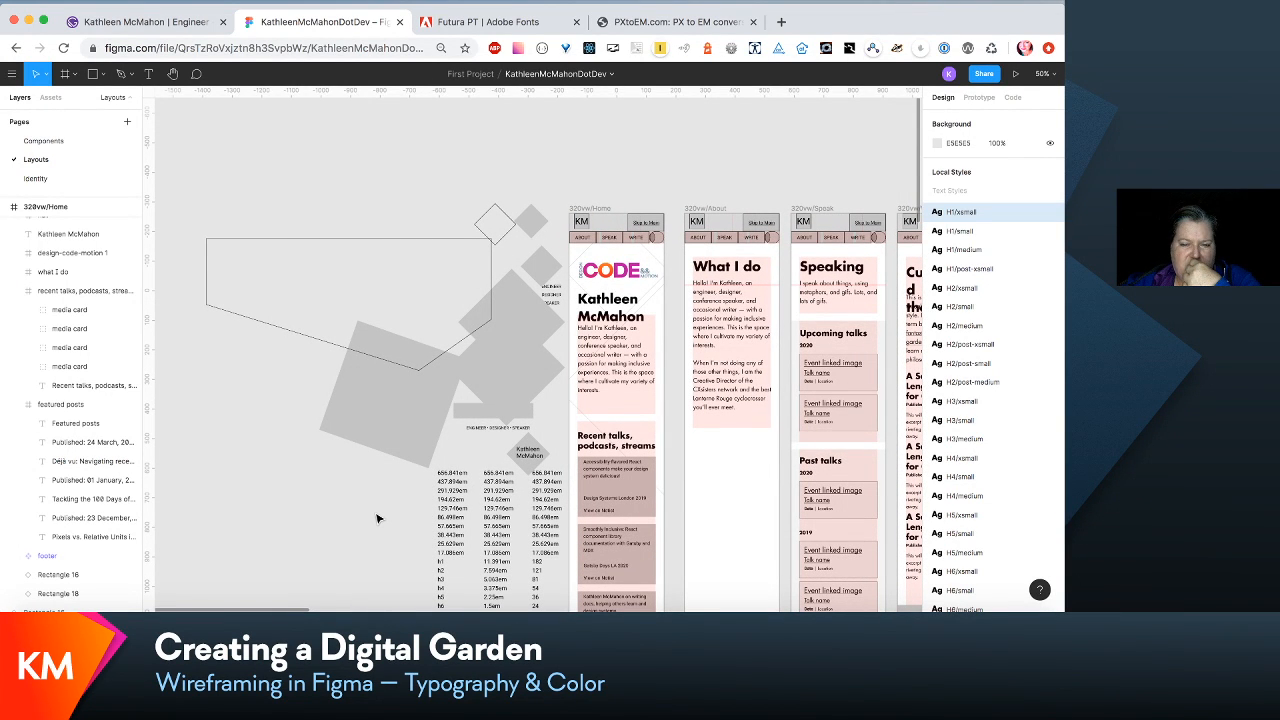
# - Apply the H4/xsmall text style to the name heading beneath the logo in the 320vw/Home frame
pyautogui.click(125, 233)
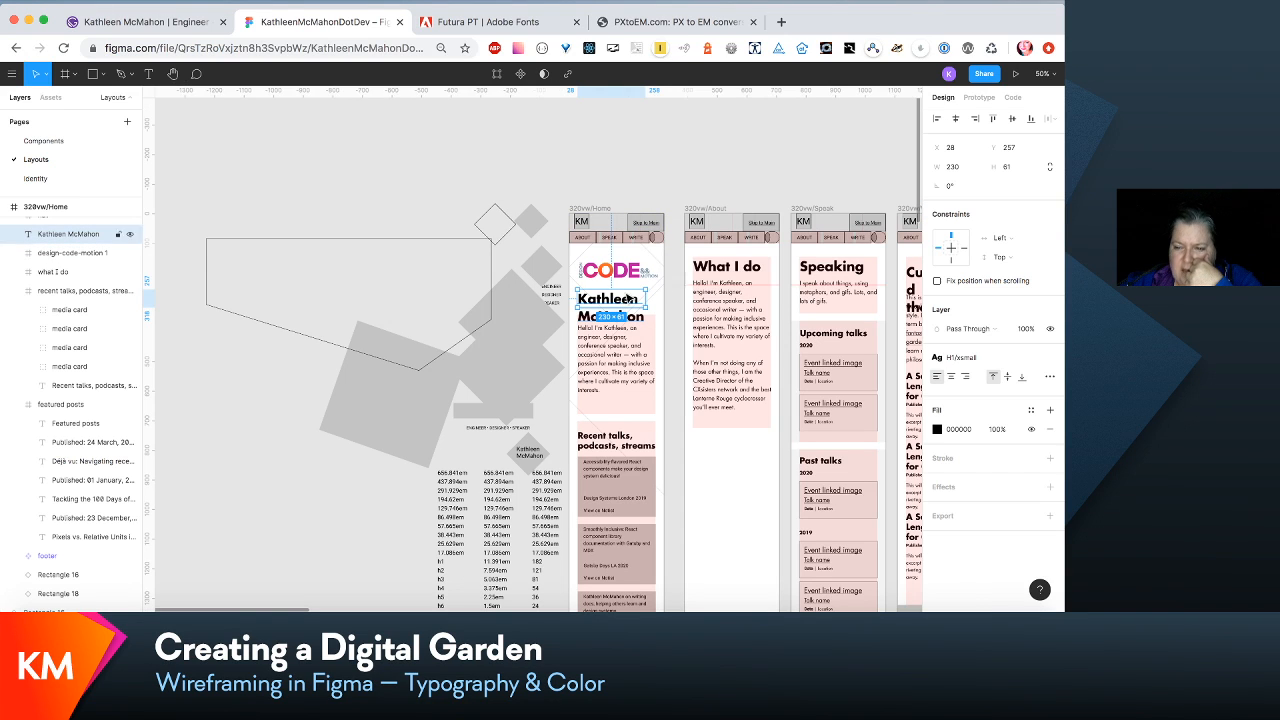
pyautogui.click(1028, 358)
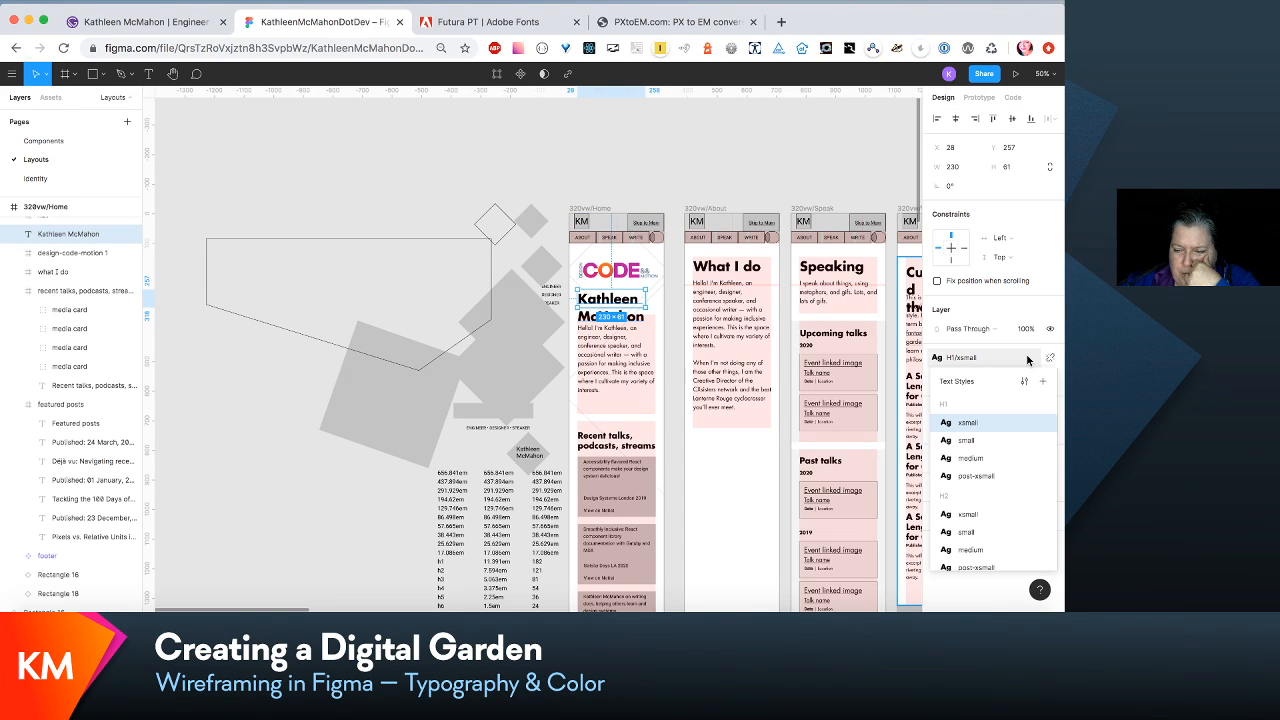
pyautogui.scroll(-5, 1001, 515)
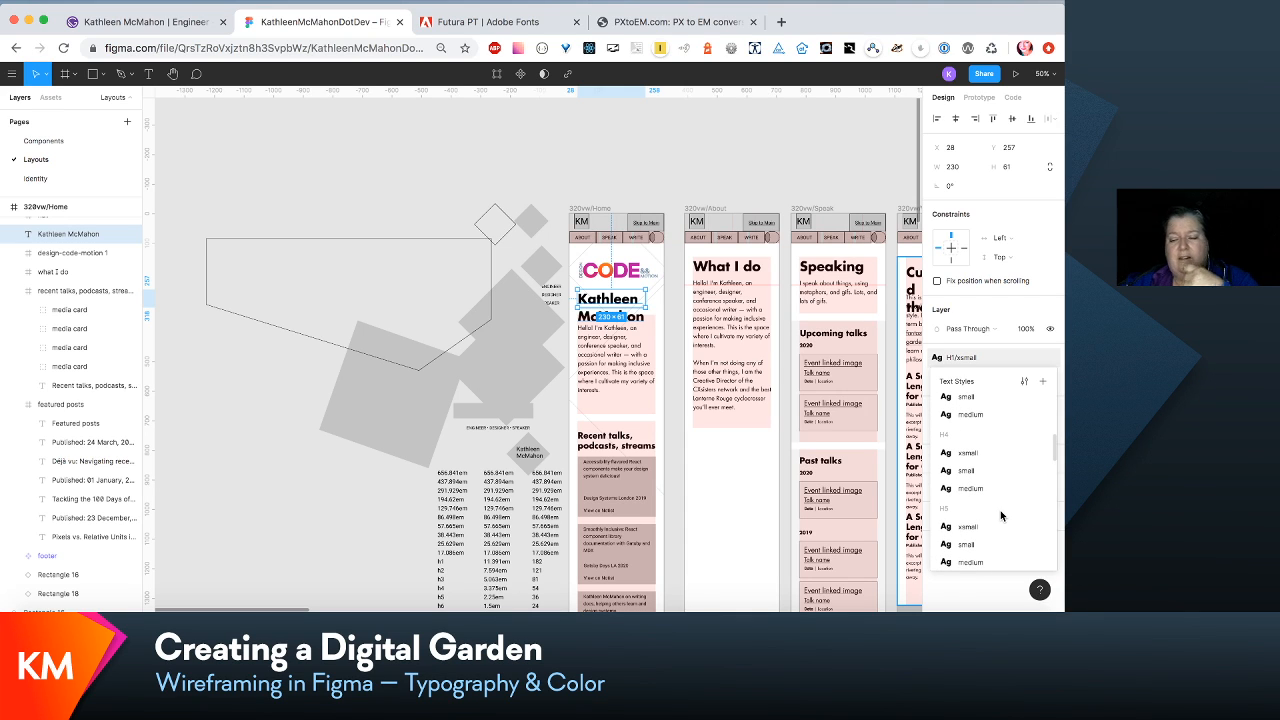
pyautogui.click(969, 454)
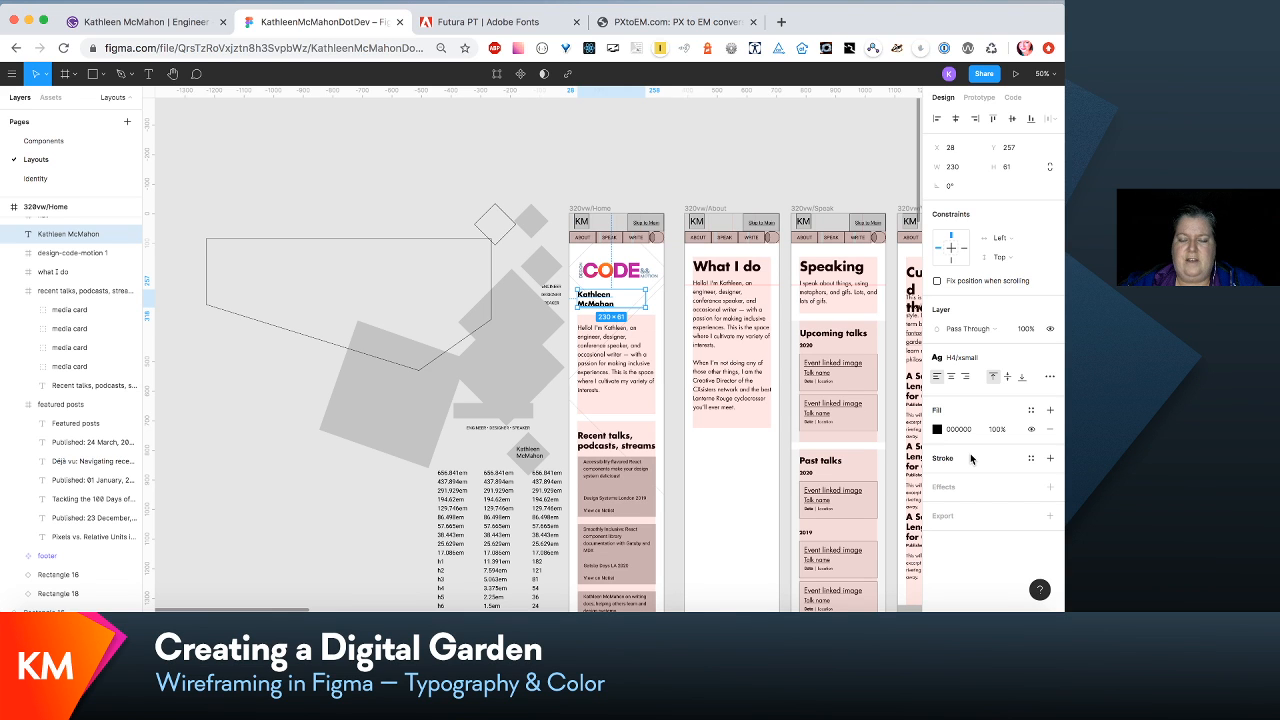
pyautogui.press('super+equal')
pyautogui.press('super+equal')
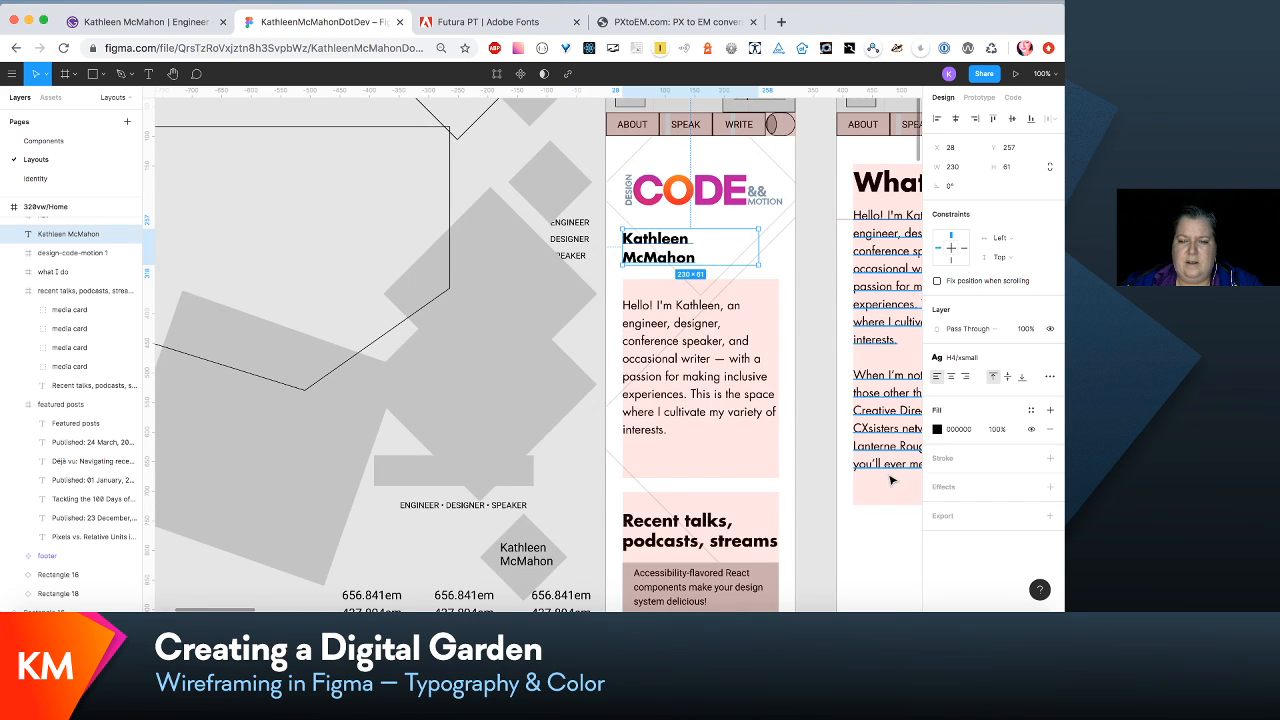
pyautogui.hscroll(3, 681, 455)
pyautogui.scroll(3, 681, 455)
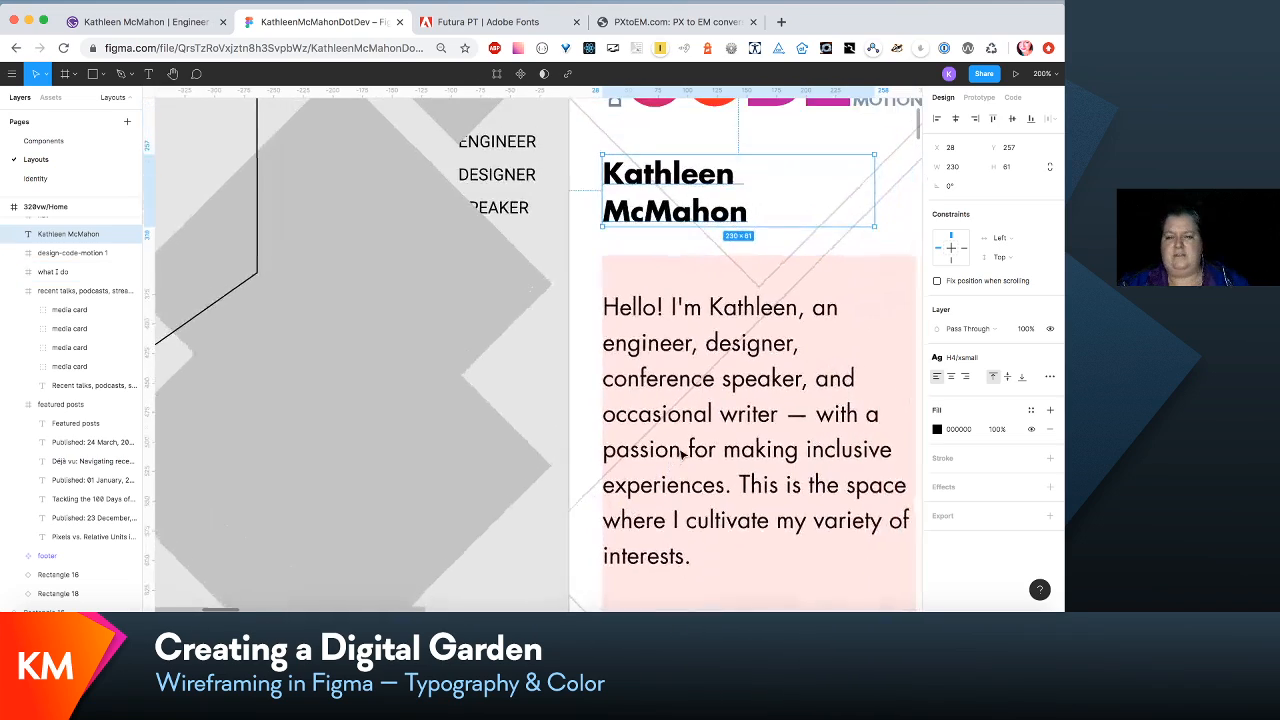
pyautogui.press('super+minus')
pyautogui.press('super+minus')
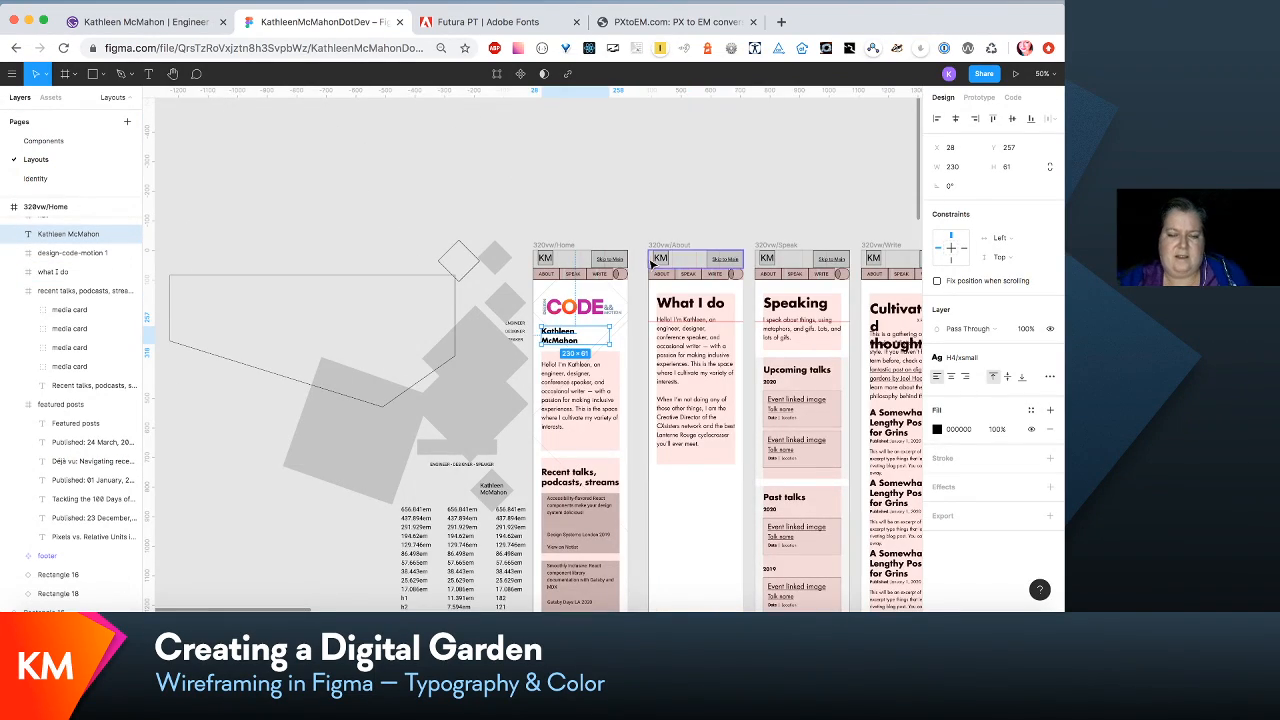
pyautogui.click(638, 210)
# - Shorten the 320vw/Home frame from its lower edge to a height of 2356, closing the empty space above the footer
pyautogui.scroll(-5, 638, 210)
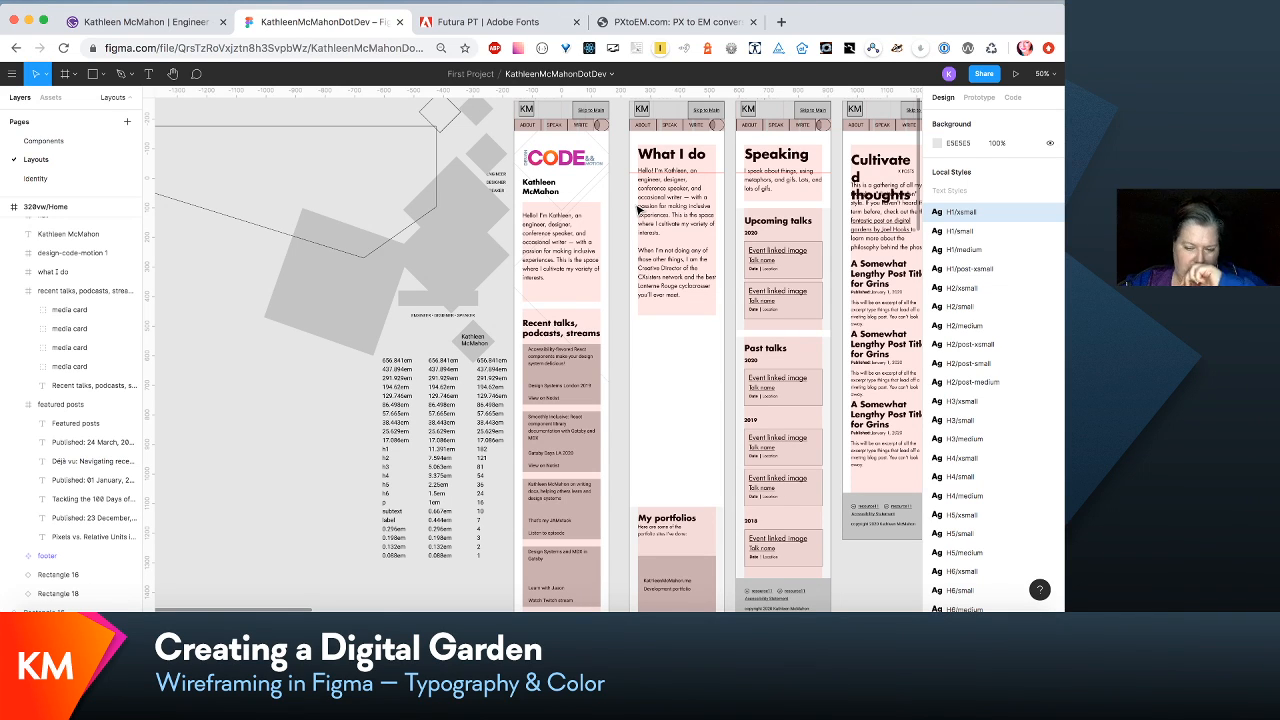
pyautogui.scroll(-10, 655, 207)
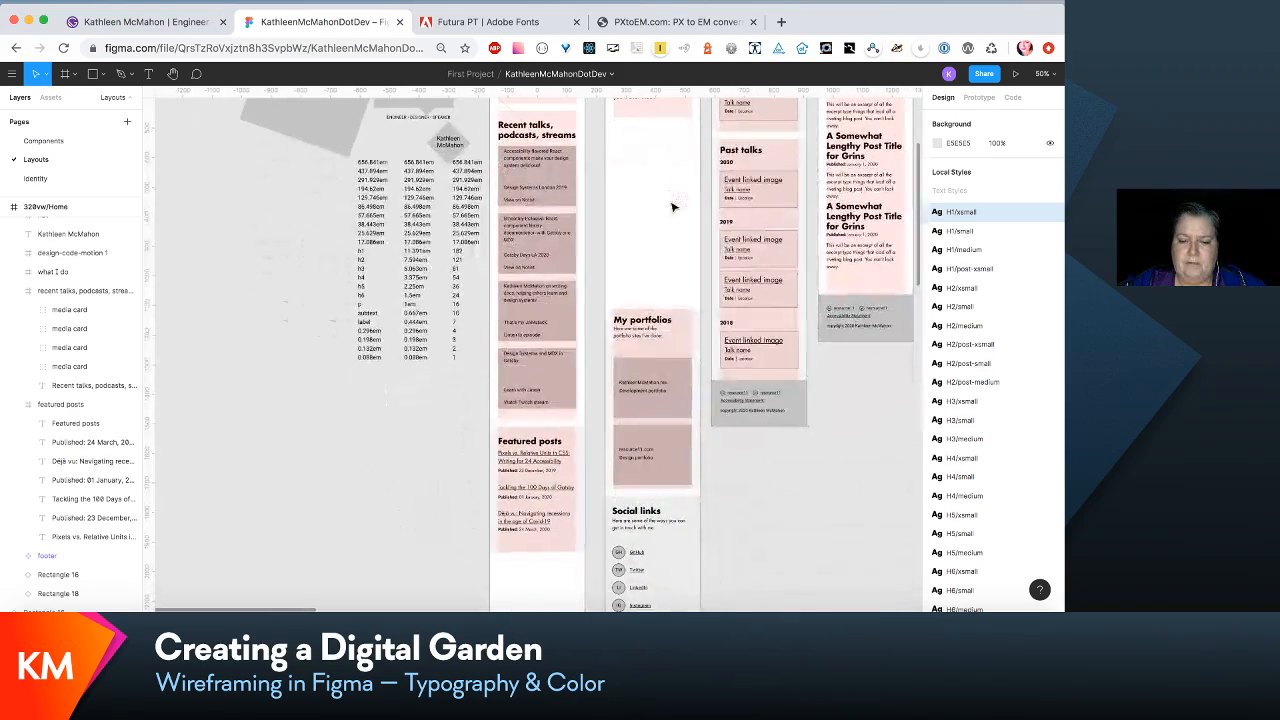
pyautogui.scroll(3, 672, 207)
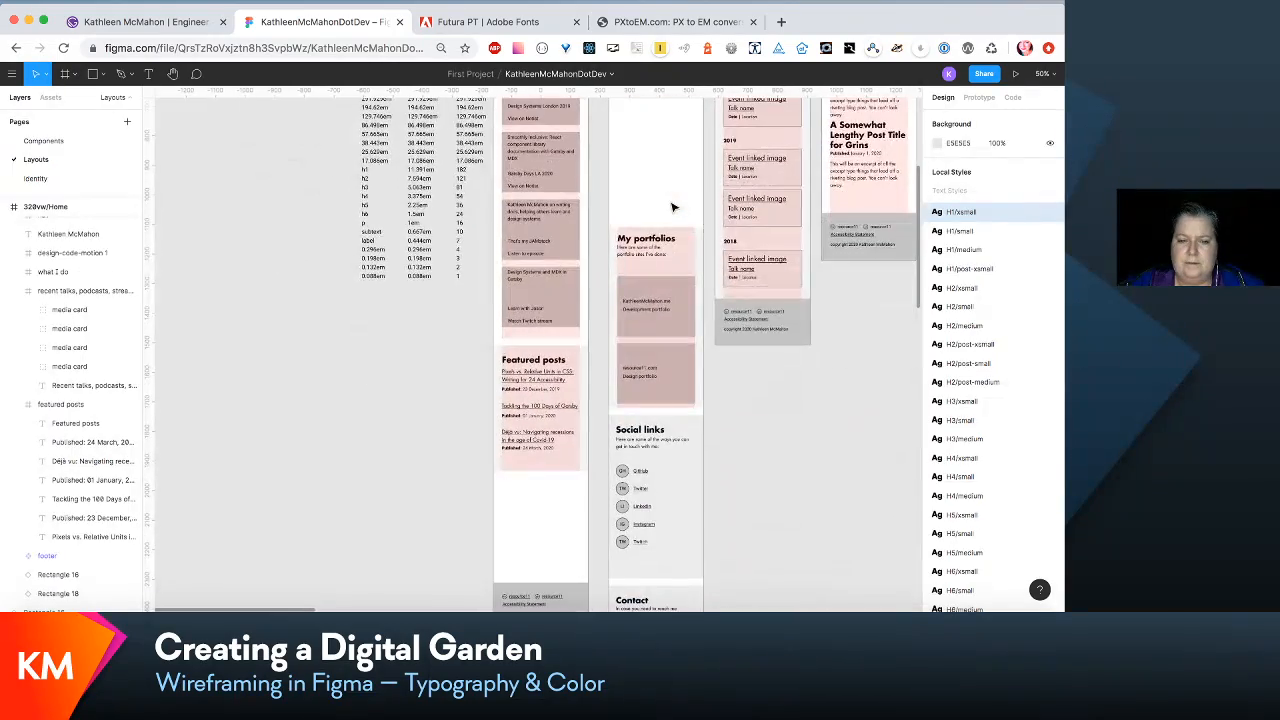
pyautogui.scroll(10, 672, 207)
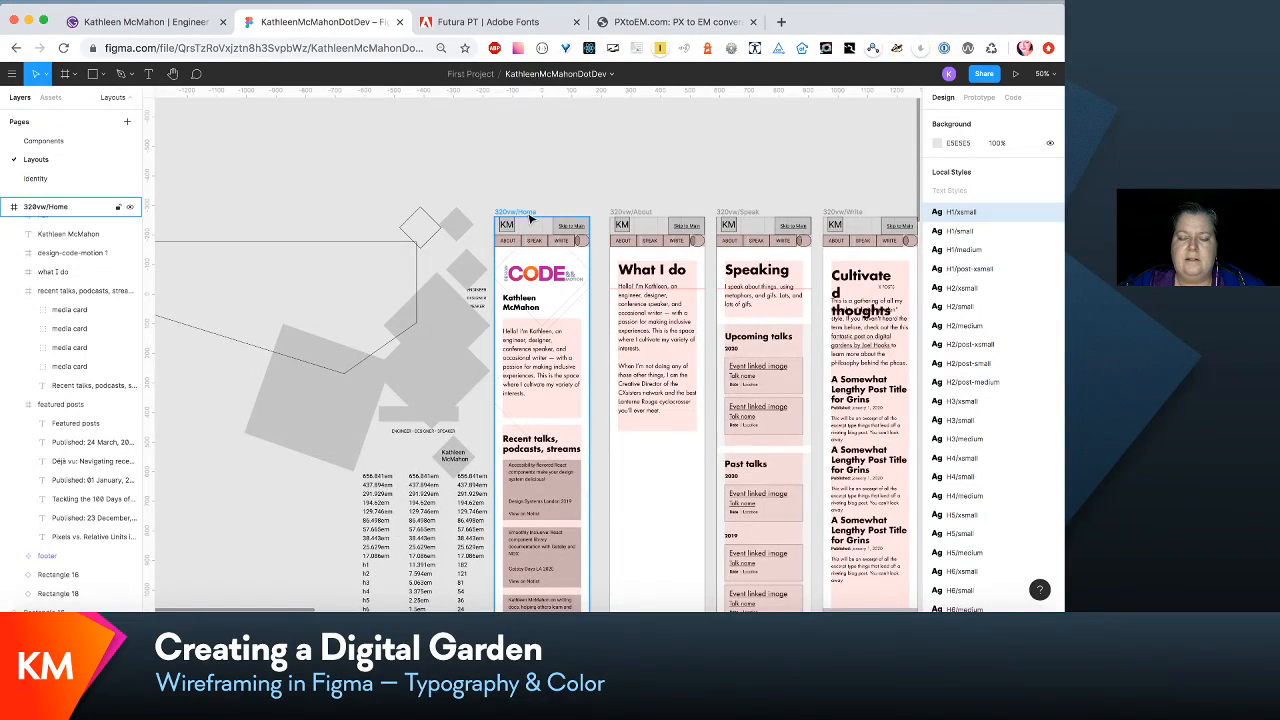
pyautogui.click(530, 217)
pyautogui.scroll(-14, 530, 220)
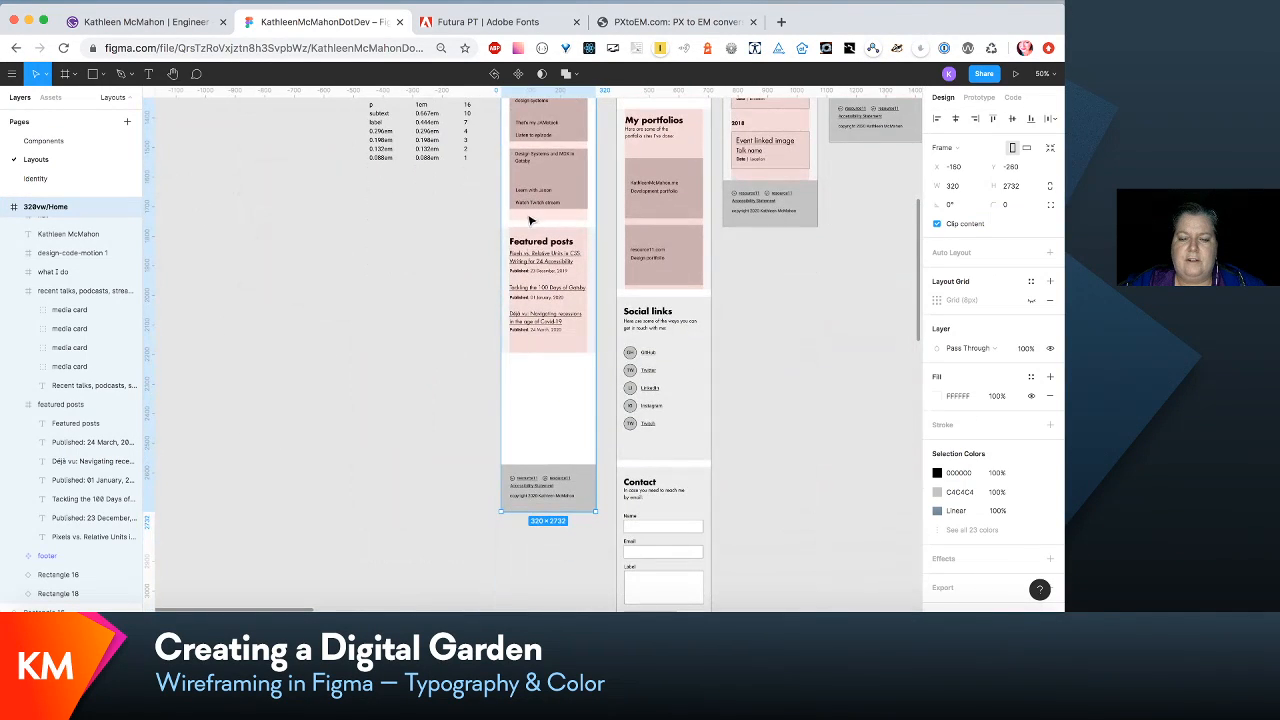
pyautogui.moveTo(556, 512); pyautogui.dragTo(563, 400)
pyautogui.scroll(15, 565, 405)
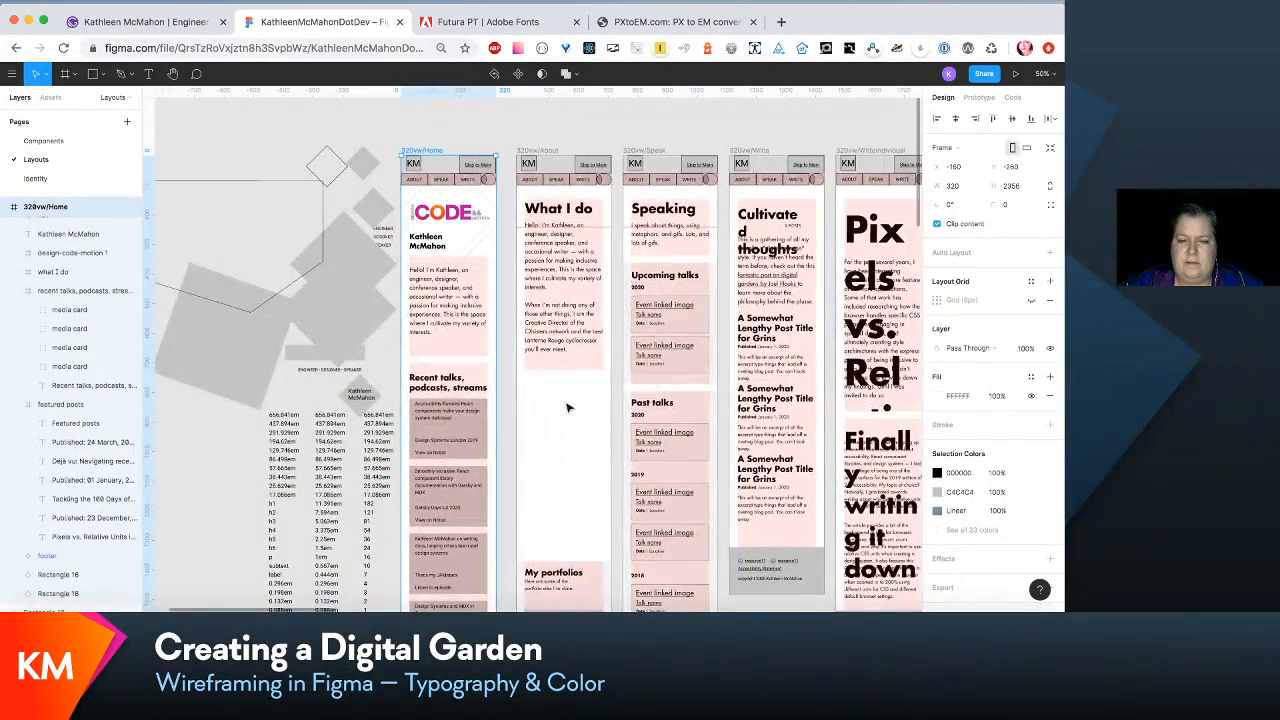
pyautogui.scroll(-10, 567, 407)
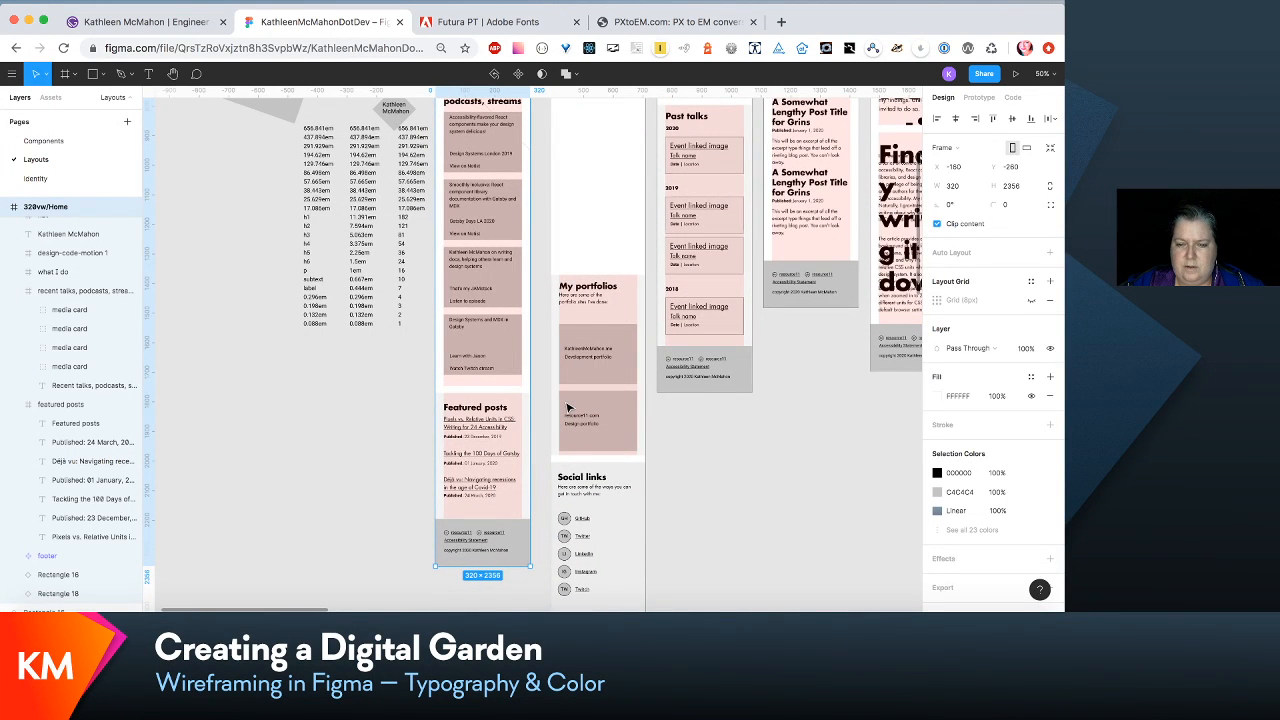
# - Resize the intro text beneath the My portfolios heading in 320vw/About to 208 × 62 and place it at Y 61
pyautogui.hotkey('shift', '0')
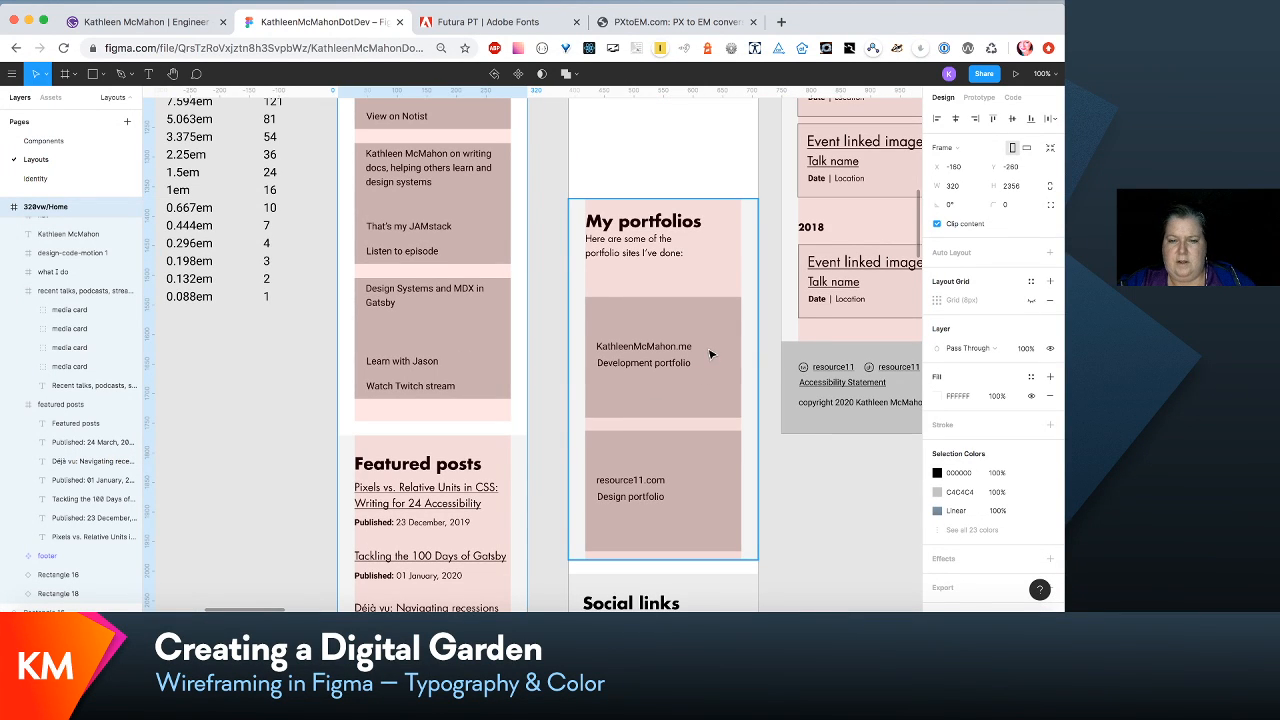
pyautogui.click(664, 255)
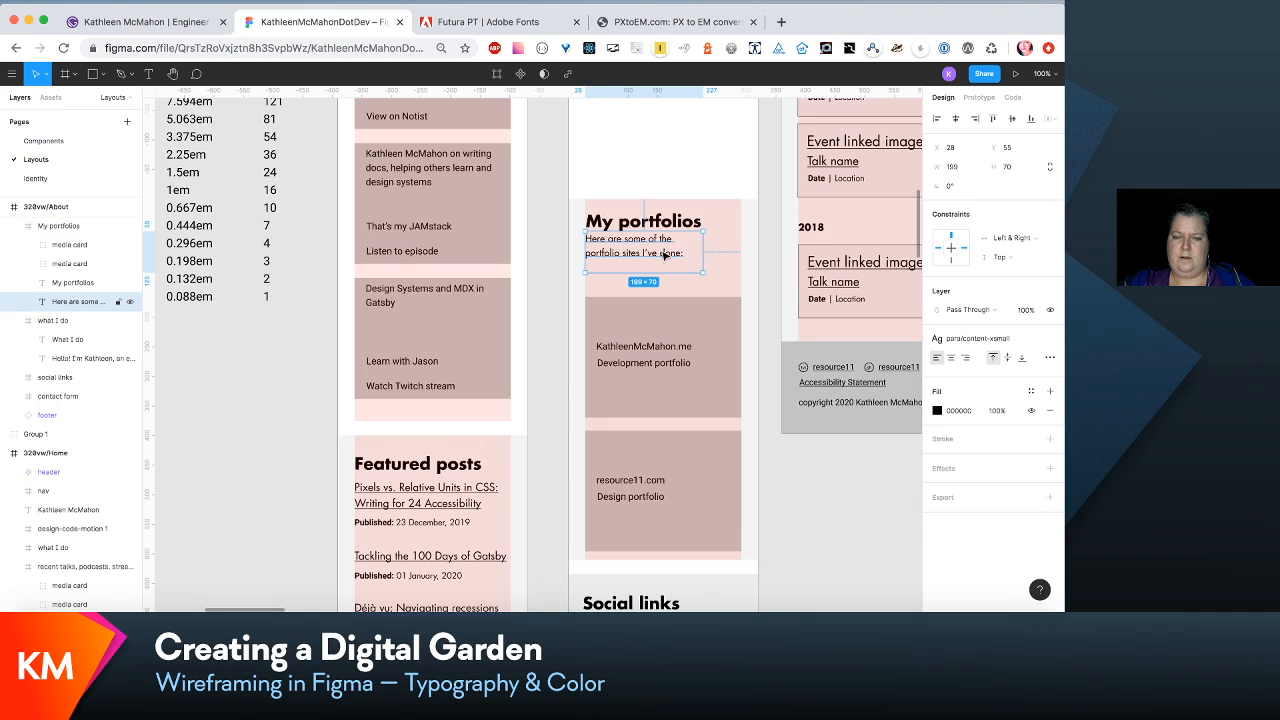
pyautogui.moveTo(664, 255); pyautogui.dragTo(707, 254)
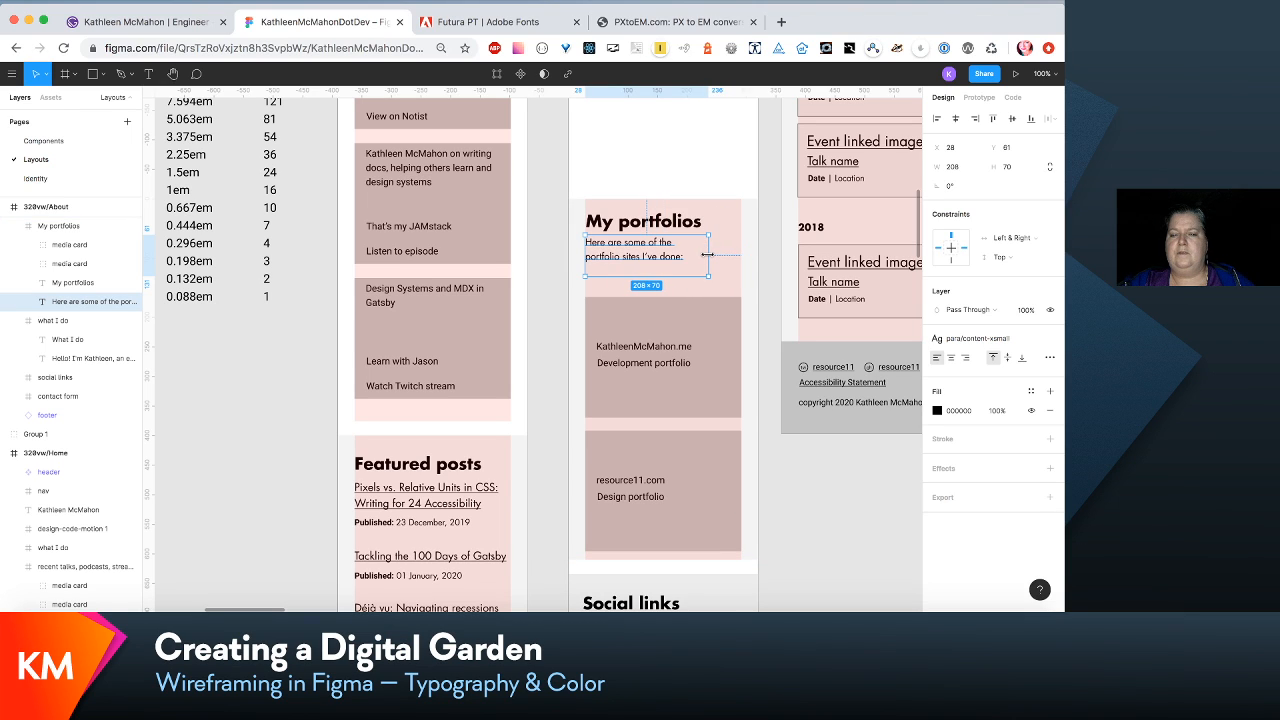
pyautogui.moveTo(657, 277); pyautogui.dragTo(657, 271)
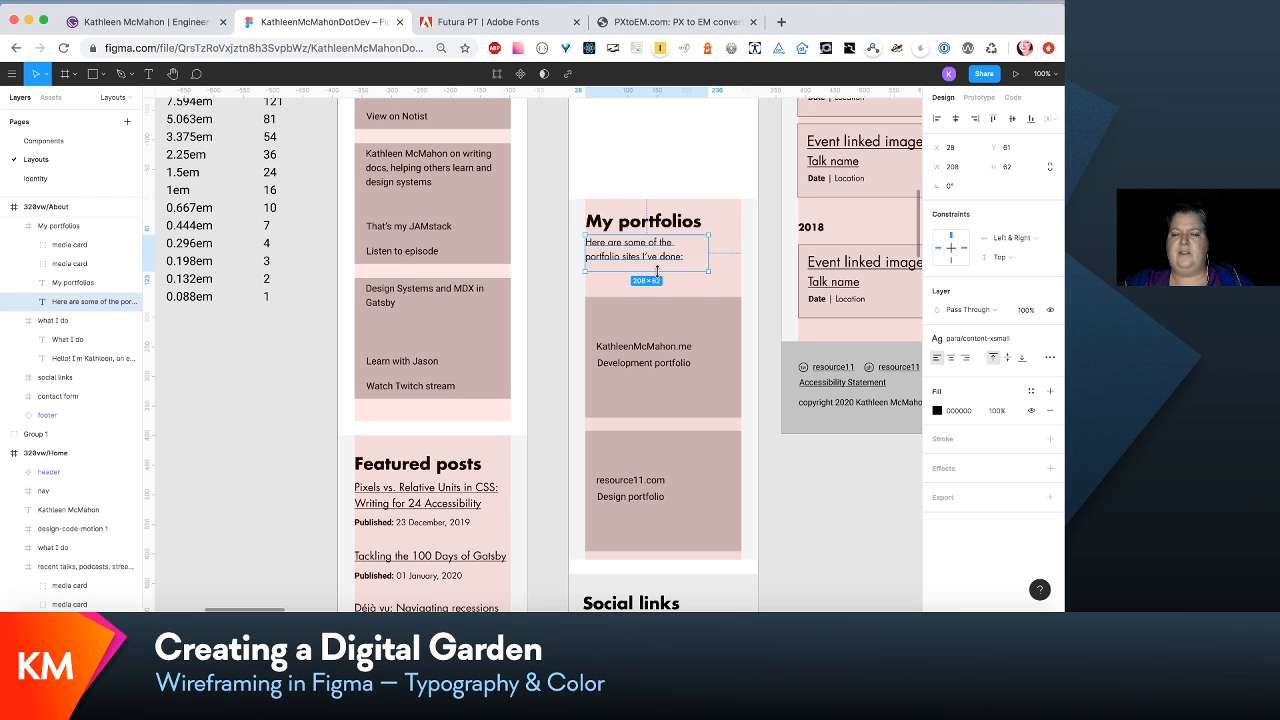
# - Move both My portfolios media cards up together by about 37 px, closer to the intro text
pyautogui.scroll(-2, 657, 271)
pyautogui.click(657, 271)
pyautogui.keyDown('shift'); pyautogui.click(683, 411); pyautogui.keyUp('shift')
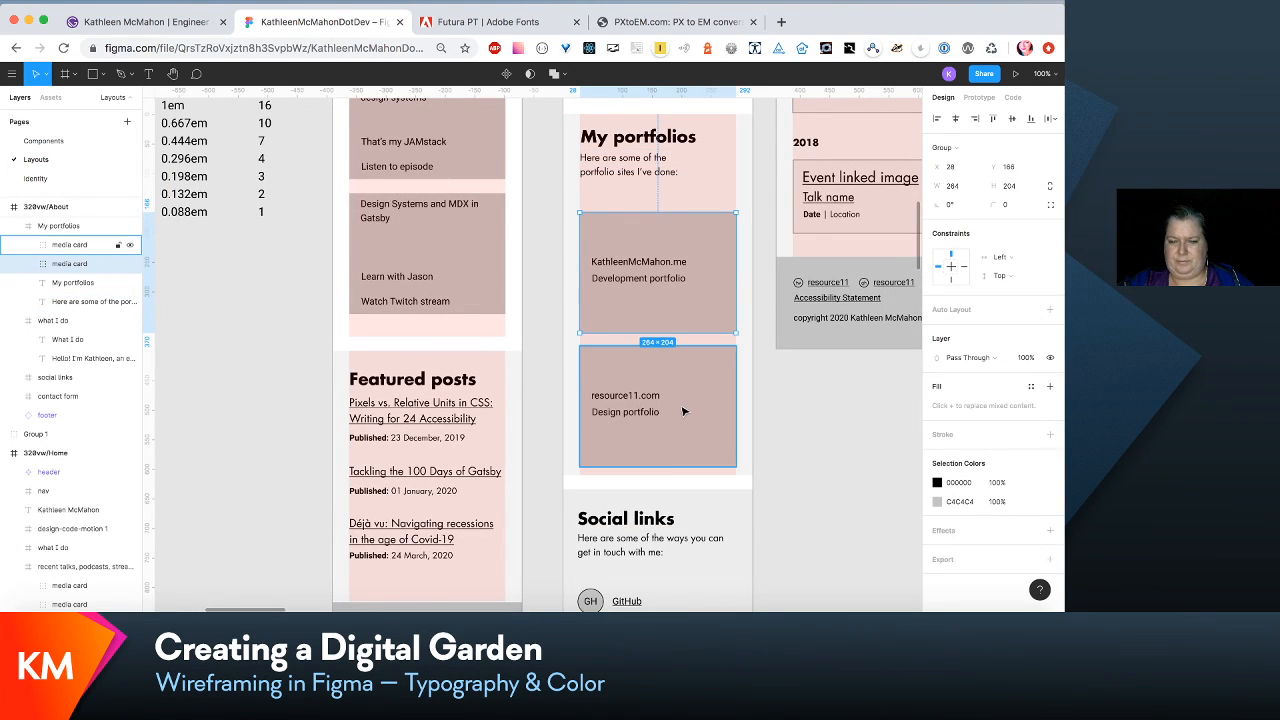
pyautogui.keyDown('shift'); pyautogui.click(685, 419); pyautogui.keyUp('shift')
pyautogui.moveTo(686, 420); pyautogui.dragTo(686, 402)
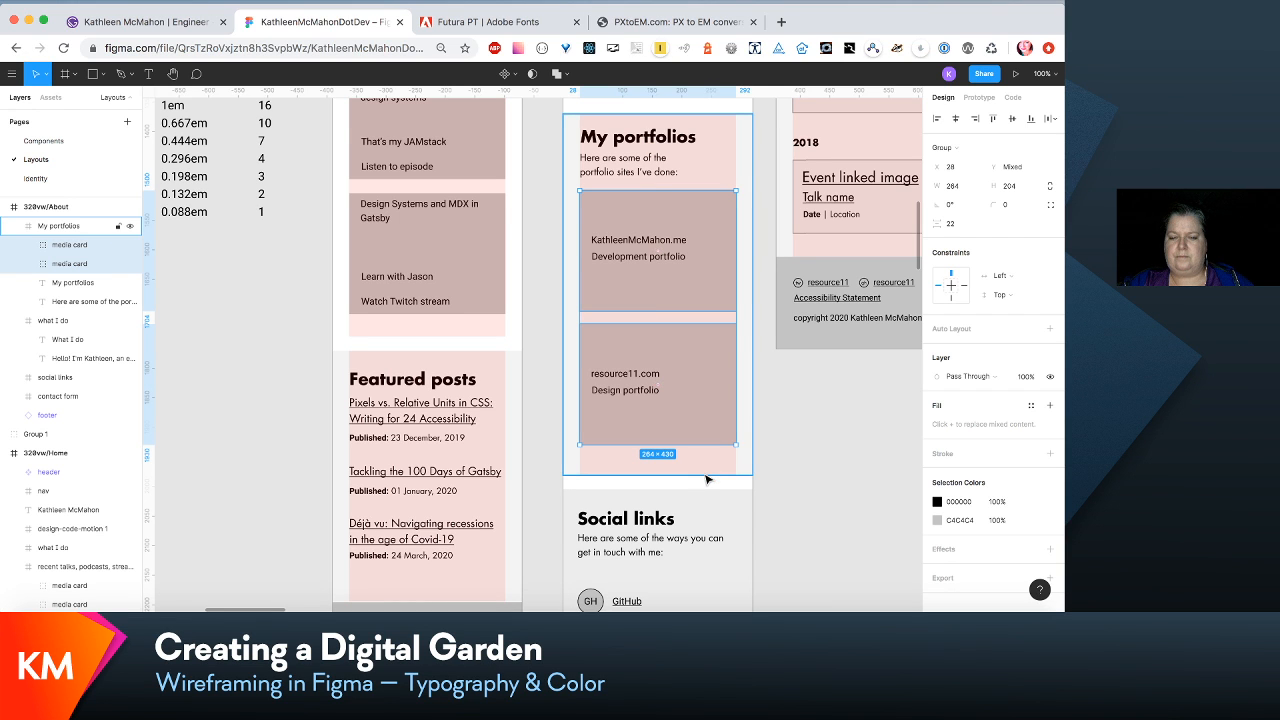
# - Try nudging the intro text beneath the My portfolios heading up to Y 55, and return it to Y 61
pyautogui.scroll(-3, 706, 480)
pyautogui.scroll(4, 706, 477)
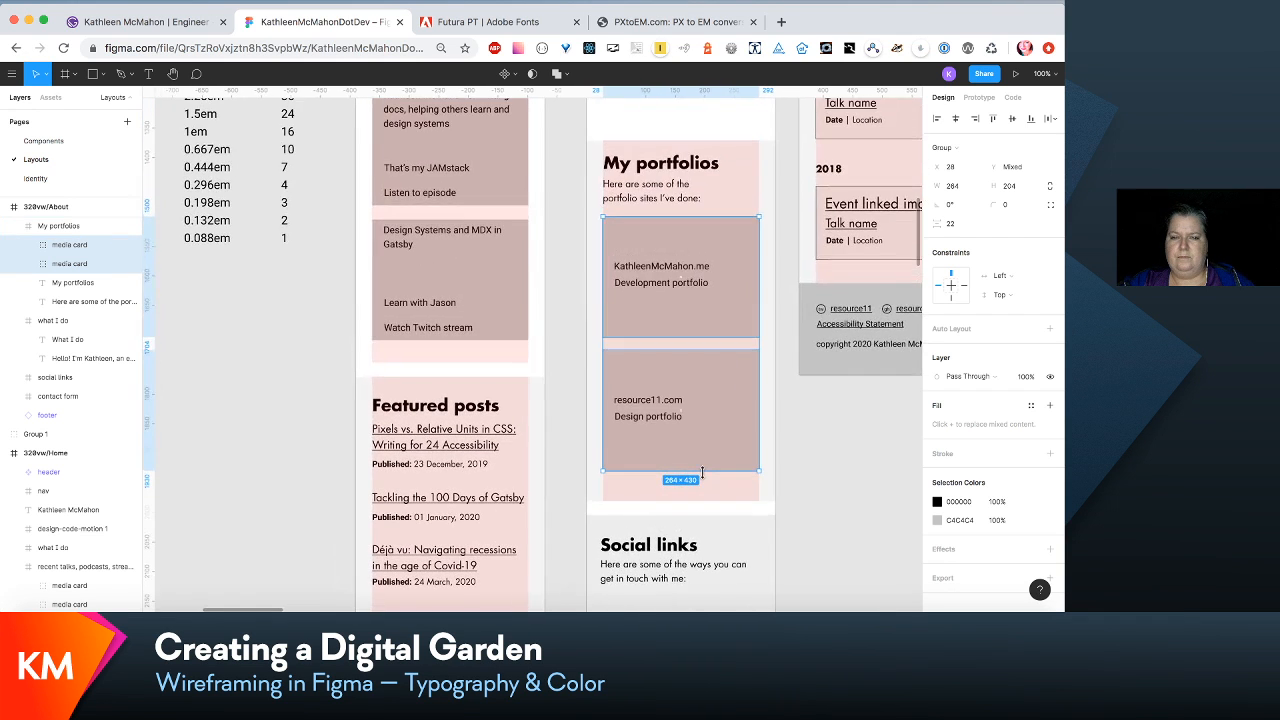
pyautogui.scroll(-3, 702, 472)
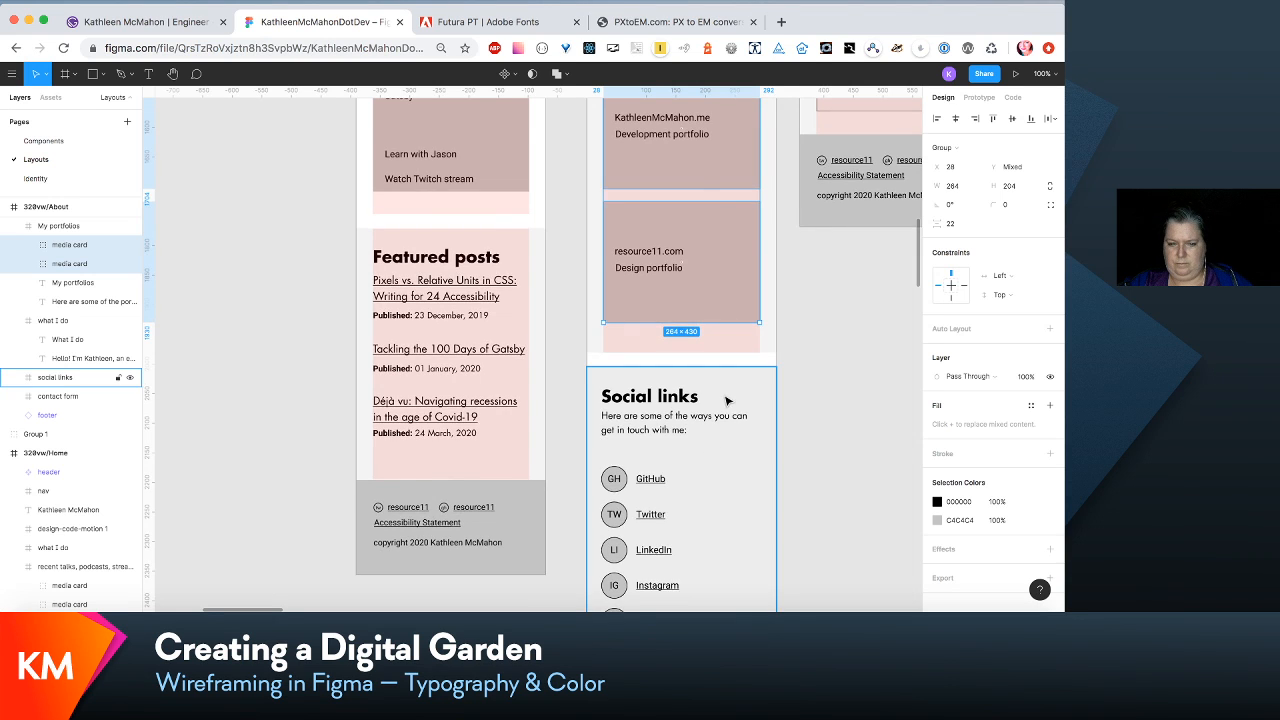
pyautogui.scroll(5, 727, 401)
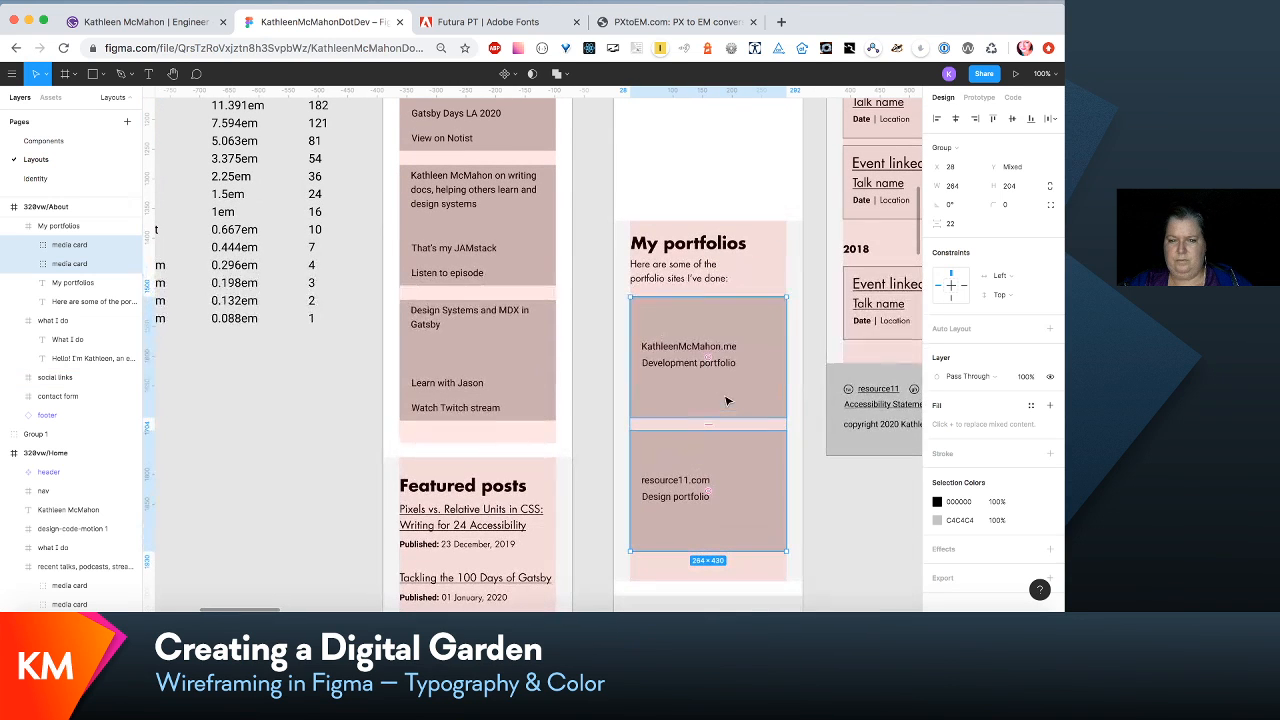
pyautogui.click(713, 279)
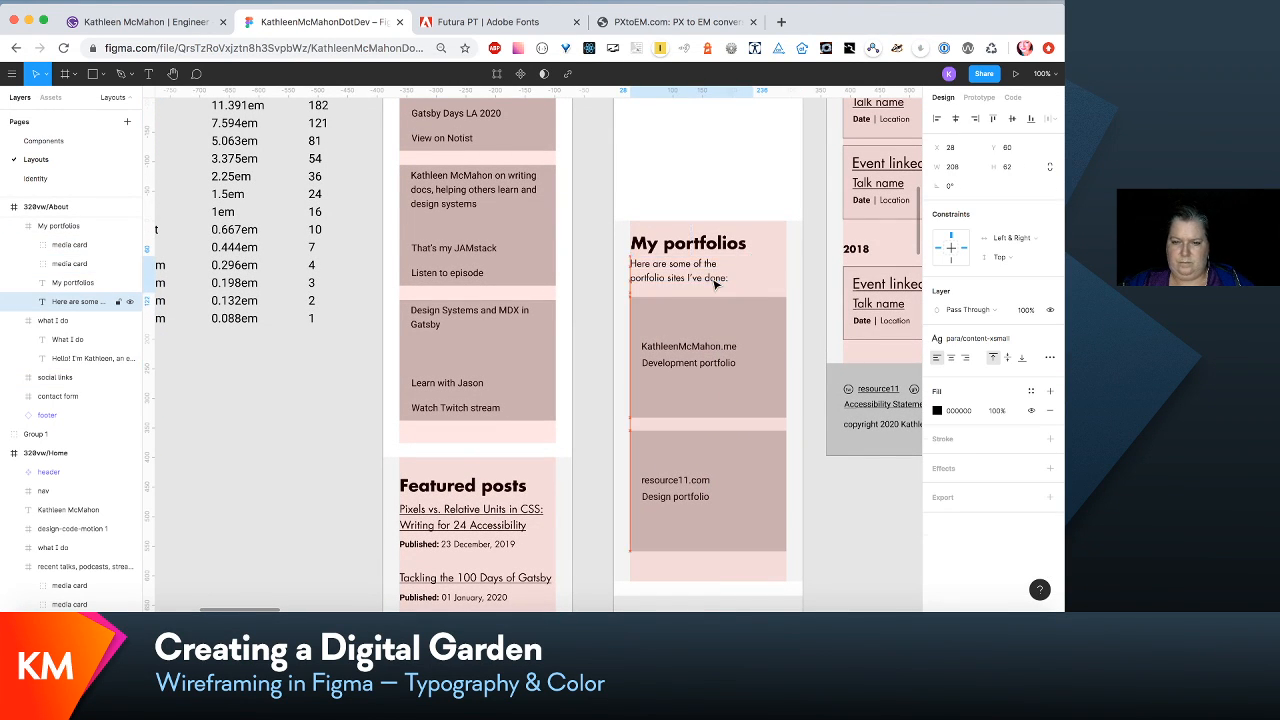
pyautogui.press('Up')
pyautogui.press('Up')
pyautogui.press('Up')
pyautogui.press('Up')
pyautogui.press('Up')
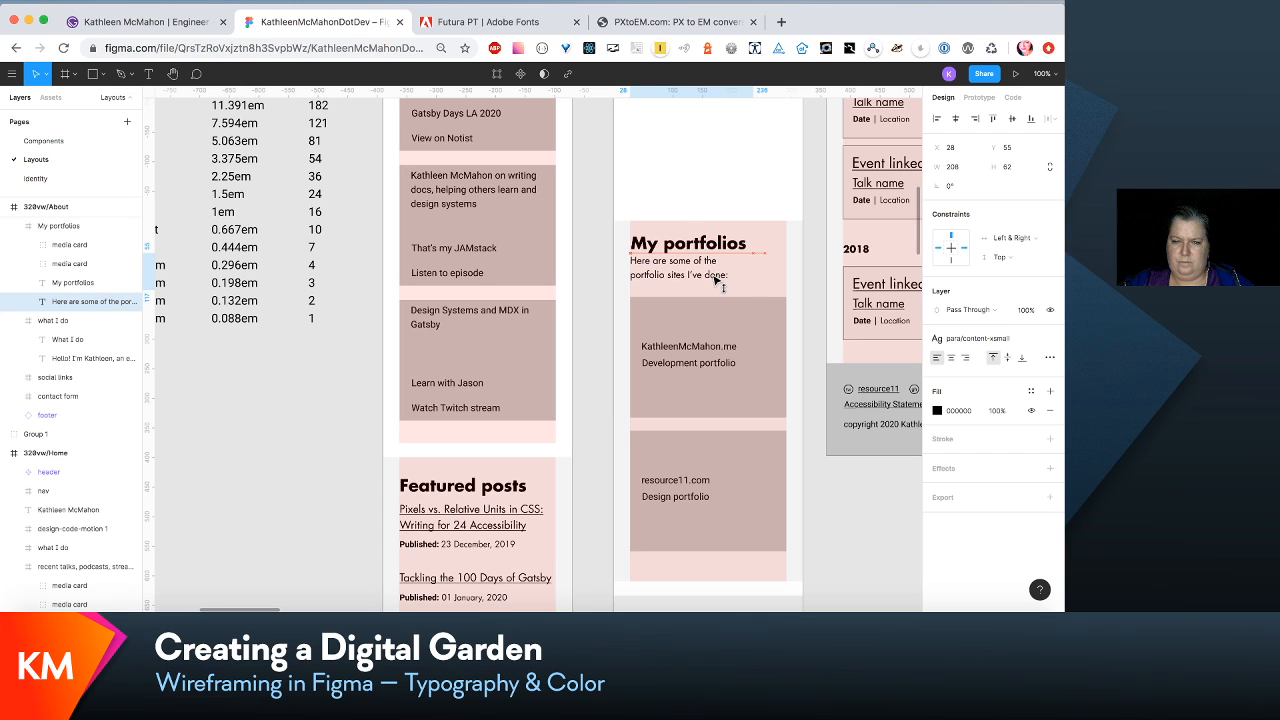
pyautogui.press('Down')
pyautogui.press('Down')
pyautogui.press('Down')
pyautogui.press('Down')
pyautogui.press('Down')
pyautogui.press('Down')
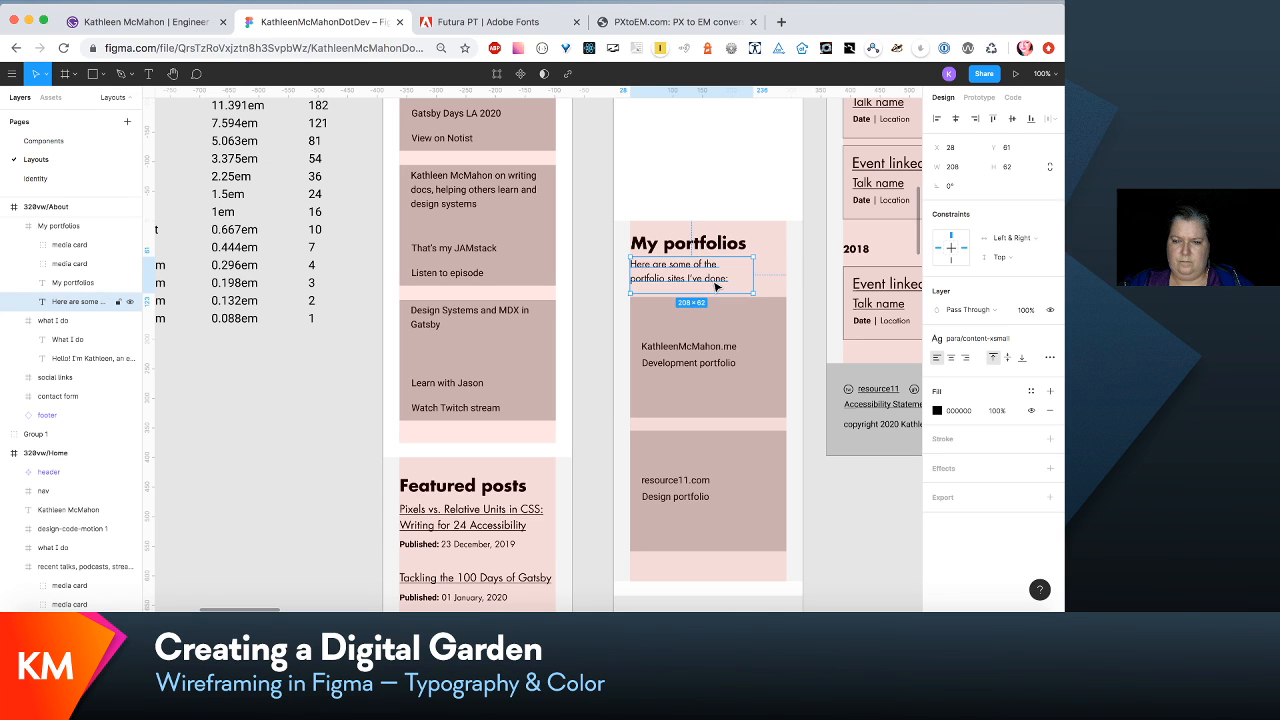
# - Nudge the intro text beneath the Social links heading down to Y 71
pyautogui.scroll(-3, 701, 511)
pyautogui.click(703, 514)
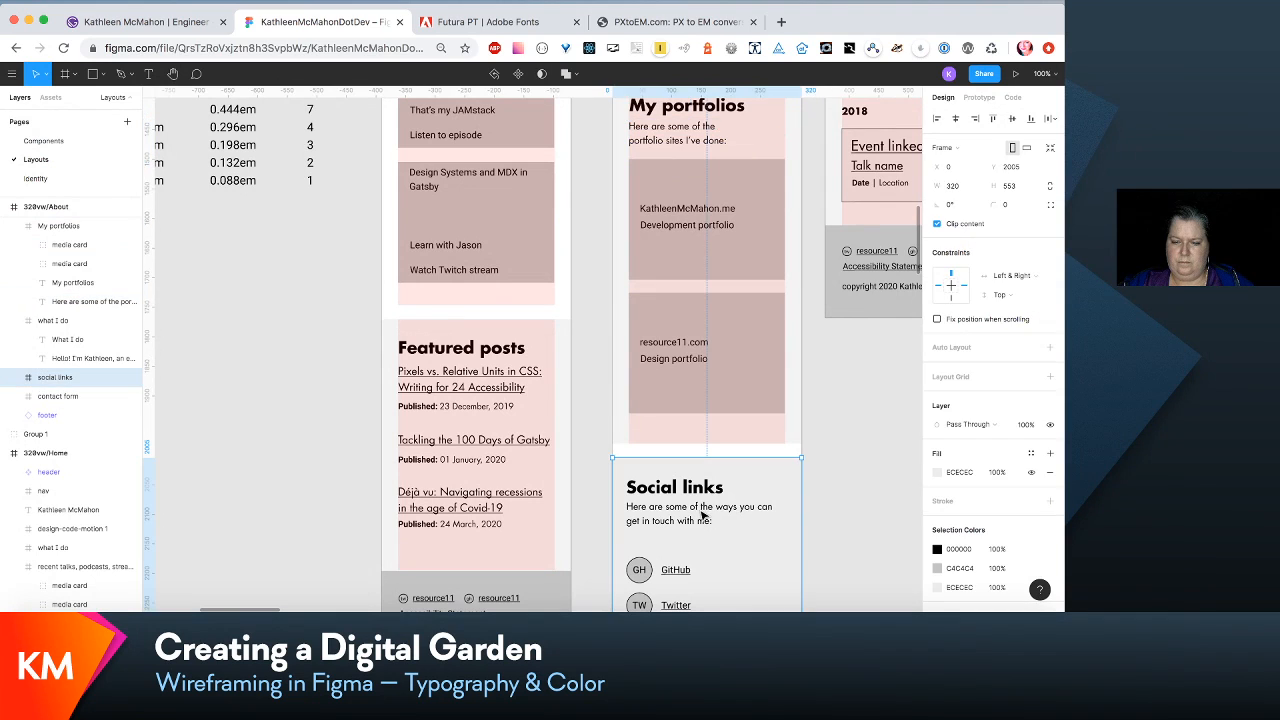
pyautogui.doubleClick(703, 514)
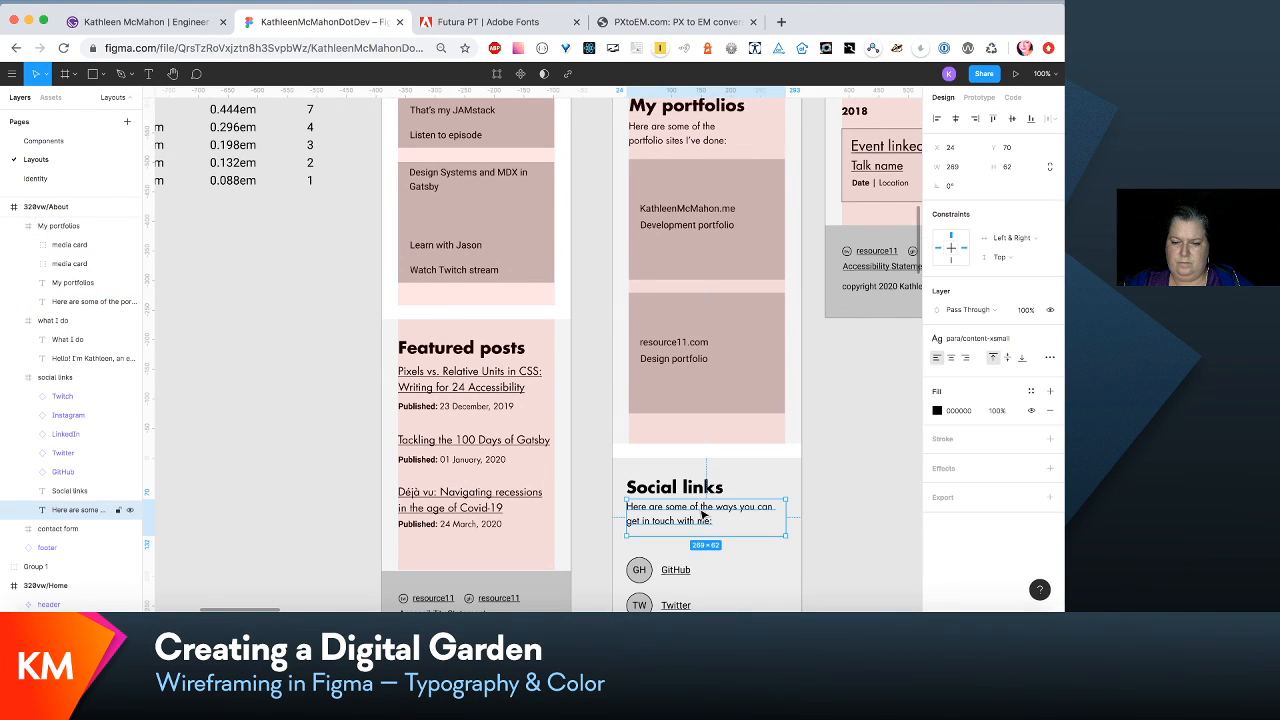
pyautogui.scroll(1, 742, 461)
pyautogui.click(742, 461)
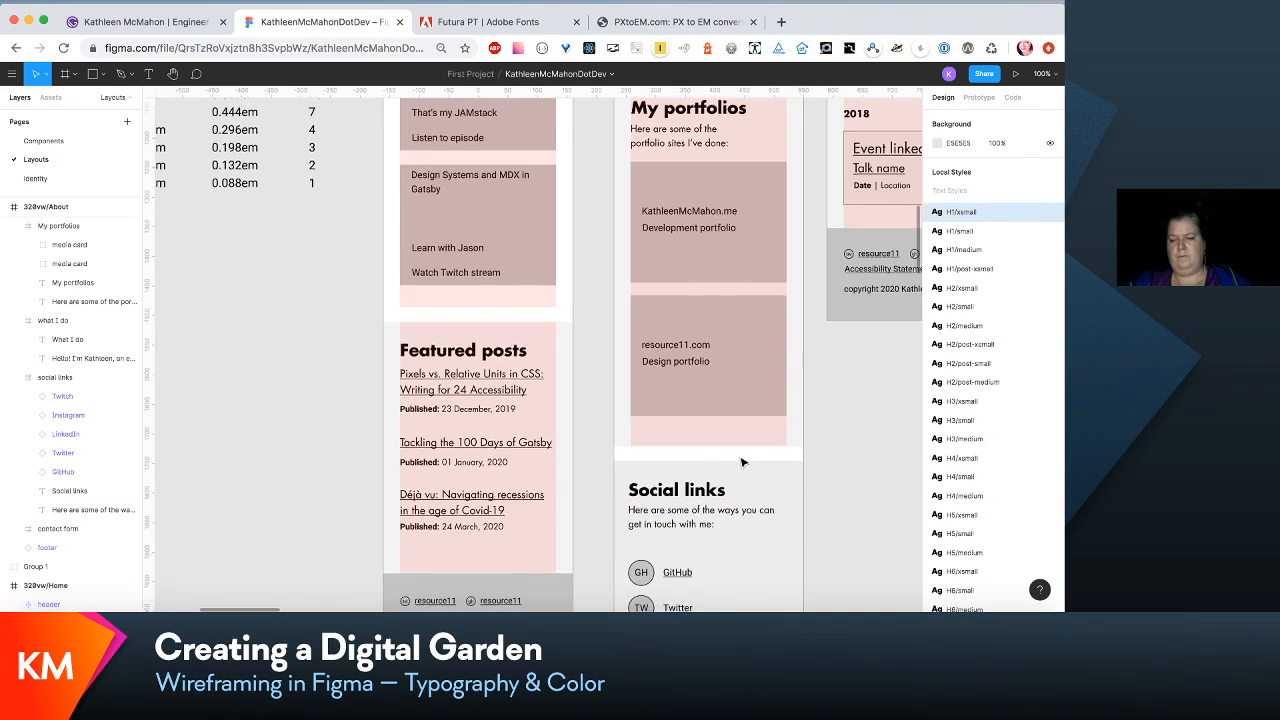
# - Compare the intro text spacing in the My portfolios section with that of the Social links section in 320vw/About
pyautogui.scroll(-5, 742, 461)
pyautogui.scroll(10, 742, 461)
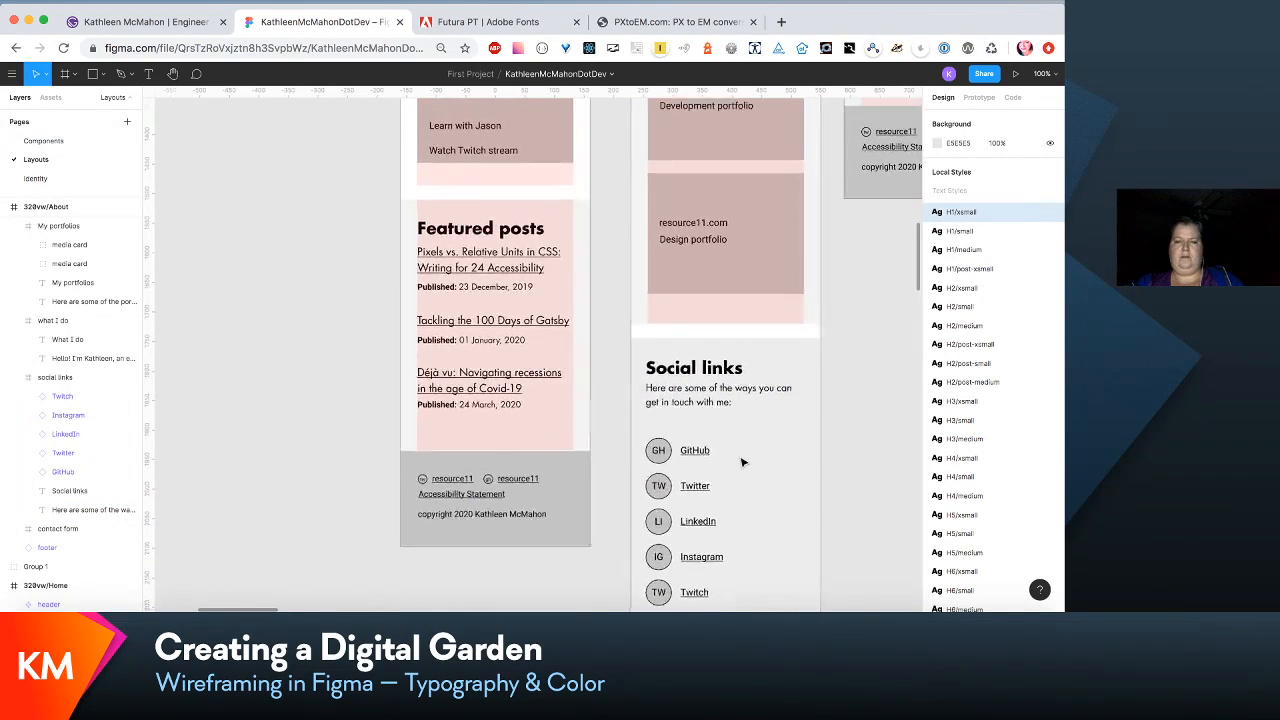
pyautogui.click(752, 306)
pyautogui.doubleClick(745, 288)
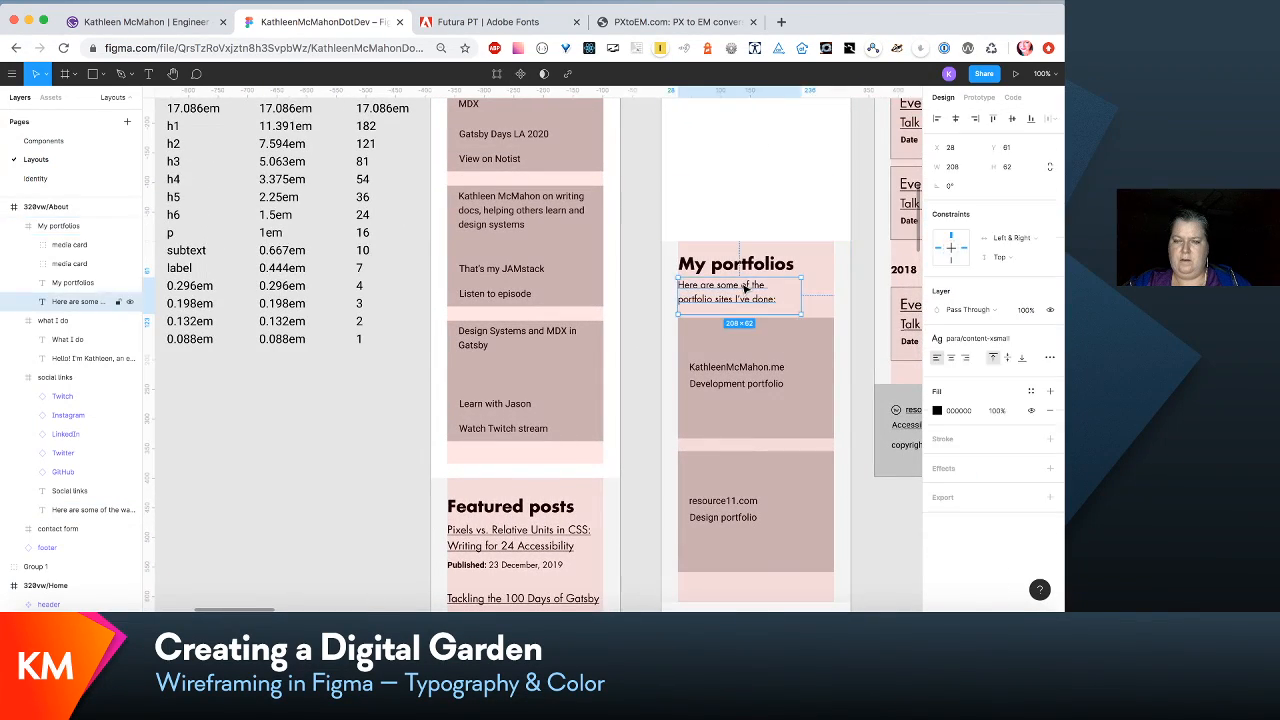
pyautogui.moveTo(745, 288); pyautogui.dragTo(745, 287)
pyautogui.press('Escape')
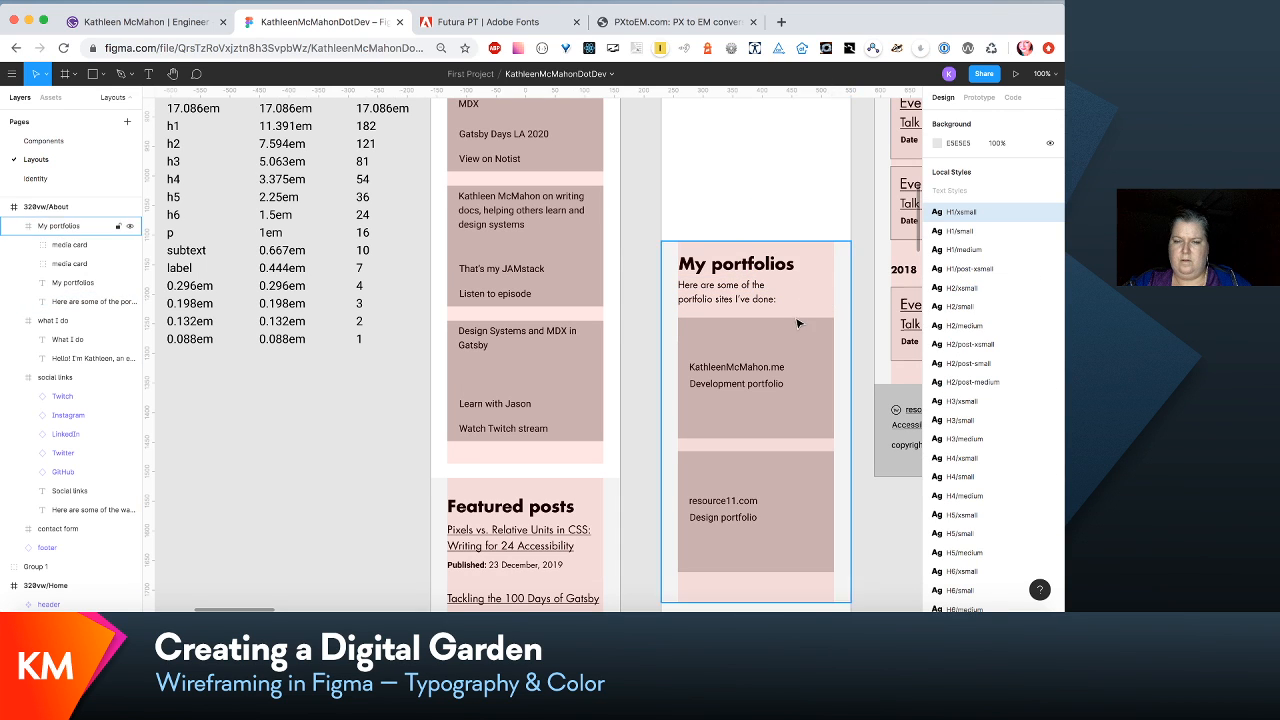
pyautogui.scroll(-5, 800, 323)
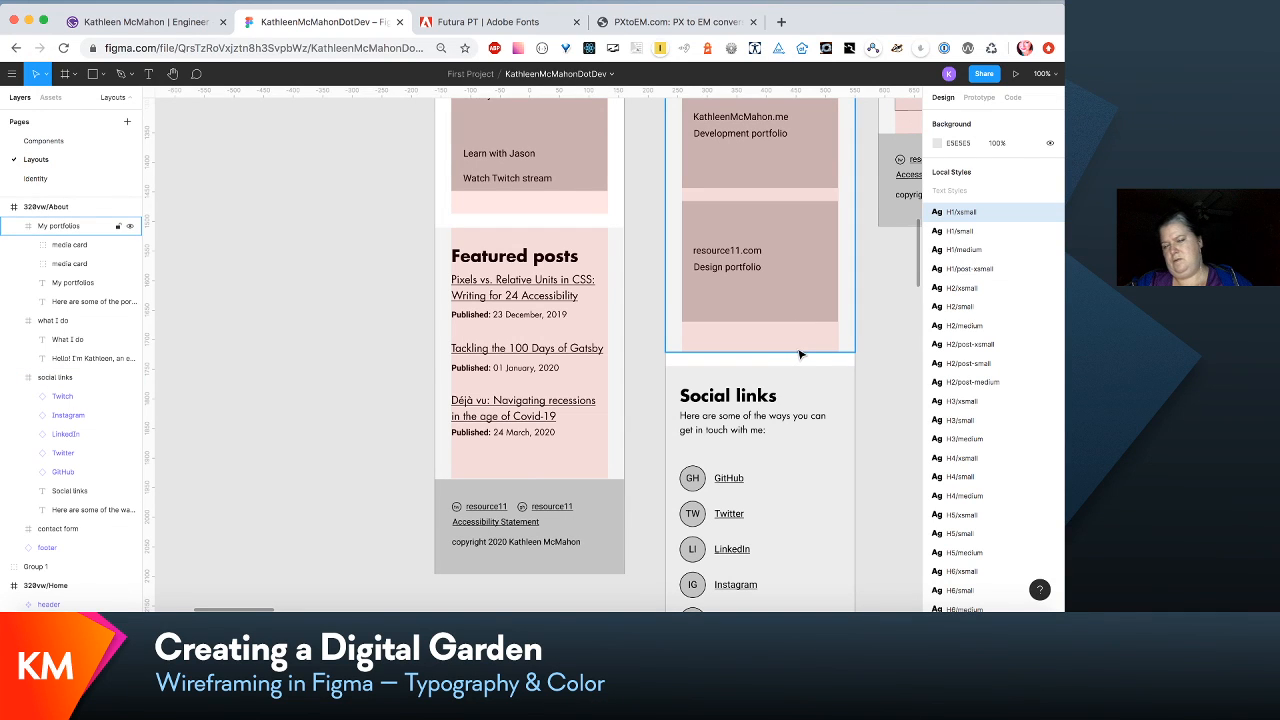
pyautogui.scroll(3, 808, 352)
pyautogui.scroll(1, 808, 354)
pyautogui.scroll(-1, 808, 354)
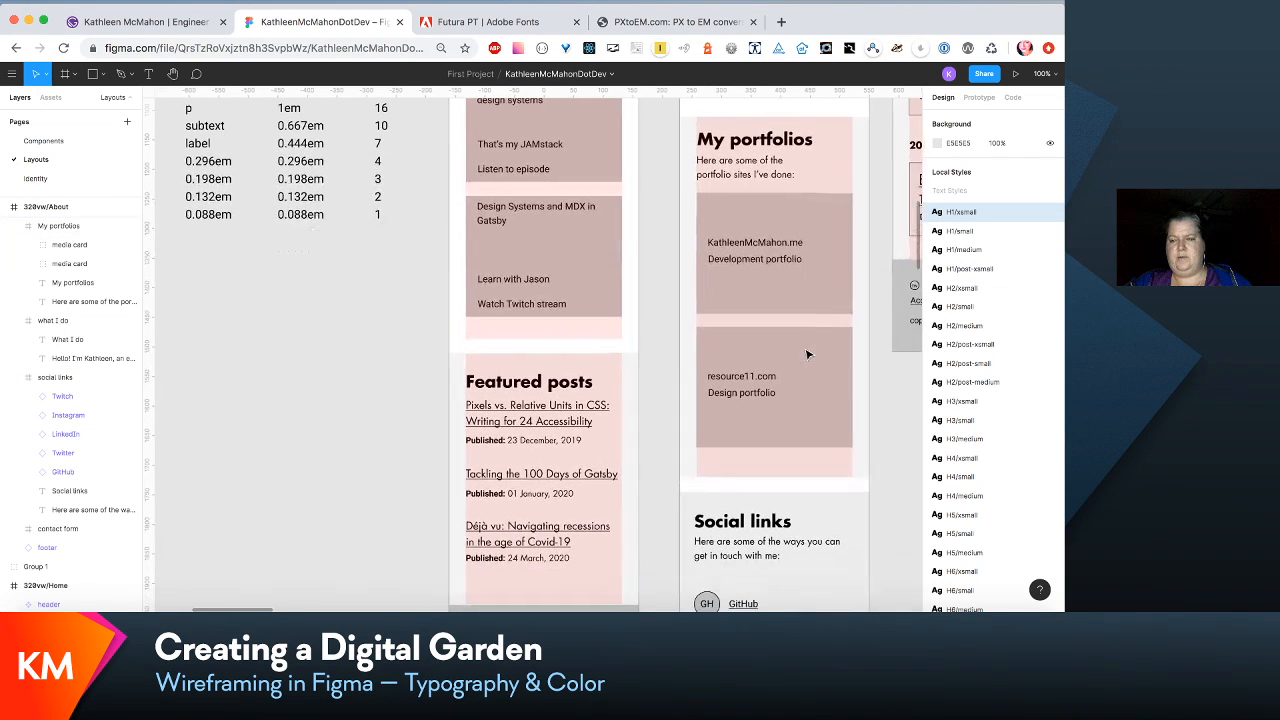
pyautogui.doubleClick(772, 174)
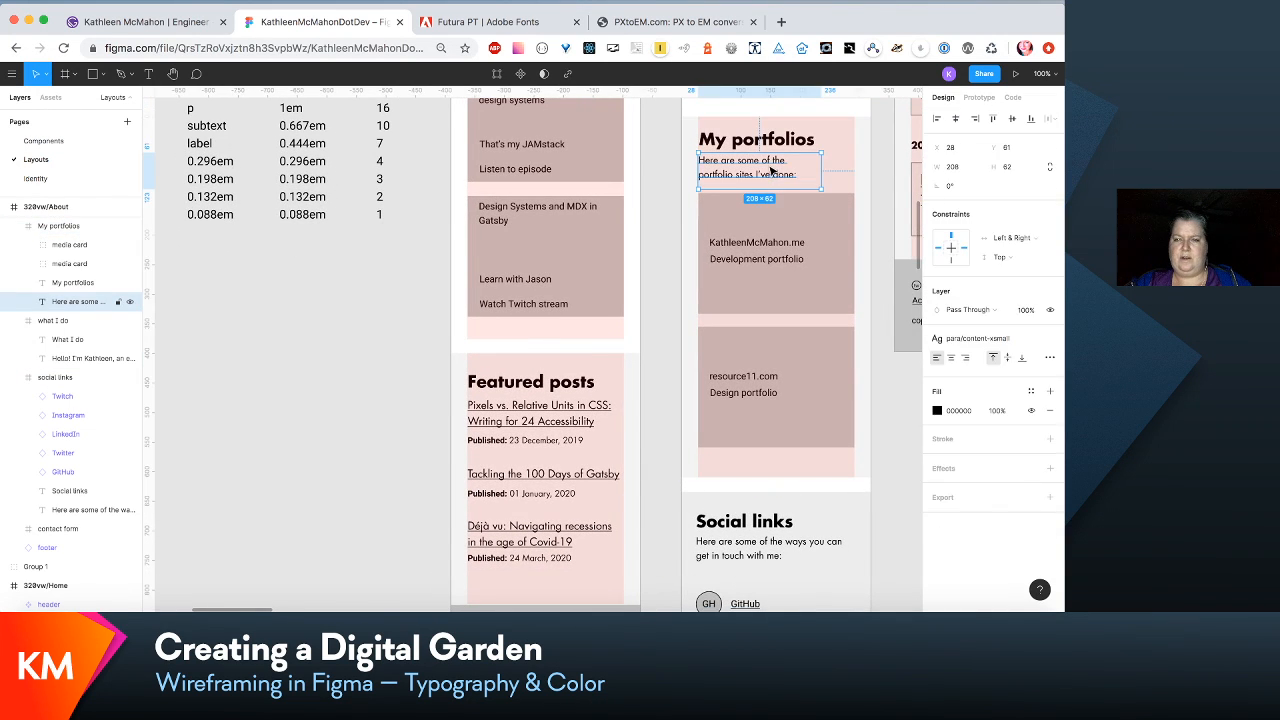
# - Nudge the intro text beneath the My portfolios heading up to Y 57
pyautogui.press('Up')
pyautogui.press('Up')
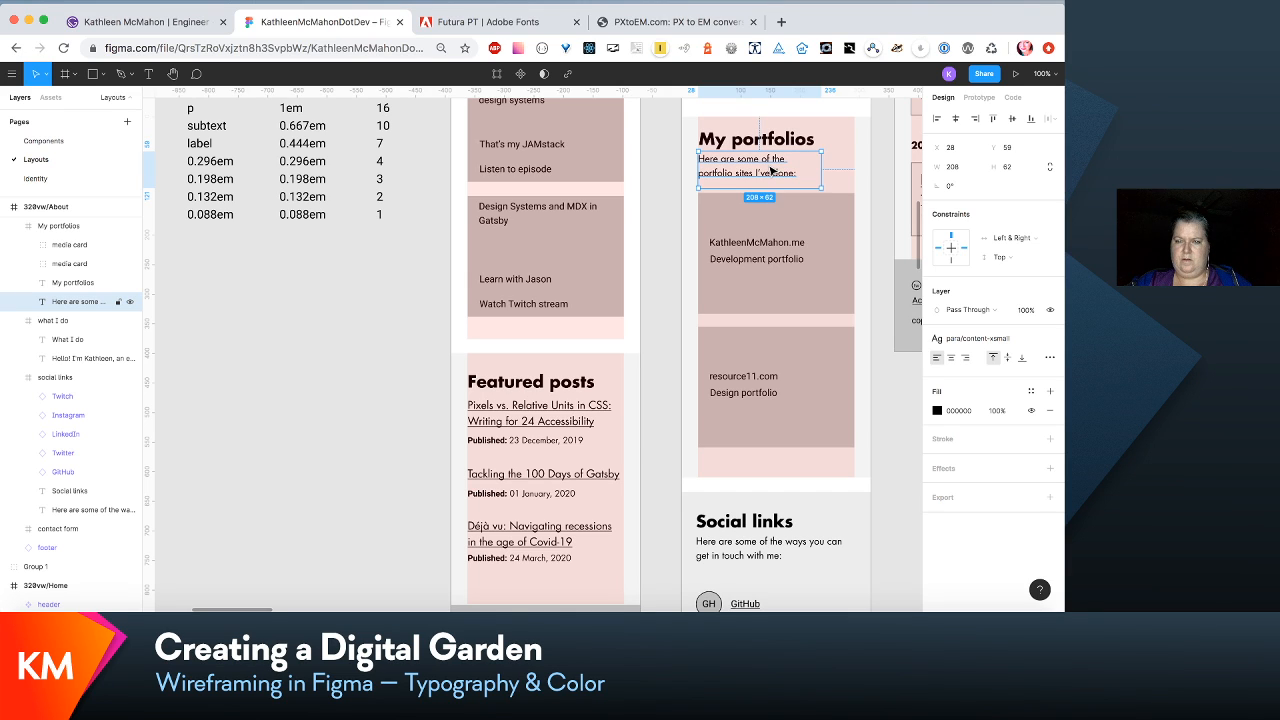
pyautogui.click(737, 534)
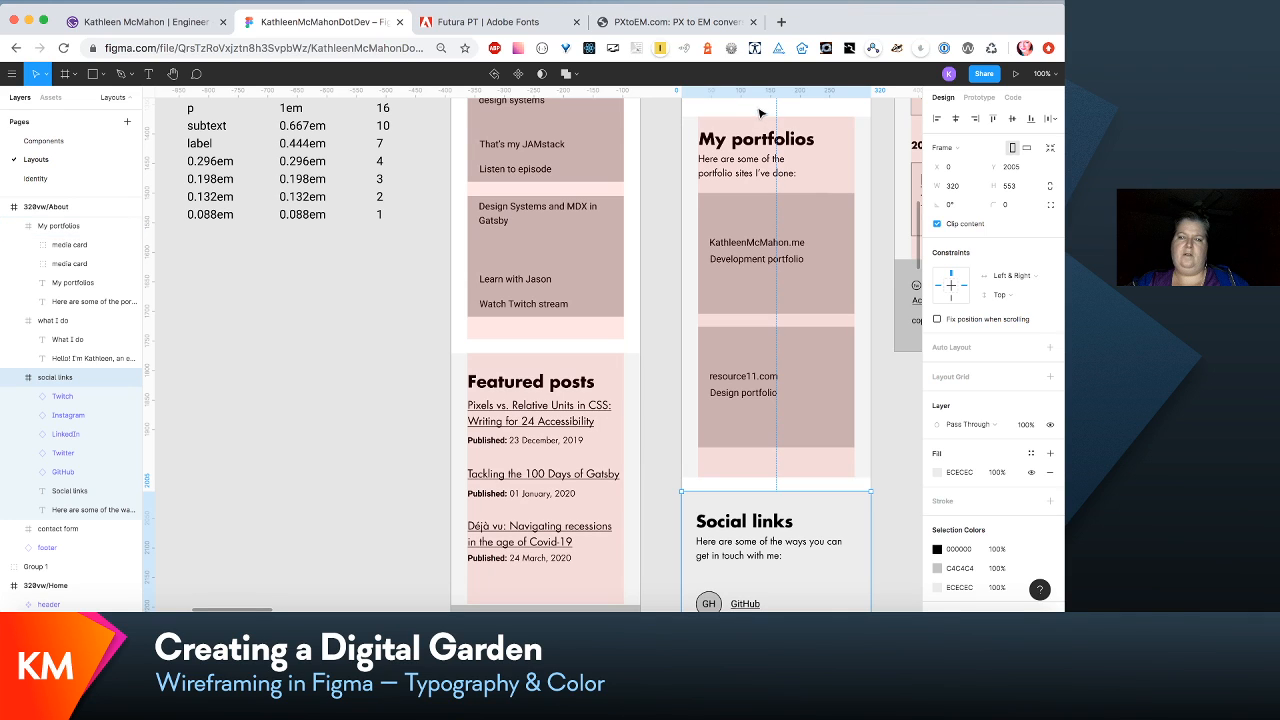
pyautogui.doubleClick(752, 163)
pyautogui.press('Up')
pyautogui.press('Up')
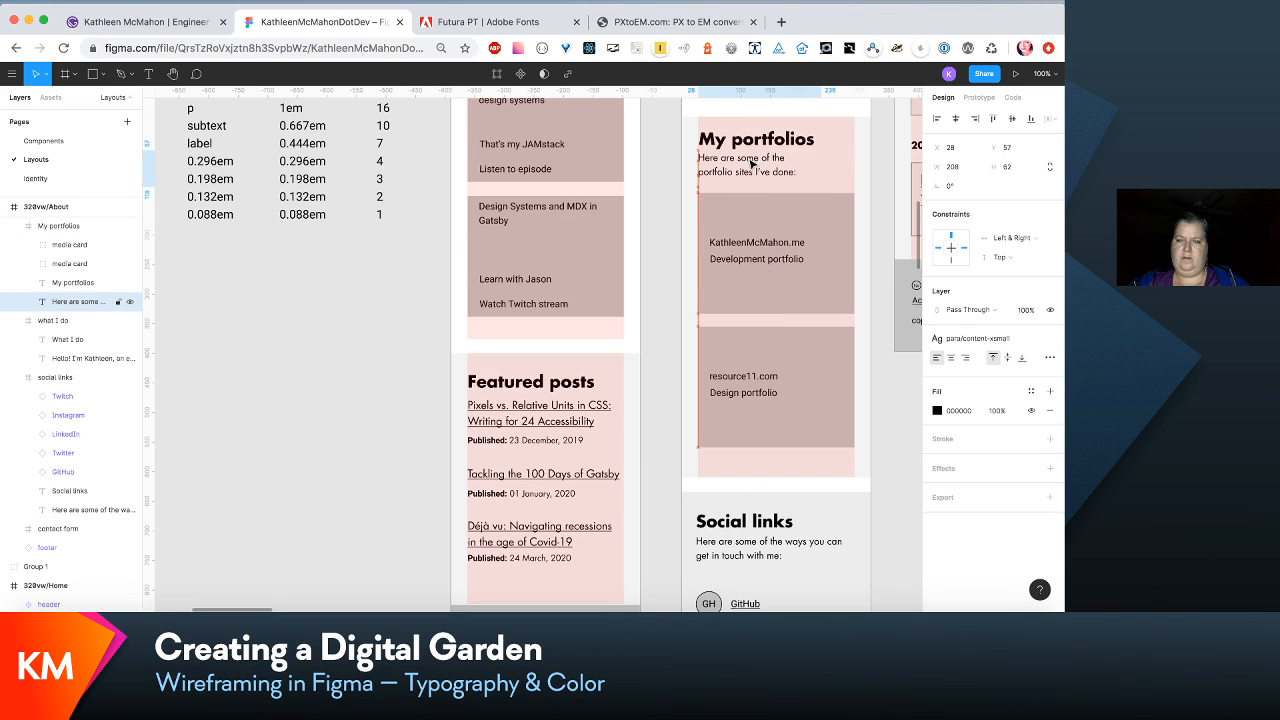
# - Shift the intro text beneath the Contact heading slightly down to open up the spacing between them
pyautogui.click(803, 392)
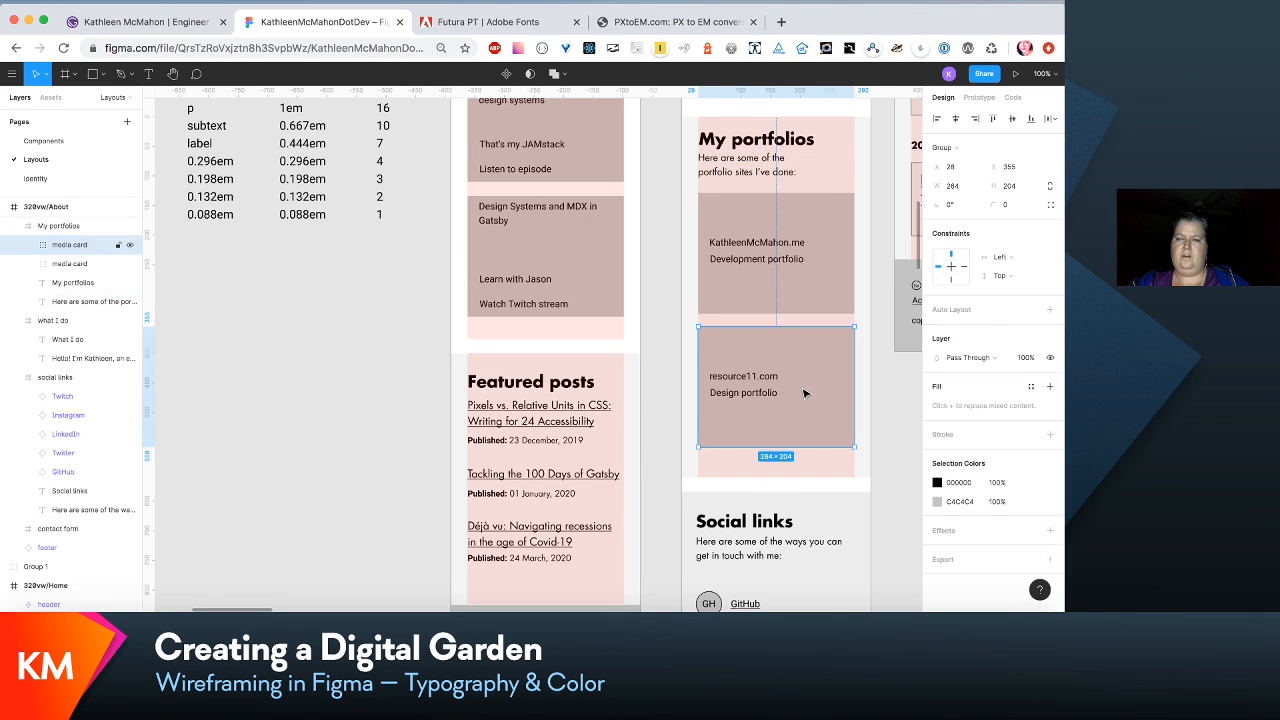
pyautogui.scroll(-2, 869, 451)
pyautogui.scroll(1, 869, 451)
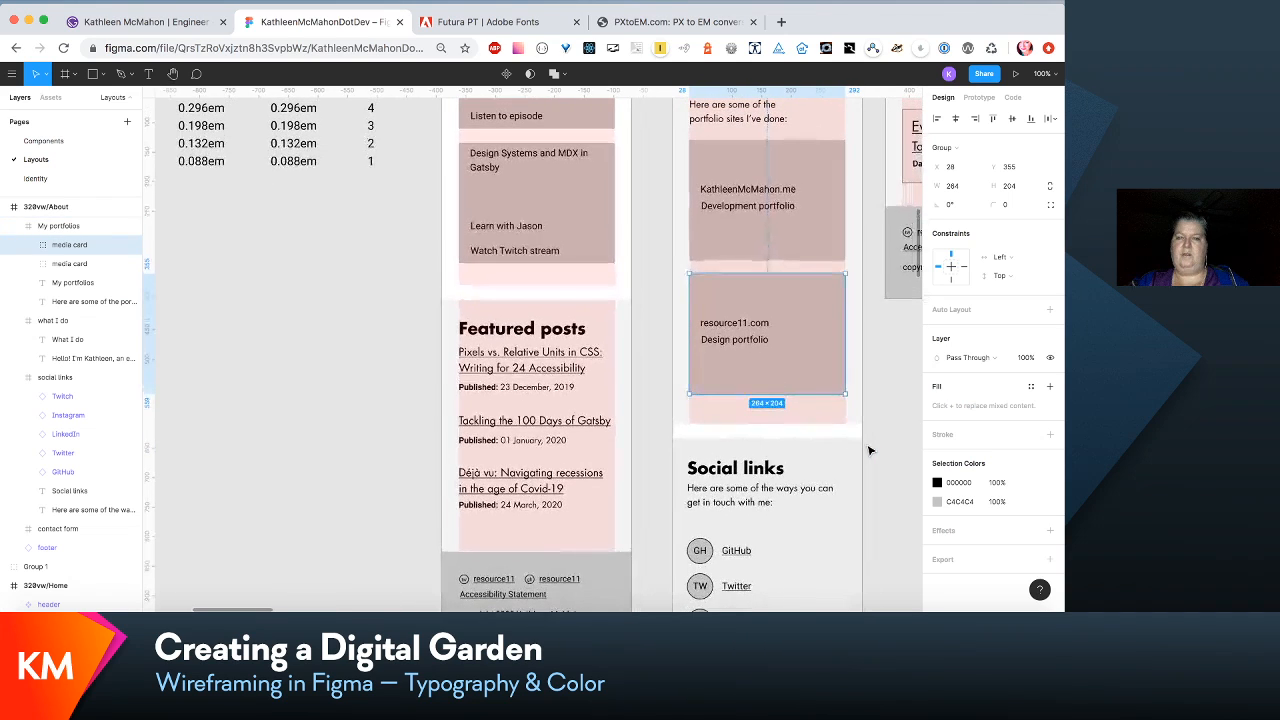
pyautogui.scroll(-10, 869, 451)
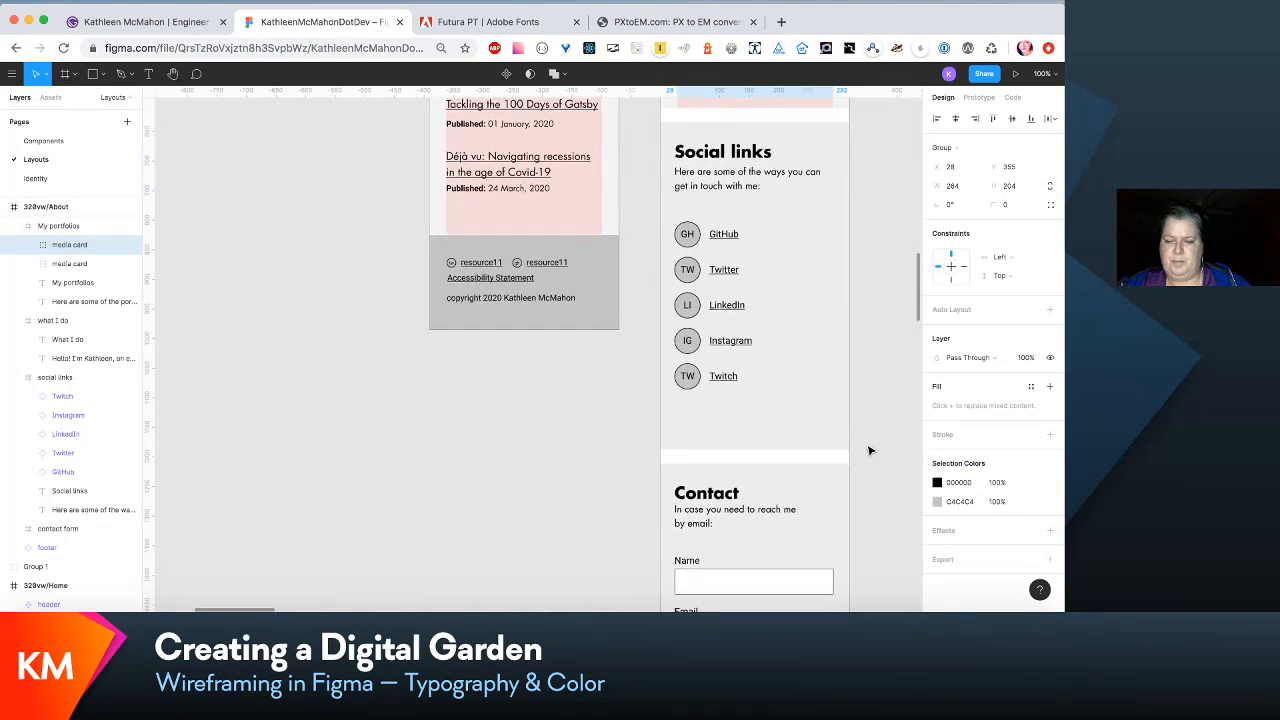
pyautogui.doubleClick(722, 396)
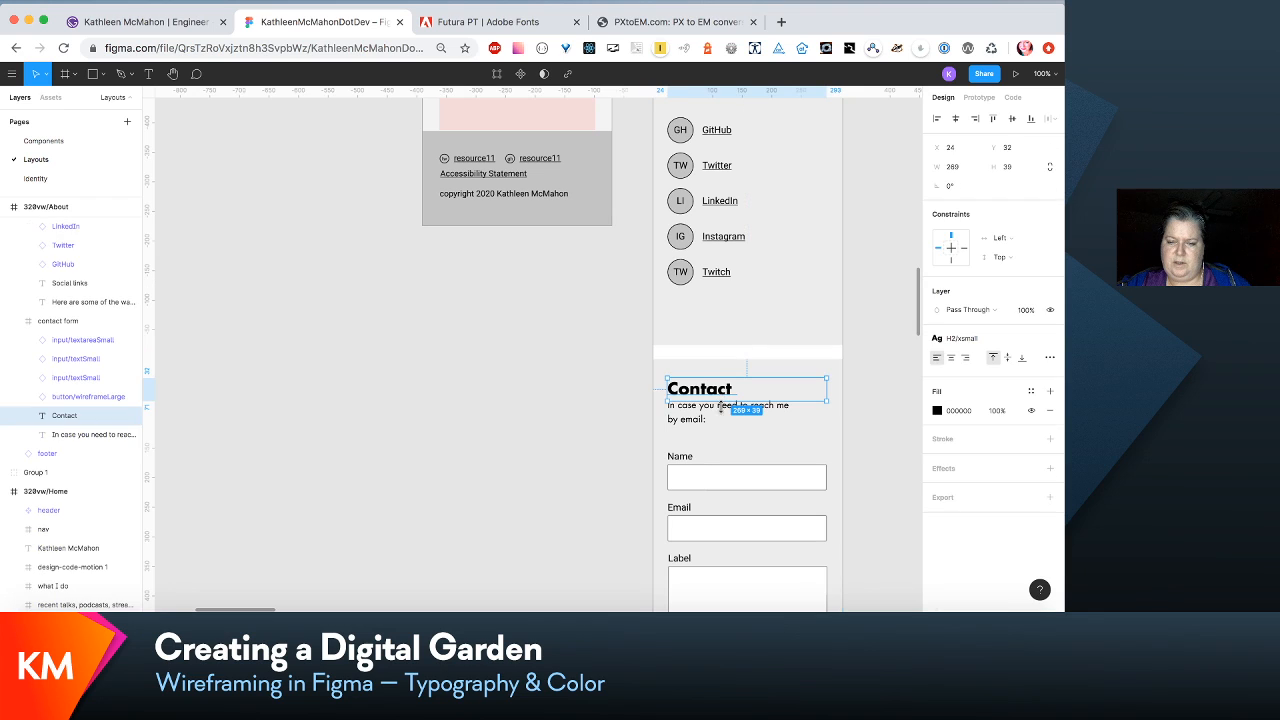
pyautogui.click(716, 422)
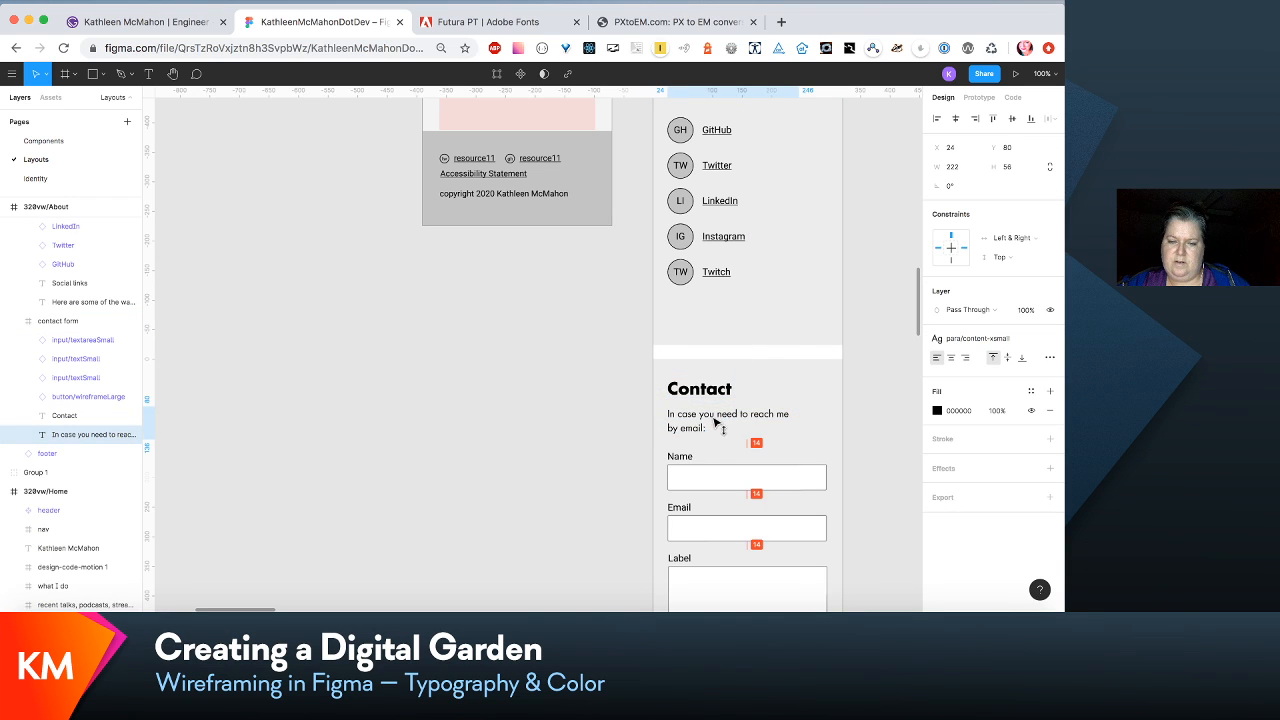
pyautogui.click(592, 450)
pyautogui.scroll(7, 598, 455)
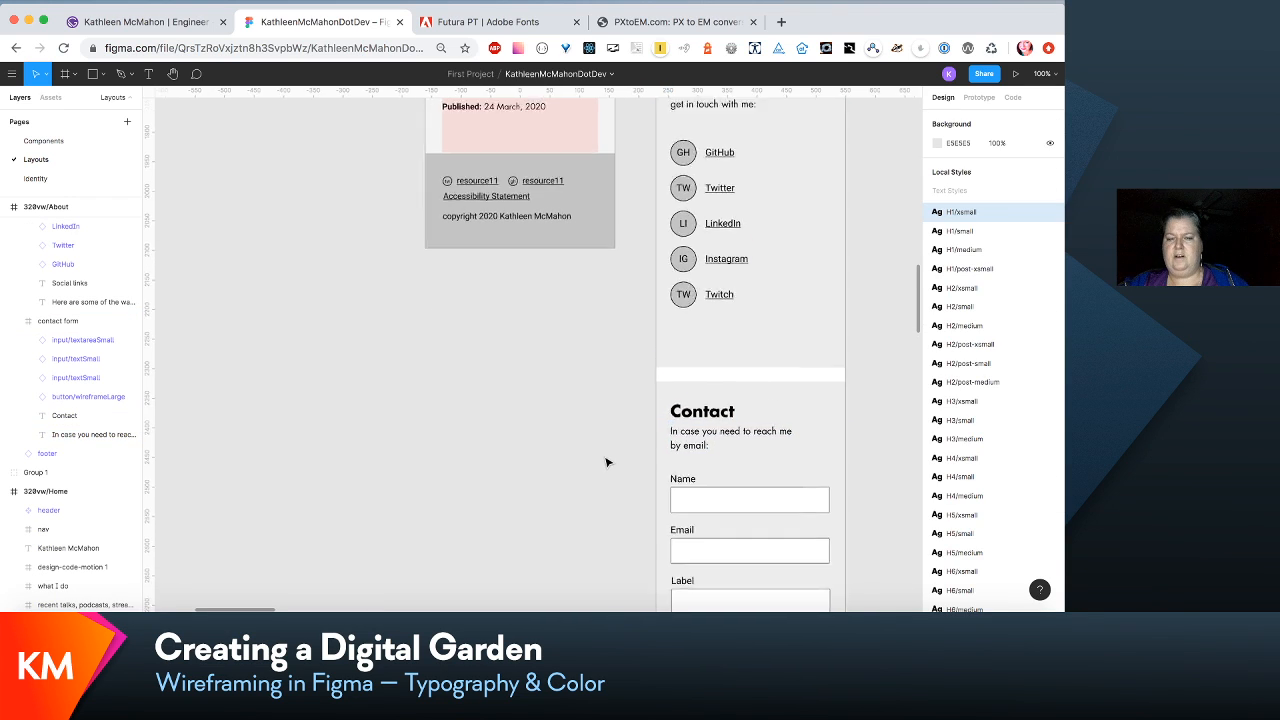
# - Move the My portfolios frame in 320vw/About up beneath the What I do section, placing it at Y 749
pyautogui.scroll(-10, 606, 462)
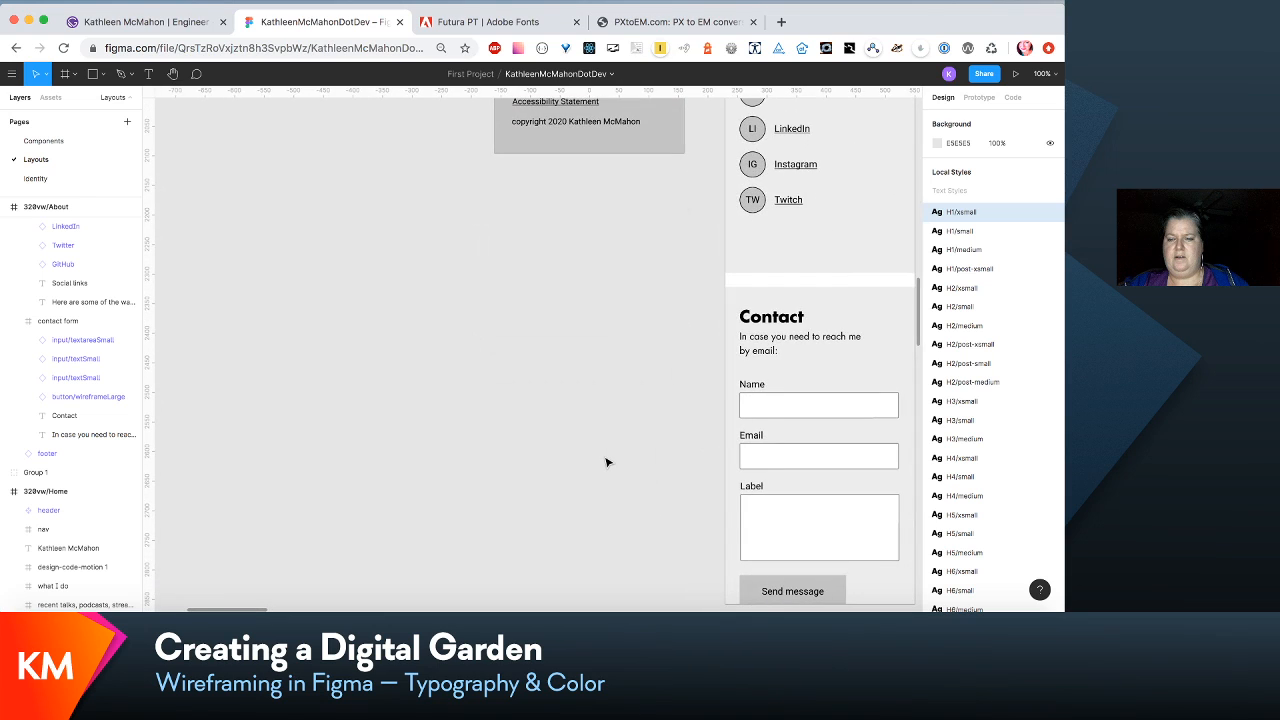
pyautogui.hscroll(1, 607, 462)
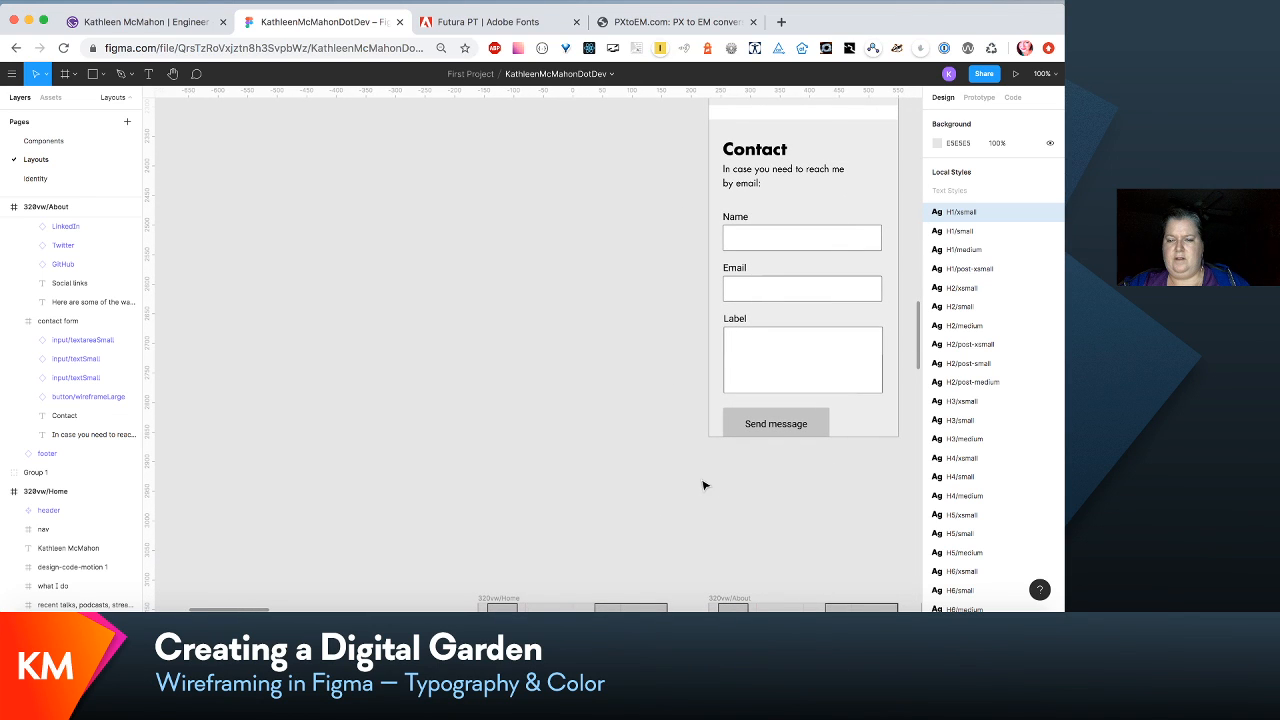
pyautogui.scroll(2, 784, 435)
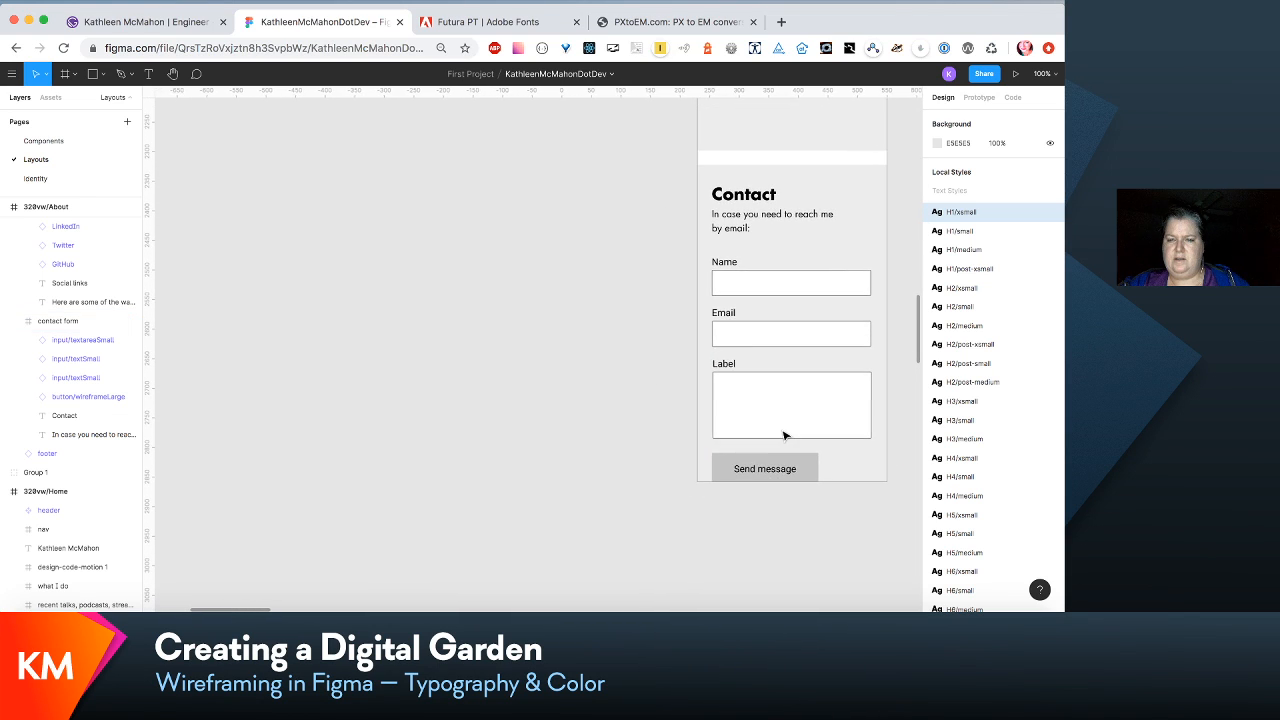
pyautogui.scroll(20, 784, 435)
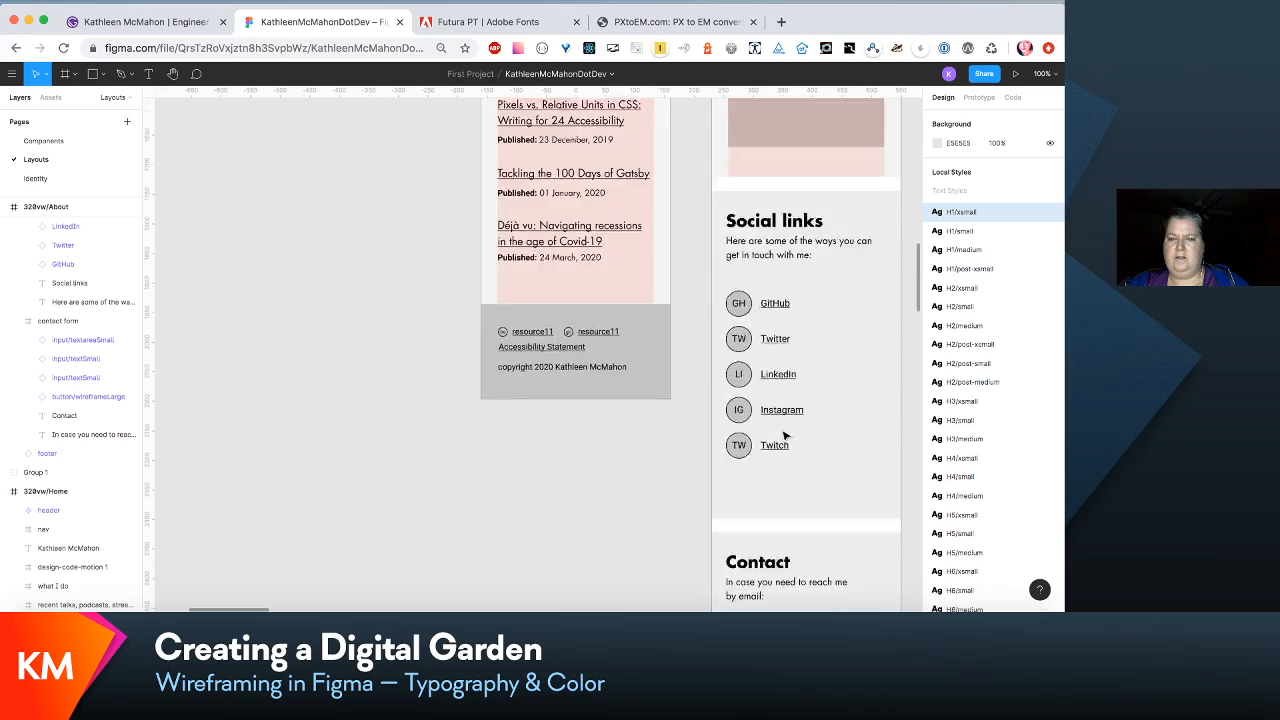
pyautogui.scroll(-5, 784, 435)
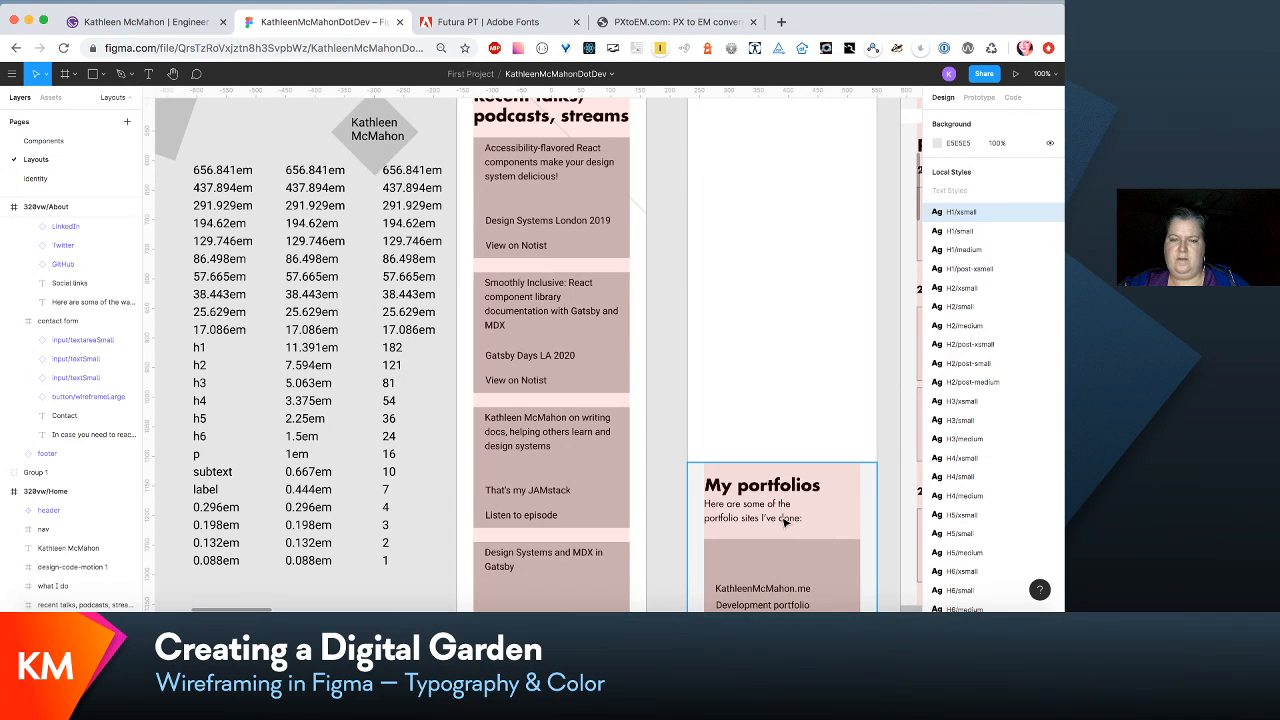
pyautogui.moveTo(786, 521); pyautogui.dragTo(767, 226)
pyautogui.scroll(5, 767, 226)
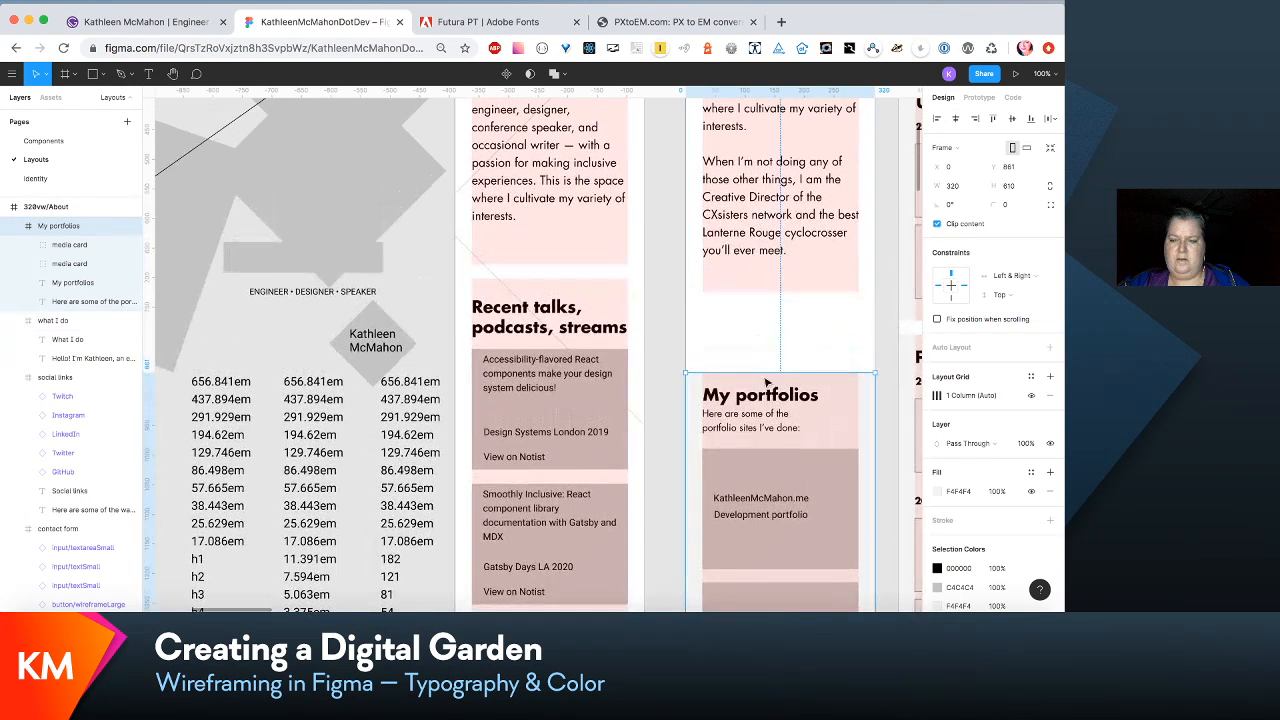
pyautogui.moveTo(773, 421); pyautogui.dragTo(770, 355)
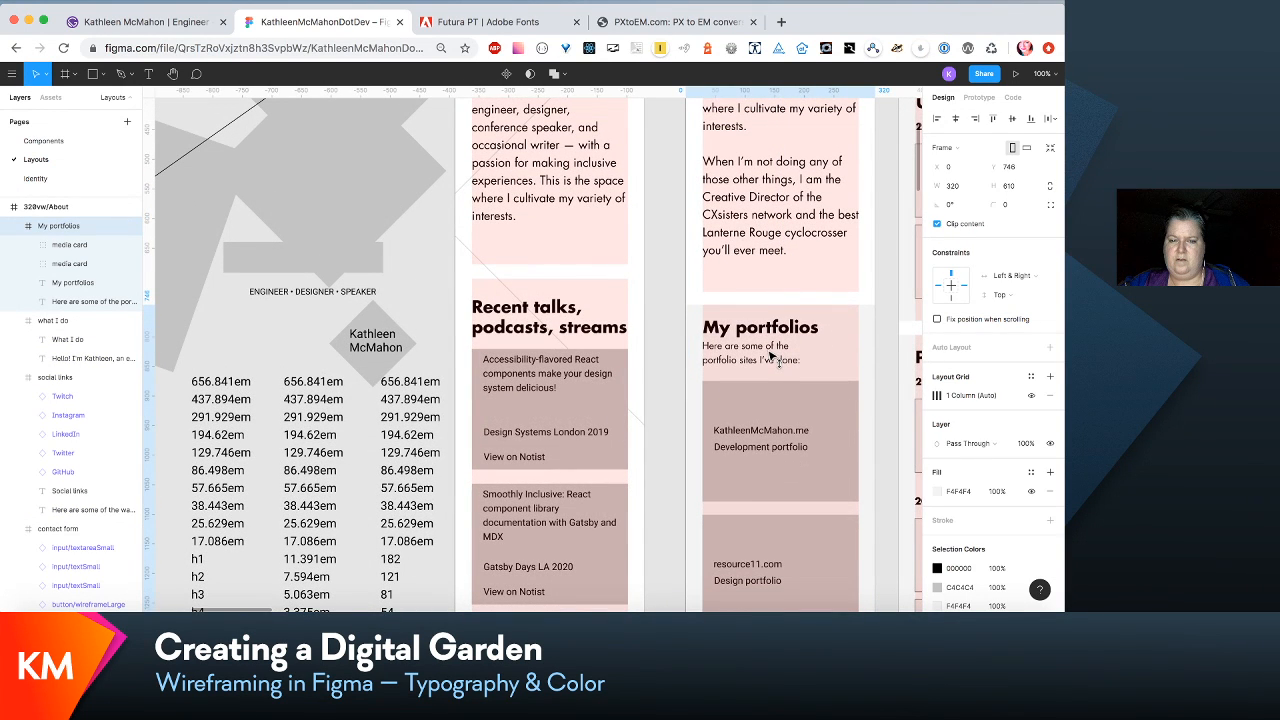
pyautogui.press('Down')
pyautogui.press('Down')
pyautogui.press('Down')
pyautogui.press('Down')
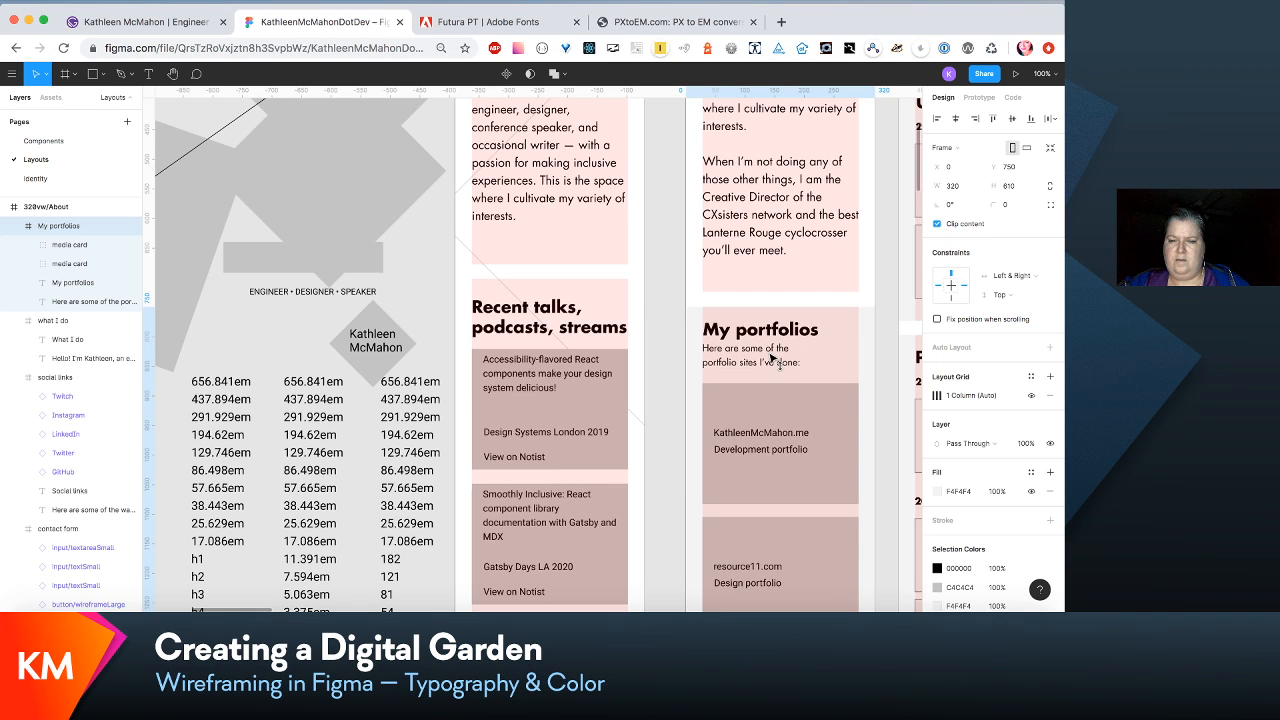
pyautogui.press('Up')
# - Move the Social links and Contact form frames up together, closing the gap beneath the My portfolios section
pyautogui.scroll(-10, 773, 361)
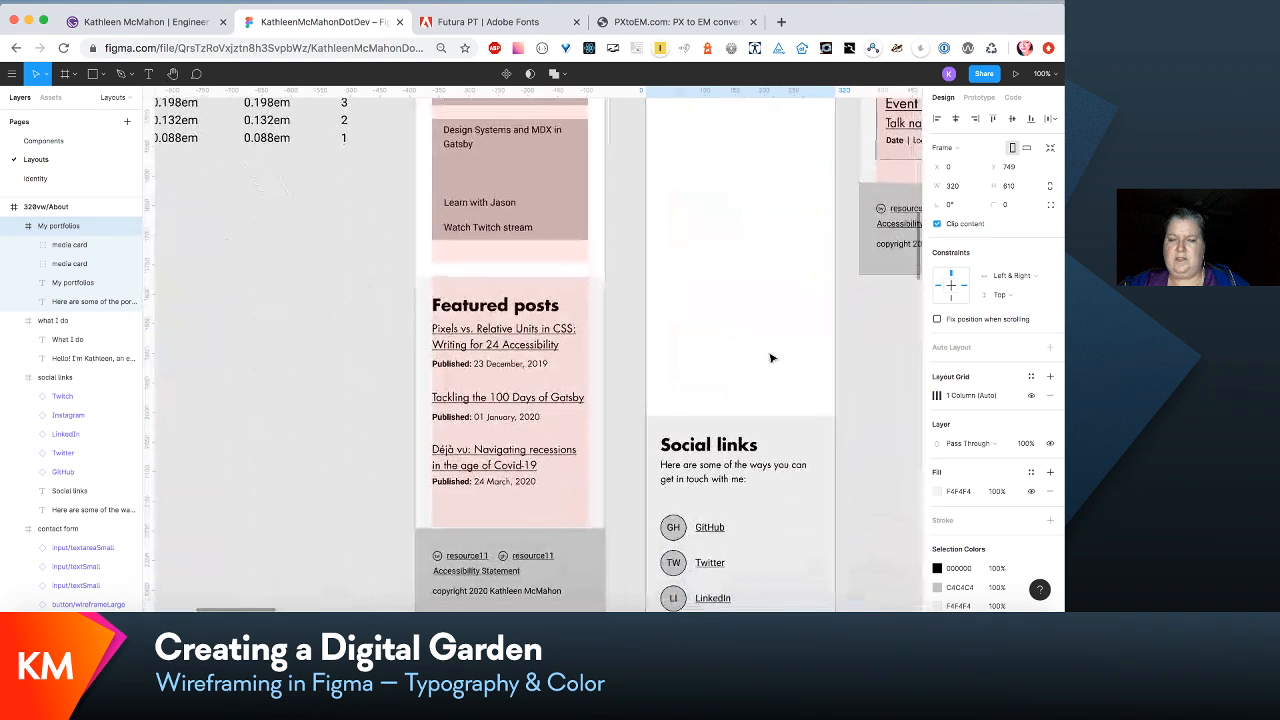
pyautogui.press('-')
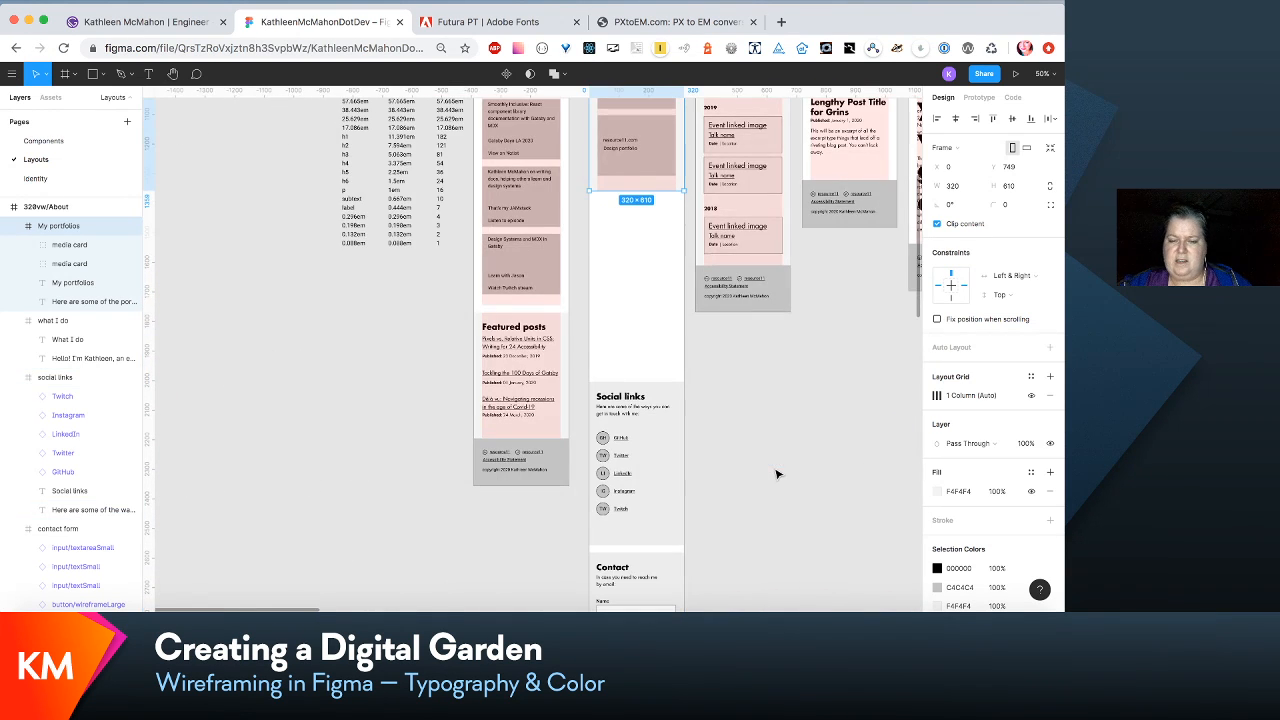
pyautogui.click(648, 505)
pyautogui.keyDown('shift'); pyautogui.click(651, 569); pyautogui.keyUp('shift')
pyautogui.moveTo(651, 569); pyautogui.dragTo(648, 383)
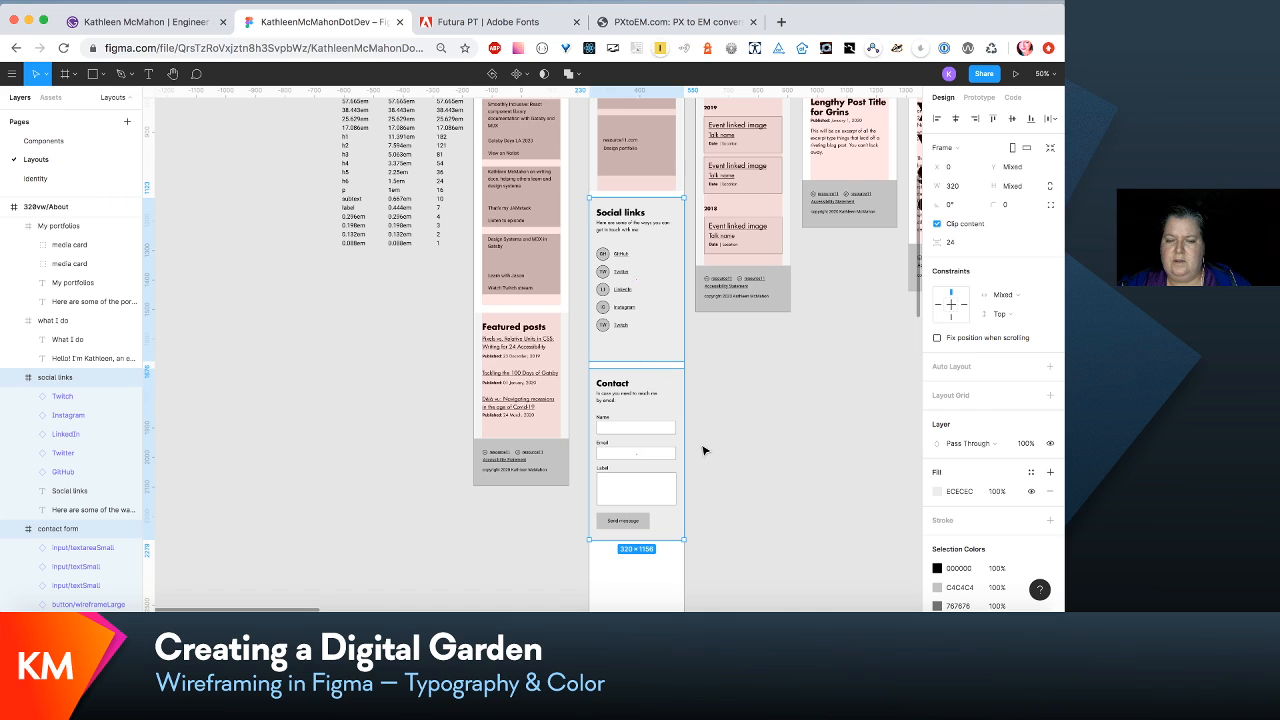
# - Try extending the Contact form frame to a height of 592, and undo the resize
pyautogui.click(665, 437)
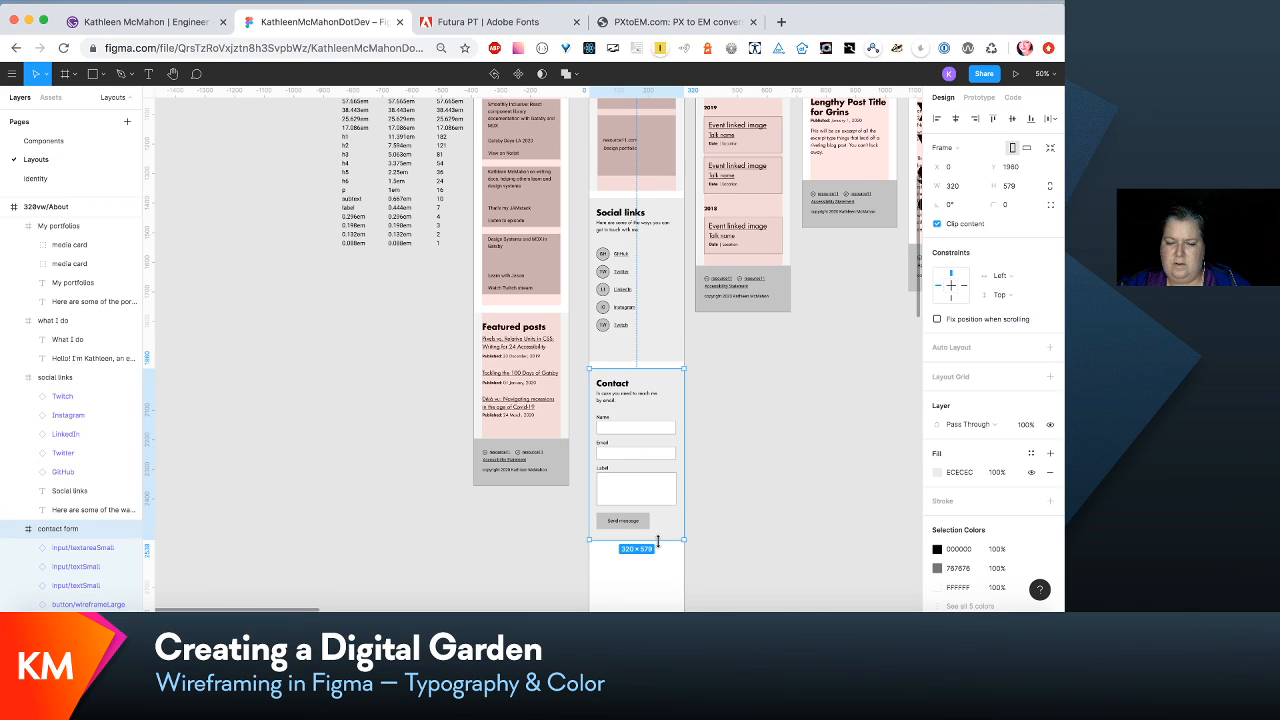
pyautogui.moveTo(657, 540)
pyautogui.mouseDown()
pyautogui.moveTo(657, 556)
pyautogui.moveTo(657, 543)
pyautogui.mouseUp()
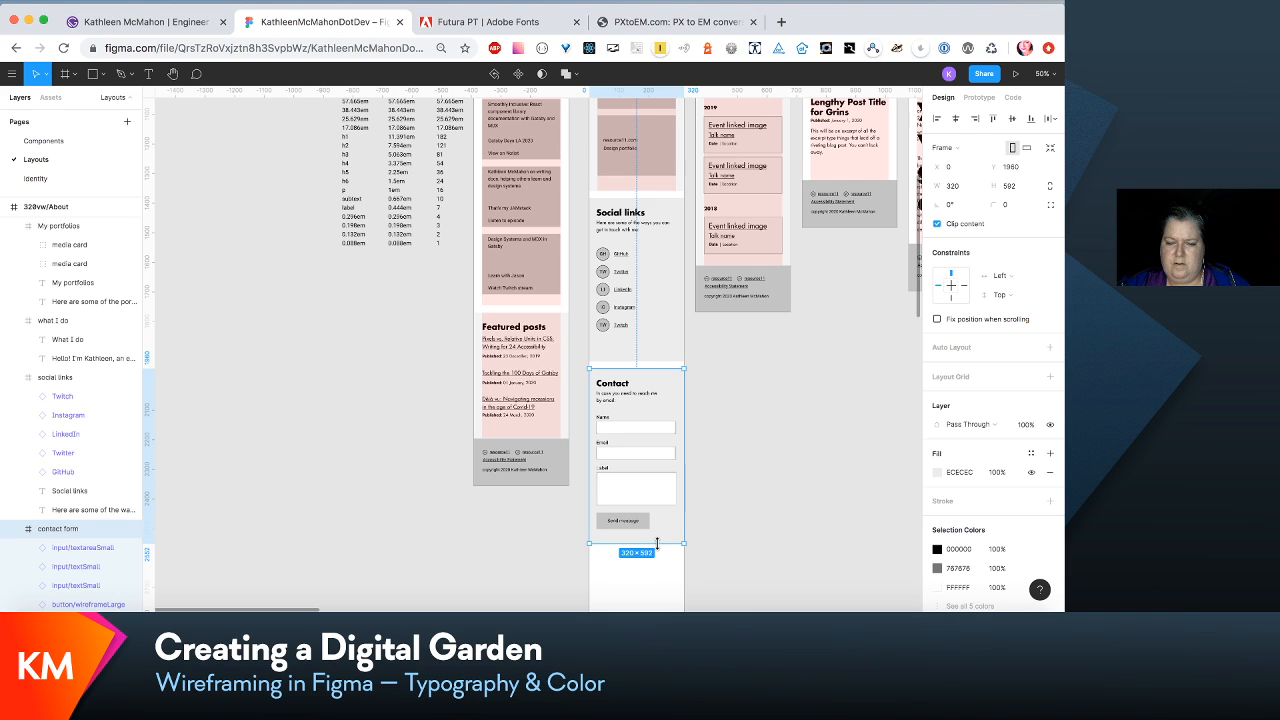
pyautogui.scroll(-3, 659, 547)
pyautogui.press('super+z')
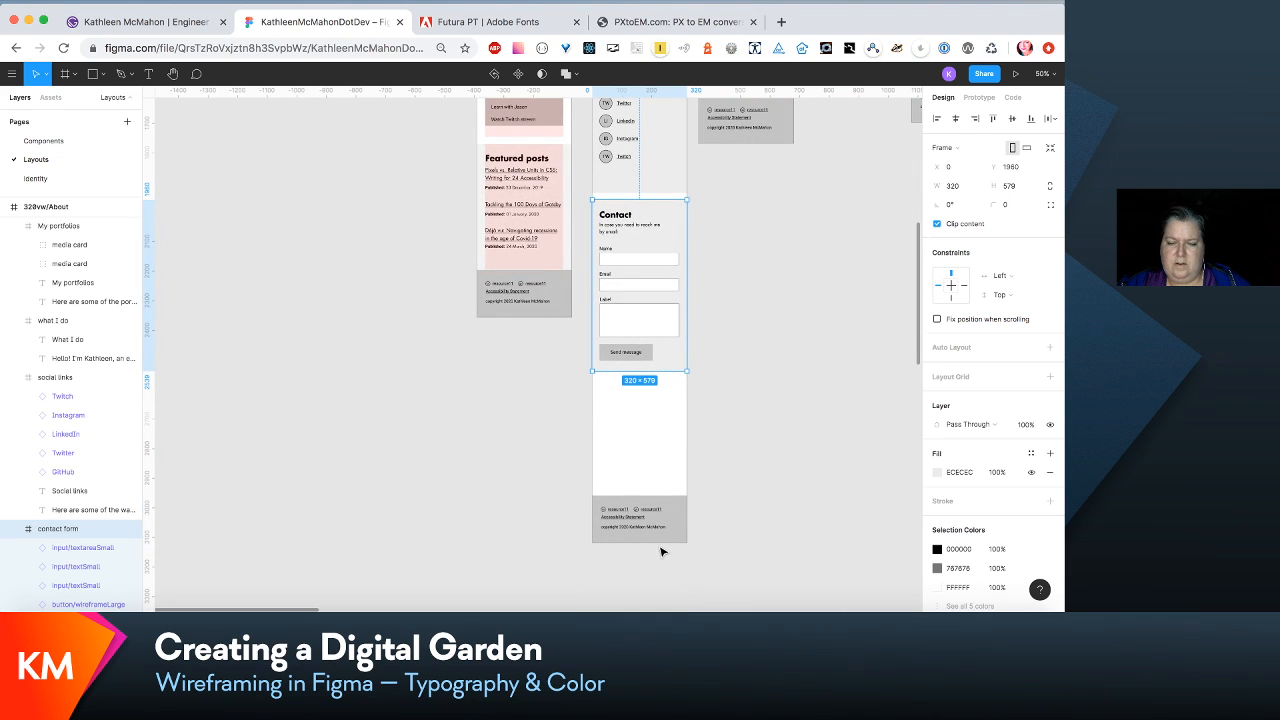
pyautogui.click(707, 566)
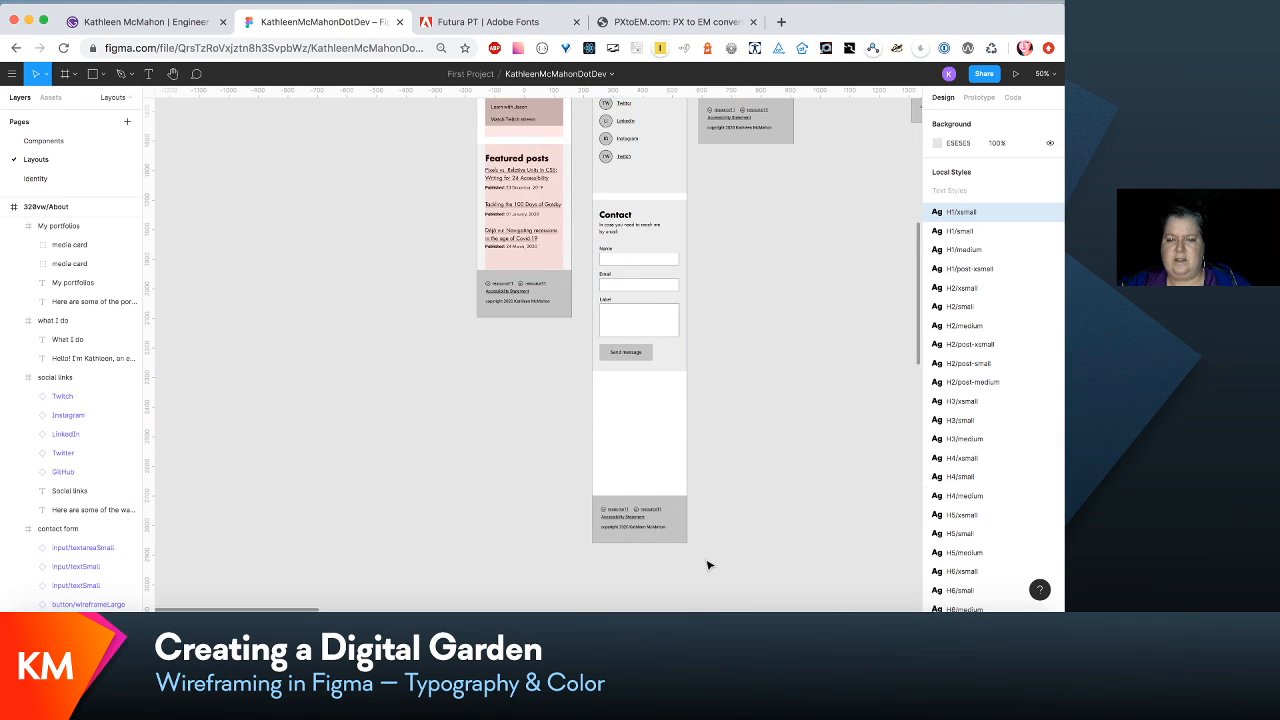
# - Shorten the 320vw/About frame to a height of 2700 so the footer sits directly beneath the Contact form
pyautogui.scroll(10, 707, 566)
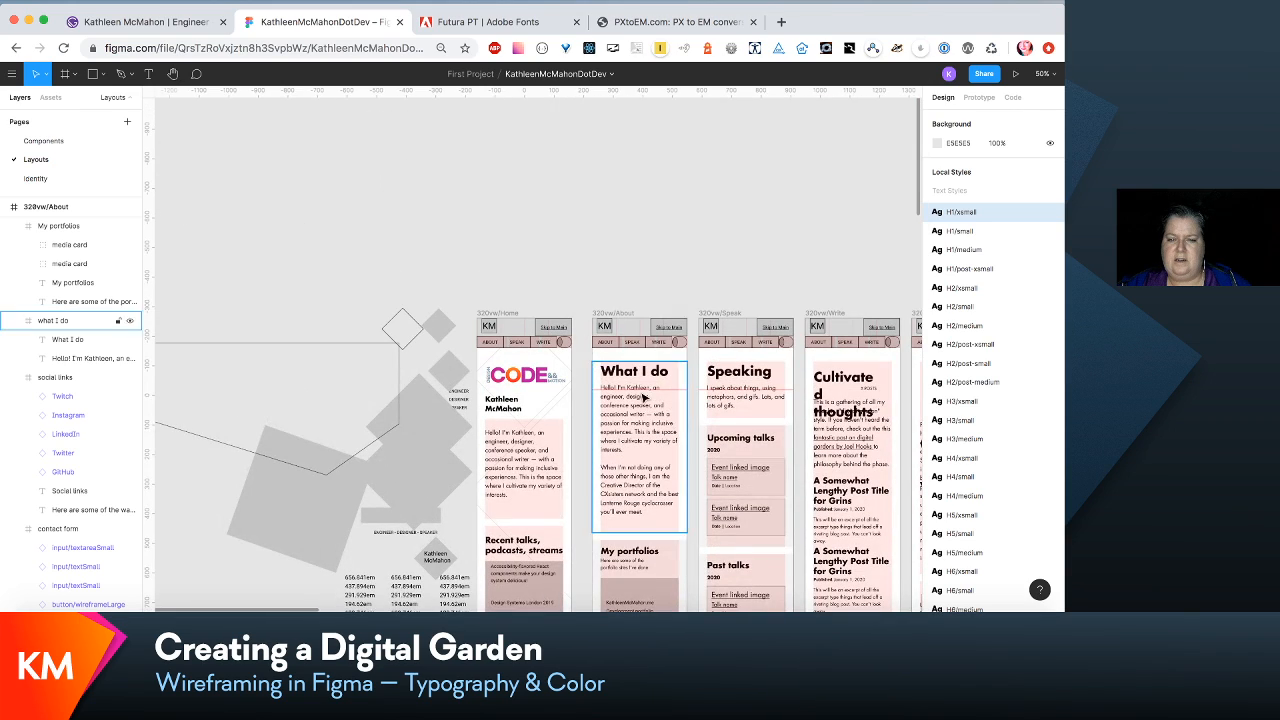
pyautogui.click(626, 318)
pyautogui.scroll(-15, 628, 450)
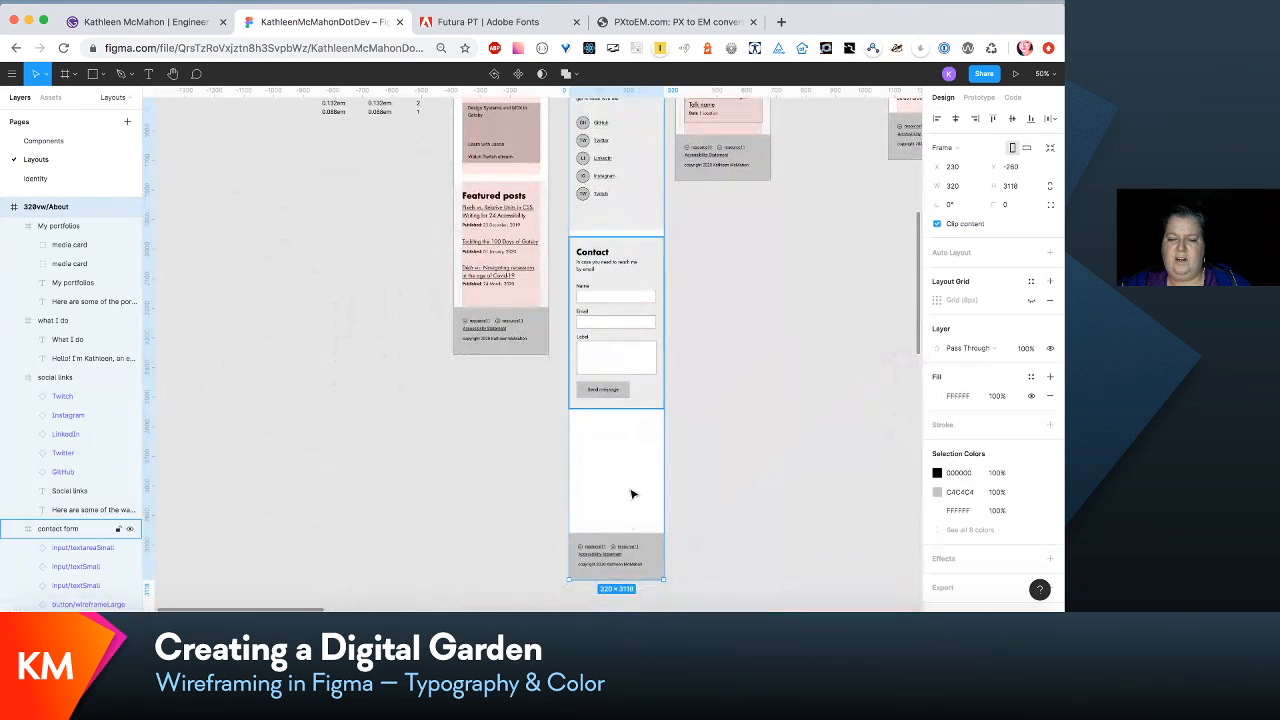
pyautogui.moveTo(629, 575); pyautogui.dragTo(631, 455)
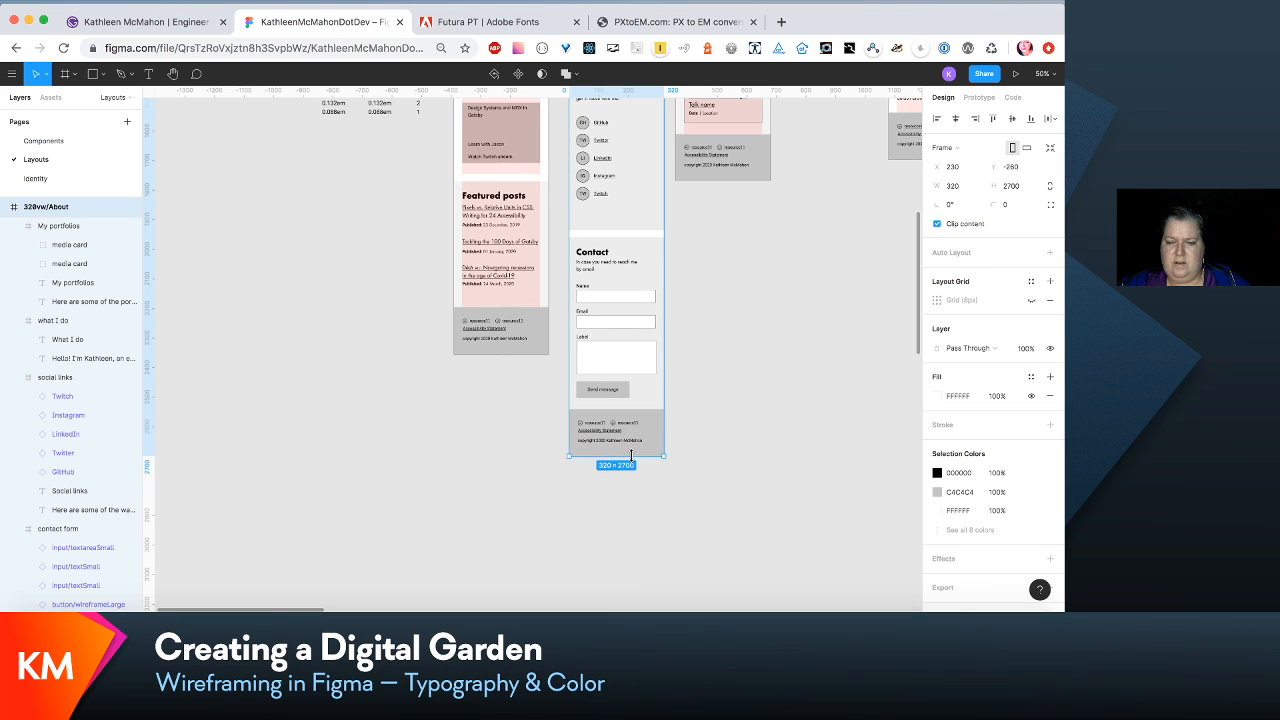
pyautogui.click(741, 411)
# - Compare the headings and intro text spacing across the About, Speak and Write mobile wireframes
pyautogui.scroll(15, 741, 411)
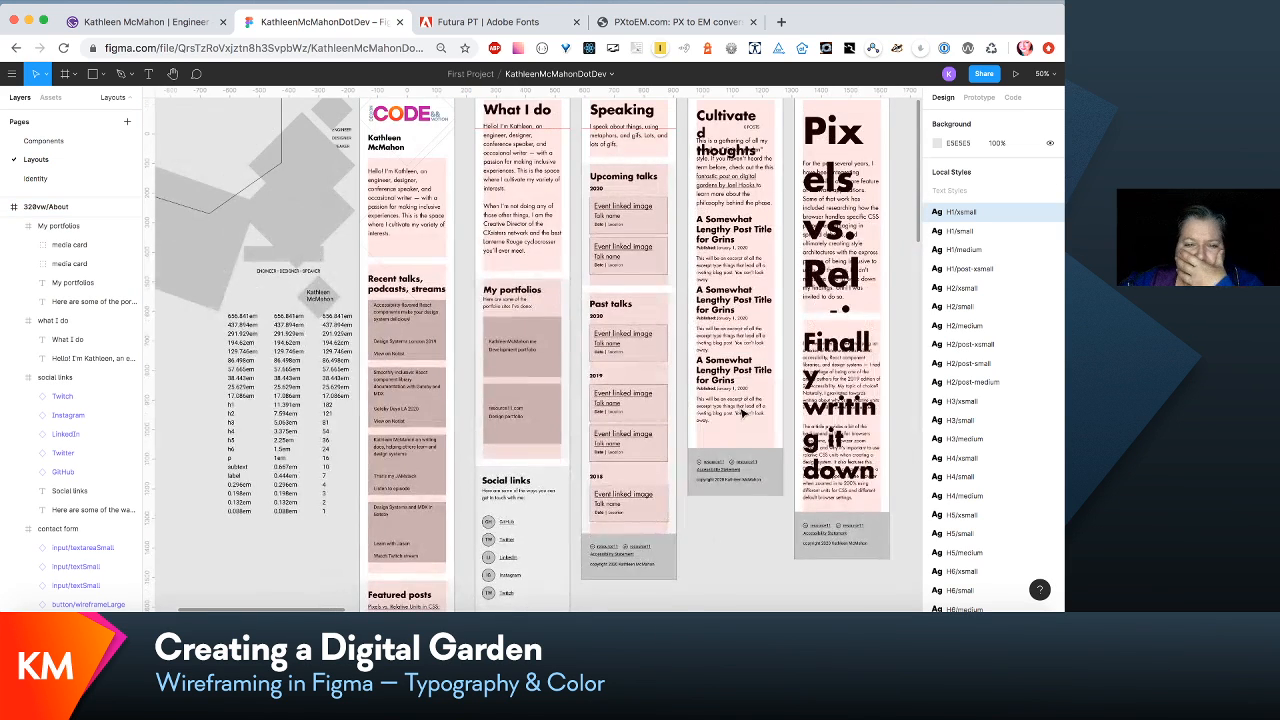
pyautogui.scroll(5, 741, 411)
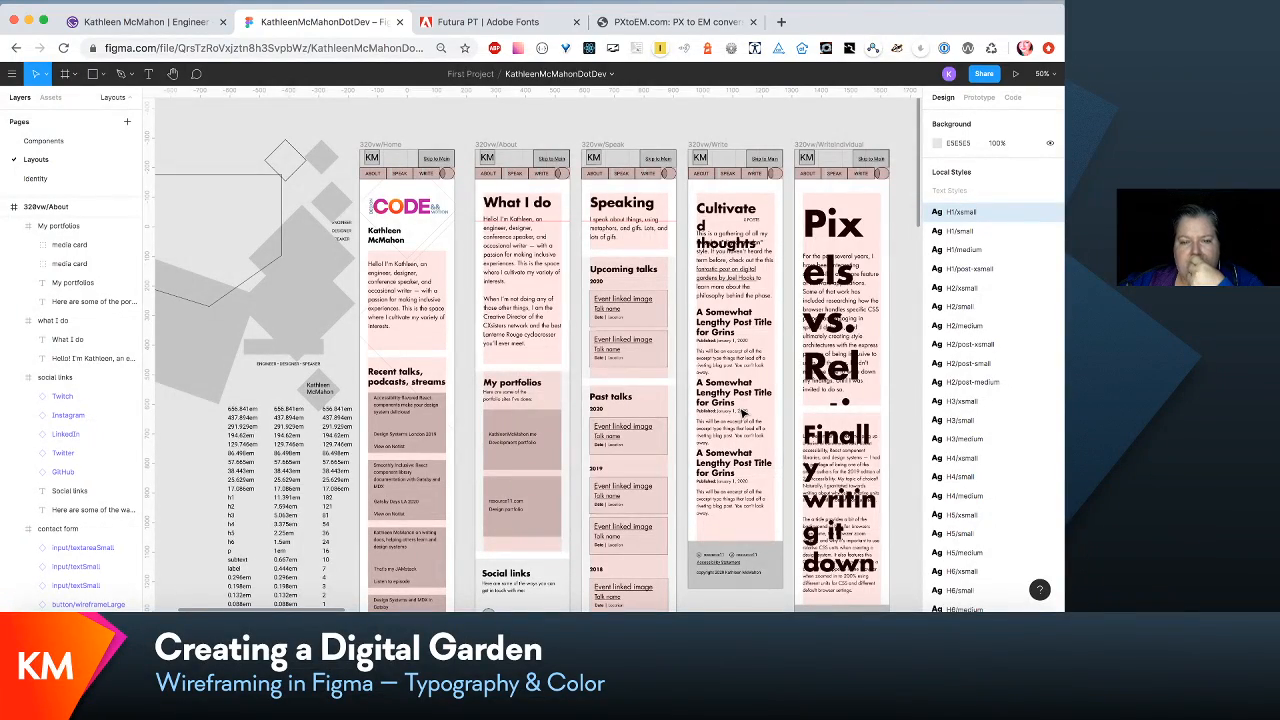
pyautogui.hscroll(1, 741, 411)
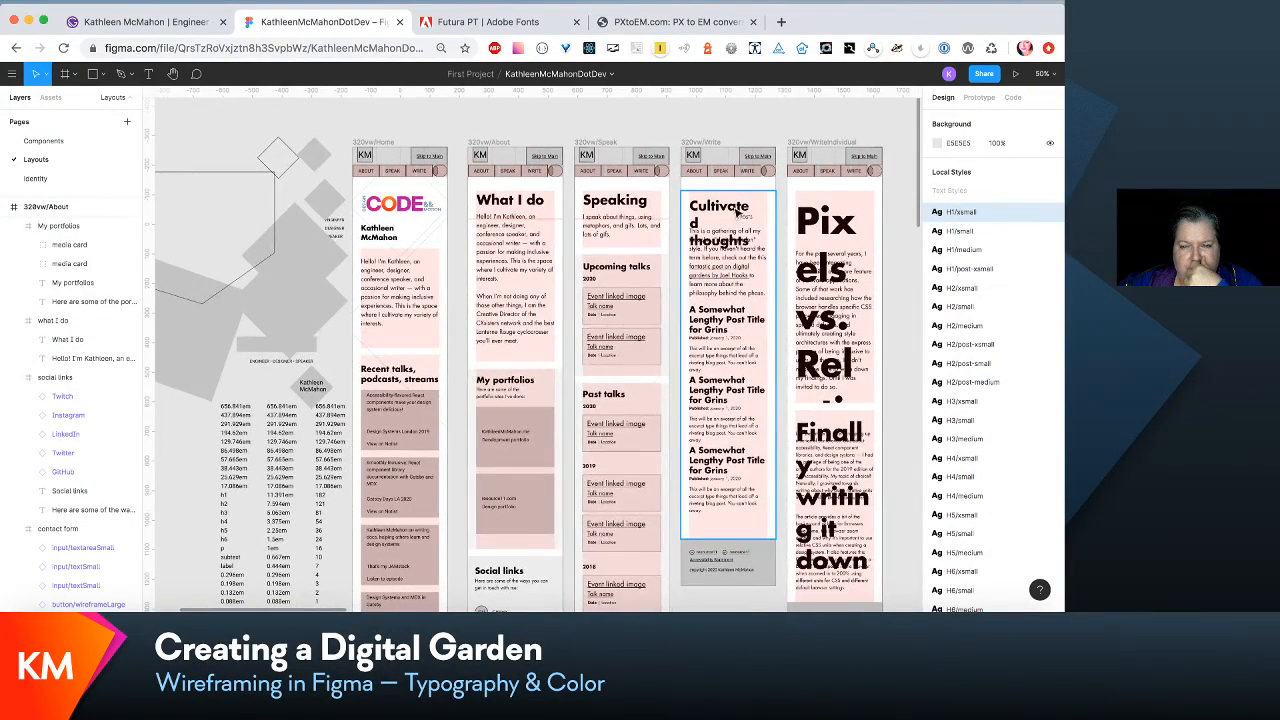
pyautogui.click(738, 205)
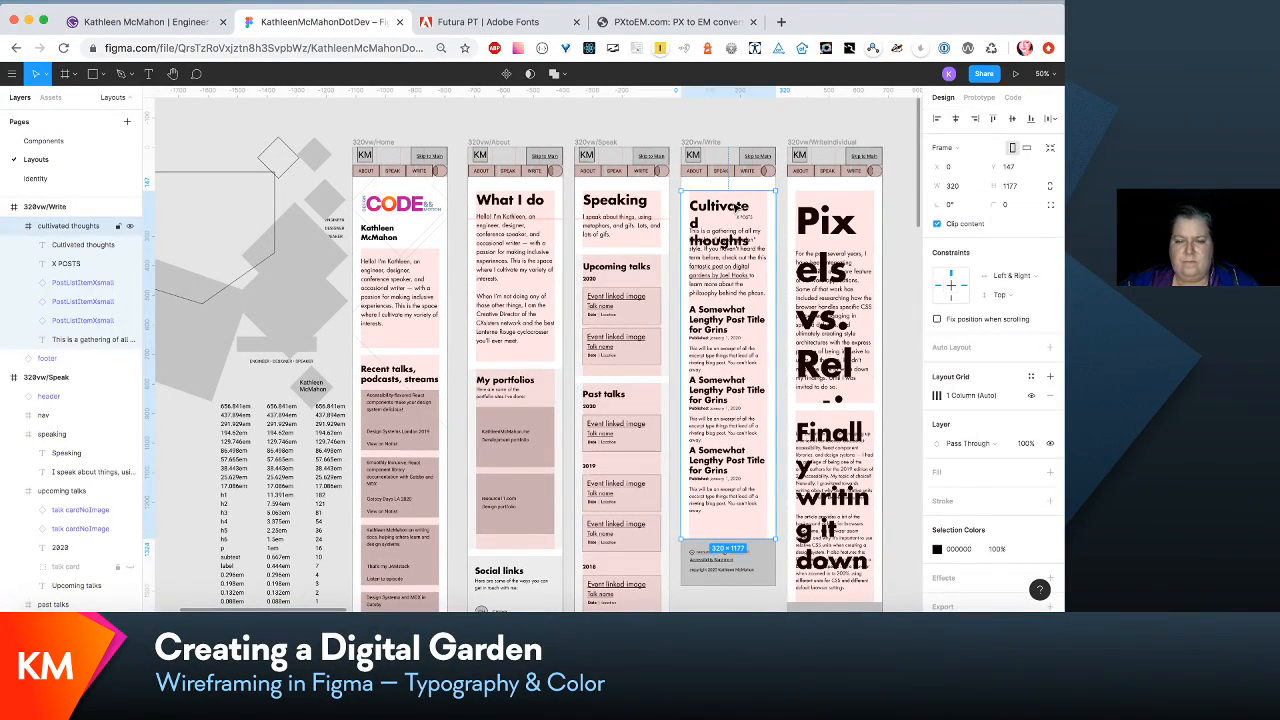
pyautogui.click(592, 282)
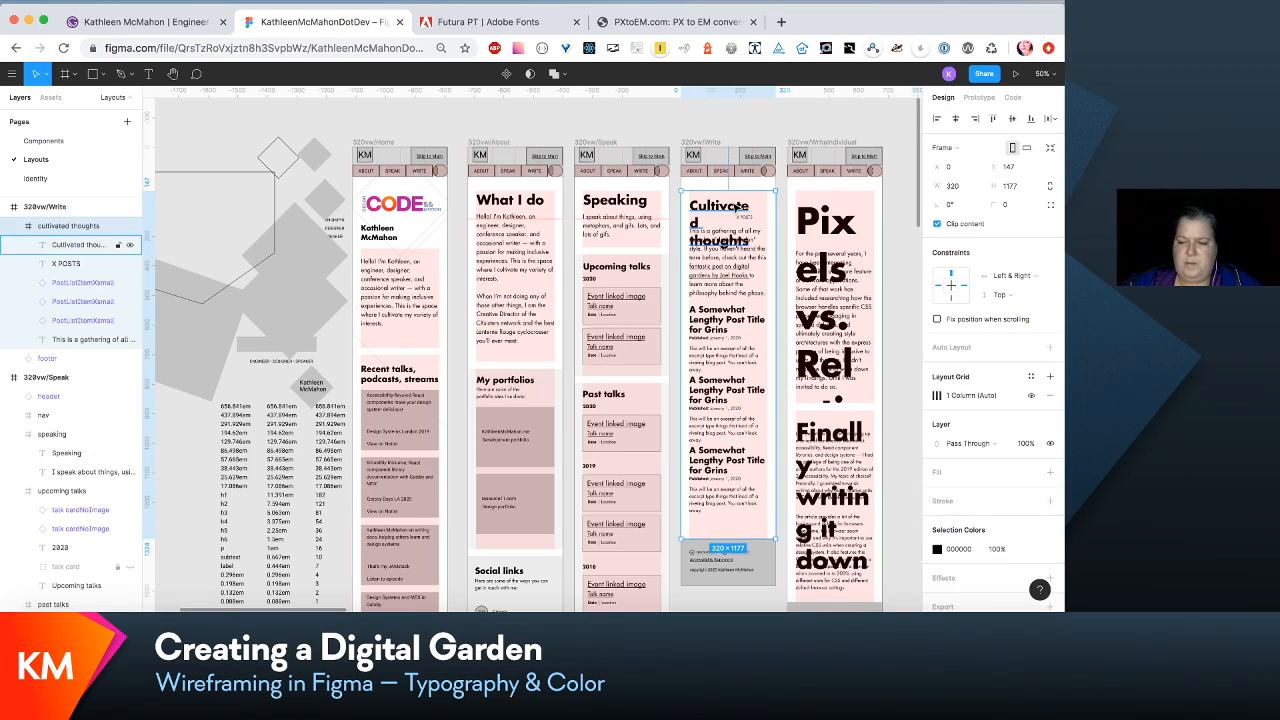
pyautogui.hotkey('shift', '0')
pyautogui.scroll(3, 653, 215)
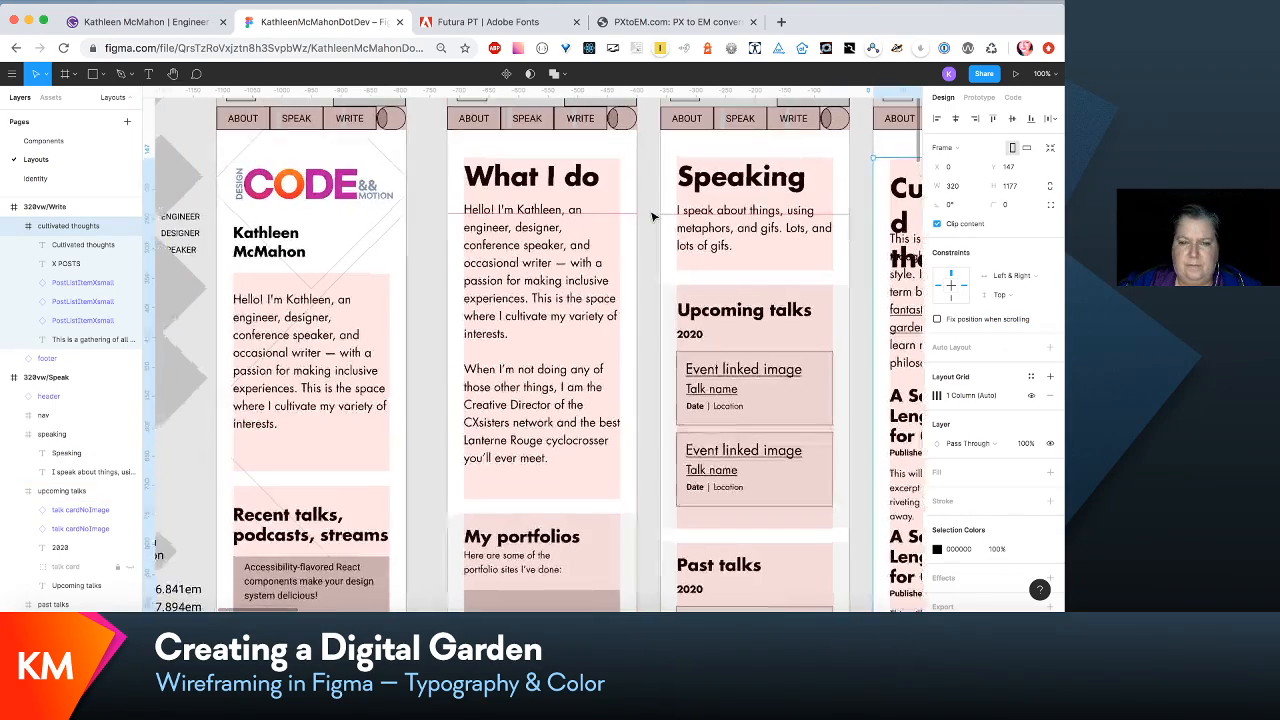
pyautogui.hscroll(1, 670, 200)
pyautogui.click(680, 192)
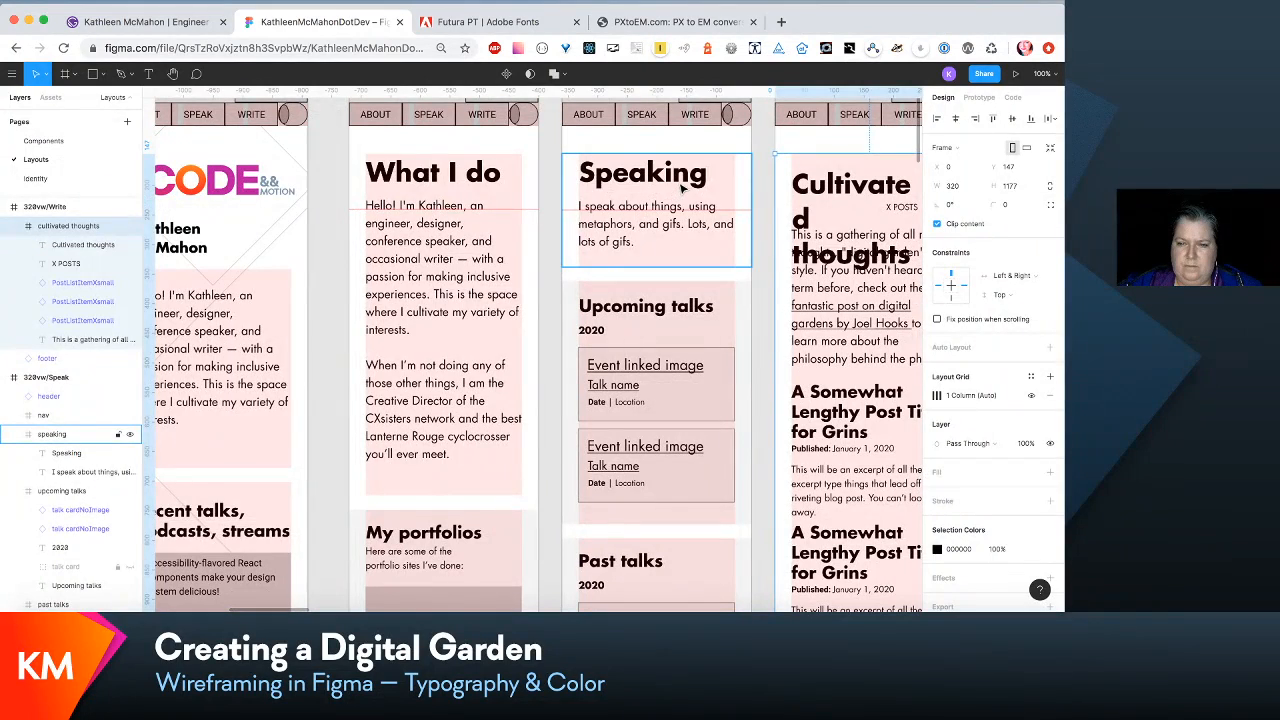
pyautogui.click(682, 188)
pyautogui.click(692, 209)
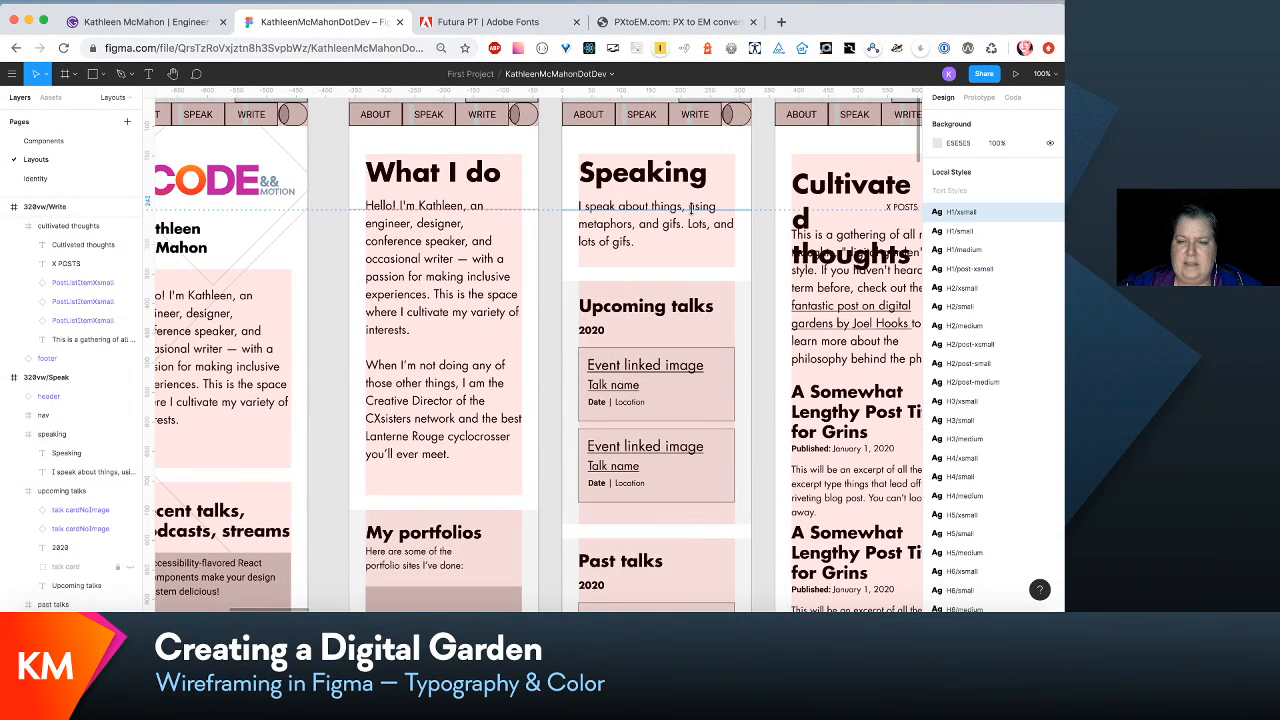
# - Break the Speaking intro text so that "Lots, and lots of gifs." starts on its own line
pyautogui.click(726, 230)
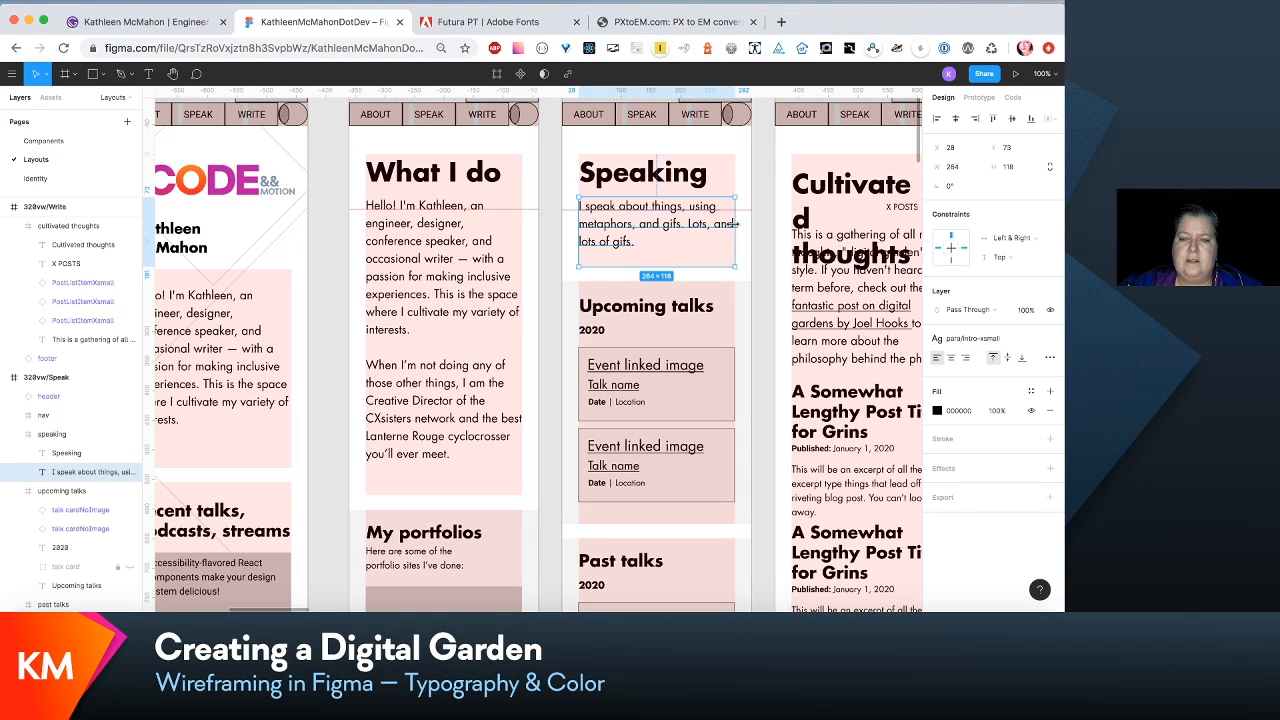
pyautogui.doubleClick(688, 225)
pyautogui.press('Return')
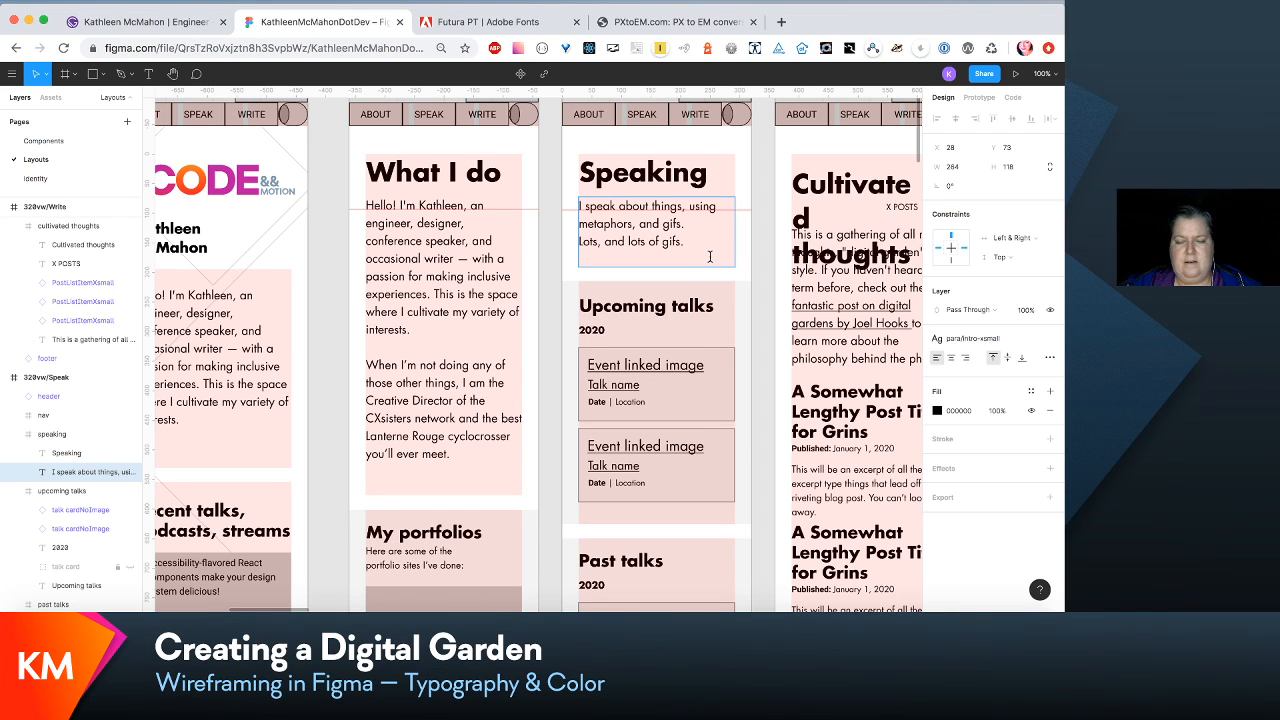
pyautogui.press('BackSpace')
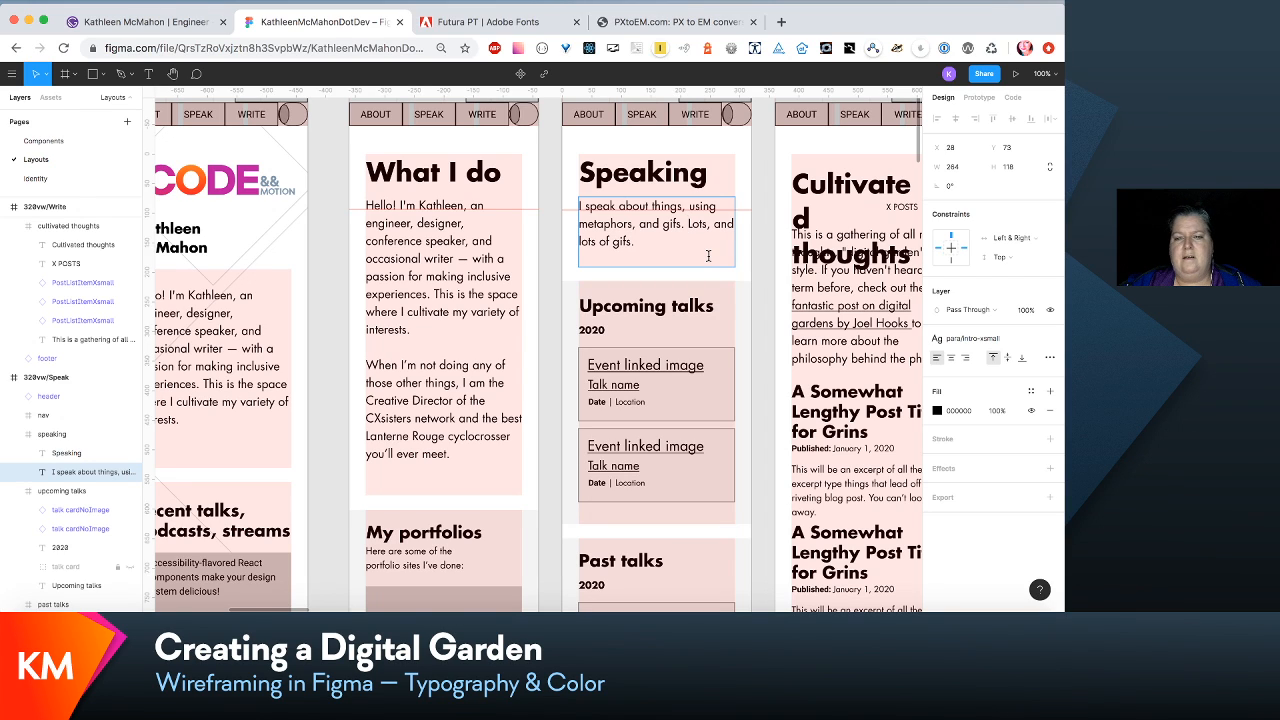
pyautogui.press('Return')
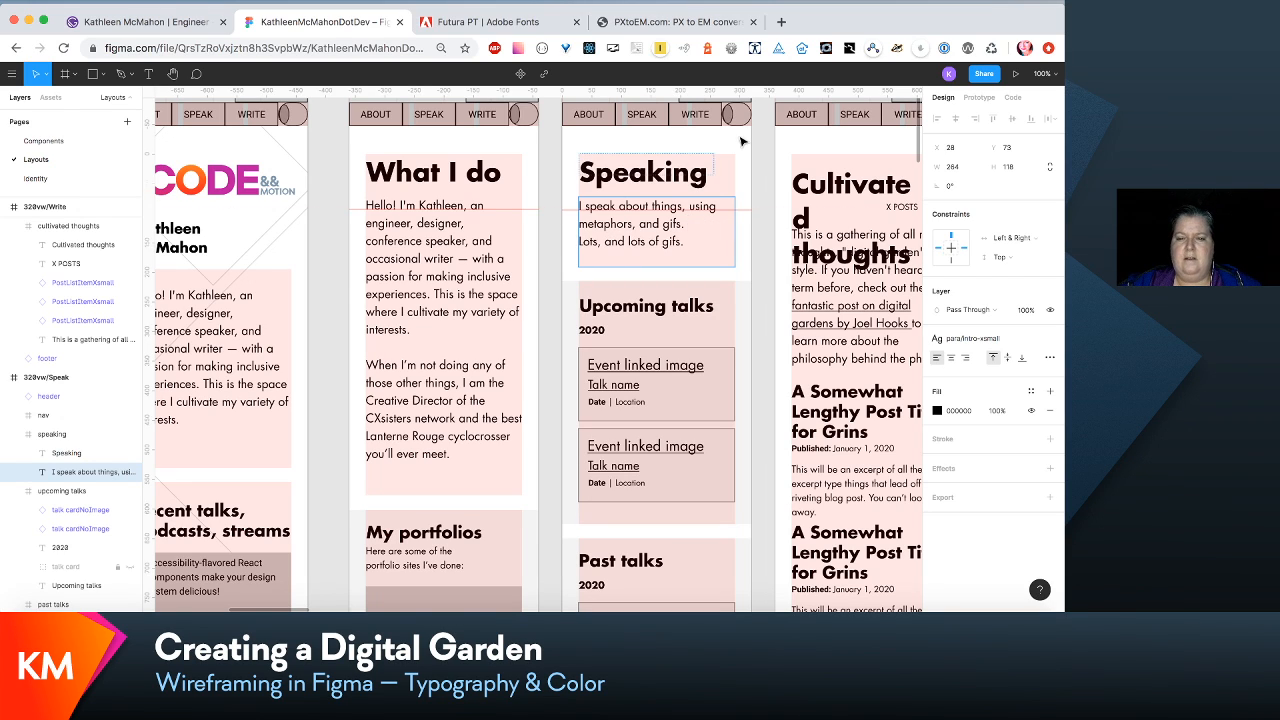
pyautogui.press('Escape')
pyautogui.click(760, 218)
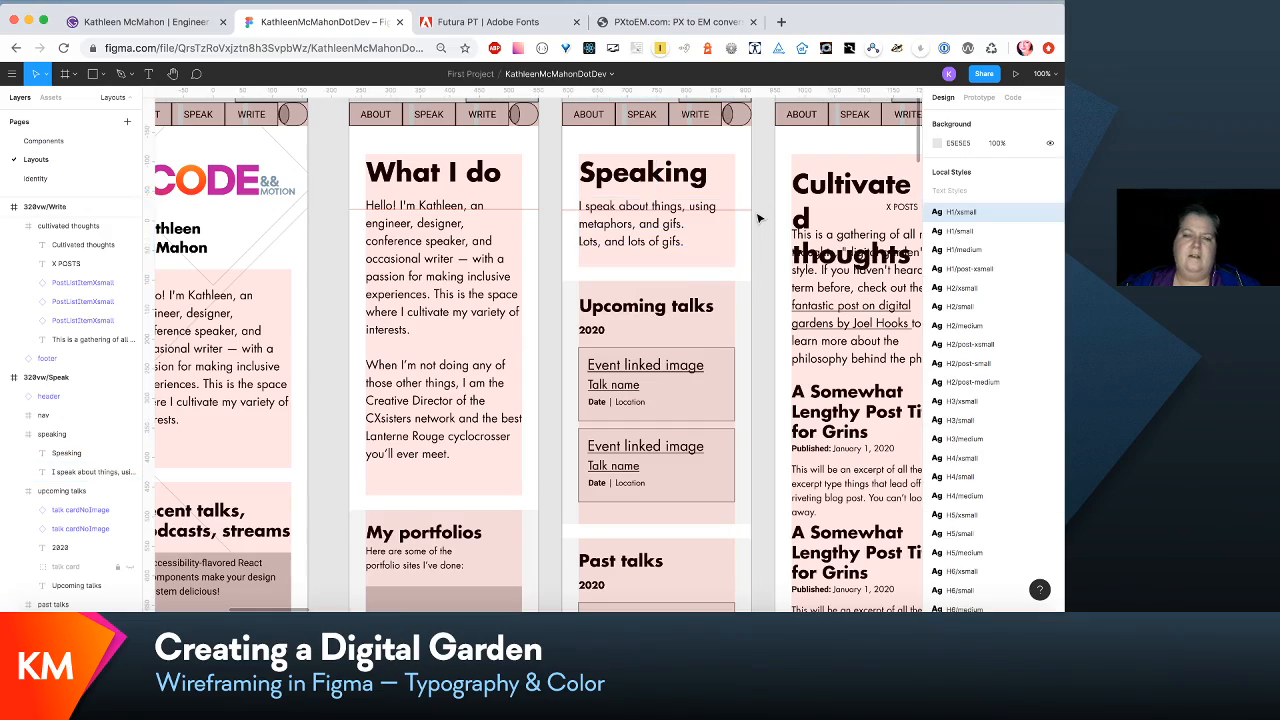
# - Move the Cultivated thoughts heading and the X POSTS label up together so the heading sits at the top of its frame, Y 0
pyautogui.scroll(-3, 752, 281)
pyautogui.scroll(2, 752, 281)
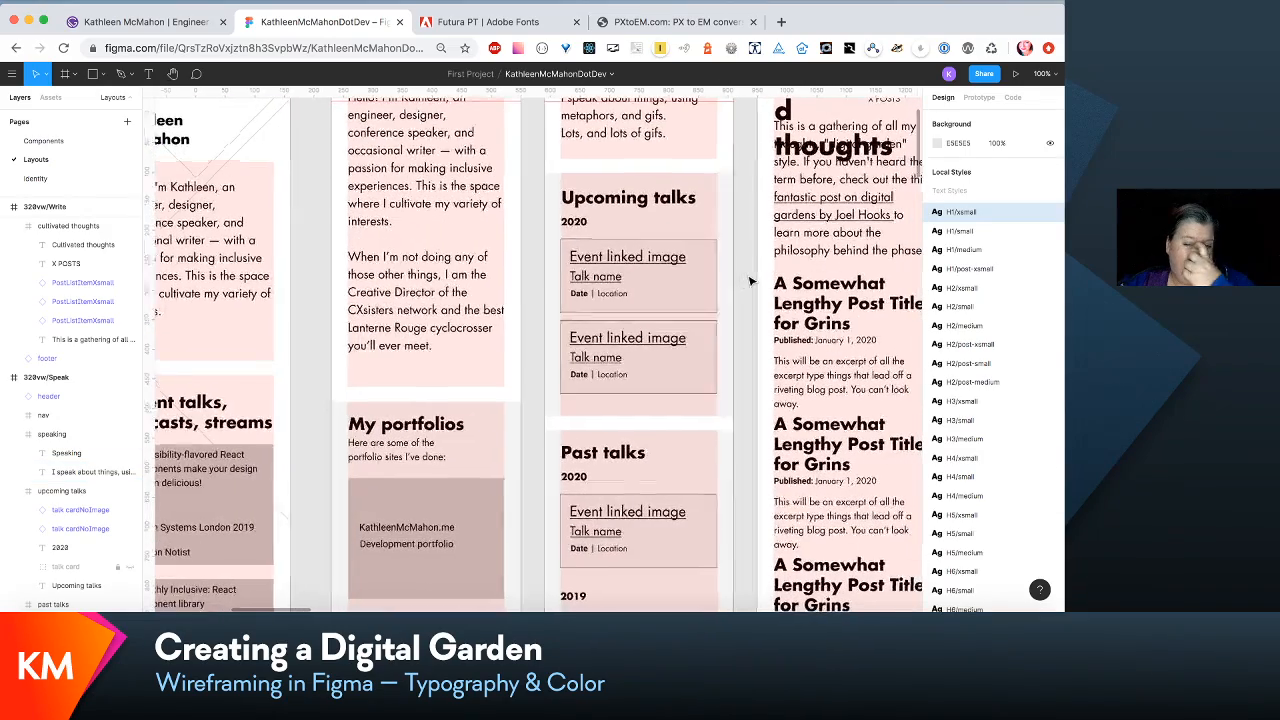
pyautogui.scroll(-1, 751, 281)
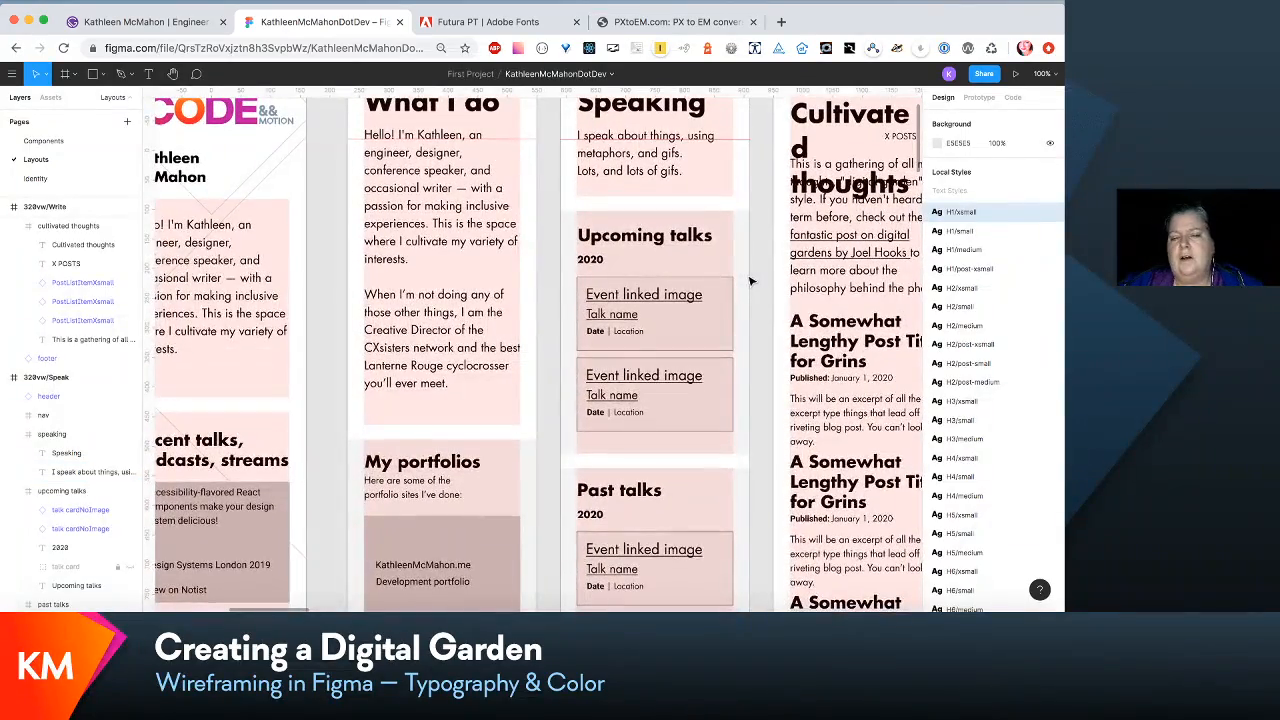
pyautogui.scroll(-5, 752, 281)
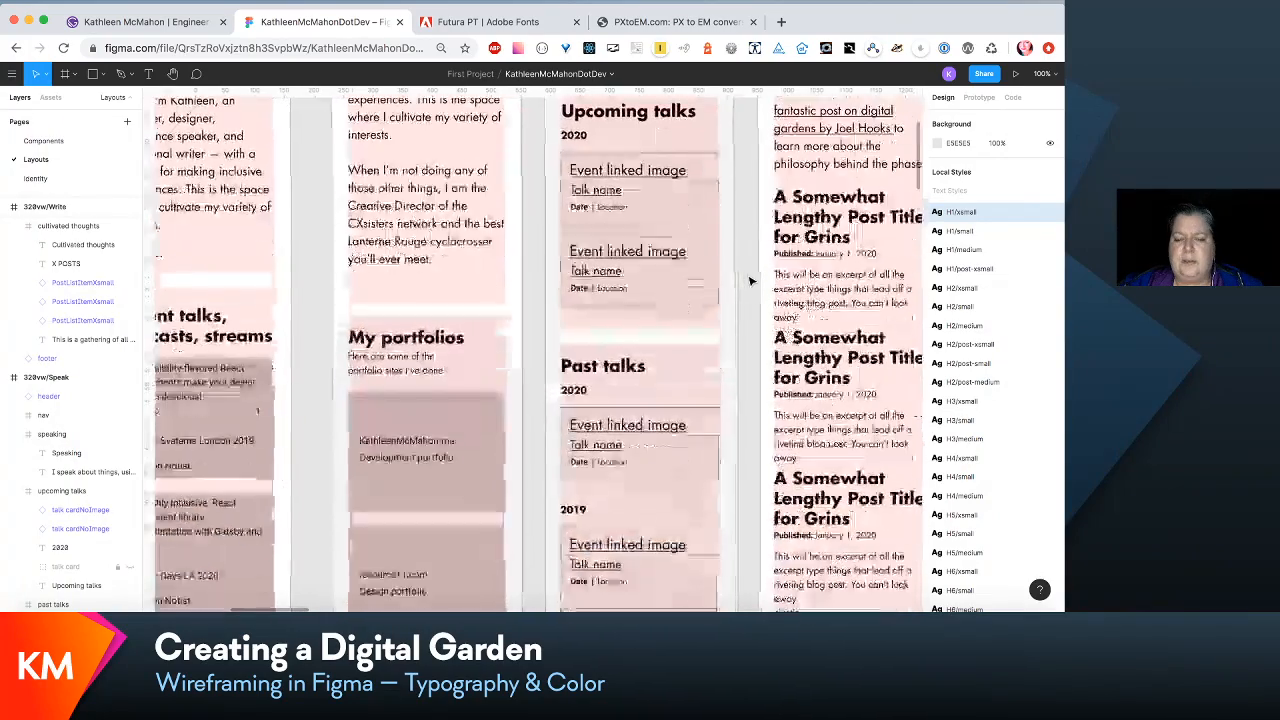
pyautogui.scroll(-5, 751, 281)
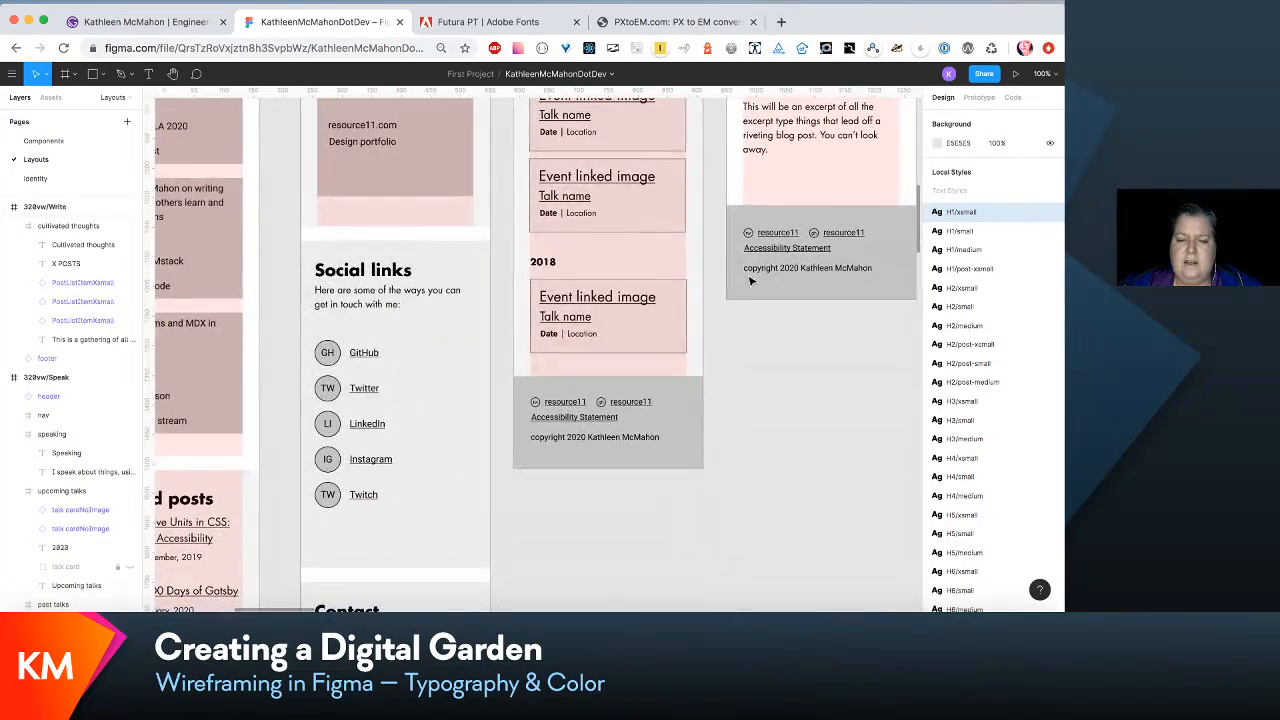
pyautogui.scroll(10, 751, 281)
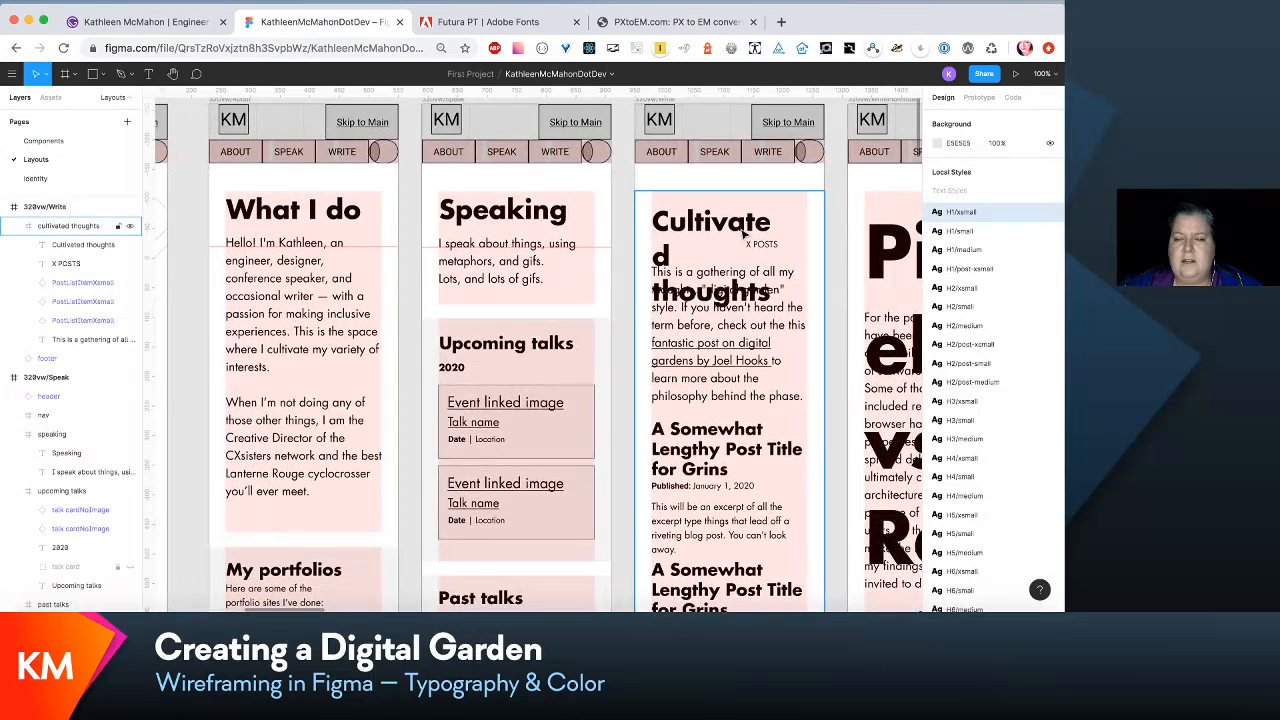
pyautogui.doubleClick(740, 224)
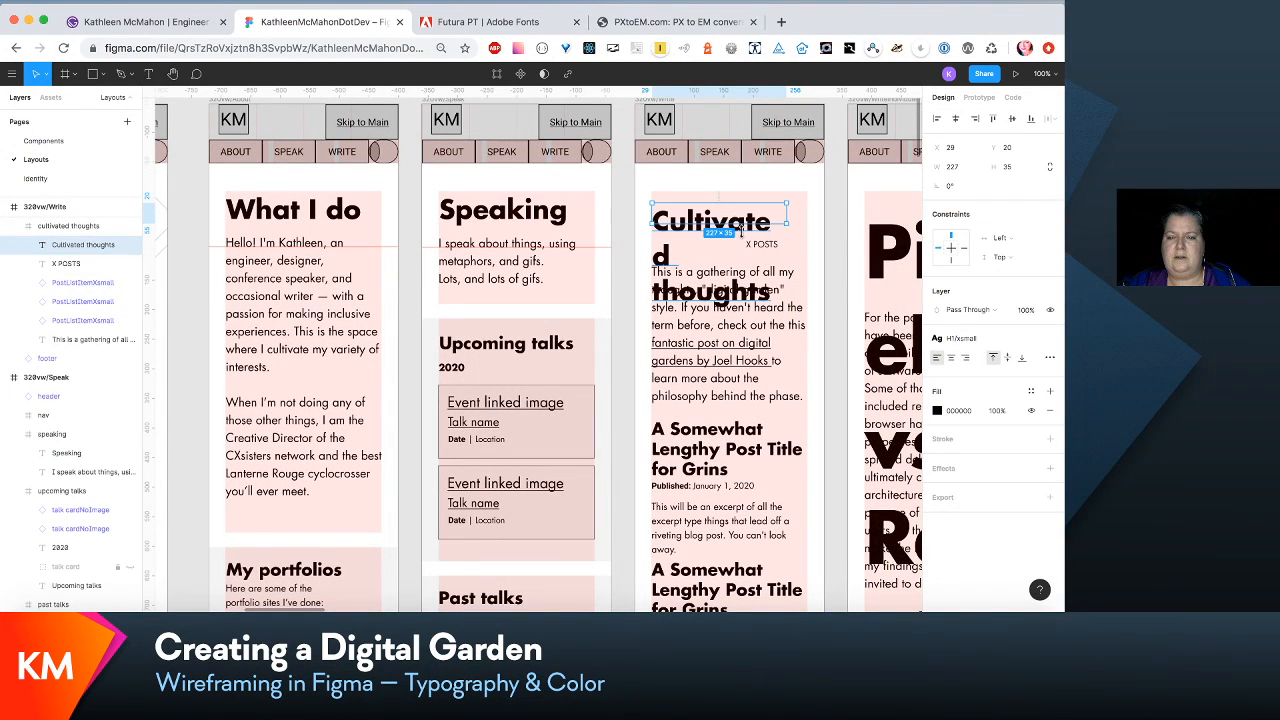
pyautogui.keyDown('shift'); pyautogui.click(769, 250); pyautogui.keyUp('shift')
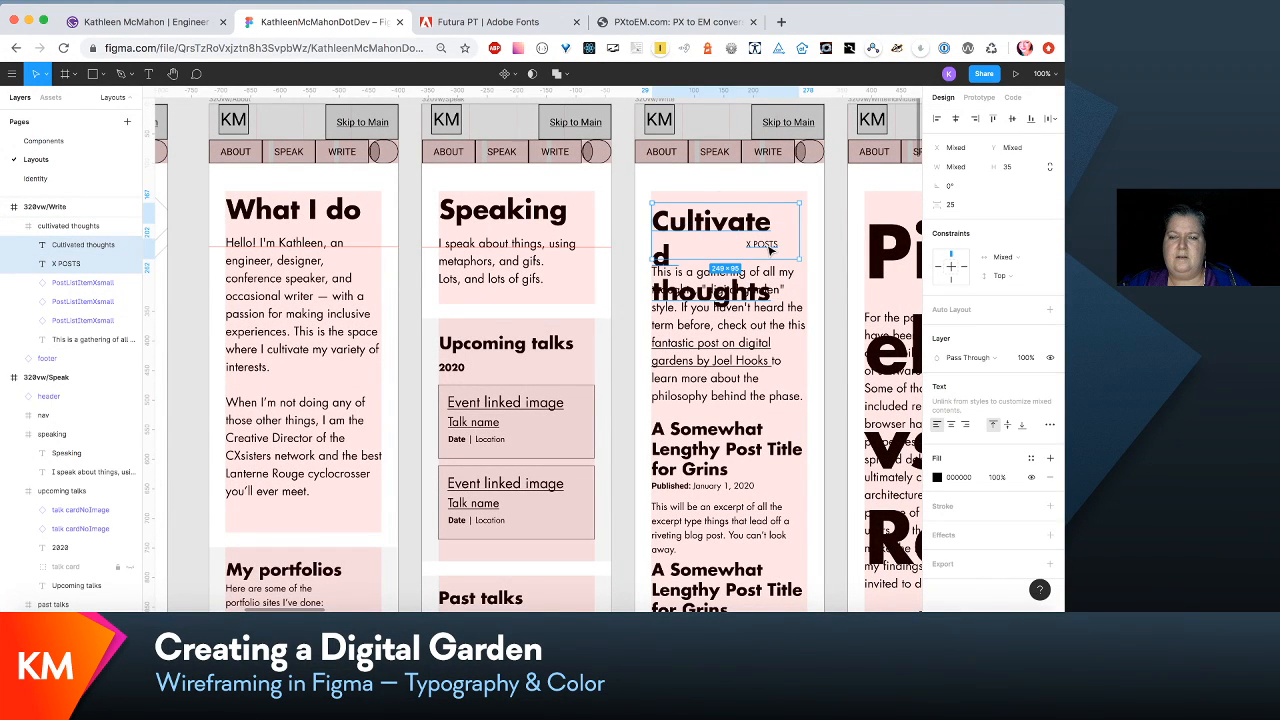
pyautogui.moveTo(770, 250); pyautogui.dragTo(770, 243)
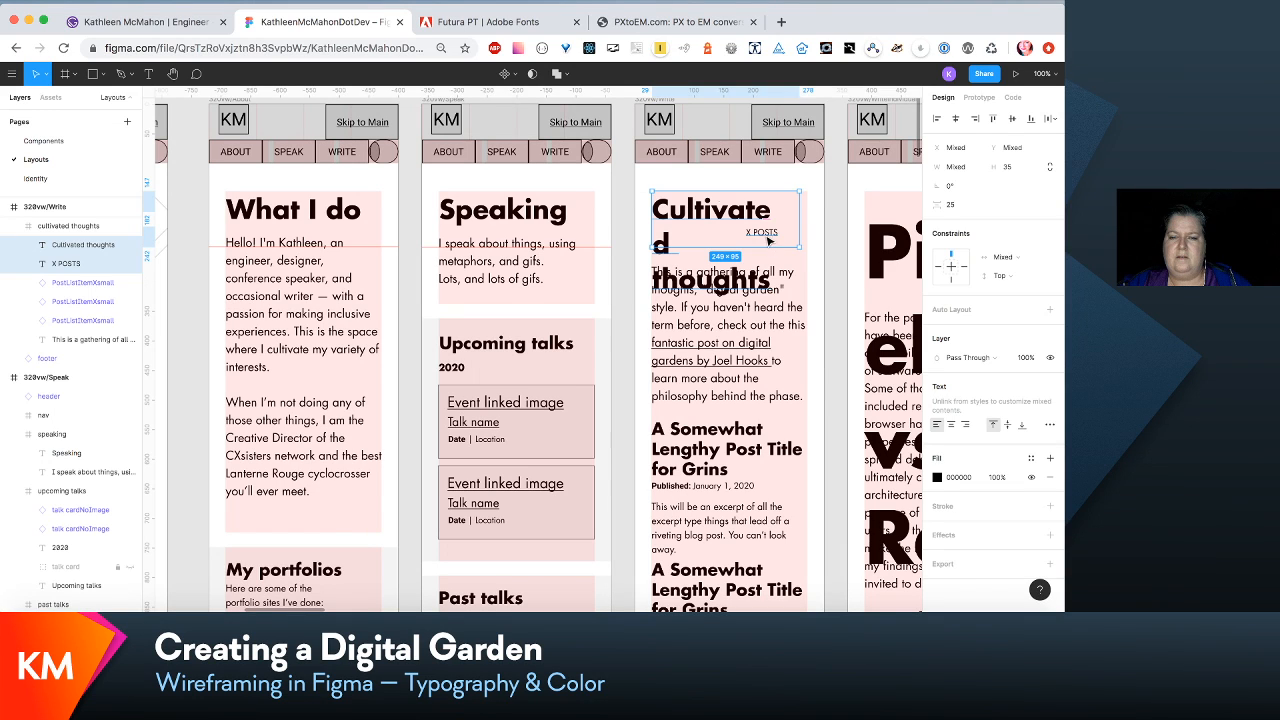
# - Widen the Cultivated thoughts heading's text box to 263 so it spans the column width
pyautogui.click(770, 339)
pyautogui.doubleClick(770, 212)
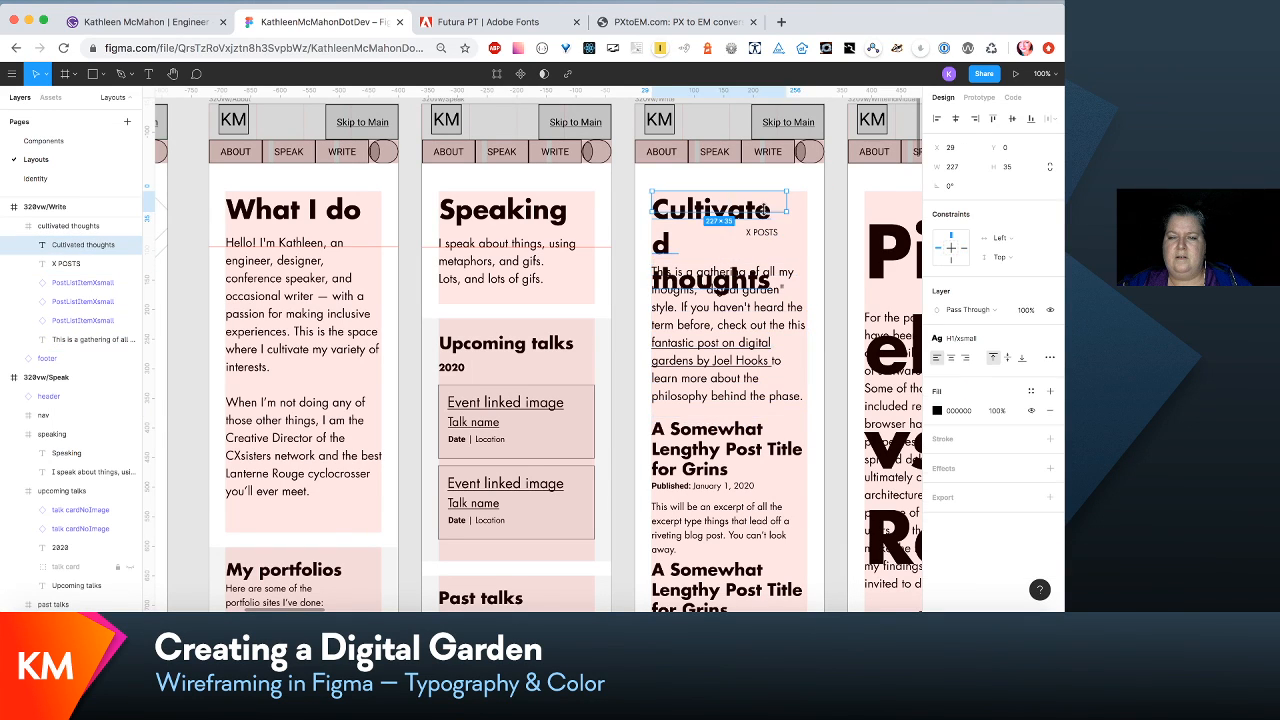
pyautogui.press('Escape')
pyautogui.moveTo(791, 197); pyautogui.dragTo(807, 197)
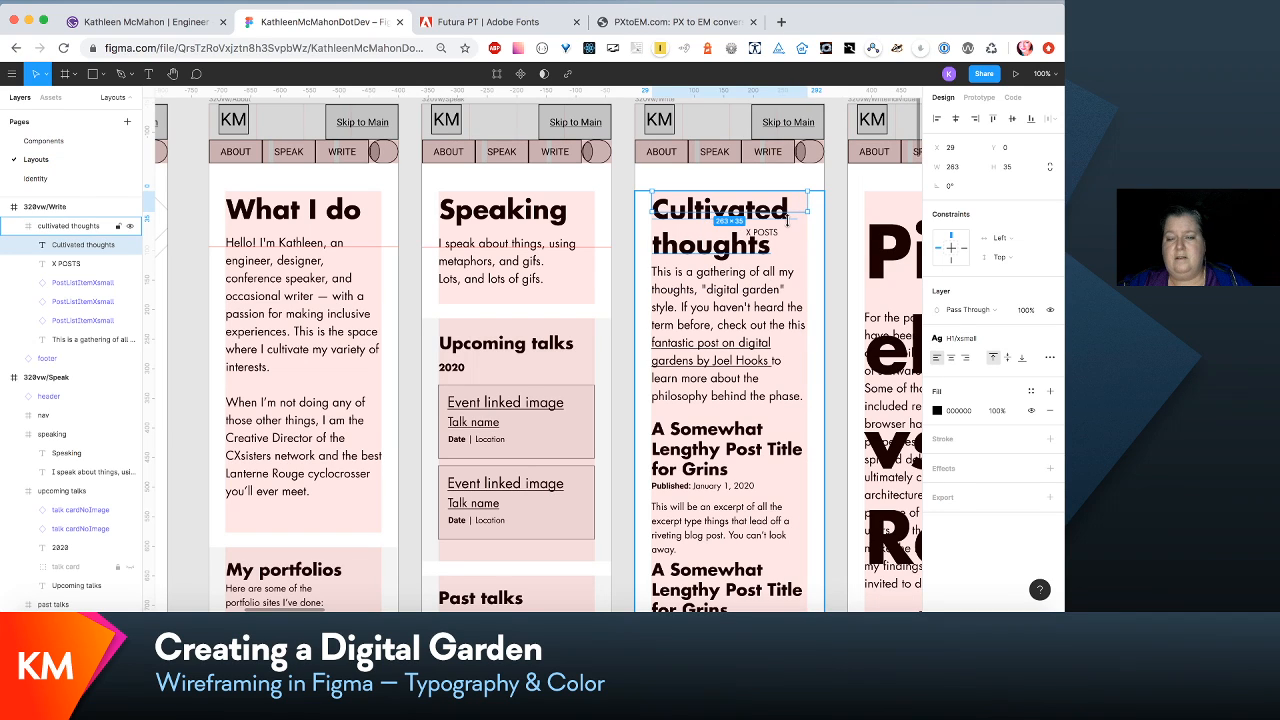
# - Shorten the X POSTS label's box to a height of 16 and move it above the Cultivated thoughts heading, at X 238, Y 131
pyautogui.click(772, 232)
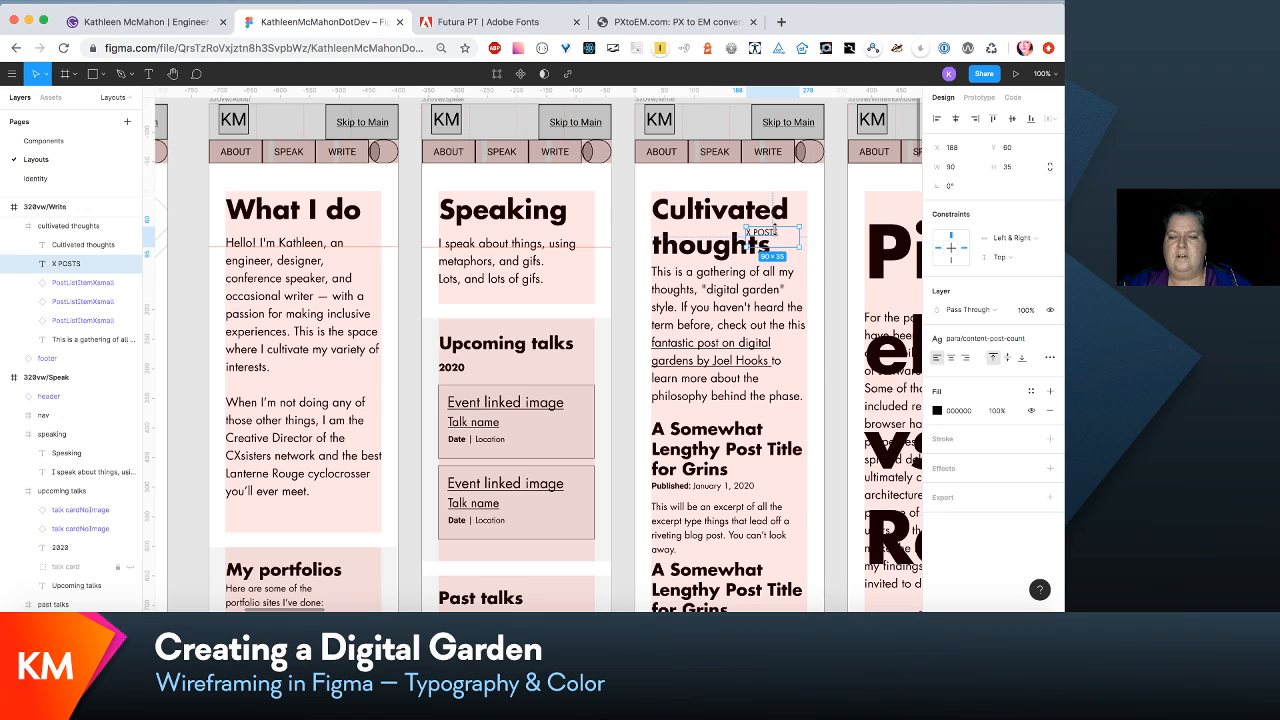
pyautogui.moveTo(784, 246); pyautogui.dragTo(783, 232)
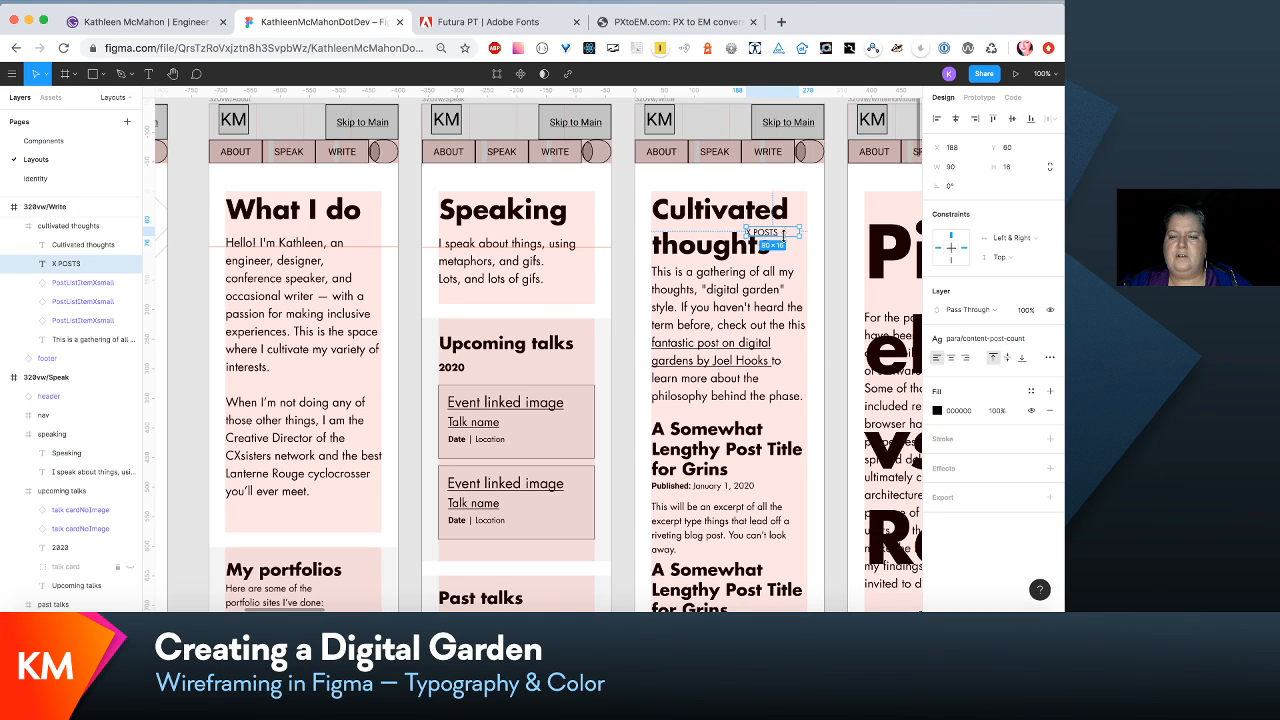
pyautogui.click(787, 231)
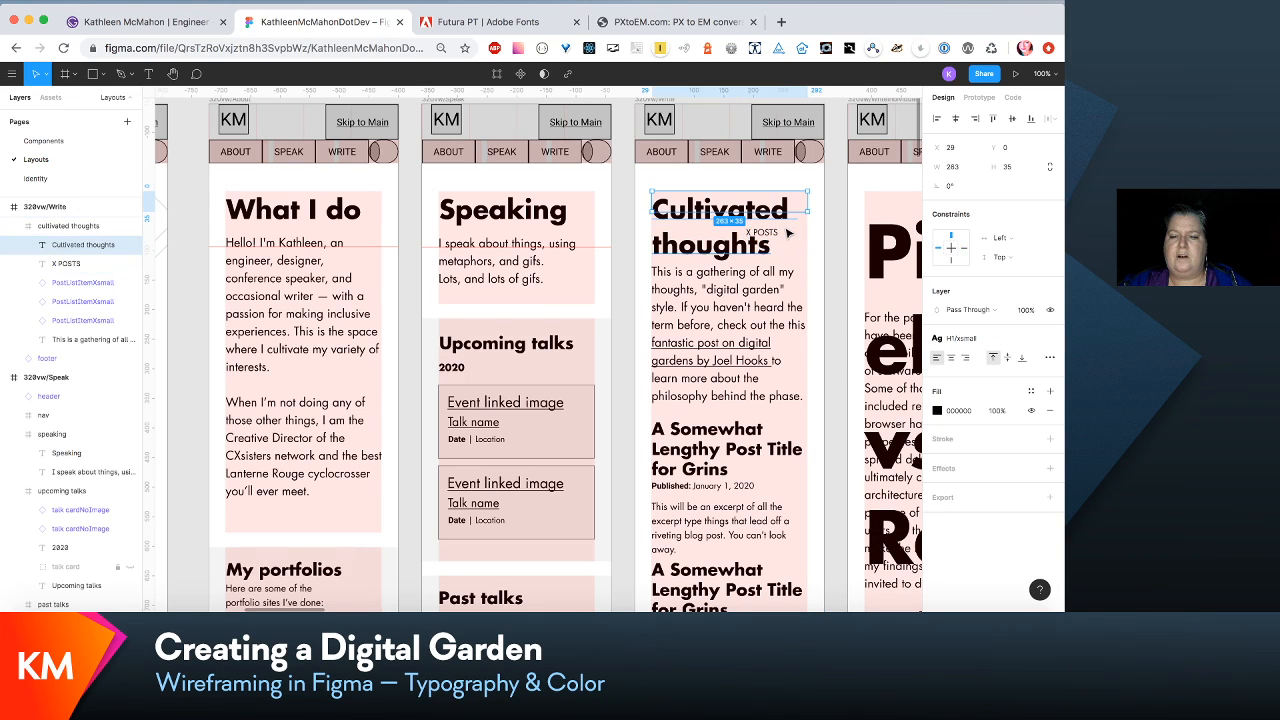
pyautogui.moveTo(787, 231); pyautogui.dragTo(809, 190)
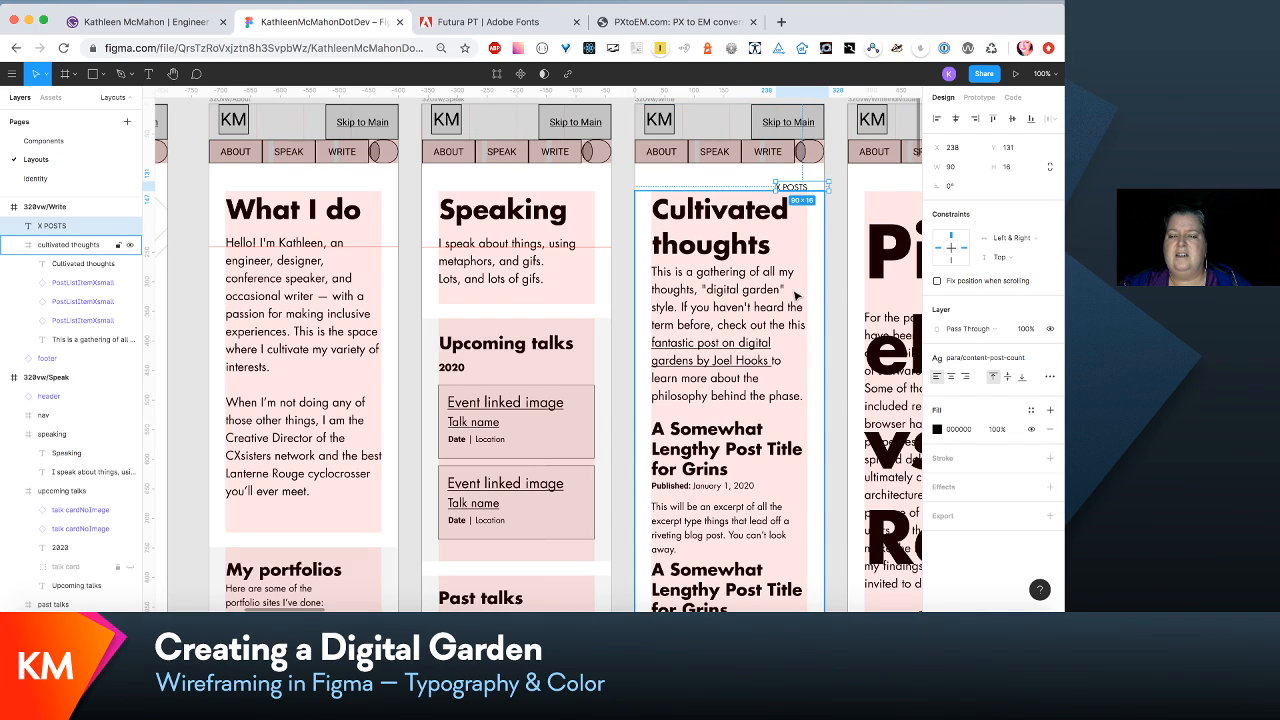
# - Compare the Write wireframe's heading, post list and overall spacing with the neighbouring 320vw wireframes
pyautogui.press('super+minus')
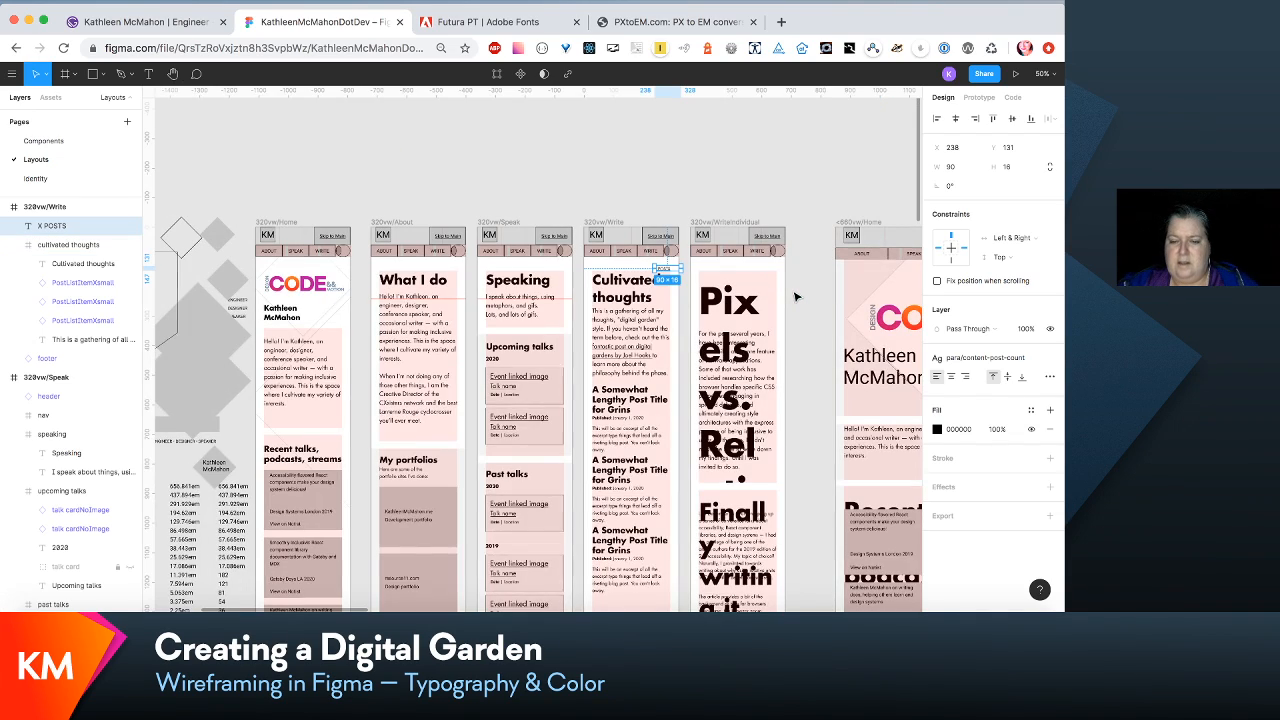
pyautogui.scroll(-3, 643, 300)
pyautogui.scroll(-1, 645, 299)
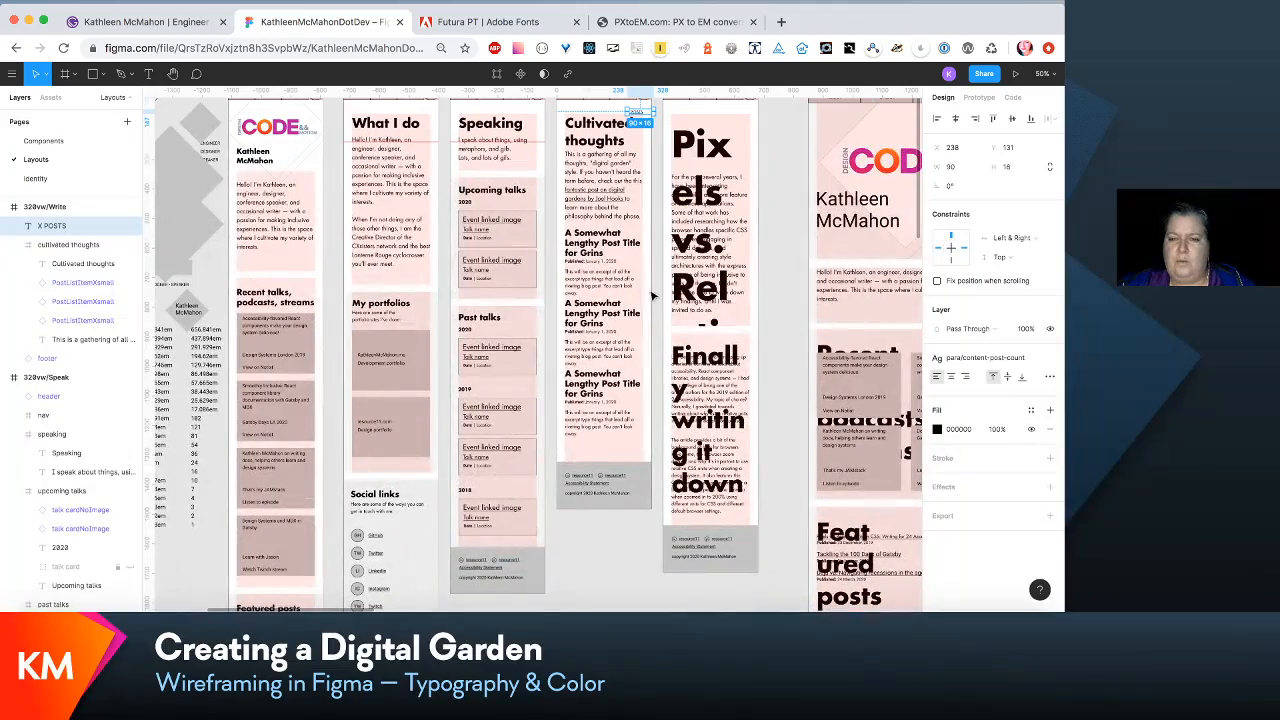
pyautogui.scroll(2, 712, 248)
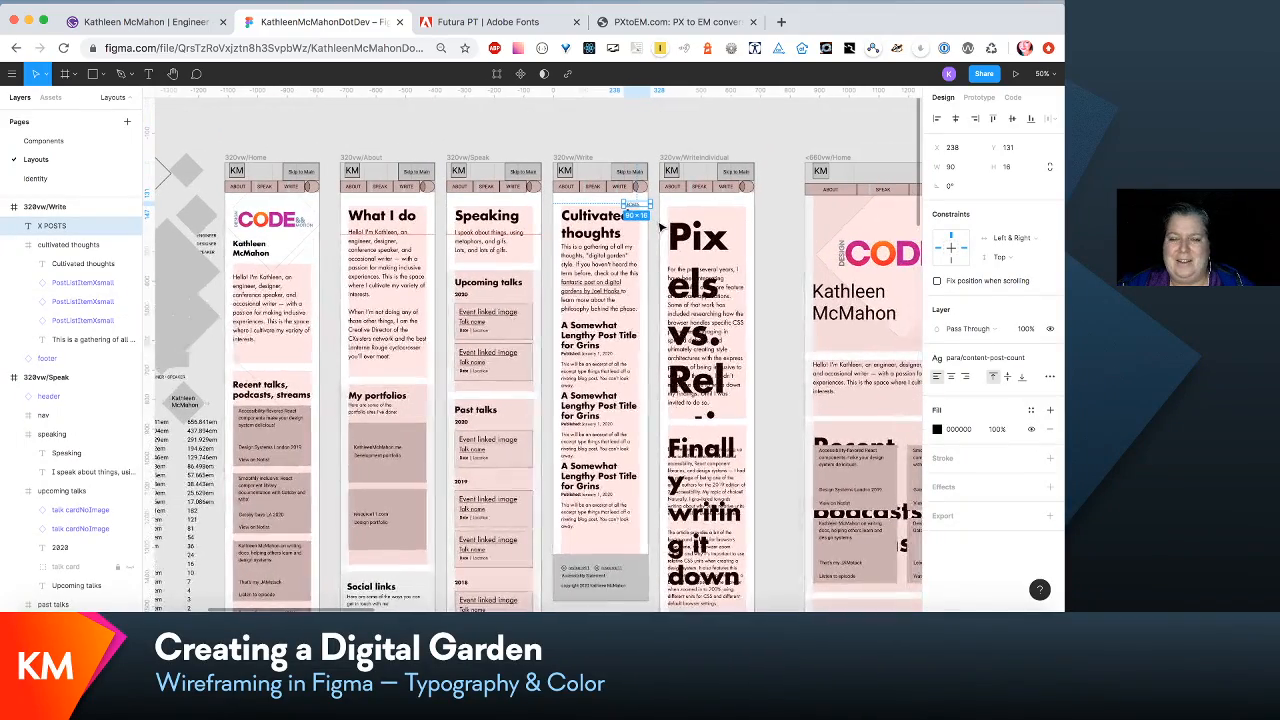
pyautogui.press('super+plus')
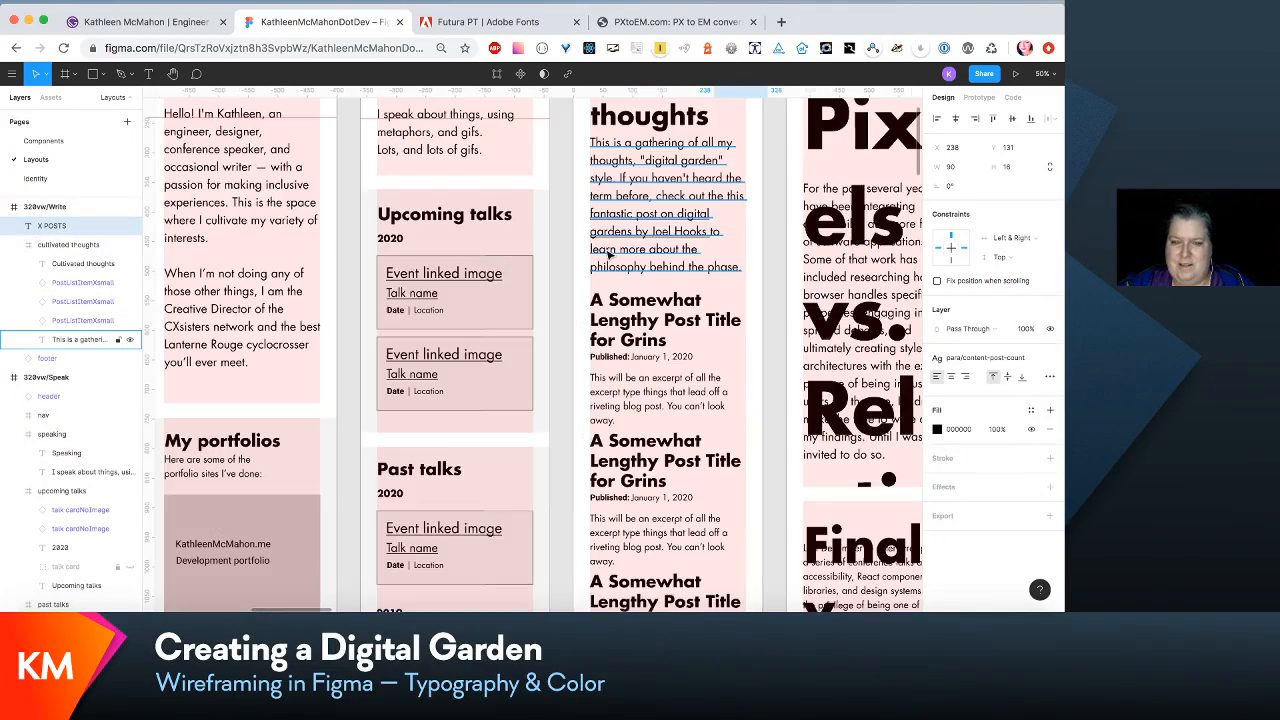
pyautogui.scroll(2, 608, 256)
pyautogui.hscroll(2, 608, 256)
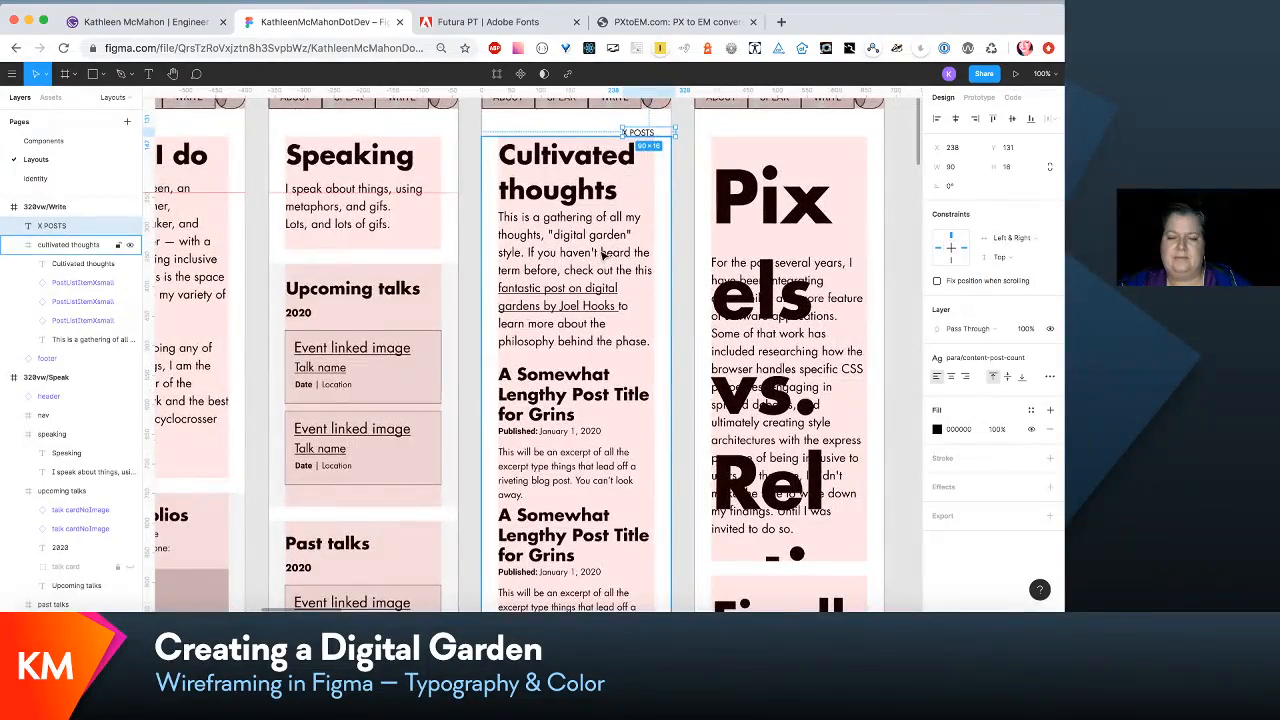
pyautogui.scroll(-5, 600, 260)
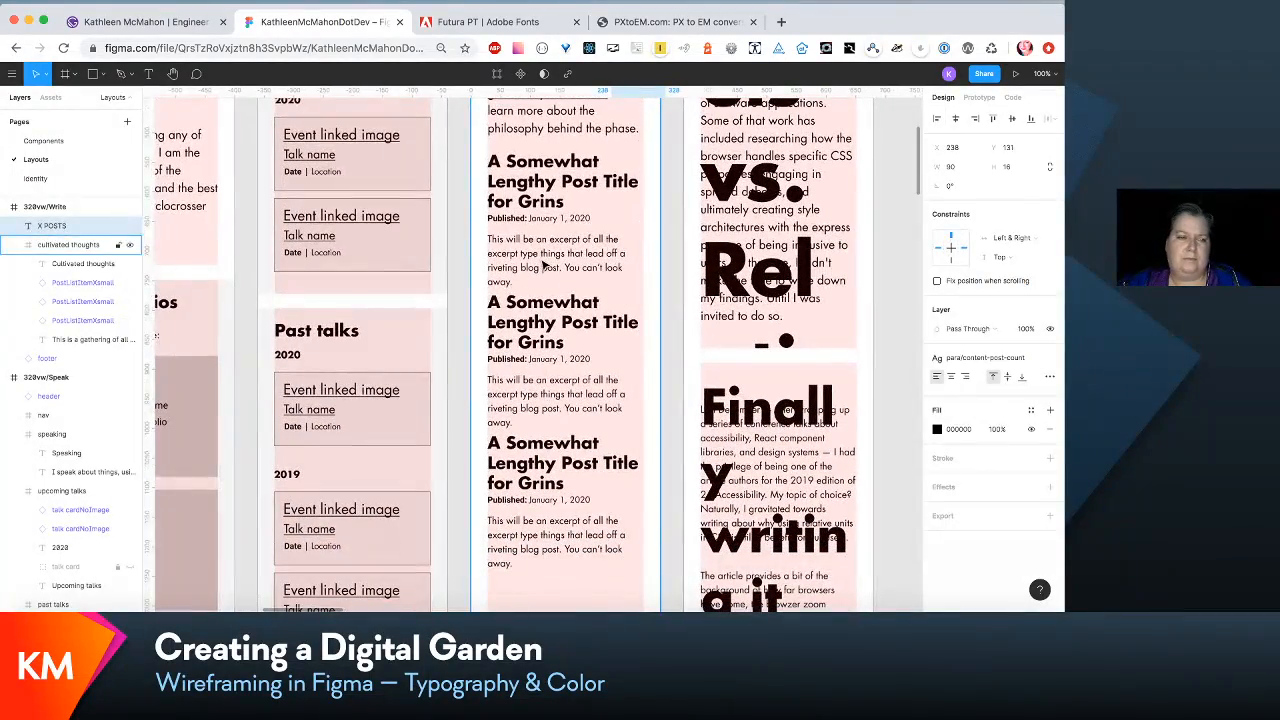
# - Move the three PostListItemXsmall items in the Write wireframe down together, widening the gap beneath the intro paragraph
pyautogui.click(524, 269)
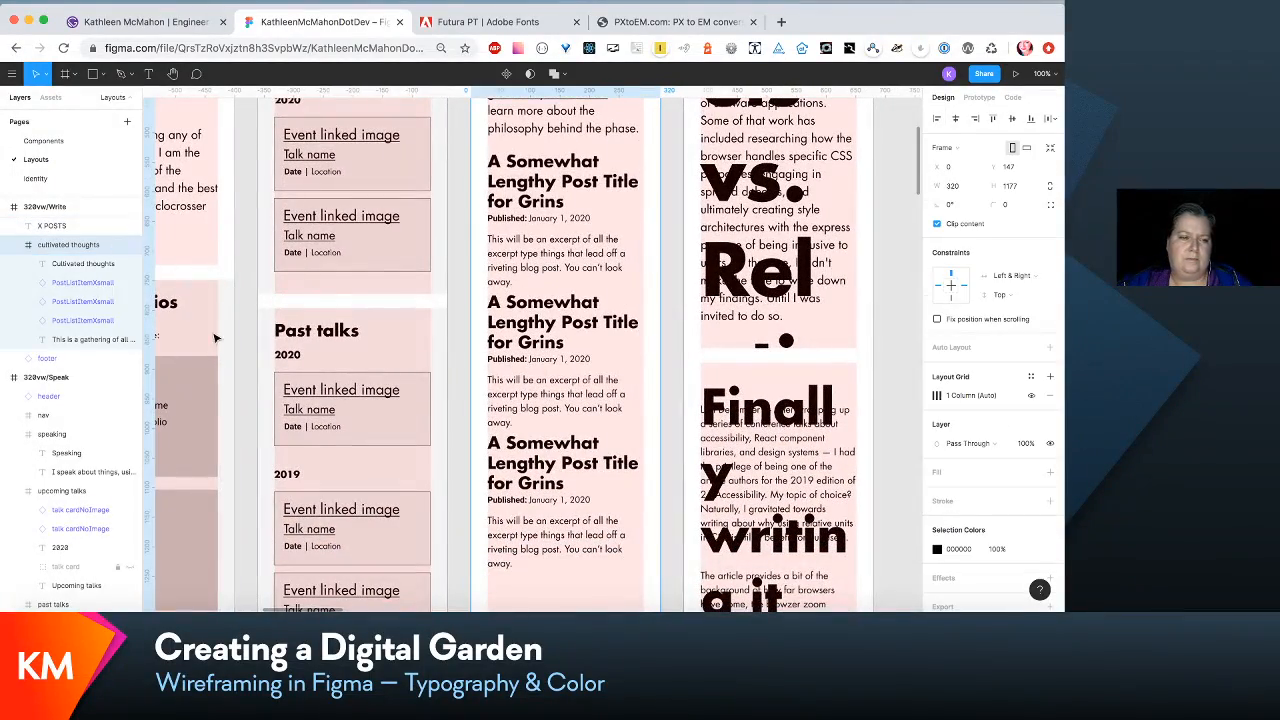
pyautogui.click(106, 285)
pyautogui.keyDown('shift'); pyautogui.click(100, 325); pyautogui.keyUp('shift')
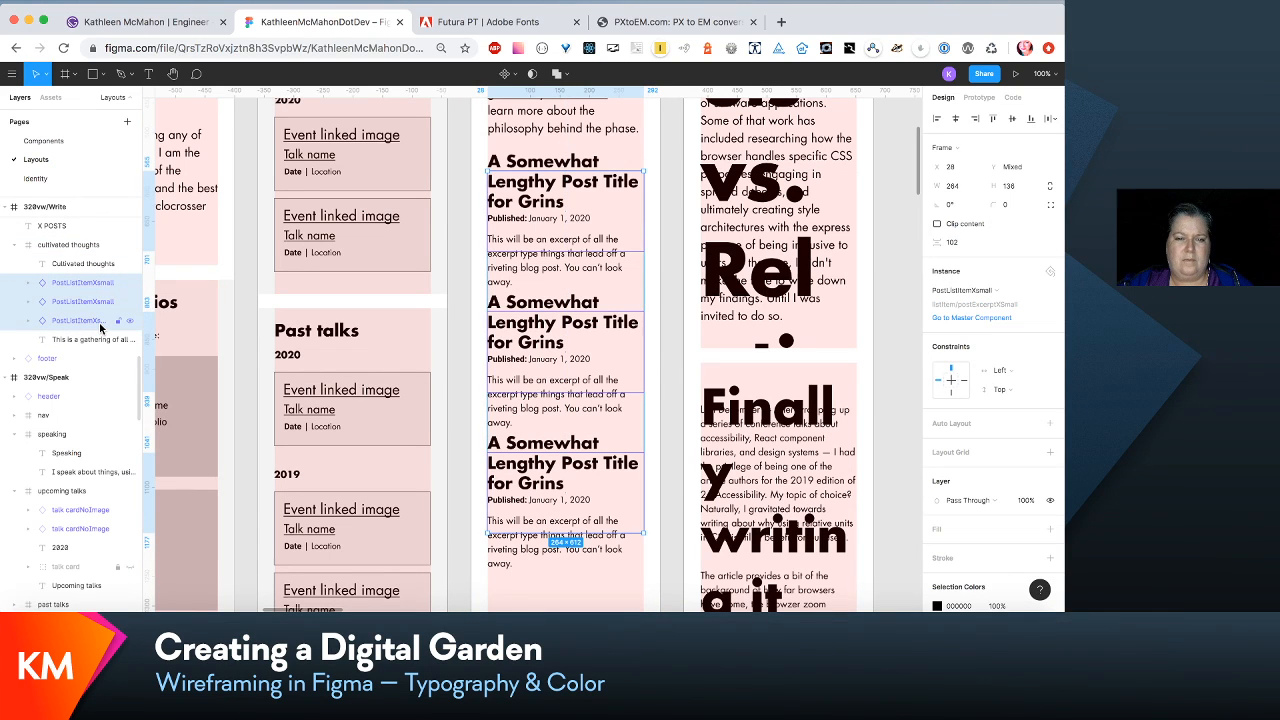
pyautogui.hotkey('shift', 'Down')
pyautogui.hotkey('shift', 'Down')
pyautogui.hotkey('shift', 'Down')
pyautogui.hotkey('shift', 'Down')
pyautogui.hotkey('shift', 'Down')
pyautogui.hotkey('shift', 'Down')
pyautogui.hotkey('shift', 'Down')
pyautogui.hotkey('shift', 'Down')
pyautogui.hotkey('shift', 'Down')
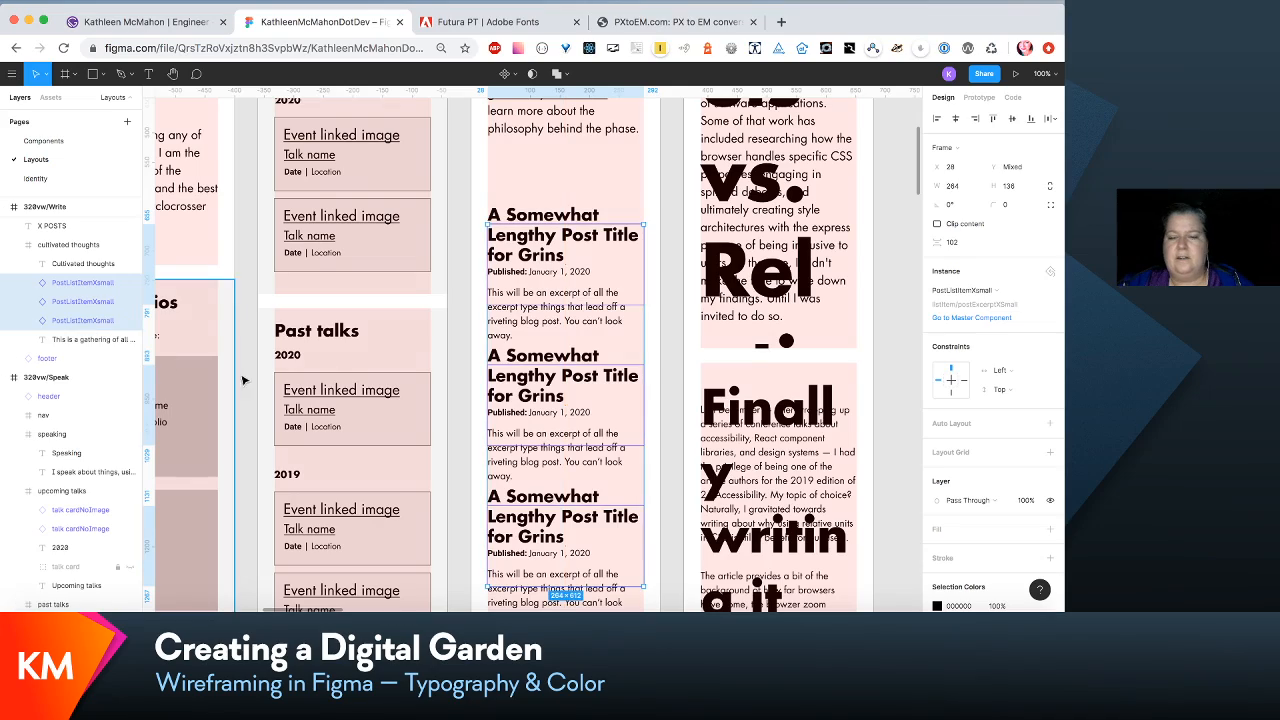
# - Move the Write wireframe's intro paragraph down to Y 133, adding space beneath the Cultivated thoughts heading
pyautogui.scroll(5, 601, 360)
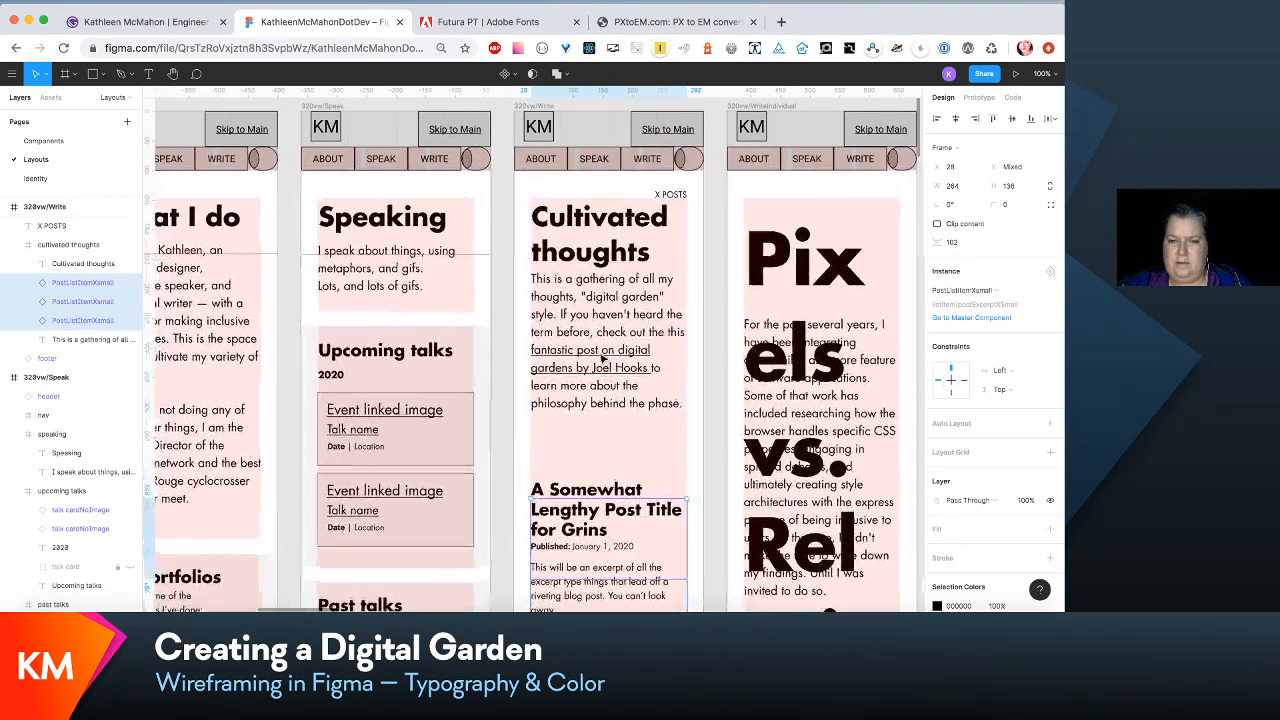
pyautogui.scroll(2, 605, 350)
pyautogui.click(615, 337)
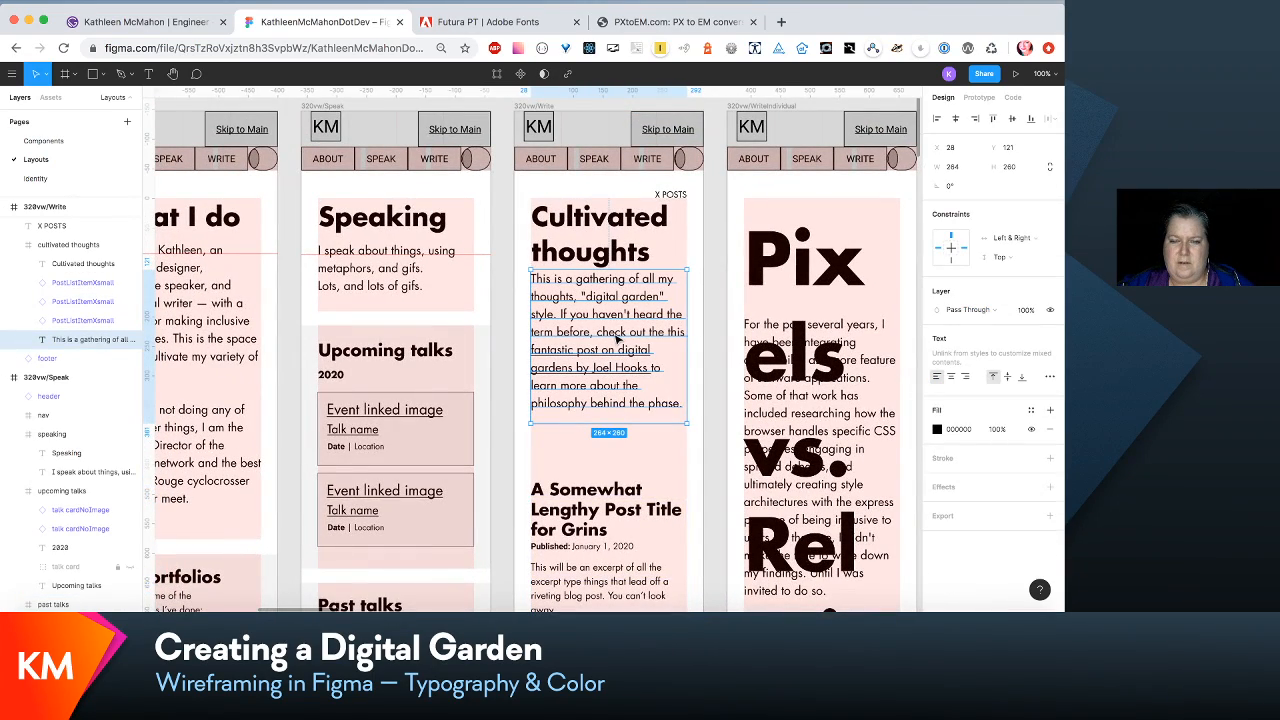
pyautogui.moveTo(616, 339); pyautogui.dragTo(618, 345)
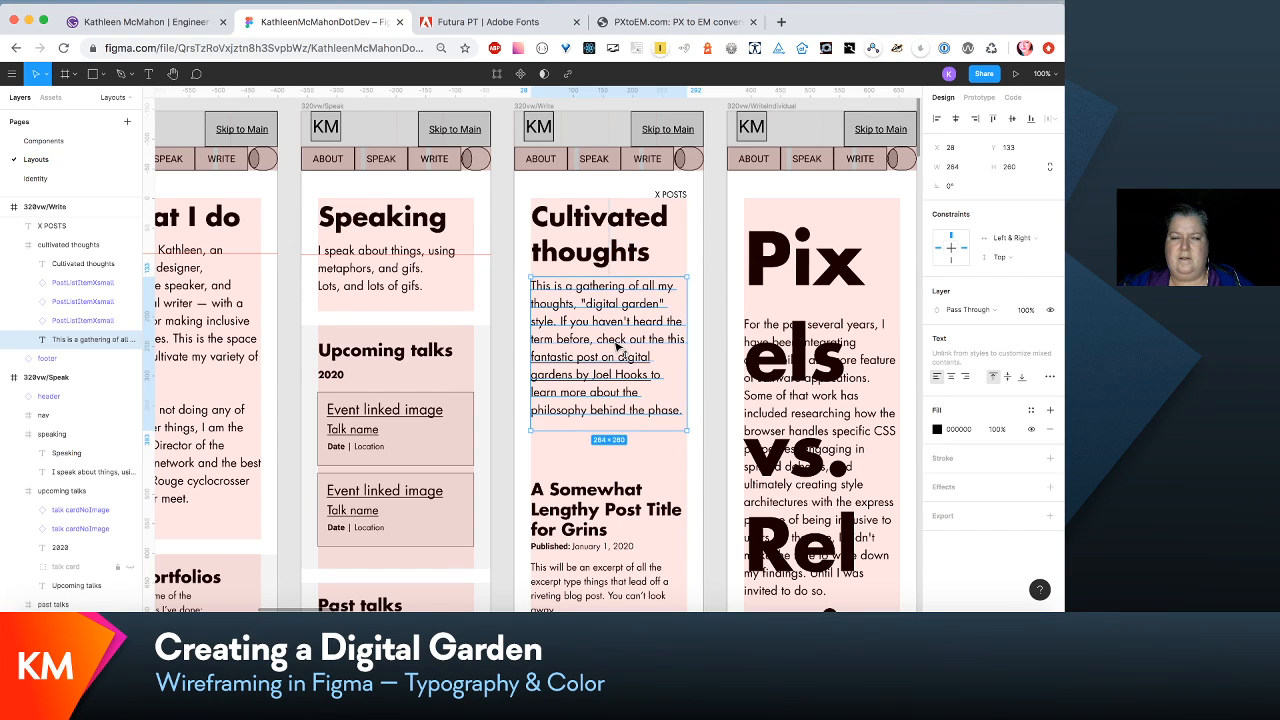
# - Try moving the whole cultivated thoughts frame up to Y 81, and undo the move
pyautogui.press('Escape')
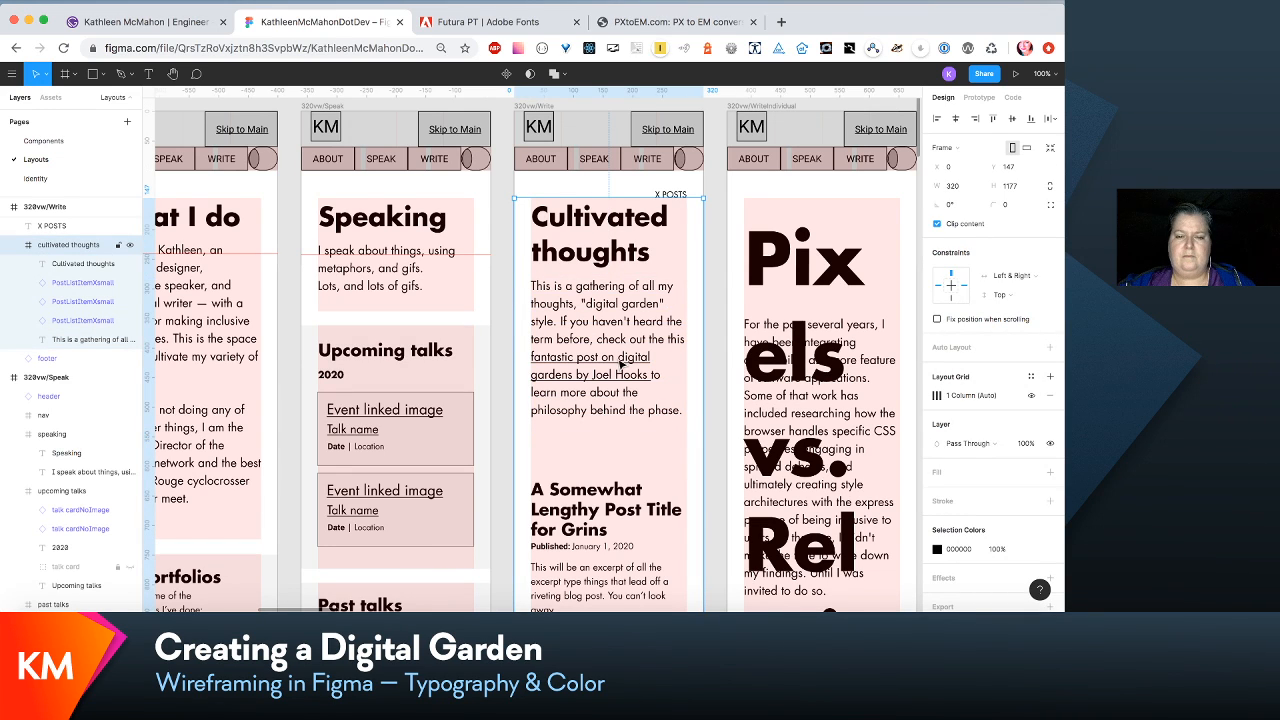
pyautogui.hotkey('shift', 'Up')
pyautogui.hotkey('shift', 'Up')
pyautogui.hotkey('shift', 'Up')
pyautogui.hotkey('shift', 'Up')
pyautogui.hotkey('shift', 'Up')
pyautogui.hotkey('shift', 'Up')
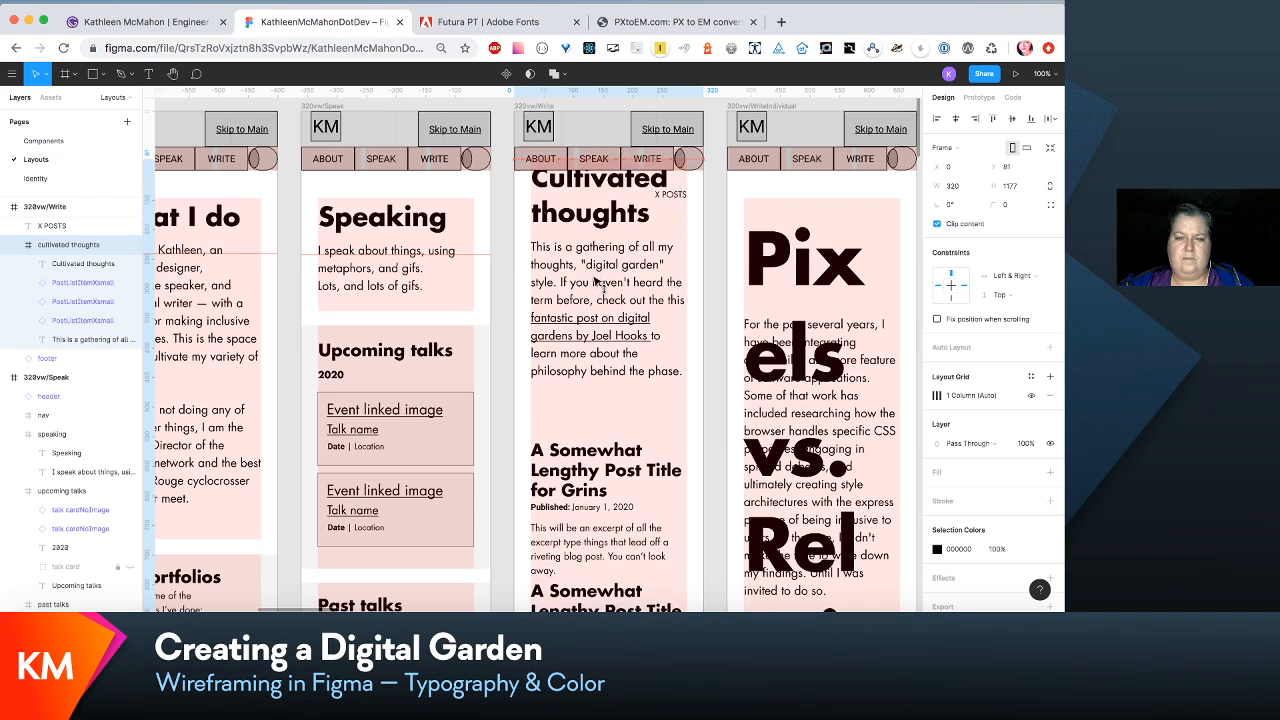
pyautogui.press('super+z')
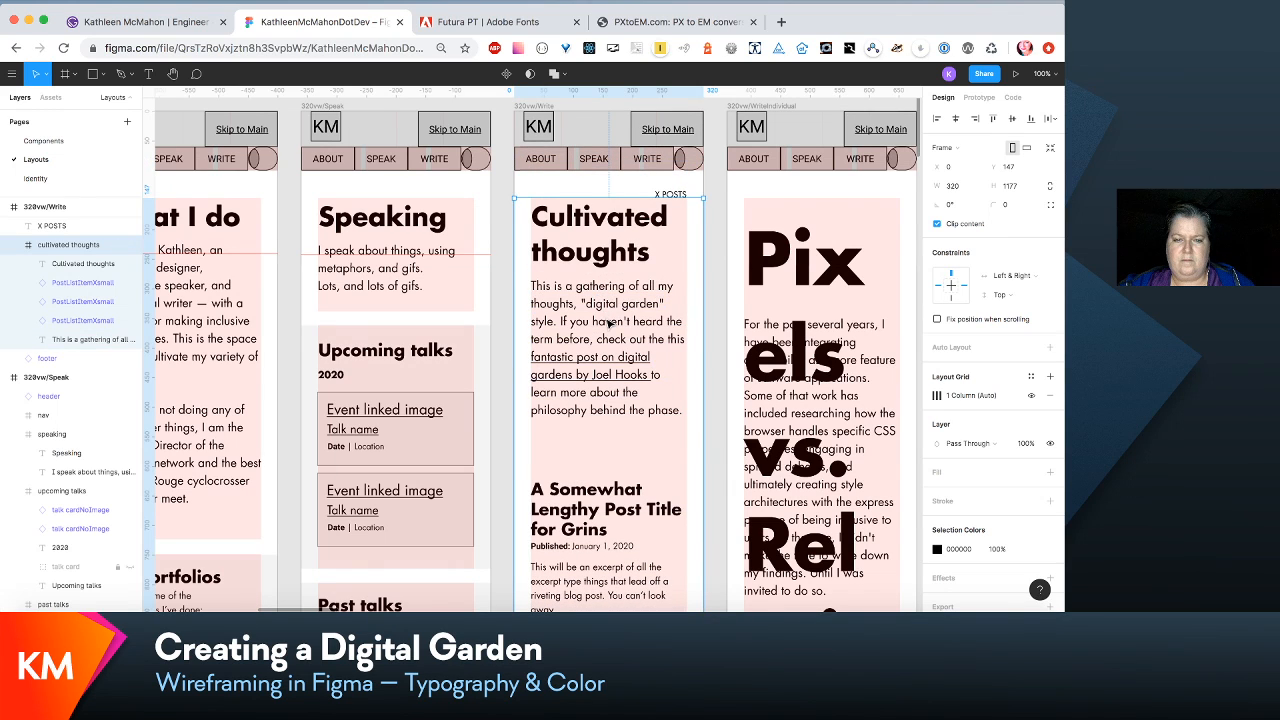
# - Move the Write wireframe's Cultivated thoughts heading up and raise the intro paragraph beneath it to Y 74
pyautogui.doubleClick(609, 324)
pyautogui.moveTo(609, 324); pyautogui.dragTo(603, 293)
pyautogui.moveTo(600, 228); pyautogui.dragTo(597, 189)
pyautogui.click(600, 287)
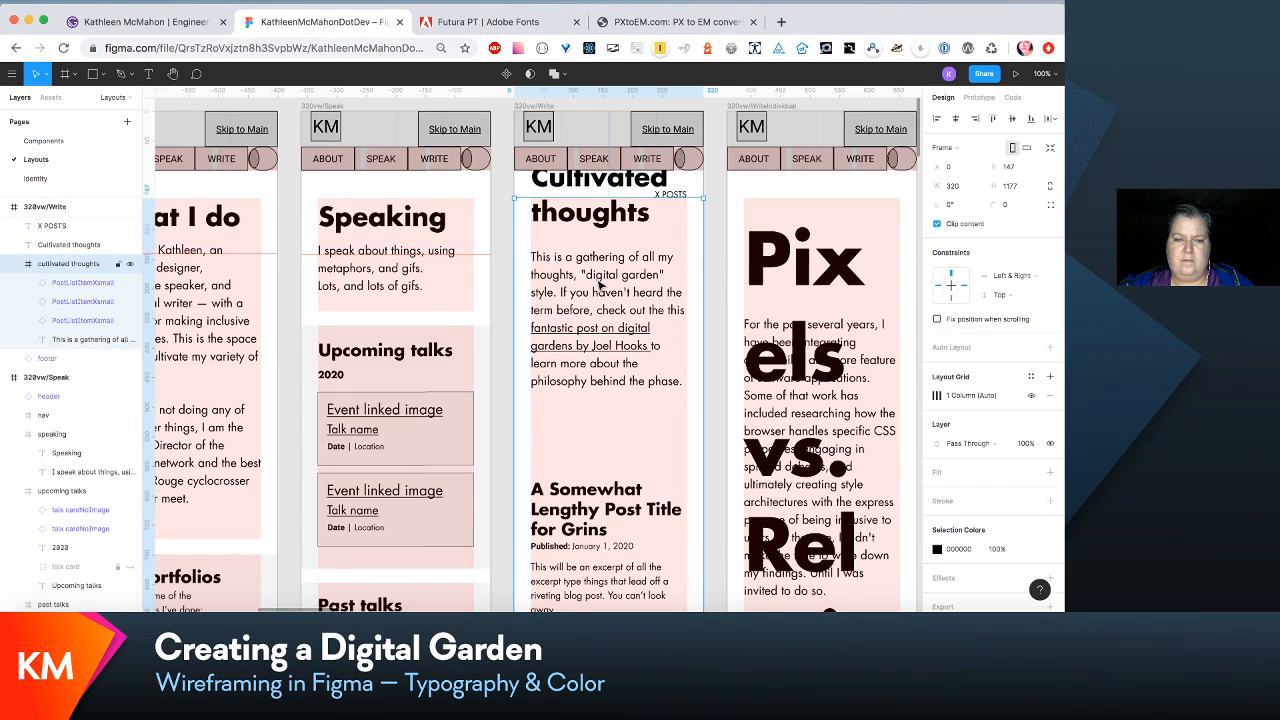
pyautogui.click(601, 285)
pyautogui.moveTo(598, 283); pyautogui.dragTo(598, 281)
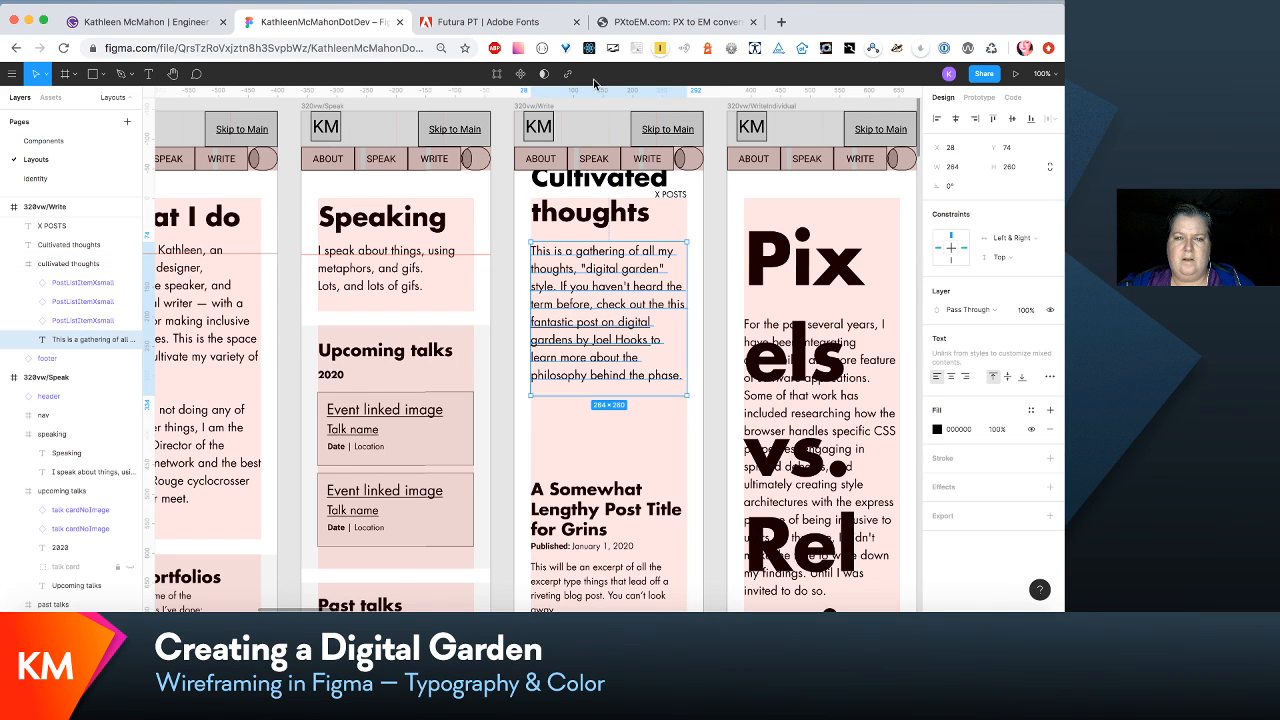
# - Add horizontal guides level with the Speaking heading and its intro text, and move the Cultivated thoughts heading down to Y 88
pyautogui.moveTo(596, 90); pyautogui.dragTo(600, 253)
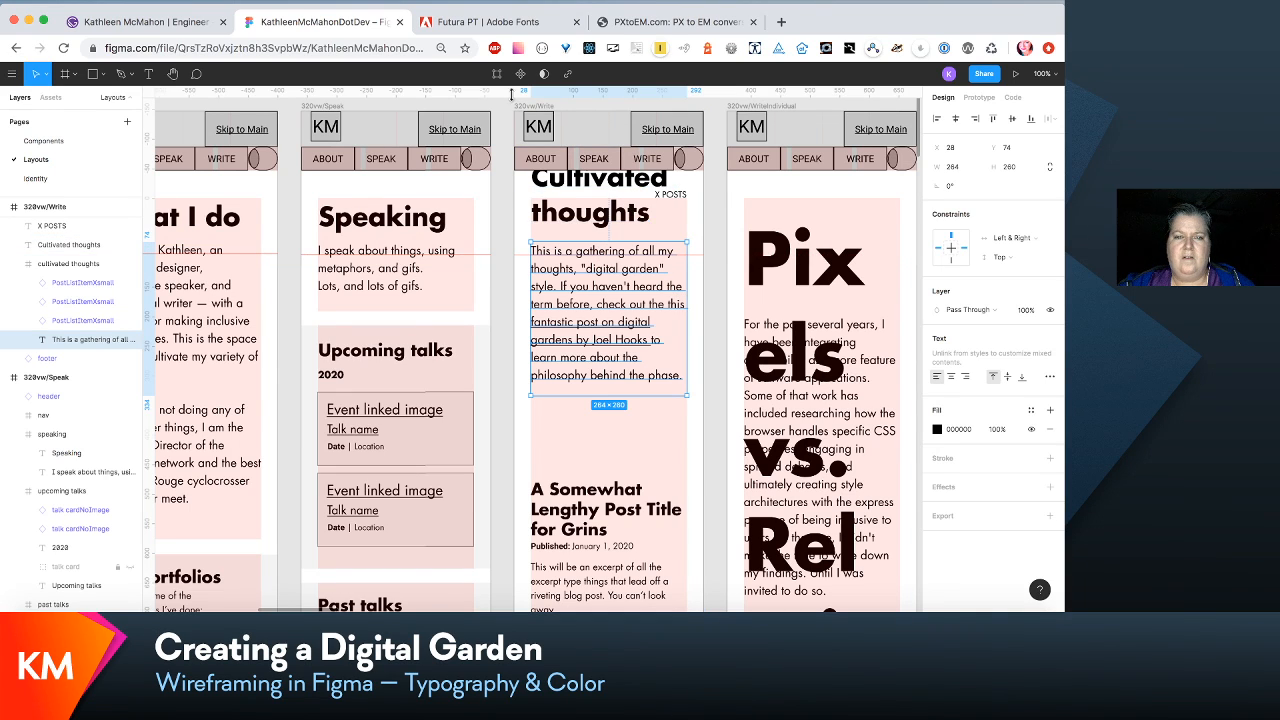
pyautogui.moveTo(490, 92); pyautogui.dragTo(490, 227)
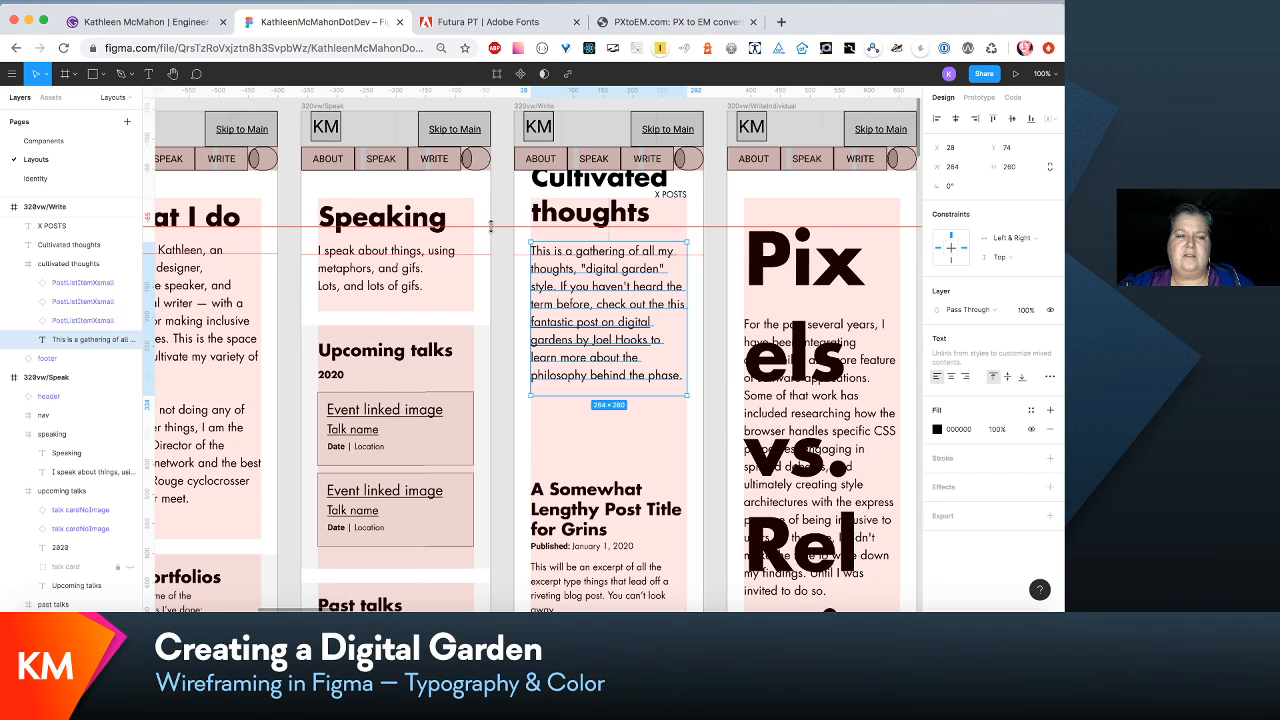
pyautogui.click(580, 180)
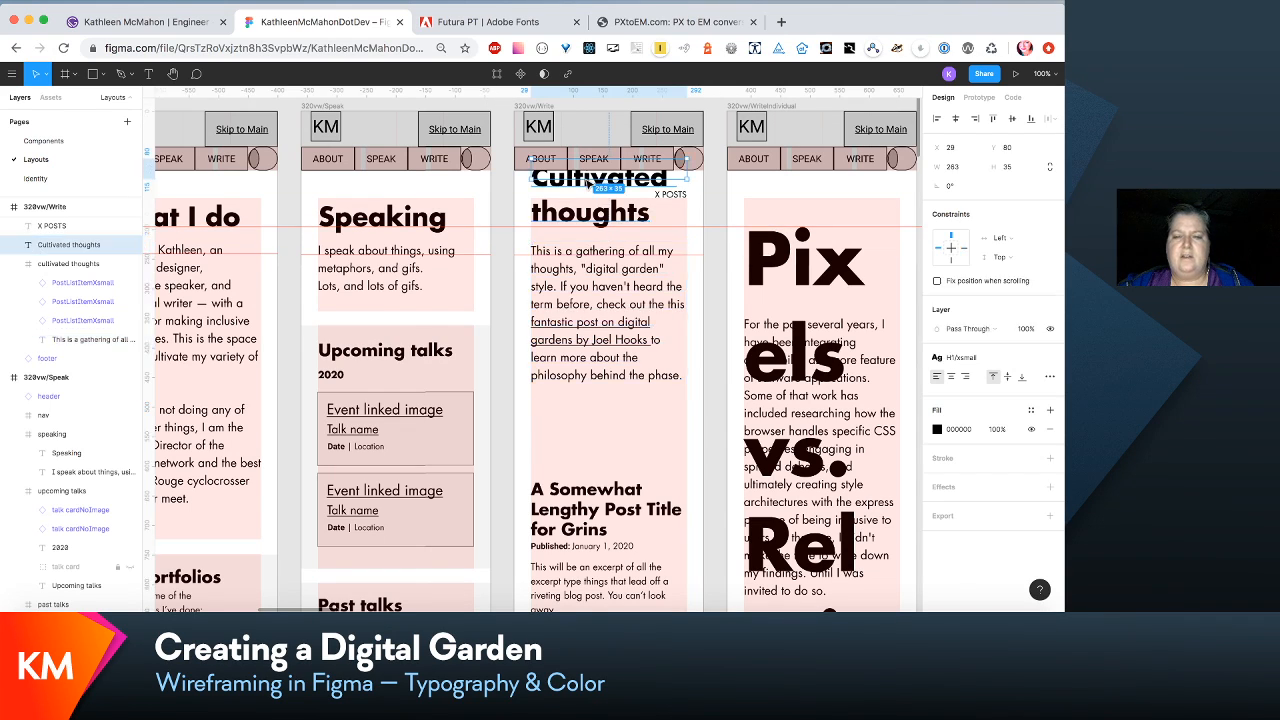
pyautogui.moveTo(584, 177); pyautogui.dragTo(587, 185)
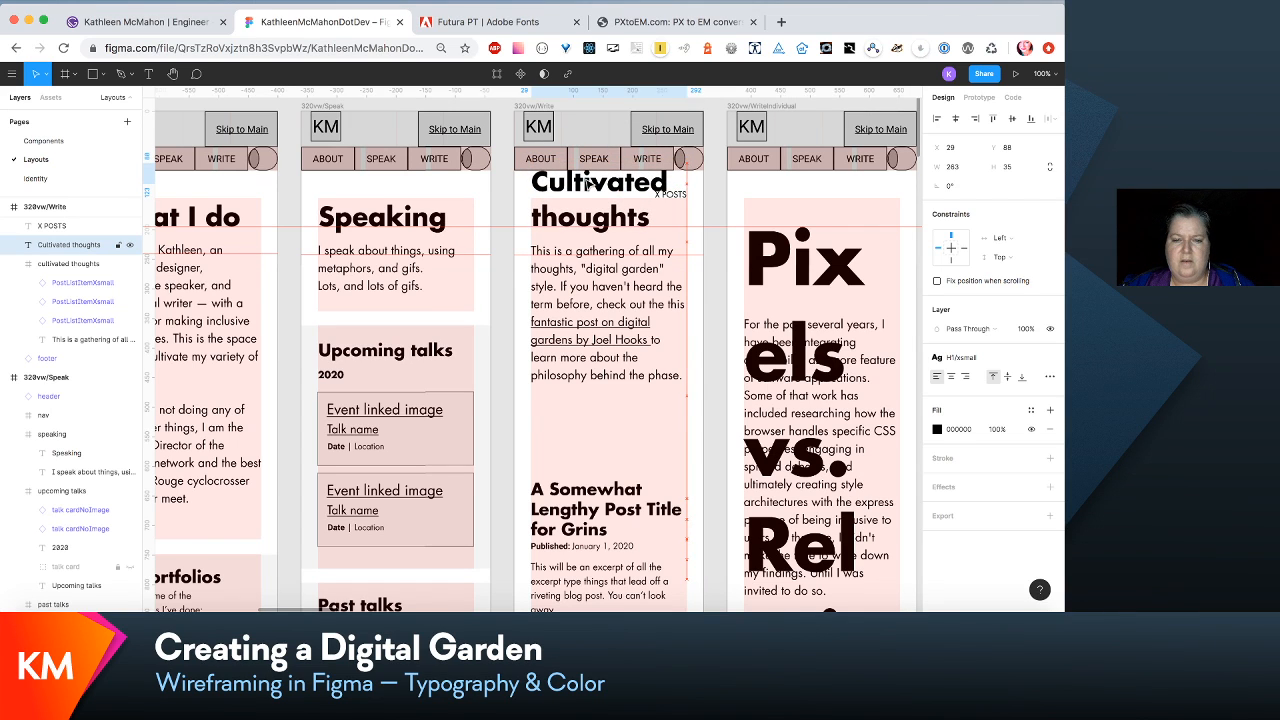
# - Nest the X POSTS and Cultivated thoughts text layers inside the Write wireframe's cultivated thoughts frame
pyautogui.keyDown('shift'); pyautogui.click(615, 335); pyautogui.keyUp('shift')
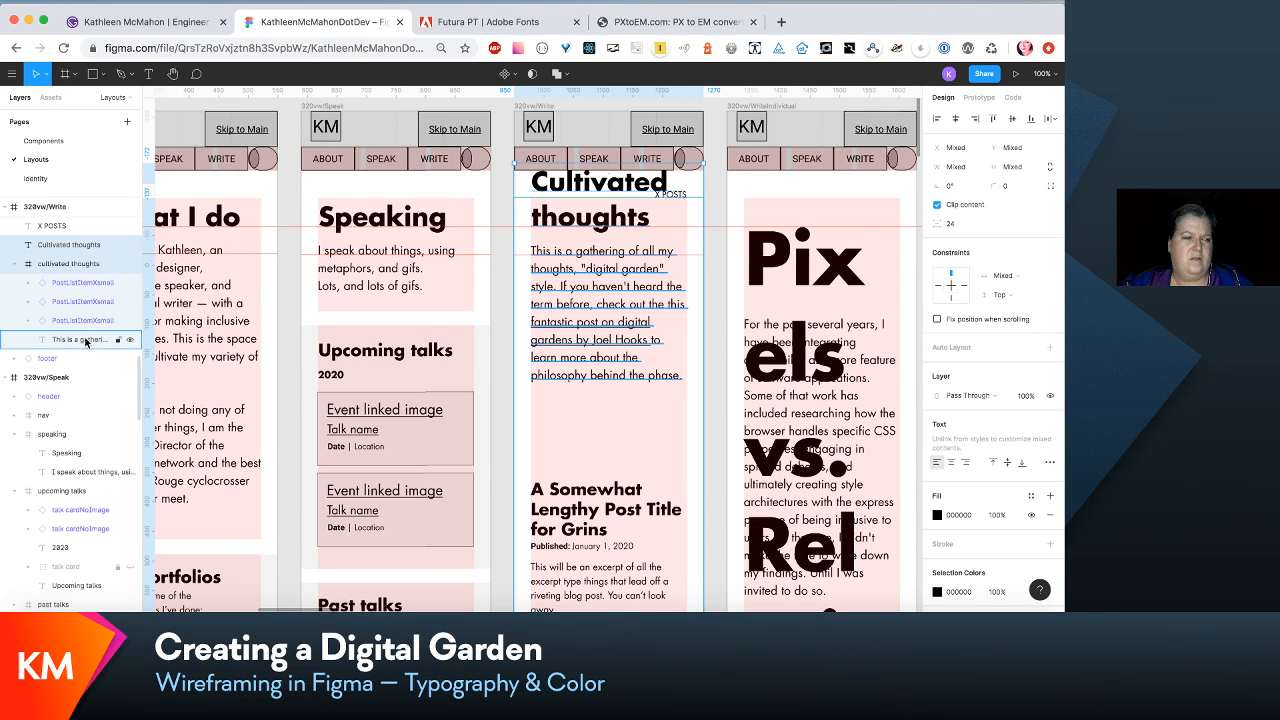
pyautogui.click(71, 245)
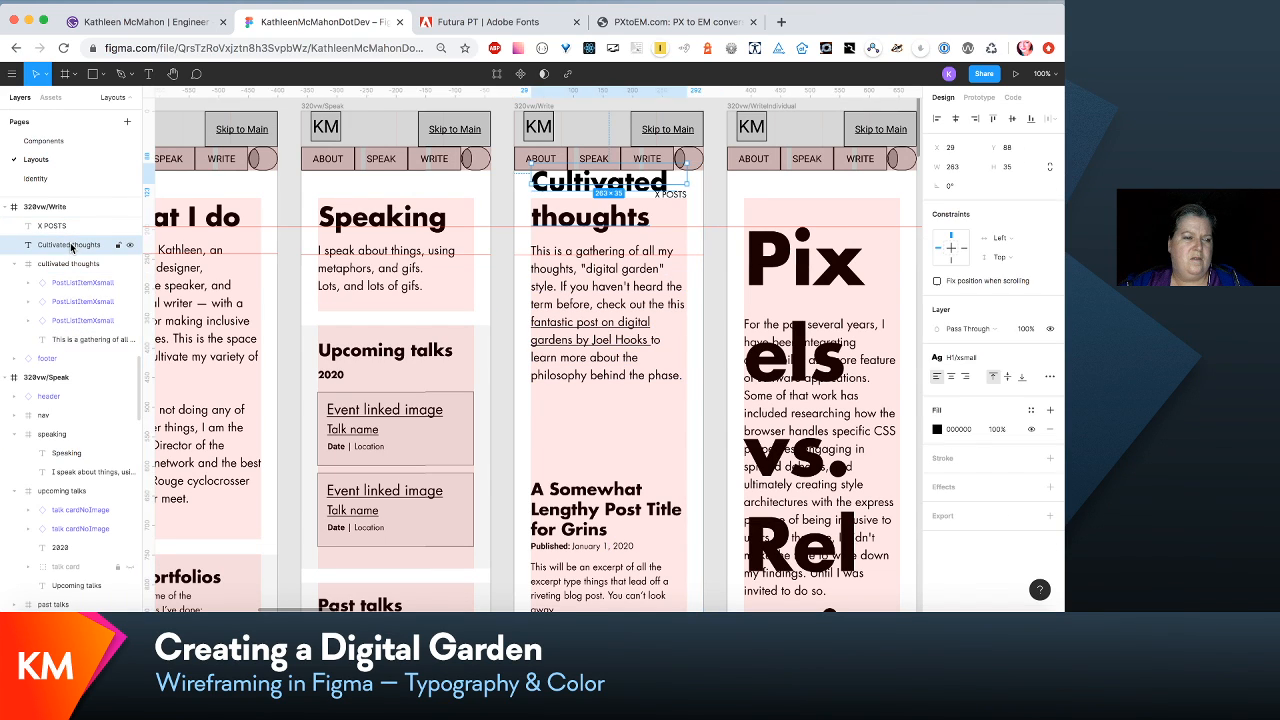
pyautogui.moveTo(71, 245); pyautogui.dragTo(70, 250)
pyautogui.scroll(2, 70, 250)
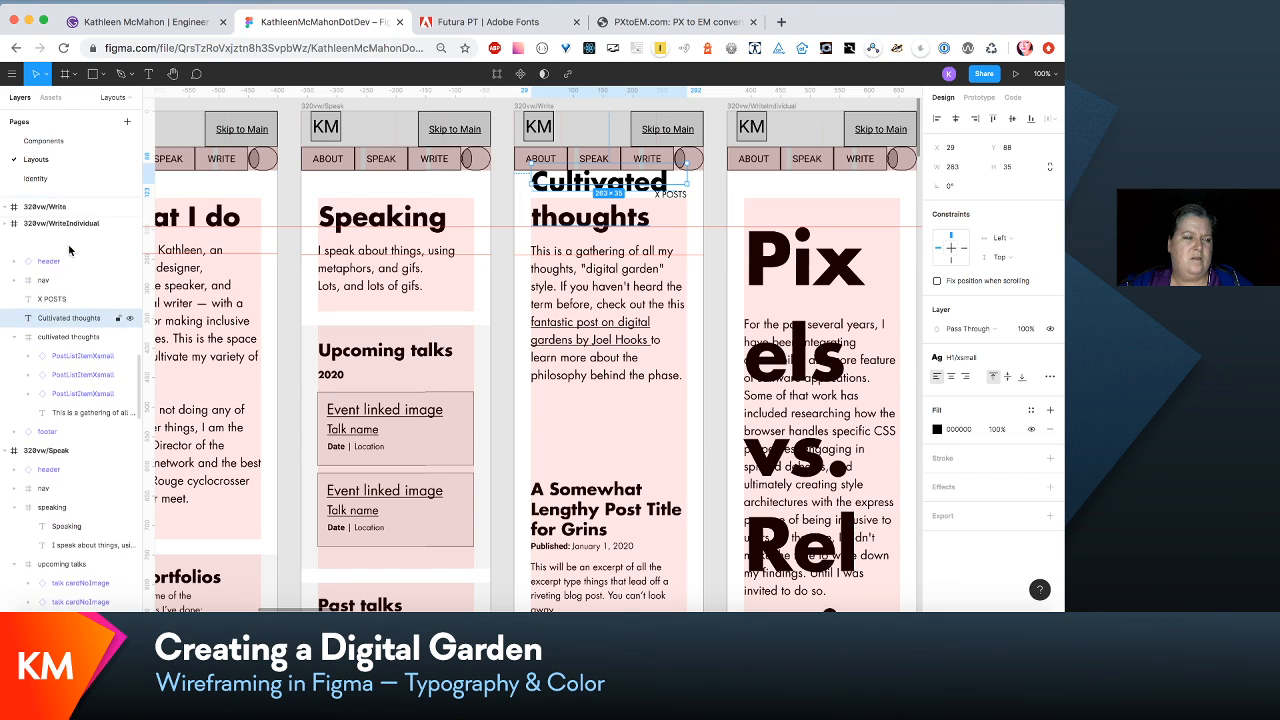
pyautogui.keyDown('shift'); pyautogui.click(72, 308); pyautogui.keyUp('shift')
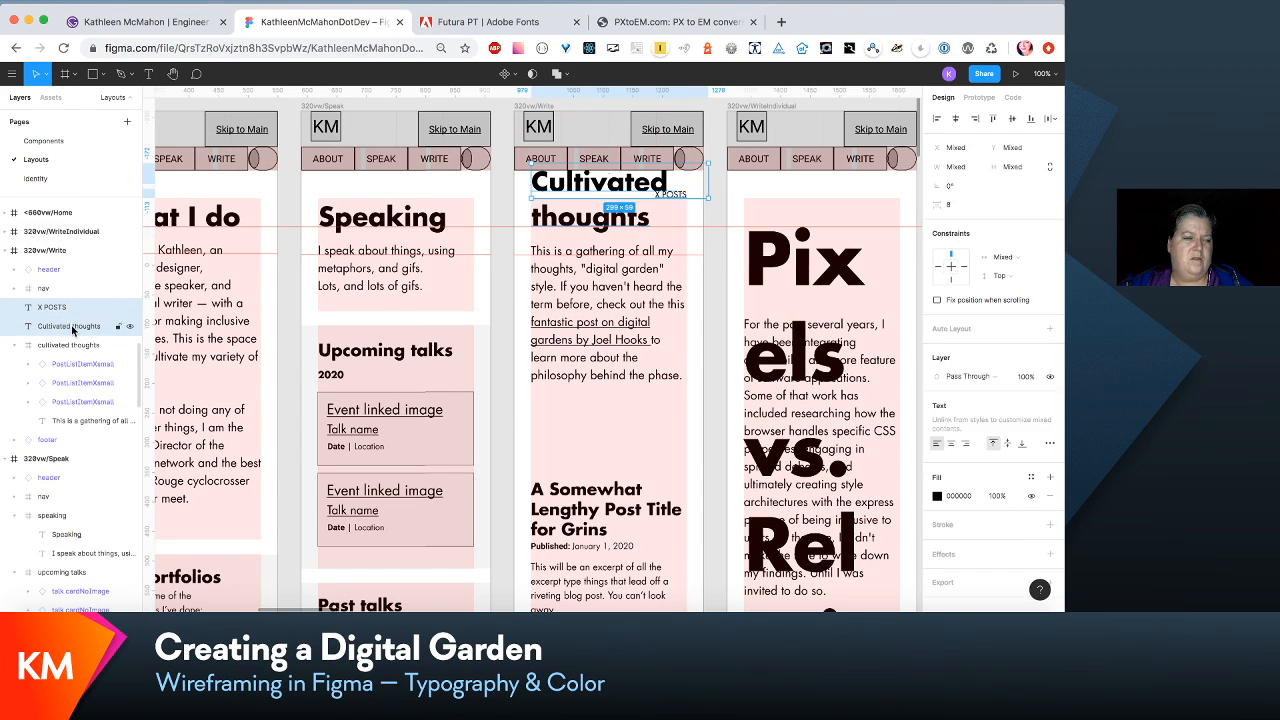
pyautogui.moveTo(72, 330); pyautogui.dragTo(70, 350)
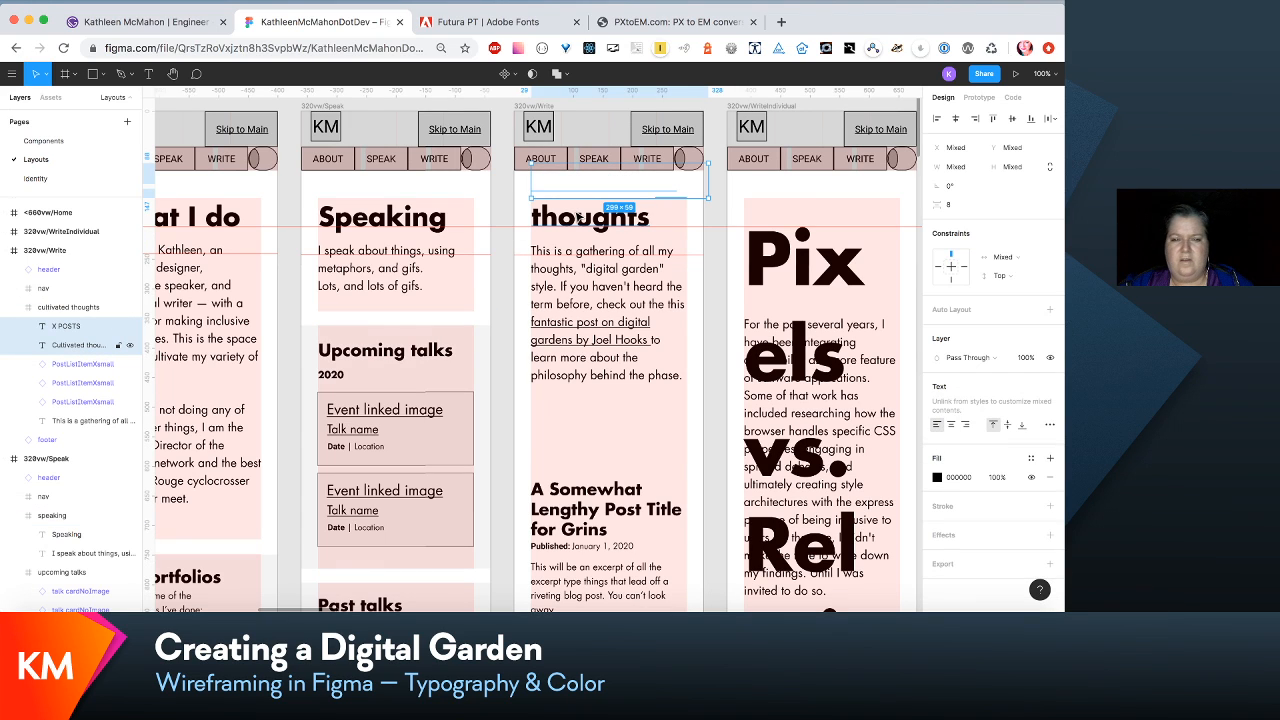
# - Move the X POSTS label, Cultivated thoughts heading and intro paragraph down together by 60 px inside their frame
pyautogui.keyDown('shift'); pyautogui.click(85, 423); pyautogui.keyUp('shift')
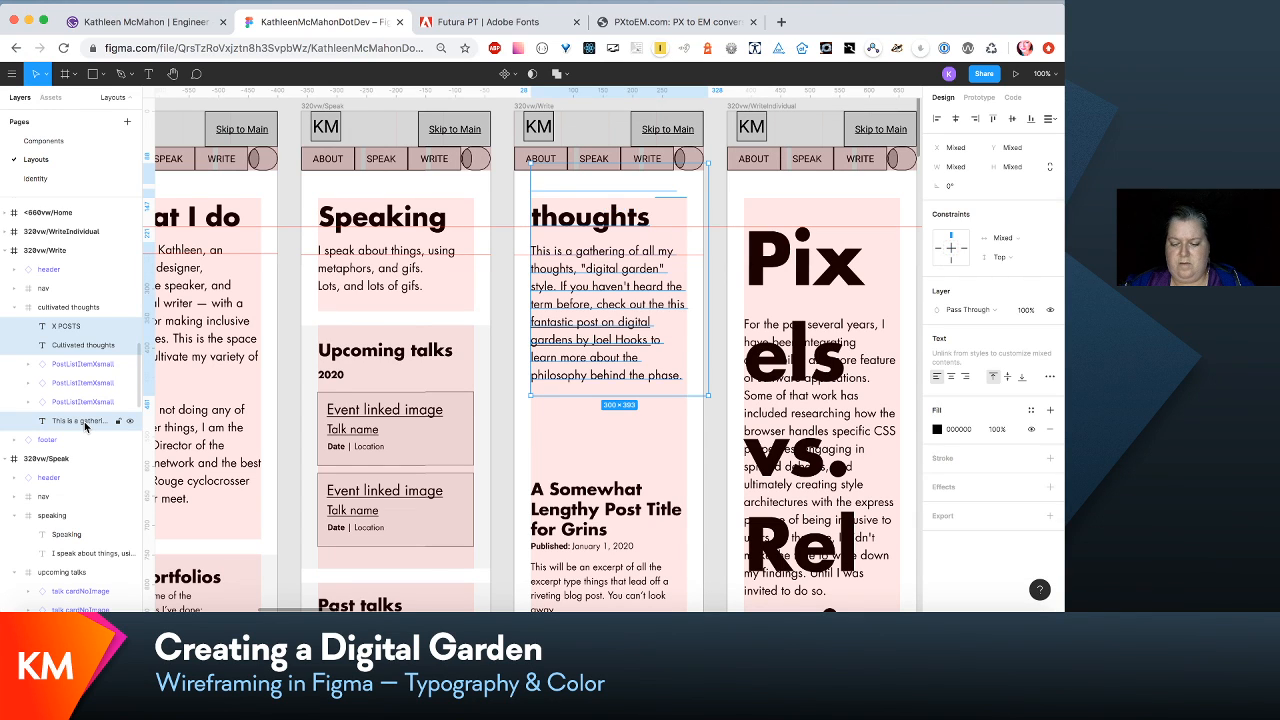
pyautogui.hotkey('shift', 'Down')
pyautogui.hotkey('shift', 'Down')
pyautogui.hotkey('shift', 'Down')
pyautogui.hotkey('shift', 'Down')
pyautogui.hotkey('shift', 'Down')
pyautogui.hotkey('shift', 'Down')
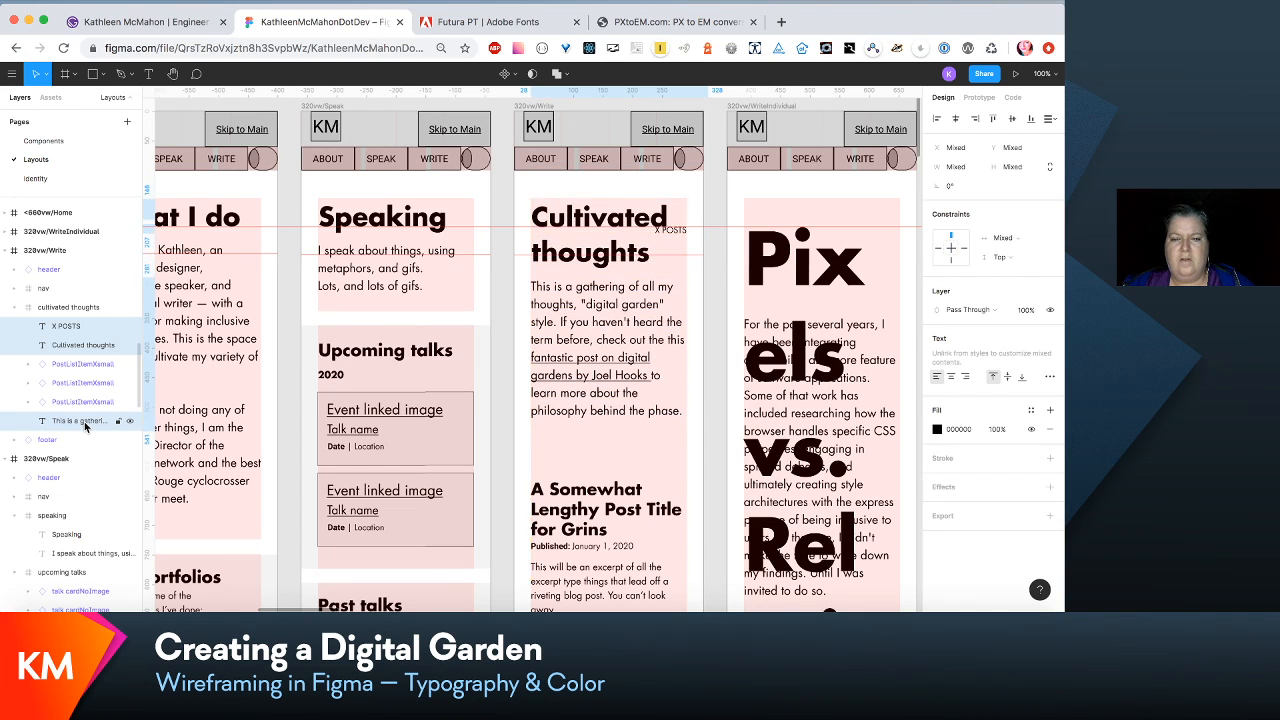
pyautogui.hotkey('shift', 'Return')
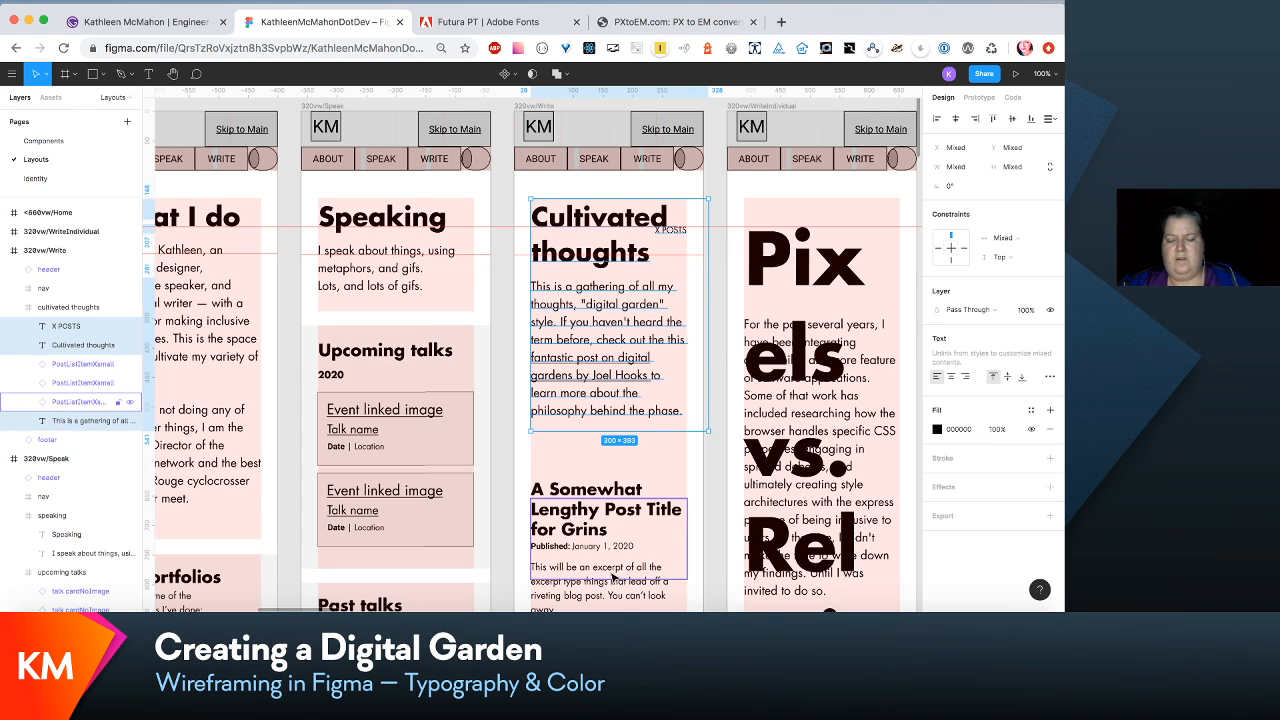
pyautogui.click(695, 243)
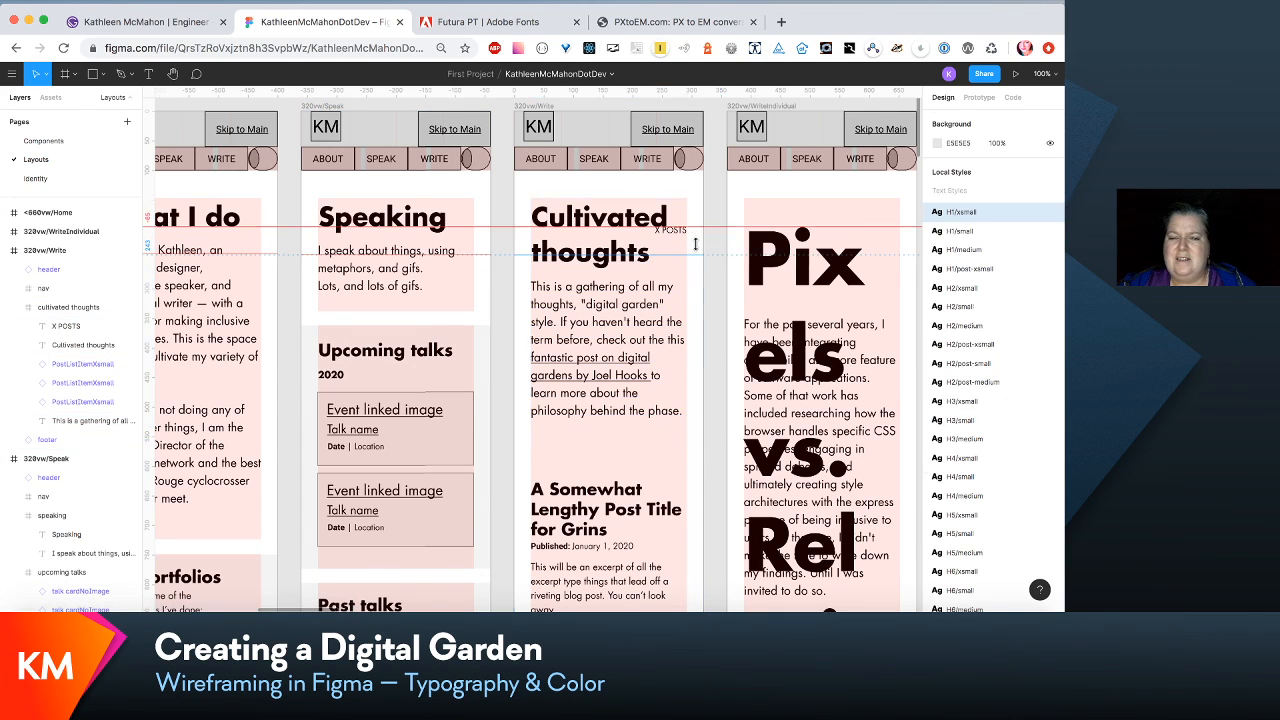
pyautogui.click(668, 452)
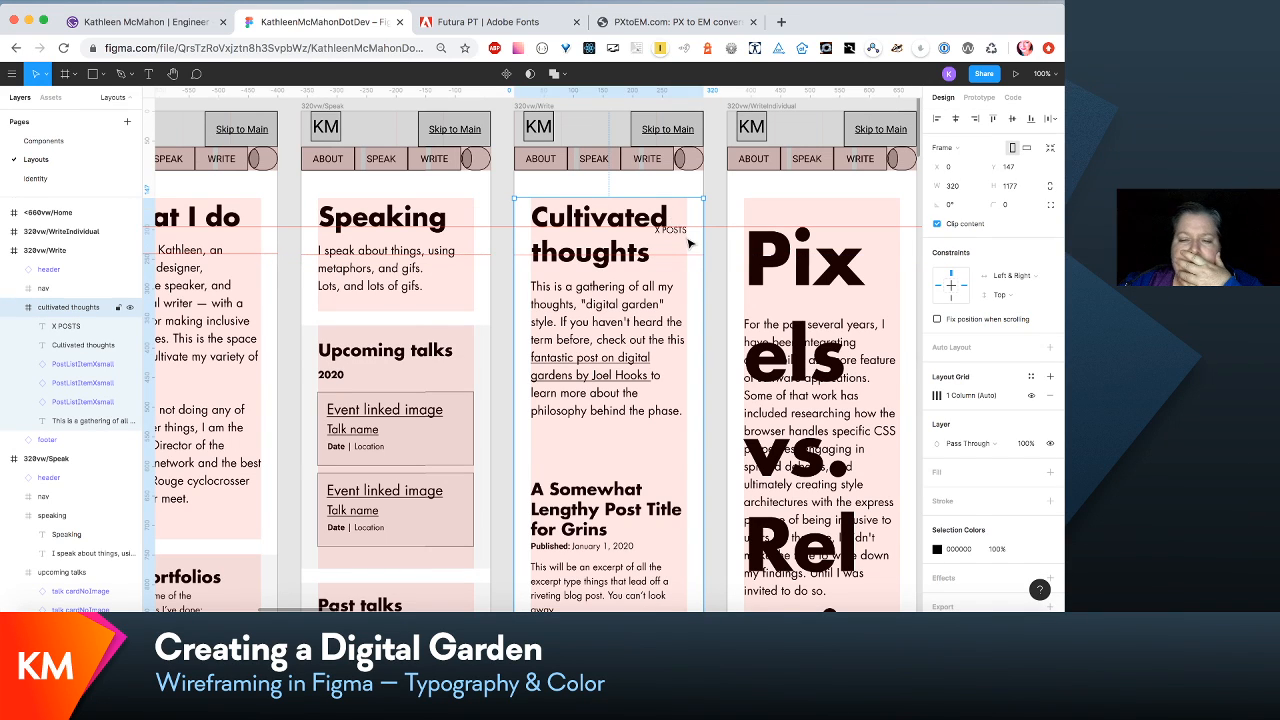
# - Move the X POSTS label down to Y 124, below the Cultivated thoughts heading
pyautogui.click(74, 328)
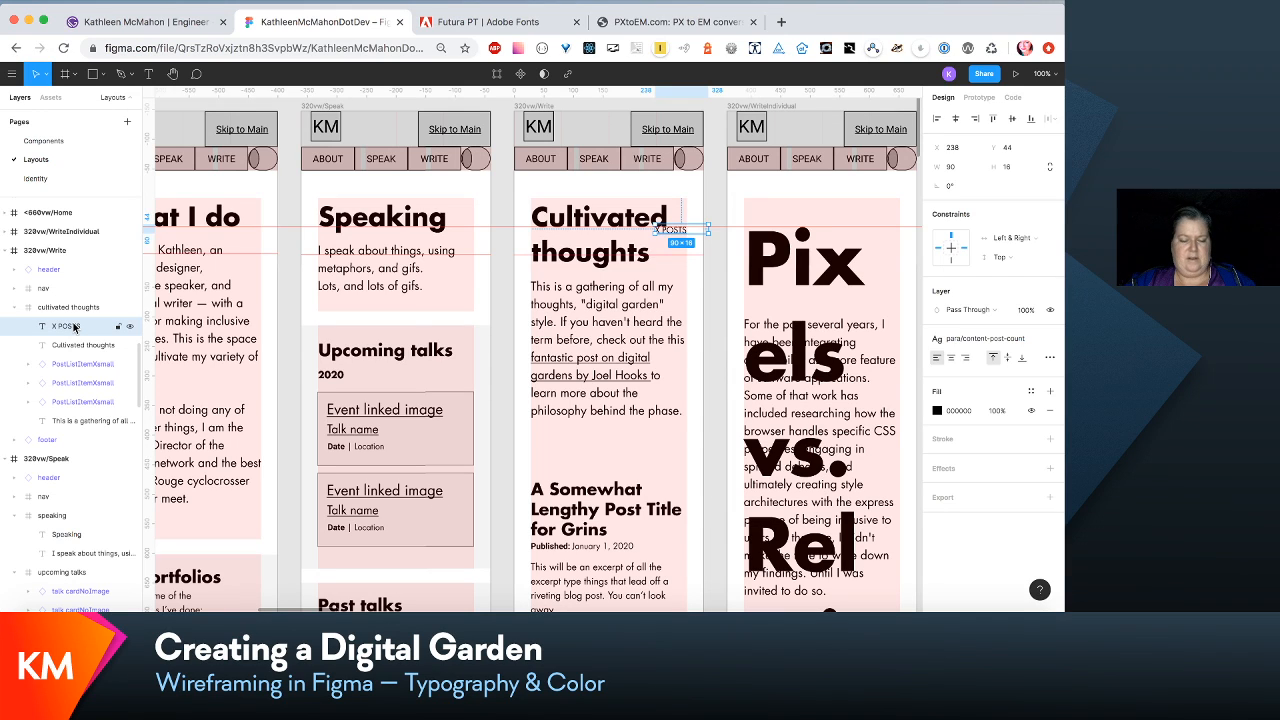
pyautogui.hotkey('shift', 'Up')
pyautogui.hotkey('shift', 'Up')
pyautogui.hotkey('shift', 'Up')
pyautogui.hotkey('shift', 'Up')
pyautogui.hotkey('shift', 'Up')
pyautogui.hotkey('shift', 'Down')
pyautogui.hotkey('shift', 'Down')
pyautogui.hotkey('shift', 'Down')
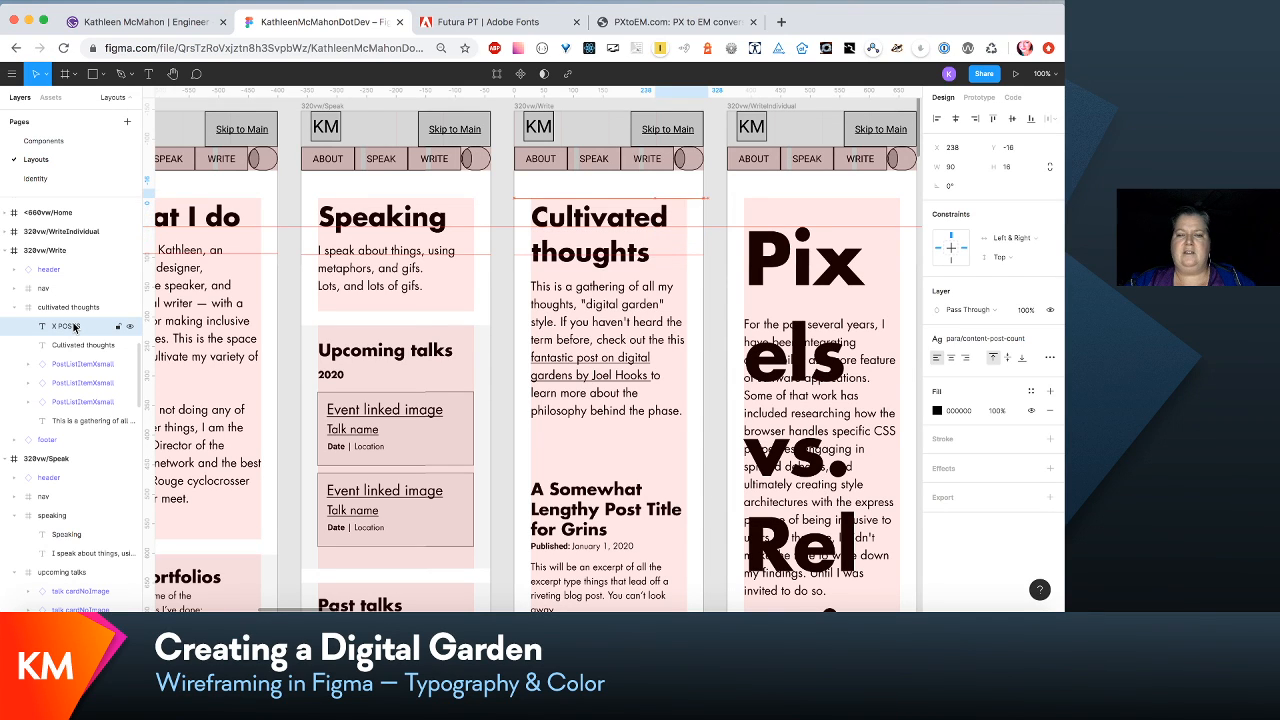
pyautogui.hotkey('shift', 'Down')
pyautogui.hotkey('shift', 'Down')
pyautogui.hotkey('shift', 'Down')
pyautogui.hotkey('shift', 'Down')
pyautogui.hotkey('shift', 'Down')
pyautogui.hotkey('shift', 'Down')
pyautogui.hotkey('shift', 'Down')
pyautogui.hotkey('shift', 'Down')
pyautogui.hotkey('shift', 'Down')
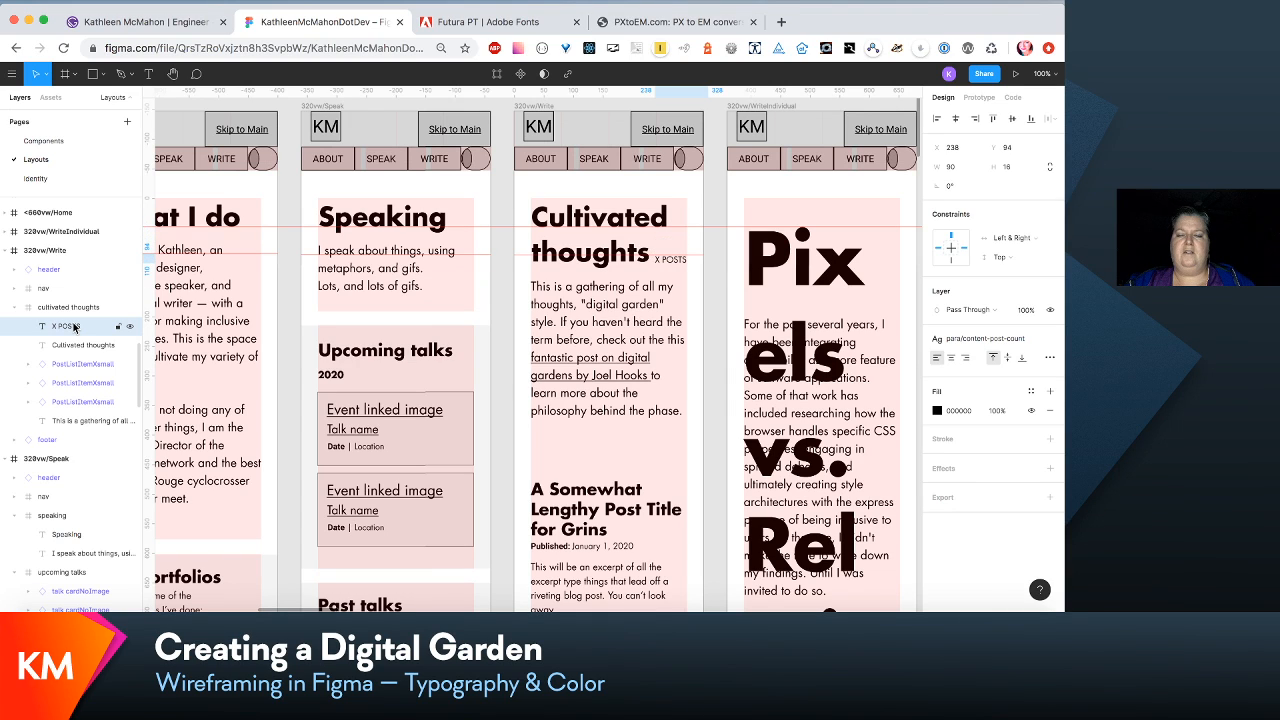
pyautogui.hotkey('shift', 'Down')
pyautogui.hotkey('shift', 'Down')
pyautogui.hotkey('shift', 'Down')
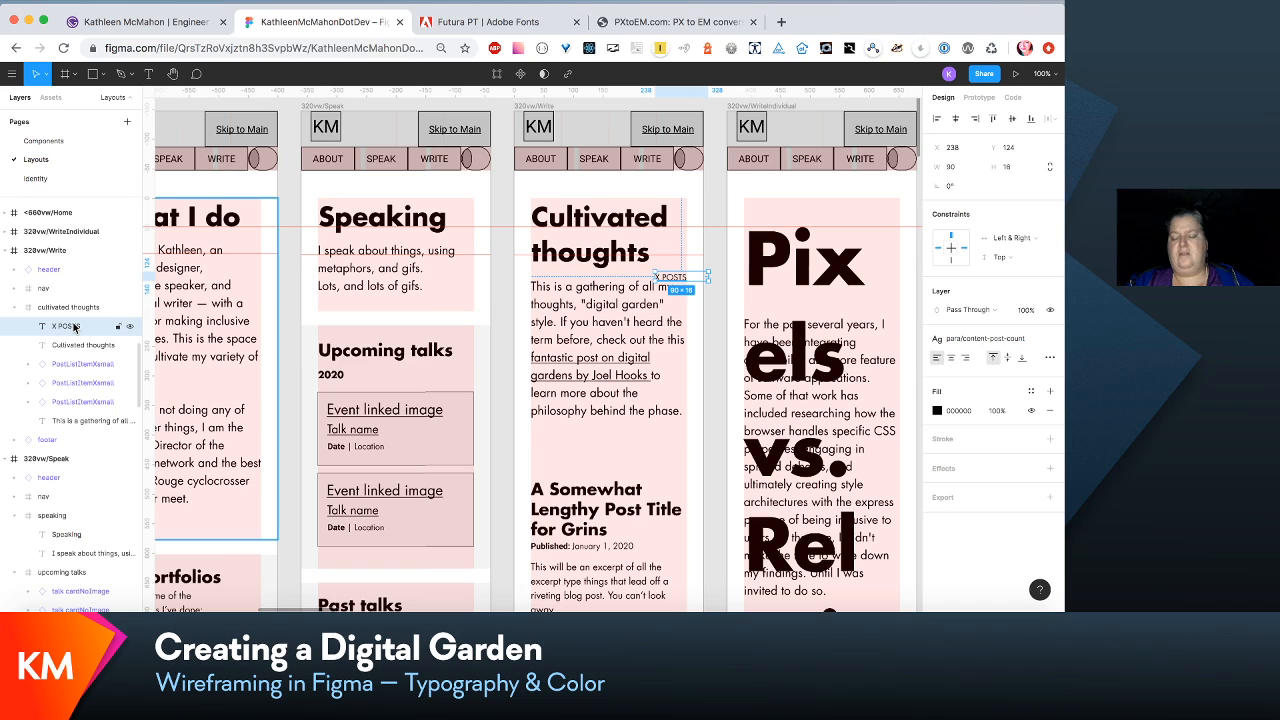
# - Shift the X POSTS label to X 28 so it aligns with the heading's left edge
pyautogui.hotkey('shift', 'Left')
pyautogui.hotkey('shift', 'Left')
pyautogui.hotkey('shift', 'Left')
pyautogui.hotkey('shift', 'Left')
pyautogui.hotkey('shift', 'Left')
pyautogui.hotkey('shift', 'Left')
pyautogui.hotkey('shift', 'Left')
pyautogui.hotkey('shift', 'Left')
pyautogui.hotkey('shift', 'Left')
pyautogui.hotkey('shift', 'Left')
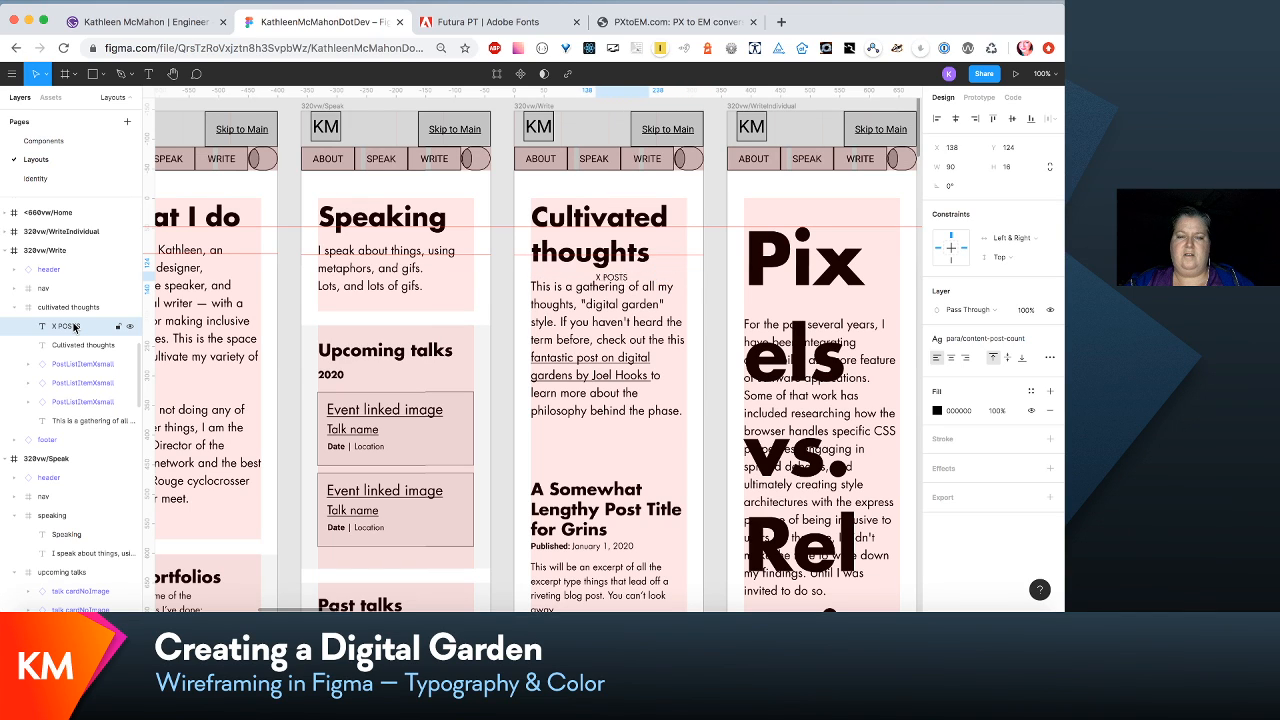
pyautogui.hotkey('shift', 'Left')
pyautogui.hotkey('shift', 'Left')
pyautogui.hotkey('shift', 'Left')
pyautogui.hotkey('shift', 'Left')
pyautogui.hotkey('shift', 'Left')
pyautogui.hotkey('shift', 'Left')
pyautogui.hotkey('shift', 'Left')
pyautogui.hotkey('shift', 'Left')
pyautogui.hotkey('shift', 'Left')
pyautogui.hotkey('shift', 'Left')
pyautogui.hotkey('shift', 'Left')
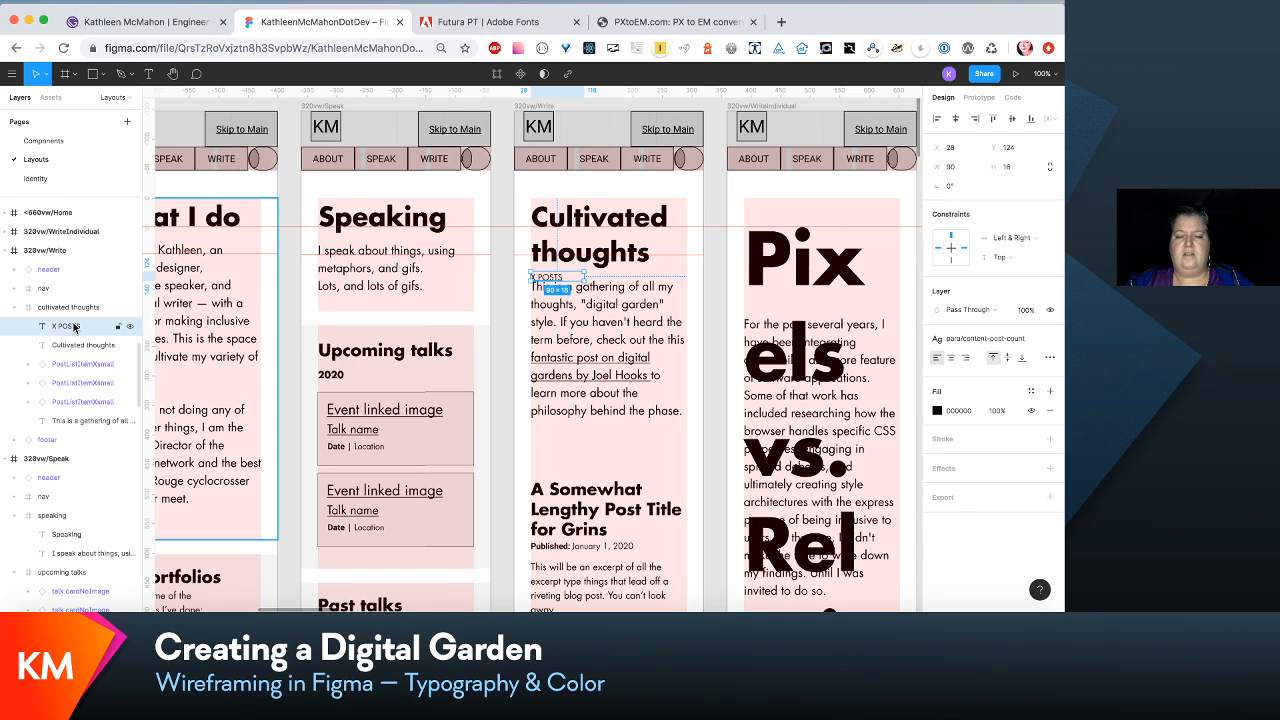
# - Move the Write wireframe's intro paragraph down to Y 174, leaving space beneath the X POSTS label
pyautogui.click(577, 408)
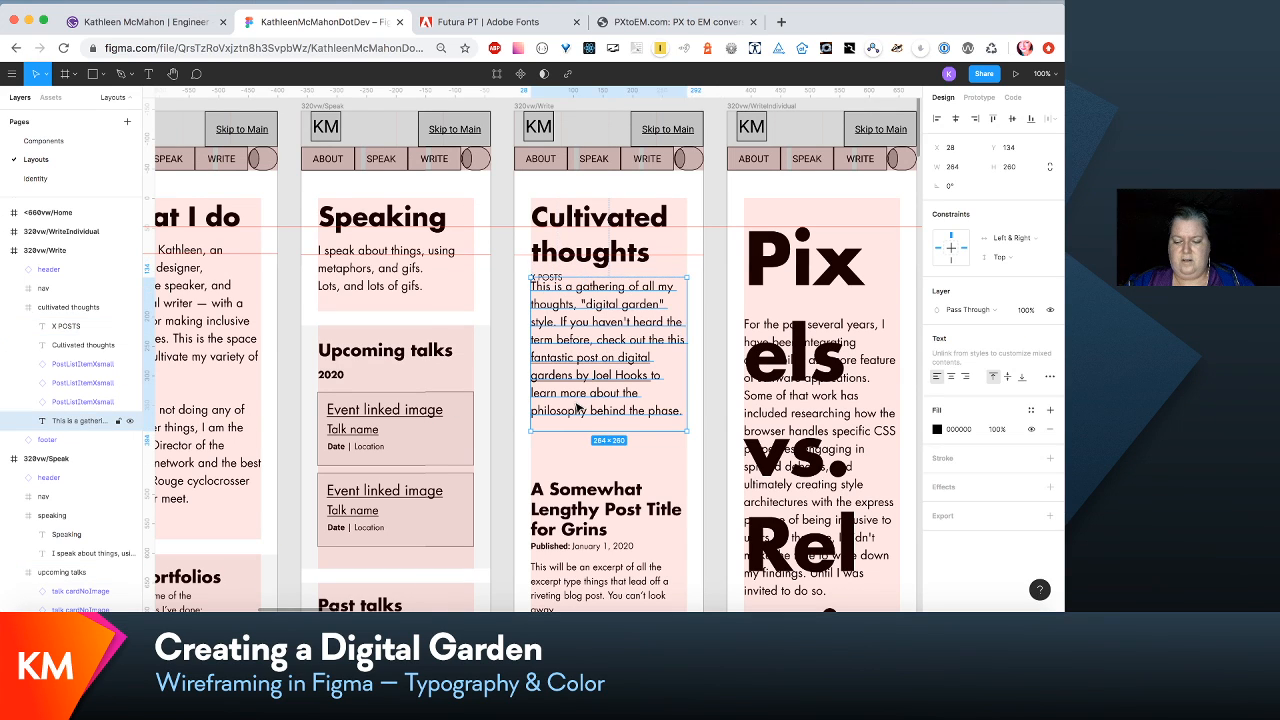
pyautogui.hotkey('shift', 'Down')
pyautogui.hotkey('shift', 'Down')
pyautogui.hotkey('shift', 'Down')
pyautogui.hotkey('shift', 'Down')
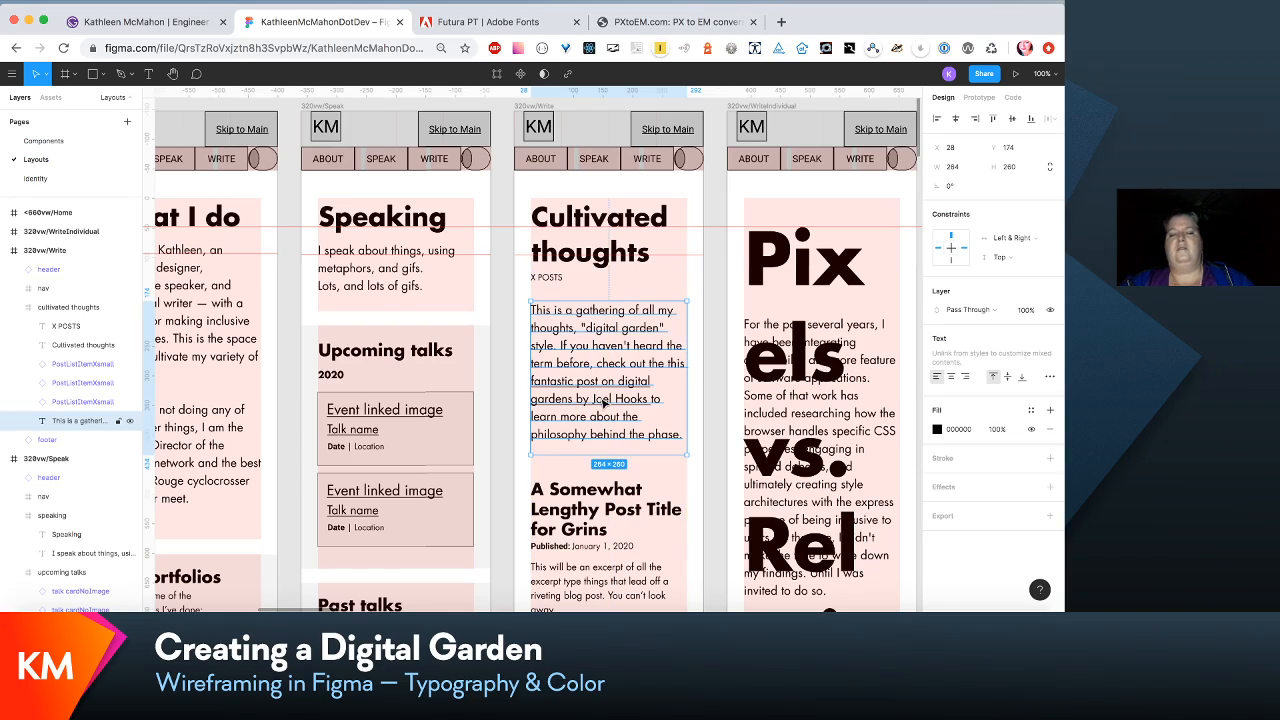
# - Extend the 320vw/Write frame downward and make its cultivated thoughts frame 1523 px tall
pyautogui.scroll(-10, 645, 360)
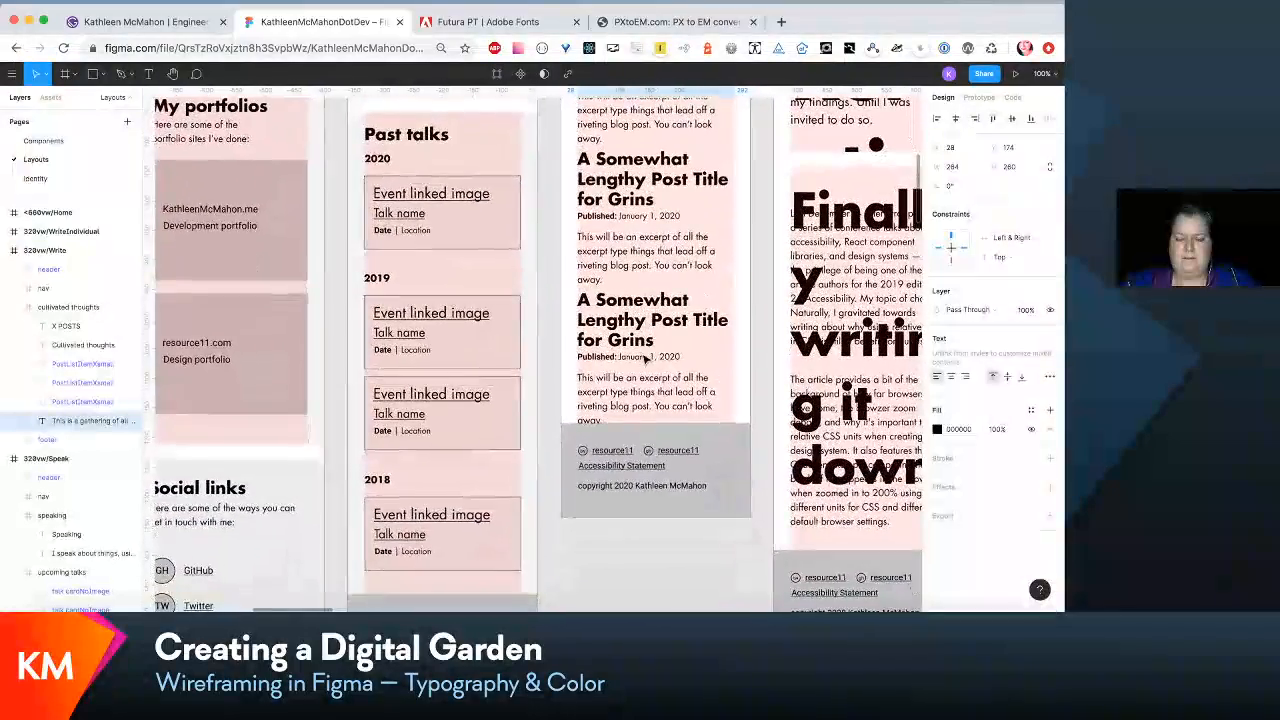
pyautogui.scroll(12, 645, 360)
pyautogui.press('super+minus')
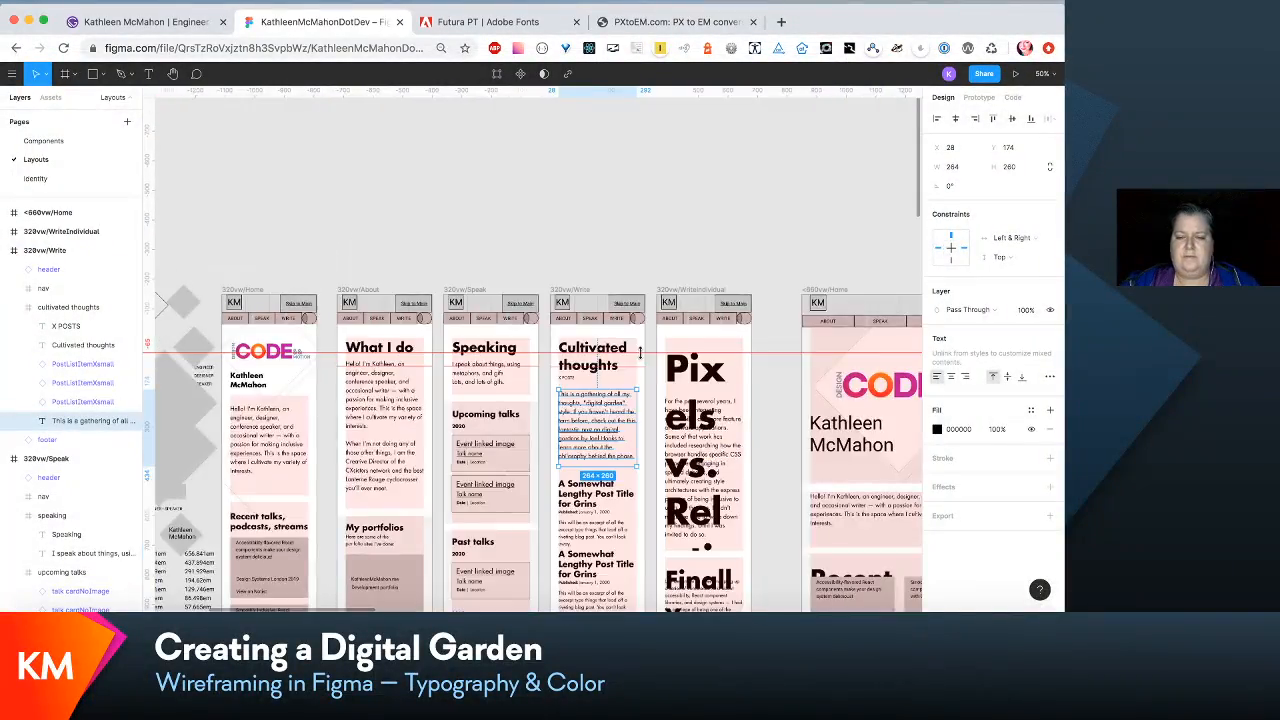
pyautogui.scroll(-6, 640, 350)
pyautogui.scroll(3, 640, 350)
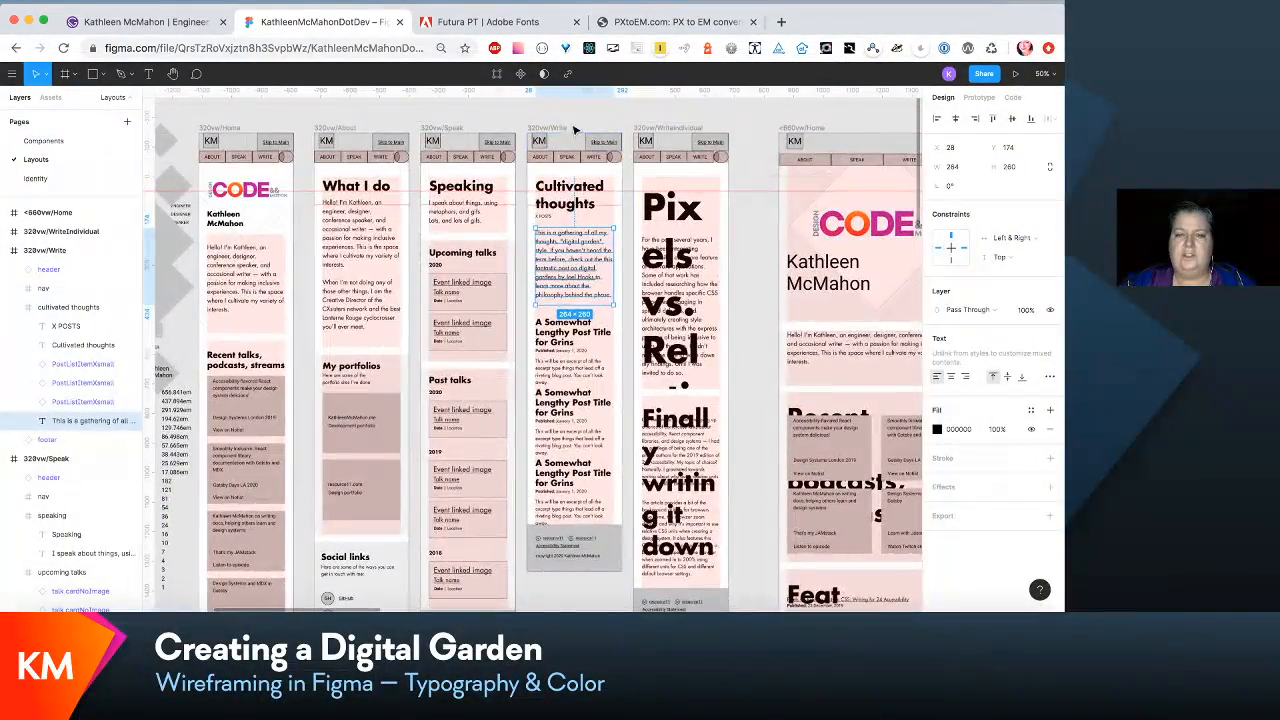
pyautogui.click(565, 128)
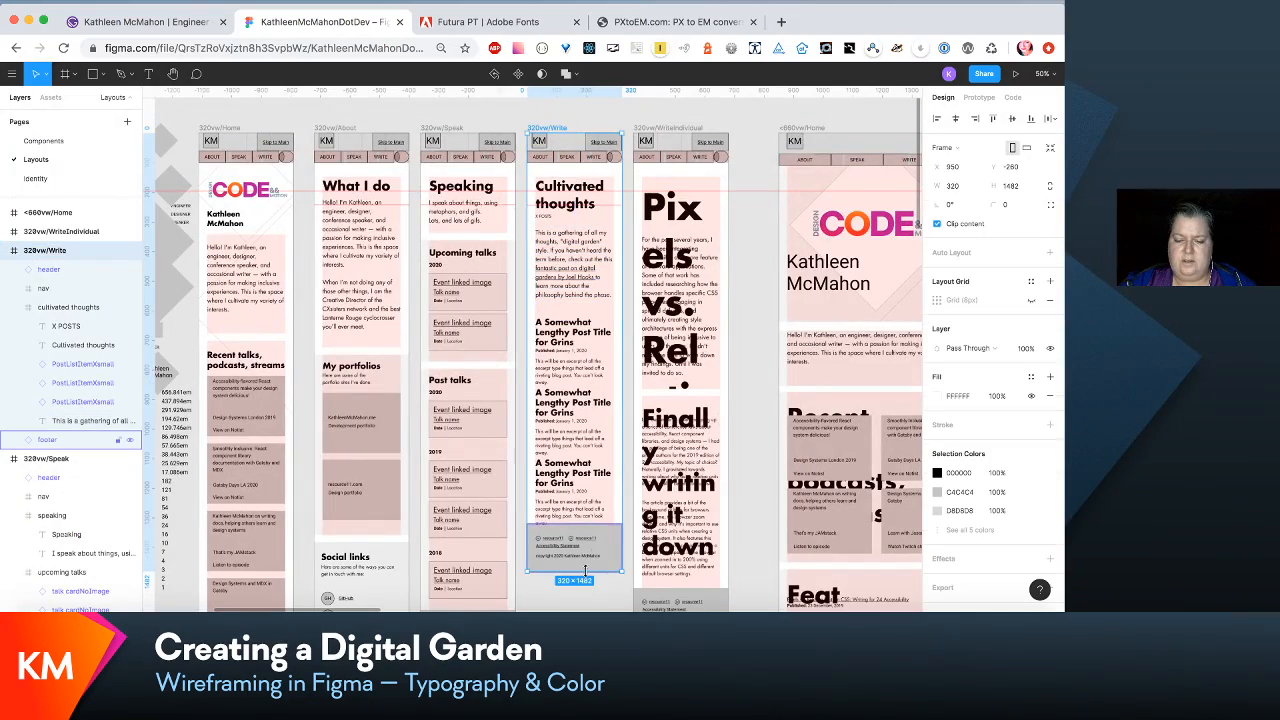
pyautogui.scroll(-4, 585, 570)
pyautogui.moveTo(593, 415); pyautogui.dragTo(599, 563)
pyautogui.scroll(5, 600, 438)
pyautogui.scroll(1, 600, 445)
pyautogui.click(598, 457)
pyautogui.scroll(1, 599, 252)
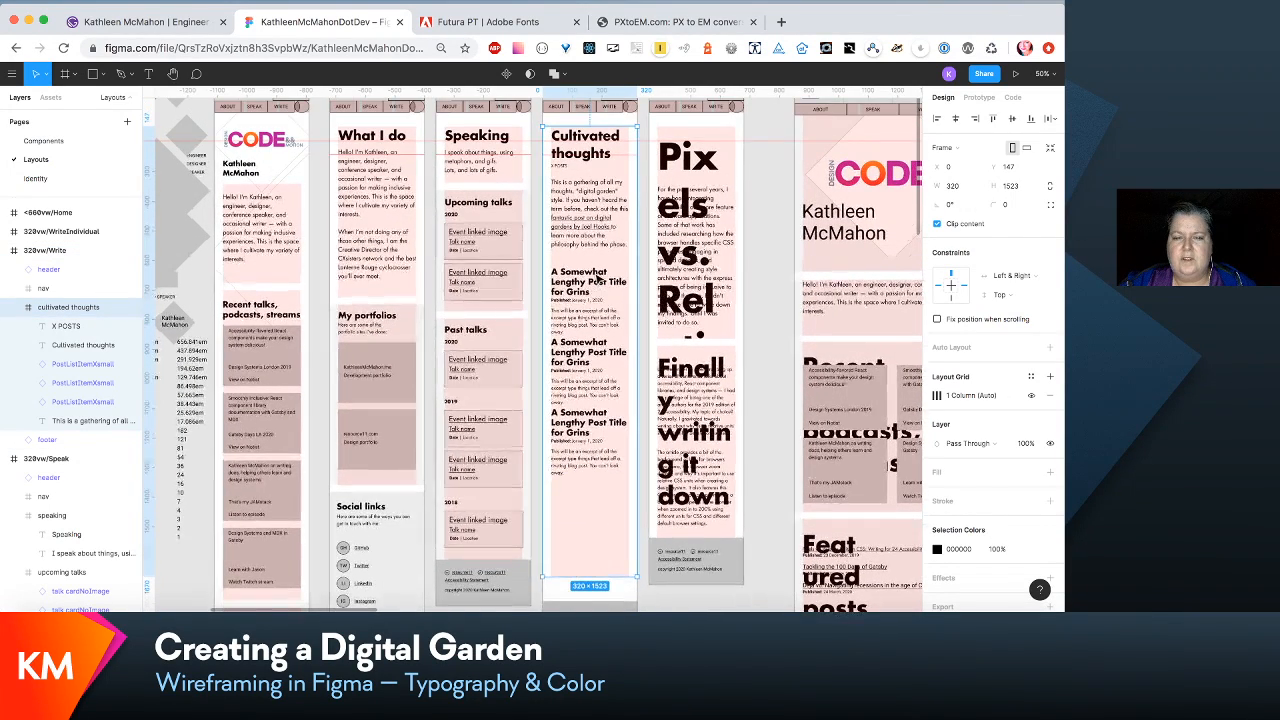
# - Open the master component of the PostListItemXsmall instance and enlarge its excerpt text box to 264 × 101
pyautogui.hotkey('shift', '0')
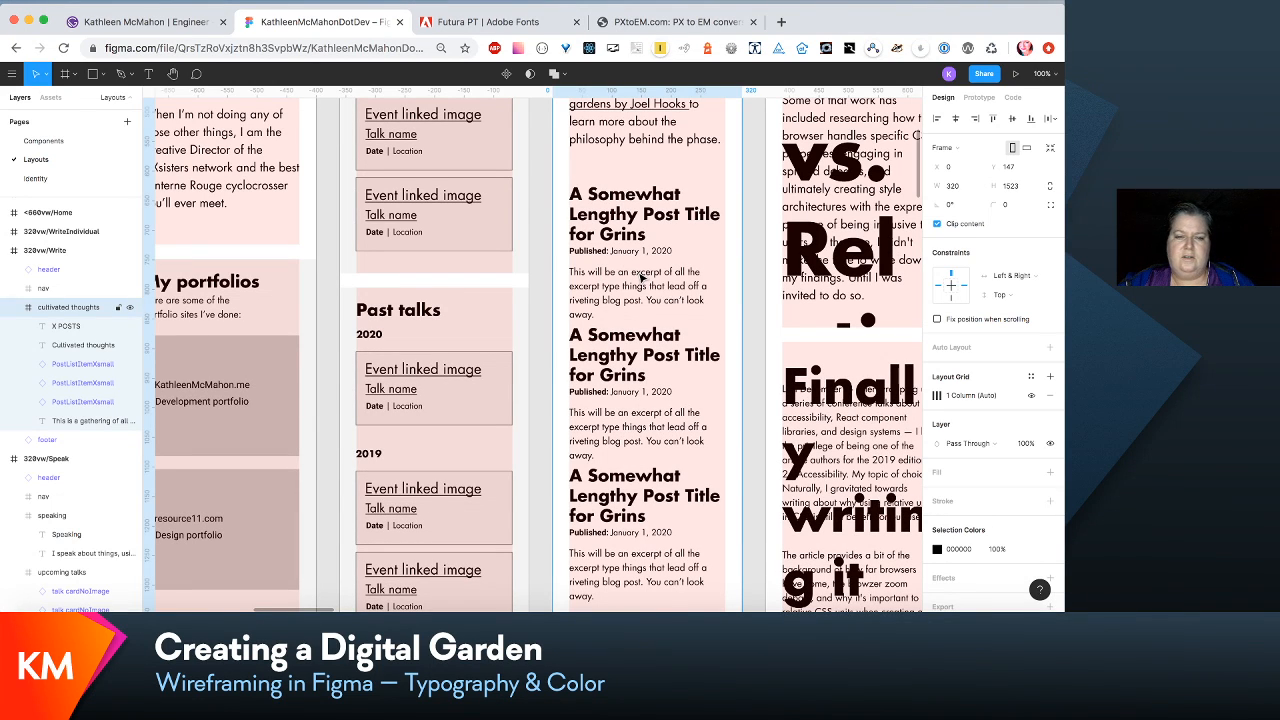
pyautogui.click(642, 278)
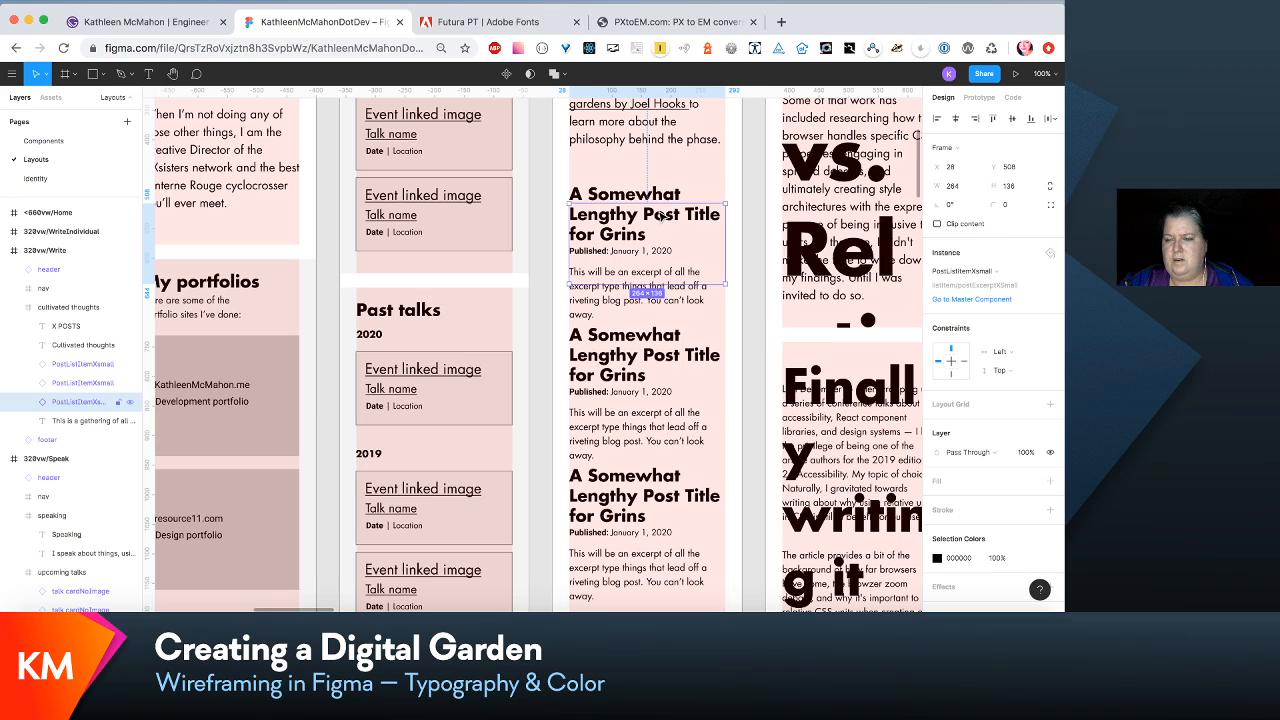
pyautogui.click(992, 300)
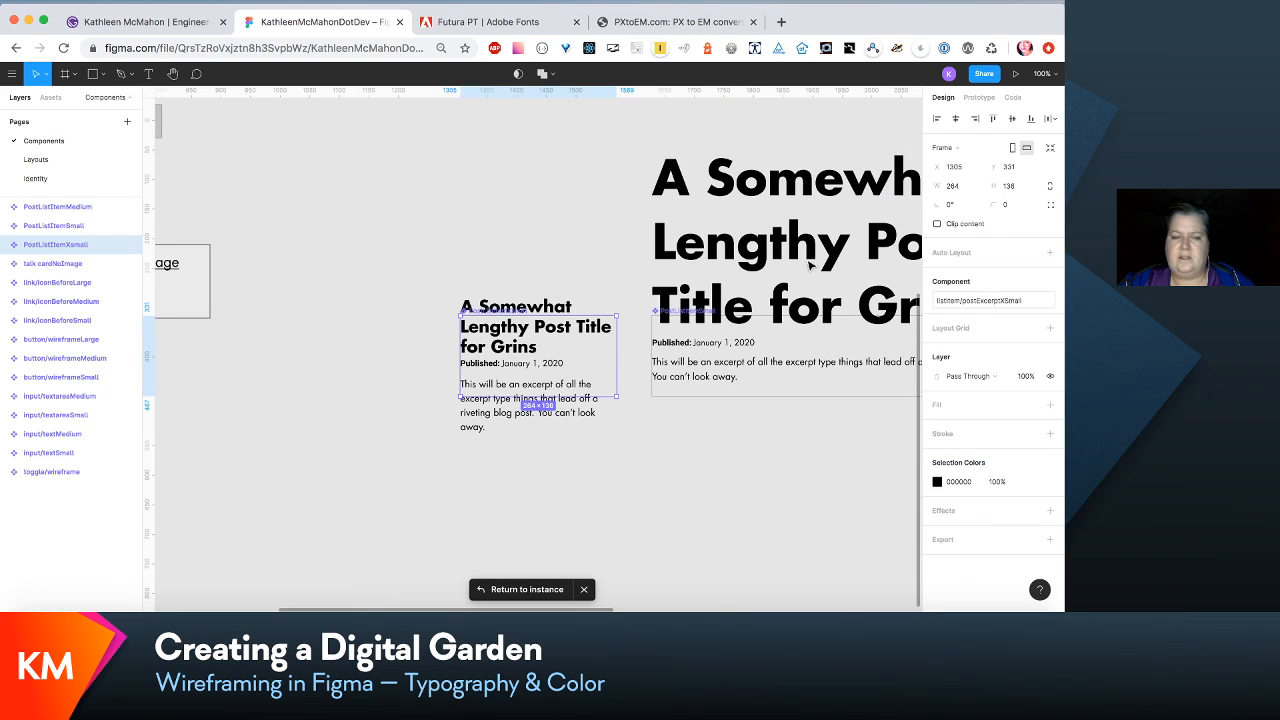
pyautogui.click(572, 420)
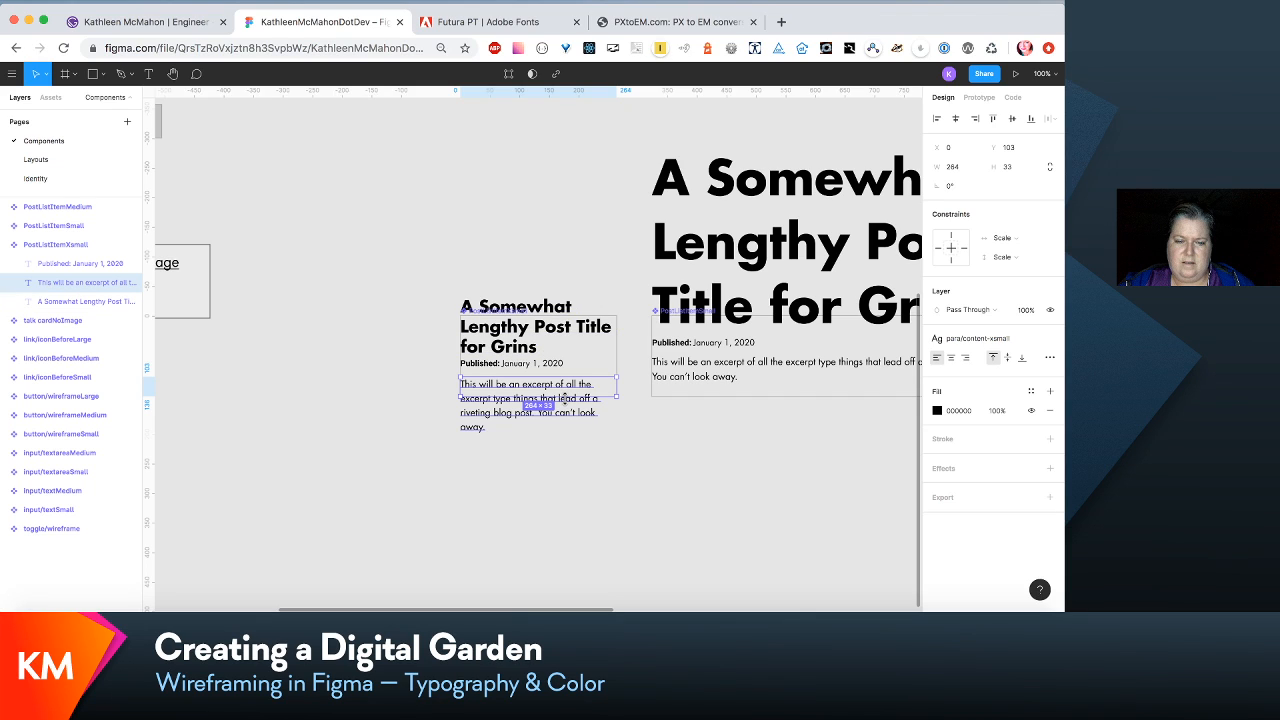
pyautogui.moveTo(565, 398); pyautogui.dragTo(562, 438)
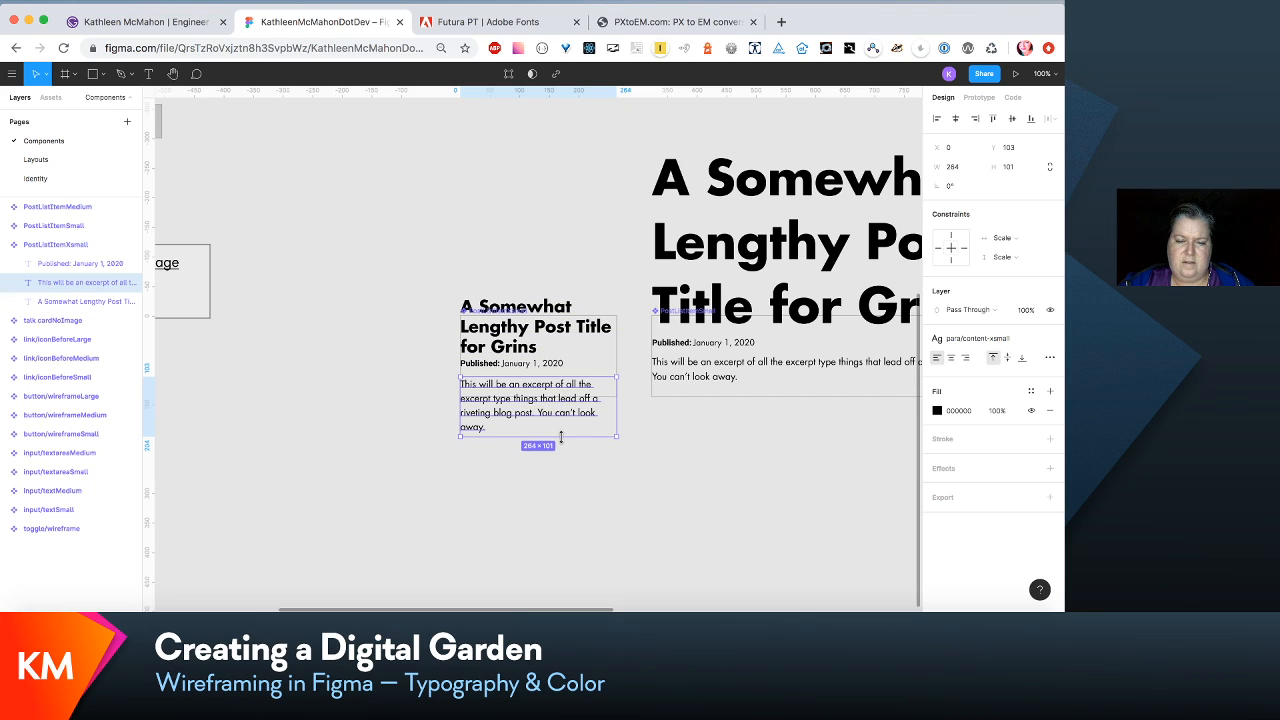
# - Move the PostListItemXsmall component's title, published date and excerpt down together so the title sits inside the component's upper edge
pyautogui.keyDown('shift'); pyautogui.click(540, 362); pyautogui.keyUp('shift')
pyautogui.keyDown('shift'); pyautogui.click(533, 340); pyautogui.keyUp('shift')
pyautogui.moveTo(533, 339); pyautogui.dragTo(530, 354)
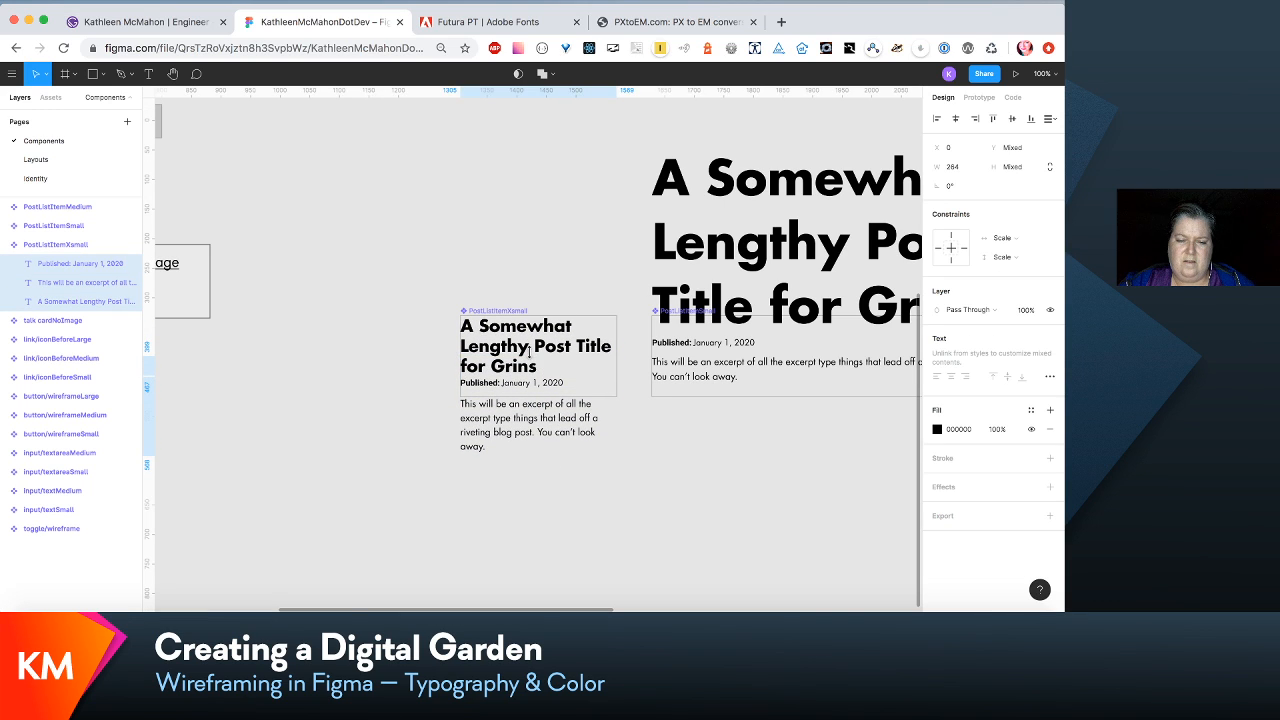
# - Replace the missing Futura LT Bold and Futura LT Book fonts used by the PostListItemXsmall published date, choosing the Regular style for both
pyautogui.click(651, 489)
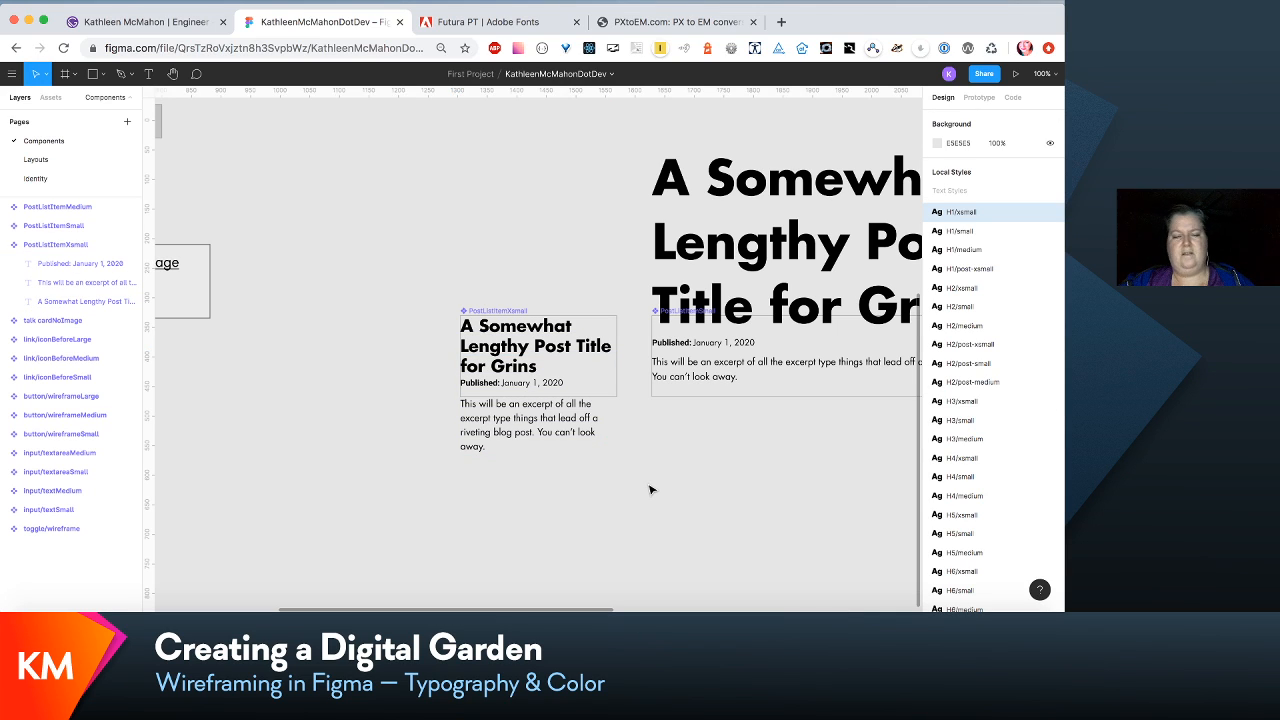
pyautogui.click(530, 382)
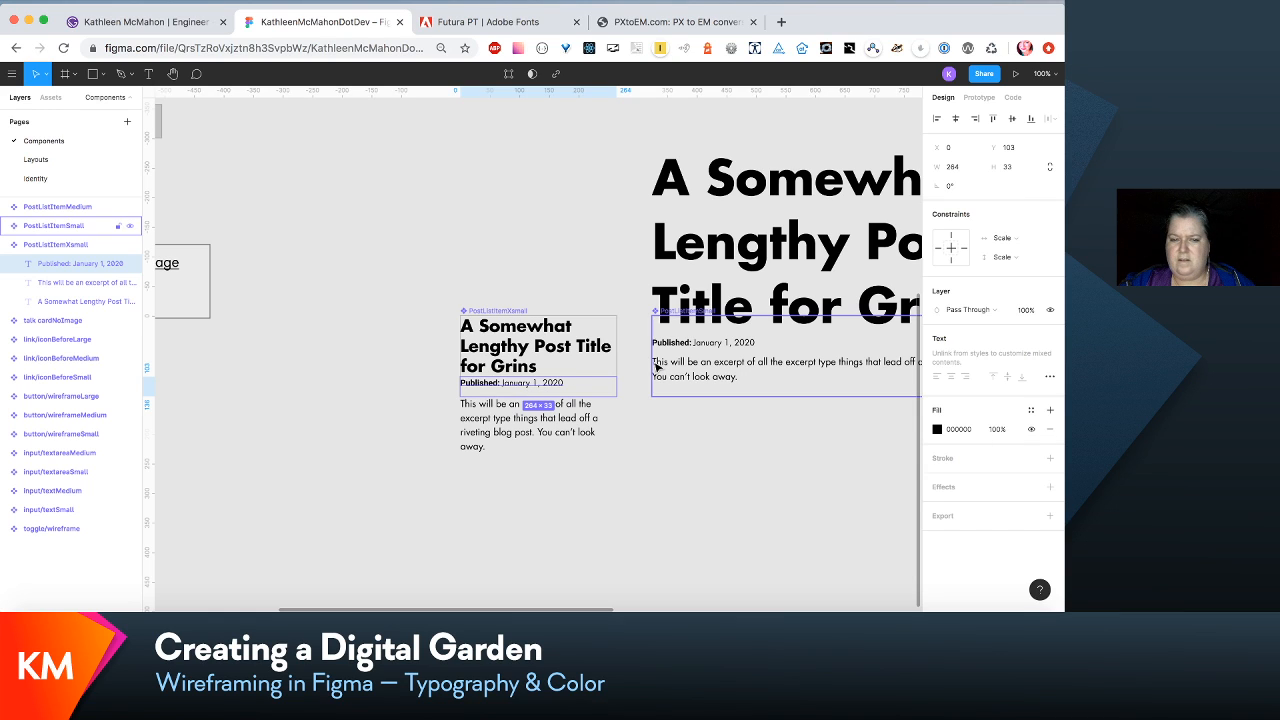
pyautogui.doubleClick(571, 384)
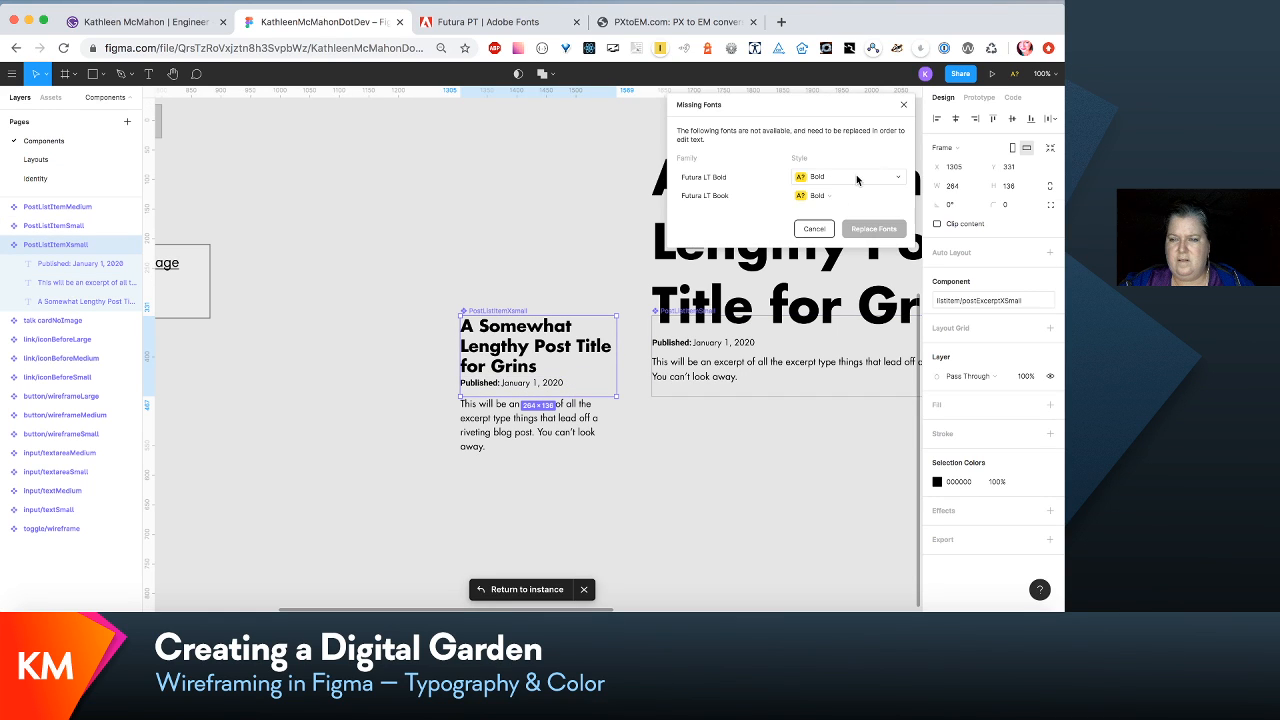
pyautogui.click(891, 178)
pyautogui.click(890, 170)
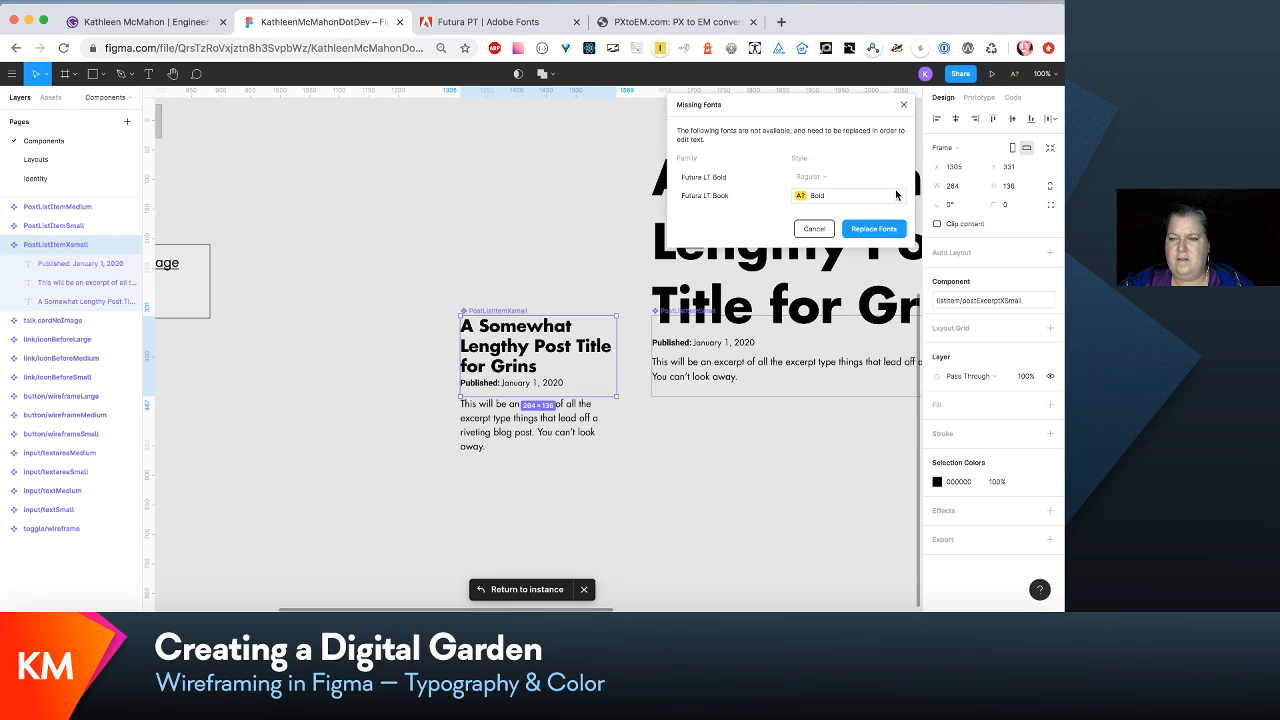
pyautogui.click(904, 197)
pyautogui.click(891, 197)
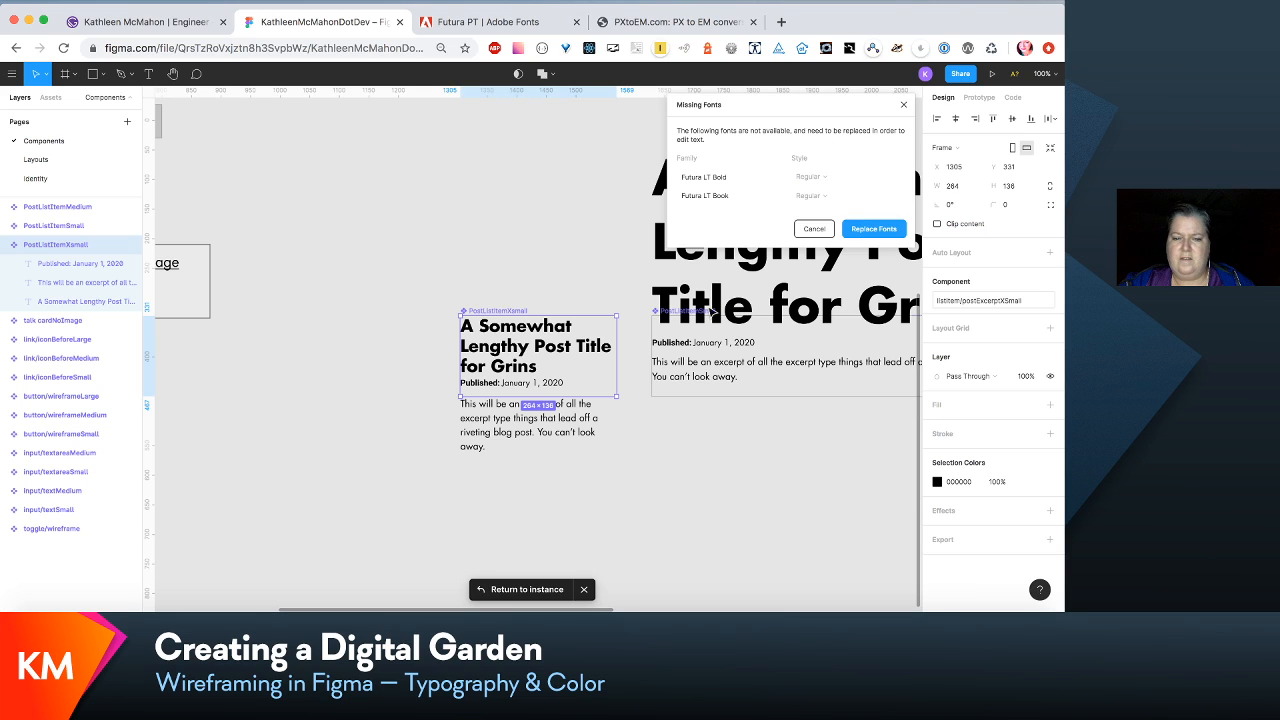
pyautogui.click(605, 457)
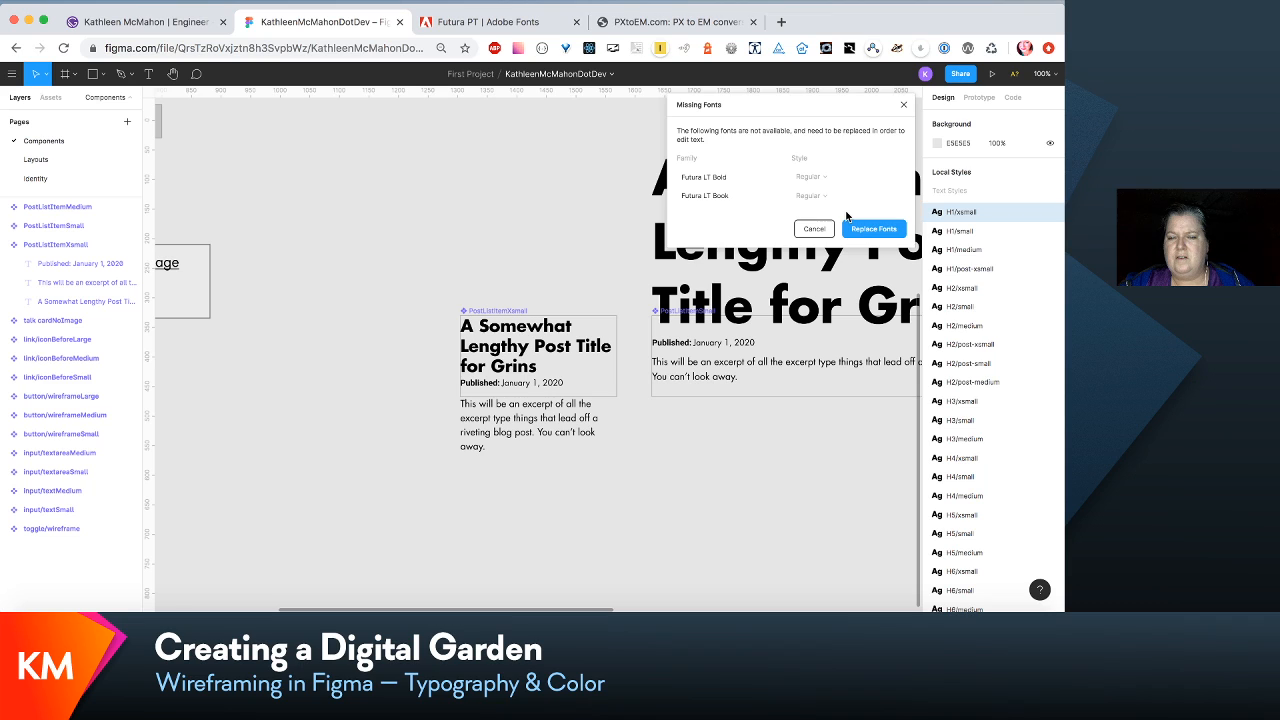
pyautogui.click(870, 230)
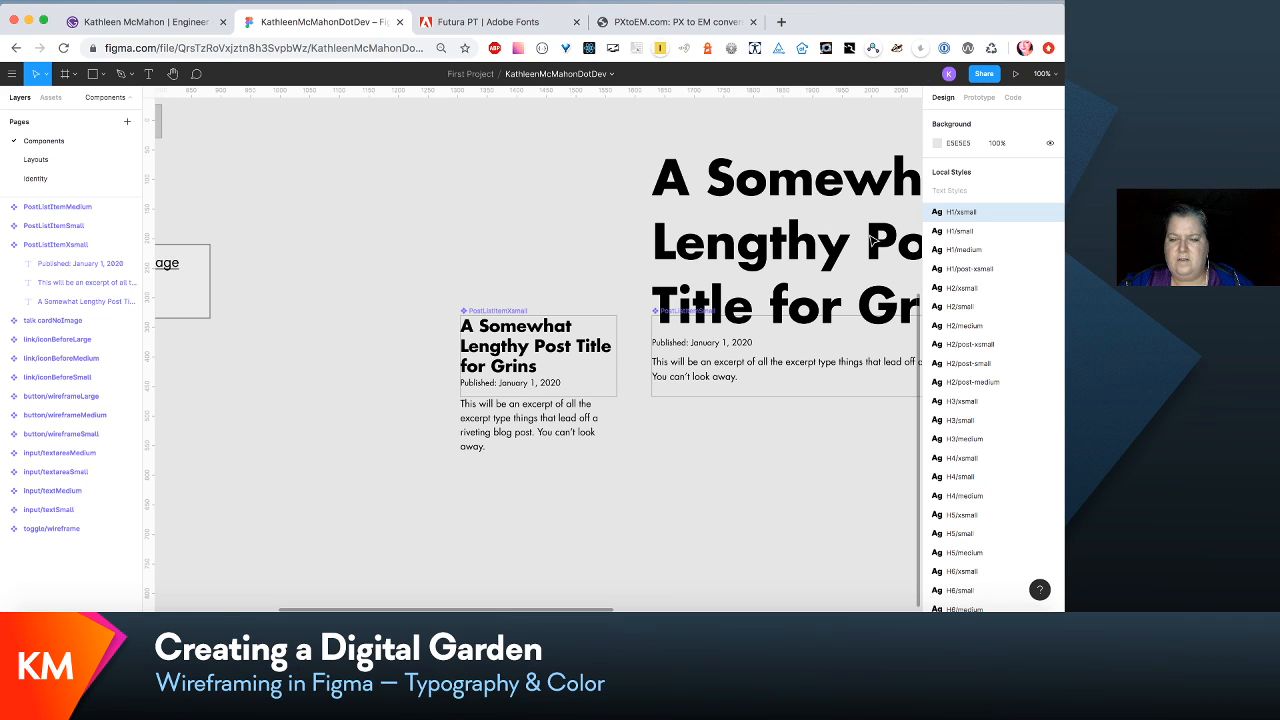
pyautogui.click(490, 388)
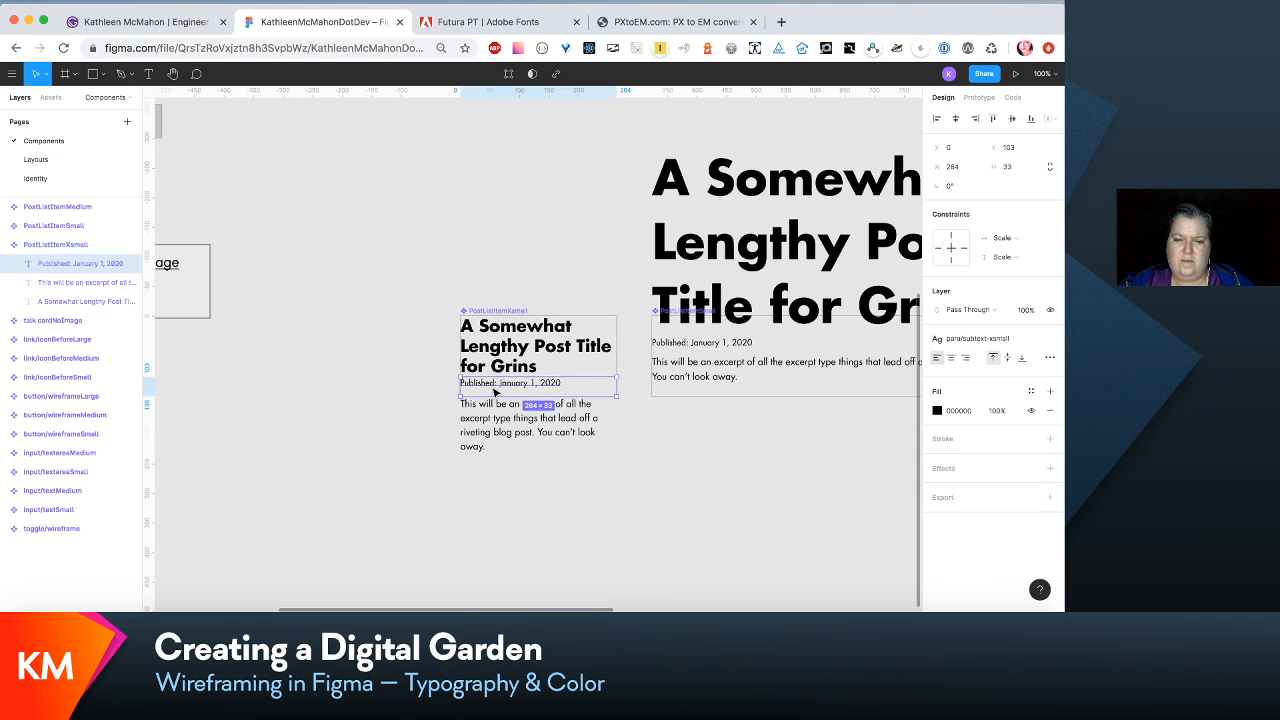
pyautogui.doubleClick(491, 386)
pyautogui.click(493, 386)
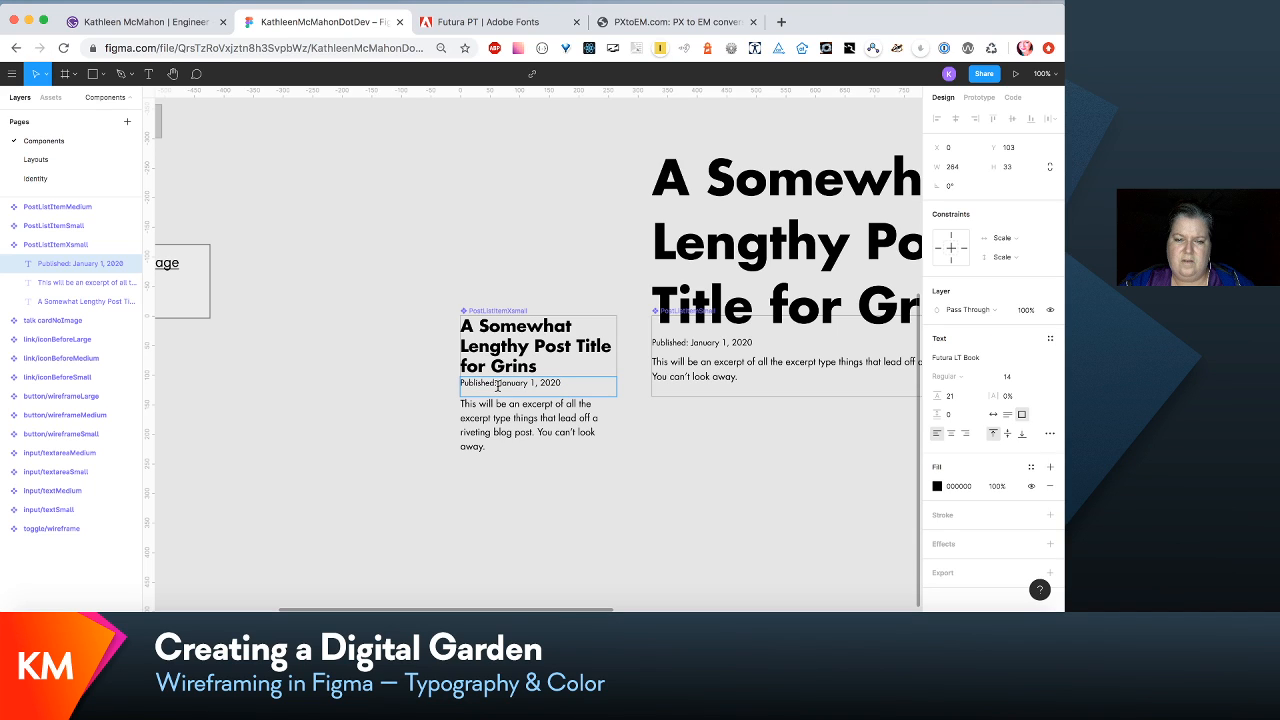
pyautogui.moveTo(497, 386); pyautogui.dragTo(460, 386)
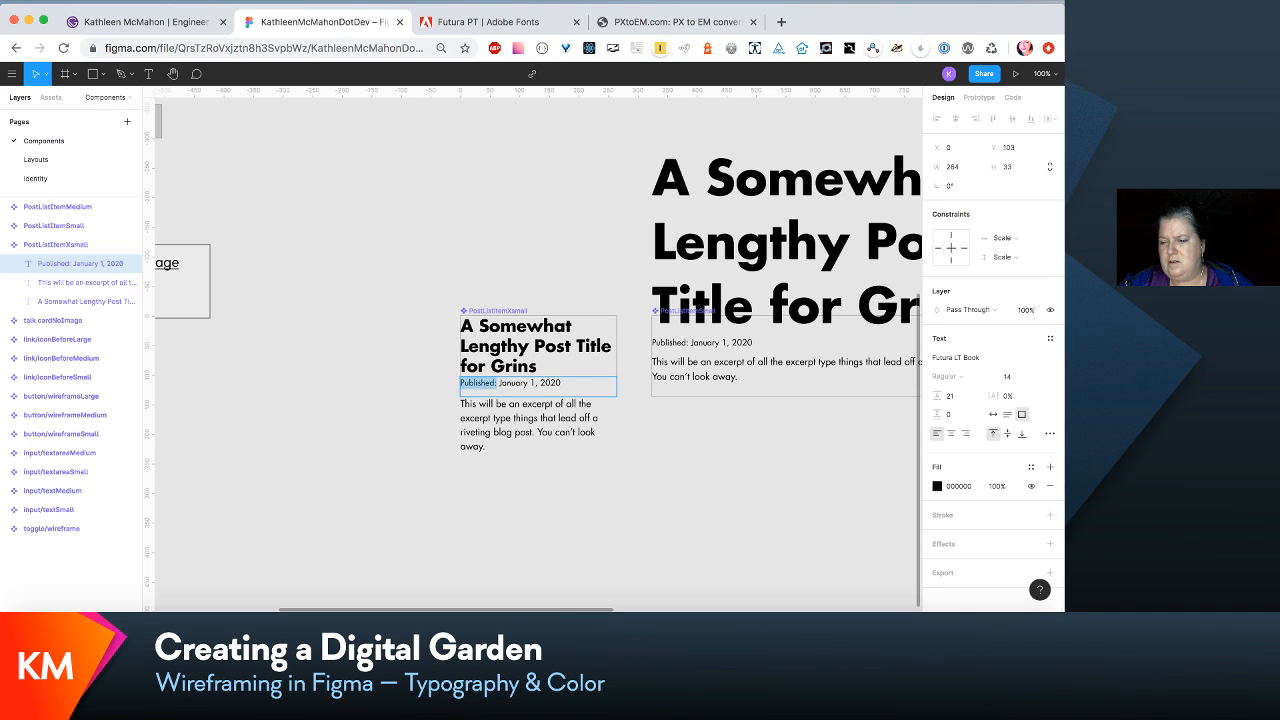
pyautogui.click(590, 357)
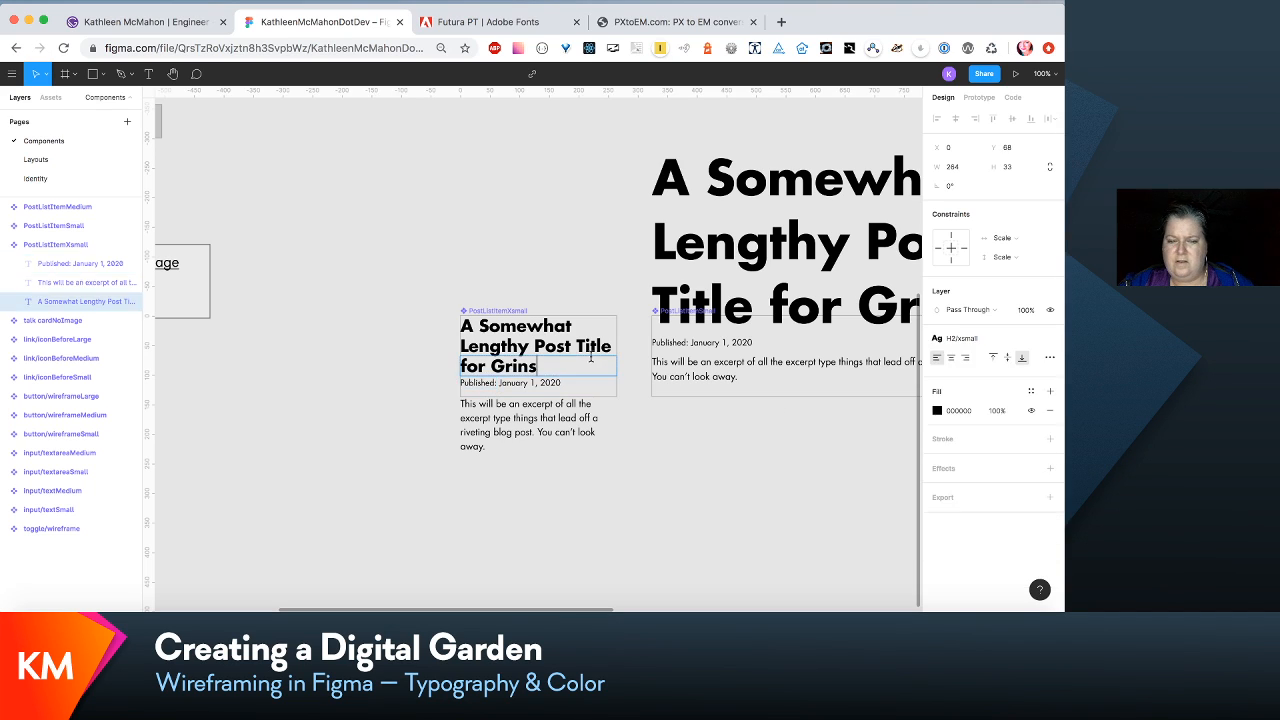
pyautogui.doubleClick(598, 360)
pyautogui.click(585, 383)
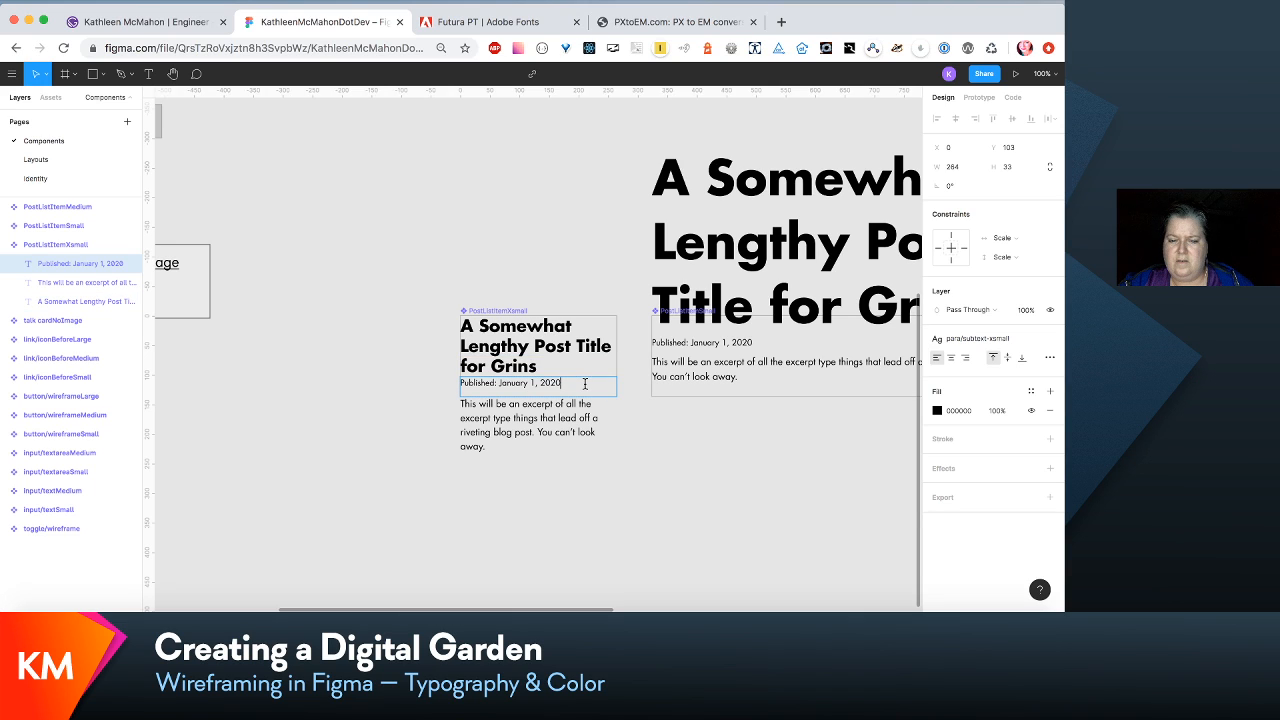
pyautogui.click(605, 396)
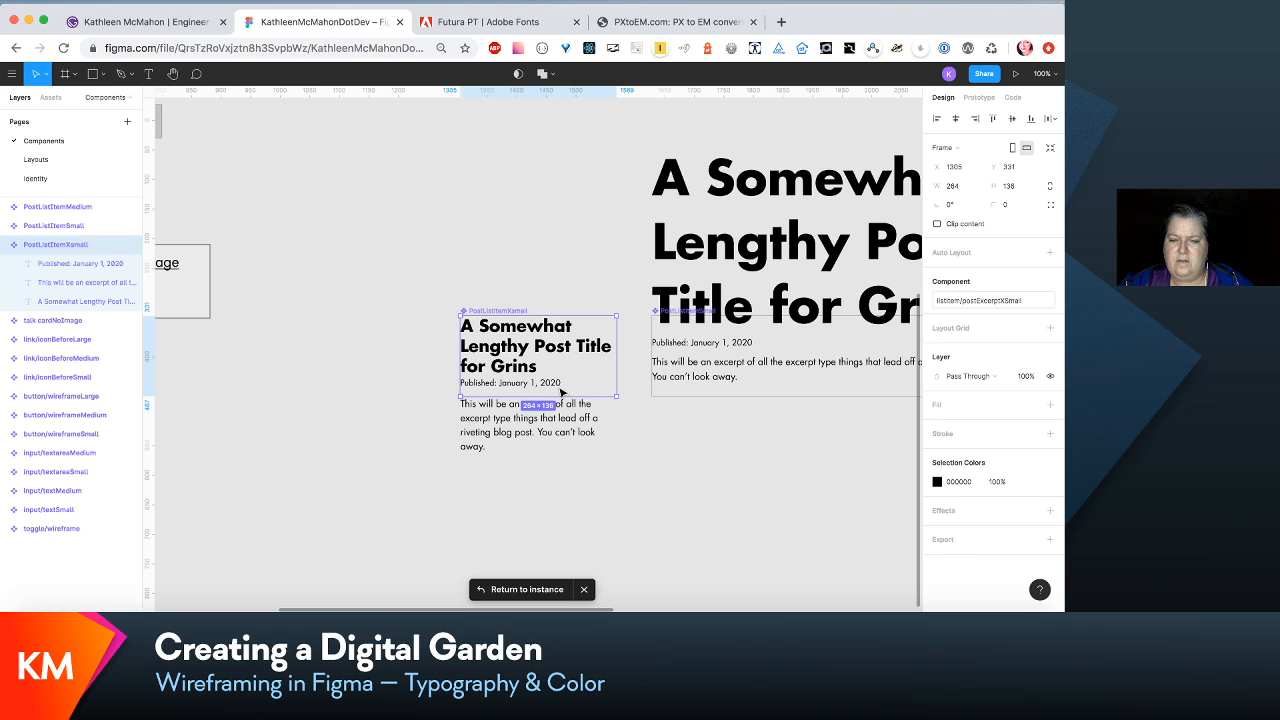
# - Apply the para/subtext-xsmall-bold text style to the word "Published:" in the PostListItemXsmall component's date line
pyautogui.click(562, 392)
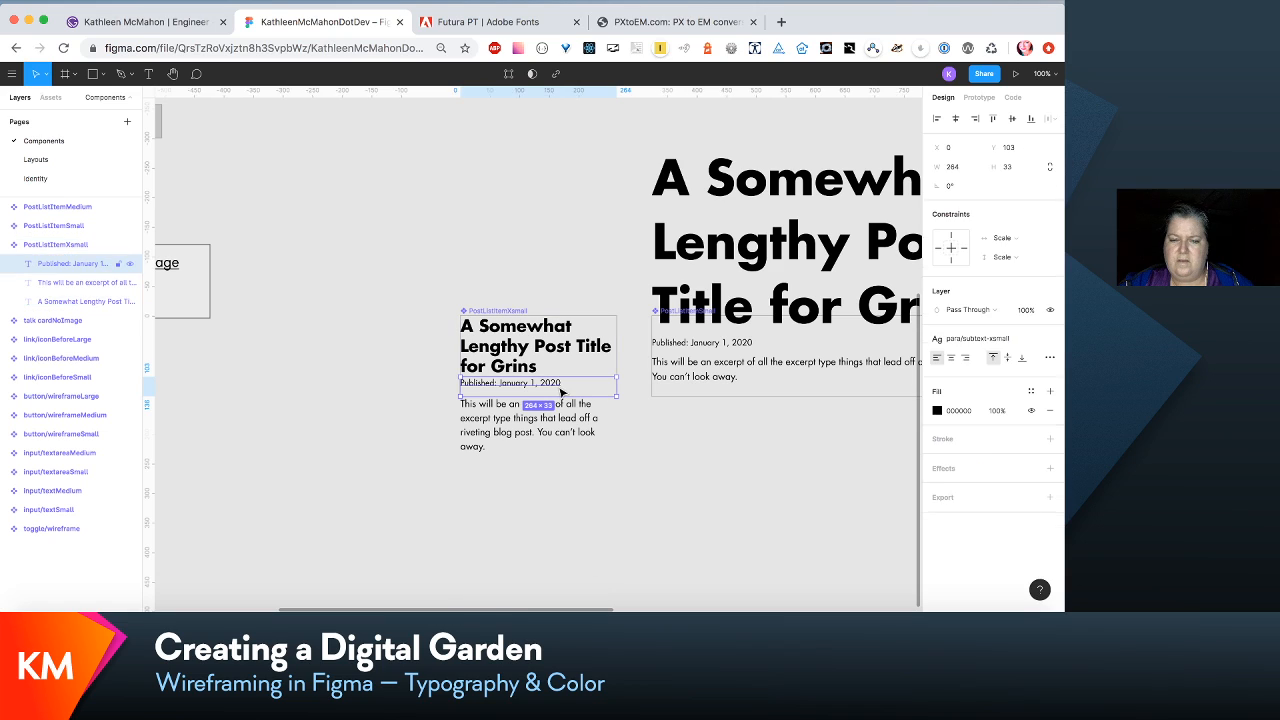
pyautogui.doubleClick(497, 383)
pyautogui.moveTo(497, 383); pyautogui.dragTo(457, 382)
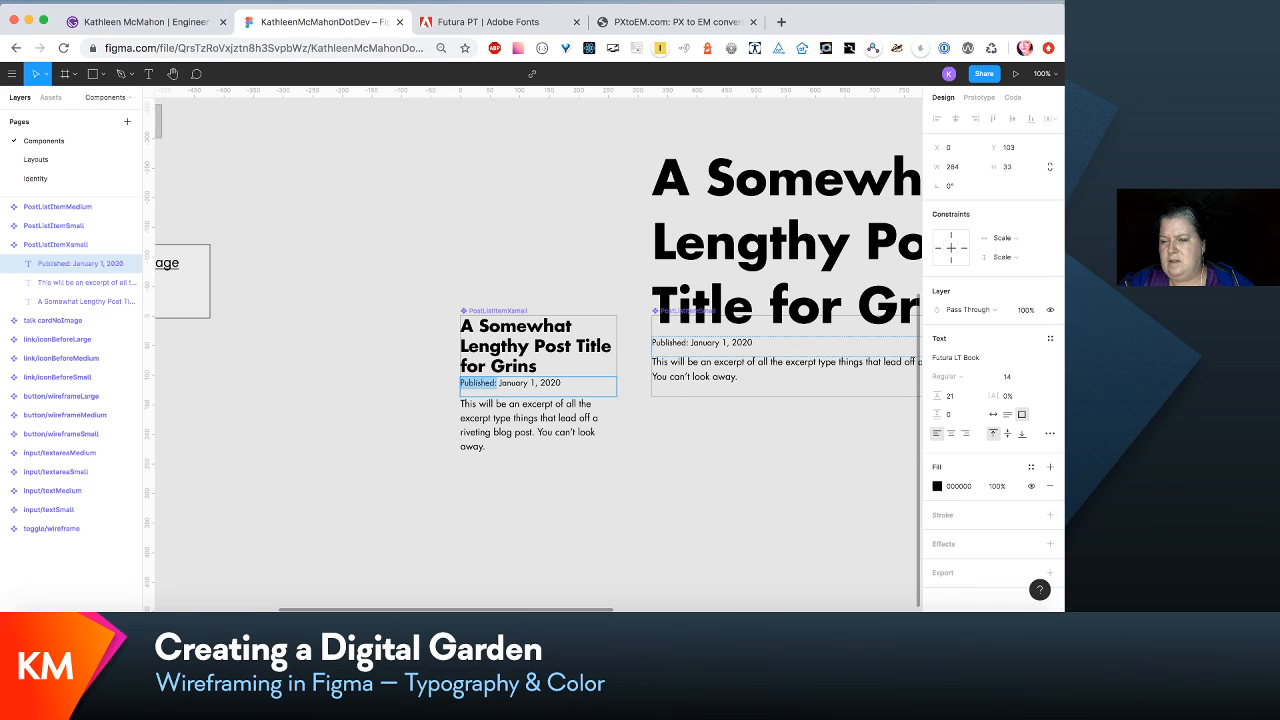
pyautogui.click(1052, 339)
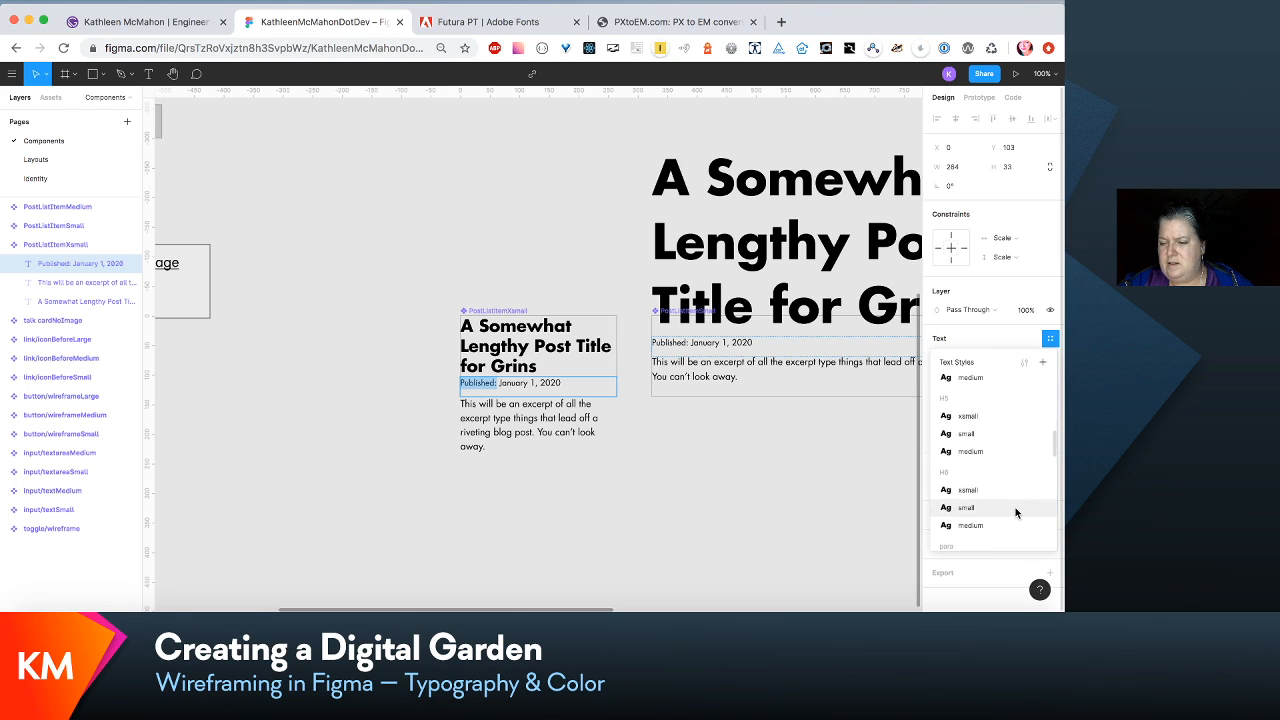
pyautogui.scroll(-5, 1015, 507)
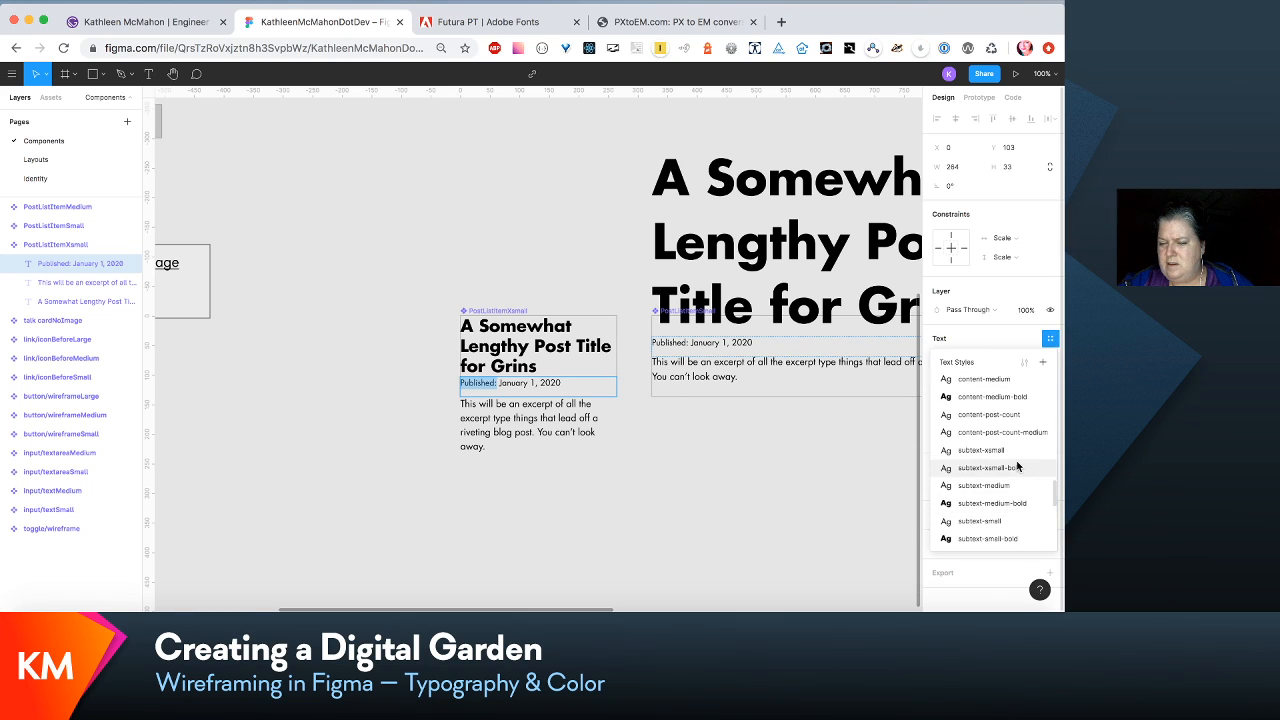
pyautogui.click(1017, 466)
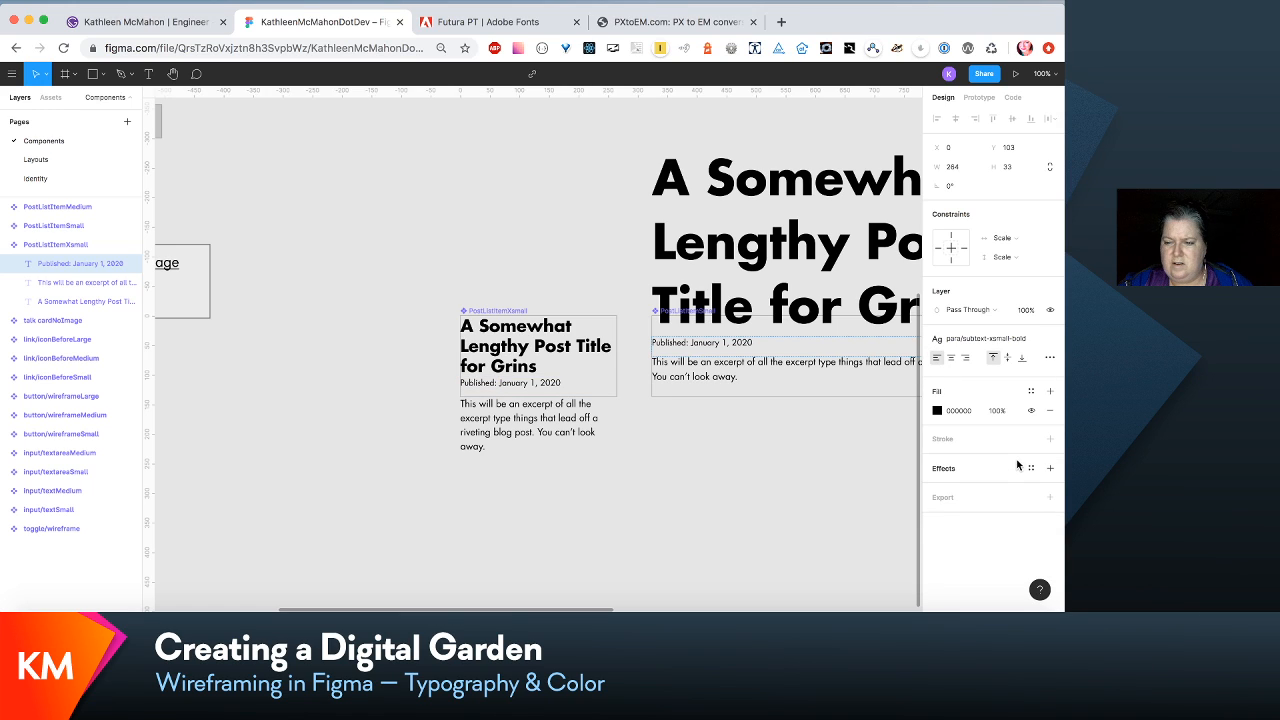
# - Change the font of the para/subtext-xsmall-bold text style to Futura LT Bold
pyautogui.click(1015, 339)
pyautogui.click(1025, 364)
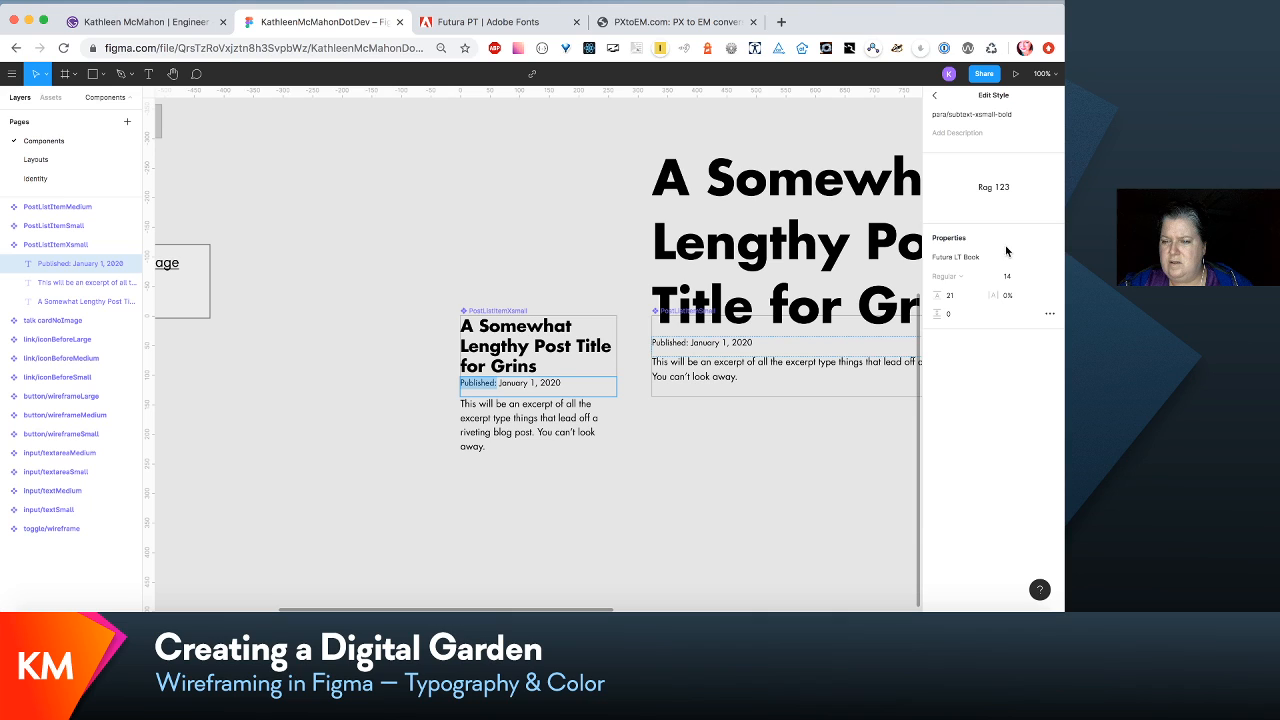
pyautogui.click(1051, 261)
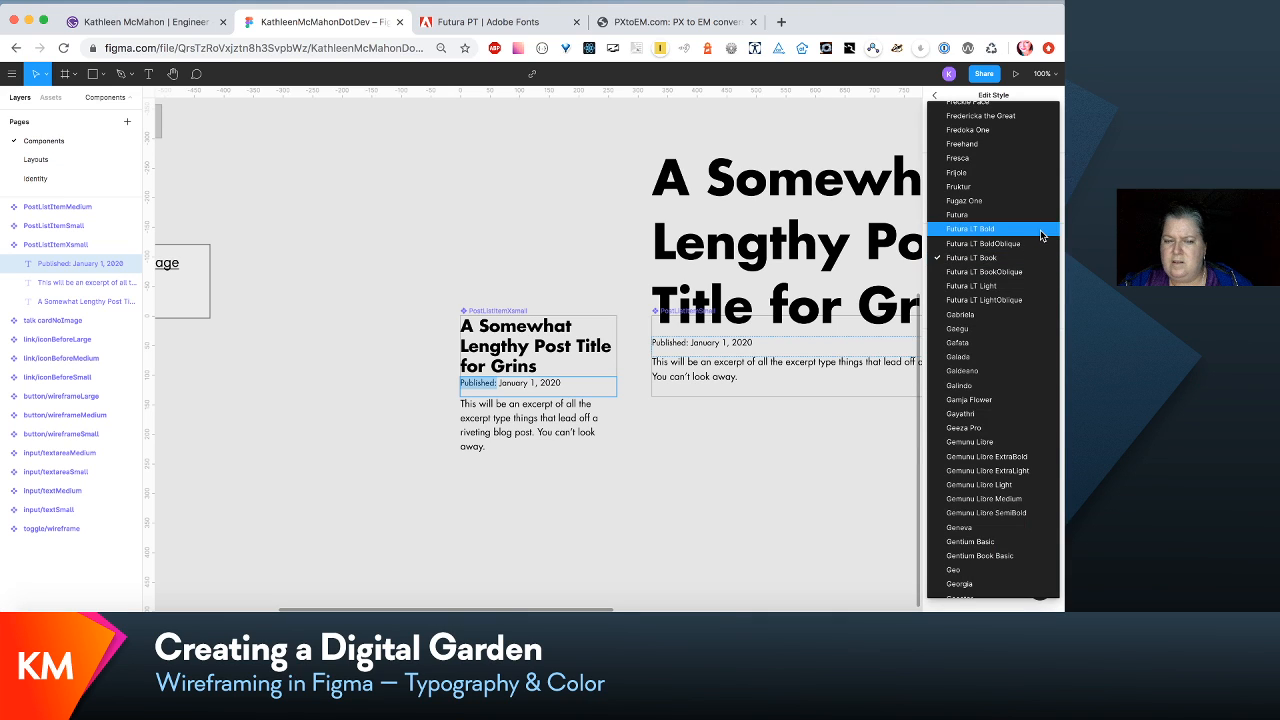
pyautogui.click(1044, 229)
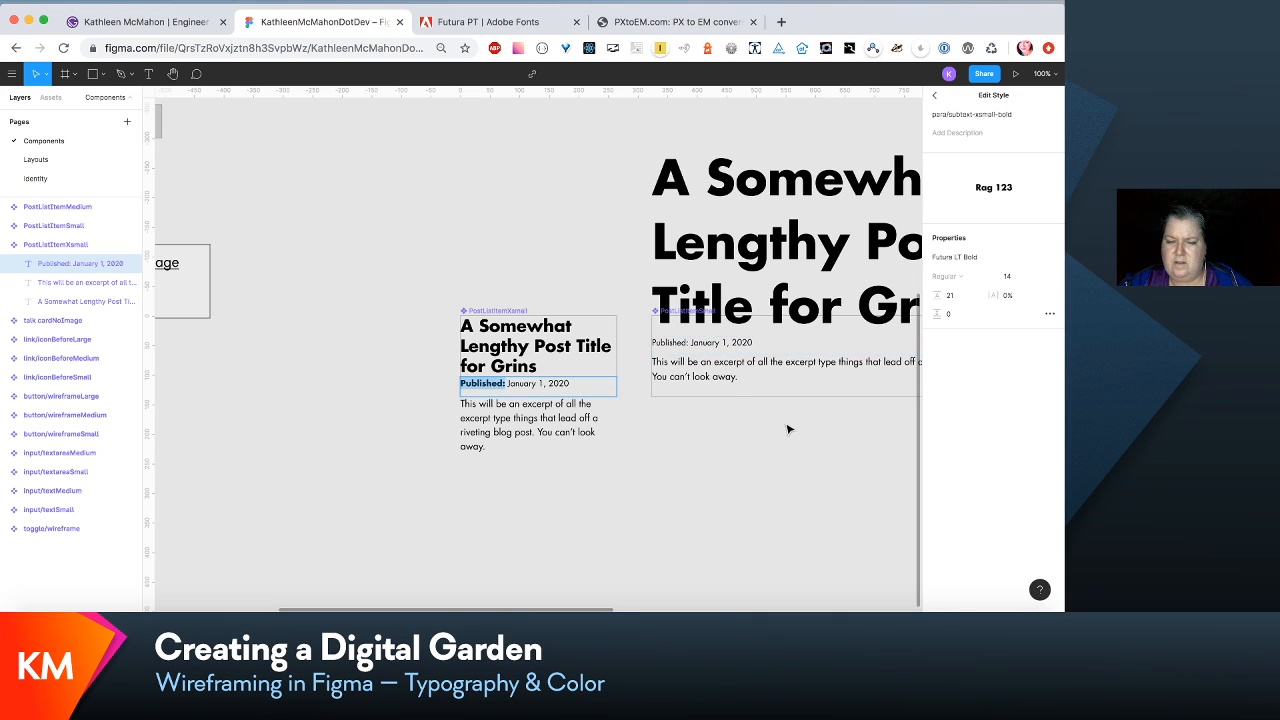
pyautogui.press('Escape')
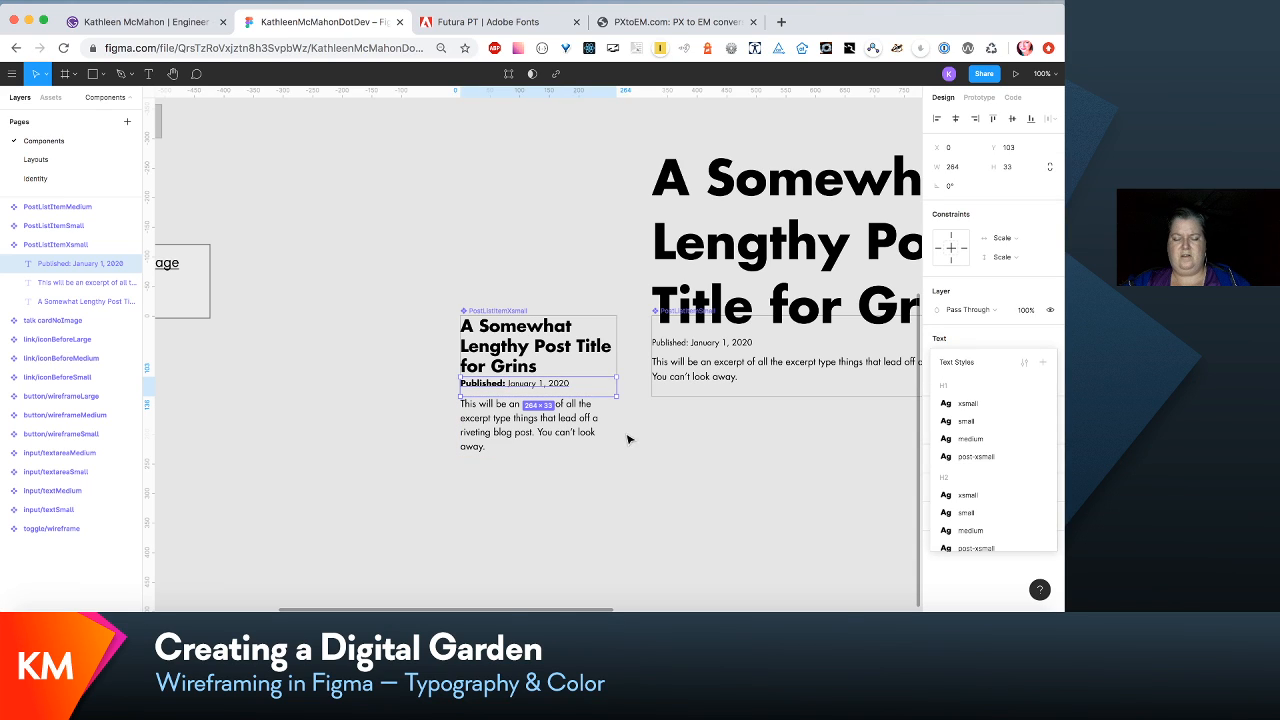
# - Move the PostListItemXsmall component's published date and excerpt down together by about 6 px, widening the gap beneath the title
pyautogui.keyDown('shift'); pyautogui.click(578, 415); pyautogui.keyUp('shift')
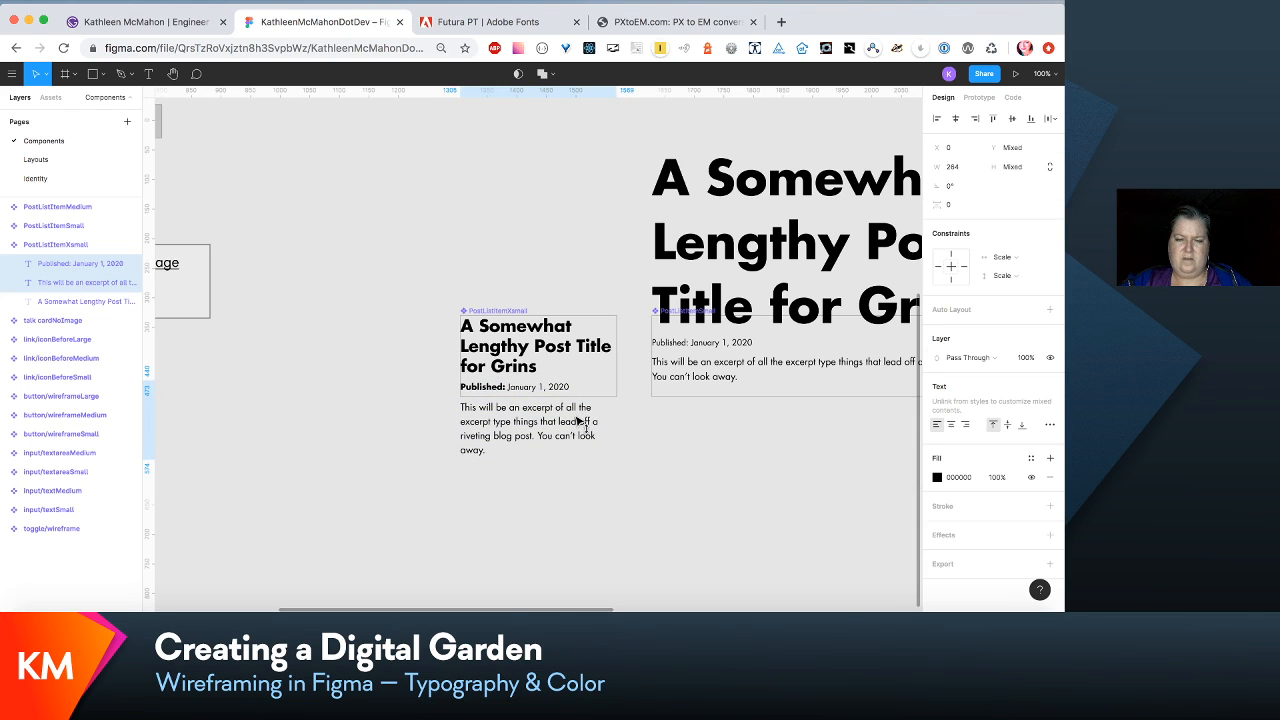
pyautogui.click(730, 443)
# - Inspect the published date and excerpt layers of PostListItemSmall, and check the text style of the PostListItemXsmall title
pyautogui.hscroll(3, 730, 443)
pyautogui.scroll(-1, 730, 443)
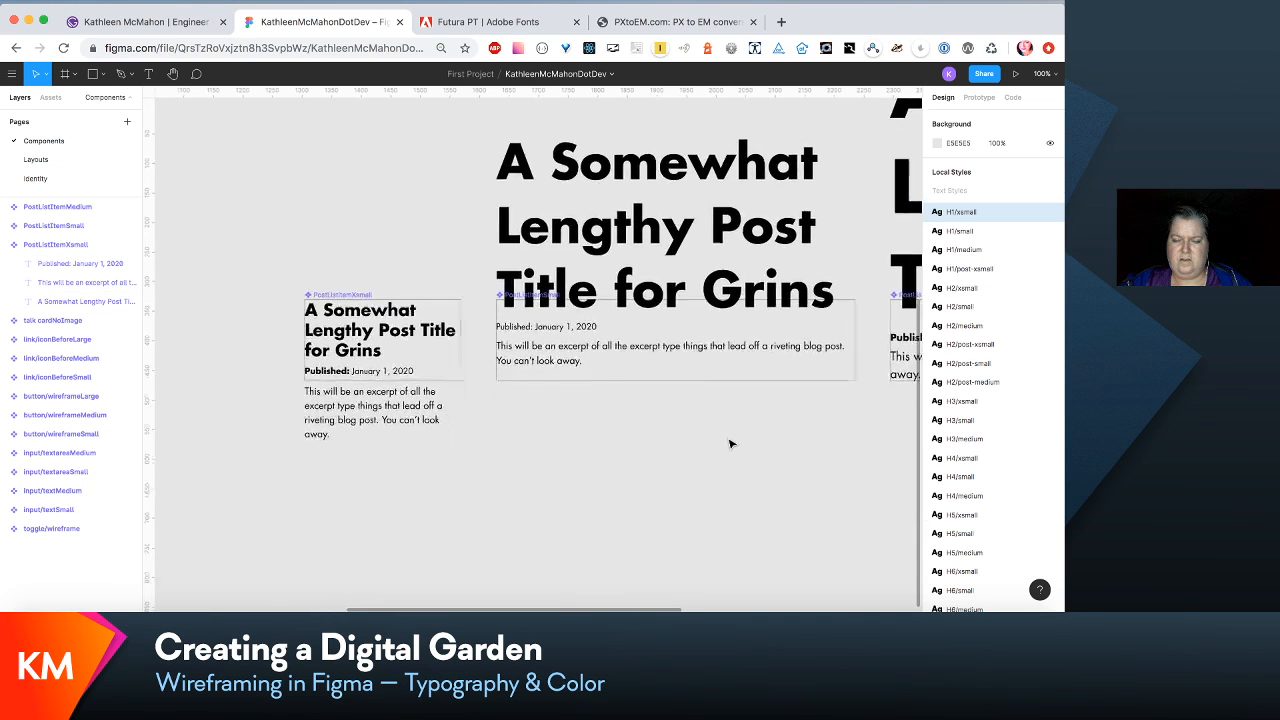
pyautogui.scroll(-1, 730, 443)
pyautogui.hscroll(1, 730, 443)
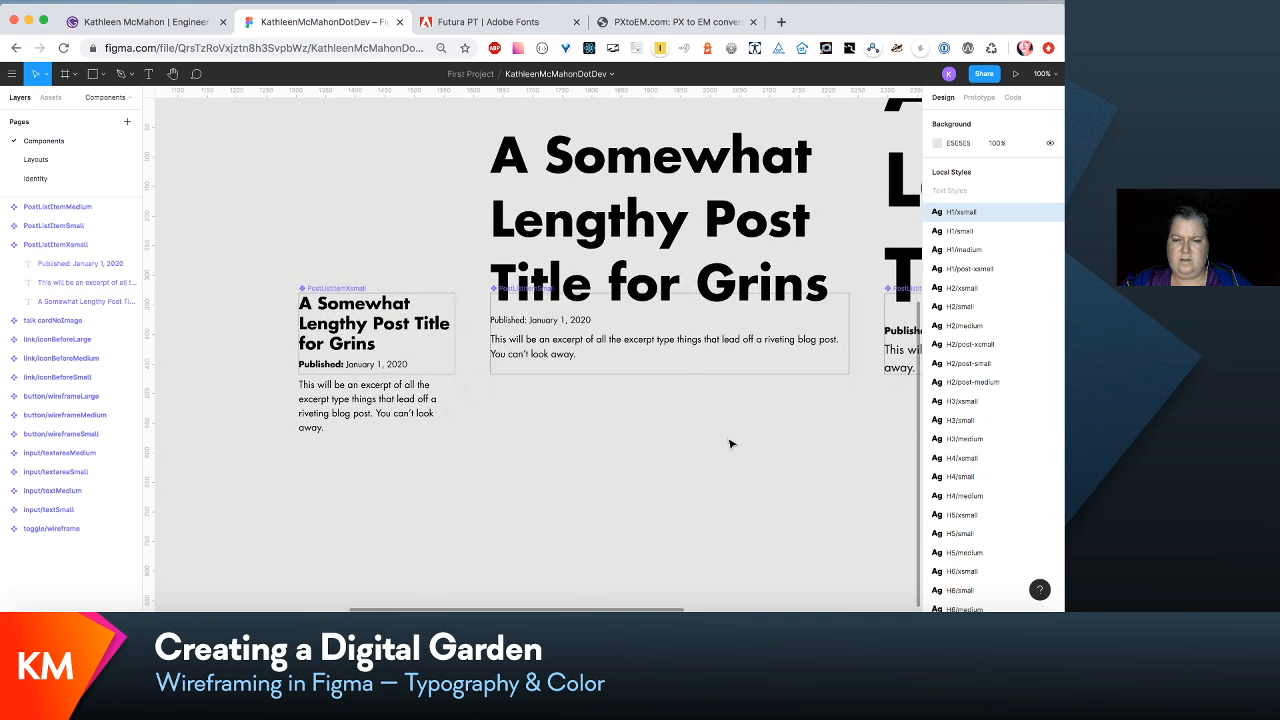
pyautogui.doubleClick(678, 340)
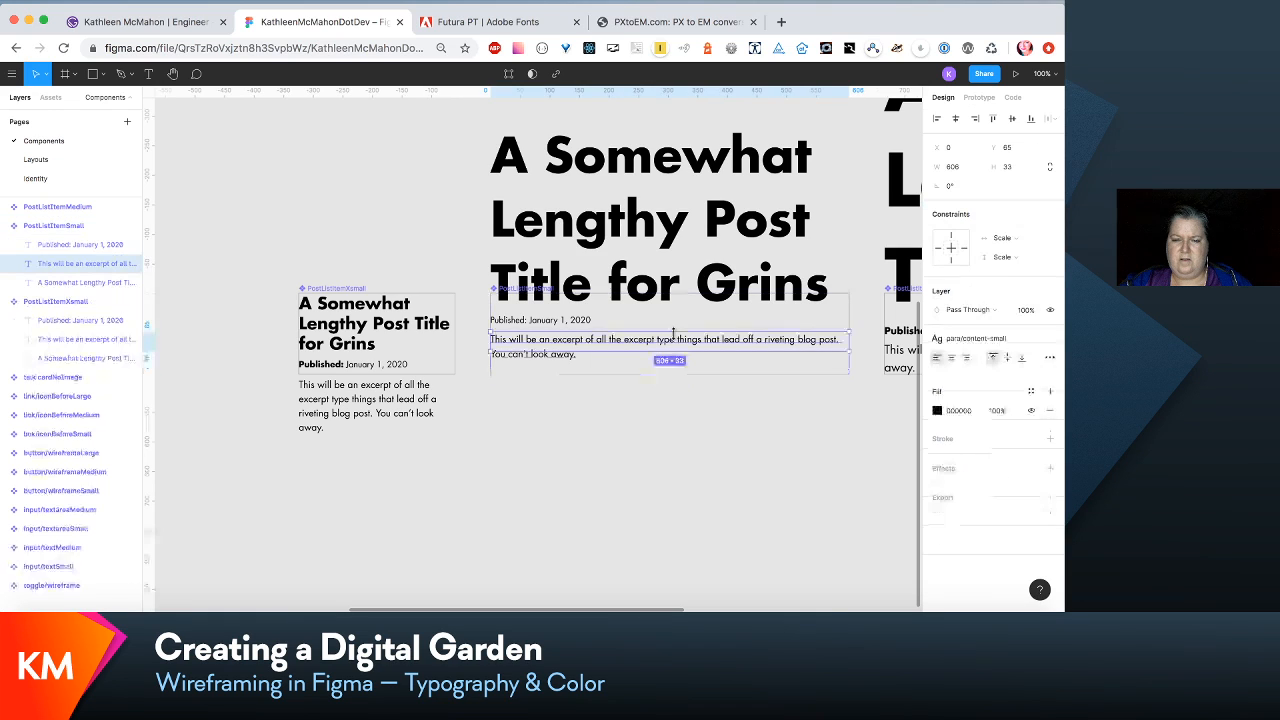
pyautogui.keyDown('shift'); pyautogui.click(587, 322); pyautogui.keyUp('shift')
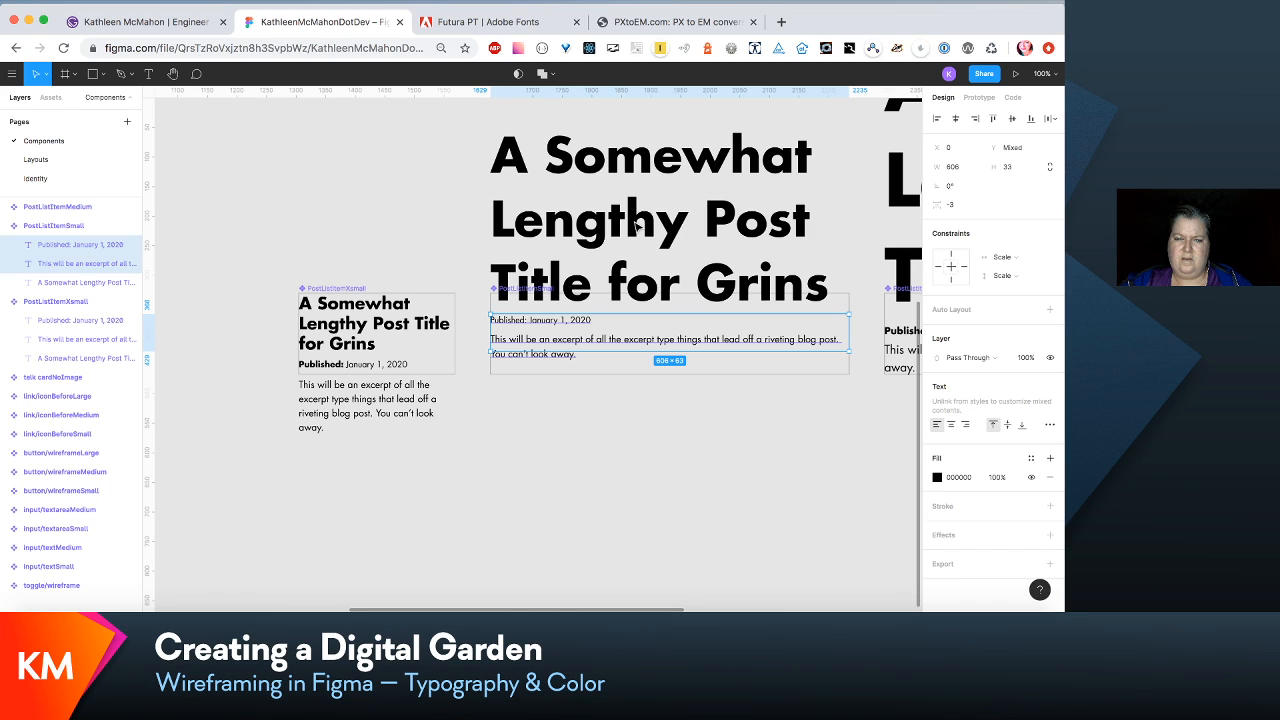
pyautogui.click(663, 466)
pyautogui.doubleClick(633, 343)
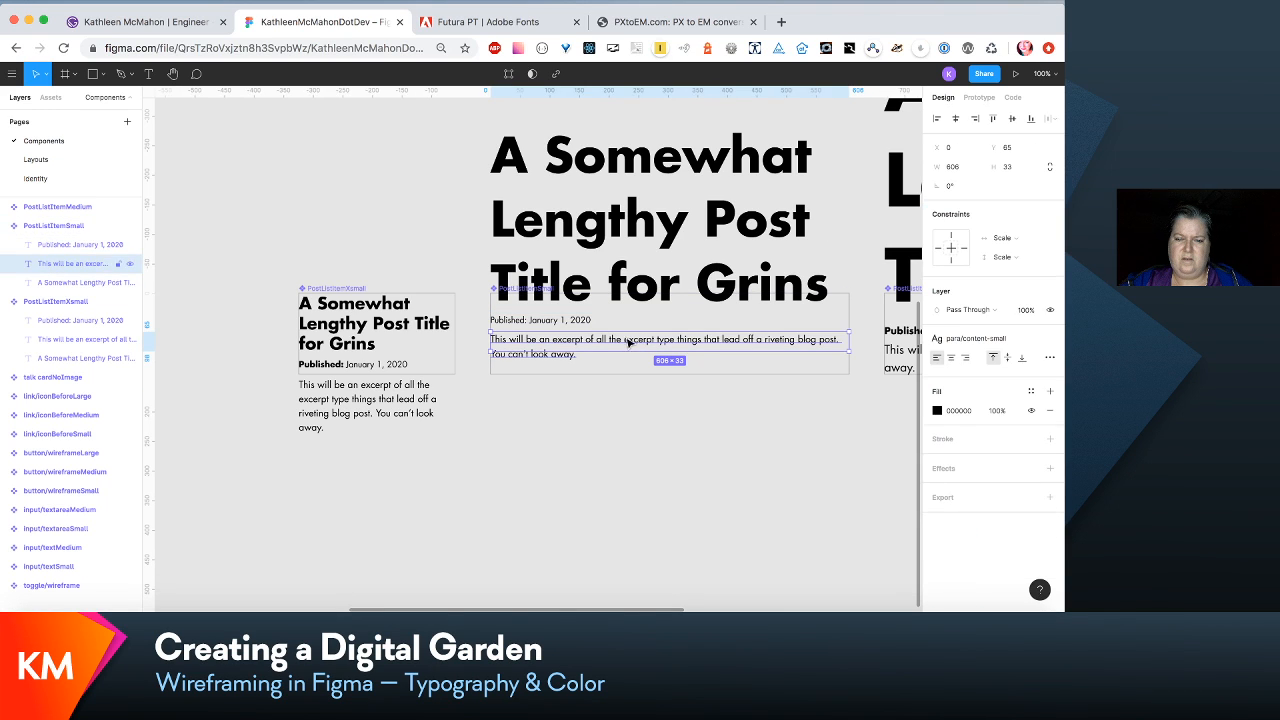
pyautogui.keyDown('shift'); pyautogui.click(578, 319); pyautogui.keyUp('shift')
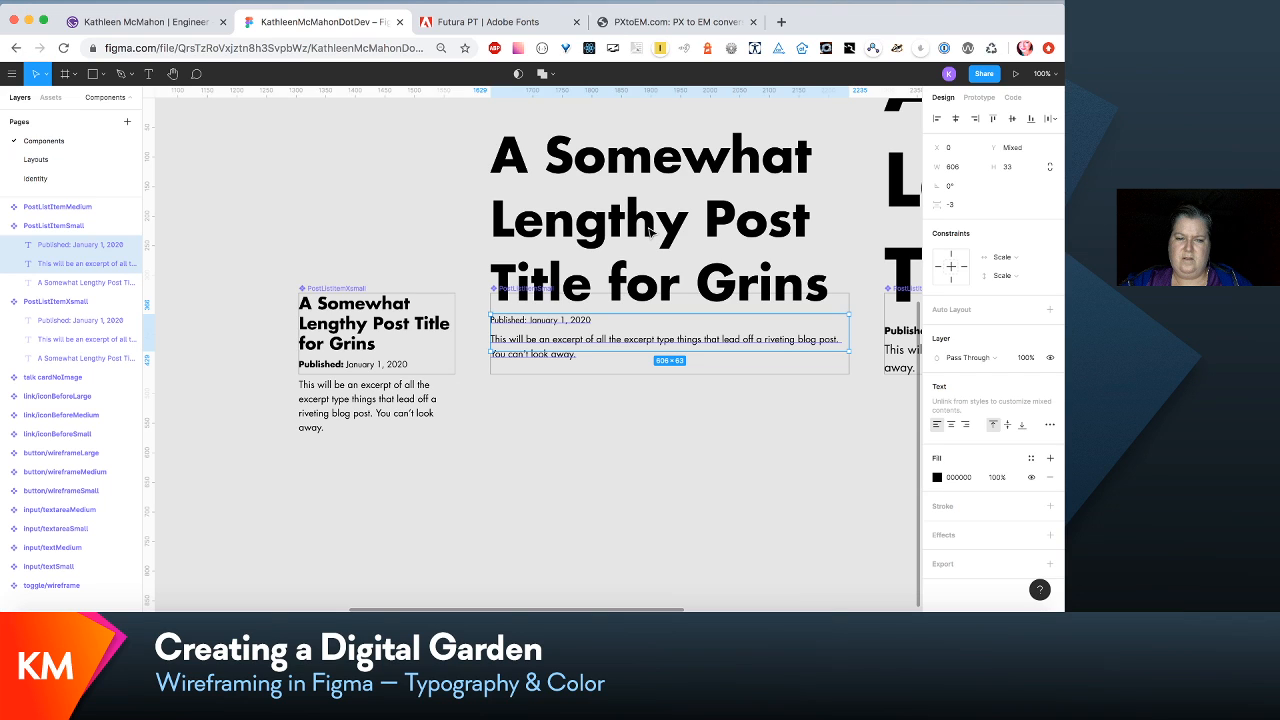
pyautogui.click(388, 324)
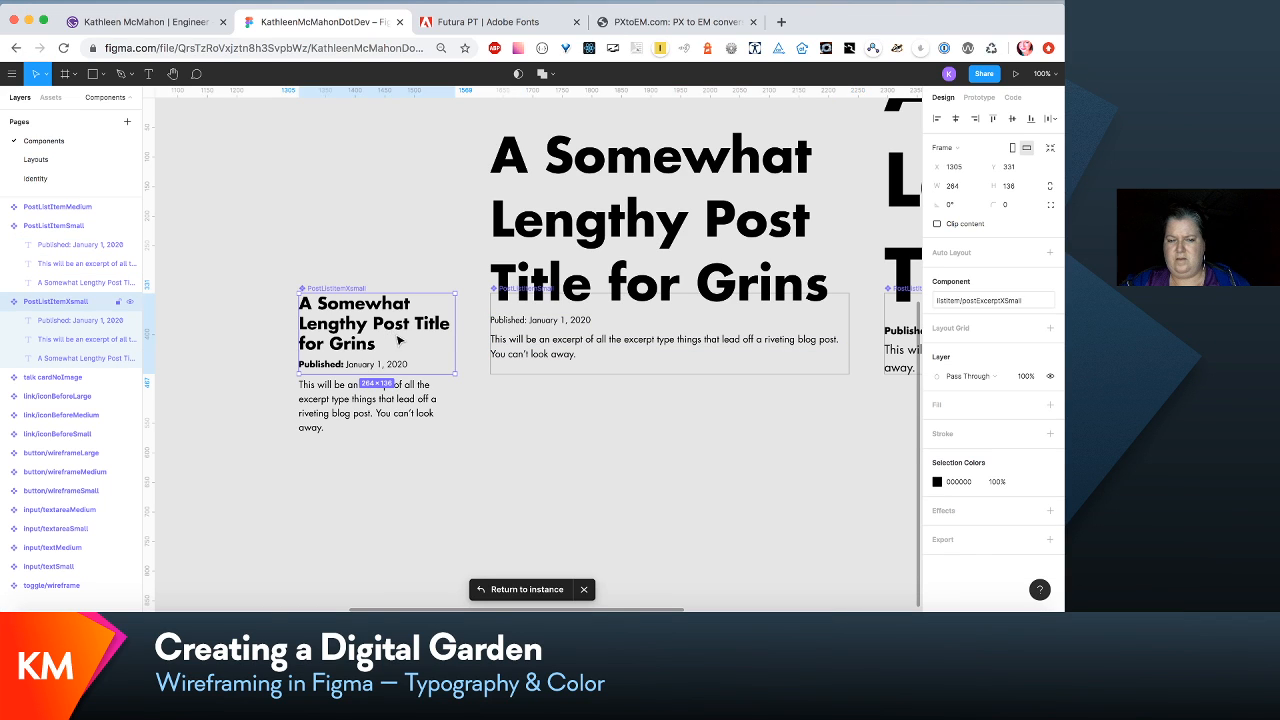
pyautogui.doubleClick(398, 341)
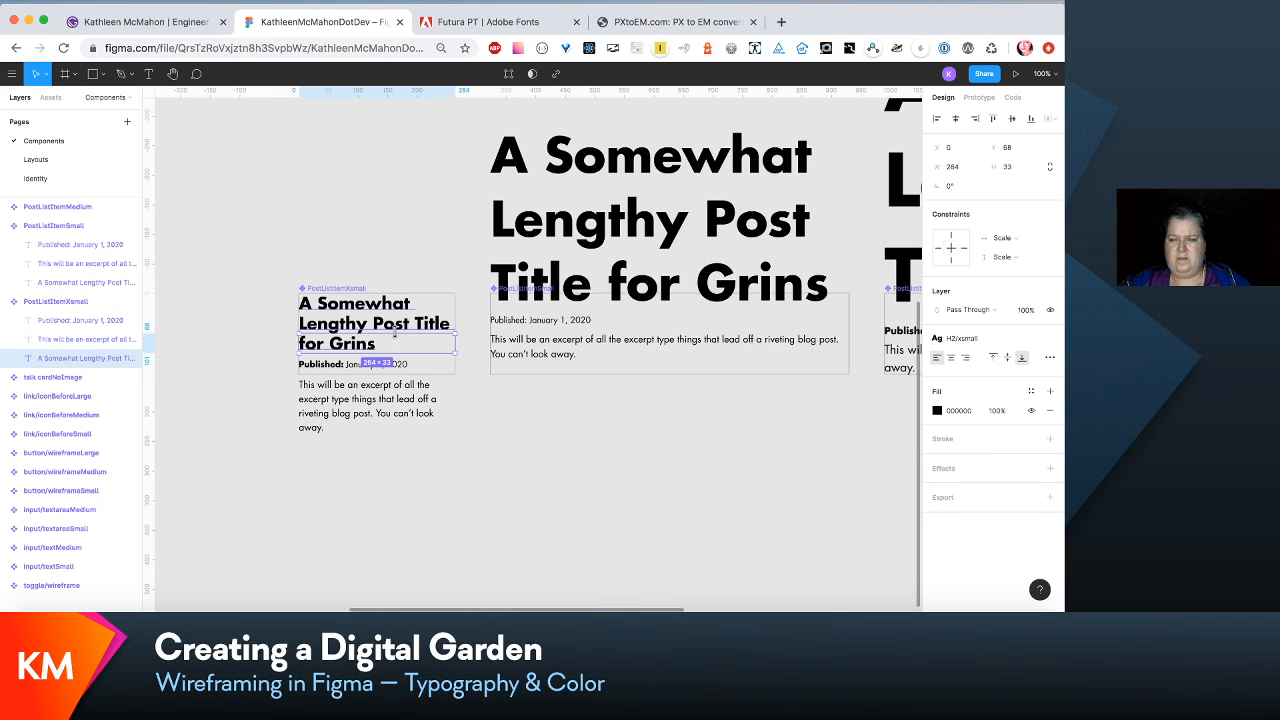
# - Check the properties of the PostListItemSmall date line's text style, and apply the para/subtext-small style to that line
pyautogui.click(556, 328)
pyautogui.doubleClick(552, 318)
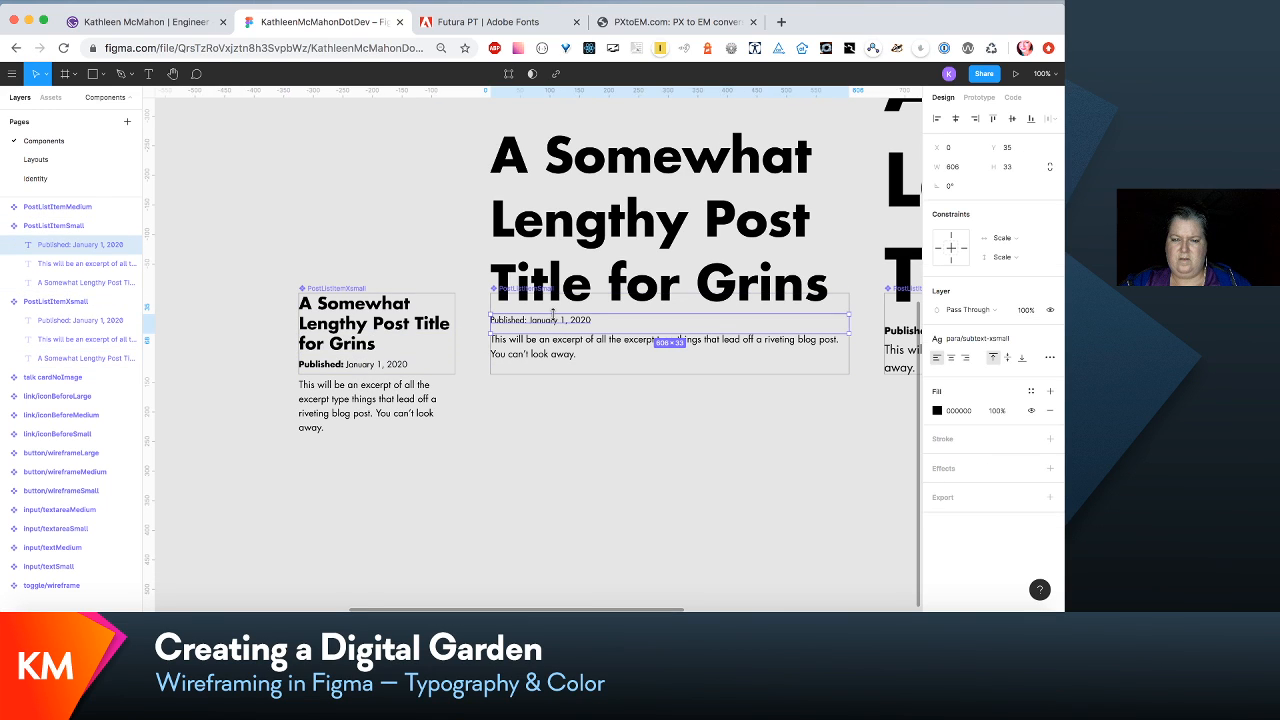
pyautogui.doubleClick(527, 327)
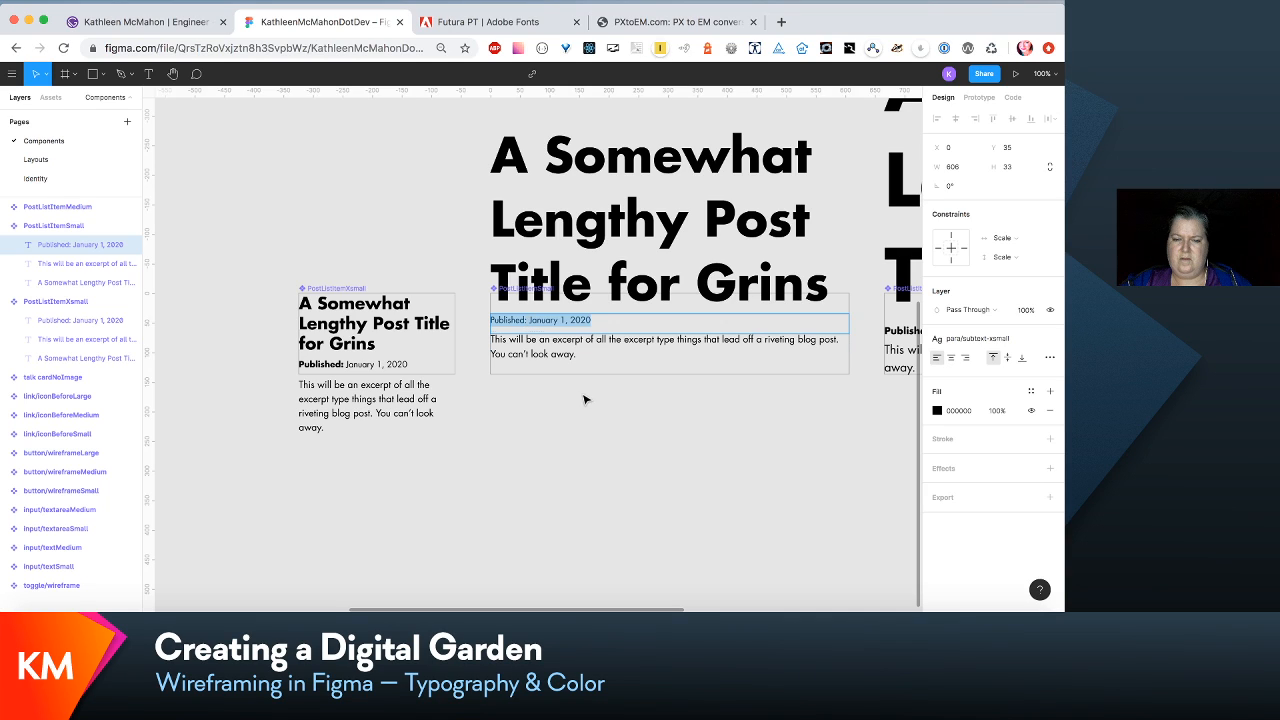
pyautogui.press('Escape')
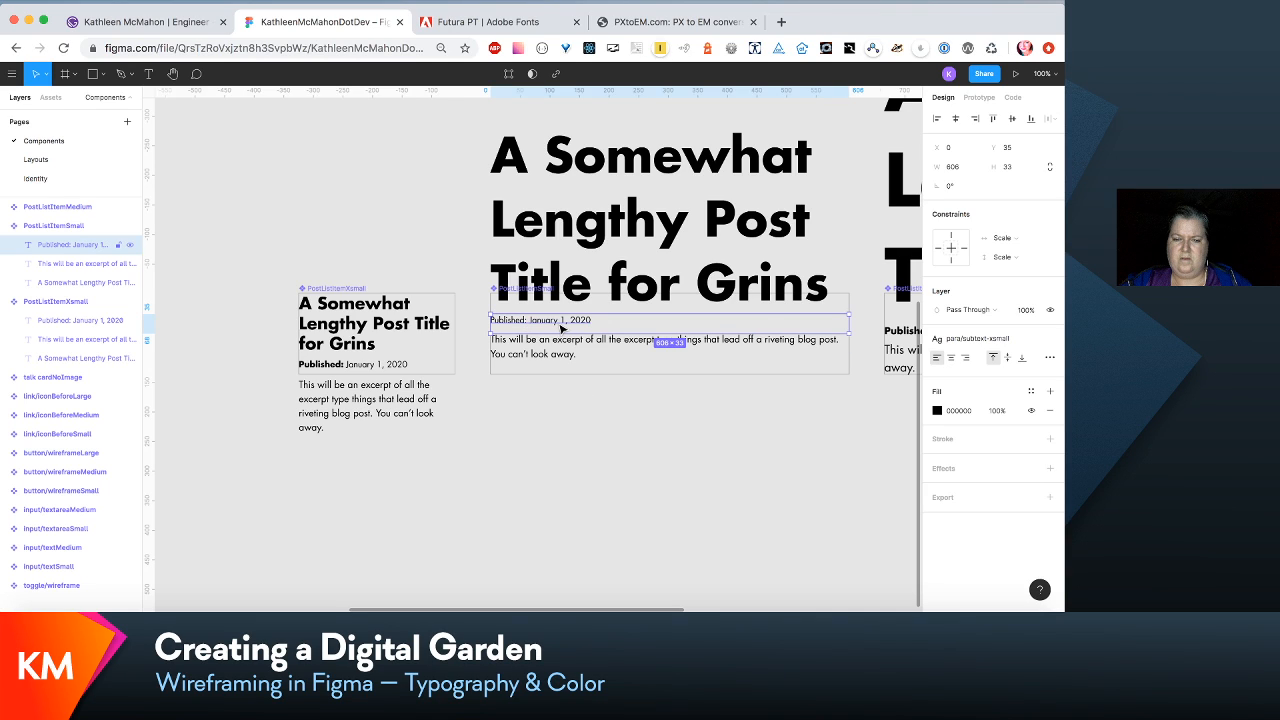
pyautogui.click(1048, 341)
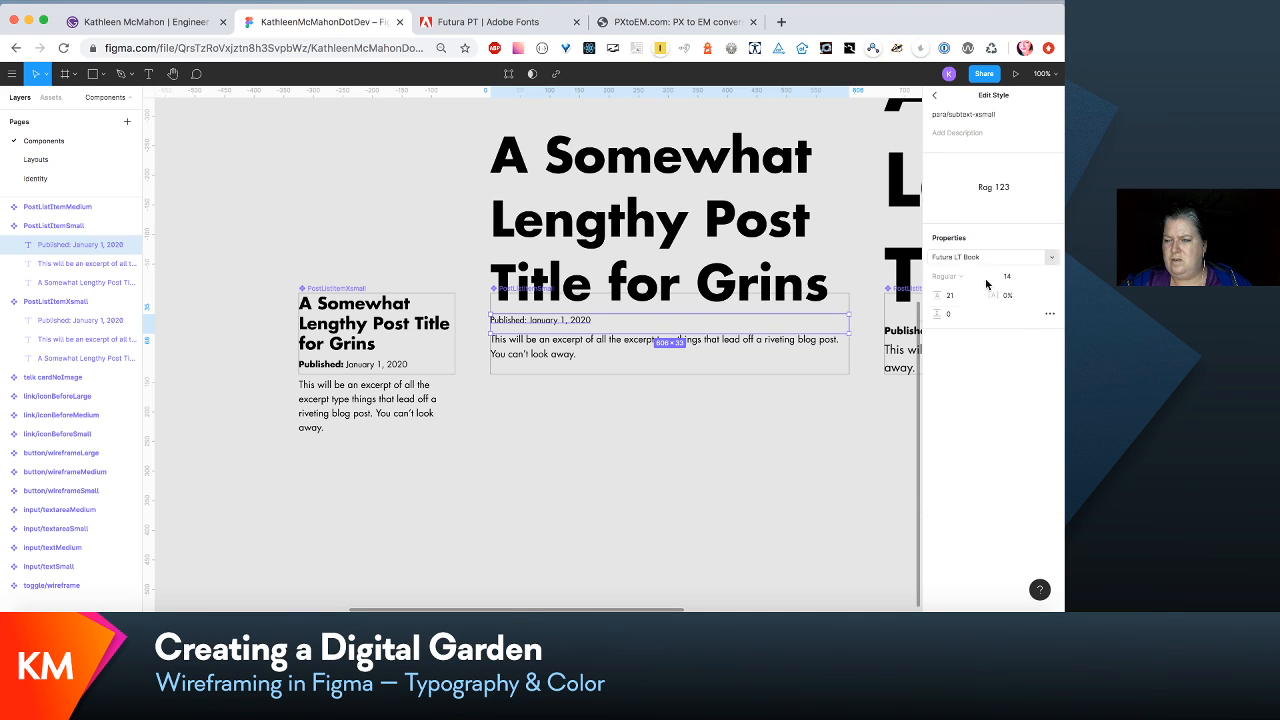
pyautogui.click(606, 434)
pyautogui.click(561, 325)
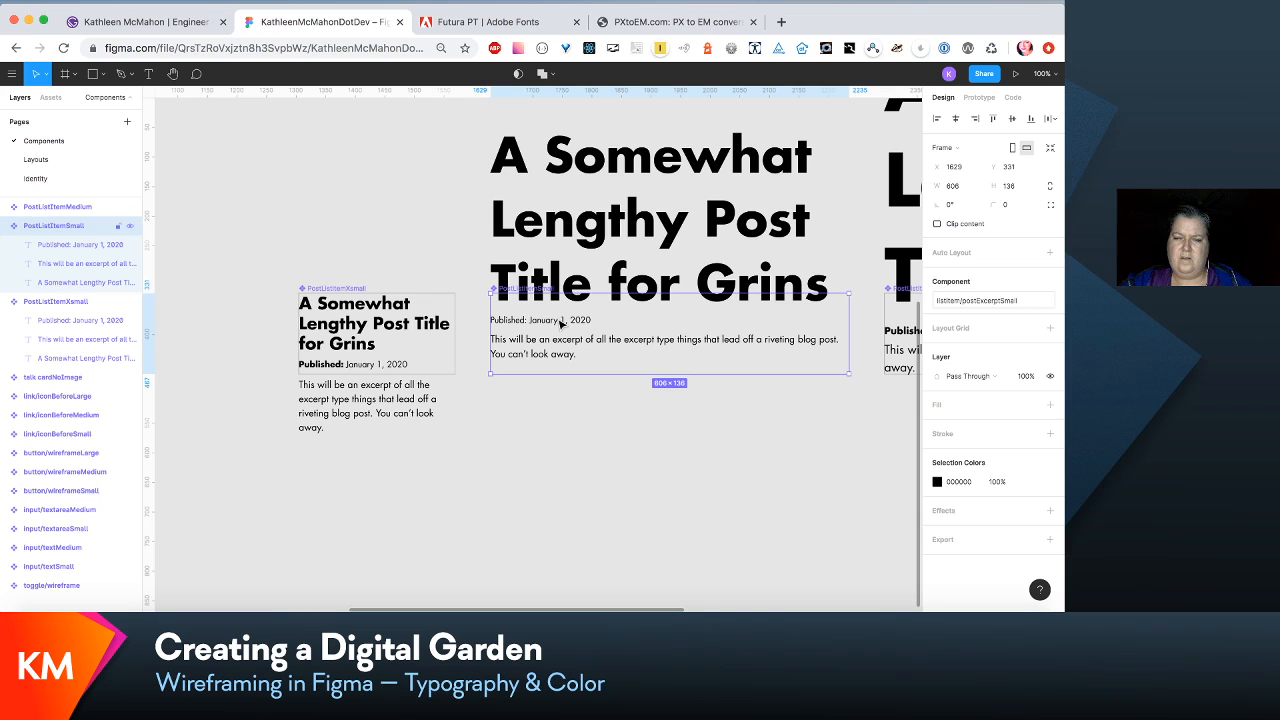
pyautogui.doubleClick(563, 322)
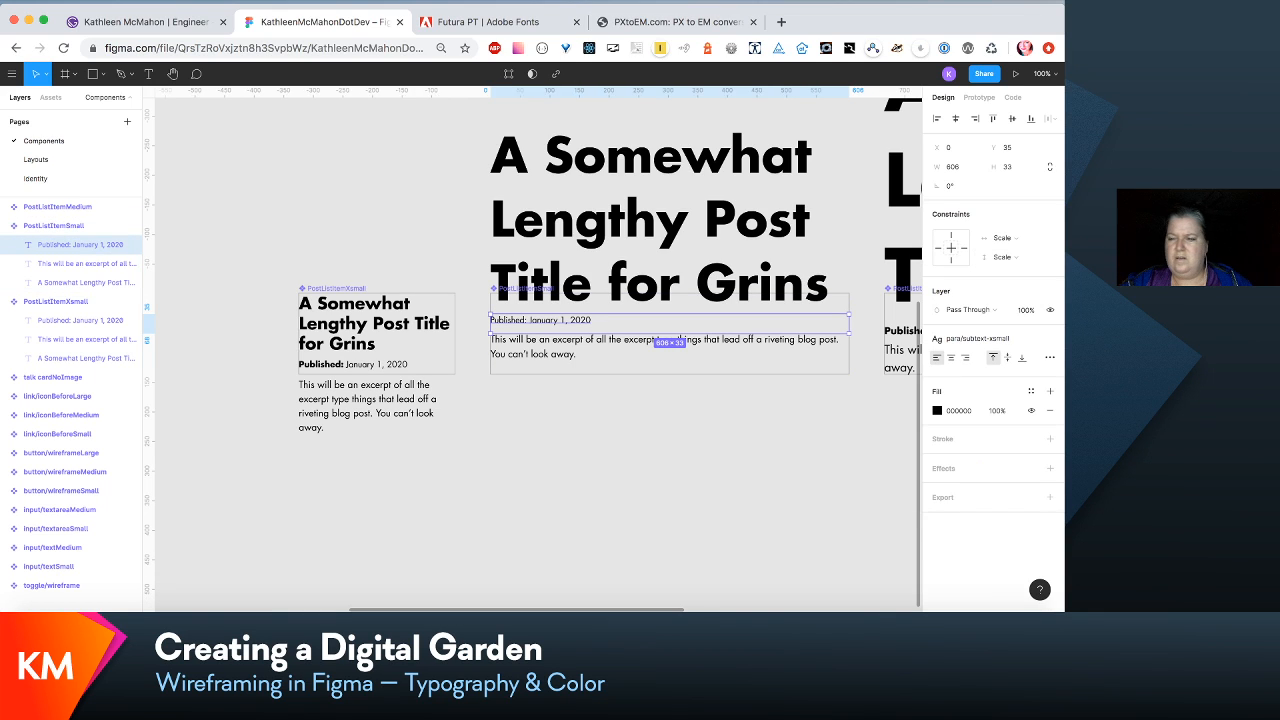
pyautogui.click(1027, 338)
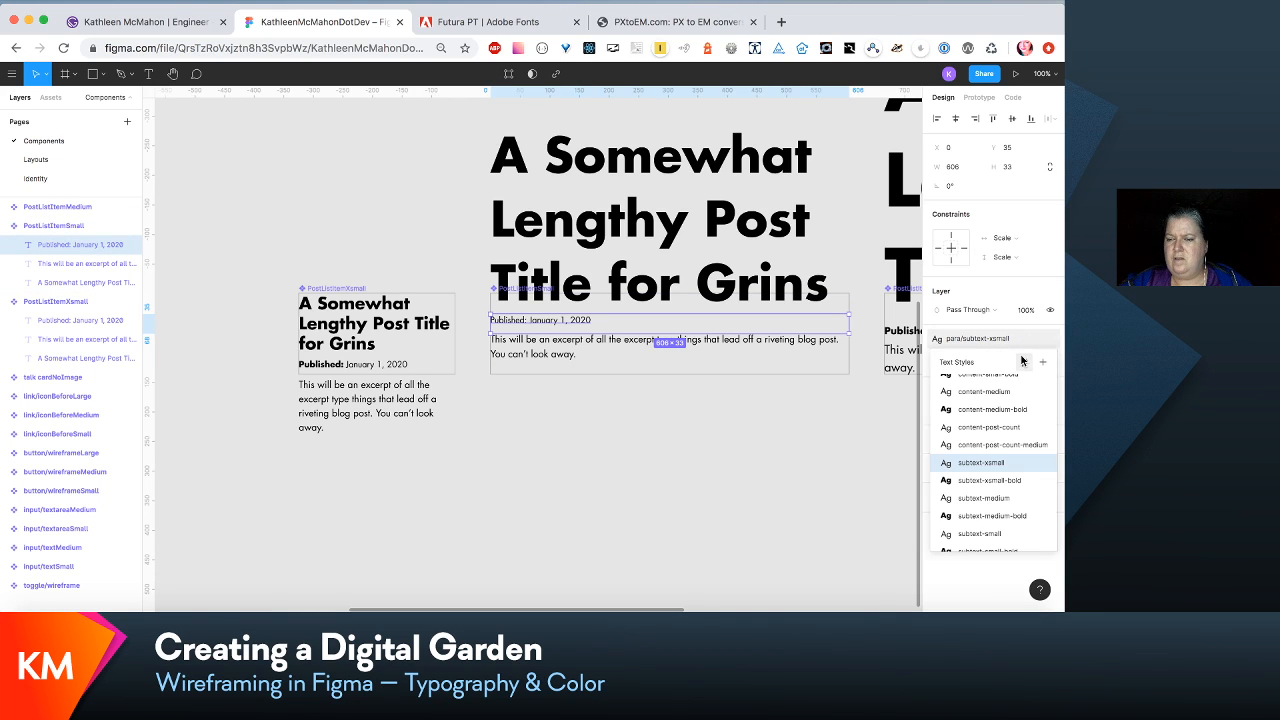
pyautogui.click(1011, 535)
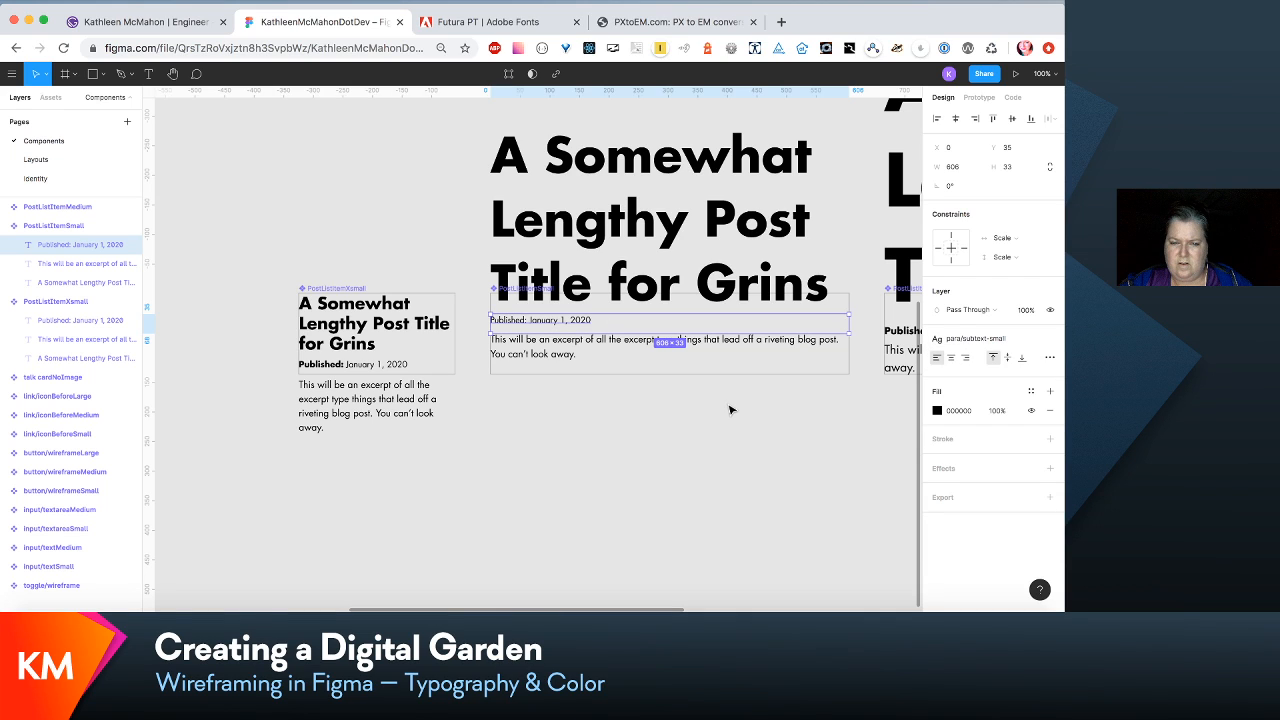
# - Apply the para/subtext-small-bold text style to the word "Published:" in the PostListItemSmall date line
pyautogui.press('Return')
pyautogui.click(524, 320)
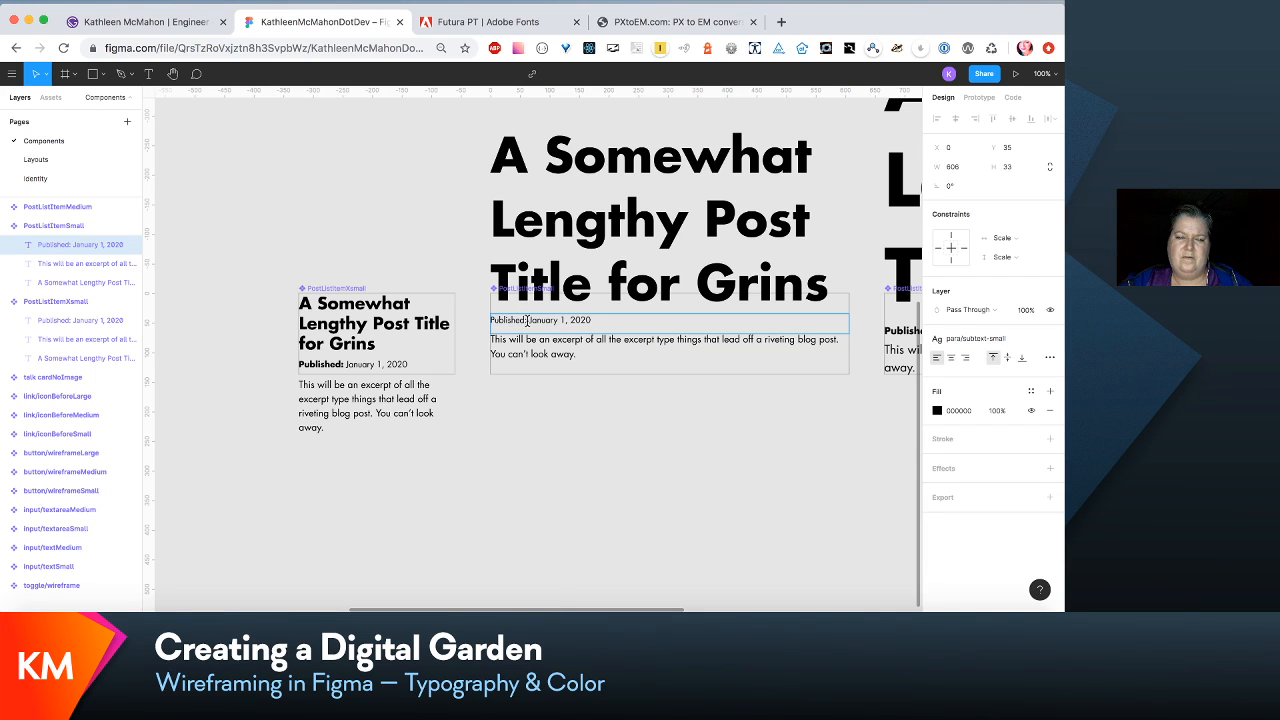
pyautogui.moveTo(527, 320); pyautogui.dragTo(478, 320)
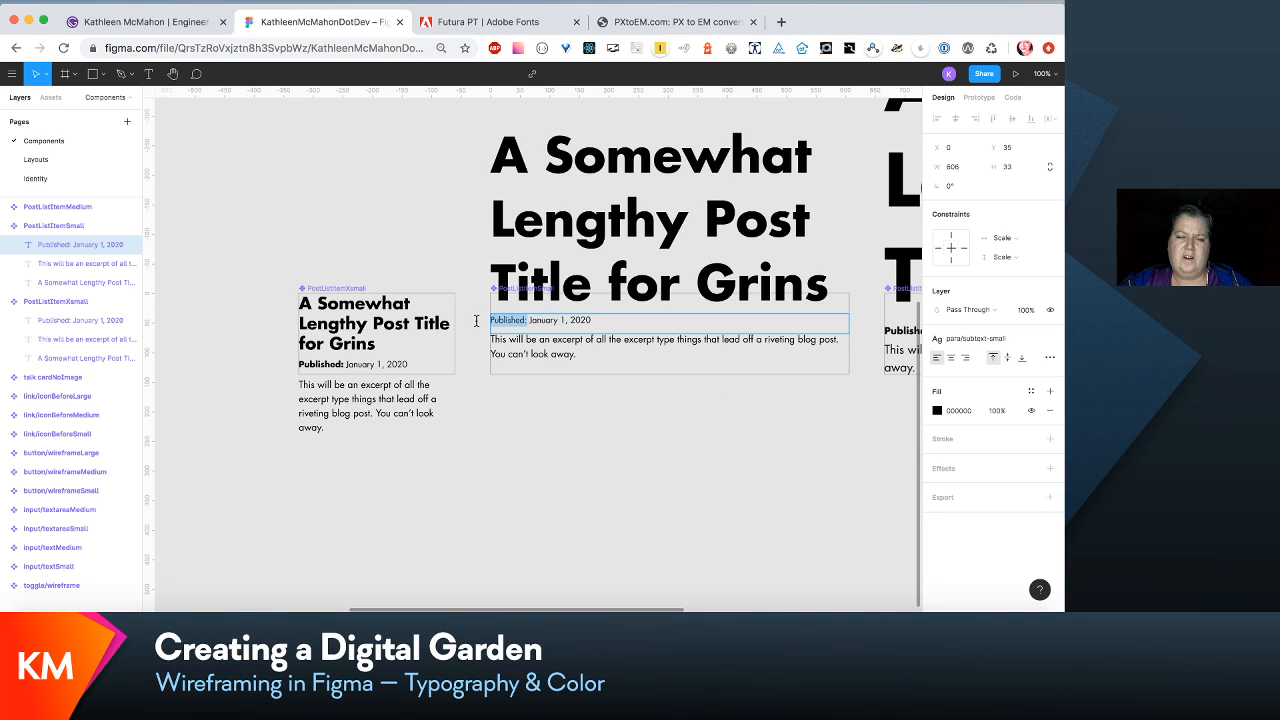
pyautogui.click(1026, 340)
pyautogui.click(946, 478)
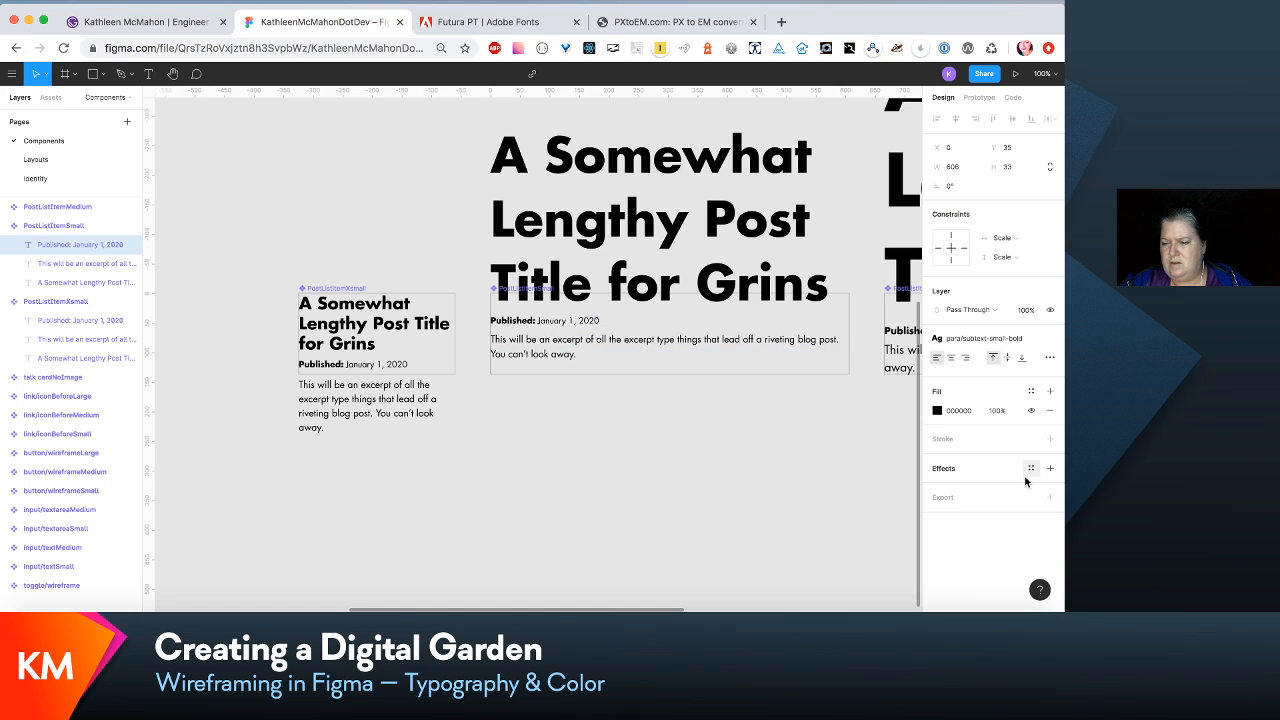
pyautogui.press('Escape')
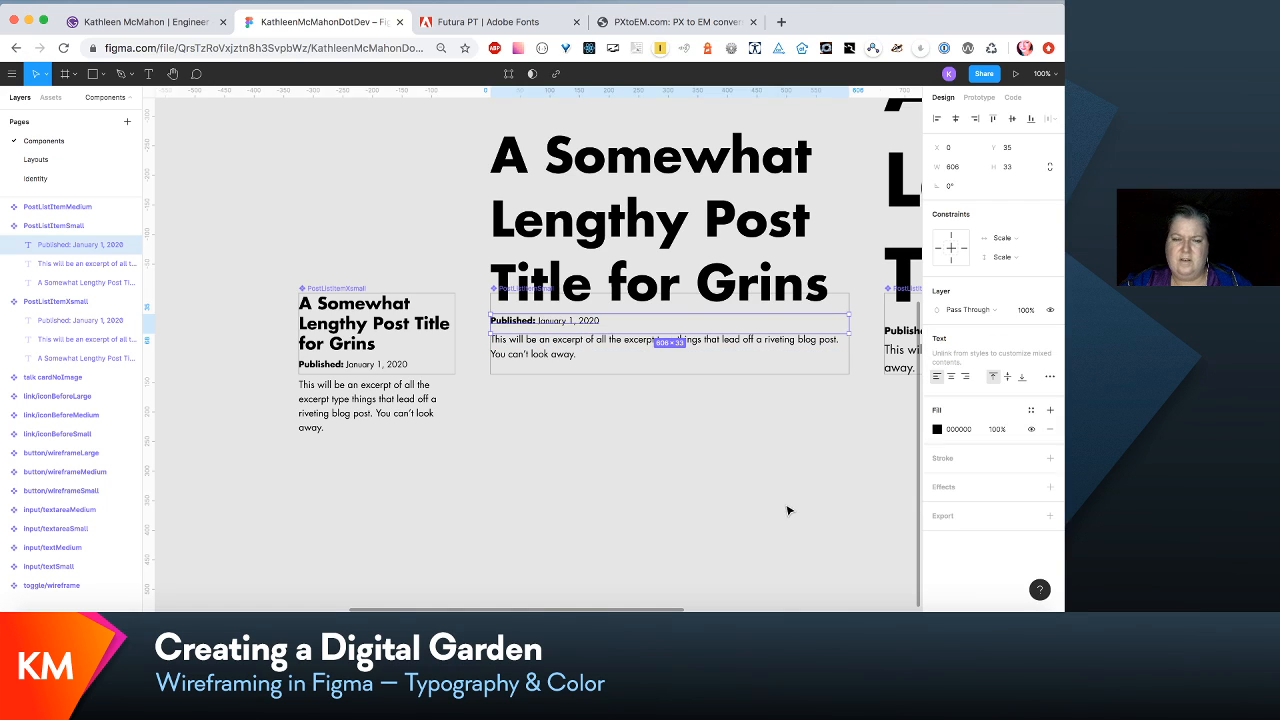
# - Check the text style of the PostListItemSmall component's excerpt
pyautogui.click(620, 355)
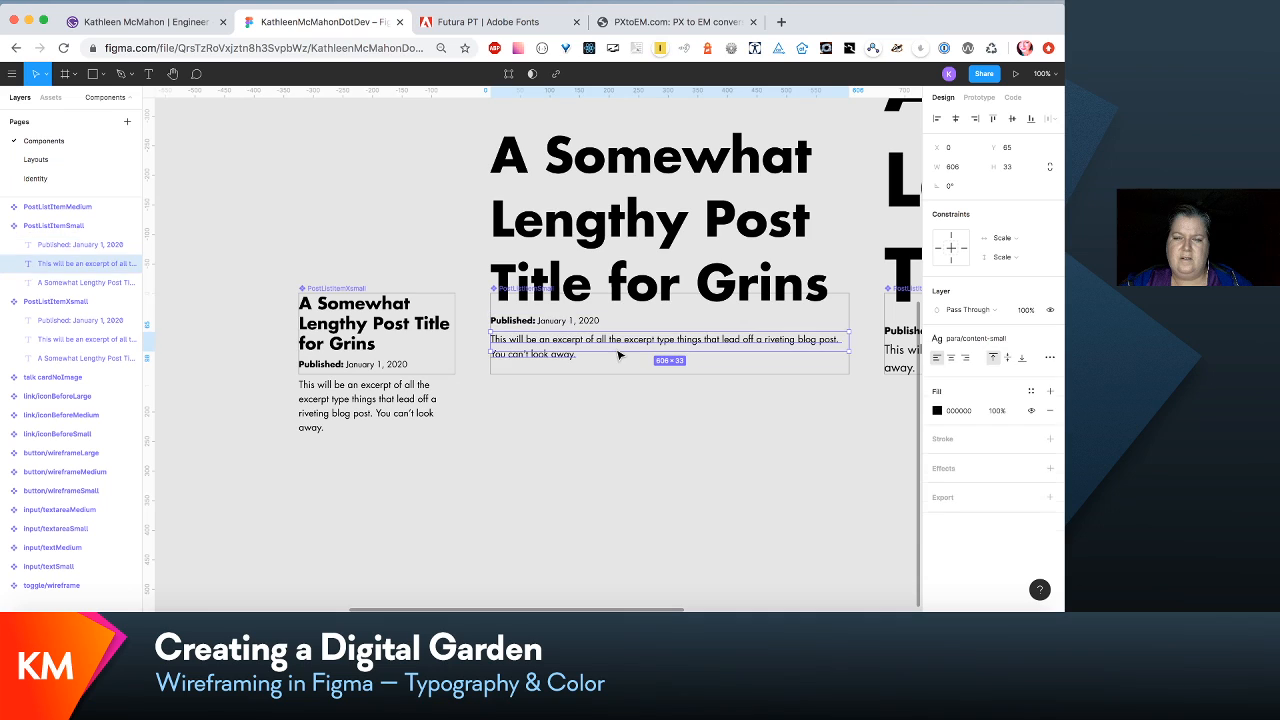
pyautogui.click(632, 286)
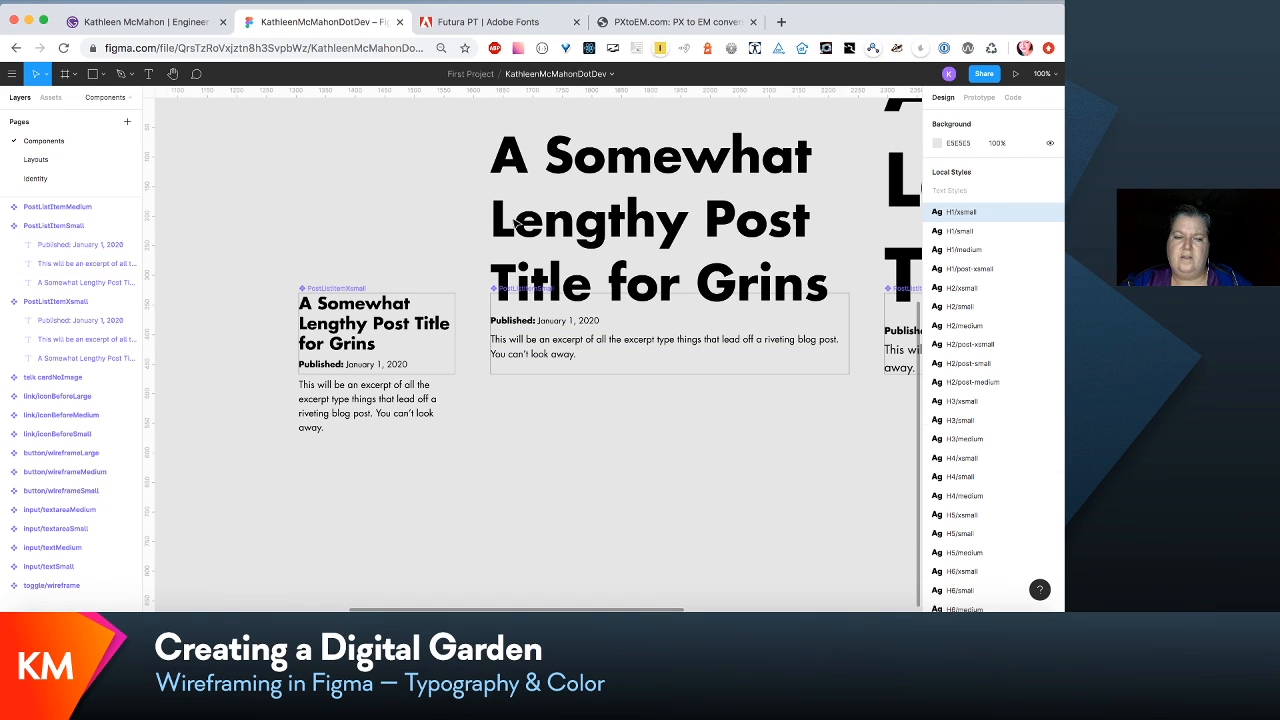
pyautogui.click(378, 325)
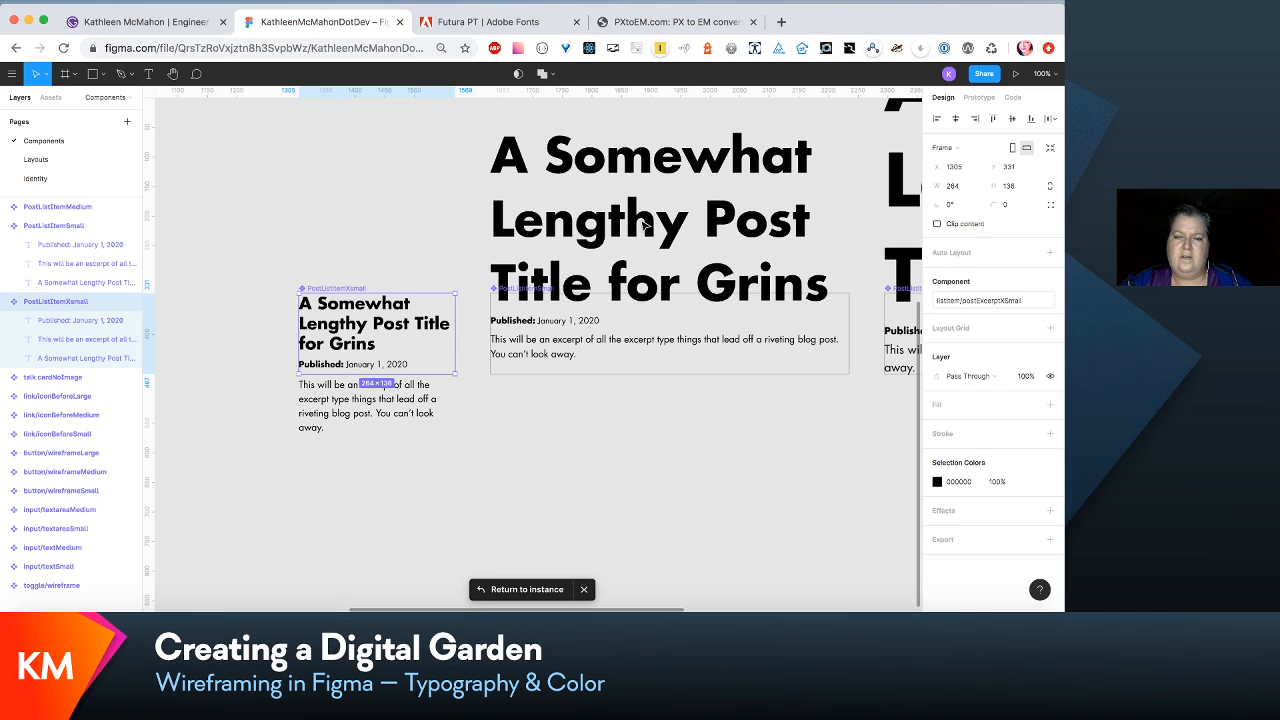
pyautogui.press('Escape')
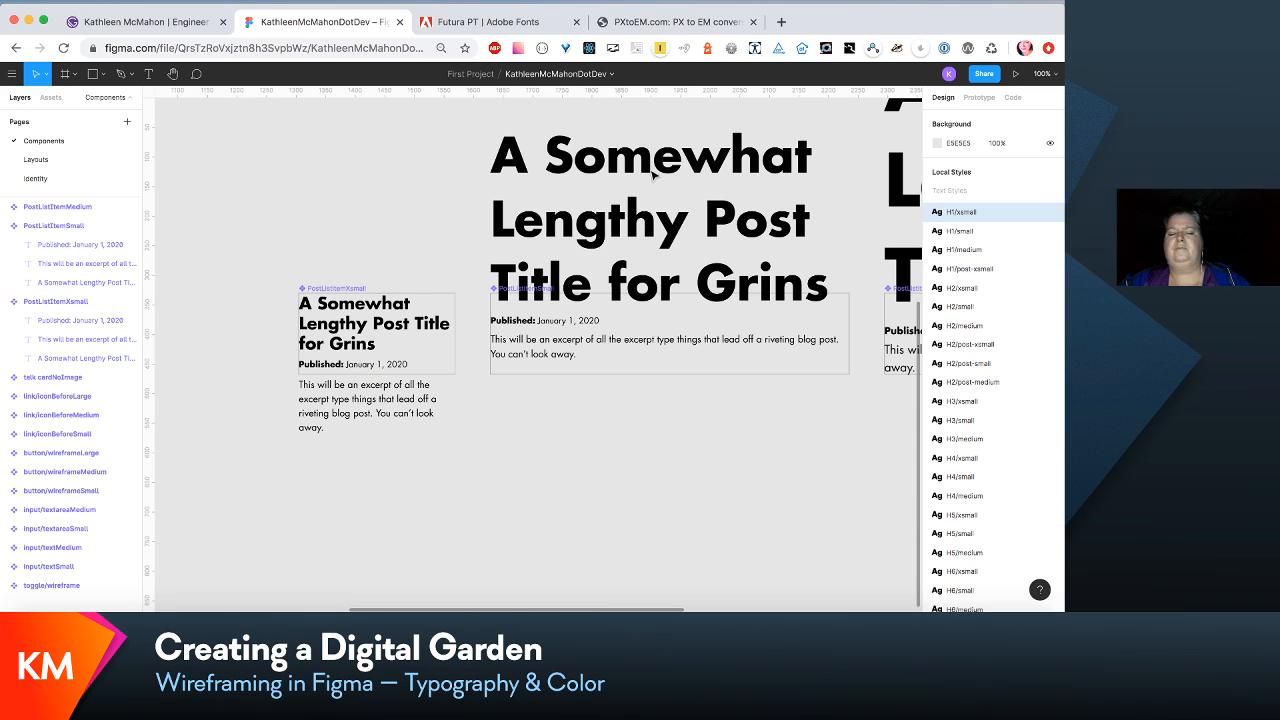
# - On the Layouts page, move the second and third post list items of the 320vw/Write layout down together by about 33 px
pyautogui.click(57, 161)
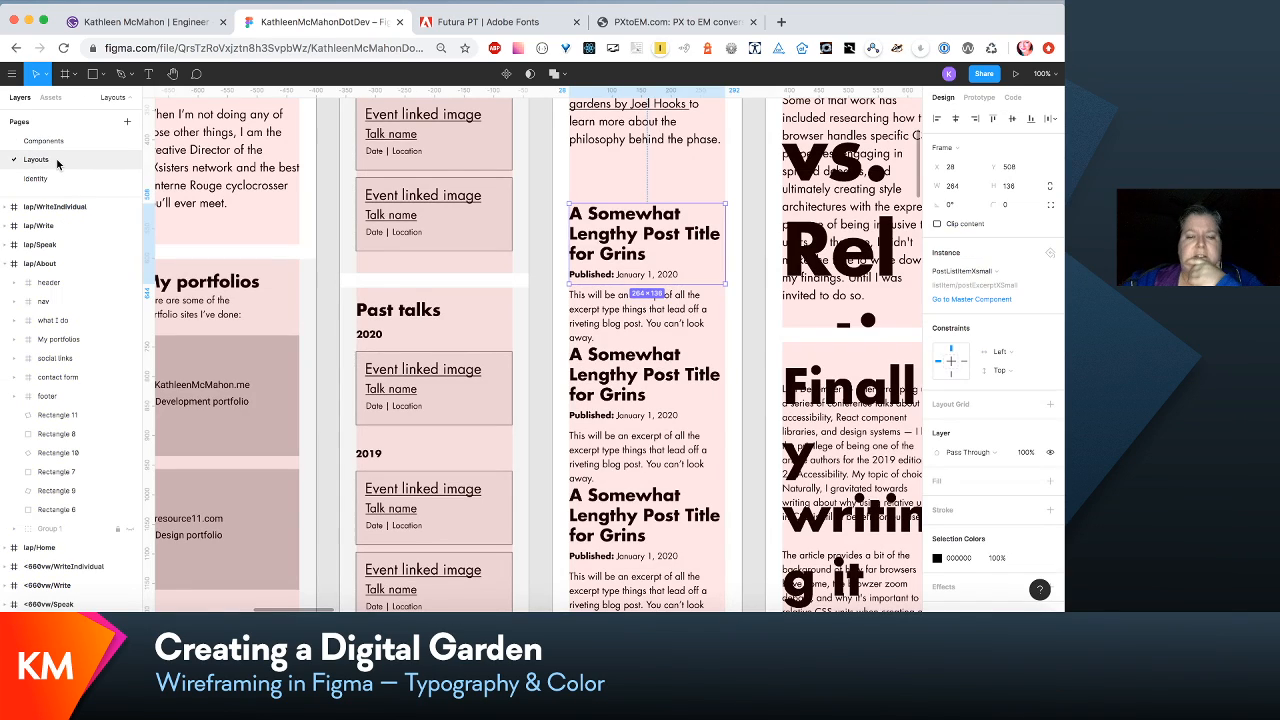
pyautogui.scroll(-3, 590, 305)
pyautogui.click(586, 305)
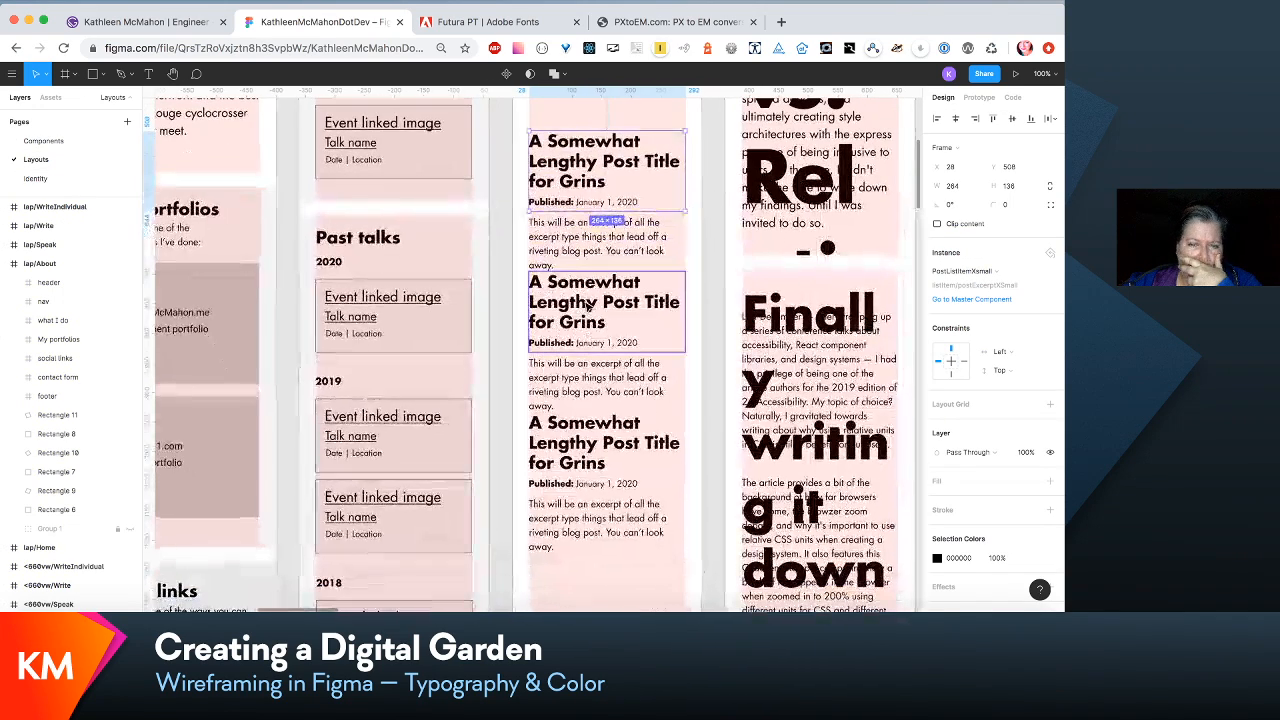
pyautogui.keyDown('shift'); pyautogui.click(591, 462); pyautogui.keyUp('shift')
pyautogui.hotkey('shift', 'Down')
pyautogui.hotkey('shift', 'Down')
pyautogui.hotkey('shift', 'Down')
pyautogui.press('Down')
pyautogui.press('Down')
pyautogui.press('Down')
pyautogui.press('Down')
pyautogui.press('Down')
pyautogui.press('Down')
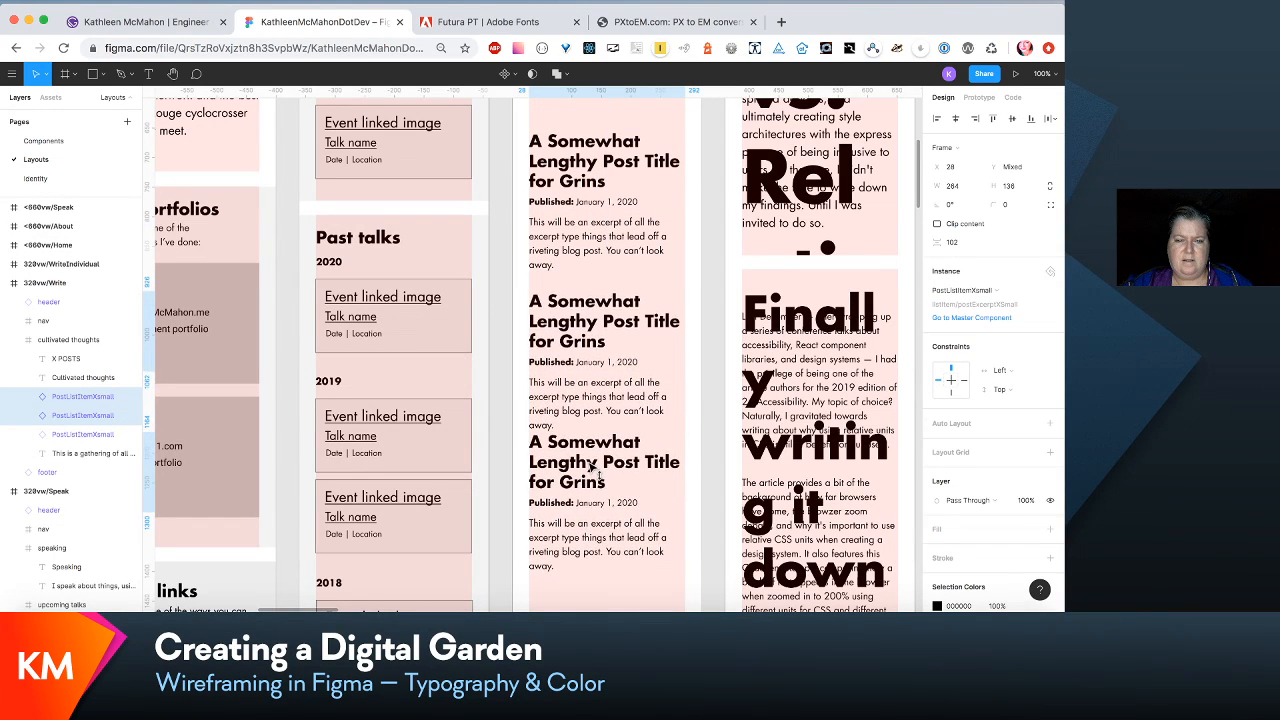
# - Move the third post list item in the 320vw/Write layout down to Y 1054, widening the gap above it
pyautogui.scroll(3, 592, 470)
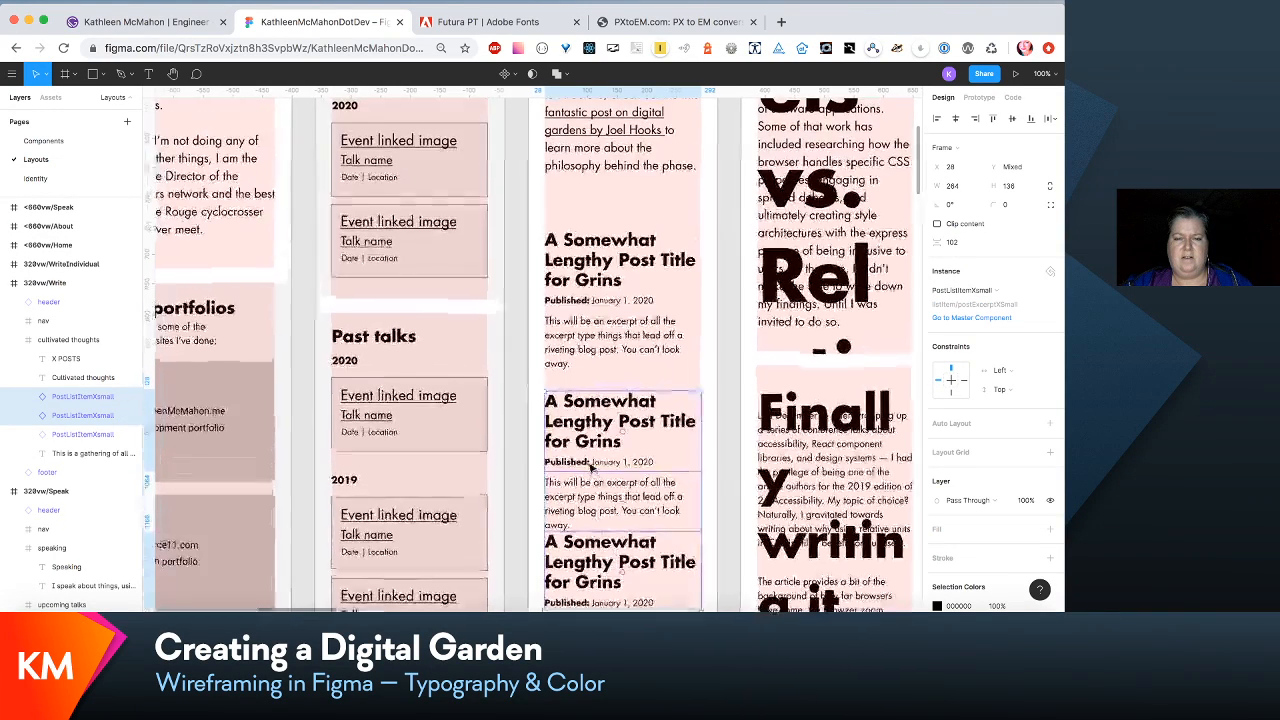
pyautogui.scroll(-4, 600, 300)
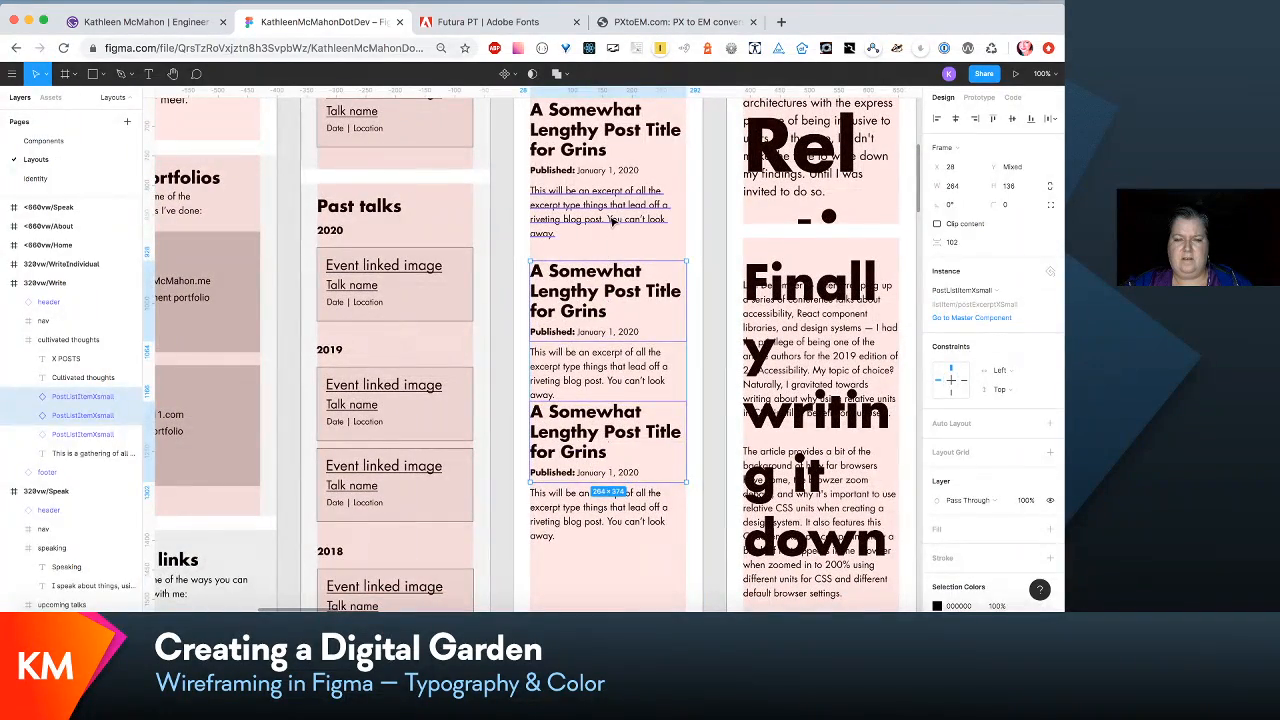
pyautogui.click(611, 219)
pyautogui.moveTo(611, 440); pyautogui.dragTo(619, 468)
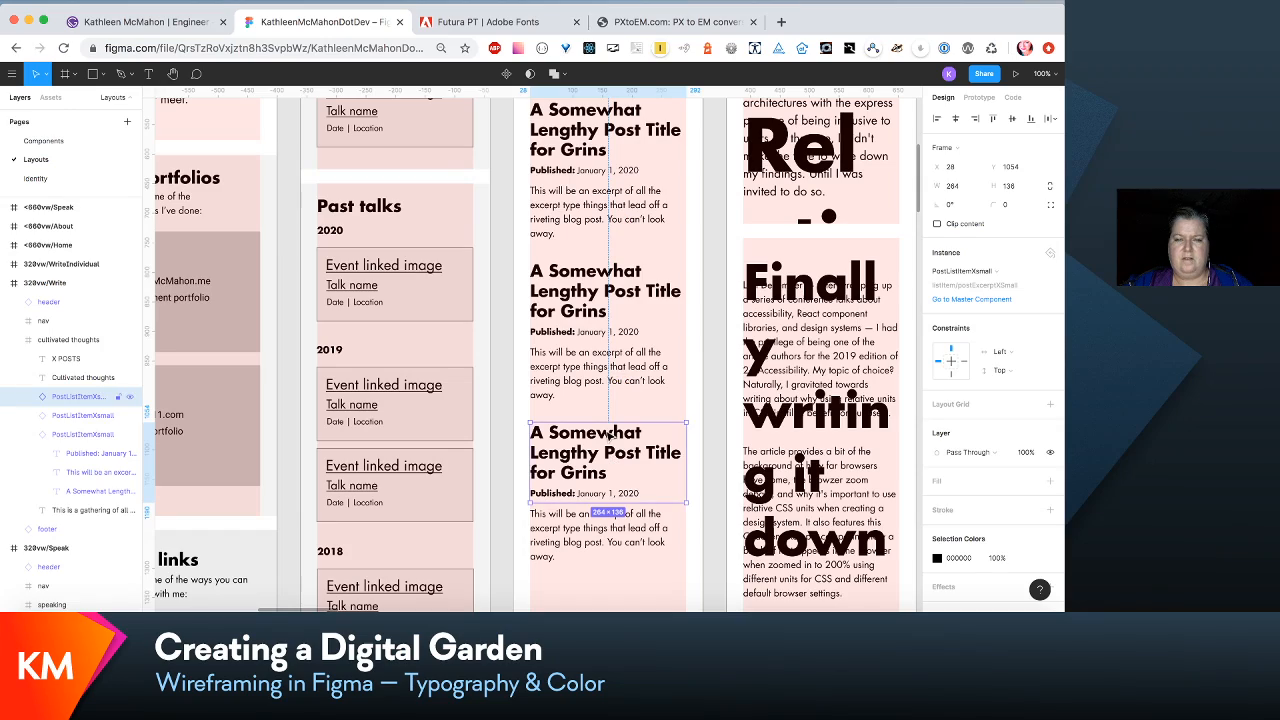
# - Try moving the first post list item in the 320vw/Write layout up to Y 481, and undo the move
pyautogui.keyDown('shift'); pyautogui.click(605, 337); pyautogui.keyUp('shift')
pyautogui.scroll(5, 610, 400)
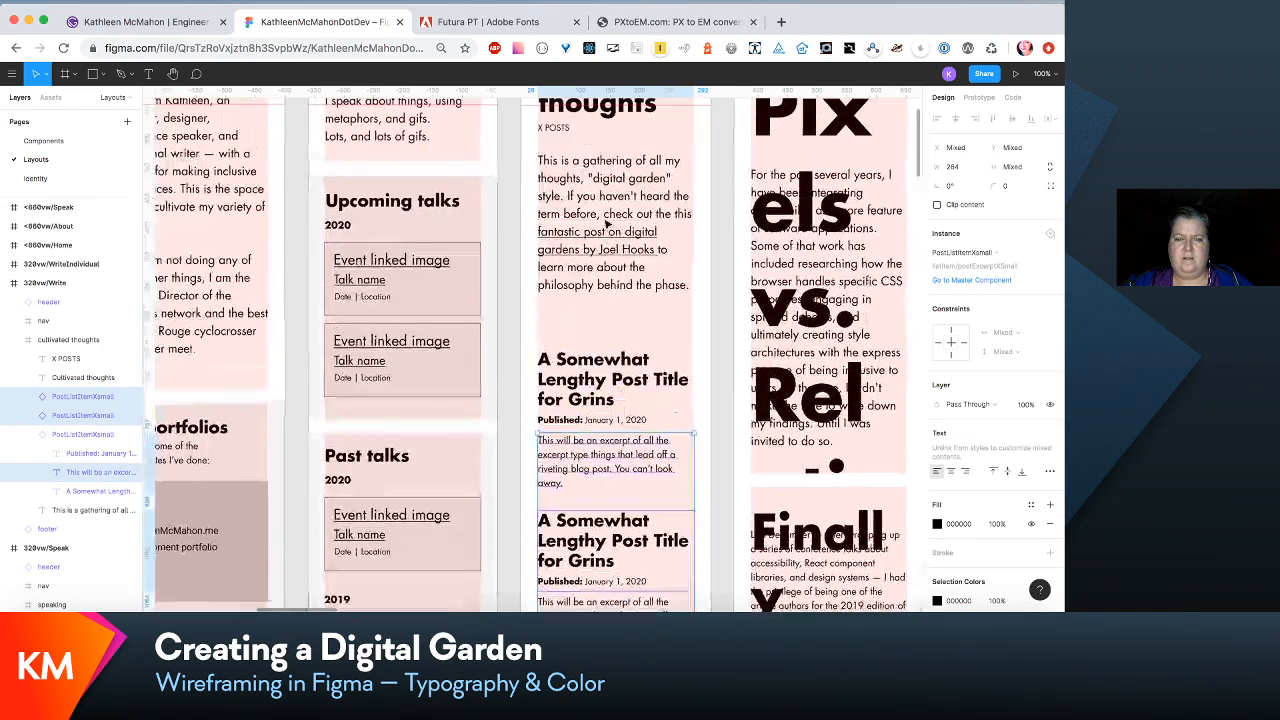
pyautogui.click(619, 428)
pyautogui.moveTo(617, 427); pyautogui.dragTo(617, 416)
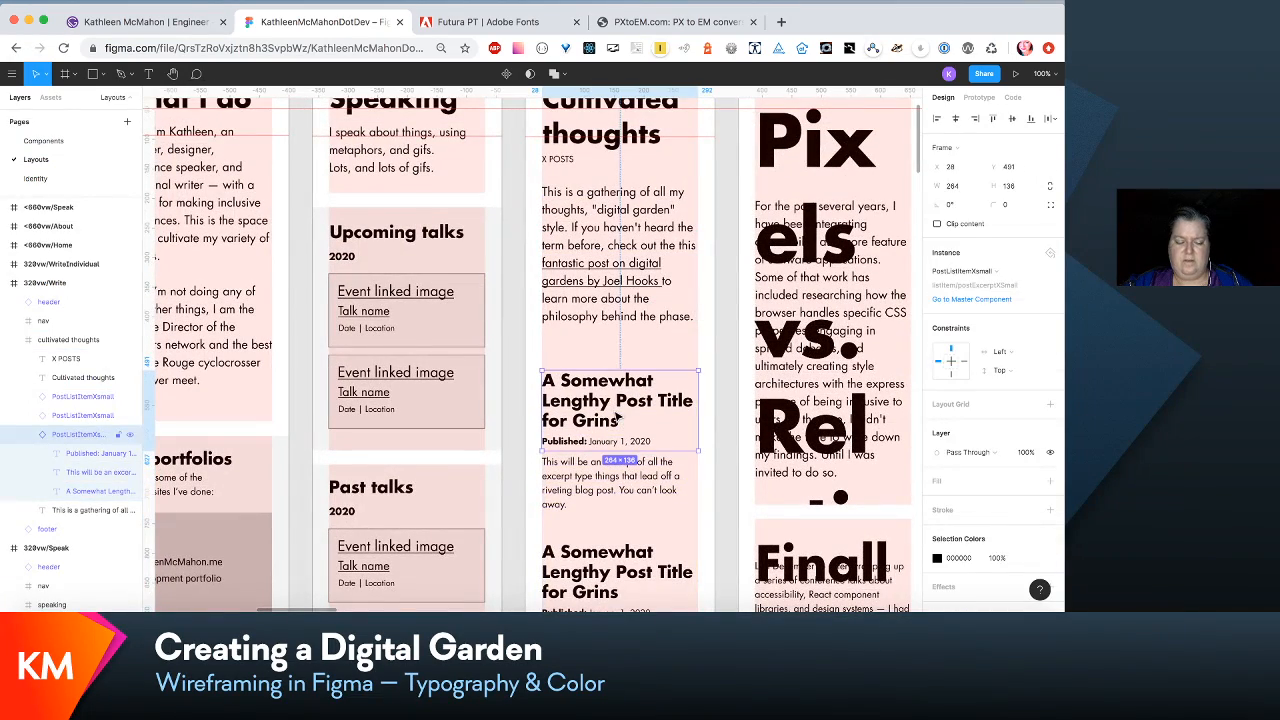
pyautogui.press('super+z')
# - Move the second and third post list items down 10 px together, and shift the third one further to Y 1074
pyautogui.scroll(-3, 617, 416)
pyautogui.press('-')
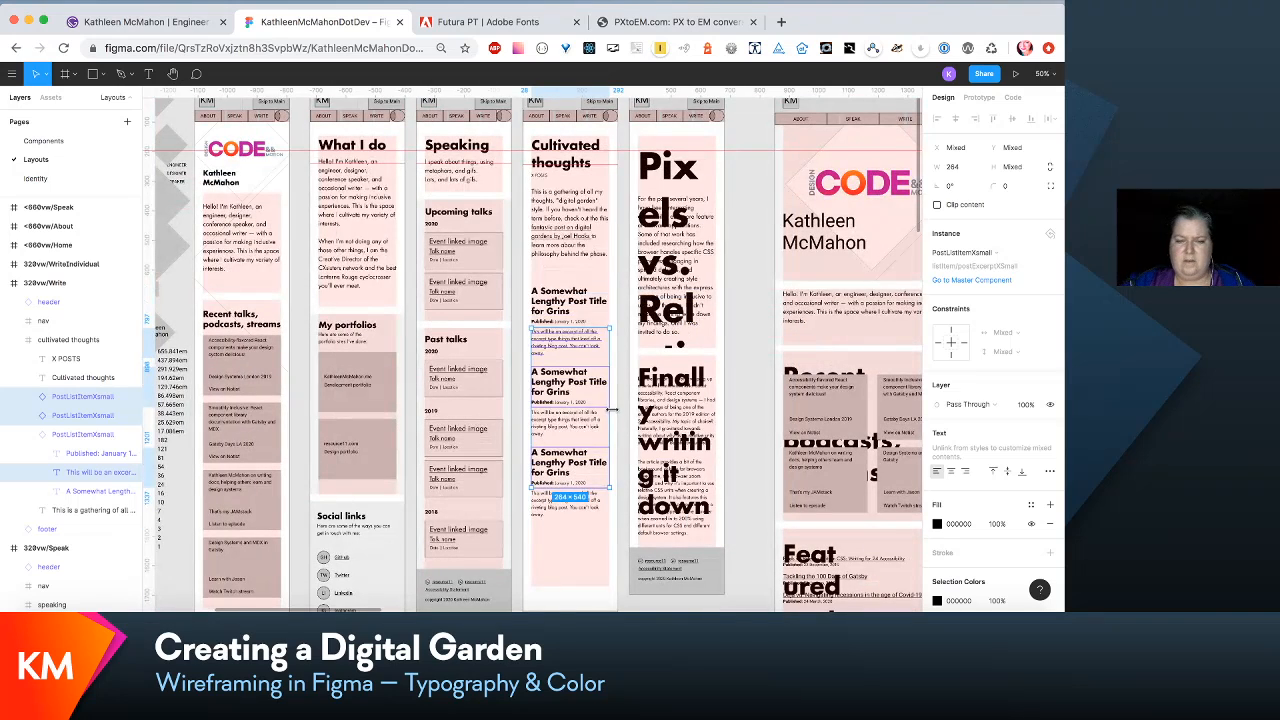
pyautogui.click(603, 583)
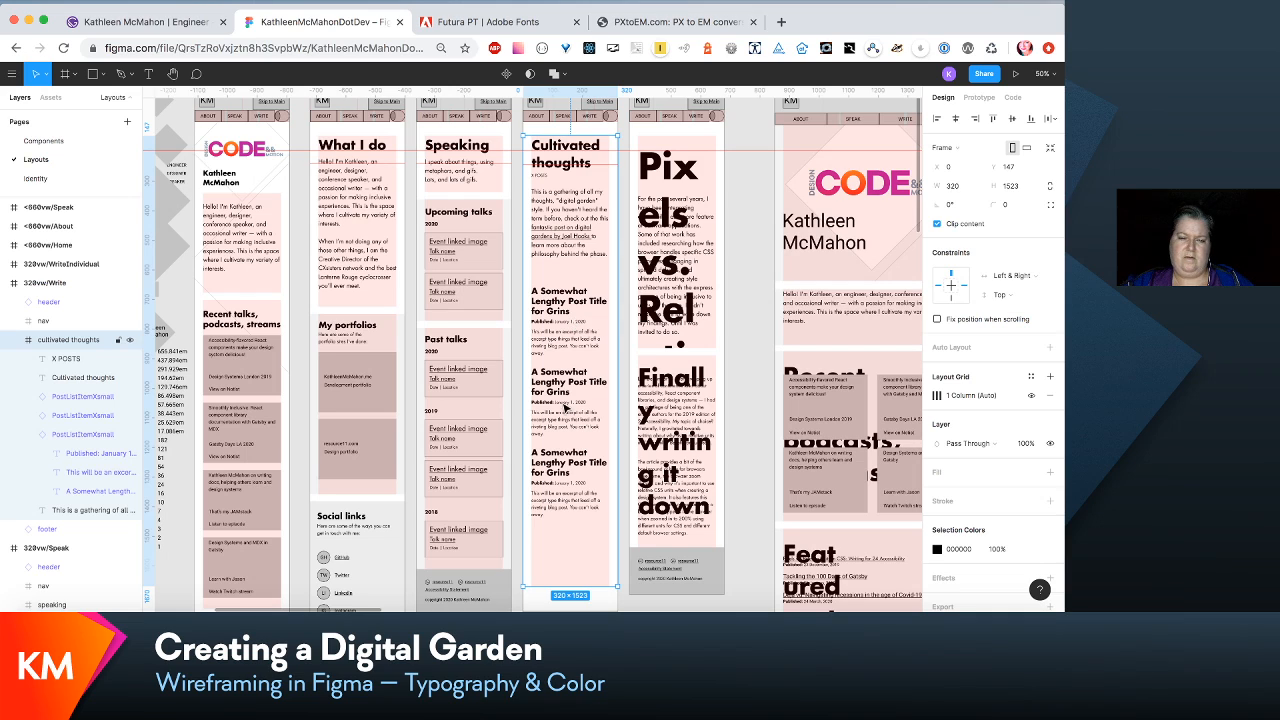
pyautogui.click(563, 410)
pyautogui.keyDown('shift'); pyautogui.click(568, 465); pyautogui.keyUp('shift')
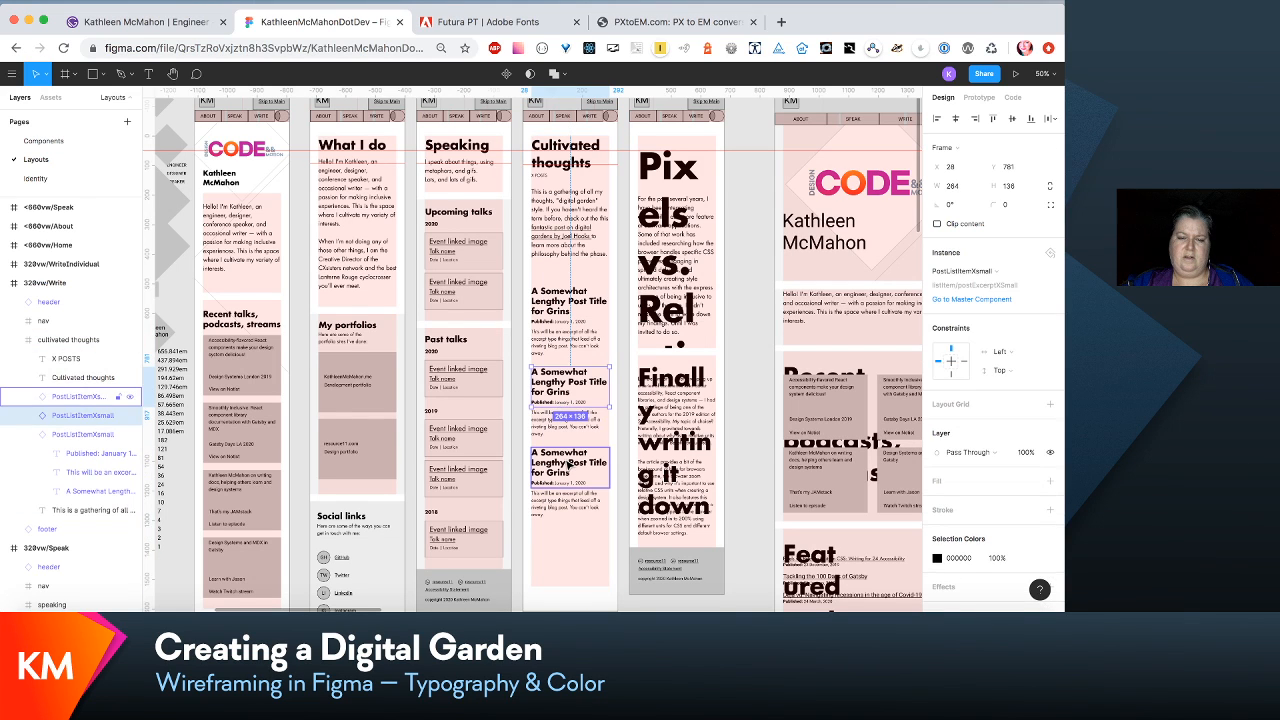
pyautogui.hotkey('shift', 'Down')
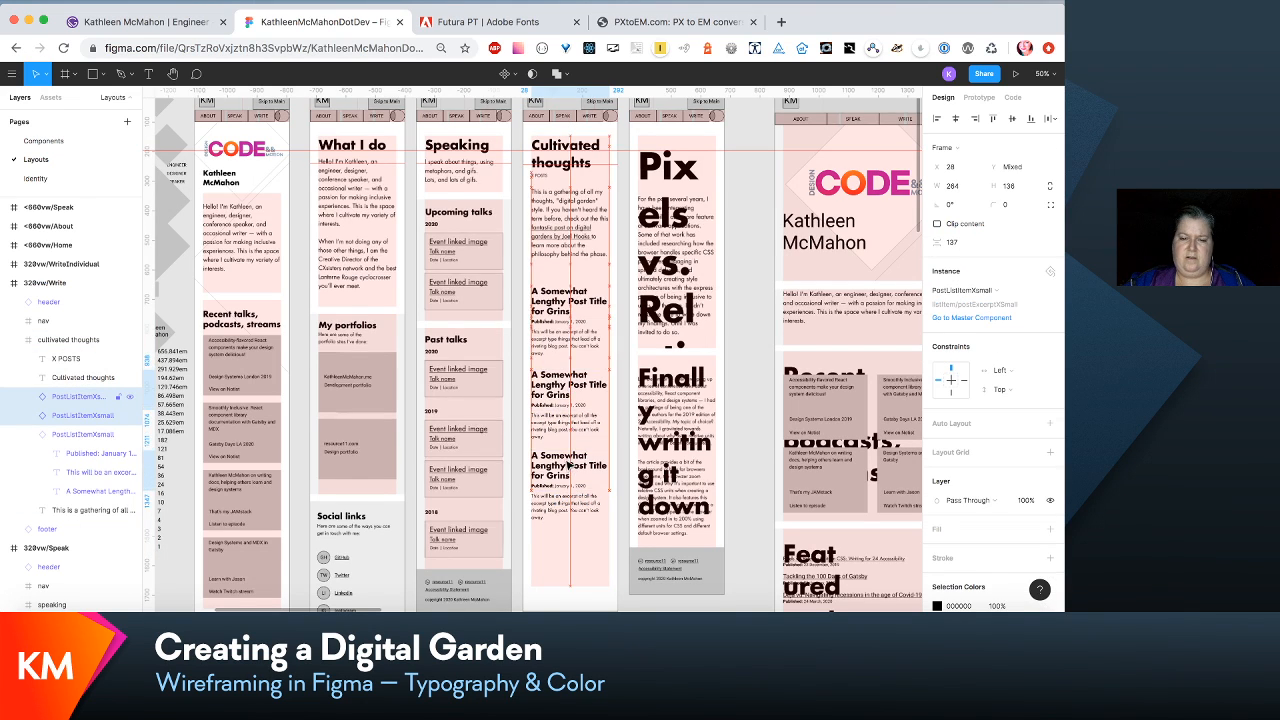
pyautogui.click(561, 397)
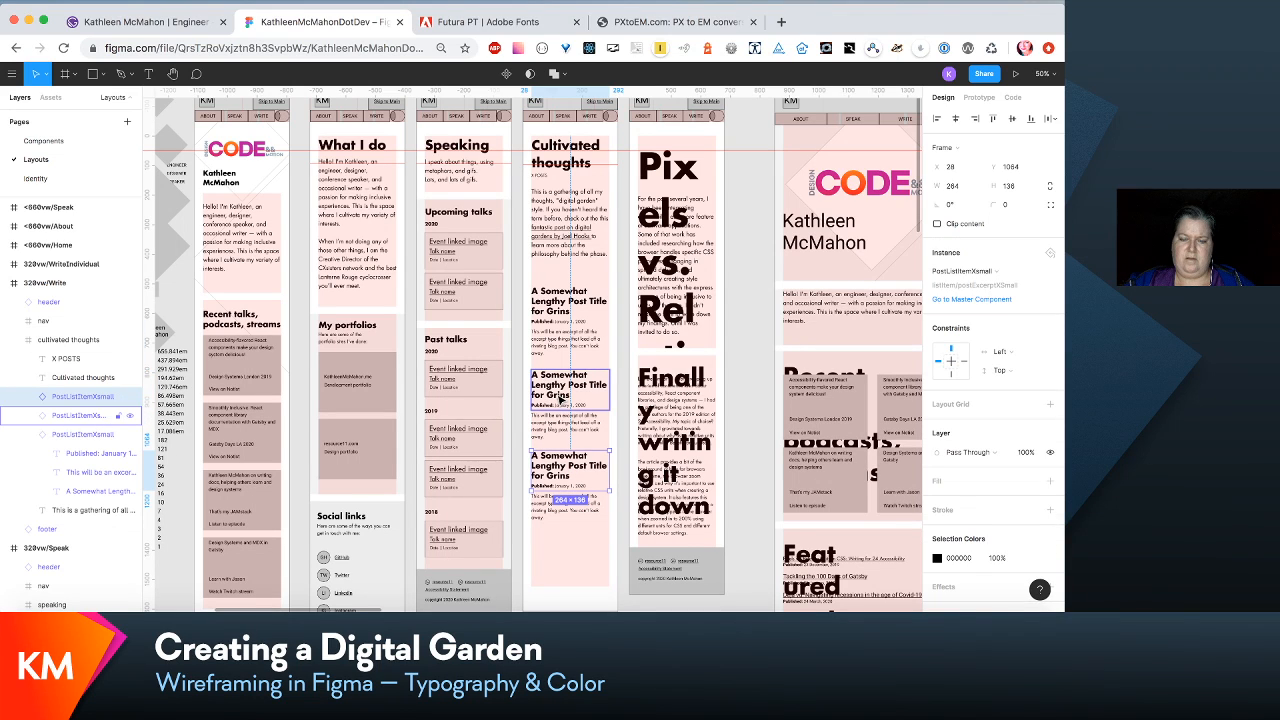
pyautogui.hotkey('shift', 'Down')
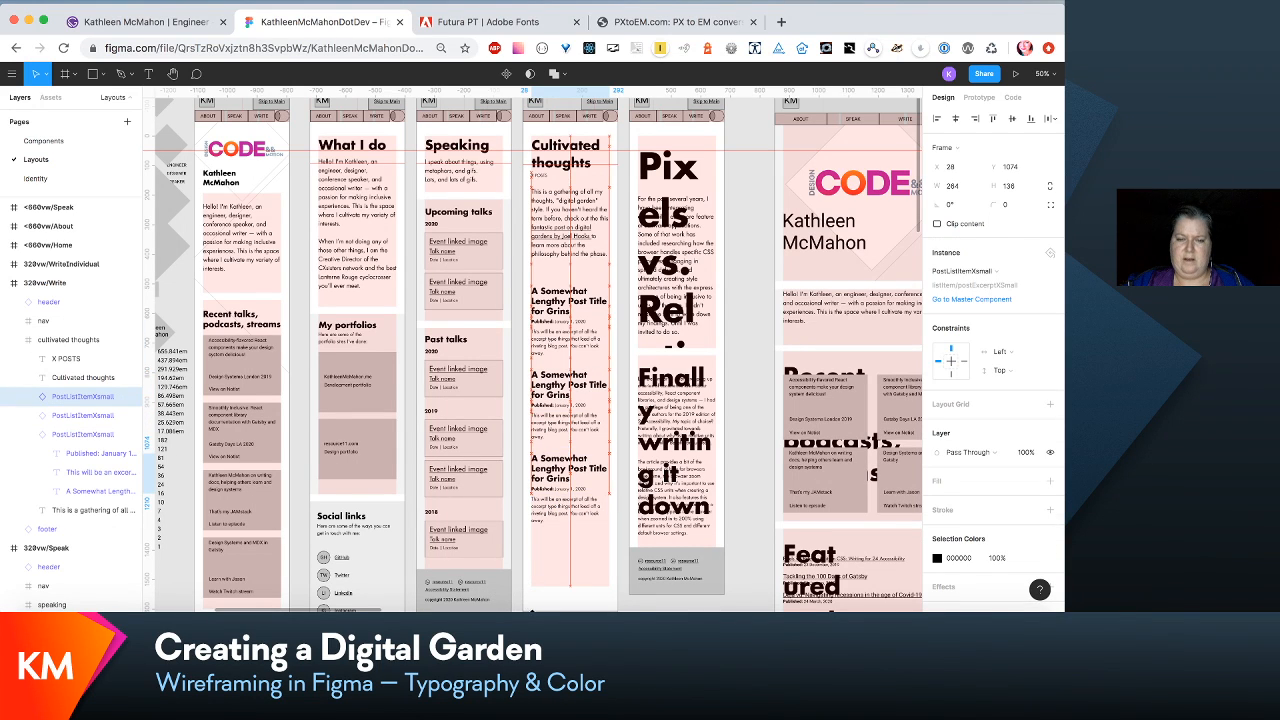
pyautogui.keyDown('shift'); pyautogui.click(582, 420); pyautogui.keyUp('shift')
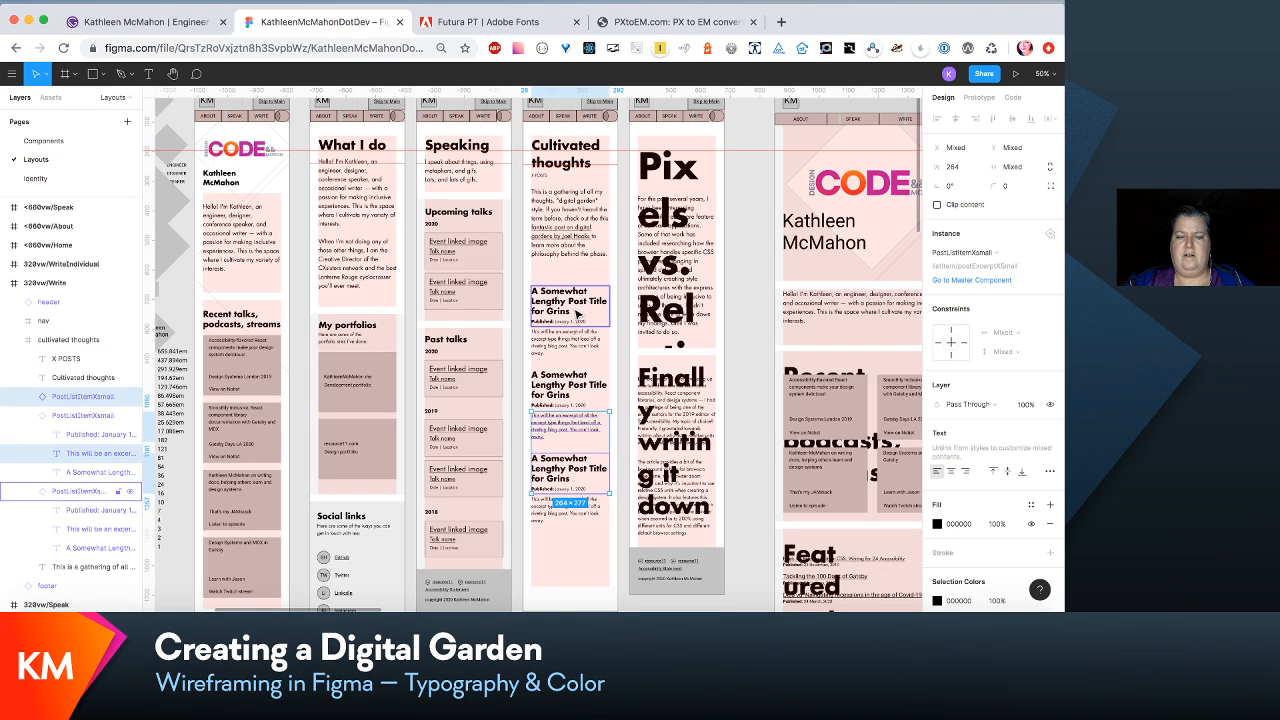
pyautogui.keyDown('shift'); pyautogui.click(577, 309); pyautogui.keyUp('shift')
pyautogui.hotkey('shift', 'Up')
pyautogui.hotkey('shift', 'Down')
pyautogui.hotkey('shift', 'Down')
pyautogui.keyDown('shift'); pyautogui.click(578, 309); pyautogui.keyUp('shift')
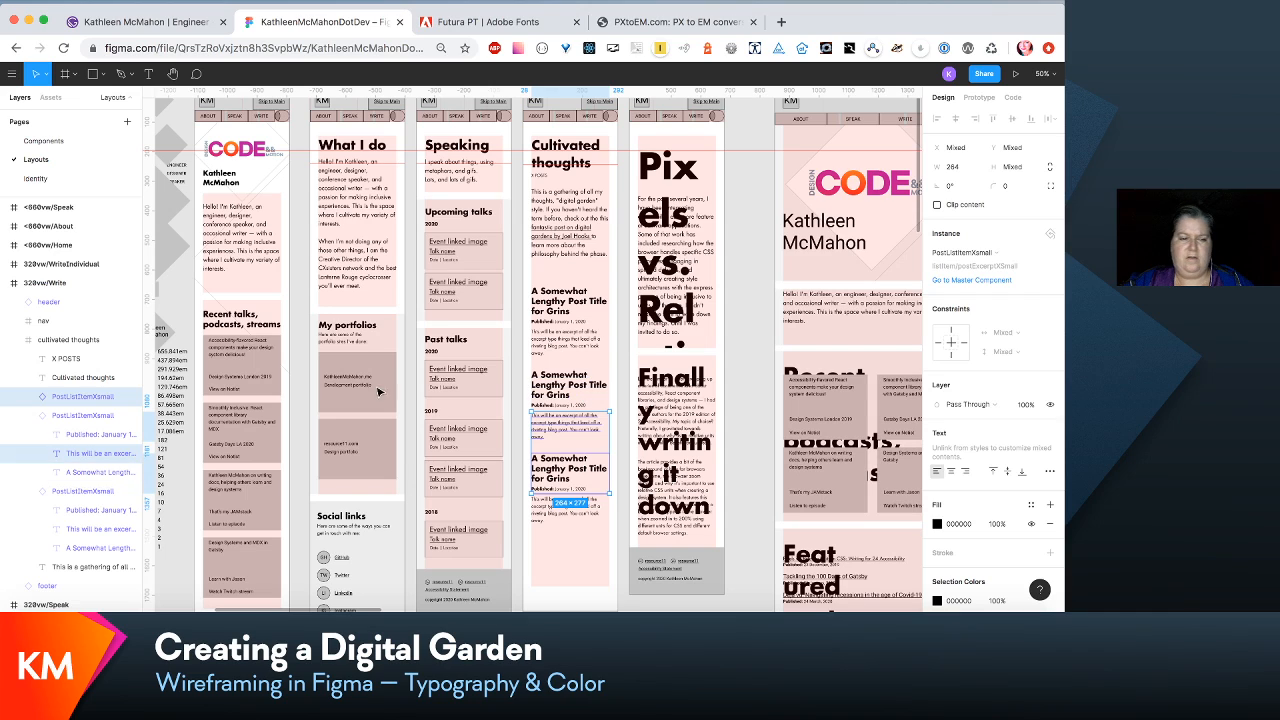
# - Collapse the expanded post list item layers and select all three PostListItemXsmall instances in the cultivated thoughts frame
pyautogui.click(30, 415)
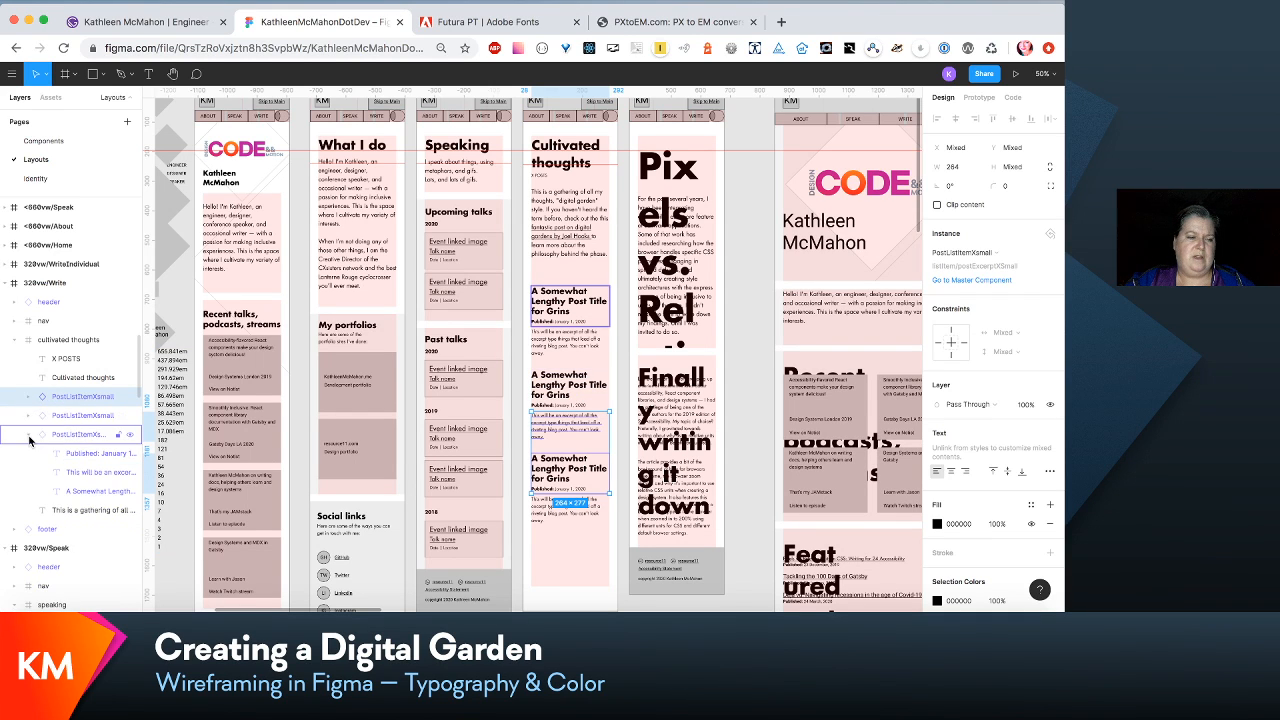
pyautogui.click(29, 435)
pyautogui.click(84, 397)
pyautogui.keyDown('shift'); pyautogui.click(84, 432); pyautogui.keyUp('shift')
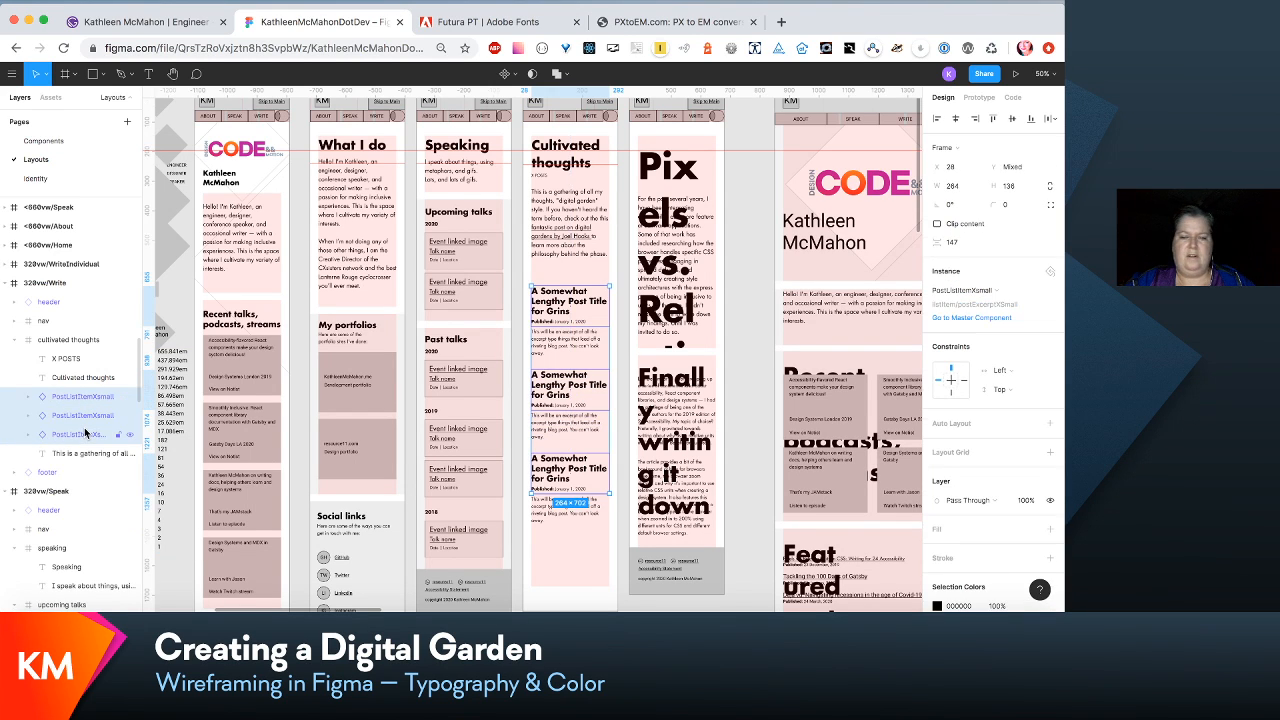
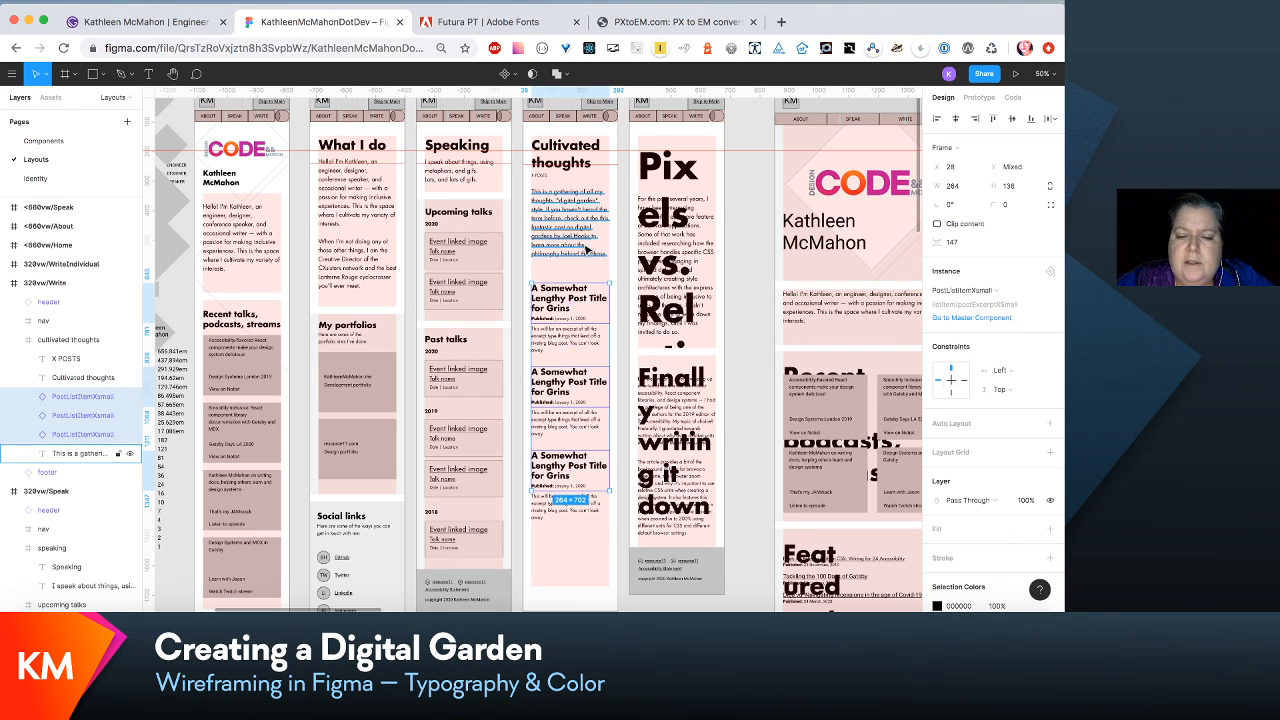
# - Open the master component of the first PostListItemXsmall instance in the 320vw/Write layout
pyautogui.scroll(-3, 587, 249)
pyautogui.hscroll(1, 587, 249)
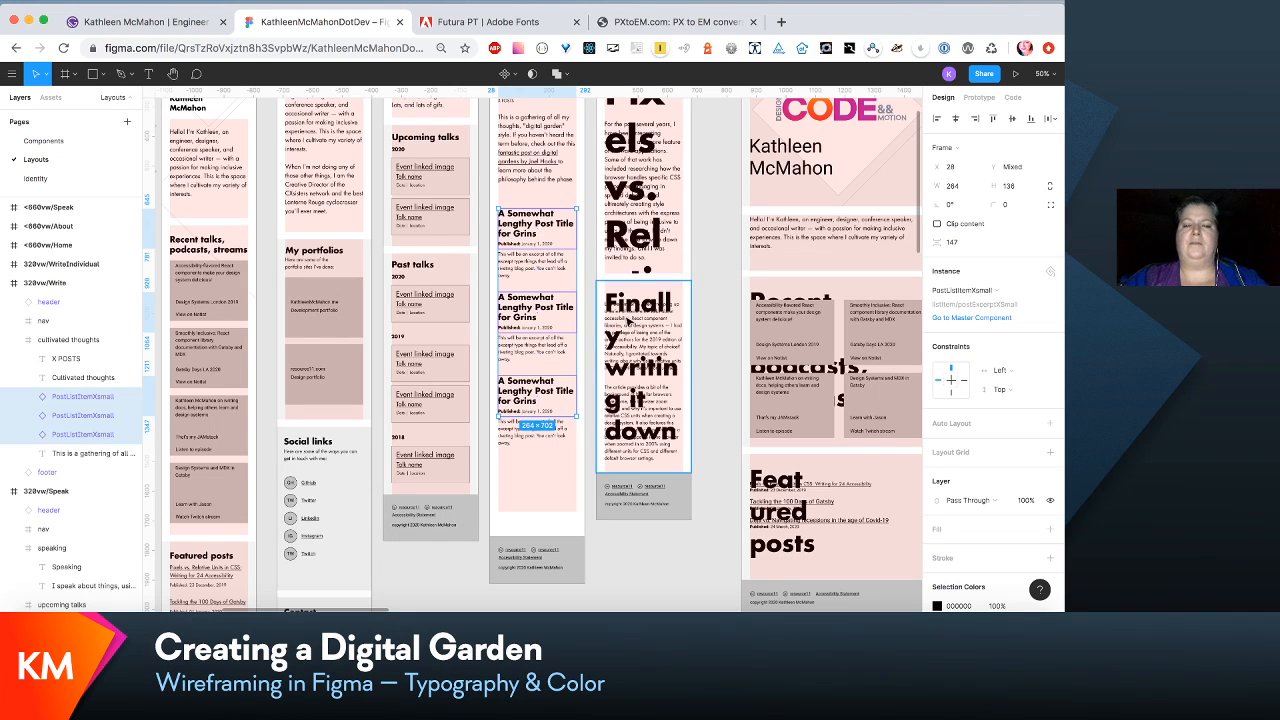
pyautogui.scroll(3, 533, 284)
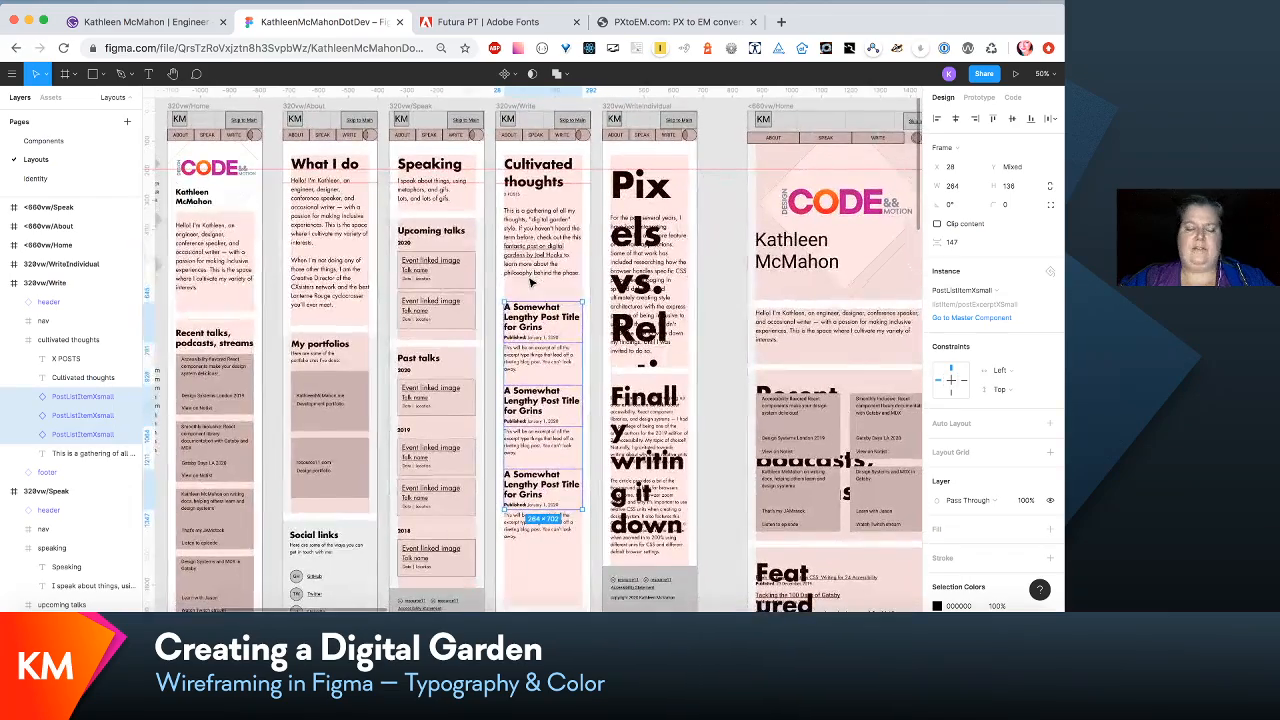
pyautogui.hotkey('shift', '0')
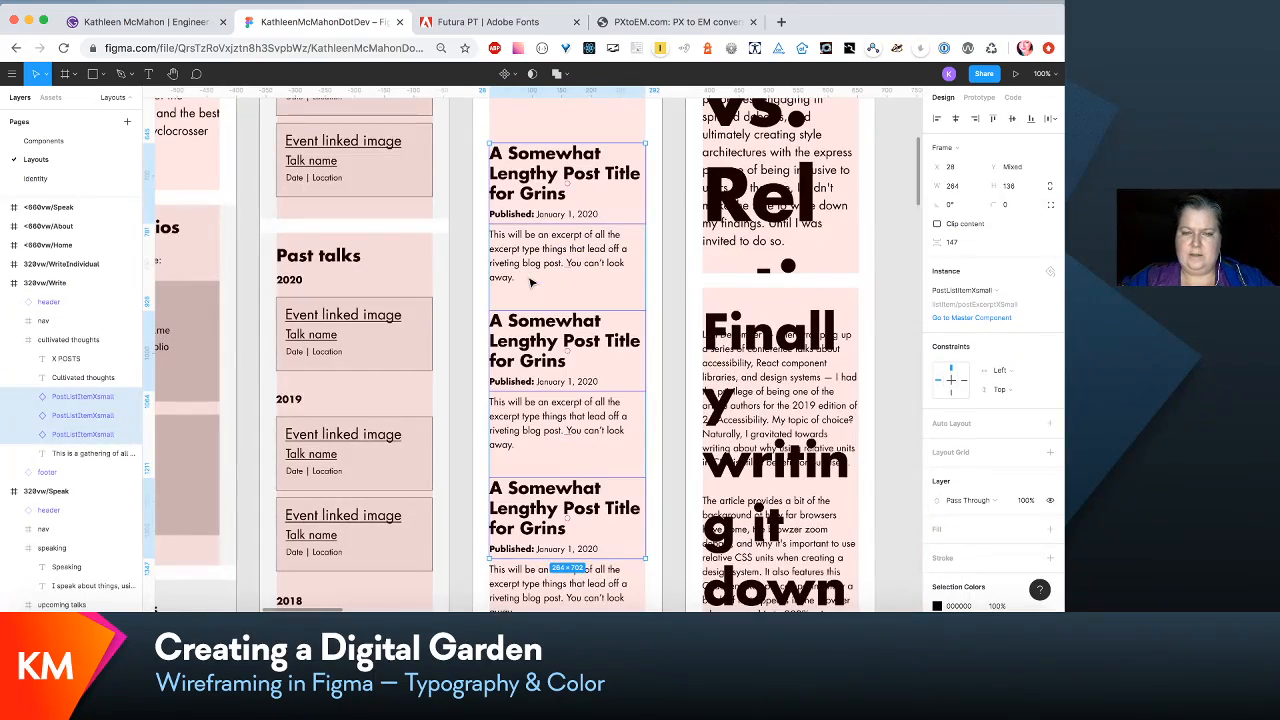
pyautogui.click(605, 172)
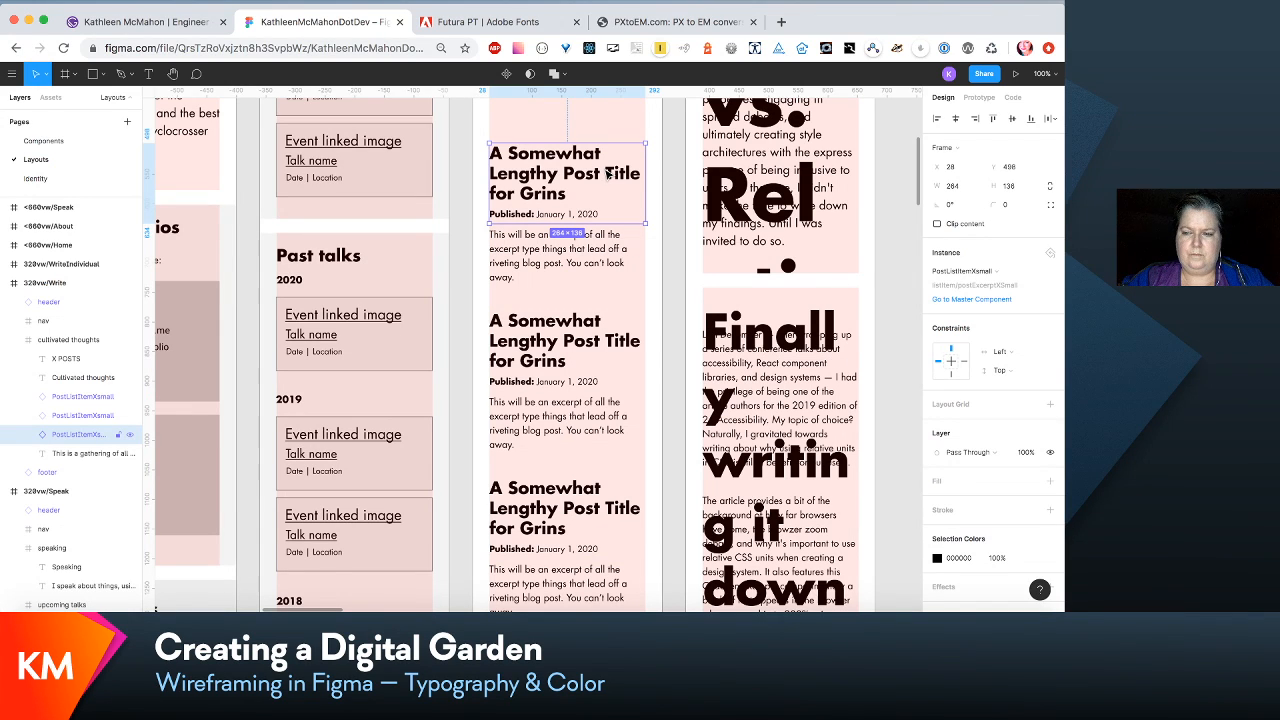
pyautogui.click(990, 302)
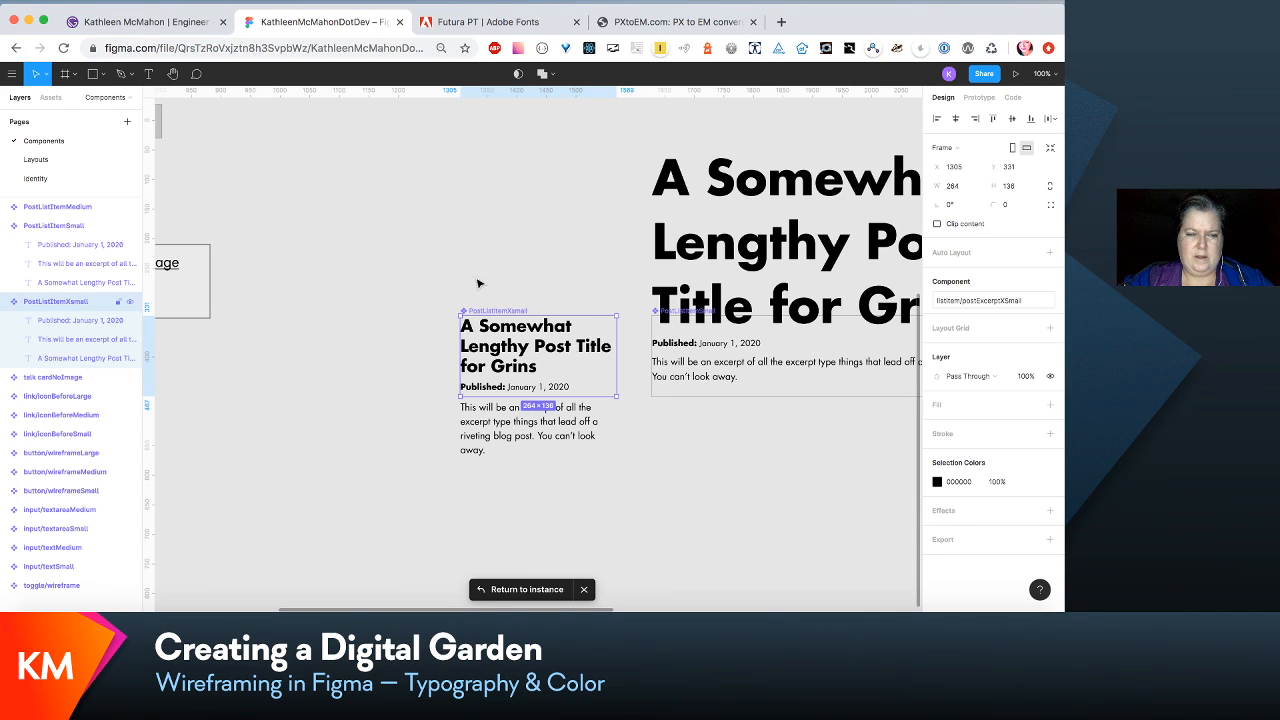
# - Detach the H2/xsmall text style from the post title text inside the PostListItemXsmall component
pyautogui.click(440, 248)
pyautogui.click(508, 352)
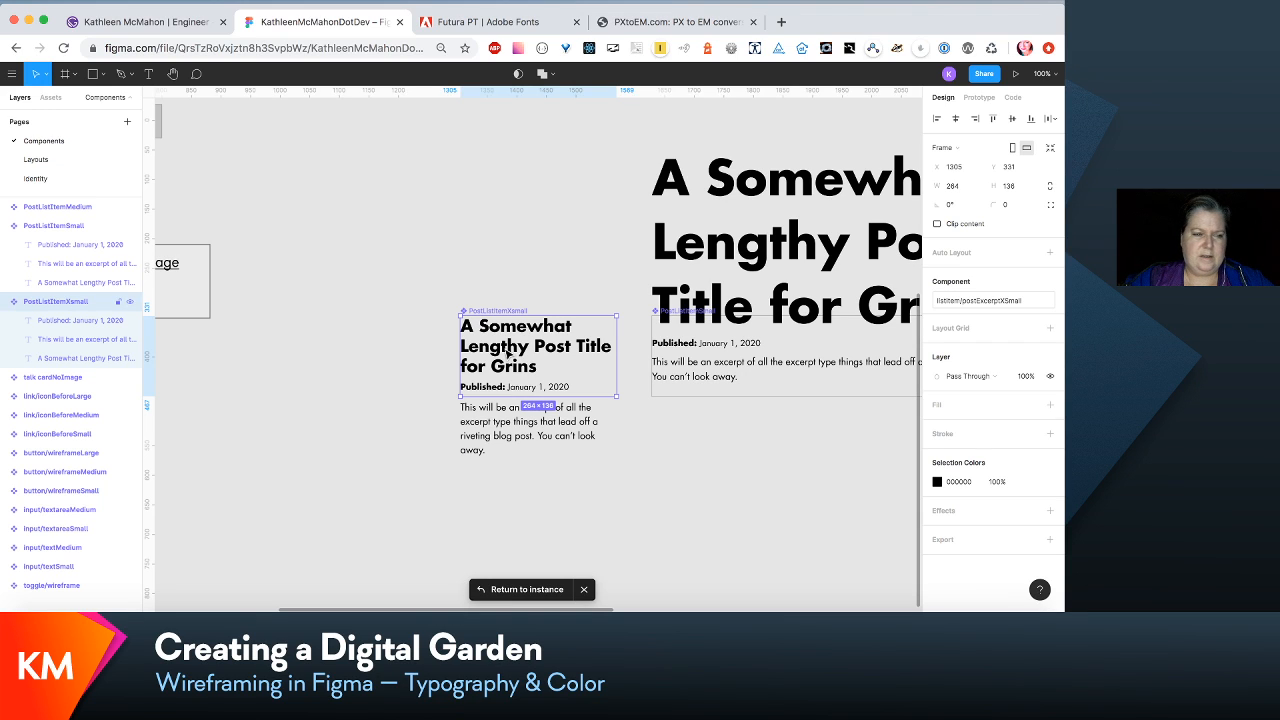
pyautogui.doubleClick(508, 352)
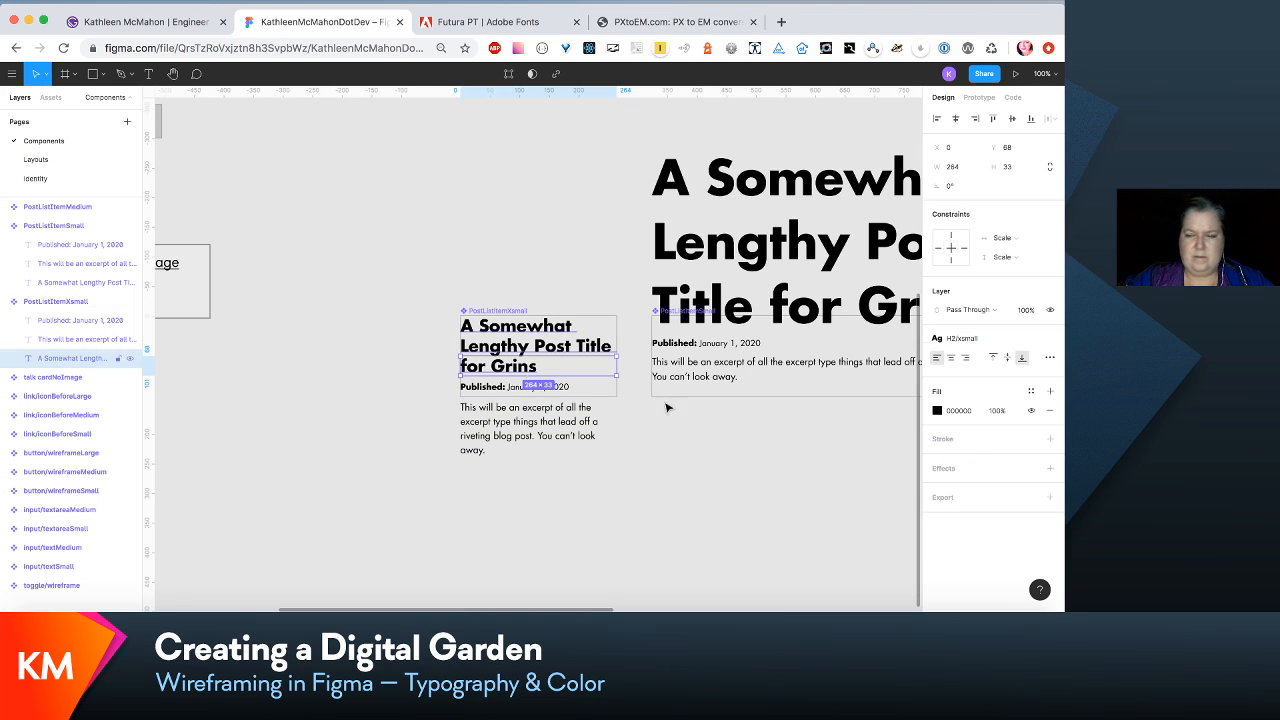
pyautogui.click(1030, 344)
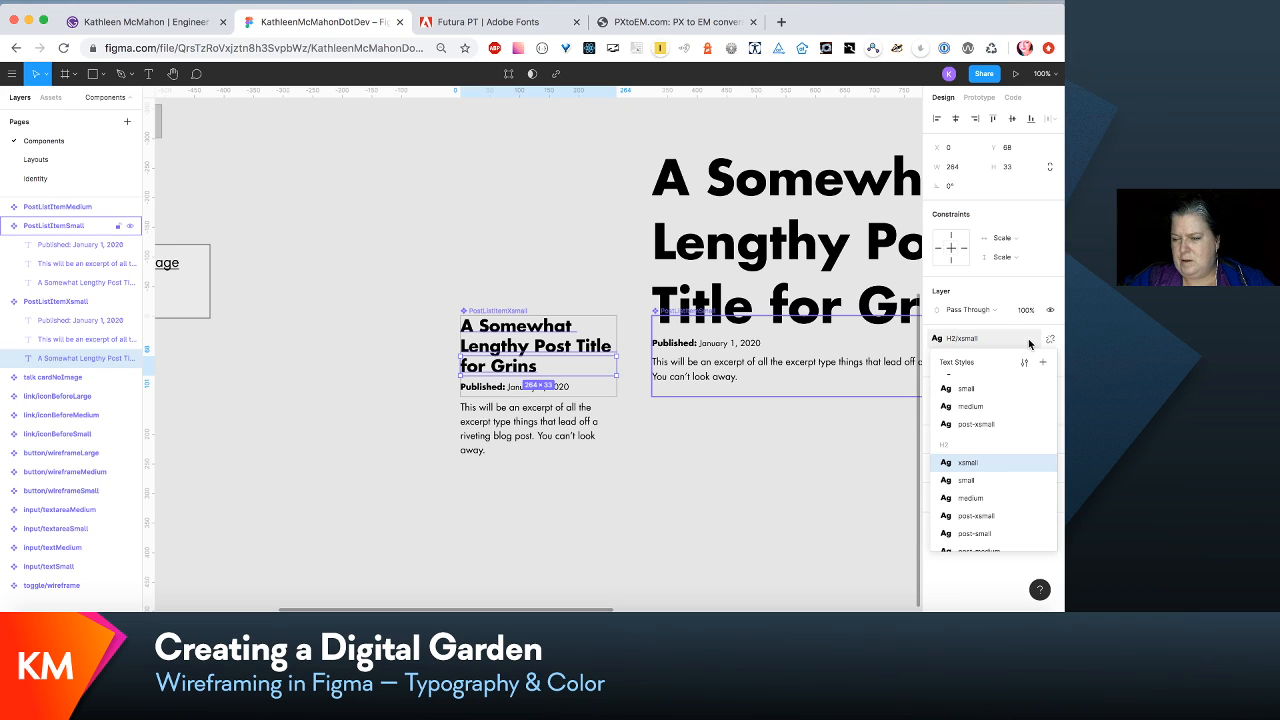
pyautogui.click(1048, 341)
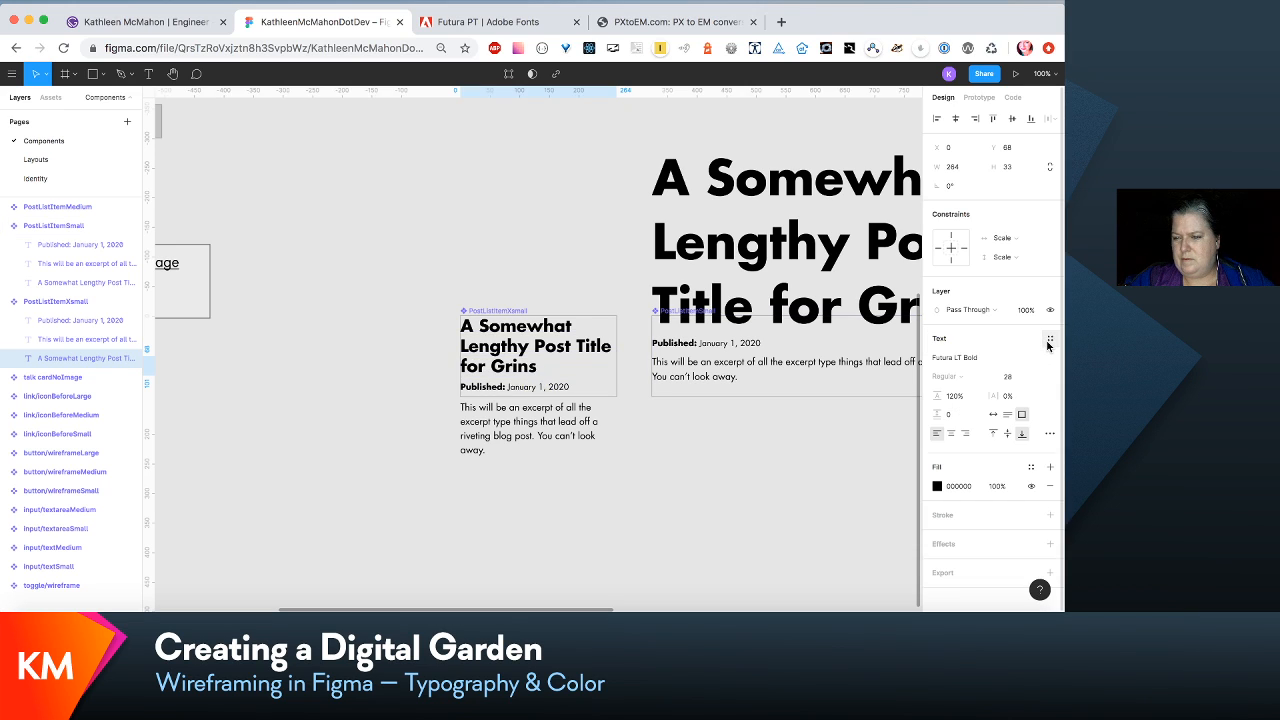
pyautogui.click(1050, 340)
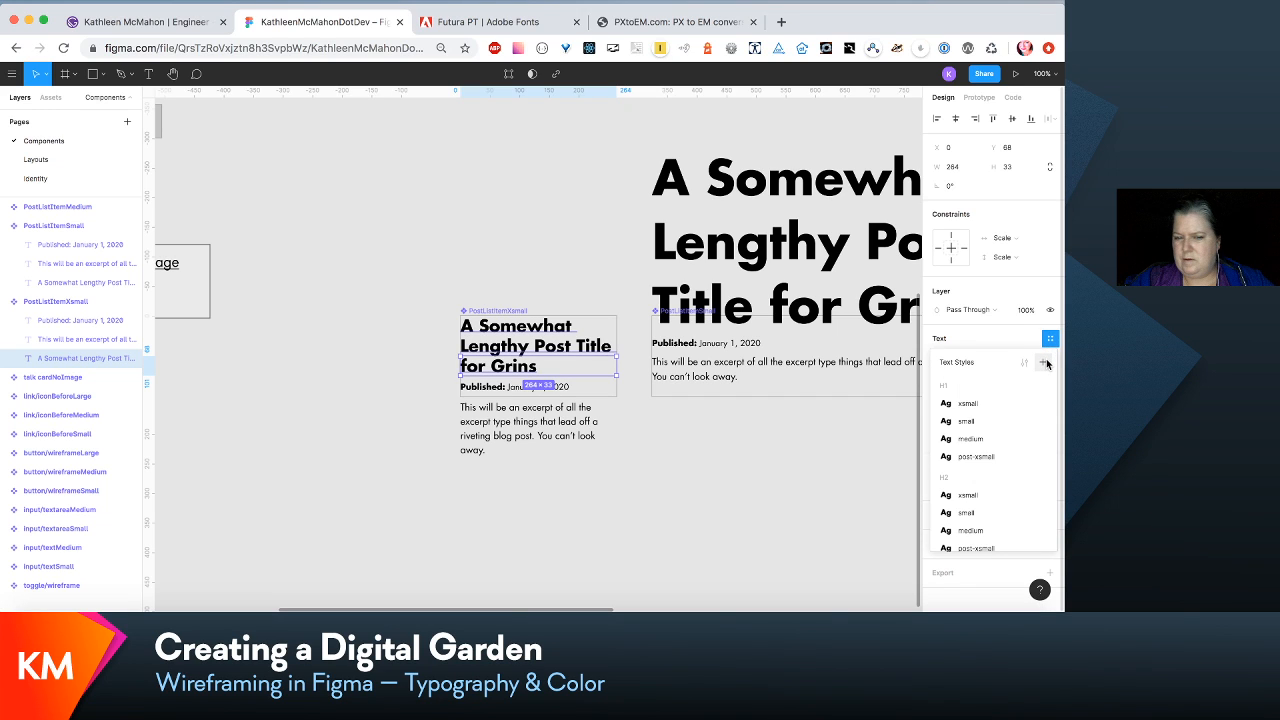
pyautogui.click(1044, 362)
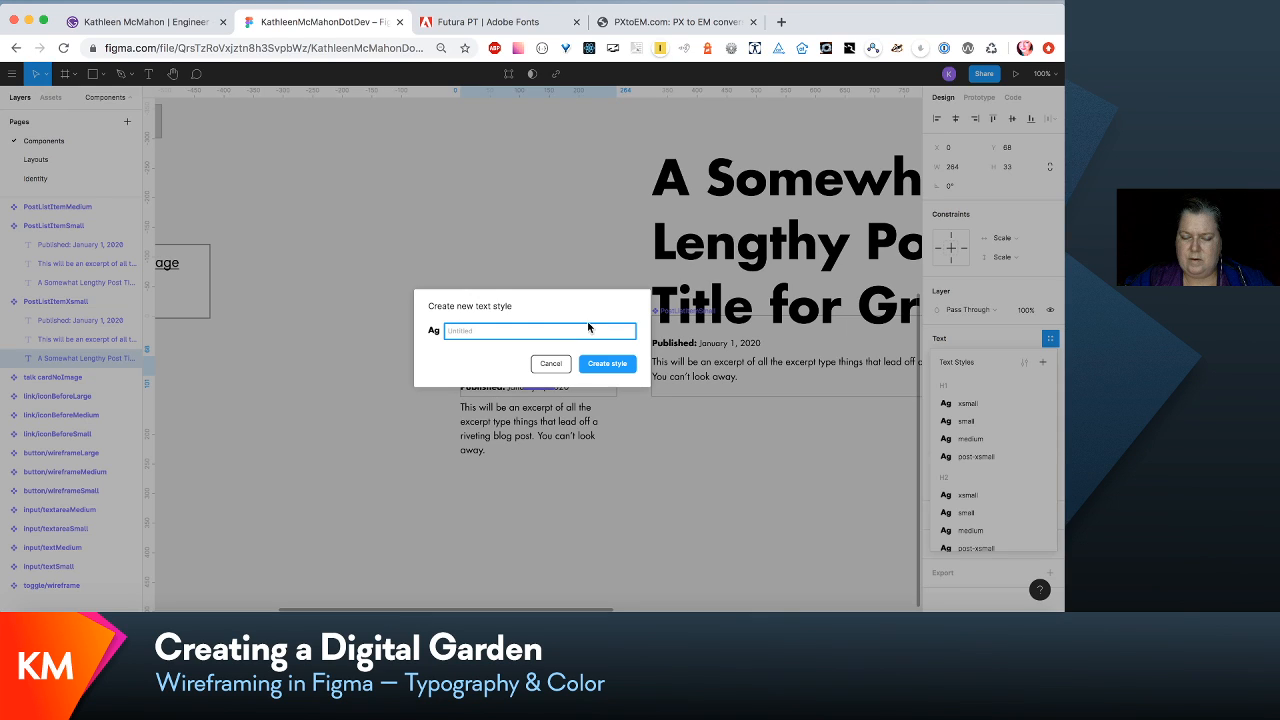
pyautogui.click(553, 364)
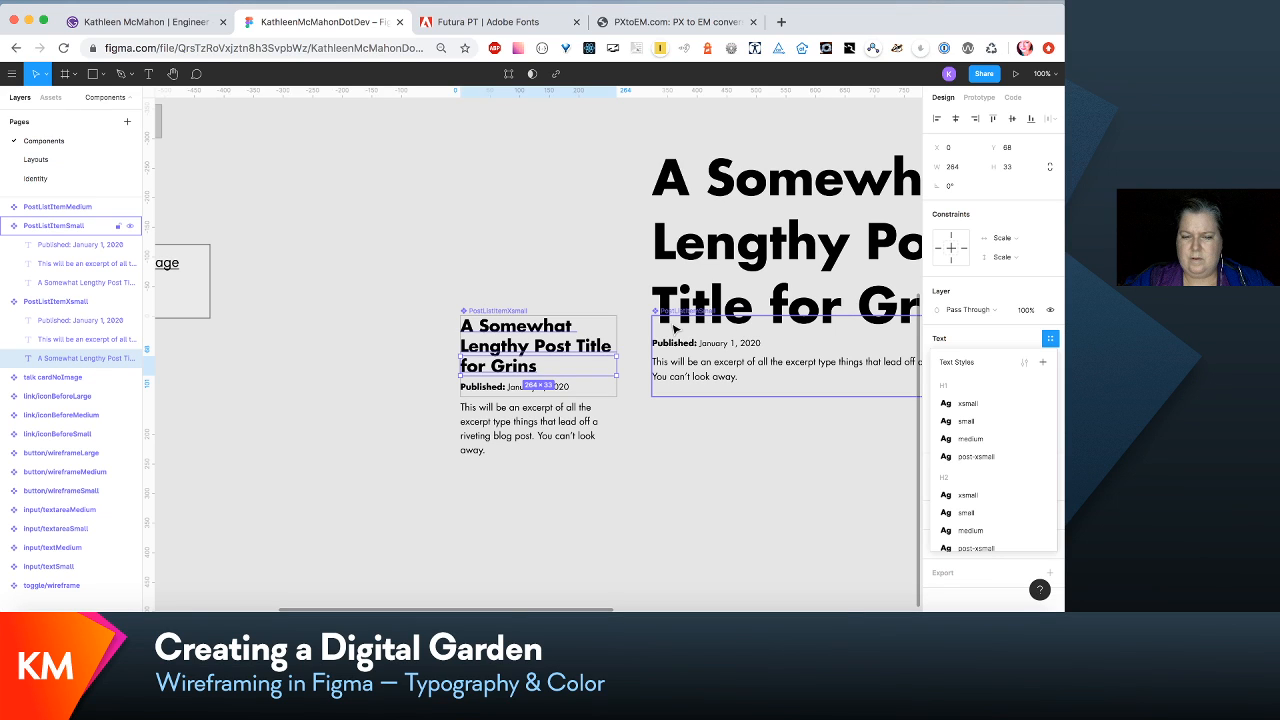
pyautogui.click(592, 290)
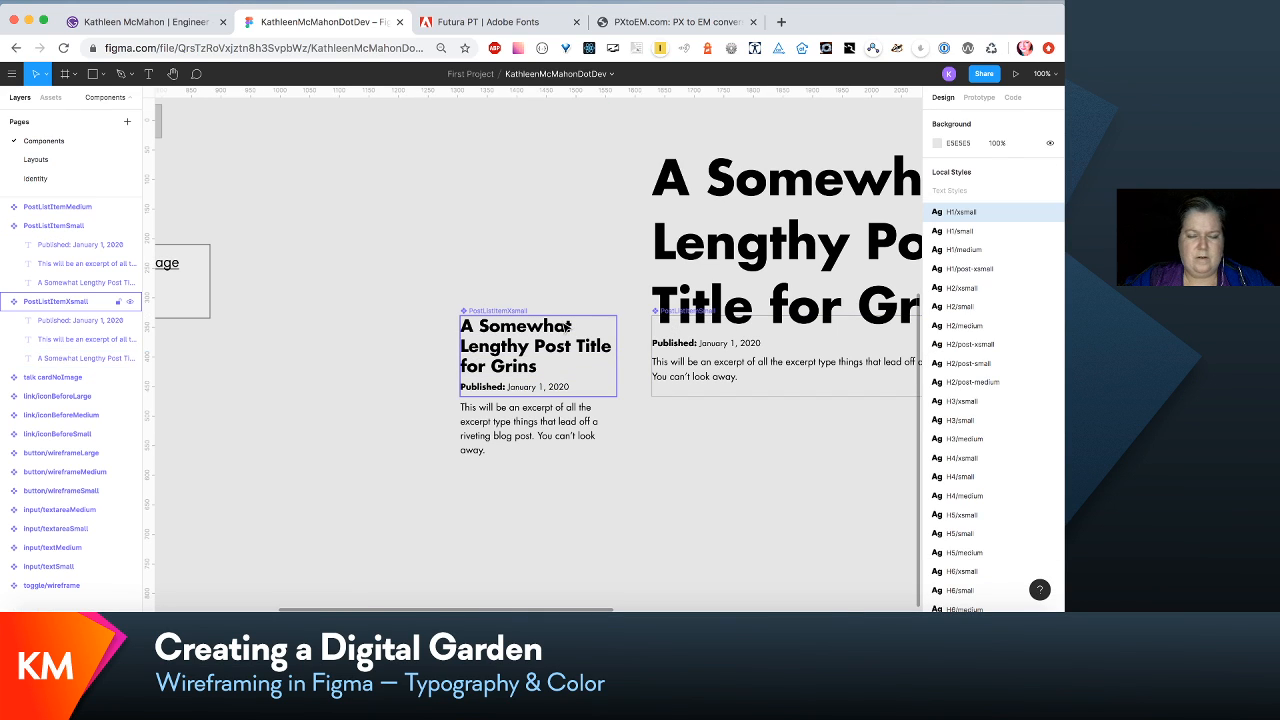
# - Try reducing the PostListItemXsmall component's height to 109, and undo the resize
pyautogui.click(567, 327)
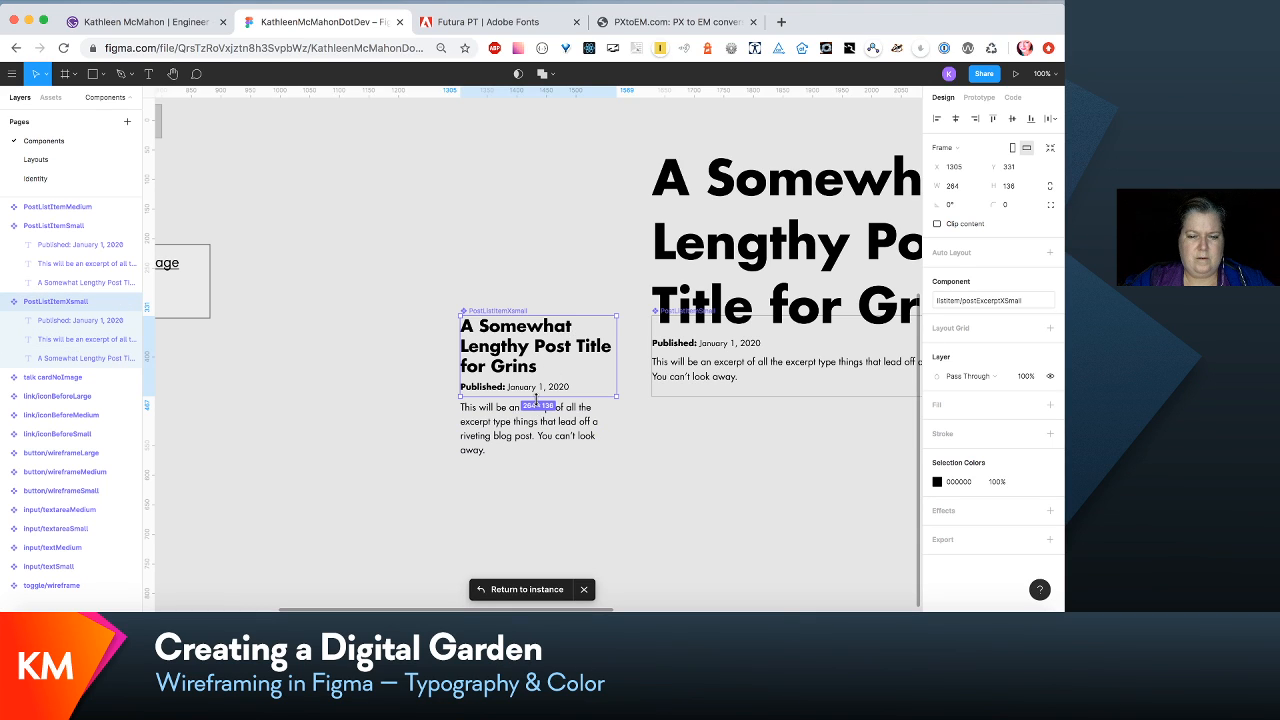
pyautogui.moveTo(536, 398); pyautogui.dragTo(536, 381)
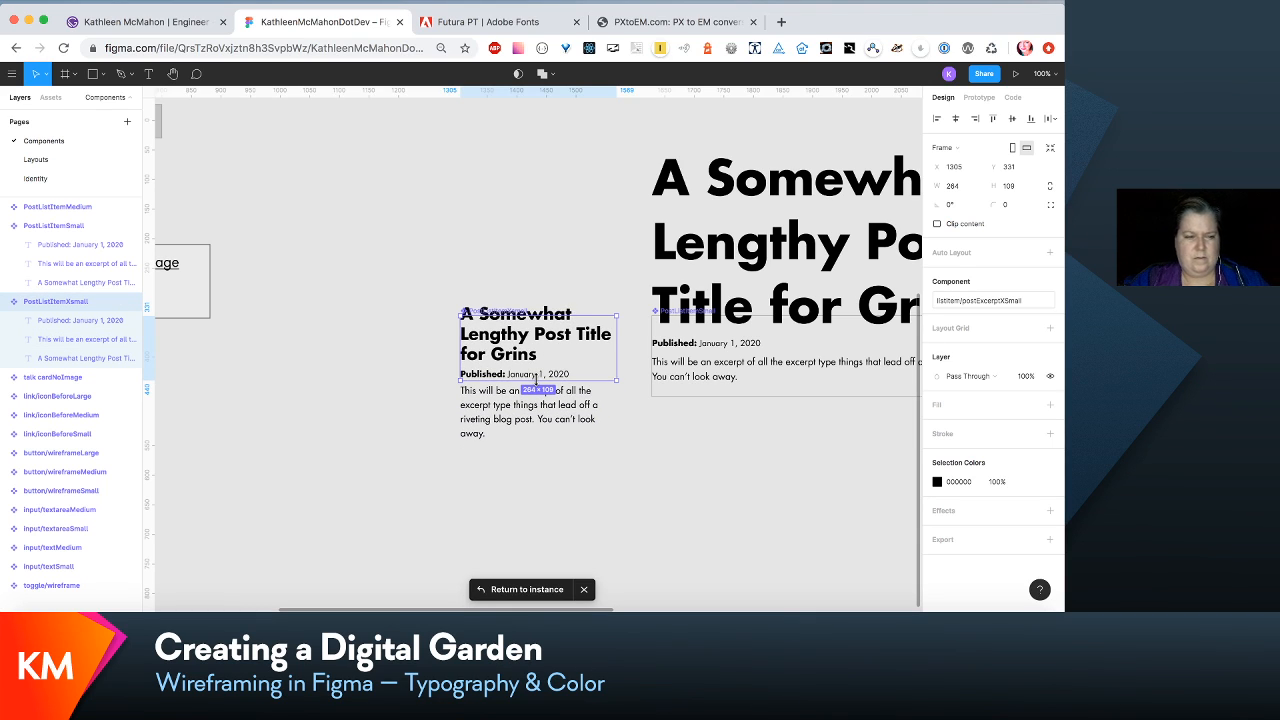
pyautogui.press('super+z')
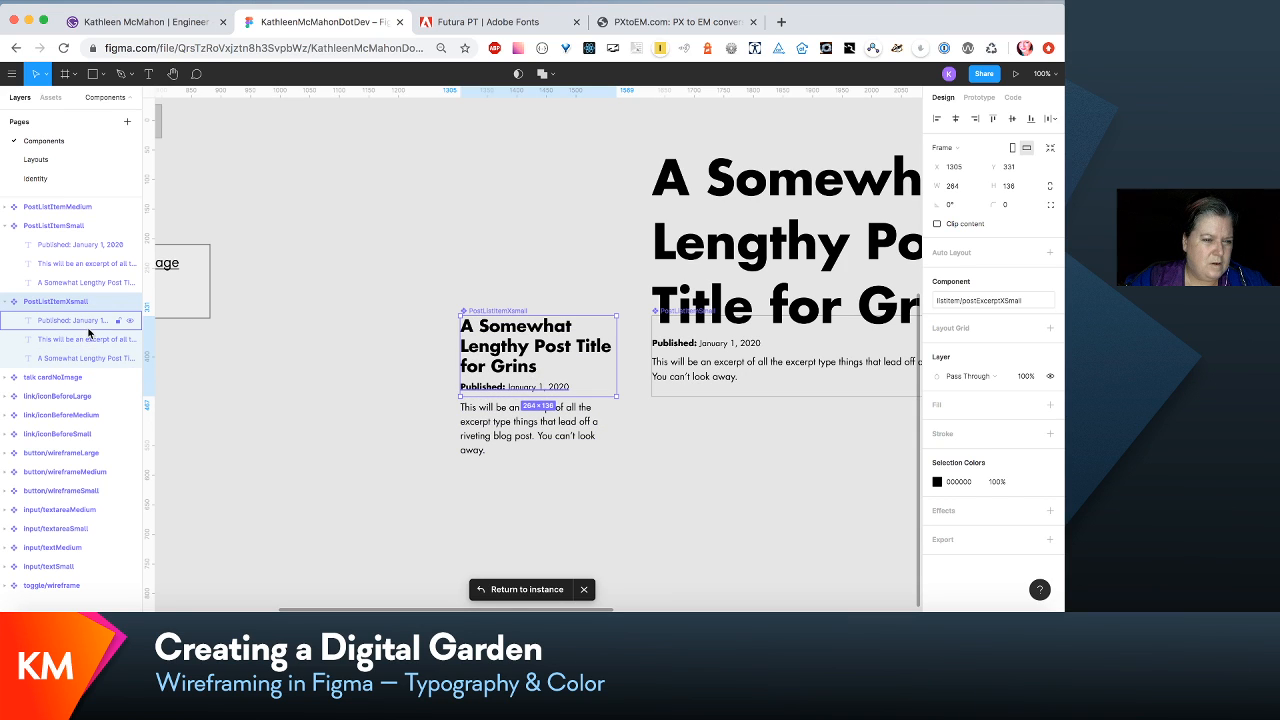
# - Start creating a new text style from the post title text in the PostListItemXsmall component
pyautogui.click(90, 366)
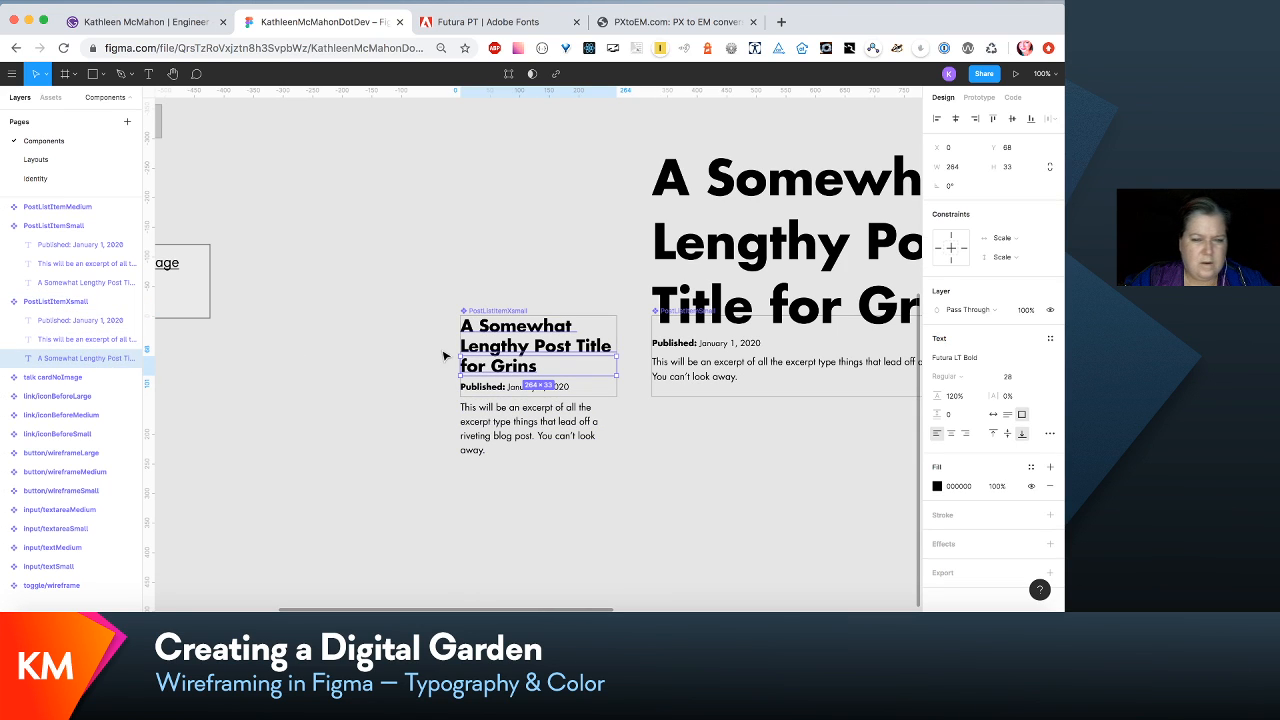
pyautogui.click(1048, 340)
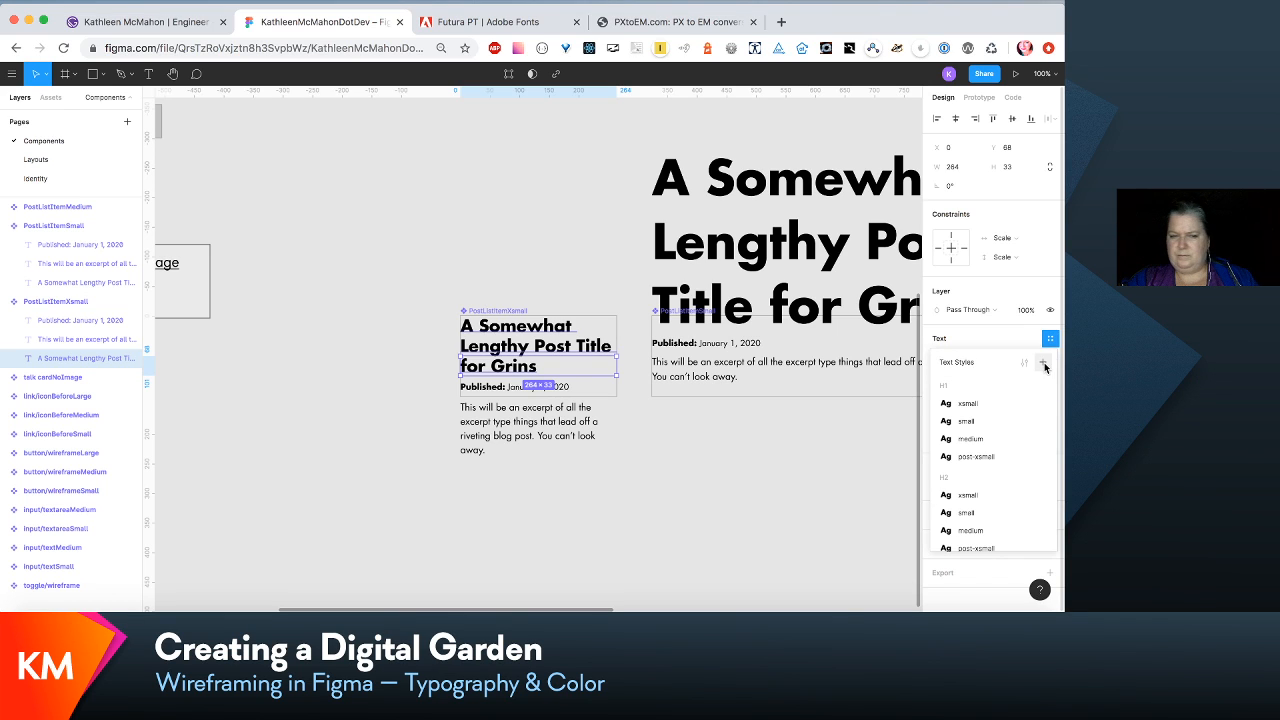
pyautogui.click(1044, 365)
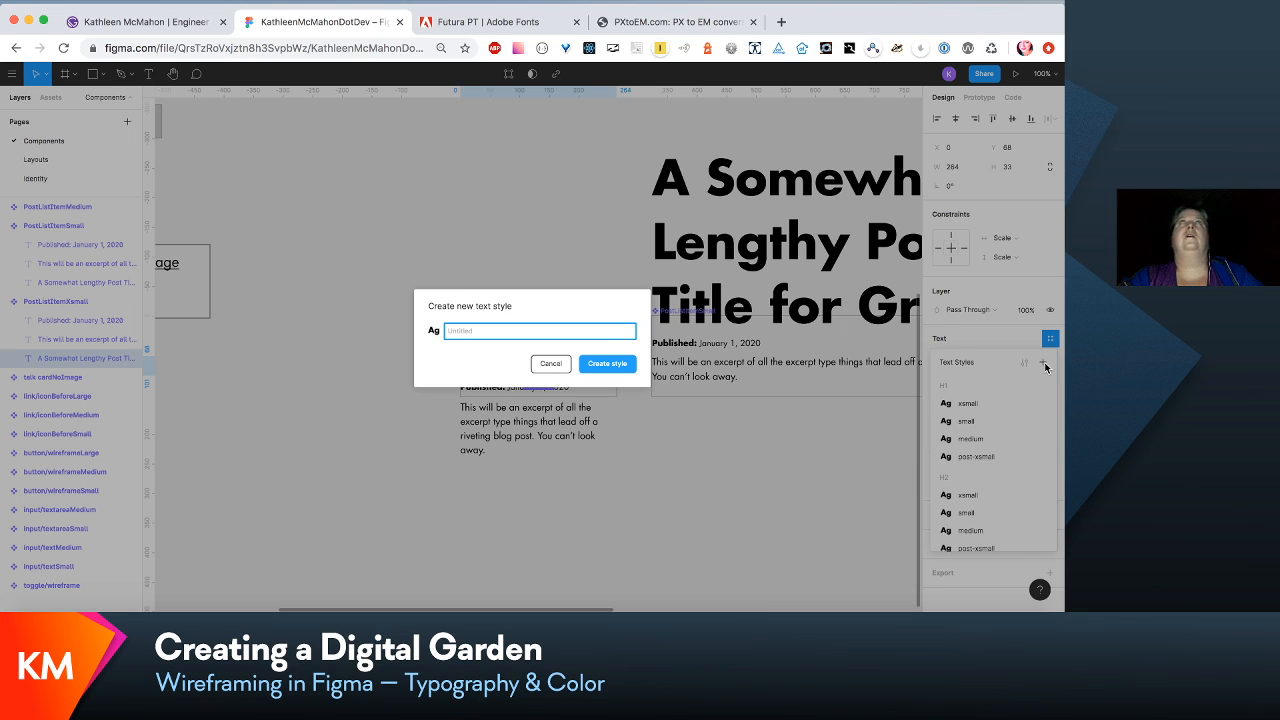
# - Try naming the new text style post/excerpt-title, and clear the name
pyautogui.write('li')
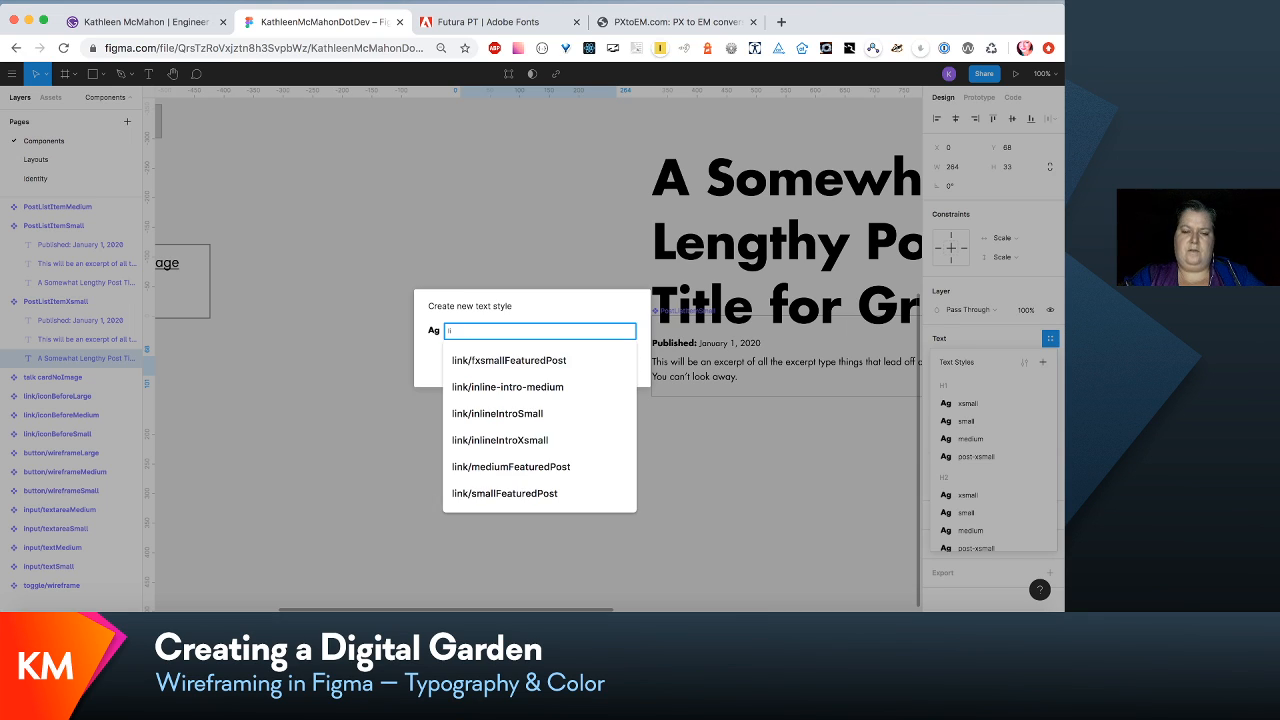
pyautogui.press('BackSpace')
pyautogui.press('BackSpace')
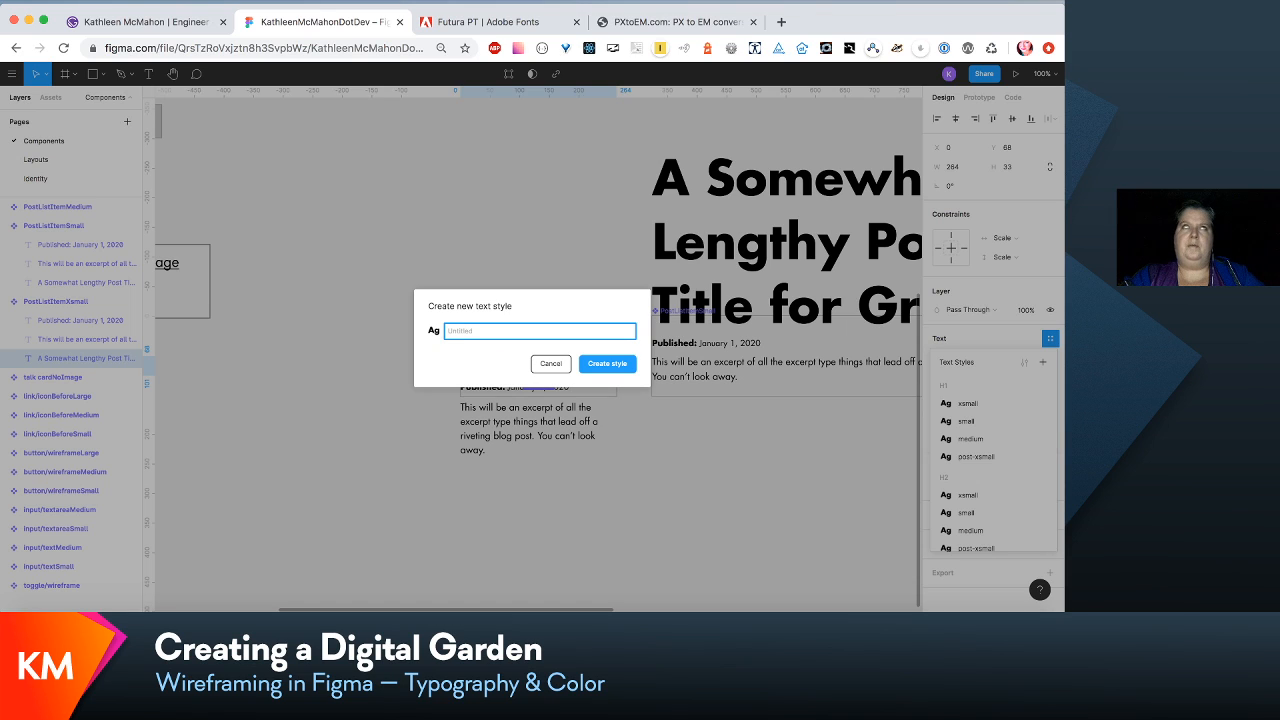
pyautogui.write('po')
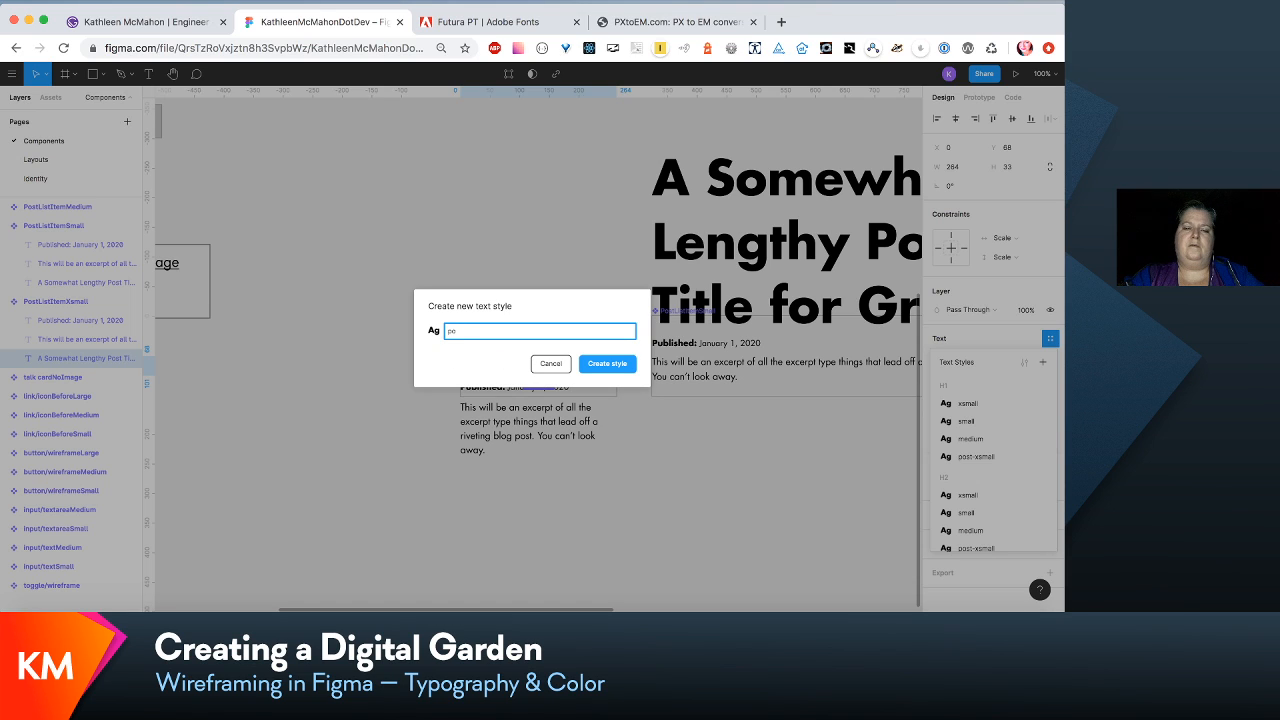
pyautogui.press('BackSpace')
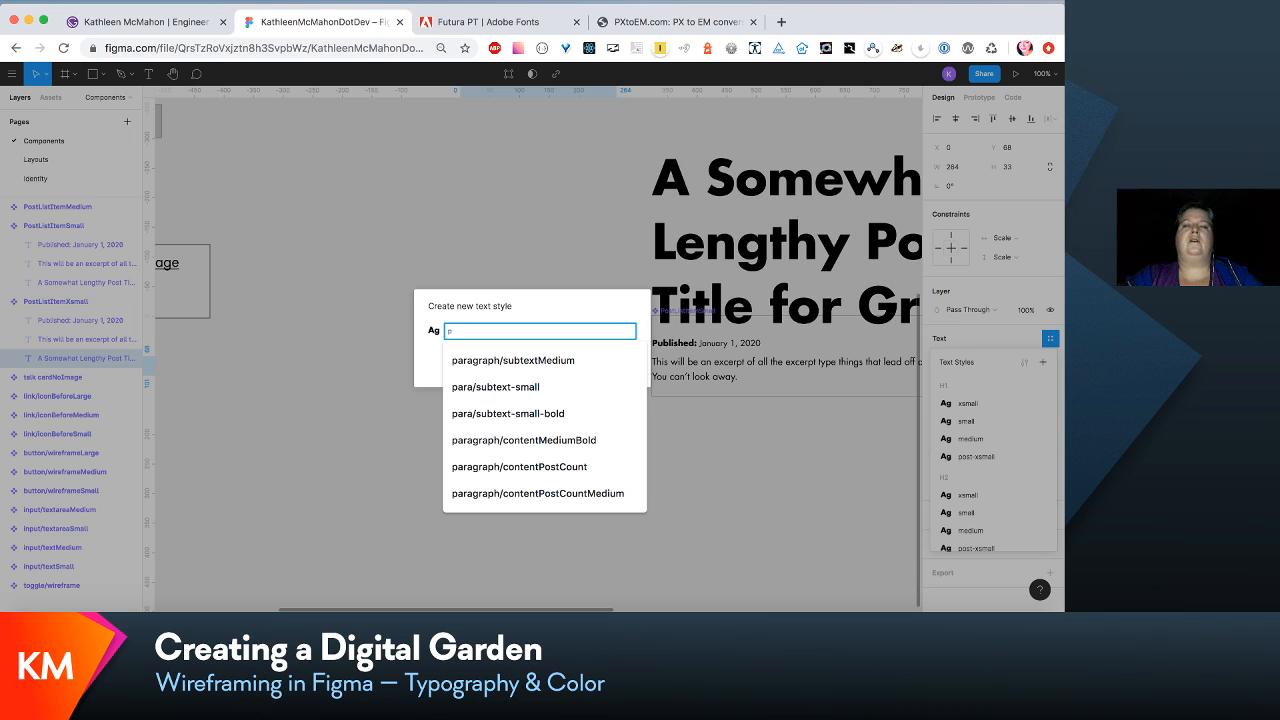
pyautogui.press('Escape')
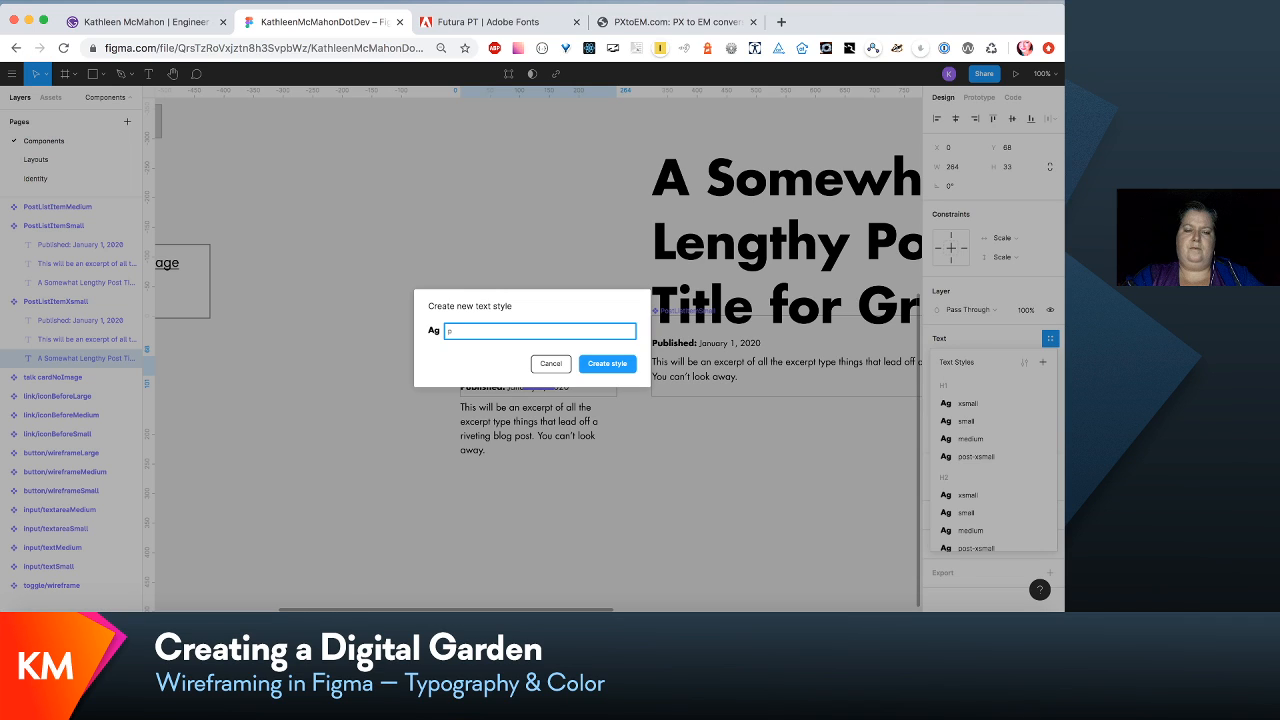
pyautogui.write('/')
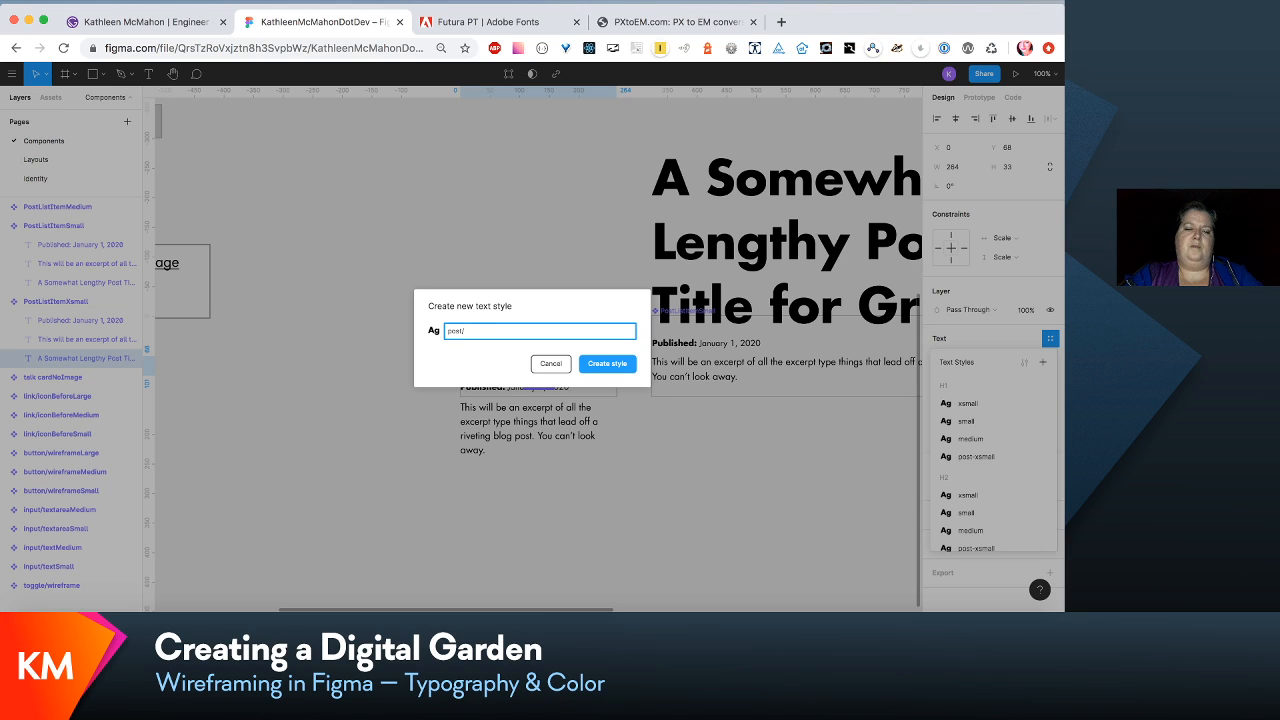
pyautogui.write('excerpt')
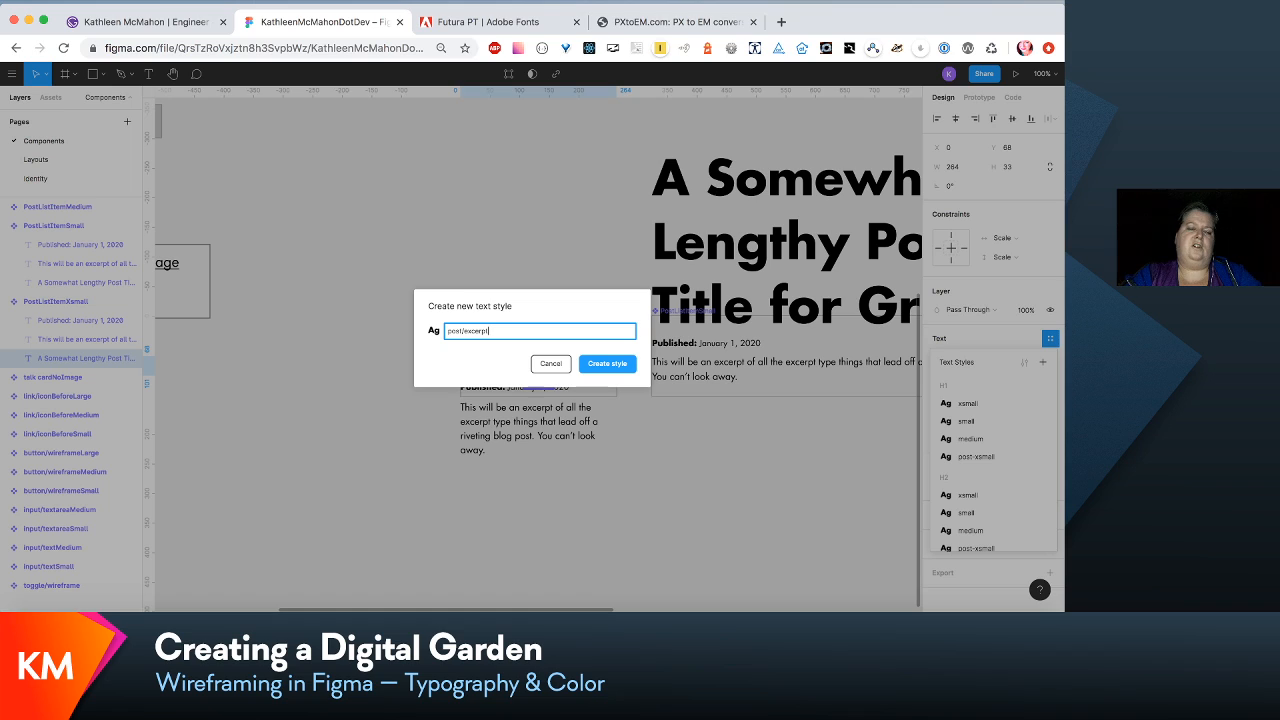
pyautogui.write('-title-')
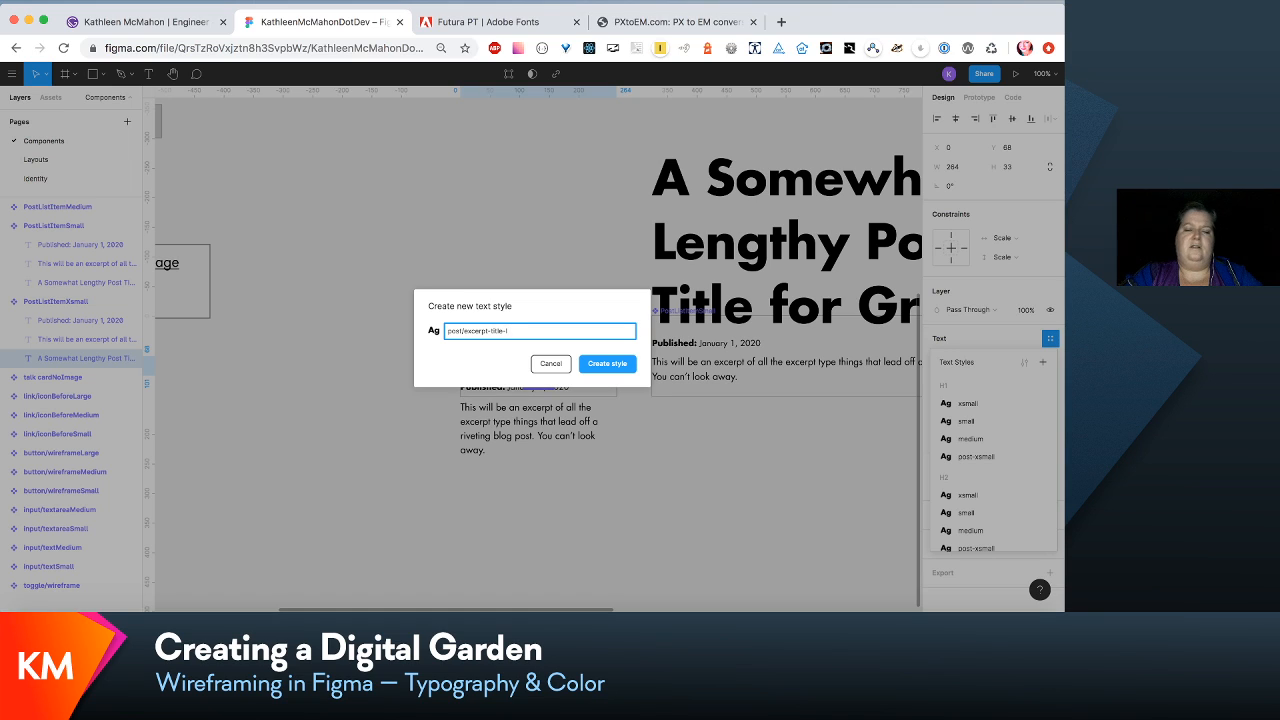
pyautogui.press('BackSpace')
pyautogui.press('BackSpace')
pyautogui.press('BackSpace')
pyautogui.press('BackSpace')
pyautogui.press('BackSpace')
pyautogui.press('BackSpace')
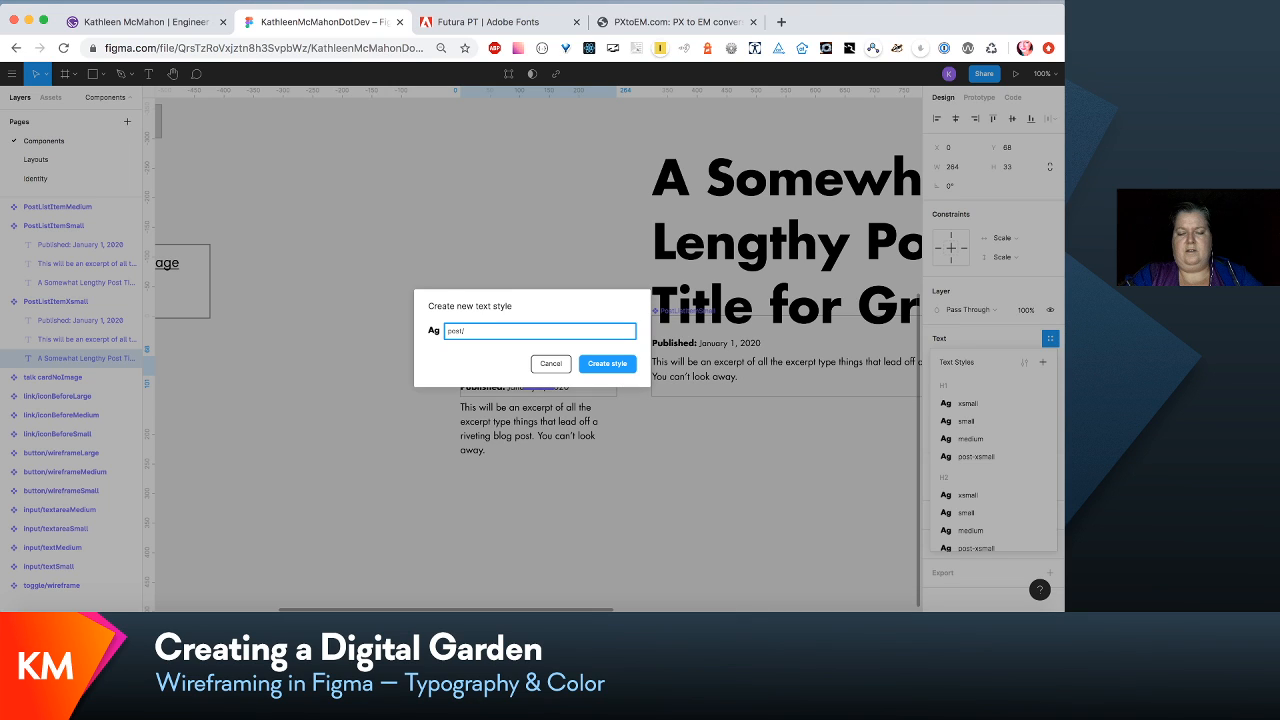
pyautogui.press('BackSpace')
pyautogui.press('BackSpace')
pyautogui.press('BackSpace')
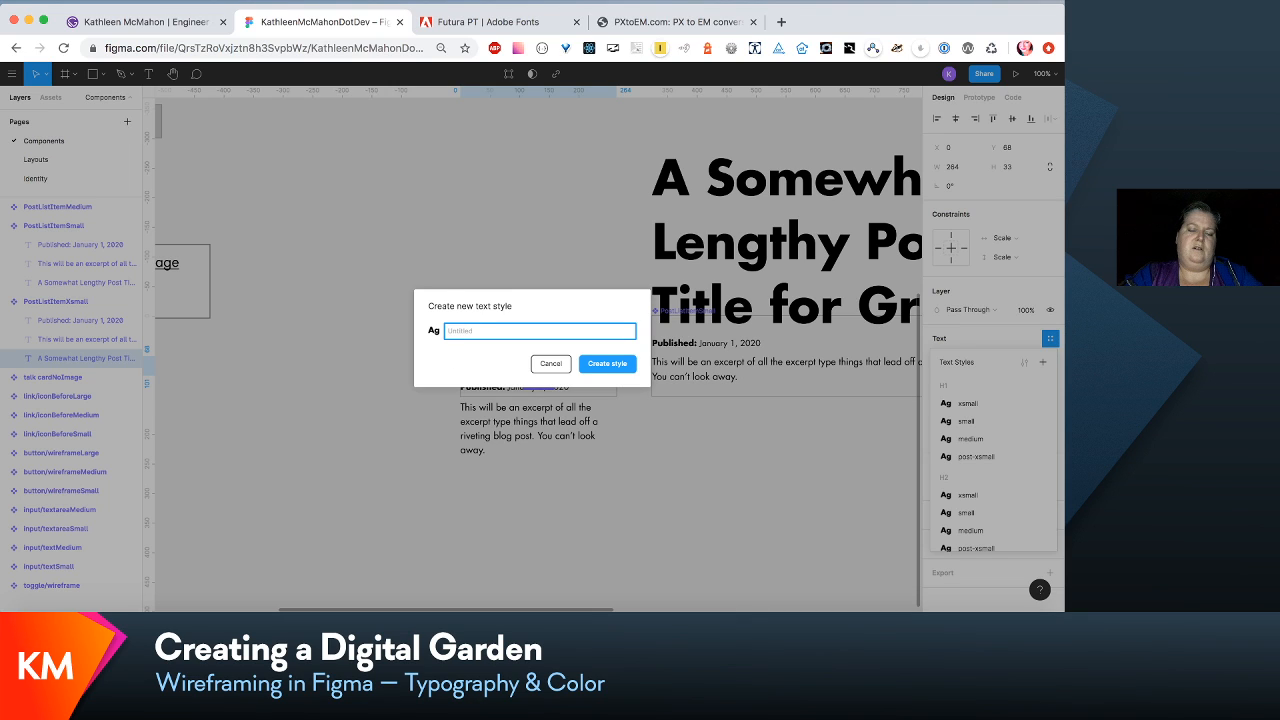
# - Name the new text style link/post-excerpt-title, create it and keep it applied to the post title text
pyautogui.write('link/post-')
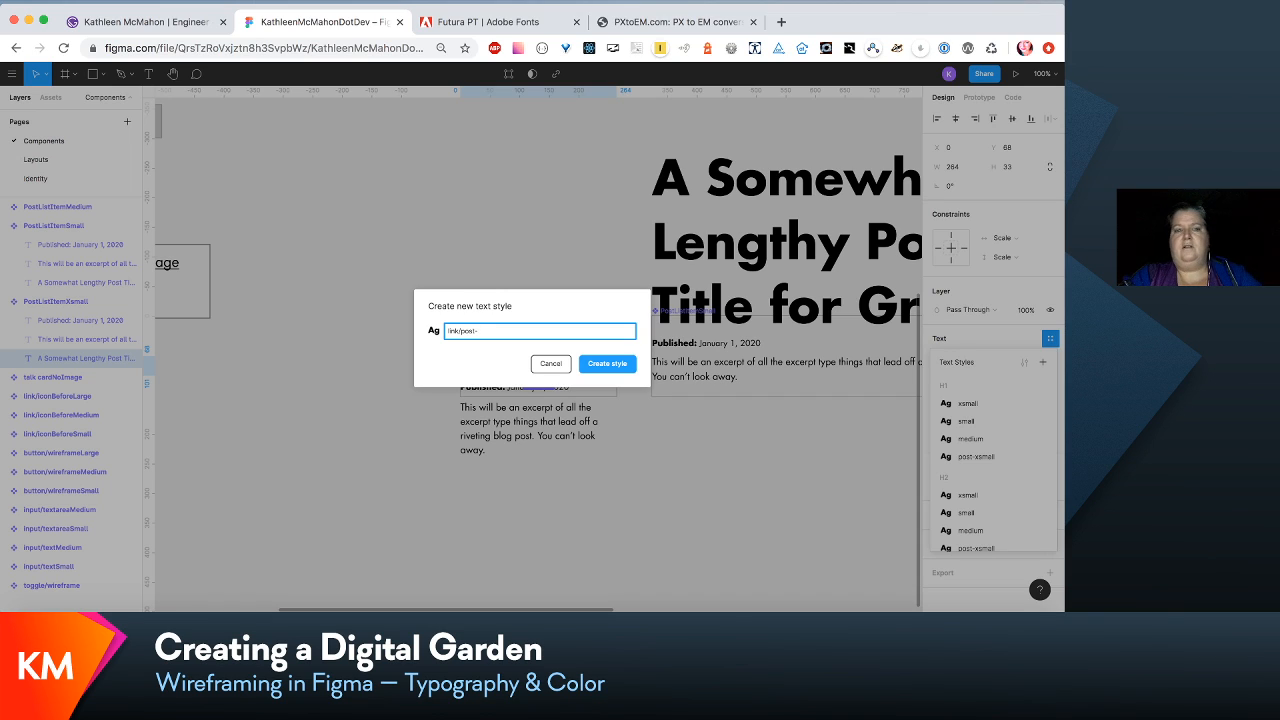
pyautogui.write('ec')
pyautogui.press('BackSpace')
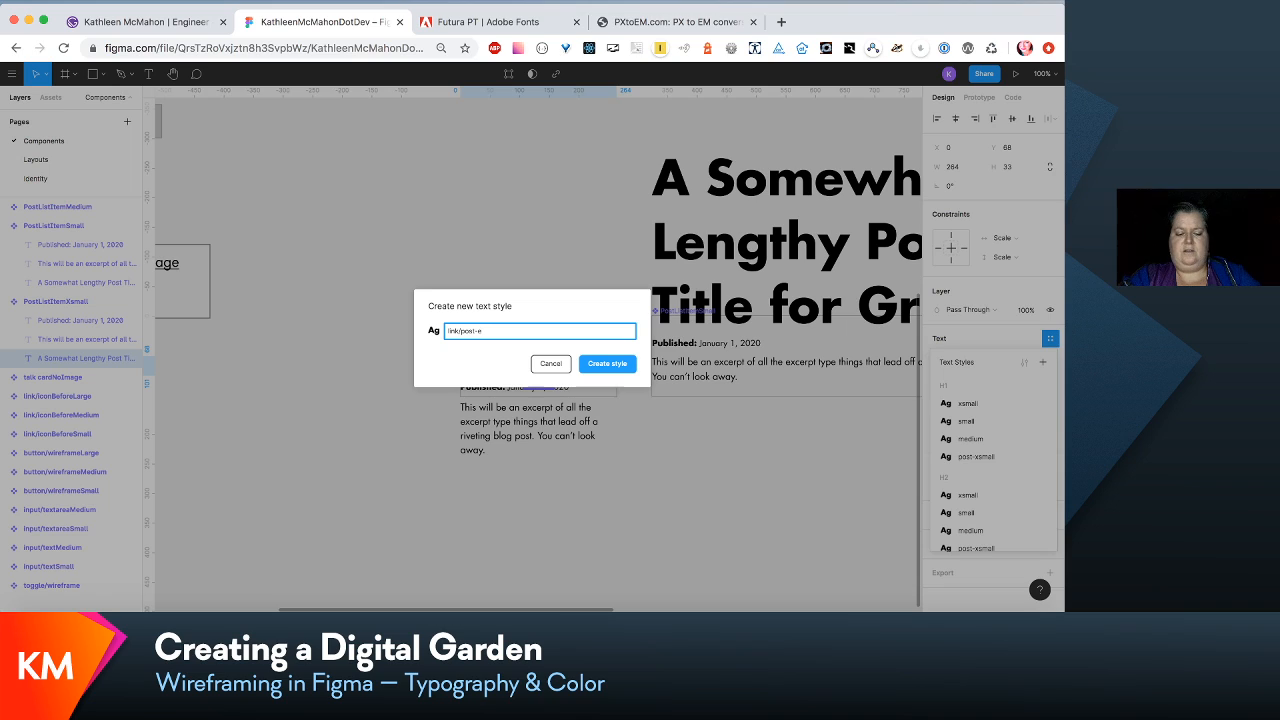
pyautogui.write('xe')
pyautogui.write('ert')
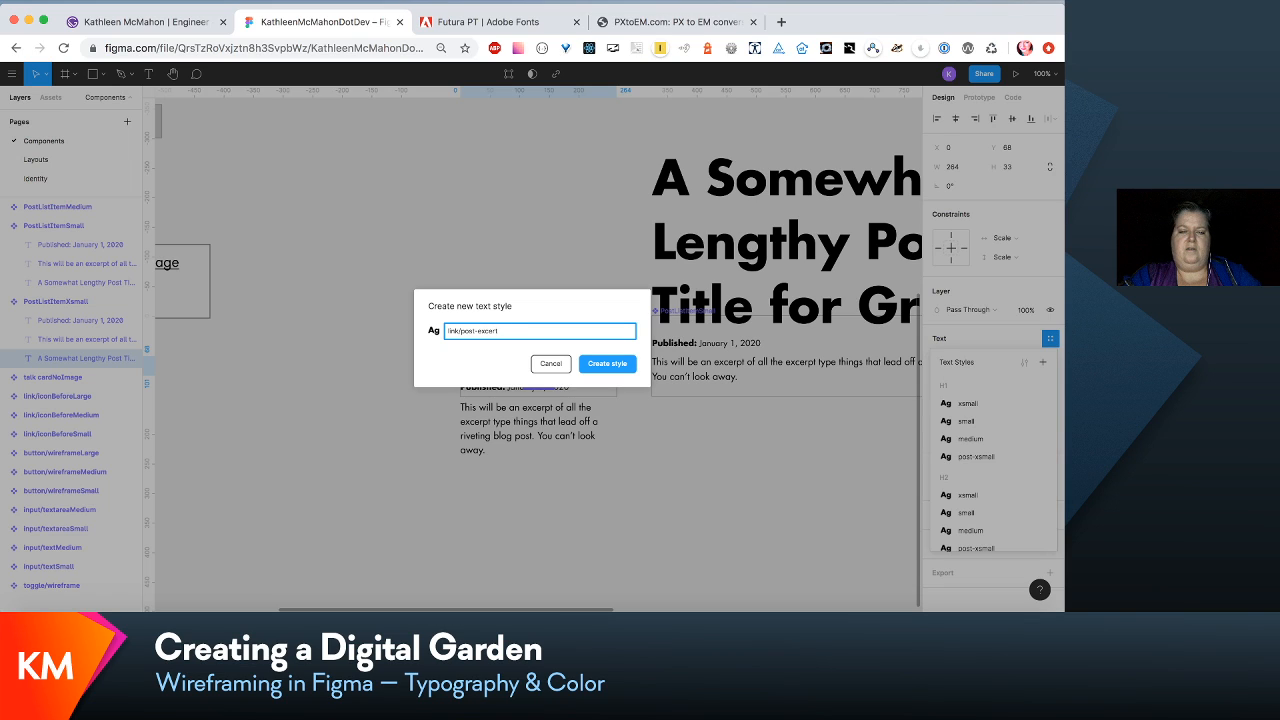
pyautogui.press('BackSpace')
pyautogui.write('pt-title')
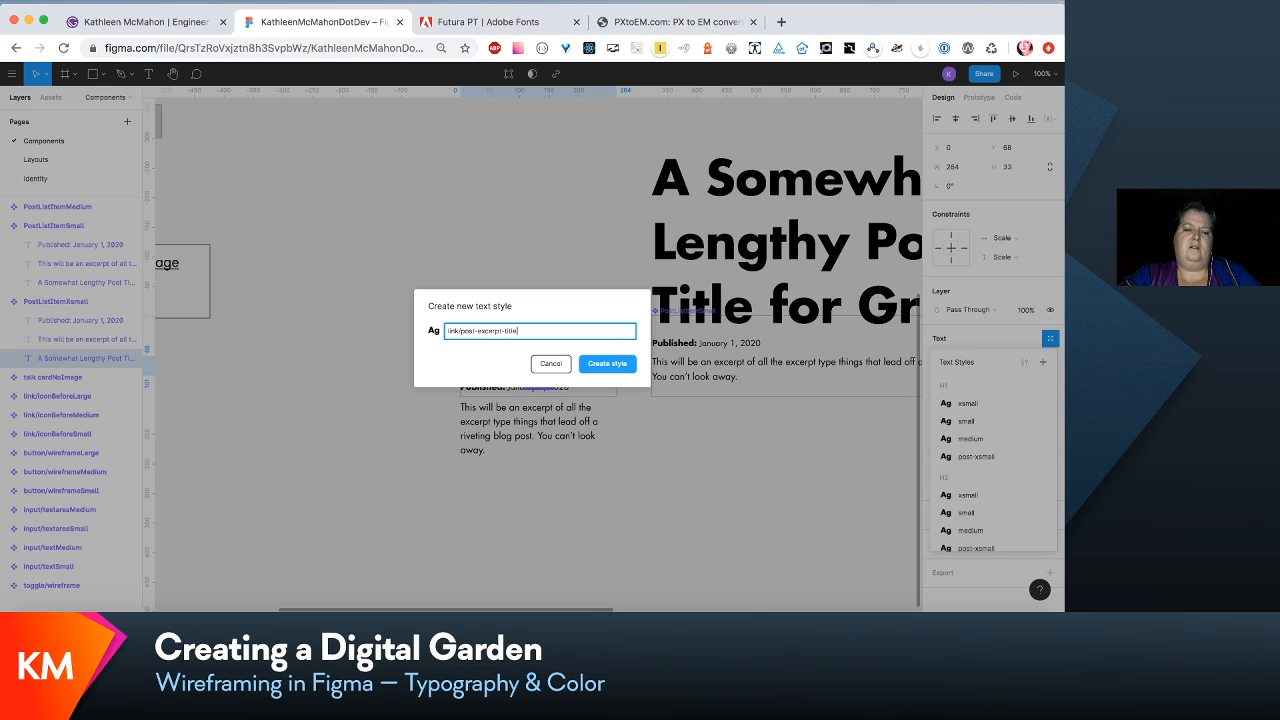
pyautogui.click(607, 364)
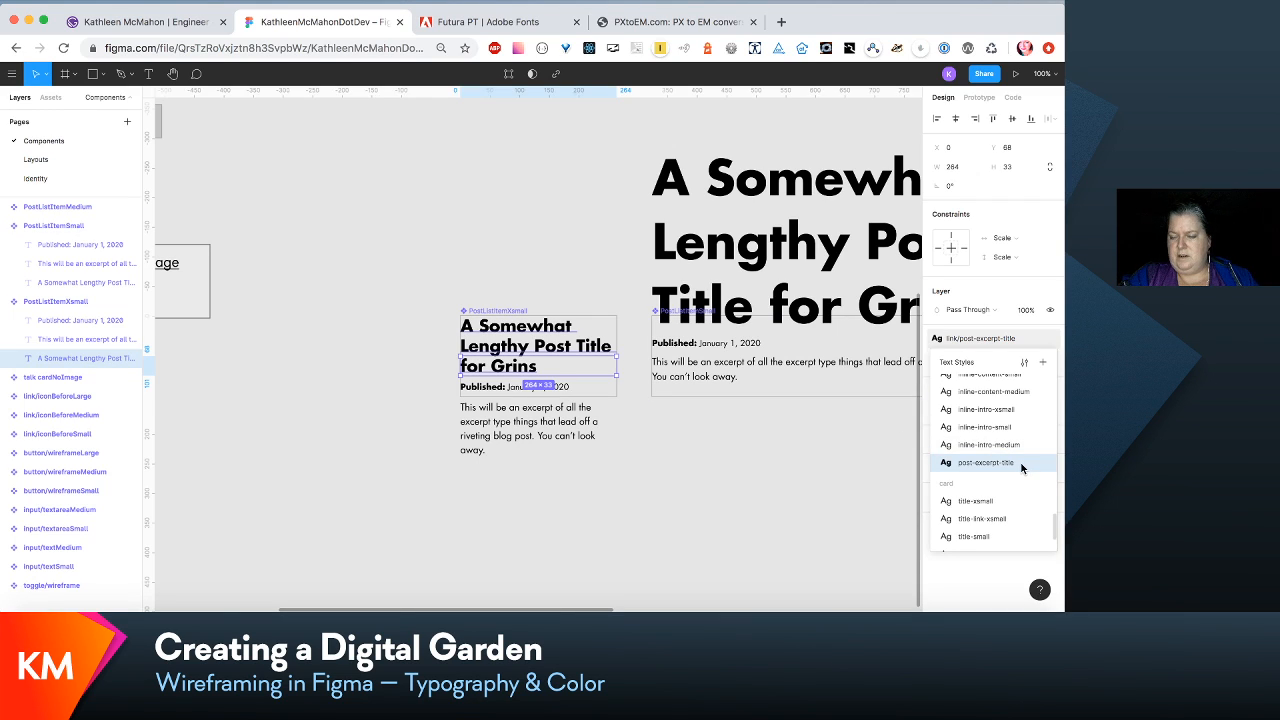
pyautogui.click(1010, 466)
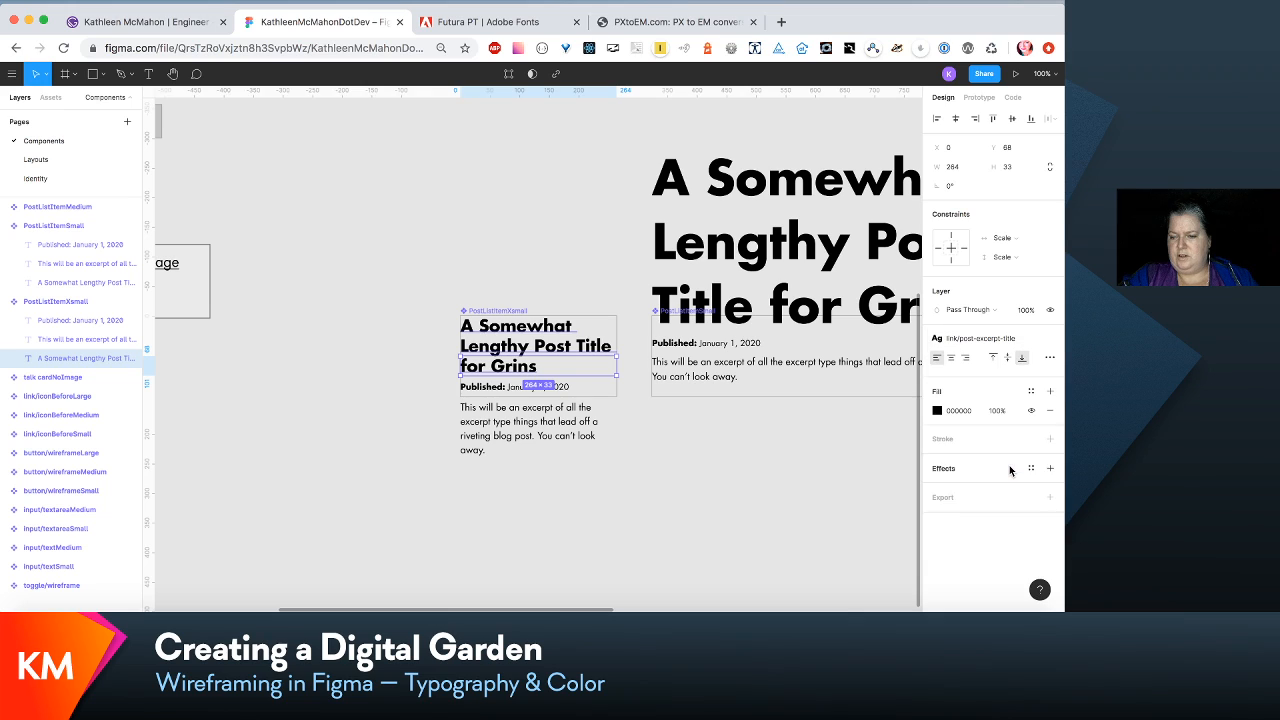
# - Edit the link/post-excerpt-title text style to underline its text
pyautogui.click(1021, 340)
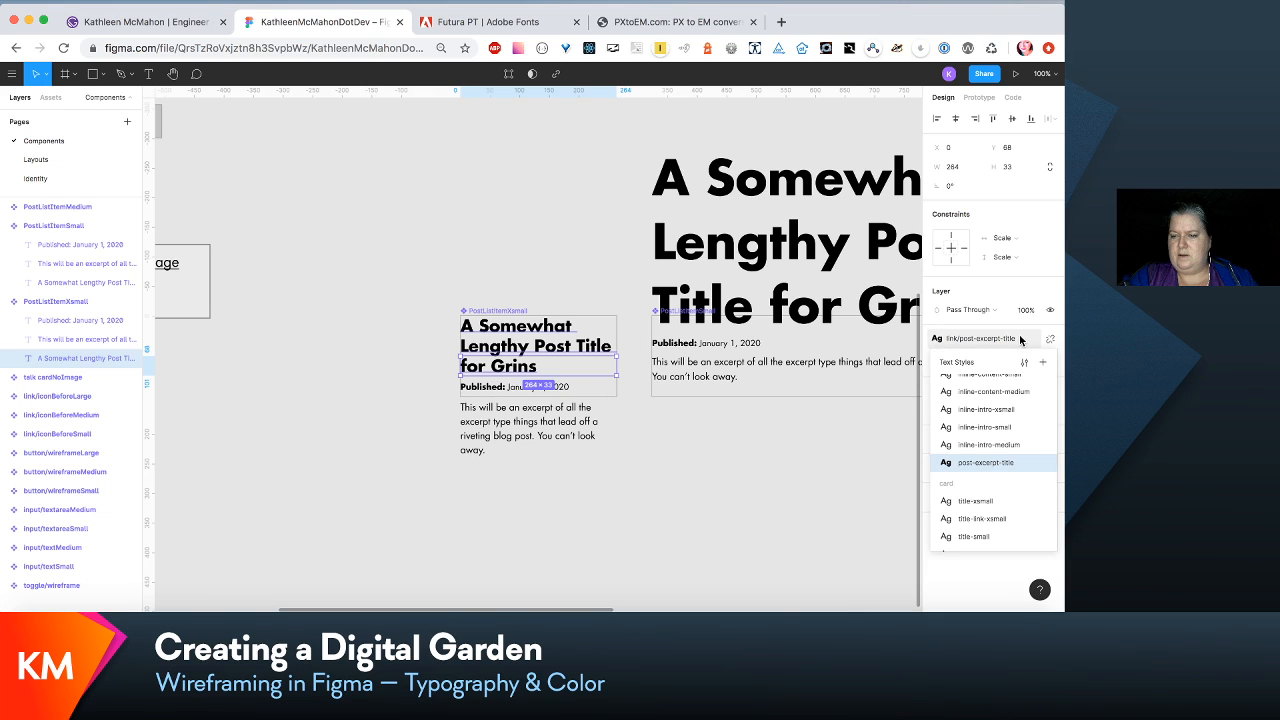
pyautogui.click(1024, 362)
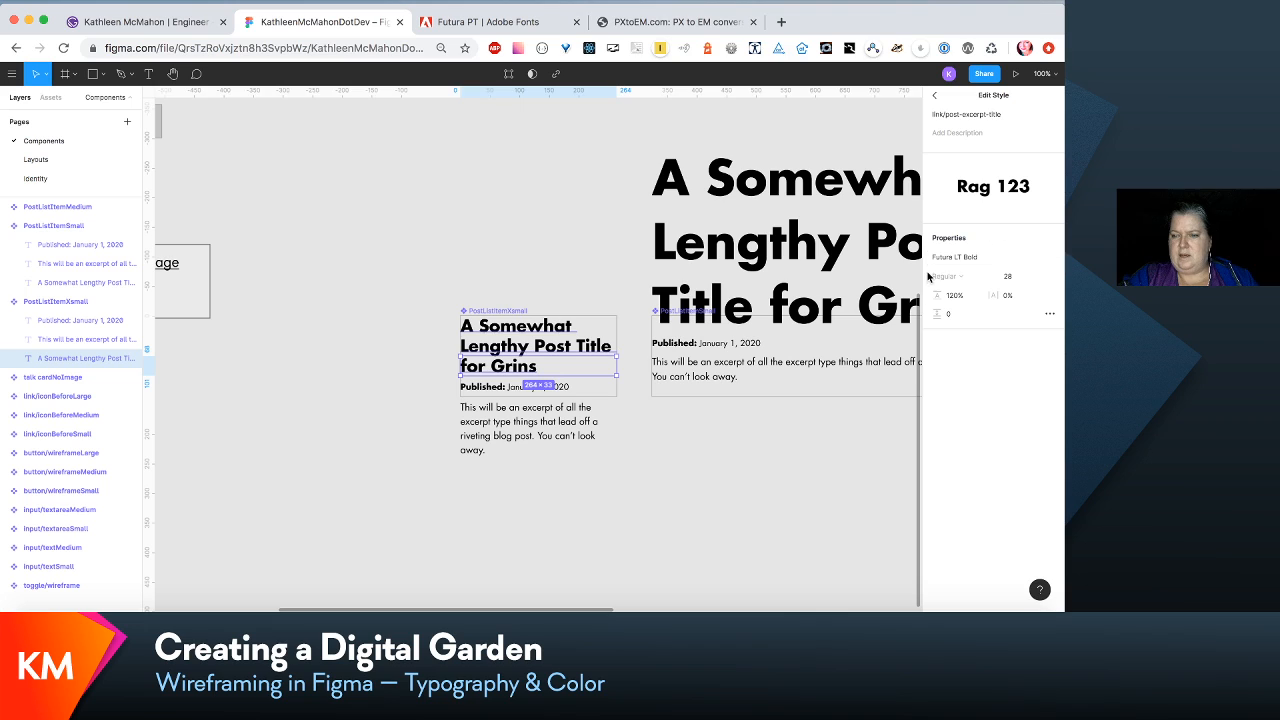
pyautogui.click(1048, 314)
pyautogui.click(895, 418)
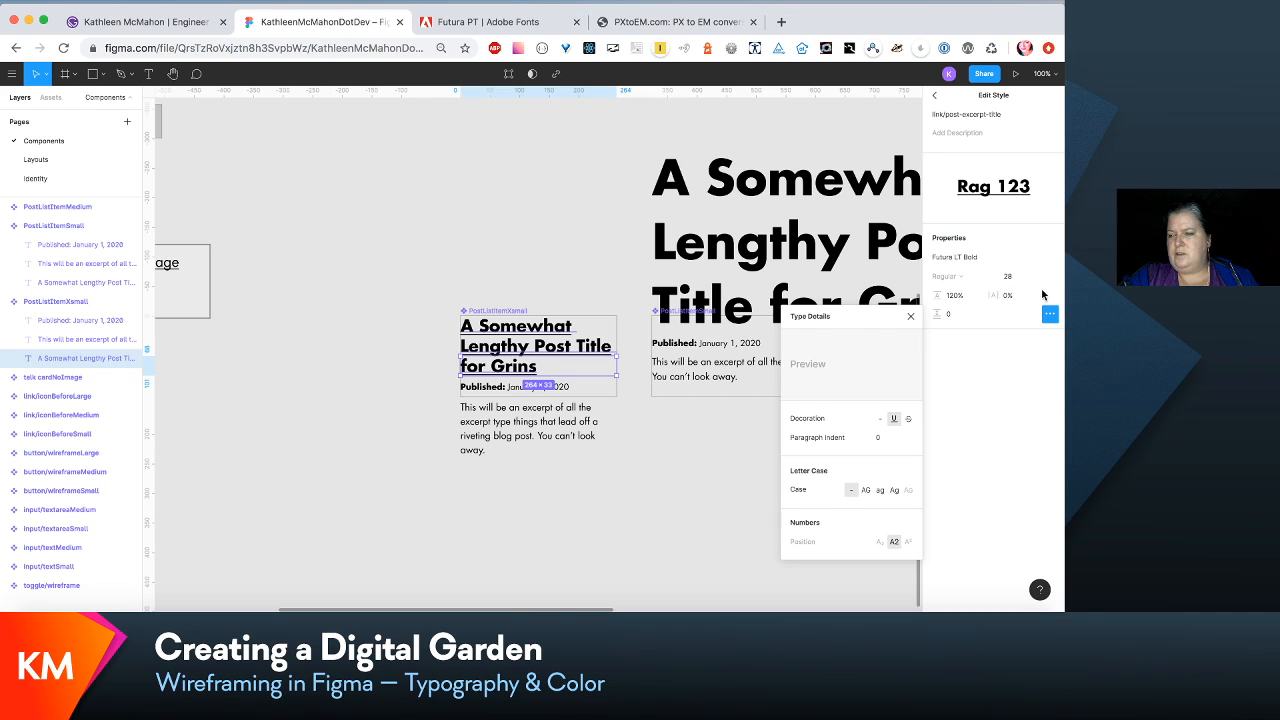
# - Rename the underlined text style as link/post-excerpt-title-xsmall and close its settings
pyautogui.click(1003, 115)
pyautogui.write('-')
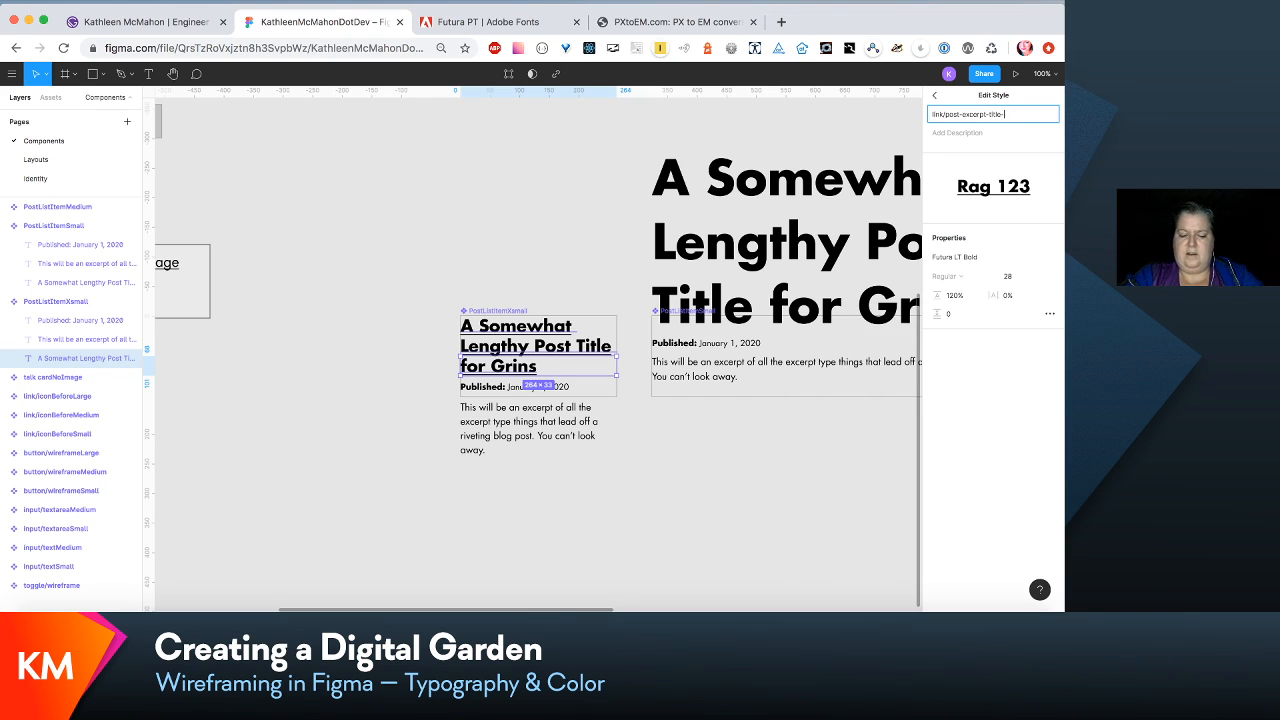
pyautogui.write('xsmall')
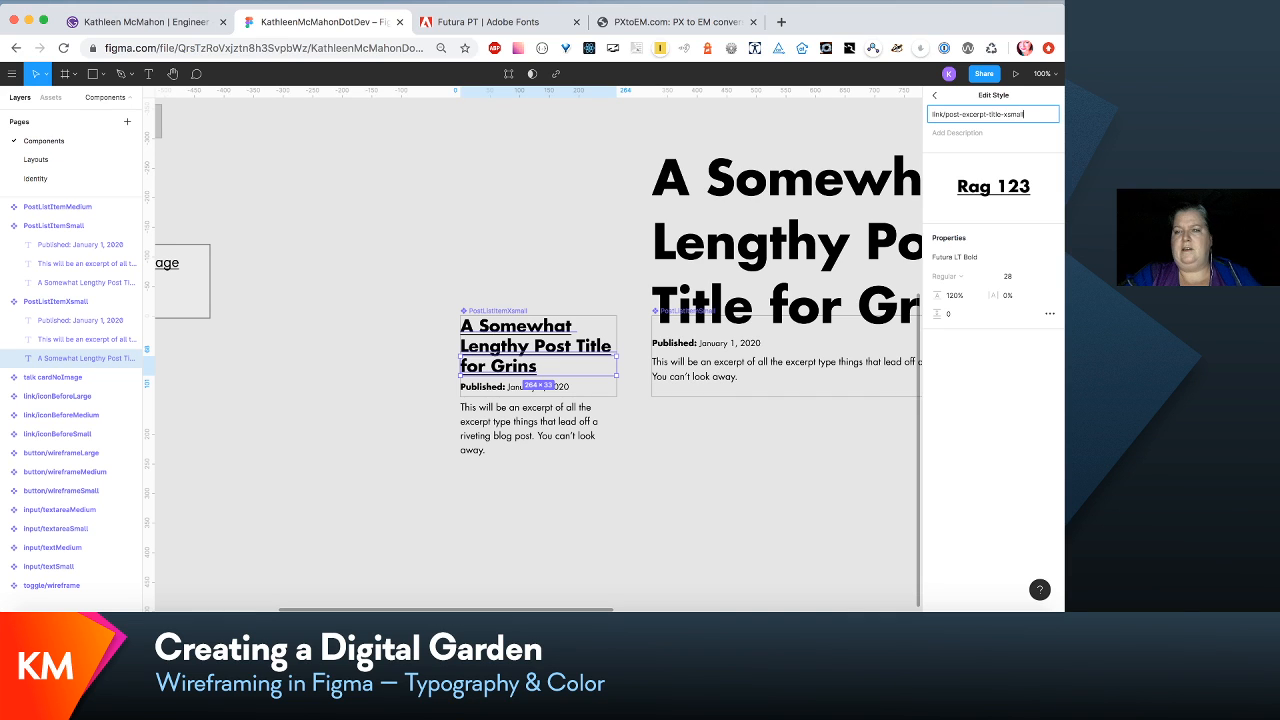
pyautogui.click(479, 232)
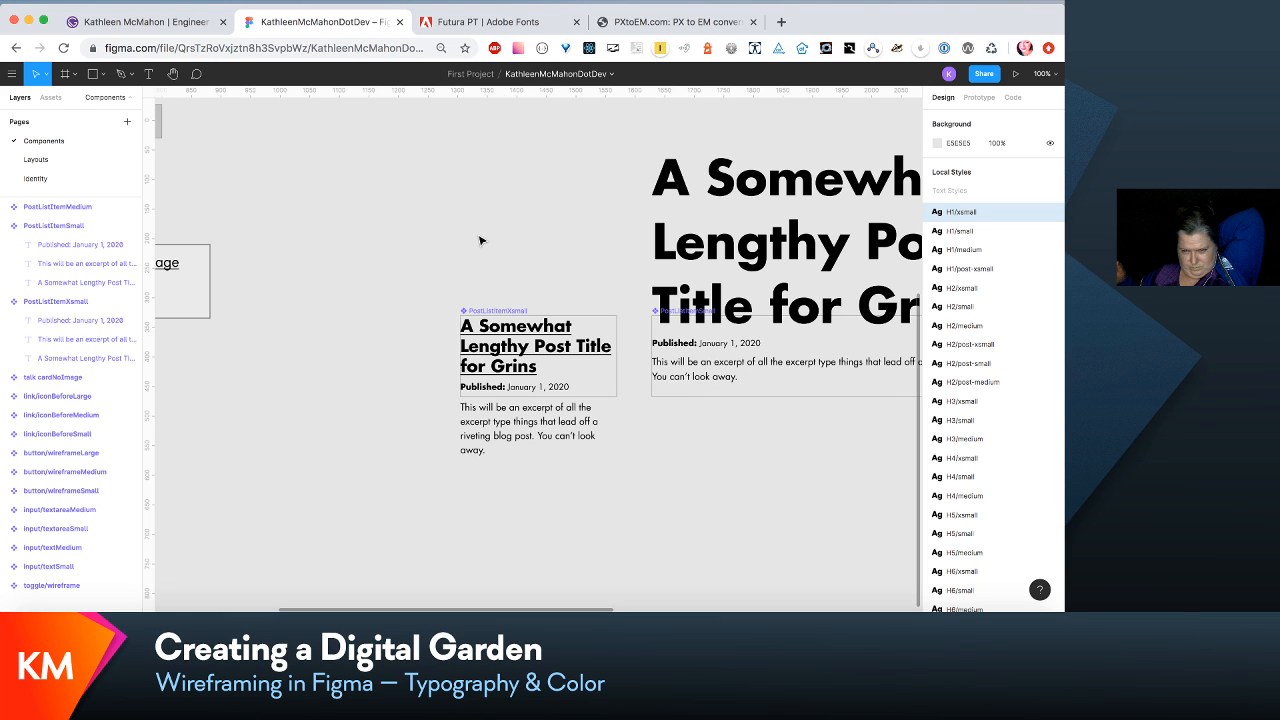
# - Switch to the Layouts page and examine how the post list items and their spacing look in the 320vw/Write layout
pyautogui.hscroll(3, 750, 250)
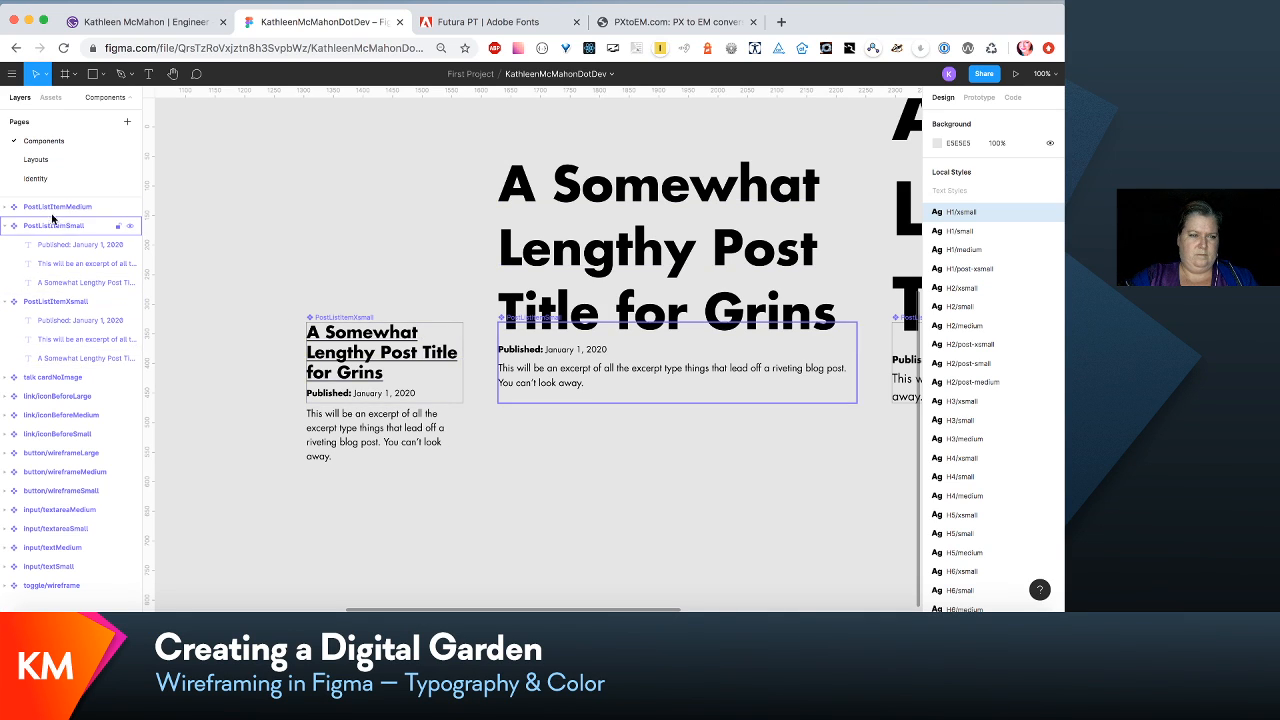
pyautogui.click(70, 282)
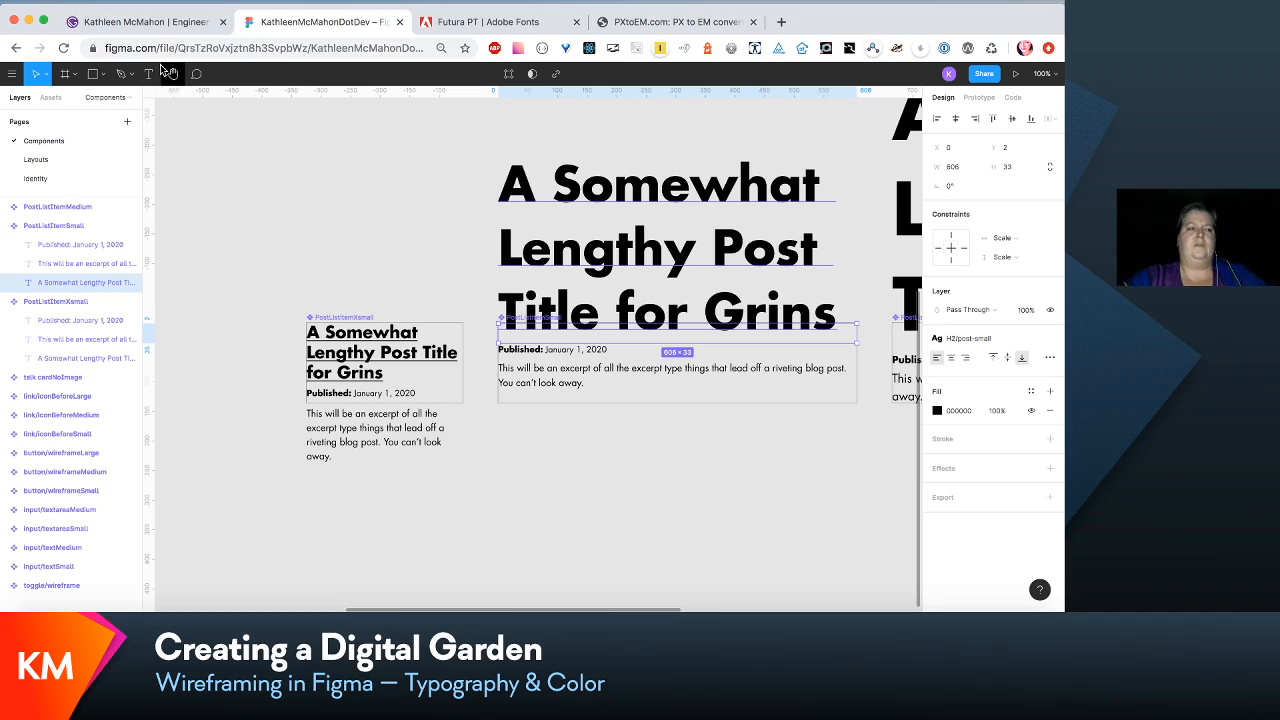
pyautogui.click(45, 159)
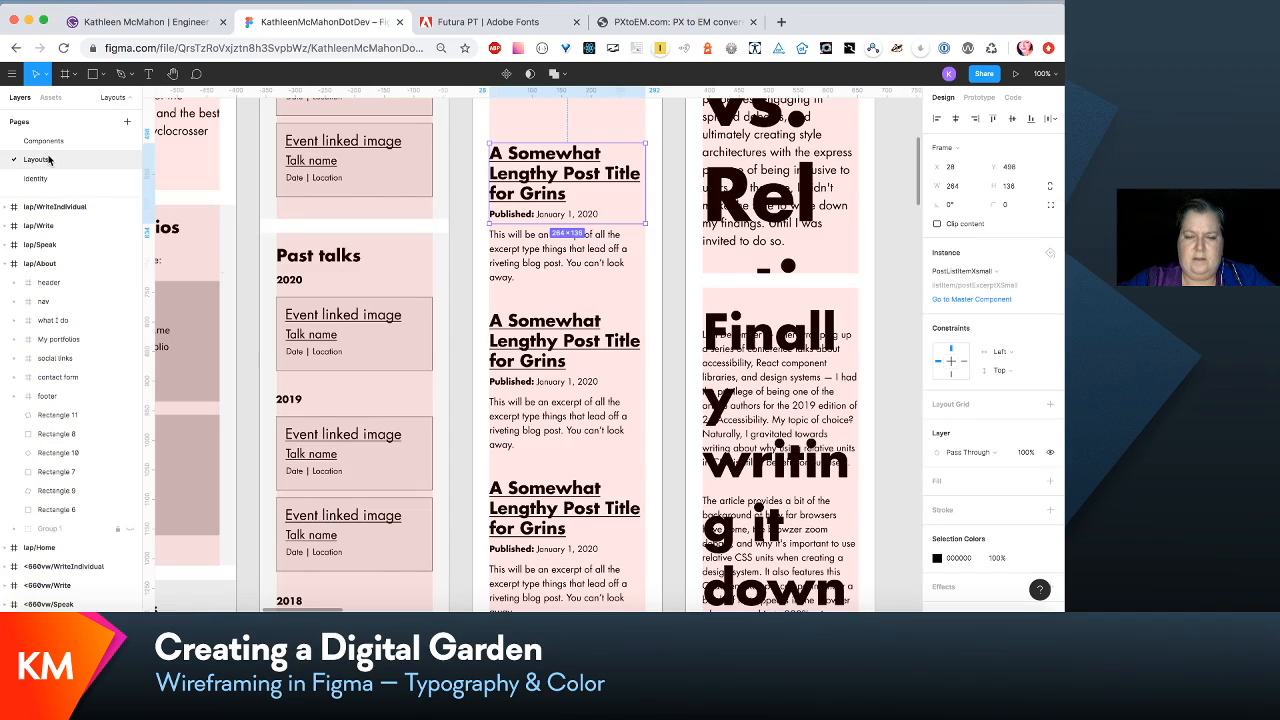
pyautogui.scroll(-3, 600, 450)
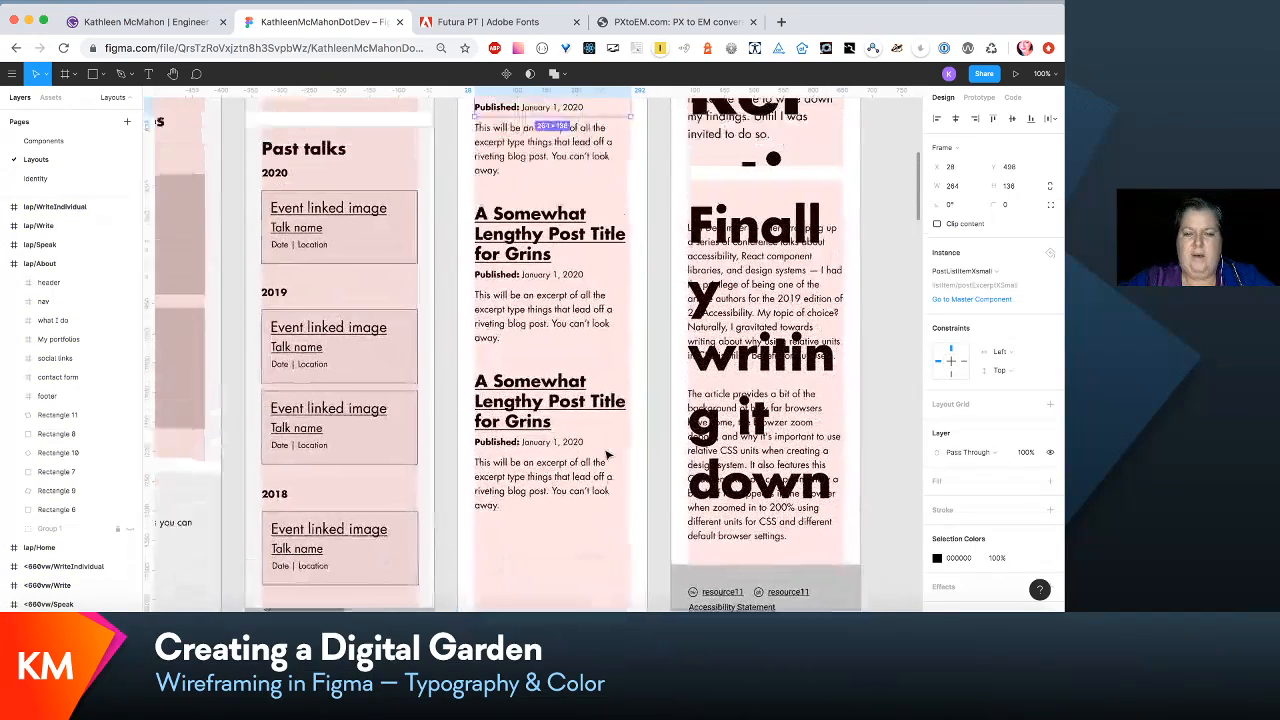
pyautogui.scroll(4, 609, 455)
pyautogui.scroll(1, 615, 486)
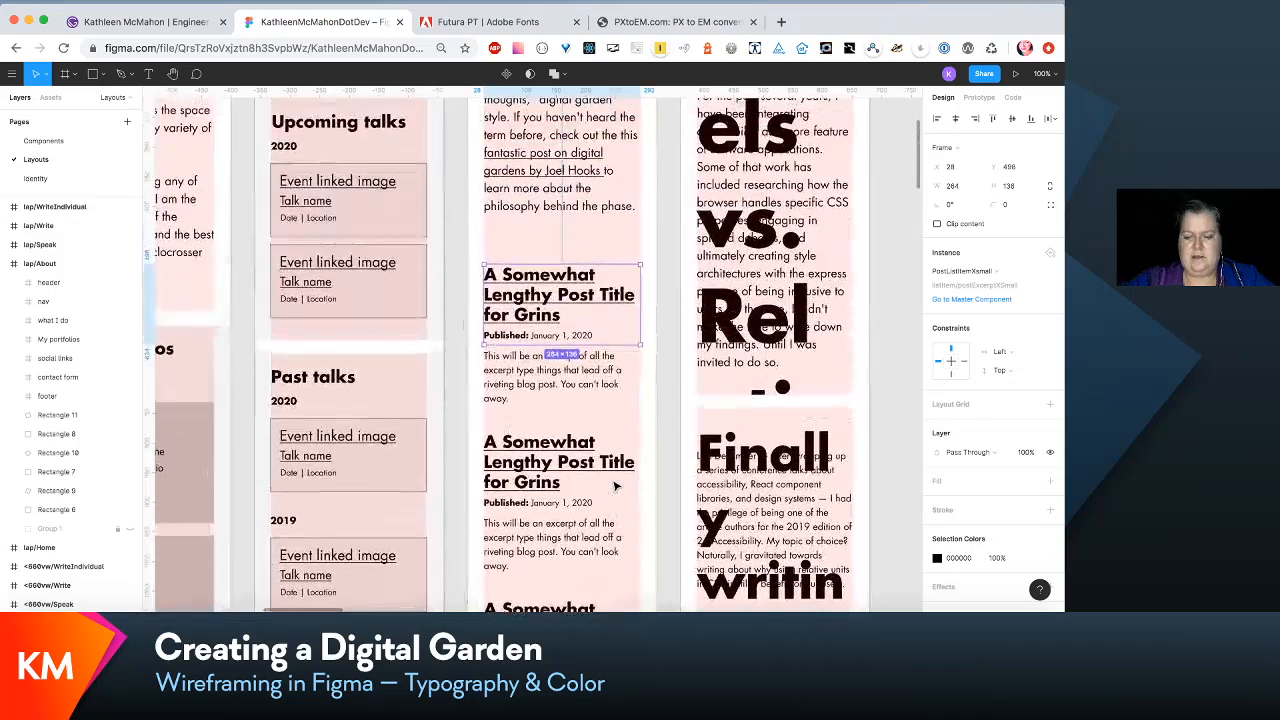
pyautogui.press('-')
pyautogui.press('+')
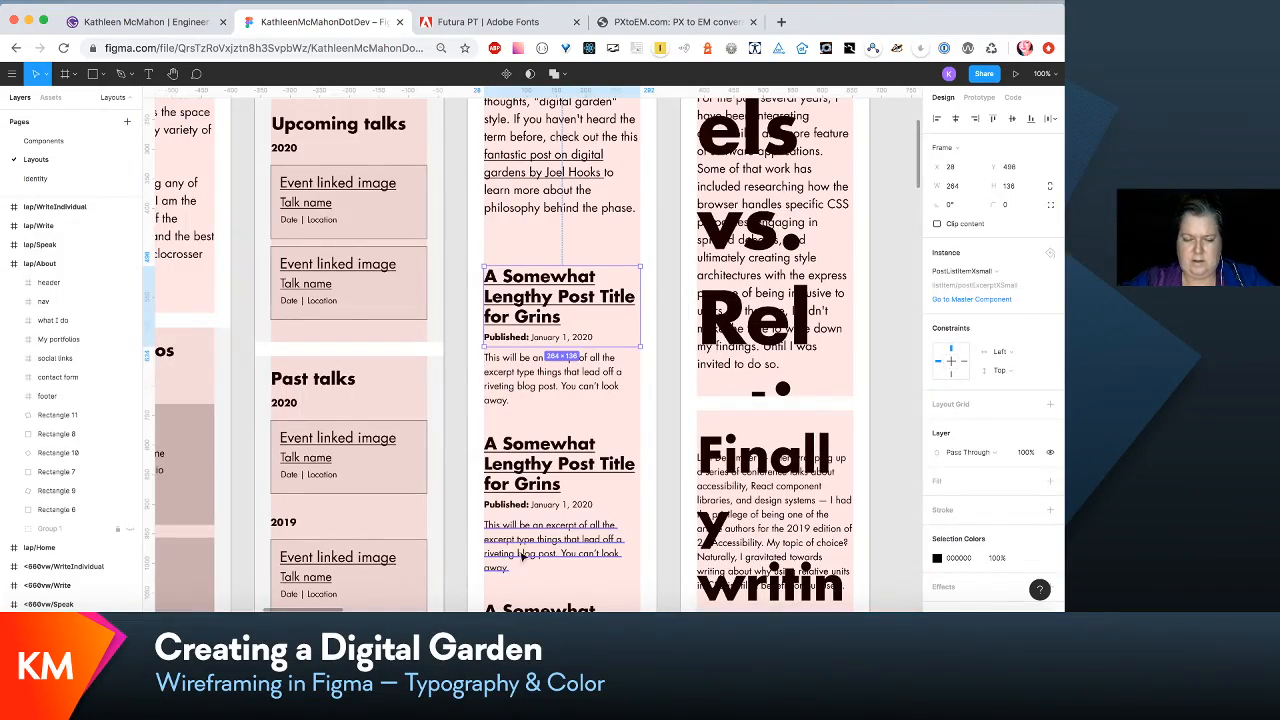
pyautogui.click(632, 455)
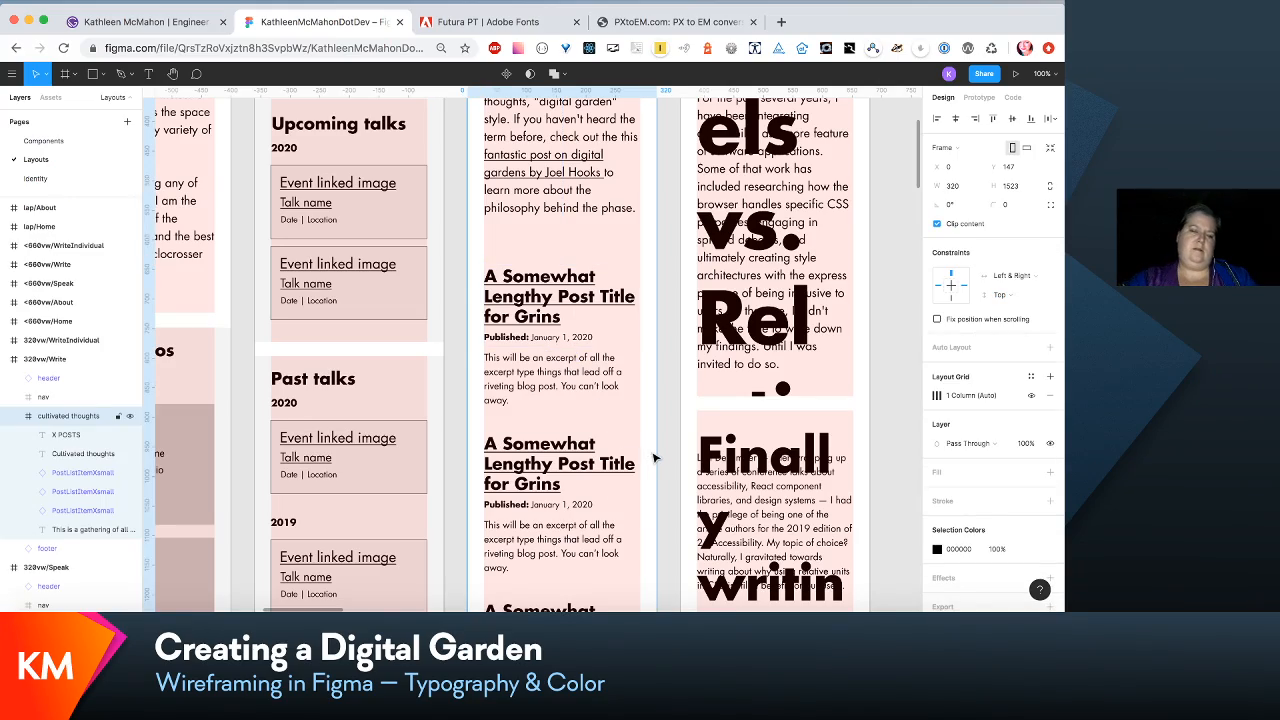
pyautogui.scroll(-3, 654, 458)
pyautogui.scroll(4, 654, 458)
pyautogui.scroll(3, 654, 458)
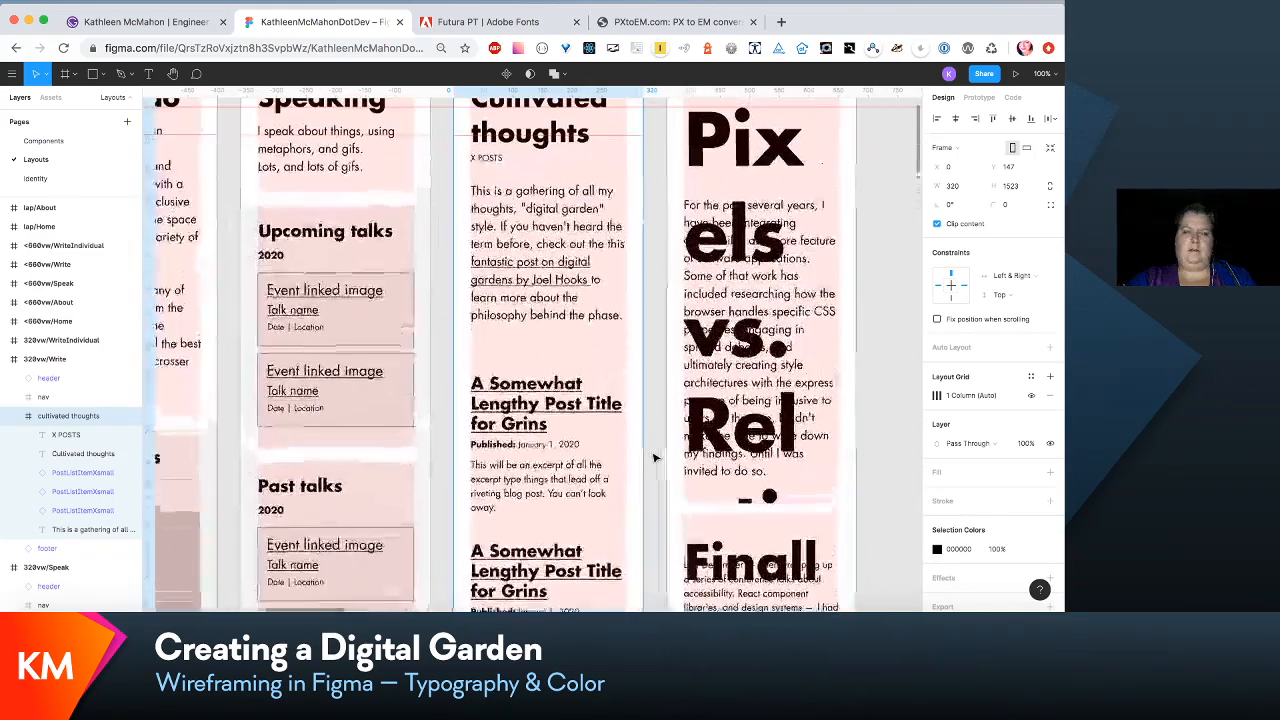
pyautogui.scroll(-1, 654, 458)
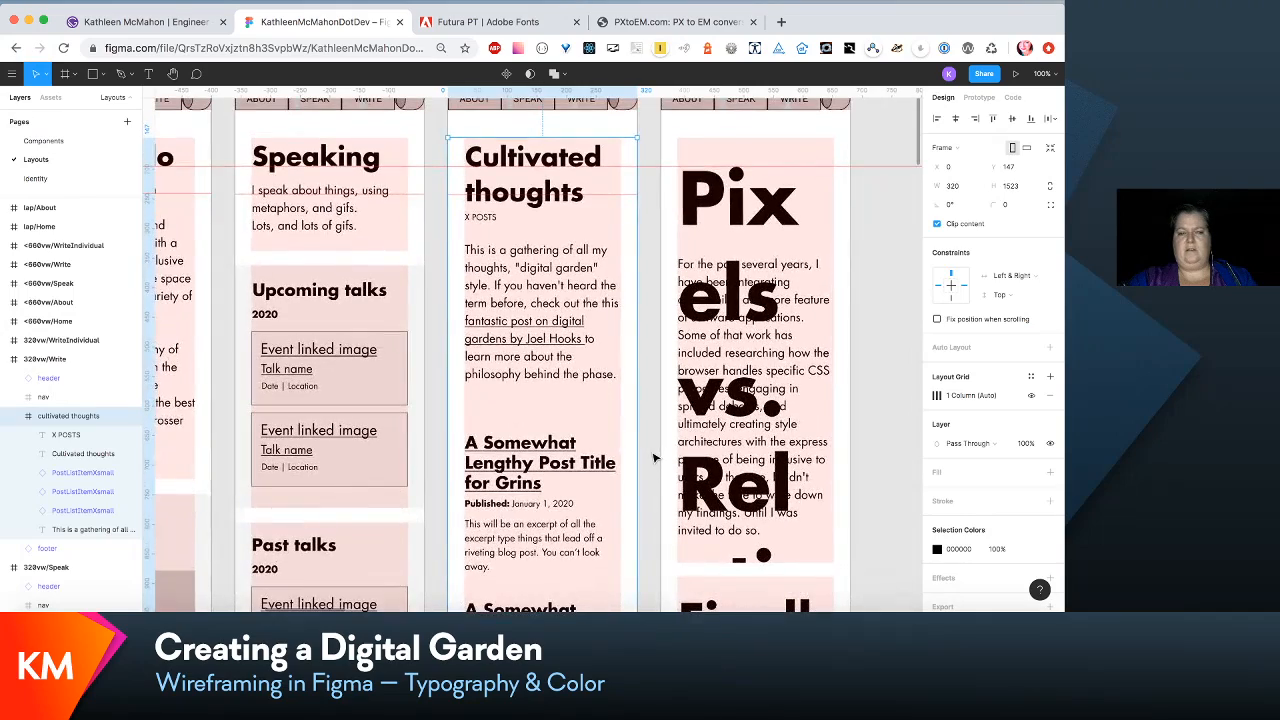
pyautogui.scroll(-4, 654, 458)
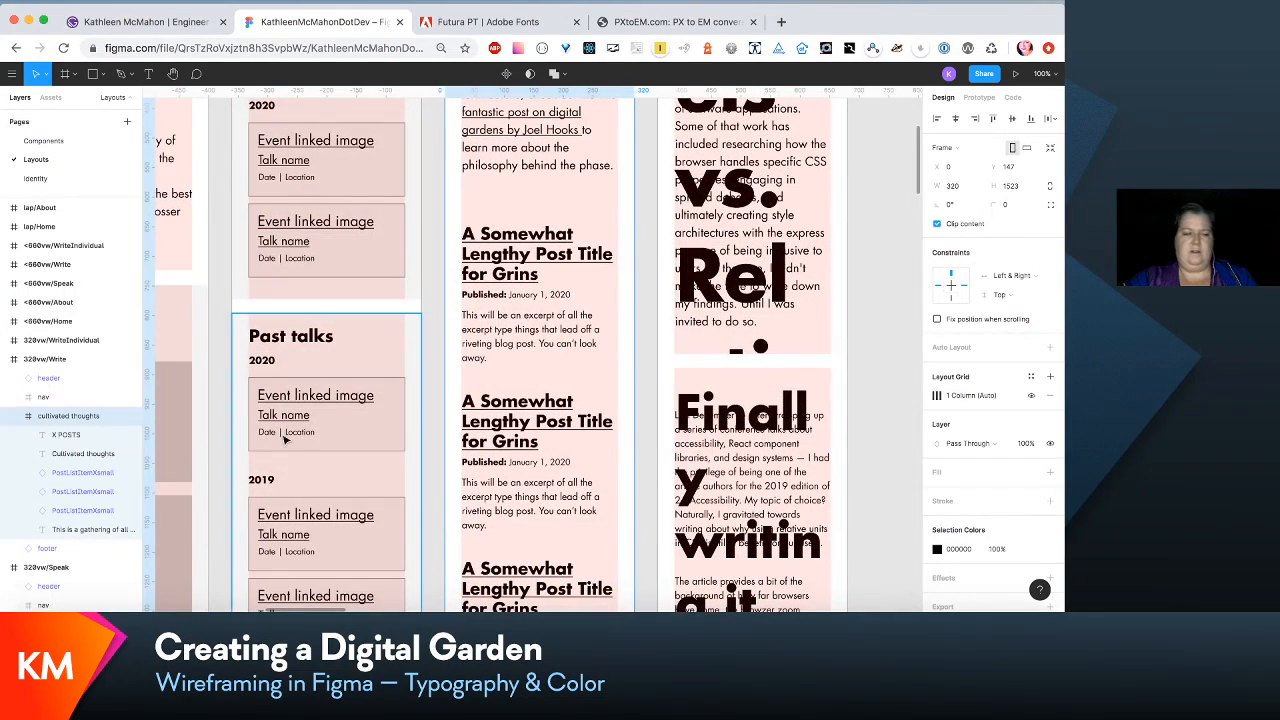
# - Move all three PostListItemXsmall instances in the 320vw/Write layout's cultivated thoughts frame up by 10
pyautogui.click(112, 476)
pyautogui.keyDown('shift'); pyautogui.click(106, 512); pyautogui.keyUp('shift')
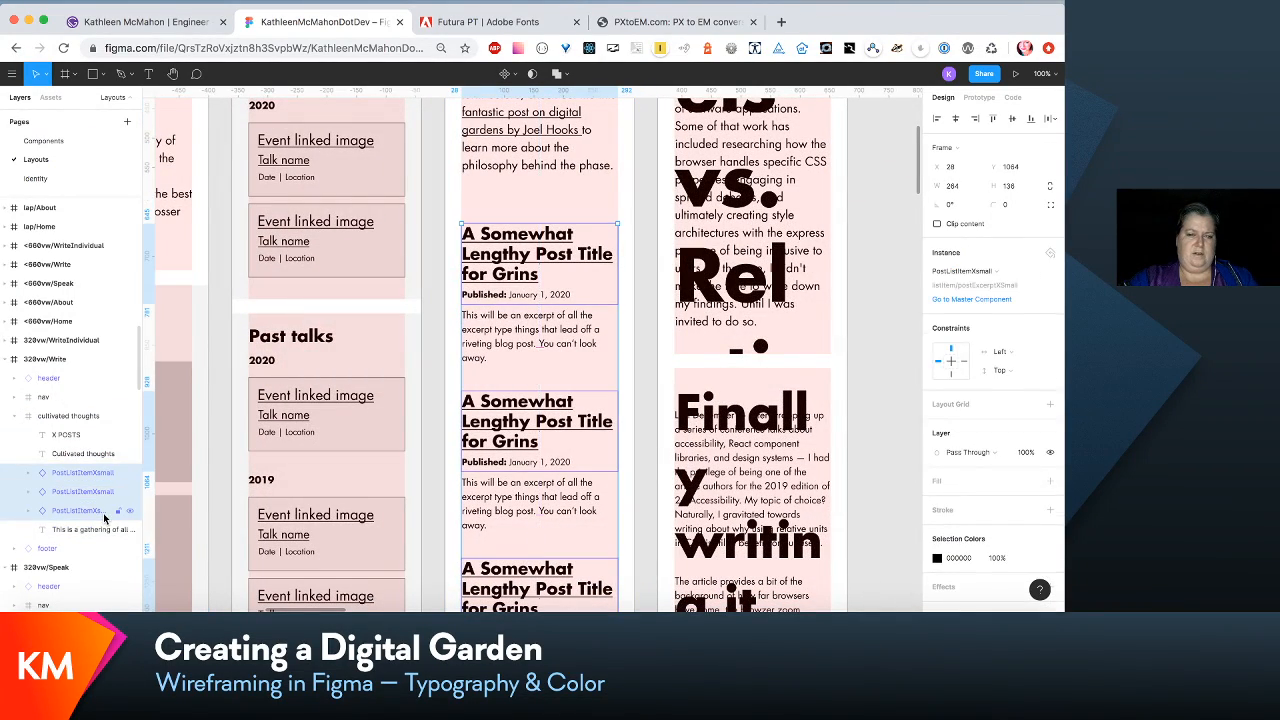
pyautogui.hotkey('shift', 'Up')
pyautogui.hotkey('shift', 'Up')
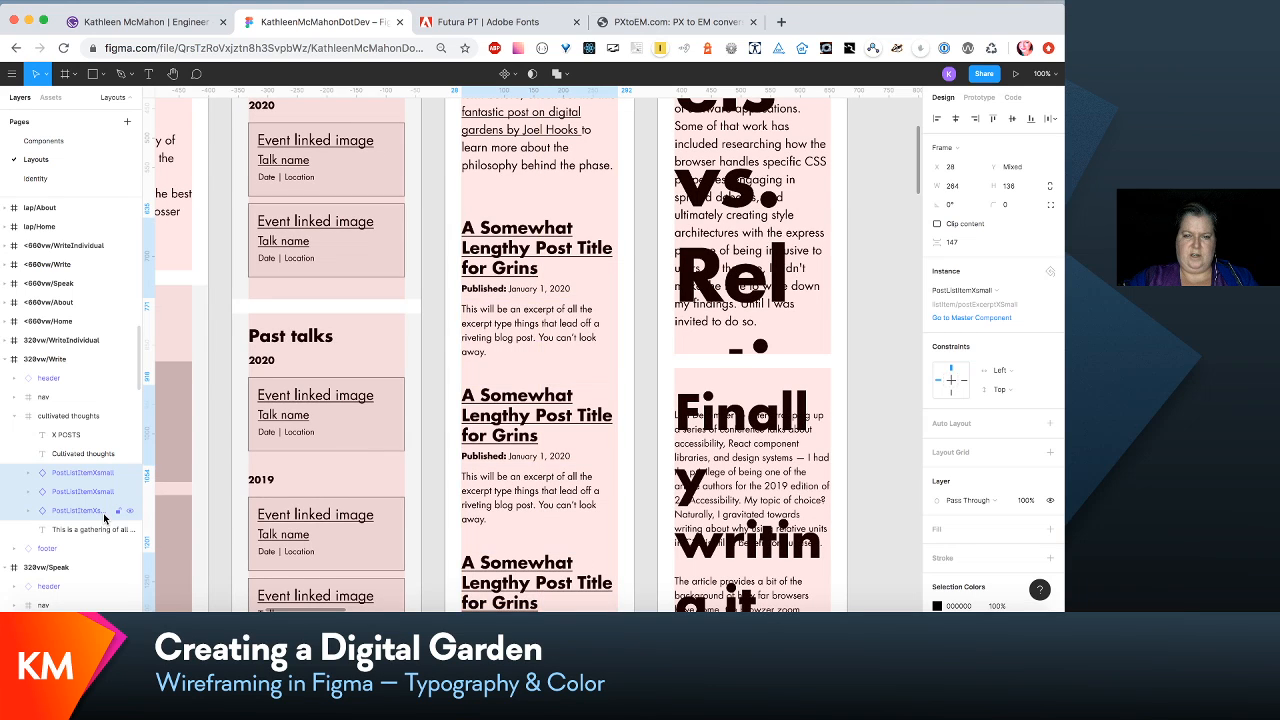
pyautogui.hotkey('shift', 'Down')
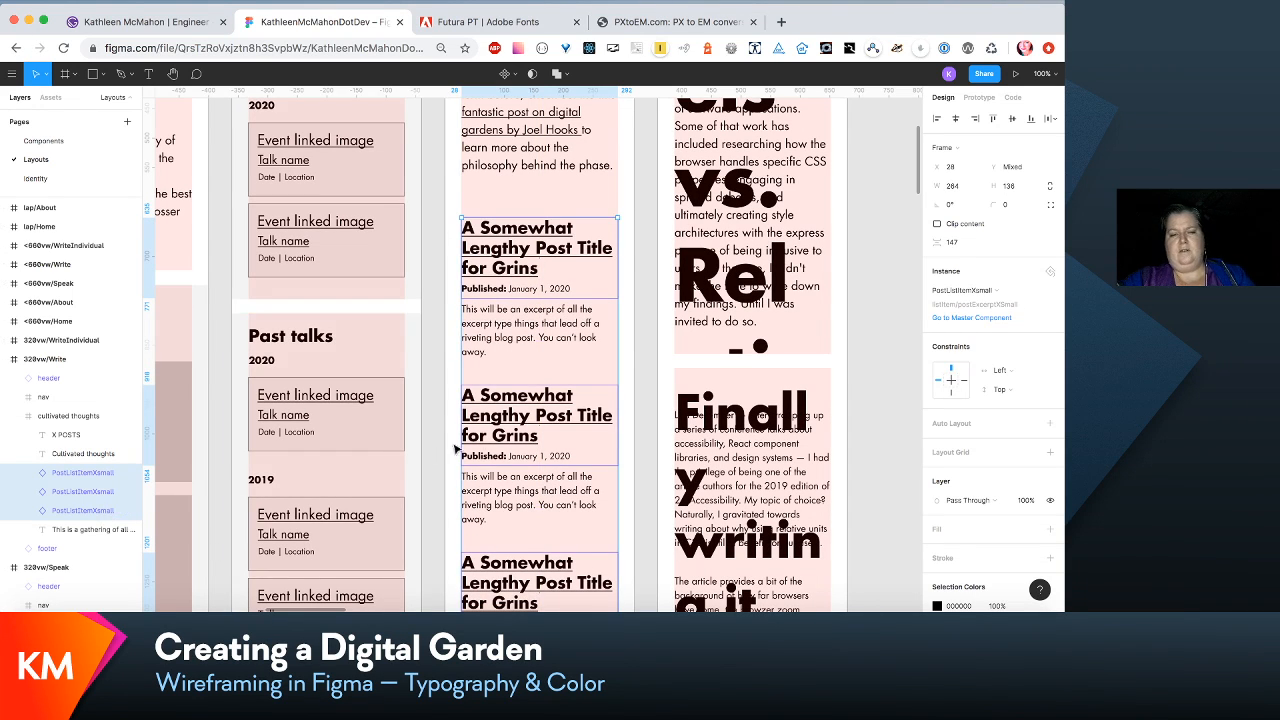
pyautogui.click(498, 435)
# - Try the H1/xsmall text style on the Pixels vs. Relative Units title in the 320vw/WriteIndividual layout, and restore H1/post-xsmall
pyautogui.scroll(5, 540, 400)
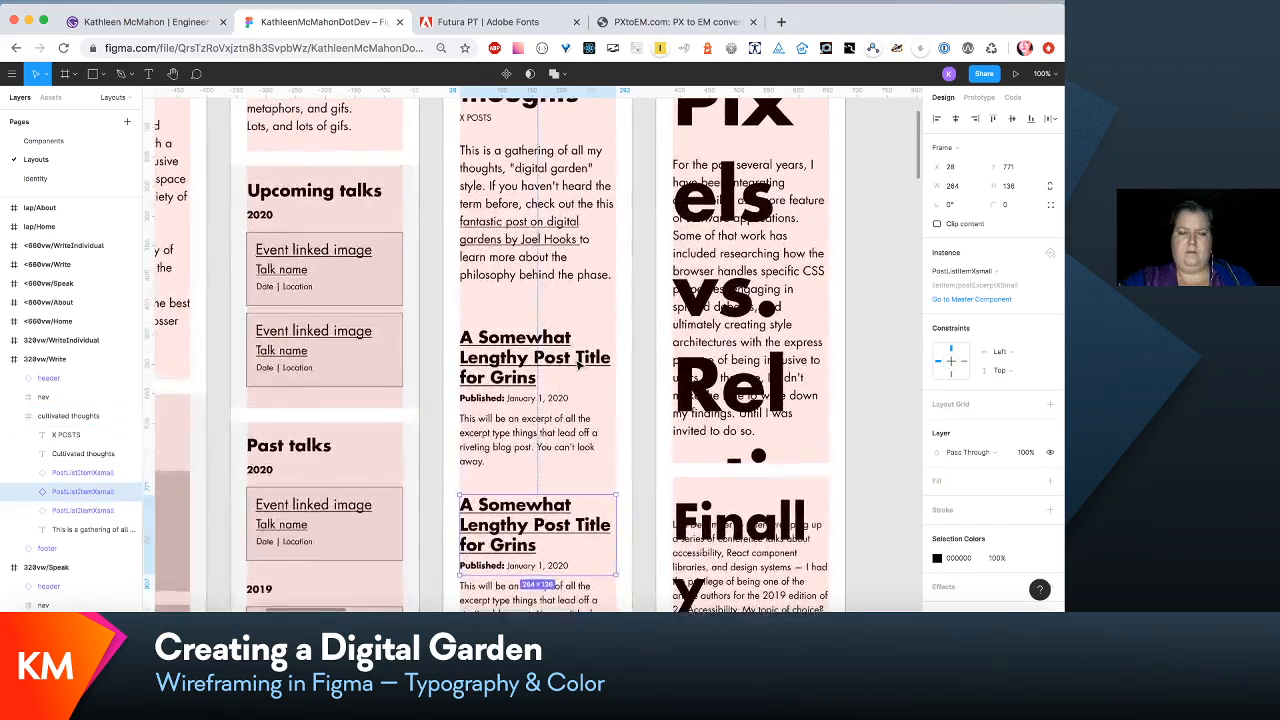
pyautogui.scroll(1, 578, 366)
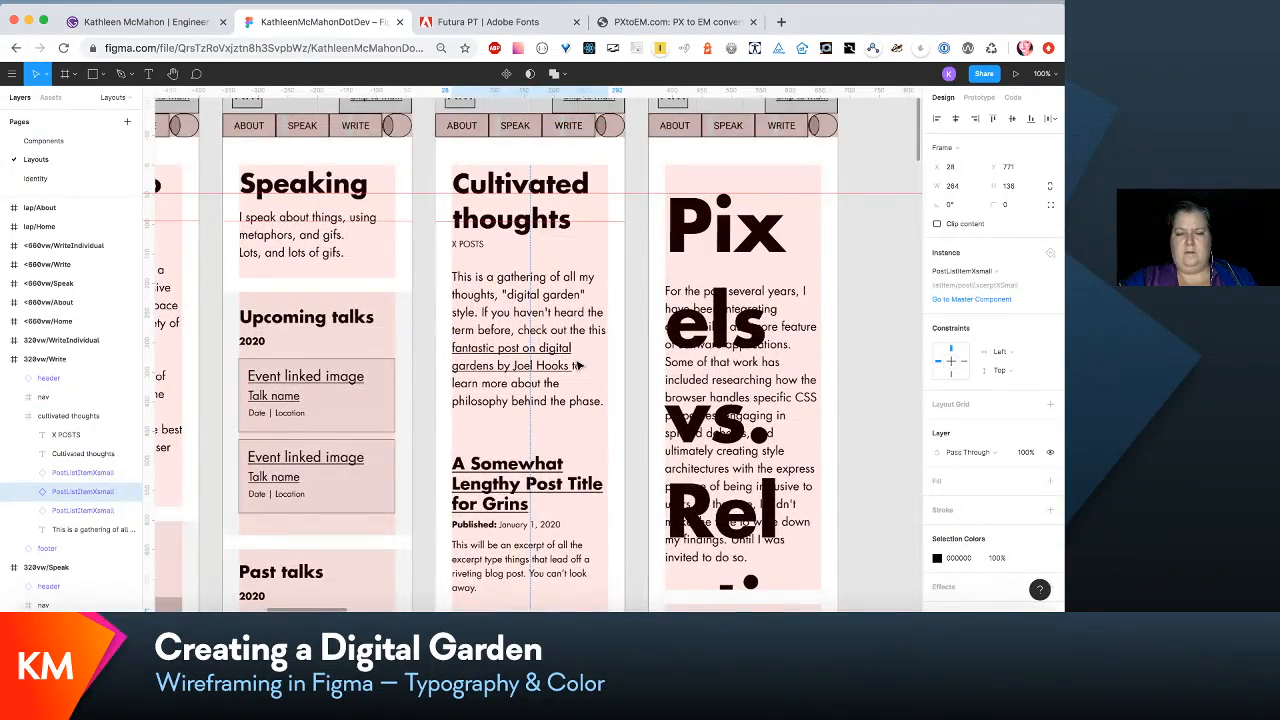
pyautogui.hscroll(2, 578, 366)
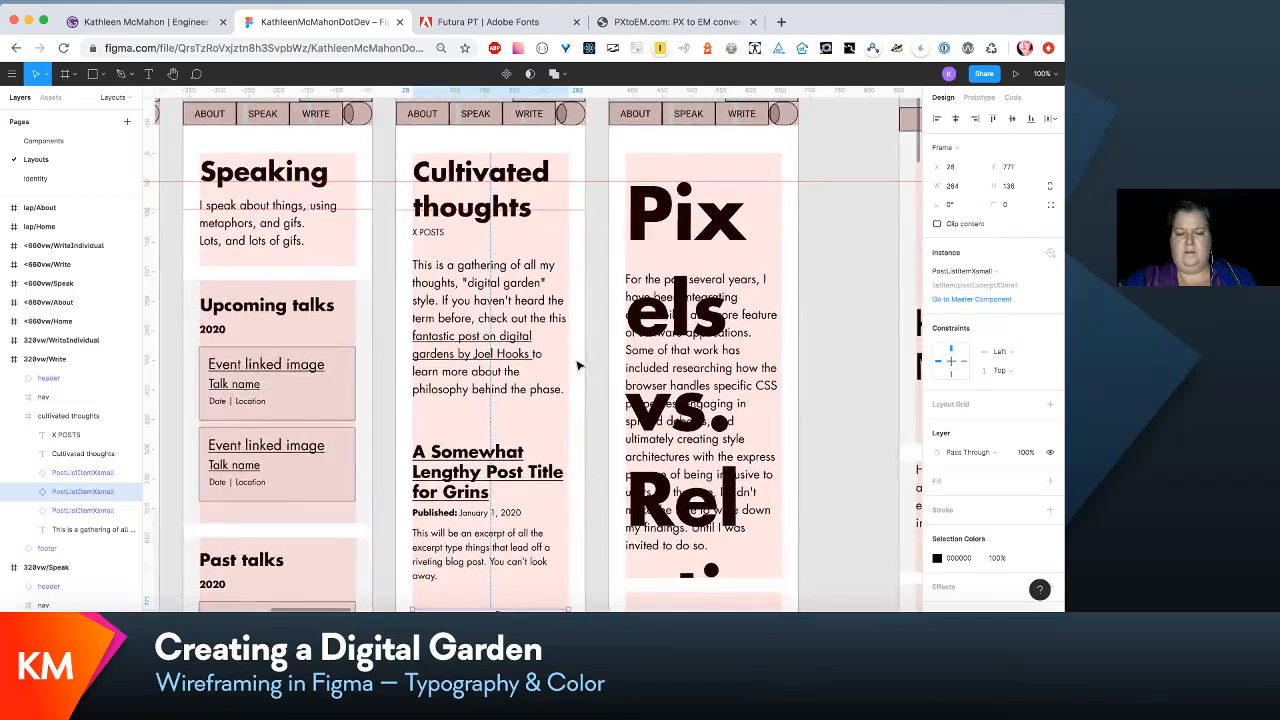
pyautogui.scroll(-2, 578, 366)
pyautogui.hscroll(4, 578, 366)
pyautogui.scroll(2, 578, 366)
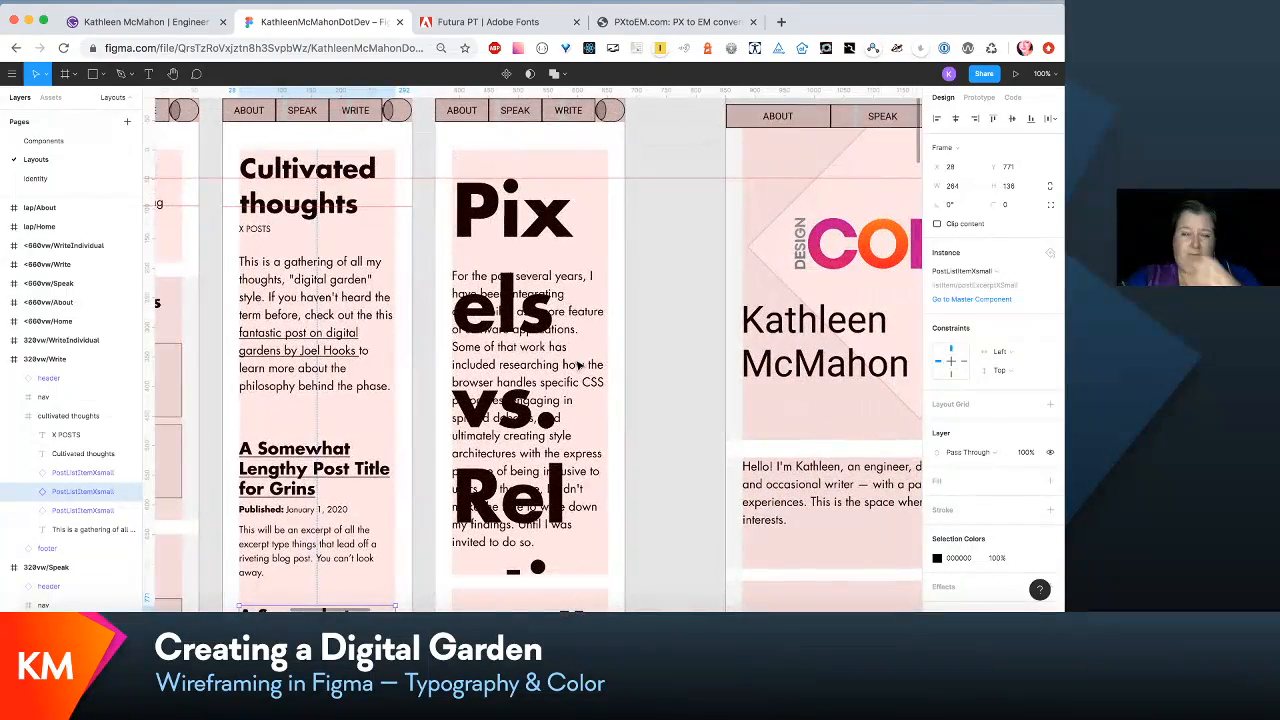
pyautogui.click(578, 366)
pyautogui.doubleClick(540, 223)
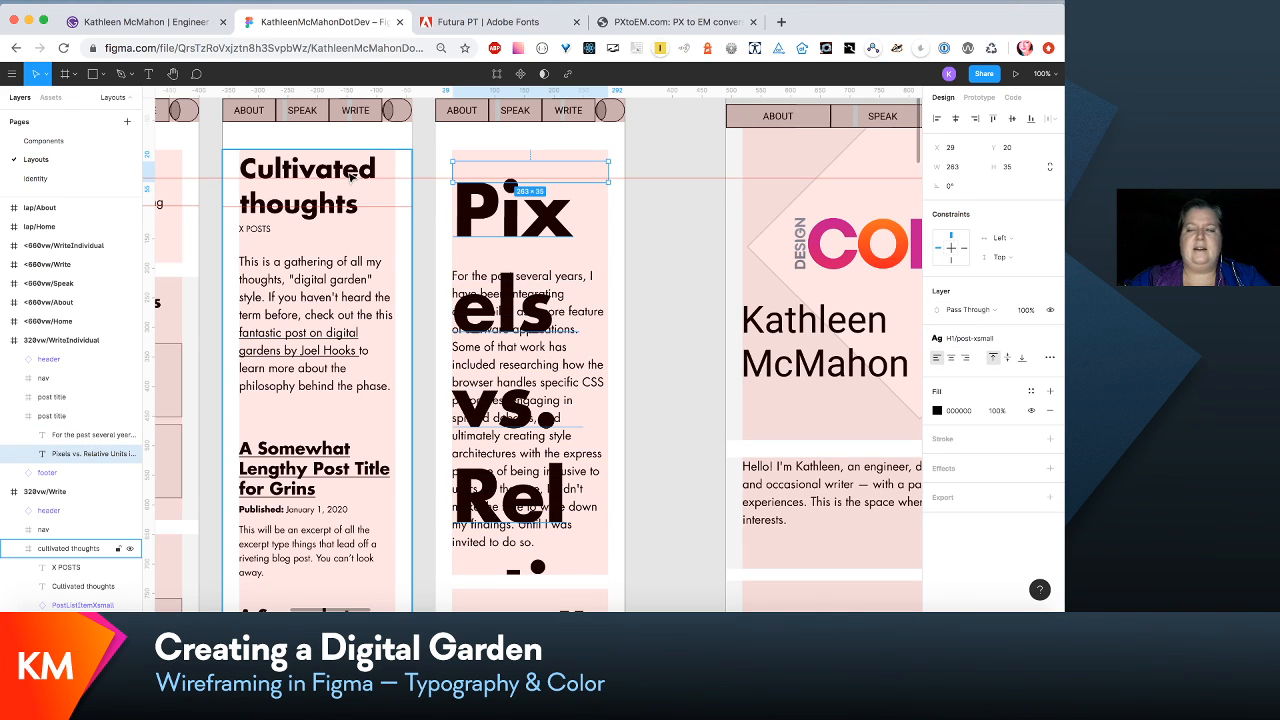
pyautogui.click(1022, 335)
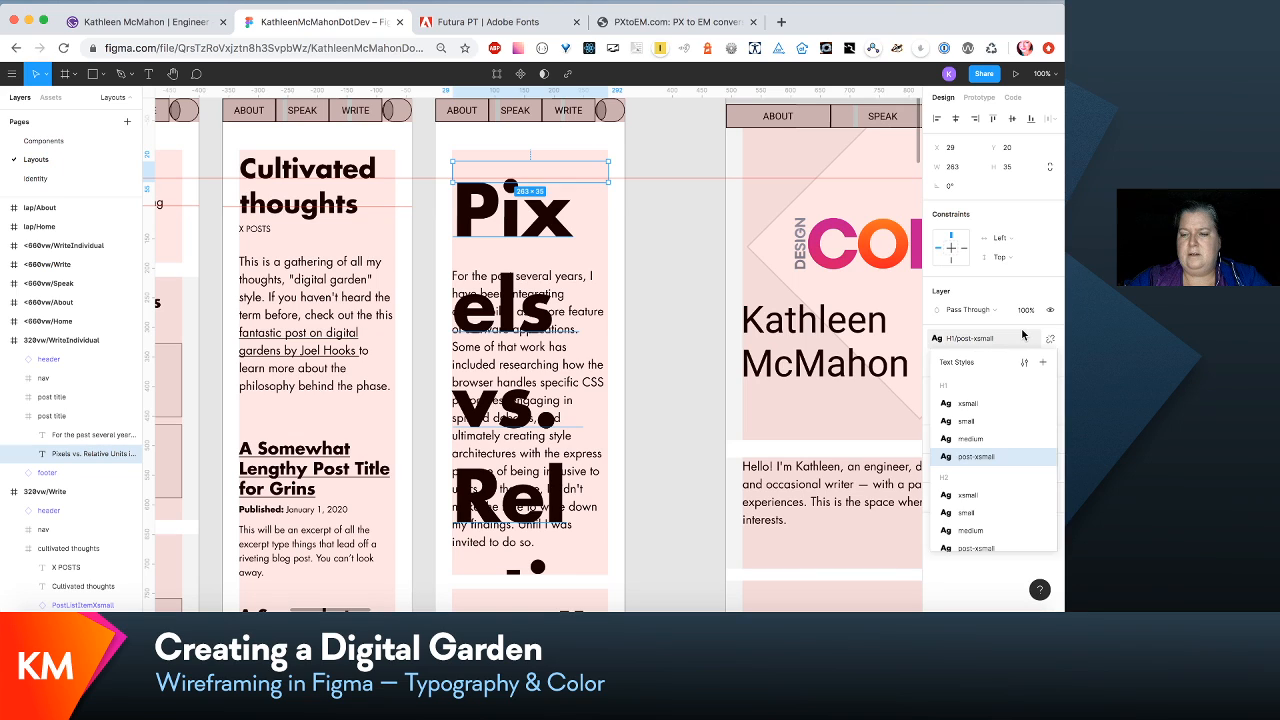
pyautogui.click(1001, 405)
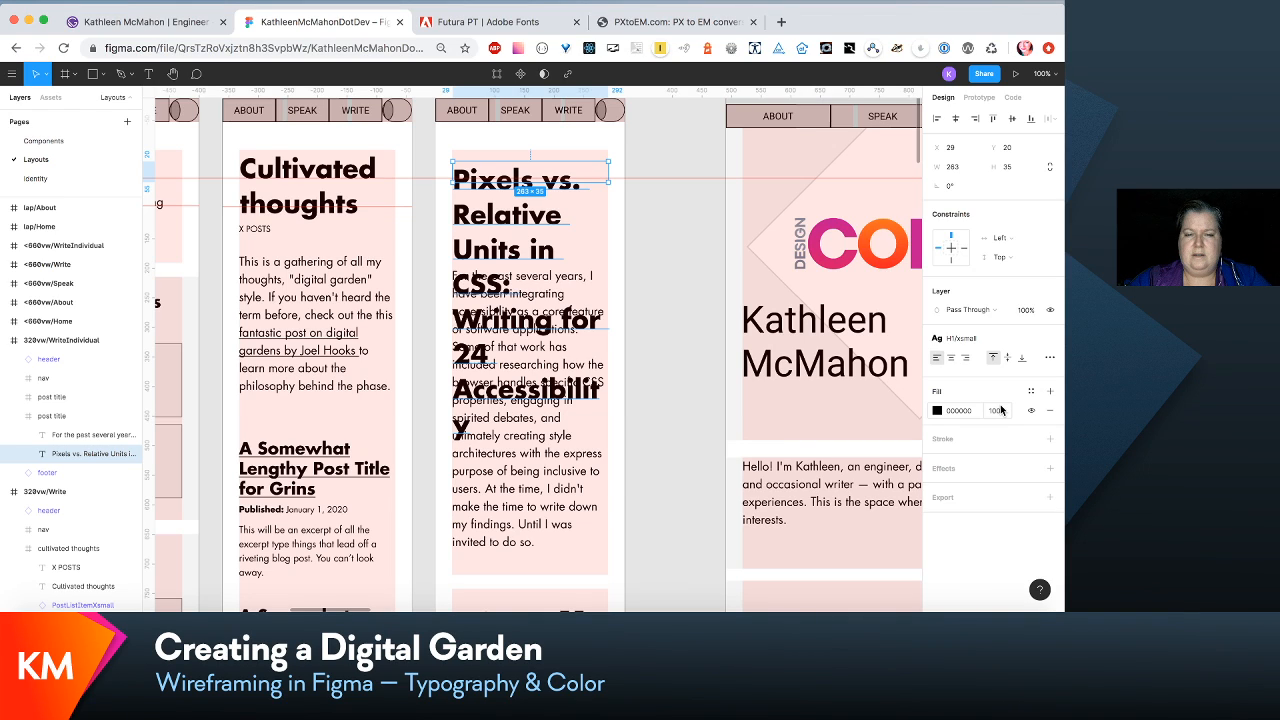
pyautogui.click(1008, 338)
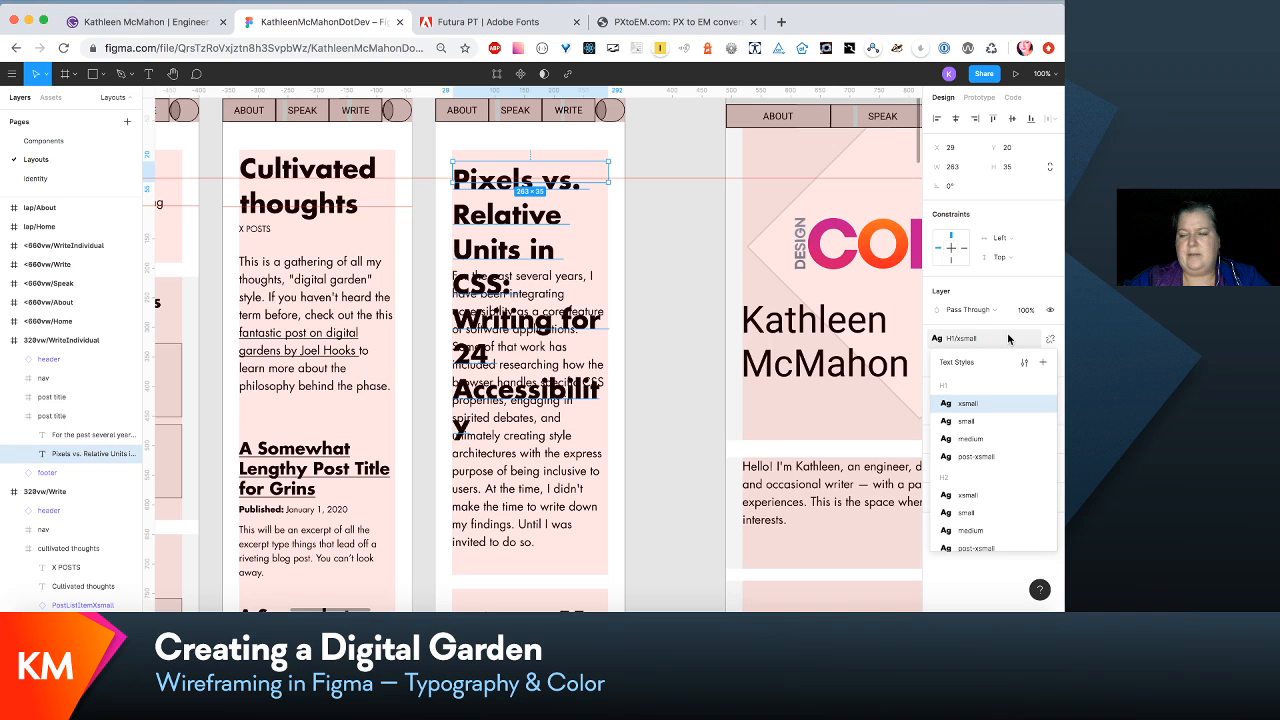
pyautogui.click(1006, 458)
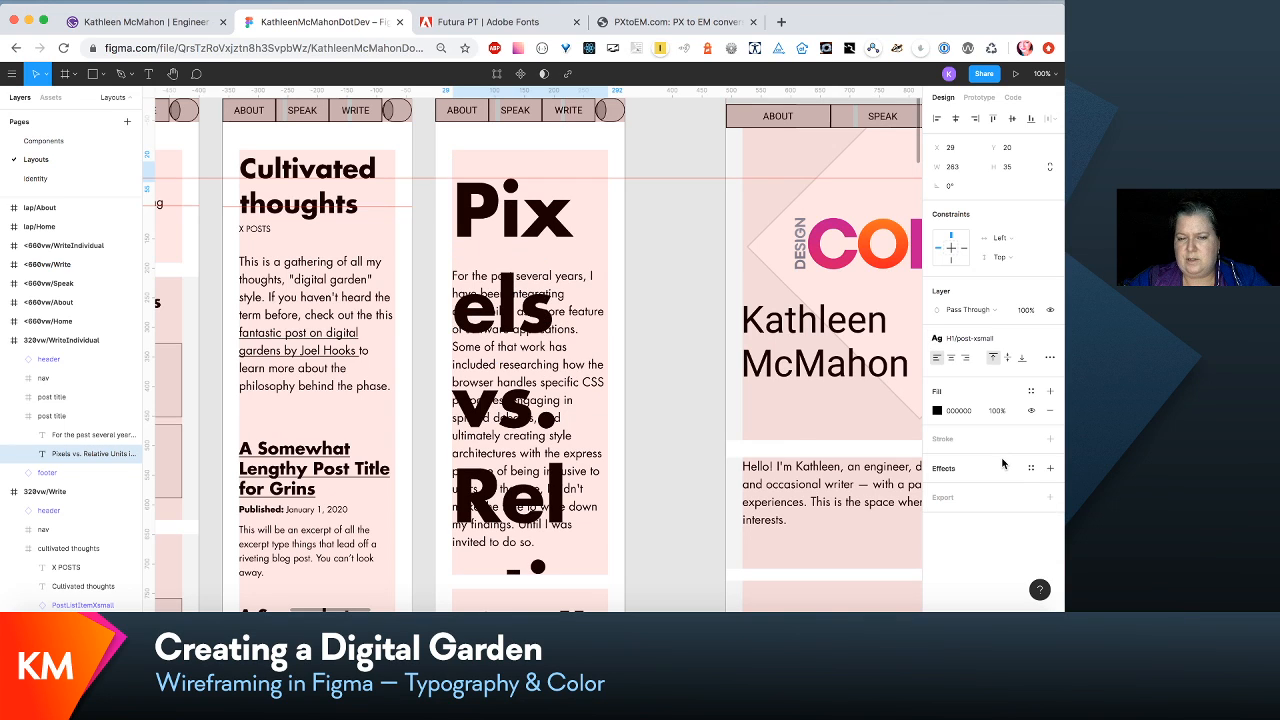
# - Turn on content clipping for the first PostListItemXsmall instance in the 320vw/Write layout
pyautogui.click(350, 476)
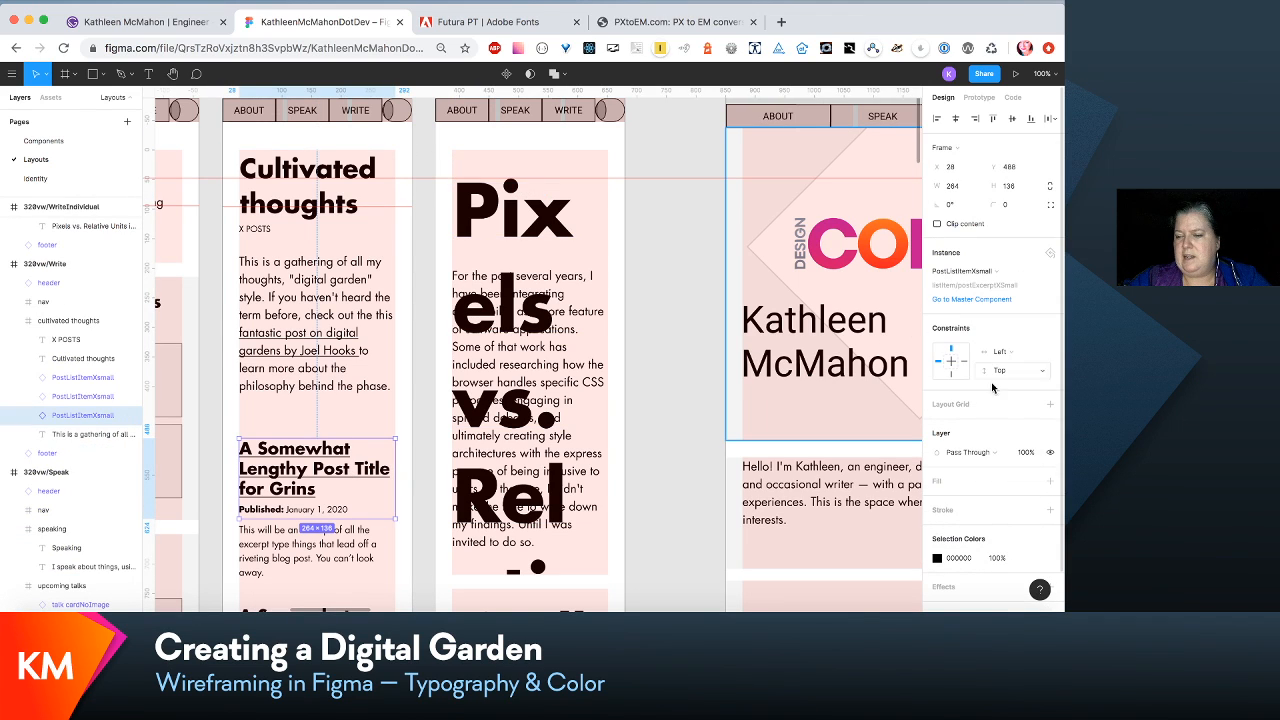
pyautogui.click(1020, 272)
pyautogui.click(1004, 228)
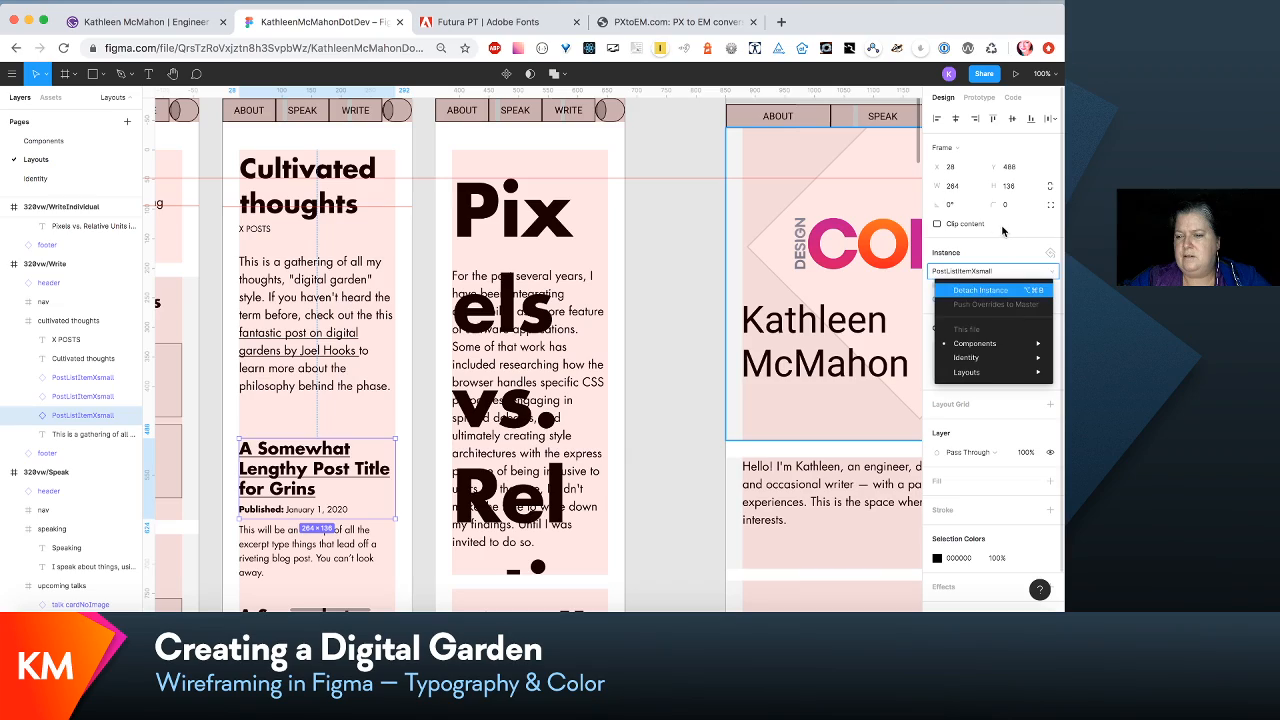
pyautogui.click(1002, 226)
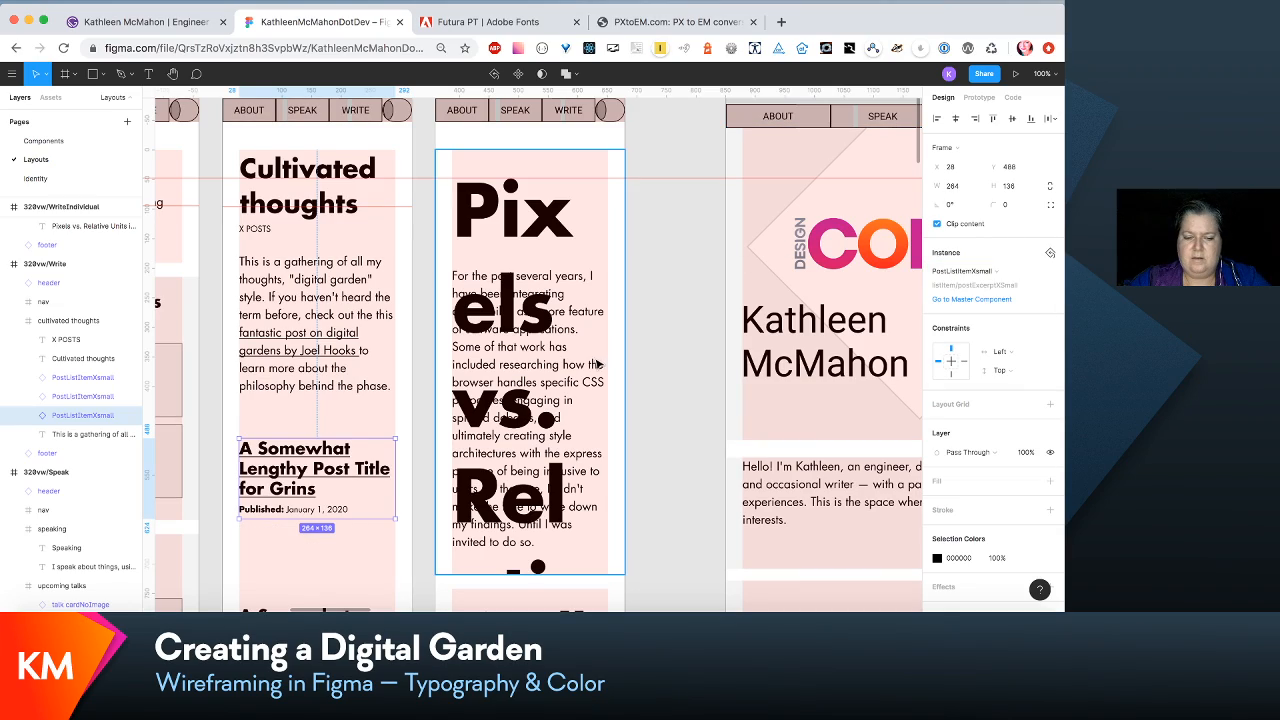
# - Open the settings of the H2/xsmall text style used by the Upcoming talks heading in the 320vw/Speak layout
pyautogui.hscroll(2, 596, 364)
pyautogui.scroll(-1, 596, 364)
pyautogui.hscroll(-4, 596, 364)
pyautogui.scroll(1, 596, 364)
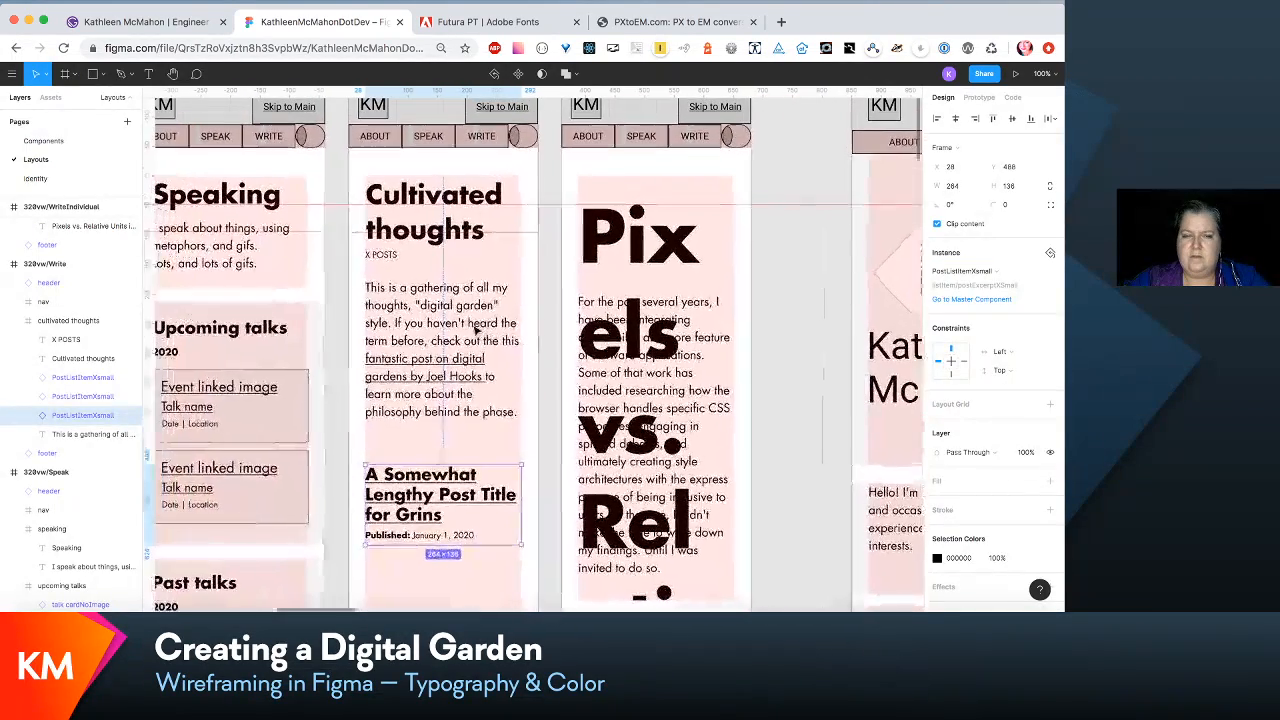
pyautogui.click(263, 330)
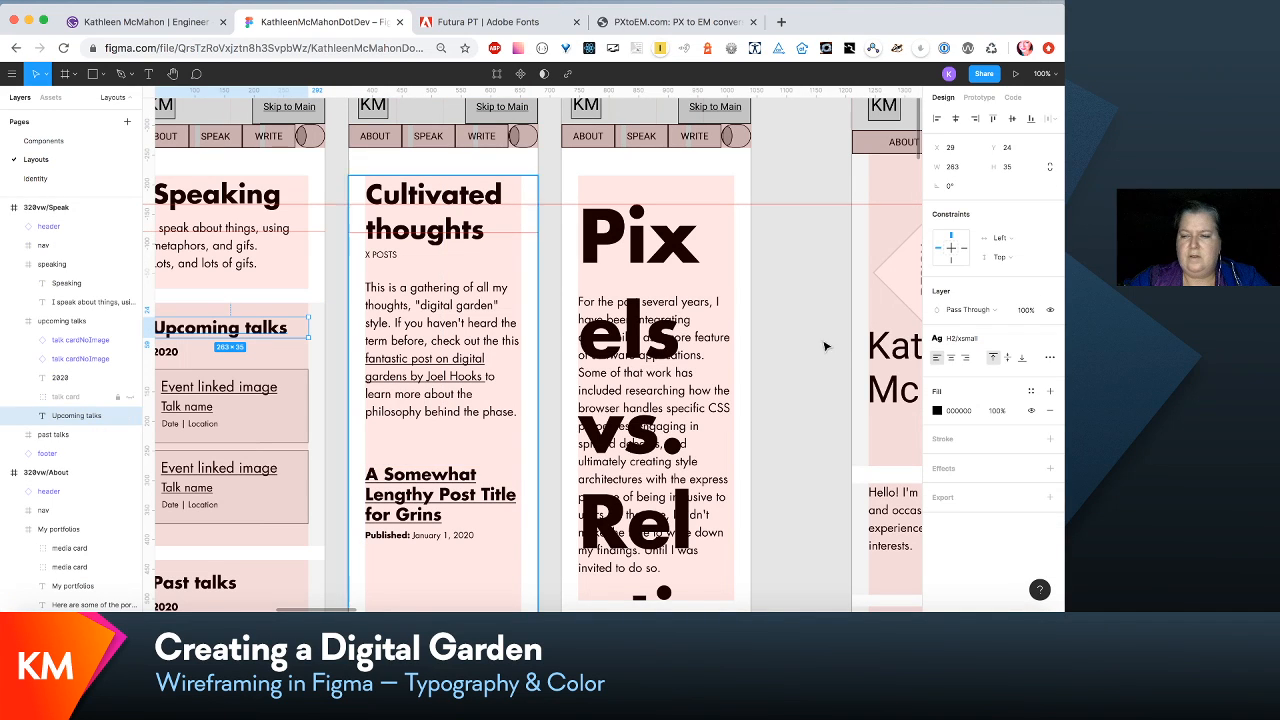
pyautogui.click(975, 341)
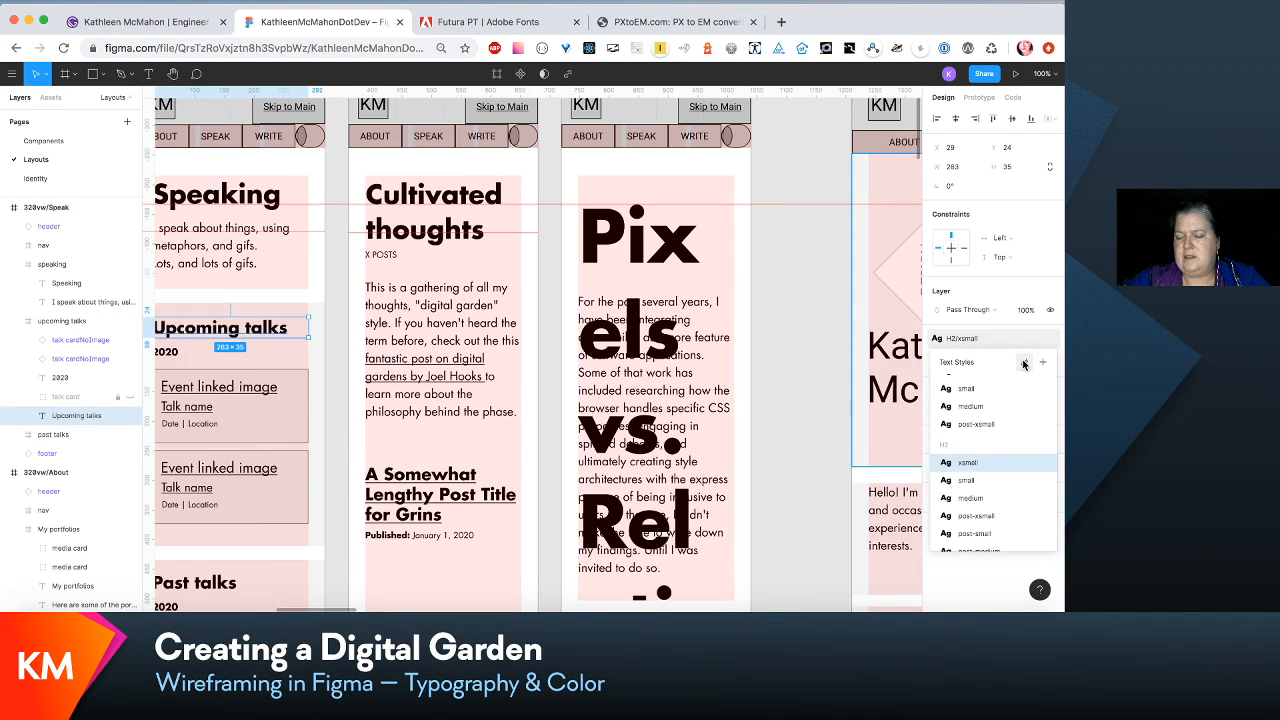
pyautogui.click(1022, 363)
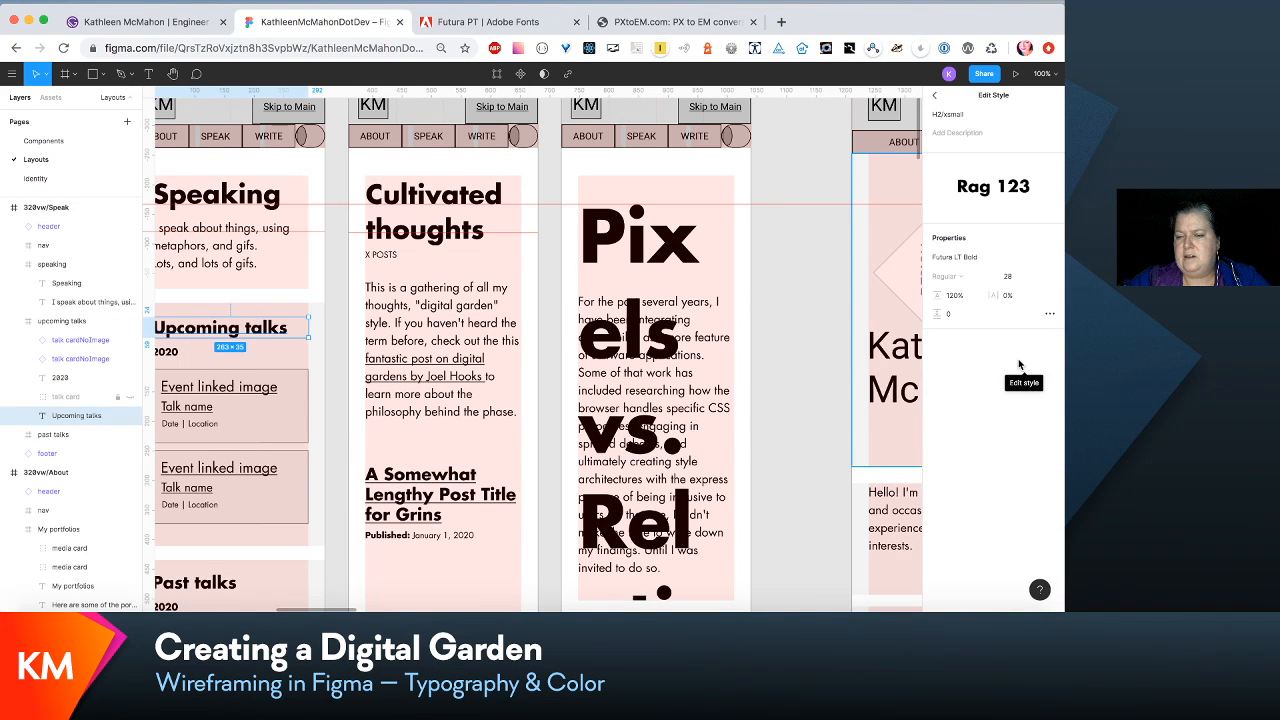
# - Set the font size of the H1/post-xsmall text style used by the Pixels vs. Relative Units title to 28
pyautogui.press('Escape')
pyautogui.click(636, 252)
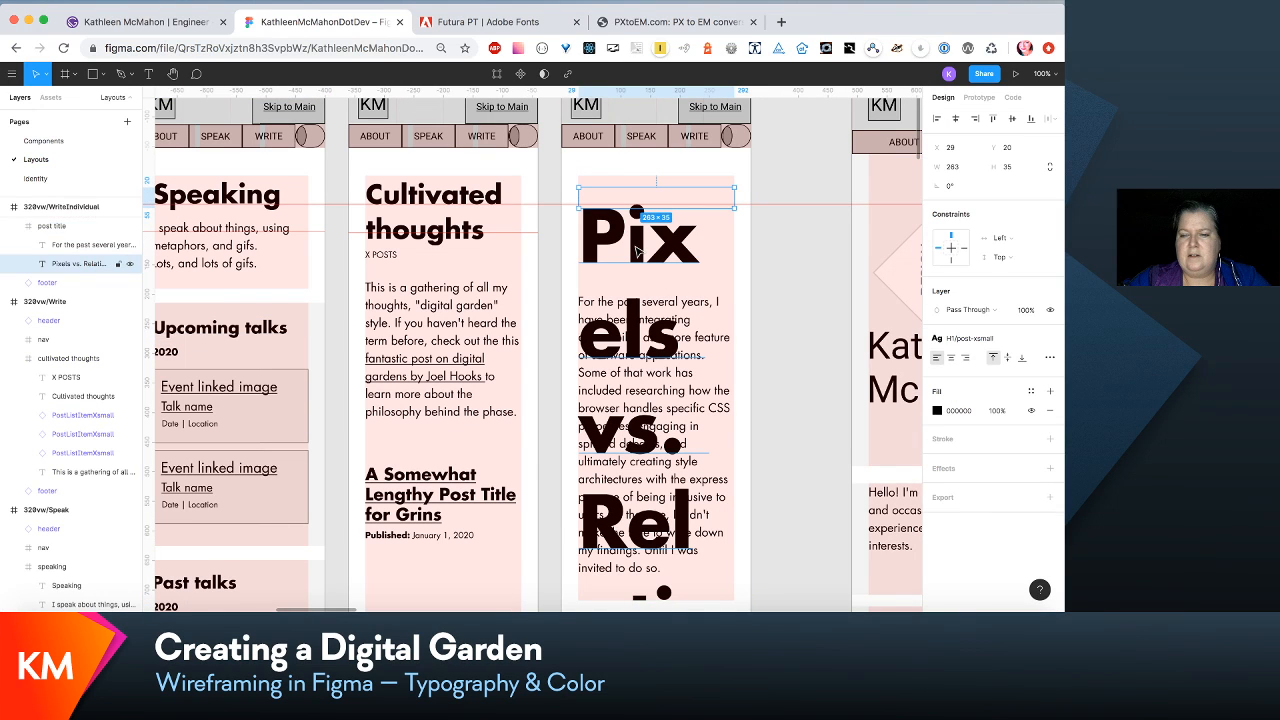
pyautogui.click(1008, 339)
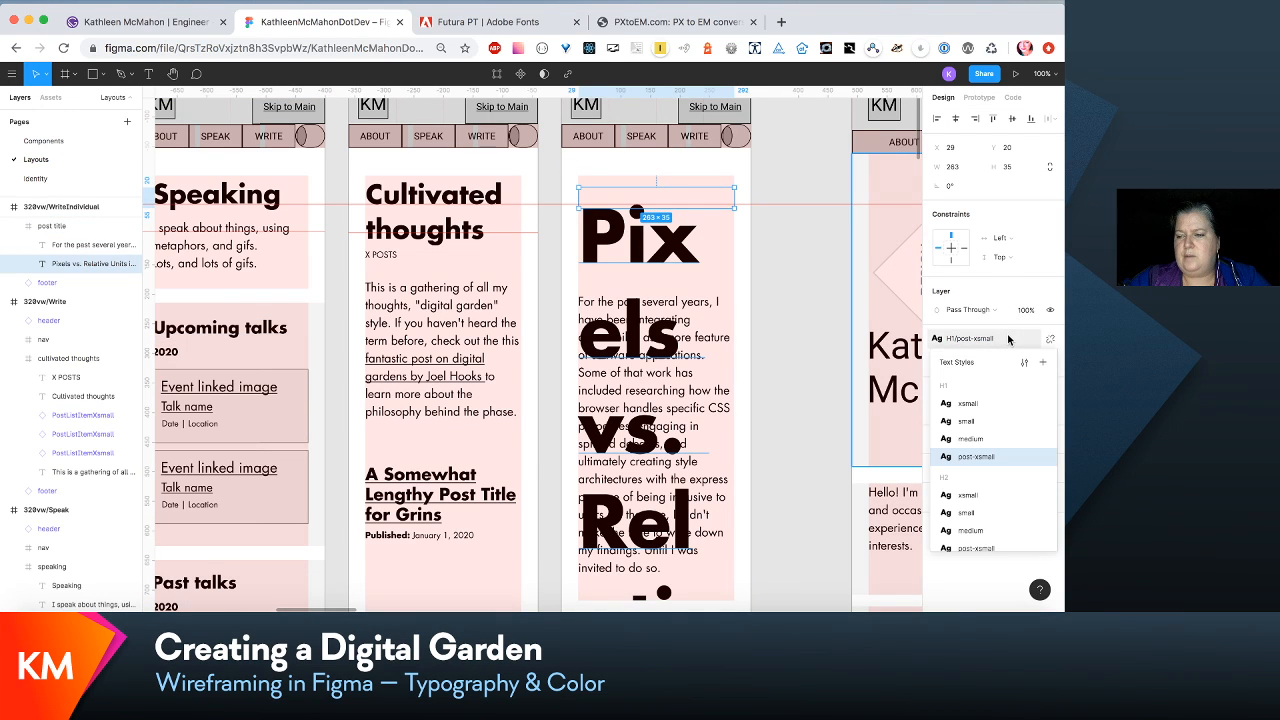
pyautogui.click(1024, 362)
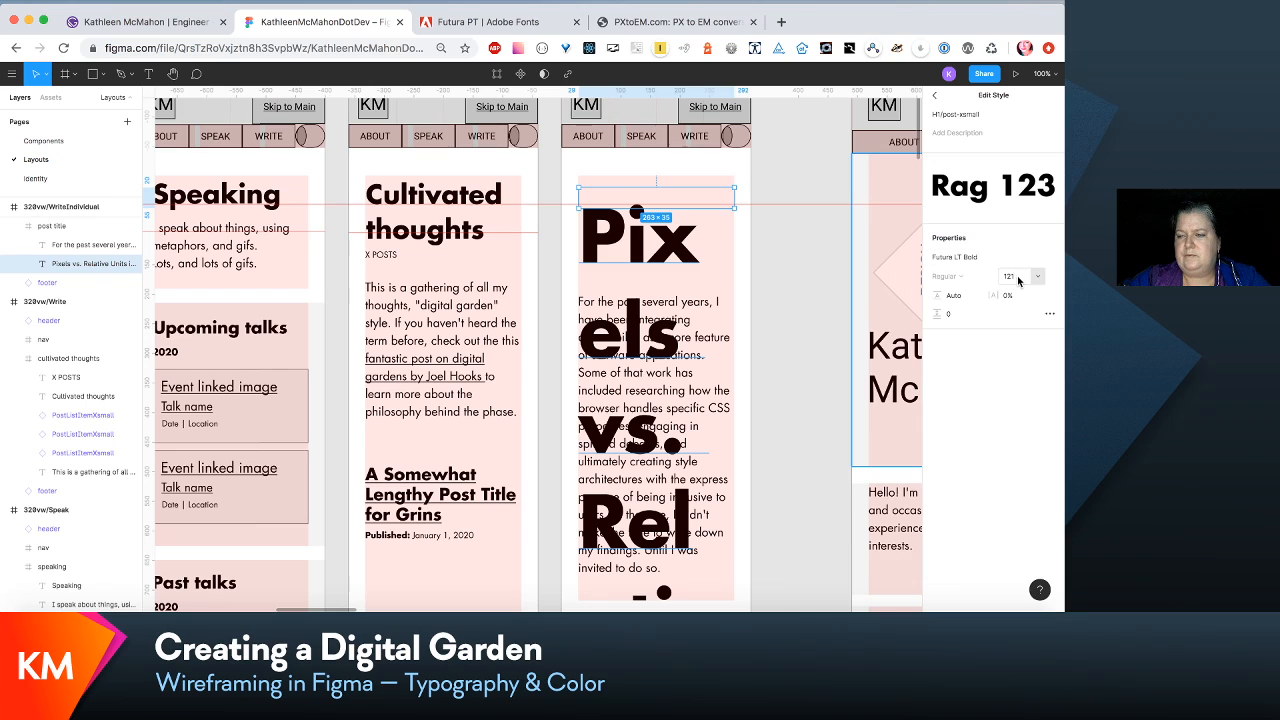
pyautogui.click(1015, 277)
pyautogui.write('2')
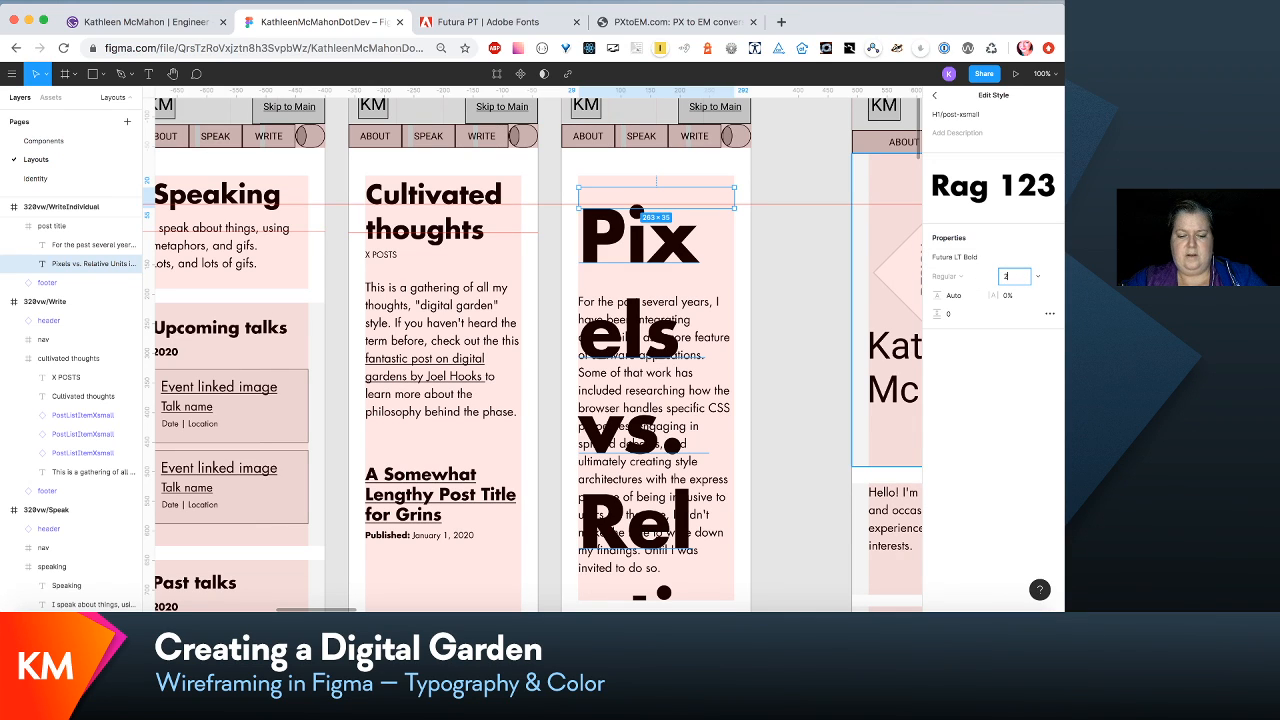
pyautogui.write('8')
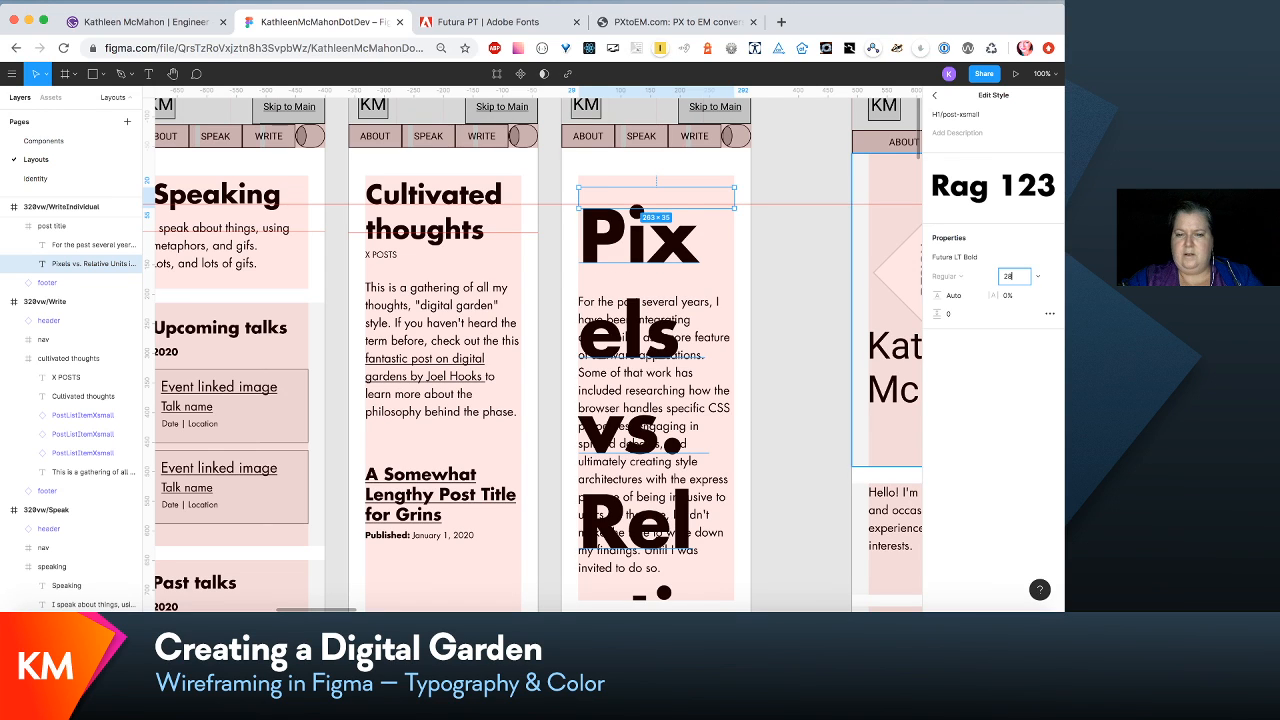
pyautogui.press('Tab')
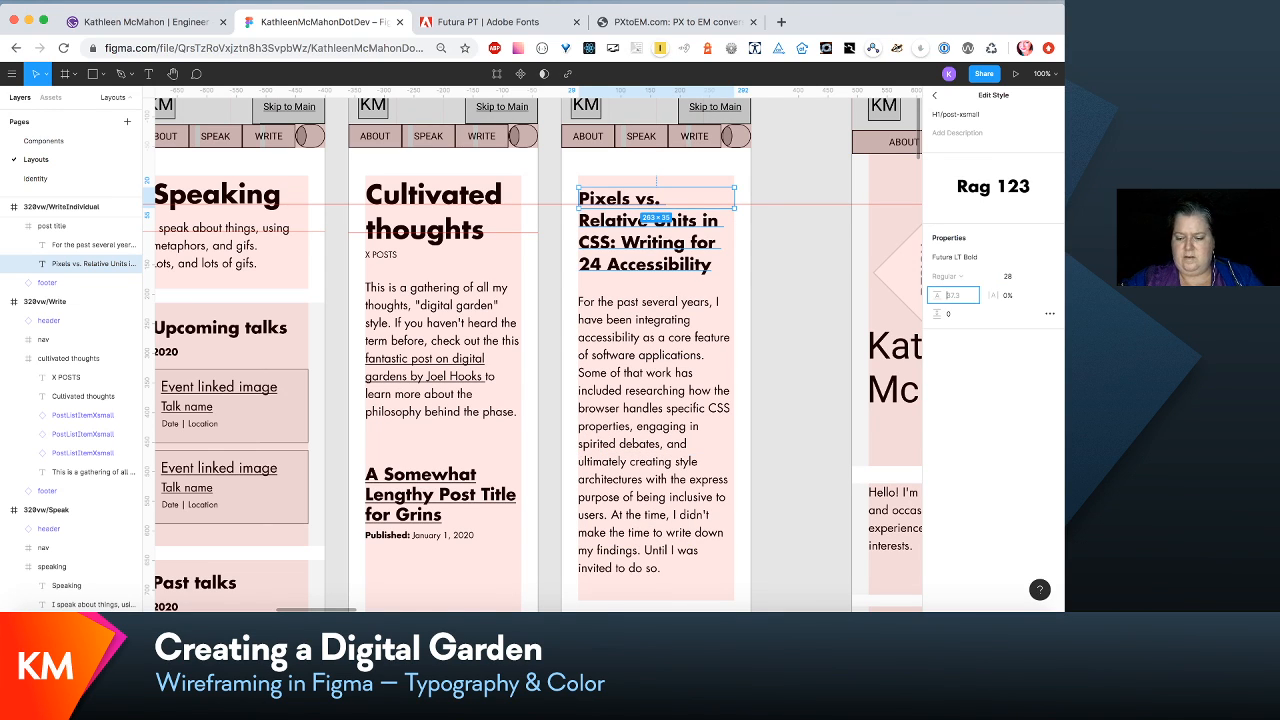
# - Try a line height of 120 for the H1/post-xsmall text style, and restore it to Auto
pyautogui.write('12')
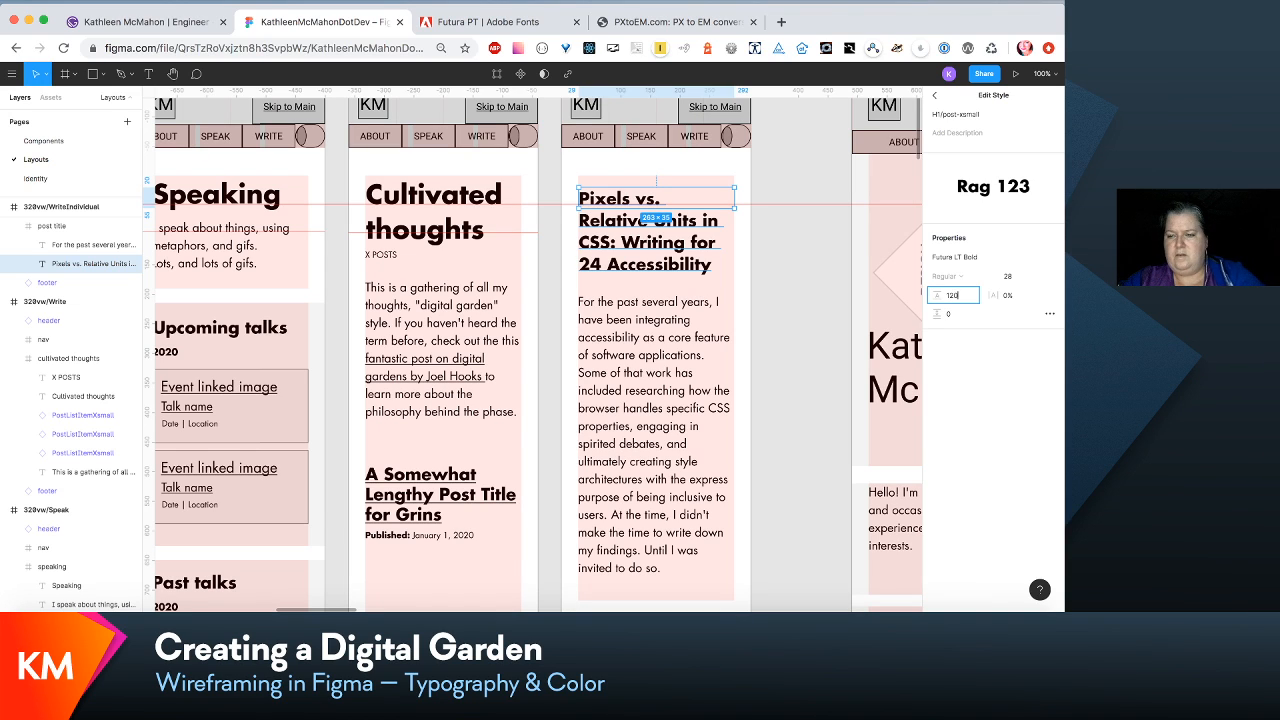
pyautogui.write('0')
pyautogui.press('Return')
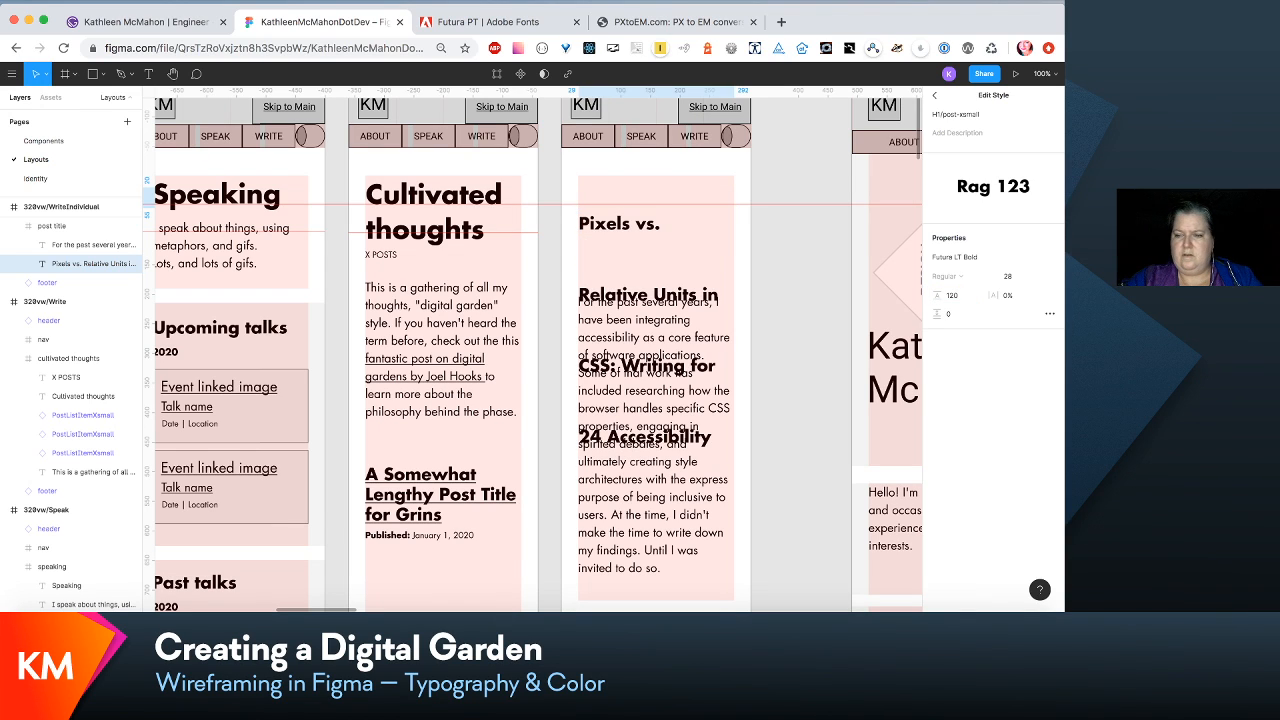
pyautogui.click(963, 297)
pyautogui.press('BackSpace')
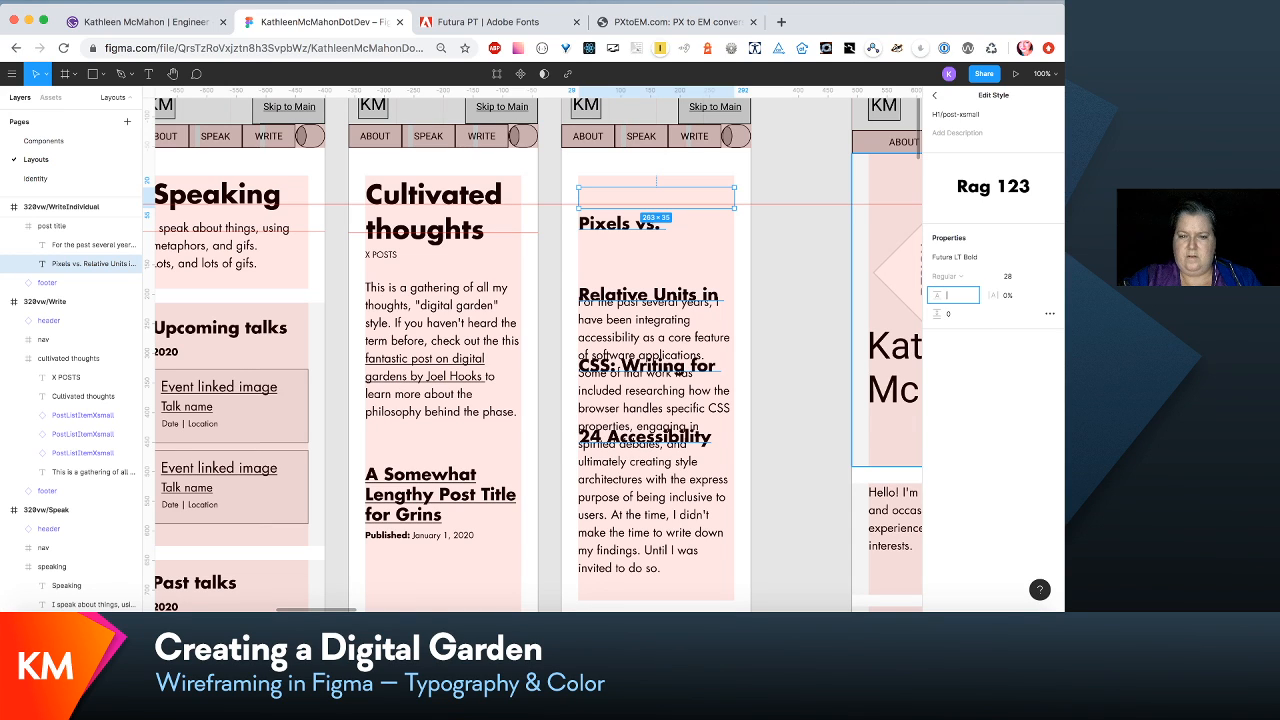
pyautogui.press('Return')
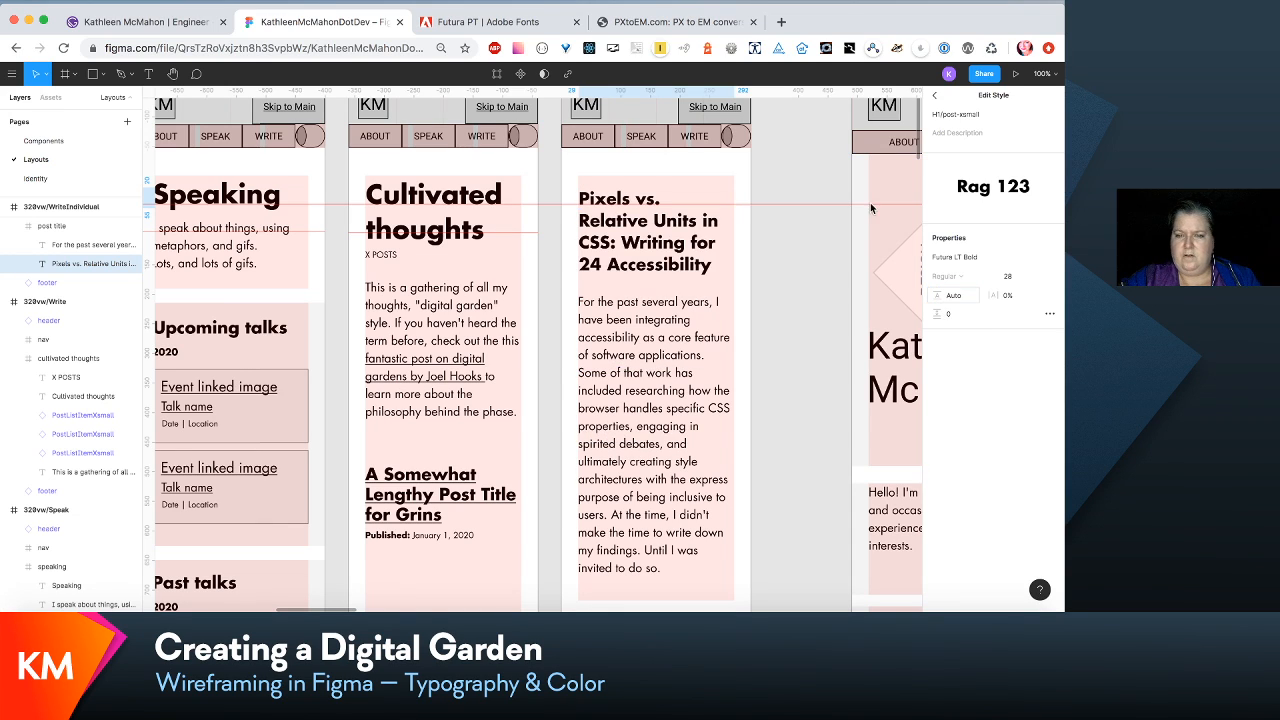
pyautogui.click(802, 303)
# - Set the line height of the H1/post-xsmall text style used by the Pixels vs. Relative Units title to 120%
pyautogui.click(694, 228)
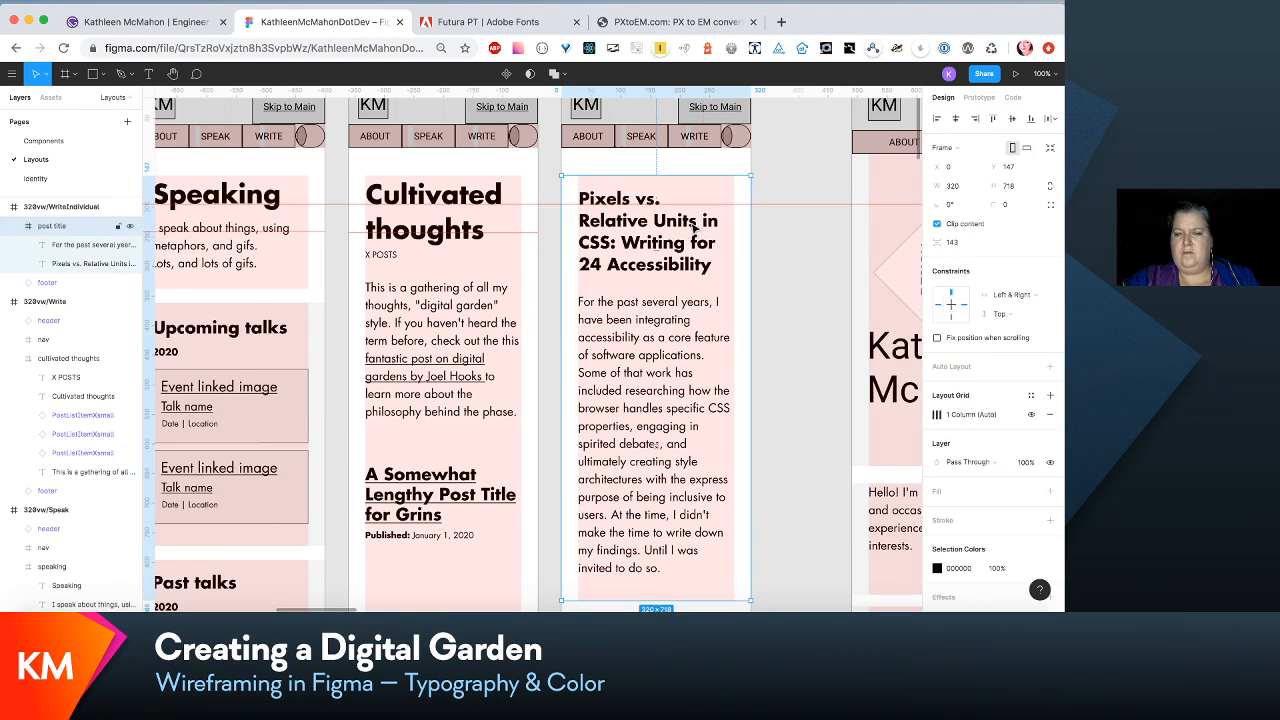
pyautogui.doubleClick(694, 228)
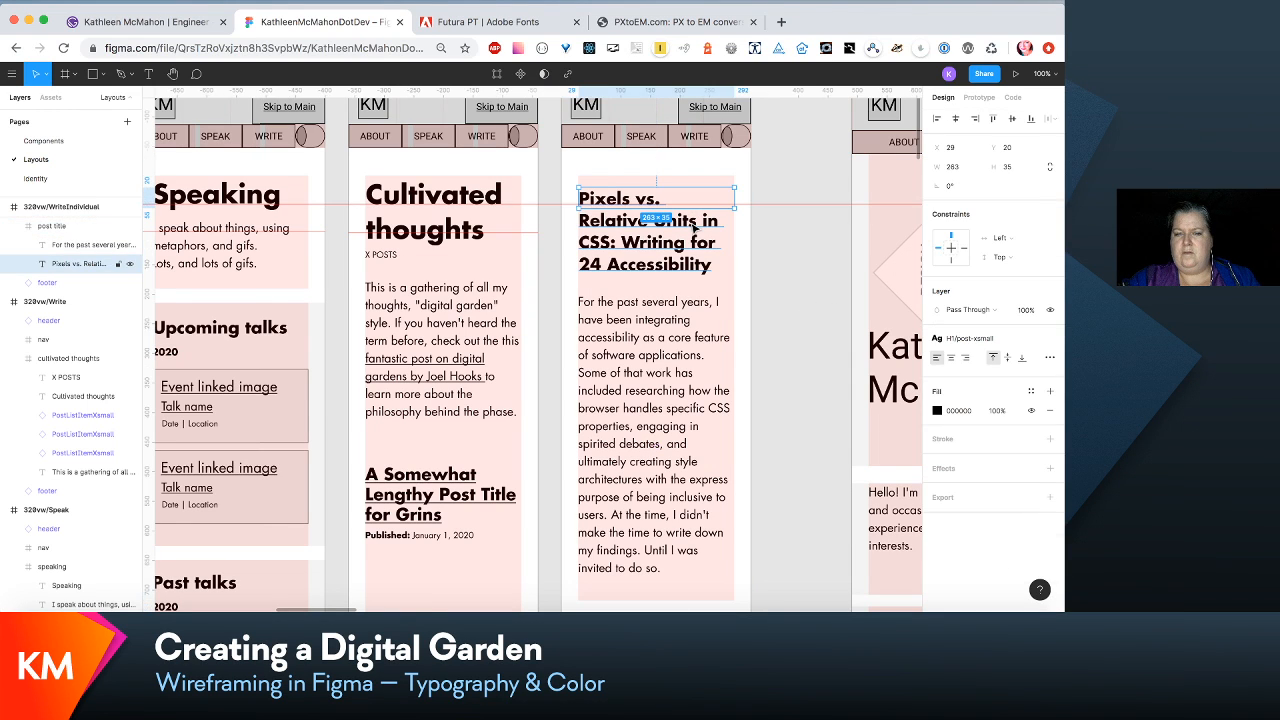
pyautogui.click(1023, 345)
pyautogui.click(1023, 355)
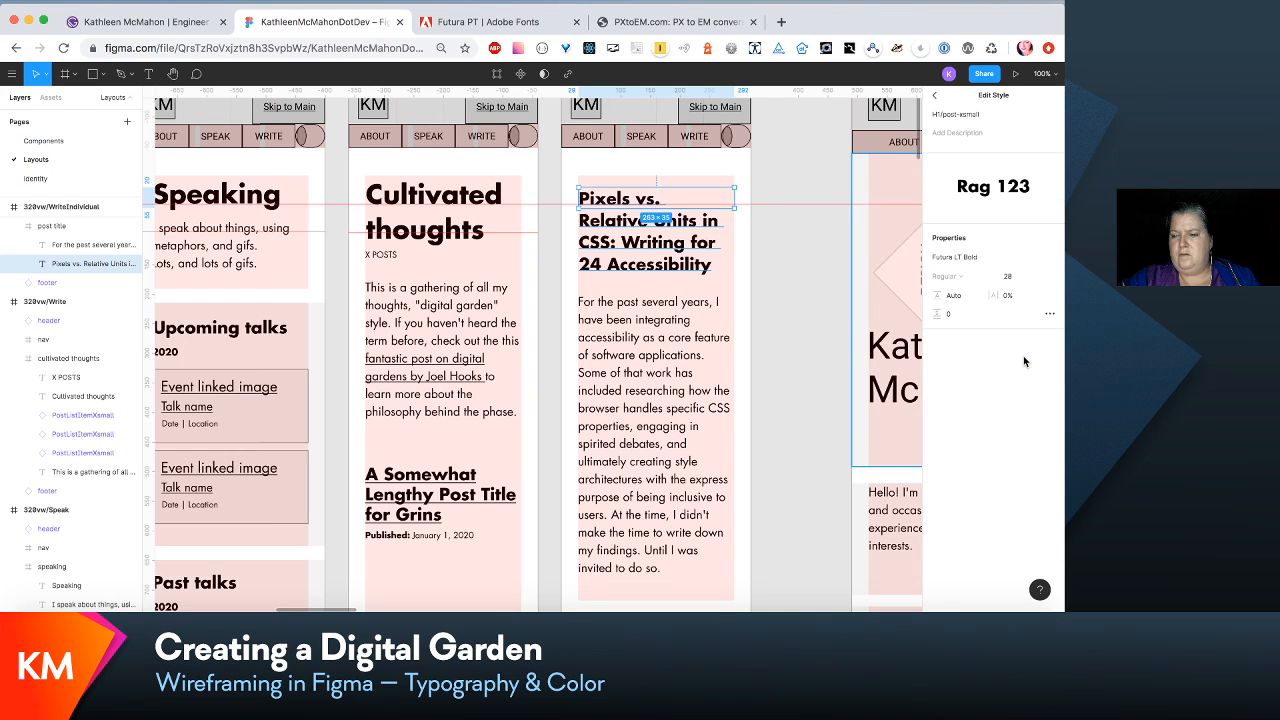
pyautogui.click(963, 296)
pyautogui.write('169%')
pyautogui.press('Return')
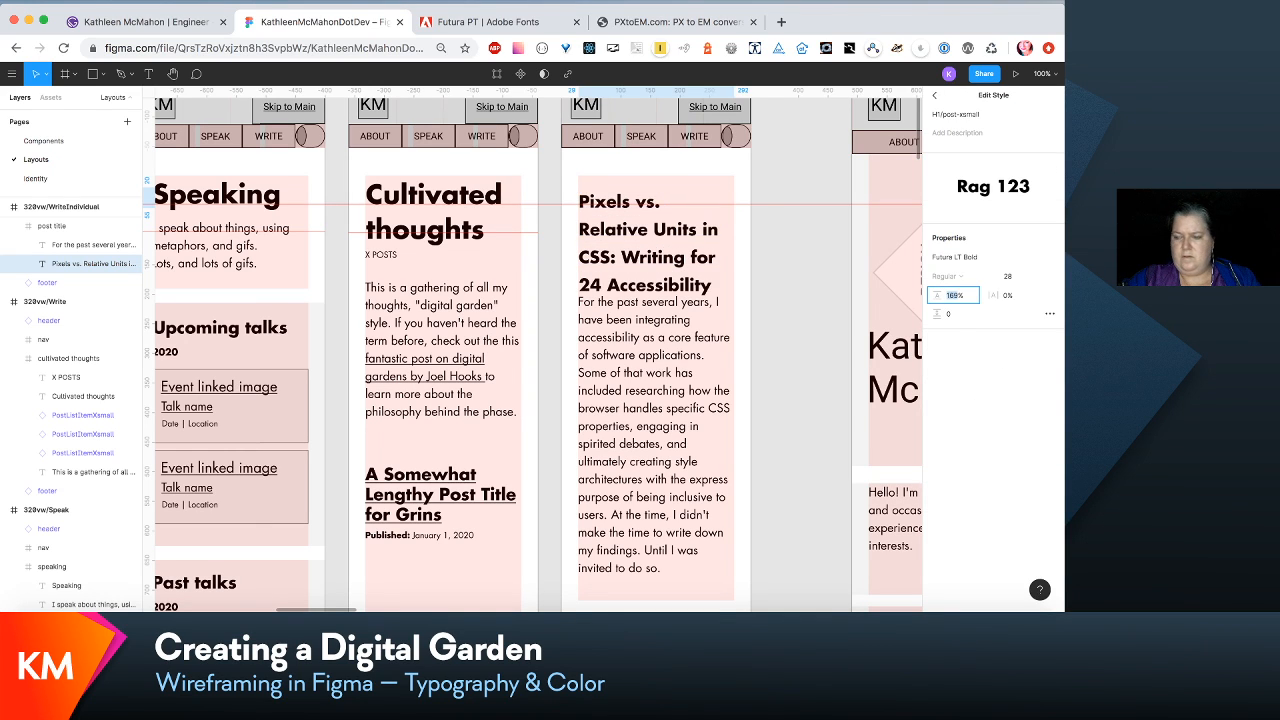
pyautogui.write('12')
pyautogui.write('0')
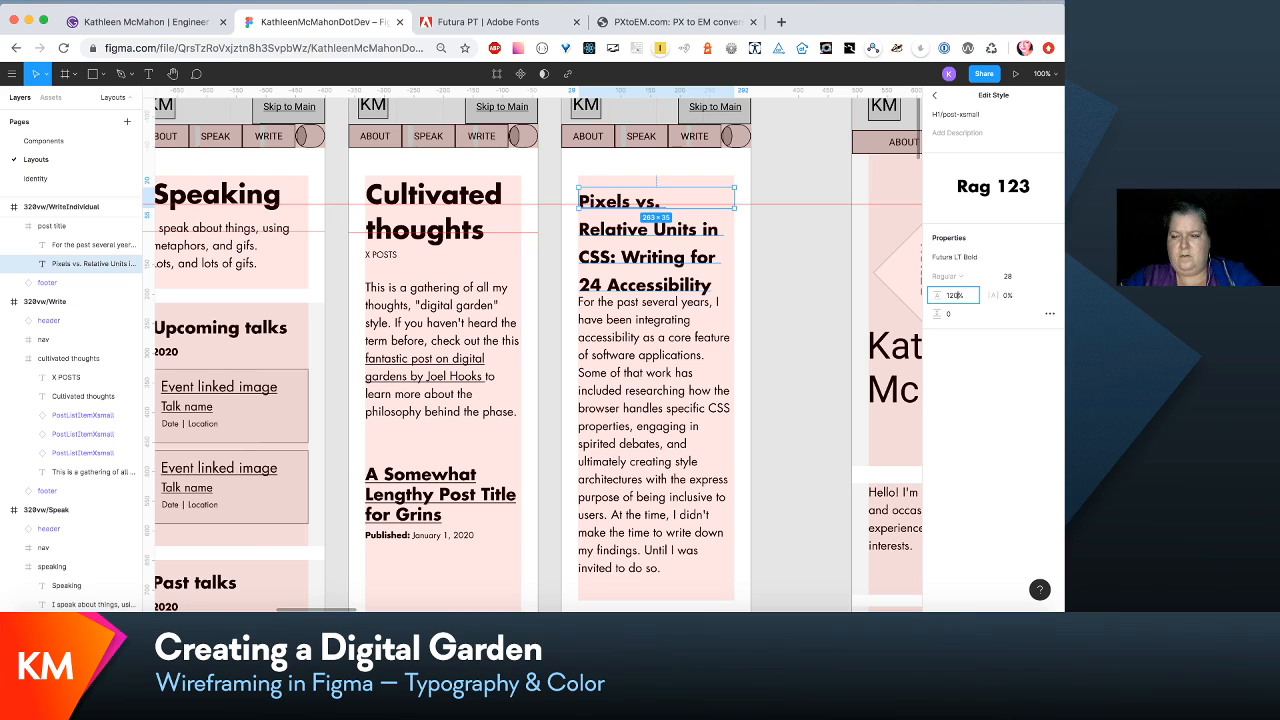
pyautogui.press('Return')
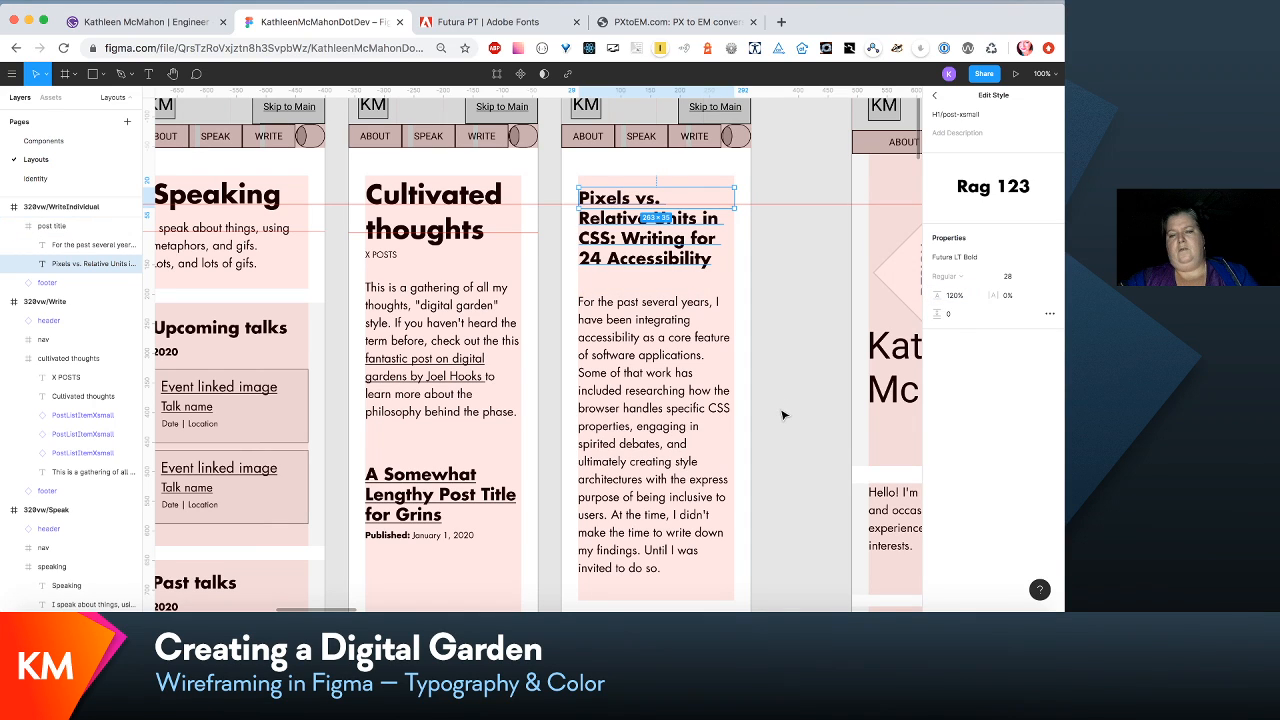
pyautogui.click(783, 415)
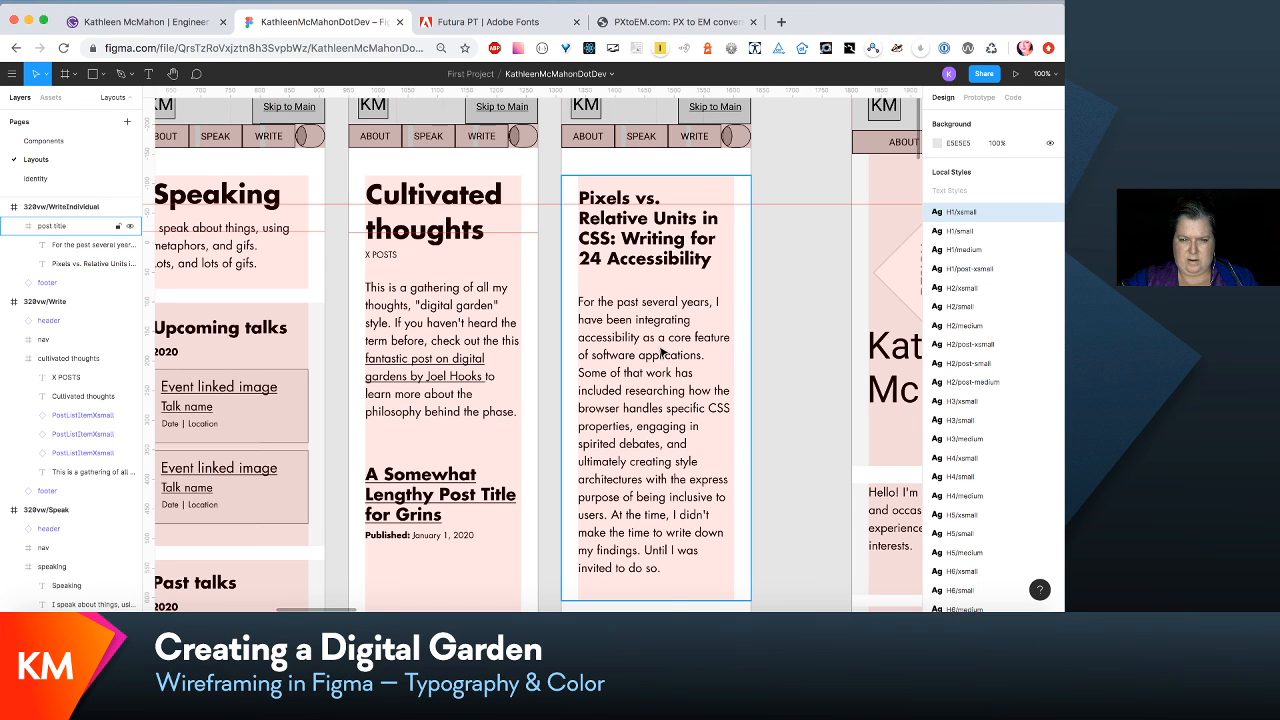
# - Move the intro paragraph below the Pixels vs. Relative Units title in the 320vw/WriteIndividual layout to Y 187
pyautogui.doubleClick(662, 350)
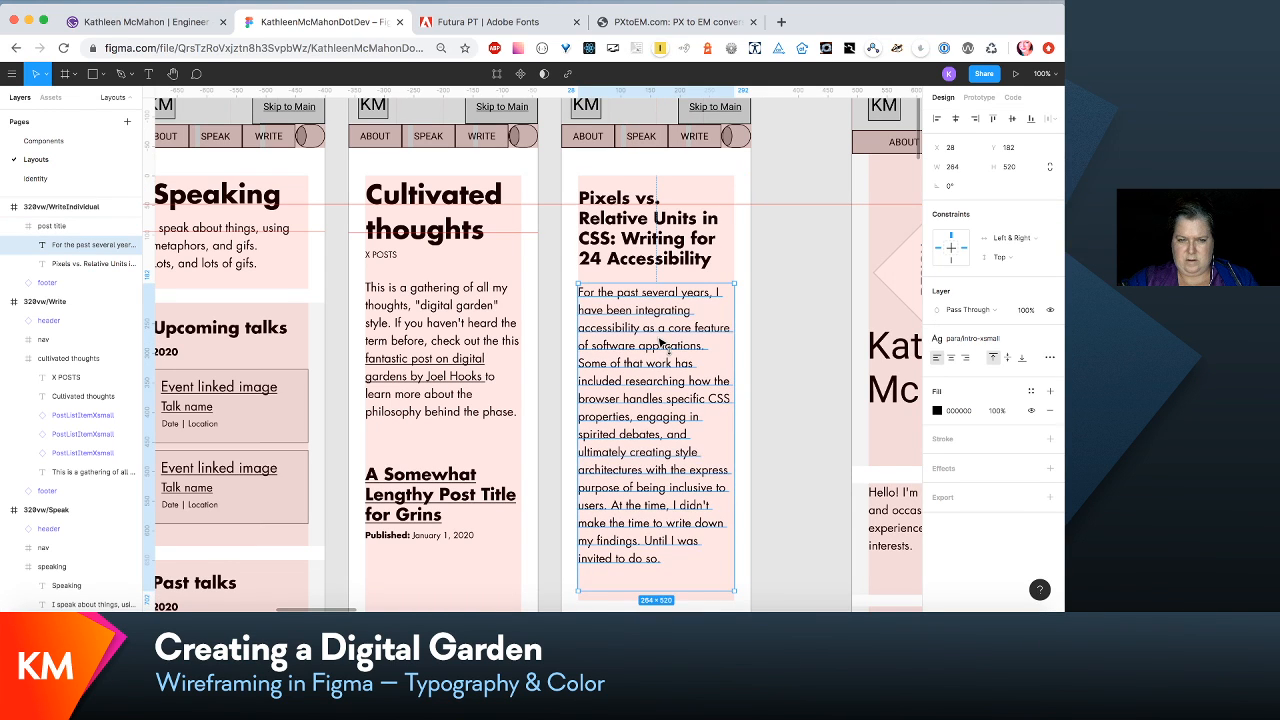
pyautogui.press('Down')
pyautogui.press('Up')
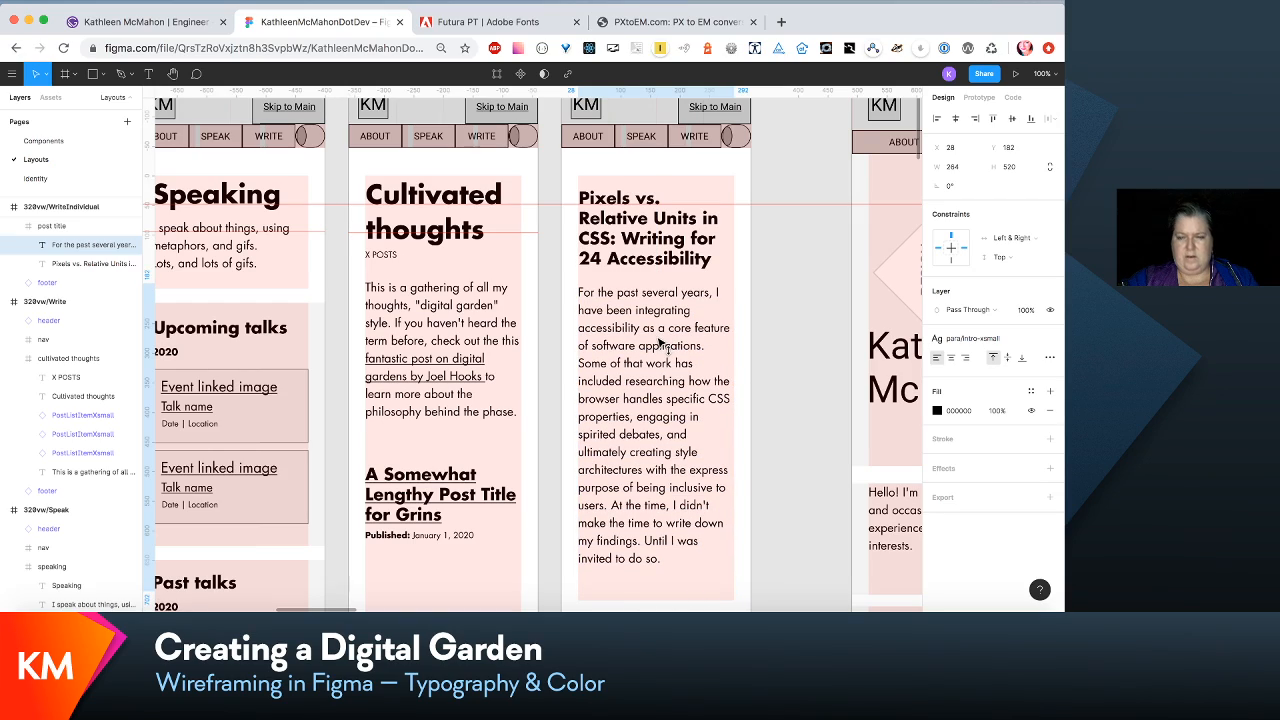
pyautogui.press('Down')
pyautogui.press('Down')
pyautogui.press('Down')
pyautogui.press('Down')
pyautogui.press('Down')
# - Check the font size and line height of the para/content-xsmall and para/intro-xsmall text styles used in the 320vw/WriteIndividual layout
pyautogui.scroll(-5, 660, 345)
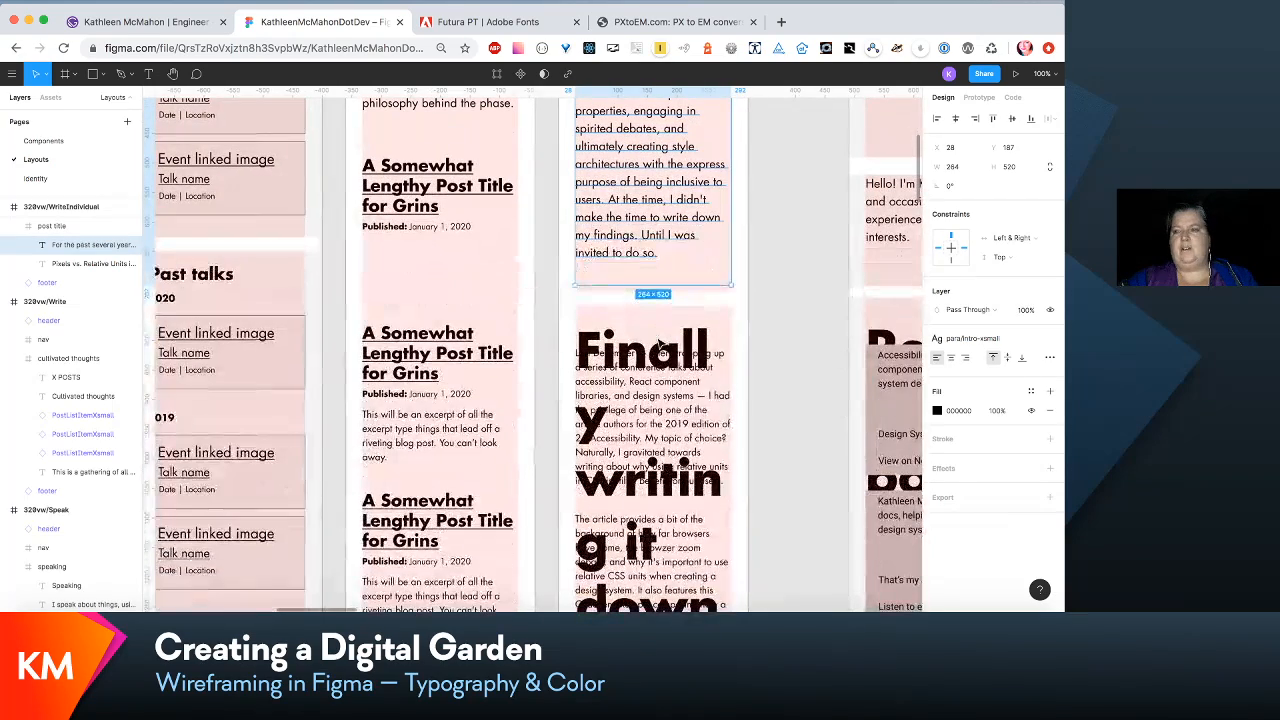
pyautogui.scroll(-3, 660, 345)
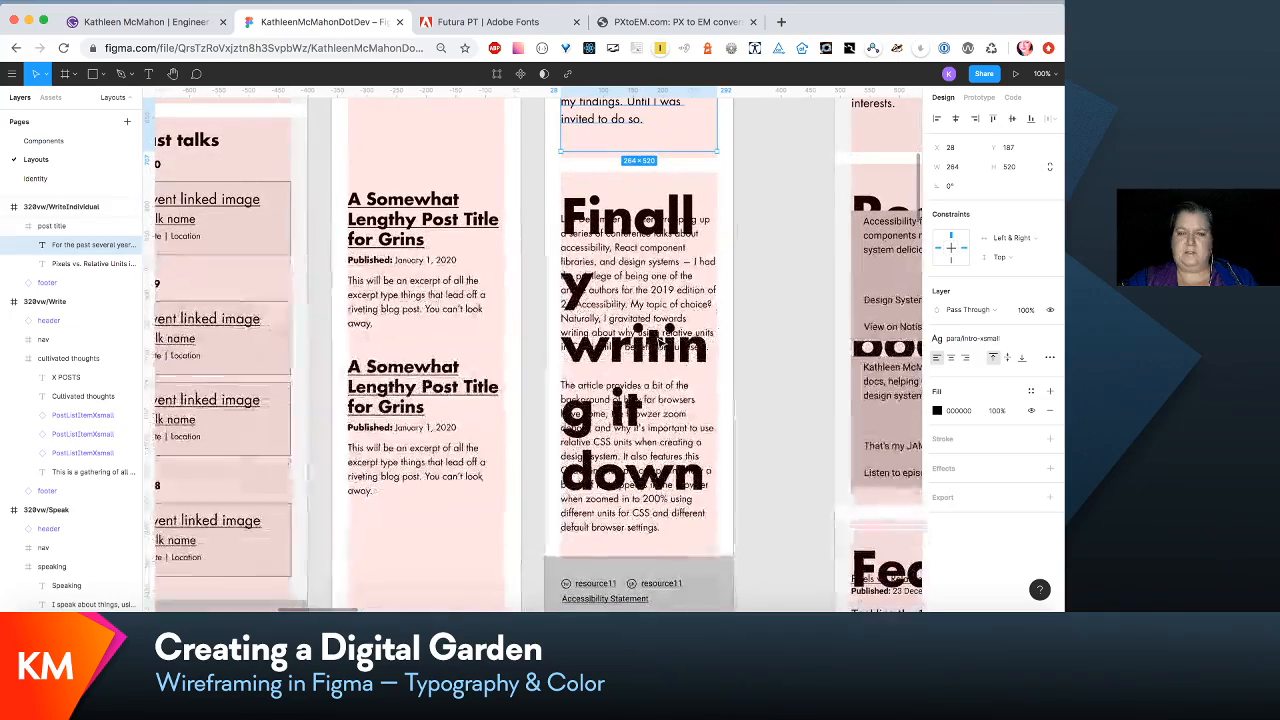
pyautogui.scroll(8, 660, 343)
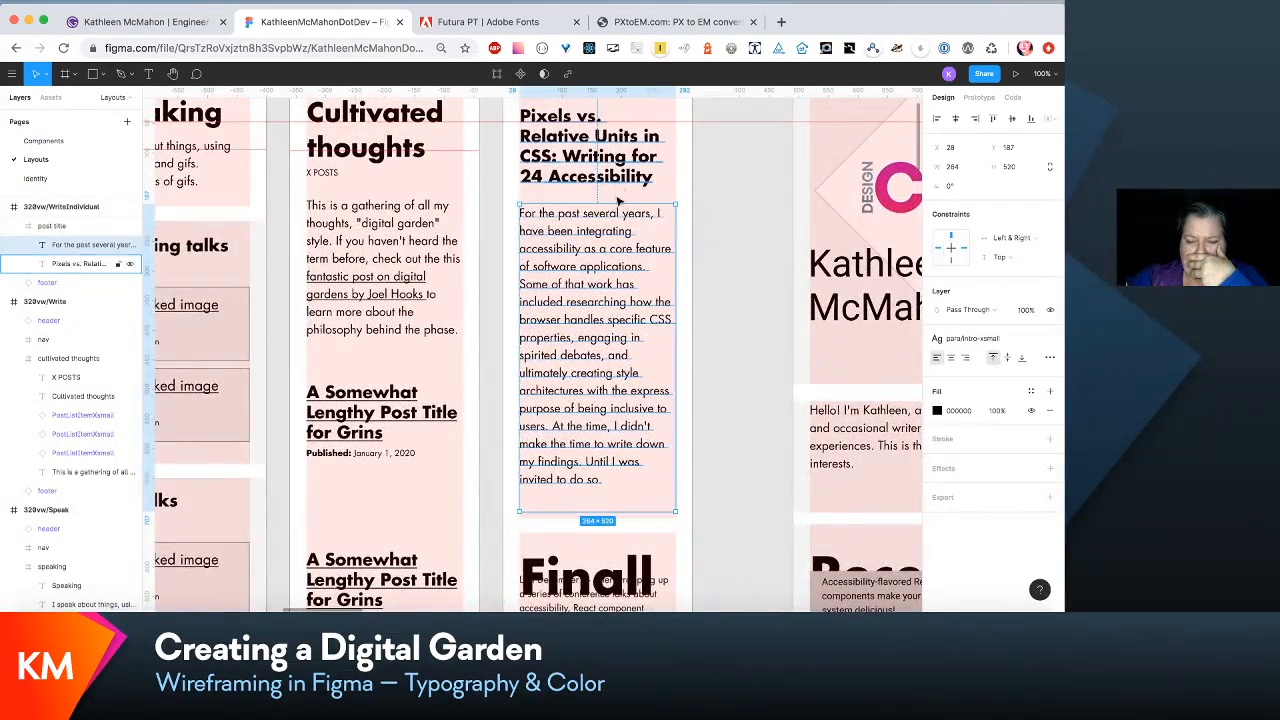
pyautogui.scroll(-3, 620, 195)
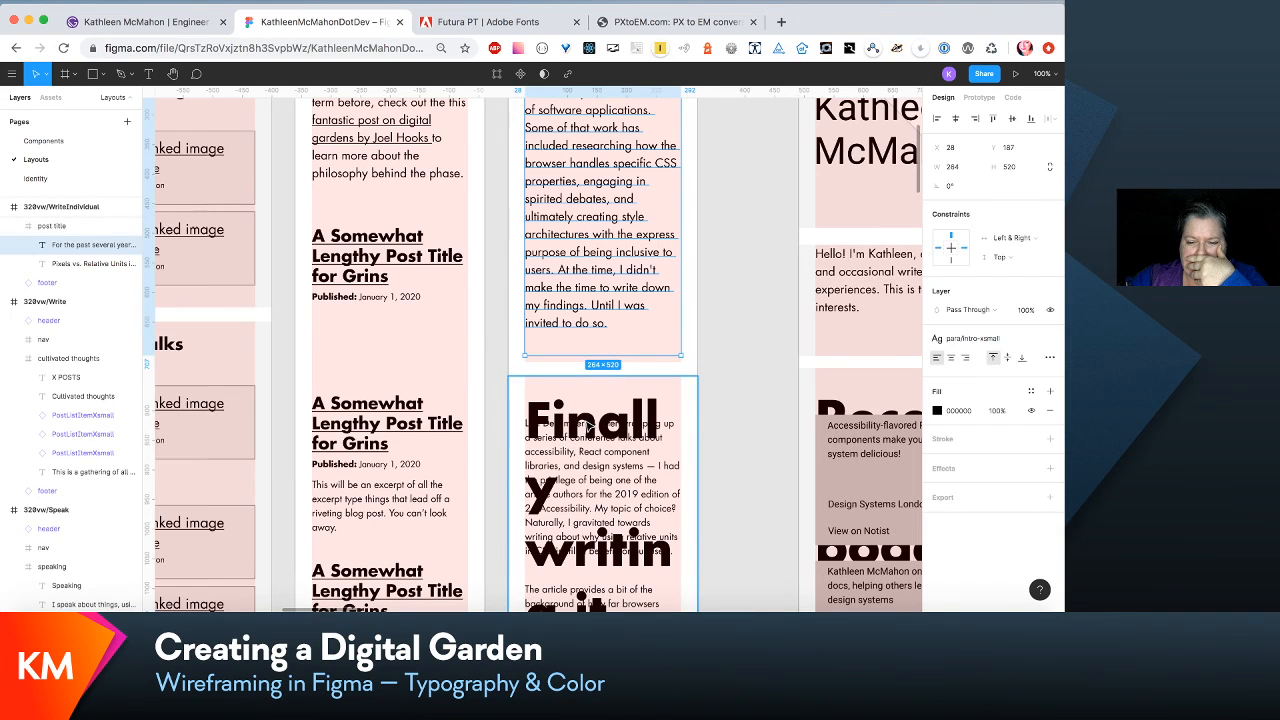
pyautogui.click(585, 422)
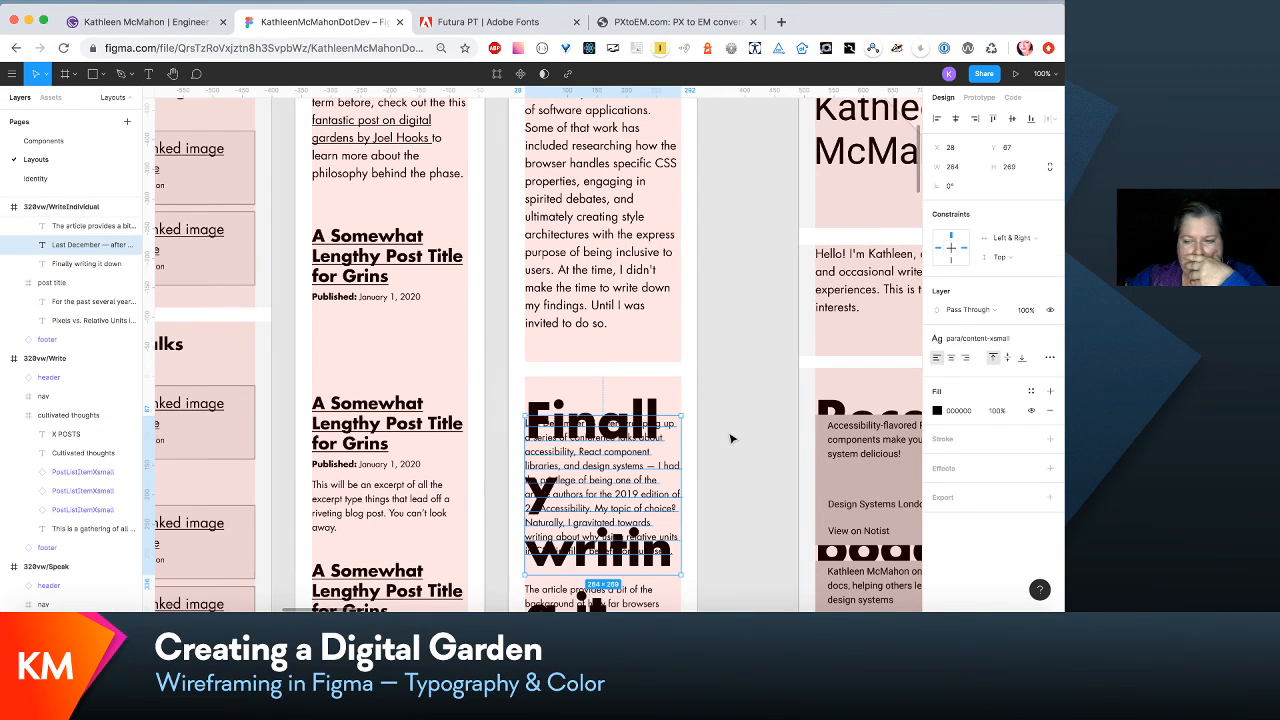
pyautogui.click(990, 340)
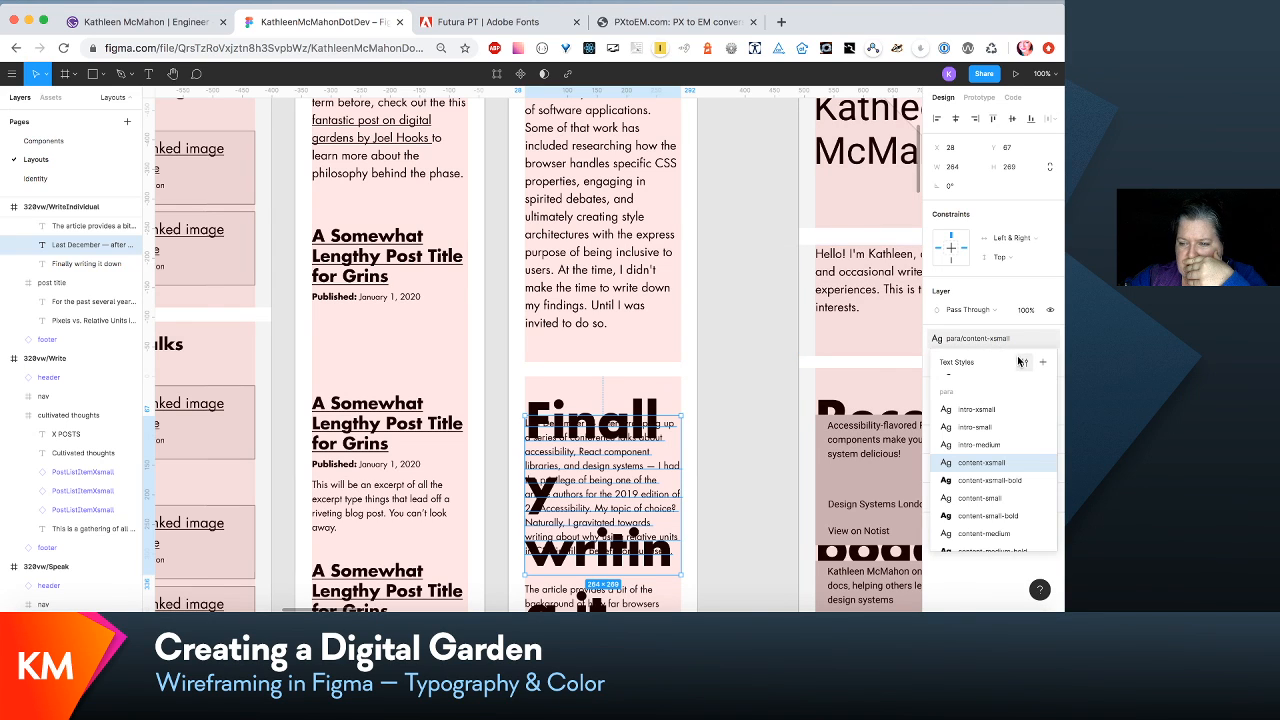
pyautogui.click(1023, 362)
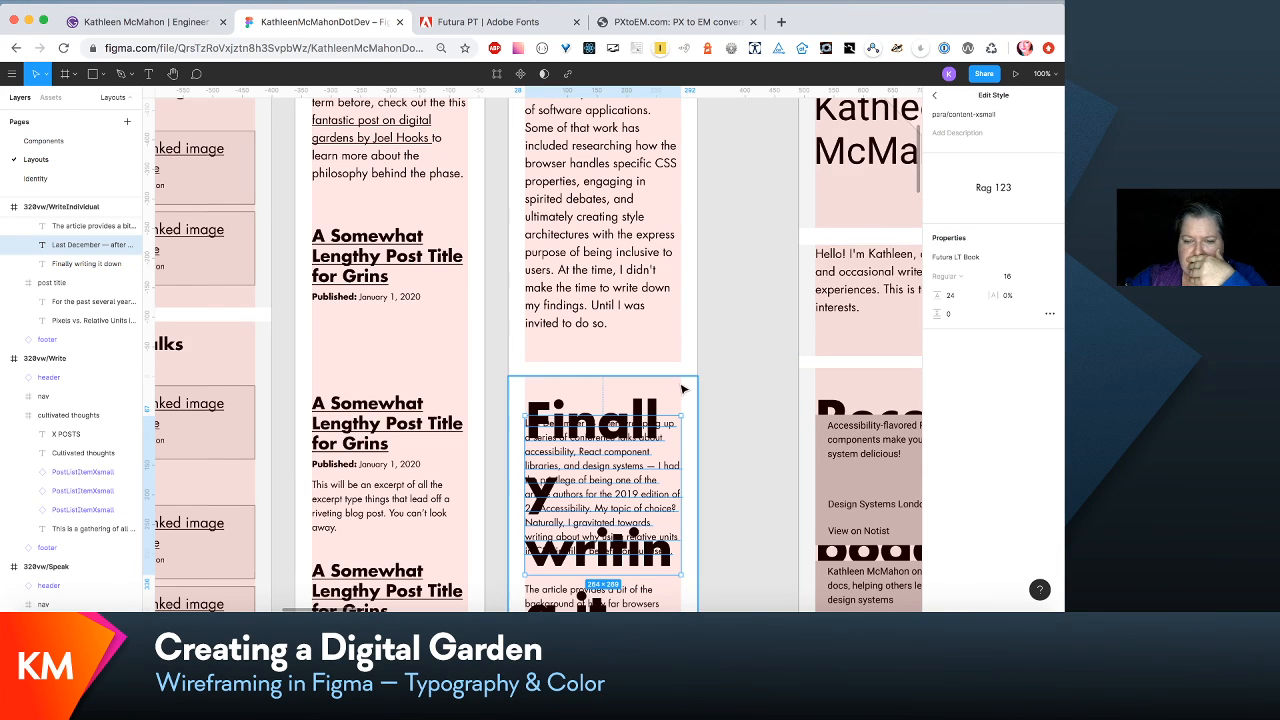
pyautogui.click(652, 405)
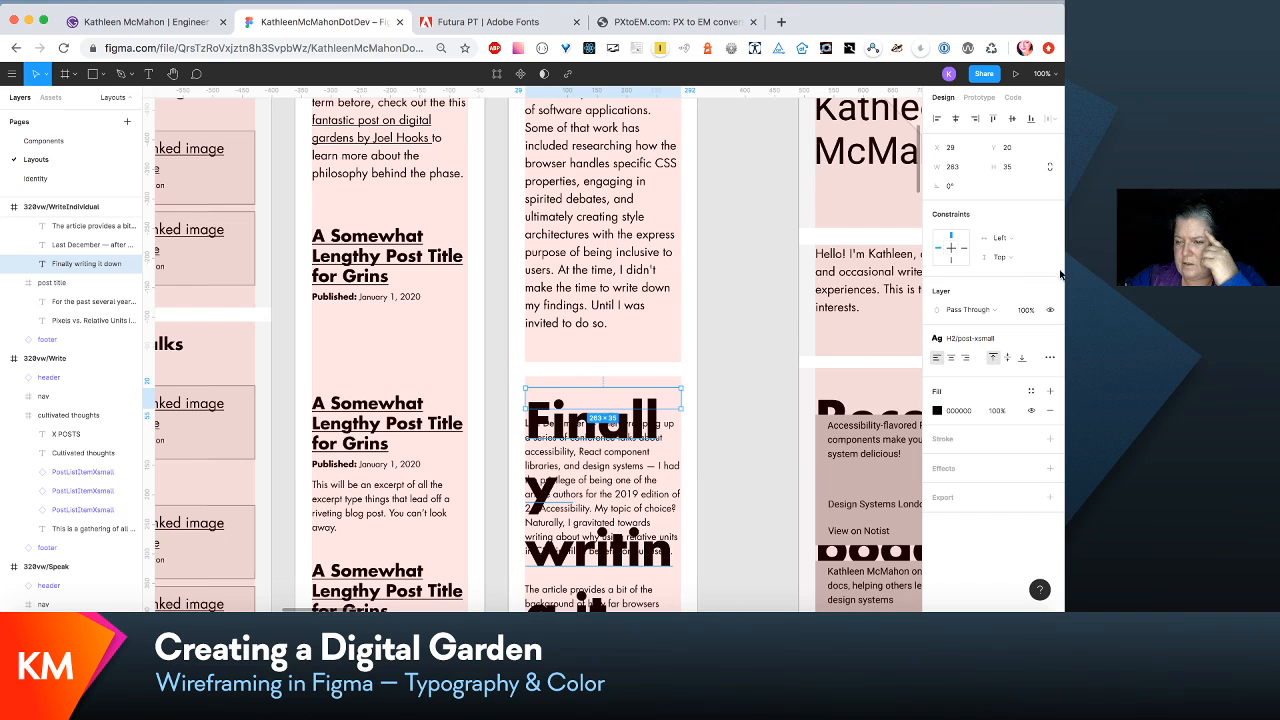
pyautogui.click(563, 303)
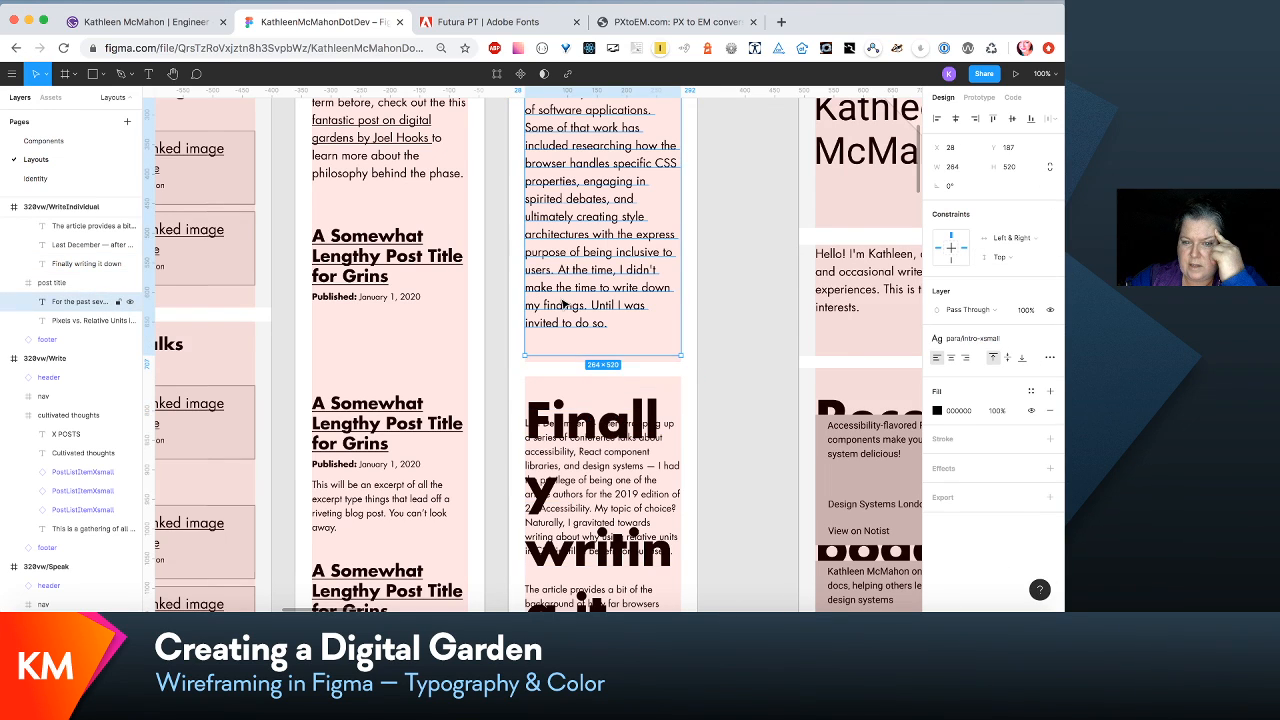
pyautogui.click(1018, 343)
pyautogui.click(1024, 362)
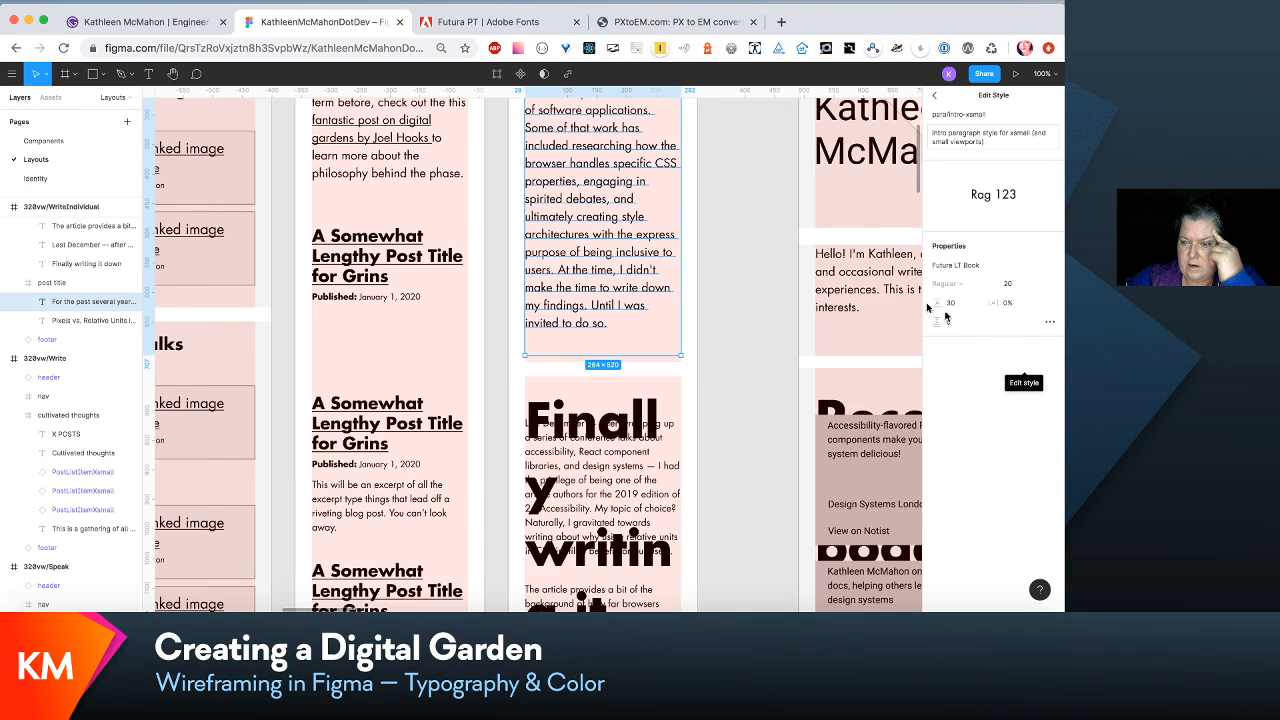
# - Set the font size of the H2/post-xsmall text style used by the Finally writing it down heading to 24
pyautogui.click(650, 416)
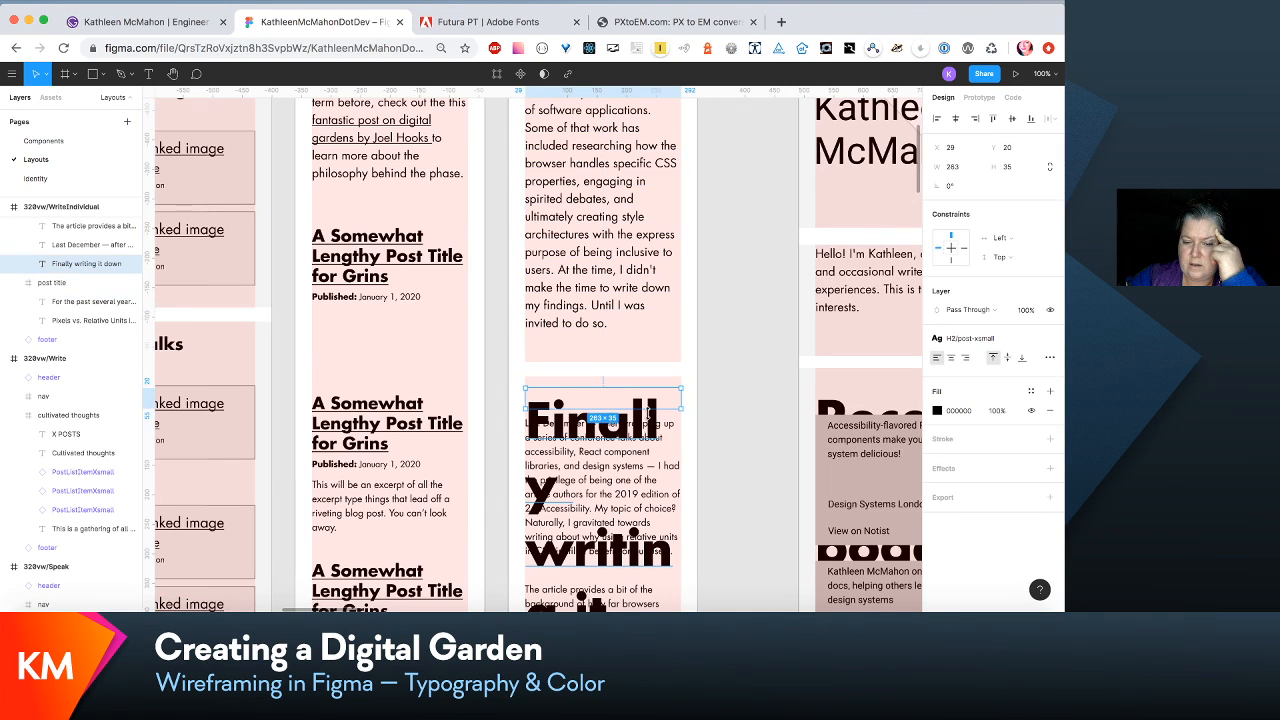
pyautogui.click(1026, 343)
pyautogui.click(1024, 364)
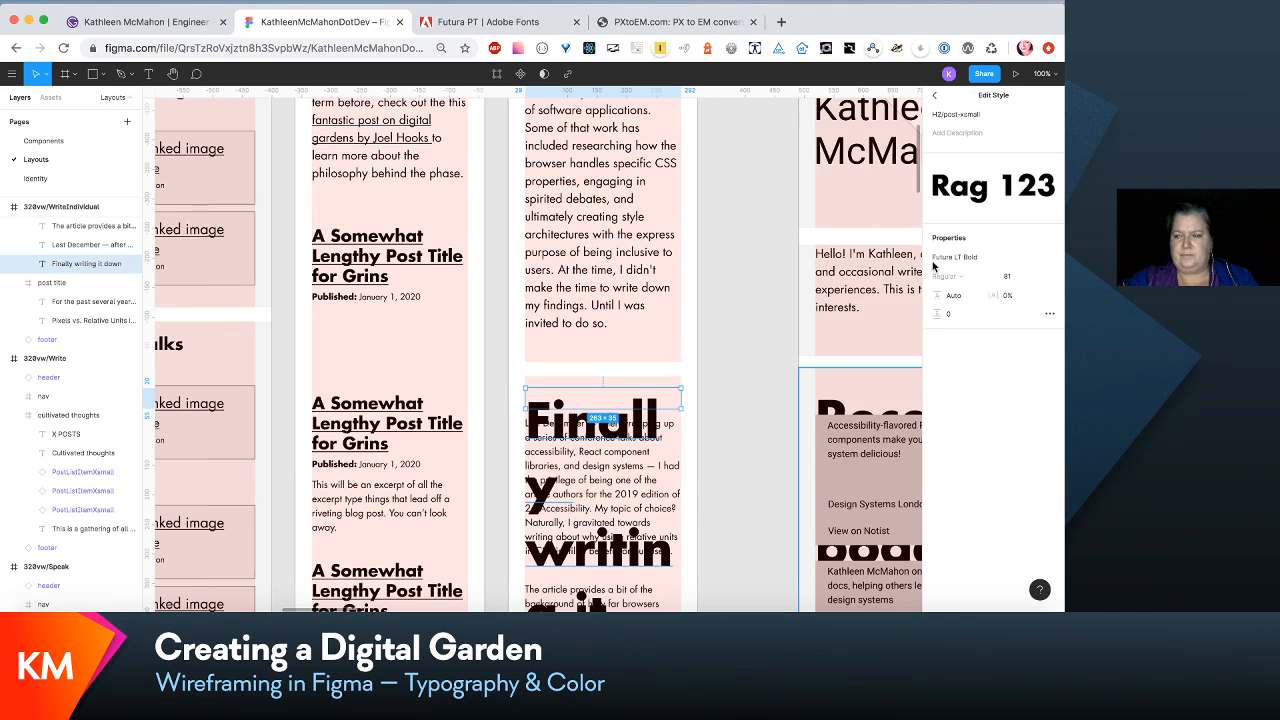
pyautogui.click(1014, 277)
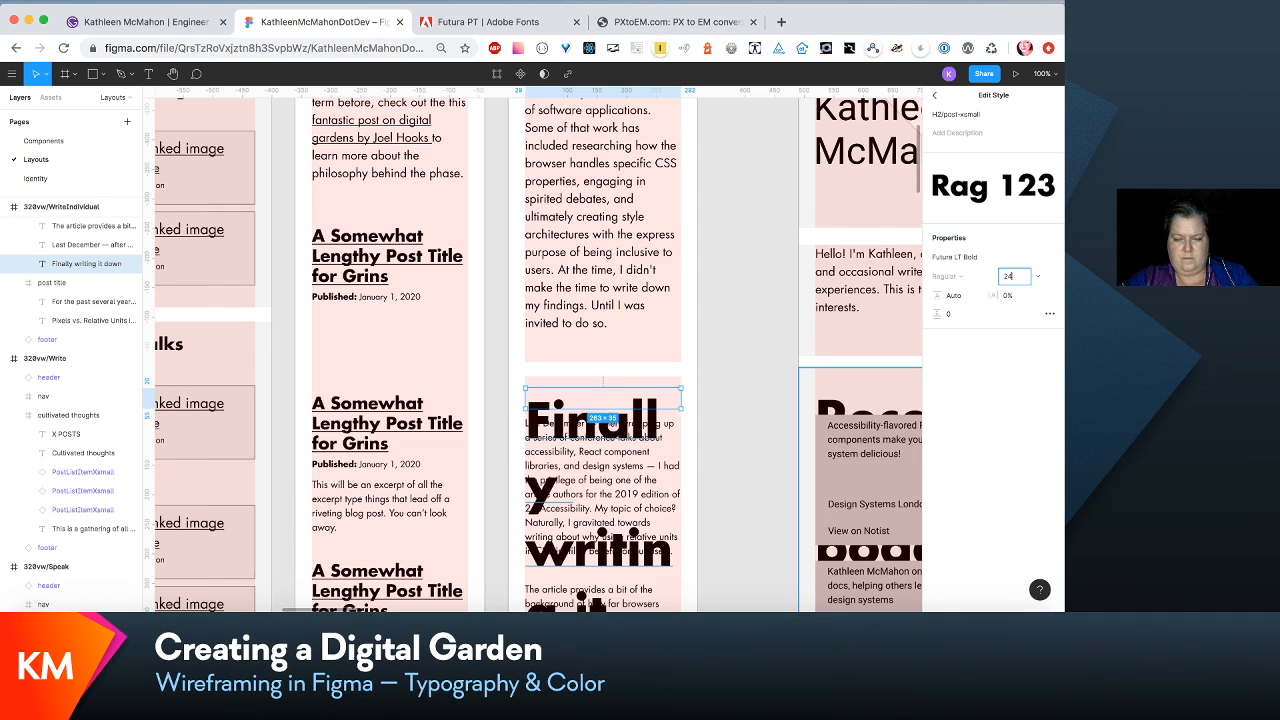
pyautogui.write('24')
pyautogui.press('Tab')
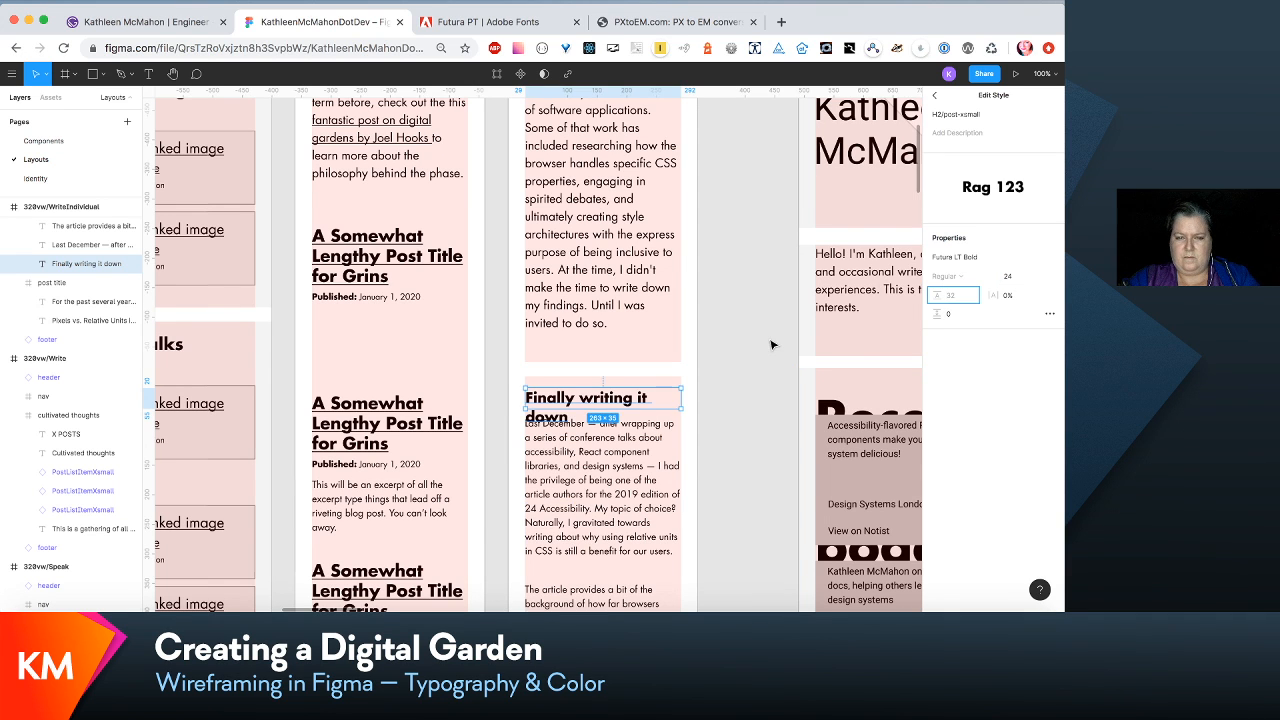
# - Reduce the font size of the H2/post-xsmall text style to 22
pyautogui.scroll(3, 772, 345)
pyautogui.scroll(2, 772, 345)
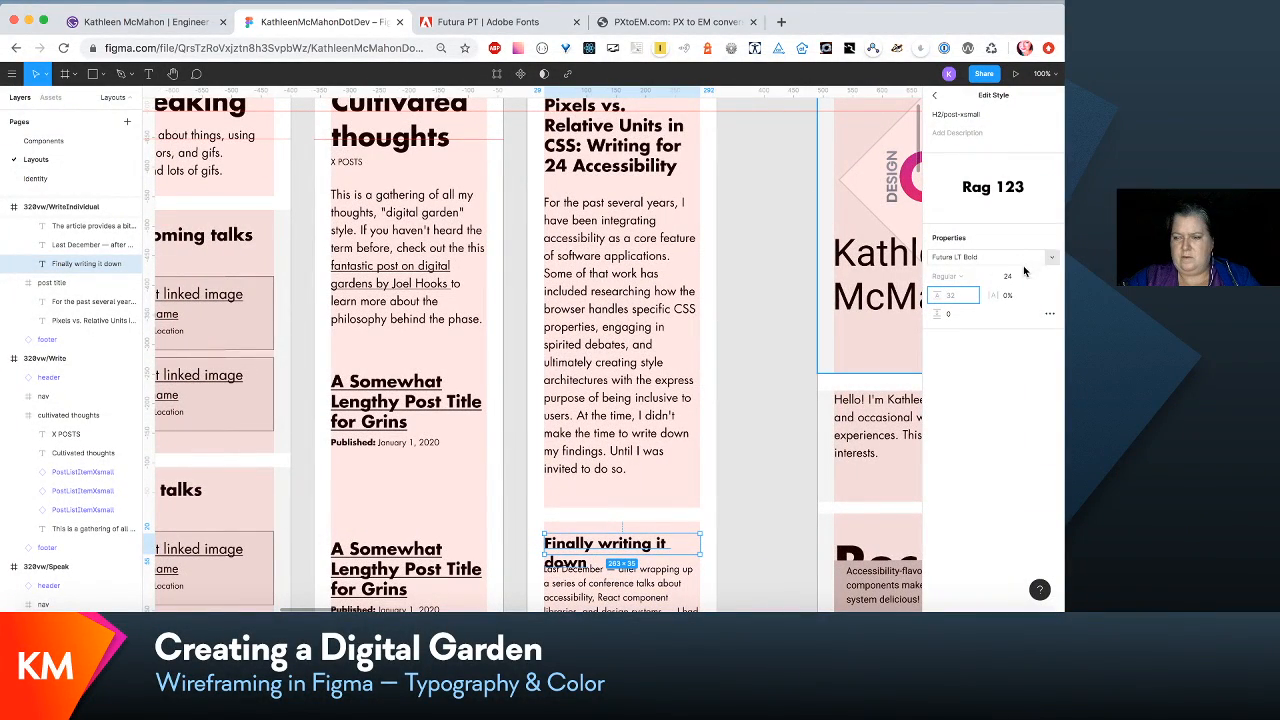
pyautogui.click(1007, 281)
pyautogui.press('Down')
pyautogui.press('Down')
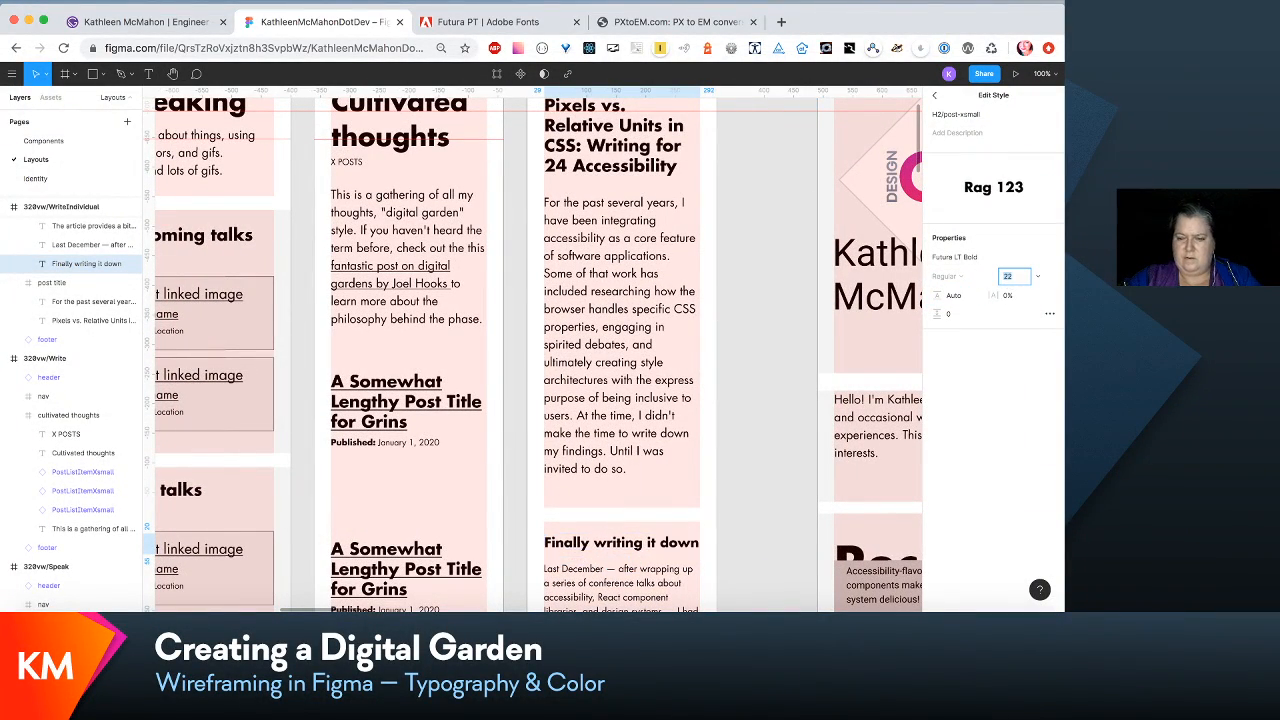
# - Set the line height of the H2/post-xsmall text style to 120%
pyautogui.click(953, 299)
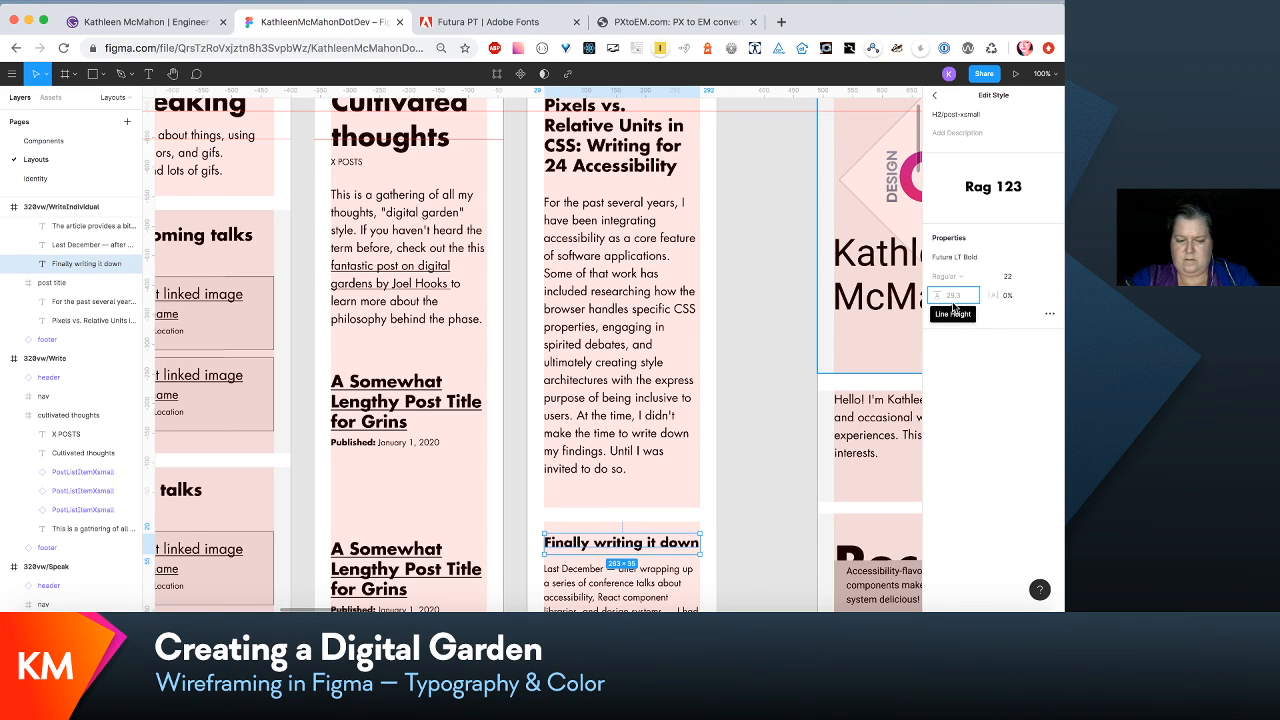
pyautogui.write('120')
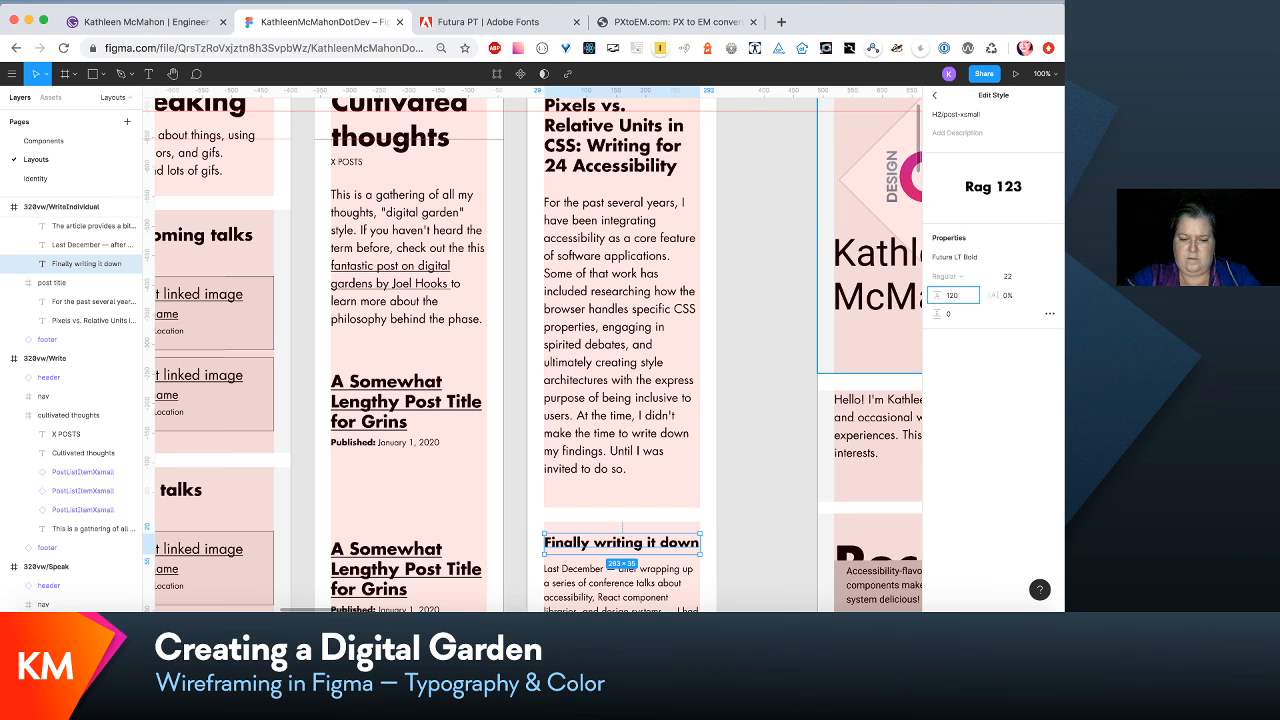
pyautogui.press('Return')
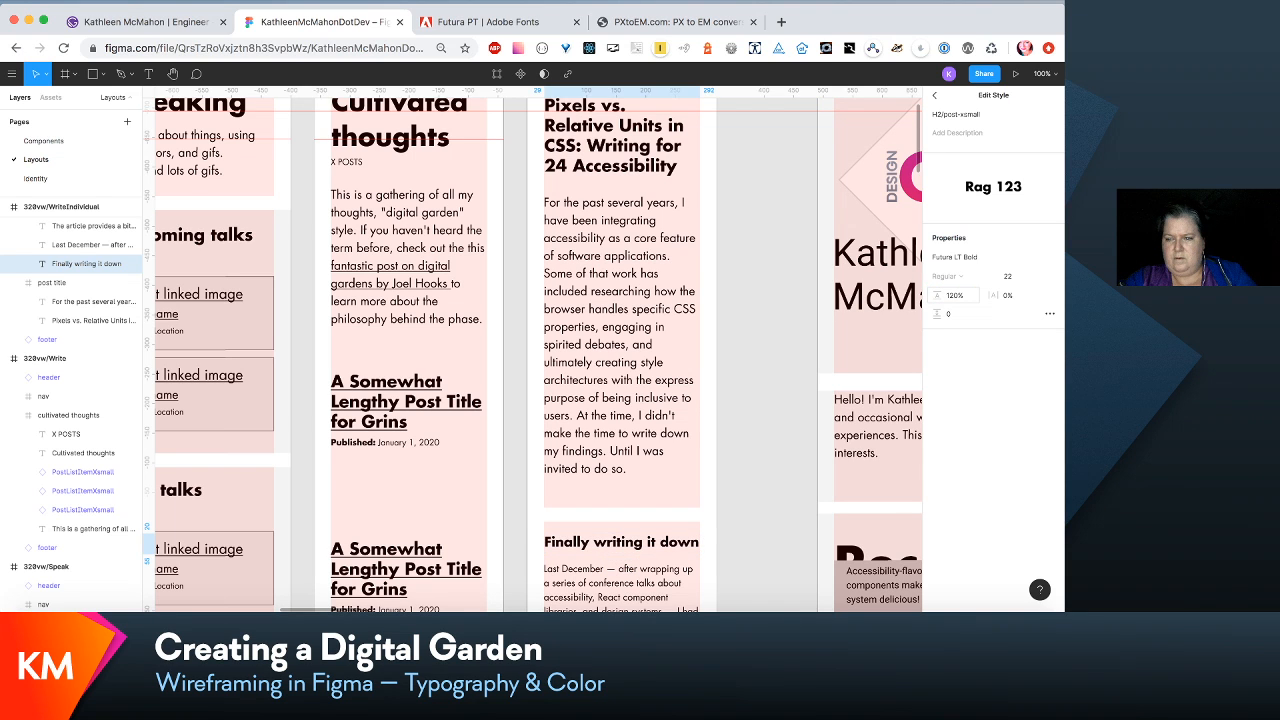
pyautogui.click(800, 343)
# - Nudge the two body paragraphs in the 320vw/WriteIndividual layout up, closer to the Finally writing it down heading
pyautogui.scroll(-2, 800, 343)
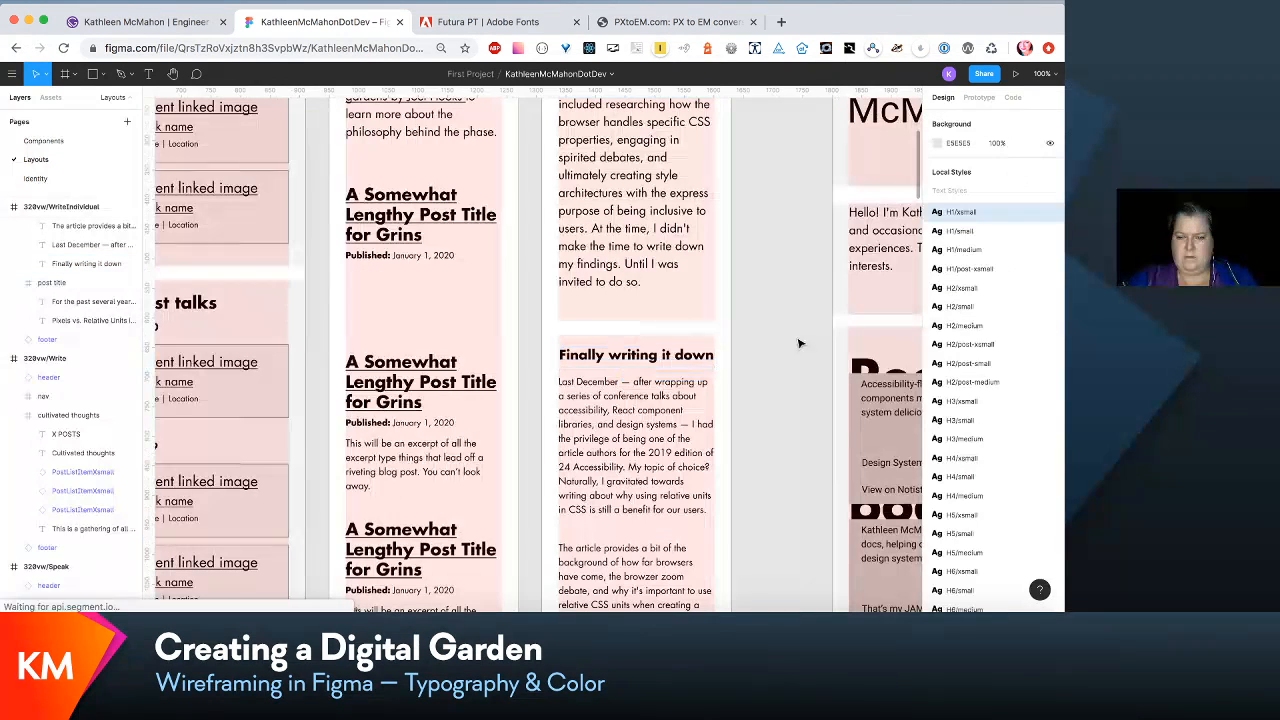
pyautogui.click(717, 468)
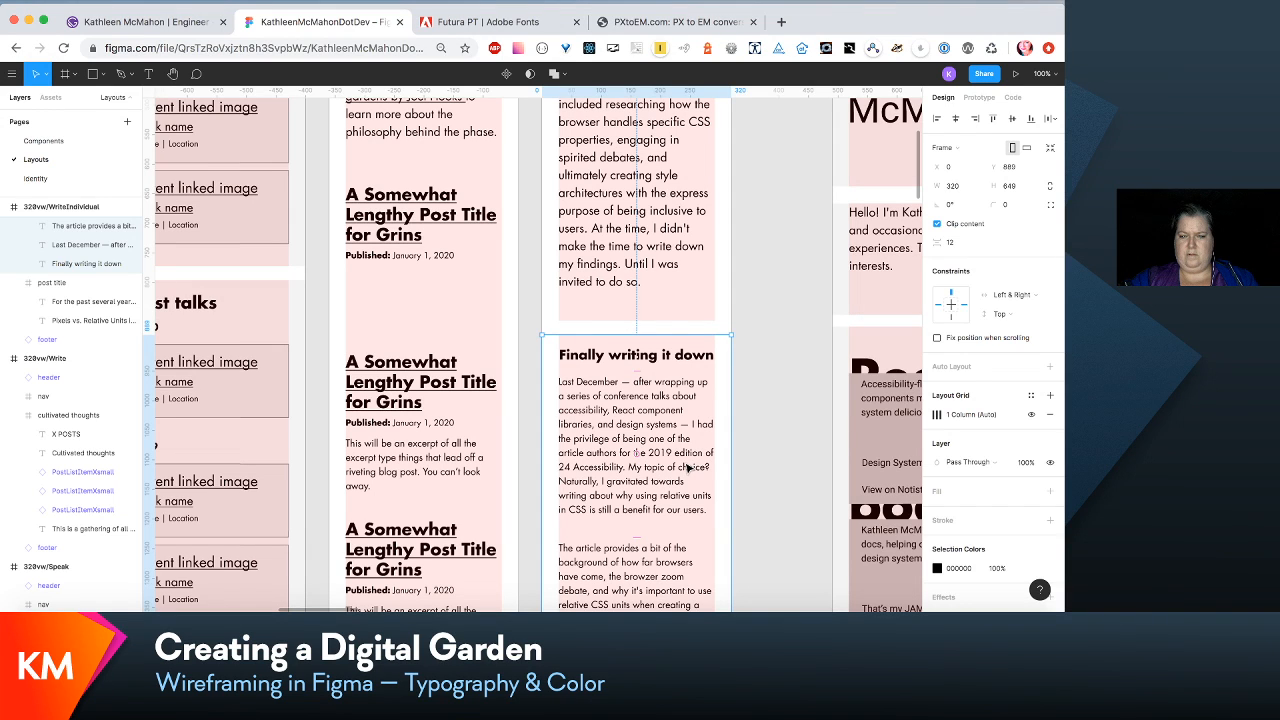
pyautogui.click(669, 458)
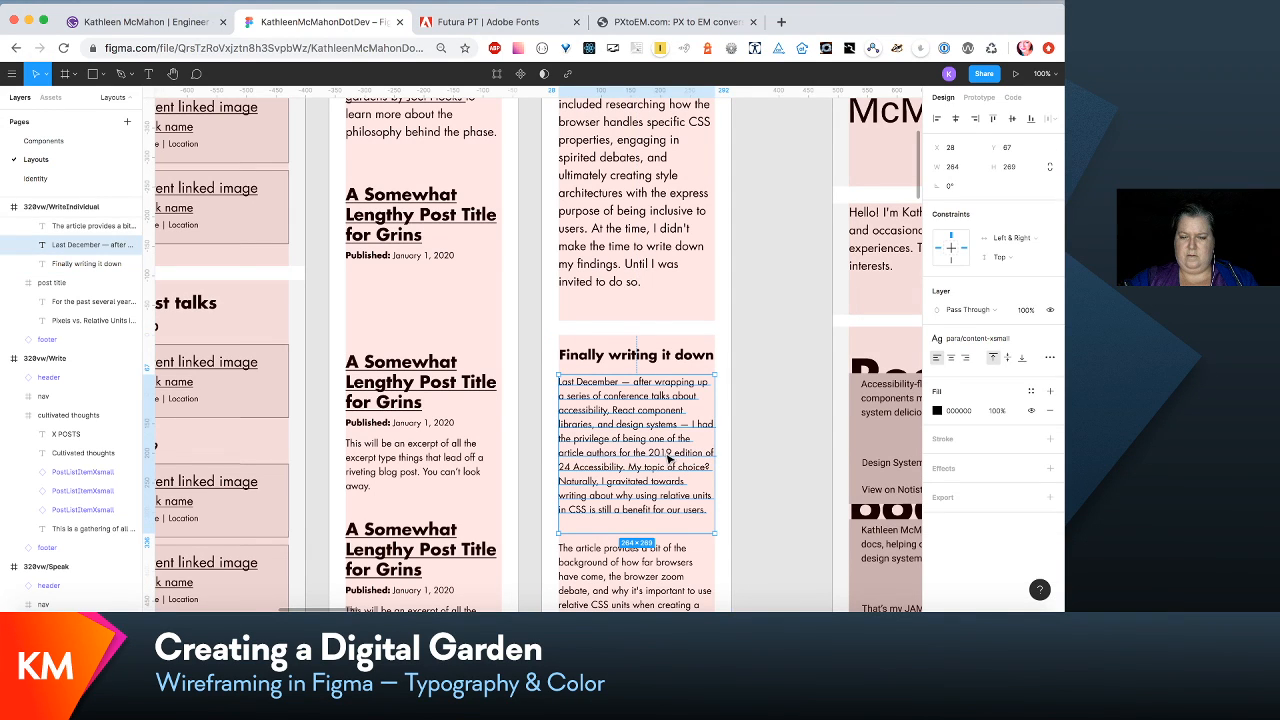
pyautogui.keyDown('shift'); pyautogui.click(648, 562); pyautogui.keyUp('shift')
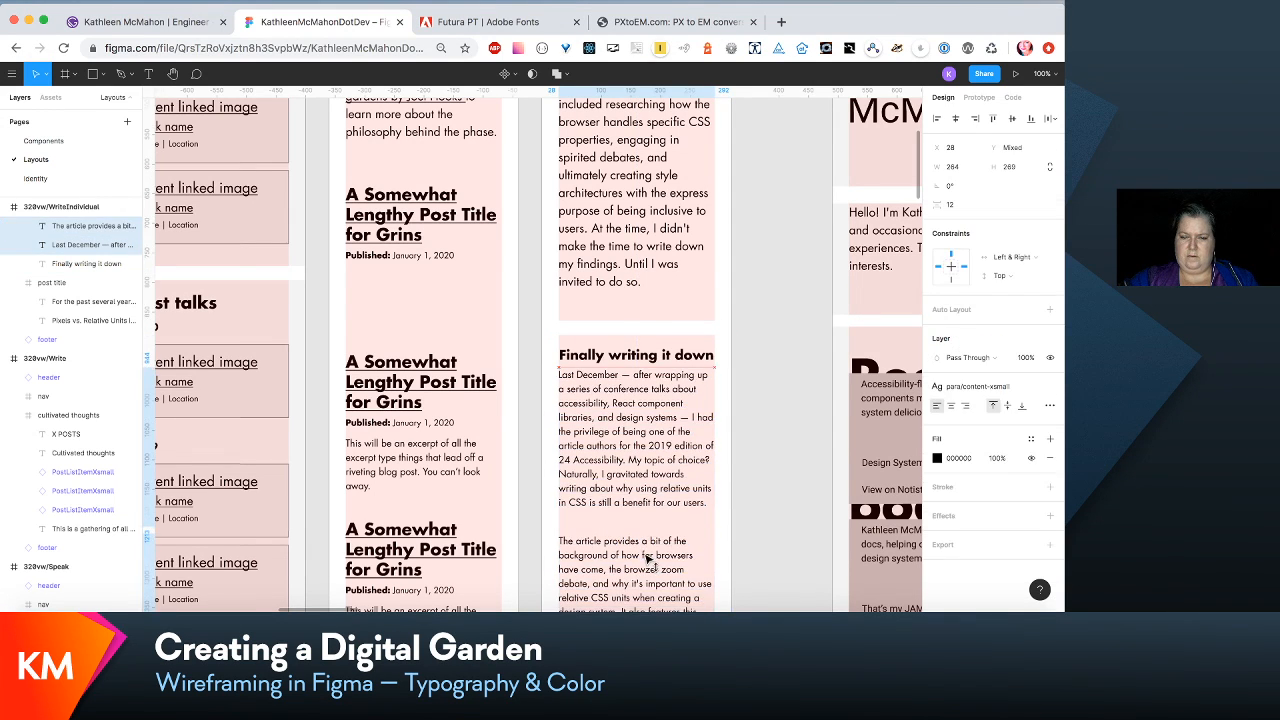
pyautogui.scroll(-6, 648, 562)
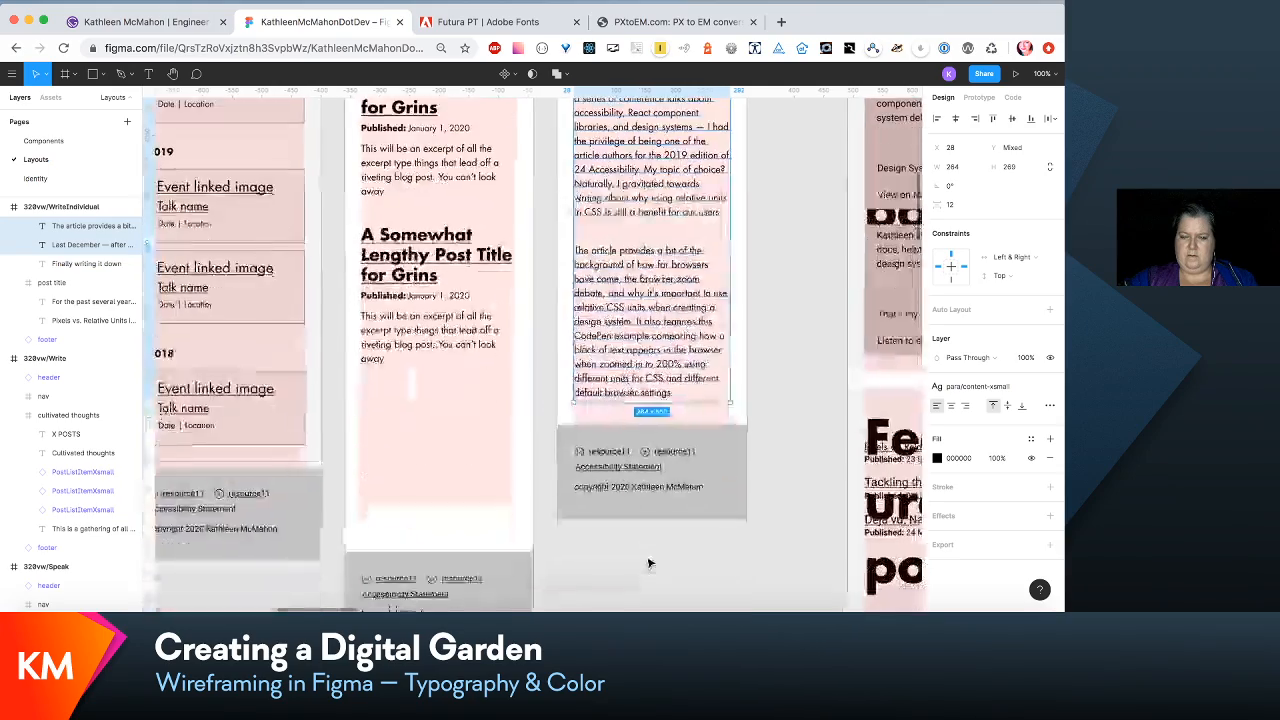
pyautogui.click(709, 547)
# - Look over the 320vw, <660vw and laptop layouts, comparing how their headings and post titles fit
pyautogui.scroll(15, 709, 547)
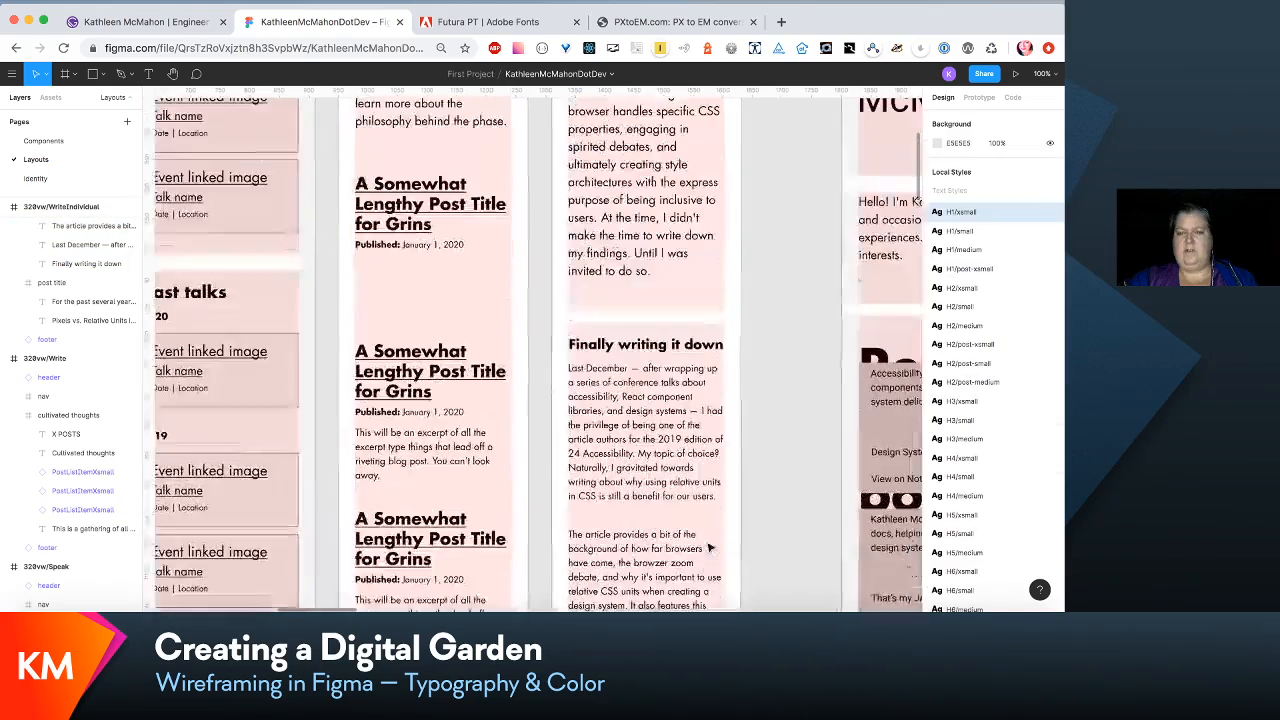
pyautogui.scroll(-5, 709, 547)
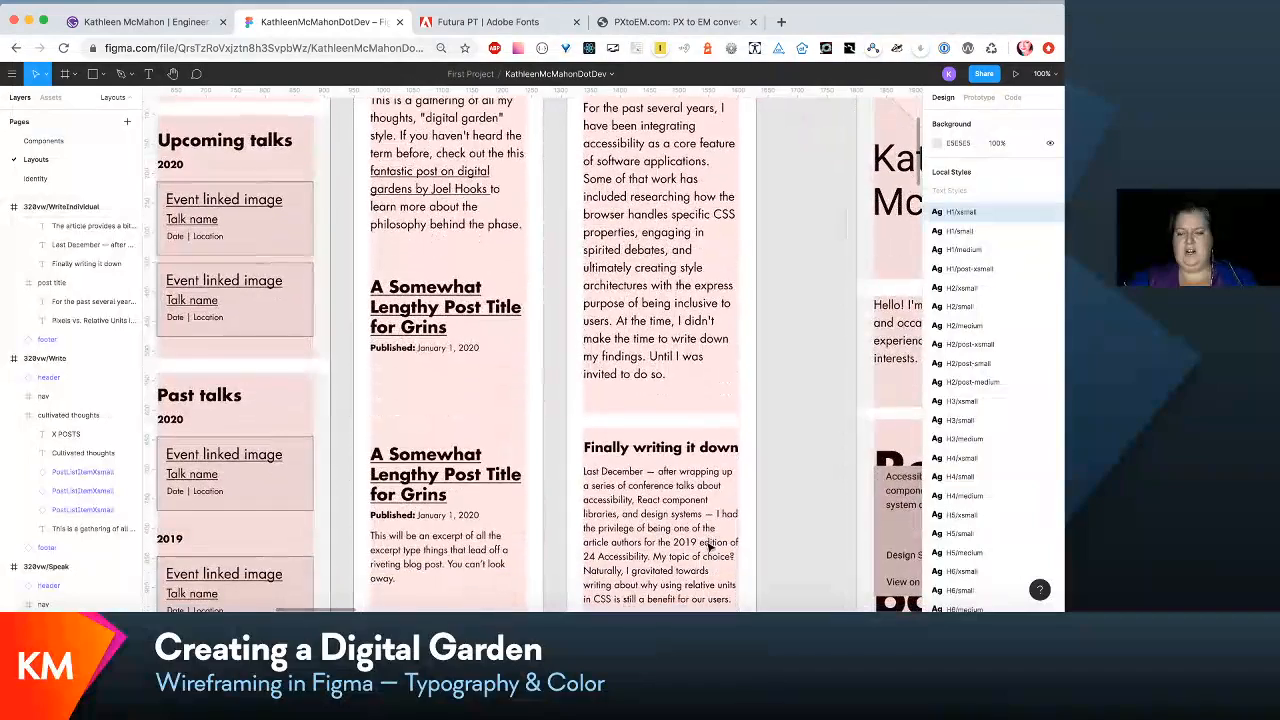
pyautogui.scroll(-5, 709, 547)
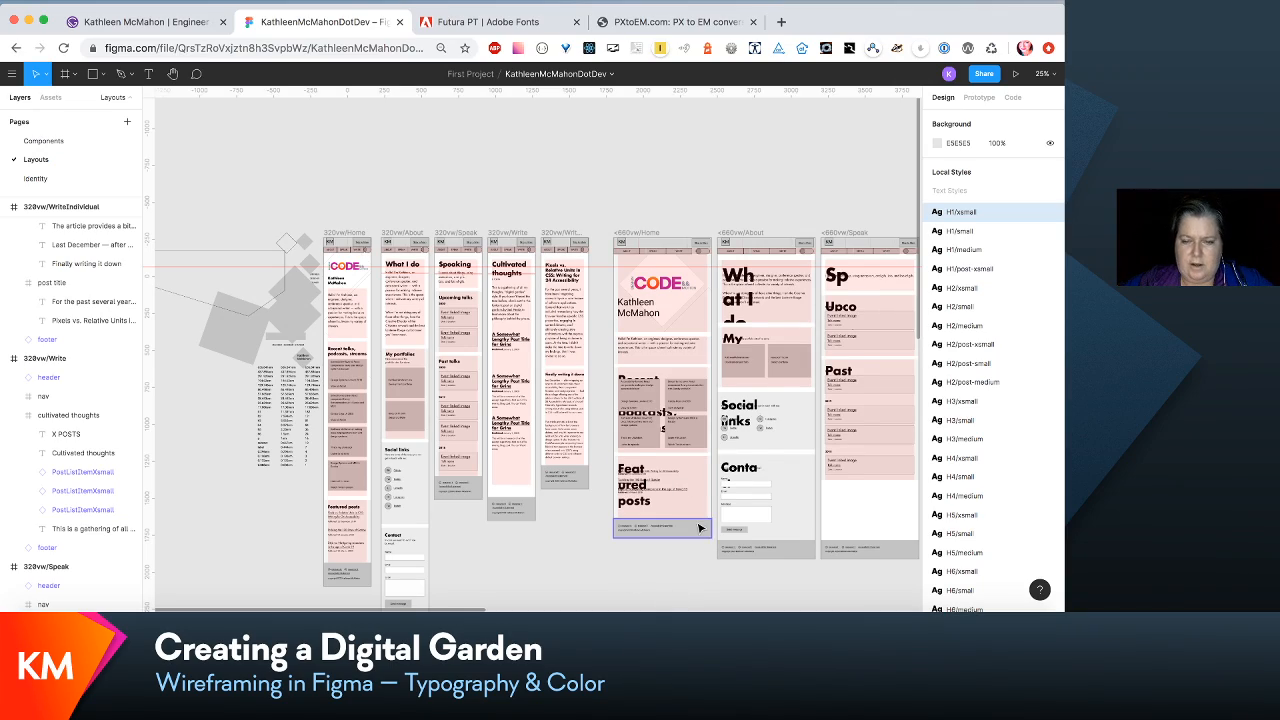
pyautogui.hscroll(2, 700, 540)
pyautogui.scroll(-3, 700, 528)
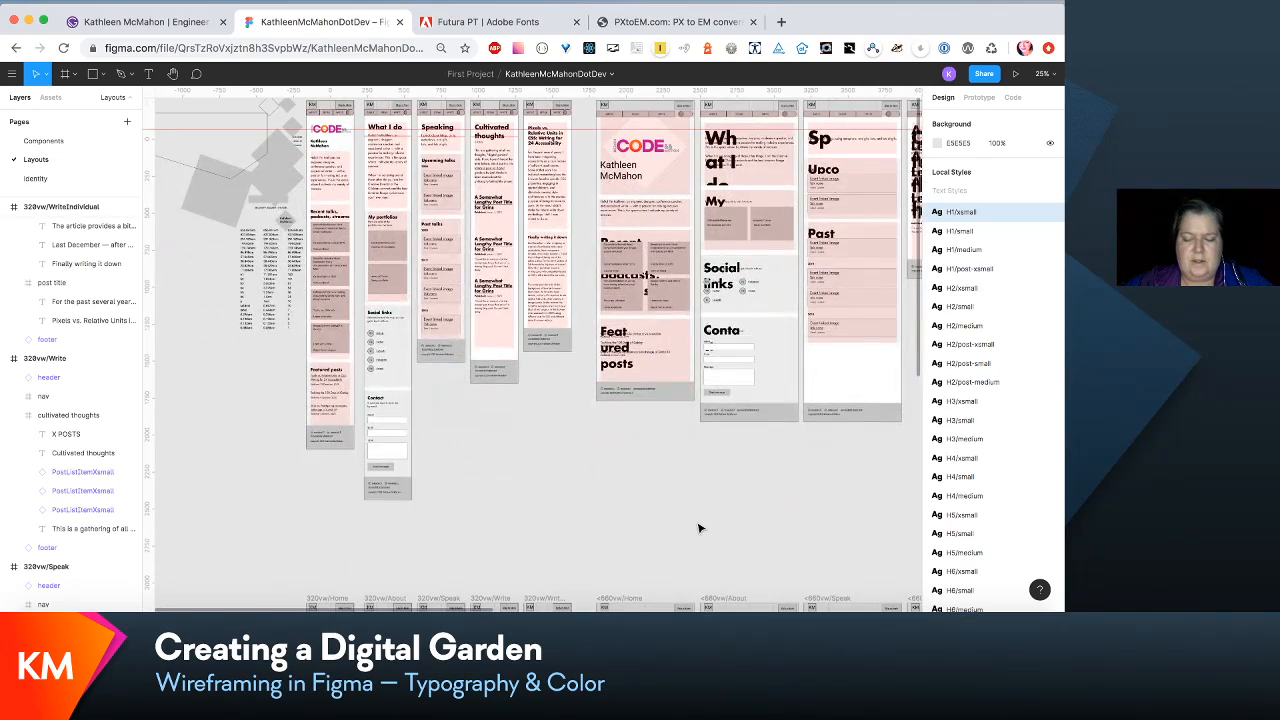
pyautogui.hscroll(3, 700, 528)
pyautogui.hscroll(10, 700, 528)
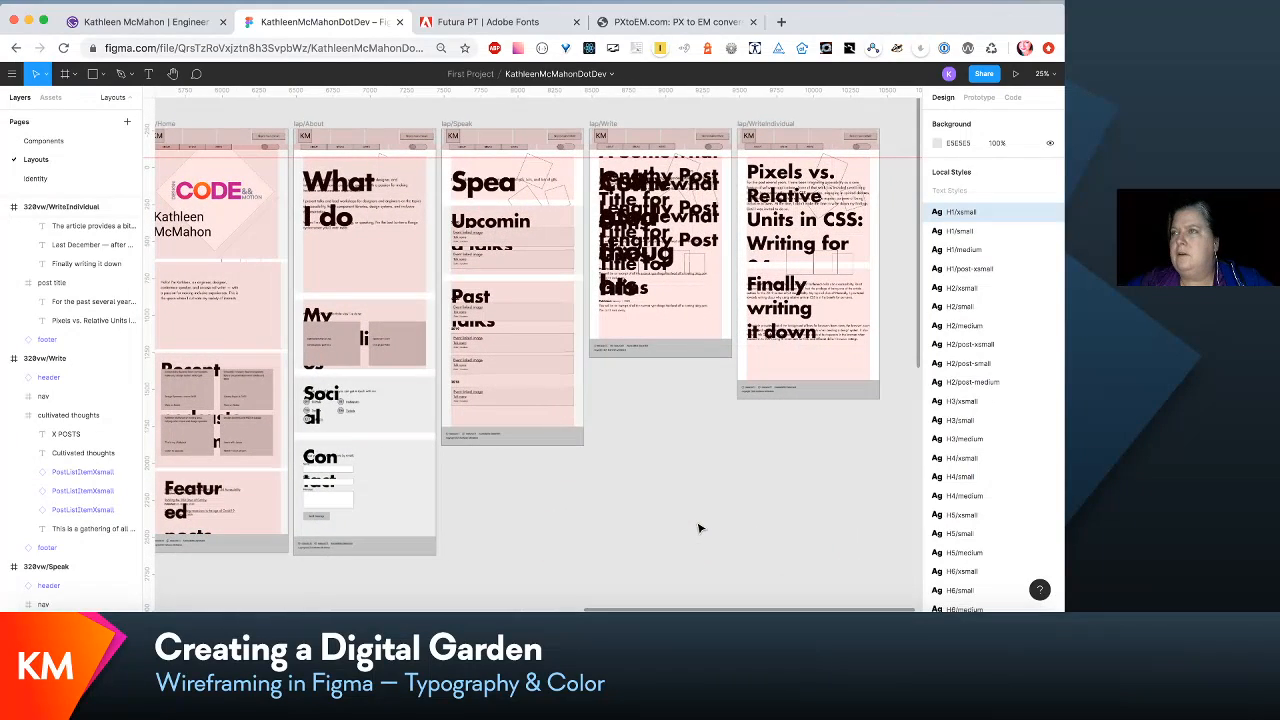
pyautogui.hscroll(-8, 700, 528)
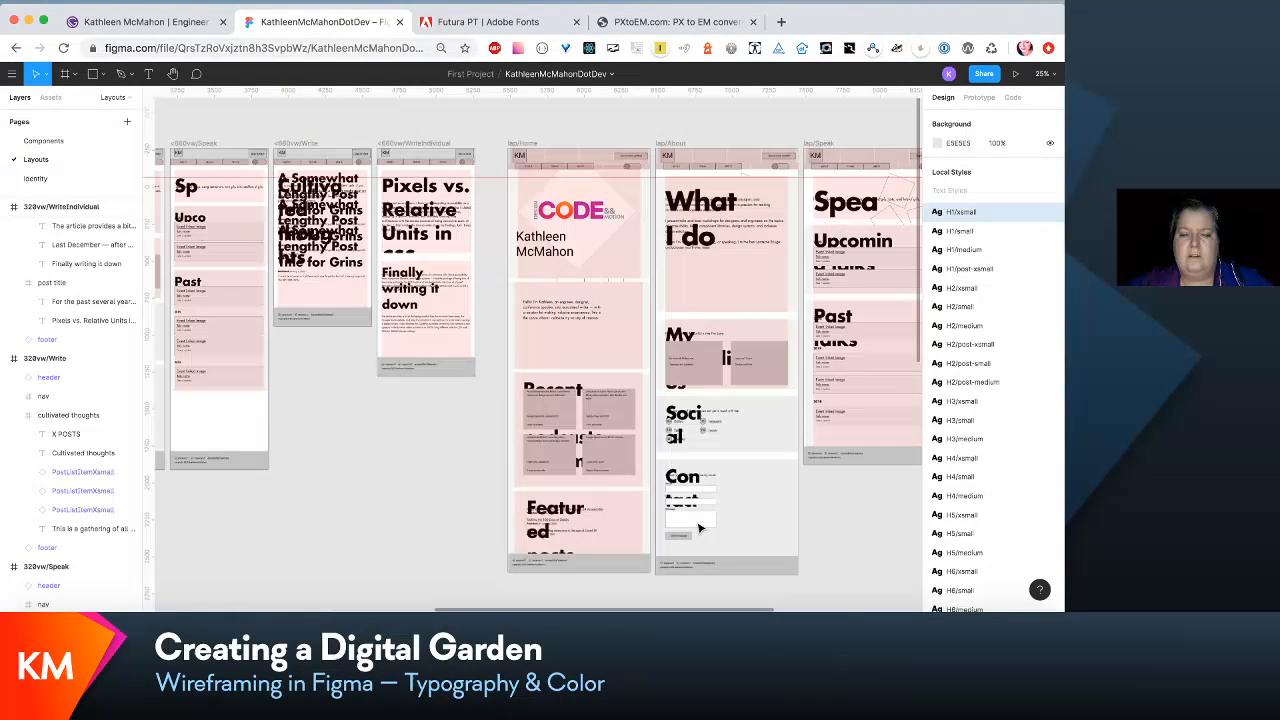
pyautogui.hscroll(-6, 700, 528)
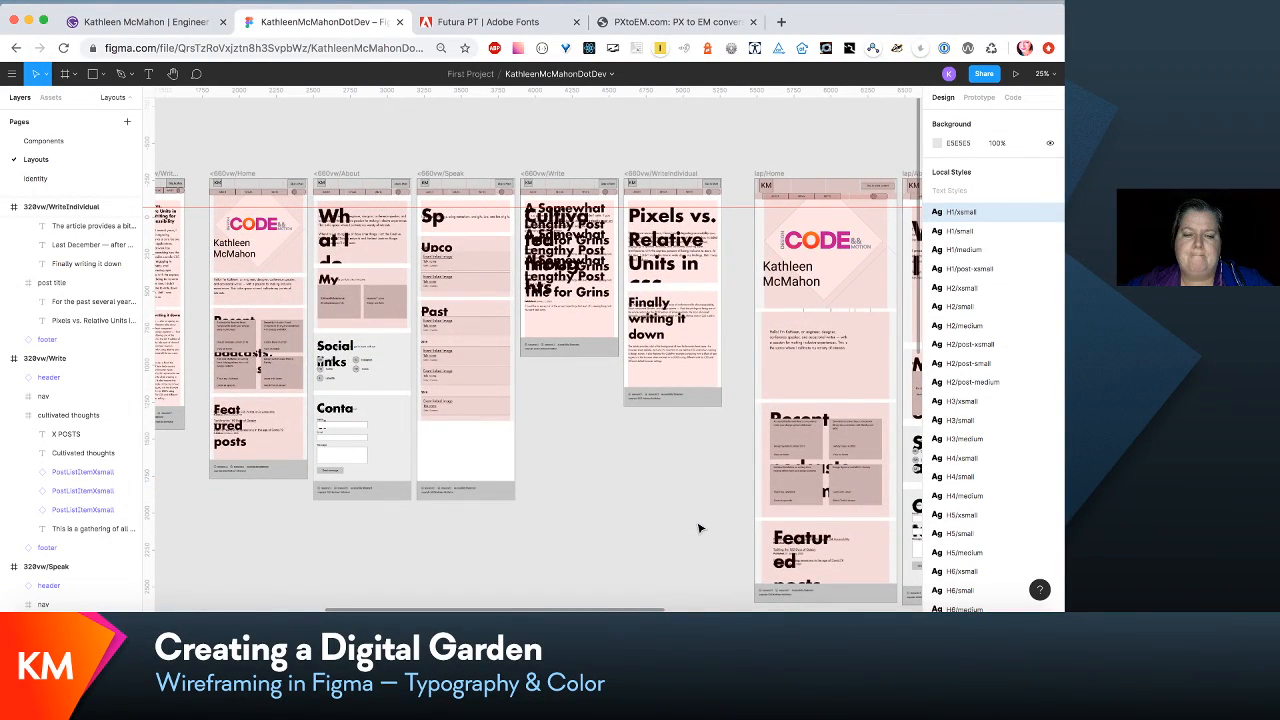
pyautogui.hscroll(11, 700, 528)
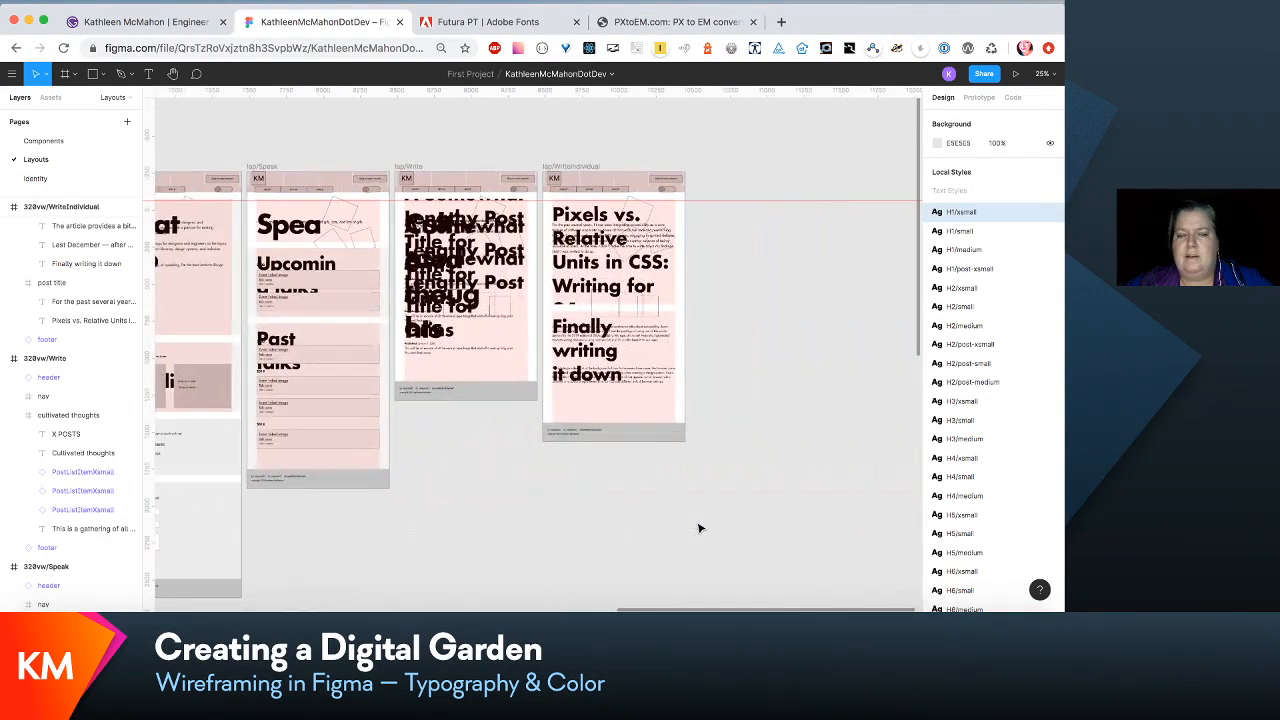
pyautogui.hscroll(11, 700, 528)
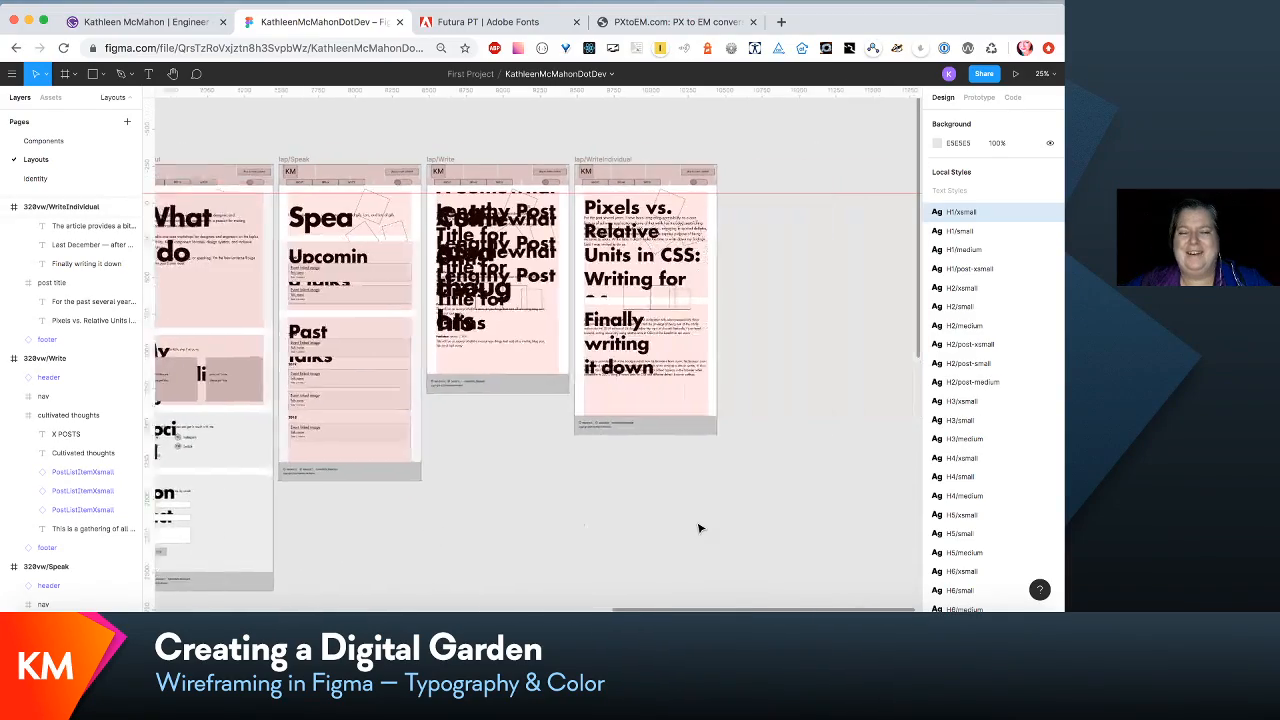
pyautogui.hscroll(-13, 700, 528)
pyautogui.hscroll(6, 700, 528)
pyautogui.scroll(-3, 700, 528)
pyautogui.hscroll(3, 700, 528)
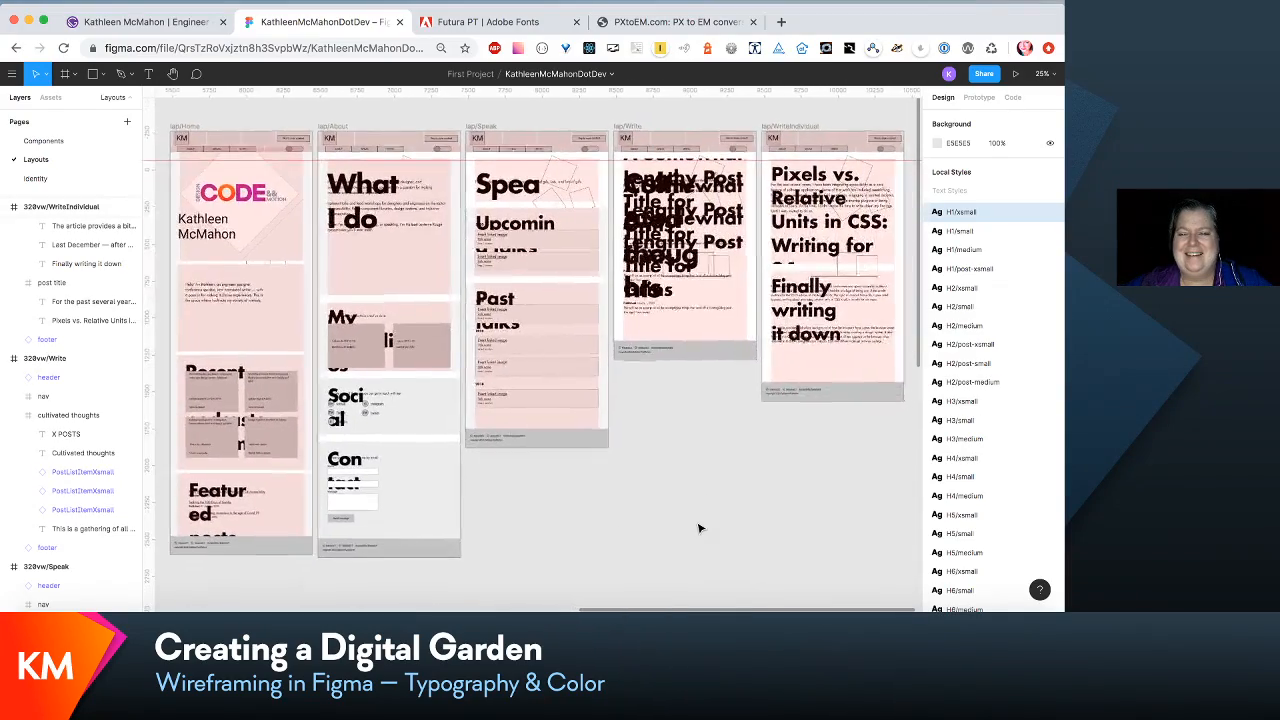
pyautogui.scroll(-5, 700, 528)
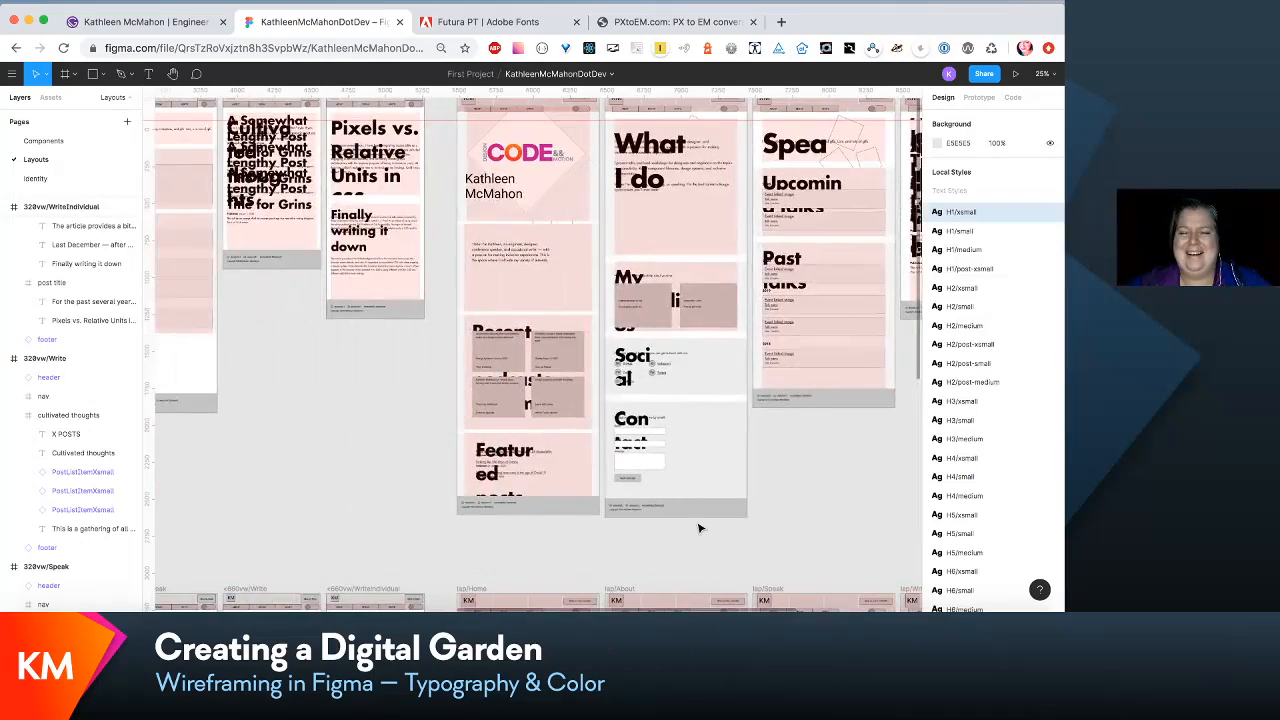
pyautogui.hscroll(-12, 700, 528)
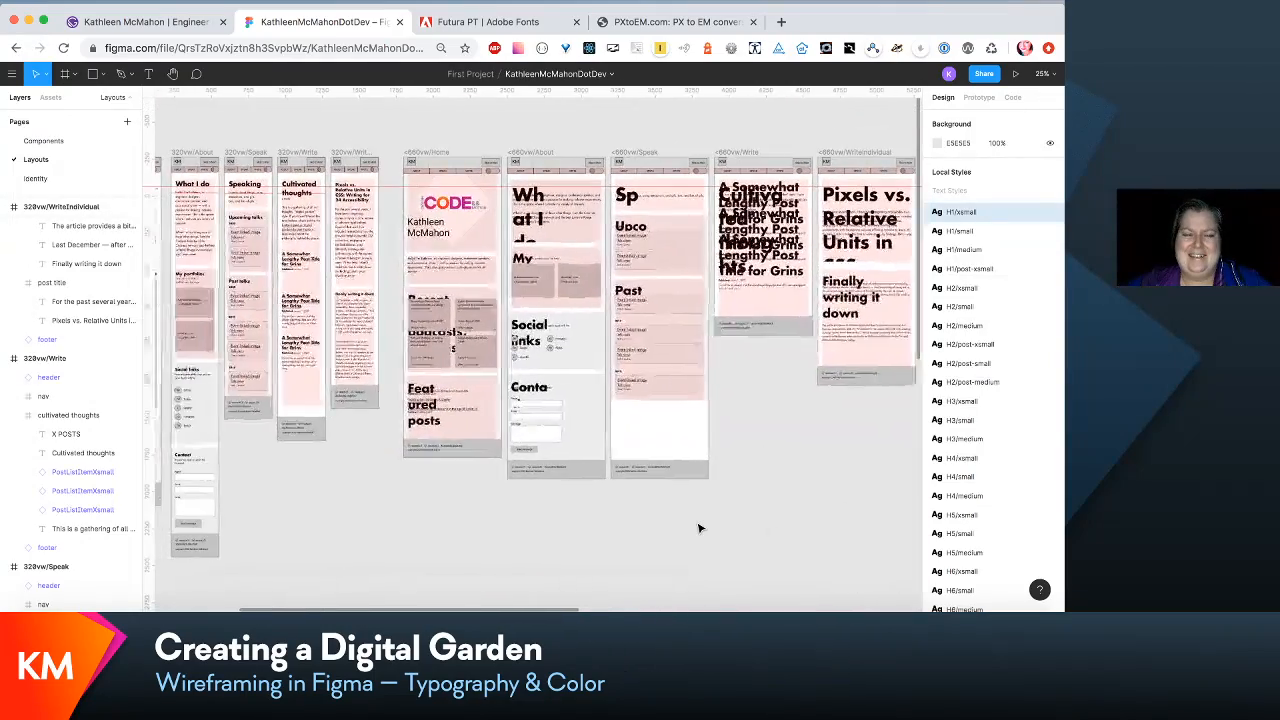
pyautogui.scroll(-4, 700, 528)
pyautogui.hscroll(5, 700, 528)
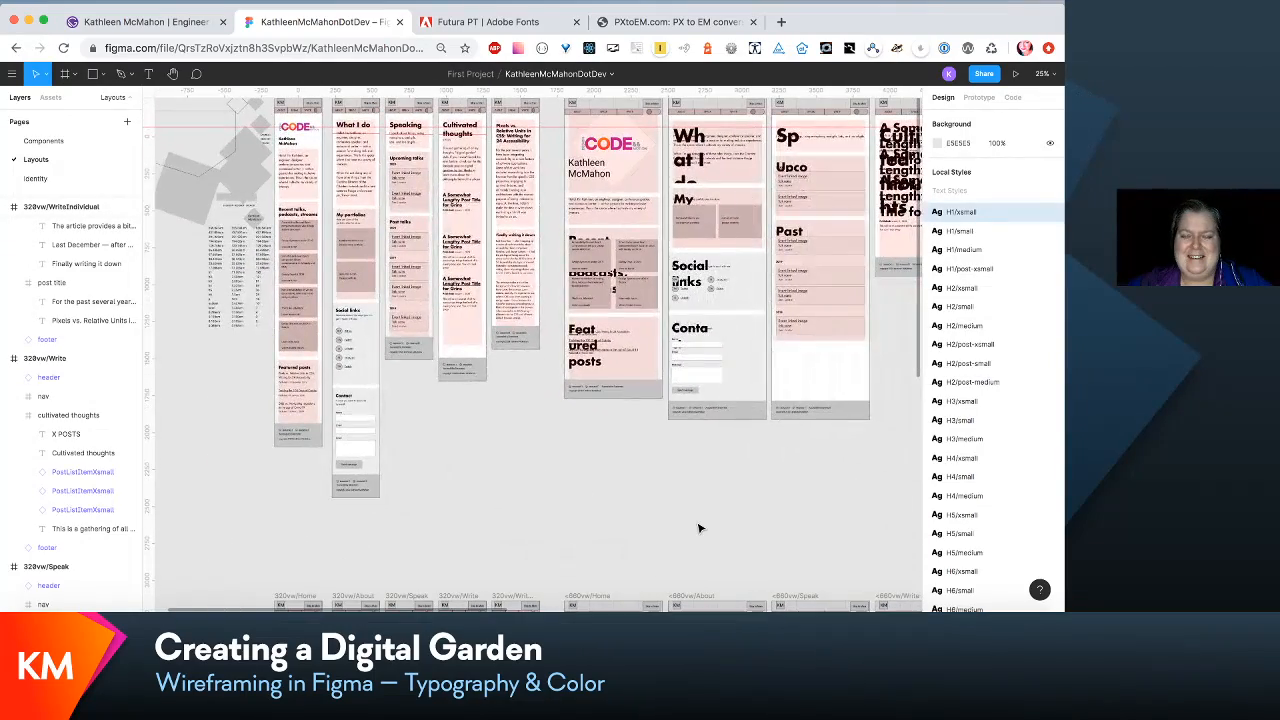
pyautogui.scroll(2, 700, 528)
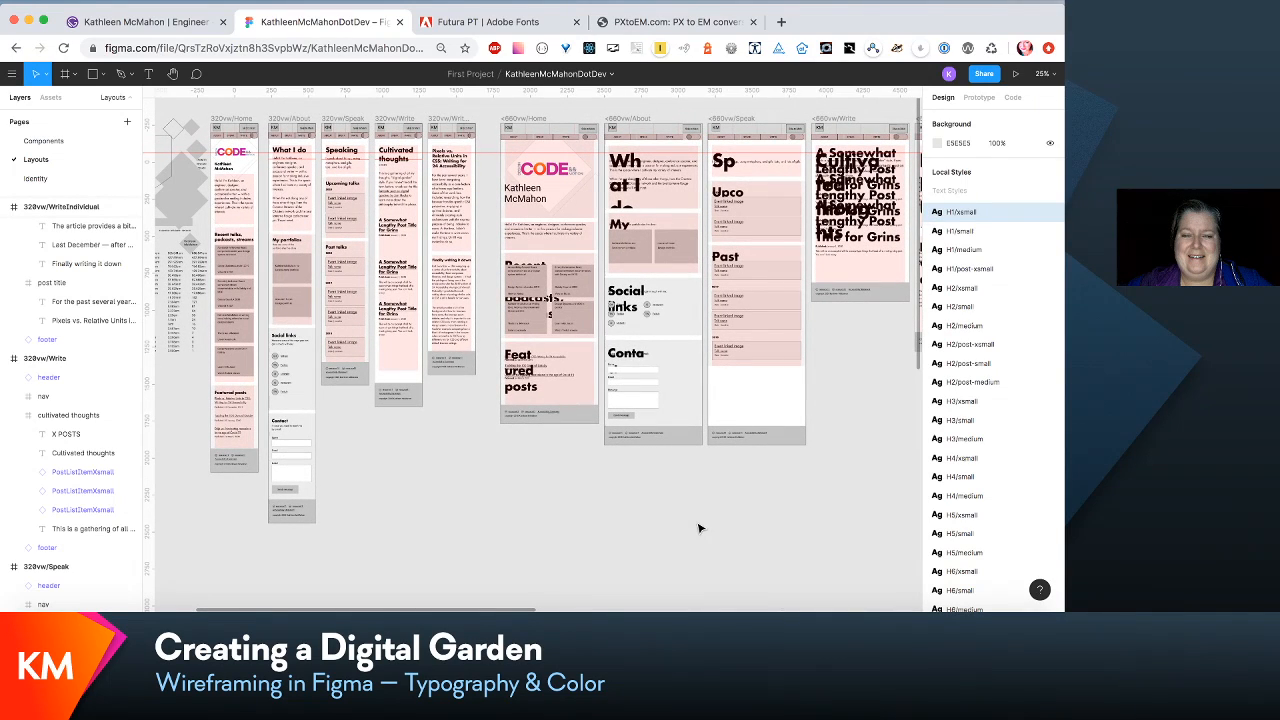
pyautogui.hscroll(20, 700, 528)
pyautogui.scroll(2, 700, 528)
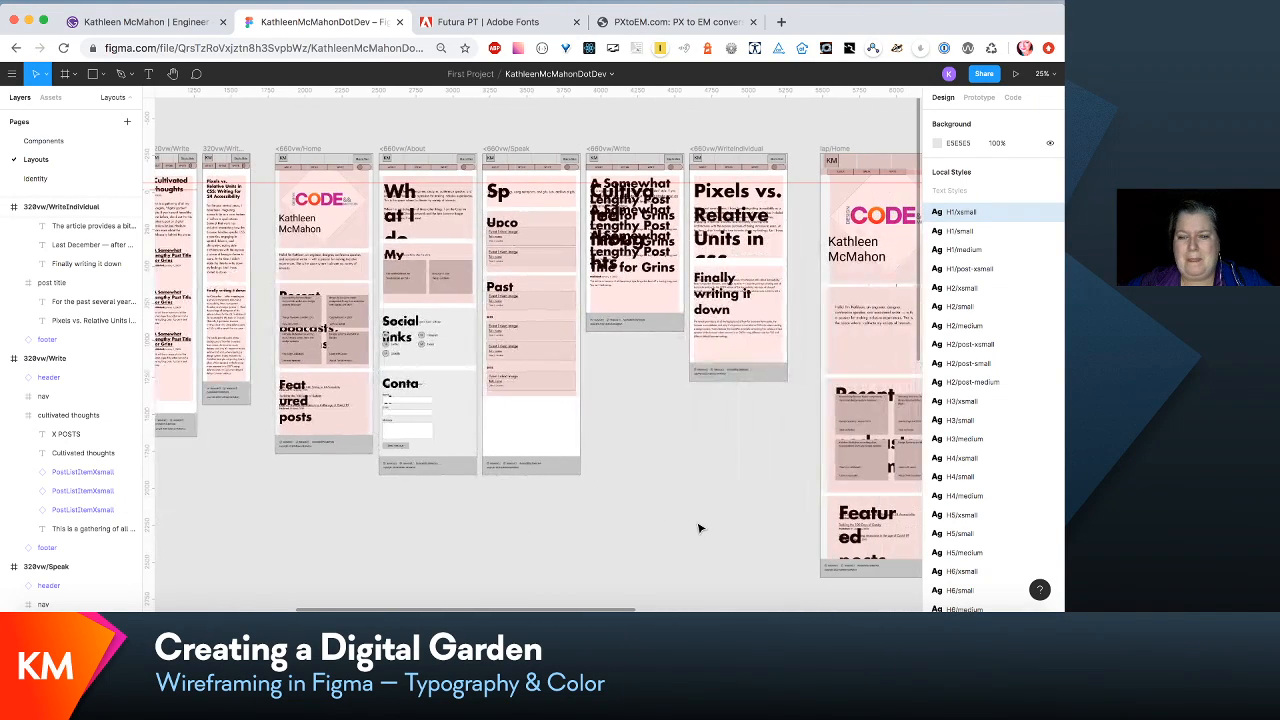
pyautogui.hscroll(2, 700, 528)
pyautogui.scroll(-1, 700, 528)
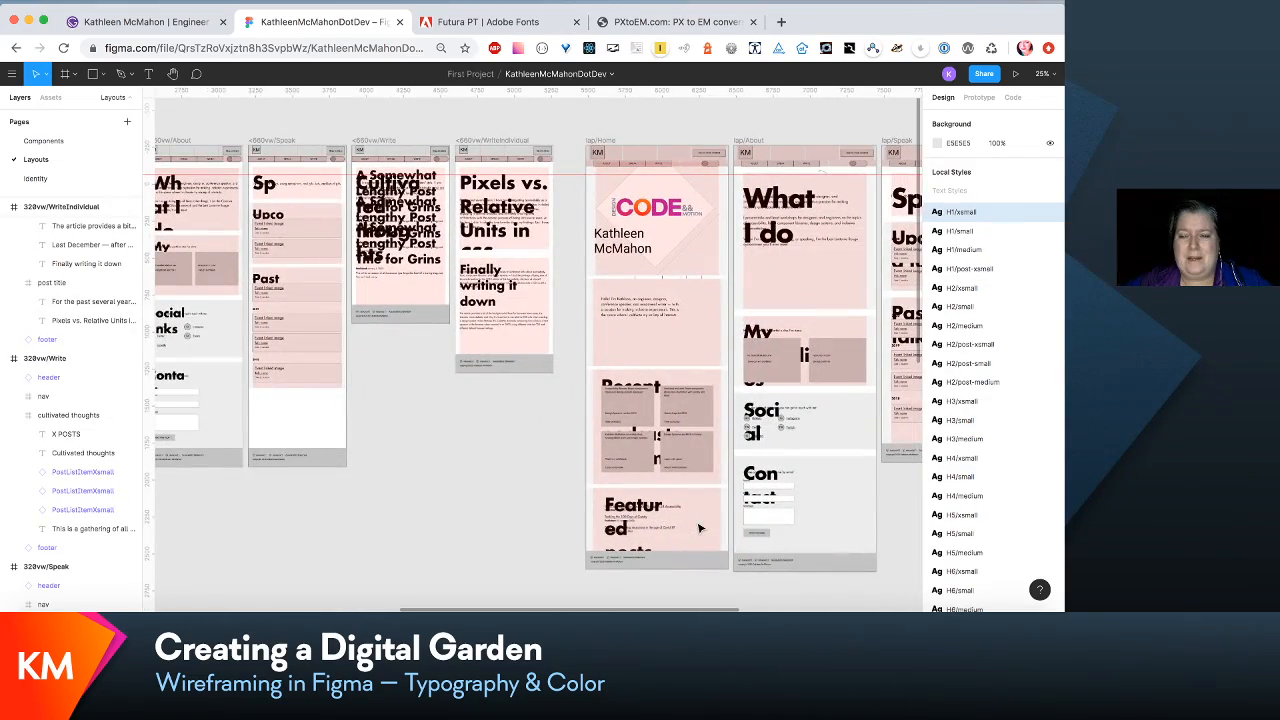
pyautogui.hscroll(-3, 700, 528)
pyautogui.hscroll(6, 700, 528)
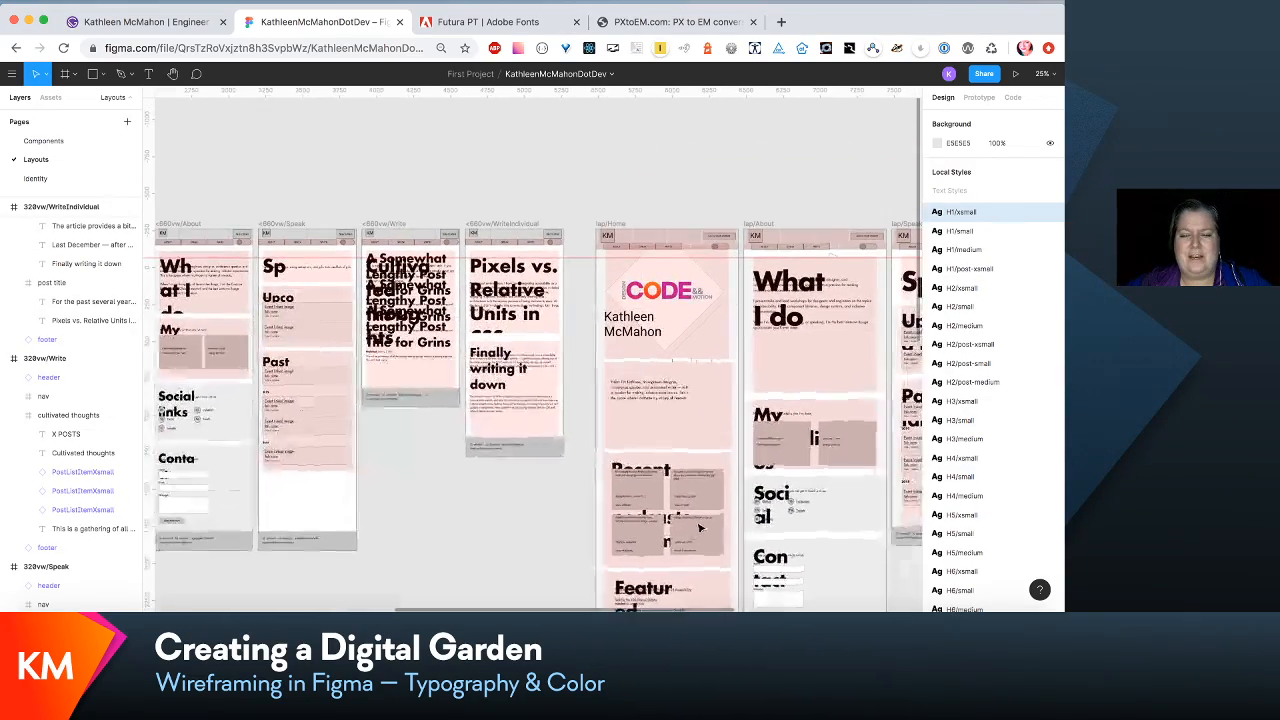
pyautogui.scroll(3, 700, 528)
pyautogui.hscroll(-20, 700, 528)
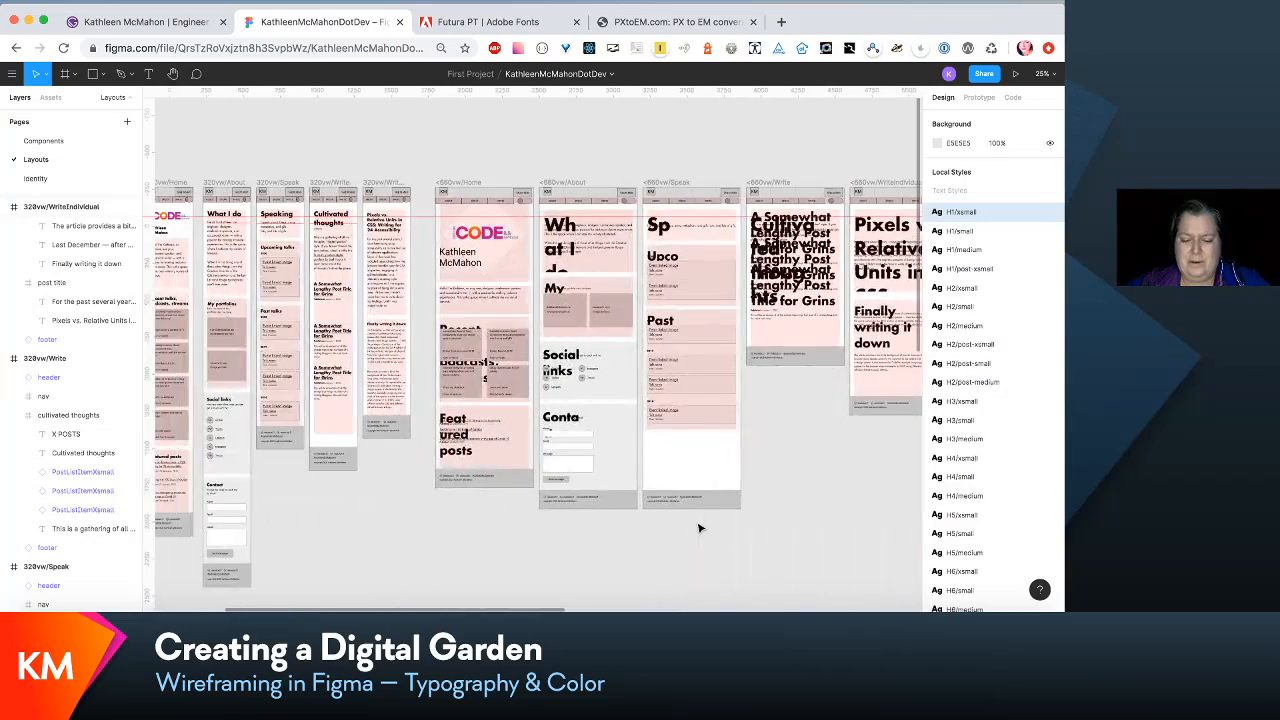
# - Check the font size and line height of the H1/xsmall text style used by the Speaking heading in the 320vw/Speak layout
pyautogui.scroll(5, 700, 528)
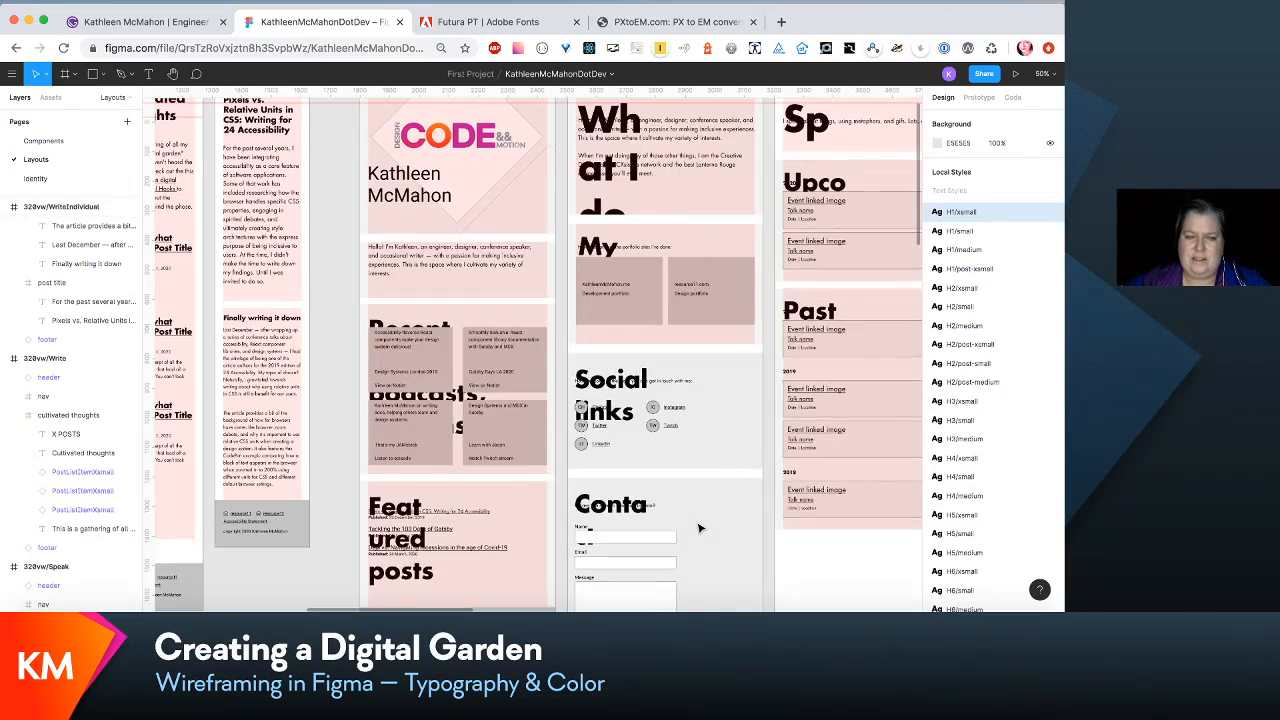
pyautogui.scroll(3, 700, 528)
pyautogui.scroll(3, 700, 525)
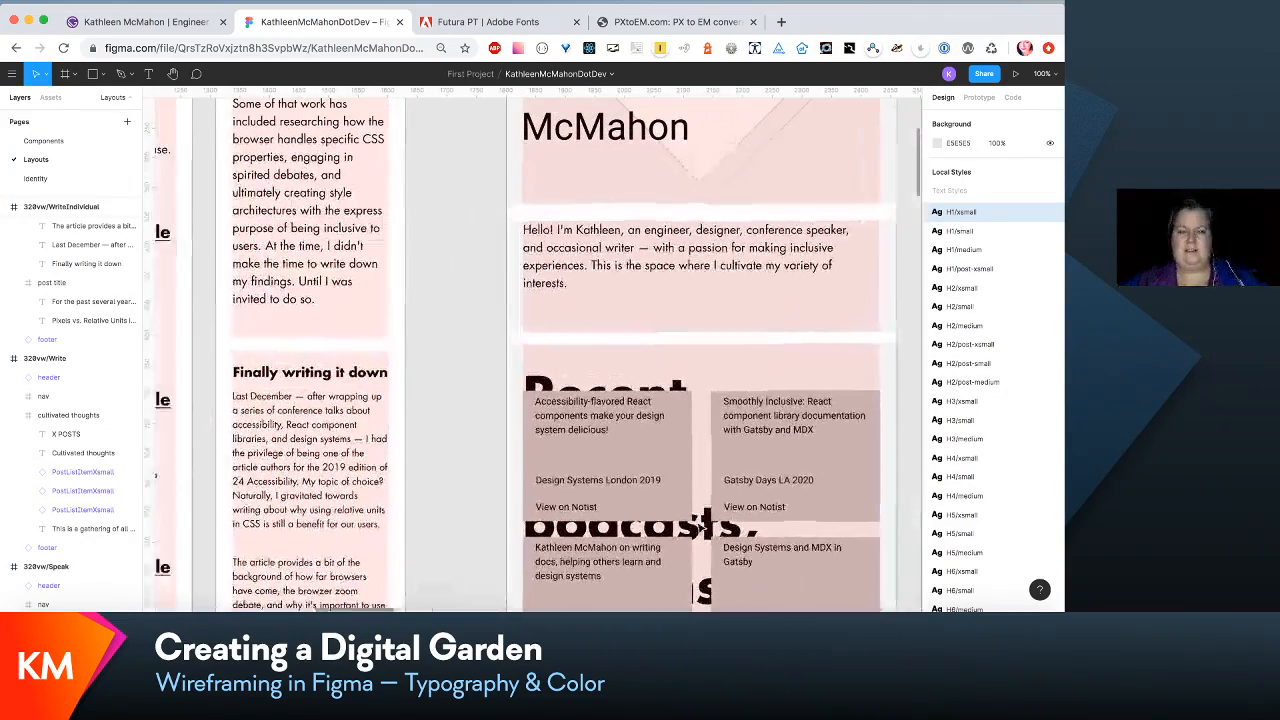
pyautogui.scroll(2, 703, 522)
pyautogui.hscroll(-4, 700, 524)
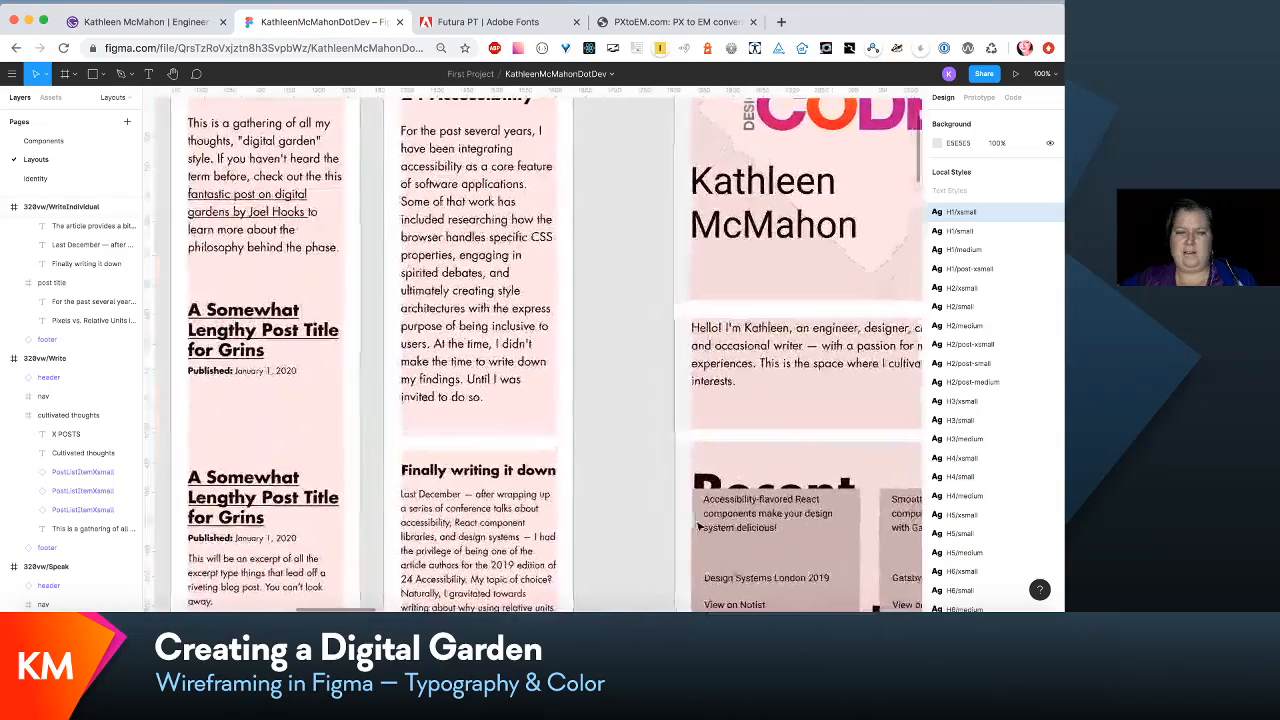
pyautogui.hscroll(4, 700, 528)
pyautogui.scroll(-2, 700, 528)
pyautogui.hscroll(-12, 700, 528)
pyautogui.scroll(4, 700, 527)
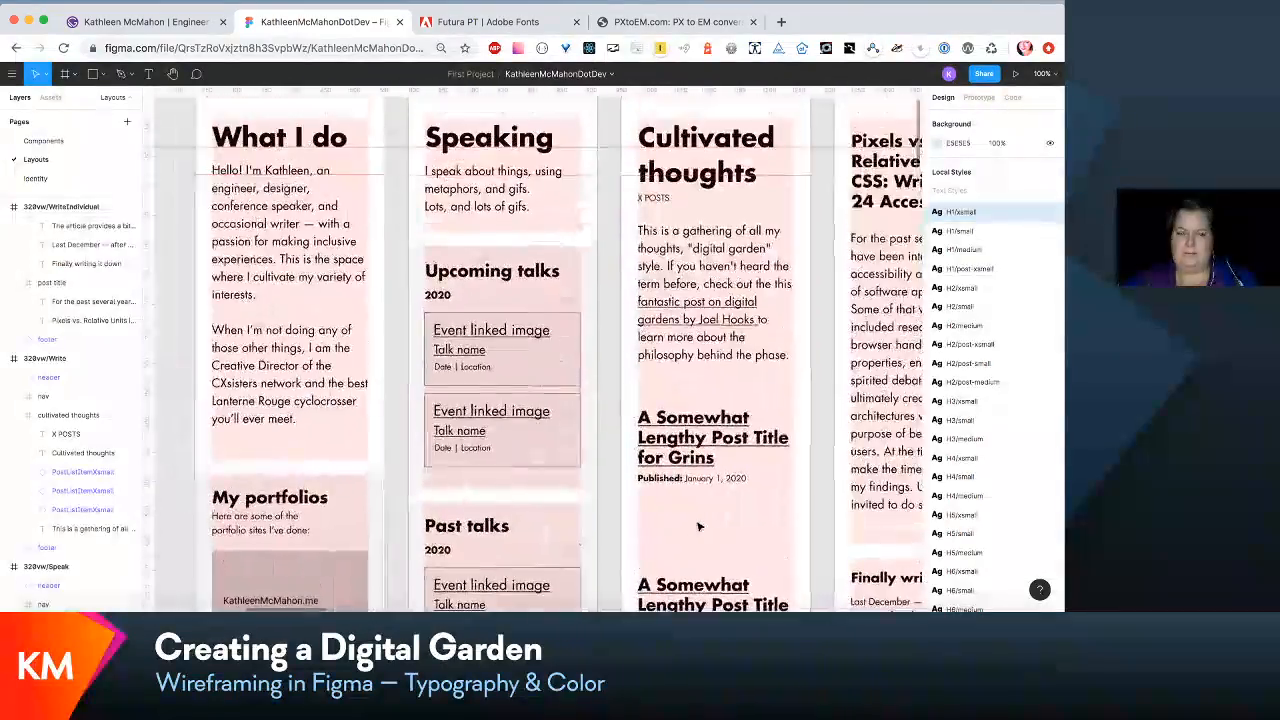
pyautogui.scroll(2, 699, 527)
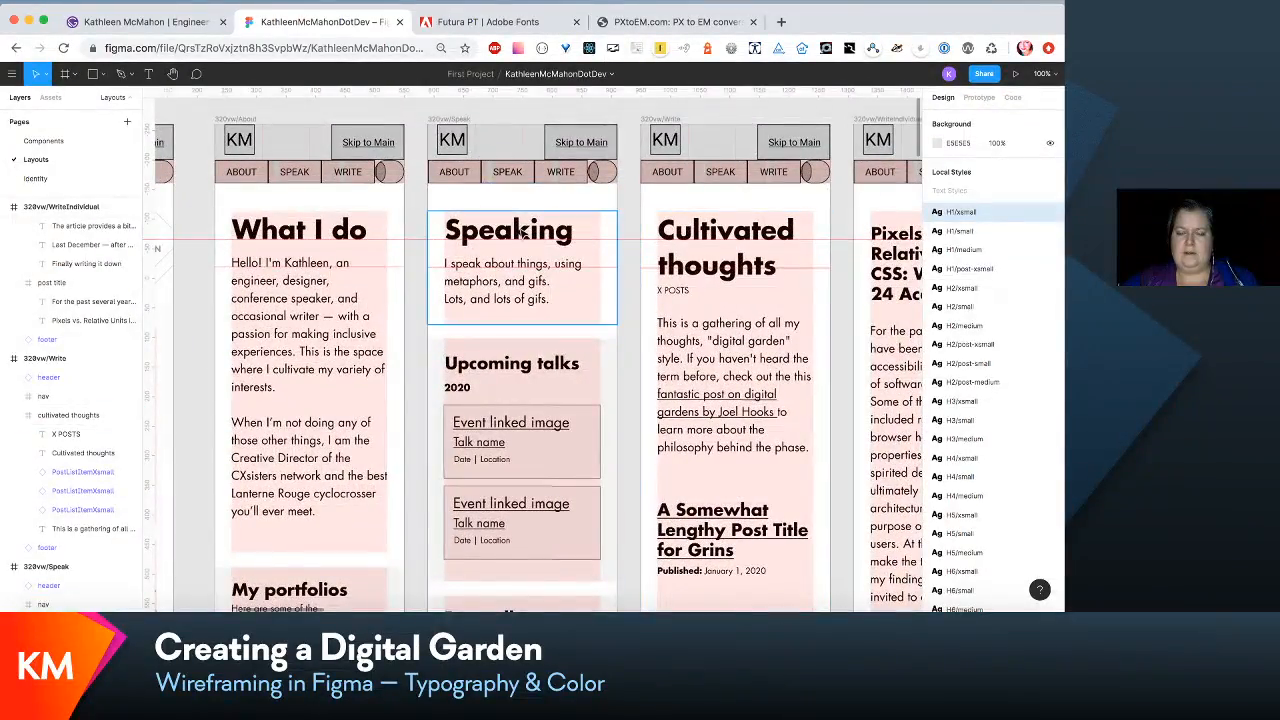
pyautogui.doubleClick(521, 232)
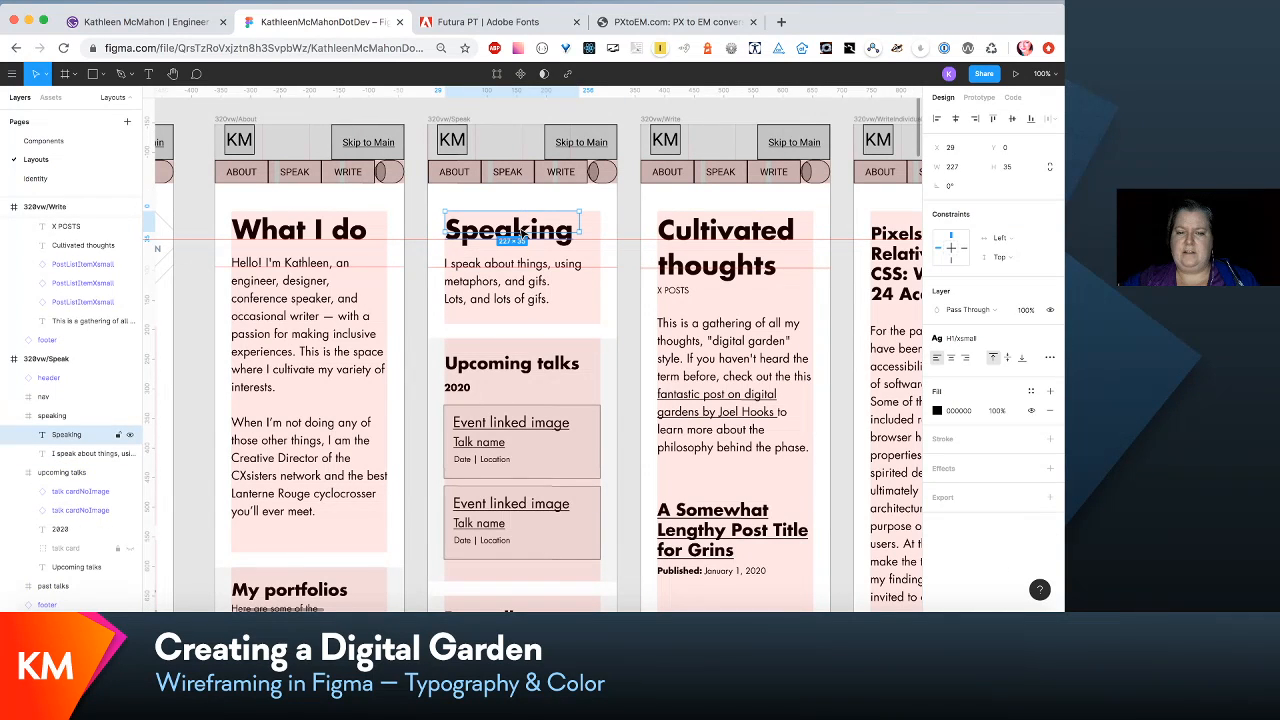
pyautogui.click(1018, 343)
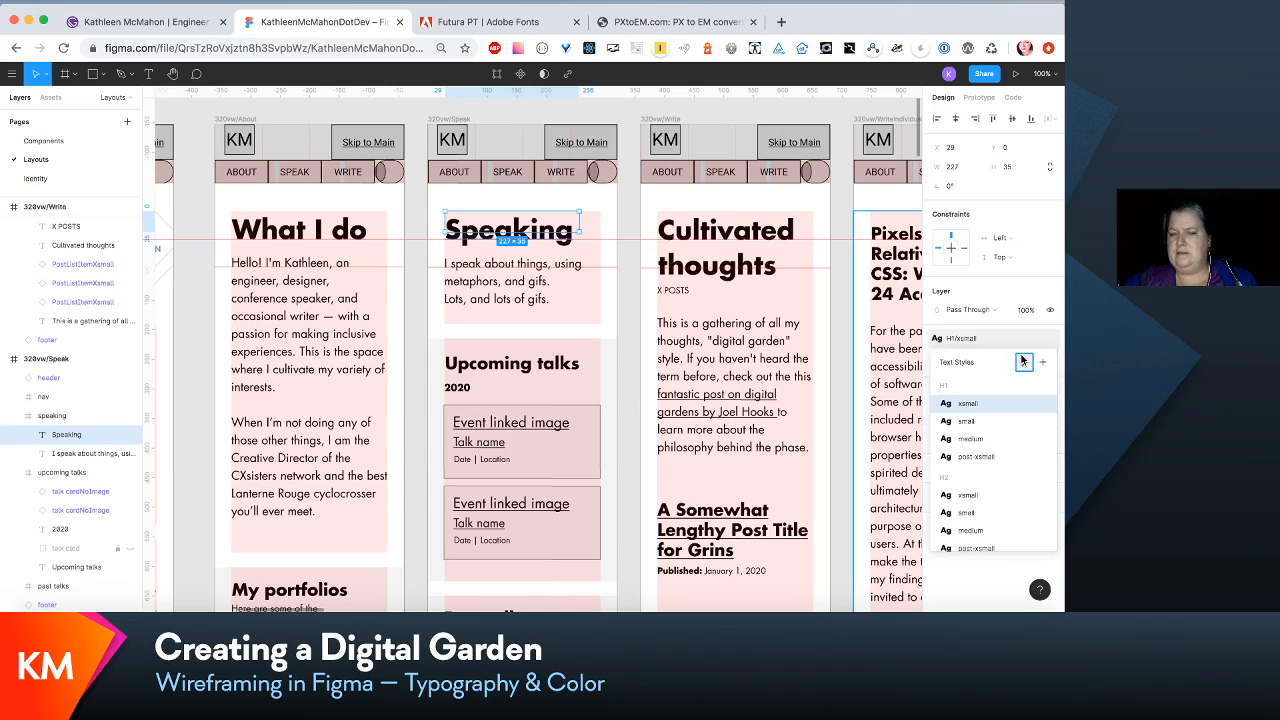
pyautogui.click(1025, 362)
# - Set the font size of the H2/small text style, used by the Recent talks heading in the <660vw/Home layout, to 54
pyautogui.hscroll(15, 877, 324)
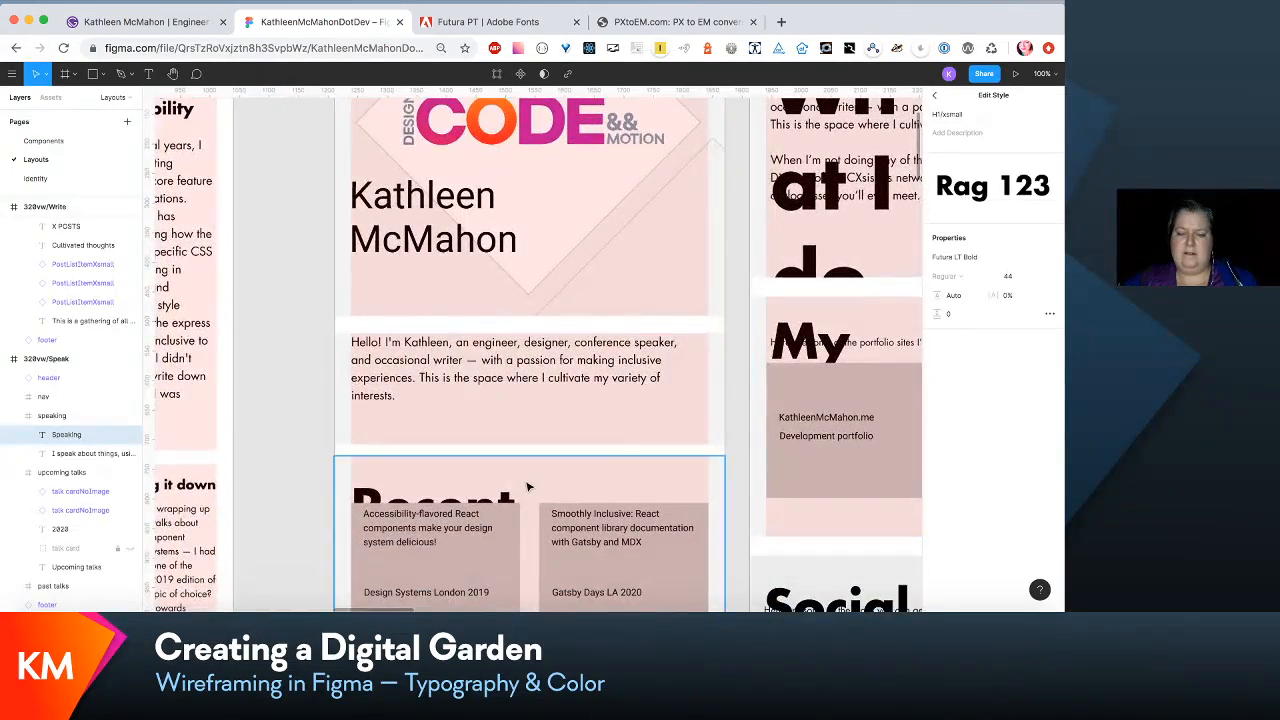
pyautogui.scroll(-3, 507, 382)
pyautogui.click(510, 383)
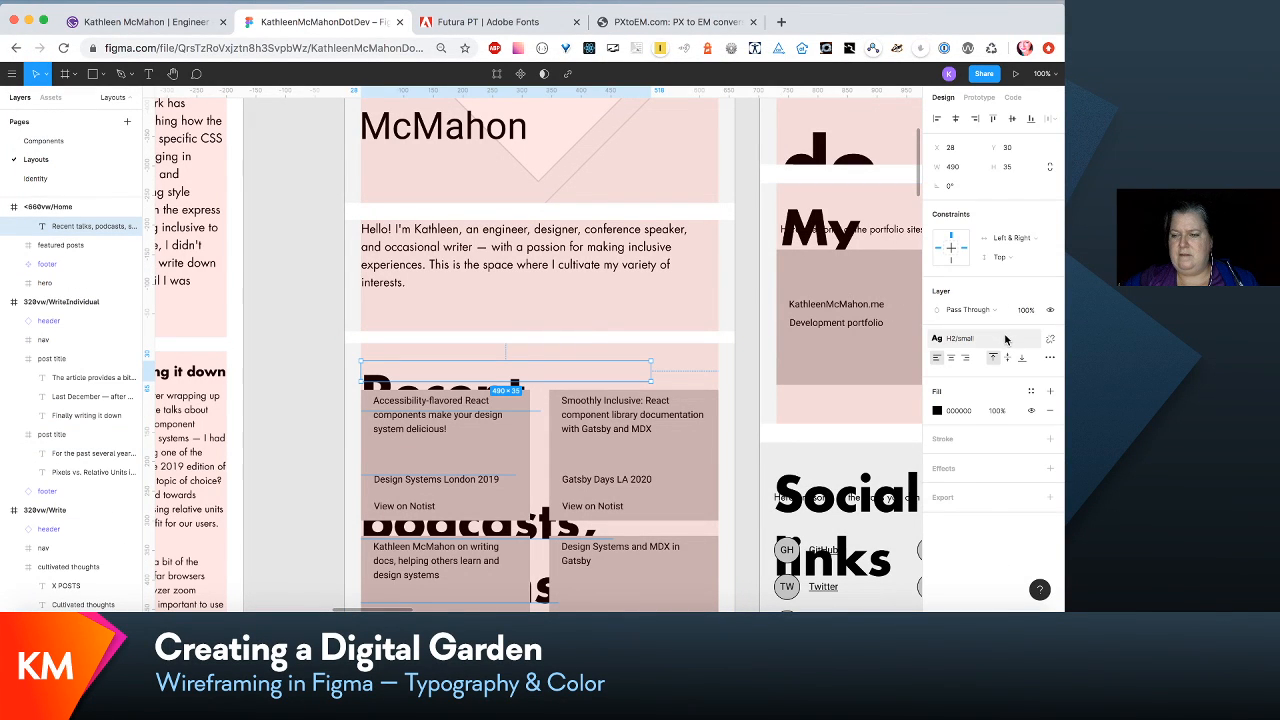
pyautogui.click(1007, 340)
pyautogui.click(1023, 363)
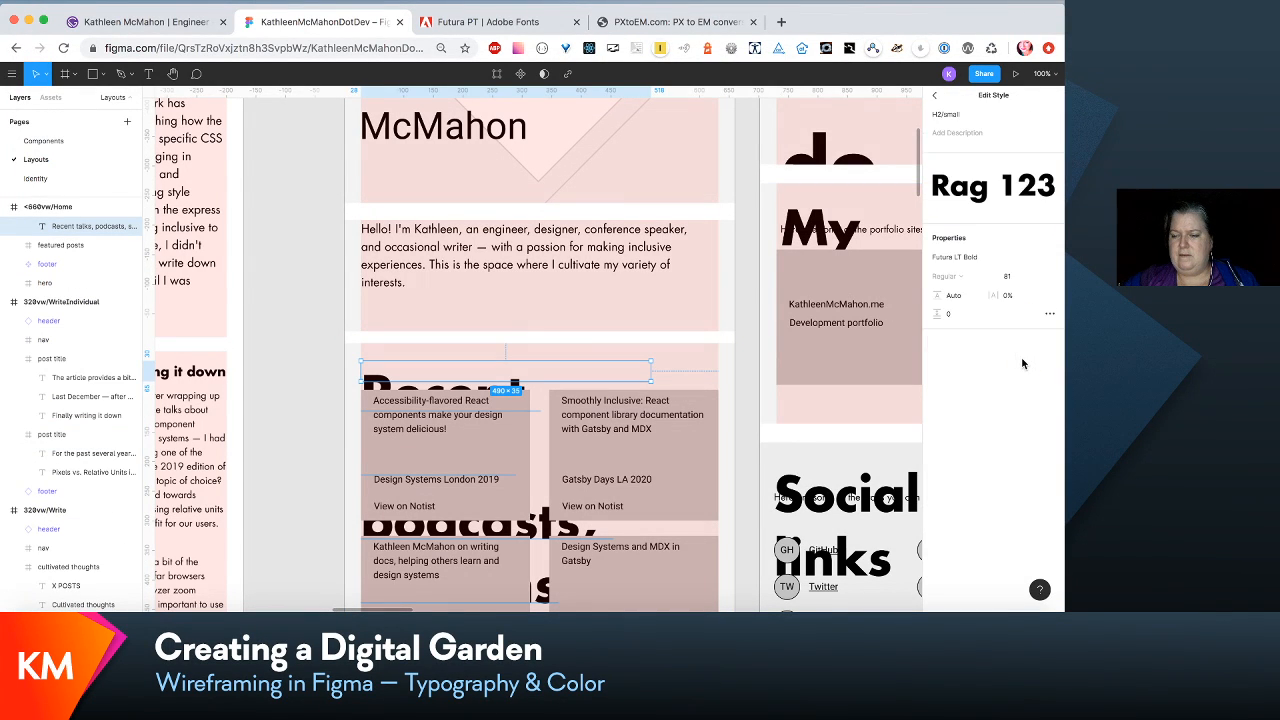
pyautogui.click(1007, 279)
pyautogui.write('6')
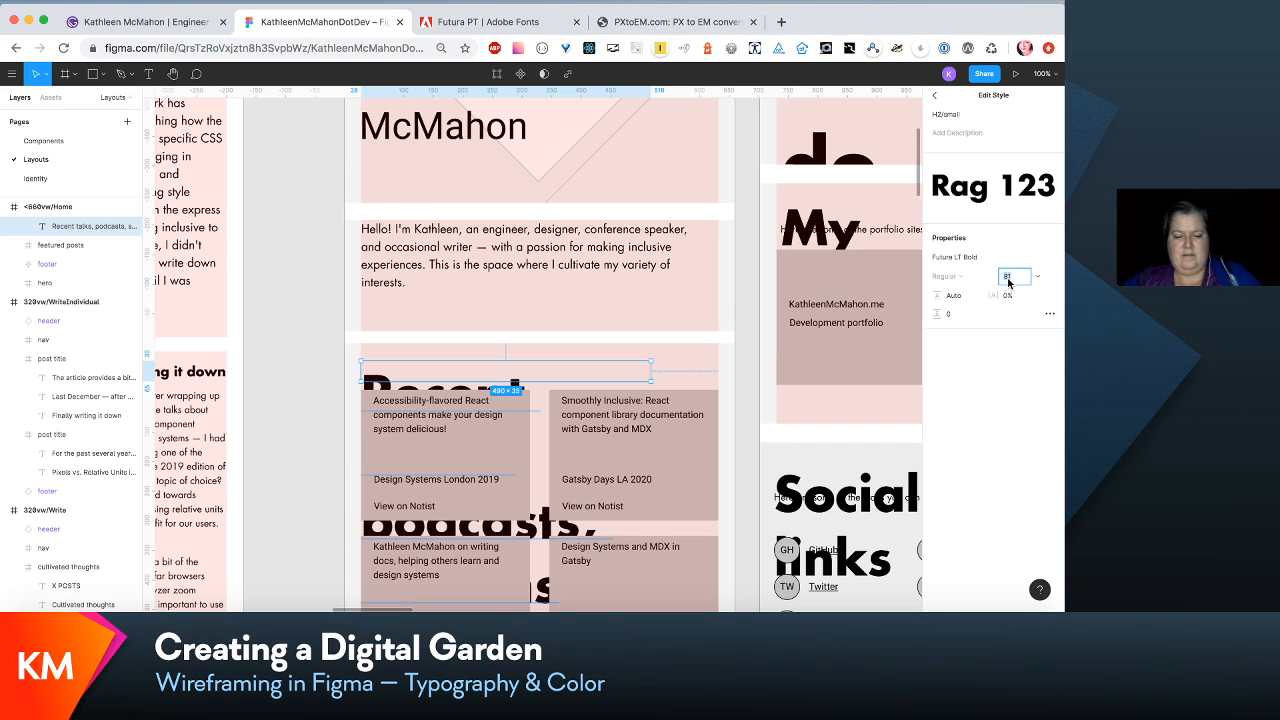
pyautogui.write('54')
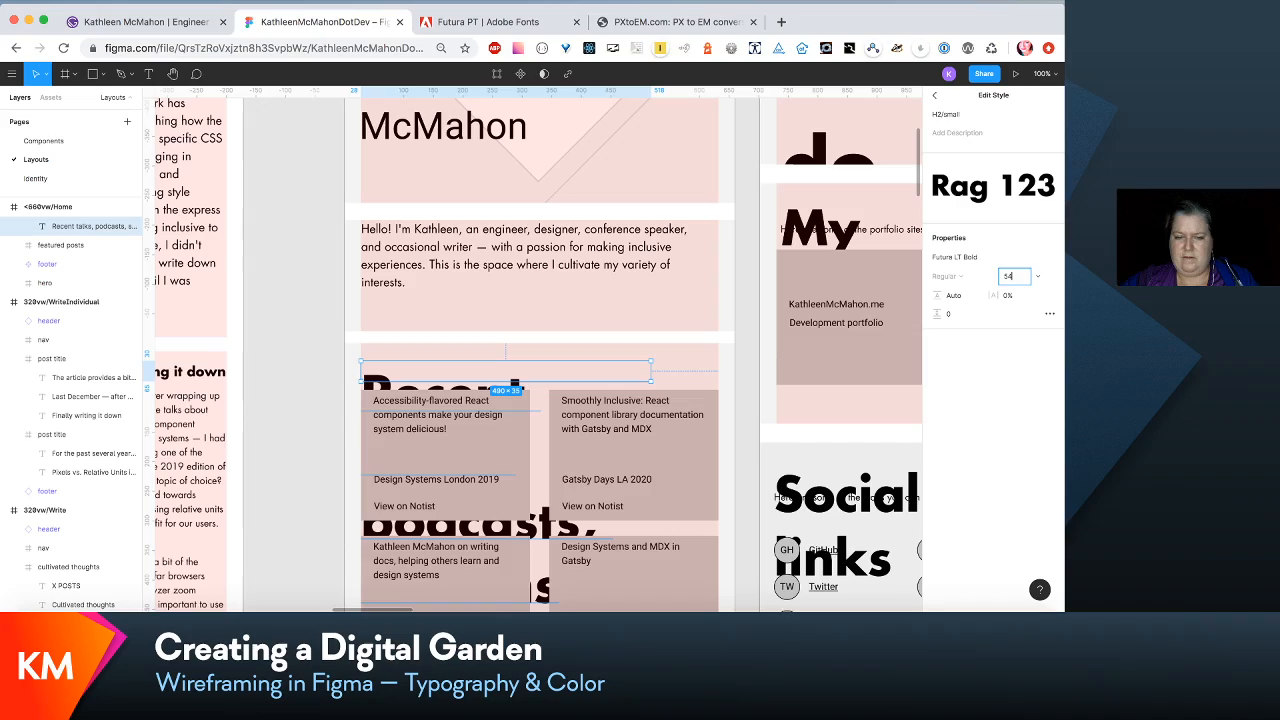
pyautogui.press('Return')
pyautogui.scroll(-5, 650, 387)
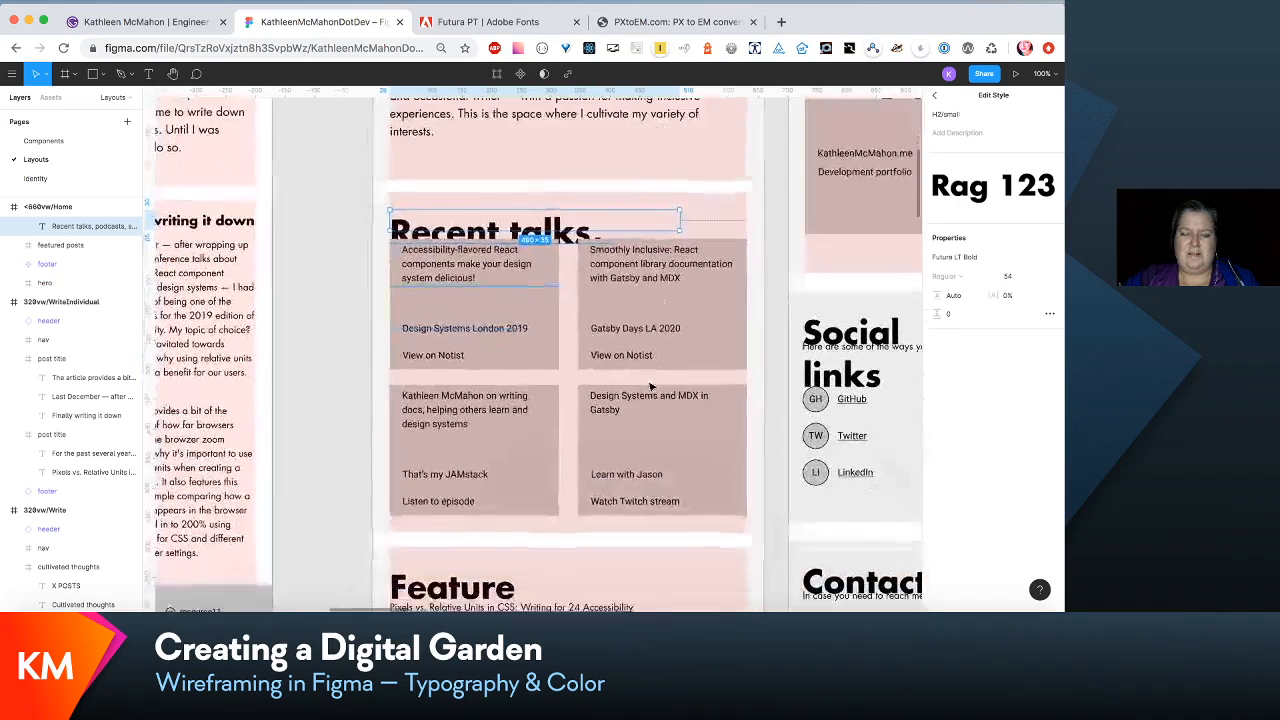
# - Set the font size of the H2/small text style to 36
pyautogui.scroll(10, 650, 387)
pyautogui.hscroll(4, 650, 387)
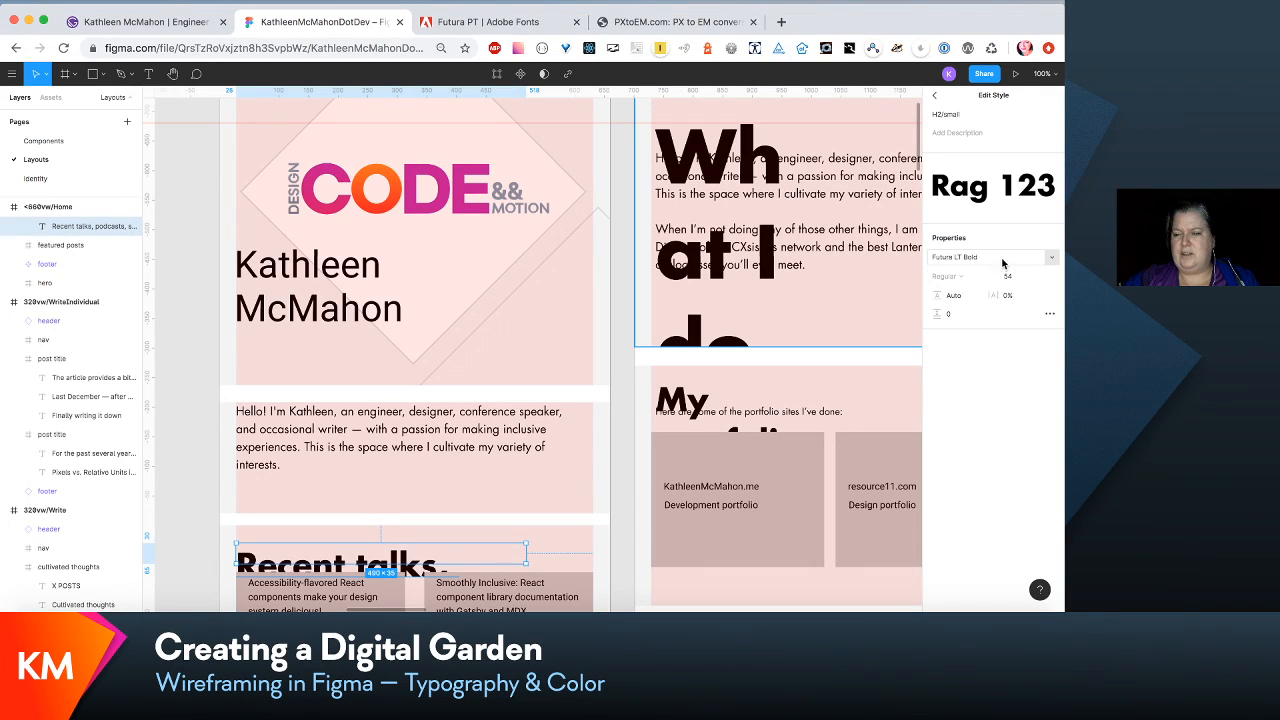
pyautogui.click(1025, 279)
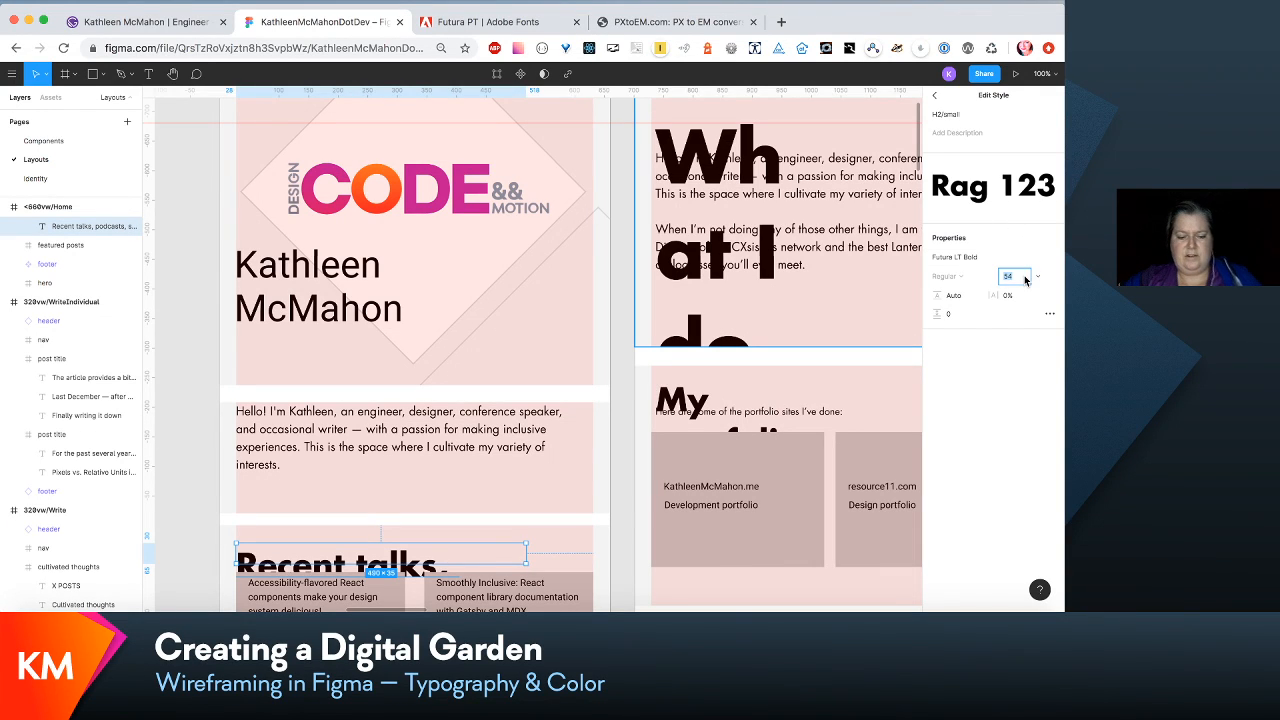
pyautogui.press('Return')
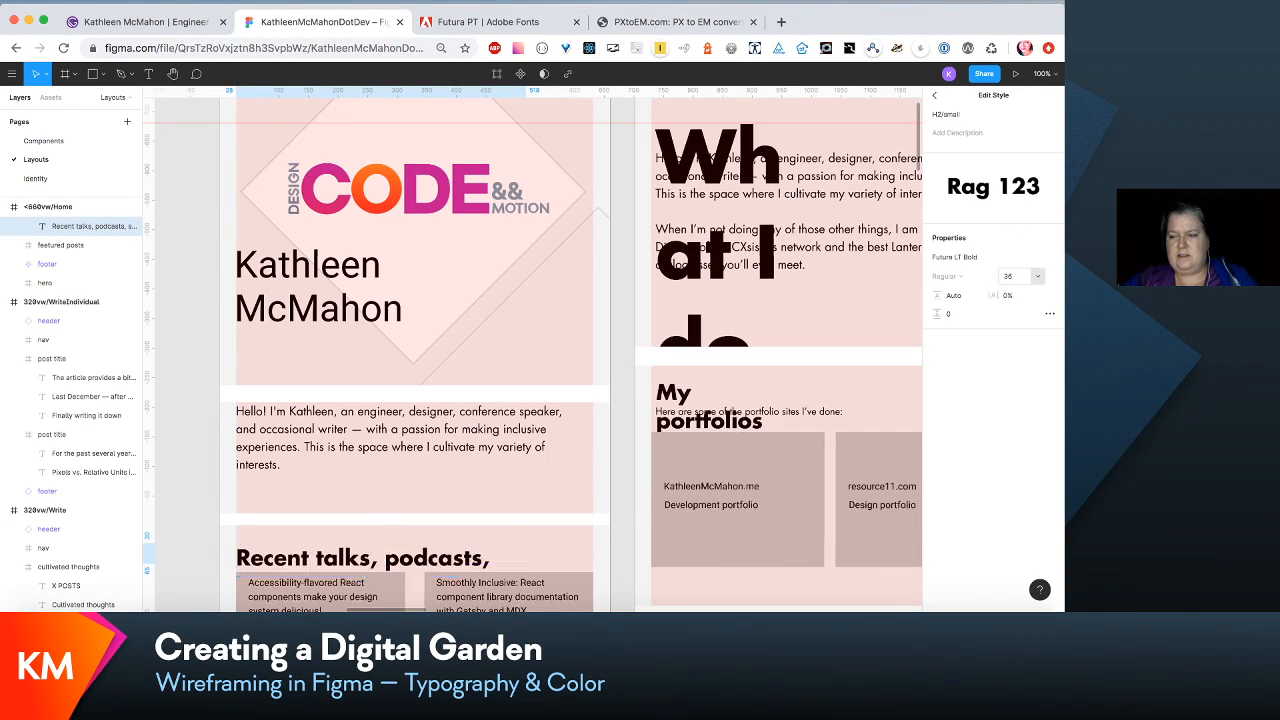
# - Look over the <660vw/Home and <660vw/About layouts to see how the H2/small headings fit their sections
pyautogui.scroll(-2, 771, 351)
pyautogui.scroll(2, 771, 351)
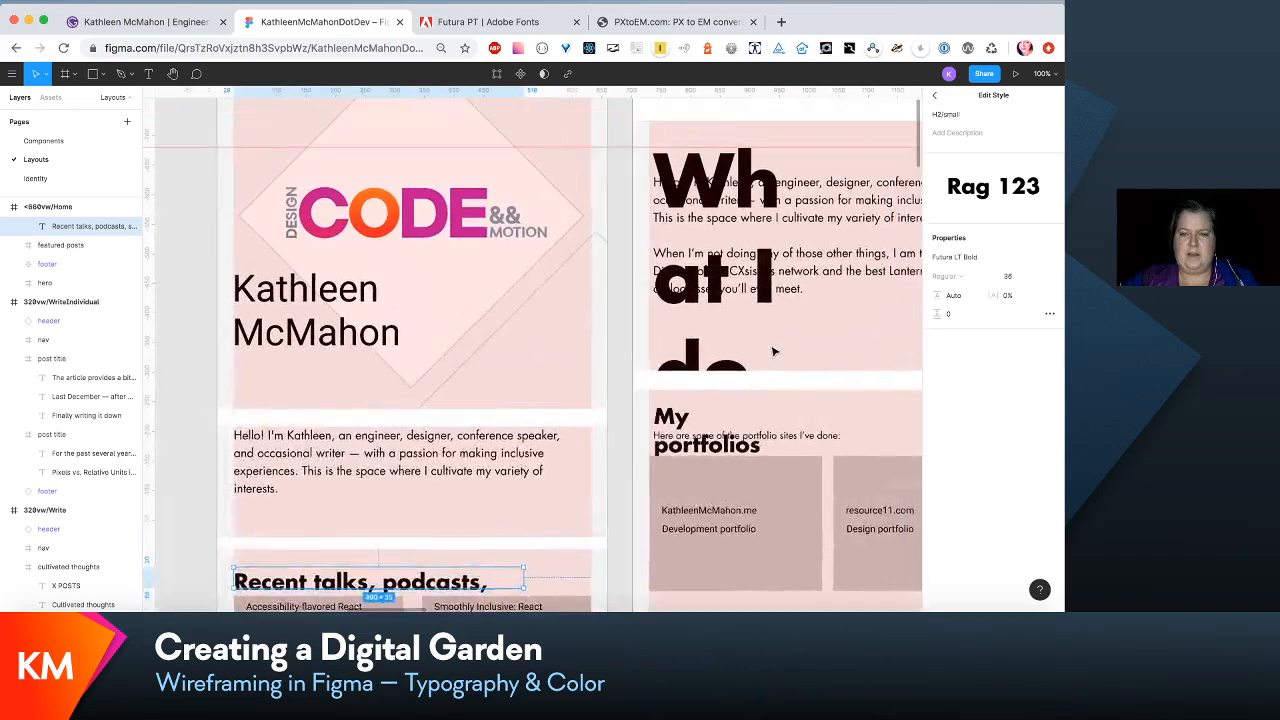
pyautogui.scroll(-1, 771, 351)
pyautogui.scroll(-3, 781, 350)
pyautogui.scroll(3, 777, 350)
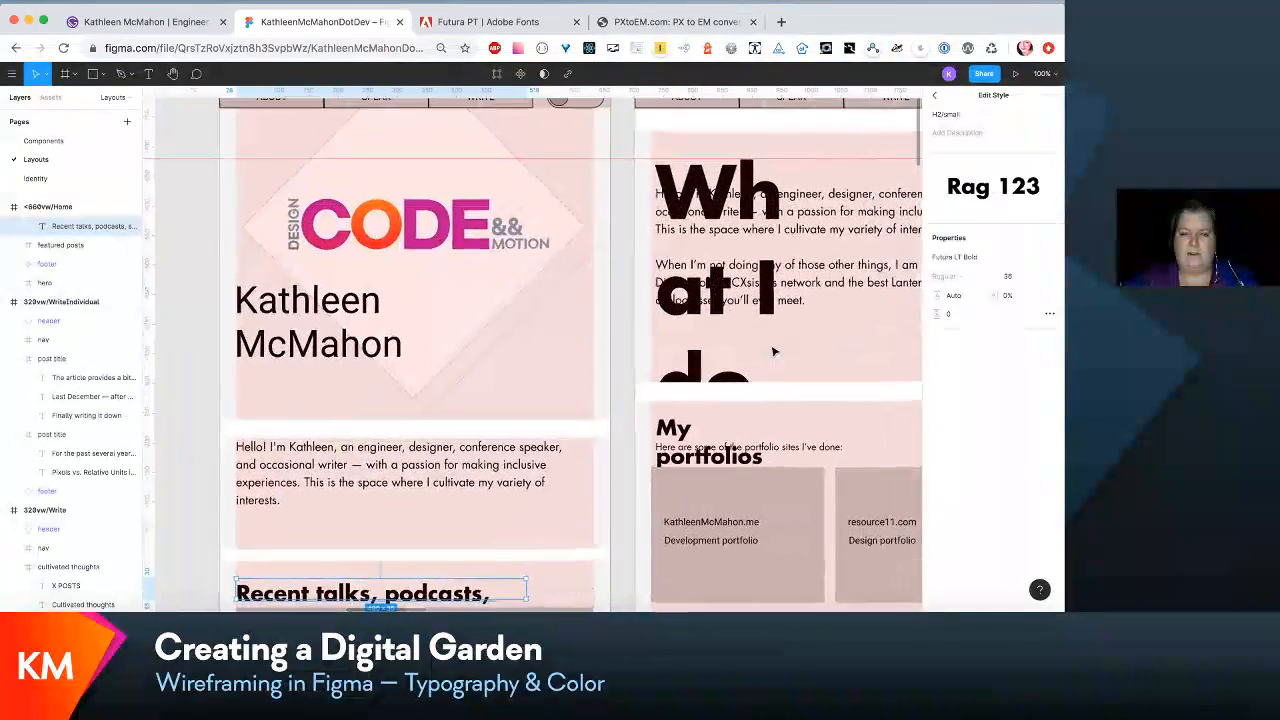
pyautogui.scroll(-2, 775, 350)
pyautogui.scroll(-5, 773, 352)
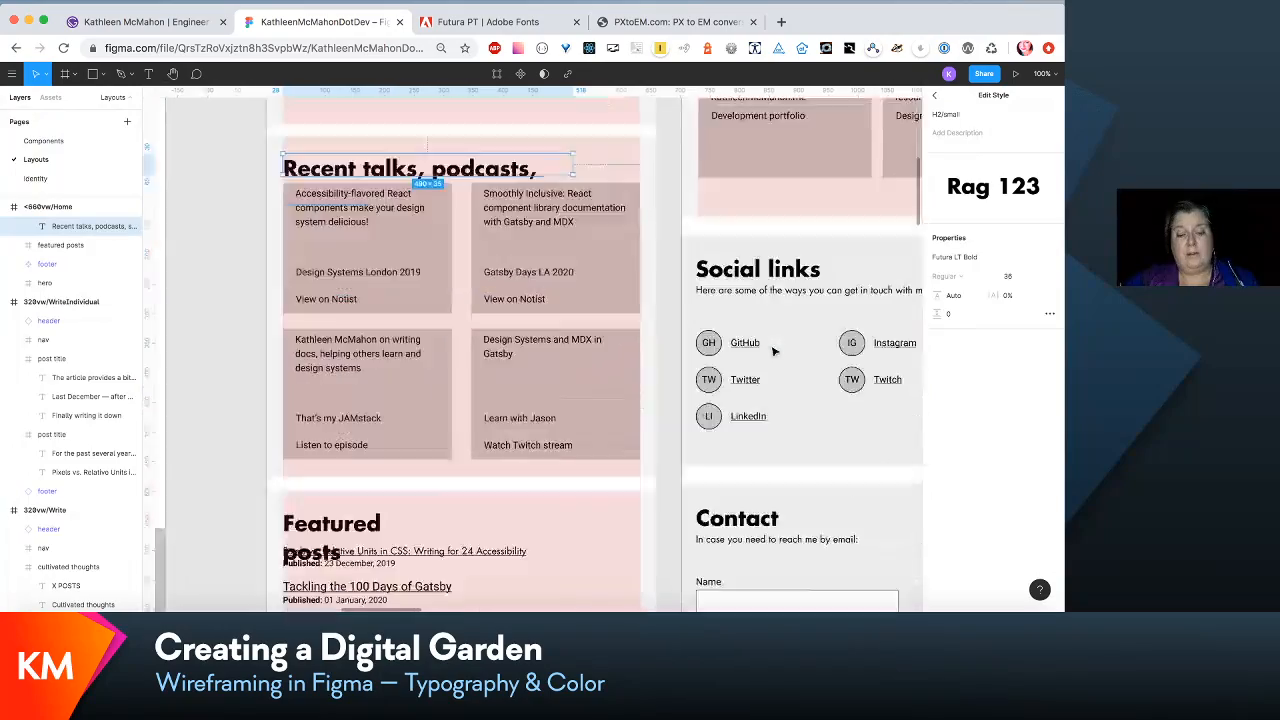
pyautogui.scroll(10, 773, 351)
# - Set the font size of the H1/small text style, used by the What I do heading in the <660vw/About layout, to 84
pyautogui.hscroll(3, 773, 351)
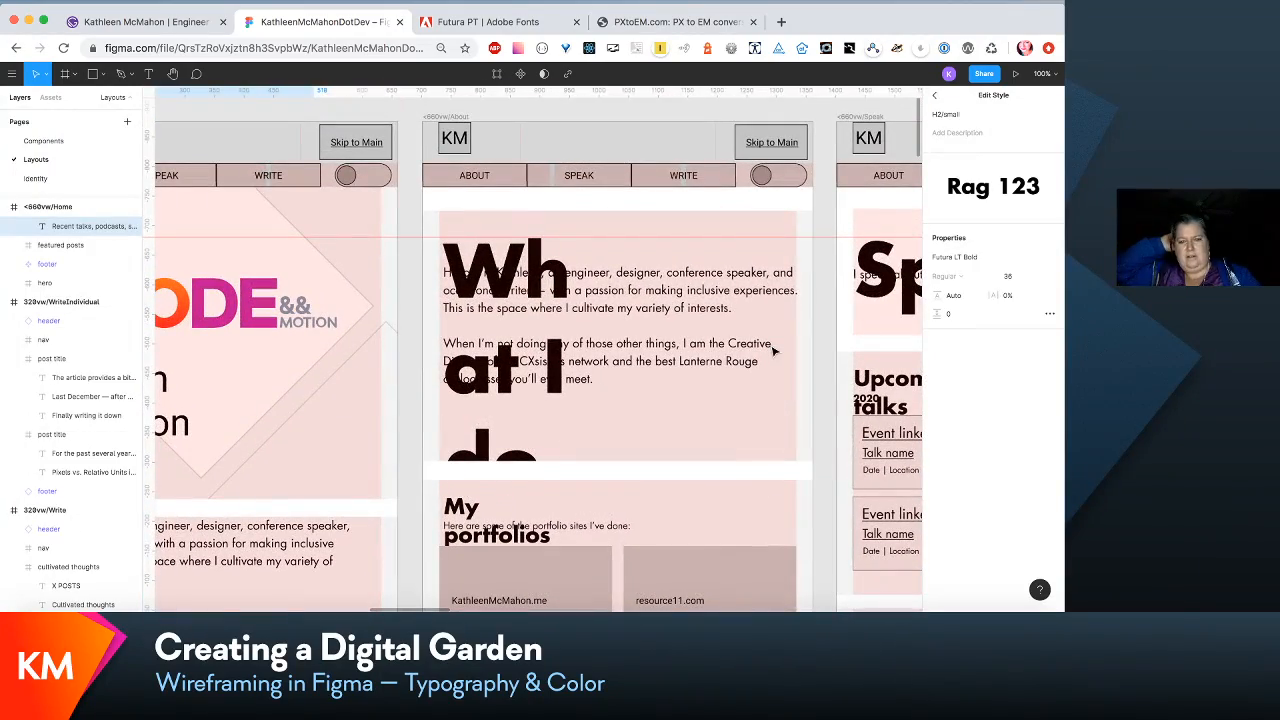
pyautogui.click(505, 262)
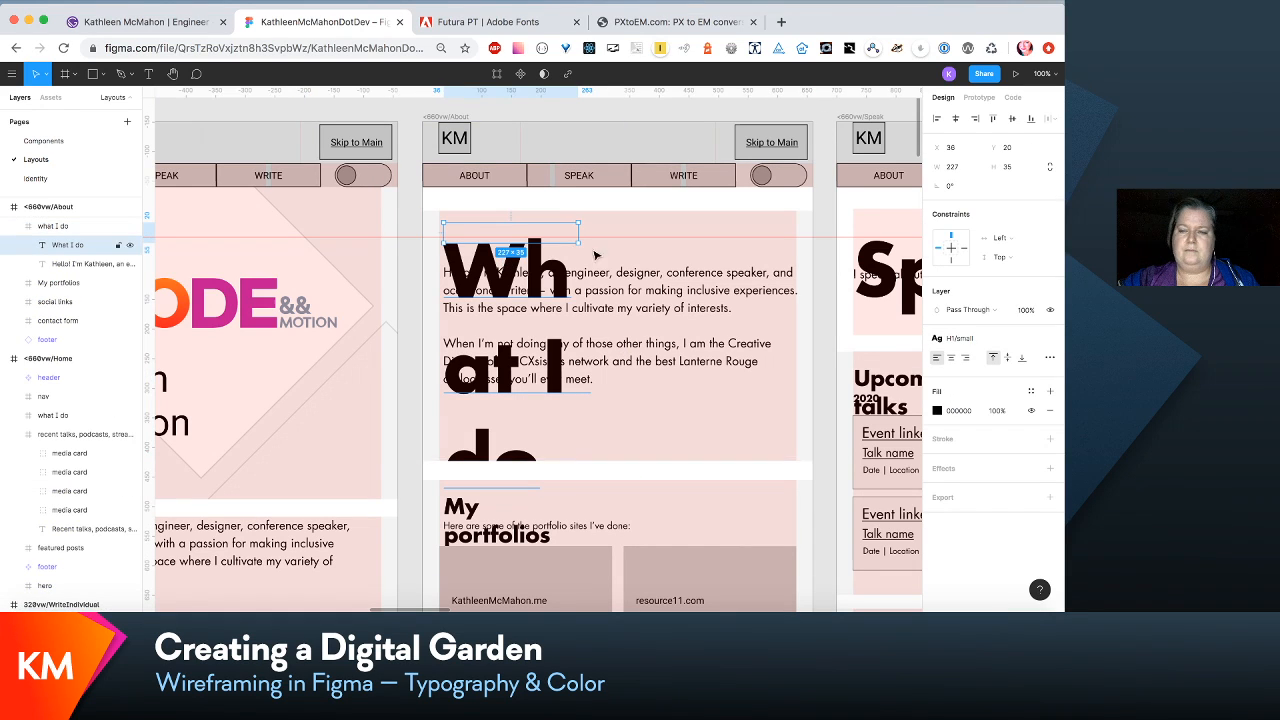
pyautogui.click(1010, 338)
pyautogui.click(1023, 361)
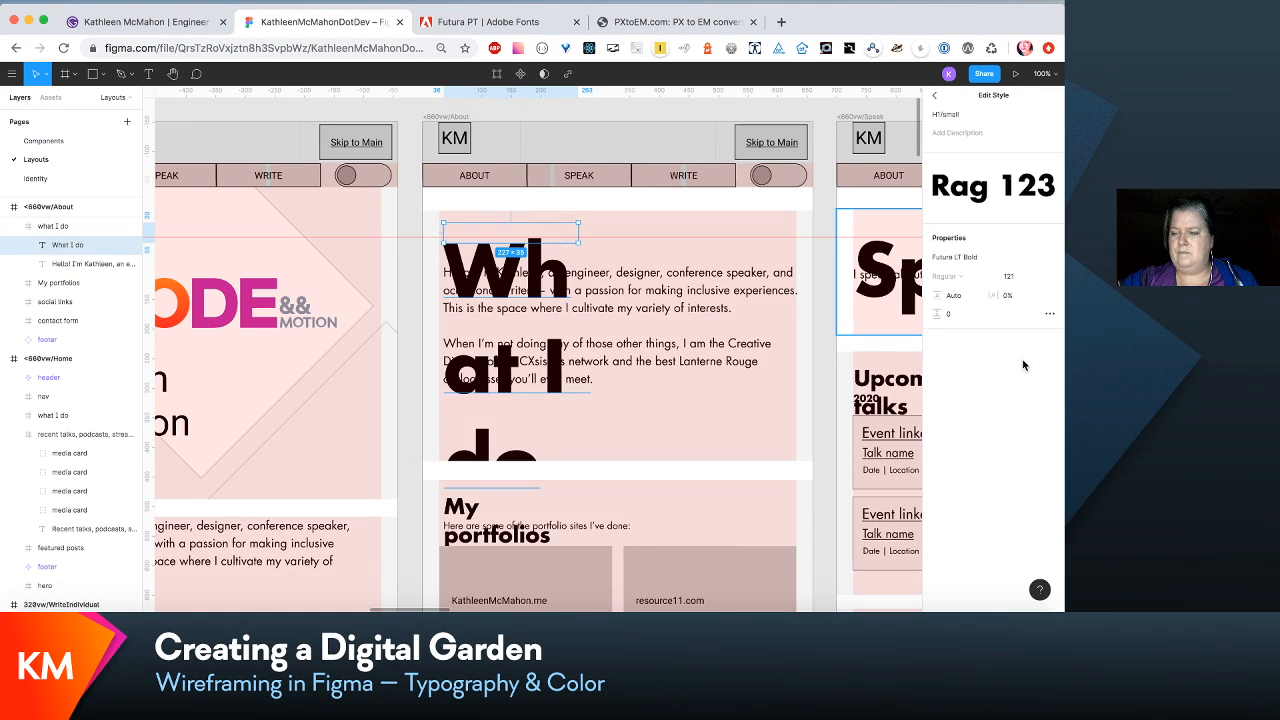
pyautogui.click(1004, 277)
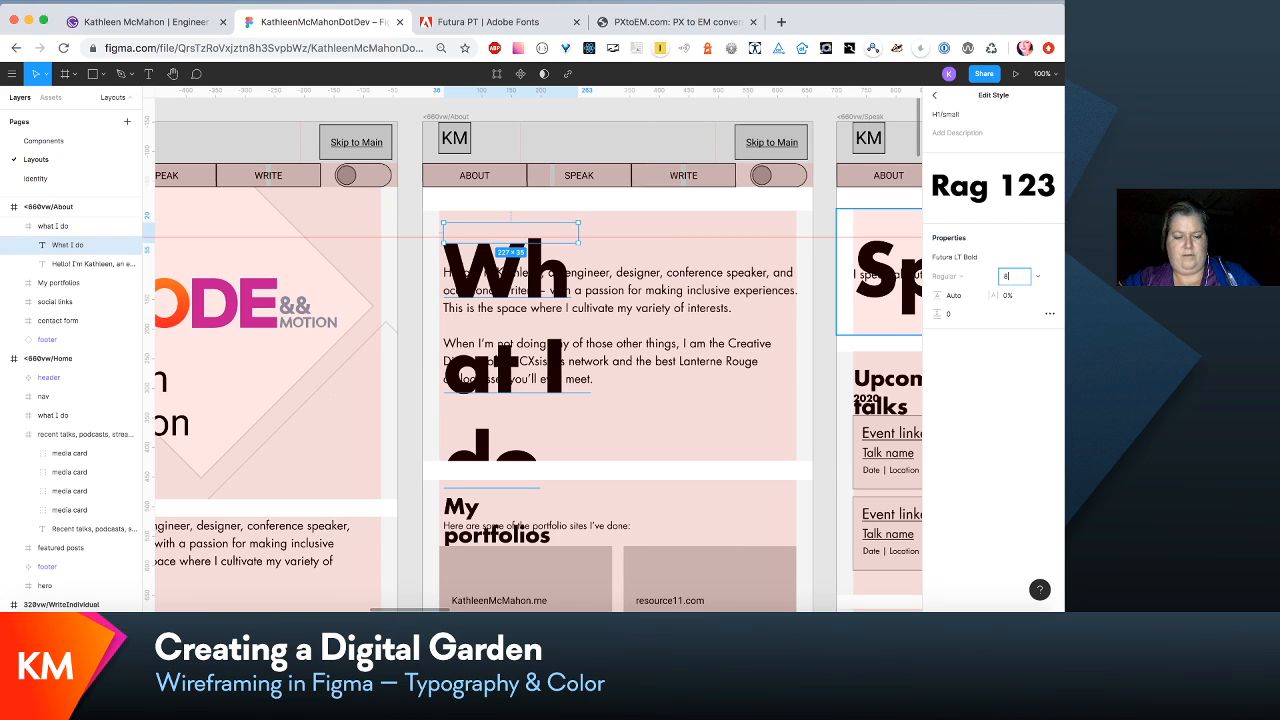
pyautogui.press('Return')
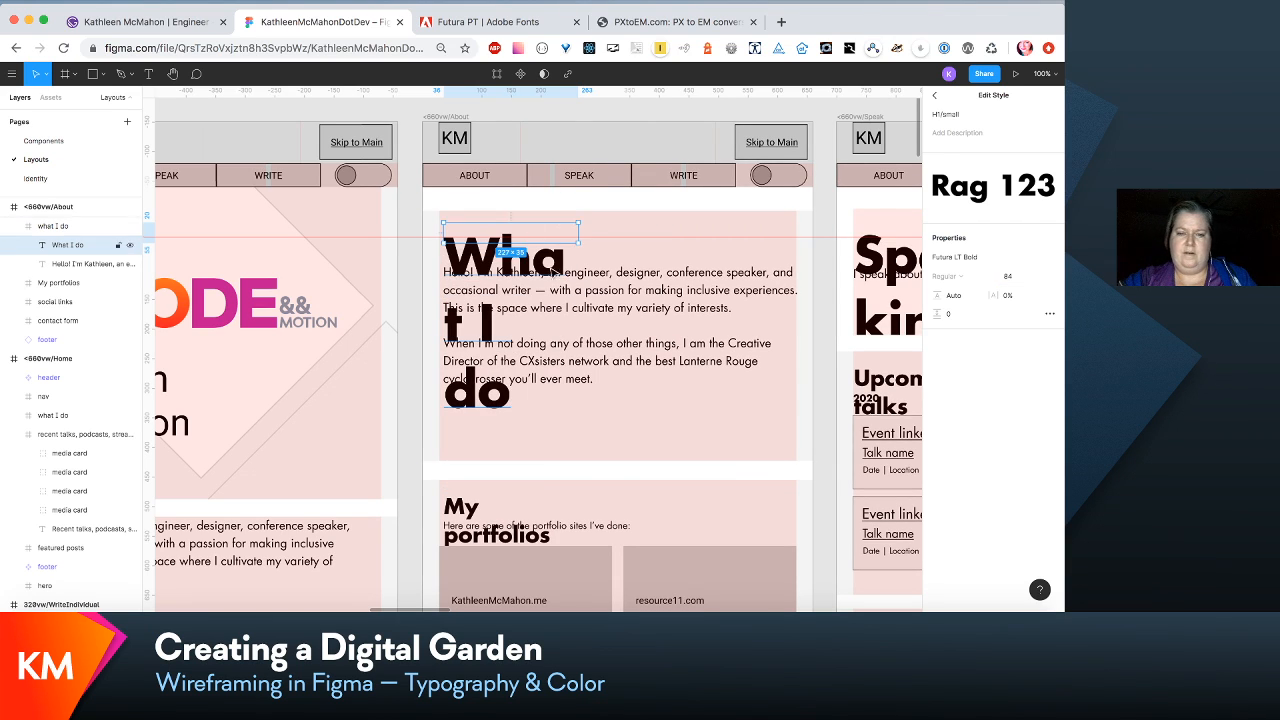
# - Widen the text boxes of the <660vw What I do and Speaking headings to about 597 and 456 so each fits on one line
pyautogui.moveTo(577, 242); pyautogui.dragTo(797, 244)
pyautogui.scroll(2, 800, 248)
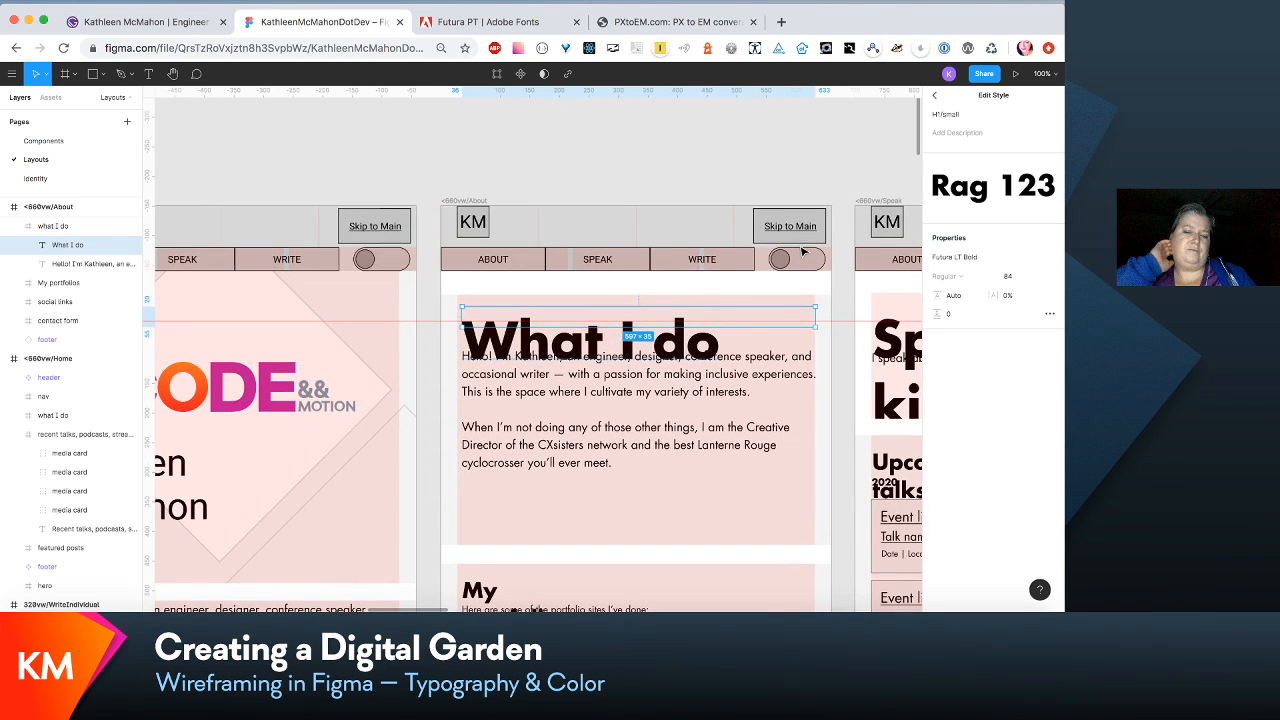
pyautogui.hscroll(5, 802, 252)
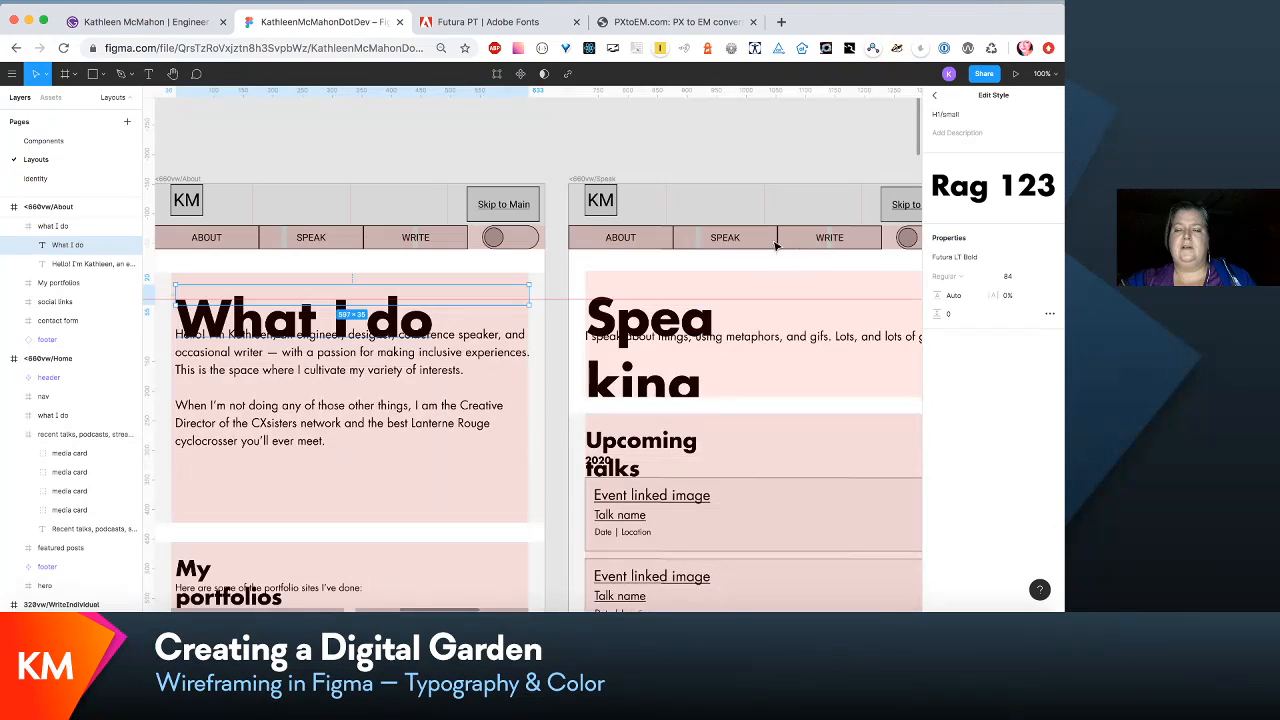
pyautogui.click(665, 320)
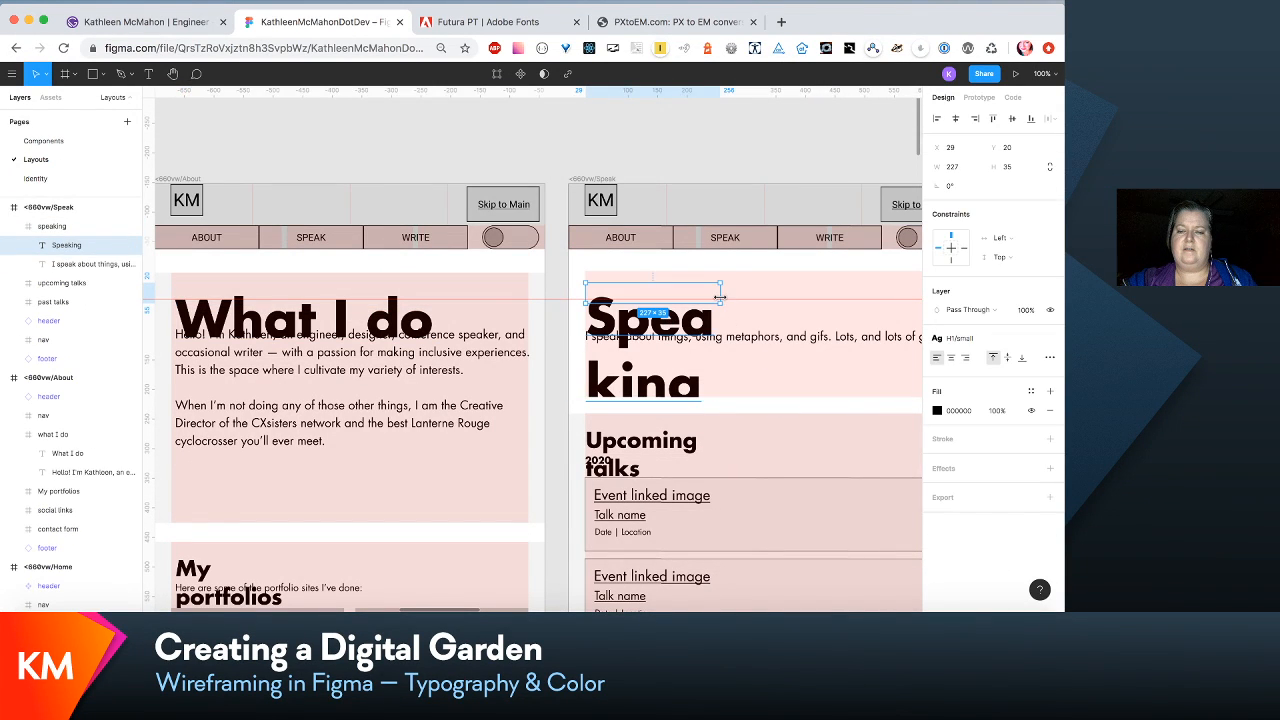
pyautogui.moveTo(719, 297); pyautogui.dragTo(857, 297)
pyautogui.scroll(-2, 858, 314)
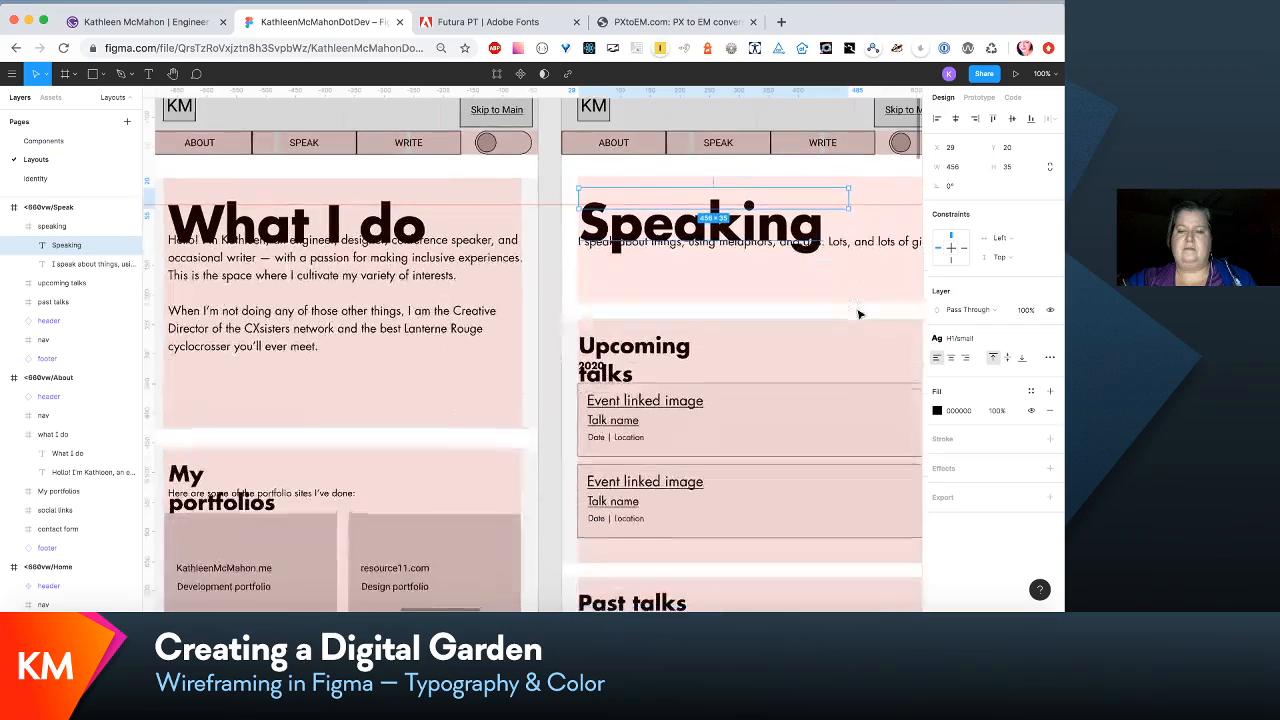
# - Compare the heading sizes across the 320vw and <660vw layouts and check them against the type scale table
pyautogui.hscroll(-5, 858, 314)
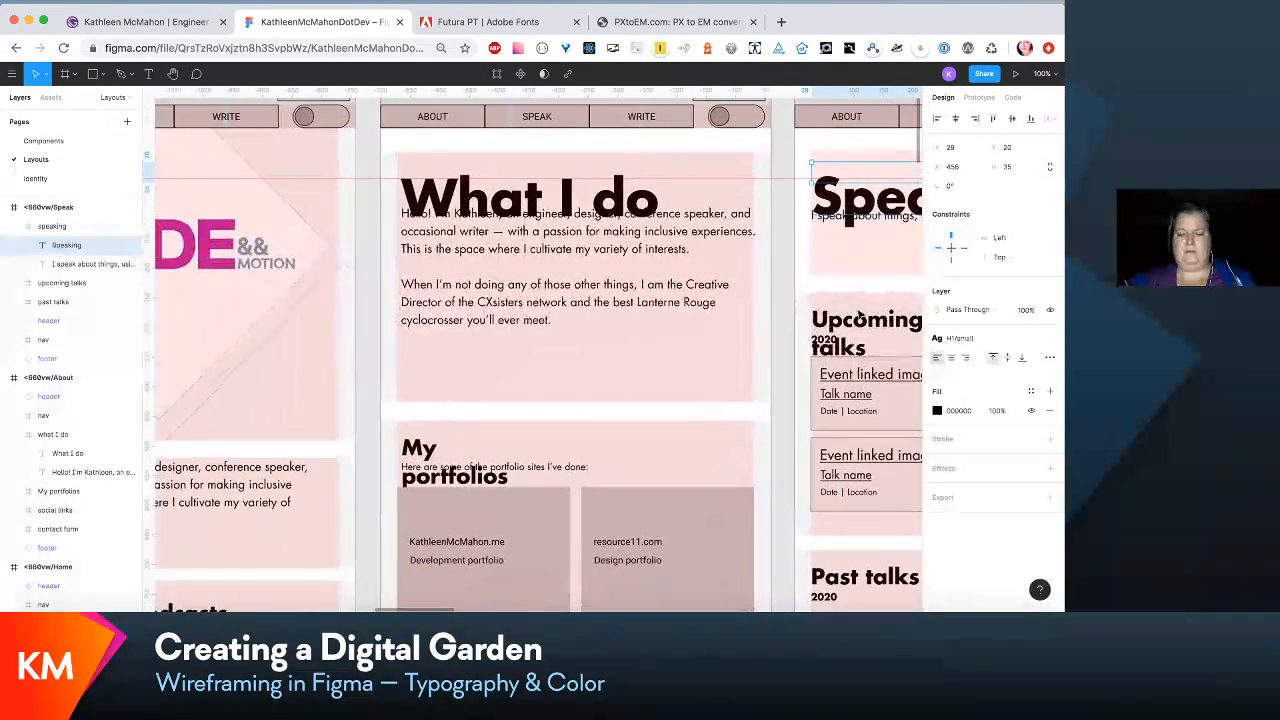
pyautogui.press('-')
pyautogui.hscroll(-6, 858, 314)
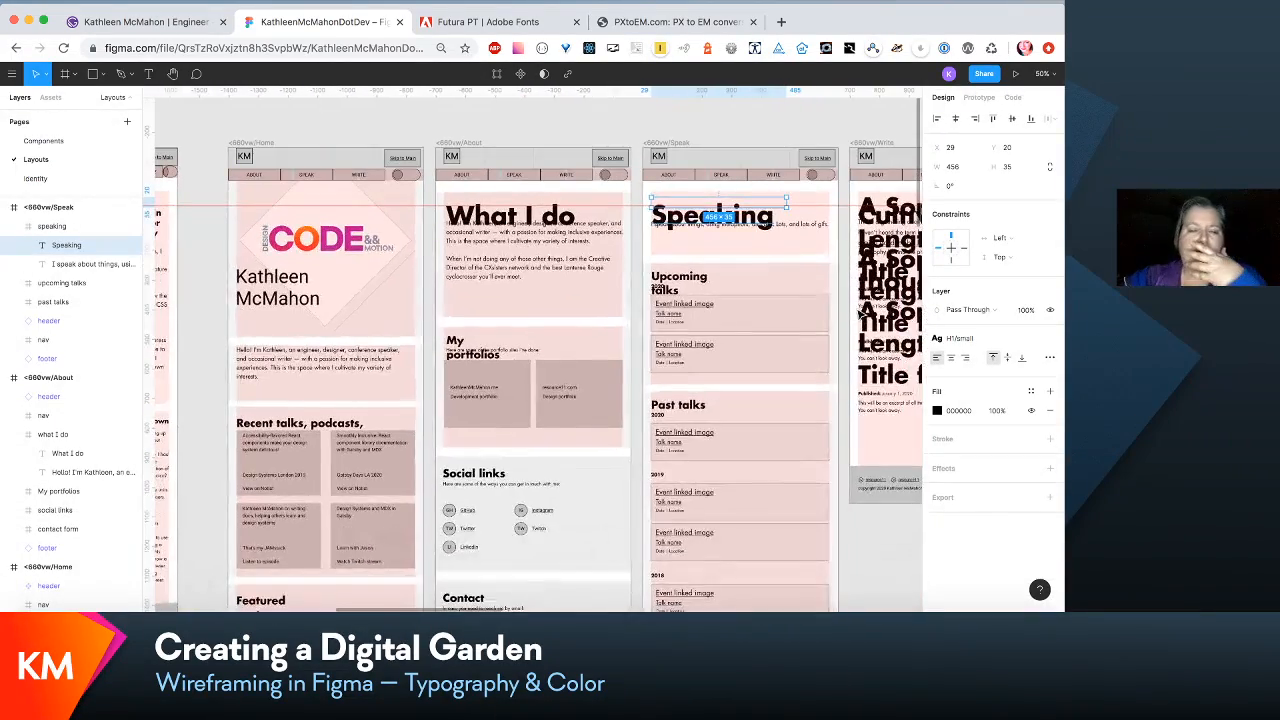
pyautogui.hscroll(-5, 858, 314)
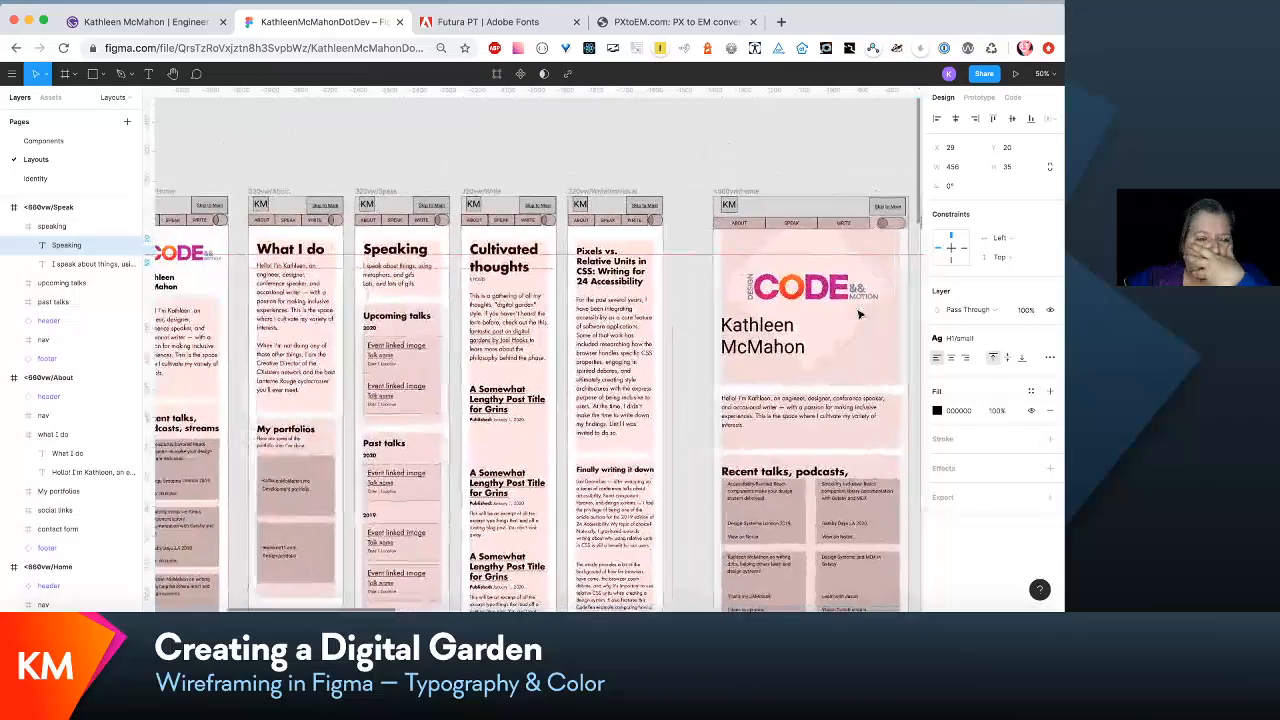
pyautogui.hscroll(9, 858, 314)
pyautogui.hscroll(2, 858, 314)
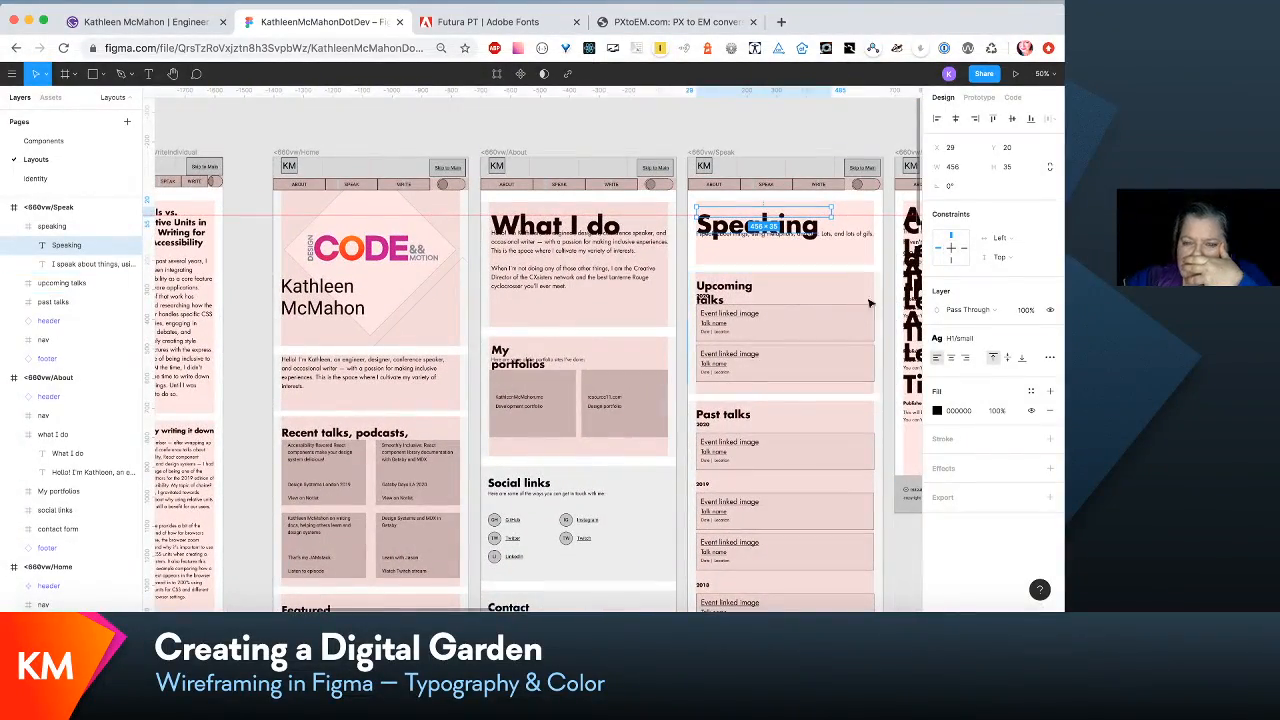
pyautogui.scroll(-5, 779, 398)
pyautogui.hscroll(-7, 779, 398)
pyautogui.scroll(3, 779, 398)
pyautogui.hscroll(-6, 779, 398)
pyautogui.scroll(-1, 779, 398)
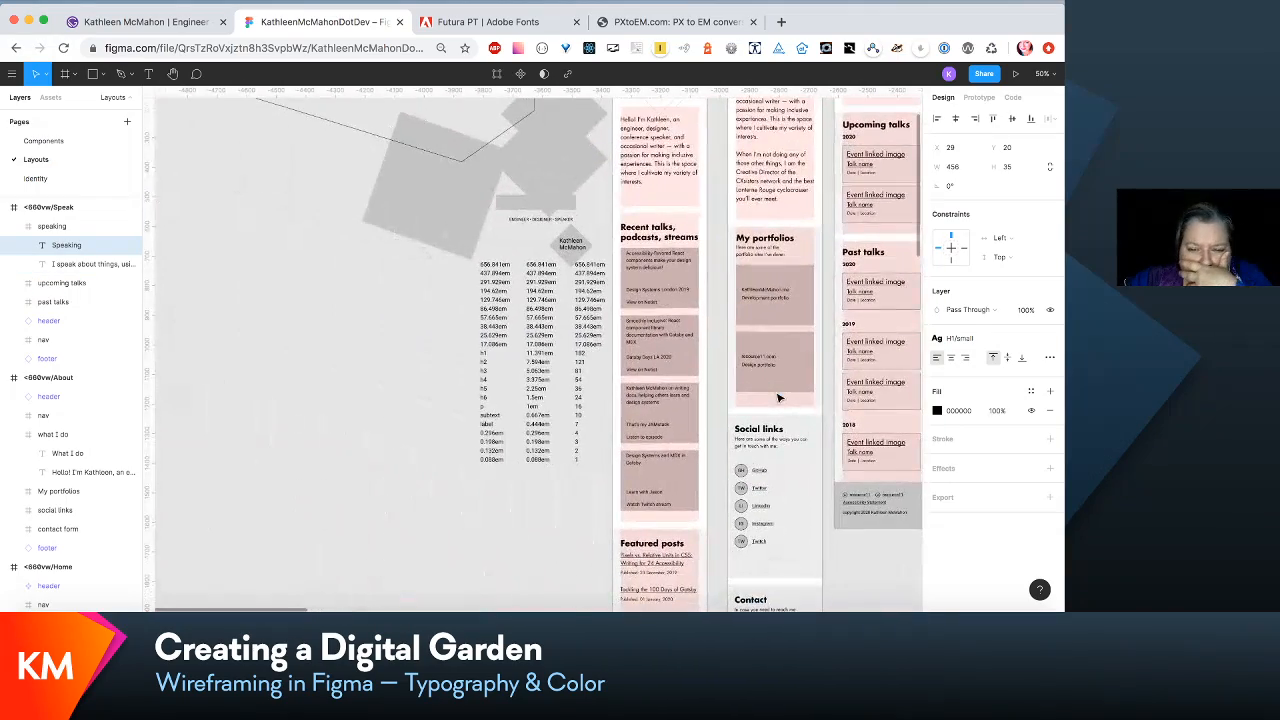
pyautogui.hscroll(1, 779, 398)
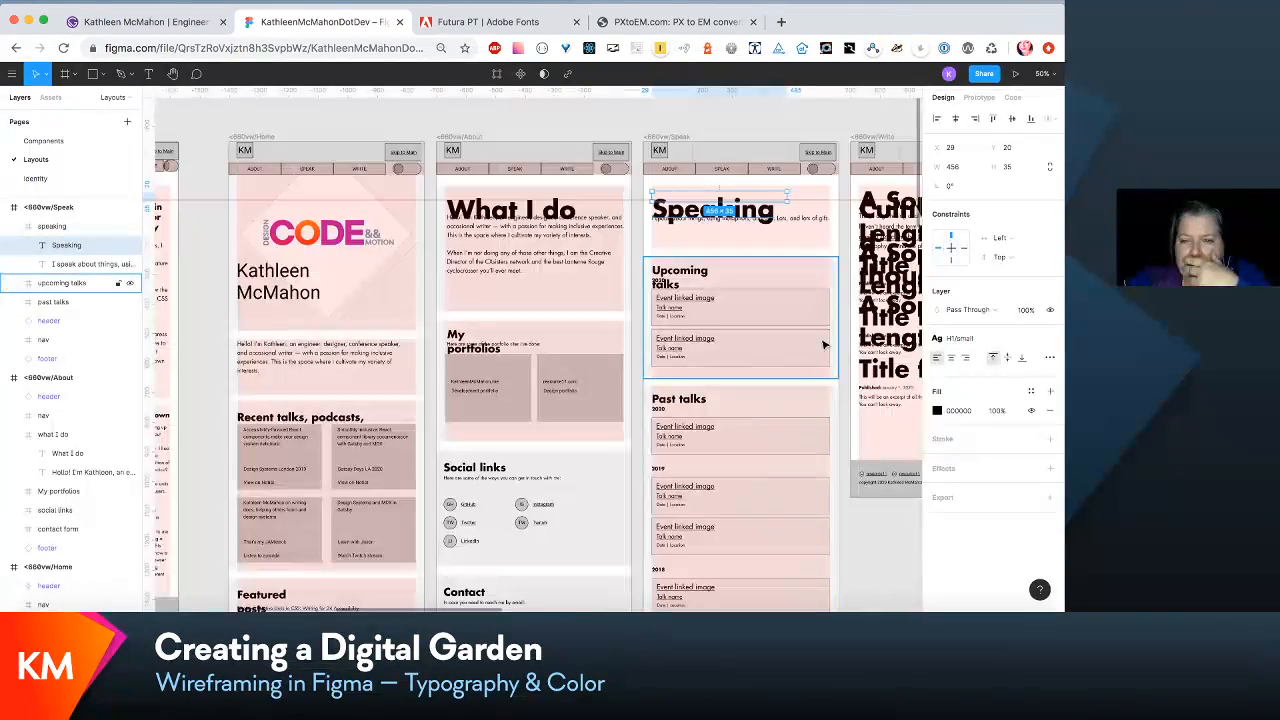
# - Set the font size of the H1/small text style, used by the What I do heading in the <660vw/About layout, to 81
pyautogui.click(557, 218)
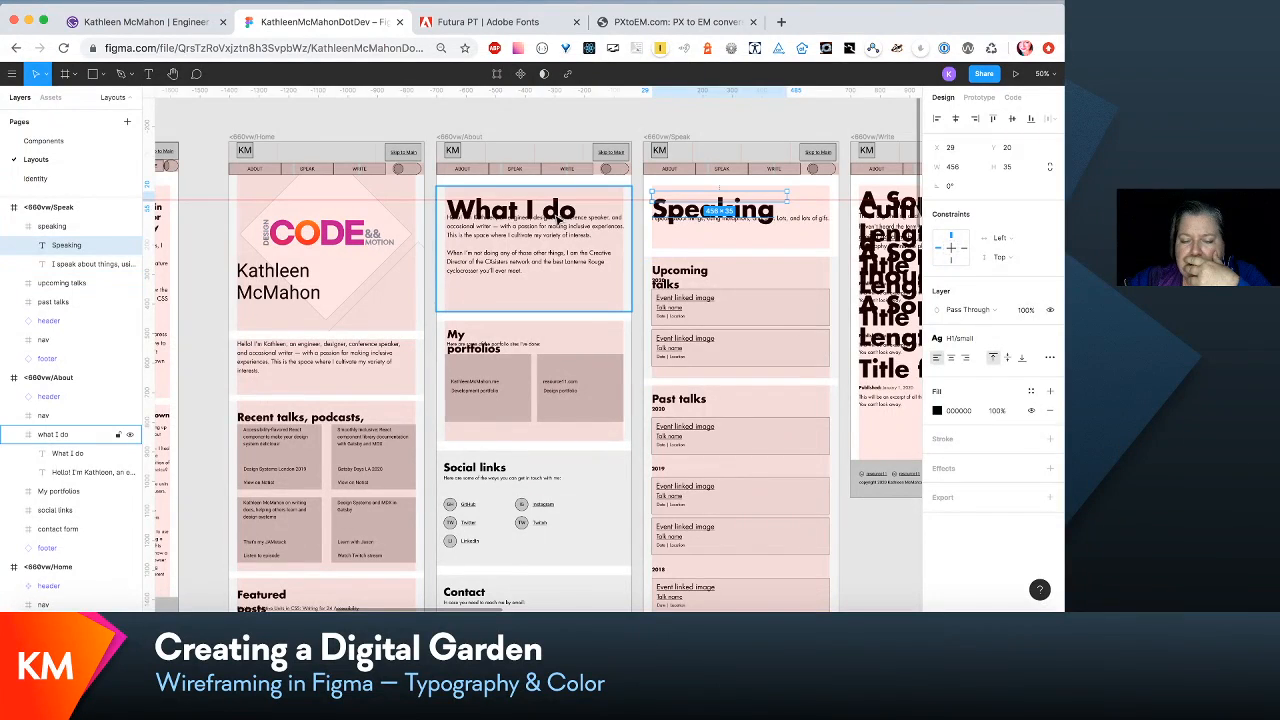
pyautogui.click(557, 218)
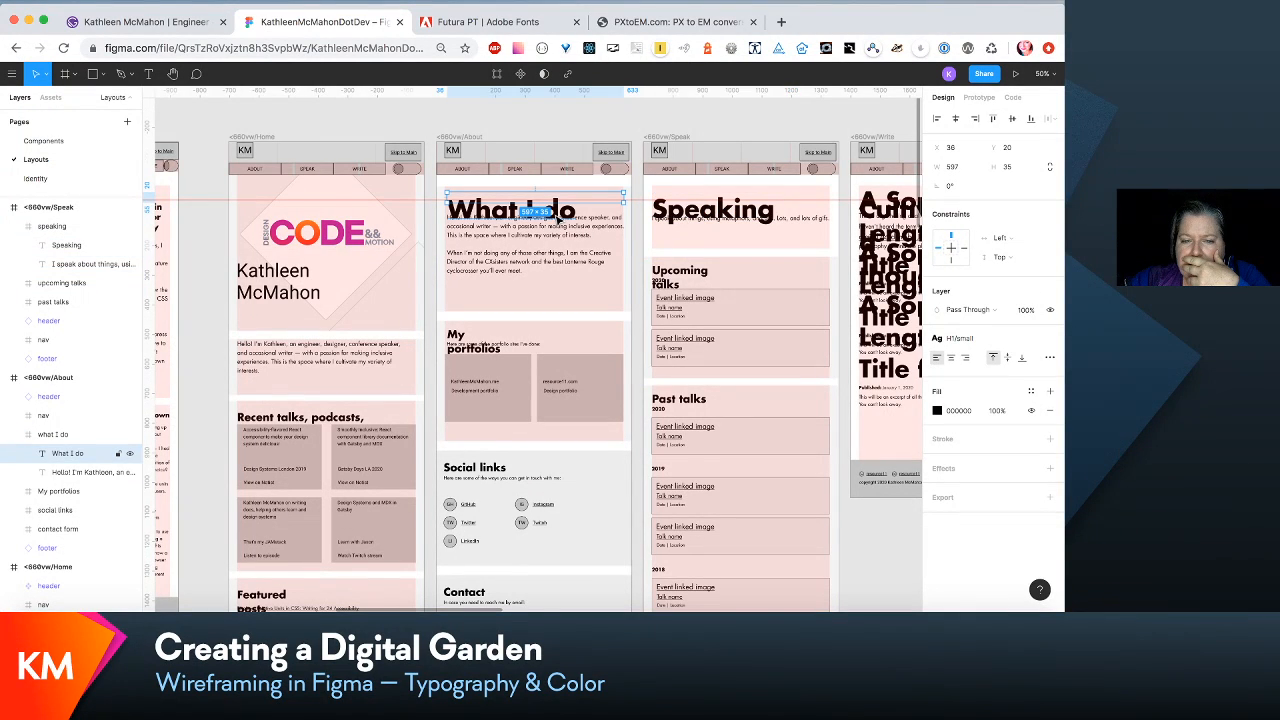
pyautogui.click(998, 344)
pyautogui.click(1023, 364)
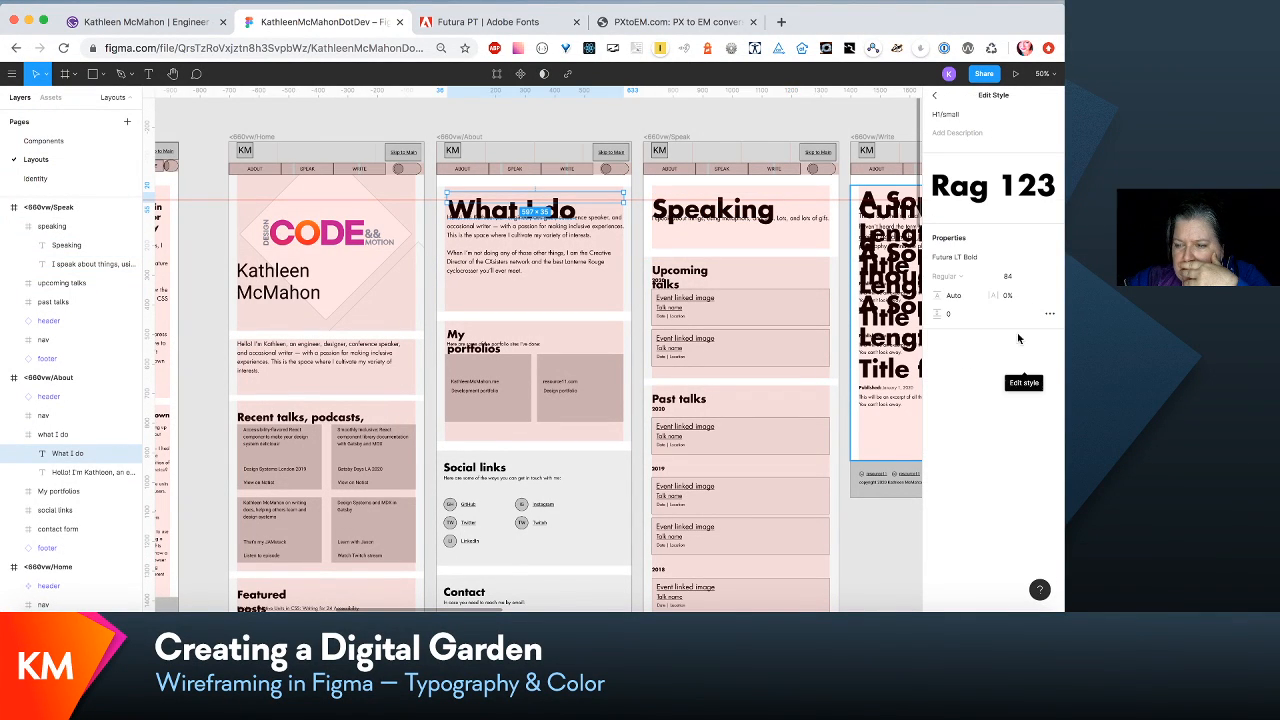
pyautogui.click(1010, 279)
pyautogui.write('81')
pyautogui.press('Return')
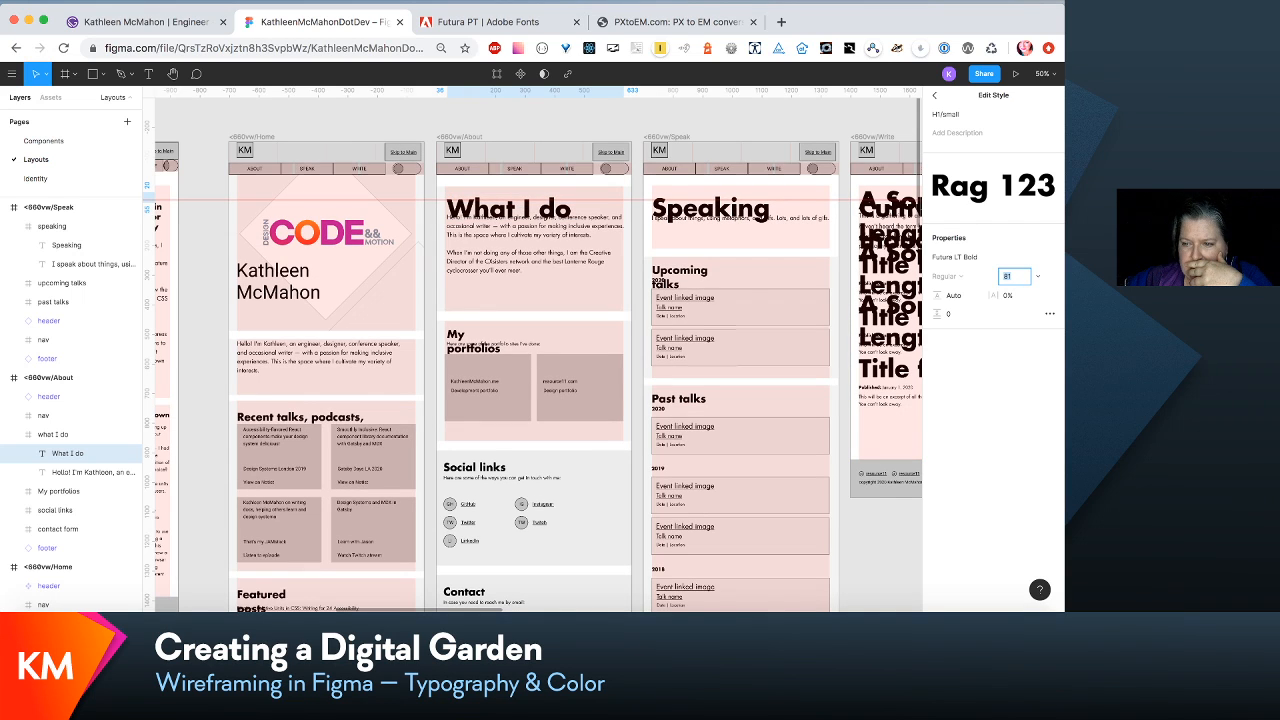
# - Set the line height of the H1/small text style to 120%
pyautogui.click(960, 295)
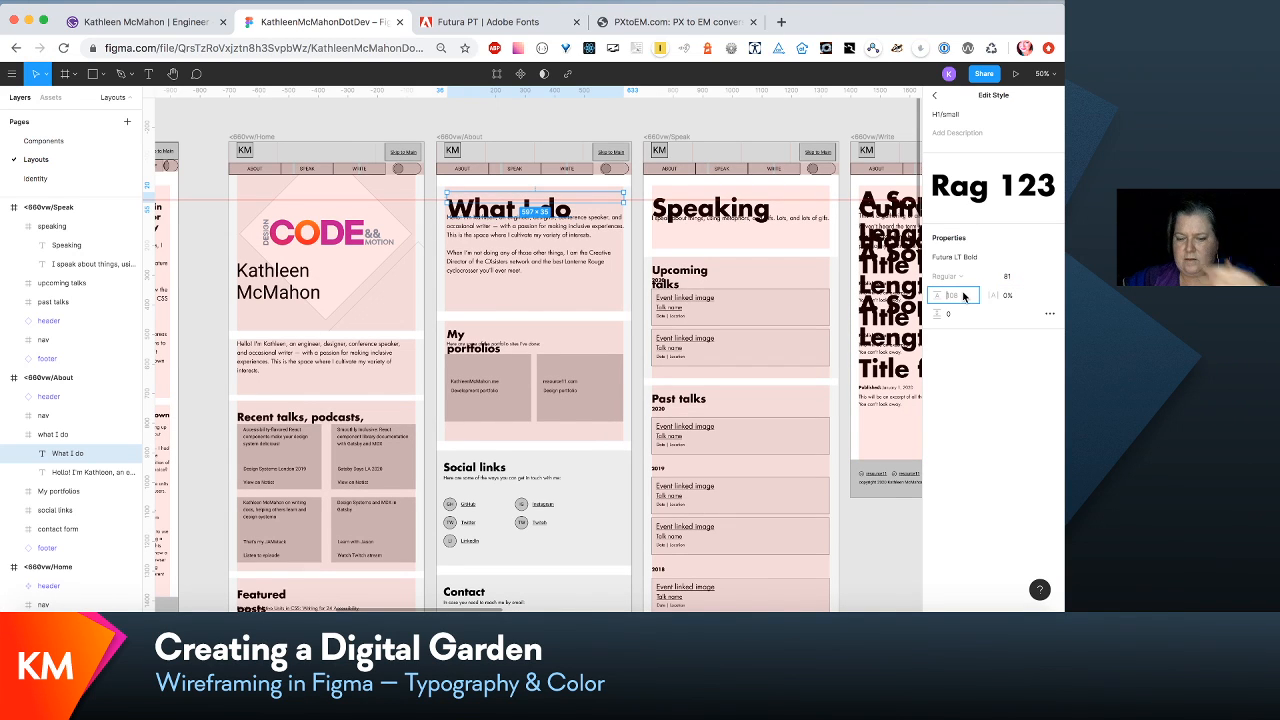
pyautogui.write('1')
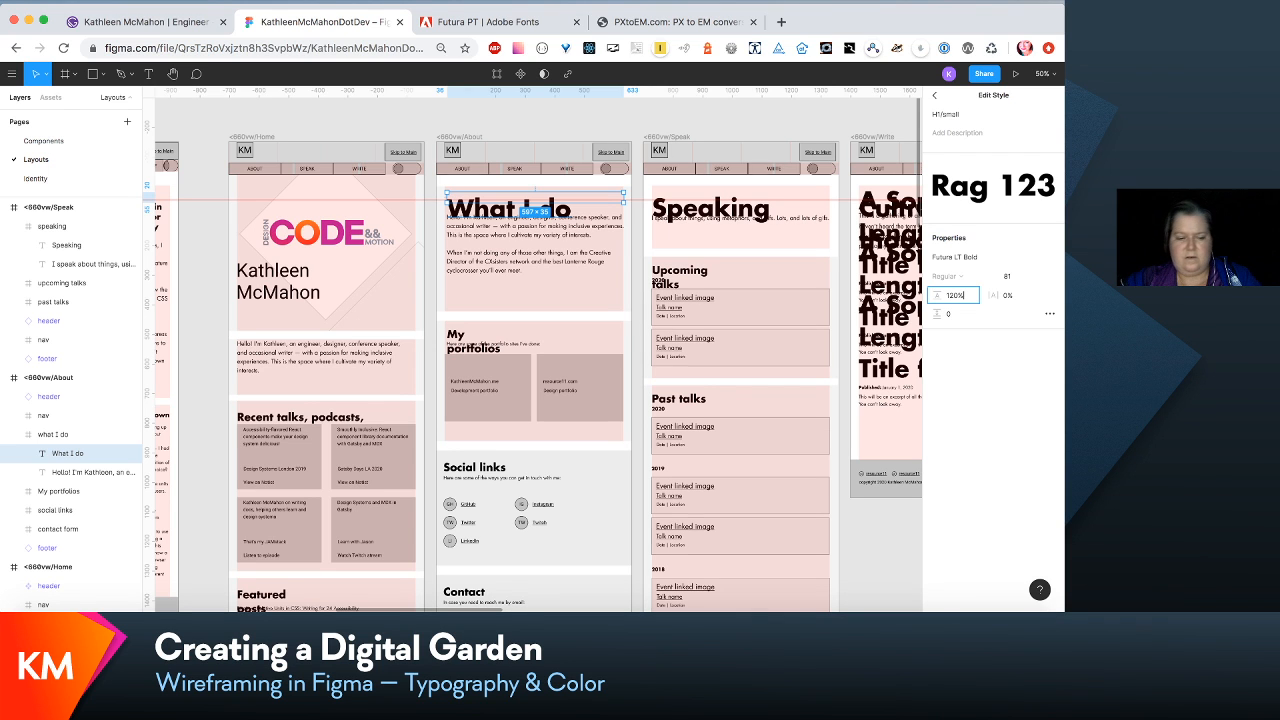
pyautogui.press('Return')
# - Move the intro paragraph below the What I do heading in the <660vw/About layout, to about Y 130
pyautogui.hscroll(2, 755, 320)
pyautogui.scroll(1, 755, 320)
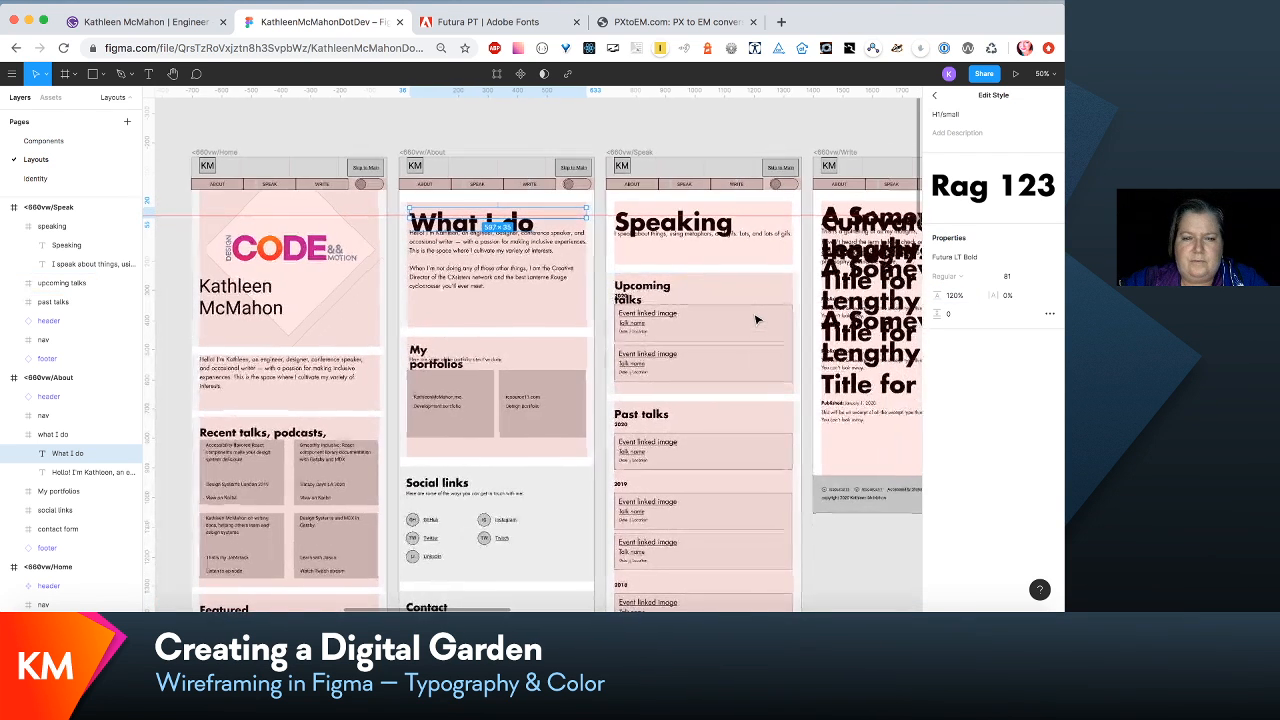
pyautogui.click(537, 251)
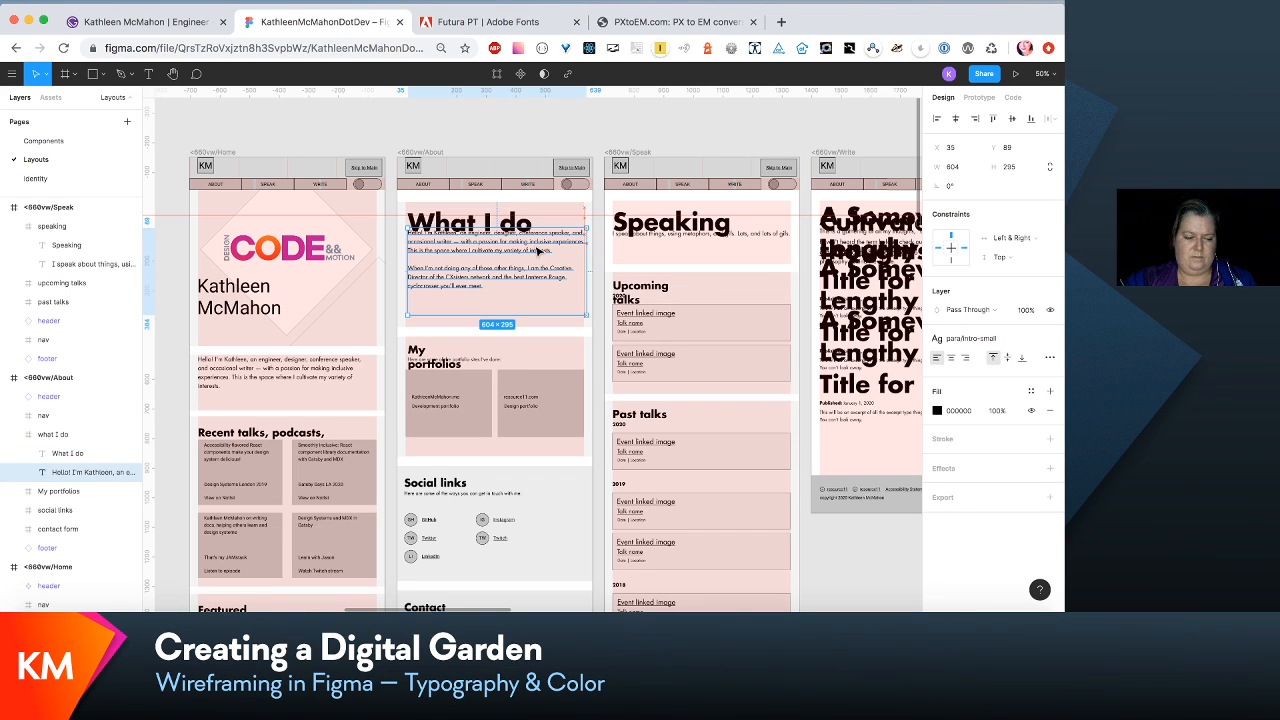
pyautogui.moveTo(537, 251); pyautogui.dragTo(542, 266)
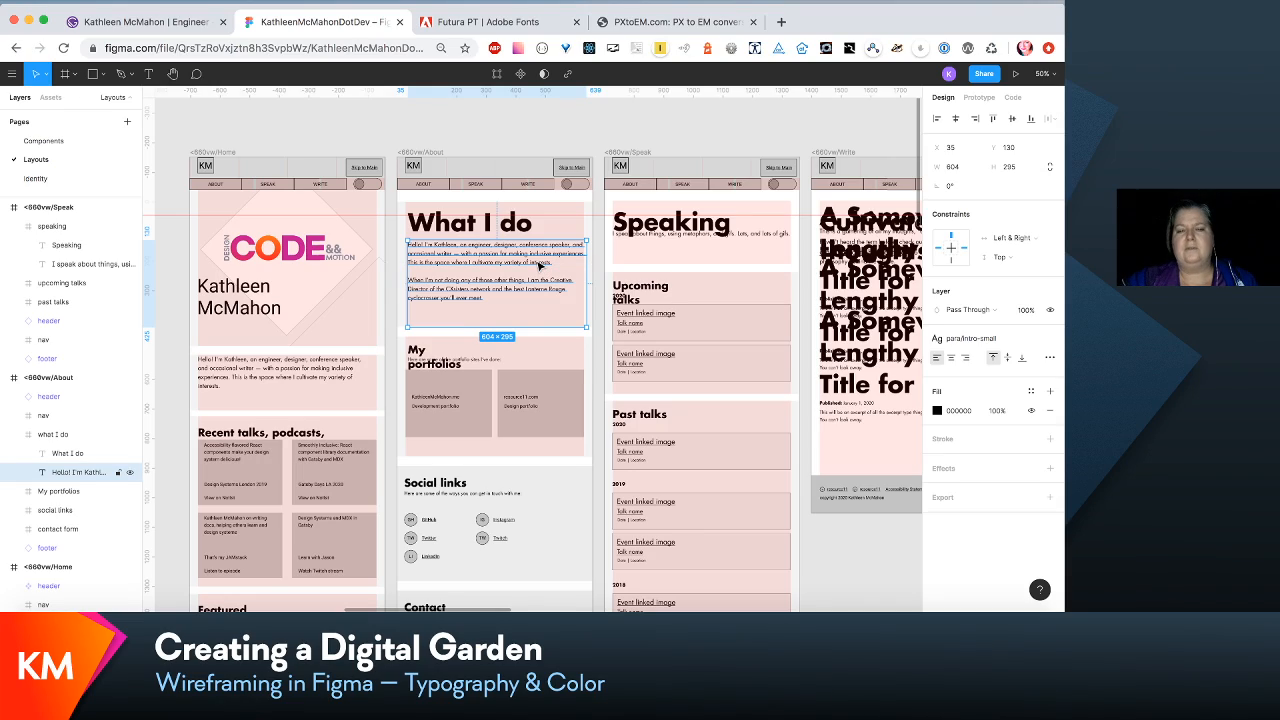
# - Widen the Recent talks, podcasts, streams heading's text box in the <660vw/Home layout to about 604 so it fits on one line
pyautogui.hscroll(-5, 538, 265)
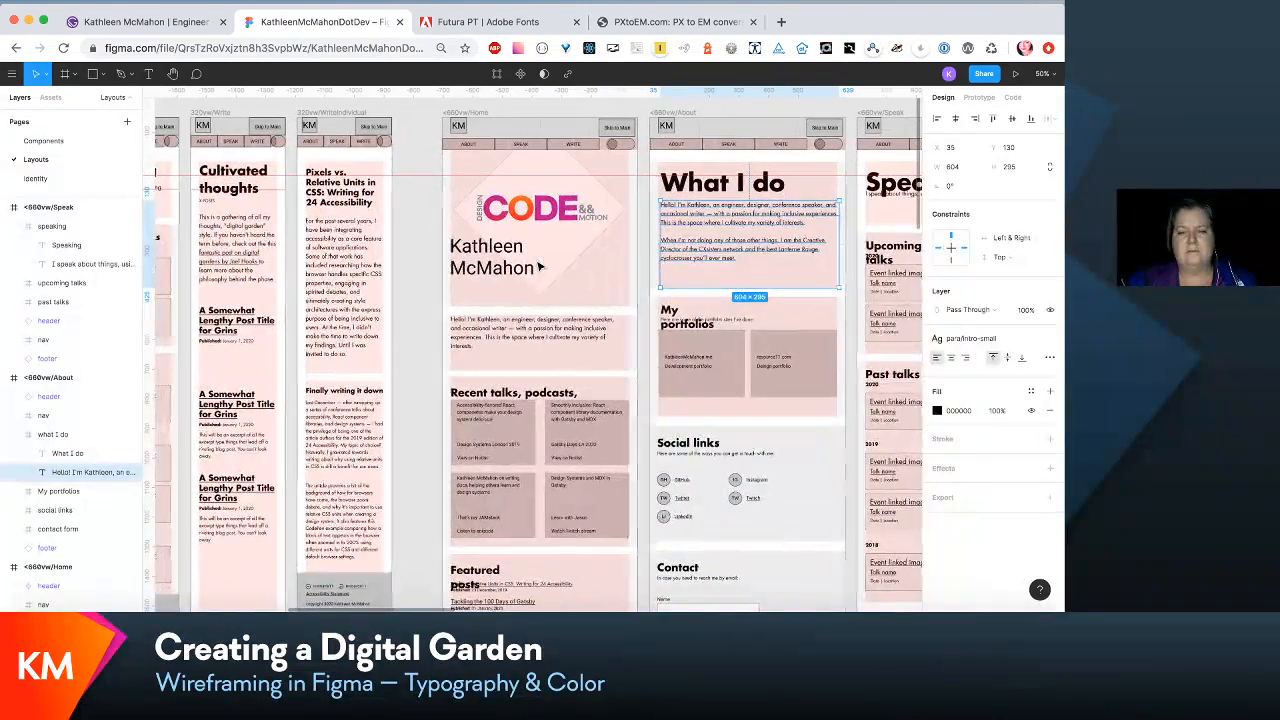
pyautogui.doubleClick(520, 397)
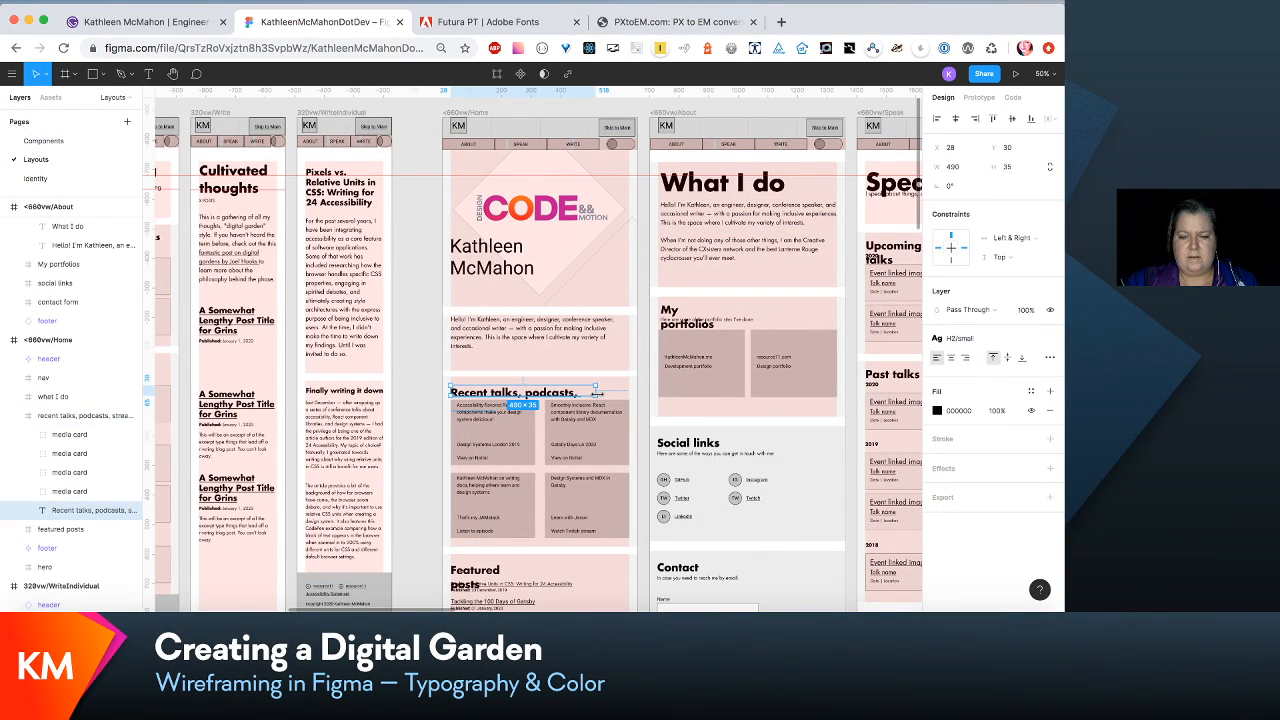
pyautogui.moveTo(596, 393); pyautogui.dragTo(631, 394)
pyautogui.scroll(-5, 631, 398)
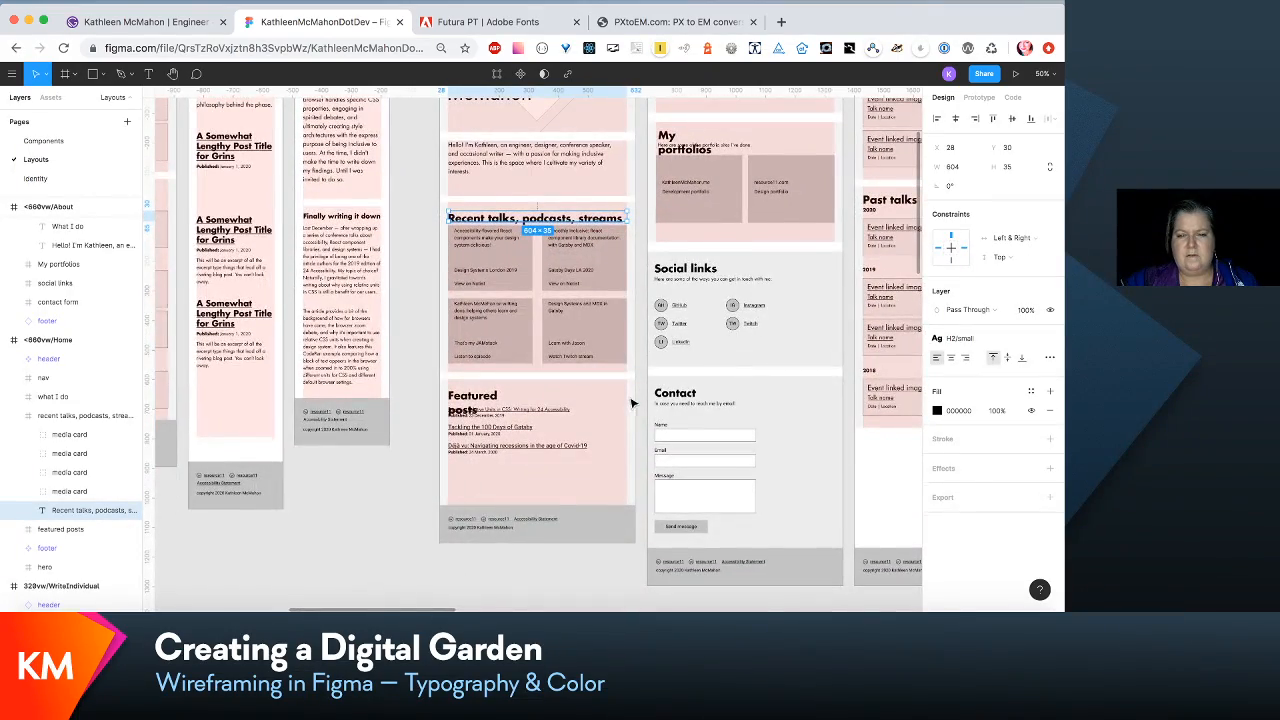
# - Change the font of the site owner's name in the <660vw/Home hero to Futura LT Bold
pyautogui.scroll(4, 631, 403)
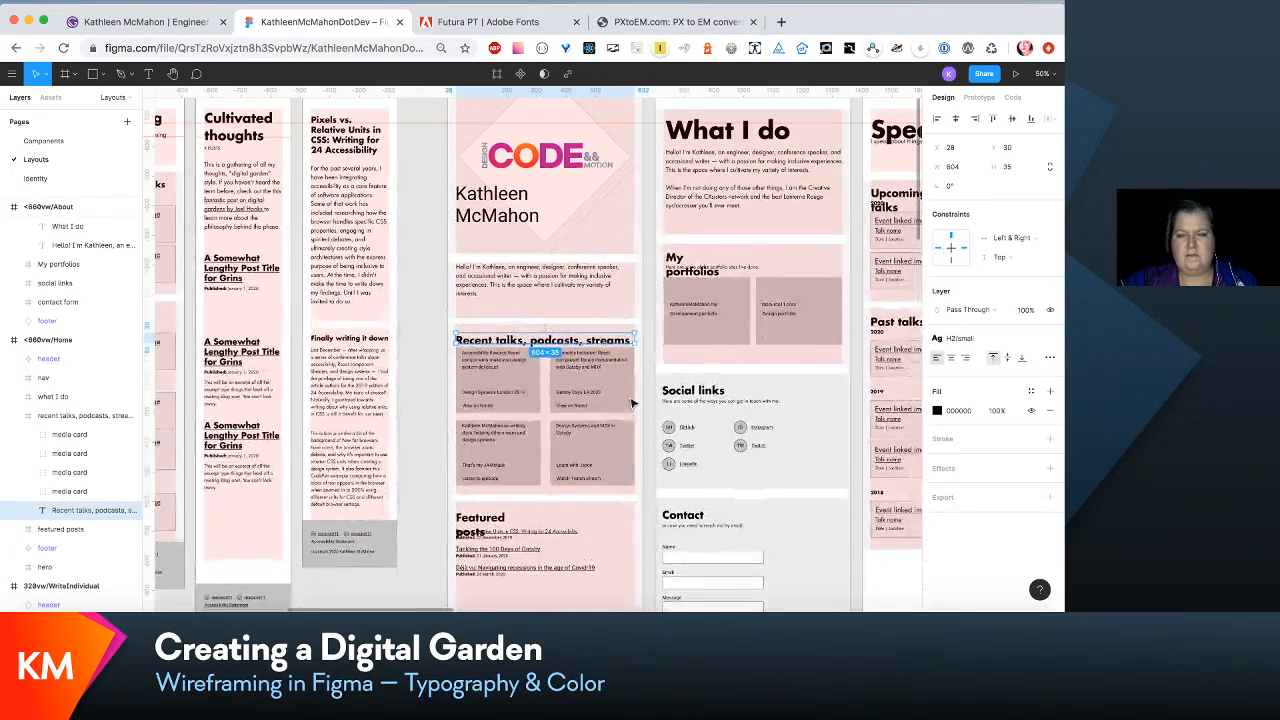
pyautogui.click(510, 220)
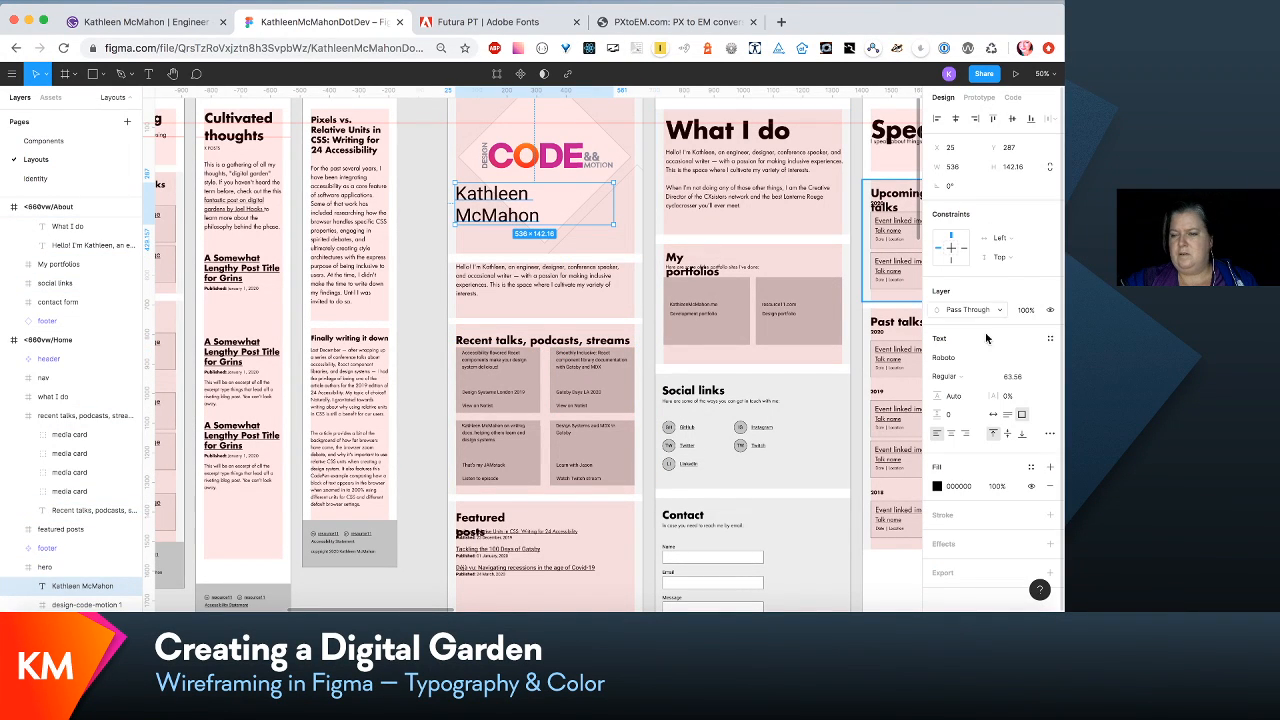
pyautogui.click(1050, 358)
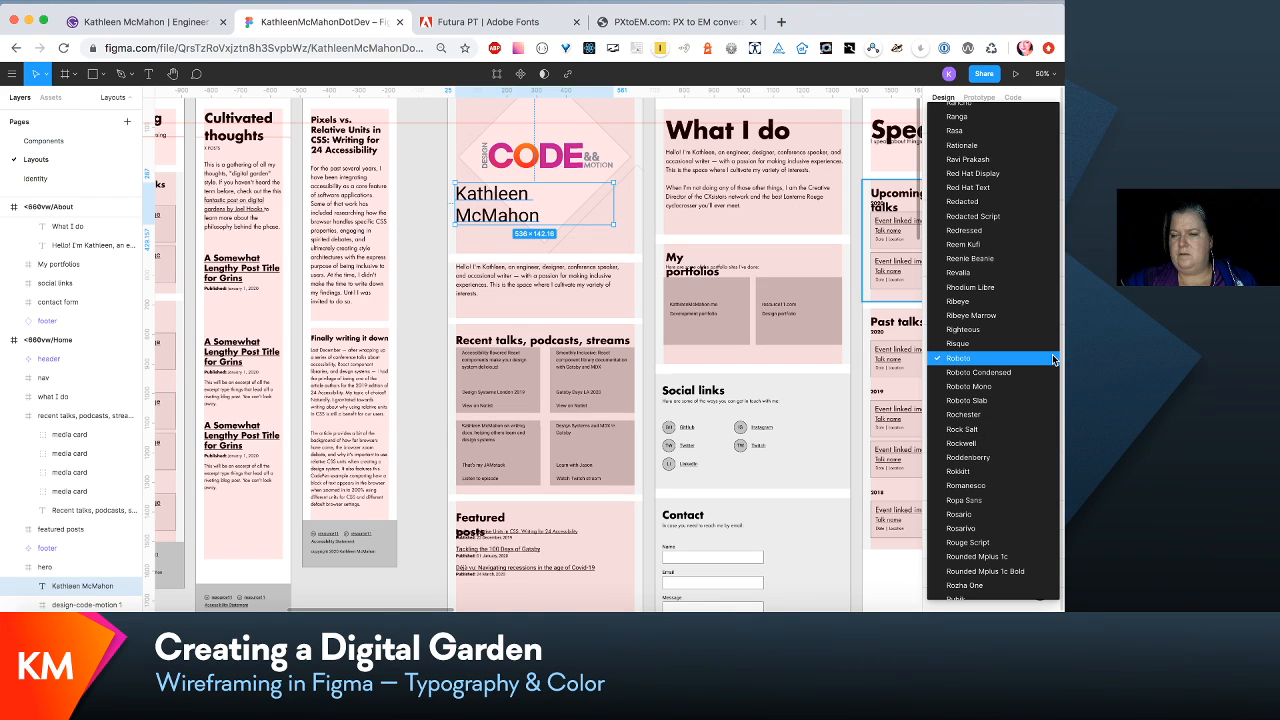
pyautogui.scroll(15, 1050, 358)
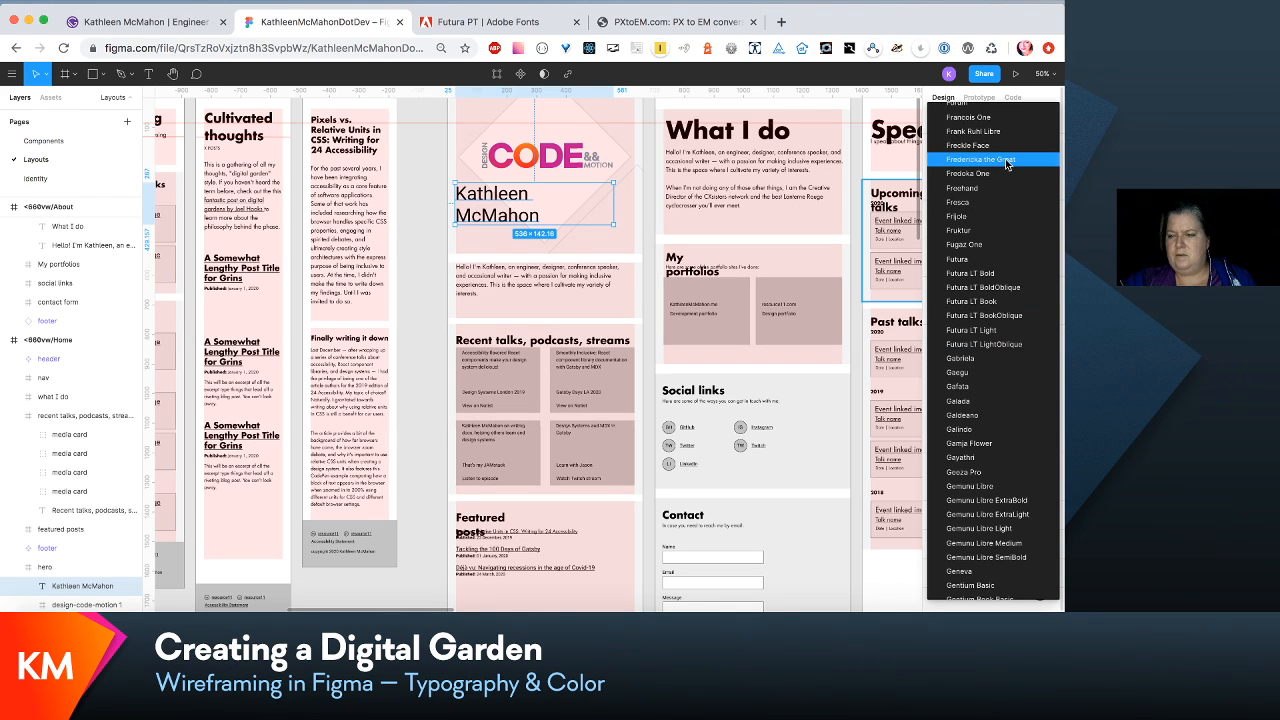
pyautogui.click(1024, 273)
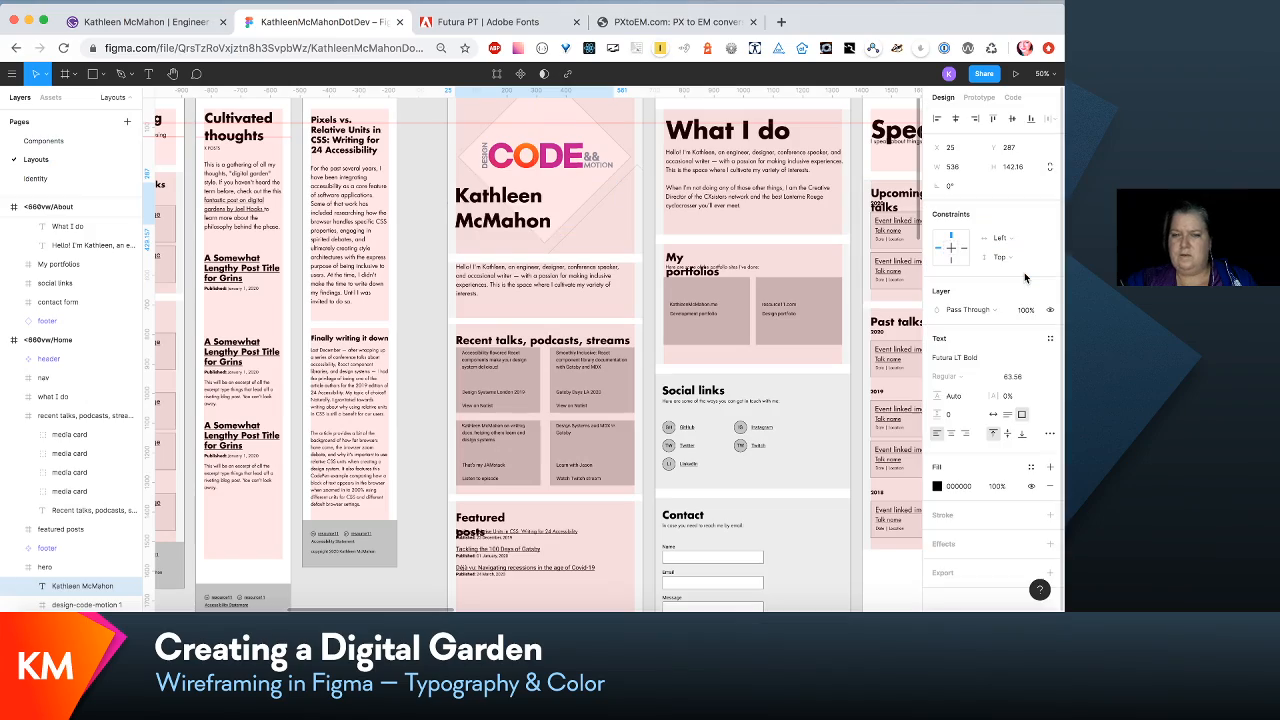
pyautogui.hscroll(-8, 763, 272)
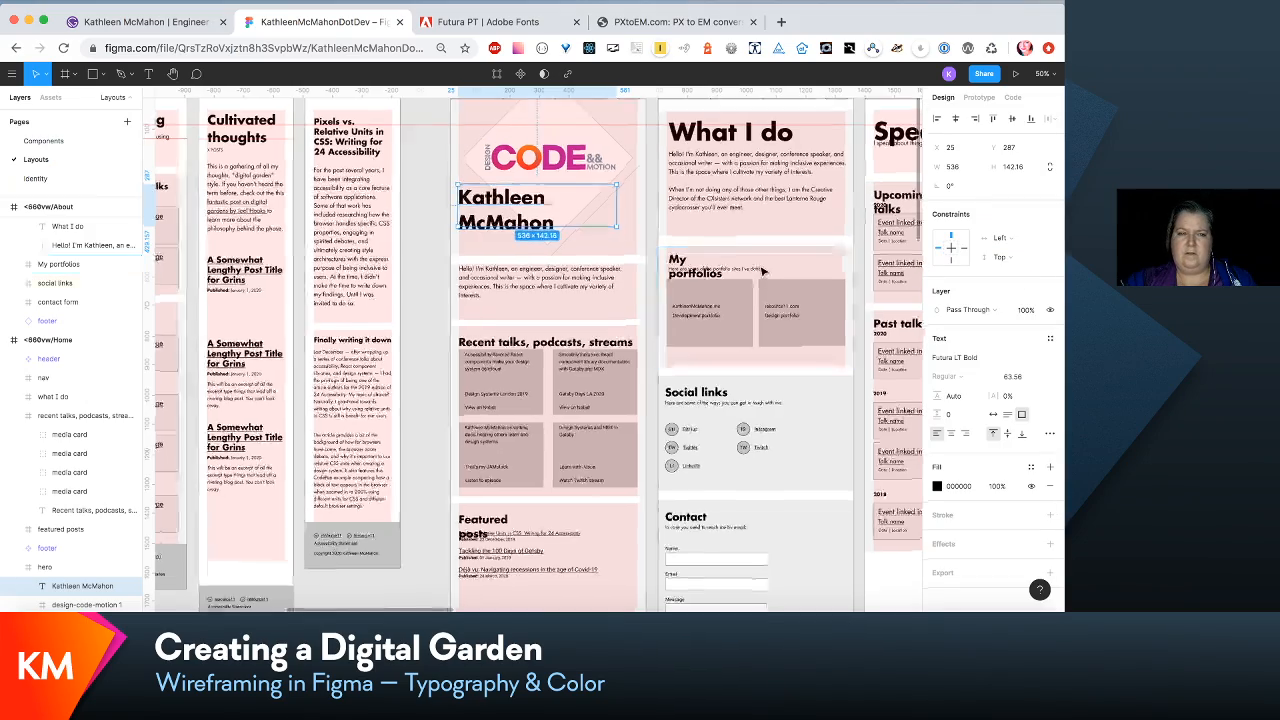
# - Try a font size of 54 for the name in the <660vw/Home hero
pyautogui.hscroll(5, 763, 272)
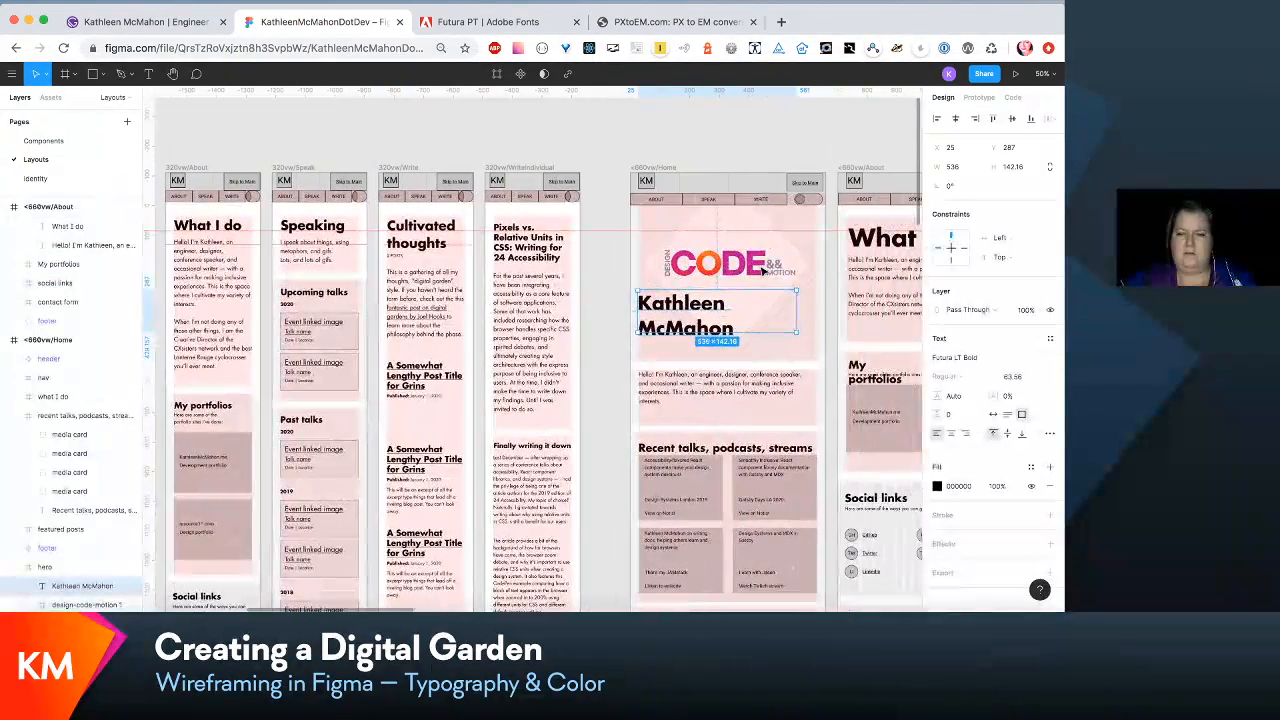
pyautogui.click(1015, 377)
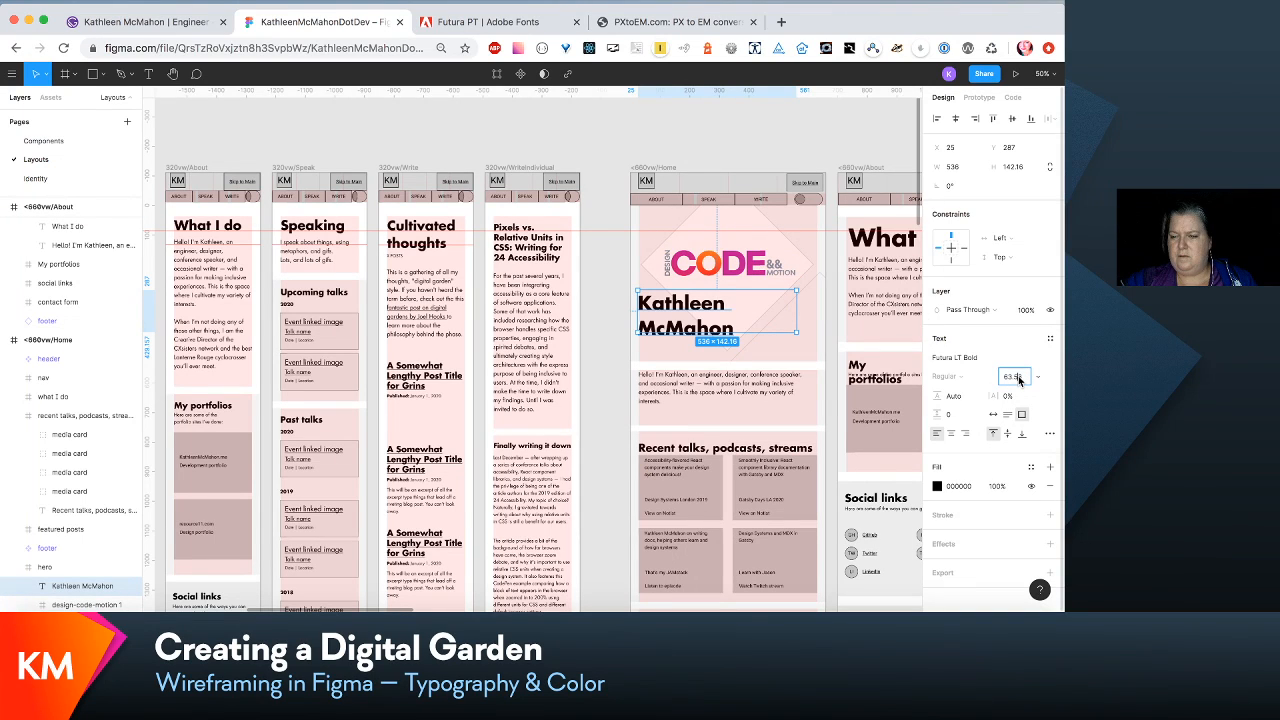
pyautogui.write('4')
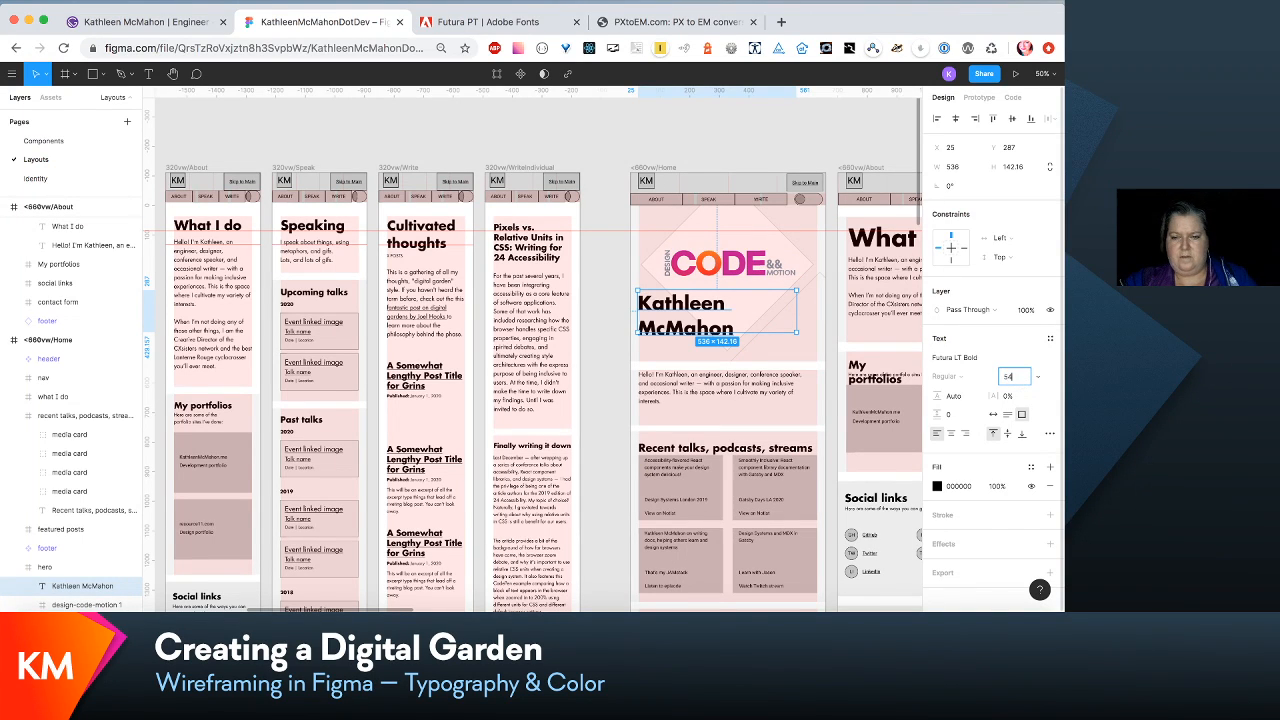
pyautogui.press('Return')
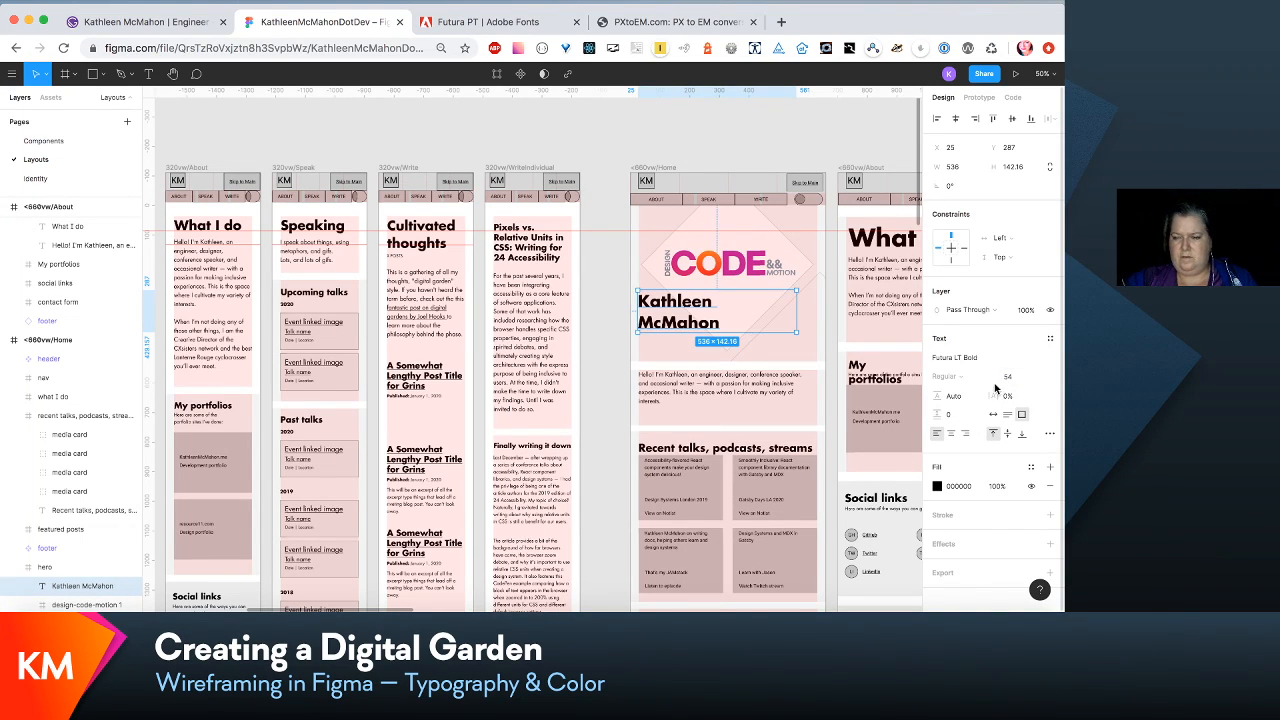
# - Try reducing the hero name's font size to 48 and narrowing its text box to about 364 so it wraps onto two lines
pyautogui.click(1015, 377)
pyautogui.press('Down')
pyautogui.press('Down')
pyautogui.press('Down')
pyautogui.press('Down')
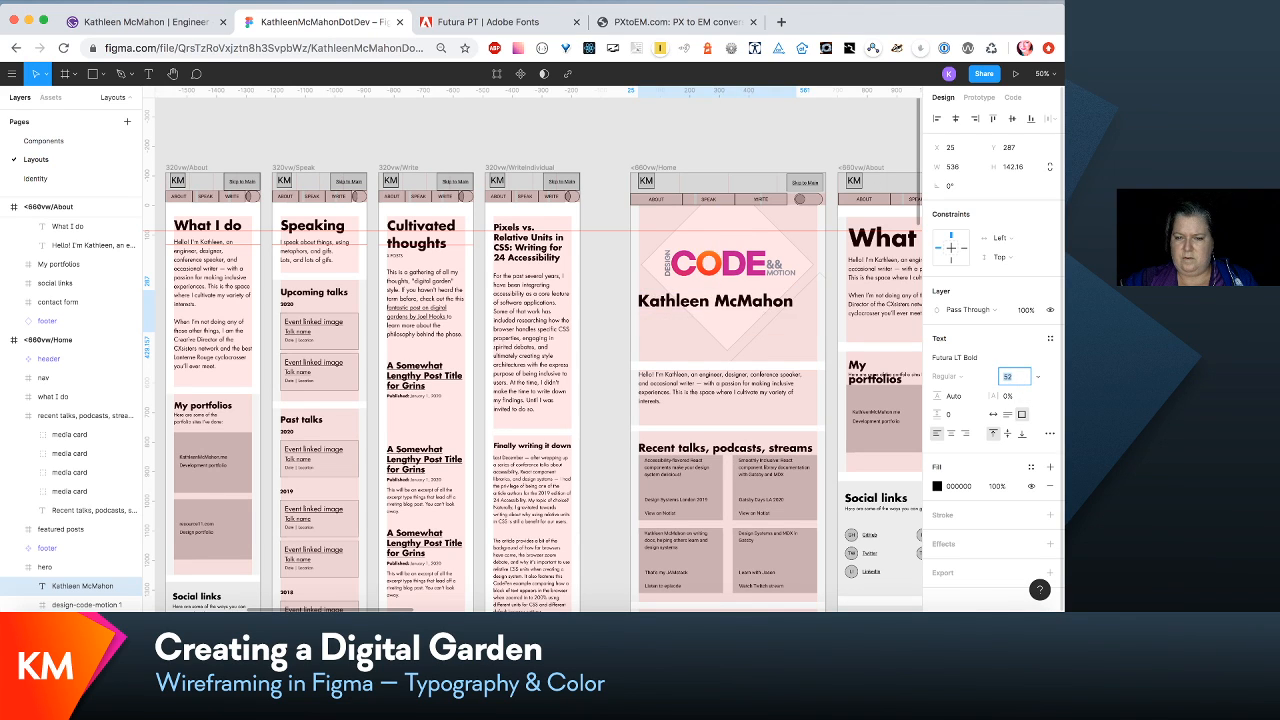
pyautogui.press('Down')
pyautogui.press('Down')
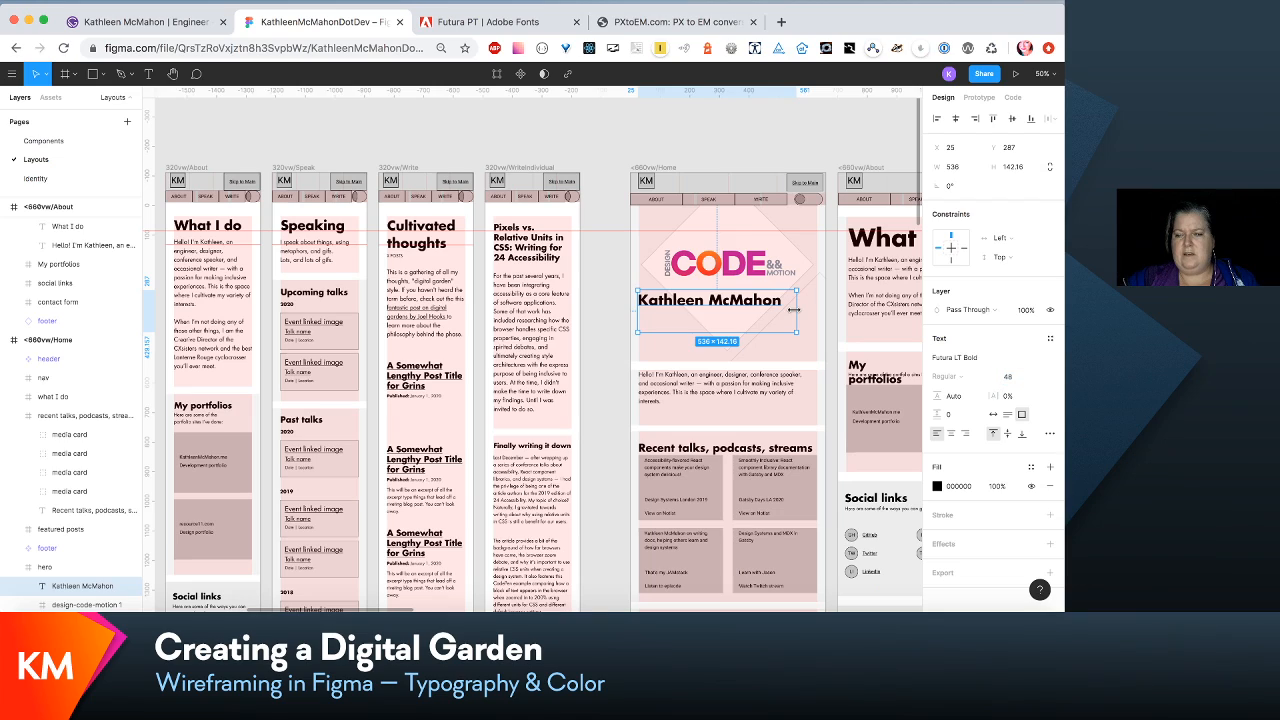
pyautogui.moveTo(906, 312); pyautogui.dragTo(744, 313)
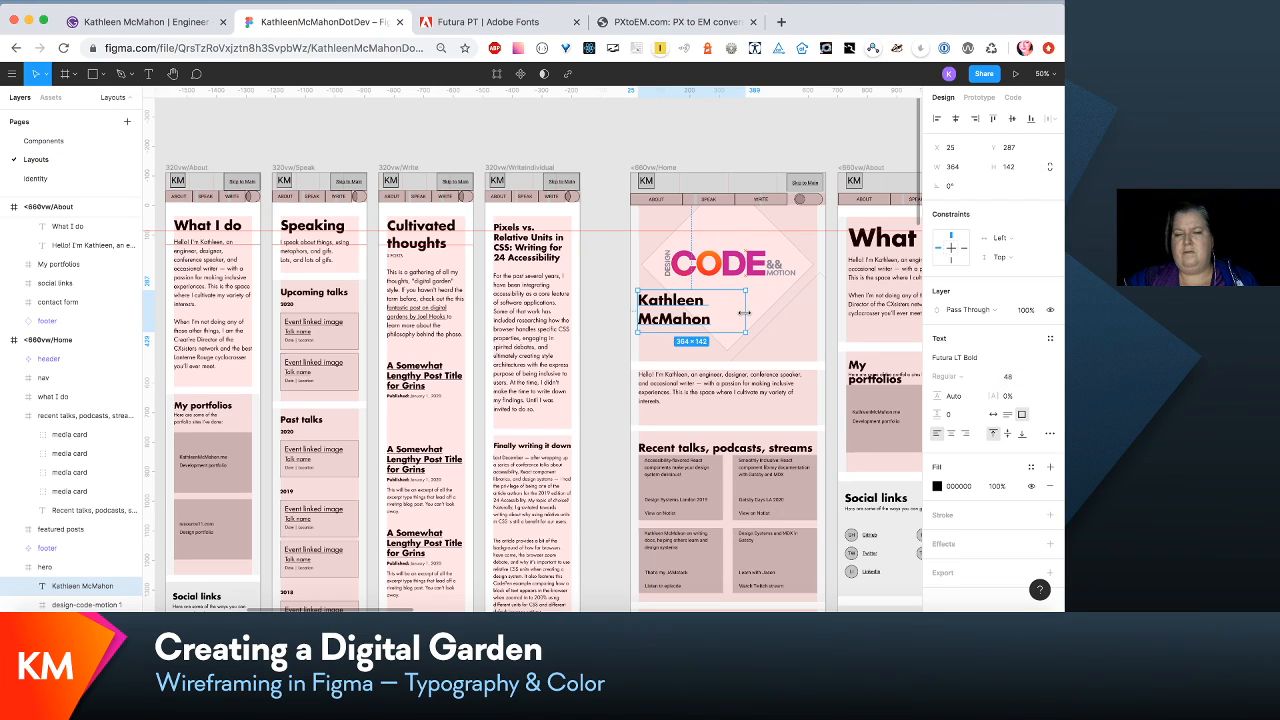
# - Compare the hero name with the 320vw layouts, try larger sizes up to 78, and set its font size to 60
pyautogui.hscroll(-10, 744, 313)
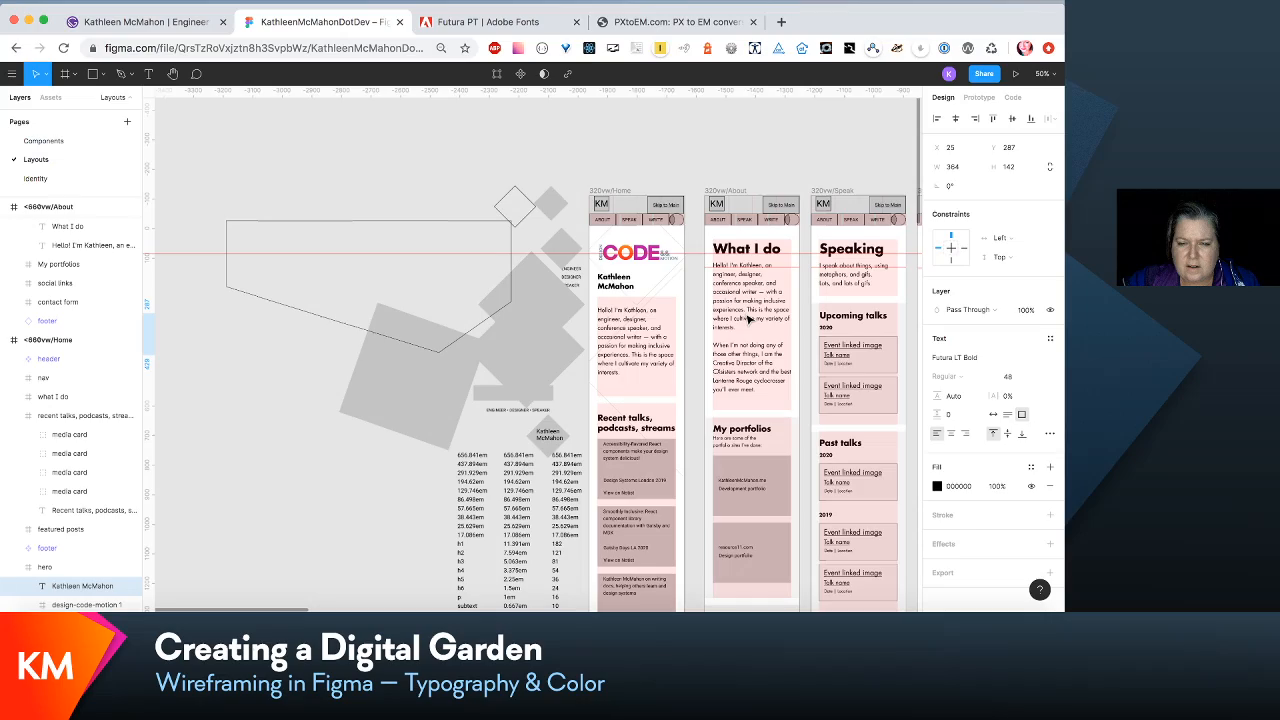
pyautogui.hscroll(8, 748, 318)
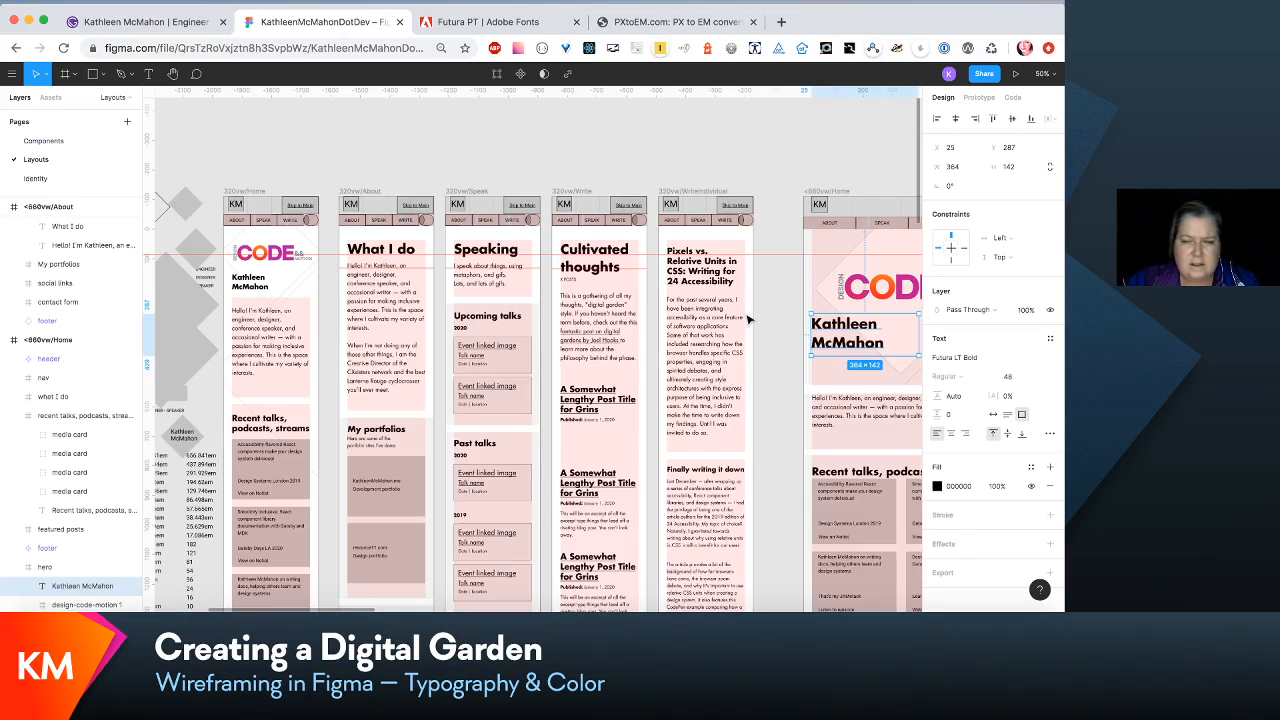
pyautogui.hscroll(3, 749, 318)
pyautogui.hscroll(3, 748, 318)
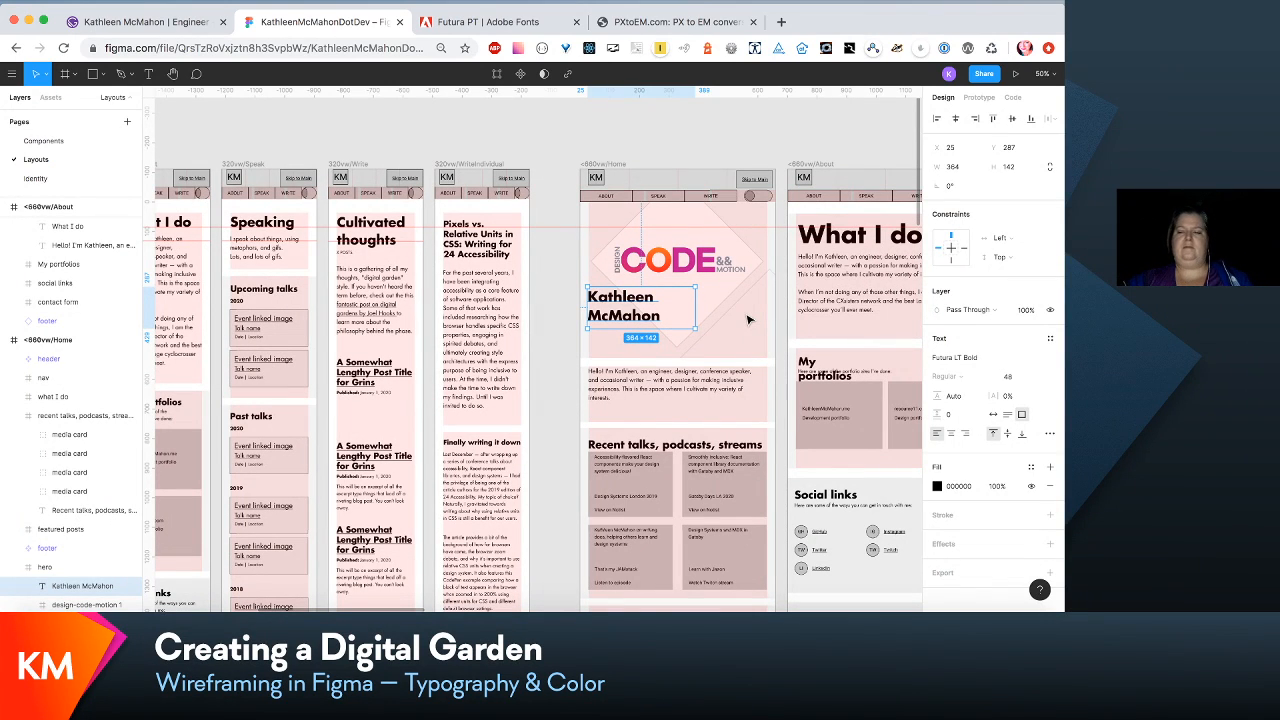
pyautogui.click(1014, 376)
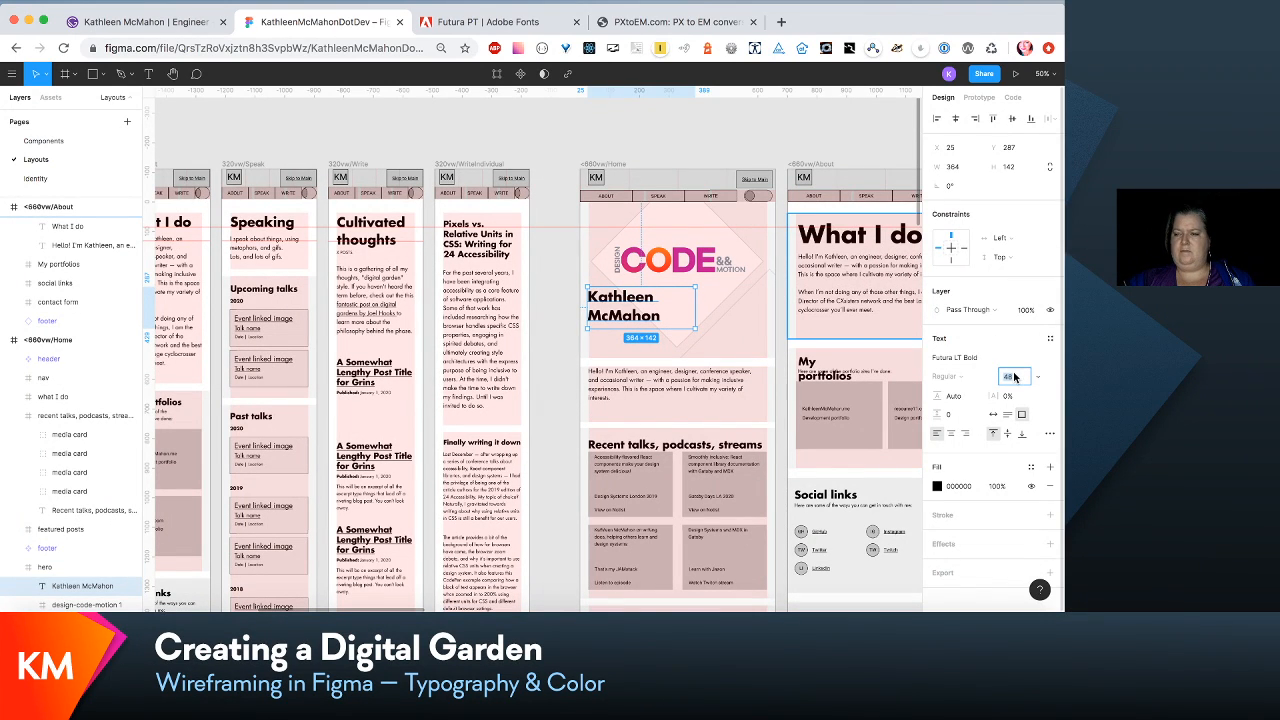
pyautogui.hotkey('shift', 'Up')
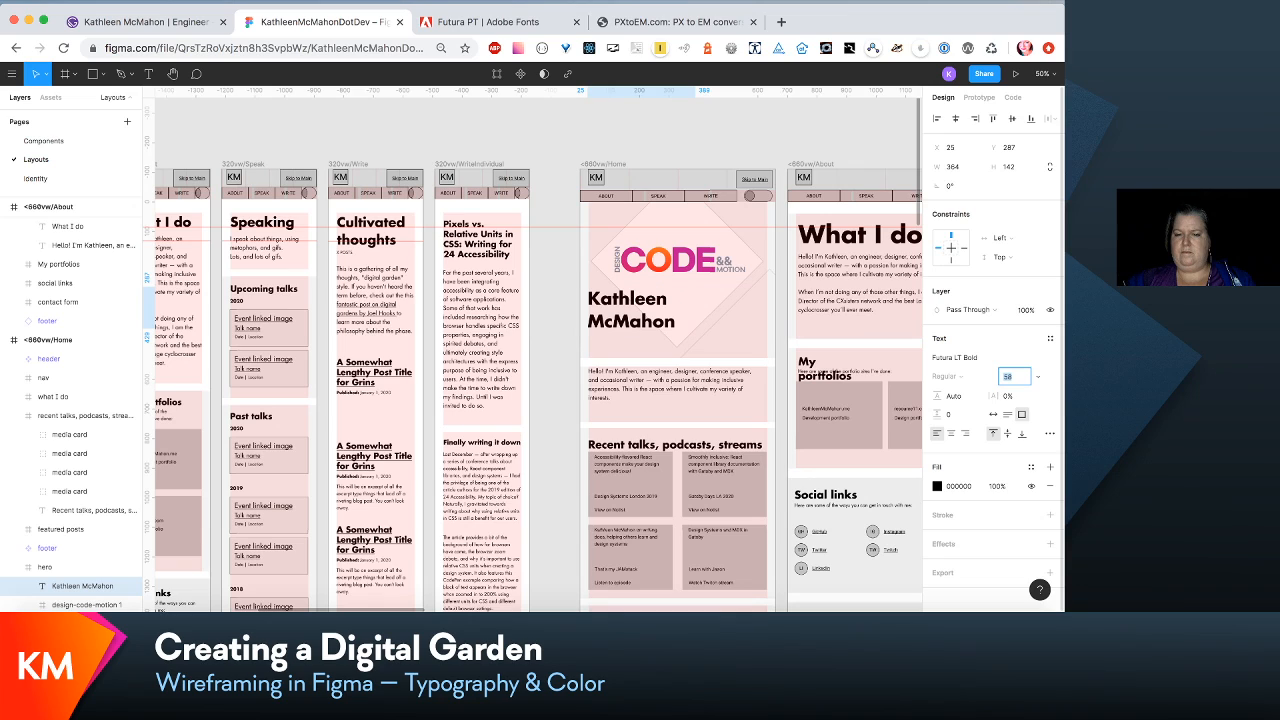
pyautogui.hotkey('shift', 'Up')
pyautogui.hotkey('shift', 'Up')
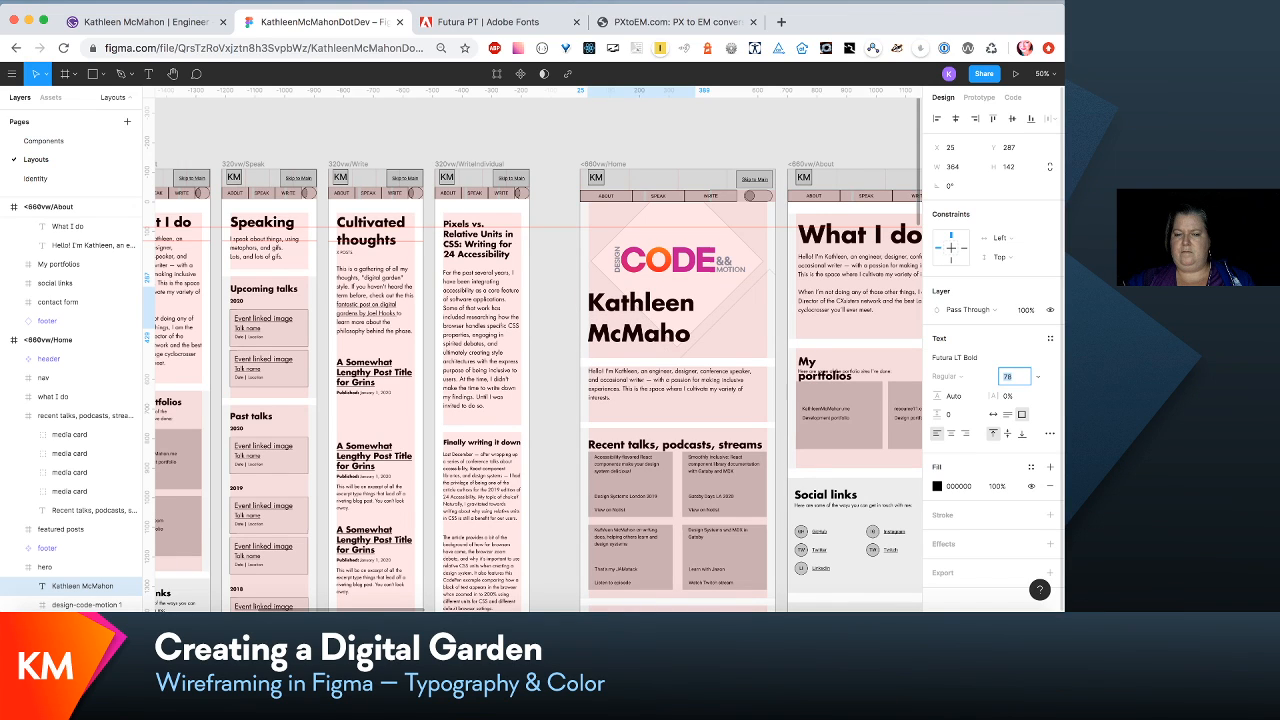
pyautogui.hotkey('shift', 'Down')
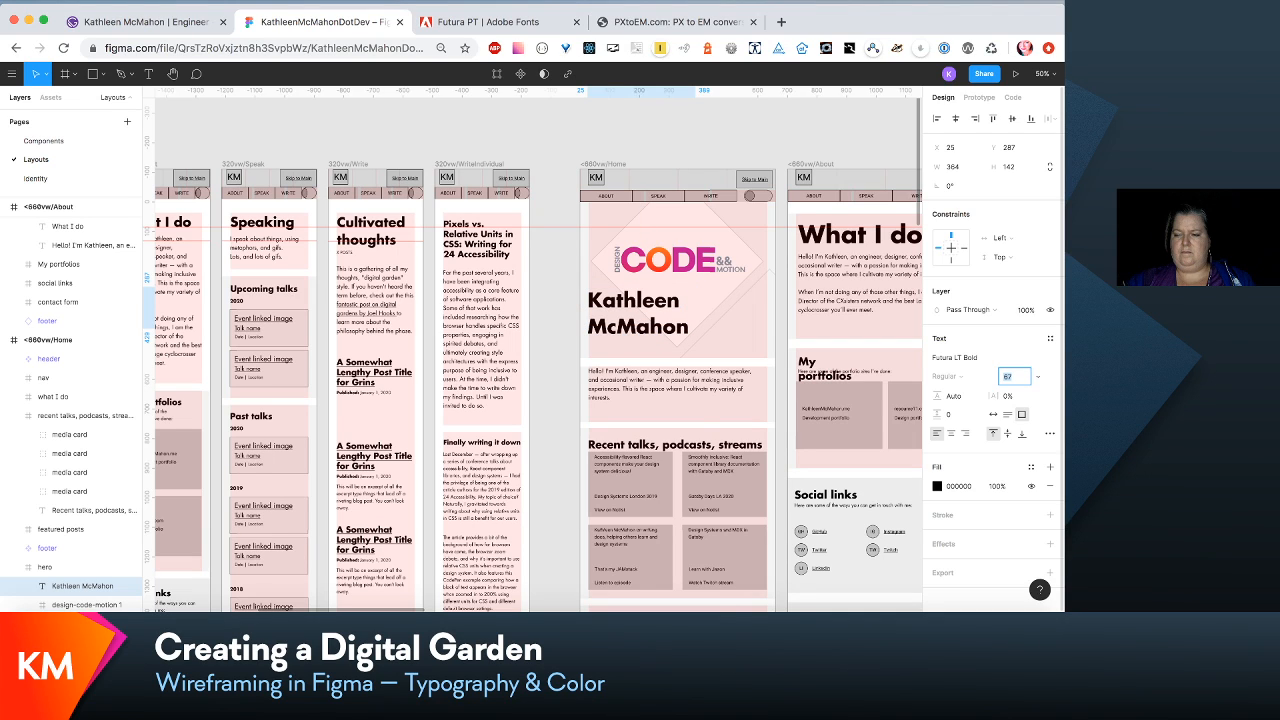
pyautogui.press('Down')
pyautogui.press('Down')
pyautogui.press('Down')
pyautogui.press('Down')
pyautogui.press('Down')
pyautogui.press('Down')
pyautogui.press('Down')
pyautogui.press('Down')
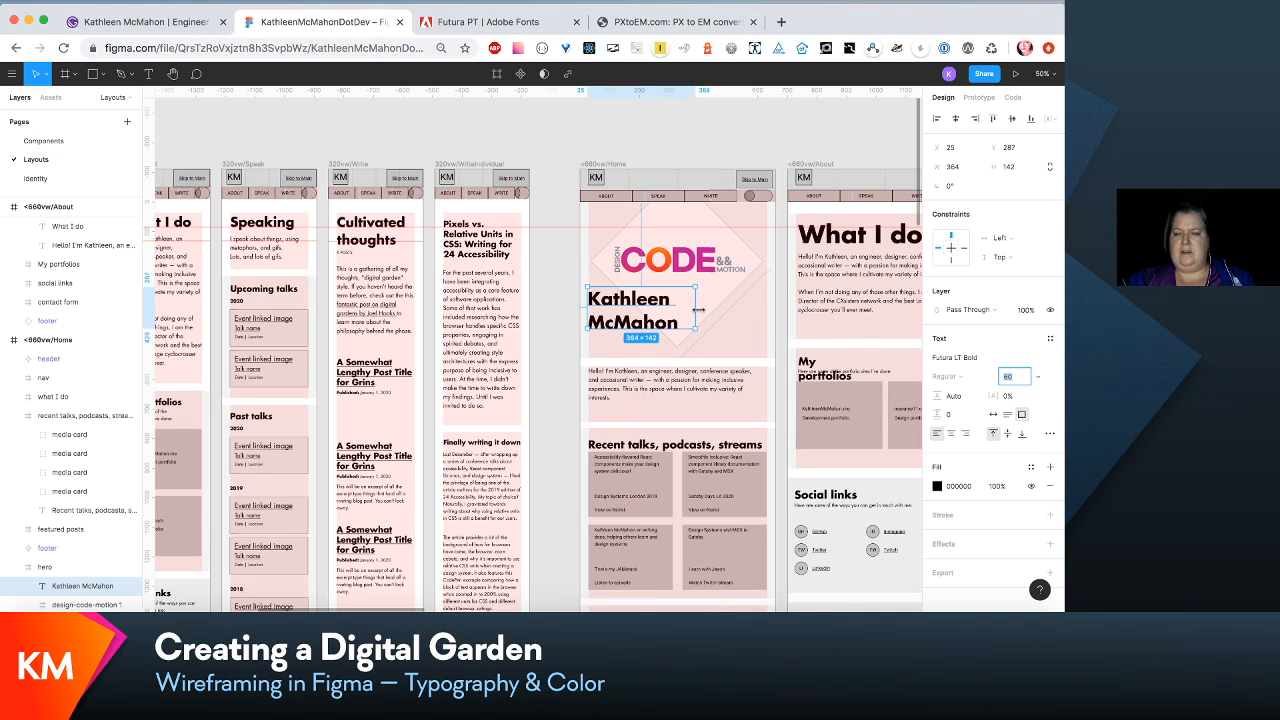
# - Widen the hero name's text box to about 497 and set its line height to 120%
pyautogui.moveTo(698, 310); pyautogui.dragTo(736, 309)
pyautogui.scroll(-2, 727, 309)
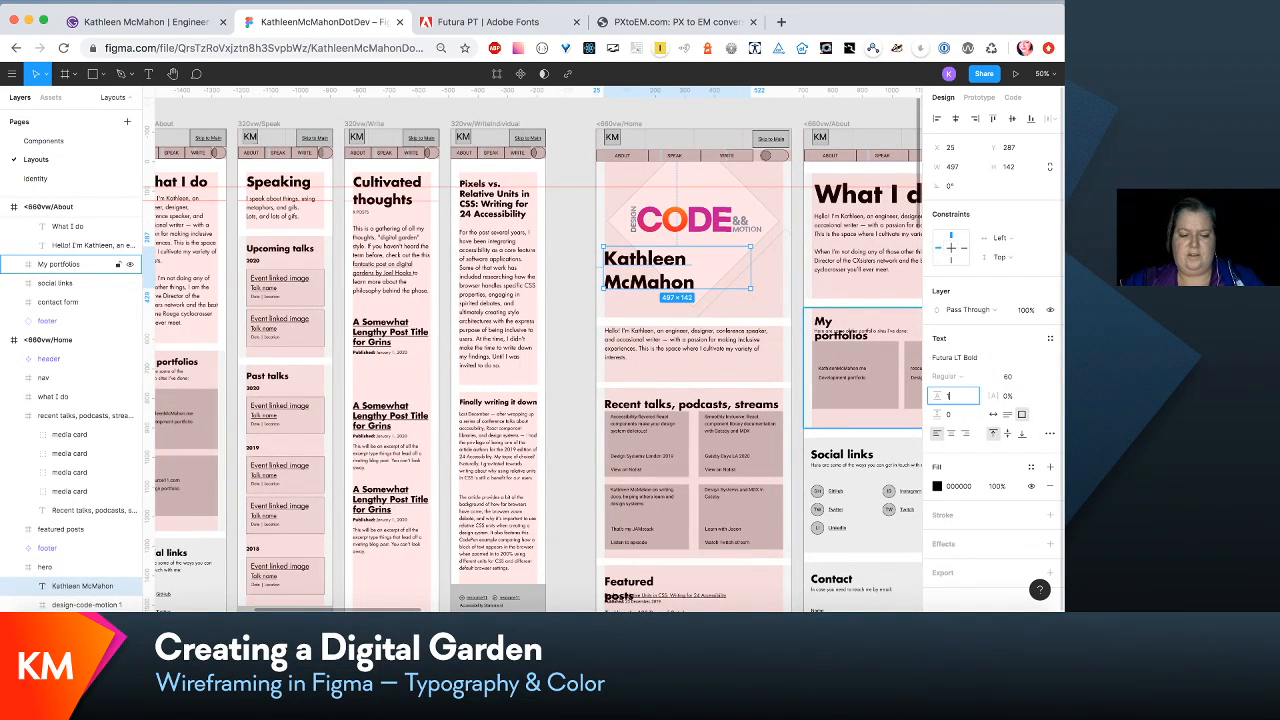
pyautogui.write('120%')
pyautogui.press('Return')
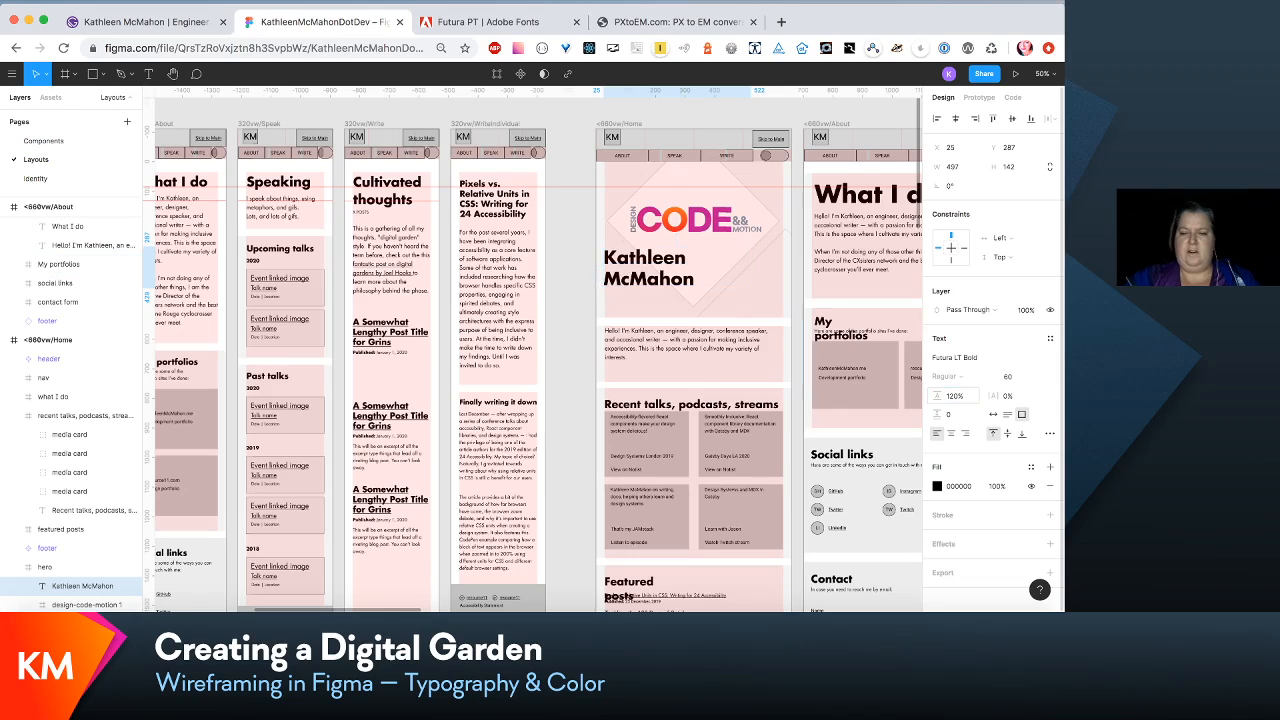
# - Move the intro paragraph in the <660vw/Home "what I do" section down to Y 33 and widen its text box to 604
pyautogui.click(695, 343)
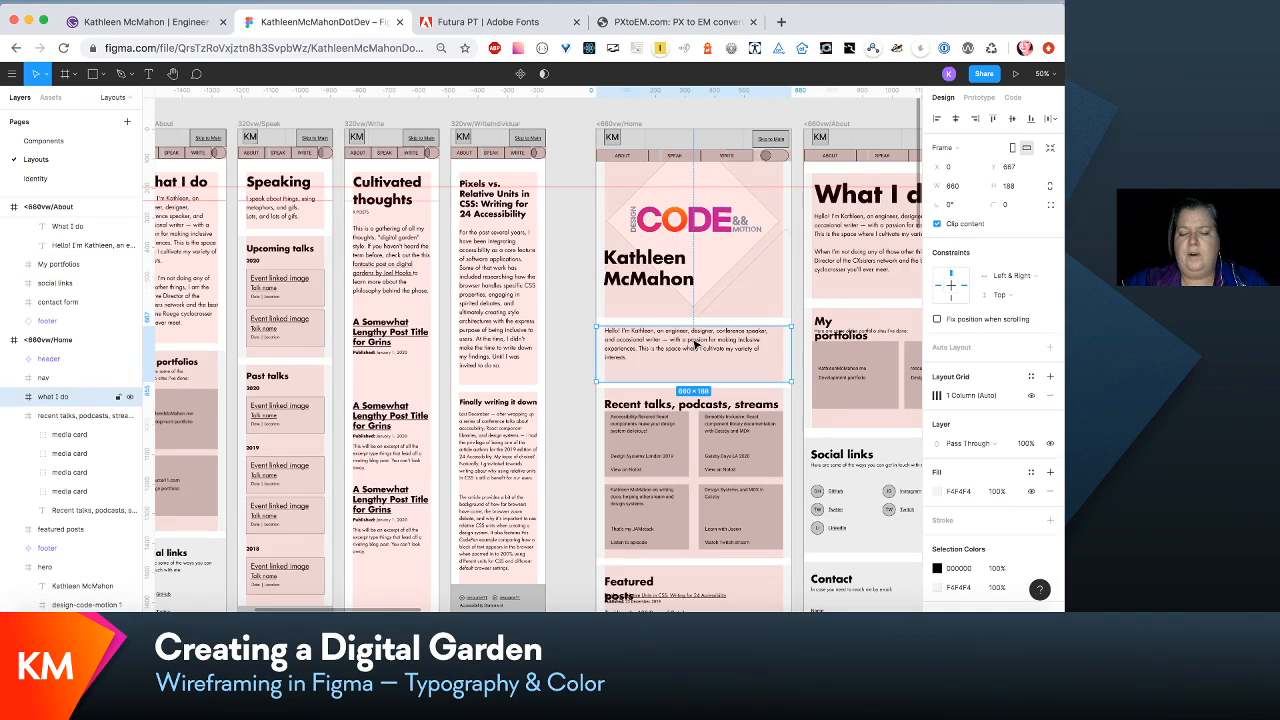
pyautogui.hscroll(3, 695, 343)
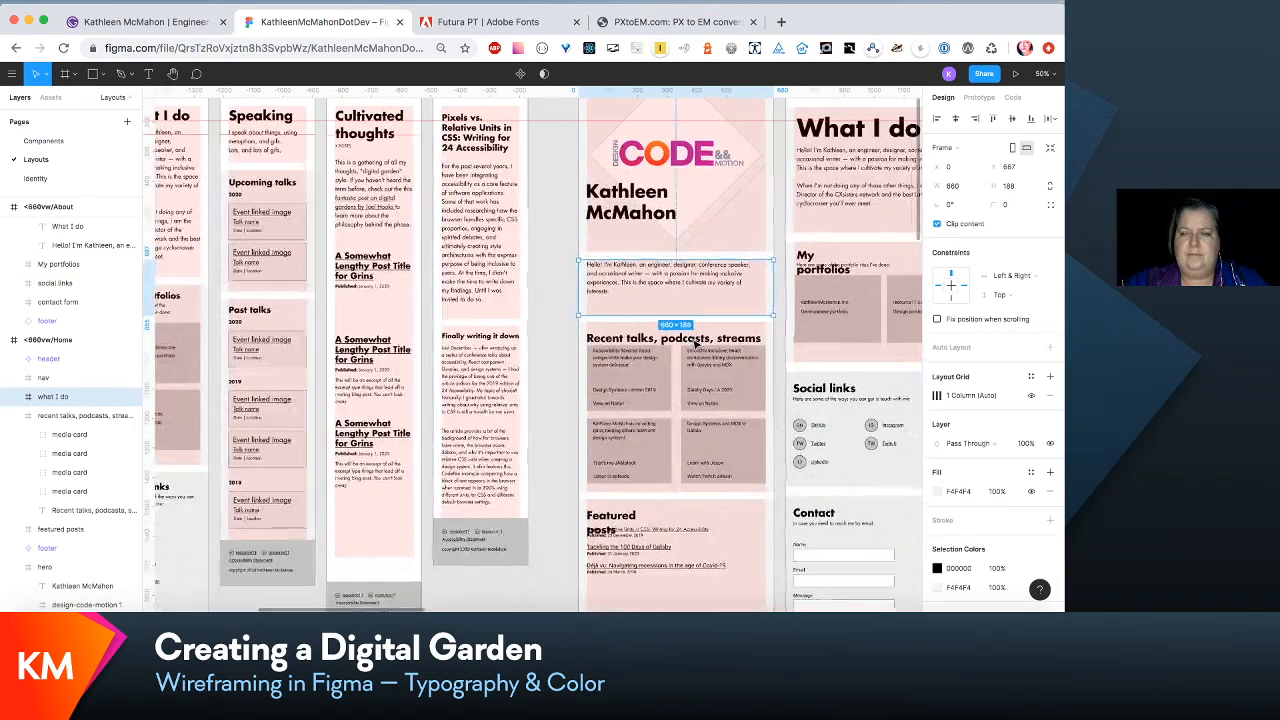
pyautogui.scroll(-3, 695, 343)
pyautogui.hscroll(4, 695, 343)
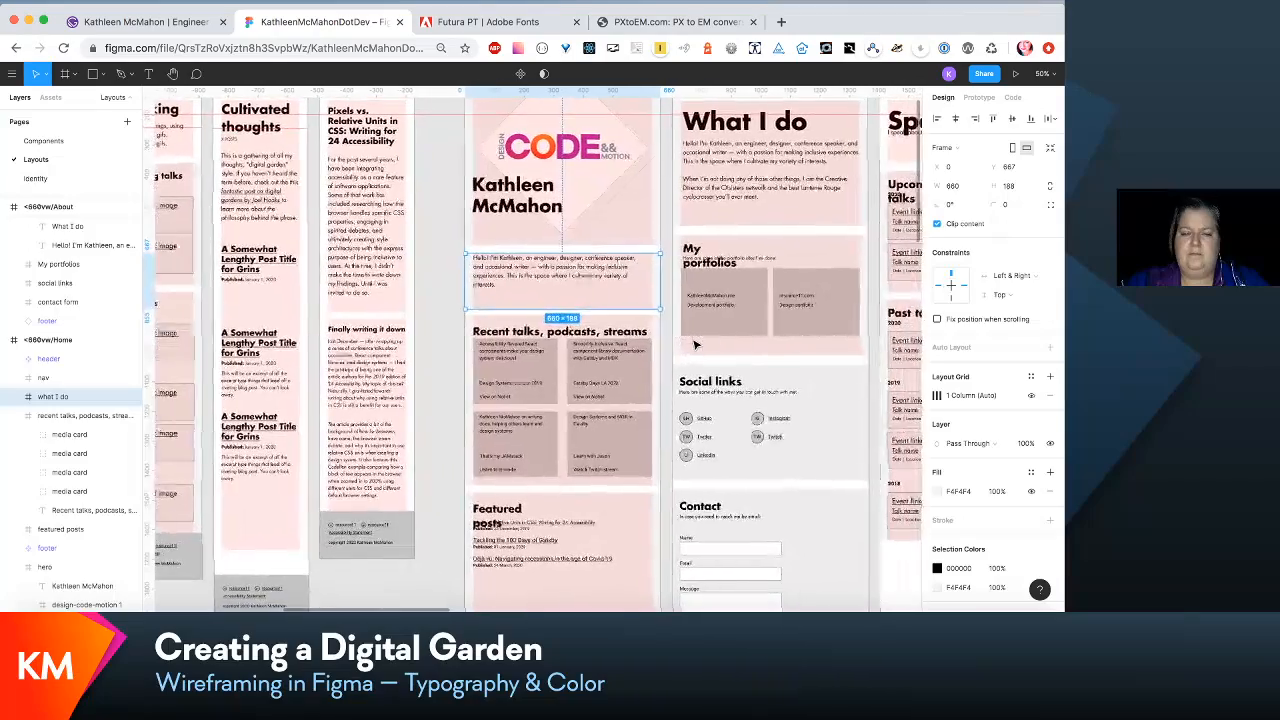
pyautogui.scroll(-1, 695, 343)
pyautogui.hscroll(1, 695, 343)
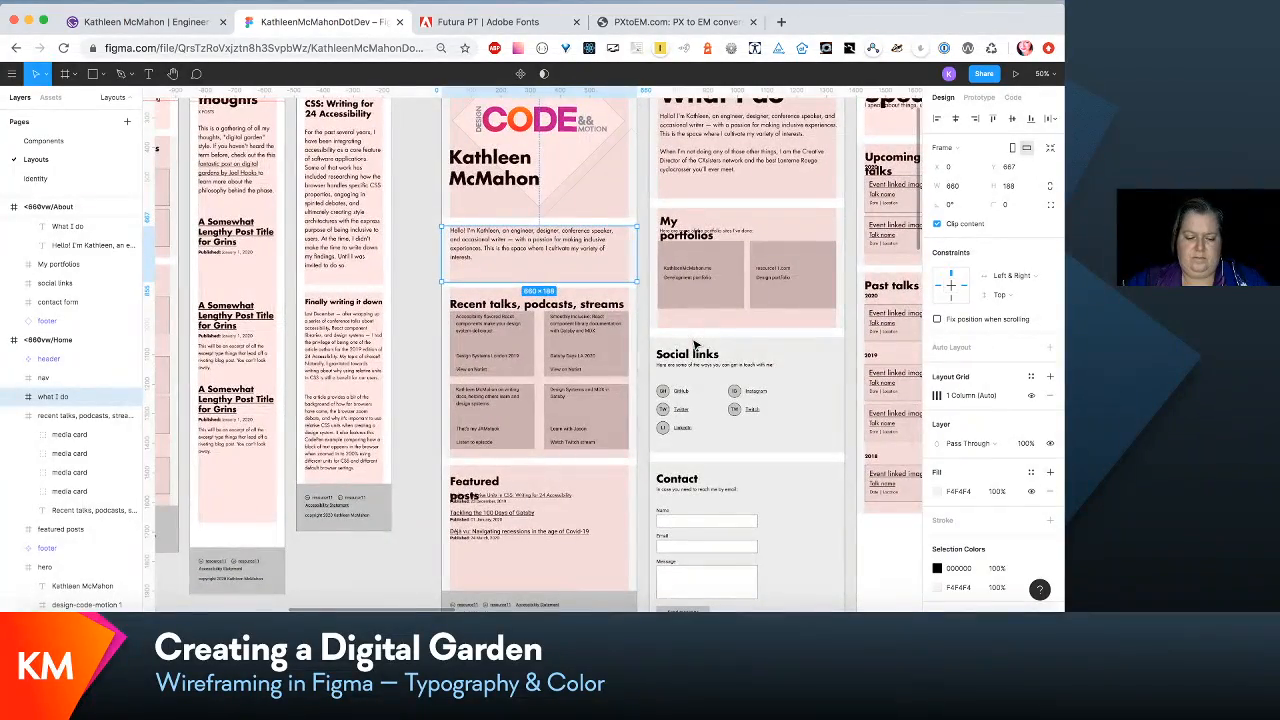
pyautogui.hotkey('shift', '0')
pyautogui.scroll(5, 598, 201)
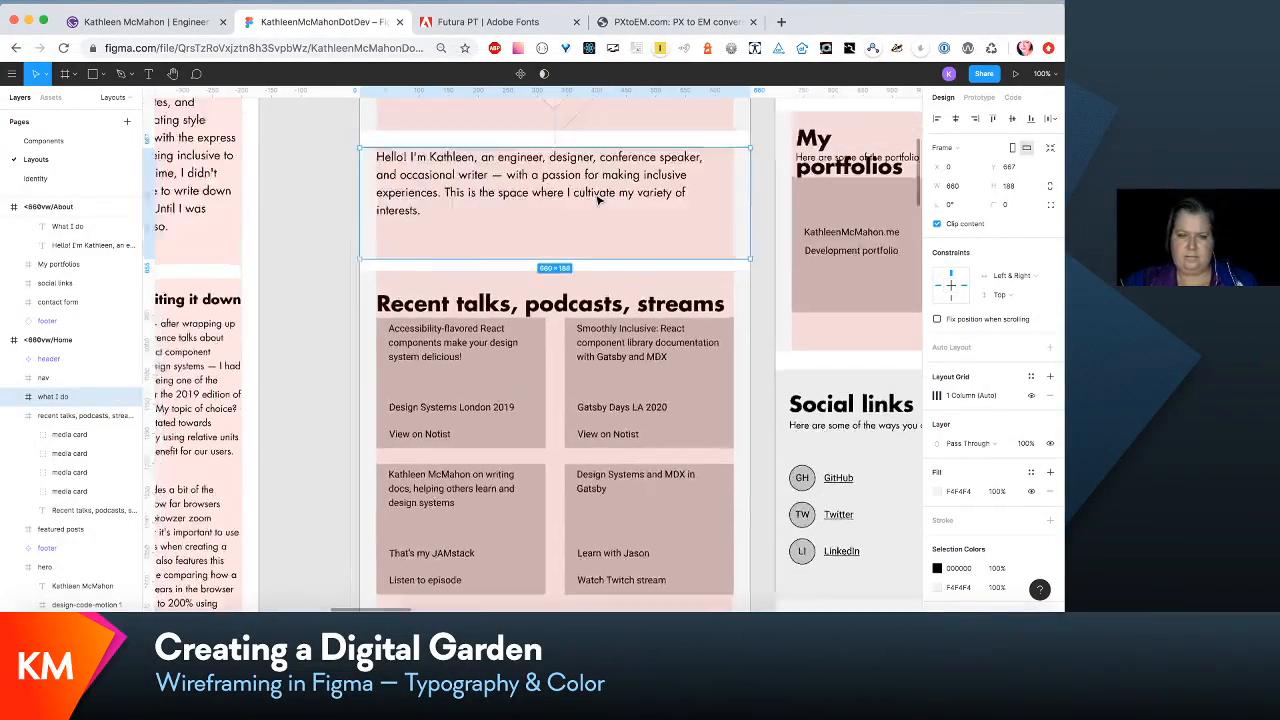
pyautogui.click(575, 343)
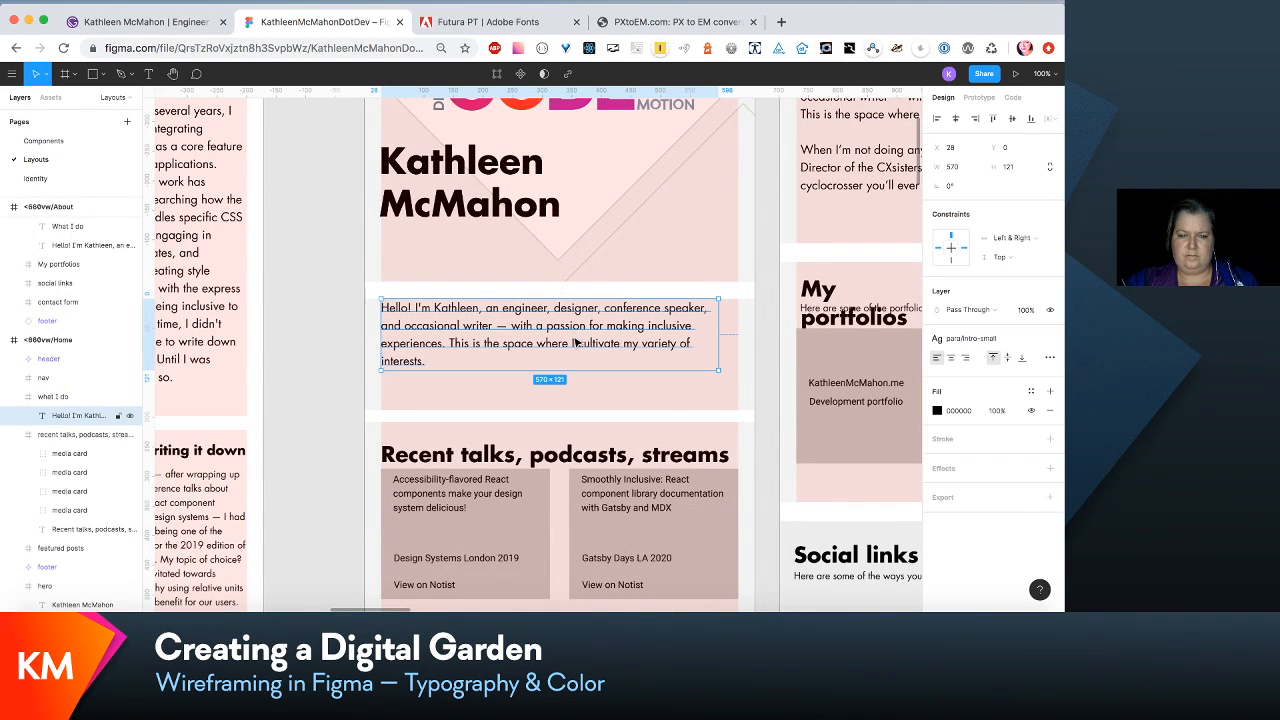
pyautogui.moveTo(575, 343); pyautogui.dragTo(586, 366)
pyautogui.moveTo(717, 348); pyautogui.dragTo(738, 346)
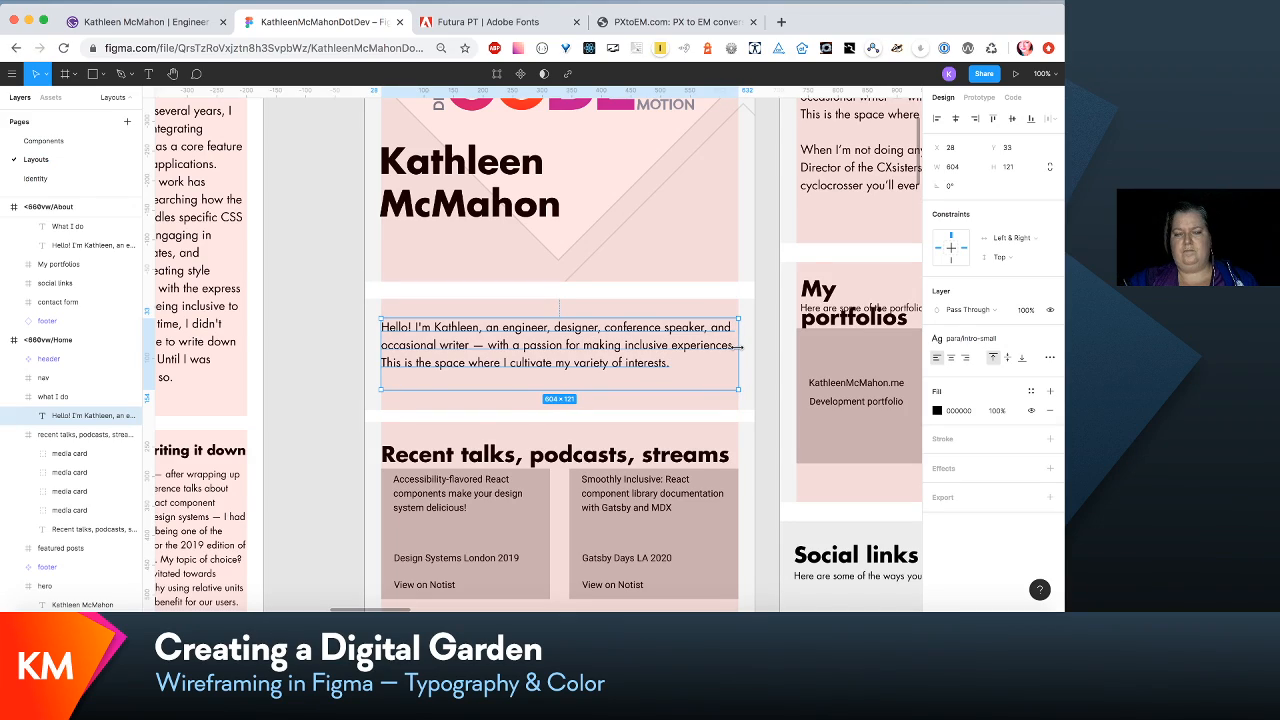
# - Examine the intro paragraph's spacing against the hero, the neighbouring 320vw article layout and the sections below it
pyautogui.hscroll(-1, 740, 349)
pyautogui.scroll(1, 742, 353)
pyautogui.scroll(-2, 741, 354)
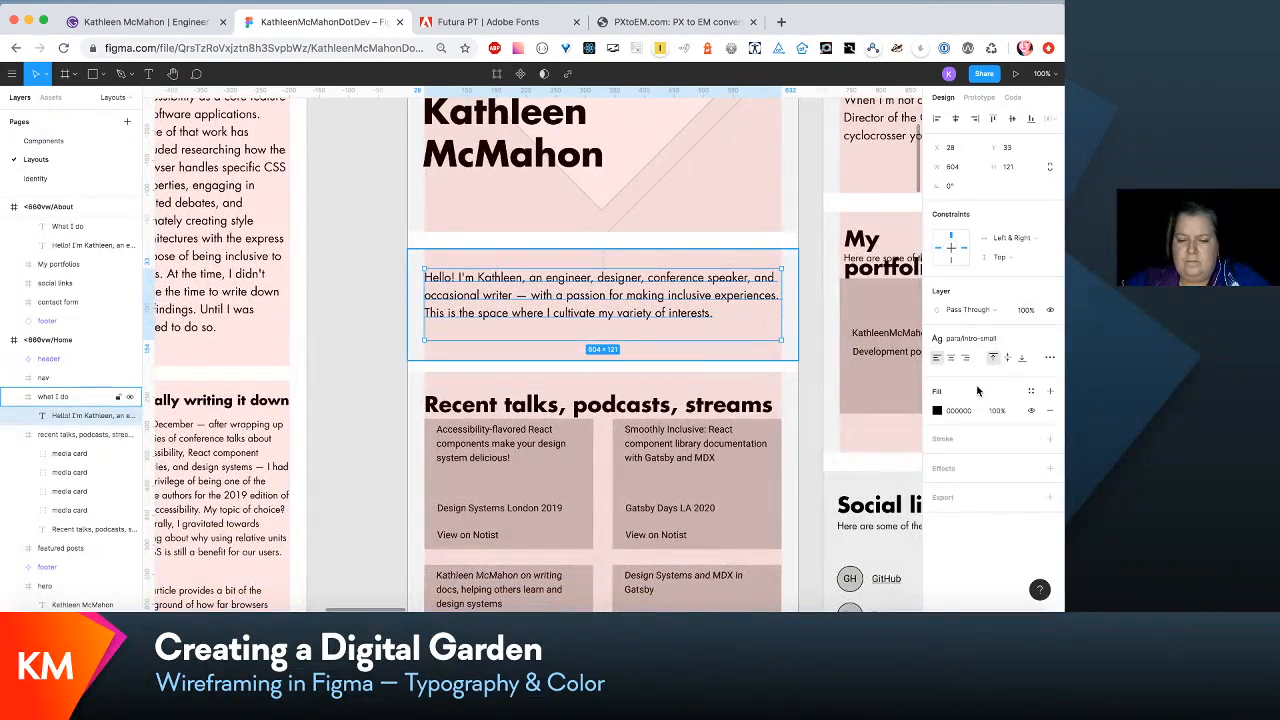
pyautogui.hscroll(-2, 793, 421)
pyautogui.scroll(-2, 793, 421)
pyautogui.scroll(3, 790, 415)
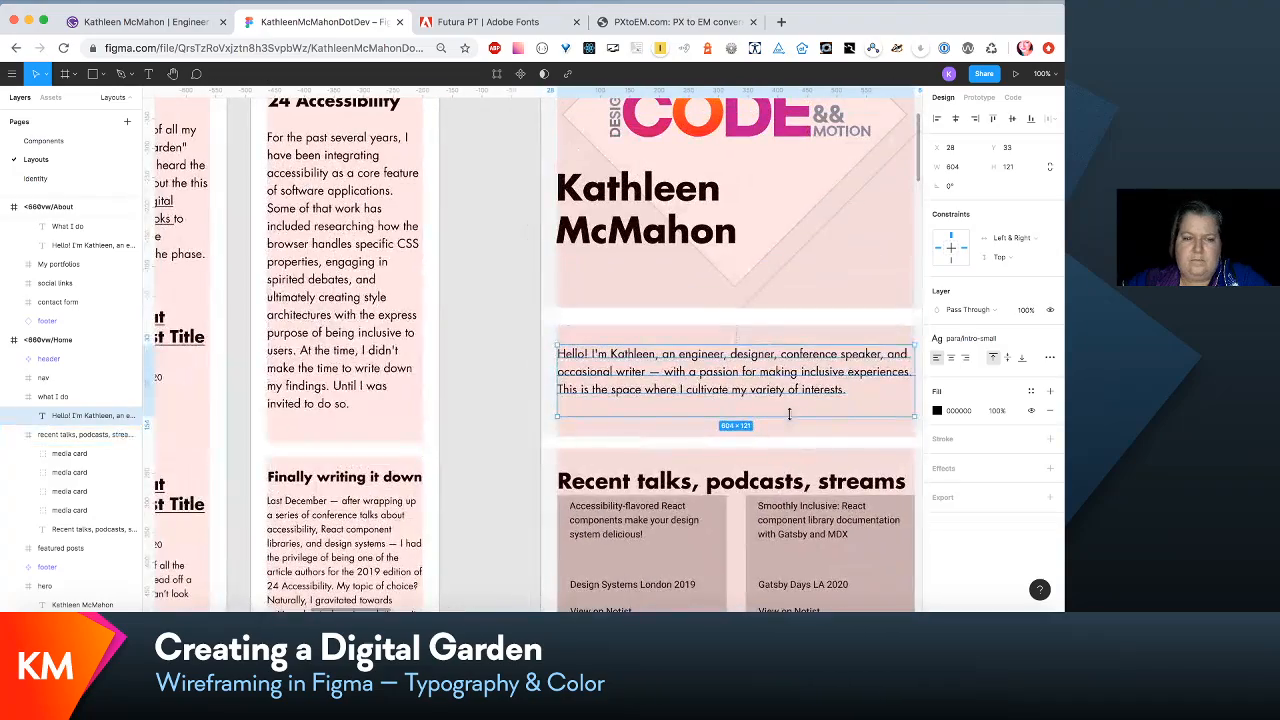
pyautogui.scroll(3, 789, 414)
pyautogui.hscroll(-1, 789, 414)
pyautogui.scroll(-5, 792, 417)
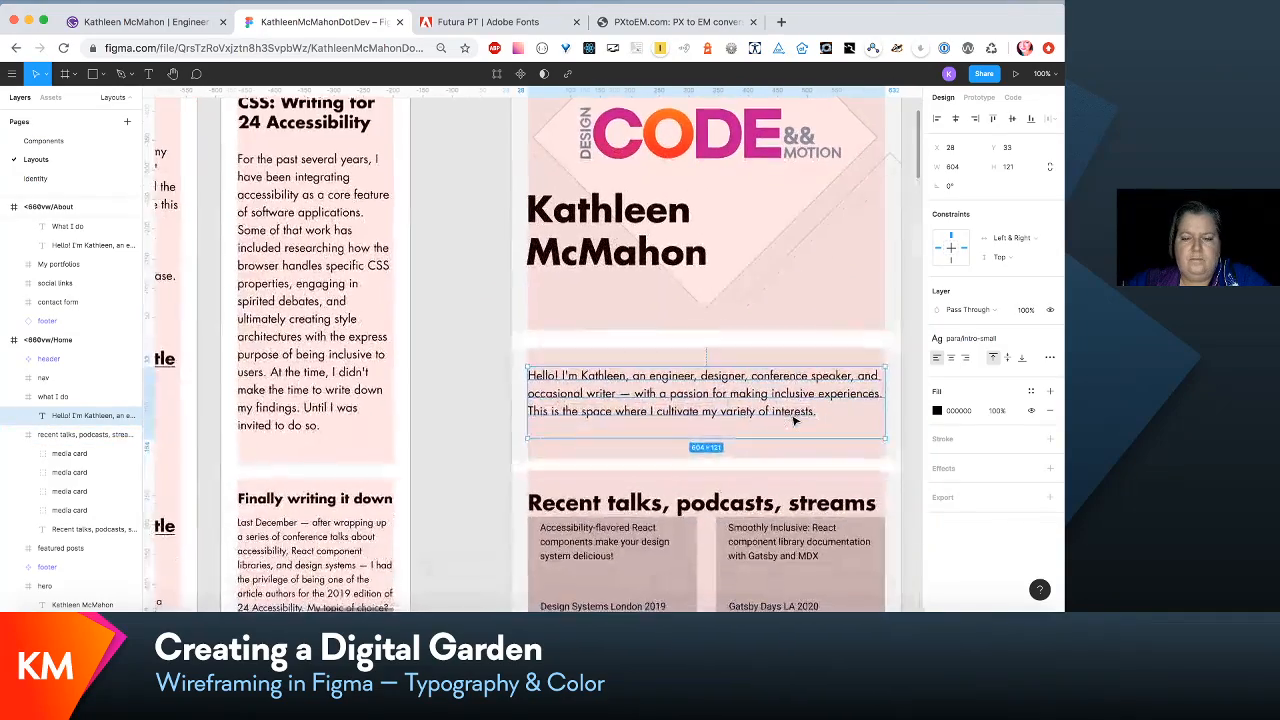
pyautogui.hscroll(2, 795, 420)
pyautogui.scroll(-6, 795, 420)
pyautogui.hscroll(2, 795, 420)
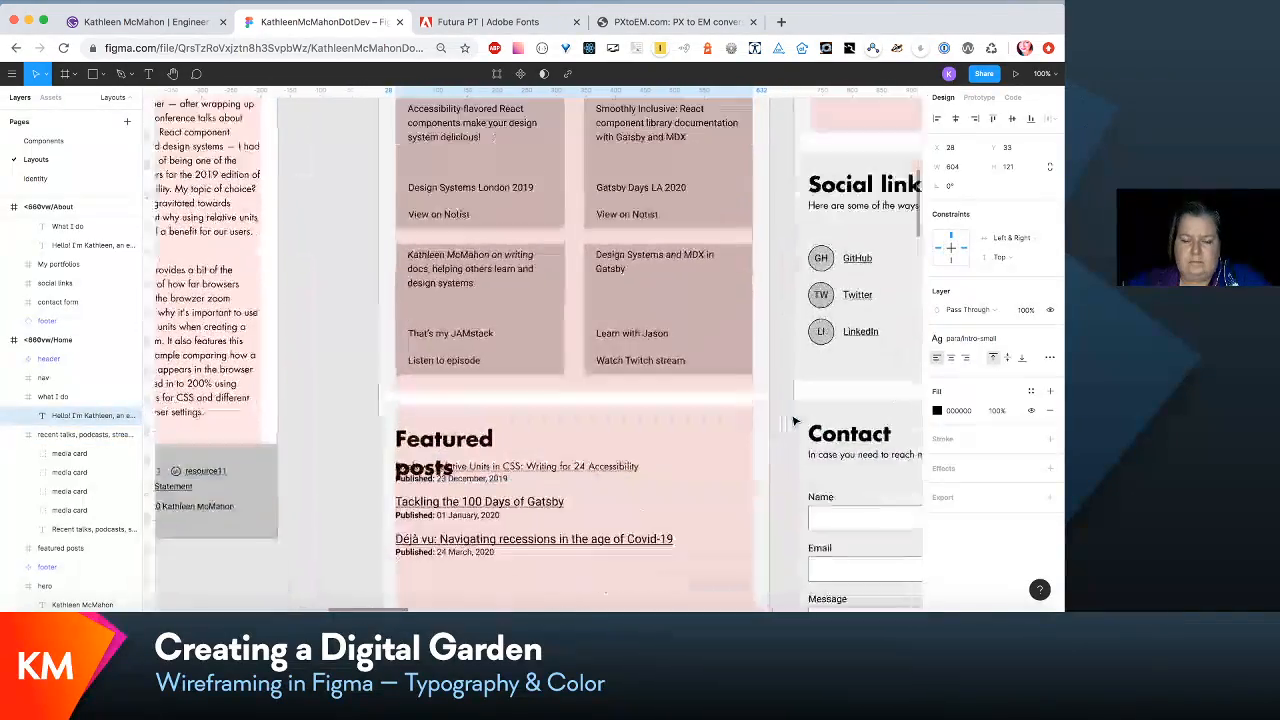
pyautogui.scroll(3, 795, 421)
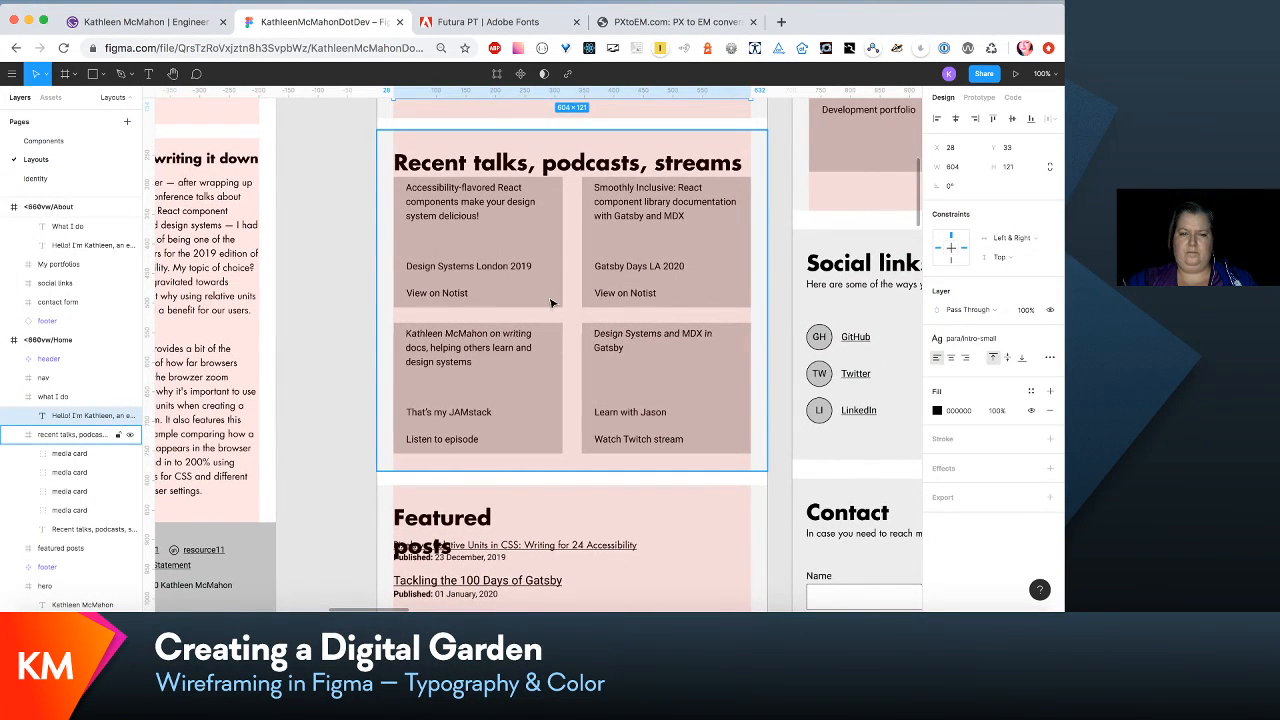
# - Select all four media cards in the <660vw/Home recent talks section and move them down together, away from the heading
pyautogui.click(517, 281)
pyautogui.keyDown('shift'); pyautogui.click(595, 262); pyautogui.keyUp('shift')
pyautogui.keyDown('shift'); pyautogui.click(505, 376); pyautogui.keyUp('shift')
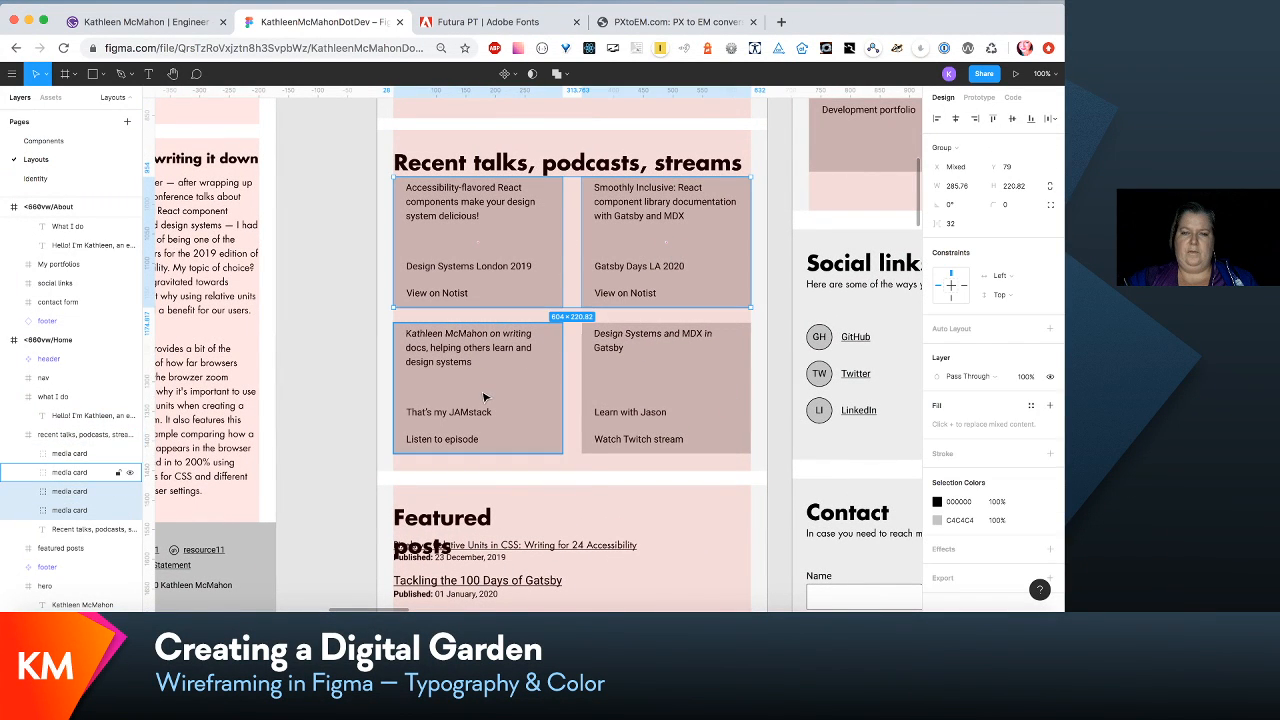
pyautogui.keyDown('shift'); pyautogui.click(657, 377); pyautogui.keyUp('shift')
pyautogui.keyDown('shift'); pyautogui.click(658, 379); pyautogui.keyUp('shift')
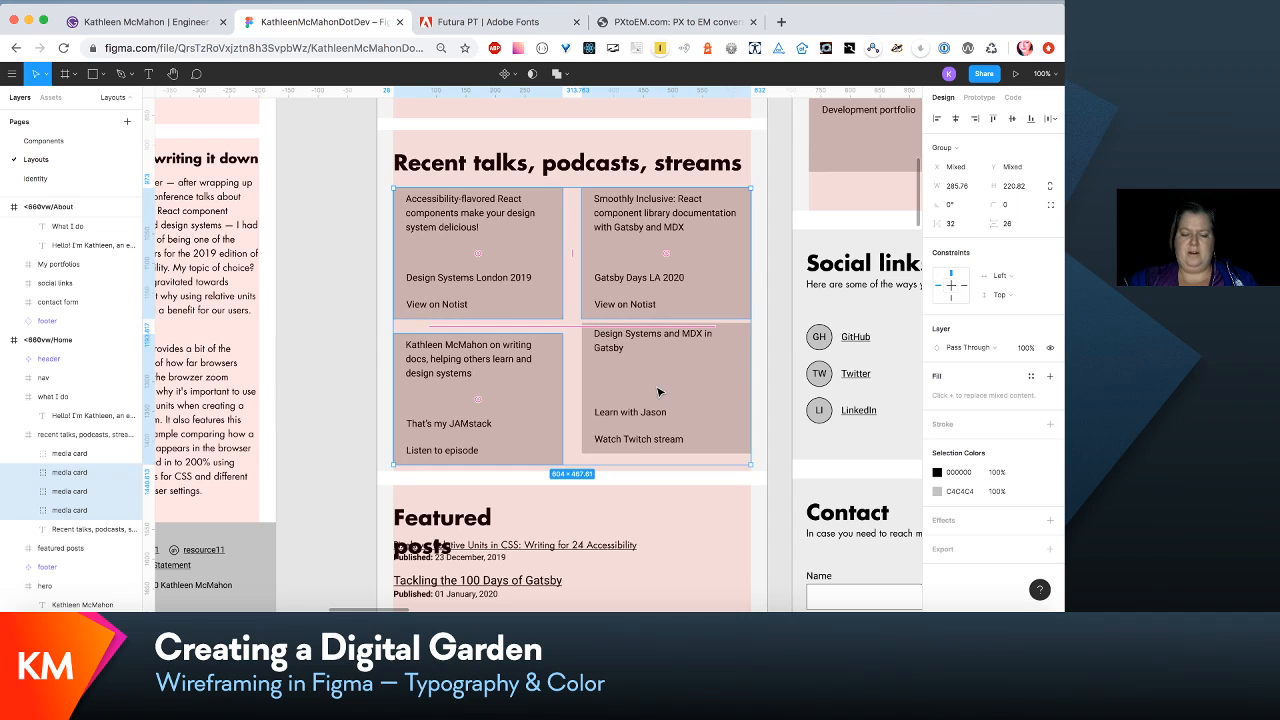
pyautogui.keyDown('shift'); pyautogui.click(658, 391); pyautogui.keyUp('shift')
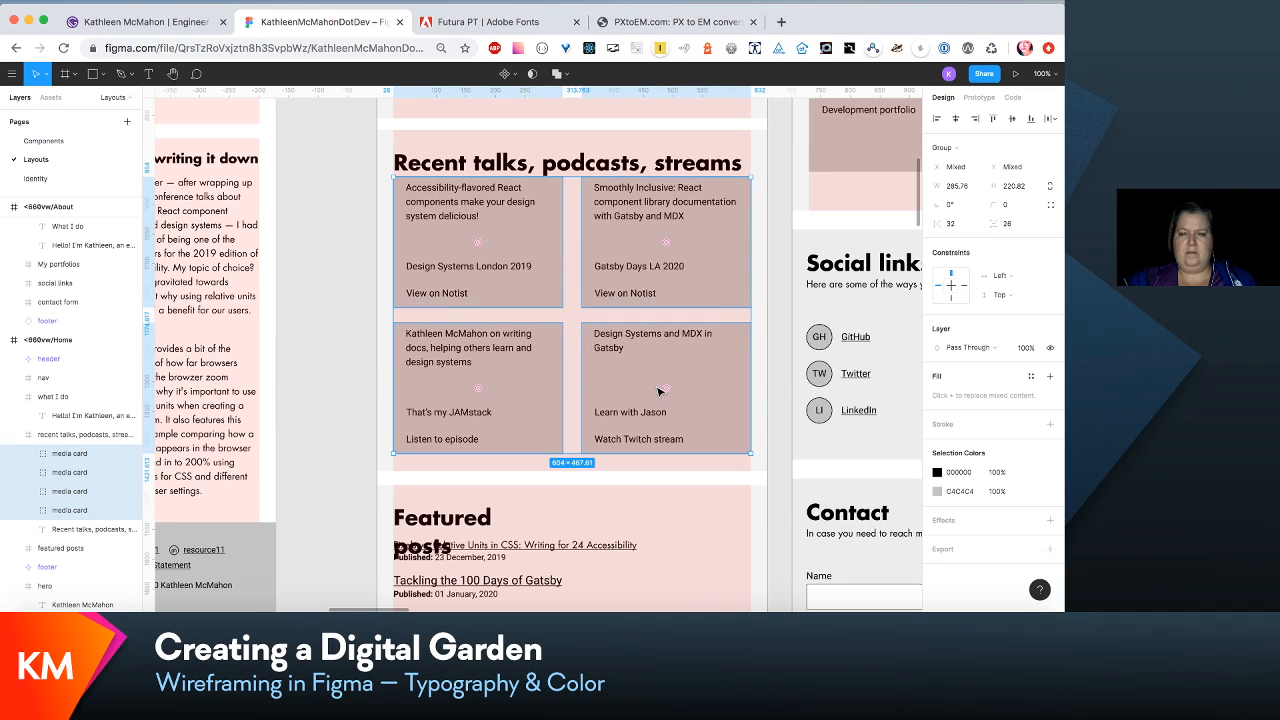
pyautogui.moveTo(659, 391); pyautogui.dragTo(659, 408)
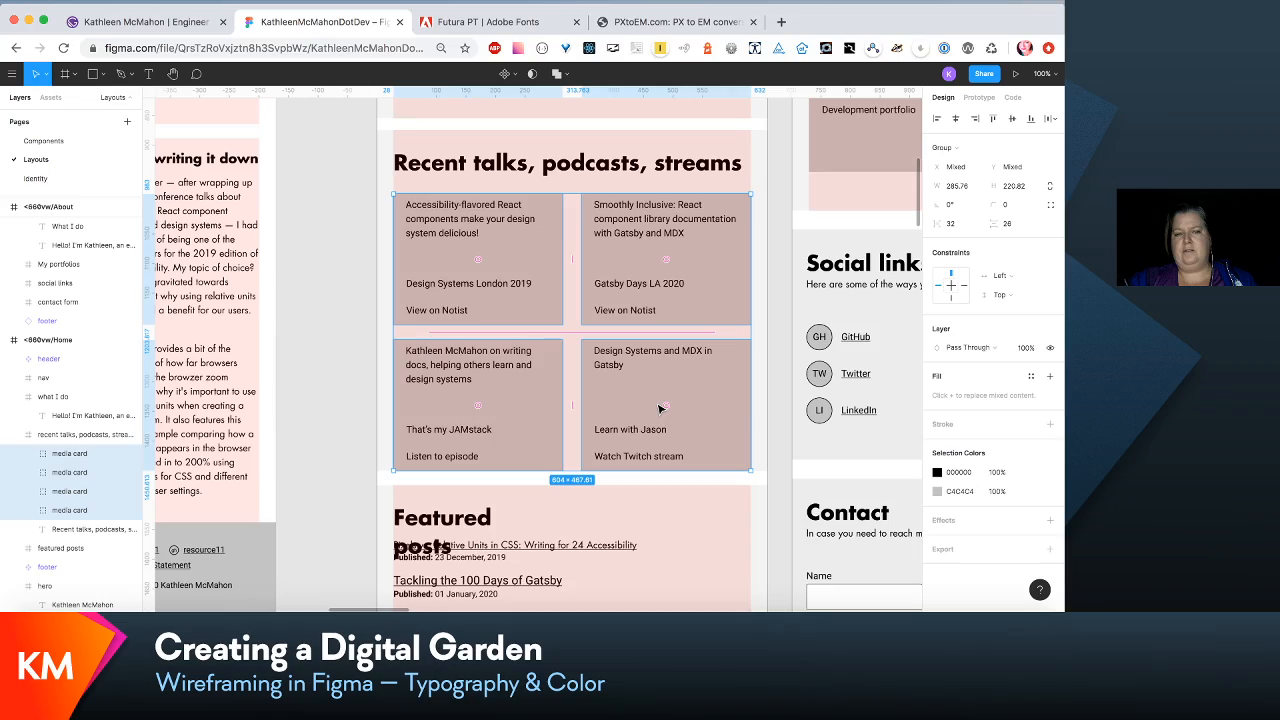
# - Widen the "Featured posts" heading's text box in <660vw/Home to about 592 so it fits on one line
pyautogui.scroll(10, 659, 408)
pyautogui.hscroll(-5, 659, 408)
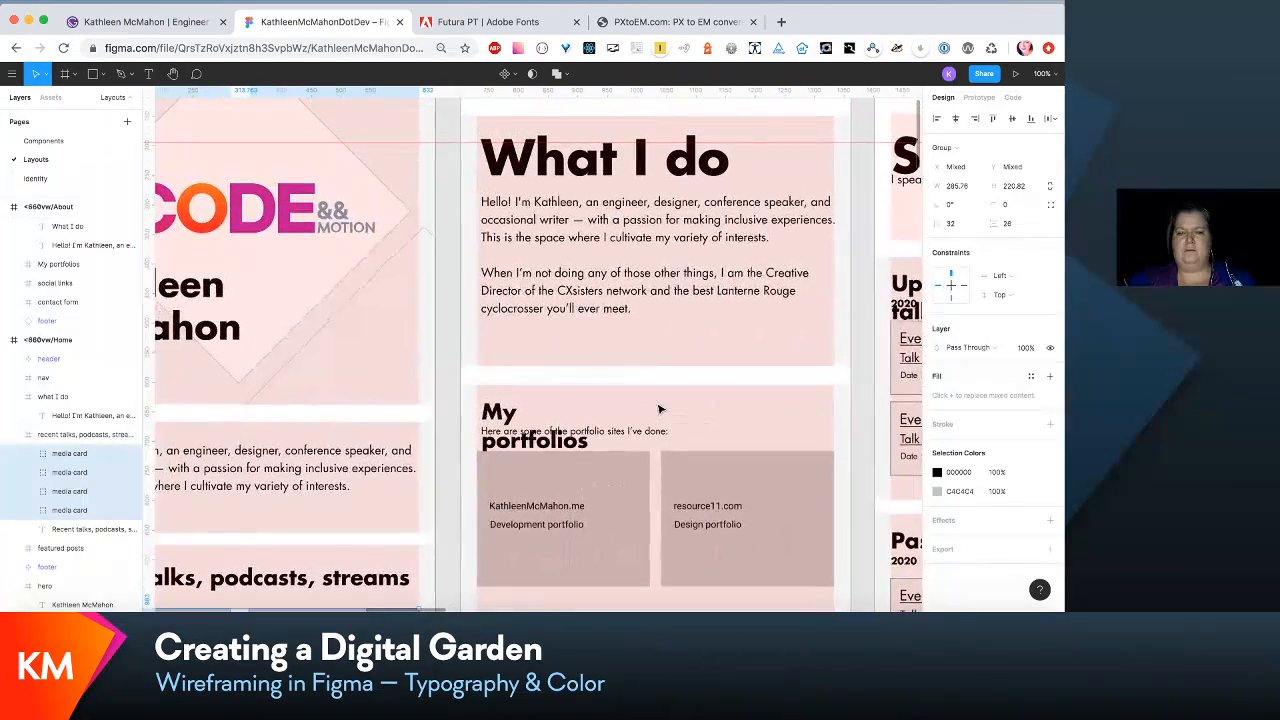
pyautogui.hscroll(-3, 659, 408)
pyautogui.hscroll(3, 659, 408)
pyautogui.scroll(-1, 660, 406)
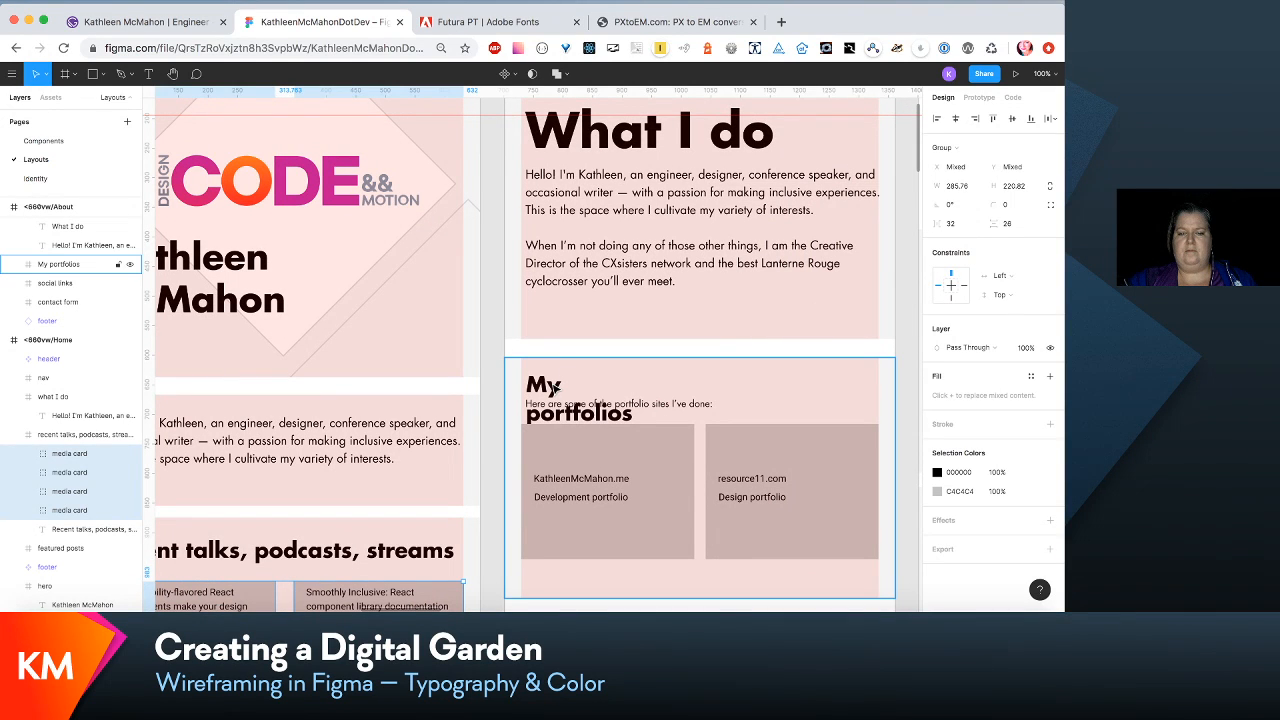
pyautogui.scroll(-10, 553, 387)
pyautogui.hscroll(-3, 553, 387)
pyautogui.click(347, 298)
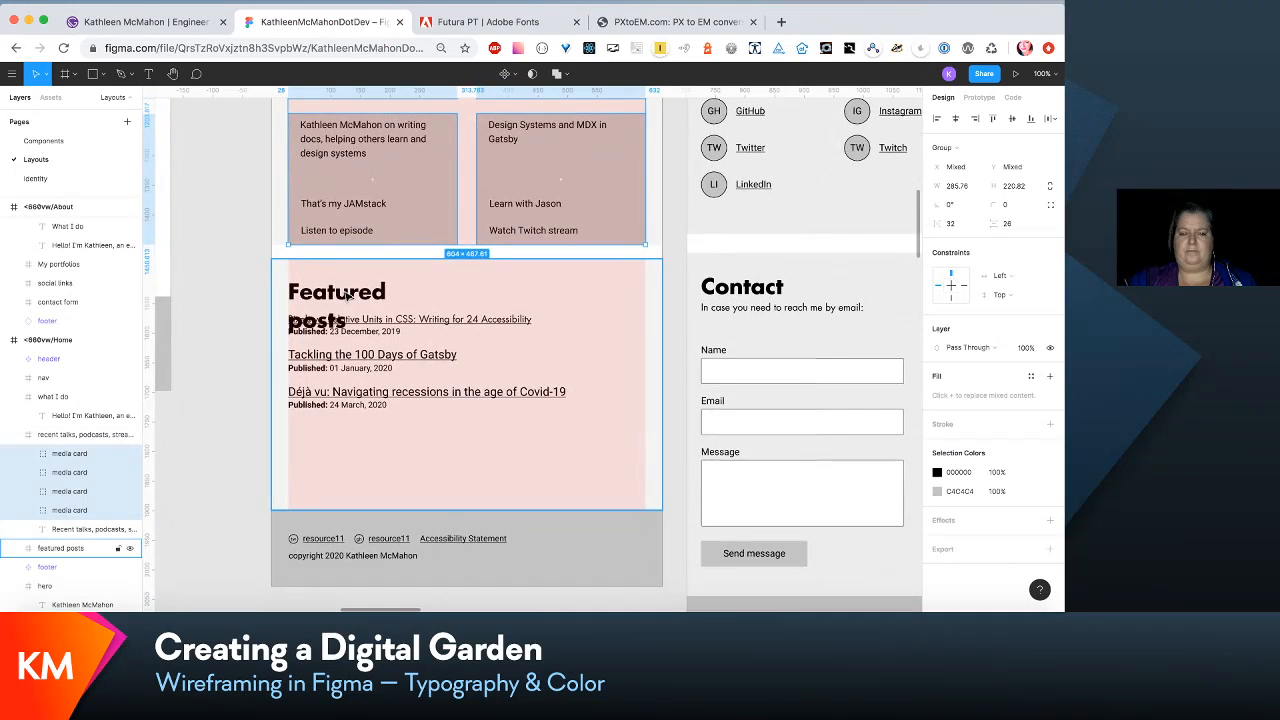
pyautogui.doubleClick(347, 294)
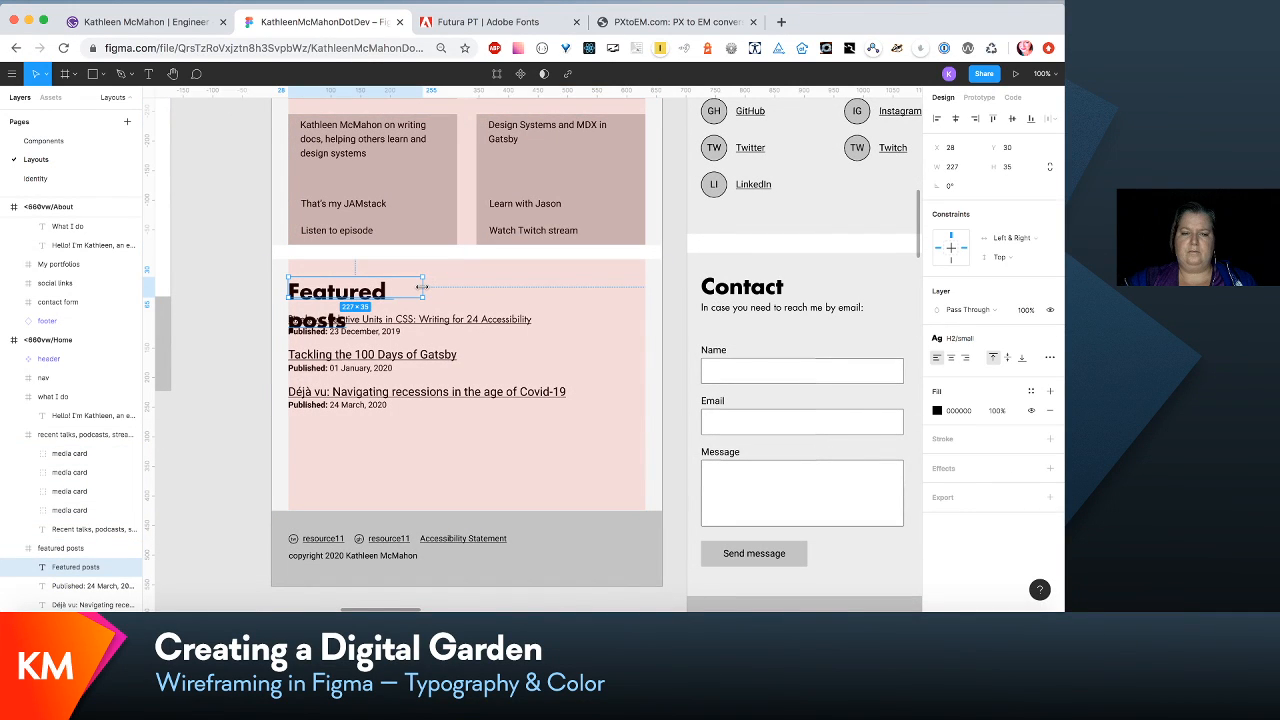
pyautogui.moveTo(424, 285); pyautogui.dragTo(637, 287)
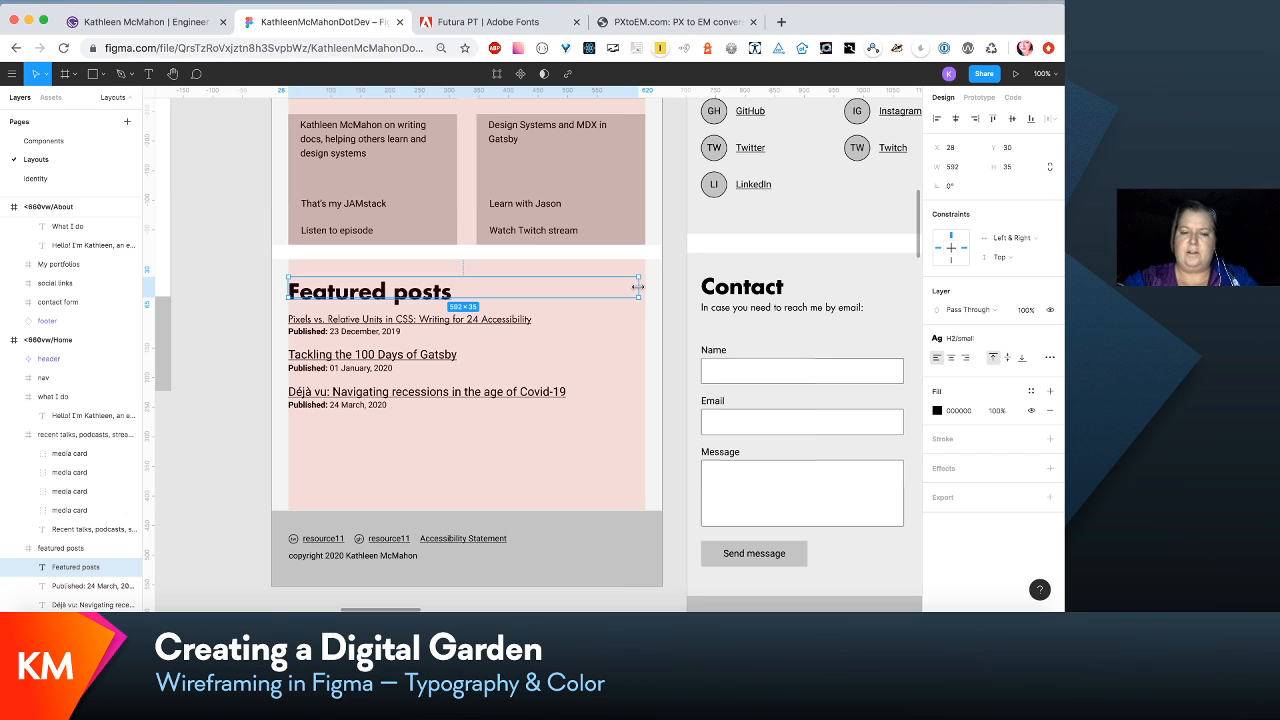
# - Open the H1/small text style of the "What I do" heading in <660vw/About for editing
pyautogui.scroll(10, 737, 302)
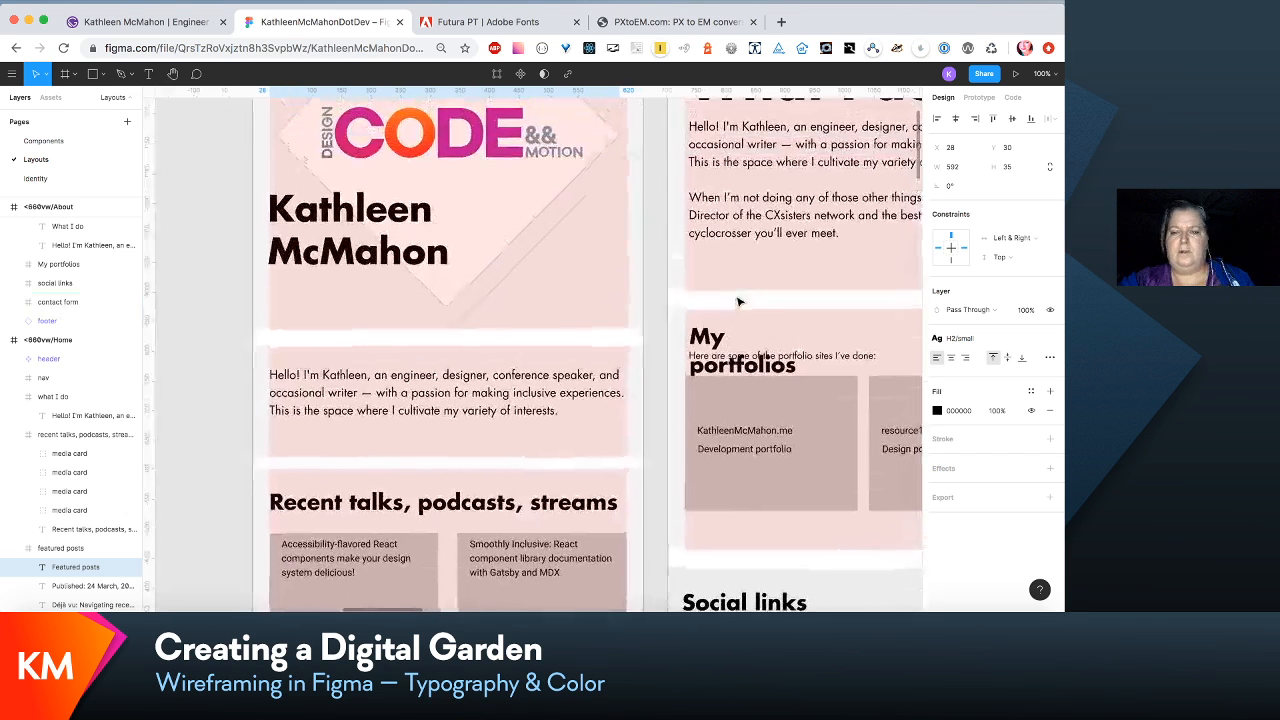
pyautogui.scroll(5, 737, 302)
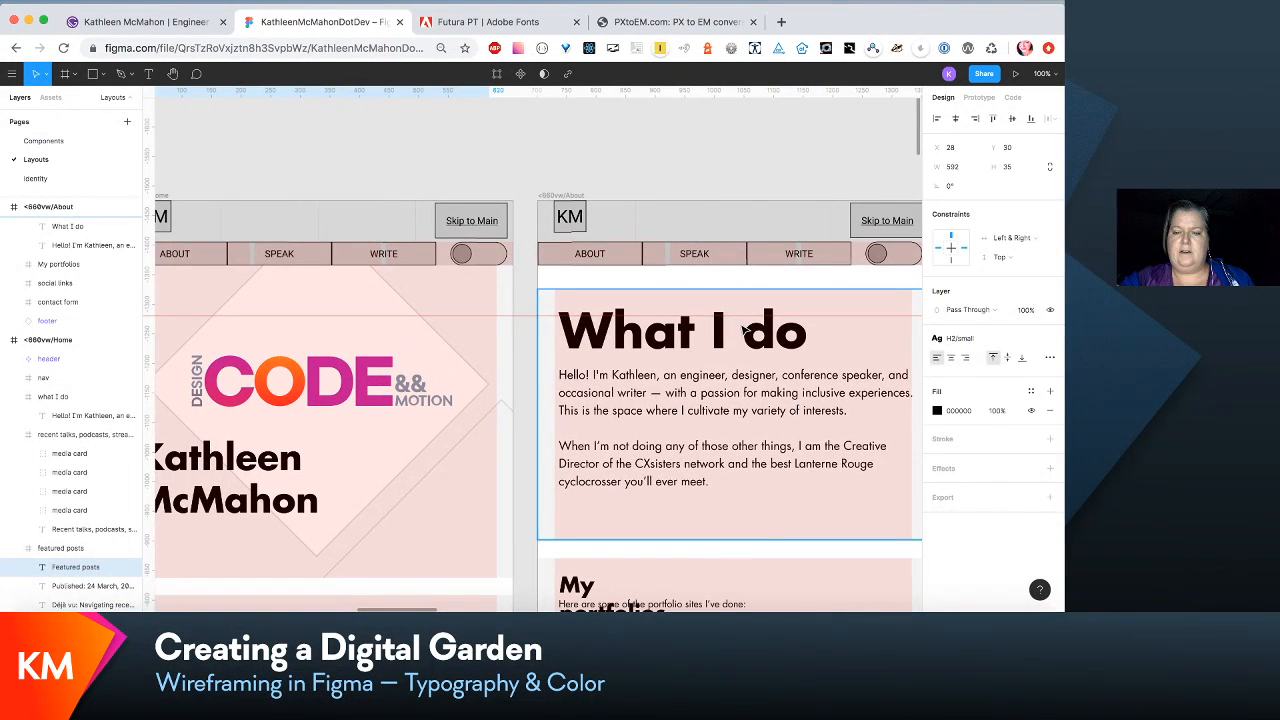
pyautogui.click(743, 330)
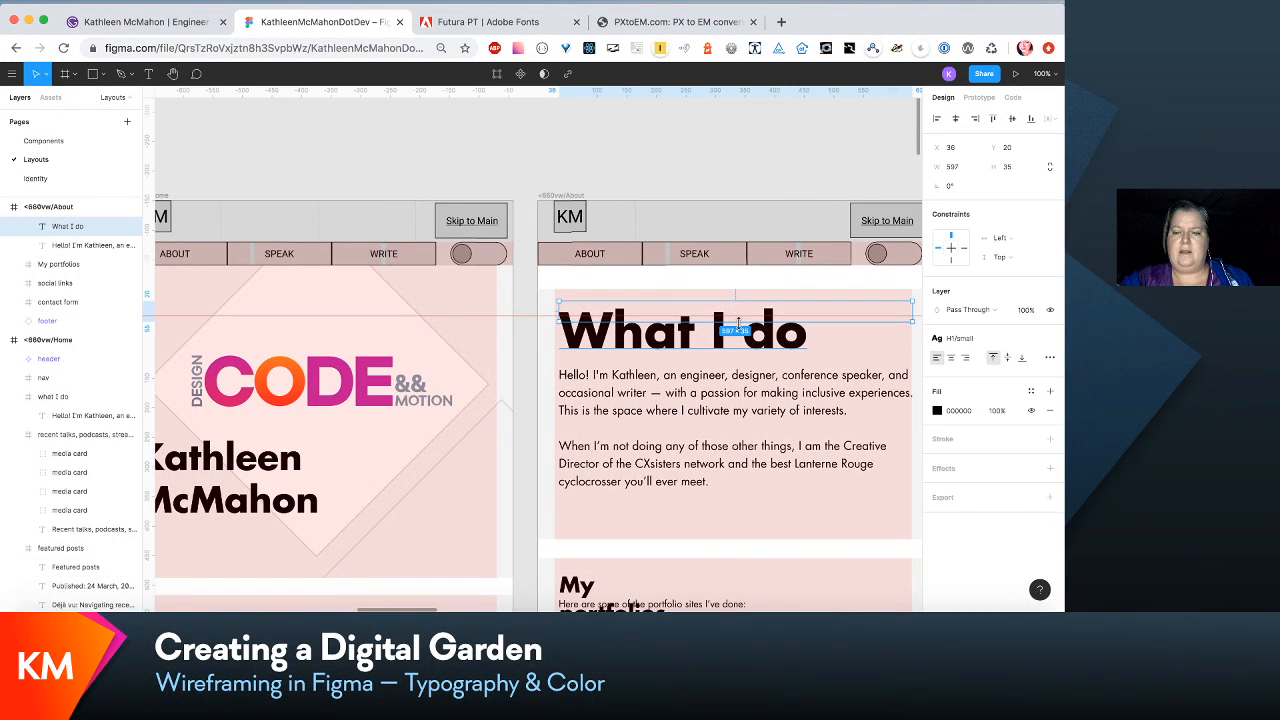
pyautogui.click(980, 341)
pyautogui.click(1025, 363)
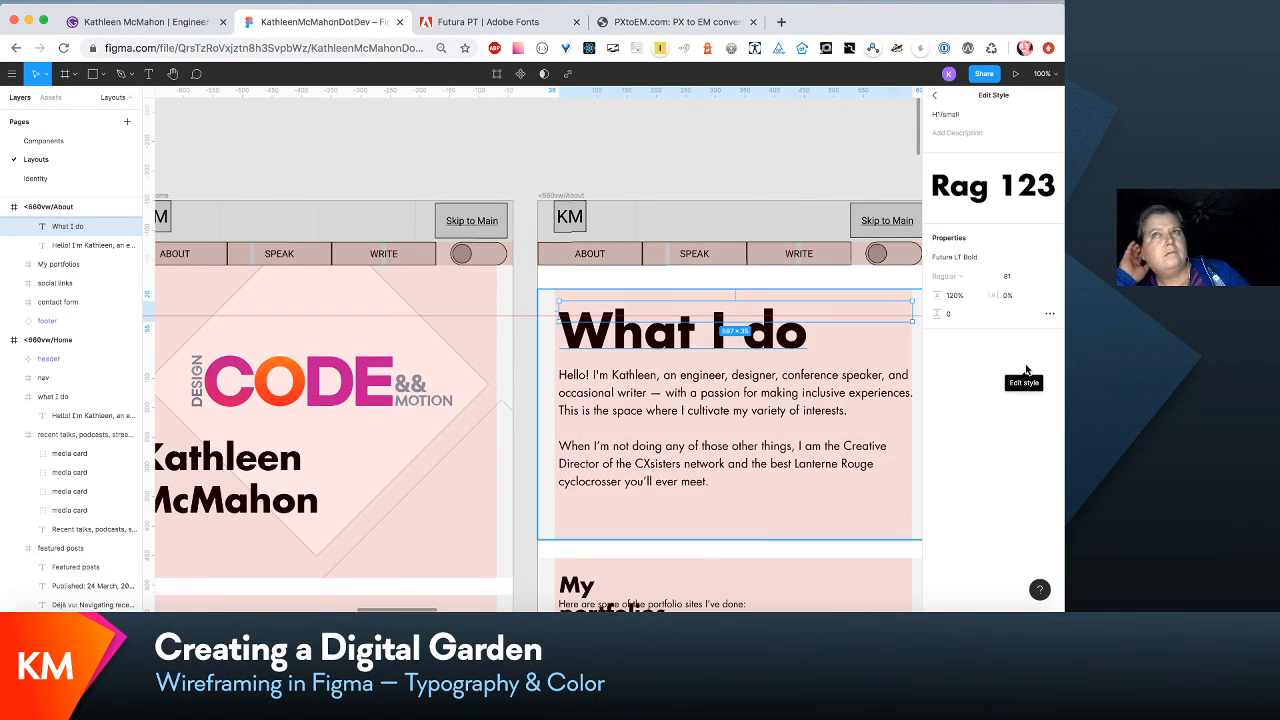
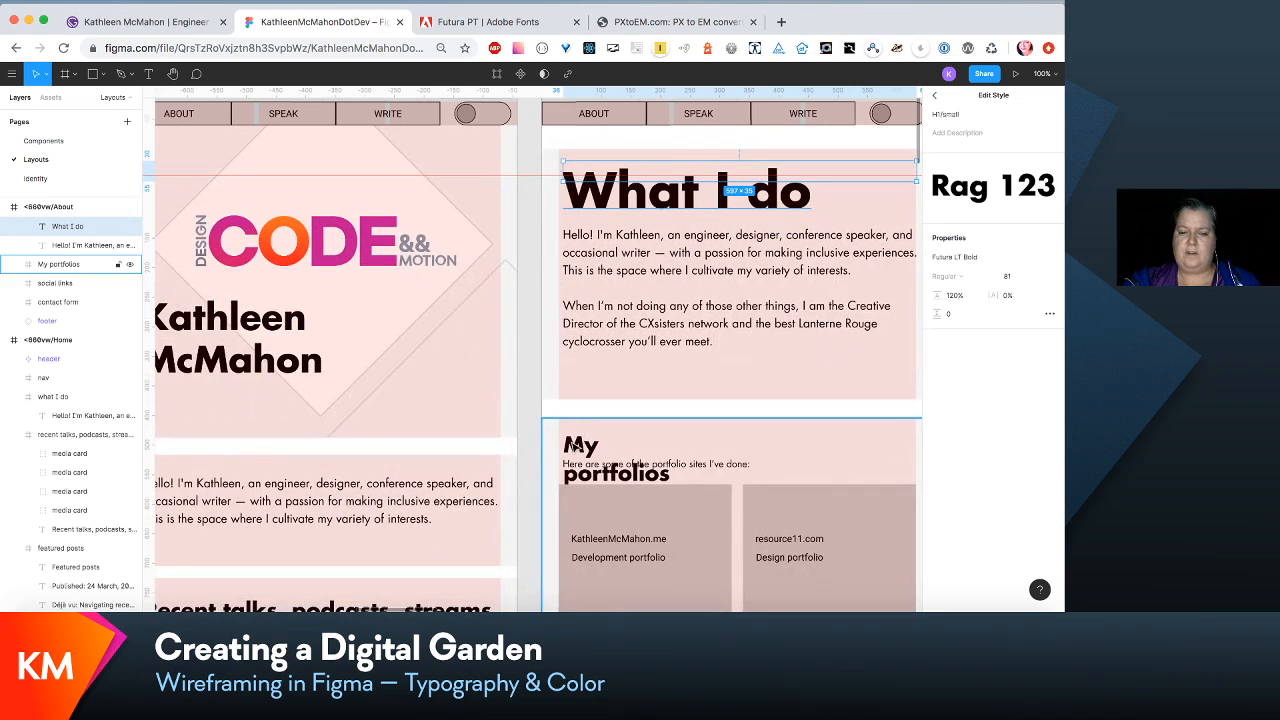
# - Edit the H2/small text style of the "My portfolios" heading to font size 54 and line height 120%
pyautogui.click(580, 446)
pyautogui.click(580, 446)
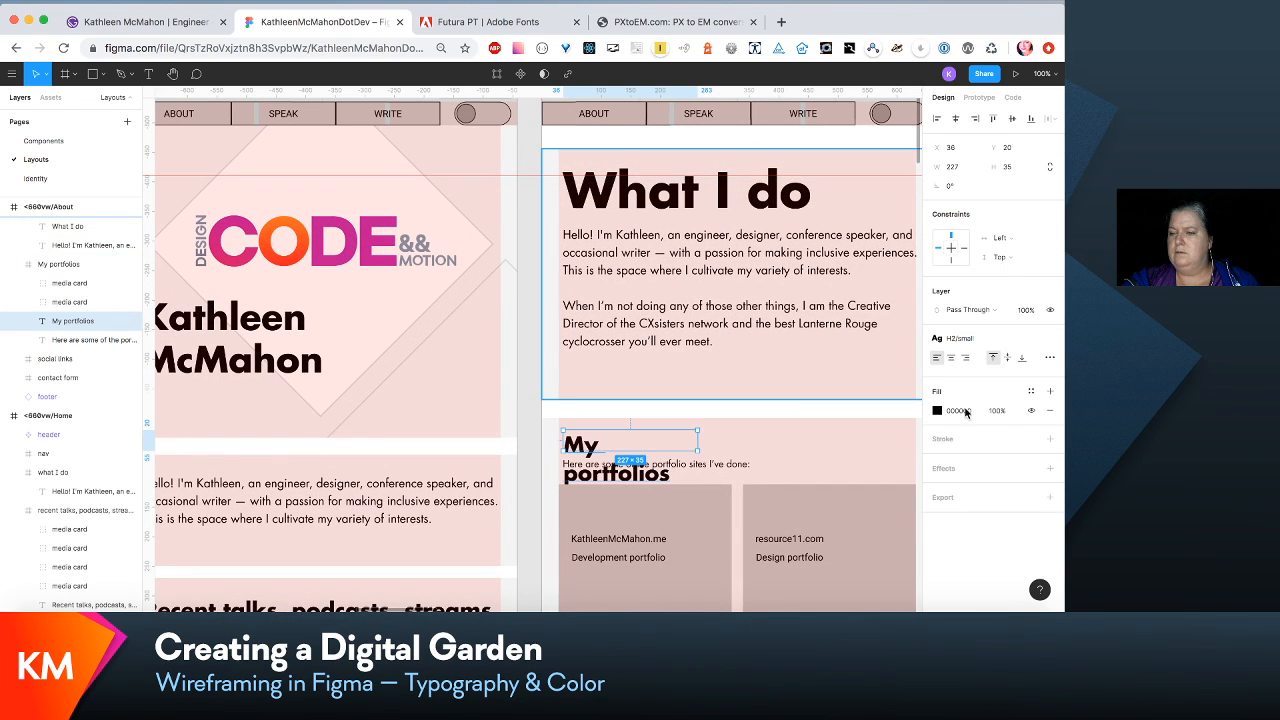
pyautogui.click(1001, 340)
pyautogui.click(1027, 363)
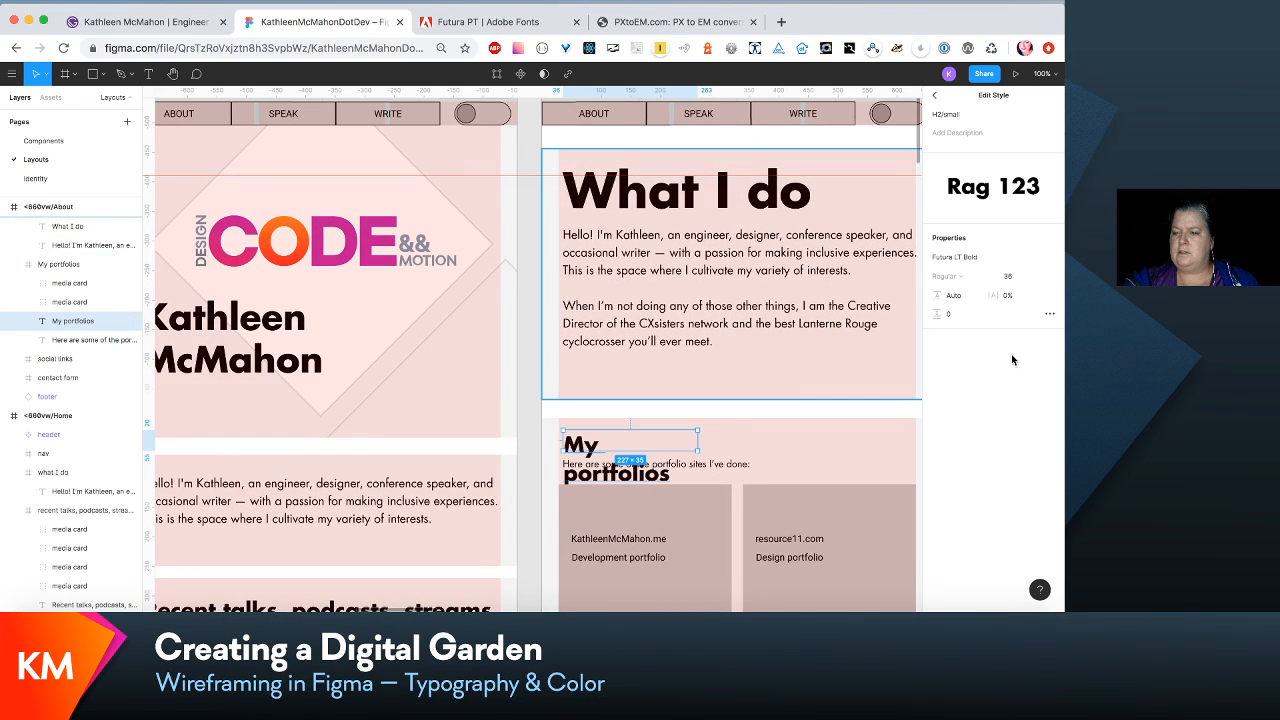
pyautogui.click(1007, 276)
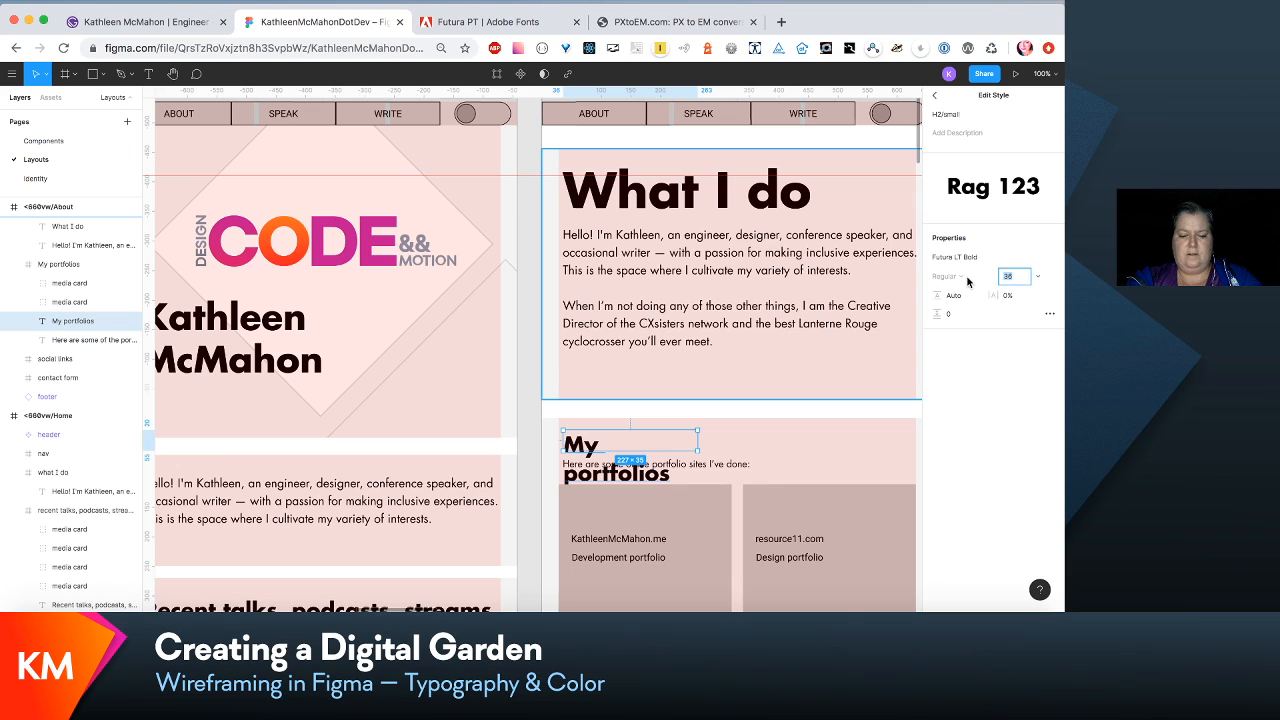
pyautogui.press('Tab')
pyautogui.write('1')
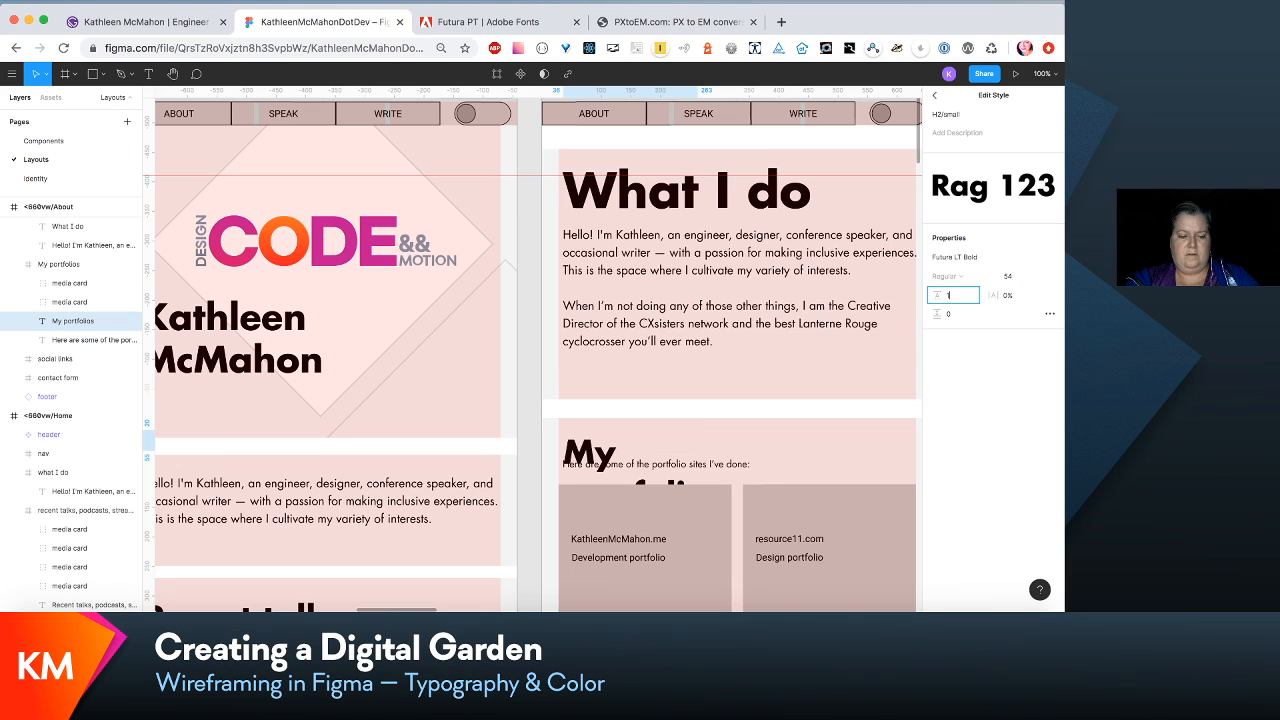
pyautogui.write('20%')
pyautogui.press('Return')
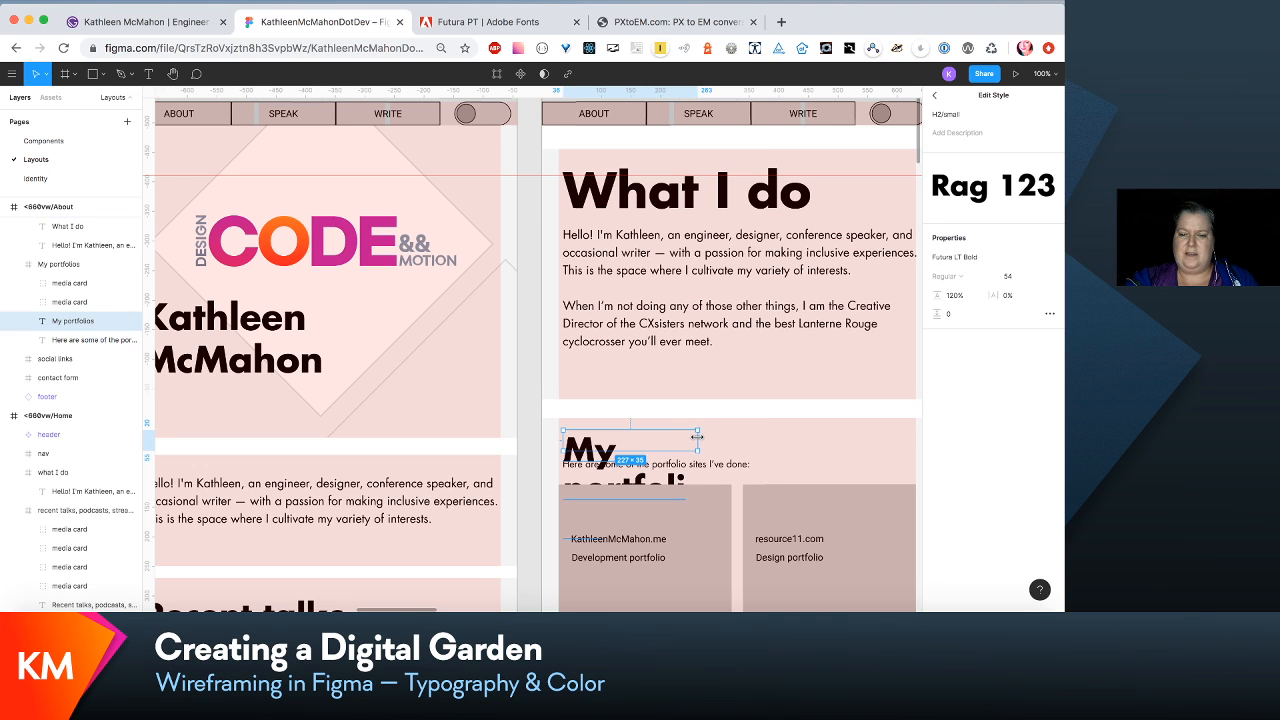
# - Widen the "My portfolios" heading's text box in <660vw/About to about 420 so it fits on one line
pyautogui.moveTo(698, 440); pyautogui.dragTo(811, 441)
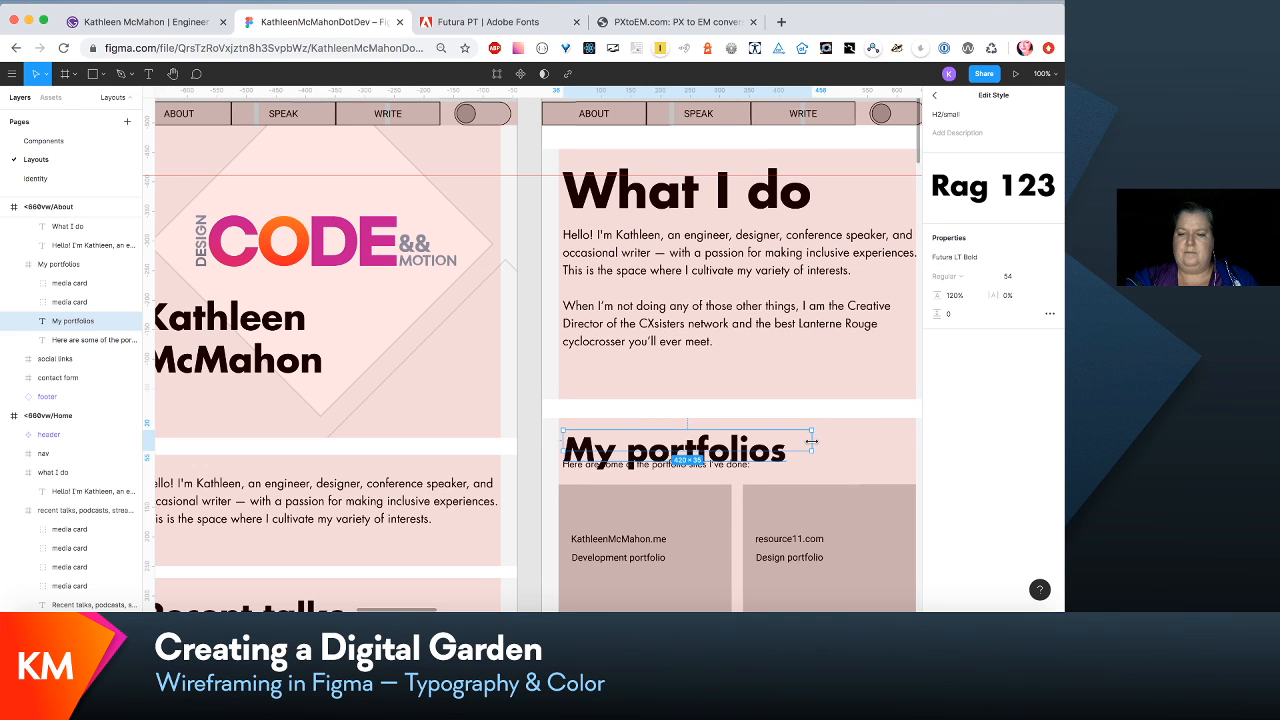
pyautogui.scroll(-3, 813, 445)
pyautogui.scroll(2, 815, 448)
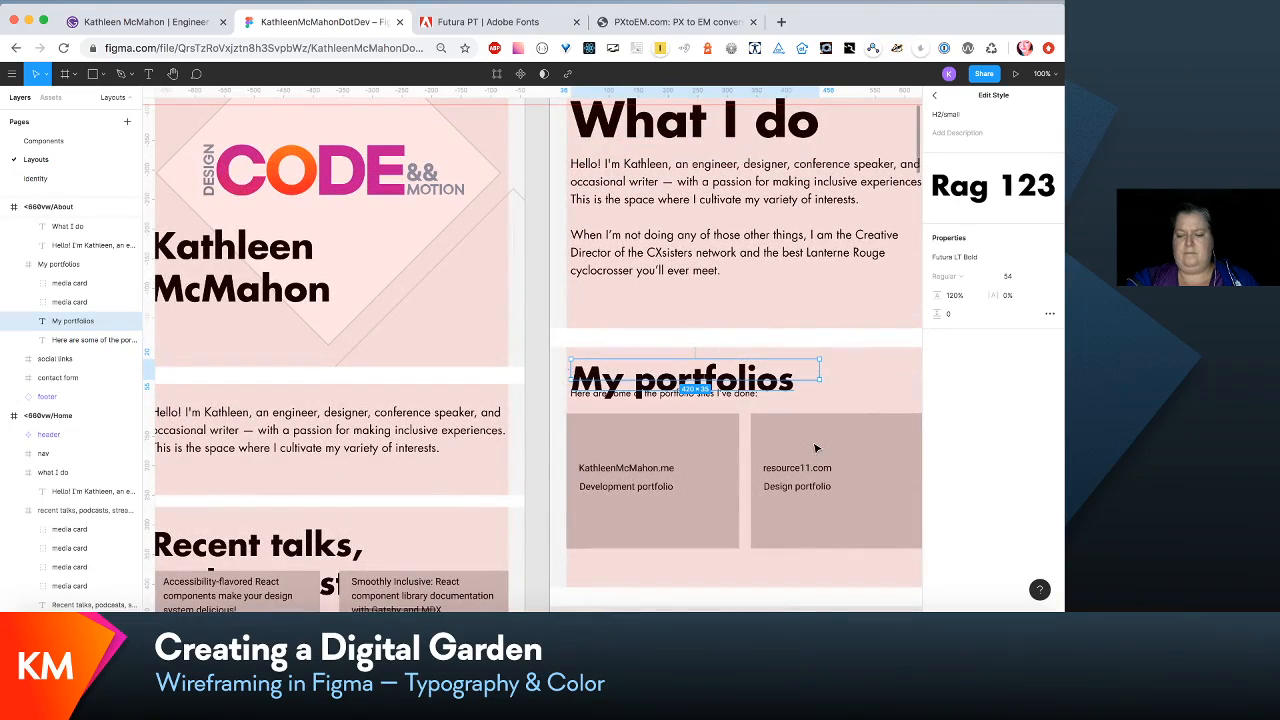
# - Widen the "Social links" heading's text box in <660vw/About to about 465 so it fits on one line
pyautogui.press('-')
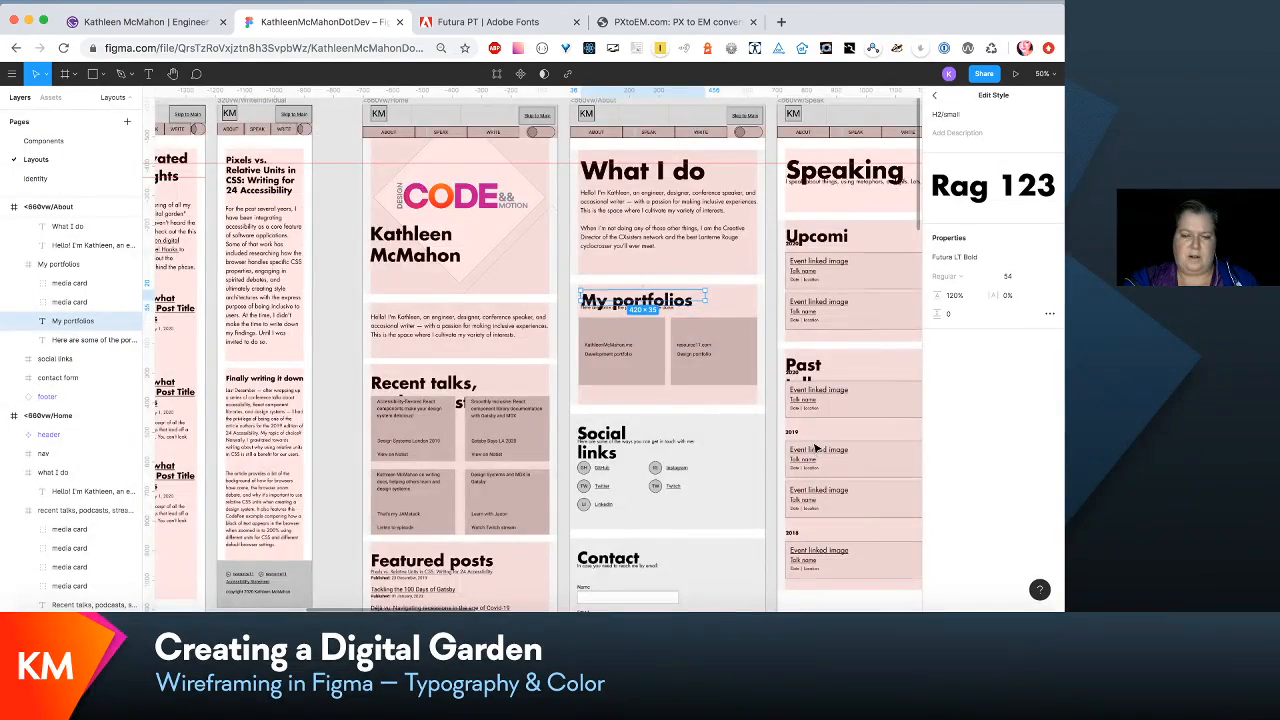
pyautogui.scroll(-3, 815, 449)
pyautogui.hscroll(-1, 815, 449)
pyautogui.scroll(-1, 815, 449)
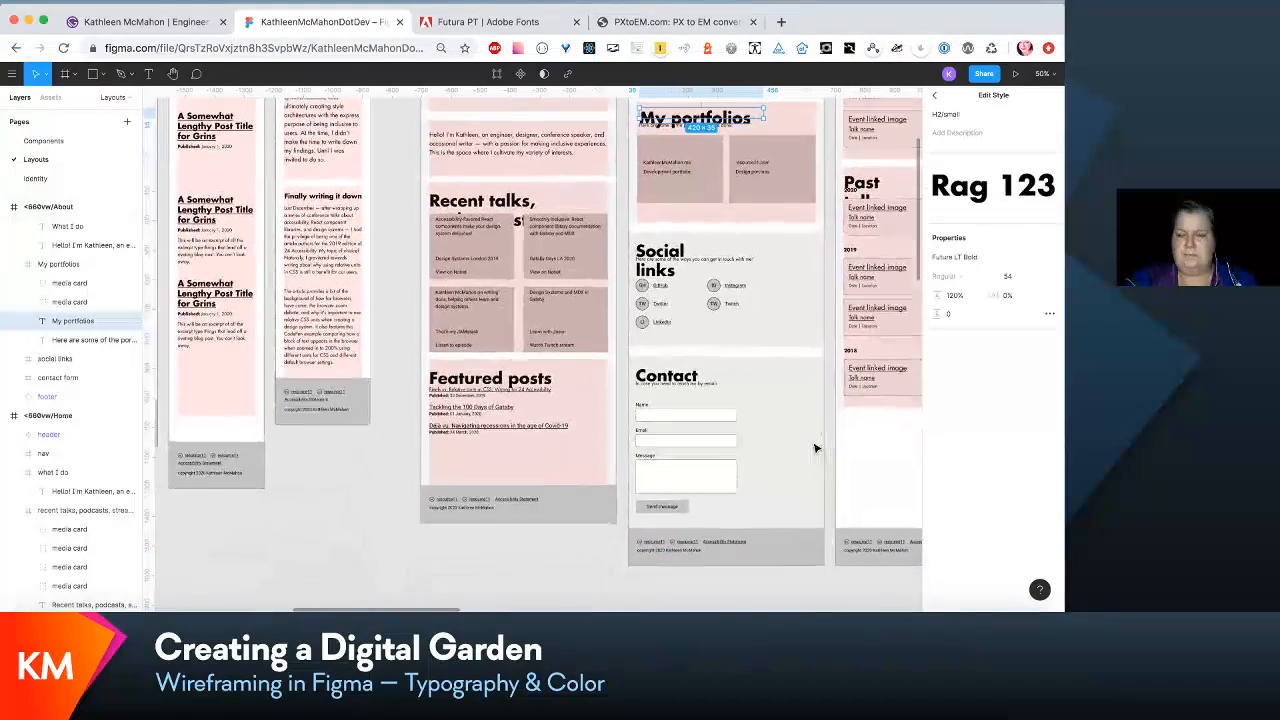
pyautogui.scroll(3, 815, 449)
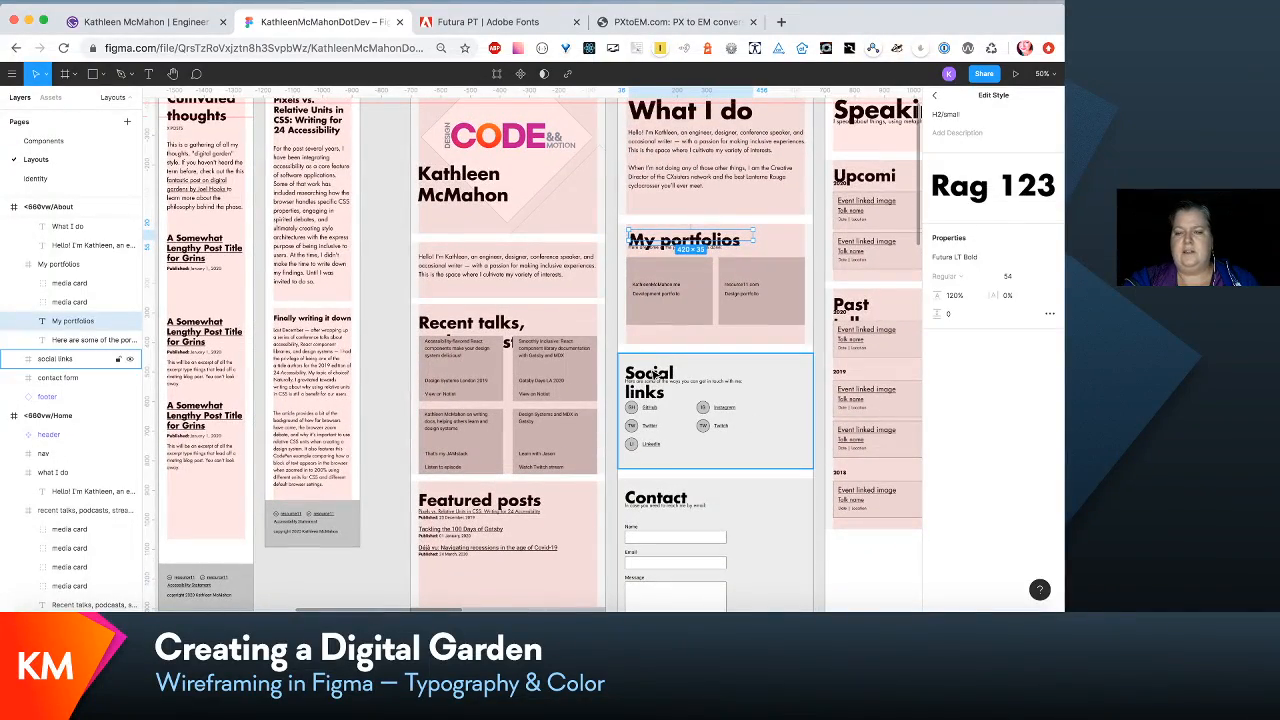
pyautogui.click(657, 375)
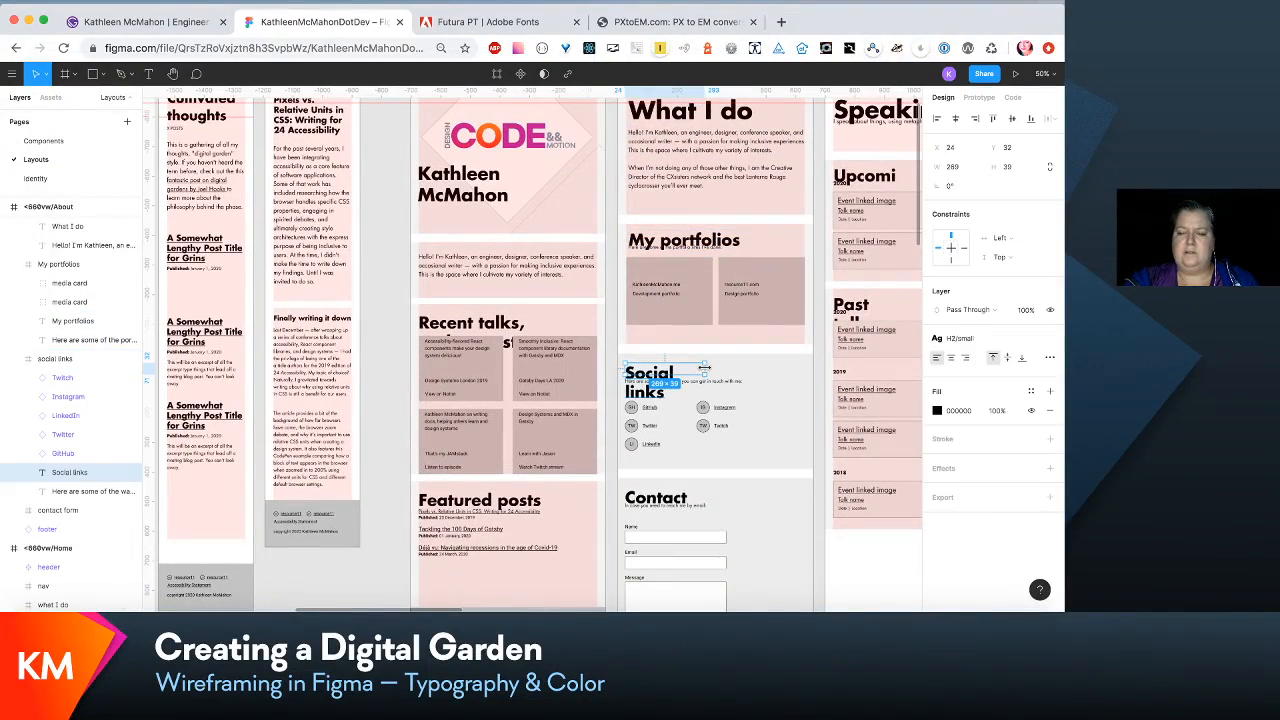
pyautogui.moveTo(705, 373); pyautogui.dragTo(762, 369)
# - Select the four media cards in <660vw/Home and move them down clear of the two-line "Recent talks, podcasts, streams" heading
pyautogui.scroll(2, 762, 369)
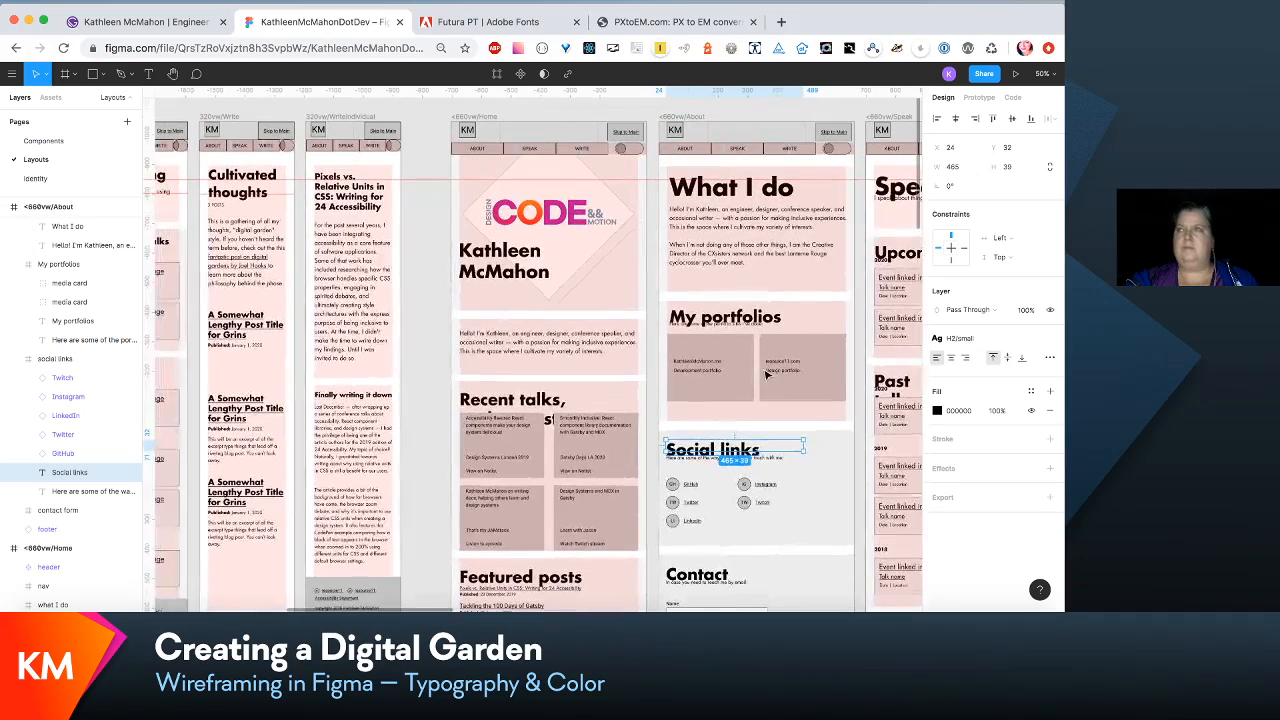
pyautogui.hscroll(-2, 765, 372)
pyautogui.hotkey('shift', '0')
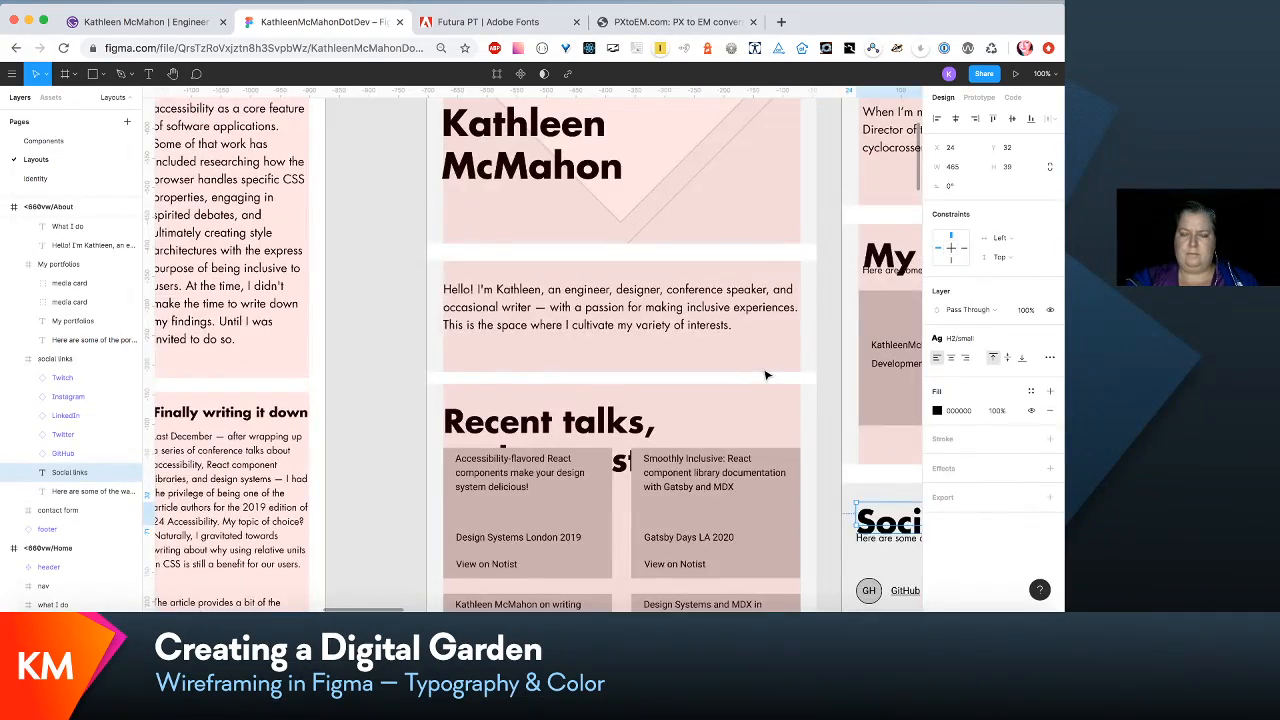
pyautogui.scroll(-3, 765, 375)
pyautogui.scroll(-2, 766, 375)
pyautogui.hscroll(2, 766, 375)
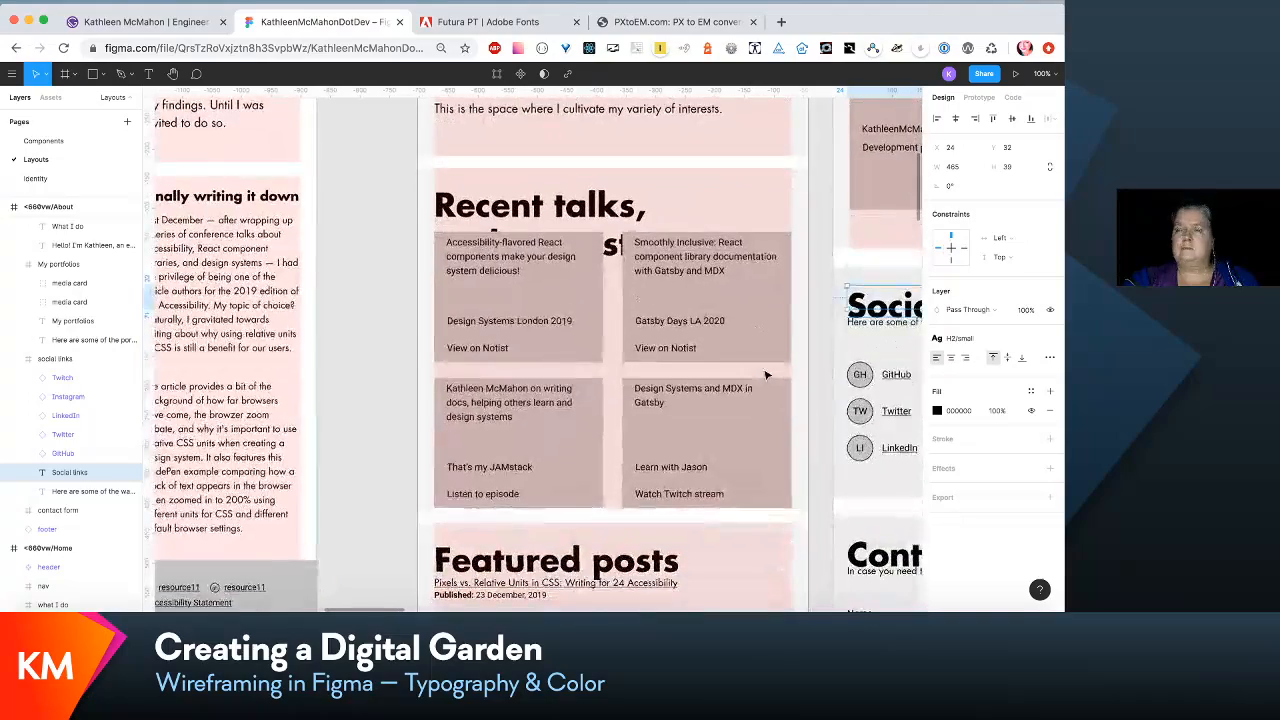
pyautogui.click(518, 296)
pyautogui.click(541, 306)
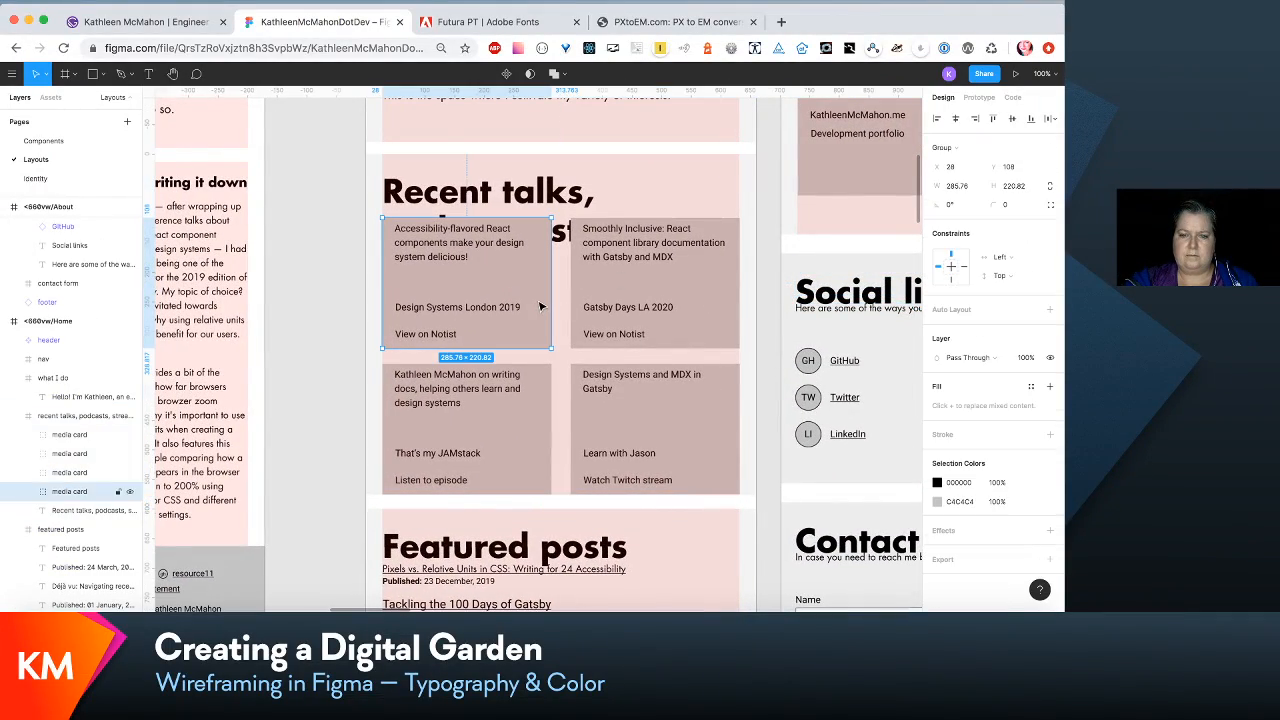
pyautogui.keyDown('shift'); pyautogui.click(634, 289); pyautogui.keyUp('shift')
pyautogui.keyDown('shift'); pyautogui.click(503, 405); pyautogui.keyUp('shift')
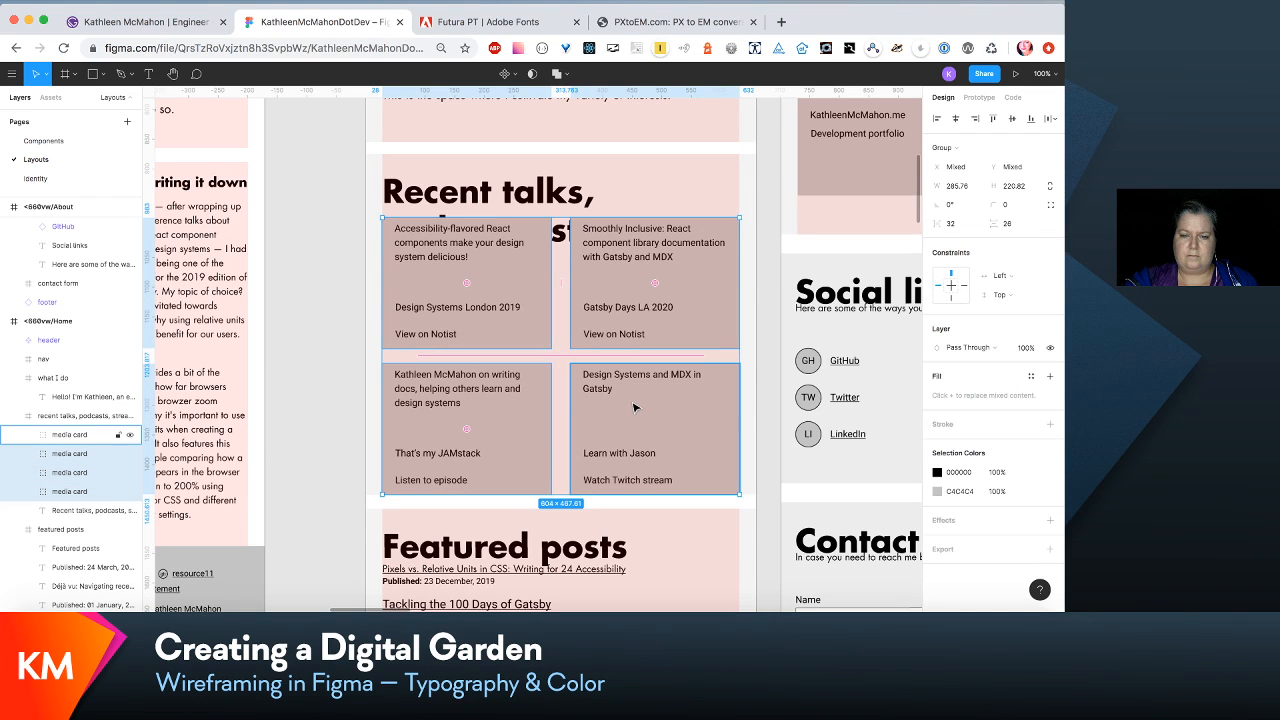
pyautogui.keyDown('shift'); pyautogui.click(634, 408); pyautogui.keyUp('shift')
pyautogui.moveTo(634, 408); pyautogui.dragTo(628, 457)
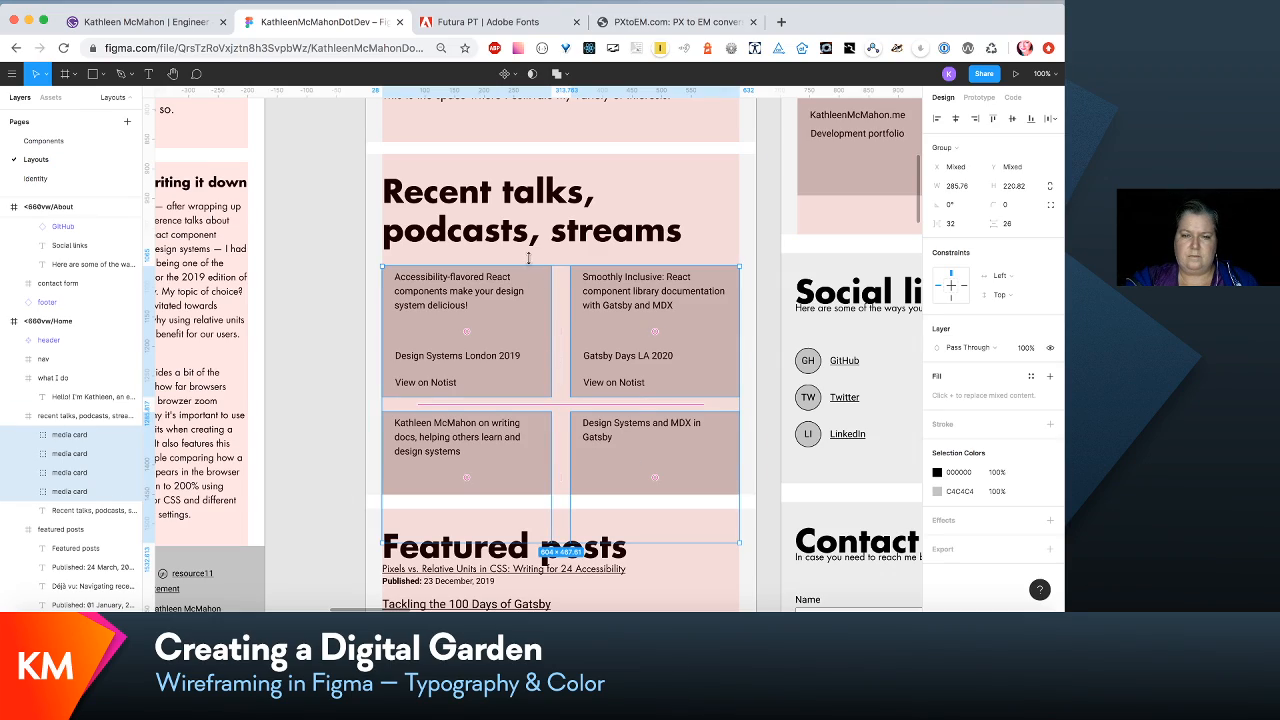
# - Extend the <660vw/Home frame downward to a height of about 2413 and undo the accidental move of the frame
pyautogui.scroll(4, 528, 258)
pyautogui.press('-')
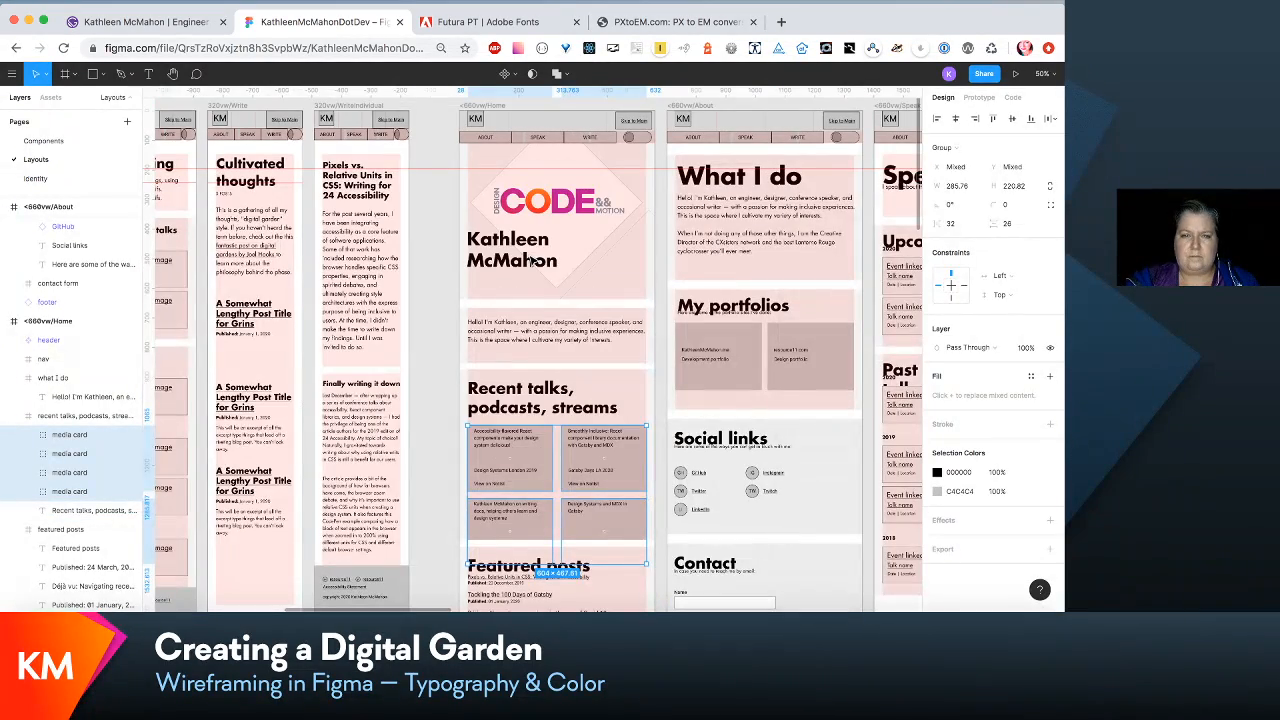
pyautogui.scroll(-3, 532, 259)
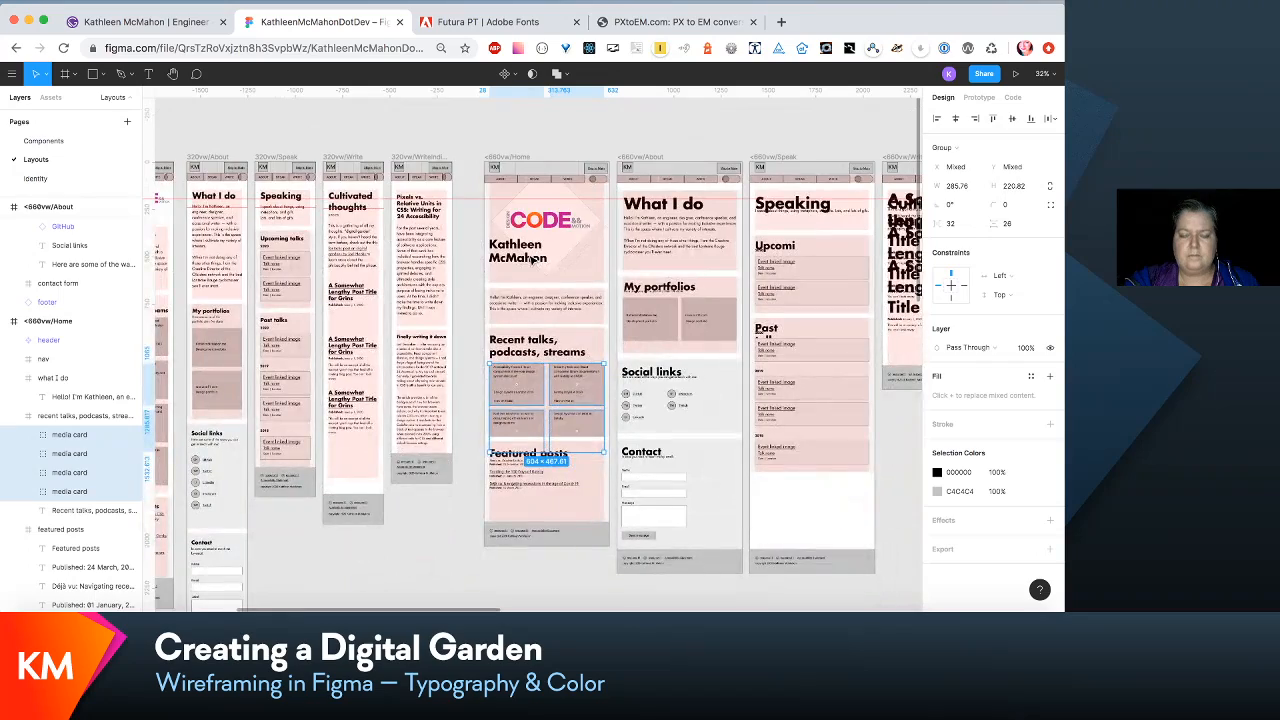
pyautogui.scroll(-2, 532, 260)
pyautogui.scroll(2, 532, 262)
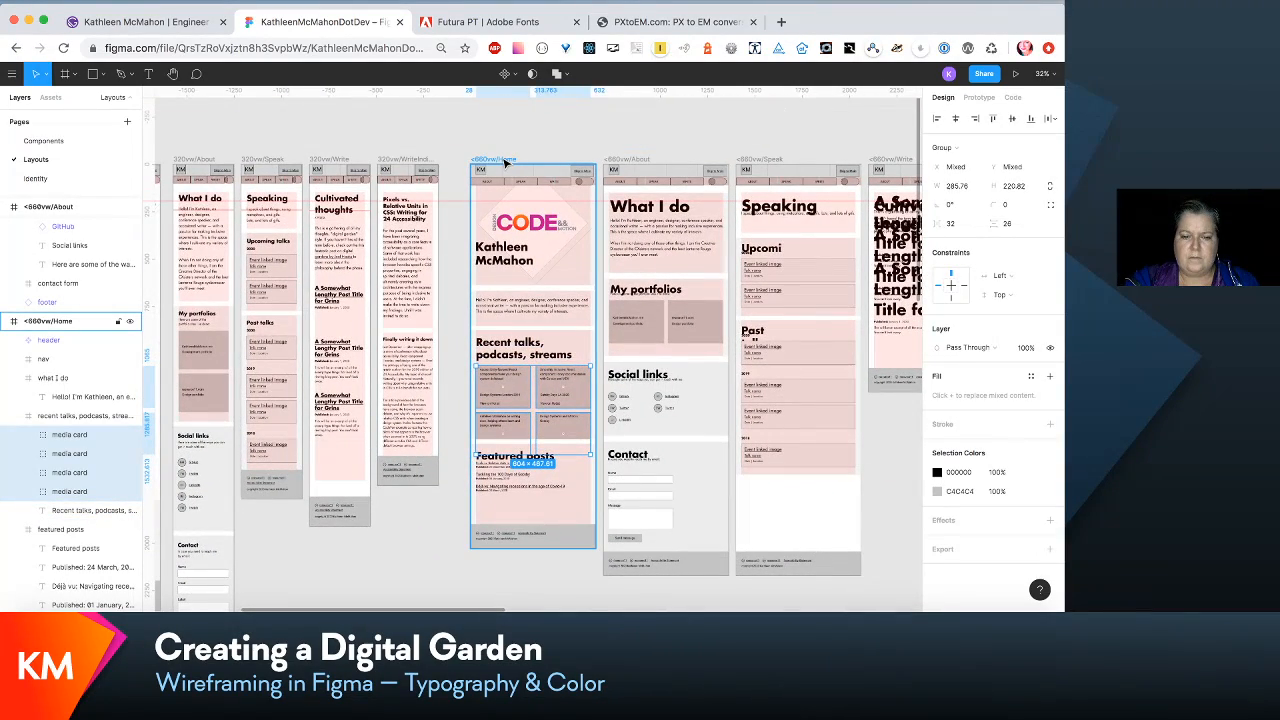
pyautogui.click(507, 163)
pyautogui.scroll(-2, 530, 300)
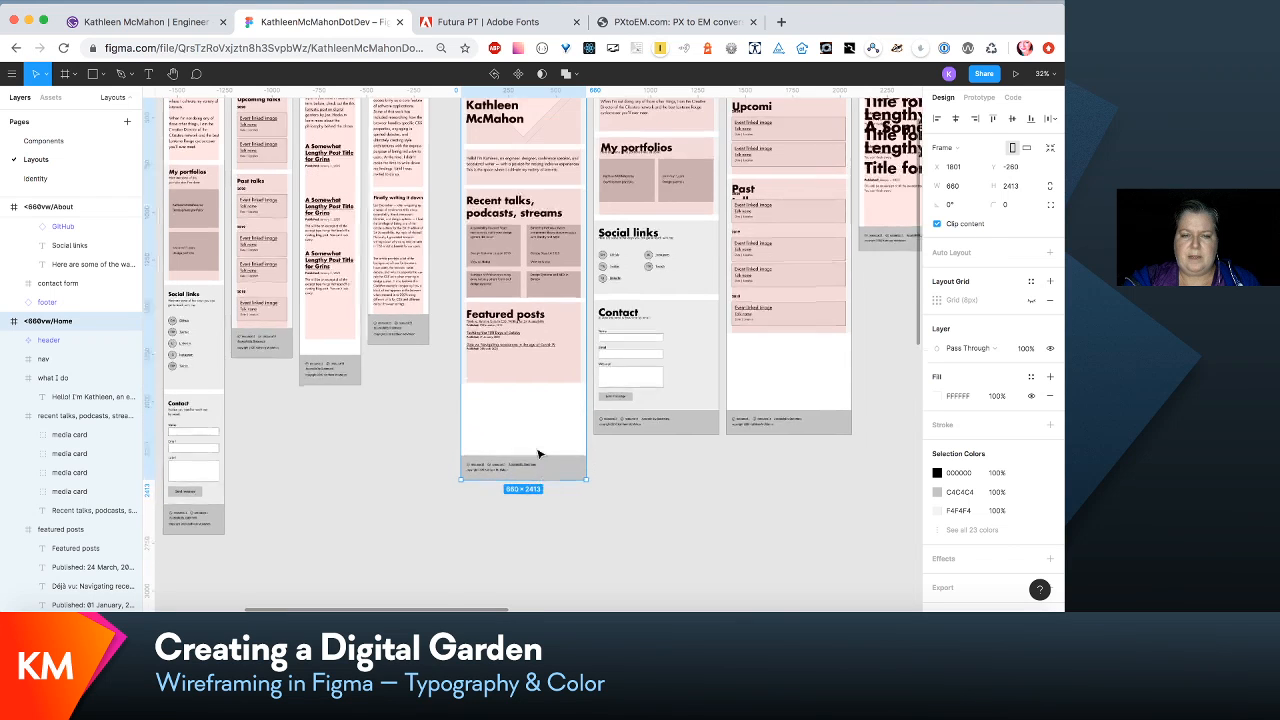
pyautogui.moveTo(543, 442); pyautogui.dragTo(548, 477)
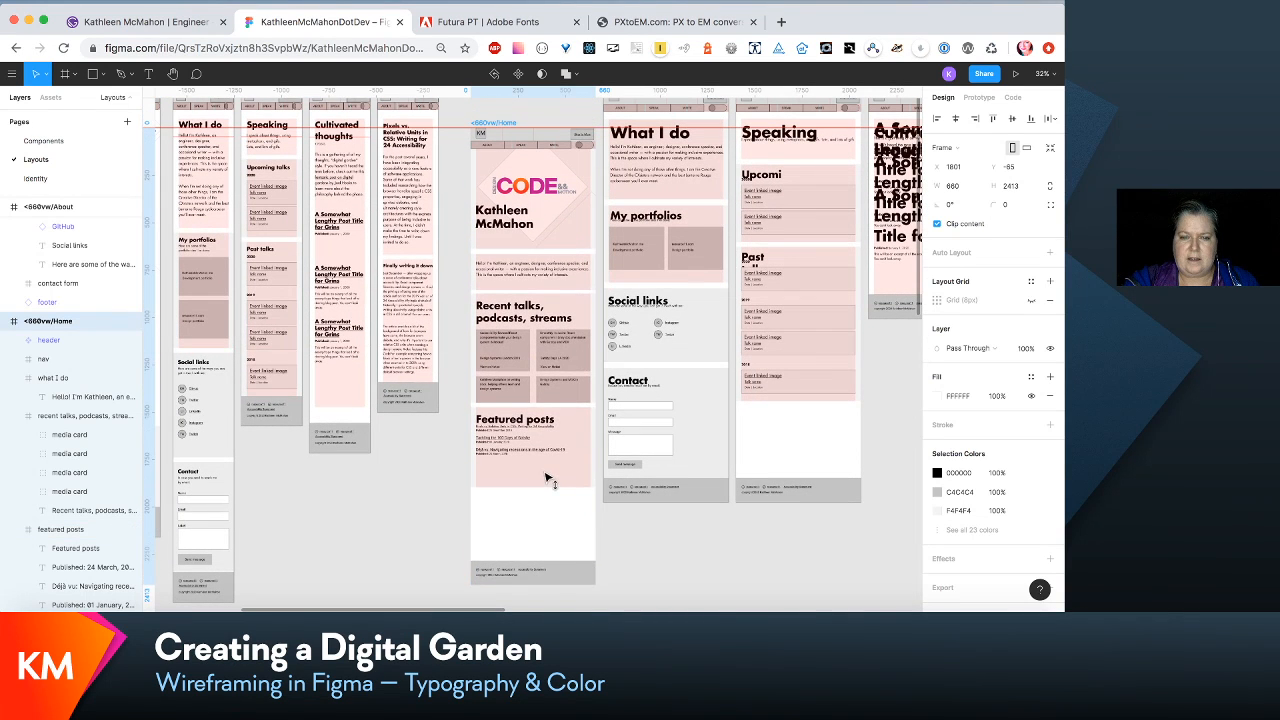
pyautogui.press('super+z')
pyautogui.click(456, 490)
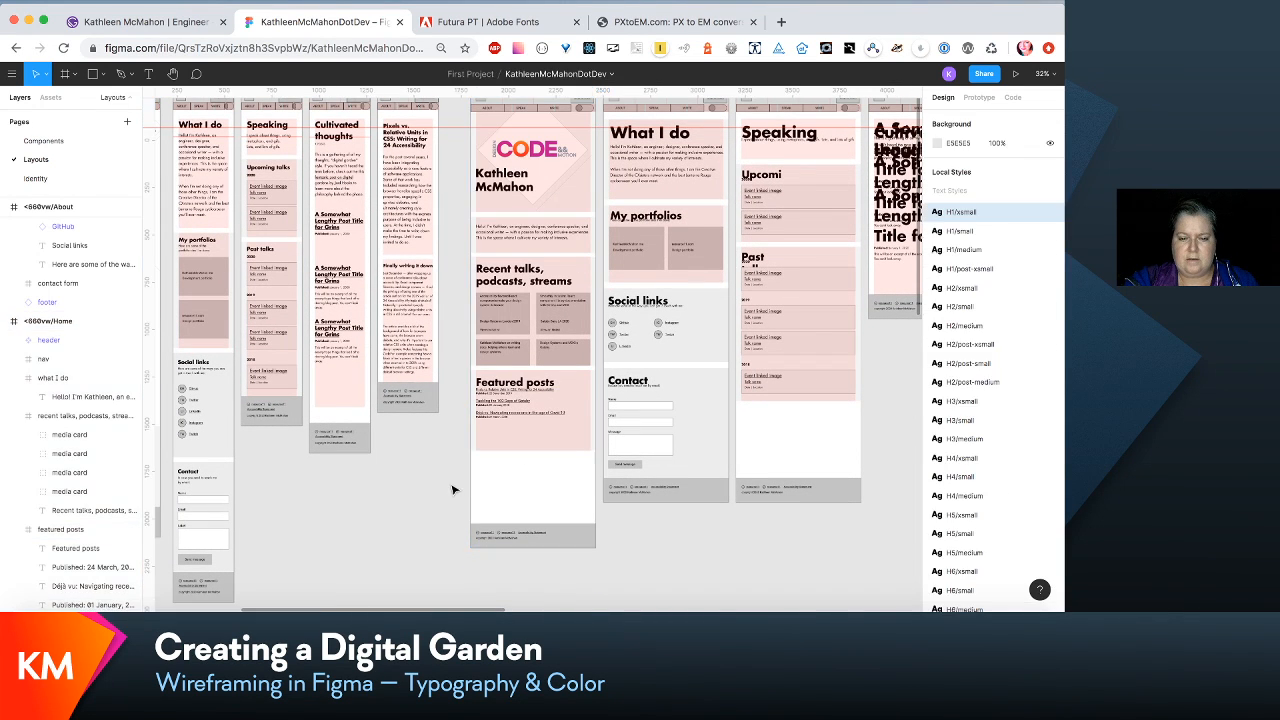
# - Move the Featured posts section of <660vw/Home down and extend the recent talks section's height to about 704 to contain its media cards
pyautogui.moveTo(537, 432); pyautogui.dragTo(539, 459)
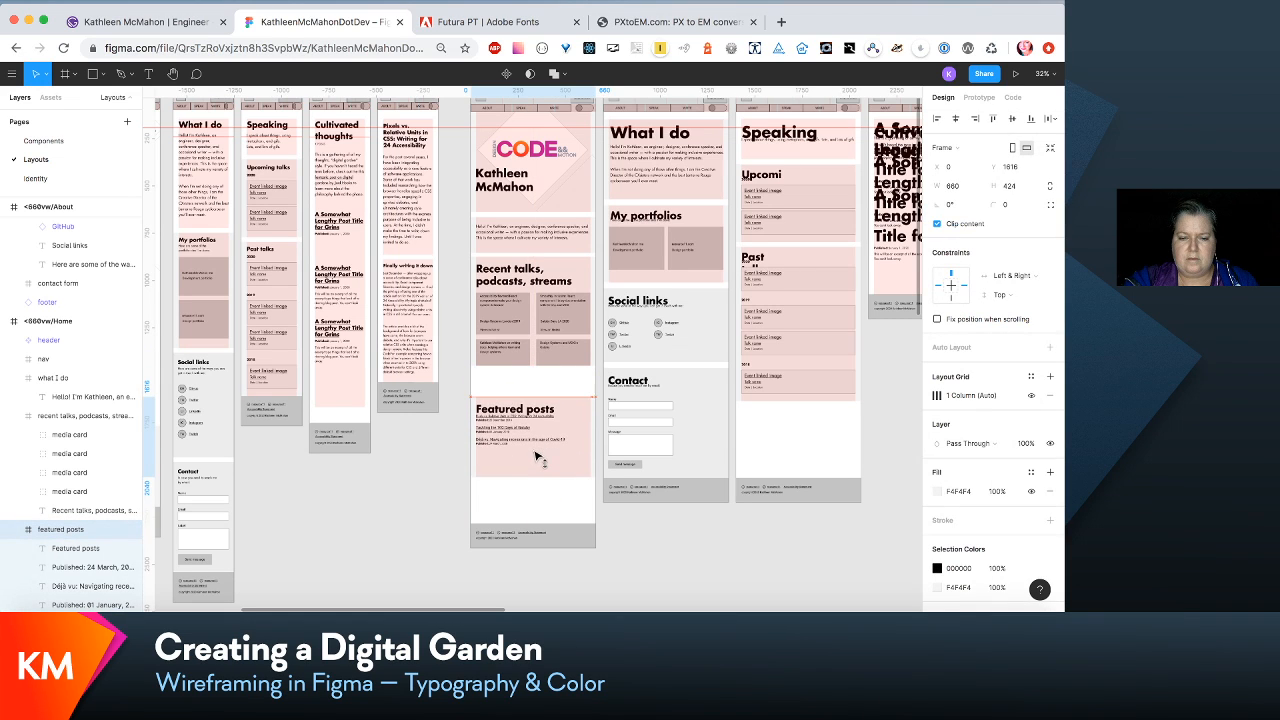
pyautogui.click(541, 358)
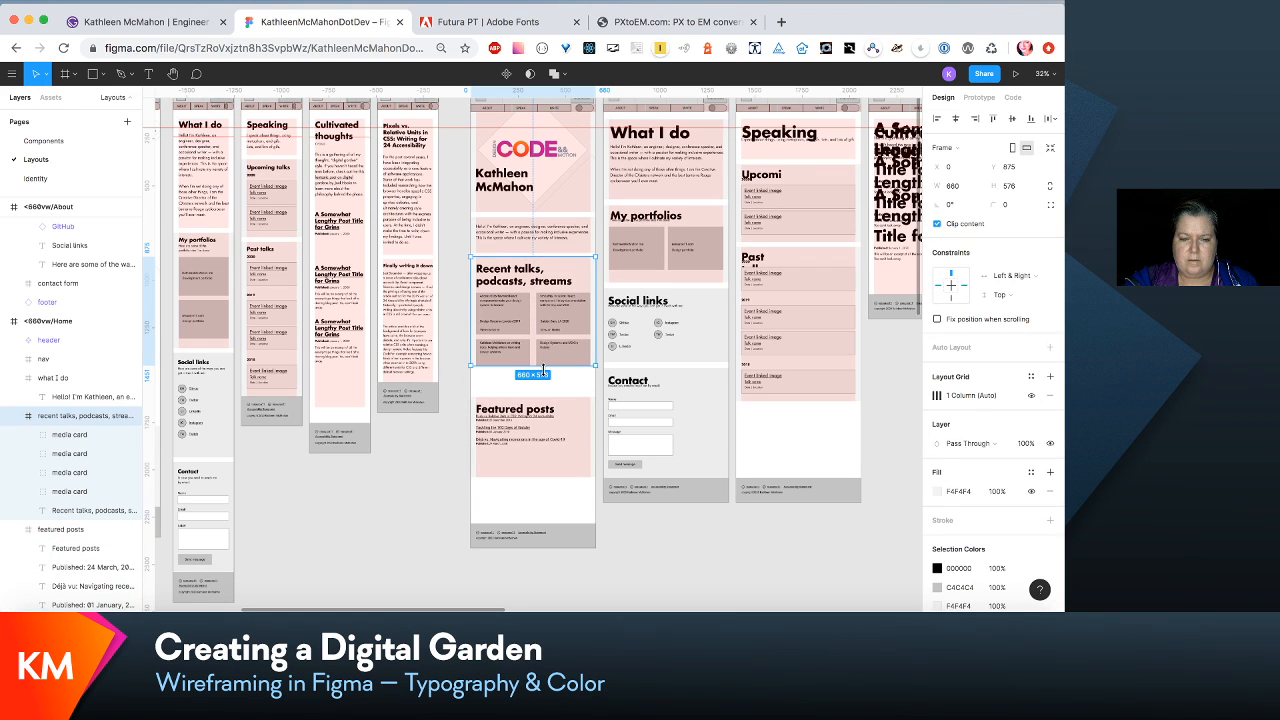
pyautogui.moveTo(543, 367); pyautogui.dragTo(565, 424)
pyautogui.click(562, 420)
# - Adjust the spacing of the <660vw/Home sections, leaving a gap of 28 between the recent talks and Featured posts sections
pyautogui.click(573, 316)
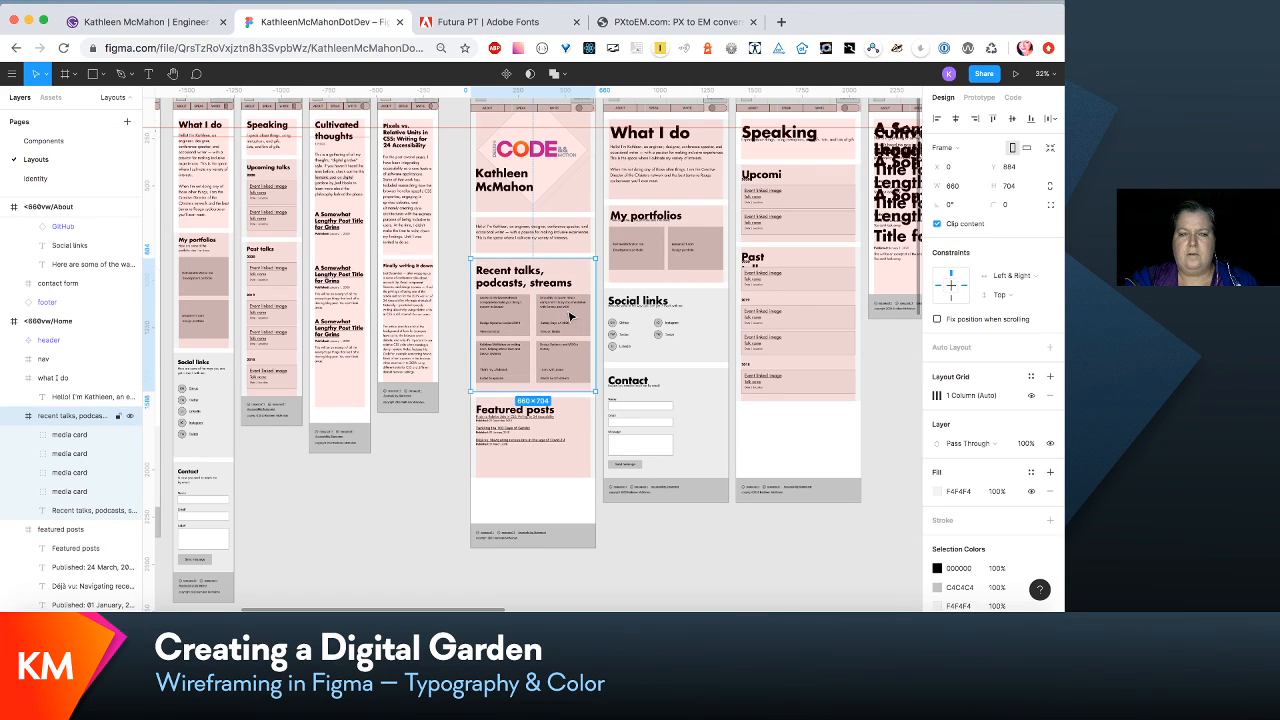
pyautogui.click(558, 248)
pyautogui.click(545, 292)
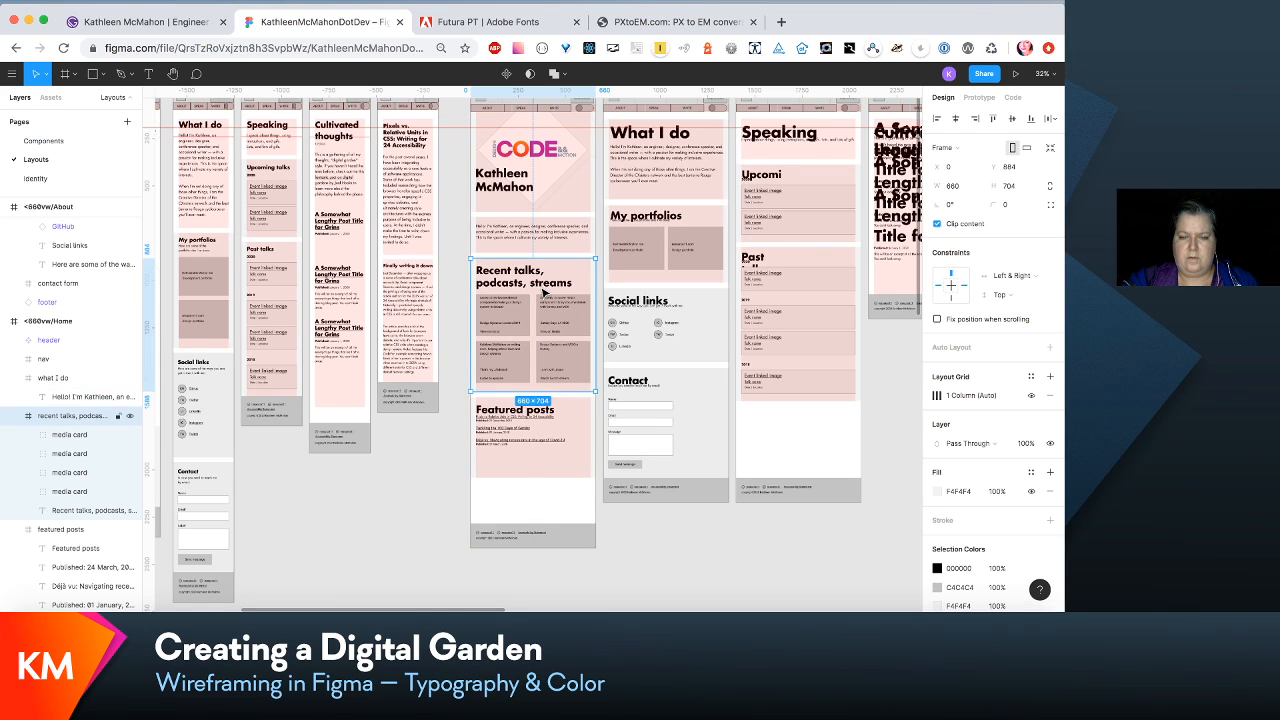
pyautogui.click(545, 444)
pyautogui.moveTo(545, 444); pyautogui.dragTo(546, 443)
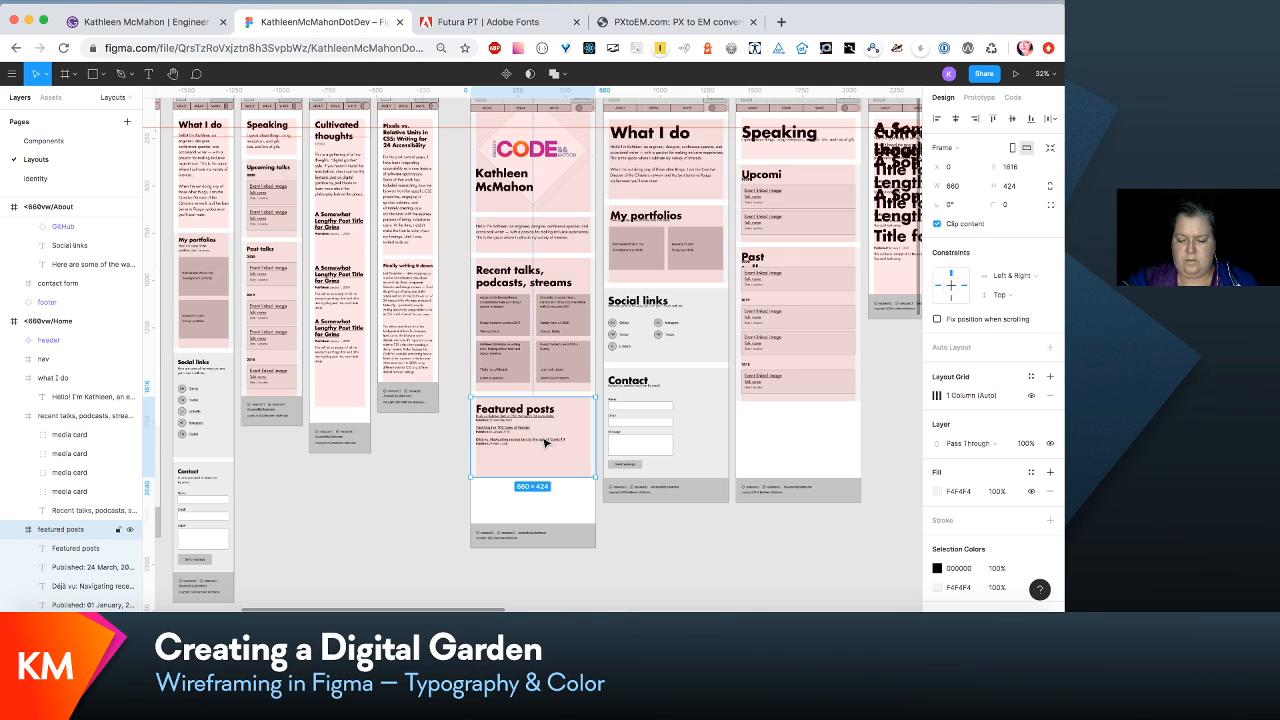
pyautogui.keyDown('shift'); pyautogui.click(565, 328); pyautogui.keyUp('shift')
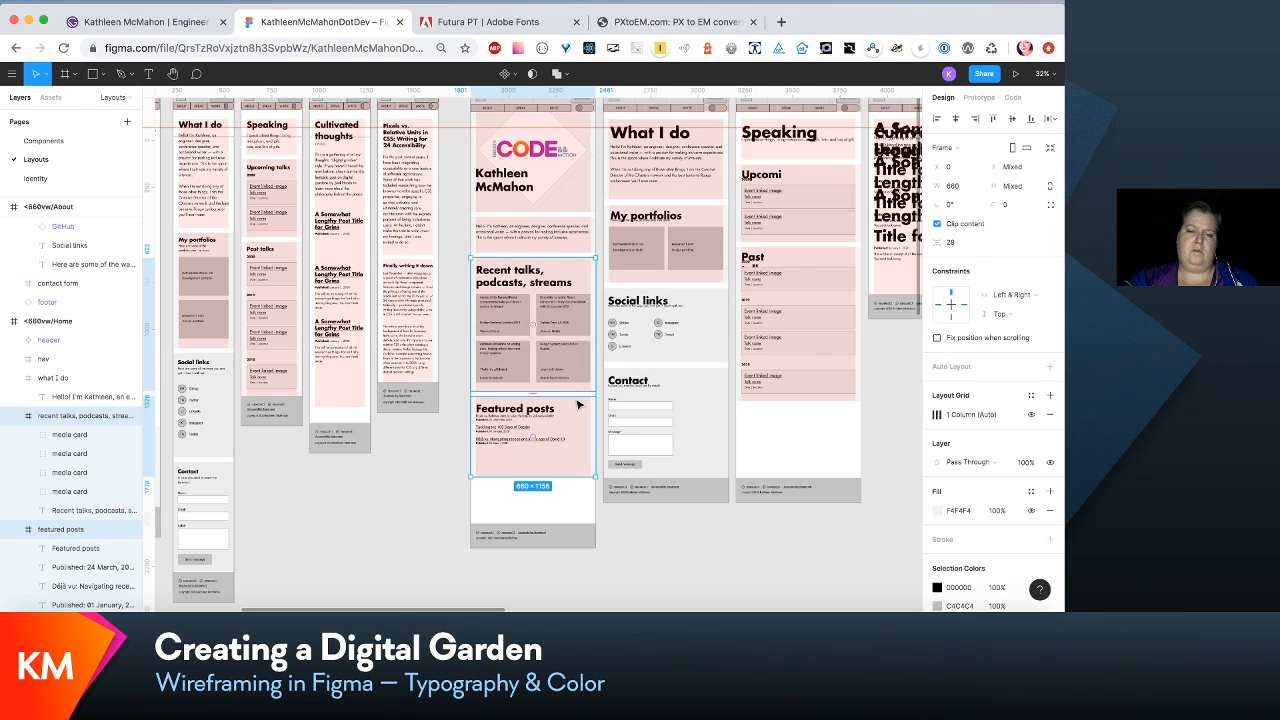
pyautogui.click(662, 587)
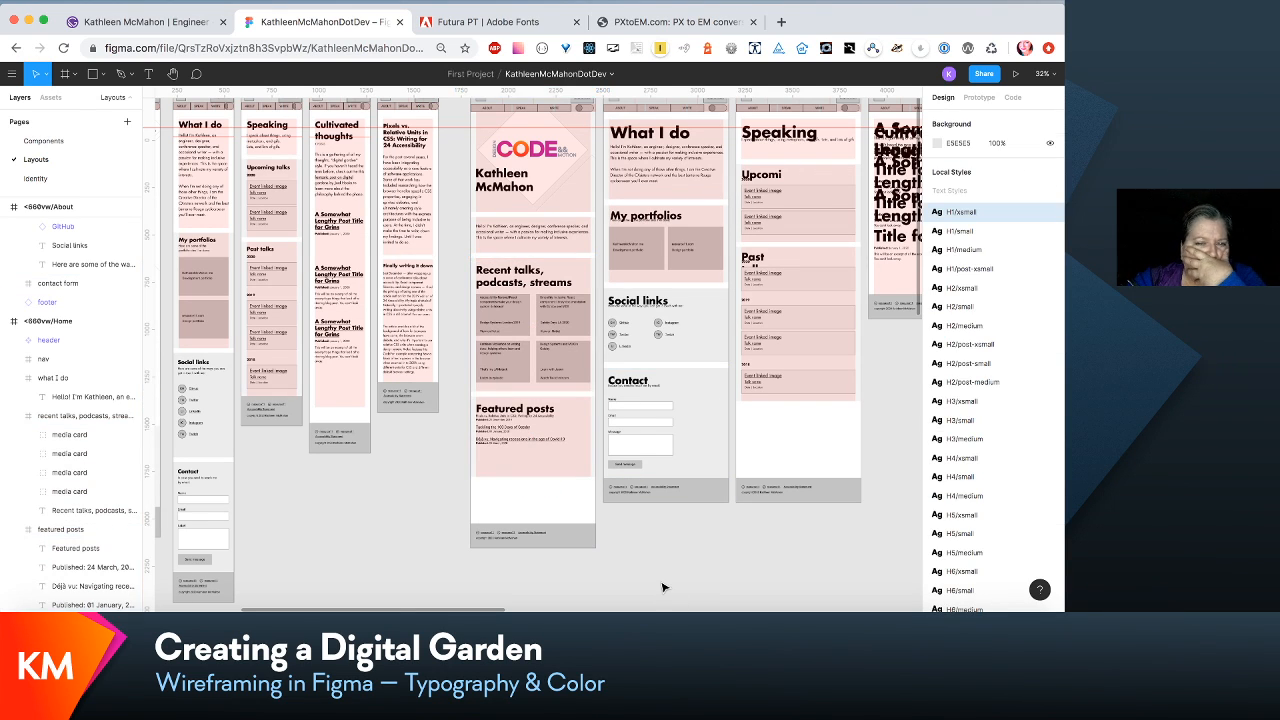
# - Look over the 320vw and <660vw layouts and inspect the text style of the last paragraph in 320vw/WriteIndividual
pyautogui.hscroll(1, 662, 587)
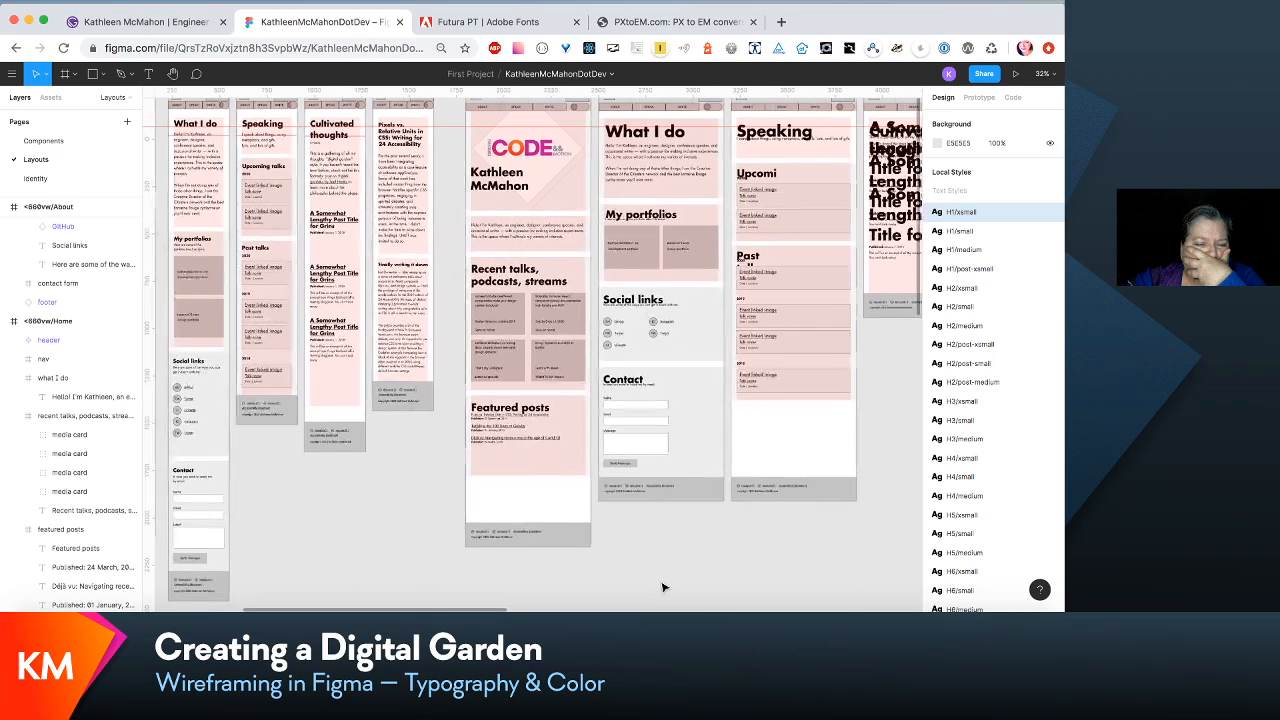
pyautogui.hscroll(-1, 662, 587)
pyautogui.hscroll(-2, 662, 587)
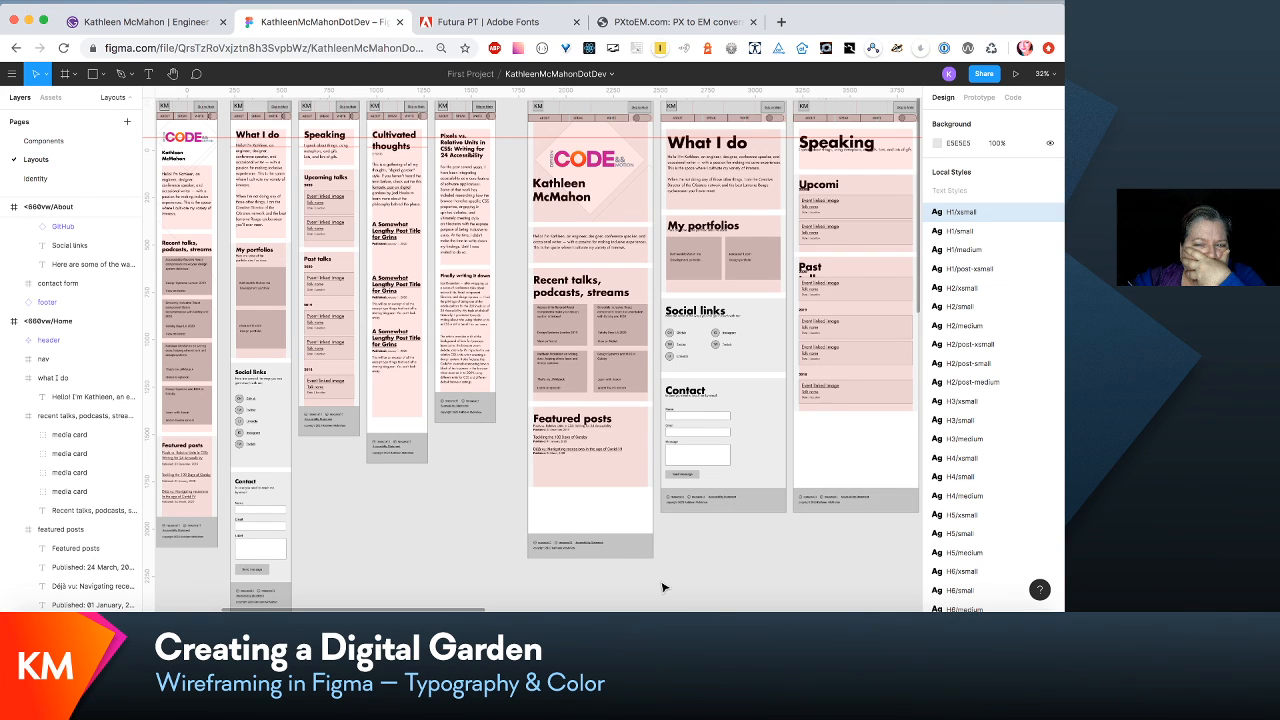
pyautogui.scroll(1, 662, 587)
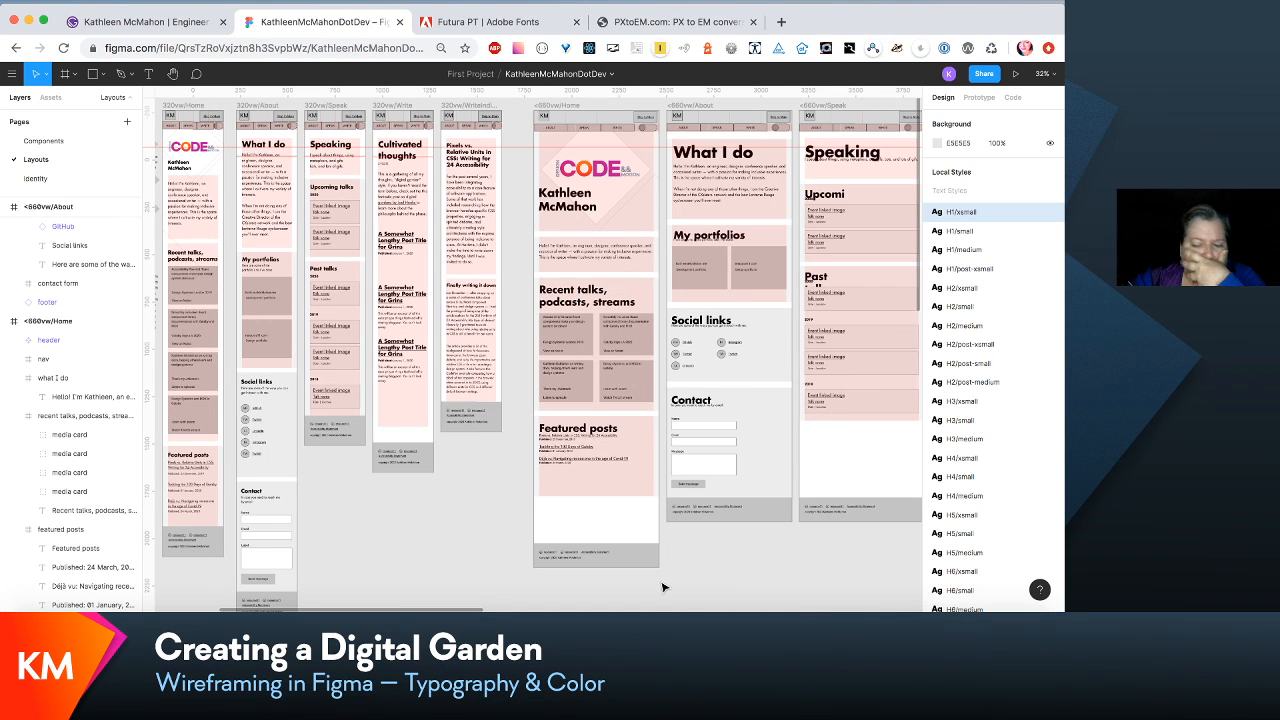
pyautogui.press('super+plus')
pyautogui.press('super+plus')
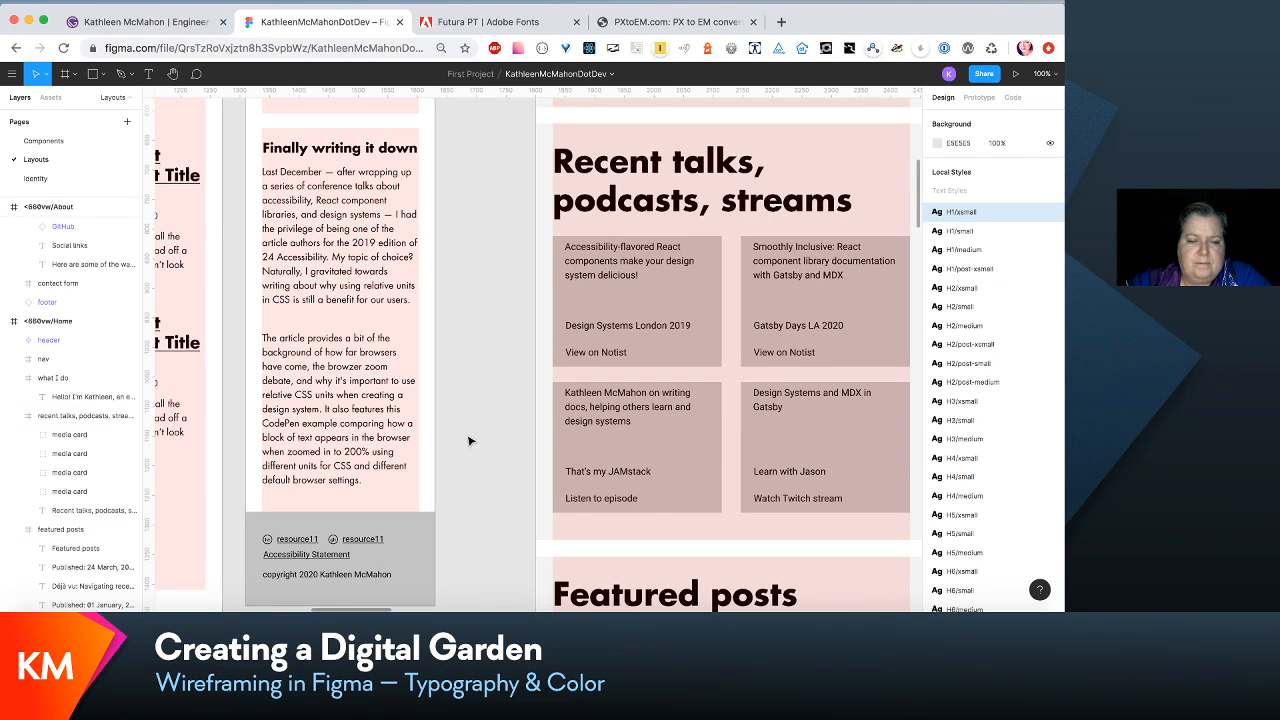
pyautogui.click(397, 427)
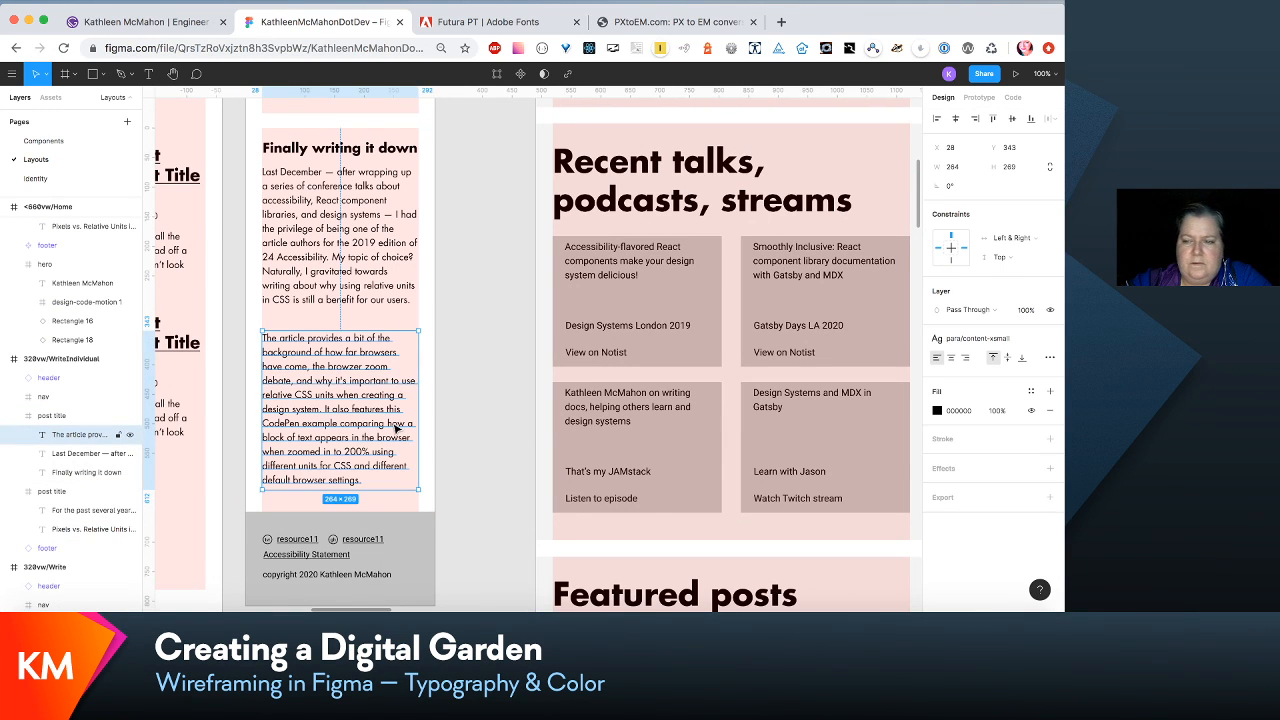
# - Edit the para/intro-small text style used by the intro paragraph in <660vw/Home and set its font size to 22
pyautogui.hscroll(3, 658, 372)
pyautogui.scroll(1, 658, 372)
pyautogui.scroll(5, 658, 372)
pyautogui.hscroll(2, 658, 372)
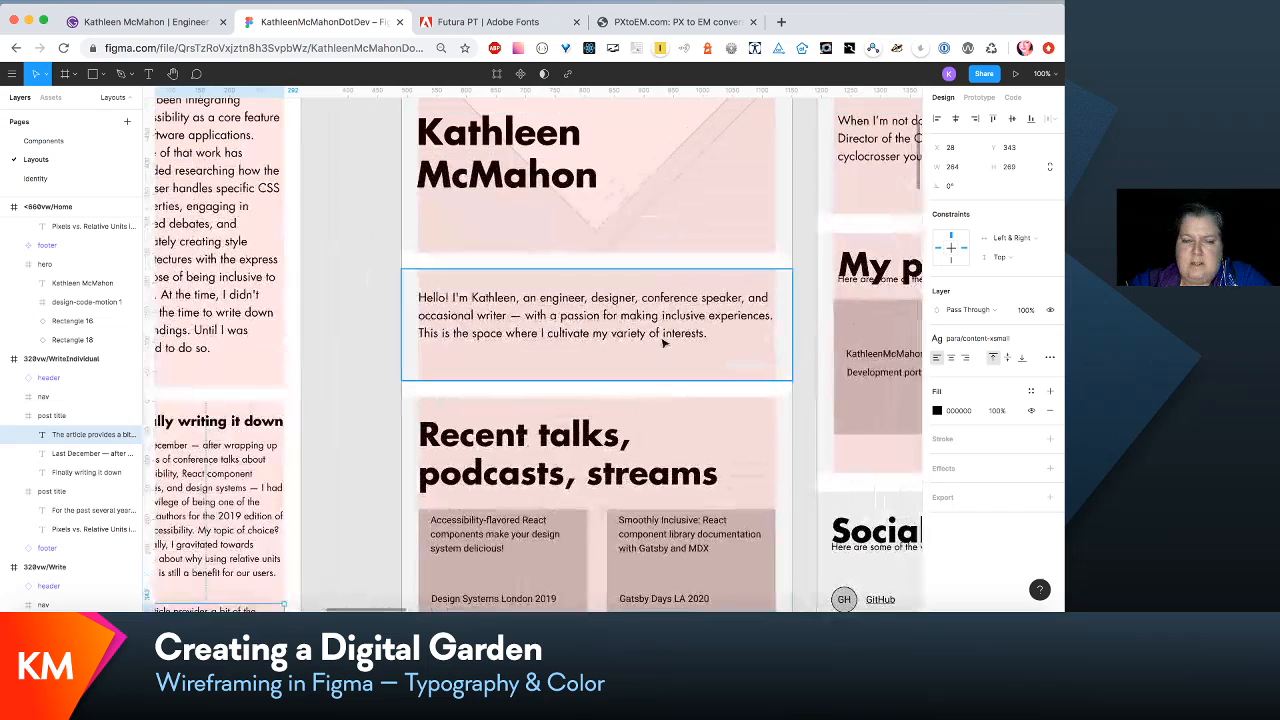
pyautogui.click(677, 315)
pyautogui.click(677, 315)
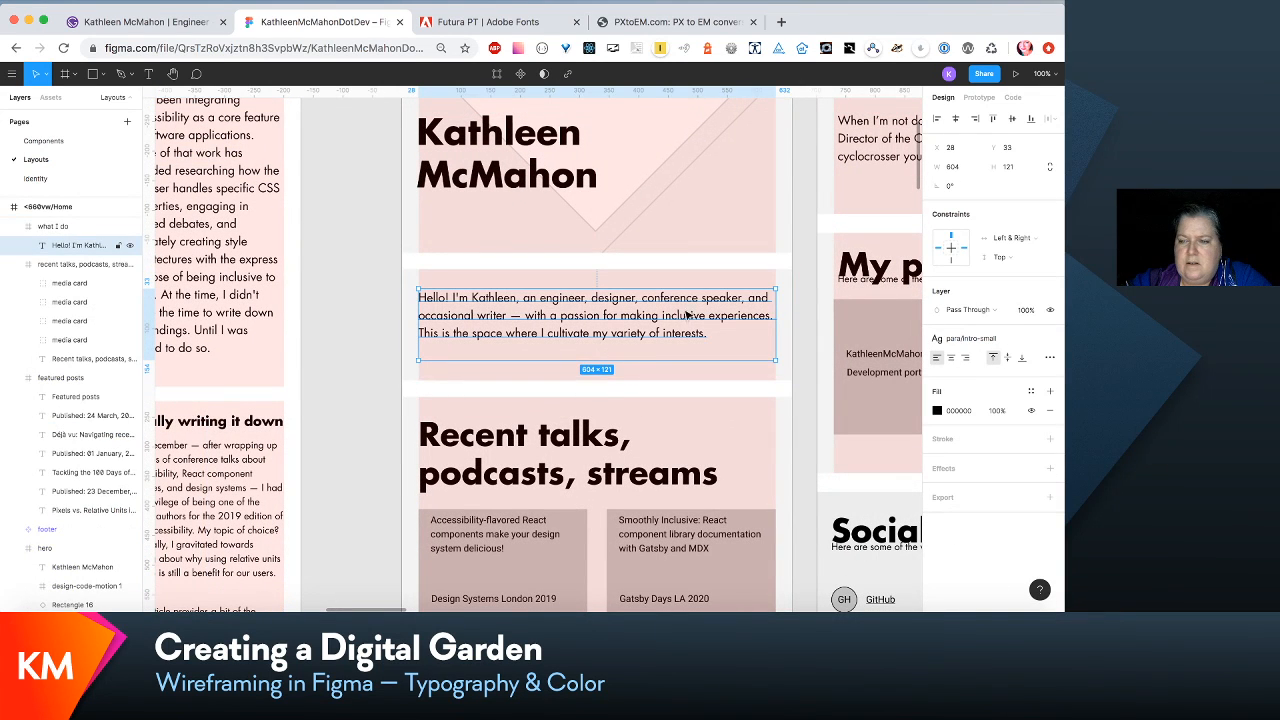
pyautogui.click(1025, 343)
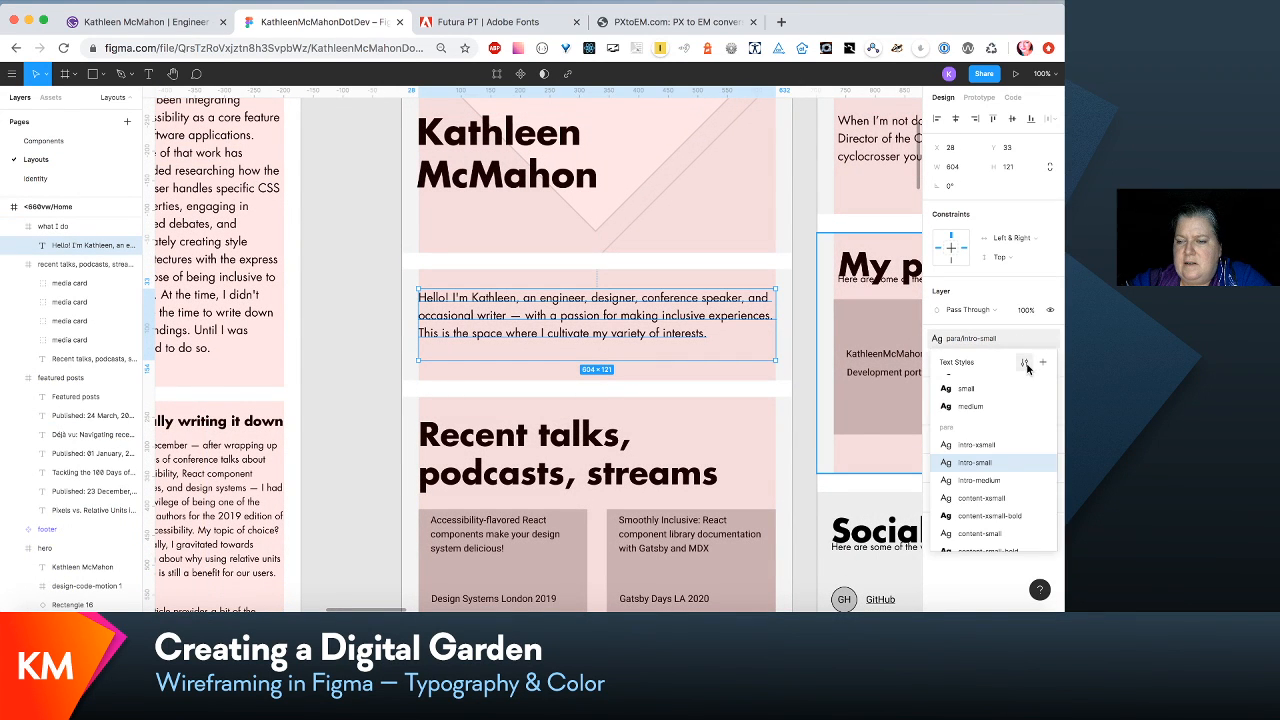
pyautogui.click(1025, 363)
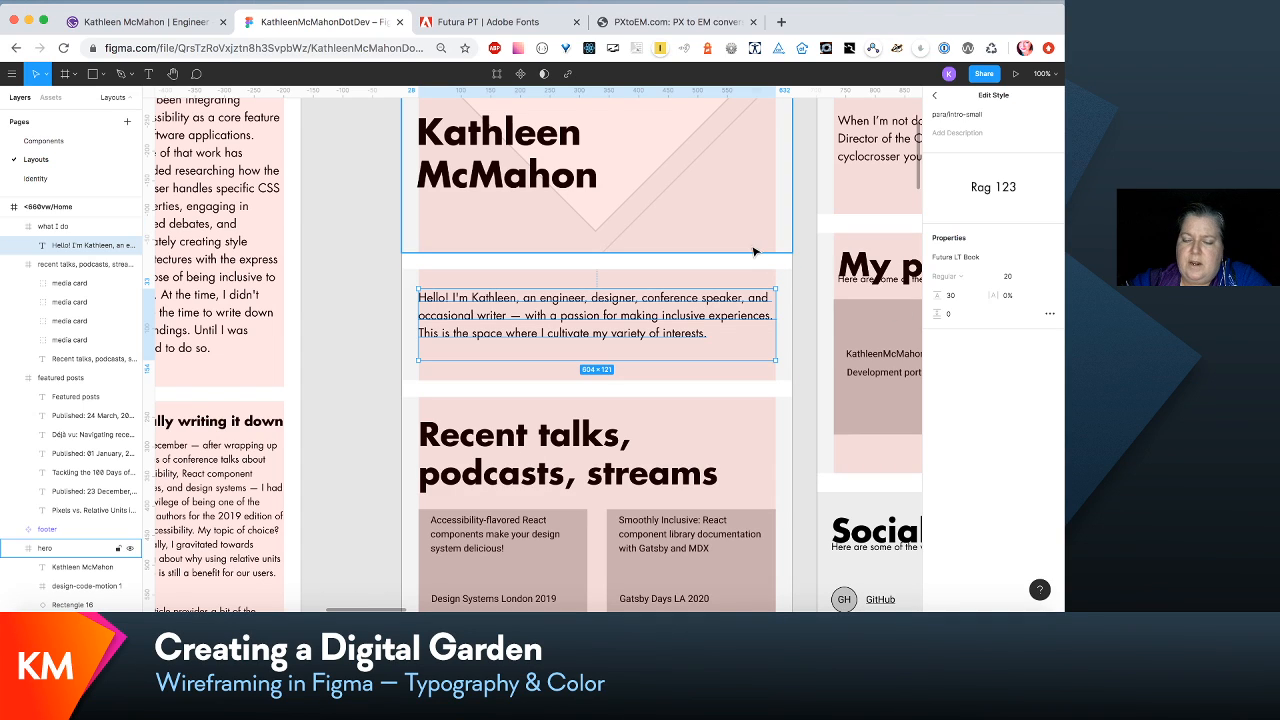
pyautogui.click(1010, 278)
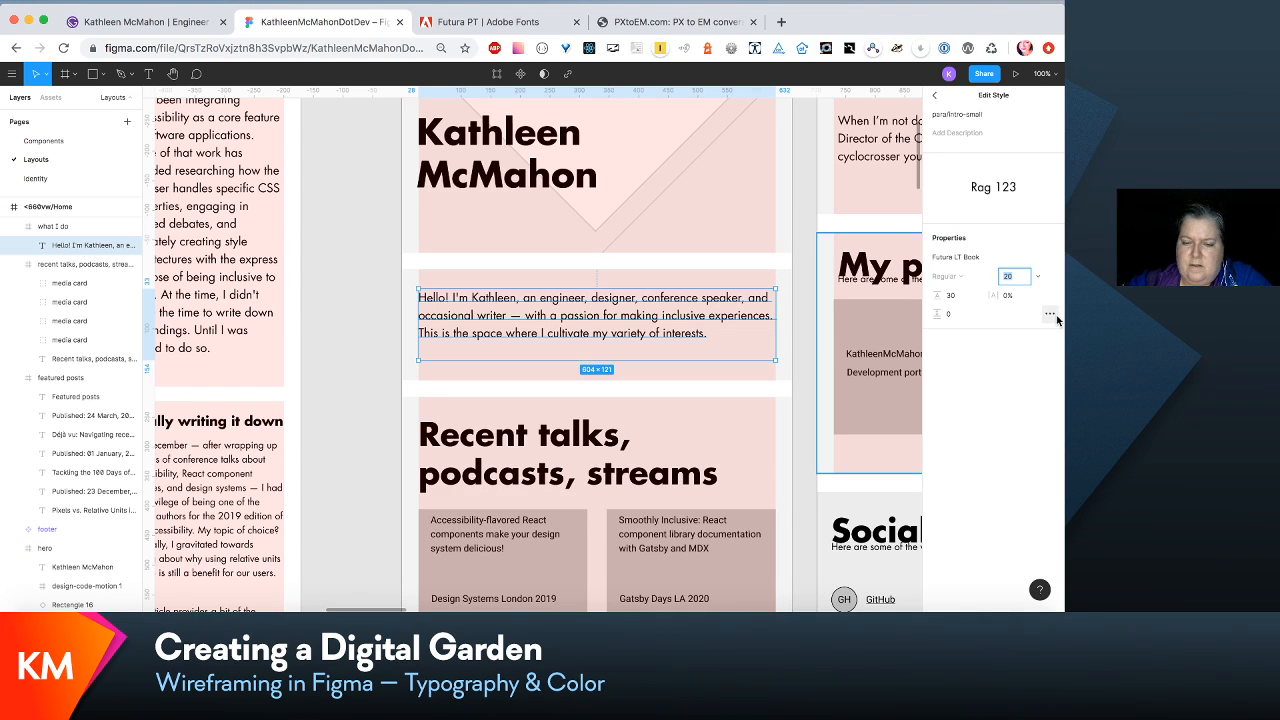
pyautogui.press('Up')
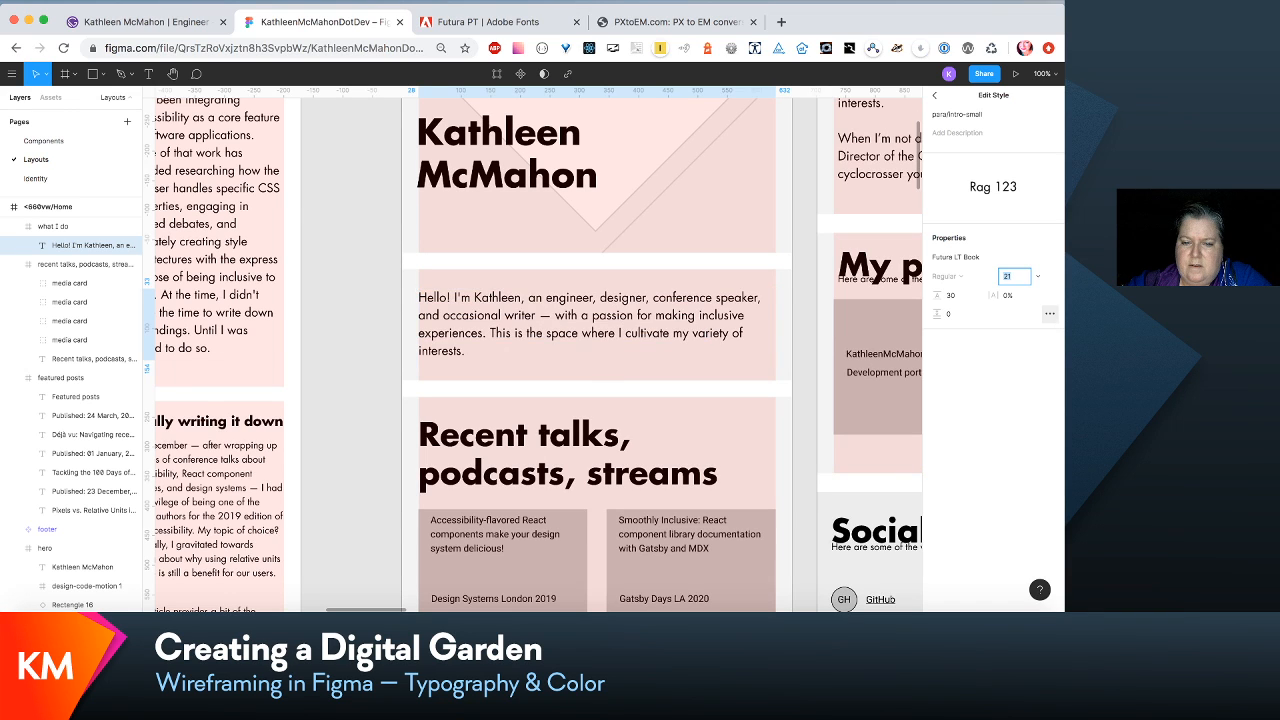
pyautogui.press('Up')
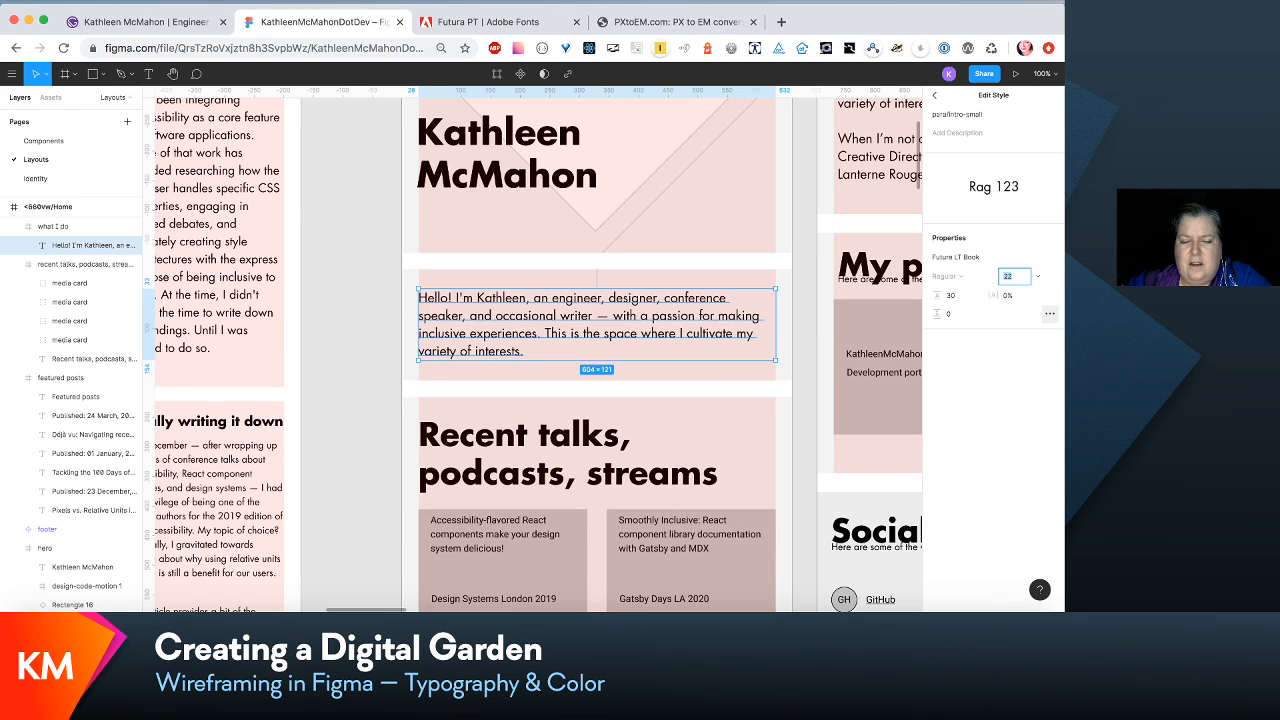
# - Set the line height of the para/intro-small style to 31 and deselect the intro paragraph
pyautogui.click(949, 298)
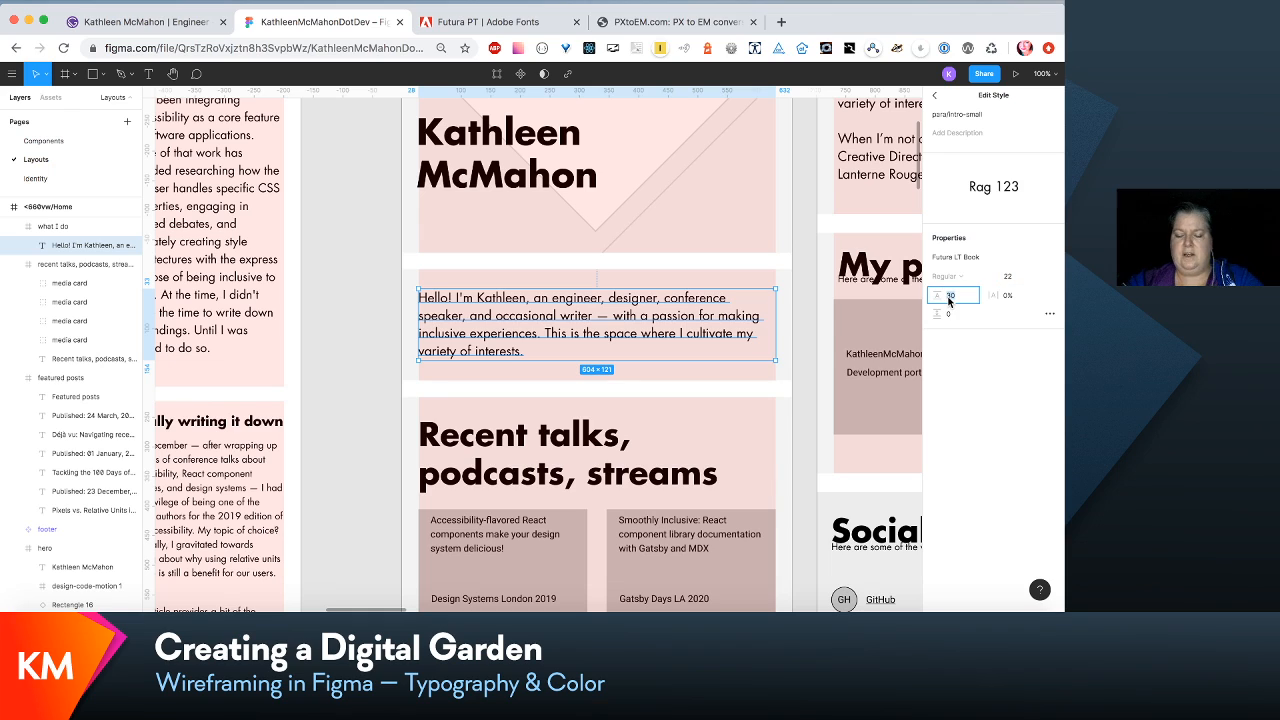
pyautogui.write('31')
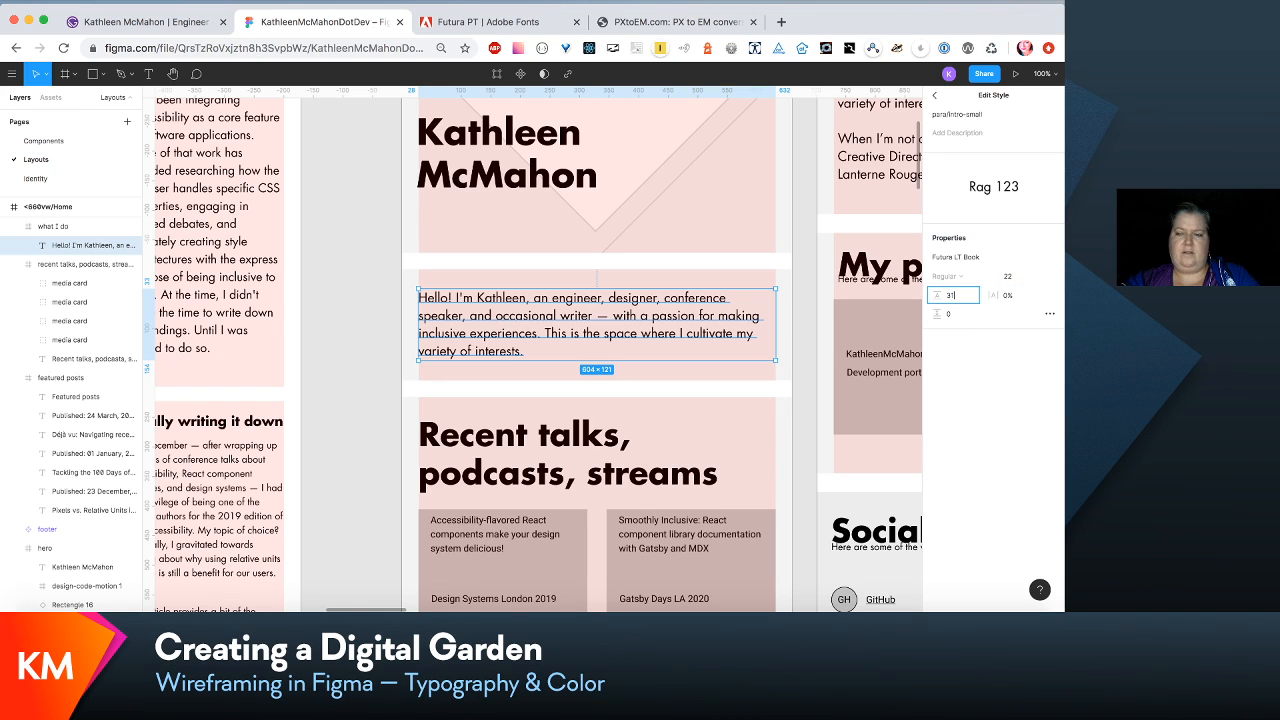
pyautogui.press('Return')
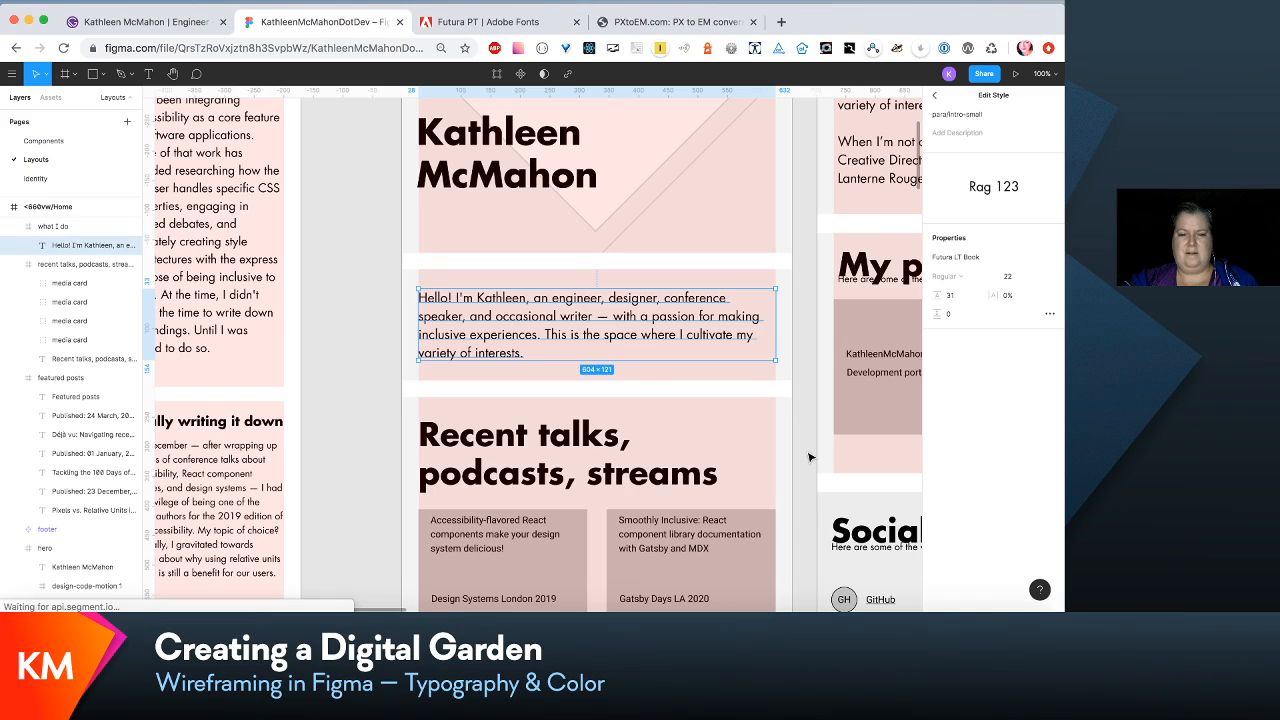
pyautogui.click(810, 457)
pyautogui.scroll(-15, 810, 457)
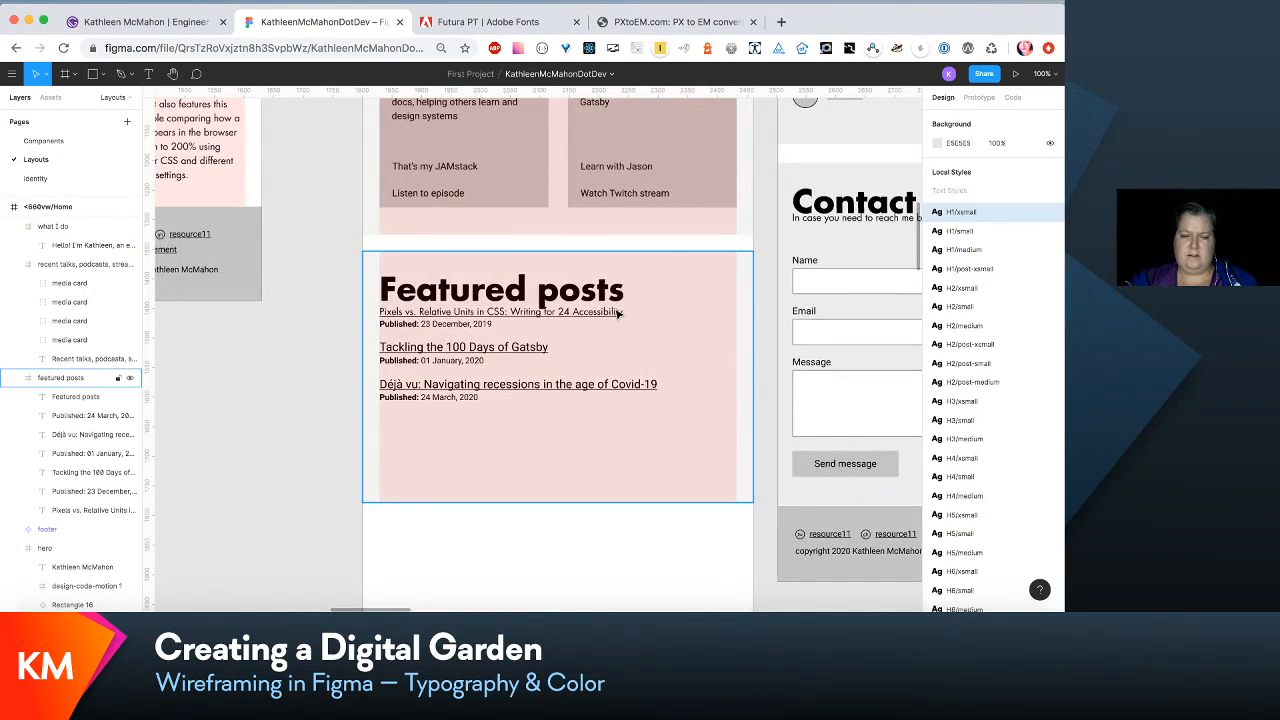
pyautogui.click(95, 402)
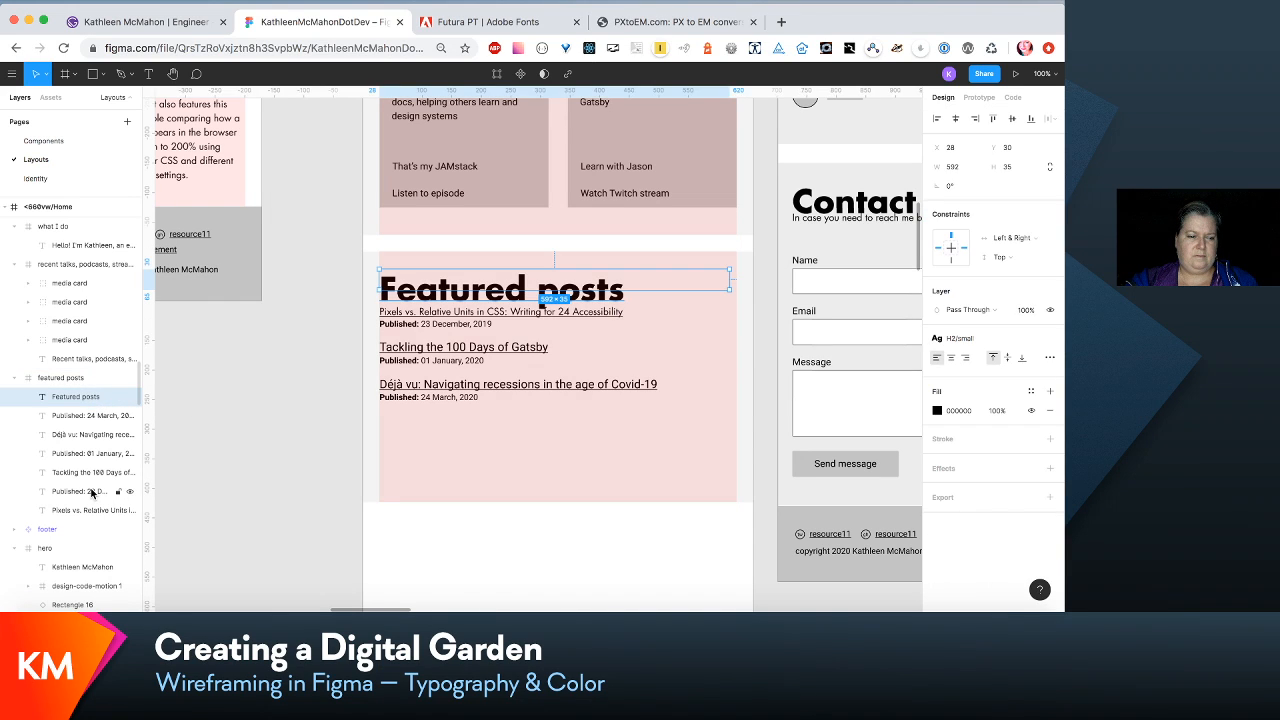
pyautogui.keyDown('shift'); pyautogui.click(91, 492); pyautogui.keyUp('shift')
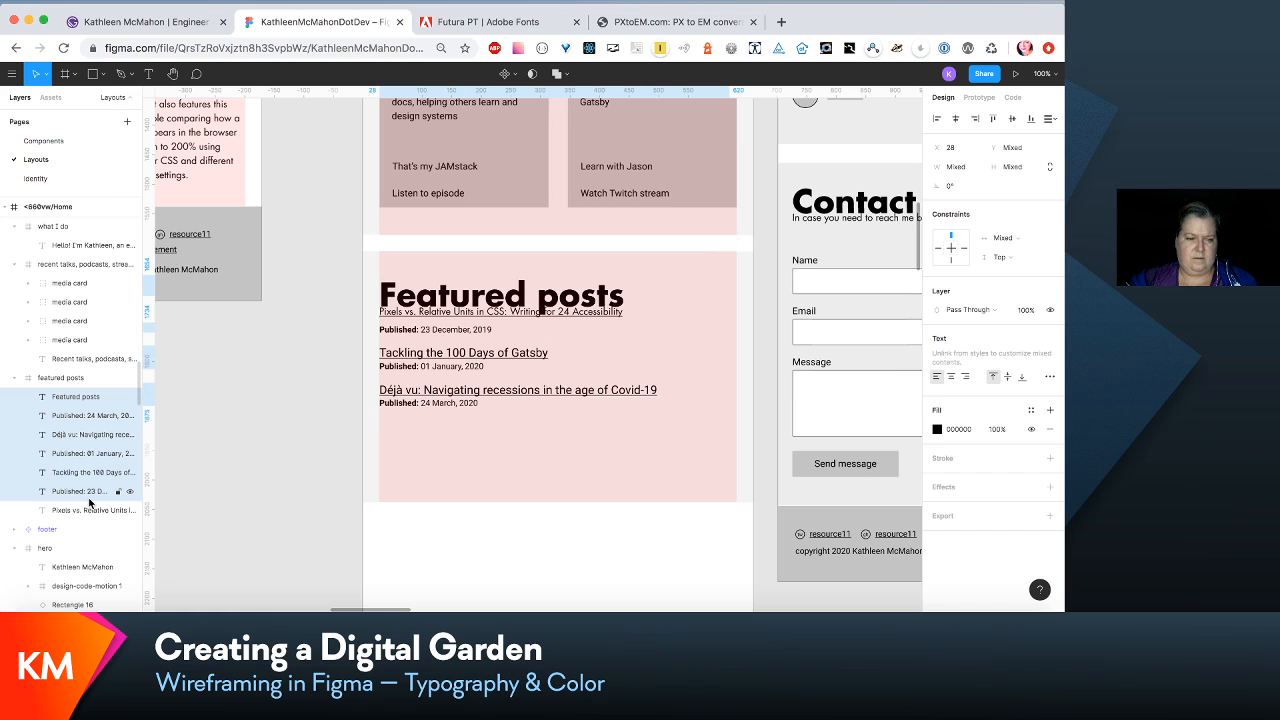
pyautogui.hotkey('shift', 'Up')
# - Move all three post titles and their published dates down clear of the Featured posts heading in <660vw/Home
pyautogui.click(91, 415)
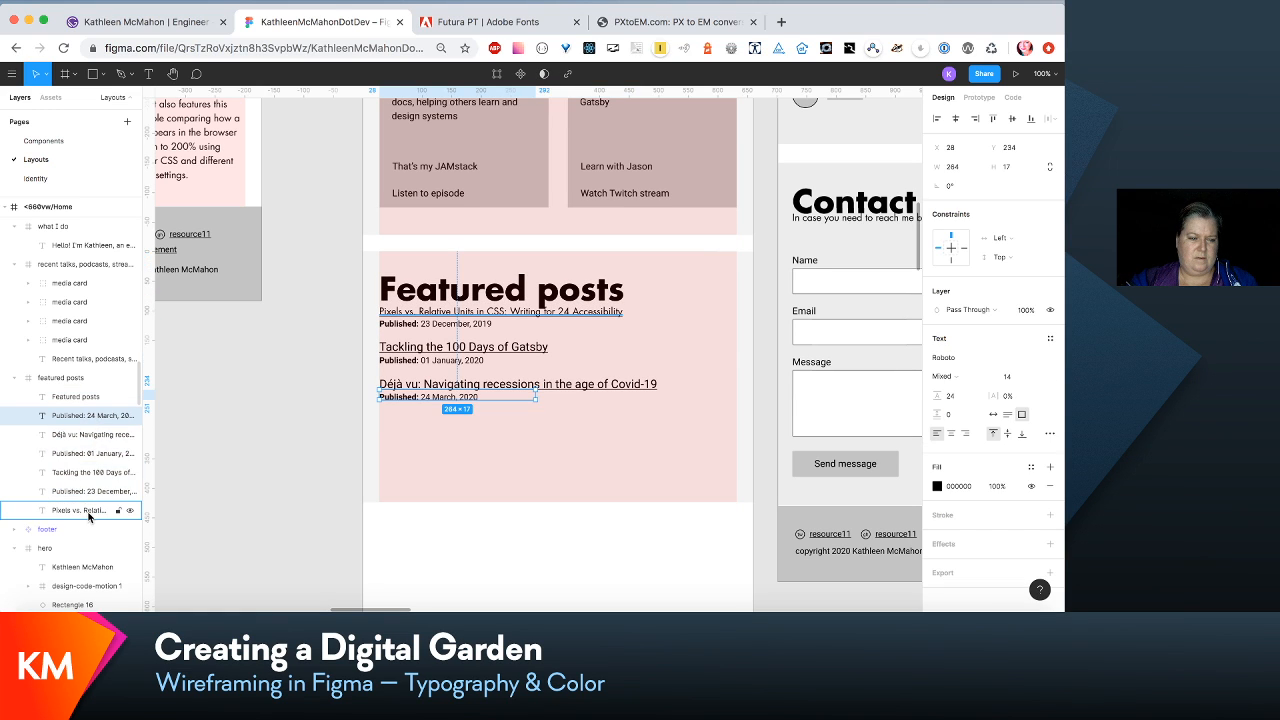
pyautogui.keyDown('shift'); pyautogui.click(88, 512); pyautogui.keyUp('shift')
pyautogui.hotkey('shift', 'Down')
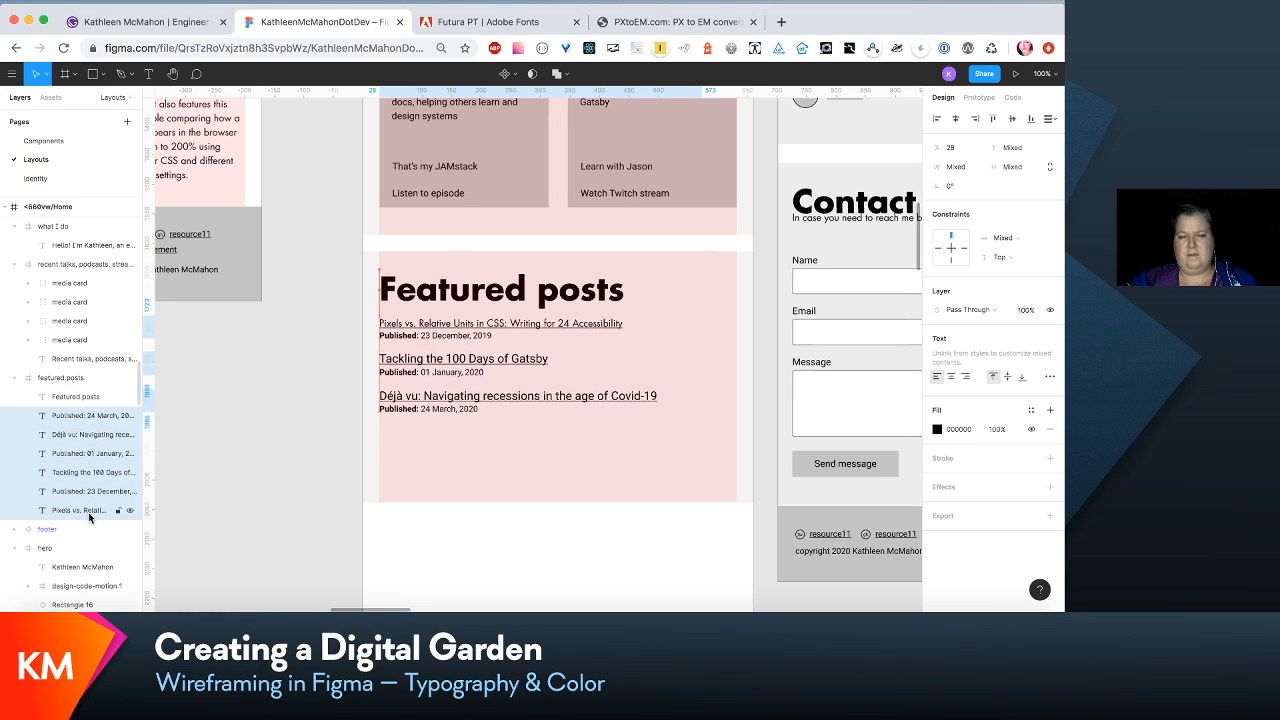
pyautogui.click(300, 465)
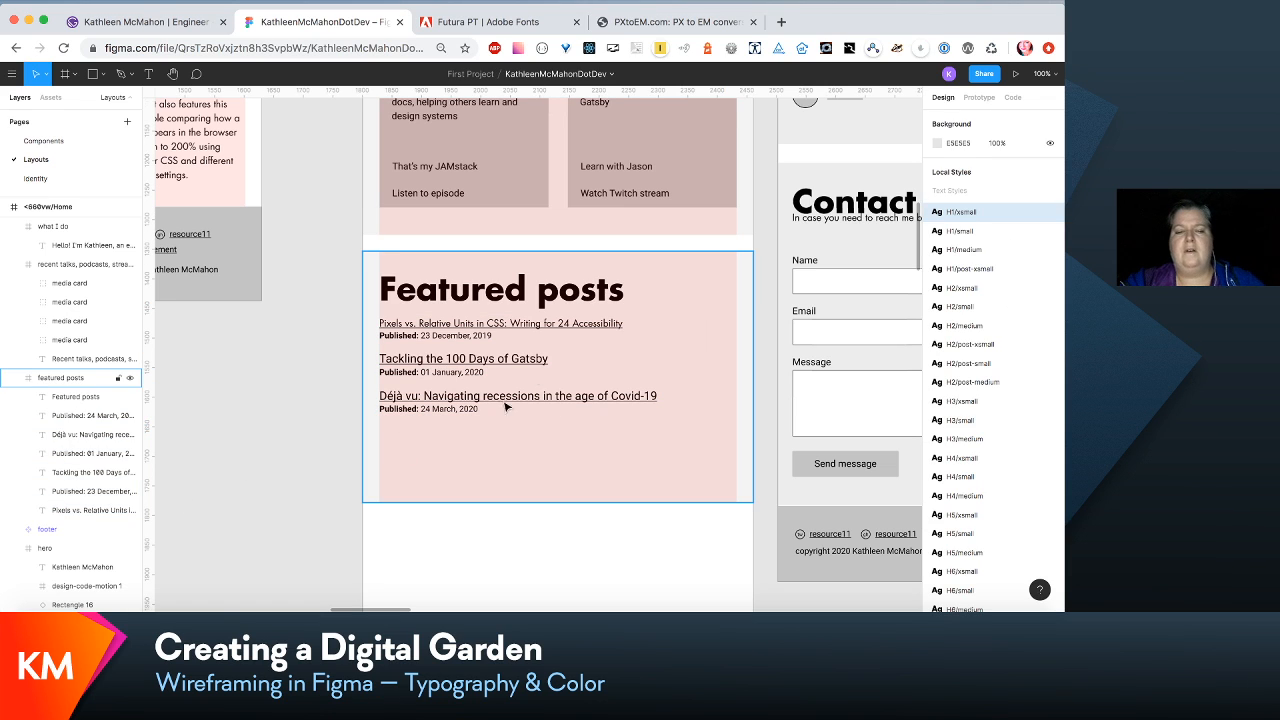
# - Apply the link/inline-content-small text style to the "Pixels vs. Relative Units in CSS" post title
pyautogui.click(604, 328)
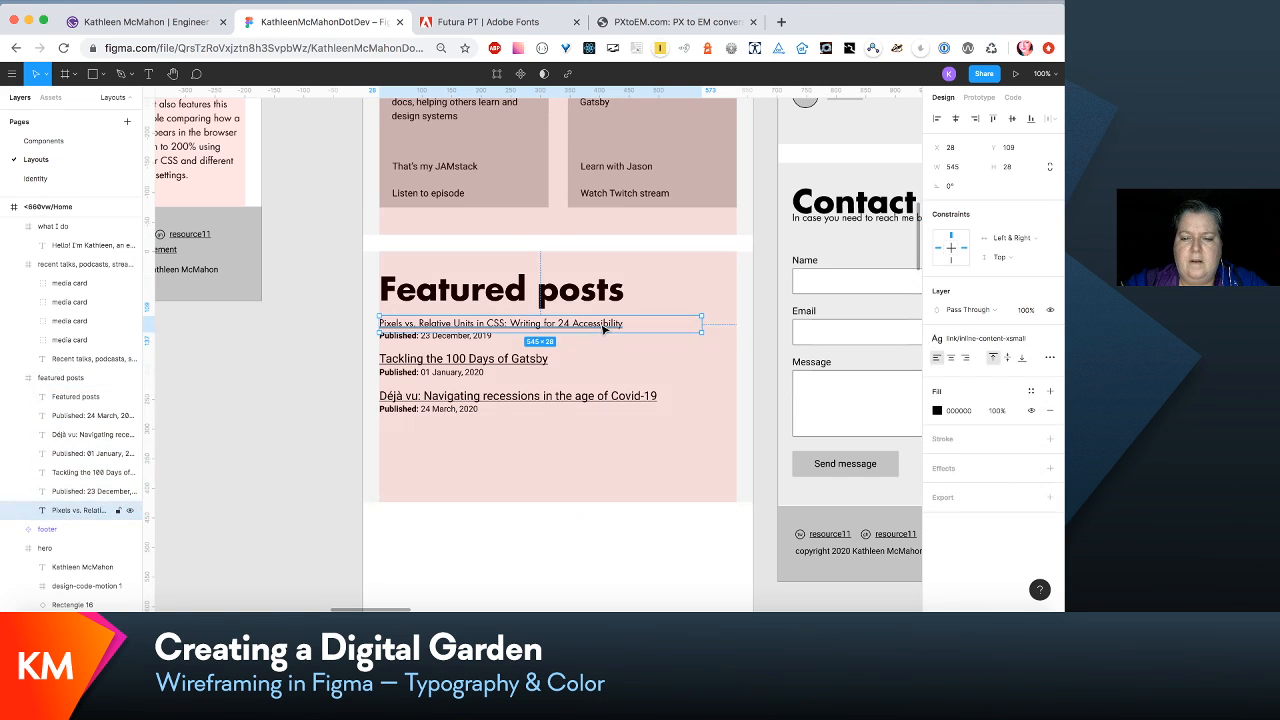
pyautogui.click(1034, 341)
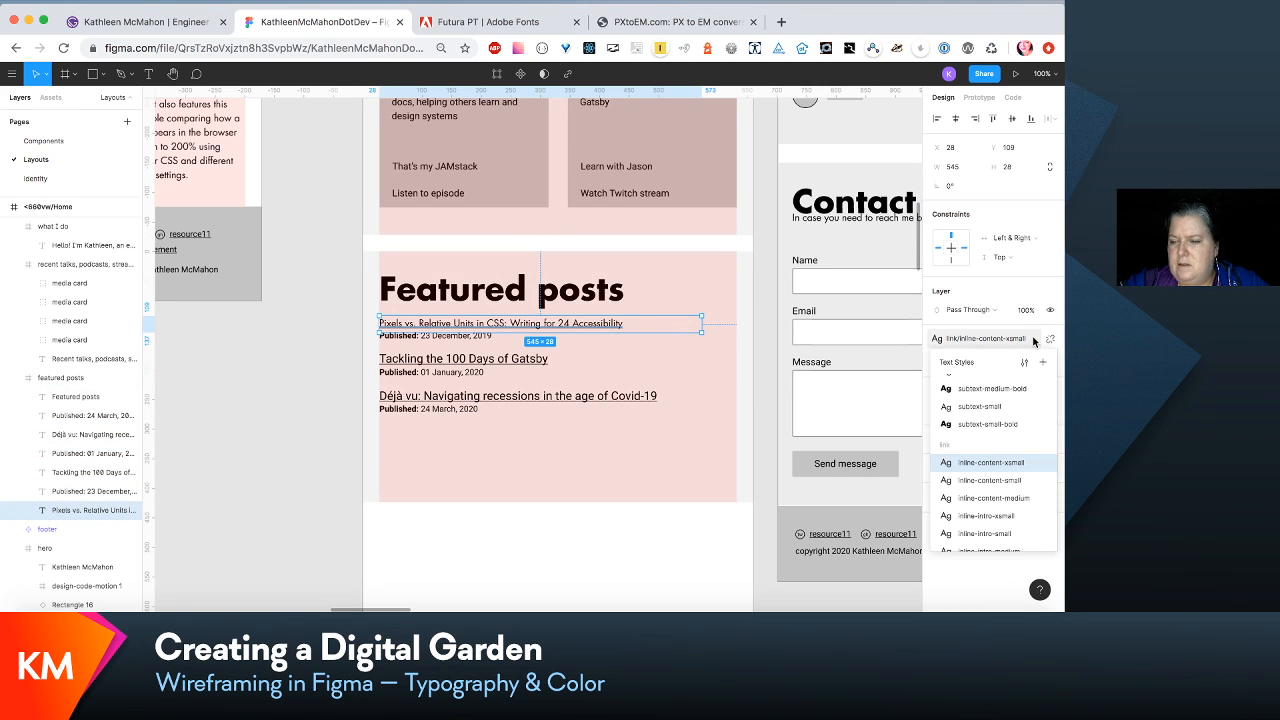
pyautogui.click(1020, 483)
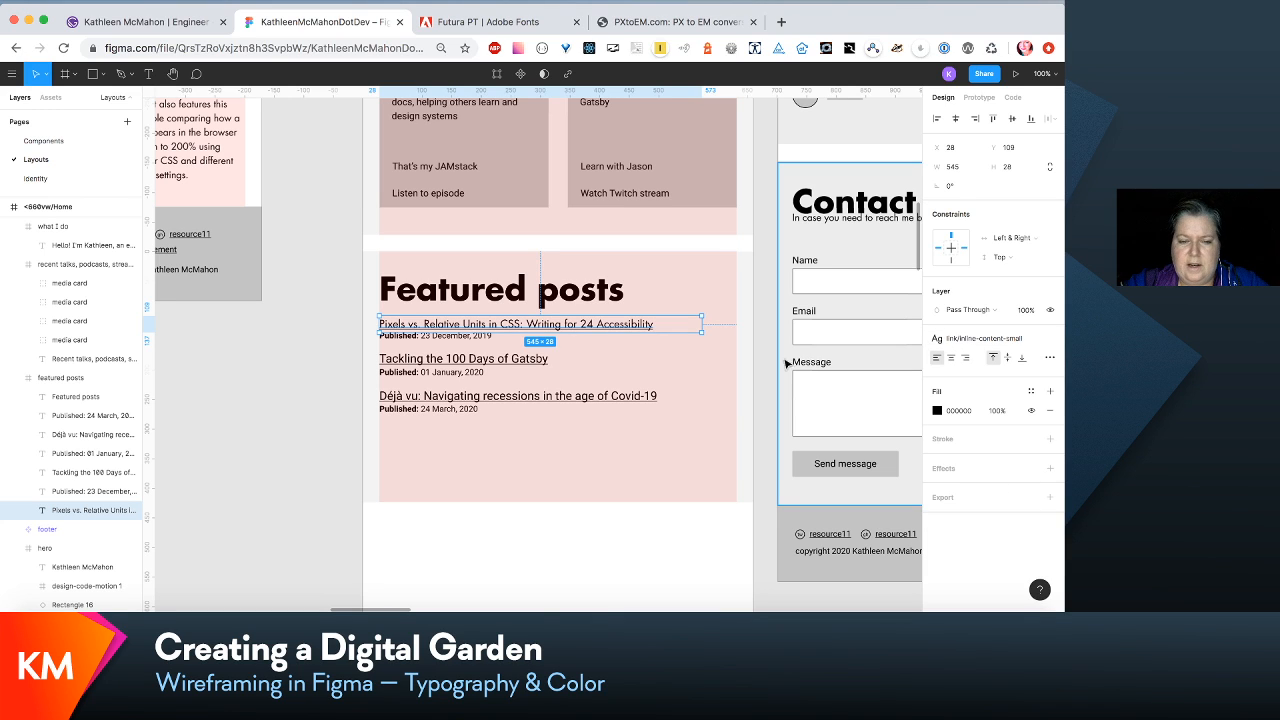
# - Apply the para/subtext-small style to the "Published: 23 December, 2019" line and move it down to Y 140
pyautogui.click(465, 340)
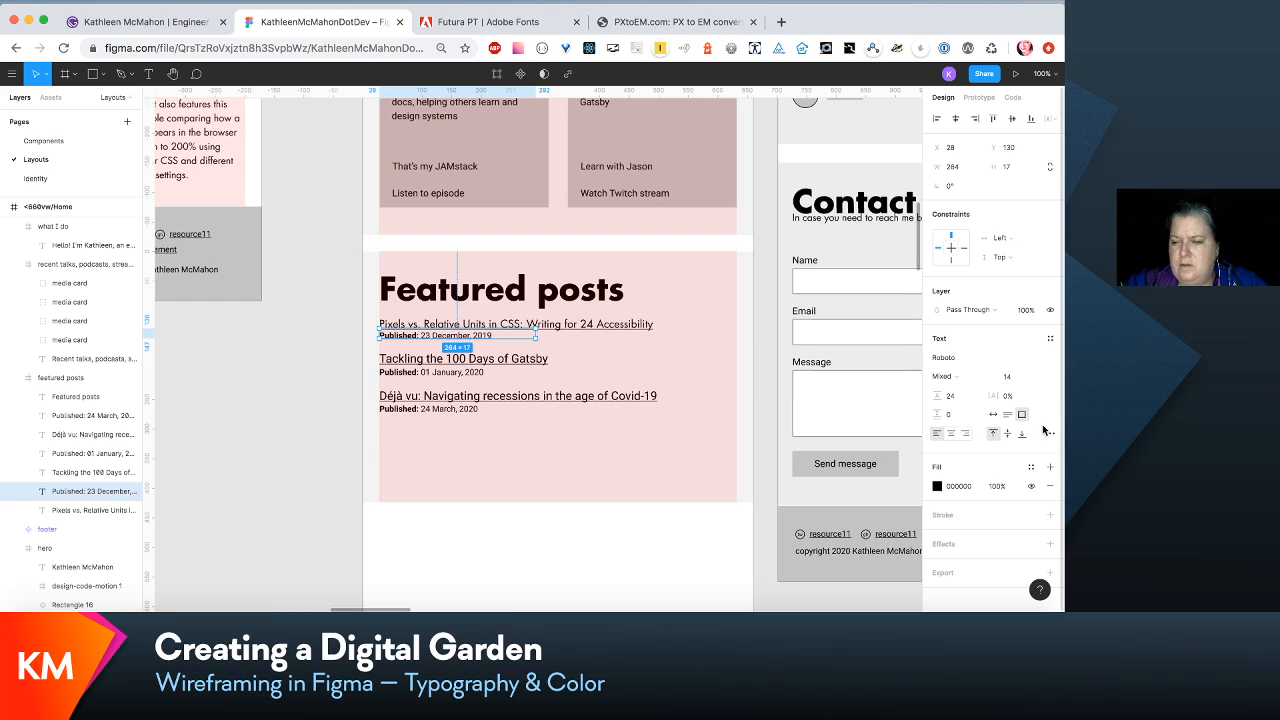
pyautogui.click(1050, 339)
pyautogui.scroll(-3, 1007, 467)
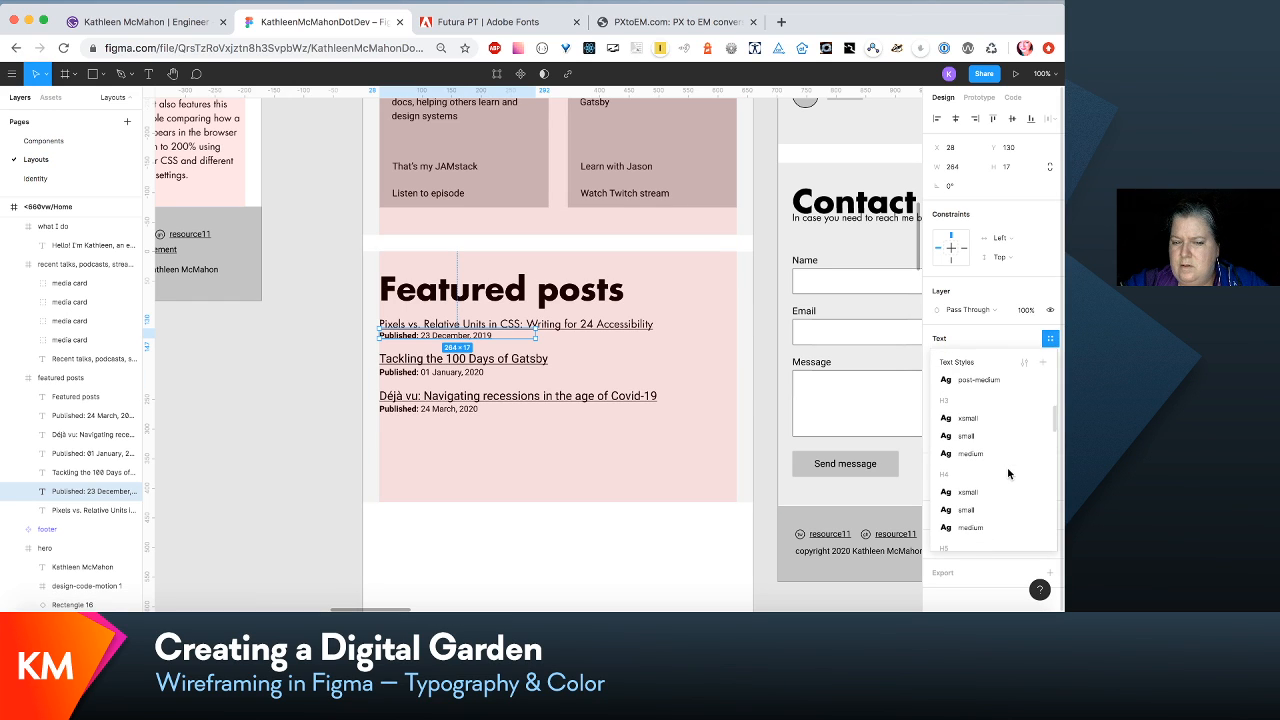
pyautogui.scroll(-5, 1008, 473)
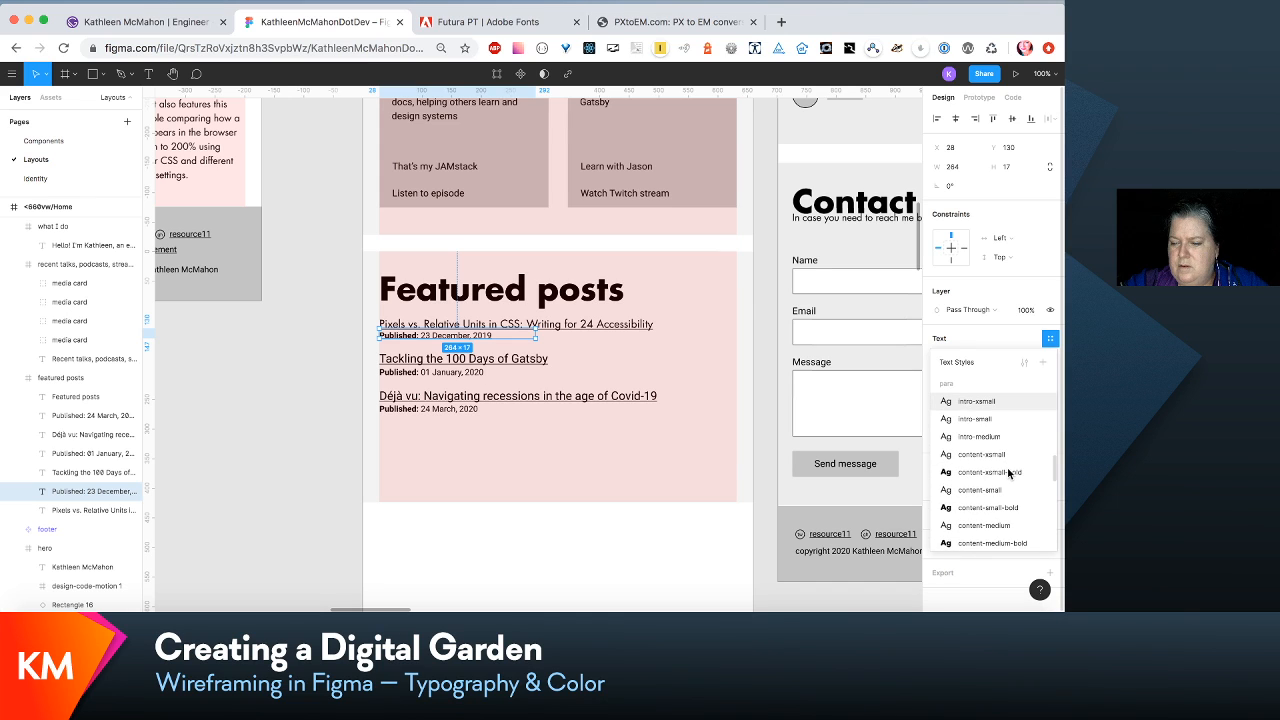
pyautogui.scroll(-4, 1008, 473)
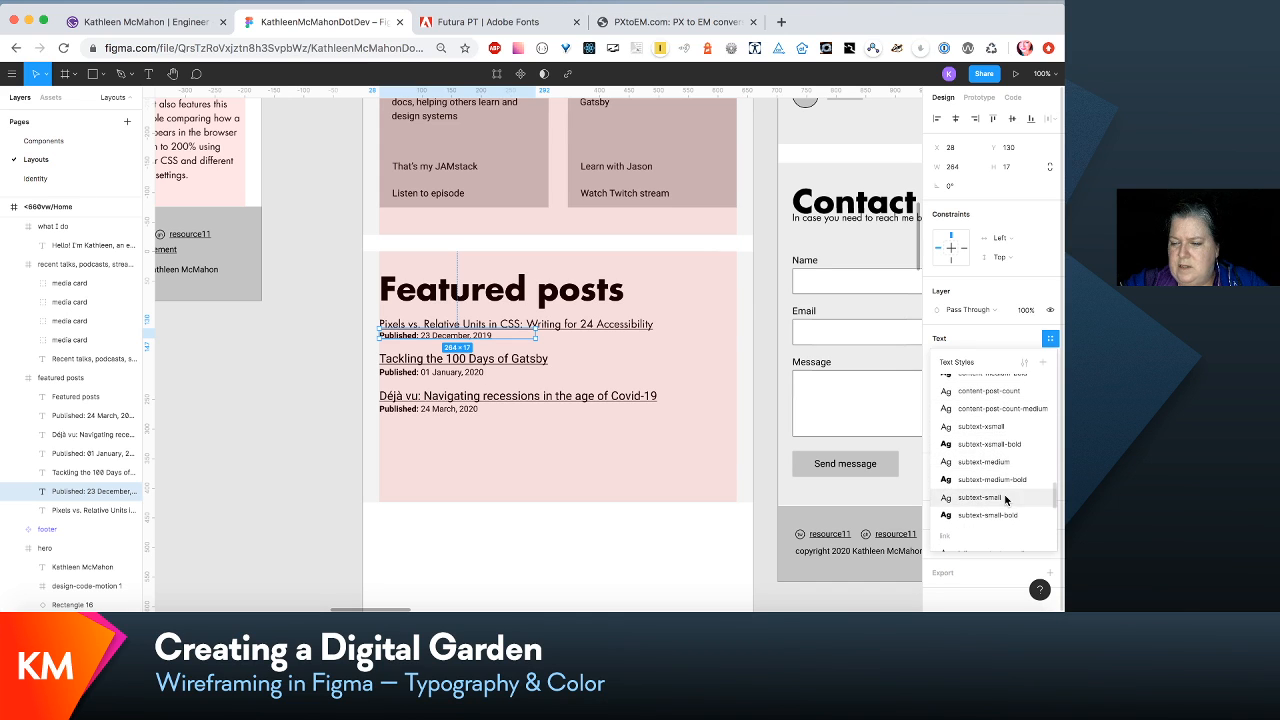
pyautogui.click(1004, 498)
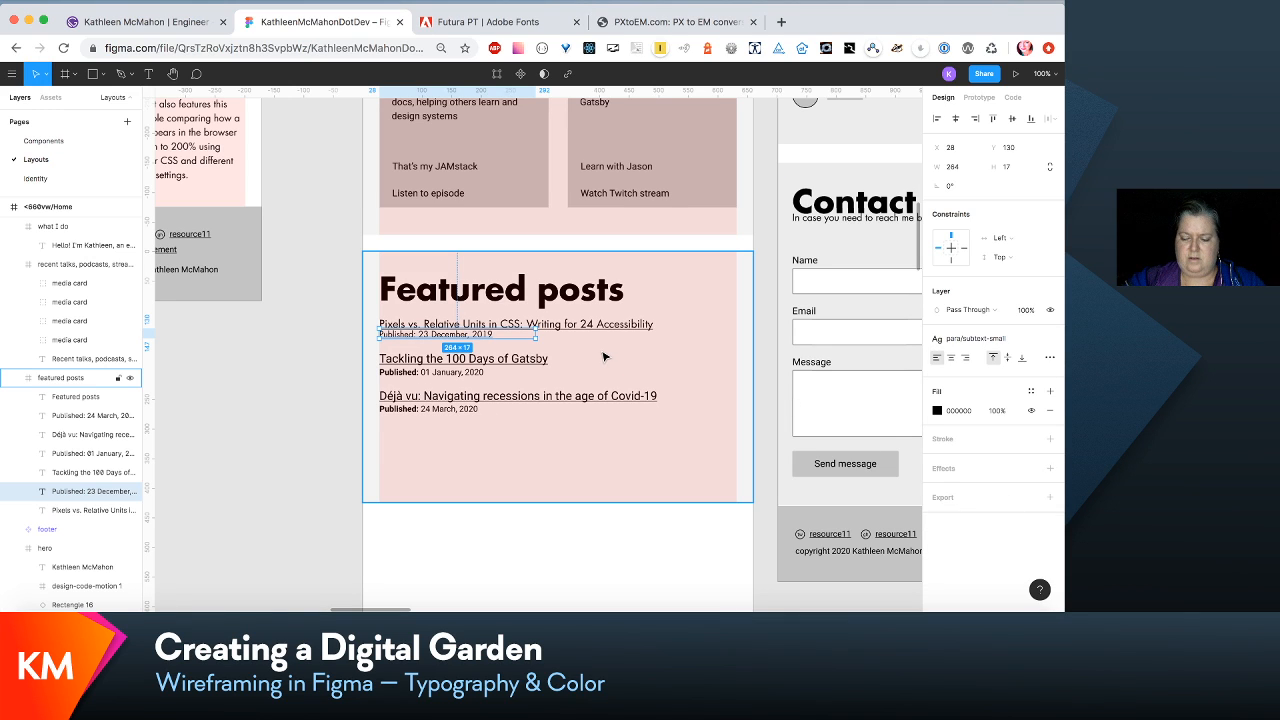
pyautogui.hotkey('shift', 'Down')
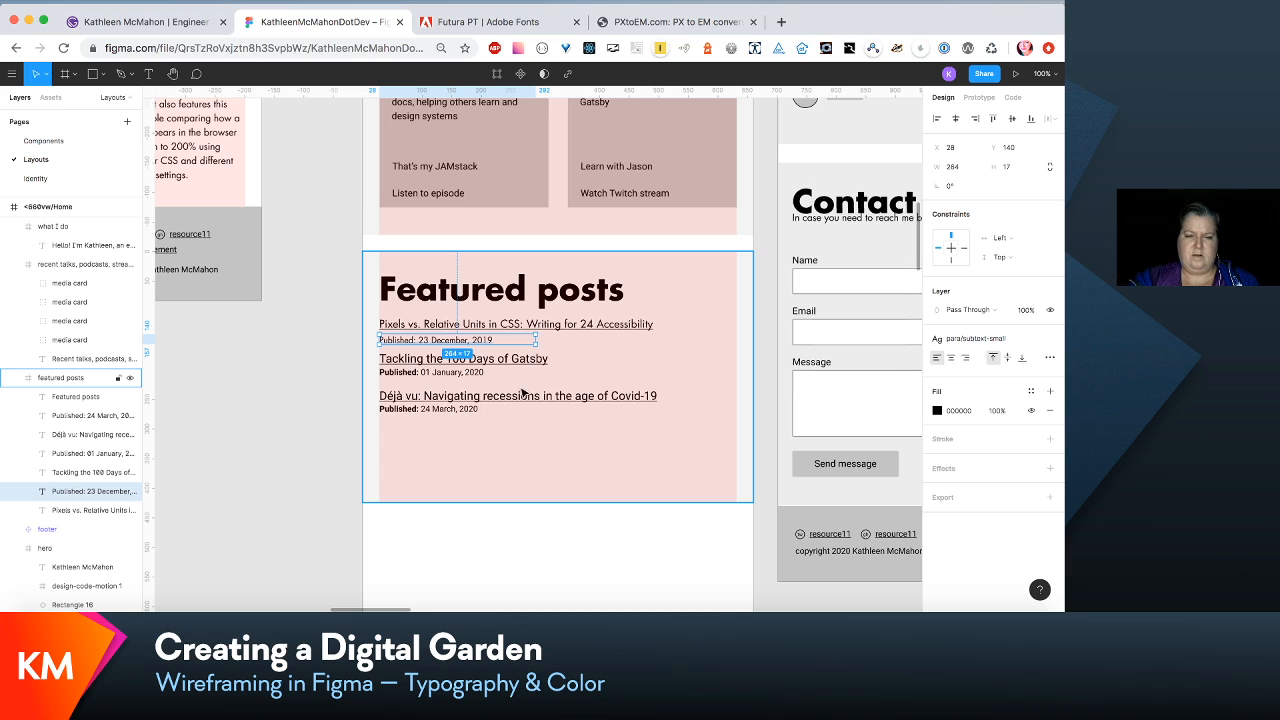
# - Move the "Tackling the 100 Days of Gatsby" and "Déjà vu" titles with their dates down, away from the first post
pyautogui.click(109, 416)
pyautogui.keyDown('shift'); pyautogui.click(86, 476); pyautogui.keyUp('shift')
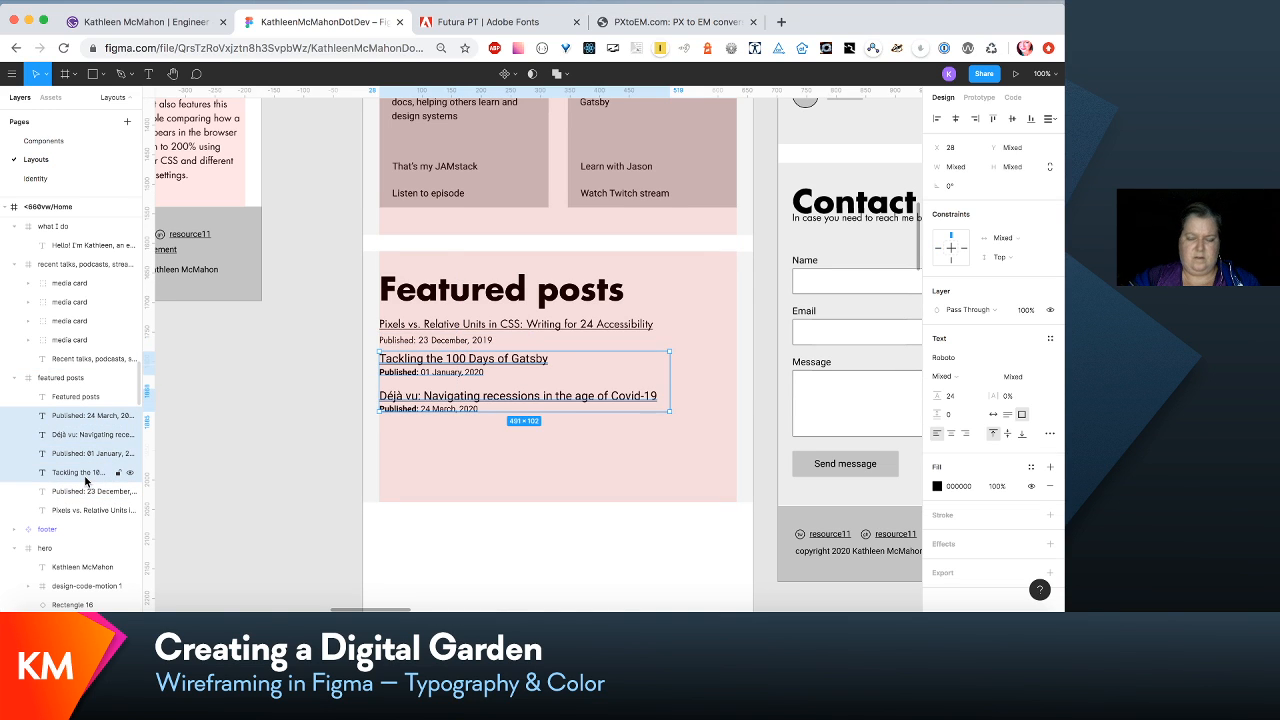
pyautogui.hotkey('shift', 'Down')
pyautogui.hotkey('shift', 'Down')
pyautogui.hotkey('shift', 'Down')
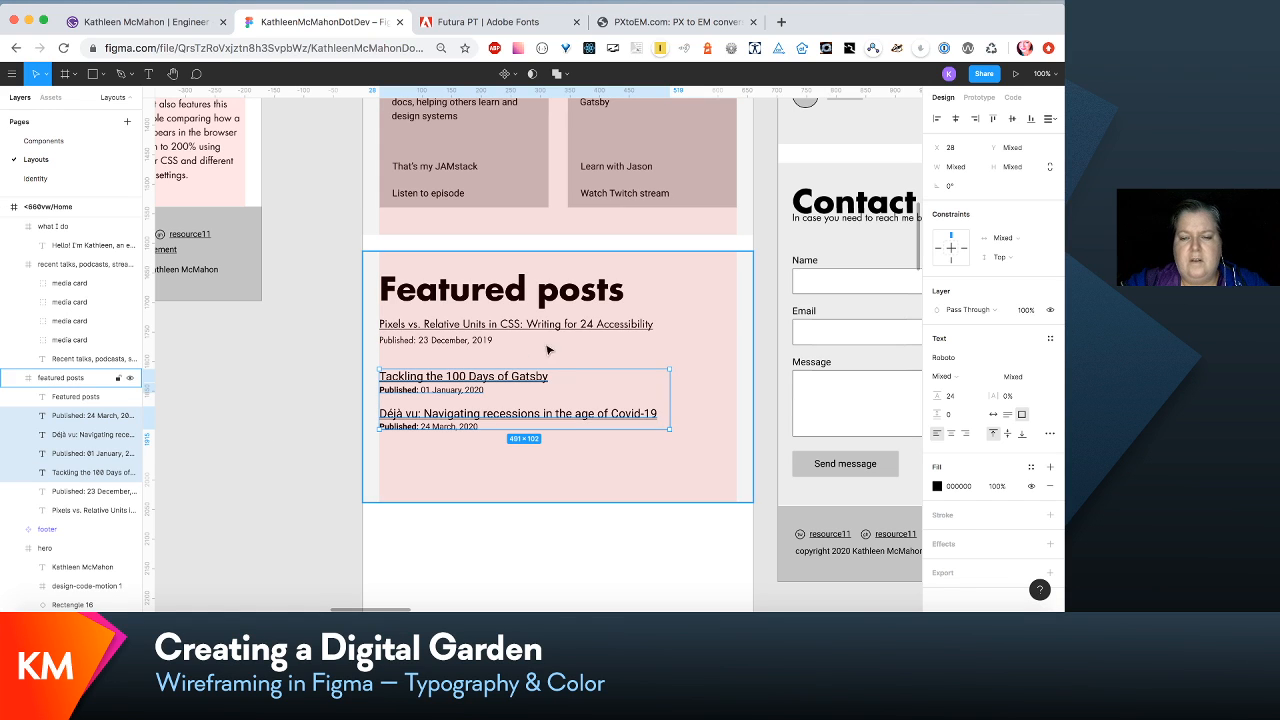
# - Open the link/inline-content-small text style of the "Pixels vs. Relative Units in CSS" title and check its font size
pyautogui.click(600, 330)
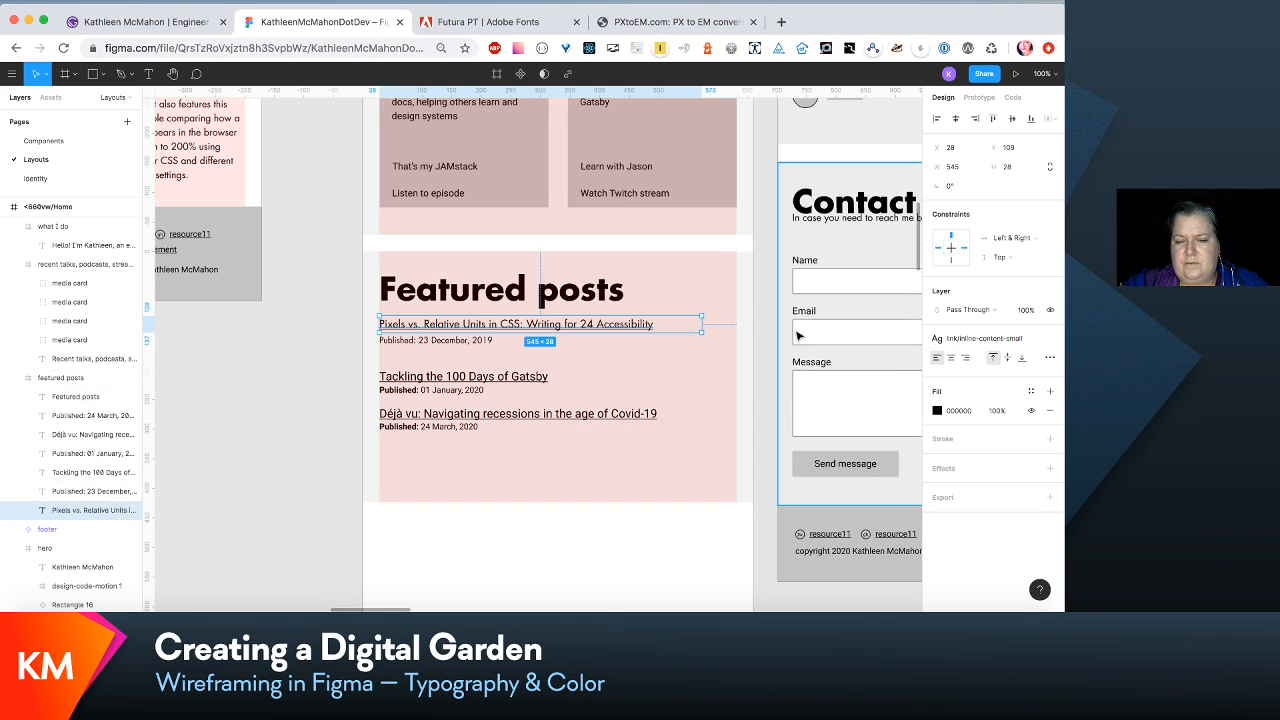
pyautogui.click(1034, 341)
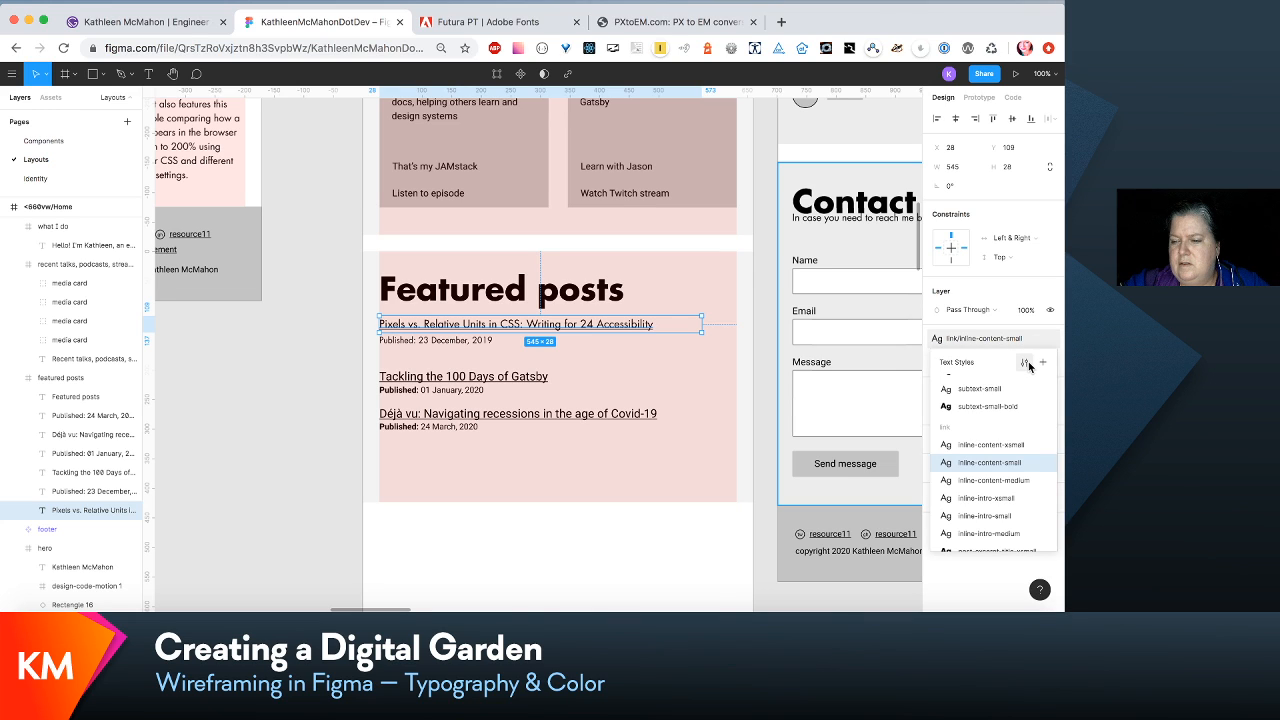
pyautogui.click(1025, 363)
pyautogui.click(1006, 281)
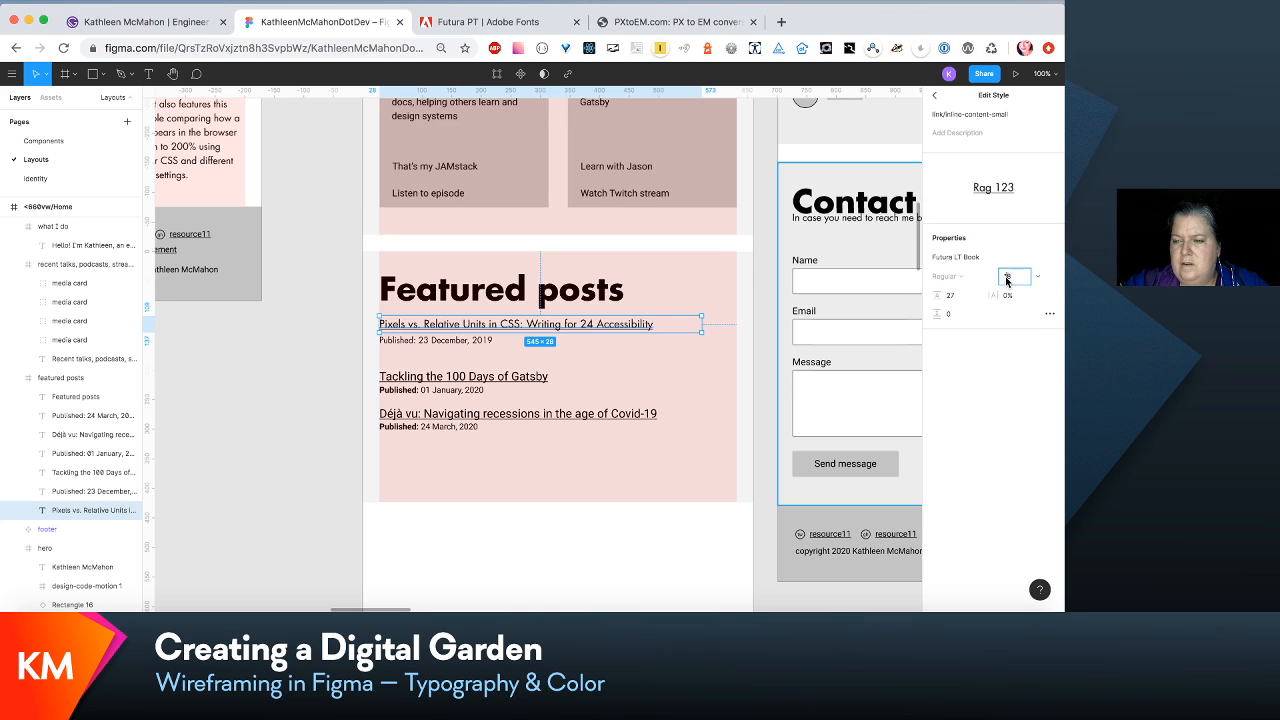
# - Set the font size of the intro paragraph's para/intro-small text style to 24, after trying 25
pyautogui.scroll(5, 708, 491)
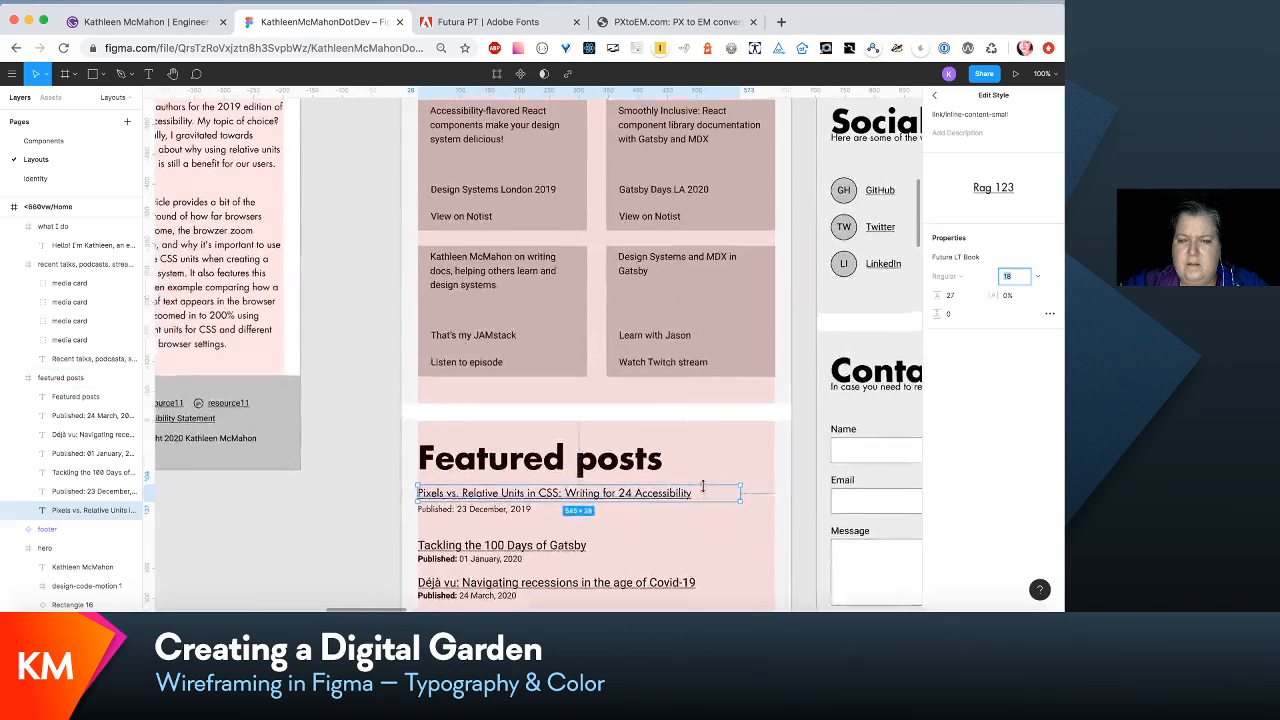
pyautogui.scroll(2, 708, 505)
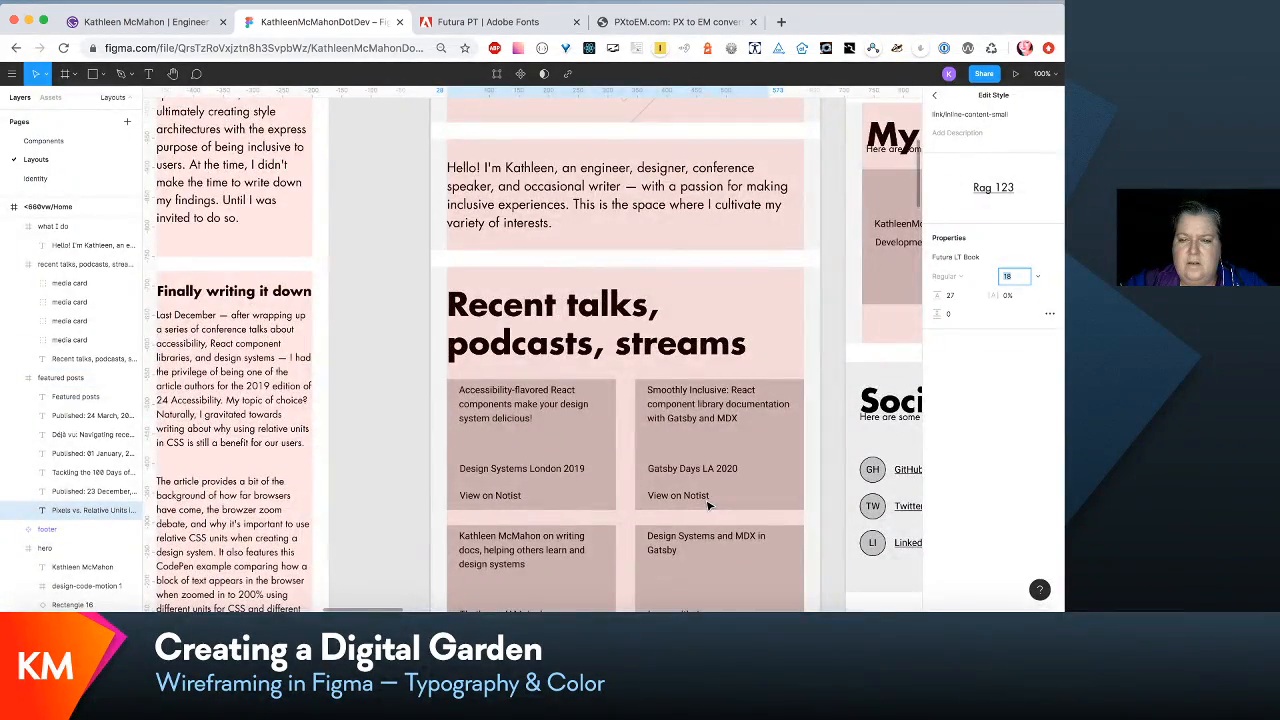
pyautogui.scroll(-2, 708, 505)
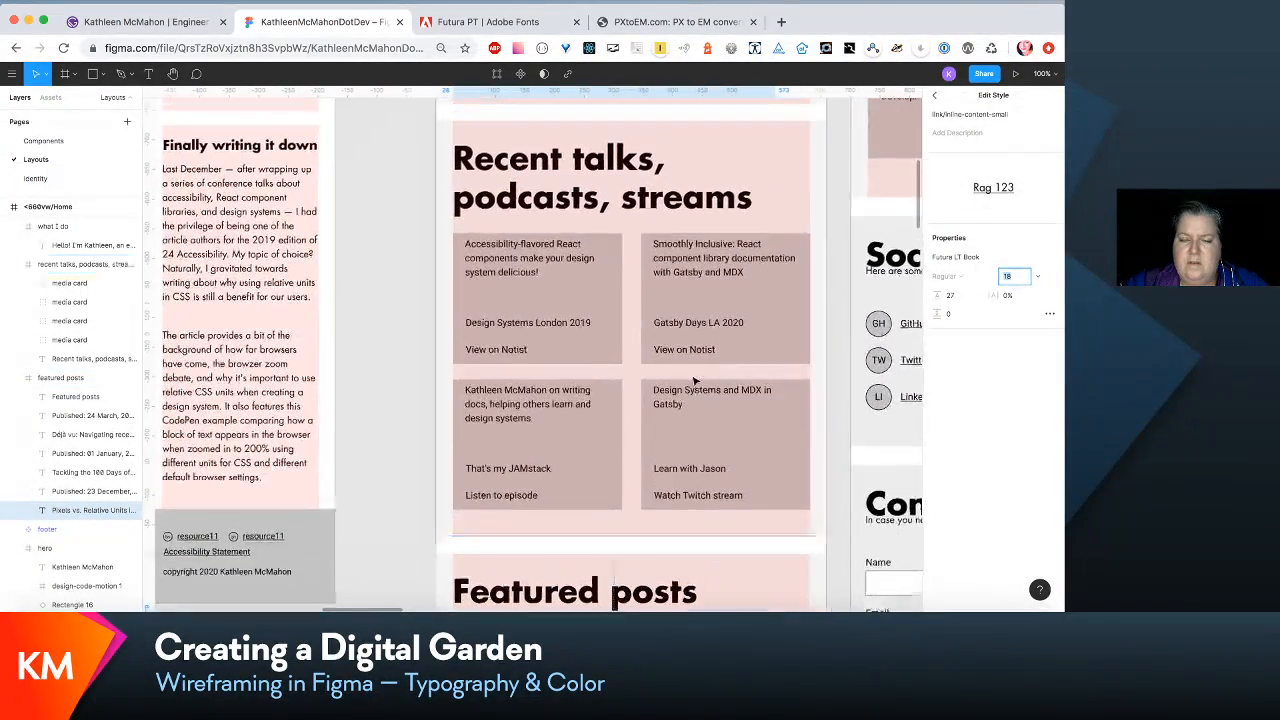
pyautogui.scroll(3, 695, 380)
pyautogui.click(714, 213)
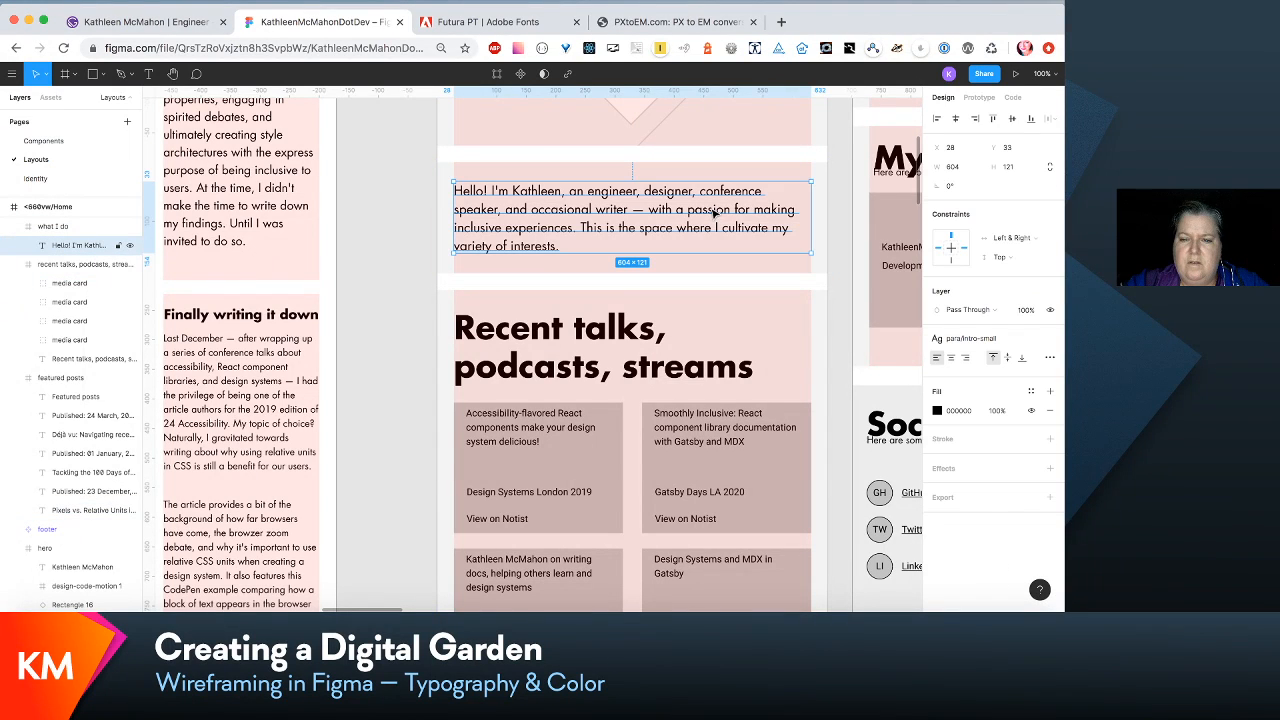
pyautogui.click(1030, 342)
pyautogui.click(1024, 369)
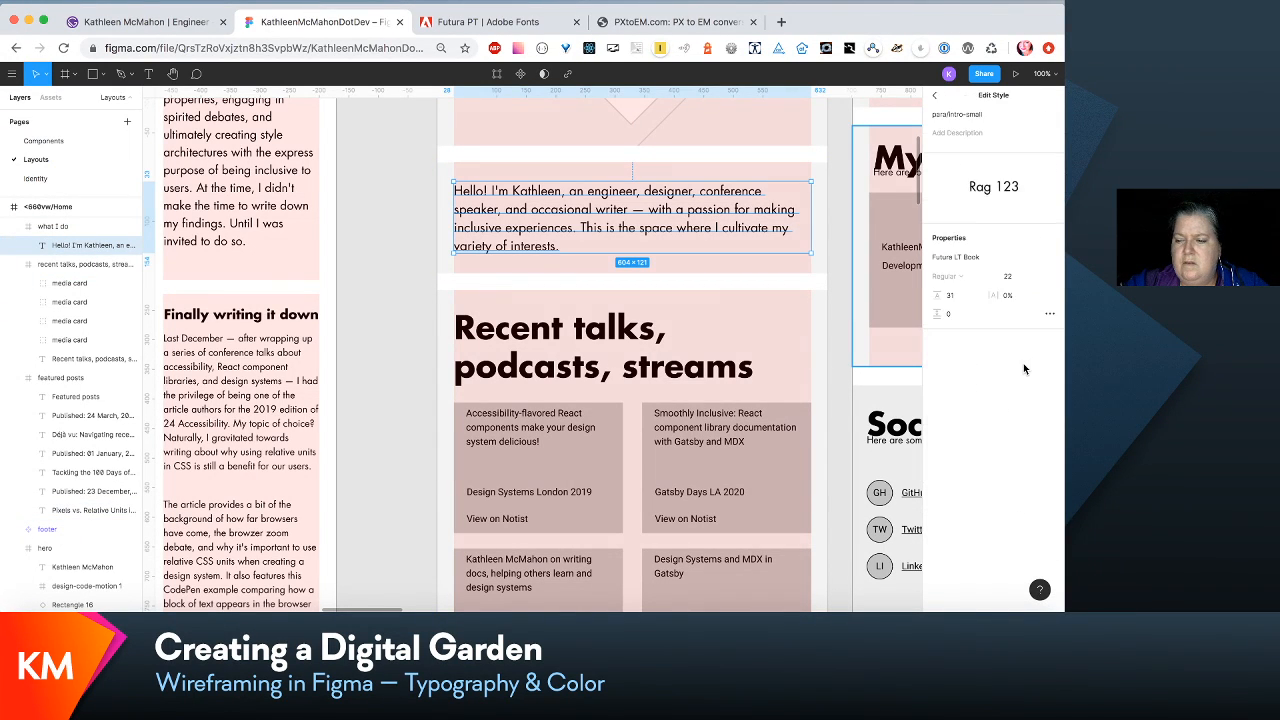
pyautogui.click(1010, 277)
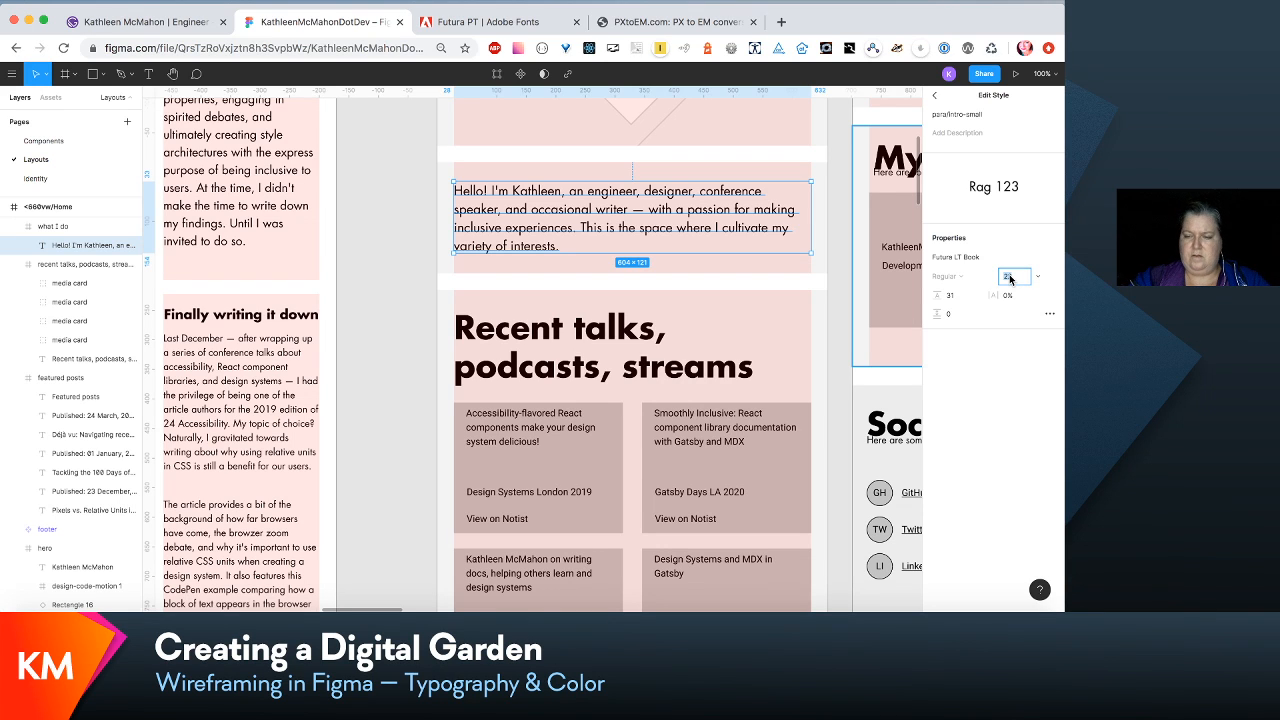
pyautogui.write('25')
pyautogui.press('Return')
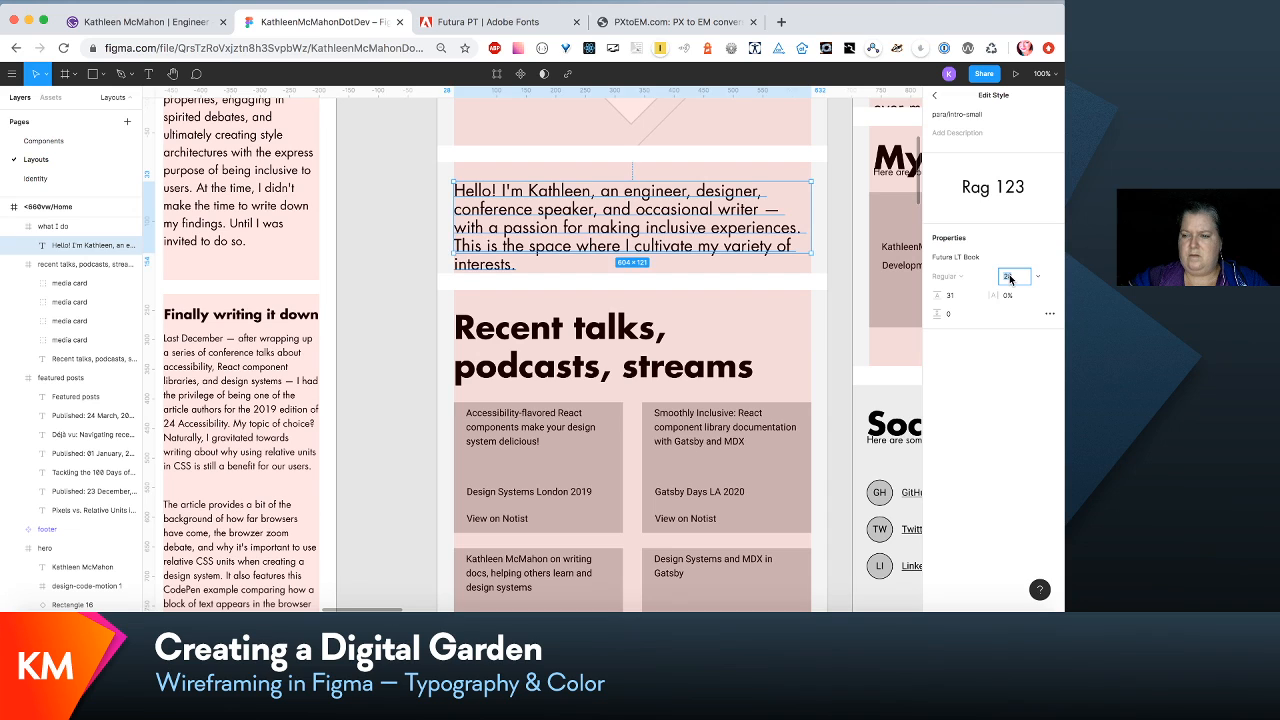
pyautogui.write('24')
pyautogui.press('Return')
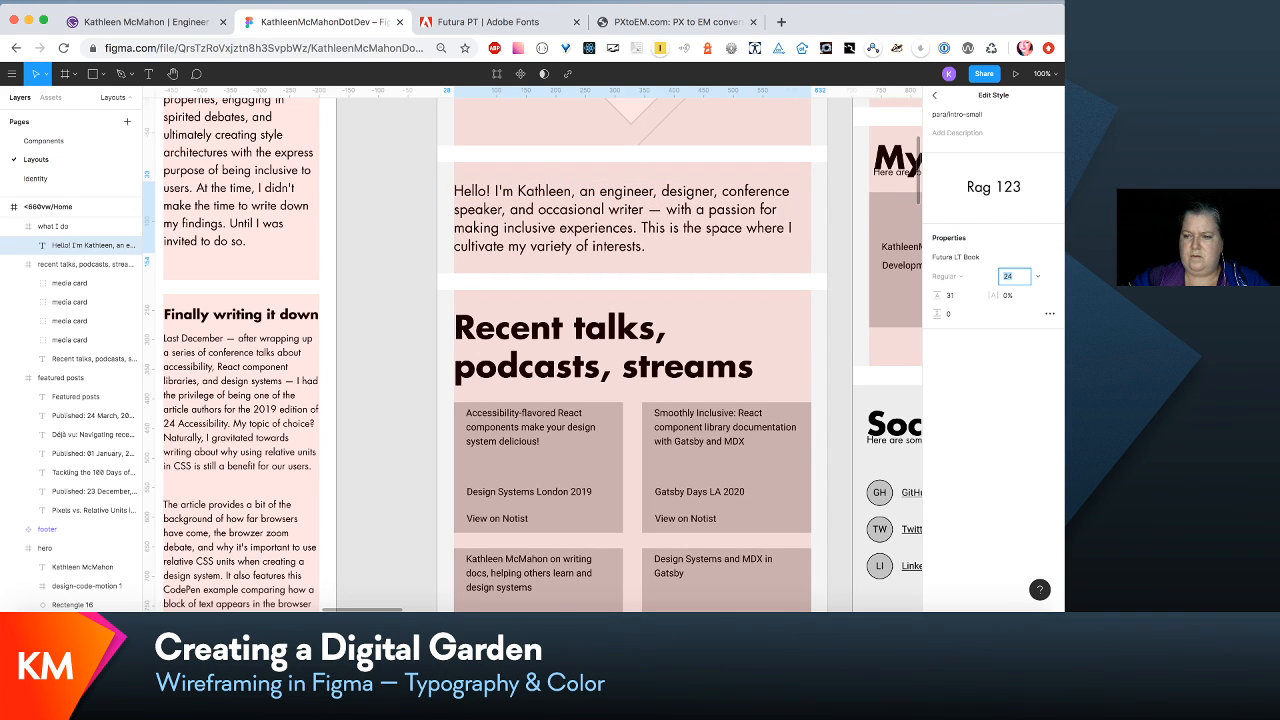
# - Set the line height of the para/intro-small text style to 36
pyautogui.click(955, 295)
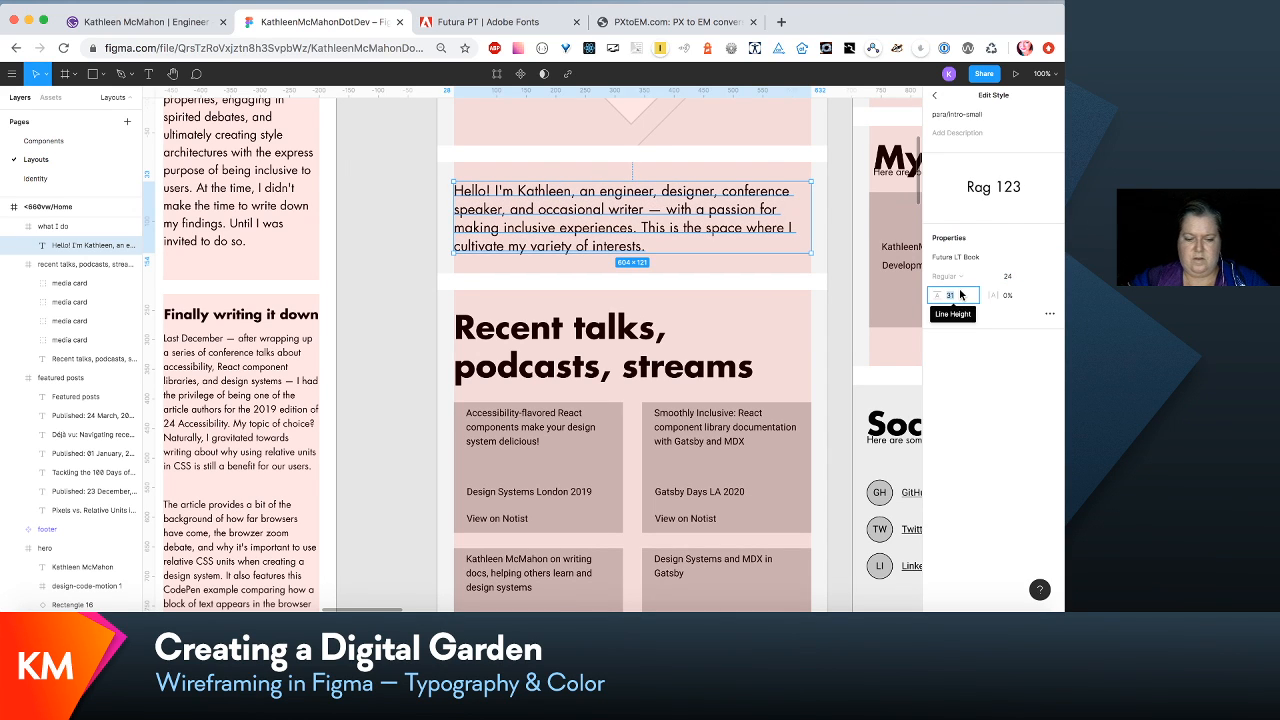
pyautogui.write('36')
pyautogui.press('Return')
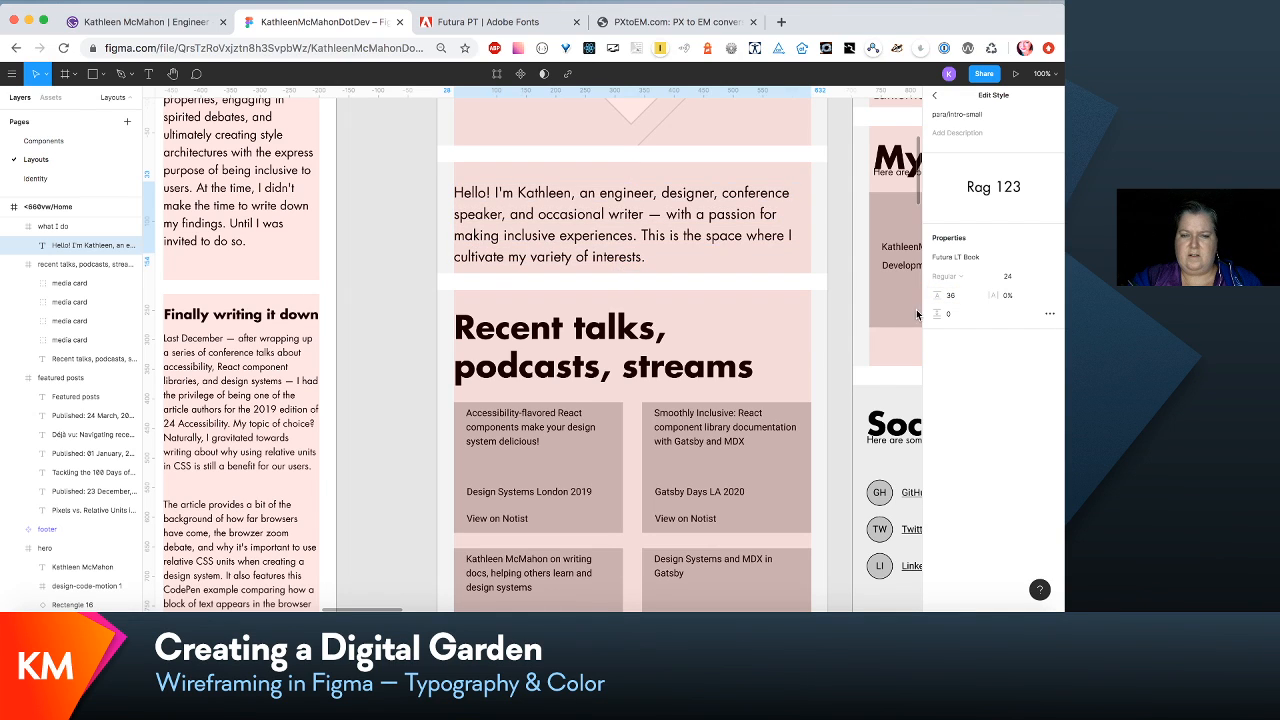
# - Extend the "what I do" frame downward to a height of 216
pyautogui.click(605, 257)
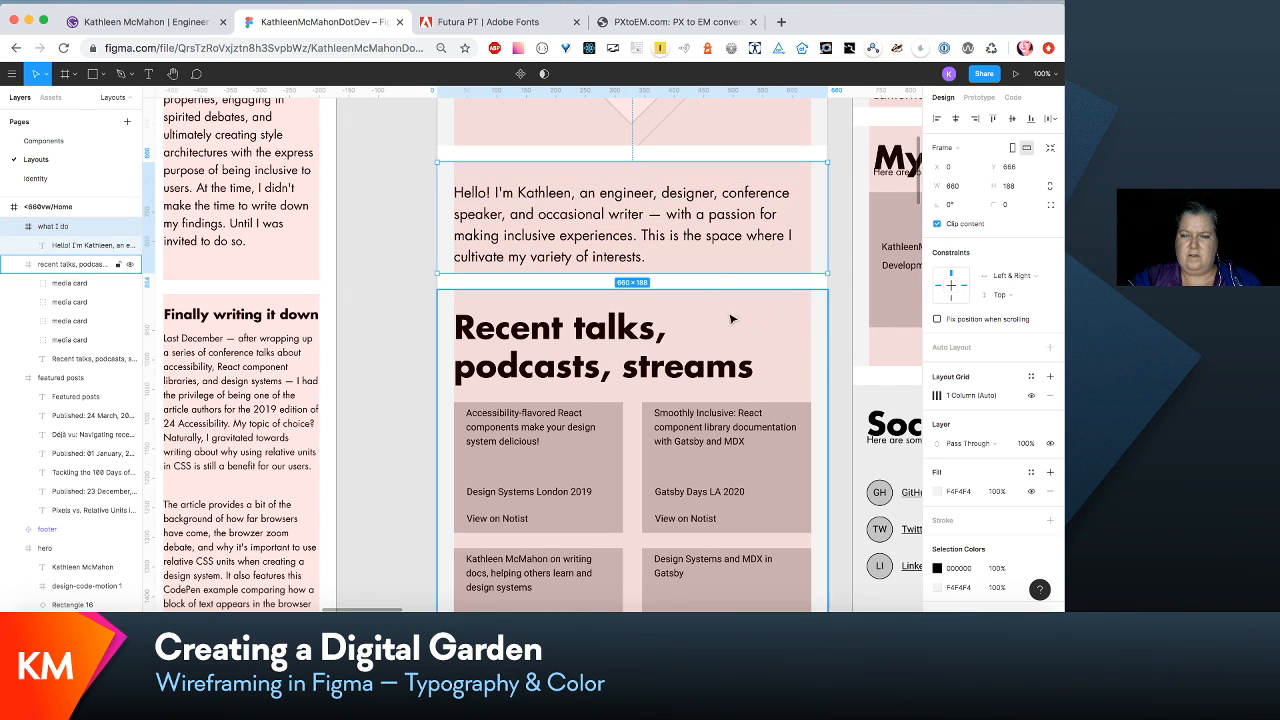
pyautogui.moveTo(749, 272); pyautogui.dragTo(745, 289)
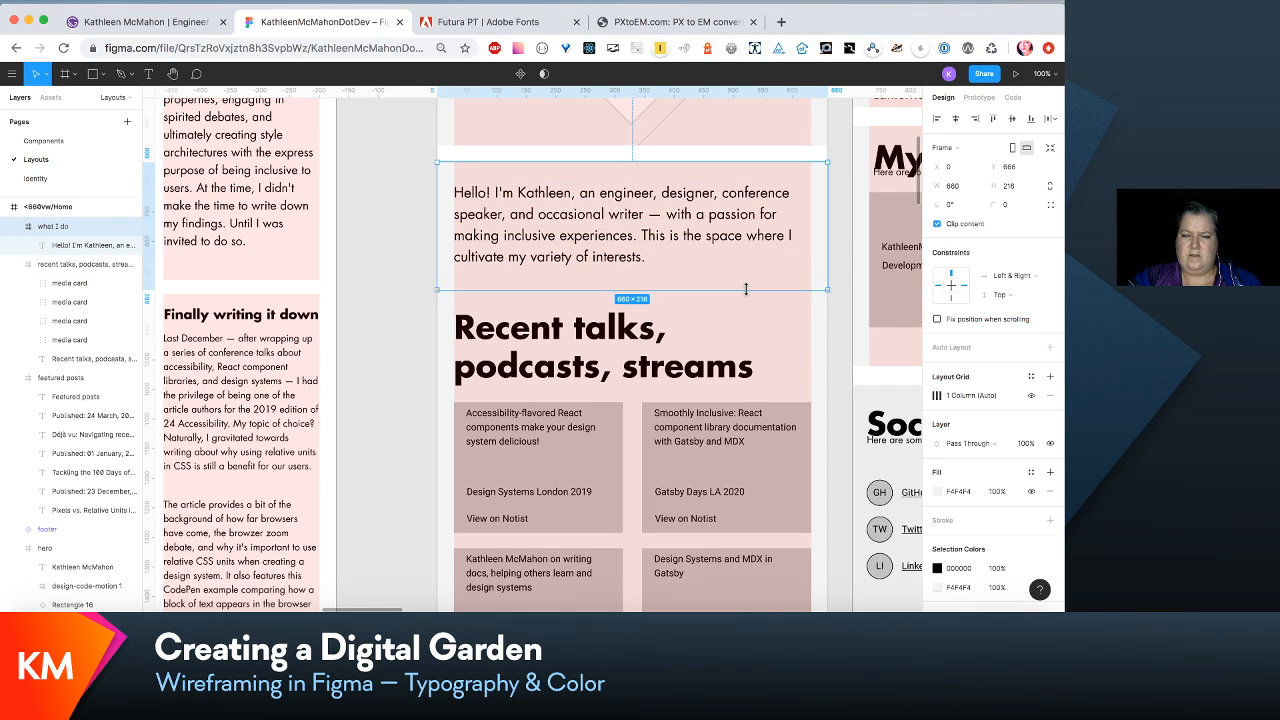
# - Move the "Recent talks, podcasts, streams" and "Featured posts" sections down together to leave a gap beneath the intro section
pyautogui.scroll(-5, 748, 265)
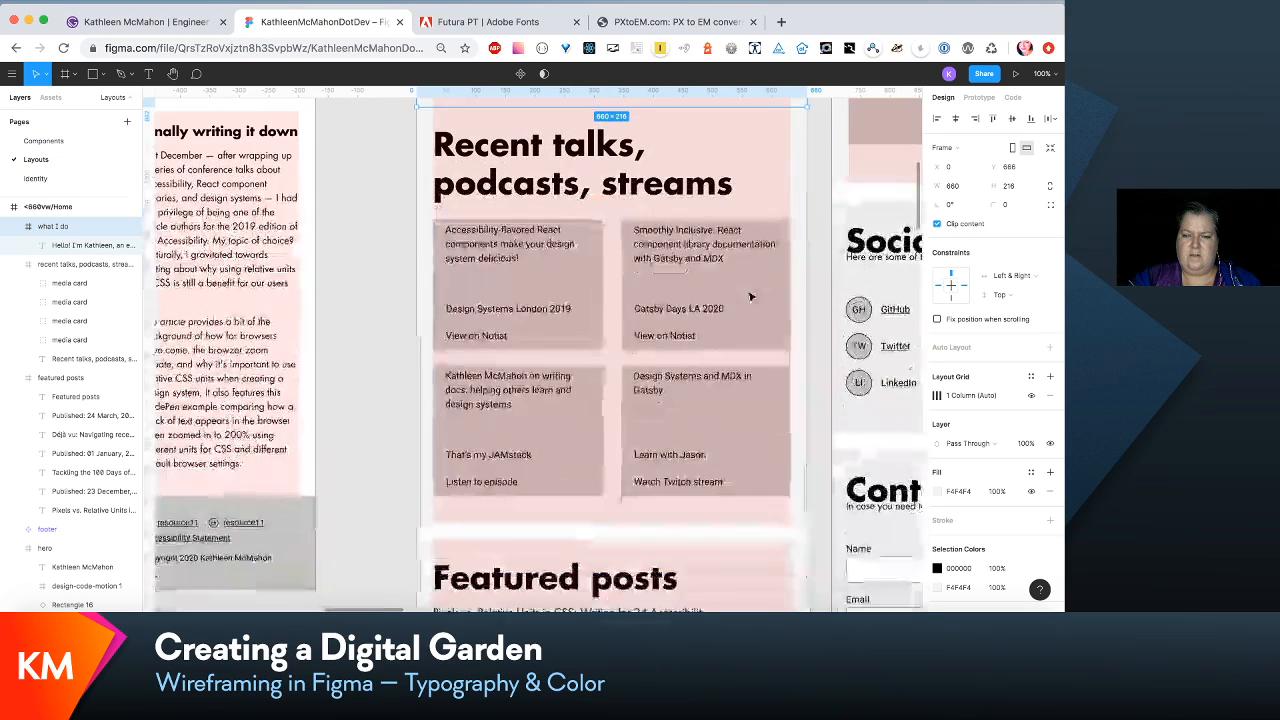
pyautogui.click(755, 237)
pyautogui.keyDown('shift'); pyautogui.click(722, 543); pyautogui.keyUp('shift')
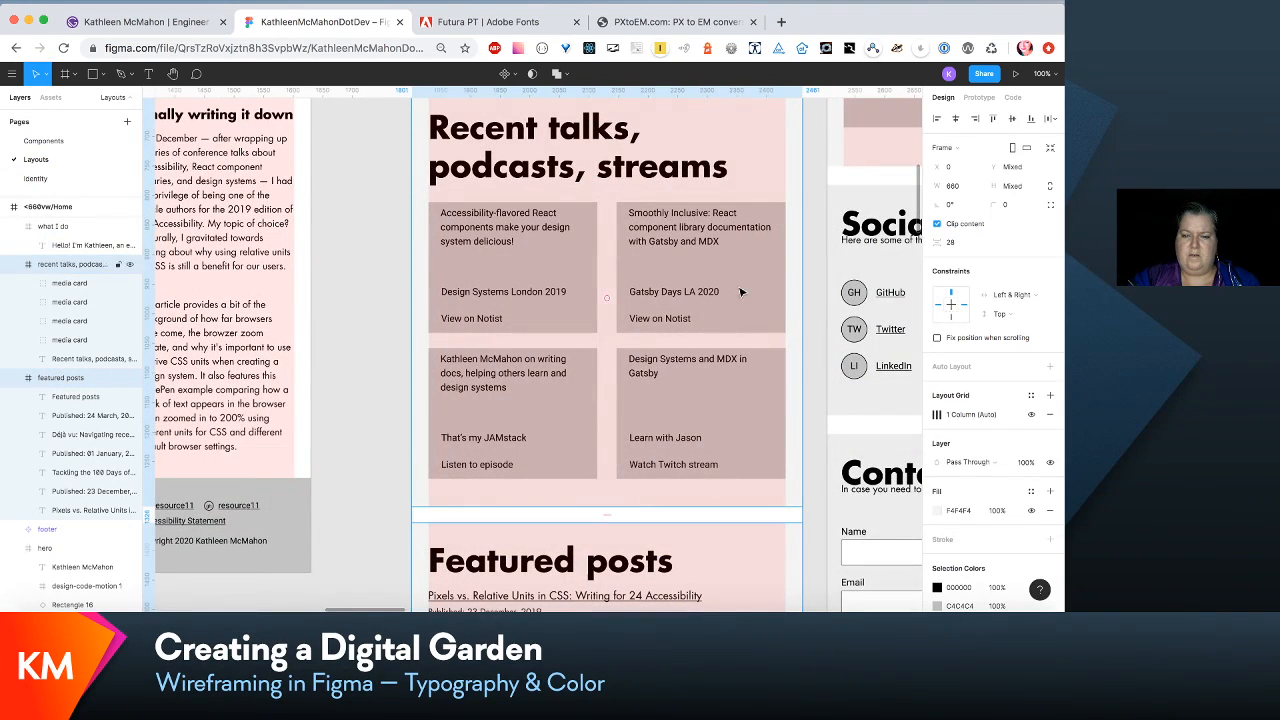
pyautogui.moveTo(762, 208); pyautogui.dragTo(765, 230)
pyautogui.scroll(3, 762, 230)
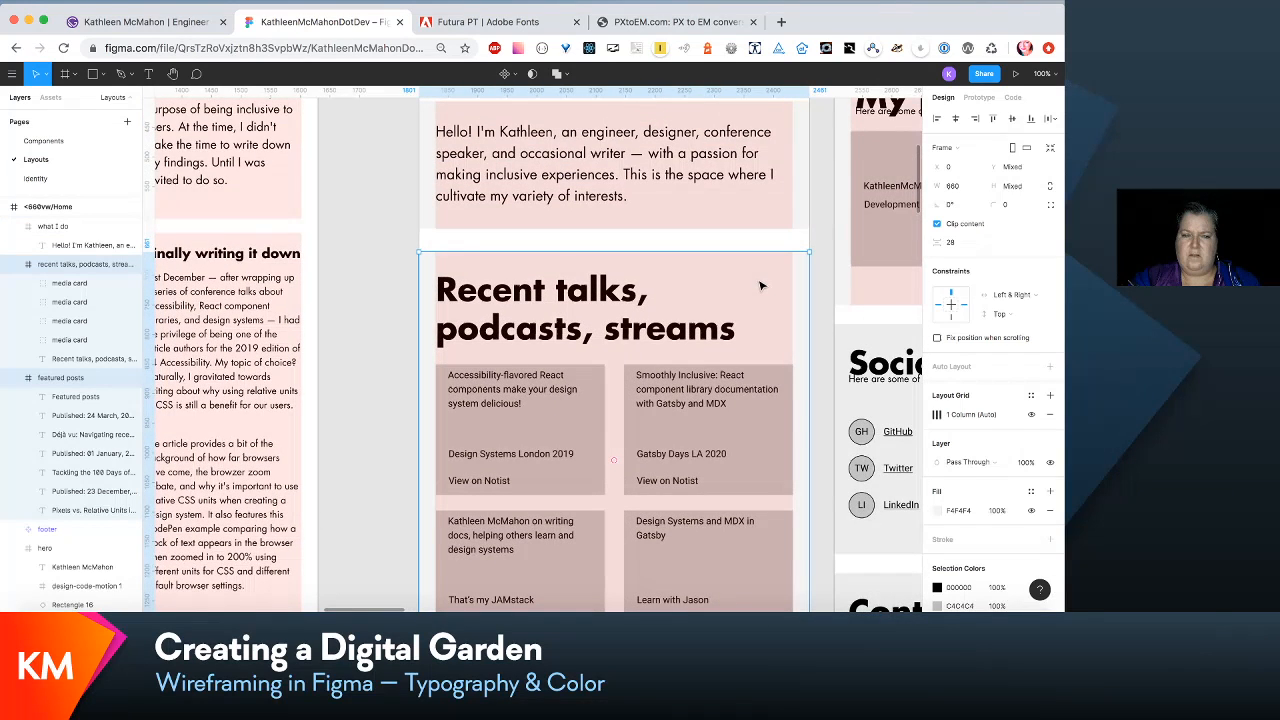
pyautogui.moveTo(759, 281); pyautogui.dragTo(759, 281)
pyautogui.scroll(3, 759, 278)
pyautogui.keyDown('shift'); pyautogui.click(759, 279); pyautogui.keyUp('shift')
pyautogui.scroll(4, 759, 281)
pyautogui.scroll(-4, 759, 281)
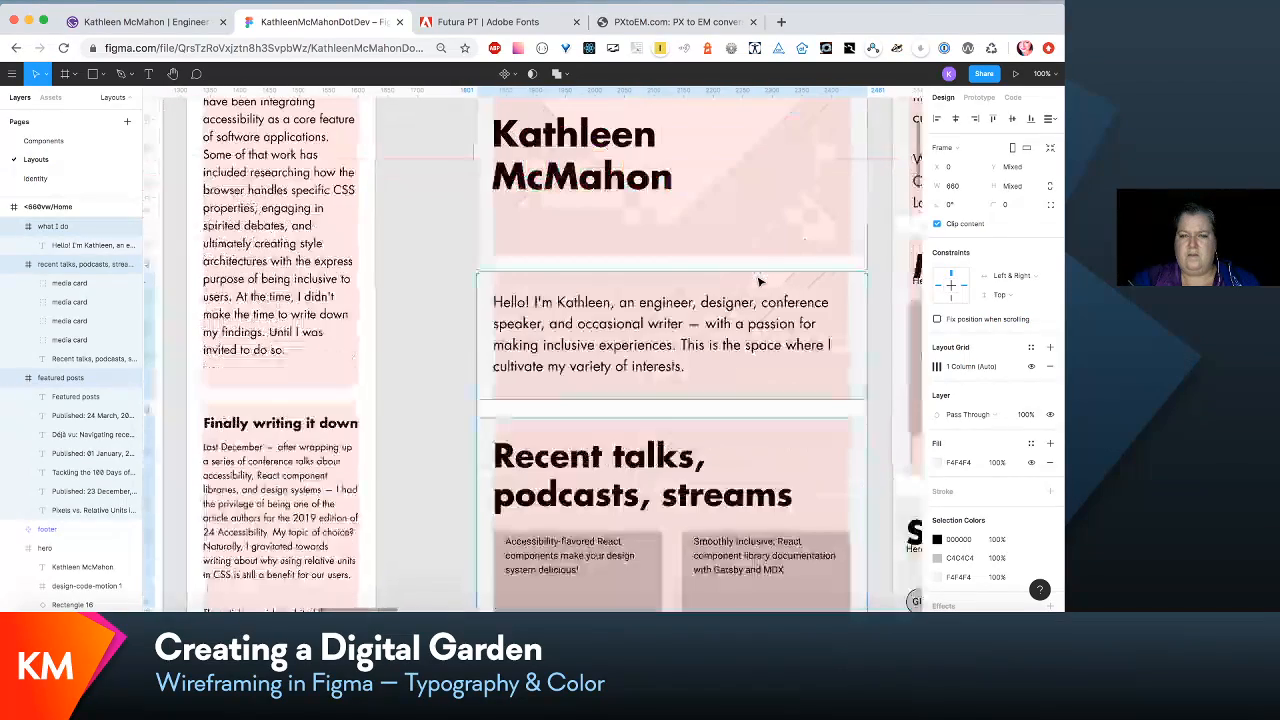
# - Set the first post title's link/inline-content-small text style to font size 20 and line height 30
pyautogui.scroll(-10, 759, 282)
pyautogui.hscroll(2, 759, 282)
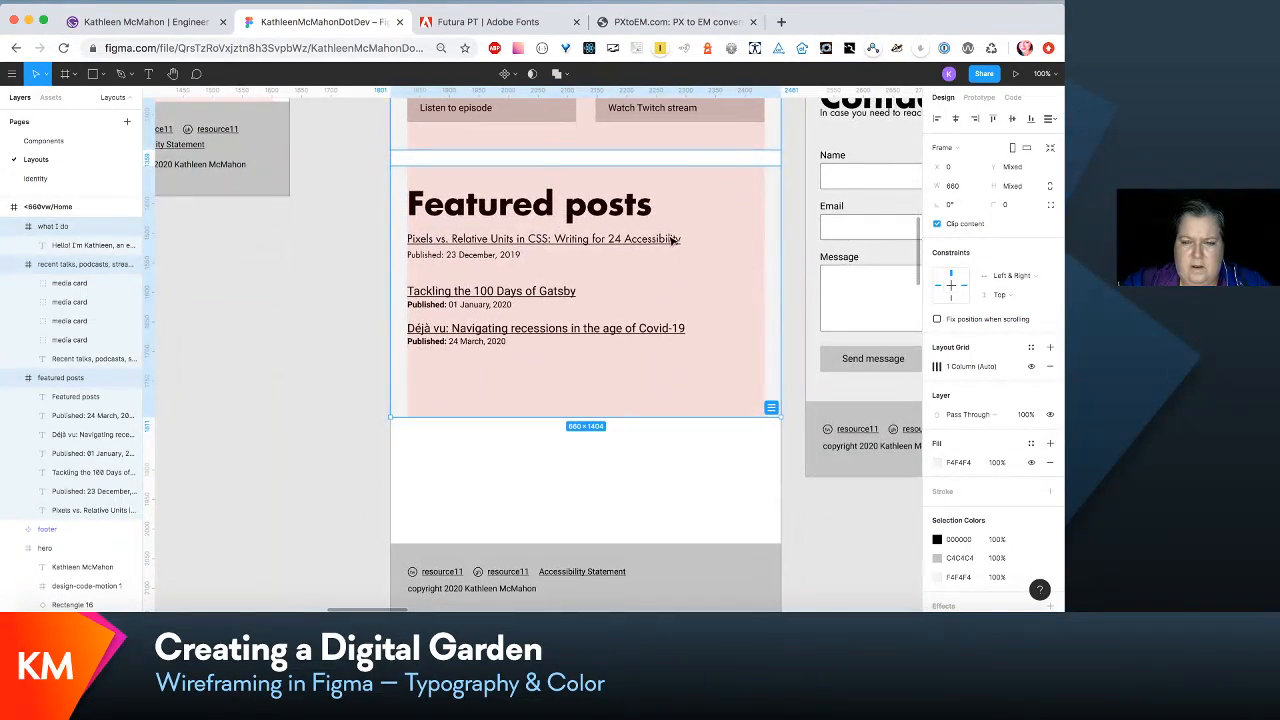
pyautogui.doubleClick(668, 240)
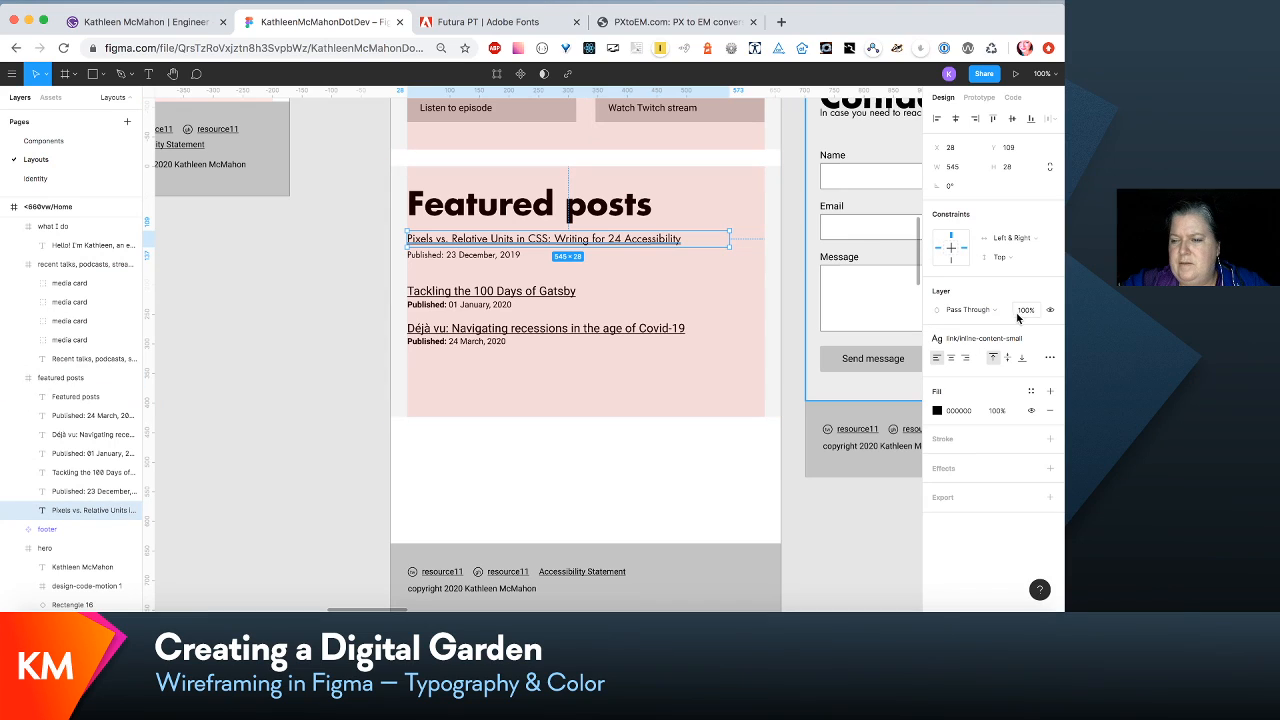
pyautogui.click(1020, 338)
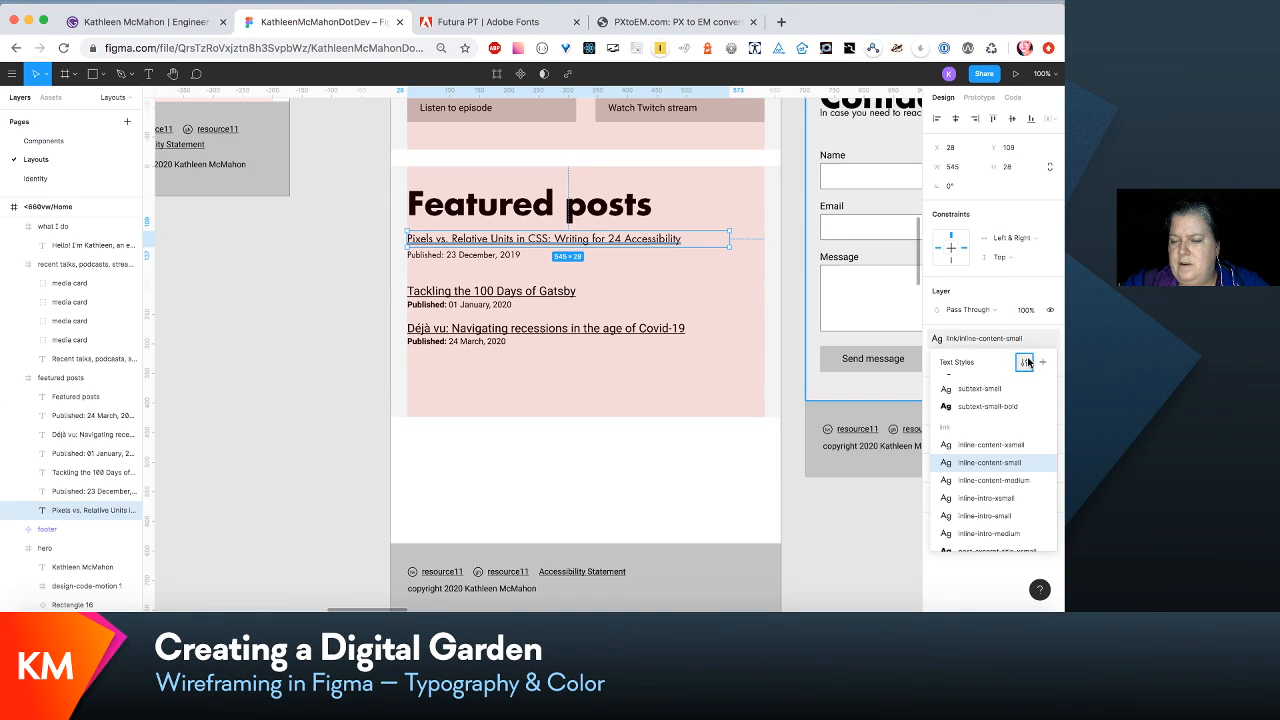
pyautogui.click(1026, 362)
pyautogui.click(1007, 276)
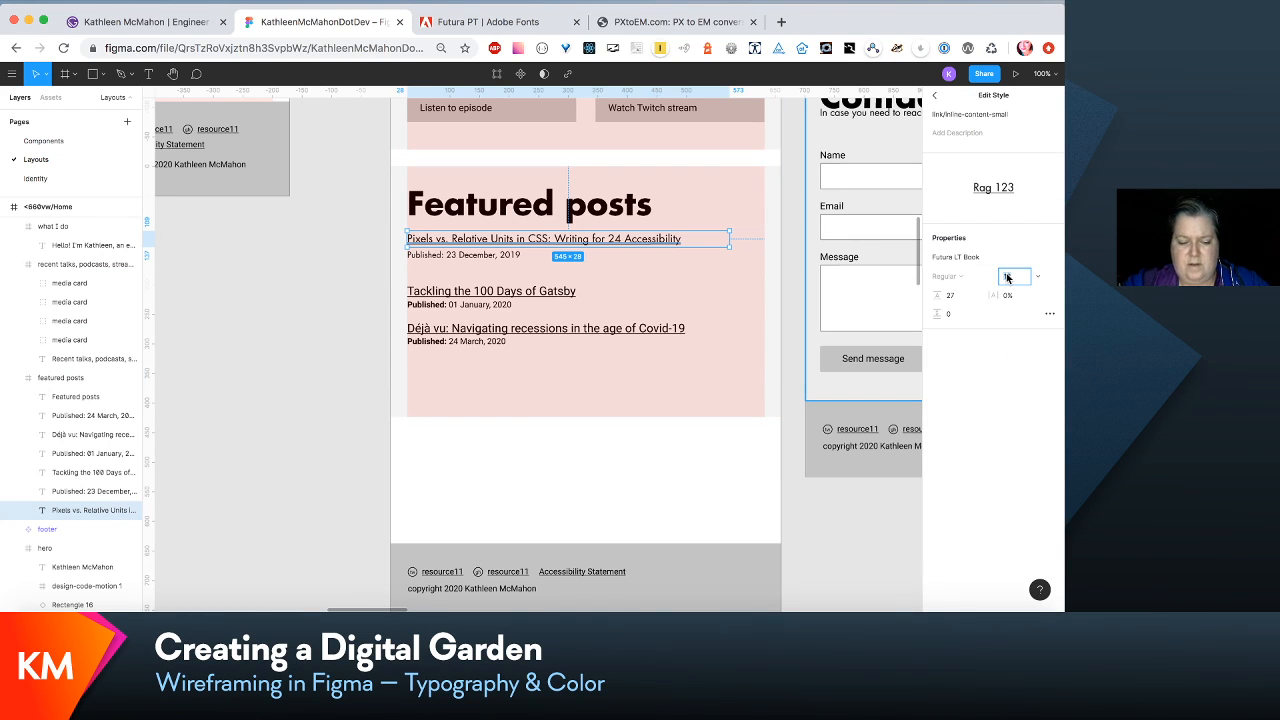
pyautogui.press('Tab')
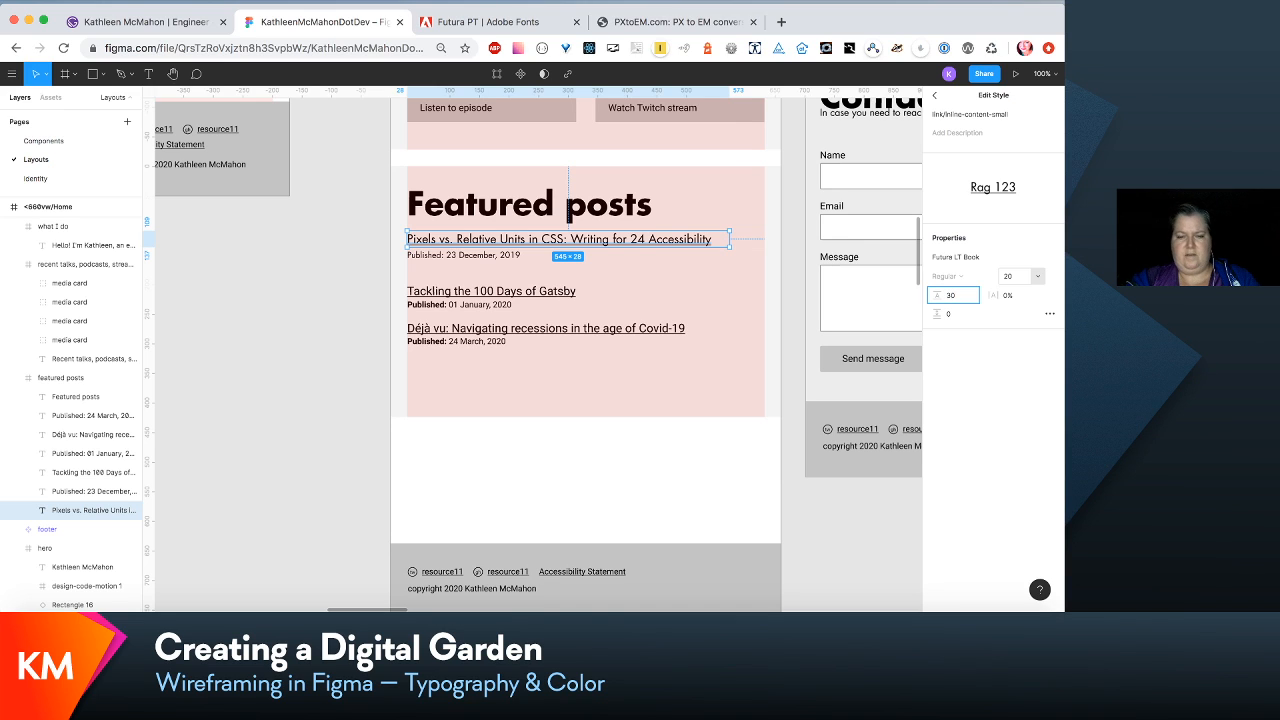
pyautogui.press('Tab')
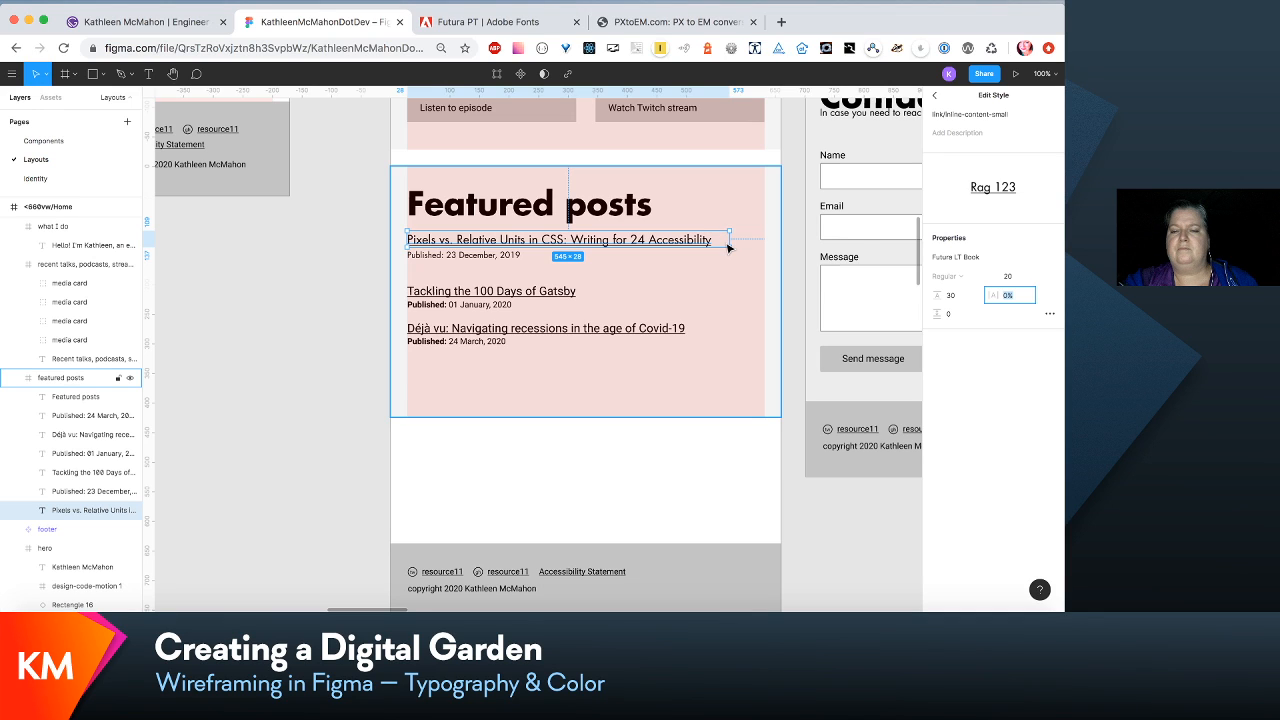
# - Increase the link/inline-content-small font size to 22 and widen the "Pixels vs. Relative Units in CSS" title box to 604
pyautogui.click(1016, 280)
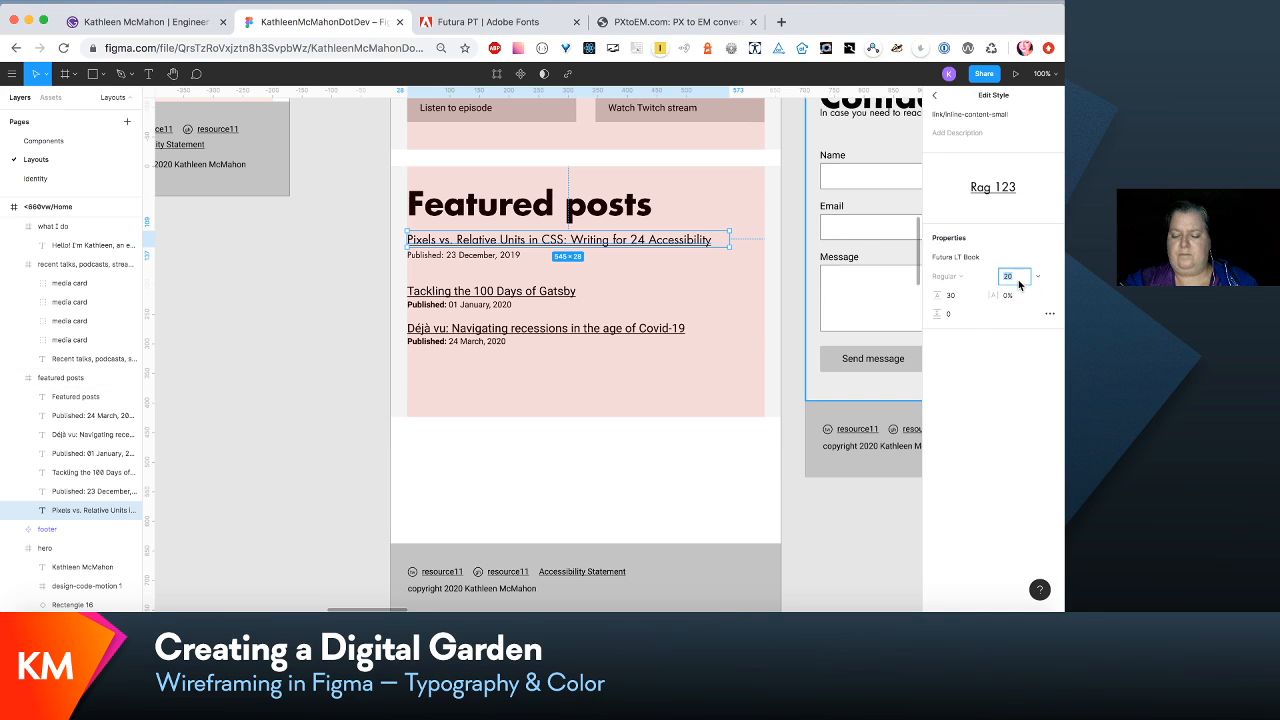
pyautogui.press('Up')
pyautogui.press('Up')
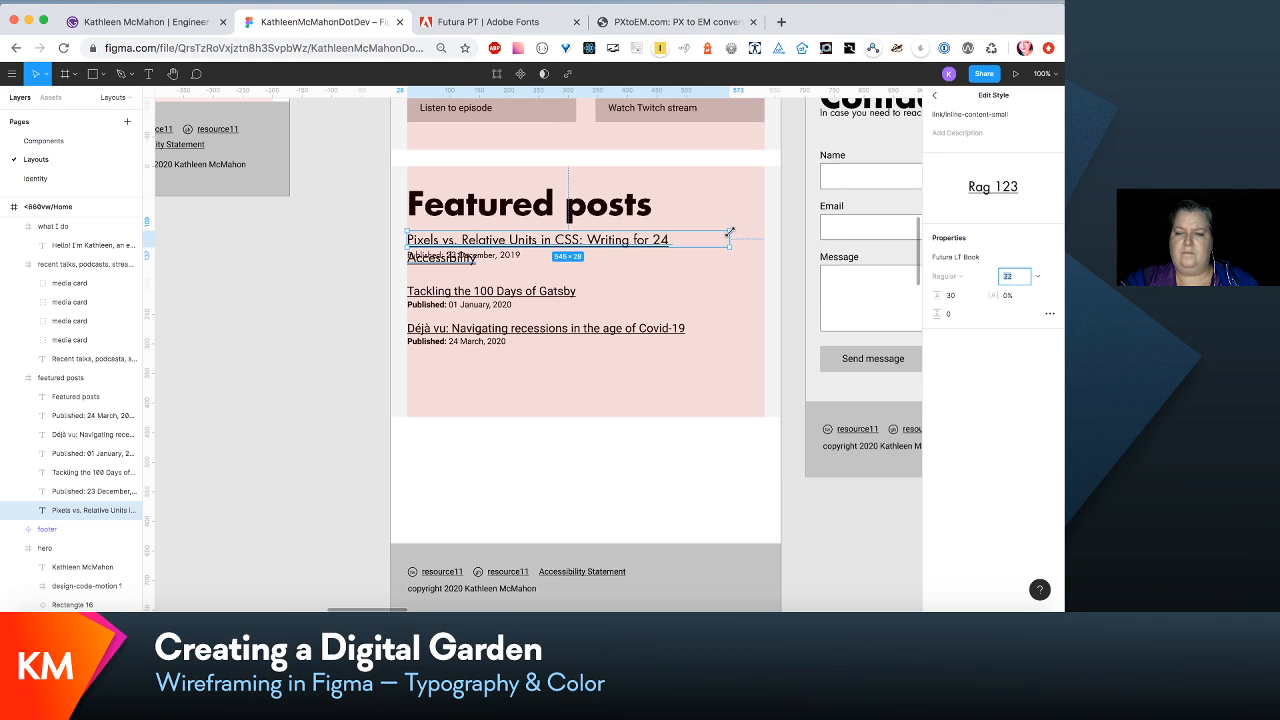
pyautogui.moveTo(730, 236); pyautogui.dragTo(766, 241)
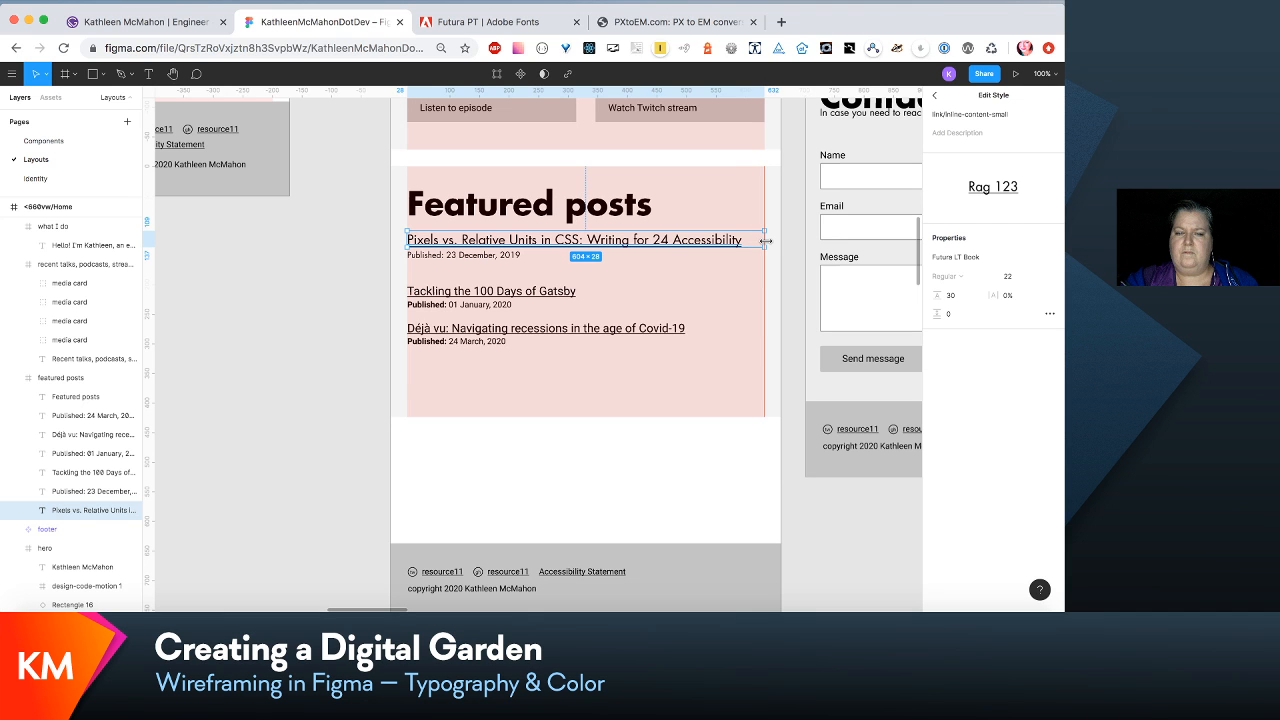
# - Check the font size and line height defined in the intro paragraph's para/intro-small text style
pyautogui.scroll(15, 766, 300)
pyautogui.click(768, 345)
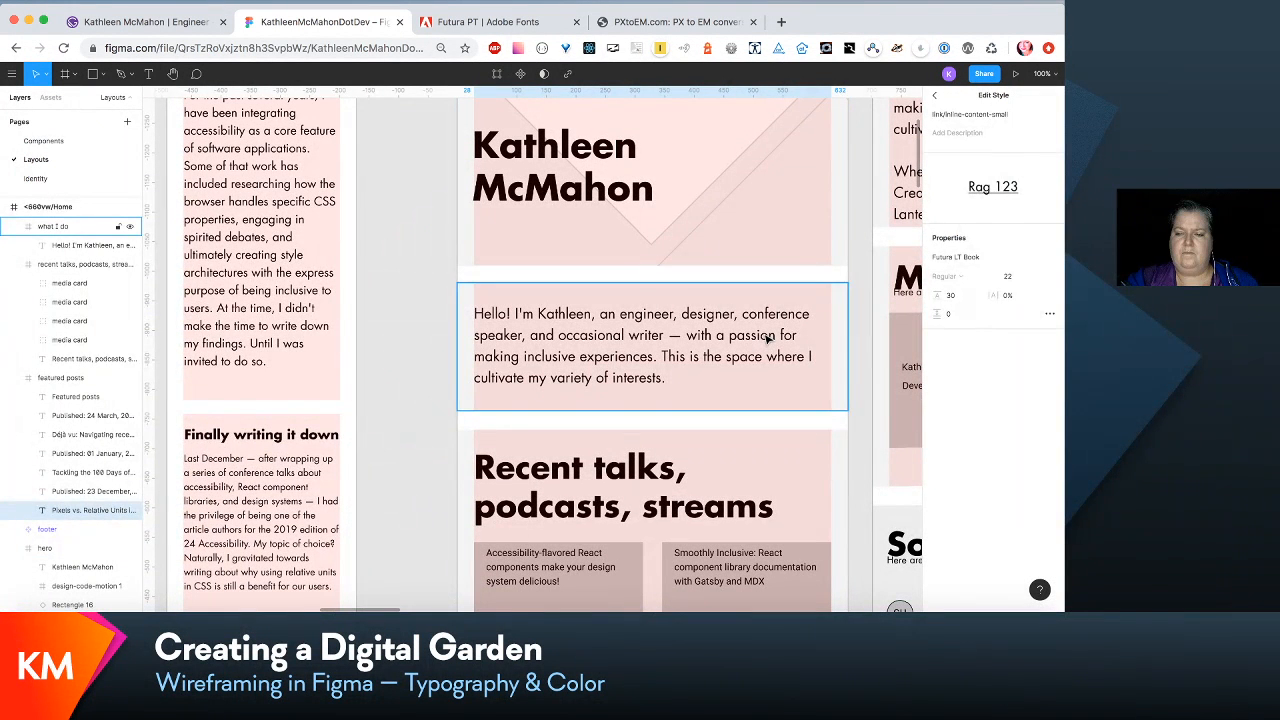
pyautogui.doubleClick(772, 326)
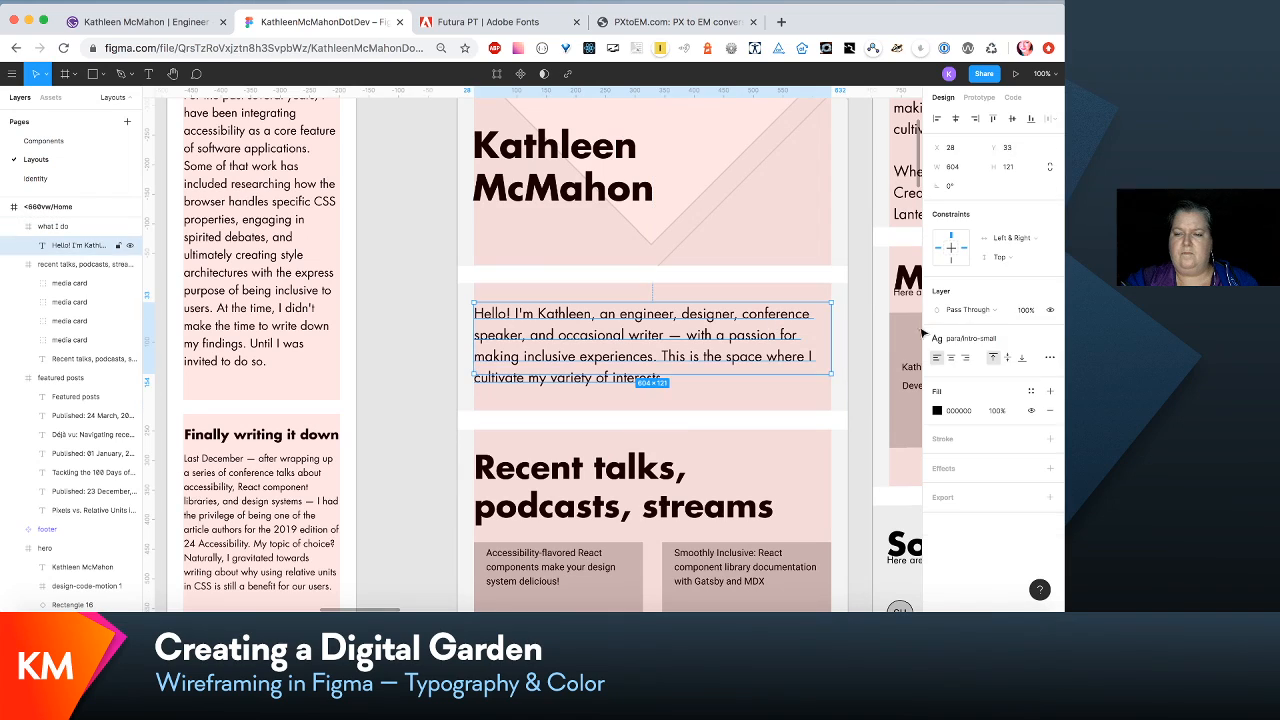
pyautogui.click(1006, 338)
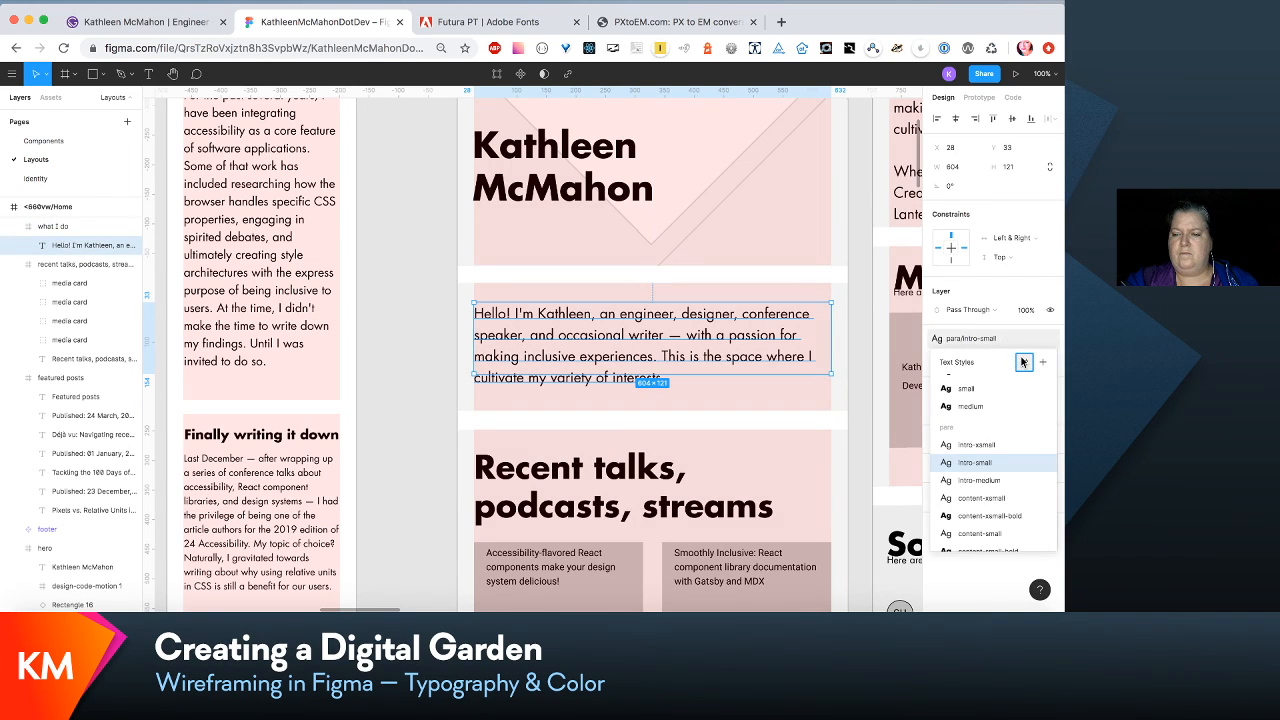
pyautogui.click(1024, 362)
# - Set the link/inline-content-small text style used by the first featured post title to font size 20
pyautogui.scroll(-10, 851, 383)
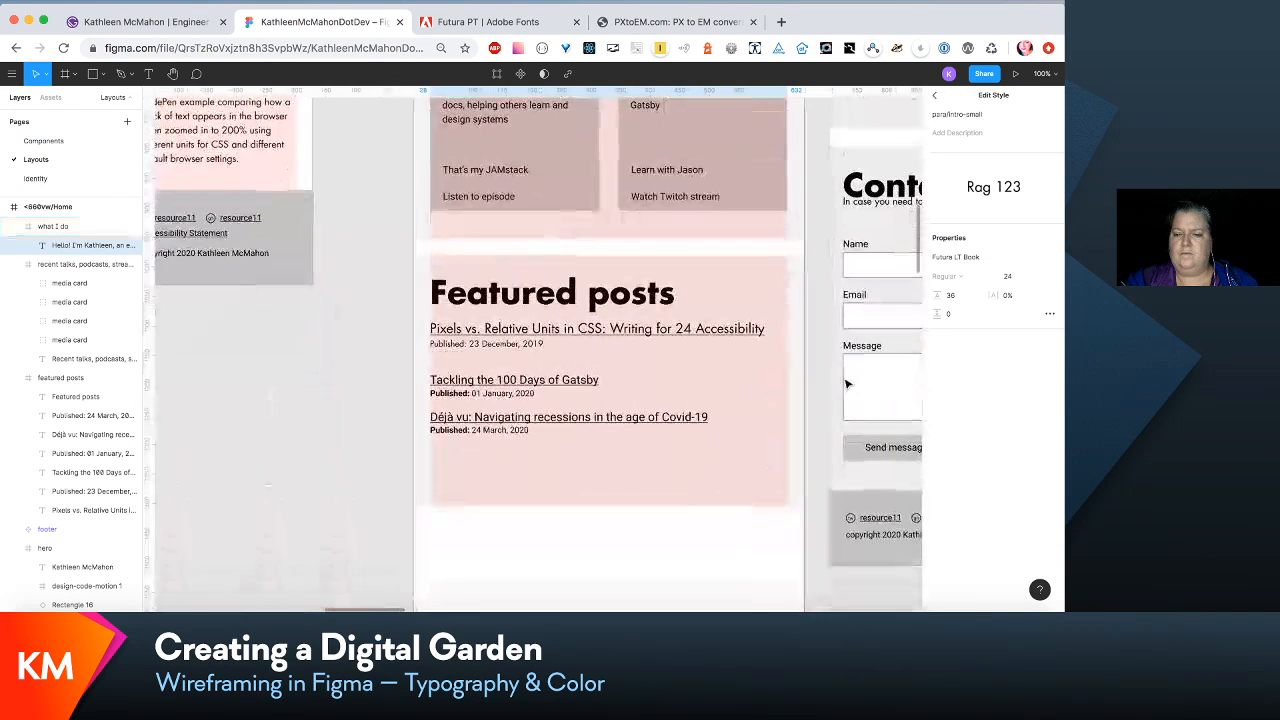
pyautogui.click(762, 333)
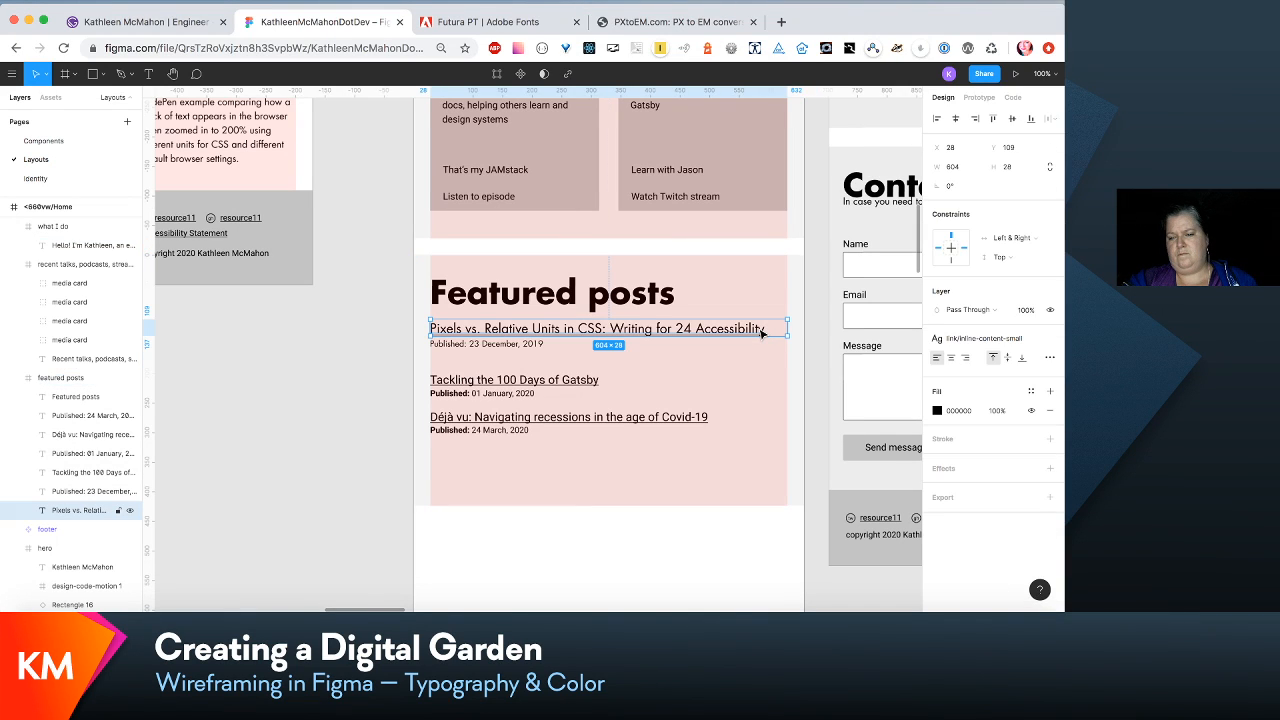
pyautogui.click(1033, 340)
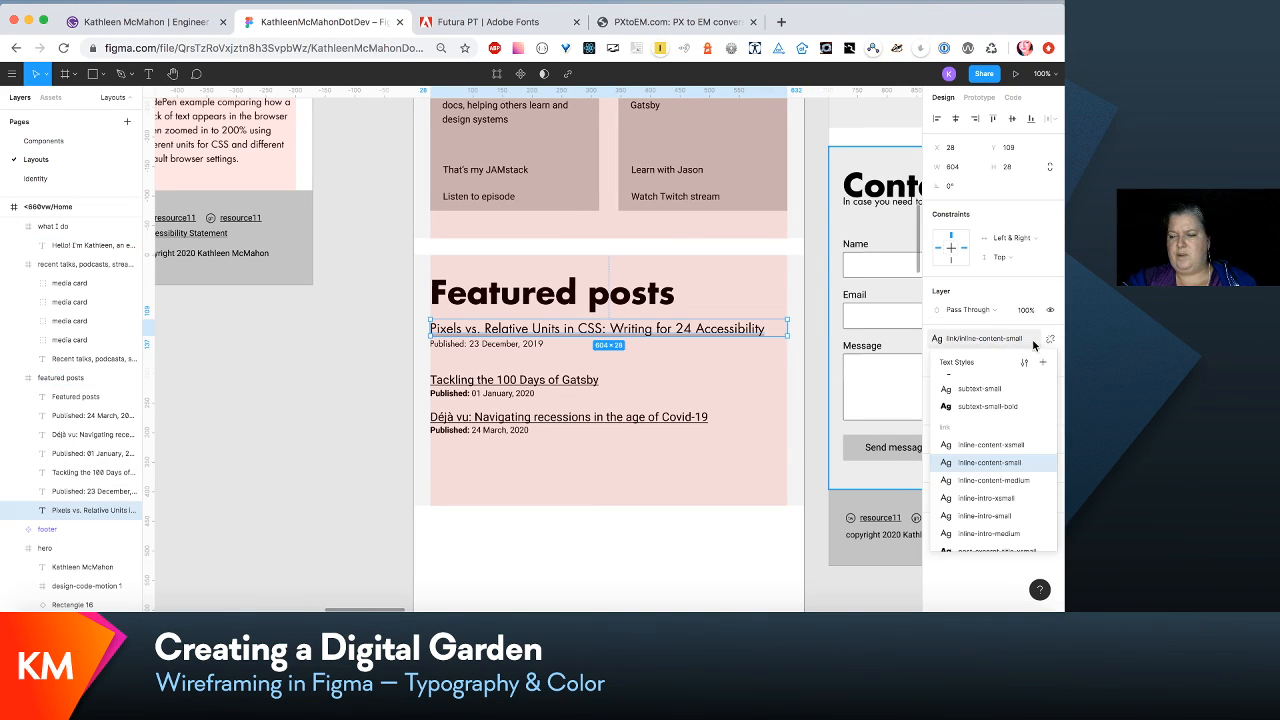
pyautogui.click(1029, 350)
pyautogui.click(1005, 277)
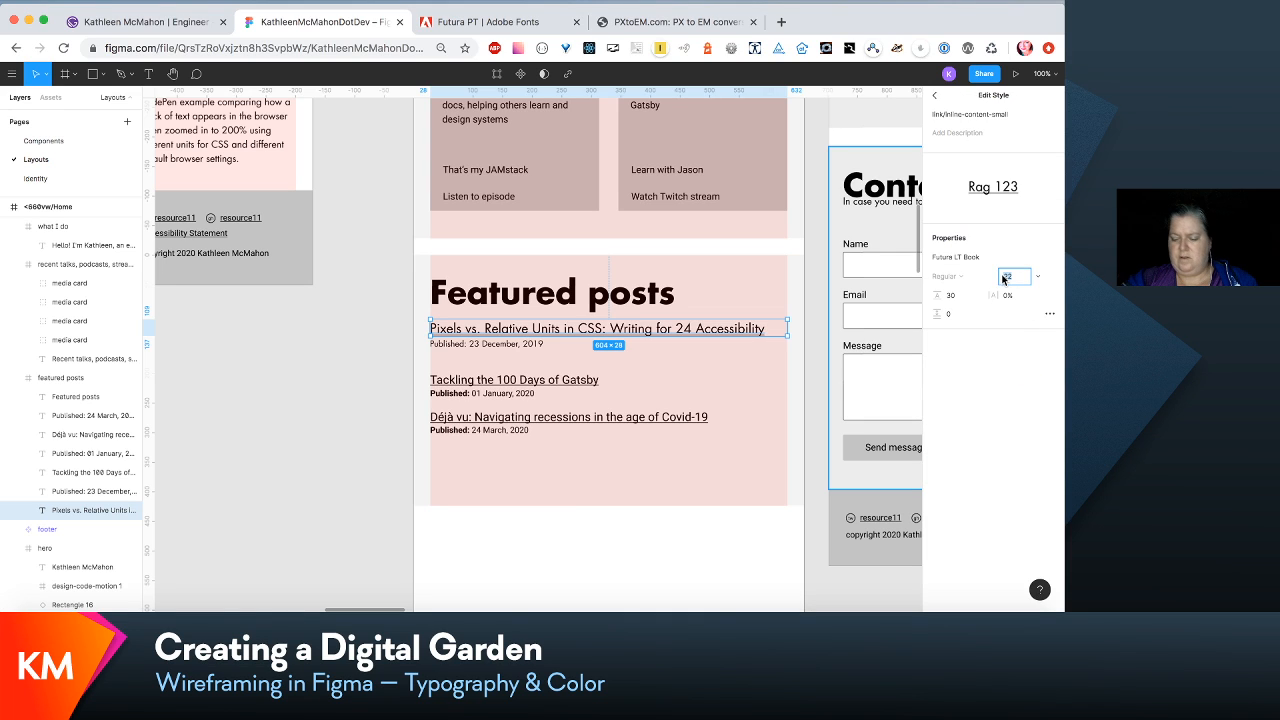
pyautogui.write('20')
pyautogui.press('Return')
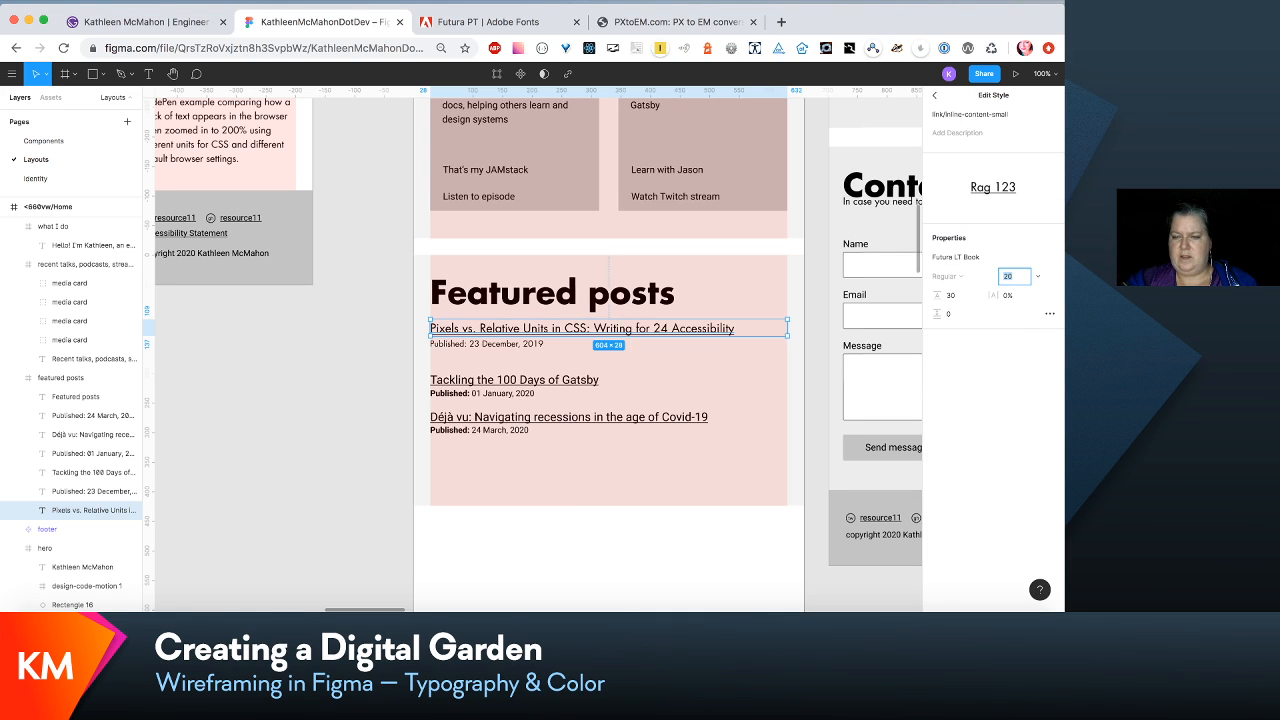
# - Set the para/subtext-small text style of the first post's published date to font size 16 and line height 24
pyautogui.click(520, 345)
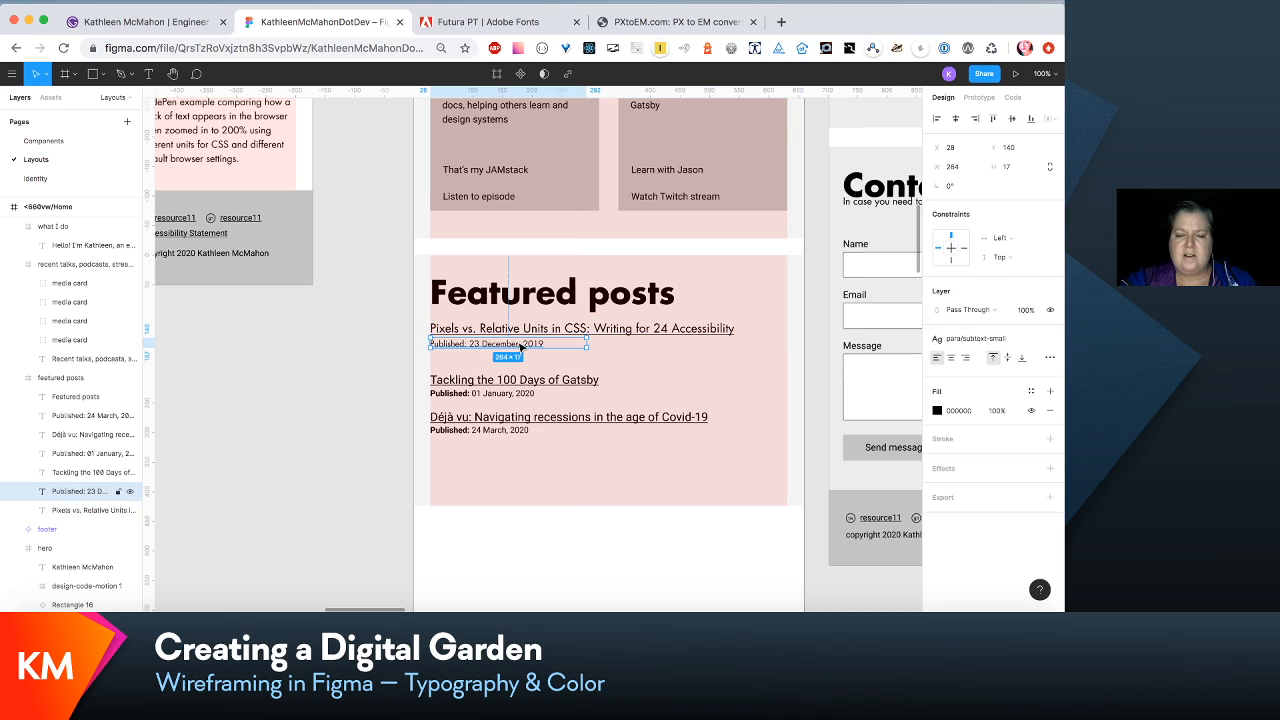
pyautogui.click(1018, 340)
pyautogui.click(1025, 365)
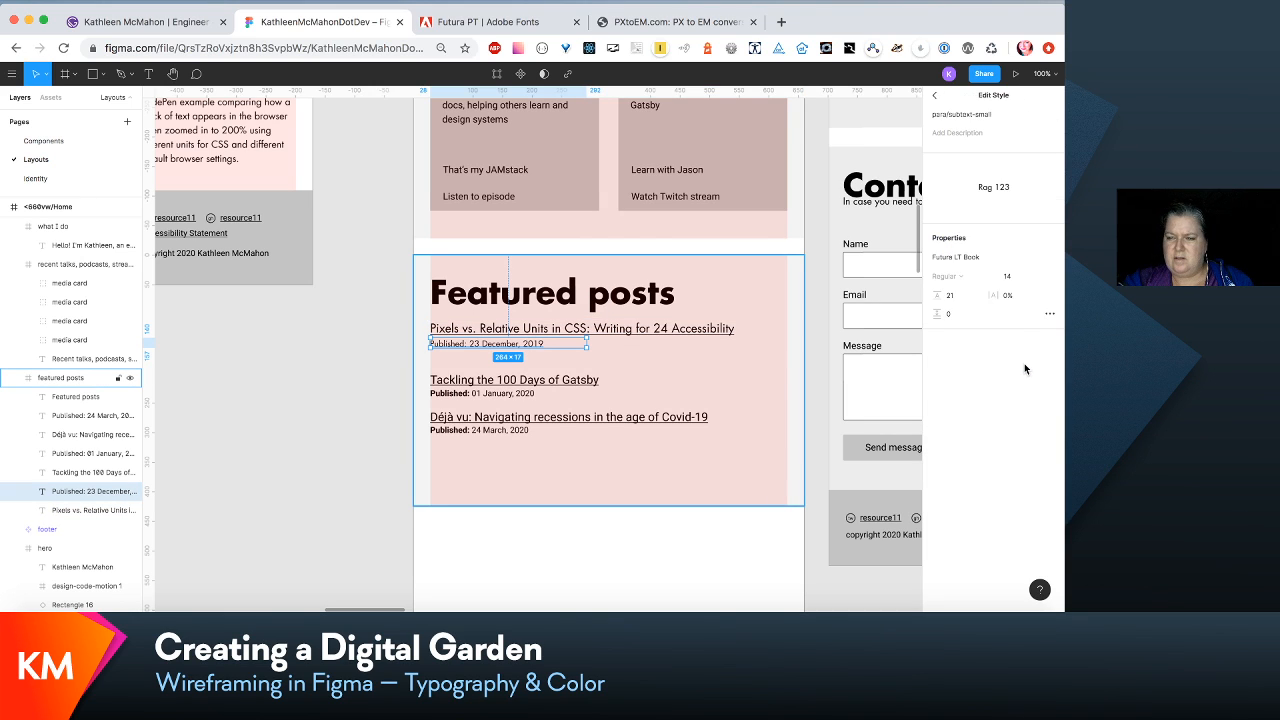
pyautogui.click(1006, 275)
pyautogui.write('16')
pyautogui.press('Return')
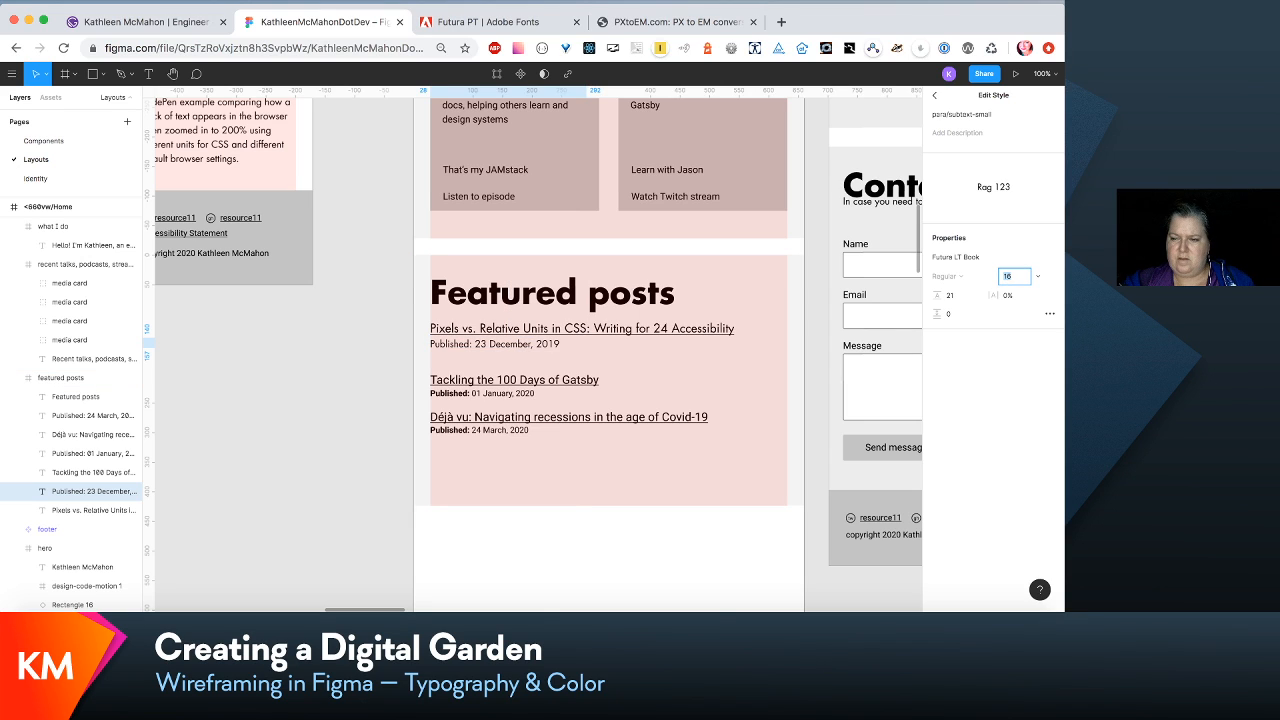
pyautogui.press('Tab')
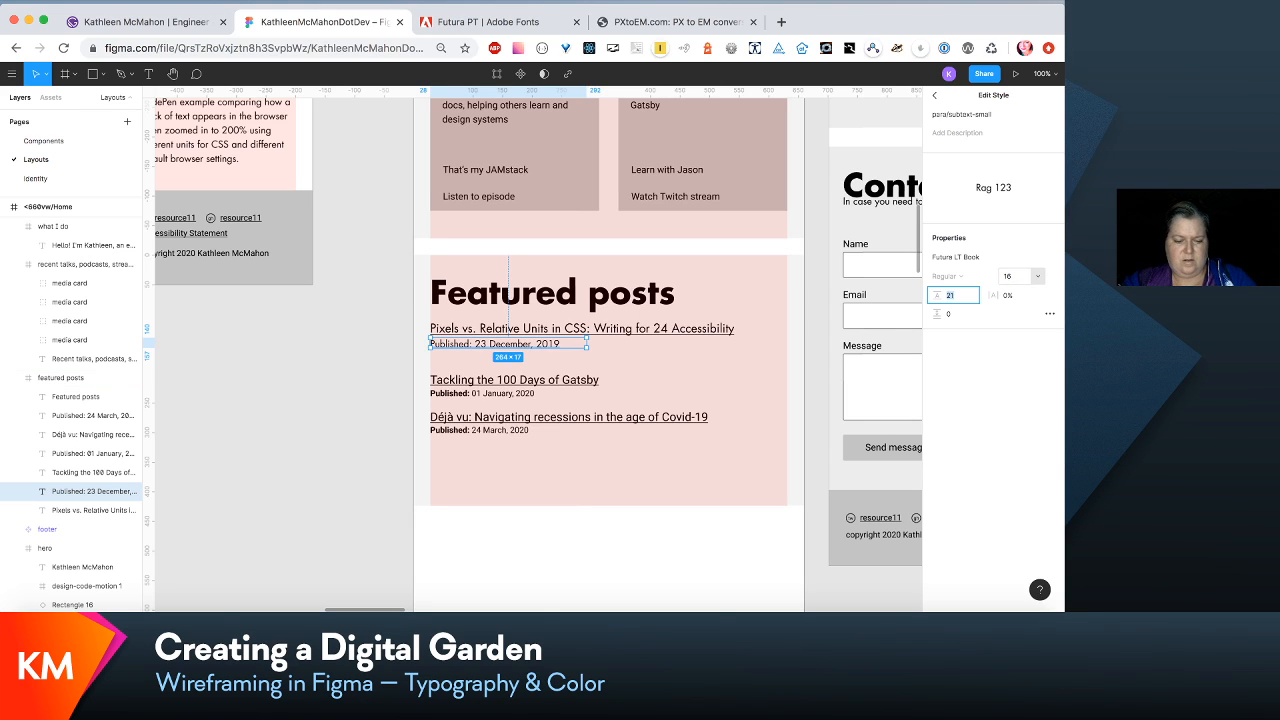
pyautogui.write('24')
pyautogui.press('Return')
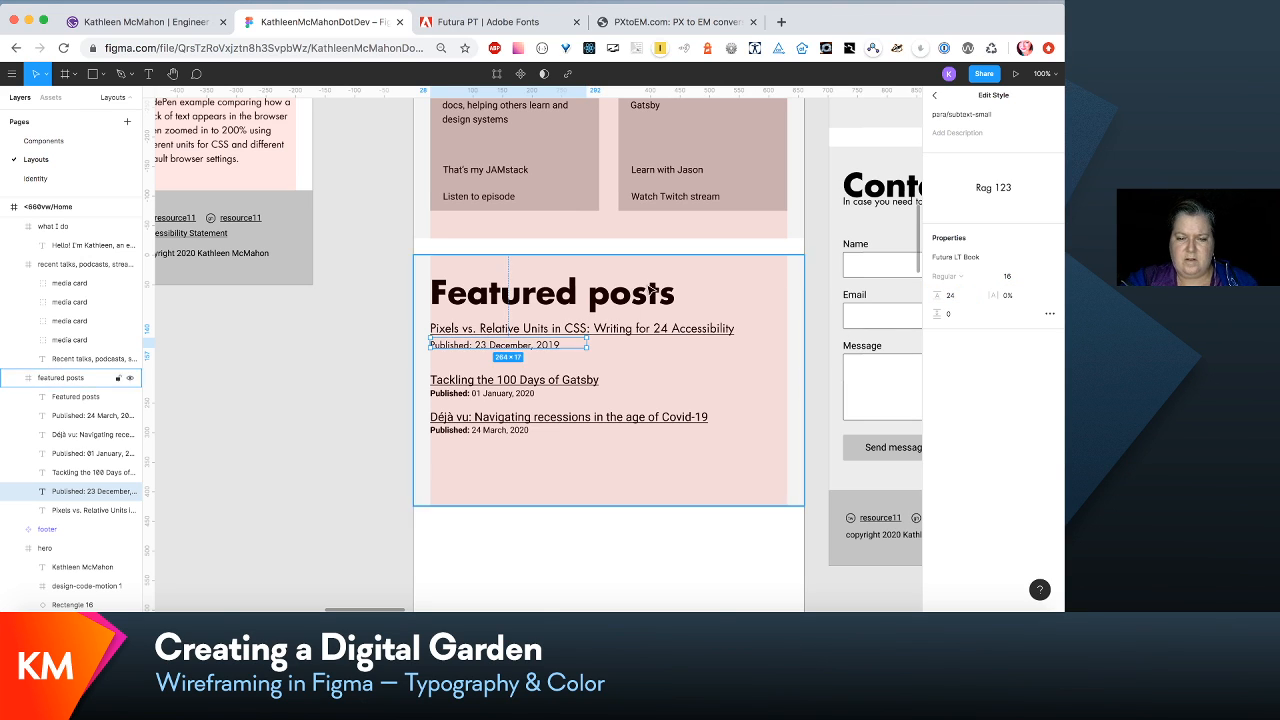
# - Apply the para/subtext-small-bold text style to the word "Published:" in the first post's date line
pyautogui.doubleClick(476, 346)
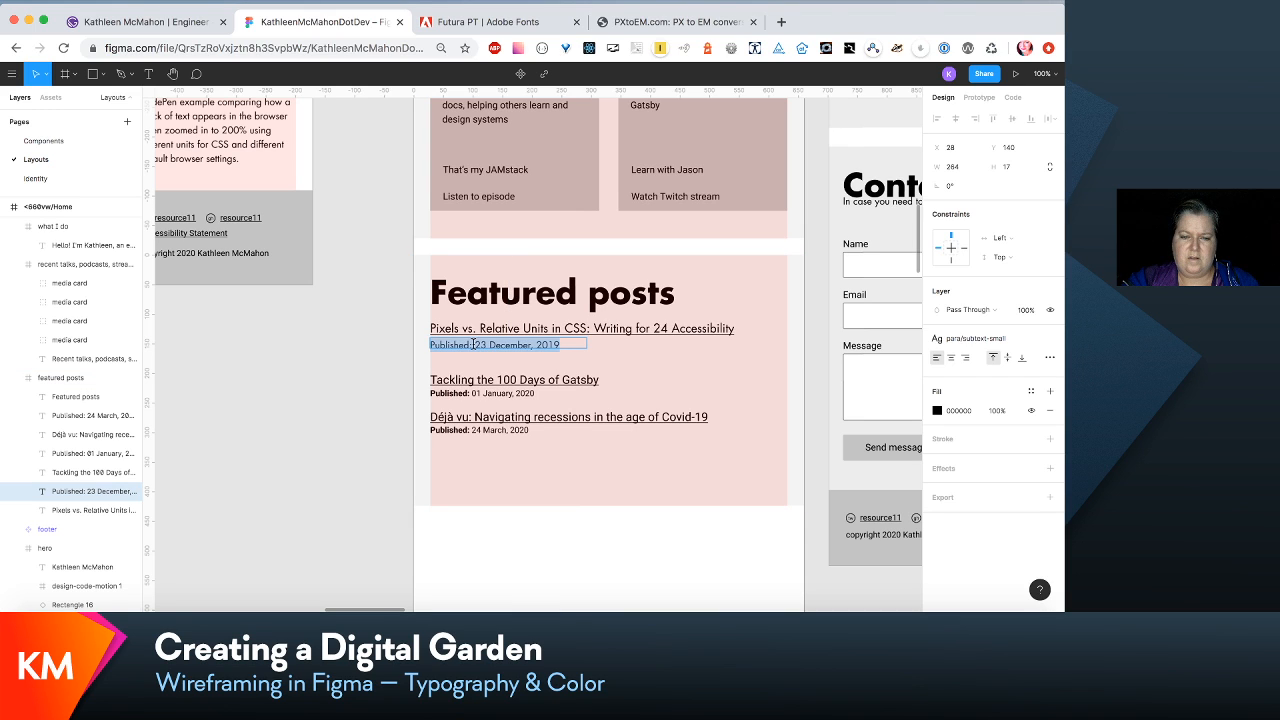
pyautogui.moveTo(473, 344); pyautogui.dragTo(410, 345)
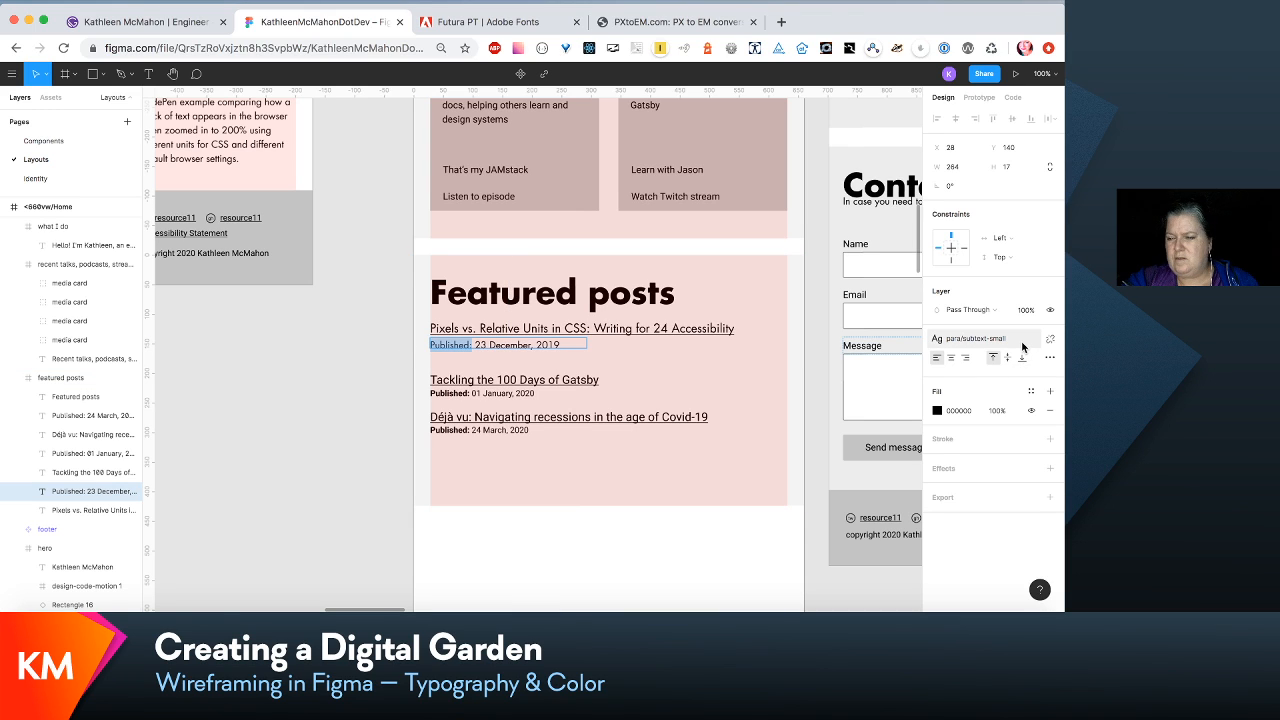
pyautogui.click(1022, 346)
pyautogui.click(1024, 482)
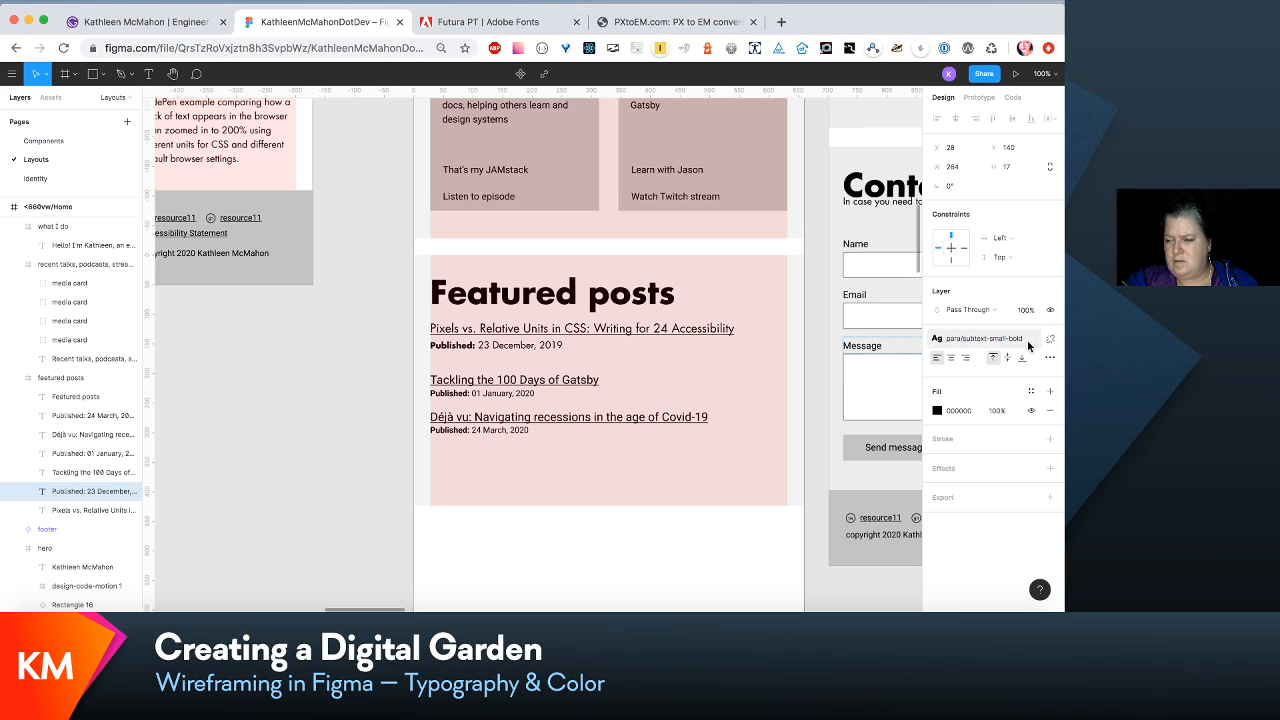
# - Set the para/subtext-small-bold text style to font size 16 and line height 24
pyautogui.click(1029, 346)
pyautogui.click(1023, 364)
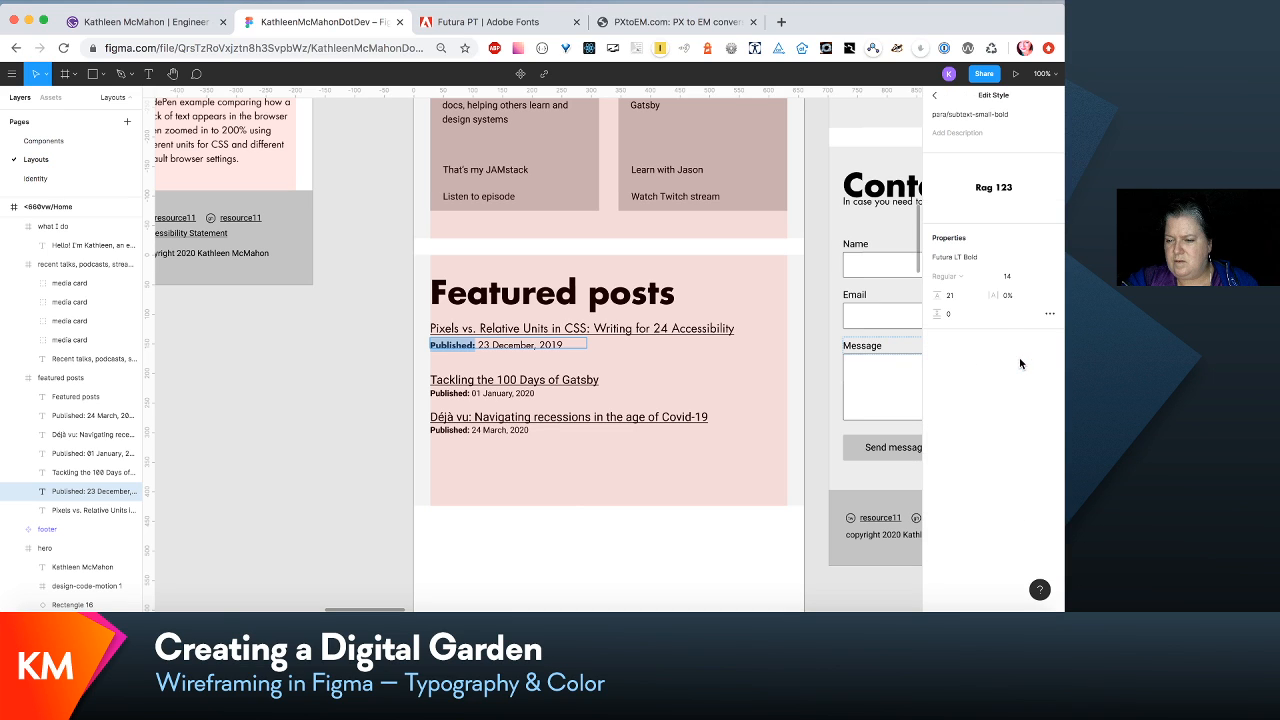
pyautogui.click(1012, 283)
pyautogui.write('1')
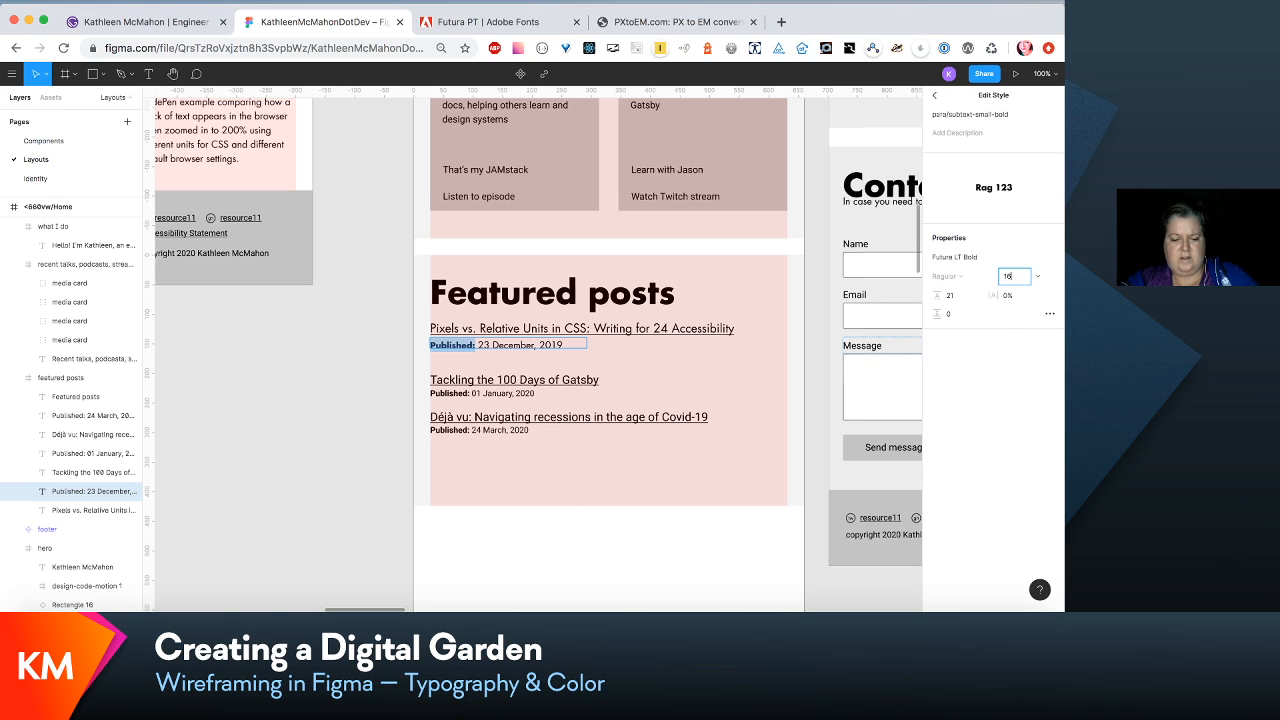
pyautogui.press('Tab')
pyautogui.write('2')
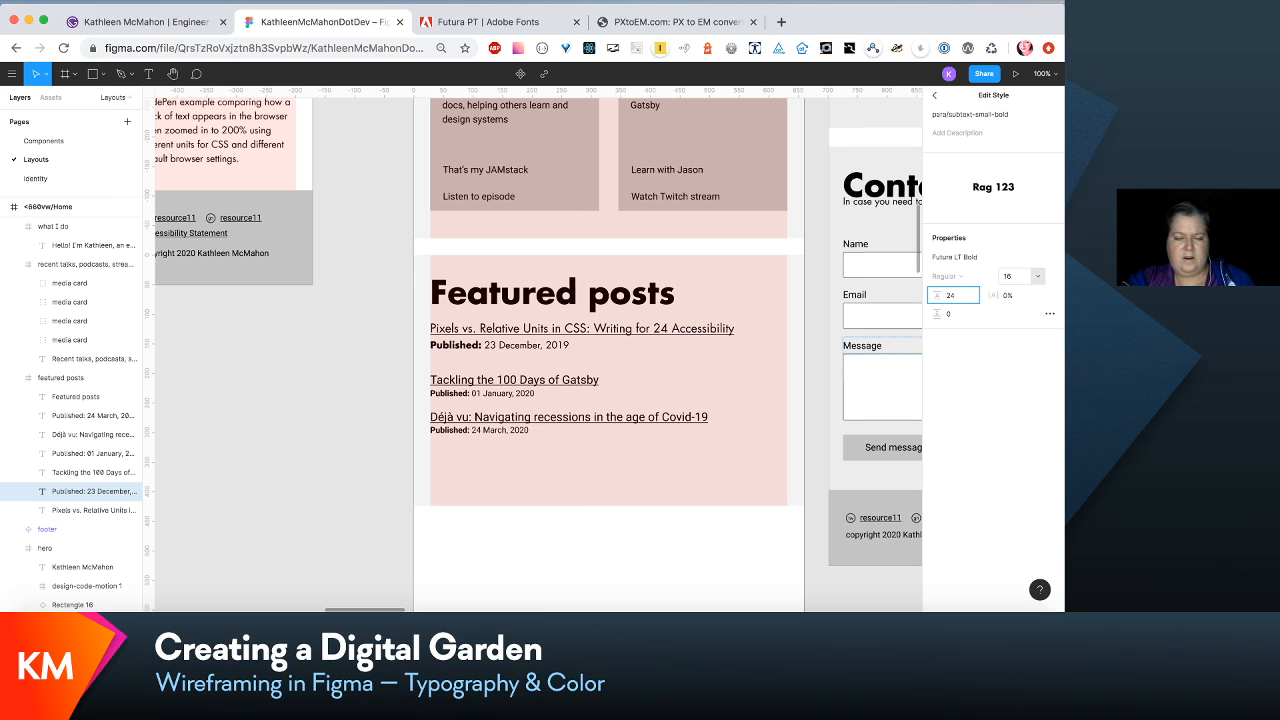
pyautogui.press('Return')
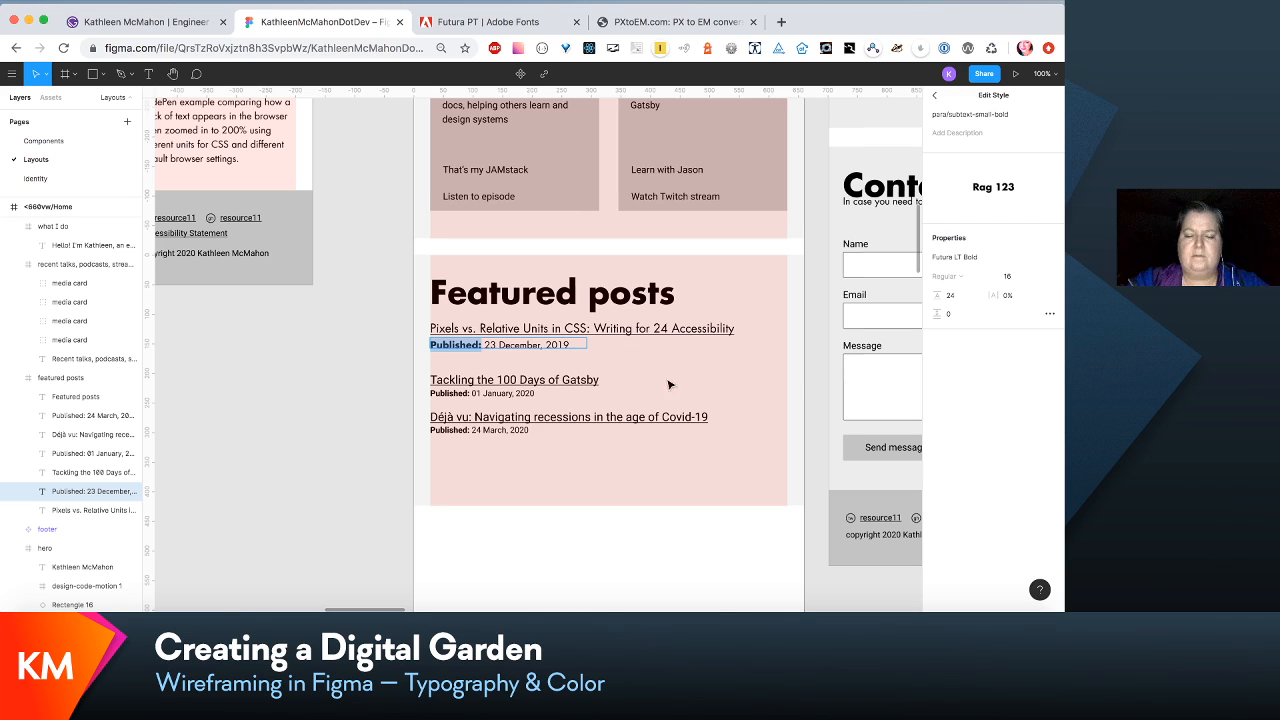
# - Review the text sizes and headings across the 320vw and <660vw layouts
pyautogui.click(648, 416)
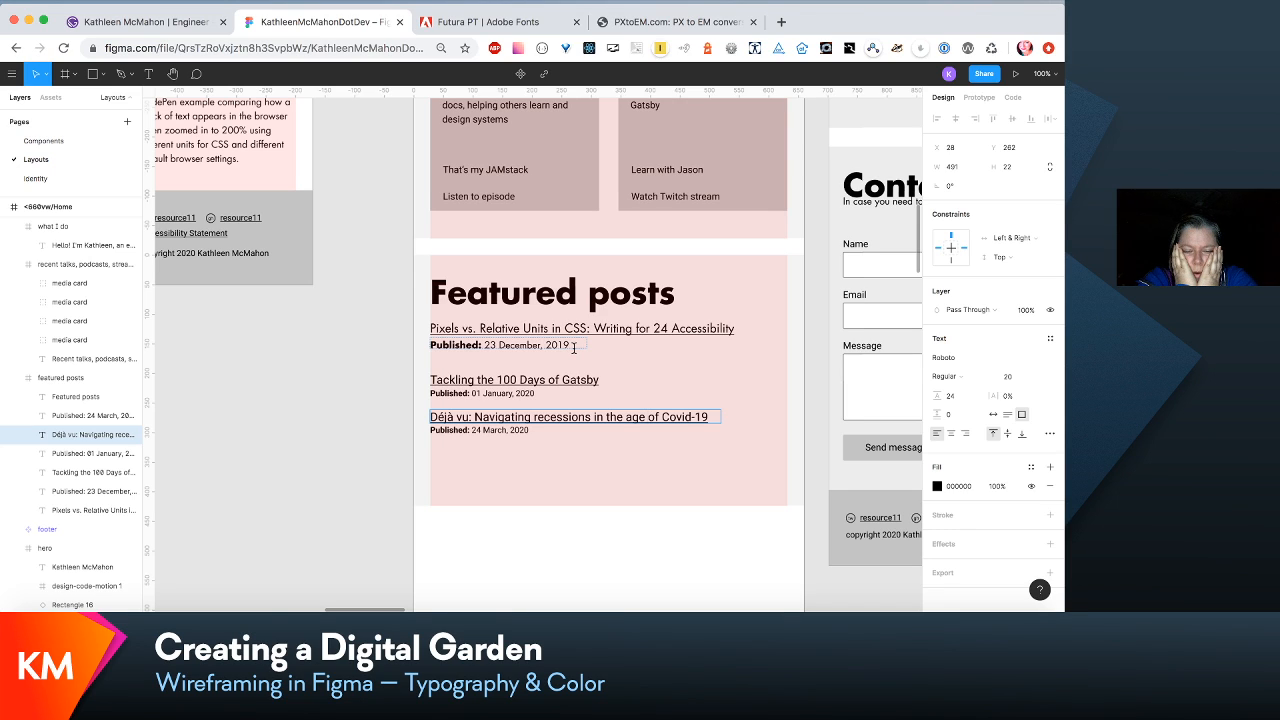
pyautogui.scroll(5, 574, 347)
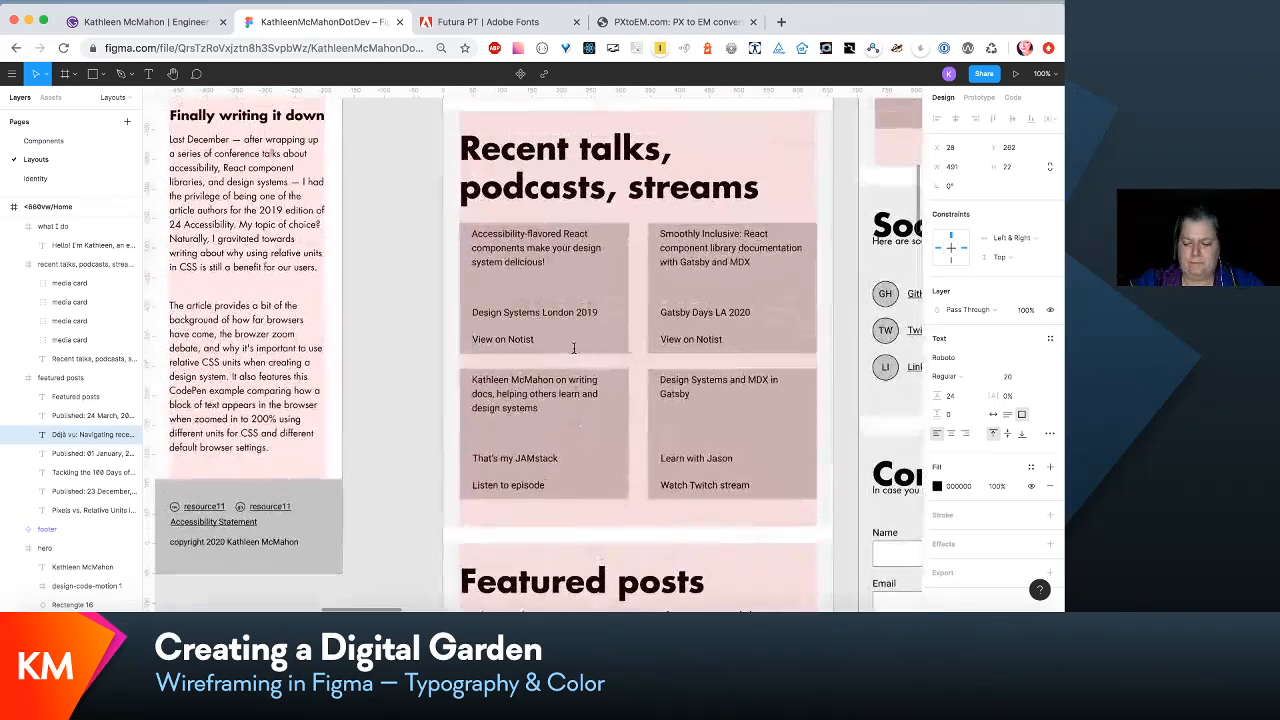
pyautogui.press('-')
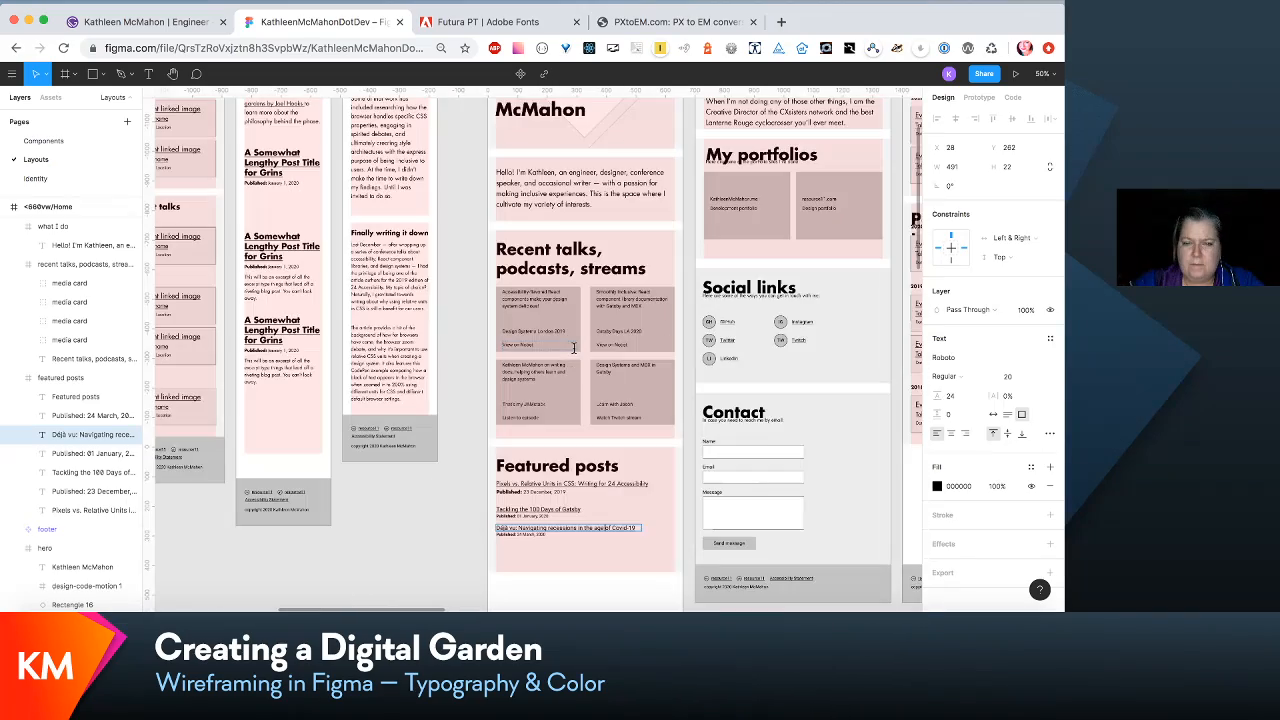
pyautogui.scroll(5, 574, 347)
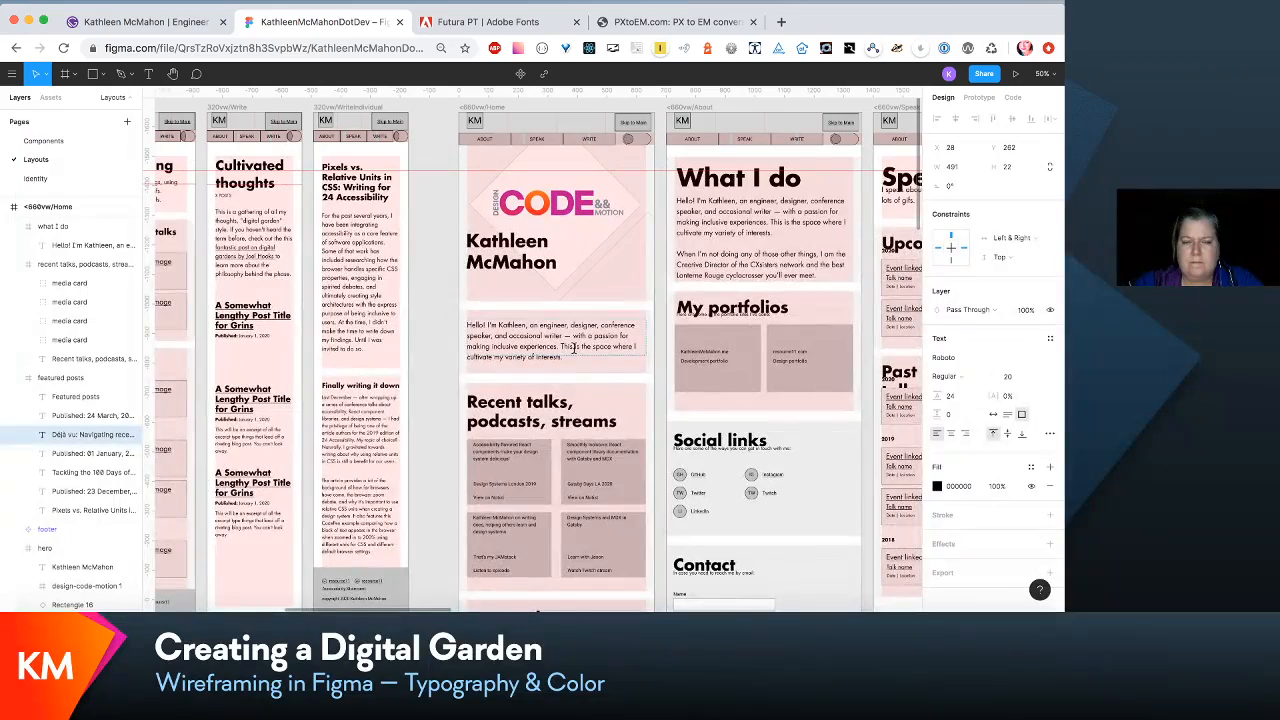
pyautogui.hscroll(-1, 573, 347)
pyautogui.hscroll(5, 573, 347)
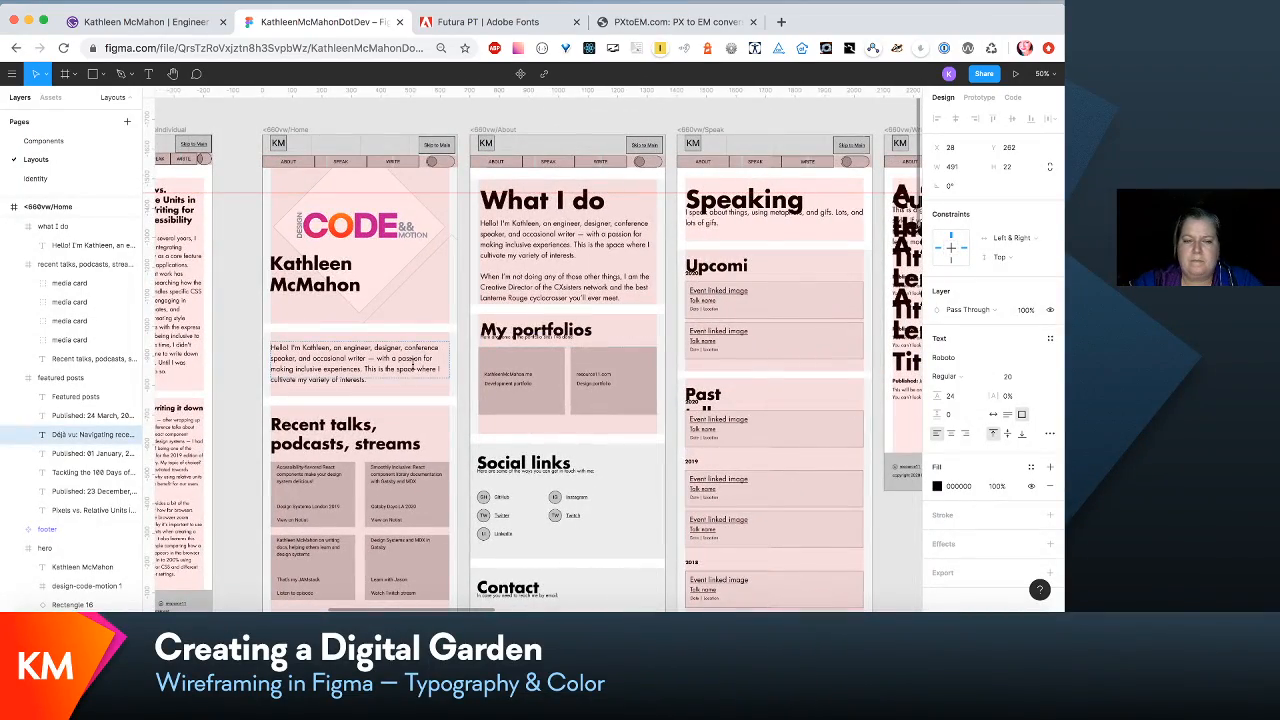
pyautogui.hotkey('shift', '0')
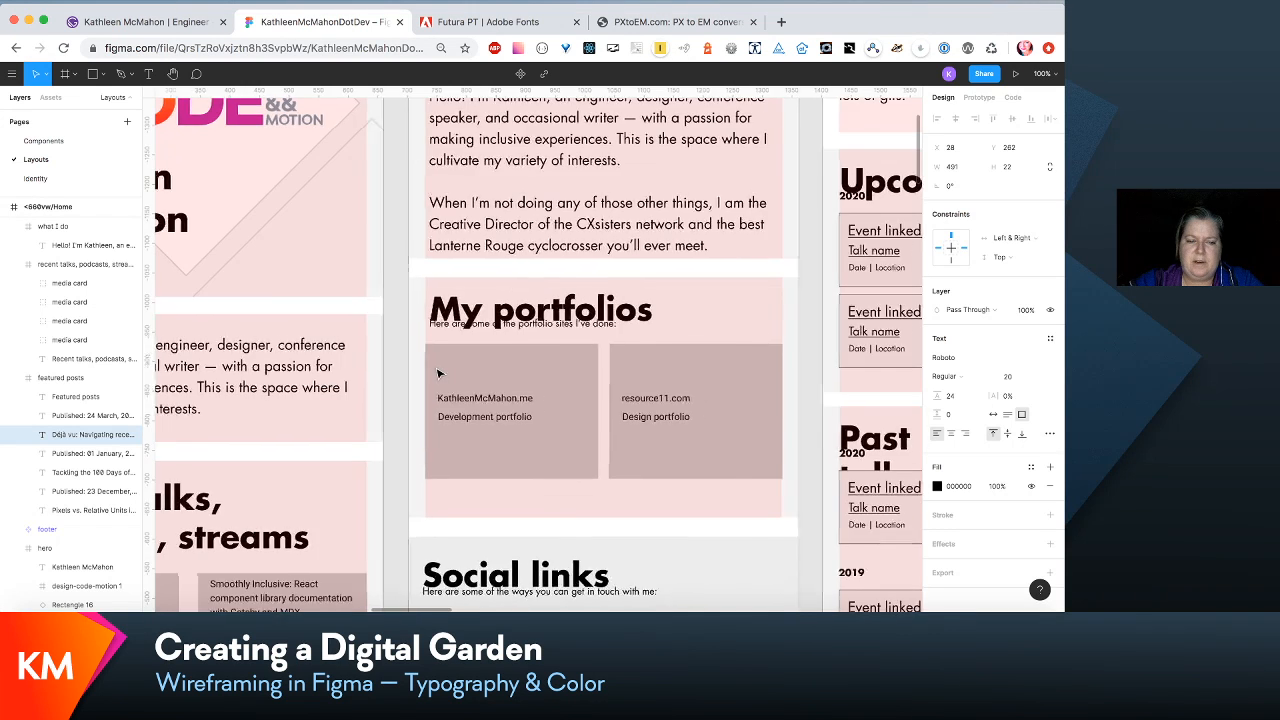
pyautogui.hscroll(-5, 438, 373)
pyautogui.scroll(4, 438, 373)
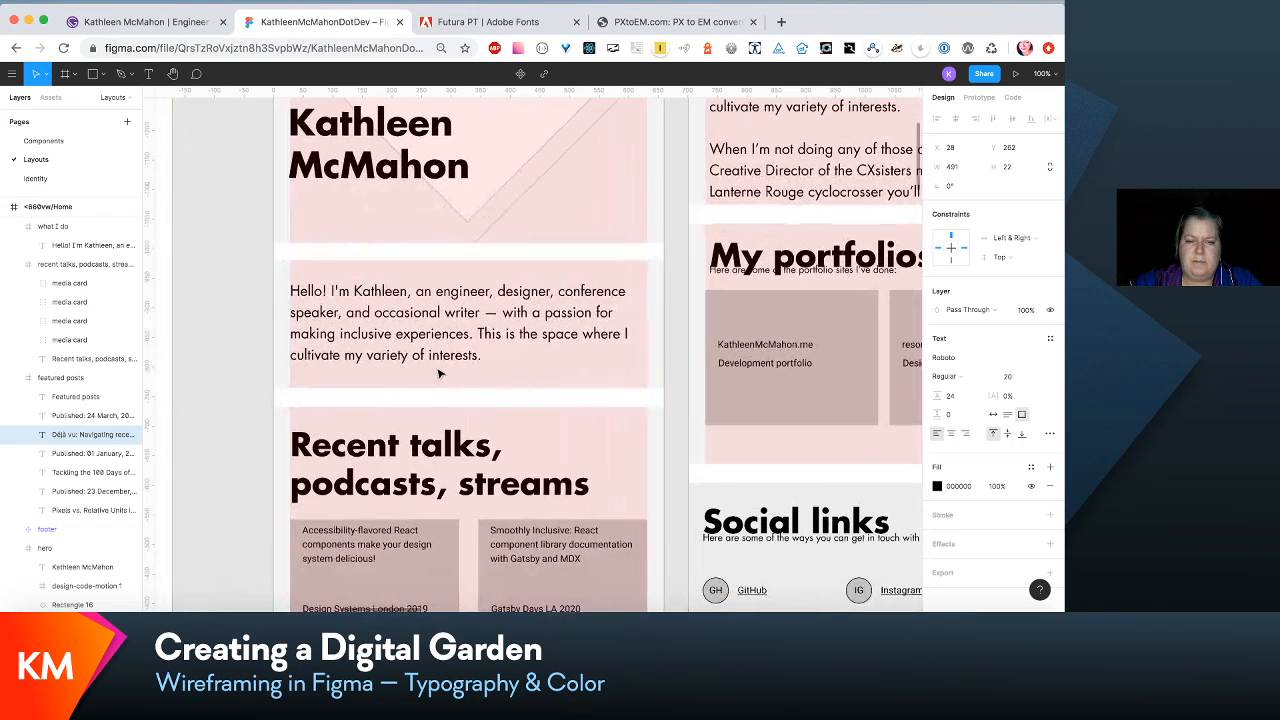
# - Set the para/intro-small text style of the <660vw home intro paragraph to font size 28 and line height 42
pyautogui.click(544, 343)
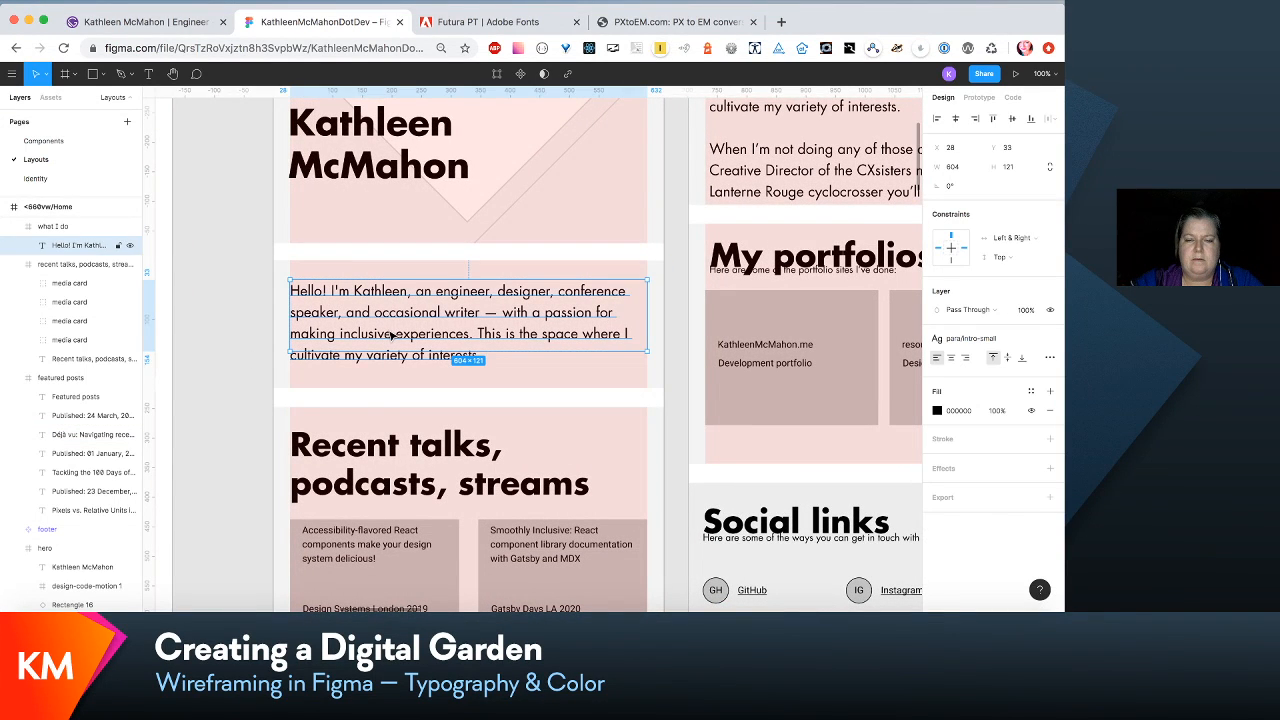
pyautogui.scroll(-4, 390, 360)
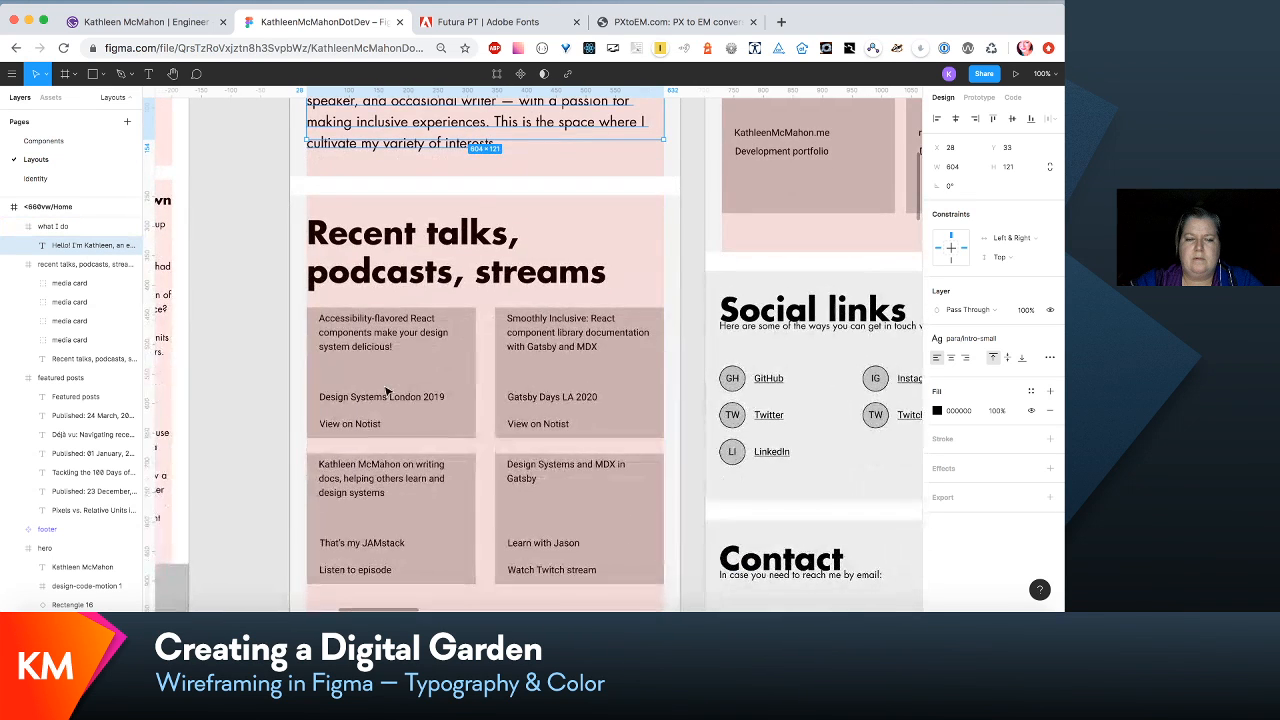
pyautogui.scroll(3, 387, 391)
pyautogui.hscroll(-1, 387, 391)
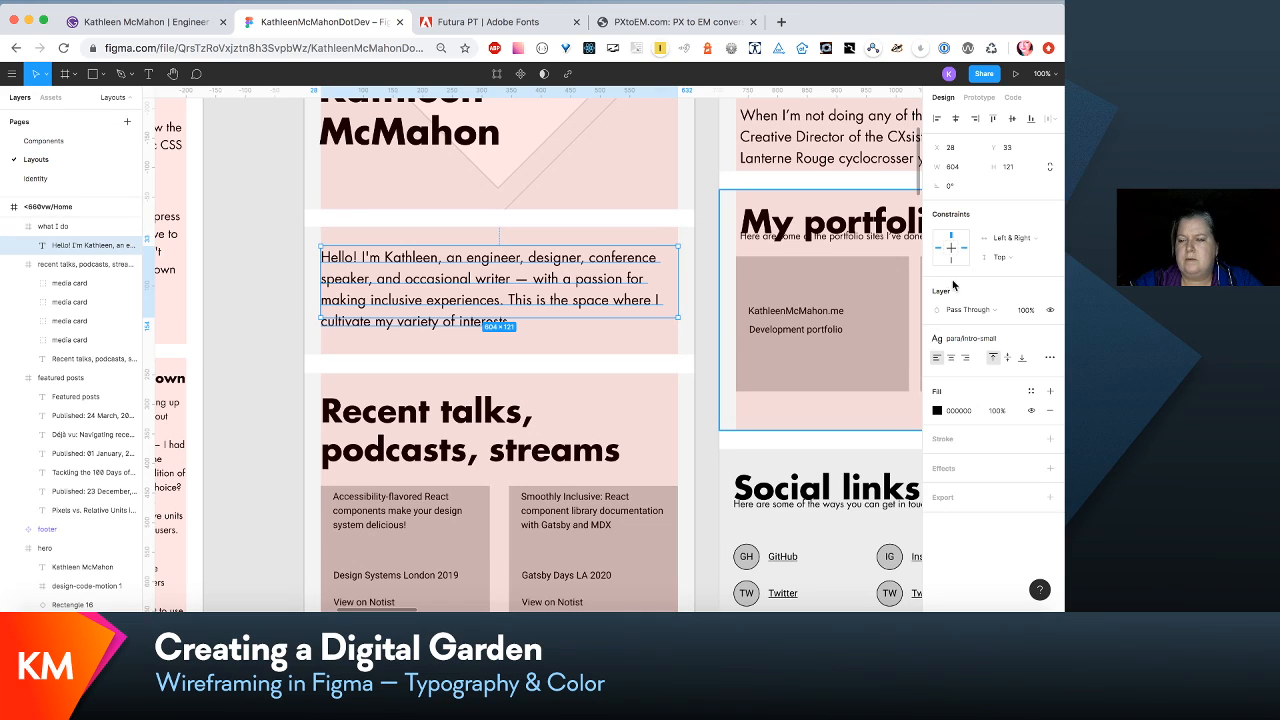
pyautogui.click(1030, 343)
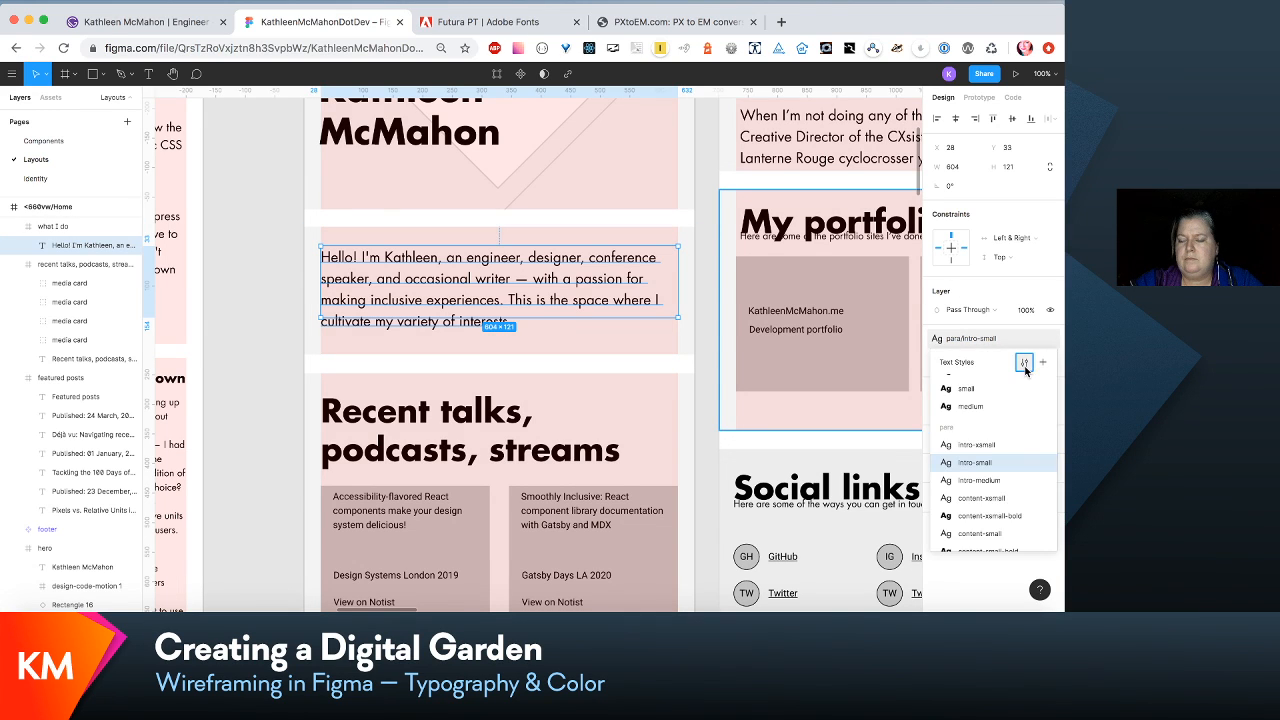
pyautogui.click(1024, 362)
pyautogui.click(1010, 276)
pyautogui.write('28')
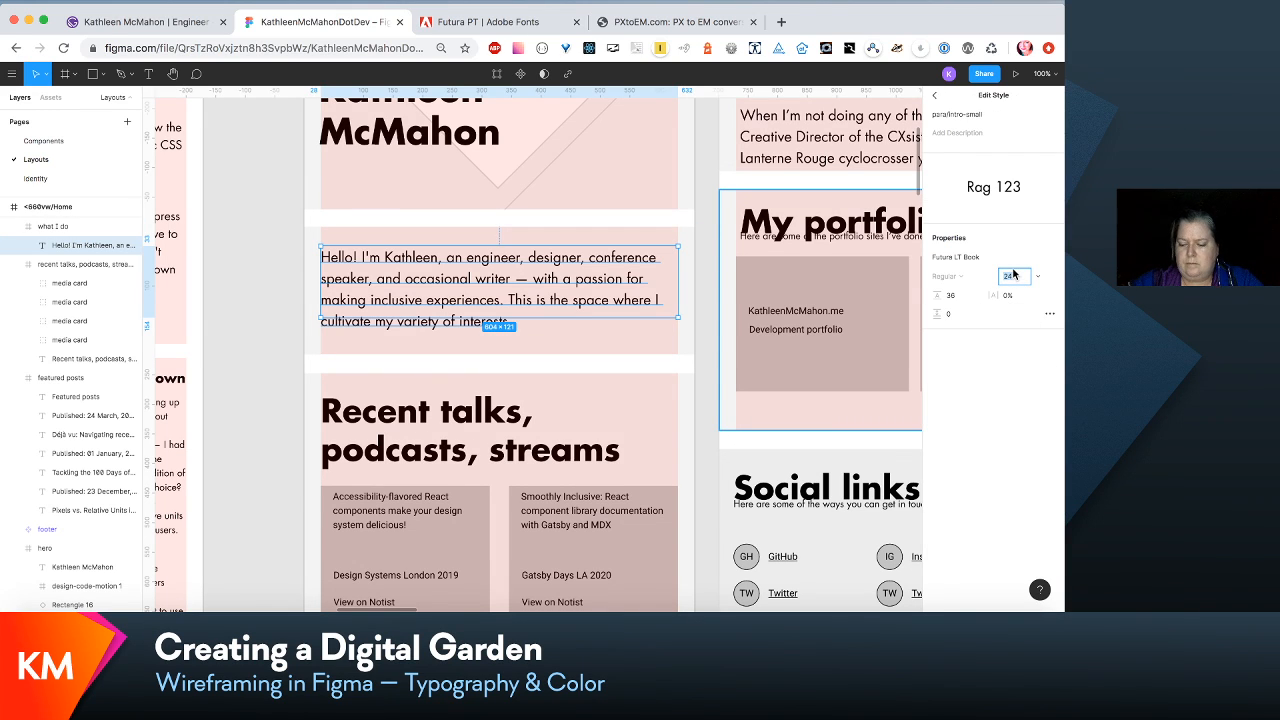
pyautogui.press('Return')
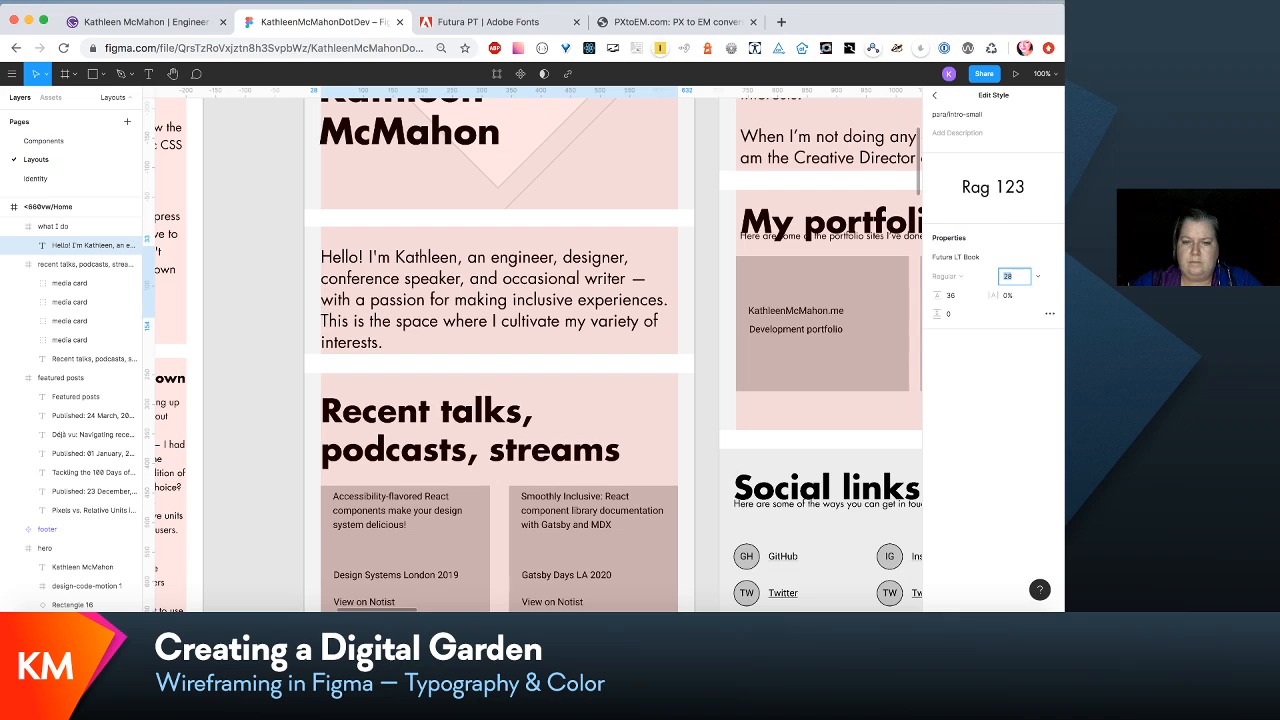
pyautogui.click(952, 295)
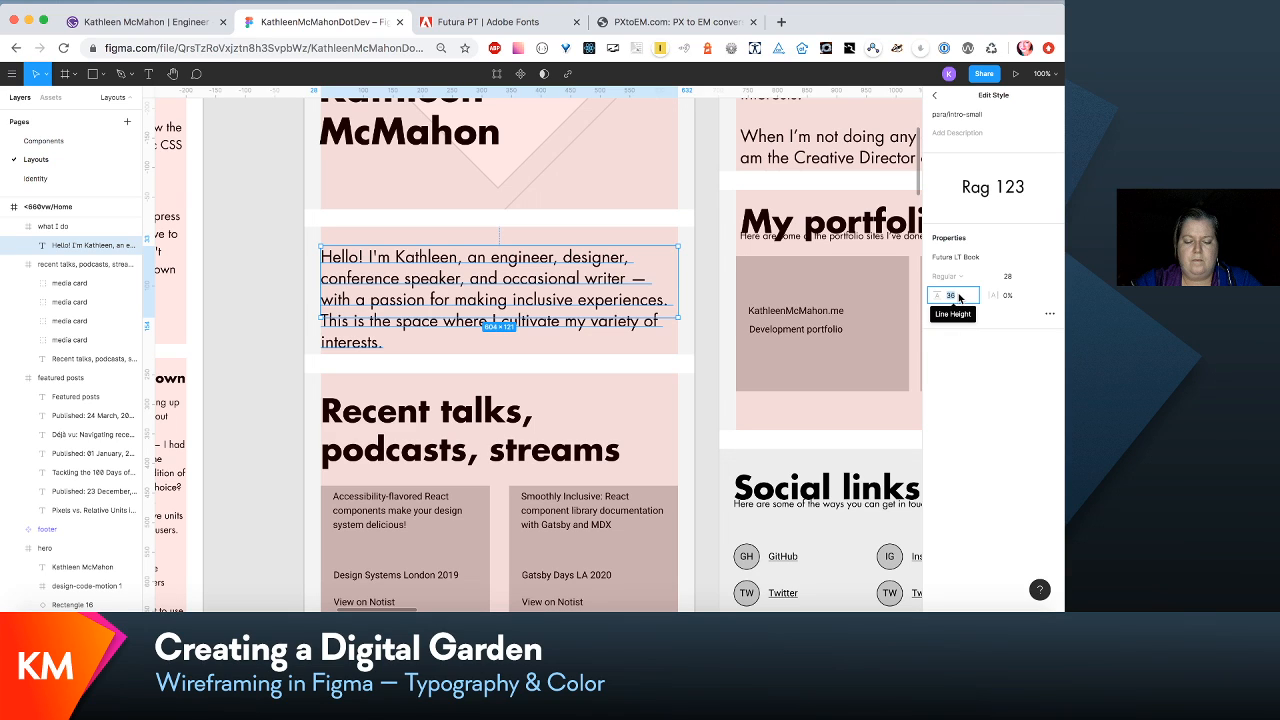
pyautogui.write('42')
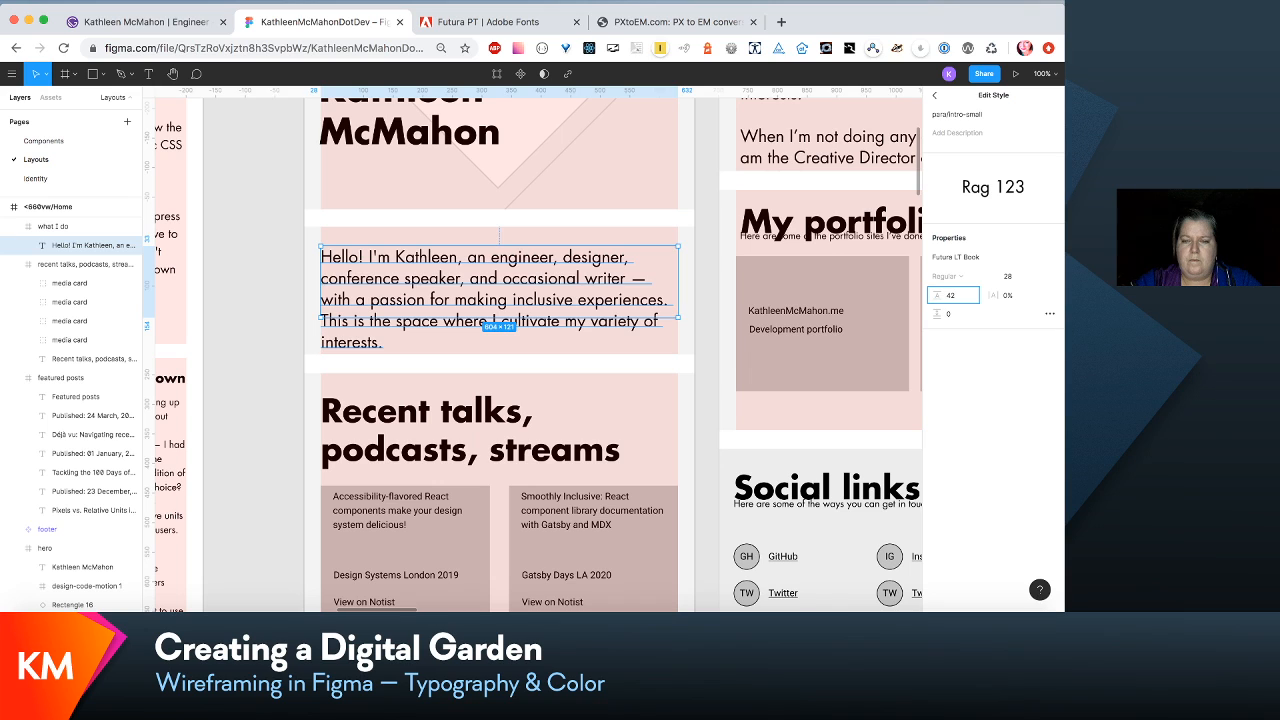
pyautogui.press('Return')
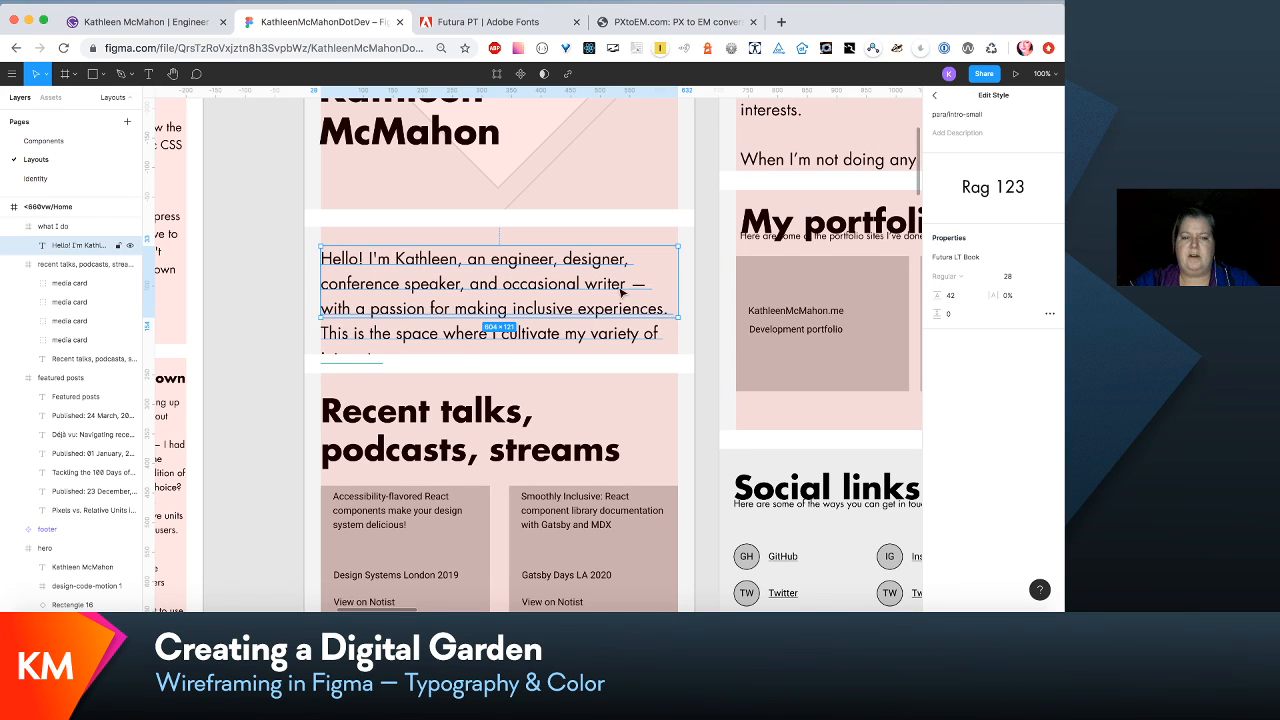
# - Extend the "what I do" section frame downward to a height of 283 so the whole intro paragraph fits
pyautogui.click(629, 228)
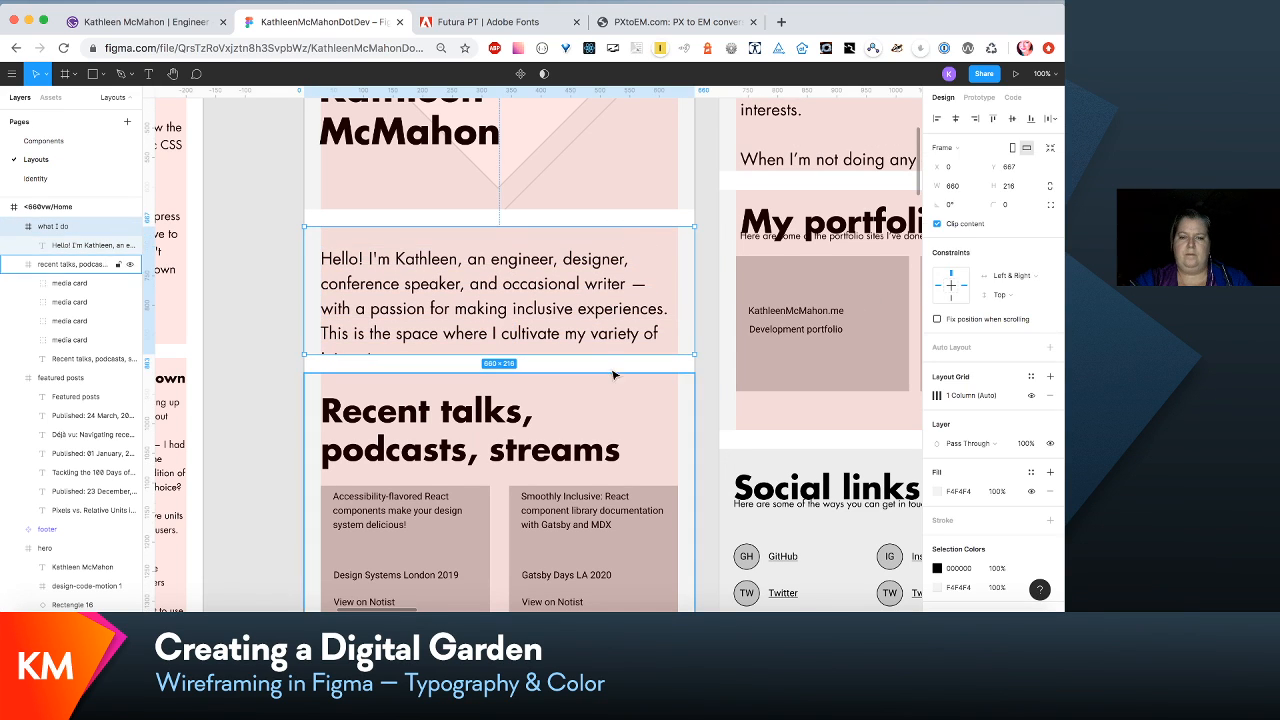
pyautogui.moveTo(614, 354); pyautogui.dragTo(616, 393)
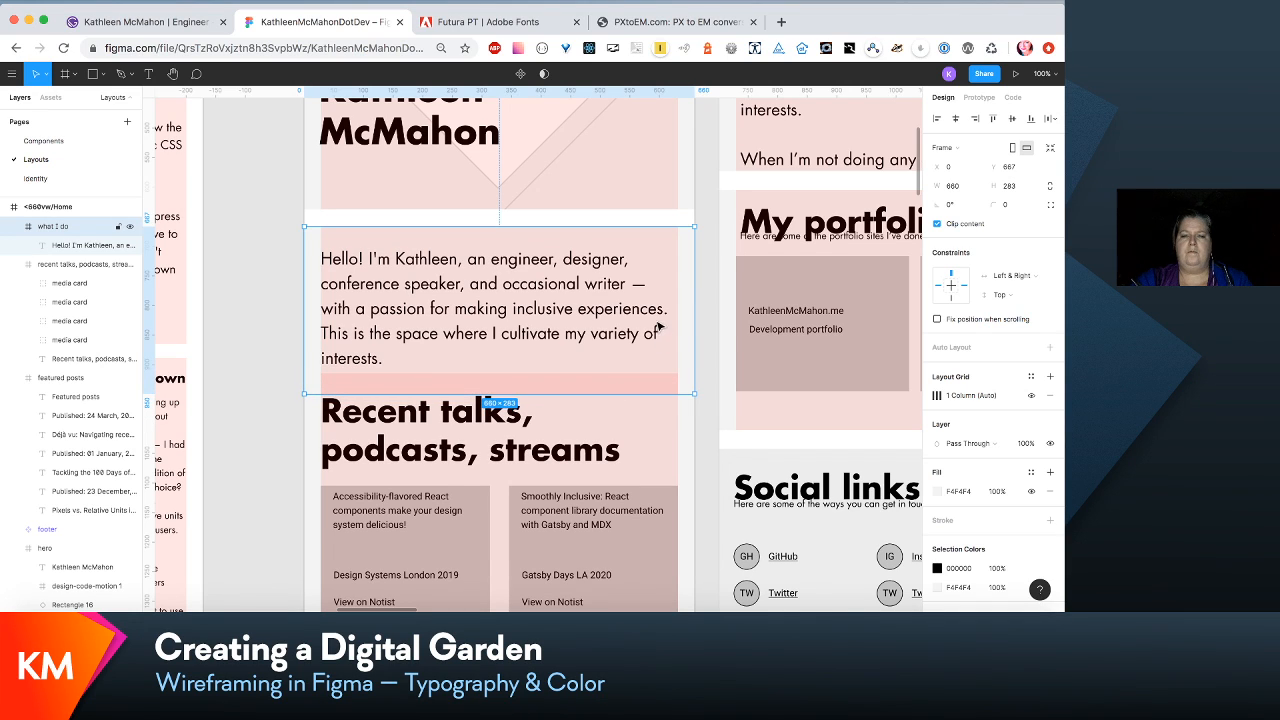
# - Narrow the <660vw home intro paragraph's text box to a width of 563
pyautogui.click(656, 320)
pyautogui.moveTo(676, 302); pyautogui.dragTo(653, 302)
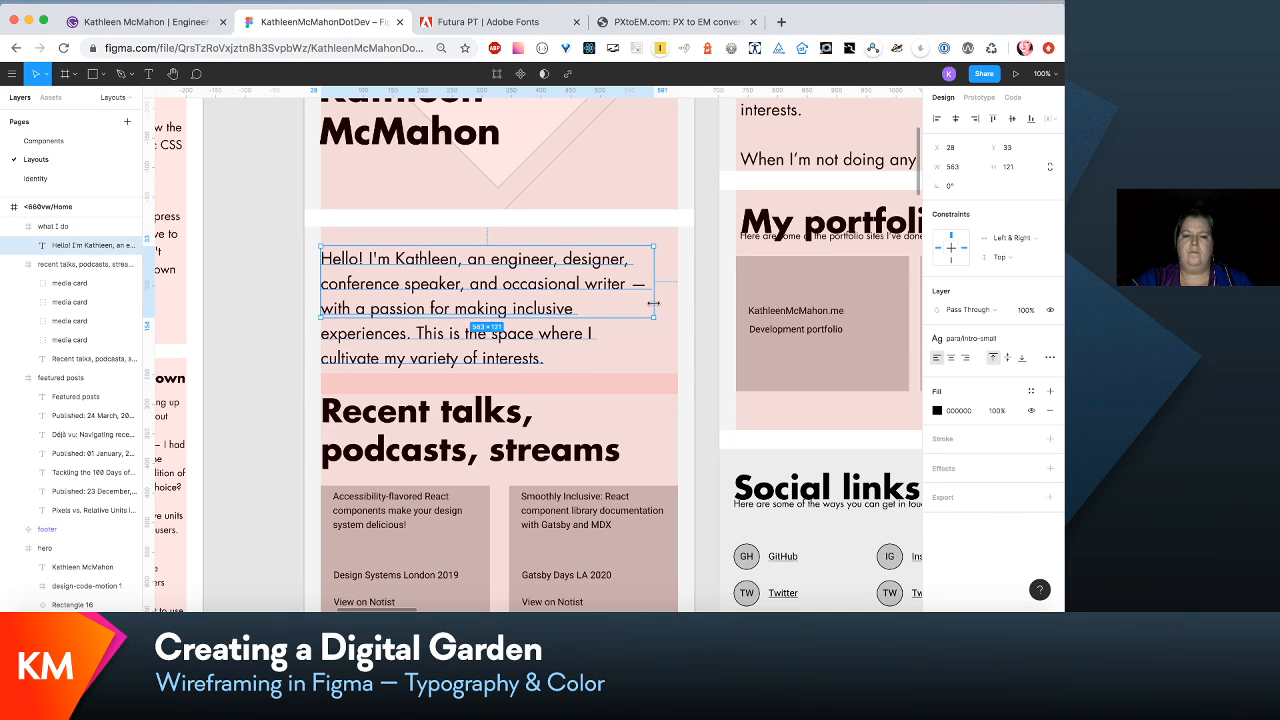
pyautogui.scroll(-5, 653, 302)
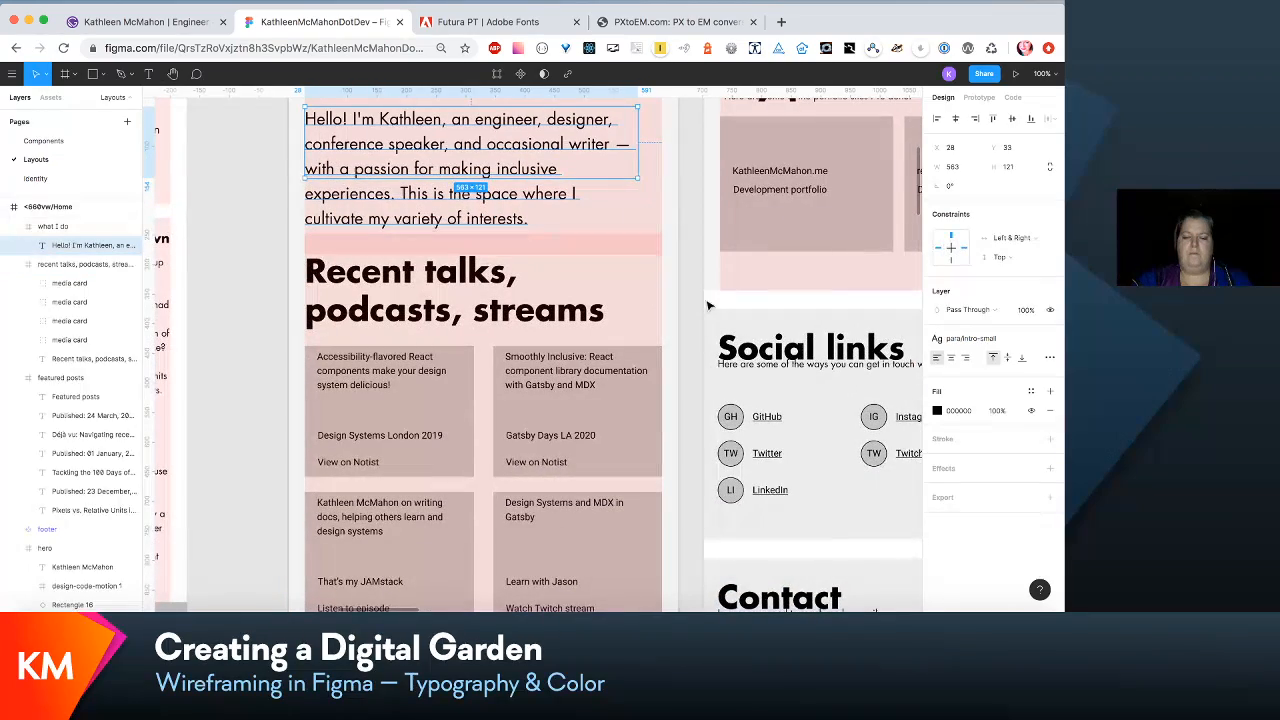
# - Move the <660vw home recent talks and featured posts sections down together, leaving 28 px gaps between the stacked sections
pyautogui.scroll(-10, 708, 305)
pyautogui.scroll(1, 700, 317)
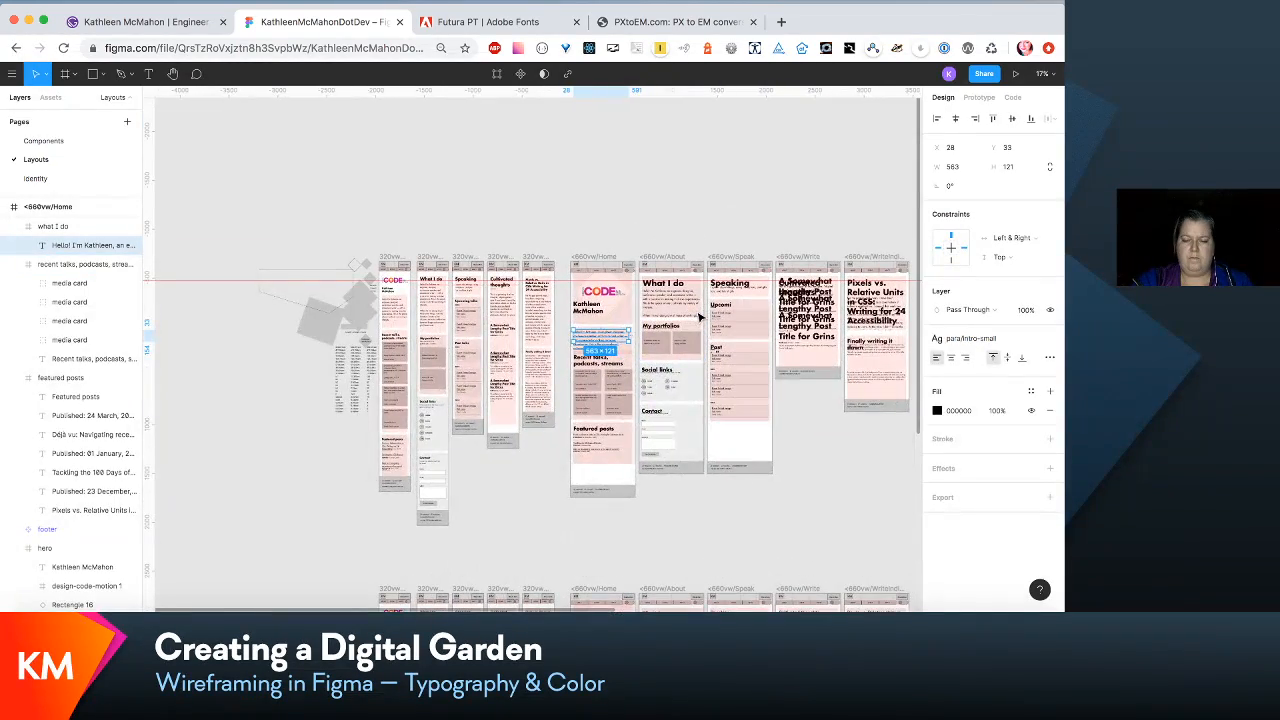
pyautogui.scroll(7, 700, 317)
pyautogui.scroll(8, 700, 317)
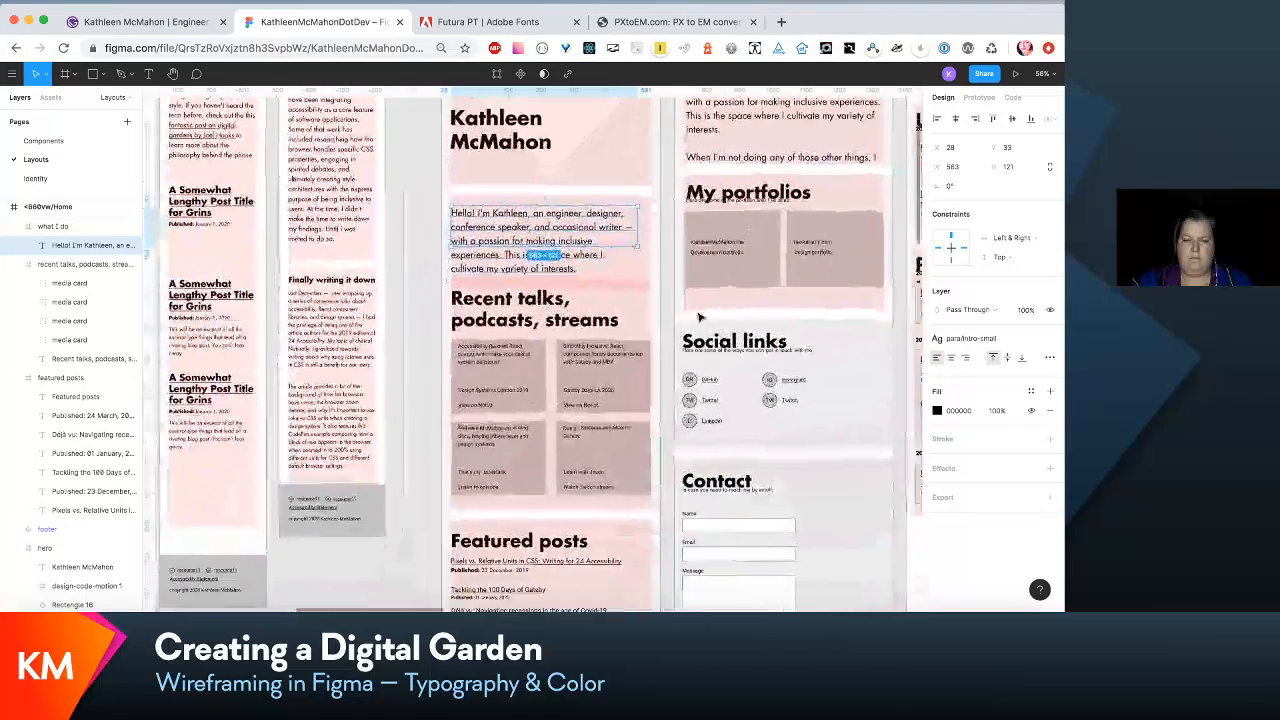
pyautogui.hscroll(-3, 700, 317)
pyautogui.click(698, 294)
pyautogui.scroll(-5, 698, 294)
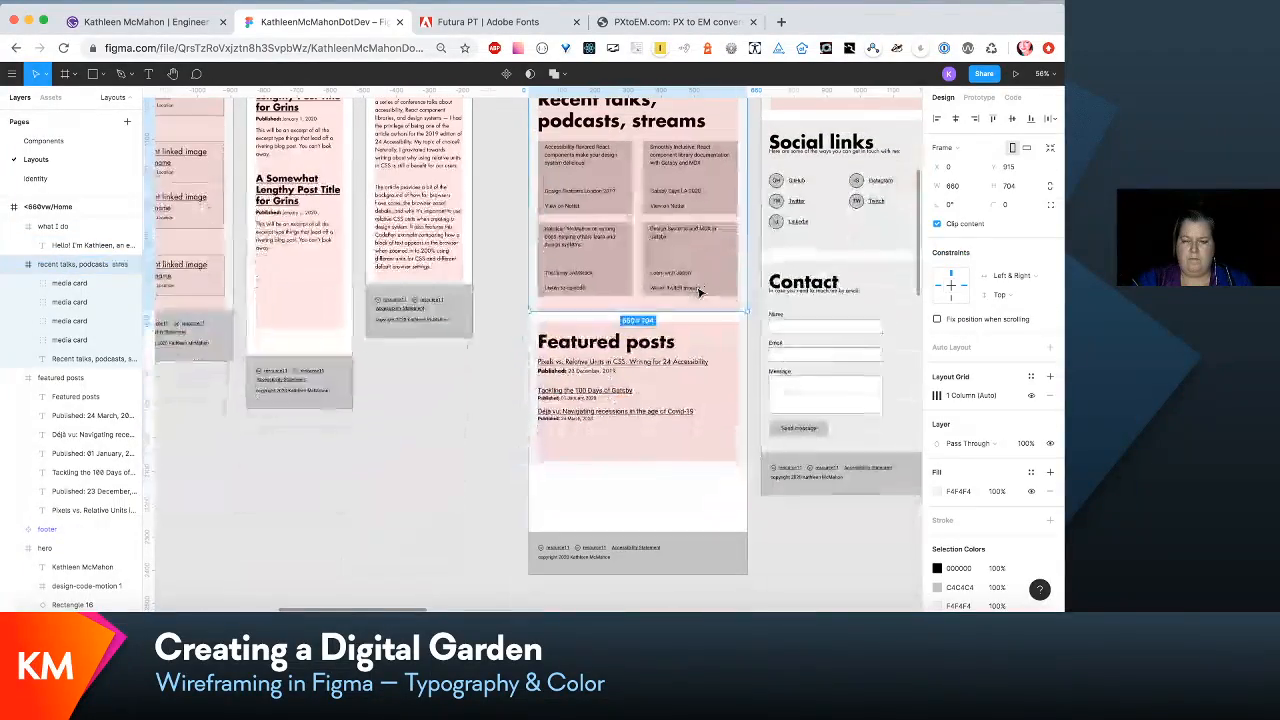
pyautogui.keyDown('shift'); pyautogui.click(690, 358); pyautogui.keyUp('shift')
pyautogui.moveTo(690, 358)
pyautogui.mouseDown()
pyautogui.moveTo(690, 402)
pyautogui.moveTo(691, 374)
pyautogui.mouseUp()
pyautogui.scroll(3, 690, 402)
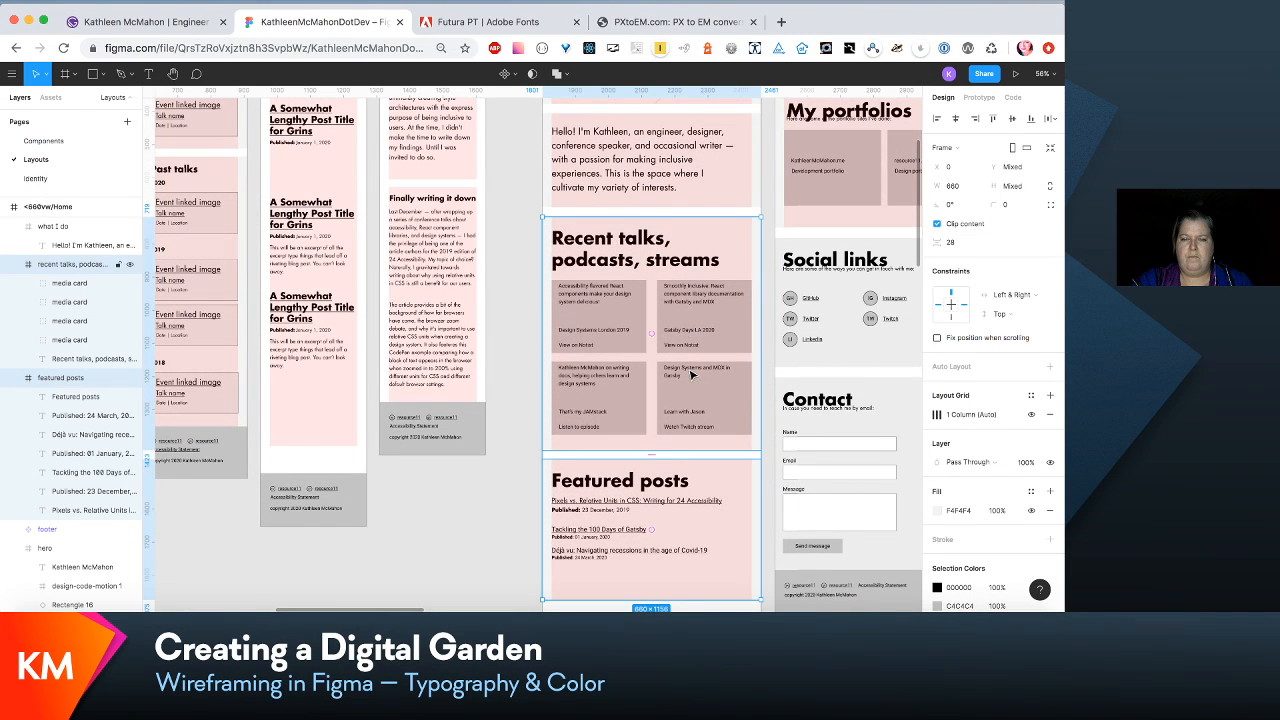
pyautogui.keyDown('shift'); pyautogui.click(670, 200); pyautogui.keyUp('shift')
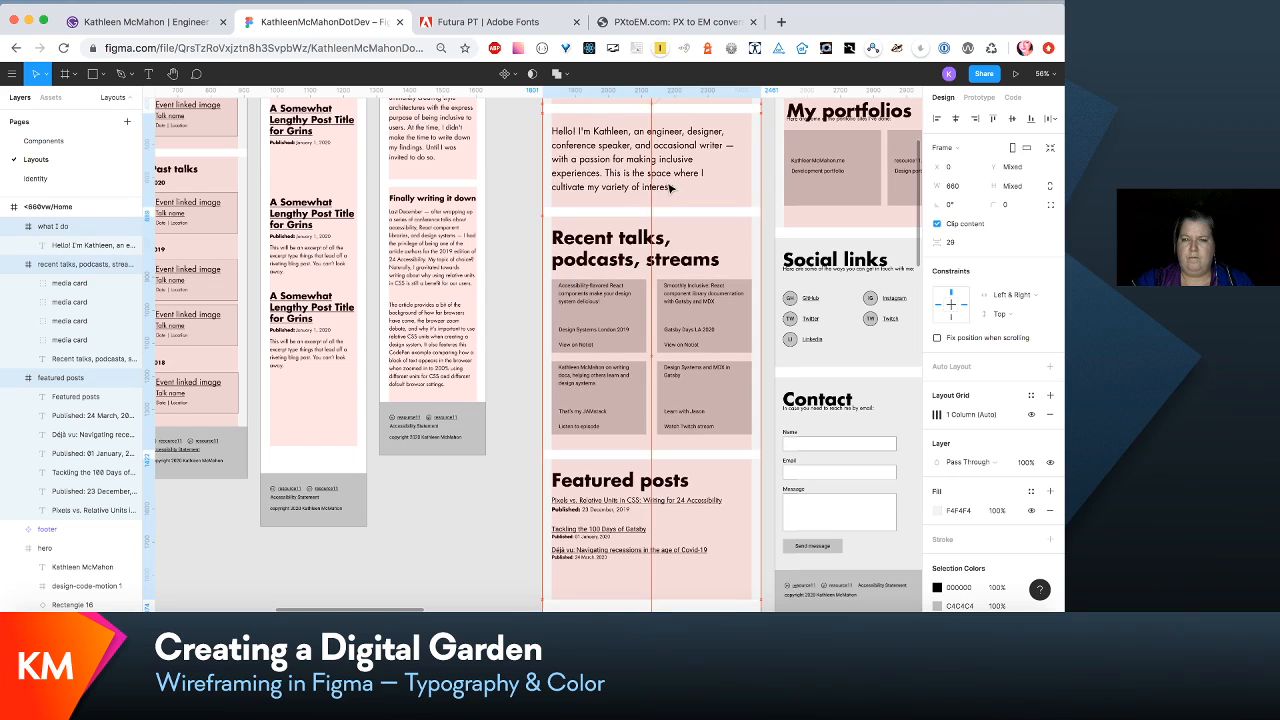
pyautogui.keyDown('shift'); pyautogui.click(670, 182); pyautogui.keyUp('shift')
pyautogui.hotkey('shift', 'Up')
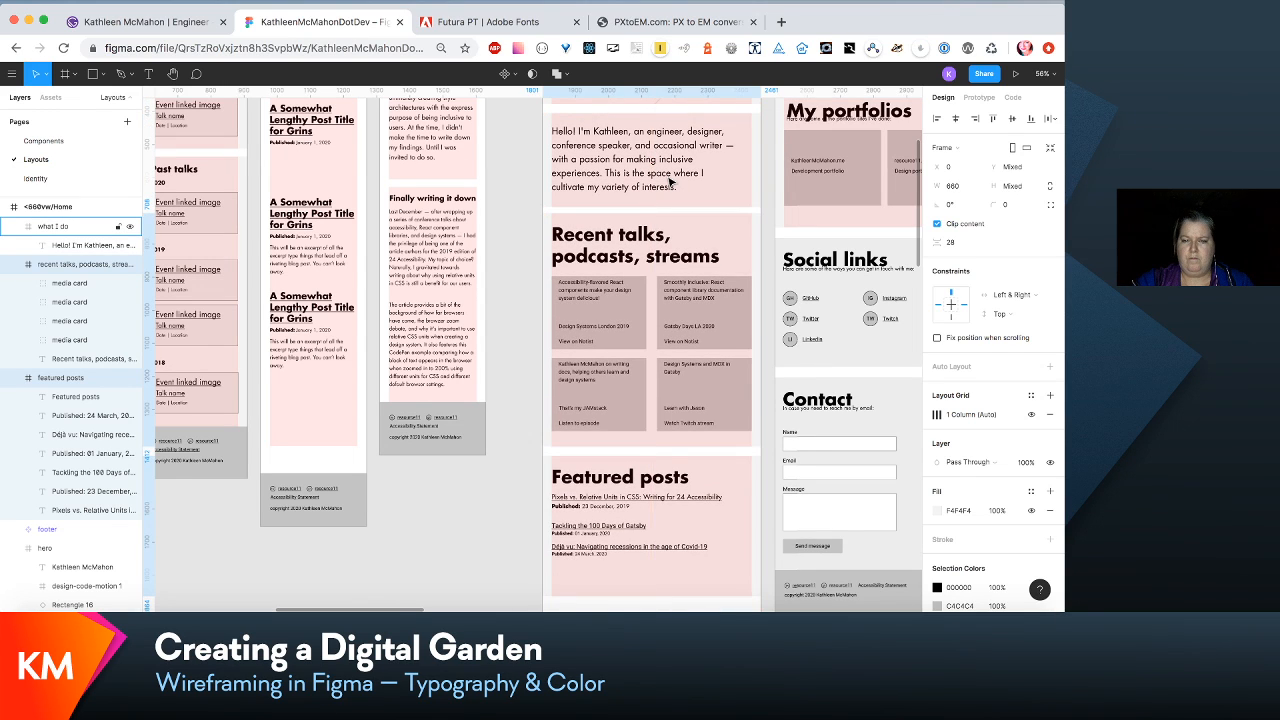
pyautogui.hotkey('shift', 'Down')
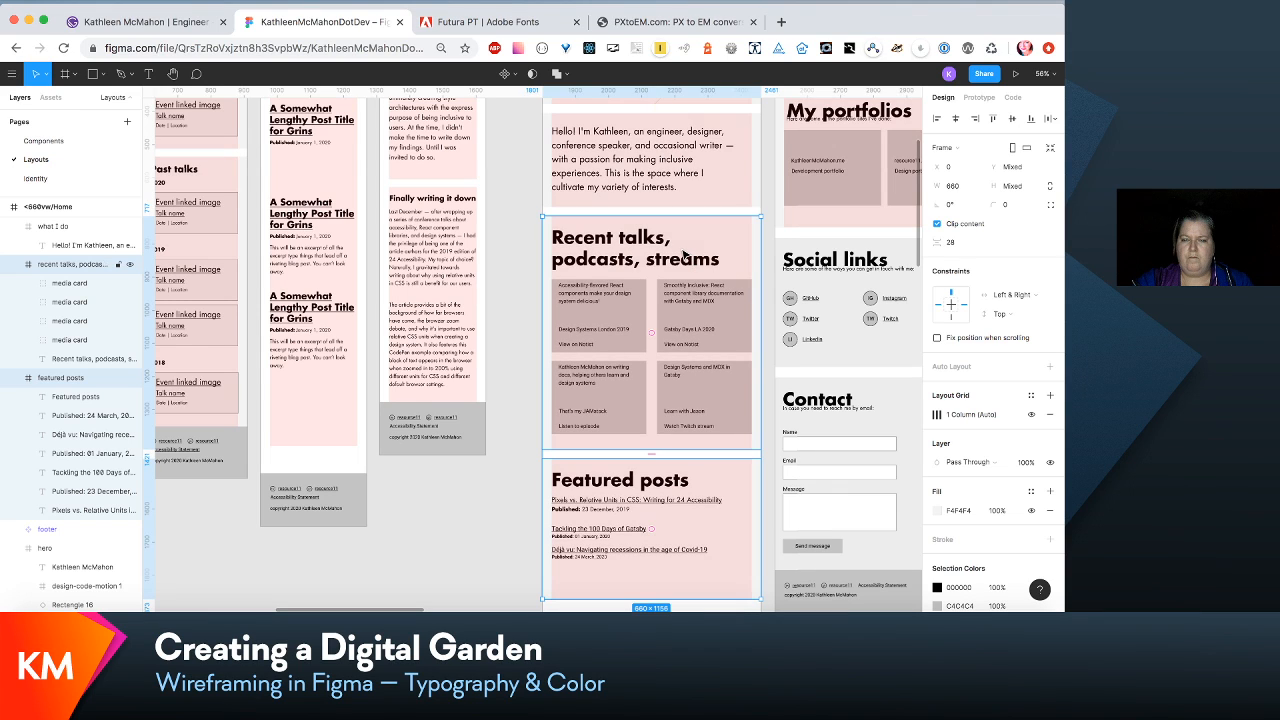
pyautogui.click(524, 550)
# - Set the link/inline-content-small text style of the first featured post link to font size 22
pyautogui.click(685, 538)
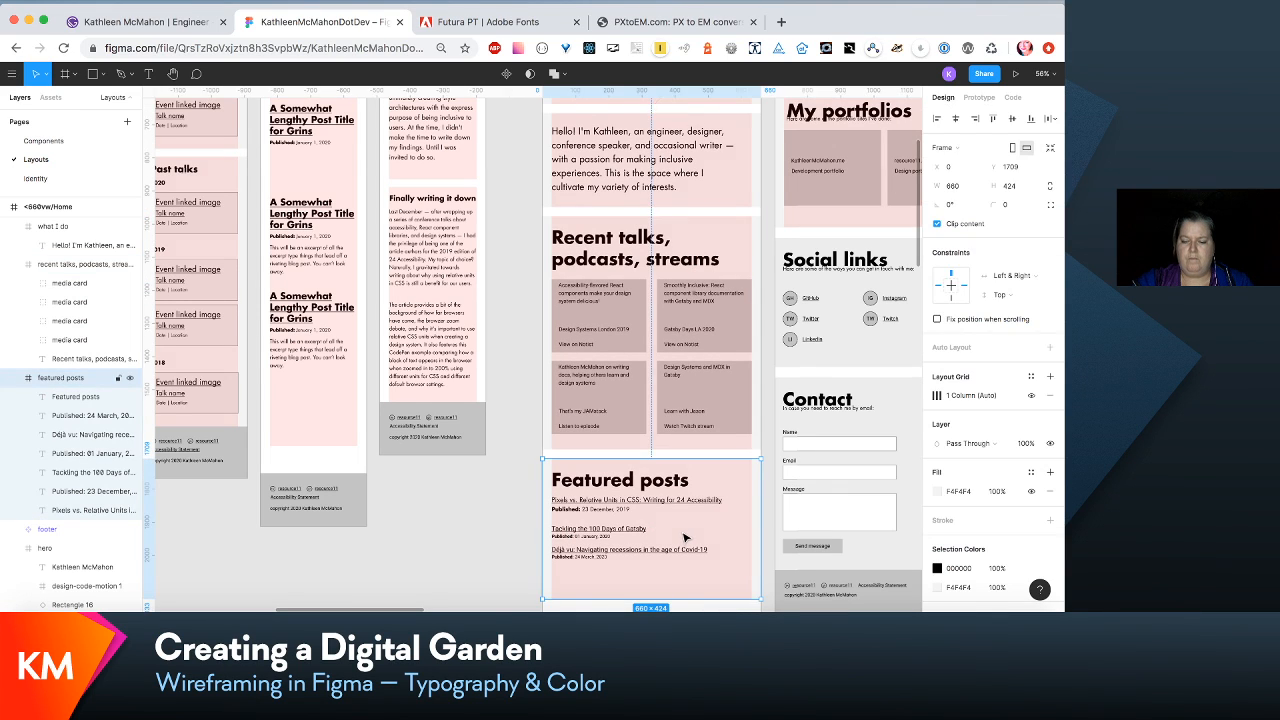
pyautogui.hotkey('shift', '0')
pyautogui.scroll(-5, 685, 538)
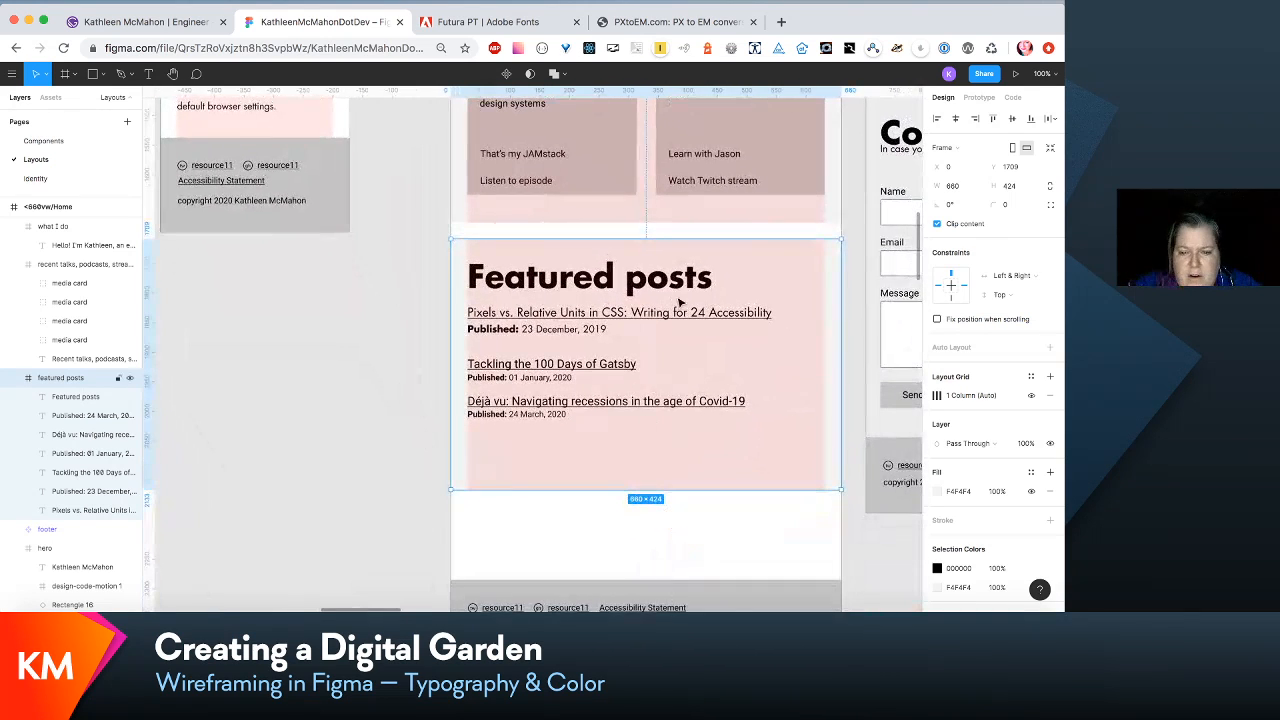
pyautogui.click(711, 314)
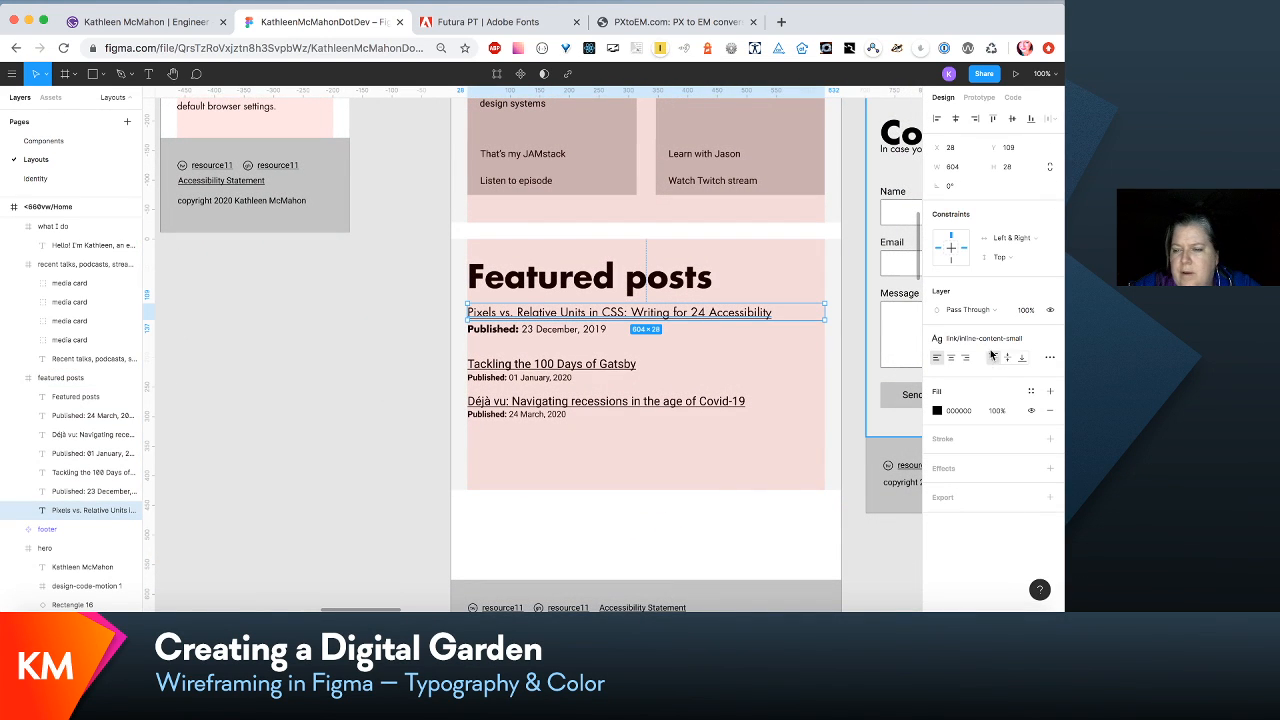
pyautogui.click(1024, 343)
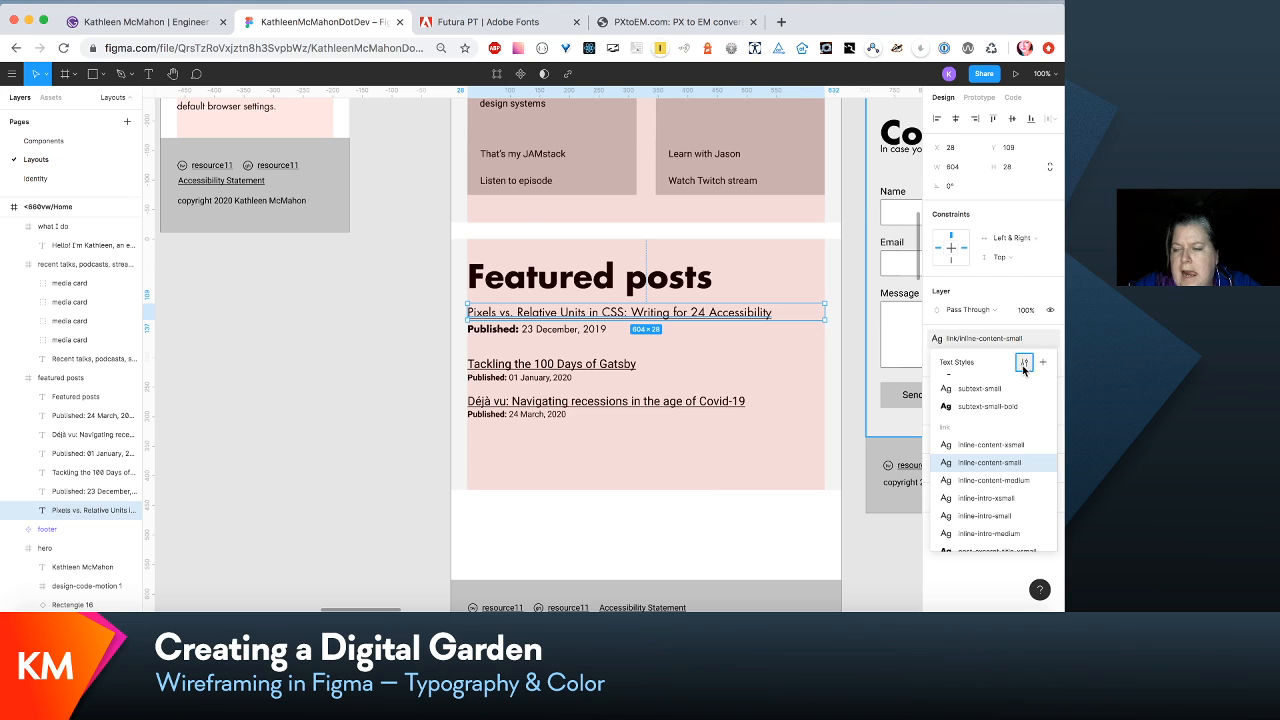
pyautogui.click(1024, 362)
pyautogui.click(1011, 277)
pyautogui.write('22')
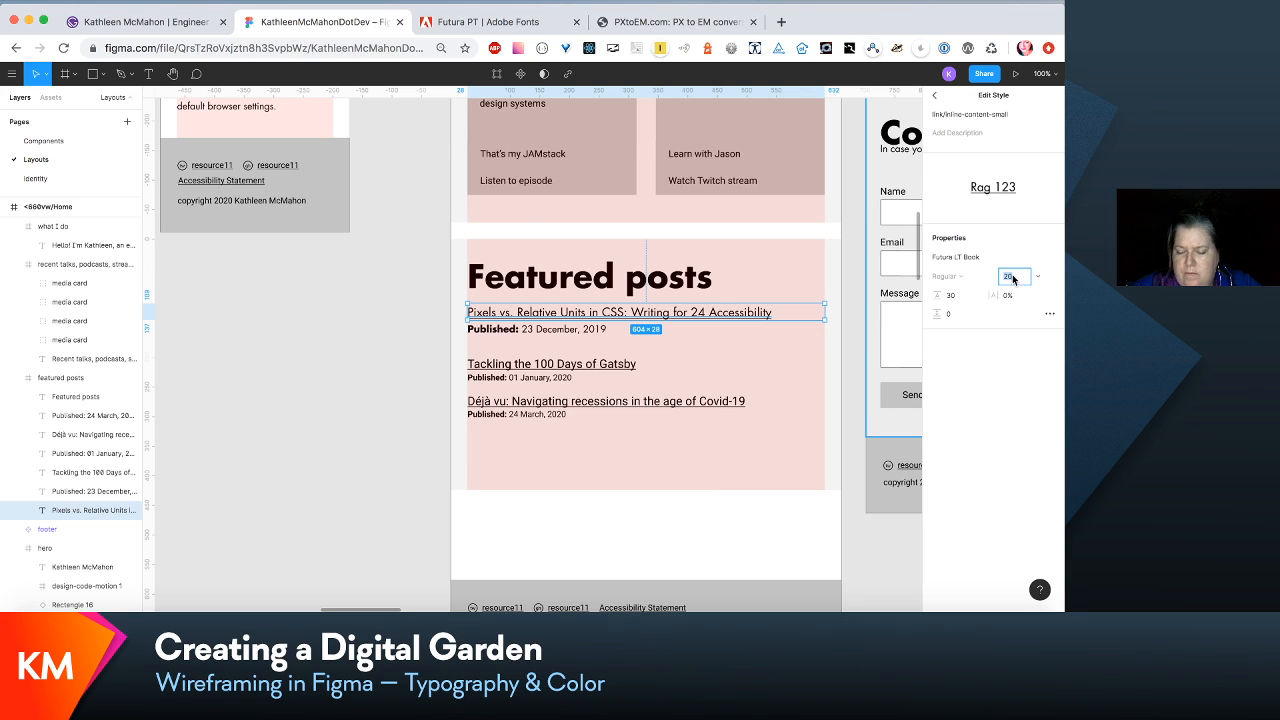
pyautogui.press('Return')
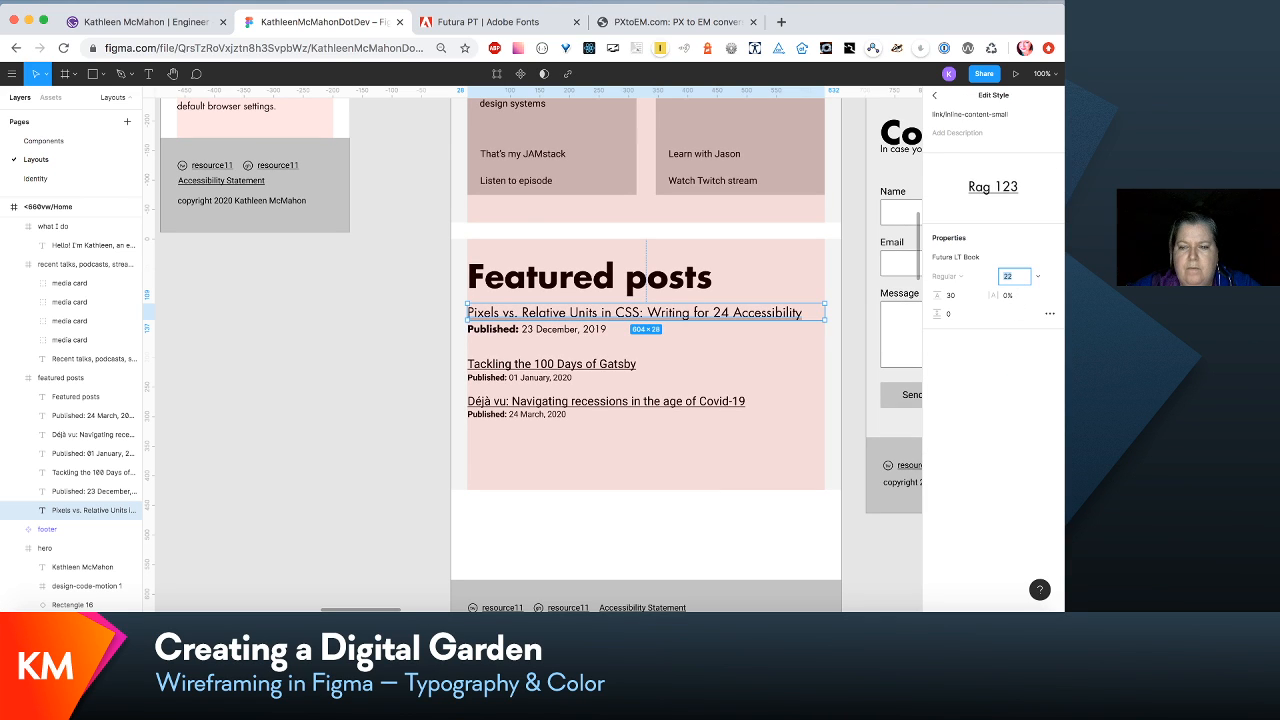
# - Try font size 24 against 22 for the link/inline-content-small text style
pyautogui.press('Up')
pyautogui.press('Up')
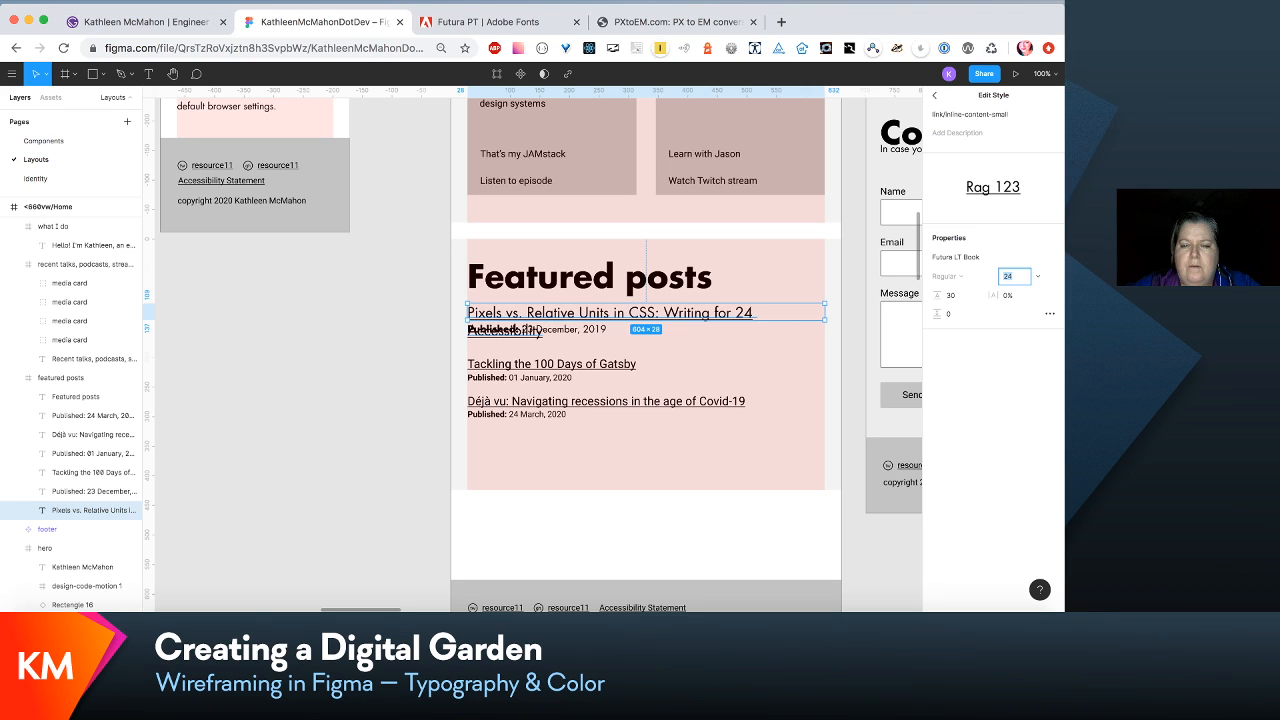
pyautogui.press('Down')
pyautogui.press('Down')
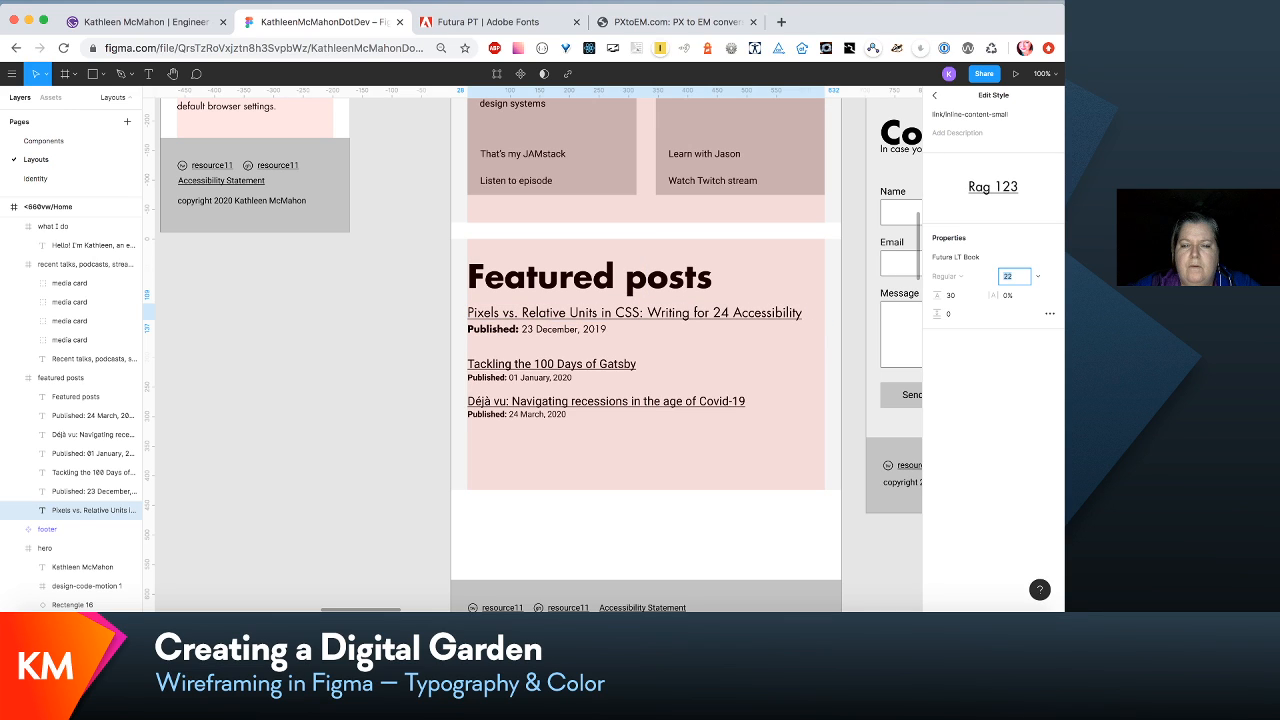
pyautogui.press('Up')
pyautogui.press('Up')
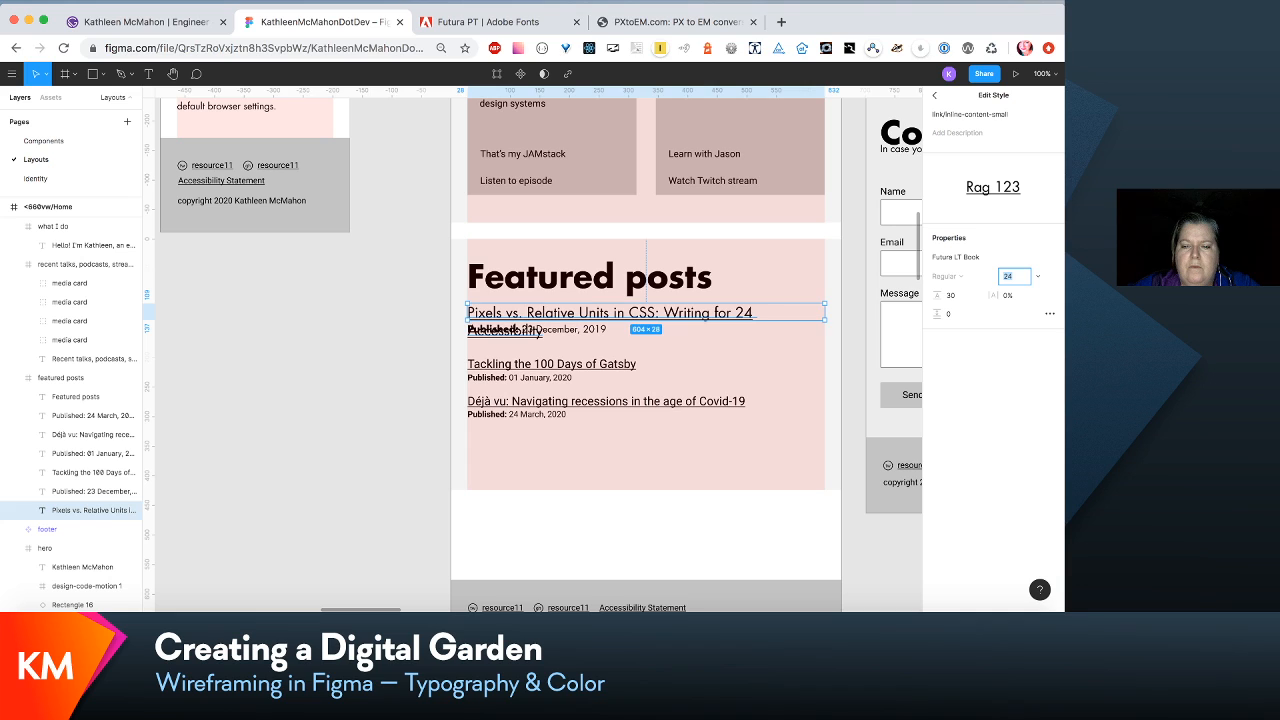
pyautogui.press('Down')
pyautogui.press('Down')
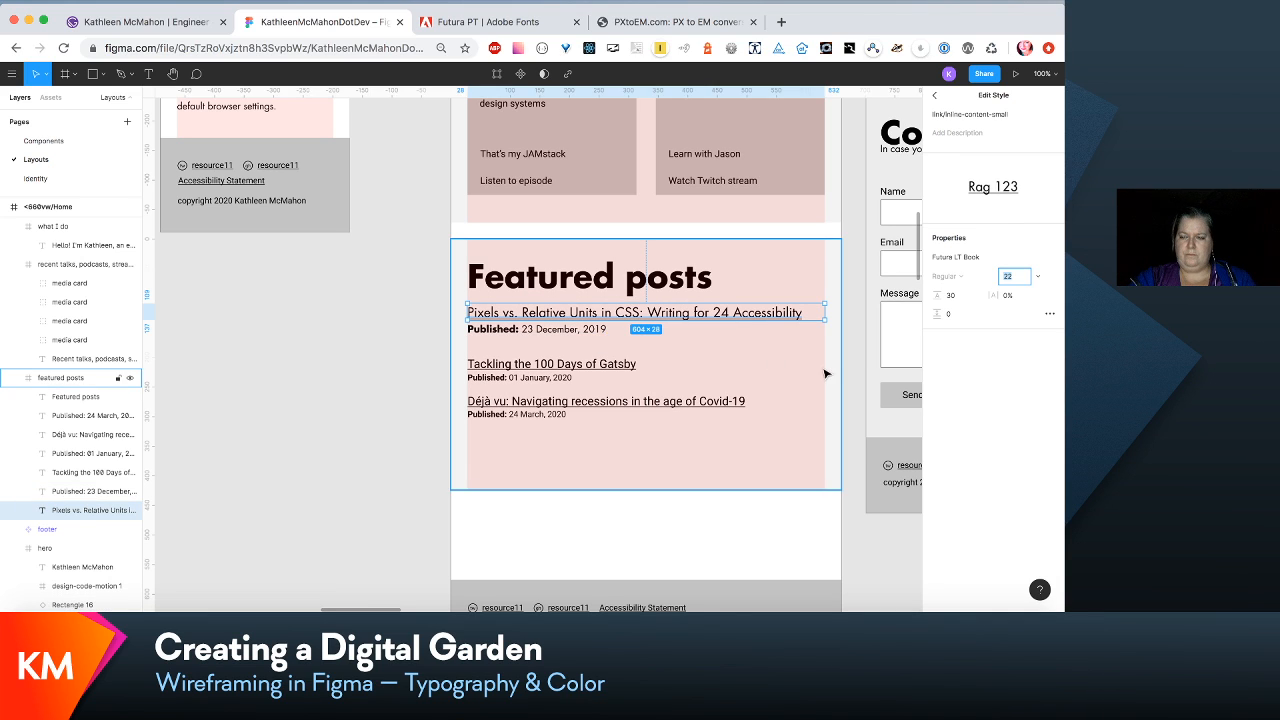
pyautogui.click(956, 302)
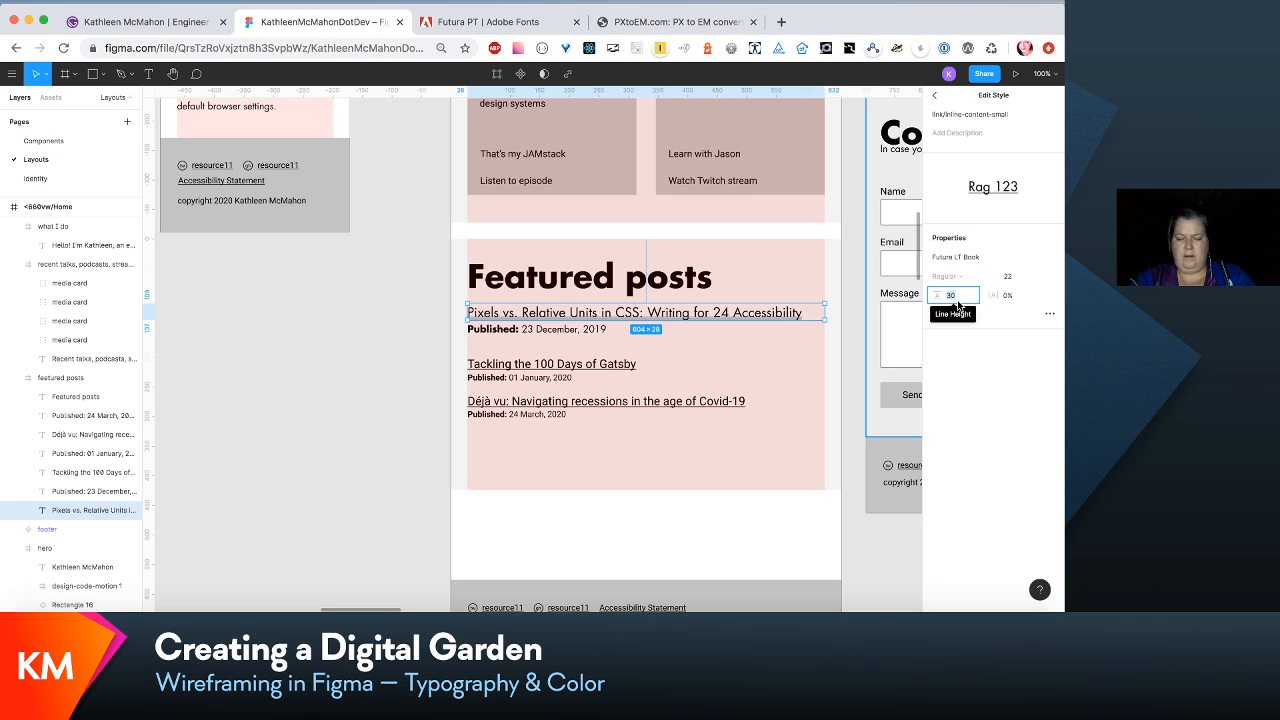
# - Move the "Published: 23 December, 2019" line down to Y 146 beneath the first featured post link
pyautogui.click(554, 328)
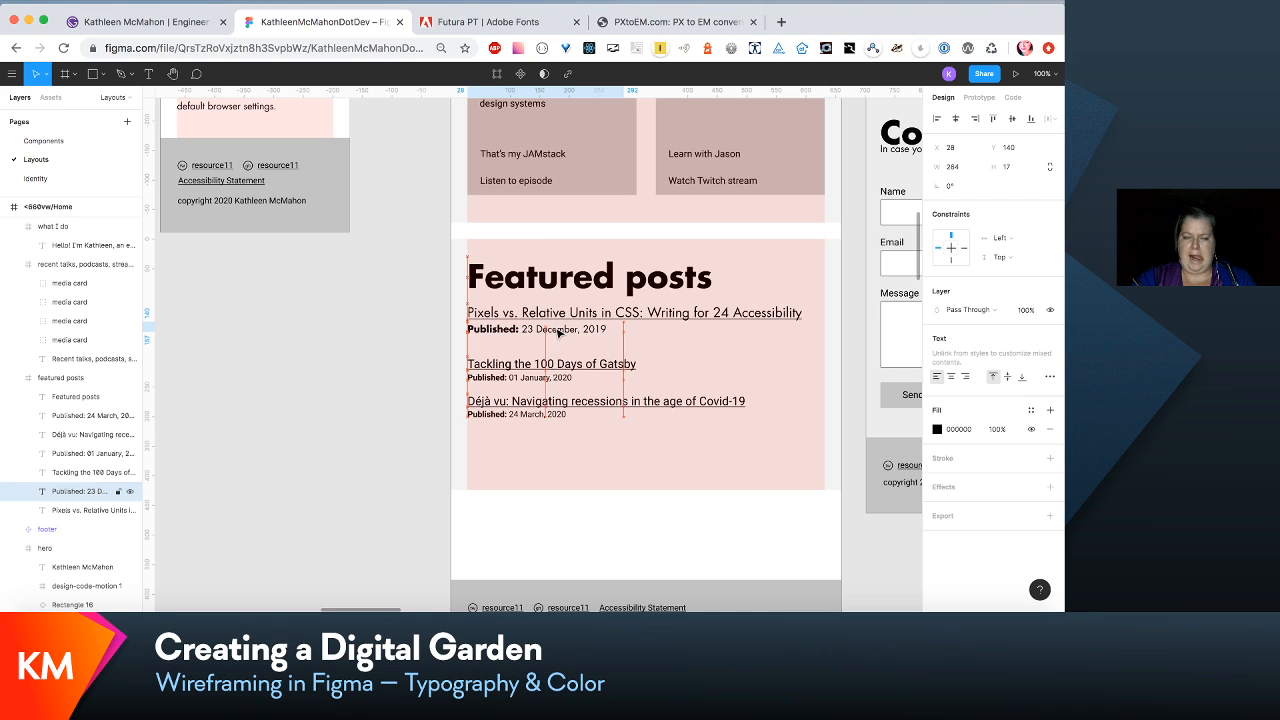
pyautogui.hotkey('shift', 'Up')
pyautogui.hotkey('shift', 'Down')
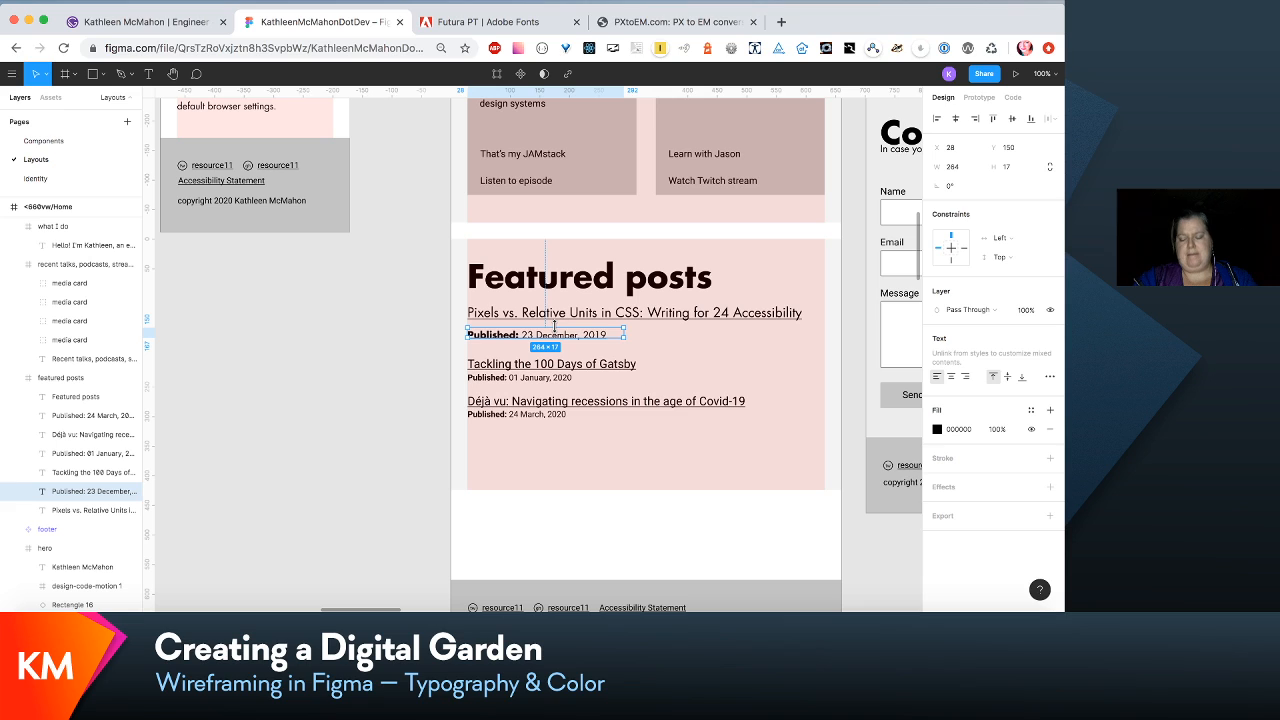
pyautogui.press('Up')
pyautogui.press('Up')
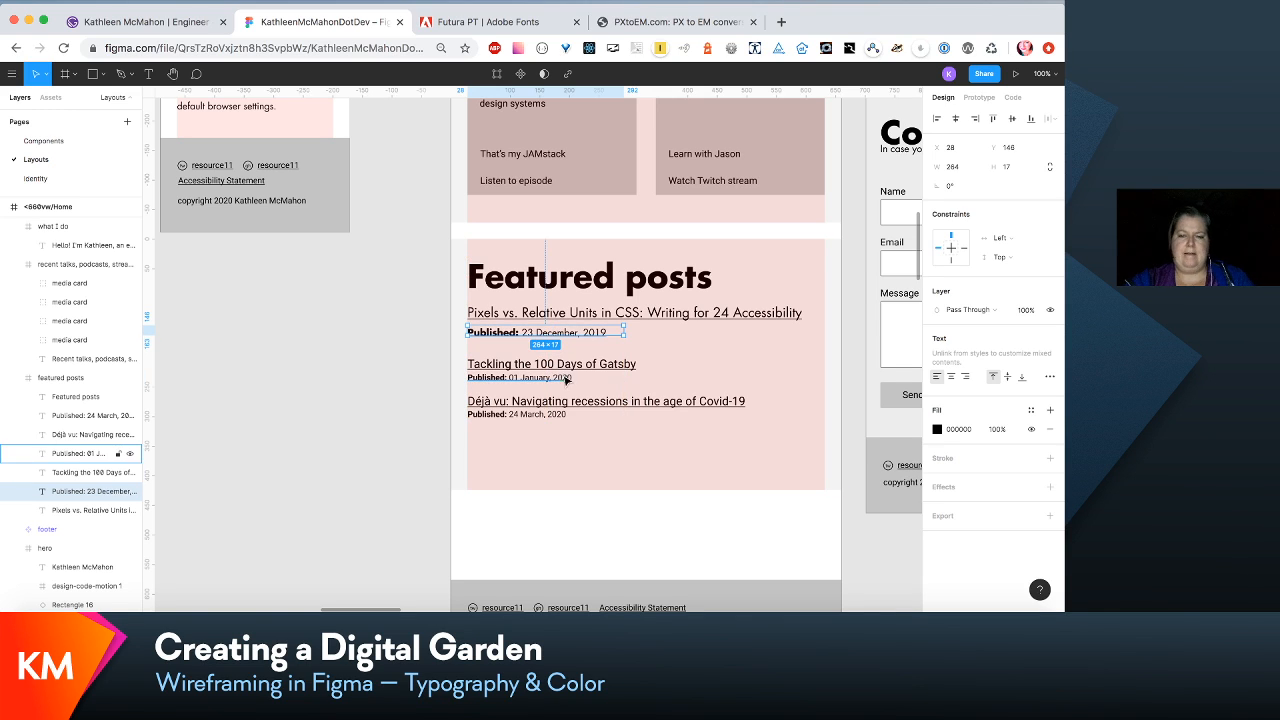
# - Look through the text styles for the Gatsby post link and check which style the first featured post link uses
pyautogui.click(566, 367)
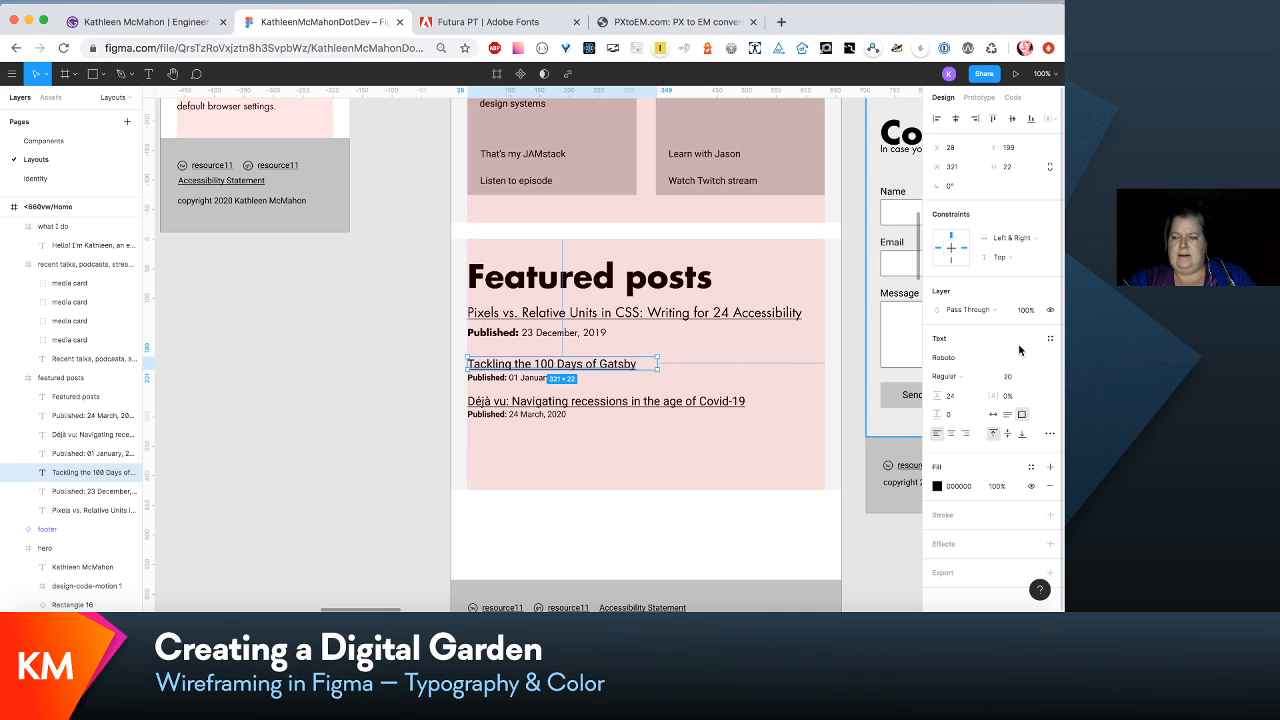
pyautogui.click(1050, 338)
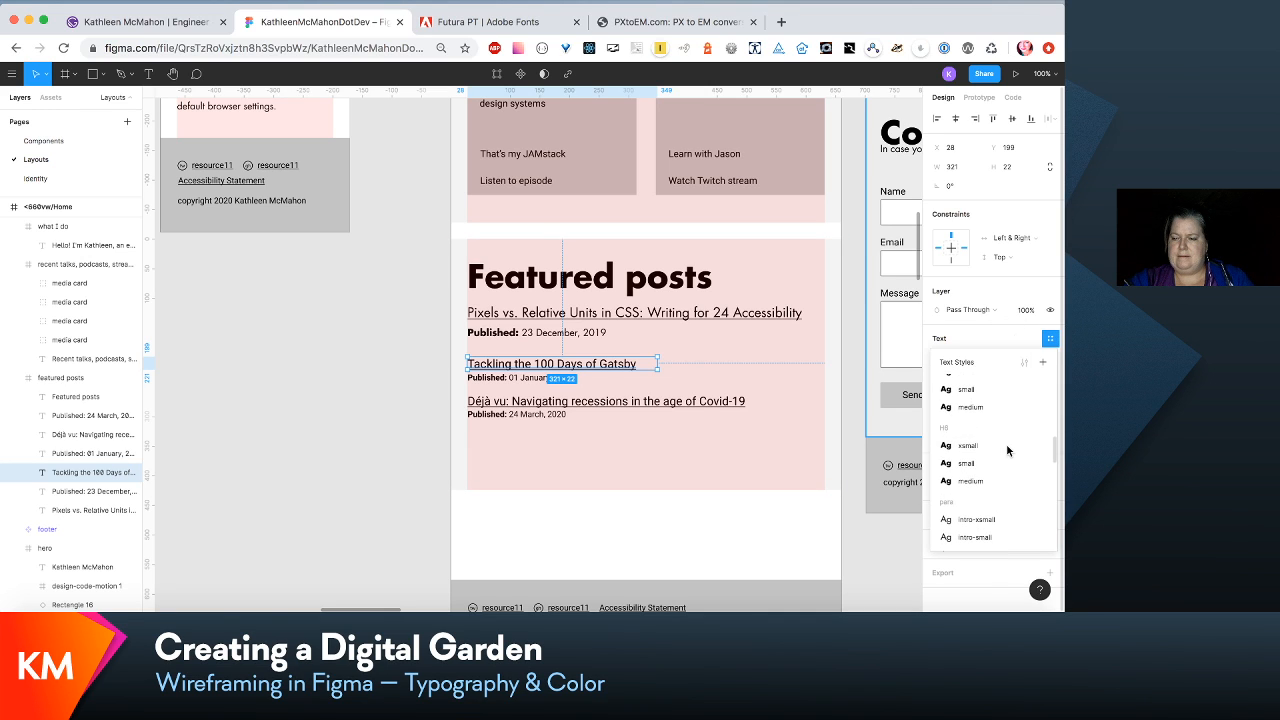
pyautogui.scroll(-5, 1006, 443)
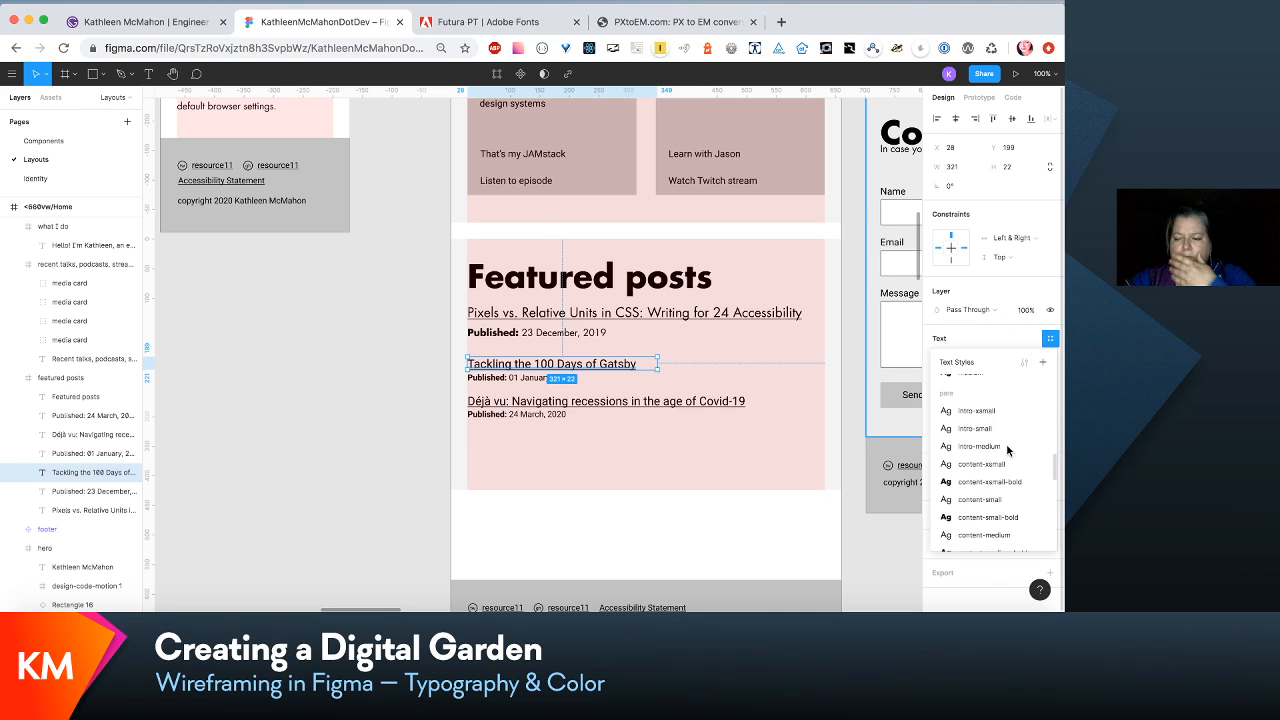
pyautogui.scroll(-1, 1007, 450)
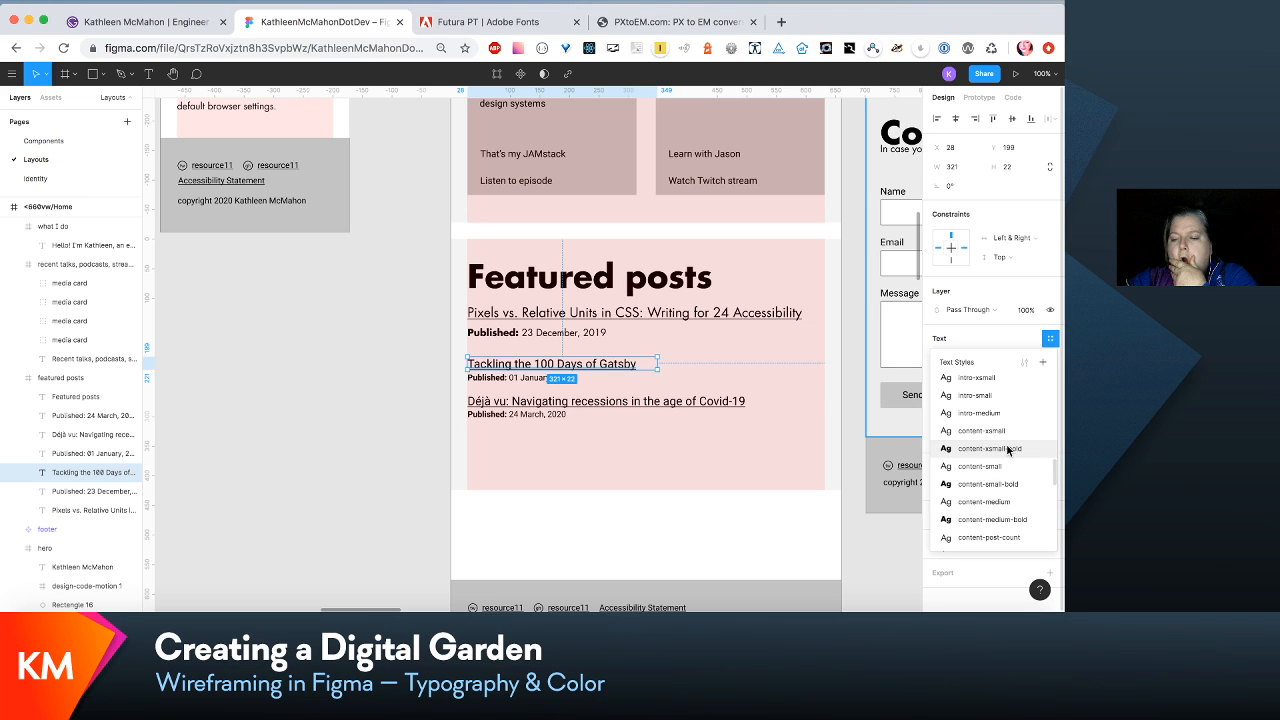
pyautogui.scroll(-3, 1006, 440)
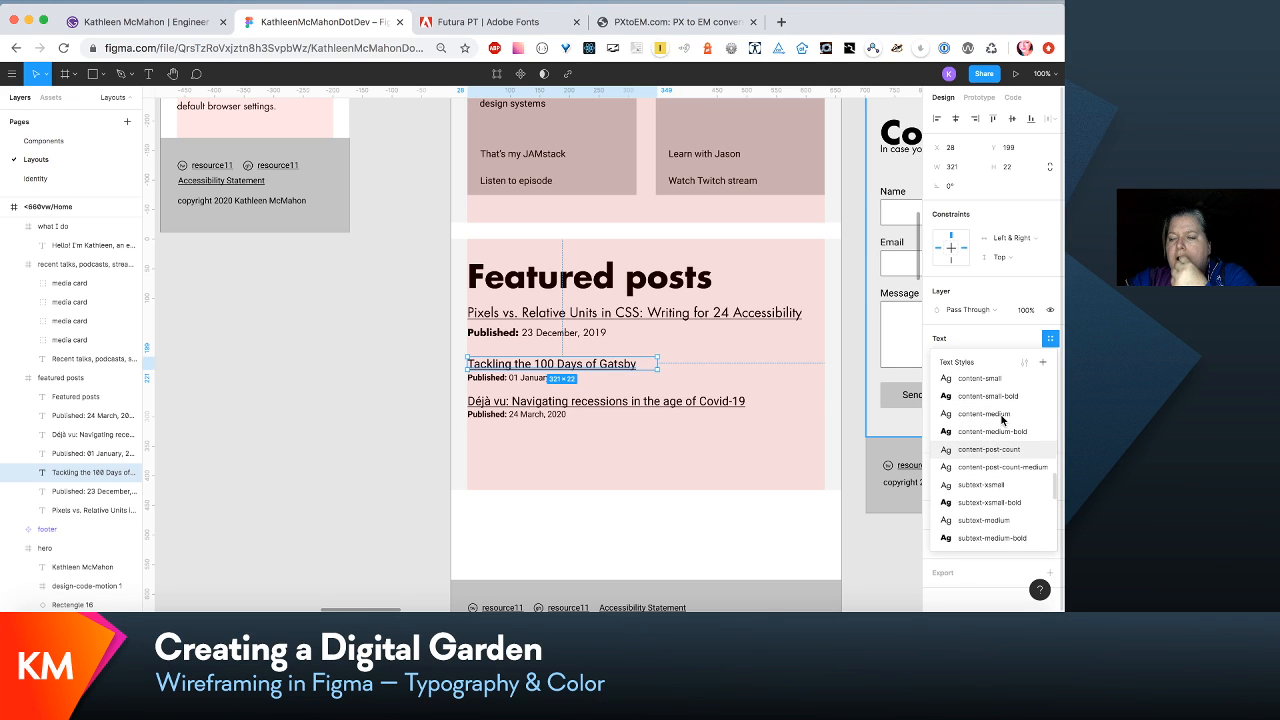
pyautogui.click(806, 315)
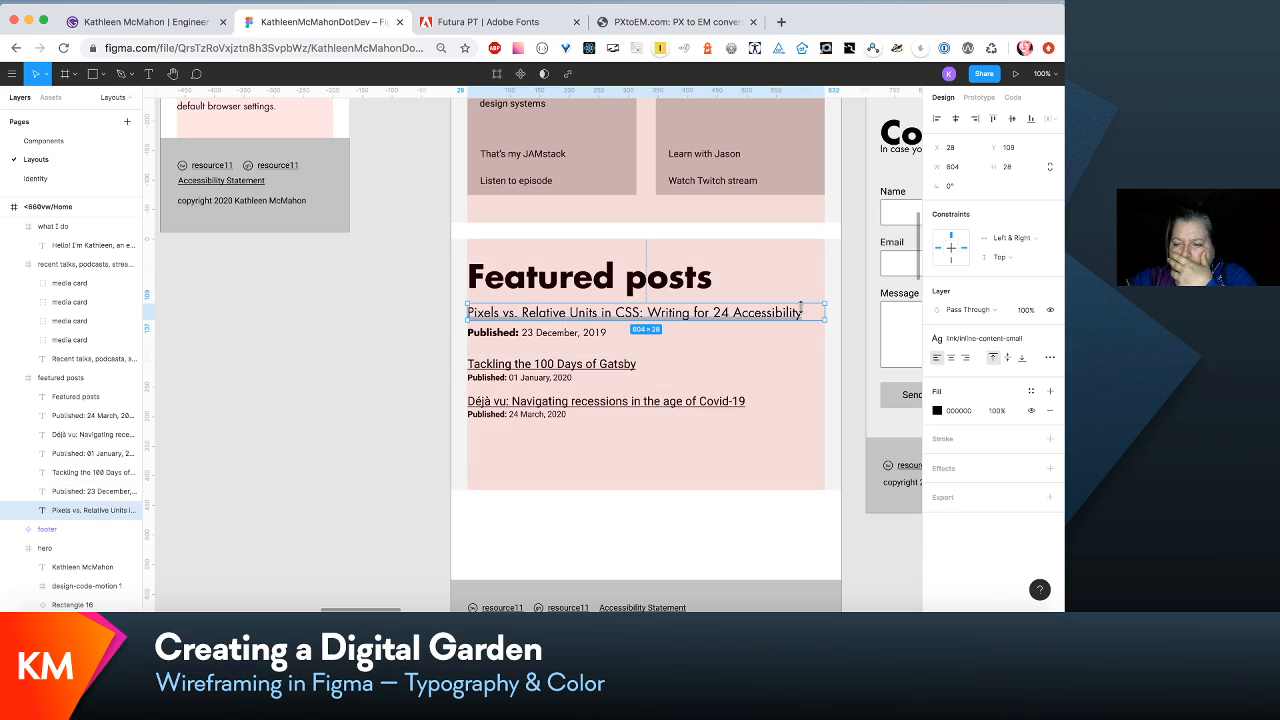
# - Apply the link/inline-content-small text style to the "Tackling the 100 Days of Gatsby" link
pyautogui.click(616, 366)
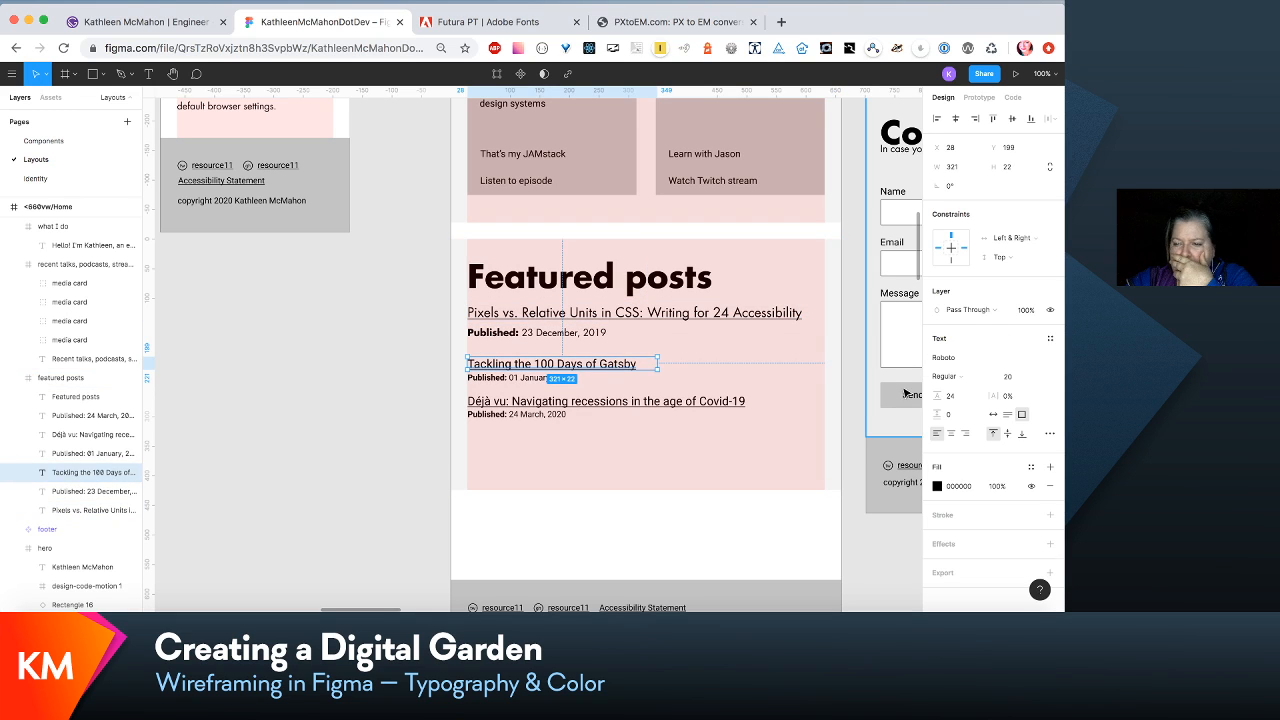
pyautogui.click(1049, 338)
pyautogui.scroll(-3, 1014, 454)
pyautogui.scroll(-3, 1014, 454)
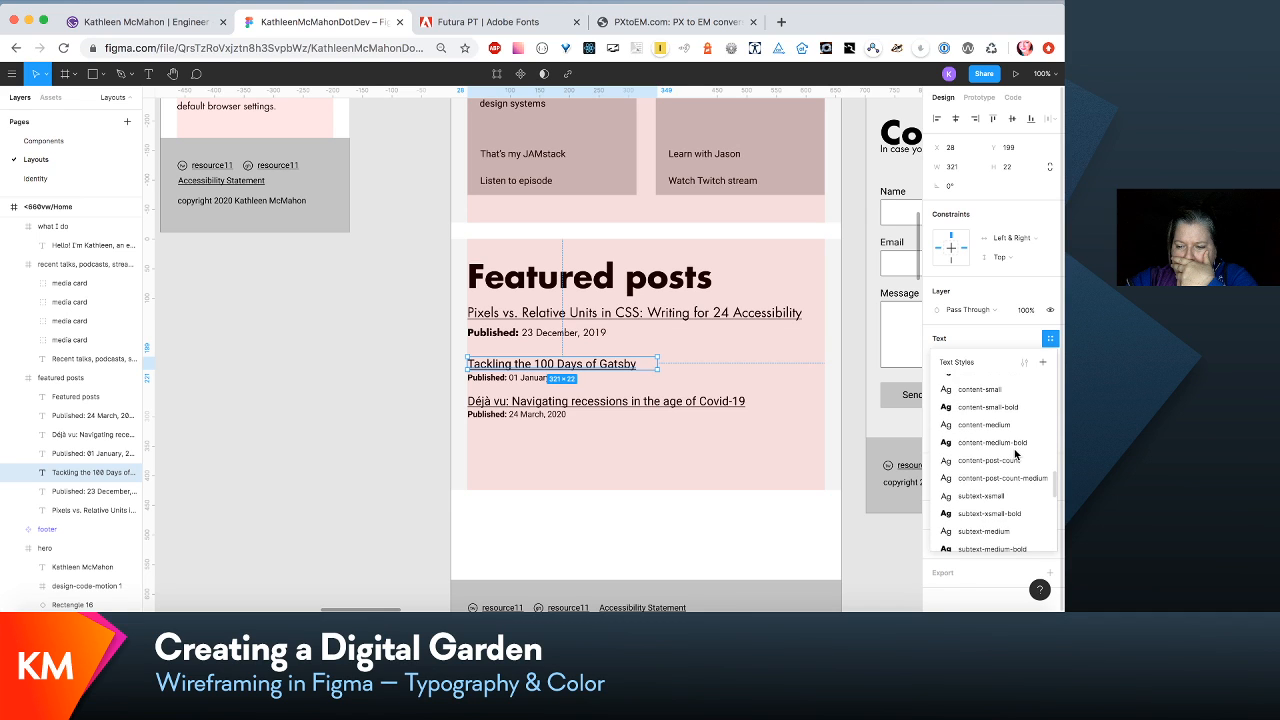
pyautogui.scroll(-3, 1014, 454)
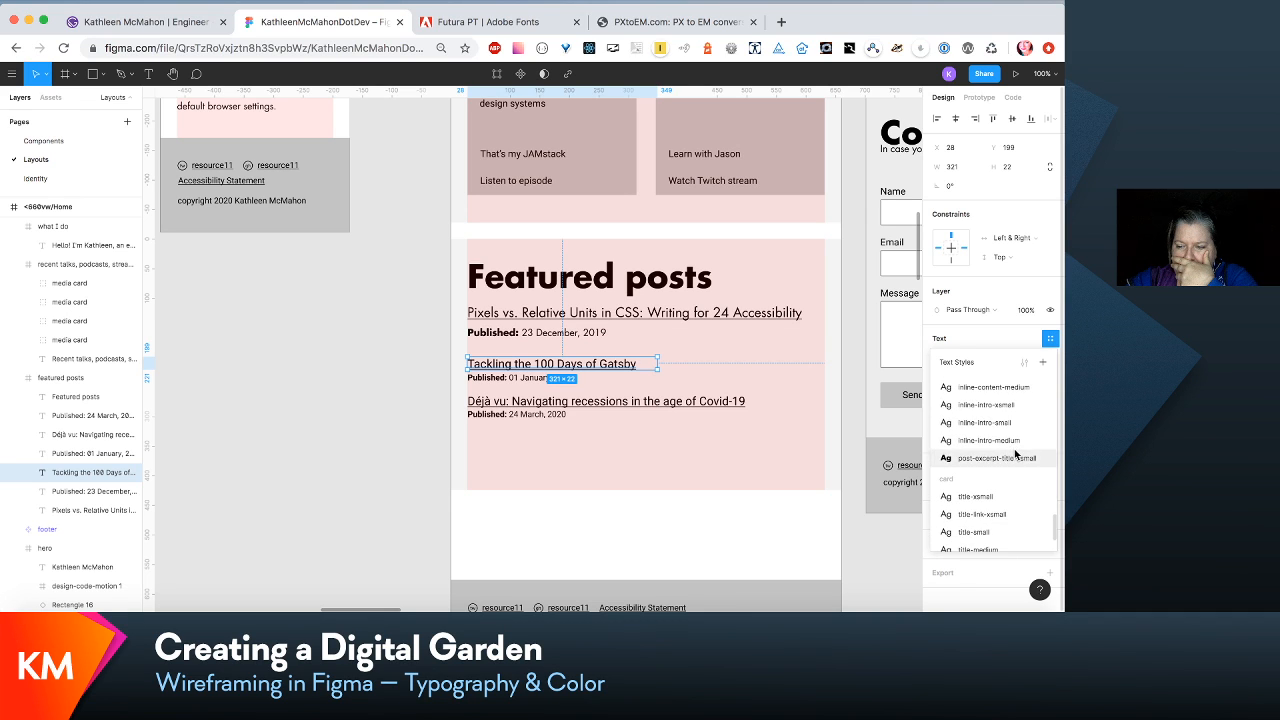
pyautogui.scroll(-2, 1014, 454)
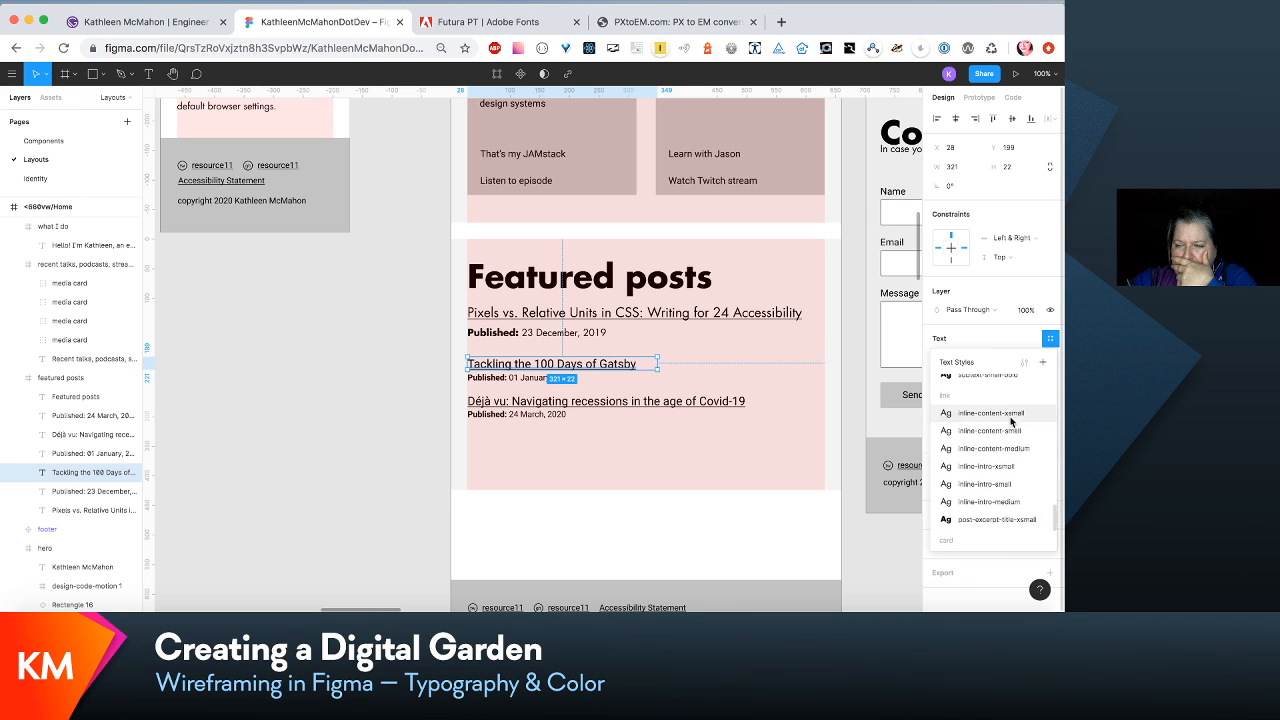
pyautogui.click(1015, 436)
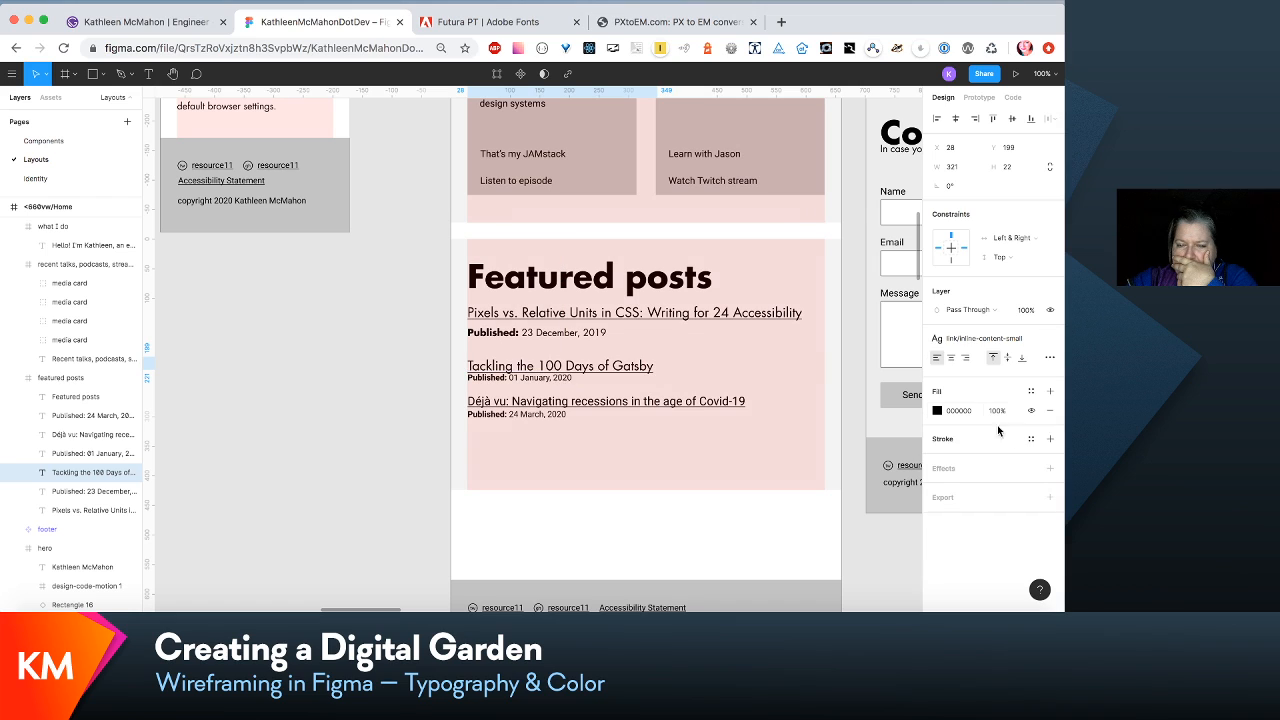
# - Apply the link/inline-content-small text style to the "Déjà vu: Navigating recessions" link and widen its text box to 592
pyautogui.click(598, 404)
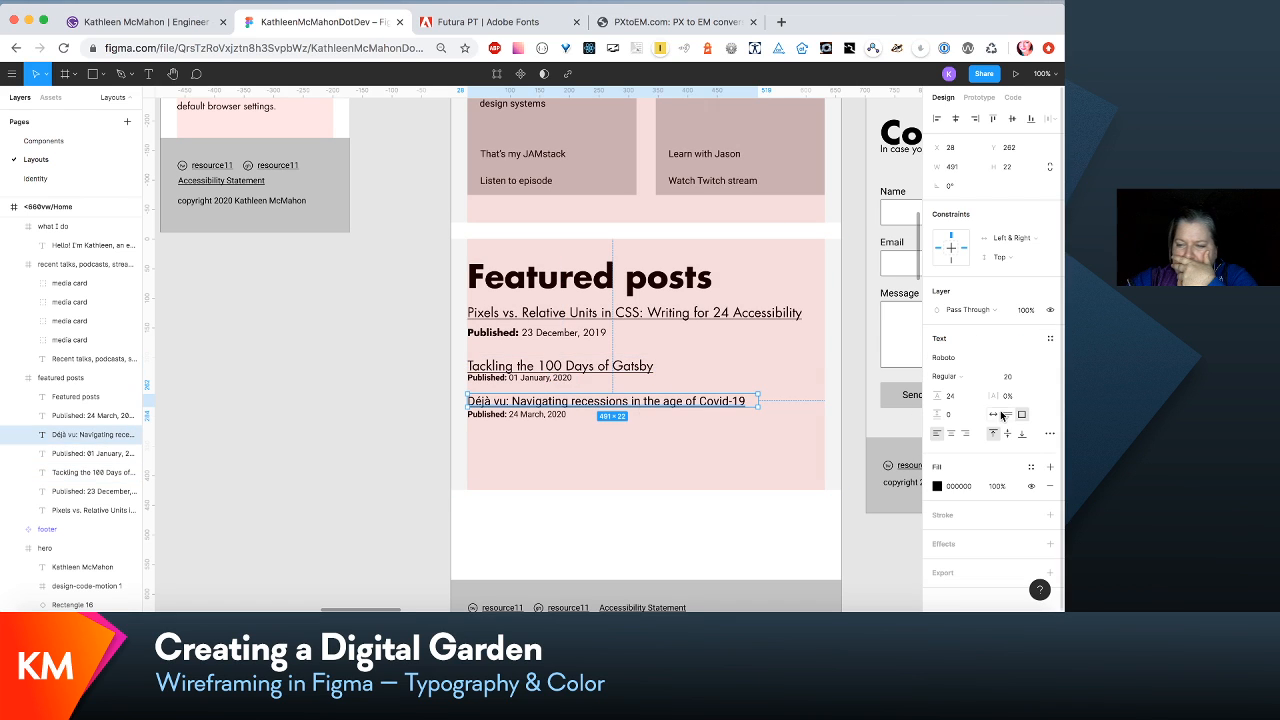
pyautogui.click(1049, 338)
pyautogui.scroll(-5, 975, 484)
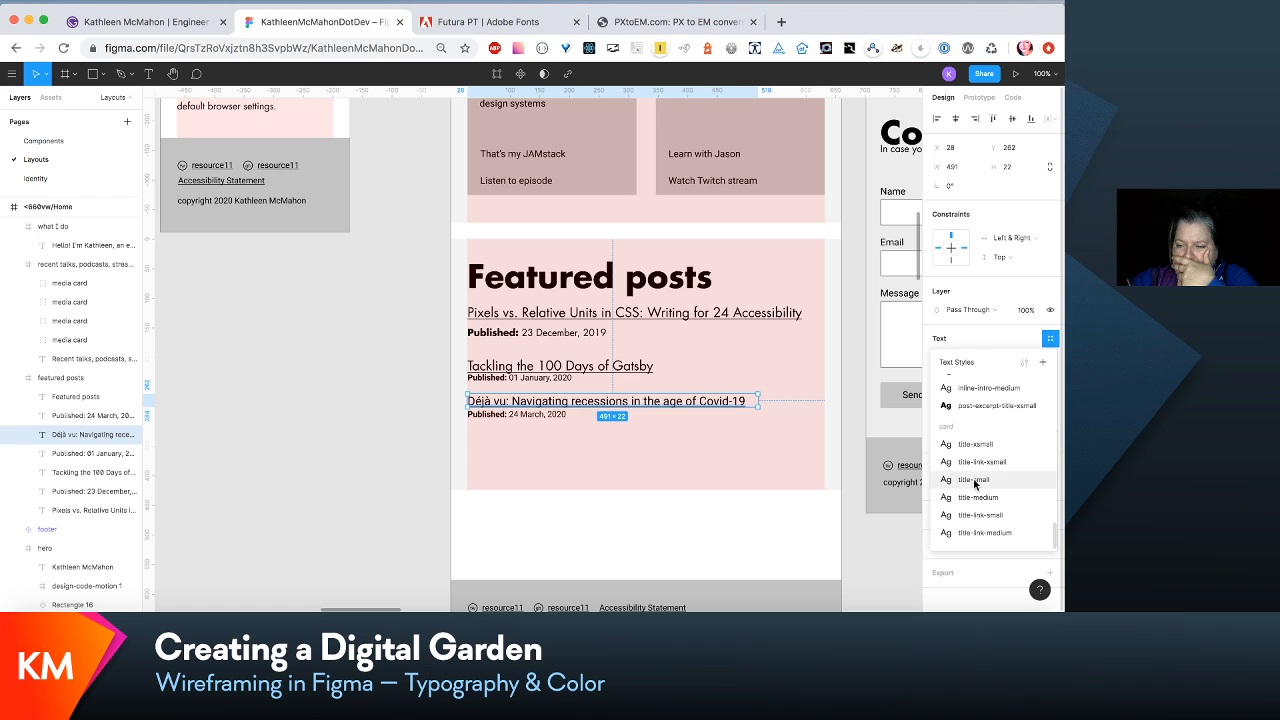
pyautogui.scroll(3, 988, 400)
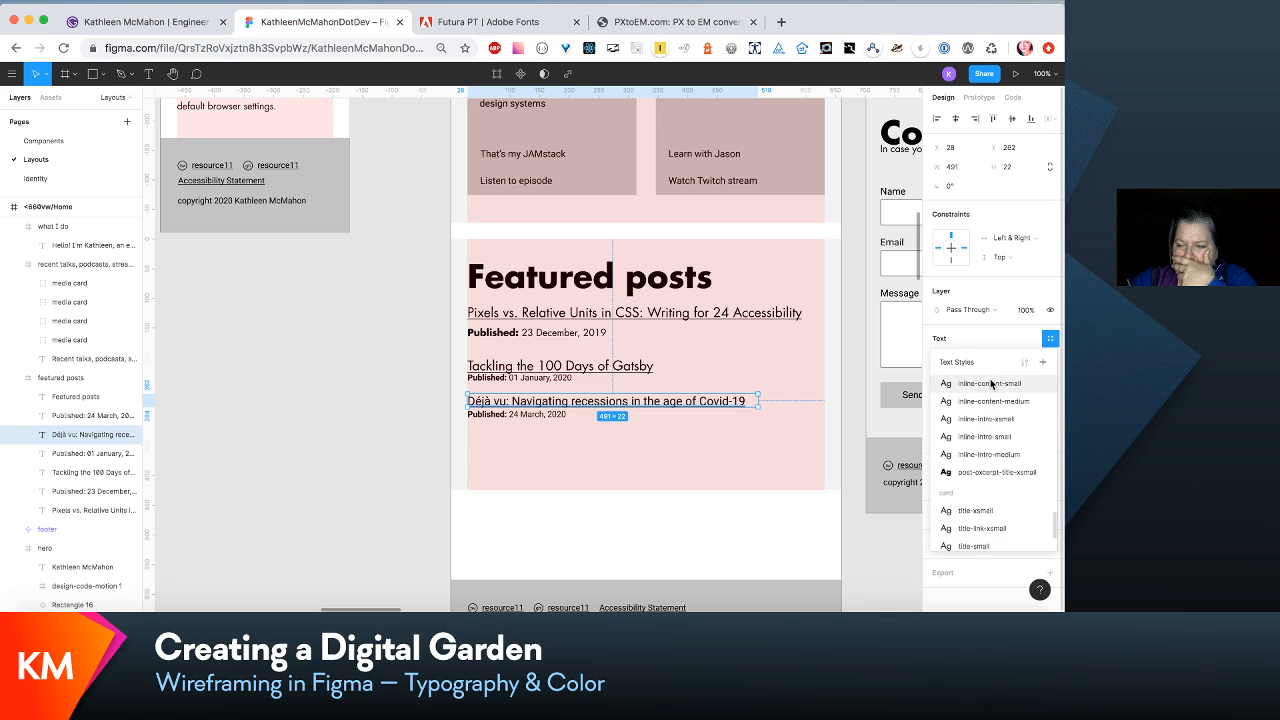
pyautogui.click(991, 383)
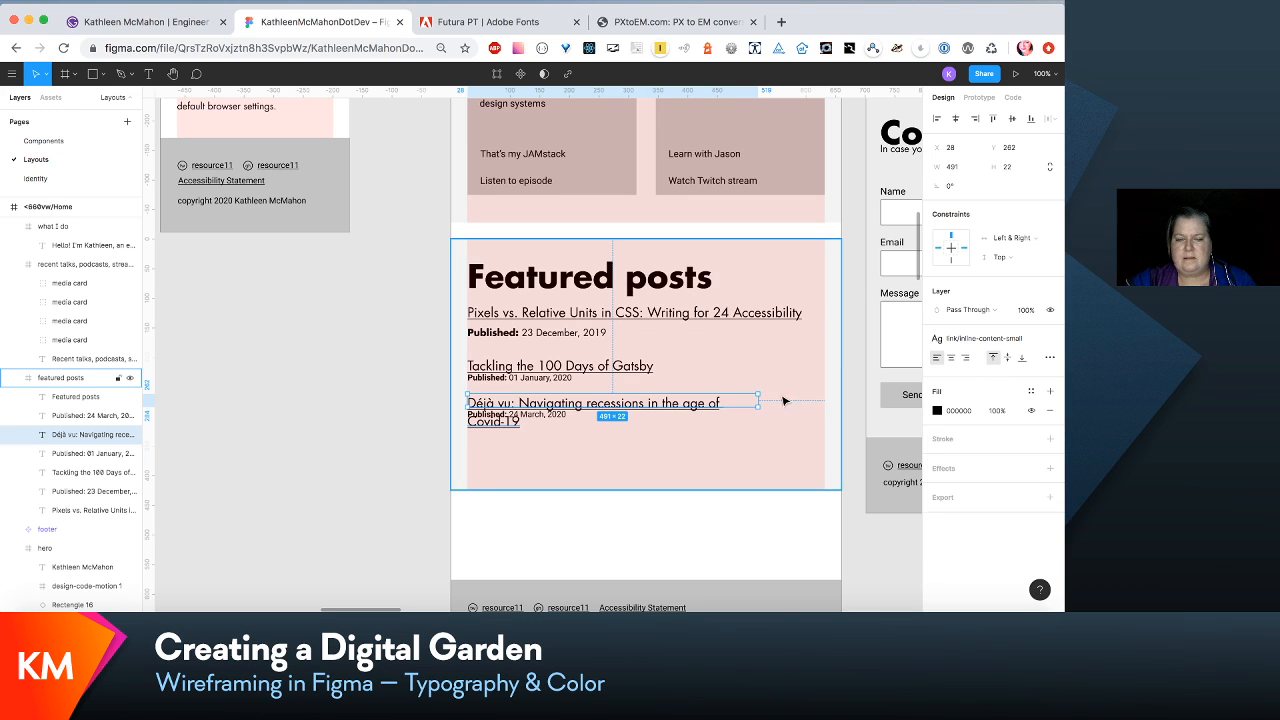
pyautogui.moveTo(759, 402); pyautogui.dragTo(817, 405)
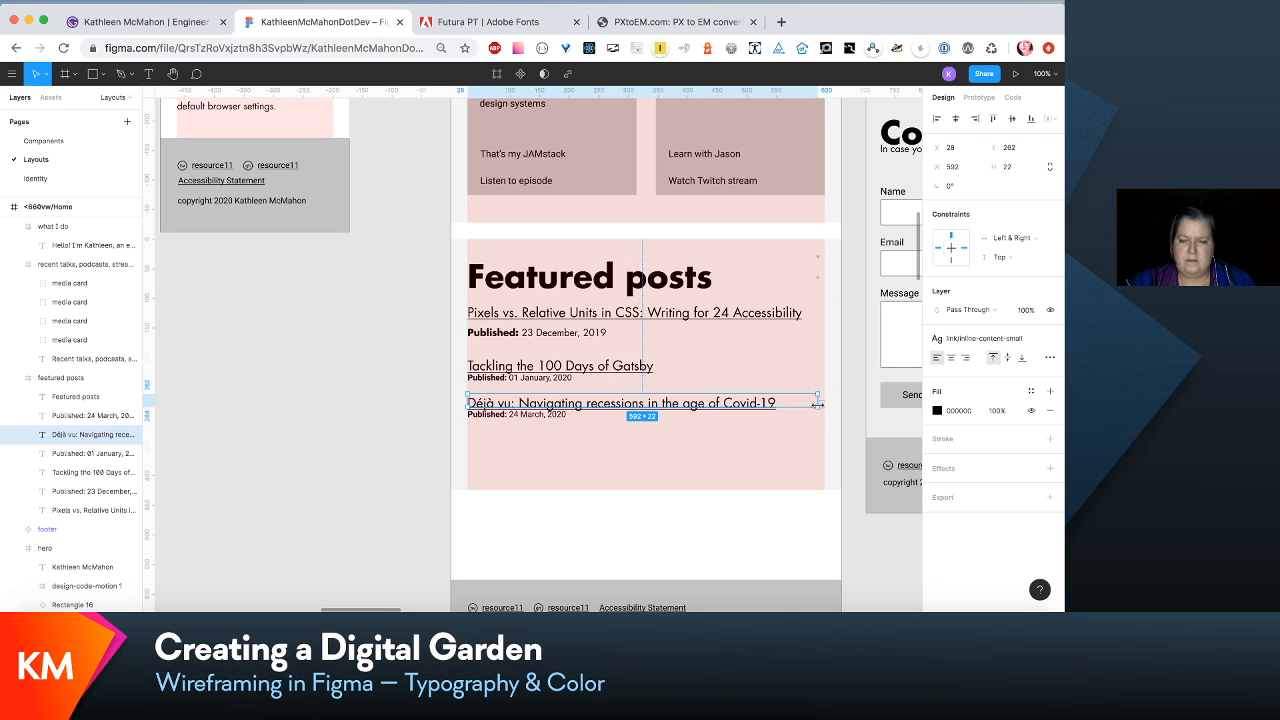
# - Apply the para/subtext-small text style to the 01 January and 24 March "Published" lines and move them down to Y 234 and 296
pyautogui.click(500, 379)
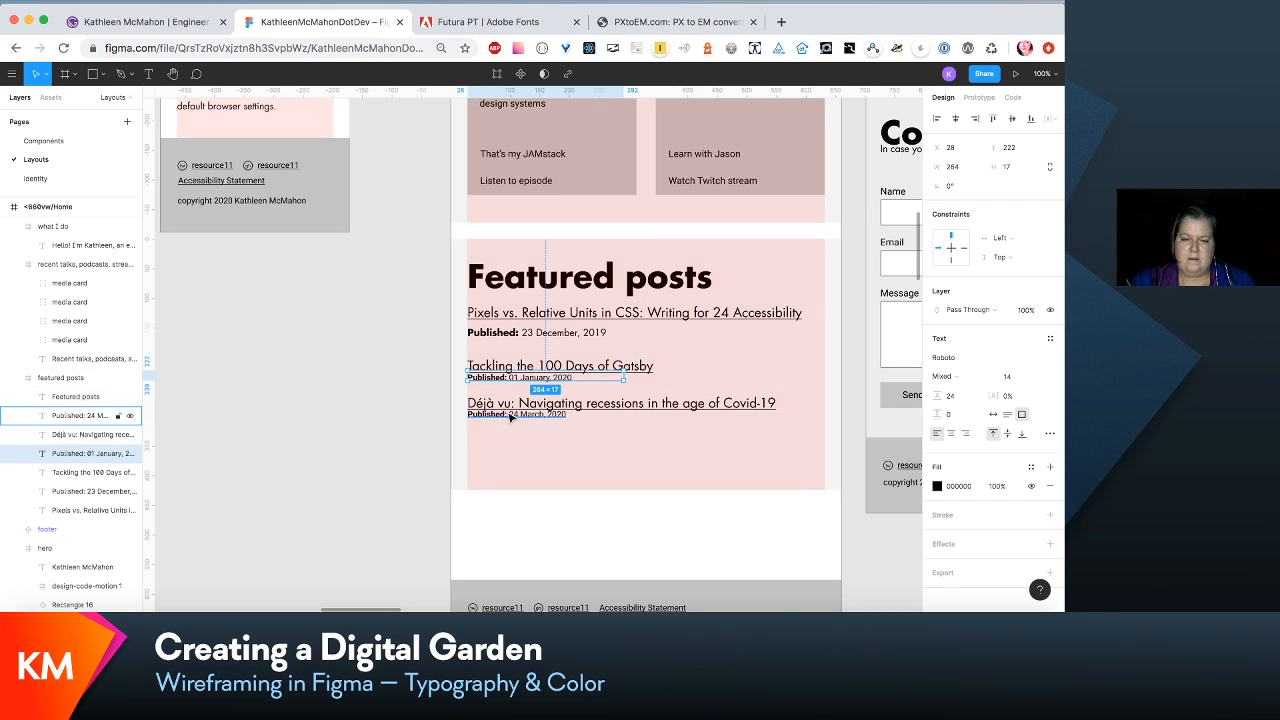
pyautogui.keyDown('shift'); pyautogui.click(510, 416); pyautogui.keyUp('shift')
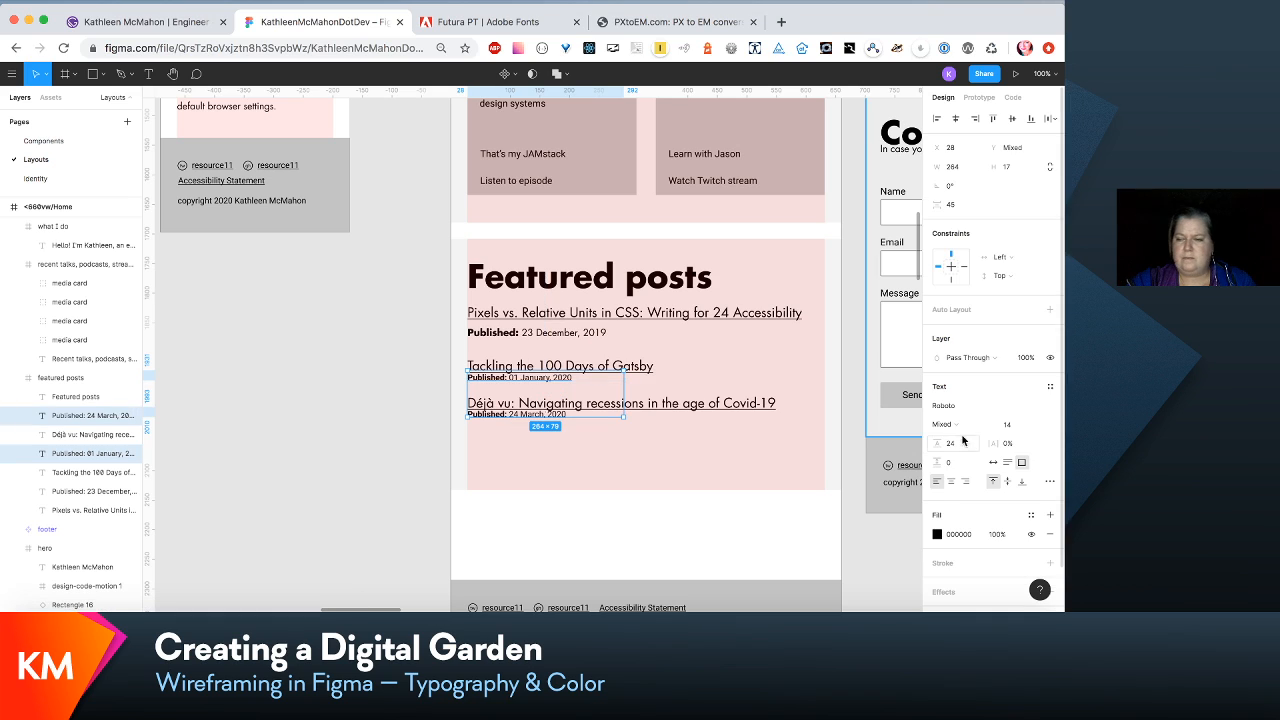
pyautogui.click(1050, 387)
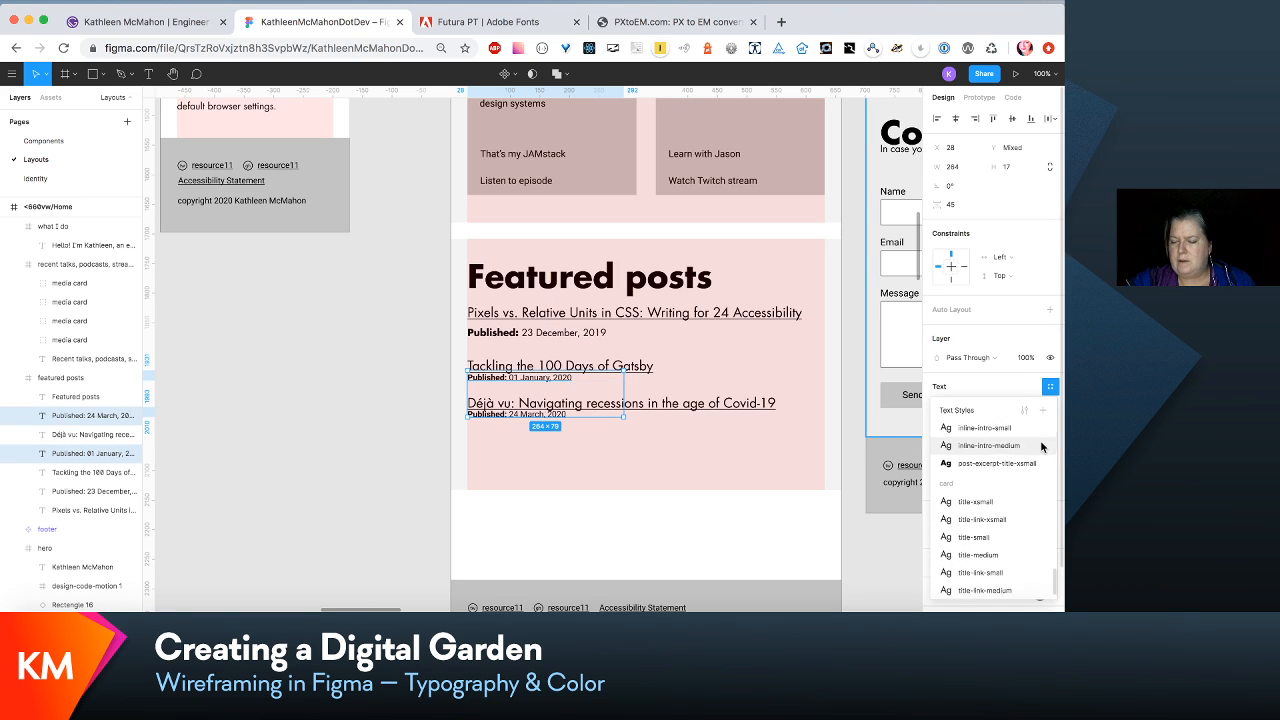
pyautogui.scroll(1, 1042, 446)
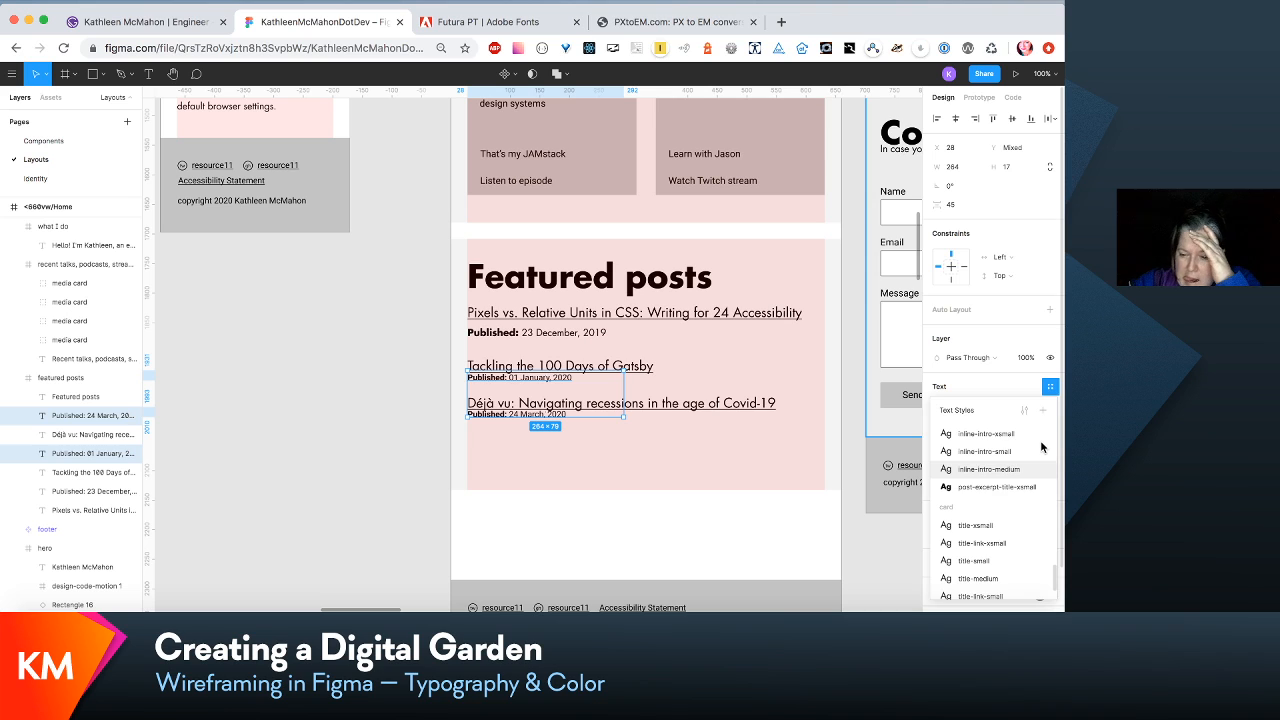
pyautogui.scroll(5, 1040, 442)
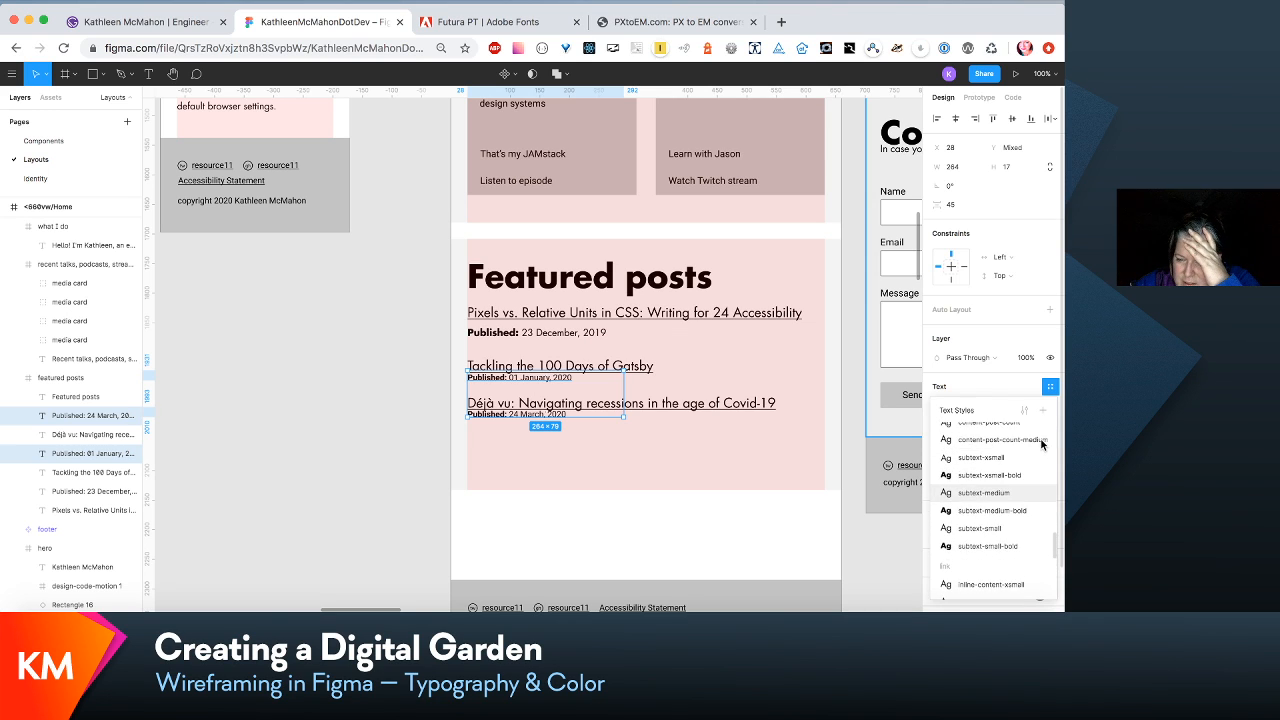
pyautogui.click(979, 531)
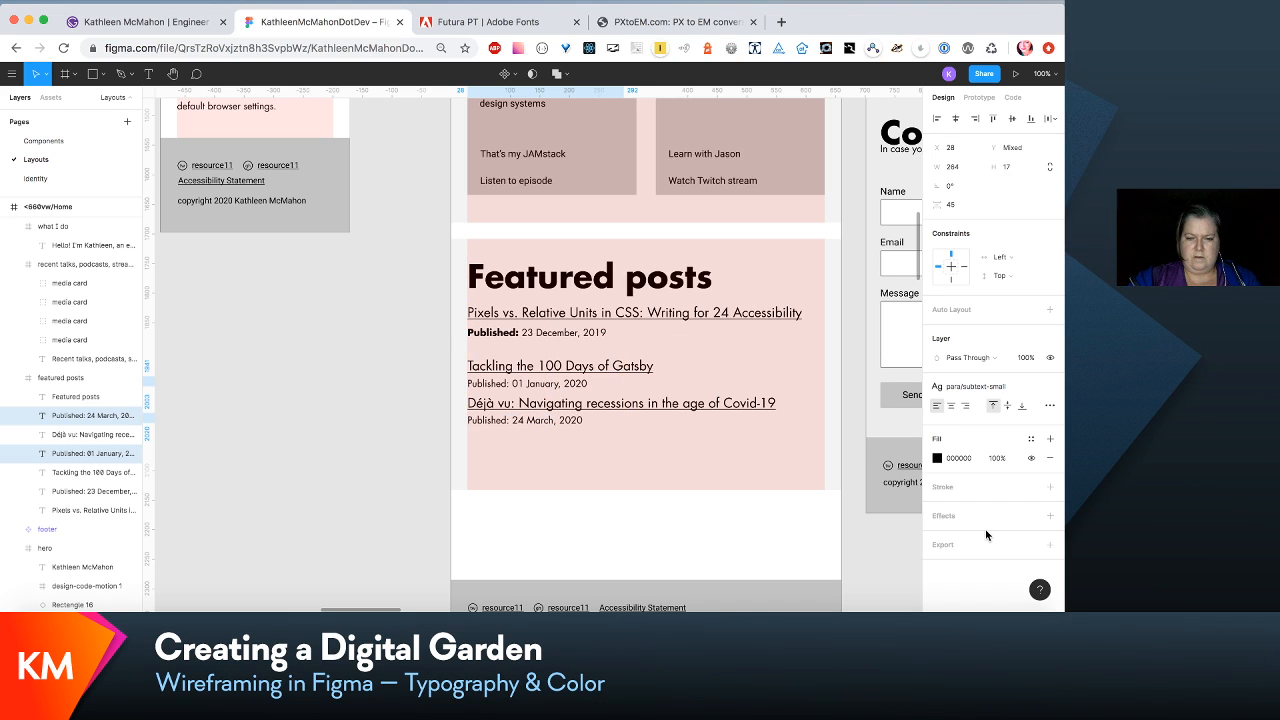
pyautogui.press('Down')
pyautogui.press('Down')
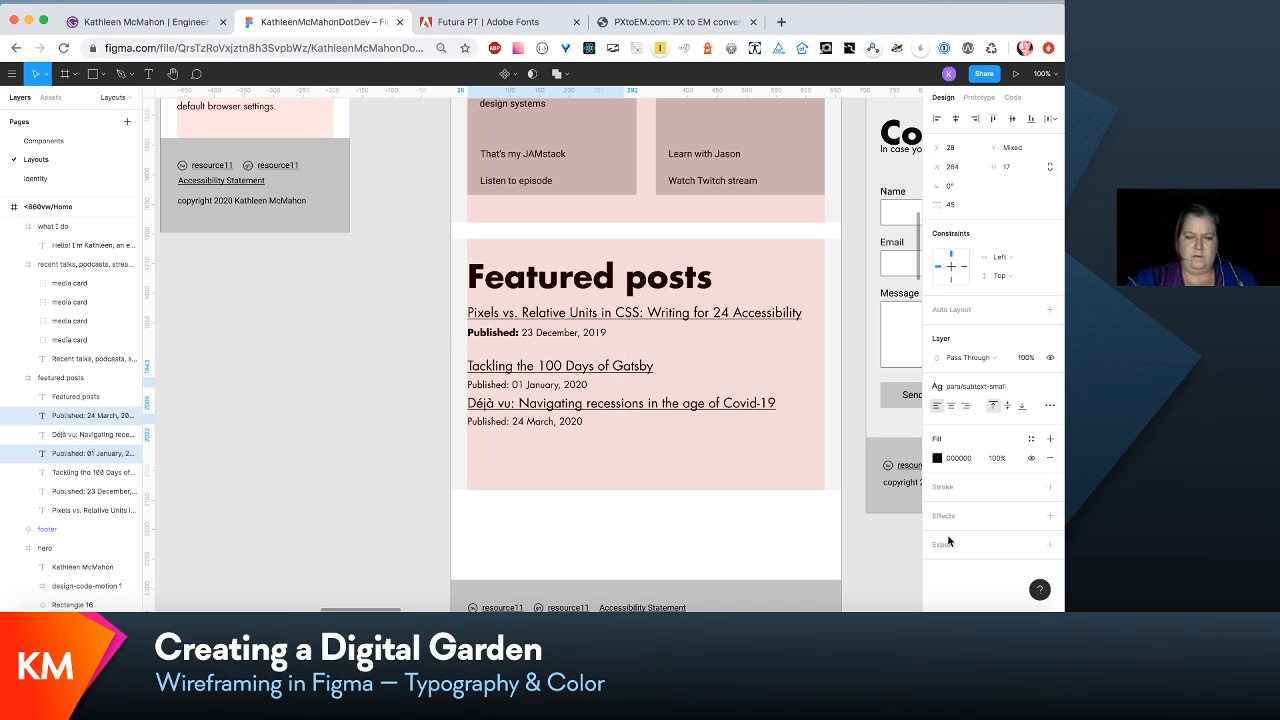
pyautogui.click(446, 407)
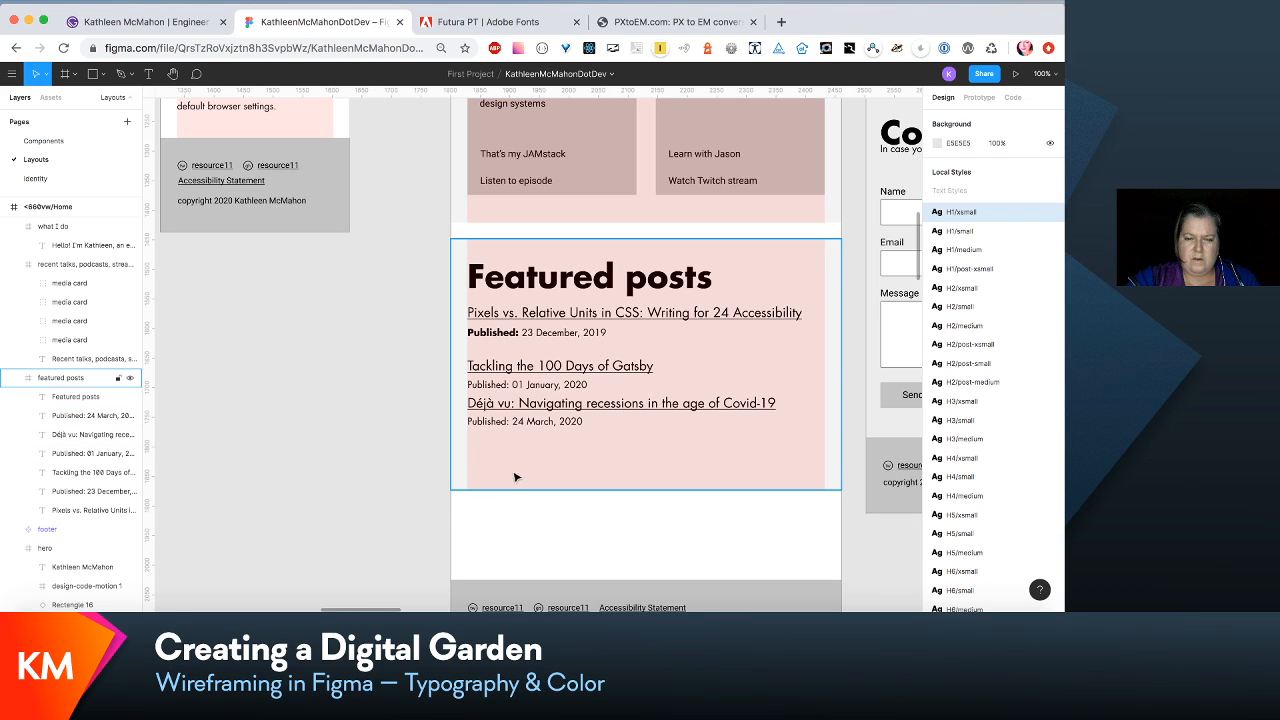
# - Apply the para/subtext-small-bold text style to the word "Published:" in the 01 January and 24 March lines
pyautogui.click(514, 384)
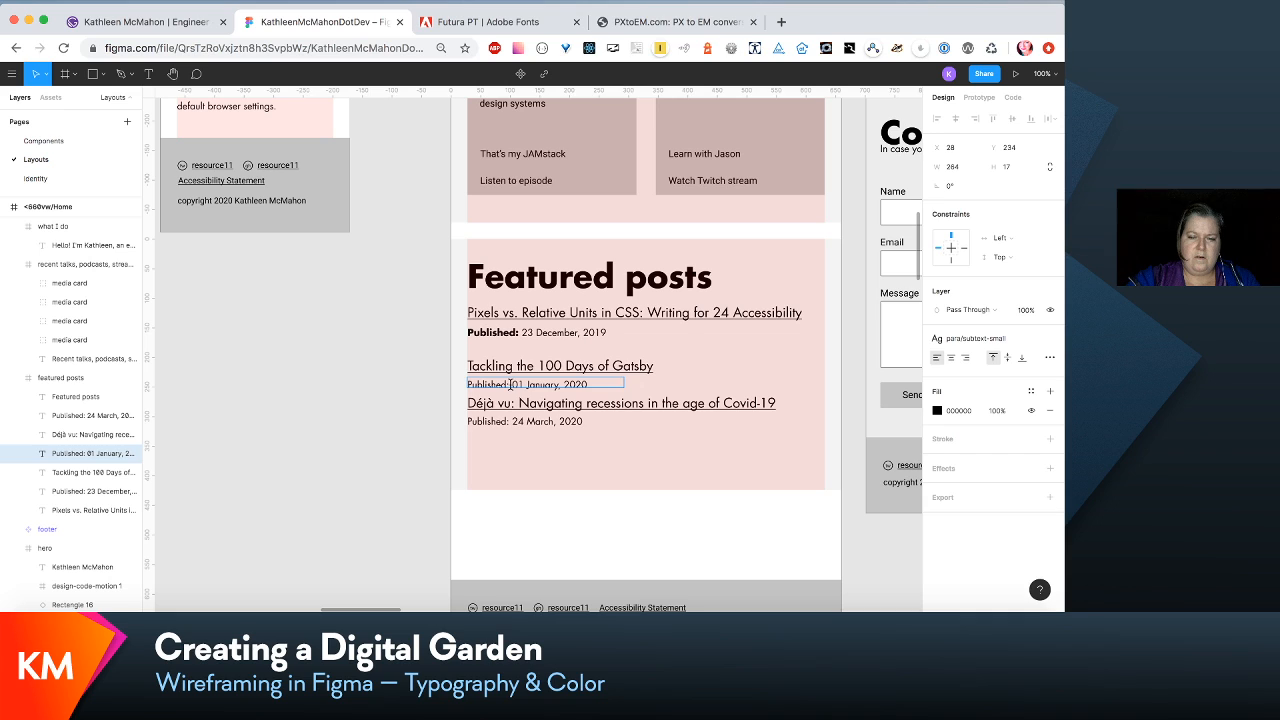
pyautogui.moveTo(511, 384); pyautogui.dragTo(401, 385)
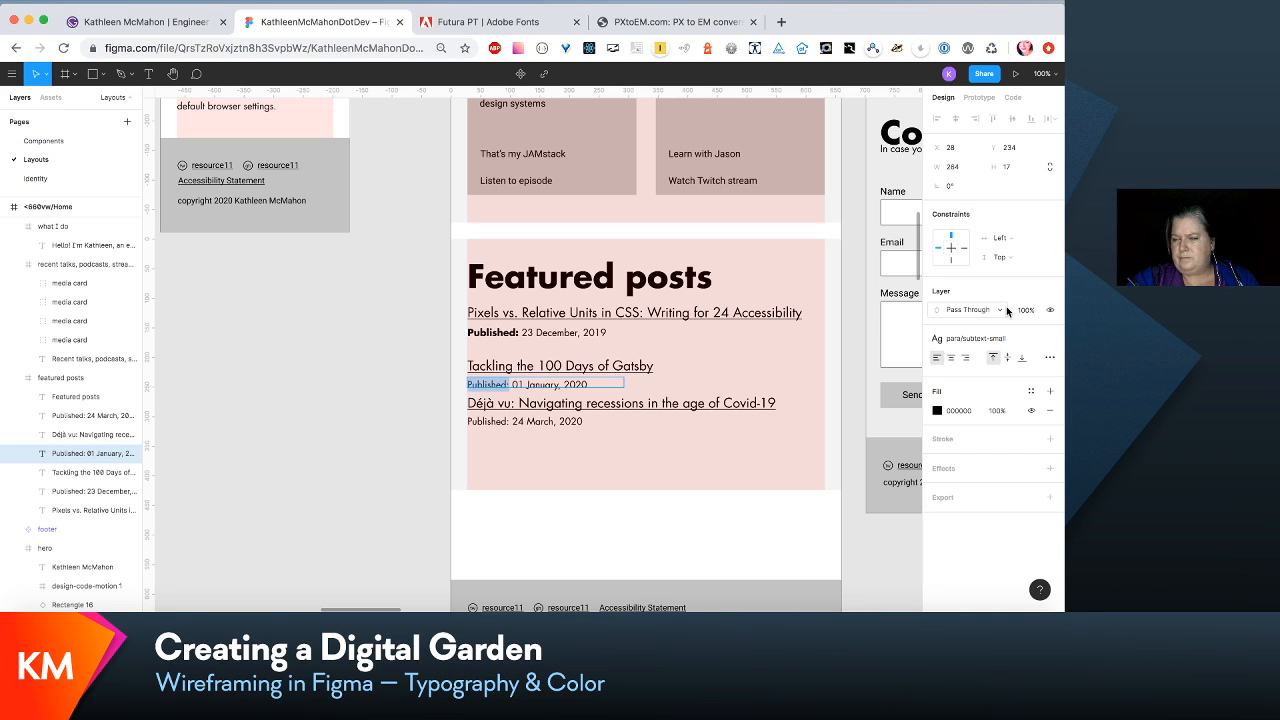
pyautogui.click(1031, 340)
pyautogui.click(1037, 482)
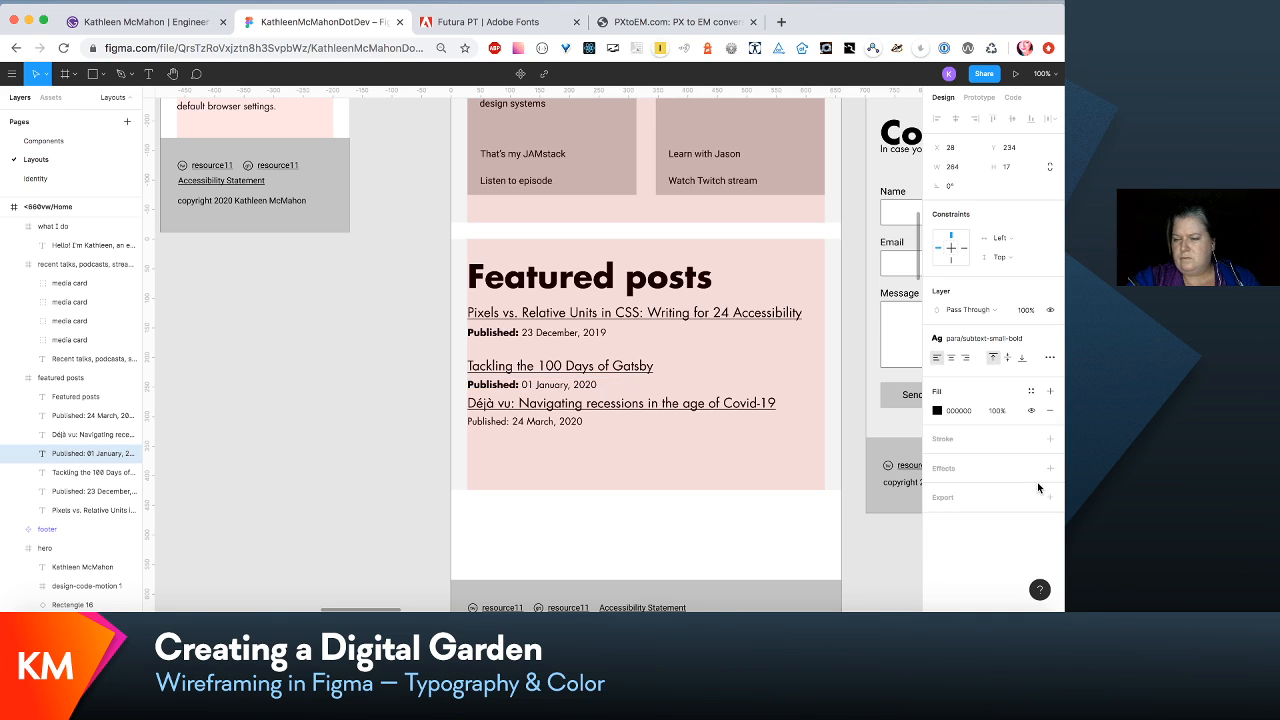
pyautogui.moveTo(511, 421); pyautogui.dragTo(430, 428)
pyautogui.click(1025, 339)
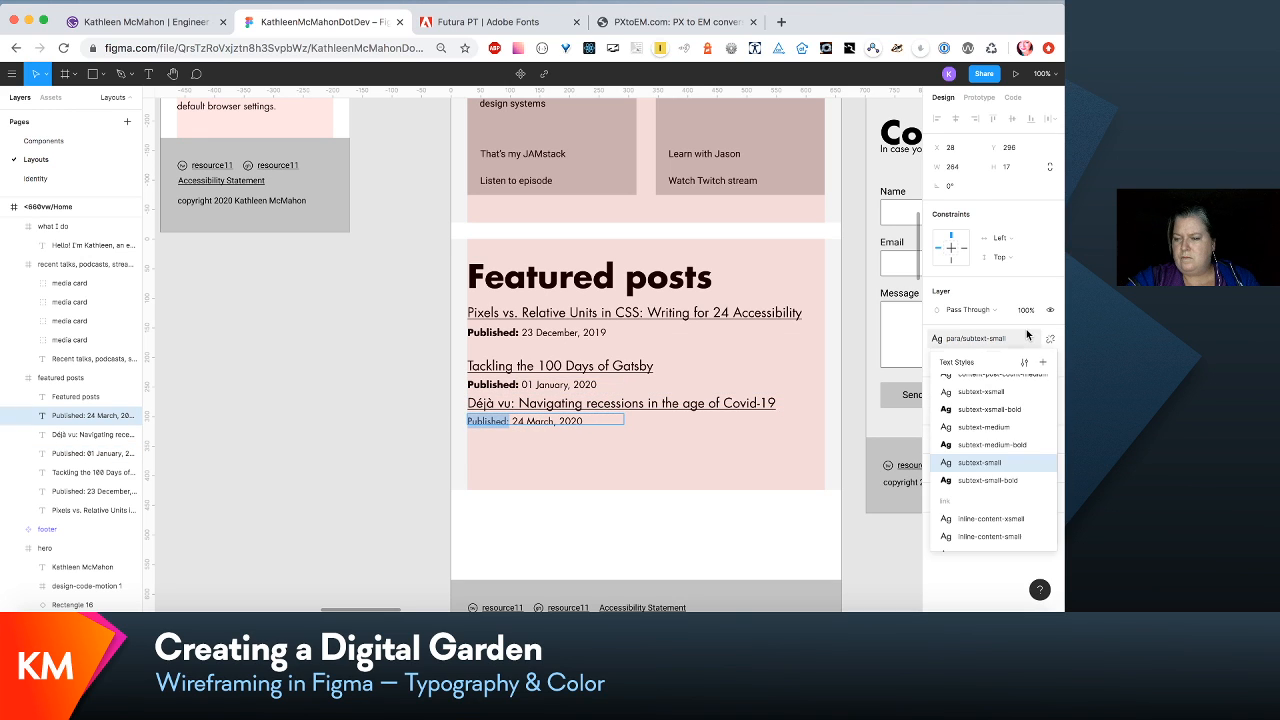
pyautogui.click(1037, 481)
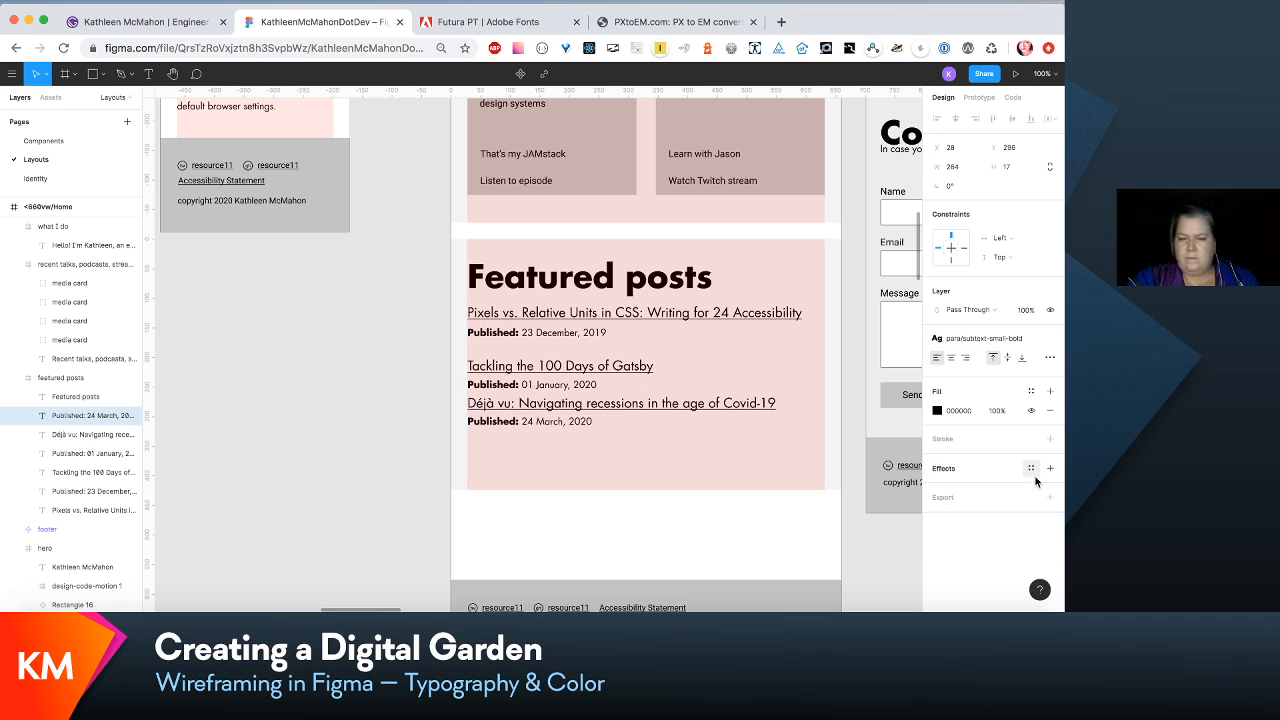
# - Move the "Déjà vu" link together with its "Published" line down about 16 px, away from the Gatsby post
pyautogui.doubleClick(632, 403)
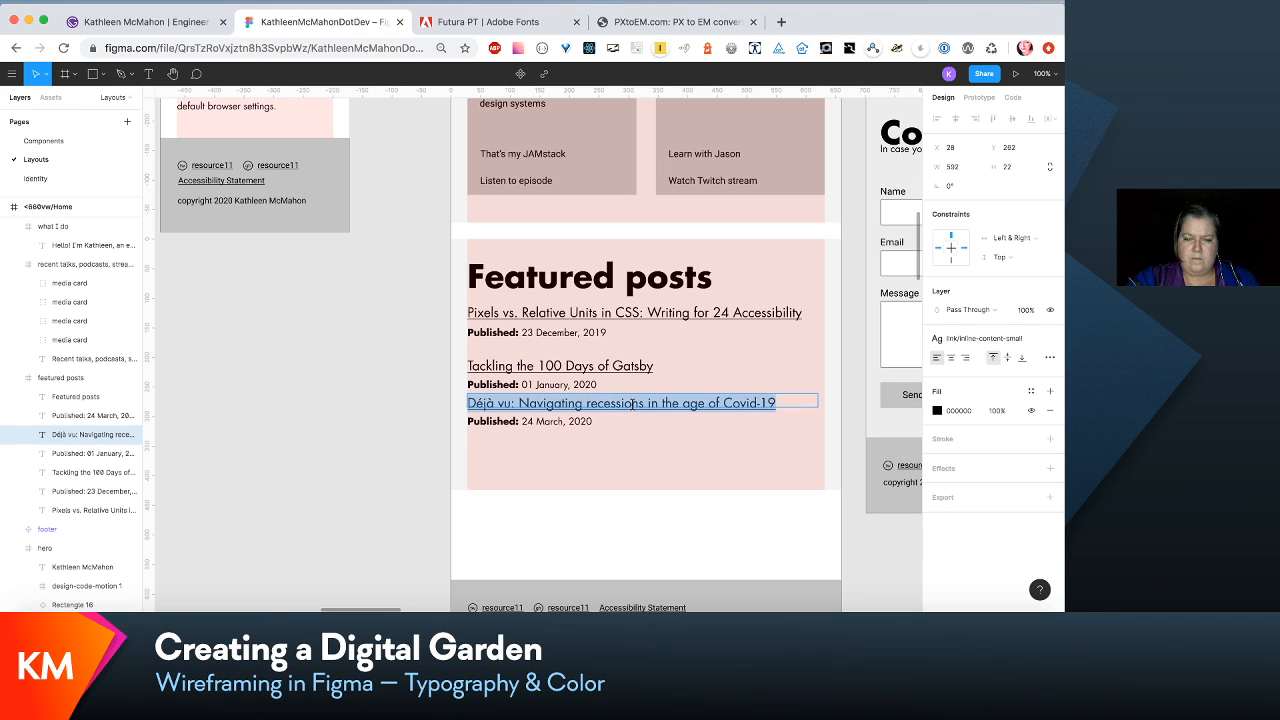
pyautogui.doubleClick(565, 422)
pyautogui.press('Escape')
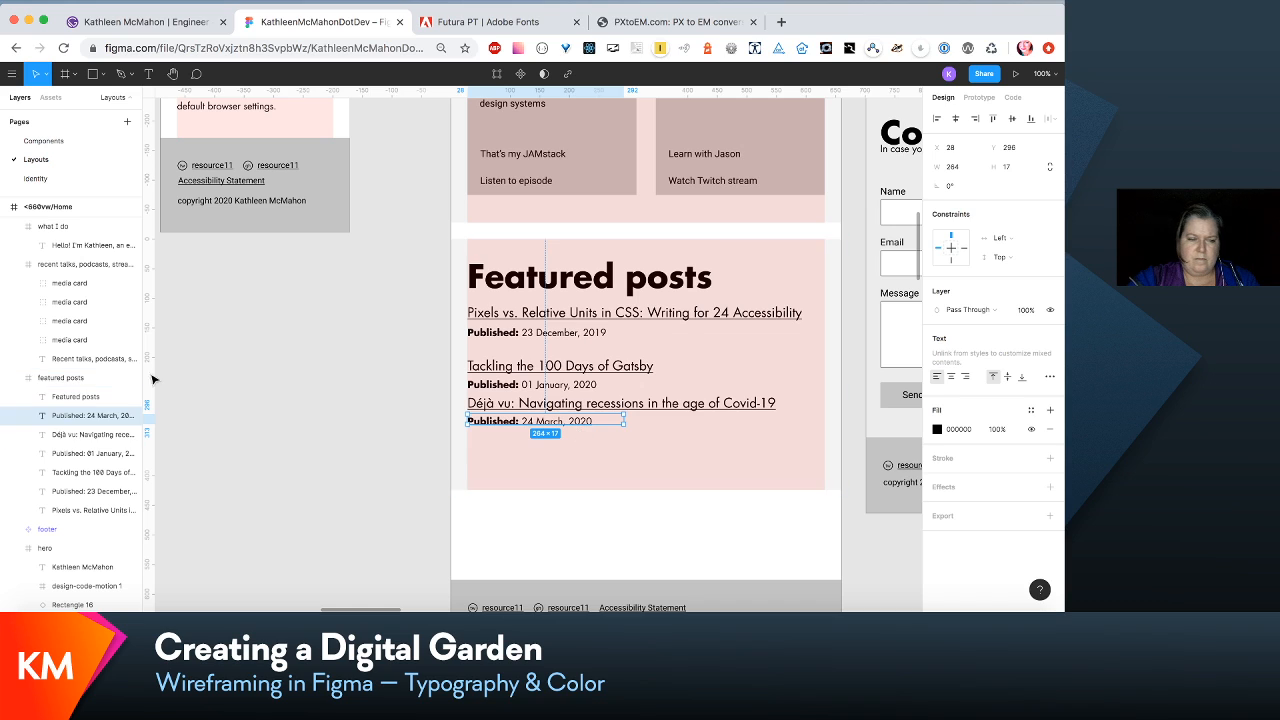
pyautogui.keyDown('shift'); pyautogui.click(86, 436); pyautogui.keyUp('shift')
pyautogui.hotkey('shift', 'Down')
pyautogui.hotkey('shift', 'Down')
pyautogui.hotkey('shift', 'Down')
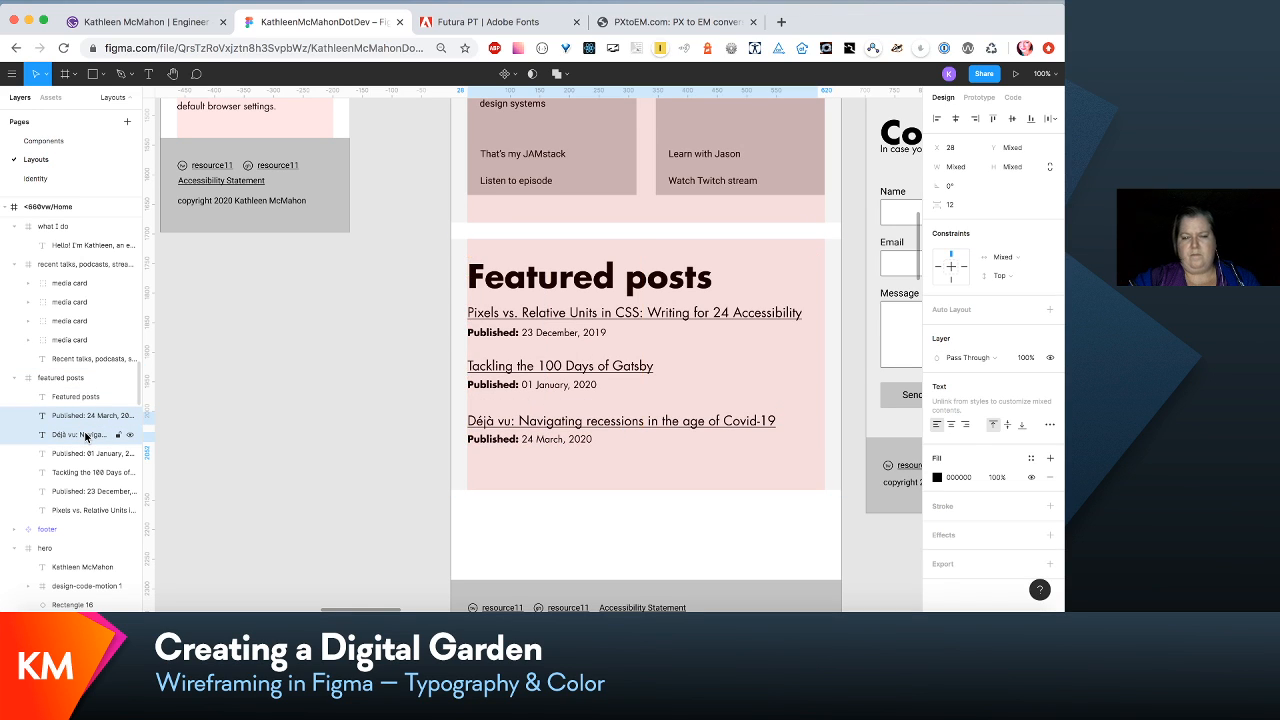
pyautogui.press('Up')
pyautogui.press('Up')
pyautogui.press('Up')
pyautogui.press('Up')
pyautogui.press('Up')
pyautogui.press('Up')
pyautogui.press('Up')
pyautogui.press('Up')
pyautogui.press('Up')
pyautogui.press('Up')
pyautogui.press('Up')
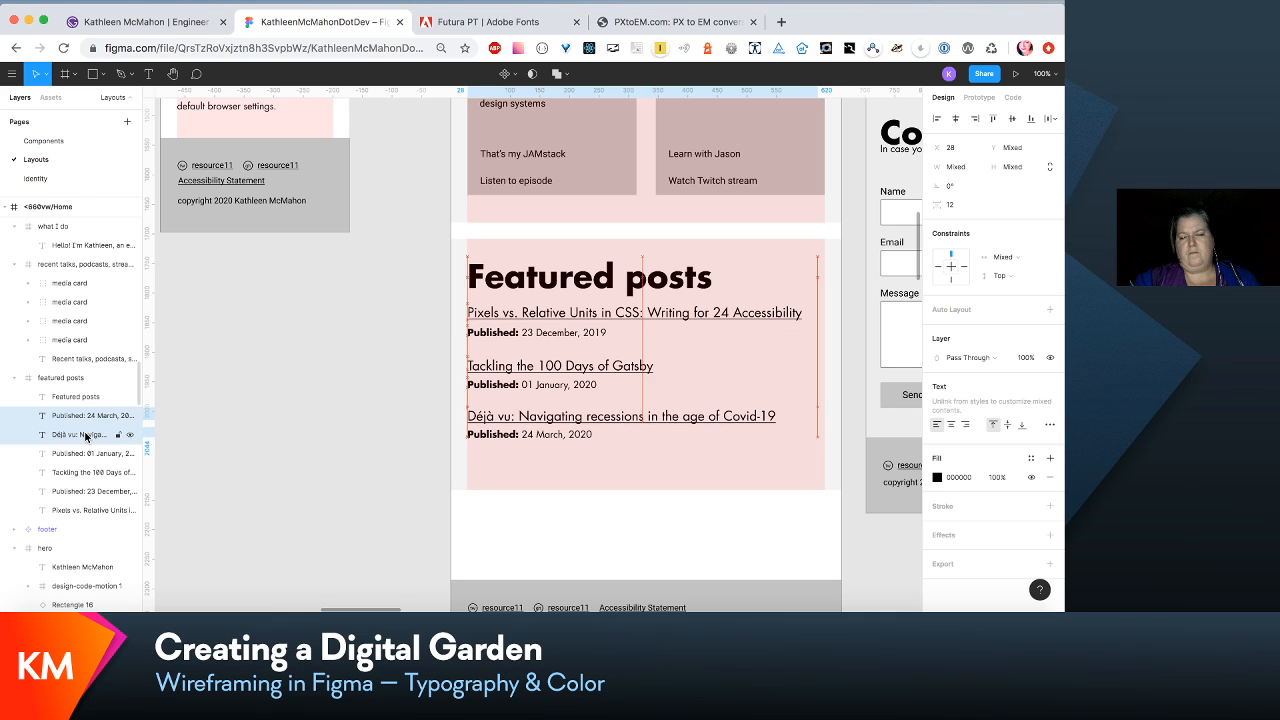
pyautogui.press('Up')
pyautogui.press('Up')
pyautogui.press('Up')
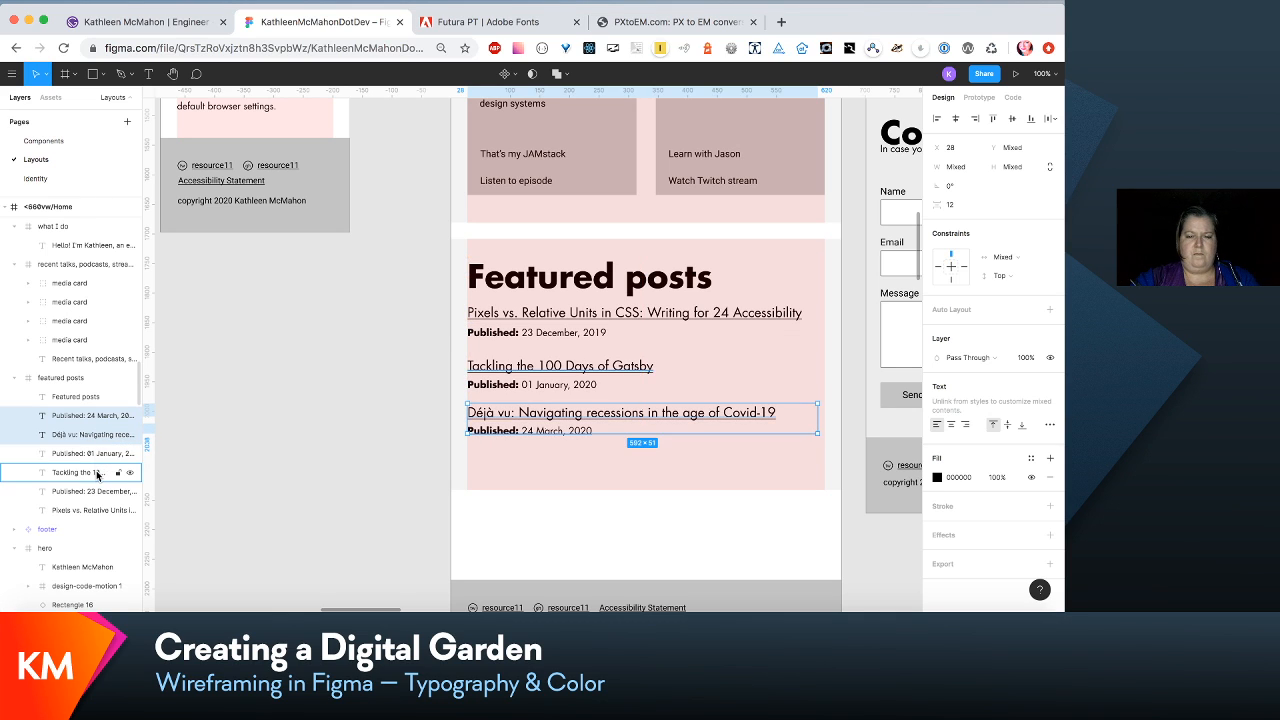
# - Move the Gatsby and "Déjà vu" links with their "Published" lines up about 8 px toward the first post
pyautogui.keyDown('shift'); pyautogui.click(97, 475); pyautogui.keyUp('shift')
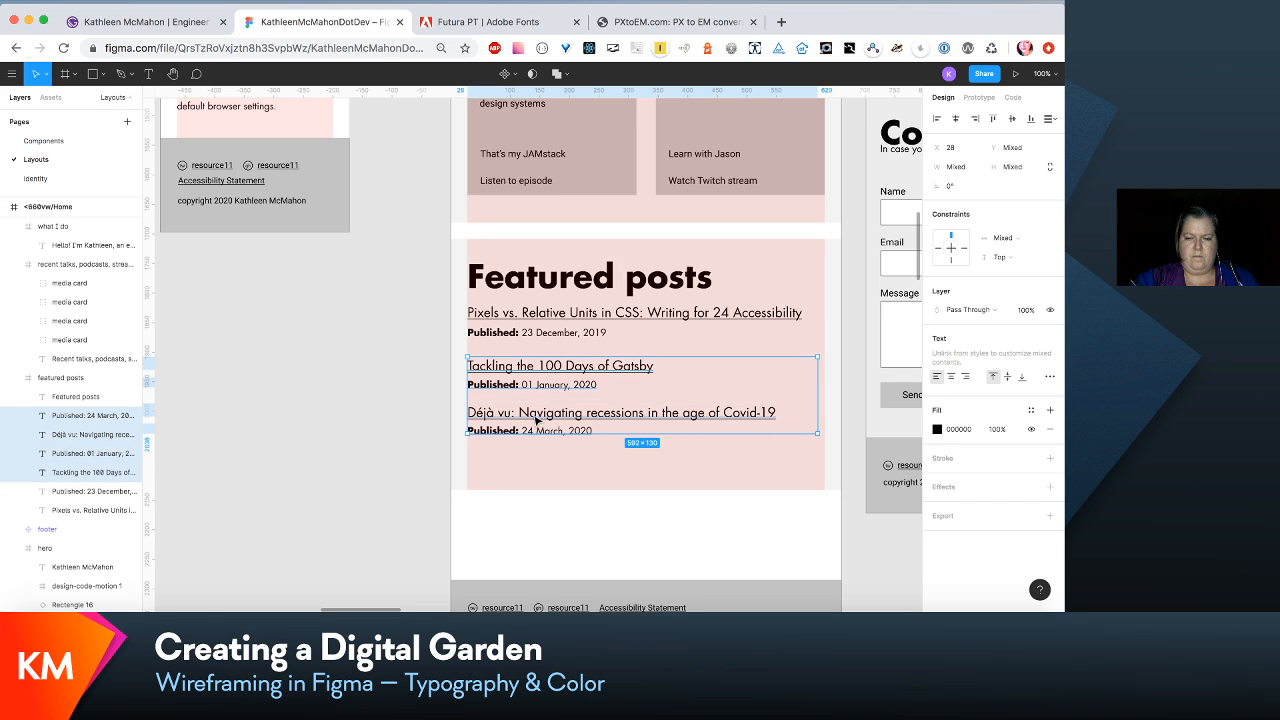
pyautogui.press('Up')
pyautogui.press('Up')
pyautogui.press('Up')
pyautogui.press('Up')
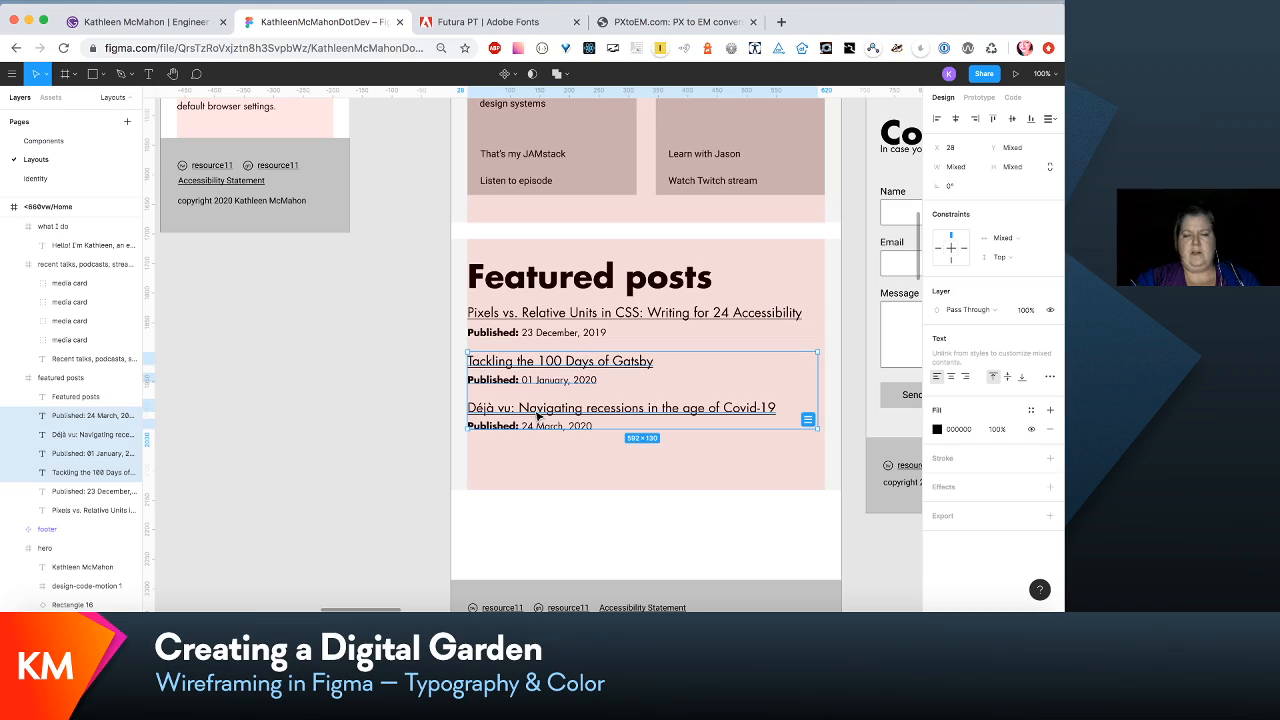
pyautogui.click(617, 515)
# - Shorten the <660vw/Home frame to a height of 2253 so the footer meets the featured posts section
pyautogui.scroll(5, 617, 513)
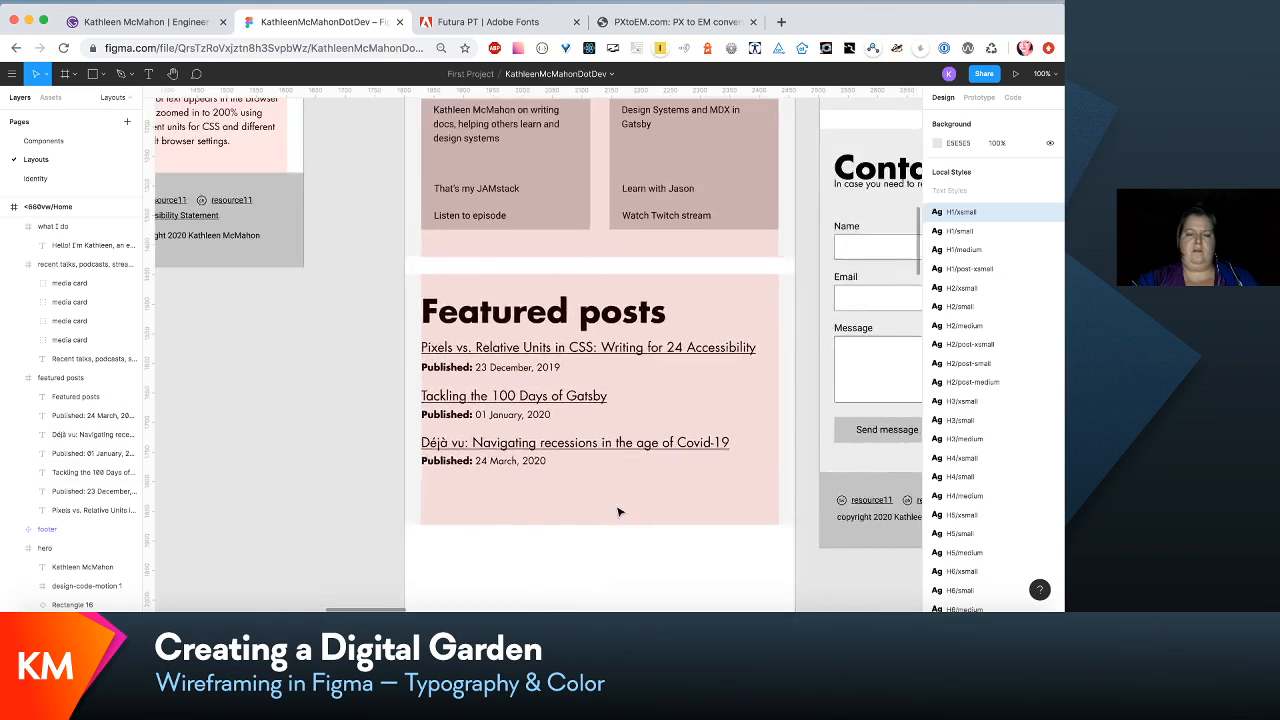
pyautogui.scroll(-5, 618, 513)
pyautogui.scroll(6, 619, 512)
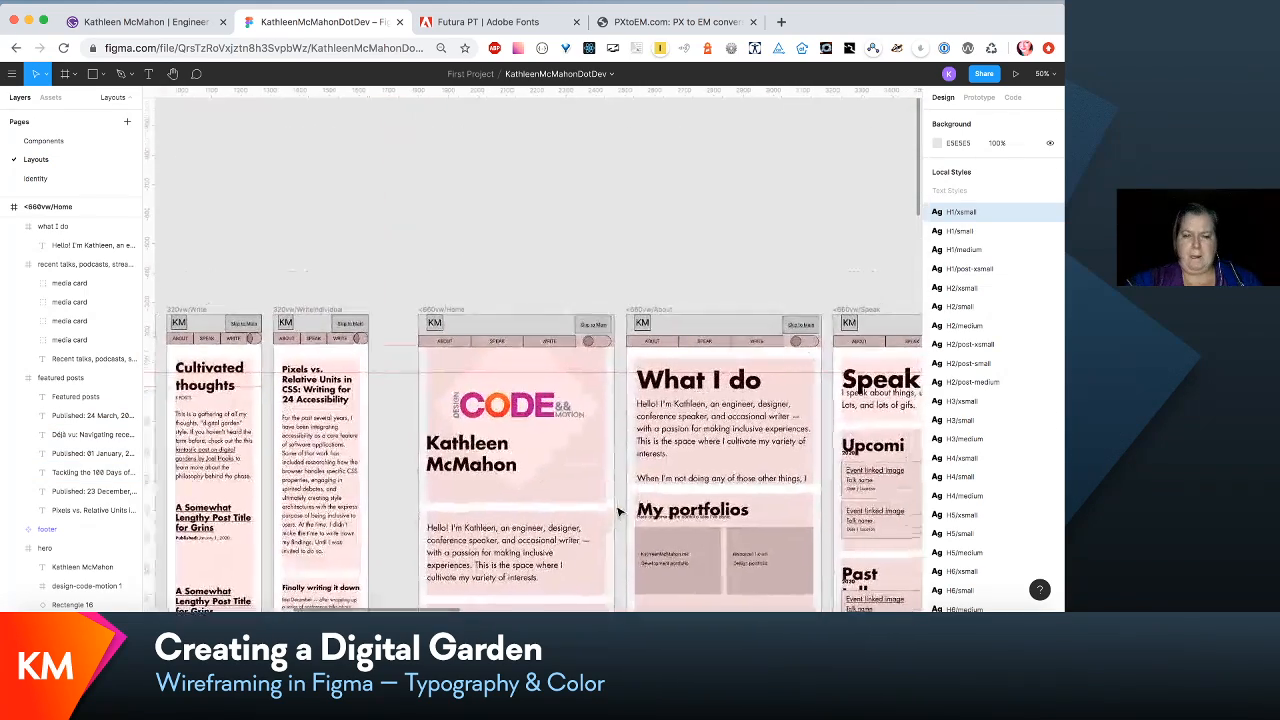
pyautogui.click(455, 316)
pyautogui.scroll(-8, 452, 400)
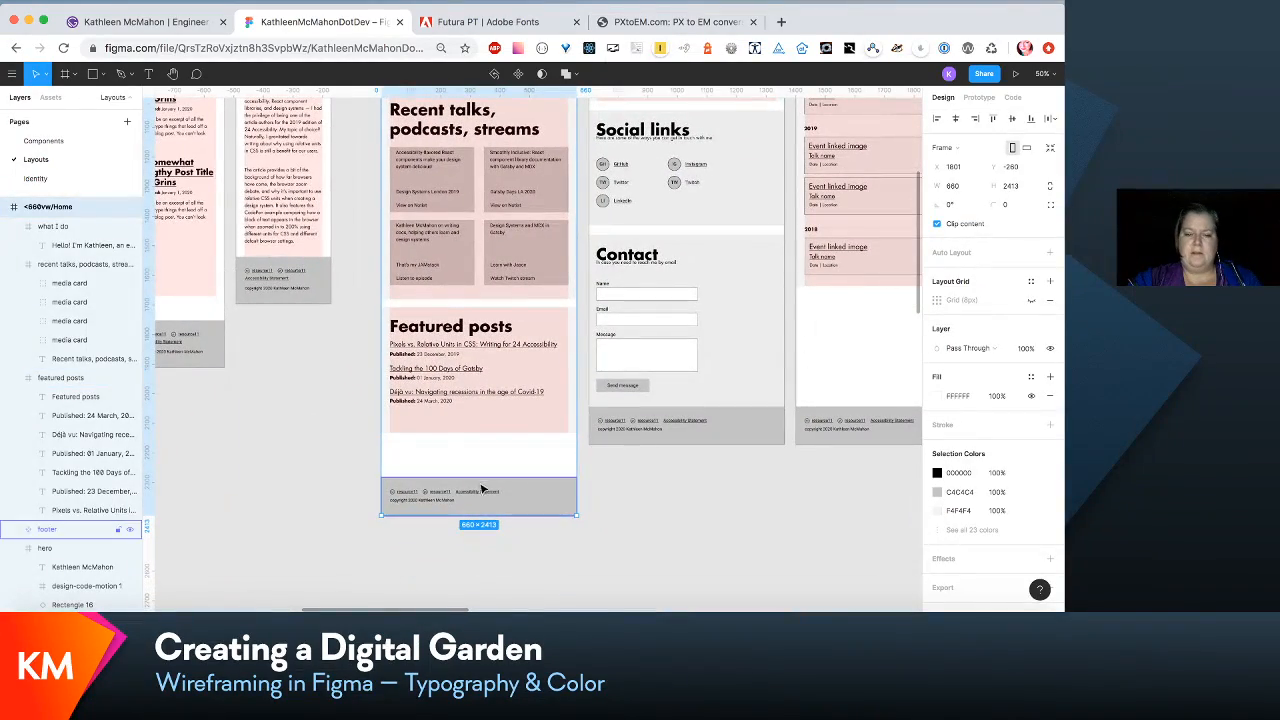
pyautogui.moveTo(484, 517); pyautogui.dragTo(484, 467)
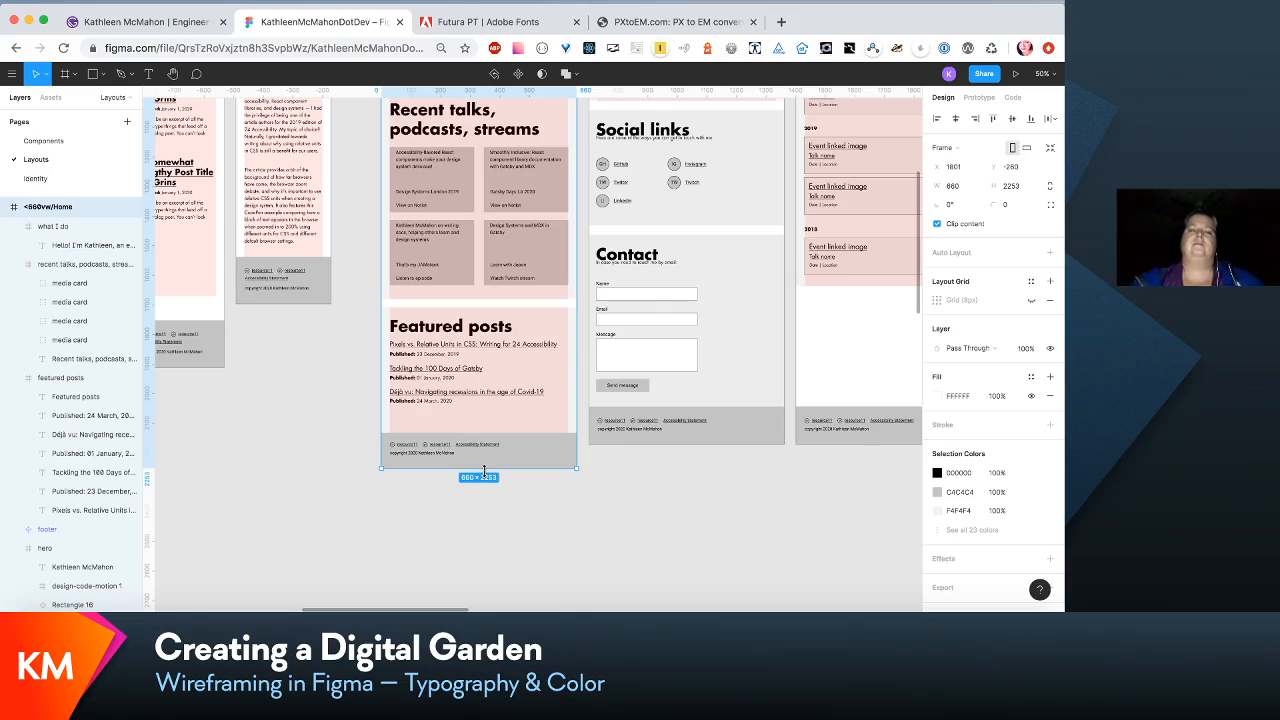
# - Review the <660vw Home, About and Speak layouts, and open the Identity page at its Headings samples
pyautogui.scroll(5, 703, 398)
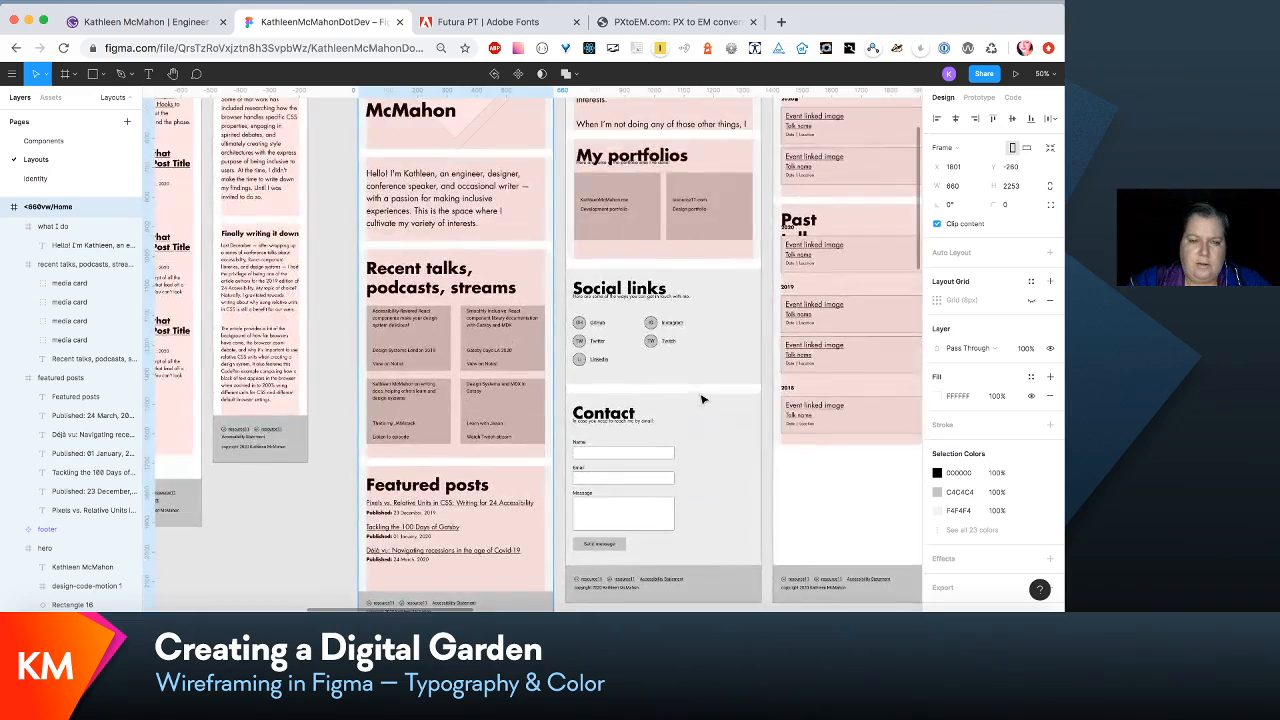
pyautogui.scroll(3, 703, 398)
pyautogui.hscroll(3, 703, 398)
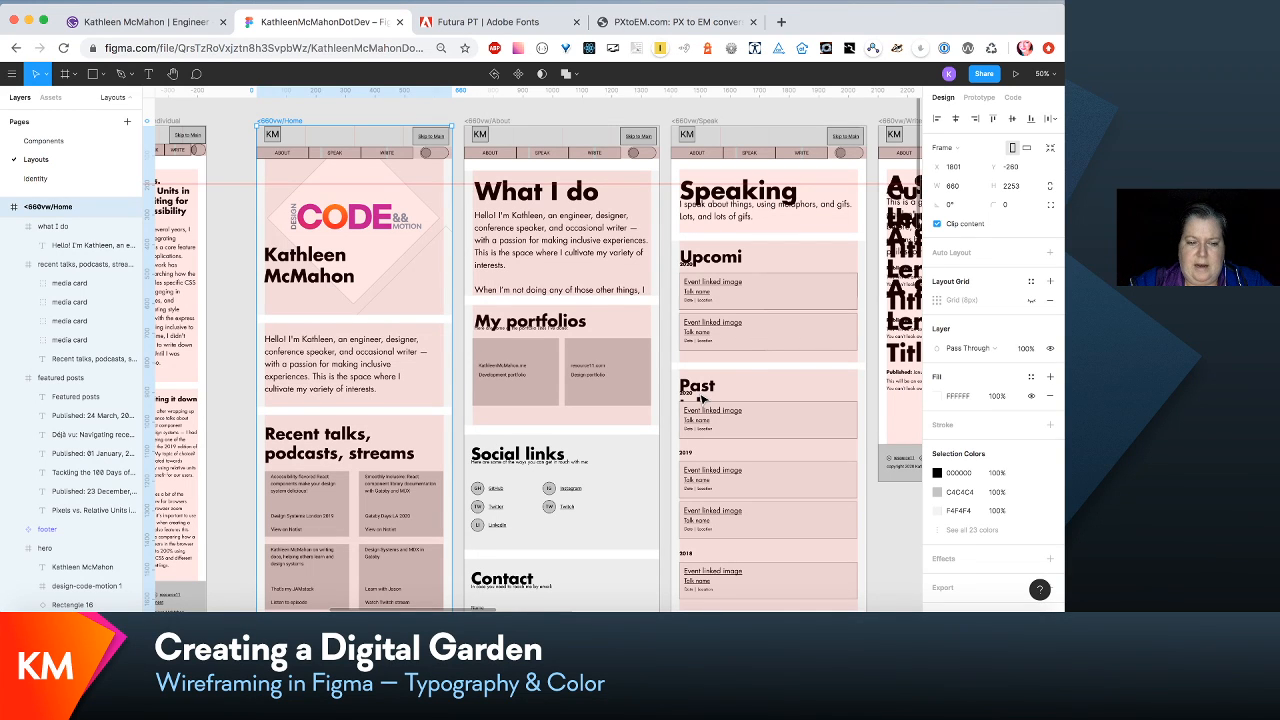
pyautogui.hotkey('shift', '0')
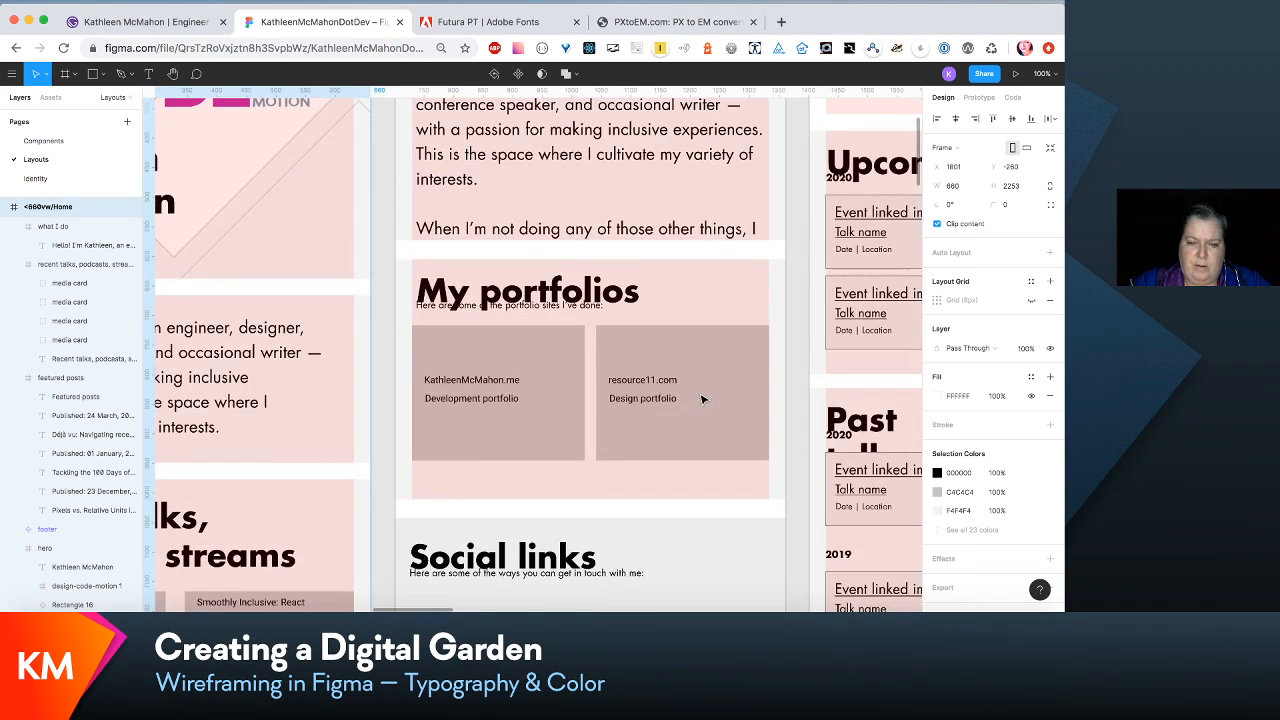
pyautogui.hscroll(-3, 703, 398)
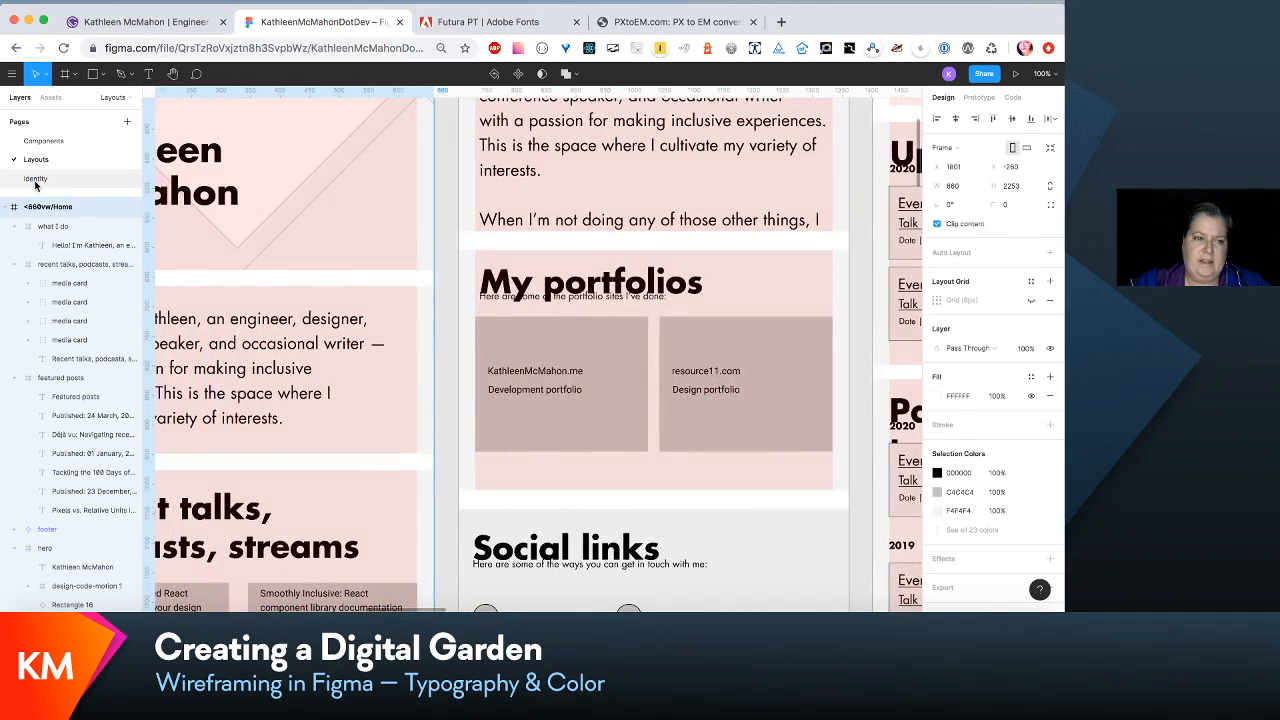
pyautogui.click(35, 180)
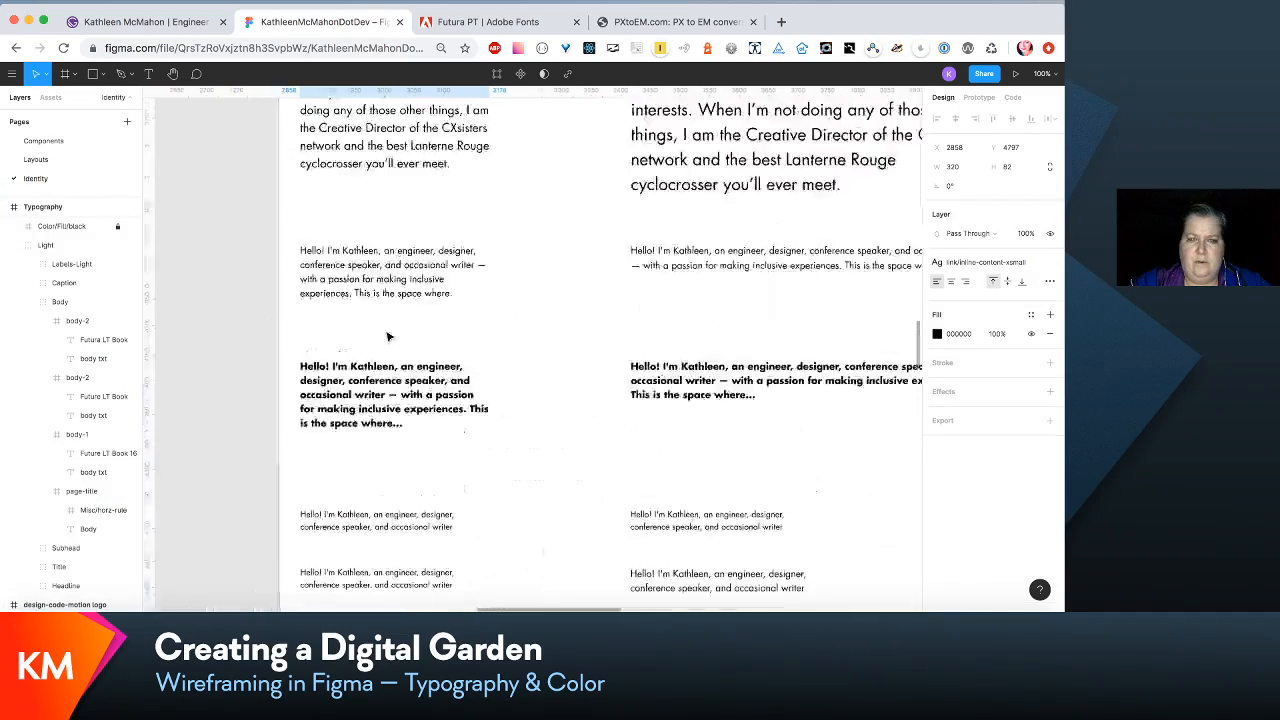
pyautogui.scroll(10, 389, 336)
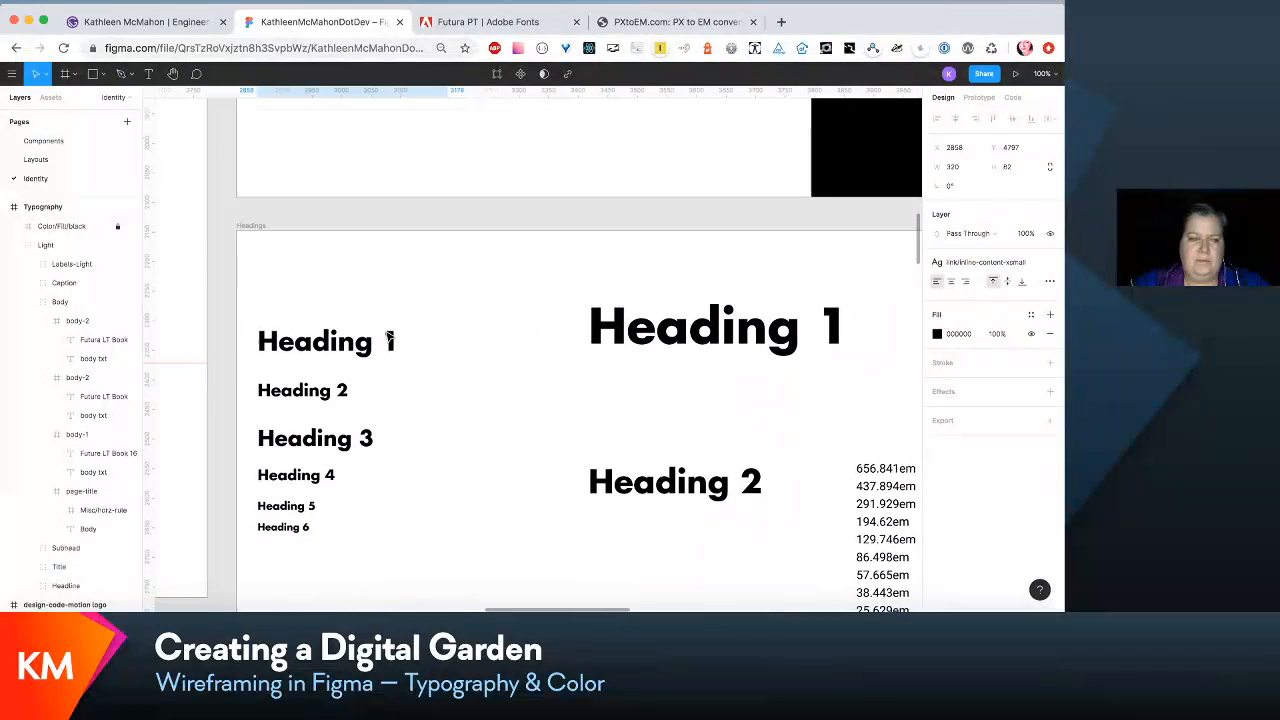
# - Return to the Layouts page and extend the <660vw/About frame to a height of 3148
pyautogui.click(71, 158)
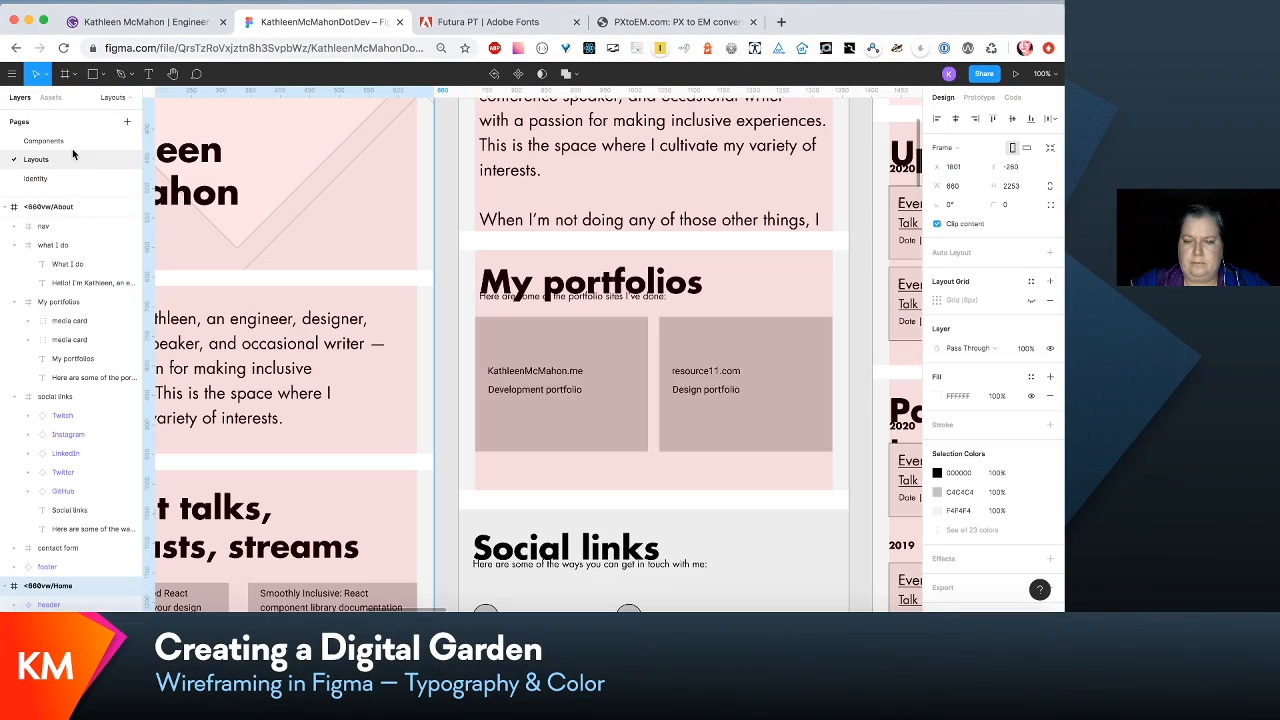
pyautogui.hscroll(2, 409, 364)
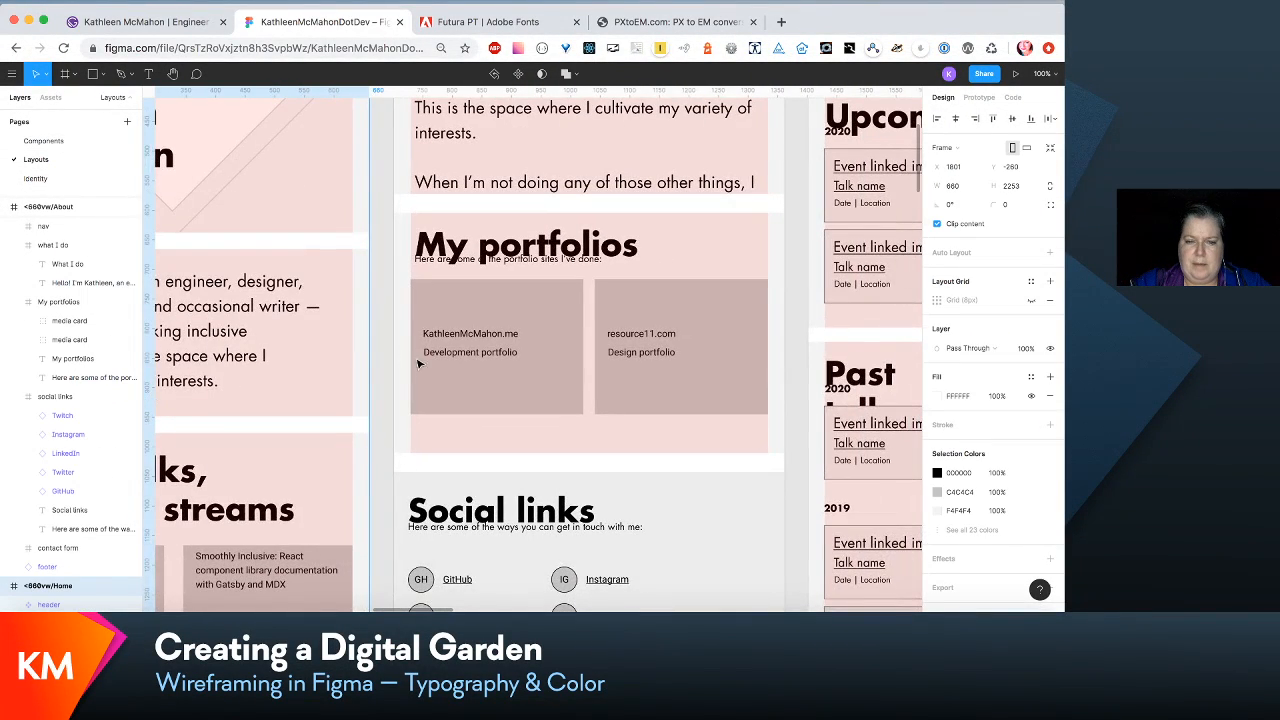
pyautogui.scroll(5, 551, 363)
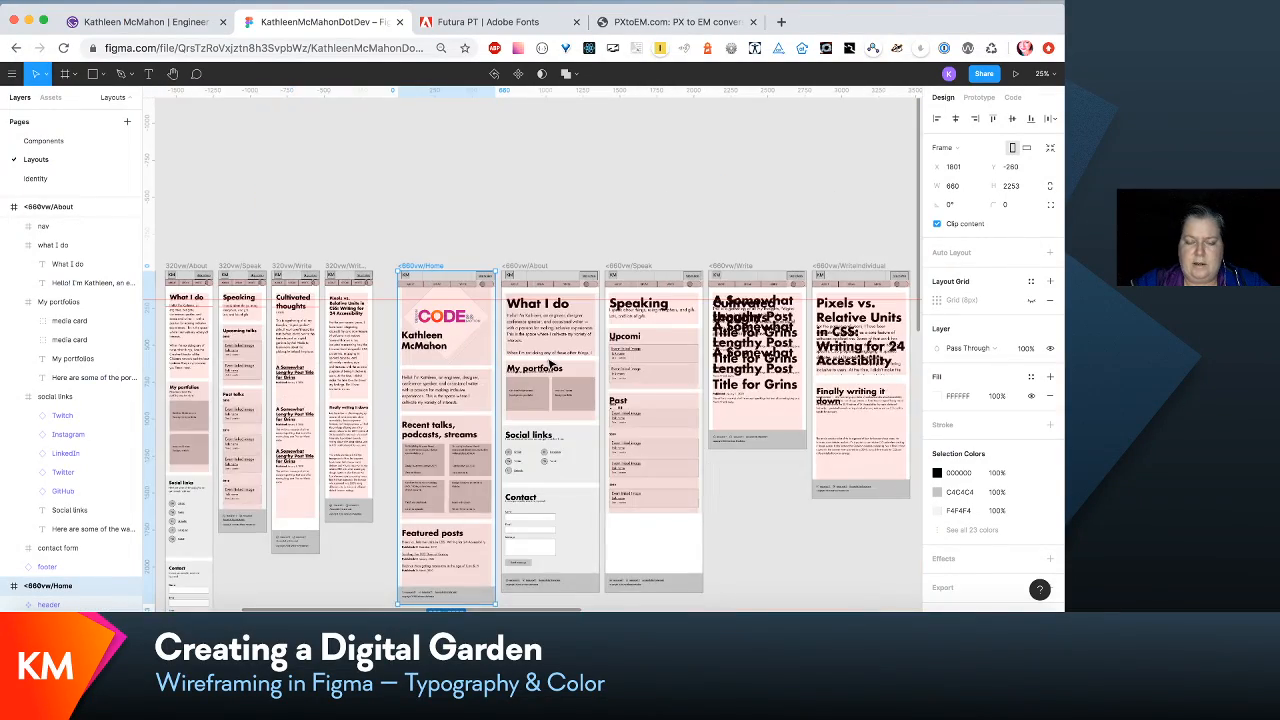
pyautogui.scroll(-5, 530, 370)
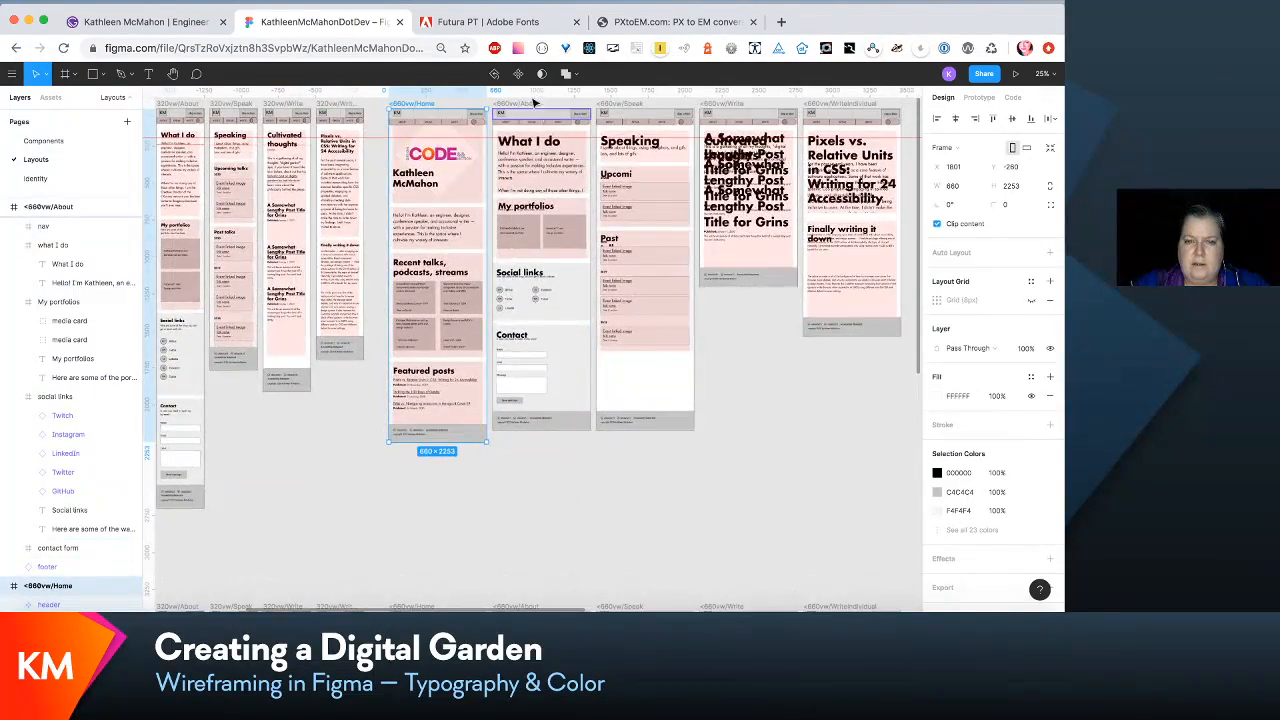
pyautogui.click(530, 113)
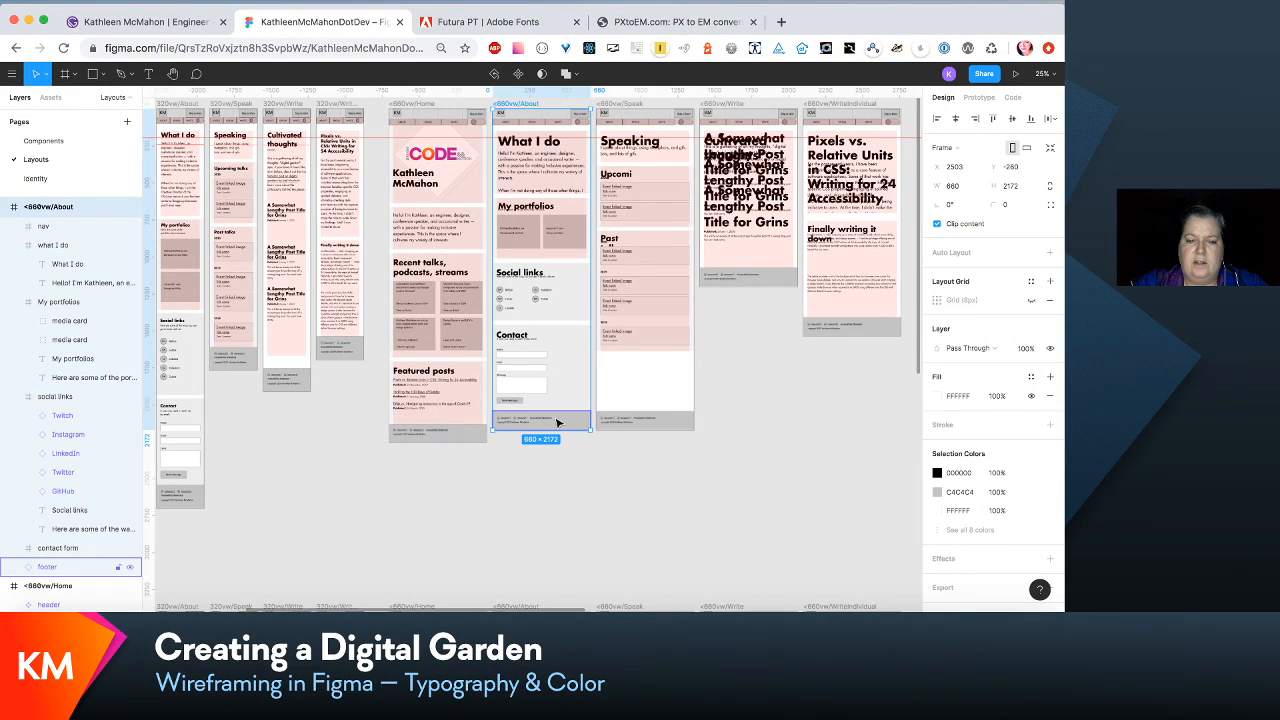
pyautogui.moveTo(555, 430); pyautogui.dragTo(555, 573)
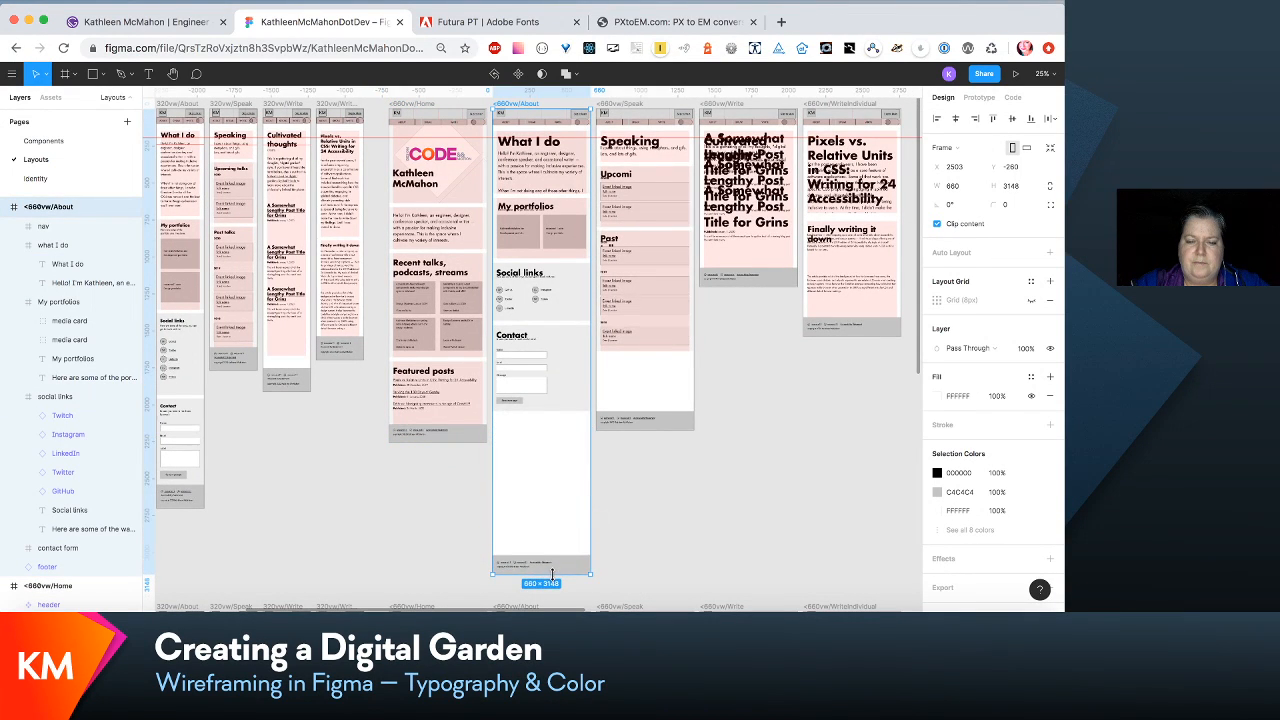
# - Move My portfolios, Social links and Contact down in <660vw/About, and extend the What I do section to a height of 602
pyautogui.click(568, 295)
pyautogui.keyDown('shift'); pyautogui.click(568, 295); pyautogui.keyUp('shift')
pyautogui.moveTo(568, 295); pyautogui.dragTo(567, 396)
pyautogui.moveTo(566, 252); pyautogui.dragTo(563, 352)
pyautogui.click(541, 191)
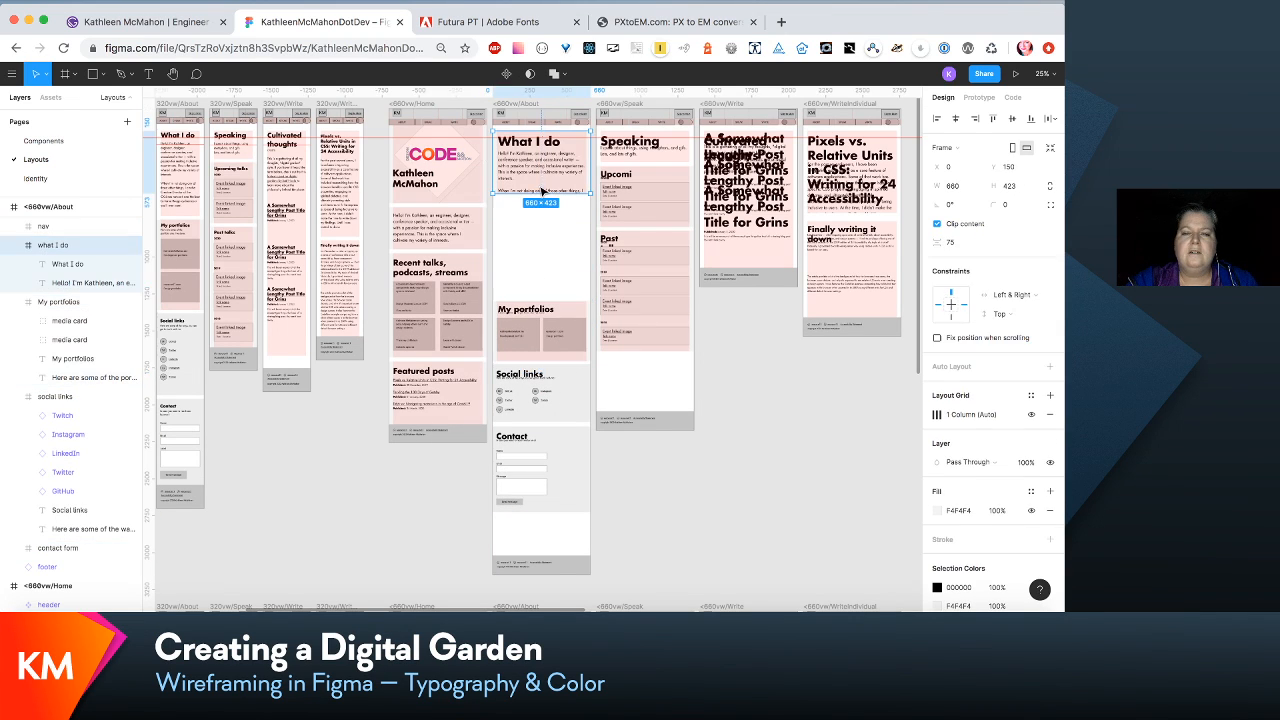
pyautogui.moveTo(543, 193)
pyautogui.mouseDown()
pyautogui.moveTo(543, 245)
pyautogui.moveTo(543, 218)
pyautogui.mouseUp()
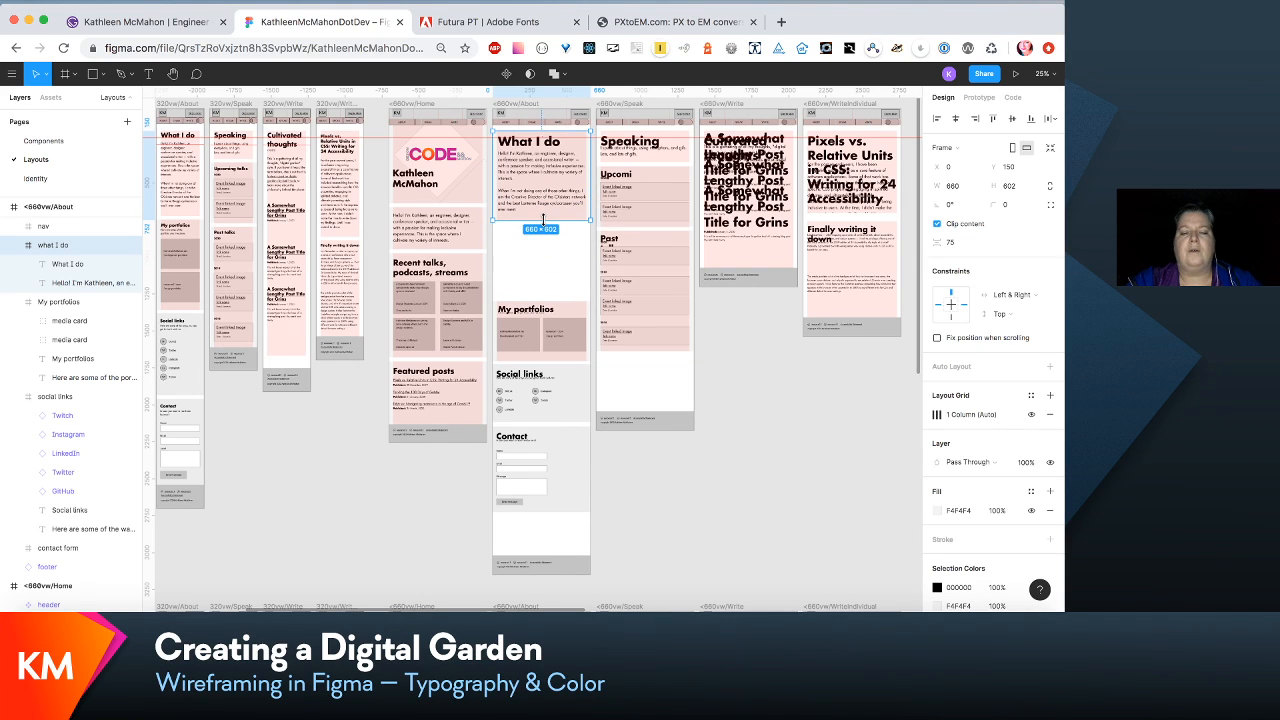
pyautogui.click(578, 320)
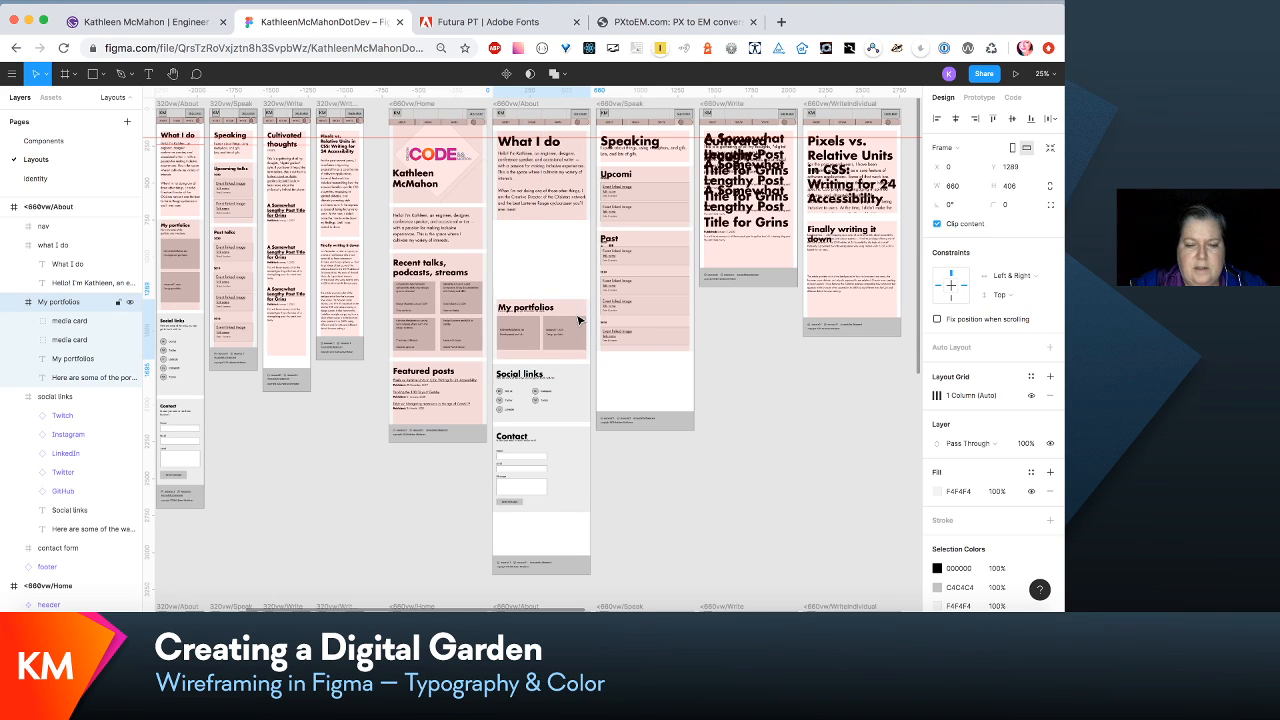
pyautogui.click(578, 392)
pyautogui.press('super+z')
pyautogui.keyDown('shift'); pyautogui.click(578, 392); pyautogui.keyUp('shift')
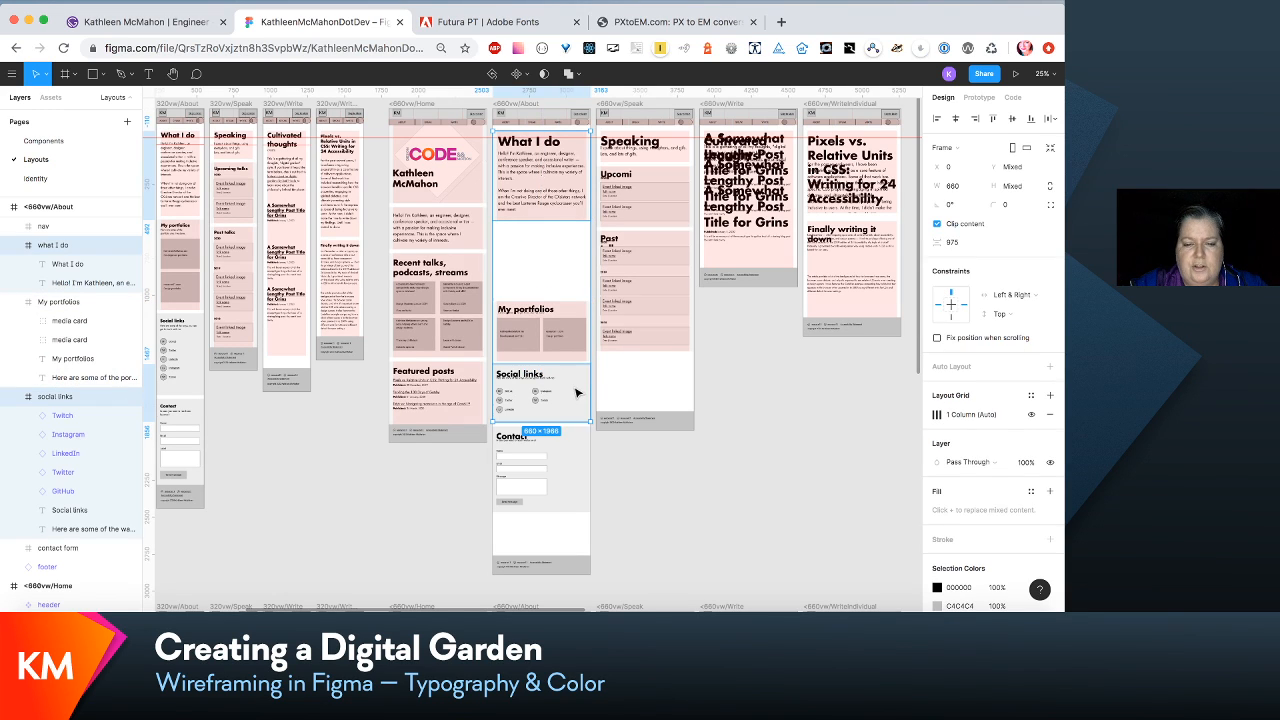
pyautogui.keyDown('shift'); pyautogui.click(583, 472); pyautogui.keyUp('shift')
pyautogui.moveTo(583, 473); pyautogui.dragTo(583, 468)
pyautogui.press('super+z')
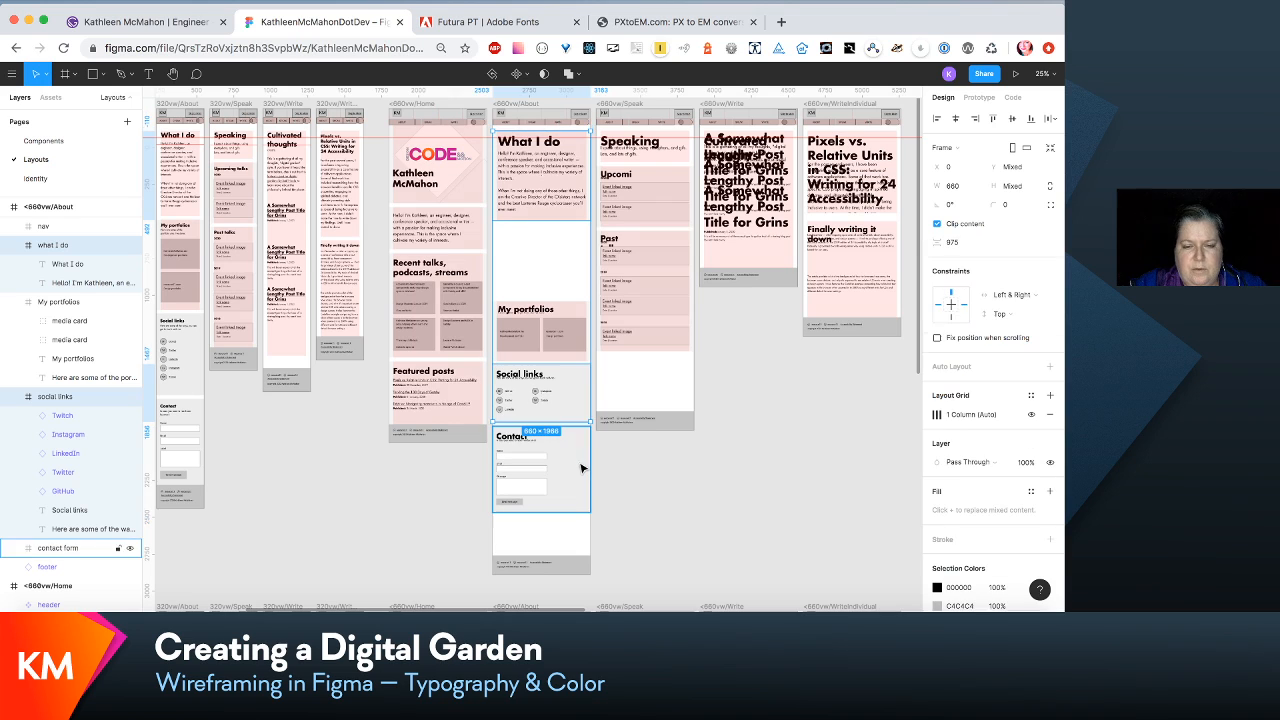
# - Move the My portfolios, Social links and Contact sections up together so they sit just beneath the What I do section
pyautogui.click(546, 323)
pyautogui.keyDown('shift'); pyautogui.click(549, 368); pyautogui.keyUp('shift')
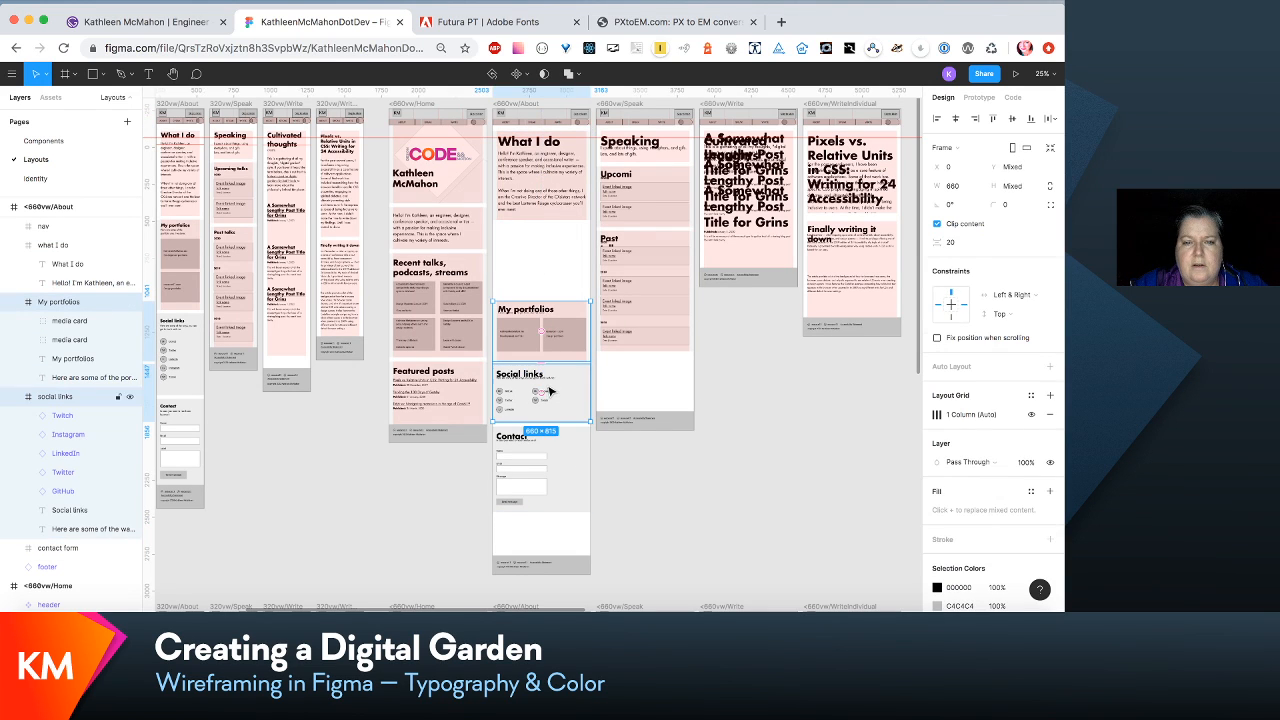
pyautogui.keyDown('shift'); pyautogui.click(558, 436); pyautogui.keyUp('shift')
pyautogui.moveTo(558, 440); pyautogui.dragTo(566, 386)
pyautogui.scroll(5, 660, 502)
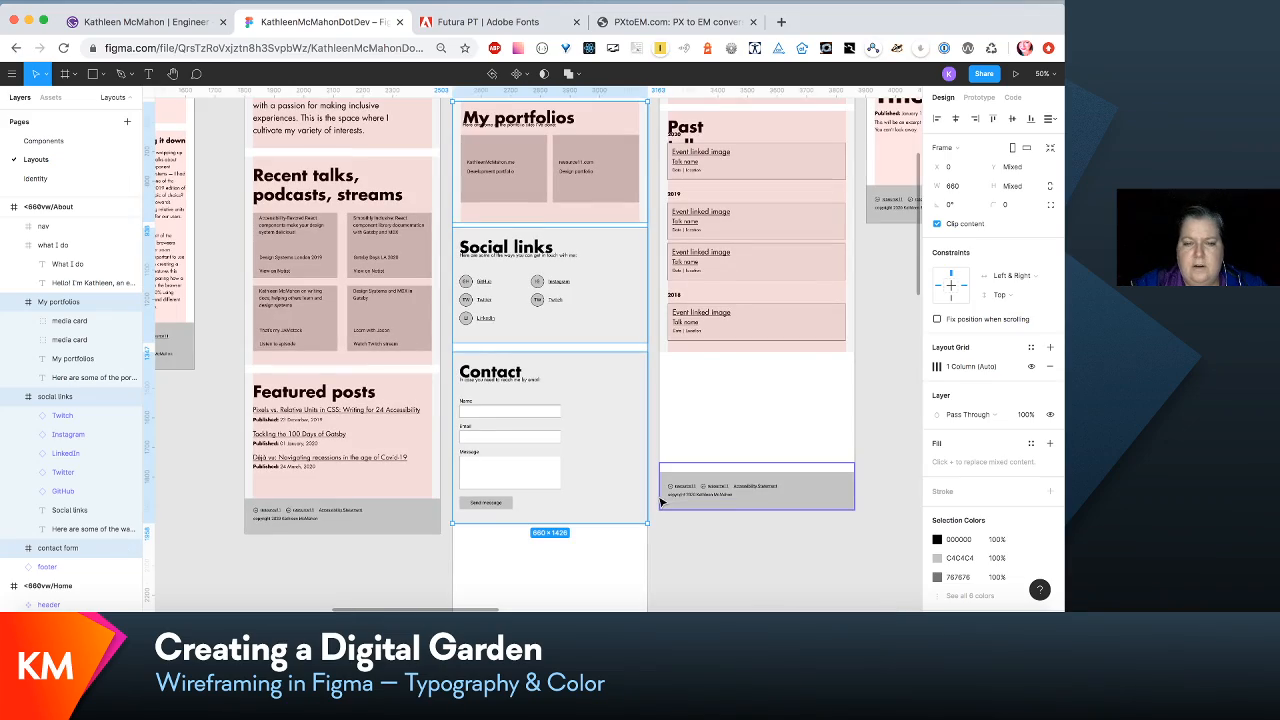
pyautogui.scroll(5, 660, 502)
pyautogui.scroll(-5, 660, 502)
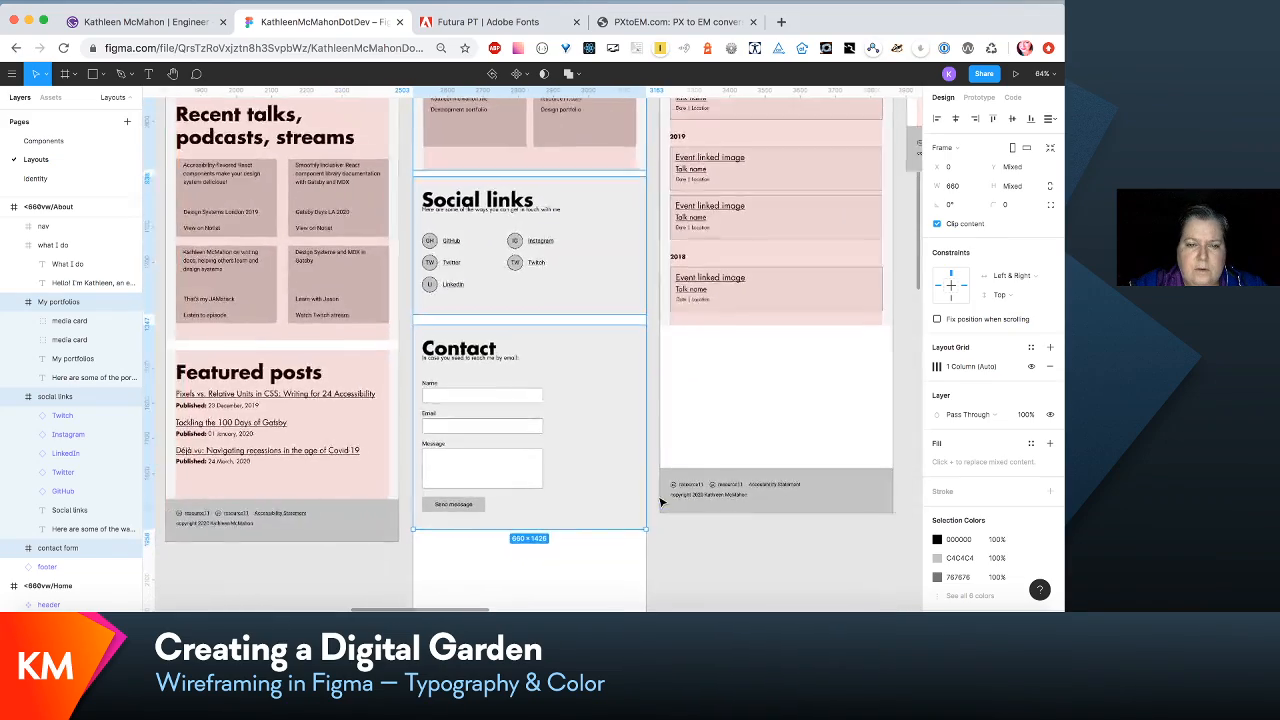
pyautogui.scroll(-3, 660, 502)
pyautogui.scroll(3, 630, 383)
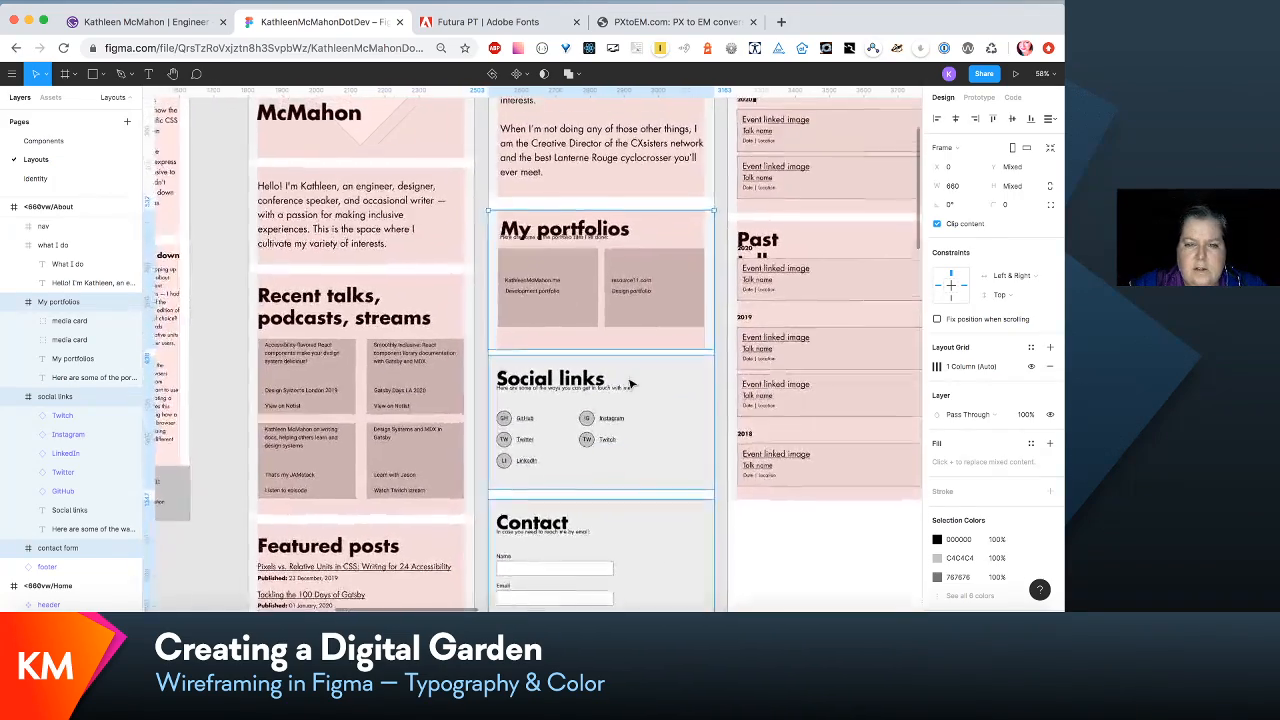
pyautogui.press('Up')
pyautogui.press('Up')
pyautogui.press('Up')
pyautogui.press('Up')
pyautogui.press('Up')
pyautogui.press('Up')
pyautogui.press('Up')
pyautogui.press('Up')
pyautogui.press('Up')
pyautogui.press('Up')
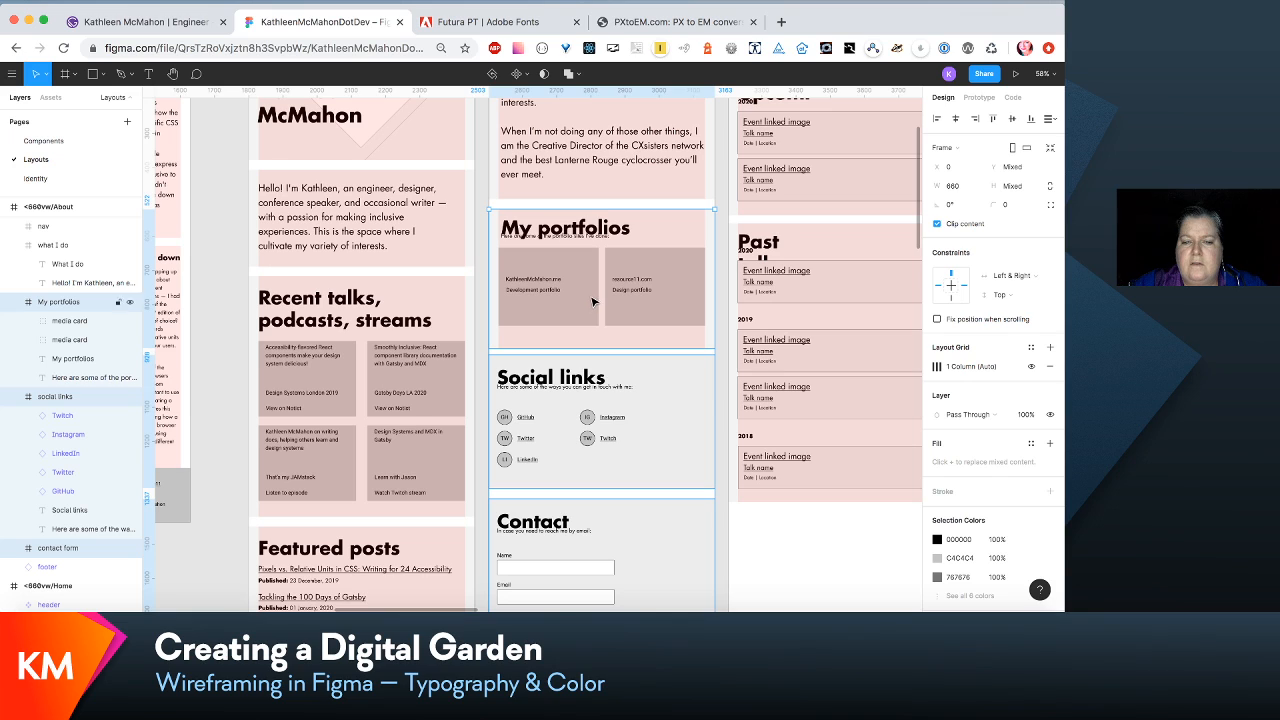
# - Shift the Social links section down slightly to leave a 28 px gap to both My portfolios and Contact
pyautogui.click(484, 325)
pyautogui.click(529, 412)
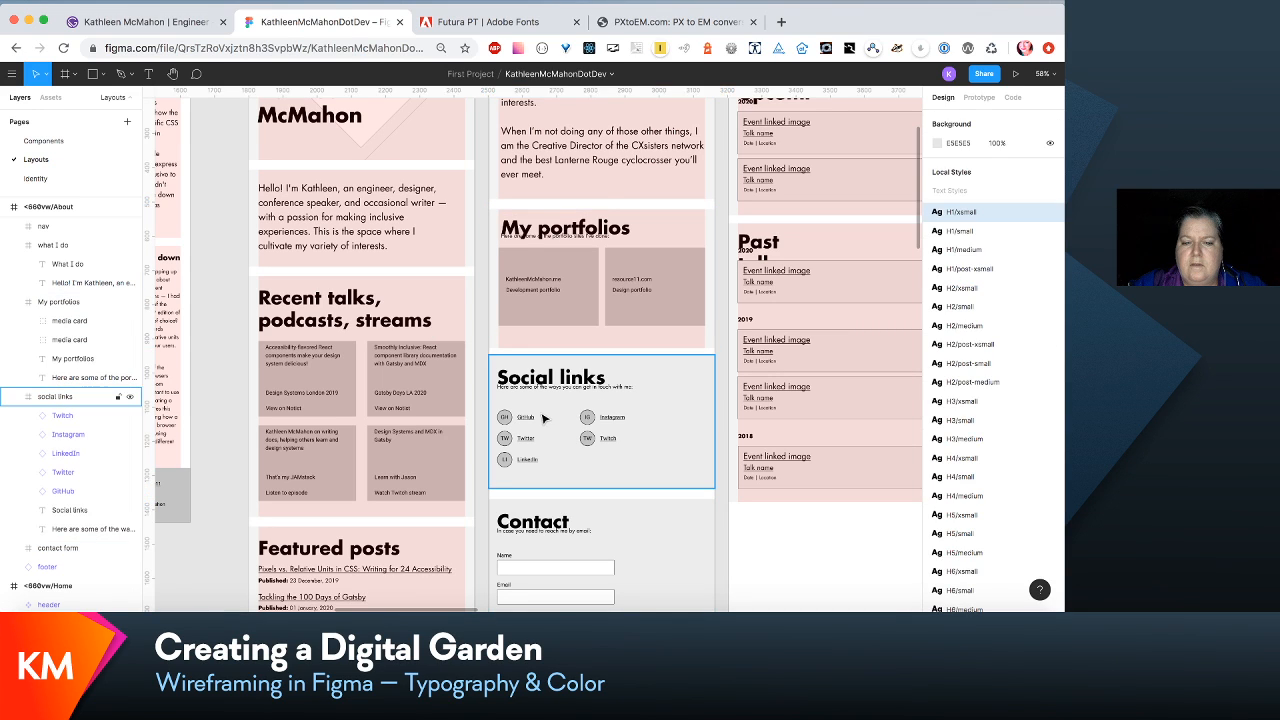
pyautogui.moveTo(546, 420); pyautogui.dragTo(542, 419)
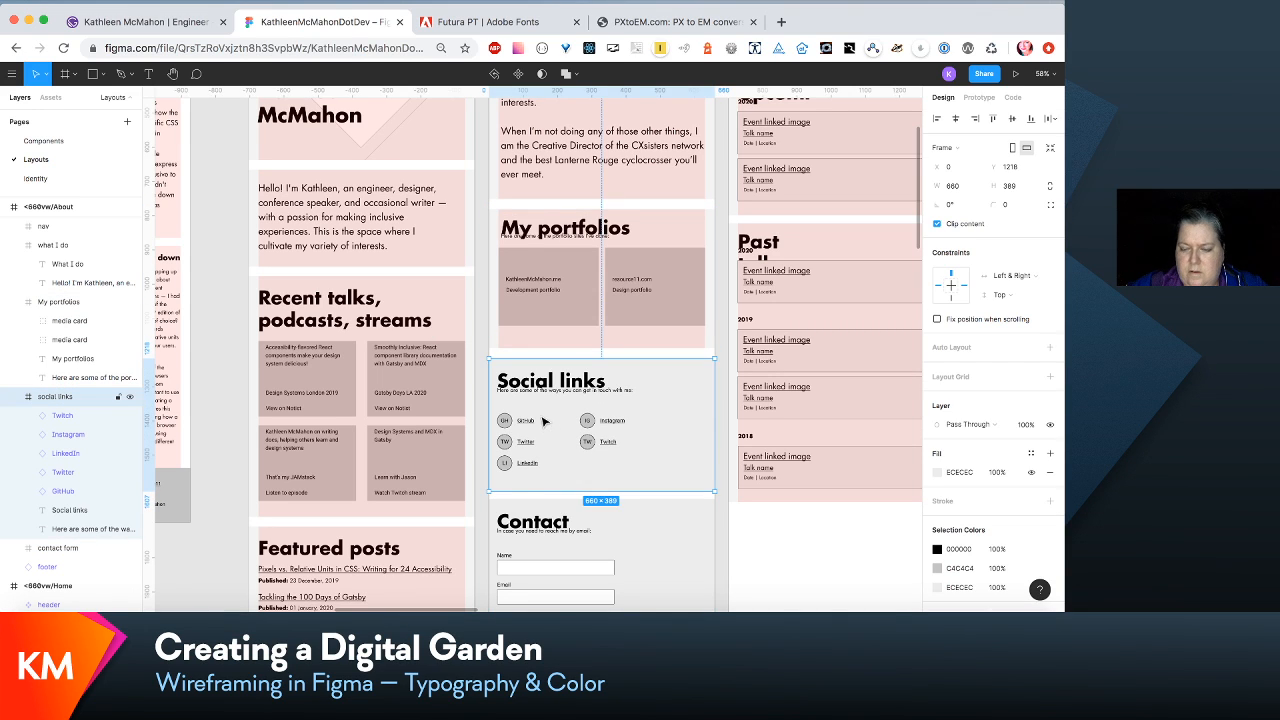
pyautogui.press('Up')
pyautogui.press('Up')
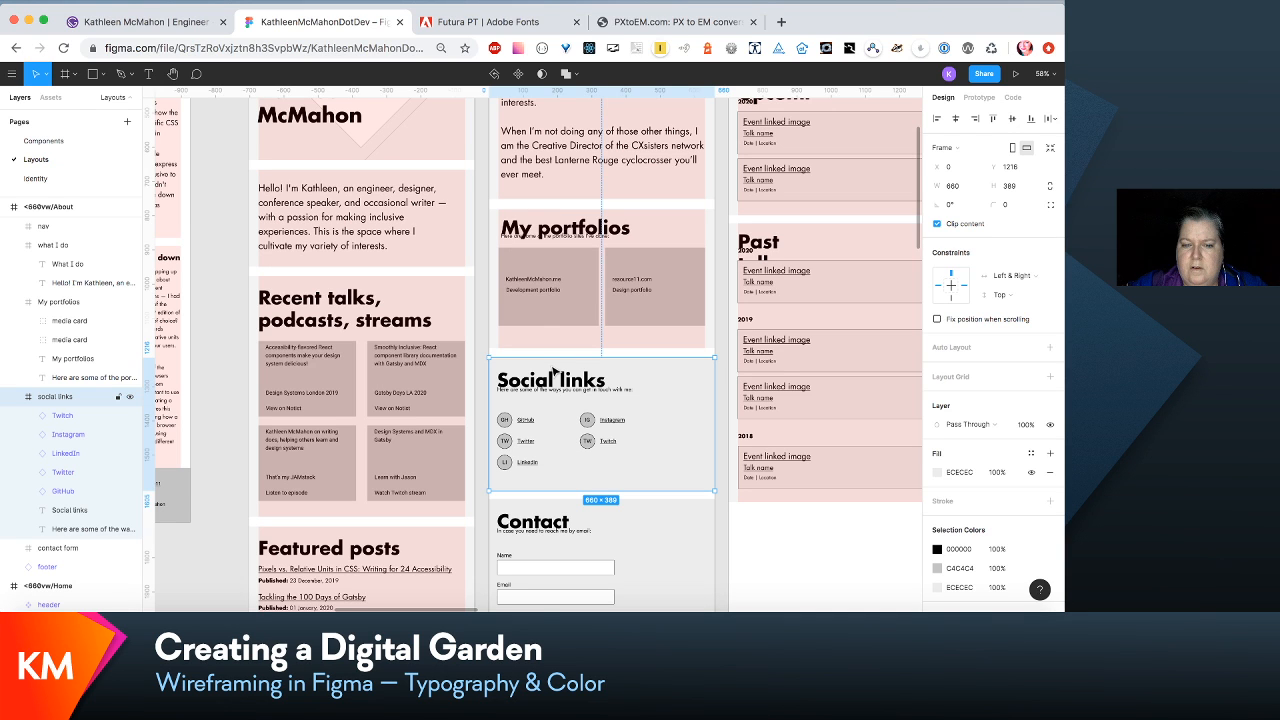
pyautogui.keyDown('shift'); pyautogui.click(638, 260); pyautogui.keyUp('shift')
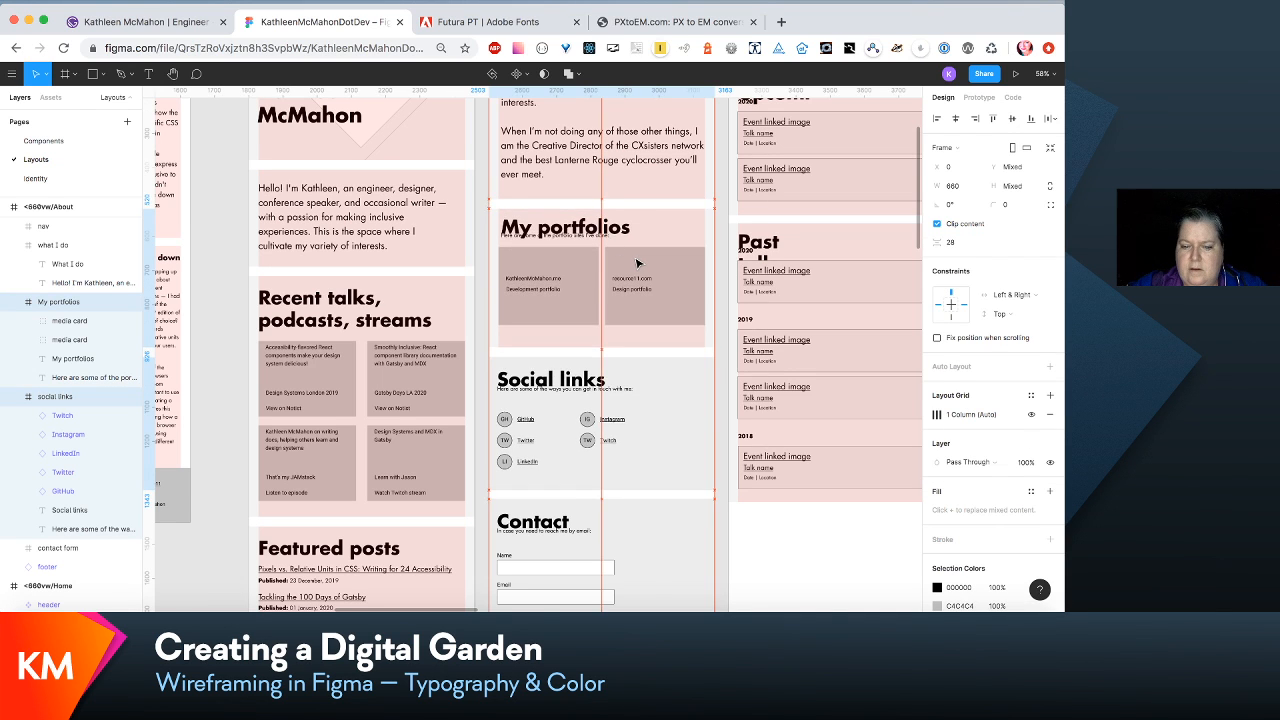
pyautogui.scroll(-5, 638, 263)
pyautogui.click(650, 433)
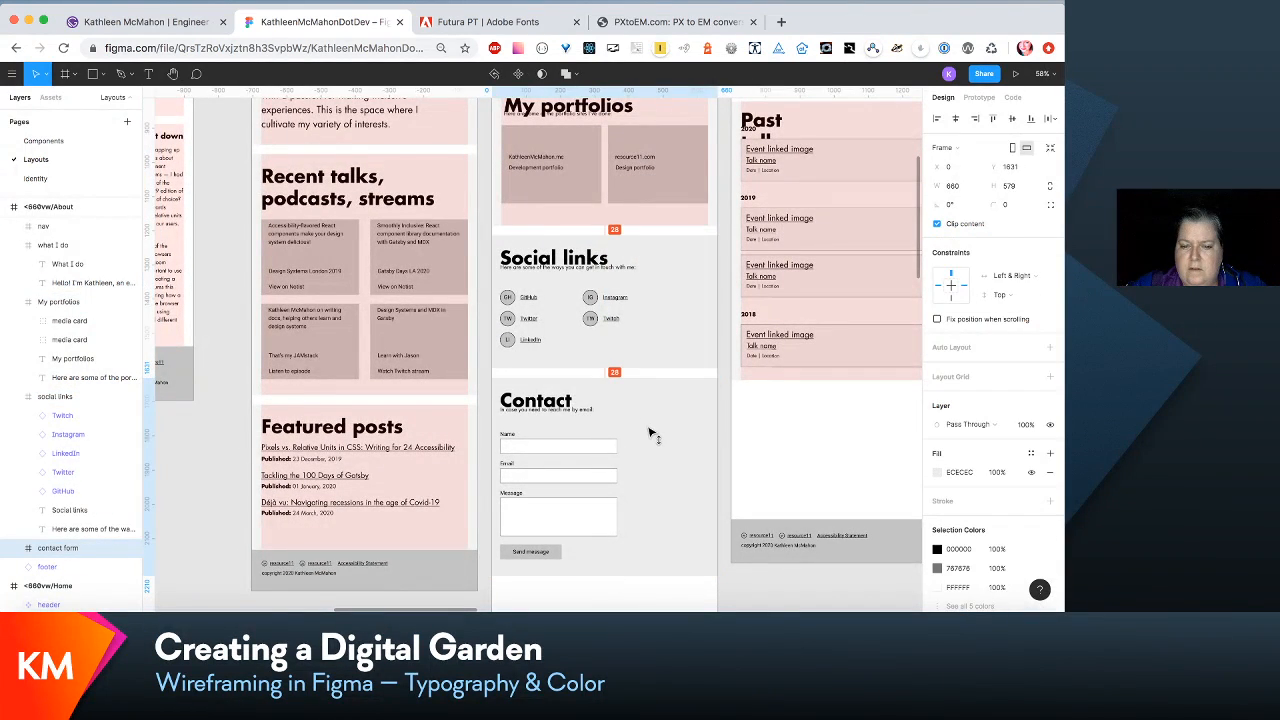
# - Move both portfolio media cards down to Y 161 within the My portfolios section
pyautogui.scroll(8, 650, 433)
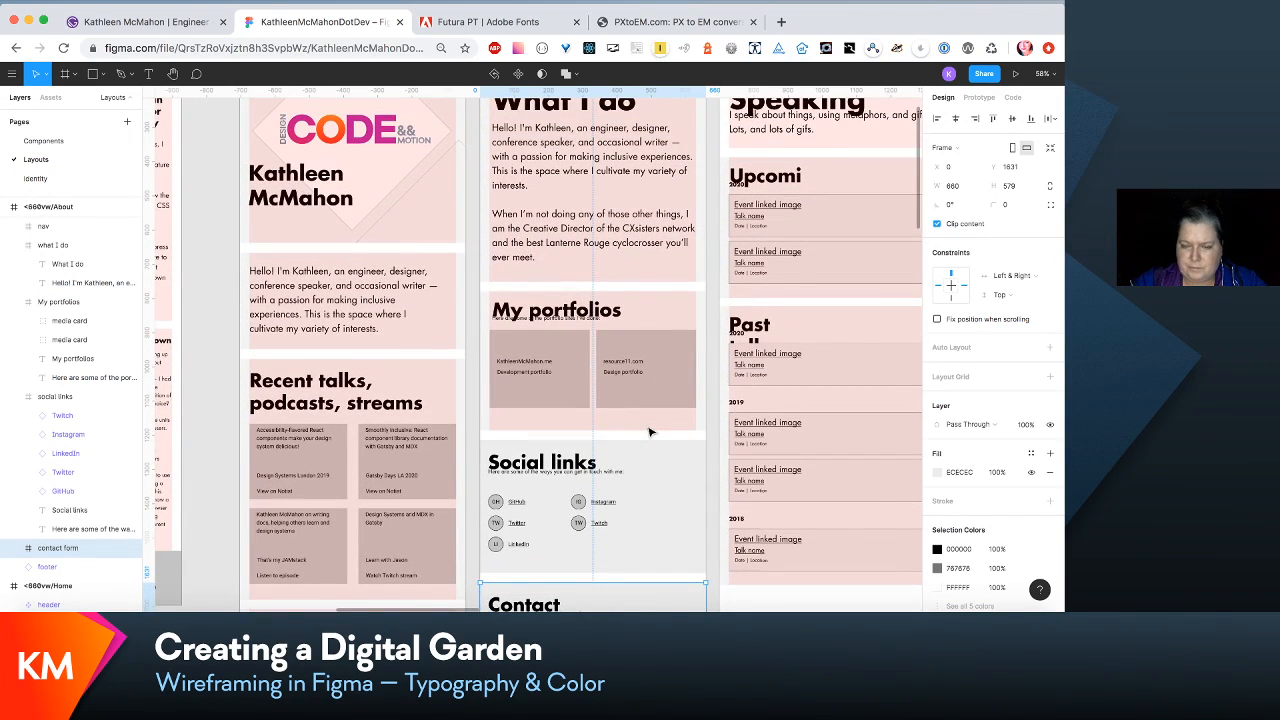
pyautogui.scroll(5, 650, 433)
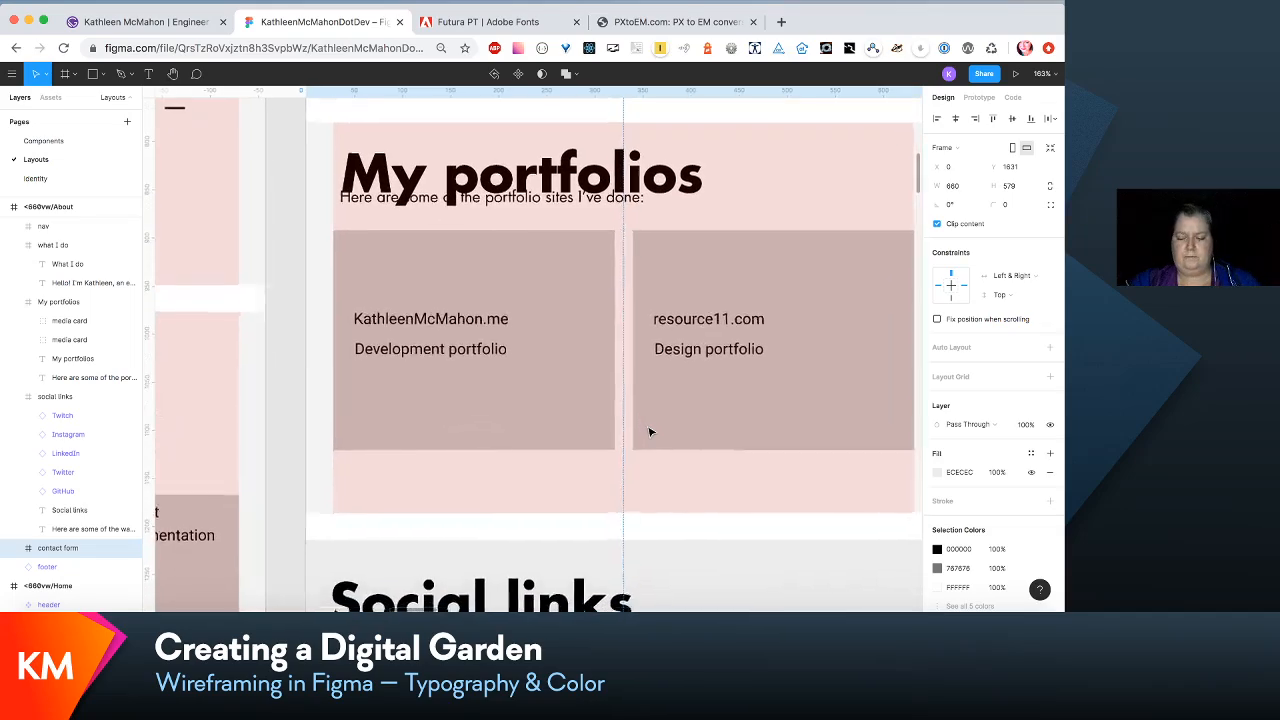
pyautogui.scroll(-5, 650, 433)
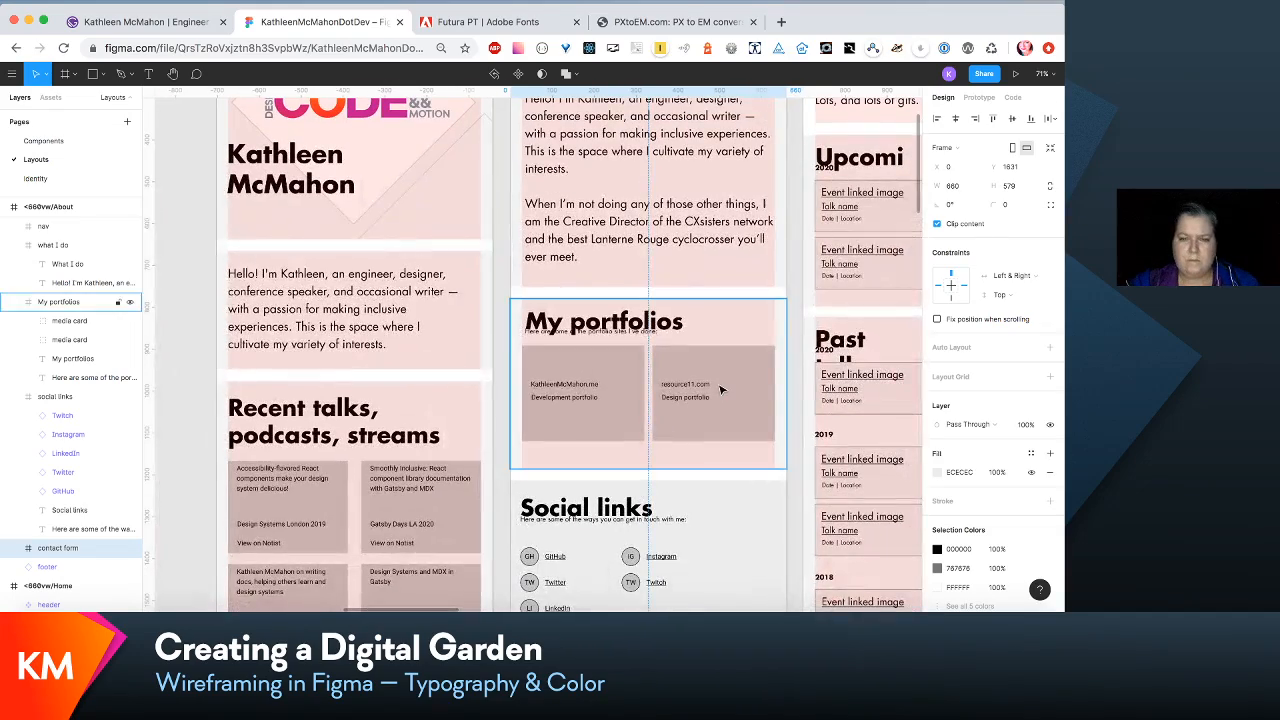
pyautogui.scroll(1, 712, 381)
pyautogui.click(674, 369)
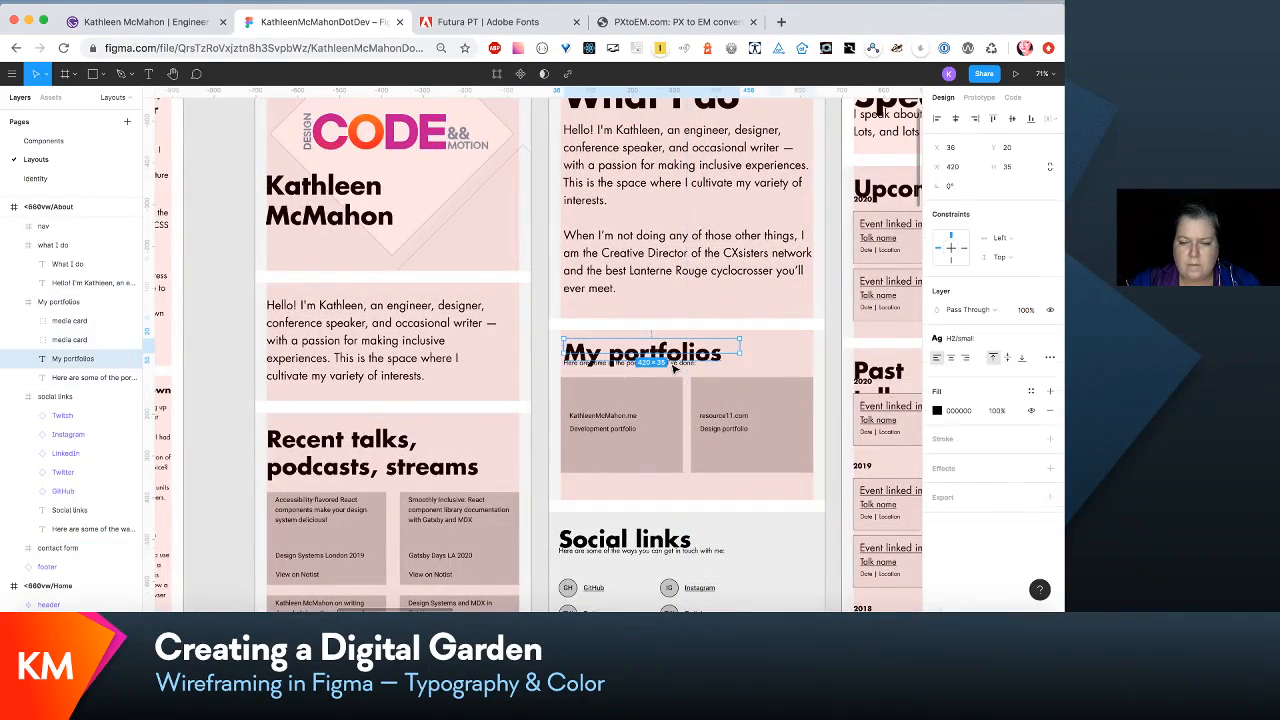
pyautogui.click(670, 412)
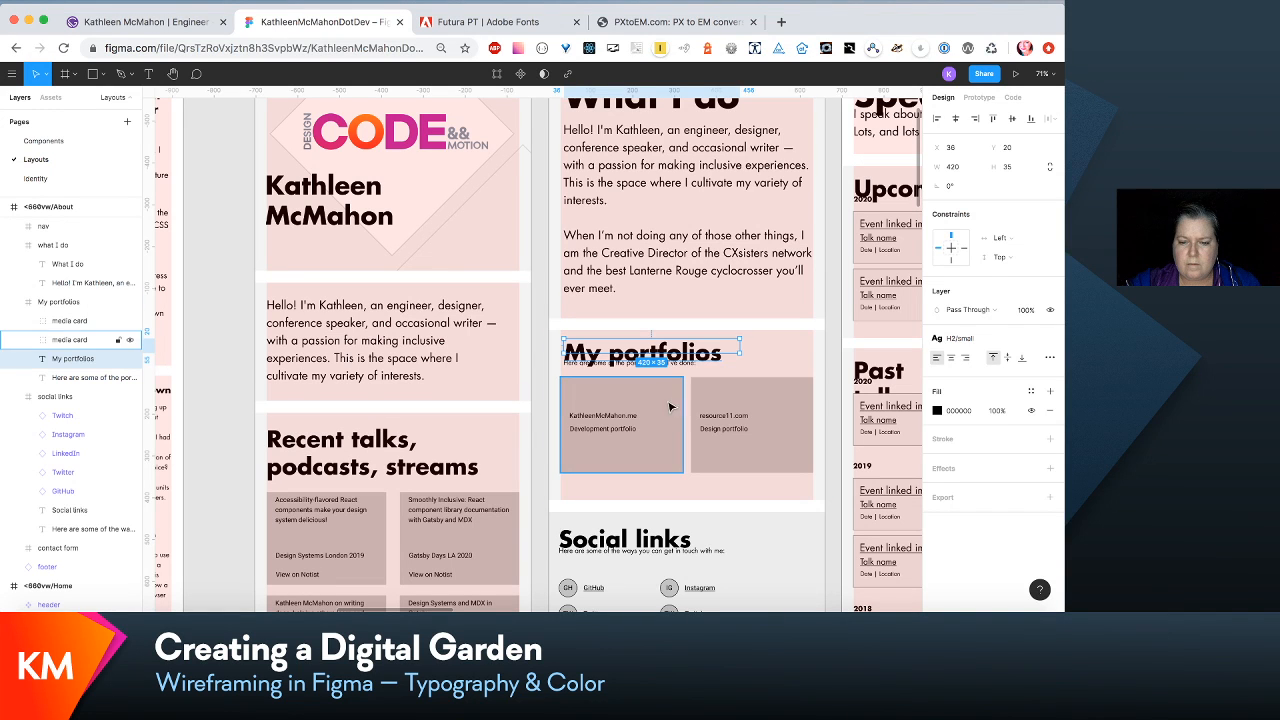
pyautogui.keyDown('shift'); pyautogui.click(718, 418); pyautogui.keyUp('shift')
pyautogui.moveTo(718, 418); pyautogui.dragTo(718, 438)
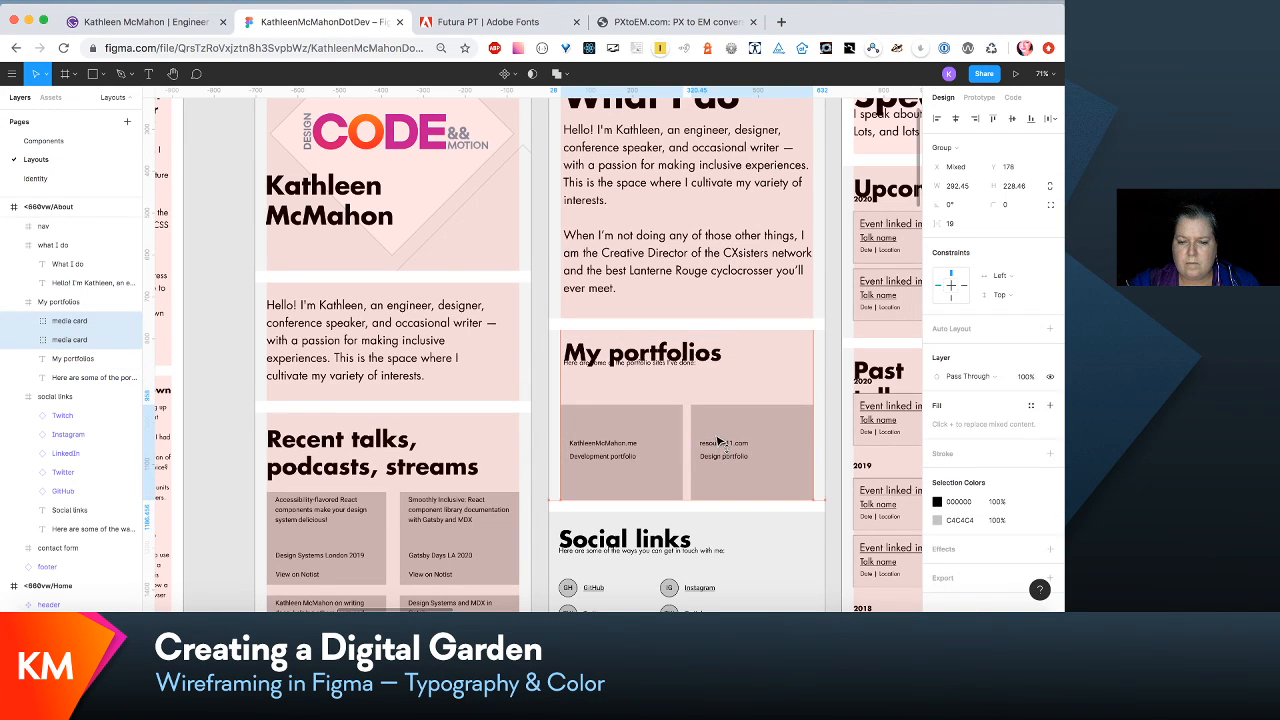
# - Move the "Here are some of the portfolio sites I've done:" line down to Y 90, clear of the My portfolios heading
pyautogui.click(664, 369)
pyautogui.press('super+plus')
pyautogui.press('super+plus')
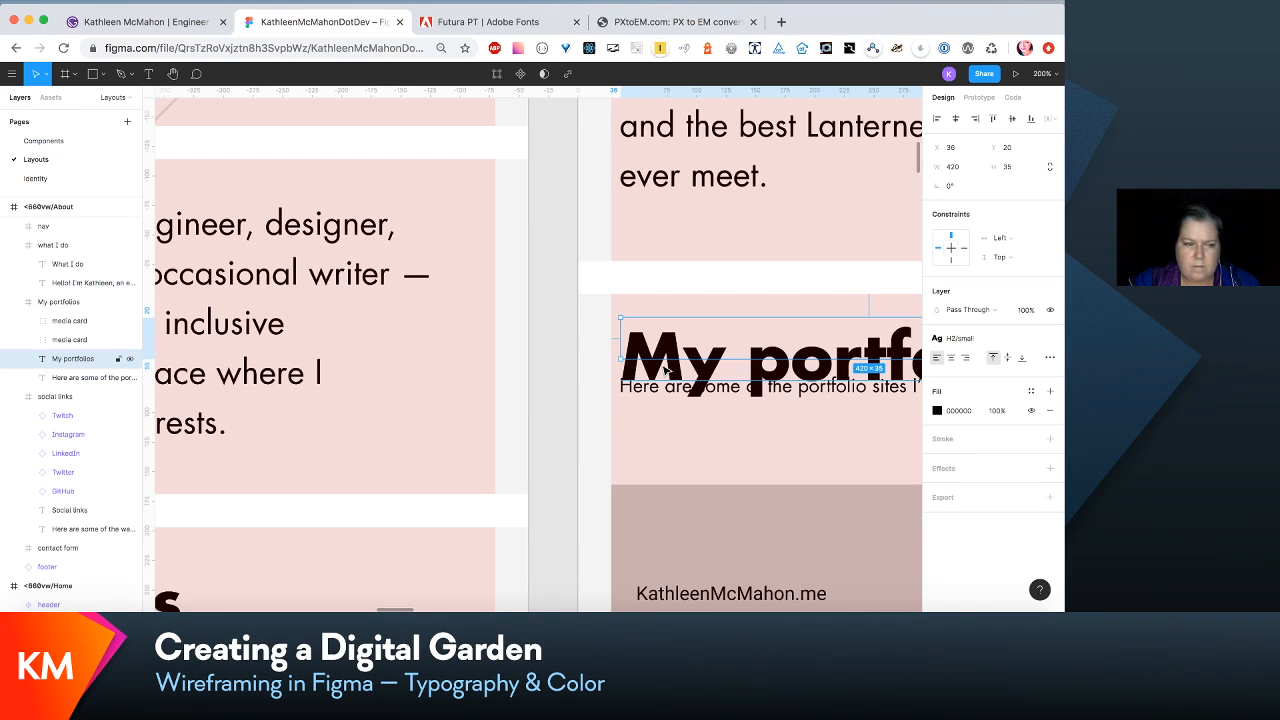
pyautogui.click(84, 379)
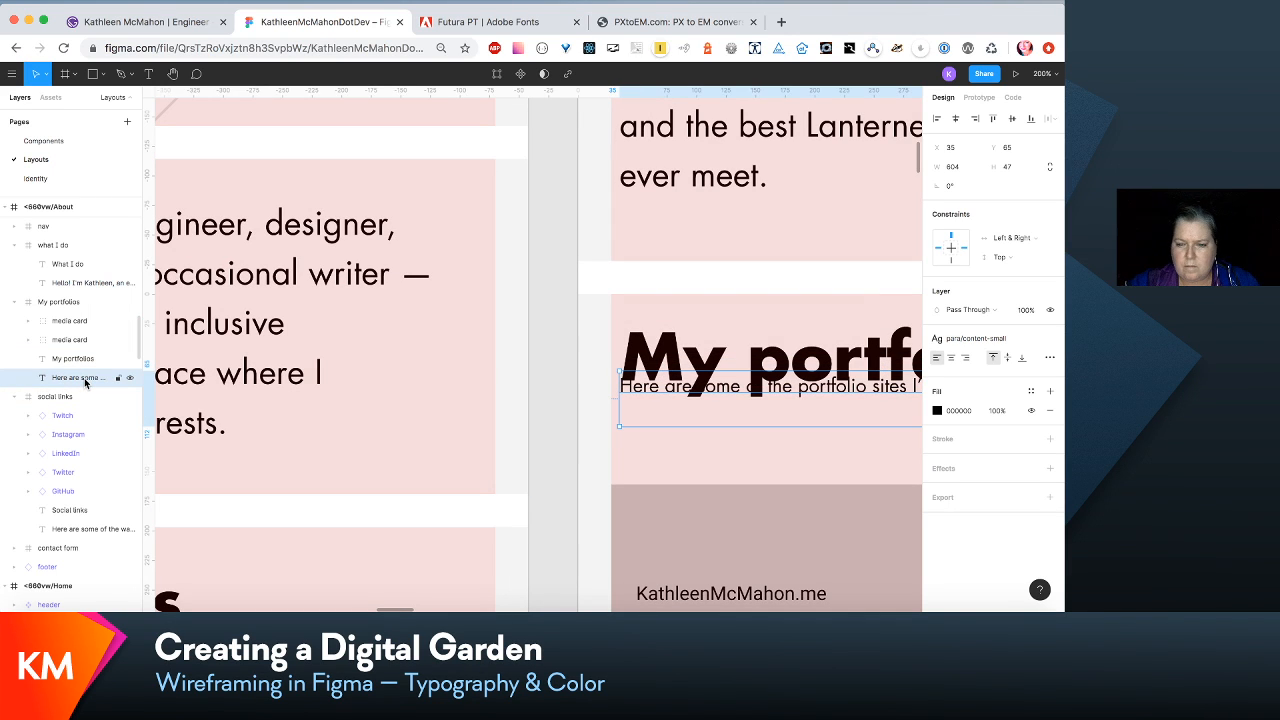
pyautogui.hotkey('shift', 'Down')
pyautogui.hotkey('shift', 'Down')
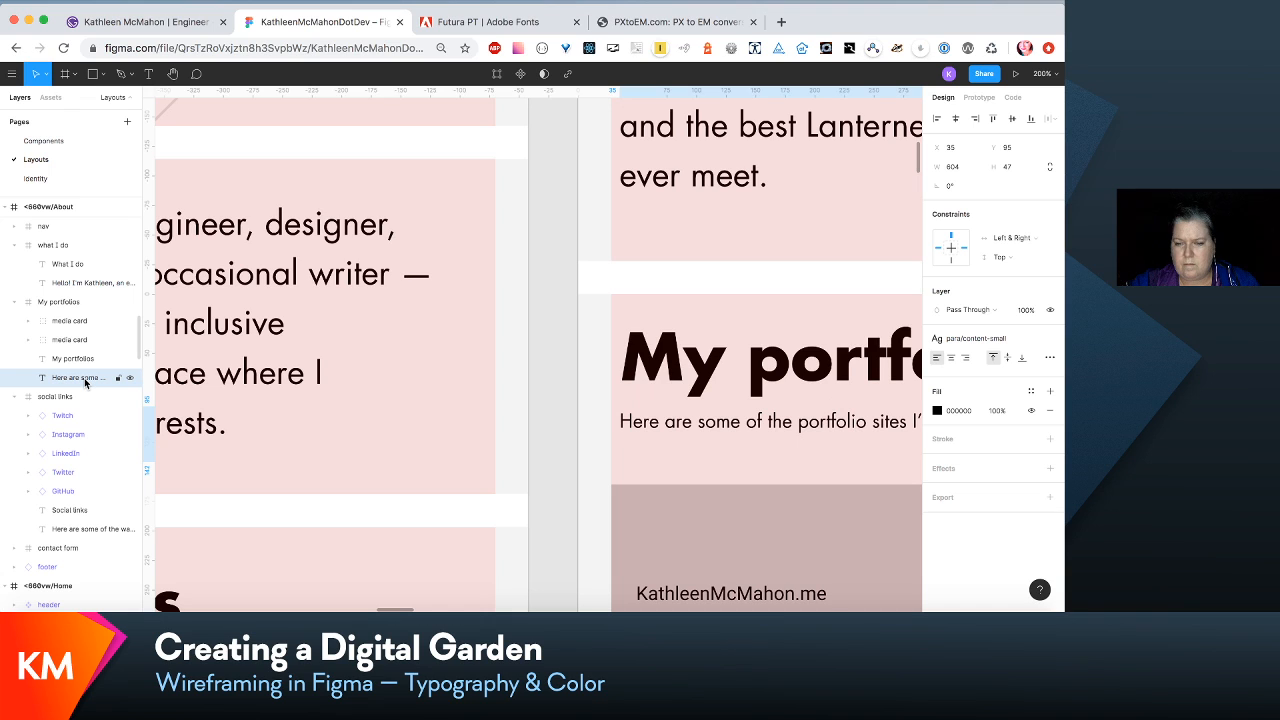
pyautogui.press('Down')
pyautogui.press('Down')
pyautogui.press('Down')
pyautogui.press('Down')
pyautogui.press('Down')
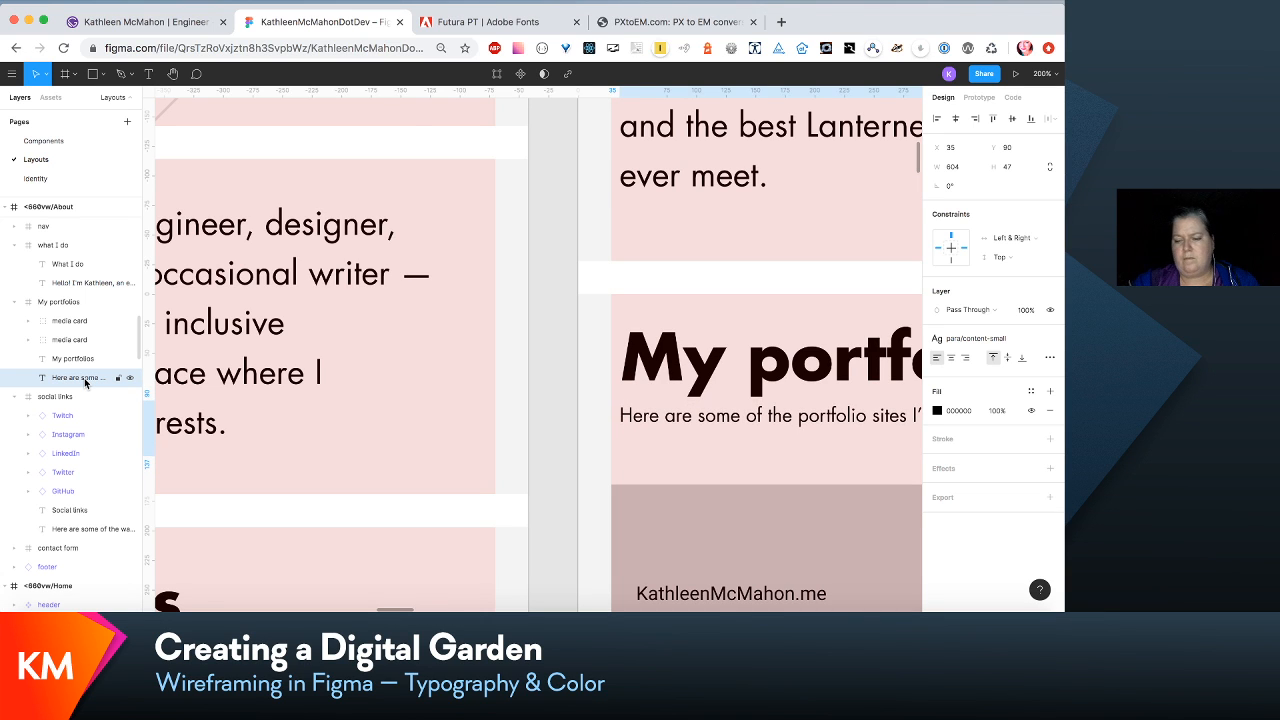
pyautogui.hotkey('shift', '0')
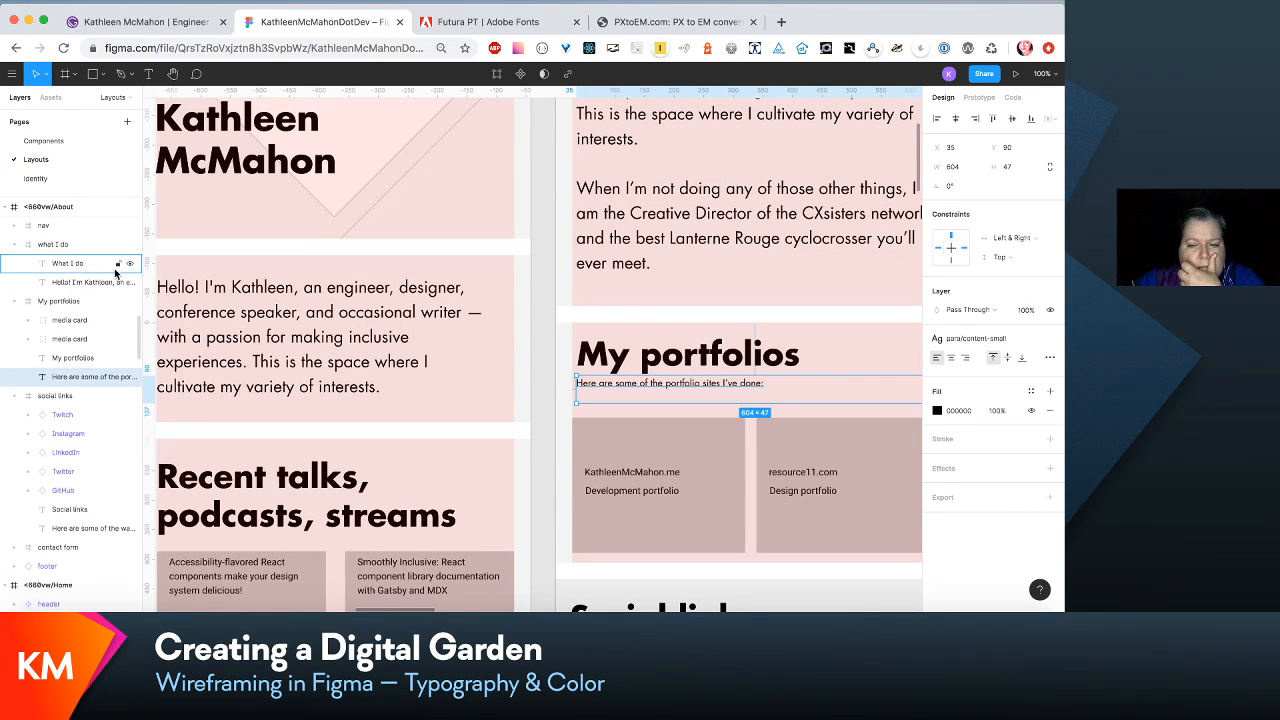
pyautogui.scroll(-2, 115, 272)
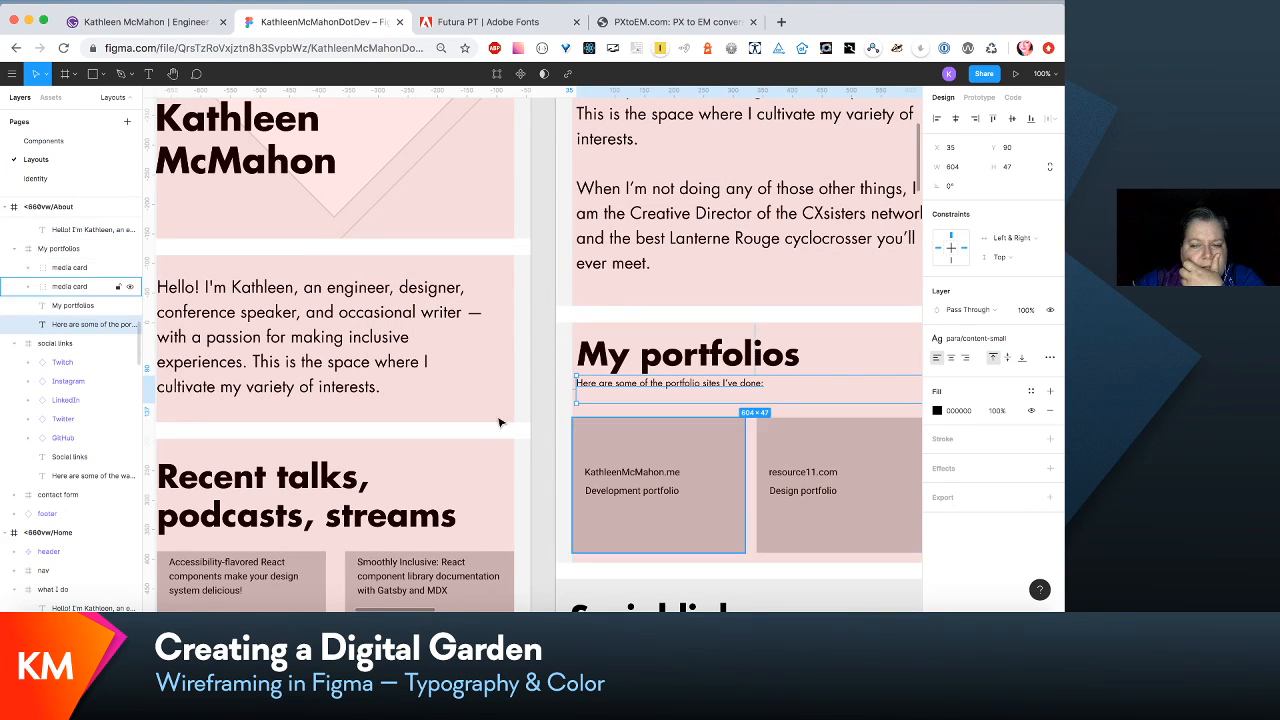
pyautogui.click(705, 317)
pyautogui.scroll(4, 705, 317)
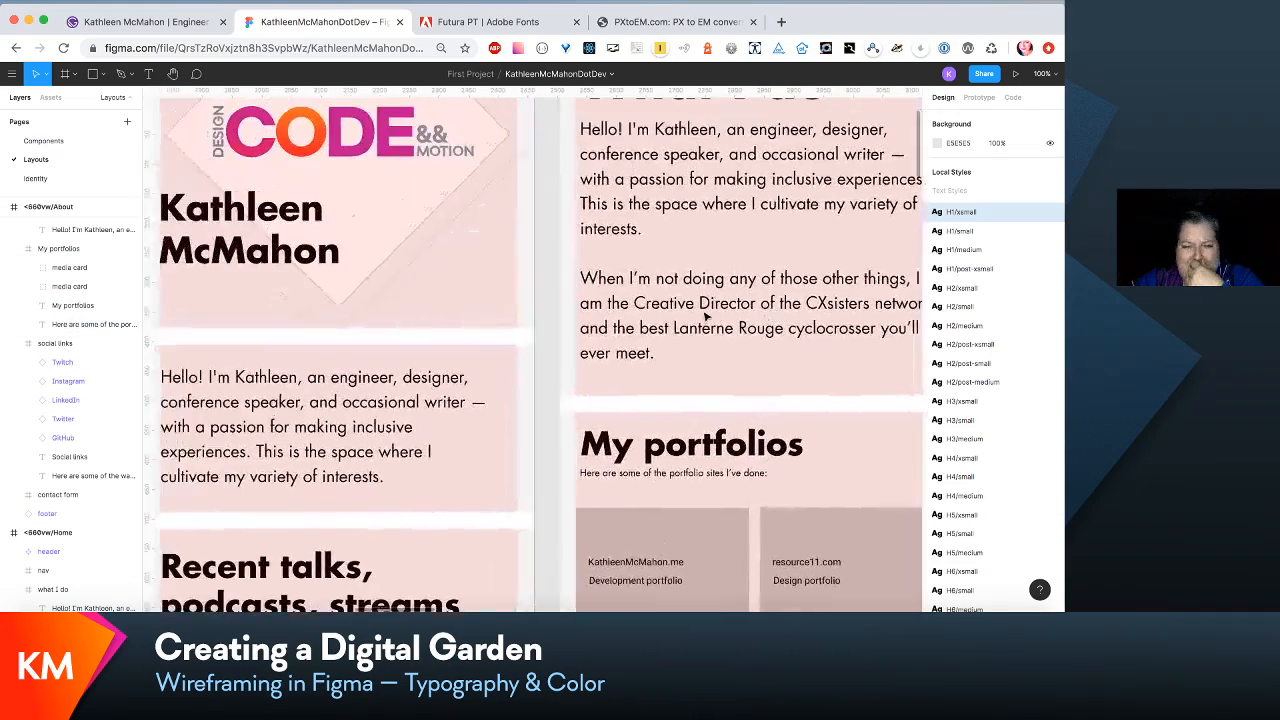
pyautogui.hscroll(2, 705, 400)
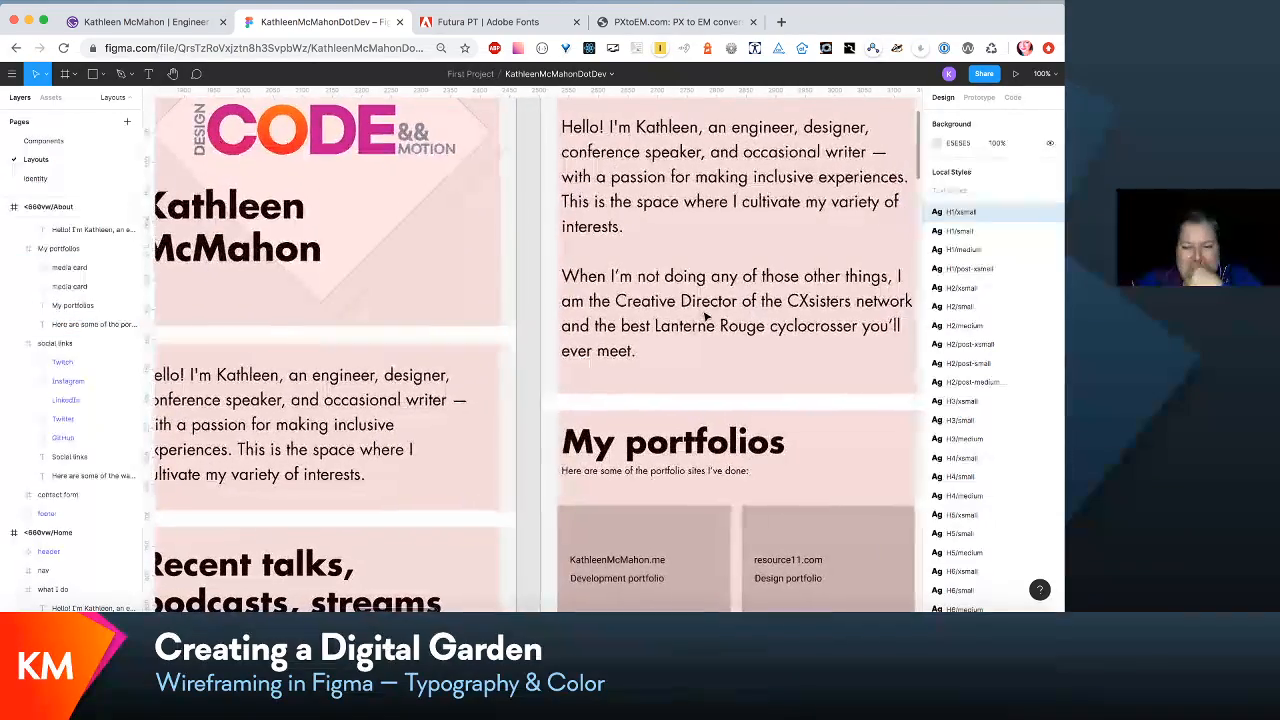
# - Set the font size of the para/content-small text style, used by the portfolio intro line, to 20
pyautogui.doubleClick(711, 470)
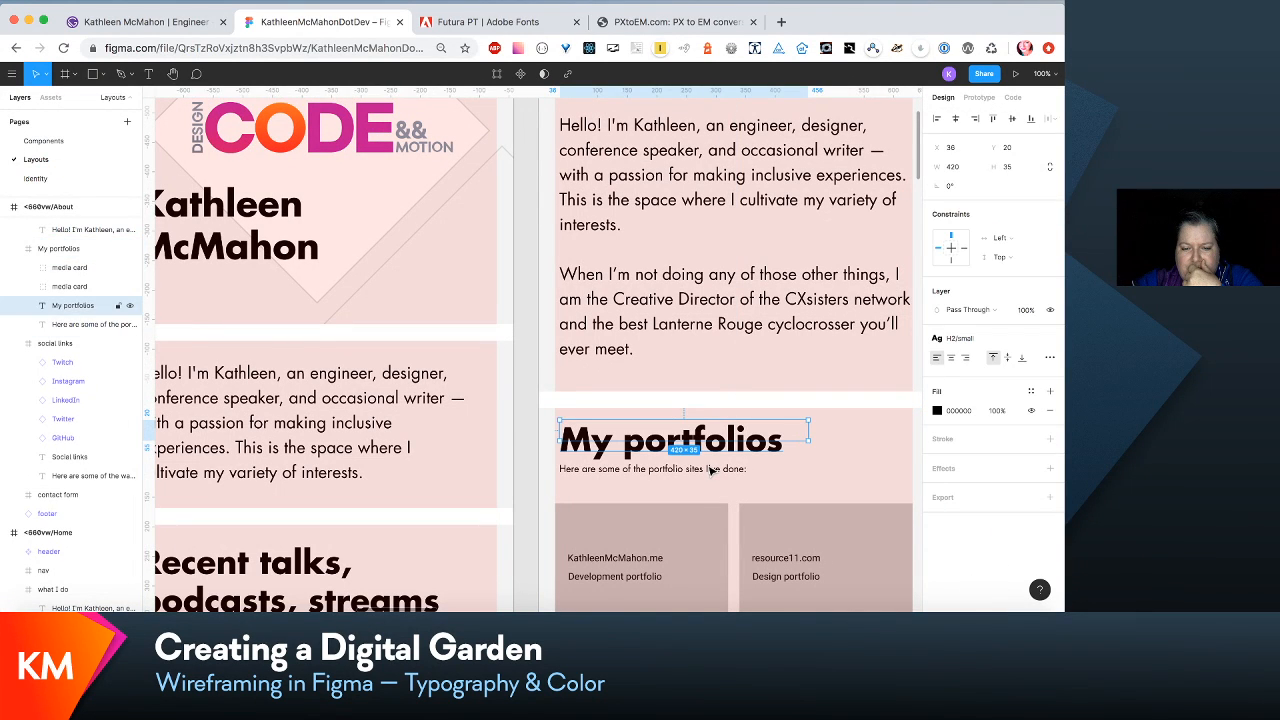
pyautogui.click(711, 470)
pyautogui.hscroll(2, 715, 500)
pyautogui.scroll(-1, 715, 500)
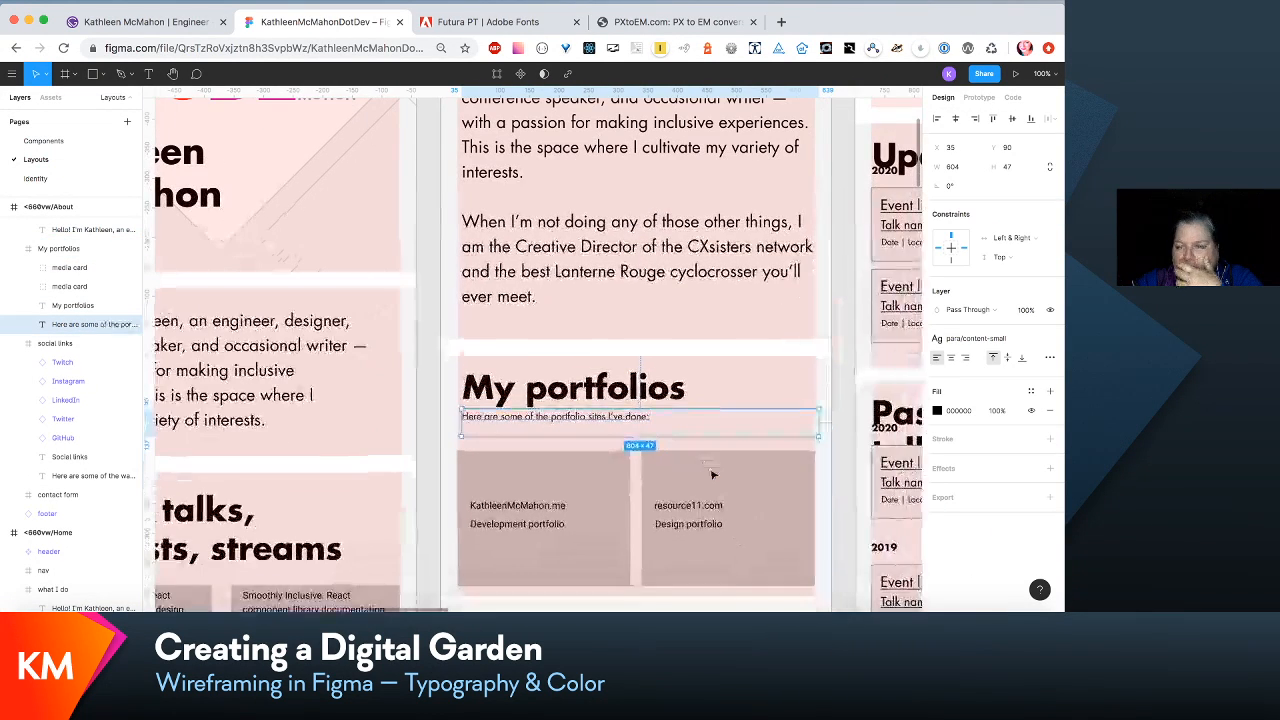
pyautogui.click(1016, 340)
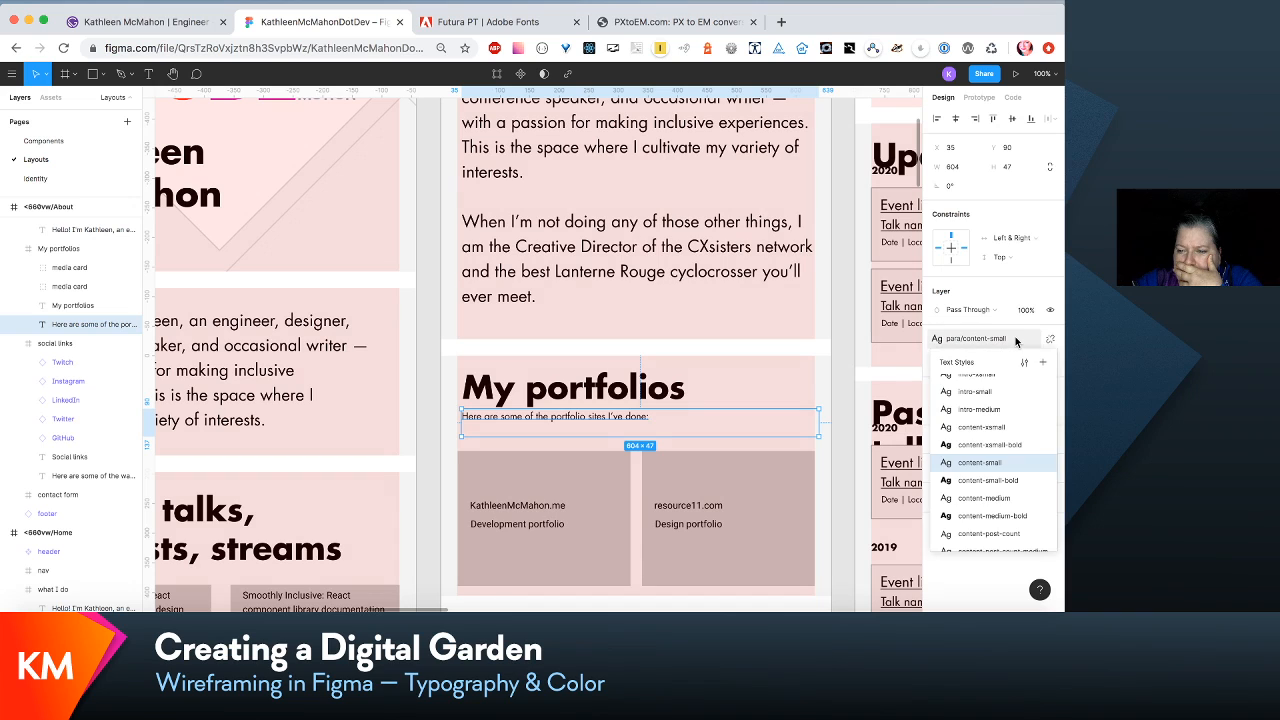
pyautogui.click(1030, 360)
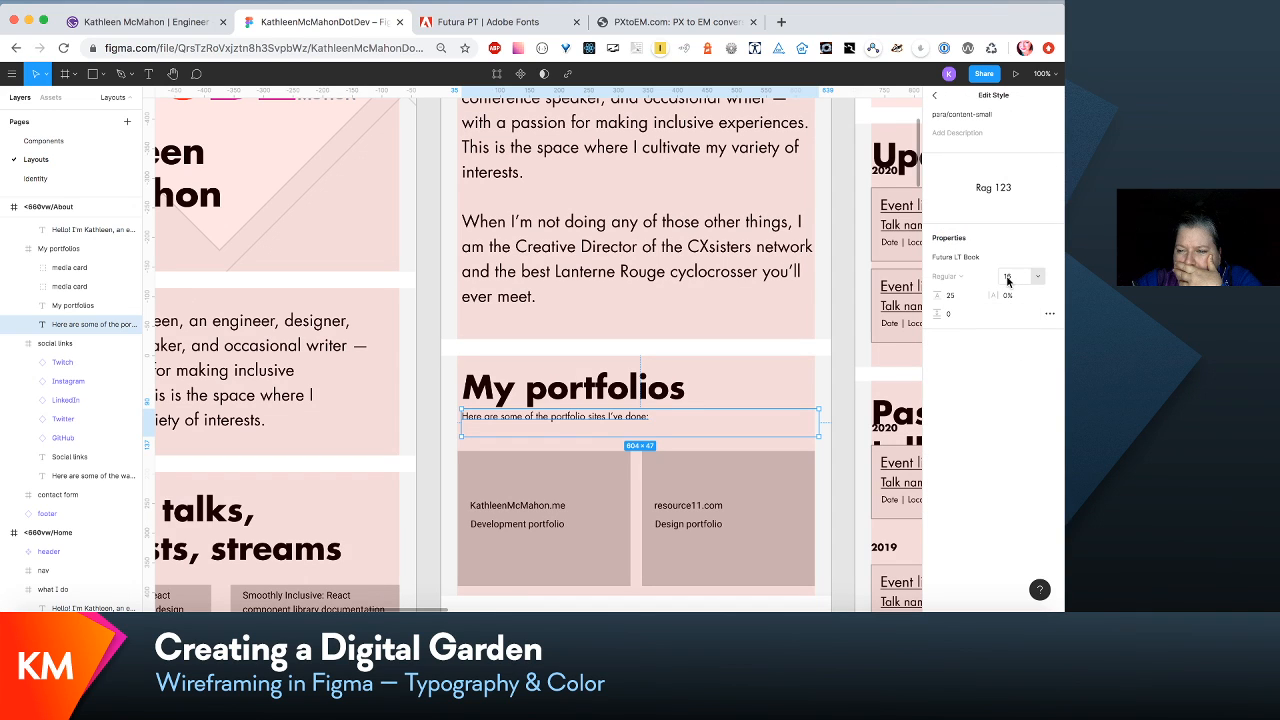
pyautogui.click(1008, 280)
pyautogui.write('20')
pyautogui.press('Return')
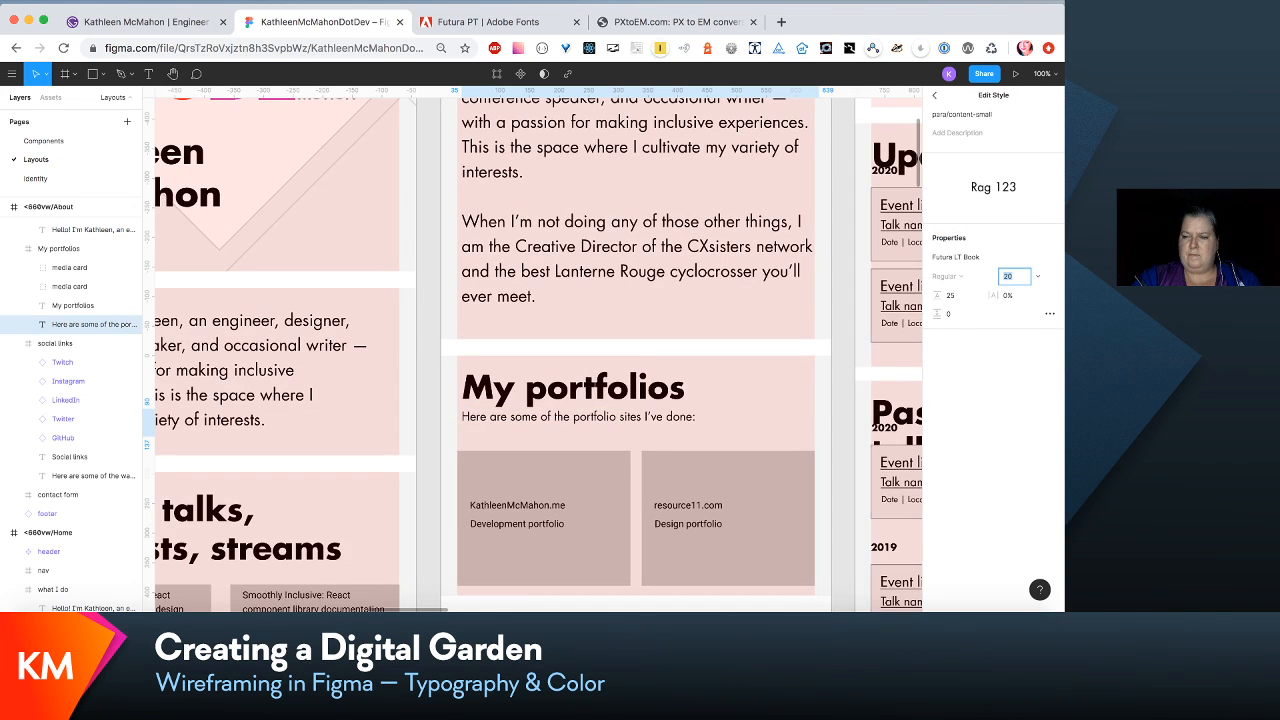
# - Set the line height of the para/content-small text style to 30
pyautogui.press('Tab')
pyautogui.write('2')
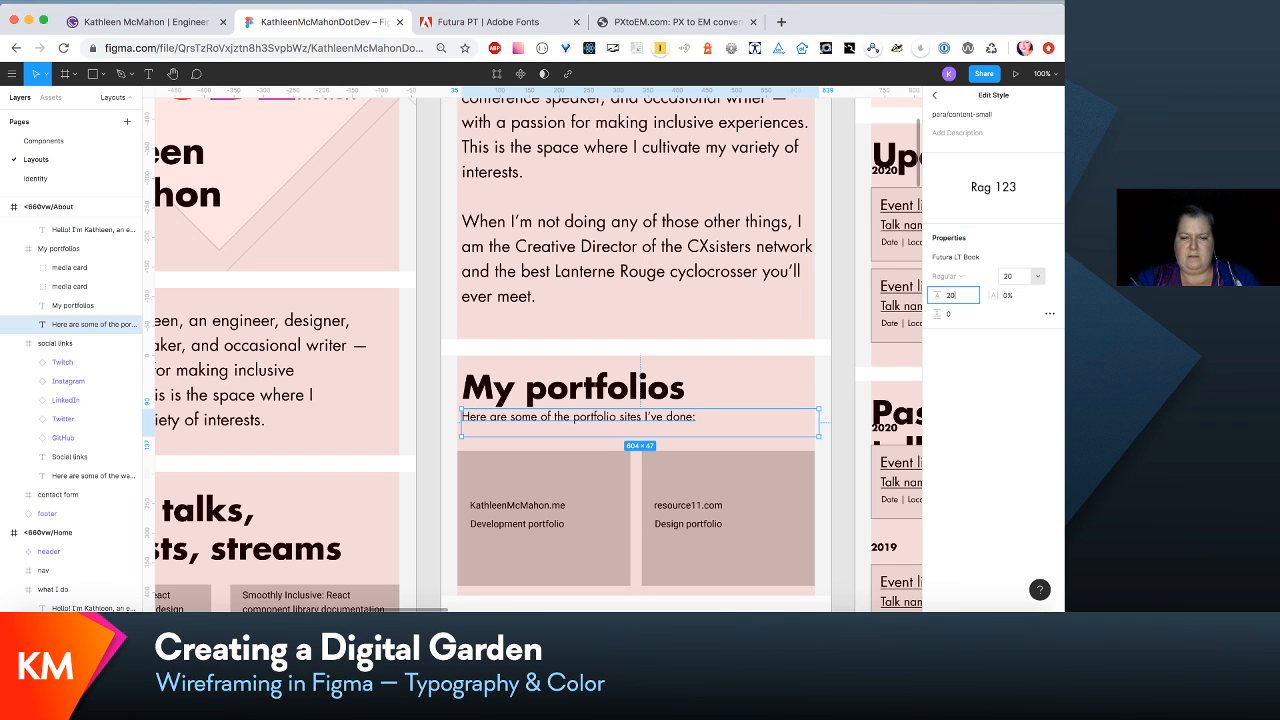
pyautogui.write('0')
pyautogui.press('BackSpace')
pyautogui.press('BackSpace')
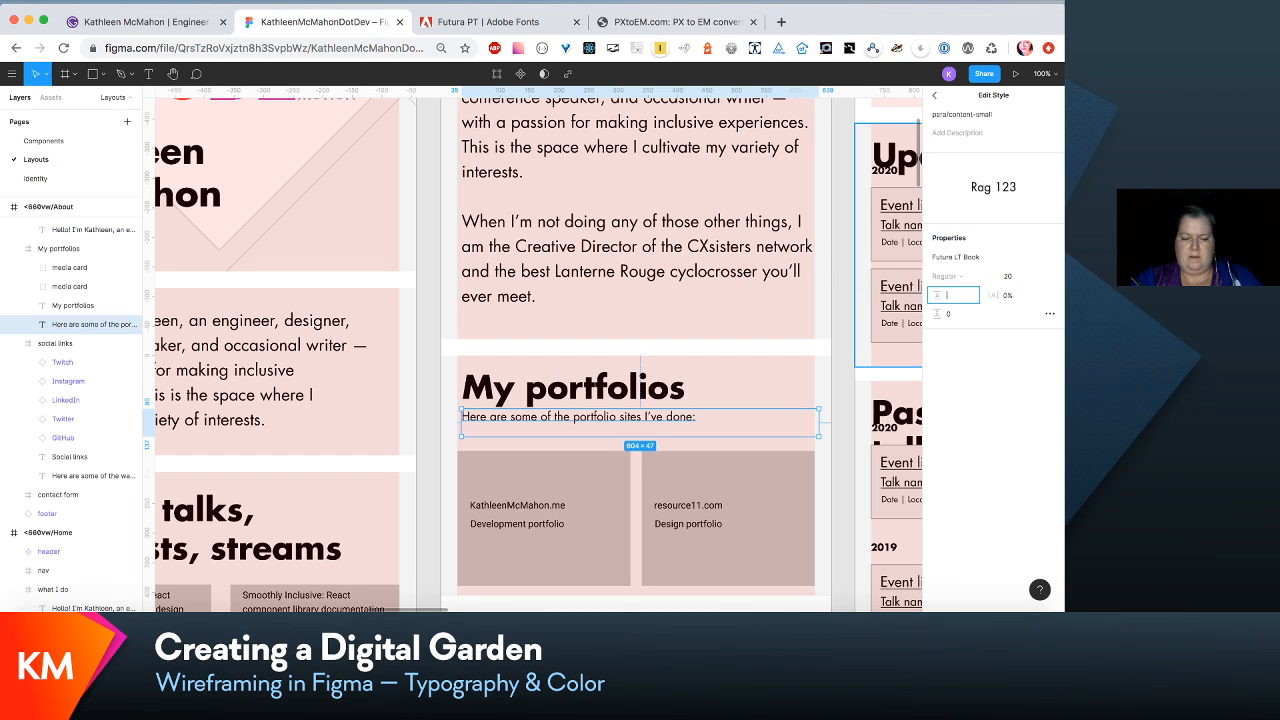
pyautogui.press('Return')
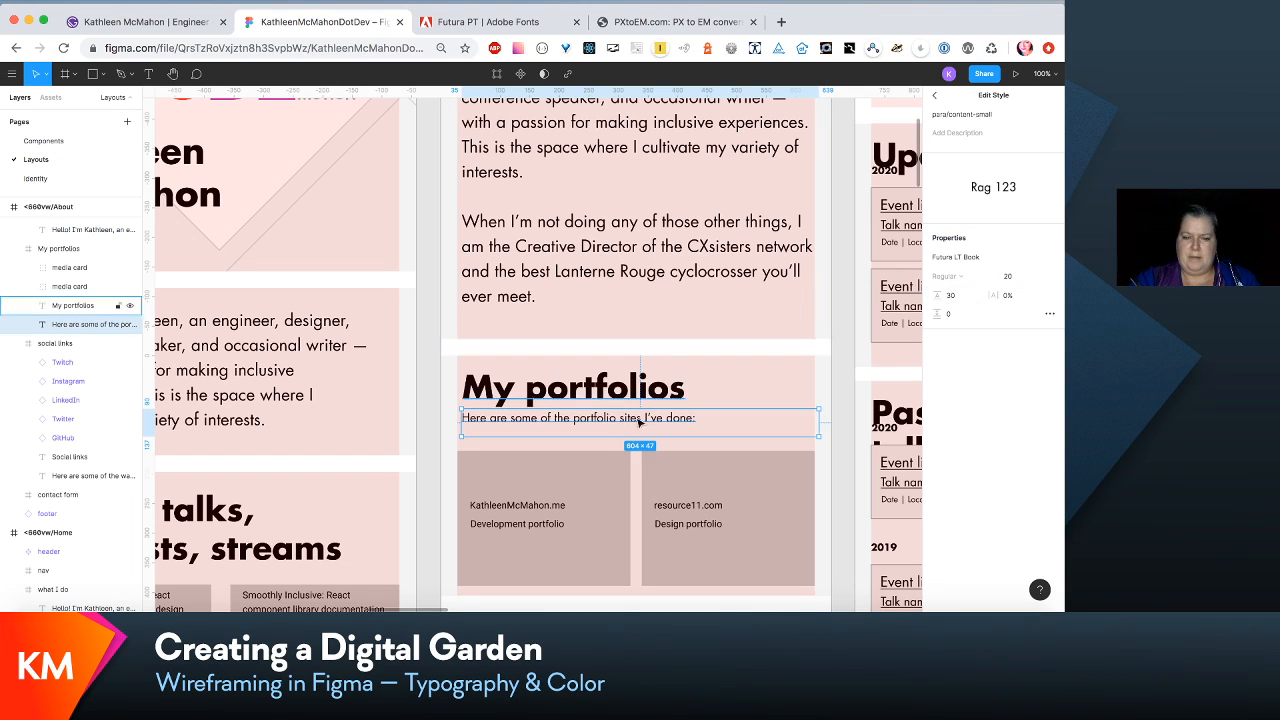
# - Move both portfolio media cards up together to Y 152 within the My portfolios section
pyautogui.scroll(-2, 600, 481)
pyautogui.click(600, 481)
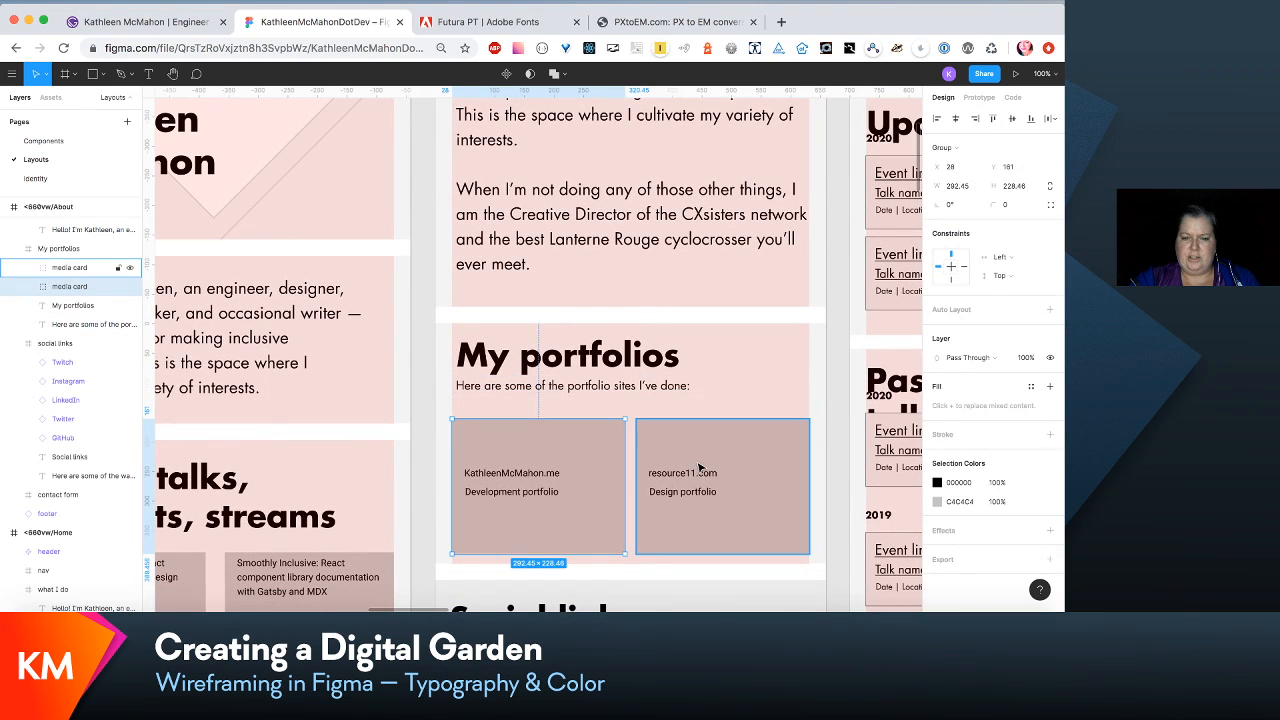
pyautogui.keyDown('shift'); pyautogui.click(702, 469); pyautogui.keyUp('shift')
pyautogui.moveTo(701, 468); pyautogui.dragTo(698, 461)
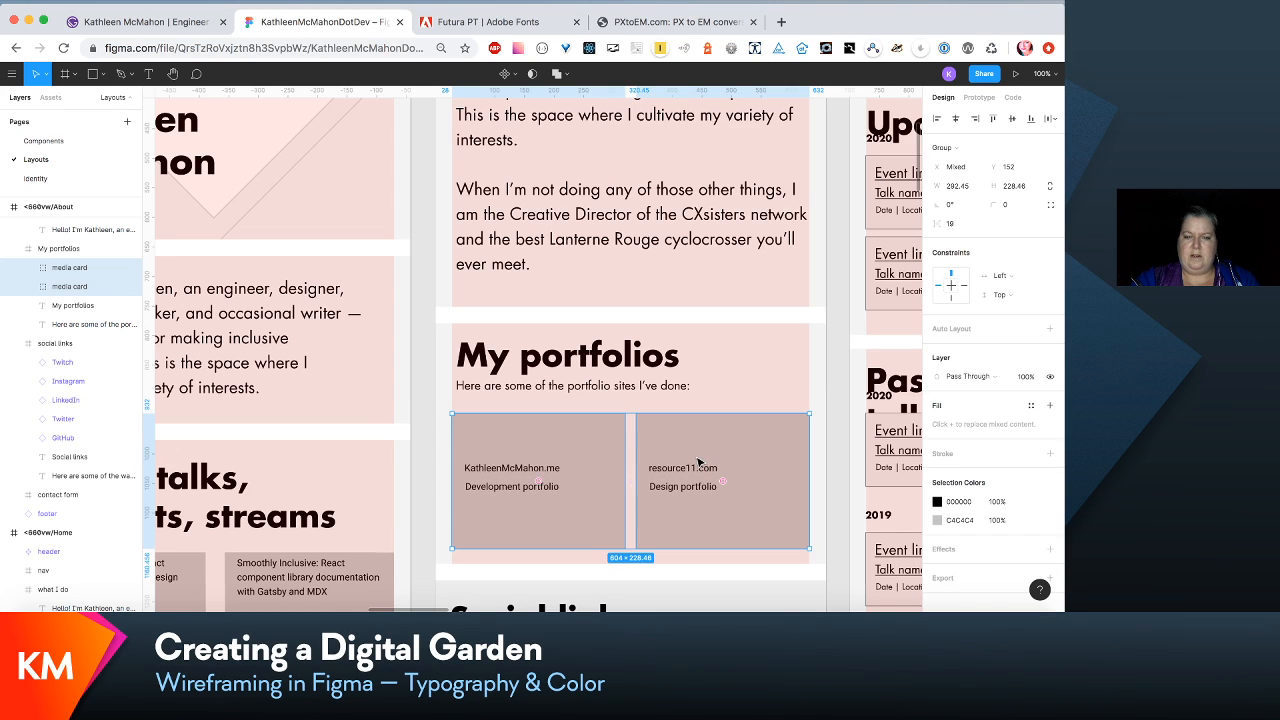
# - Shift the Social links and Contact sections down slightly together, and extend the My portfolios section to a height of 422
pyautogui.press('super+minus')
pyautogui.scroll(-3, 645, 420)
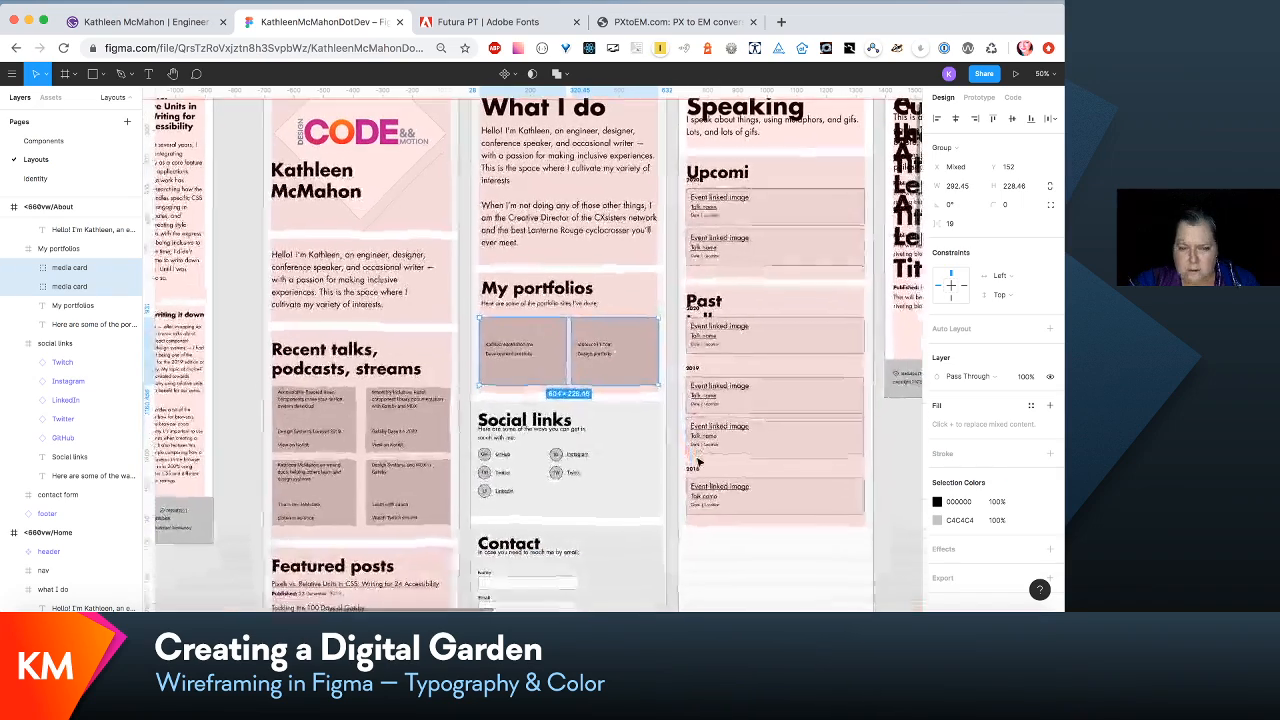
pyautogui.click(645, 420)
pyautogui.keyDown('shift'); pyautogui.click(614, 537); pyautogui.keyUp('shift')
pyautogui.moveTo(614, 537); pyautogui.dragTo(614, 550)
pyautogui.click(615, 290)
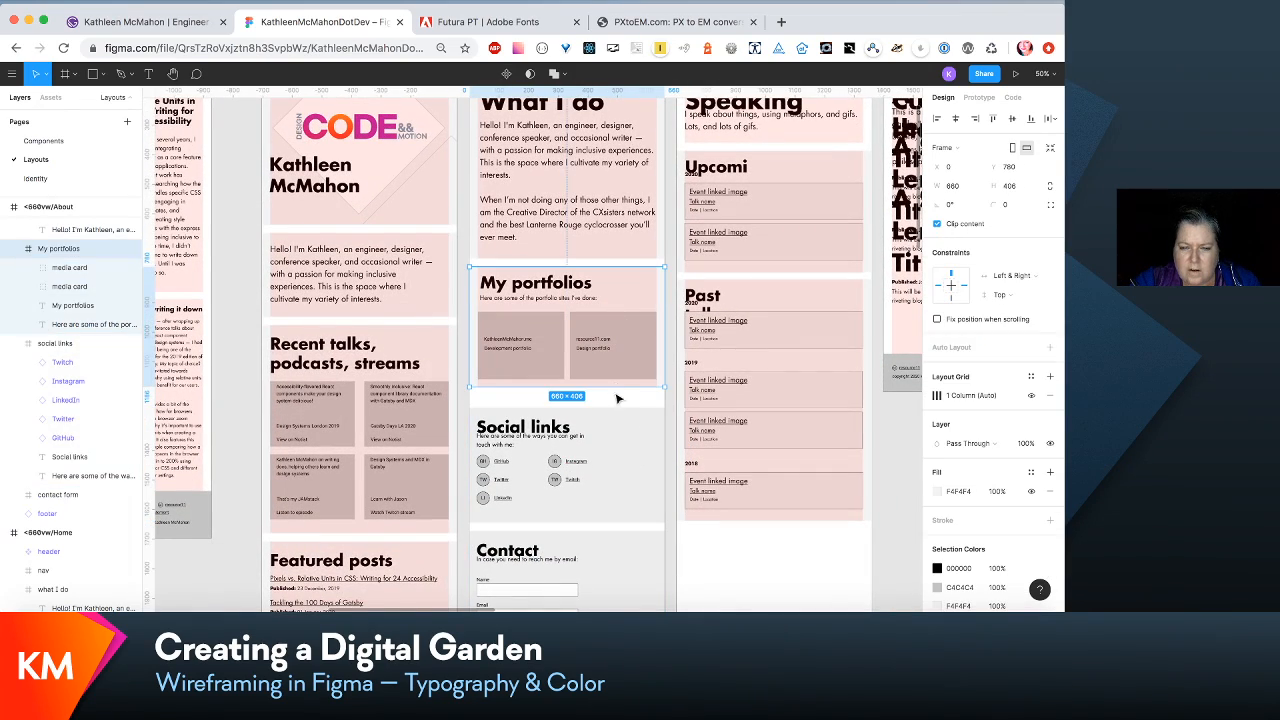
pyautogui.moveTo(613, 389); pyautogui.dragTo(613, 391)
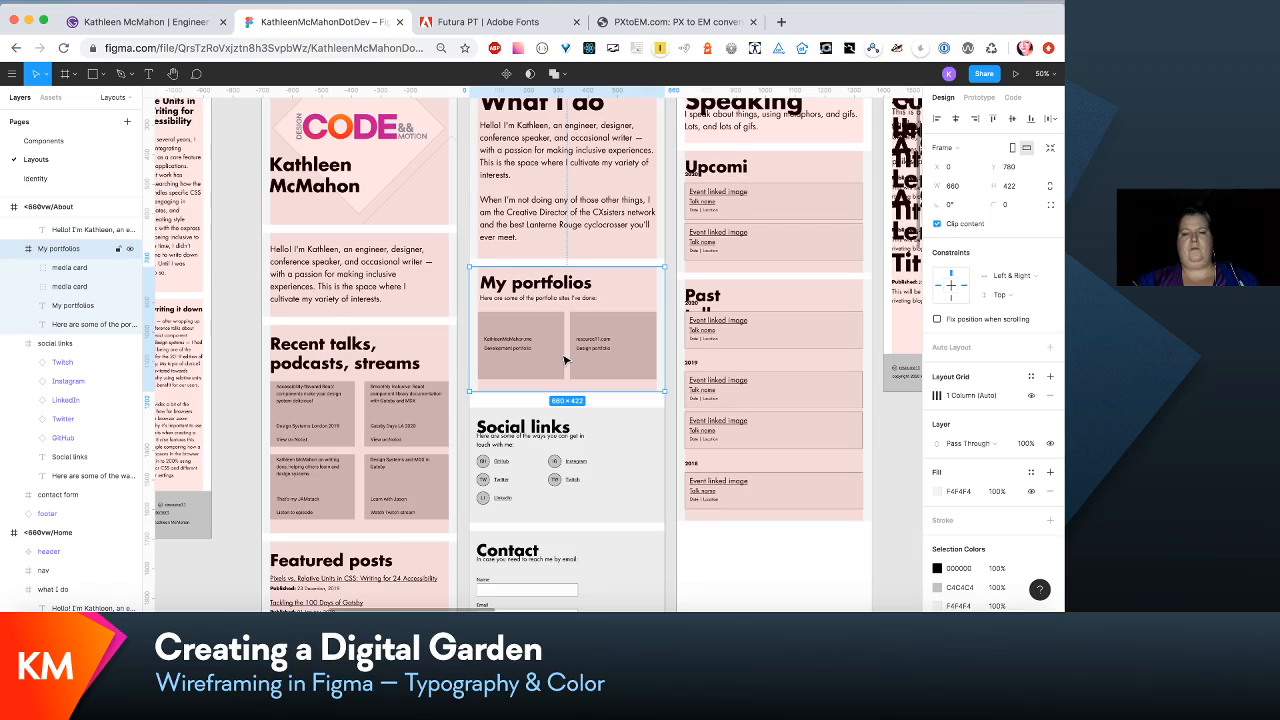
# - Widen the Social links intro text to 537 so it fits one line, and move it down to Y 97 below the heading
pyautogui.scroll(-5, 565, 360)
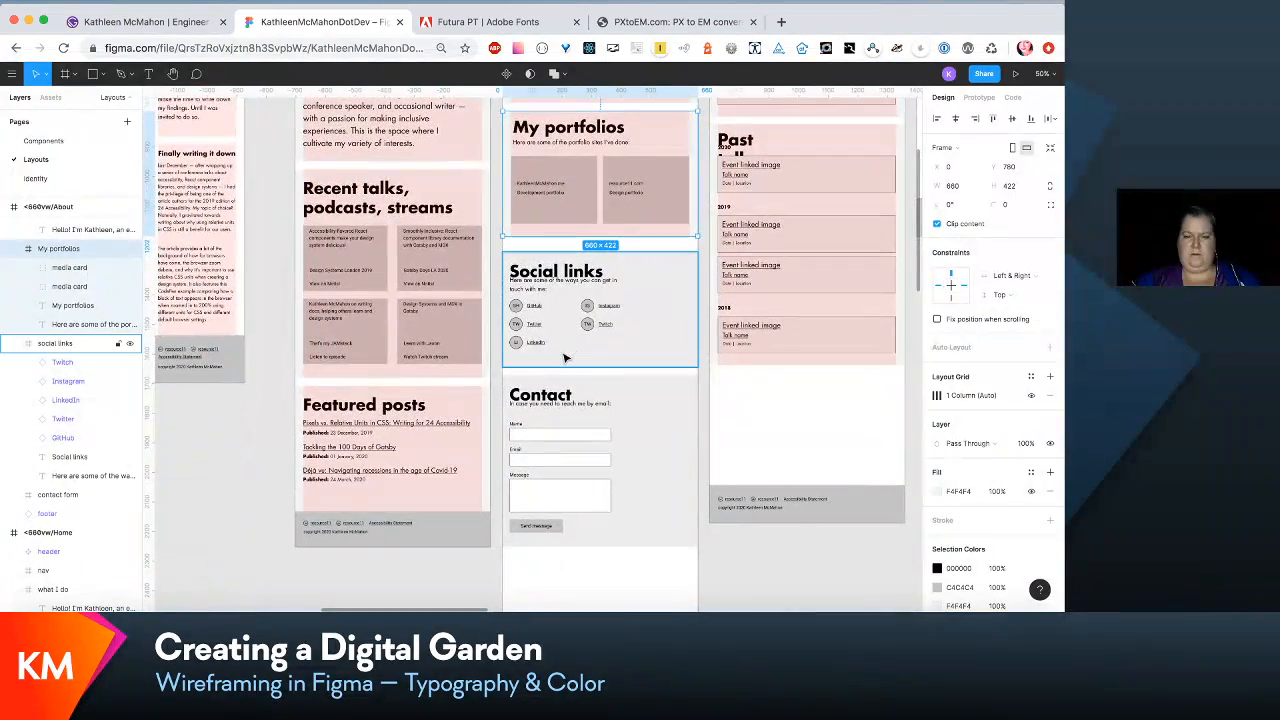
pyautogui.hotkey('shift', '0')
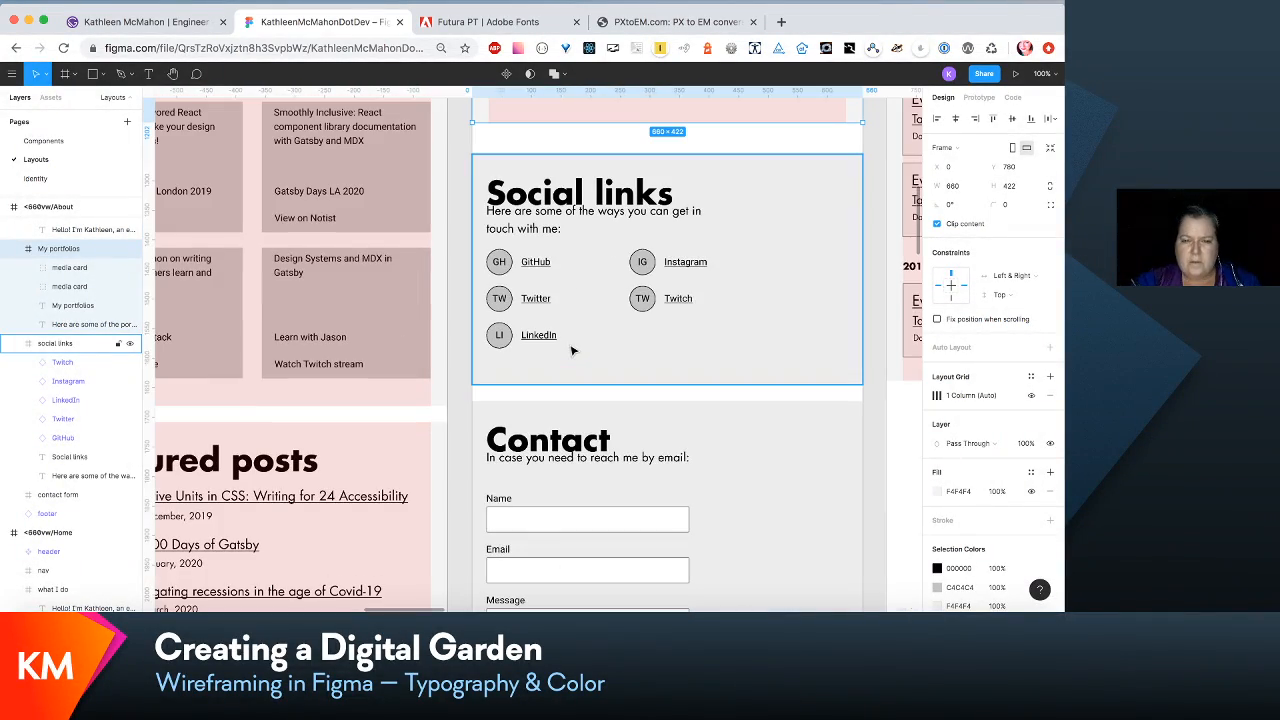
pyautogui.doubleClick(637, 216)
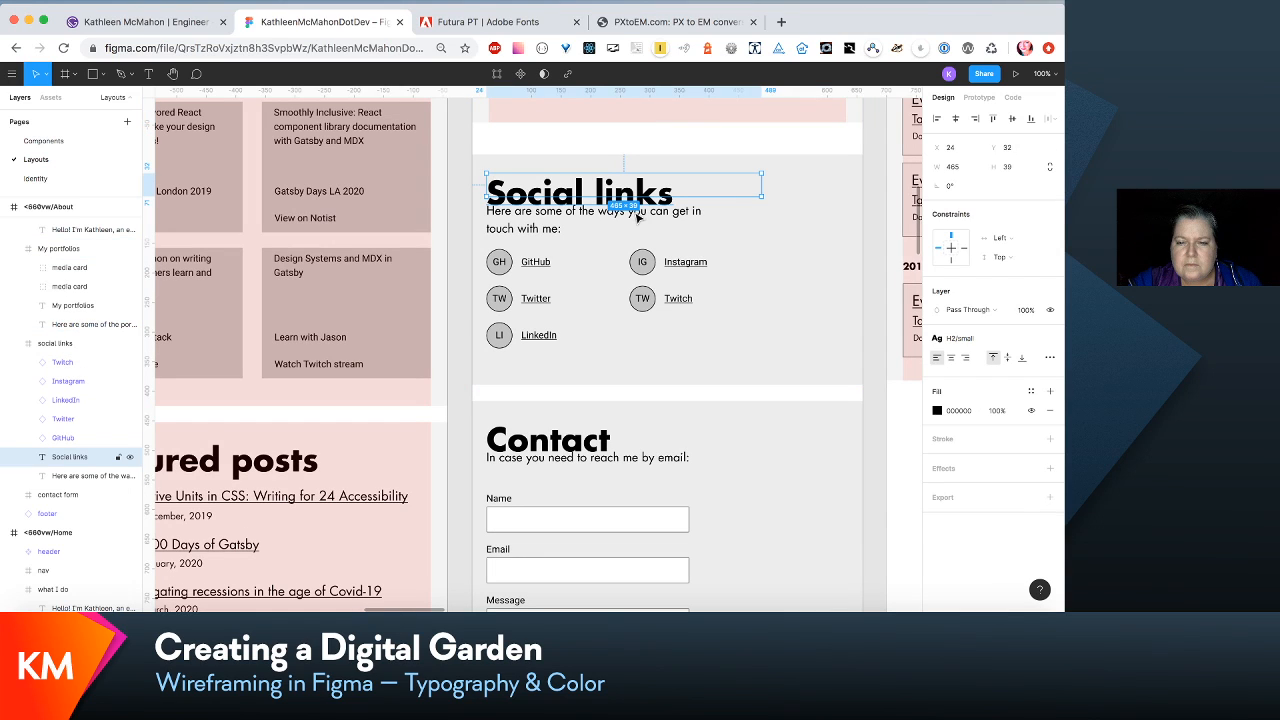
pyautogui.click(688, 212)
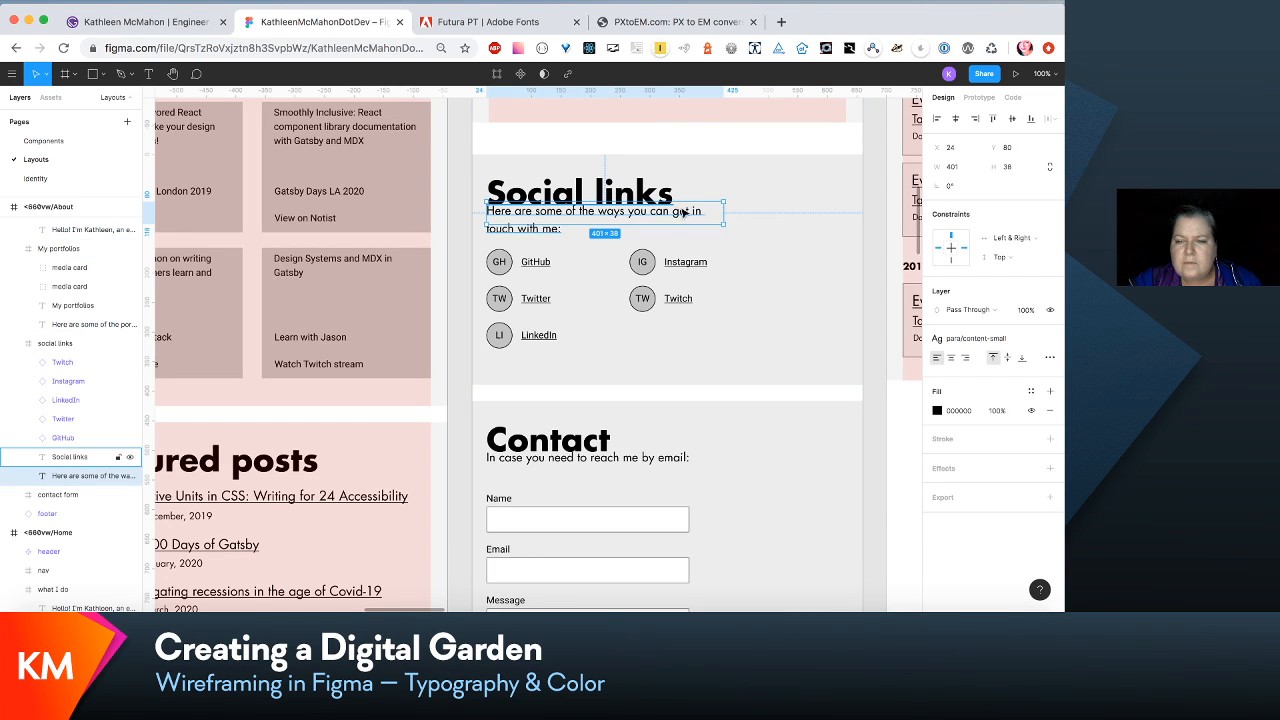
pyautogui.moveTo(722, 223); pyautogui.dragTo(771, 224)
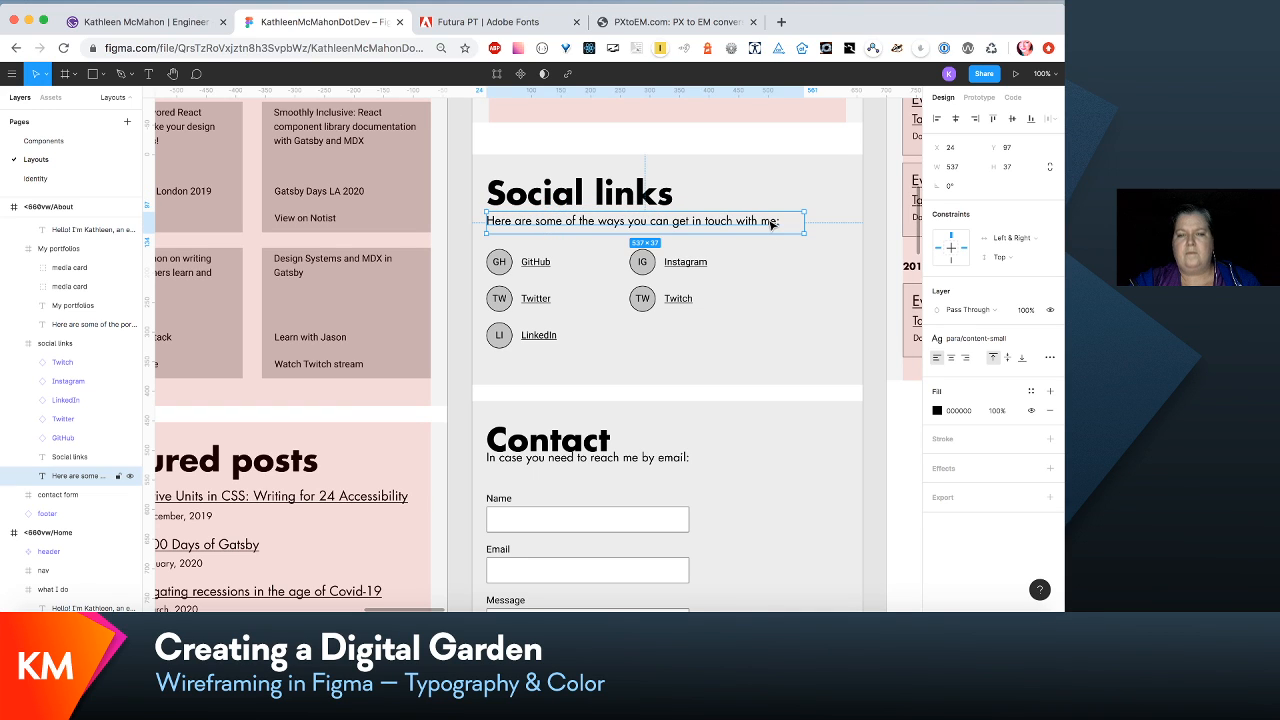
pyautogui.click(785, 299)
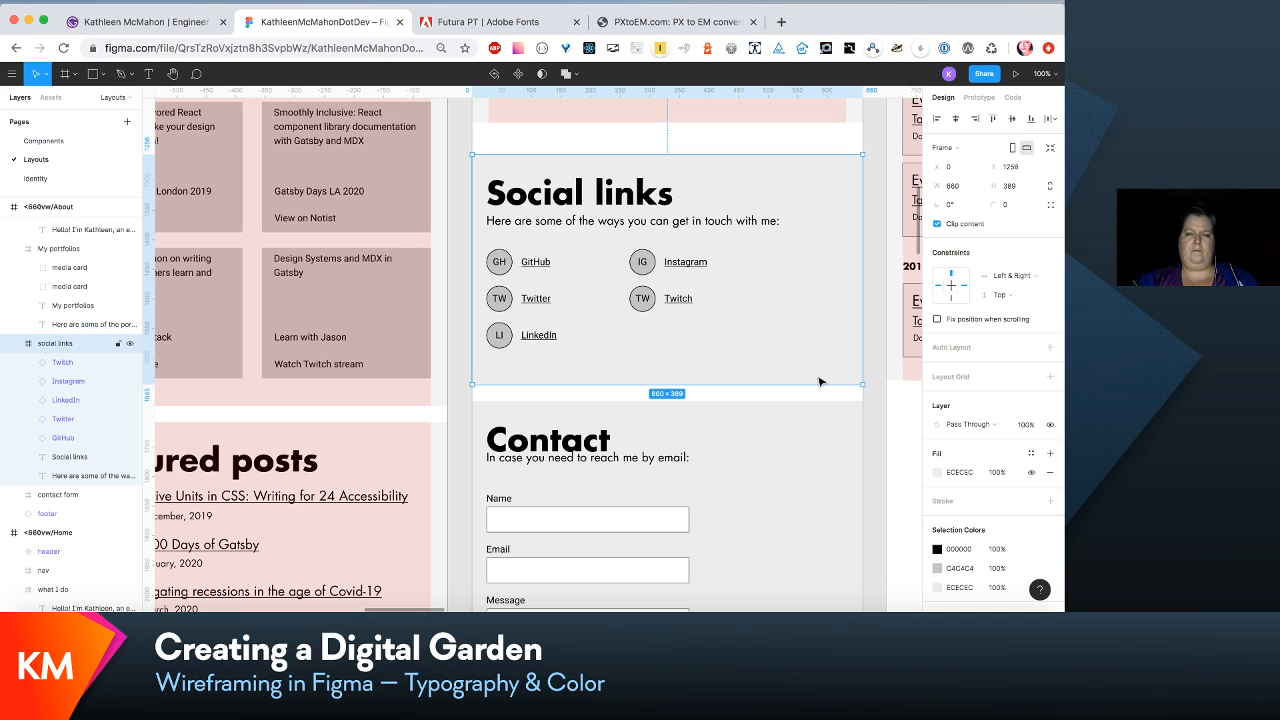
# - Move the "In case you need to reach me by email:" line down to Y 94, clear of the Contact heading
pyautogui.doubleClick(659, 462)
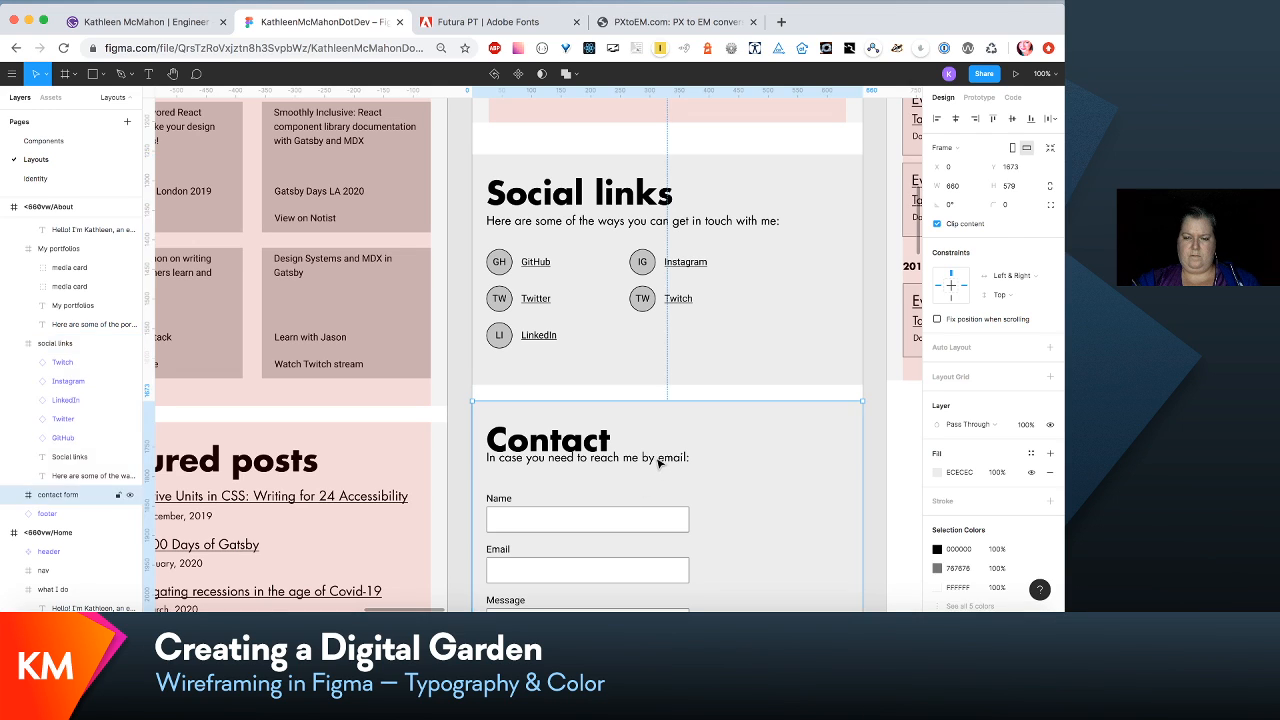
pyautogui.moveTo(659, 462); pyautogui.dragTo(658, 472)
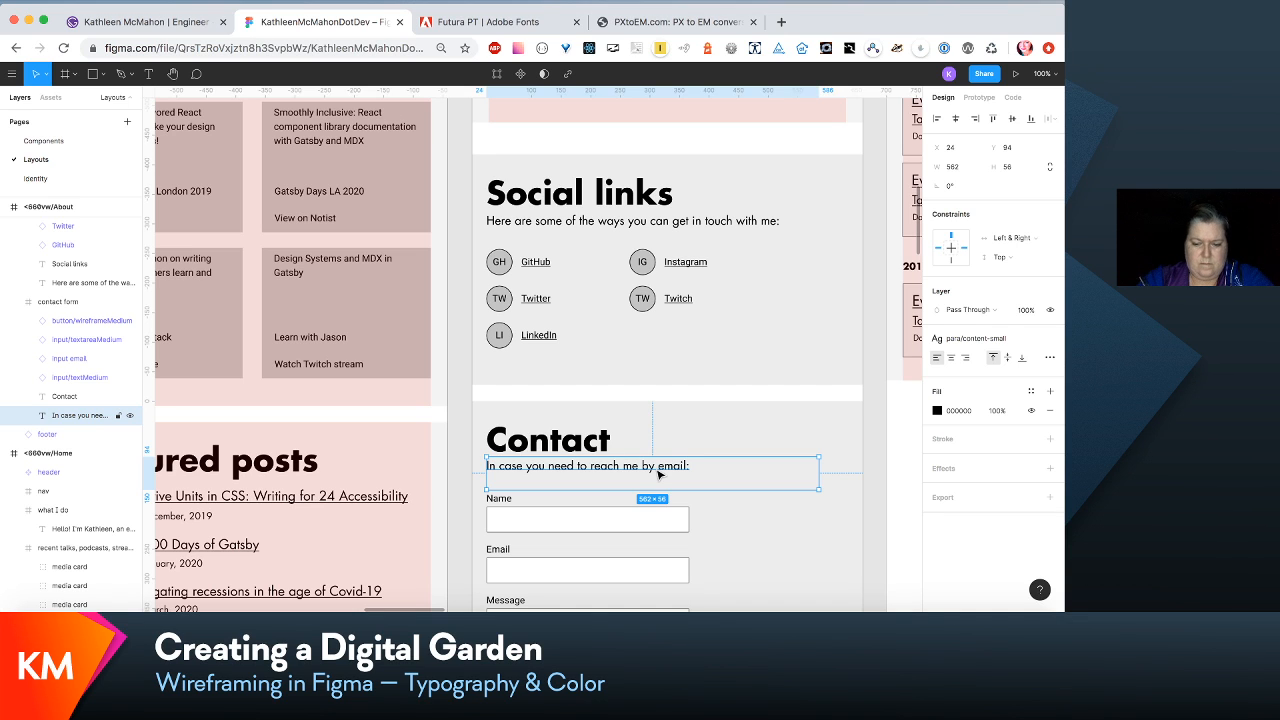
pyautogui.scroll(-3, 659, 474)
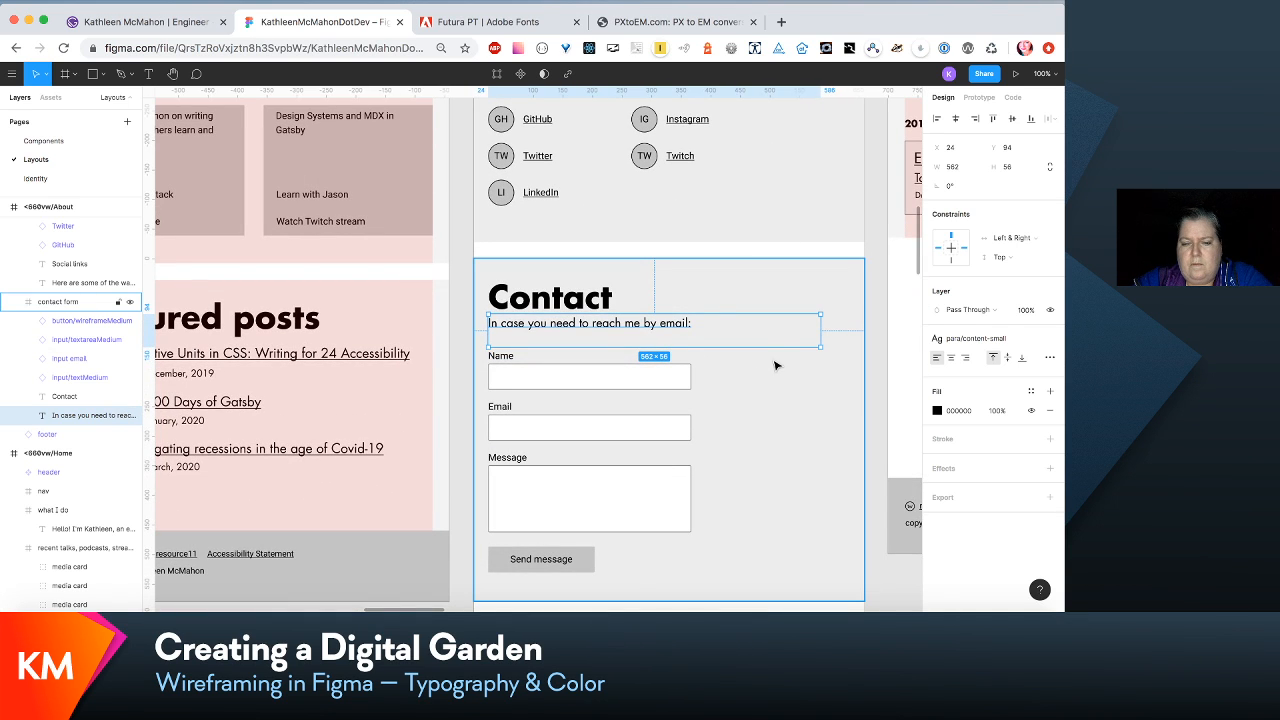
pyautogui.scroll(-2, 775, 365)
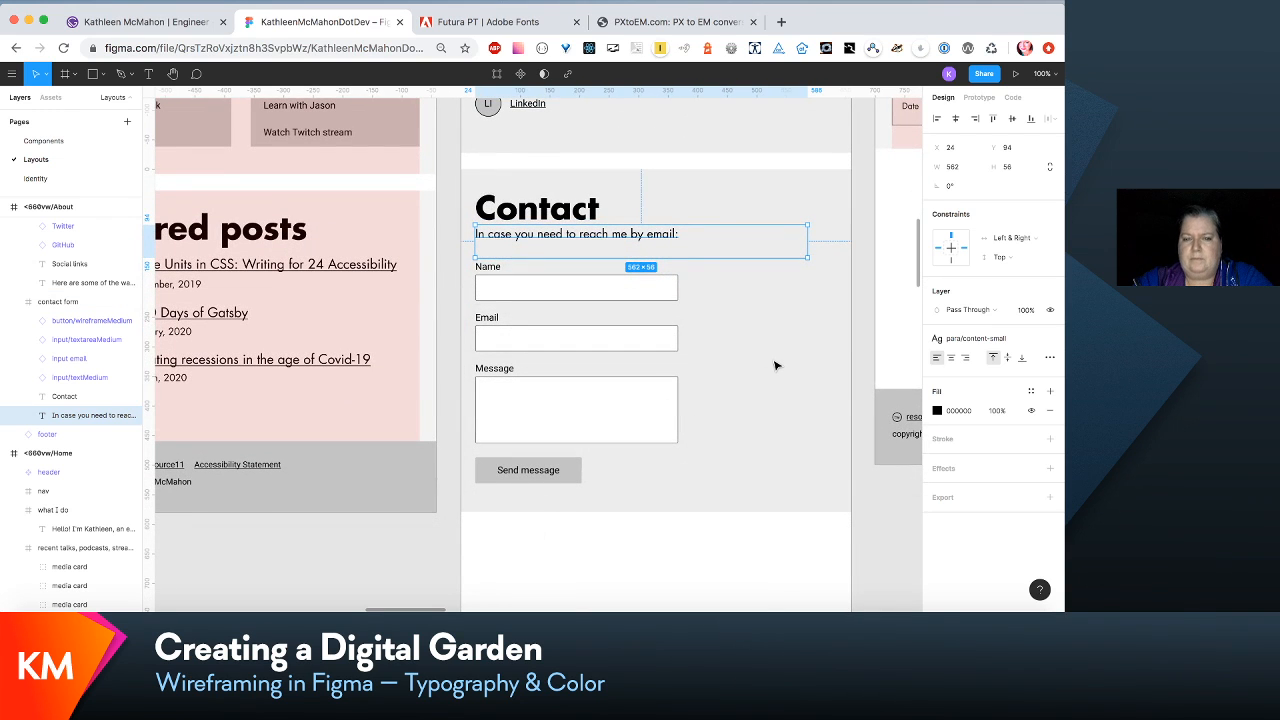
# - Move the Social links and Contact sections up together, closer beneath the My portfolios section
pyautogui.press('-')
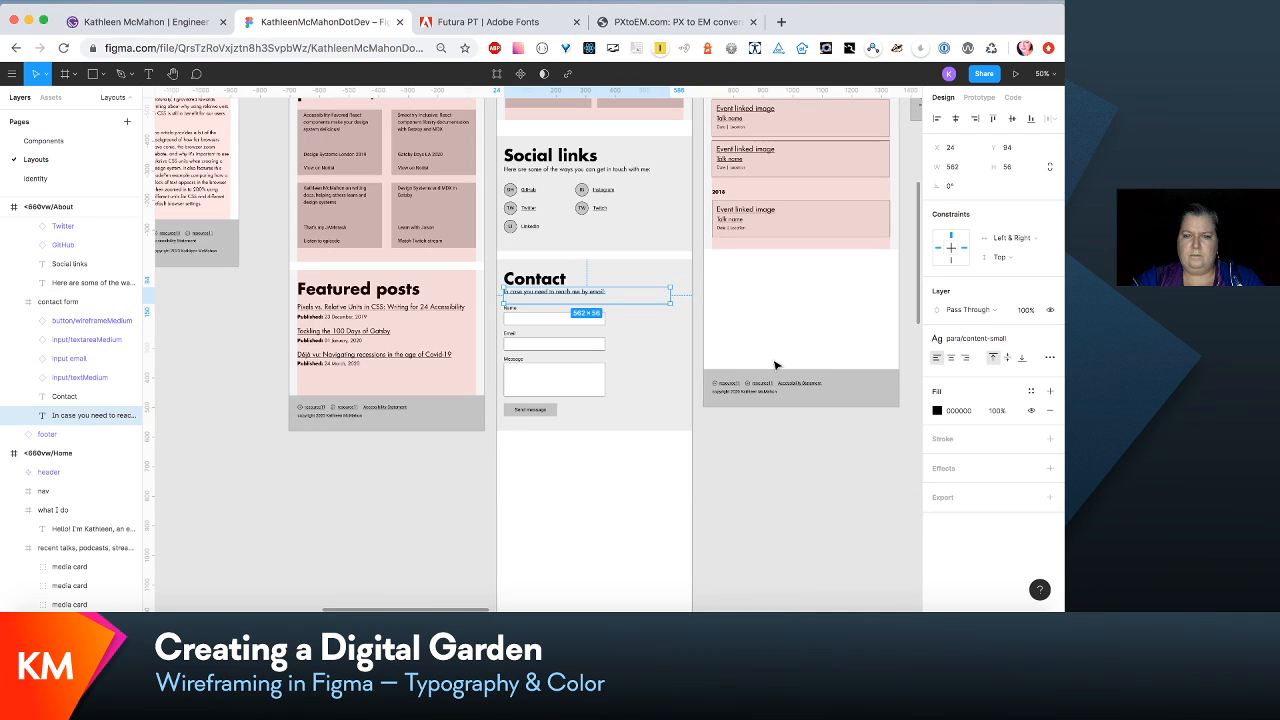
pyautogui.click(672, 243)
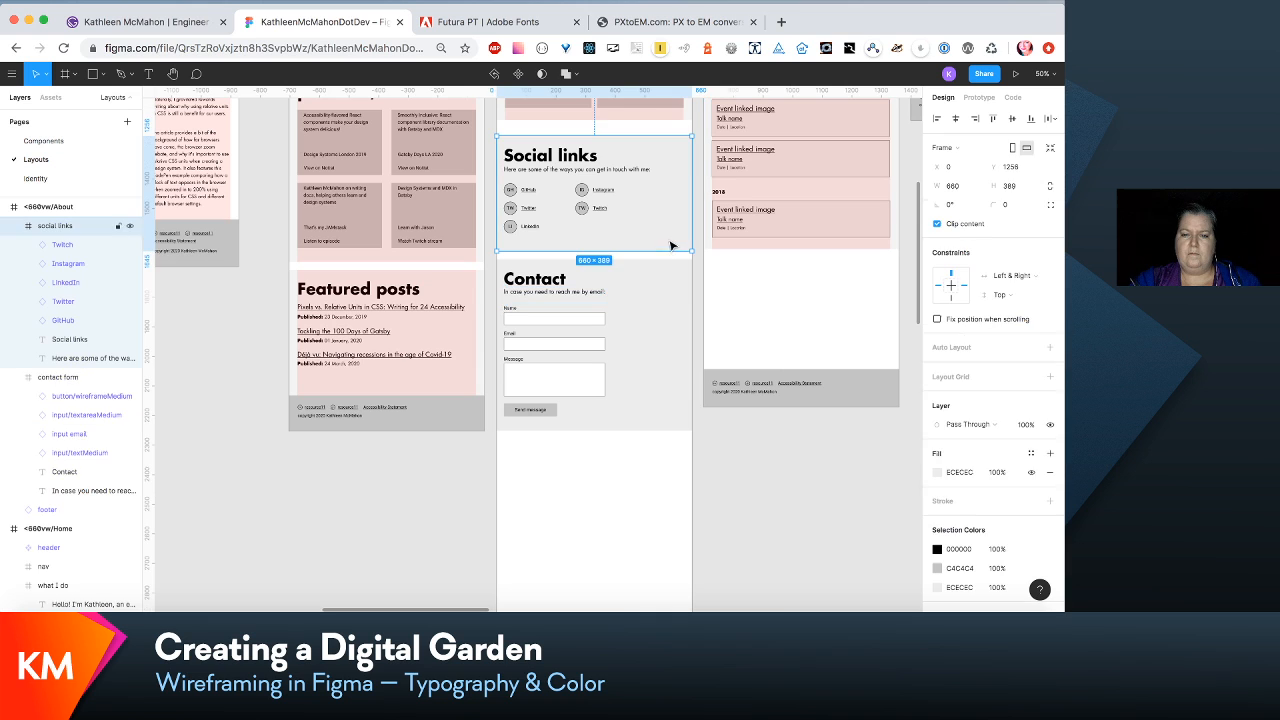
pyautogui.keyDown('shift'); pyautogui.click(657, 391); pyautogui.keyUp('shift')
pyautogui.hotkey('shift', 'Up')
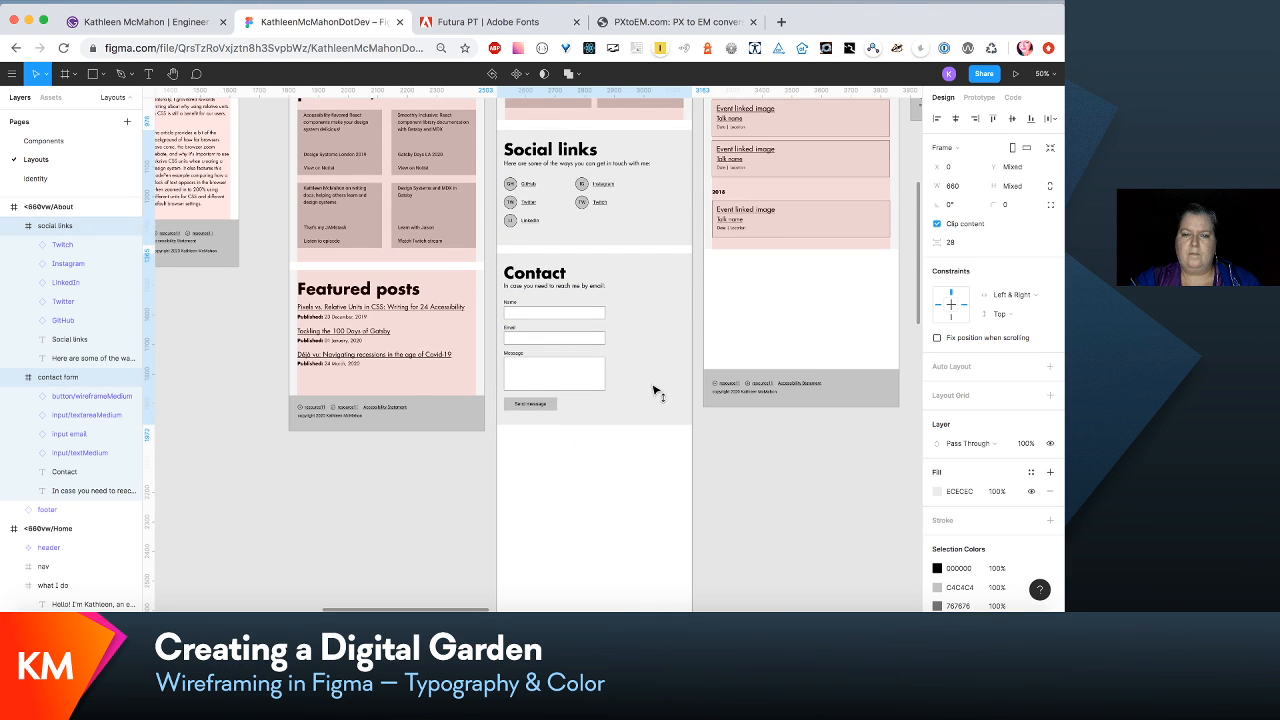
pyautogui.click(655, 391)
pyautogui.hotkey('shift', '0')
pyautogui.scroll(8, 654, 390)
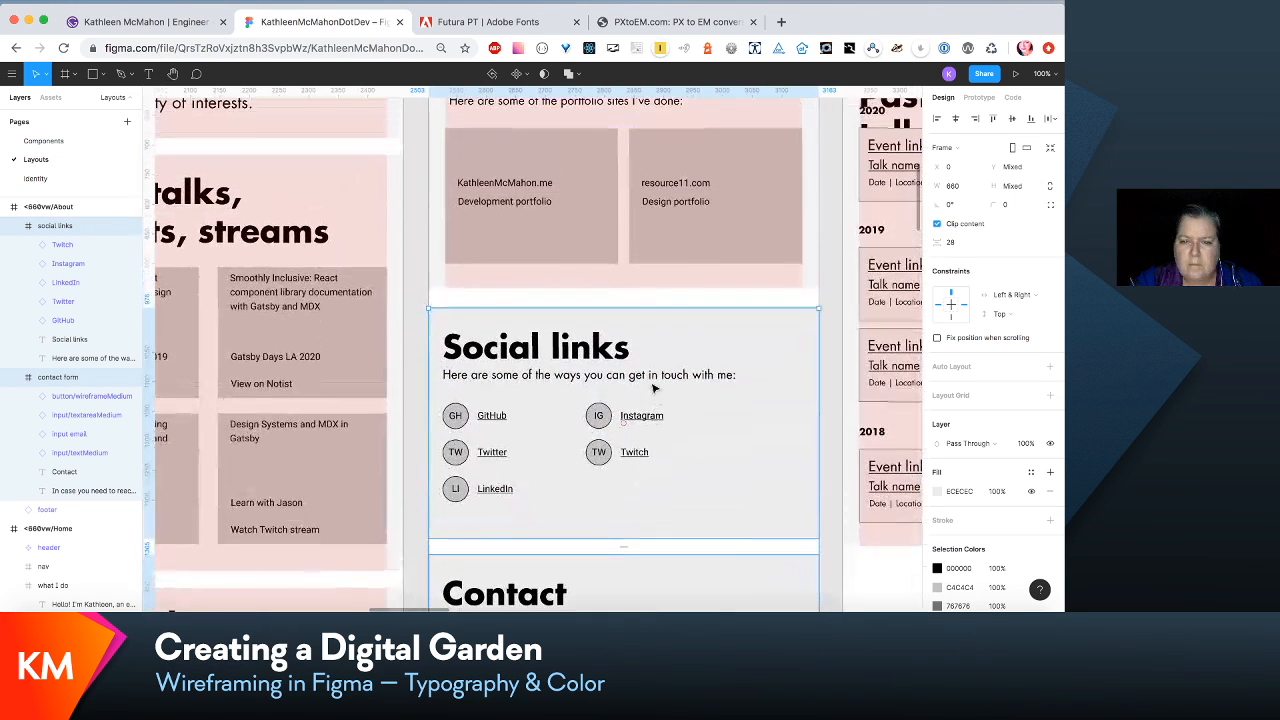
pyautogui.moveTo(670, 397); pyautogui.dragTo(671, 405)
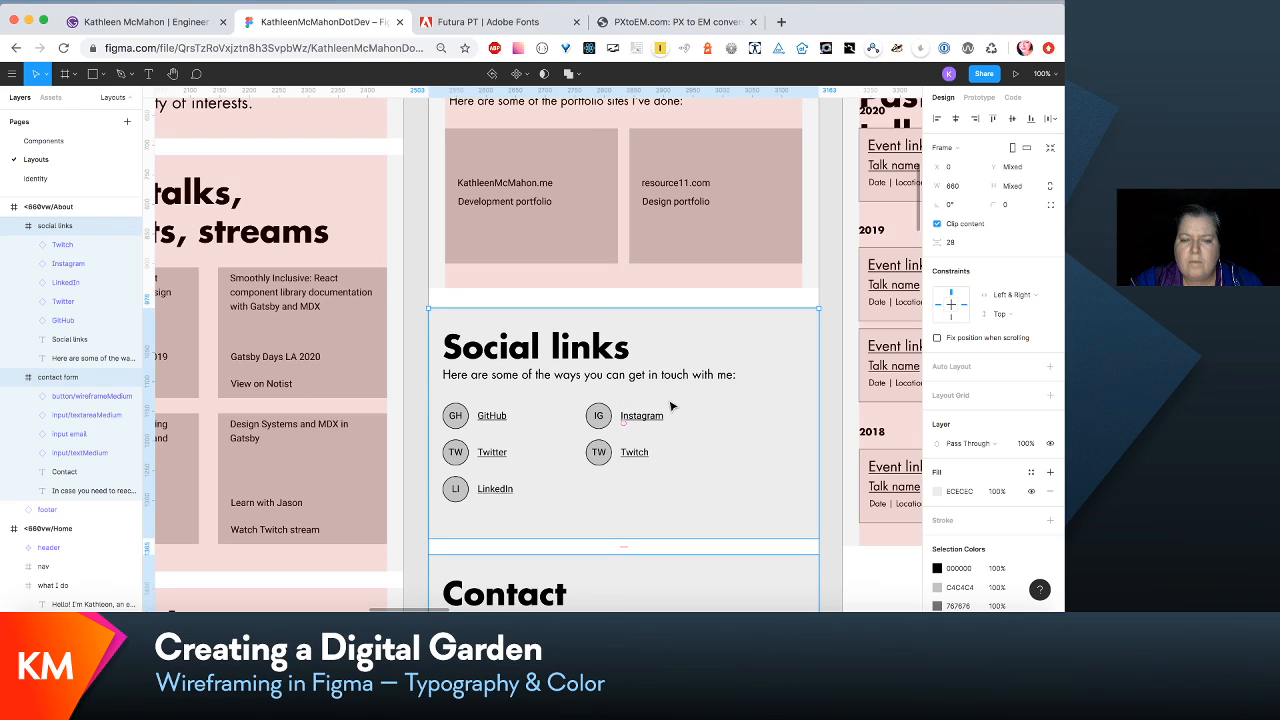
pyautogui.scroll(5, 670, 405)
pyautogui.scroll(-3, 755, 369)
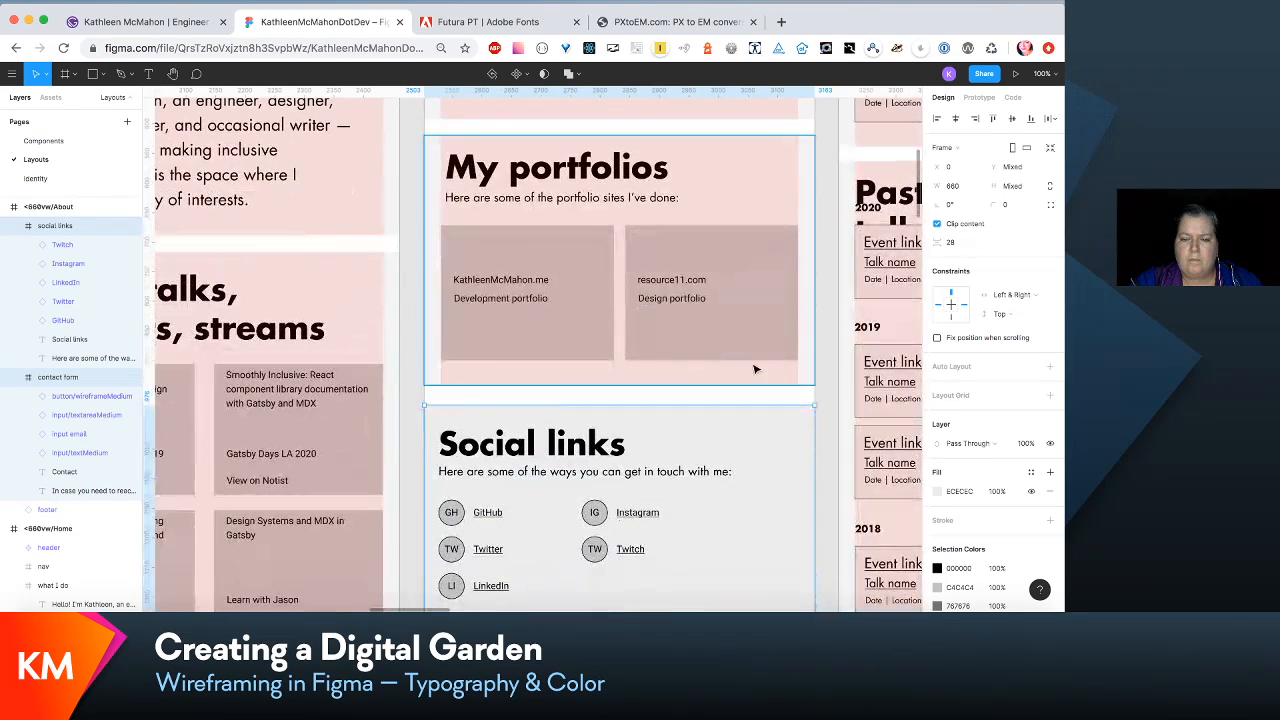
pyautogui.scroll(-5, 791, 366)
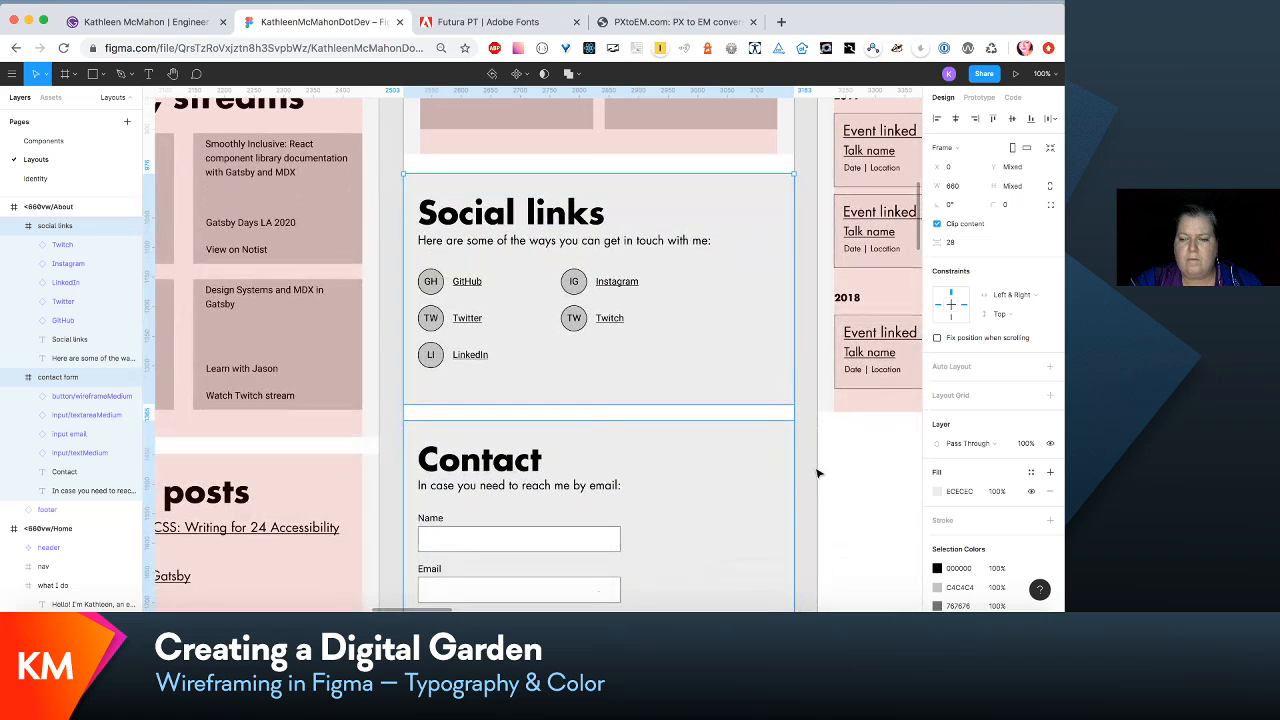
pyautogui.click(812, 466)
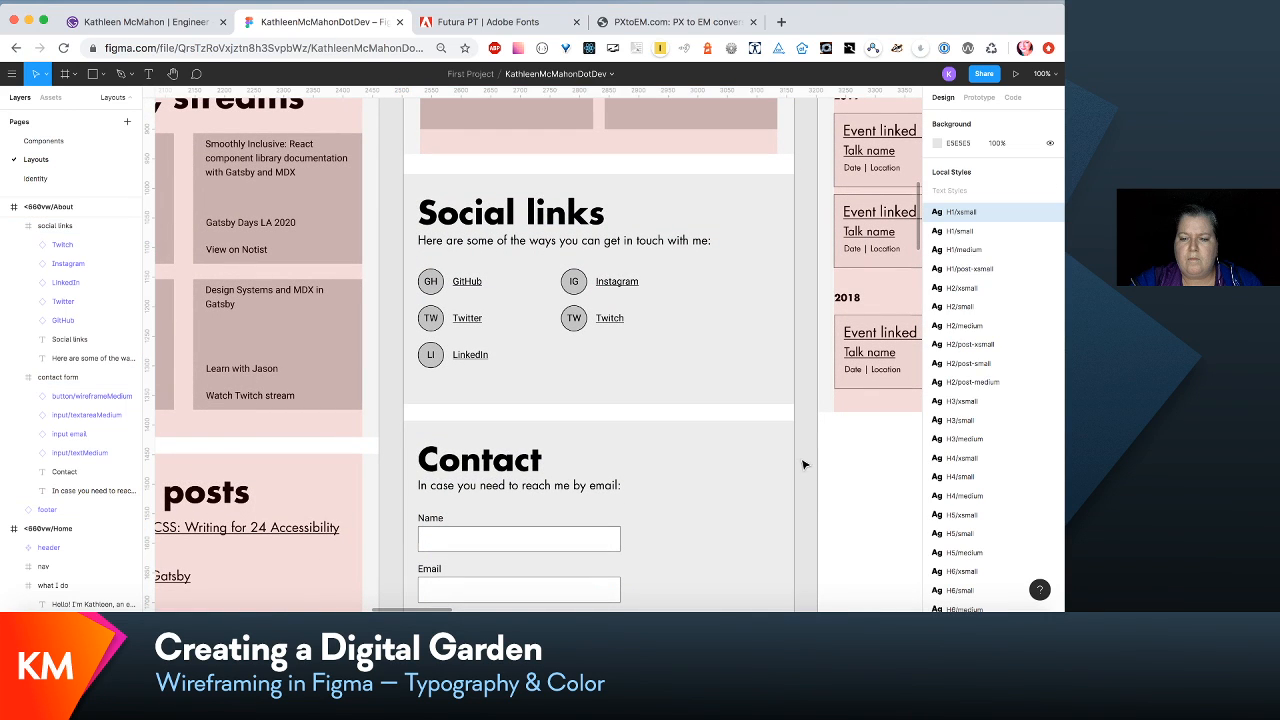
# - Nudge the Social links and Contact sections up so the gaps between My portfolios, Social links and Contact are all 28 px
pyautogui.moveTo(766, 458); pyautogui.dragTo(768, 466)
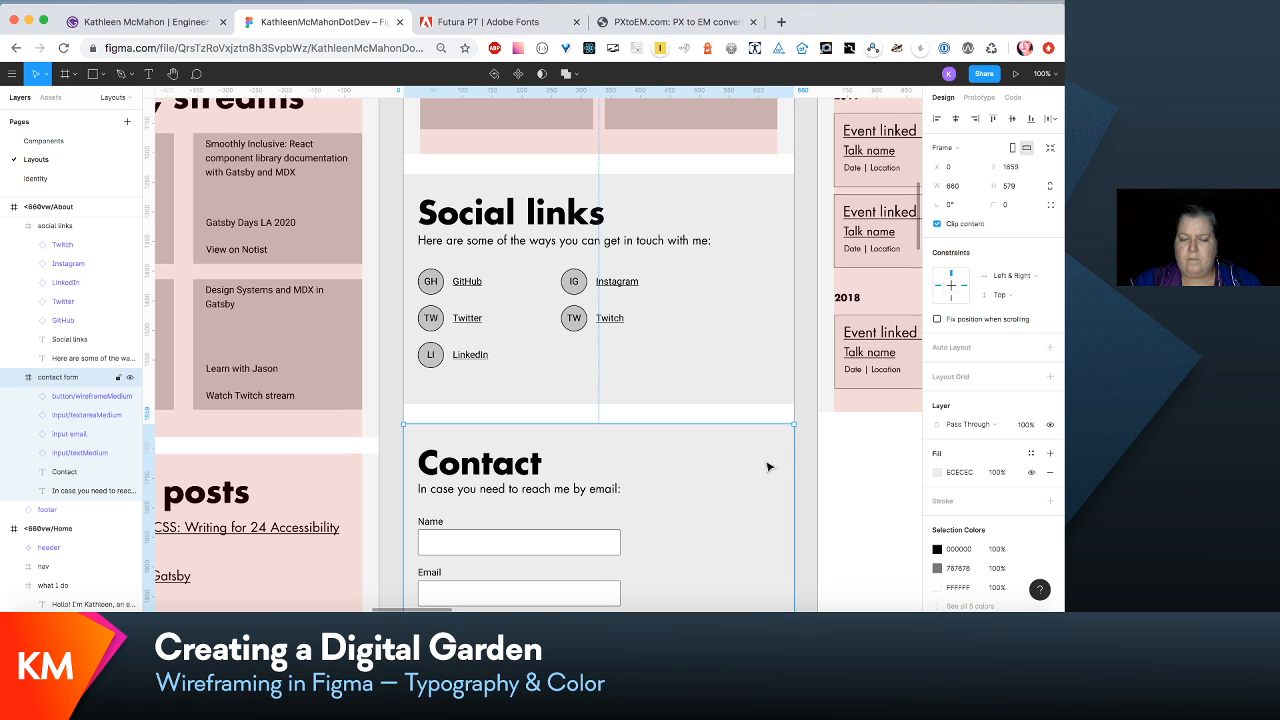
pyautogui.press('Up')
pyautogui.press('Up')
pyautogui.press('Up')
pyautogui.press('Up')
pyautogui.press('Up')
pyautogui.press('Up')
pyautogui.keyDown('shift'); pyautogui.click(733, 387); pyautogui.keyUp('shift')
pyautogui.press('Up')
pyautogui.press('Up')
pyautogui.press('Up')
pyautogui.press('Up')
pyautogui.press('Up')
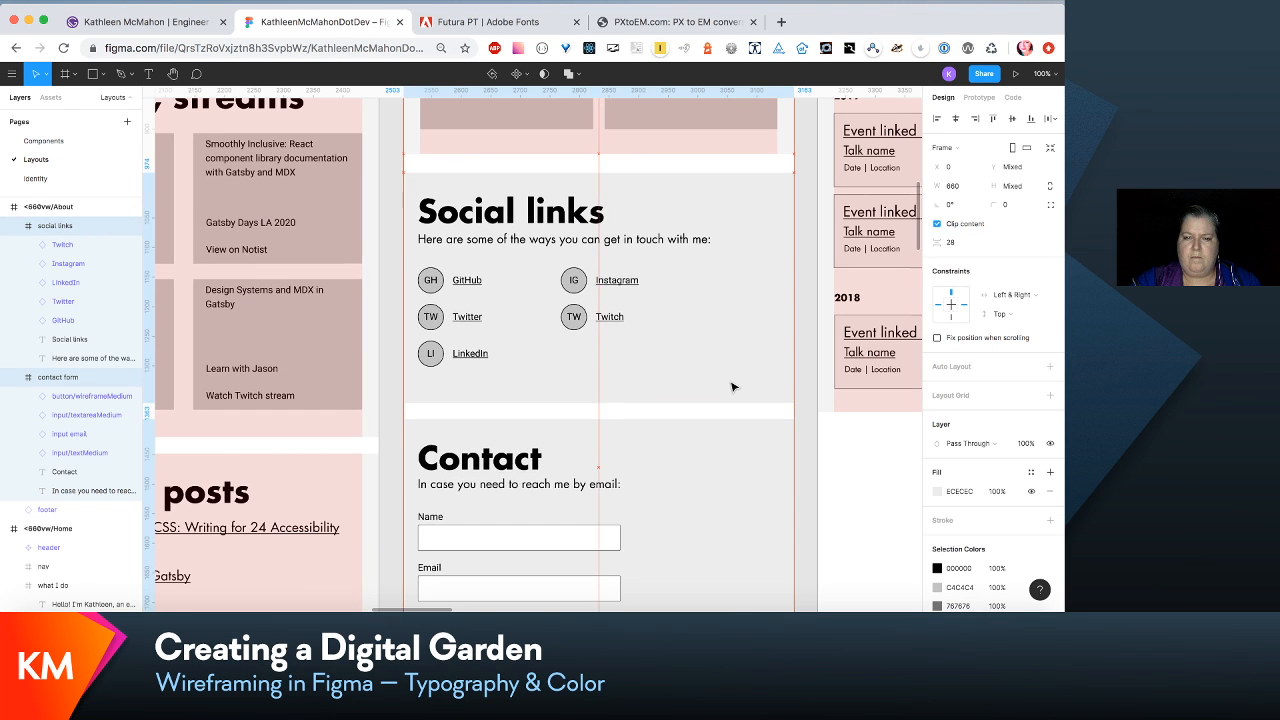
pyautogui.scroll(5, 733, 387)
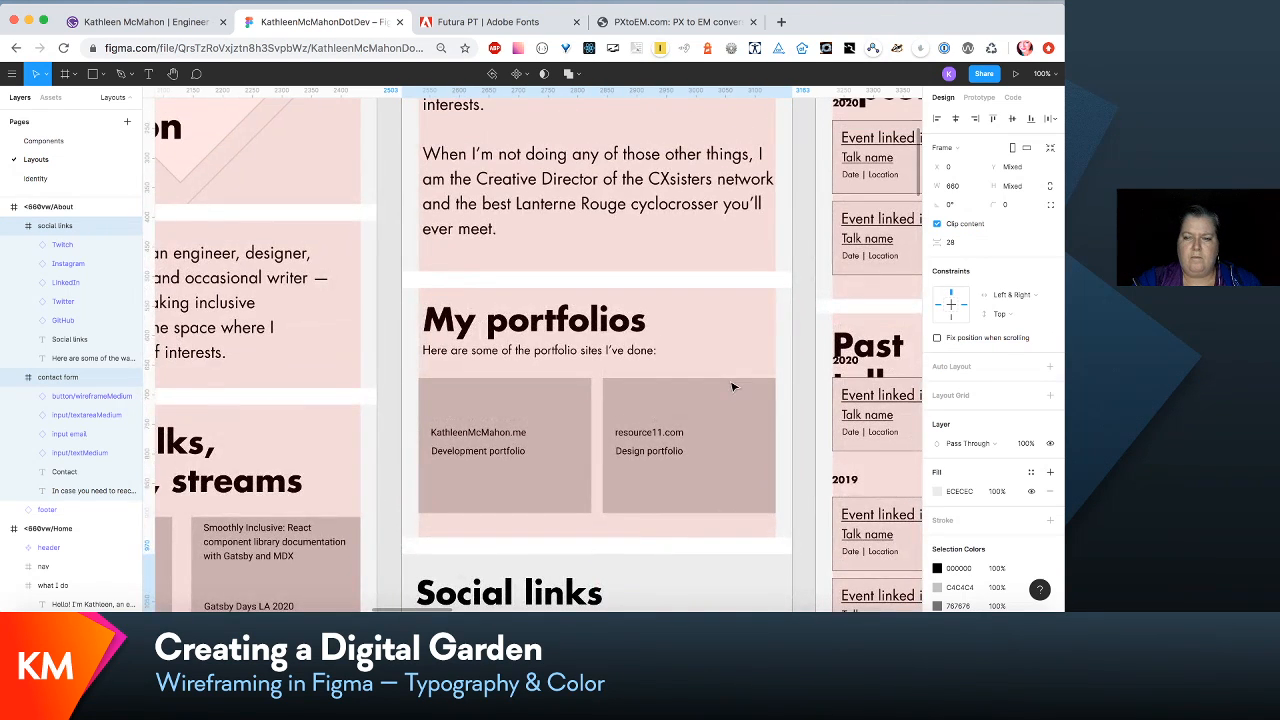
pyautogui.keyDown('shift'); pyautogui.click(733, 387); pyautogui.keyUp('shift')
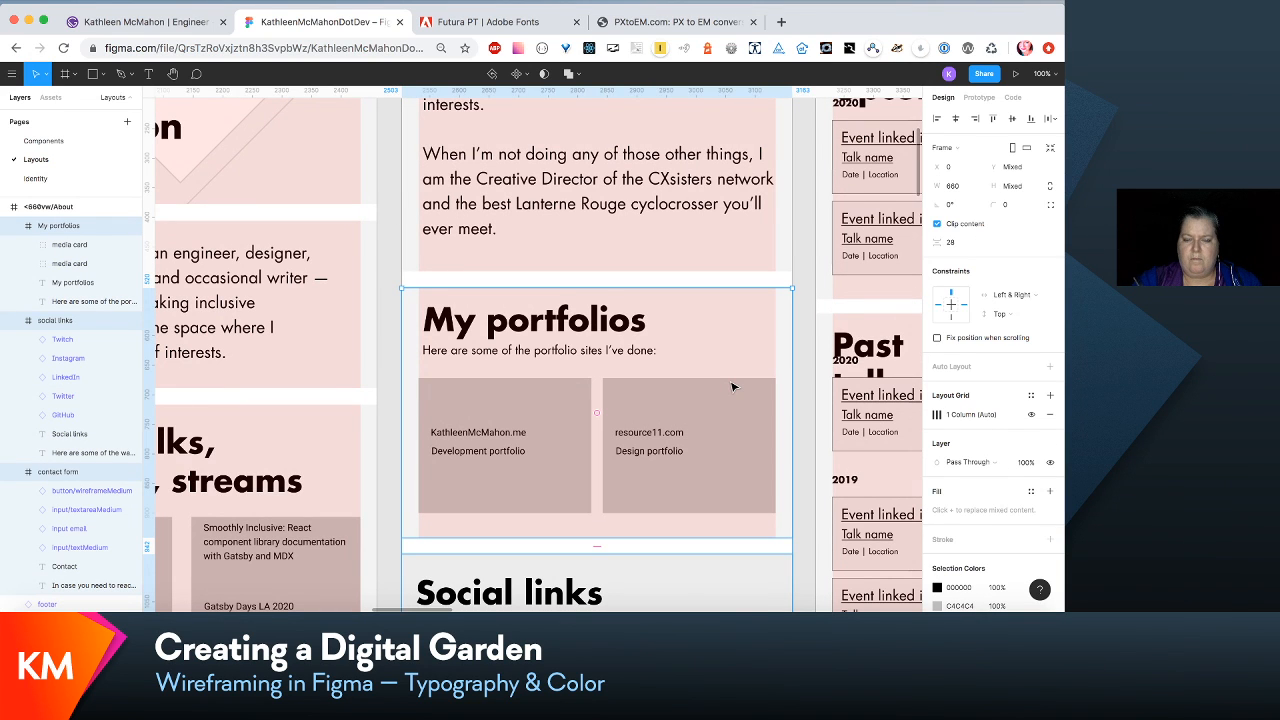
# - Shorten the <660vw/About frame to a height of 2356 so its footer sits directly beneath the Contact section
pyautogui.press('-')
pyautogui.press('-')
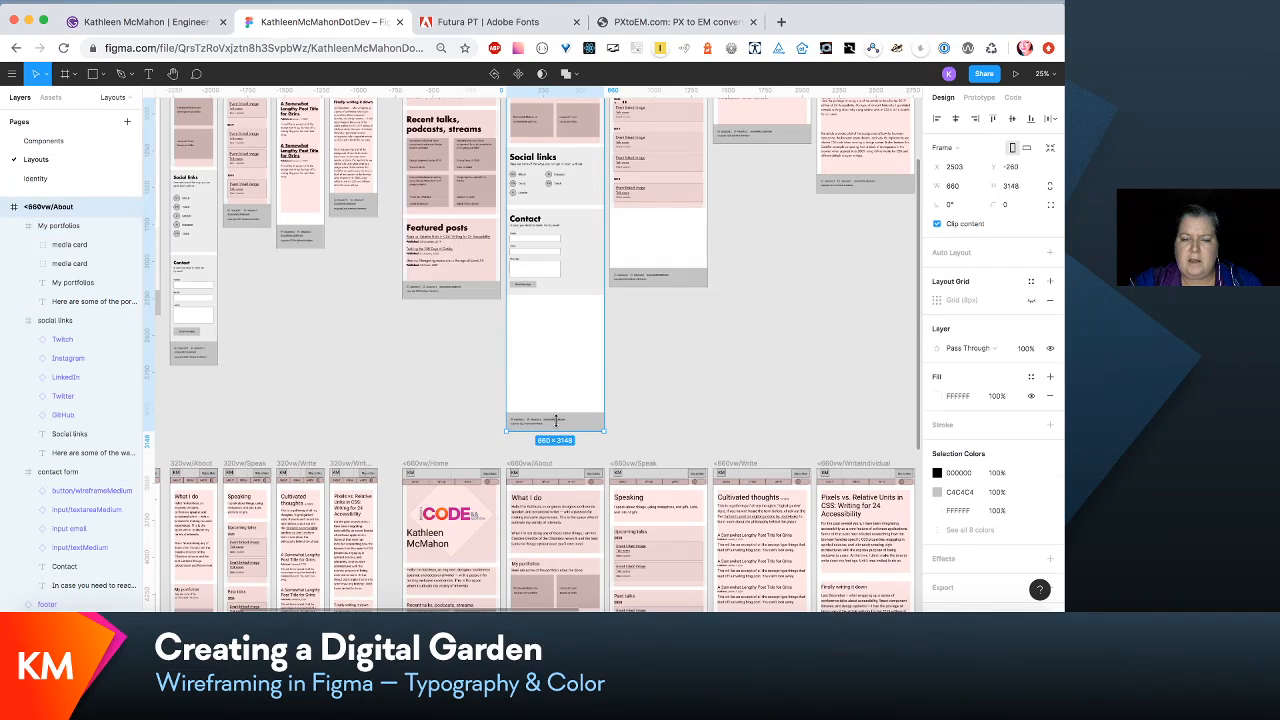
pyautogui.moveTo(558, 430); pyautogui.dragTo(560, 314)
pyautogui.scroll(5, 560, 314)
pyautogui.hscroll(2, 560, 314)
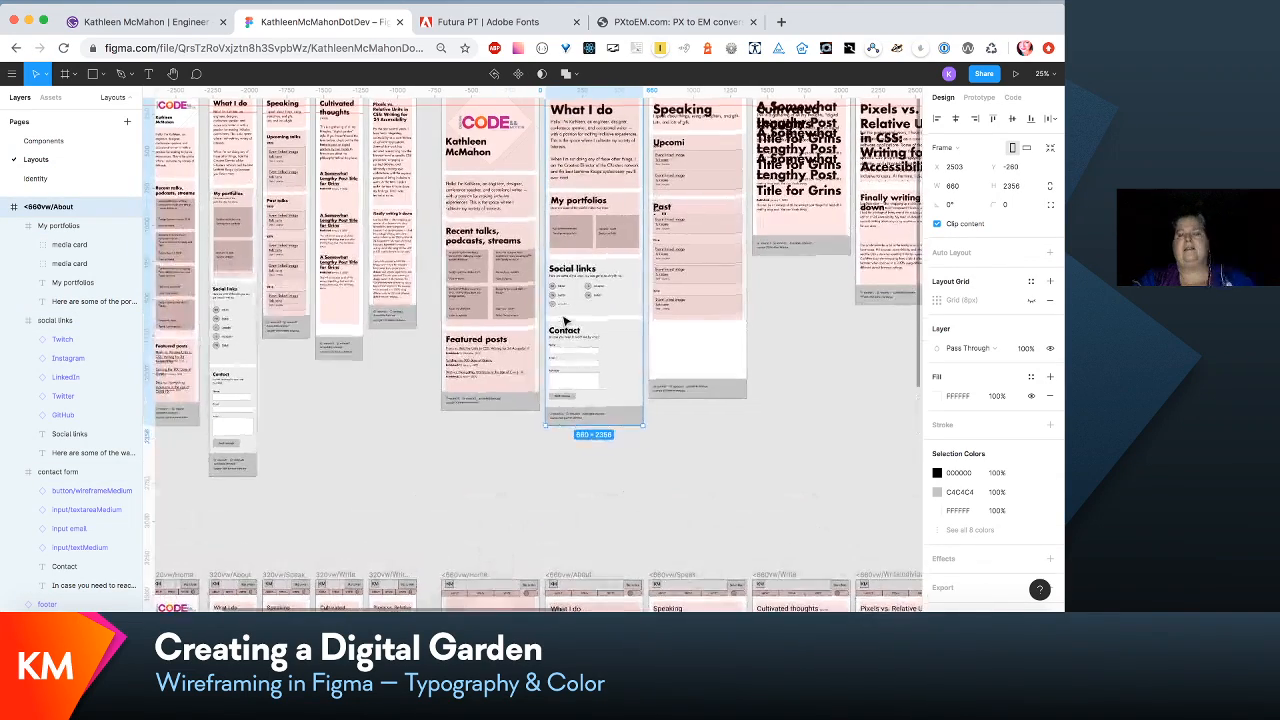
pyautogui.hscroll(6, 565, 320)
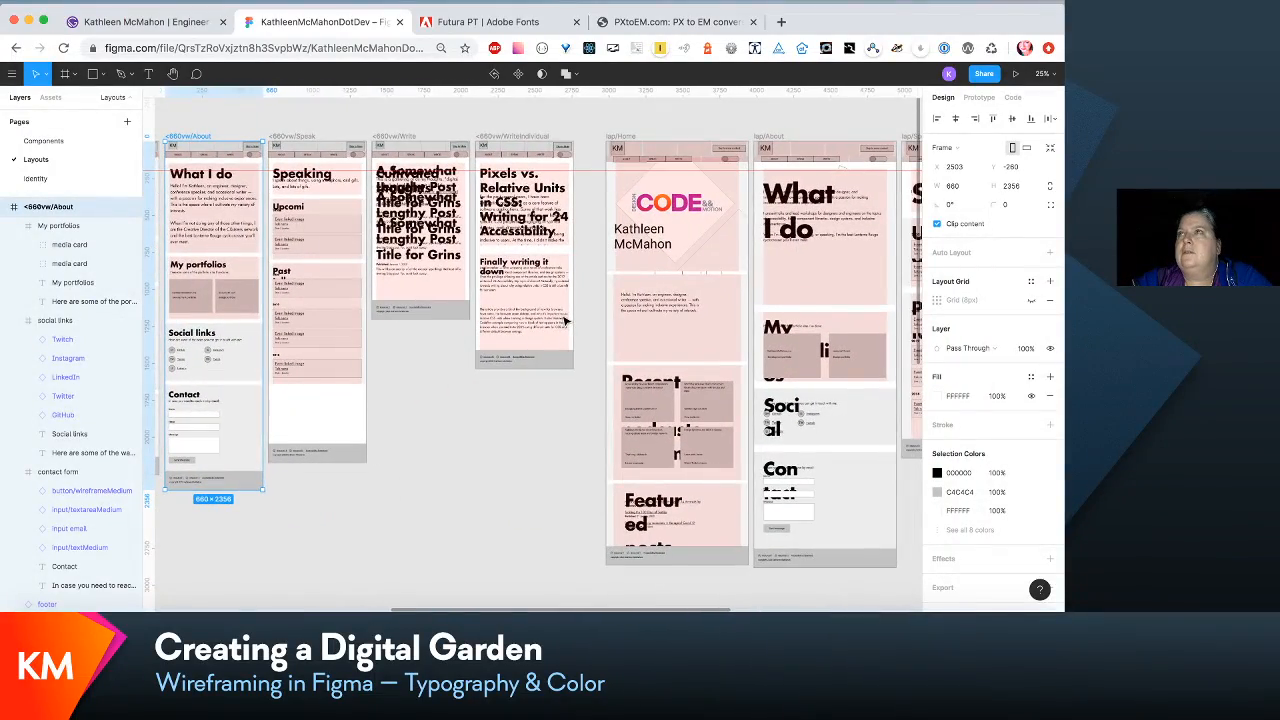
pyautogui.hscroll(-2, 565, 320)
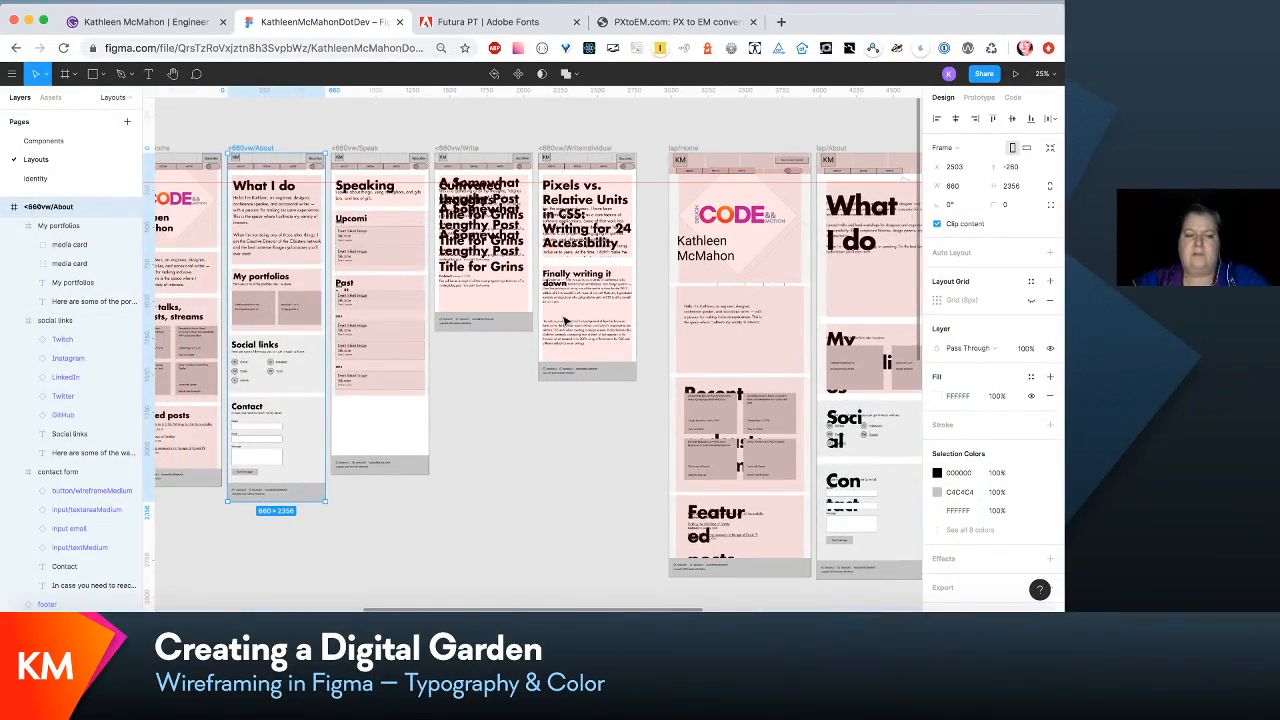
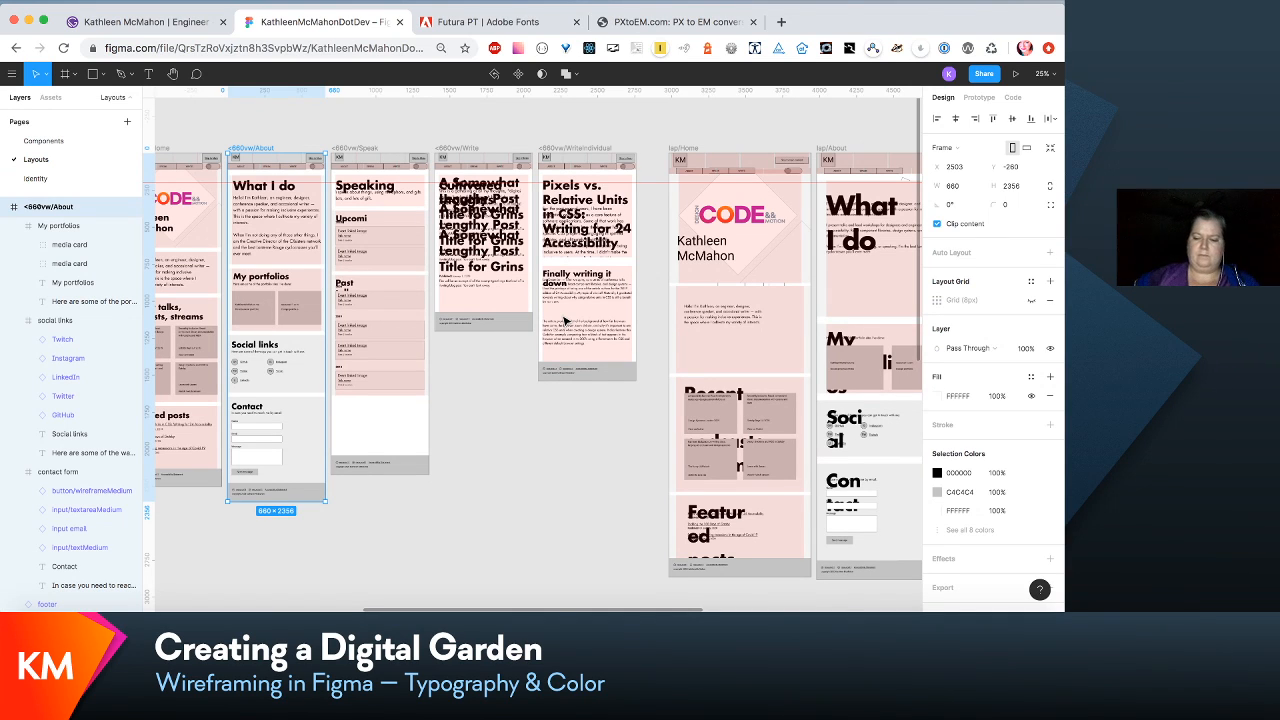
# - Move the Upcoming talks and Past talks sections of the <660vw/Speak frame down together, leaving extra room beneath the Speaking section
pyautogui.hotkey('ctrl', '+')
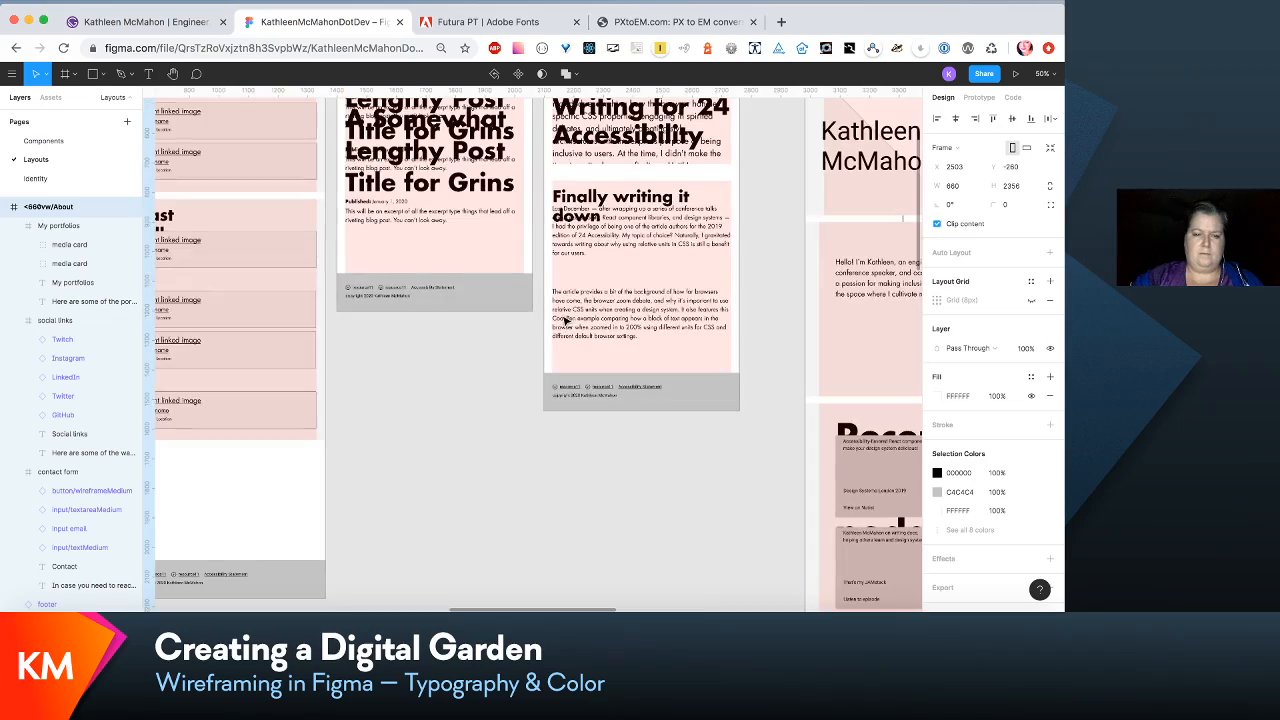
pyautogui.hscroll(-6, 475, 370)
pyautogui.scroll(2, 475, 370)
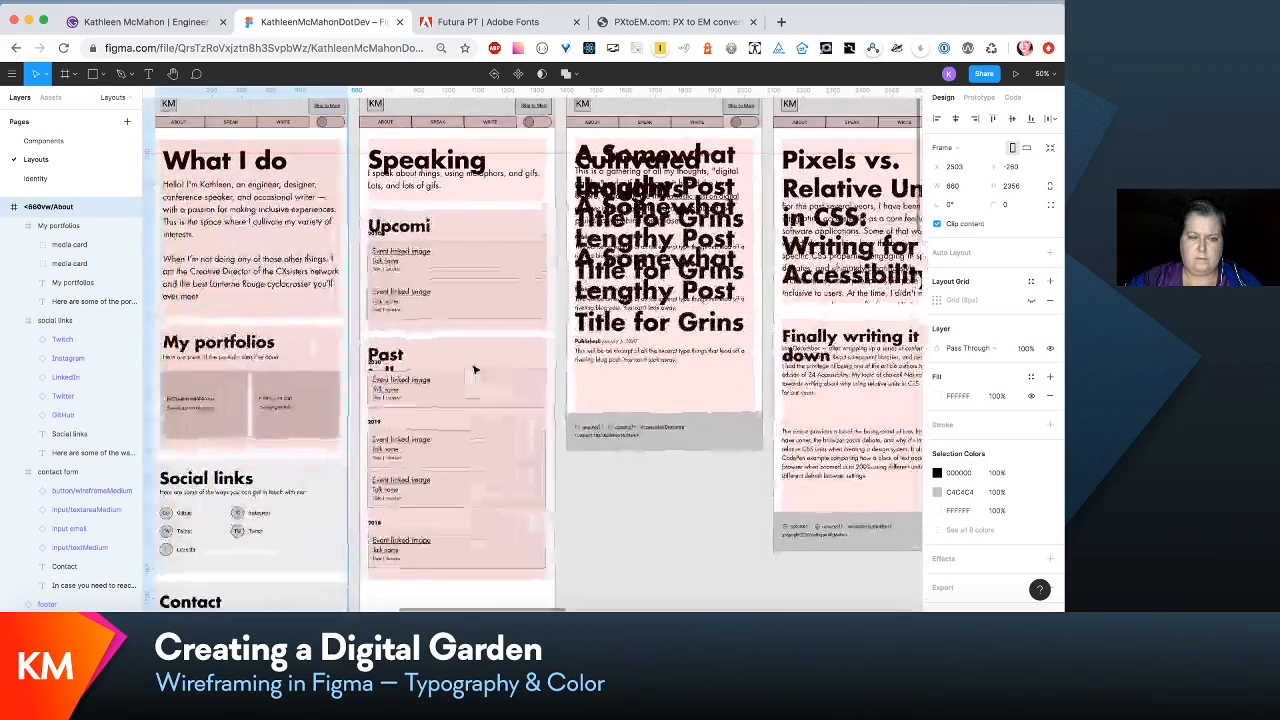
pyautogui.click(515, 273)
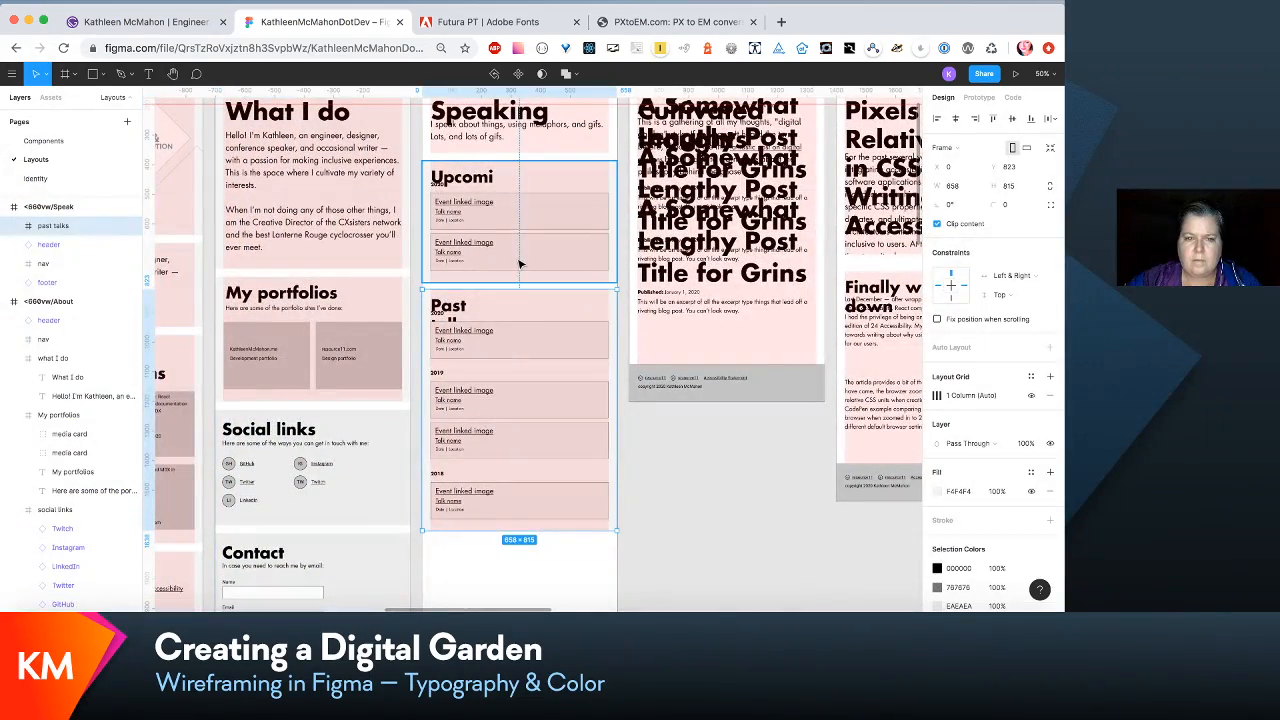
pyautogui.keyDown('shift'); pyautogui.click(519, 263); pyautogui.keyUp('shift')
pyautogui.moveTo(519, 263); pyautogui.dragTo(519, 343)
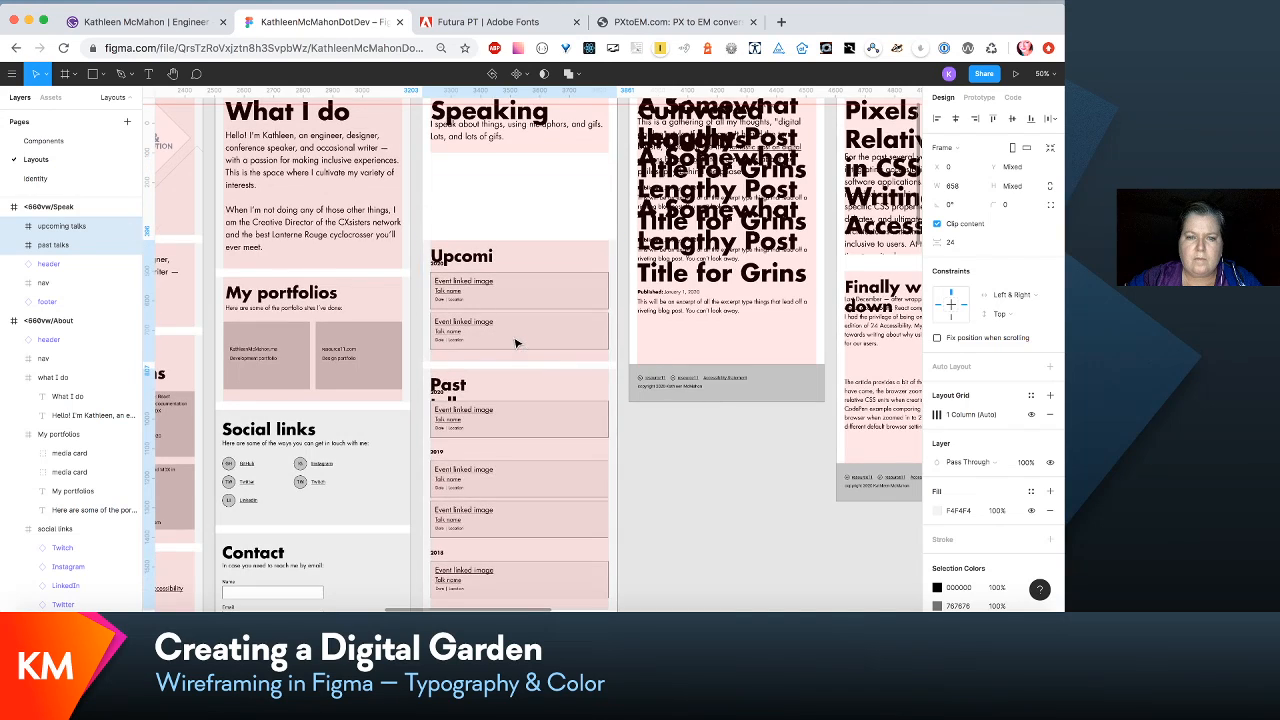
# - Extend the Speaking section downward and move its "I speak about things" paragraph down to Y 127, clear of the heading
pyautogui.scroll(4, 519, 345)
pyautogui.click(519, 347)
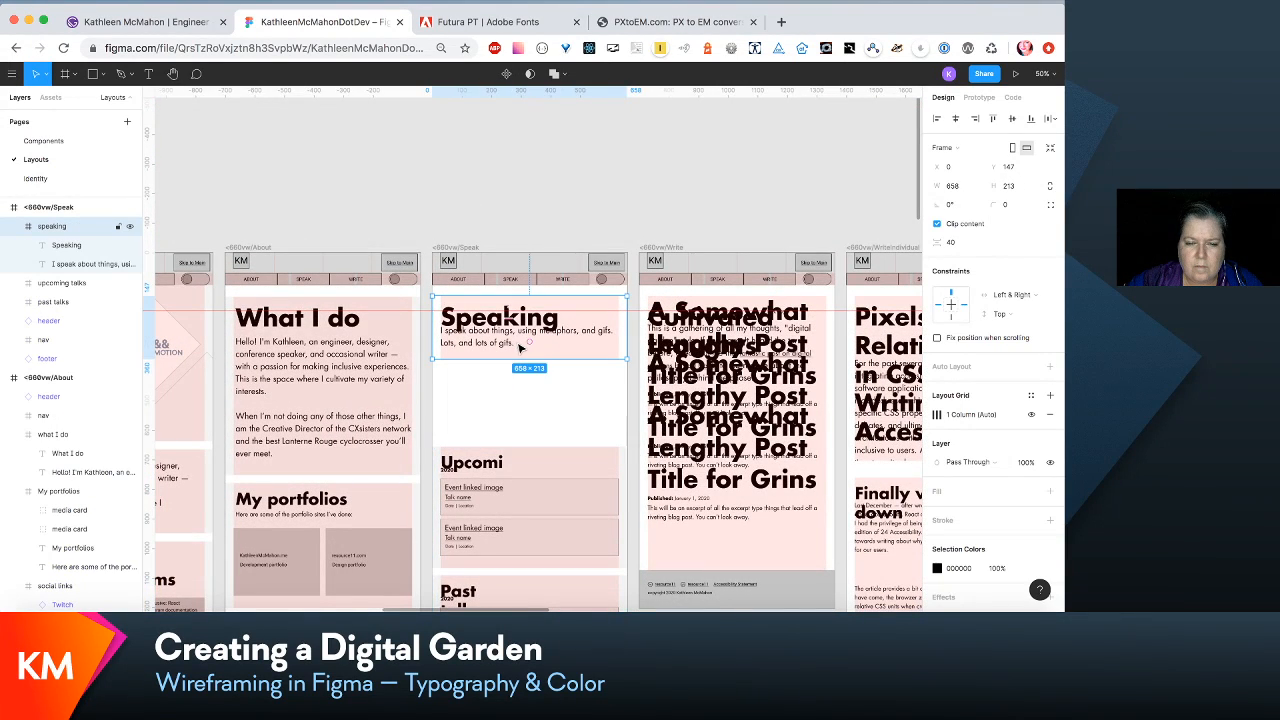
pyautogui.moveTo(523, 356)
pyautogui.mouseDown()
pyautogui.moveTo(522, 388)
pyautogui.moveTo(503, 358)
pyautogui.mouseUp()
pyautogui.doubleClick(504, 347)
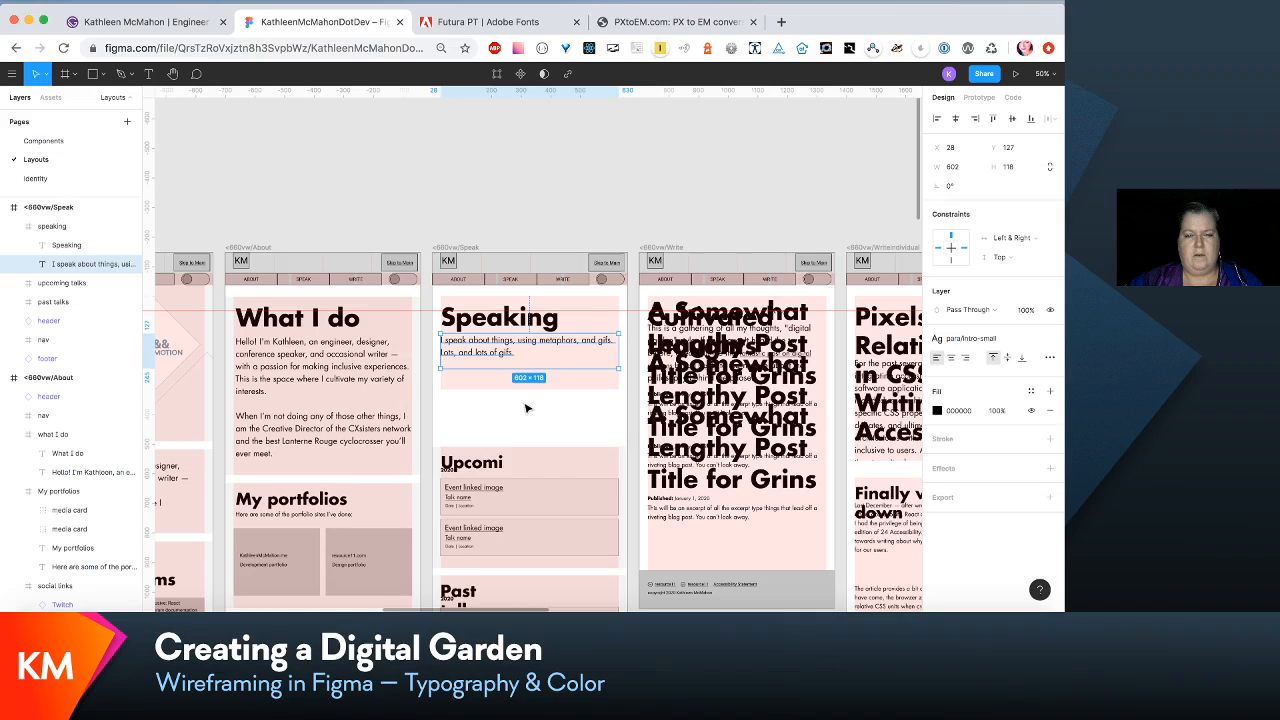
# - Widen the Upcoming talks heading's text box to 516 and the Past talks heading's to 447 so each fits on one line
pyautogui.hscroll(-10, 527, 408)
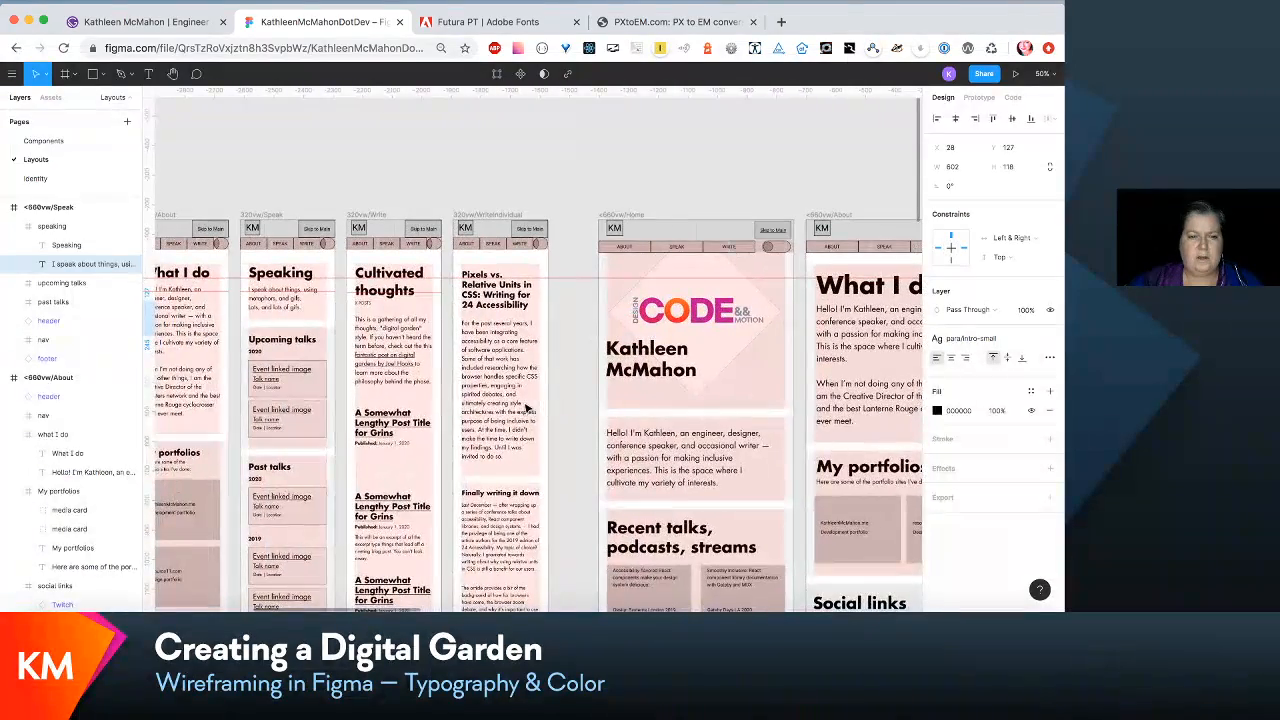
pyautogui.hscroll(10, 527, 408)
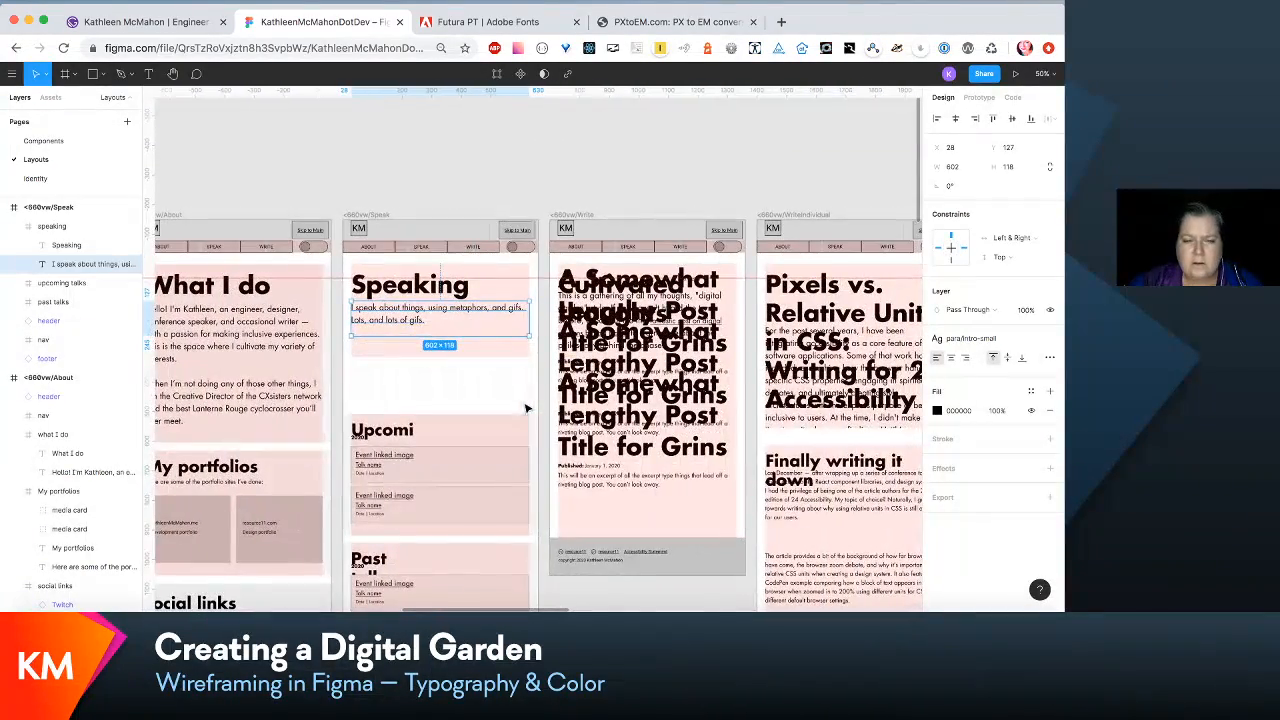
pyautogui.hscroll(-4, 431, 296)
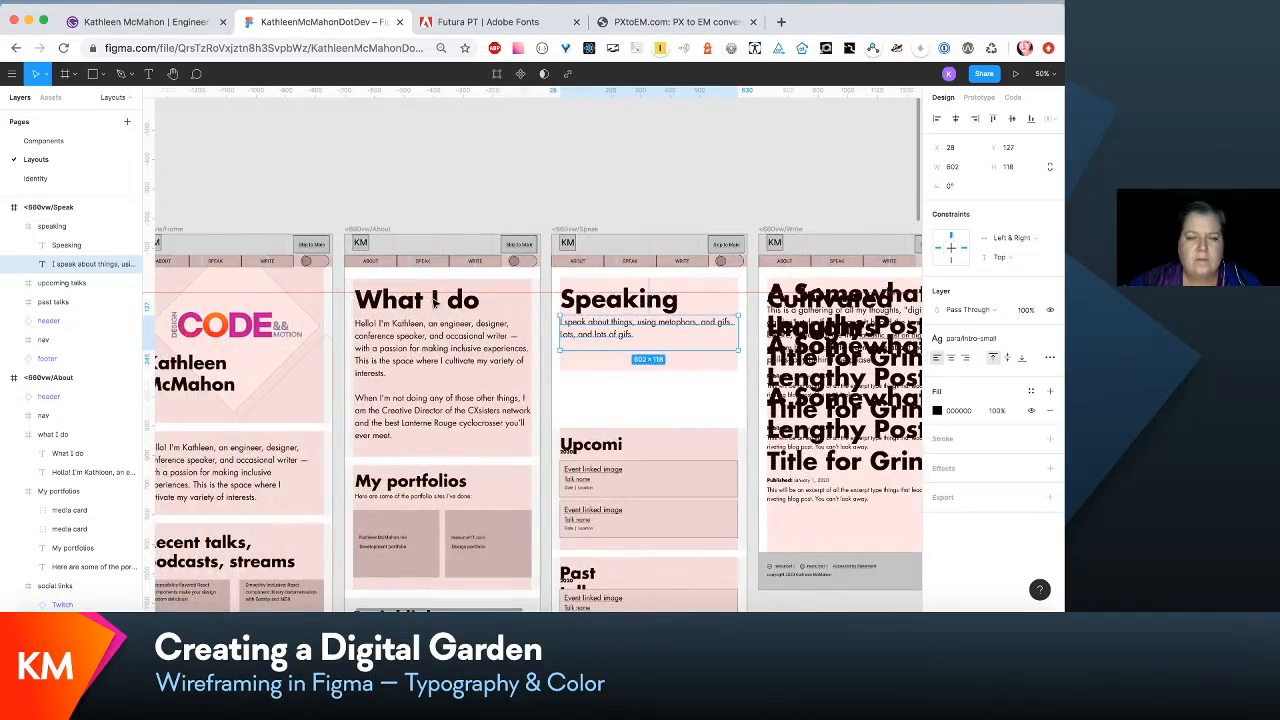
pyautogui.hscroll(10, 433, 300)
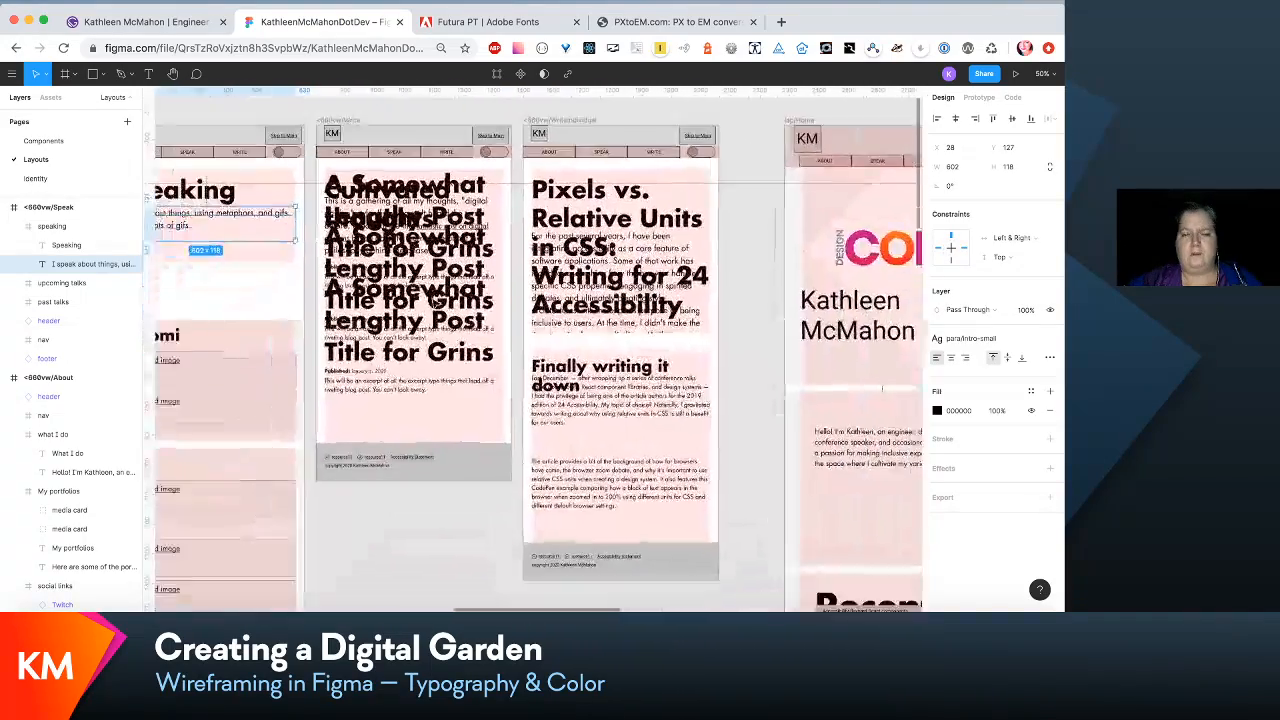
pyautogui.hscroll(-5, 434, 300)
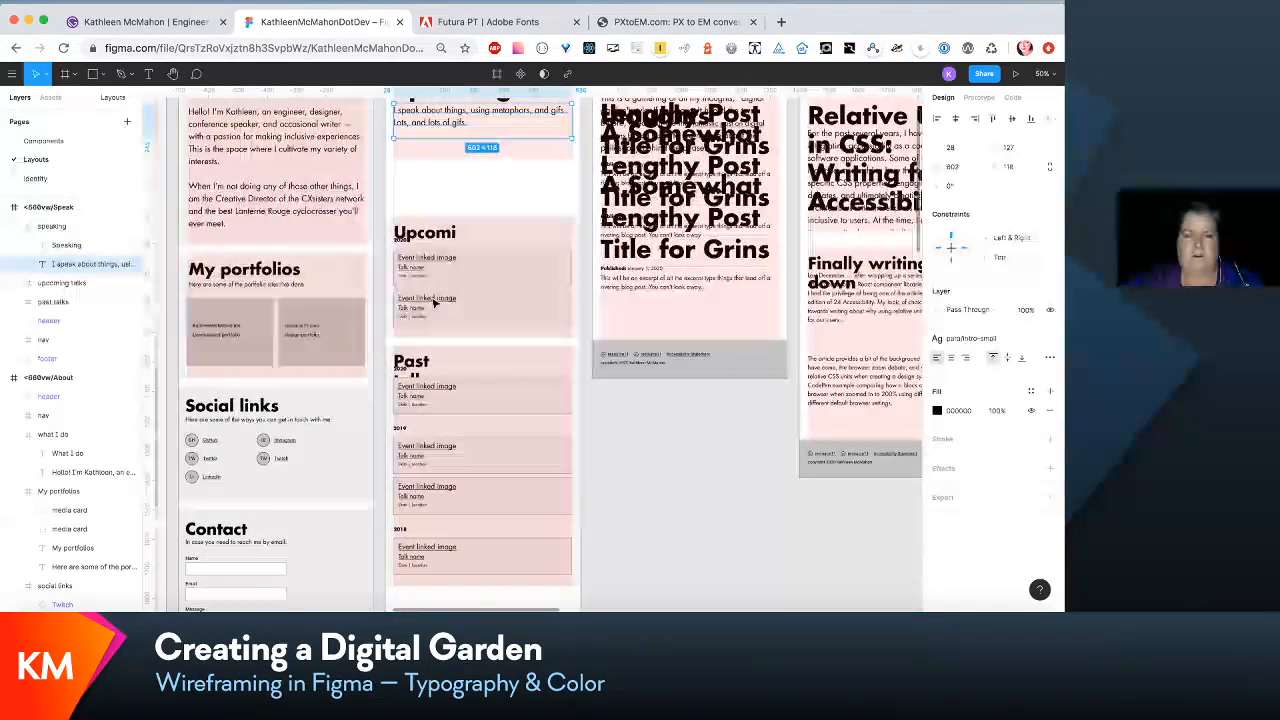
pyautogui.scroll(3, 434, 302)
pyautogui.click(508, 290)
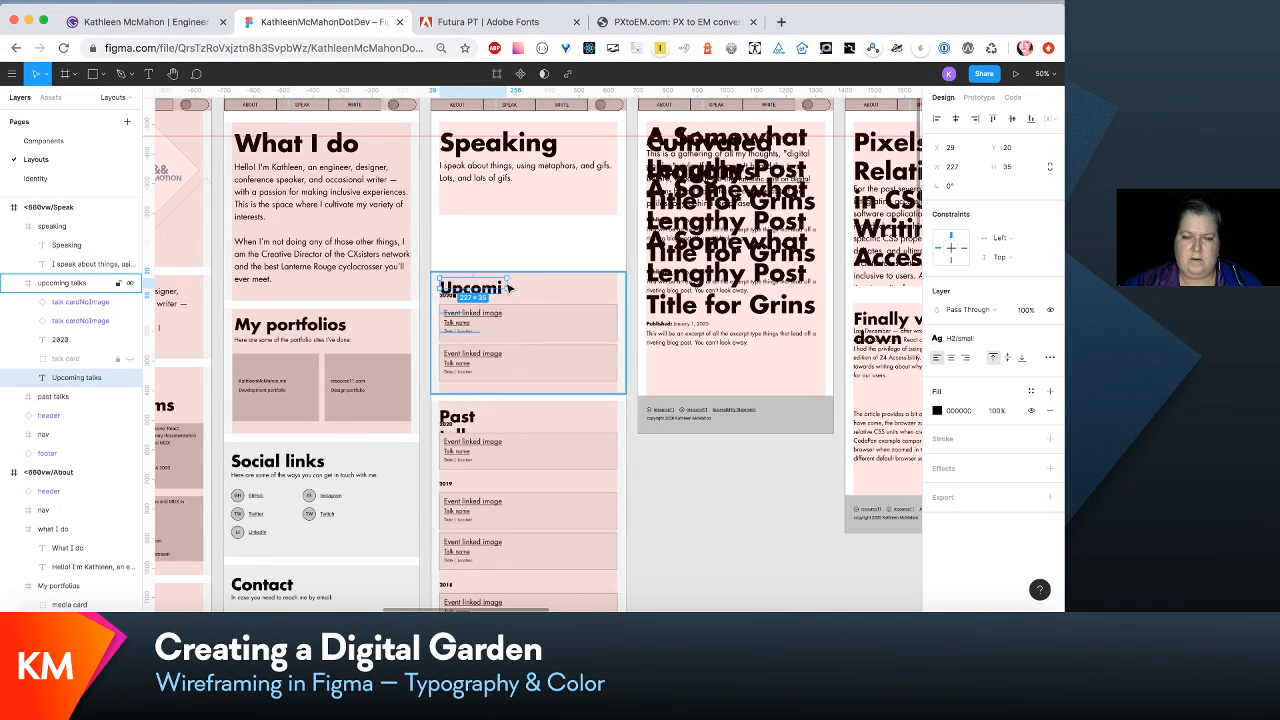
pyautogui.moveTo(509, 287); pyautogui.dragTo(592, 288)
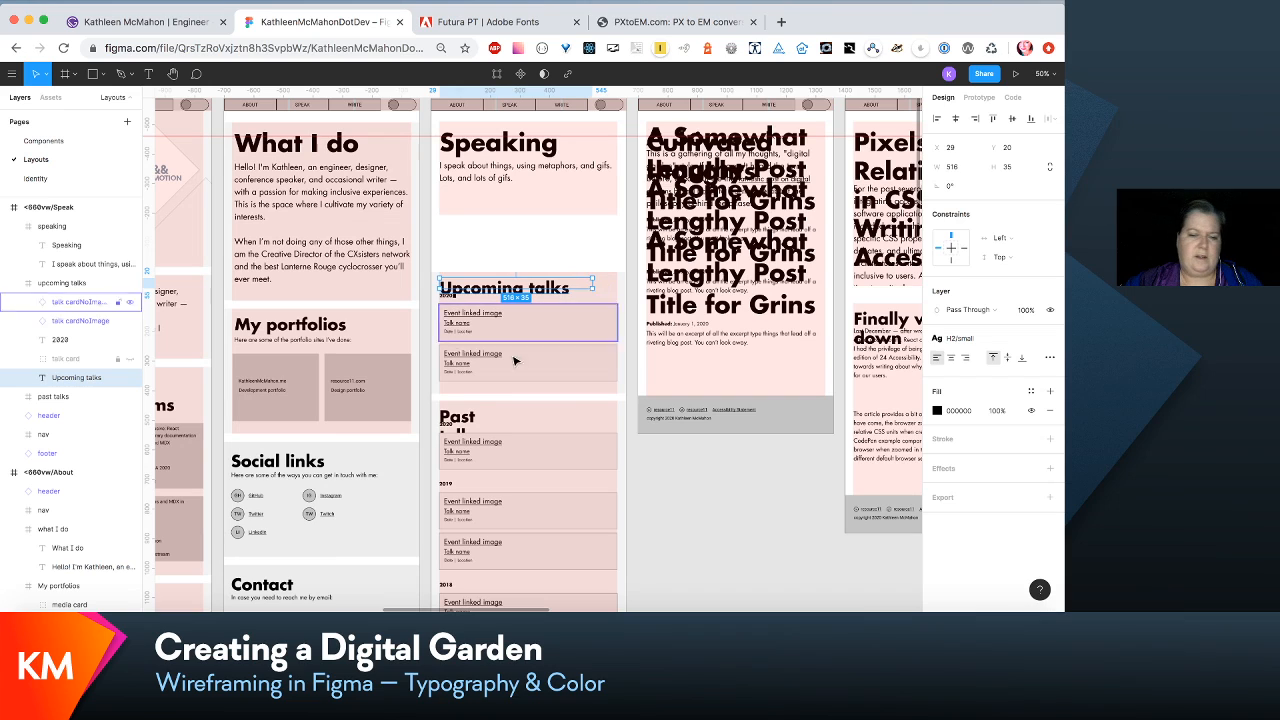
pyautogui.click(467, 418)
pyautogui.click(467, 418)
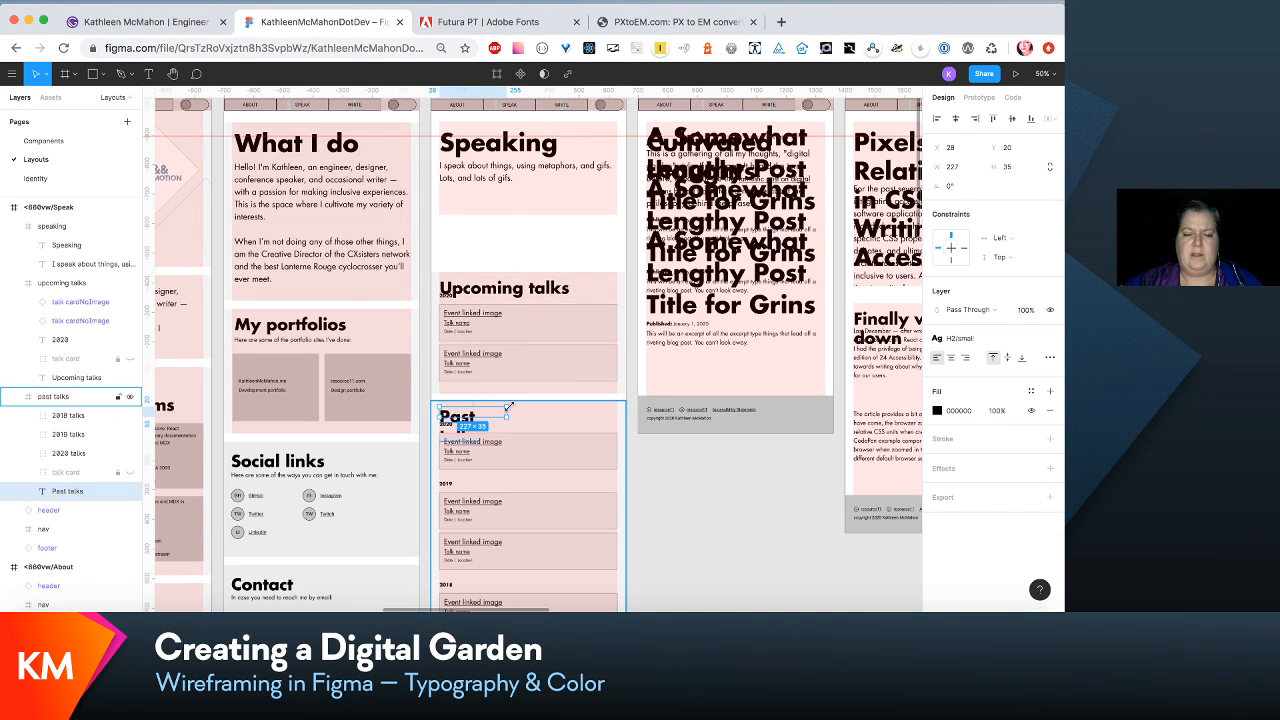
pyautogui.moveTo(509, 406); pyautogui.dragTo(570, 410)
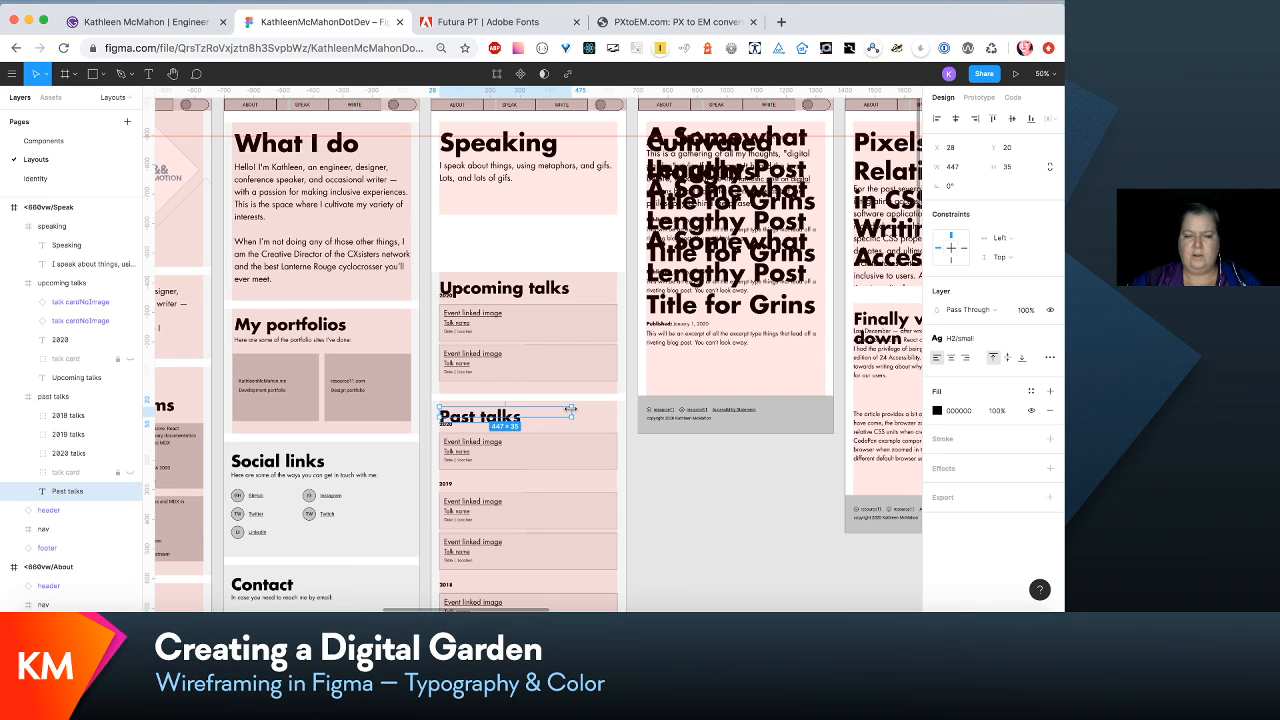
# - Move the Upcoming talks section up to Y 480, closer beneath the Speaking section
pyautogui.click(580, 374)
pyautogui.moveTo(575, 371); pyautogui.dragTo(577, 328)
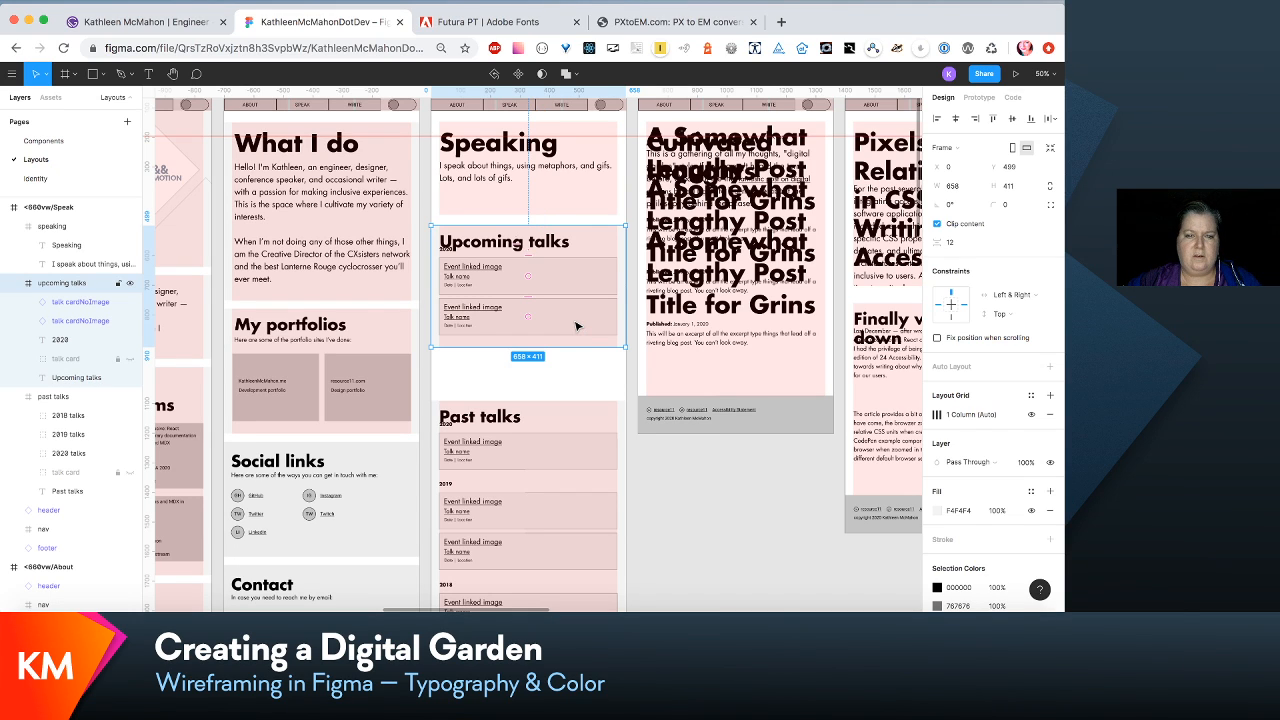
pyautogui.press('Up')
pyautogui.press('Up')
pyautogui.press('Up')
pyautogui.press('Up')
pyautogui.press('Up')
pyautogui.press('Up')
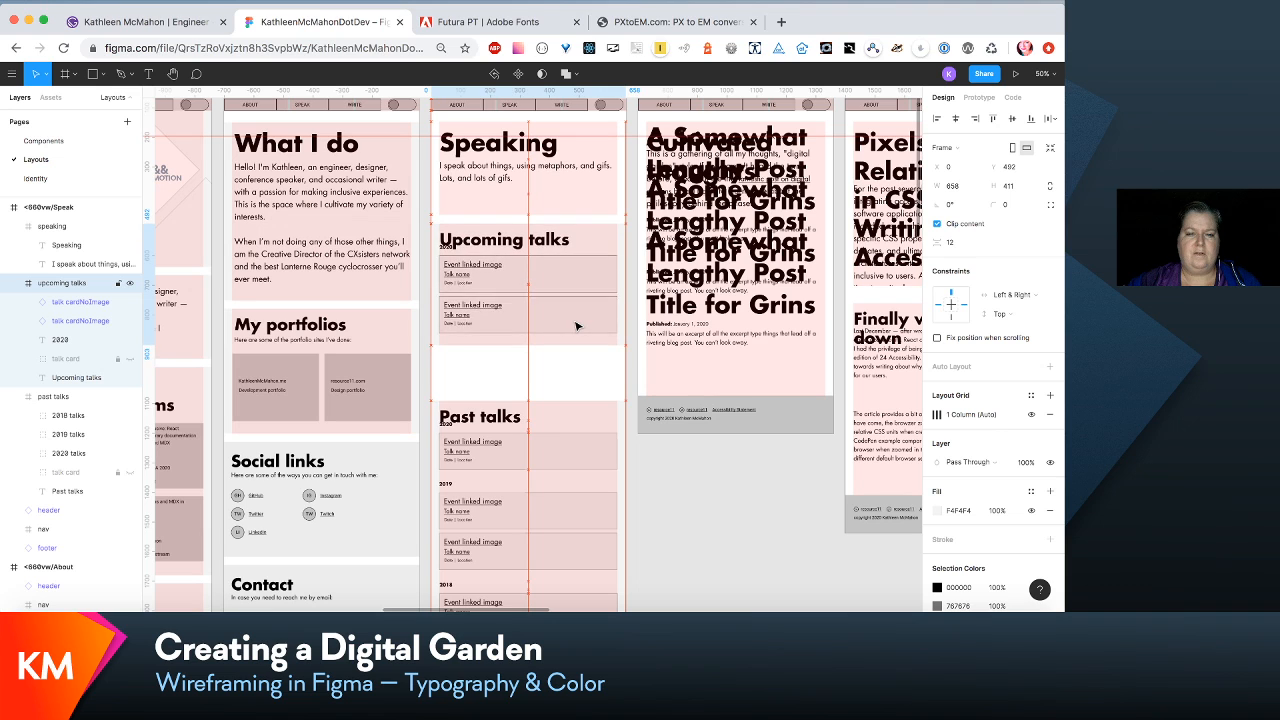
pyautogui.press('Down')
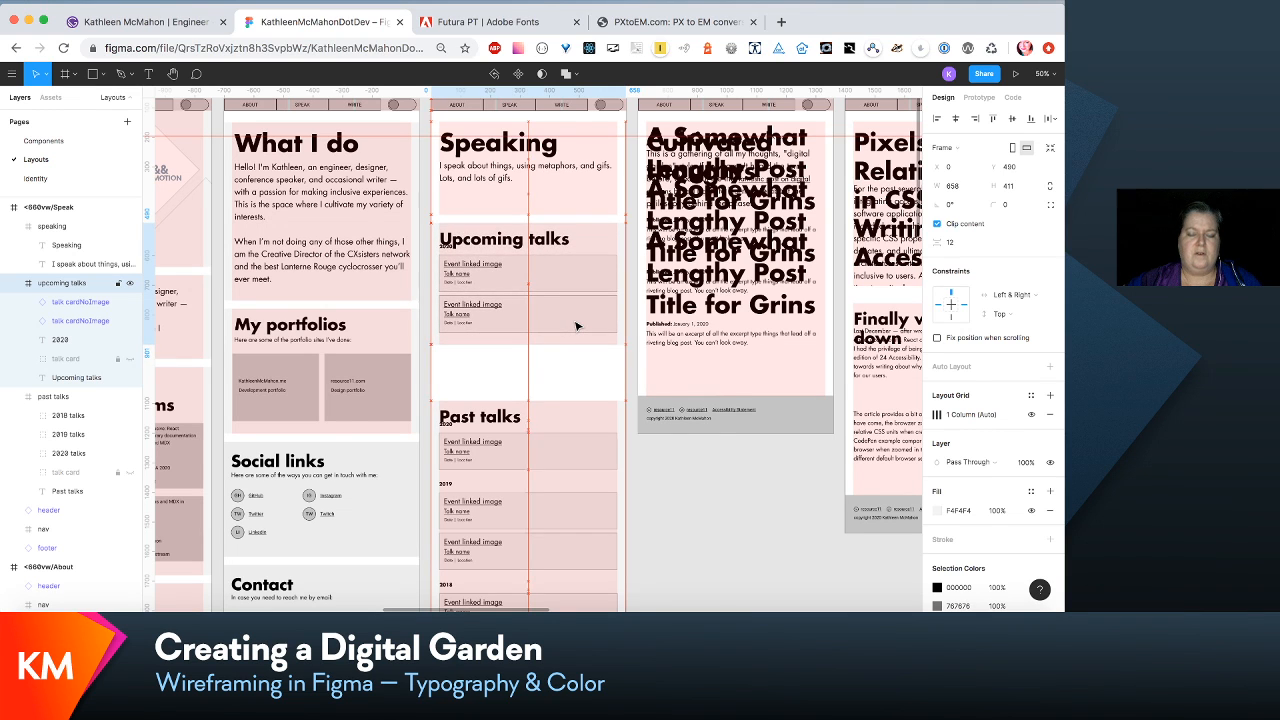
# - Move the 2020 label and both talk cards in Upcoming talks down together, placing the label at Y 118 below the heading
pyautogui.press('super+plus')
pyautogui.hscroll(-1, 577, 326)
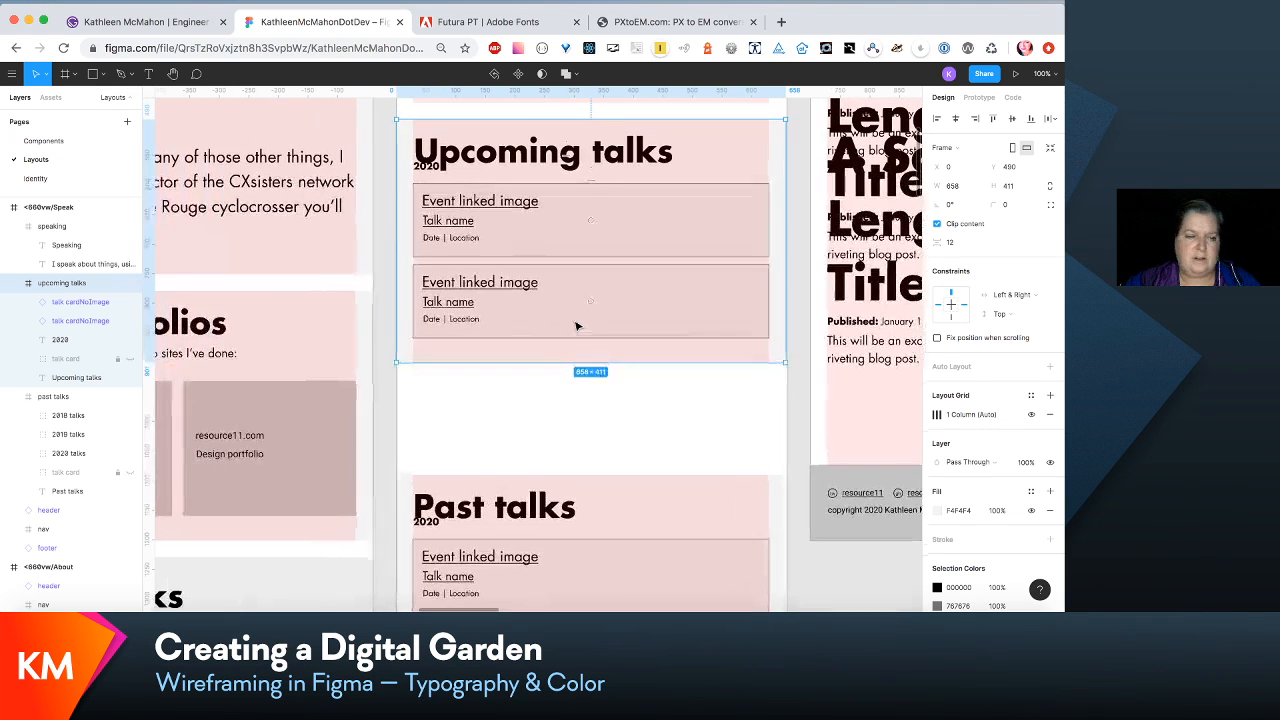
pyautogui.click(60, 340)
pyautogui.keyDown('shift'); pyautogui.click(80, 301); pyautogui.keyUp('shift')
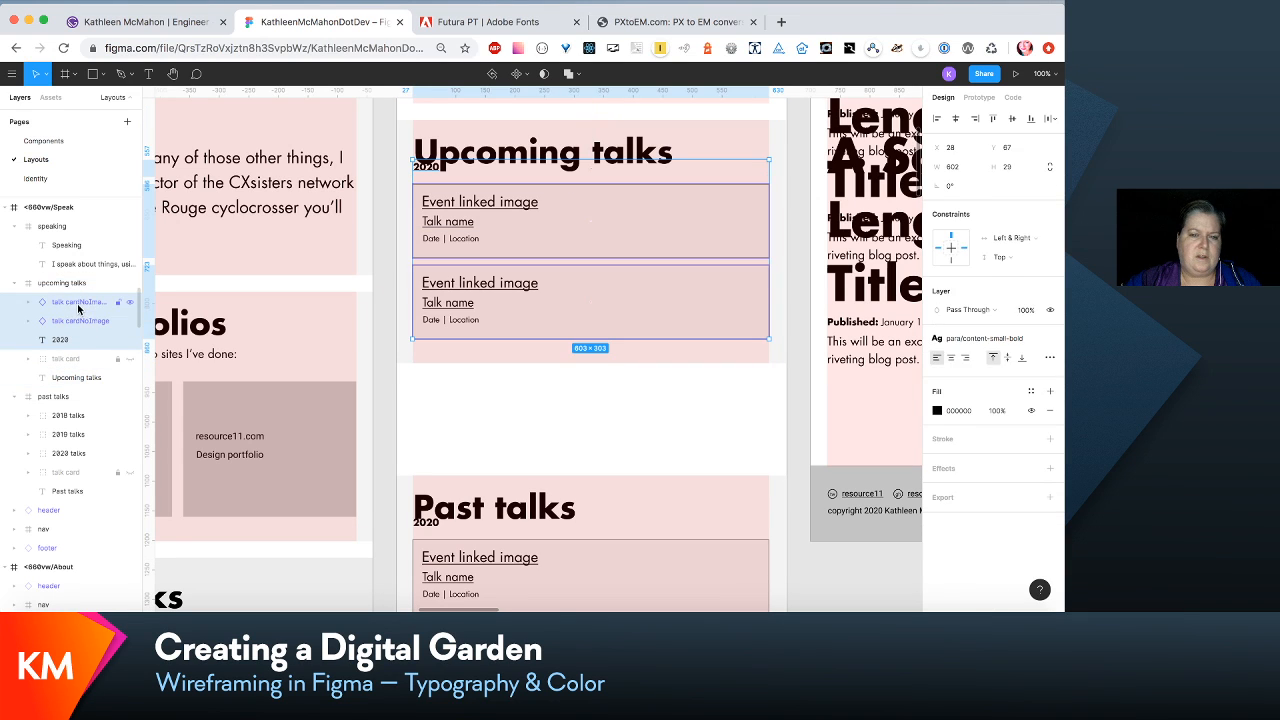
pyautogui.moveTo(503, 238); pyautogui.dragTo(503, 264)
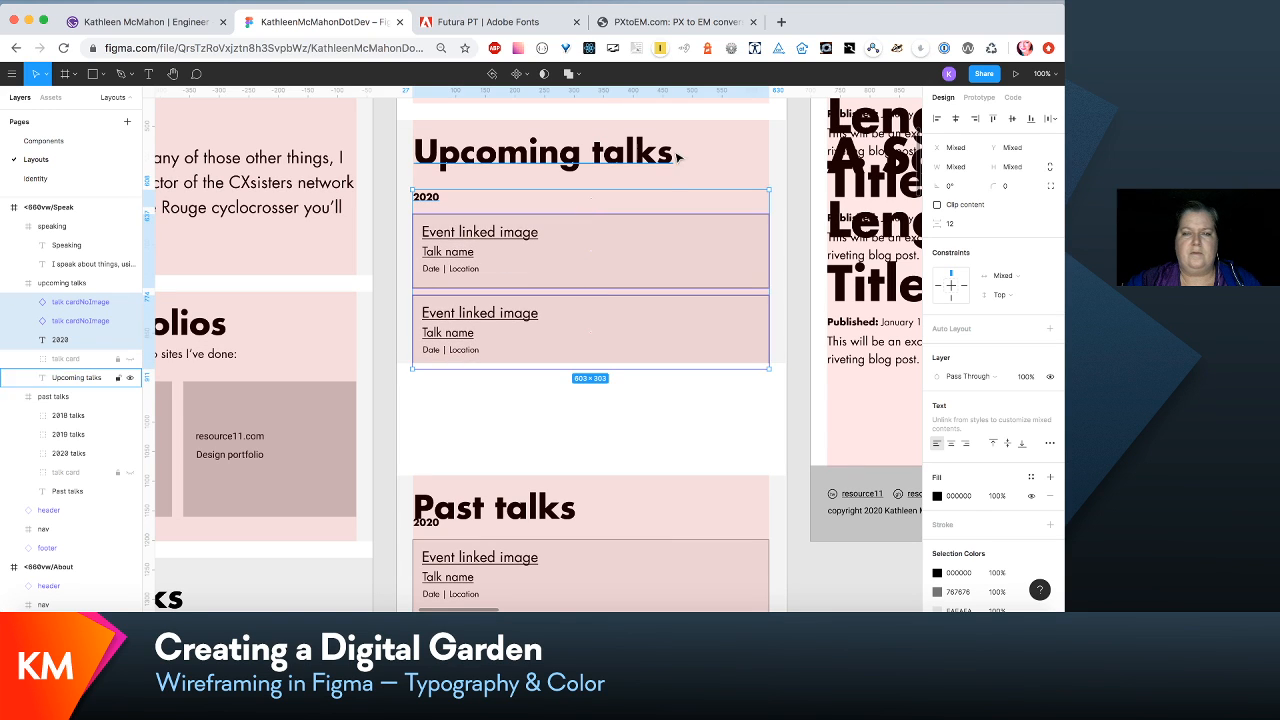
# - Extend the Upcoming talks section to a height of 505 to leave space beneath its second talk card
pyautogui.click(710, 146)
pyautogui.moveTo(619, 364); pyautogui.dragTo(620, 396)
pyautogui.hscroll(-2, 537, 226)
pyautogui.scroll(2, 537, 226)
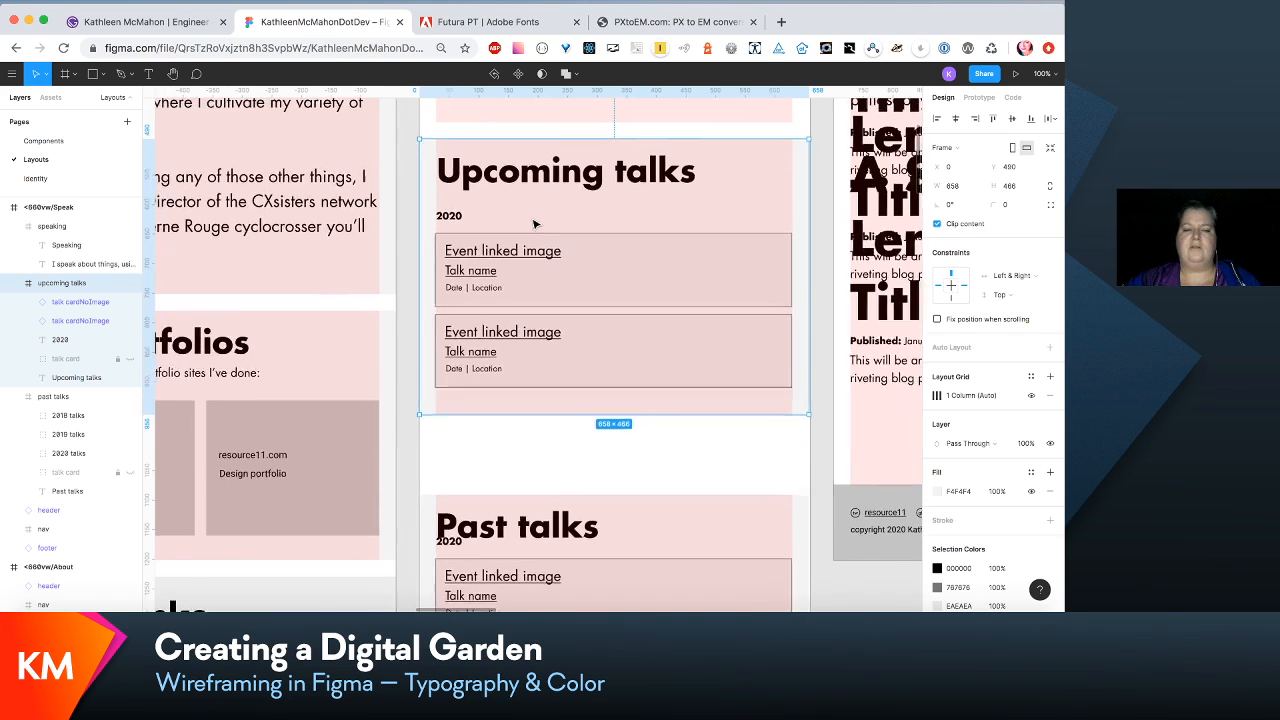
pyautogui.hscroll(1, 577, 263)
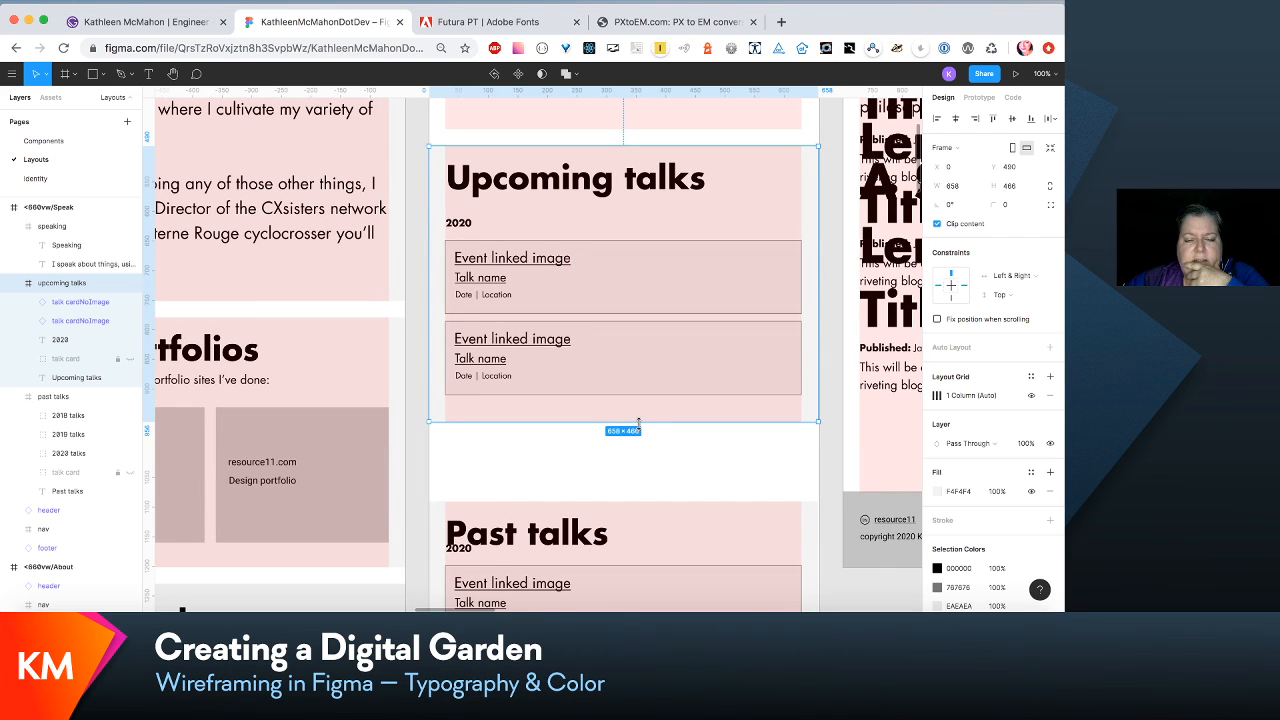
pyautogui.moveTo(638, 423); pyautogui.dragTo(638, 444)
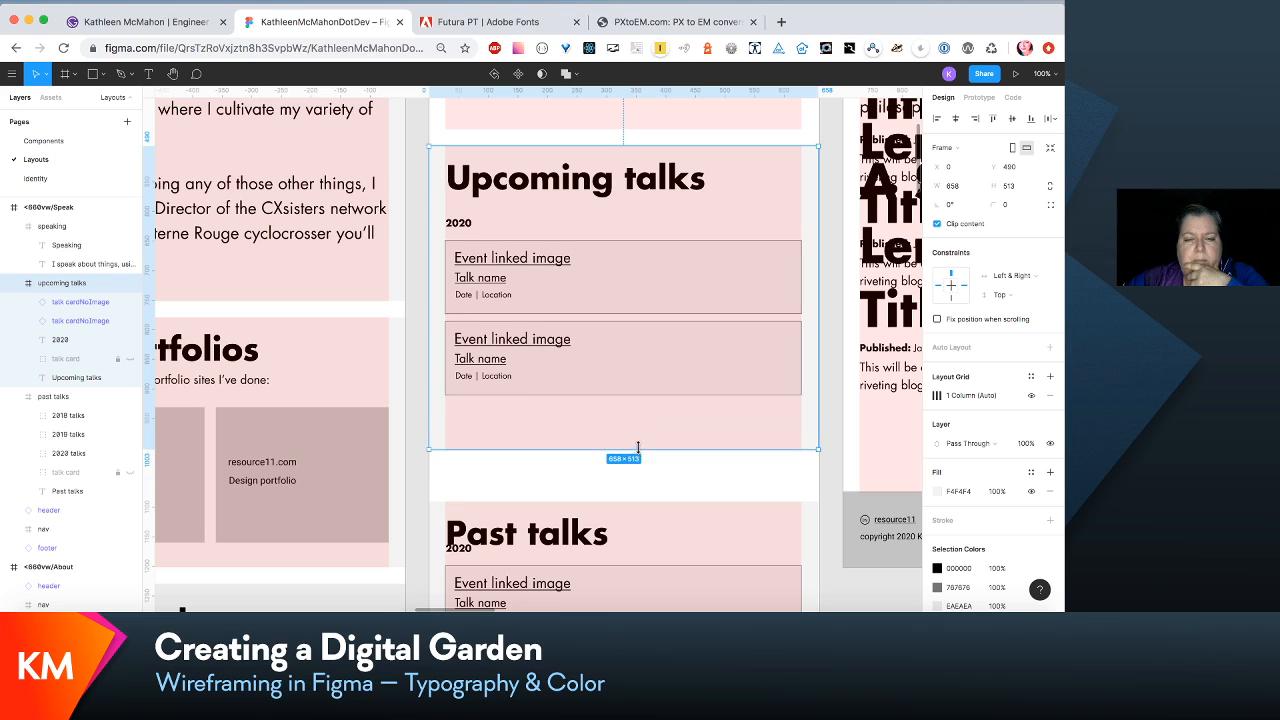
# - Examine the text style options for the 2020 label in Upcoming talks and compare it with the year labels in Past talks
pyautogui.click(460, 223)
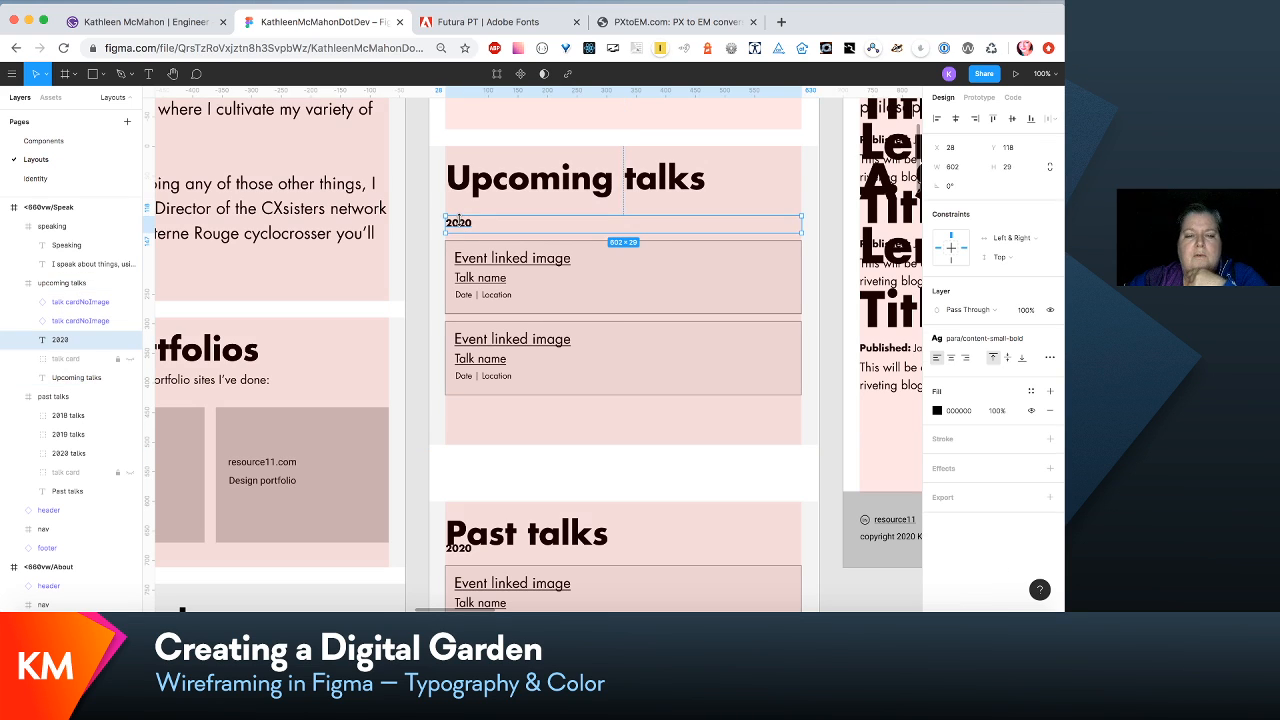
pyautogui.click(1006, 343)
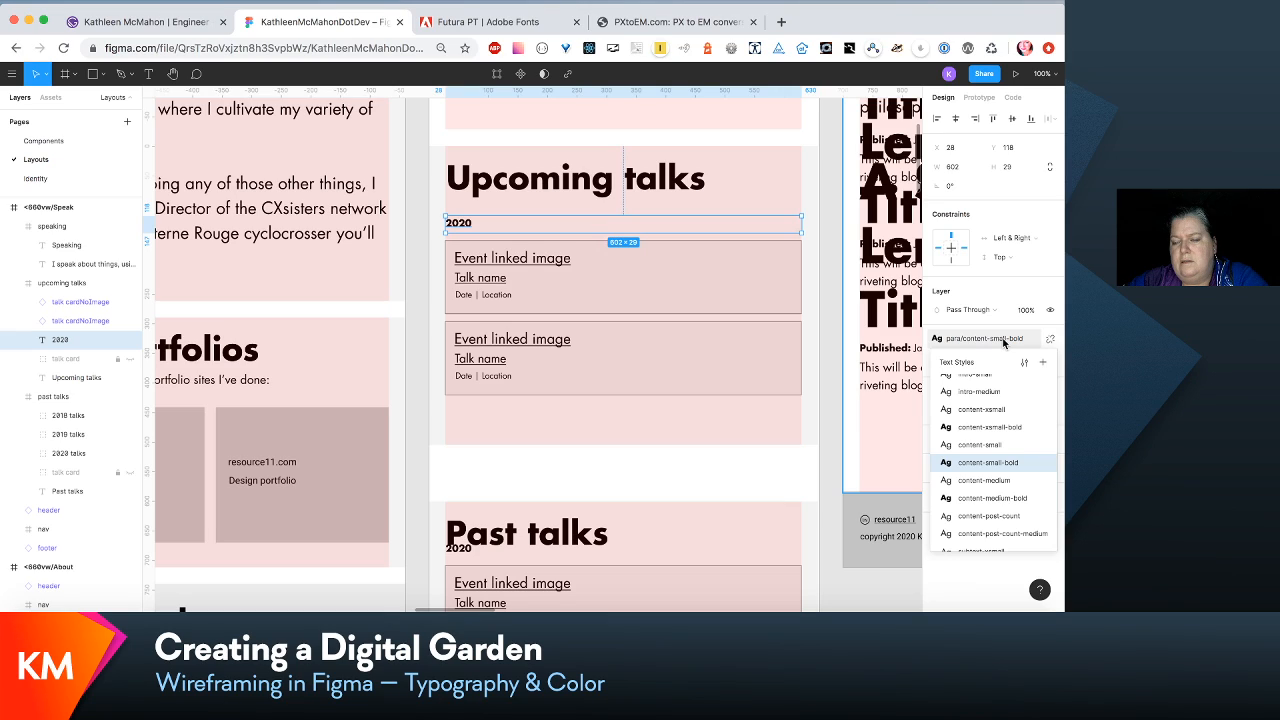
pyautogui.hscroll(-2, 650, 443)
pyautogui.scroll(10, 650, 443)
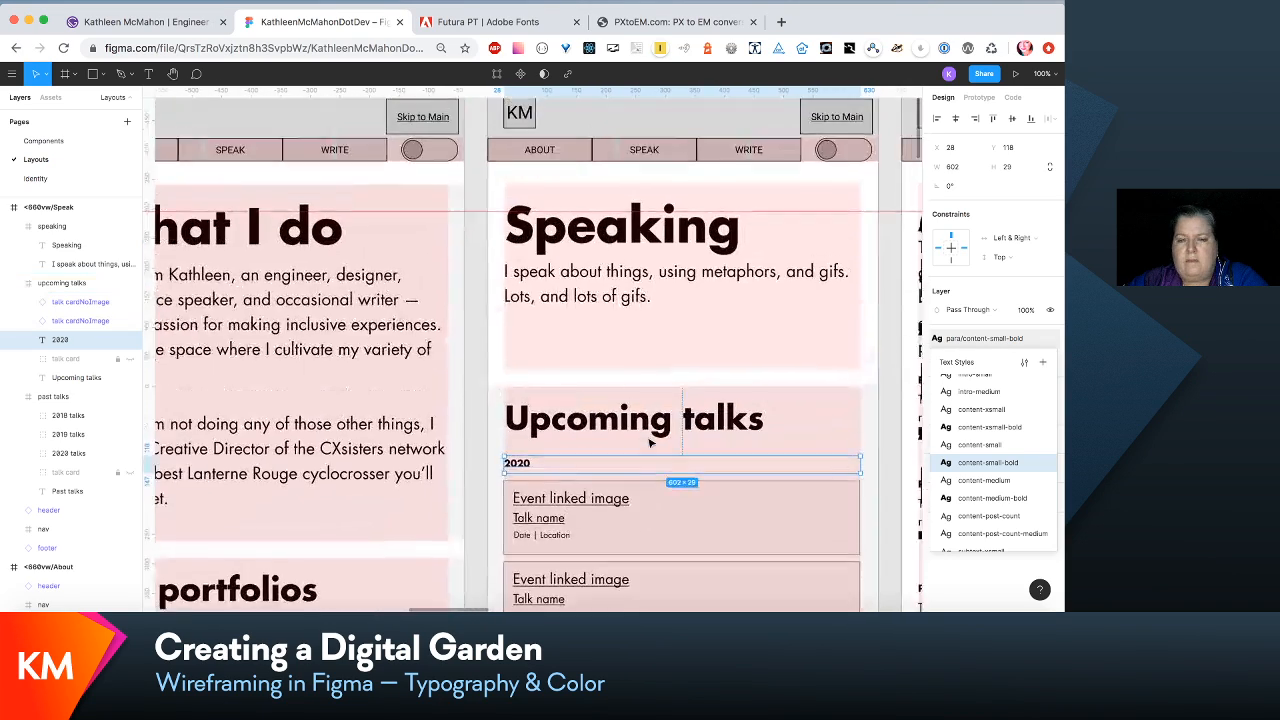
pyautogui.scroll(-15, 650, 443)
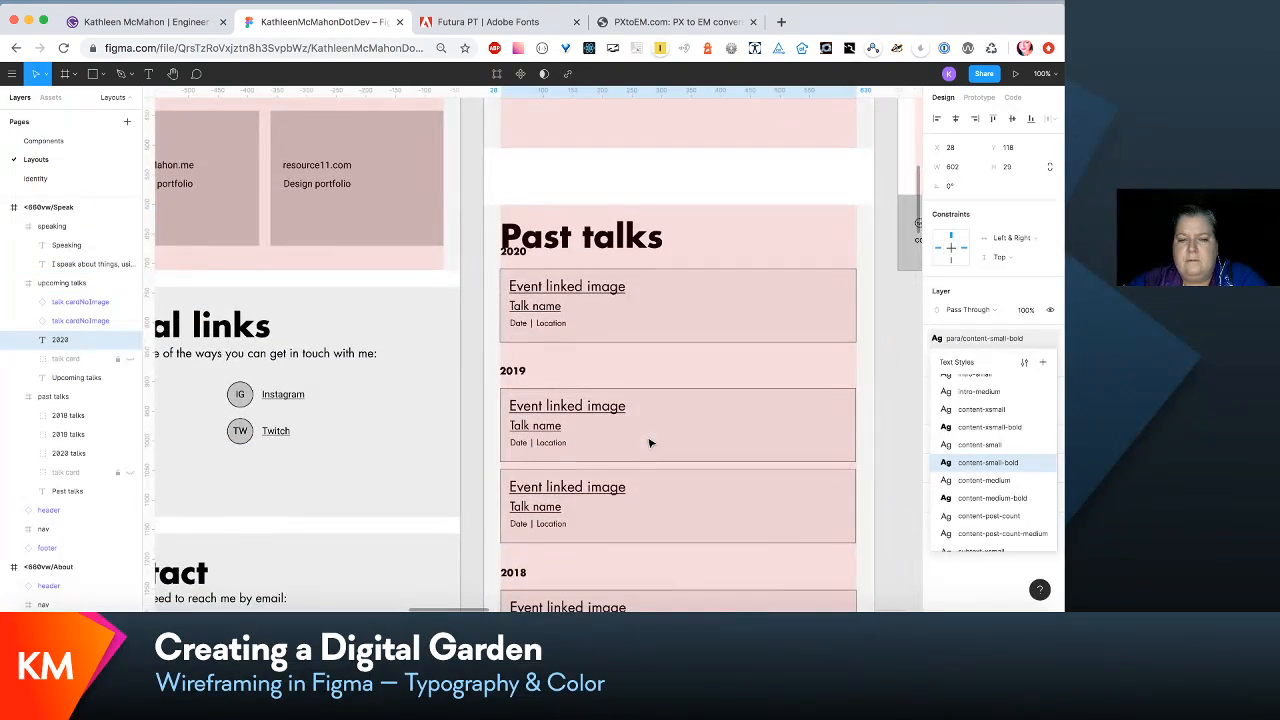
pyautogui.scroll(-10, 650, 443)
pyautogui.scroll(6, 650, 443)
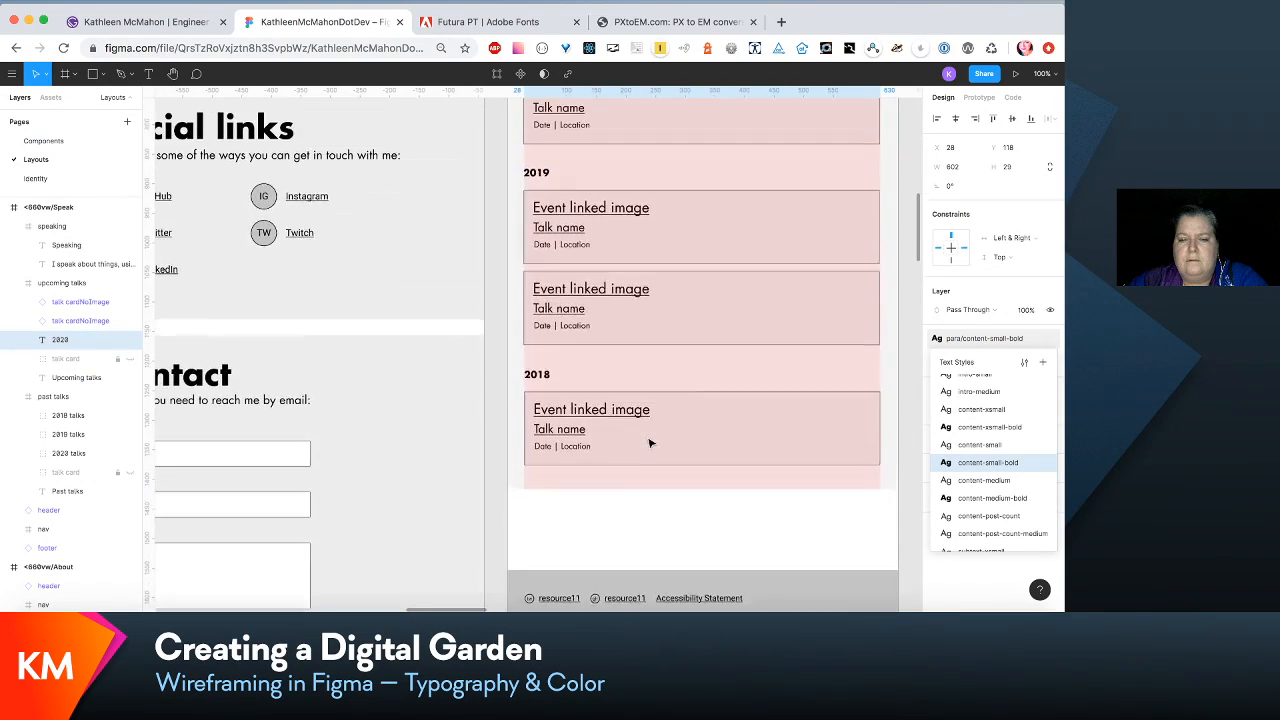
pyautogui.hscroll(-10, 650, 443)
pyautogui.scroll(3, 650, 443)
pyautogui.hscroll(3, 688, 270)
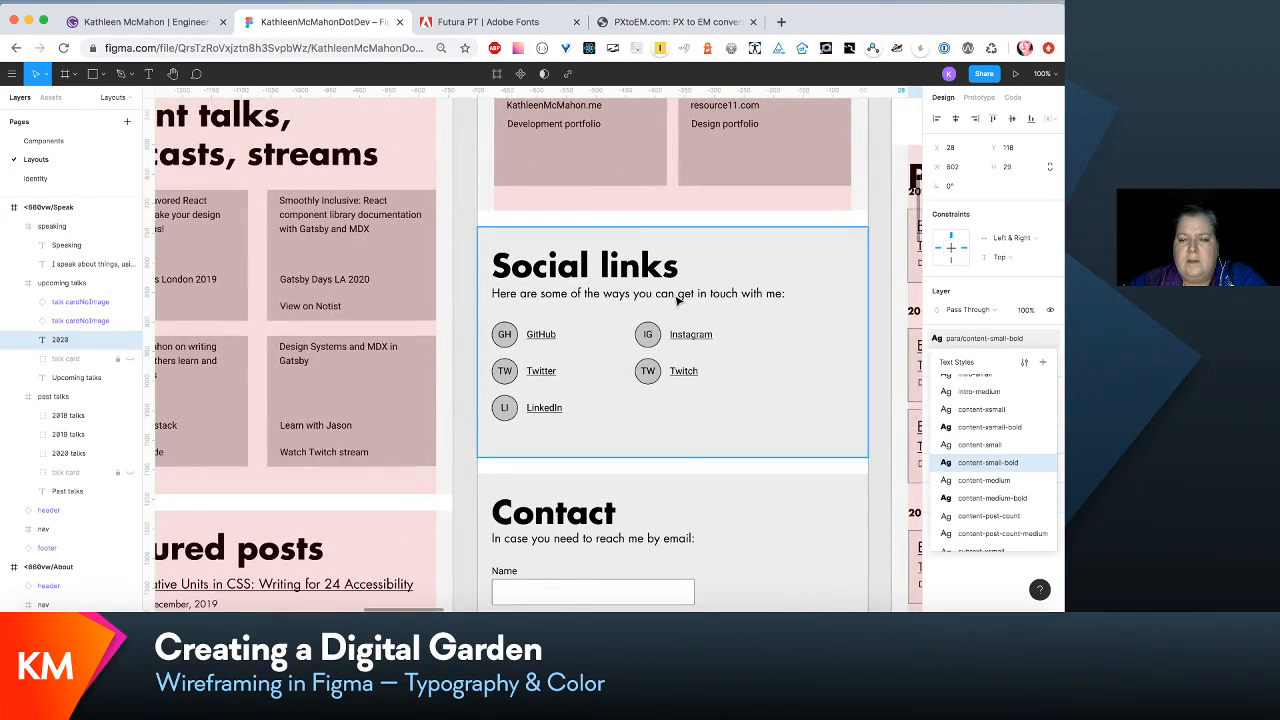
# - Inspect the definition of the text style used by the introductory line under the Social links heading
pyautogui.click(677, 296)
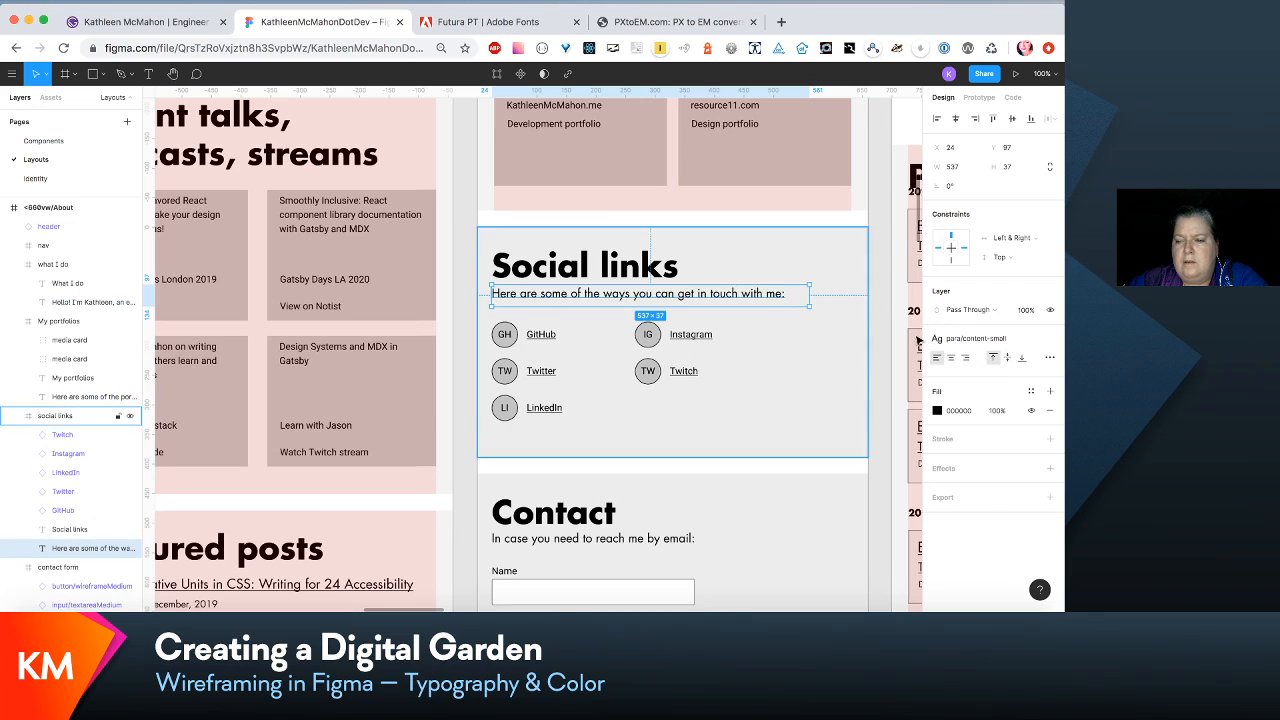
pyautogui.click(1023, 344)
pyautogui.click(1024, 364)
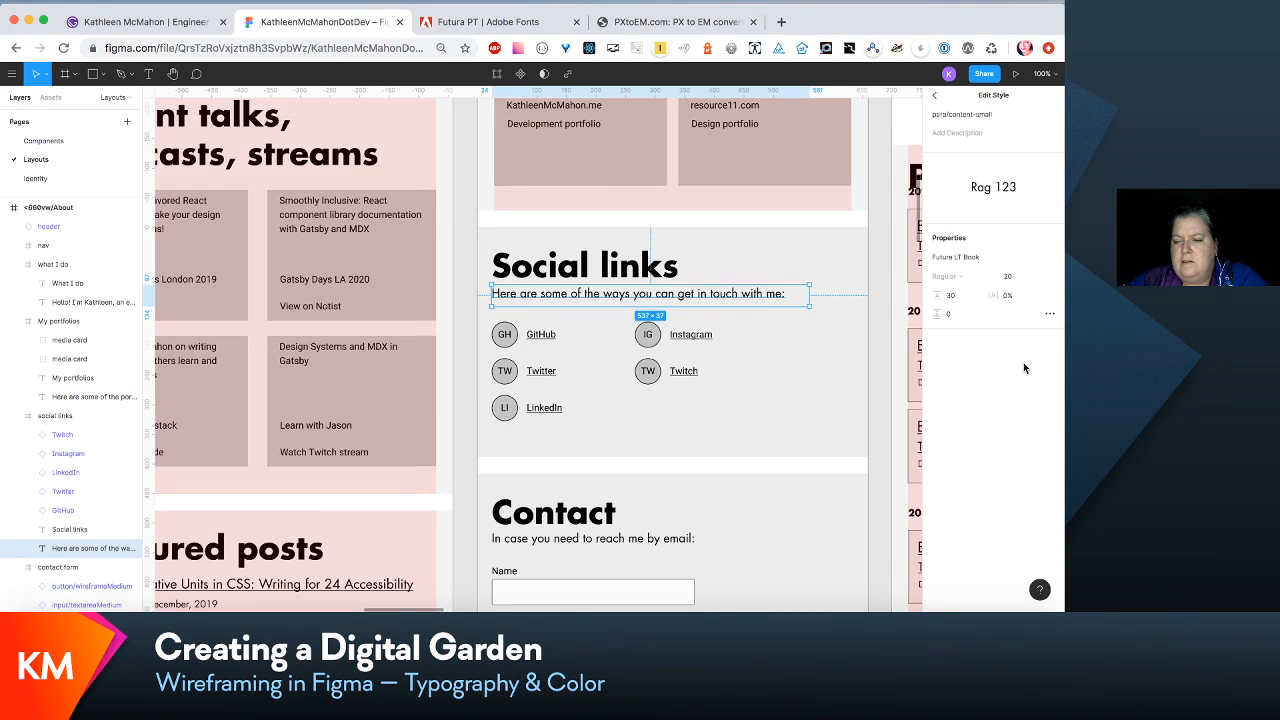
# - Set the para/content-small-bold text style used by the 2020 label in Upcoming talks to font size 20 and line height 30
pyautogui.hscroll(2, 881, 338)
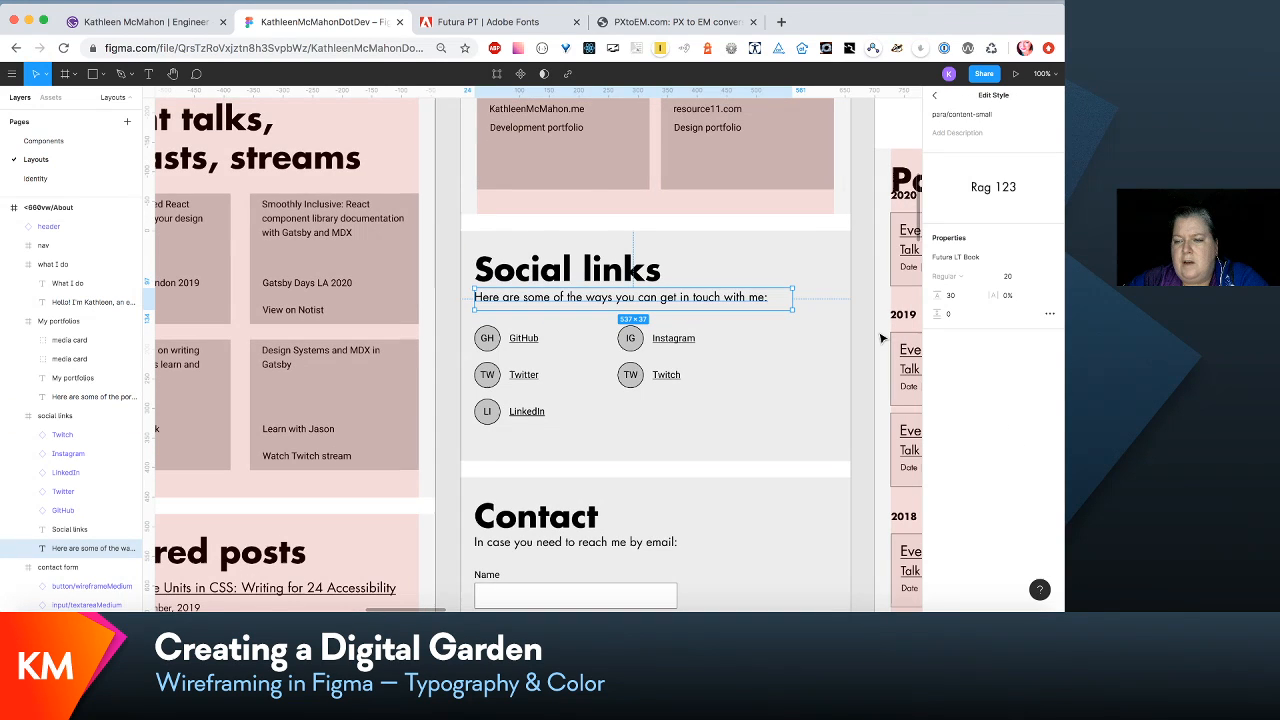
pyautogui.hscroll(10, 881, 338)
pyautogui.scroll(7, 881, 338)
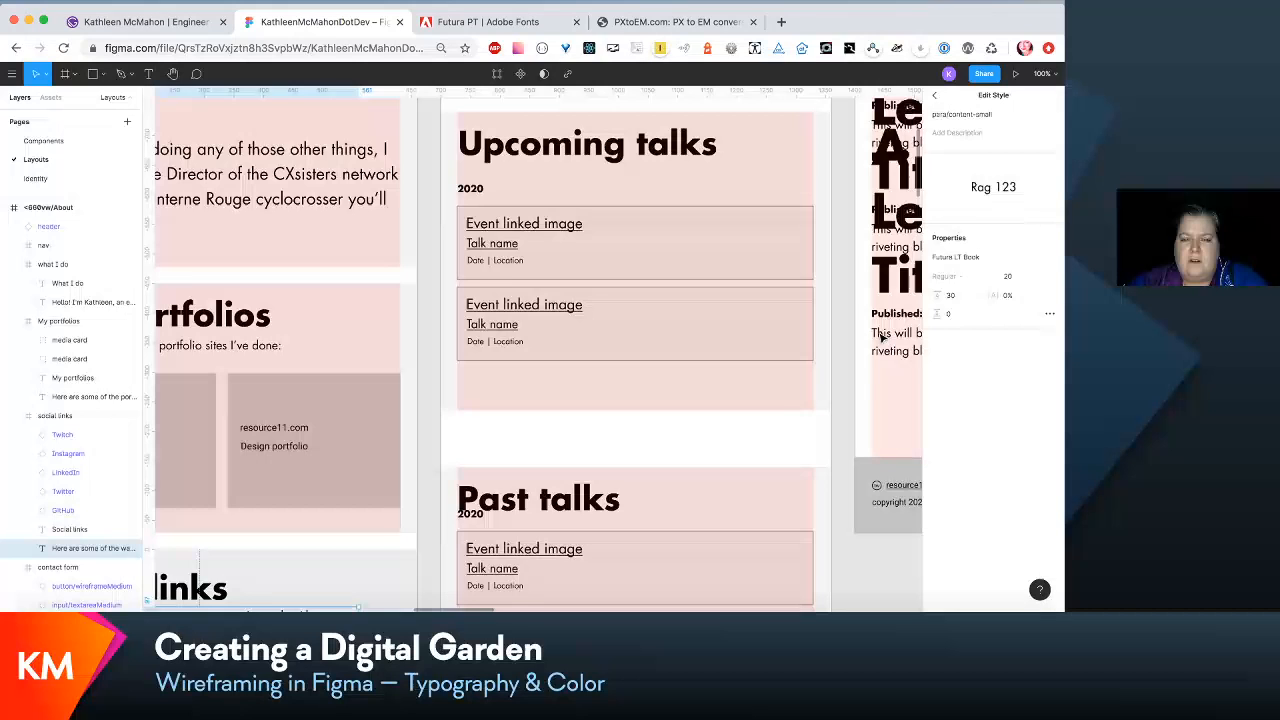
pyautogui.hscroll(-2, 520, 220)
pyautogui.scroll(1, 520, 220)
pyautogui.click(528, 218)
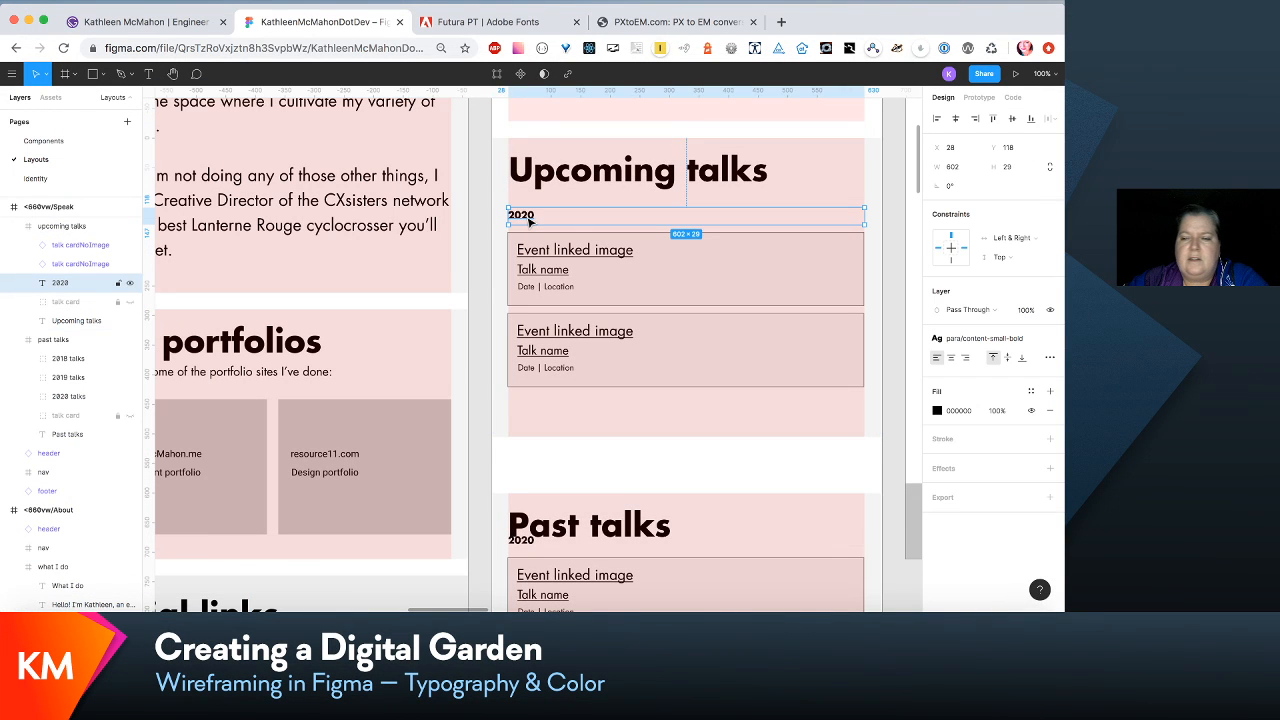
pyautogui.click(1014, 341)
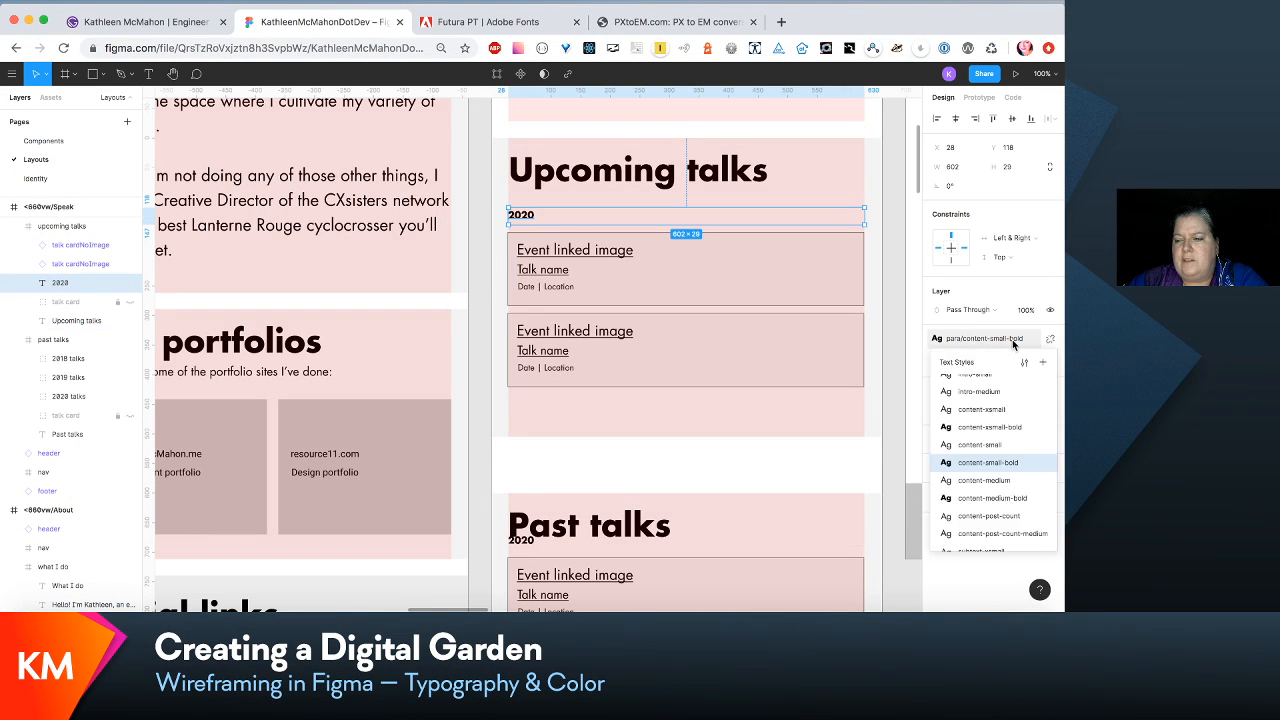
pyautogui.click(1024, 363)
pyautogui.click(1007, 277)
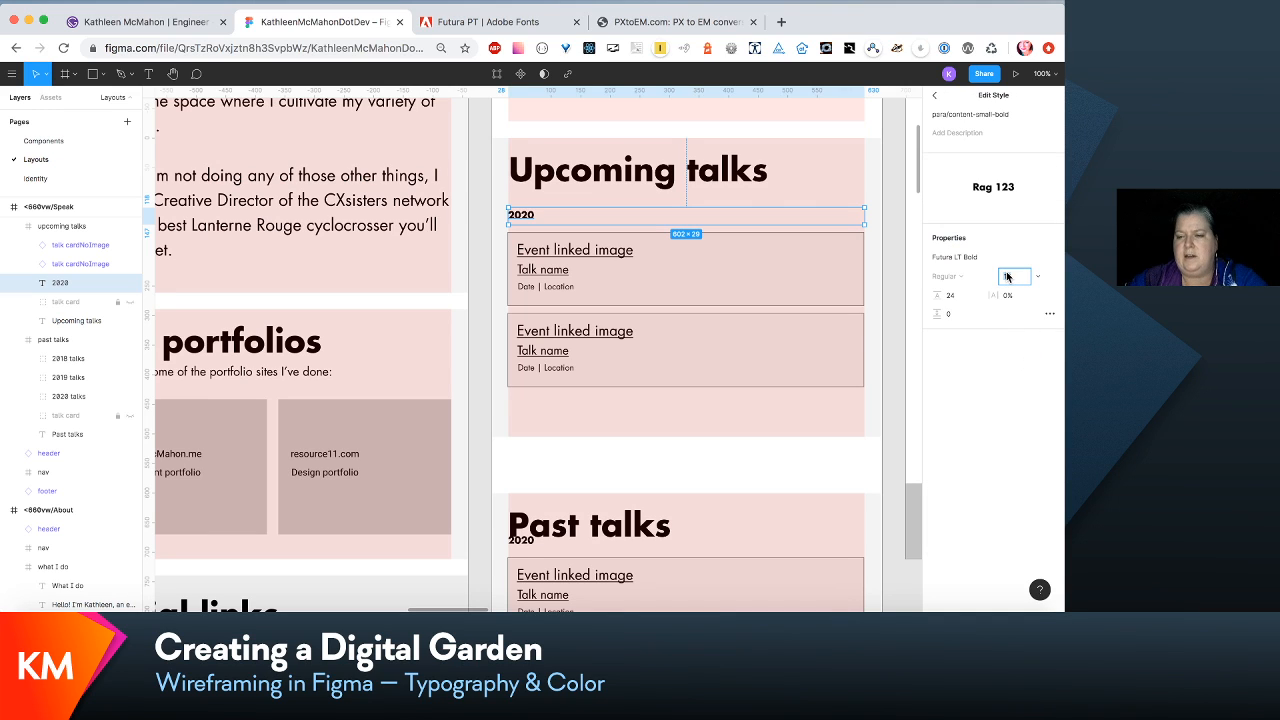
pyautogui.write('20')
pyautogui.press('Tab')
pyautogui.write('30')
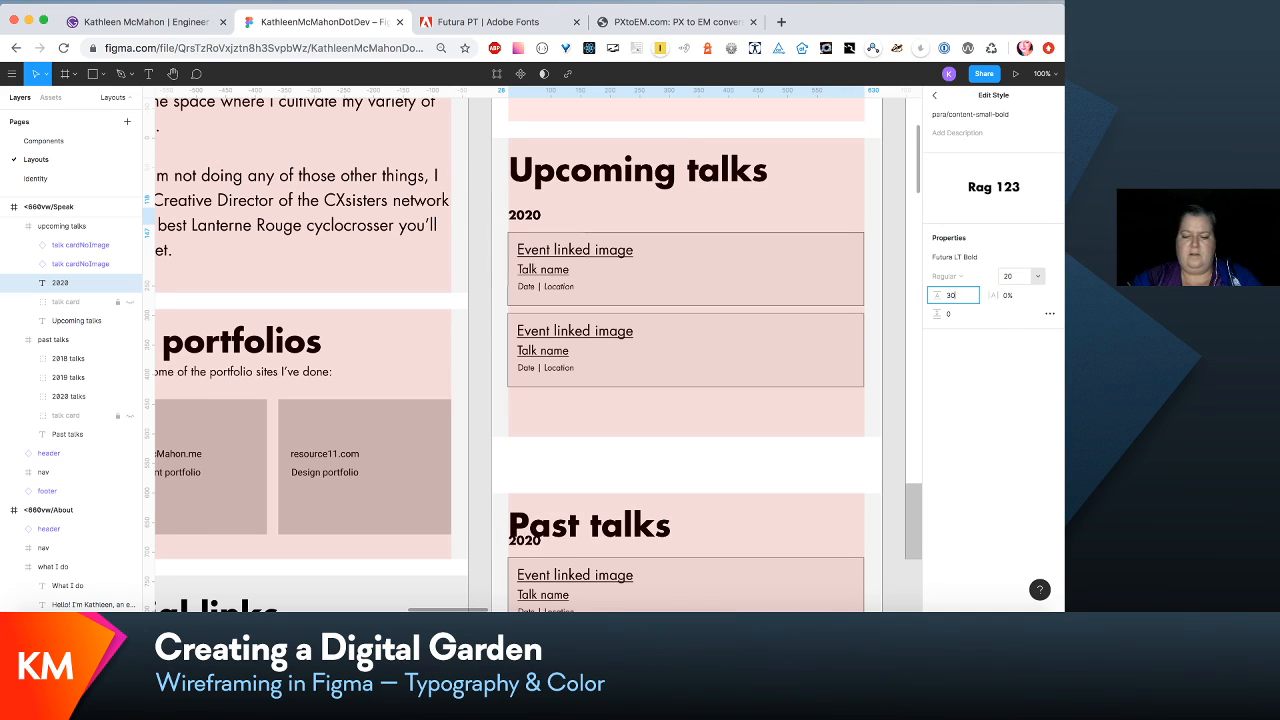
pyautogui.press('Return')
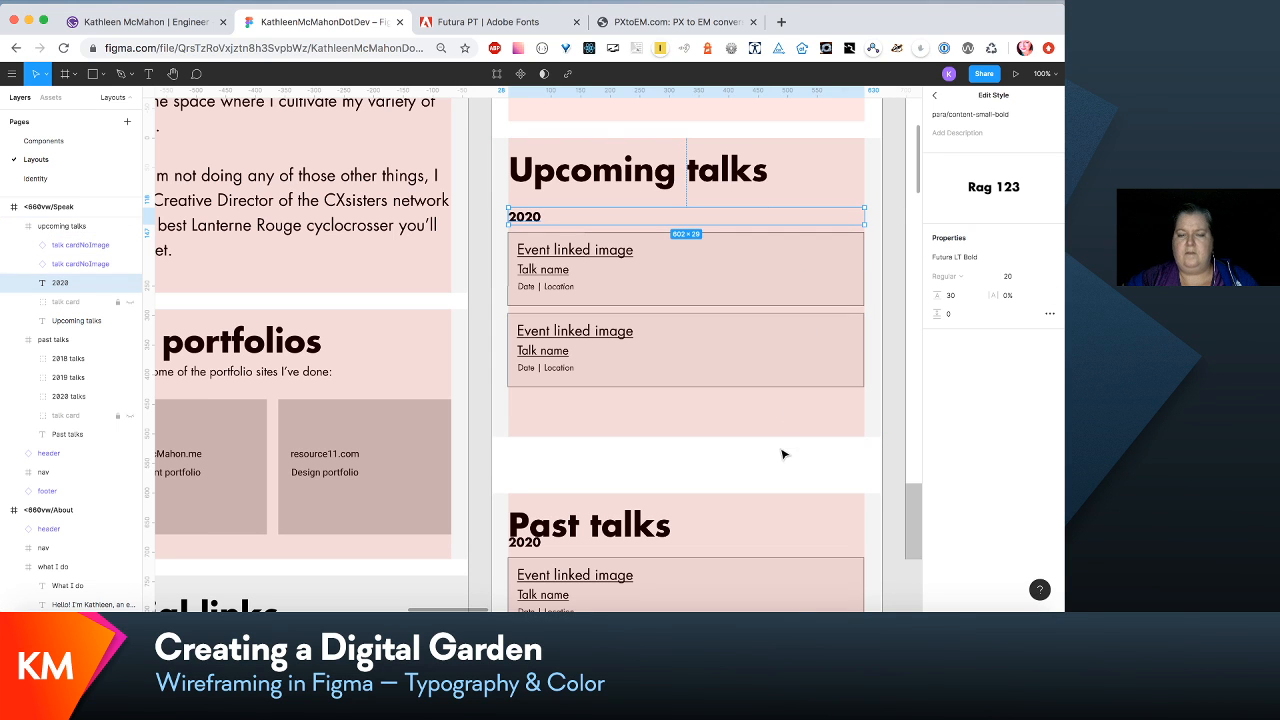
# - Inspect the definition of the link text style used by the first post title under Featured posts in the <660vw Home layout
pyautogui.hscroll(-5, 771, 399)
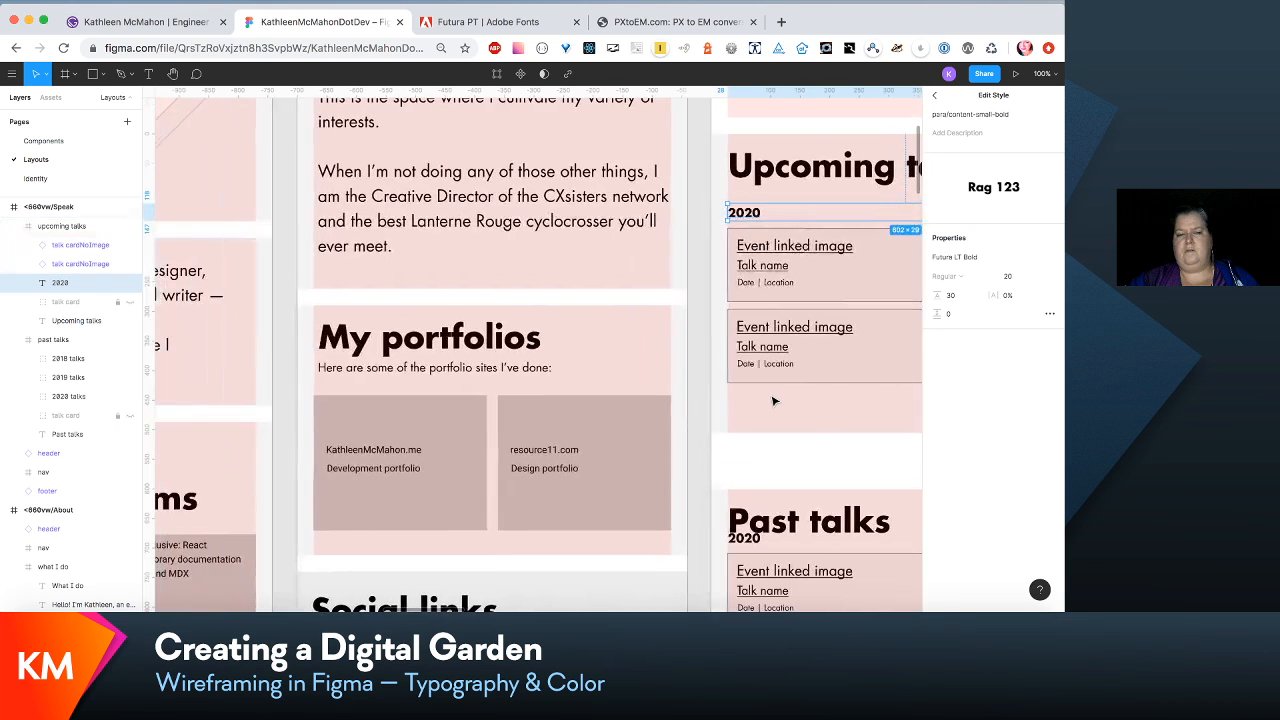
pyautogui.scroll(-5, 771, 399)
pyautogui.scroll(5, 773, 401)
pyautogui.hscroll(-1, 773, 401)
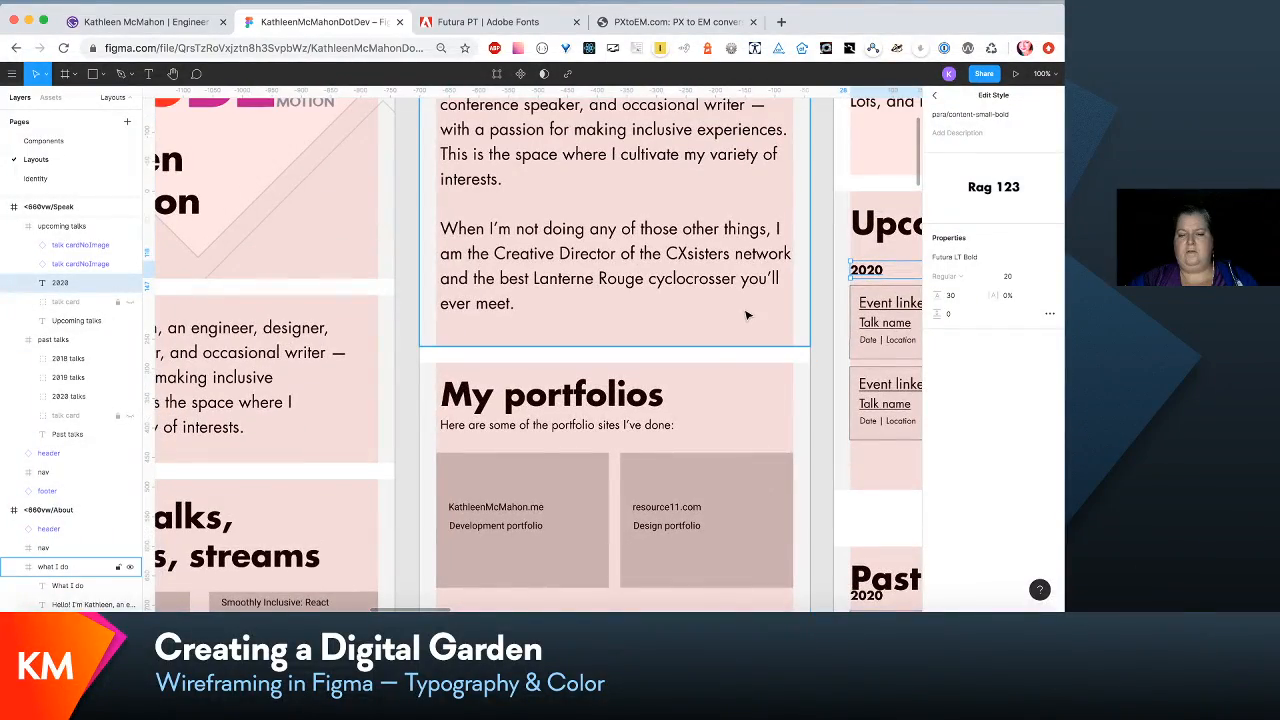
pyautogui.scroll(-15, 746, 315)
pyautogui.scroll(5, 746, 315)
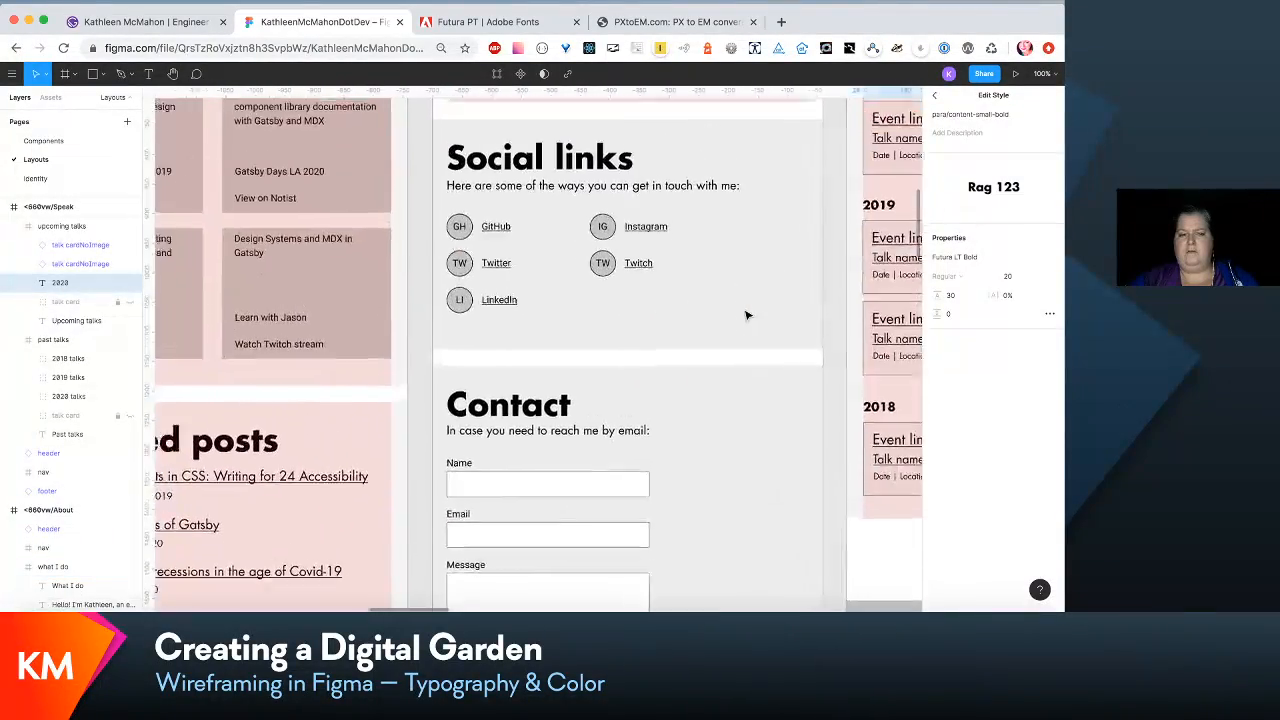
pyautogui.hscroll(-5, 746, 315)
pyautogui.scroll(2, 746, 315)
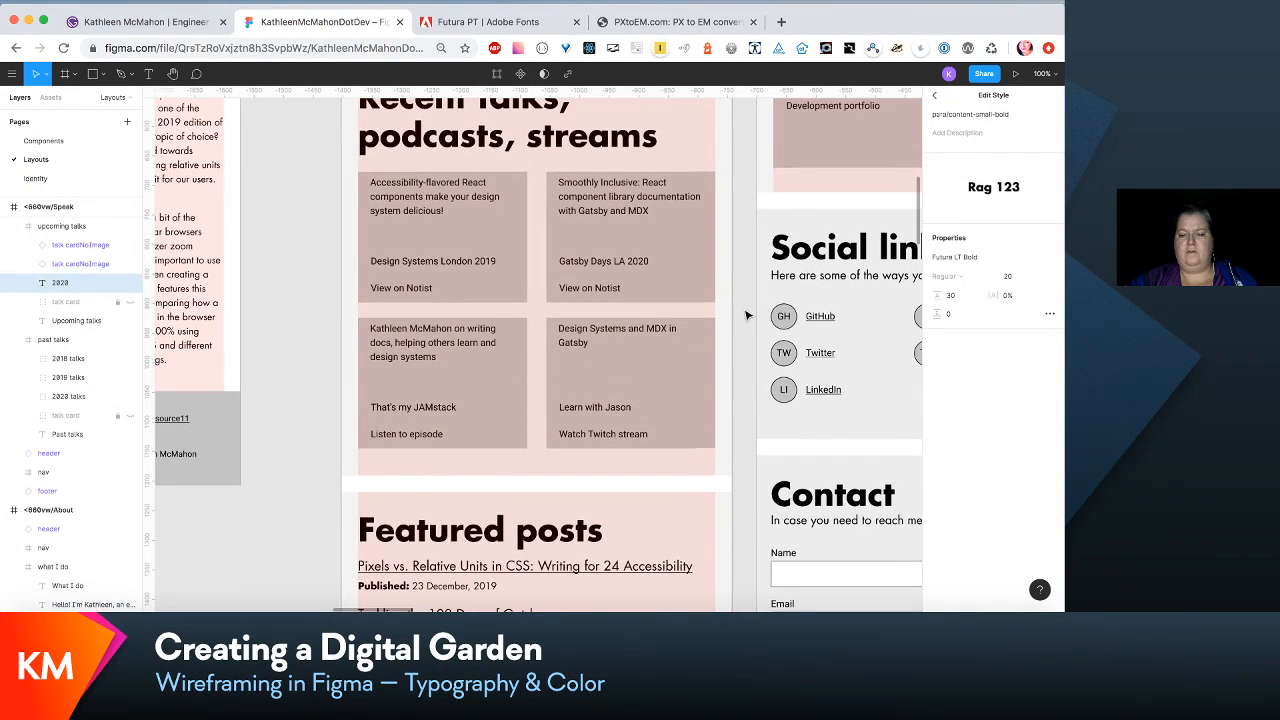
pyautogui.click(665, 568)
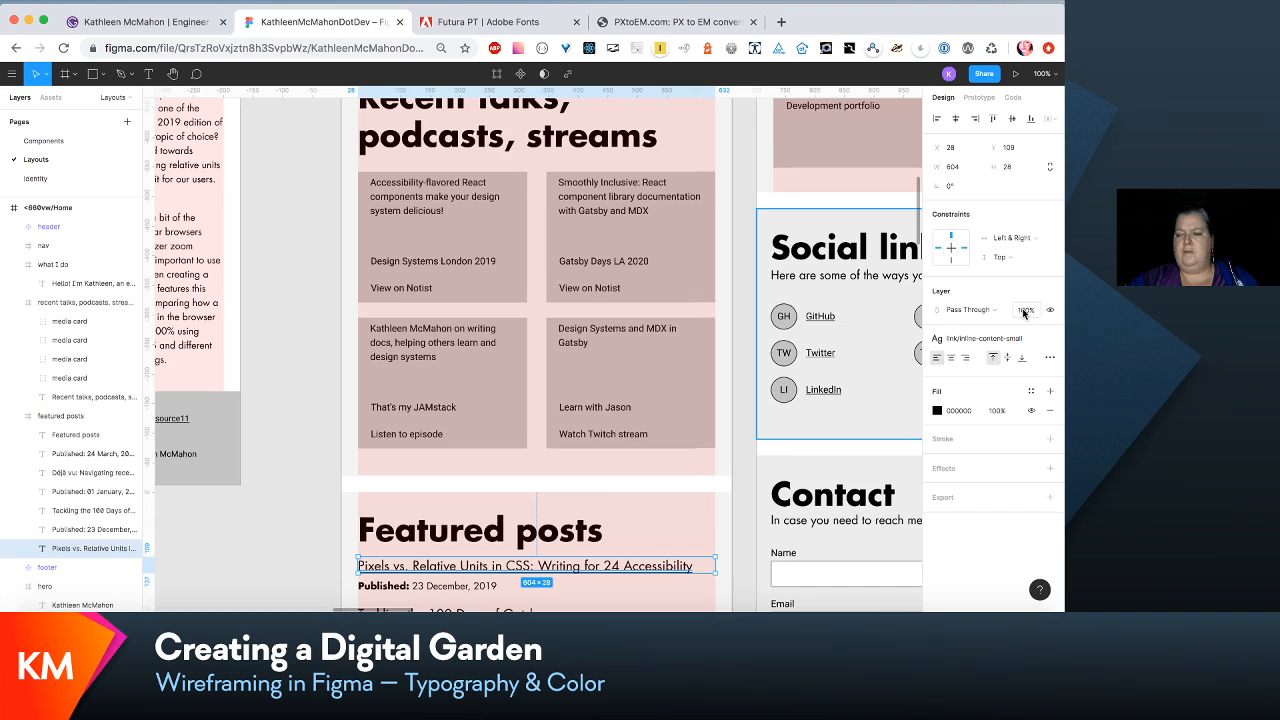
pyautogui.click(1010, 345)
pyautogui.click(1020, 362)
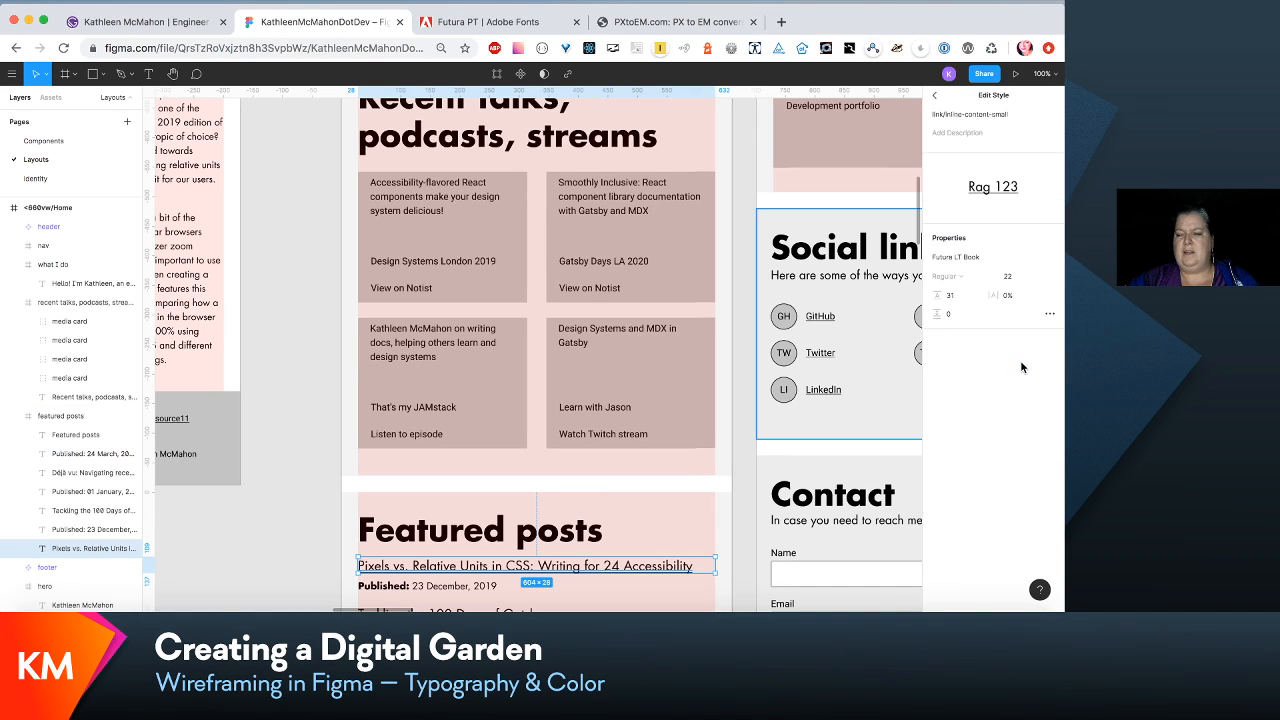
# - Set the para/content-small text style used by the My portfolios introductory line to font size 22 and line height 31
pyautogui.click(870, 315)
pyautogui.scroll(10, 870, 315)
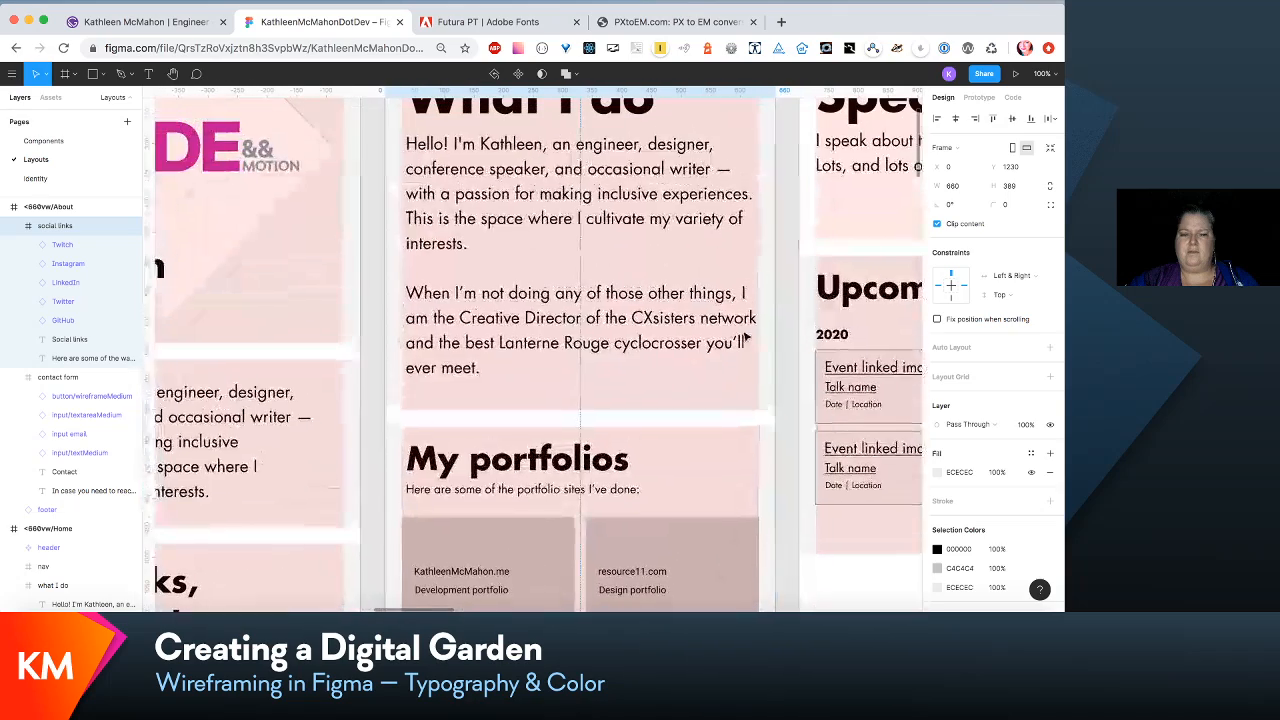
pyautogui.click(630, 496)
pyautogui.click(630, 496)
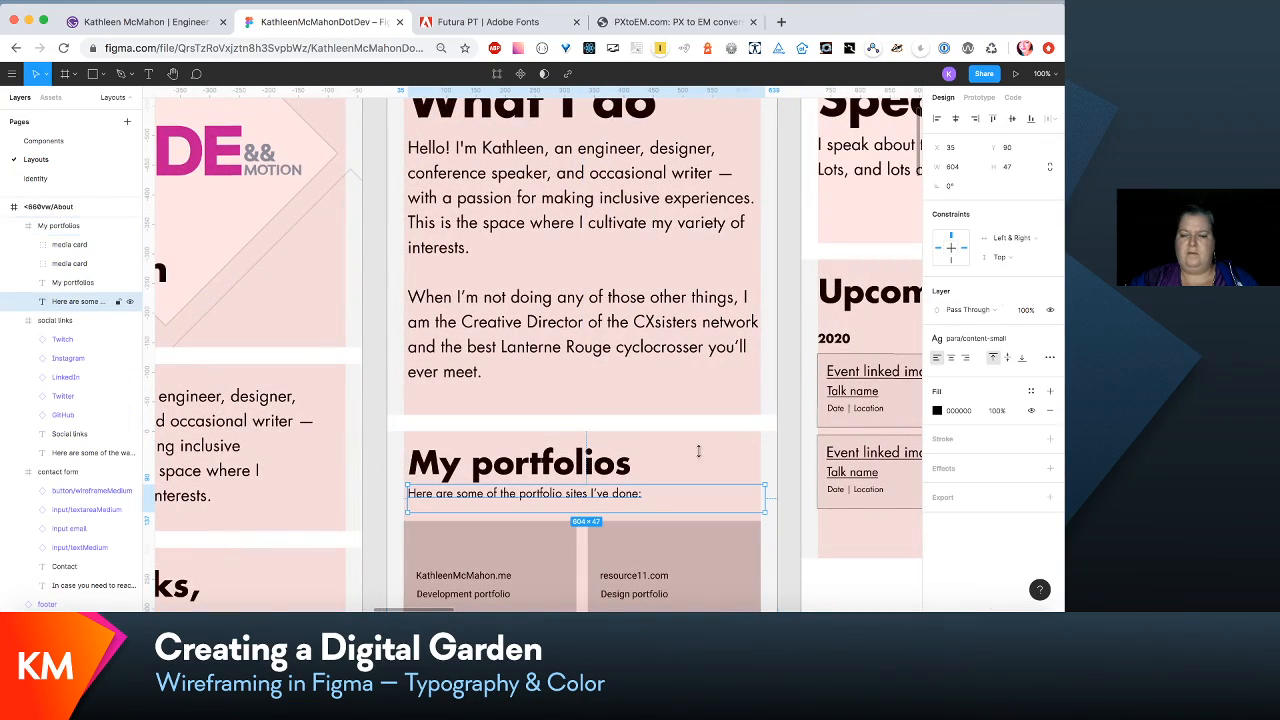
pyautogui.click(1020, 340)
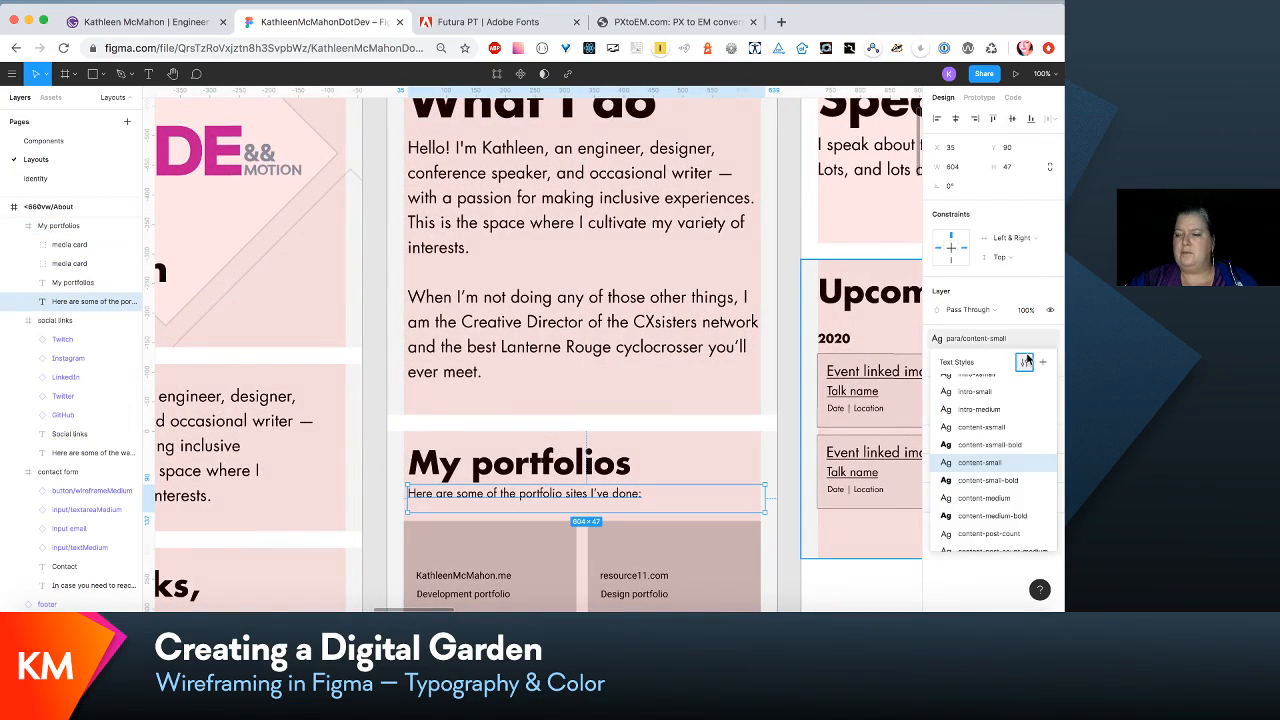
pyautogui.click(1031, 360)
pyautogui.click(1010, 276)
pyautogui.write('22')
pyautogui.press('Tab')
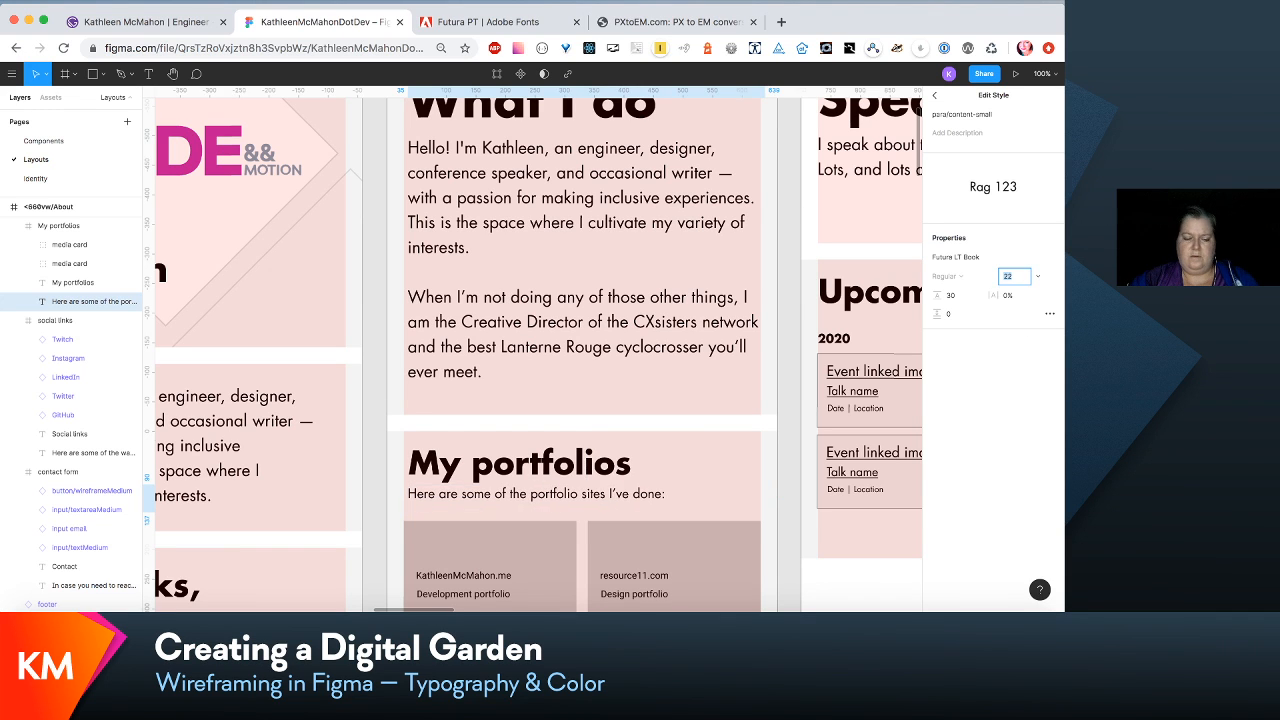
# - Widen the Social links introductory text box to 546 so its sentence fits on one line
pyautogui.click(863, 363)
pyautogui.hscroll(1, 788, 374)
pyautogui.scroll(-1, 760, 379)
pyautogui.scroll(-5, 757, 379)
pyautogui.hscroll(1, 757, 379)
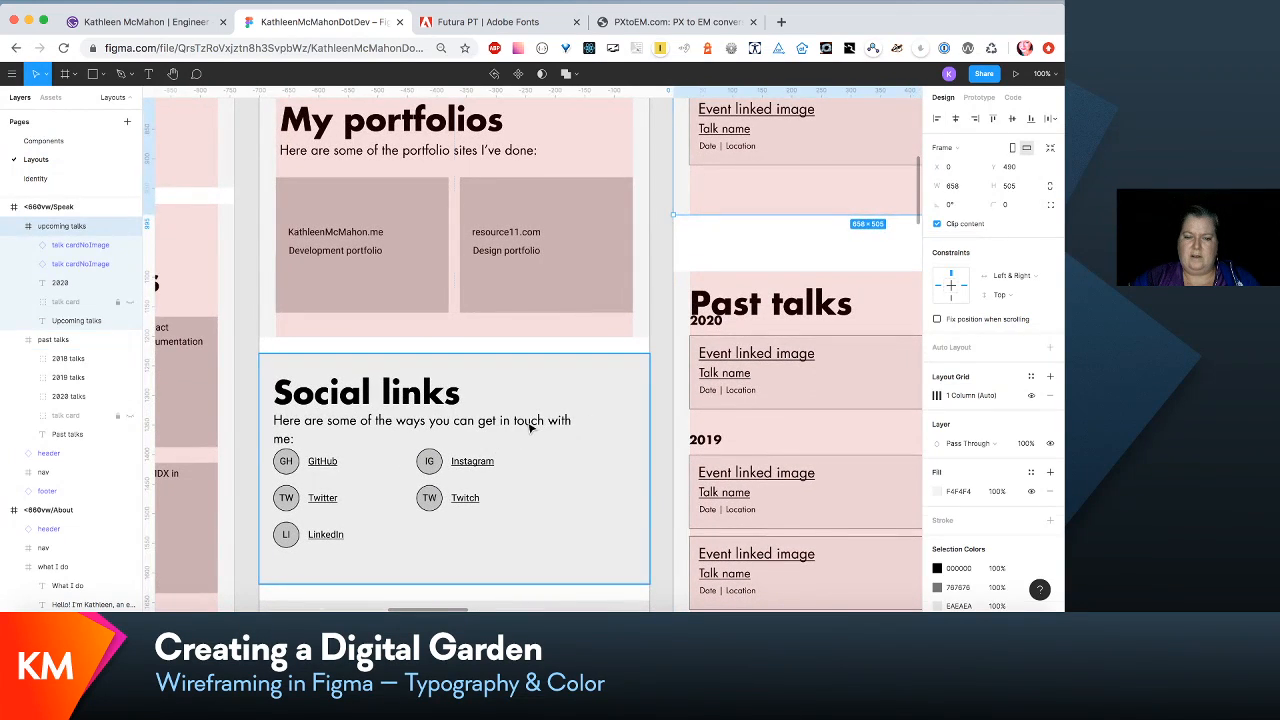
pyautogui.doubleClick(531, 428)
pyautogui.moveTo(592, 423); pyautogui.dragTo(597, 423)
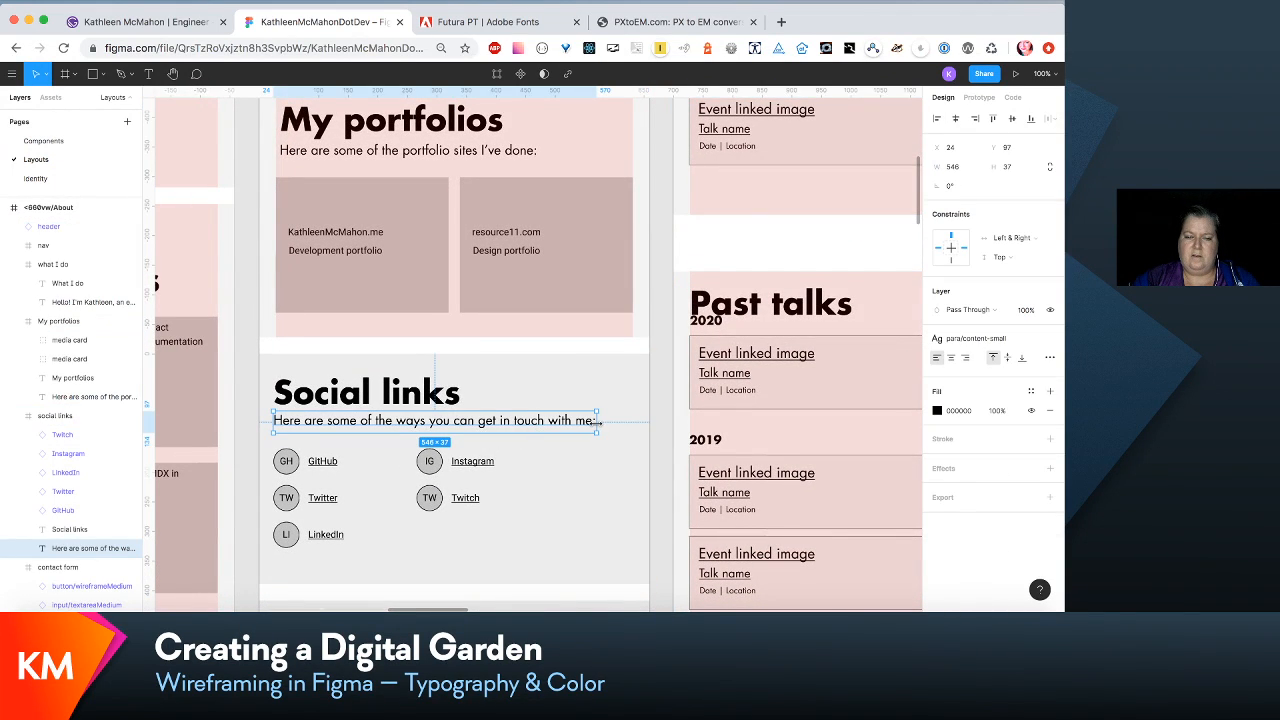
pyautogui.press('Escape')
# - Move the introductory line under the Contact heading in the <660vw About layout down to Y 99
pyautogui.scroll(-4, 645, 356)
pyautogui.hscroll(-1, 645, 356)
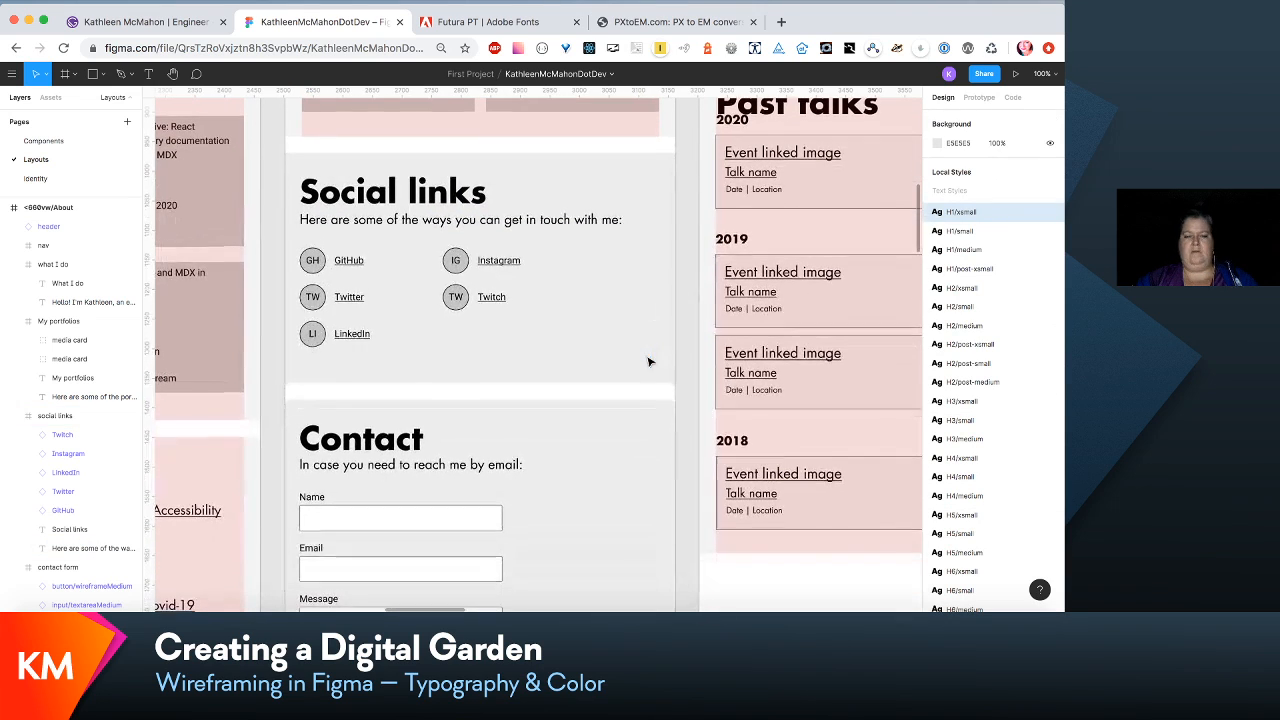
pyautogui.doubleClick(492, 469)
pyautogui.moveTo(492, 470); pyautogui.dragTo(492, 474)
pyautogui.scroll(-4, 492, 474)
pyautogui.hscroll(-1, 492, 474)
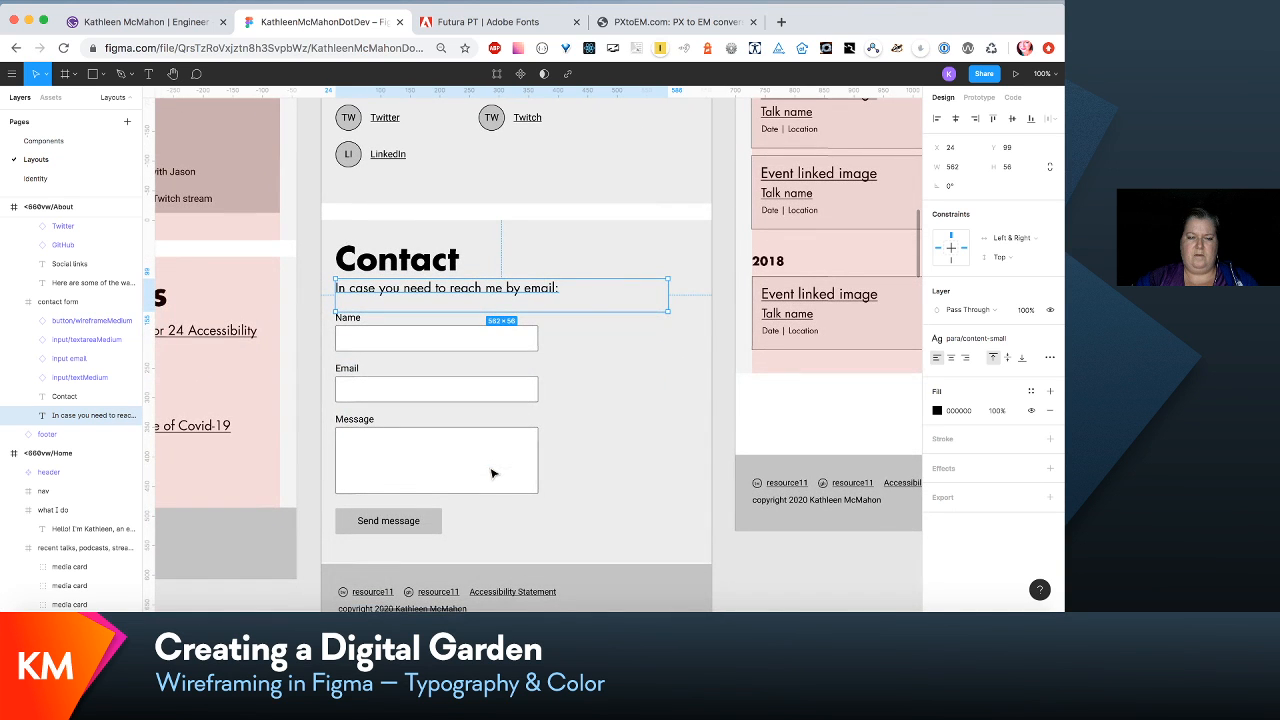
pyautogui.click(606, 540)
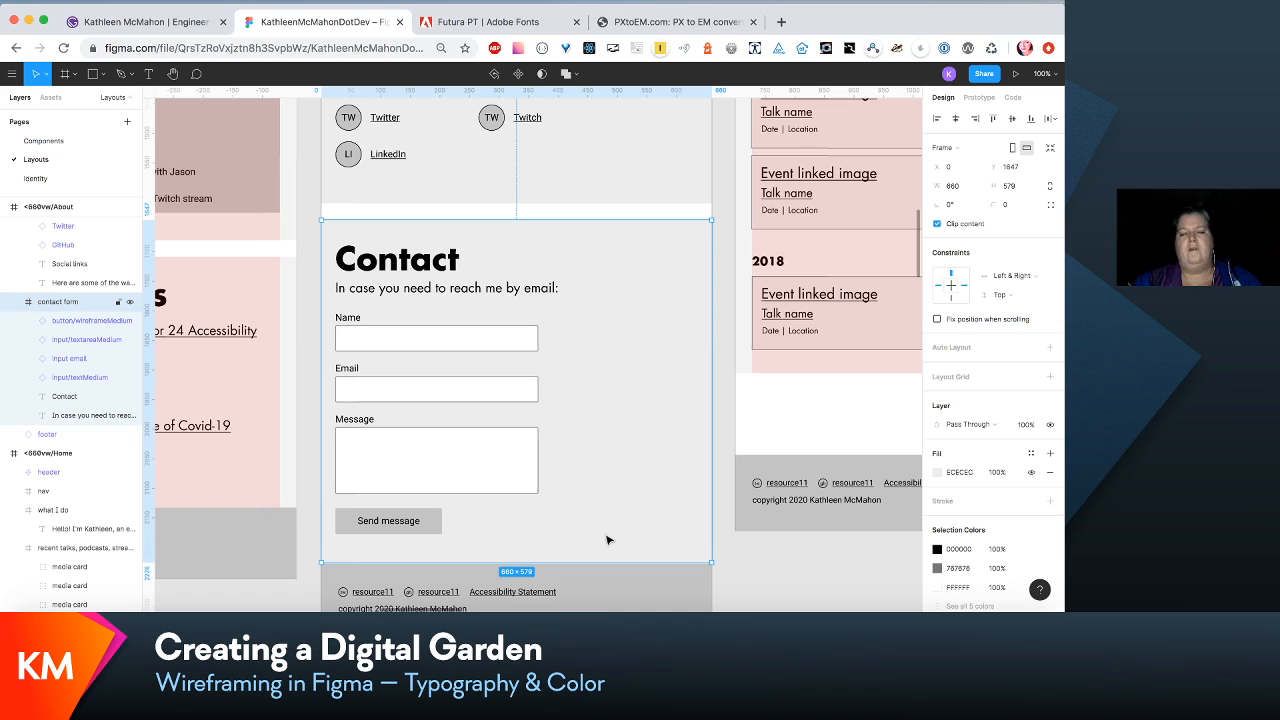
# - Reword the Contact introductory line in the <660vw About layout to "You can also reach me by email:"
pyautogui.click(505, 290)
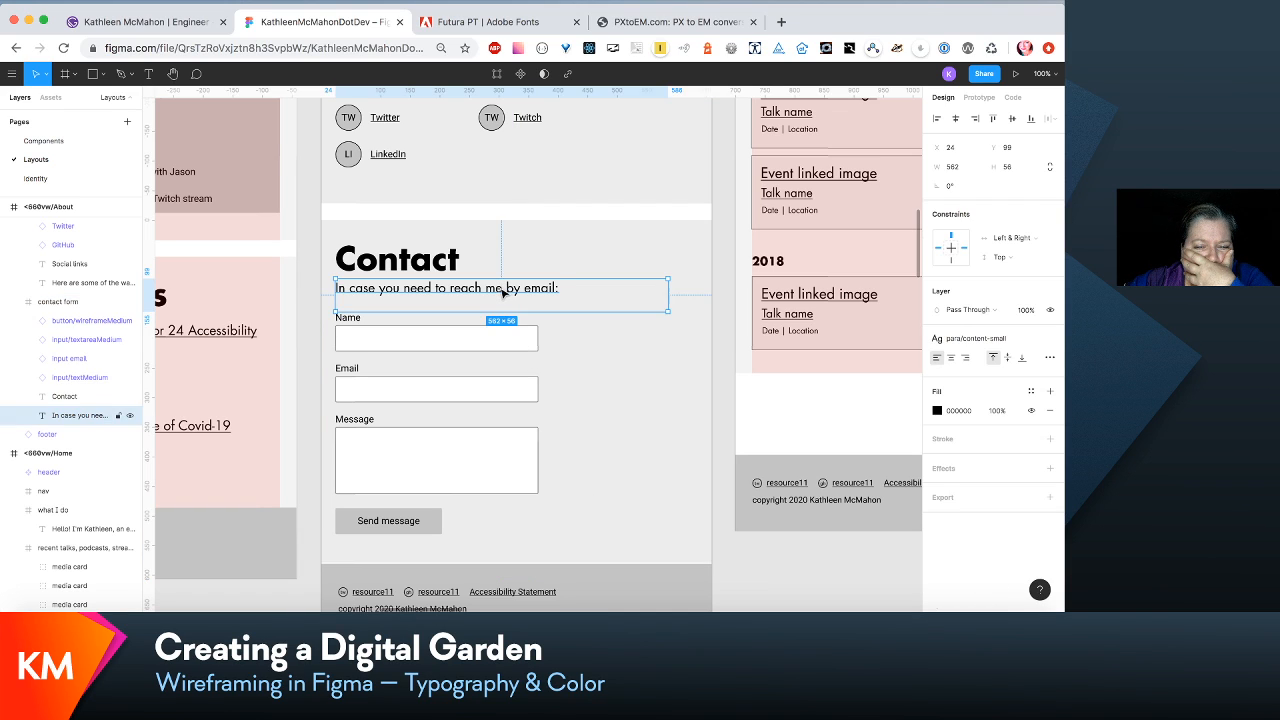
pyautogui.doubleClick(502, 289)
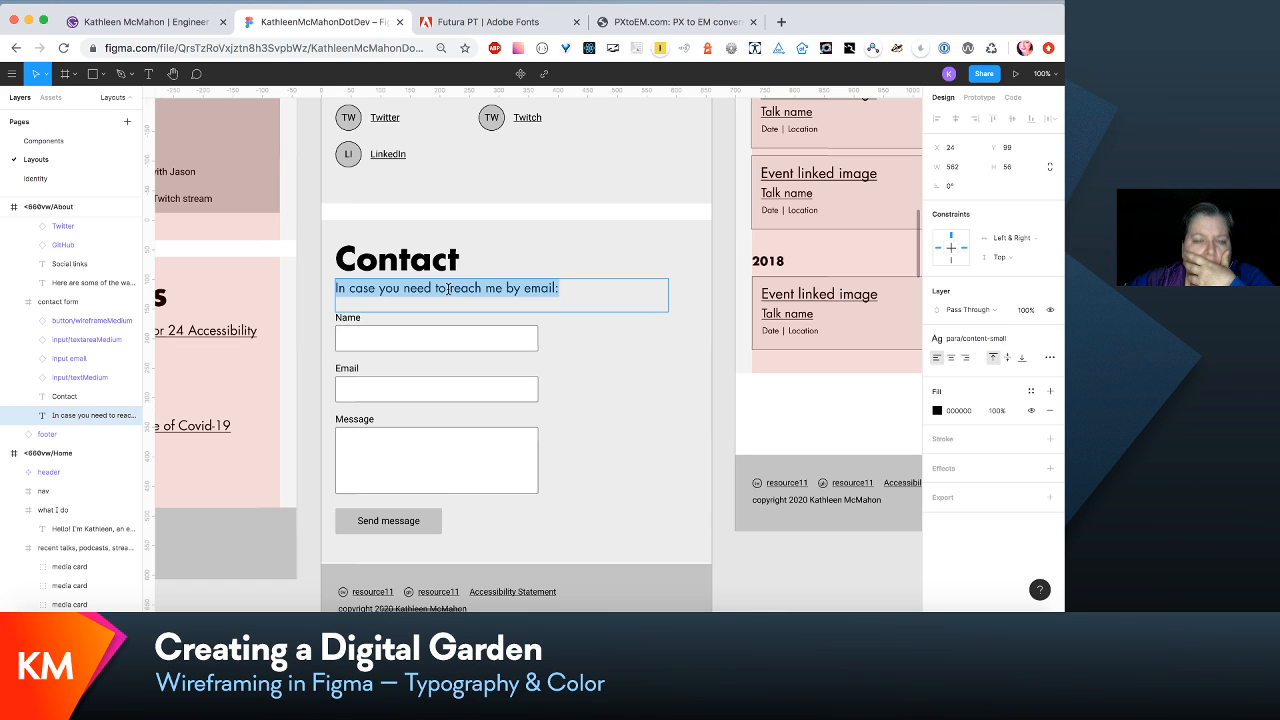
pyautogui.moveTo(445, 289); pyautogui.dragTo(336, 289)
pyautogui.write('You')
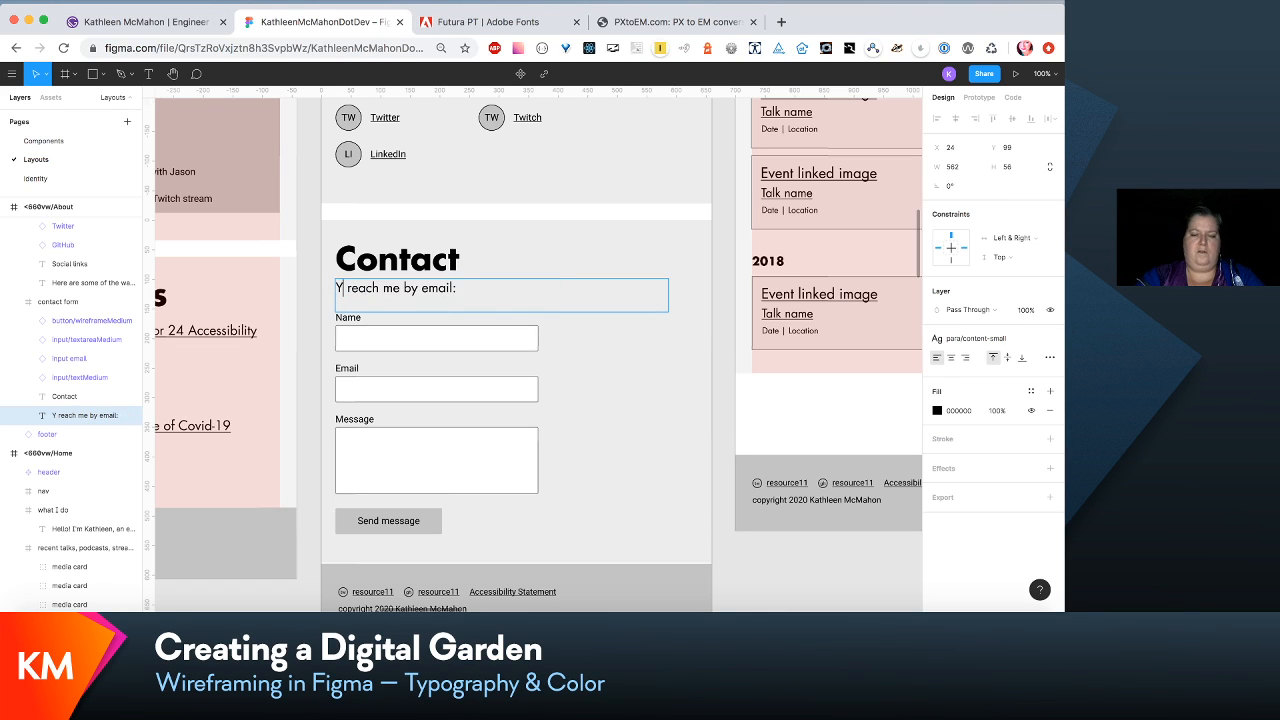
pyautogui.write(' can also')
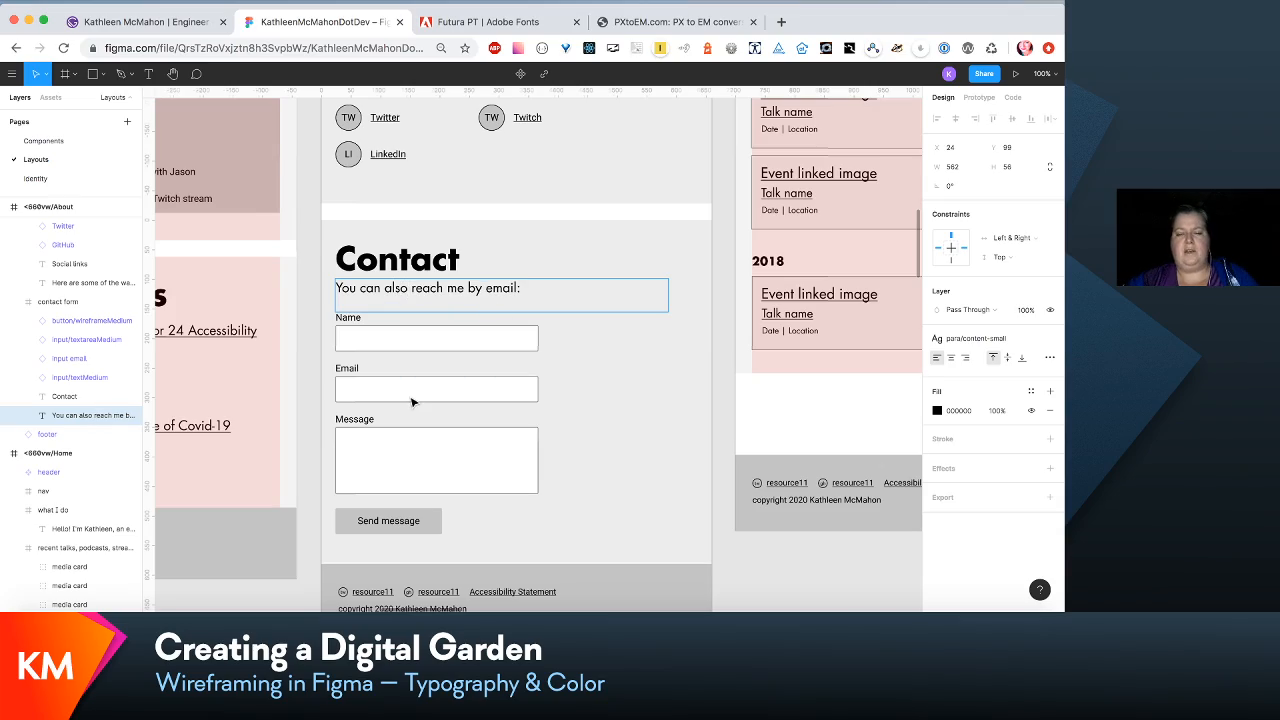
# - Reword the Contact introductory line in the 320vw About layout to "You can also reach me by email:" and resize its box to 243 × 36
pyautogui.hscroll(4, 414, 400)
pyautogui.scroll(-2, 414, 400)
pyautogui.hscroll(-10, 414, 402)
pyautogui.scroll(4, 414, 402)
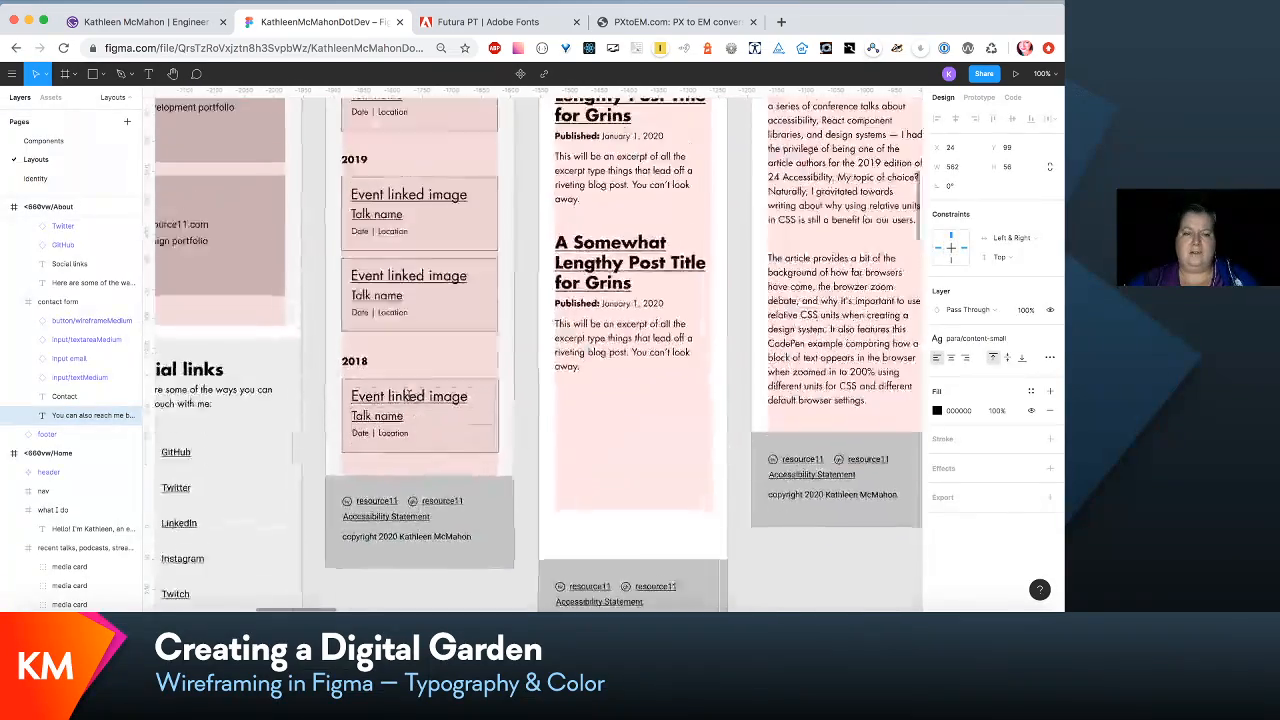
pyautogui.hscroll(-6, 412, 402)
pyautogui.scroll(-5, 412, 402)
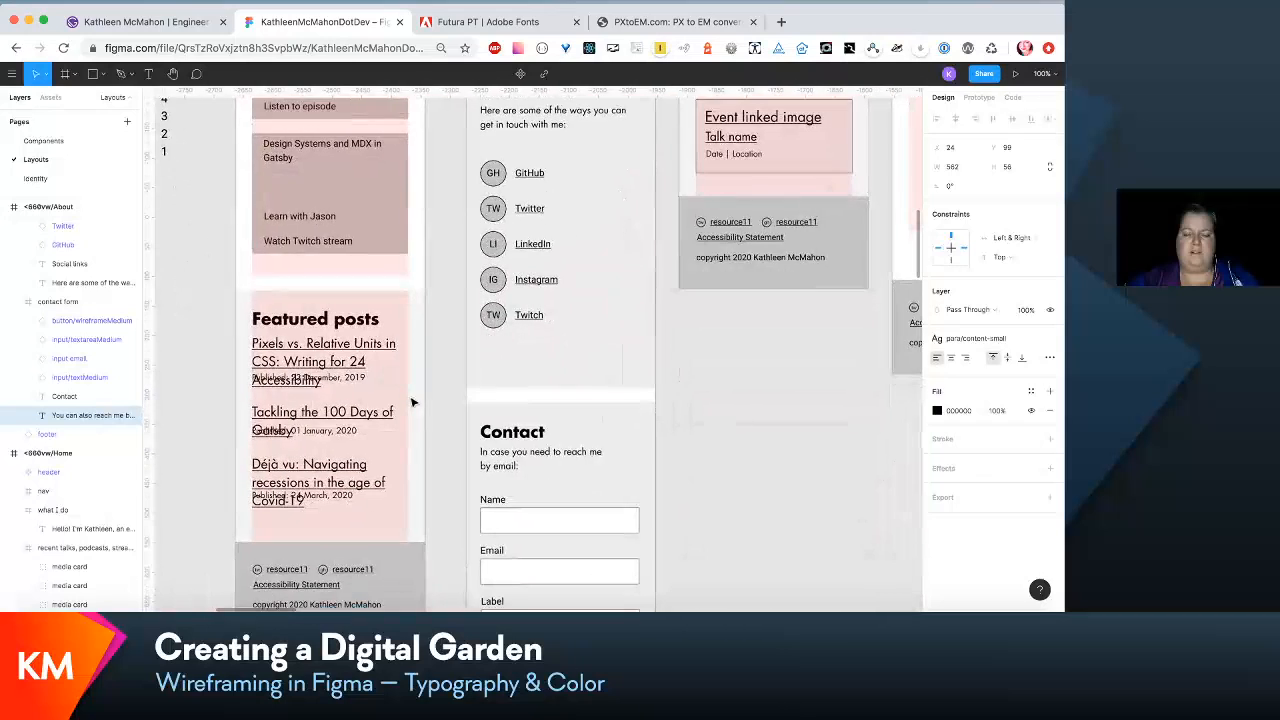
pyautogui.doubleClick(500, 453)
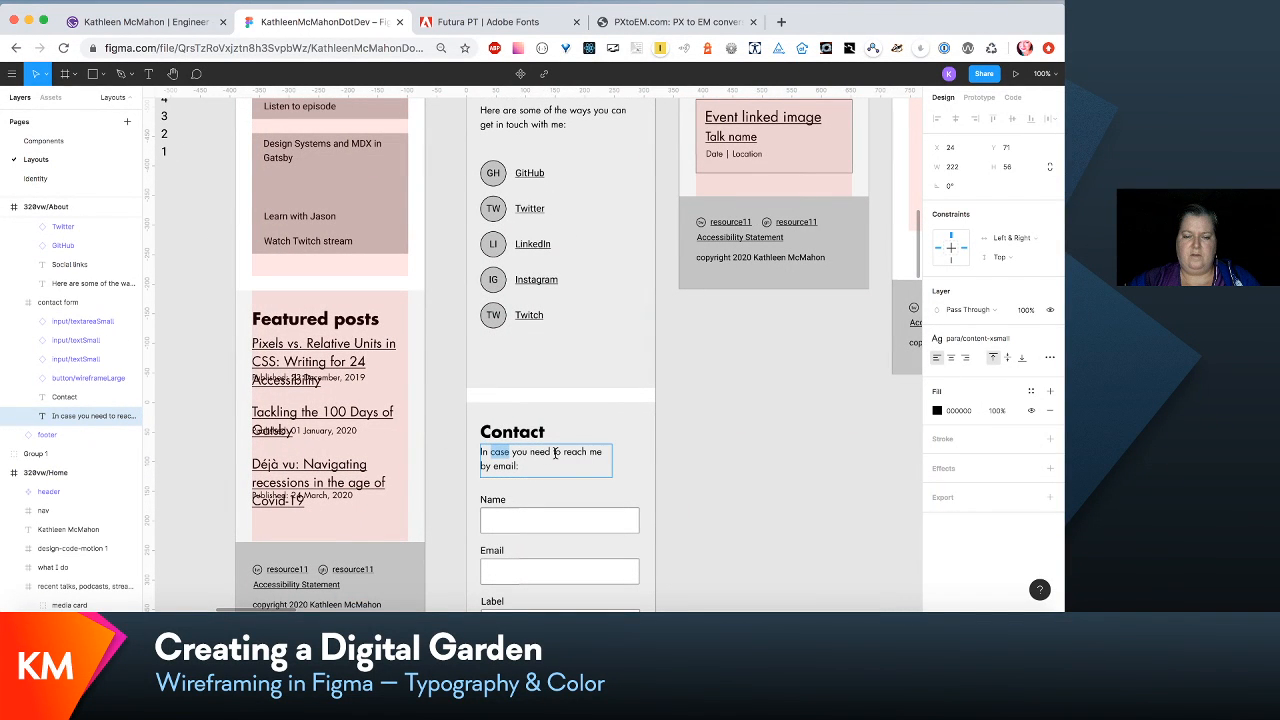
pyautogui.moveTo(560, 452); pyautogui.dragTo(452, 458)
pyautogui.write('You')
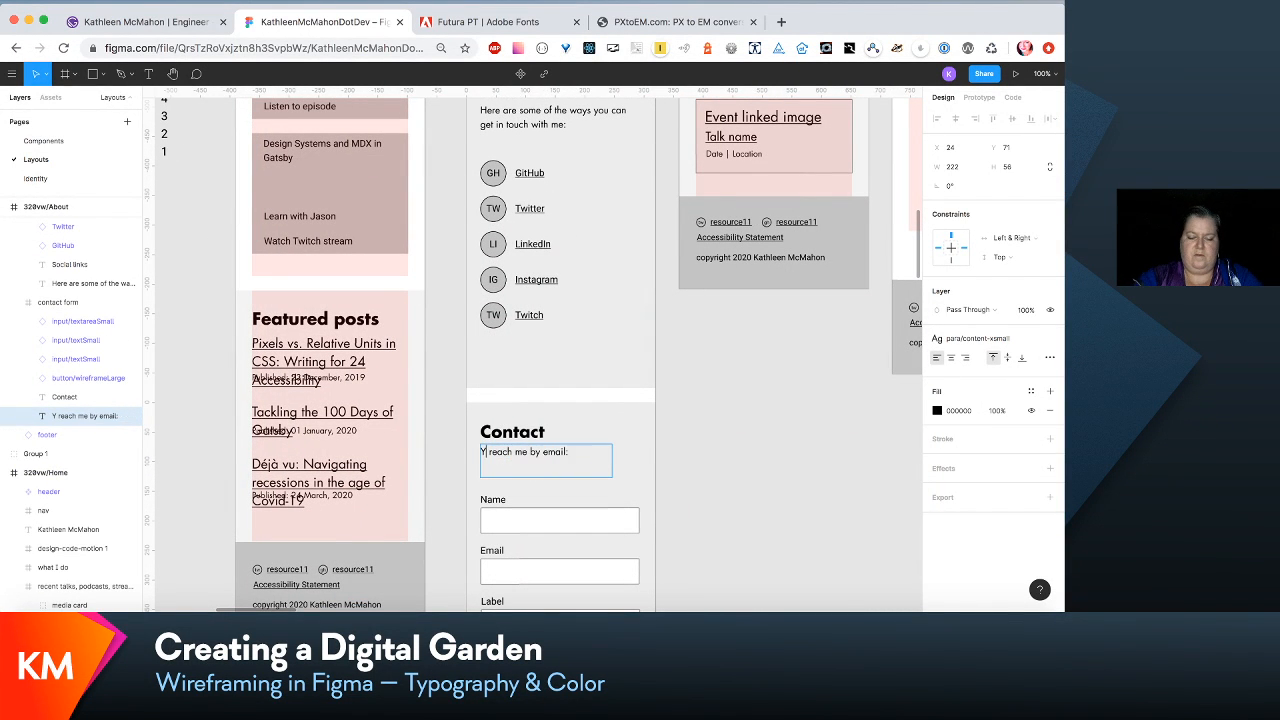
pyautogui.write(' can a')
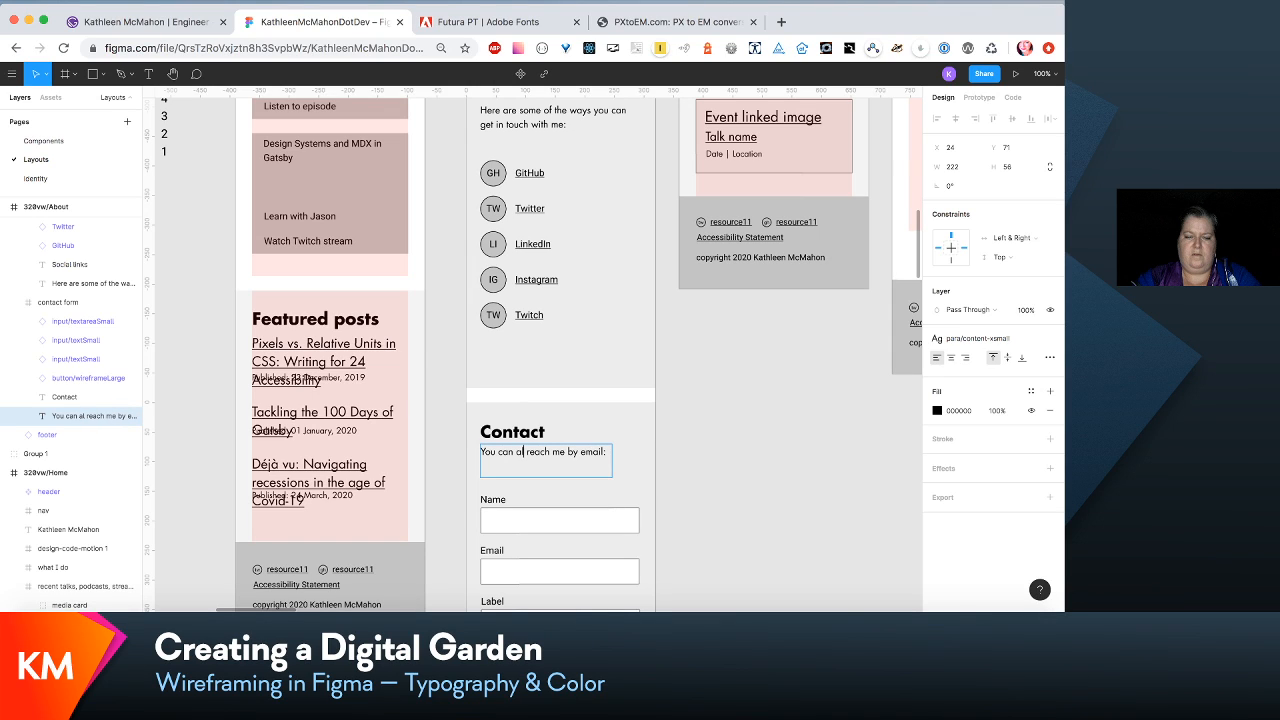
pyautogui.write('lso')
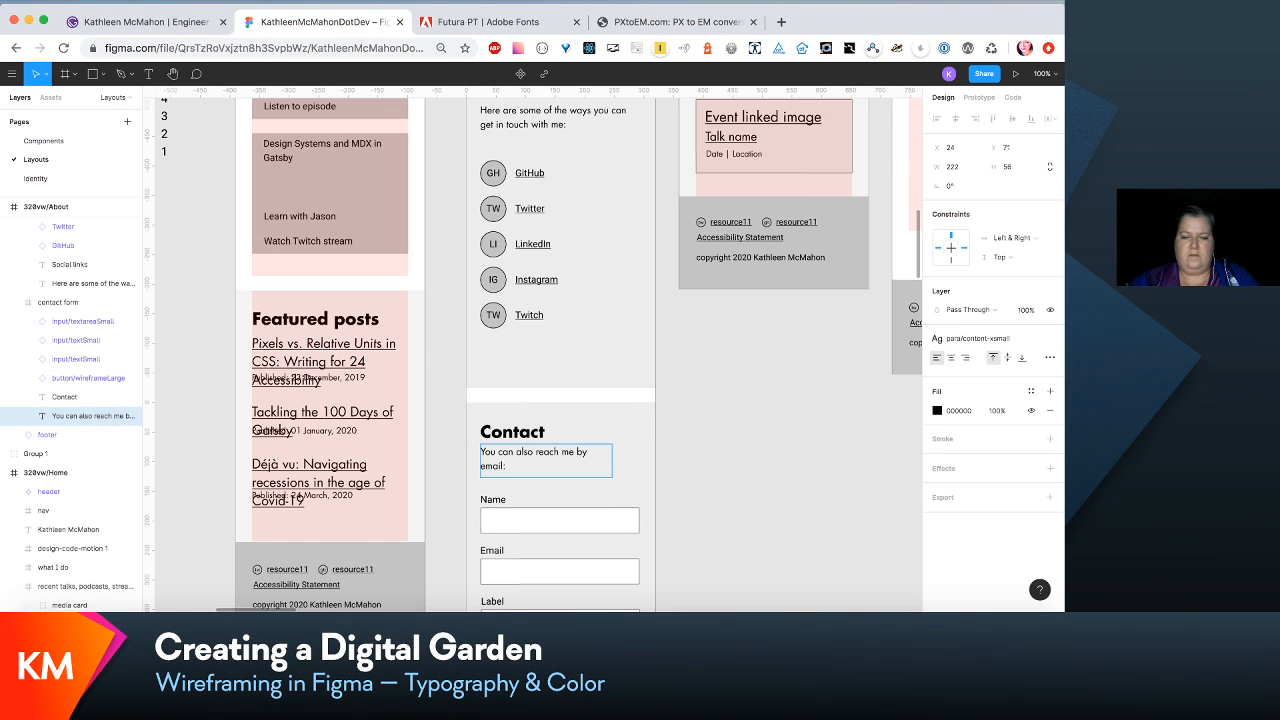
pyautogui.press('Escape')
pyautogui.moveTo(612, 456)
pyautogui.mouseDown()
pyautogui.moveTo(624, 456)
pyautogui.moveTo(594, 466)
pyautogui.mouseUp()
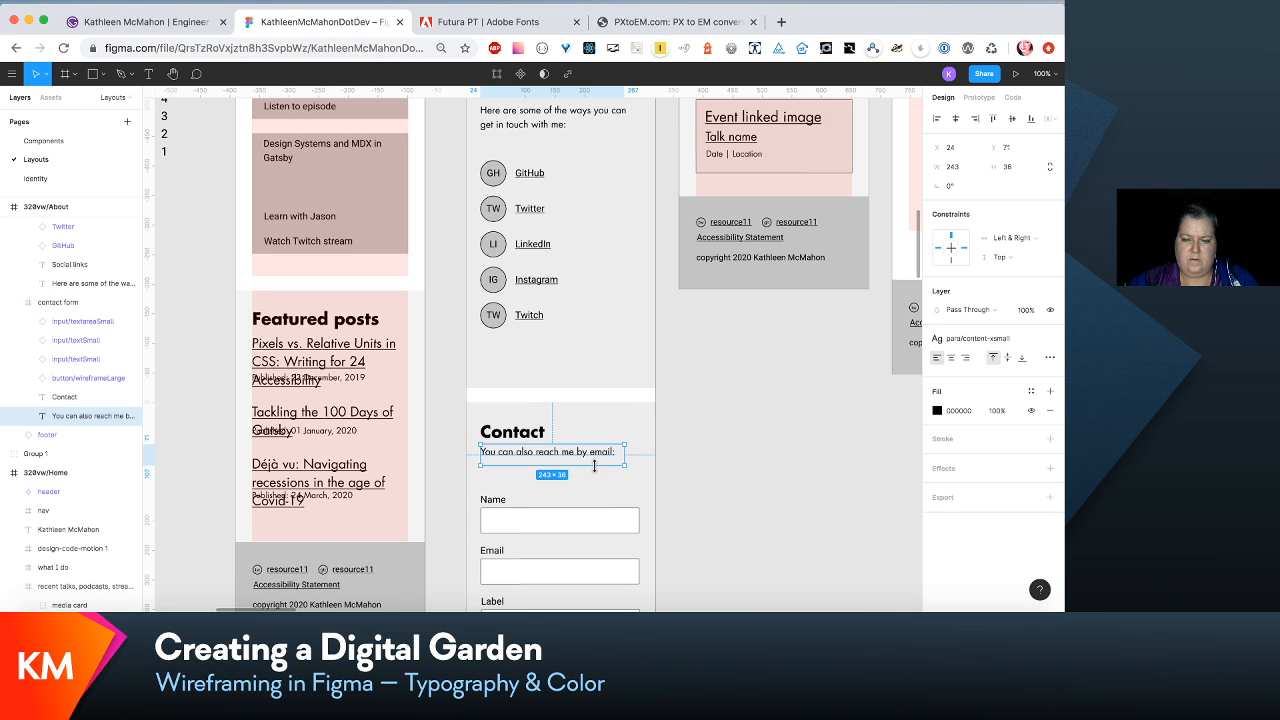
# - Move the three form fields and the Send message button up, closer to the Contact introductory line in the 320vw About layout
pyautogui.scroll(-3, 594, 465)
pyautogui.click(606, 347)
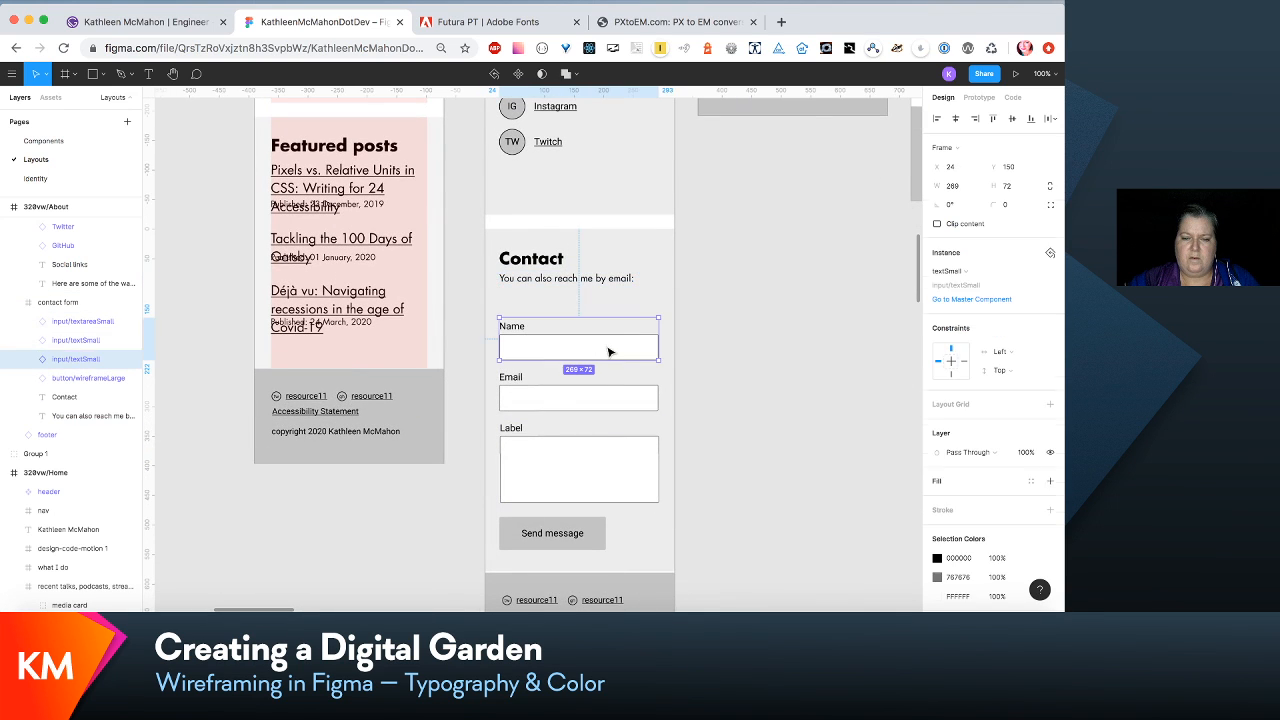
pyautogui.keyDown('shift'); pyautogui.click(599, 381); pyautogui.keyUp('shift')
pyautogui.keyDown('shift'); pyautogui.click(580, 465); pyautogui.keyUp('shift')
pyautogui.keyDown('shift'); pyautogui.click(571, 531); pyautogui.keyUp('shift')
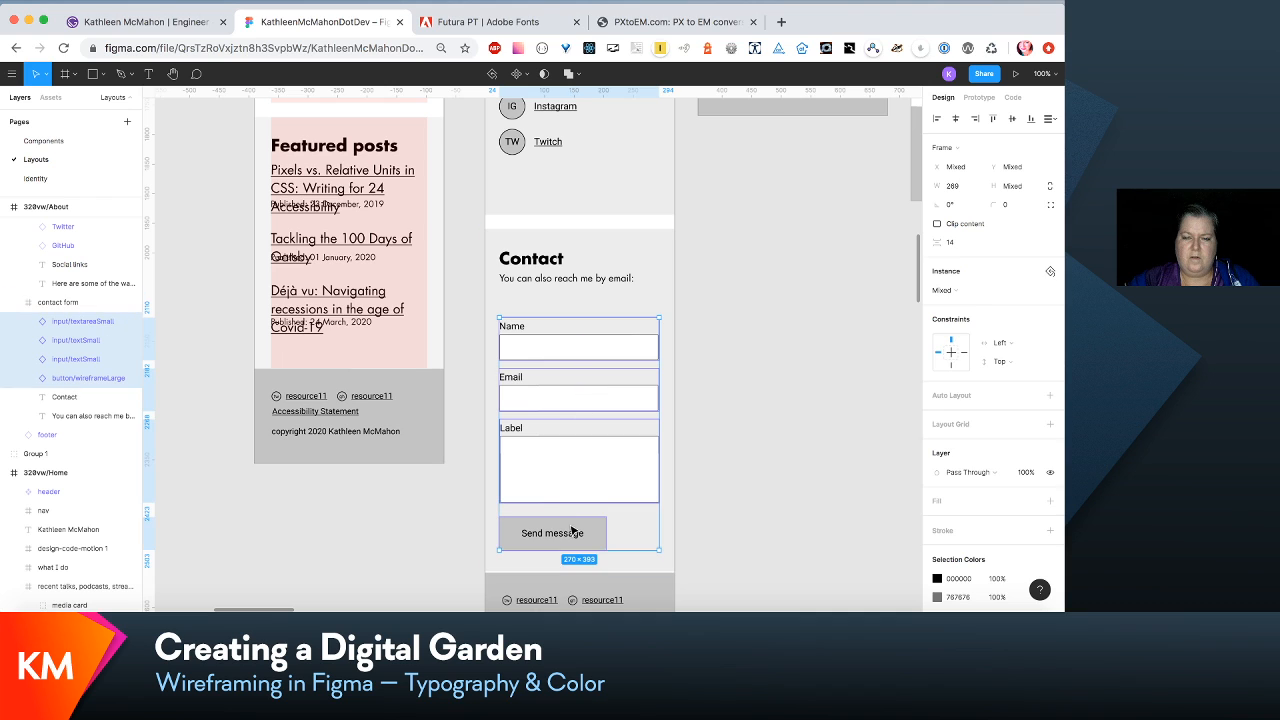
pyautogui.moveTo(571, 531); pyautogui.dragTo(575, 512)
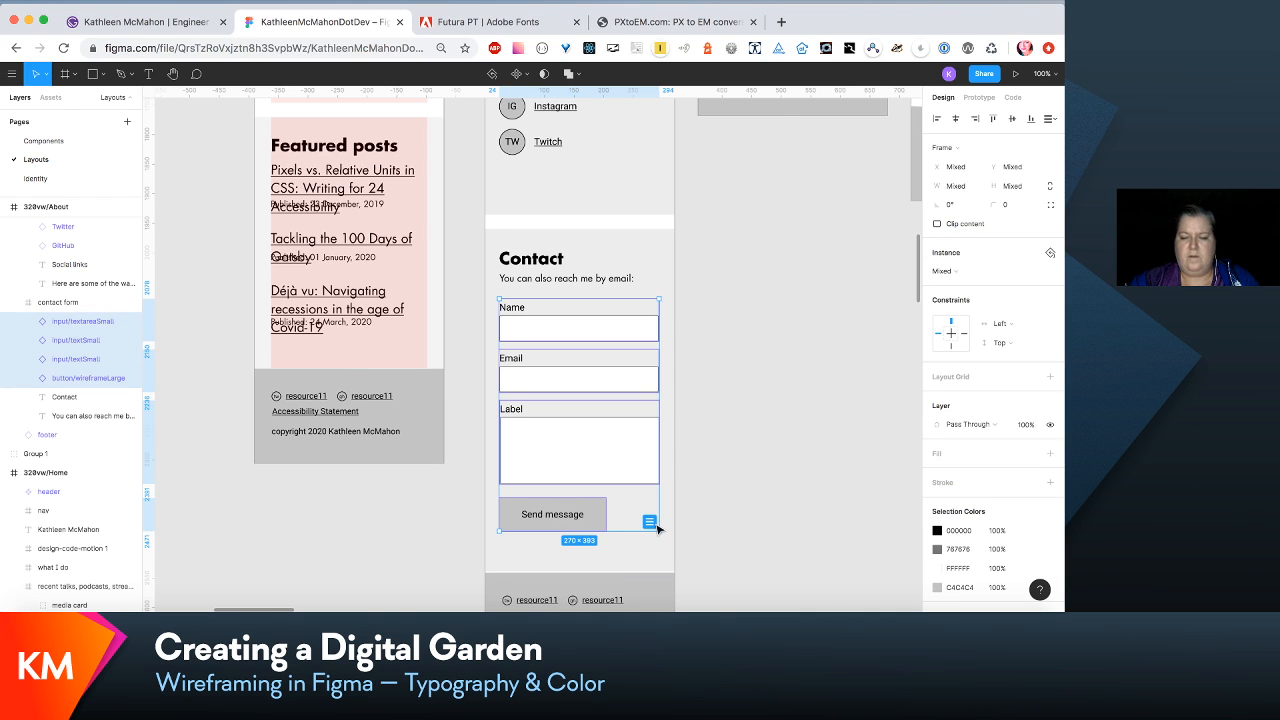
# - Reword the Contact introductory line in the lap/About layout to "You can also reach me by email:"
pyautogui.hscroll(15, 655, 527)
pyautogui.hscroll(10, 657, 528)
pyautogui.scroll(-7, 657, 528)
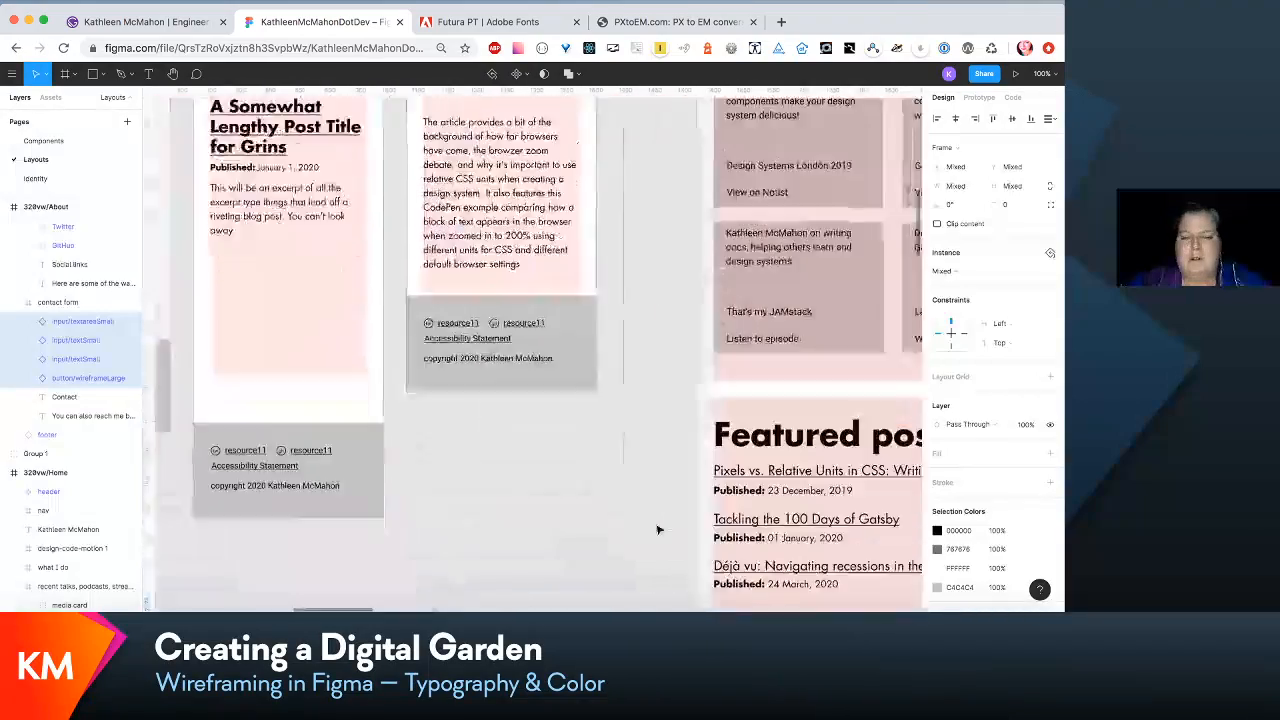
pyautogui.hscroll(10, 657, 529)
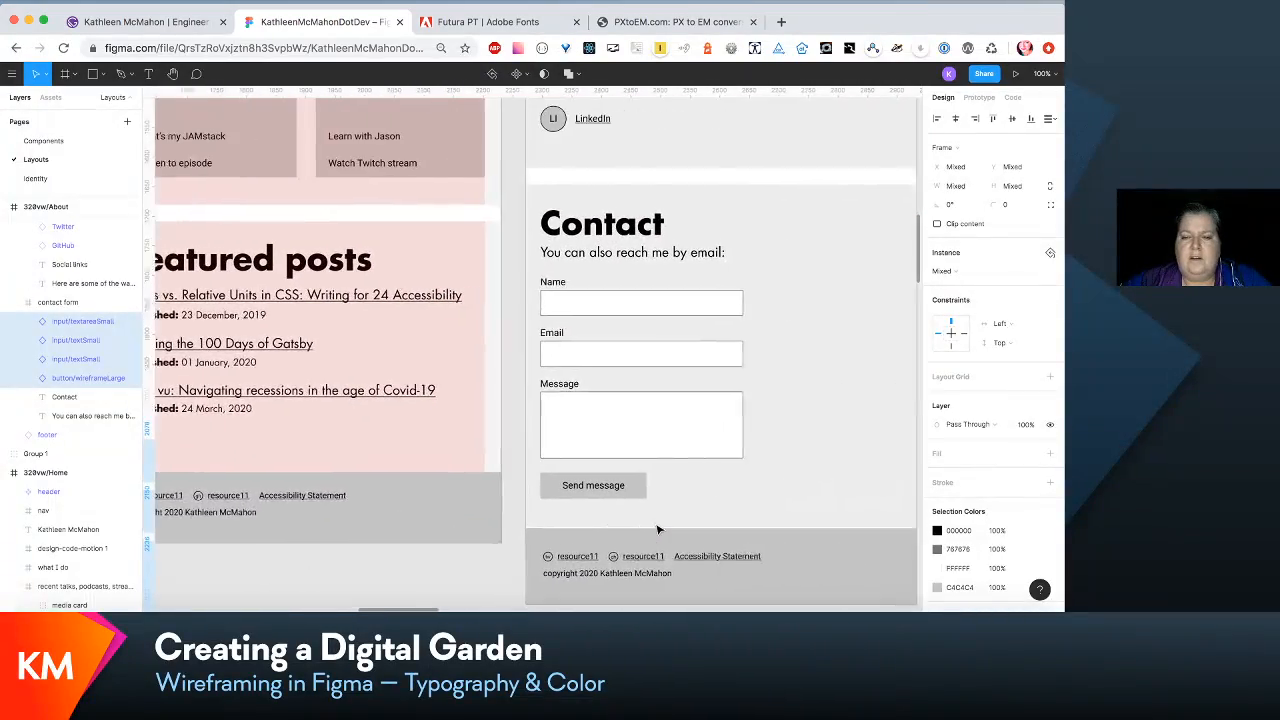
pyautogui.scroll(-6, 657, 529)
pyautogui.hscroll(-5, 657, 529)
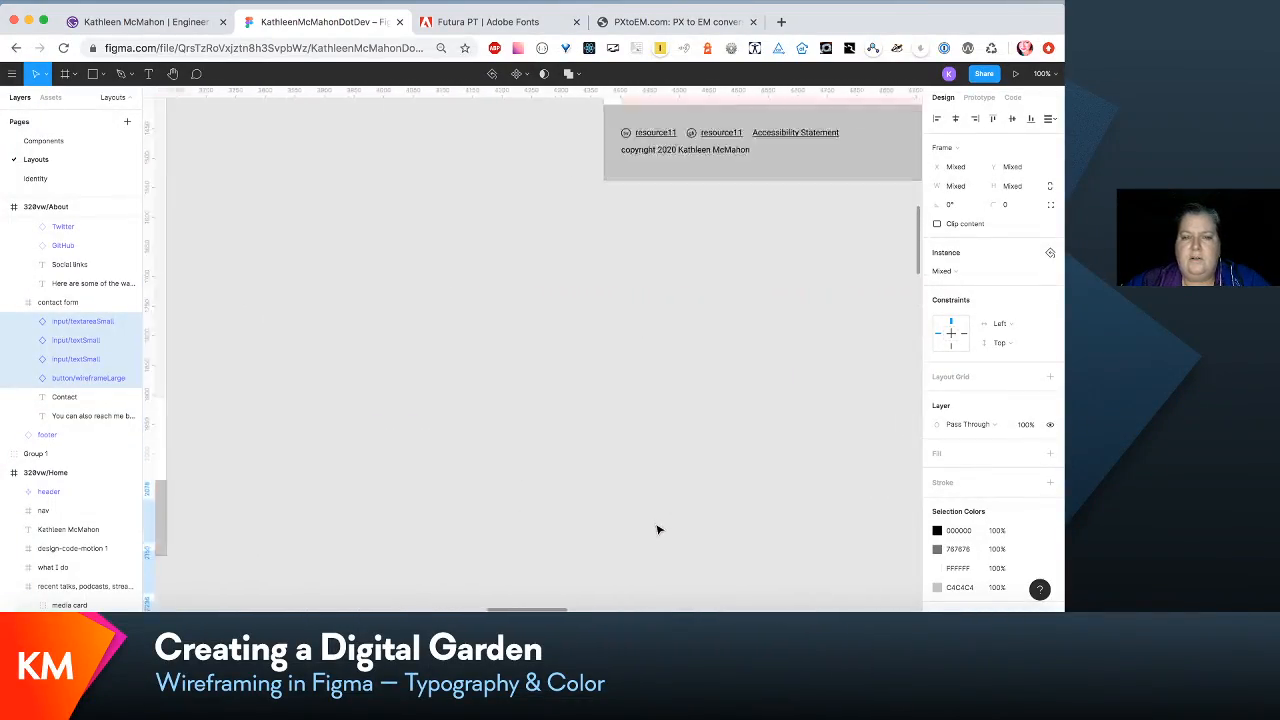
pyautogui.scroll(8, 657, 529)
pyautogui.hscroll(8, 657, 529)
pyautogui.scroll(-10, 657, 529)
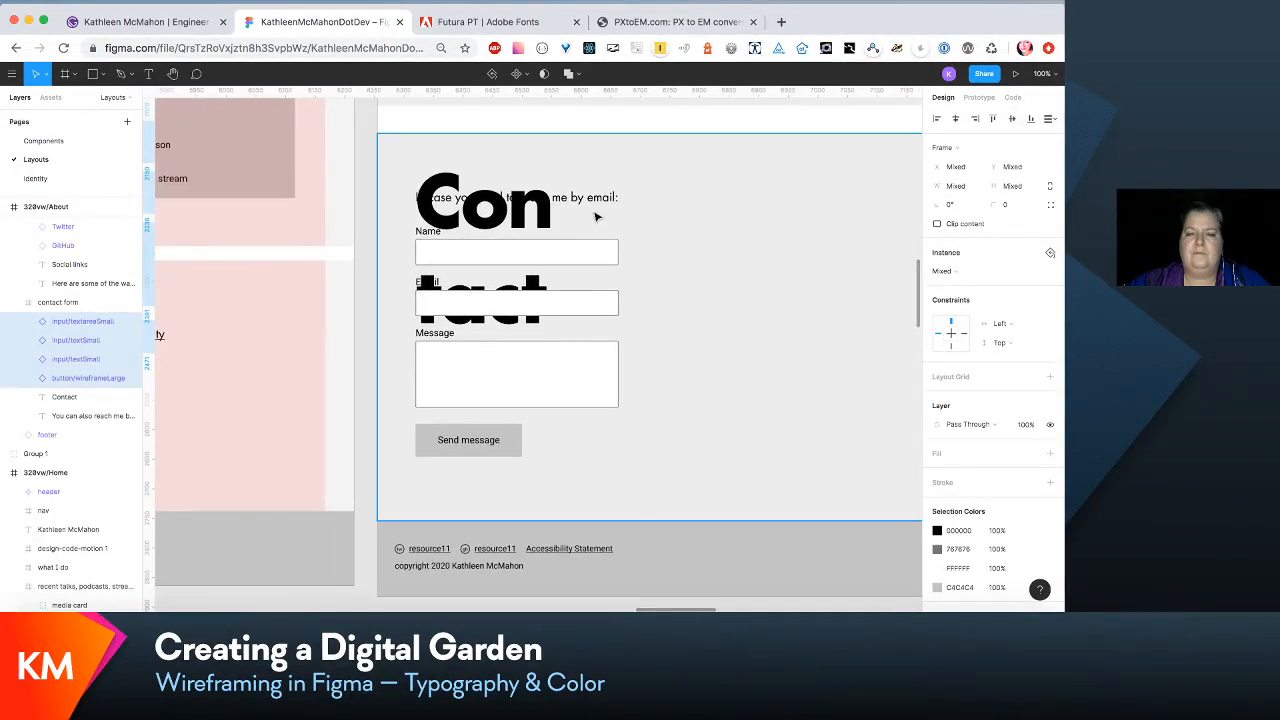
pyautogui.doubleClick(594, 201)
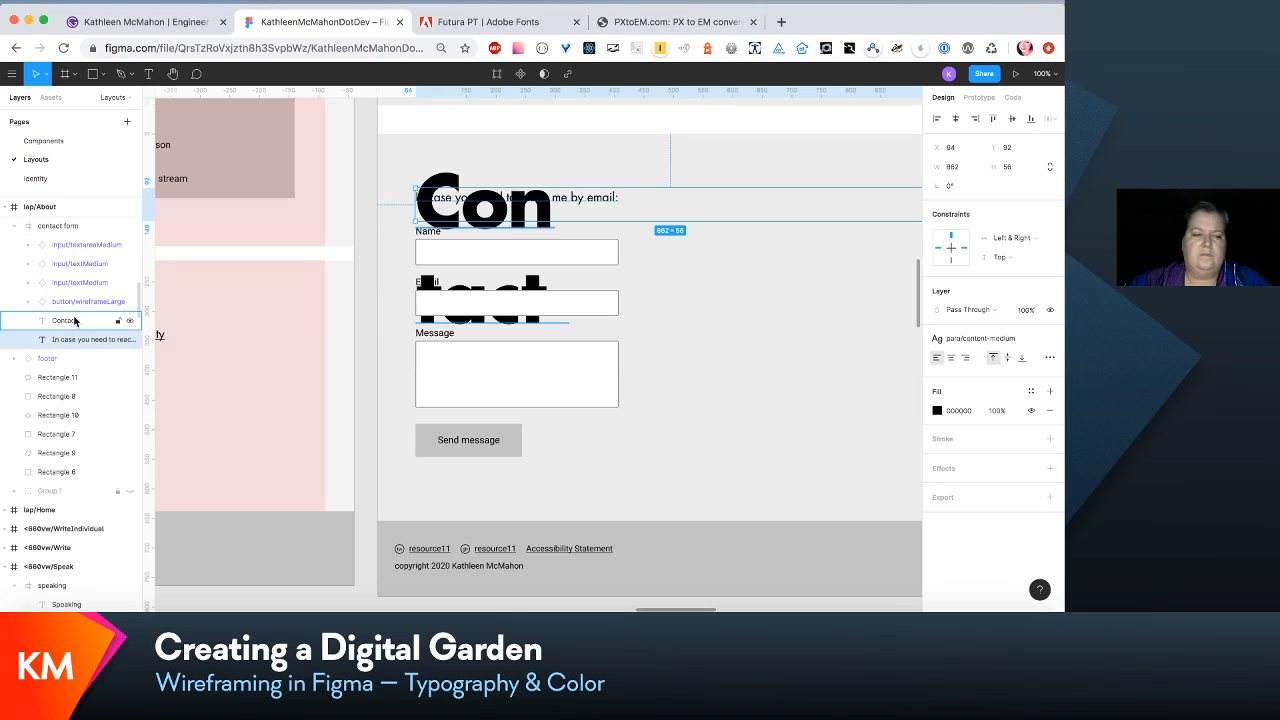
pyautogui.doubleClick(609, 198)
pyautogui.press('Right')
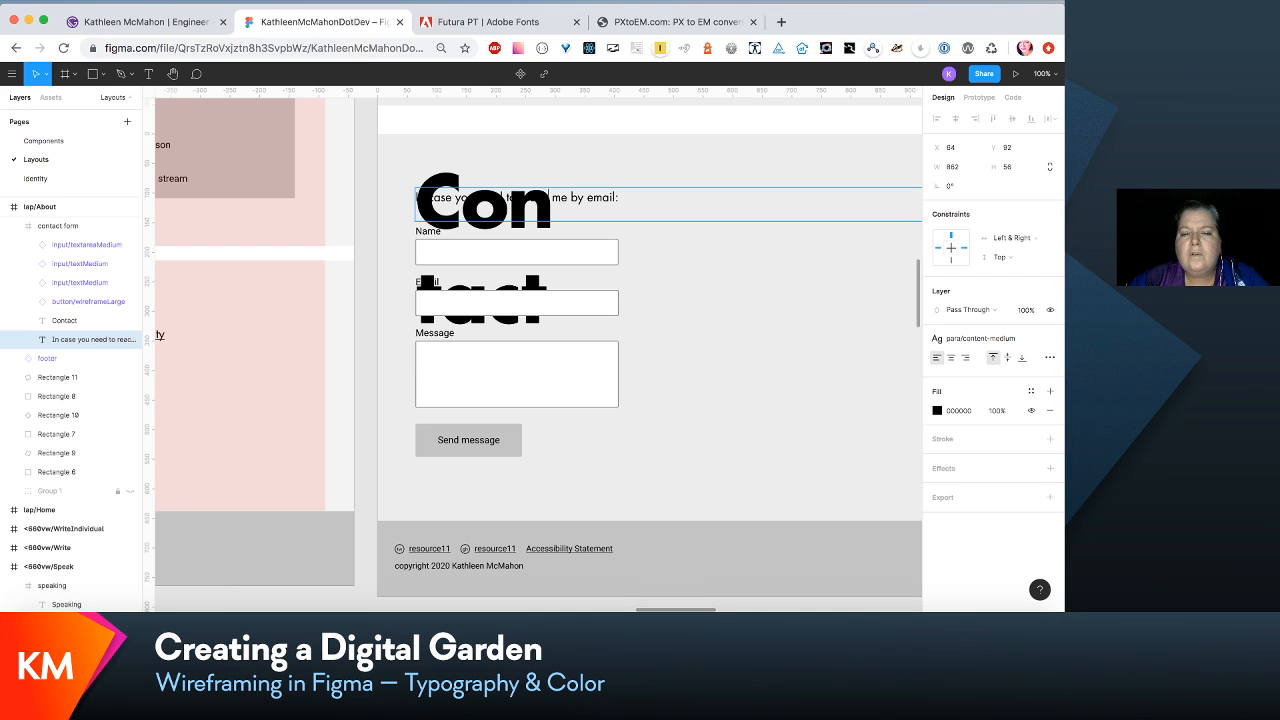
pyautogui.press('BackSpace')
pyautogui.press('BackSpace')
pyautogui.press('BackSpace')
pyautogui.press('BackSpace')
pyautogui.press('BackSpace')
pyautogui.press('BackSpace')
pyautogui.press('BackSpace')
pyautogui.press('BackSpace')
pyautogui.press('BackSpace')
pyautogui.press('BackSpace')
pyautogui.press('BackSpace')
pyautogui.press('BackSpace')
pyautogui.press('BackSpace')
pyautogui.press('BackSpace')
pyautogui.press('BackSpace')
pyautogui.press('BackSpace')
pyautogui.press('BackSpace')
pyautogui.press('BackSpace')
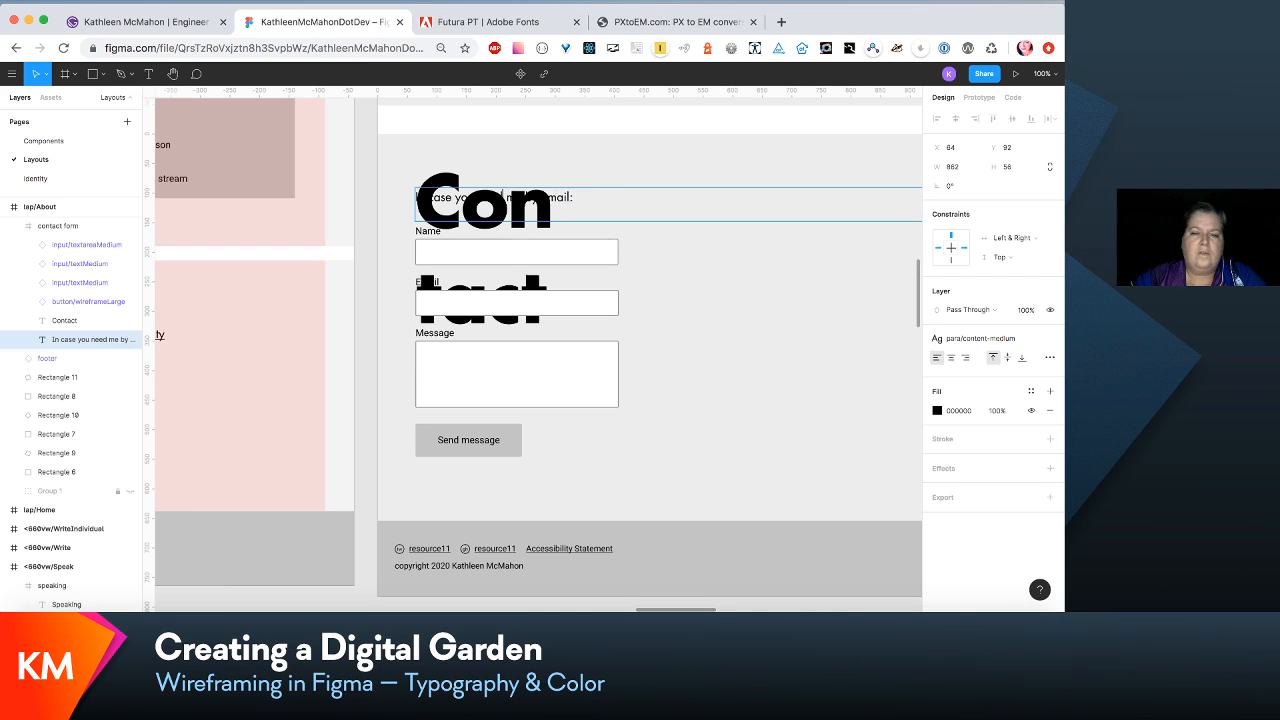
pyautogui.press('BackSpace')
pyautogui.press('BackSpace')
pyautogui.press('BackSpace')
pyautogui.press('BackSpace')
pyautogui.press('BackSpace')
pyautogui.press('BackSpace')
pyautogui.press('BackSpace')
pyautogui.press('BackSpace')
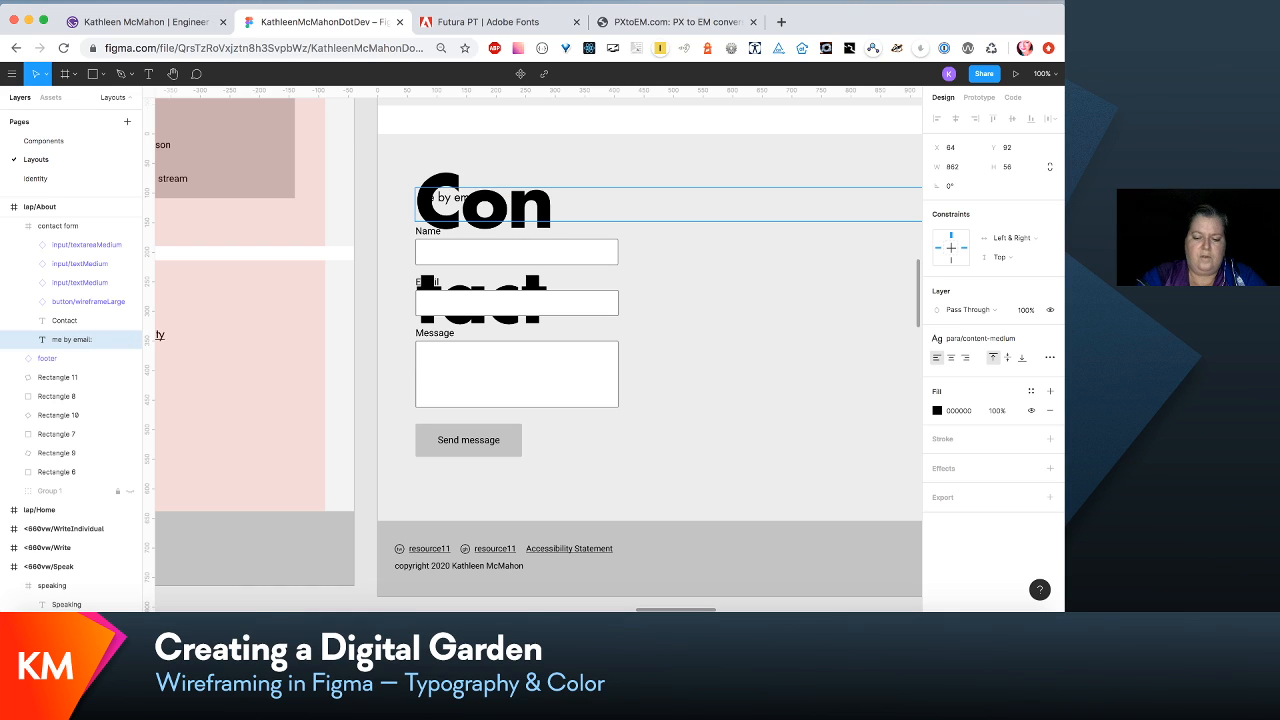
pyautogui.write('You ')
pyautogui.write('can als')
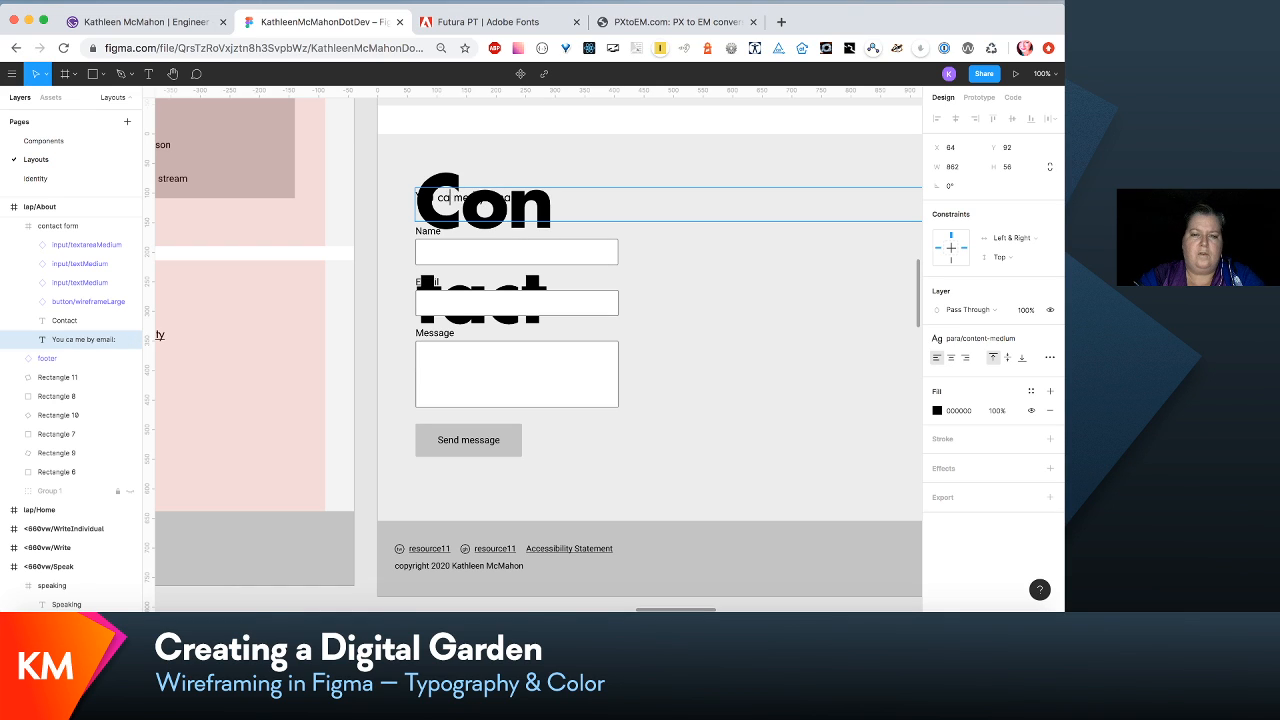
pyautogui.write('o reach')
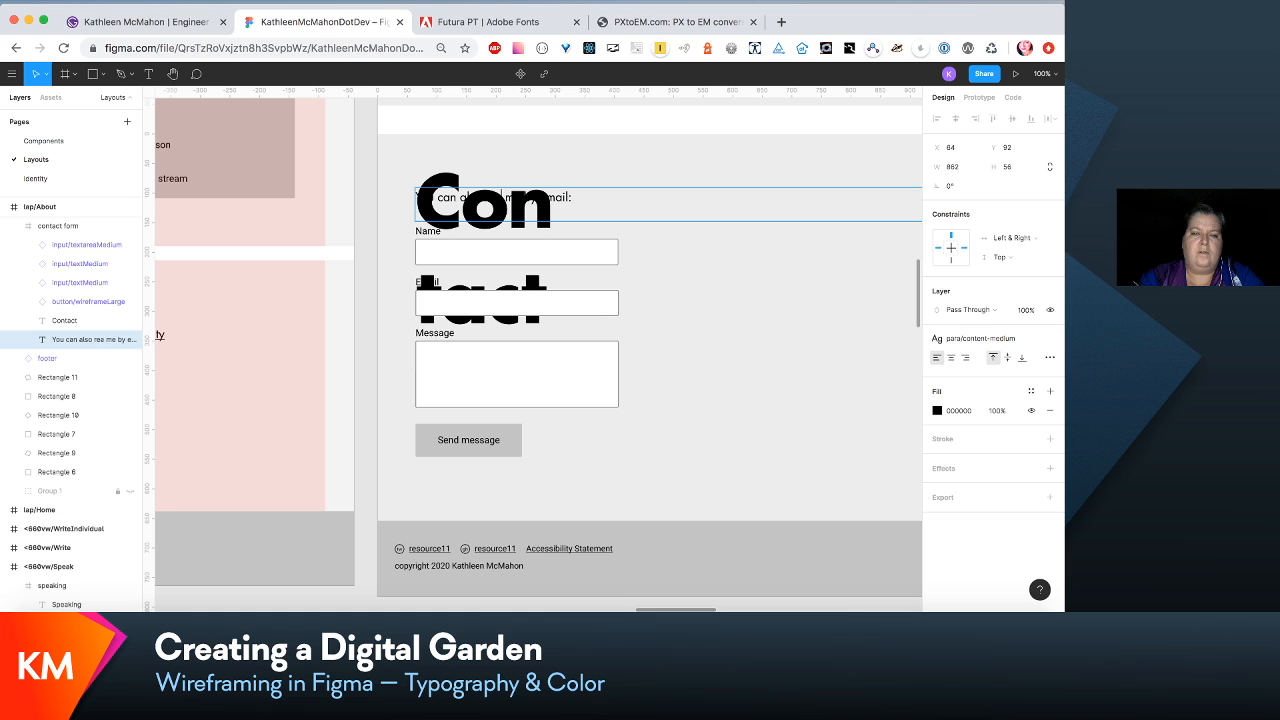
# - Set the para/content-small-bold text style, used by the 2020 label in <660vw/Speak, to font size 24 and line height 36
pyautogui.scroll(-10, 390, 240)
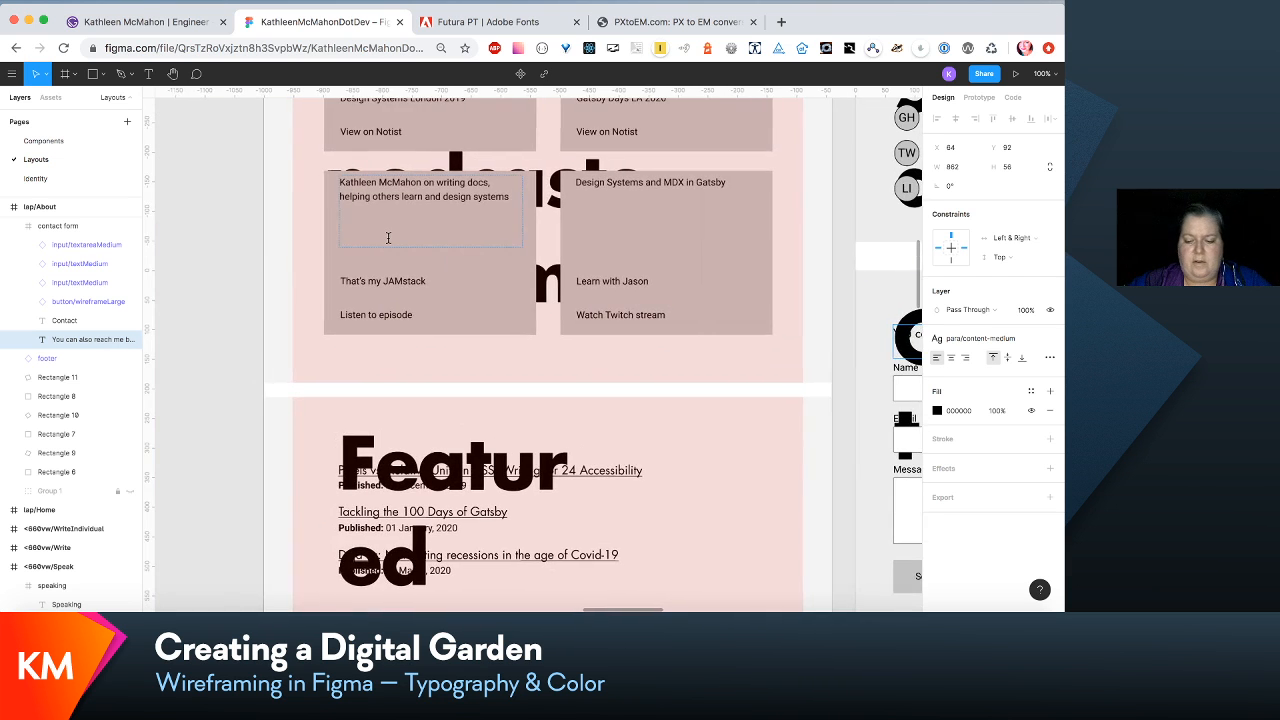
pyautogui.scroll(-5, 388, 237)
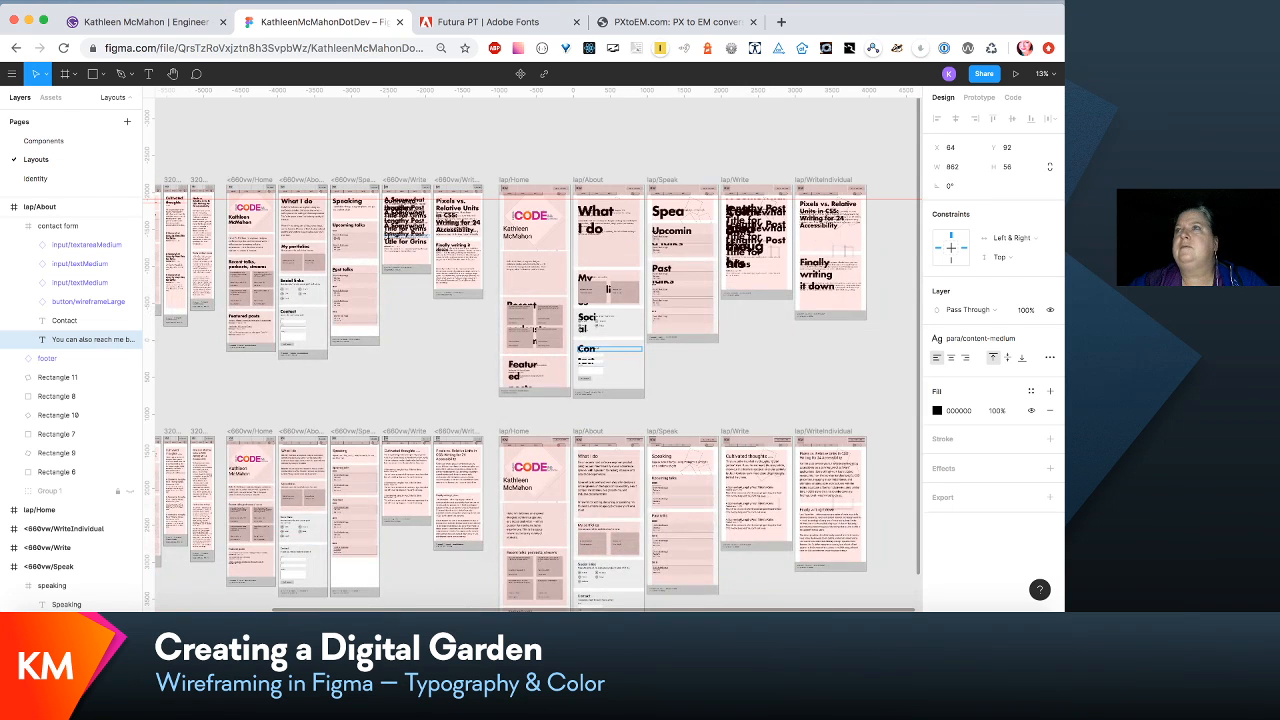
pyautogui.hscroll(-5, 422, 311)
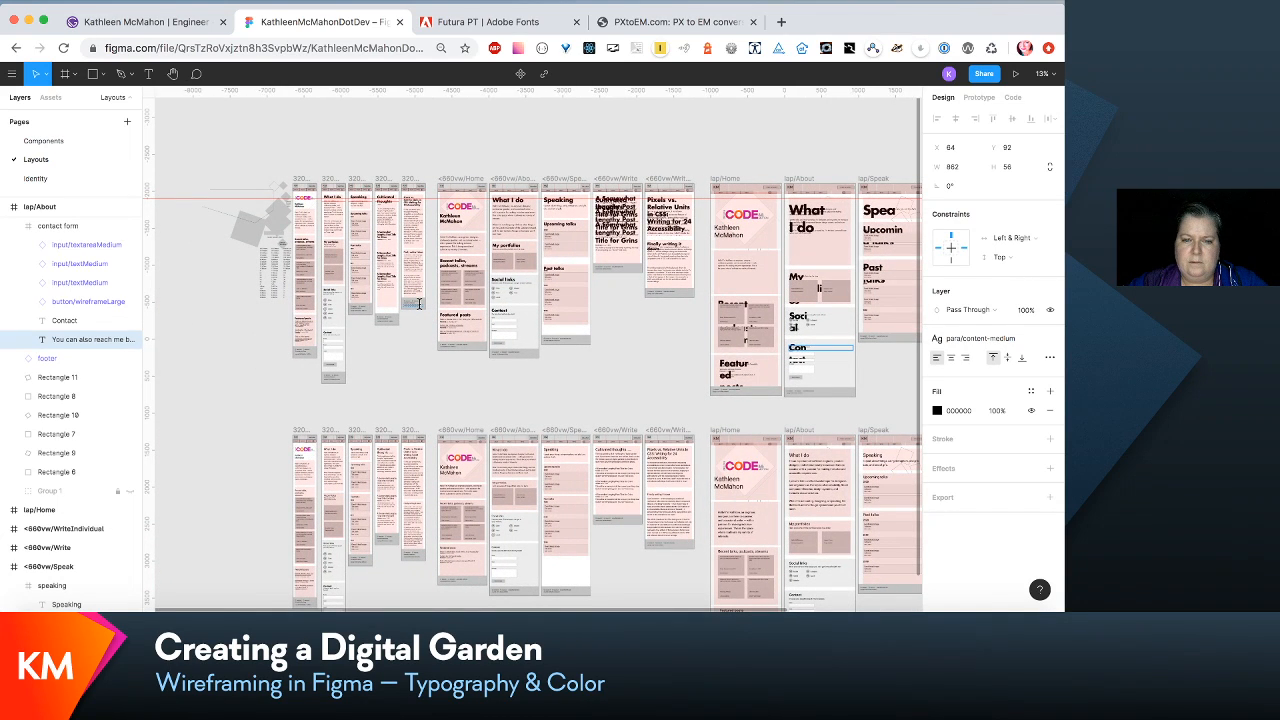
pyautogui.press('super+0')
pyautogui.scroll(8, 423, 311)
pyautogui.hscroll(2, 423, 311)
pyautogui.scroll(-1, 423, 311)
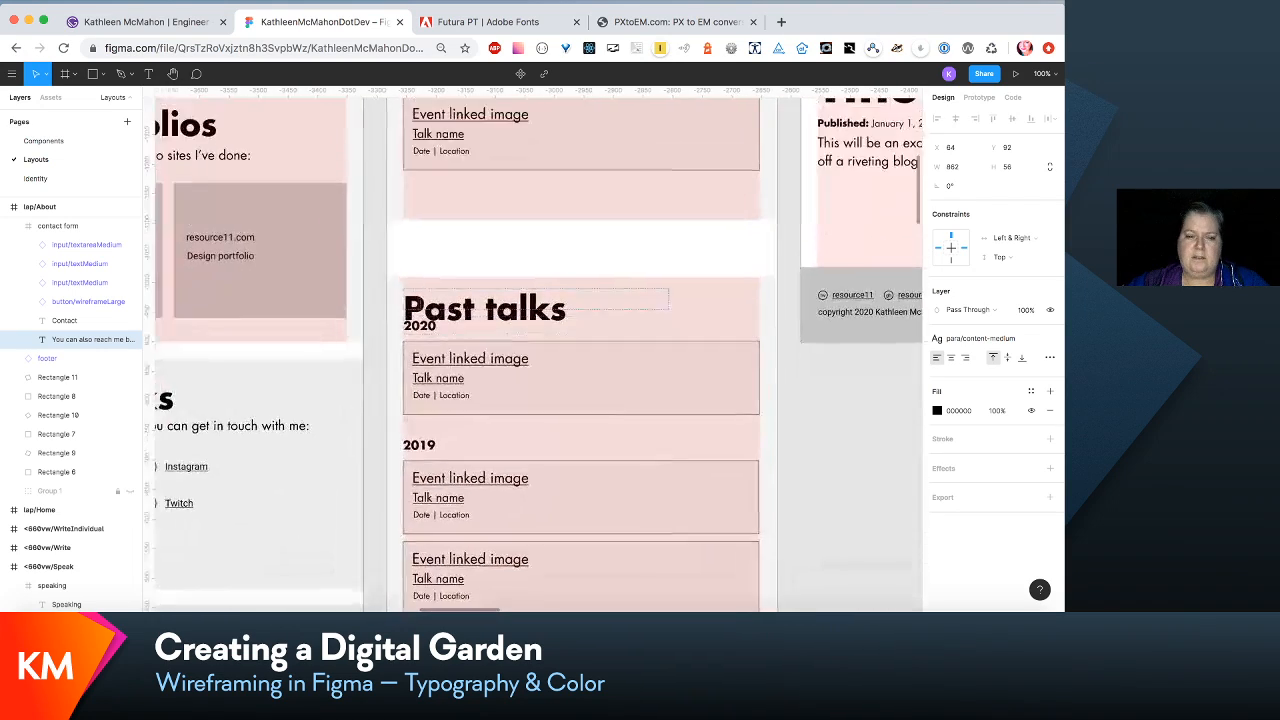
pyautogui.scroll(2, 423, 311)
pyautogui.scroll(1, 423, 311)
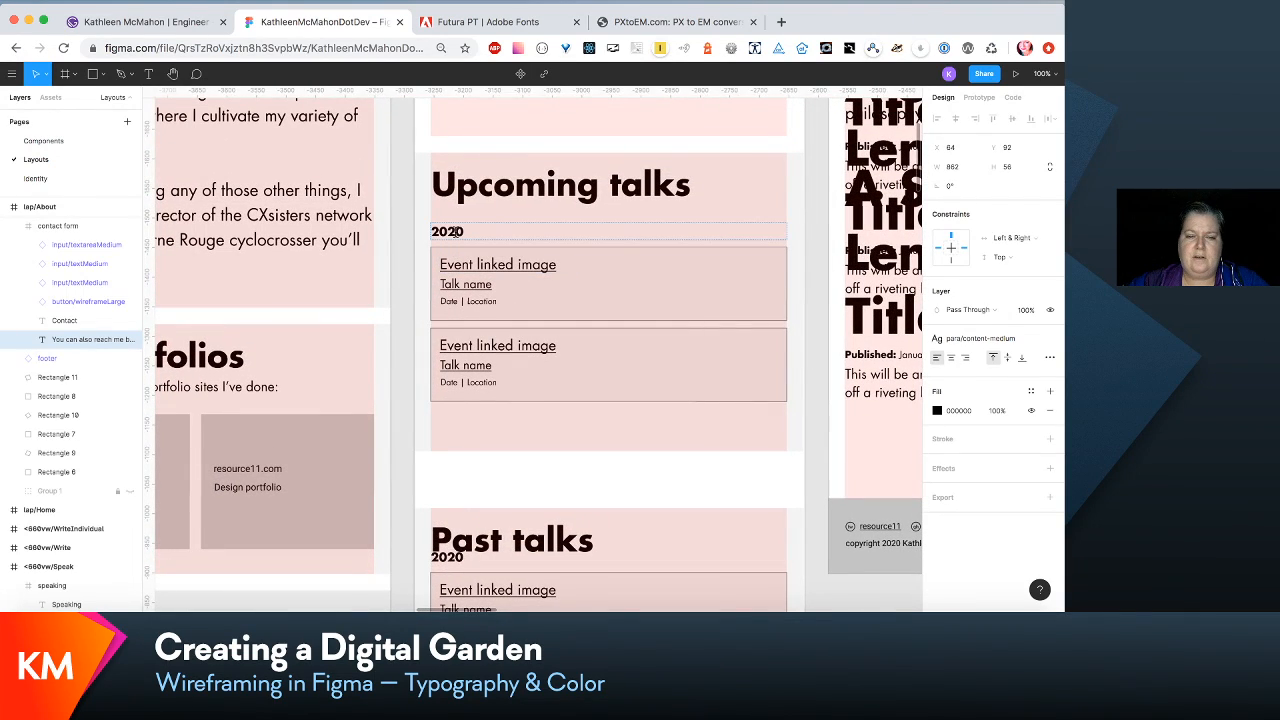
pyautogui.click(455, 231)
pyautogui.press('Return')
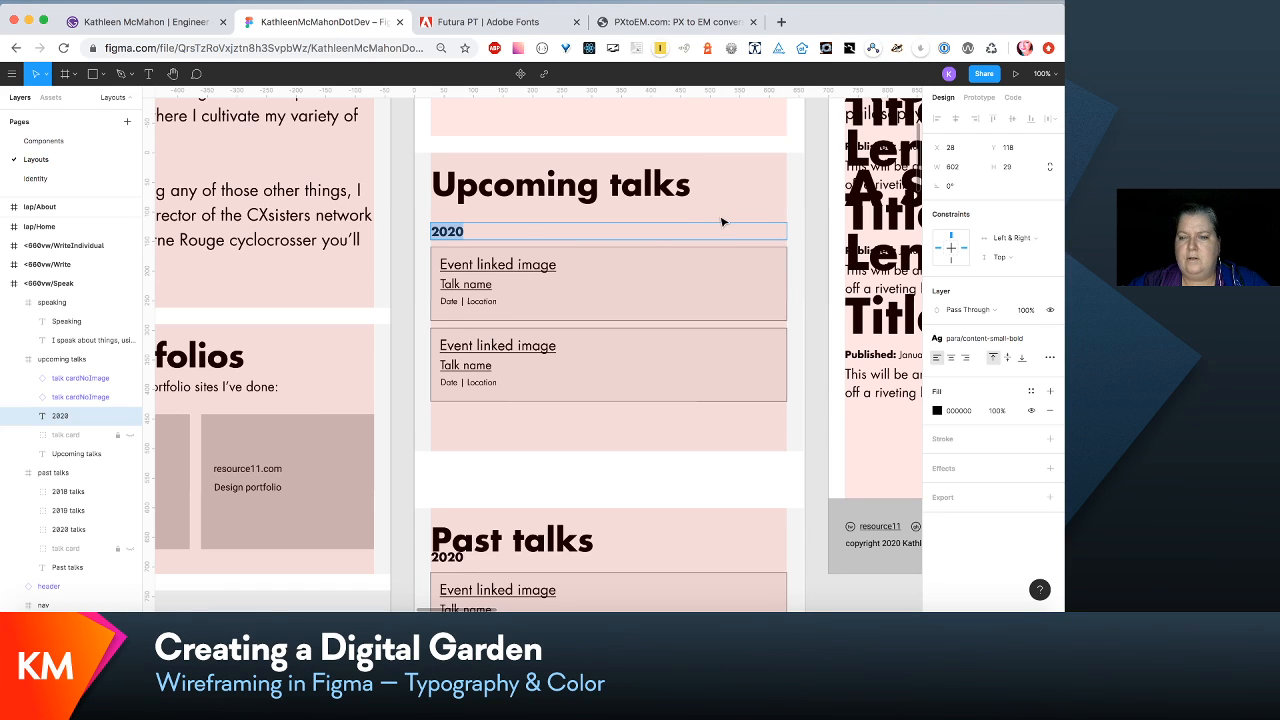
pyautogui.press('Escape')
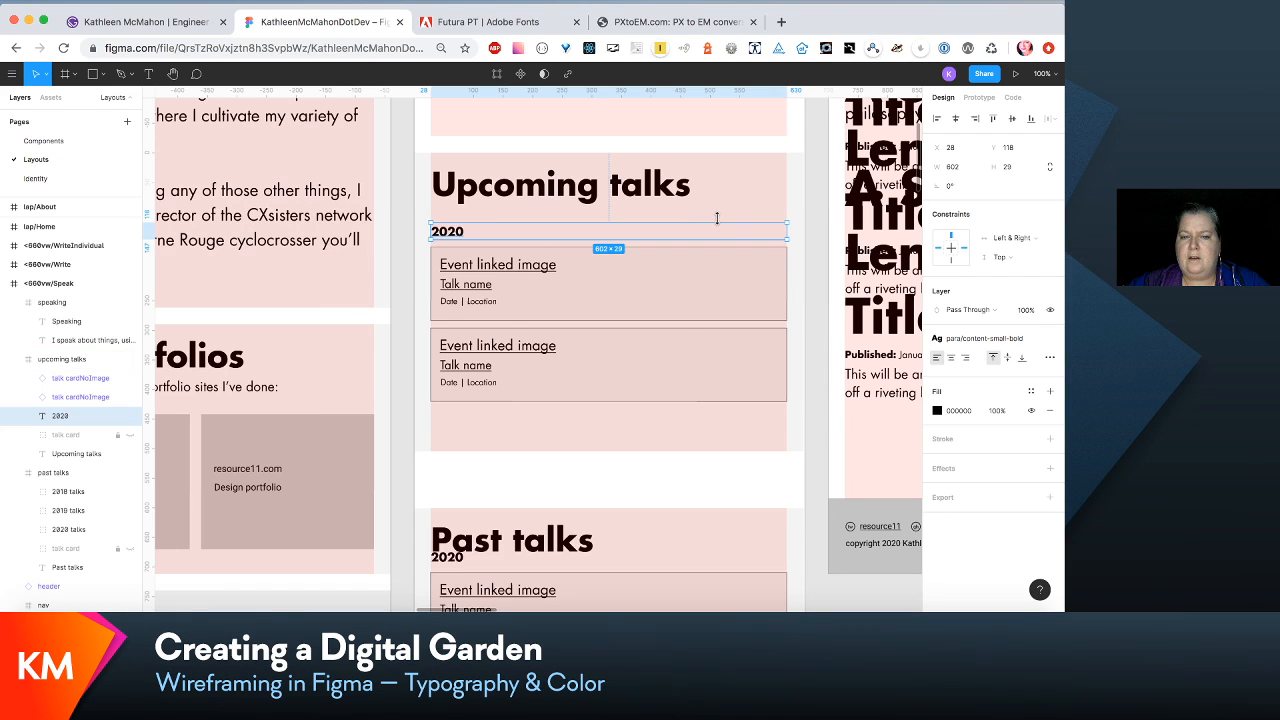
pyautogui.click(1018, 339)
pyautogui.click(1029, 364)
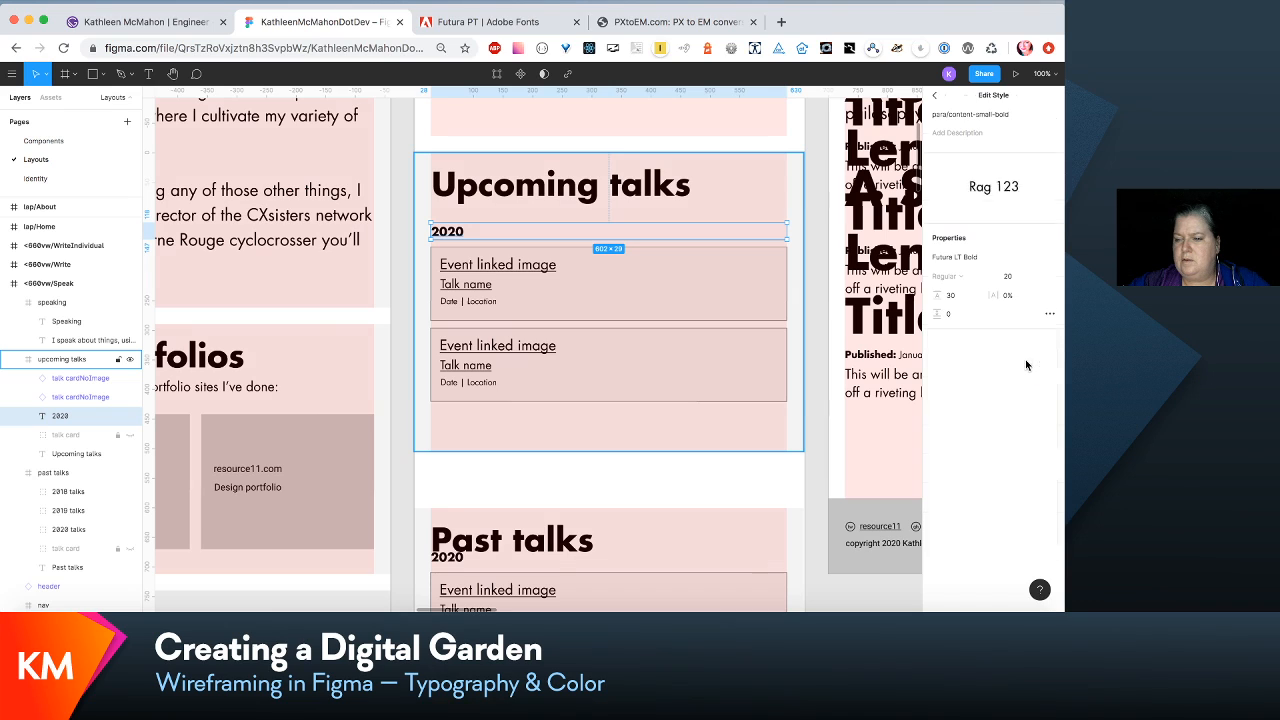
pyautogui.click(1017, 278)
pyautogui.write('22')
pyautogui.press('Return')
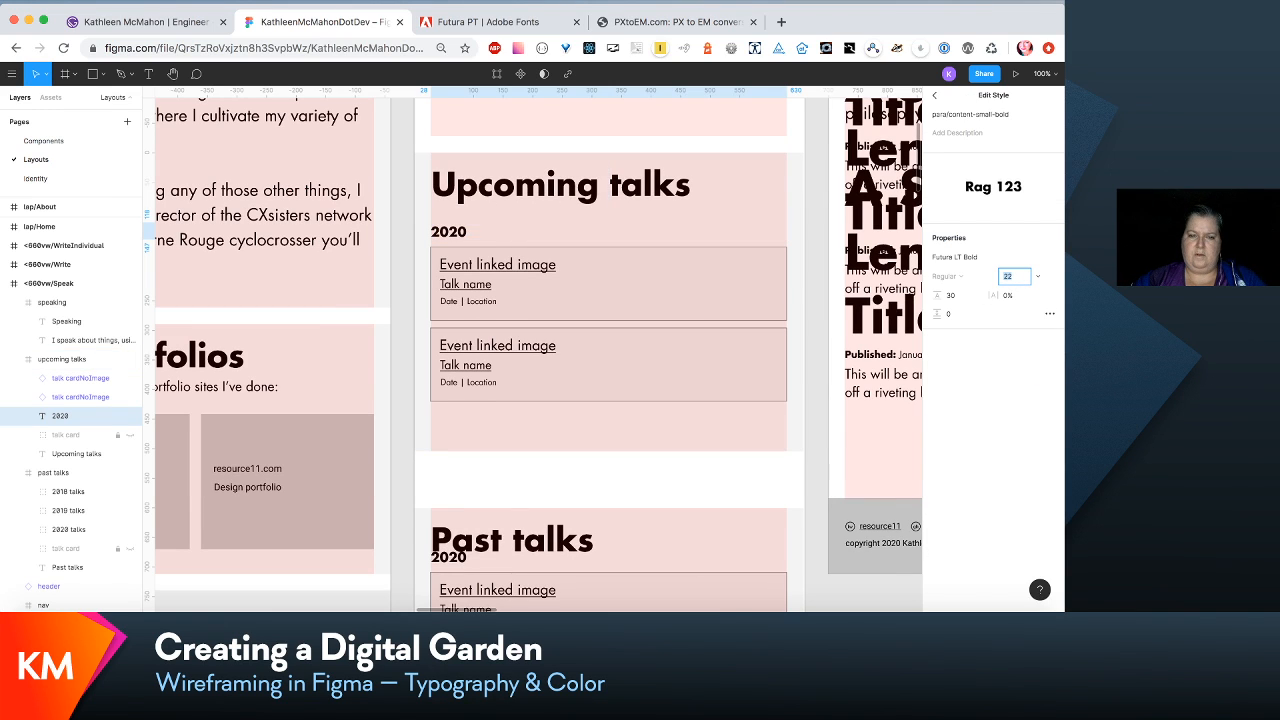
pyautogui.write('24')
pyautogui.press('Return')
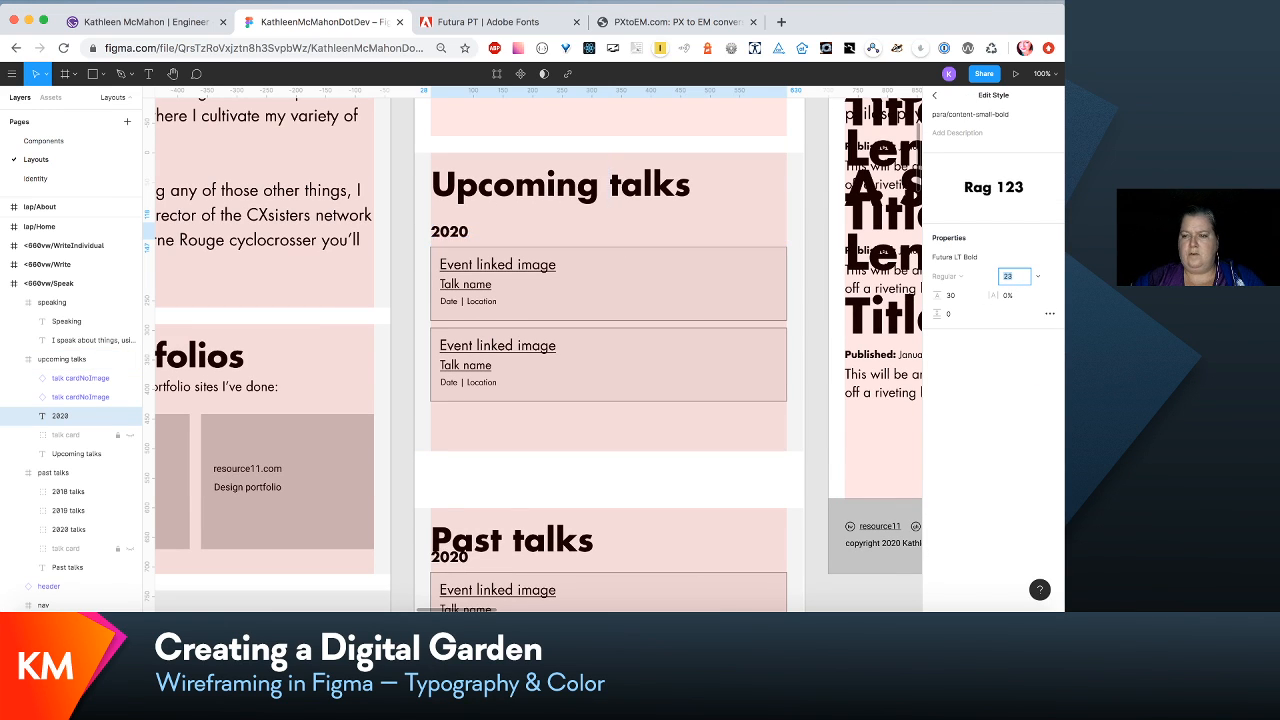
pyautogui.press('Tab')
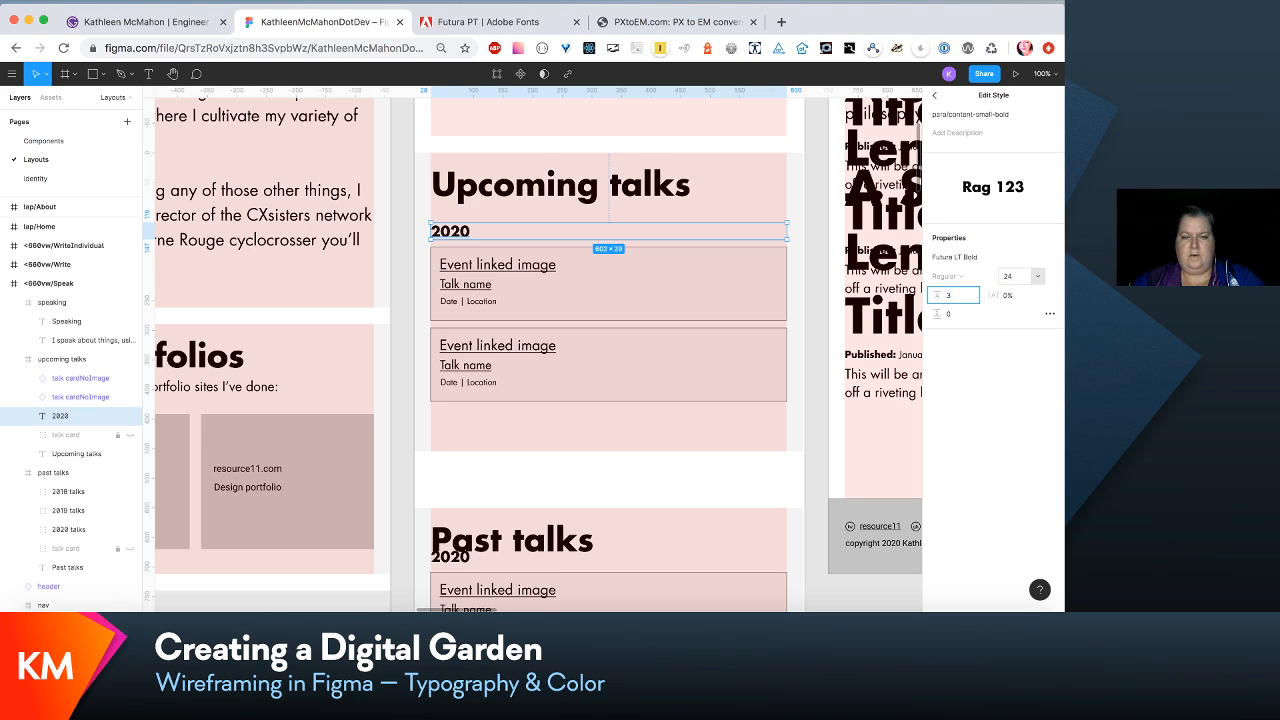
pyautogui.press('Return')
# - Set the para/content-small text style, used by the My portfolios introductory line in <660vw/About, to font size 24 and line height 36
pyautogui.scroll(-1, 712, 378)
pyautogui.hscroll(-3, 712, 378)
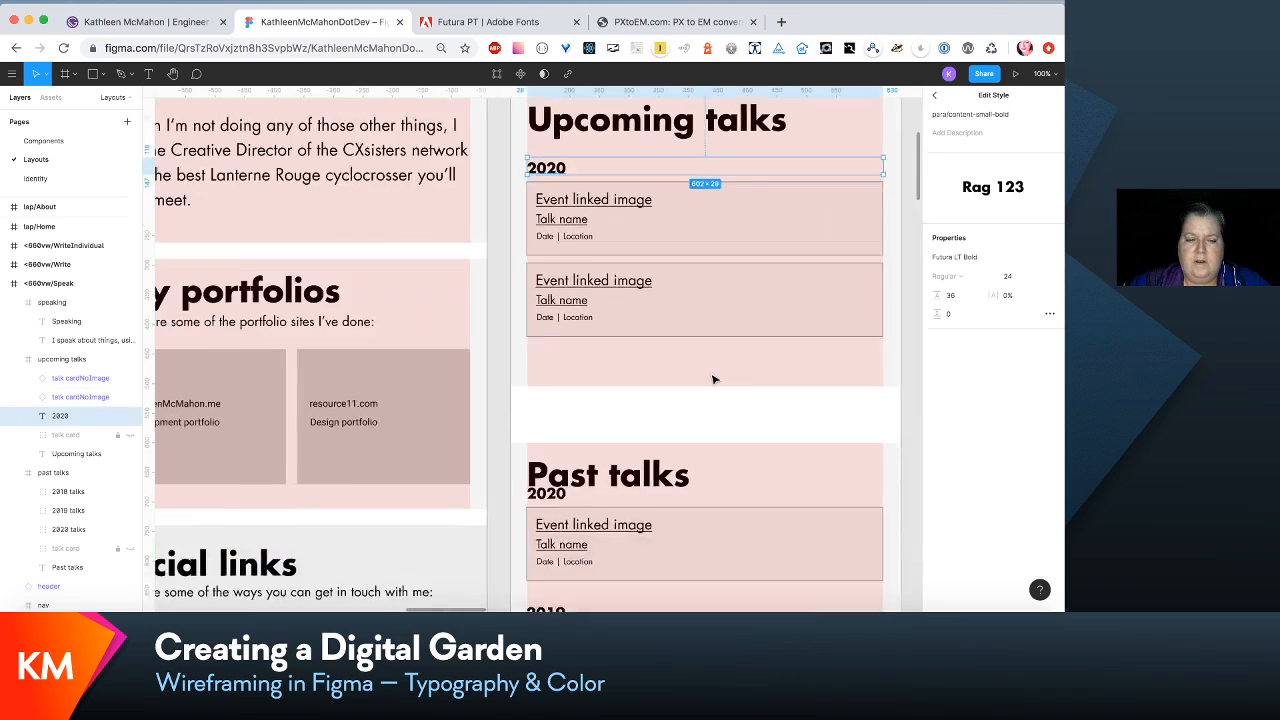
pyautogui.scroll(-1, 712, 378)
pyautogui.hscroll(-2, 712, 378)
pyautogui.scroll(3, 712, 378)
pyautogui.hscroll(2, 712, 378)
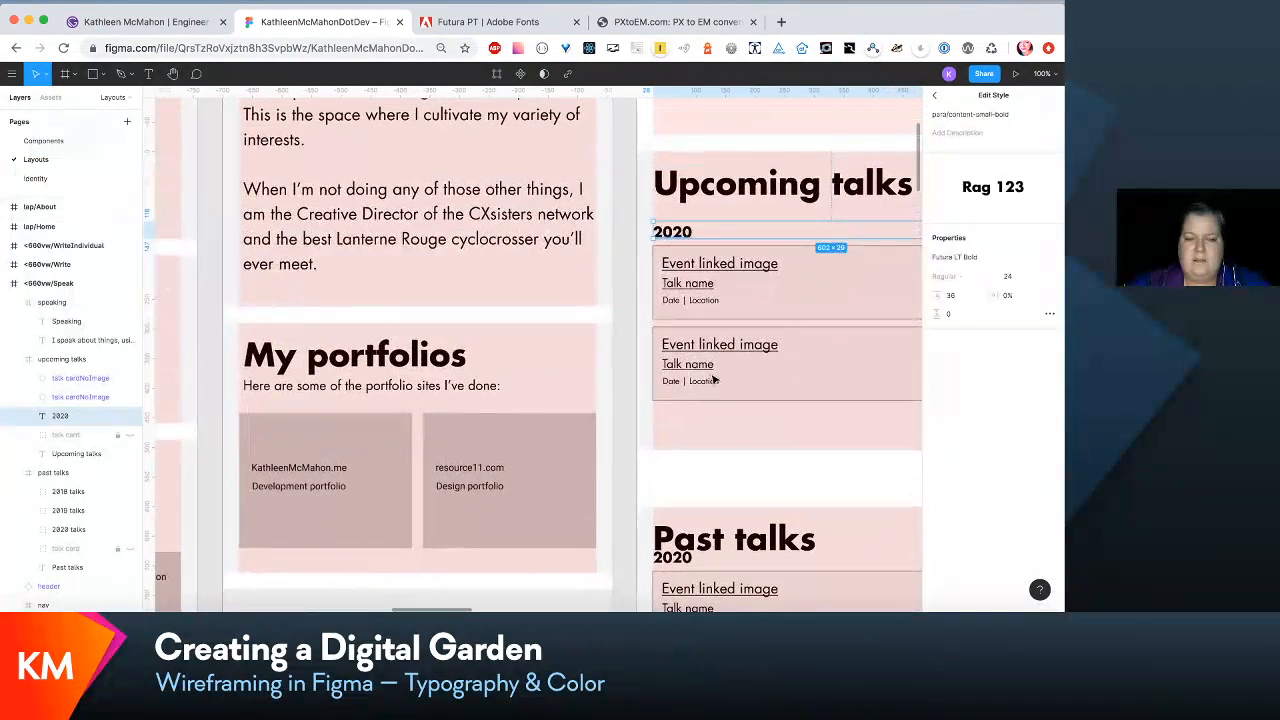
pyautogui.click(474, 398)
pyautogui.click(474, 395)
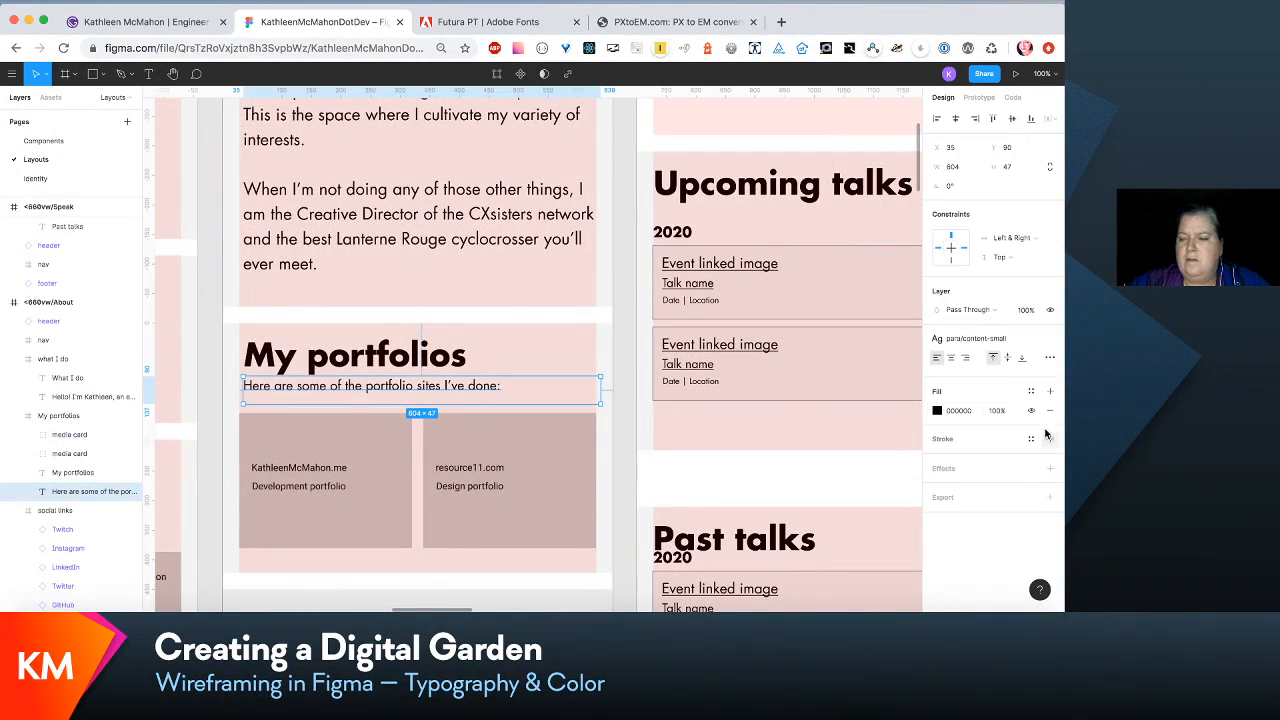
pyautogui.click(1008, 340)
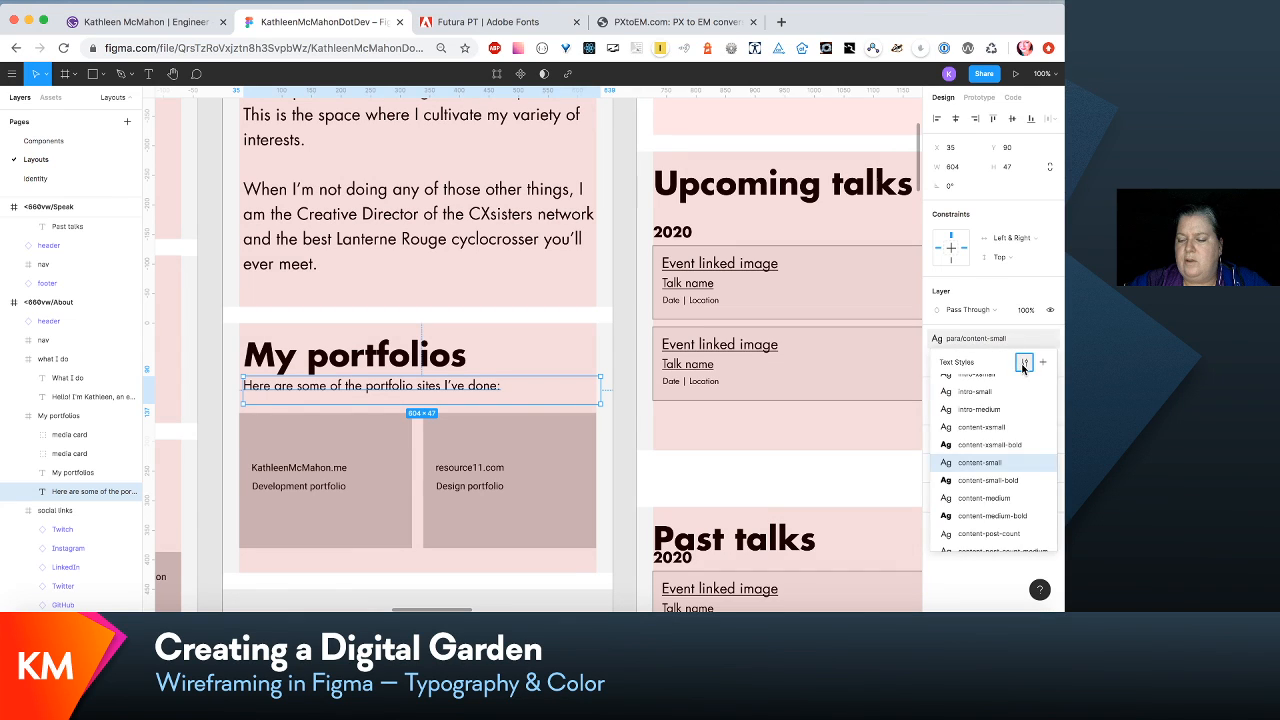
pyautogui.click(1023, 364)
pyautogui.click(1010, 276)
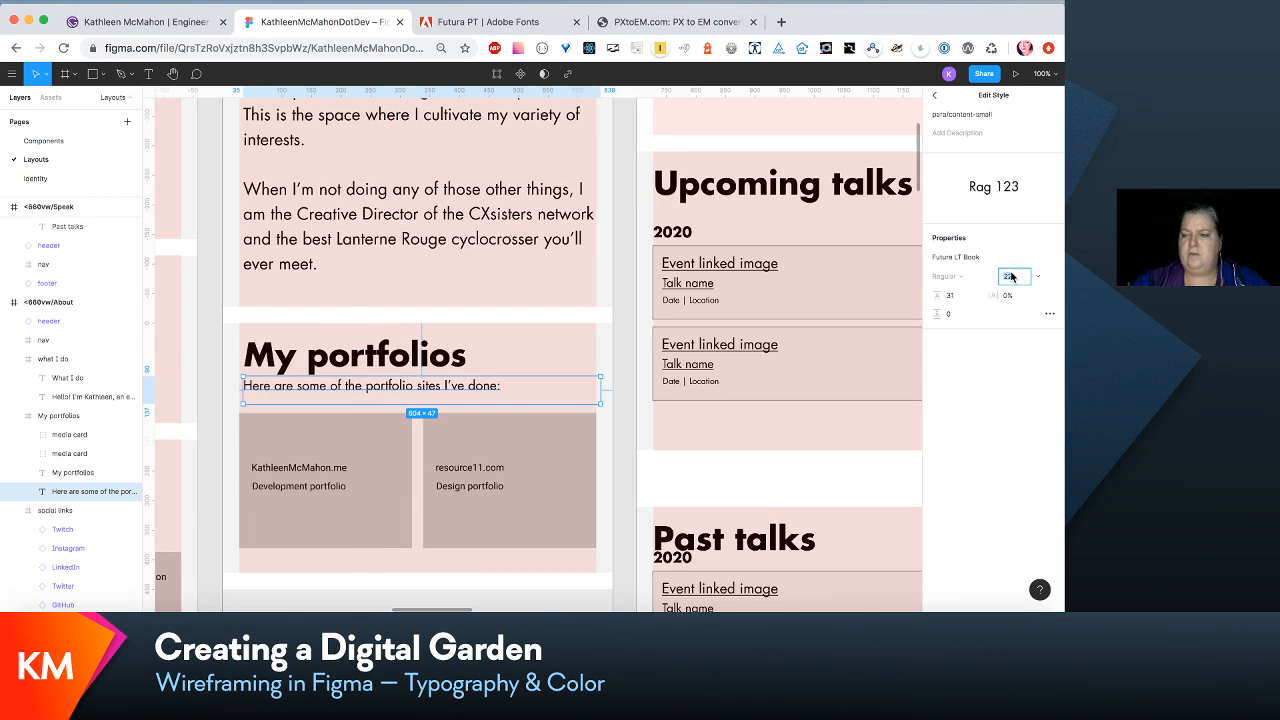
pyautogui.write('24')
pyautogui.press('Return')
pyautogui.press('Tab')
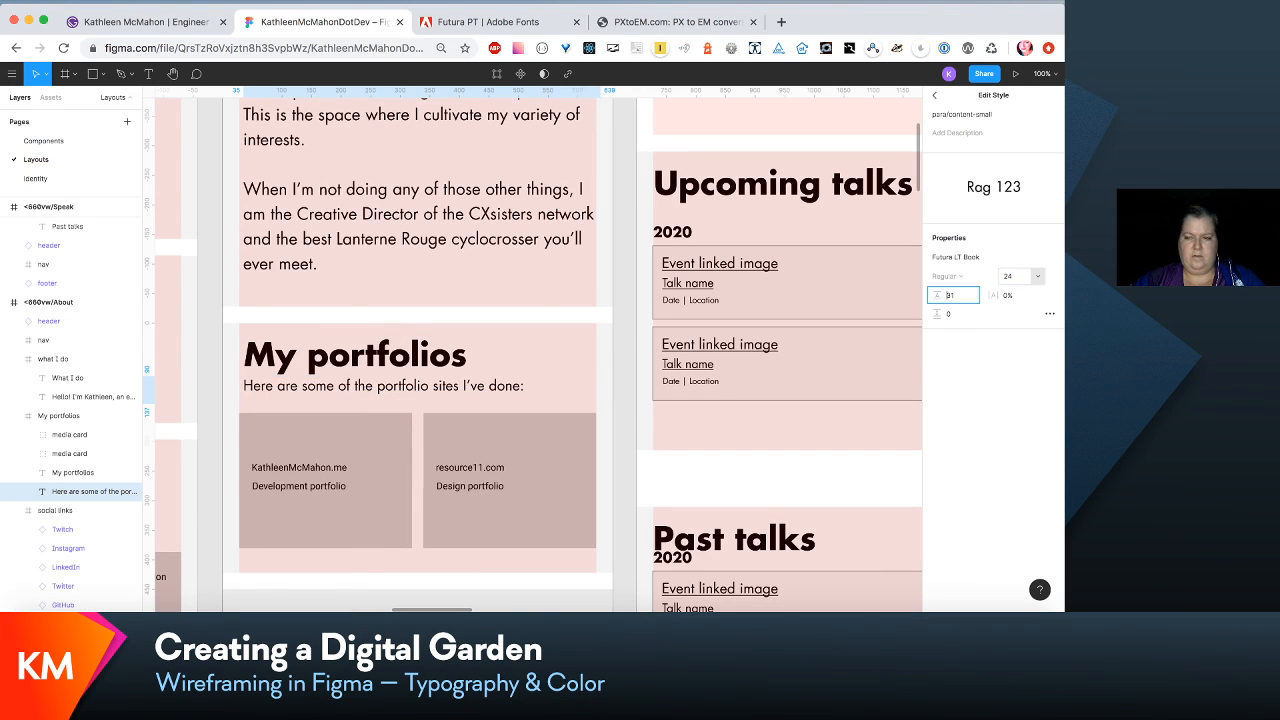
pyautogui.write('33')
pyautogui.press('Return')
pyautogui.write('36')
pyautogui.press('Return')
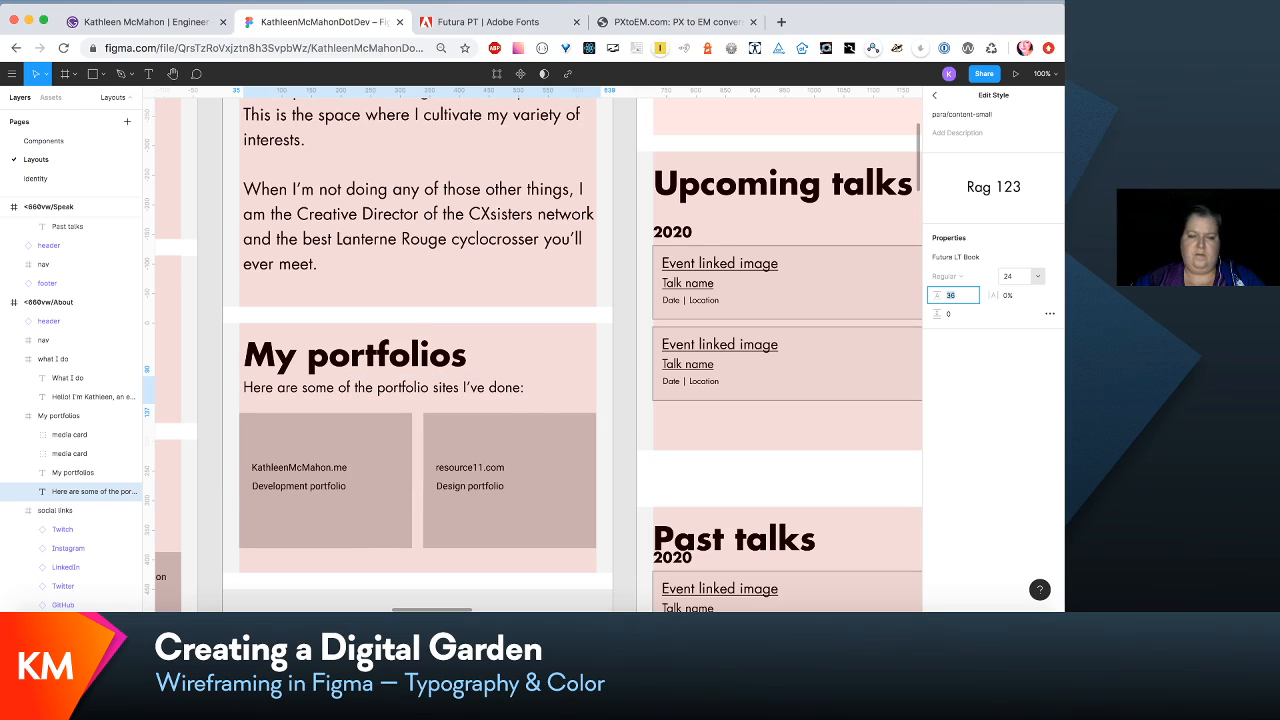
pyautogui.scroll(5, 685, 421)
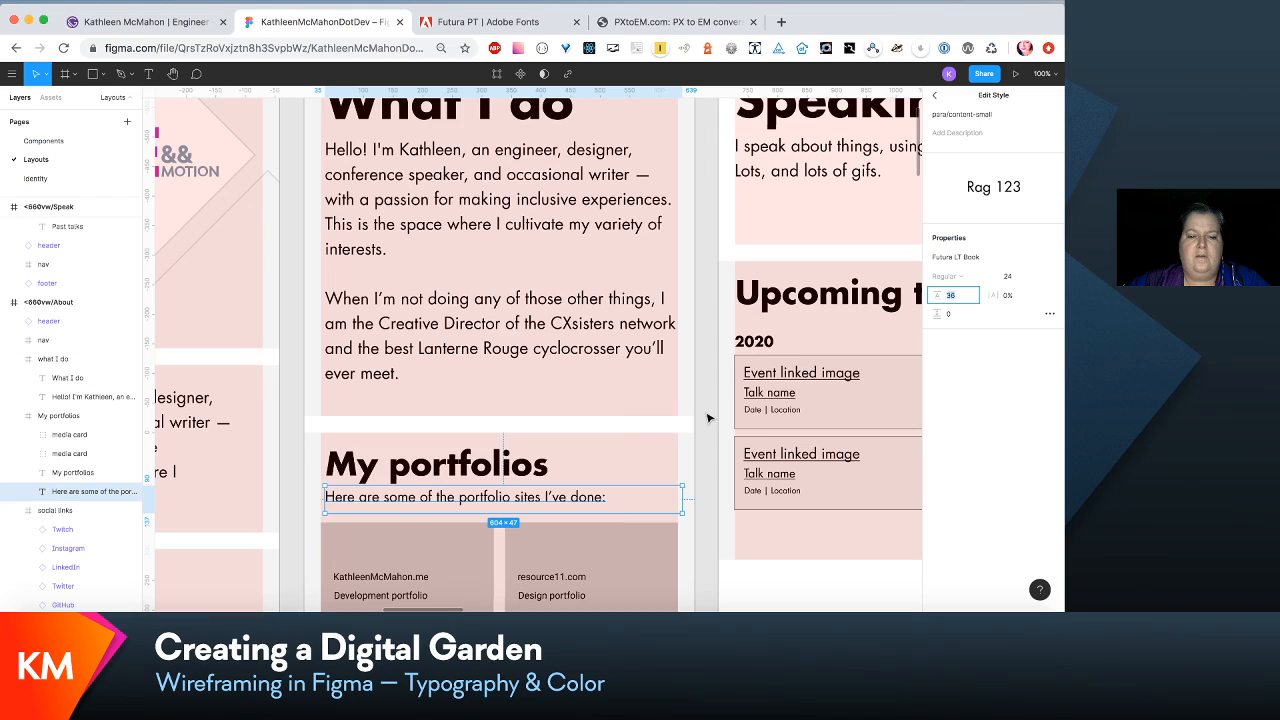
pyautogui.click(657, 449)
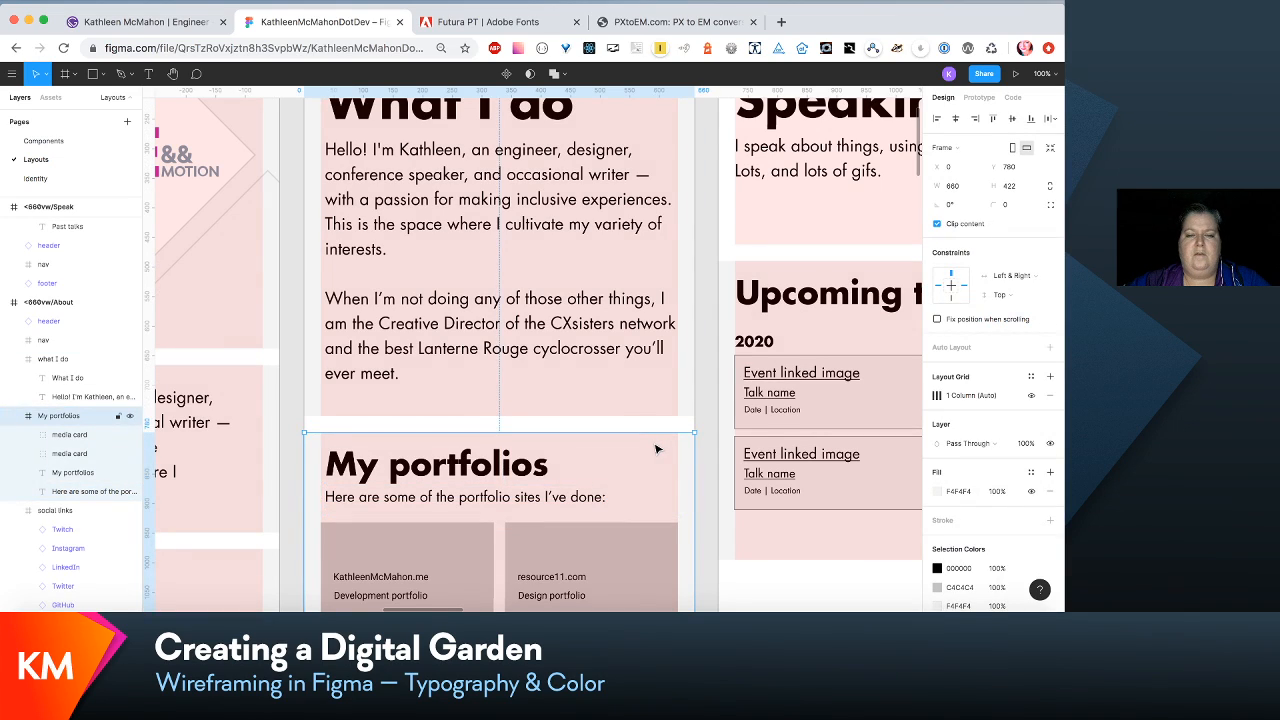
# - Widen the Social links introductory line in <660vw/About to about 610 so the text fits on one line
pyautogui.scroll(1, 657, 449)
pyautogui.scroll(-5, 657, 449)
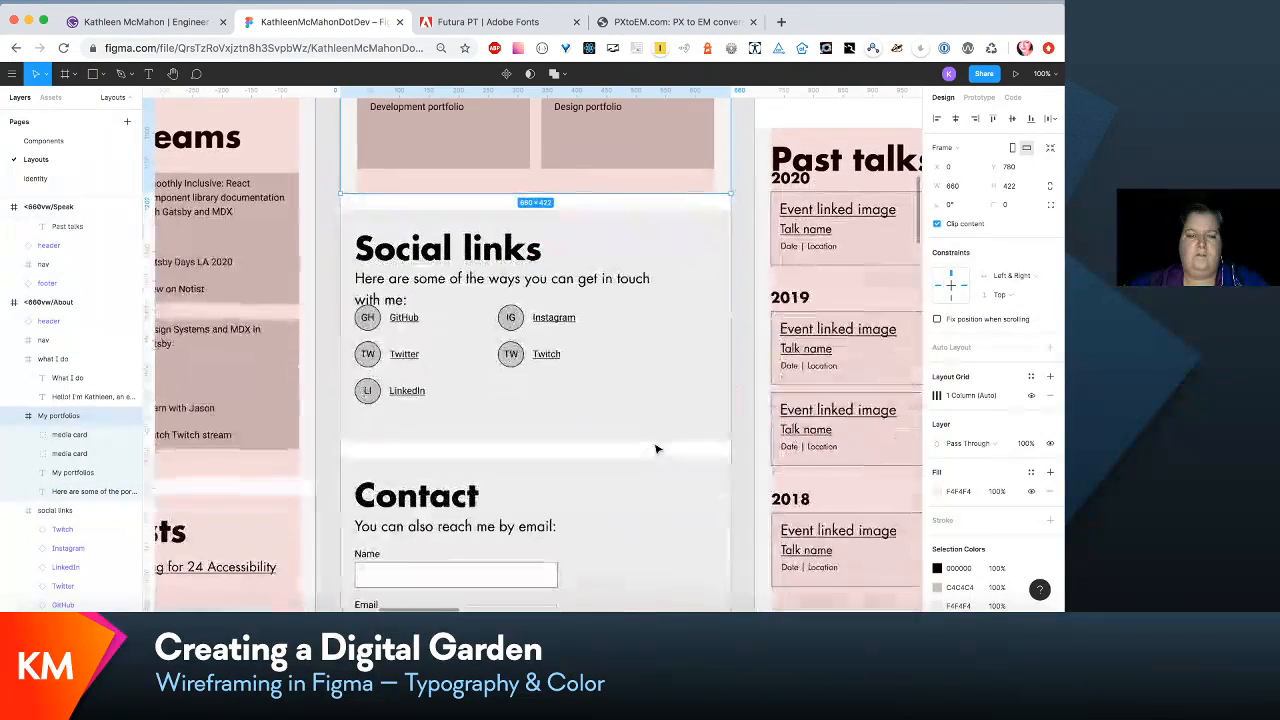
pyautogui.click(627, 288)
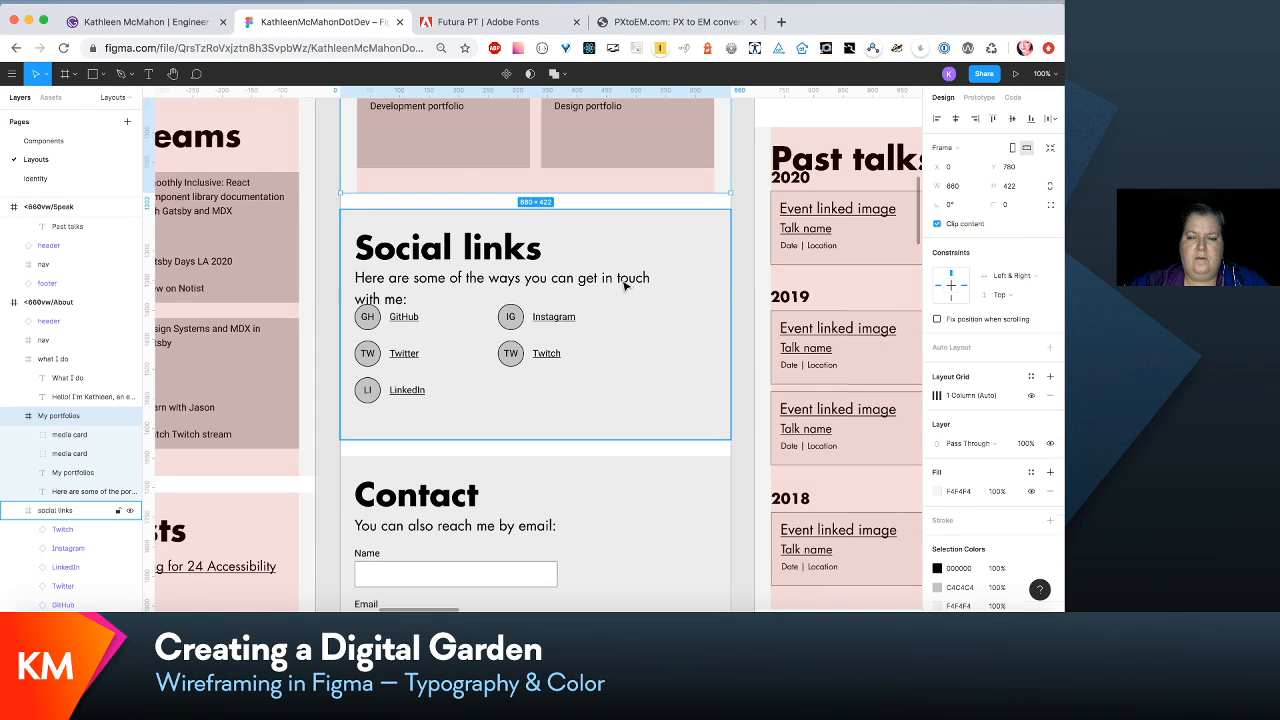
pyautogui.click(624, 285)
pyautogui.moveTo(668, 280); pyautogui.dragTo(727, 279)
pyautogui.scroll(-2, 611, 449)
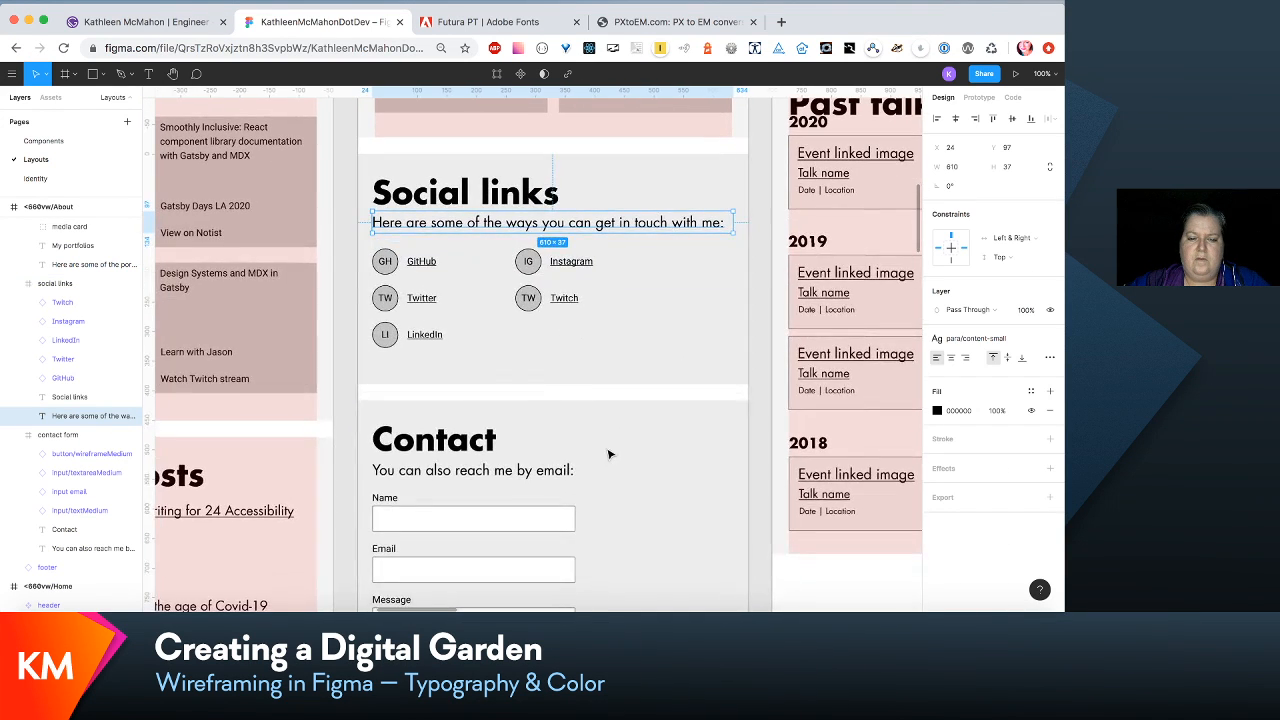
# - Review the text sizes and spacing of the sections in the <660vw/About and <660vw/Speak layouts
pyautogui.scroll(-5, 608, 455)
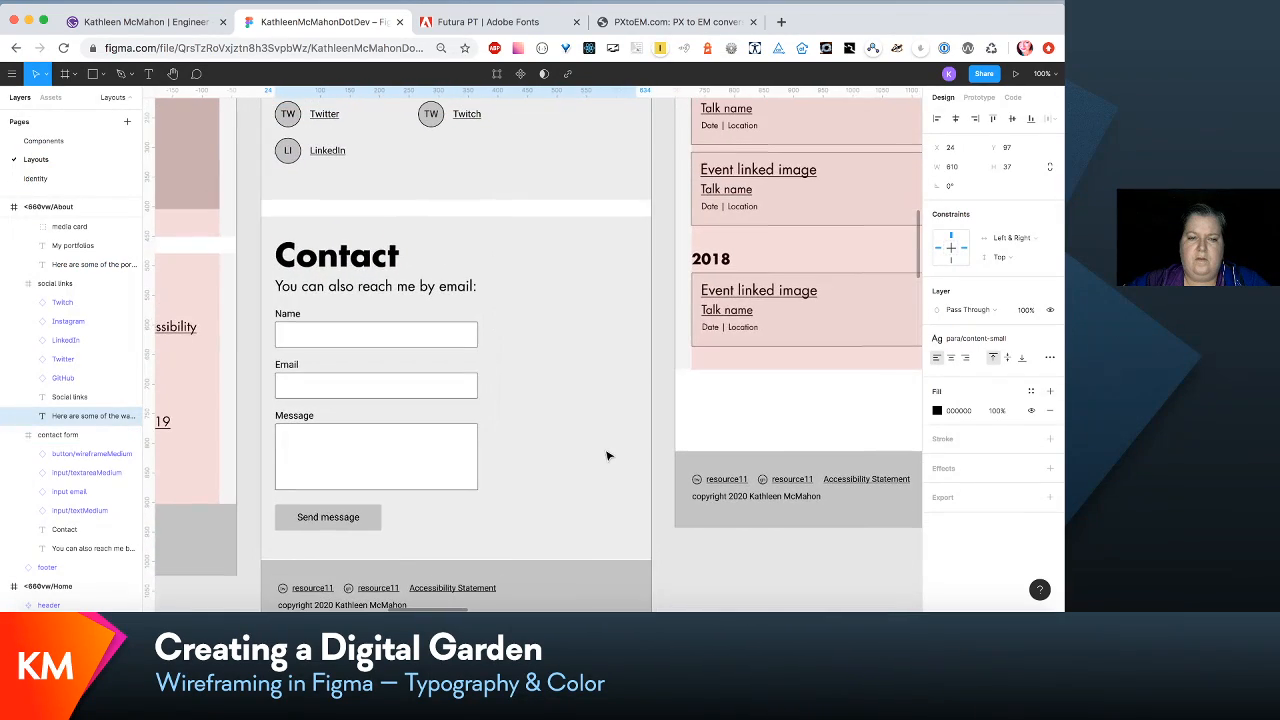
pyautogui.scroll(2, 607, 456)
pyautogui.hscroll(-4, 607, 456)
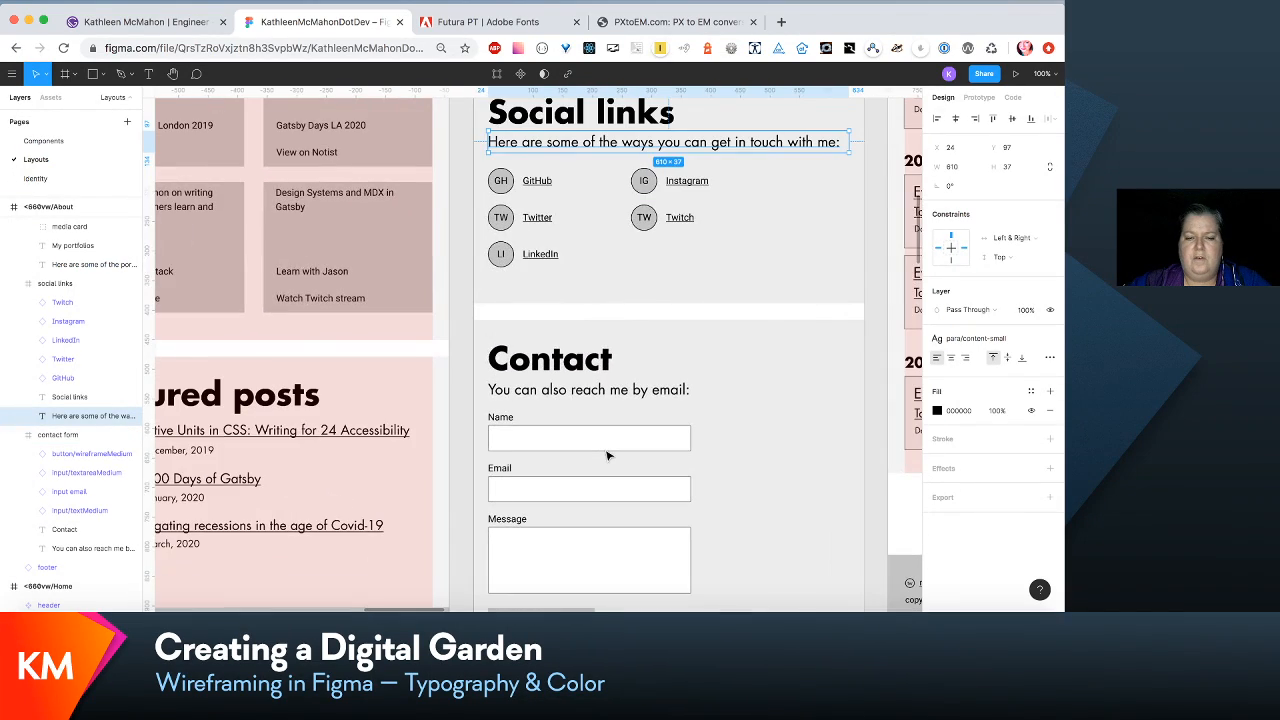
pyautogui.hscroll(4, 607, 456)
pyautogui.scroll(-1, 607, 456)
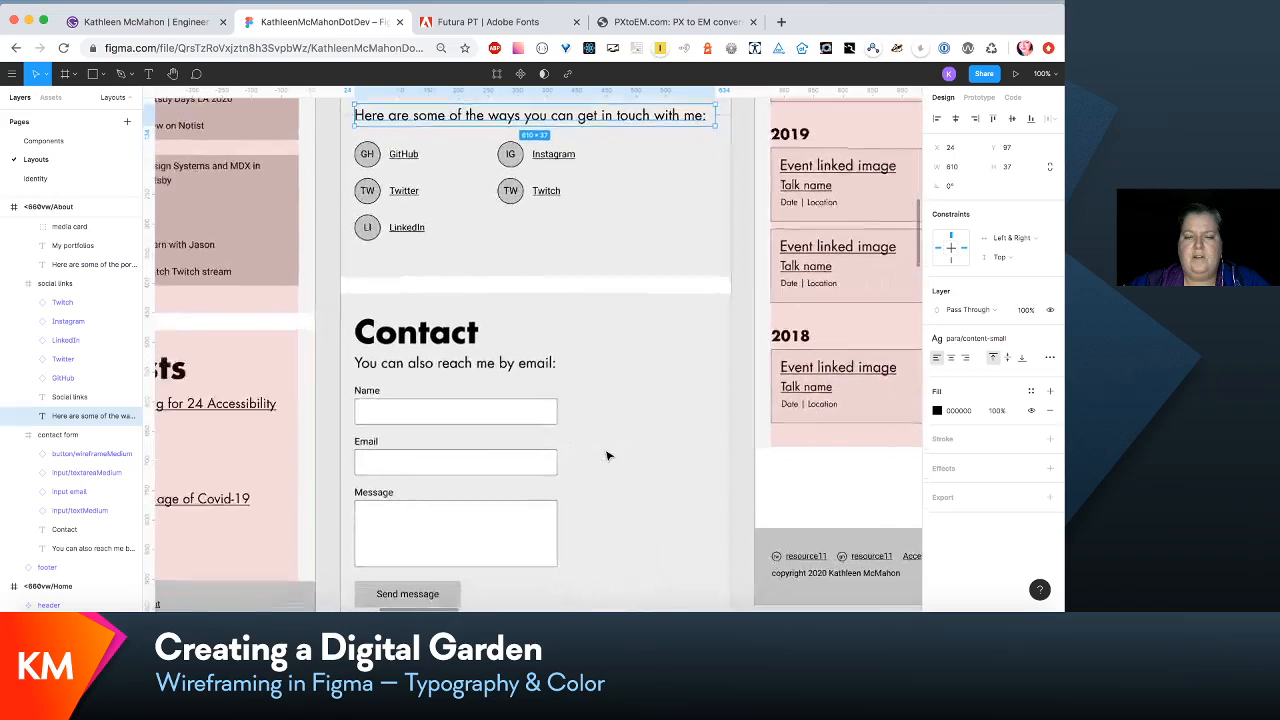
pyautogui.hscroll(8, 607, 456)
pyautogui.scroll(-1, 607, 456)
pyautogui.scroll(14, 607, 456)
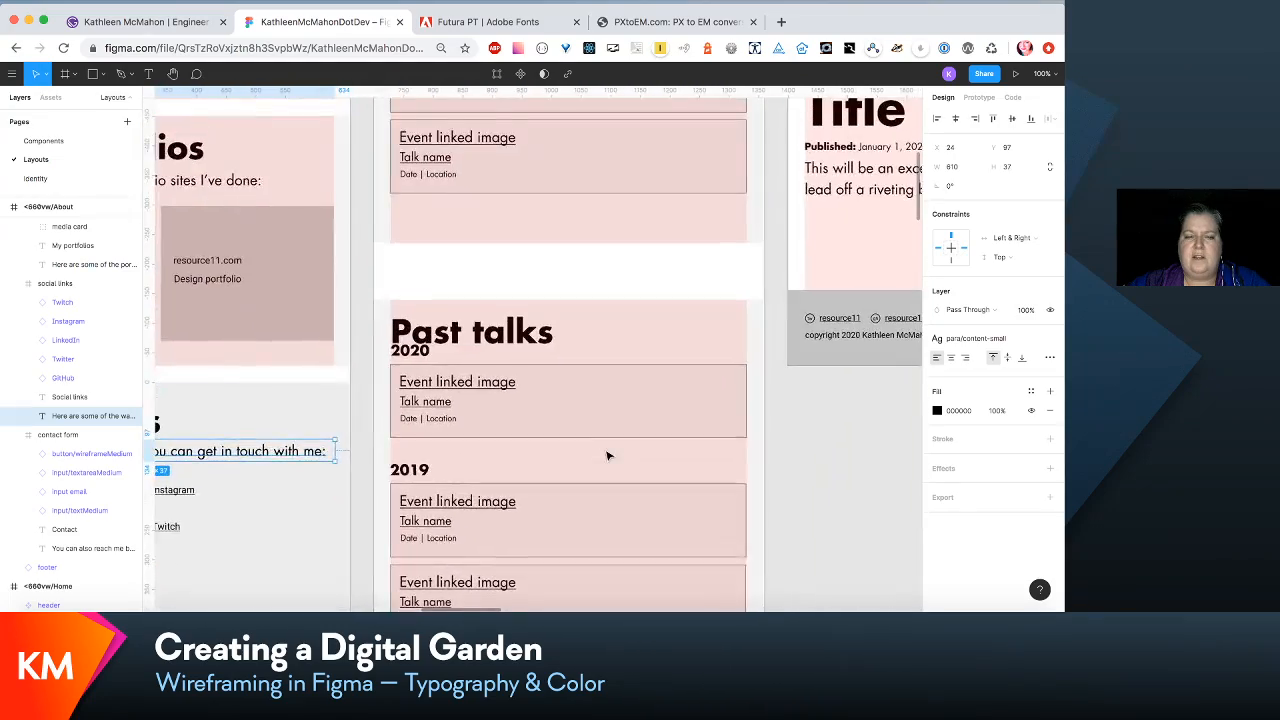
pyautogui.scroll(4, 607, 456)
pyautogui.hscroll(-3, 607, 456)
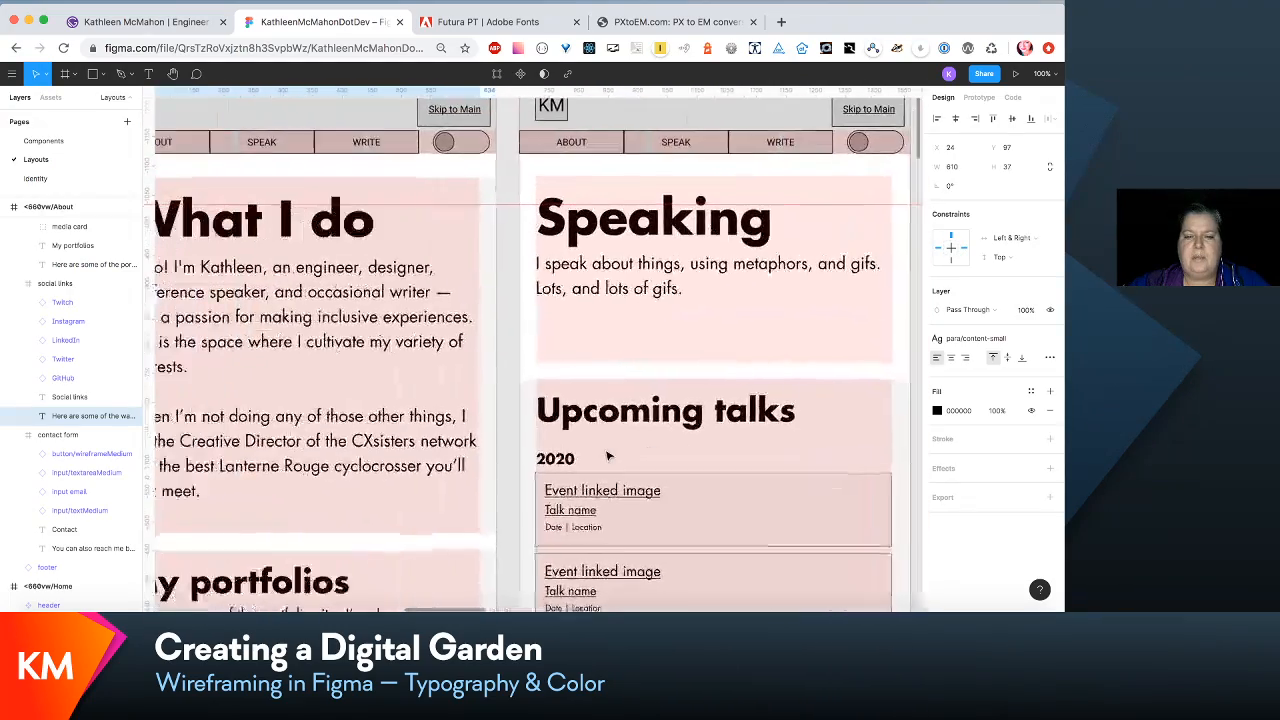
pyautogui.hscroll(-4, 607, 456)
pyautogui.scroll(-3, 607, 456)
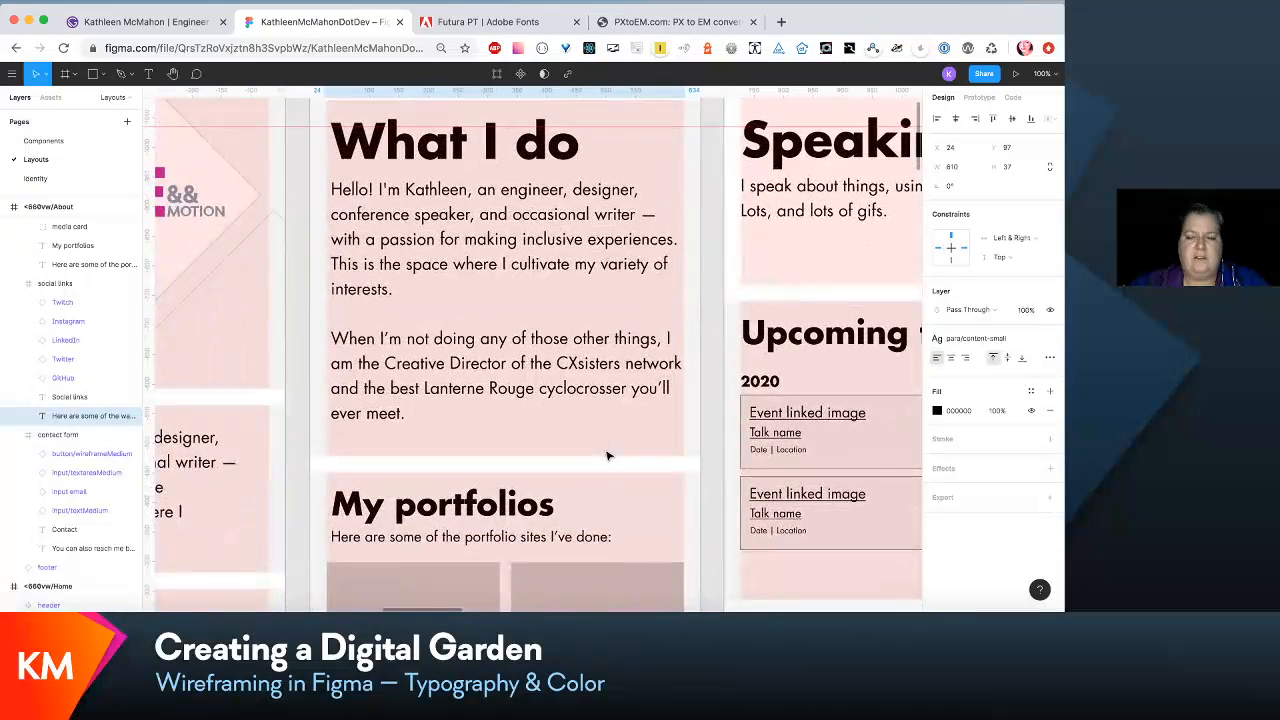
pyautogui.hscroll(1, 607, 456)
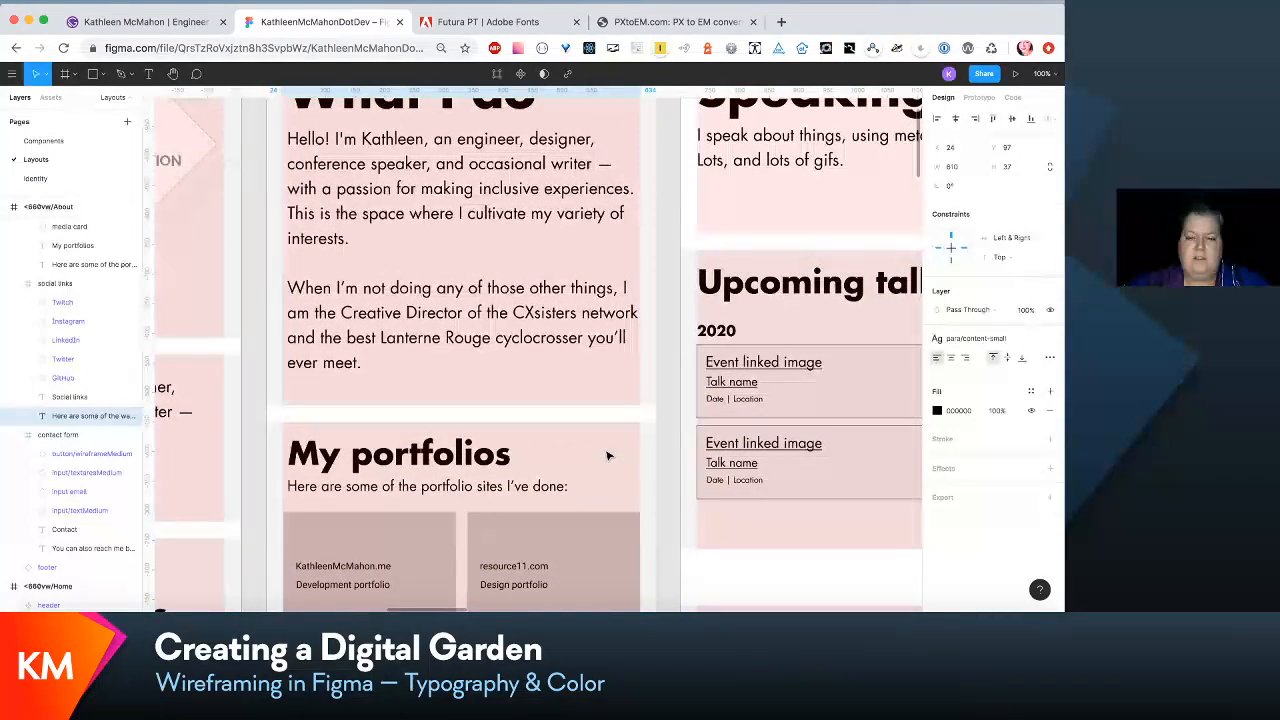
pyautogui.hscroll(4, 607, 456)
pyautogui.scroll(-2, 617, 284)
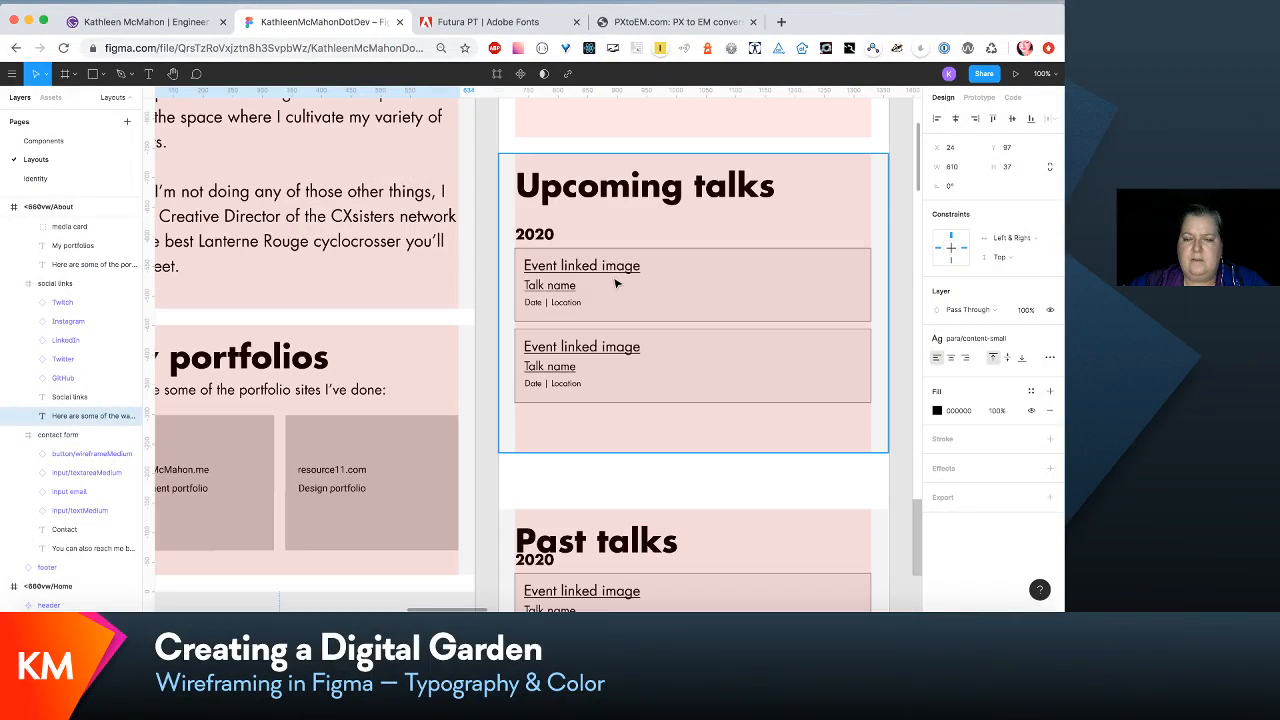
# - Apply the card/title-small text style to the Event linked image title in the first Upcoming talks card of <660vw/Speak
pyautogui.click(615, 272)
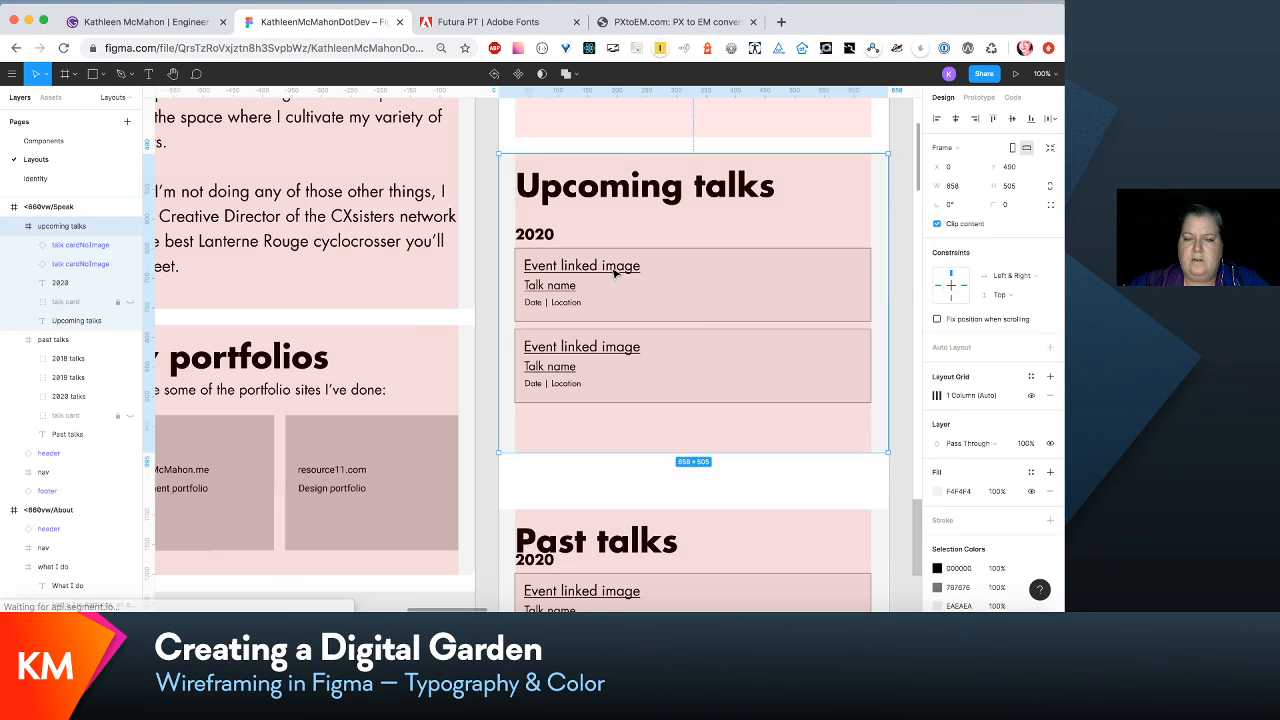
pyautogui.doubleClick(615, 272)
pyautogui.doubleClick(615, 272)
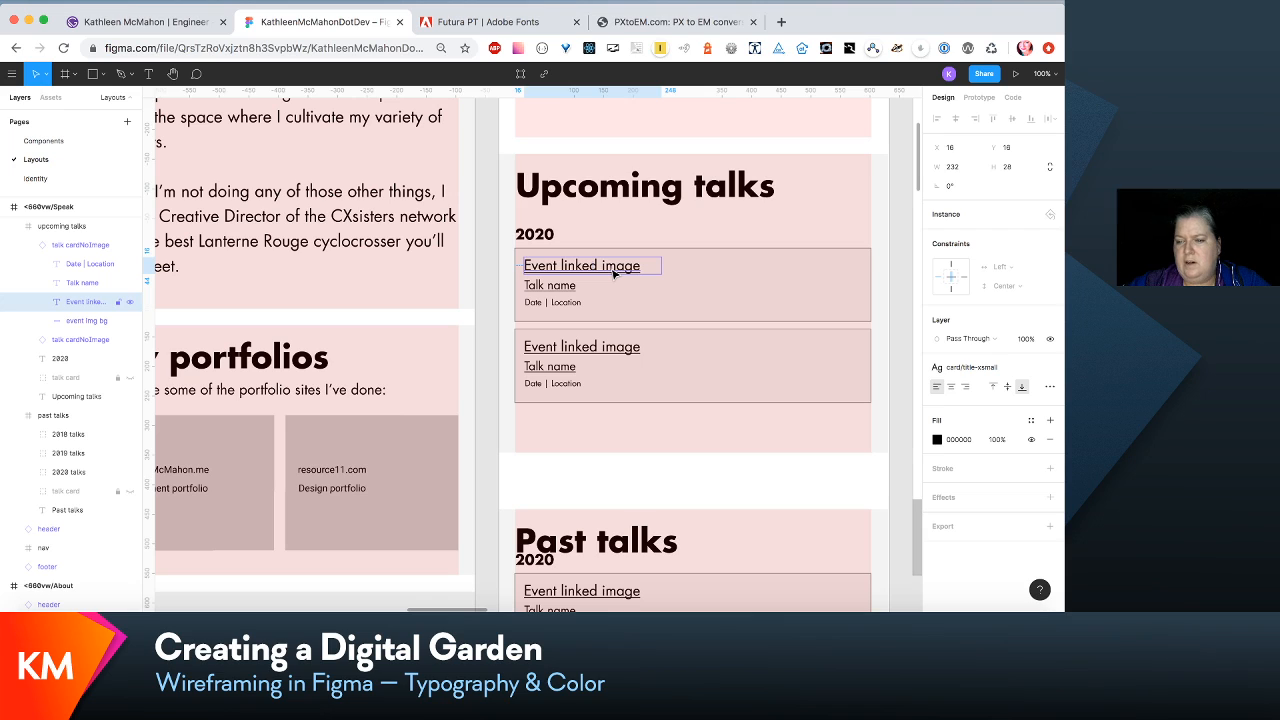
pyautogui.click(1019, 367)
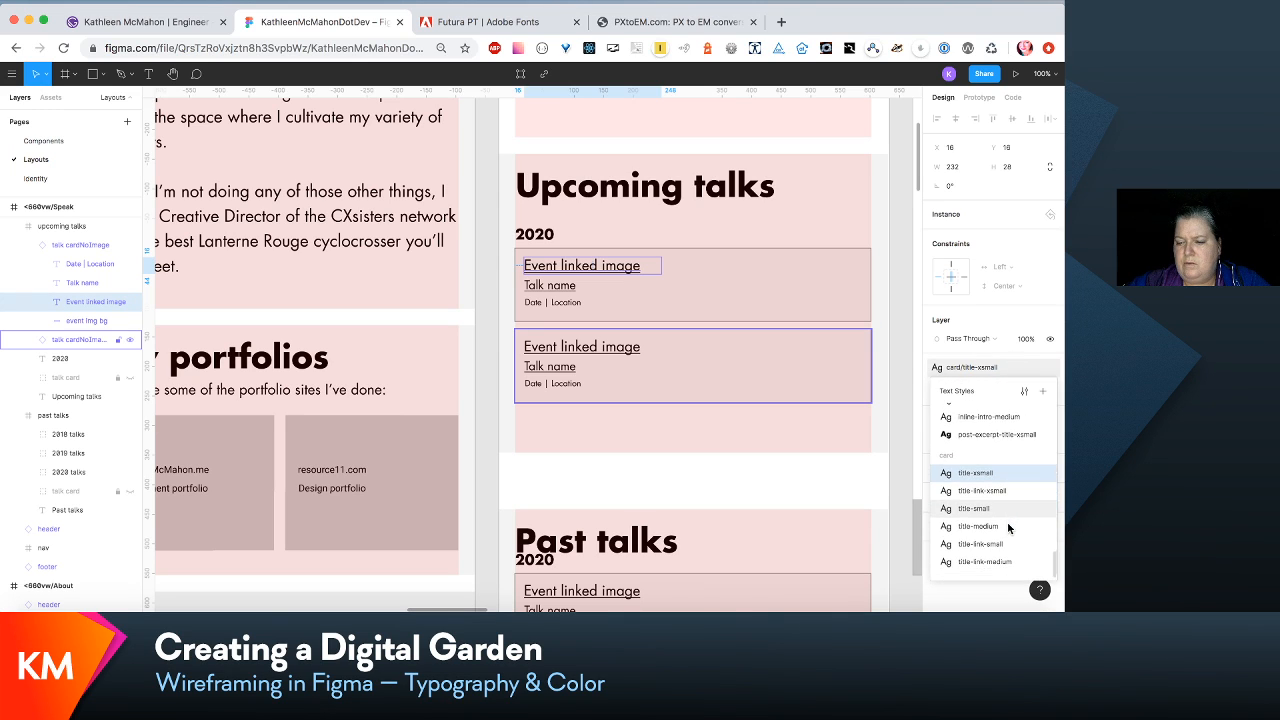
pyautogui.click(1004, 503)
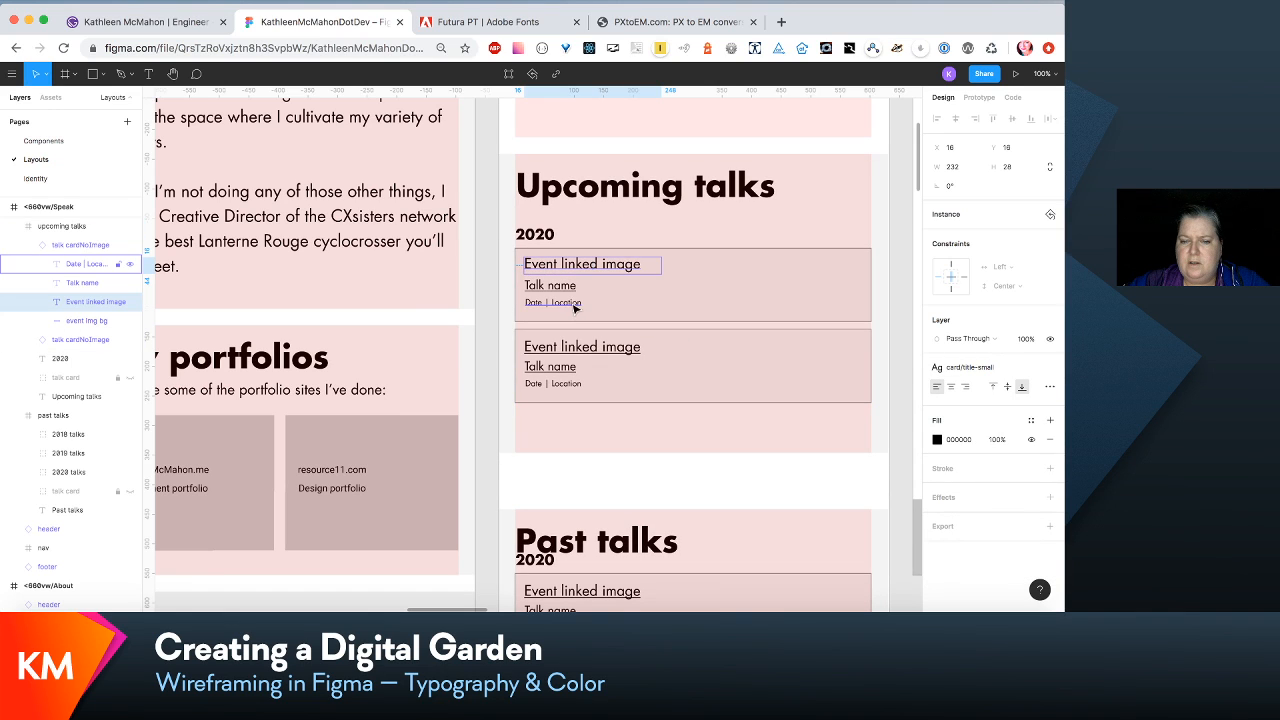
pyautogui.click(644, 452)
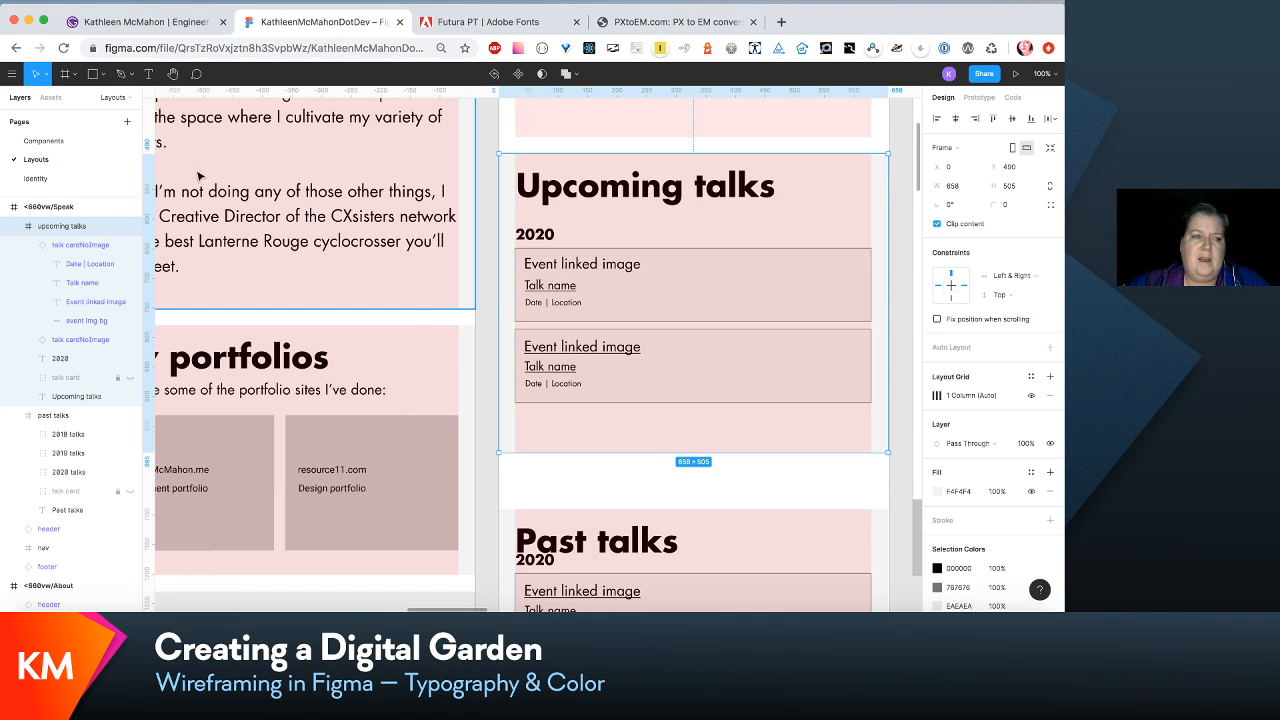
# - Add an underline decoration to the card/title-small text style, using its Card title style sample on the Identity page
pyautogui.click(51, 178)
pyautogui.scroll(-5, 353, 340)
pyautogui.scroll(-10, 353, 340)
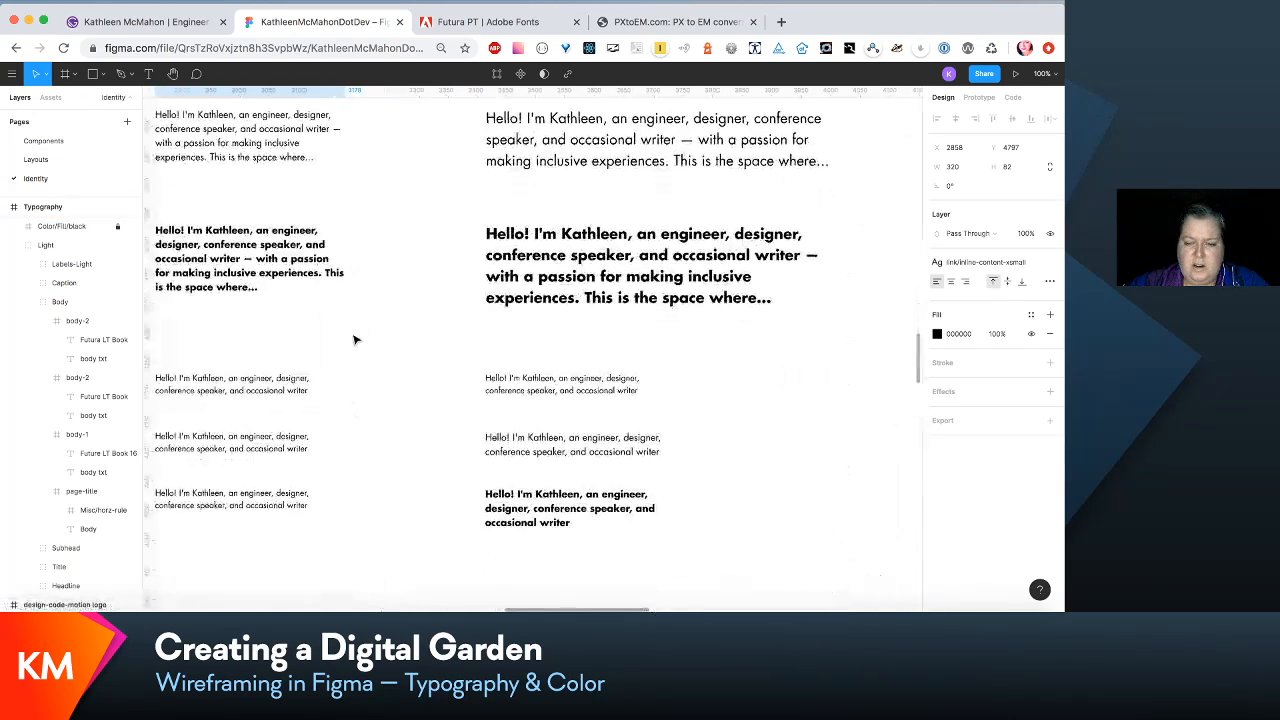
pyautogui.hscroll(-3, 353, 340)
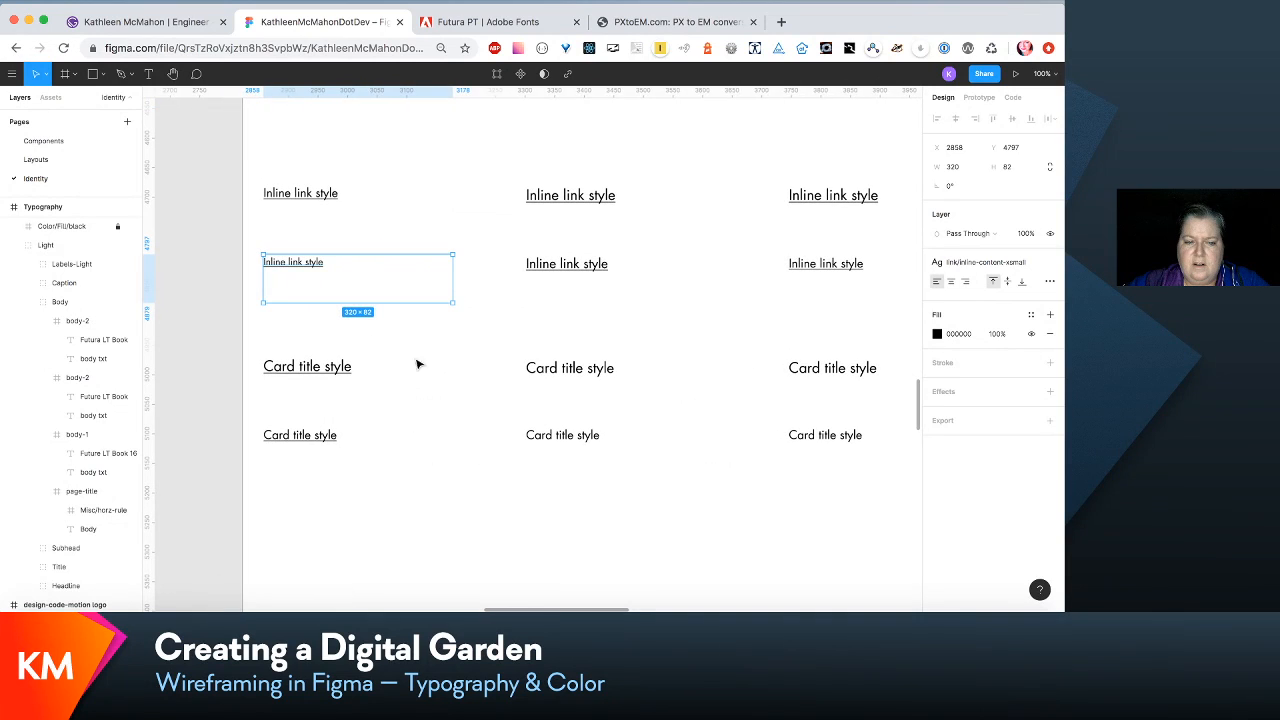
pyautogui.click(576, 378)
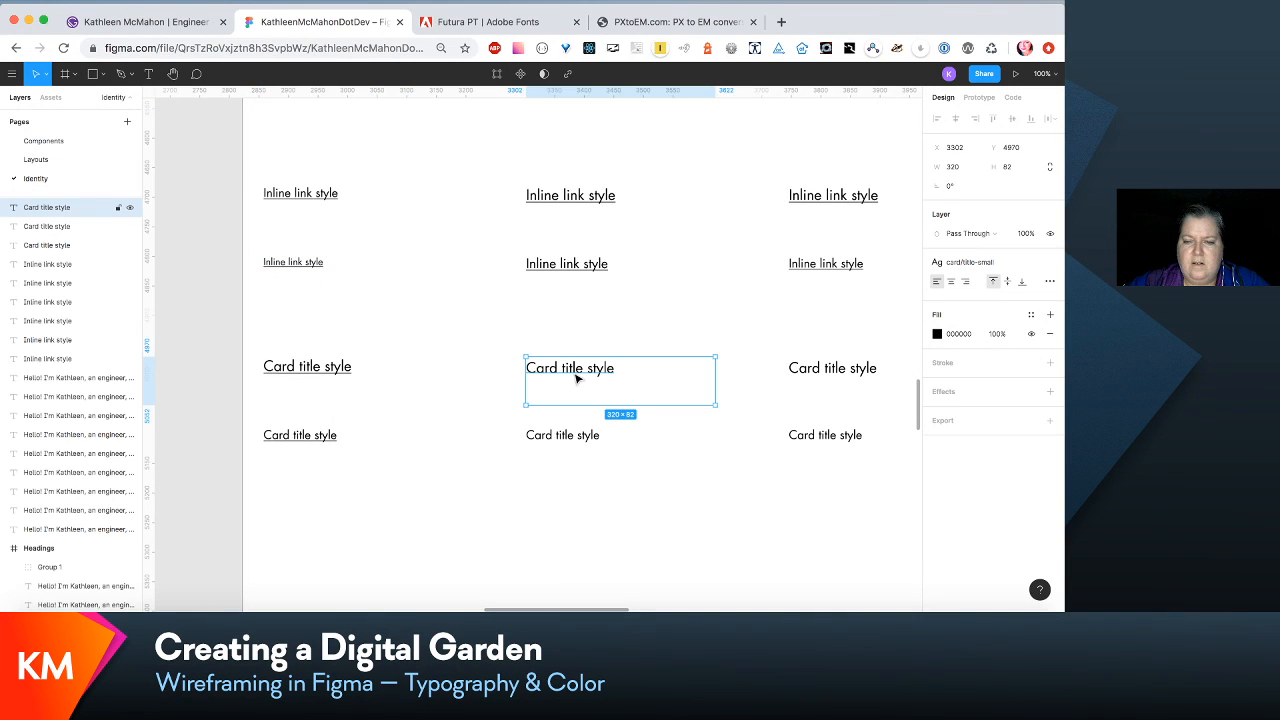
pyautogui.doubleClick(576, 378)
pyautogui.click(1000, 262)
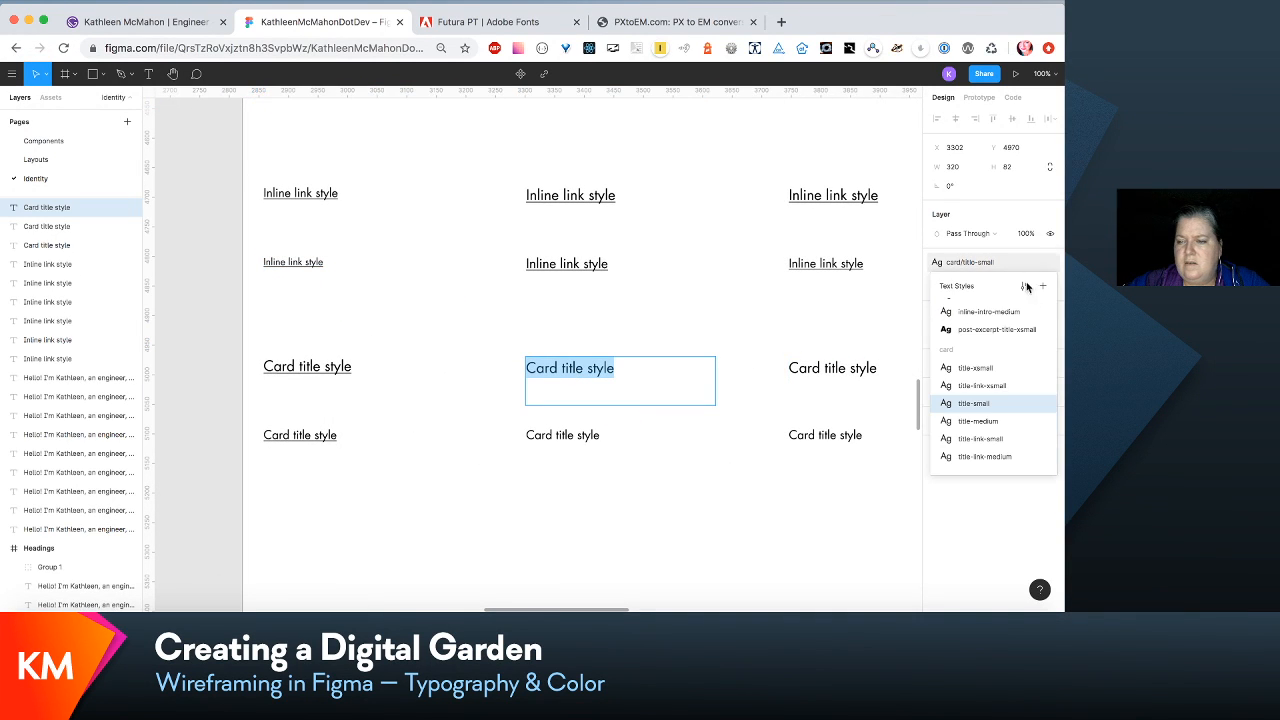
pyautogui.click(1026, 288)
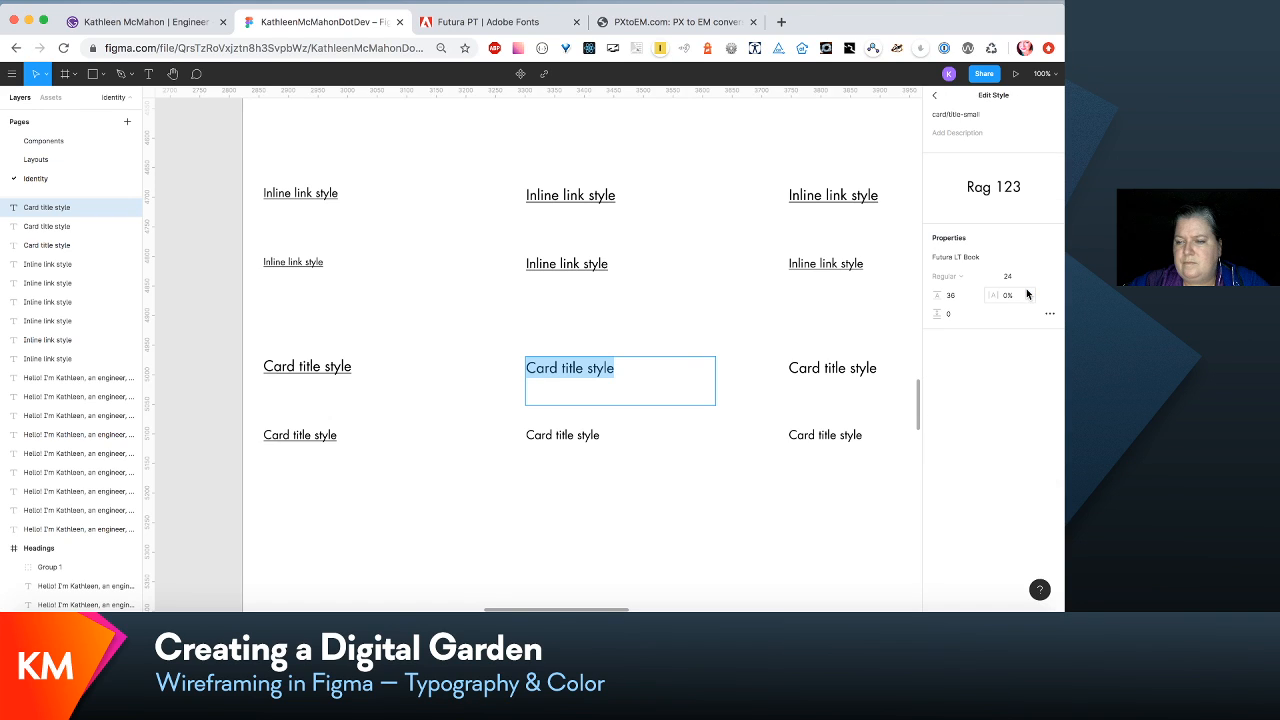
pyautogui.click(1049, 315)
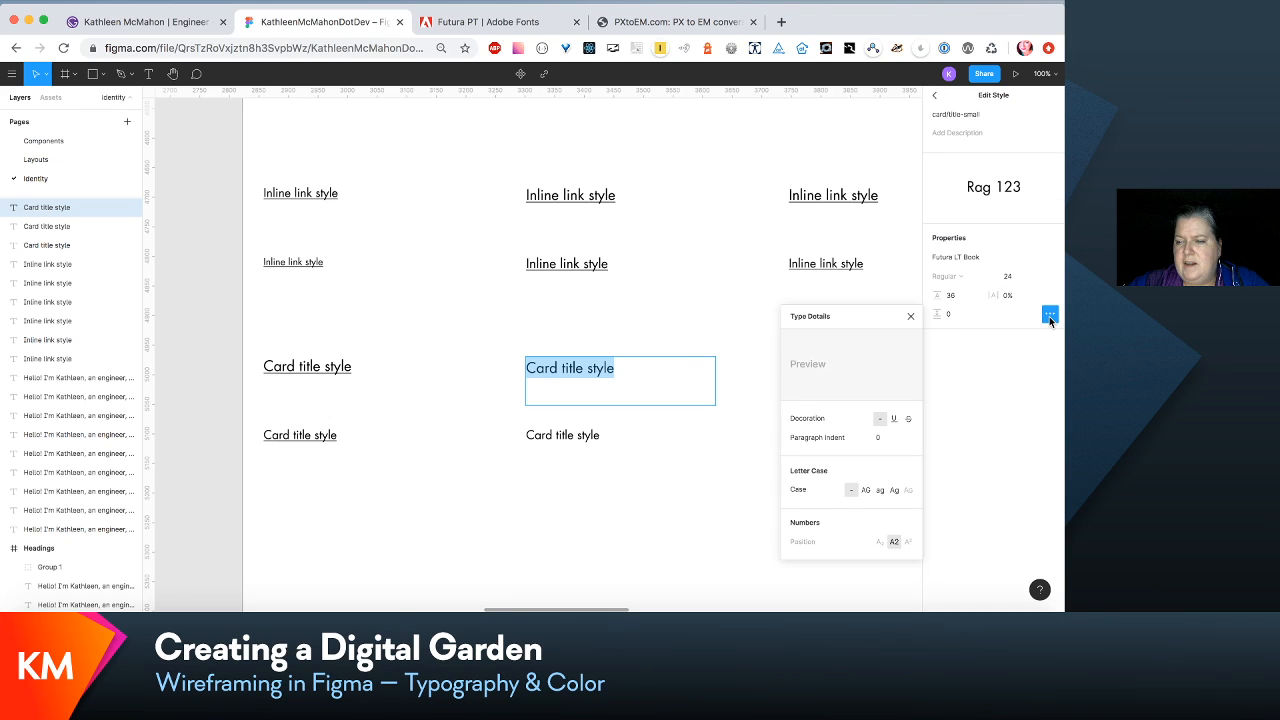
pyautogui.click(894, 419)
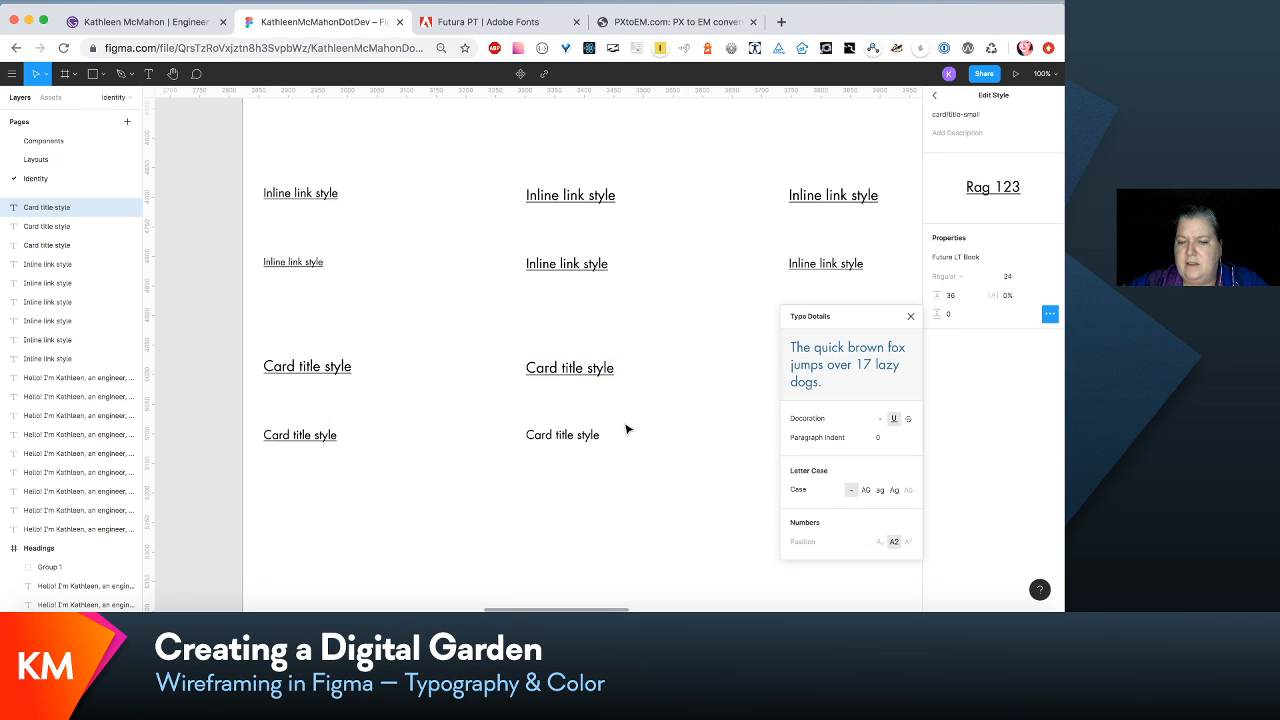
pyautogui.click(669, 394)
# - Add an underline decoration to the card/title-link-small text style through its Card title style sample
pyautogui.doubleClick(631, 451)
pyautogui.hscroll(3, 634, 457)
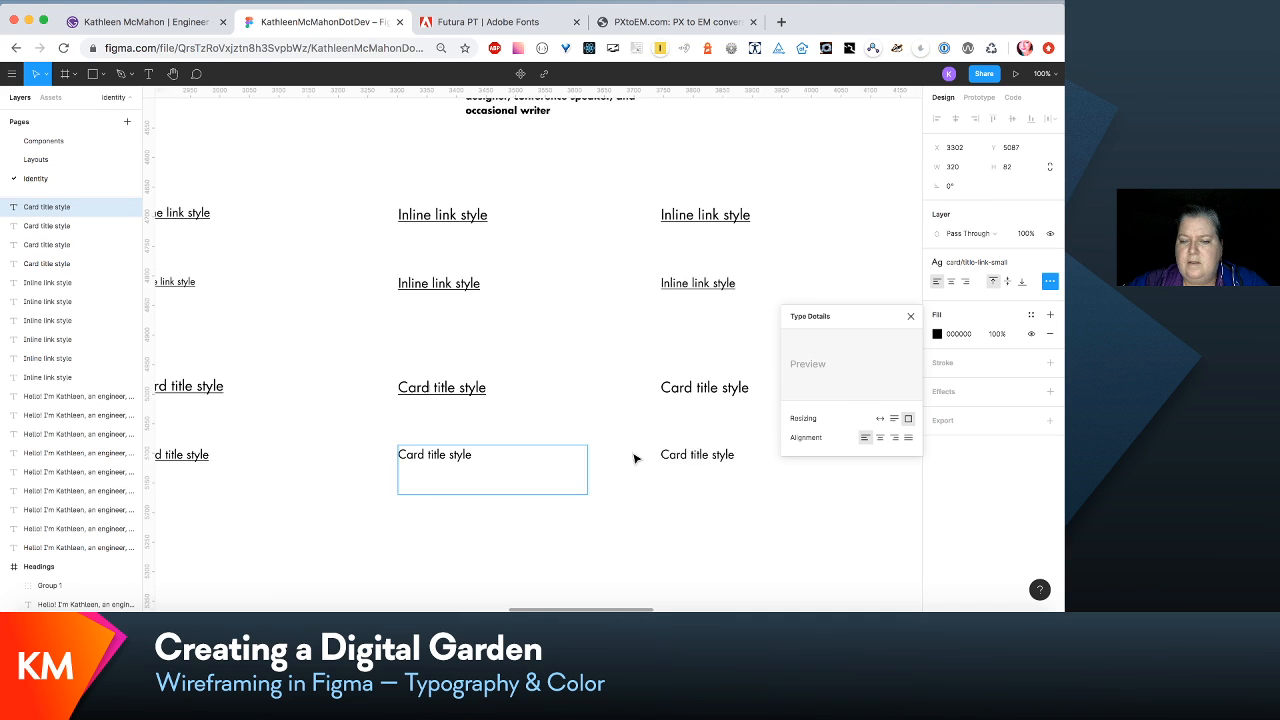
pyautogui.click(1037, 270)
pyautogui.click(1027, 282)
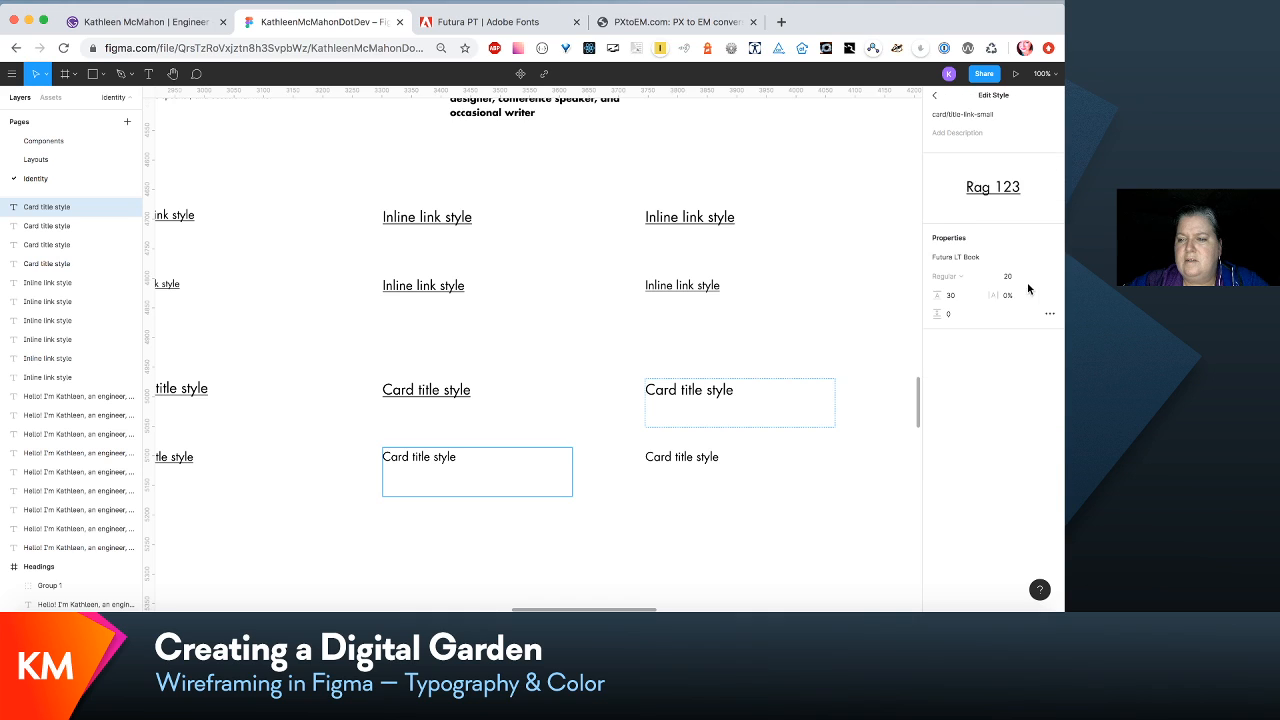
pyautogui.click(1048, 314)
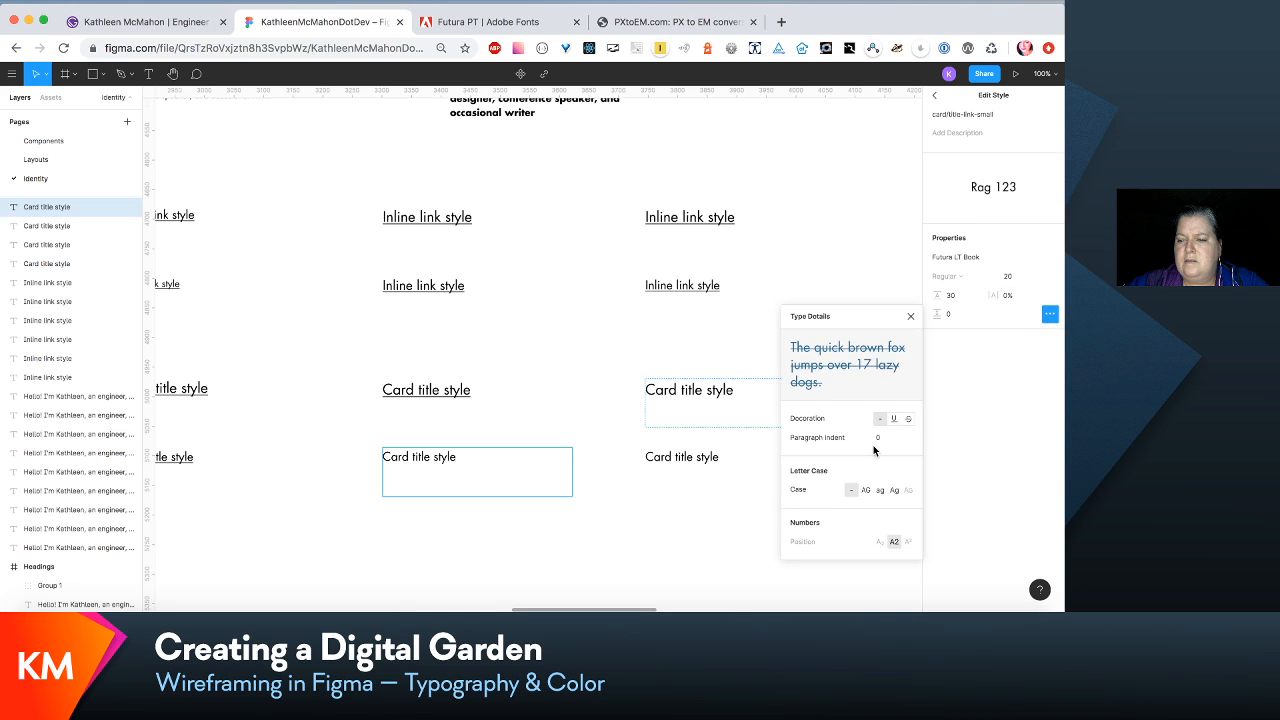
pyautogui.click(896, 418)
# - Add an underline decoration to the card/title-medium text style through its Card title style sample
pyautogui.click(717, 389)
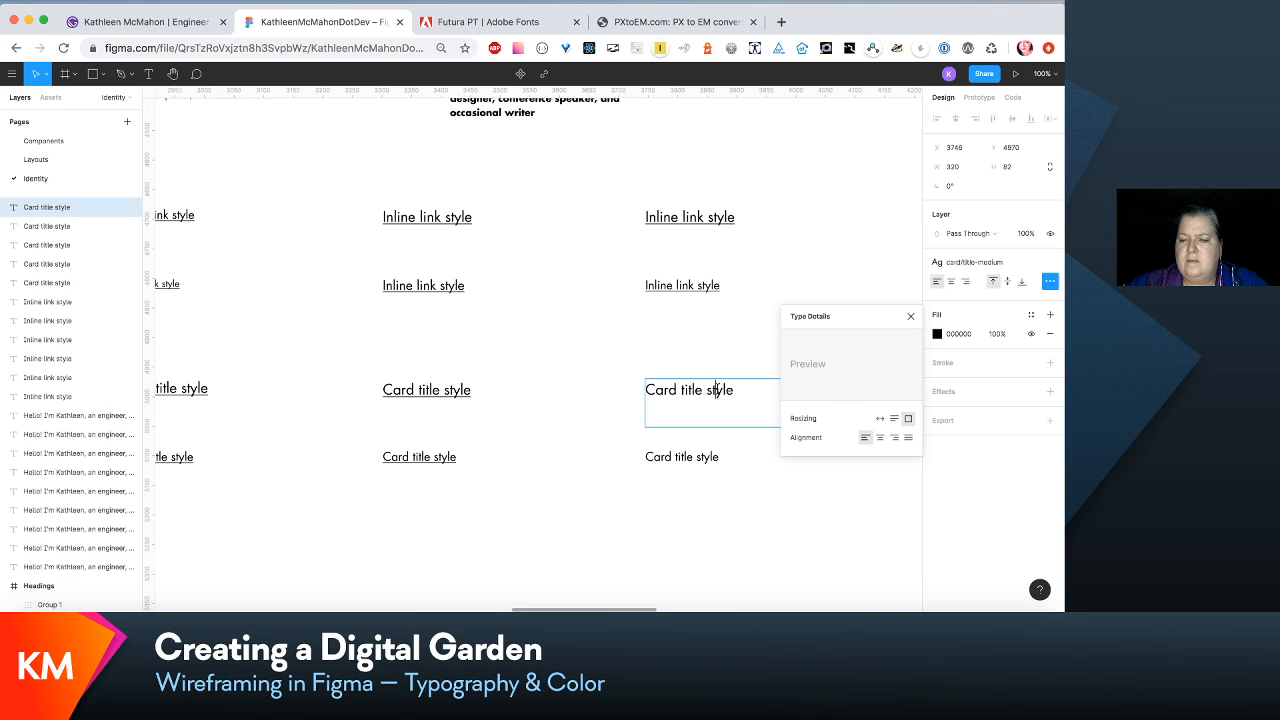
pyautogui.click(1012, 263)
pyautogui.click(1022, 292)
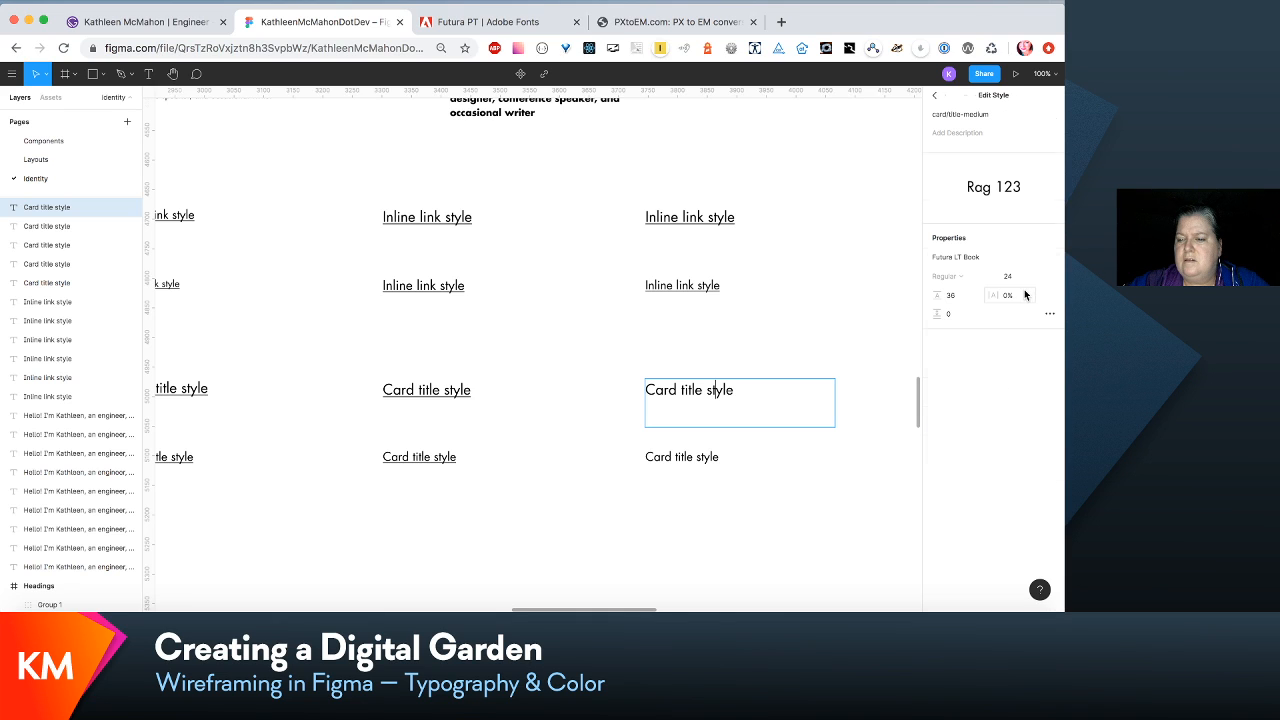
pyautogui.click(1048, 314)
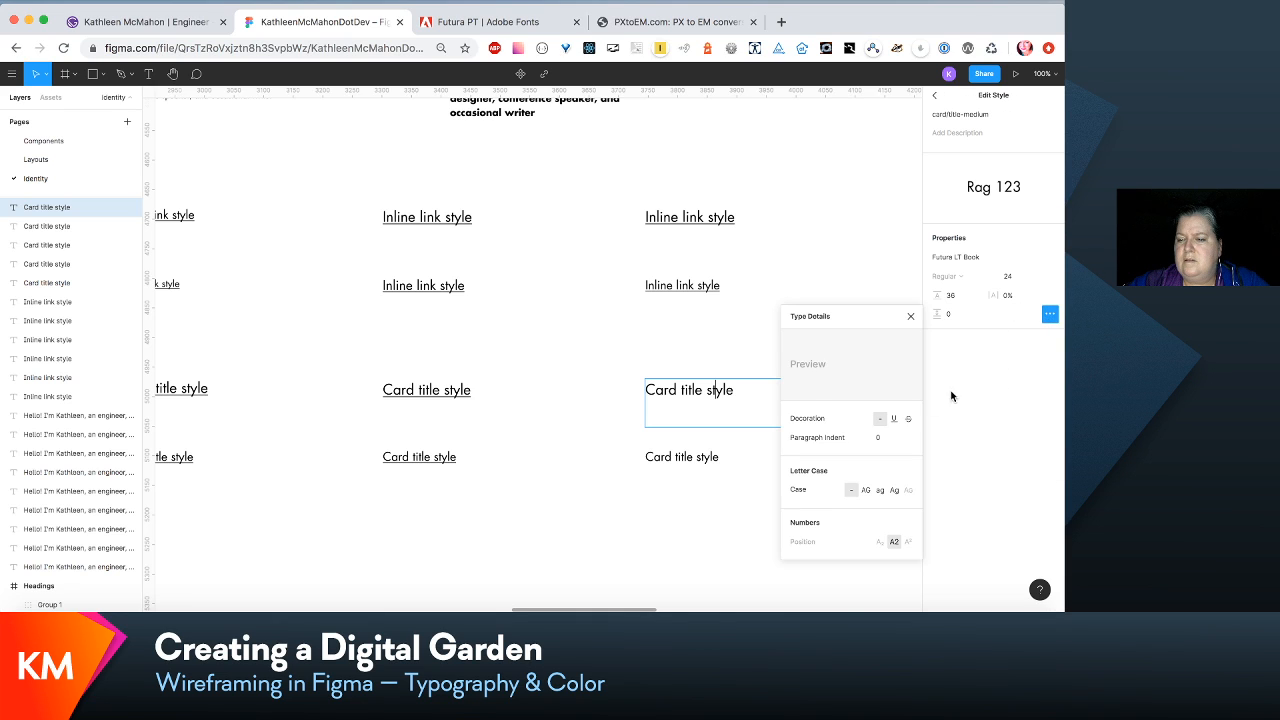
pyautogui.click(894, 418)
# - Add an underline decoration to the card/title-link-medium text style through its Card title style sample
pyautogui.click(700, 461)
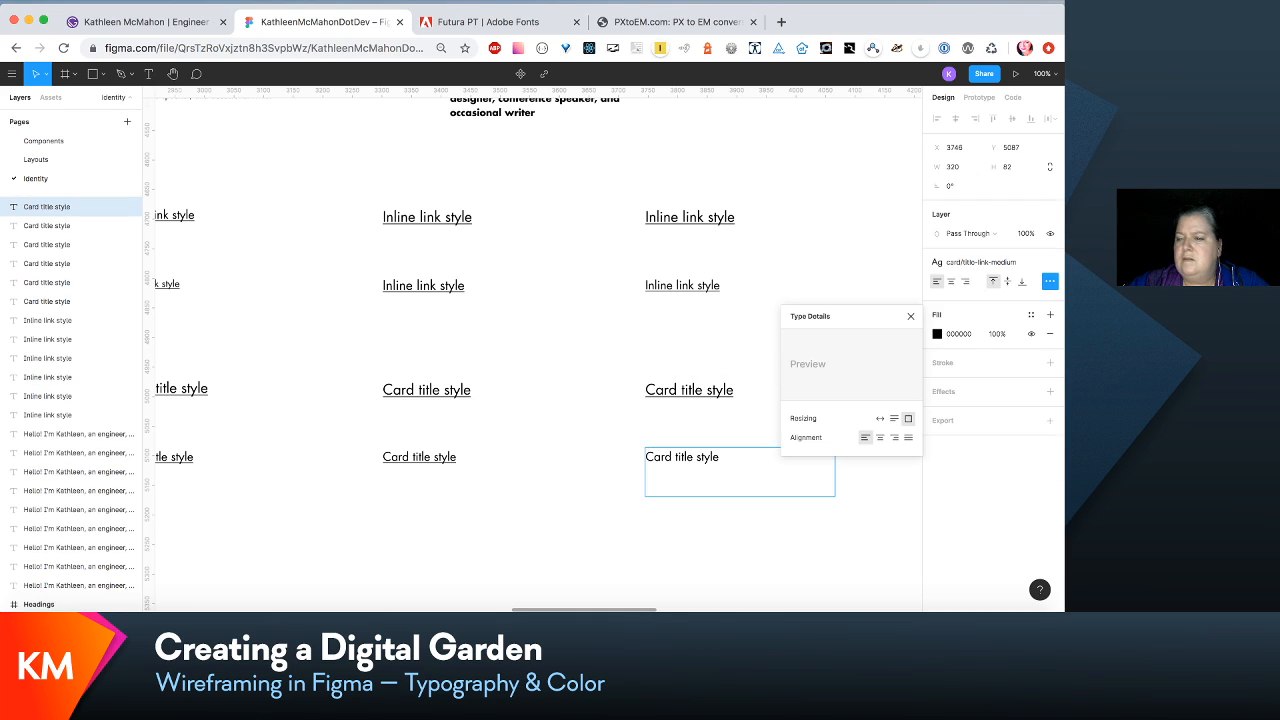
pyautogui.click(1040, 263)
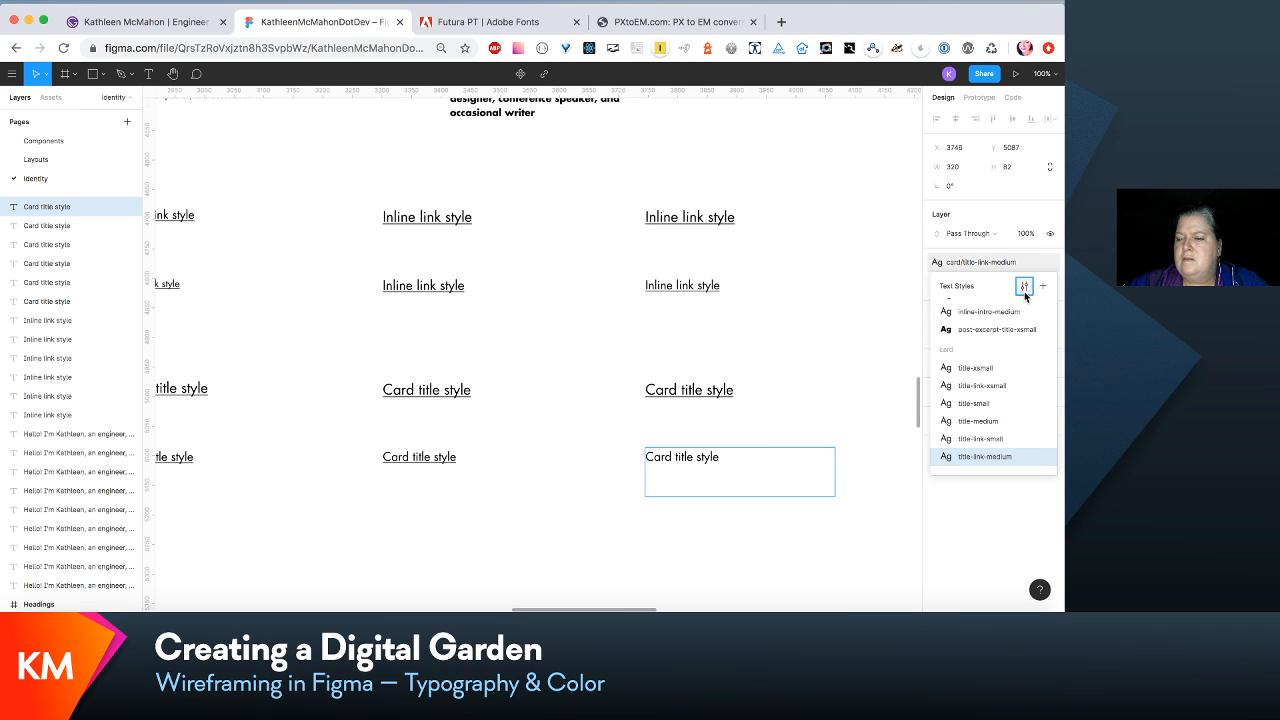
pyautogui.click(1024, 288)
pyautogui.click(1049, 313)
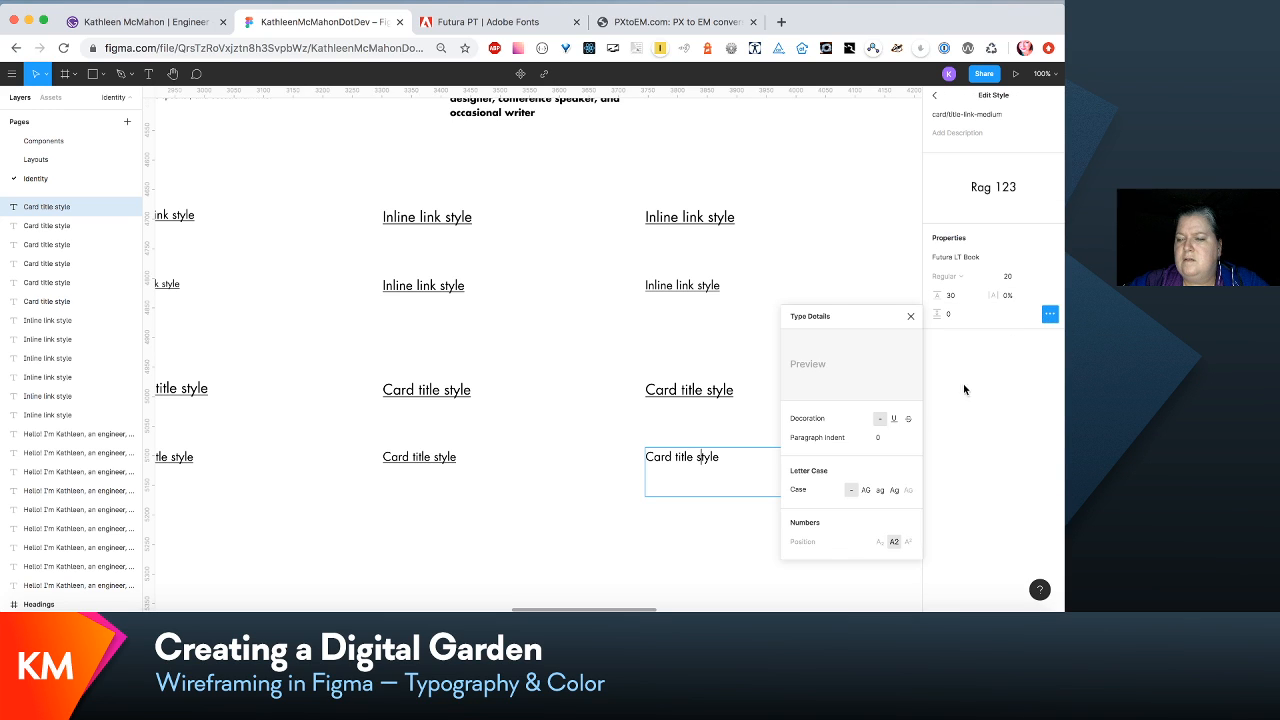
pyautogui.click(895, 418)
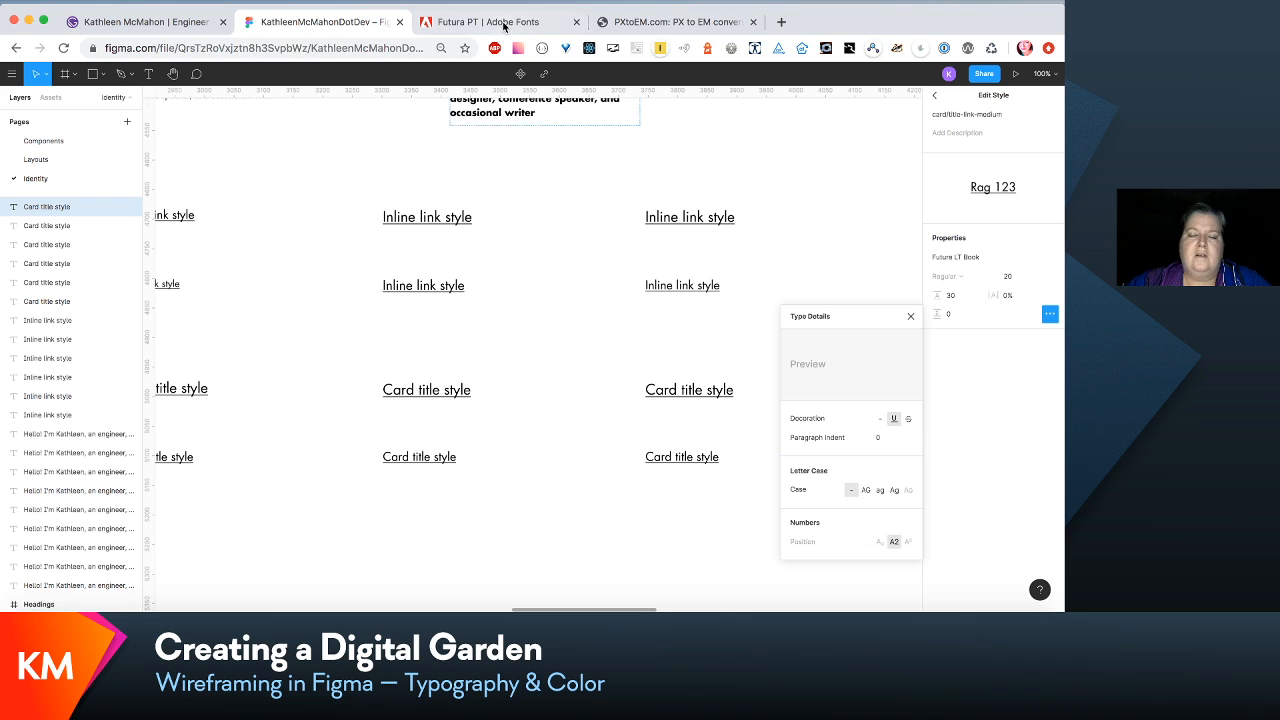
# - On the Layouts page, change the first upcoming talk card's event text to "[Event linked image]" in the <660vw/Speak layout
pyautogui.click(38, 160)
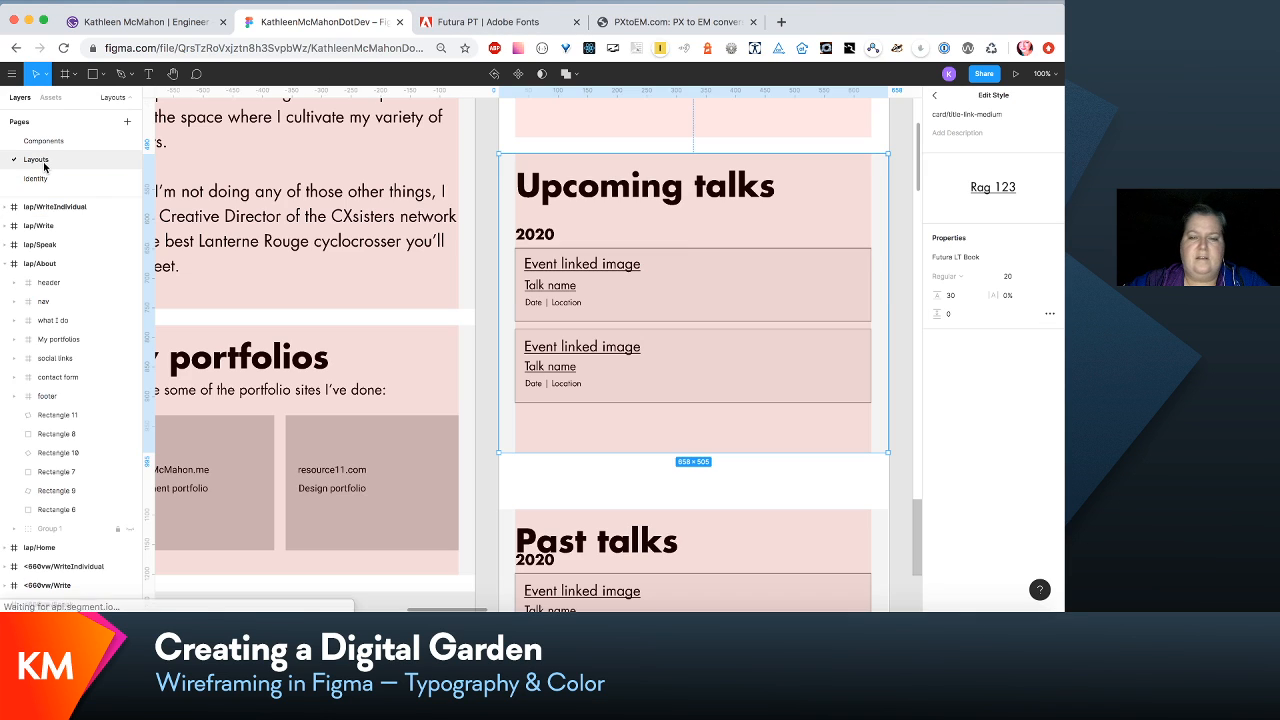
pyautogui.click(563, 290)
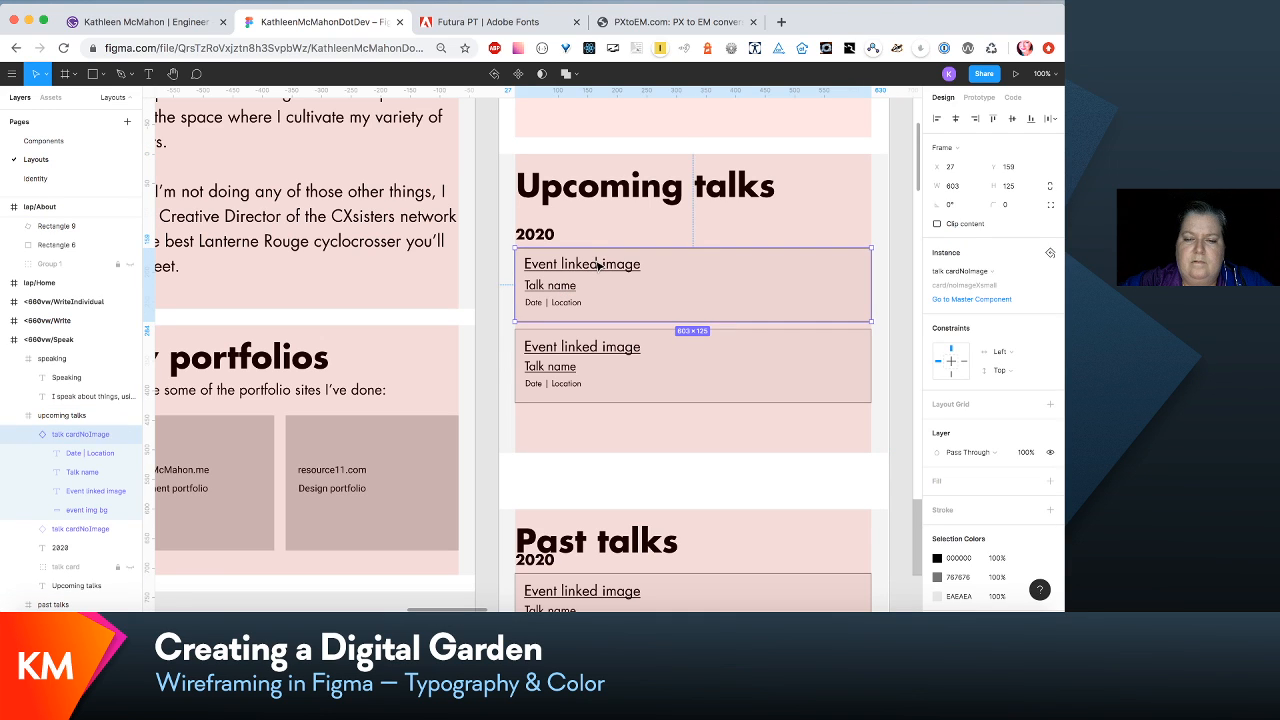
pyautogui.doubleClick(598, 265)
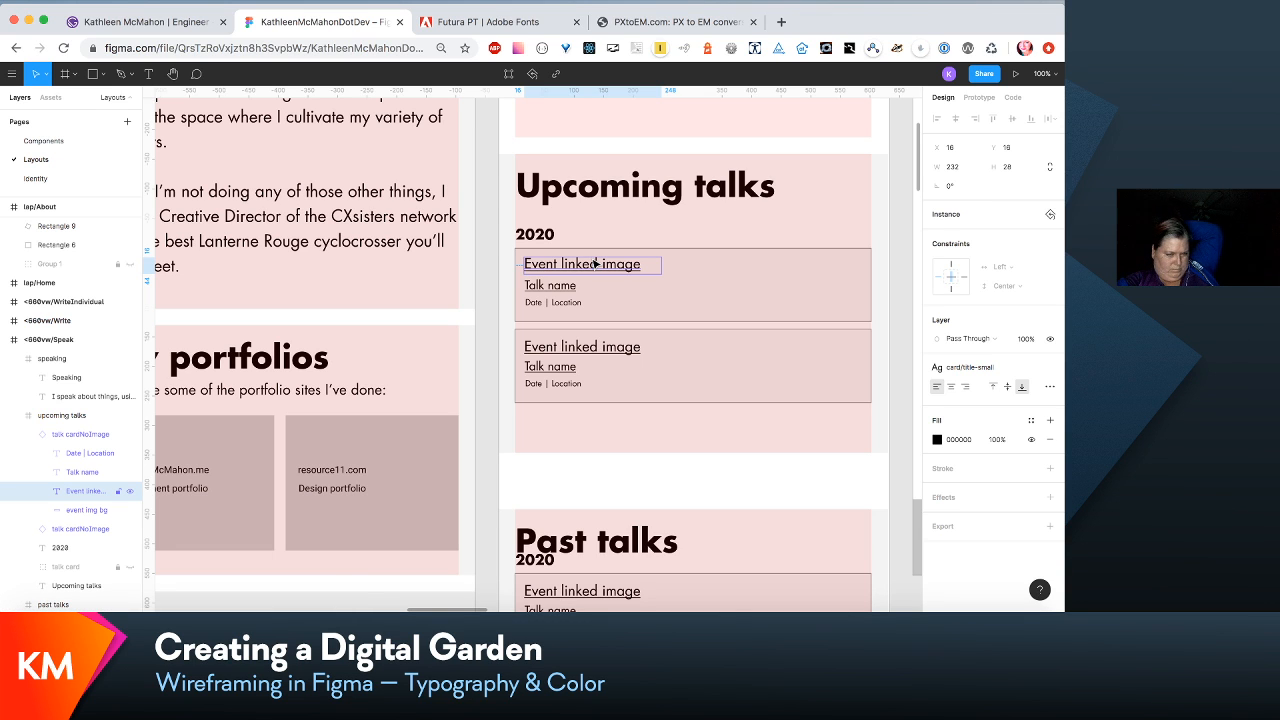
pyautogui.hscroll(-5, 596, 263)
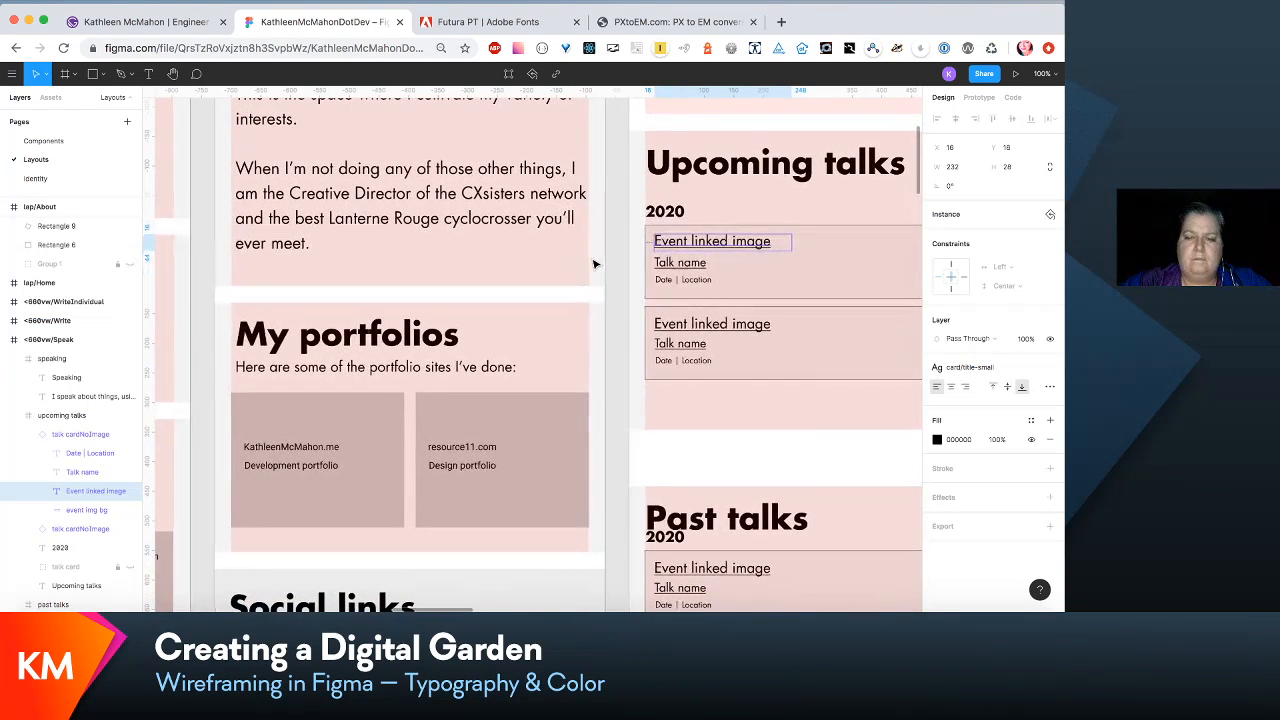
pyautogui.scroll(-4, 672, 262)
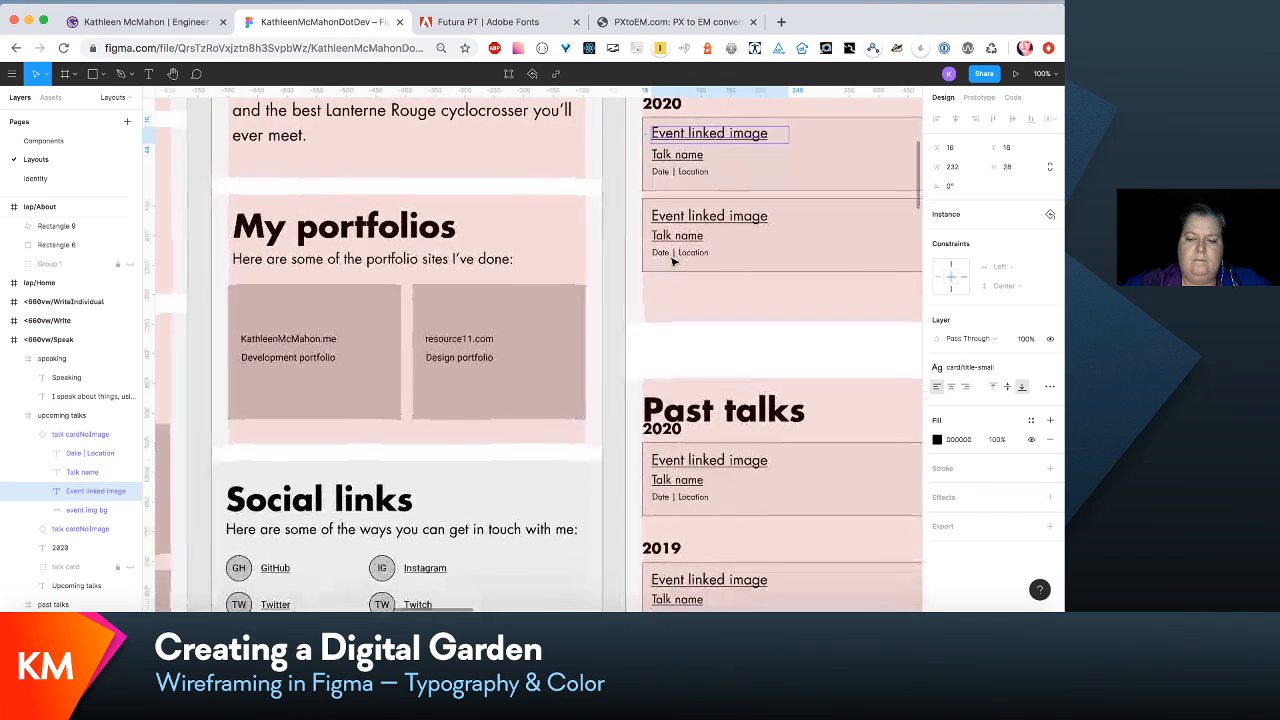
pyautogui.scroll(5, 674, 300)
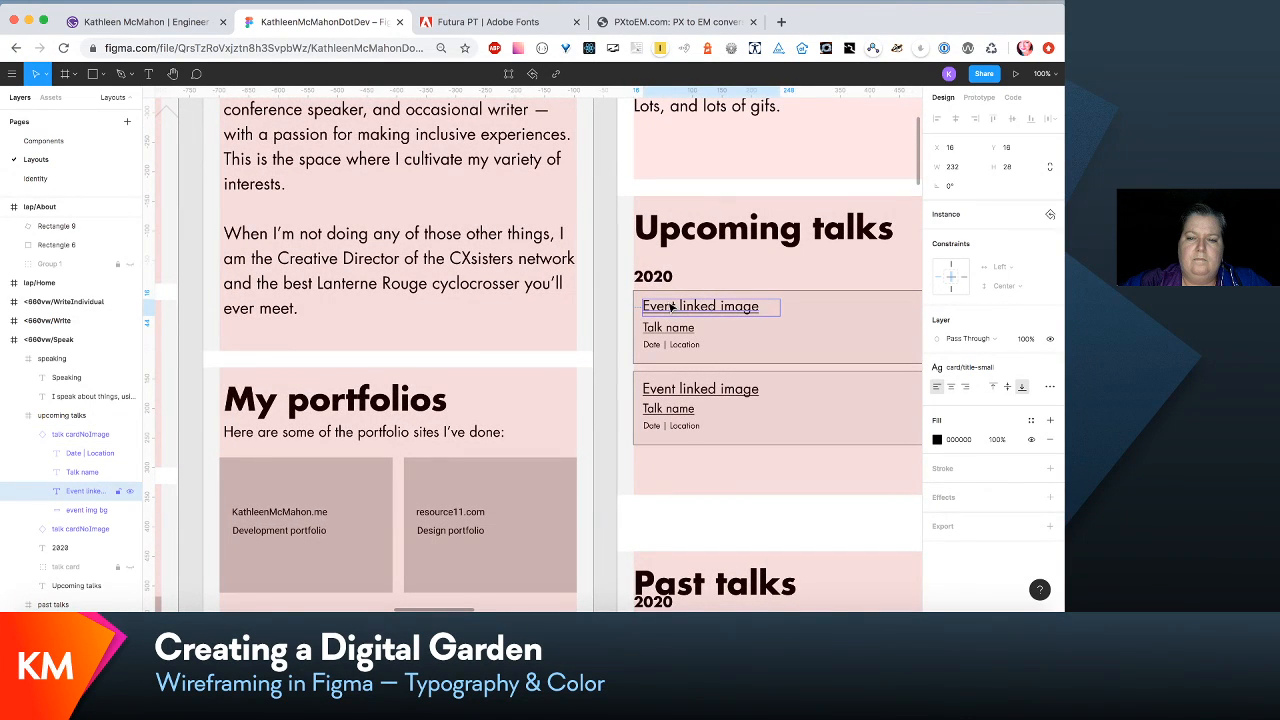
pyautogui.doubleClick(672, 307)
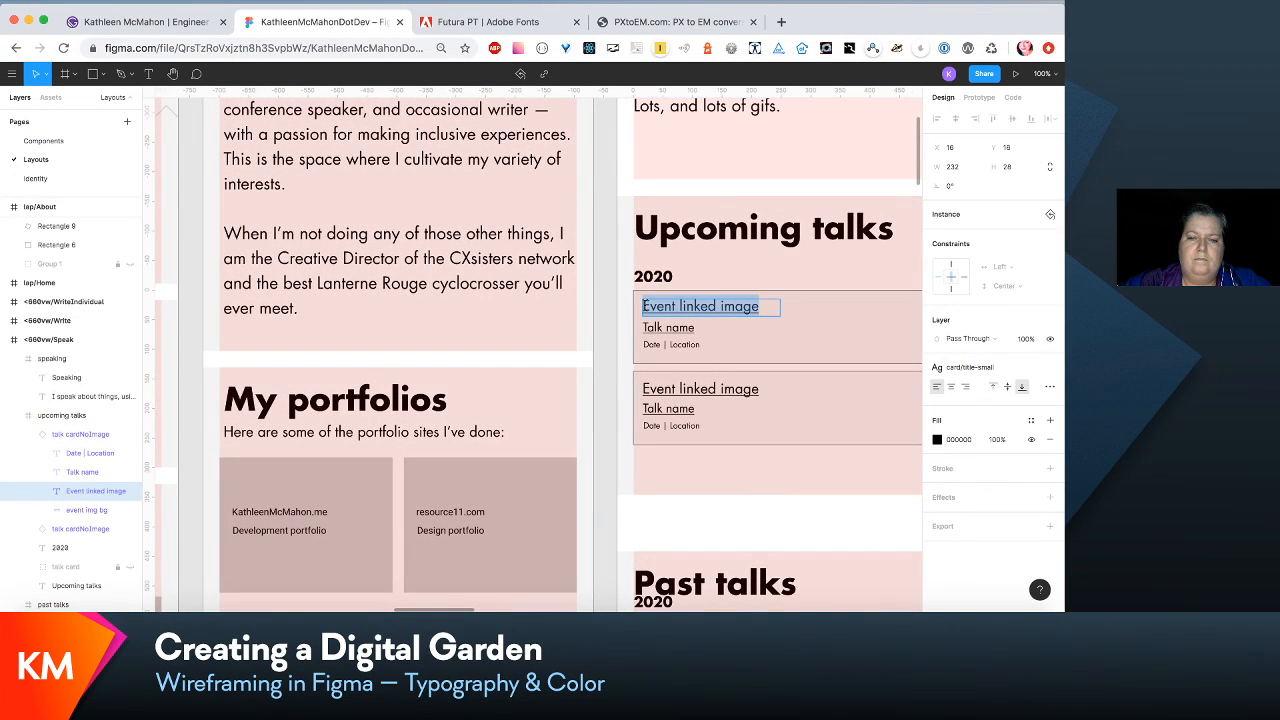
pyautogui.click(645, 306)
pyautogui.write('[')
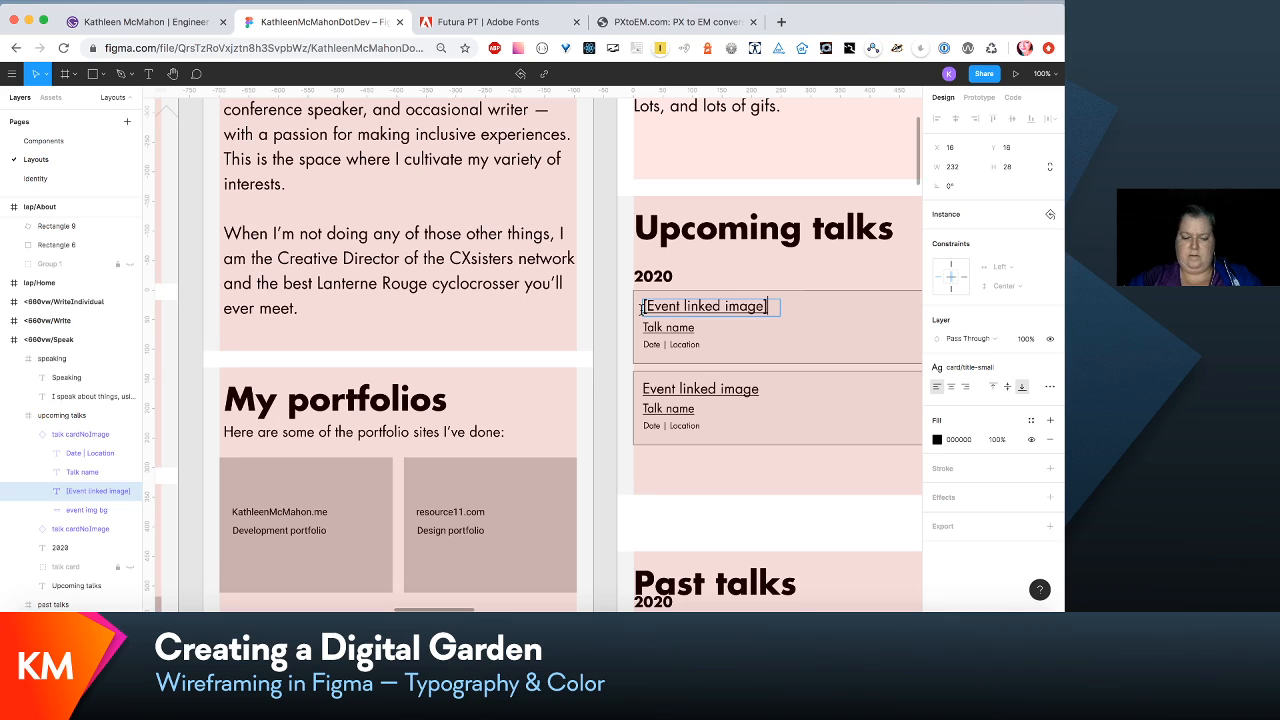
# - Copy the bracketed event text over the event text of the second upcoming talk card in <660vw/Speak
pyautogui.press('super+a')
pyautogui.press('super+c')
pyautogui.click(660, 390)
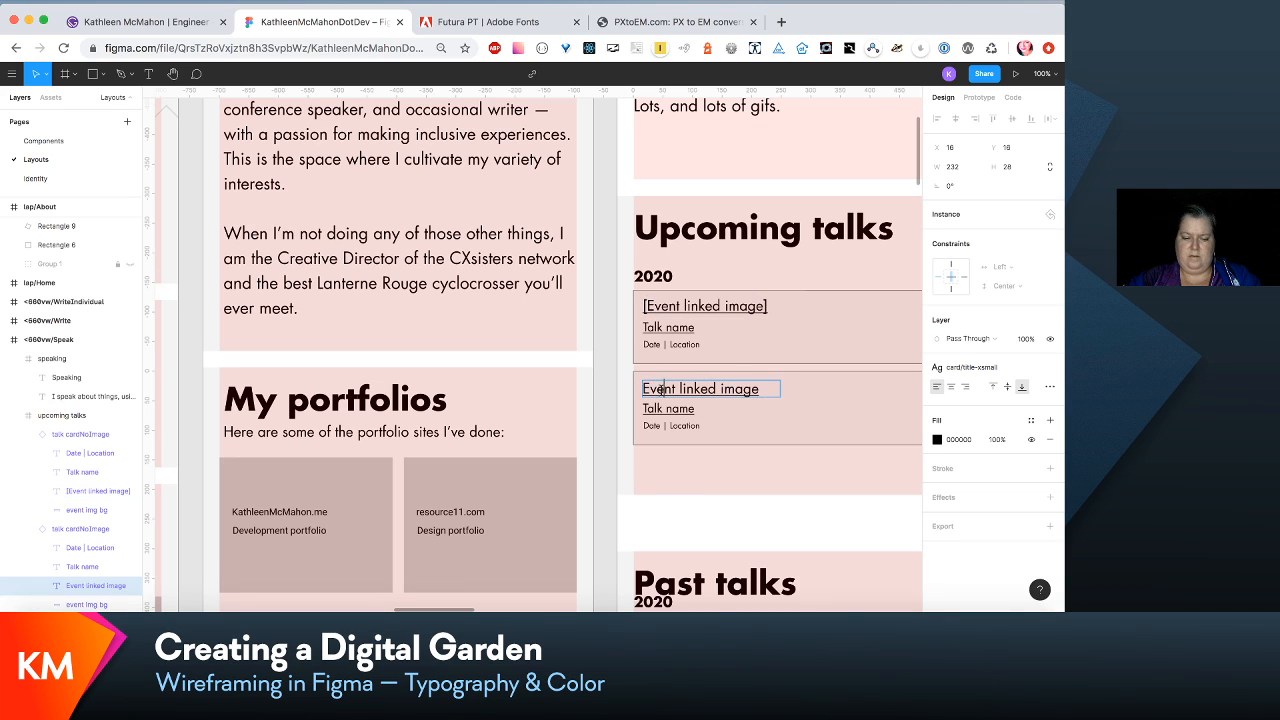
pyautogui.doubleClick(660, 390)
pyautogui.press('super+v')
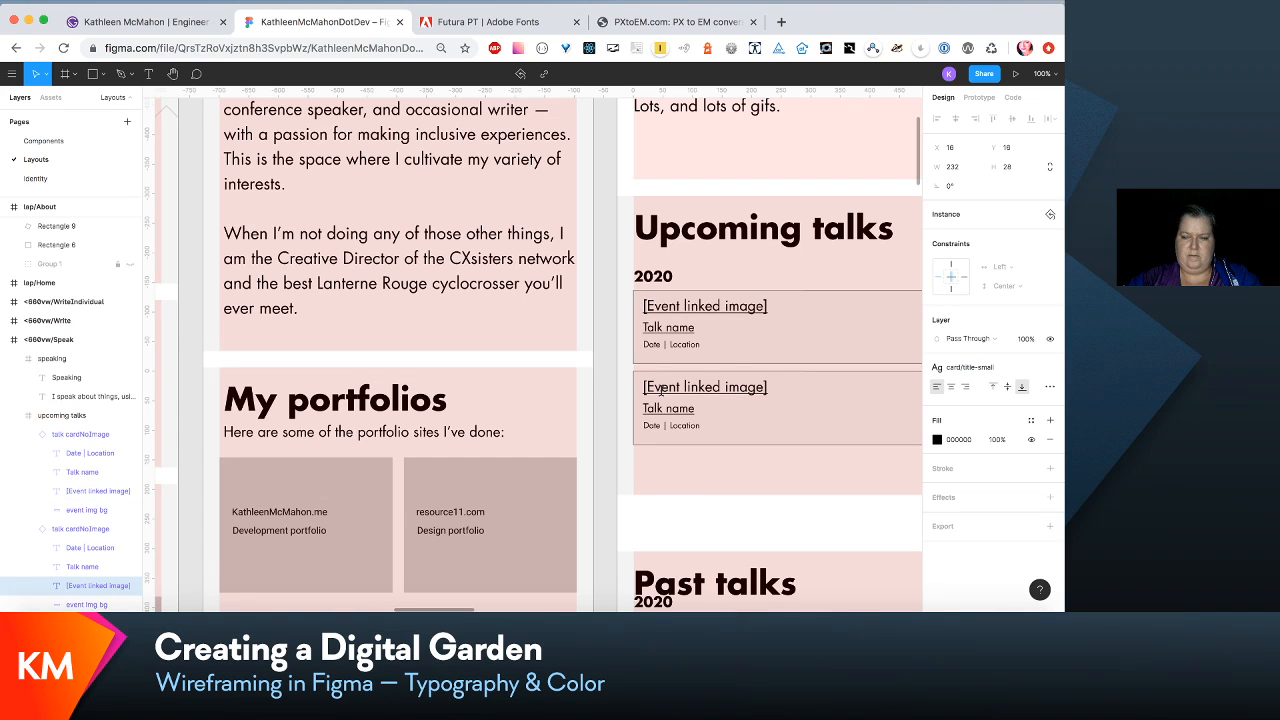
# - Replace the event text with "[Event linked image]" in the 2020, 2019 and 2018 past talk cards of <660vw/Speak
pyautogui.scroll(-5, 660, 390)
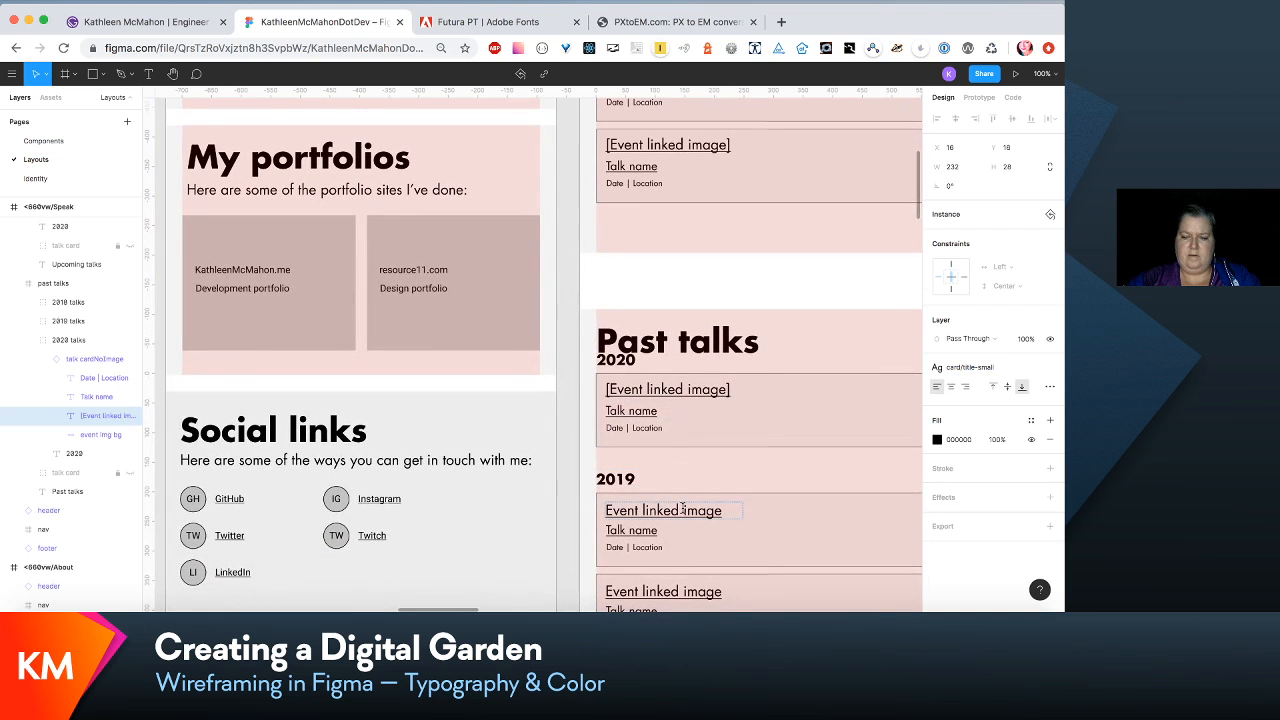
pyautogui.click(683, 510)
pyautogui.doubleClick(683, 510)
pyautogui.press('super+v')
pyautogui.scroll(-3, 683, 500)
pyautogui.click(678, 481)
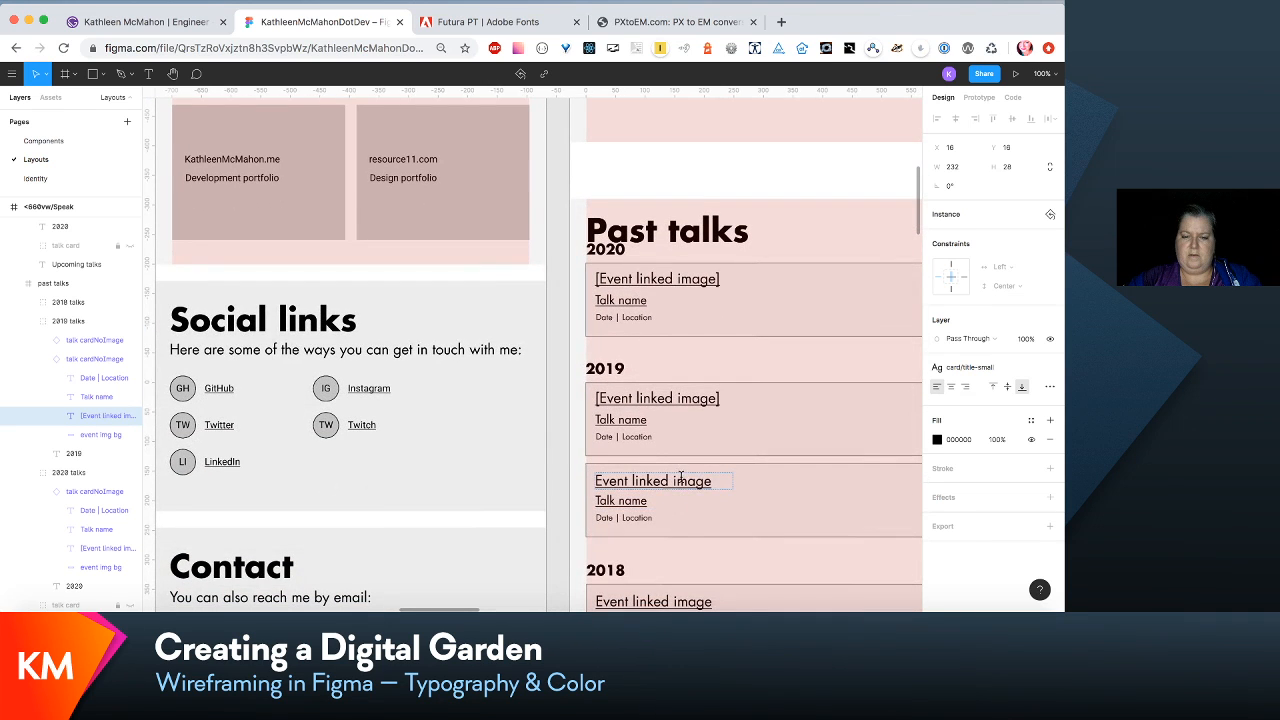
pyautogui.doubleClick(678, 481)
pyautogui.press('super+v')
pyautogui.scroll(-3, 676, 470)
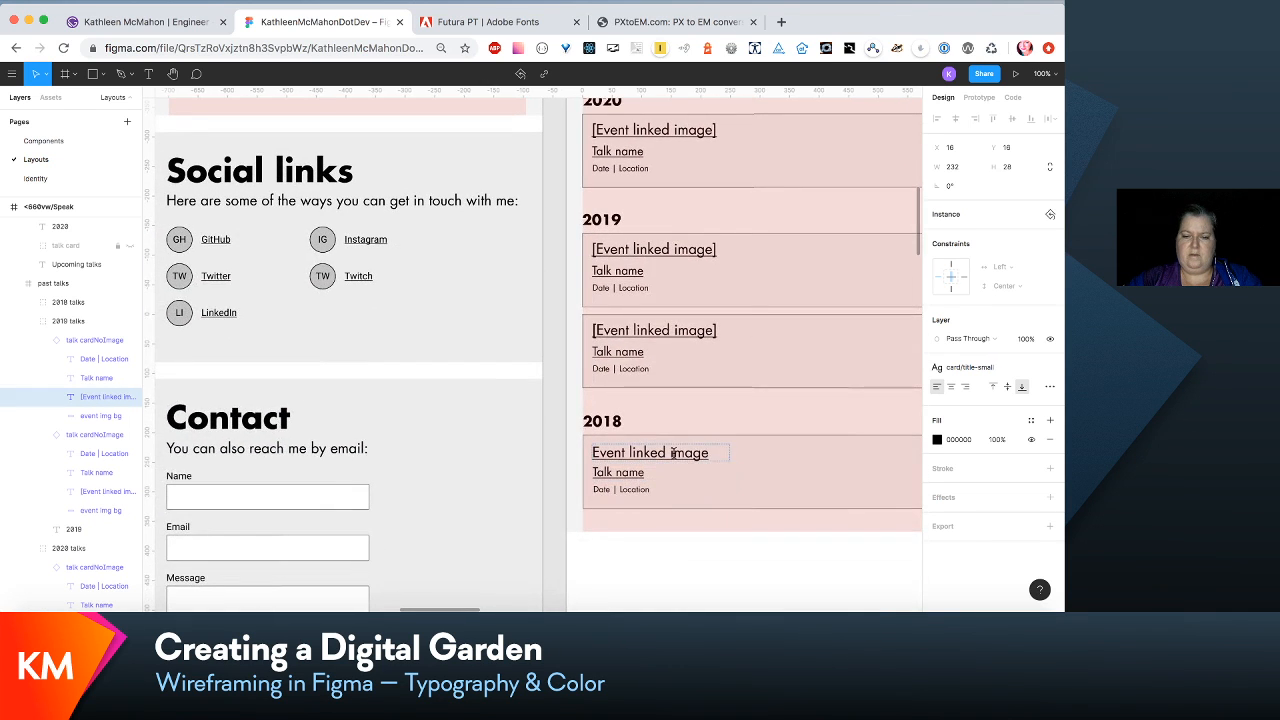
pyautogui.click(673, 452)
pyautogui.doubleClick(673, 452)
pyautogui.press('super+v')
# - Replace the event text in both upcoming talk cards of the 320vw/Speak layout with "[Event linked image]"
pyautogui.hscroll(-10, 673, 452)
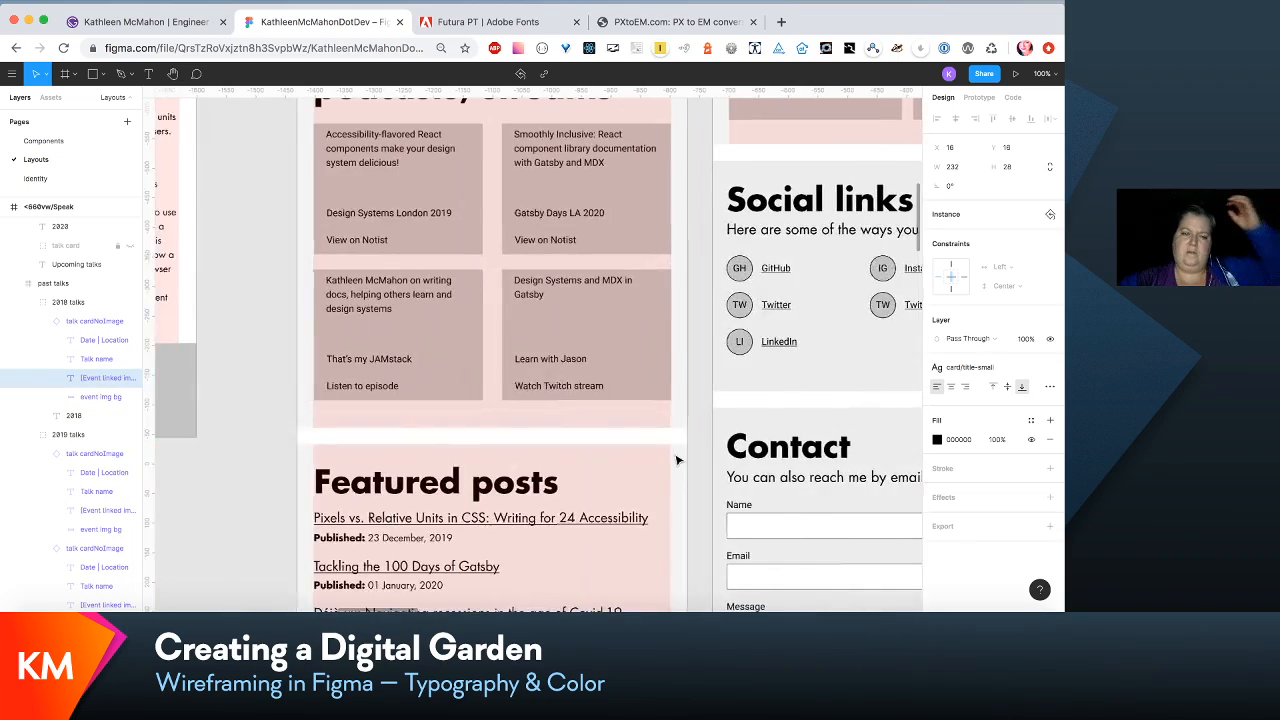
pyautogui.hscroll(-5, 676, 460)
pyautogui.hscroll(-5, 676, 460)
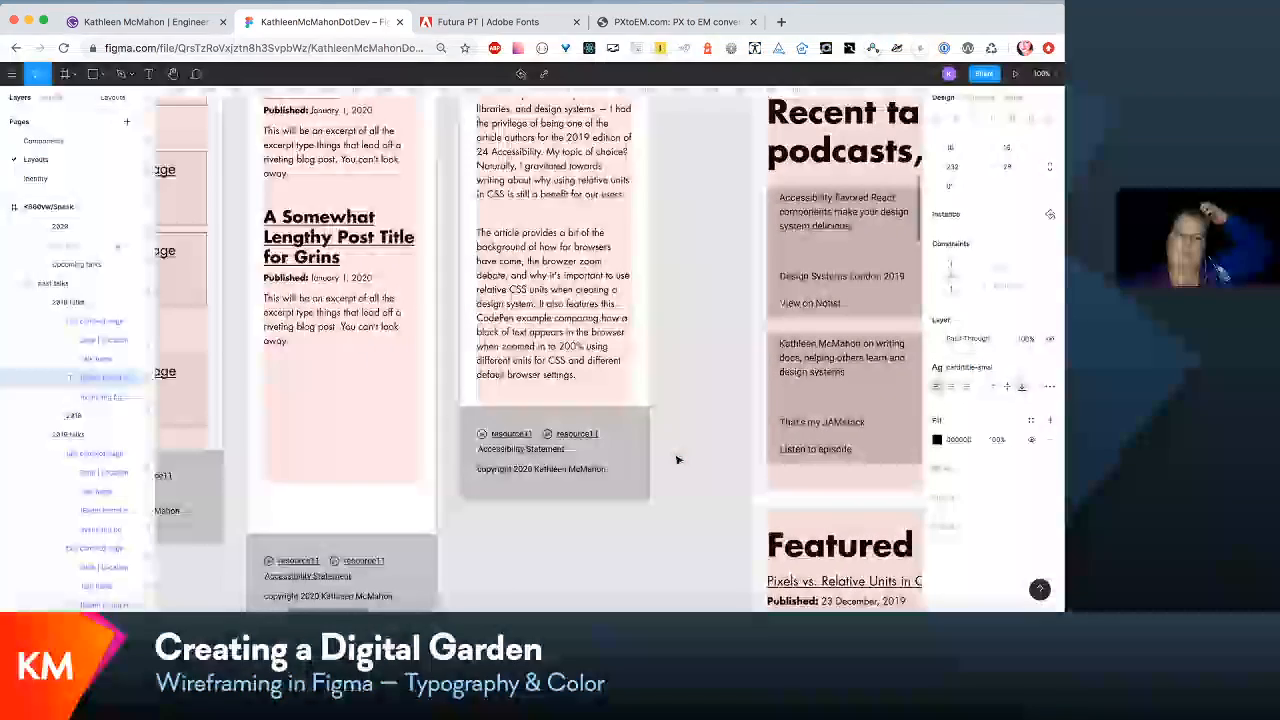
pyautogui.hscroll(-10, 676, 460)
pyautogui.scroll(1, 673, 453)
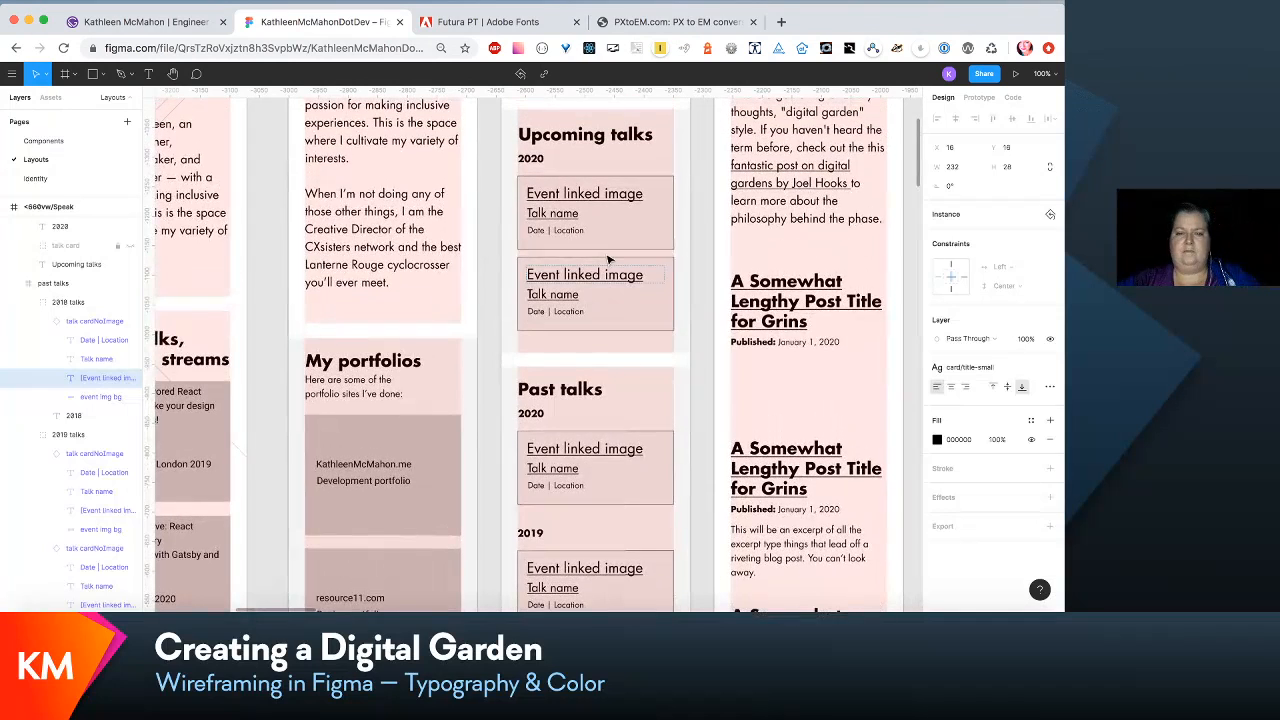
pyautogui.click(585, 198)
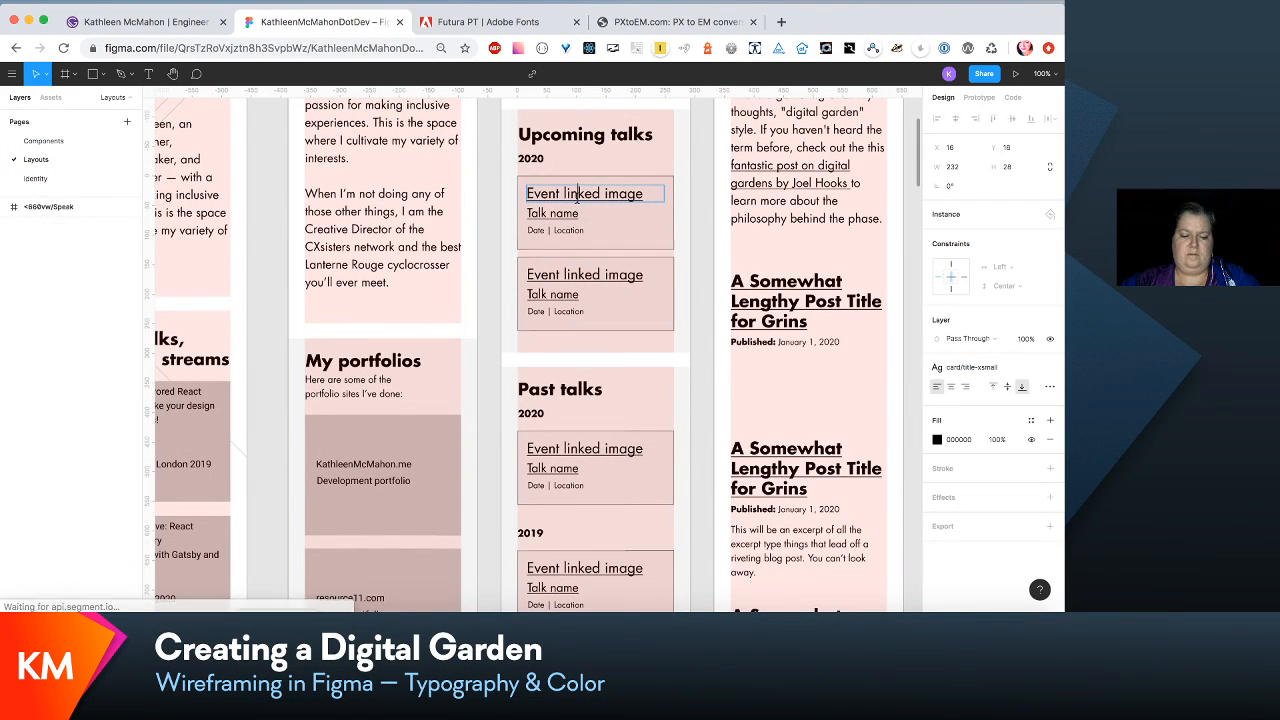
pyautogui.doubleClick(583, 273)
pyautogui.hotkey('ctrl', 'v')
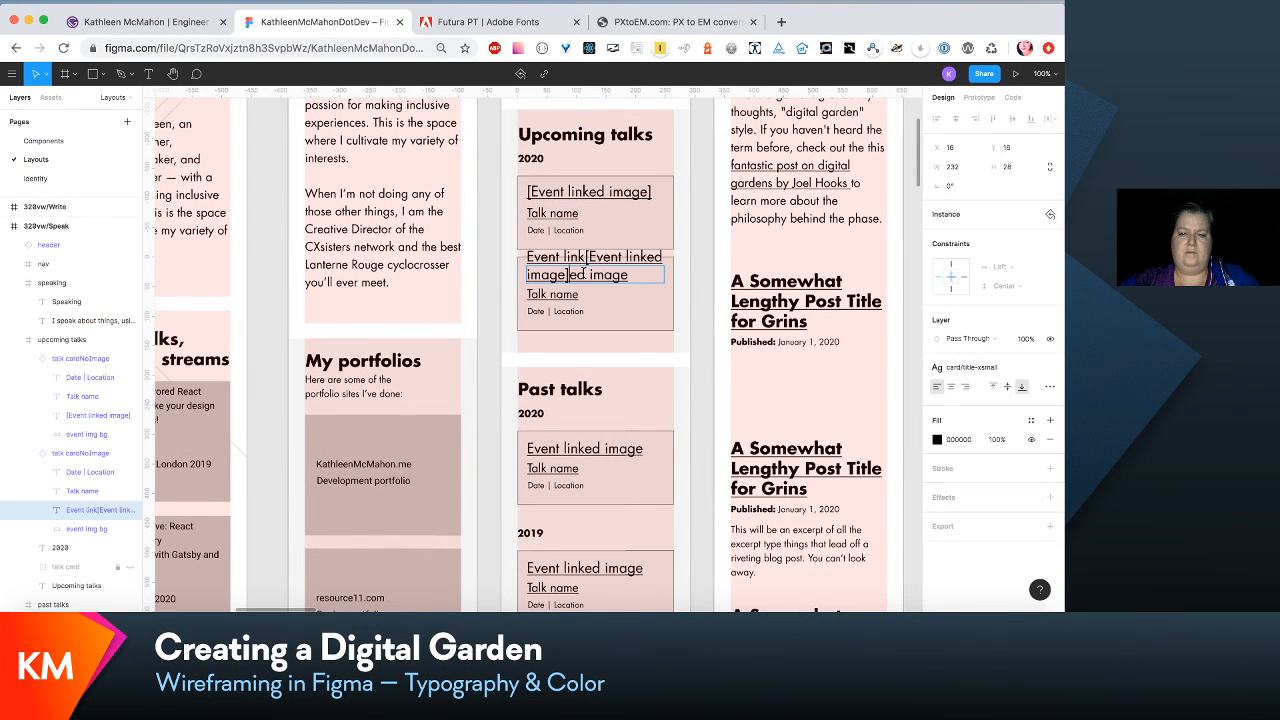
pyautogui.hotkey('ctrl', 'a')
pyautogui.hotkey('ctrl', 'v')
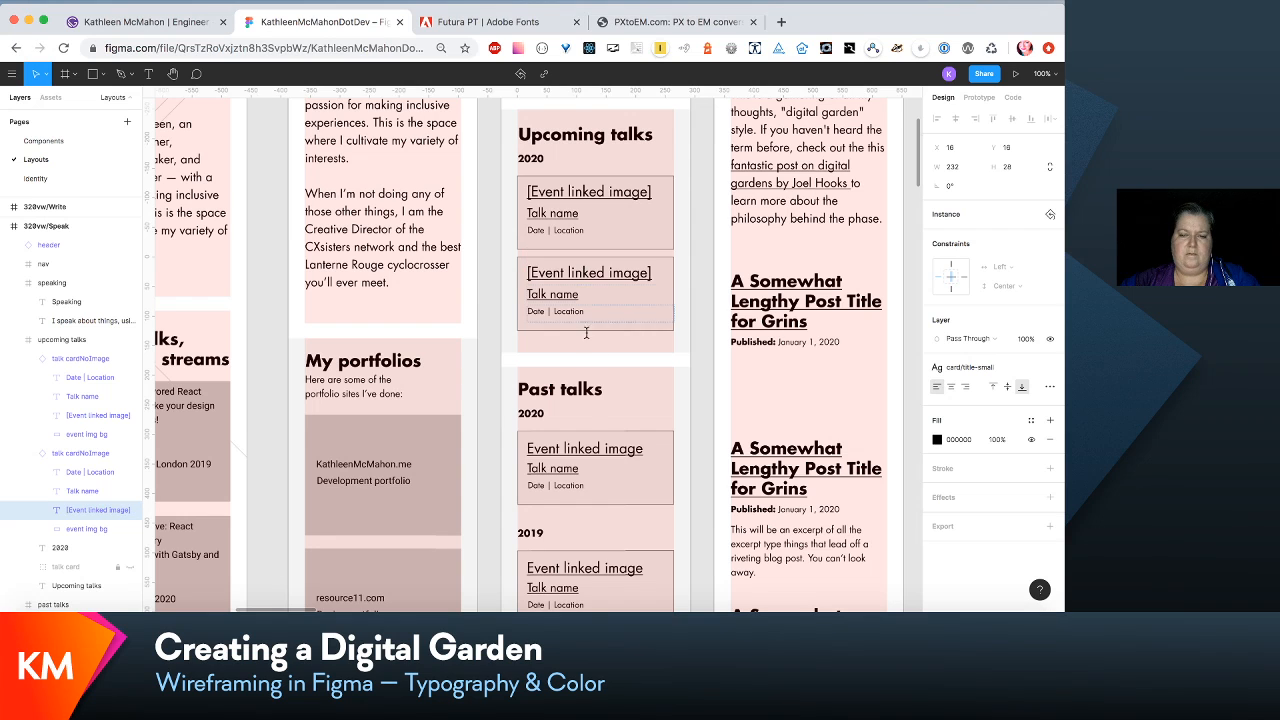
# - Replace the event text with "[Event linked image]" in all 2020, 2019 and 2018 past talk cards of 320vw/Speak
pyautogui.doubleClick(594, 448)
pyautogui.hotkey('ctrl', 'a')
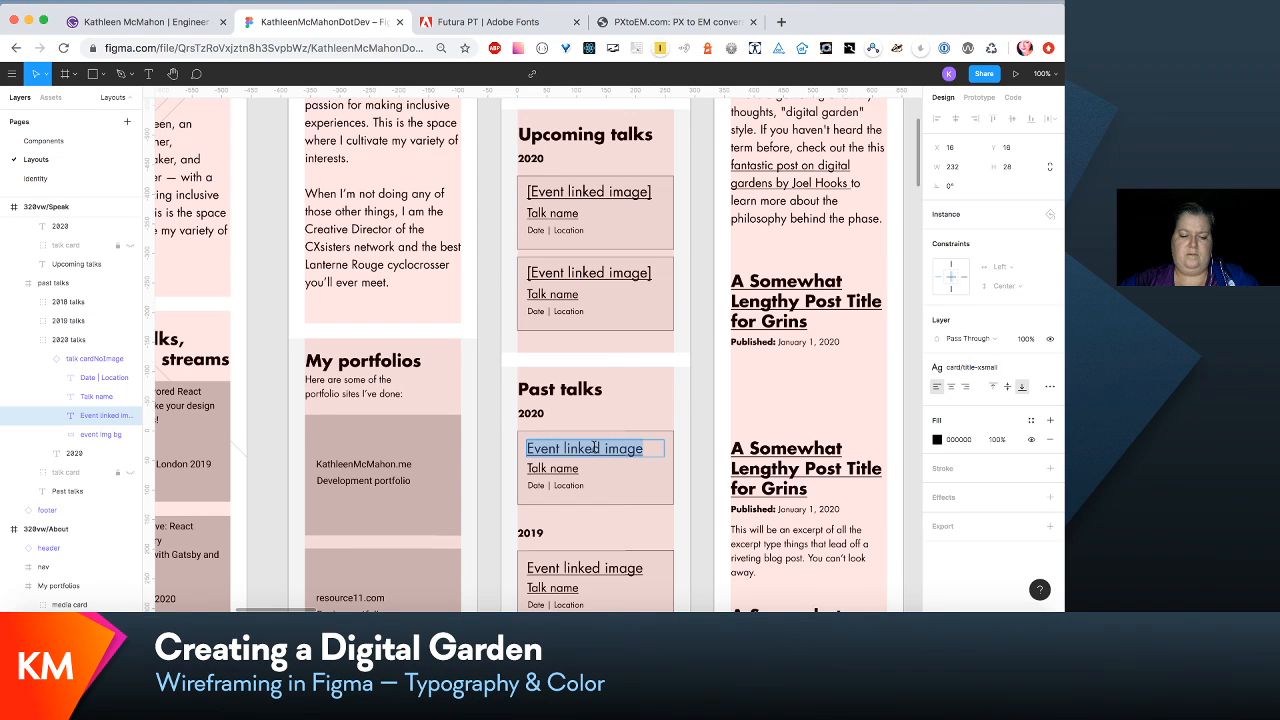
pyautogui.hotkey('ctrl', 'v')
pyautogui.doubleClick(590, 568)
pyautogui.hotkey('ctrl', 'a')
pyautogui.hotkey('ctrl', 'v')
pyautogui.scroll(-4, 600, 570)
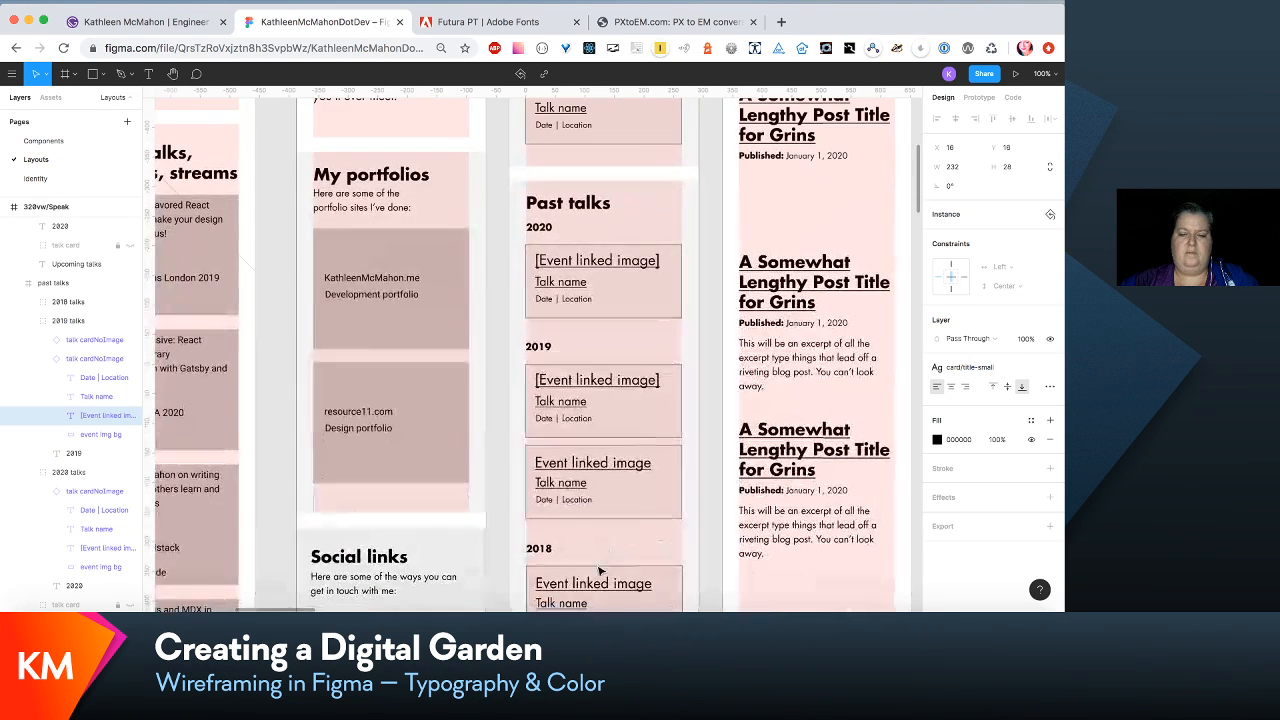
pyautogui.doubleClick(592, 464)
pyautogui.hotkey('ctrl', 'a')
pyautogui.hotkey('ctrl', 'v')
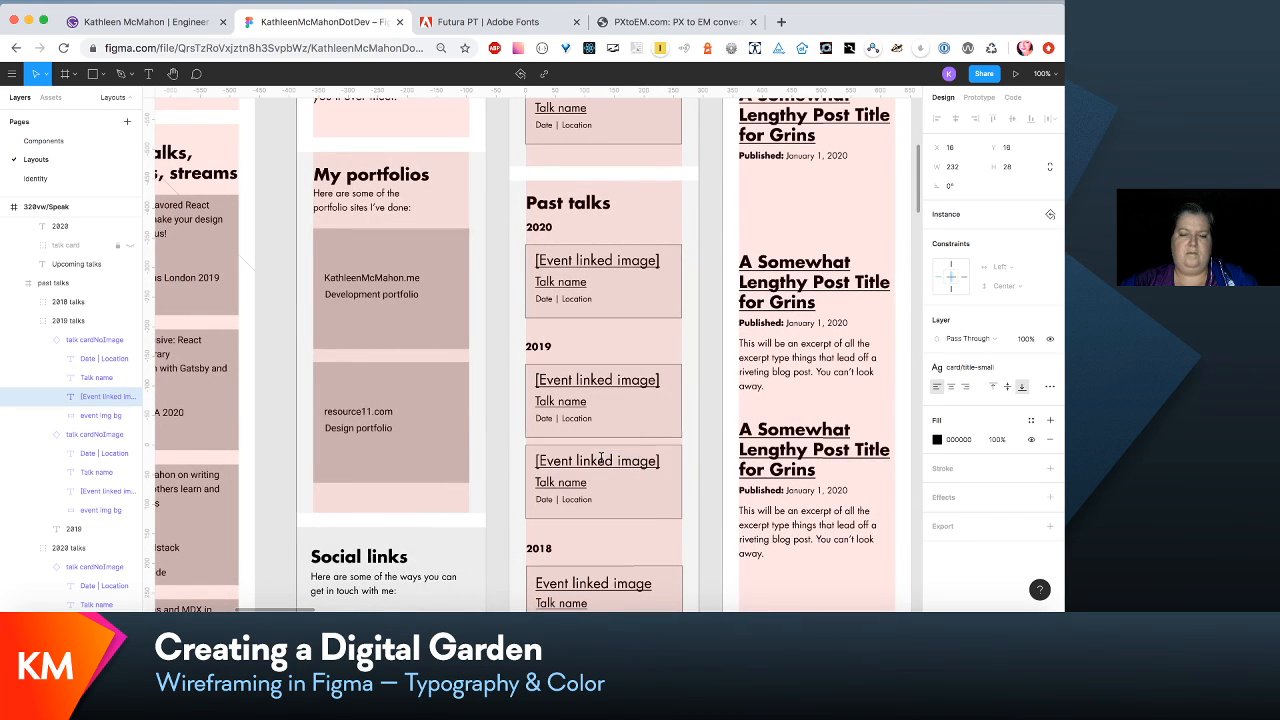
pyautogui.scroll(-3, 574, 455)
pyautogui.doubleClick(562, 436)
pyautogui.hotkey('ctrl', 'a')
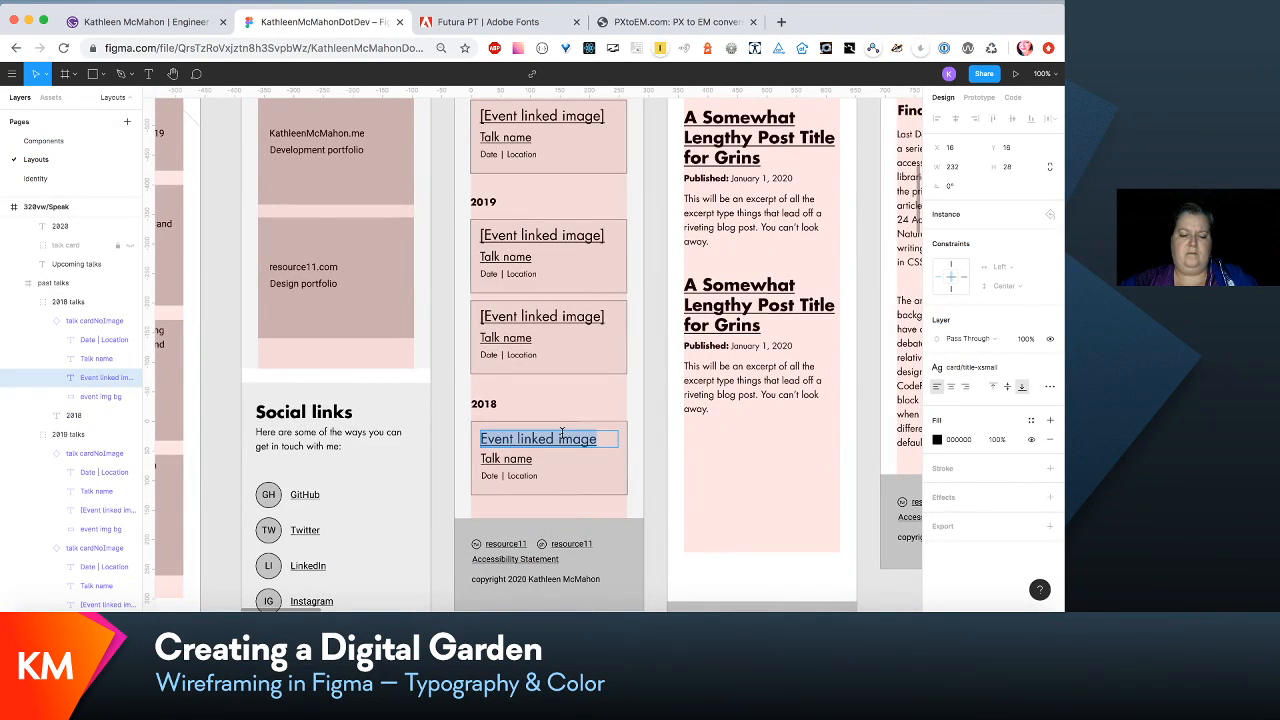
pyautogui.hotkey('ctrl', 'v')
# - Check the text style properties of the Date | Location line in the 2020 past talk card of 320vw/Speak
pyautogui.hscroll(10, 562, 434)
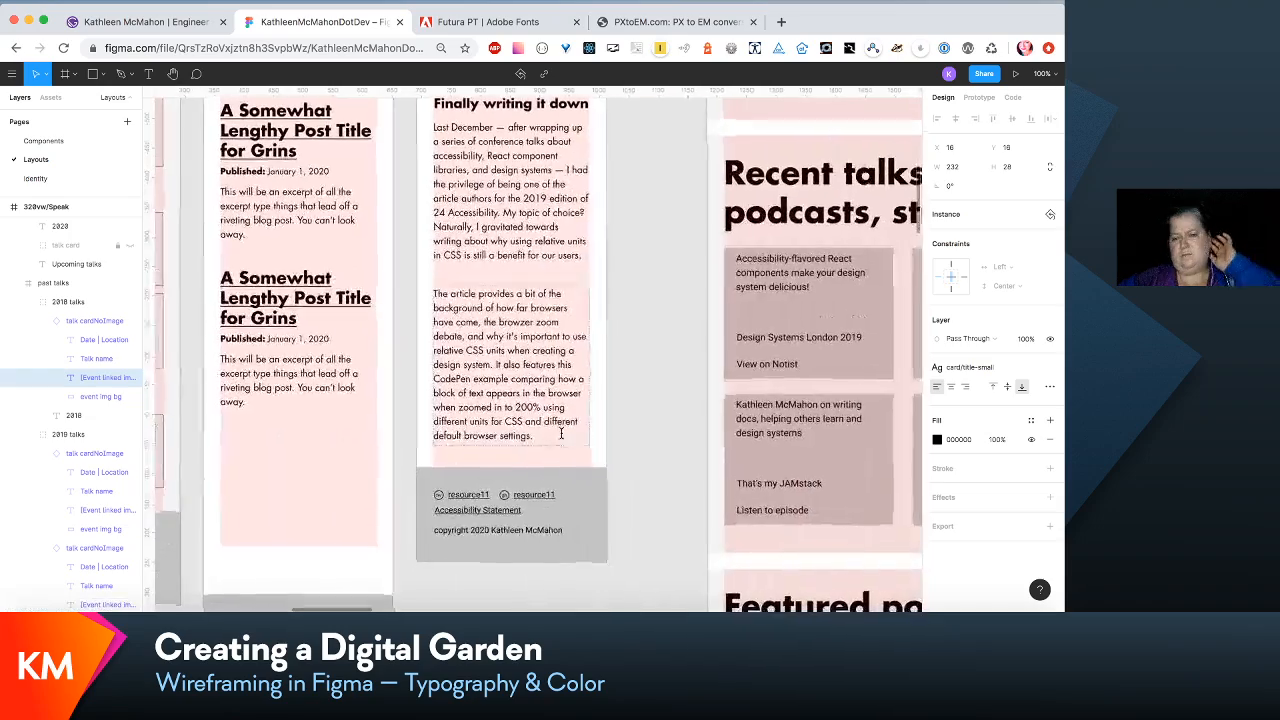
pyautogui.hscroll(-9, 562, 434)
pyautogui.scroll(5, 561, 433)
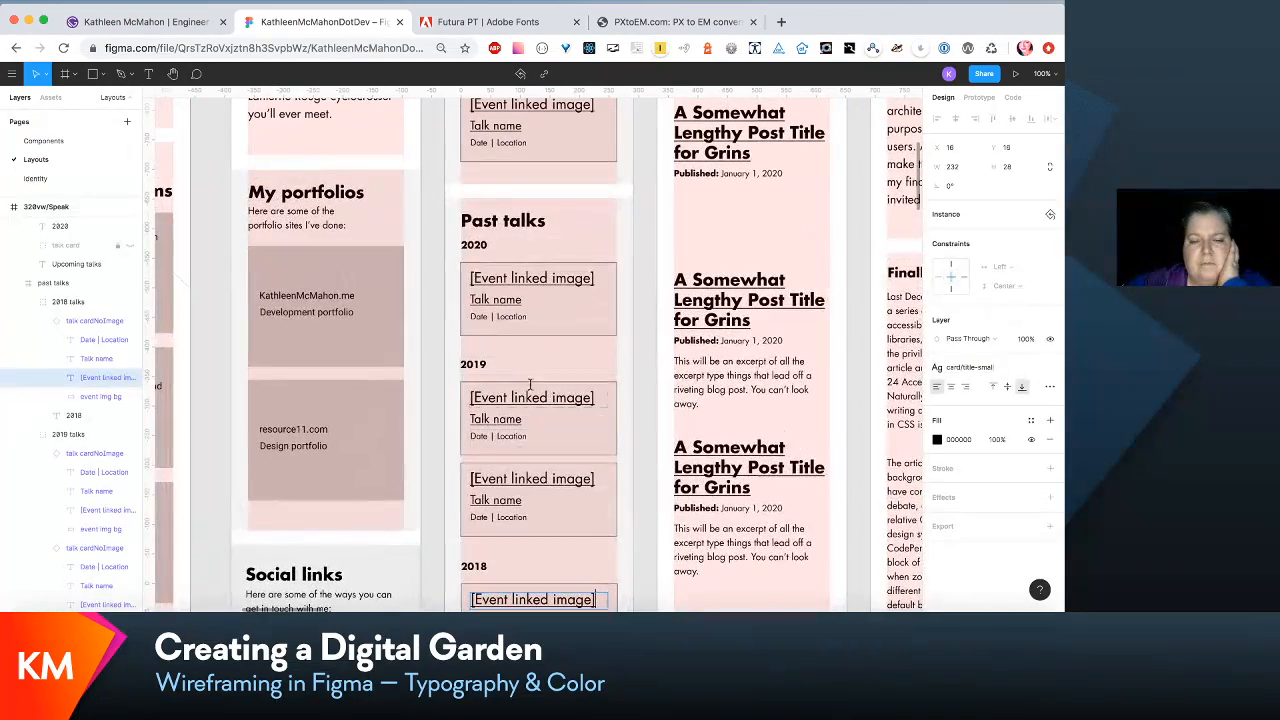
pyautogui.click(503, 318)
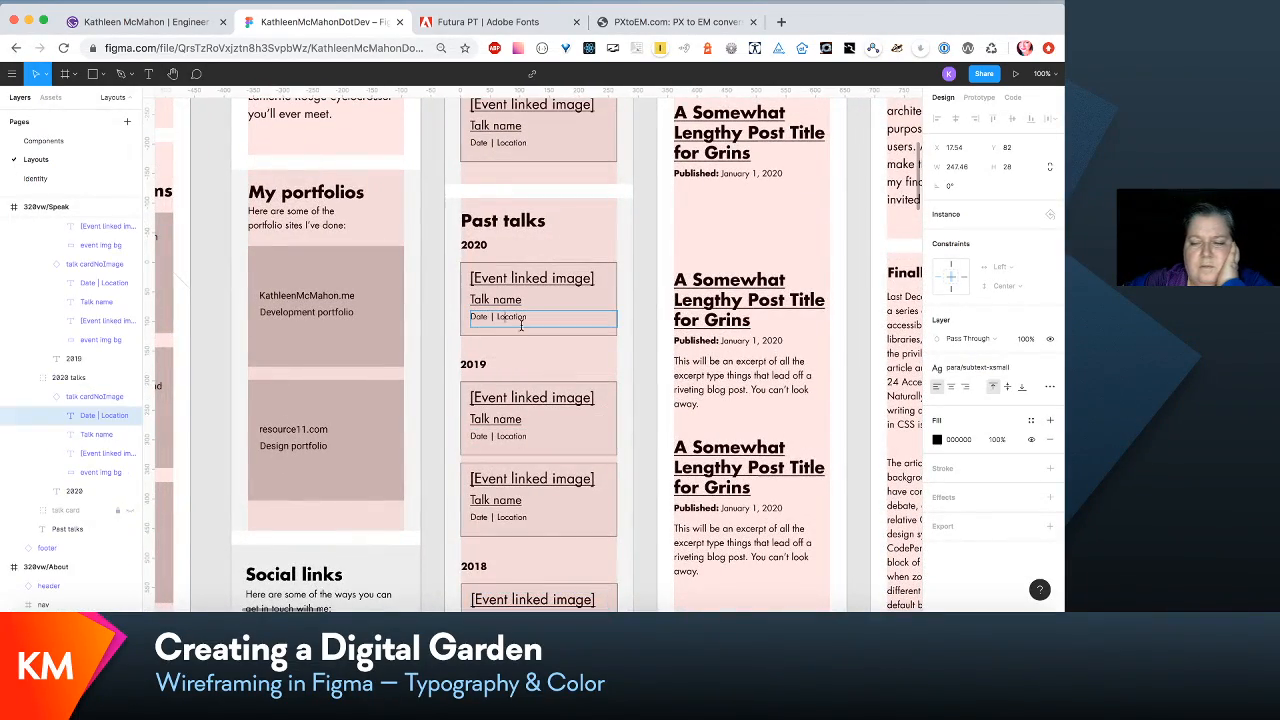
pyautogui.click(1012, 372)
pyautogui.click(1024, 396)
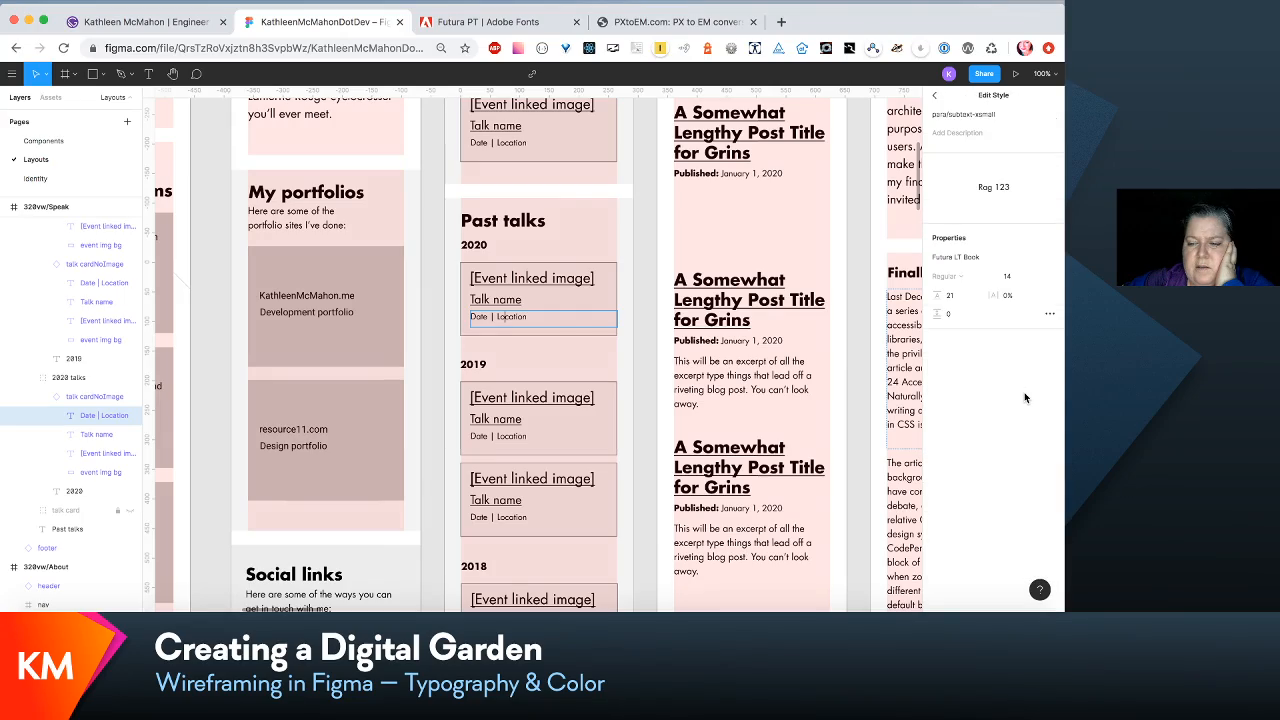
pyautogui.hscroll(20, 578, 431)
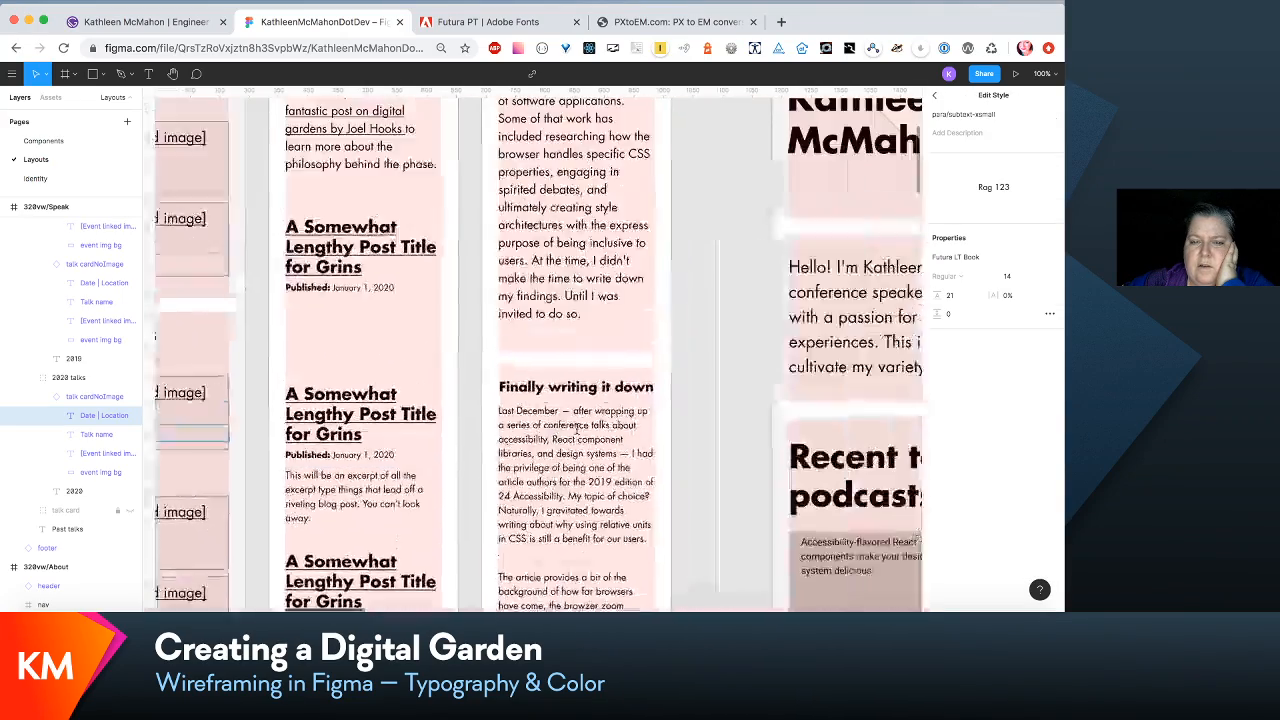
pyautogui.hscroll(4, 580, 436)
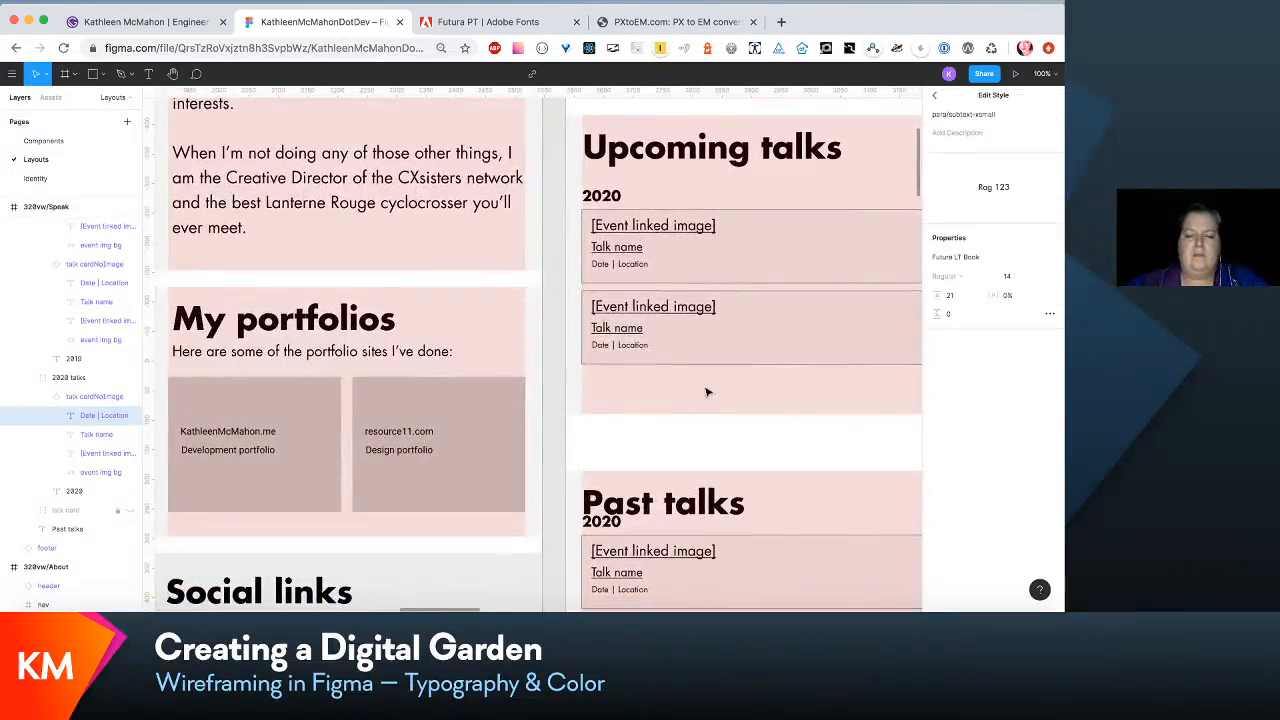
pyautogui.click(708, 392)
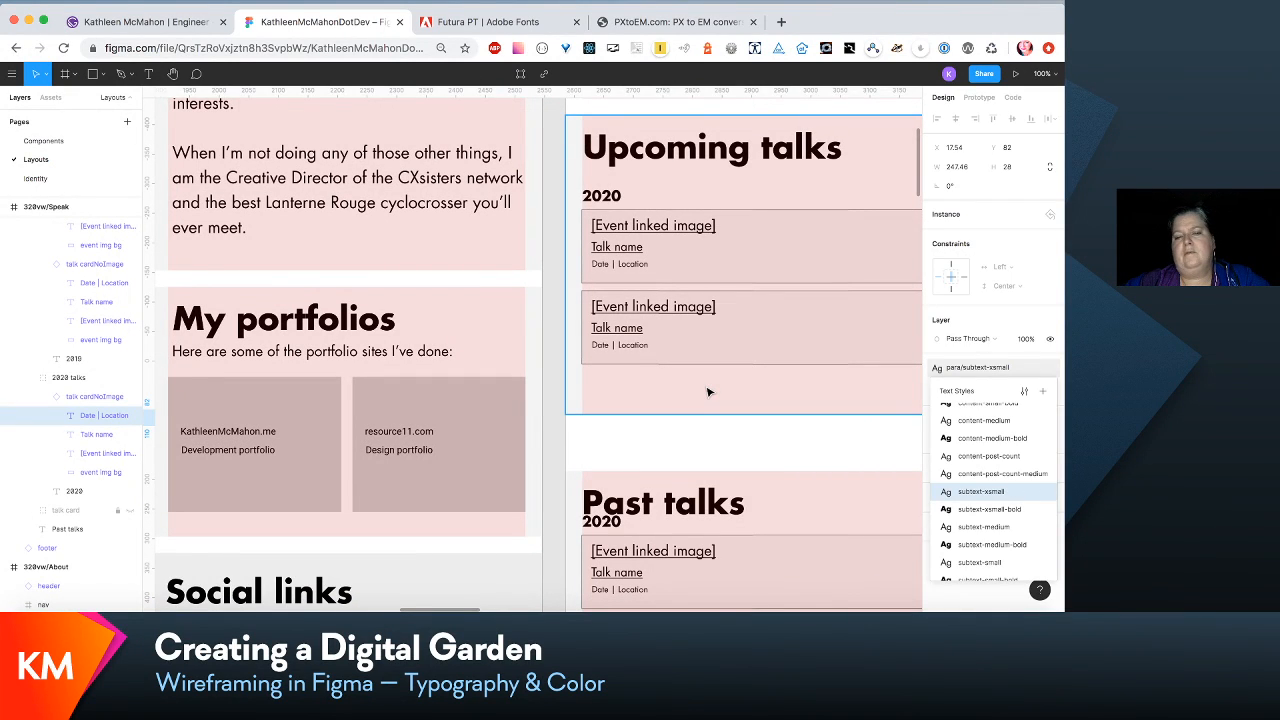
# - Set the card/title-link-xsmall text style of the Talk name in the <660vw/Speak upcoming talk card to size 24 with line height 36
pyautogui.hscroll(5, 708, 392)
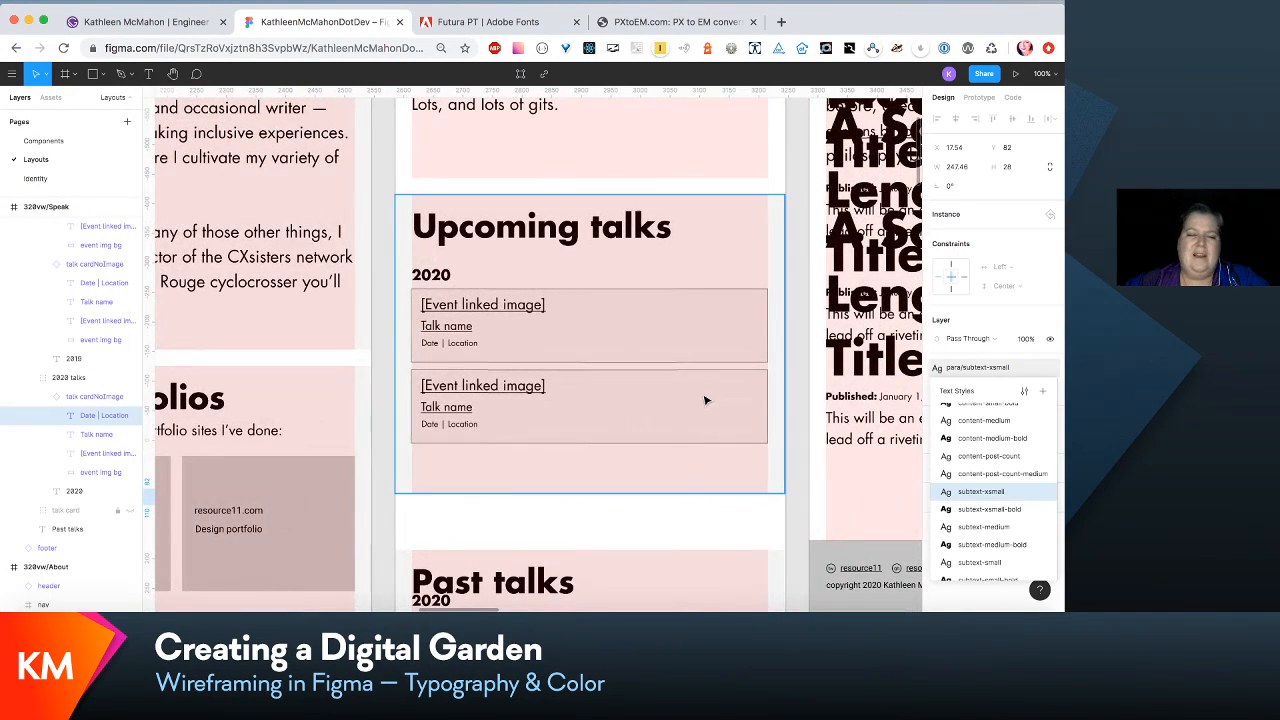
pyautogui.scroll(-5, 644, 435)
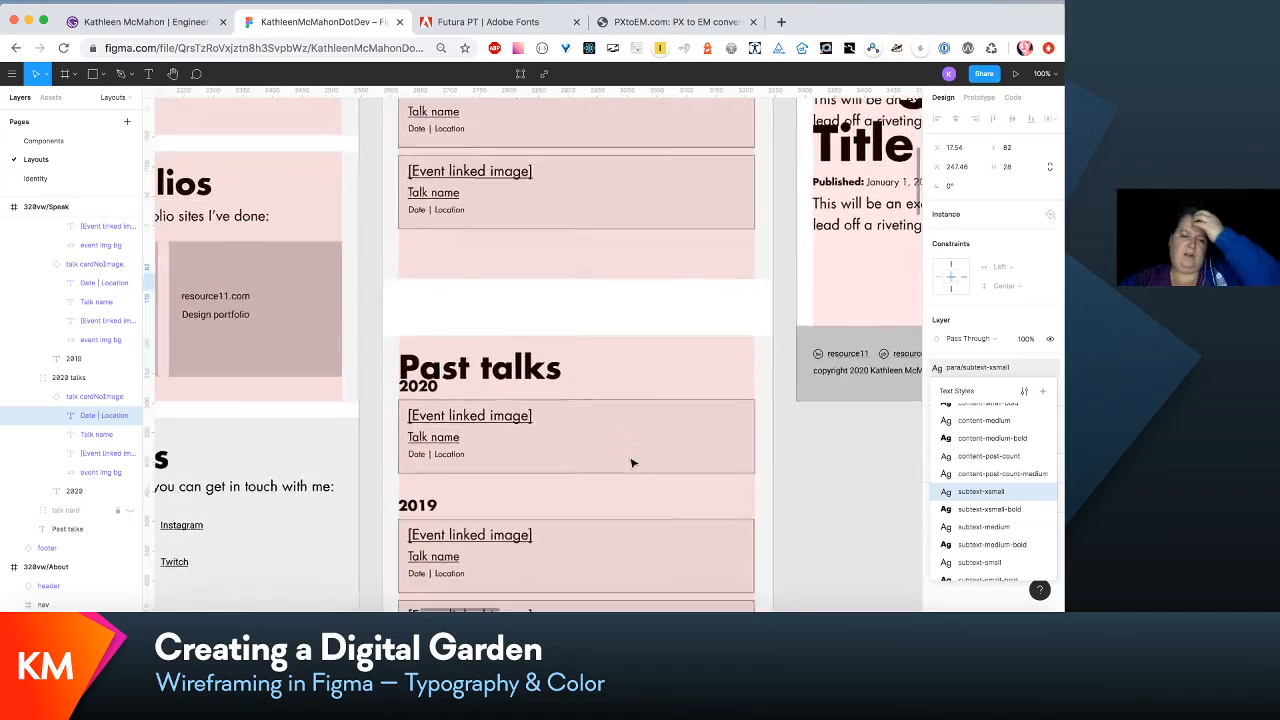
pyautogui.scroll(1, 632, 463)
pyautogui.hscroll(-1, 632, 463)
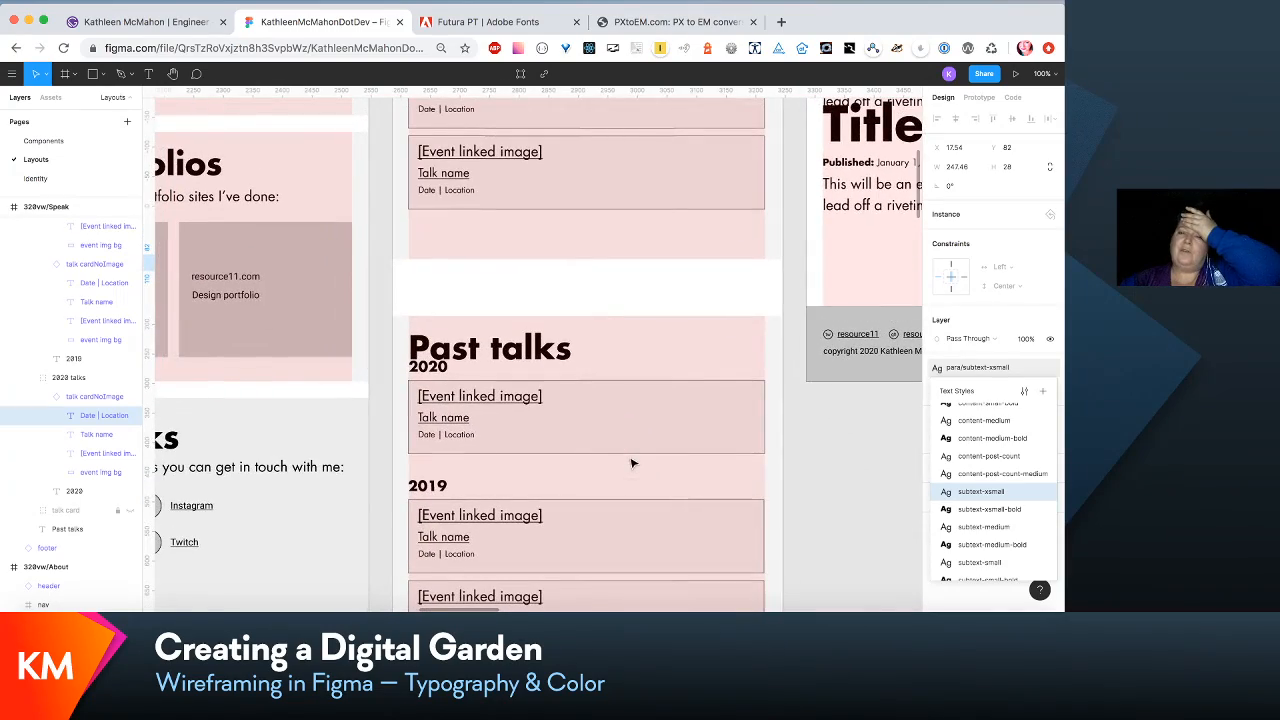
pyautogui.scroll(5, 632, 463)
pyautogui.hscroll(3, 631, 460)
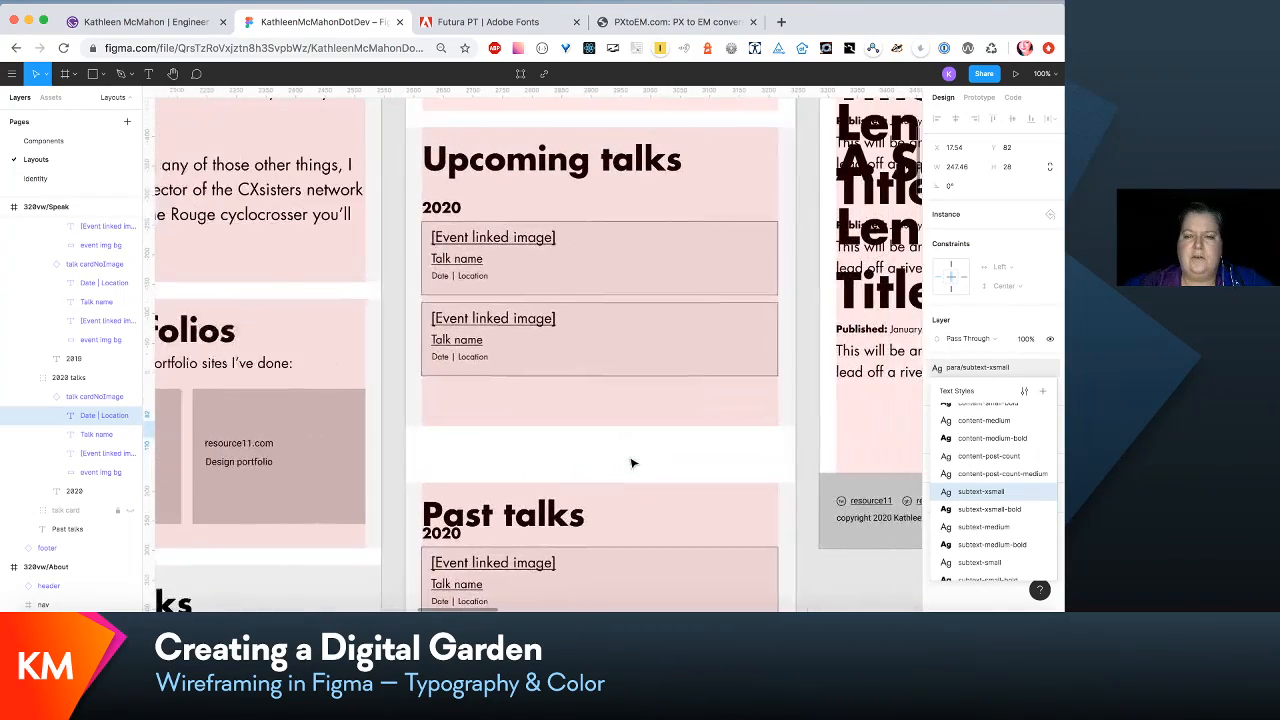
pyautogui.click(410, 266)
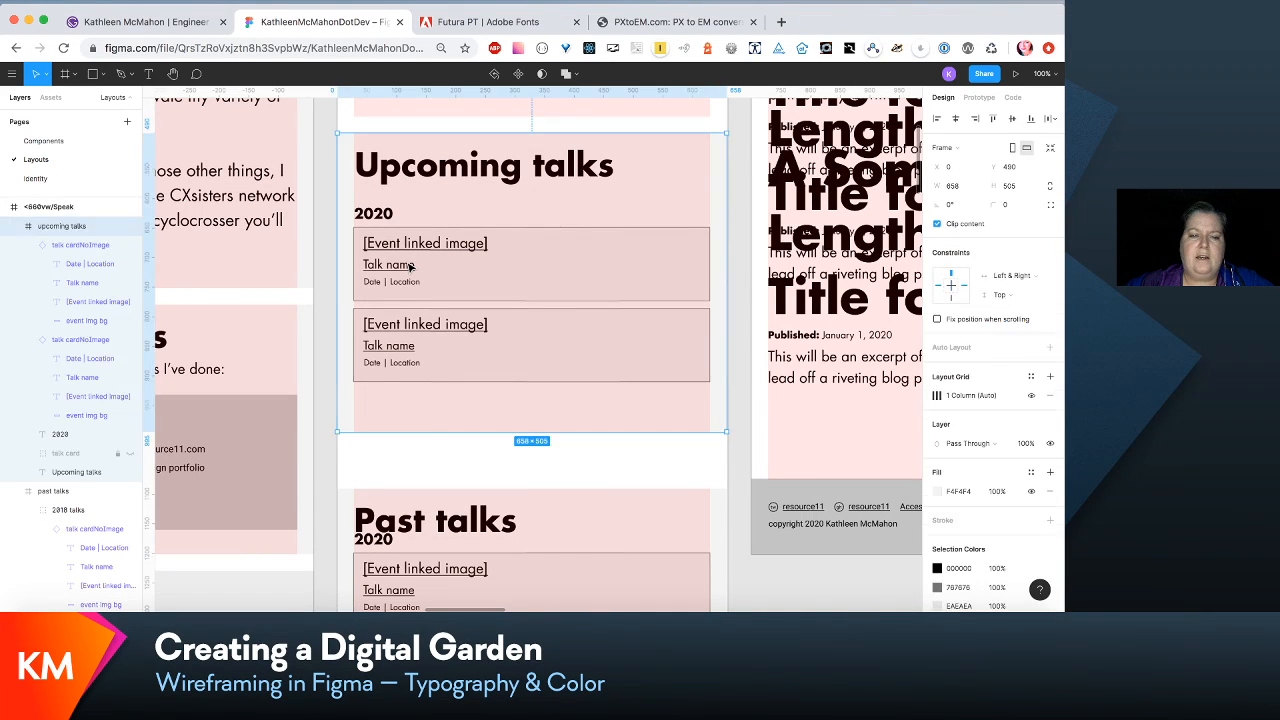
pyautogui.doubleClick(410, 266)
pyautogui.doubleClick(410, 266)
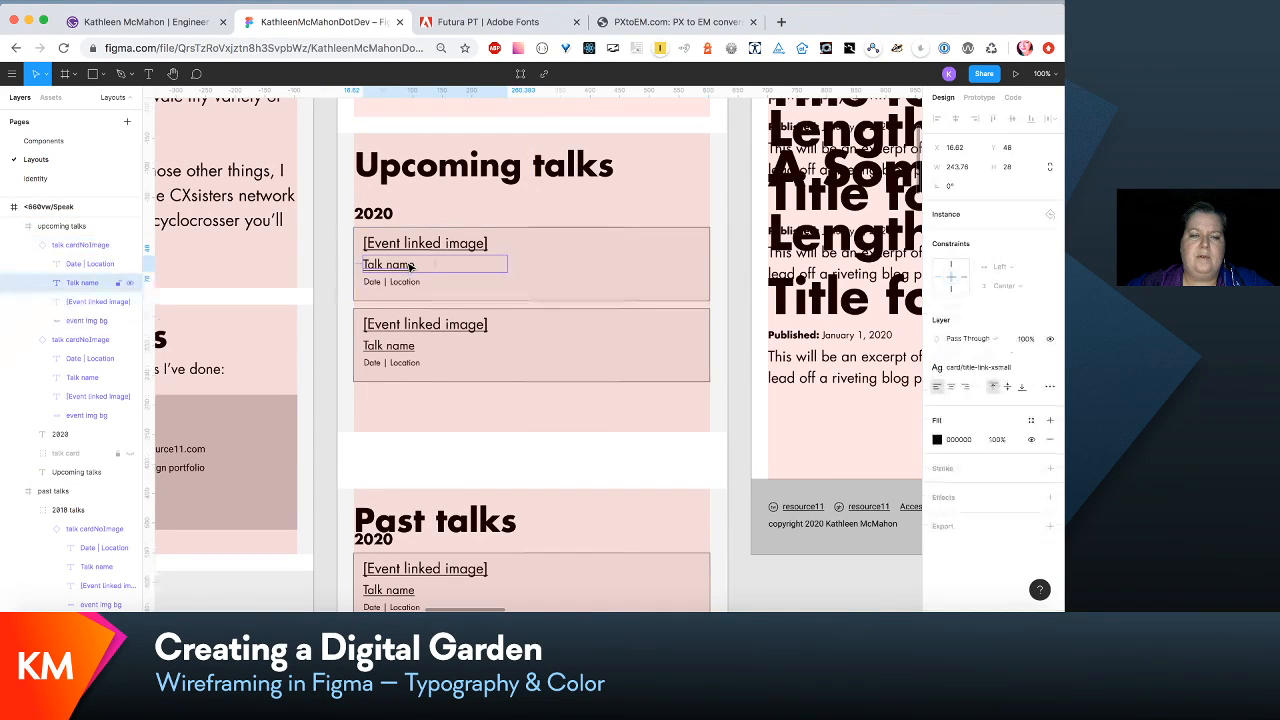
pyautogui.click(1021, 369)
pyautogui.click(1018, 278)
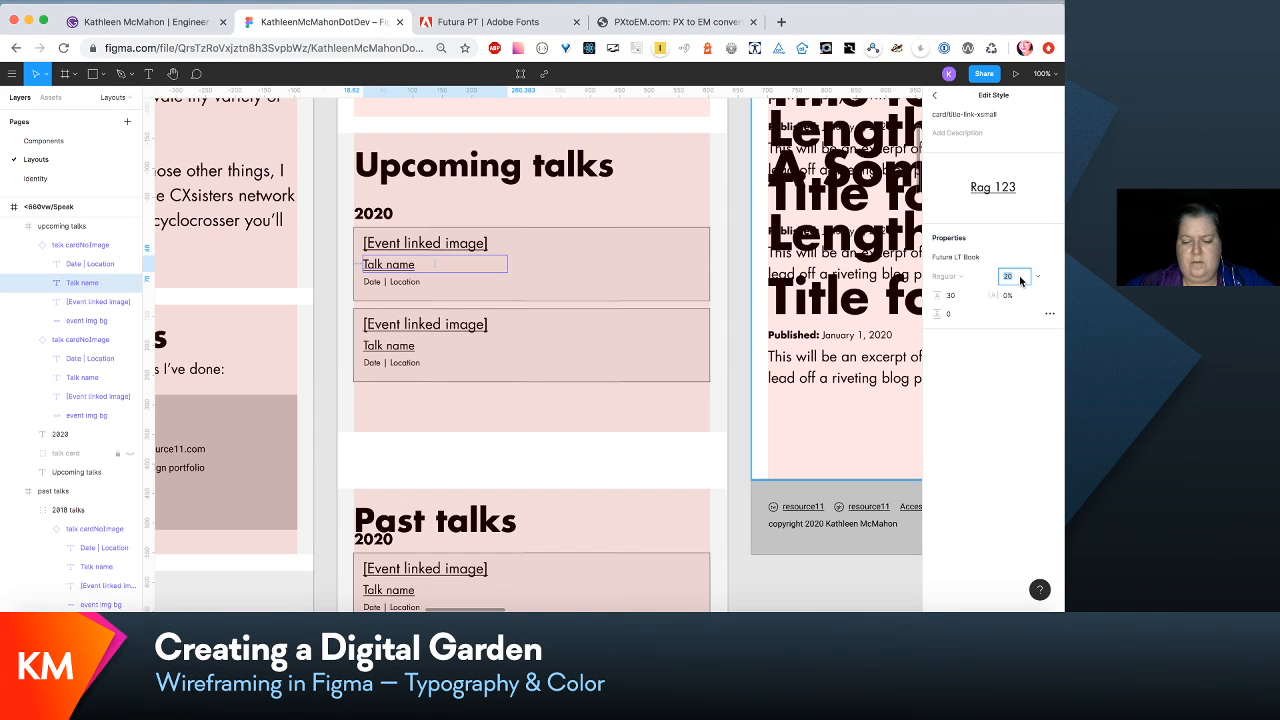
pyautogui.write('24')
pyautogui.press('Tab')
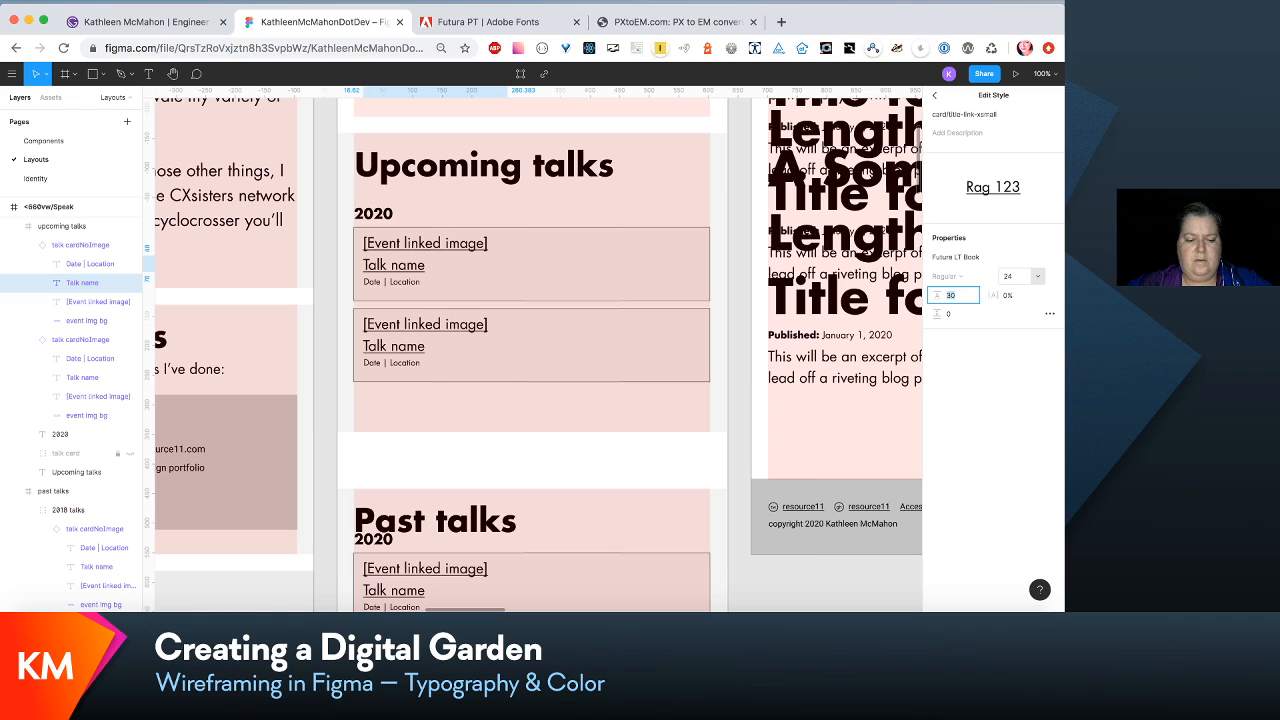
pyautogui.write('36')
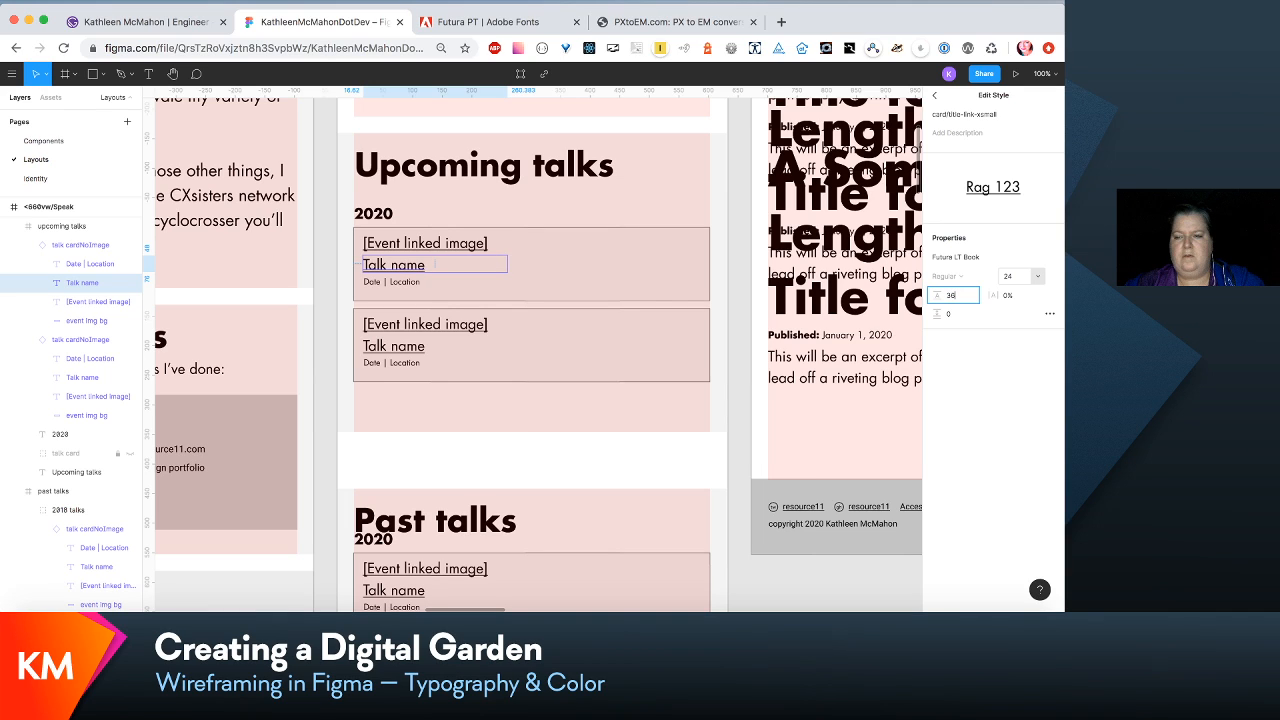
pyautogui.press('Return')
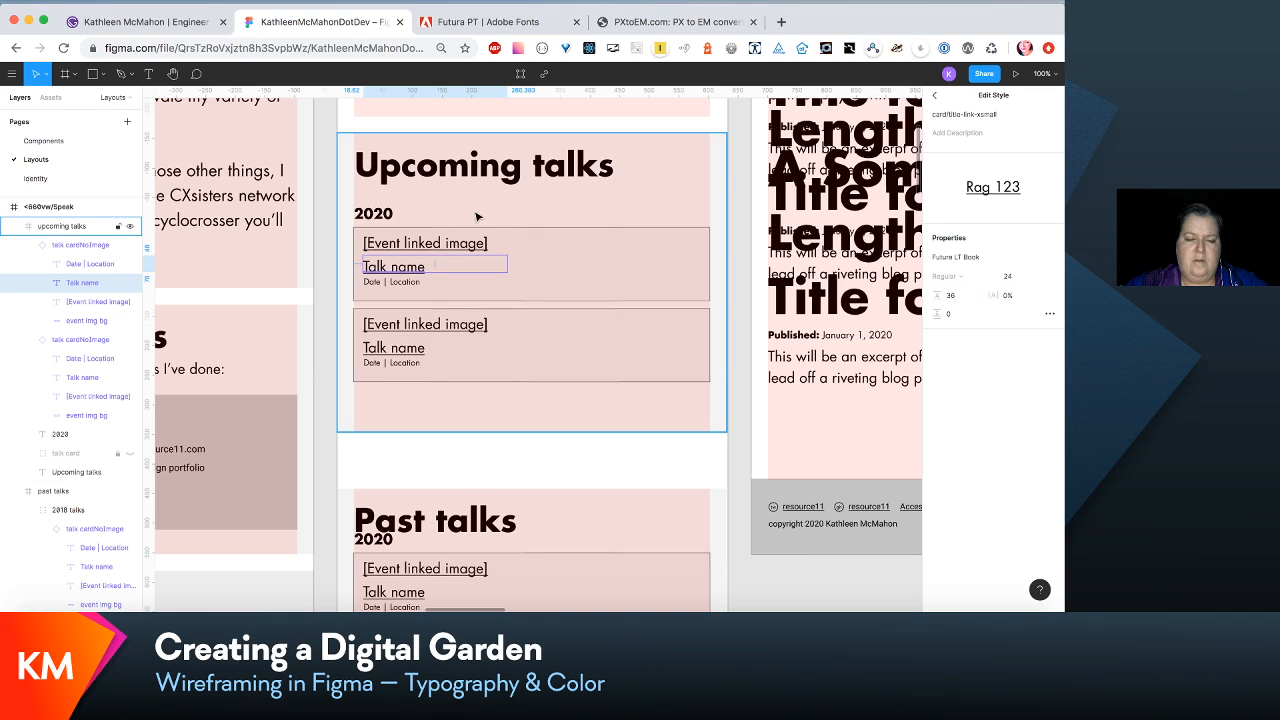
# - Move the Date | Location line down to Y 88 in the master component of the talk card
pyautogui.click(411, 285)
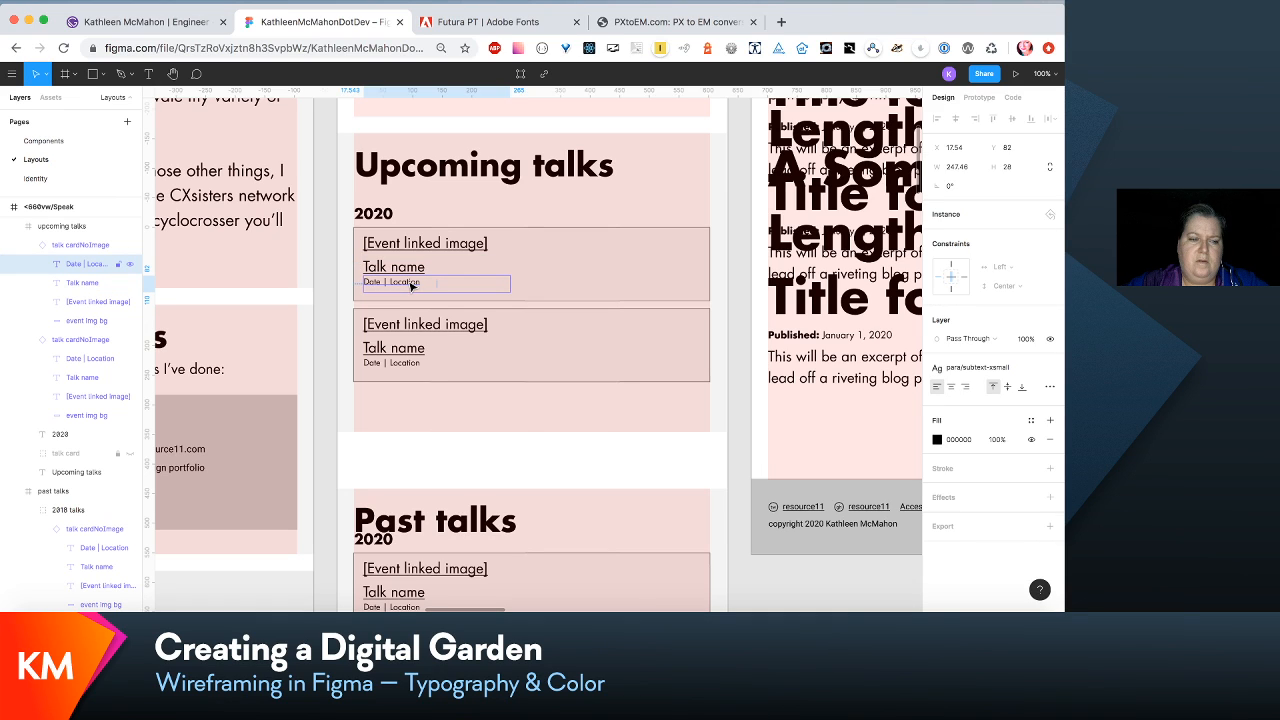
pyautogui.rightClick(411, 285)
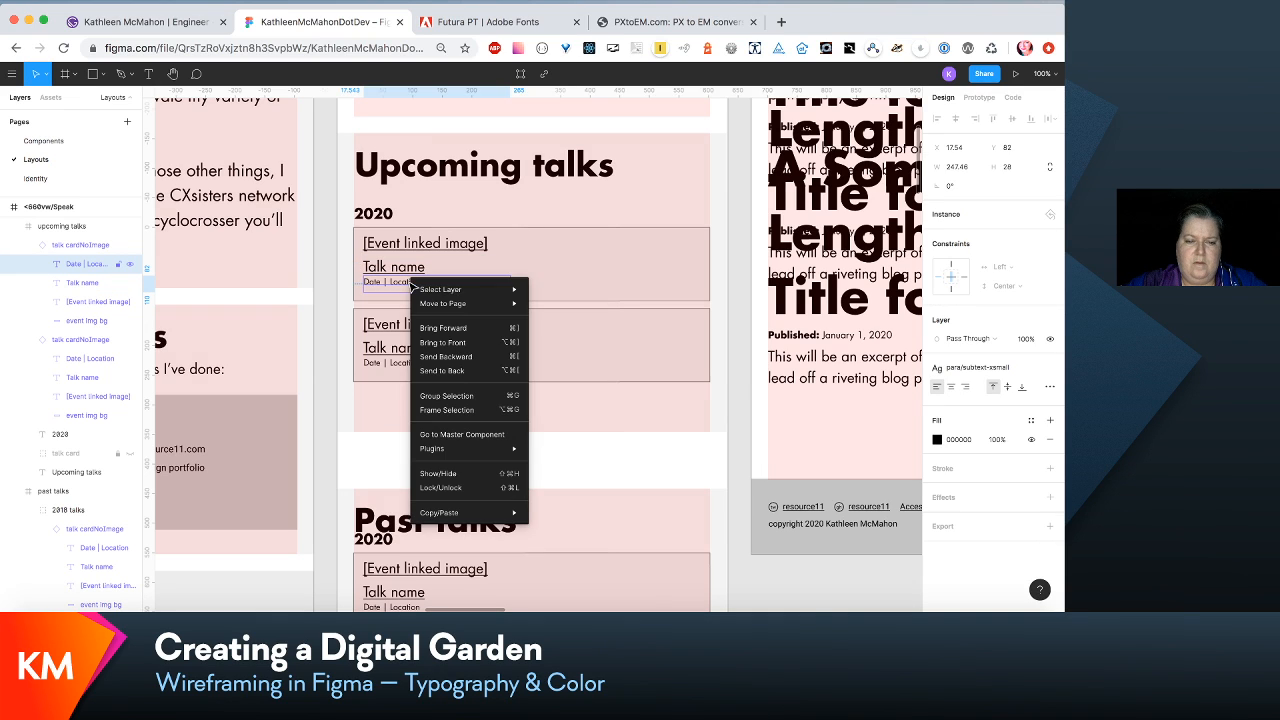
pyautogui.click(453, 436)
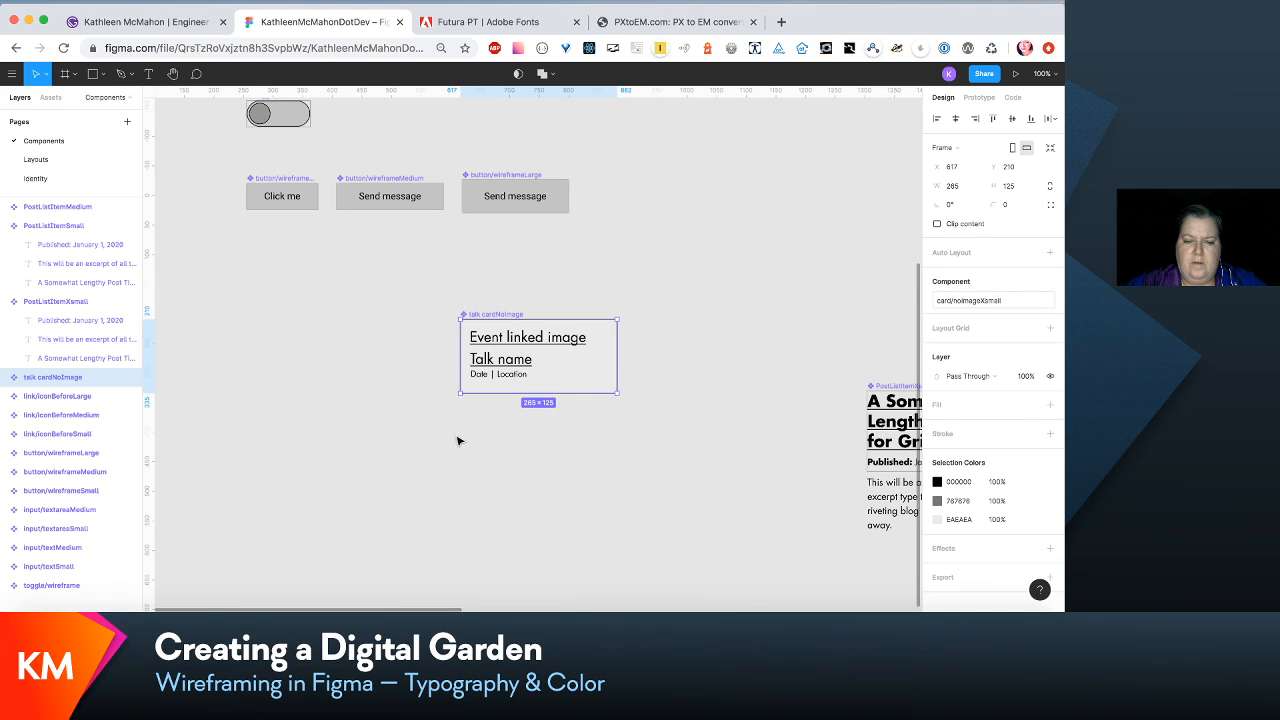
pyautogui.doubleClick(521, 380)
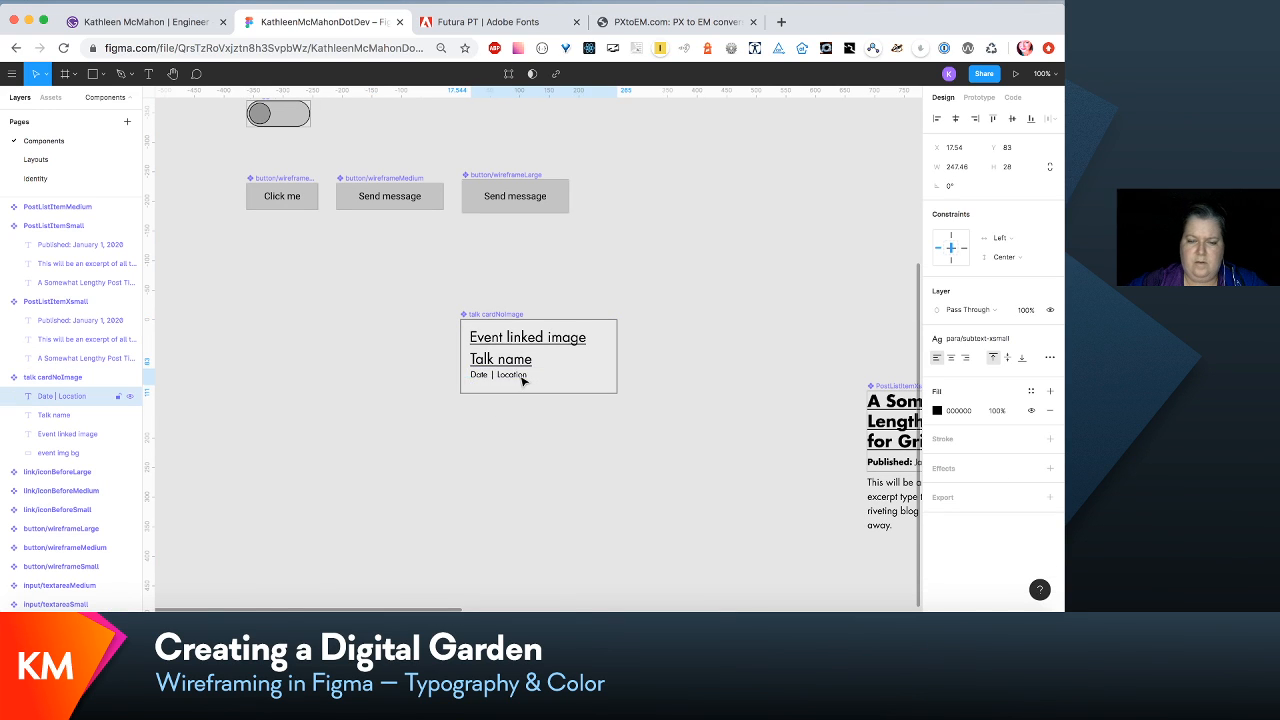
pyautogui.press('Down')
pyautogui.press('Down')
pyautogui.press('Down')
pyautogui.press('Down')
pyautogui.press('Down')
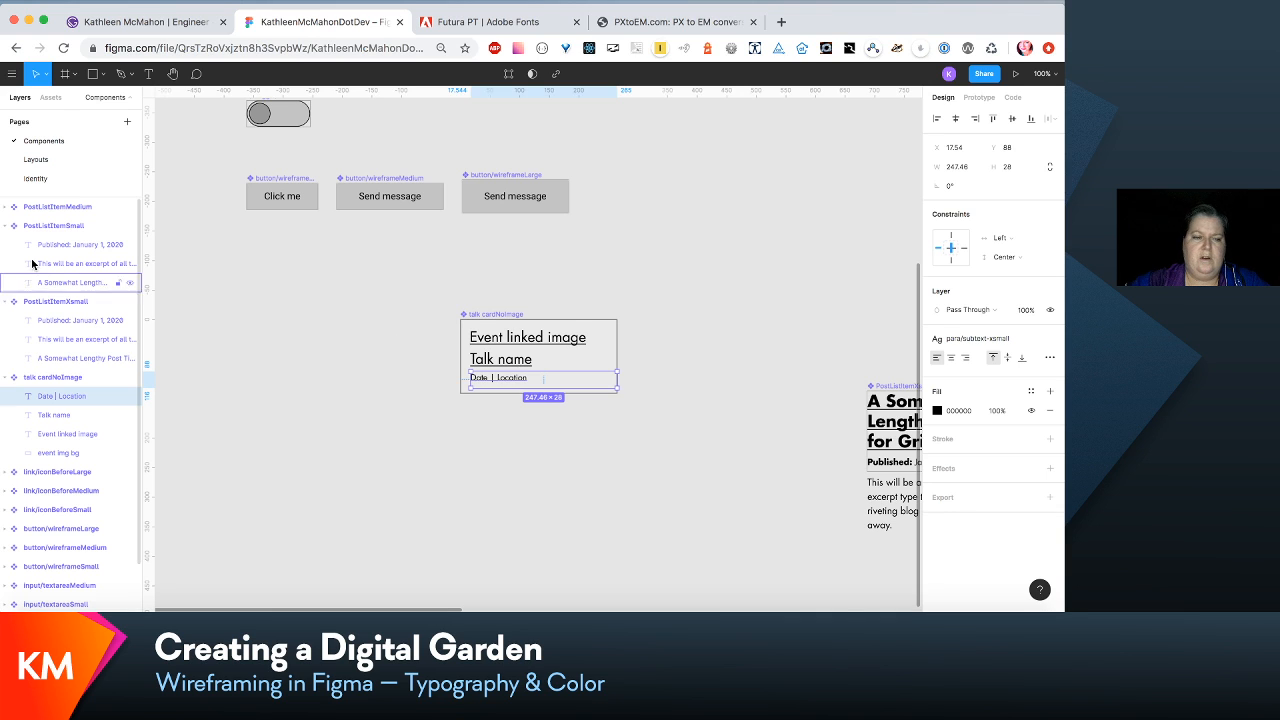
# - Return to the Layouts page and extend the past talks frame of <660vw/Speak to a height of 891
pyautogui.click(65, 155)
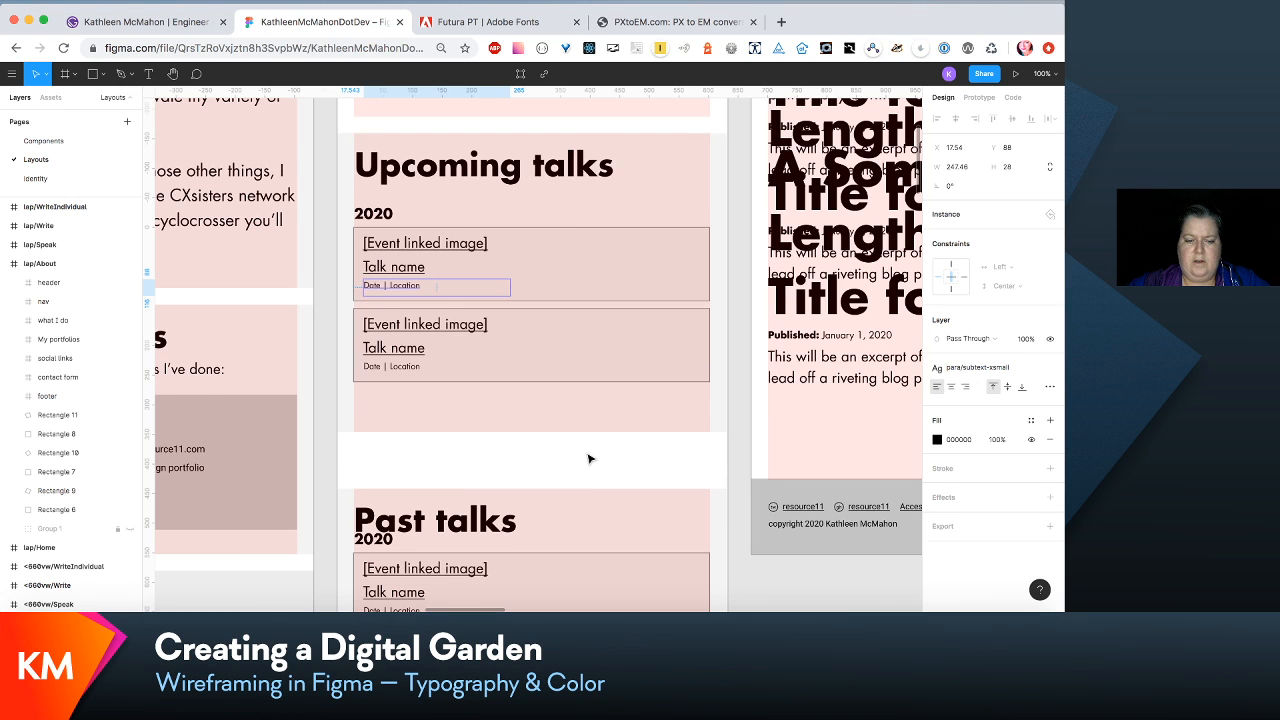
pyautogui.scroll(-3, 589, 458)
pyautogui.scroll(-5, 589, 458)
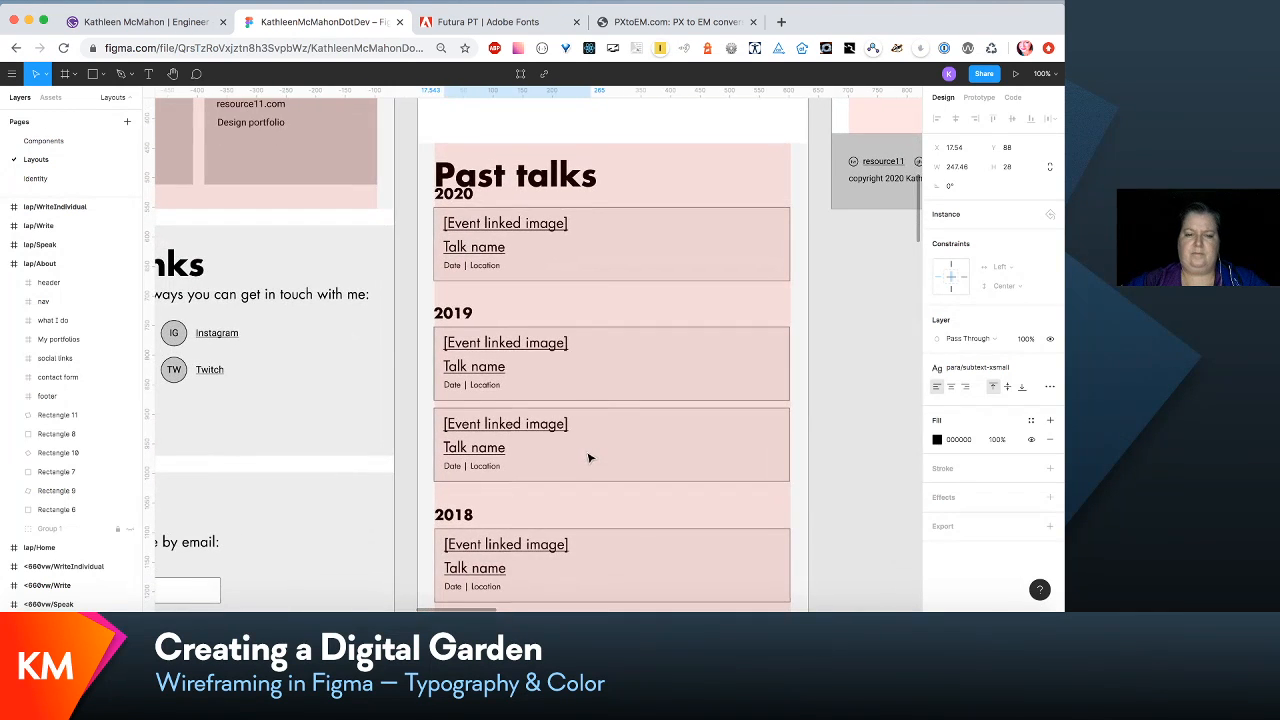
pyautogui.click(615, 205)
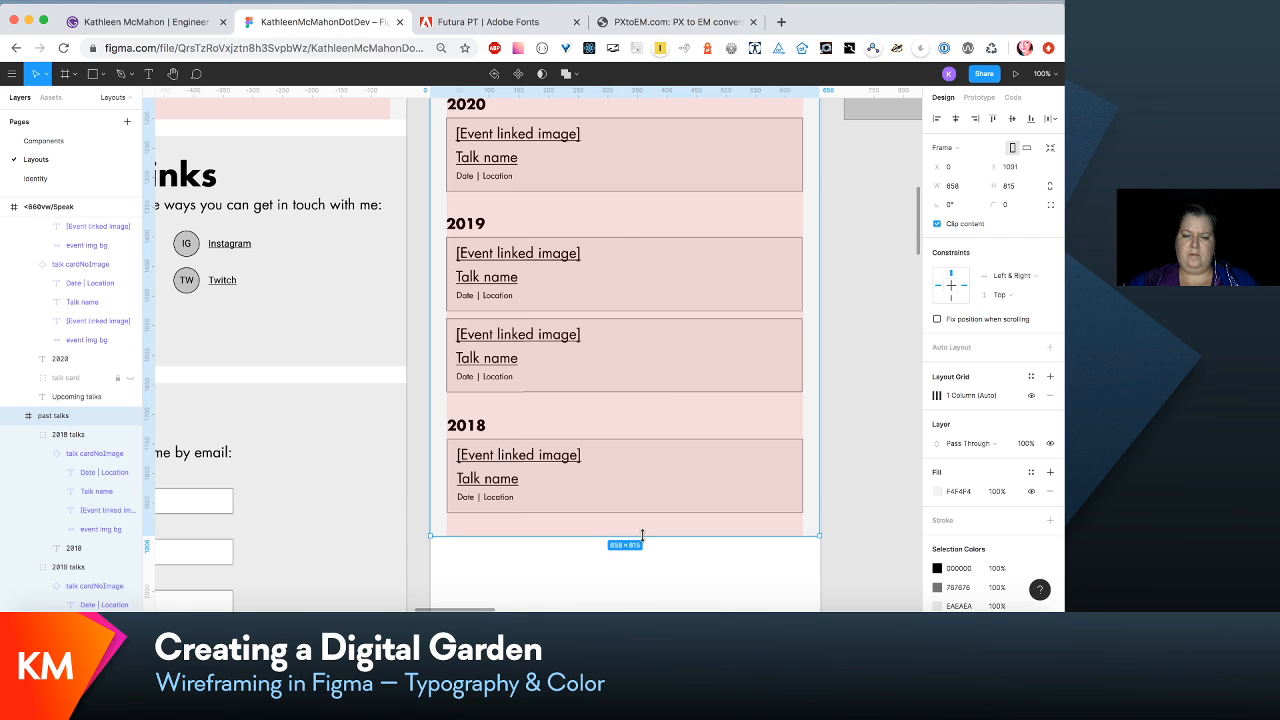
pyautogui.moveTo(642, 535); pyautogui.dragTo(642, 580)
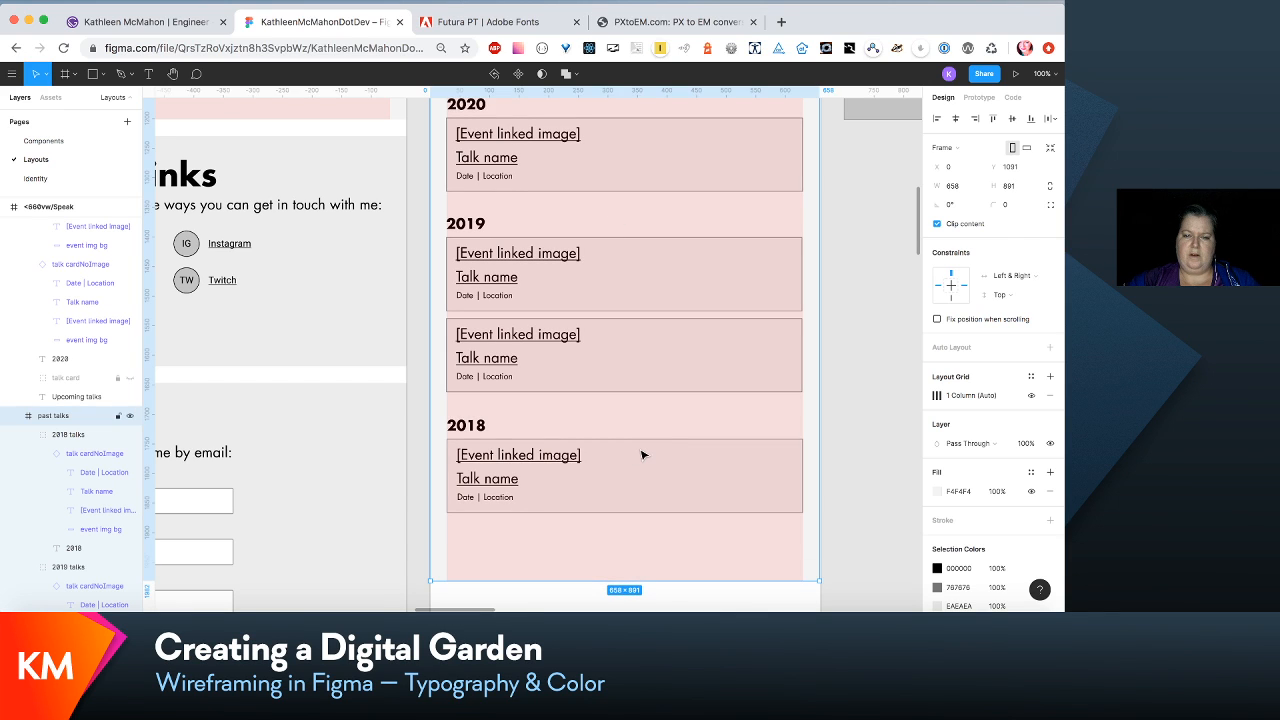
pyautogui.click(58, 440)
pyautogui.scroll(-2, 58, 441)
pyautogui.keyDown('shift'); pyautogui.click(71, 417); pyautogui.keyUp('shift')
pyautogui.scroll(-3, 71, 417)
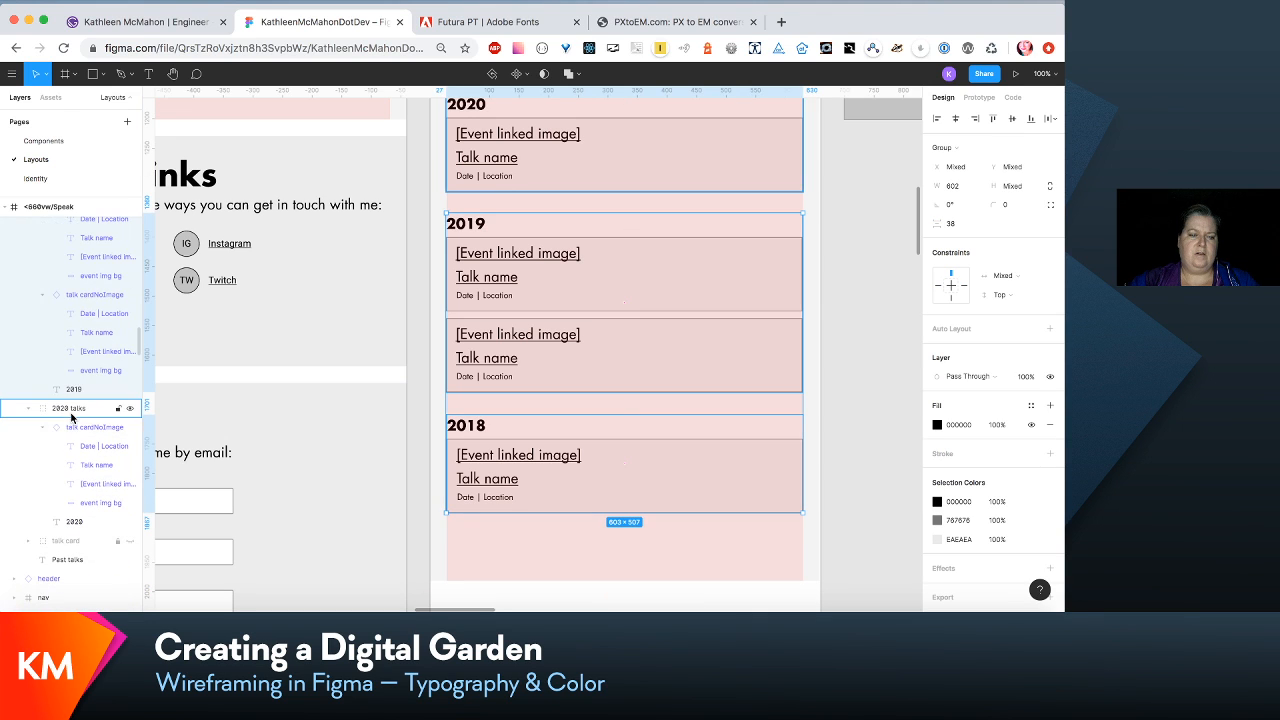
pyautogui.click(71, 417)
pyautogui.scroll(3, 480, 300)
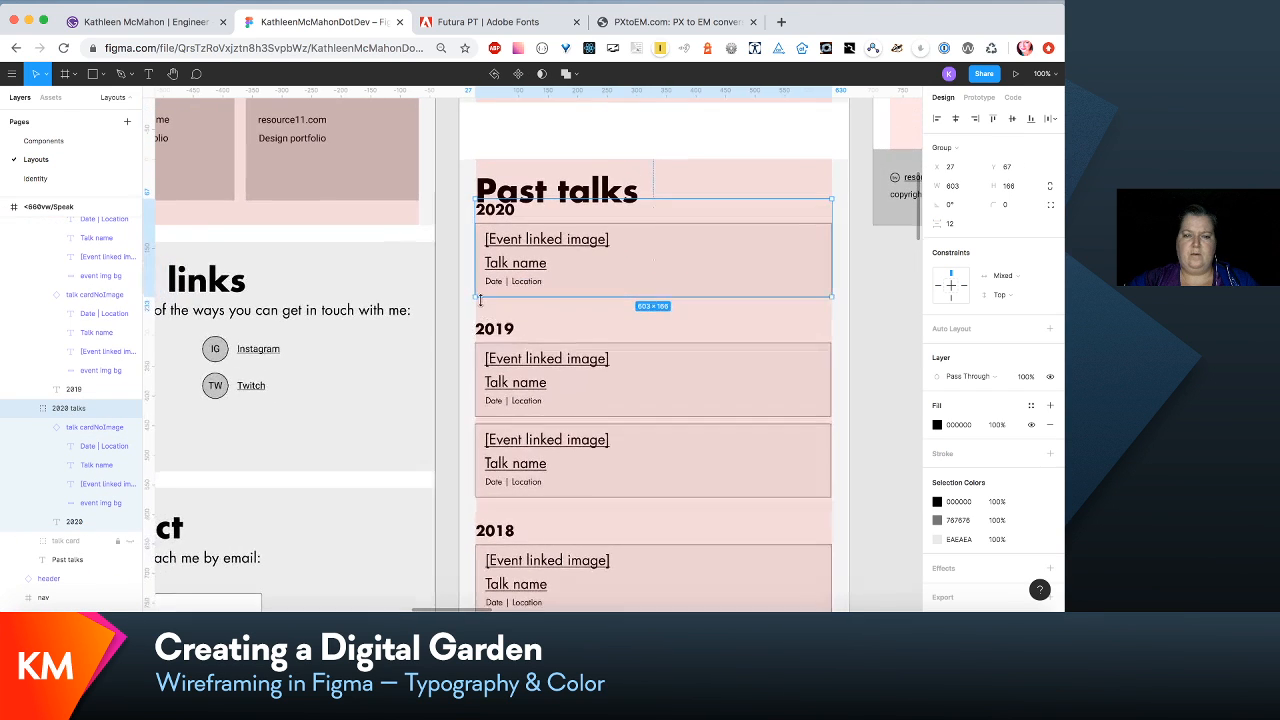
pyautogui.keyDown('shift'); pyautogui.click(593, 400); pyautogui.keyUp('shift')
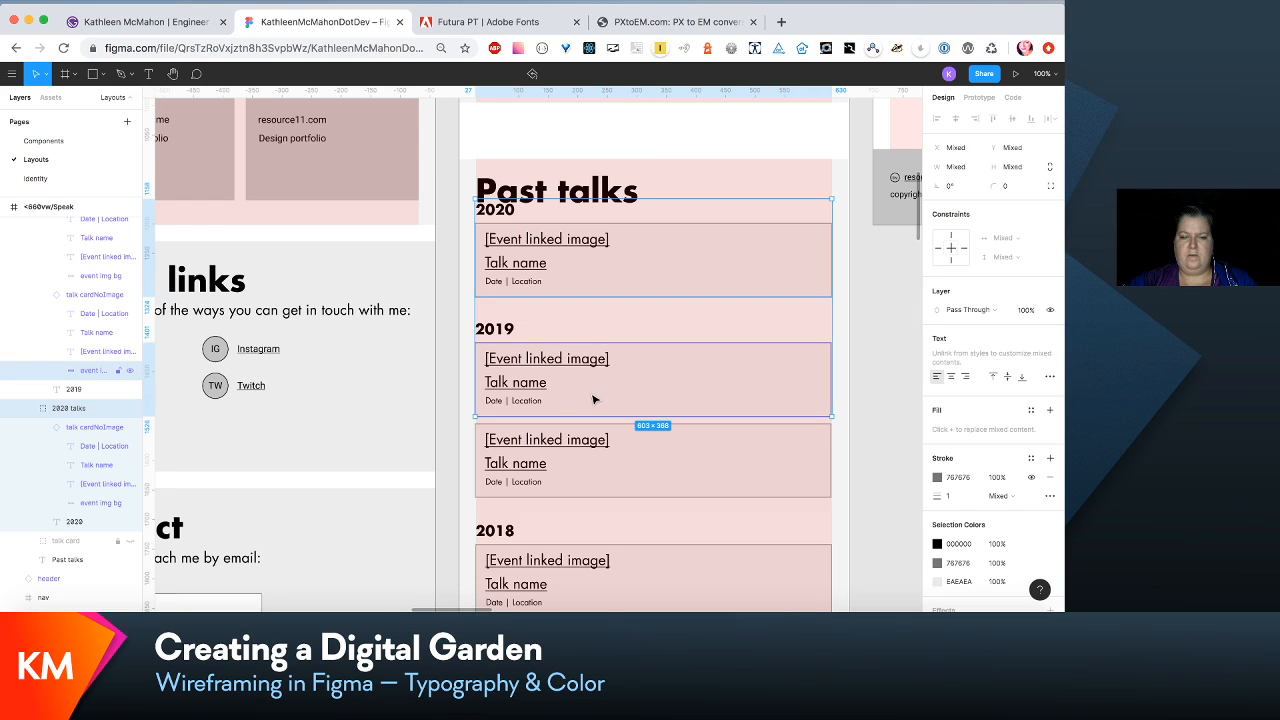
pyautogui.click(472, 320)
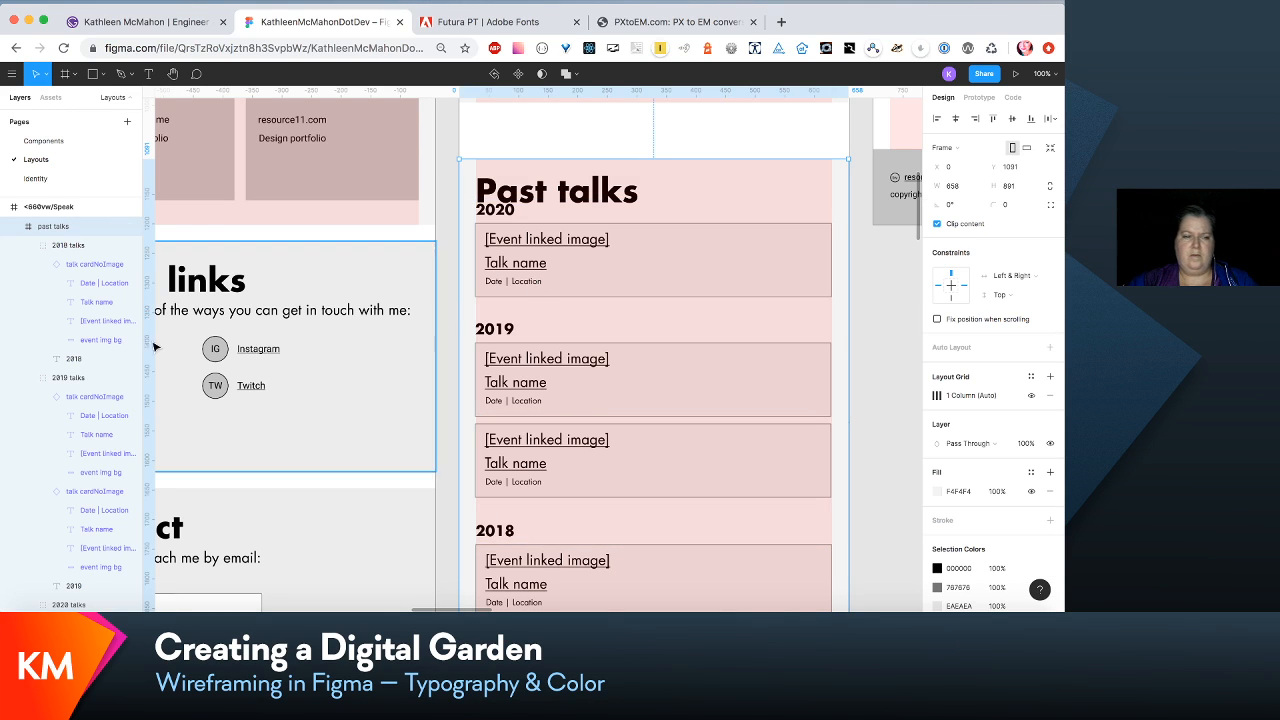
# - Move the 2018, 2019 and 2020 talks groups down together to clear the Past talks heading in <660vw/Speak
pyautogui.click(45, 248)
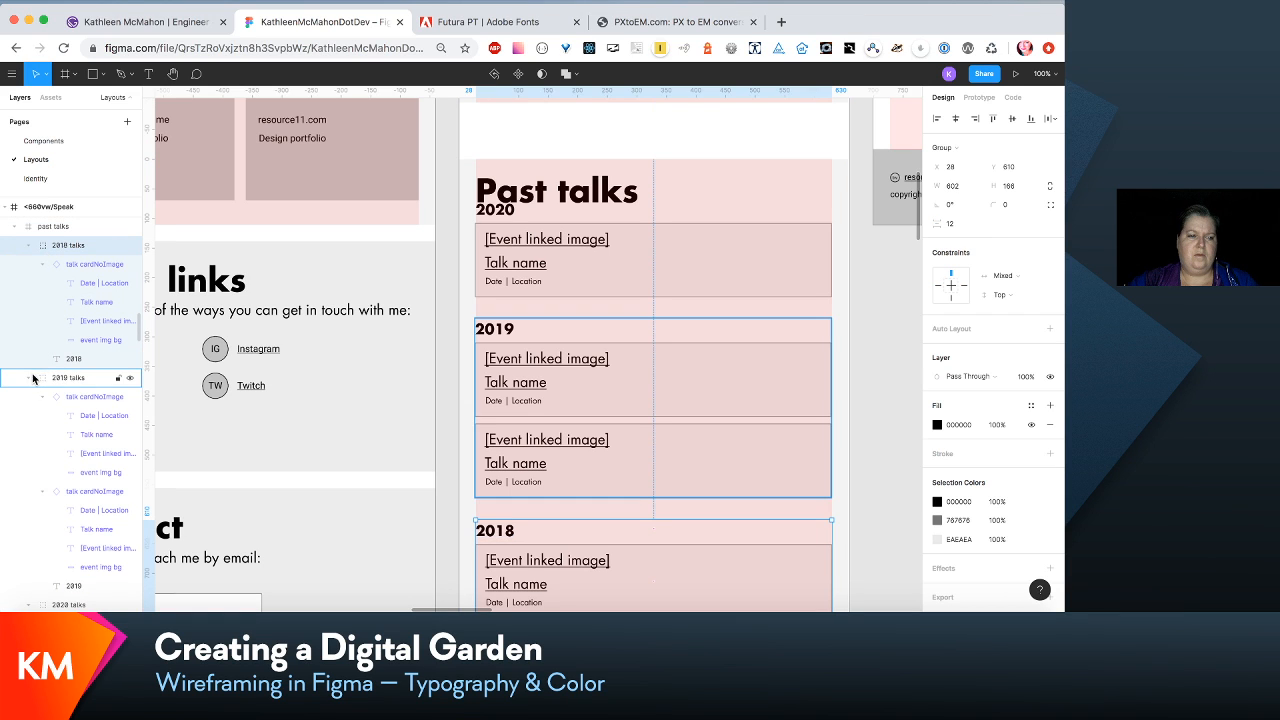
pyautogui.click(29, 378)
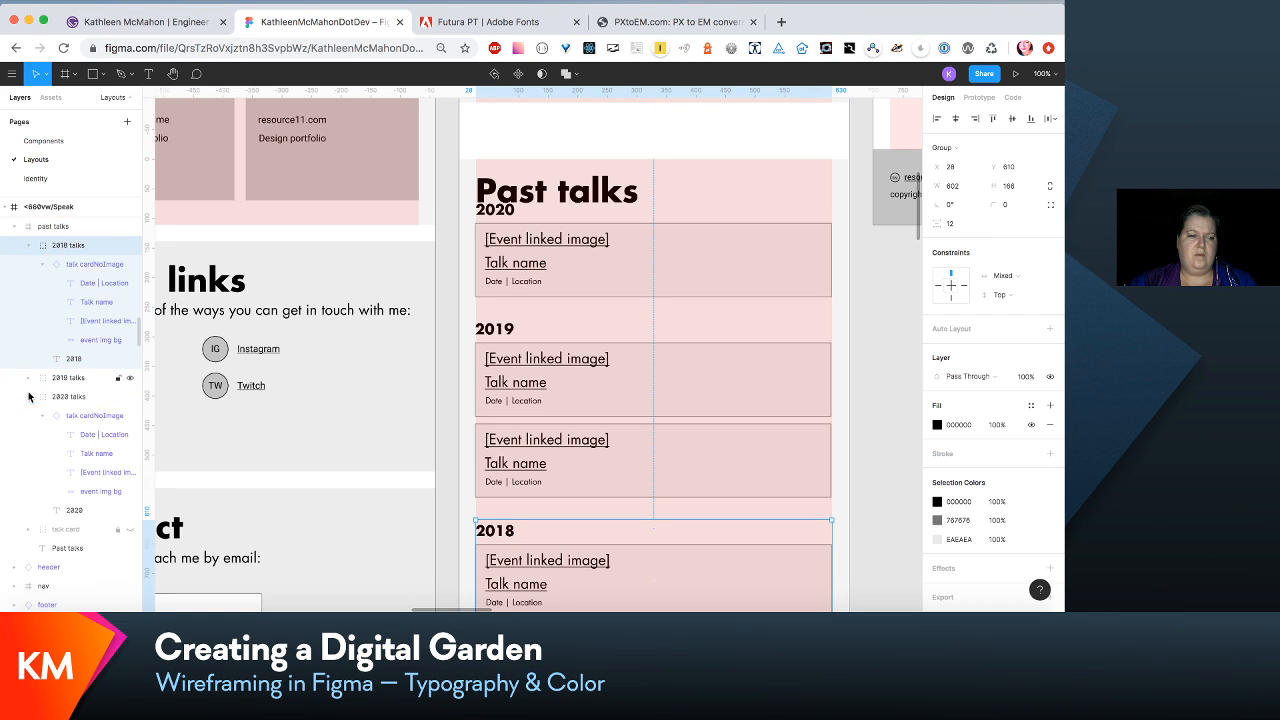
pyautogui.click(29, 246)
pyautogui.keyDown('shift'); pyautogui.click(62, 284); pyautogui.keyUp('shift')
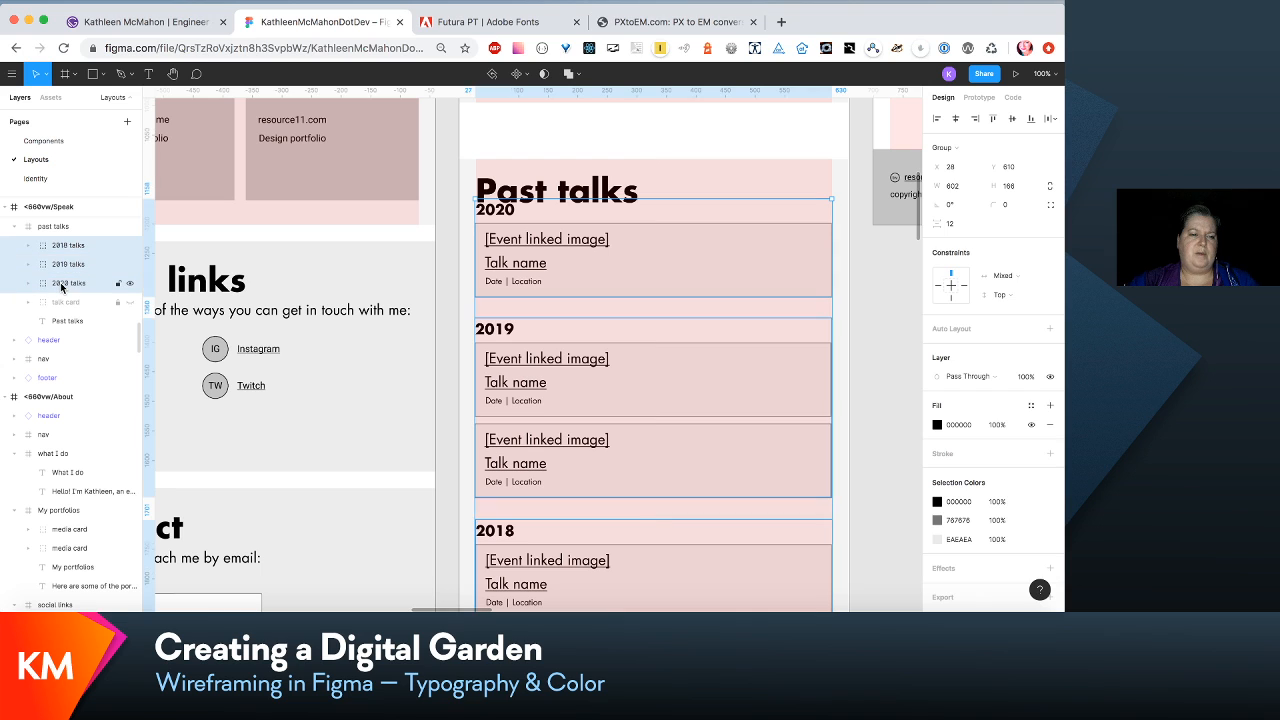
pyautogui.hotkey('shift', 'Down')
pyautogui.hotkey('shift', 'Down')
pyautogui.hotkey('shift', 'Down')
pyautogui.hotkey('shift', 'Down')
pyautogui.hotkey('shift', 'Down')
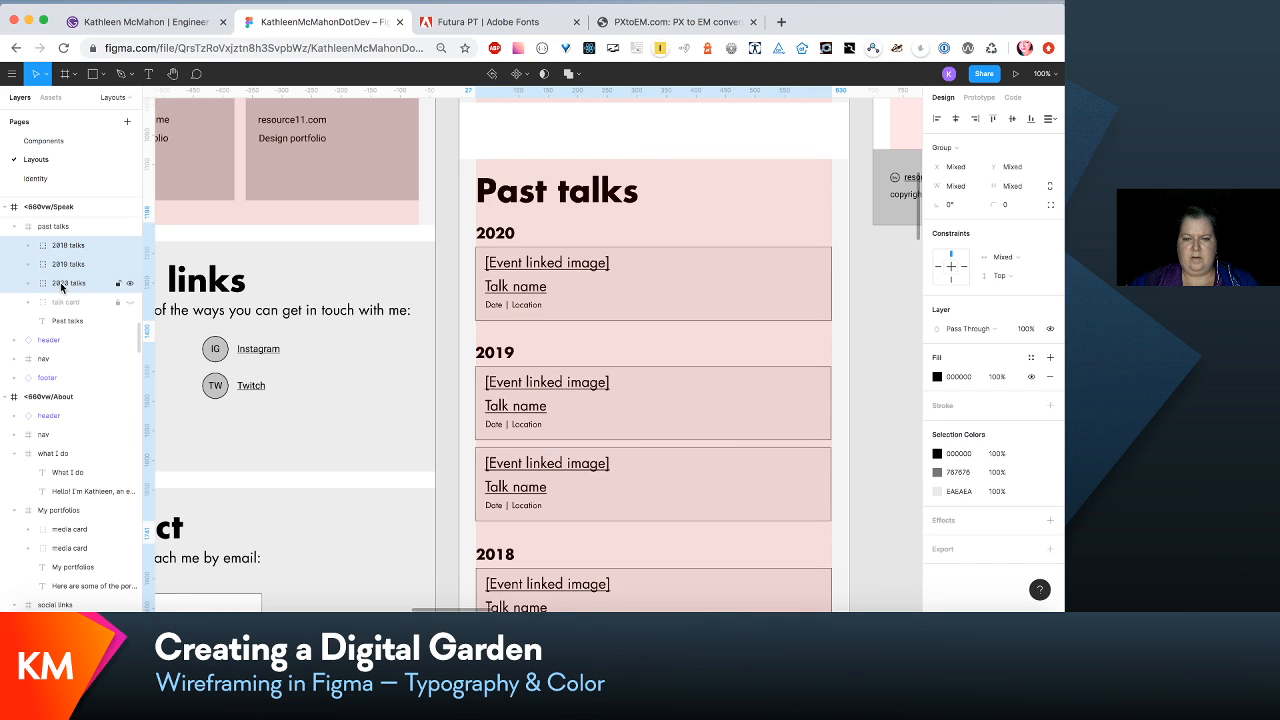
pyautogui.hotkey('shift', 'Up')
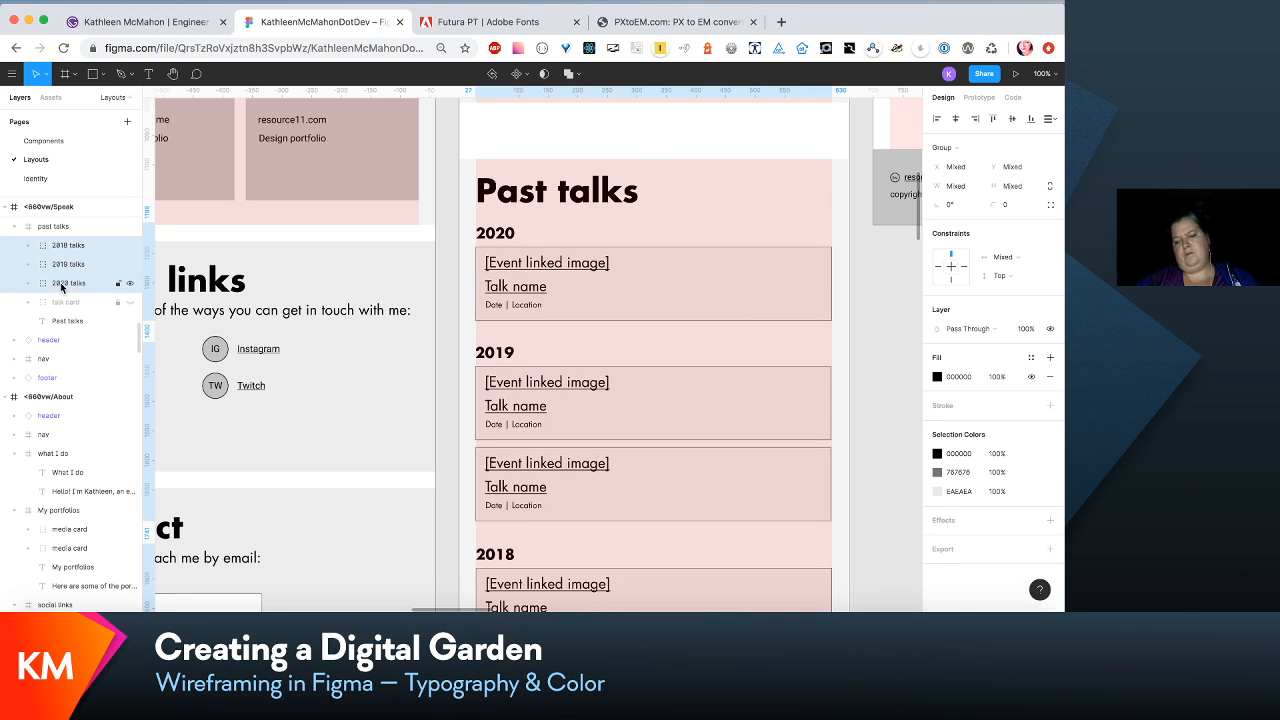
pyautogui.hotkey('shift', 'Up')
pyautogui.hotkey('shift', 'Down')
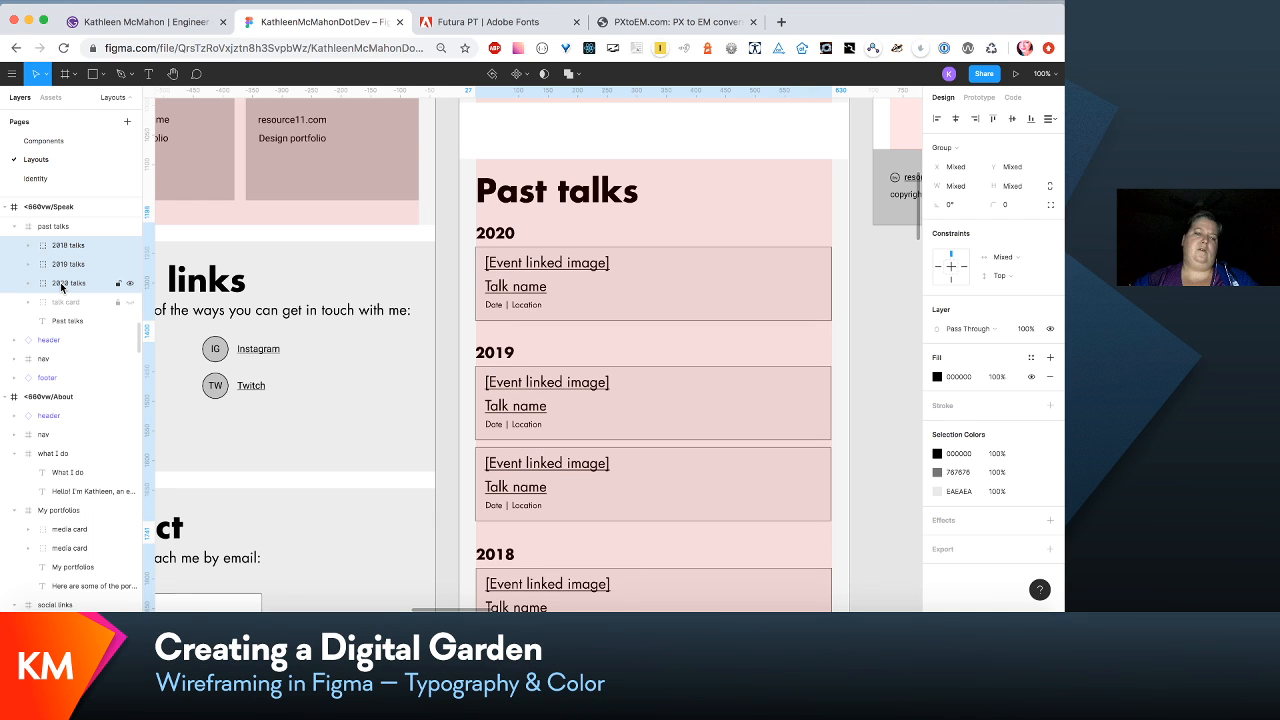
# - Shorten the whole <660vw/Speak frame to a height of 2112, closing the gap above its footer
pyautogui.scroll(-5, 667, 429)
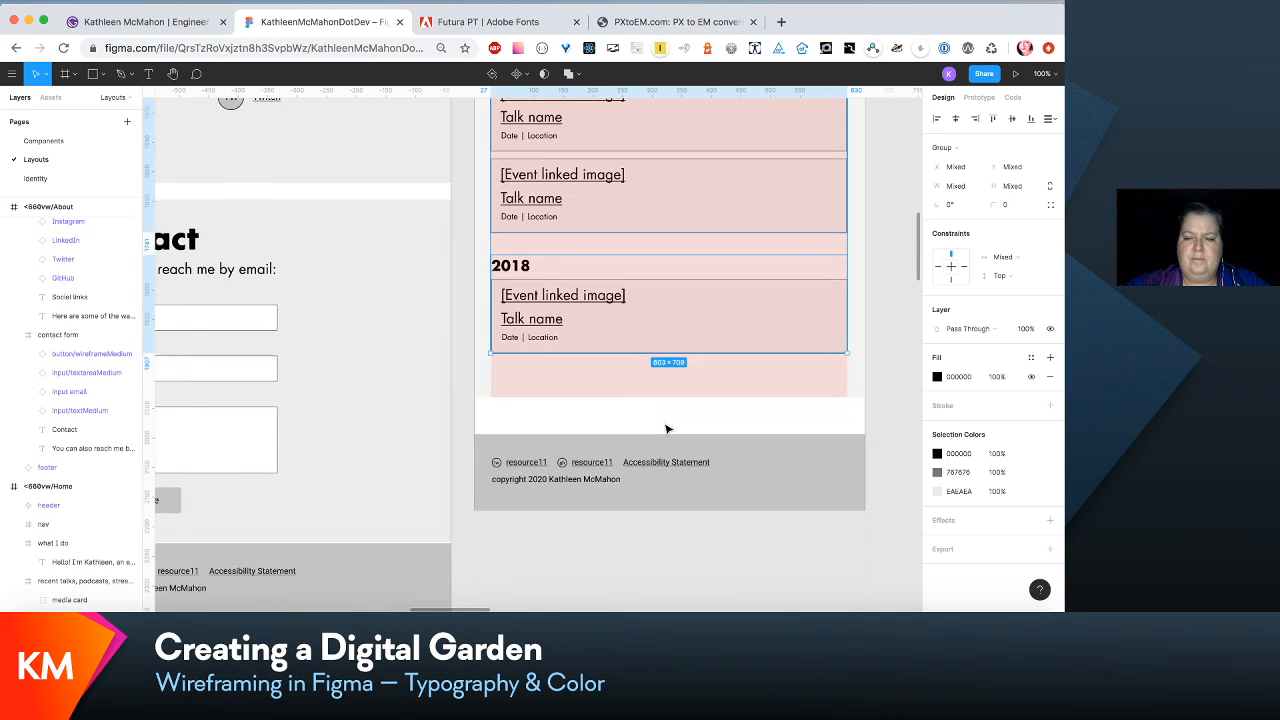
pyautogui.scroll(15, 667, 429)
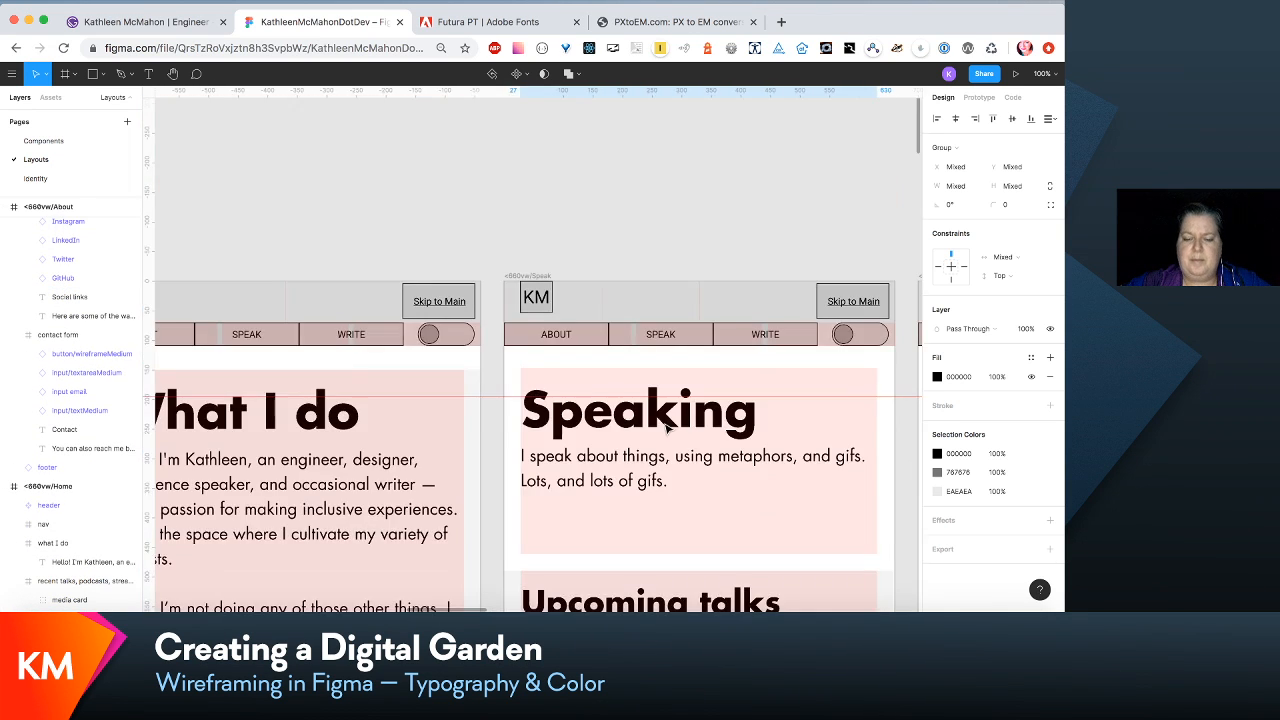
pyautogui.scroll(-5, 667, 428)
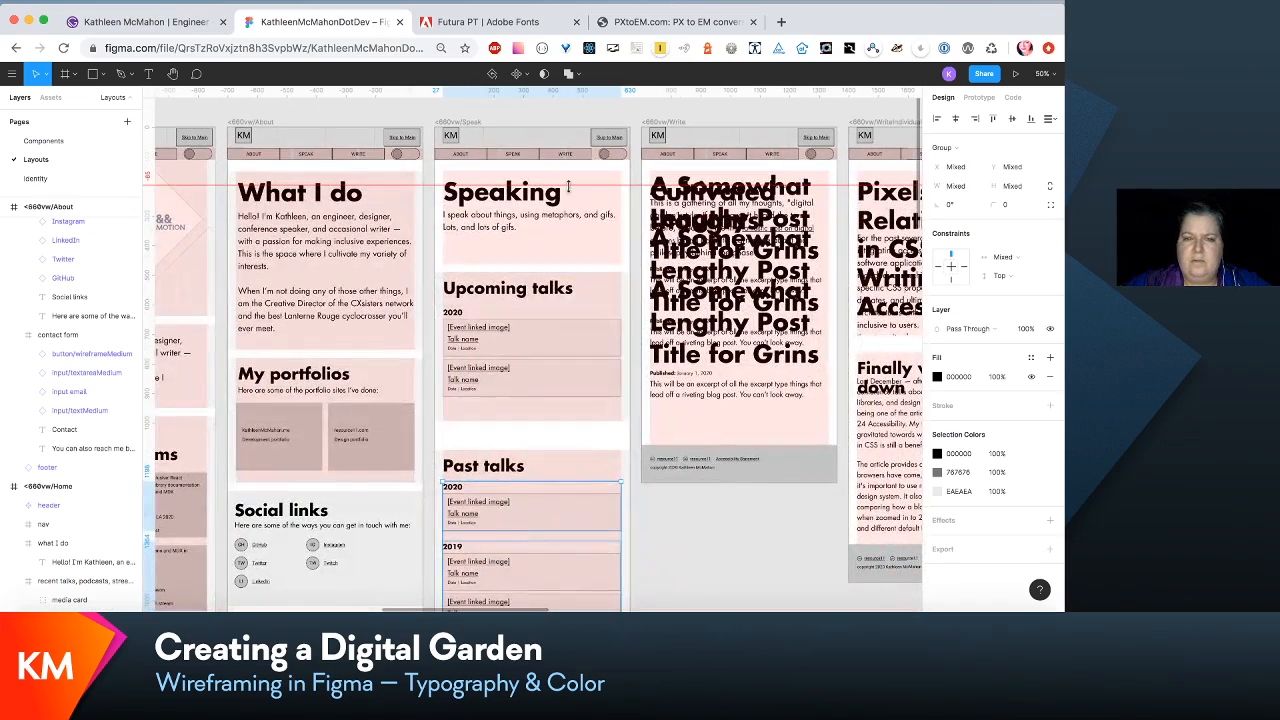
pyautogui.click(480, 124)
pyautogui.scroll(-4, 500, 300)
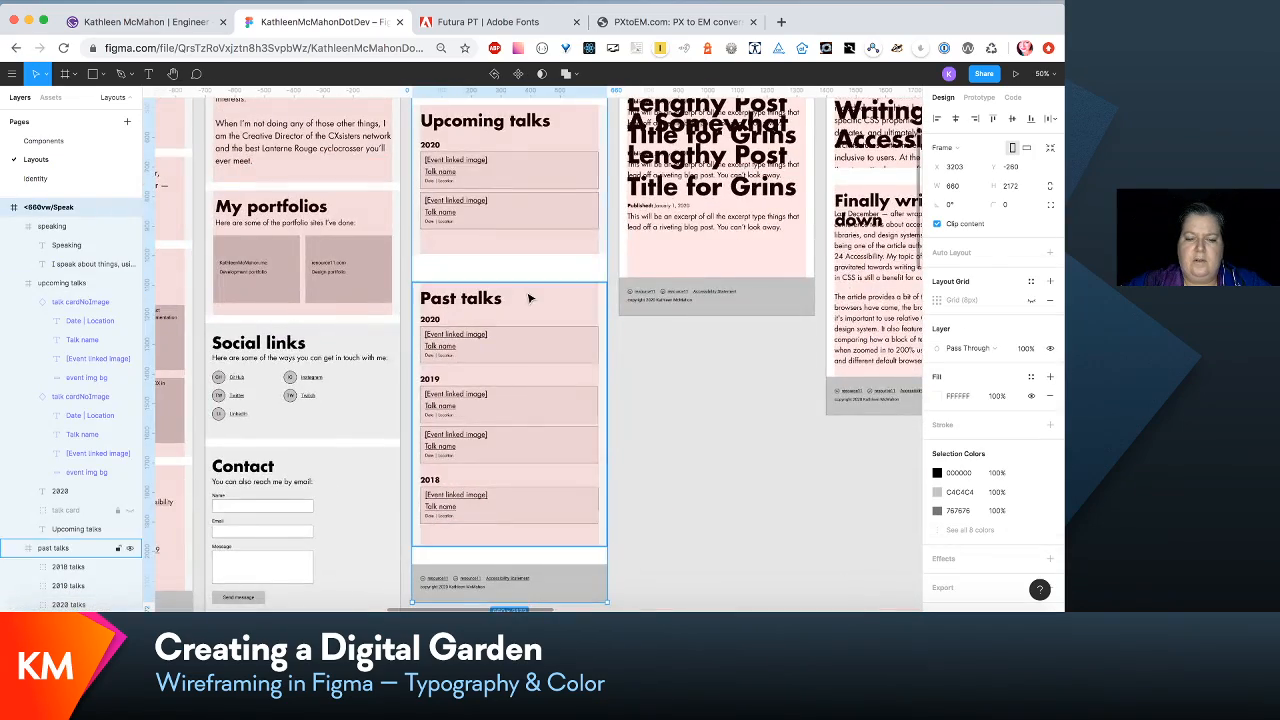
pyautogui.scroll(-2, 530, 540)
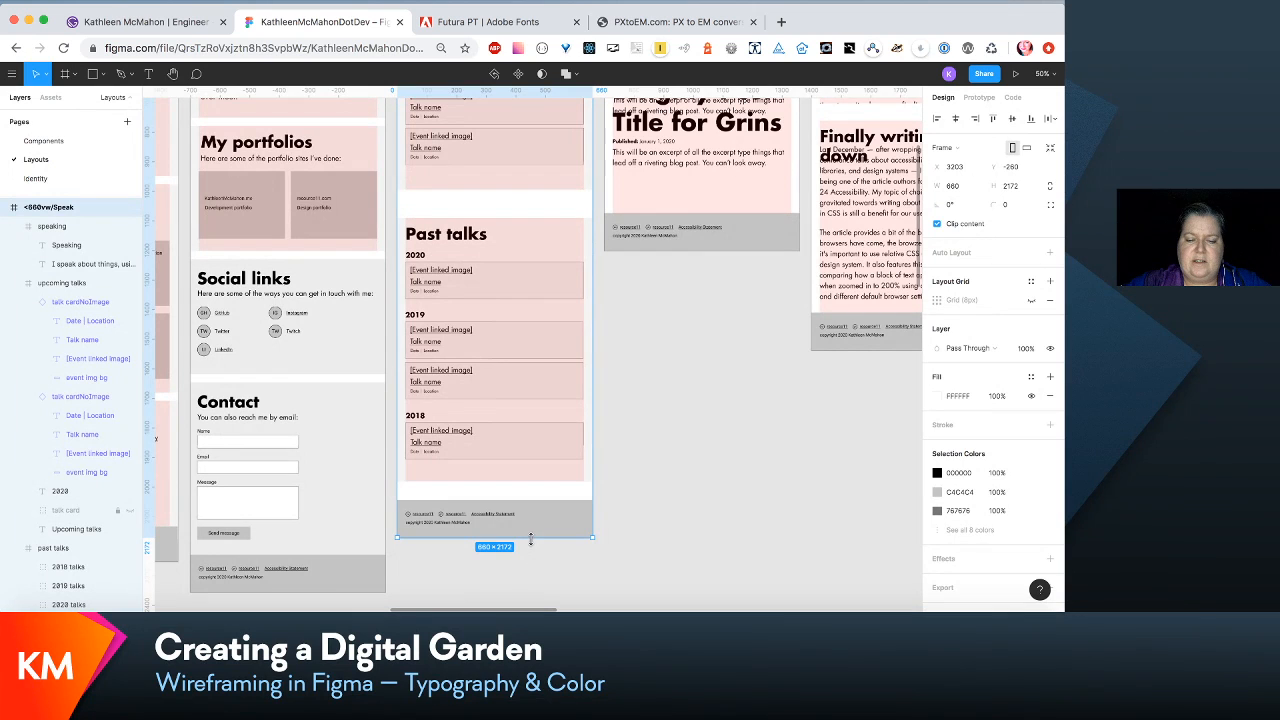
pyautogui.moveTo(530, 540); pyautogui.dragTo(530, 522)
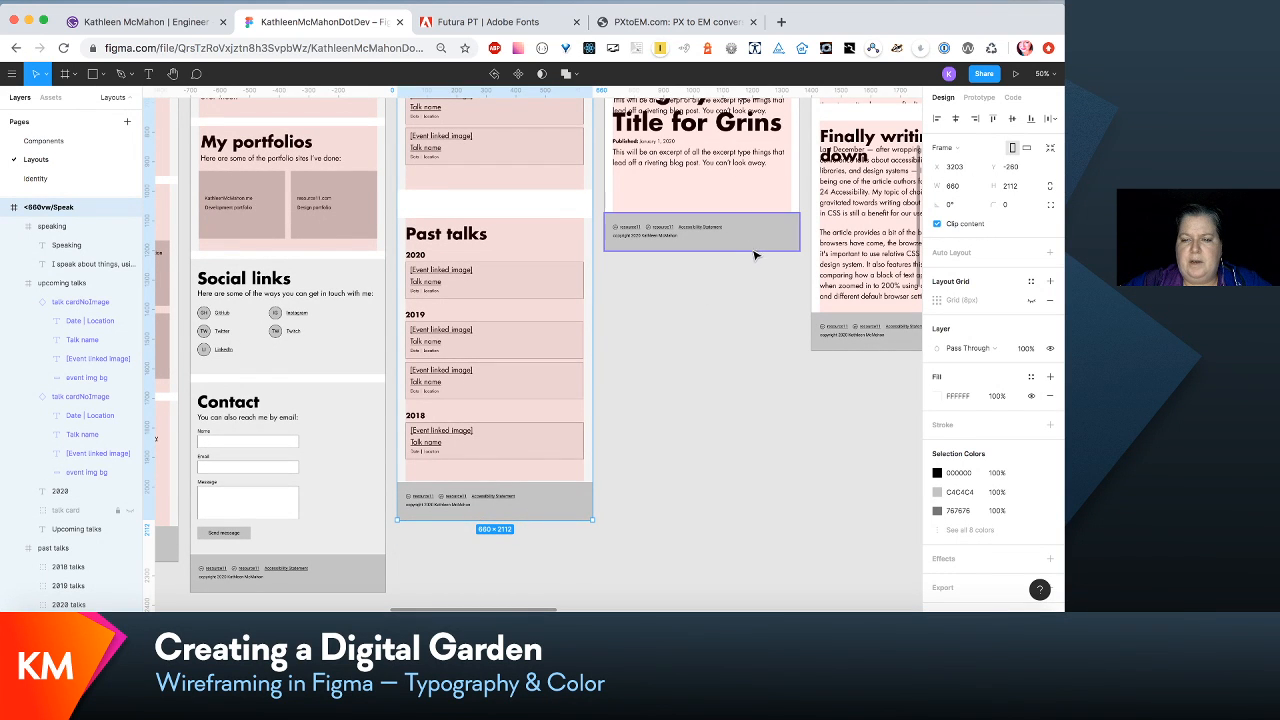
# - Extend the whole <660vw/Write frame downward to a height of 2342
pyautogui.scroll(15, 763, 180)
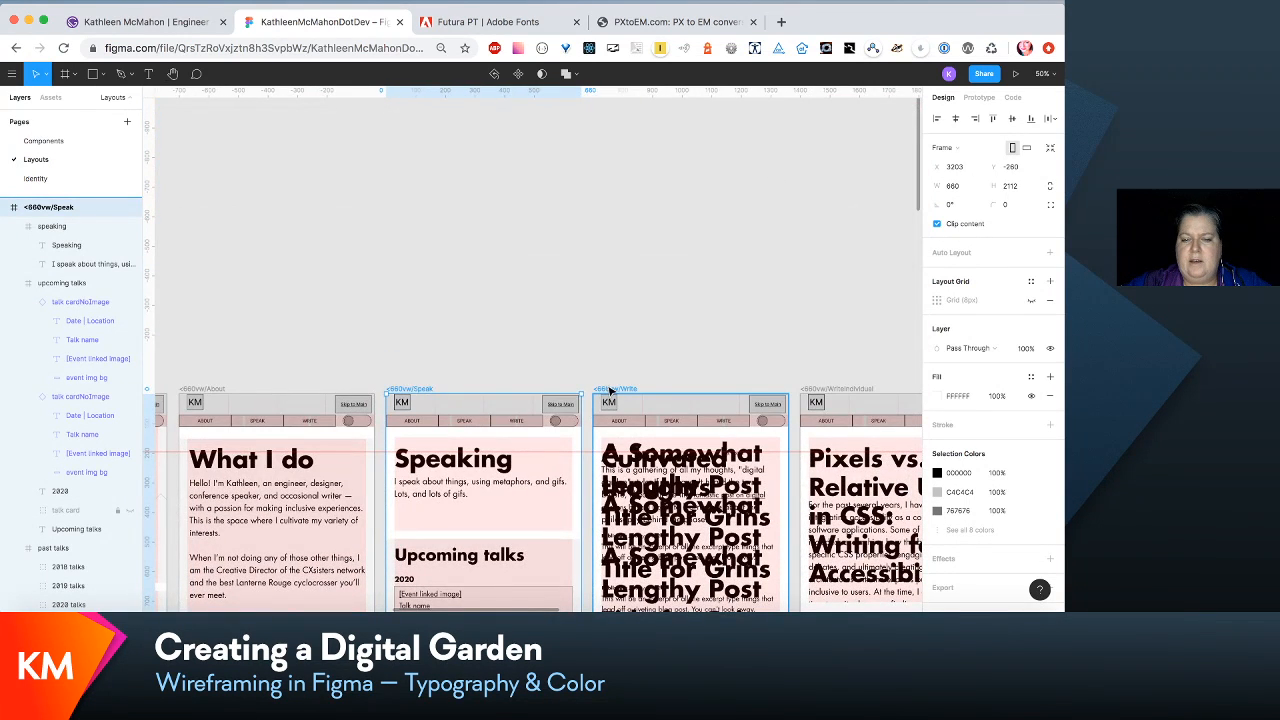
pyautogui.click(609, 390)
pyautogui.scroll(-5, 670, 457)
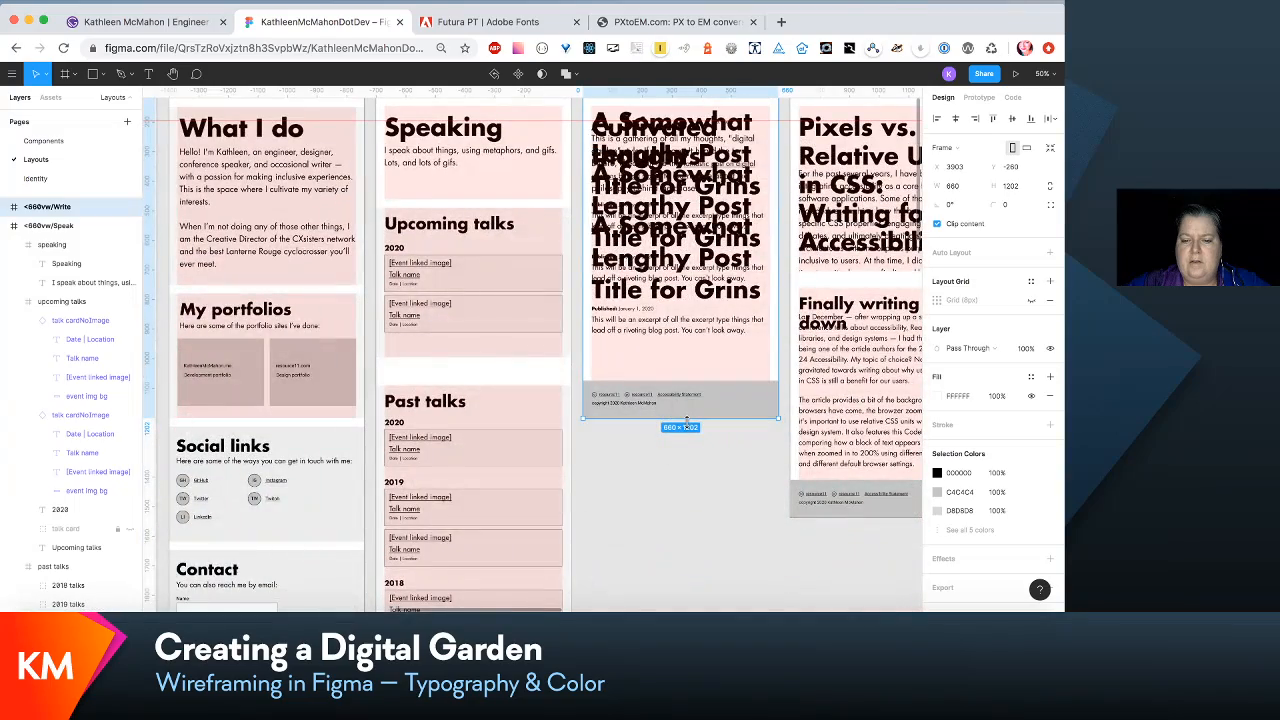
pyautogui.moveTo(686, 420); pyautogui.dragTo(698, 591)
# - Extend the cultivated thoughts frame inside <660vw/Write downward to a height of about 1690
pyautogui.hscroll(3, 698, 591)
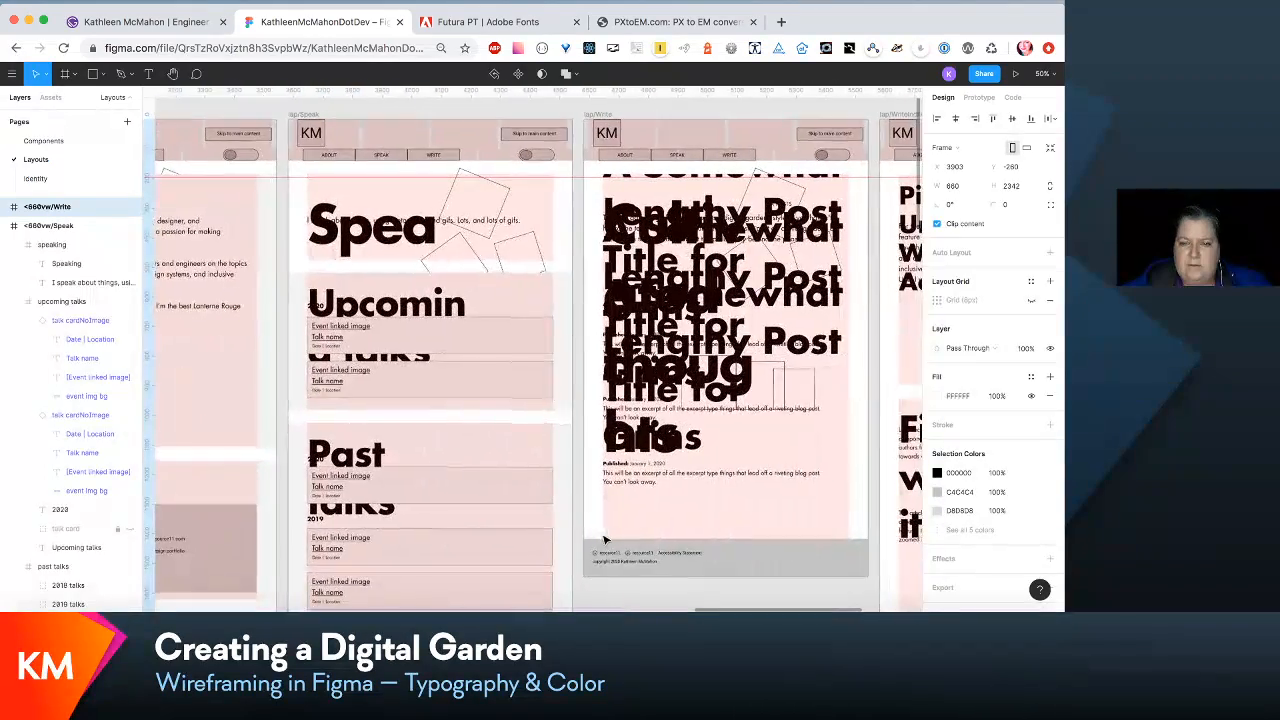
pyautogui.scroll(-3, 605, 540)
pyautogui.hscroll(-12, 605, 540)
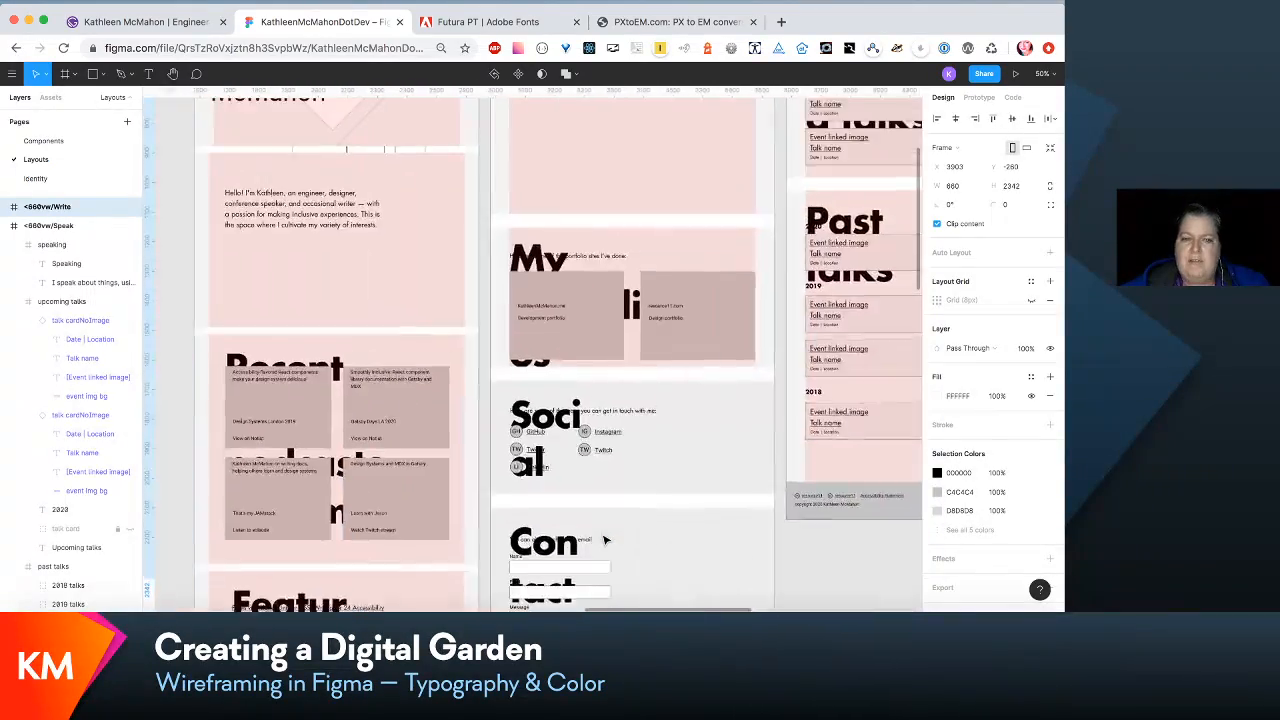
pyautogui.scroll(3, 605, 540)
pyautogui.hscroll(-15, 605, 540)
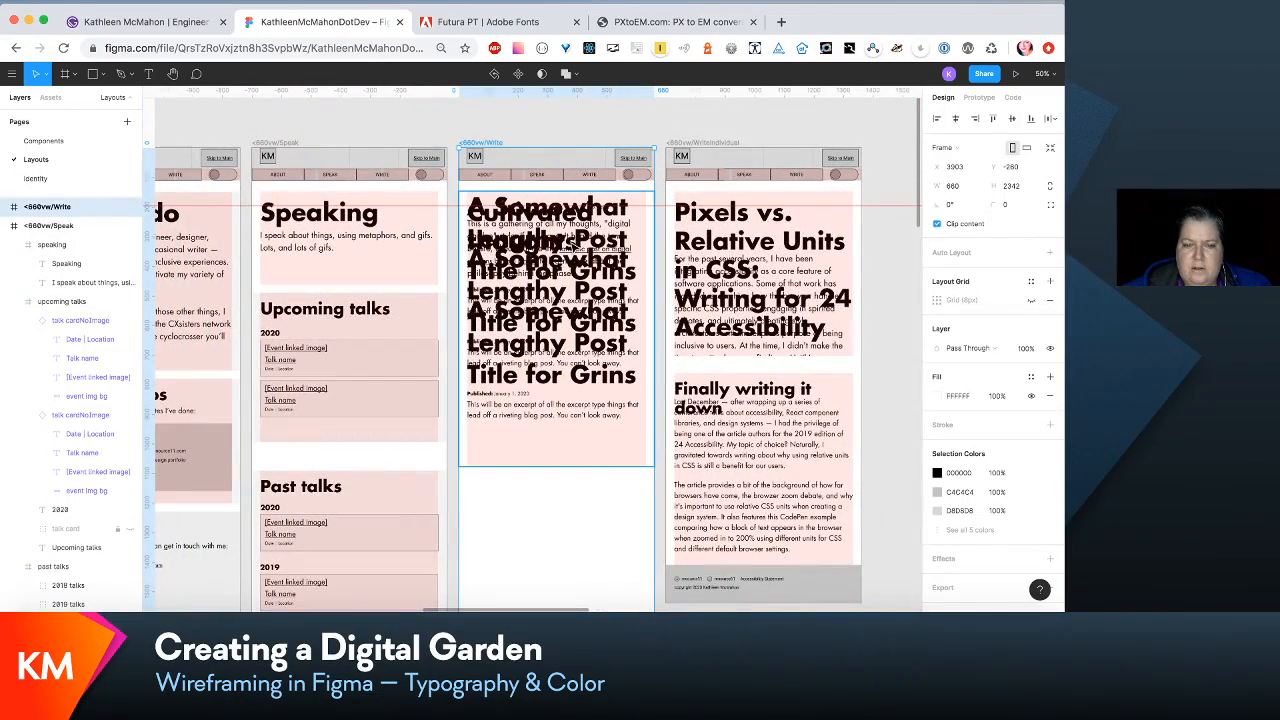
pyautogui.scroll(-3, 588, 475)
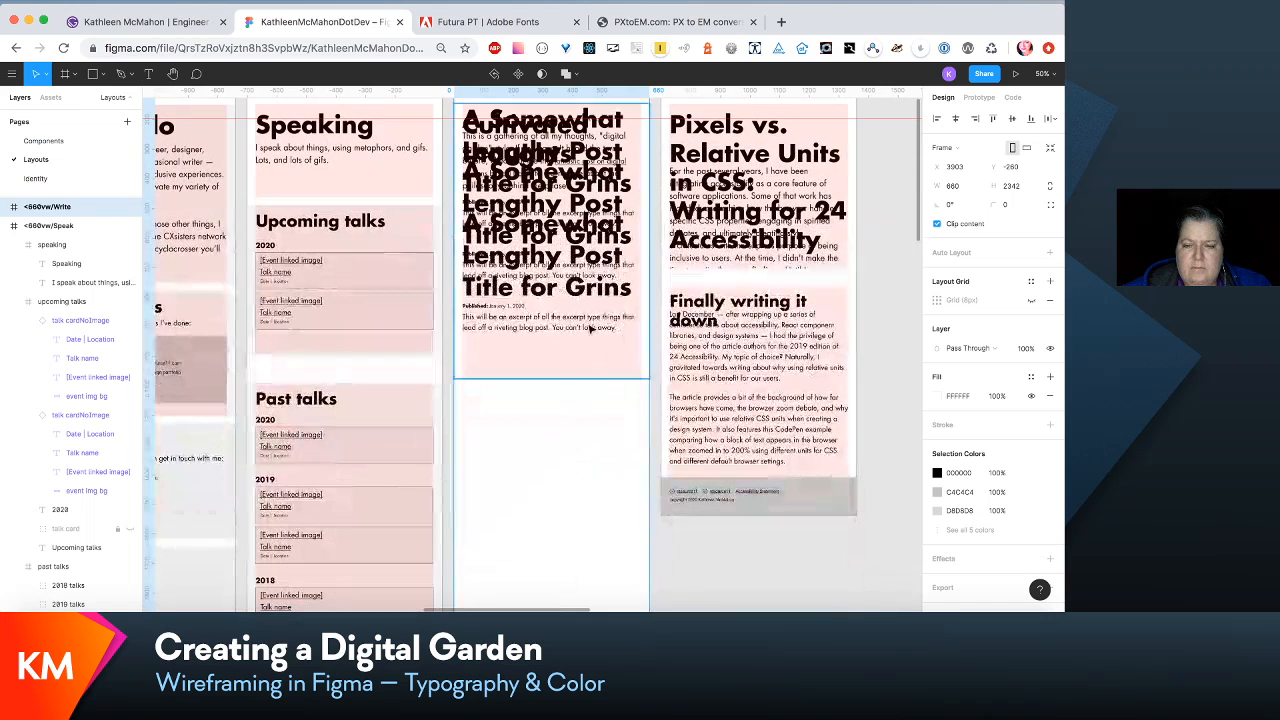
pyautogui.click(596, 376)
pyautogui.moveTo(592, 380); pyautogui.dragTo(594, 517)
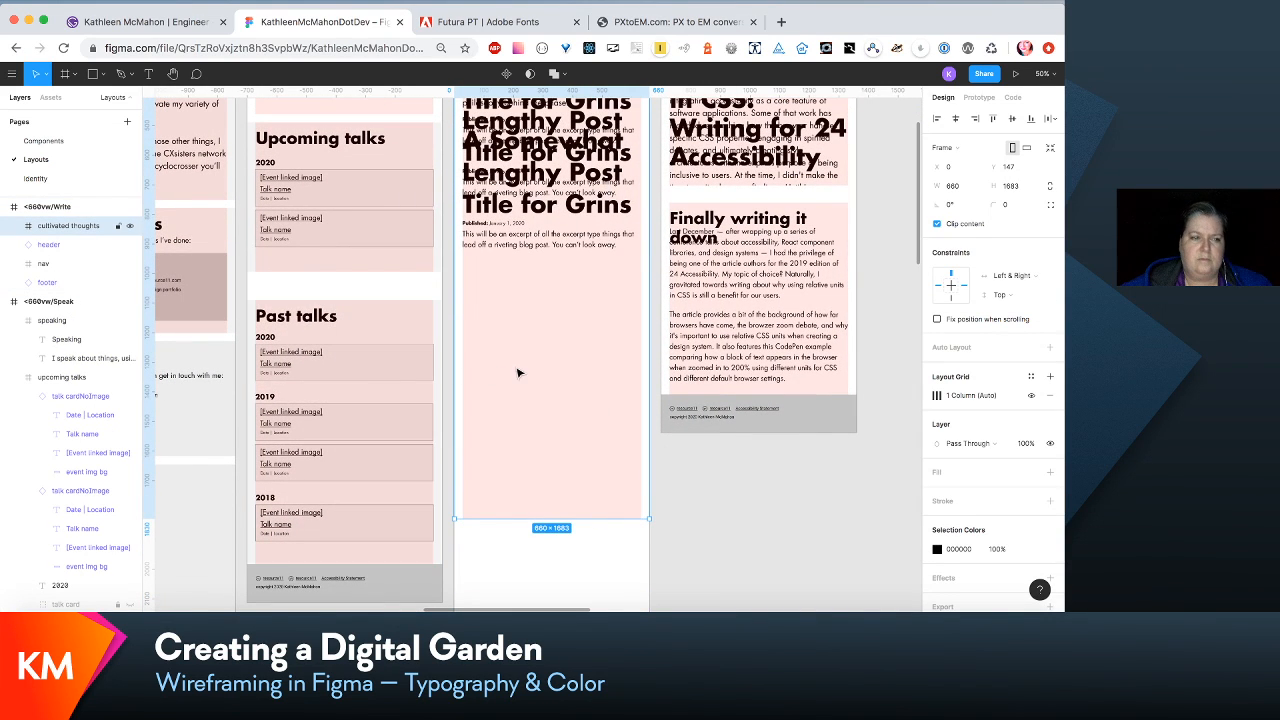
# - Move the three PostListItemSmall instances in <660vw/Write down together to clear the introductory paragraph
pyautogui.click(553, 244)
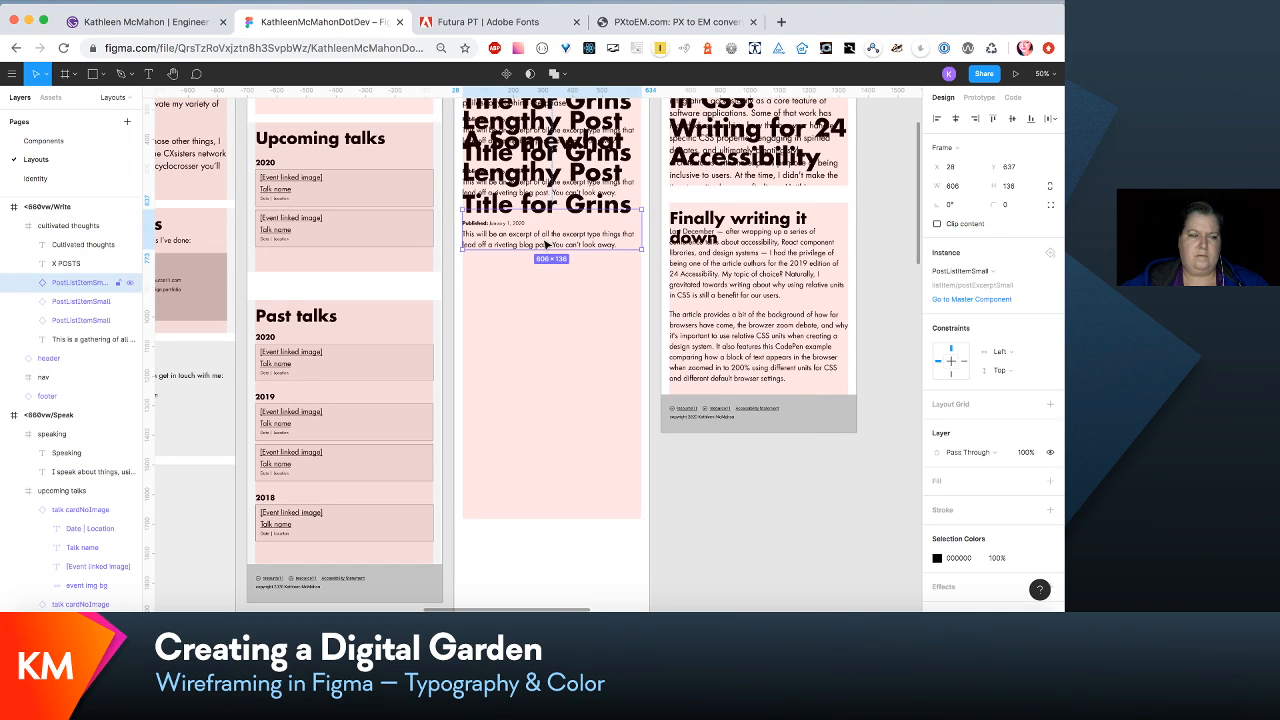
pyautogui.keyDown('shift'); pyautogui.click(72, 320); pyautogui.keyUp('shift')
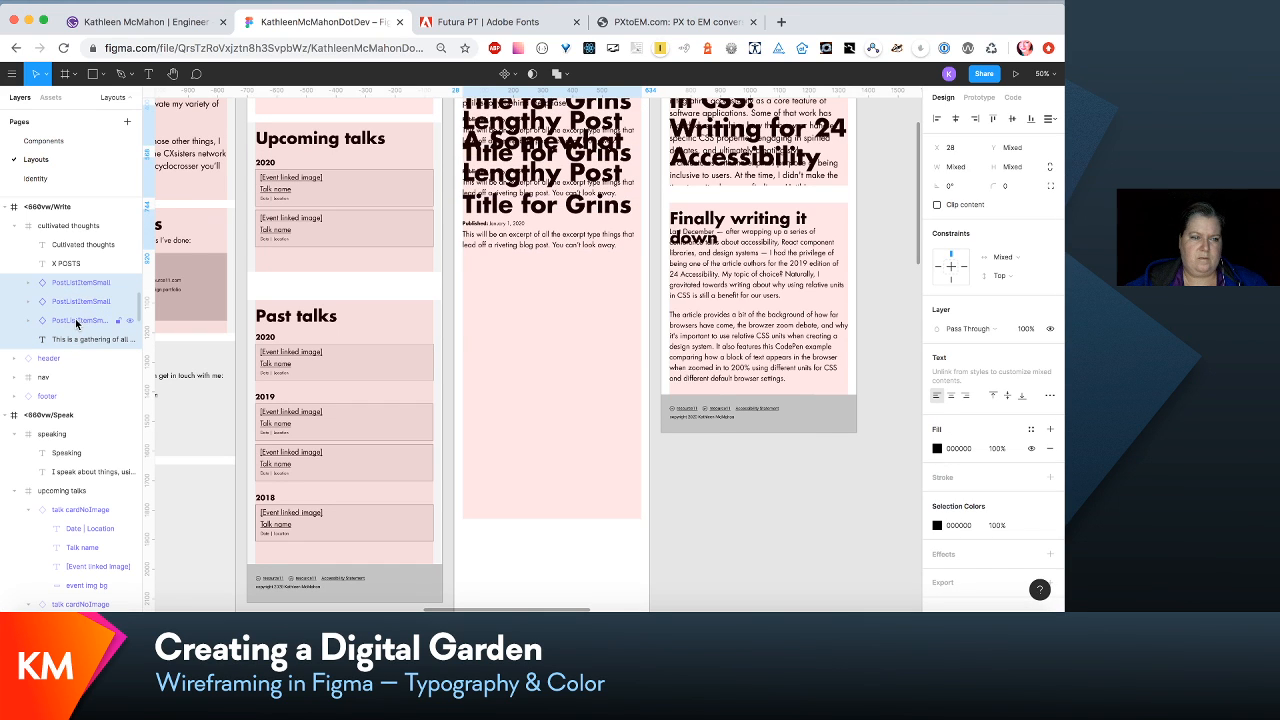
pyautogui.click(76, 322)
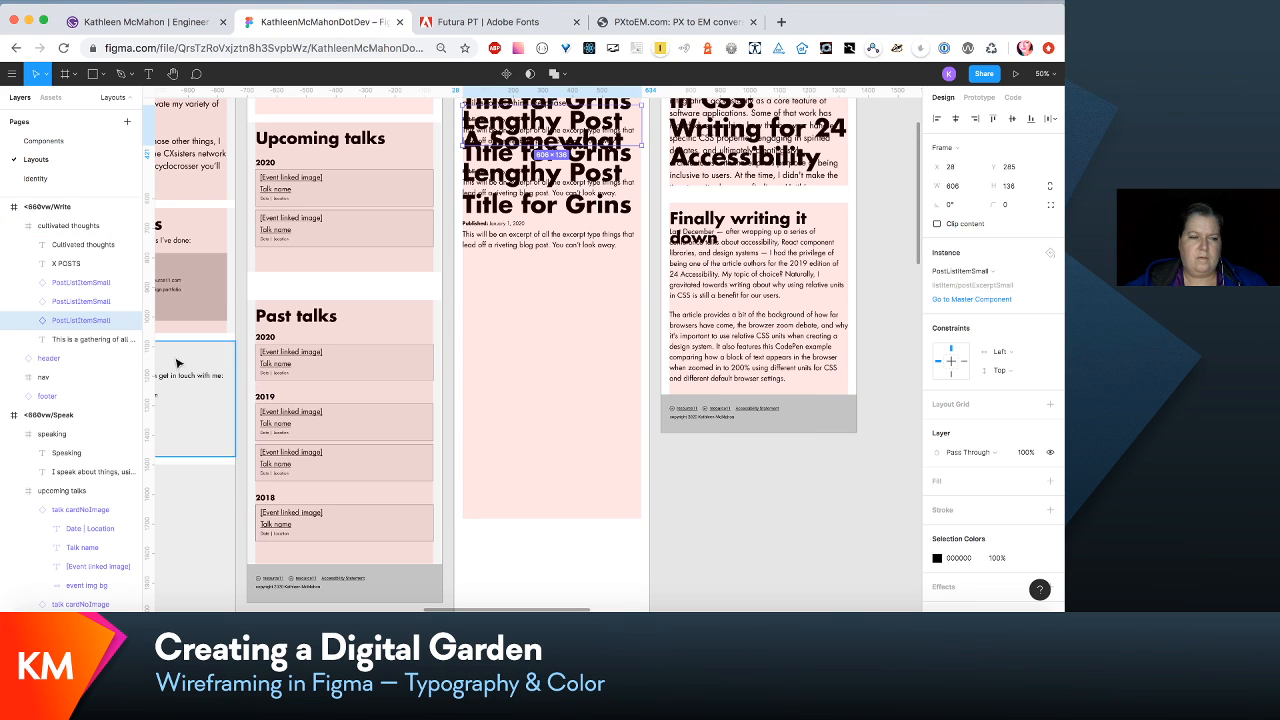
pyautogui.keyDown('shift'); pyautogui.click(96, 285); pyautogui.keyUp('shift')
pyautogui.hotkey('shift', 'Down')
pyautogui.hotkey('shift', 'Down')
pyautogui.hotkey('shift', 'Down')
pyautogui.hotkey('shift', 'Down')
pyautogui.hotkey('shift', 'Down')
pyautogui.hotkey('shift', 'Down')
pyautogui.hotkey('shift', 'Down')
pyautogui.hotkey('shift', 'Down')
pyautogui.hotkey('shift', 'Down')
pyautogui.hotkey('shift', 'Down')
pyautogui.hotkey('shift', 'Down')
pyautogui.hotkey('shift', 'Down')
pyautogui.hotkey('shift', 'Down')
pyautogui.hotkey('shift', 'Down')
pyautogui.hotkey('shift', 'Down')
pyautogui.hotkey('shift', 'Down')
pyautogui.hotkey('shift', 'Down')
pyautogui.hotkey('shift', 'Down')
pyautogui.hotkey('shift', 'Down')
pyautogui.hotkey('shift', 'Down')
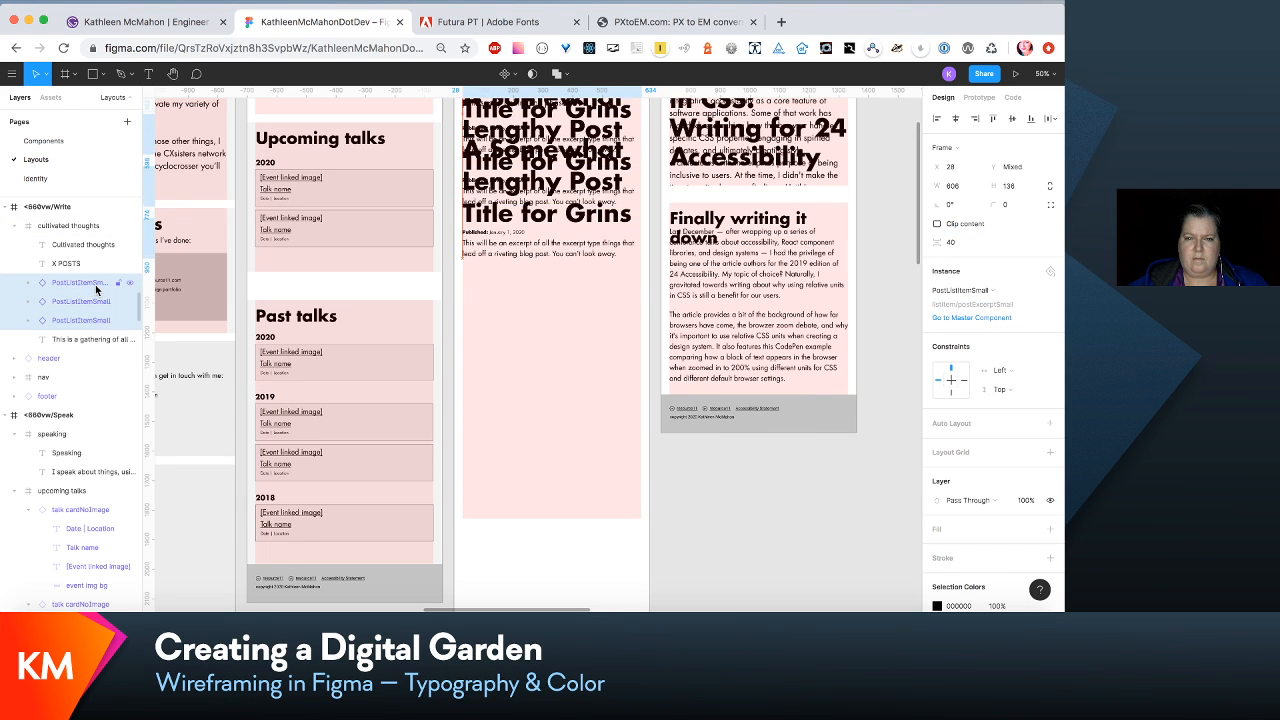
pyautogui.hotkey('shift', 'Down')
pyautogui.hotkey('shift', 'Down')
pyautogui.hotkey('shift', 'Down')
pyautogui.hotkey('shift', 'Down')
pyautogui.hotkey('shift', 'Down')
pyautogui.hotkey('shift', 'Down')
pyautogui.hotkey('shift', 'Down')
pyautogui.hotkey('shift', 'Down')
pyautogui.hotkey('shift', 'Down')
pyautogui.hotkey('shift', 'Down')
pyautogui.hotkey('shift', 'Down')
pyautogui.hotkey('shift', 'Down')
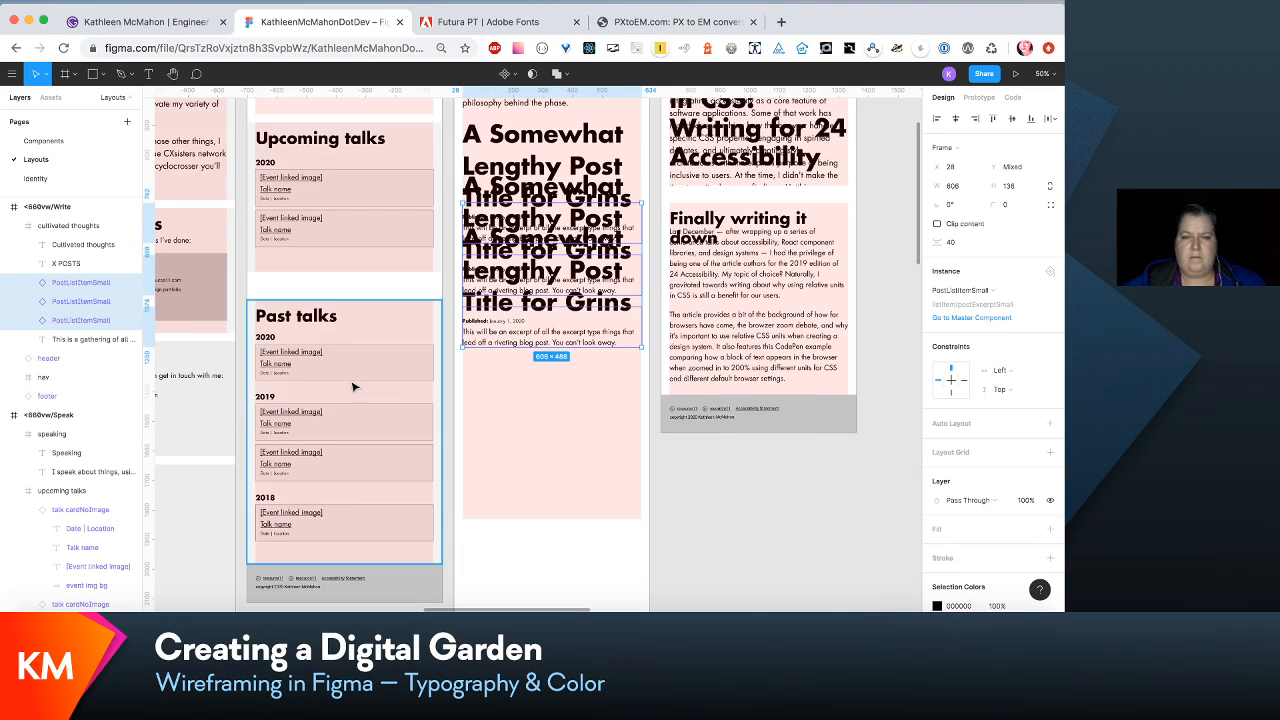
# - Move the introductory paragraph and the three post items down together, below the two-line Cultivated thoughts heading
pyautogui.scroll(4, 560, 406)
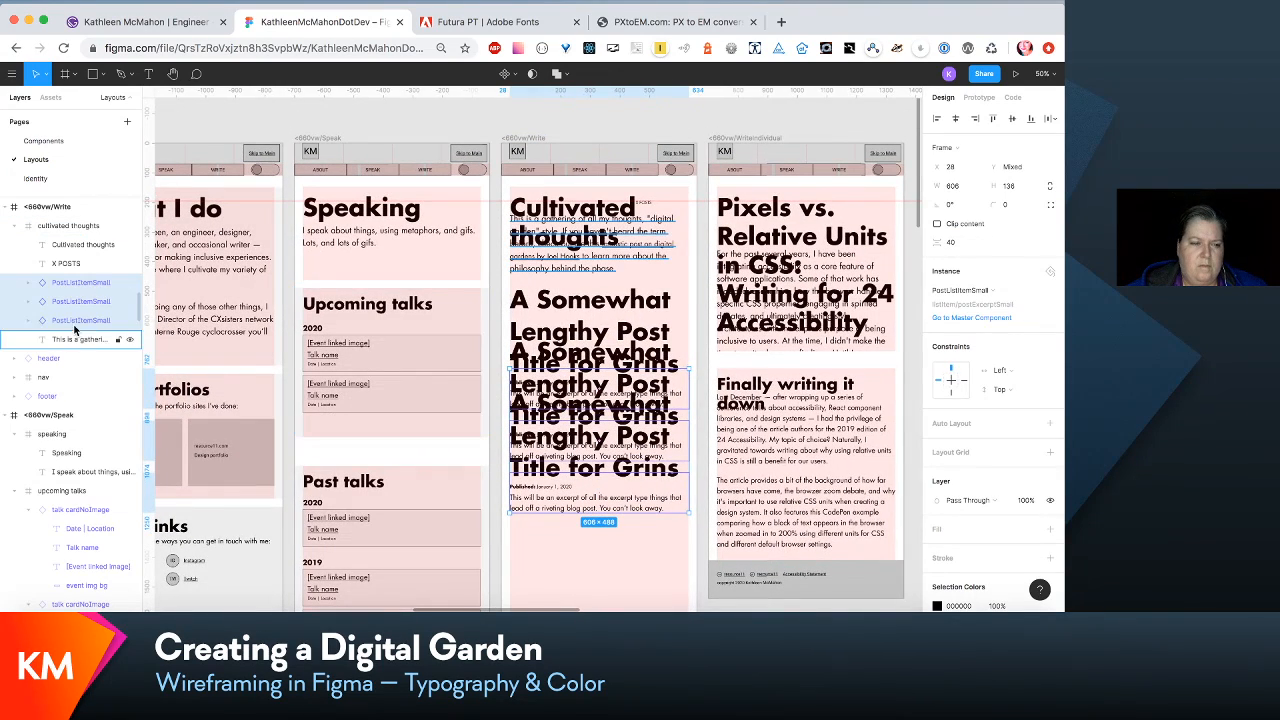
pyautogui.click(85, 340)
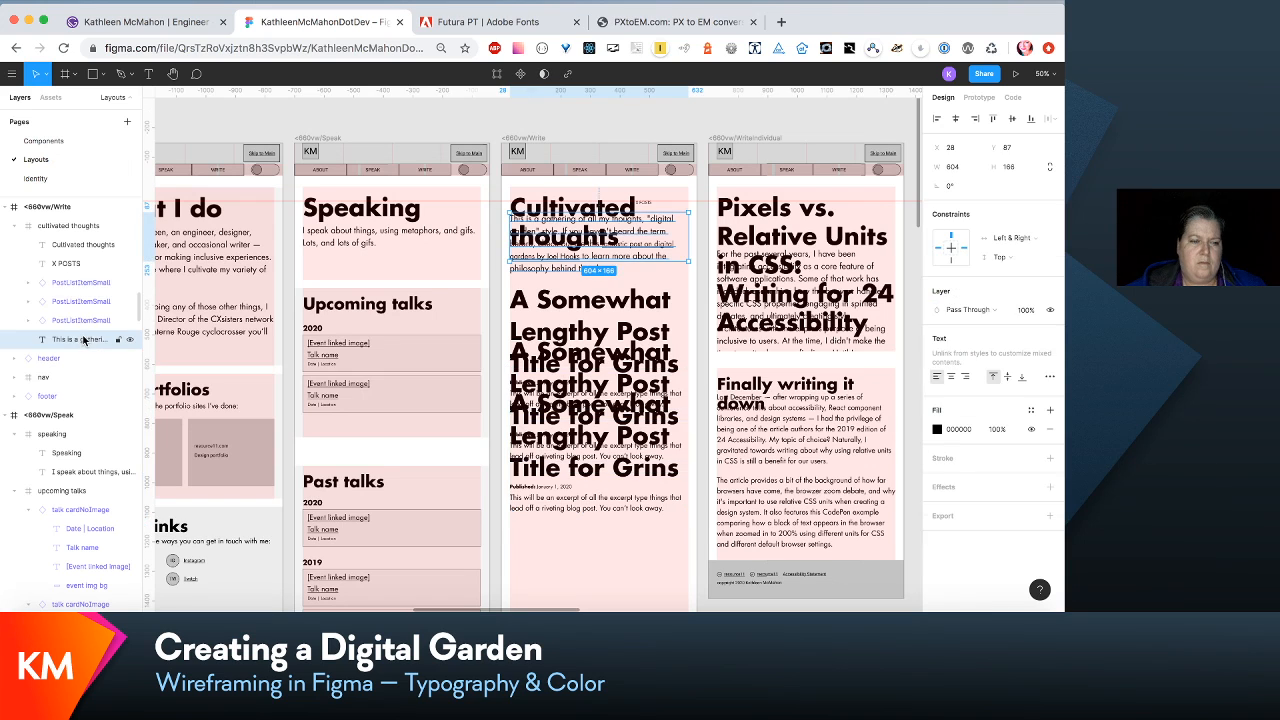
pyautogui.keyDown('shift'); pyautogui.click(54, 287); pyautogui.keyUp('shift')
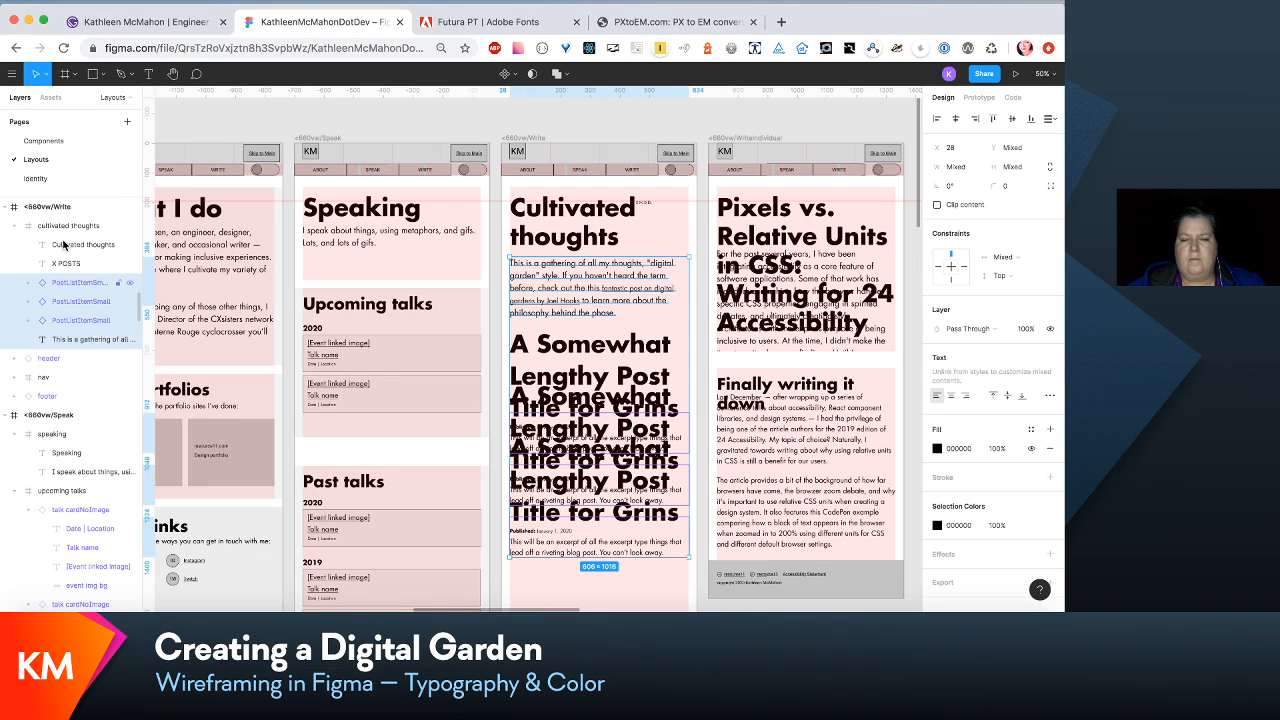
# - Check the H1/small text style properties of the Cultivated thoughts heading against the neighbouring layouts
pyautogui.click(600, 245)
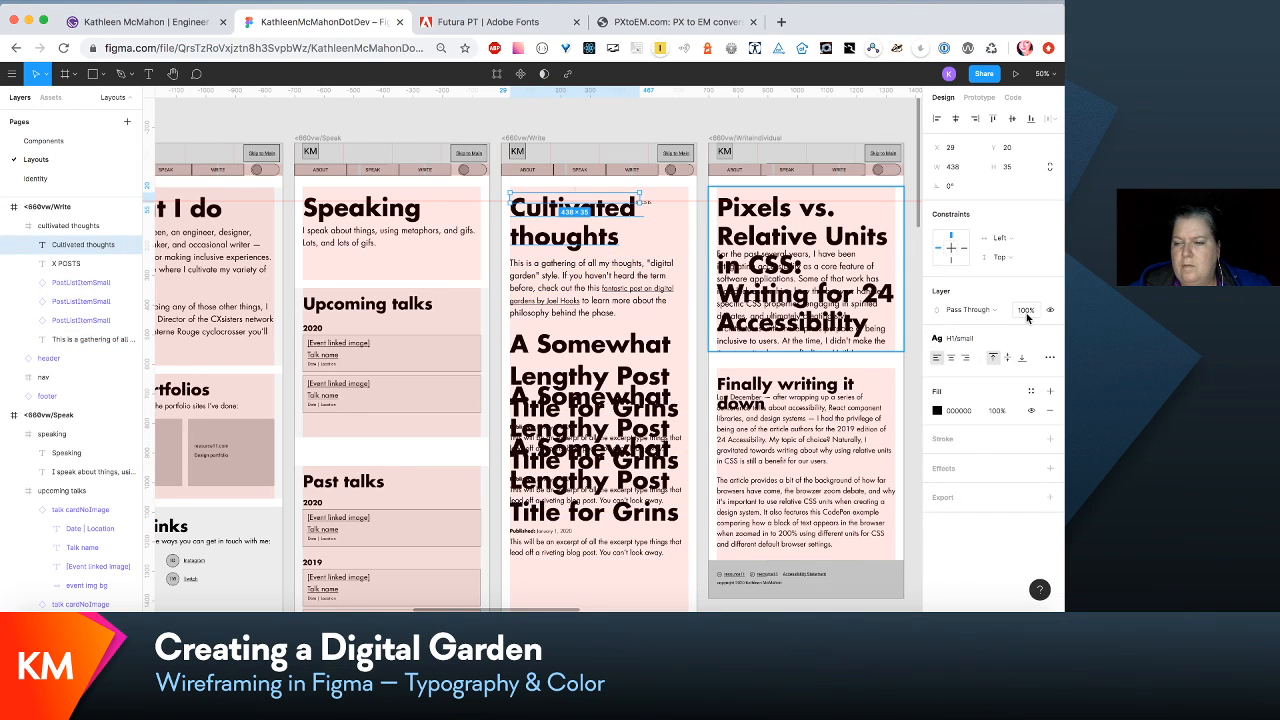
pyautogui.click(1002, 341)
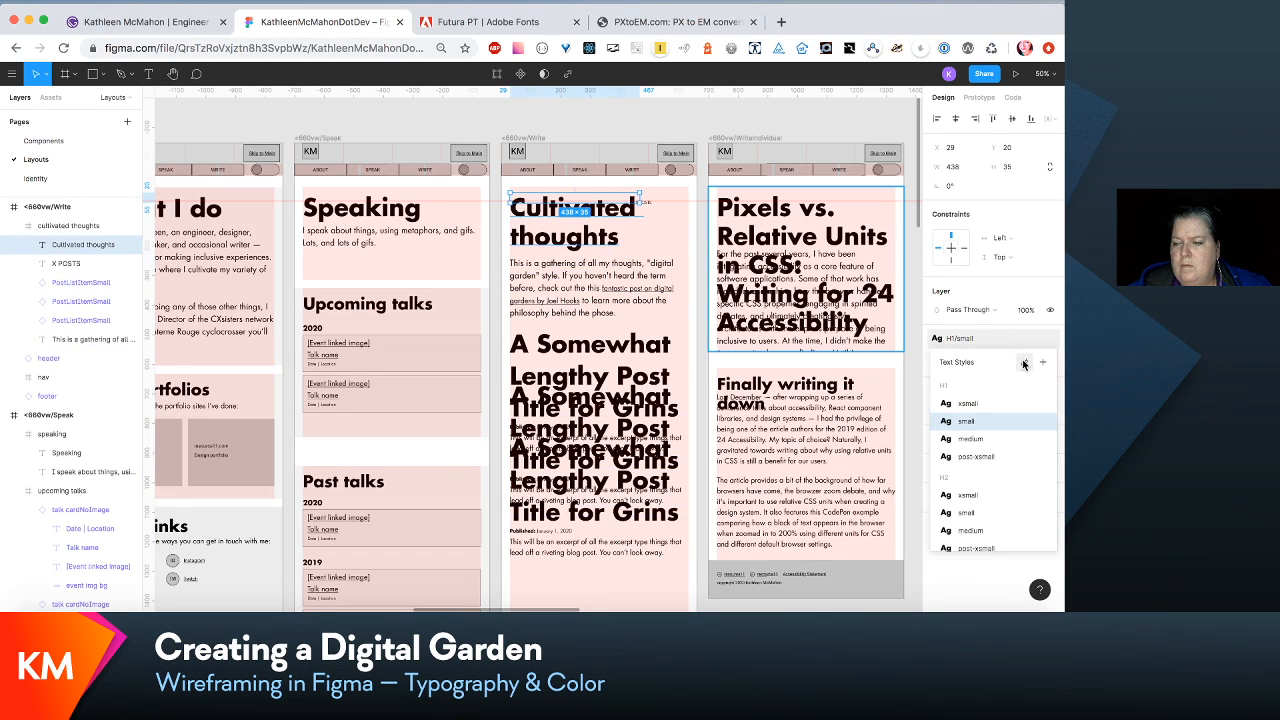
pyautogui.click(1024, 362)
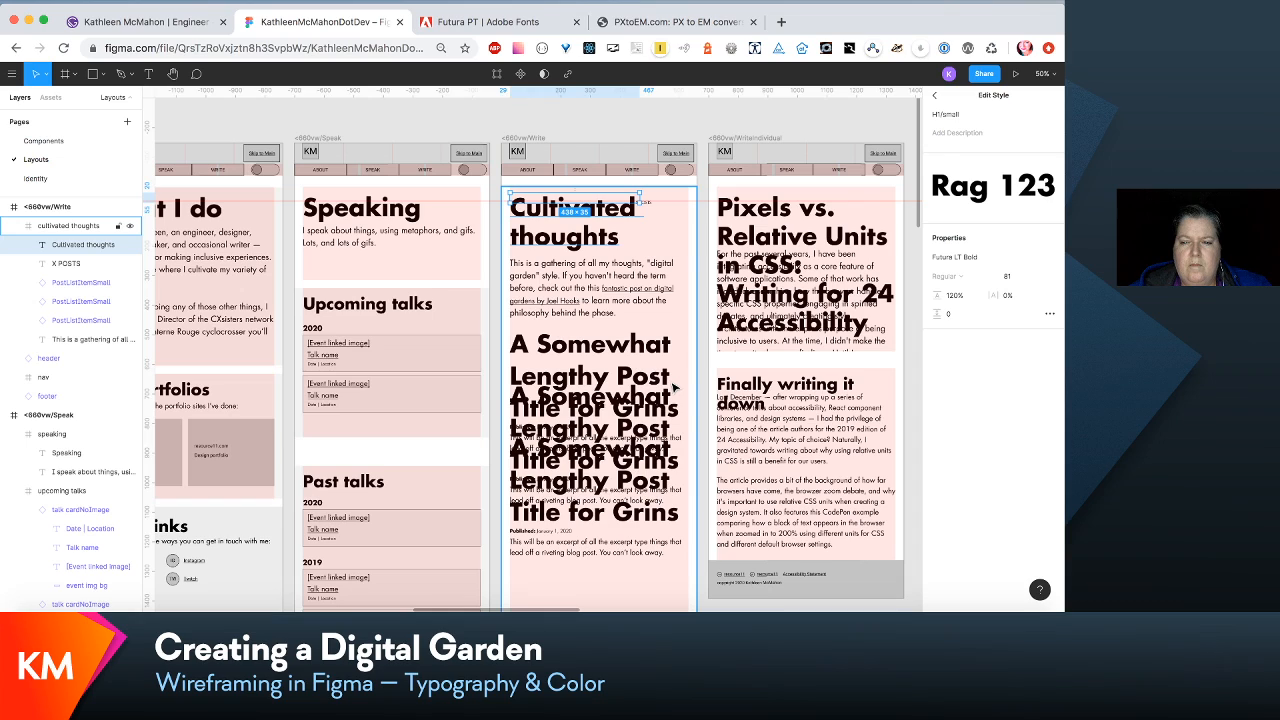
pyautogui.scroll(-2, 673, 388)
pyautogui.hscroll(2, 673, 388)
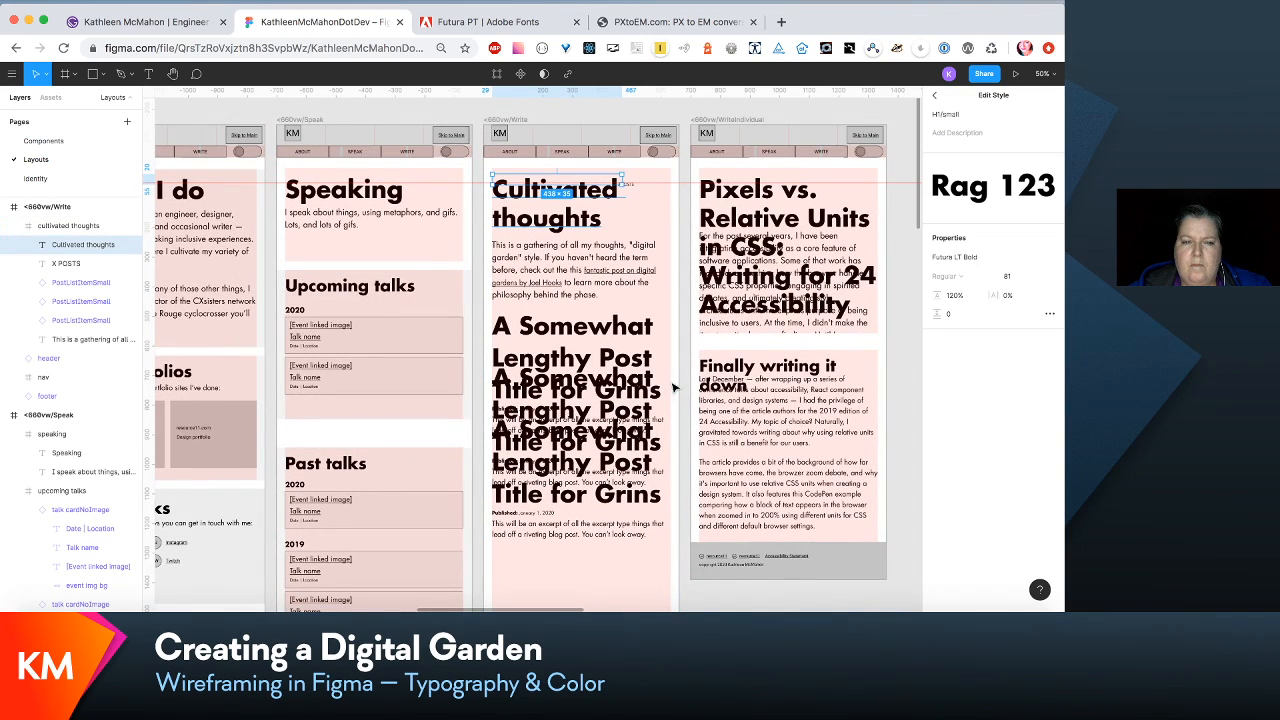
pyautogui.scroll(2, 673, 388)
pyautogui.hscroll(-3, 673, 388)
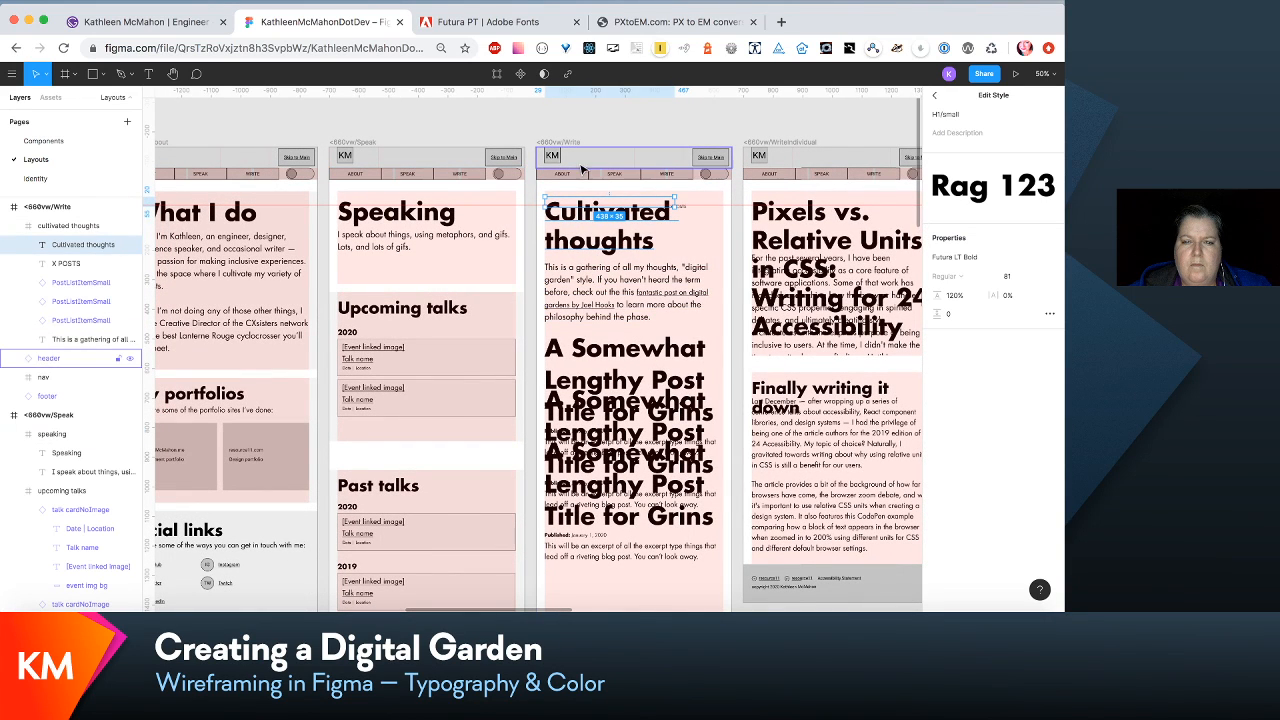
pyautogui.click(623, 121)
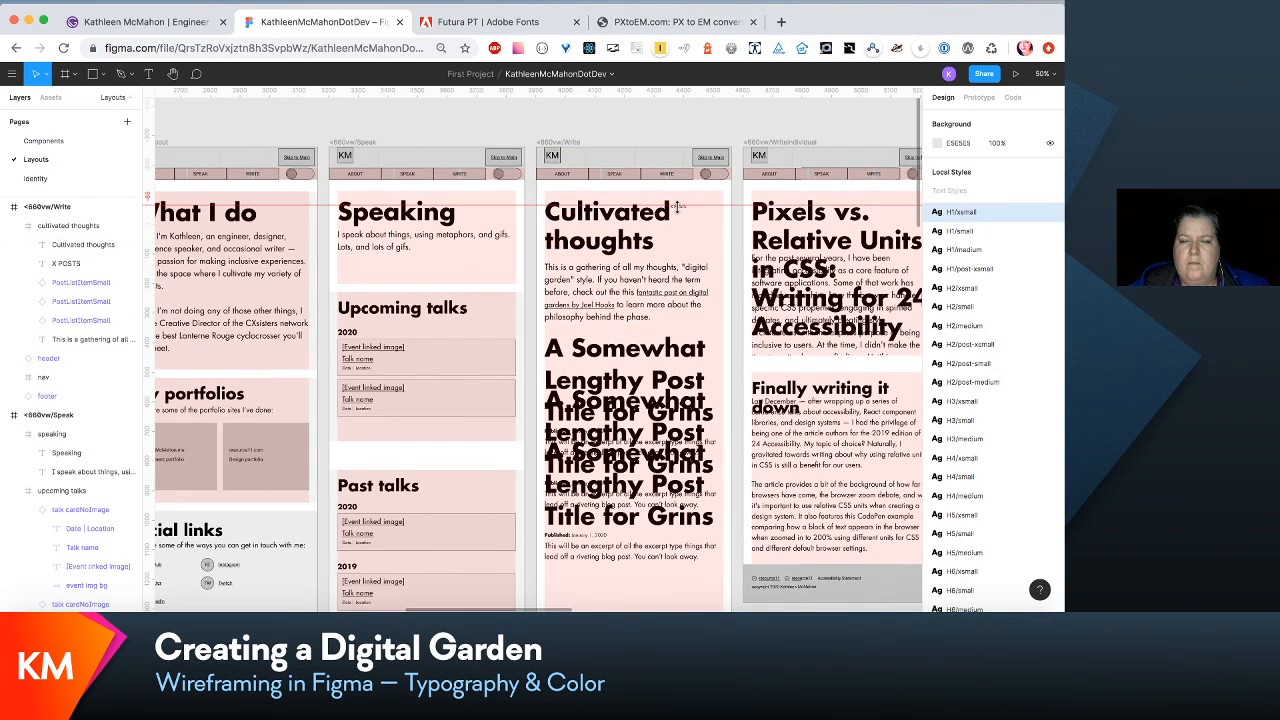
# - Move the X POSTS line beneath the Cultivated thoughts heading, to X 29 and Y 222
pyautogui.hotkey('shift', '0')
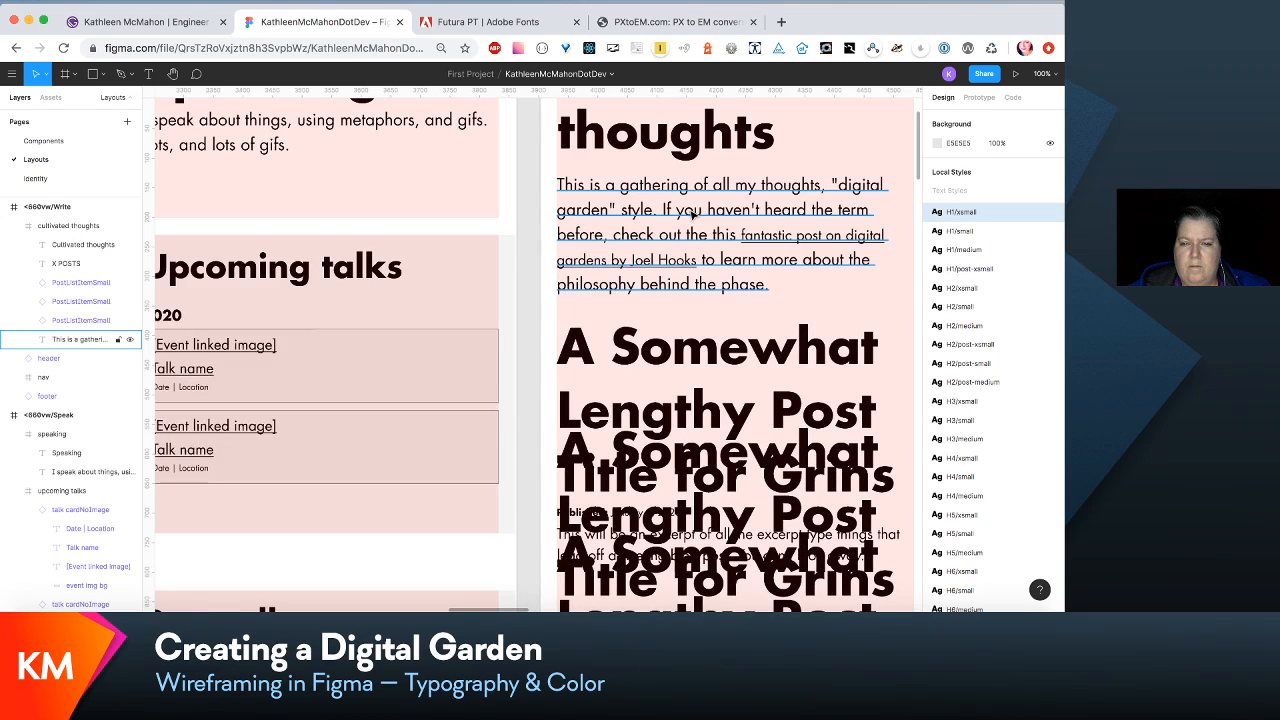
pyautogui.scroll(2, 692, 215)
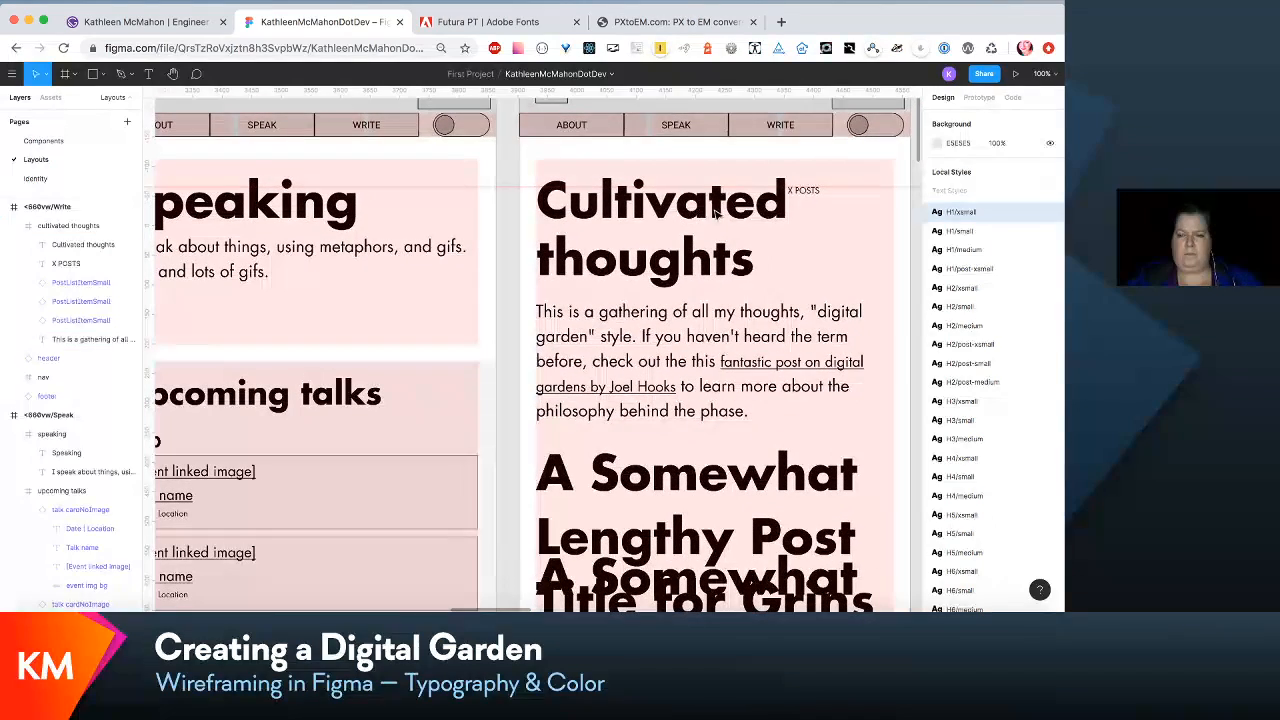
pyautogui.click(824, 203)
pyautogui.click(822, 200)
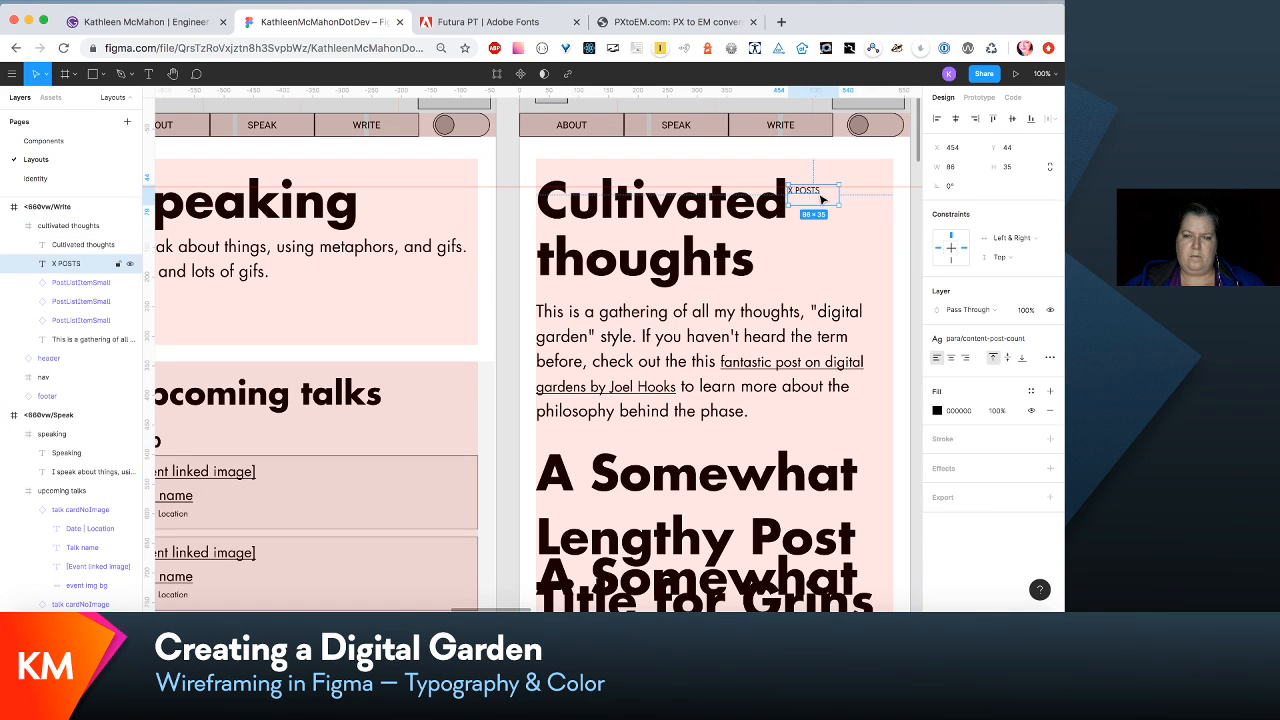
pyautogui.moveTo(822, 200); pyautogui.dragTo(572, 307)
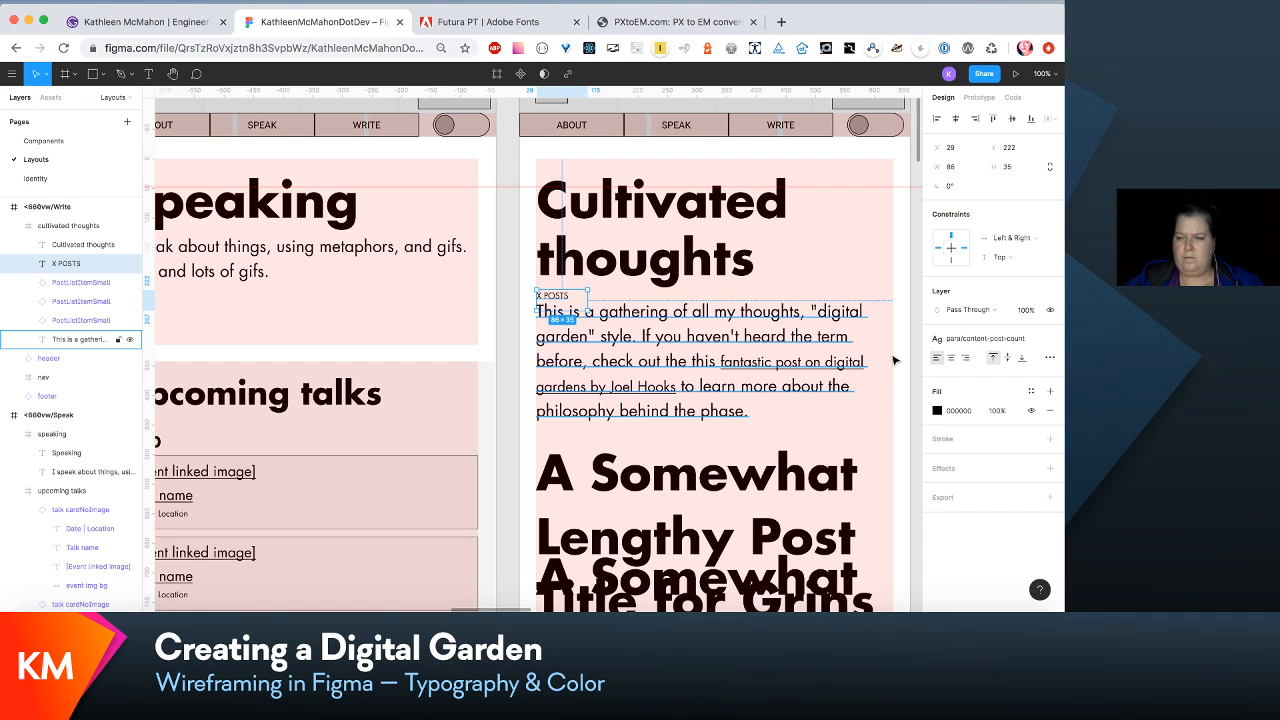
# - Set the font size of the para/content-post-count text style, used by the X POSTS line, to 16
pyautogui.click(1030, 340)
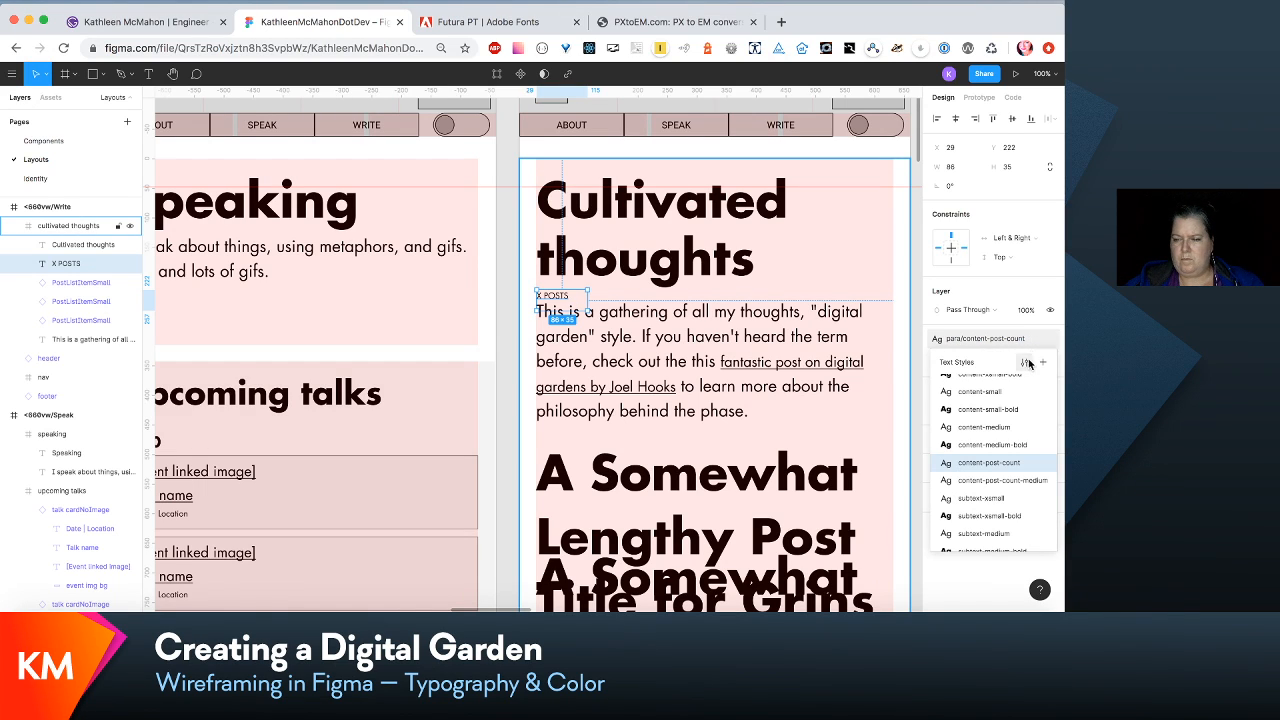
pyautogui.click(1026, 360)
pyautogui.click(1016, 277)
pyautogui.press('Up')
pyautogui.press('Up')
pyautogui.press('Up')
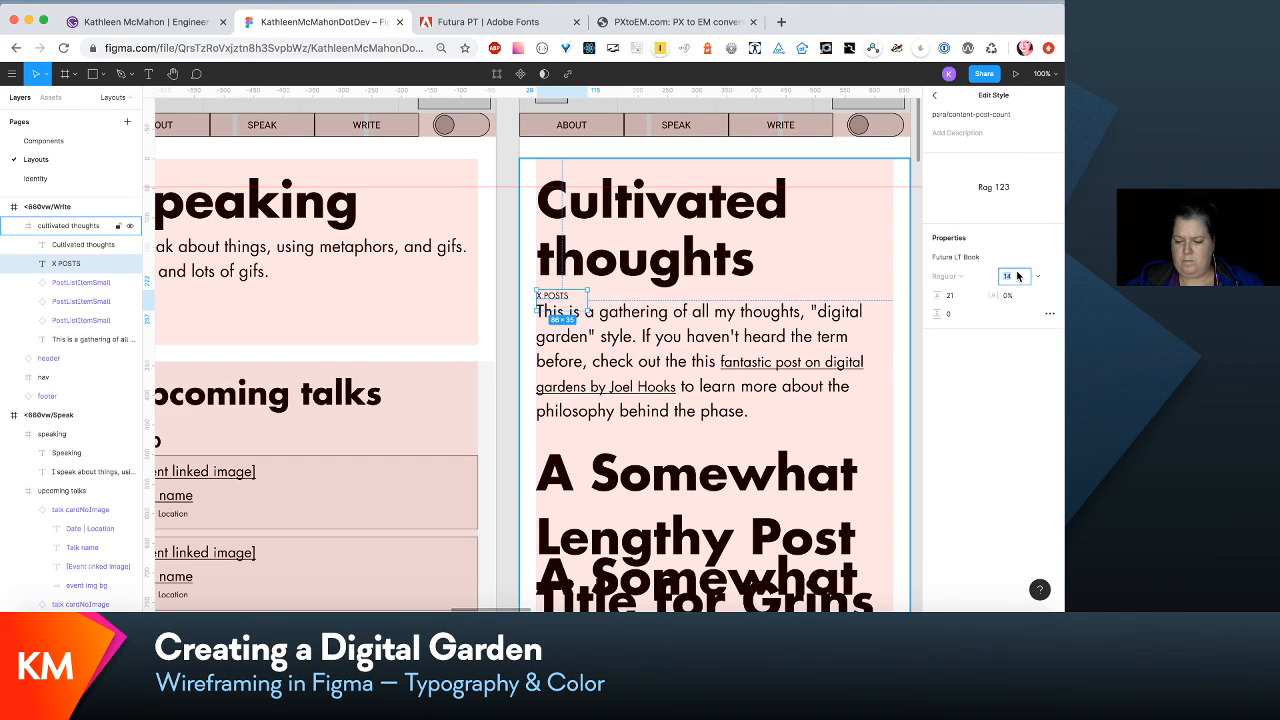
pyautogui.press('Up')
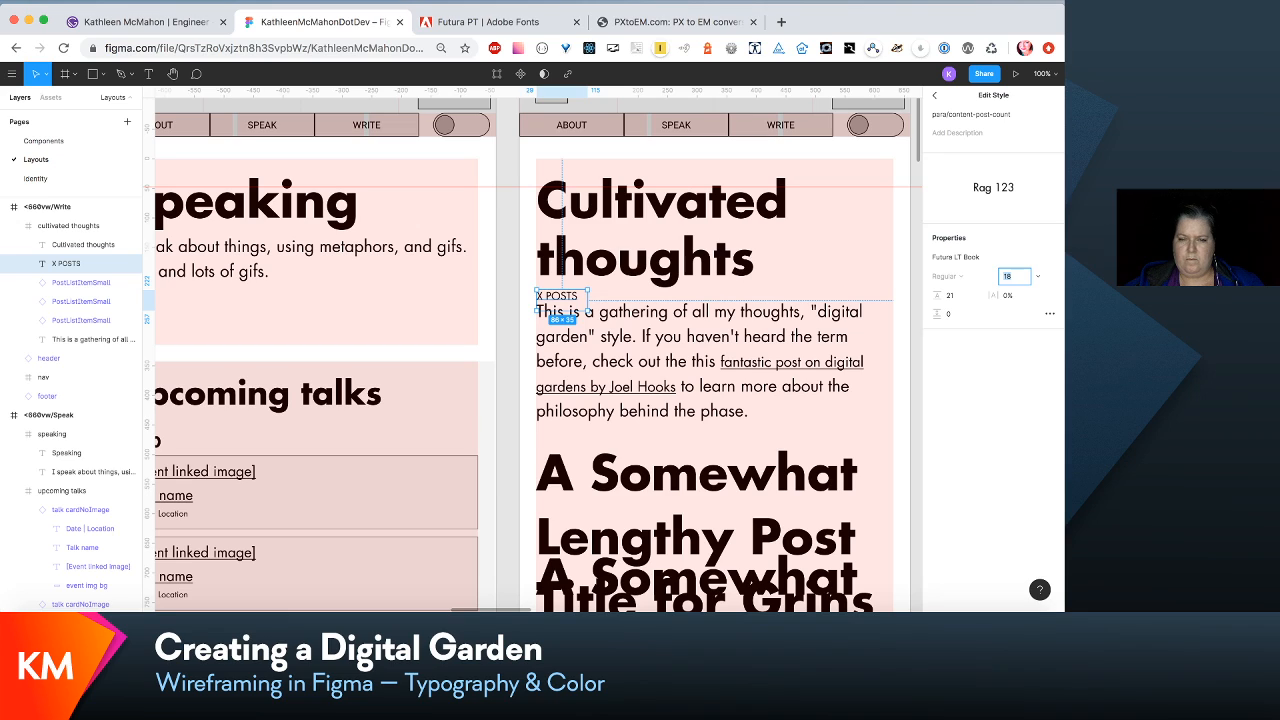
pyautogui.press('Down')
pyautogui.press('Down')
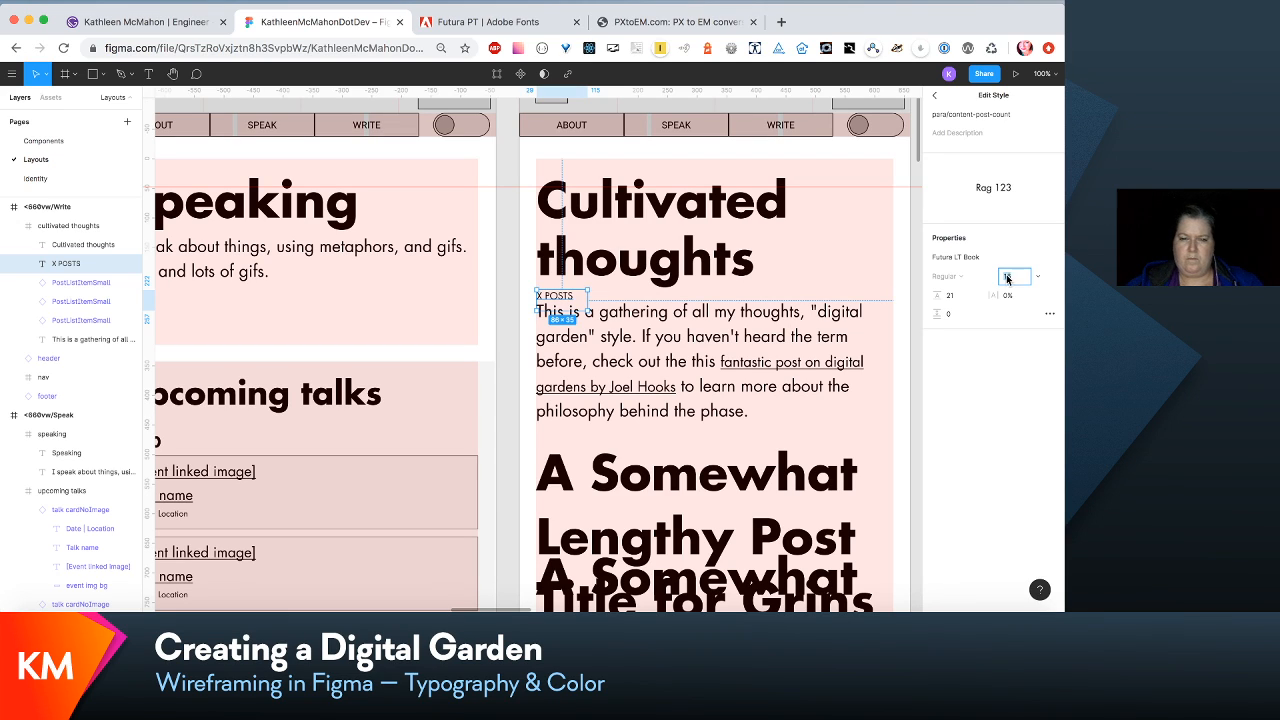
# - Compare the X POSTS spacing with 320vw/Write and move the introductory paragraph of <660vw/Write down to Y 274
pyautogui.hscroll(-20, 828, 366)
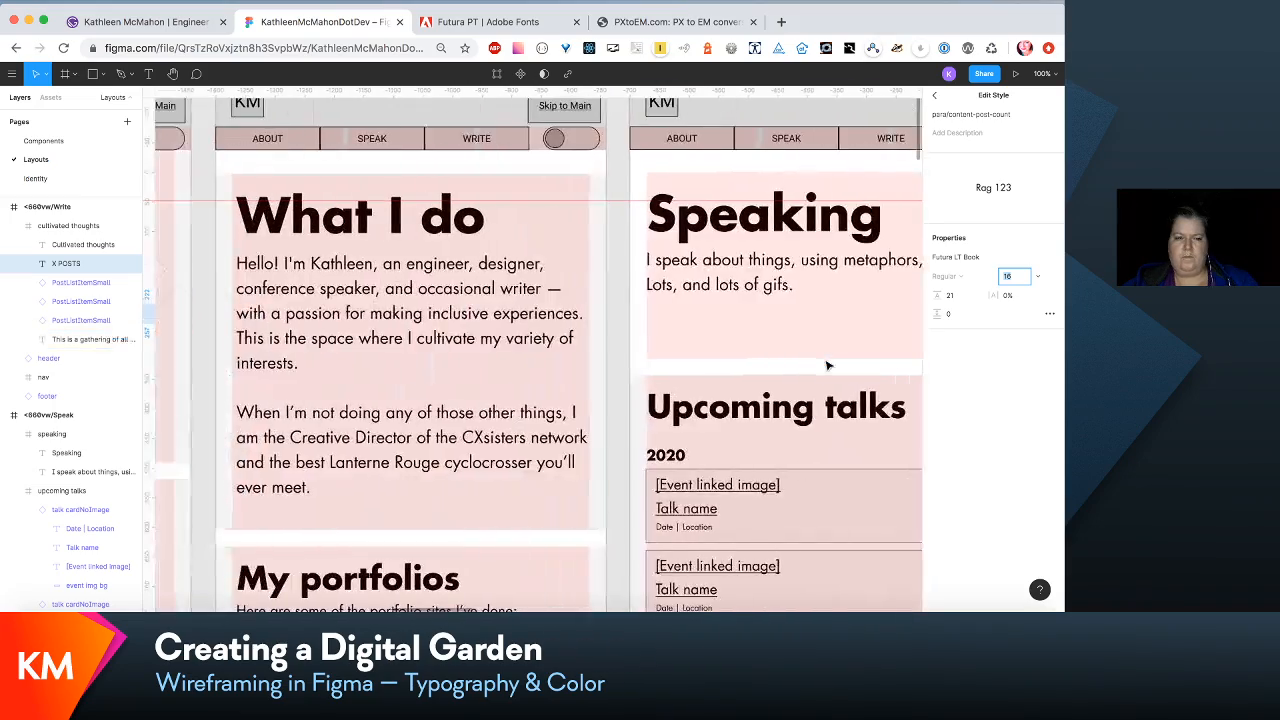
pyautogui.hscroll(15, 828, 366)
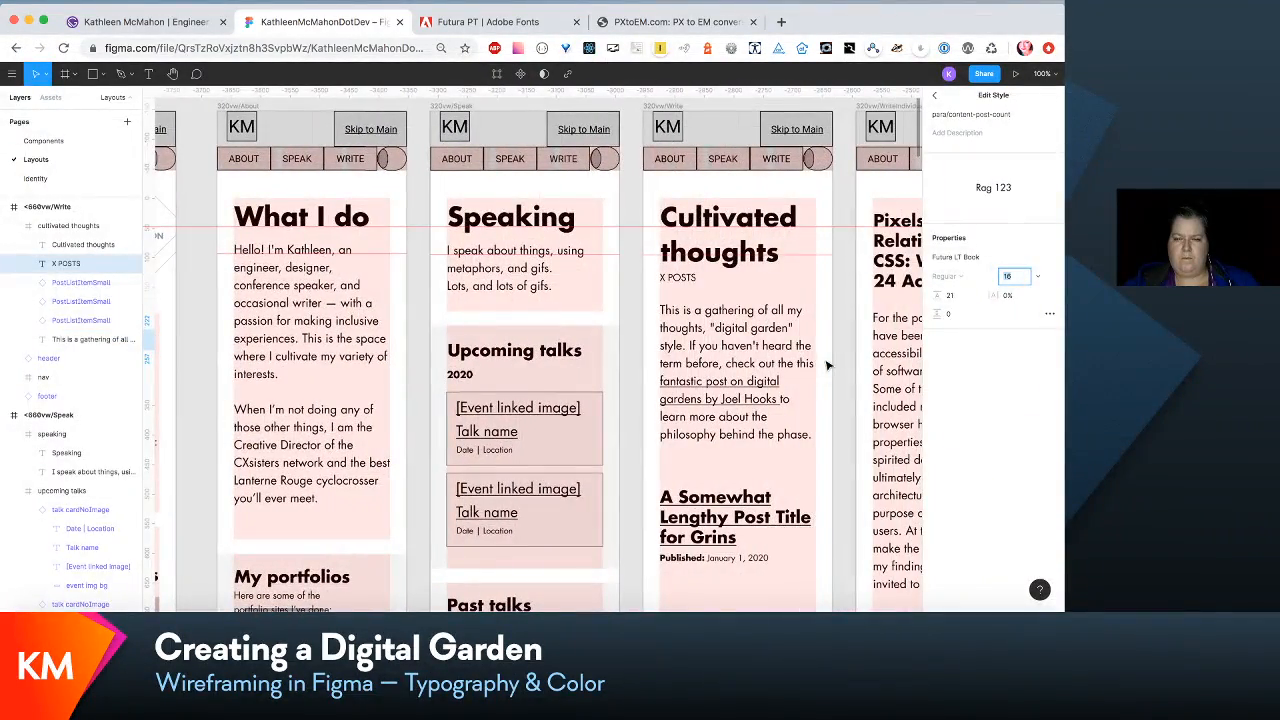
pyautogui.hscroll(20, 828, 366)
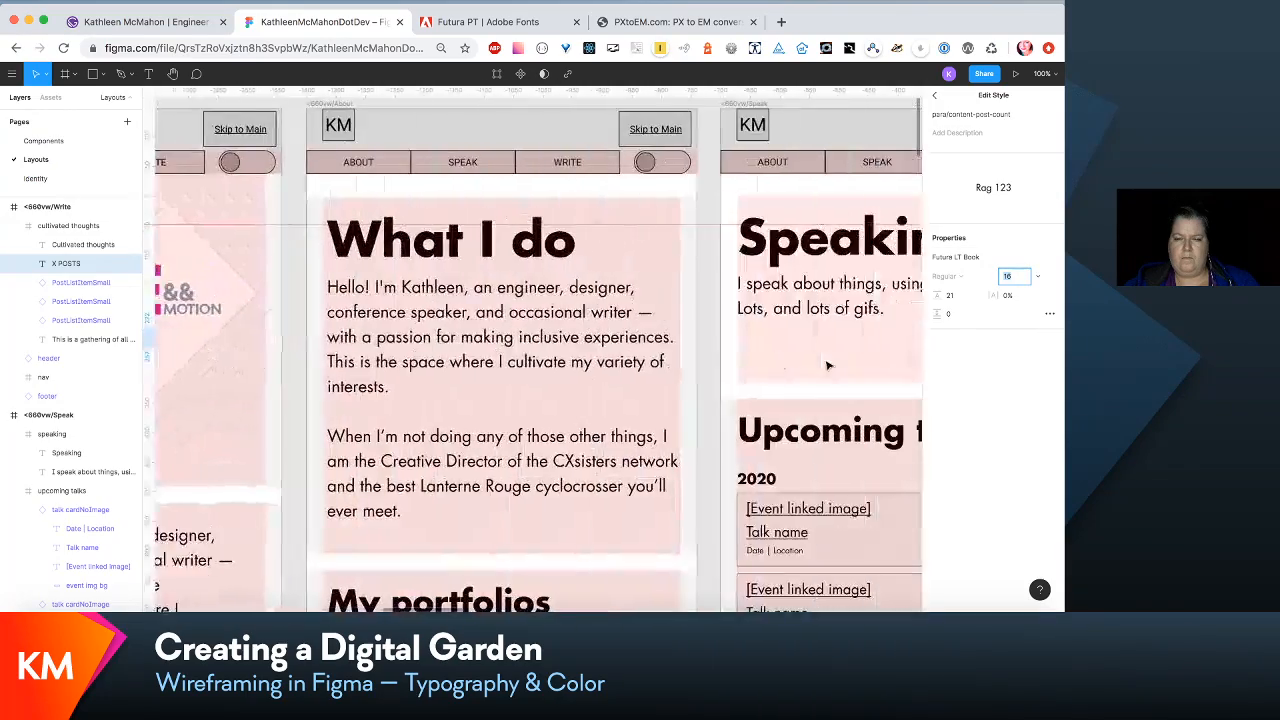
pyautogui.hscroll(8, 828, 366)
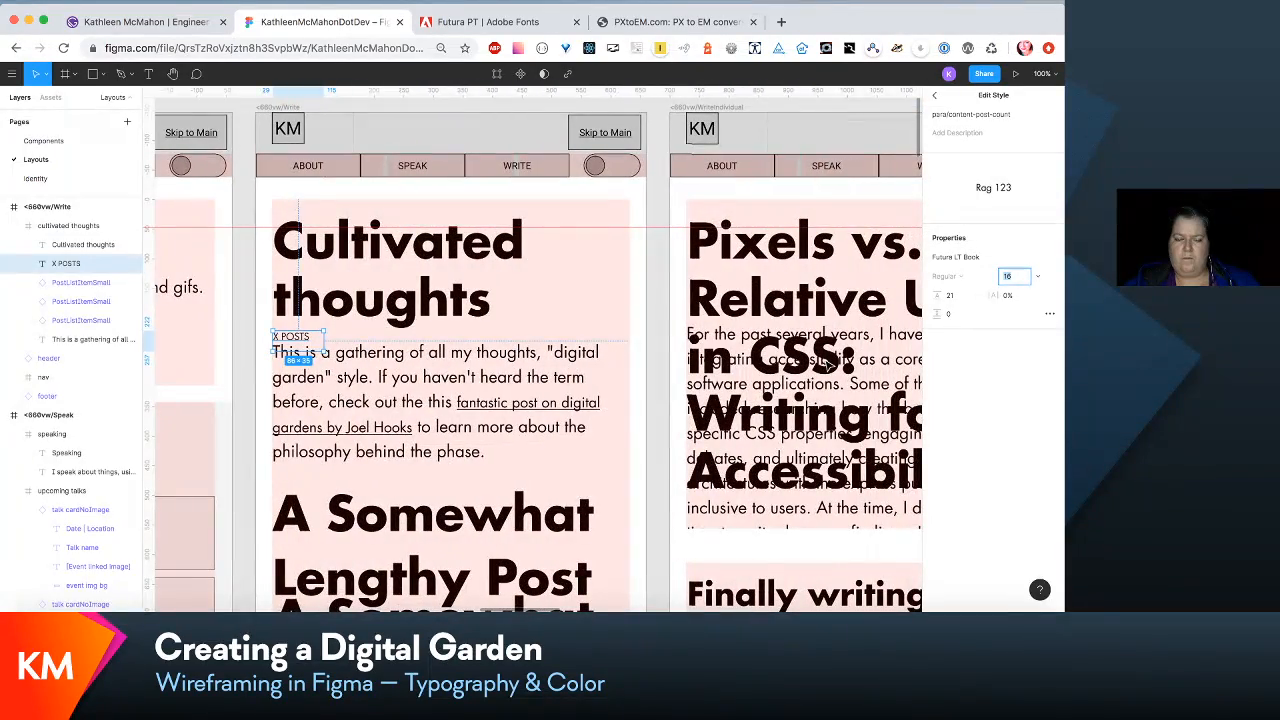
pyautogui.hscroll(-4, 588, 452)
pyautogui.scroll(-3, 588, 452)
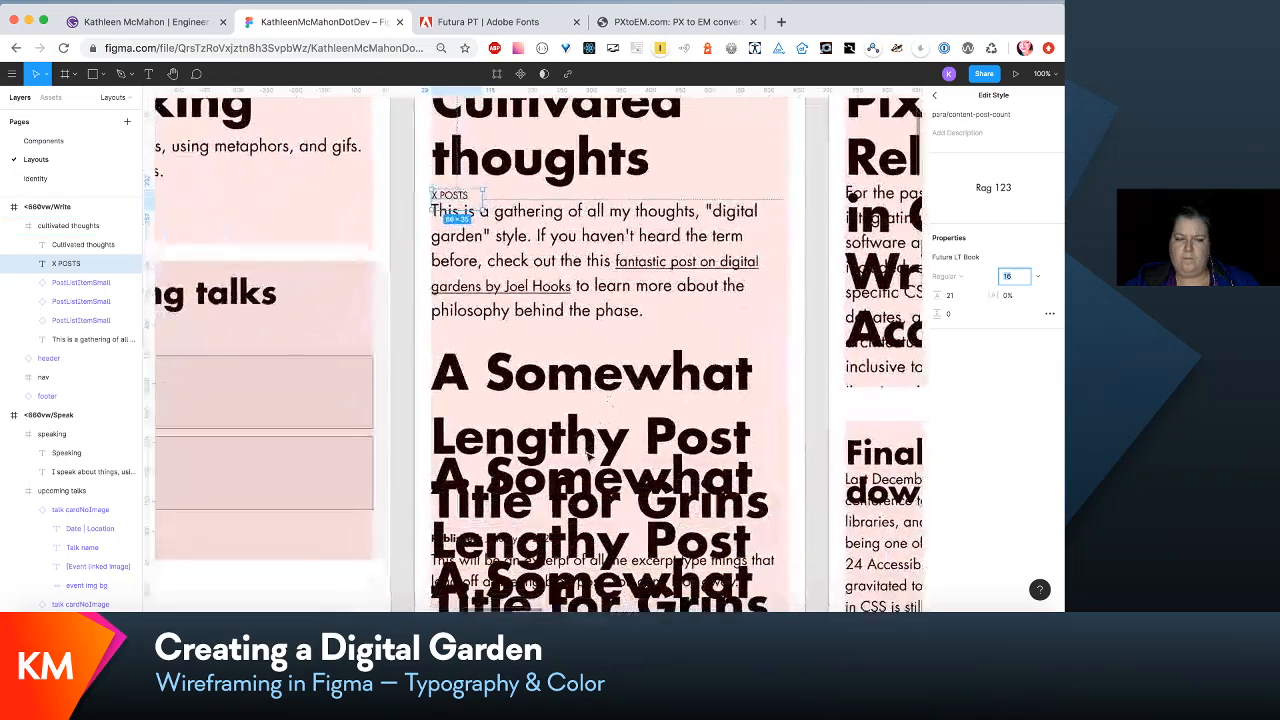
pyautogui.hscroll(-1, 588, 452)
pyautogui.scroll(-1, 588, 452)
pyautogui.click(652, 297)
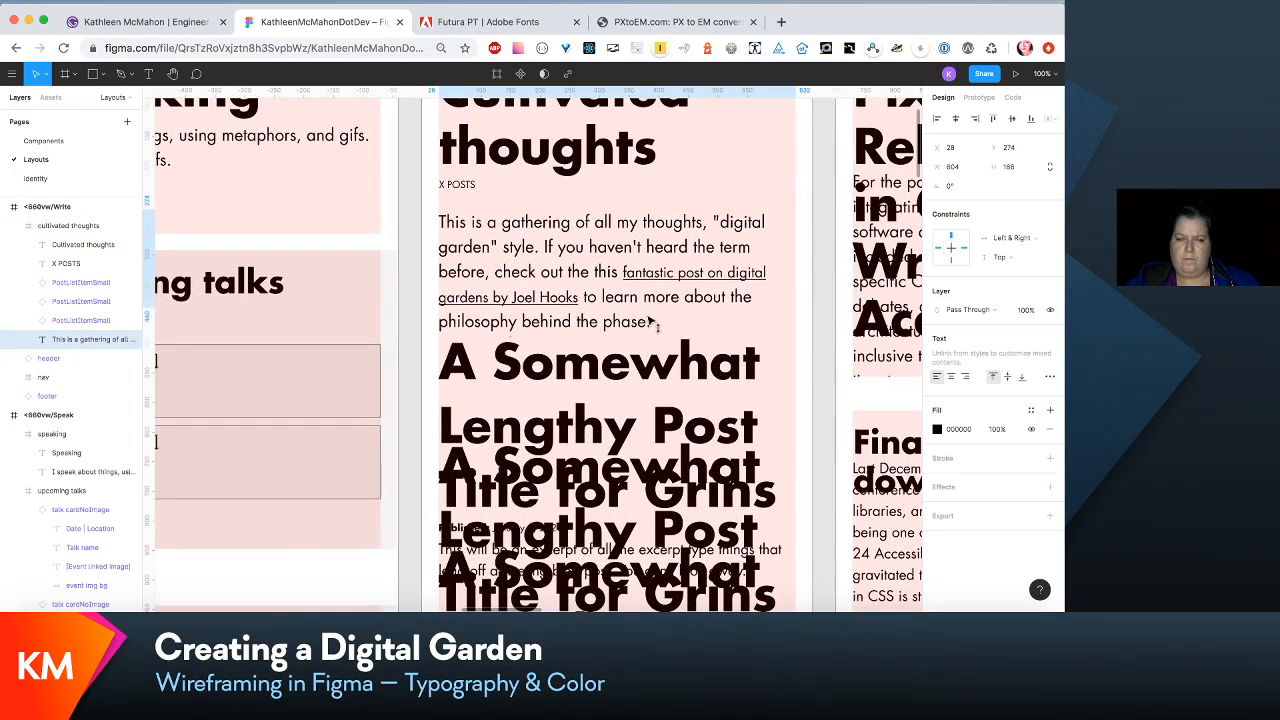
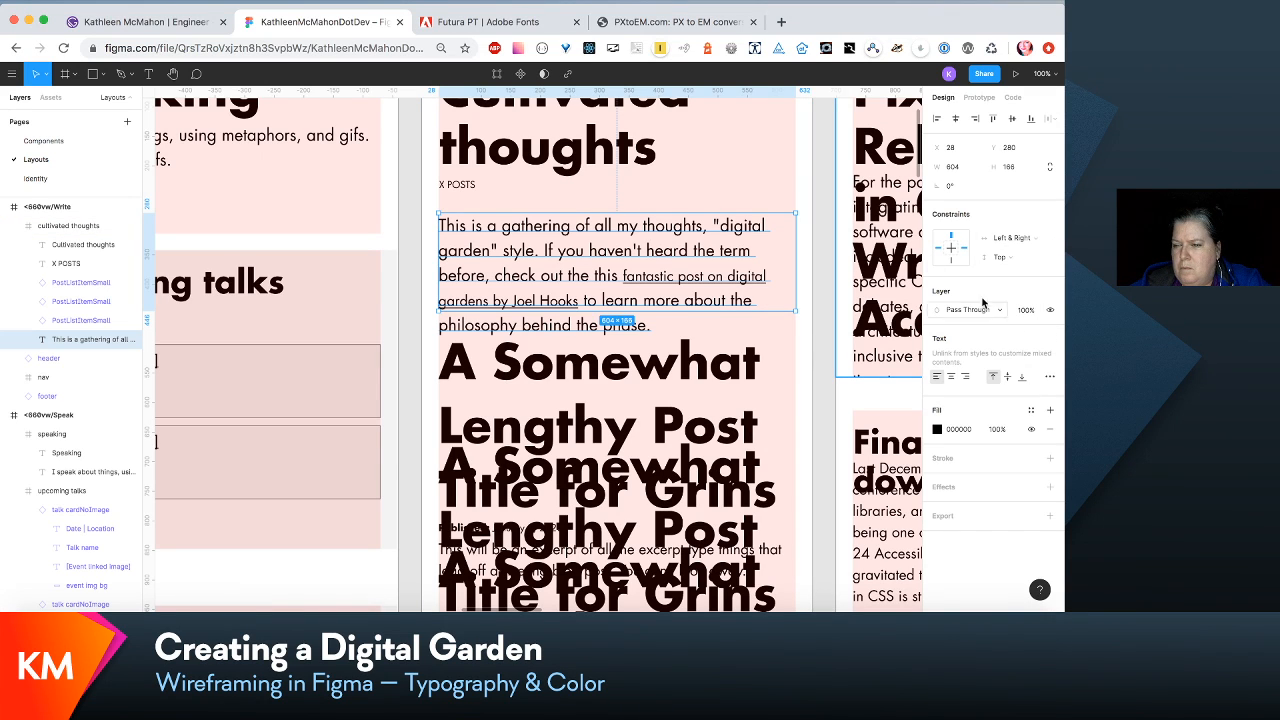
# - Inspect the properties of the para/intro-small text style used by the intro paragraph under Cultivated thoughts
pyautogui.click(708, 180)
pyautogui.click(708, 243)
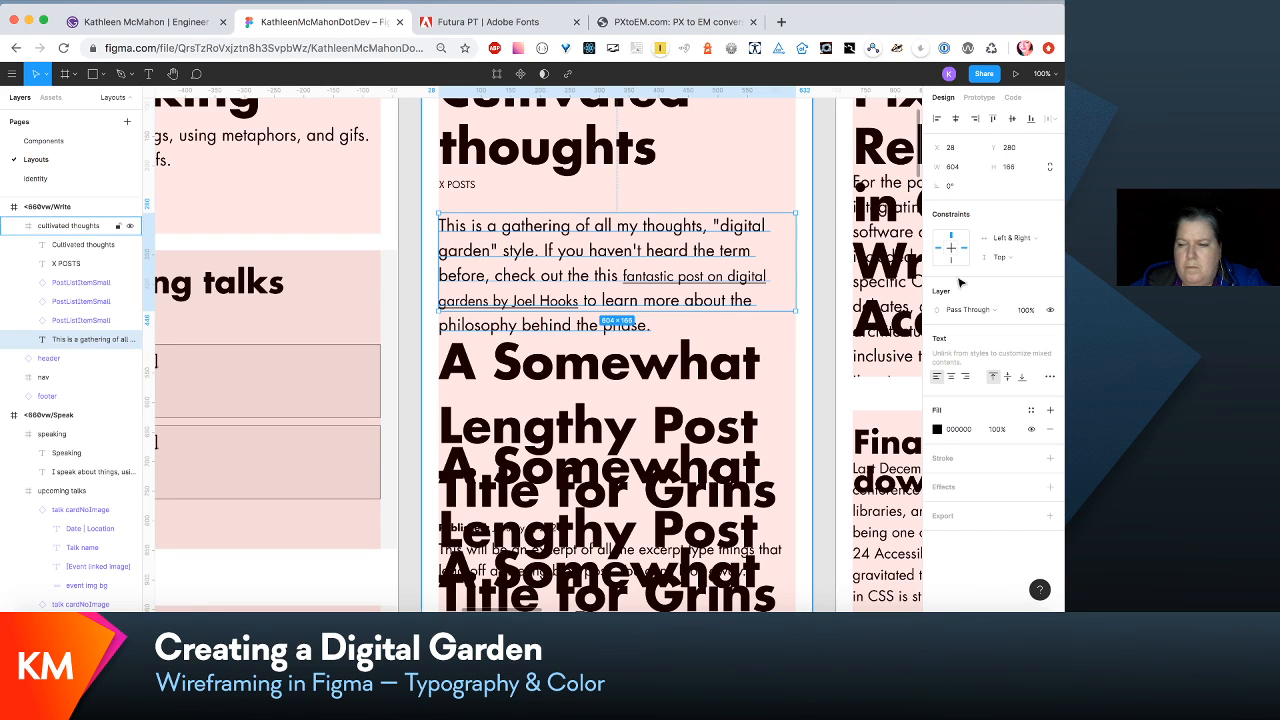
pyautogui.doubleClick(727, 246)
pyautogui.doubleClick(735, 250)
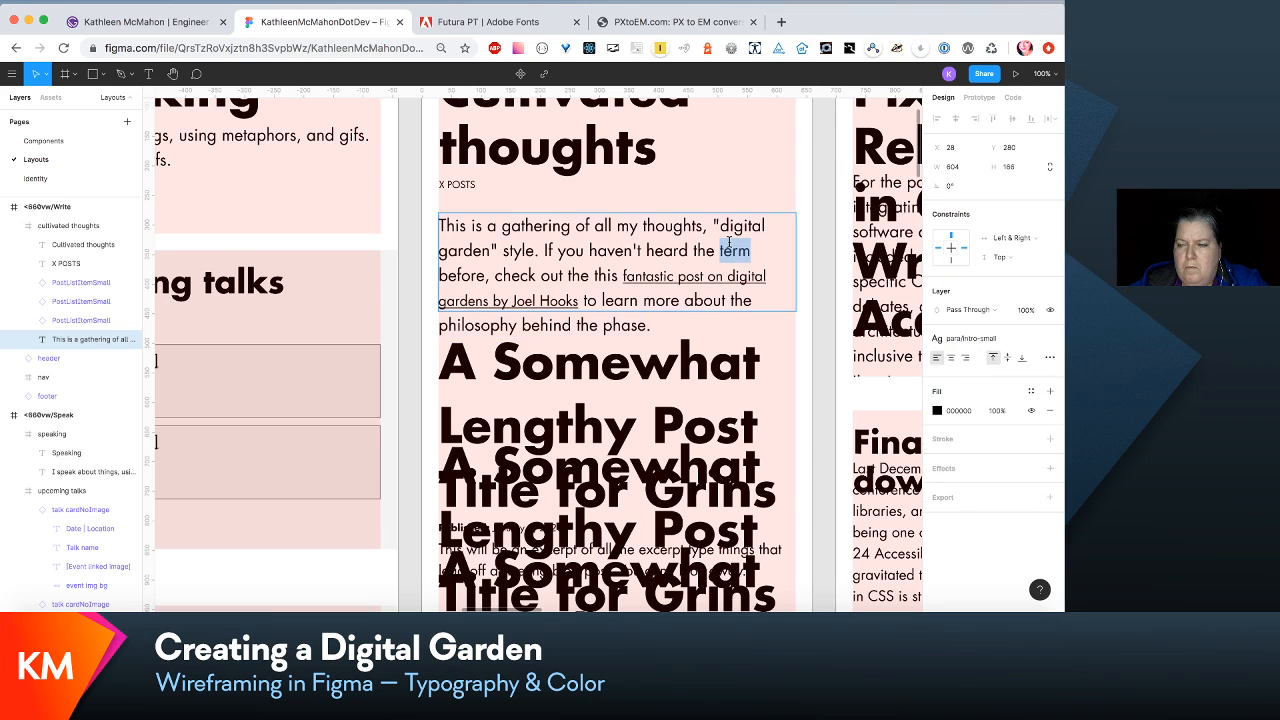
pyautogui.click(1030, 341)
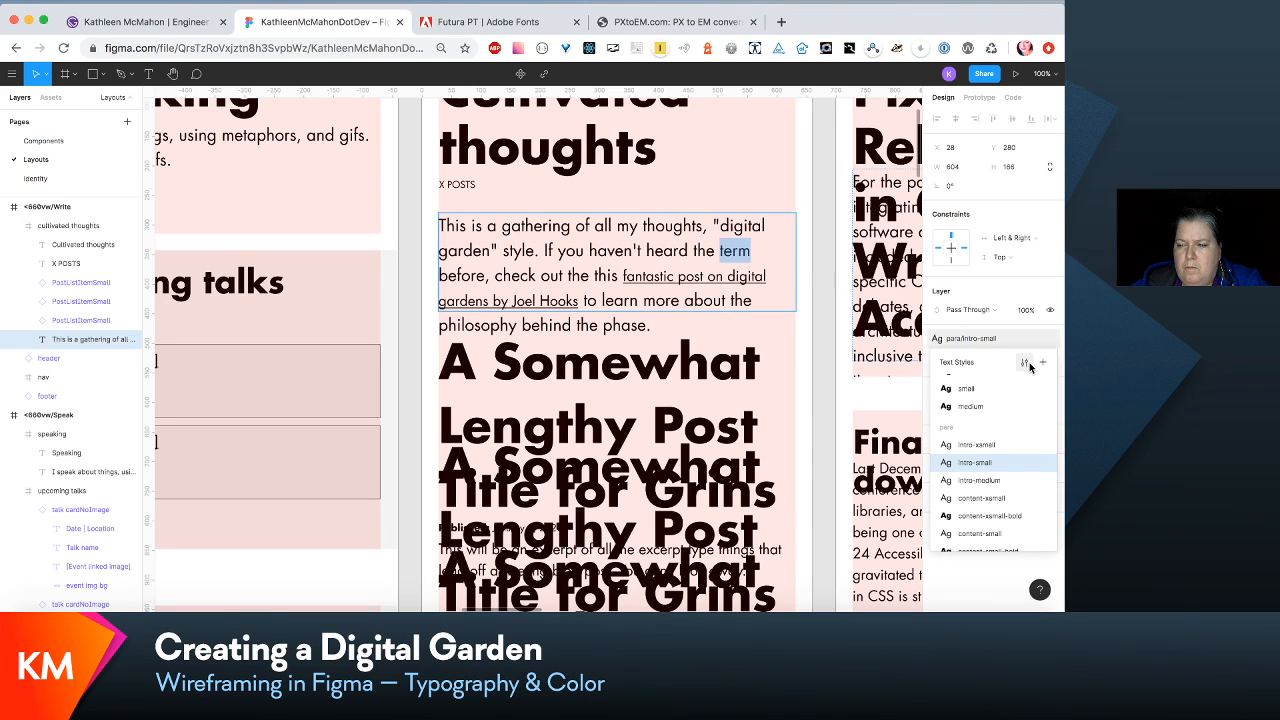
pyautogui.click(1027, 364)
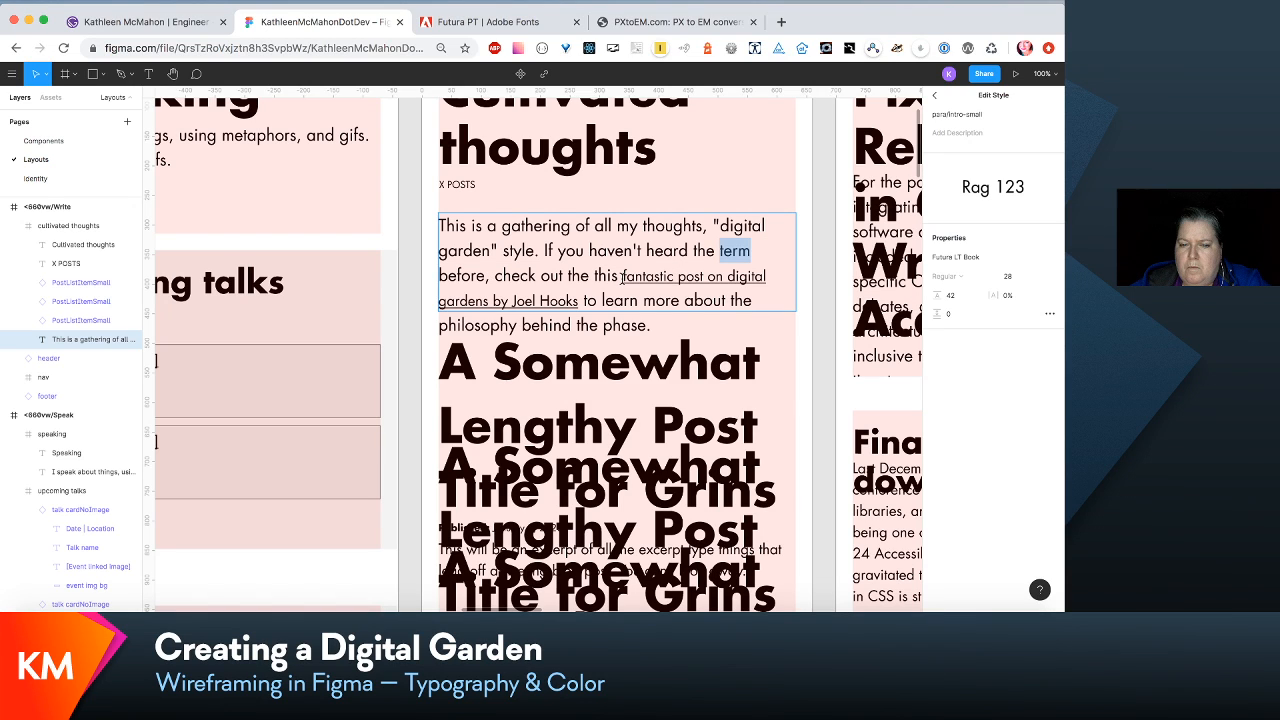
pyautogui.press('Escape')
# - Edit the link/inline-intro-small style of the underlined link in the intro paragraph to font size 28 and line height 42
pyautogui.moveTo(621, 276); pyautogui.dragTo(578, 300)
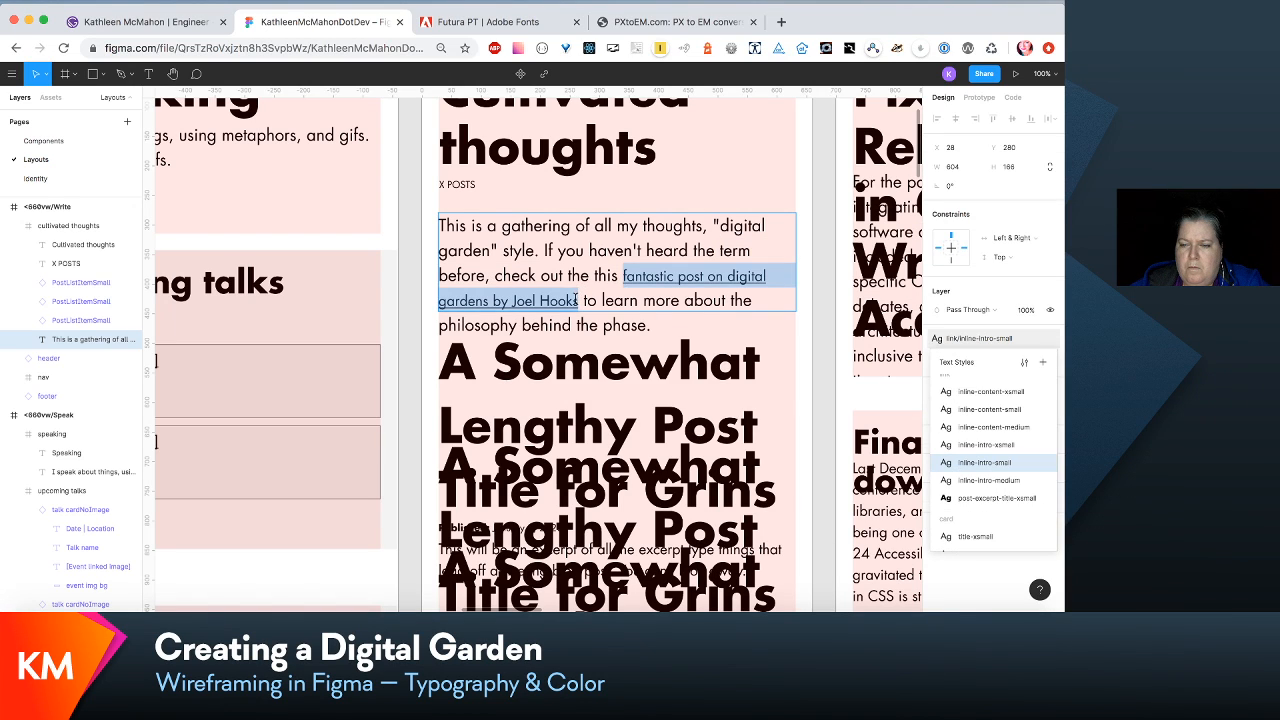
pyautogui.click(1025, 364)
pyautogui.click(1012, 276)
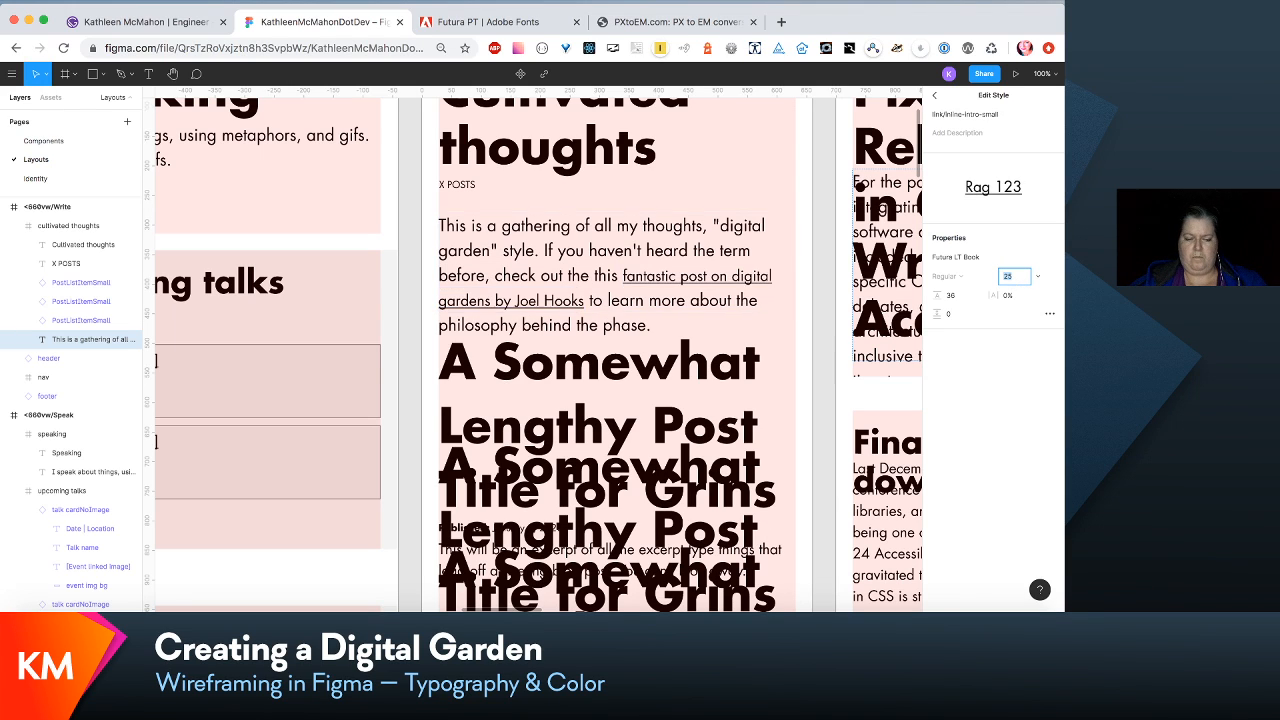
pyautogui.write('28')
pyautogui.press('Tab')
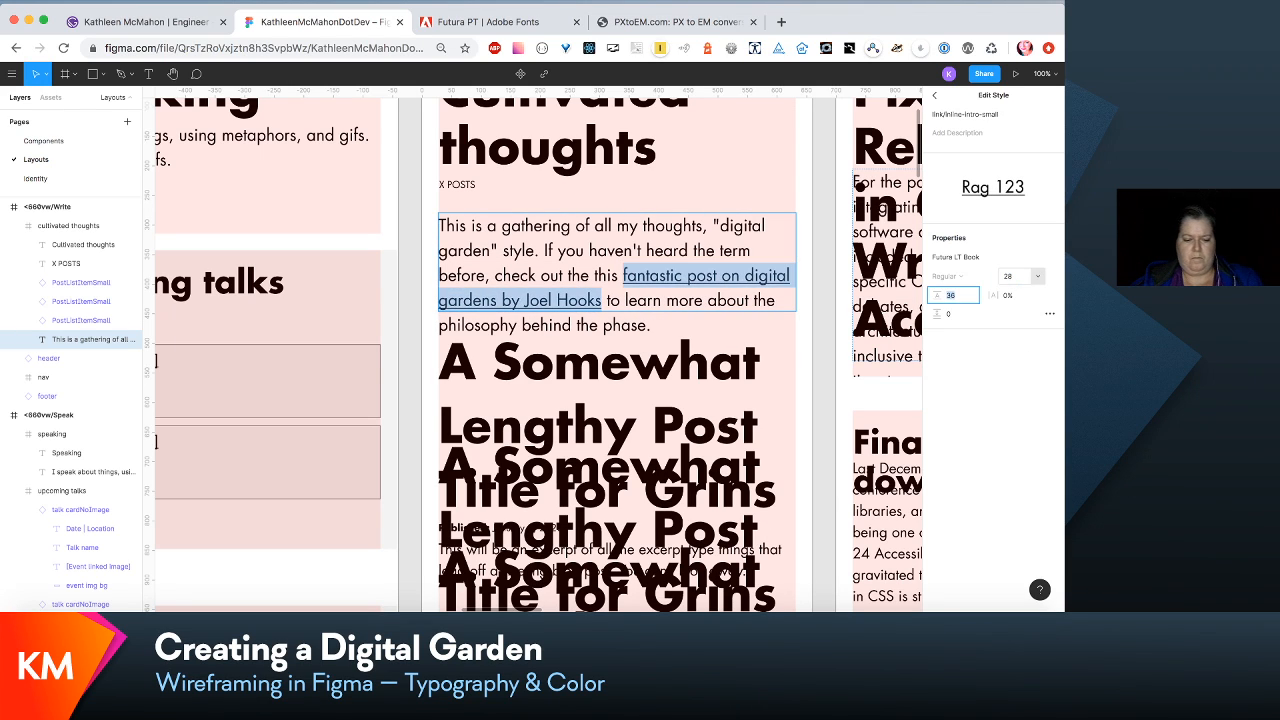
pyautogui.write('42')
pyautogui.press('Return')
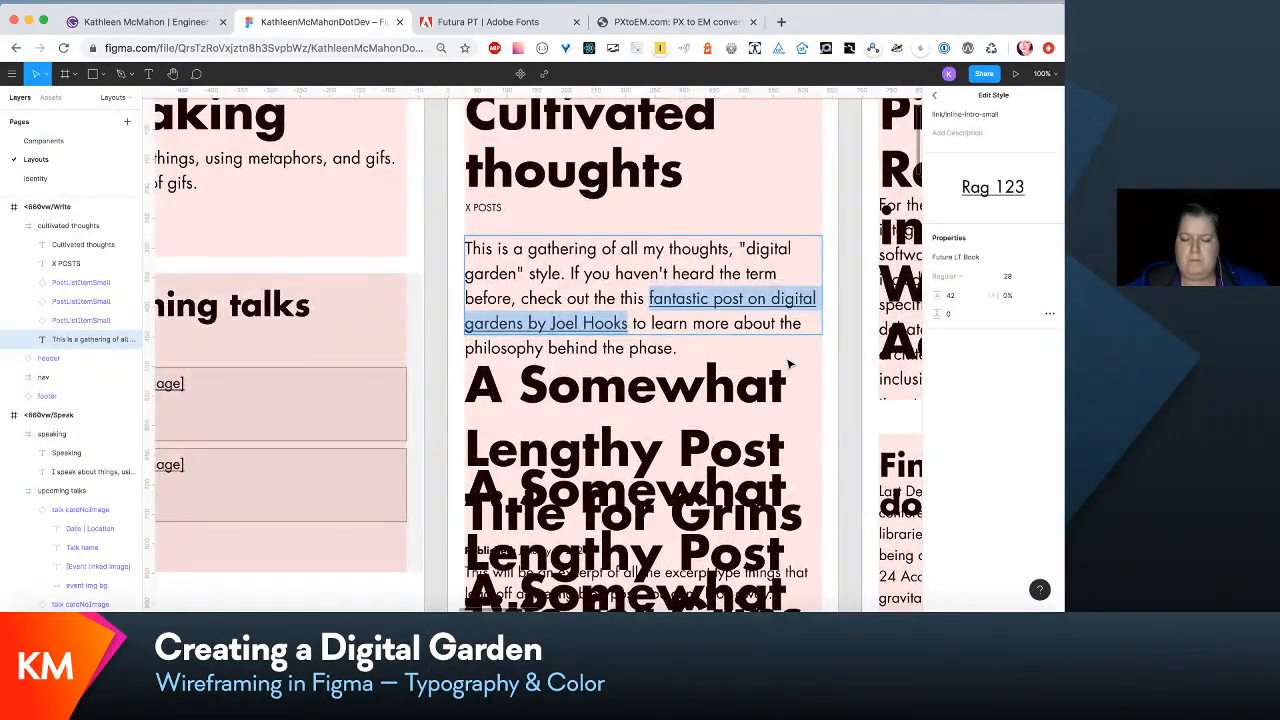
pyautogui.scroll(-4, 790, 367)
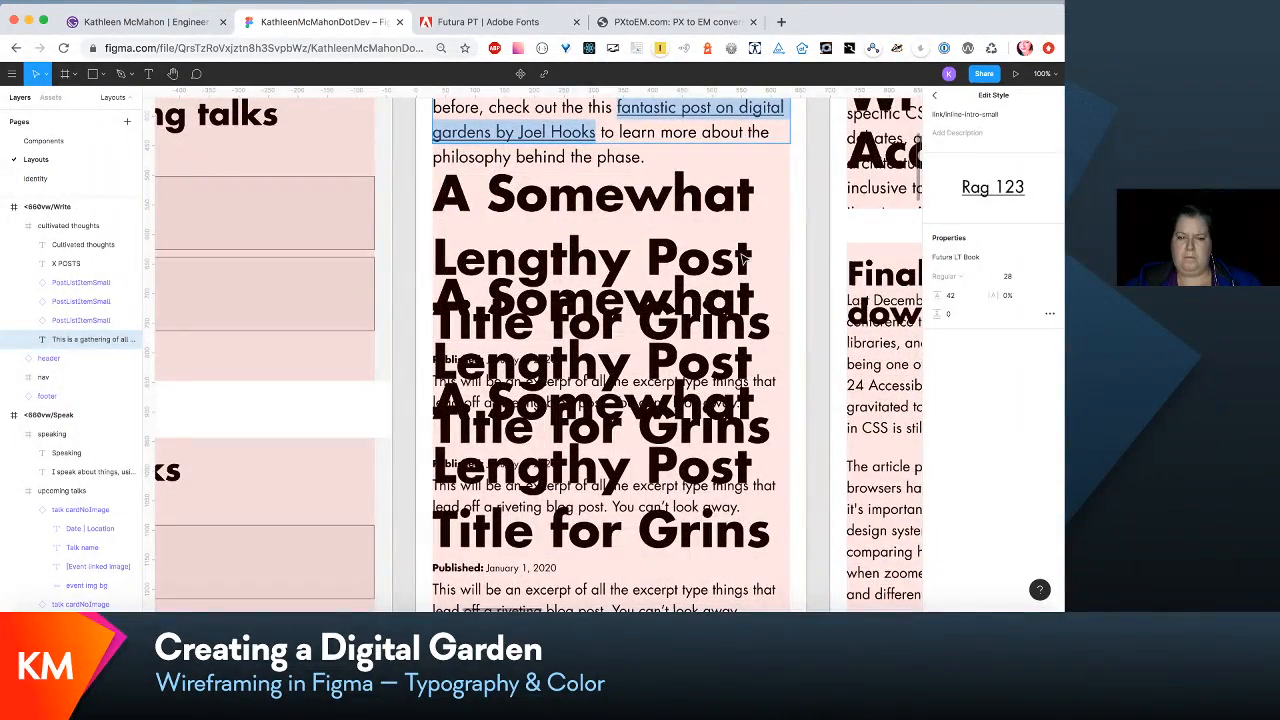
pyautogui.press('Escape')
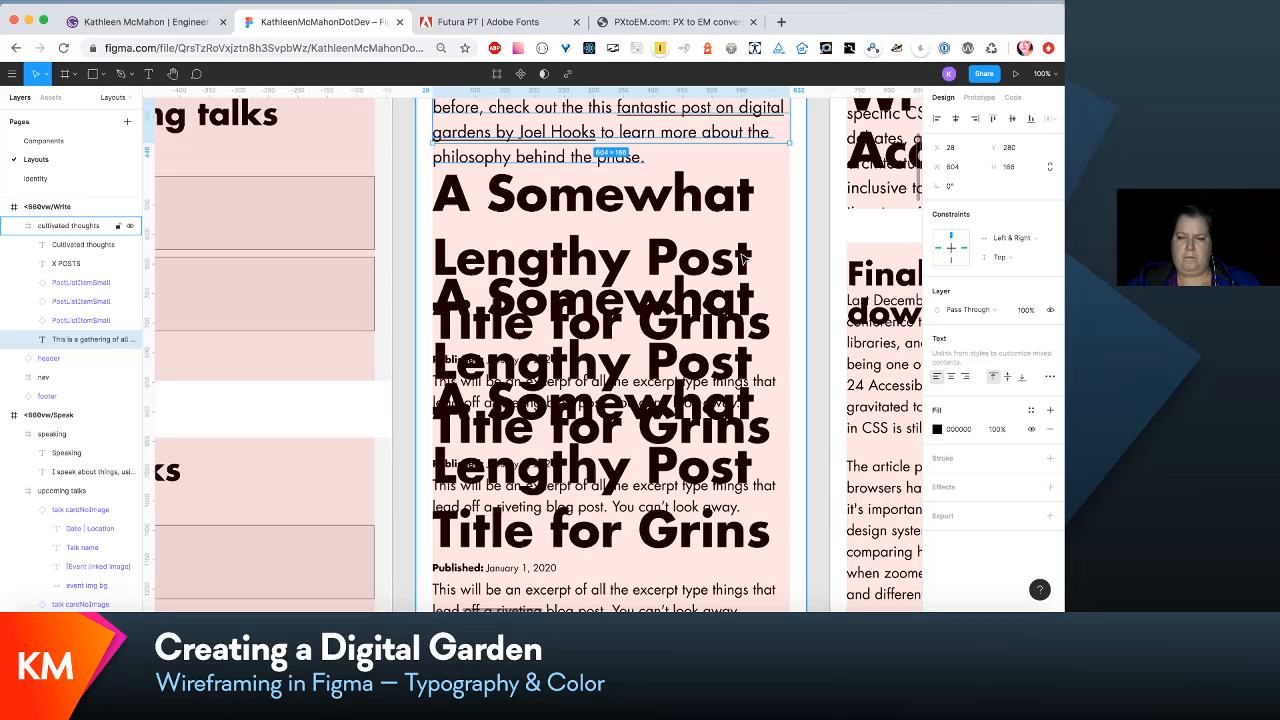
pyautogui.press('Escape')
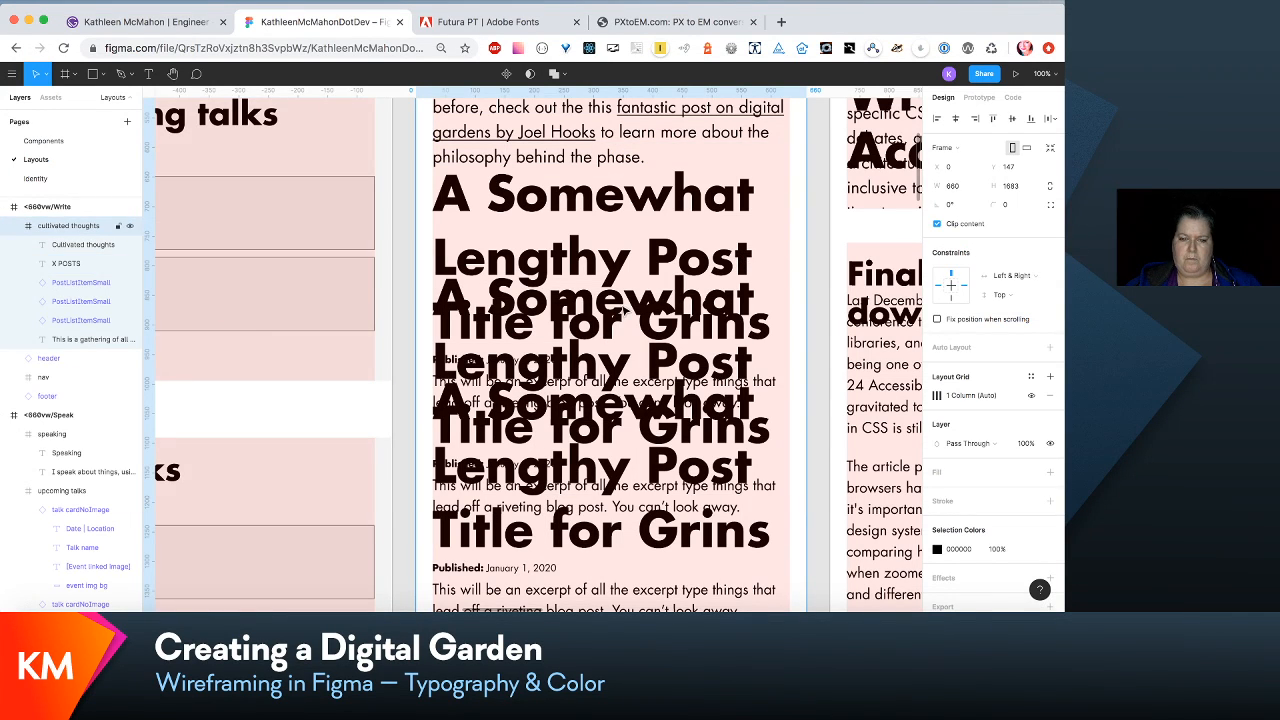
# - Go to the master component of the PostListItemSmall instance in the cultivated thoughts frame
pyautogui.click(102, 284)
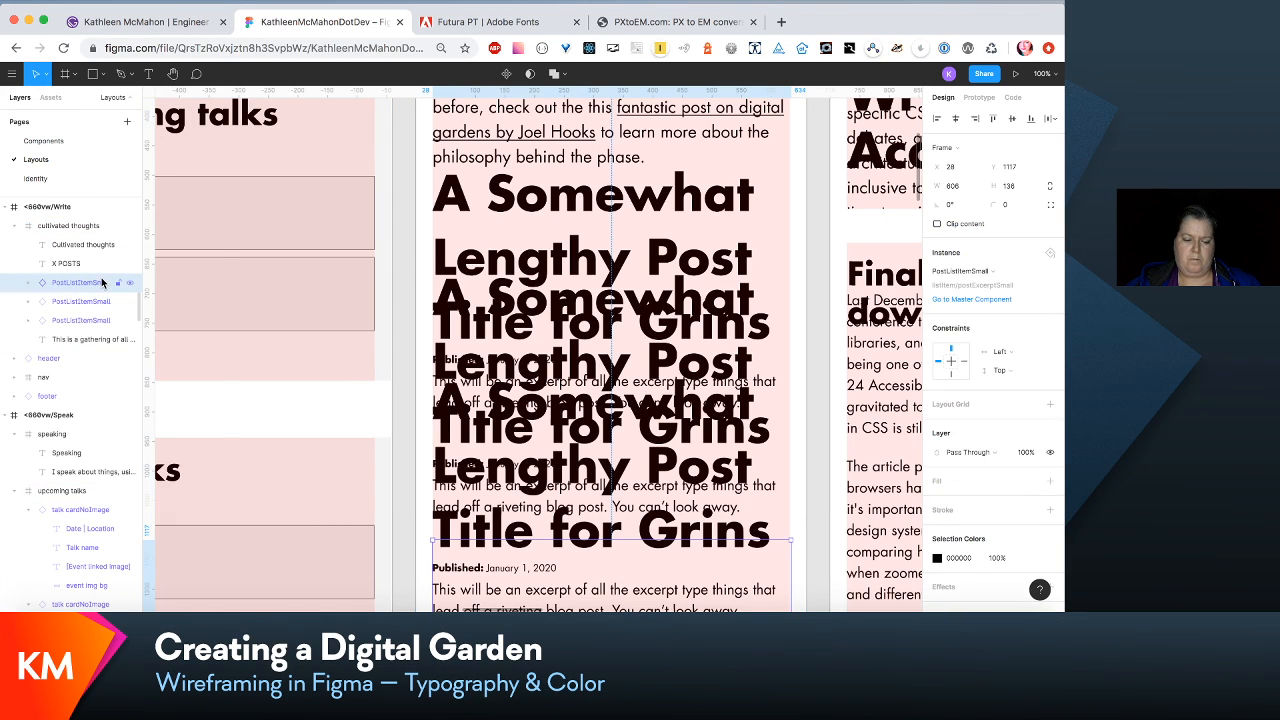
pyautogui.rightClick(102, 284)
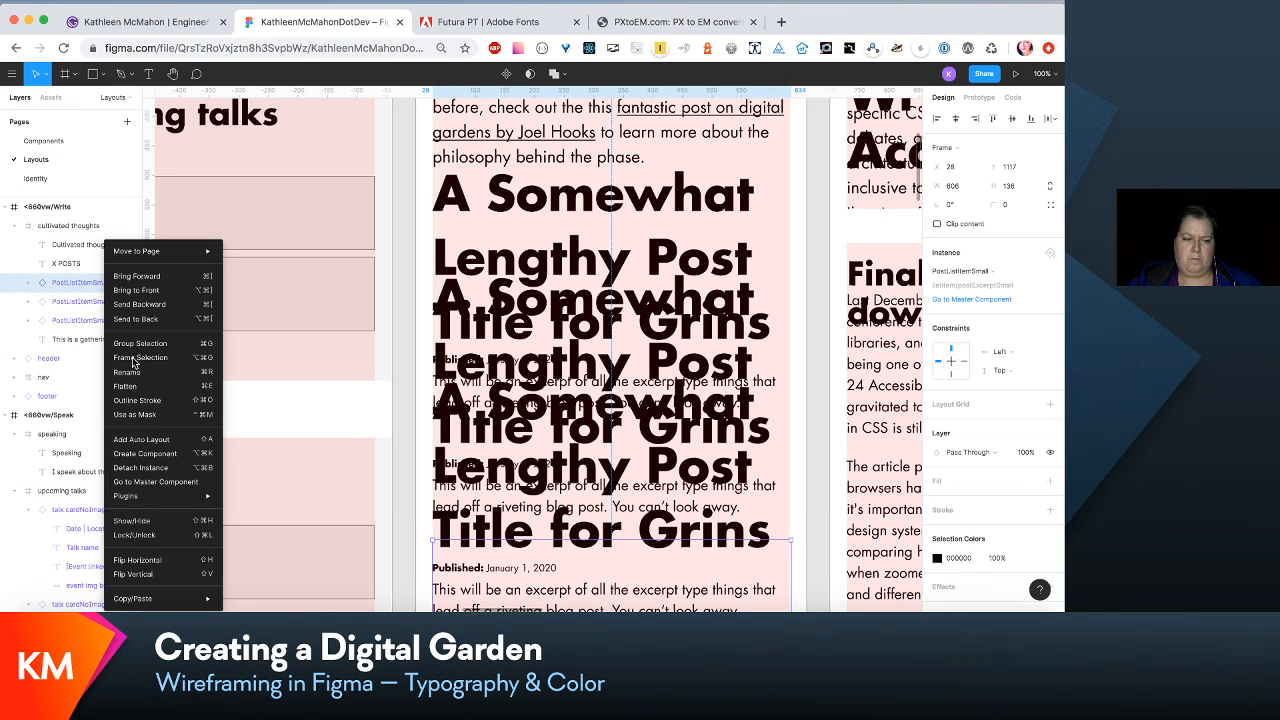
pyautogui.click(190, 482)
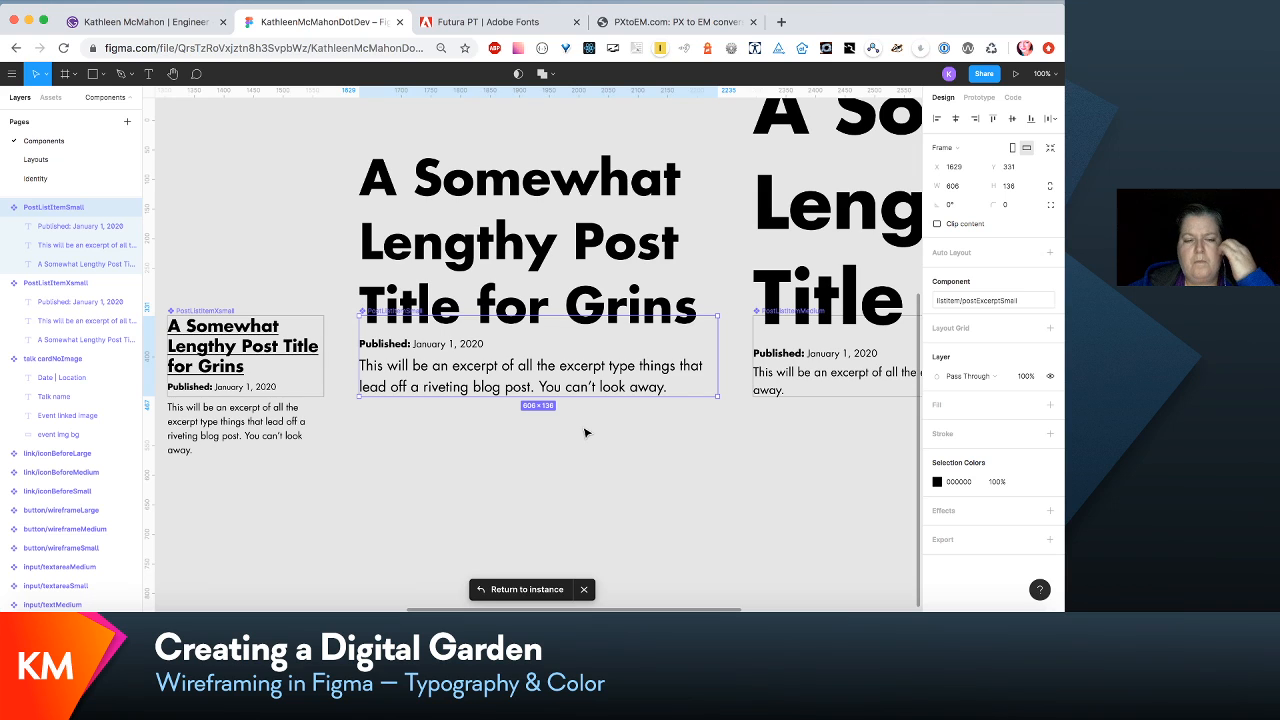
pyautogui.hscroll(-3, 583, 440)
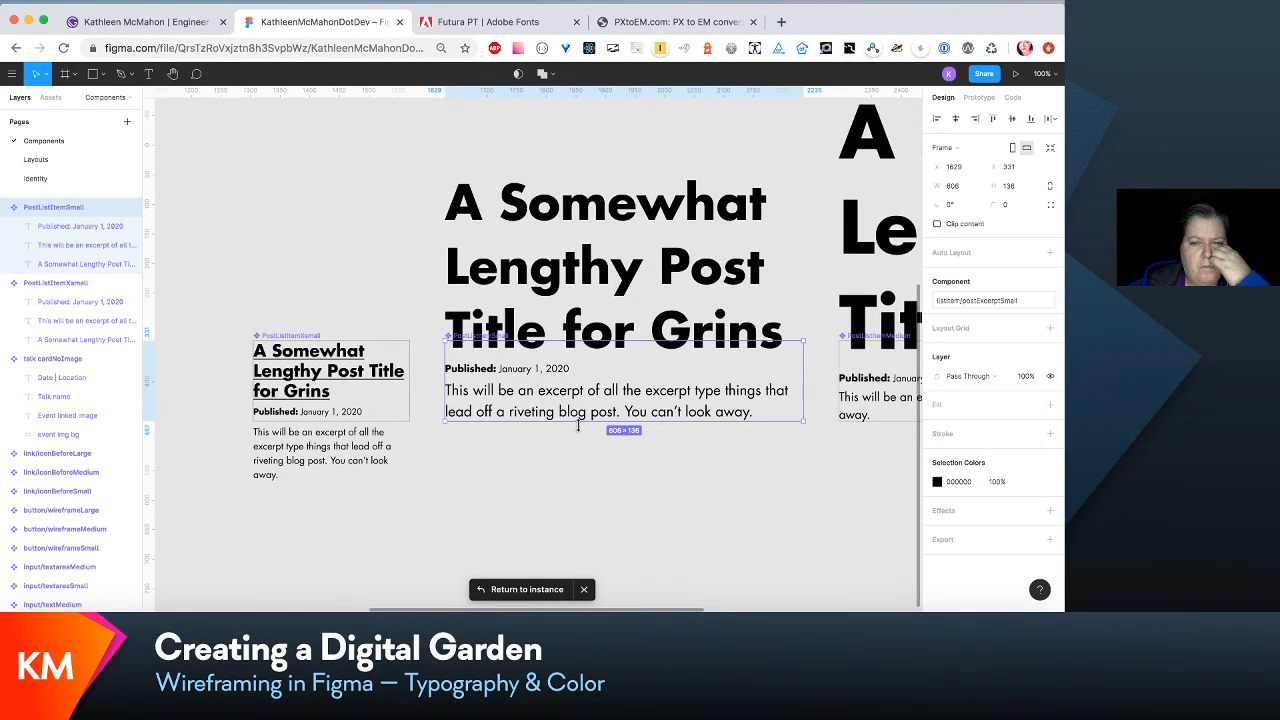
# - On the Layouts page, check the H2/small text style properties of the Upcoming talks heading
pyautogui.click(58, 167)
pyautogui.hscroll(-5, 510, 222)
pyautogui.scroll(2, 510, 222)
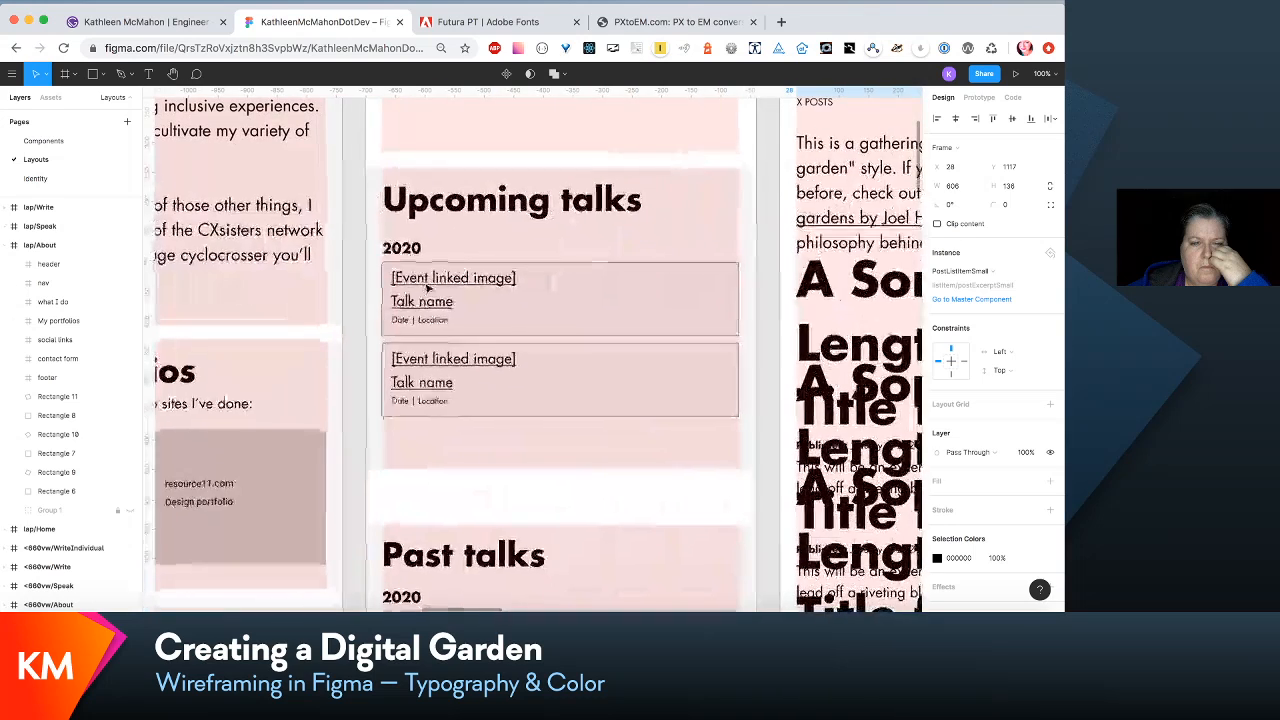
pyautogui.doubleClick(512, 203)
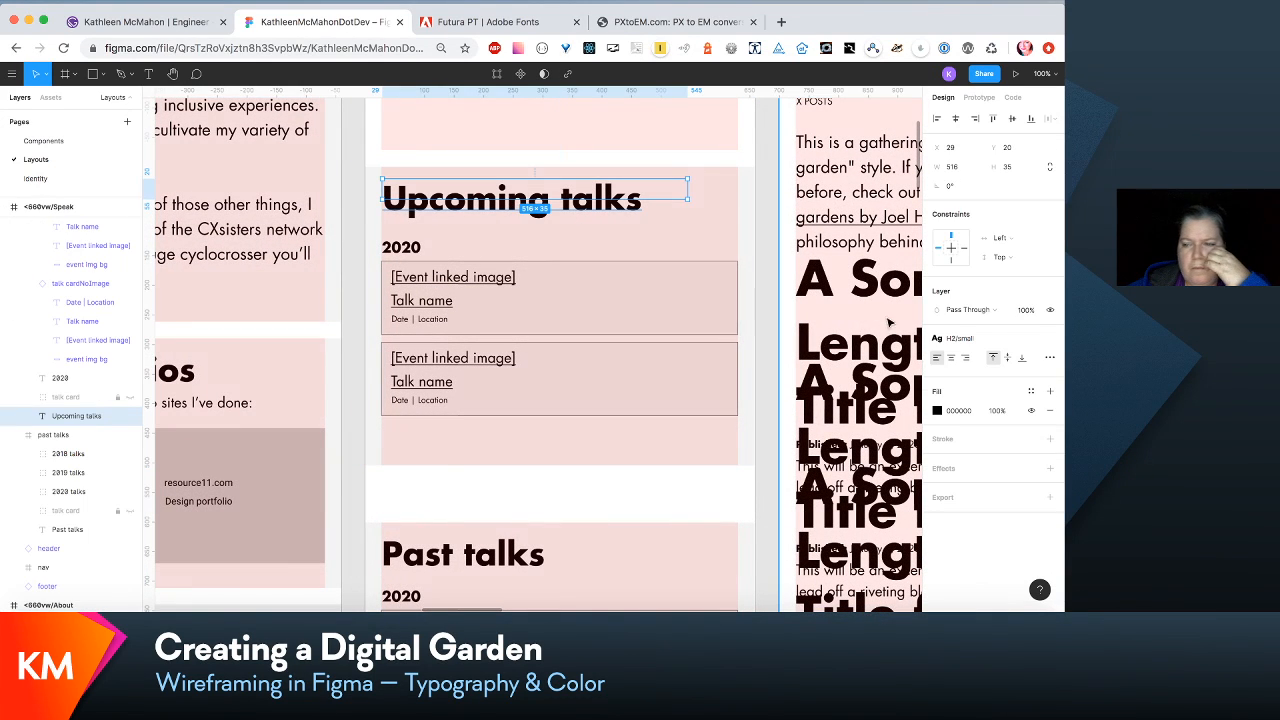
pyautogui.click(1021, 337)
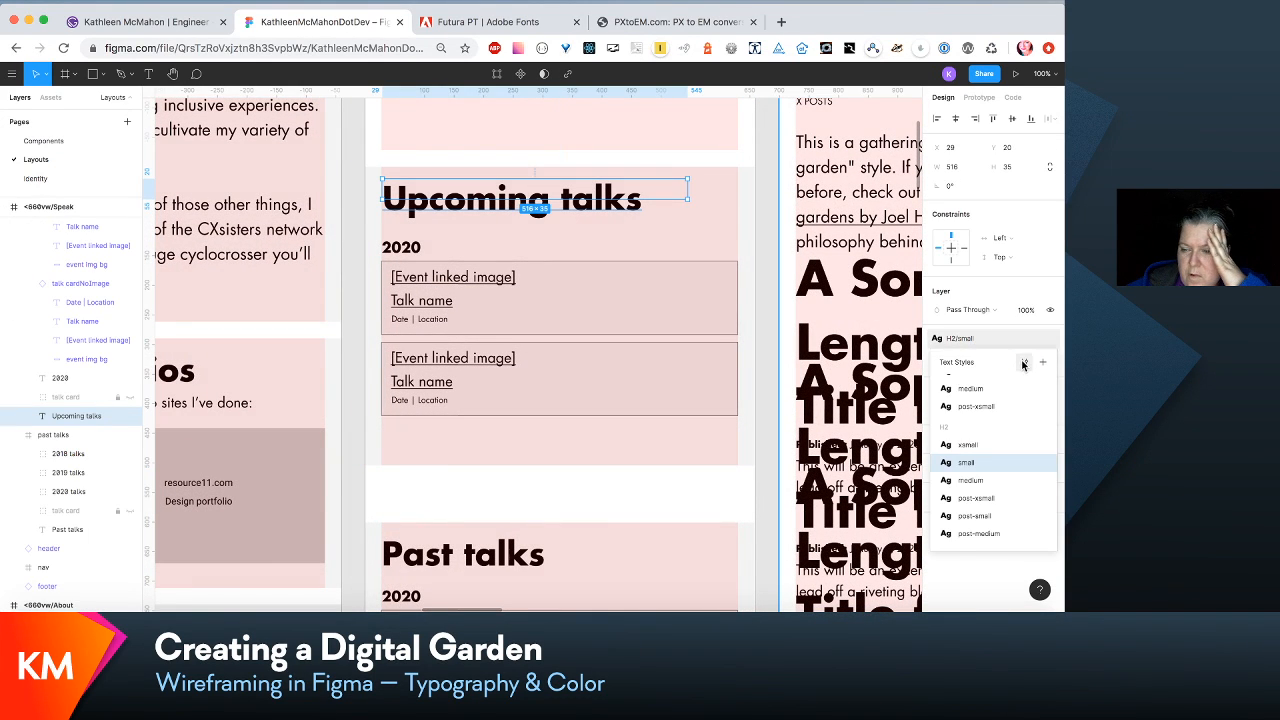
pyautogui.click(1021, 359)
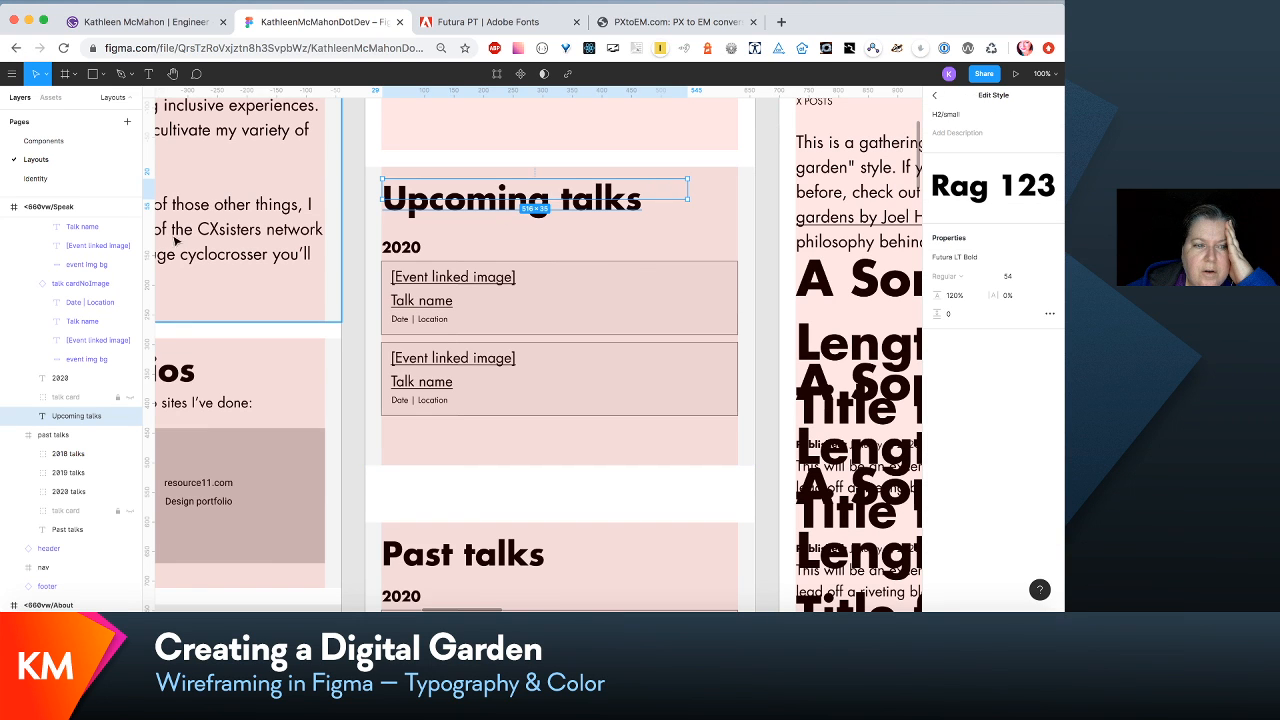
pyautogui.hscroll(4, 612, 258)
pyautogui.hscroll(4, 601, 253)
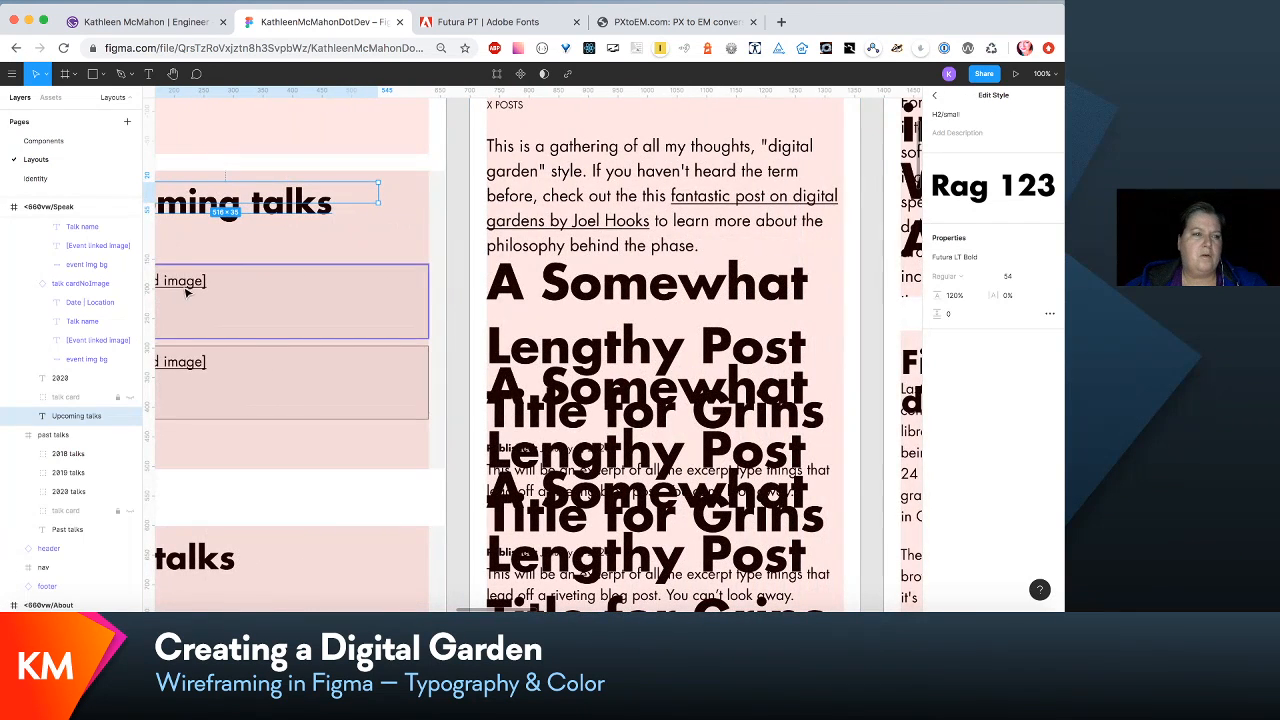
# - On the Components page, edit the PostListItemSmall title's H2/post-small style to font size 54 and line height 120%
pyautogui.click(55, 146)
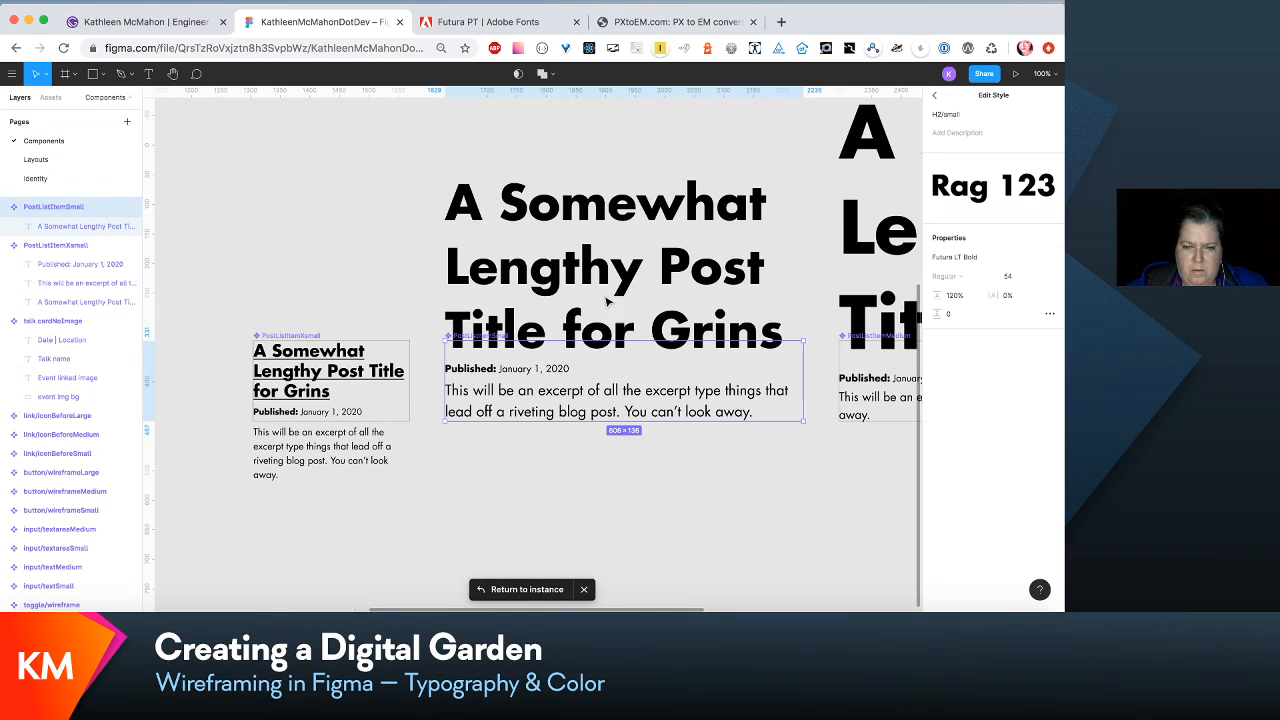
pyautogui.click(101, 228)
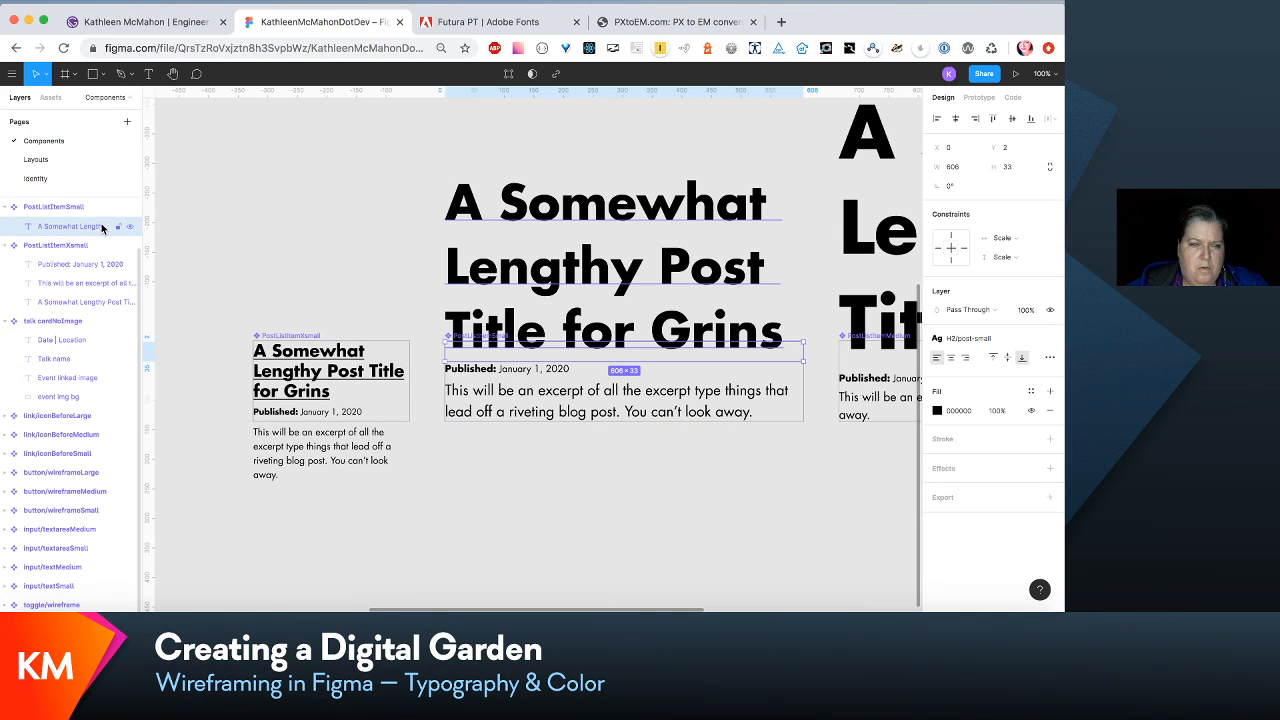
pyautogui.click(996, 348)
pyautogui.click(1021, 361)
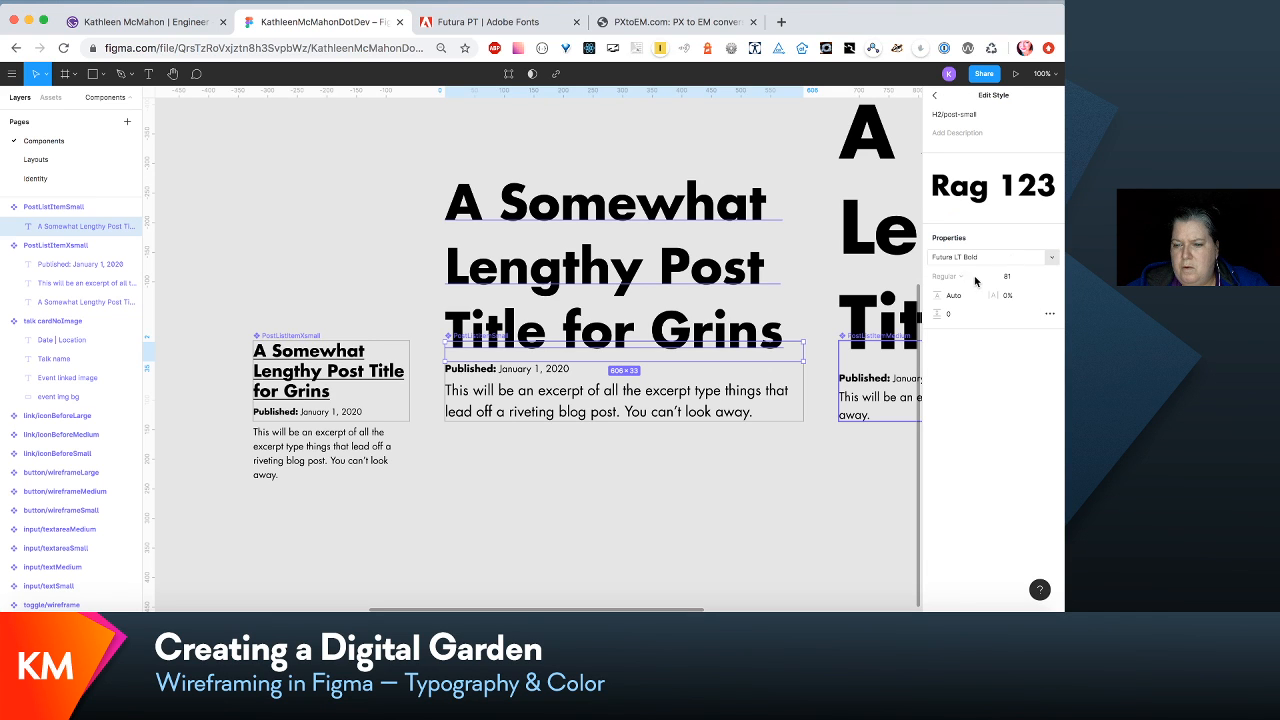
pyautogui.hscroll(1, 785, 383)
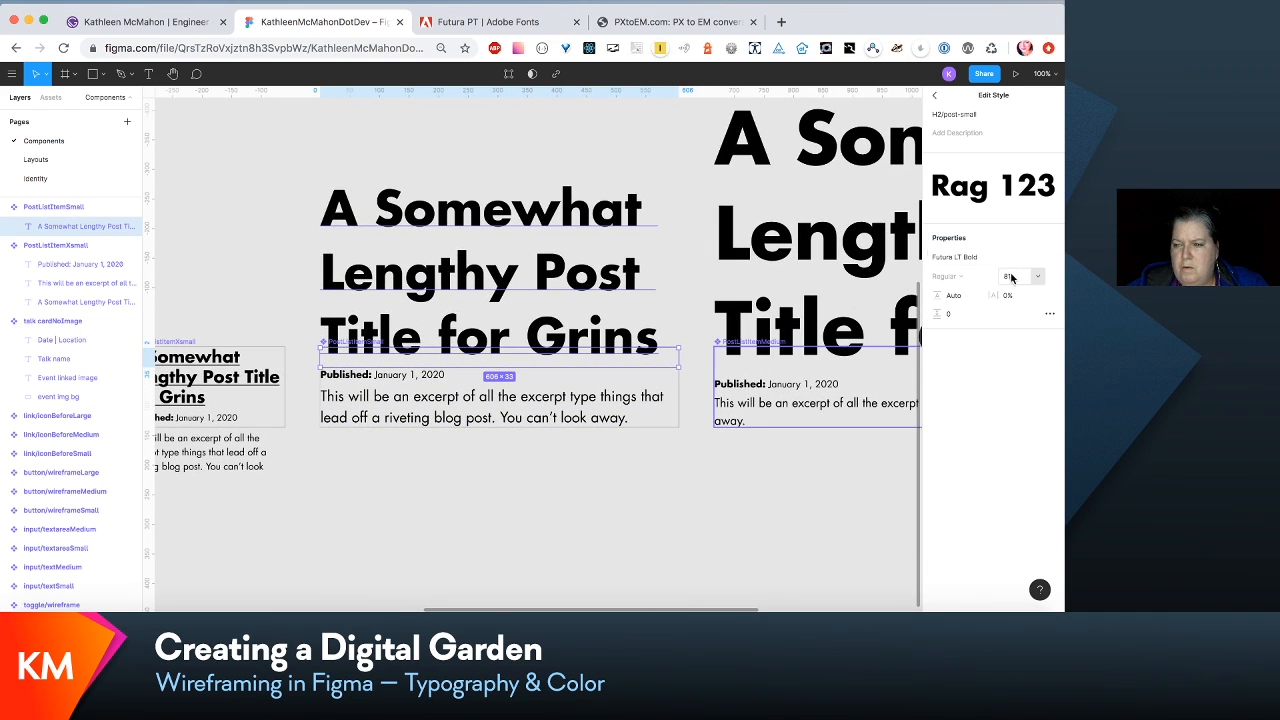
pyautogui.click(1011, 278)
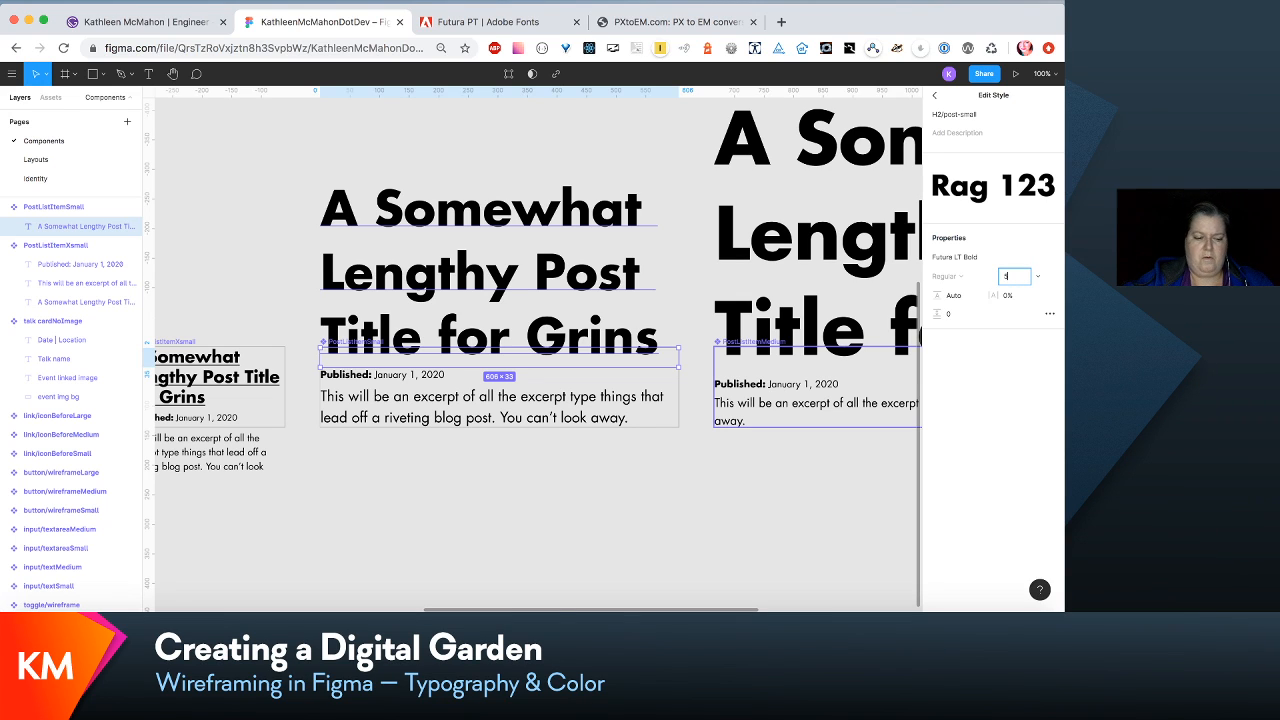
pyautogui.write('54')
pyautogui.press('Tab')
pyautogui.write('12')
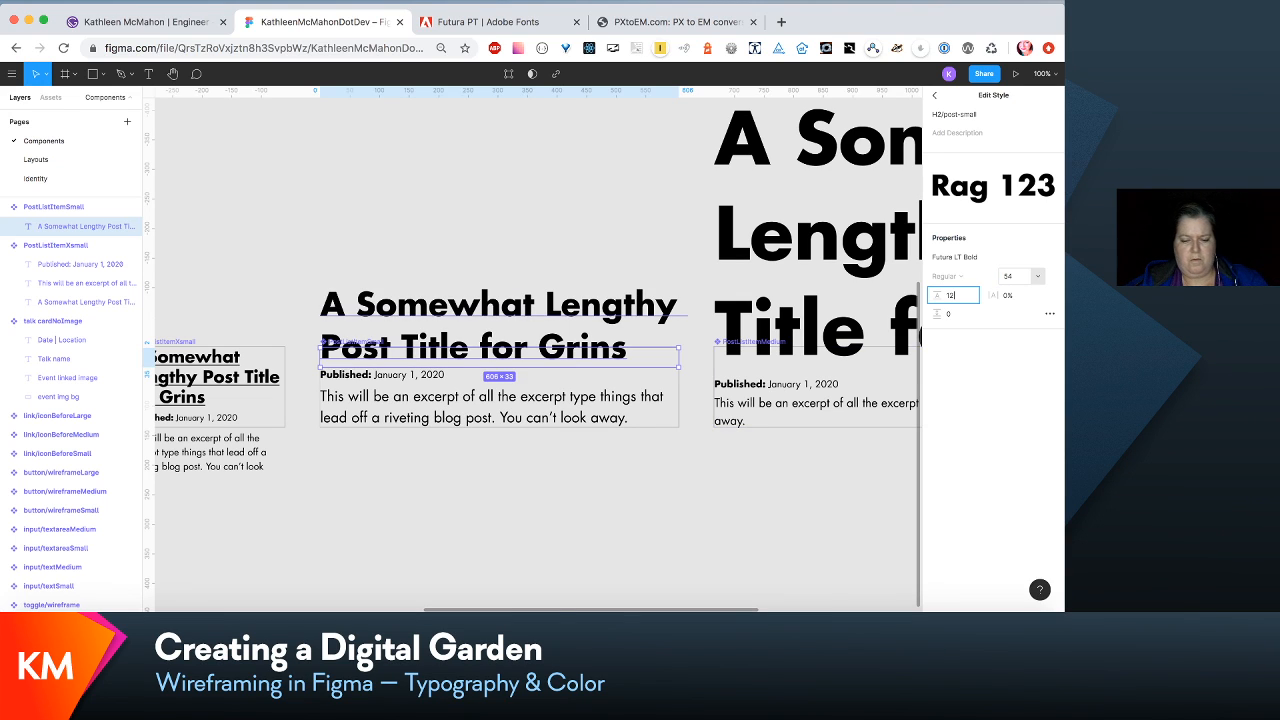
pyautogui.write('0%')
pyautogui.press('Return')
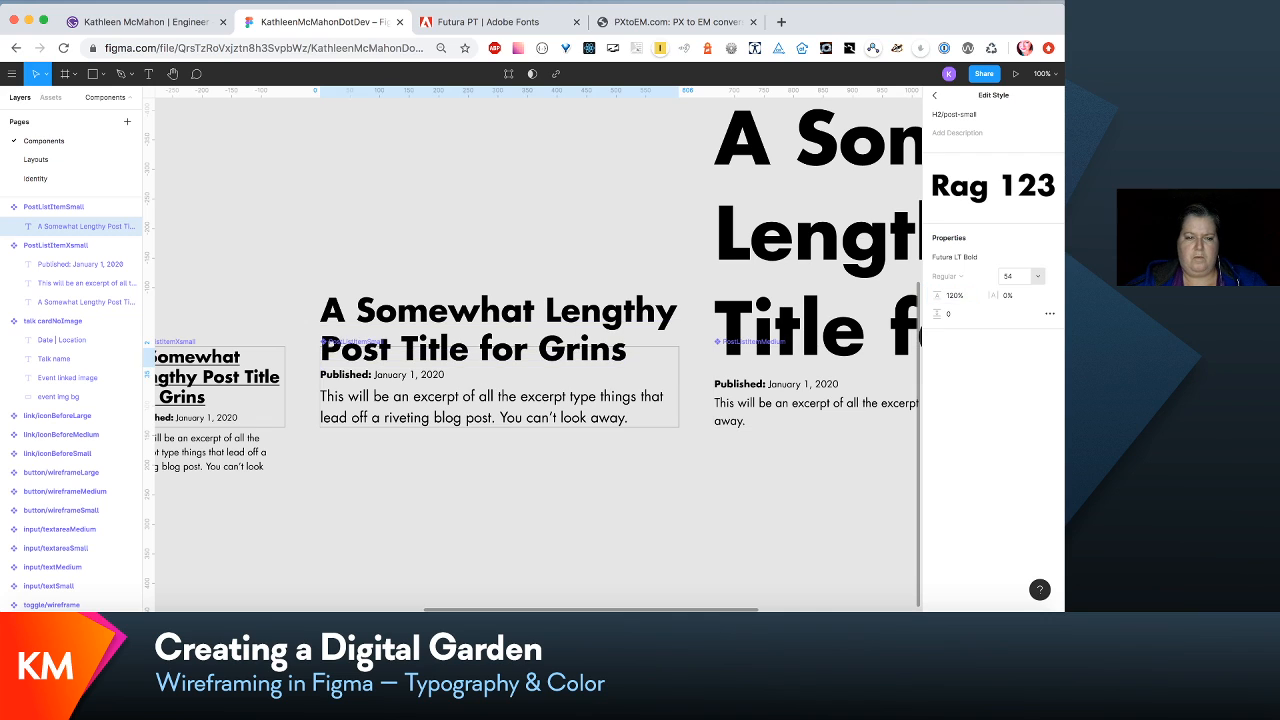
# - Move the excerpt text in the PostListItemSmall component down about 10 px
pyautogui.click(498, 484)
pyautogui.doubleClick(427, 405)
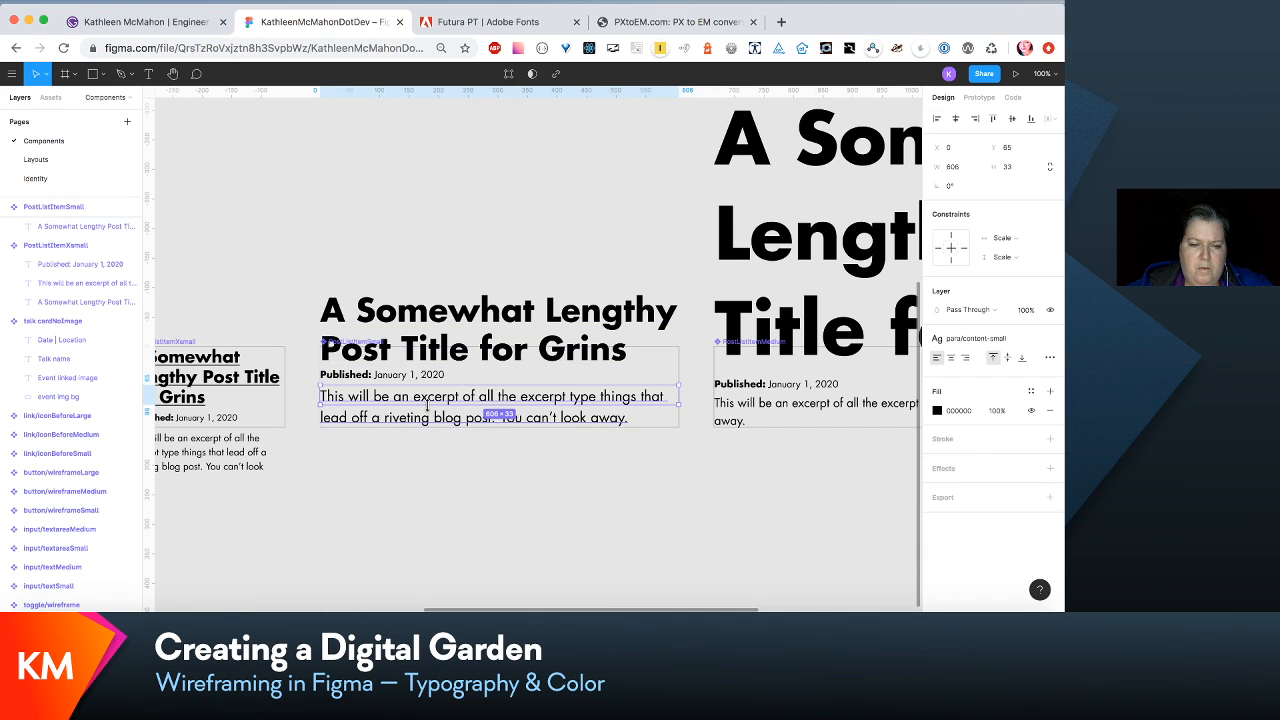
pyautogui.moveTo(427, 405); pyautogui.dragTo(432, 411)
# - Nudge the published date and excerpt text of PostListItemSmall down together, away from the title
pyautogui.click(418, 377)
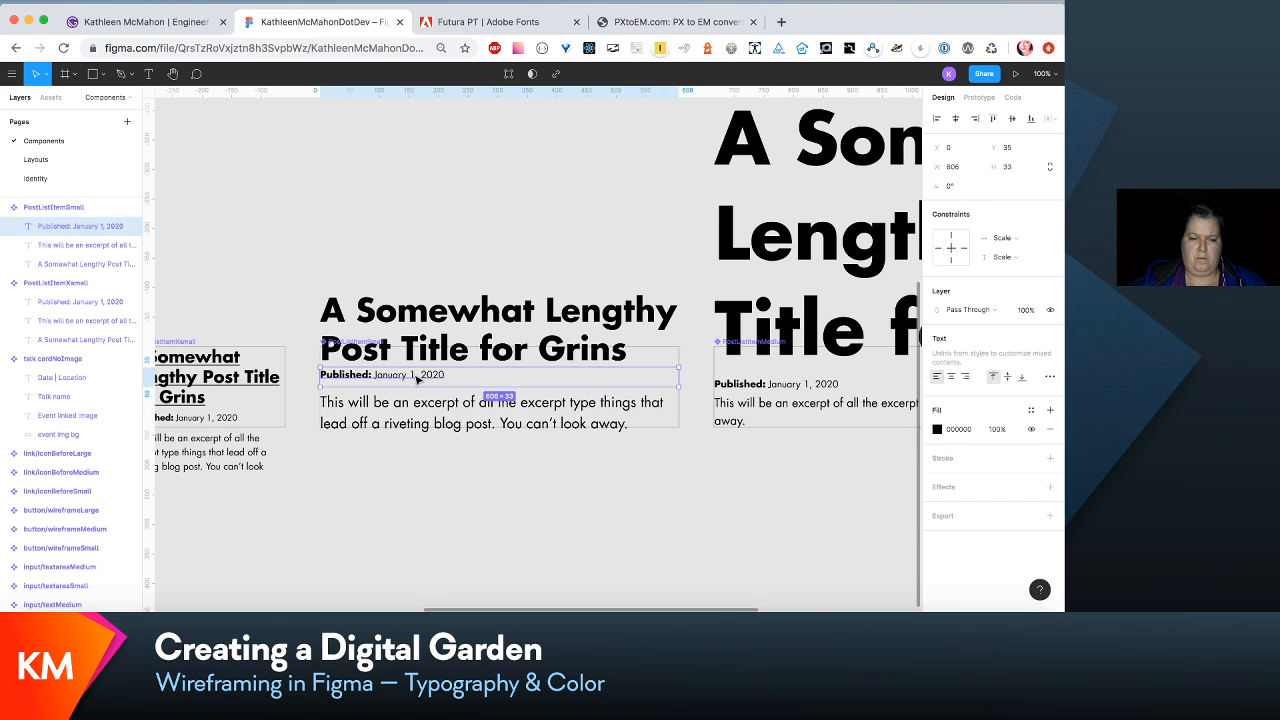
pyautogui.keyDown('shift'); pyautogui.click(420, 423); pyautogui.keyUp('shift')
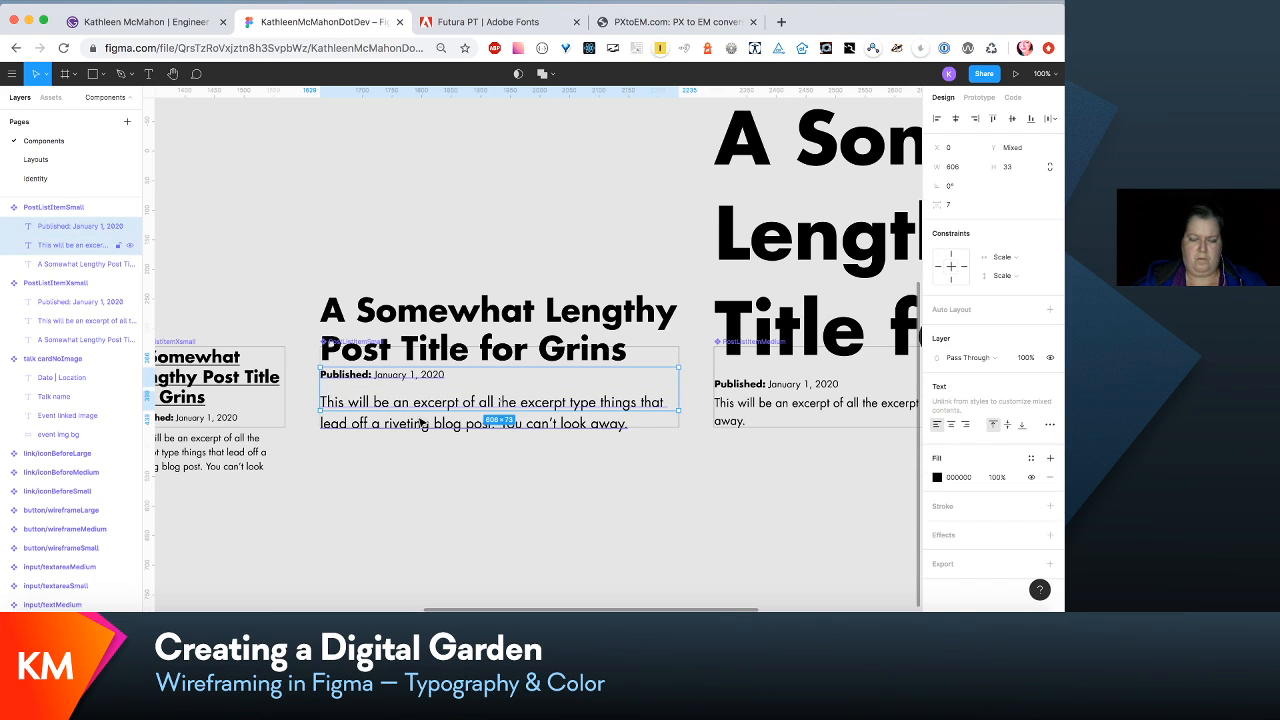
pyautogui.press('Down')
pyautogui.press('Down')
pyautogui.press('Down')
pyautogui.press('Down')
pyautogui.press('Down')
pyautogui.press('Down')
pyautogui.press('Down')
pyautogui.press('Down')
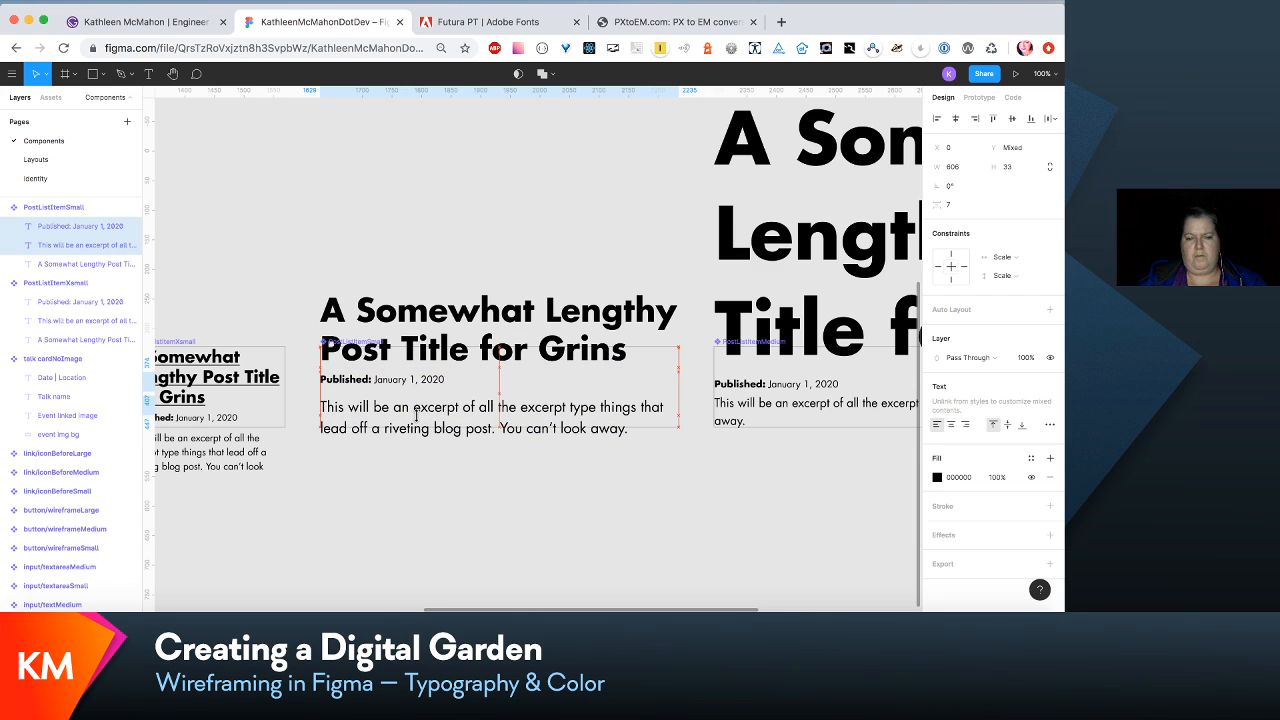
pyautogui.click(533, 232)
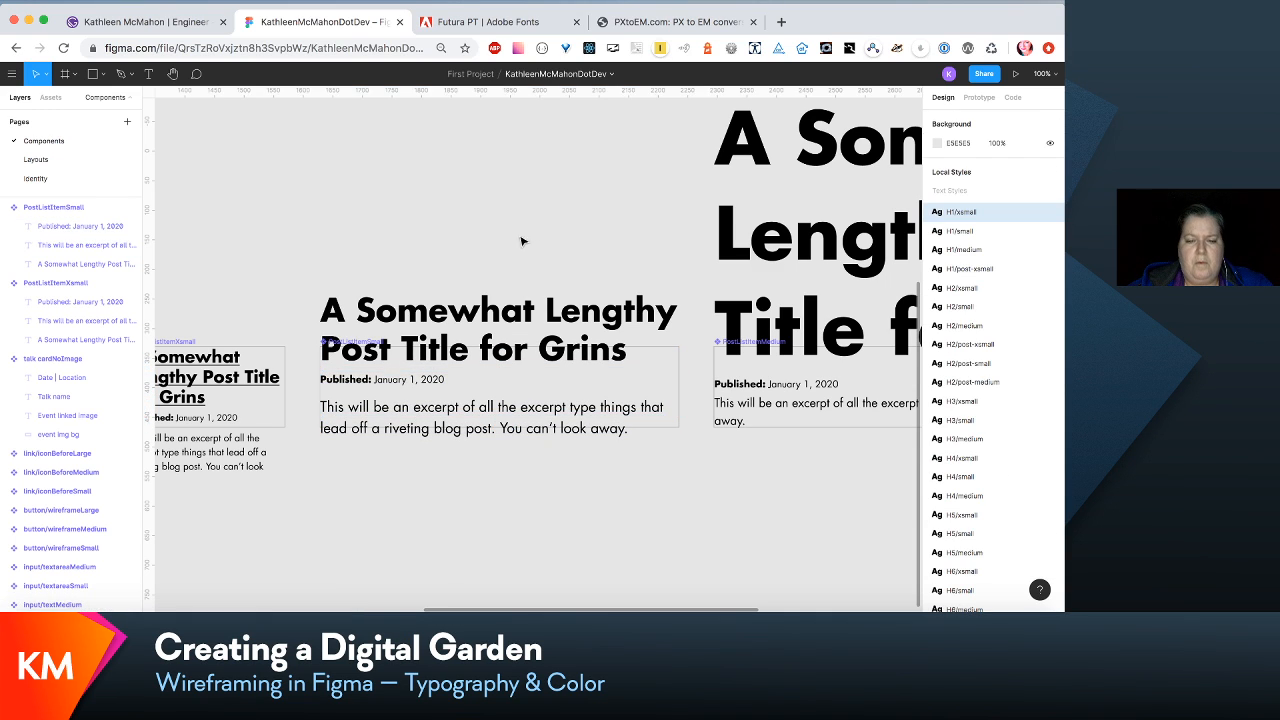
# - Create a text style named link/post-excerpt-title-small from the title text of the PostListItemSmall component
pyautogui.click(93, 264)
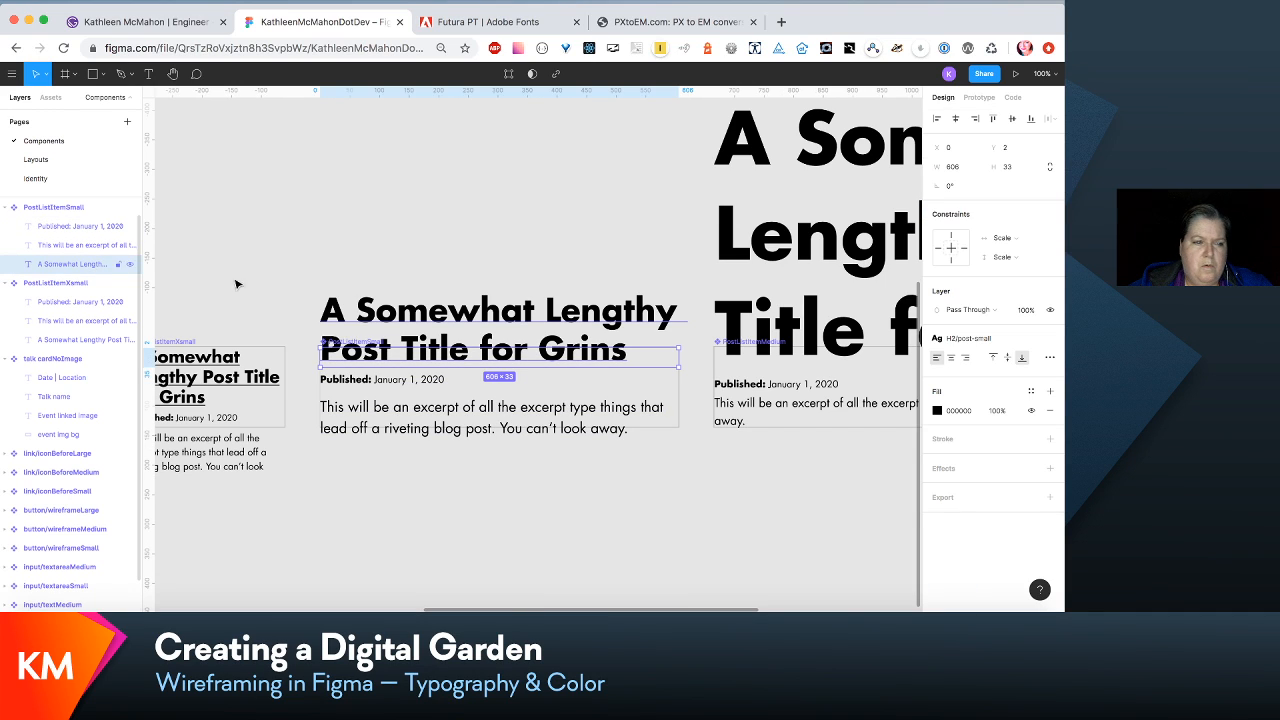
pyautogui.click(1025, 343)
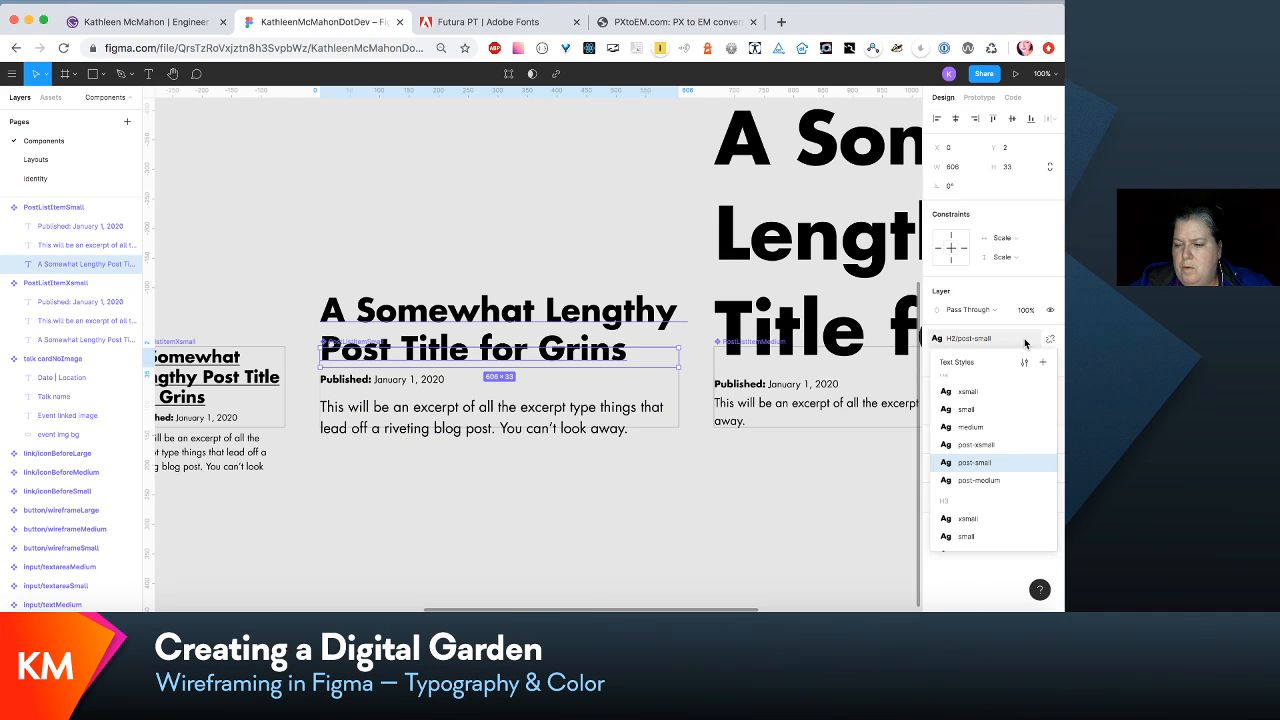
pyautogui.scroll(-5, 1011, 444)
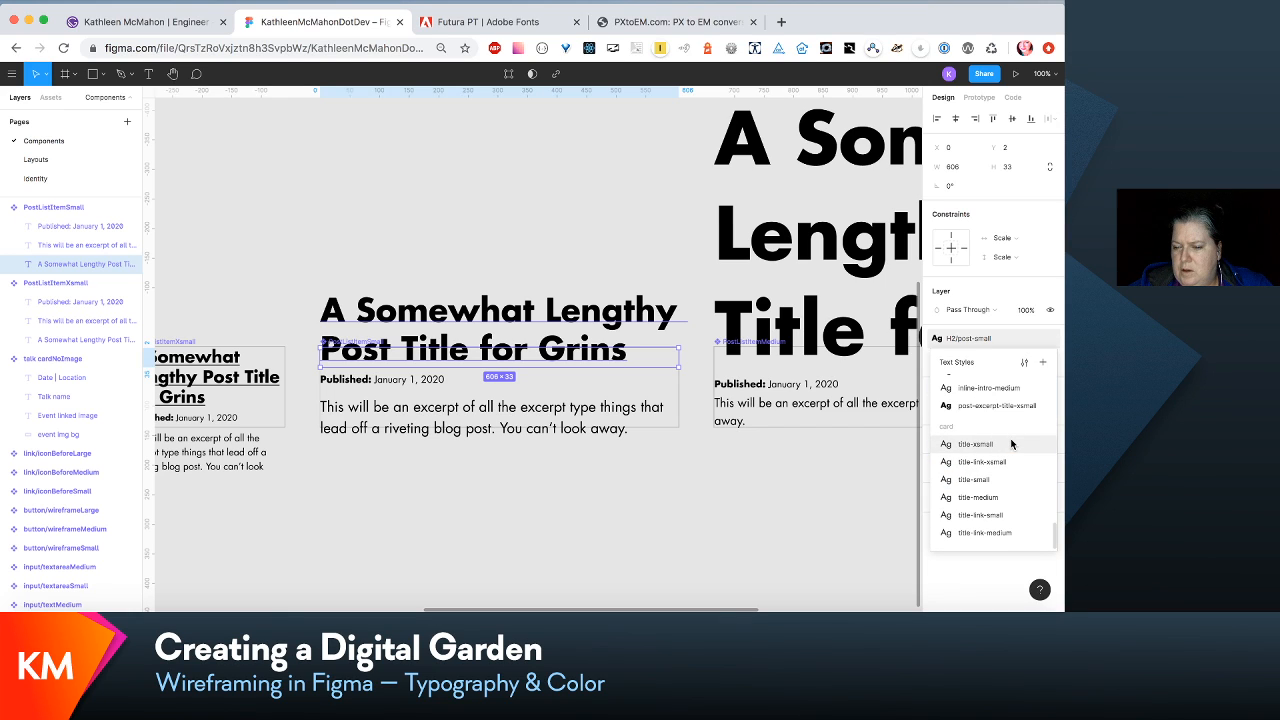
pyautogui.scroll(3, 1011, 444)
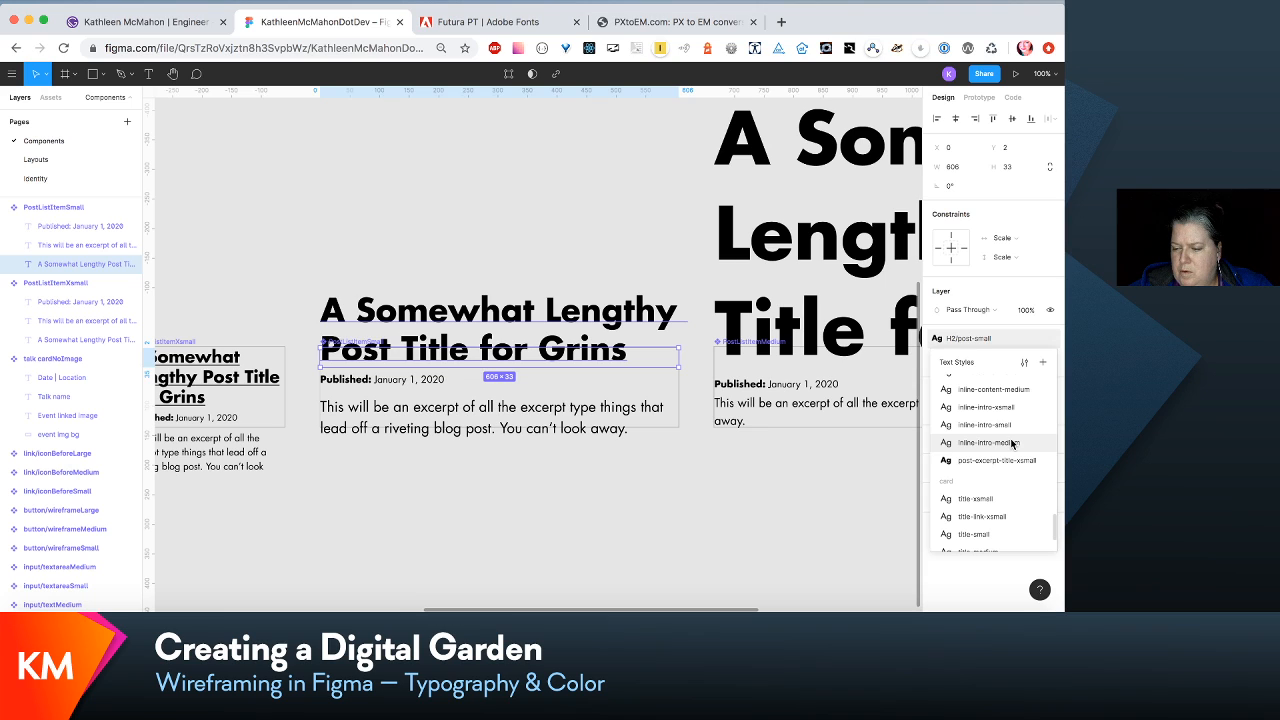
pyautogui.click(1042, 363)
pyautogui.write('l')
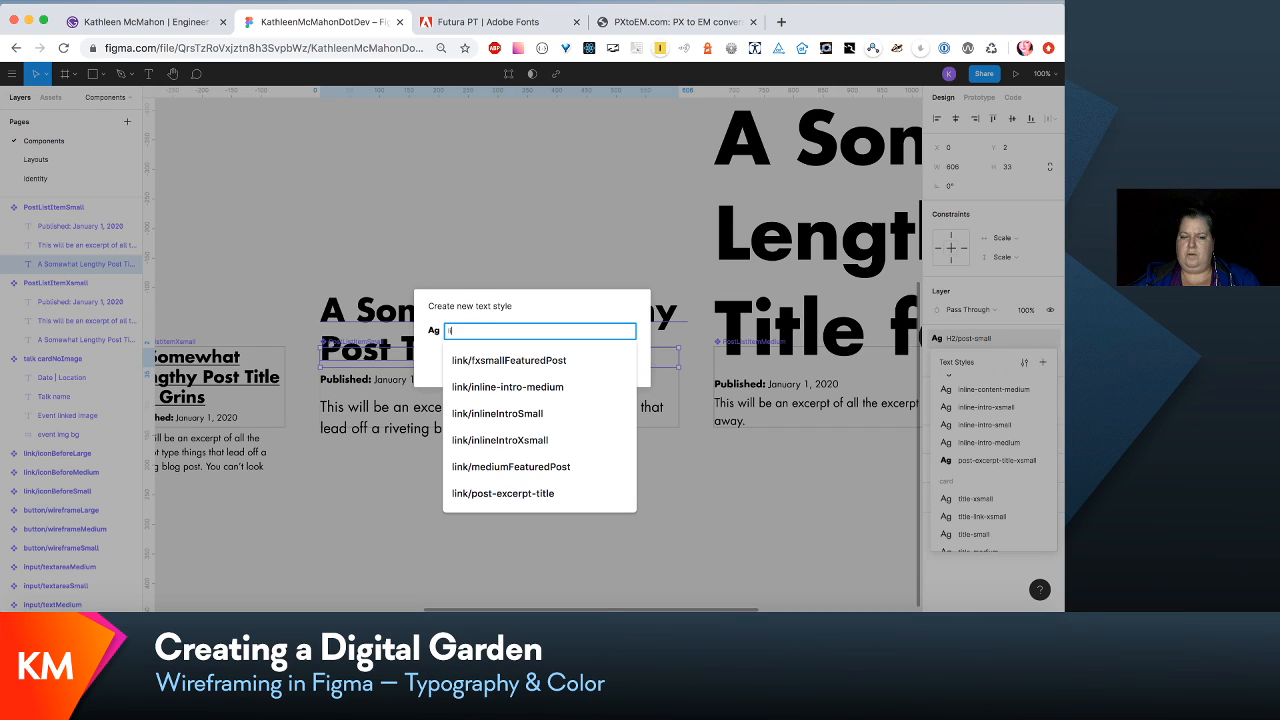
pyautogui.write('ink/post-excer')
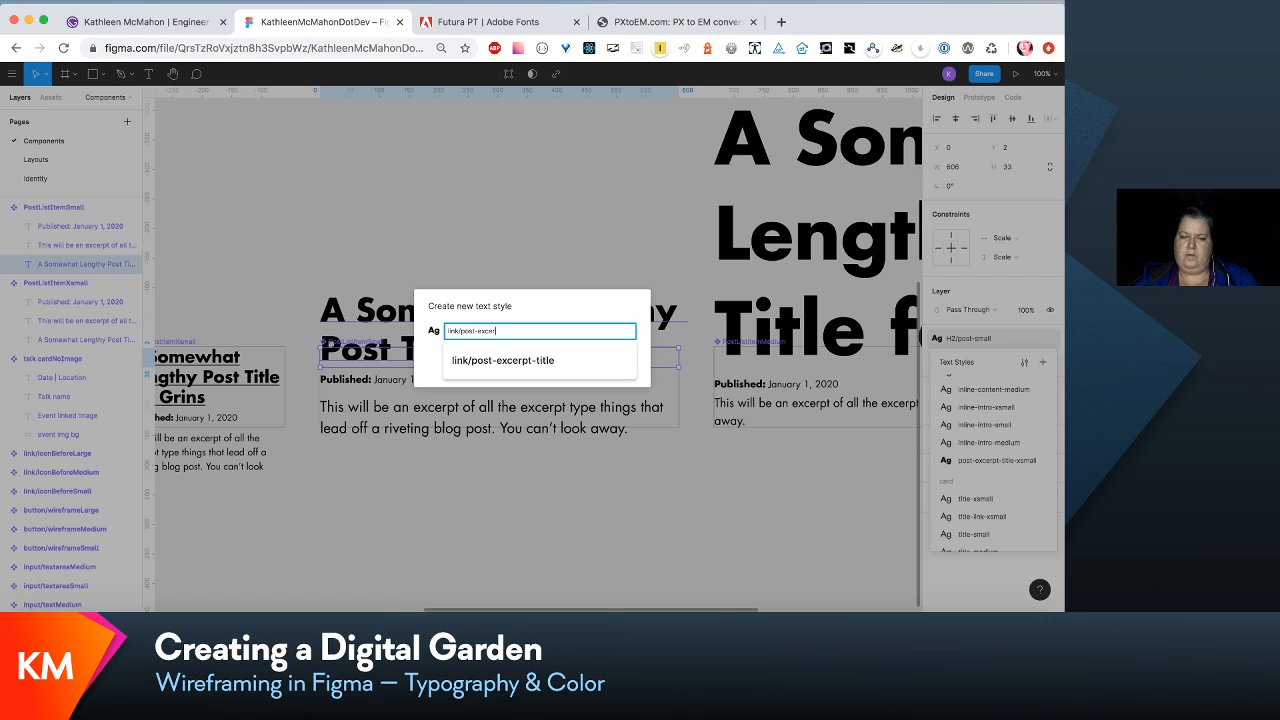
pyautogui.write('pt-title')
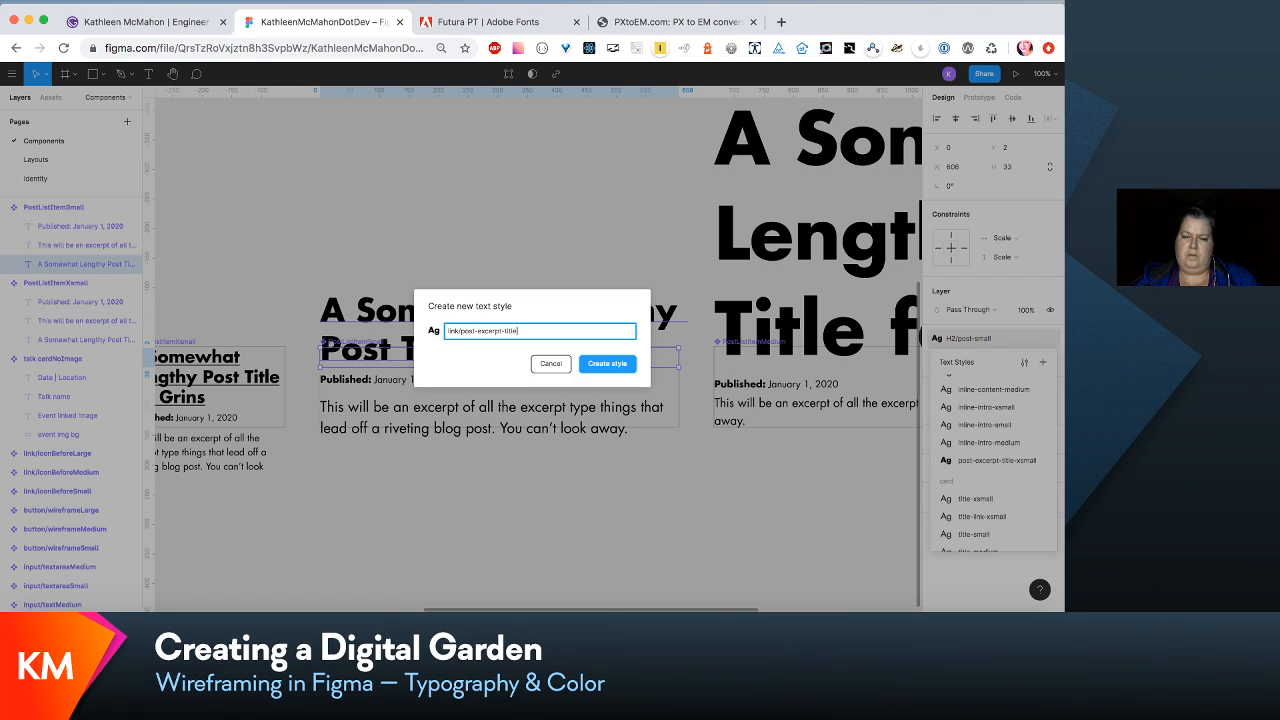
pyautogui.write('-small')
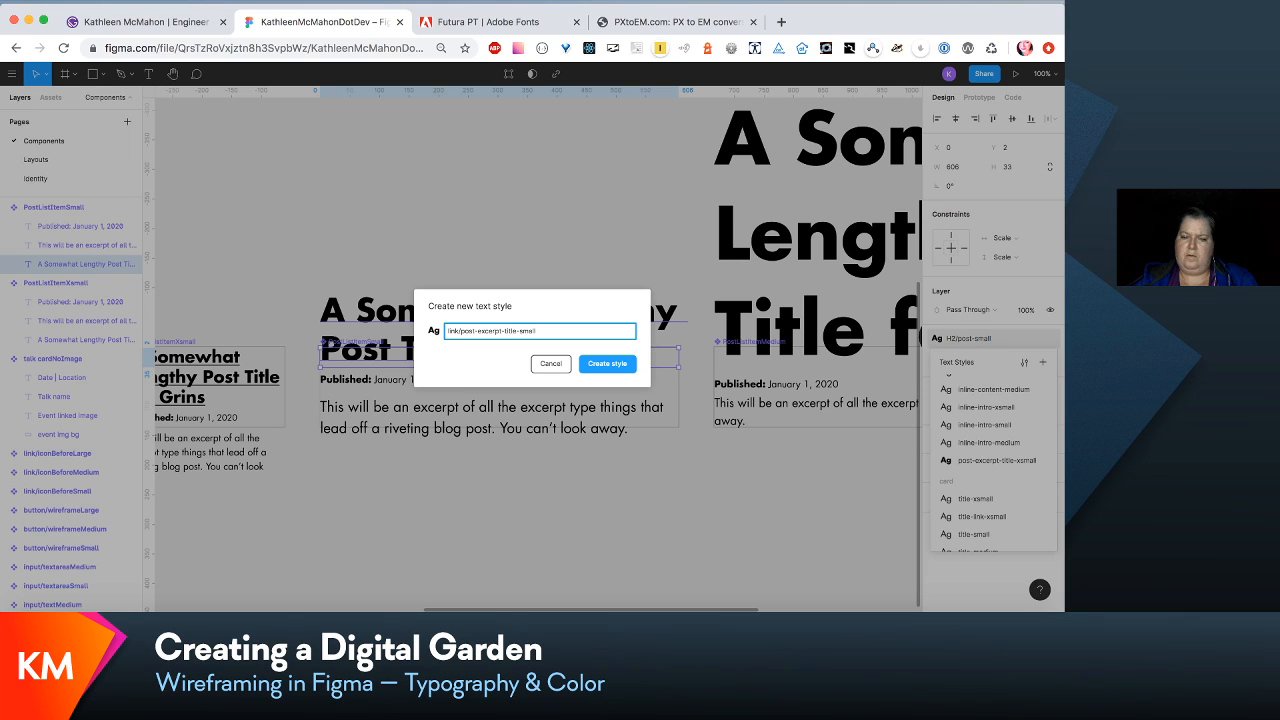
pyautogui.press('Return')
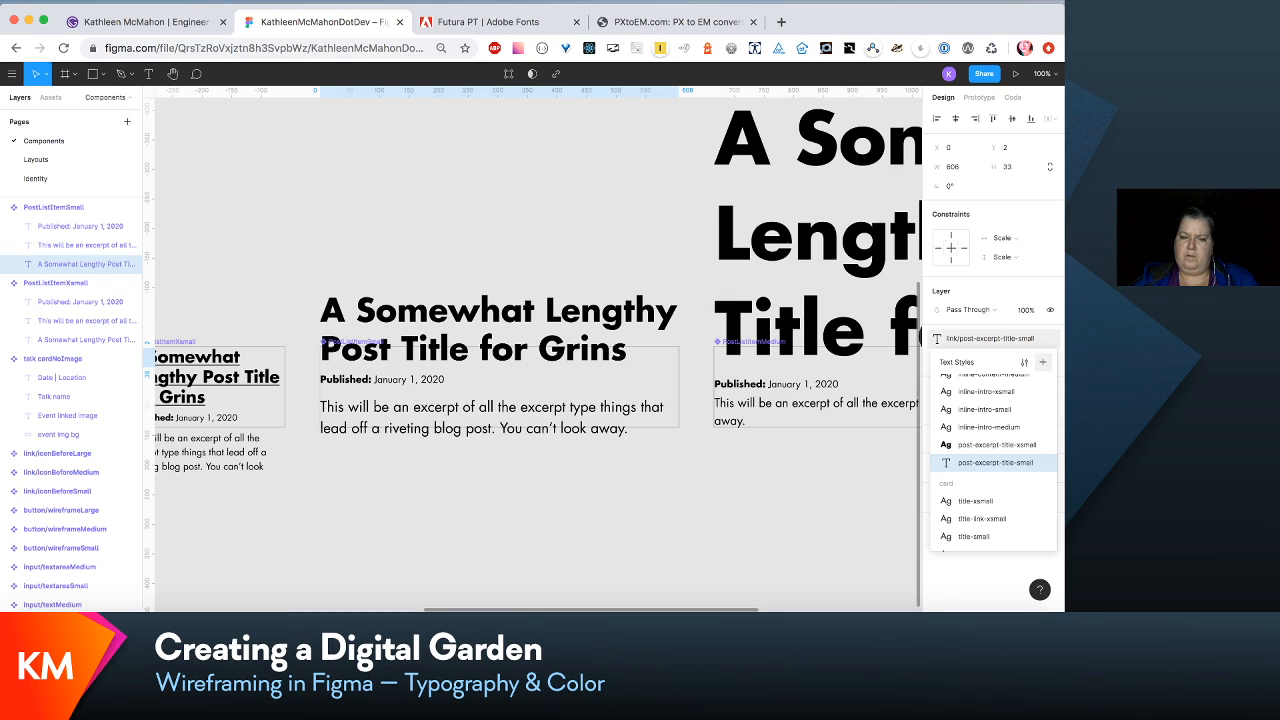
# - Add an underline decoration to the link/post-excerpt-title-small text style
pyautogui.click(1025, 362)
pyautogui.click(1049, 313)
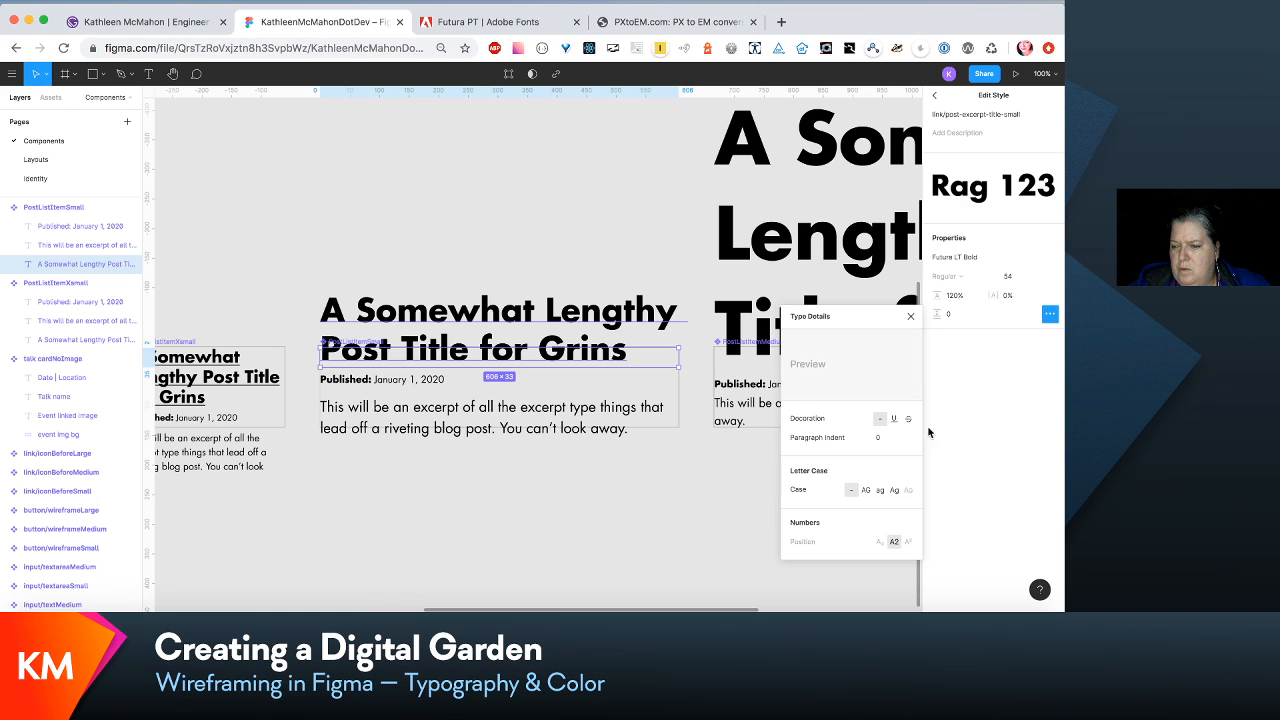
pyautogui.click(893, 418)
pyautogui.click(676, 483)
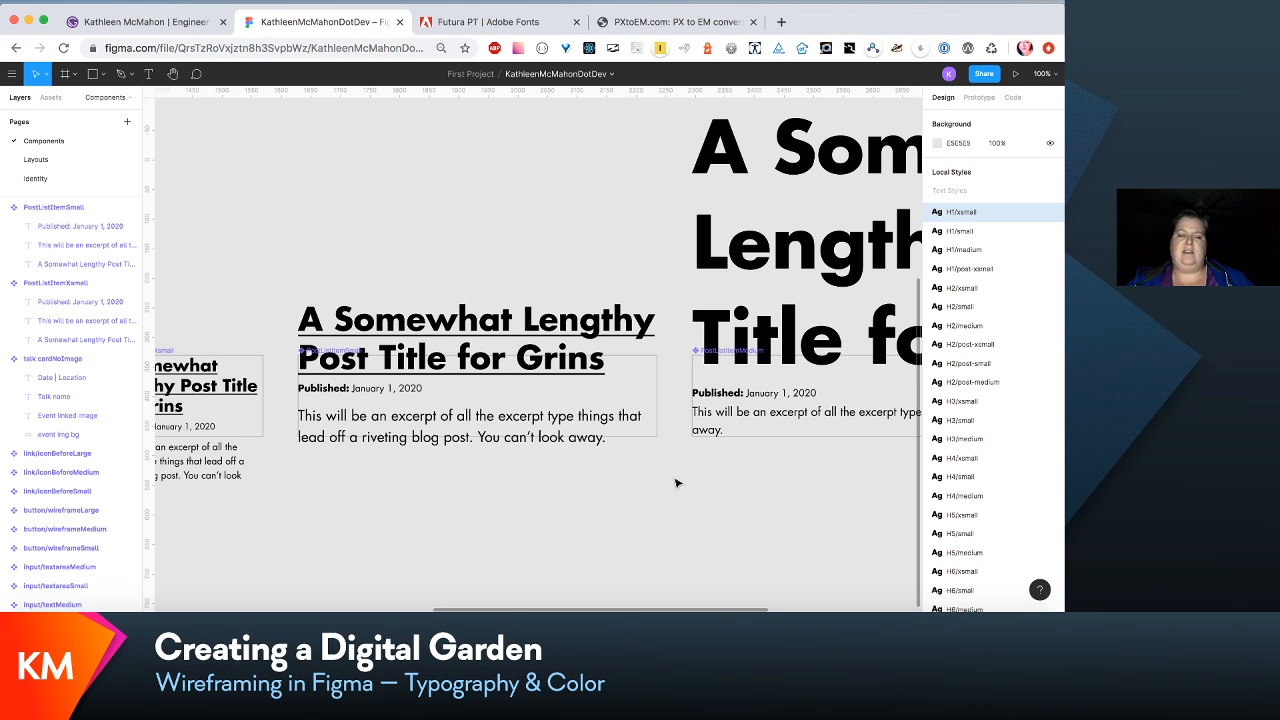
# - Create a text style named link/post-excerpt-title-medium from the title text of the PostListItemMedium component
pyautogui.hscroll(2, 651, 388)
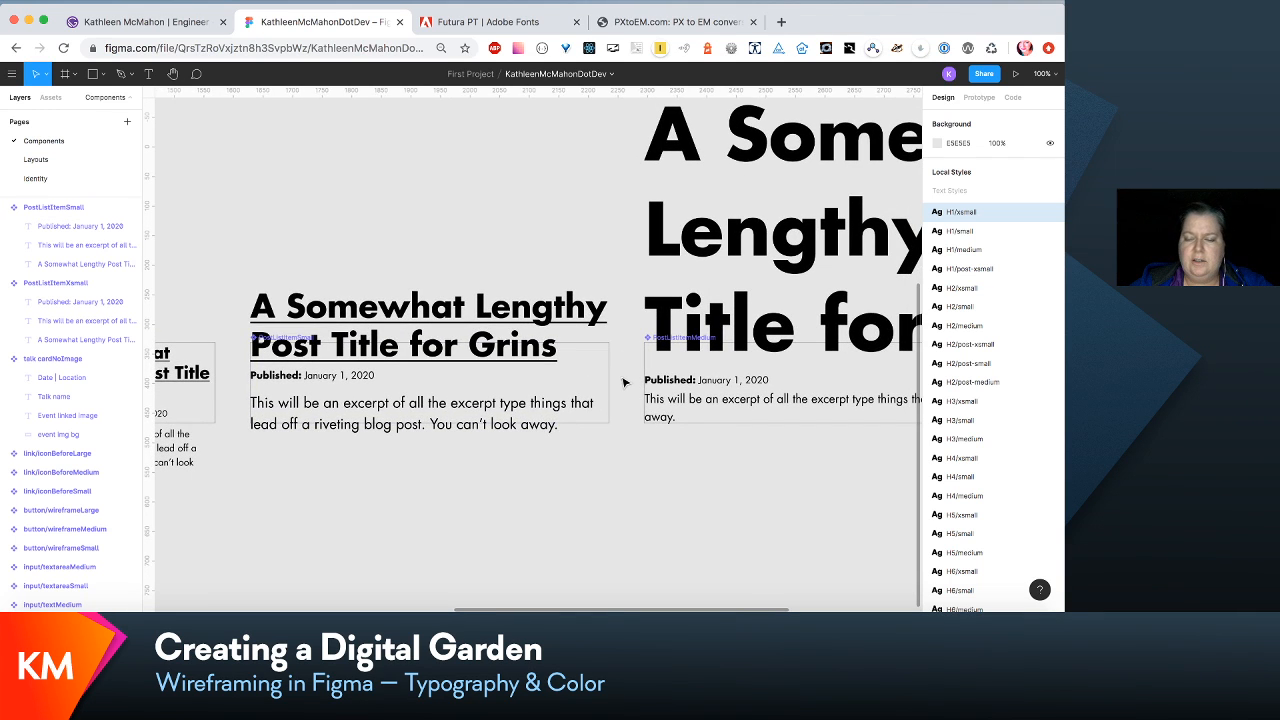
pyautogui.hscroll(5, 757, 474)
pyautogui.hscroll(3, 757, 475)
pyautogui.hscroll(-5, 757, 475)
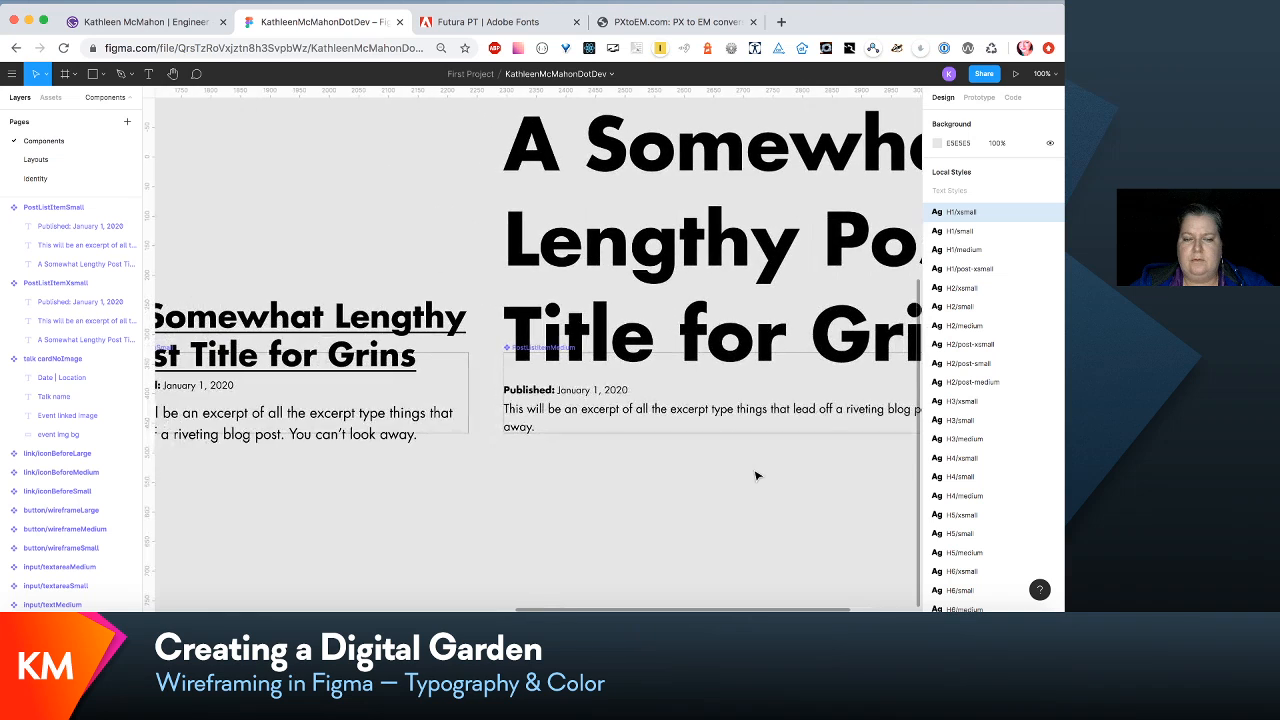
pyautogui.hscroll(1, 757, 476)
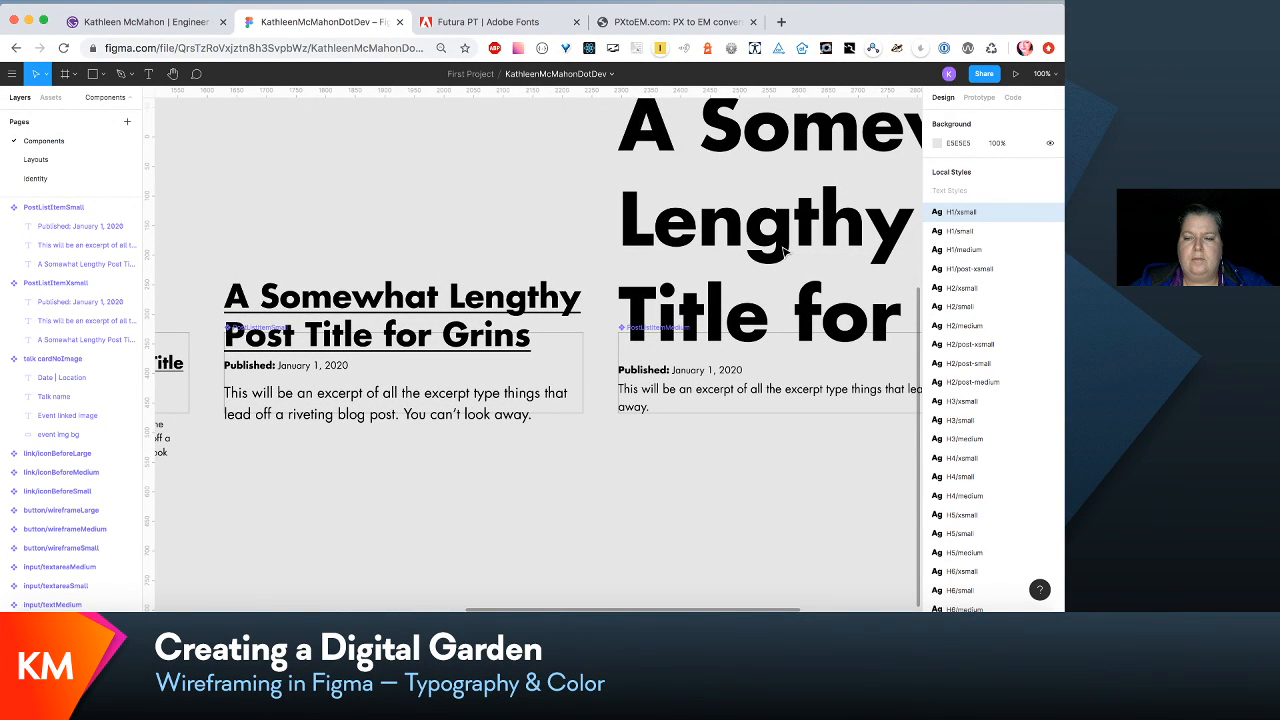
pyautogui.hscroll(5, 785, 252)
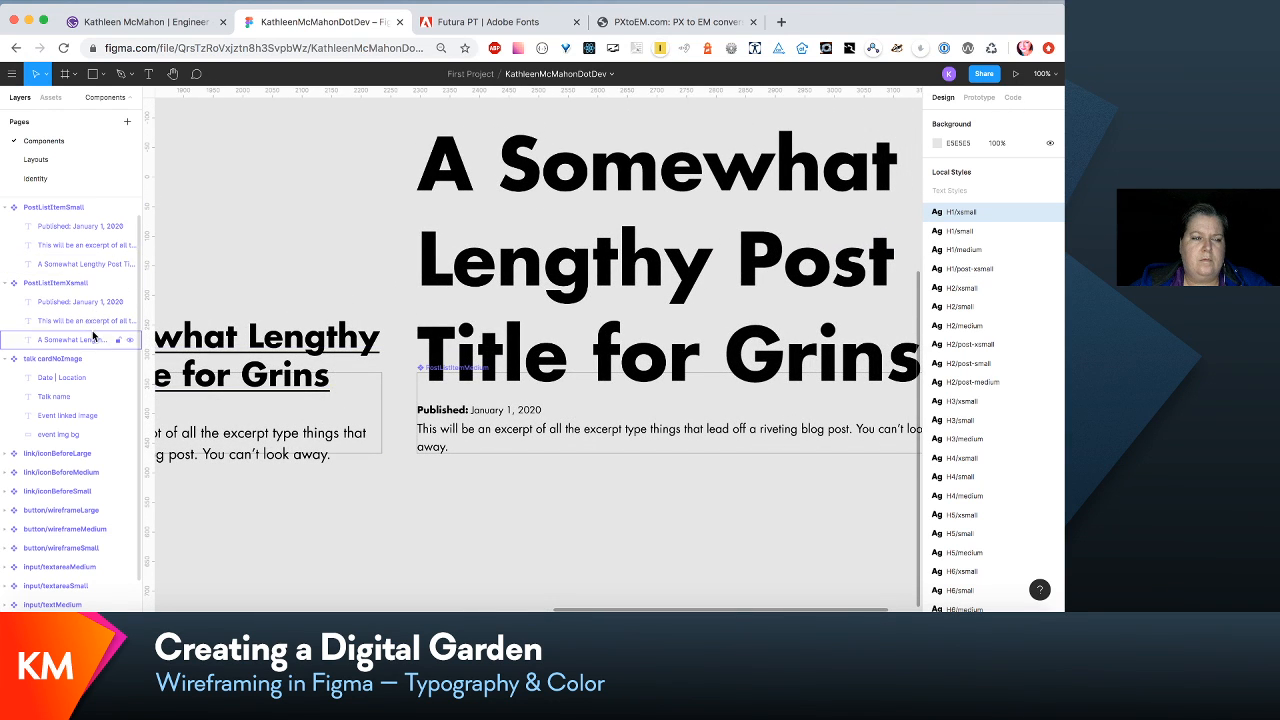
pyautogui.scroll(1, 93, 335)
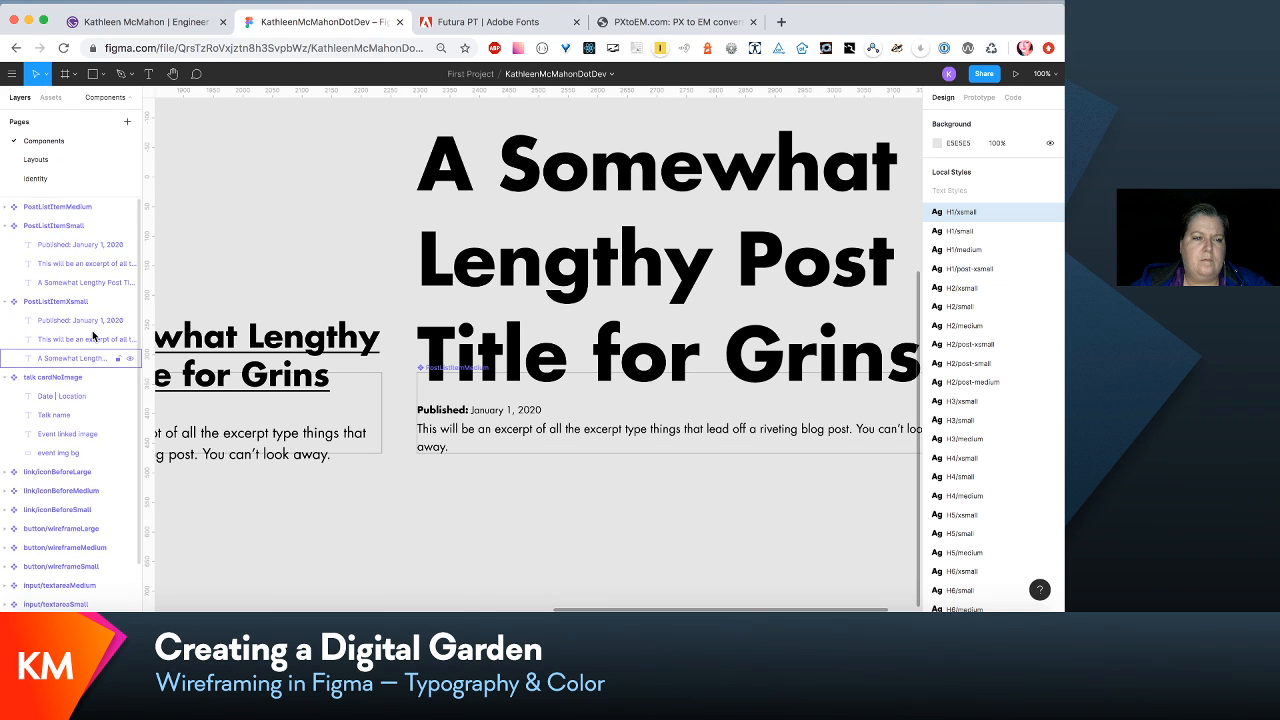
pyautogui.click(7, 207)
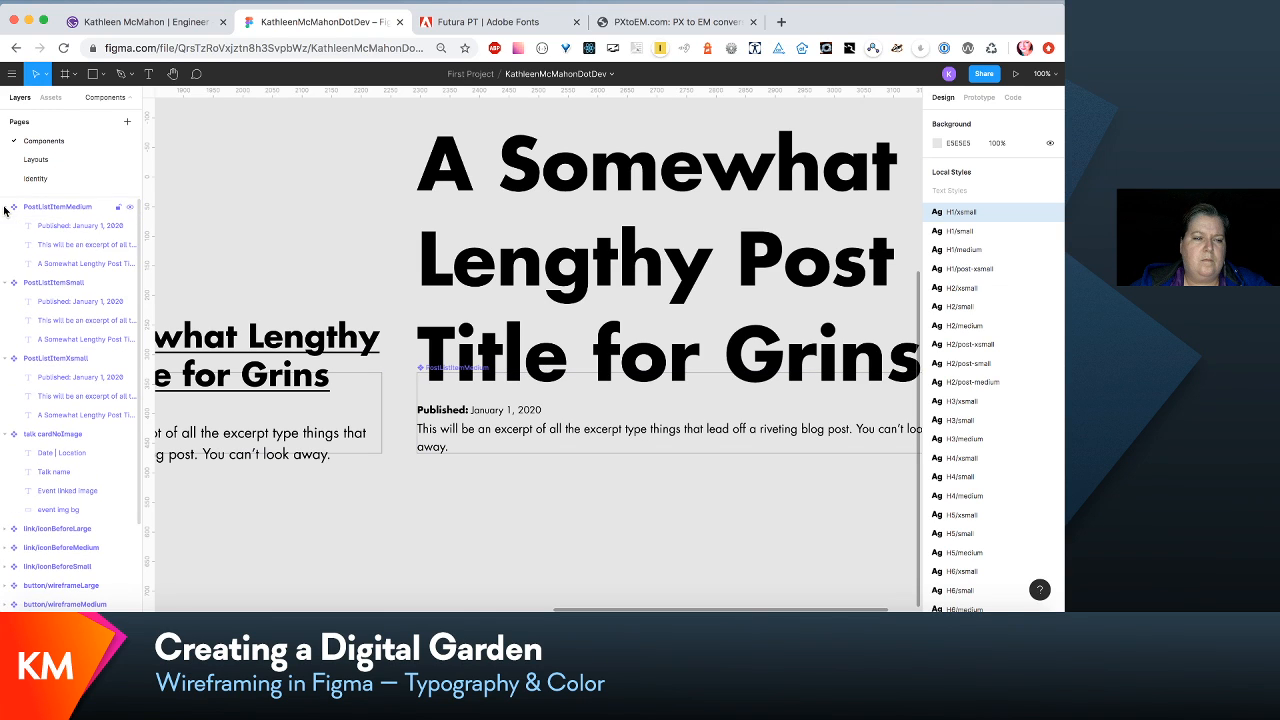
pyautogui.click(80, 263)
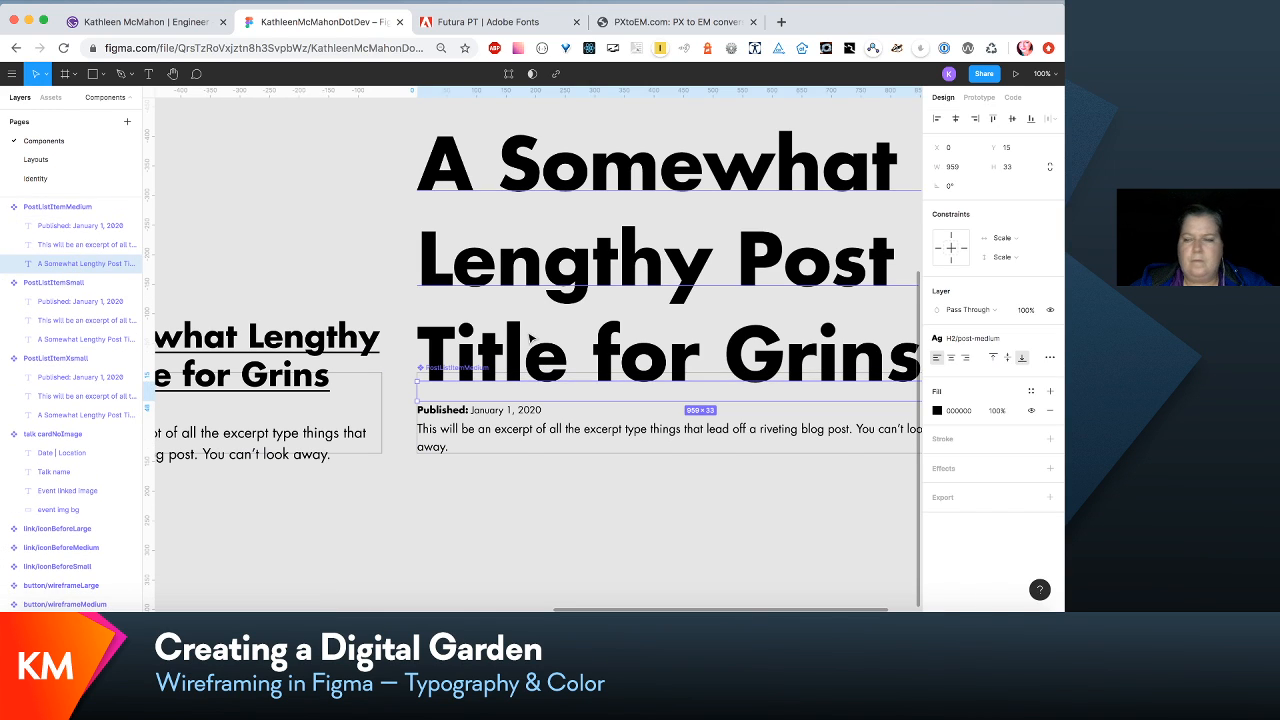
pyautogui.click(1024, 341)
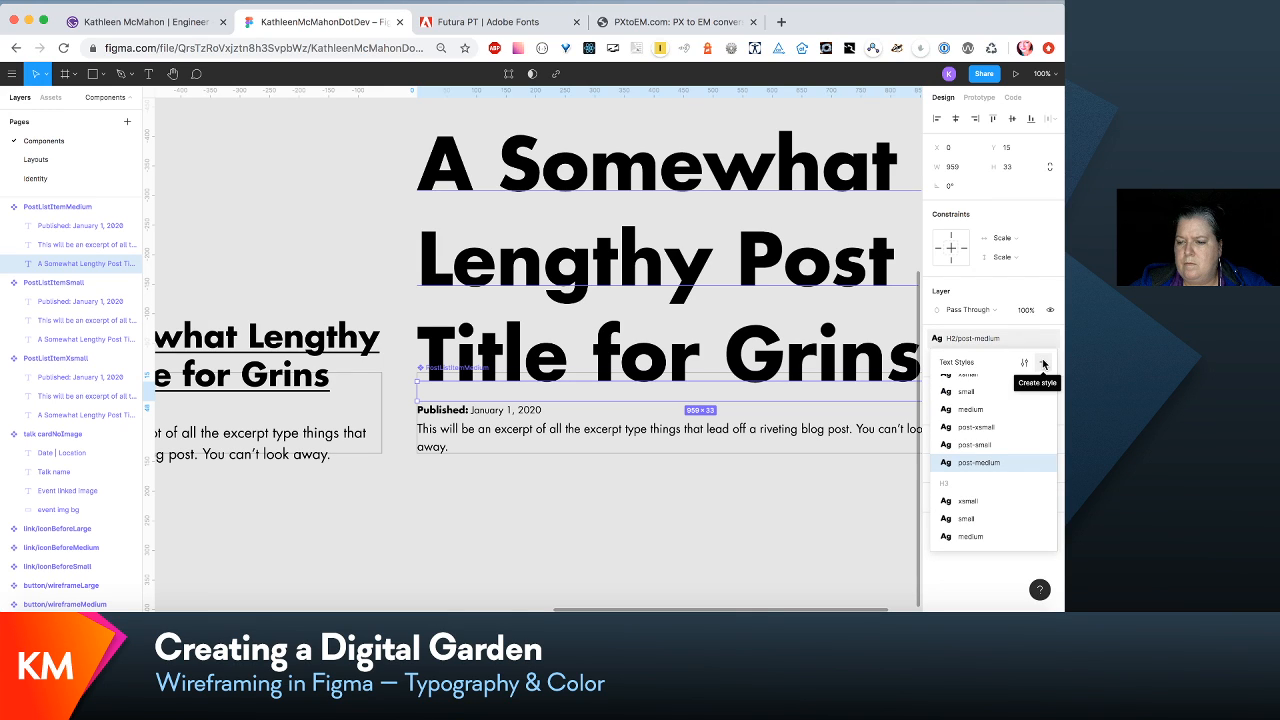
pyautogui.click(1043, 363)
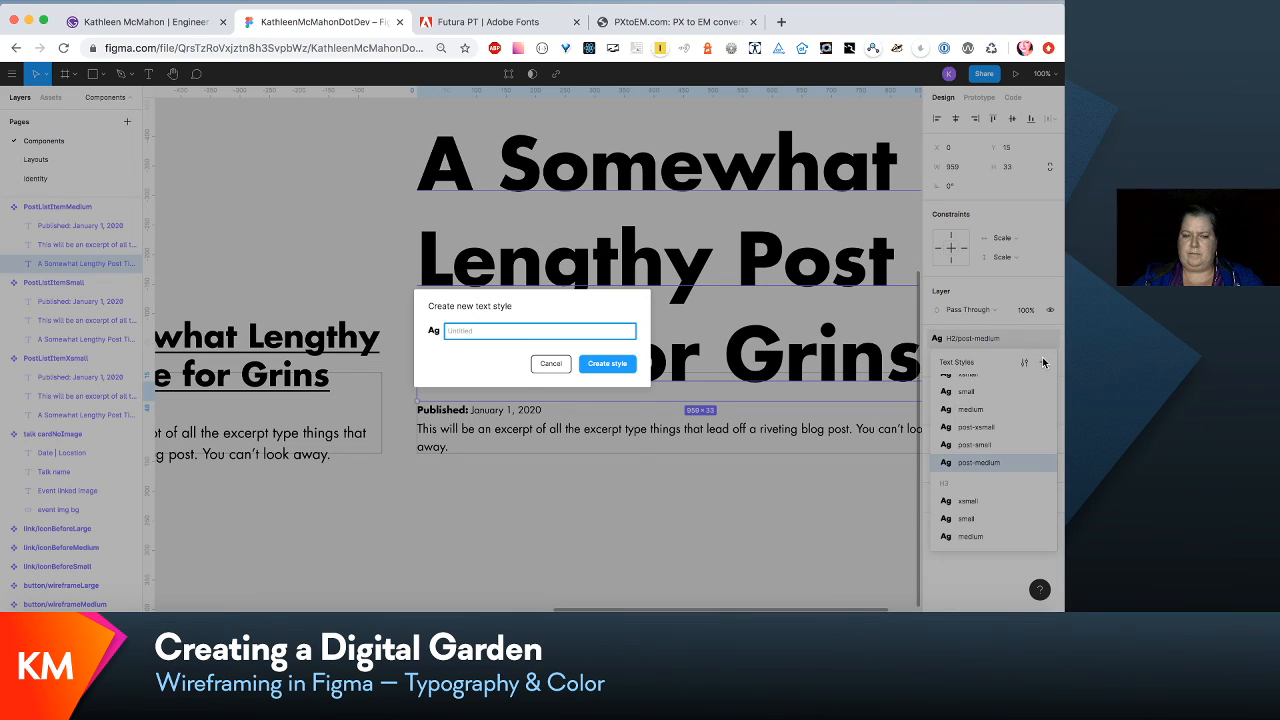
pyautogui.write('link/')
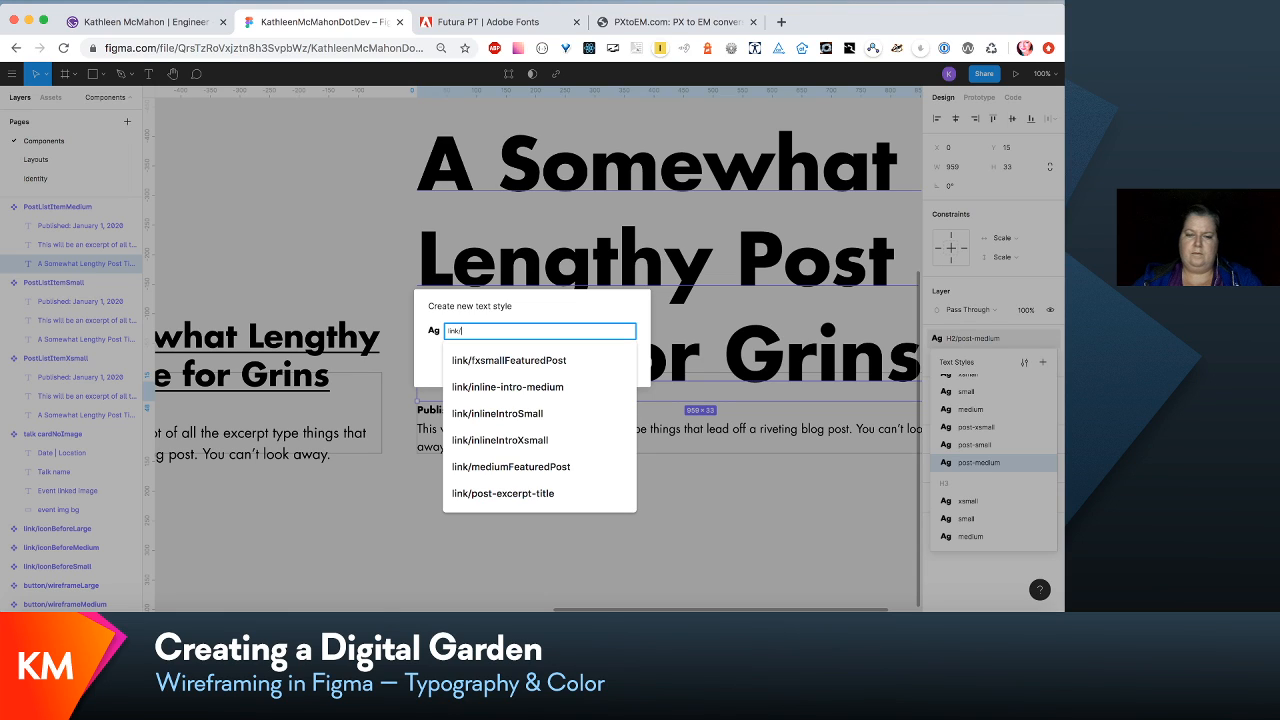
pyautogui.write('post-')
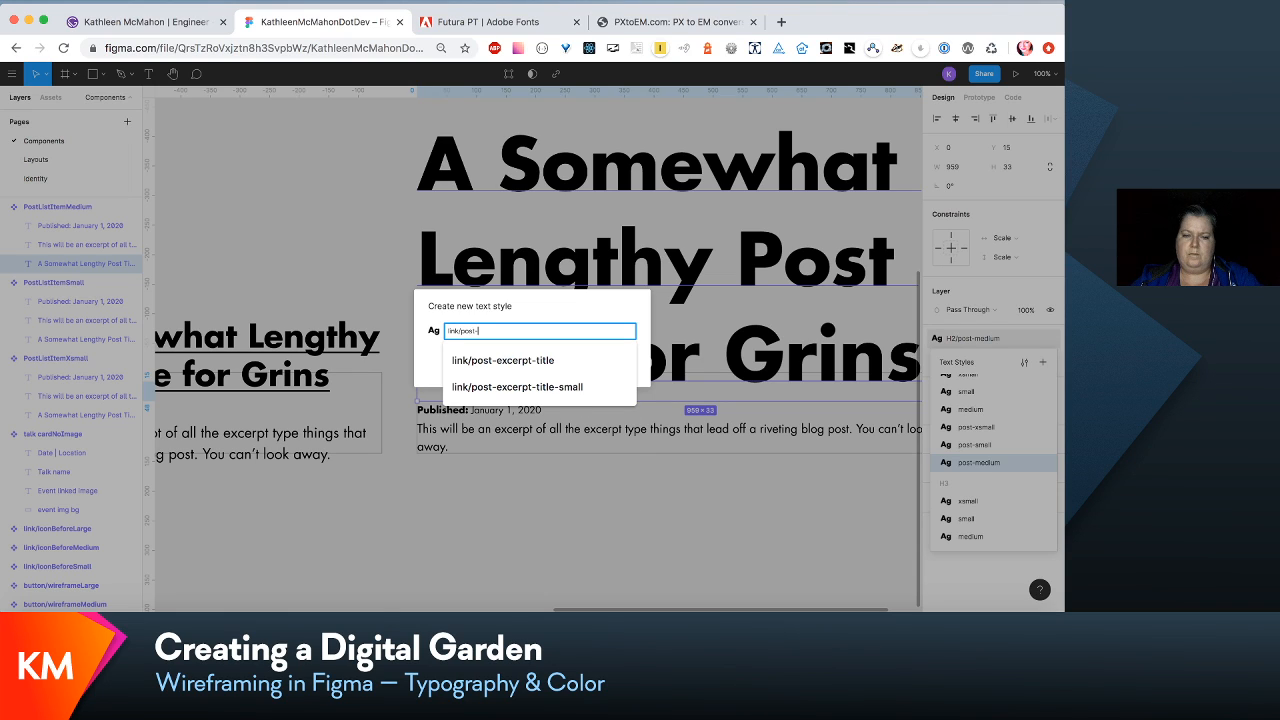
pyautogui.write('ex')
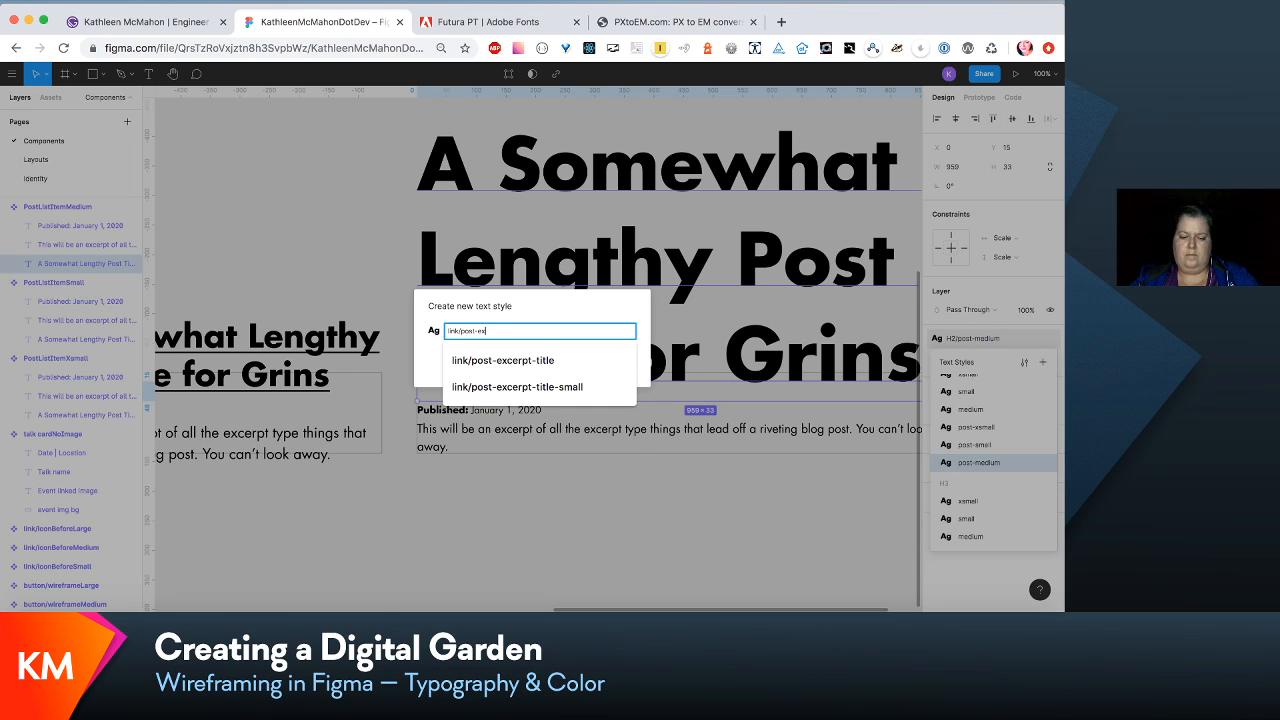
pyautogui.write('cerpt-titl')
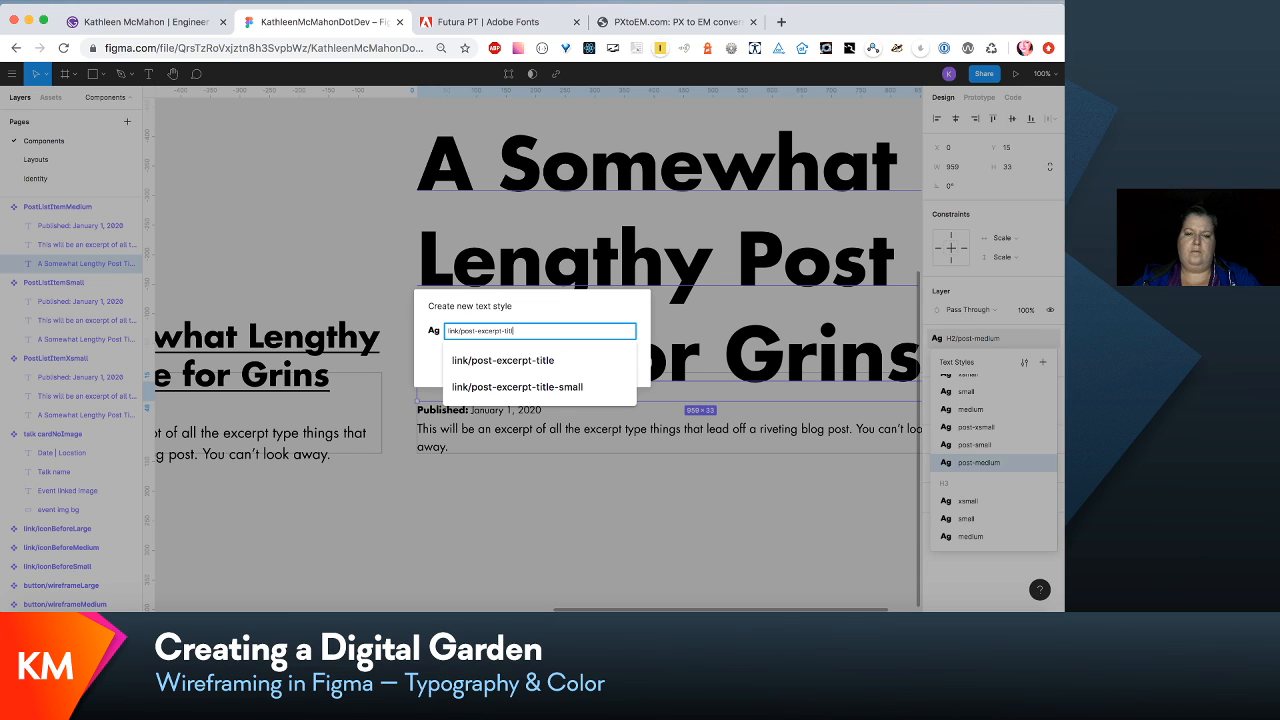
pyautogui.write('e-edu')
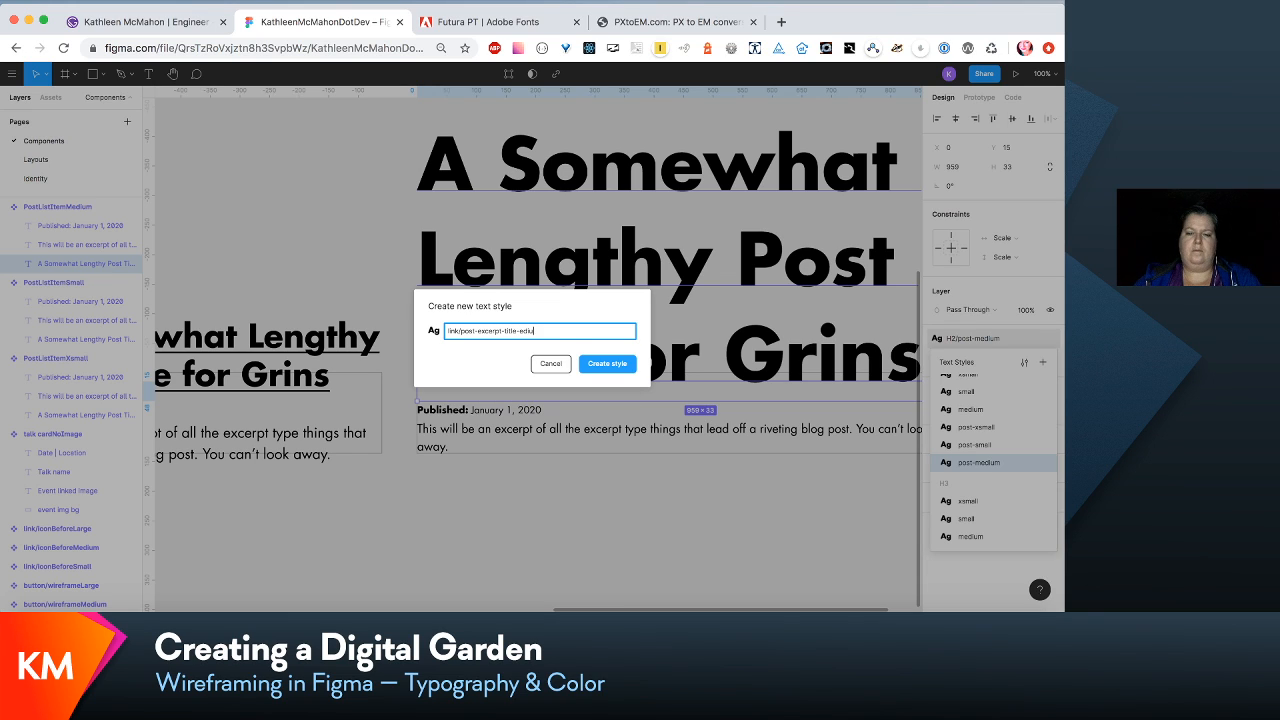
pyautogui.write('di')
pyautogui.press('BackSpace')
pyautogui.press('BackSpace')
pyautogui.press('BackSpace')
pyautogui.write('ed')
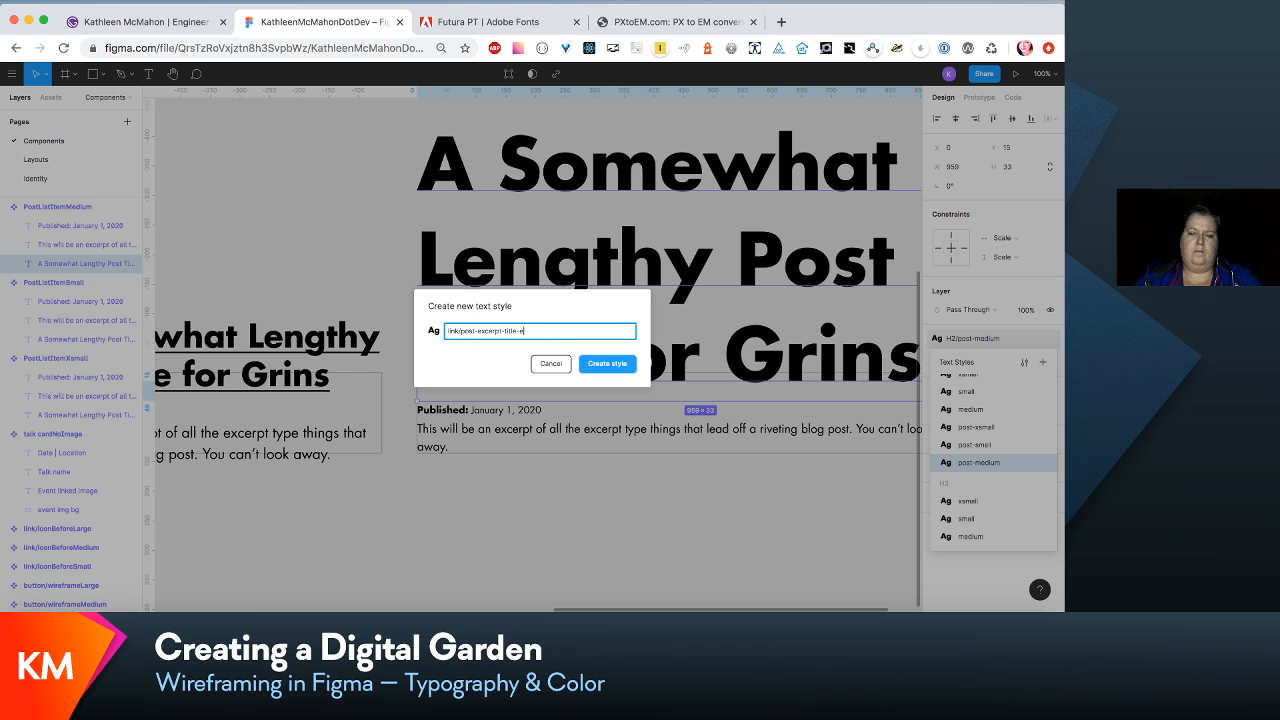
pyautogui.press('BackSpace')
pyautogui.press('BackSpace')
pyautogui.write('medium')
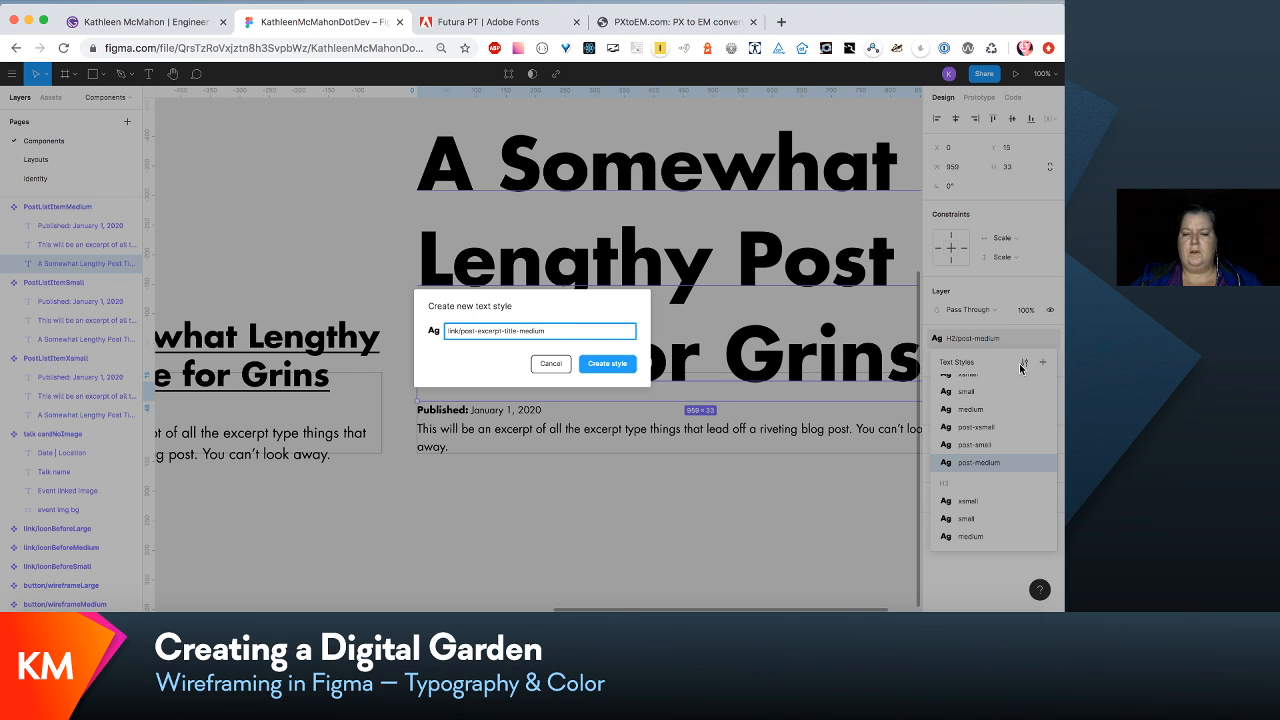
pyautogui.click(615, 366)
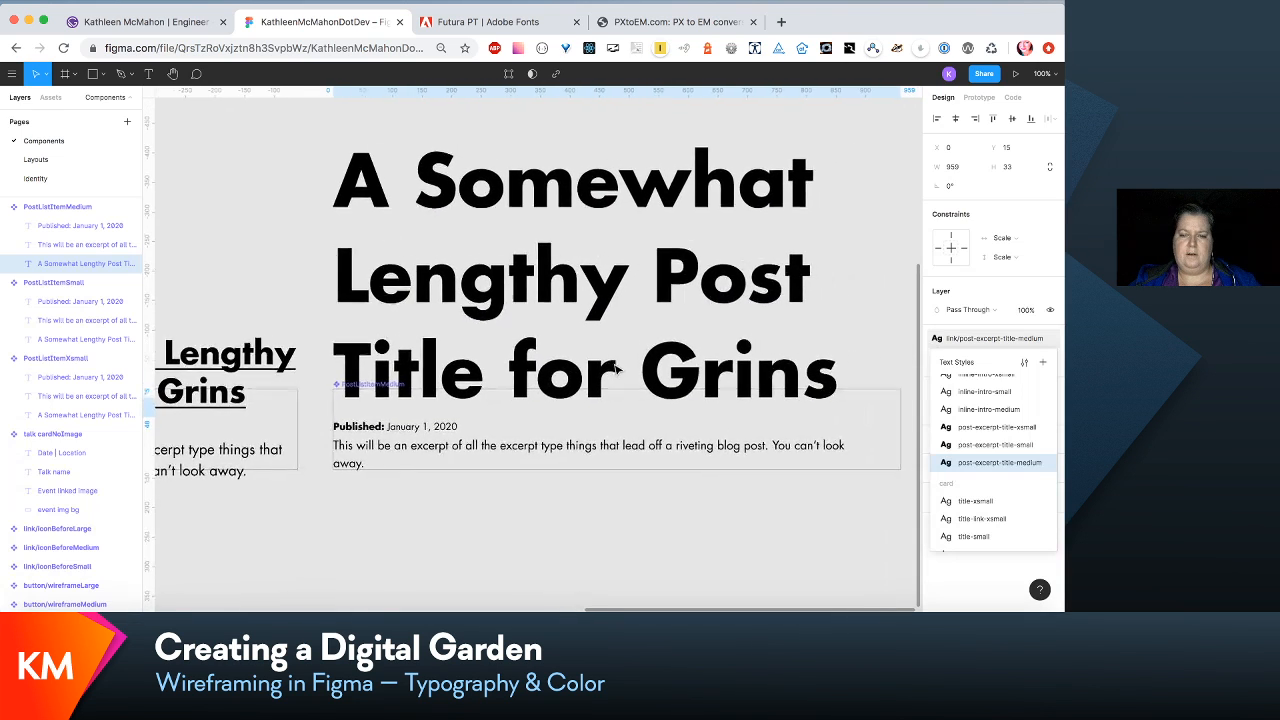
# - Edit the link/post-excerpt-title-medium text style to font size 81 and line height 120%
pyautogui.hscroll(1, 616, 370)
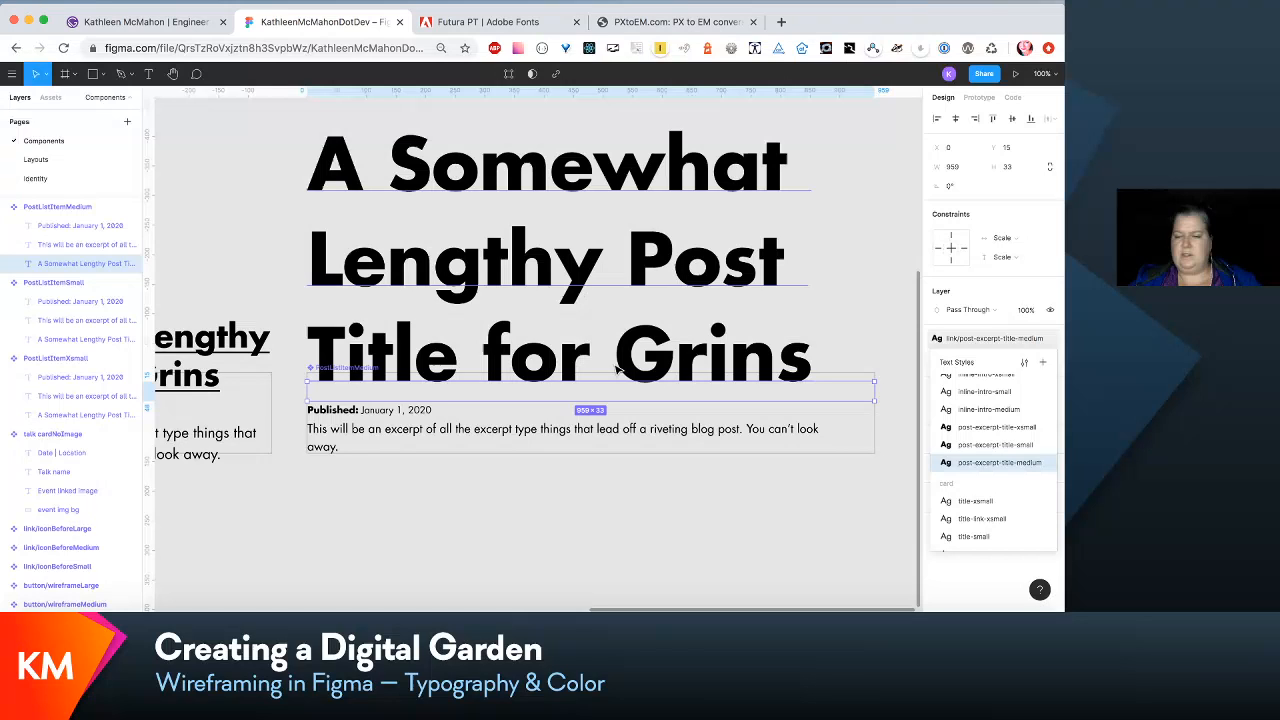
pyautogui.click(1021, 364)
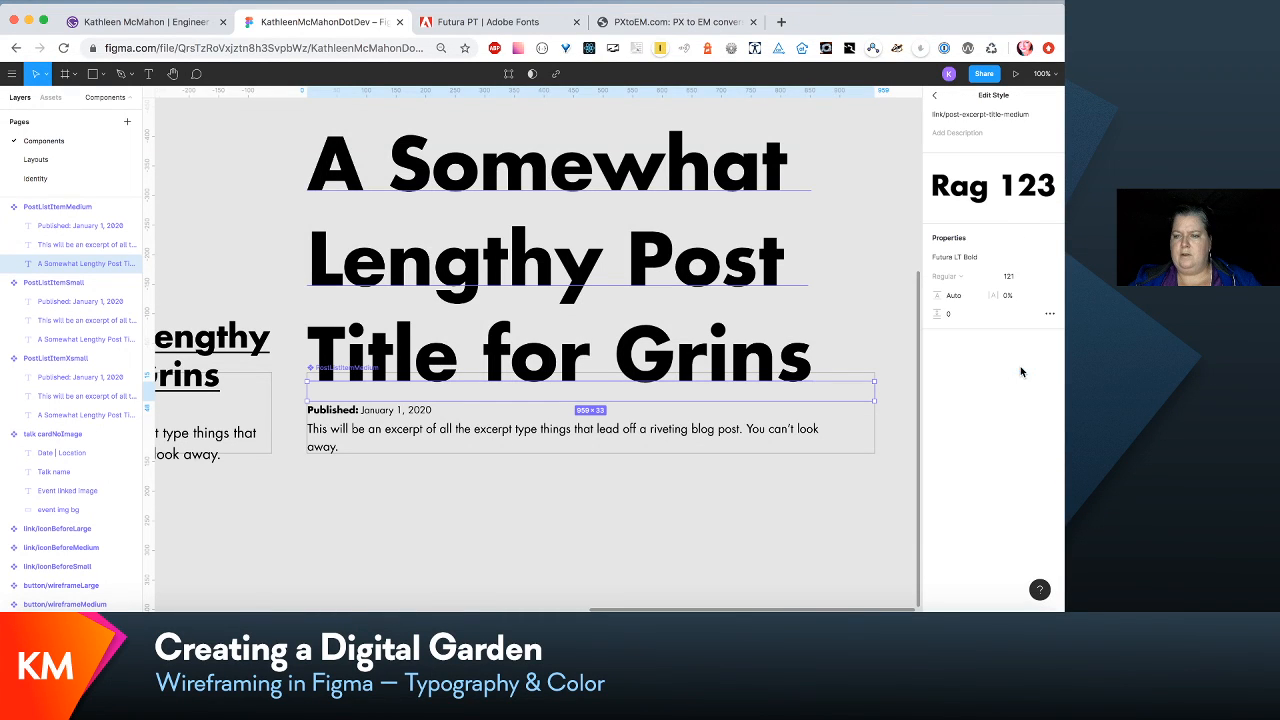
pyautogui.click(1010, 276)
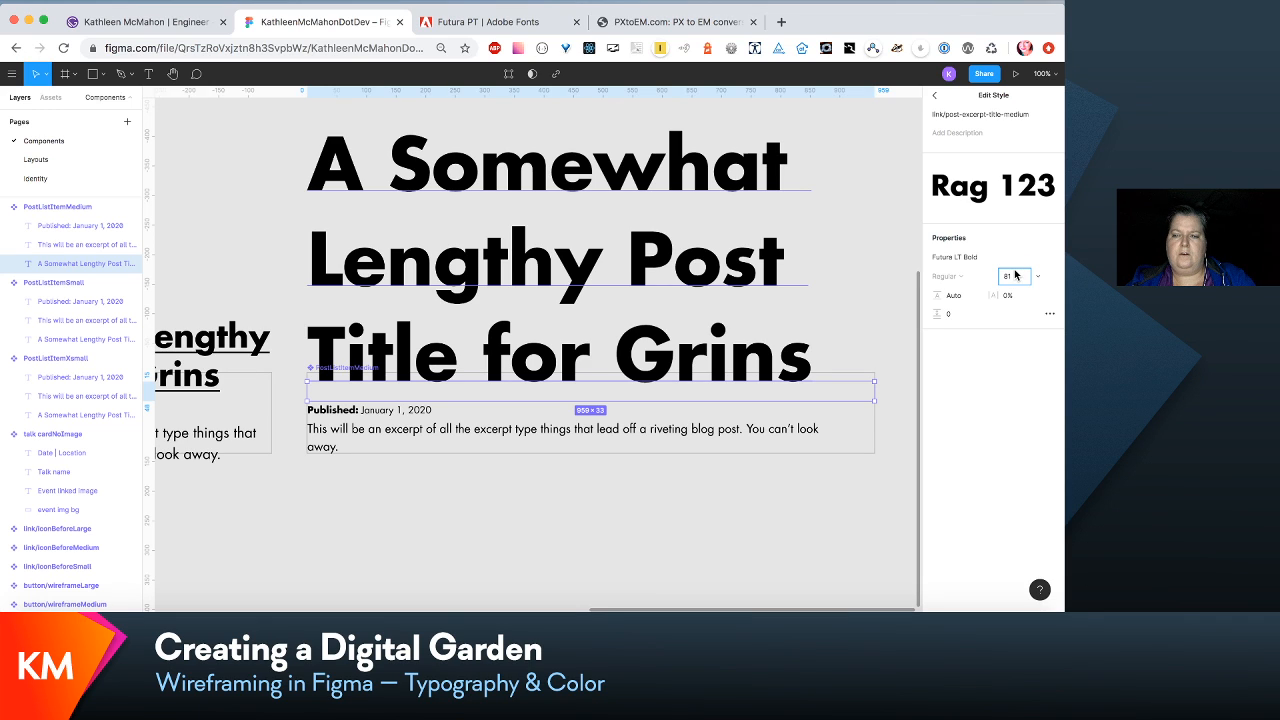
pyautogui.press('Return')
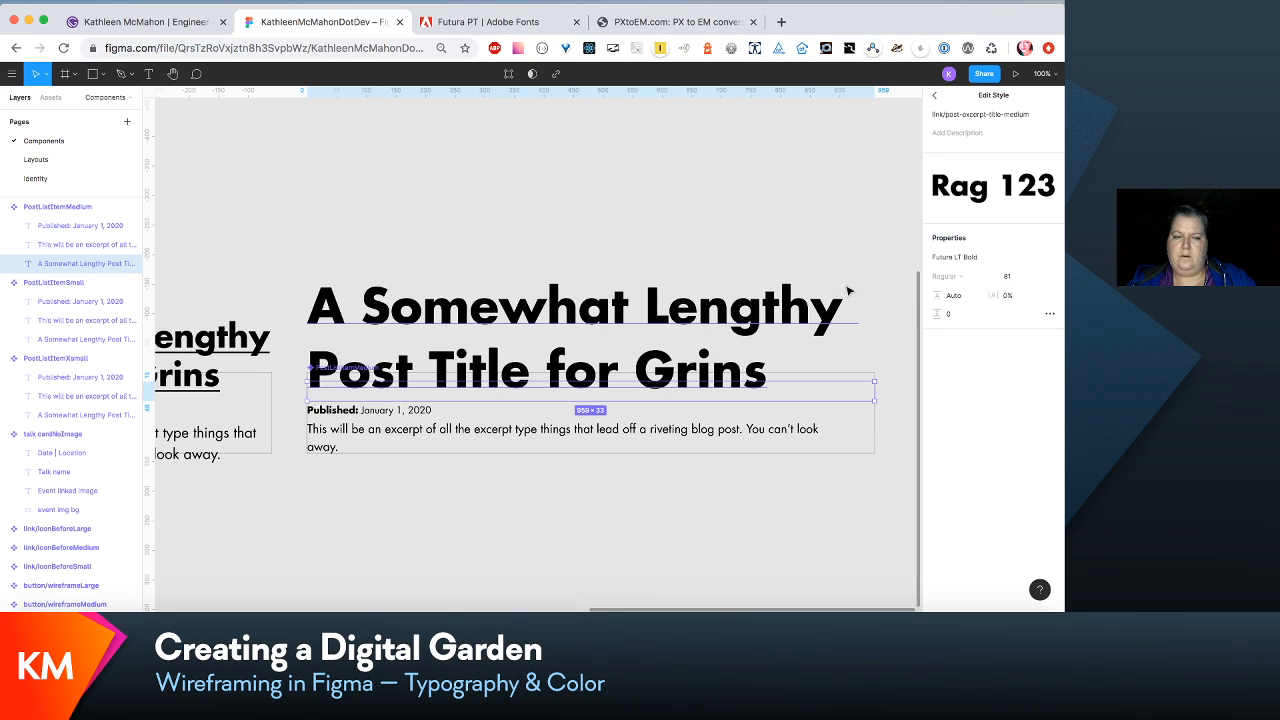
pyautogui.click(950, 295)
pyautogui.write('120')
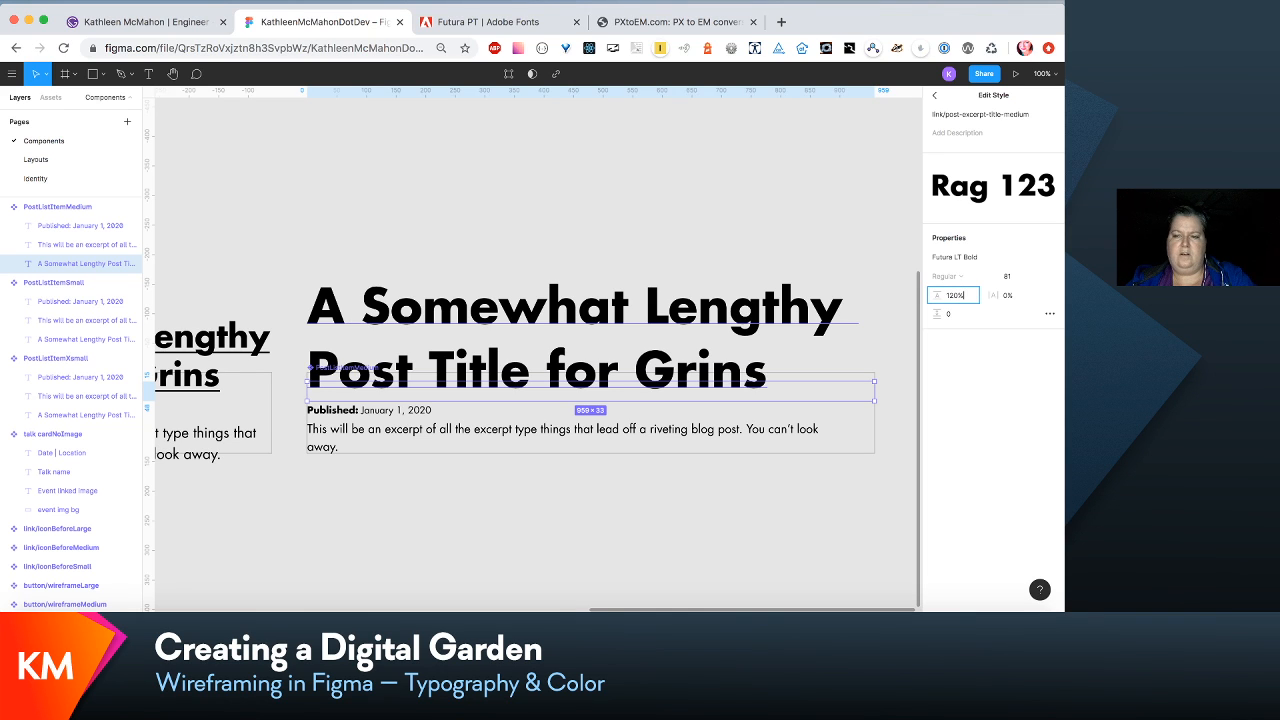
pyautogui.press('Return')
pyautogui.hscroll(-3, 636, 249)
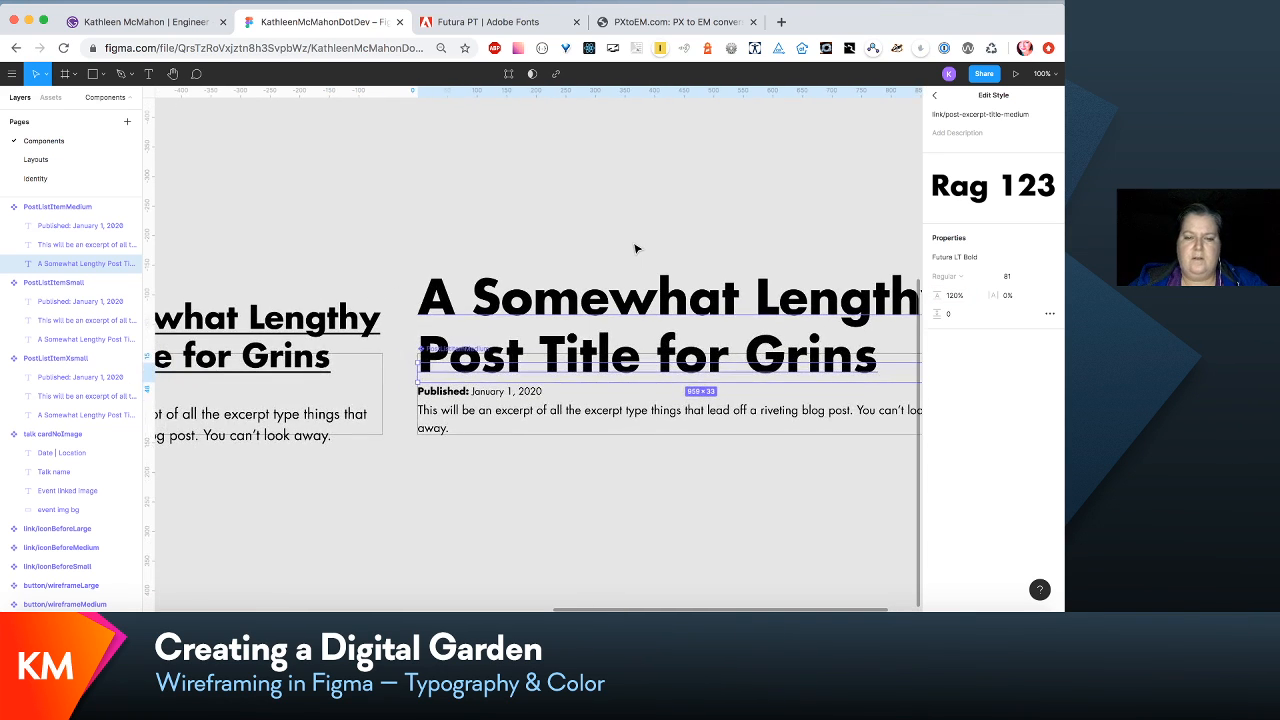
pyautogui.click(549, 474)
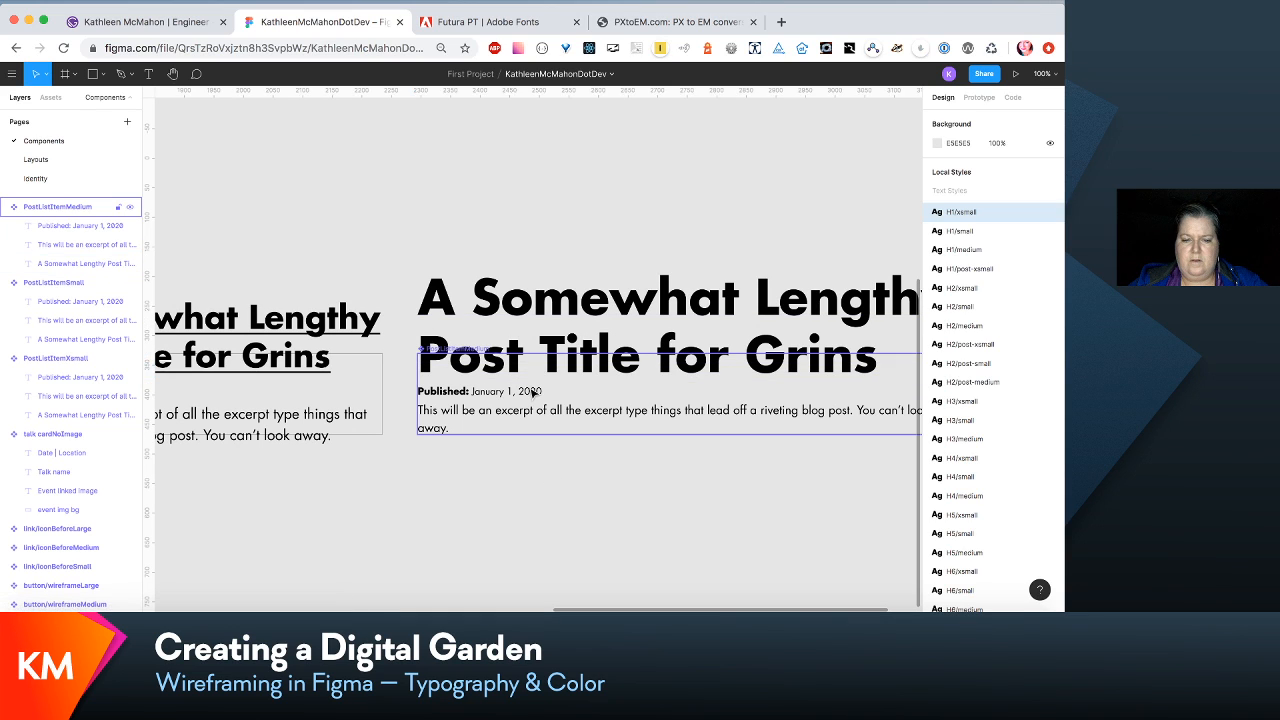
# - Open the text style of the excerpt paragraph in PostListItemMedium to check its font size and line height
pyautogui.click(530, 390)
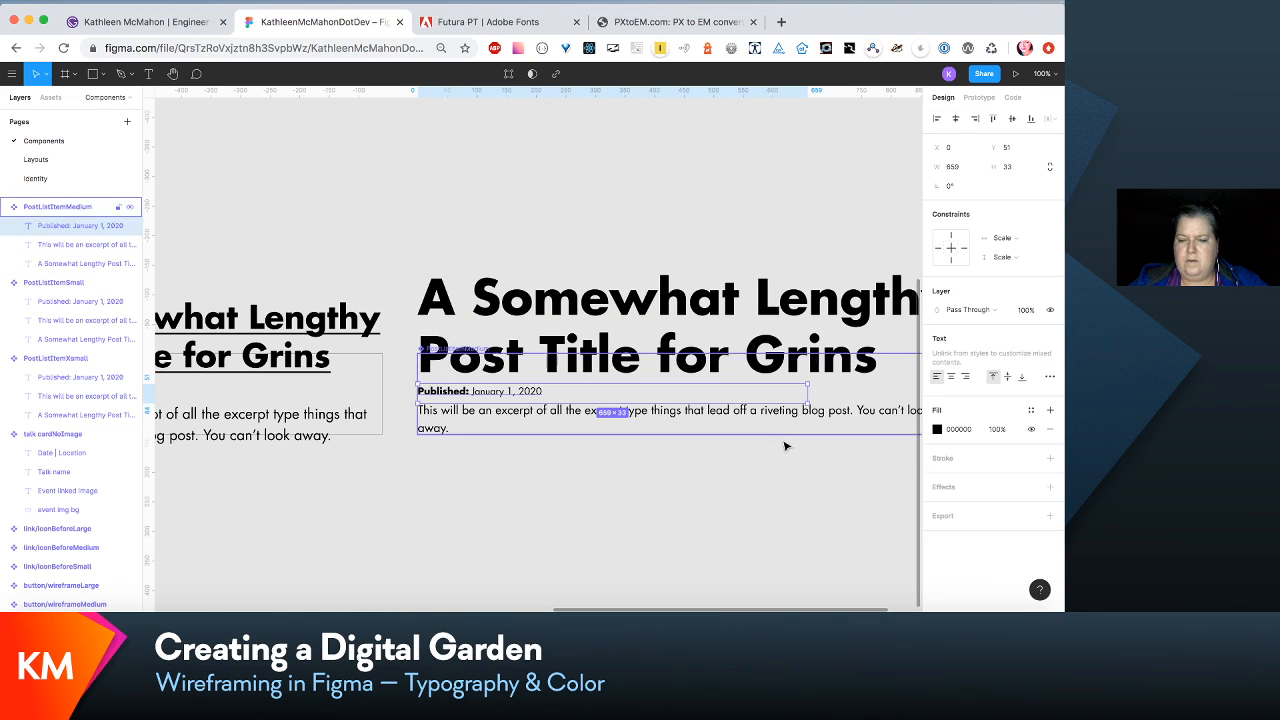
pyautogui.hscroll(1, 825, 453)
pyautogui.hscroll(4, 825, 453)
pyautogui.scroll(-2, 825, 453)
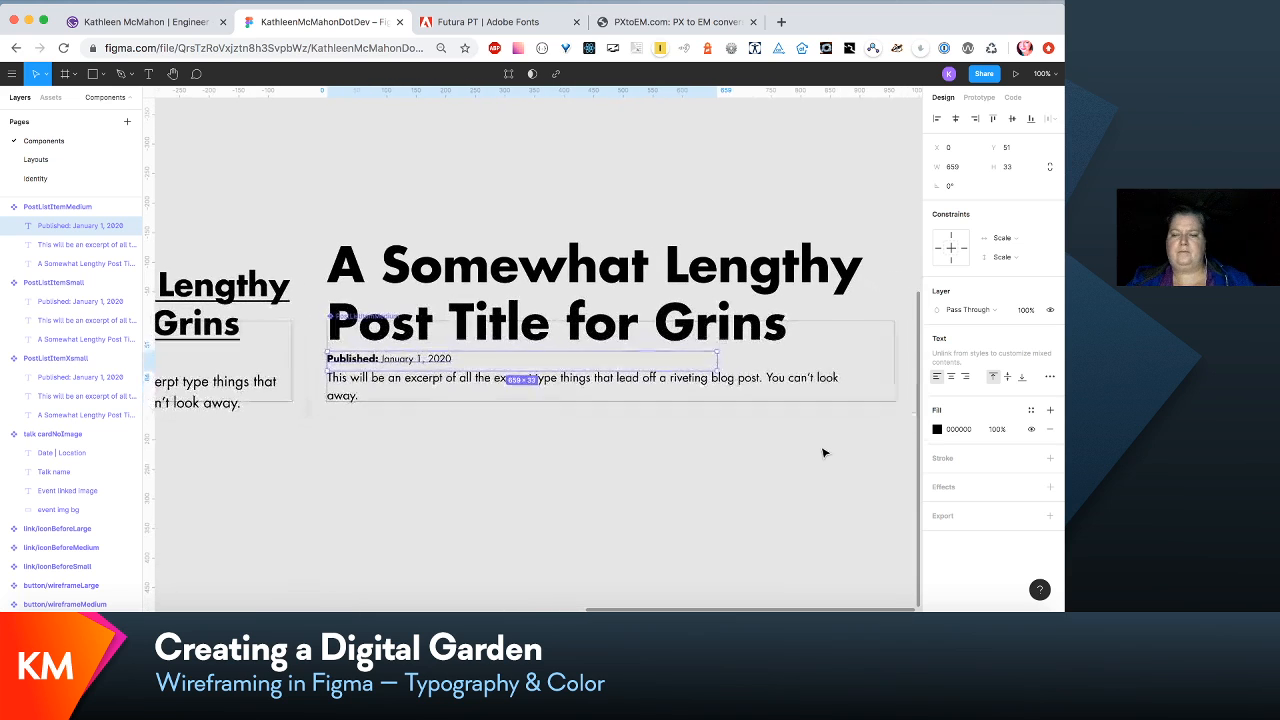
pyautogui.click(823, 451)
pyautogui.click(818, 379)
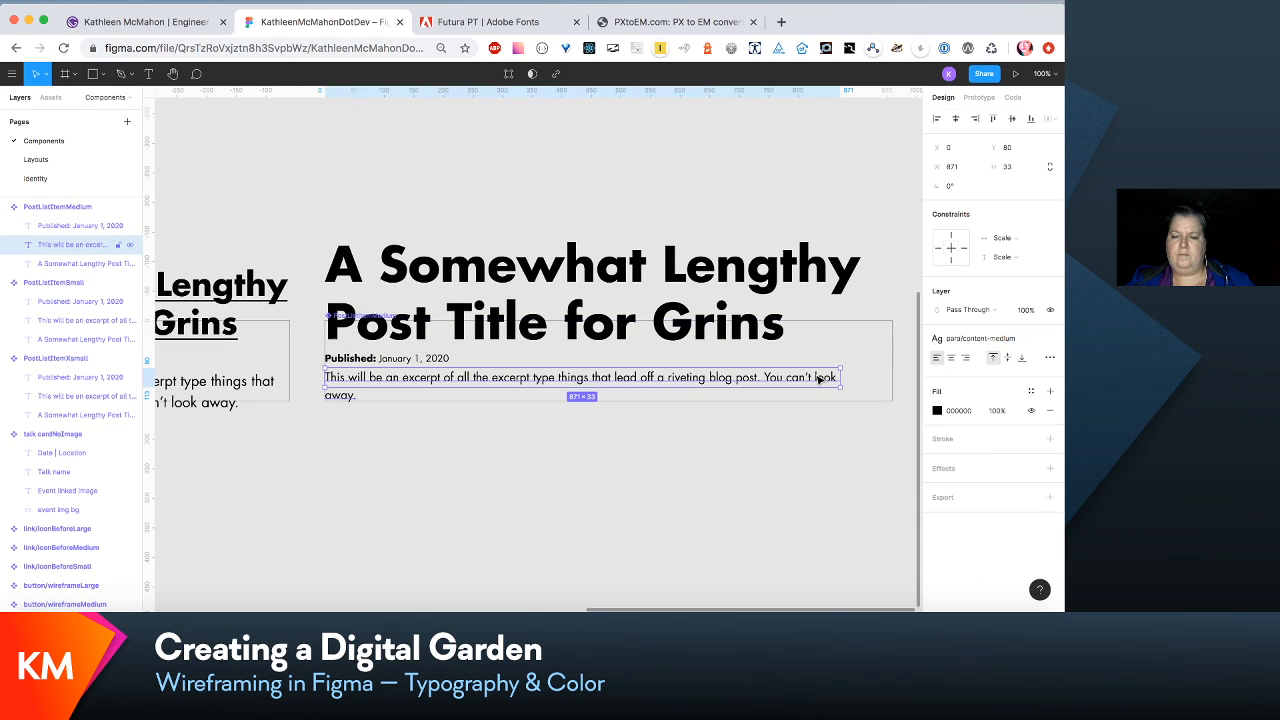
pyautogui.click(1034, 346)
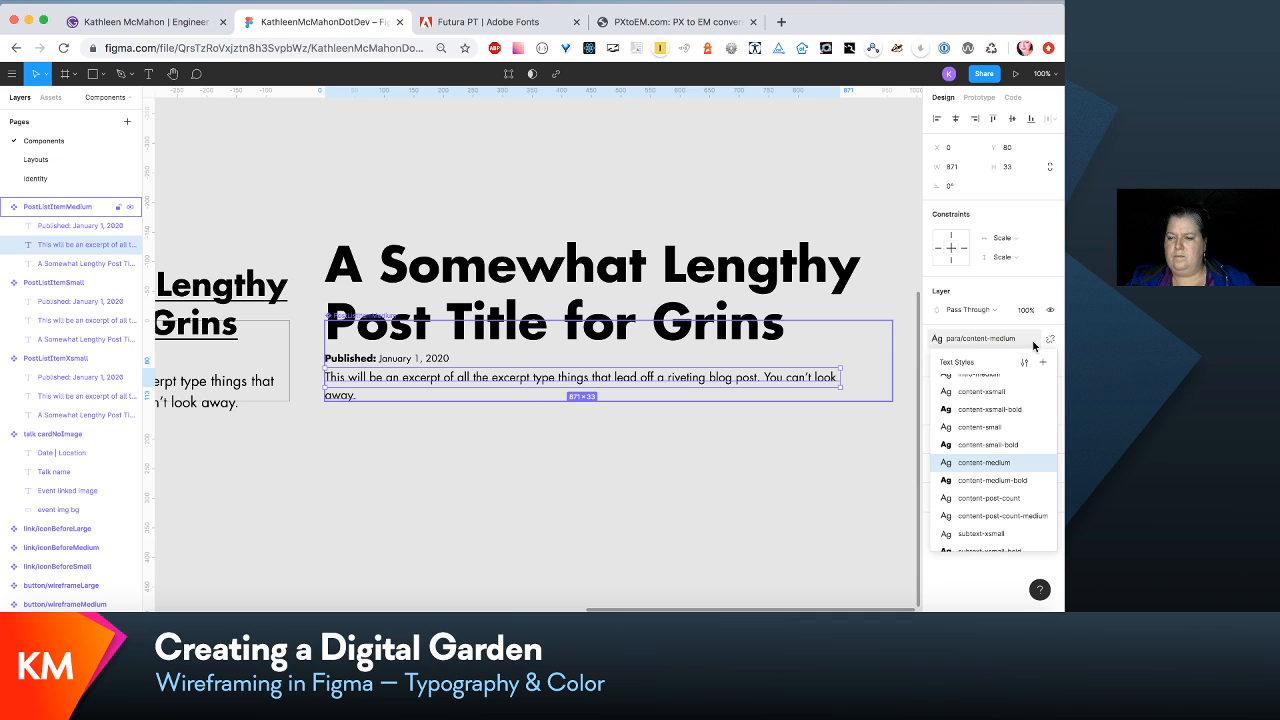
pyautogui.click(1034, 346)
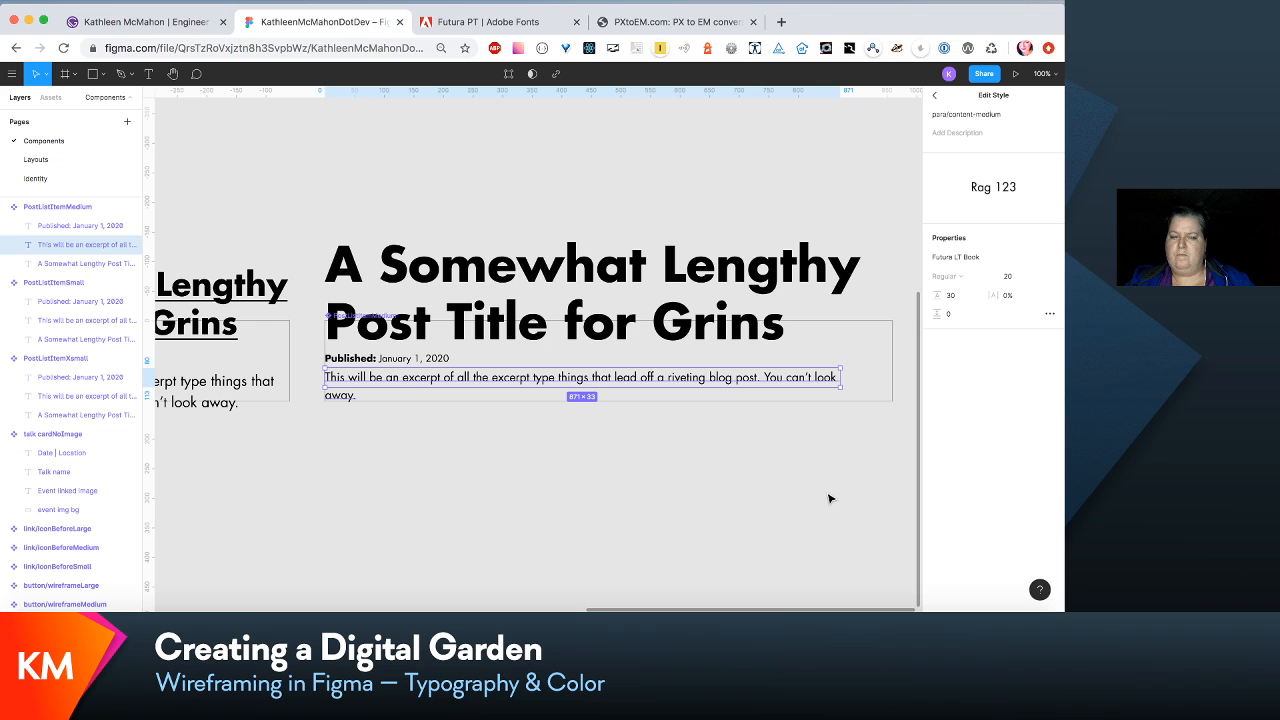
# - Move the excerpt paragraph in PostListItemMedium down to a Y position of 100
pyautogui.click(471, 376)
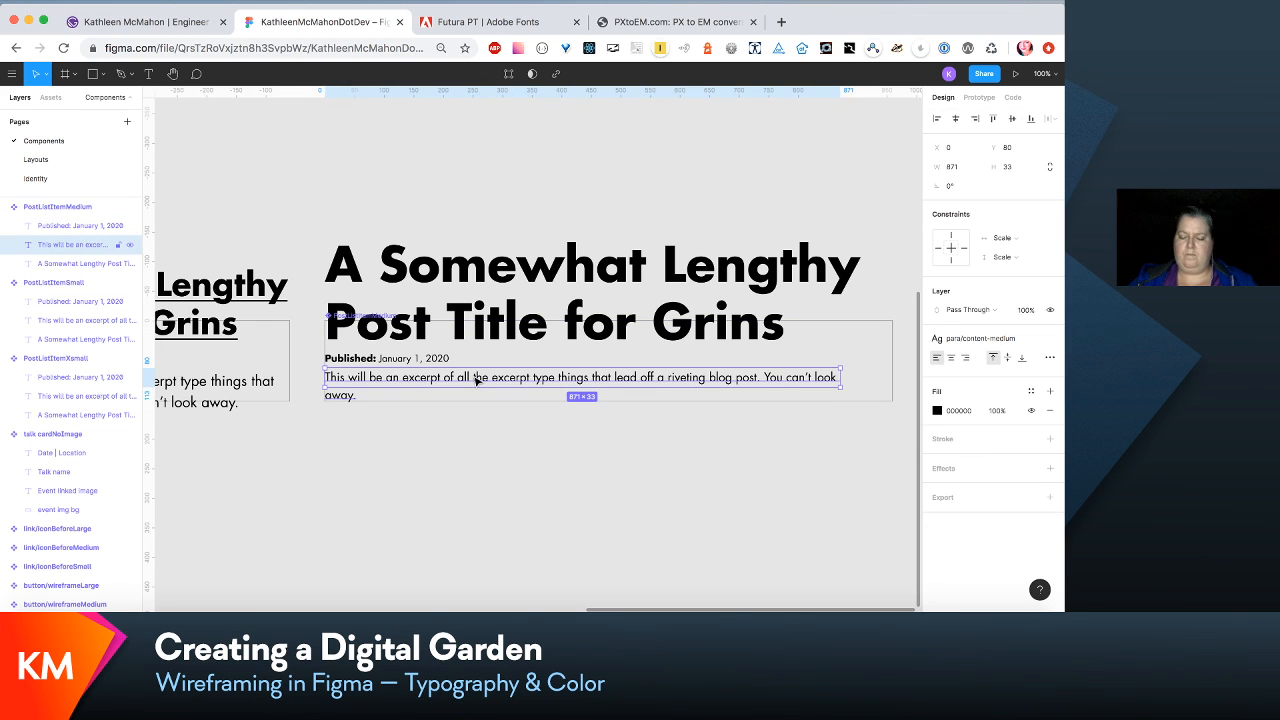
pyautogui.hotkey('shift', 'Down')
pyautogui.hotkey('shift', 'Down')
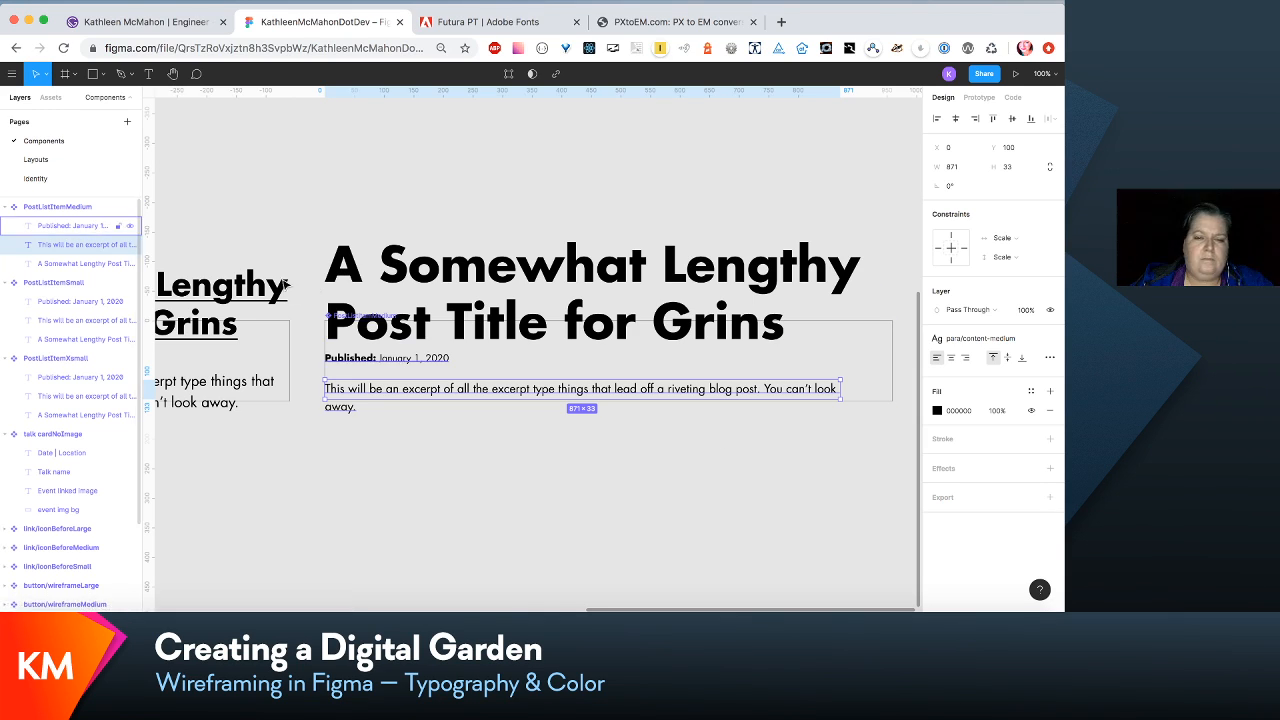
pyautogui.press('Escape')
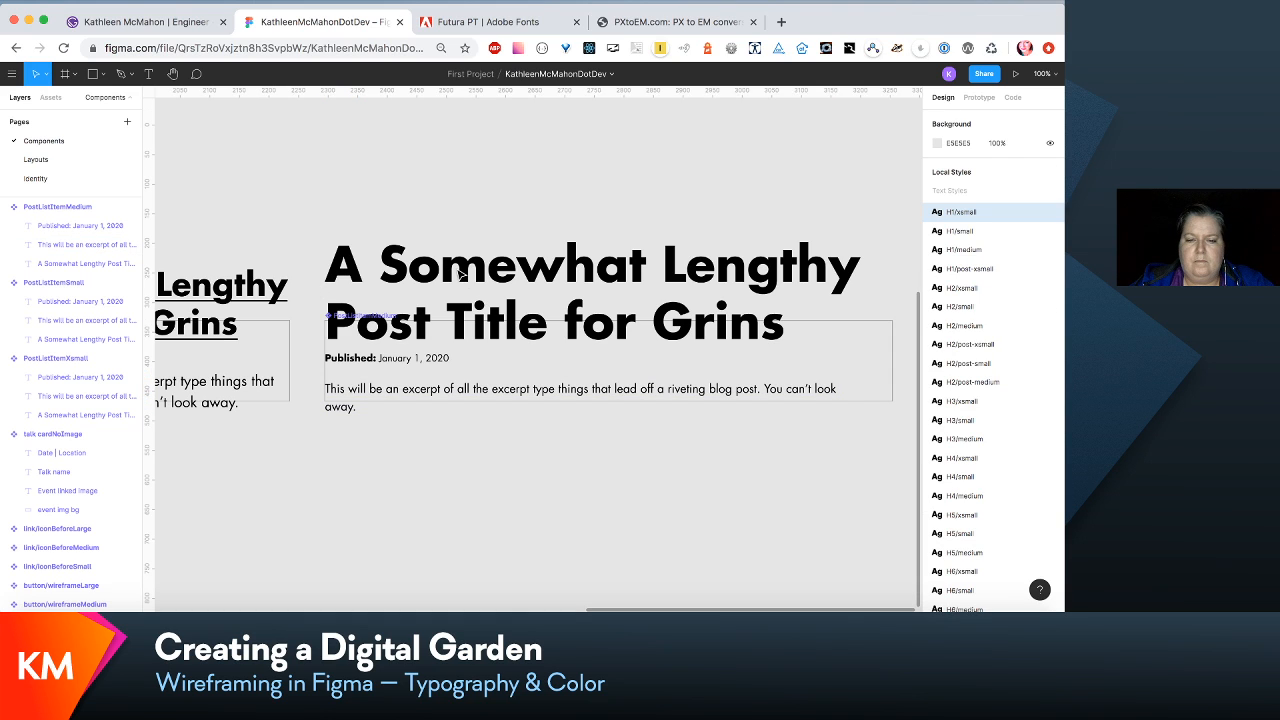
# - Add an underline decoration to the link/post-excerpt-title-medium text style used by the PostListItemMedium title
pyautogui.click(558, 326)
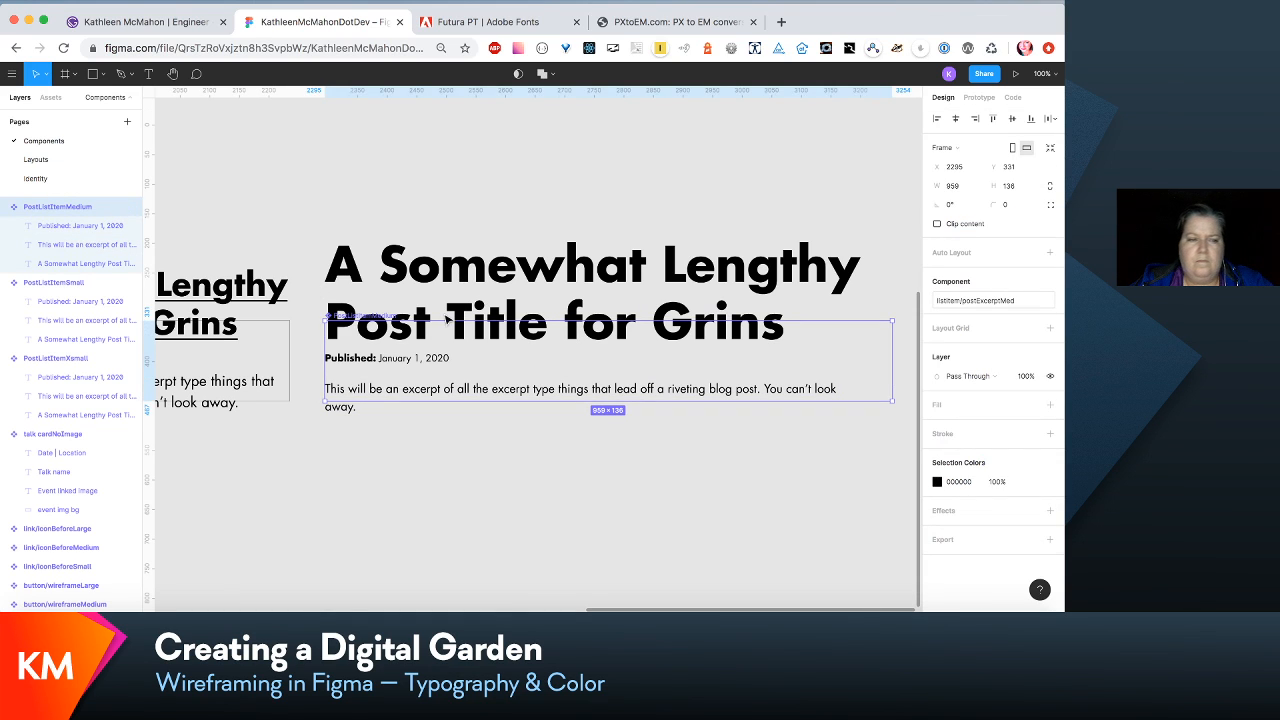
pyautogui.click(72, 264)
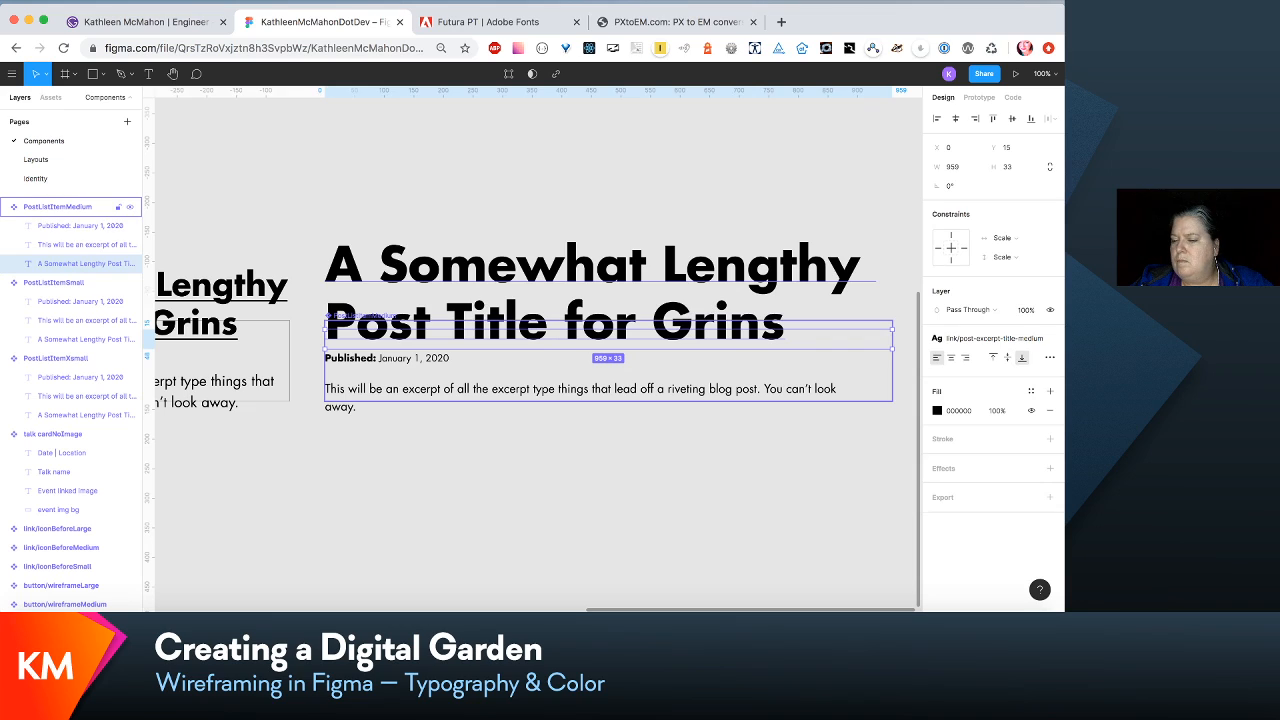
pyautogui.click(1050, 339)
pyautogui.press('super+z')
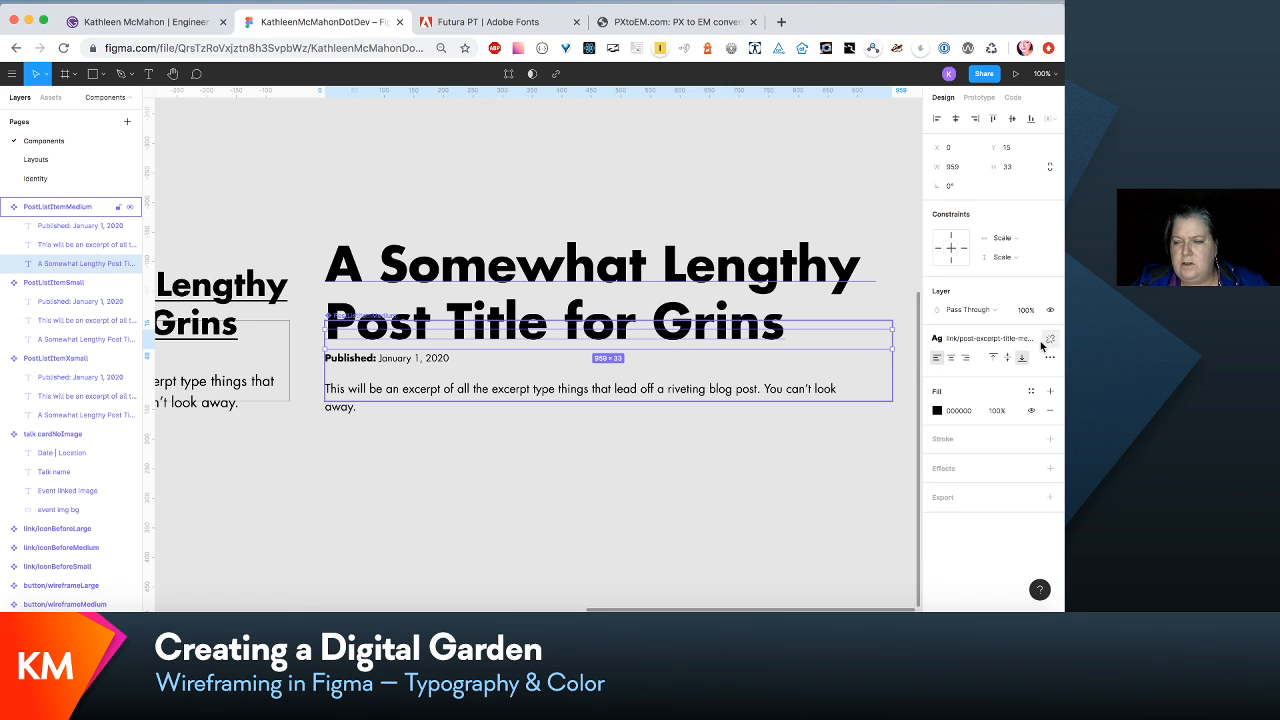
pyautogui.click(1031, 344)
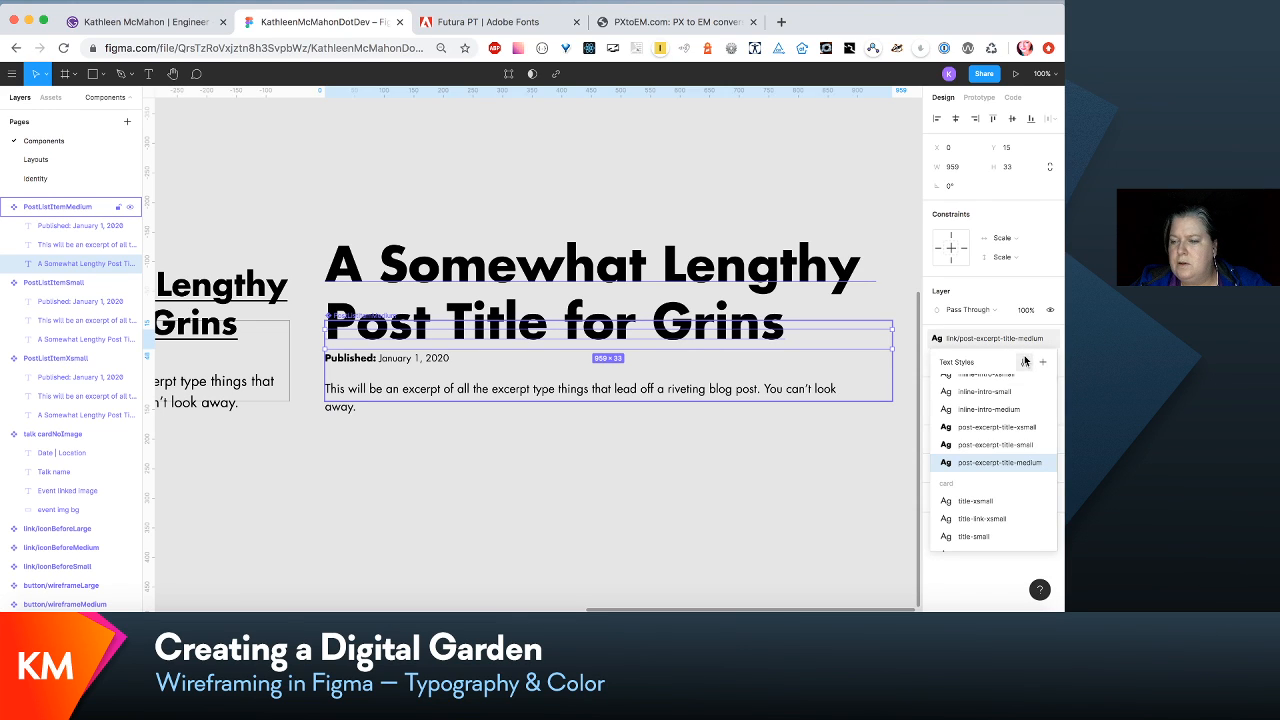
pyautogui.click(1022, 358)
pyautogui.click(1049, 313)
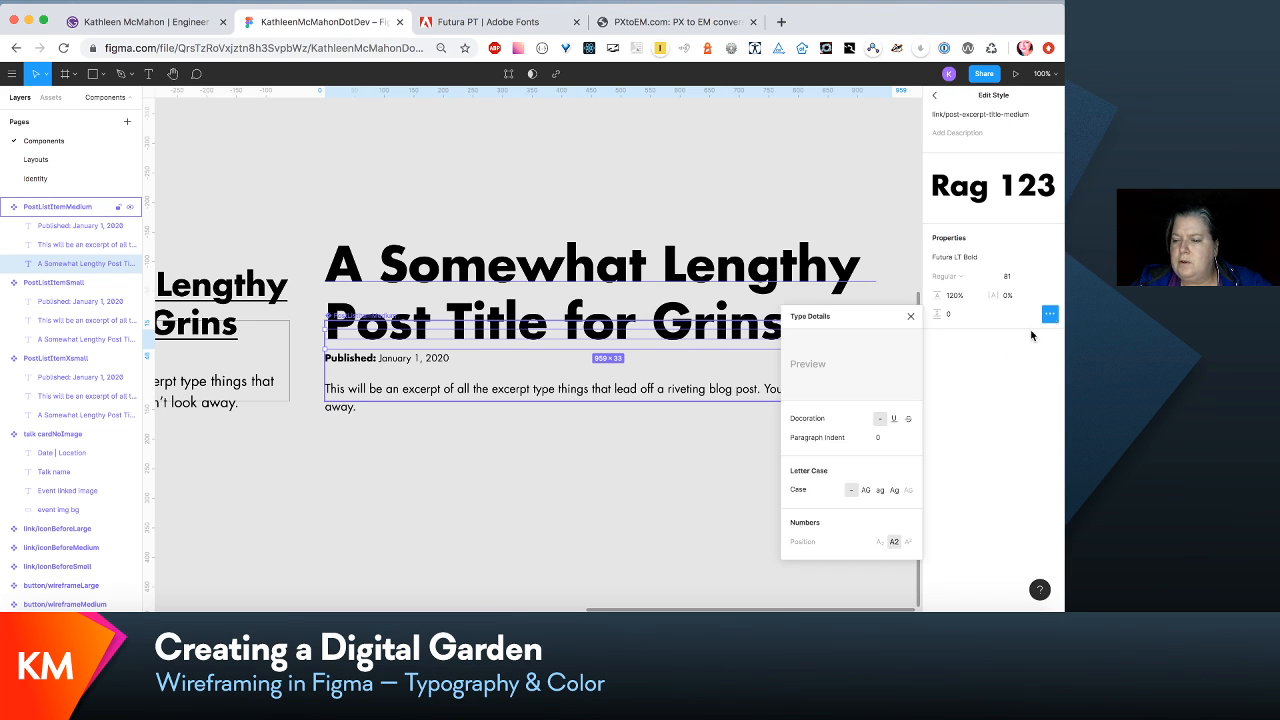
pyautogui.click(894, 418)
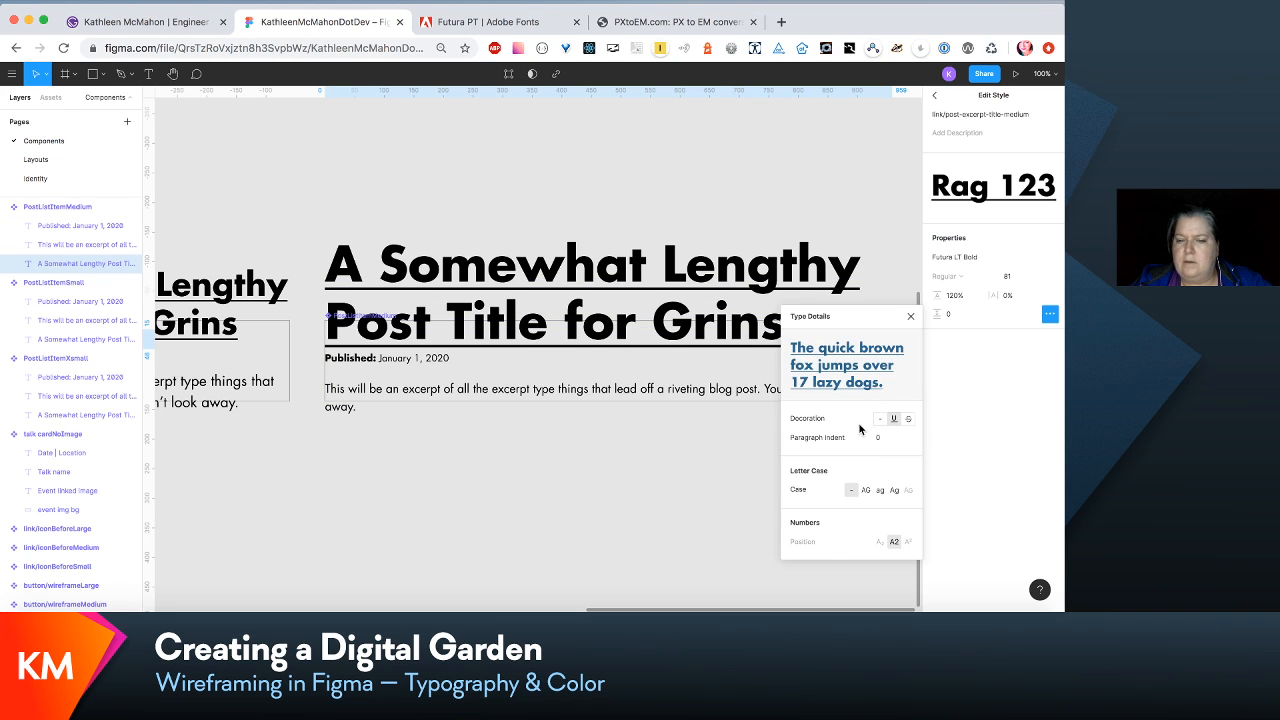
pyautogui.click(654, 474)
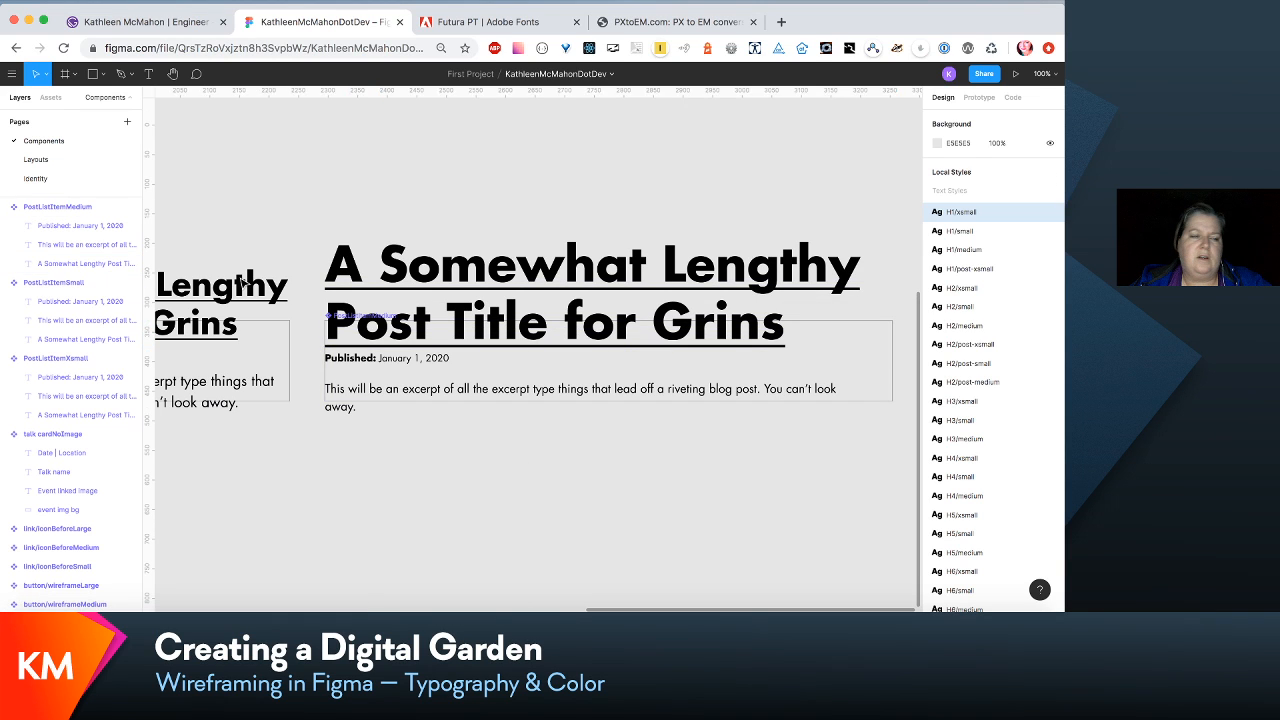
# - Examine how the post list items and their titles fit under Cultivated thoughts on the Layouts page, compared with neighbouring layouts
pyautogui.click(60, 163)
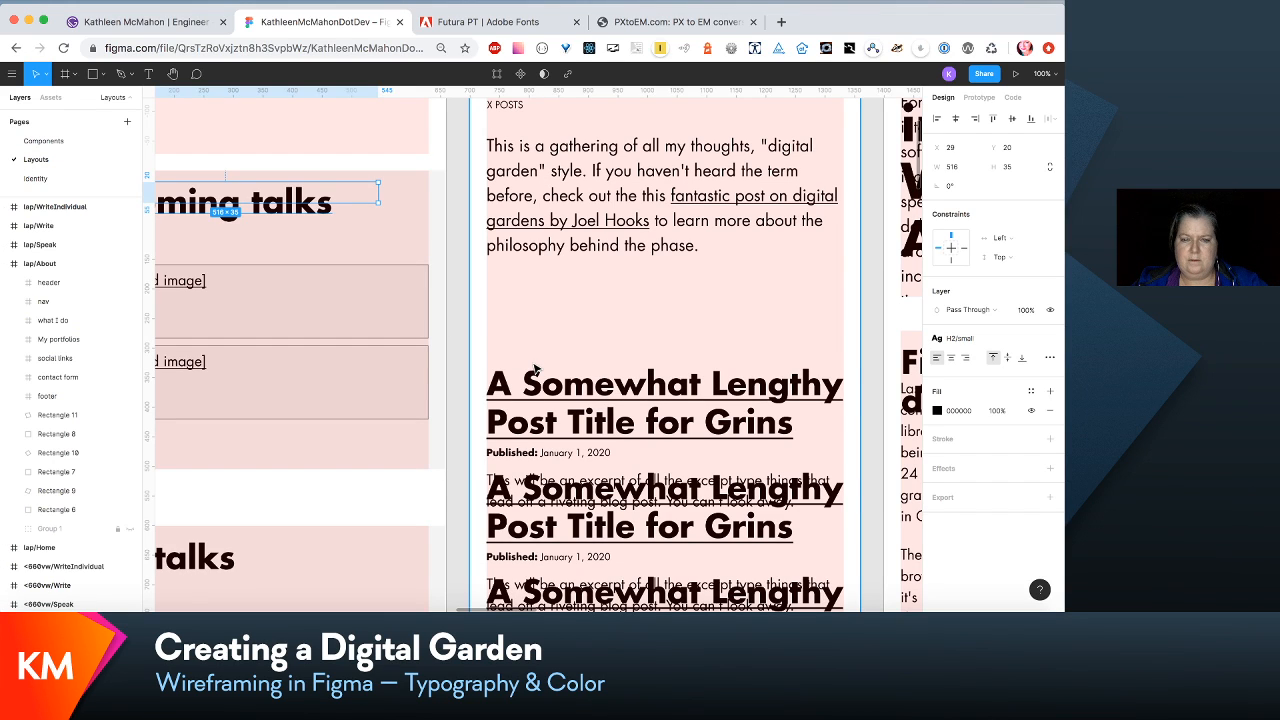
pyautogui.hscroll(2, 535, 370)
pyautogui.scroll(-1, 535, 370)
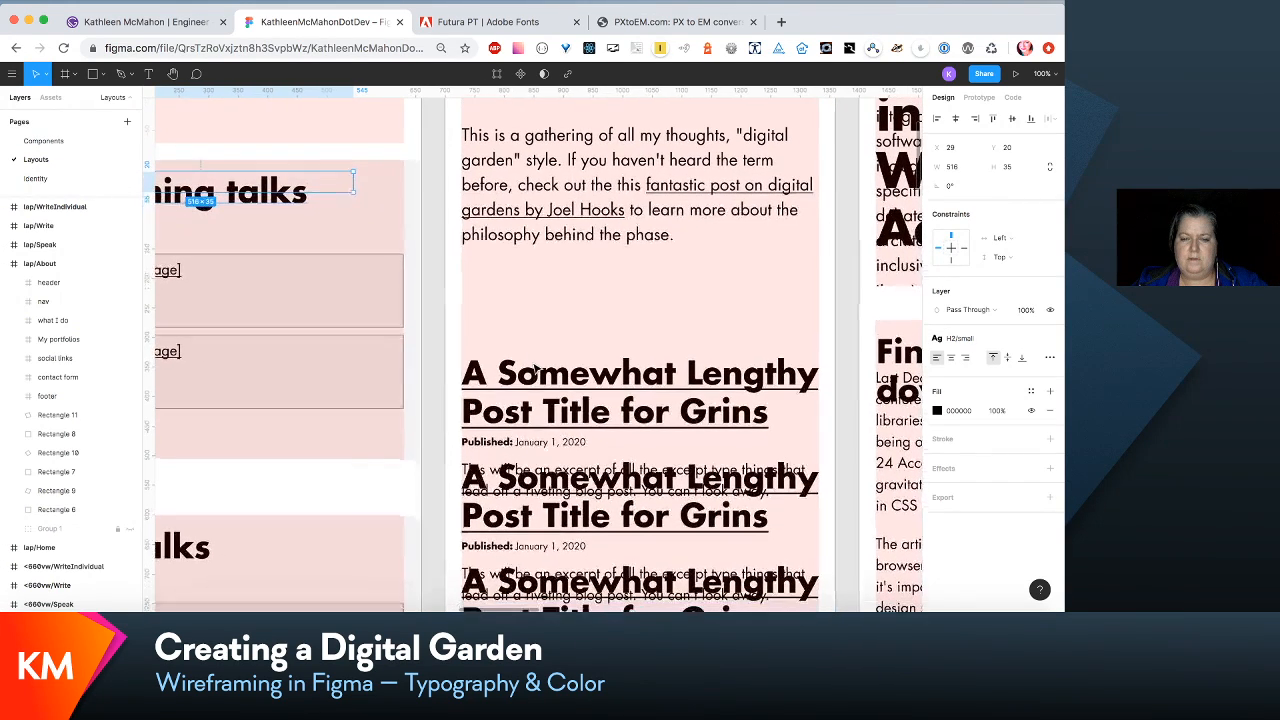
pyautogui.scroll(5, 535, 370)
pyautogui.hscroll(-1, 535, 370)
pyautogui.scroll(-4, 535, 370)
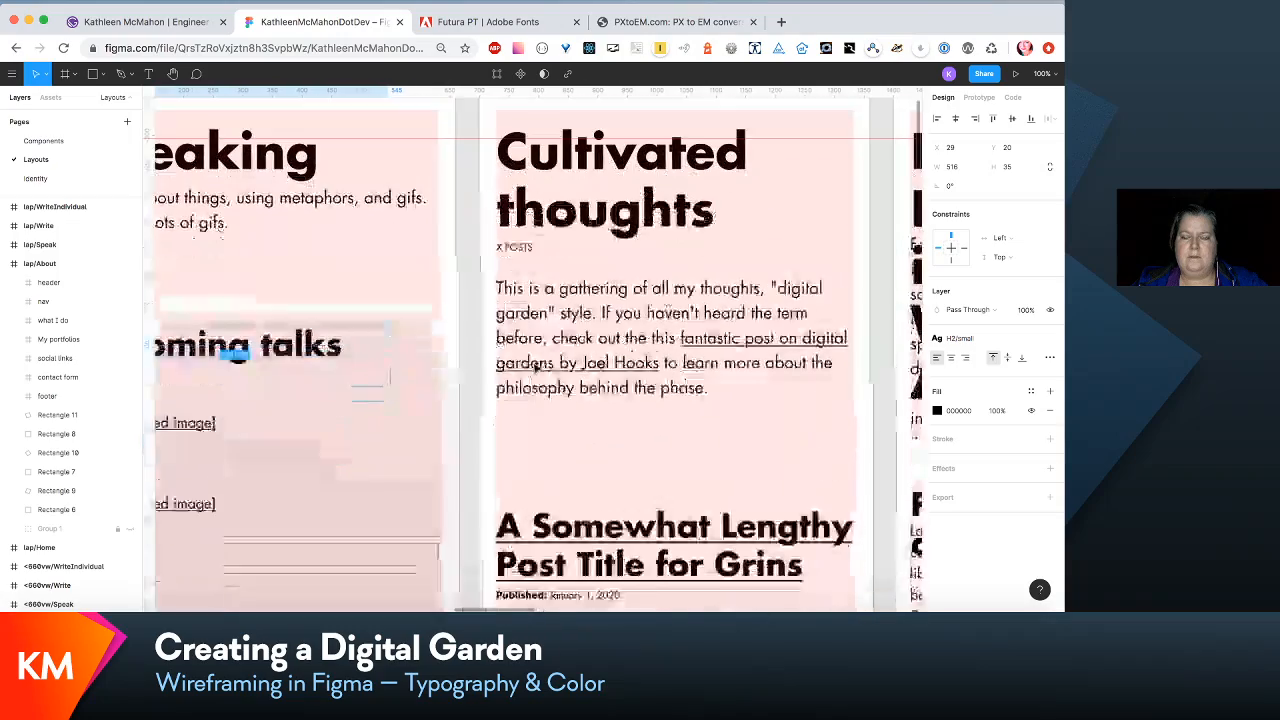
pyautogui.scroll(-2, 535, 368)
pyautogui.hscroll(2, 535, 368)
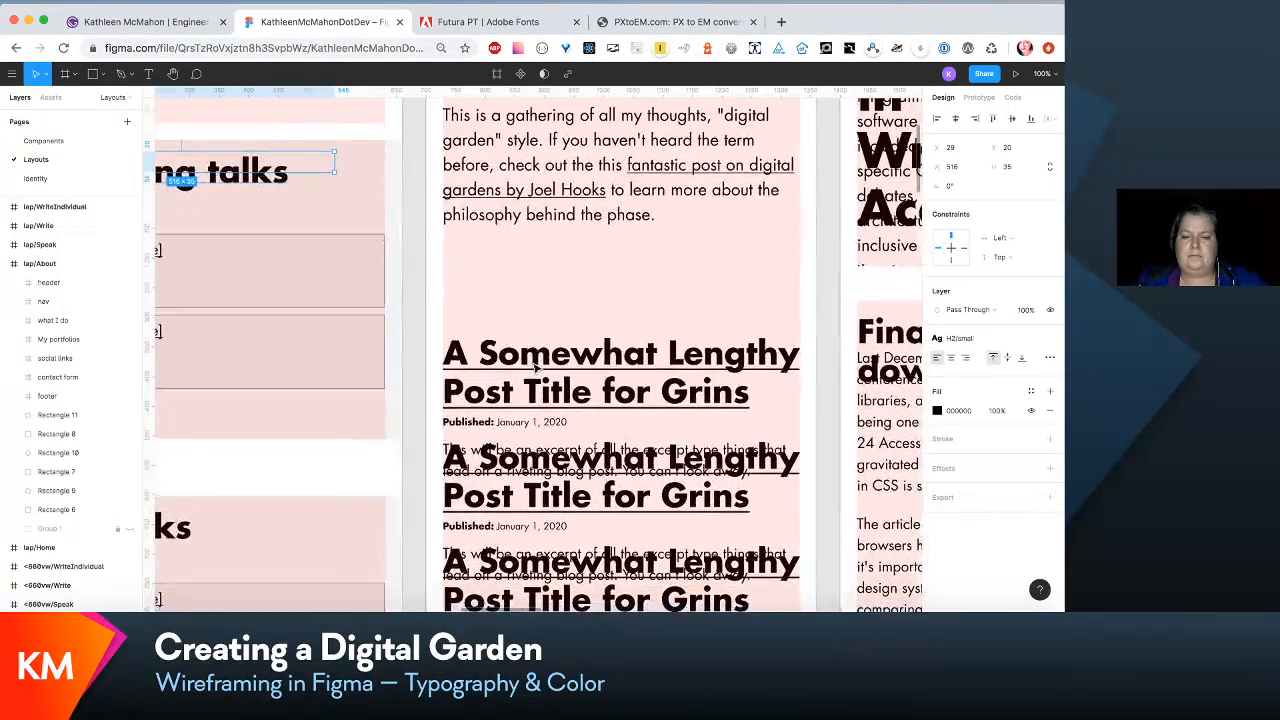
pyautogui.scroll(1, 535, 368)
pyautogui.hscroll(-4, 535, 368)
pyautogui.hscroll(5, 535, 368)
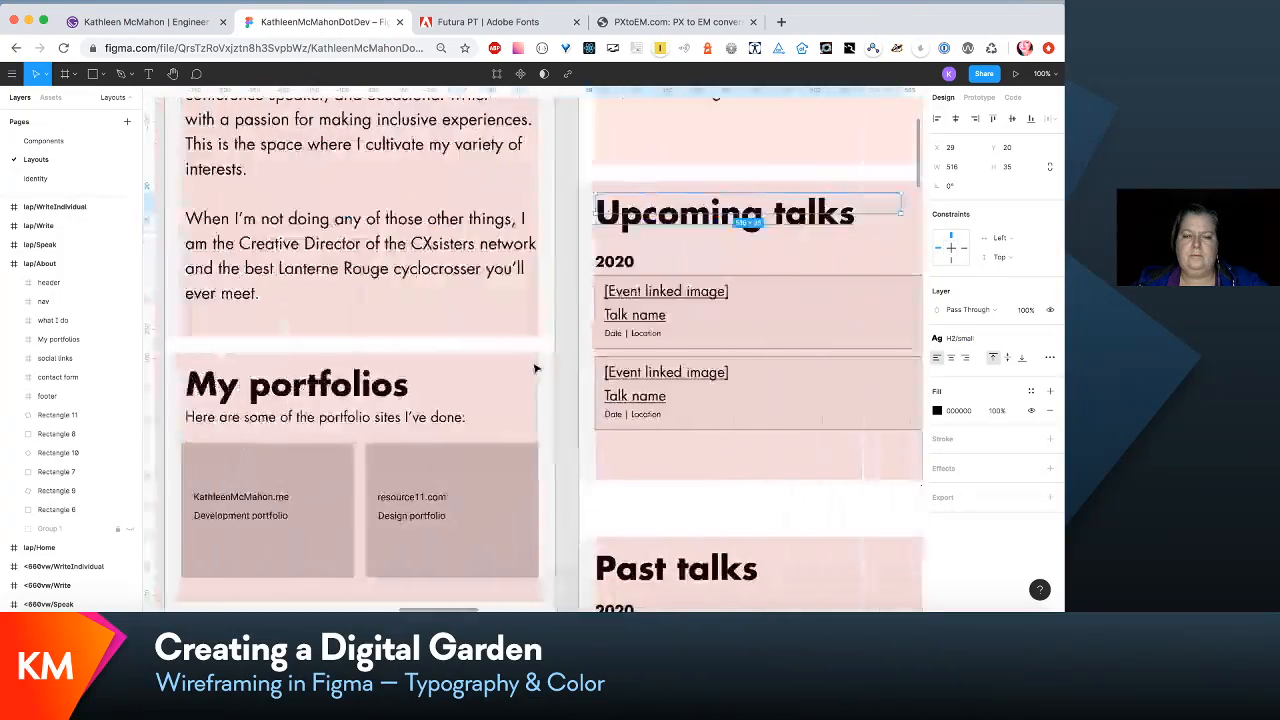
pyautogui.hscroll(15, 535, 368)
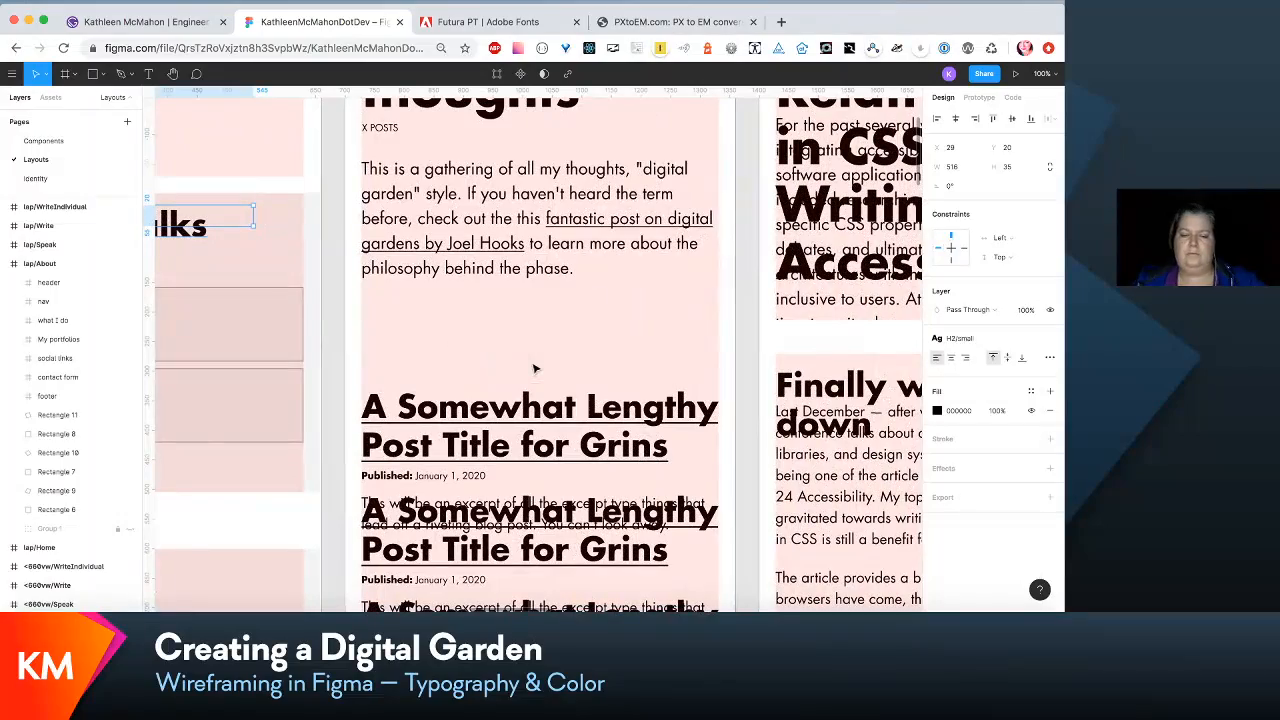
pyautogui.scroll(-2, 583, 426)
pyautogui.hscroll(-2, 583, 426)
pyautogui.scroll(-1, 583, 426)
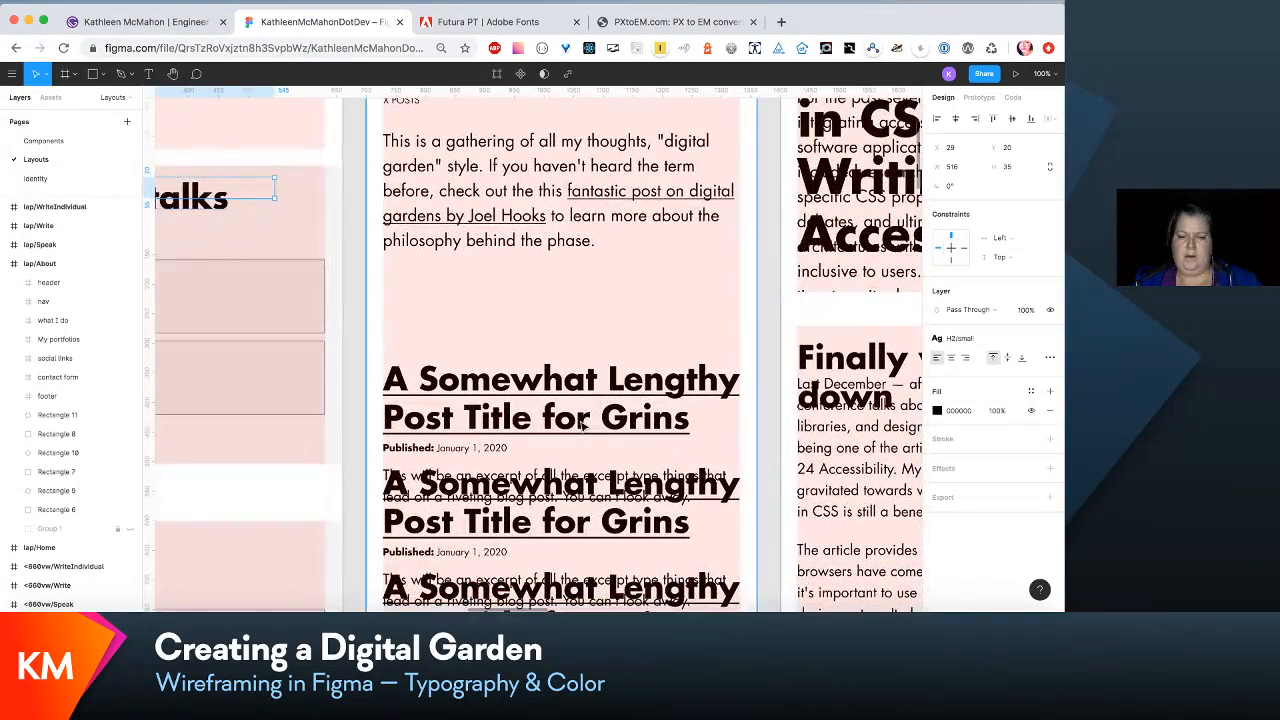
pyautogui.scroll(6, 583, 426)
pyautogui.scroll(-2, 583, 426)
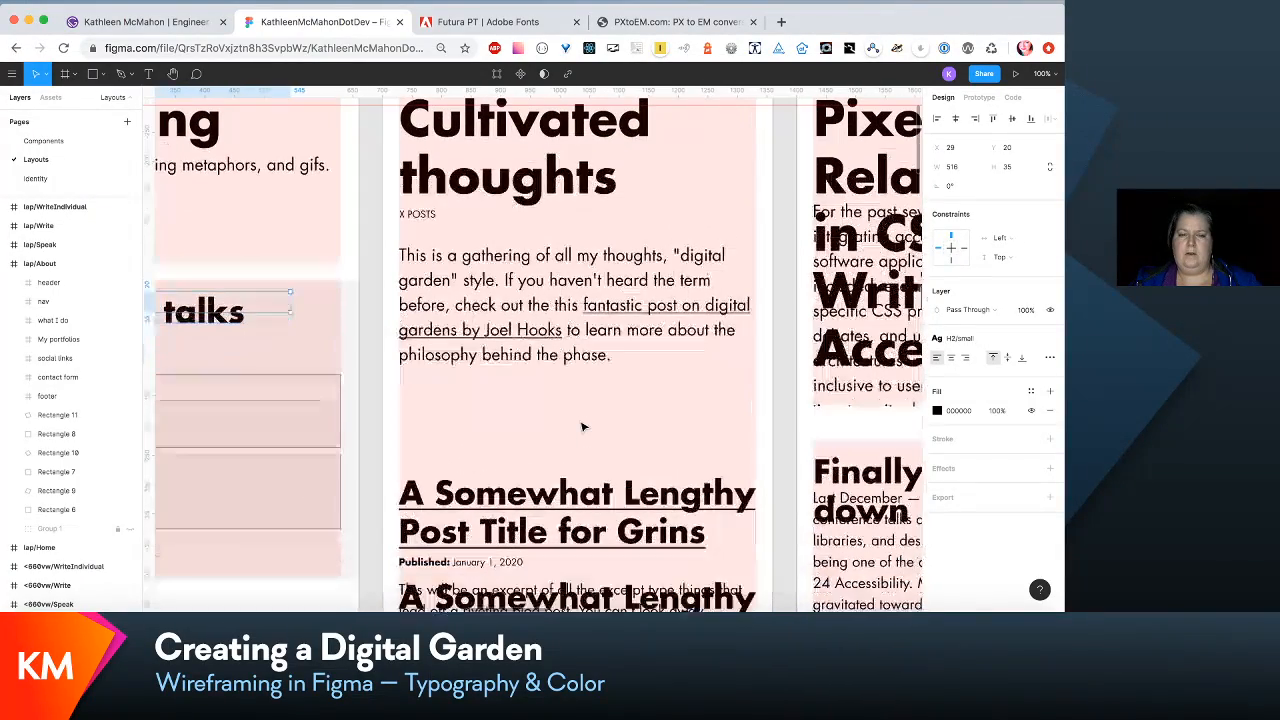
pyautogui.scroll(-2, 583, 426)
pyautogui.hscroll(-1, 583, 426)
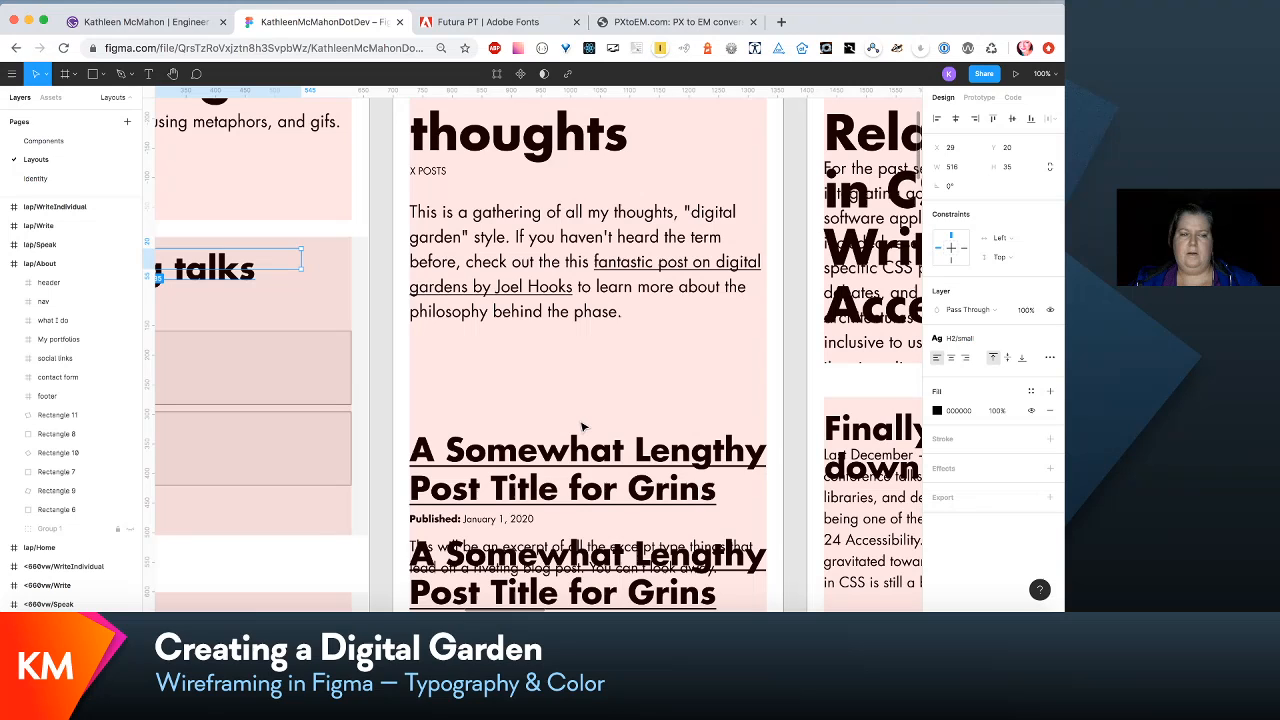
# - Go to the master component of the first PostListItemSmall instance in the cultivated thoughts frame
pyautogui.click(590, 452)
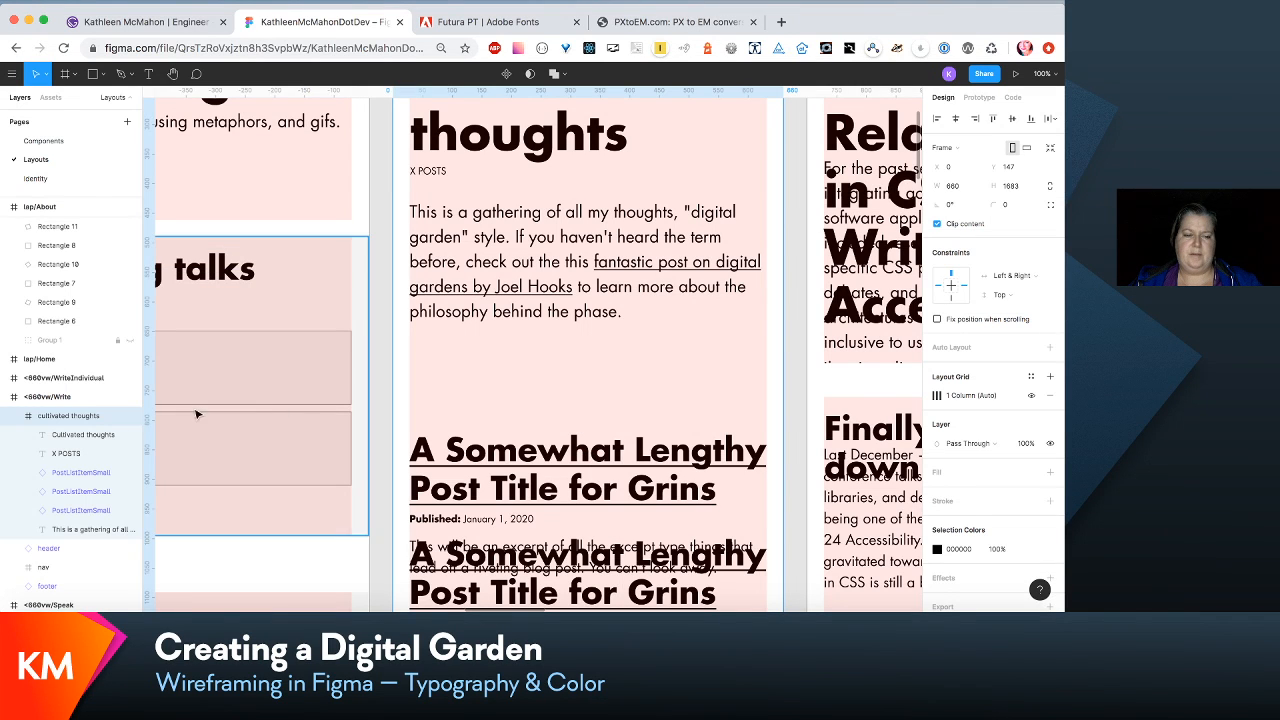
pyautogui.click(89, 472)
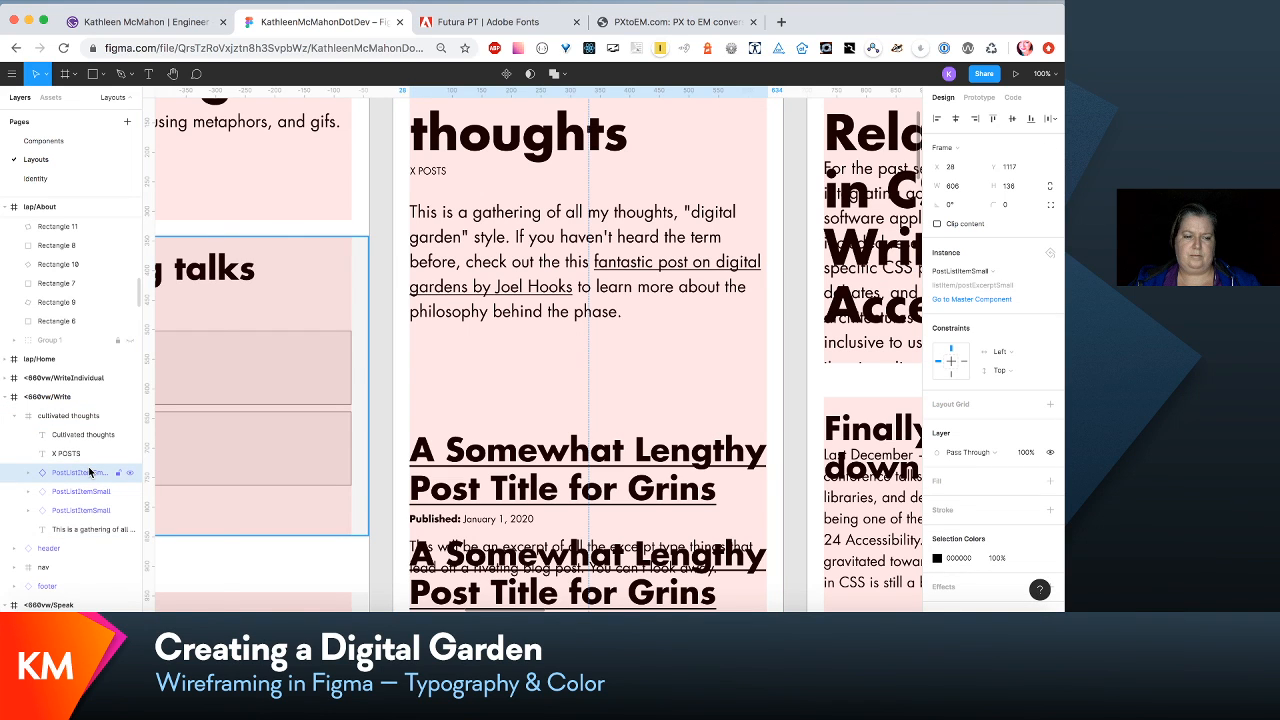
pyautogui.rightClick(89, 472)
pyautogui.click(150, 485)
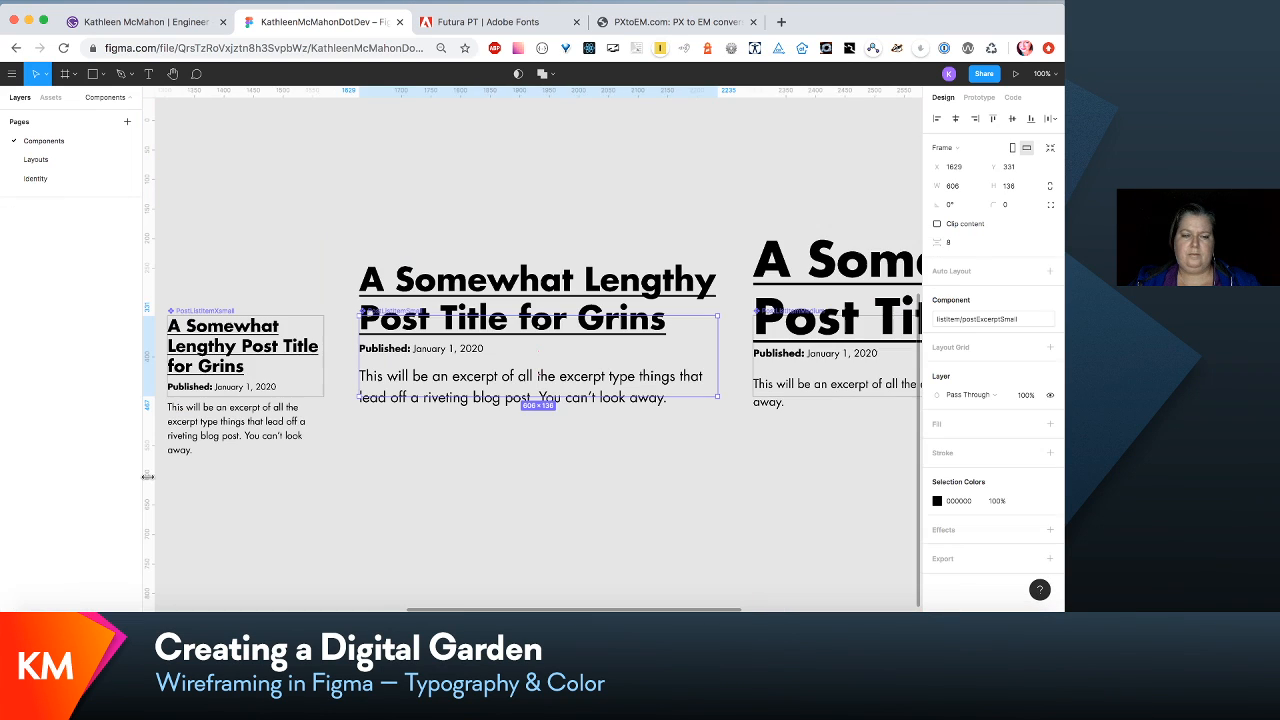
# - Set the font size of the link/post-excerpt-title-small text style to 36 from the PostListItemSmall title
pyautogui.click(593, 290)
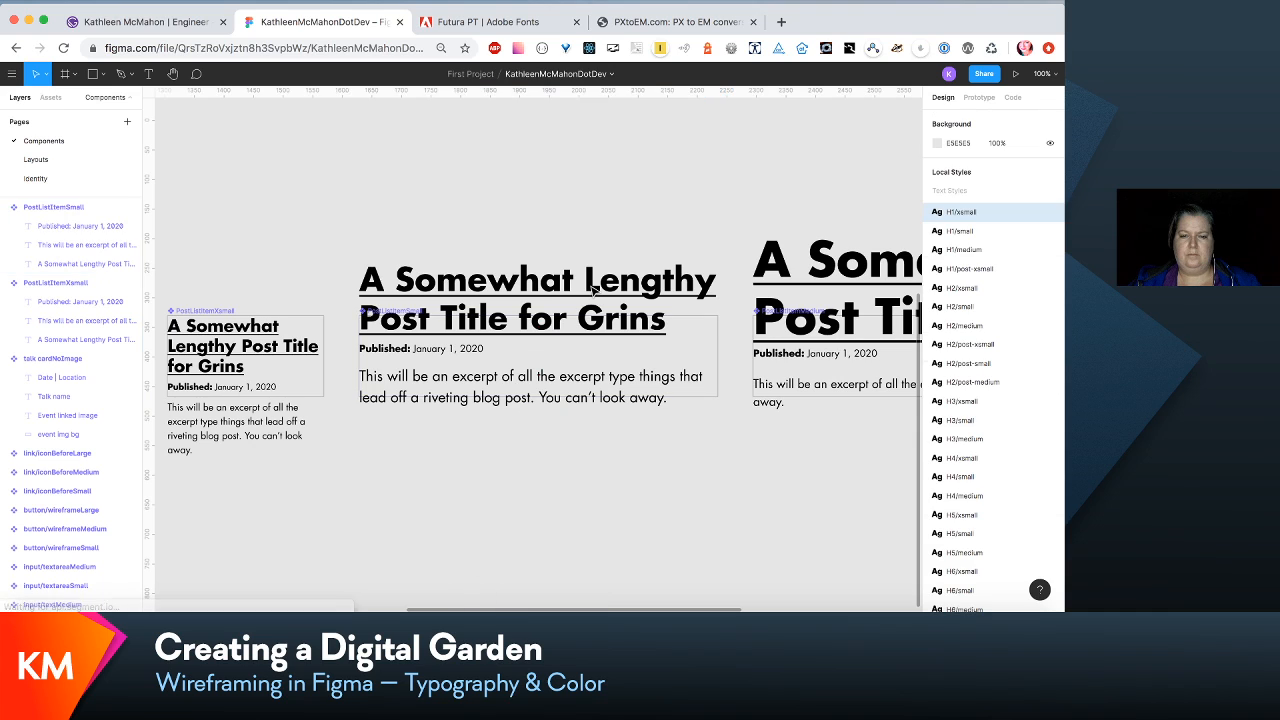
pyautogui.click(91, 263)
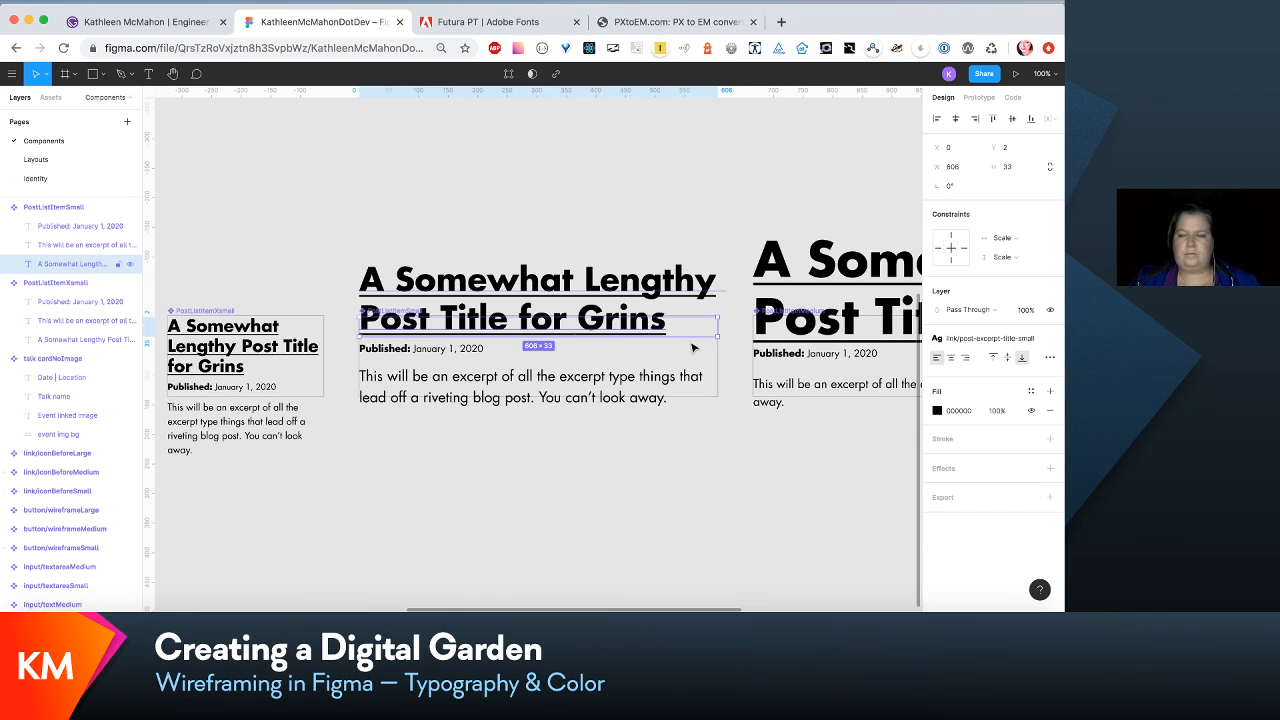
pyautogui.click(1012, 340)
pyautogui.click(1023, 364)
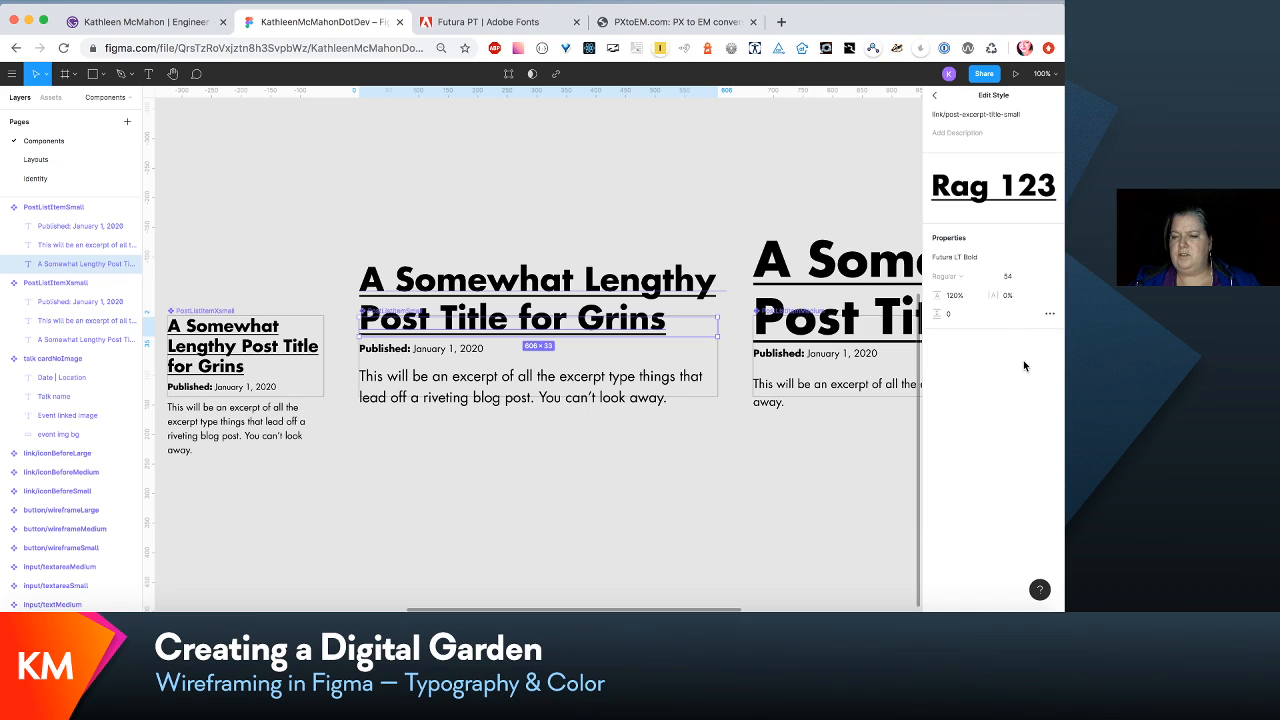
pyautogui.click(1020, 276)
pyautogui.write('3')
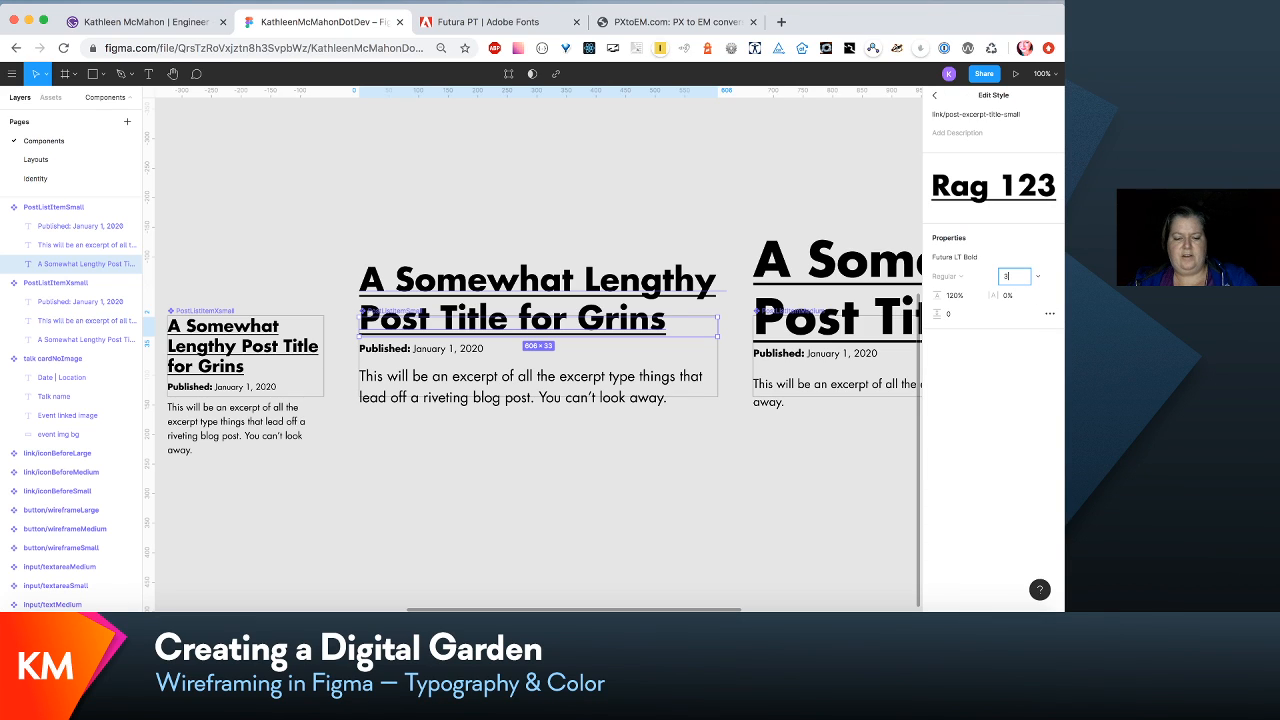
pyautogui.write('6')
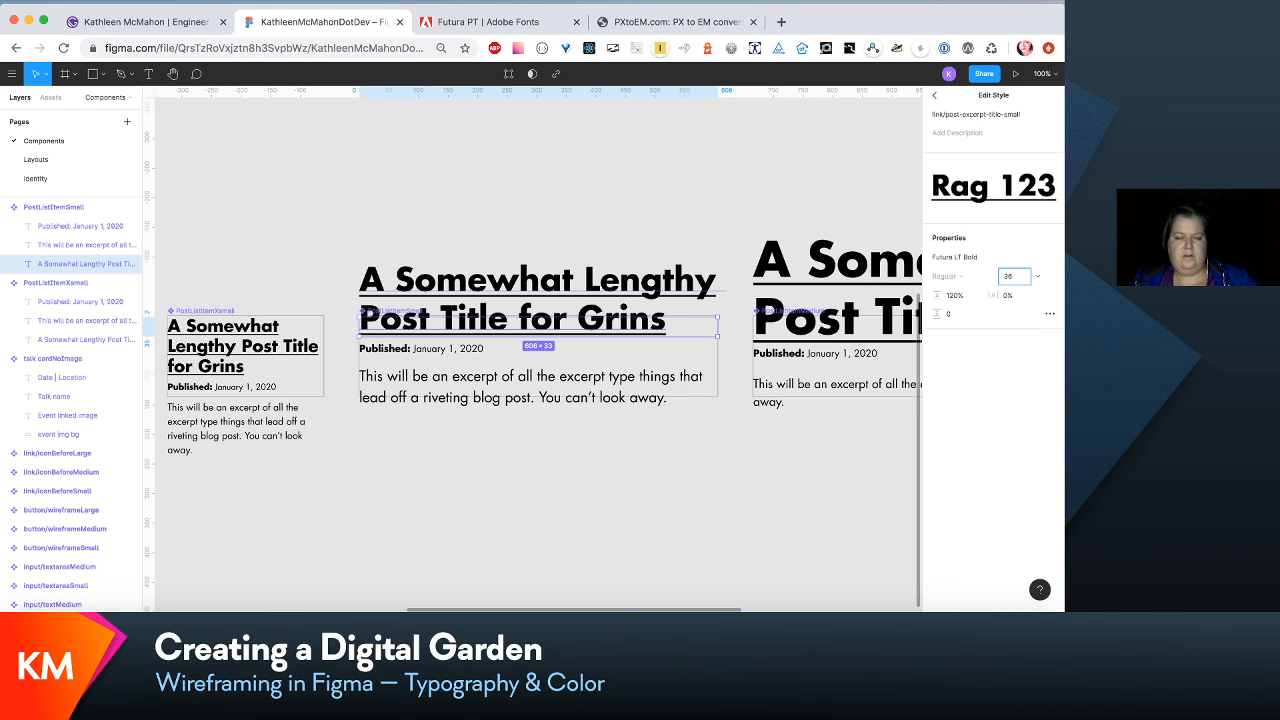
pyautogui.press('Tab')
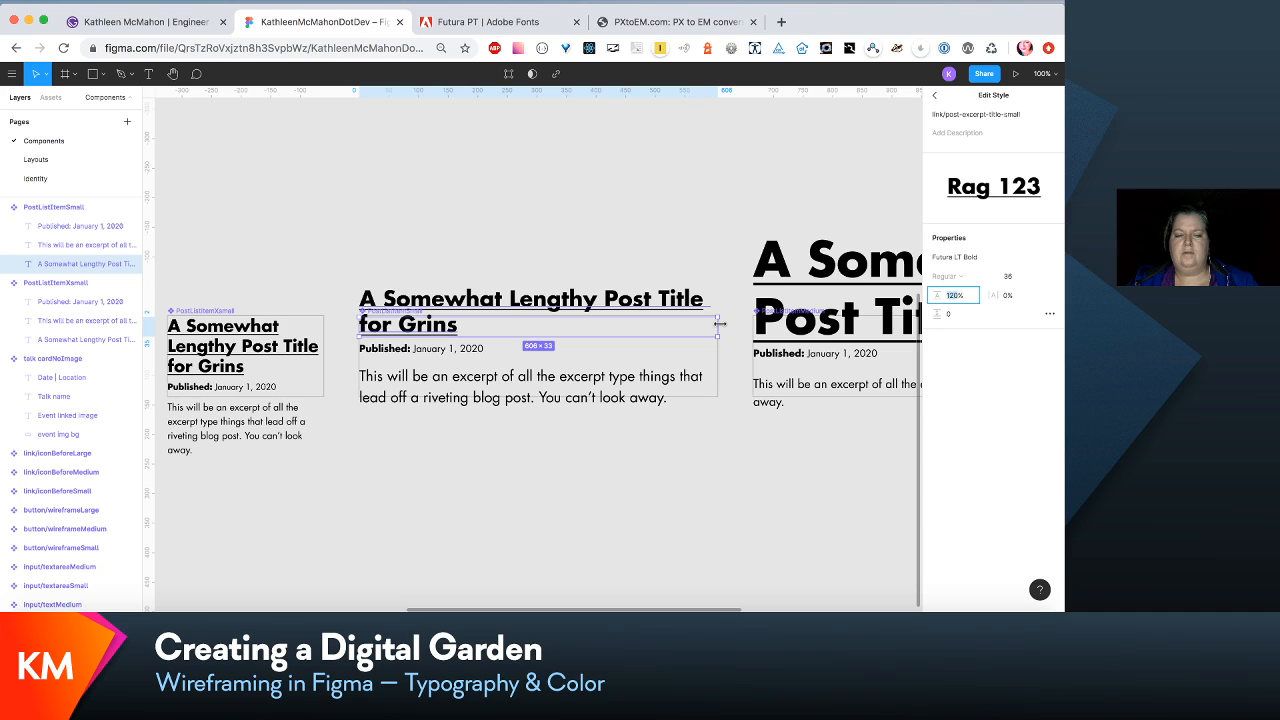
# - Set the para/content-small text style, used by the PostListItemSmall excerpt, to font size 20 and line height 30
pyautogui.click(680, 377)
pyautogui.click(1006, 332)
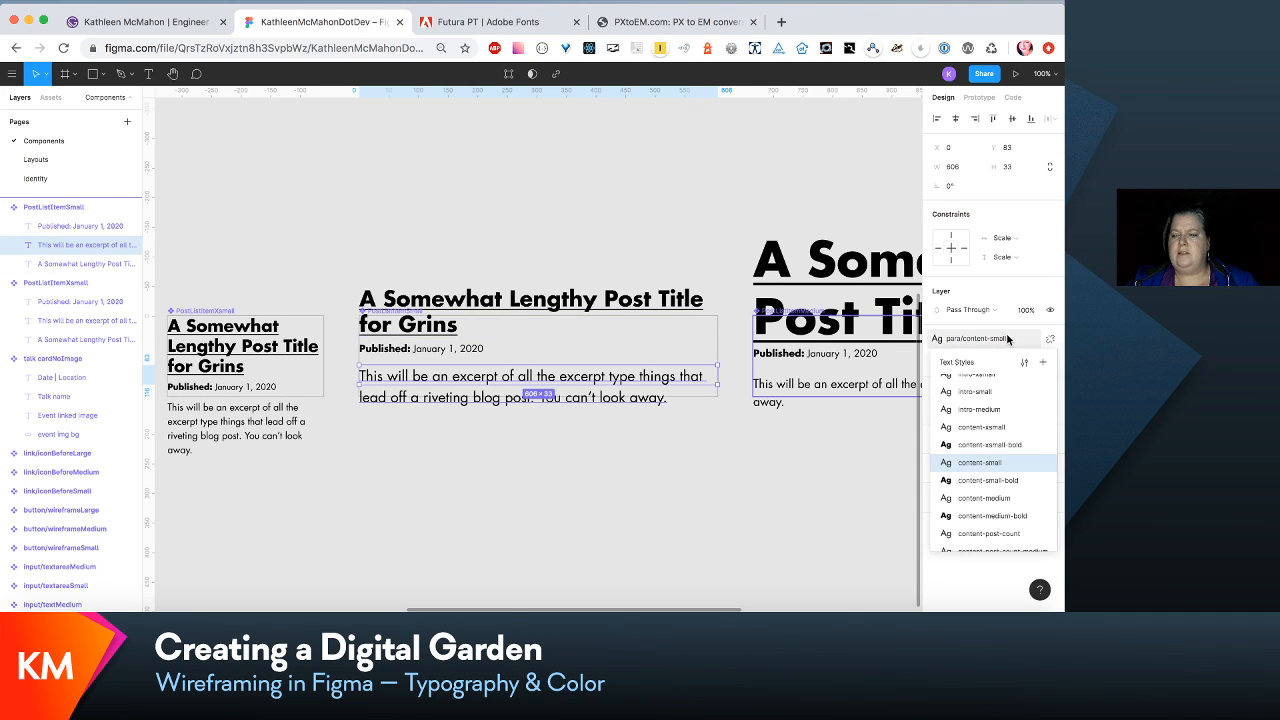
pyautogui.click(1022, 364)
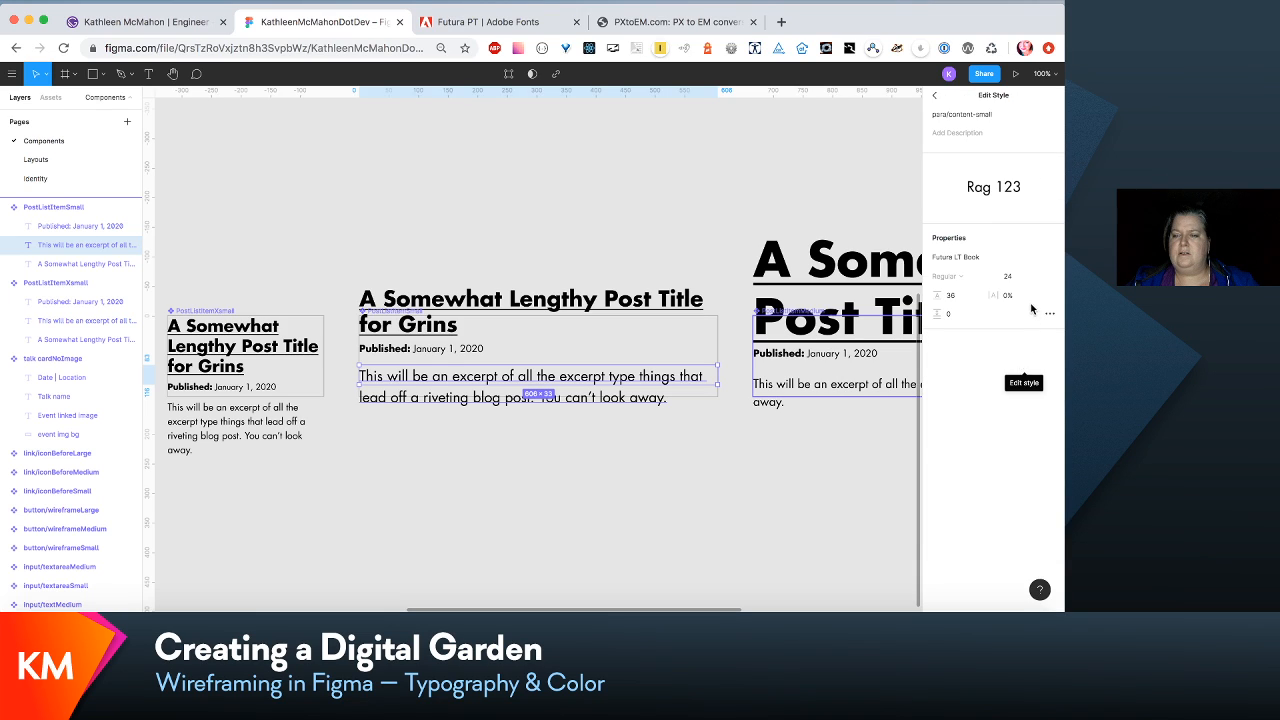
pyautogui.click(1010, 282)
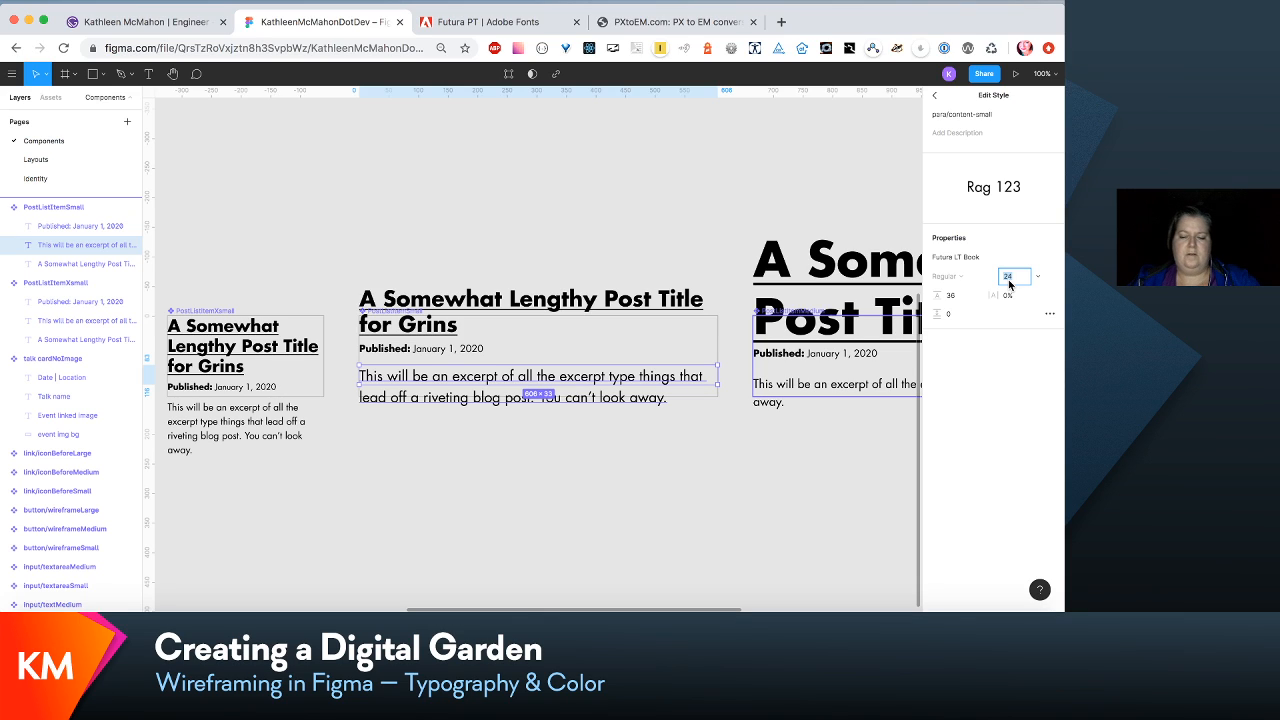
pyautogui.write('20')
pyautogui.press('Tab')
pyautogui.write('30')
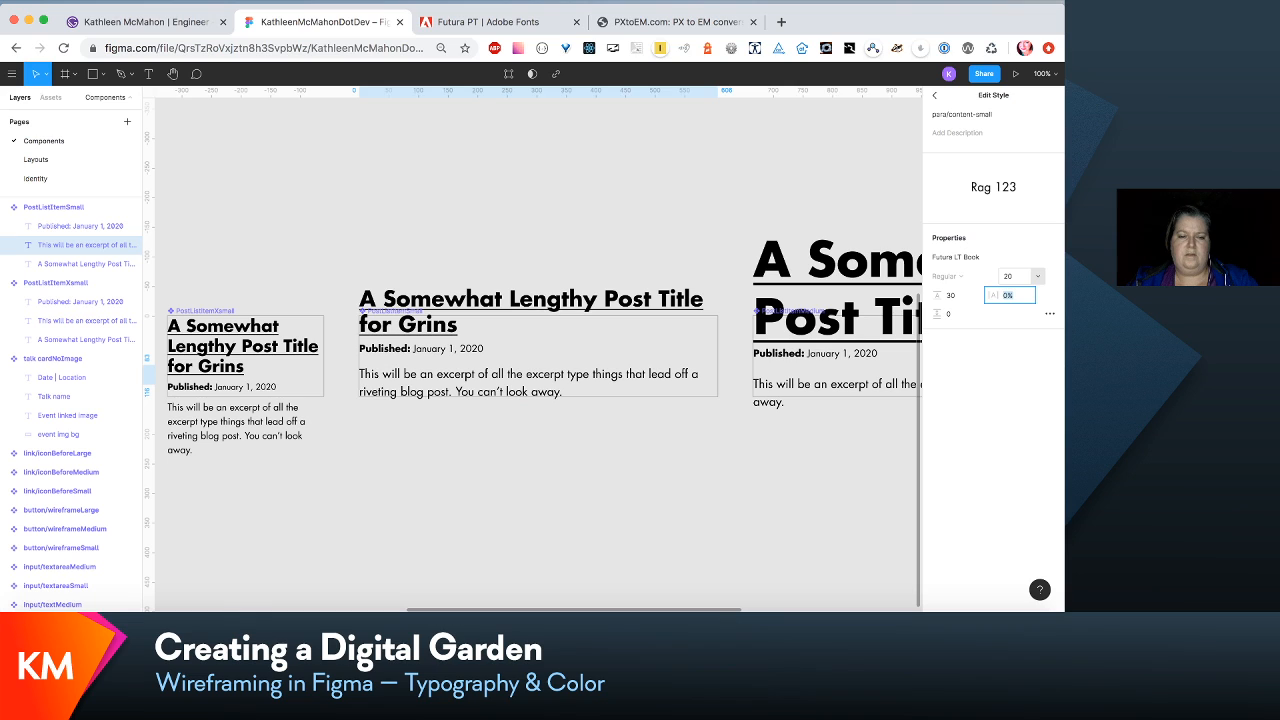
pyautogui.press('Tab')
pyautogui.click(644, 200)
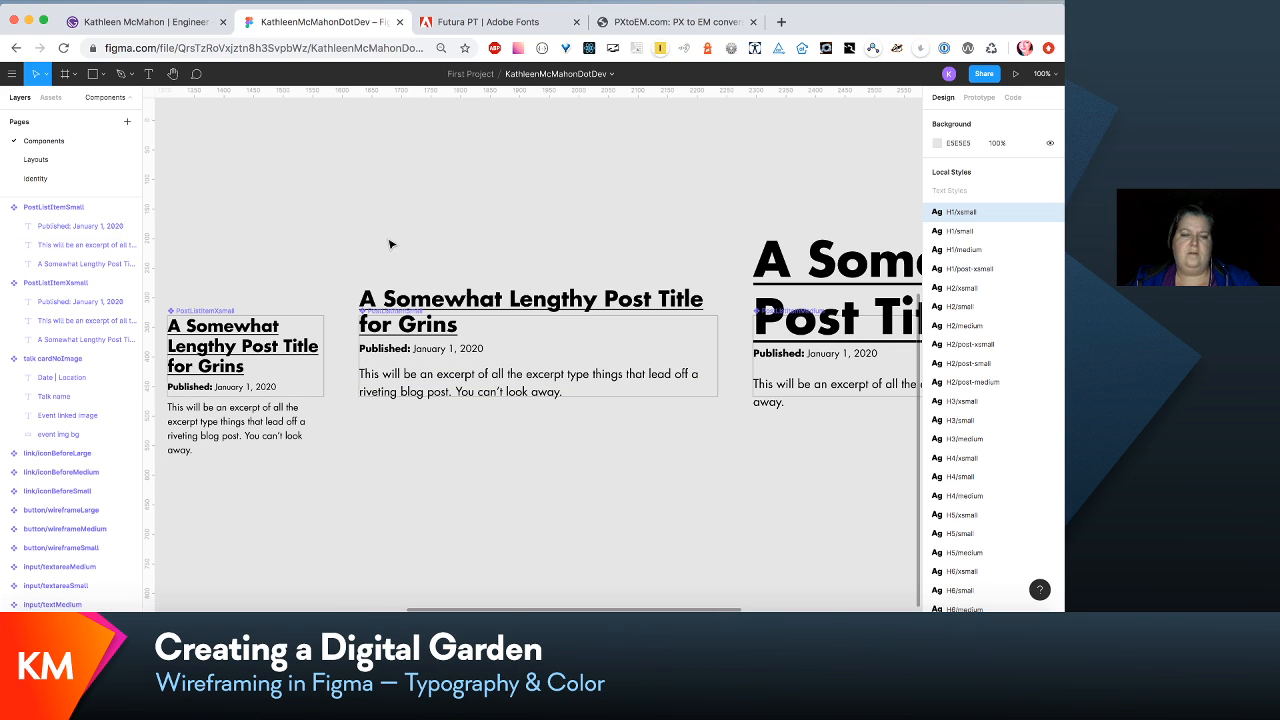
# - On the Layouts page, space the three PostListItemSmall instances evenly below the Cultivated thoughts intro, with the second at Y 833 and the third at Y 1069
pyautogui.click(37, 160)
pyautogui.scroll(-4, 567, 338)
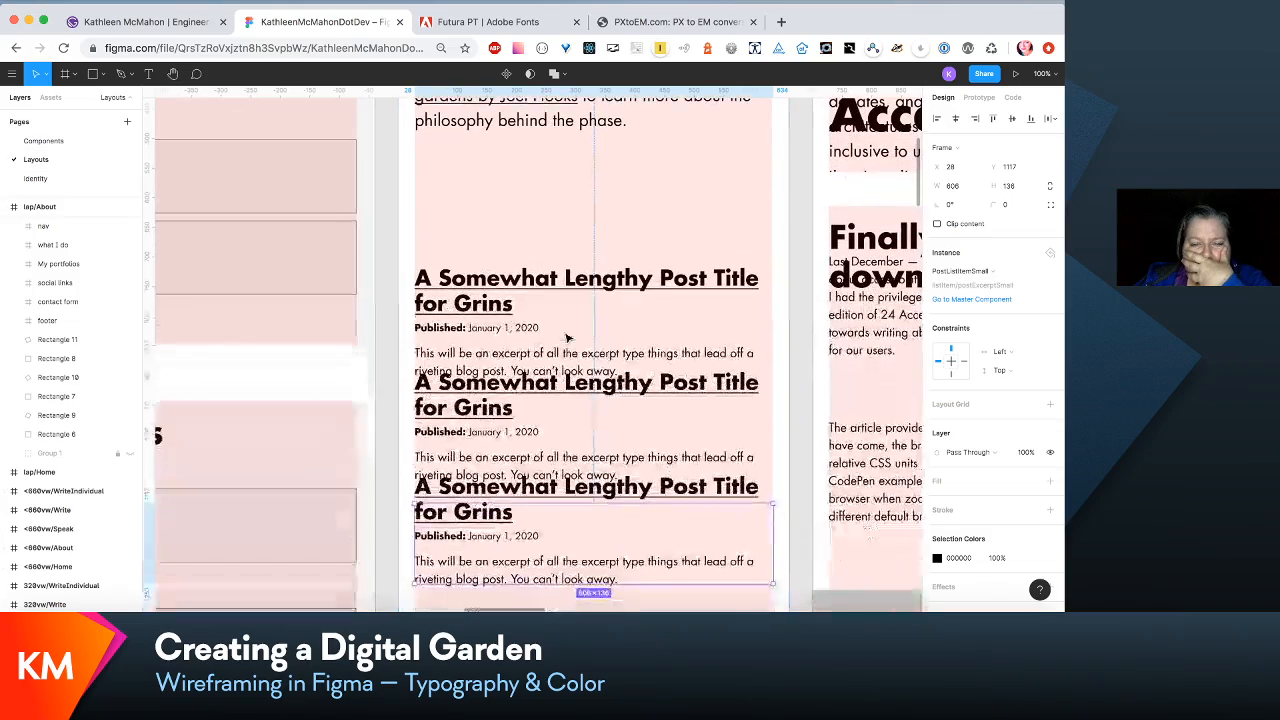
pyautogui.scroll(-2, 567, 338)
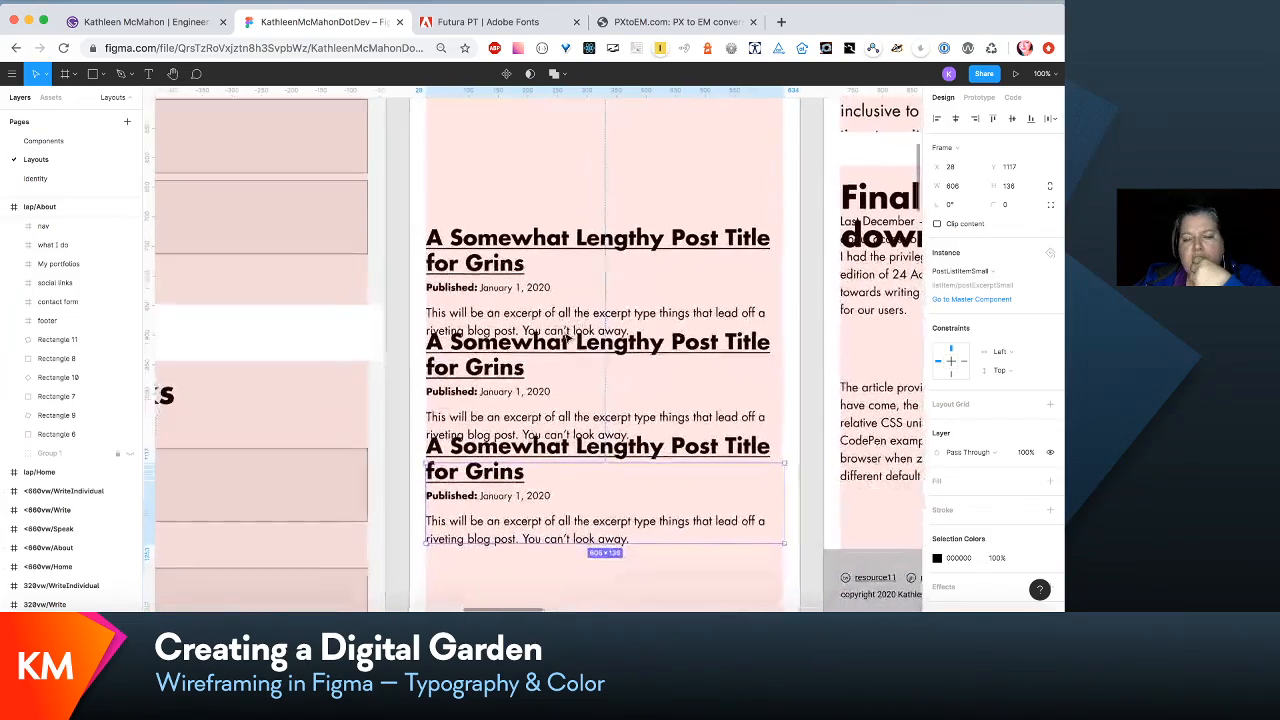
pyautogui.scroll(8, 567, 338)
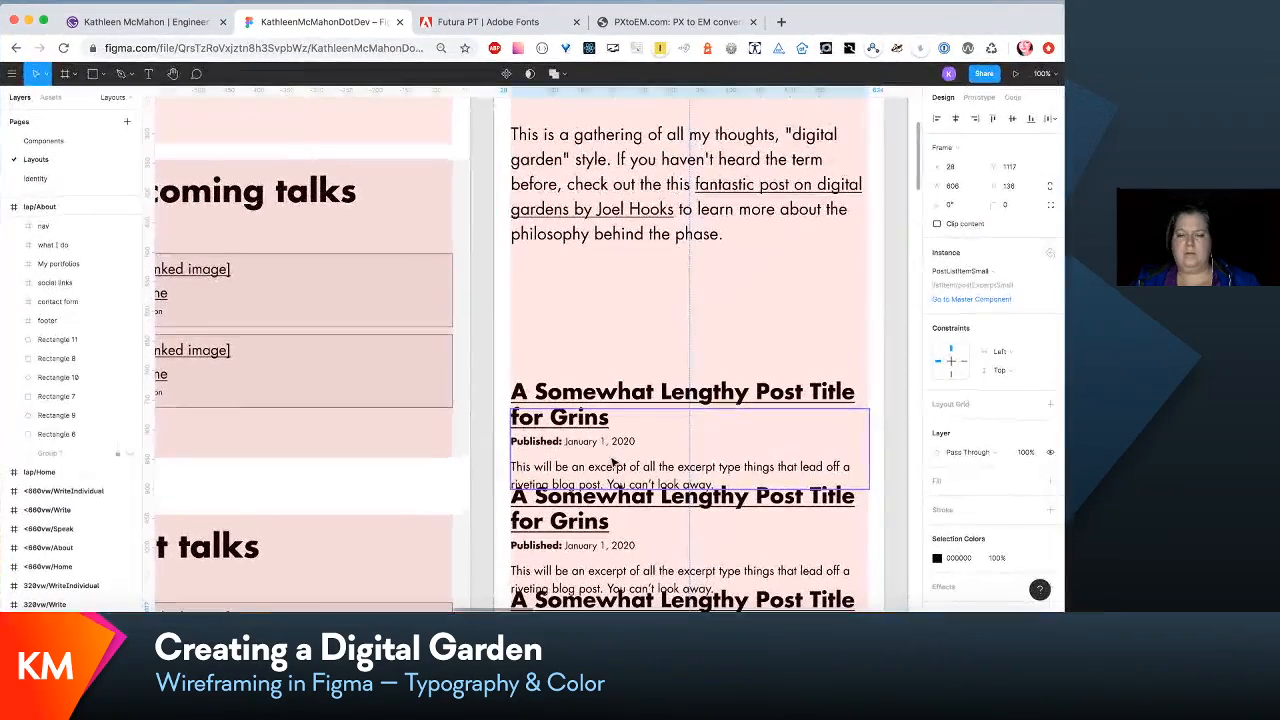
pyautogui.click(555, 460)
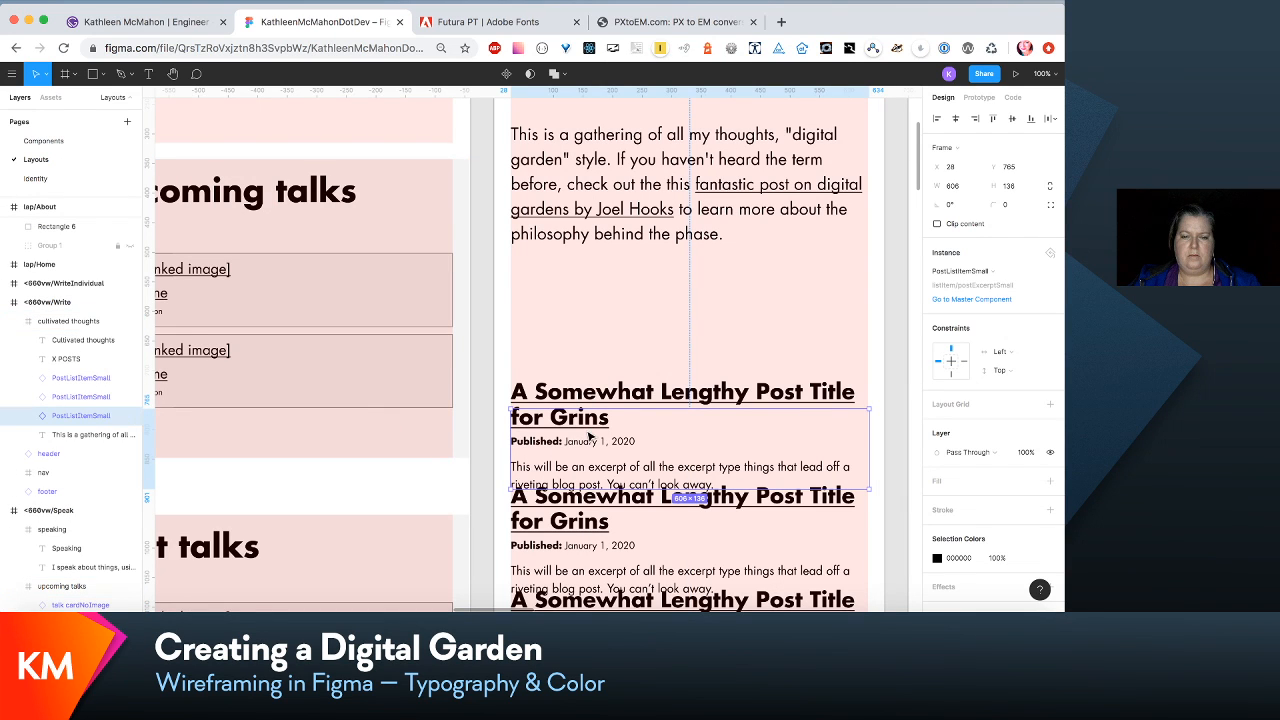
pyautogui.moveTo(590, 437); pyautogui.dragTo(590, 301)
pyautogui.scroll(-3, 588, 336)
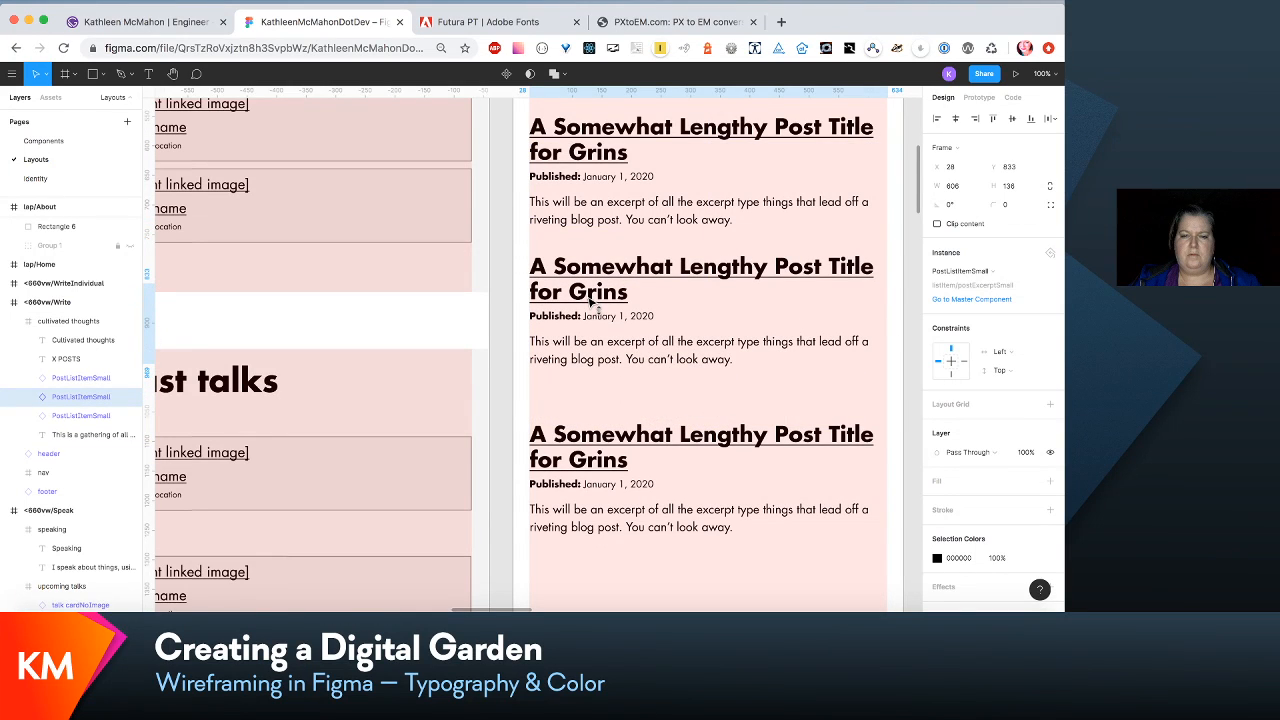
pyautogui.moveTo(590, 480); pyautogui.dragTo(591, 450)
pyautogui.scroll(3, 591, 450)
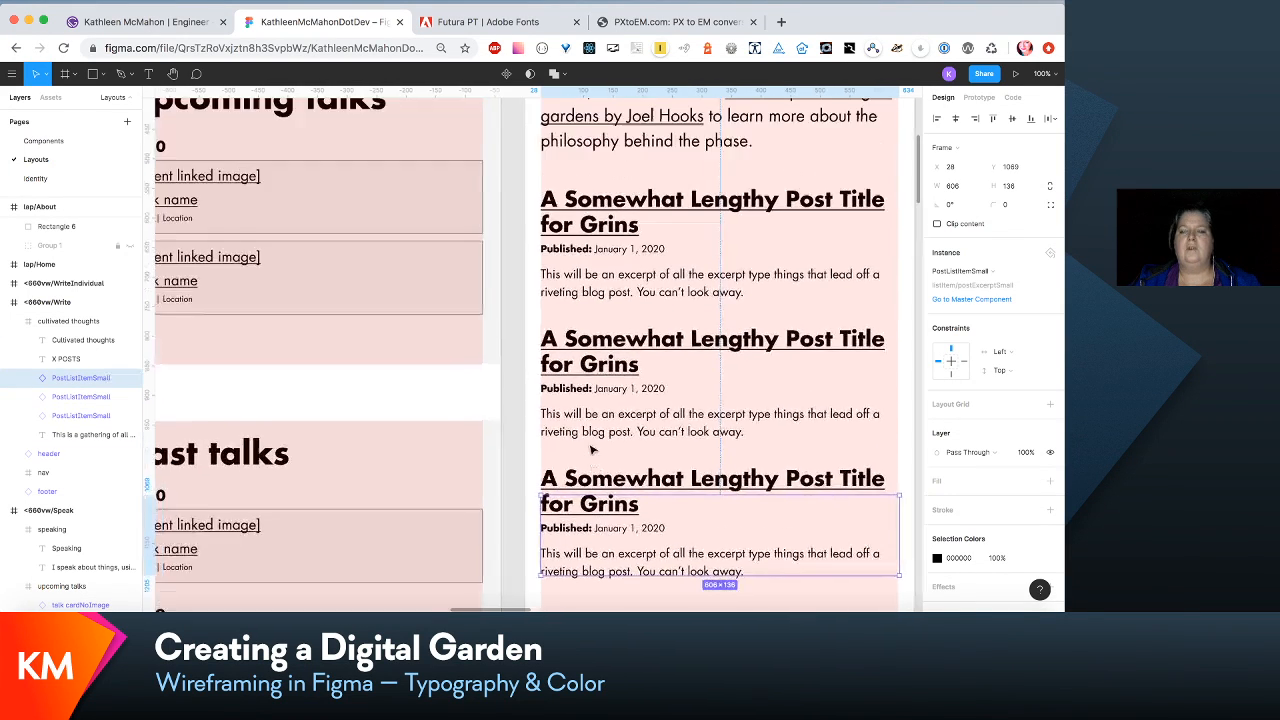
pyautogui.scroll(-3, 591, 450)
pyautogui.scroll(5, 591, 450)
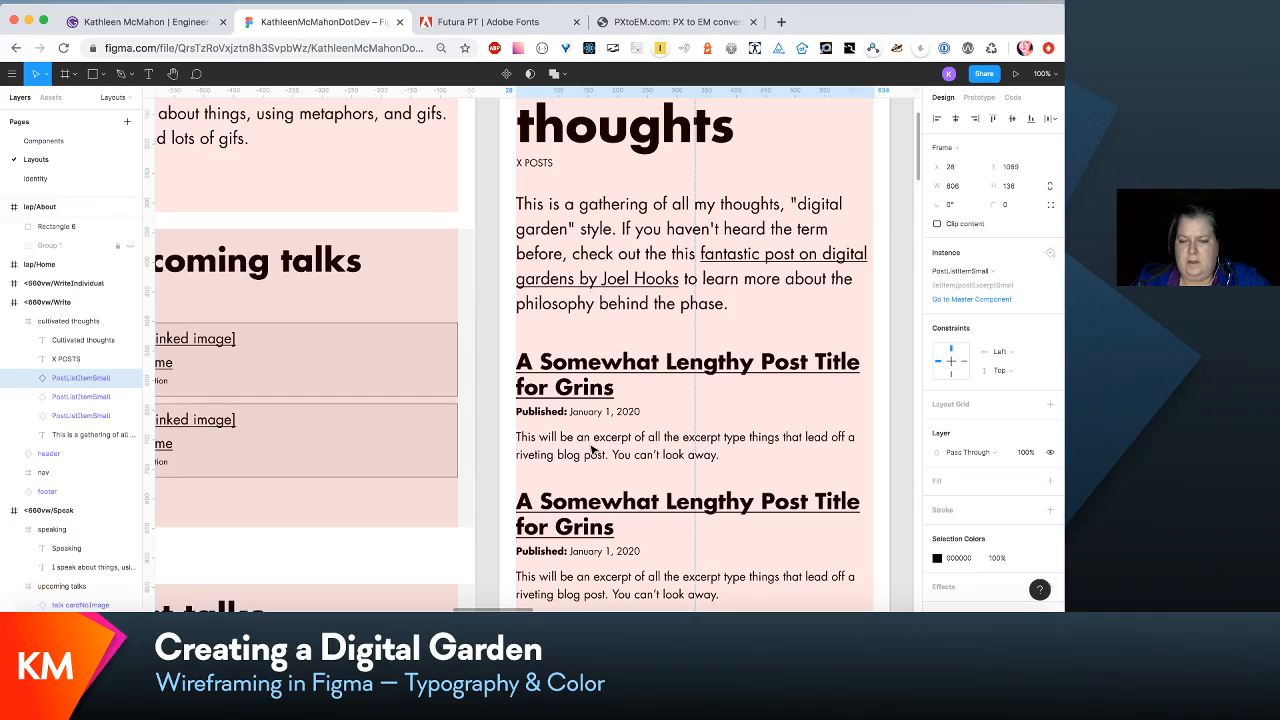
# - Shorten the <660vw/Write frame from its lower edge so the footer sits just below the last post list item
pyautogui.scroll(-6, 591, 450)
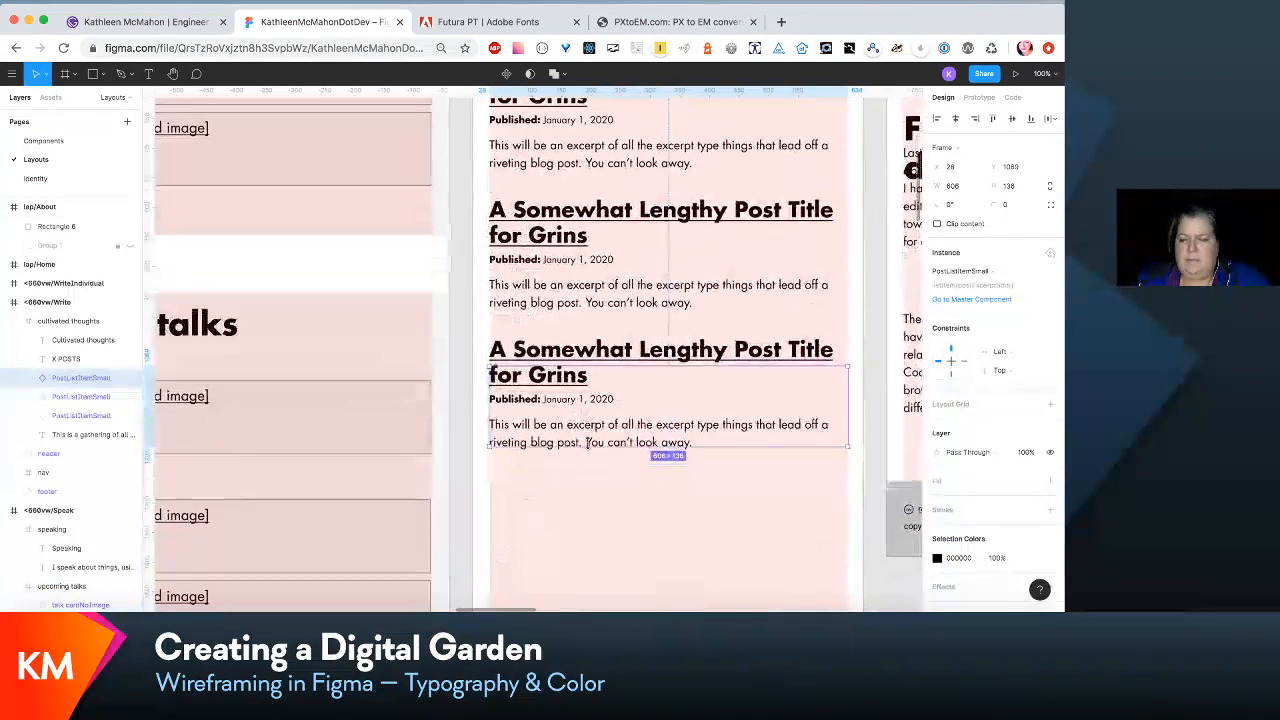
pyautogui.scroll(-6, 588, 443)
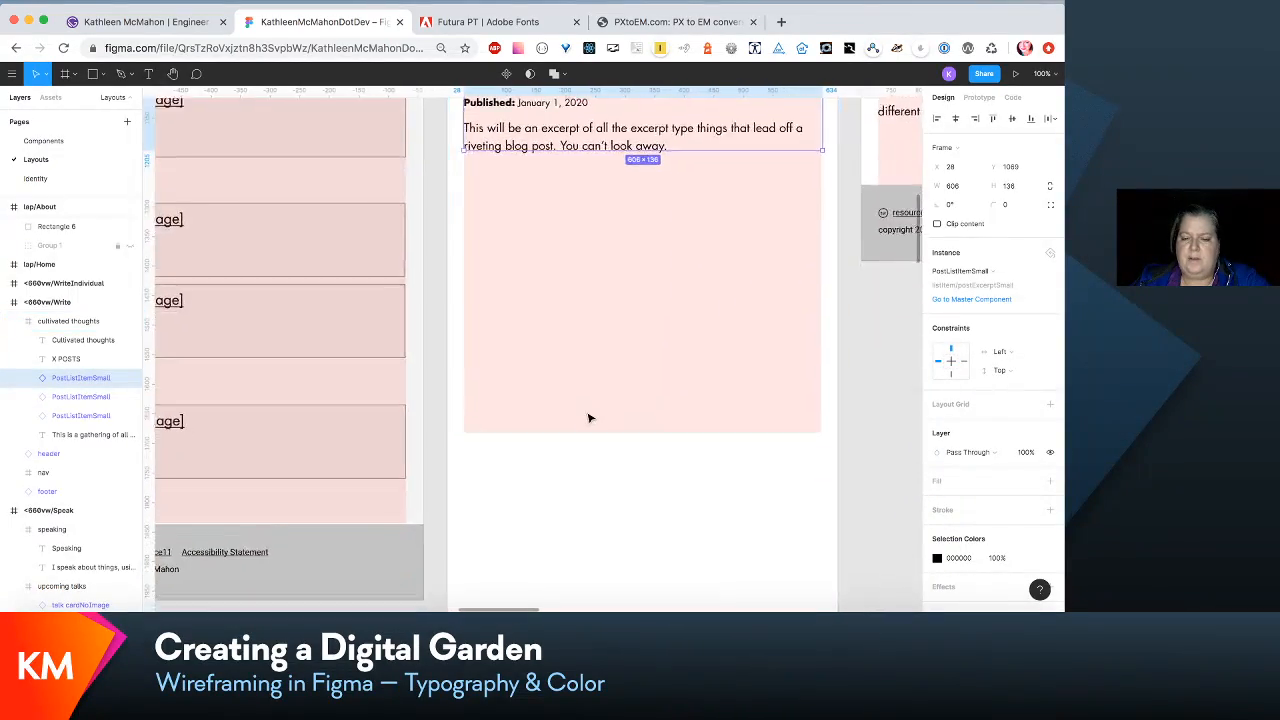
pyautogui.scroll(-3, 590, 418)
pyautogui.scroll(15, 590, 418)
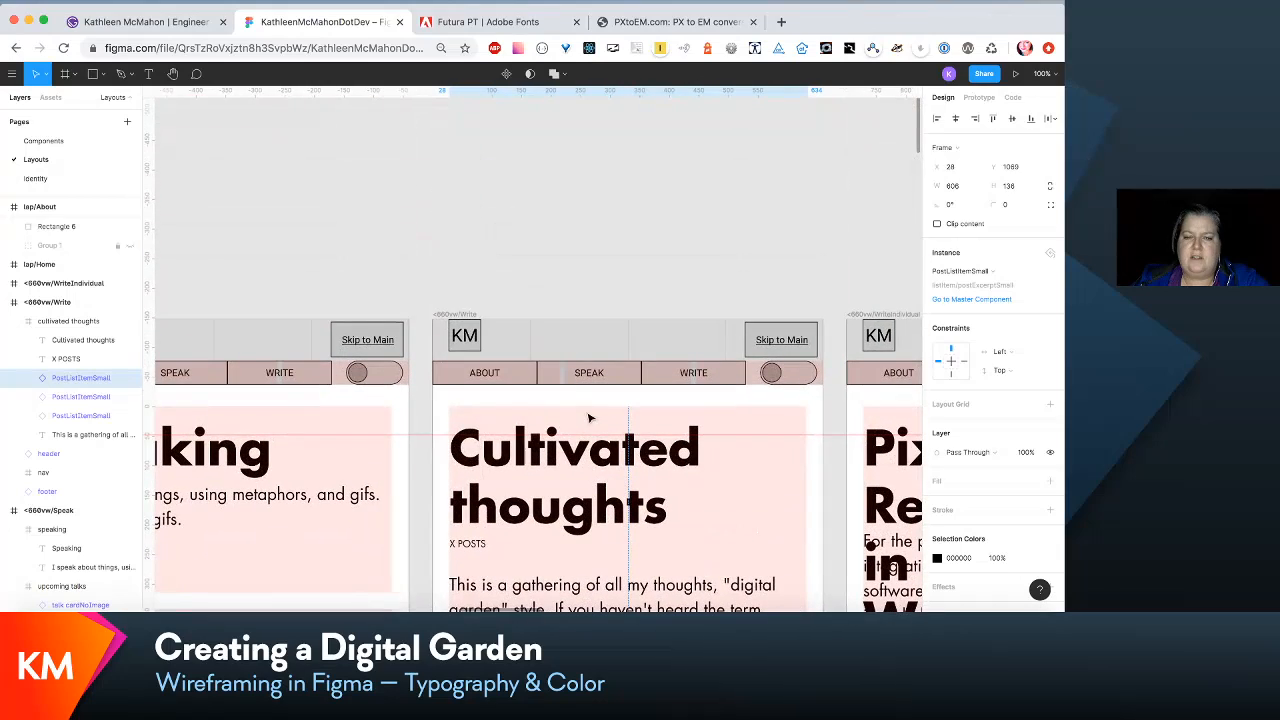
pyautogui.press('Escape')
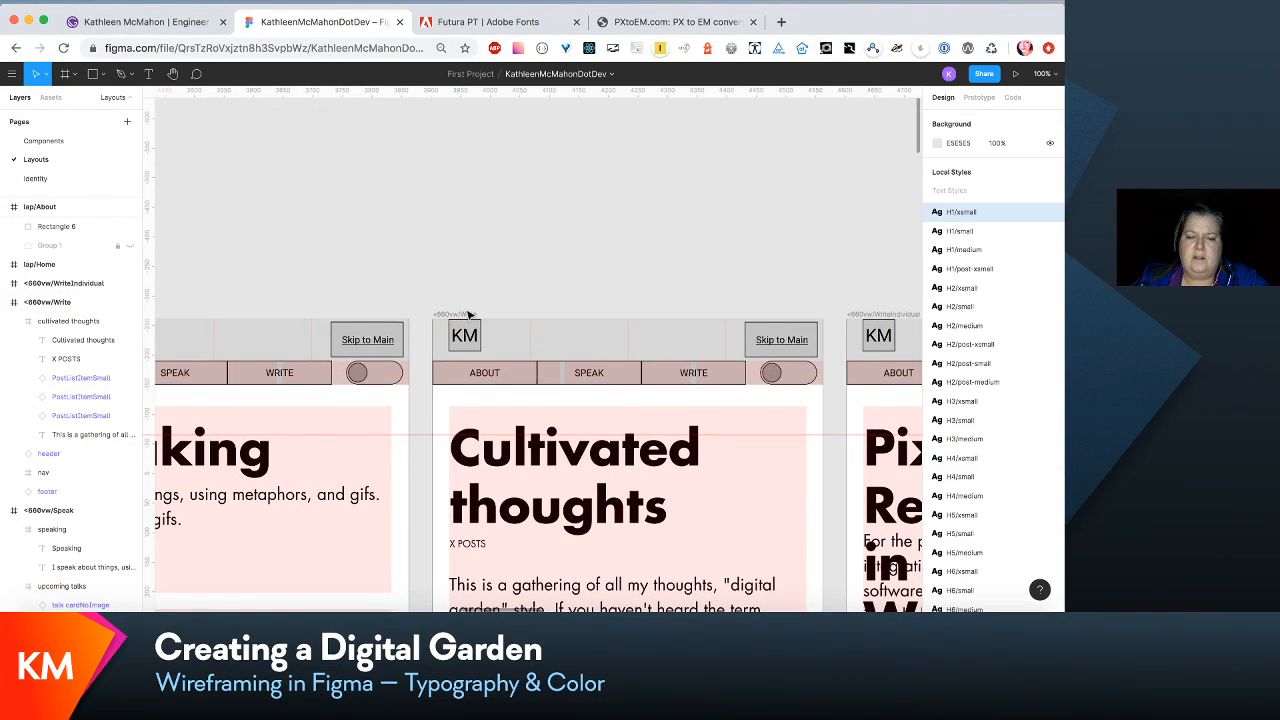
pyautogui.click(468, 315)
pyautogui.scroll(-5, 468, 315)
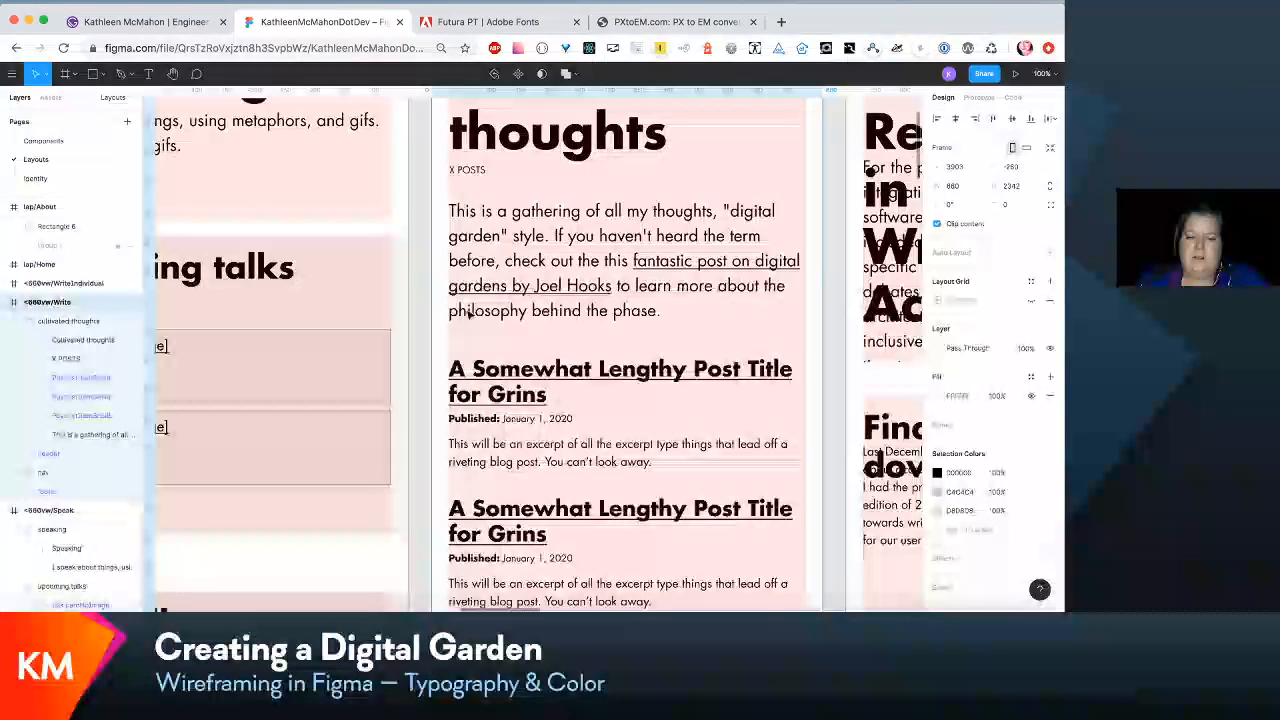
pyautogui.scroll(-10, 468, 315)
pyautogui.moveTo(545, 540); pyautogui.dragTo(524, 192)
pyautogui.scroll(3, 560, 300)
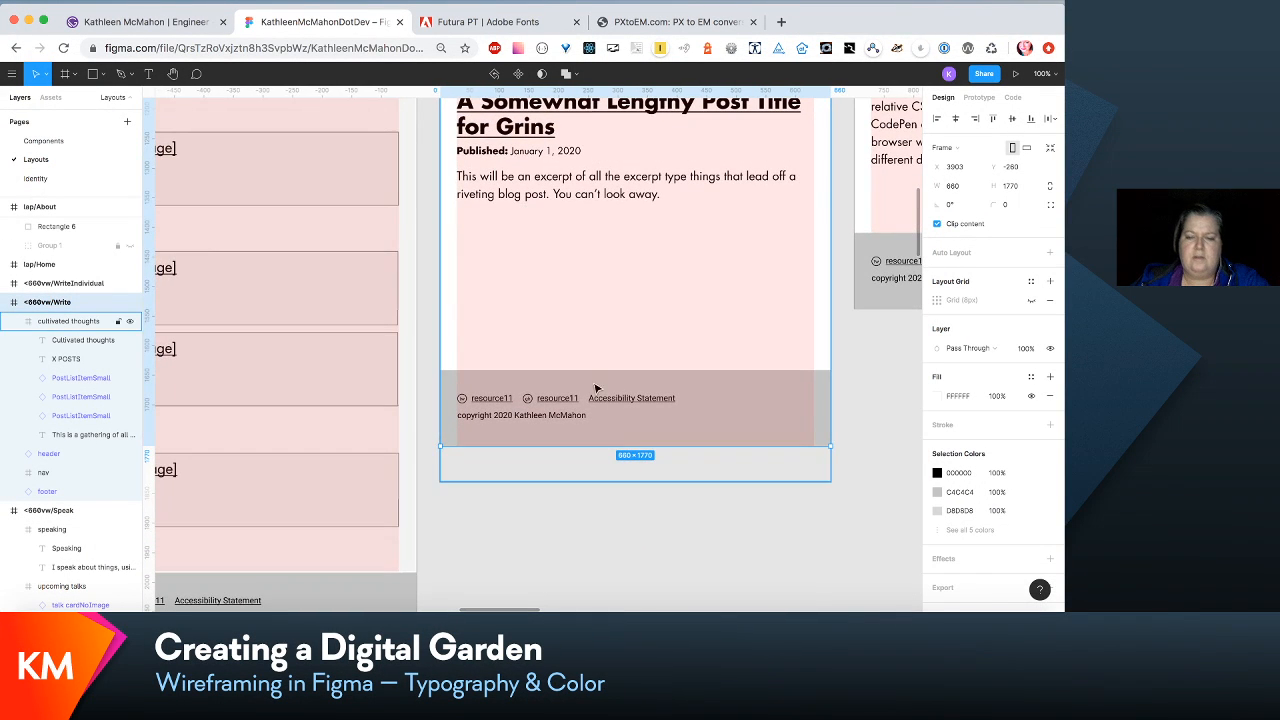
pyautogui.moveTo(689, 446); pyautogui.dragTo(671, 320)
# - Shorten the cultivated thoughts frame to a height of 1282 so it ends at the footer's upper edge
pyautogui.click(739, 233)
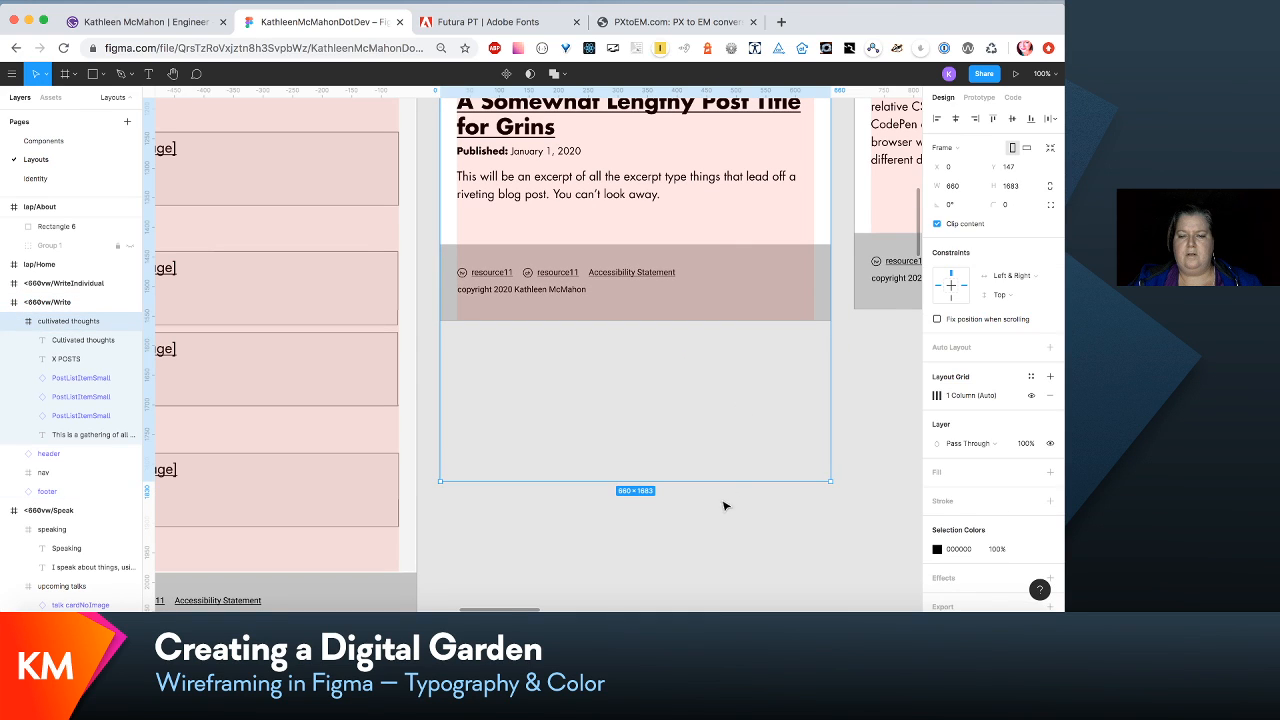
pyautogui.moveTo(728, 483); pyautogui.dragTo(711, 246)
pyautogui.scroll(5, 717, 257)
pyautogui.scroll(3, 717, 257)
pyautogui.scroll(-3, 717, 257)
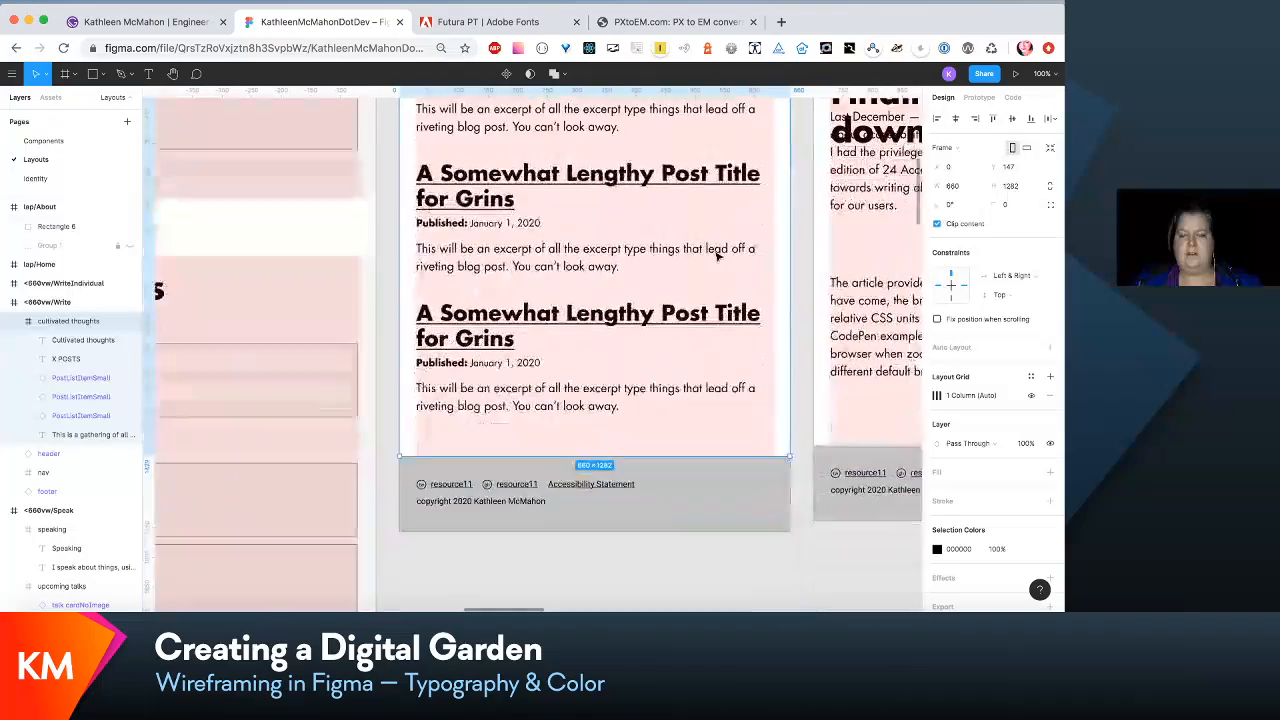
# - Examine the Cultivated thoughts layout alongside the neighbouring Speaking, individual post and laptop Home layouts
pyautogui.scroll(4, 717, 257)
pyautogui.scroll(3, 717, 257)
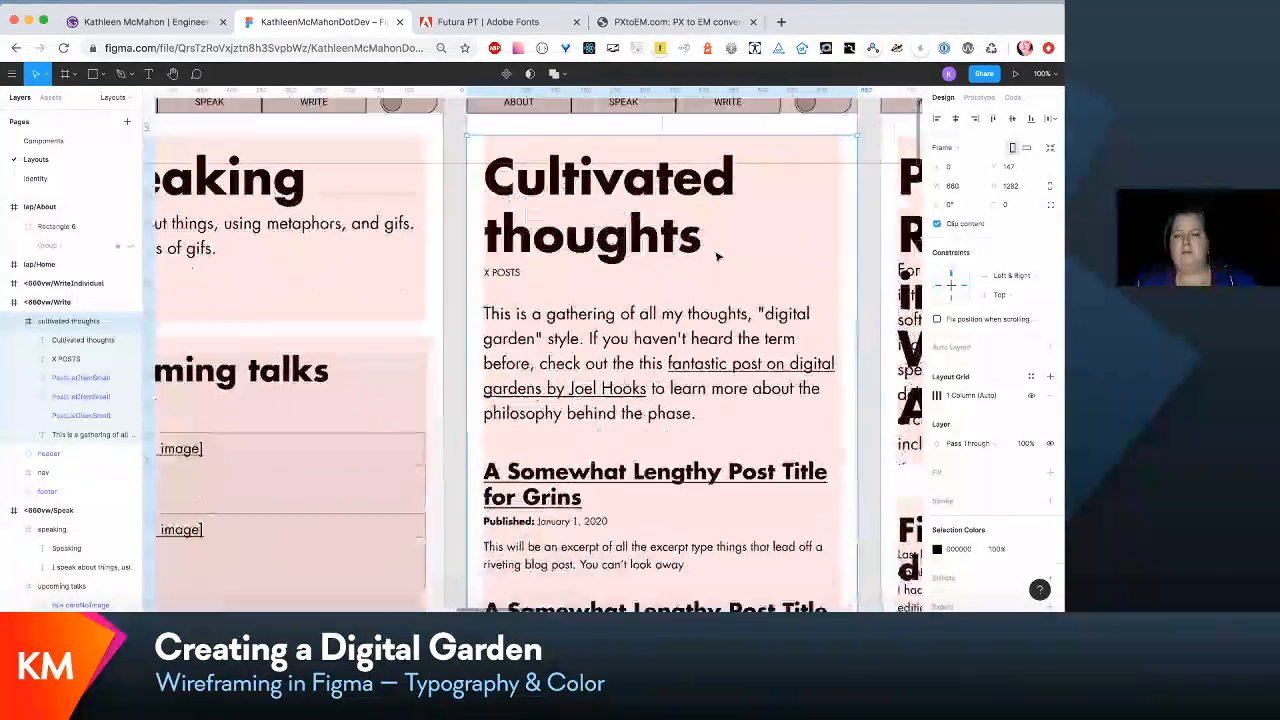
pyautogui.scroll(-5, 717, 257)
pyautogui.scroll(-8, 717, 257)
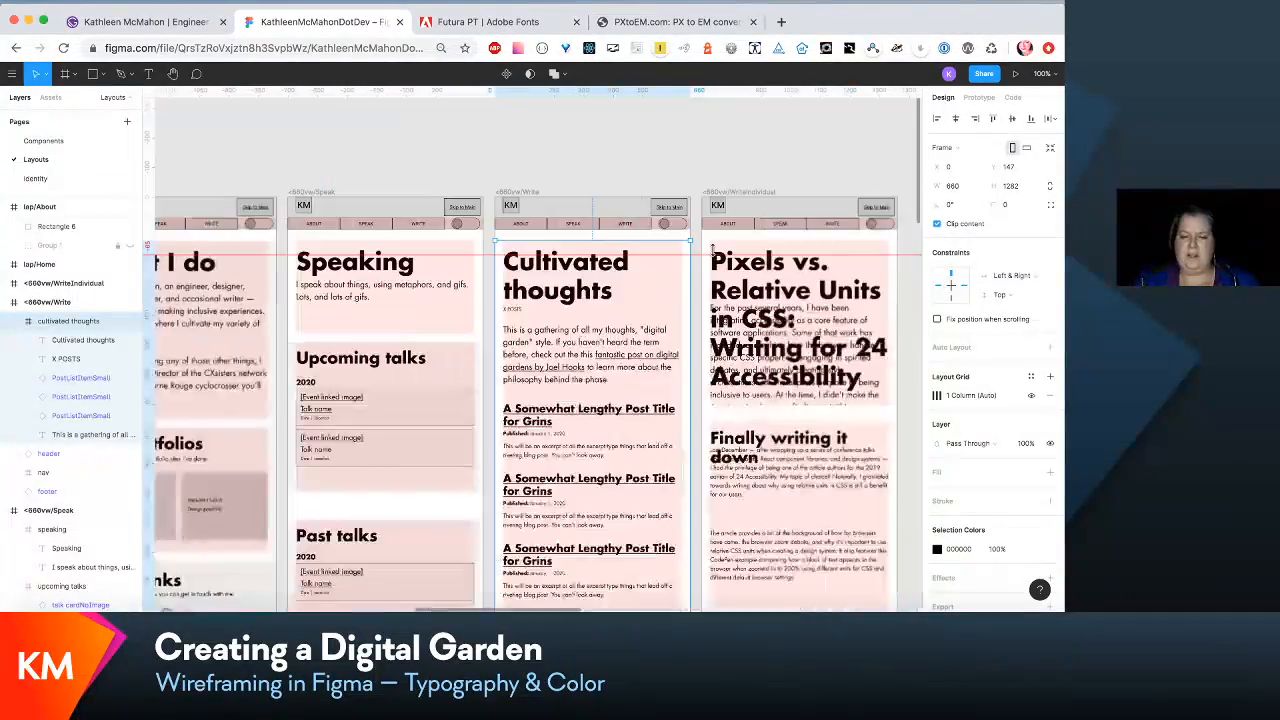
pyautogui.scroll(2, 717, 257)
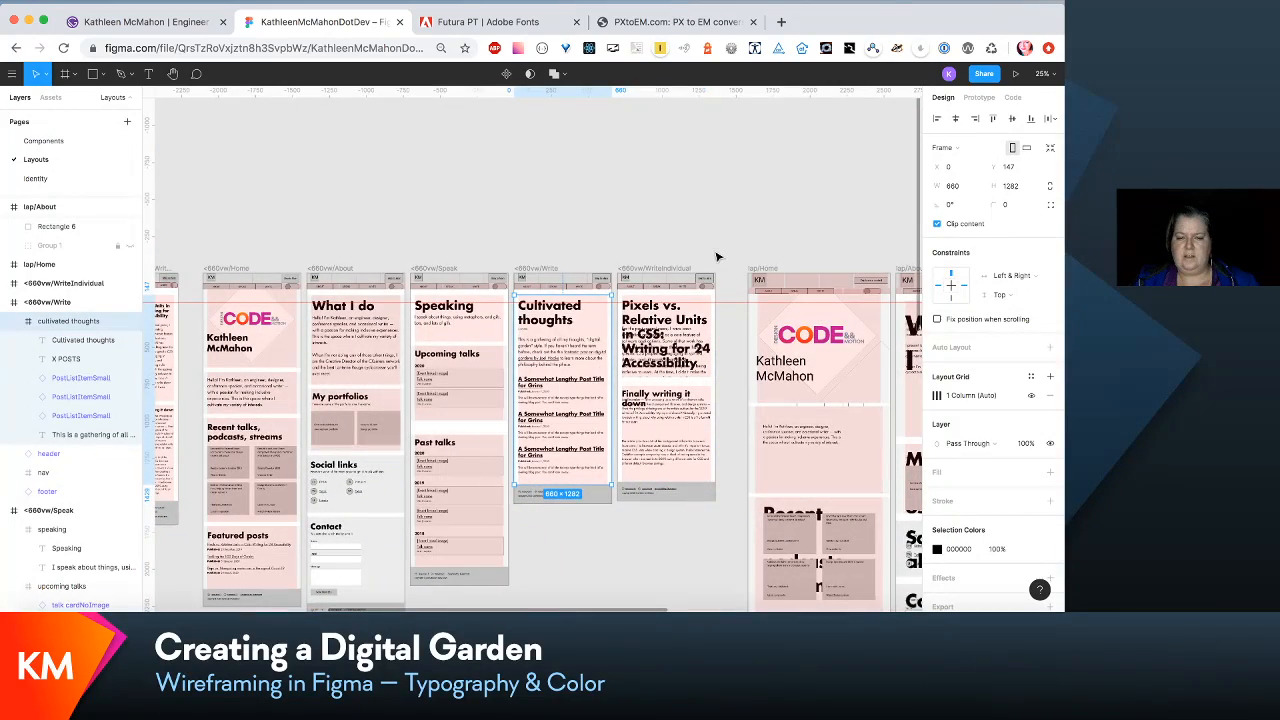
pyautogui.scroll(4, 717, 257)
pyautogui.scroll(-3, 714, 236)
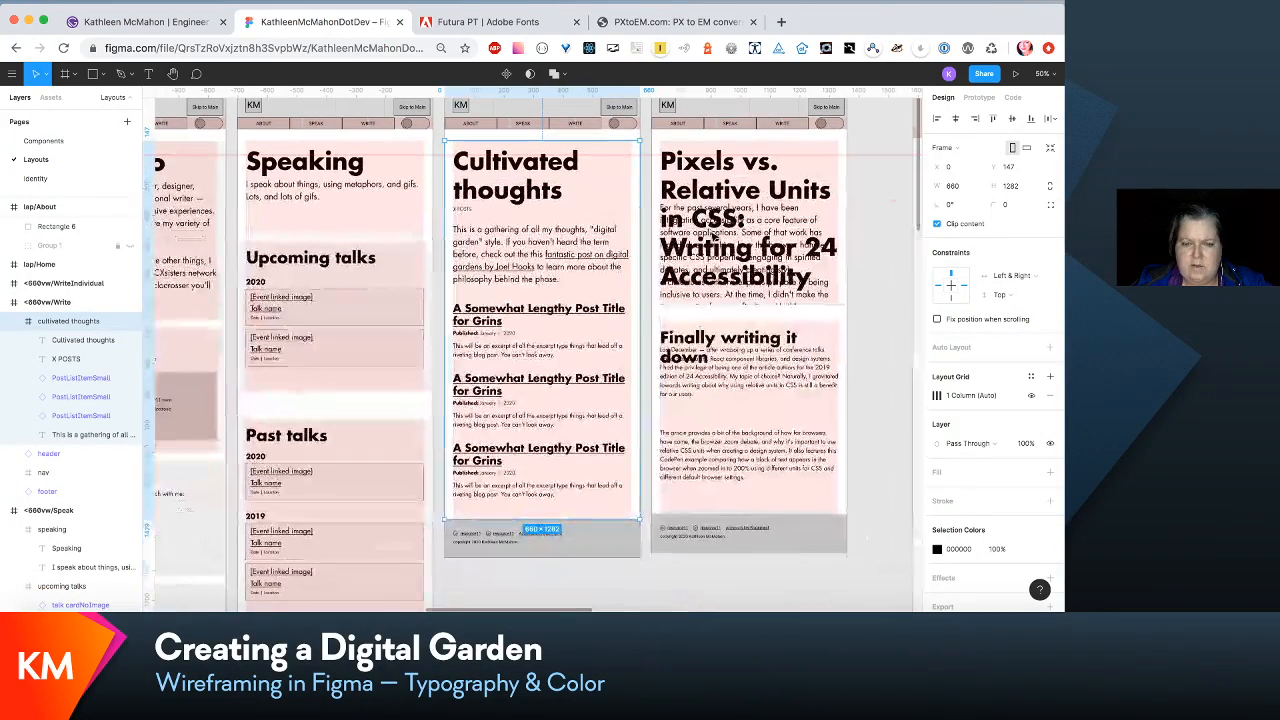
pyautogui.hscroll(-1, 714, 236)
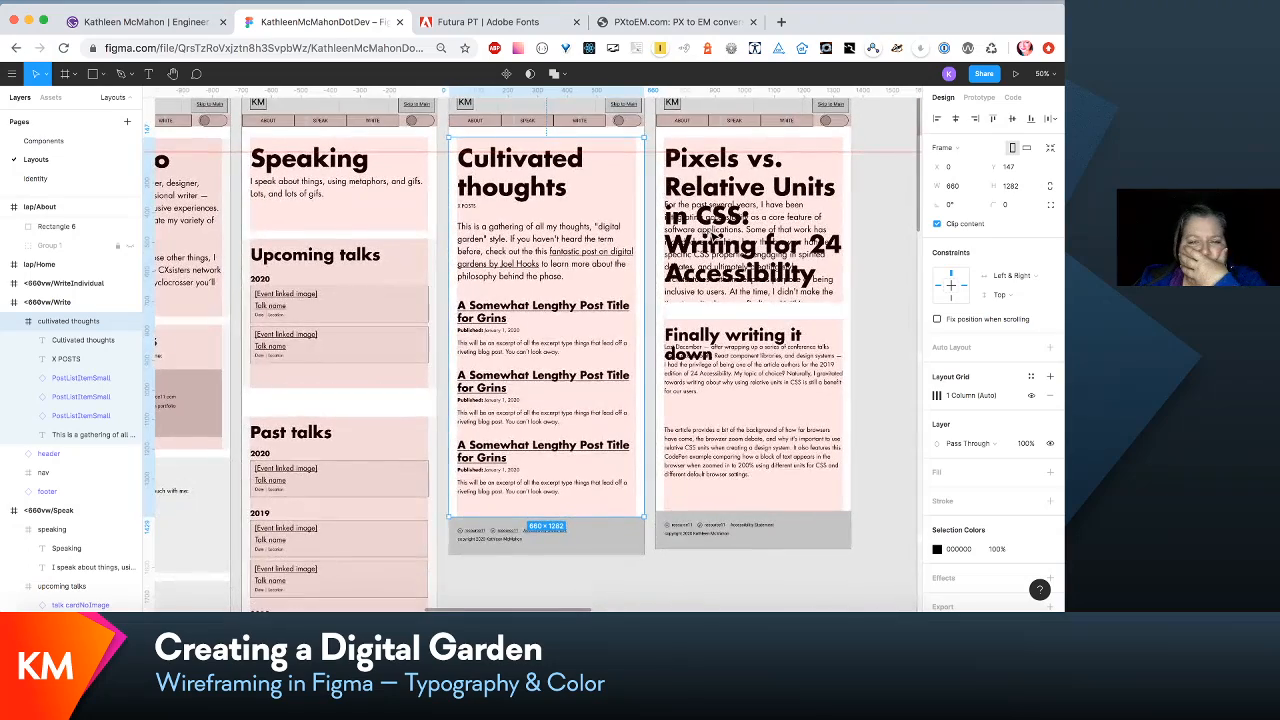
pyautogui.hscroll(1, 714, 236)
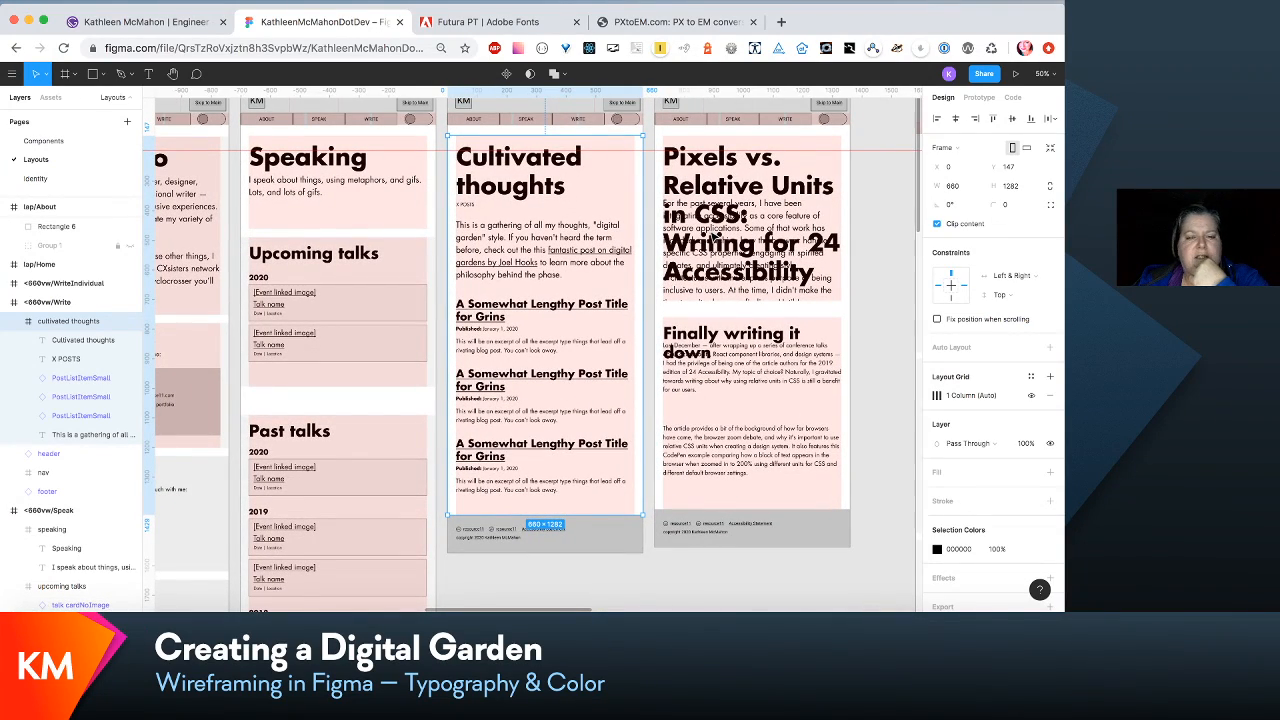
pyautogui.hscroll(2, 535, 350)
pyautogui.scroll(-1, 535, 350)
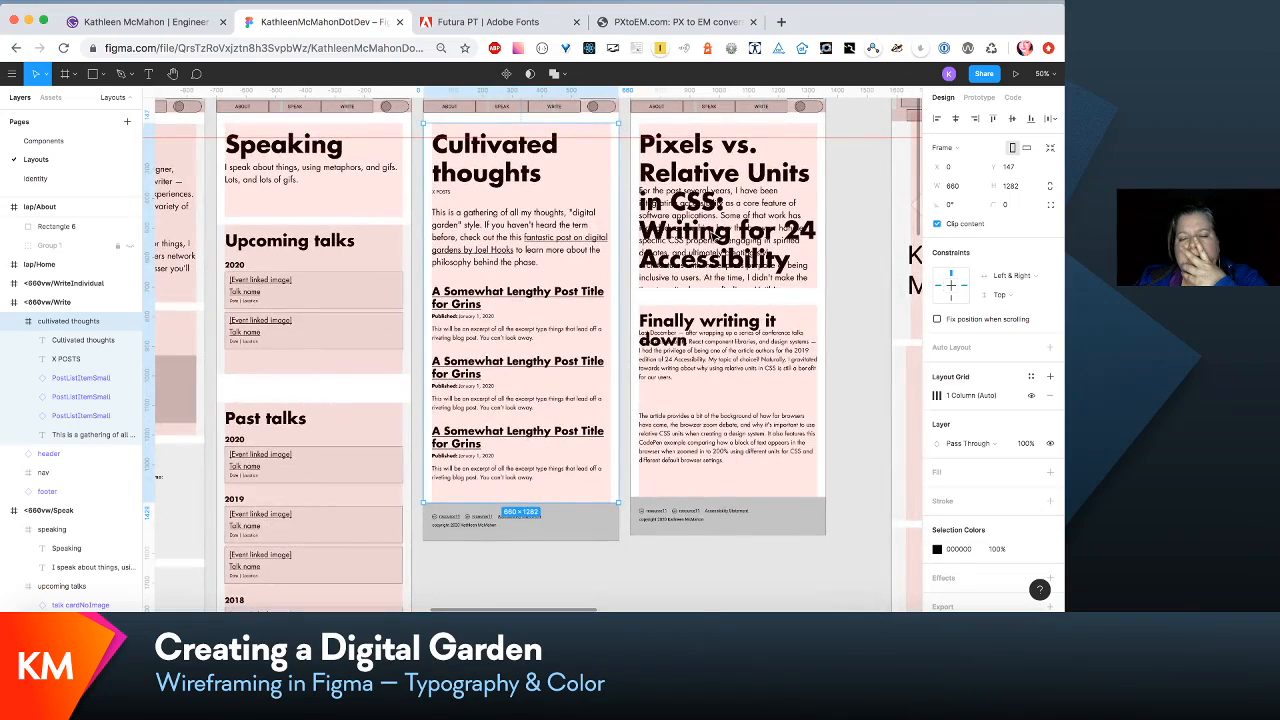
pyautogui.hscroll(1, 535, 350)
pyautogui.scroll(-1, 535, 350)
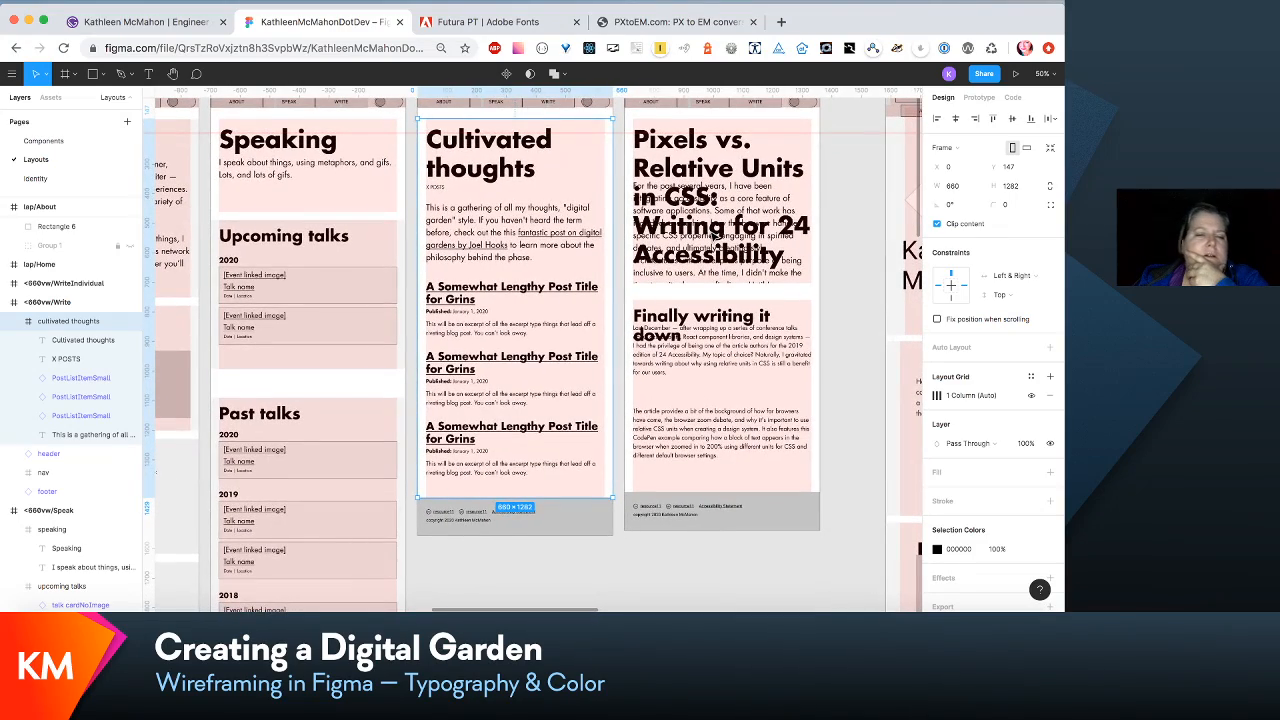
pyautogui.hscroll(1, 535, 350)
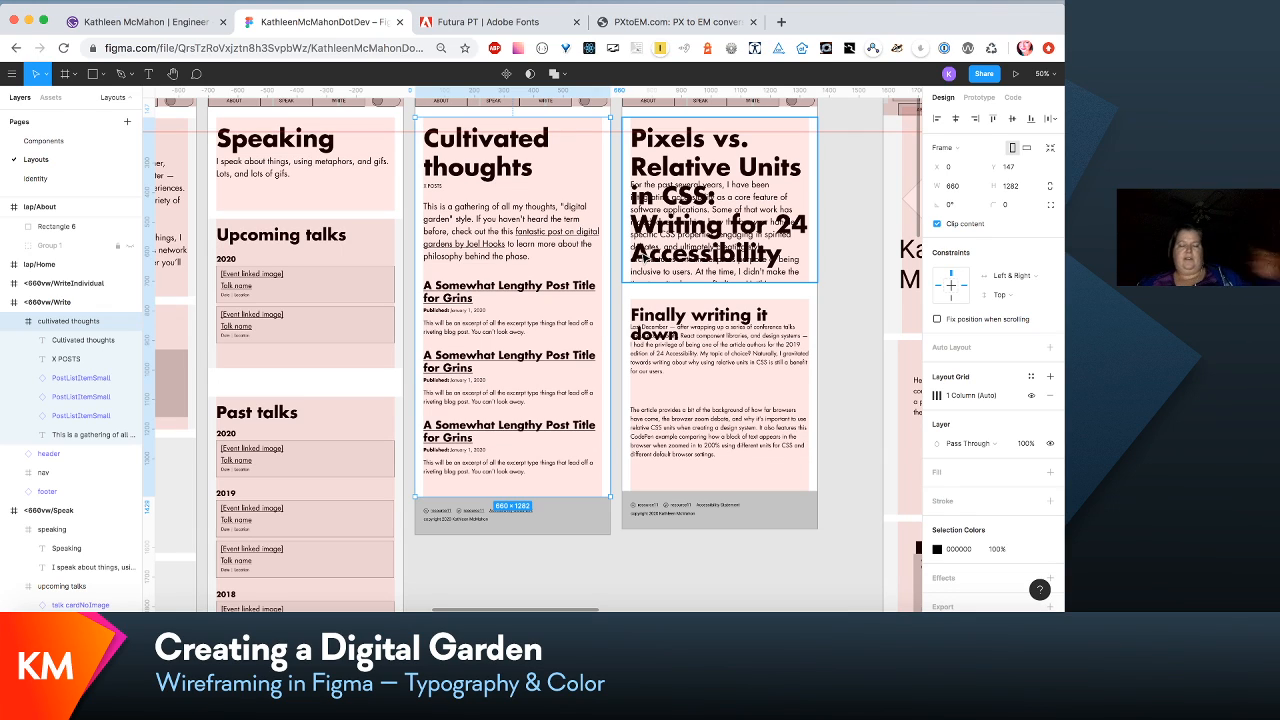
pyautogui.hscroll(5, 595, 233)
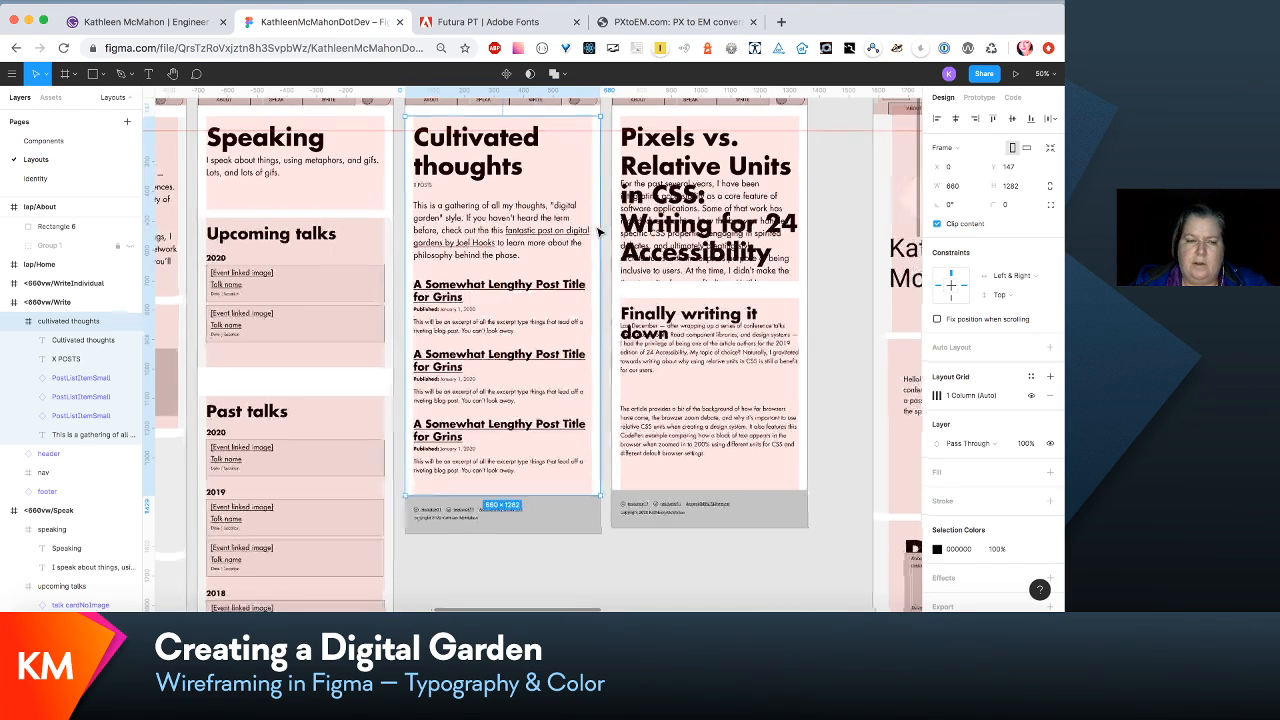
pyautogui.hscroll(2, 598, 233)
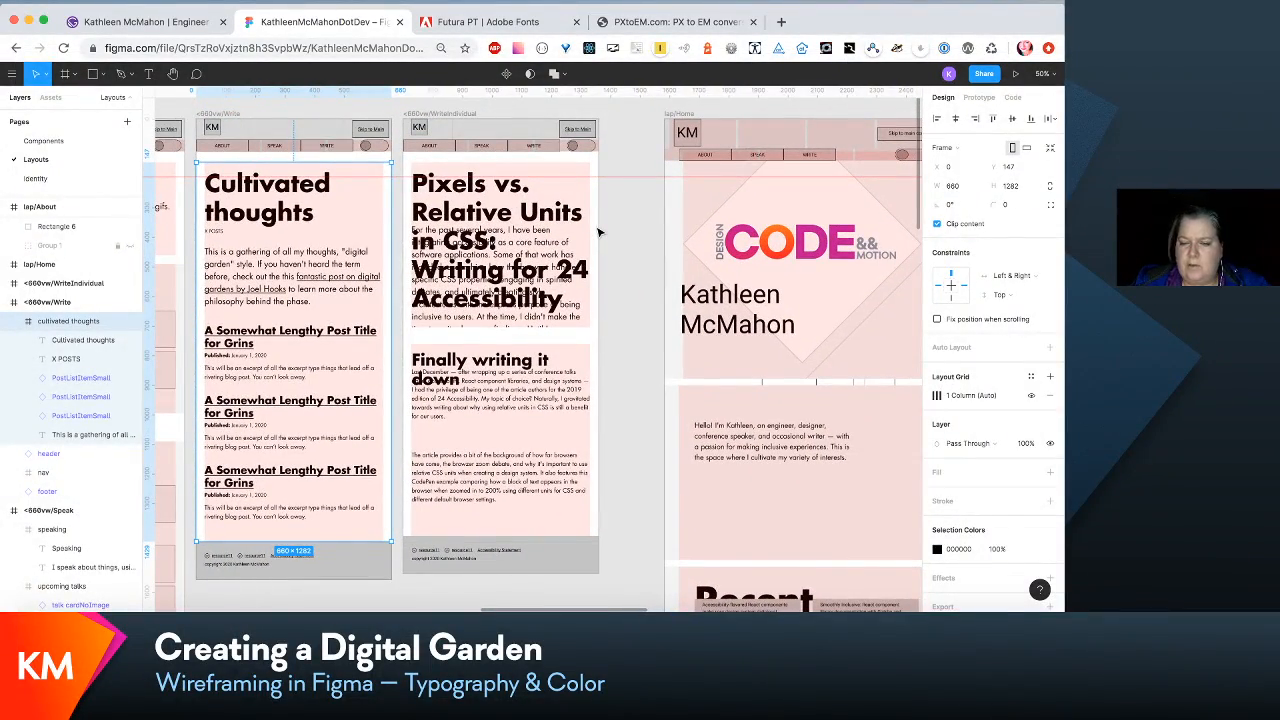
pyautogui.scroll(-5, 598, 233)
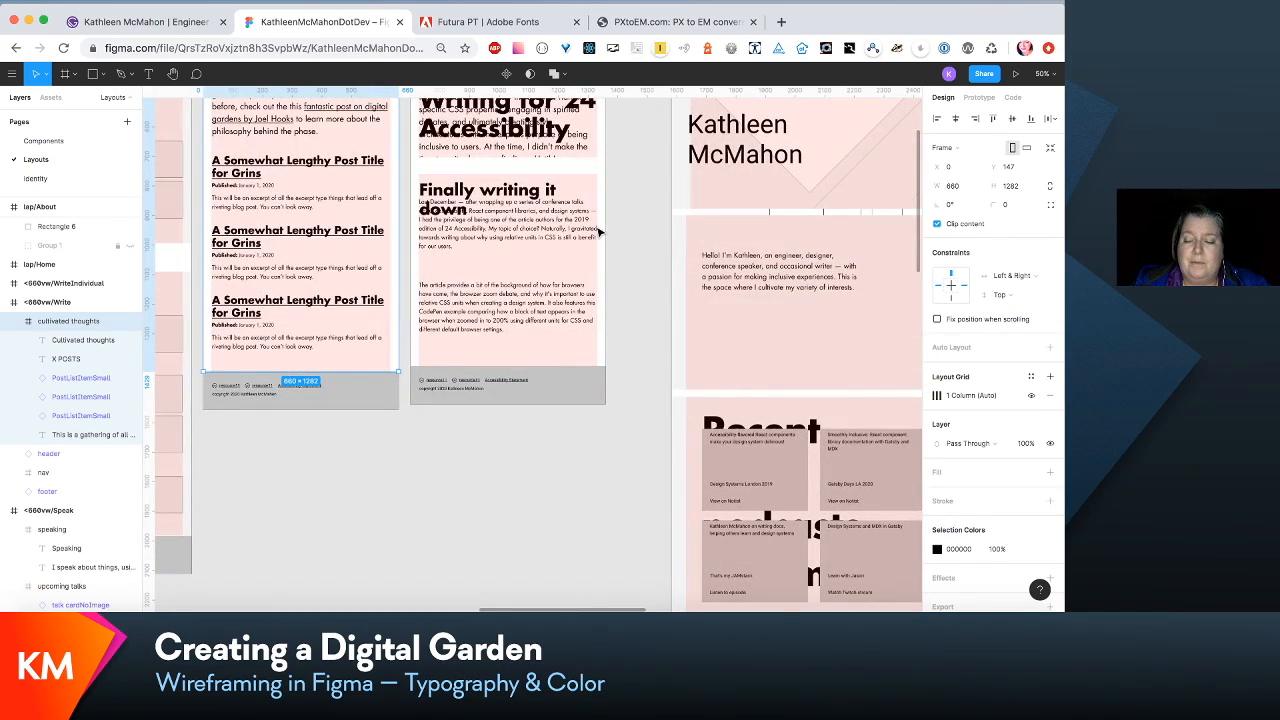
pyautogui.scroll(5, 598, 233)
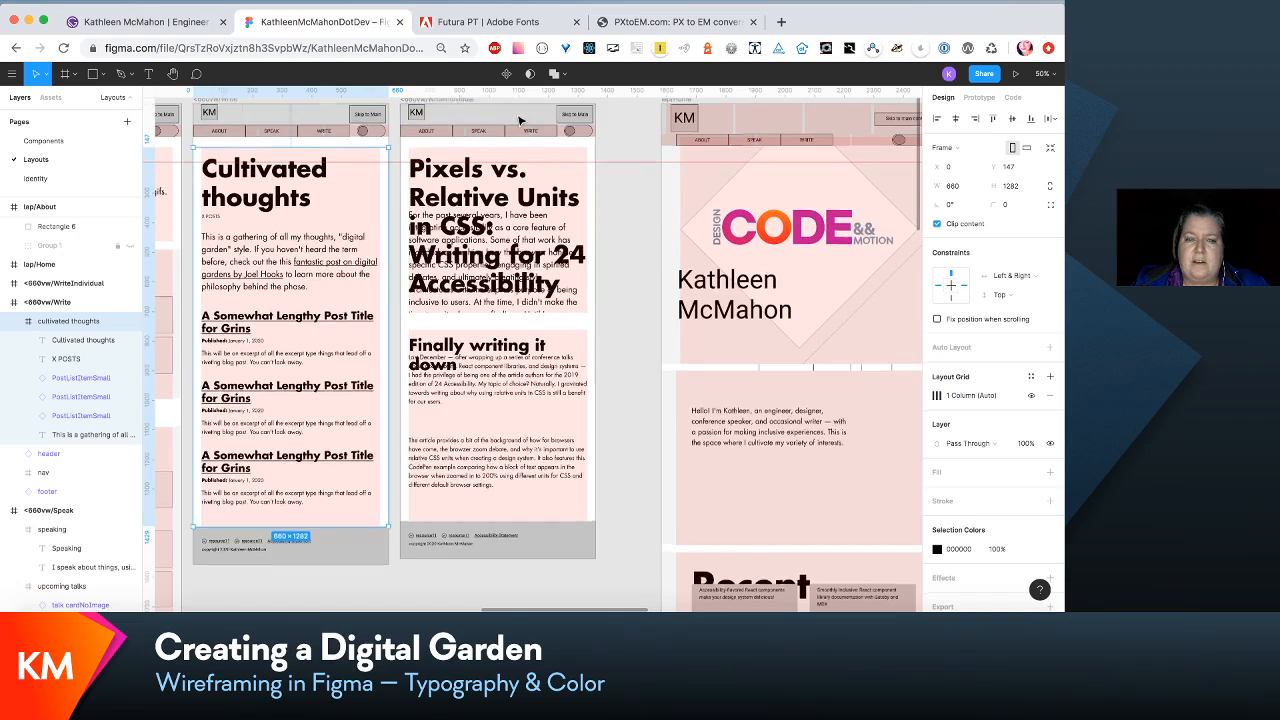
# - Extend the <660vw/WriteIndividual frame downward to a height of about 2562
pyautogui.click(478, 142)
pyautogui.scroll(-5, 479, 145)
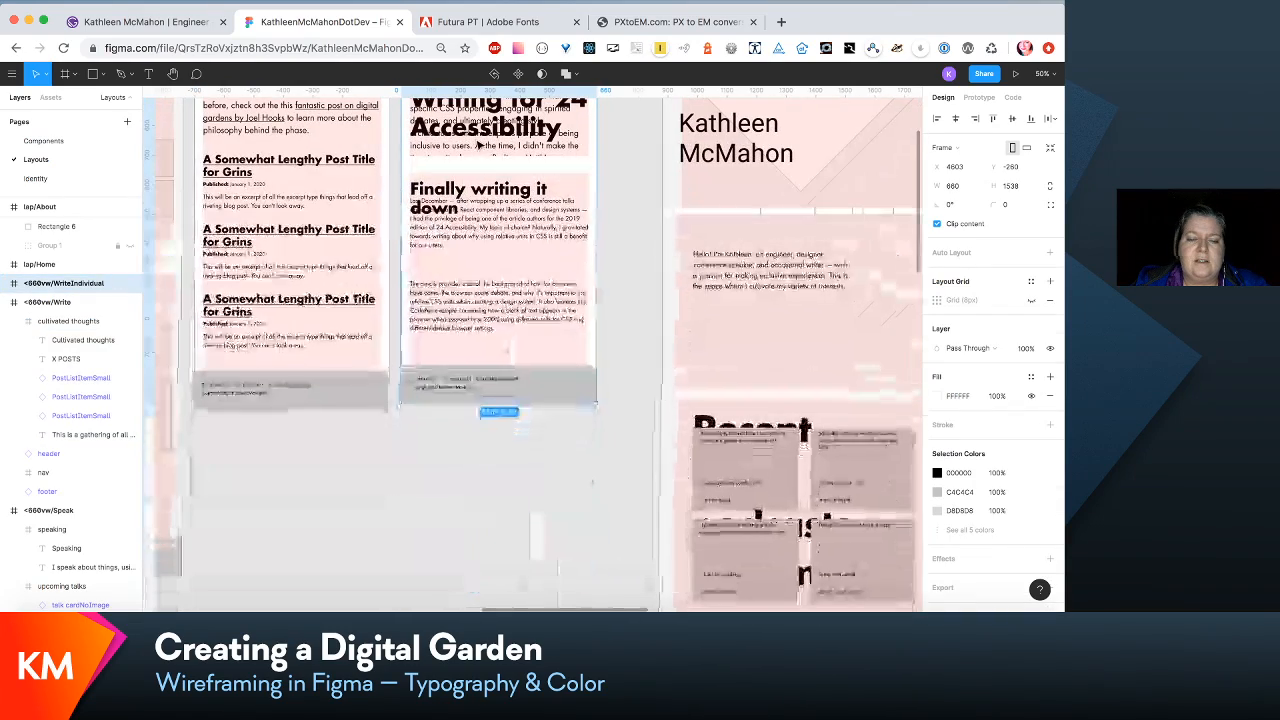
pyautogui.moveTo(535, 404); pyautogui.dragTo(573, 541)
pyautogui.scroll(13, 566, 397)
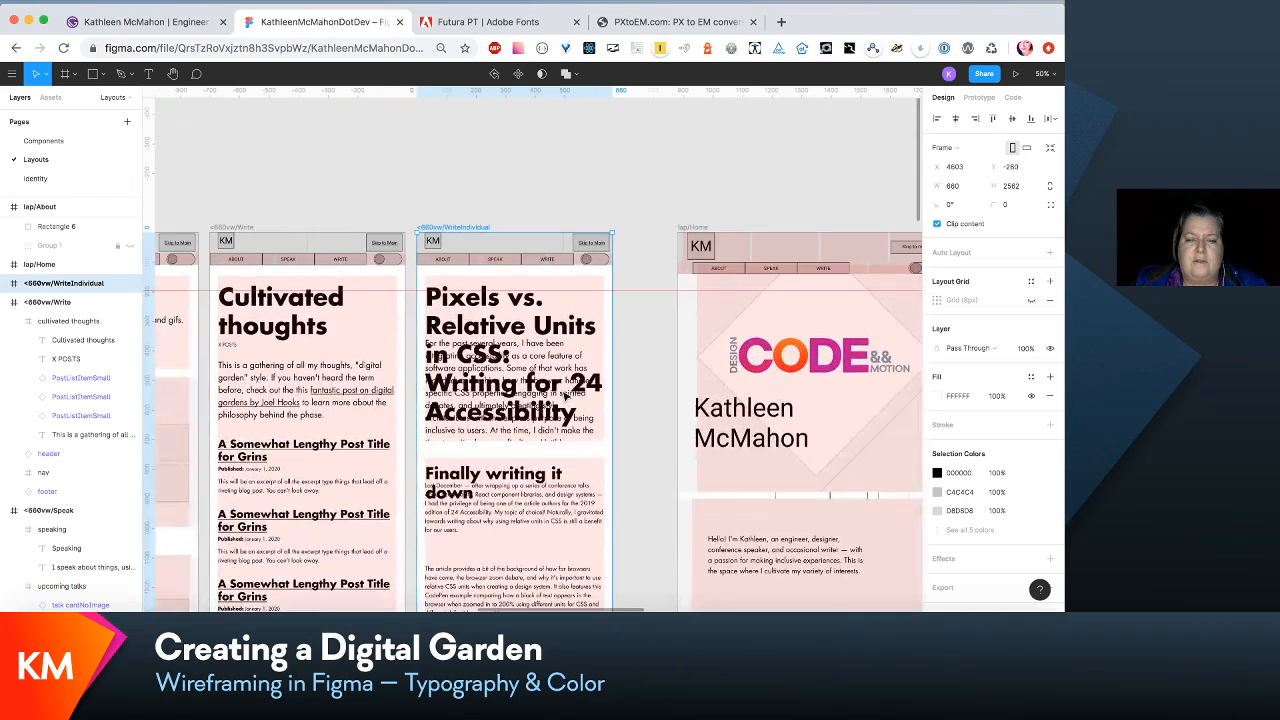
# - Move the "Finally writing it down" section of <660vw/WriteIndividual lower to open a gap beneath the post title section
pyautogui.scroll(-6, 567, 394)
pyautogui.rightClick(565, 396)
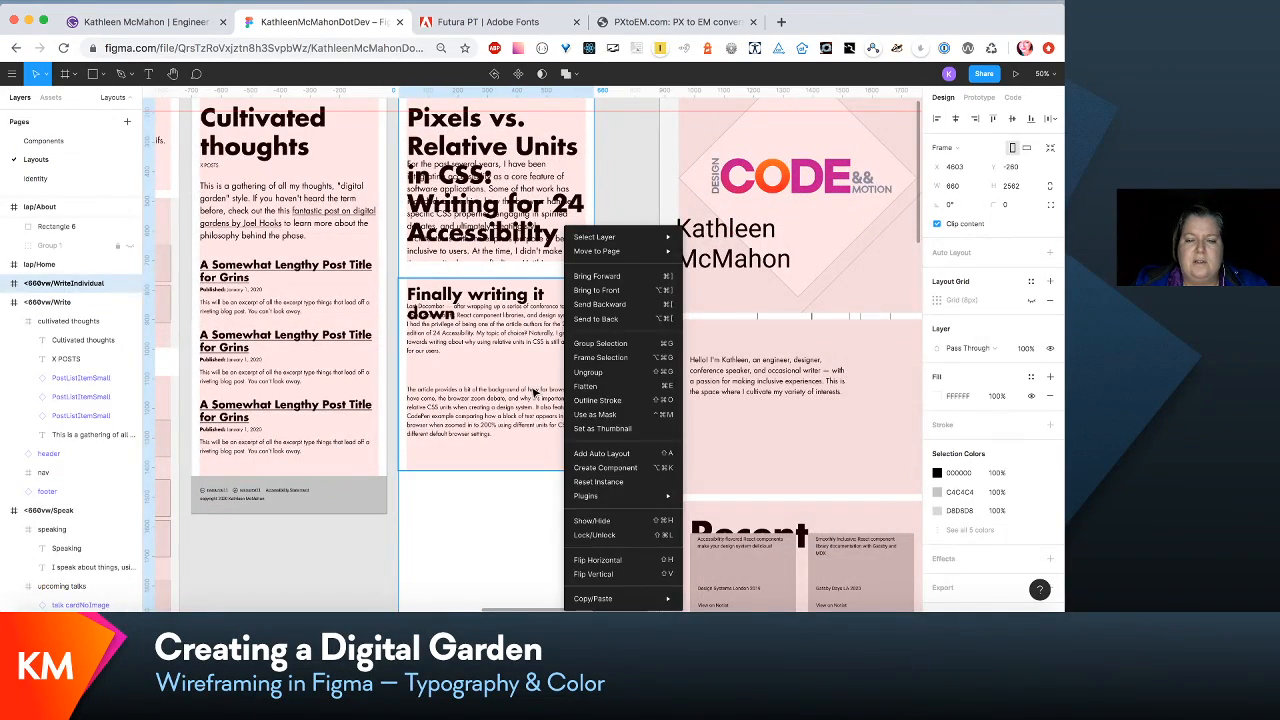
pyautogui.click(535, 393)
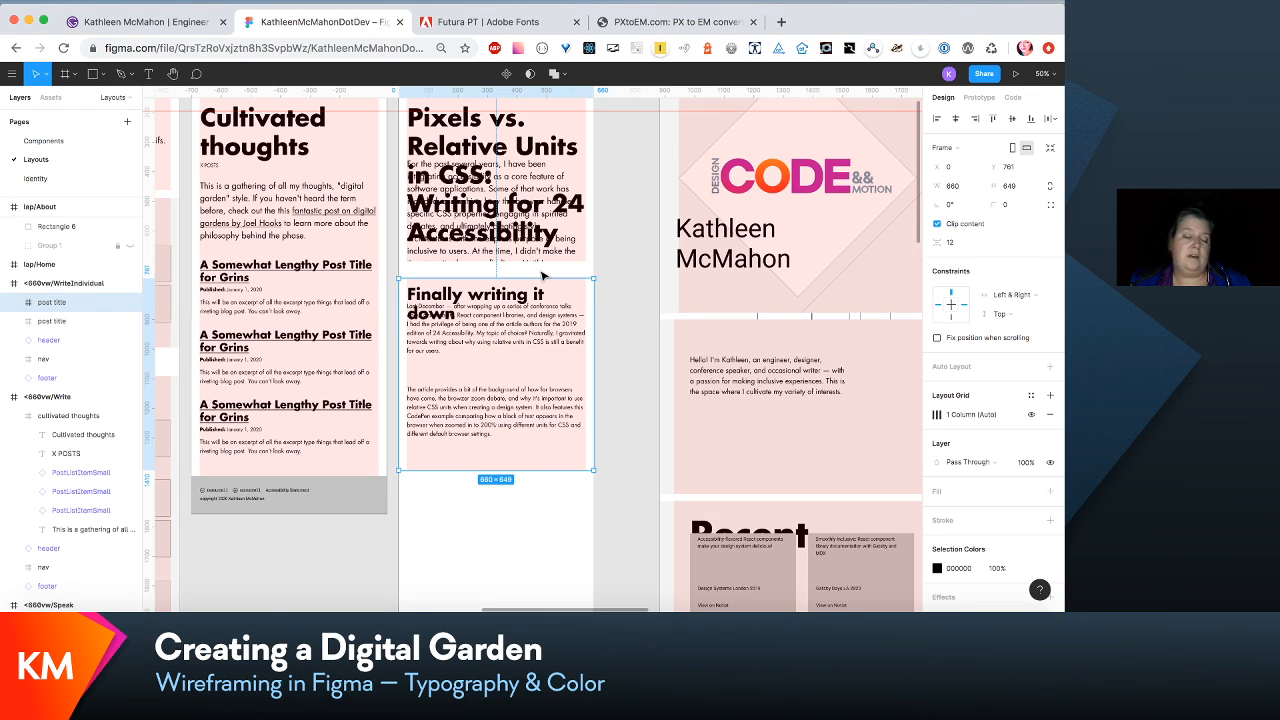
pyautogui.scroll(3, 541, 272)
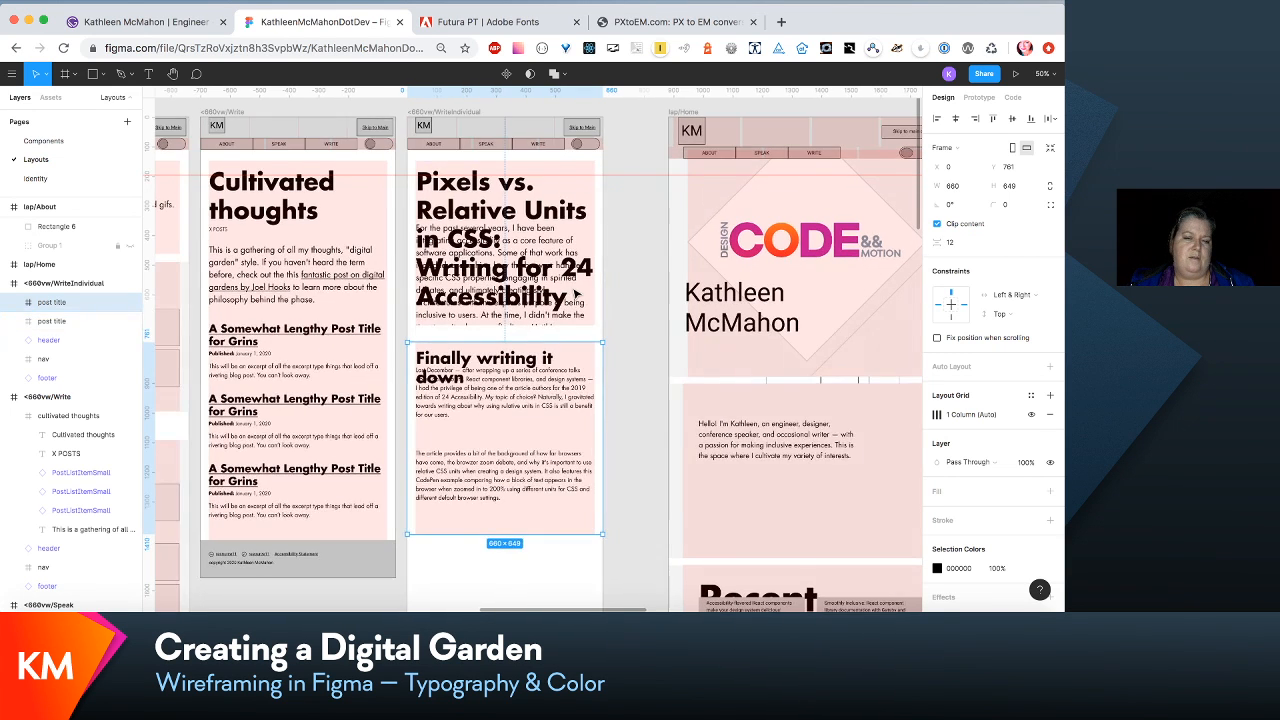
pyautogui.hscroll(1, 576, 294)
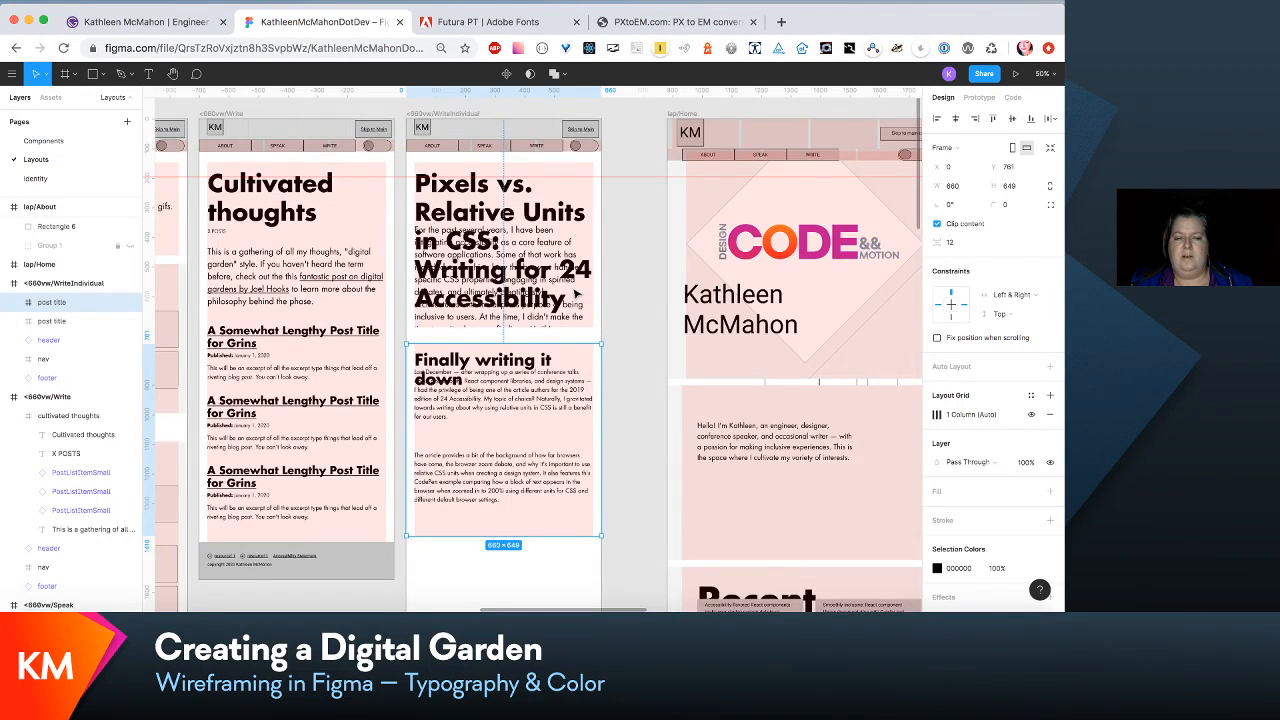
pyautogui.scroll(-2, 576, 294)
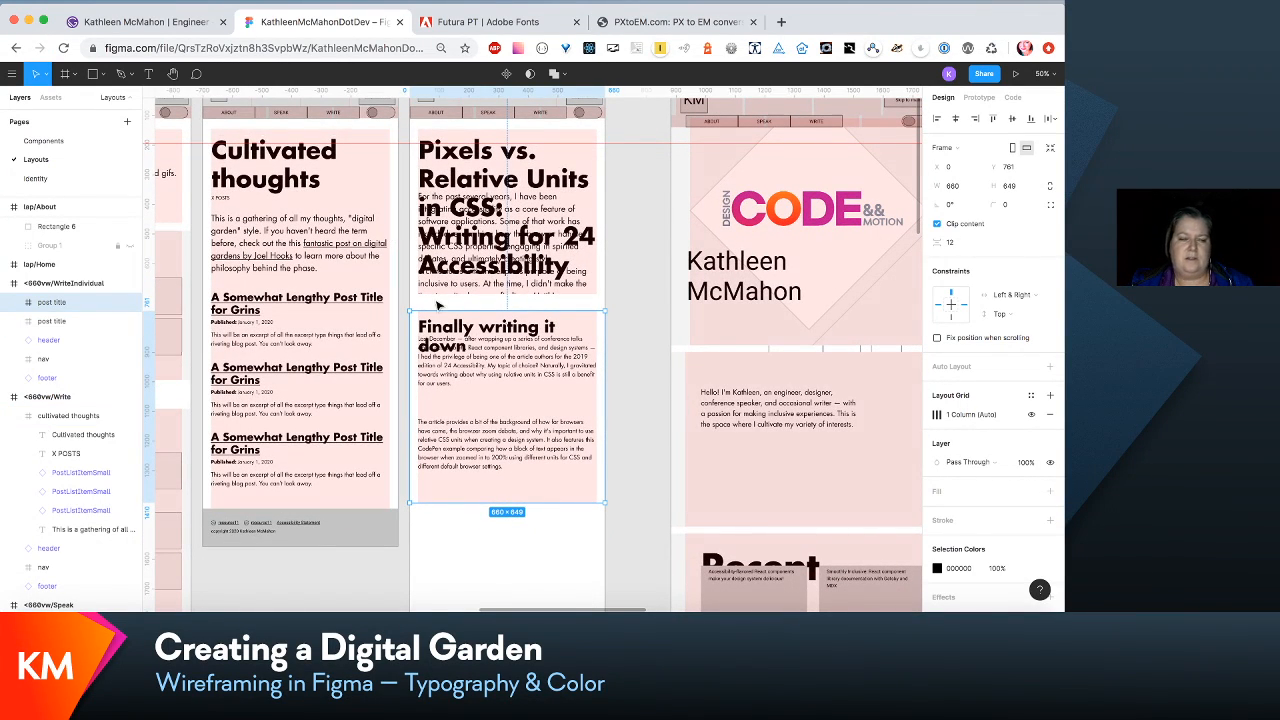
pyautogui.click(563, 205)
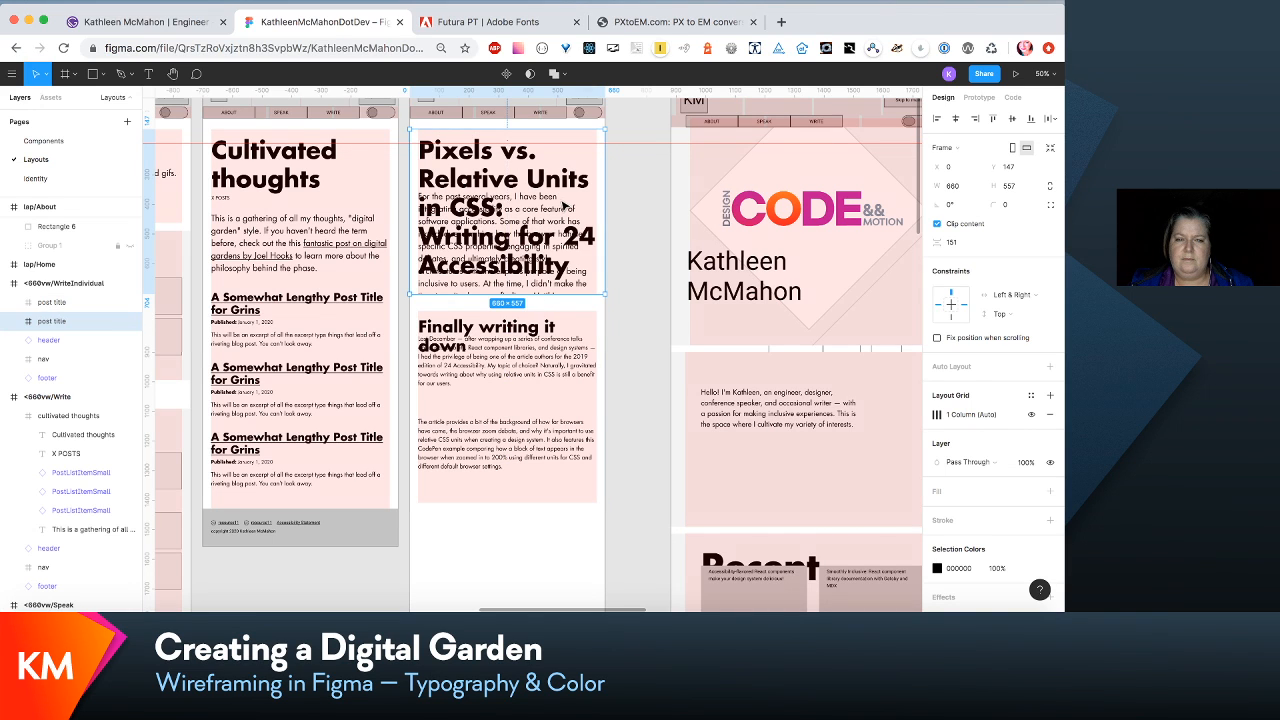
pyautogui.moveTo(550, 341); pyautogui.dragTo(550, 466)
# - Extend the post title section downward to a height of 937 and move the "Finally writing it down" section down to Y 1423
pyautogui.click(562, 198)
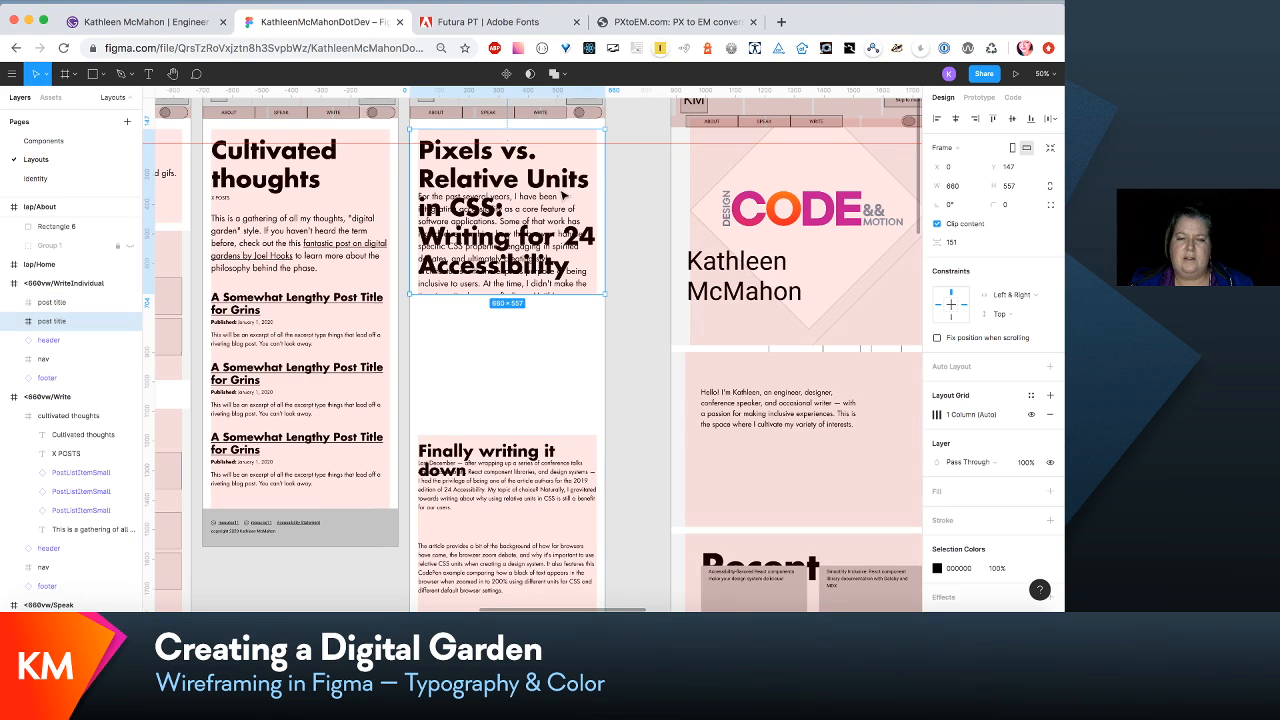
pyautogui.moveTo(547, 296); pyautogui.dragTo(547, 406)
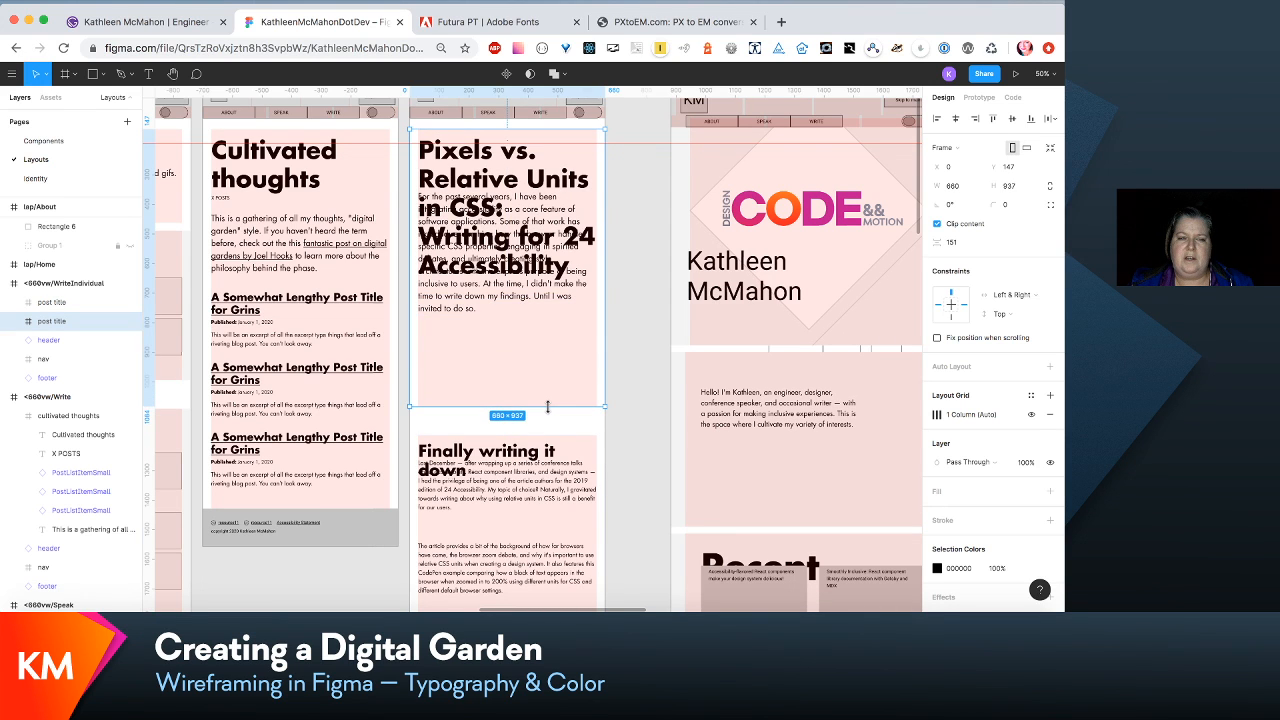
pyautogui.scroll(-2, 549, 410)
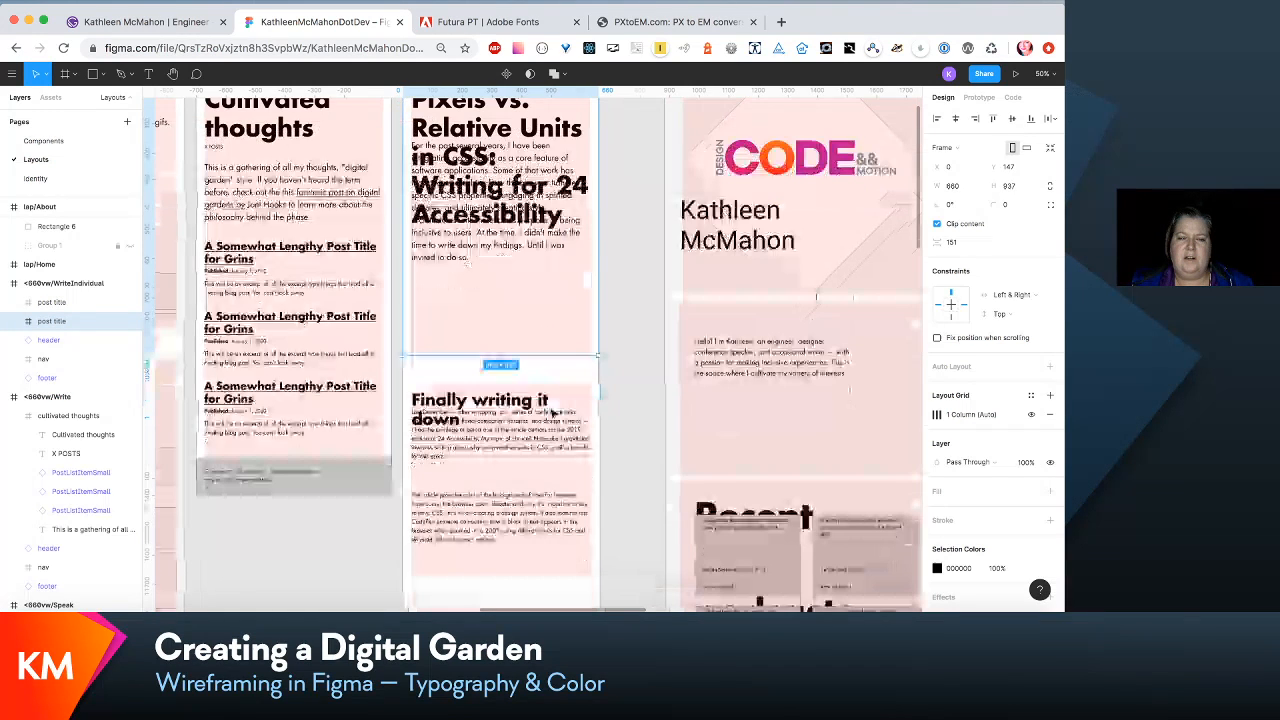
pyautogui.scroll(-2, 531, 263)
pyautogui.scroll(3, 537, 266)
pyautogui.hscroll(-1, 537, 266)
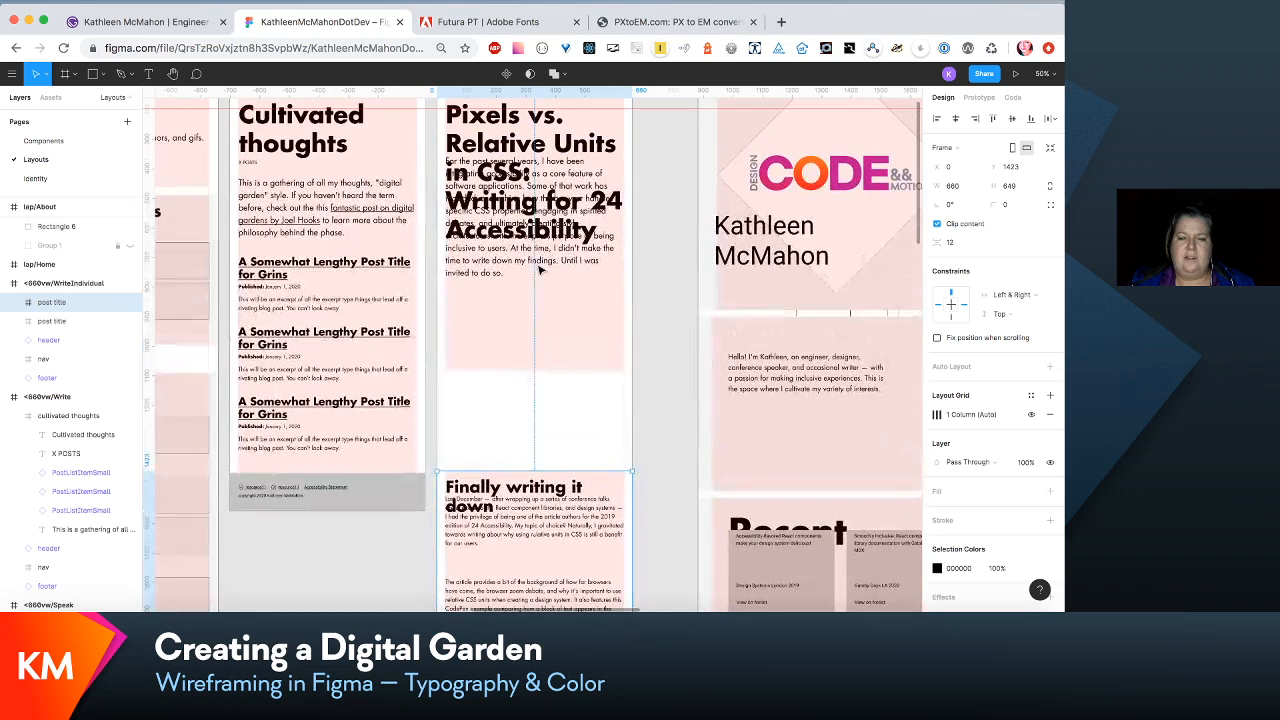
# - Move the intro paragraph below the "Pixels vs. Relative Units" heading to Y 544 and extend its section to a height of 1061
pyautogui.doubleClick(541, 261)
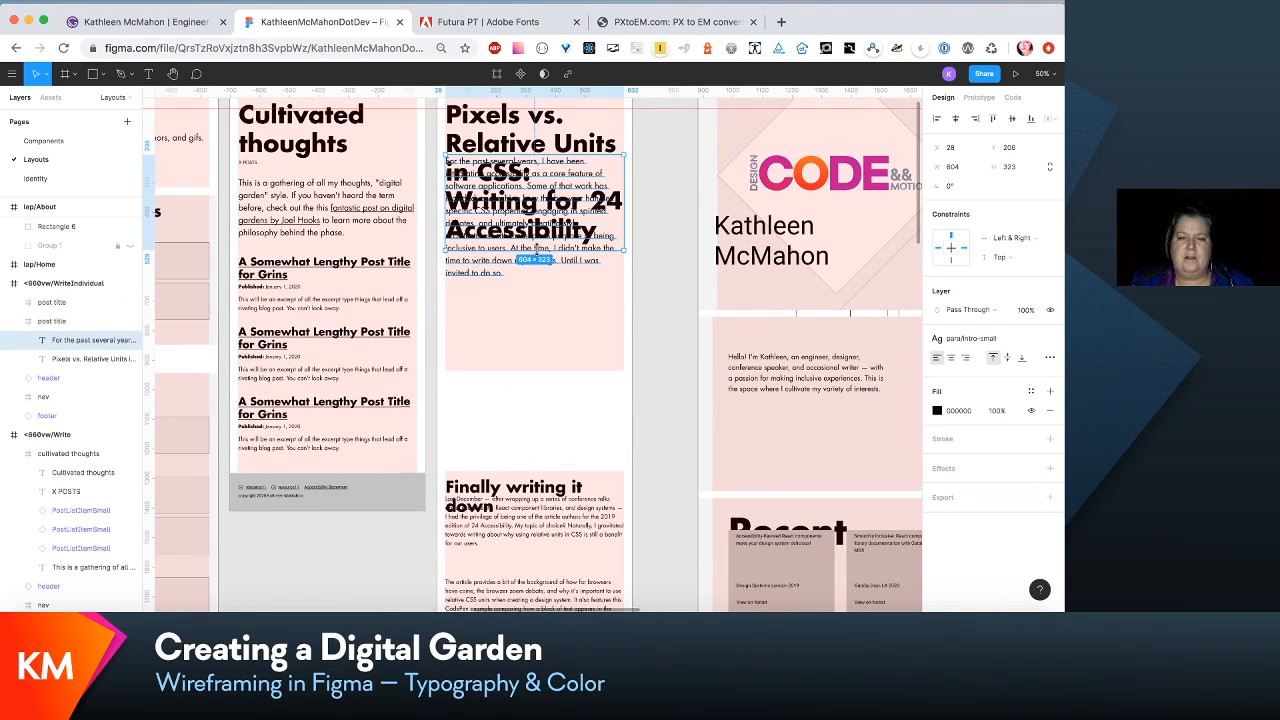
pyautogui.moveTo(541, 261); pyautogui.dragTo(546, 366)
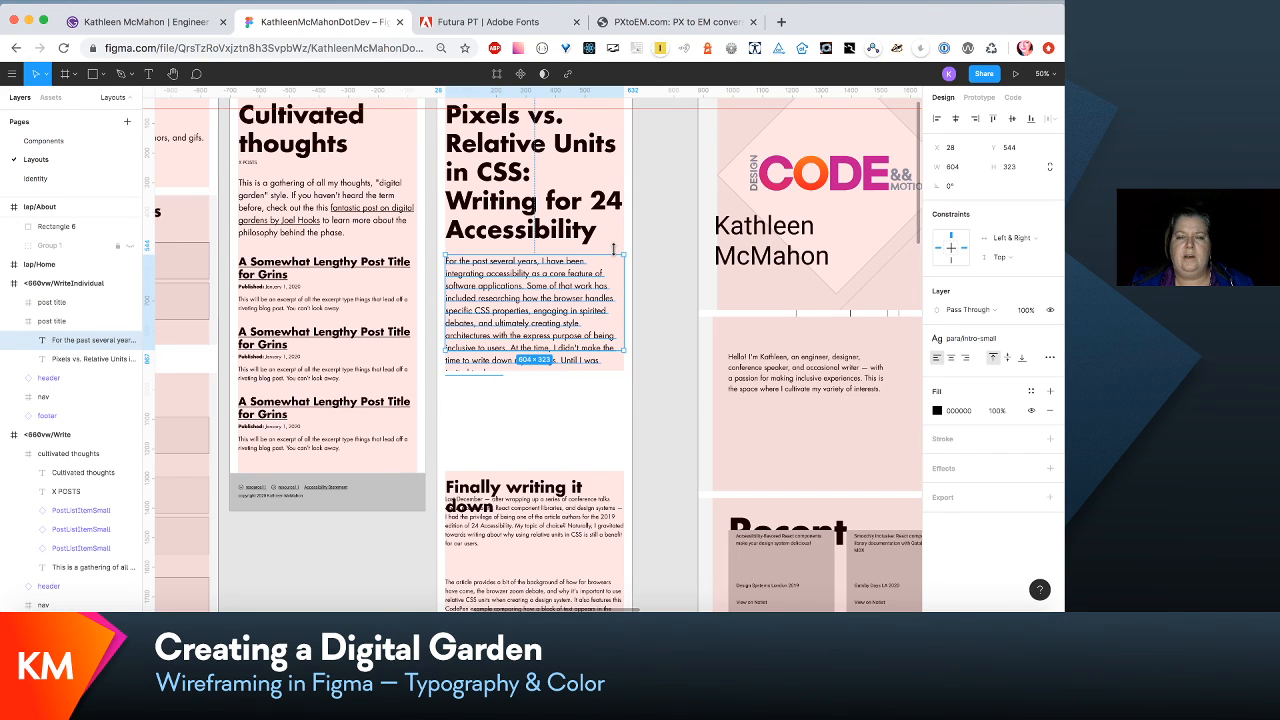
pyautogui.click(614, 140)
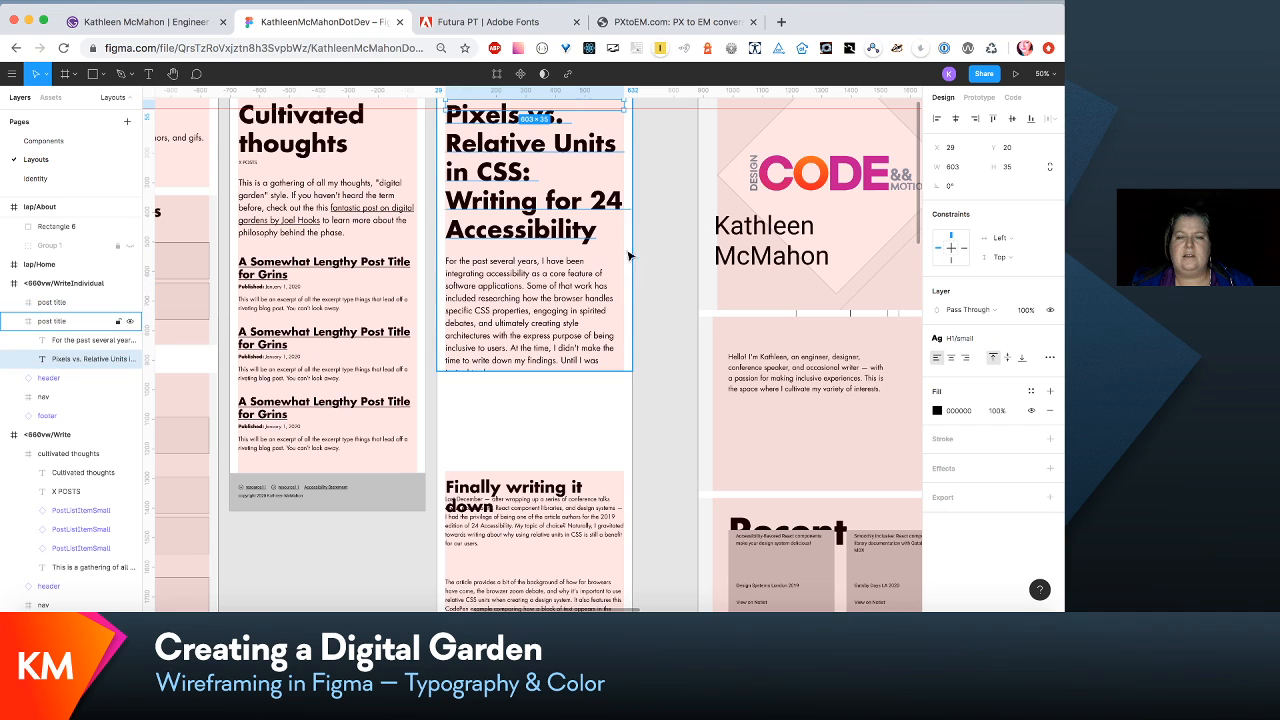
pyautogui.moveTo(613, 371); pyautogui.dragTo(606, 407)
pyautogui.scroll(3, 606, 407)
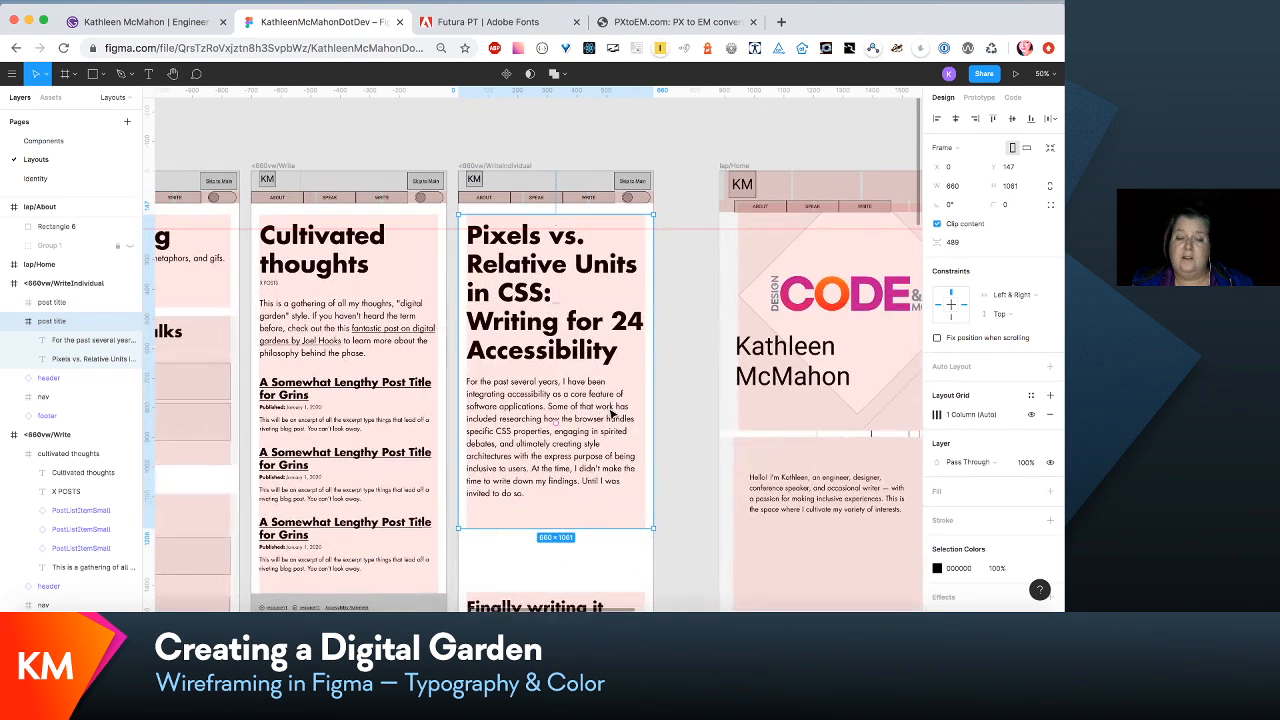
# - Extend the "Finally writing it down" section's lower edge to a height of 857
pyautogui.scroll(-1, 605, 413)
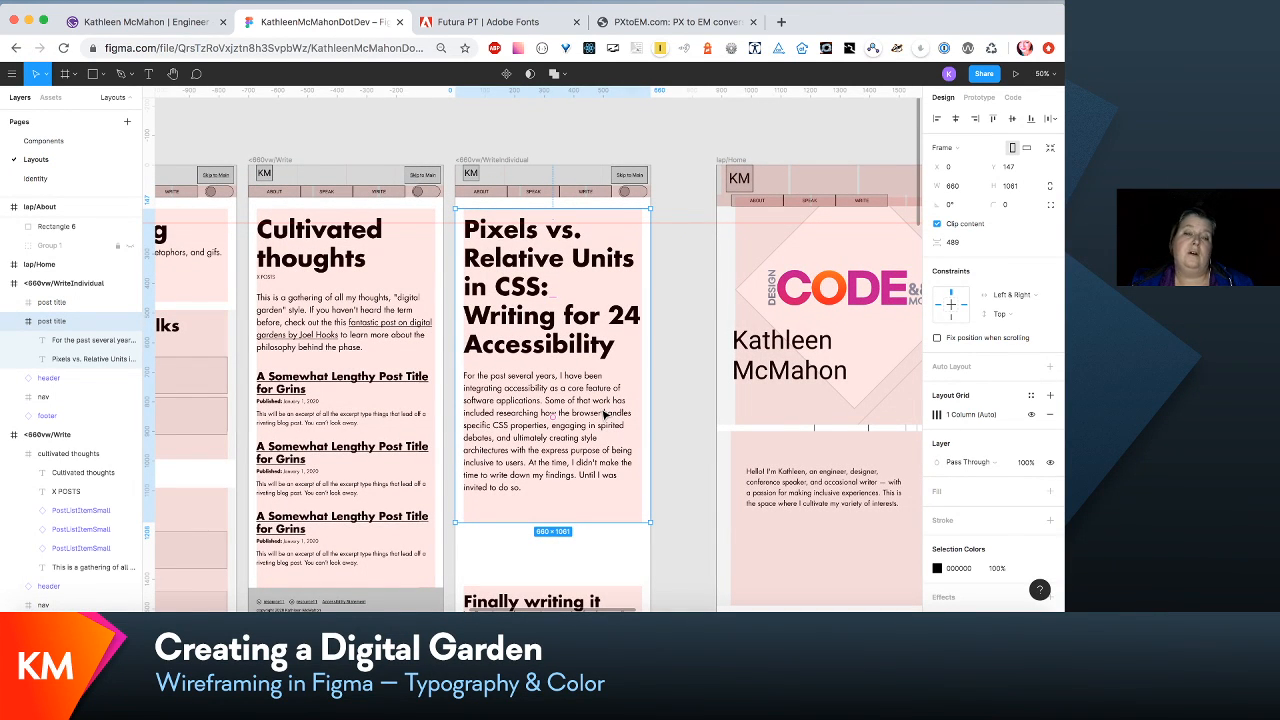
pyautogui.scroll(-5, 604, 413)
pyautogui.scroll(-1, 604, 413)
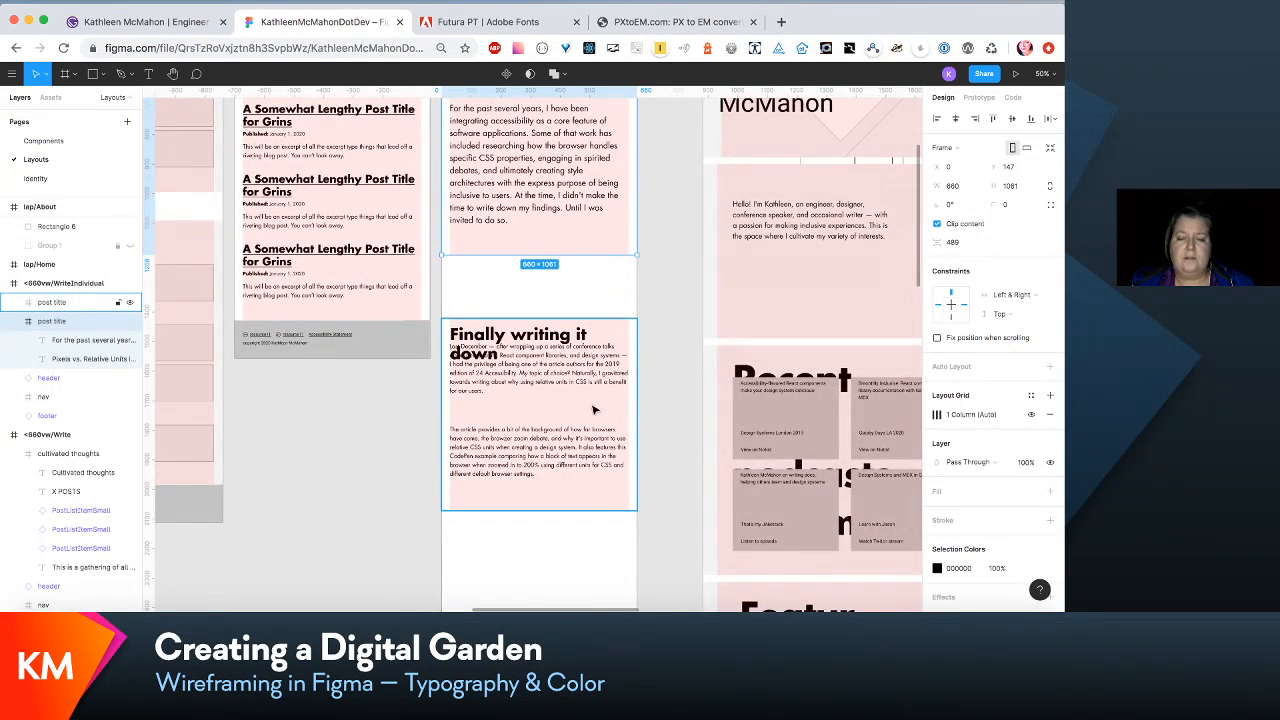
pyautogui.click(588, 443)
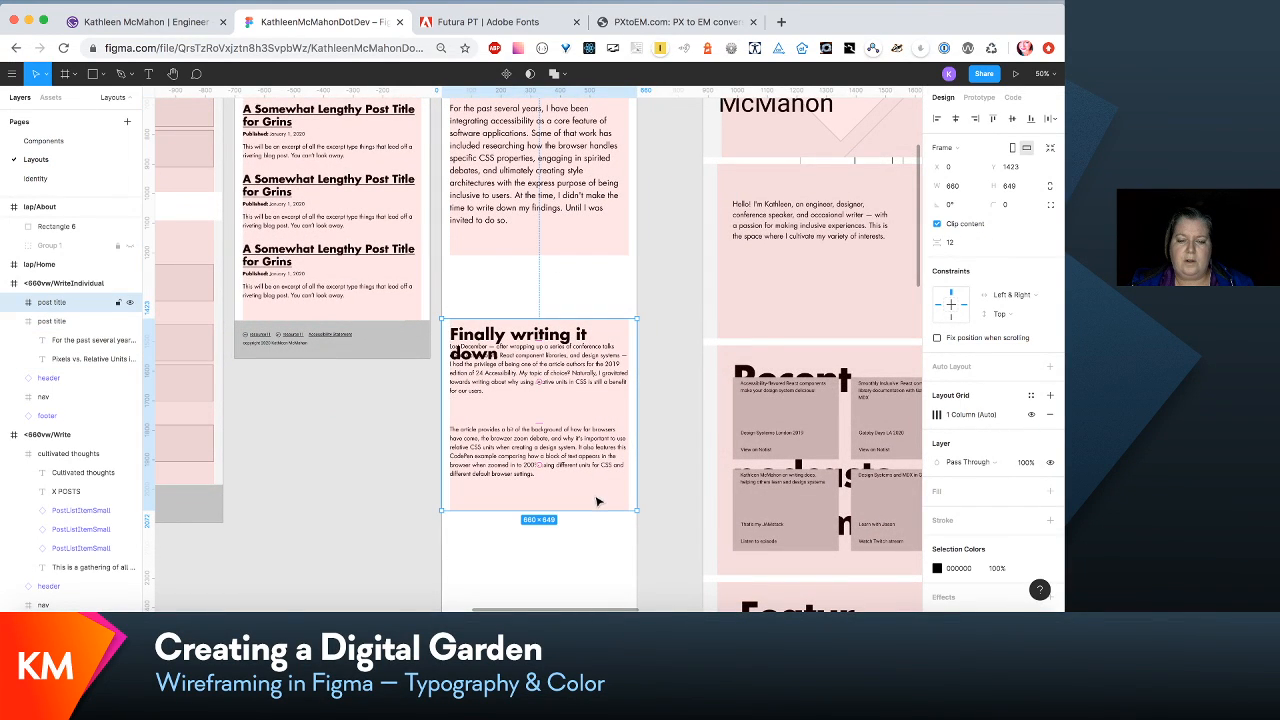
pyautogui.moveTo(591, 508); pyautogui.dragTo(591, 572)
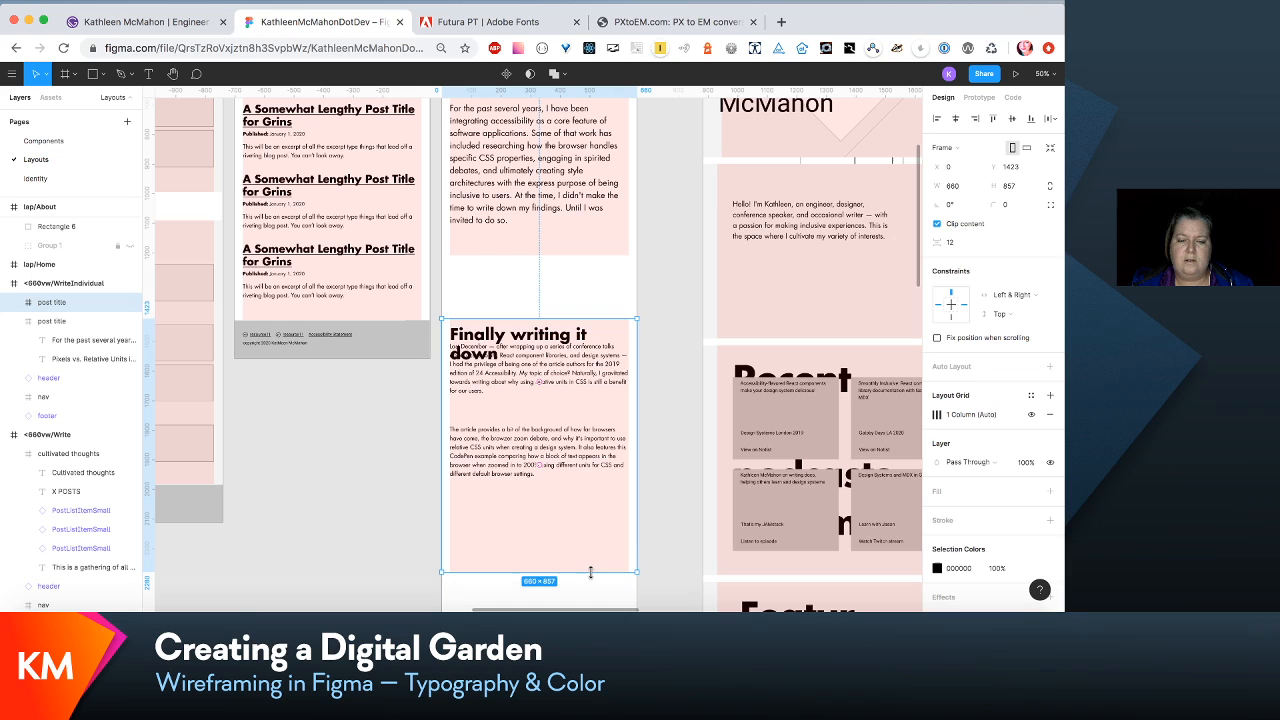
# - Move both body paragraphs down together so they clear the two-line "Finally writing it down" heading
pyautogui.click(573, 382)
pyautogui.keyDown('shift'); pyautogui.click(576, 440); pyautogui.keyUp('shift')
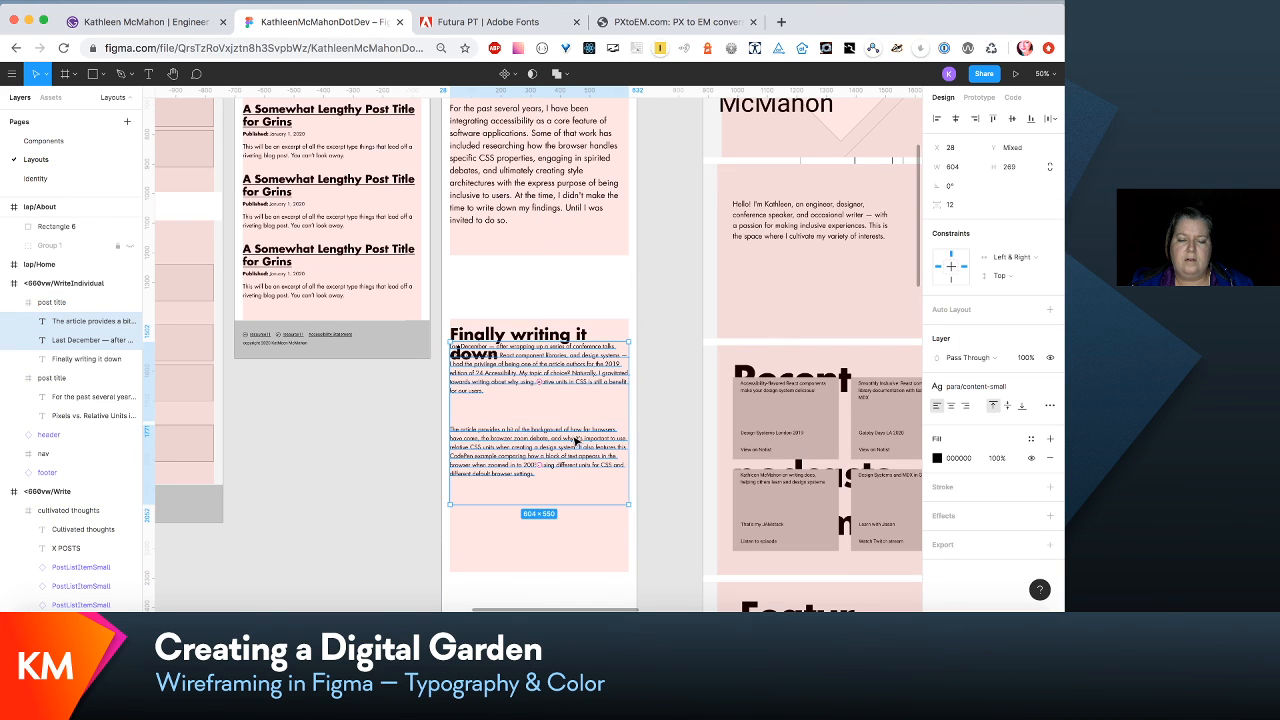
pyautogui.moveTo(576, 440); pyautogui.dragTo(578, 472)
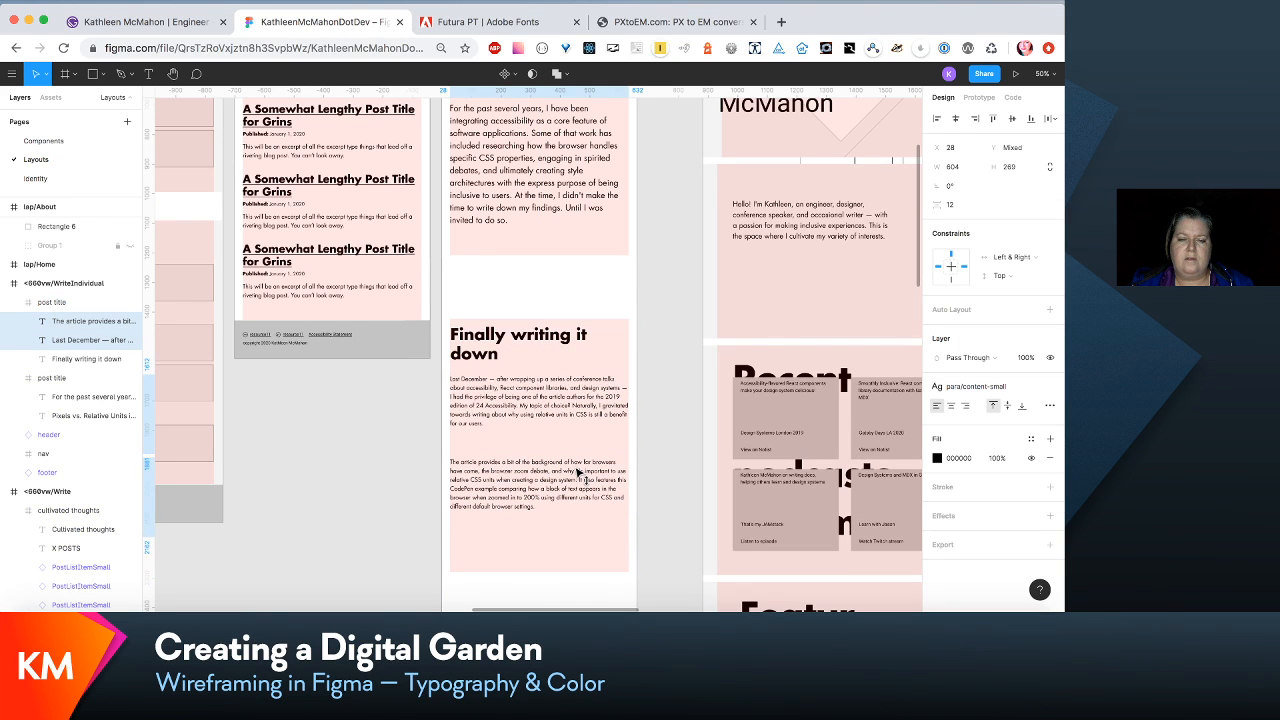
# - Widen the "Finally writing it down" heading's text box to 601 so it reaches the column's edge
pyautogui.click(557, 338)
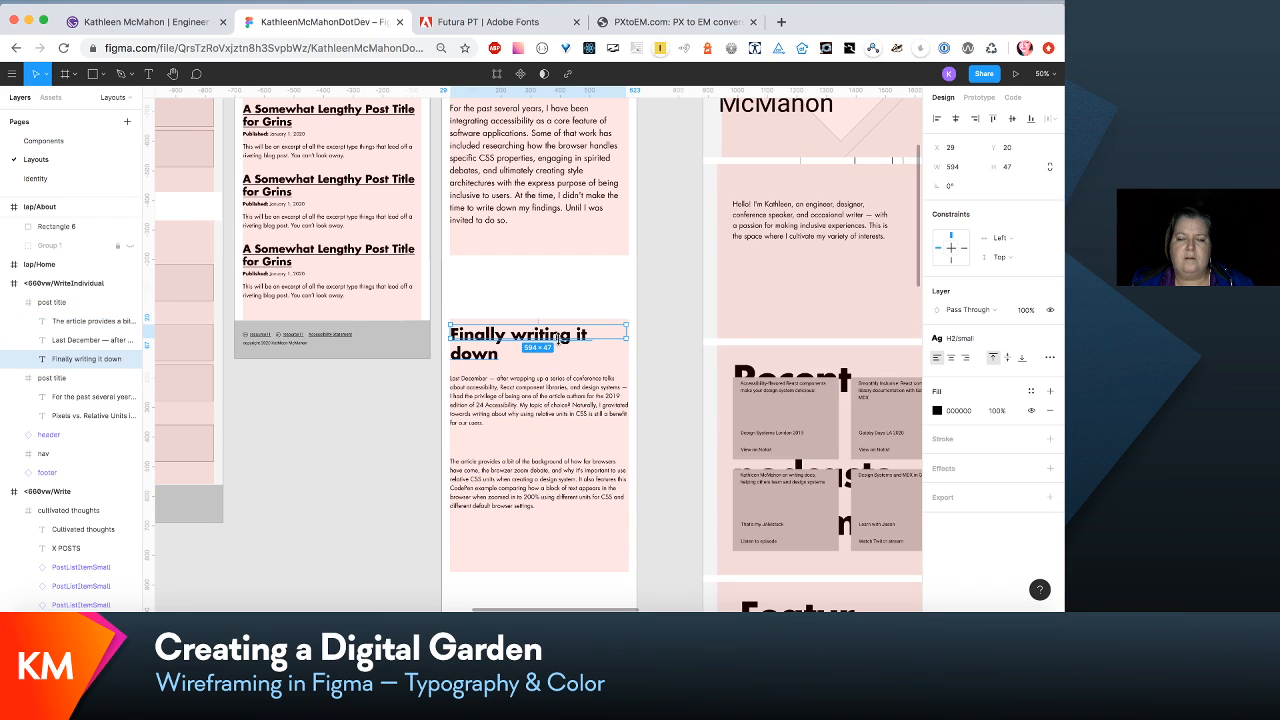
pyautogui.click(629, 337)
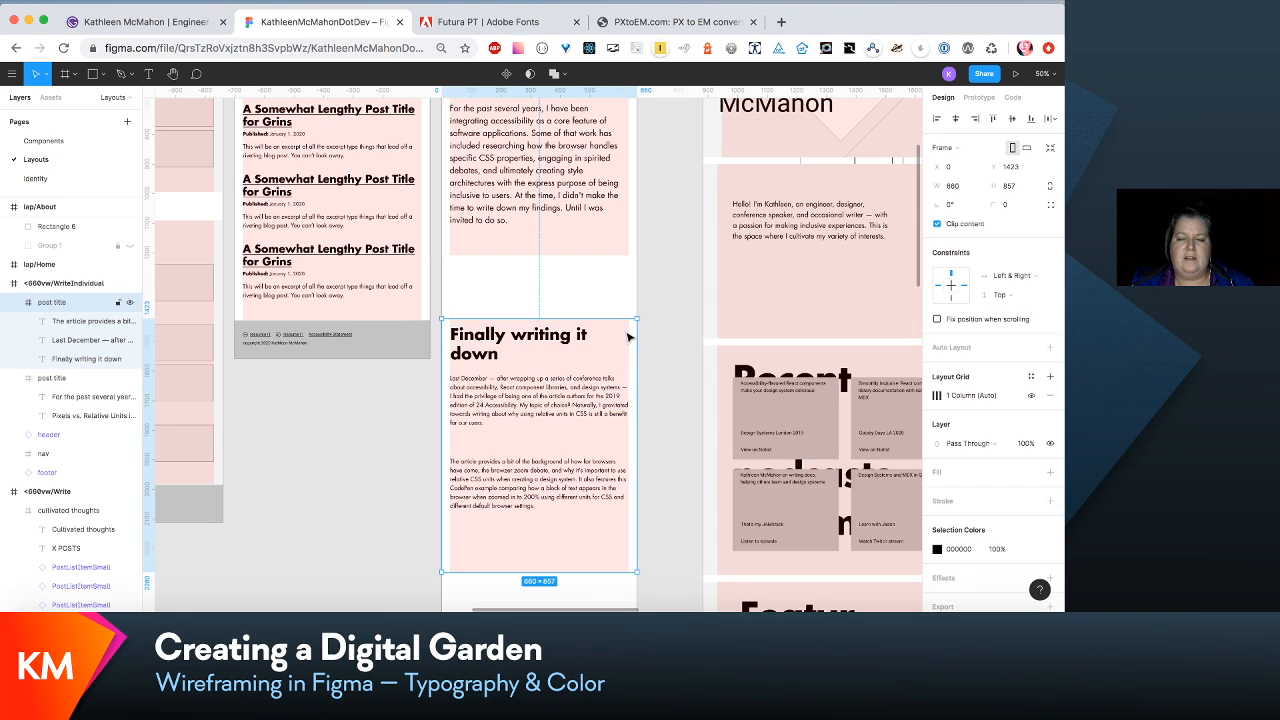
pyautogui.click(591, 338)
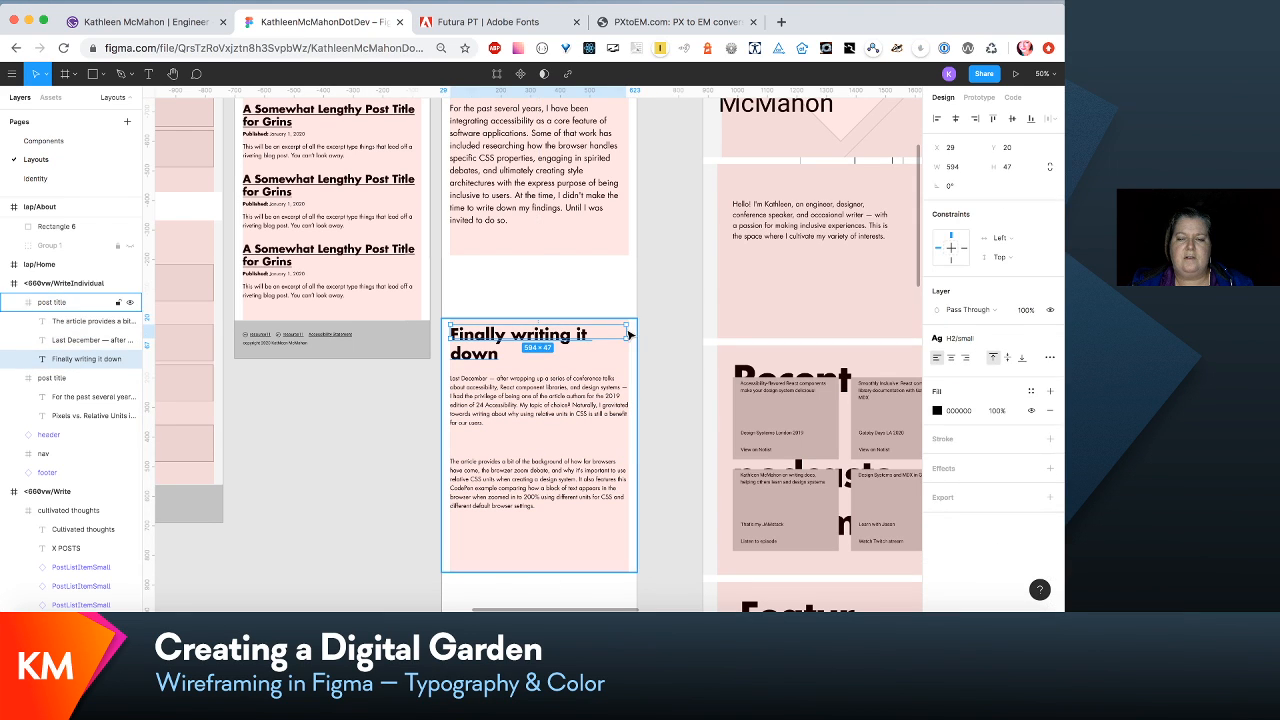
pyautogui.click(628, 335)
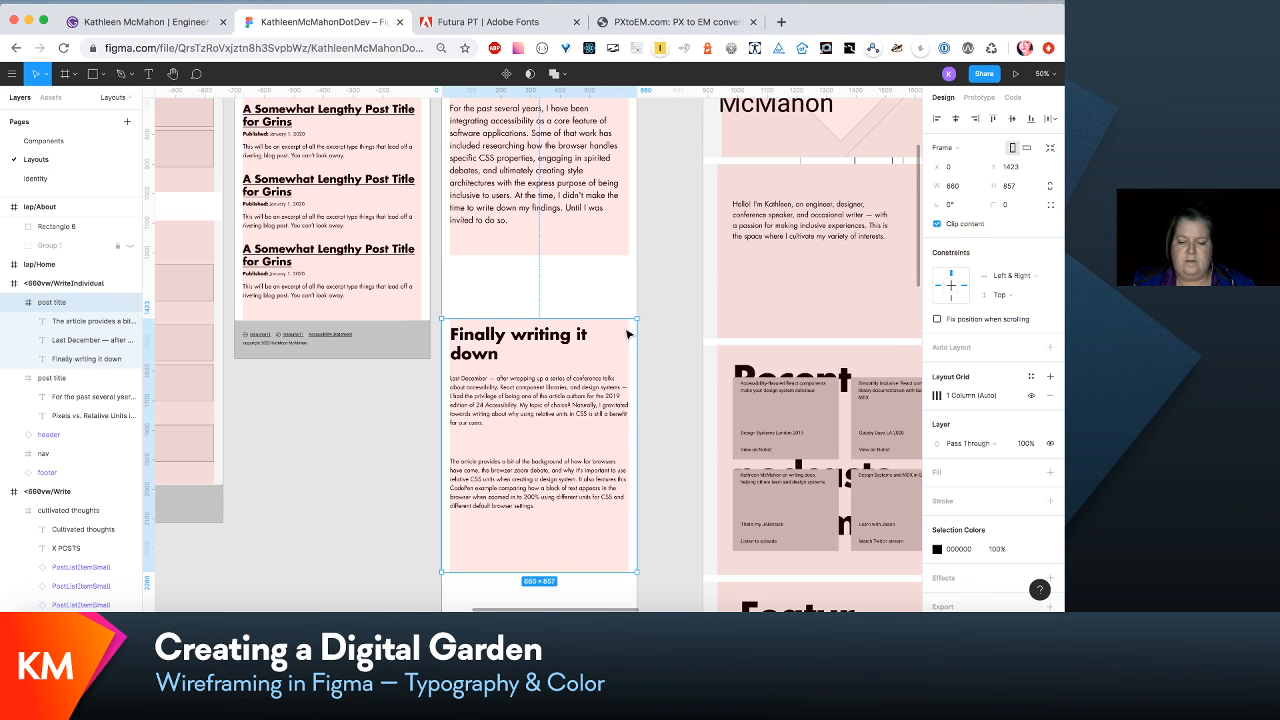
pyautogui.hotkey('shift', '0')
pyautogui.click(619, 325)
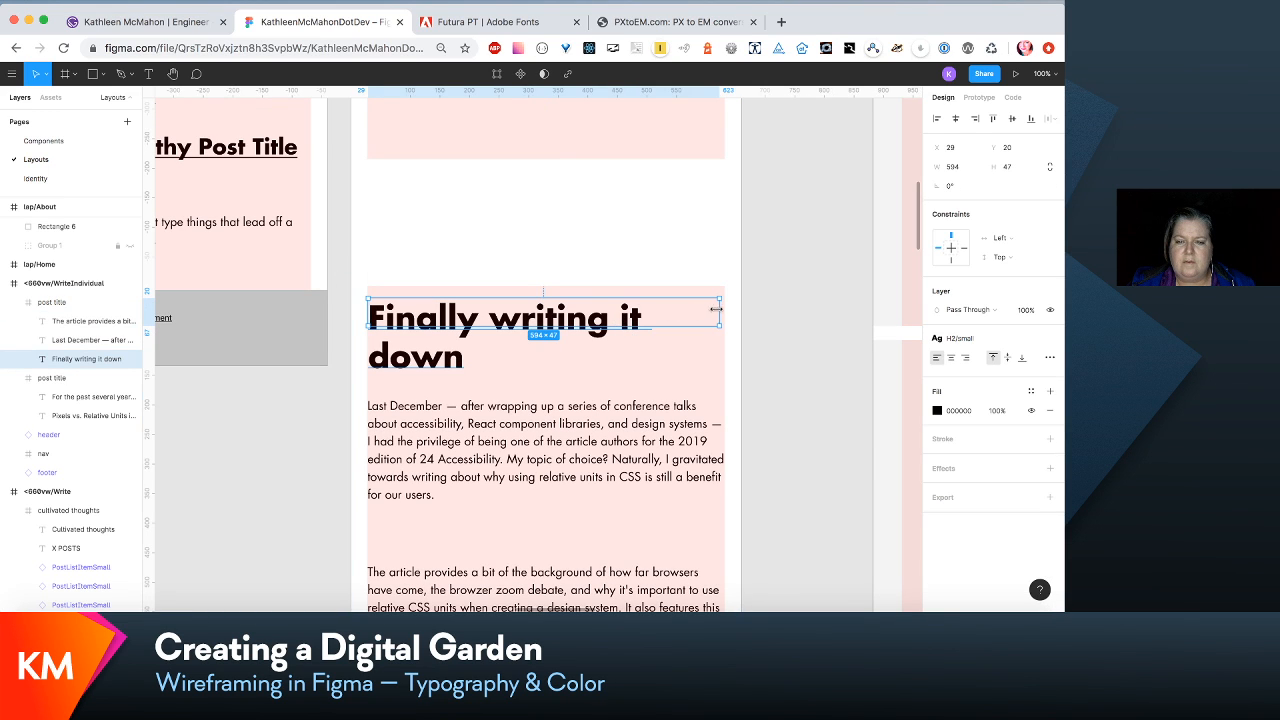
pyautogui.moveTo(714, 311)
pyautogui.mouseDown()
pyautogui.moveTo(755, 314)
pyautogui.moveTo(635, 325)
pyautogui.moveTo(723, 328)
pyautogui.mouseUp()
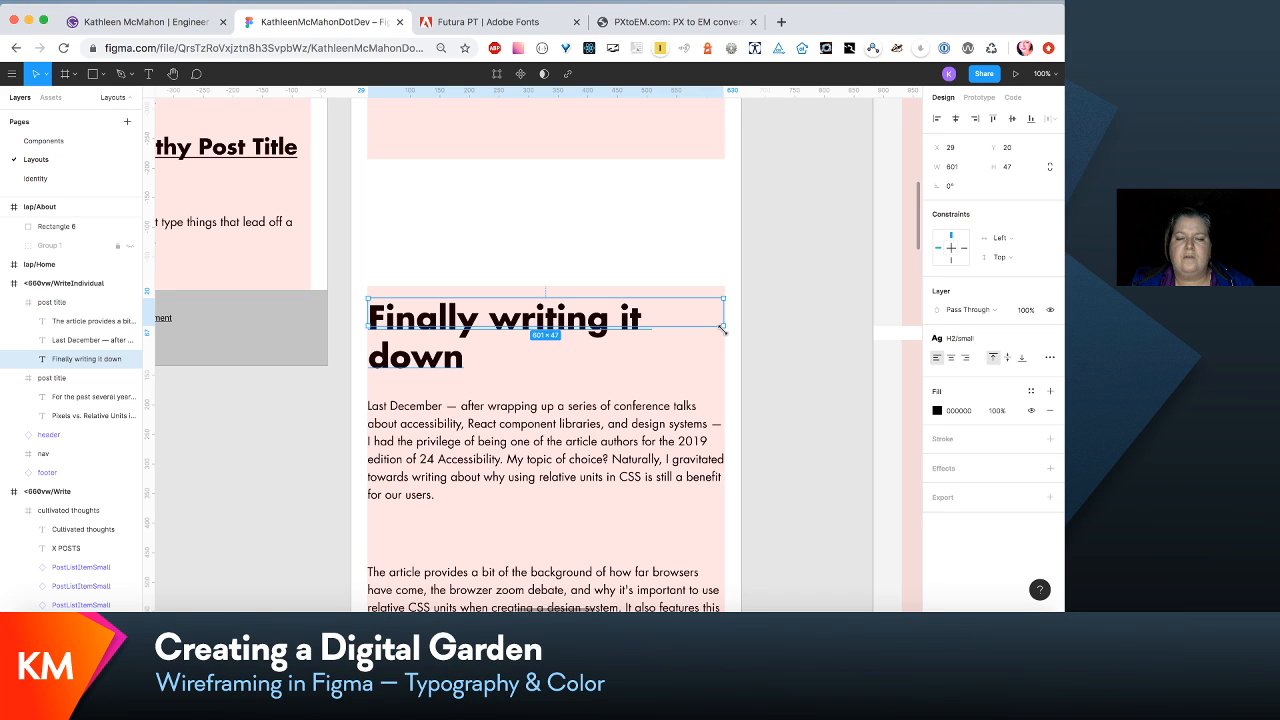
# - Move the "The article provides" paragraph up to Y 404, closing the gap below the preceding paragraph
pyautogui.scroll(-5, 722, 328)
pyautogui.click(683, 385)
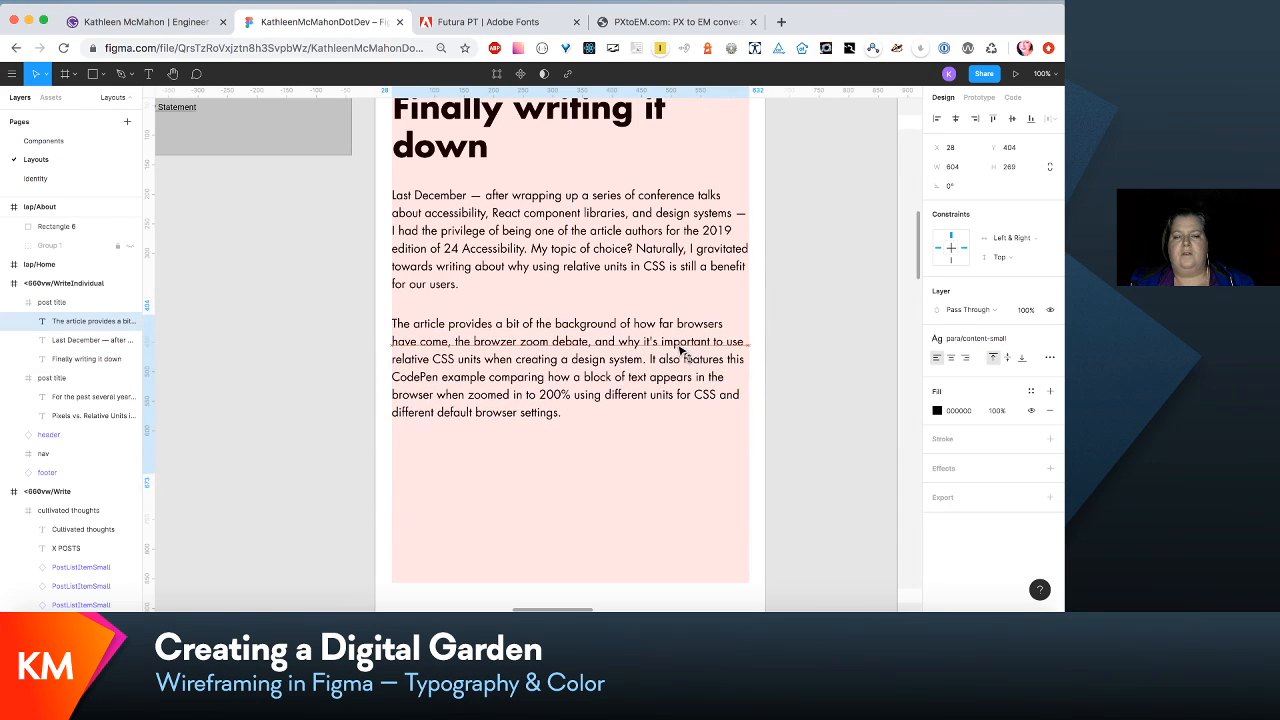
pyautogui.scroll(3, 683, 352)
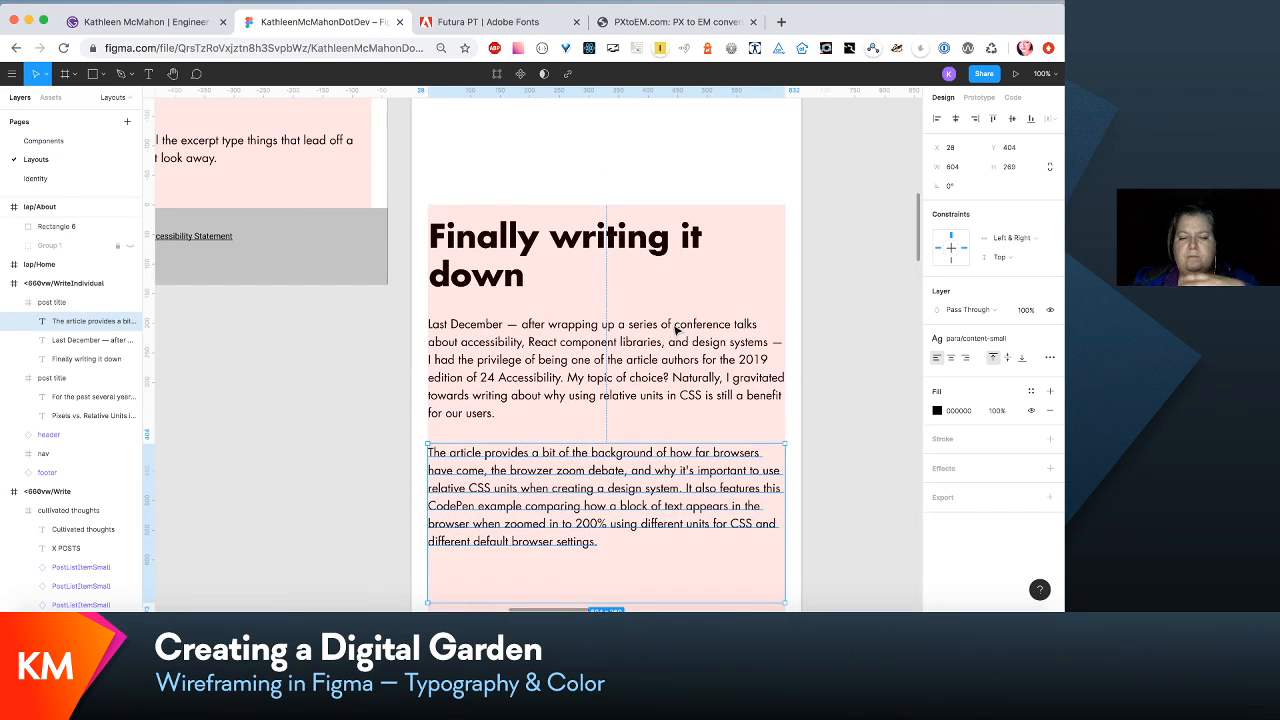
# - Move the "Finally writing it down" section up to Y 1236, just below the post title section
pyautogui.click(775, 316)
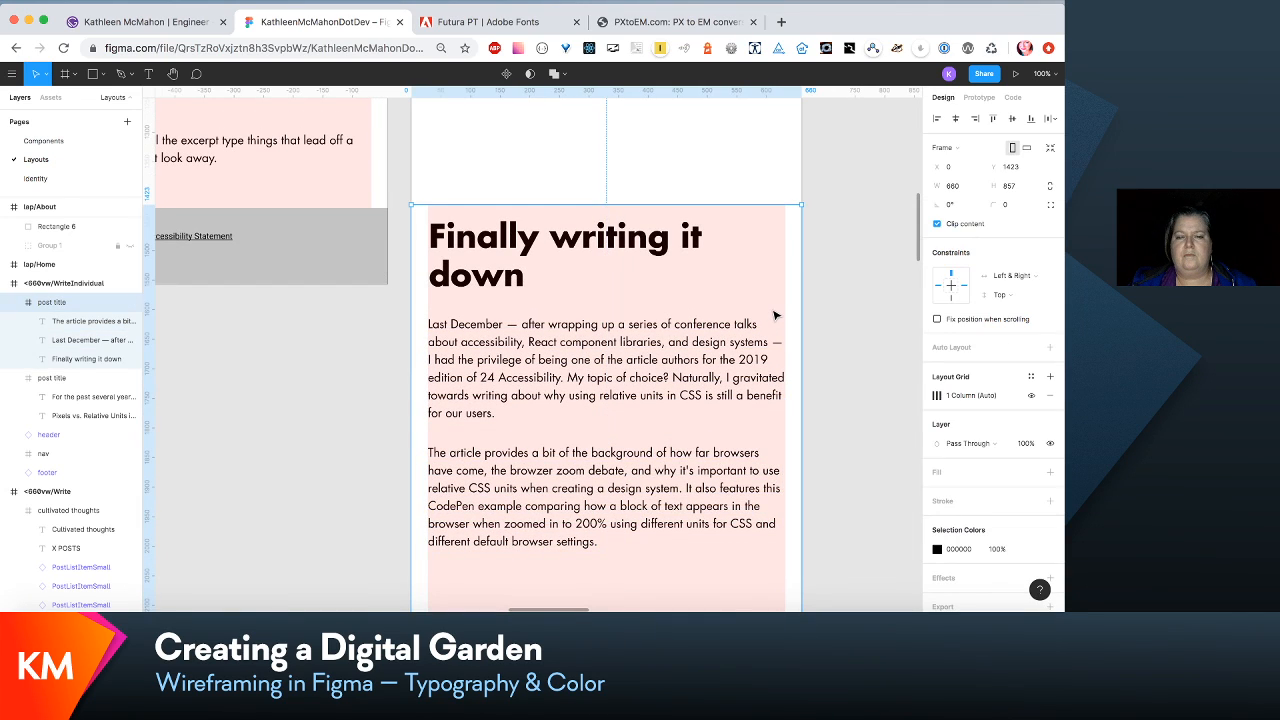
pyautogui.moveTo(775, 316); pyautogui.dragTo(763, 220)
pyautogui.scroll(3, 760, 220)
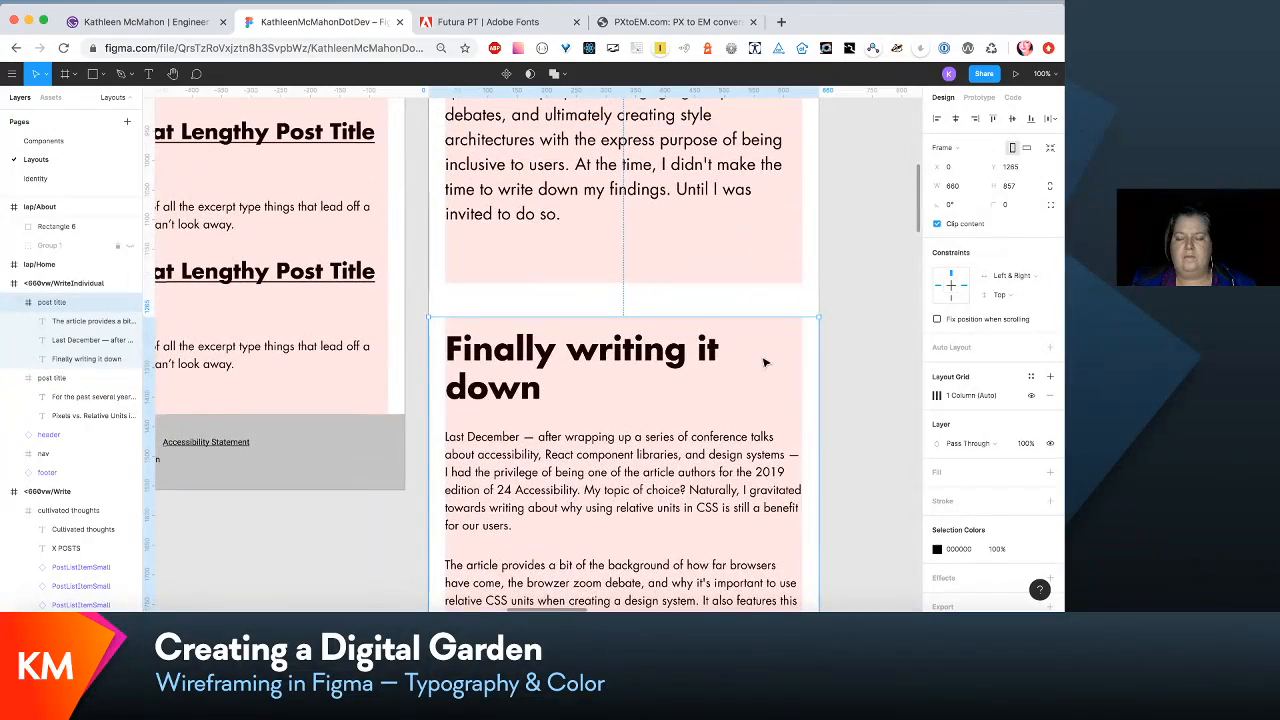
pyautogui.moveTo(765, 362); pyautogui.dragTo(766, 326)
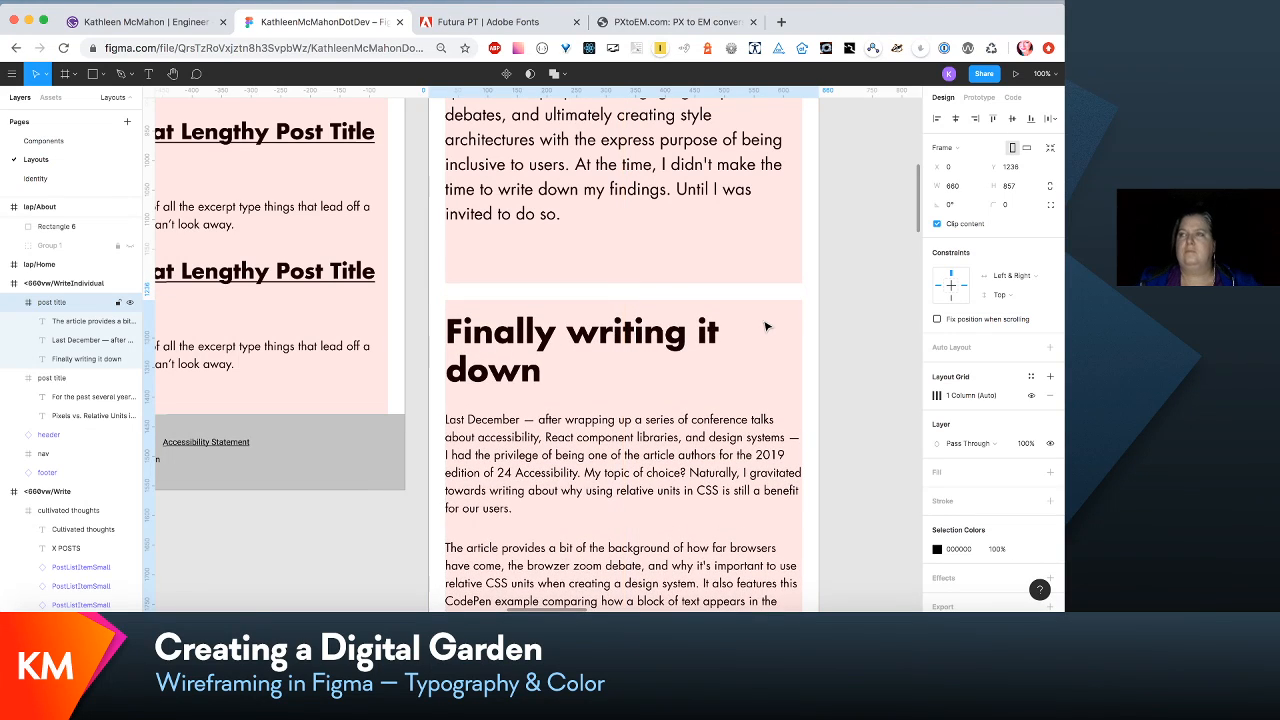
# - Shorten the "Finally writing it down" section to a height of 654 so it ends just below its last paragraph
pyautogui.press('-')
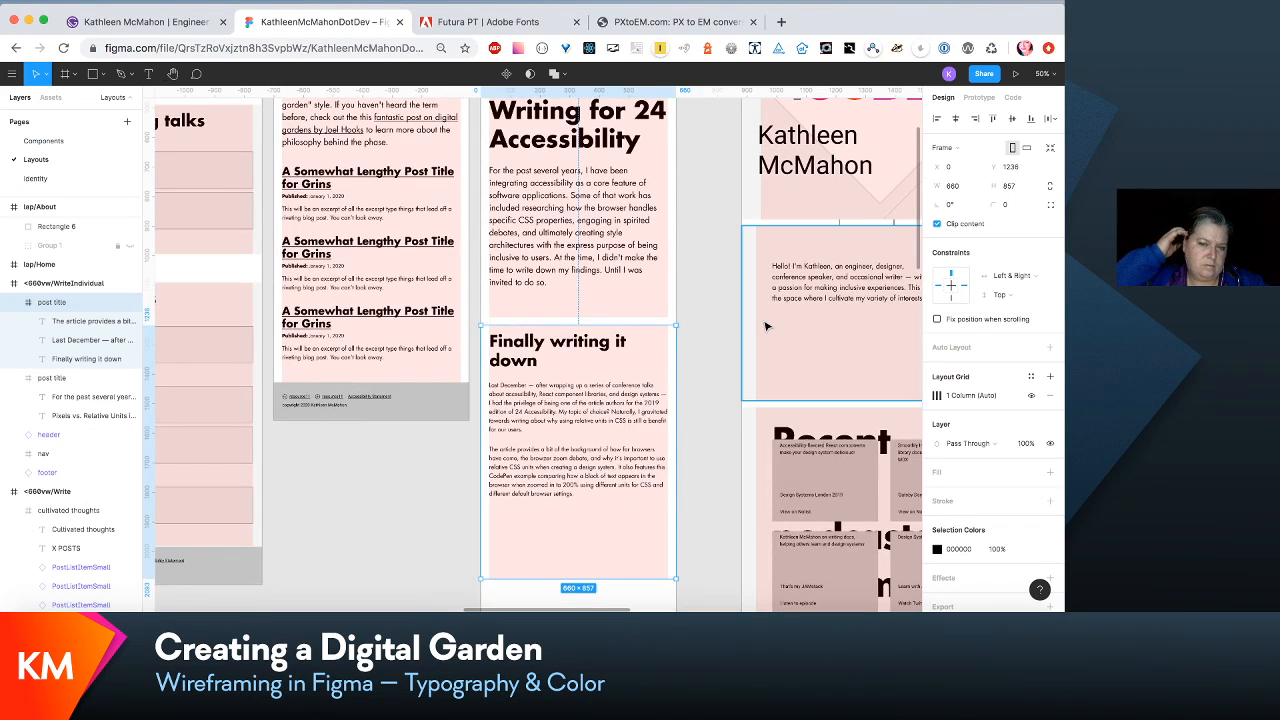
pyautogui.scroll(-2, 750, 336)
pyautogui.hscroll(1, 750, 336)
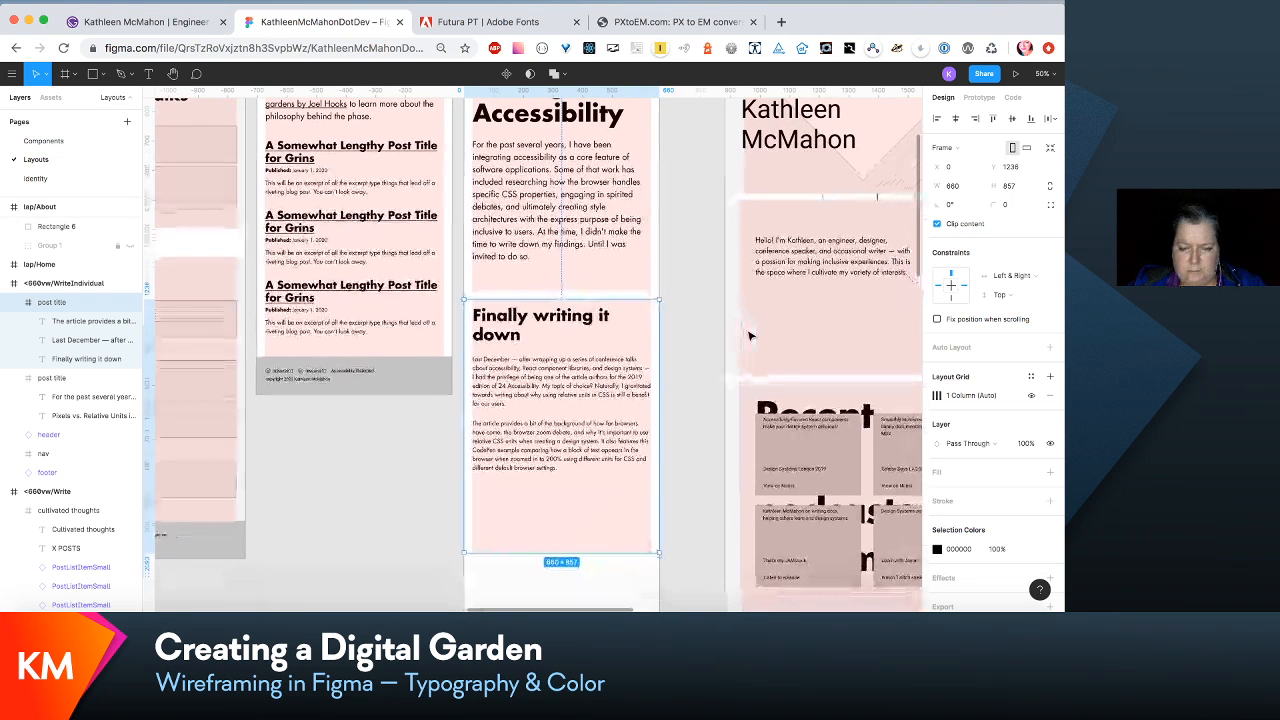
pyautogui.scroll(-3, 750, 336)
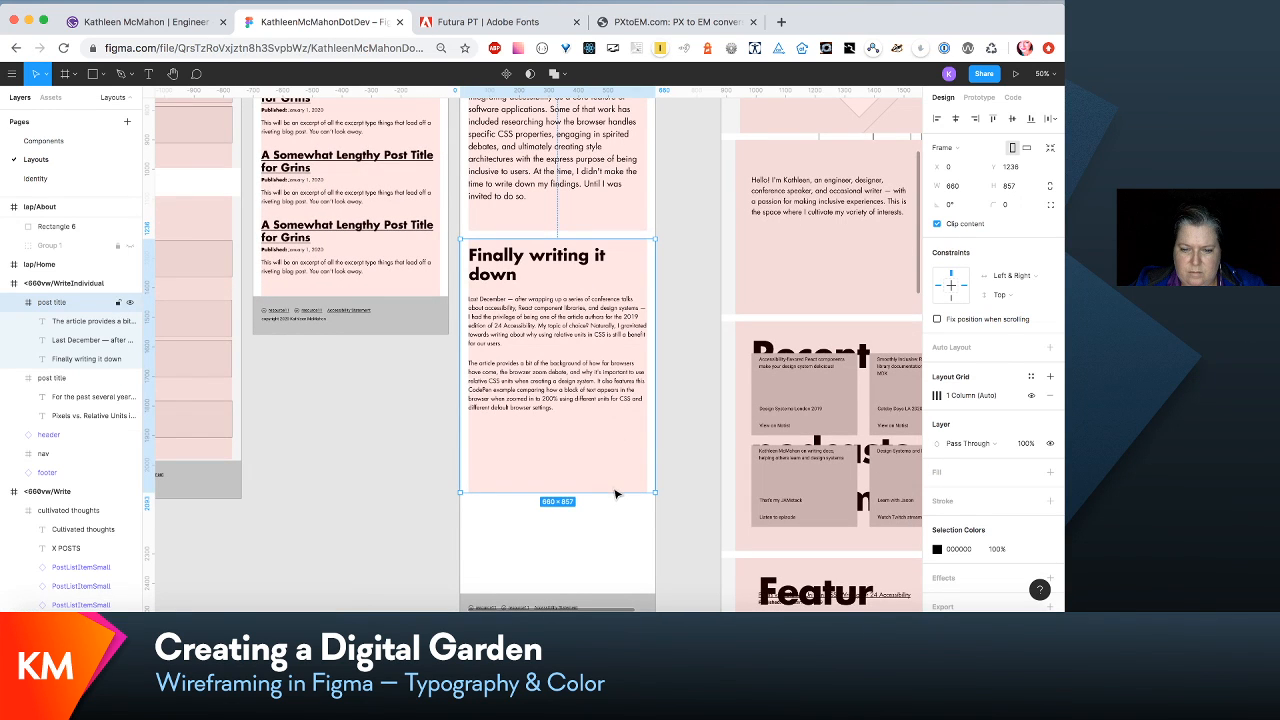
pyautogui.moveTo(613, 490); pyautogui.dragTo(613, 432)
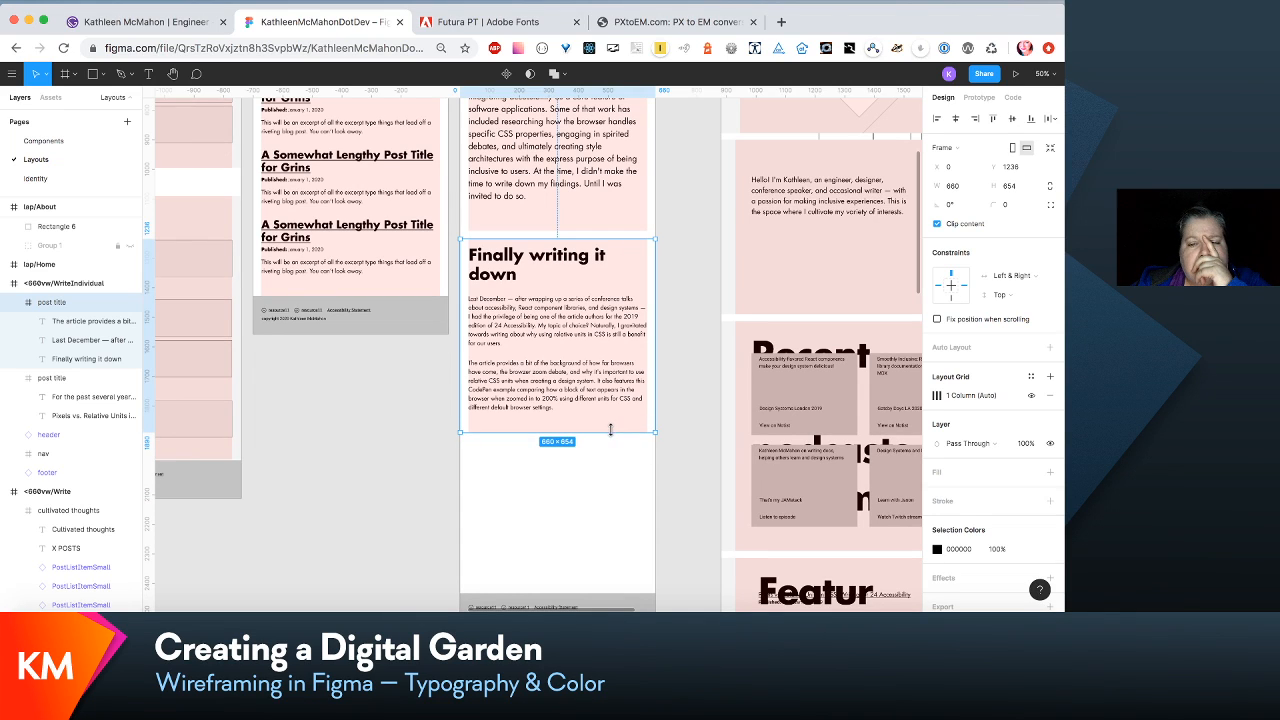
# - Narrow the "Finally writing it down" heading's text box to a width of 452 so the heading wraps after "writing"
pyautogui.scroll(6, 610, 430)
pyautogui.hscroll(-1, 610, 430)
pyautogui.hscroll(1, 617, 437)
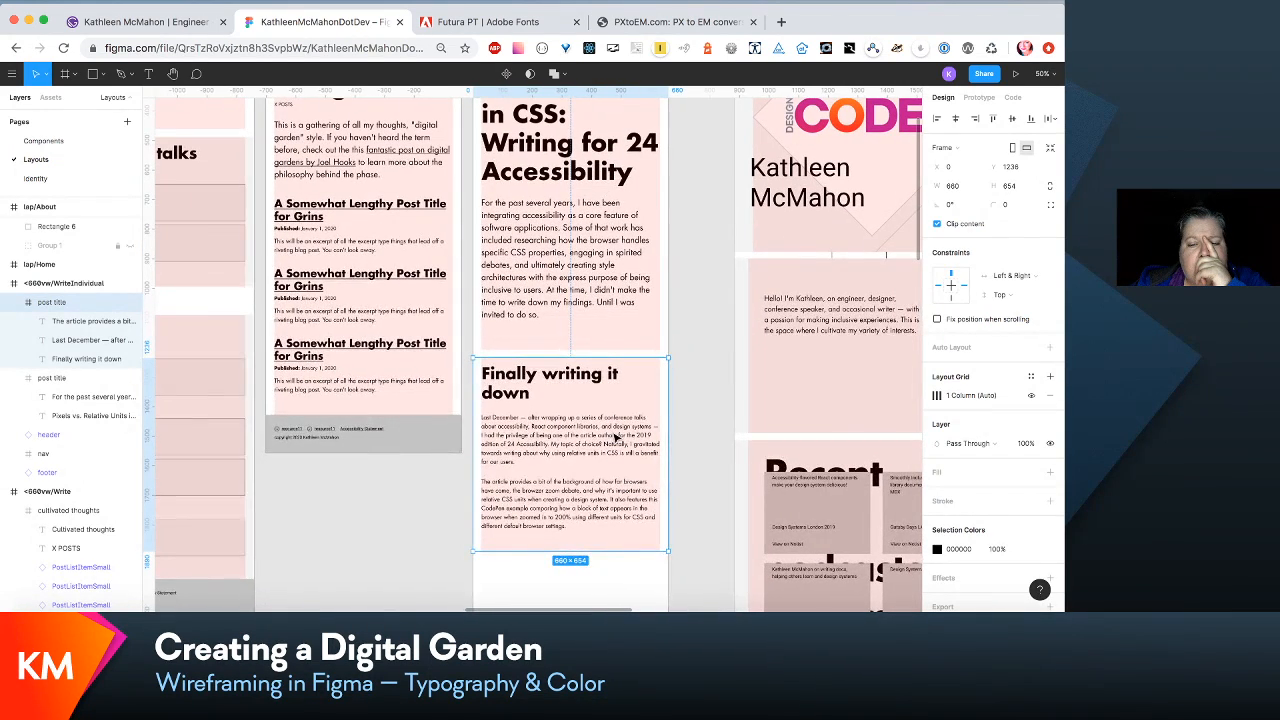
pyautogui.rightClick(627, 377)
pyautogui.press('Escape')
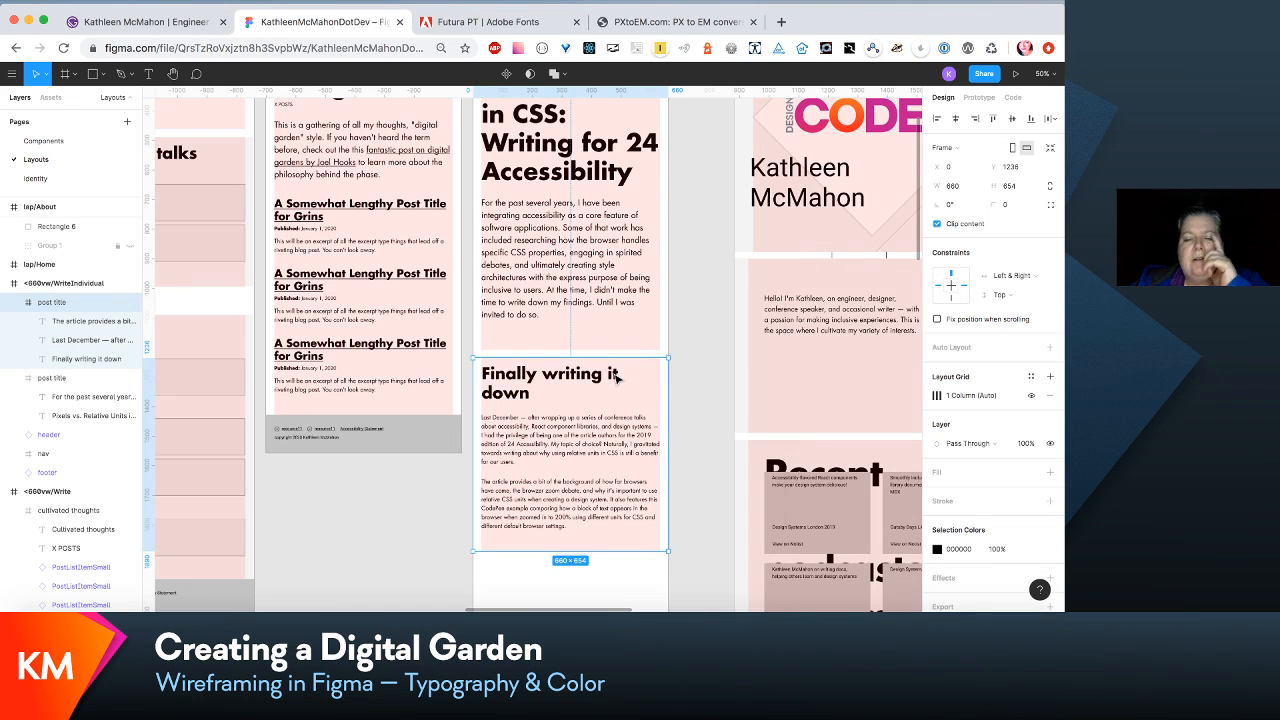
pyautogui.click(616, 376)
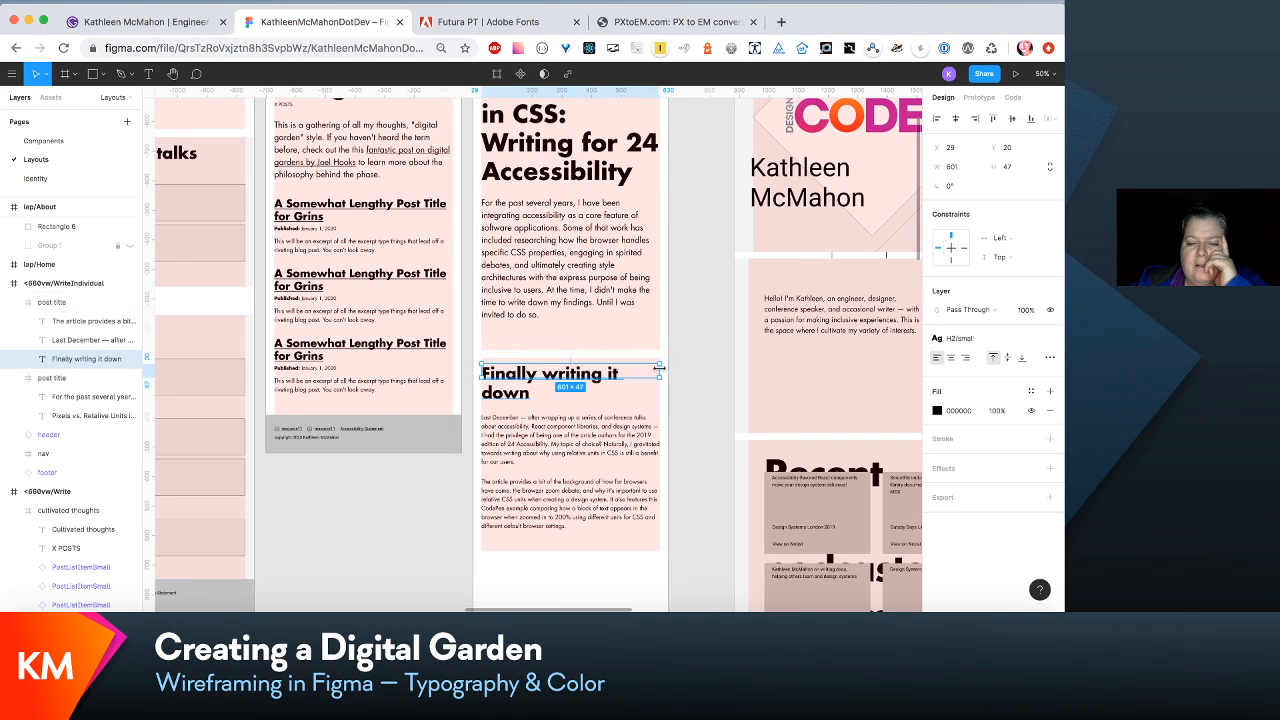
pyautogui.moveTo(659, 369); pyautogui.dragTo(617, 373)
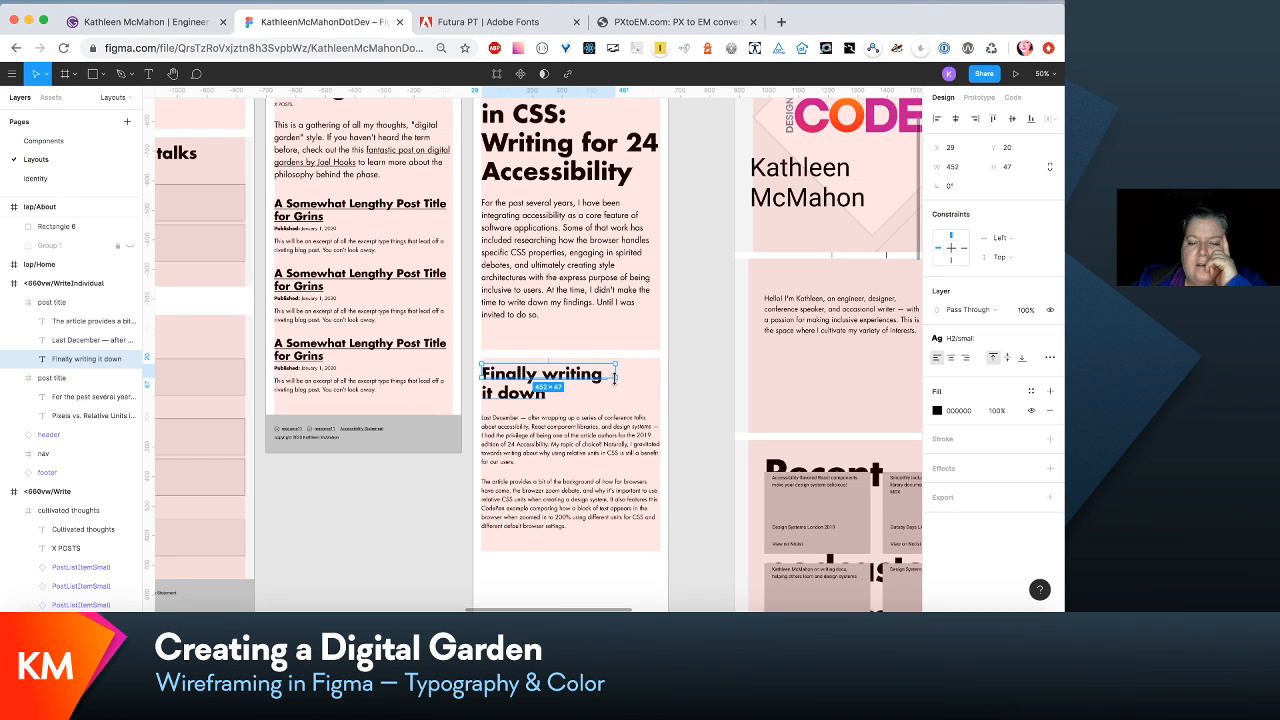
pyautogui.click(675, 412)
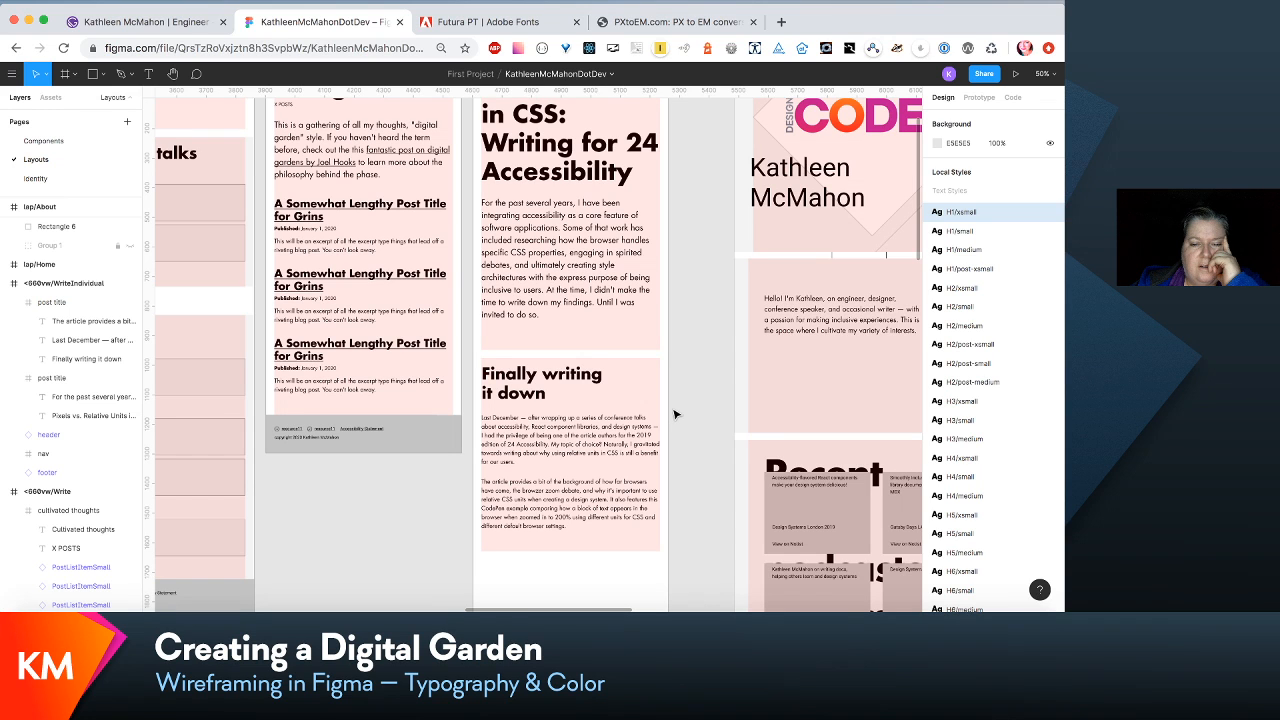
# - Shorten the 660vw WriteIndividual frame to a height of 2018 so the footer sits directly below the article content
pyautogui.scroll(-2, 675, 414)
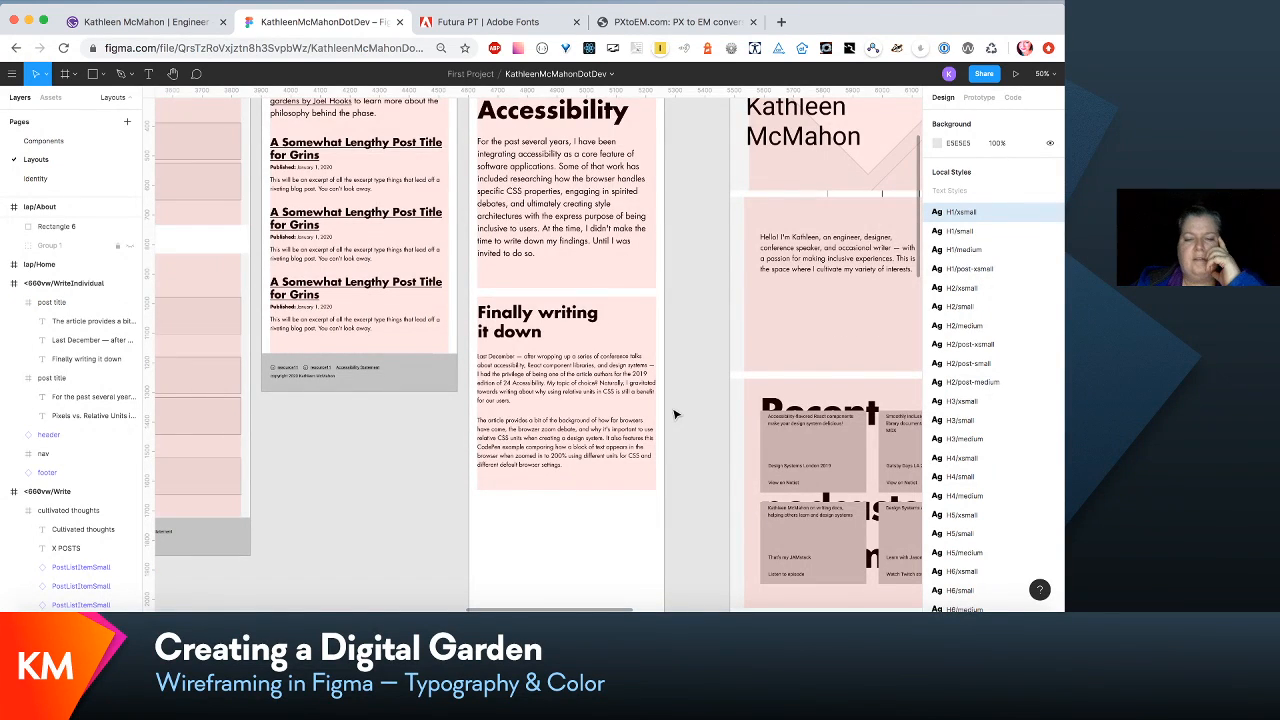
pyautogui.scroll(3, 675, 414)
pyautogui.scroll(2, 675, 414)
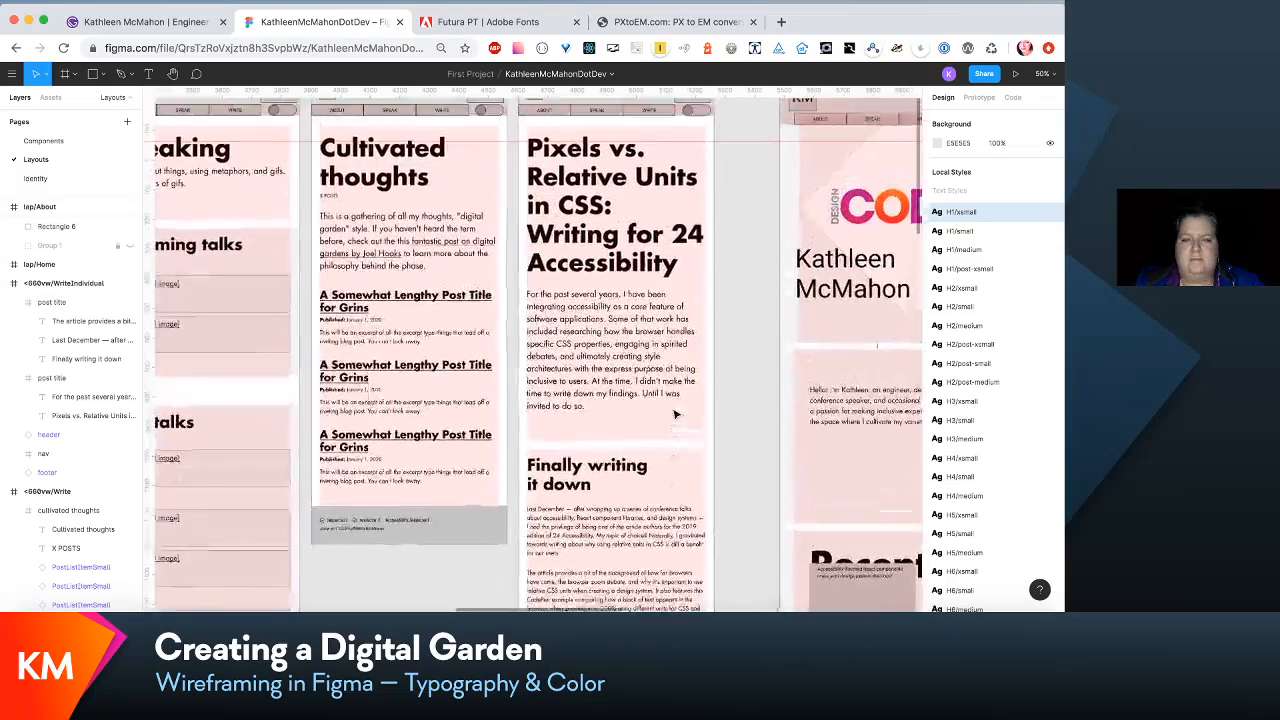
pyautogui.hscroll(2, 675, 414)
pyautogui.scroll(-2, 675, 414)
pyautogui.scroll(-5, 675, 414)
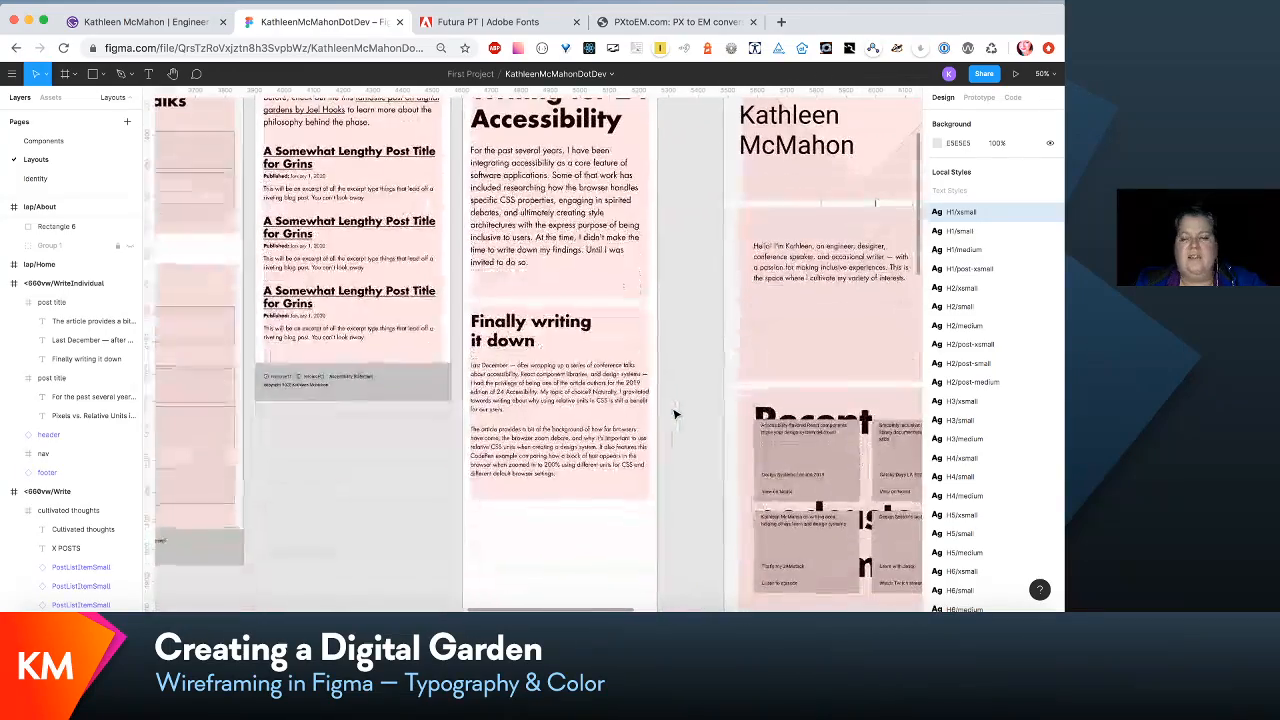
pyautogui.scroll(6, 675, 414)
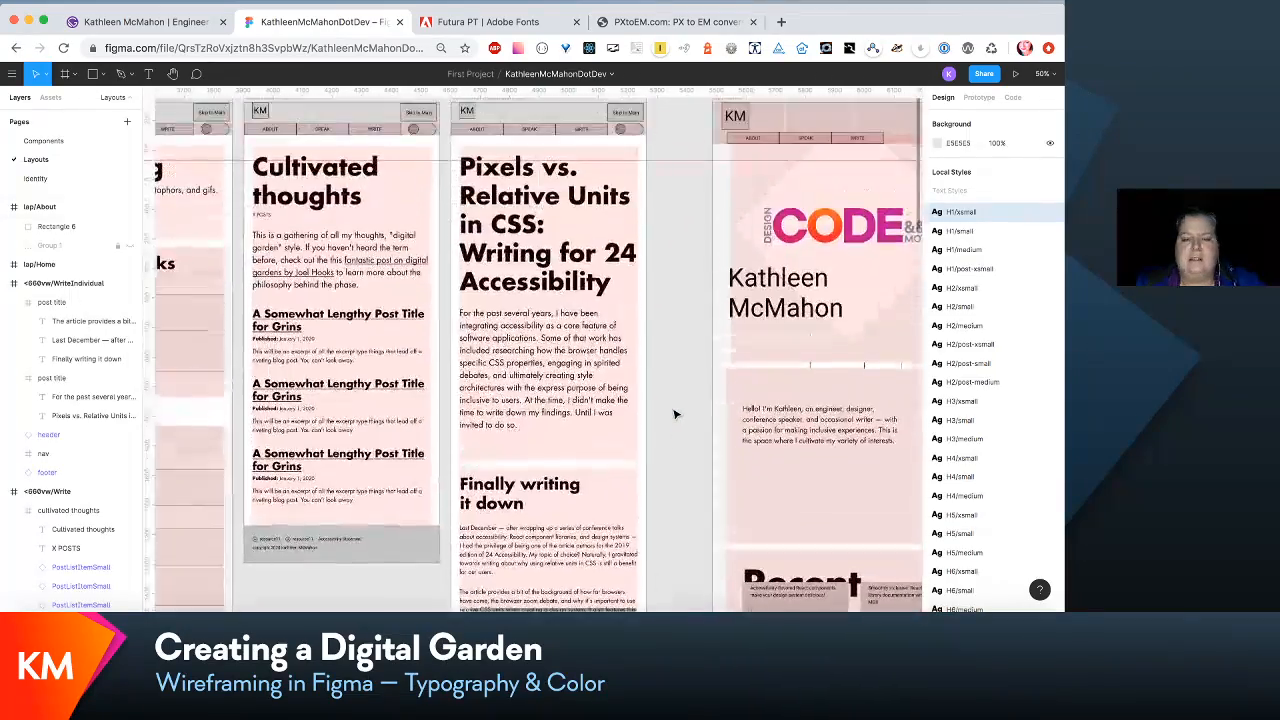
pyautogui.scroll(2, 675, 414)
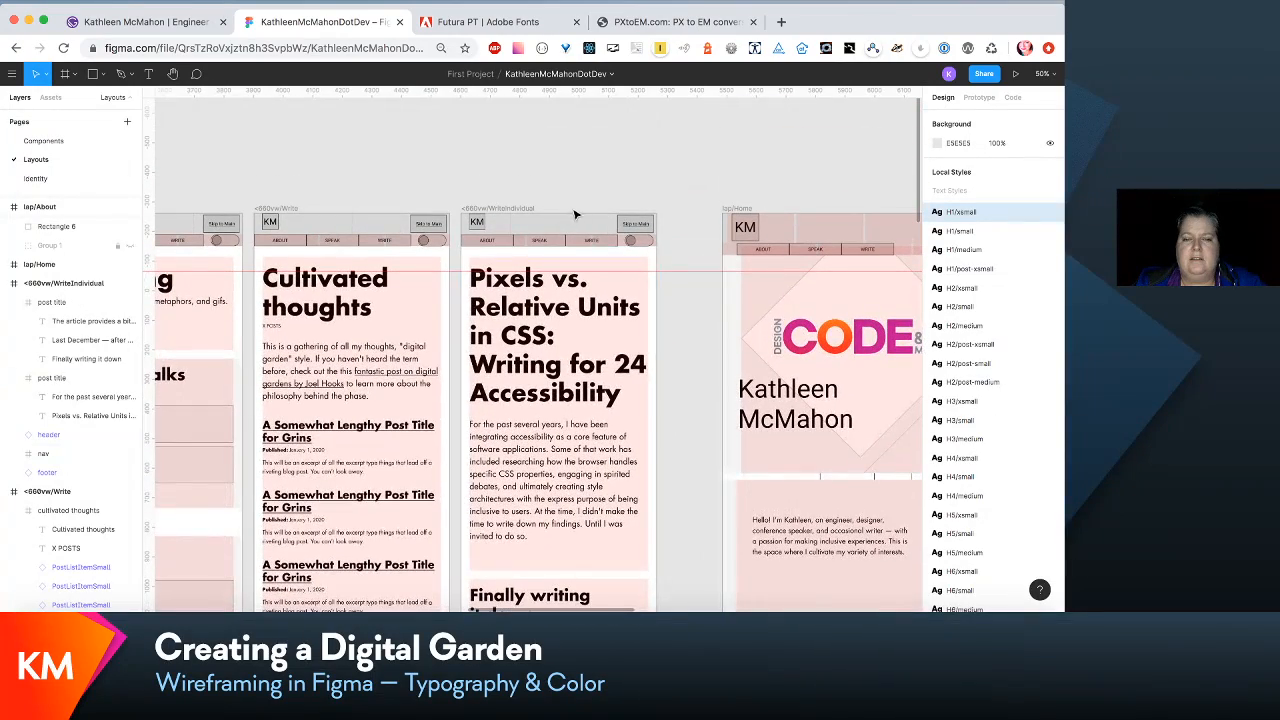
pyautogui.click(522, 212)
pyautogui.scroll(-5, 540, 170)
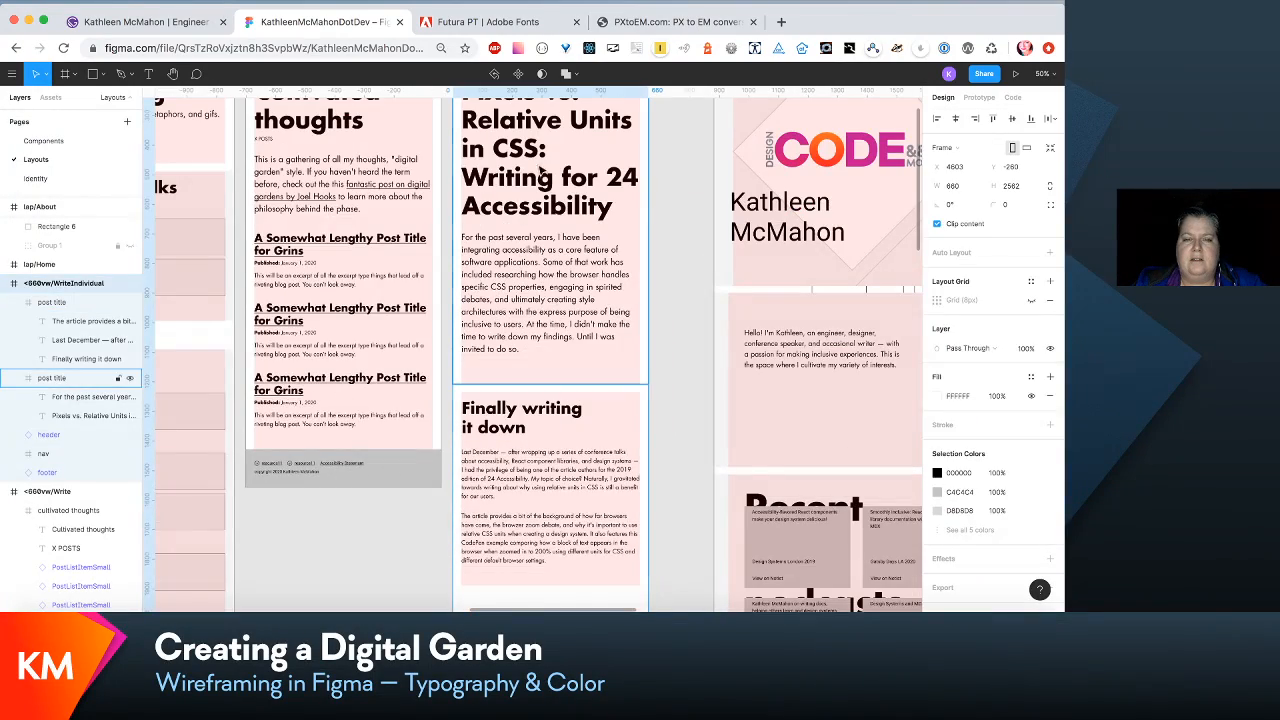
pyautogui.scroll(-4, 593, 333)
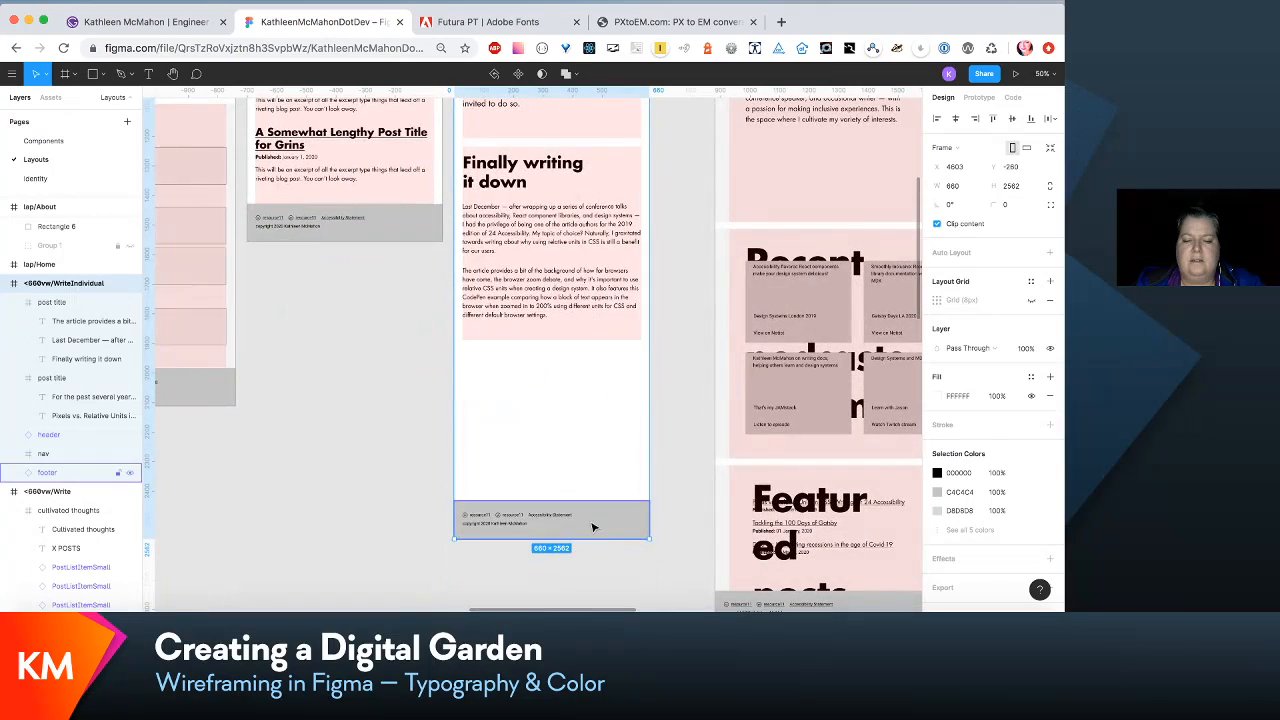
pyautogui.moveTo(591, 541); pyautogui.dragTo(598, 377)
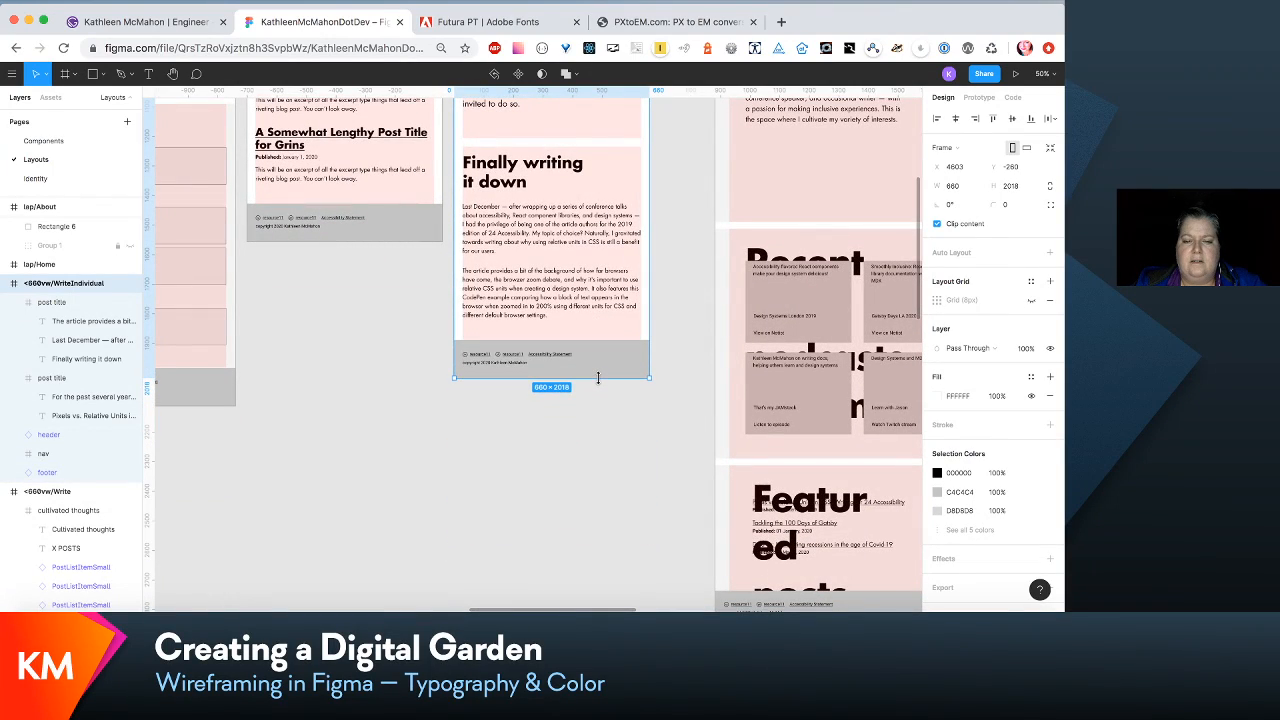
# - Compare the finished 320vw and 660vw layouts with the lap/Home and lap/About layouts
pyautogui.scroll(5, 598, 377)
pyautogui.hscroll(-5, 600, 380)
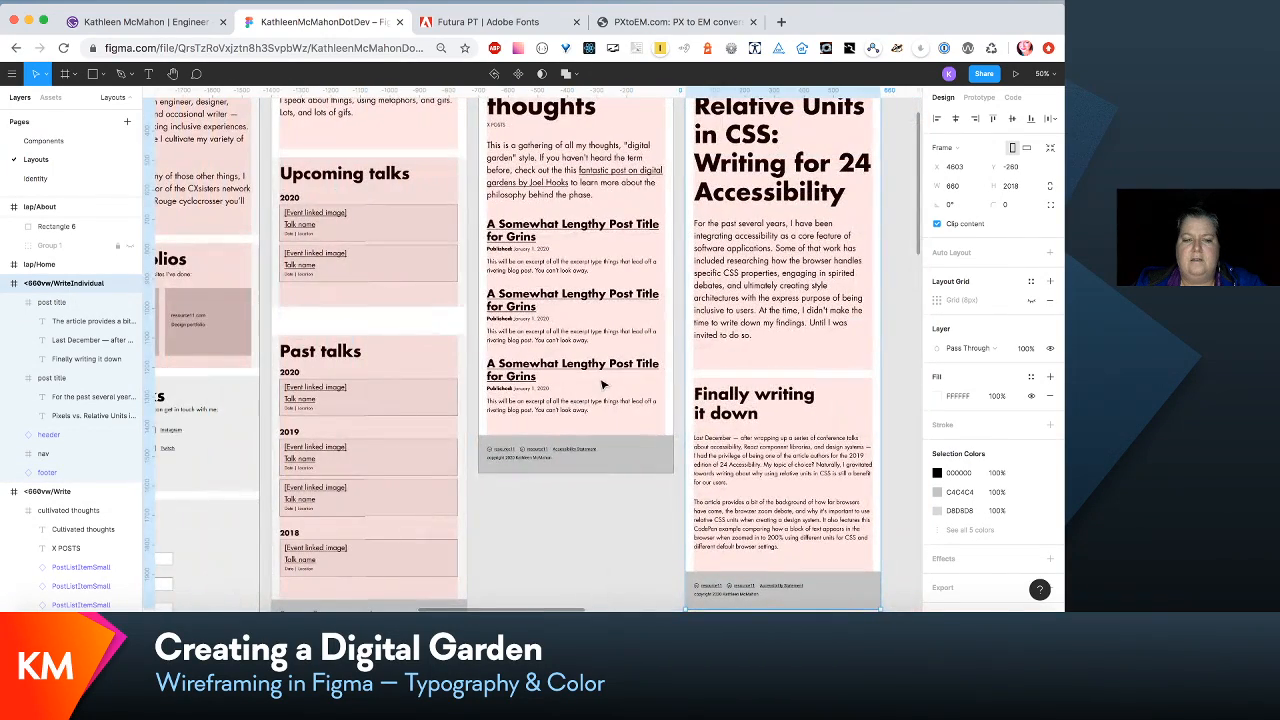
pyautogui.hscroll(10, 602, 384)
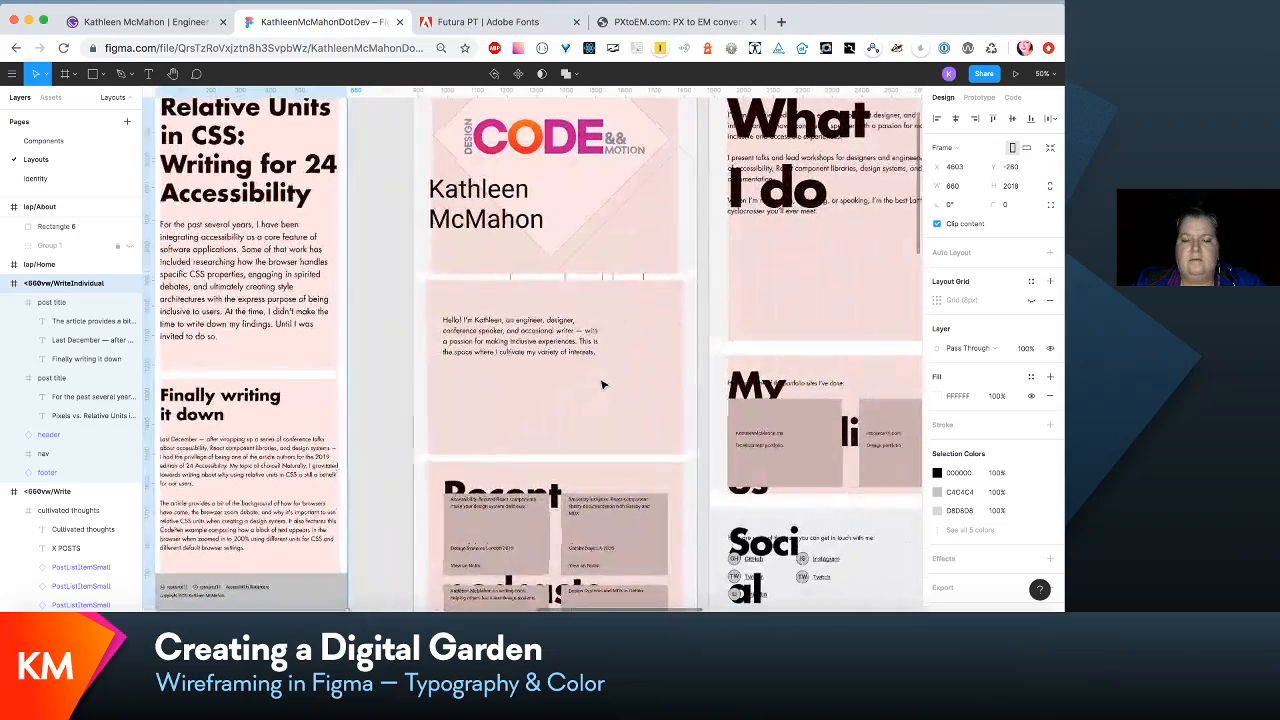
pyautogui.scroll(3, 603, 384)
pyautogui.hscroll(-3, 602, 384)
pyautogui.hscroll(5, 600, 380)
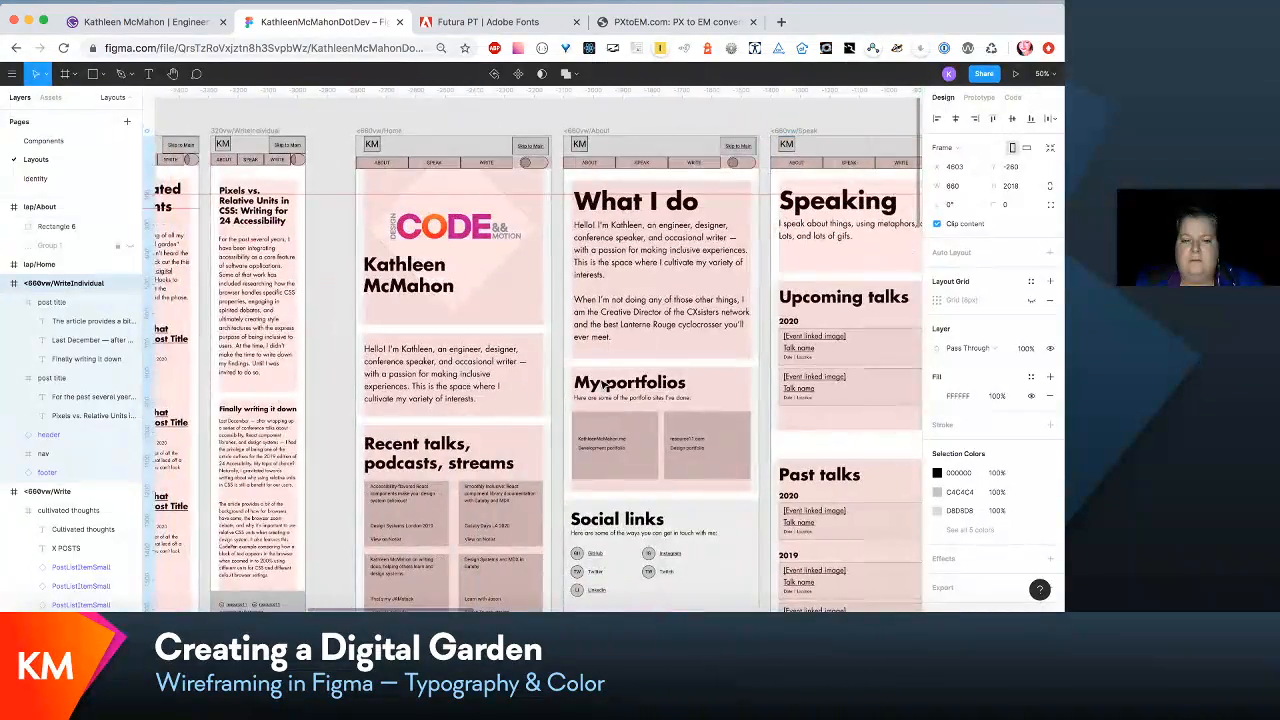
pyautogui.hscroll(-10, 590, 376)
pyautogui.scroll(2, 585, 372)
pyautogui.hscroll(8, 585, 372)
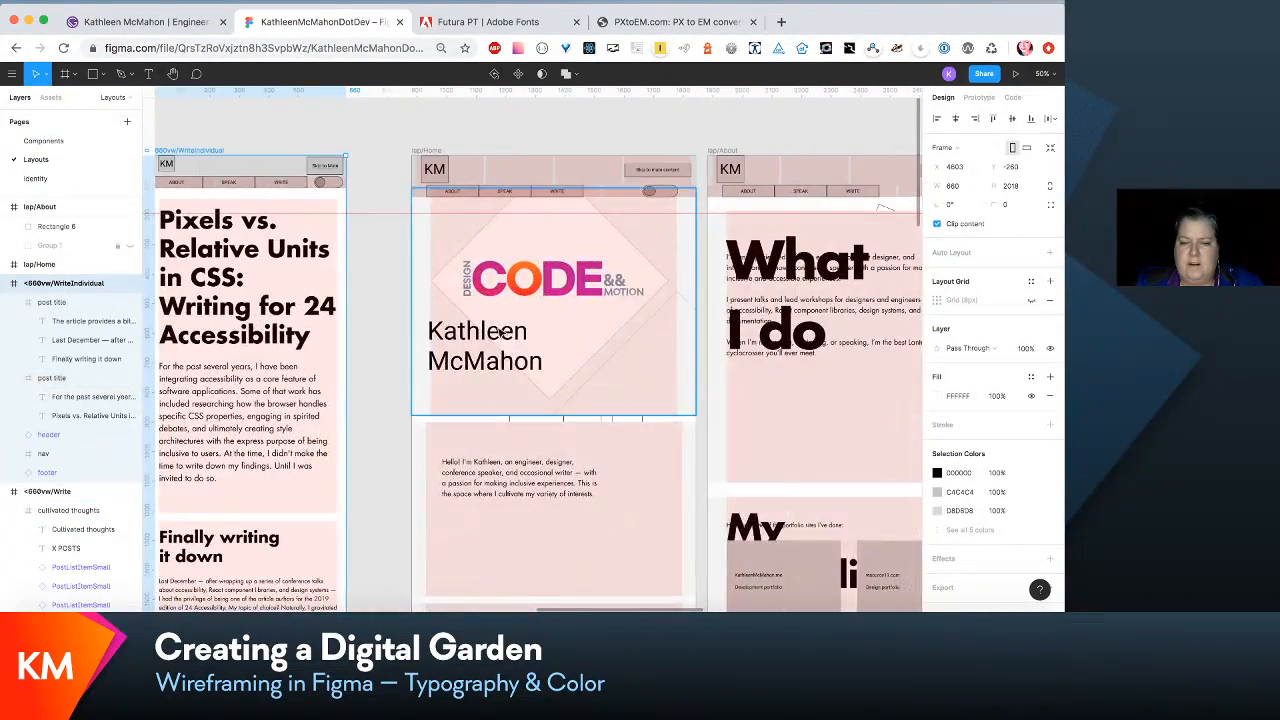
# - Change the hero's name heading in lap/Home to Futura LT Bold with a 120% line height
pyautogui.click(500, 368)
pyautogui.doubleClick(500, 368)
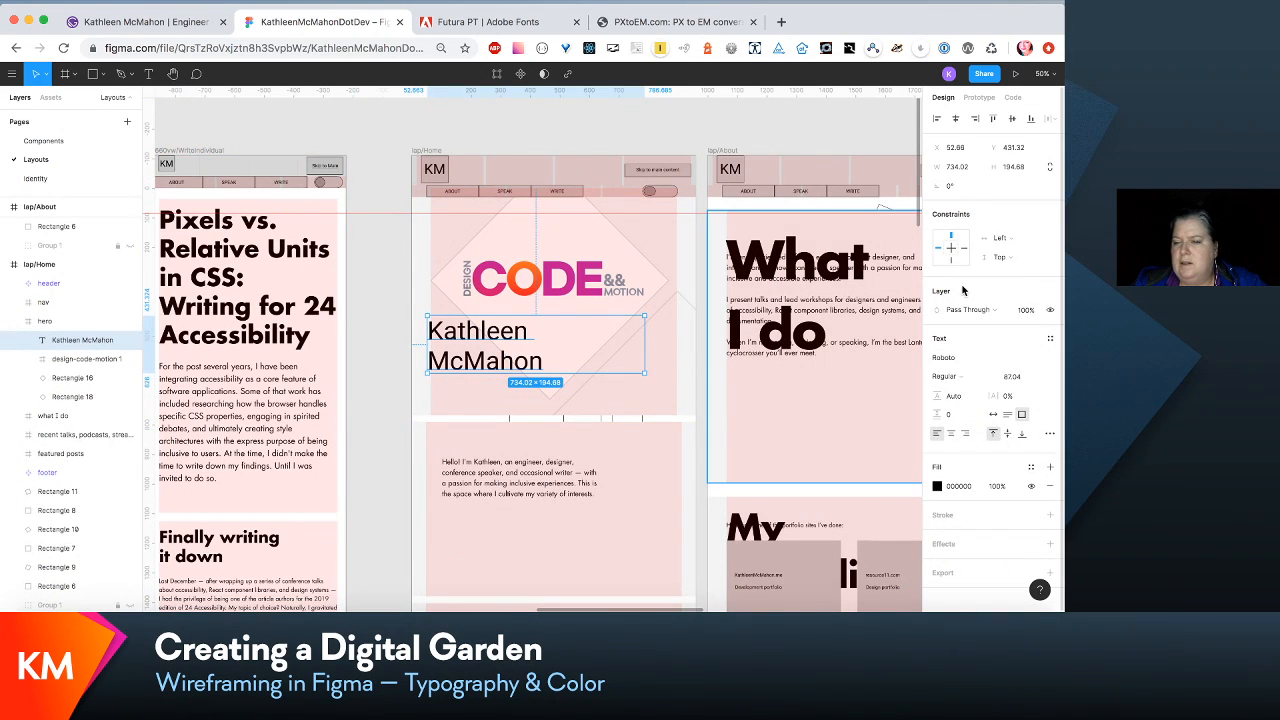
pyautogui.click(1049, 359)
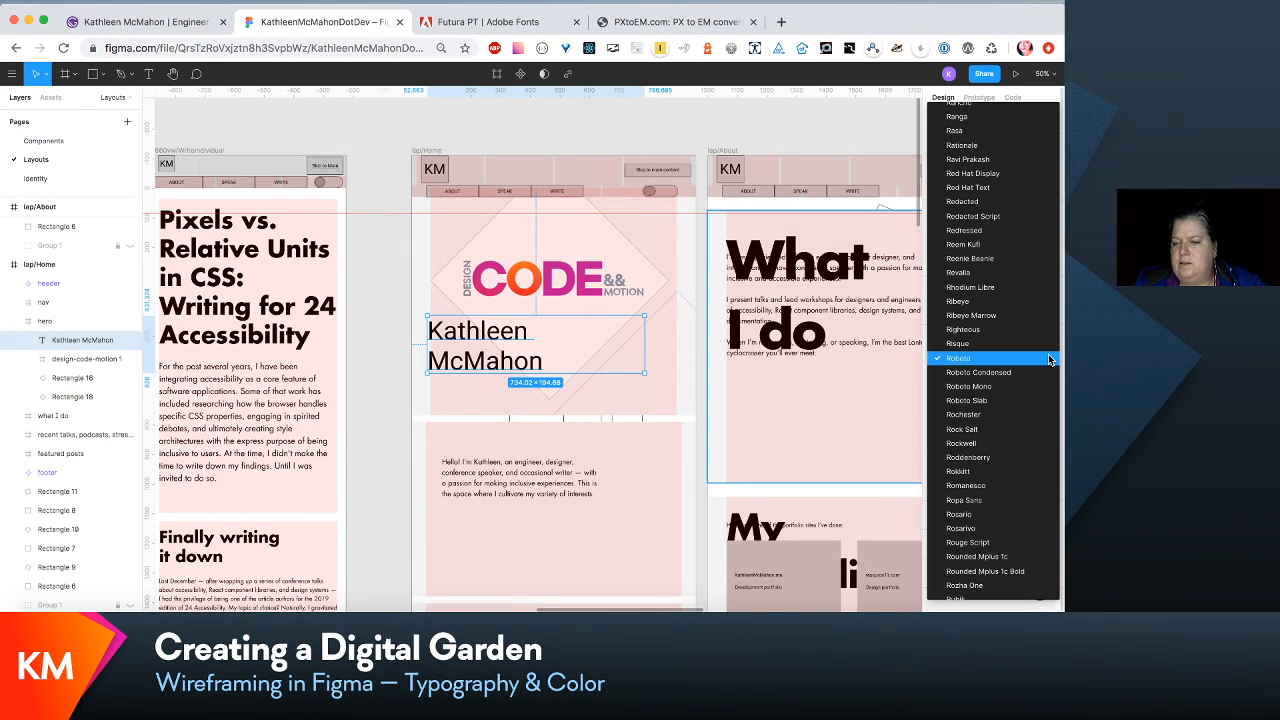
pyautogui.scroll(15, 1045, 355)
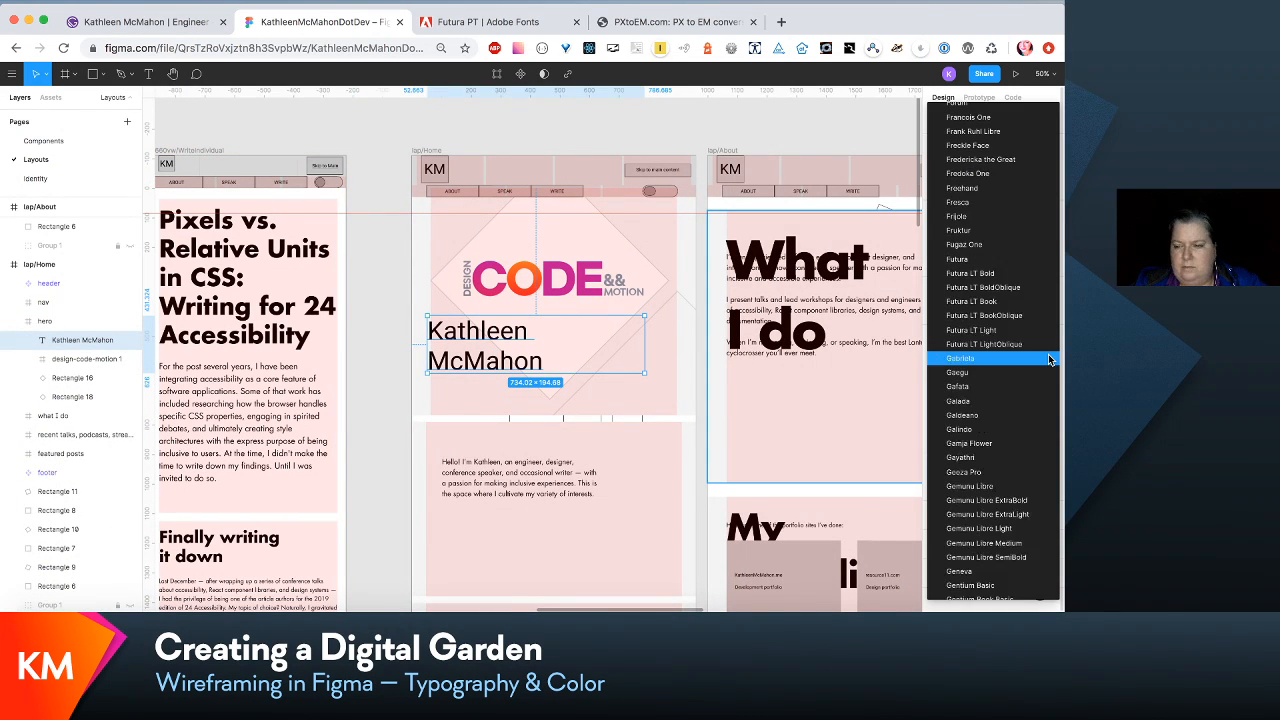
pyautogui.click(1014, 283)
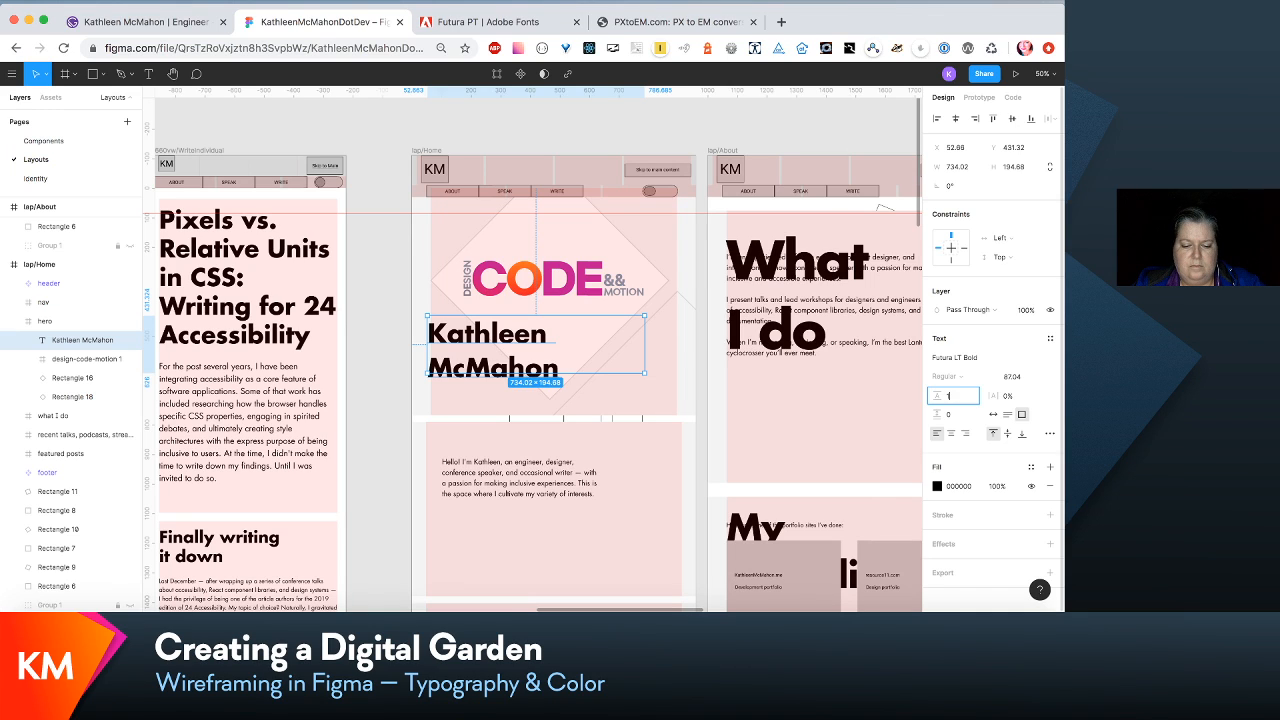
pyautogui.press('Return')
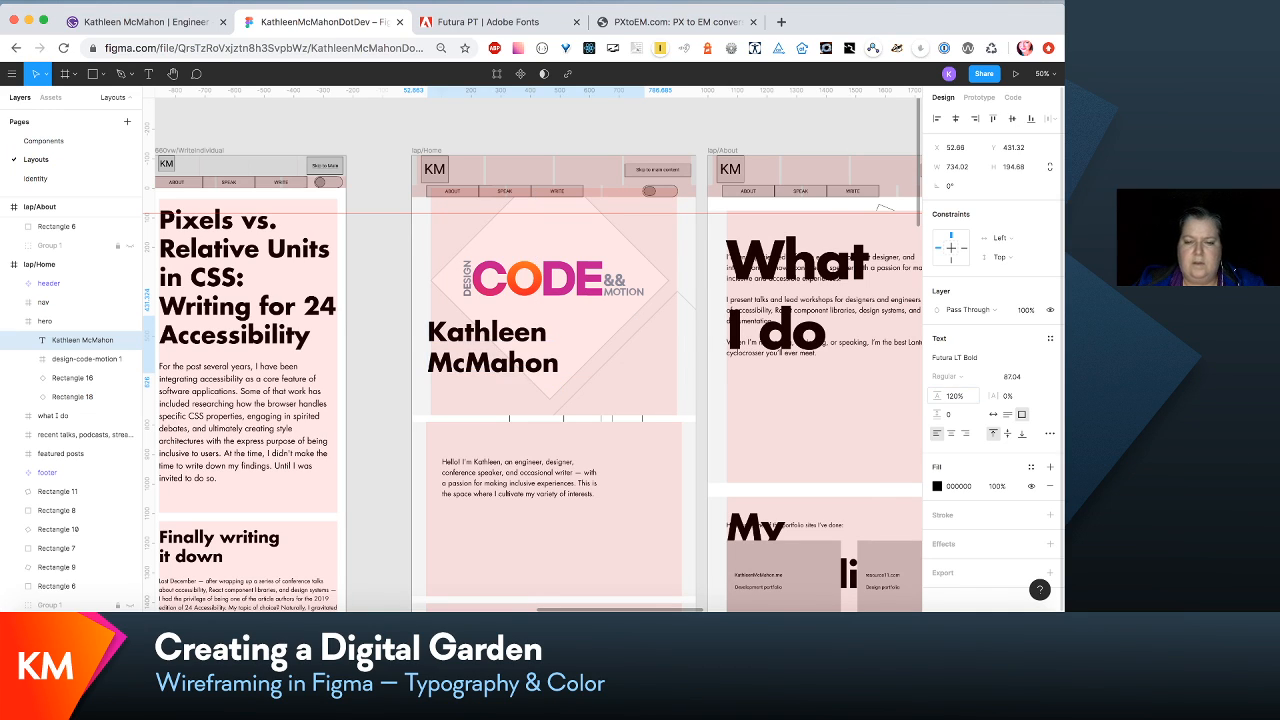
# - Try a font size of 86 on the hero's name heading, nudging it down and back up to Y 431.32
pyautogui.click(1016, 380)
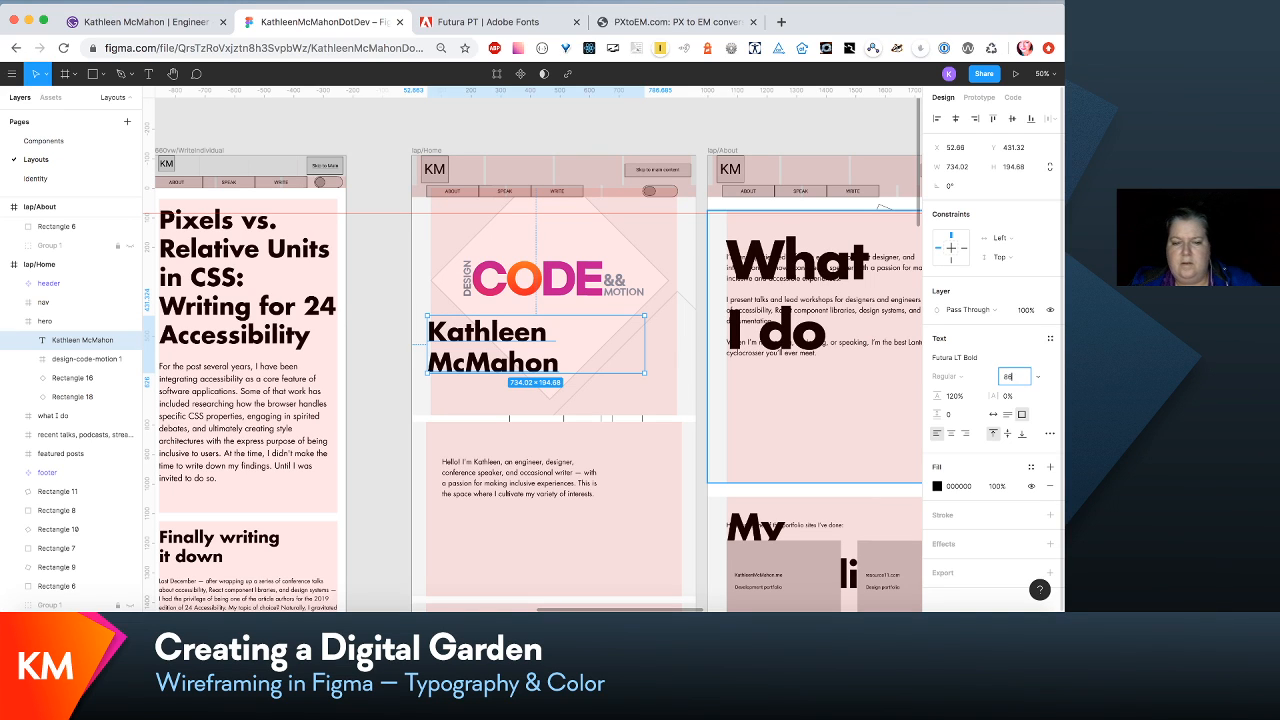
pyautogui.press('Return')
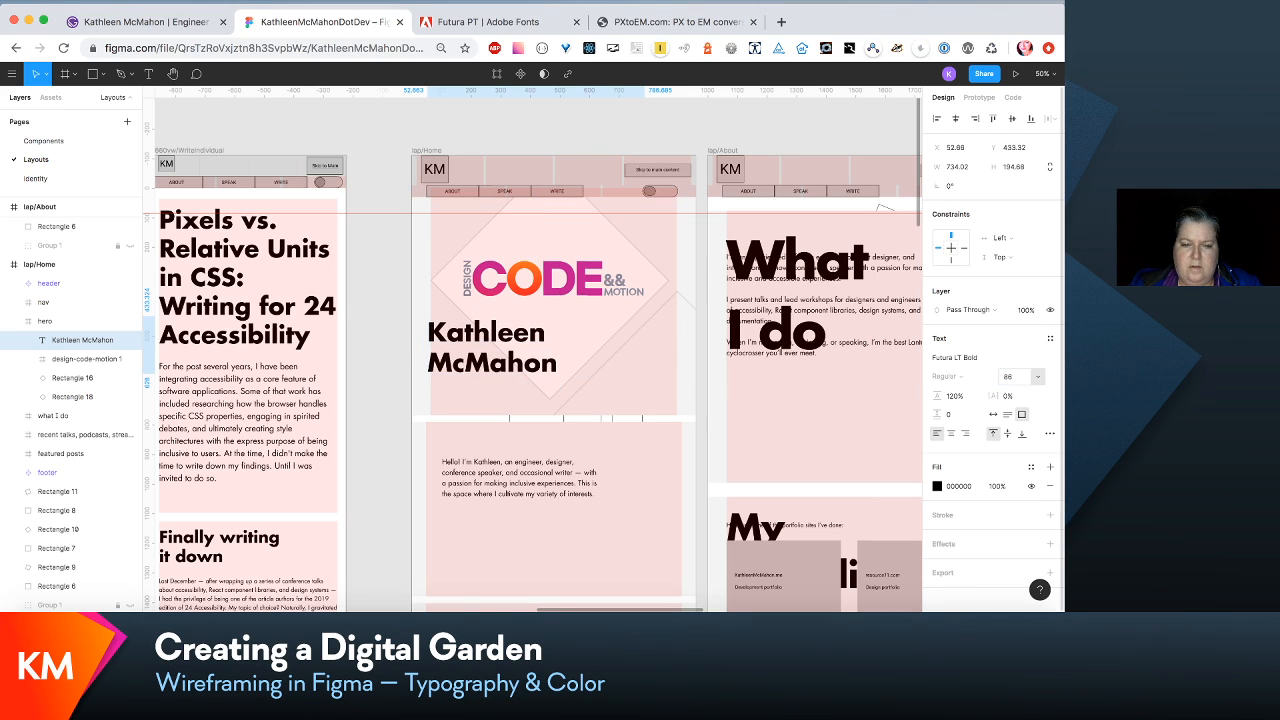
pyautogui.press('Down')
pyautogui.press('Down')
pyautogui.press('Down')
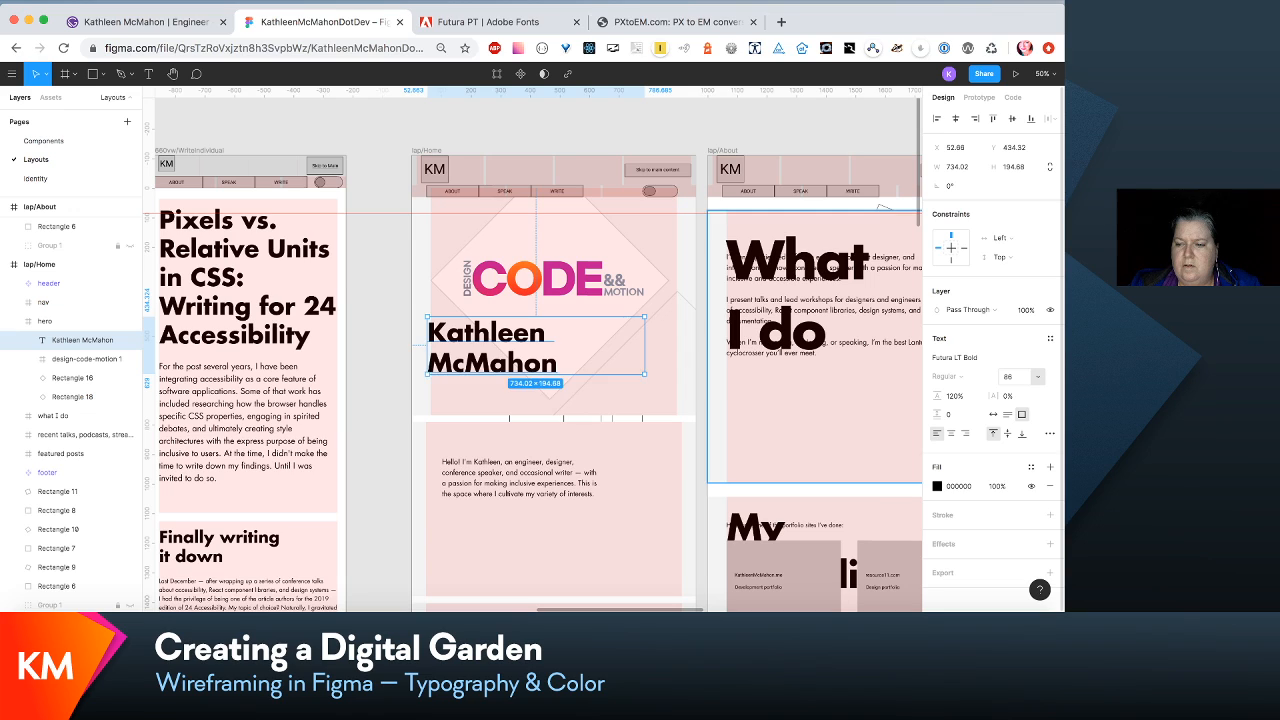
pyautogui.press('Up')
pyautogui.press('Up')
pyautogui.press('Up')
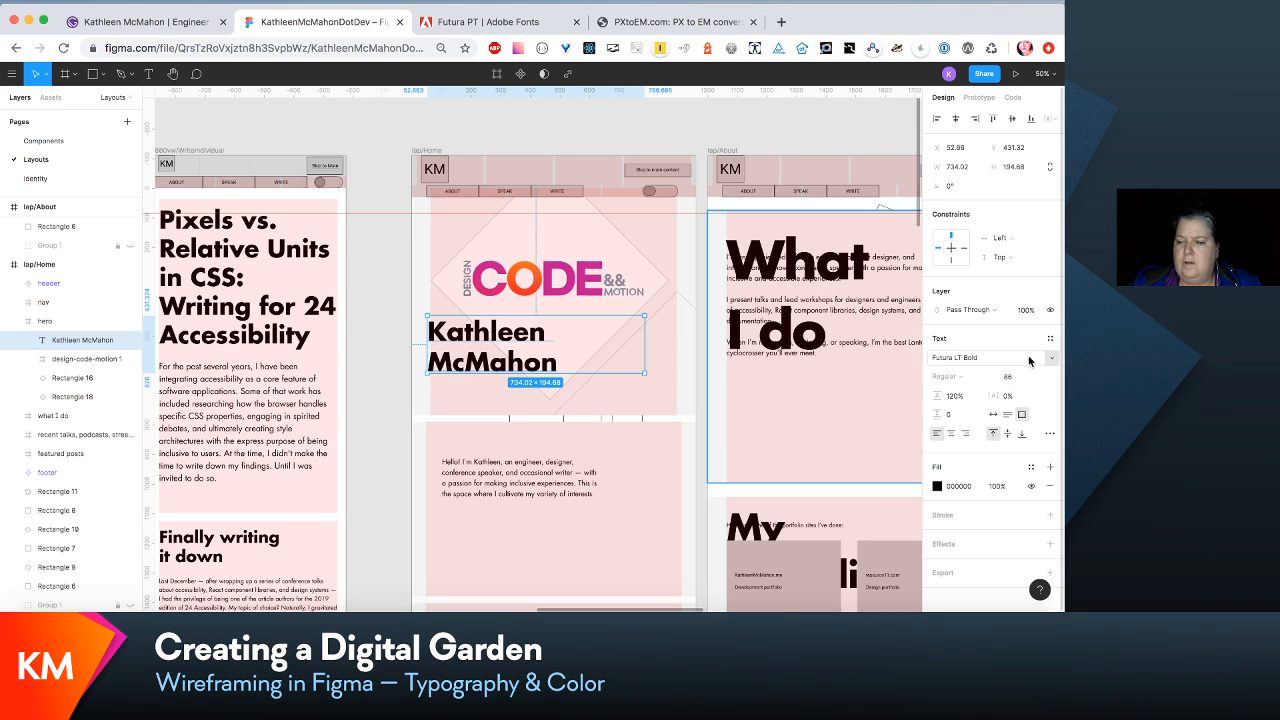
# - Reduce the font size of the hero's name heading in lap/Home to 81
pyautogui.click(1011, 378)
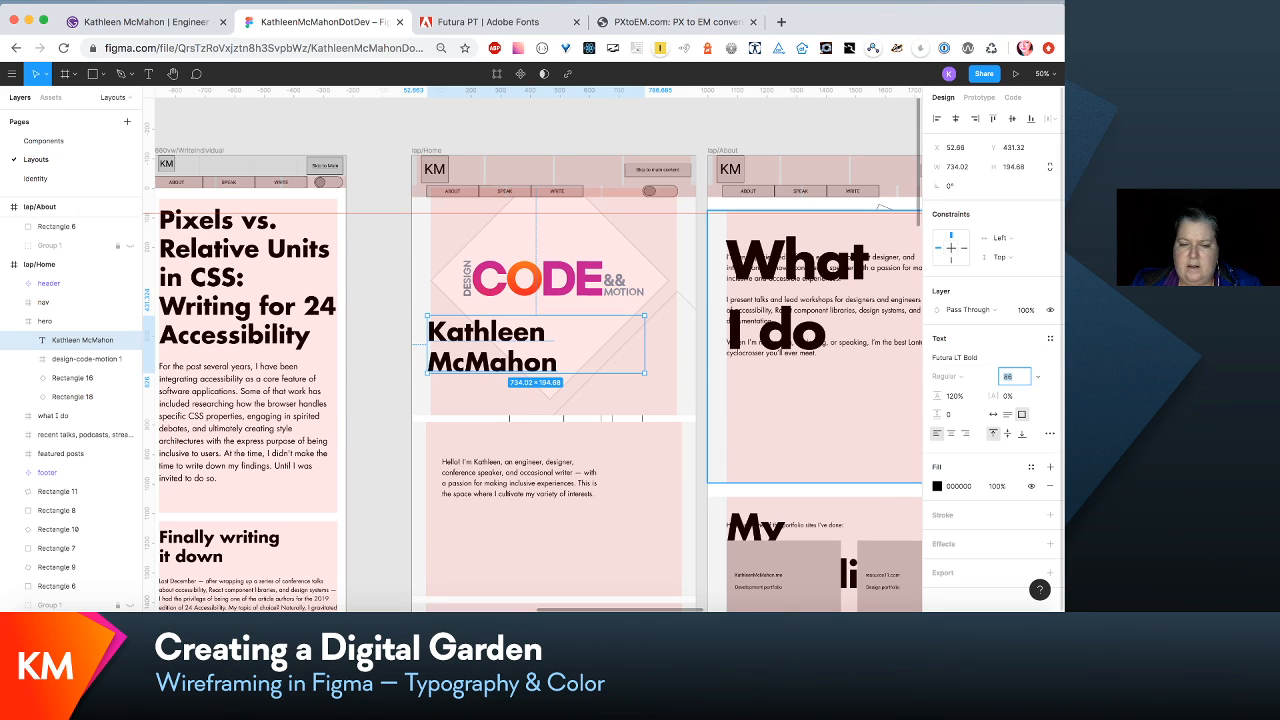
pyautogui.press('Down')
pyautogui.press('Down')
pyautogui.press('Down')
pyautogui.press('Down')
pyautogui.press('Down')
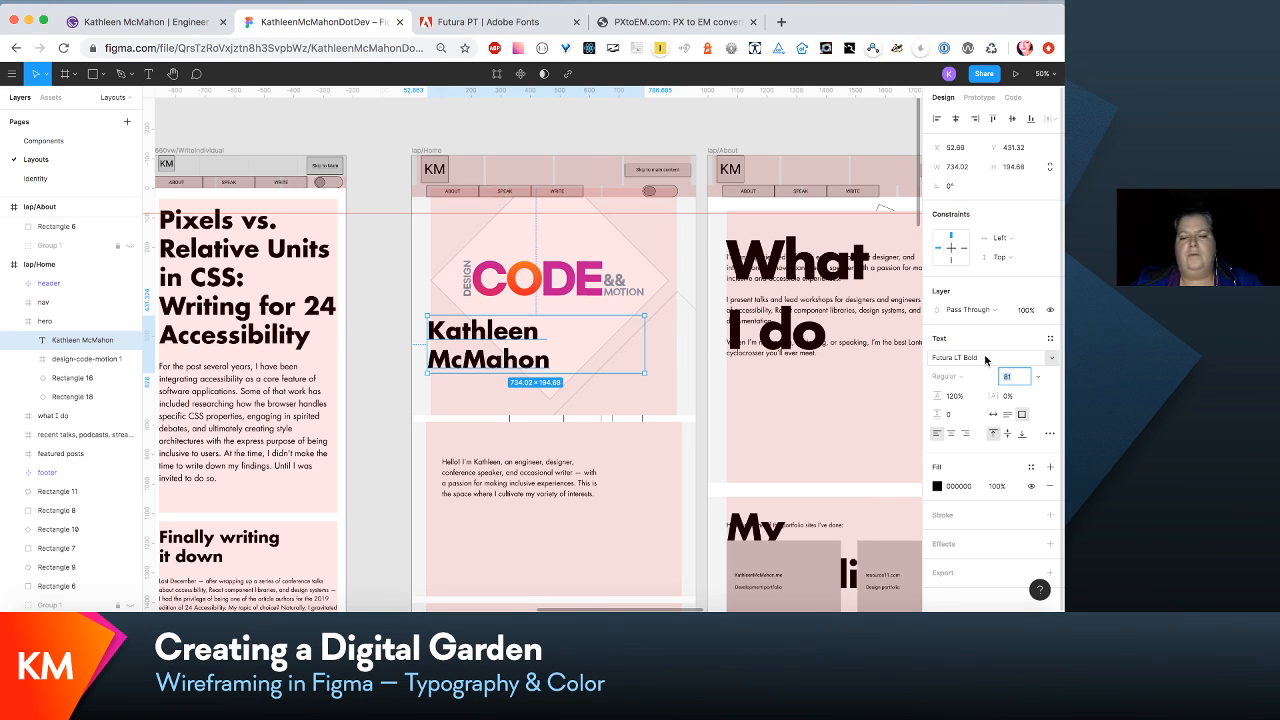
# - Try a font size of 48 in the para/intro-medium text style used by lap/Home's intro paragraph, and undo it
pyautogui.scroll(-5, 700, 360)
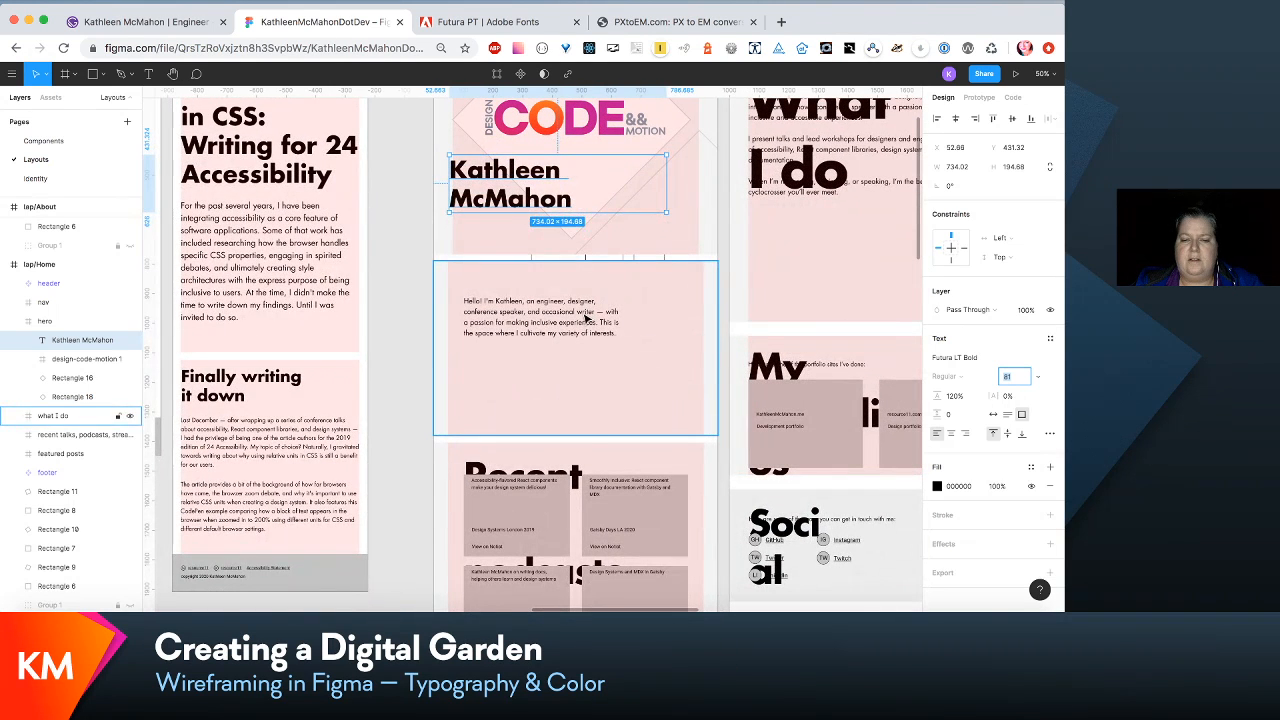
pyautogui.click(587, 318)
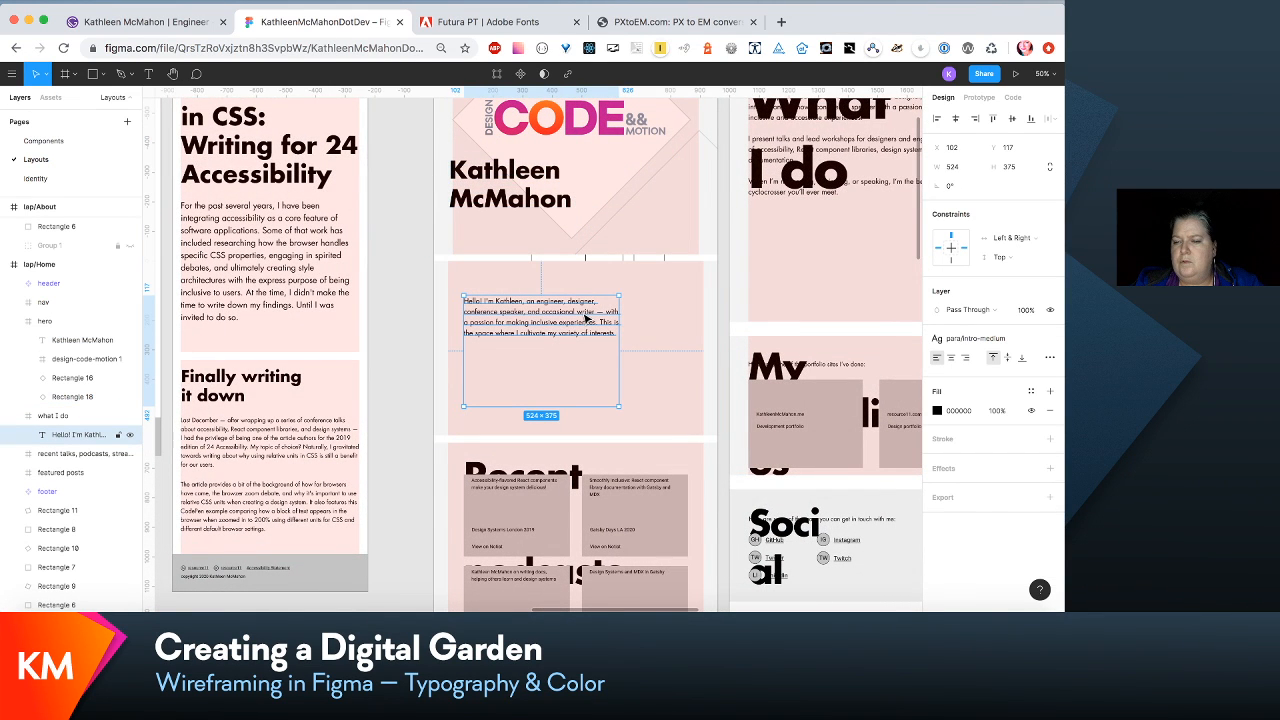
pyautogui.click(1026, 346)
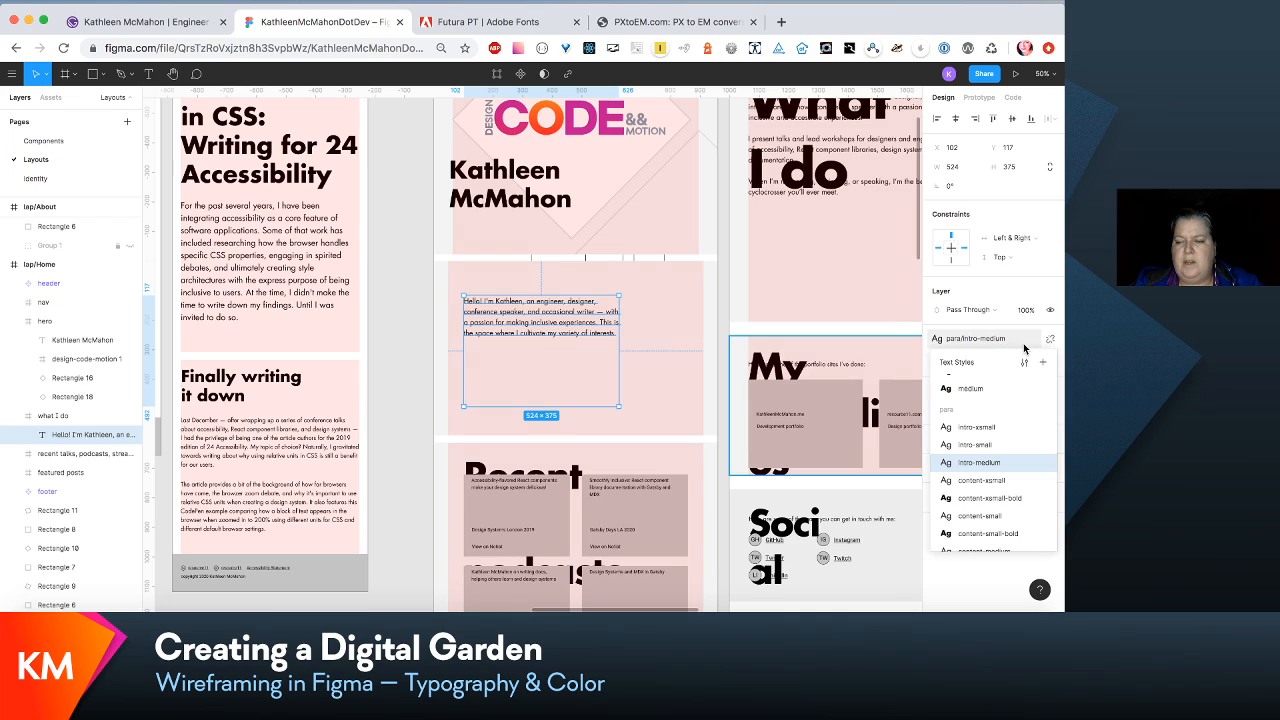
pyautogui.click(1025, 362)
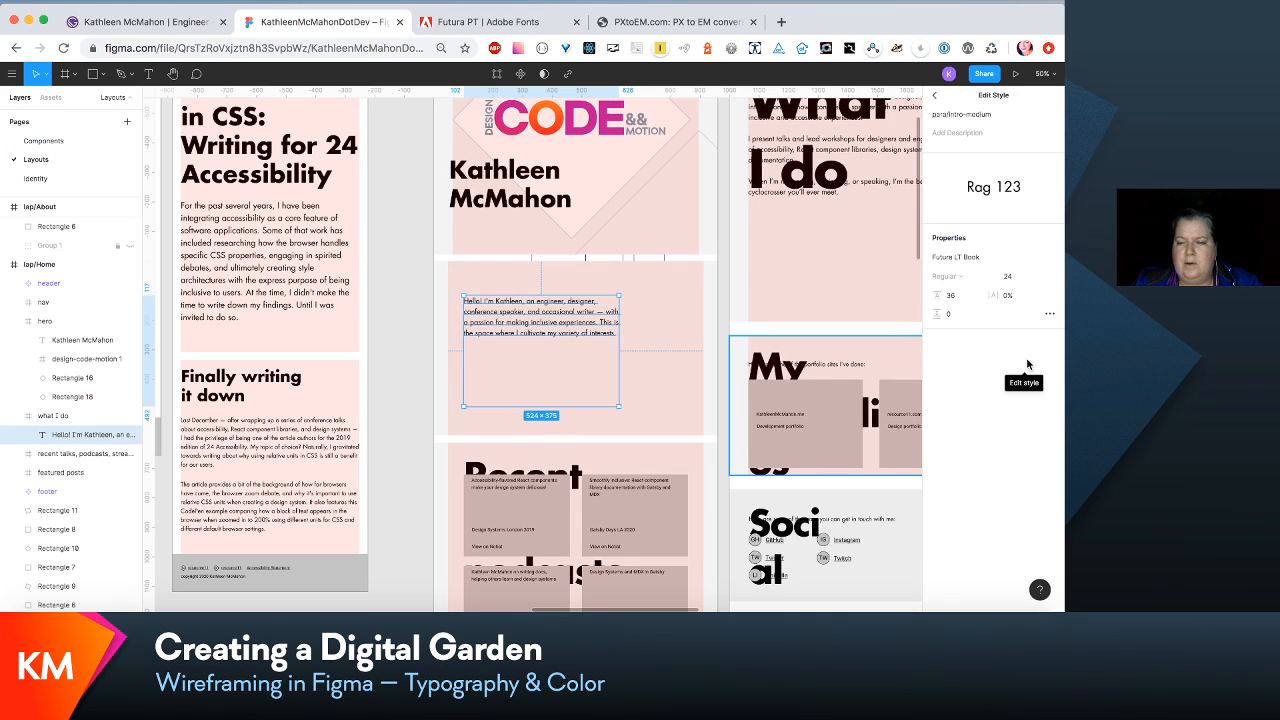
pyautogui.click(1007, 276)
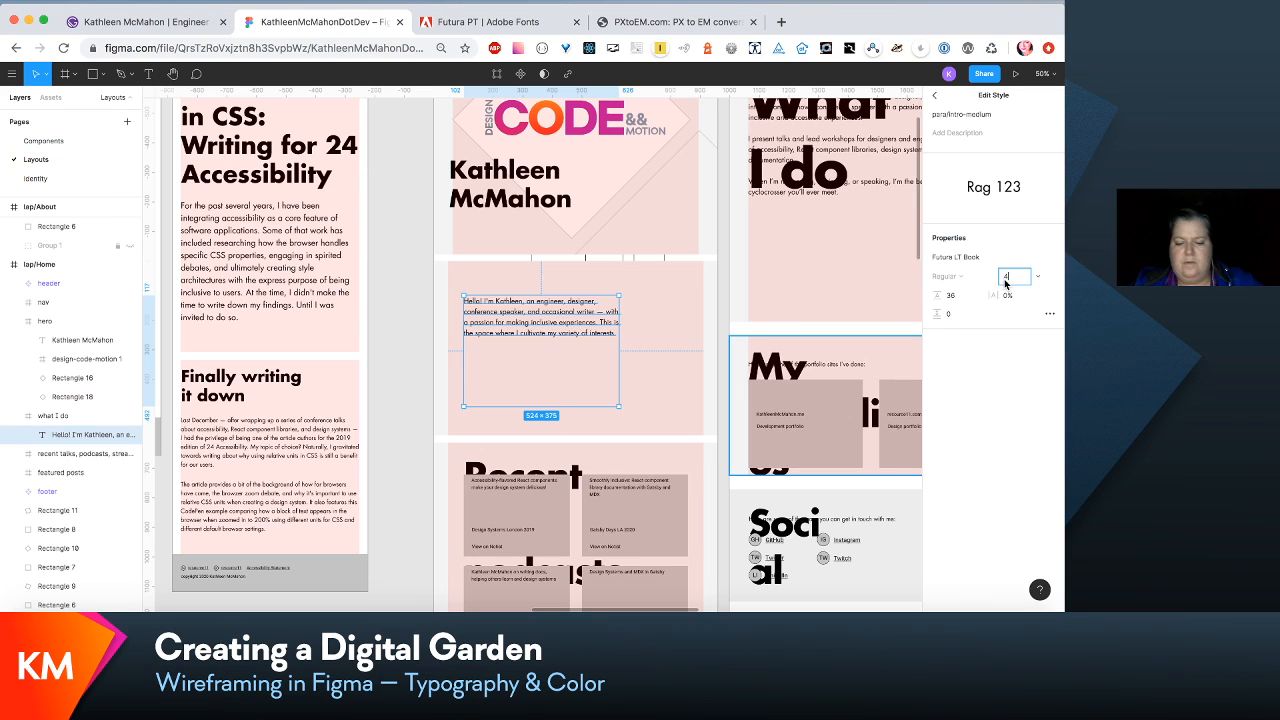
pyautogui.press('Return')
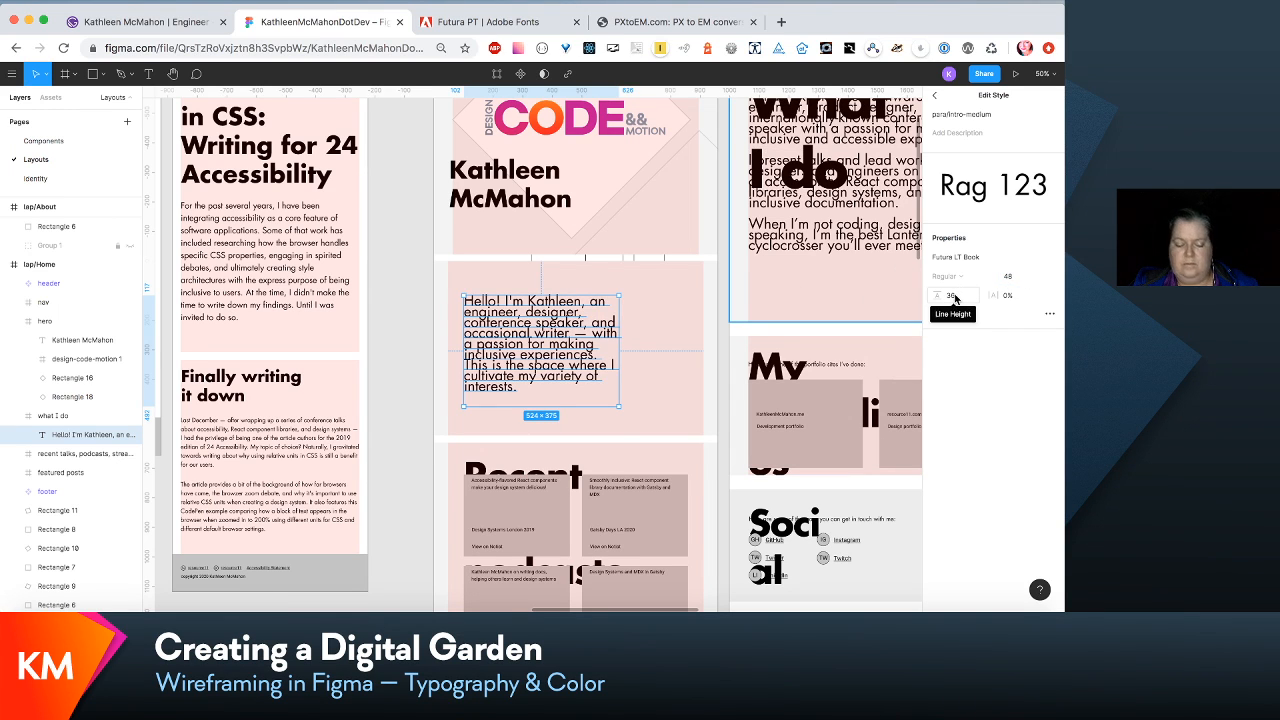
pyautogui.press('super+z')
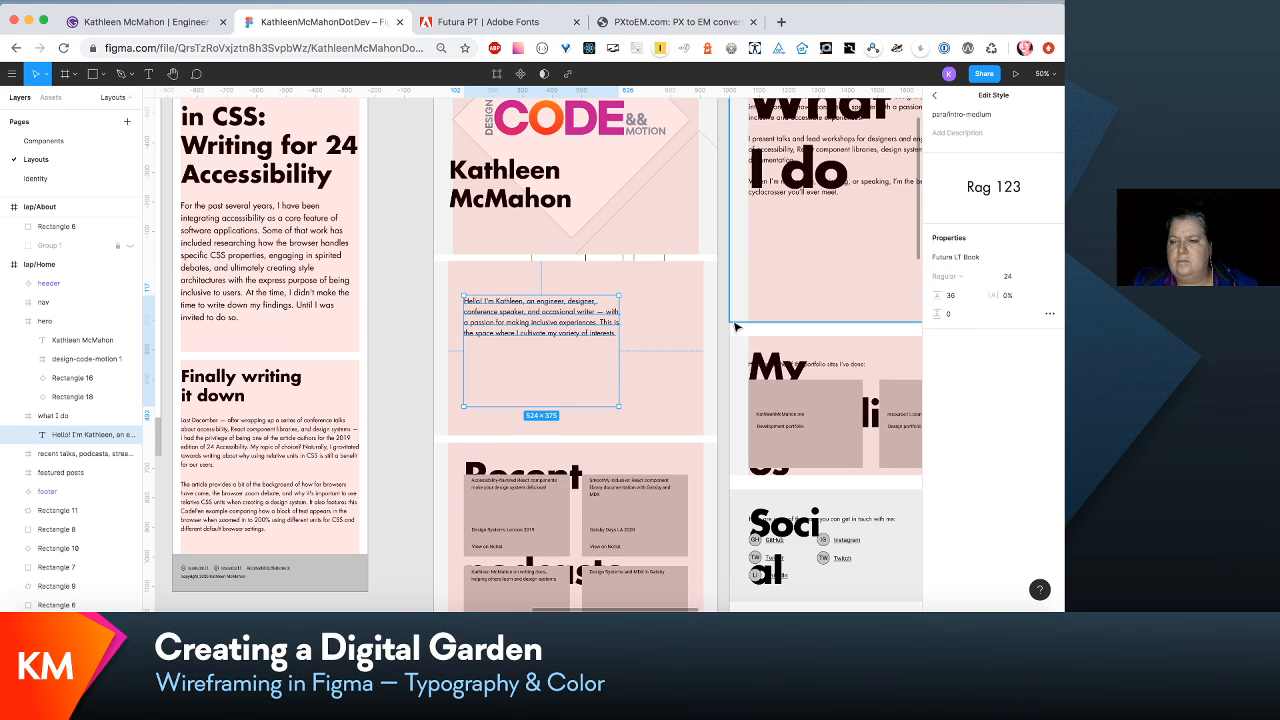
# - Set the para/intro-medium text style to size 48 with line height 72, and widen lap/Home's intro text box to 780
pyautogui.click(1004, 280)
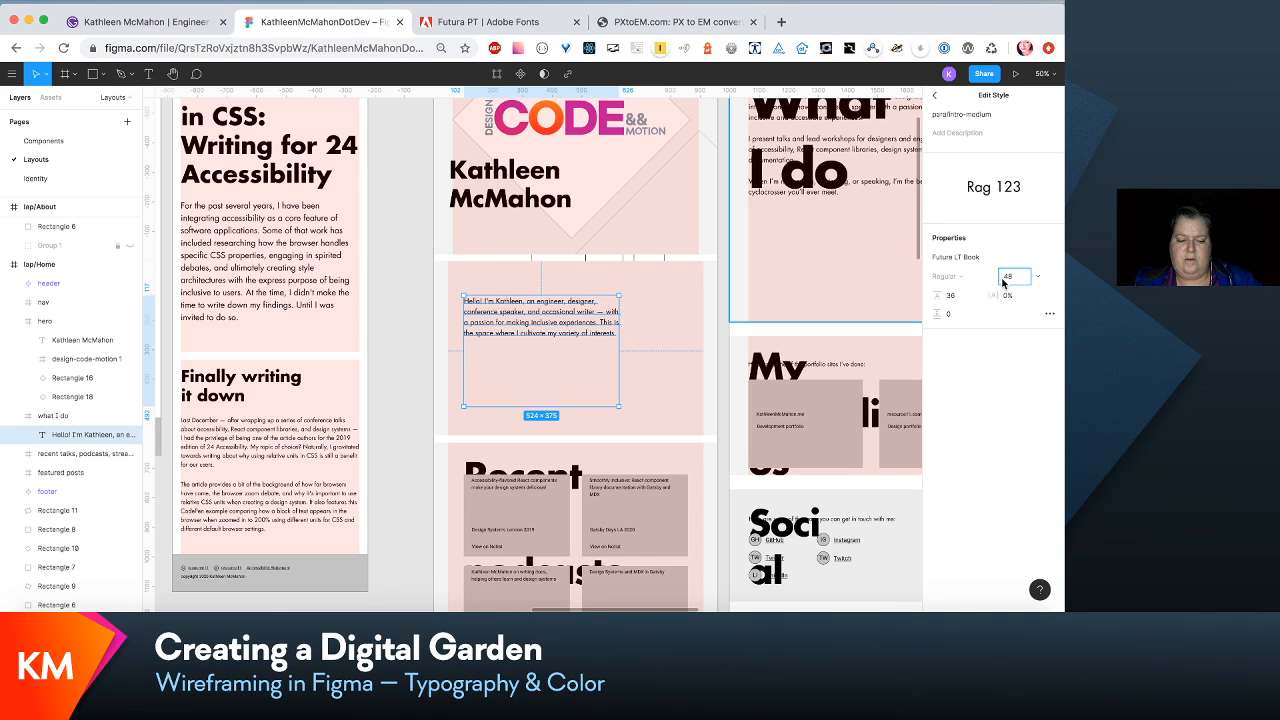
pyautogui.write('48')
pyautogui.press('Tab')
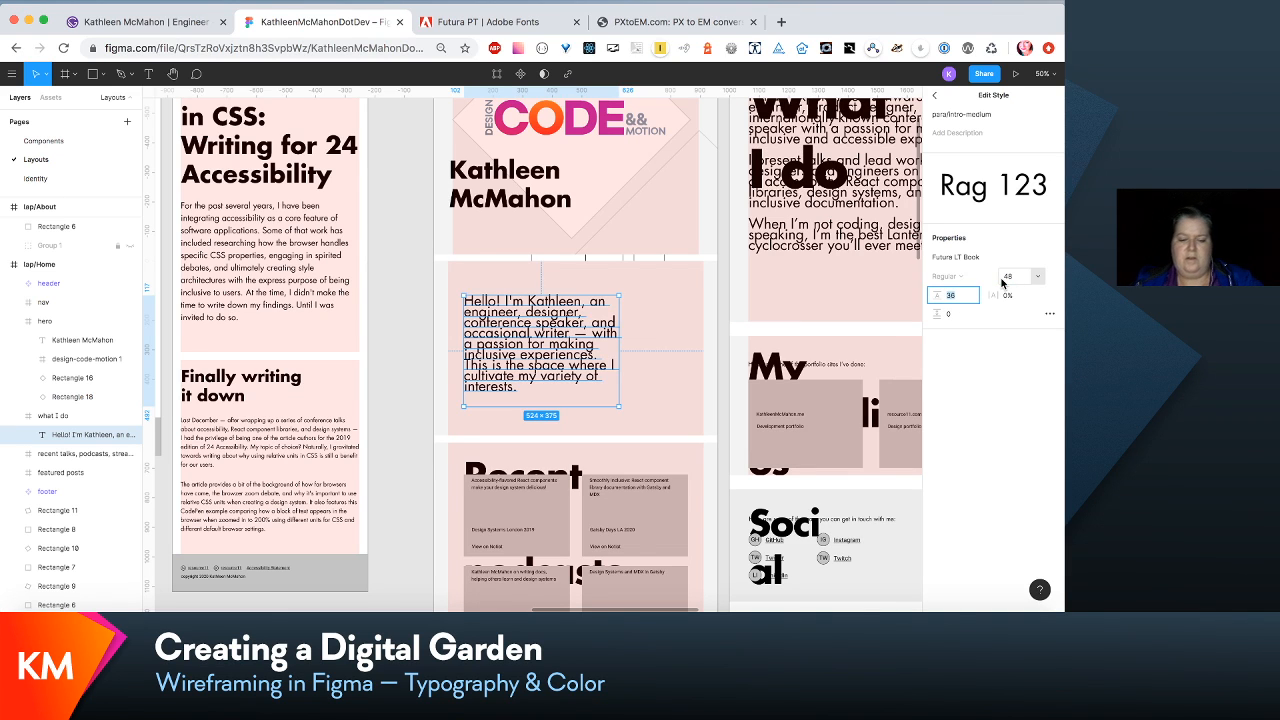
pyautogui.write('72')
pyautogui.press('Return')
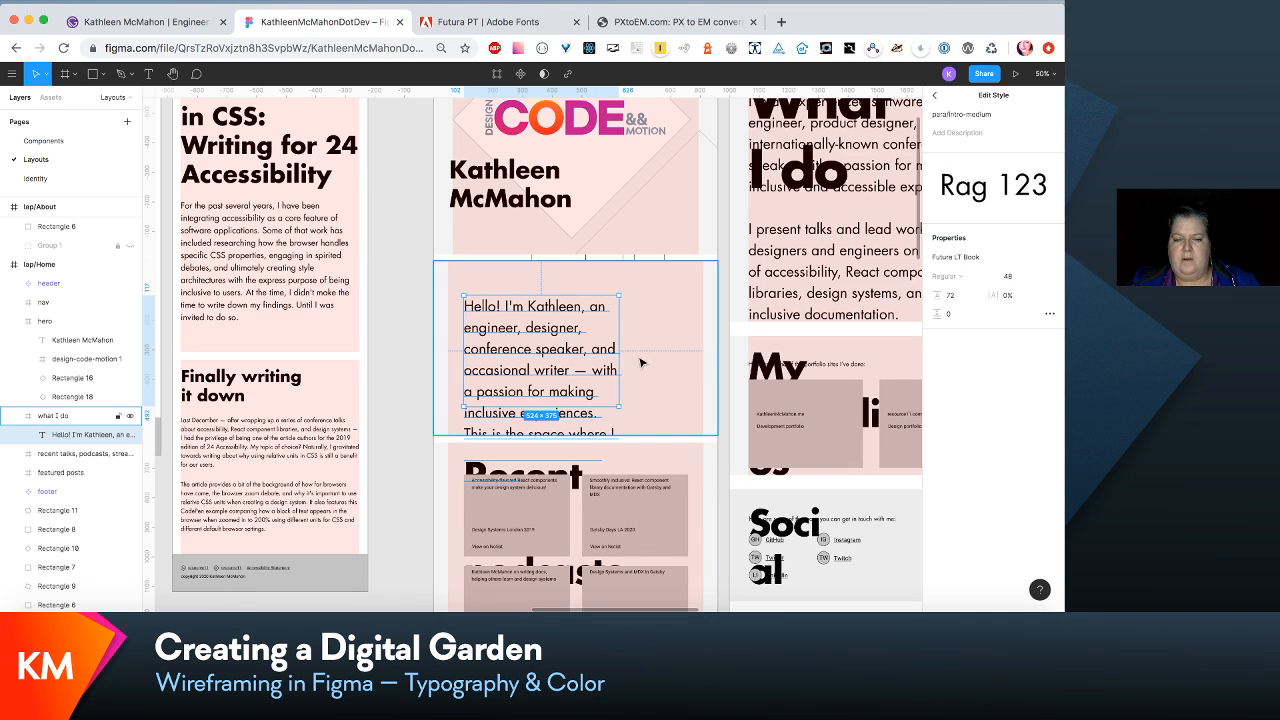
pyautogui.moveTo(620, 350); pyautogui.dragTo(694, 350)
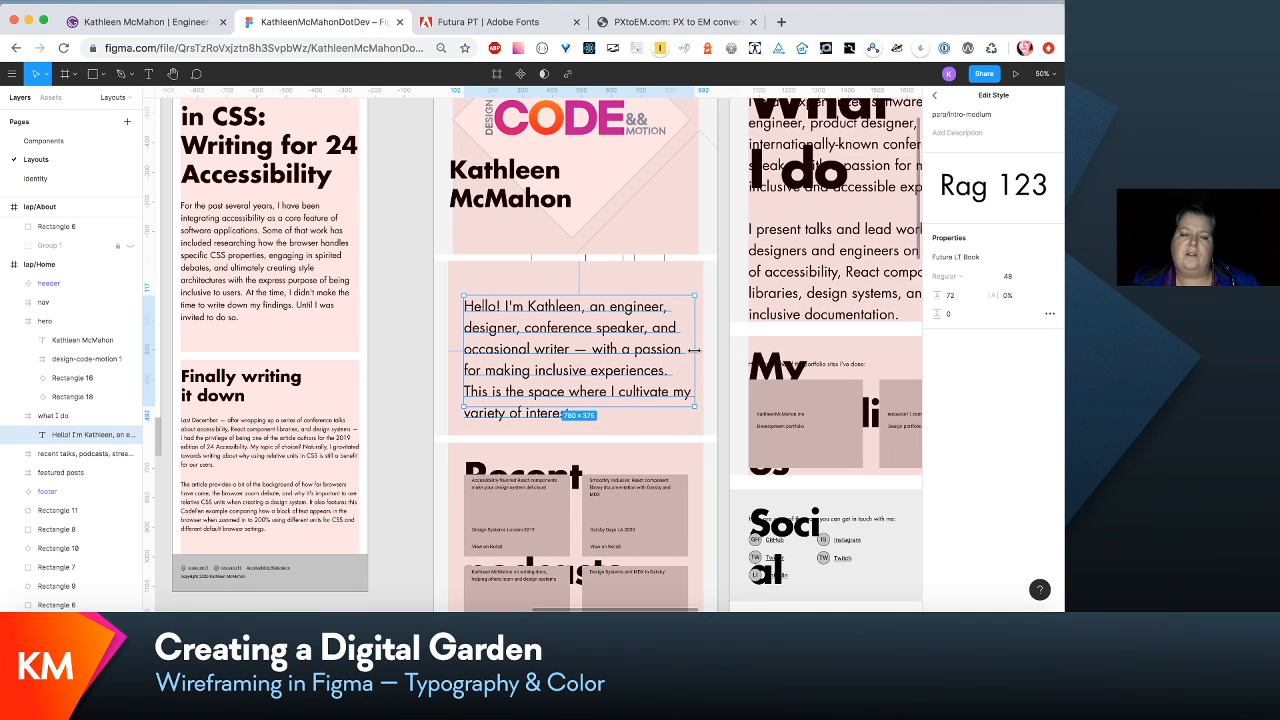
# - Extend the lap/Home frame downward to a height of 3400
pyautogui.scroll(-5, 694, 350)
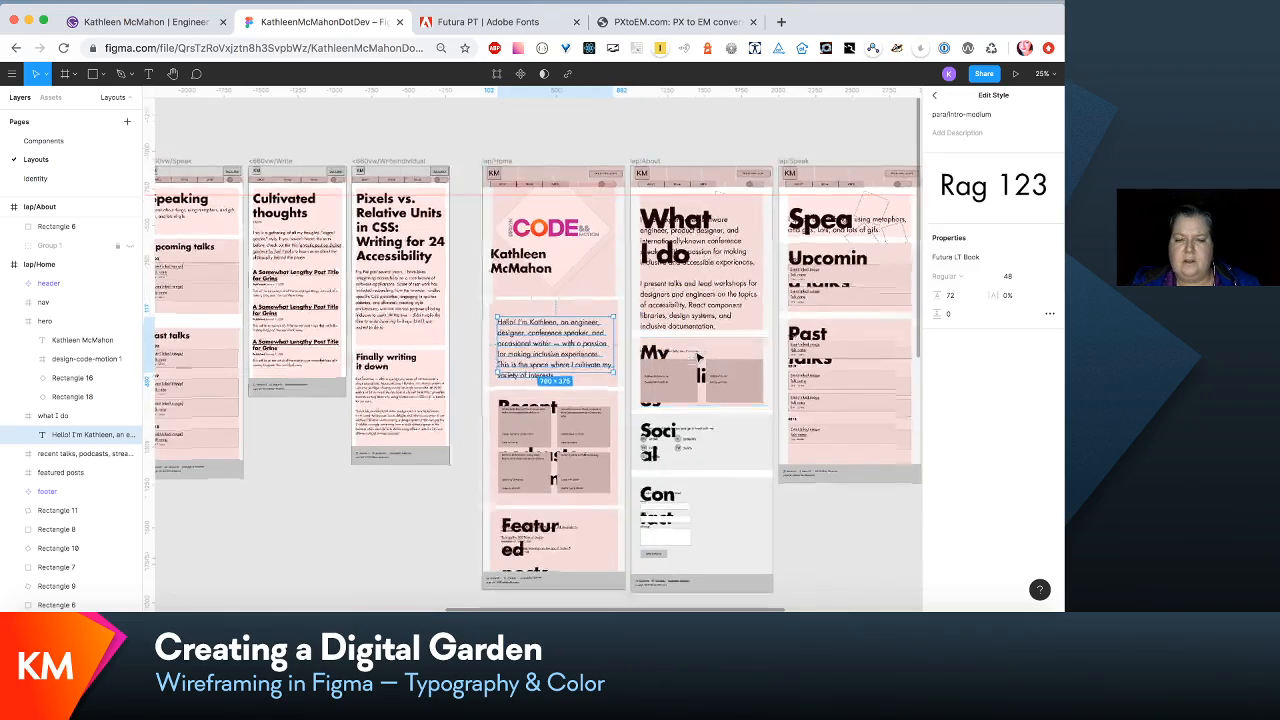
pyautogui.scroll(3, 698, 357)
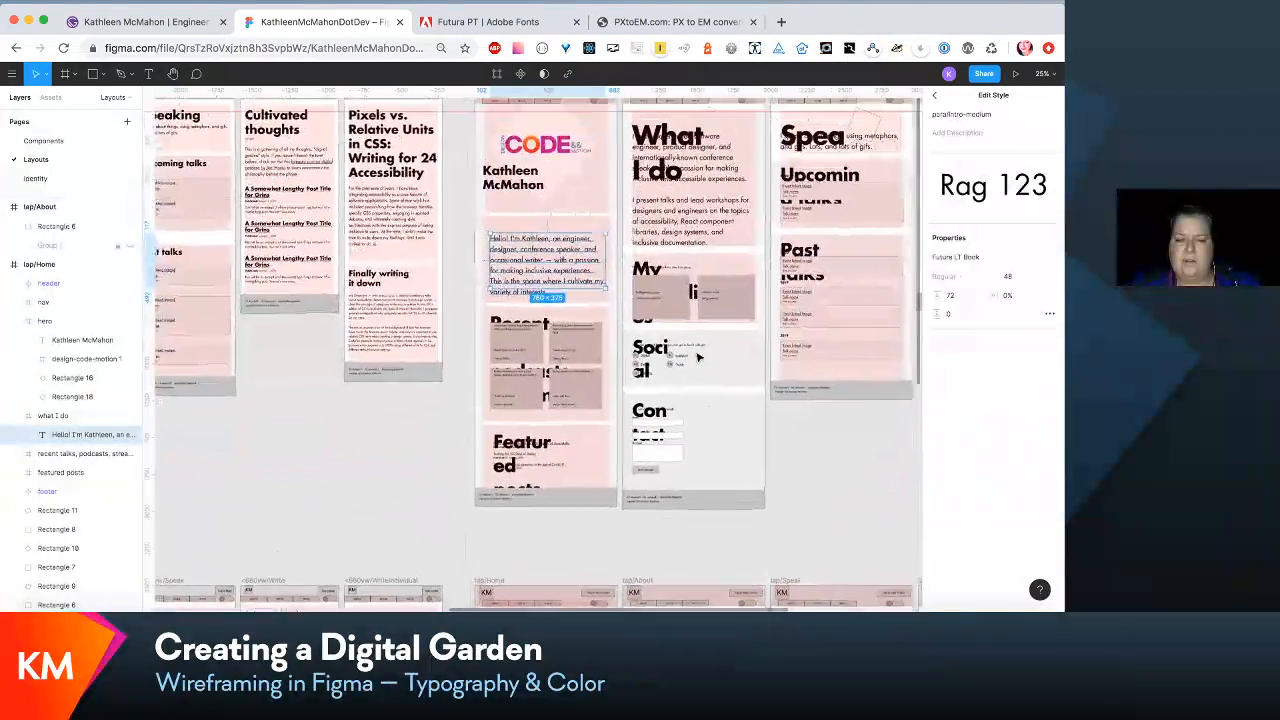
pyautogui.scroll(1, 698, 357)
pyautogui.click(508, 160)
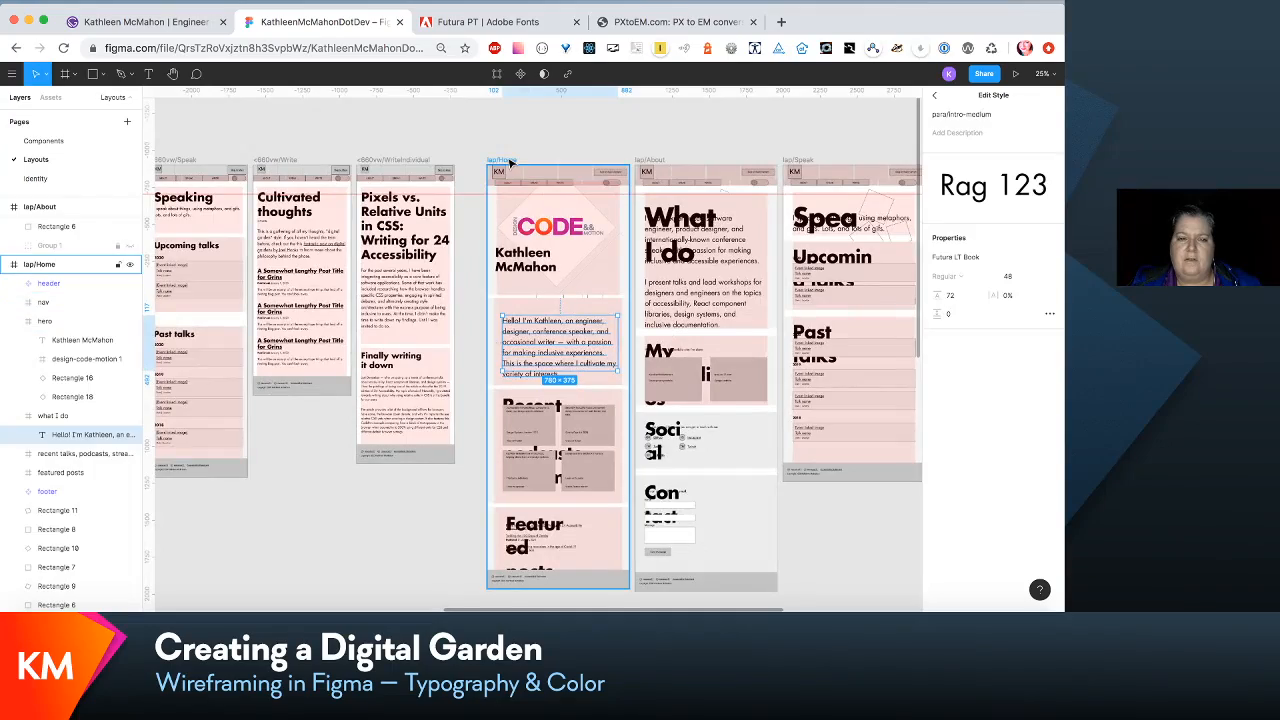
pyautogui.scroll(-10, 520, 180)
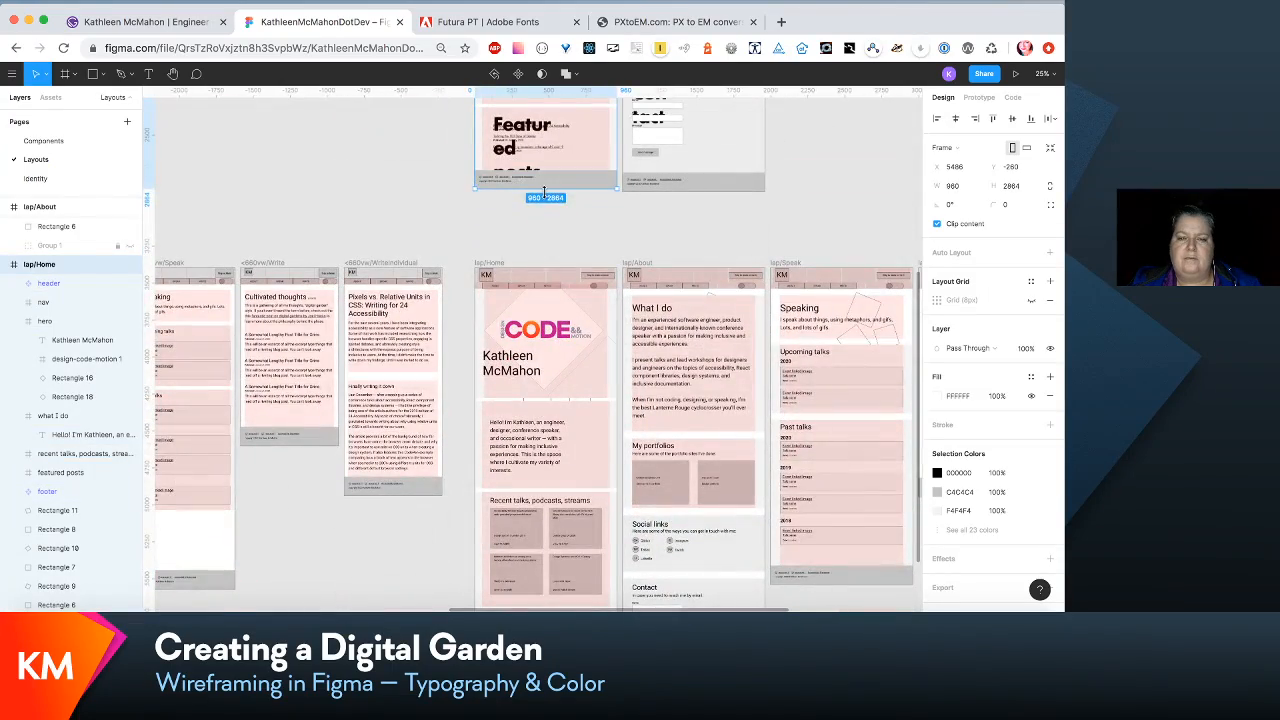
pyautogui.moveTo(543, 188); pyautogui.dragTo(543, 269)
pyautogui.scroll(5, 542, 267)
pyautogui.scroll(-4, 540, 265)
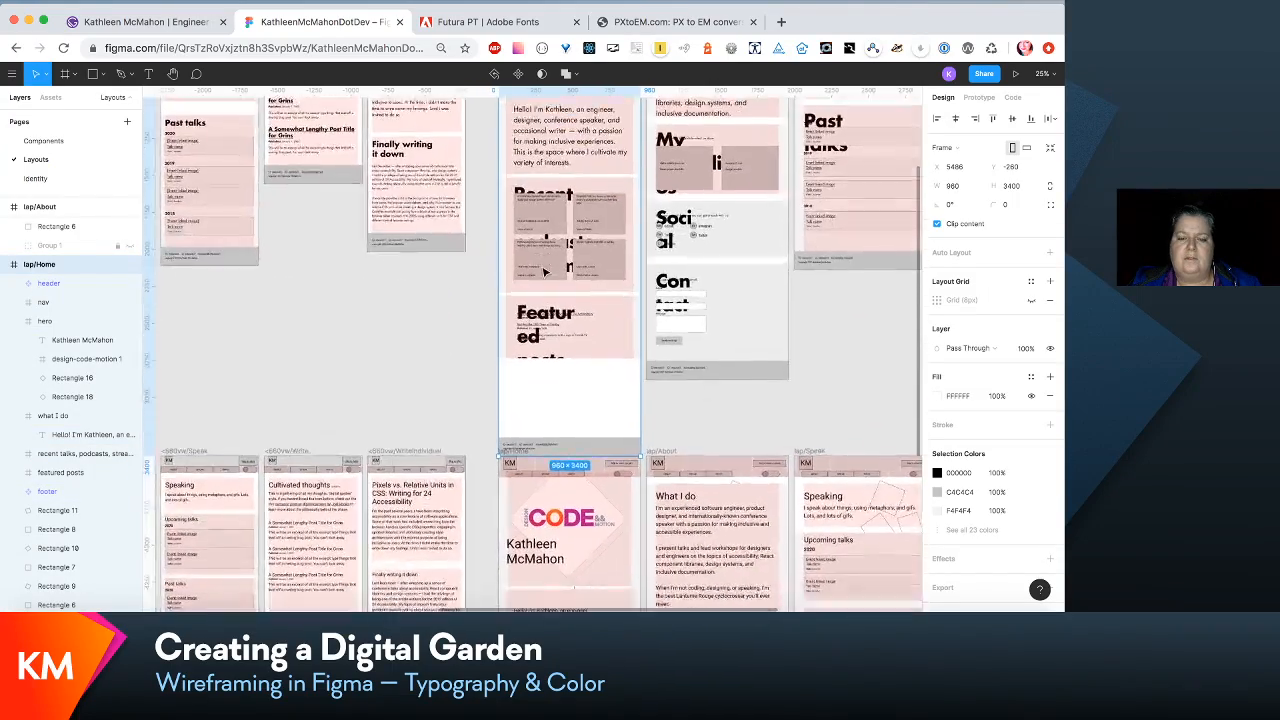
# - Move the entire lower row of older layout frames farther down, clear of the extended lap/Home frame
pyautogui.scroll(-15, 540, 265)
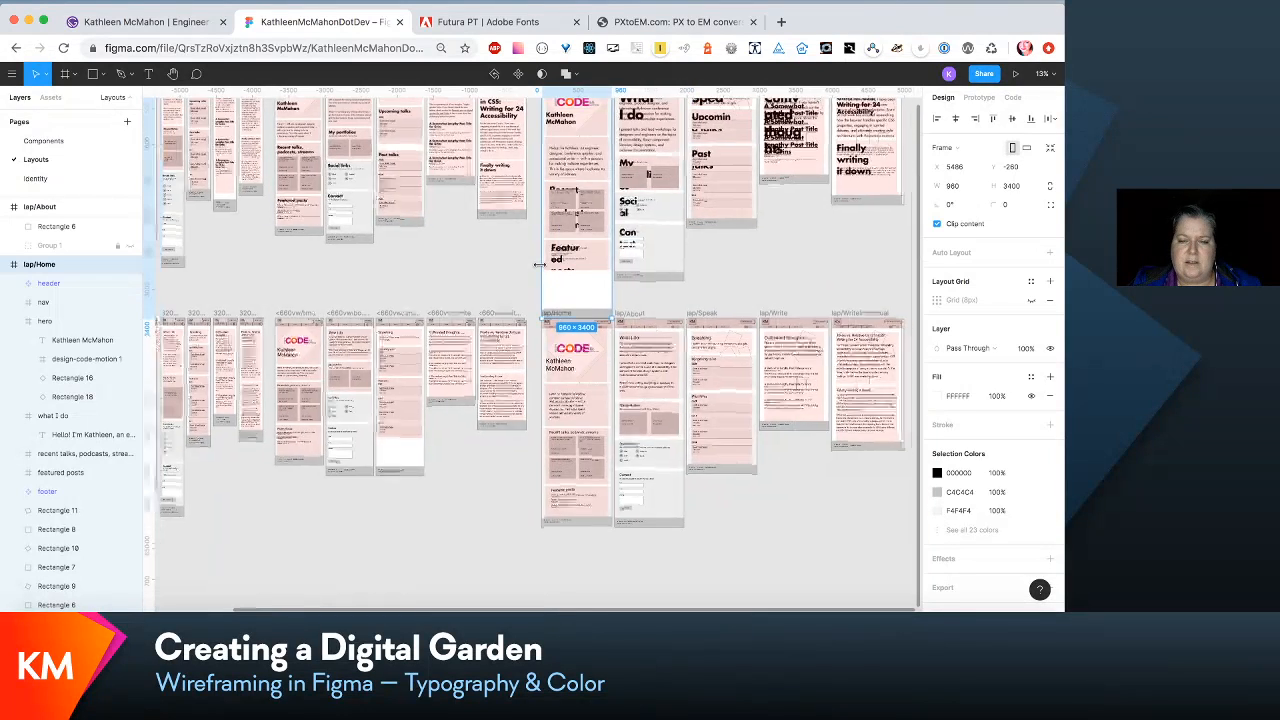
pyautogui.scroll(2, 540, 265)
pyautogui.moveTo(367, 406); pyautogui.dragTo(674, 288)
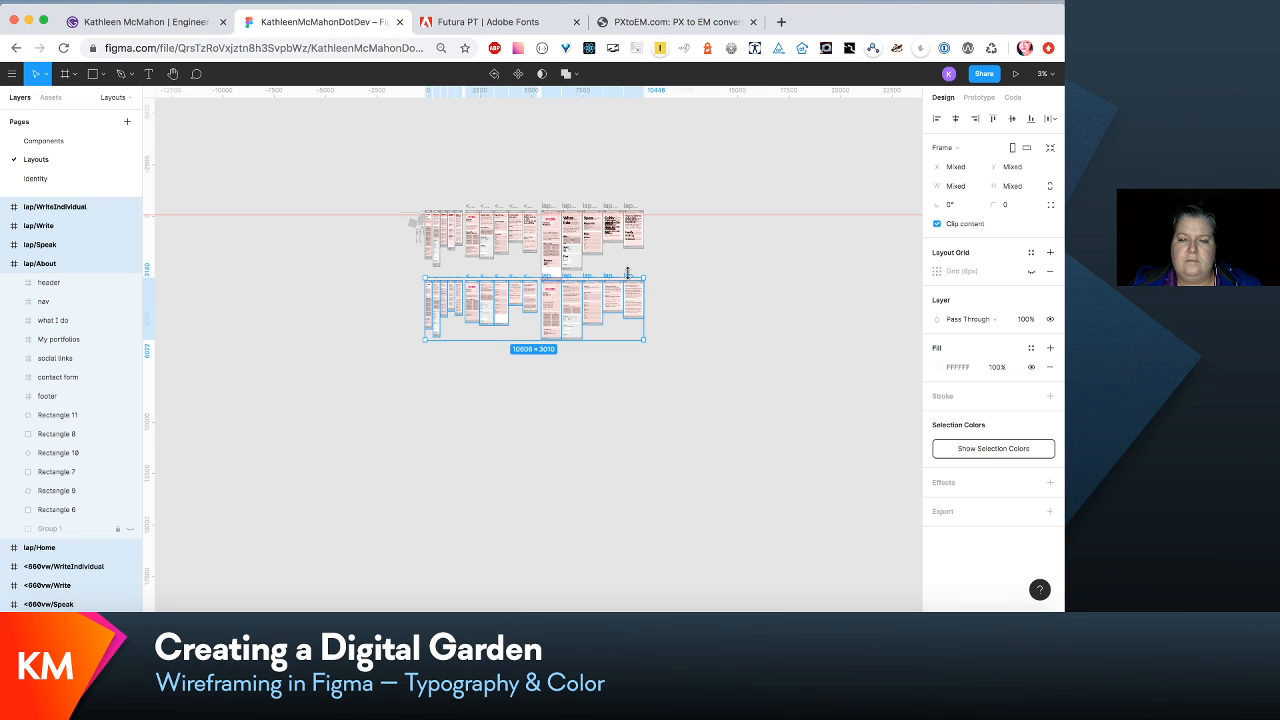
pyautogui.moveTo(632, 279); pyautogui.dragTo(620, 360)
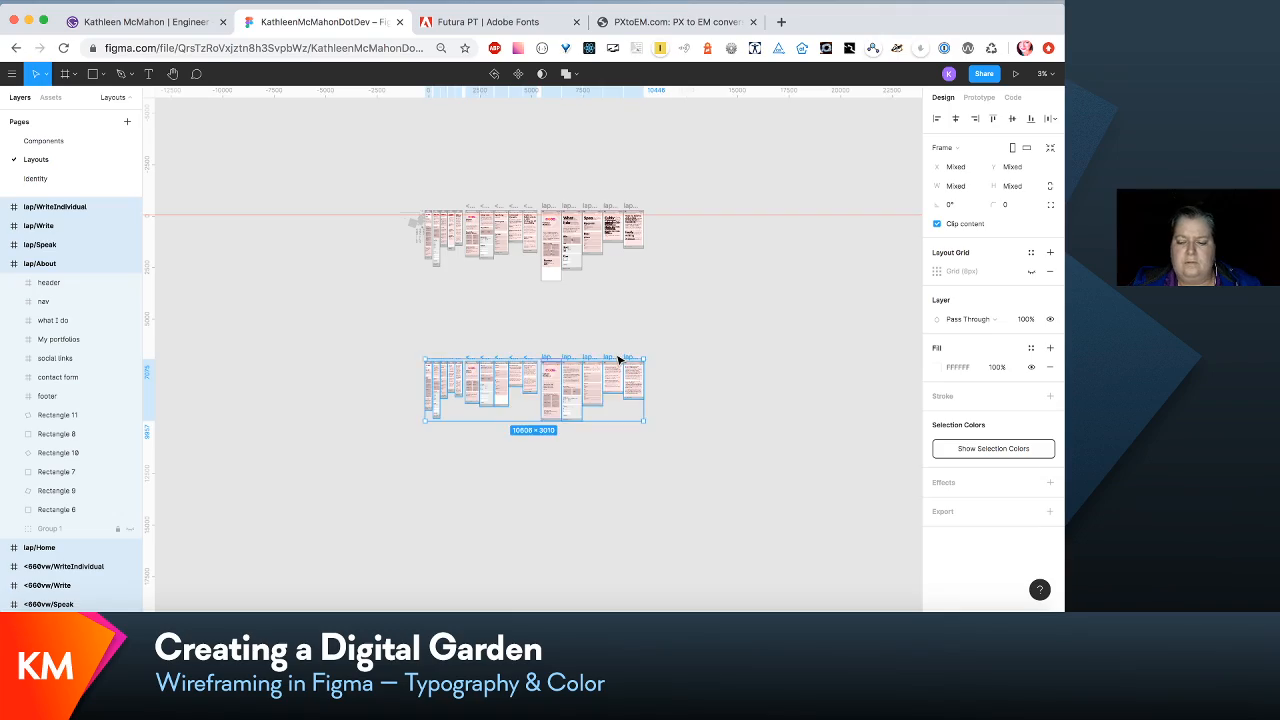
# - Move the recent talks and featured posts sections of lap/Home down together to free space beneath the intro section
pyautogui.scroll(5, 620, 360)
pyautogui.scroll(5, 618, 360)
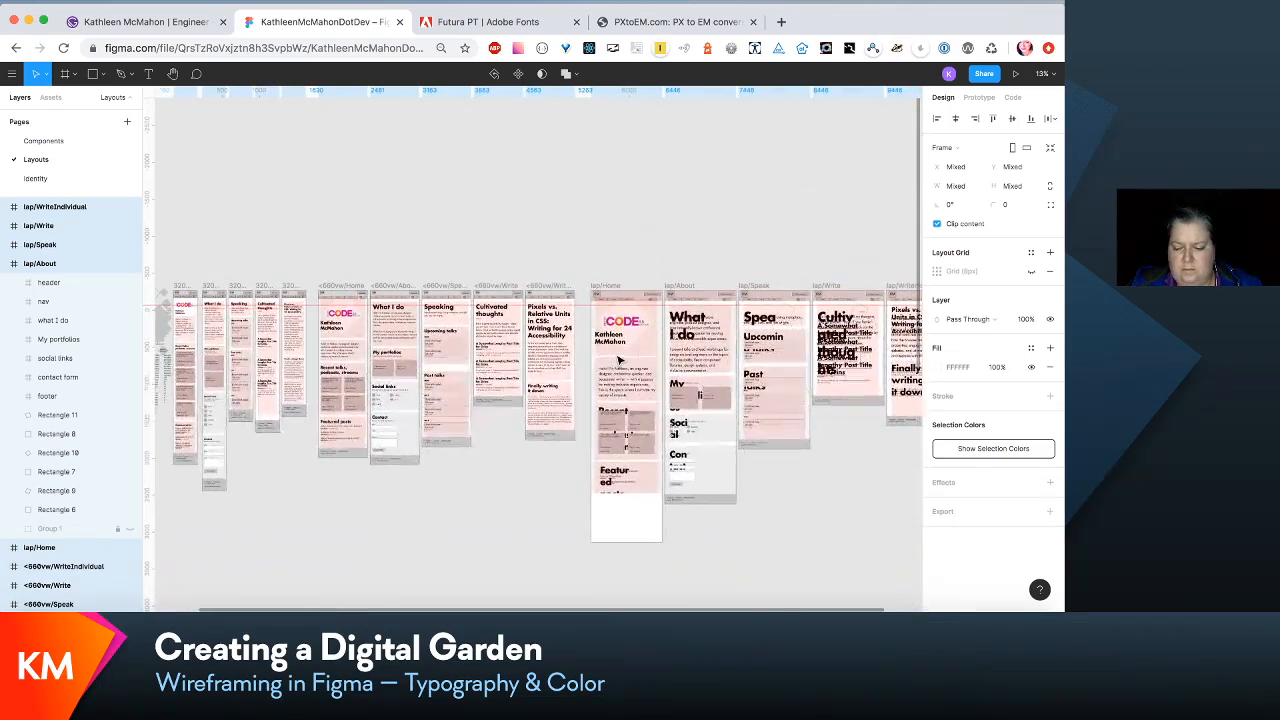
pyautogui.scroll(-3, 618, 360)
pyautogui.hscroll(2, 618, 360)
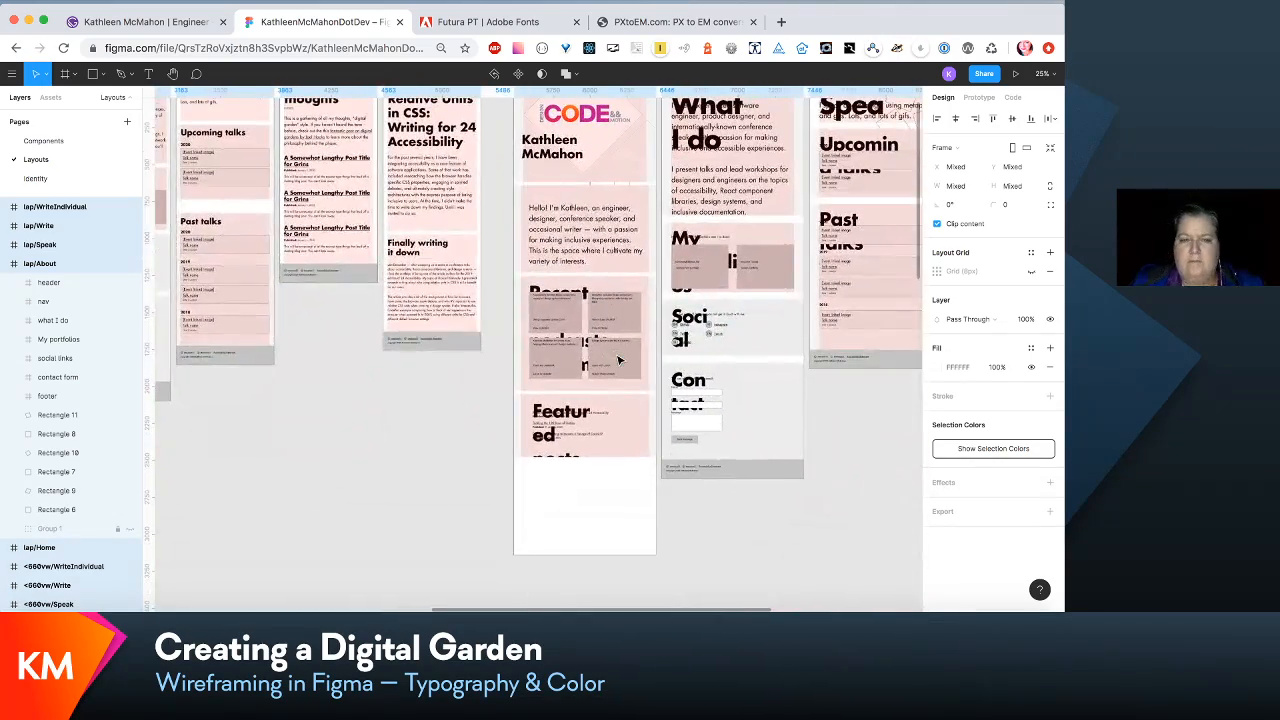
pyautogui.scroll(-3, 618, 360)
pyautogui.hscroll(1, 618, 360)
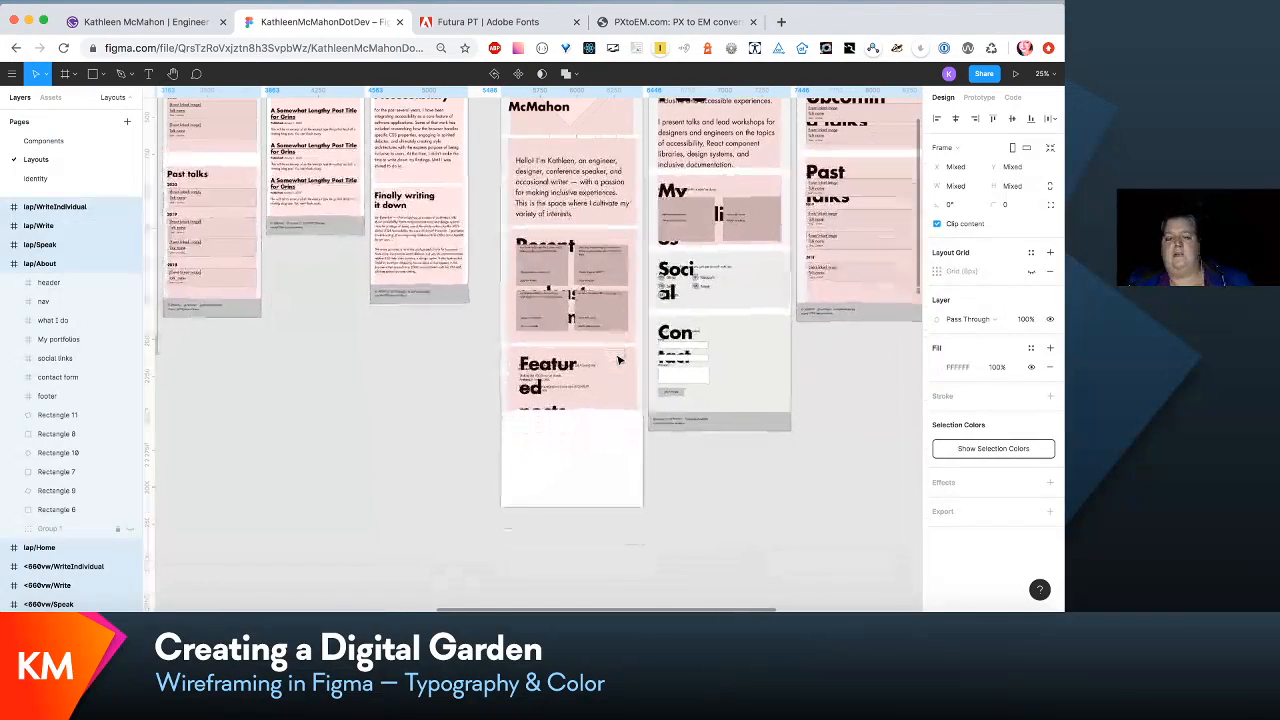
pyautogui.click(595, 292)
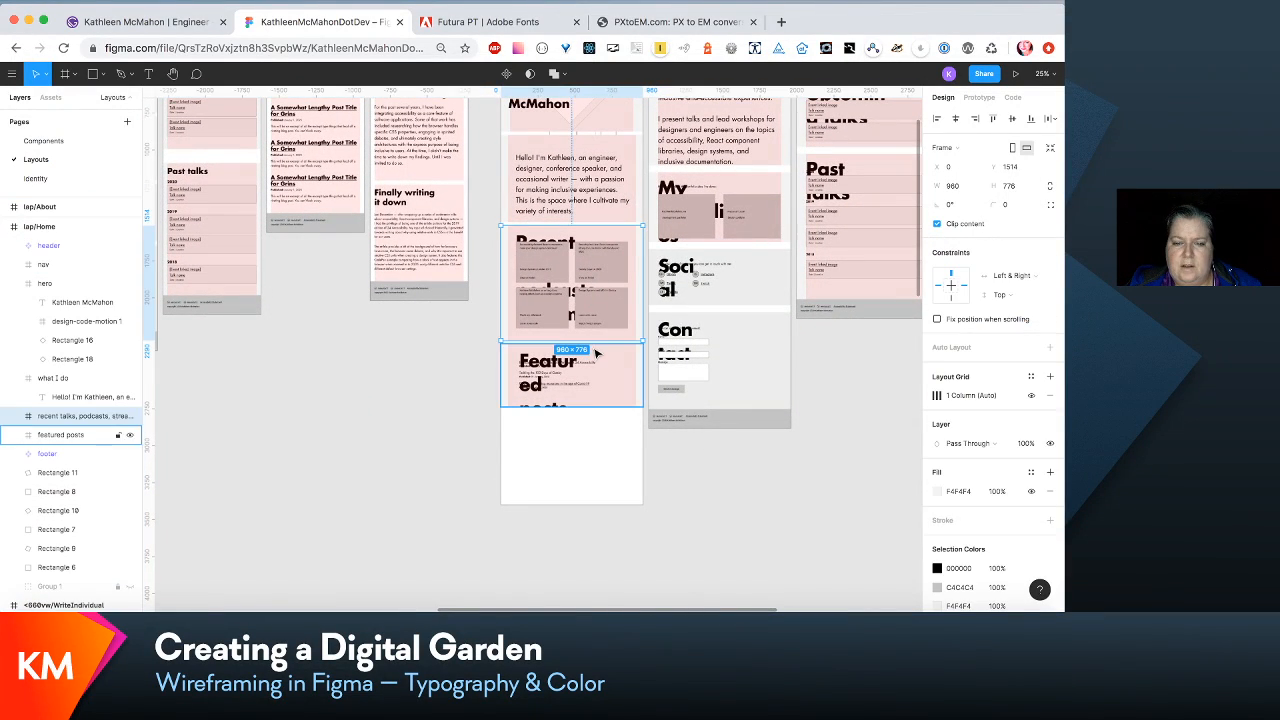
pyautogui.keyDown('shift'); pyautogui.click(599, 355); pyautogui.keyUp('shift')
pyautogui.moveTo(600, 355); pyautogui.dragTo(605, 428)
# - Increase the height of lap/Home's what I do section to 668
pyautogui.click(607, 207)
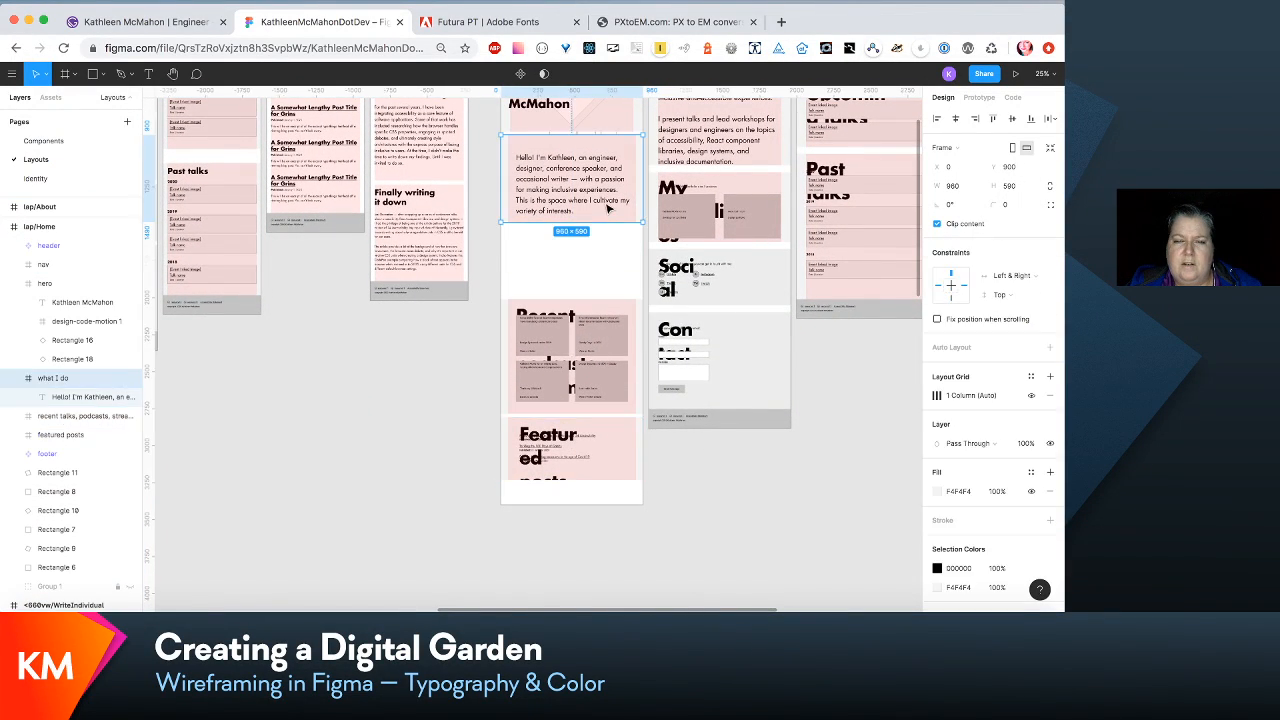
pyautogui.moveTo(603, 219); pyautogui.dragTo(622, 257)
pyautogui.scroll(5, 610, 248)
pyautogui.hscroll(-1, 610, 248)
# - Even out the gaps in lap/Home by placing the recent talks section at Y 1654 and the what I do section at Y 932
pyautogui.click(636, 408)
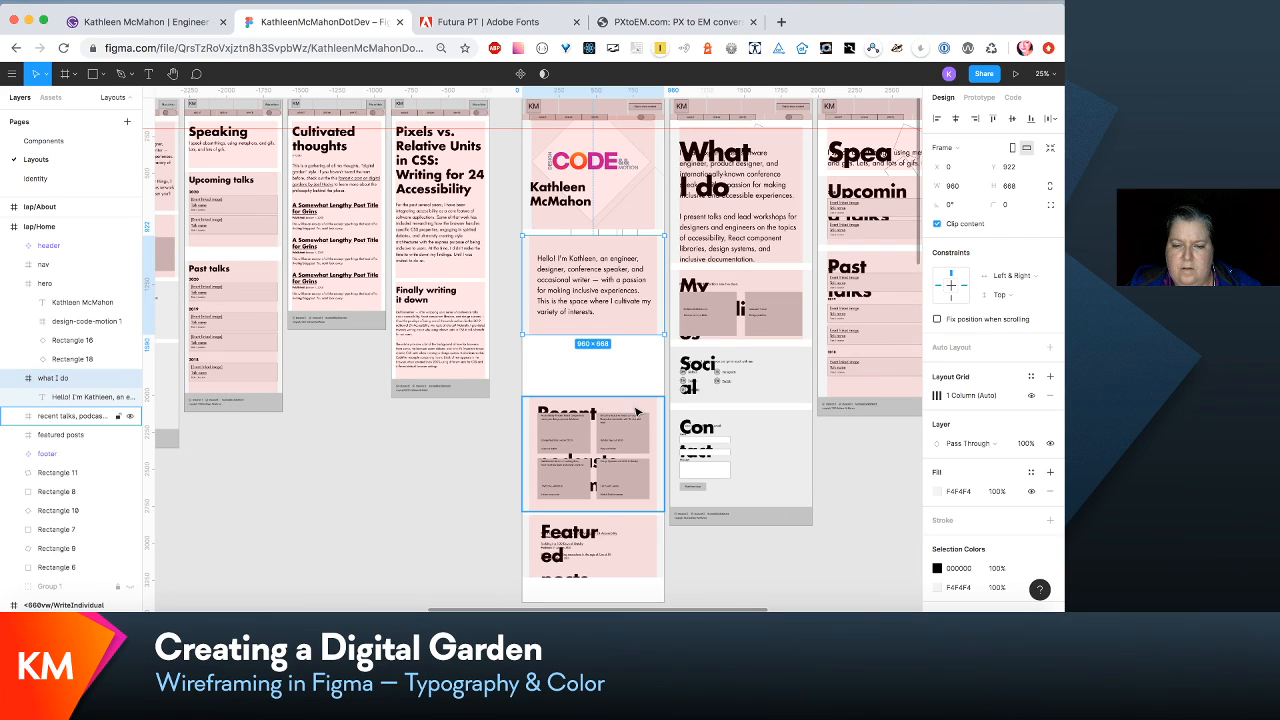
pyautogui.moveTo(636, 408); pyautogui.dragTo(634, 358)
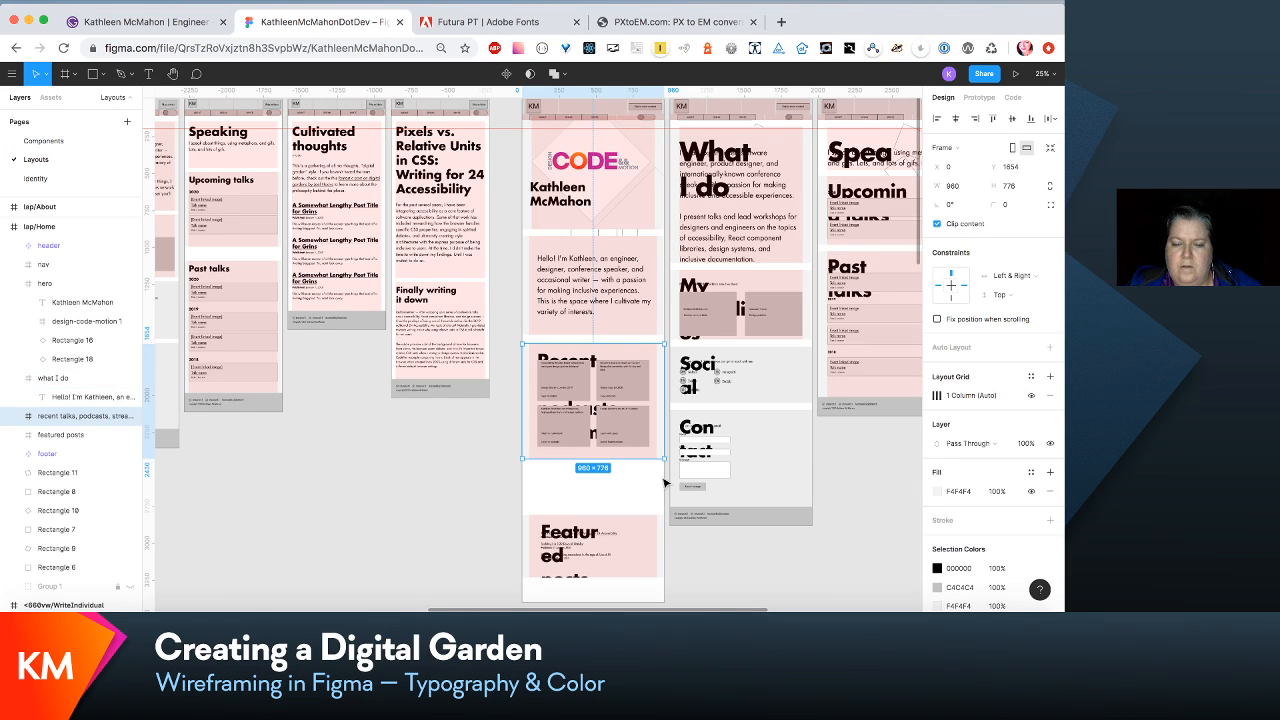
pyautogui.press('super+equal')
pyautogui.scroll(3, 665, 483)
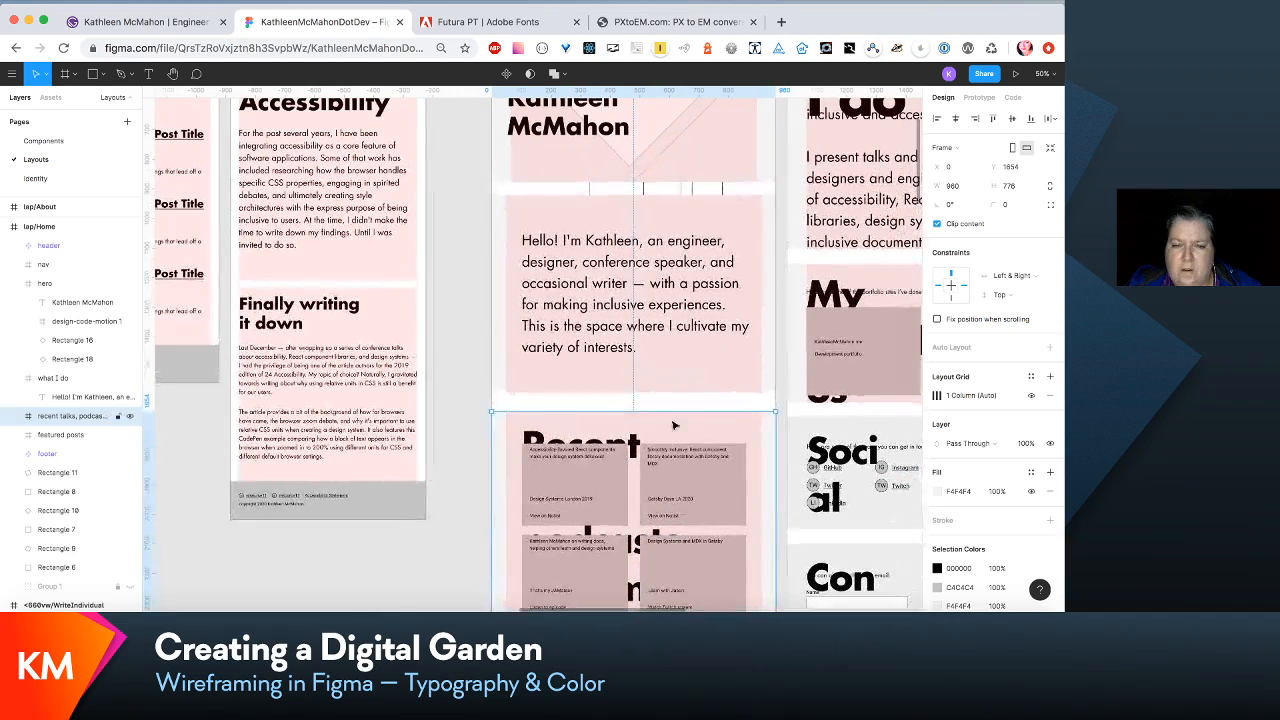
pyautogui.click(688, 287)
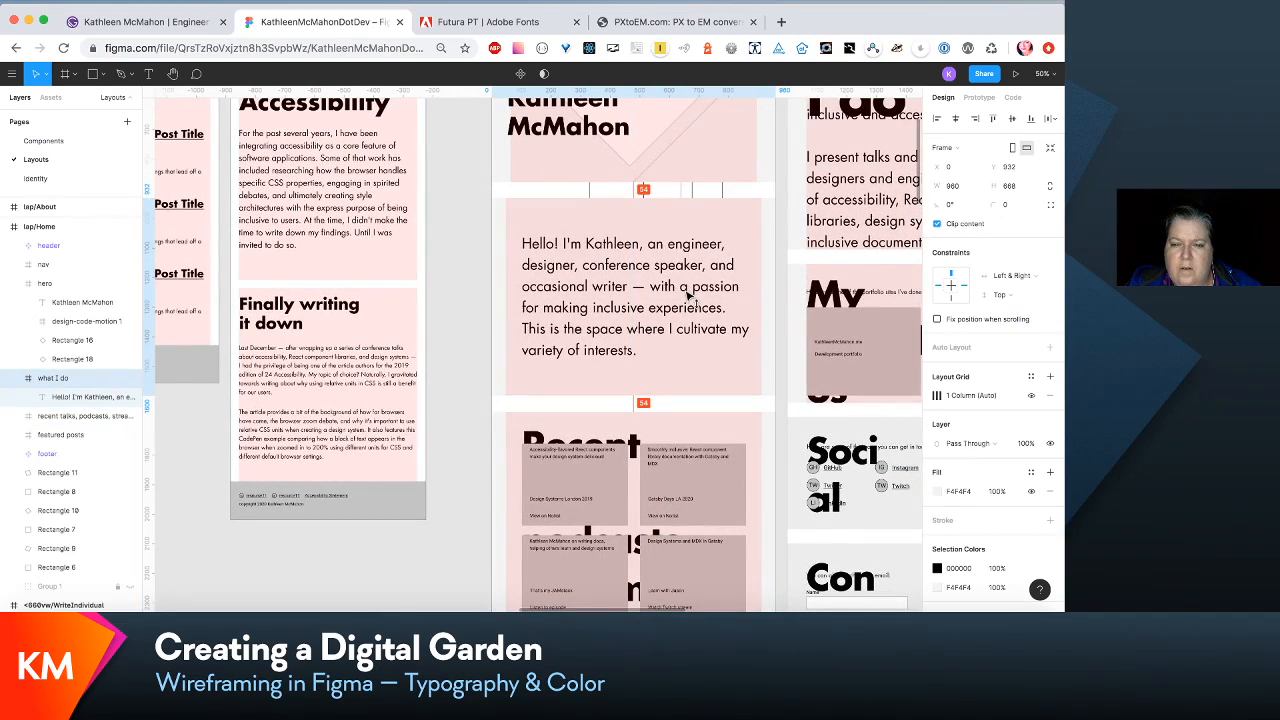
# - Extend the recent talks section of lap/Home to a height of 1100
pyautogui.scroll(-6, 688, 292)
pyautogui.scroll(-2, 688, 295)
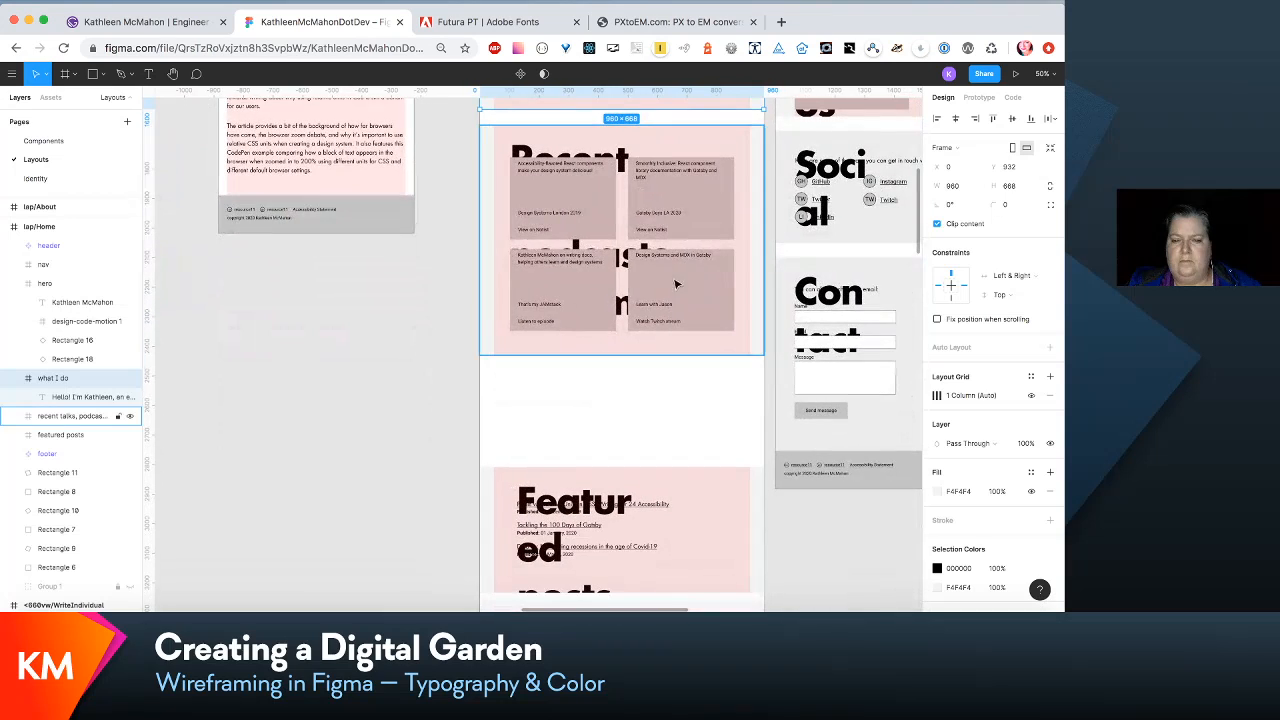
pyautogui.click(676, 360)
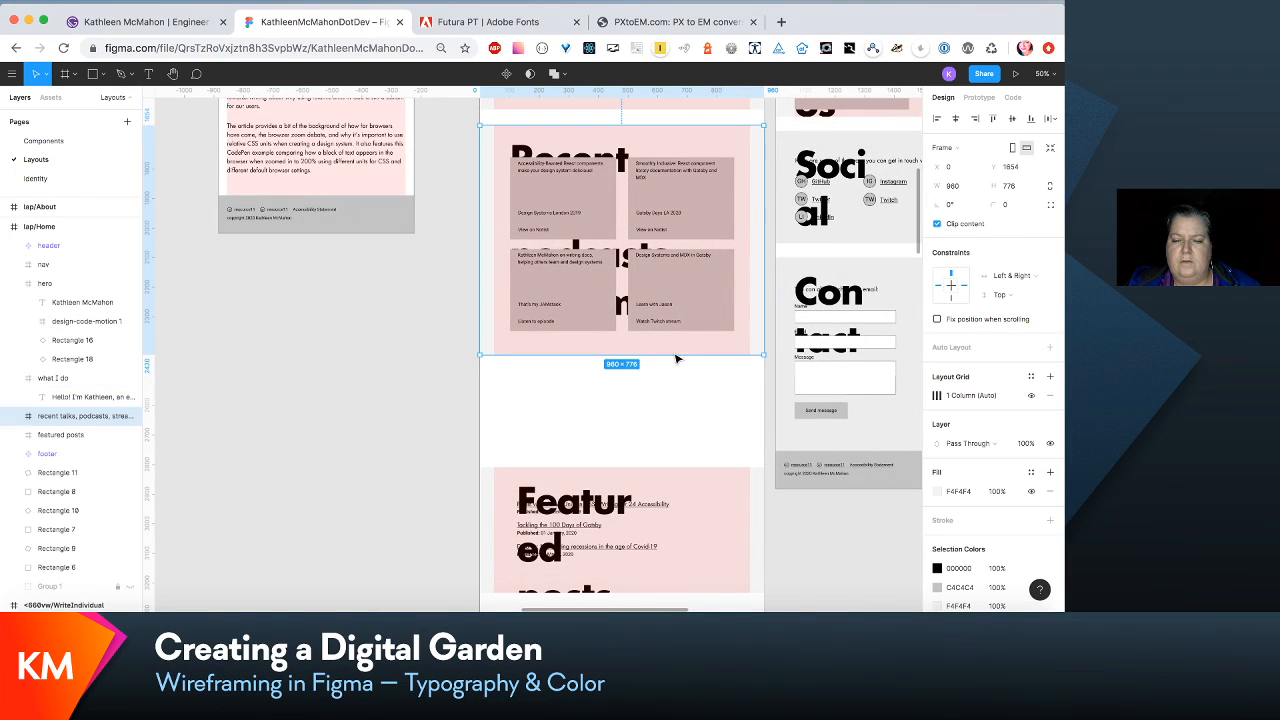
pyautogui.moveTo(672, 352); pyautogui.dragTo(666, 452)
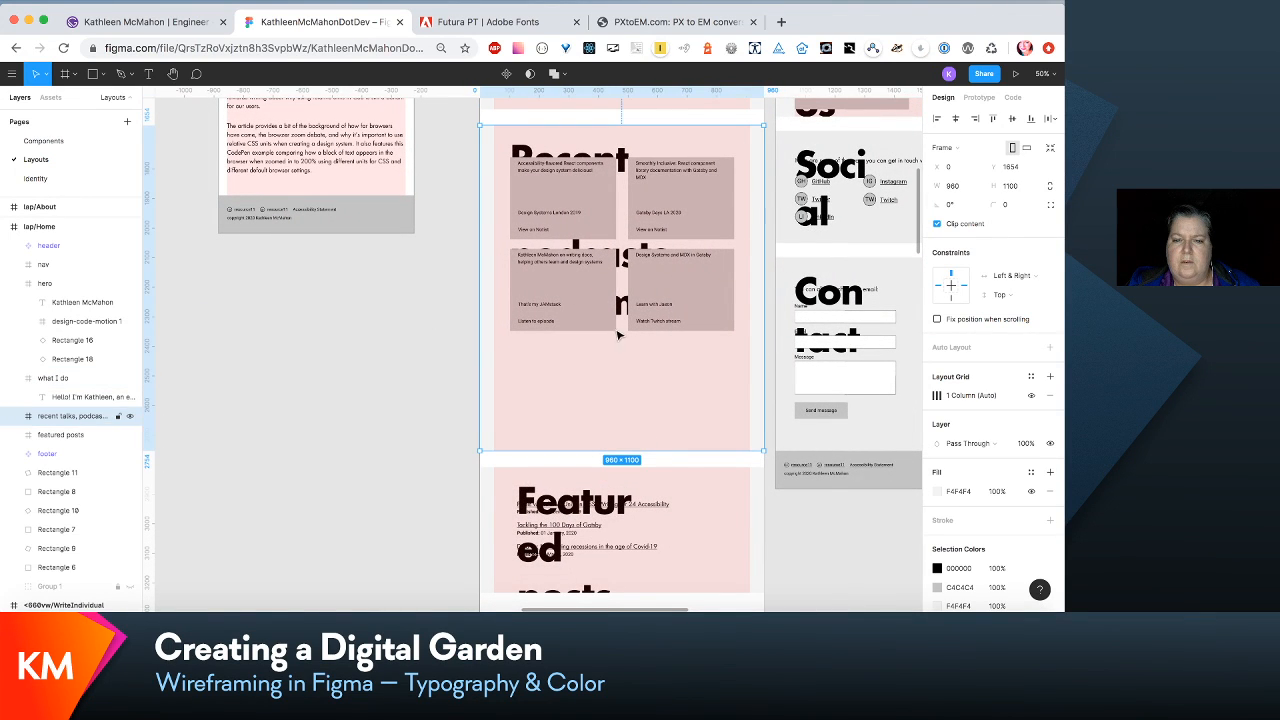
# - Select all four media cards in the recent talks section and move them down as a set to make room for the heading
pyautogui.doubleClick(602, 219)
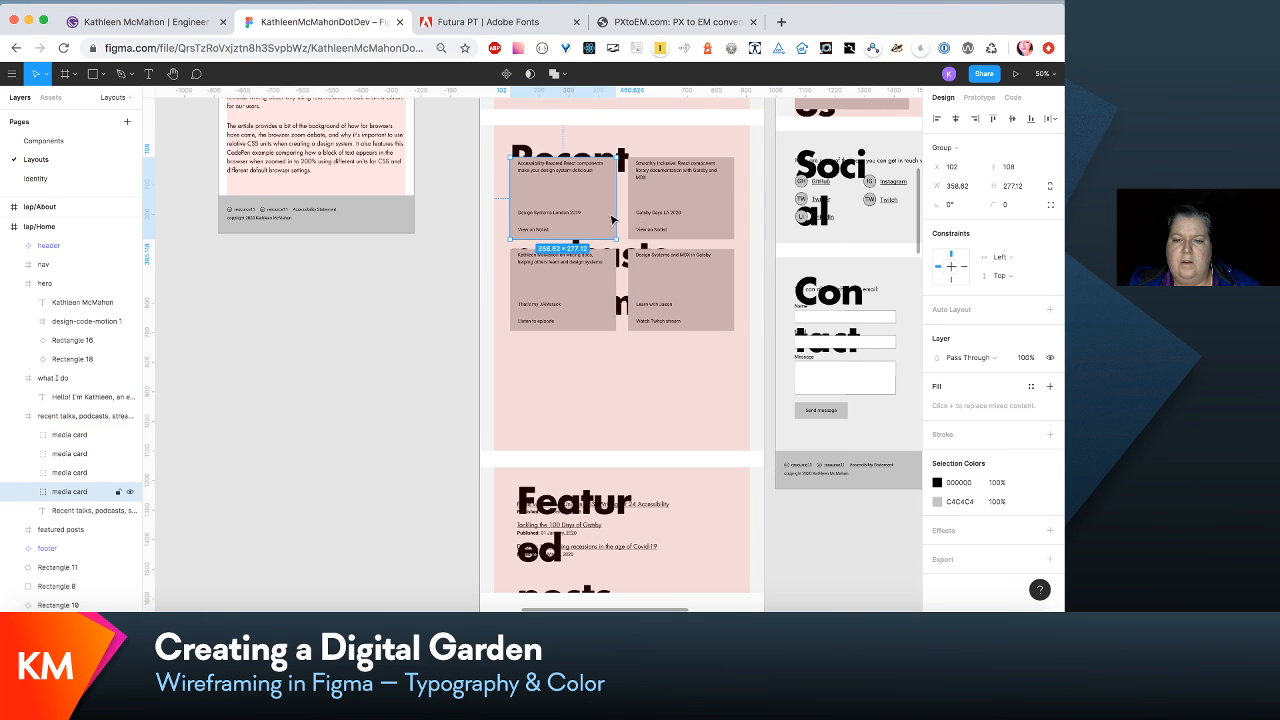
pyautogui.keyDown('shift'); pyautogui.click(671, 217); pyautogui.keyUp('shift')
pyautogui.keyDown('shift'); pyautogui.click(671, 305); pyautogui.keyUp('shift')
pyautogui.moveTo(560, 302); pyautogui.dragTo(562, 421)
pyautogui.press('super+z')
pyautogui.keyDown('shift'); pyautogui.click(591, 277); pyautogui.keyUp('shift')
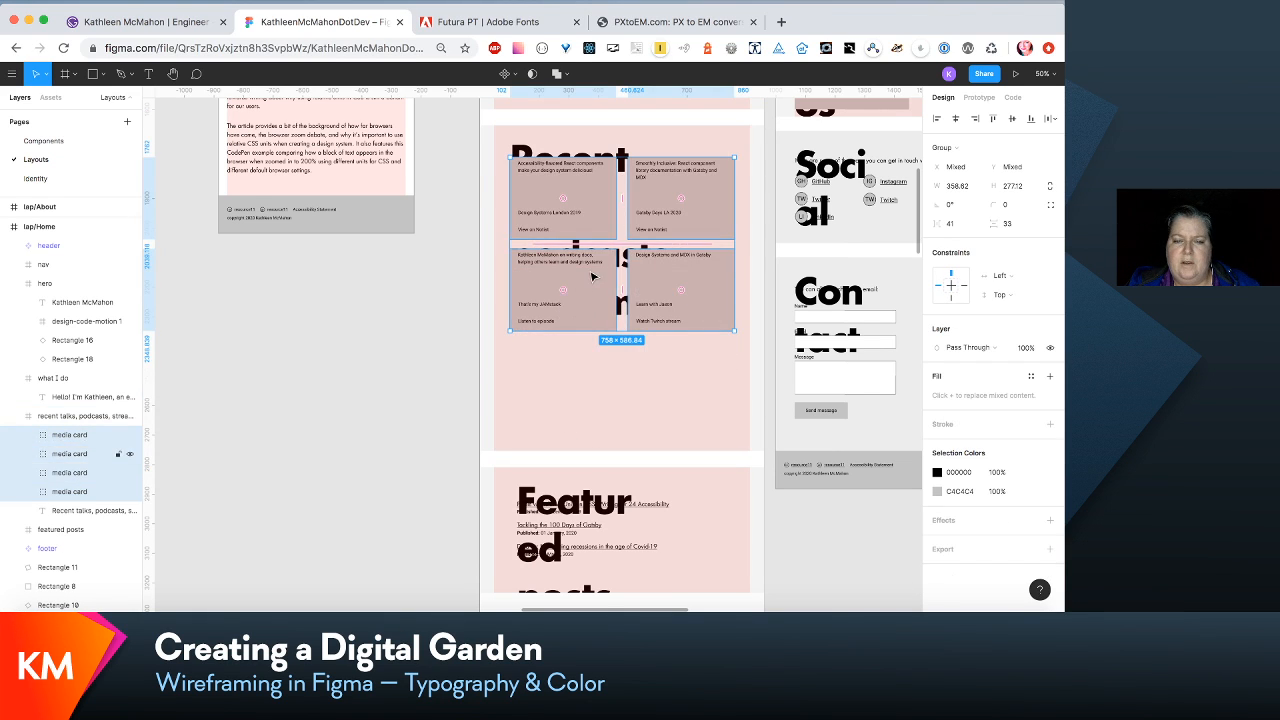
pyautogui.moveTo(591, 277); pyautogui.dragTo(594, 378)
# - Review the enlarged text in lap/Home's sections and check which text style the recent talks heading uses
pyautogui.scroll(2, 594, 380)
pyautogui.scroll(6, 594, 378)
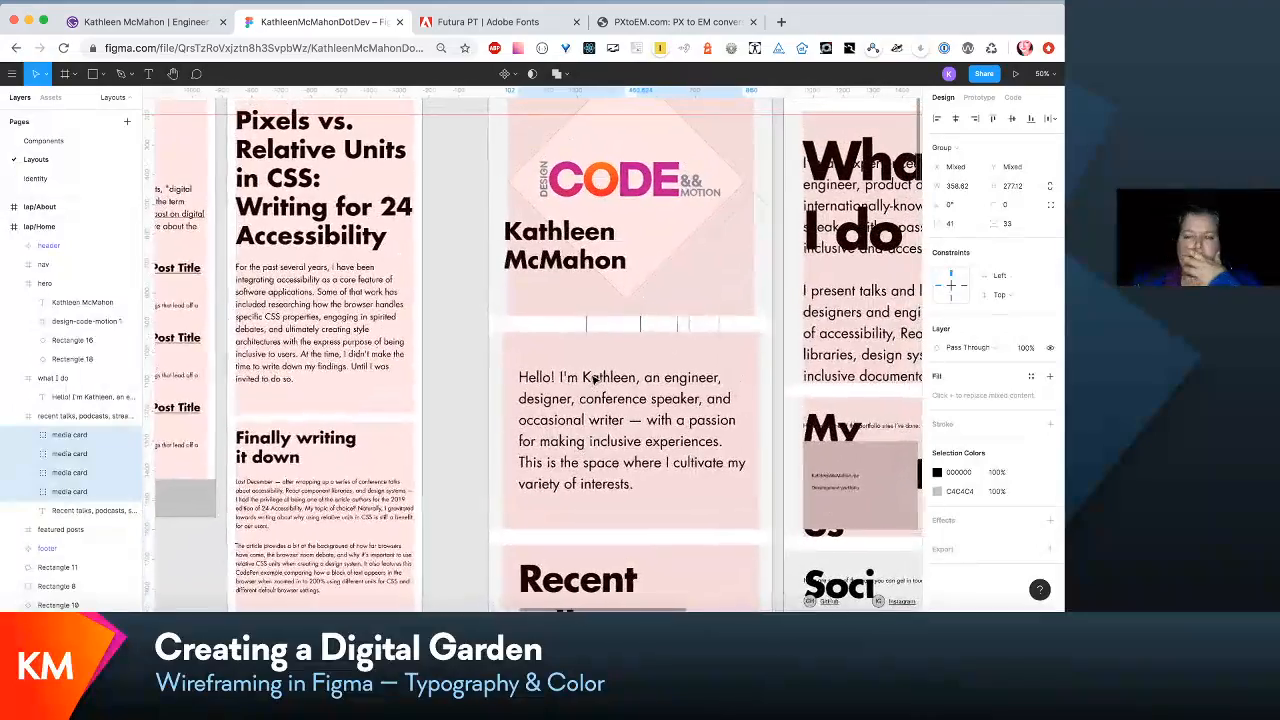
pyautogui.hscroll(4, 594, 378)
pyautogui.scroll(2, 594, 380)
pyautogui.scroll(-5, 594, 380)
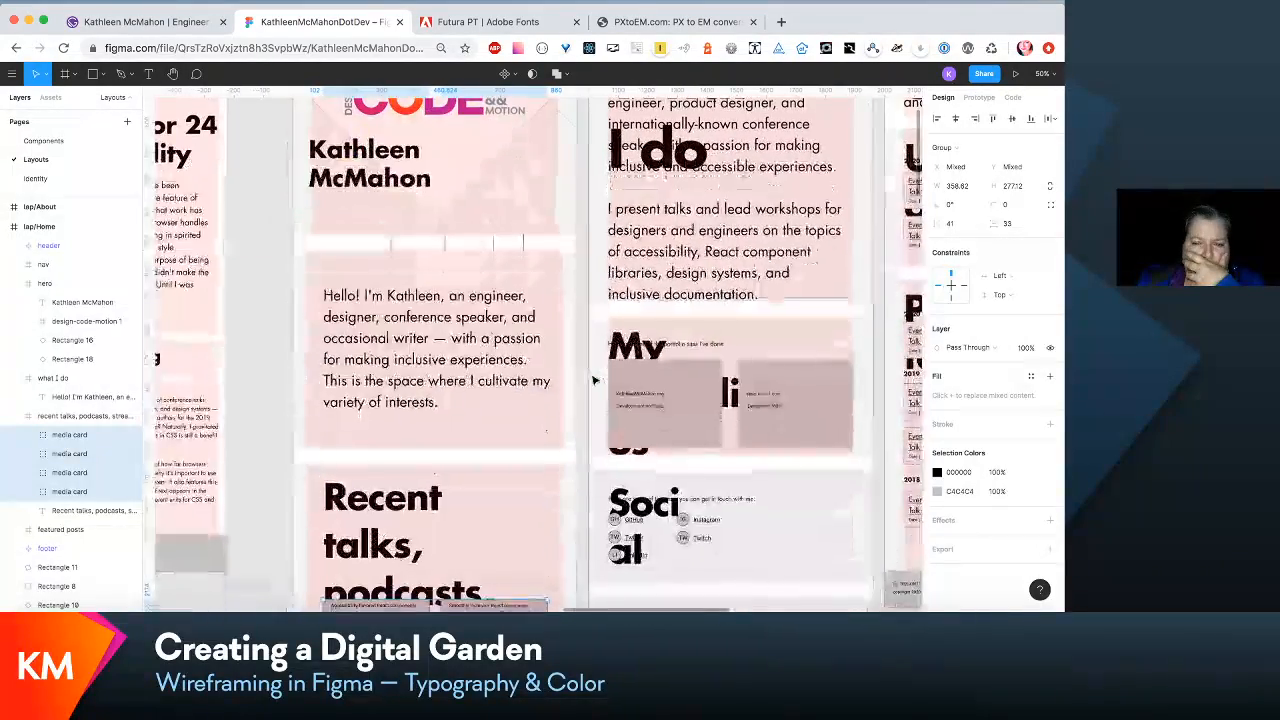
pyautogui.doubleClick(421, 373)
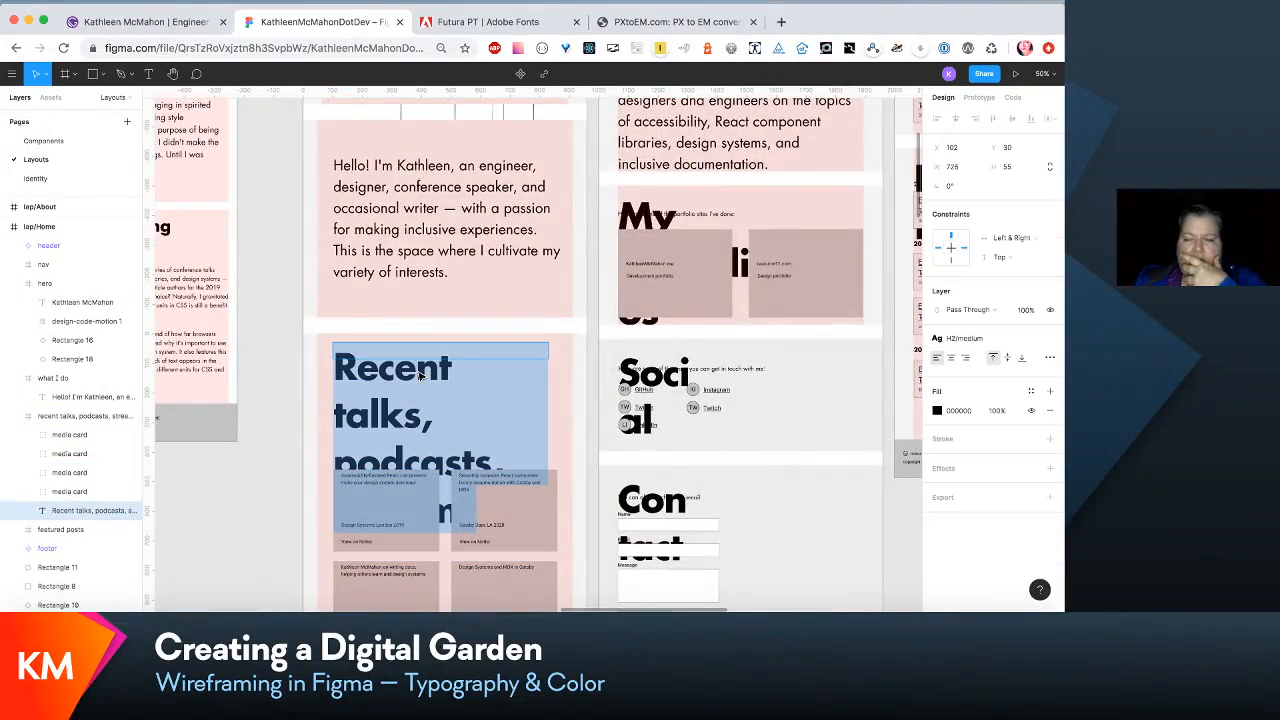
pyautogui.press('Escape')
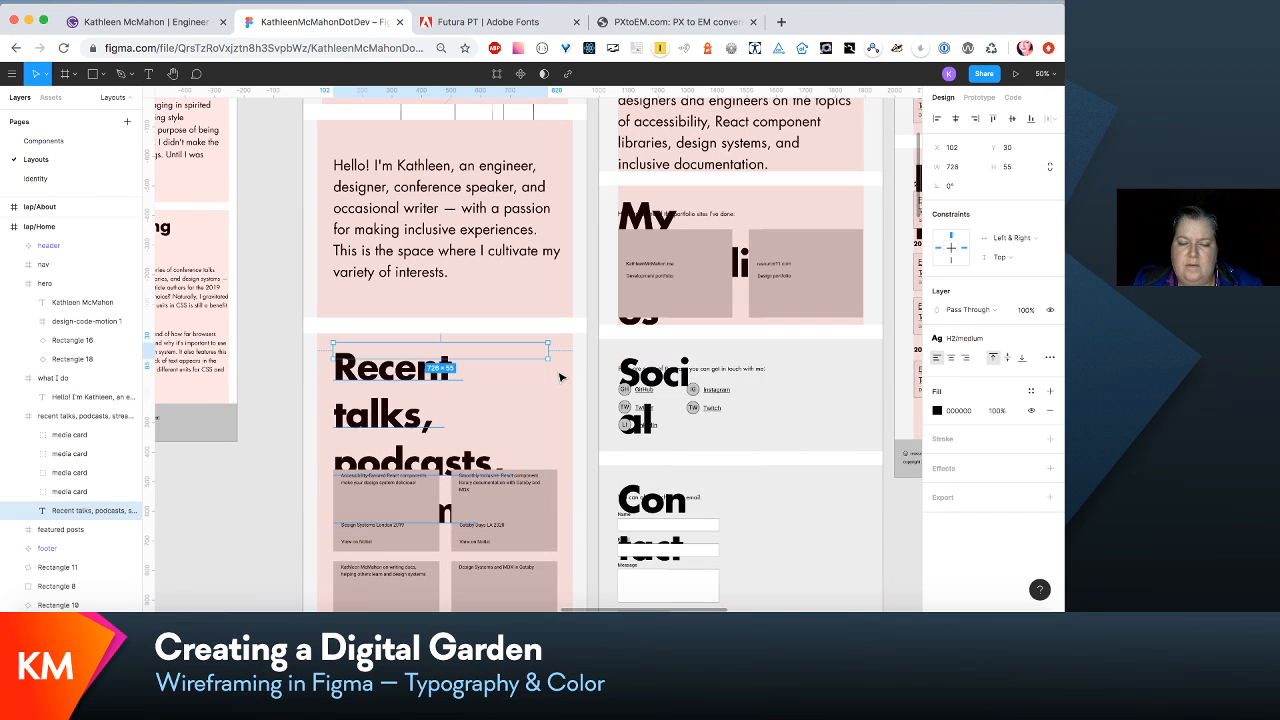
# - In lap/About's what I do section, widen the paragraph to the column edge and the heading's text box to 832
pyautogui.scroll(2, 560, 377)
pyautogui.scroll(3, 561, 377)
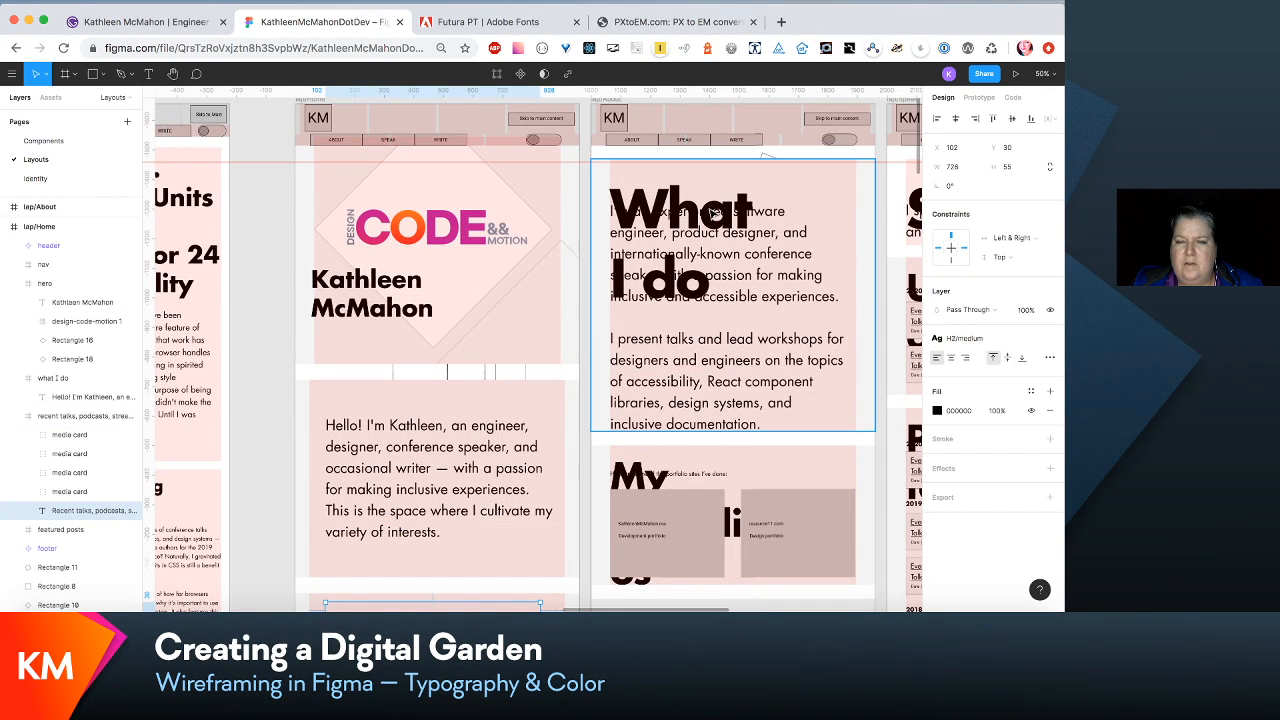
pyautogui.click(686, 170)
pyautogui.doubleClick(718, 222)
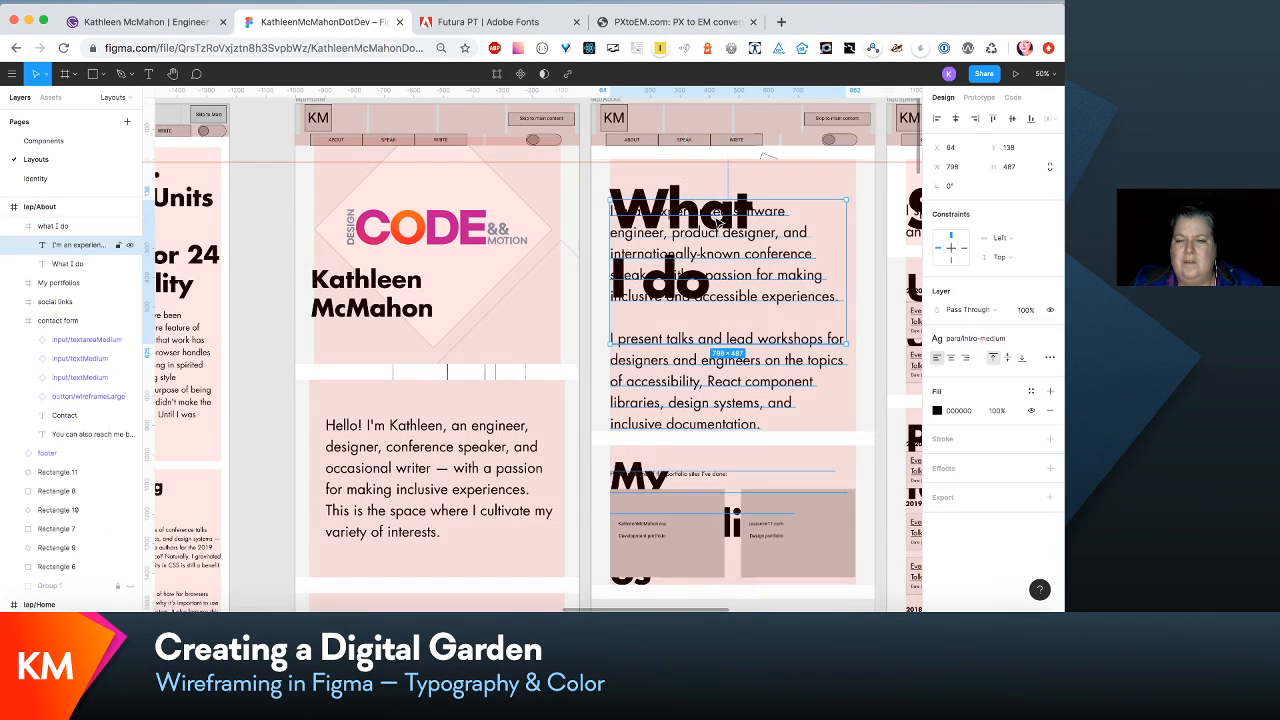
pyautogui.moveTo(840, 235); pyautogui.dragTo(858, 235)
pyautogui.click(676, 188)
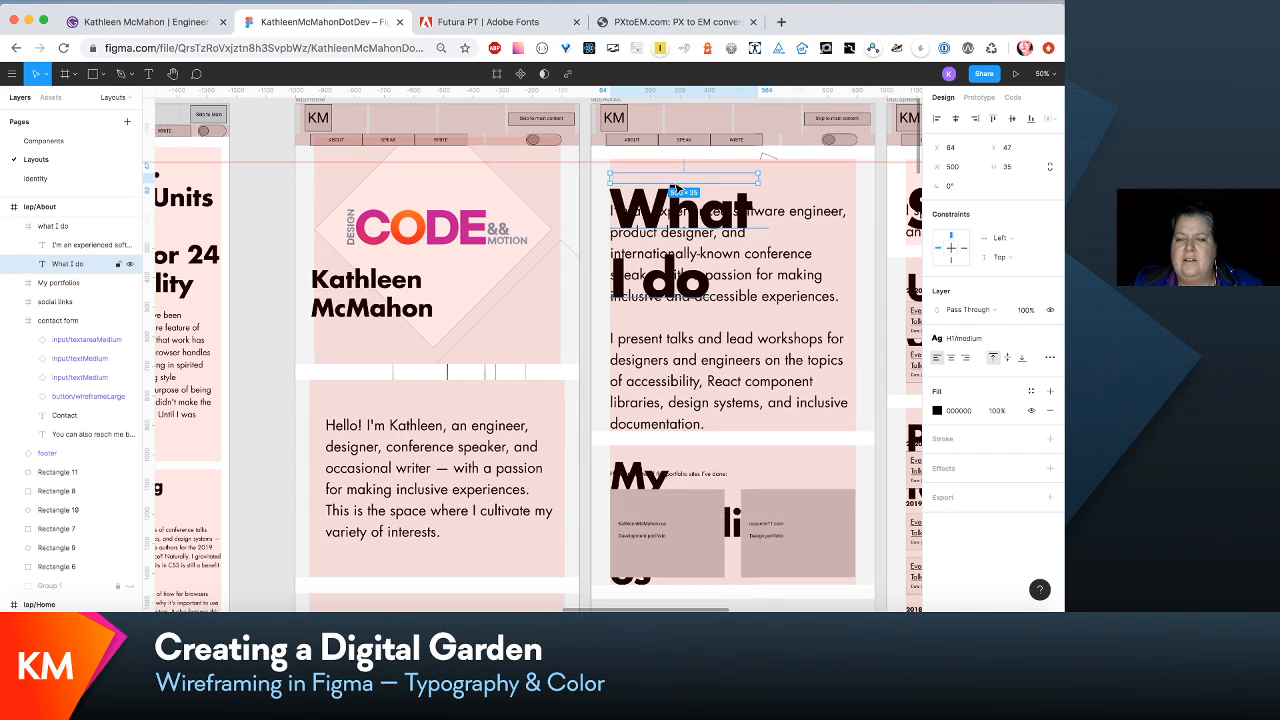
pyautogui.moveTo(760, 181); pyautogui.dragTo(857, 181)
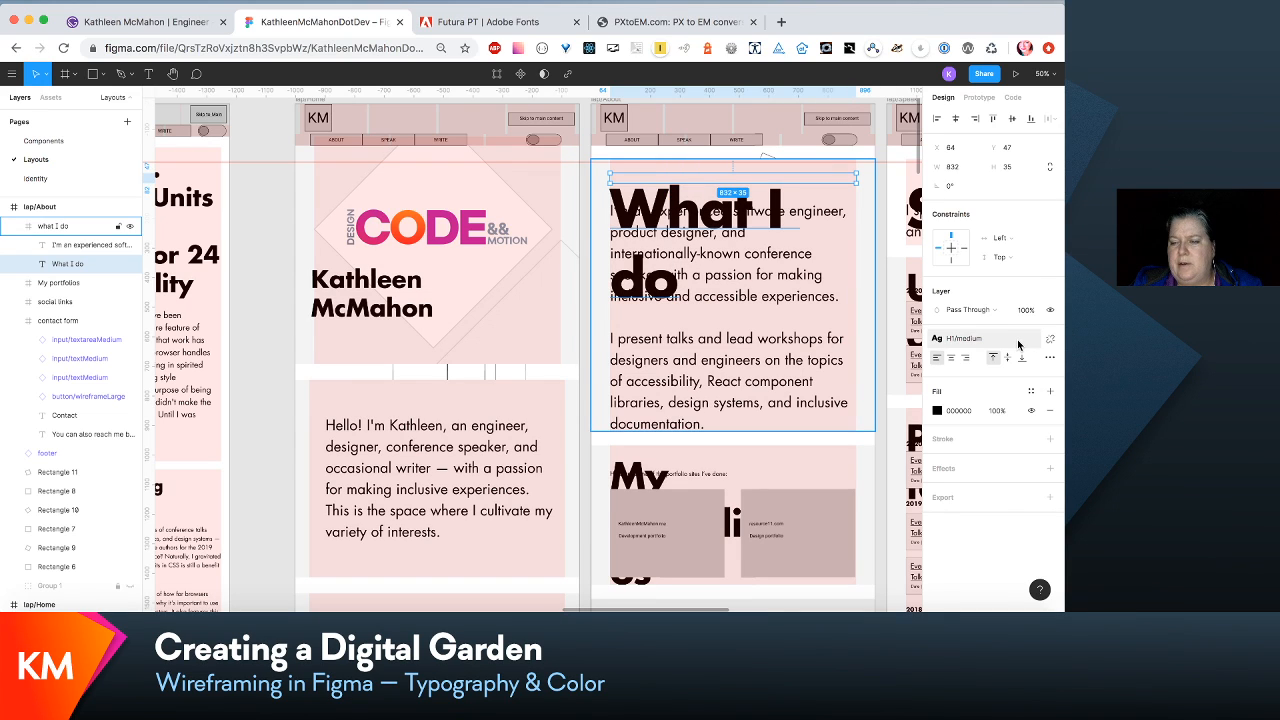
# - Open the H1/medium text style and start editing its font size
pyautogui.click(1018, 342)
pyautogui.click(1023, 365)
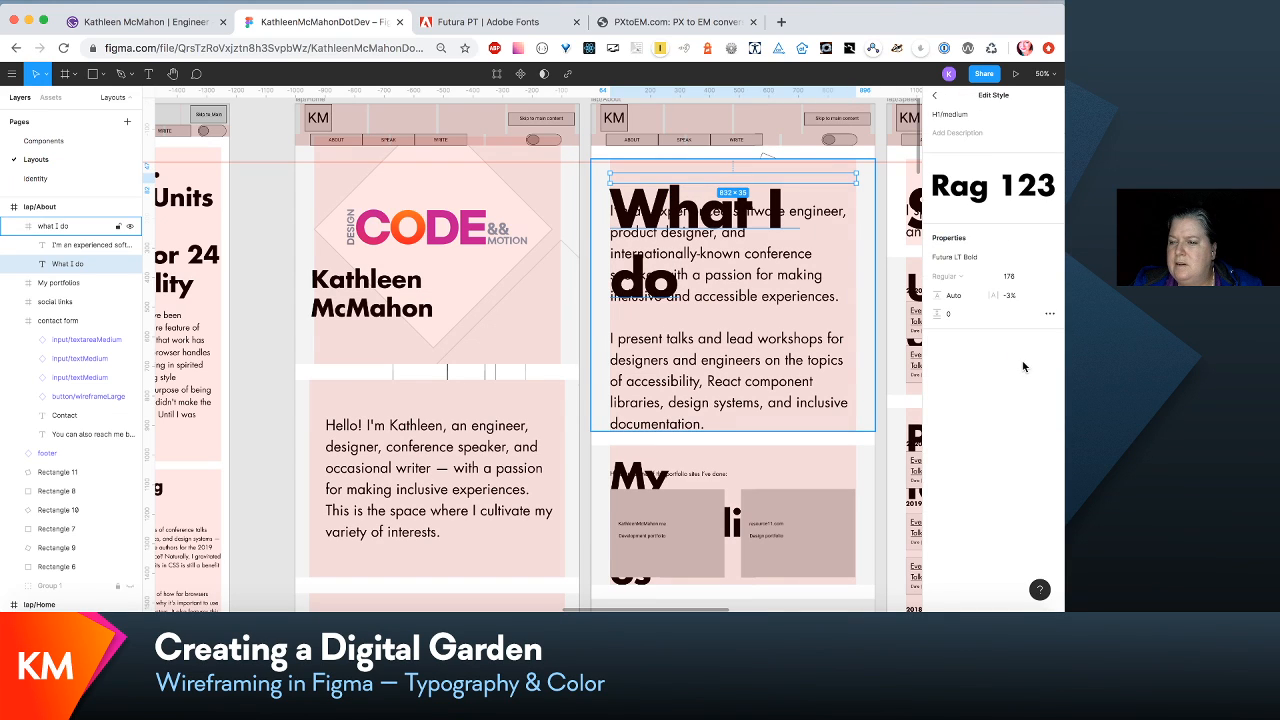
pyautogui.click(1010, 276)
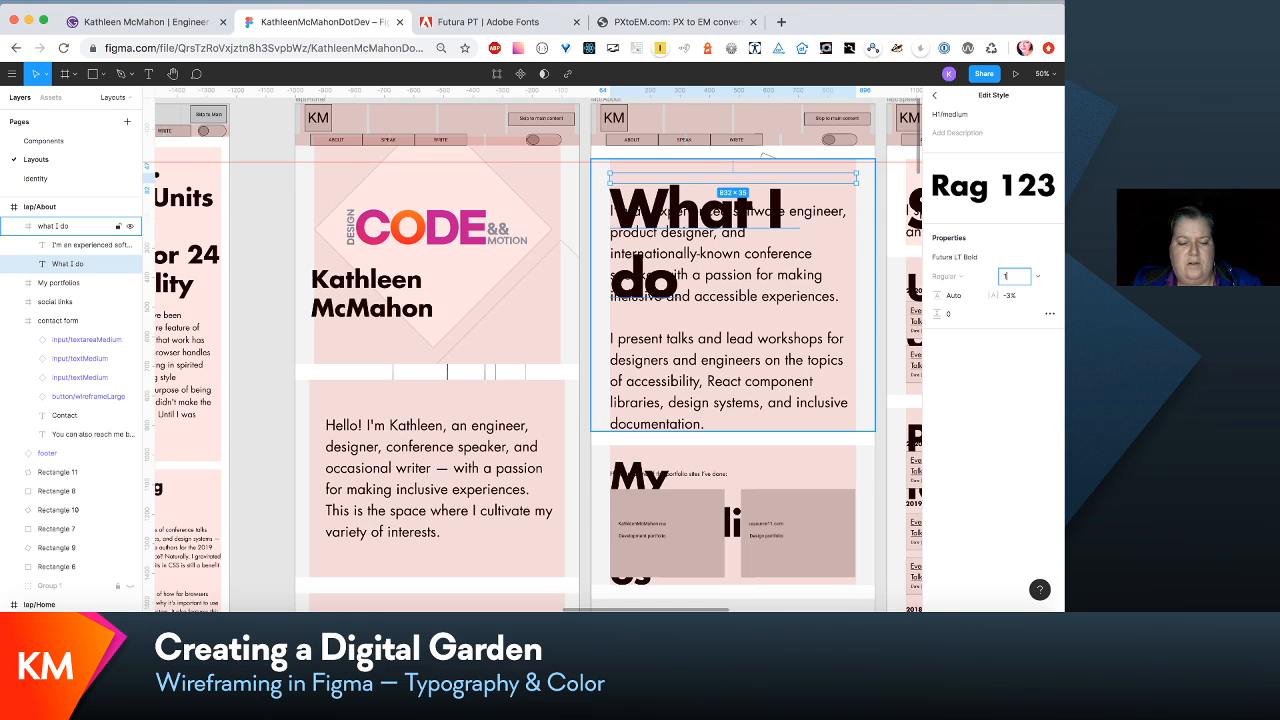
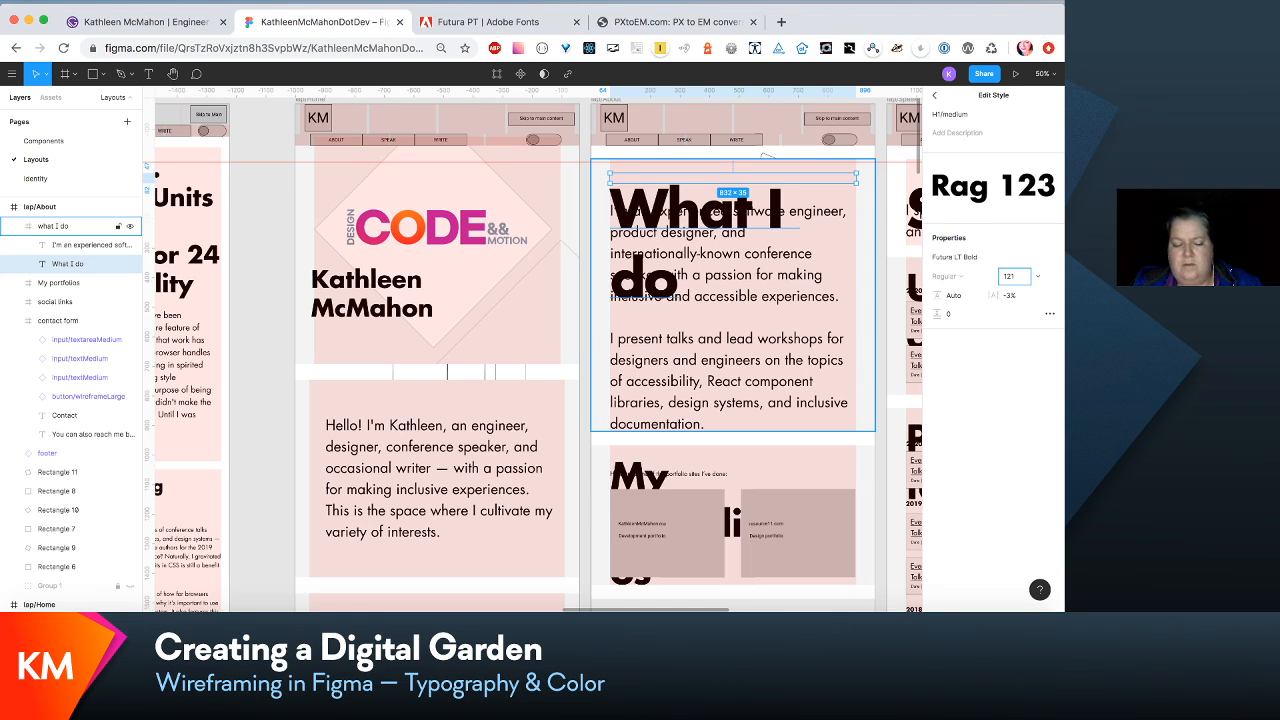
# - Set the H1/medium text style's font size to 121 and its line height to 120%
pyautogui.write('121')
pyautogui.press('Tab')
pyautogui.write('120')
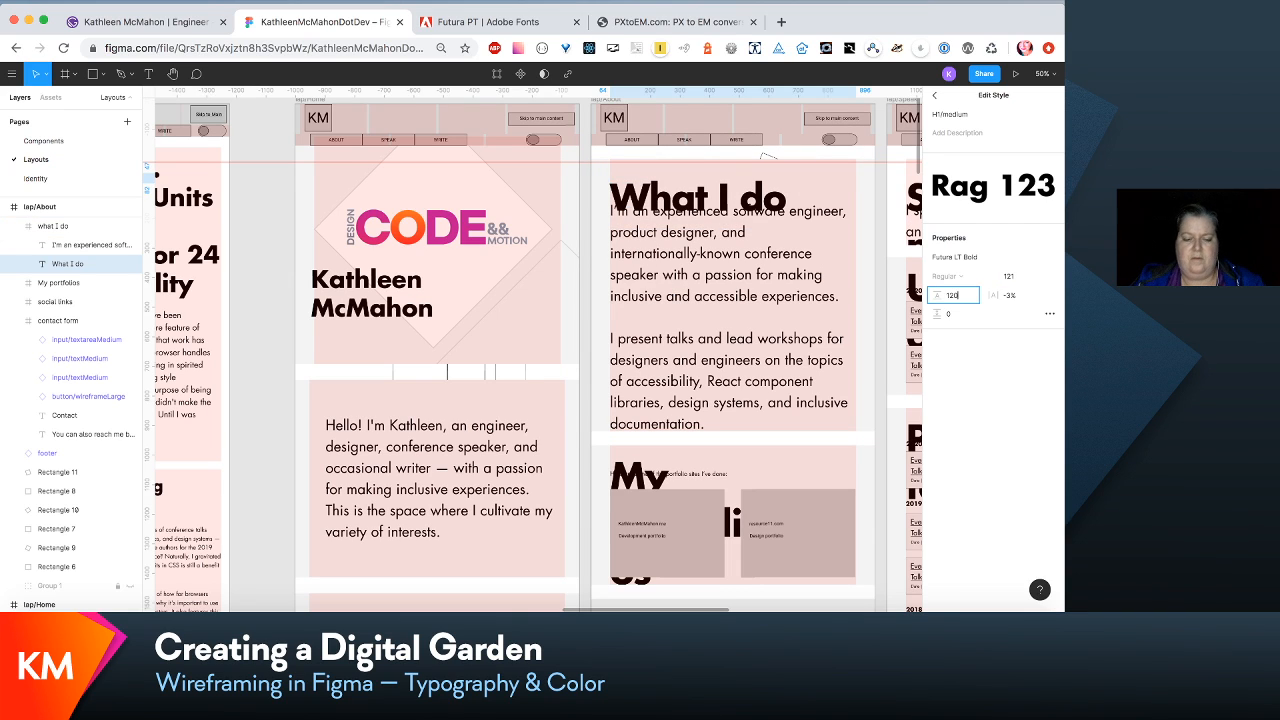
pyautogui.write('%')
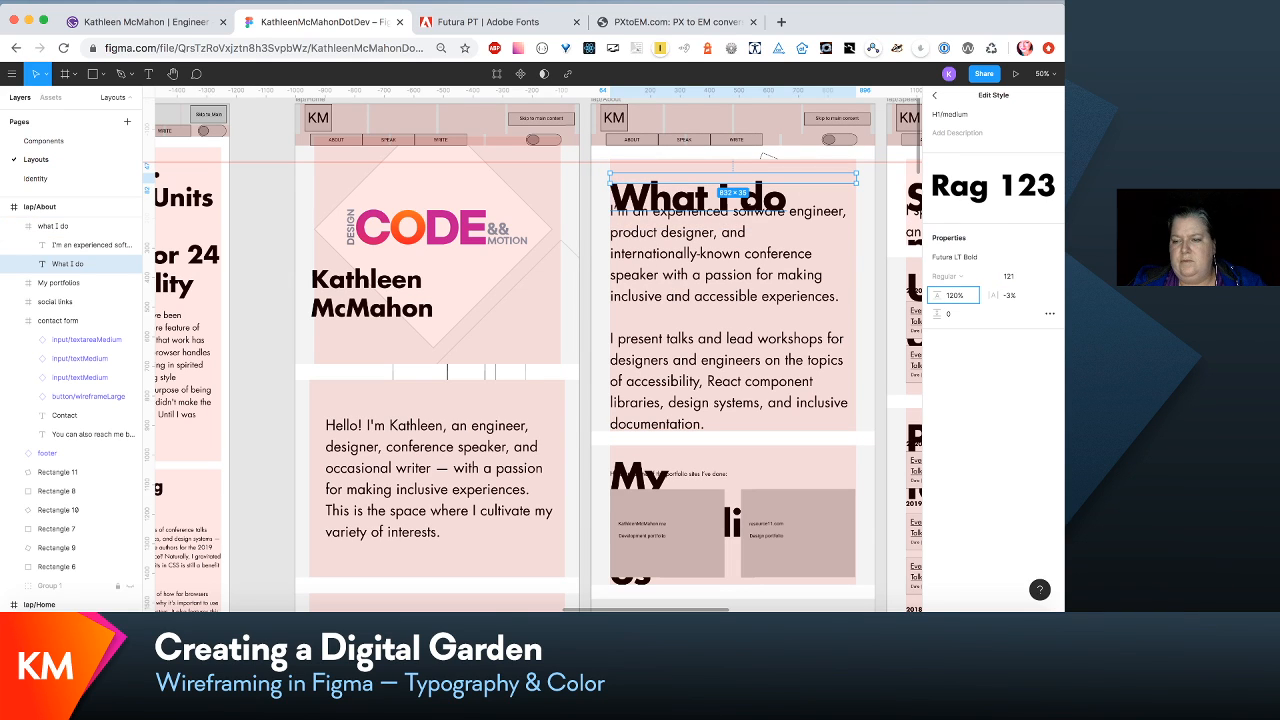
pyautogui.press('Return')
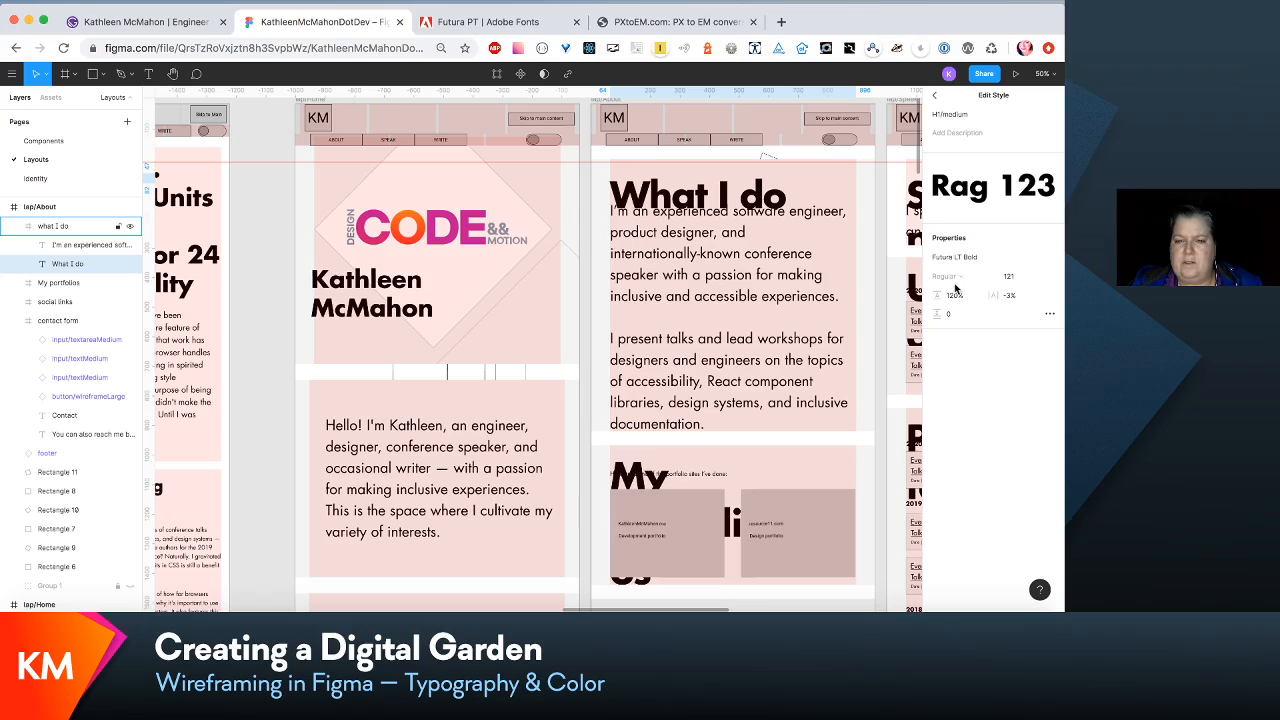
# - Review the type scale list and the headings across the small and laptop layouts
pyautogui.scroll(-5, 700, 300)
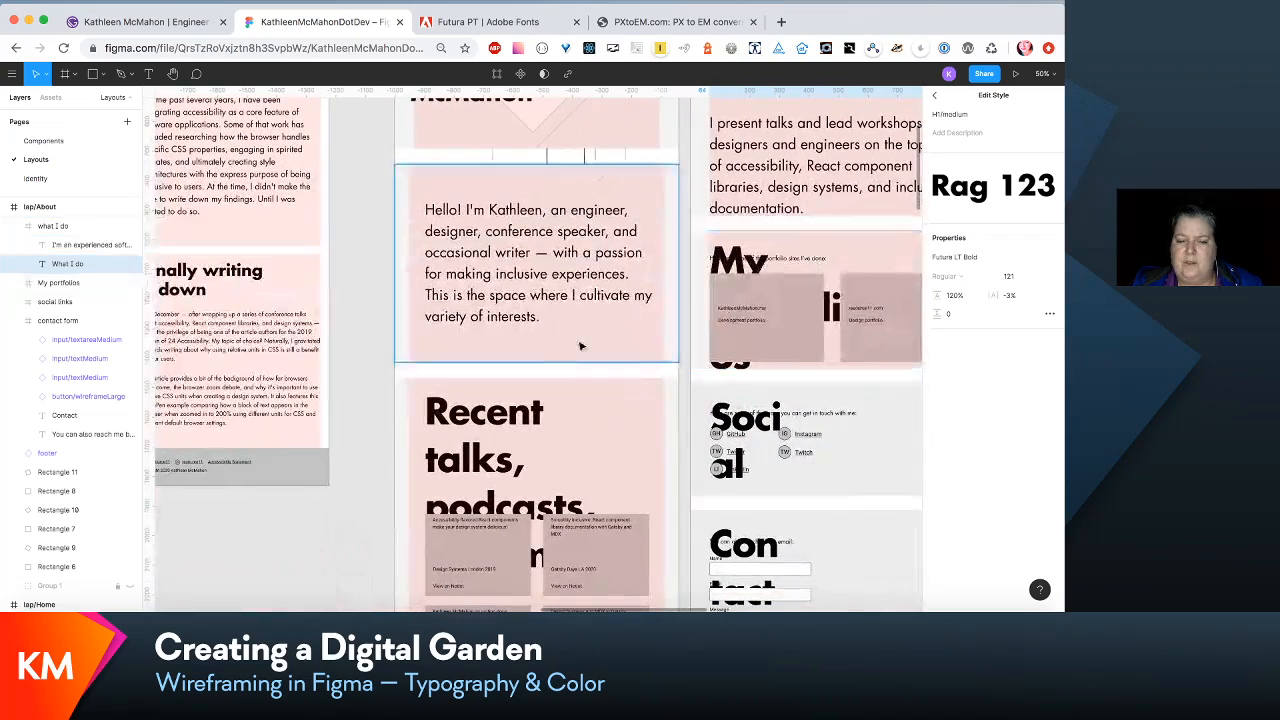
pyautogui.hscroll(-10, 480, 330)
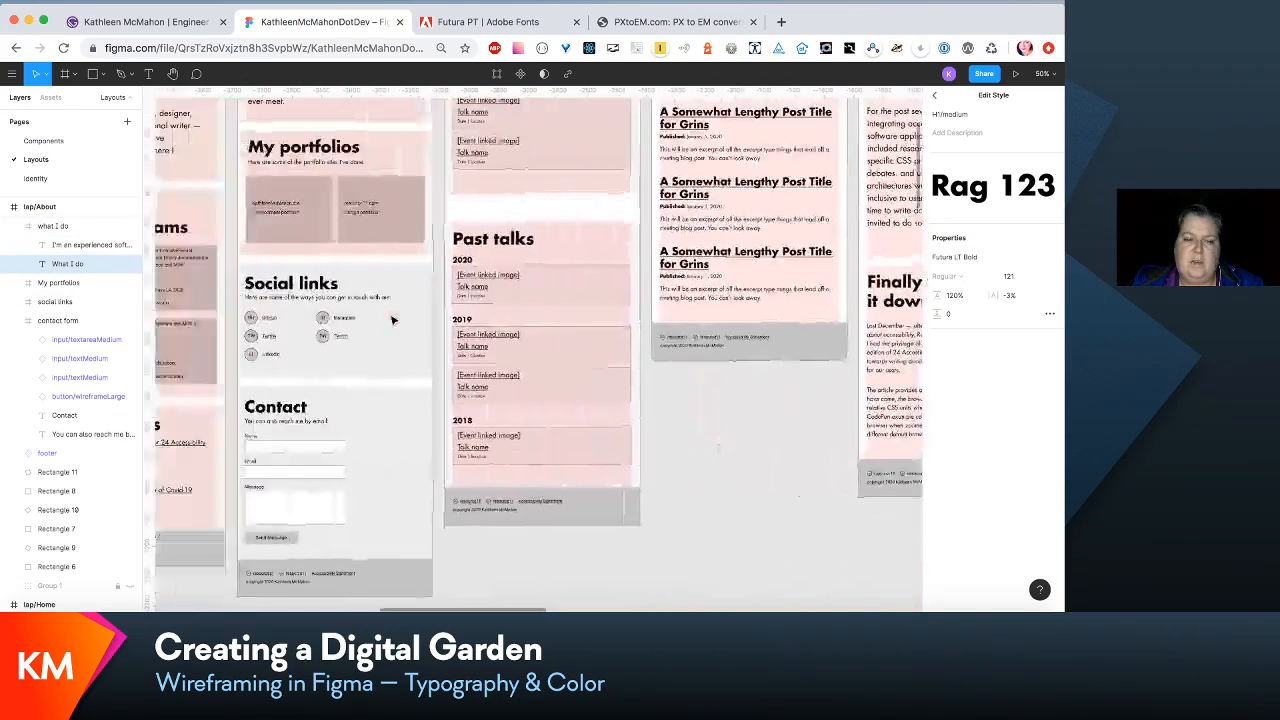
pyautogui.hscroll(-15, 400, 322)
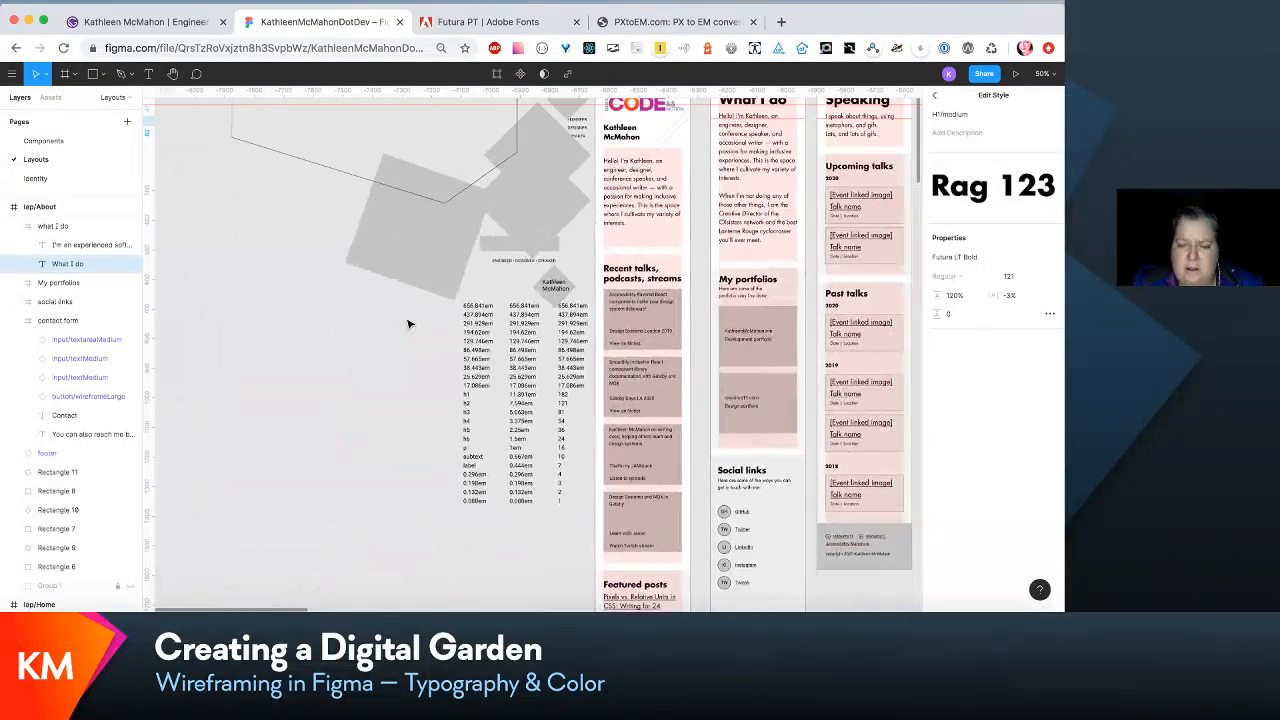
pyautogui.scroll(-1, 408, 324)
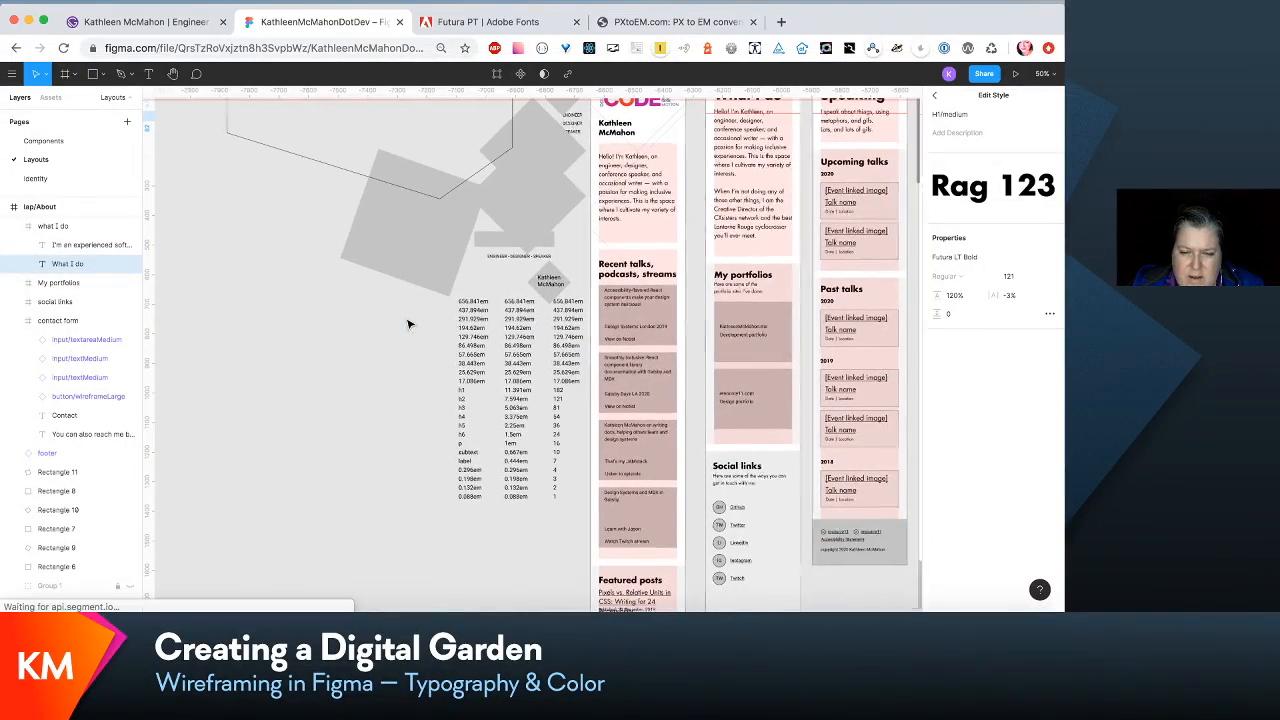
pyautogui.hscroll(3, 408, 324)
pyautogui.scroll(6, 408, 324)
pyautogui.hscroll(10, 408, 324)
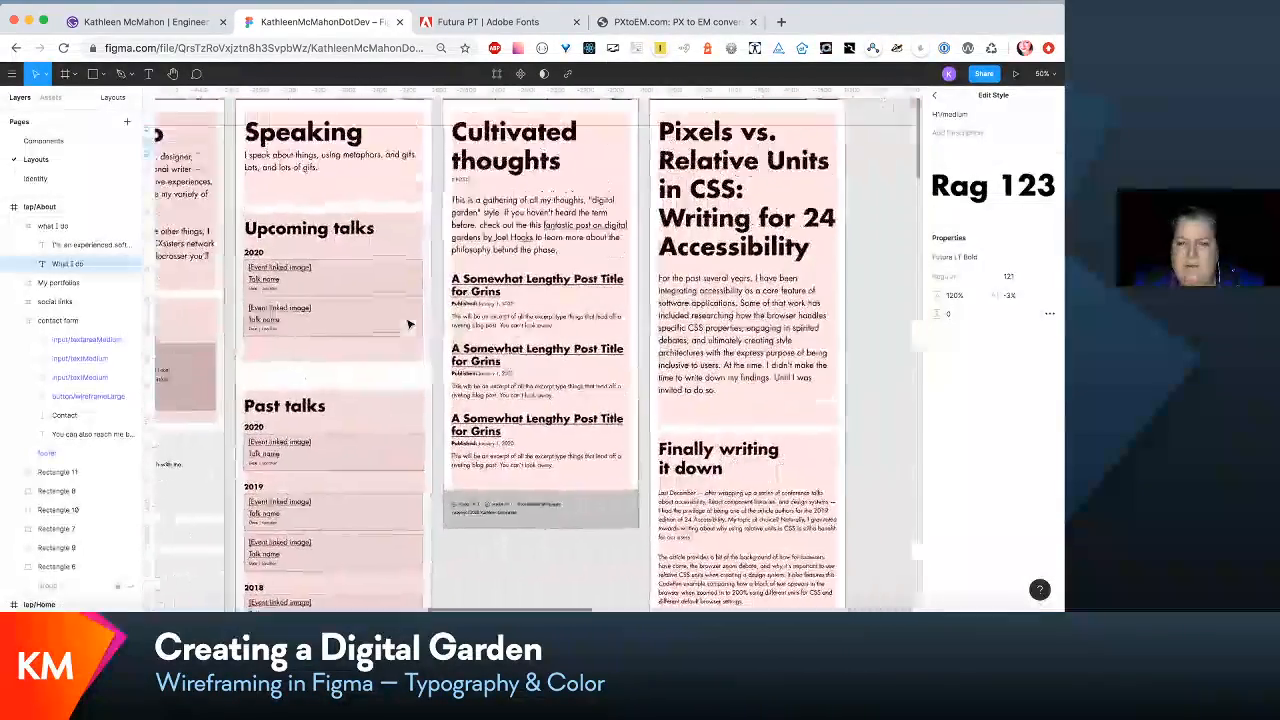
pyautogui.scroll(-3, 408, 324)
pyautogui.hscroll(2, 408, 324)
pyautogui.scroll(2, 408, 324)
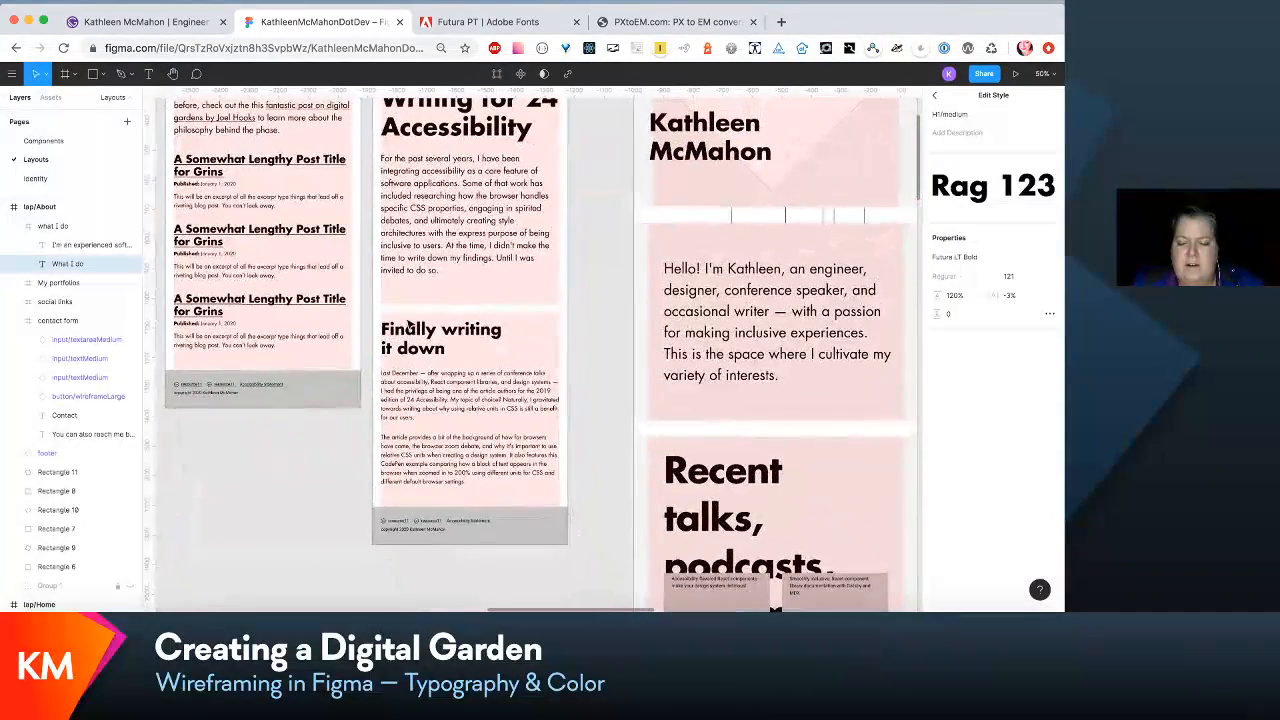
pyautogui.scroll(5, 722, 152)
pyautogui.hscroll(1, 722, 152)
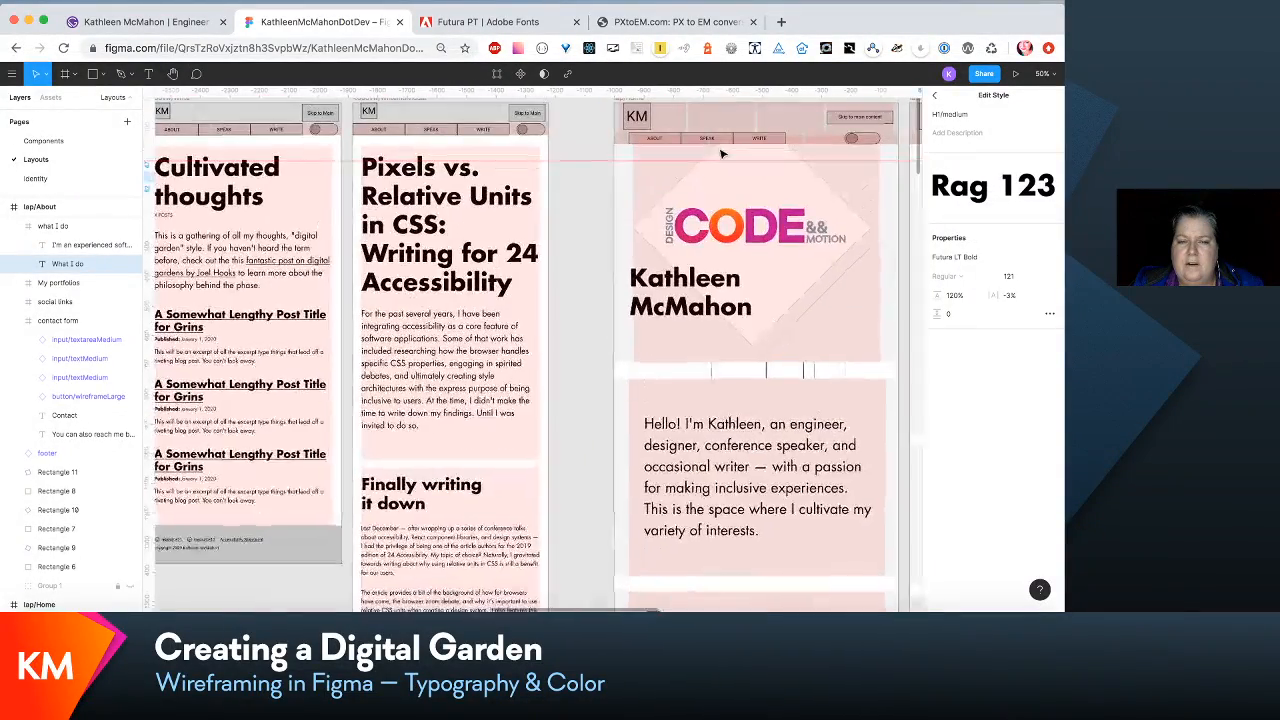
# - Nudge the name heading in lap/Home's hero section 2 px to the left
pyautogui.doubleClick(710, 307)
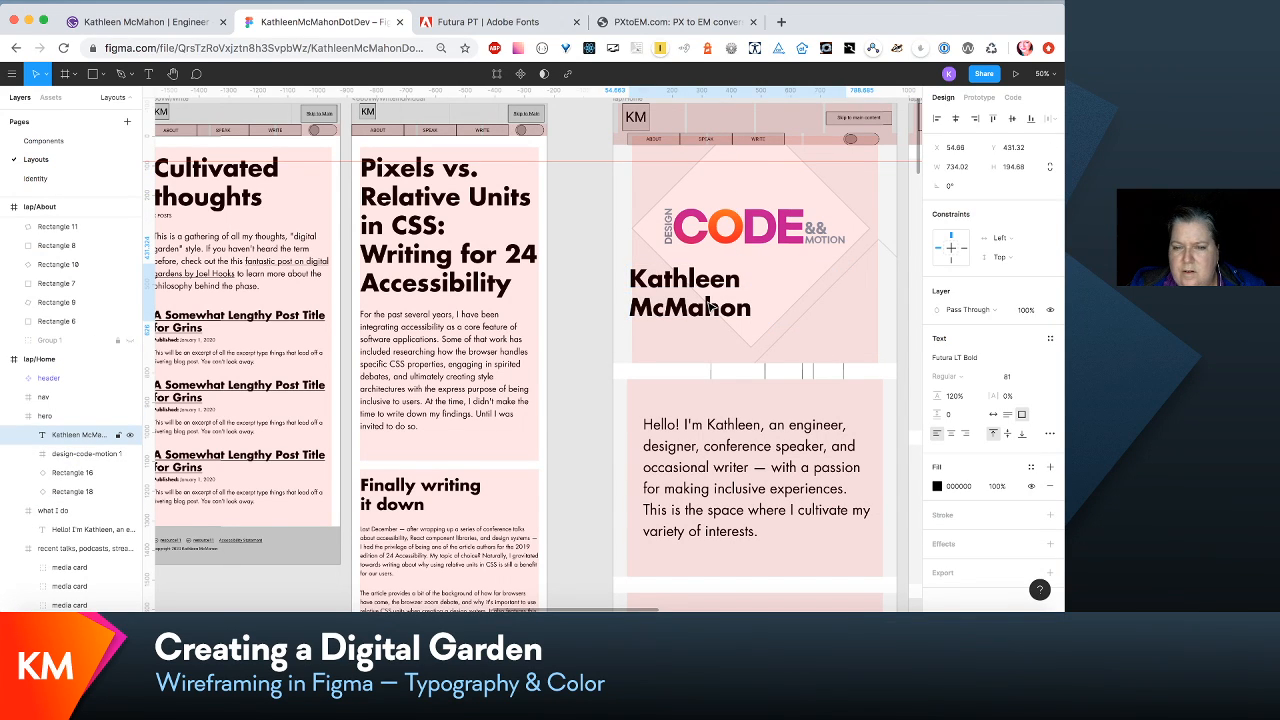
pyautogui.press('Left')
pyautogui.press('Left')
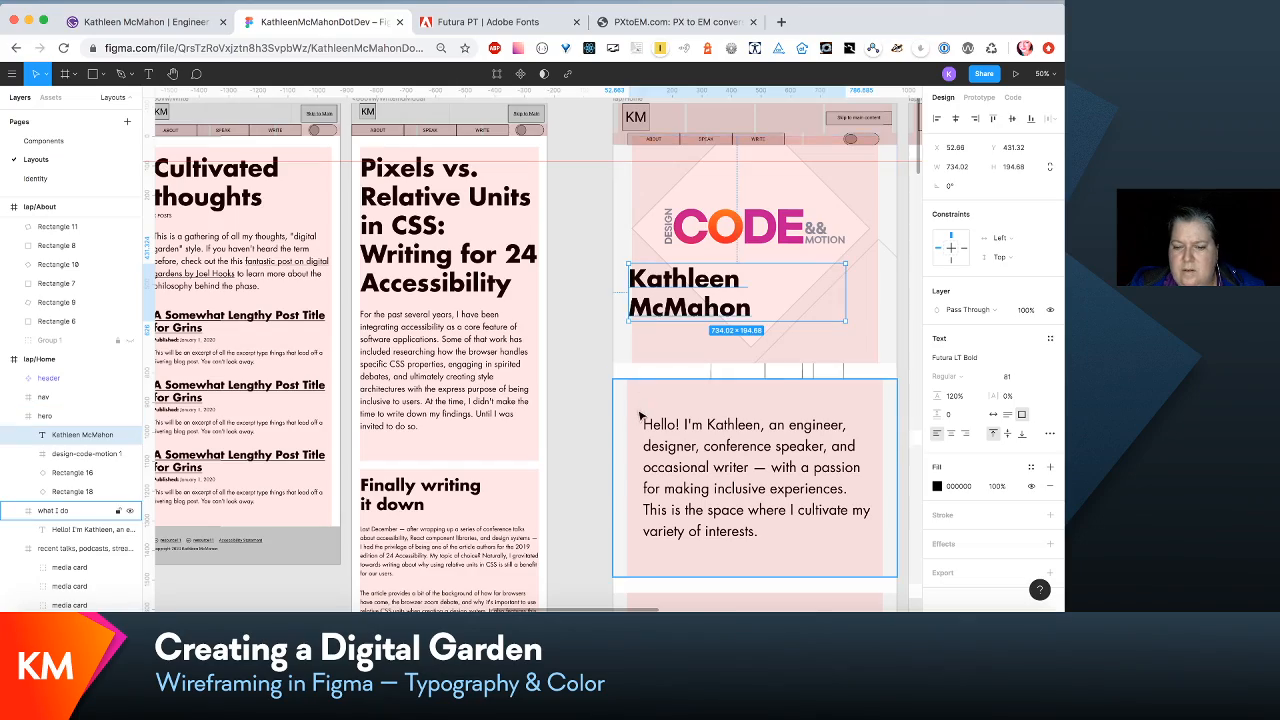
# - Check the column grid margin of the what I do section in lap/Home
pyautogui.scroll(-6, 641, 416)
pyautogui.hscroll(1, 641, 416)
pyautogui.scroll(5, 640, 415)
pyautogui.hscroll(4, 640, 415)
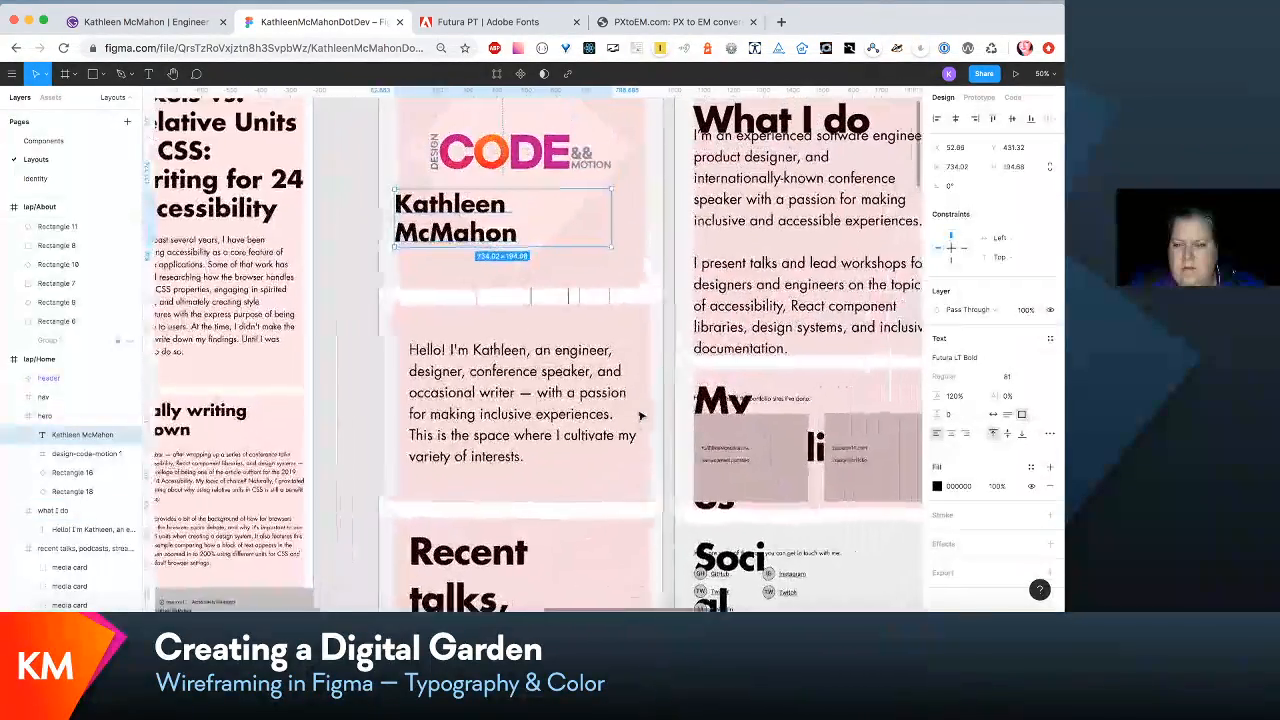
pyautogui.click(628, 400)
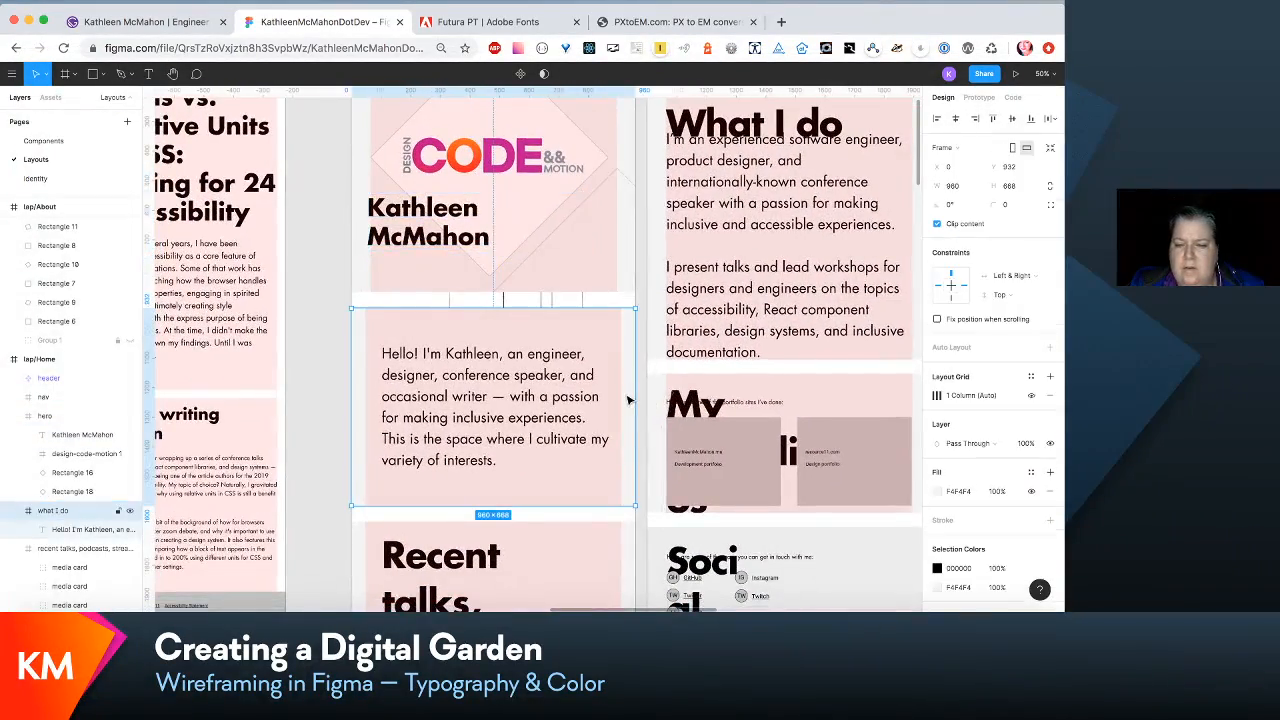
pyautogui.click(1049, 376)
pyautogui.click(937, 395)
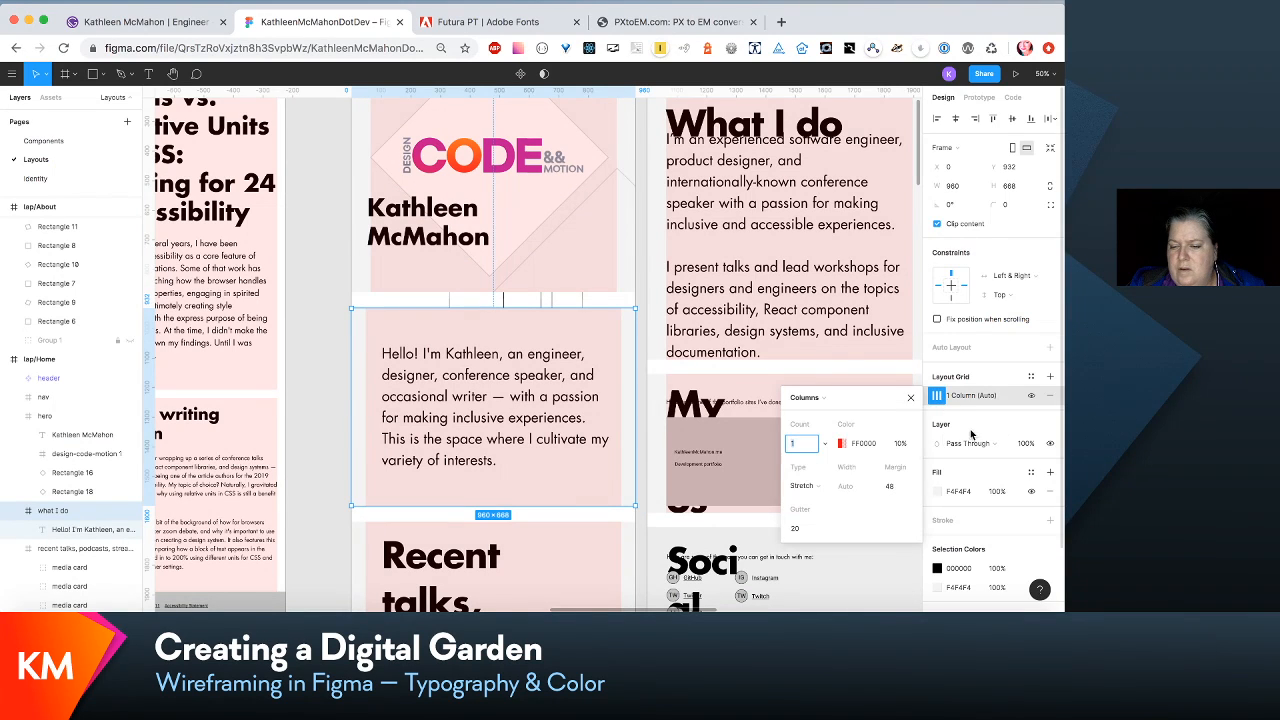
pyautogui.click(897, 488)
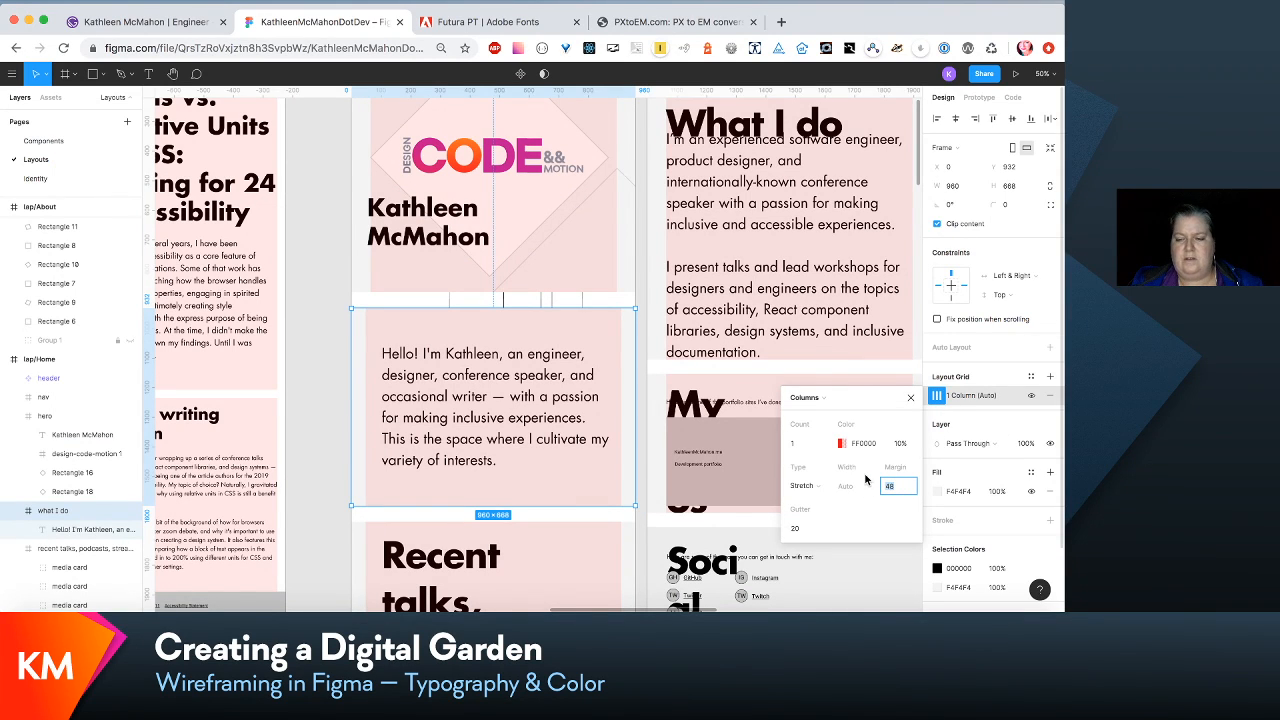
# - Set the column grid margin of lap/Home's hero section to 48
pyautogui.click(632, 285)
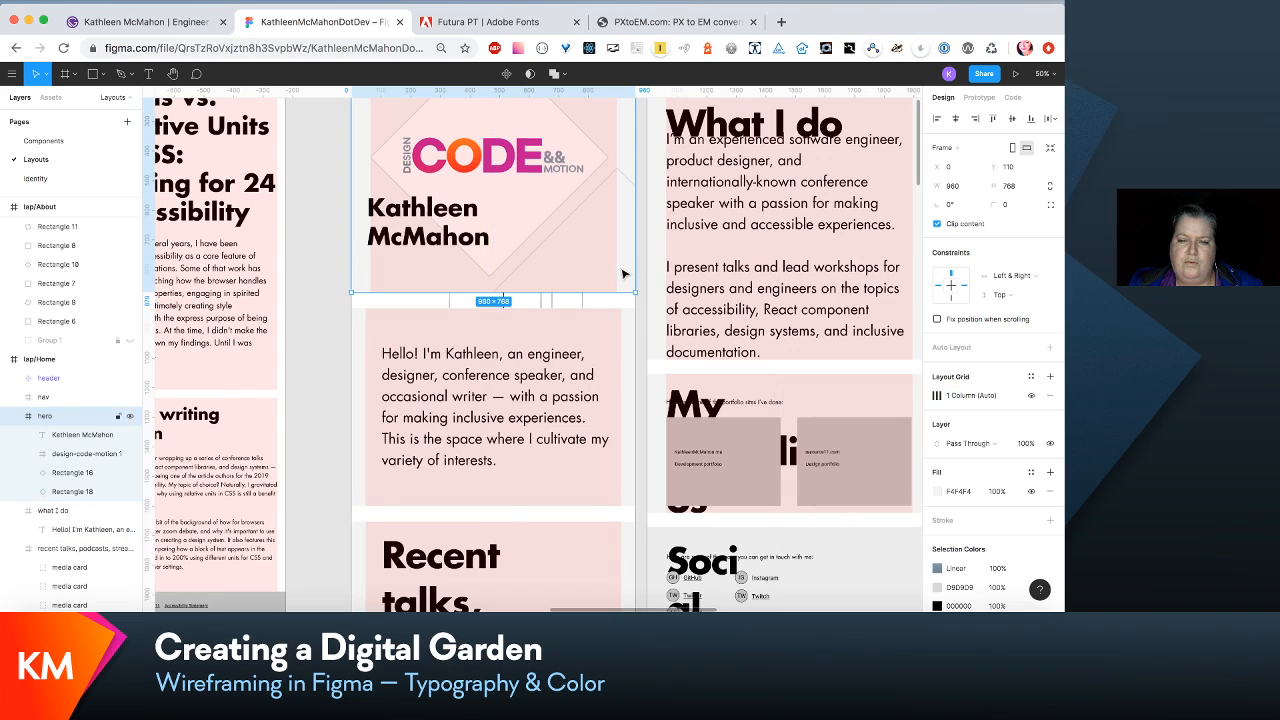
pyautogui.click(937, 395)
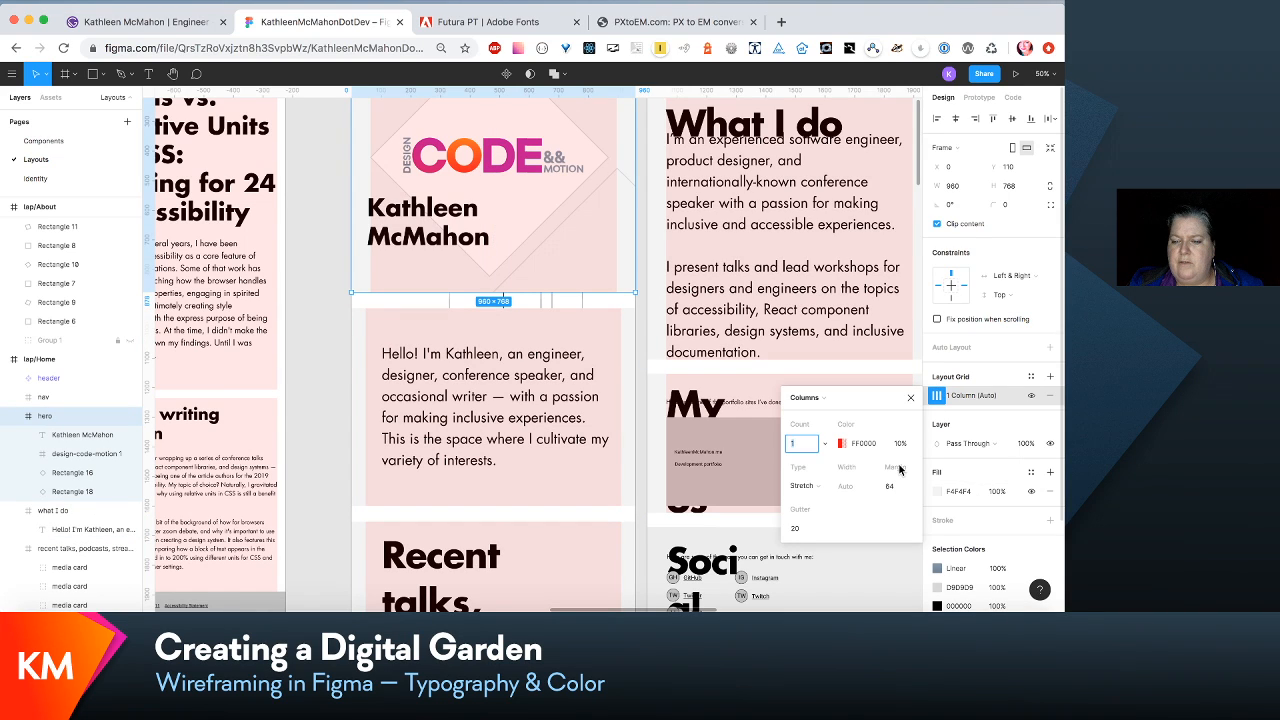
pyautogui.click(892, 486)
pyautogui.write('4')
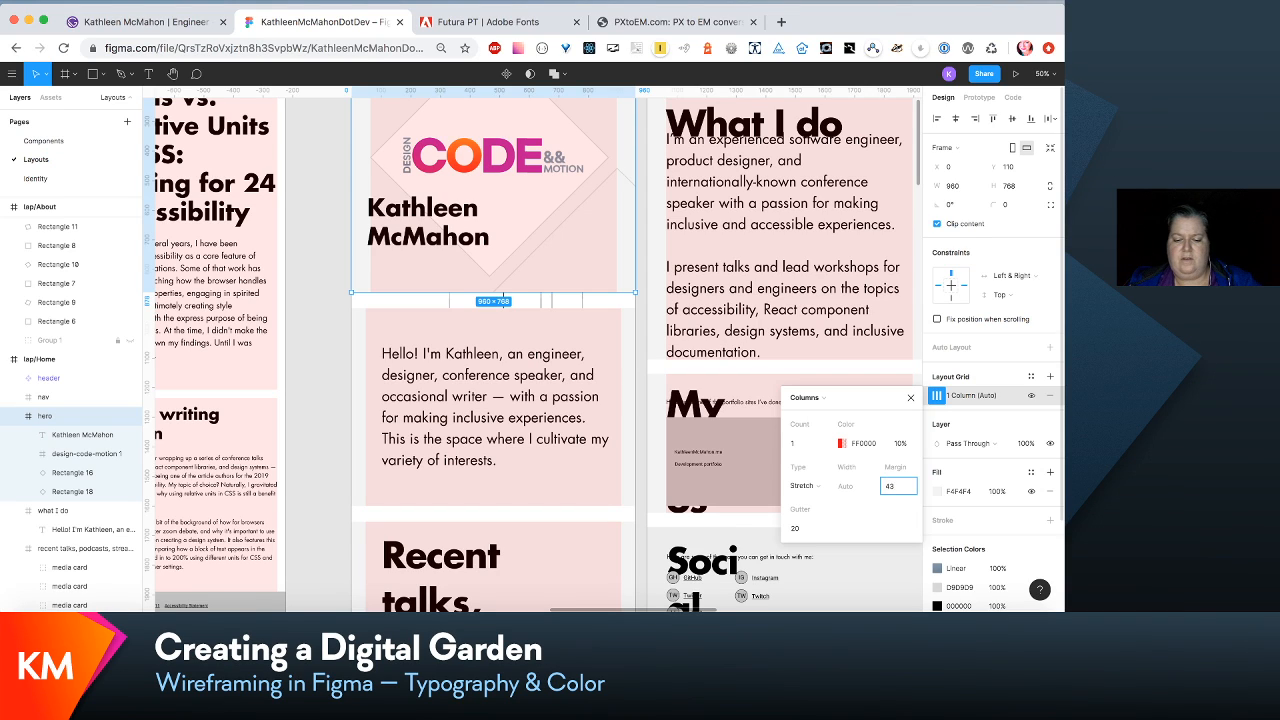
pyautogui.write('8')
pyautogui.press('Return')
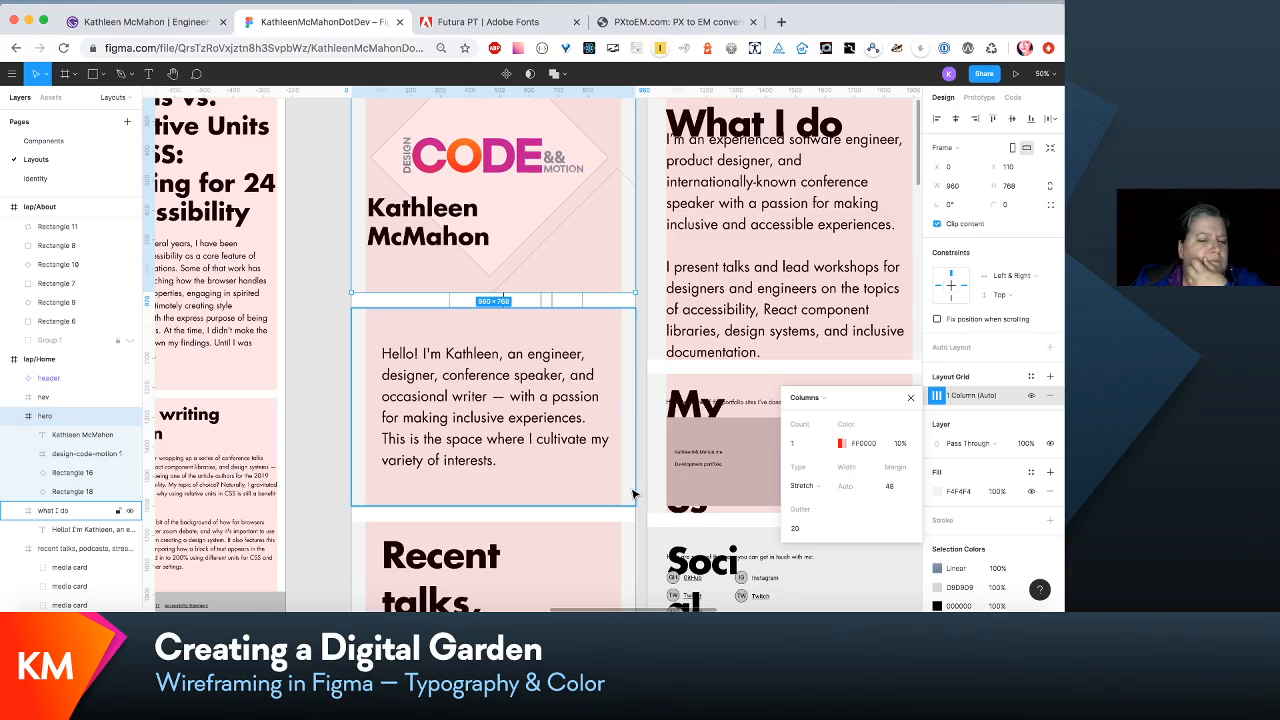
# - Compare the column margins and text alignment of the sections across all the laptop layouts
pyautogui.scroll(-10, 632, 493)
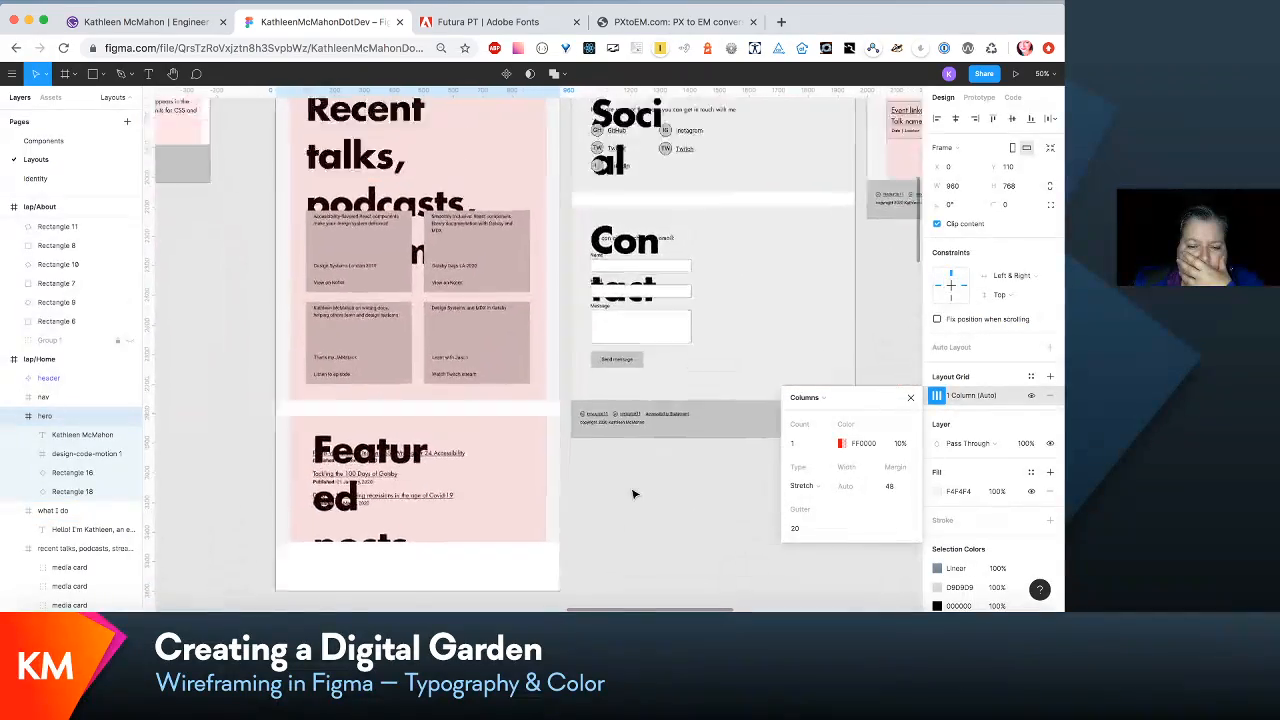
pyautogui.scroll(10, 632, 493)
pyautogui.hscroll(8, 632, 493)
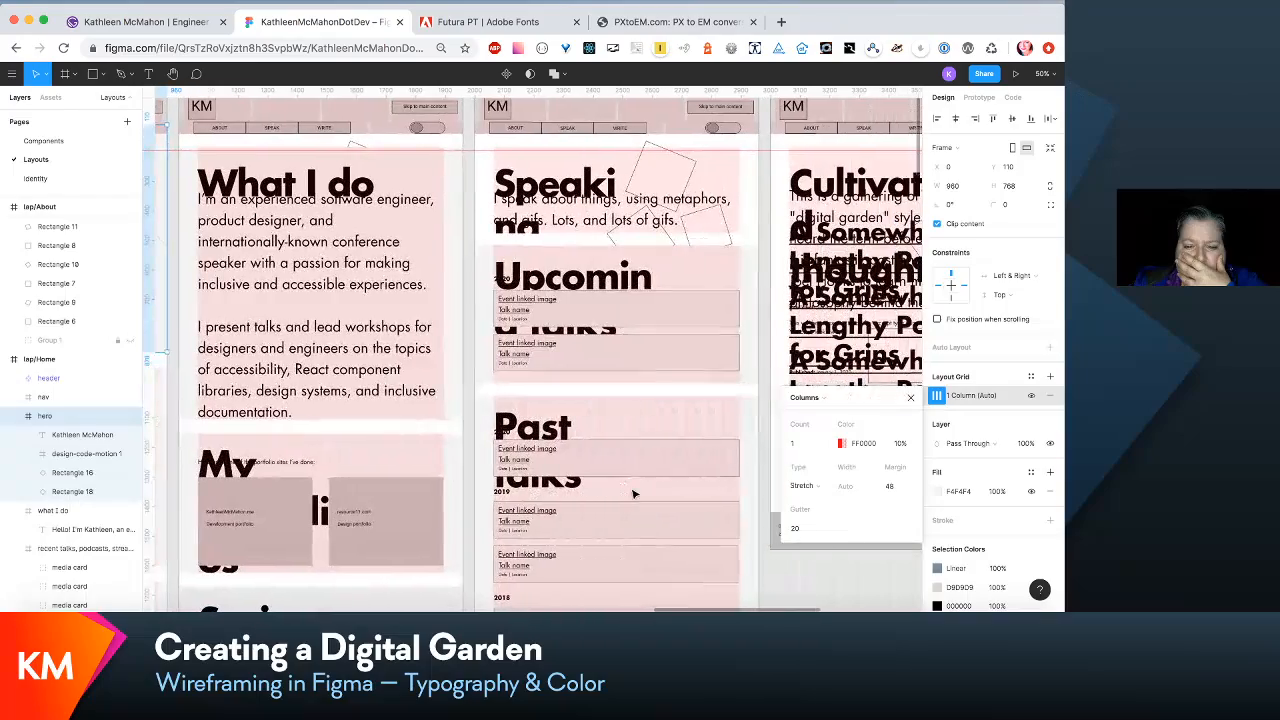
pyautogui.hscroll(-6, 632, 493)
pyautogui.scroll(-2, 632, 493)
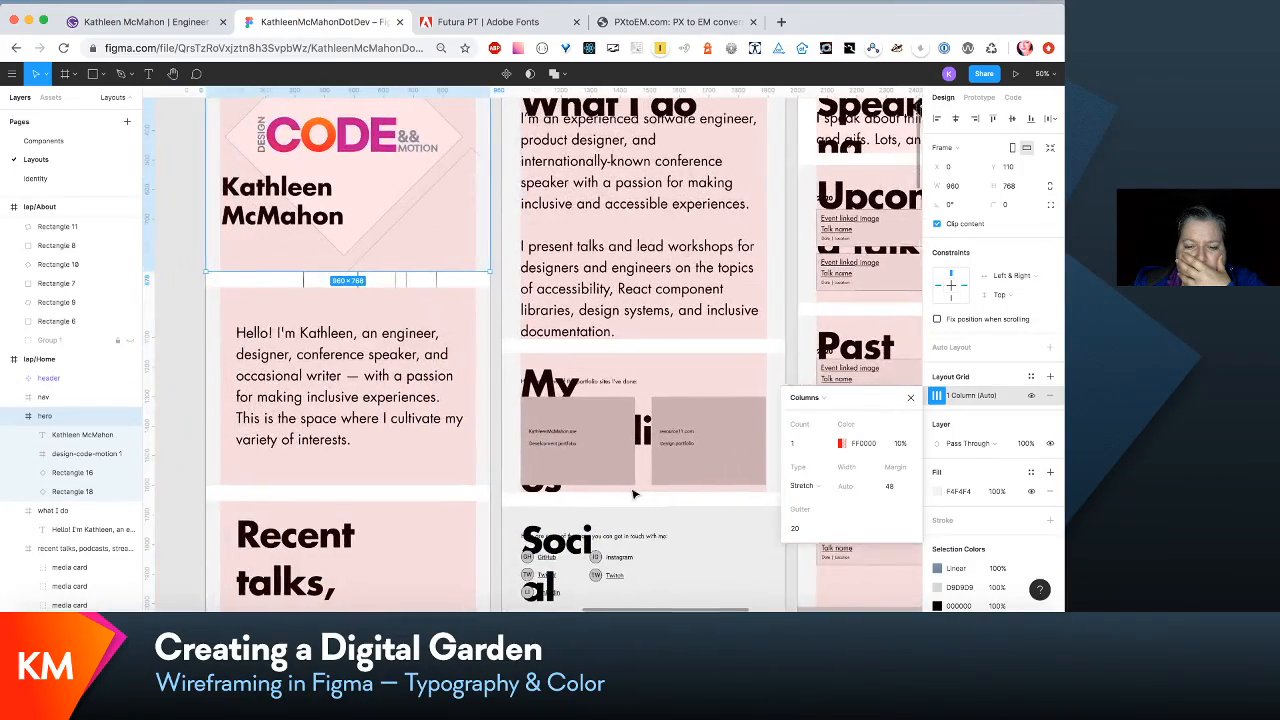
pyautogui.hscroll(6, 632, 493)
pyautogui.hscroll(4, 632, 493)
pyautogui.hscroll(6, 632, 493)
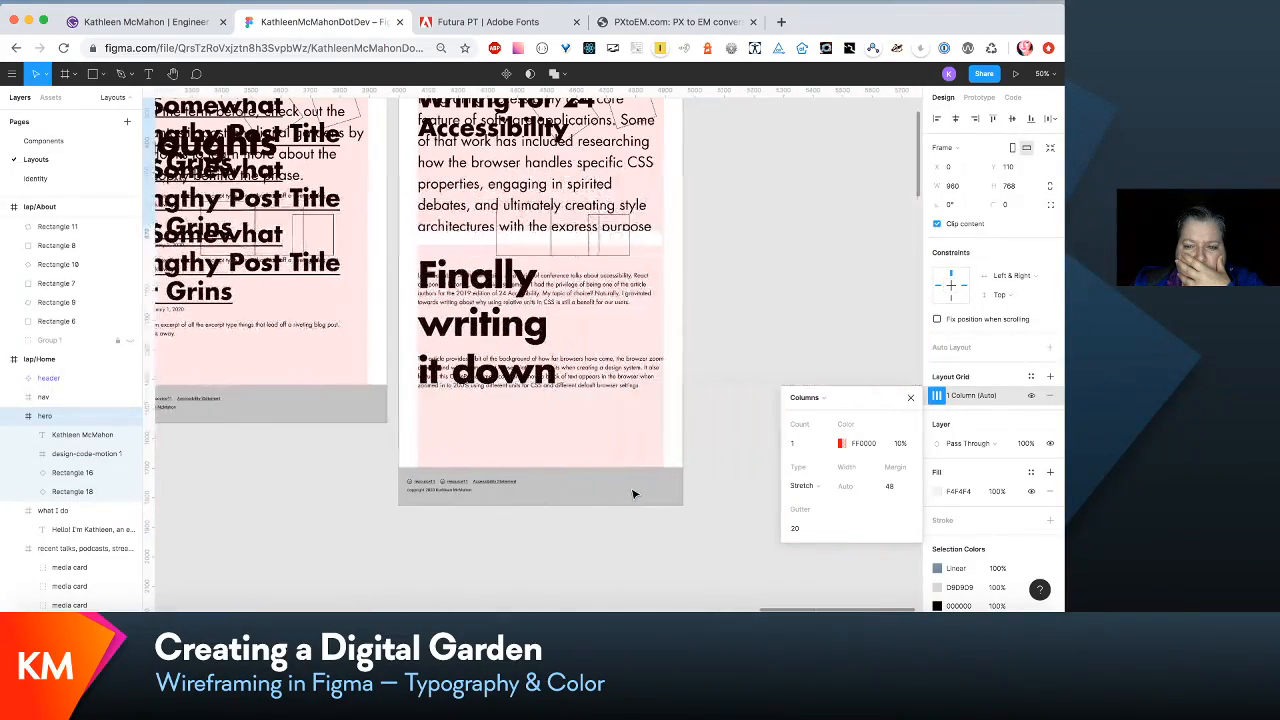
pyautogui.hscroll(-12, 632, 493)
pyautogui.hscroll(-2, 632, 493)
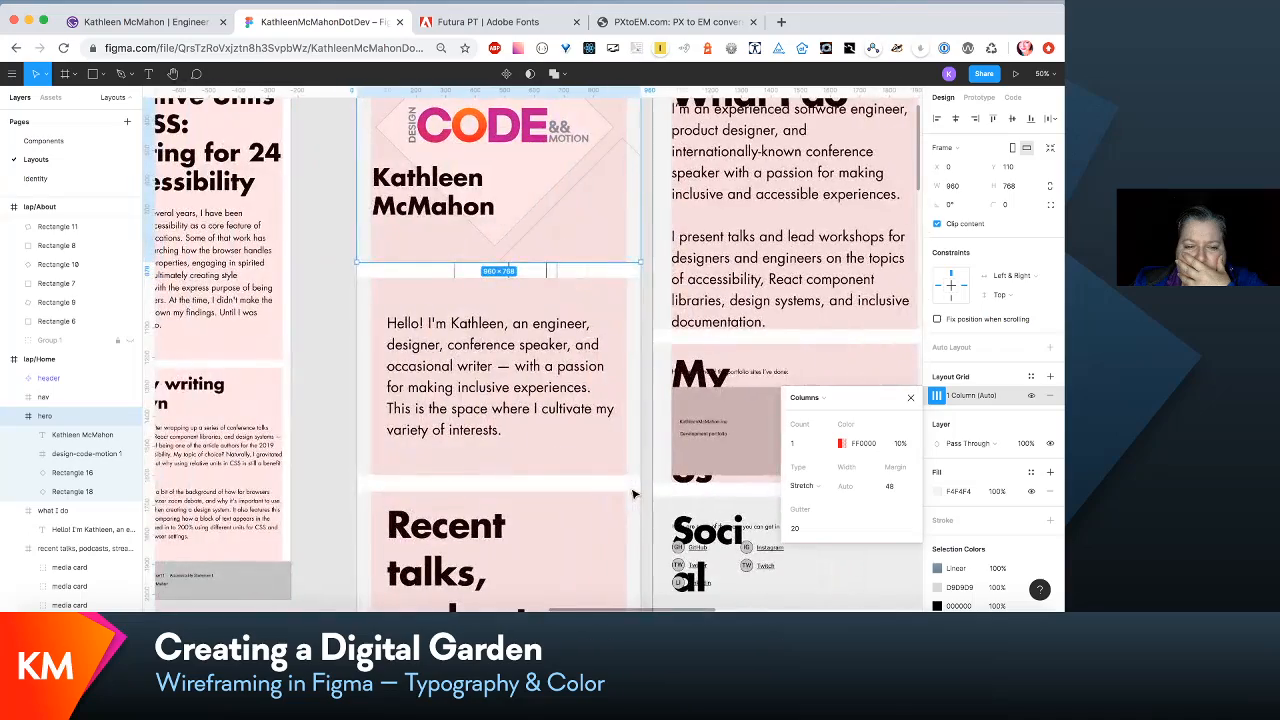
# - Set the column grid margin to 64 for lap/Home's hero and what I do sections
pyautogui.scroll(3, 632, 493)
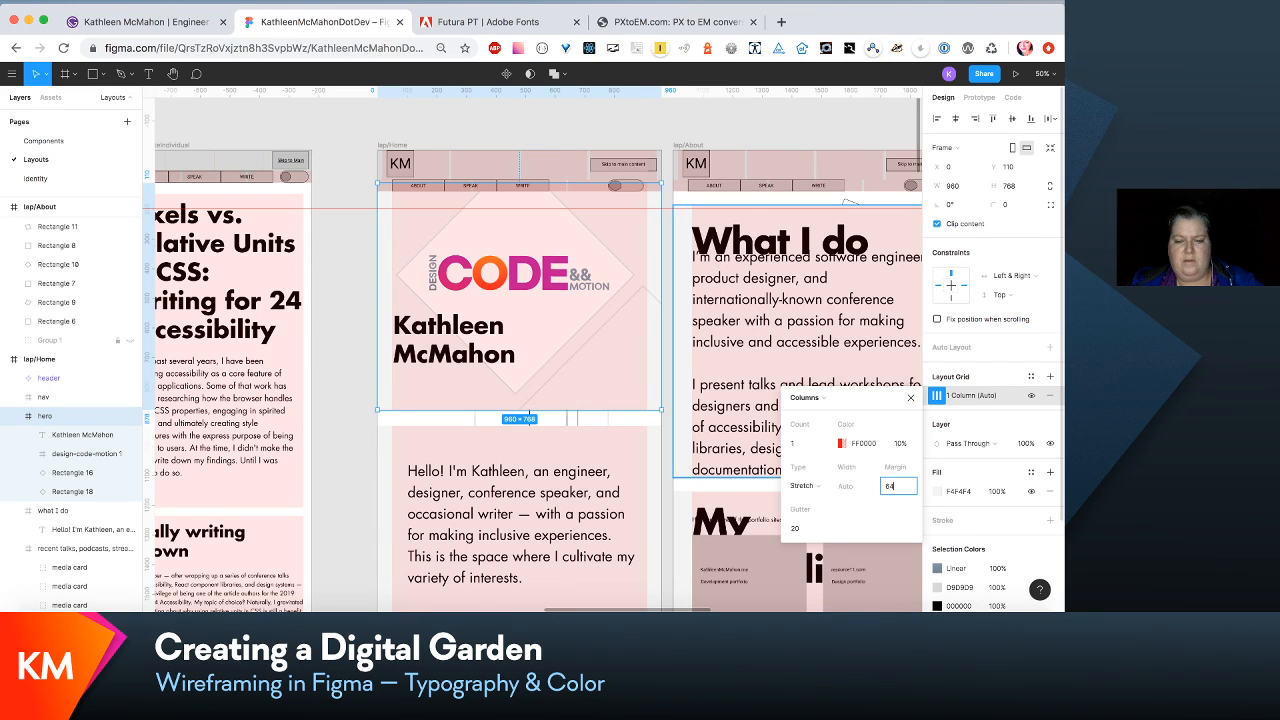
pyautogui.click(550, 492)
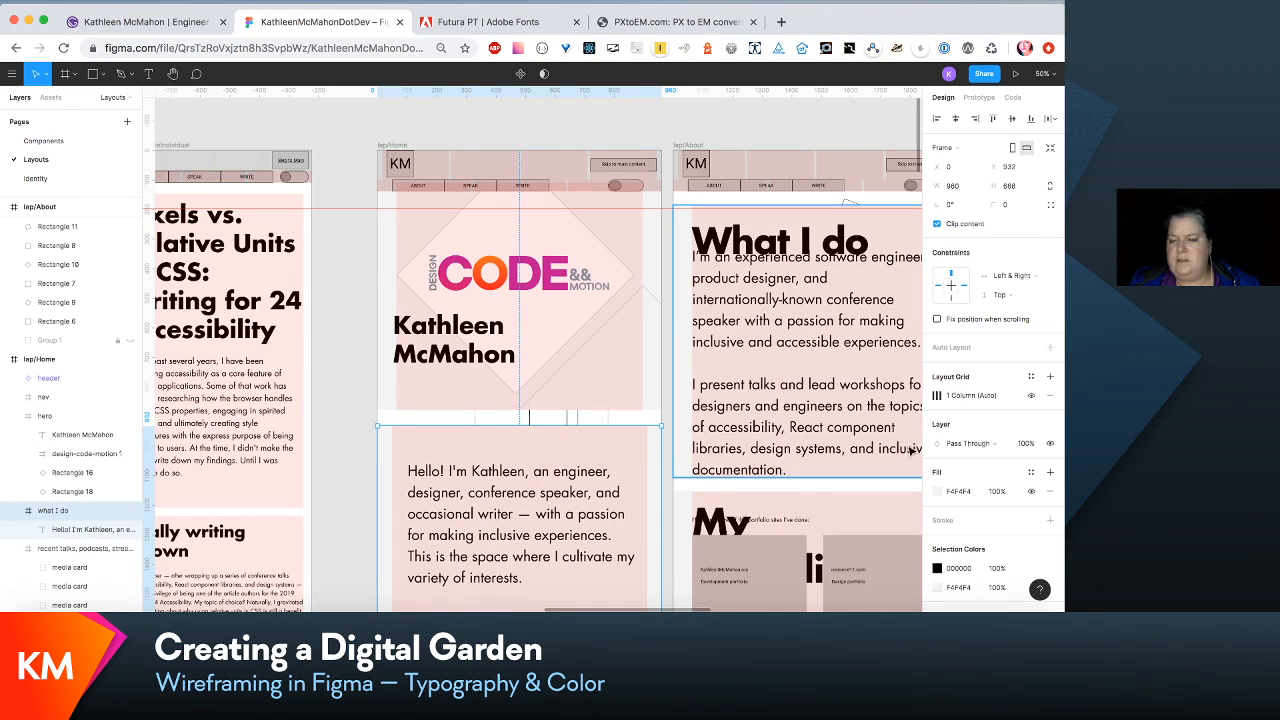
pyautogui.click(938, 396)
pyautogui.click(897, 486)
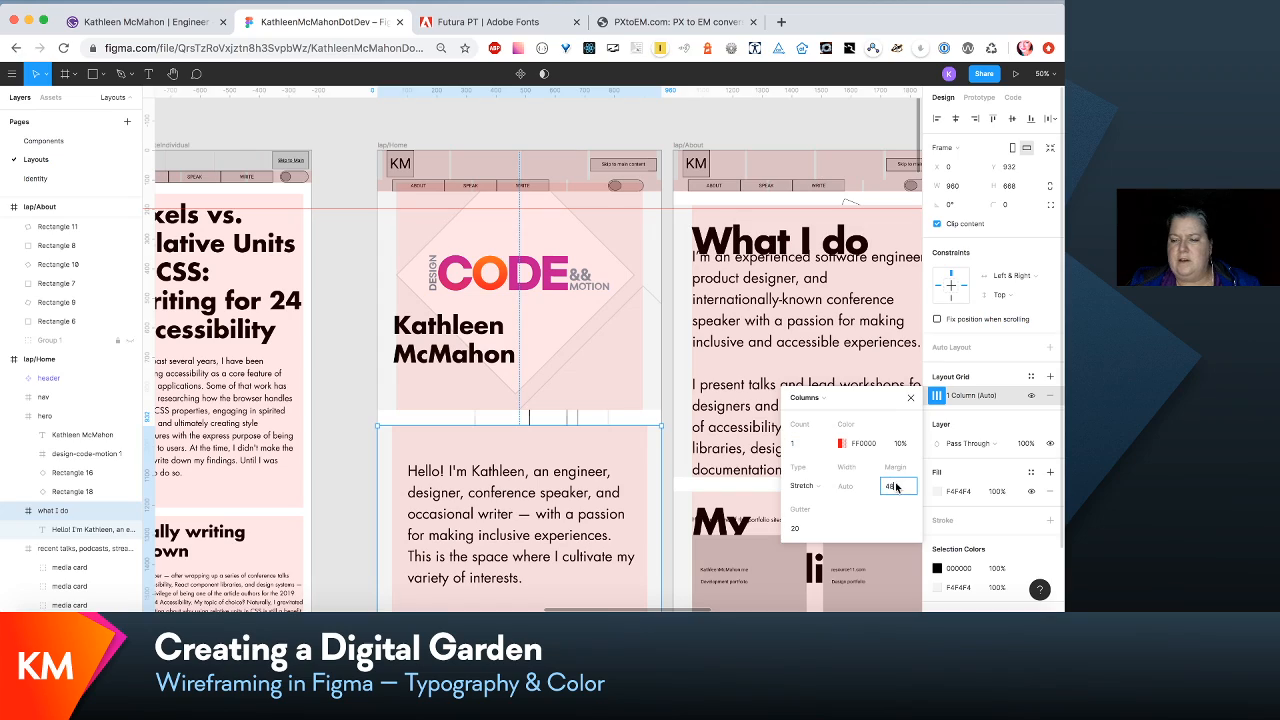
pyautogui.write('64')
pyautogui.press('Return')
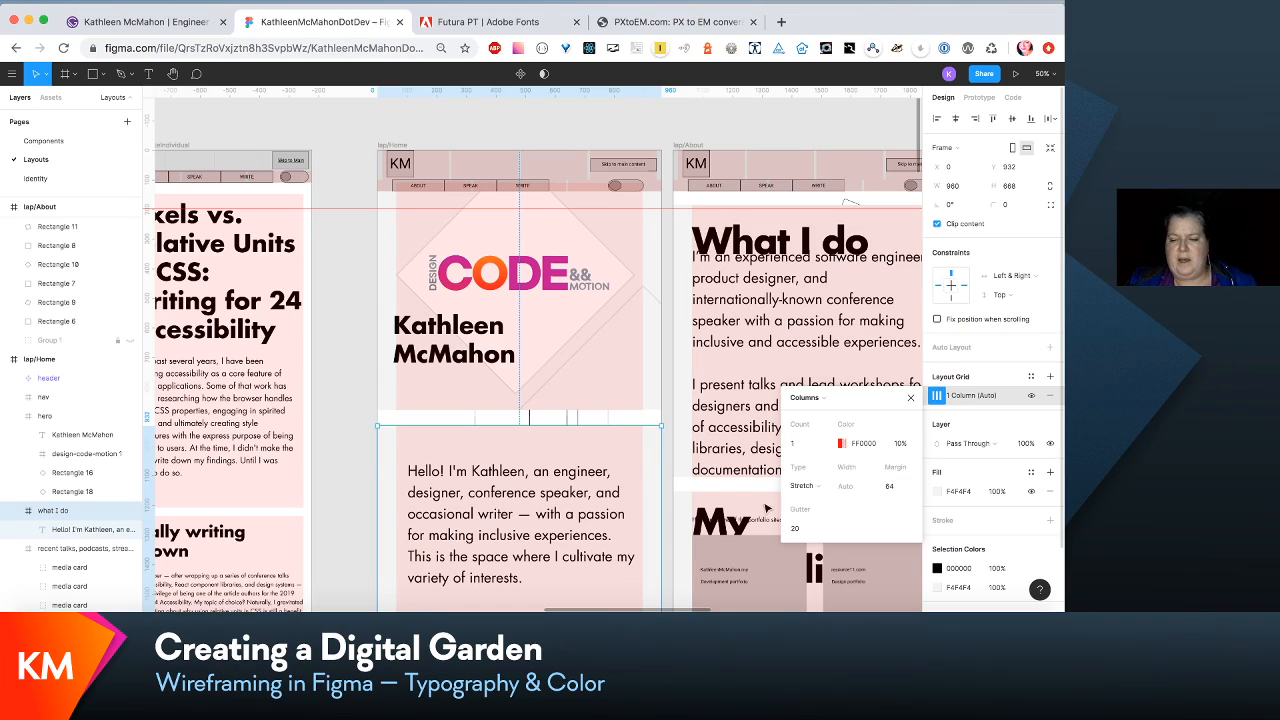
# - Set the column grid margin of lap/Home's recent talks section to 64
pyautogui.scroll(-5, 632, 480)
pyautogui.click(612, 458)
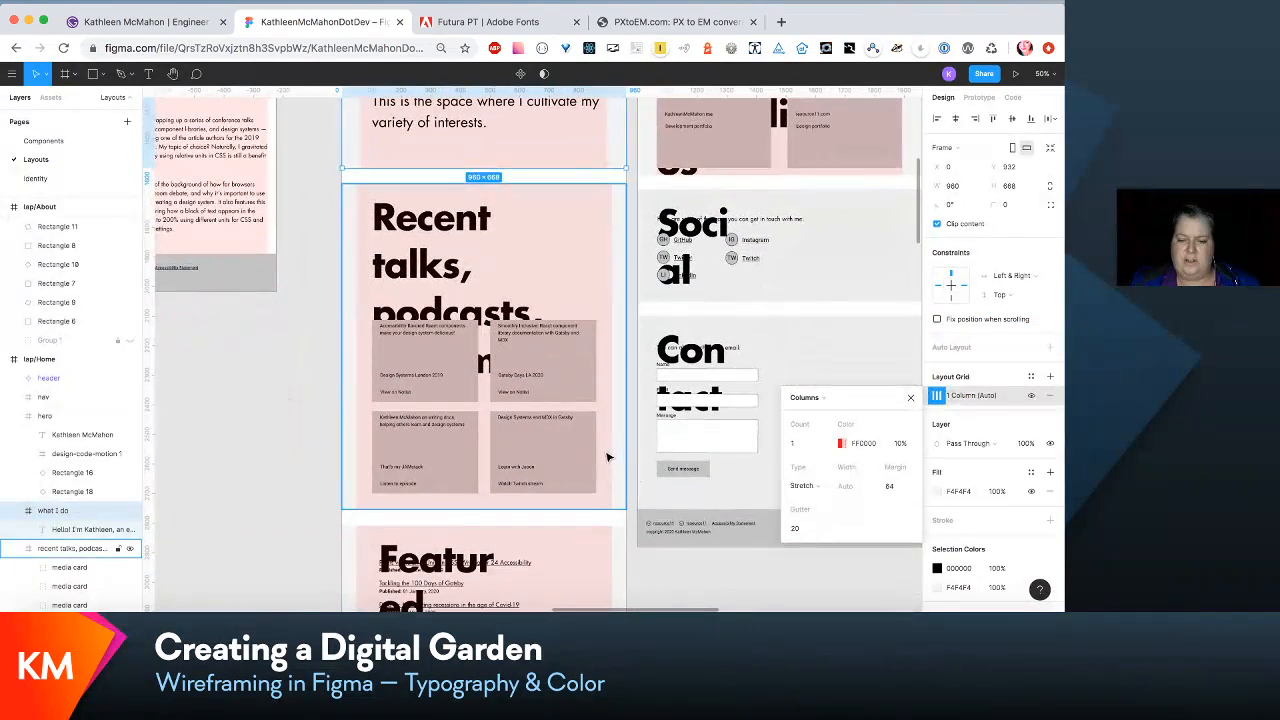
pyautogui.click(936, 398)
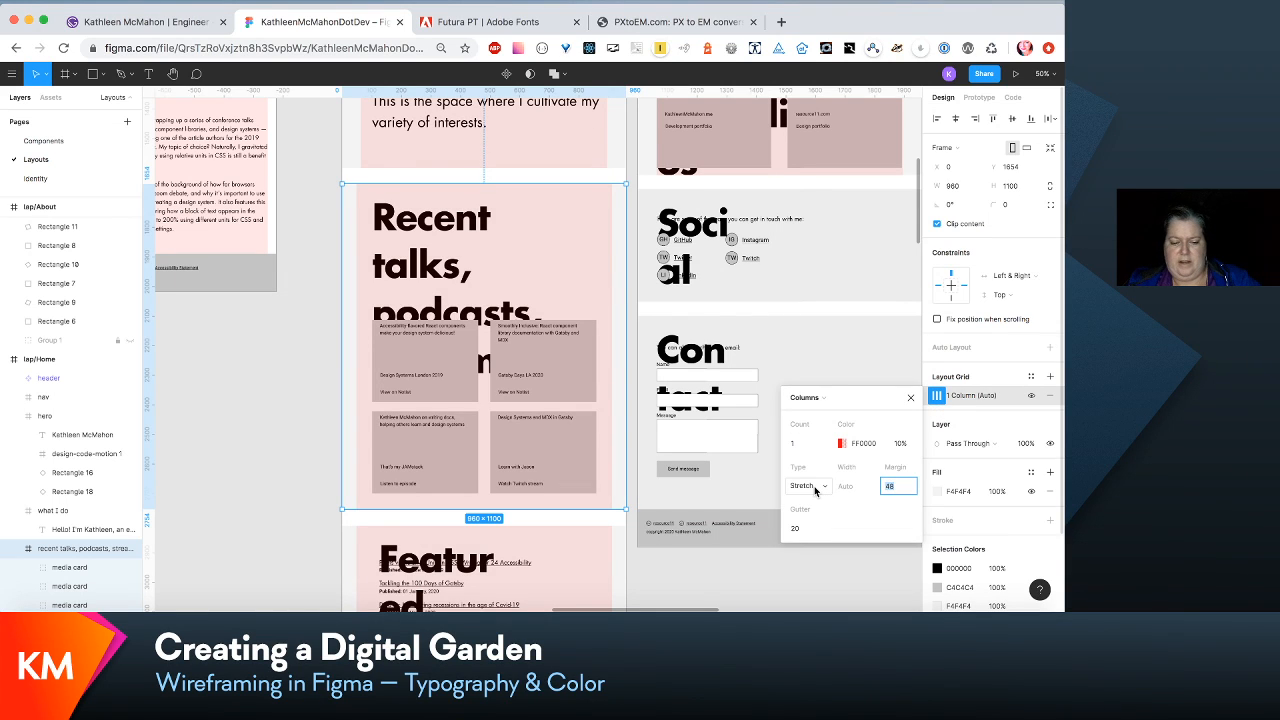
pyautogui.write('64')
pyautogui.press('Return')
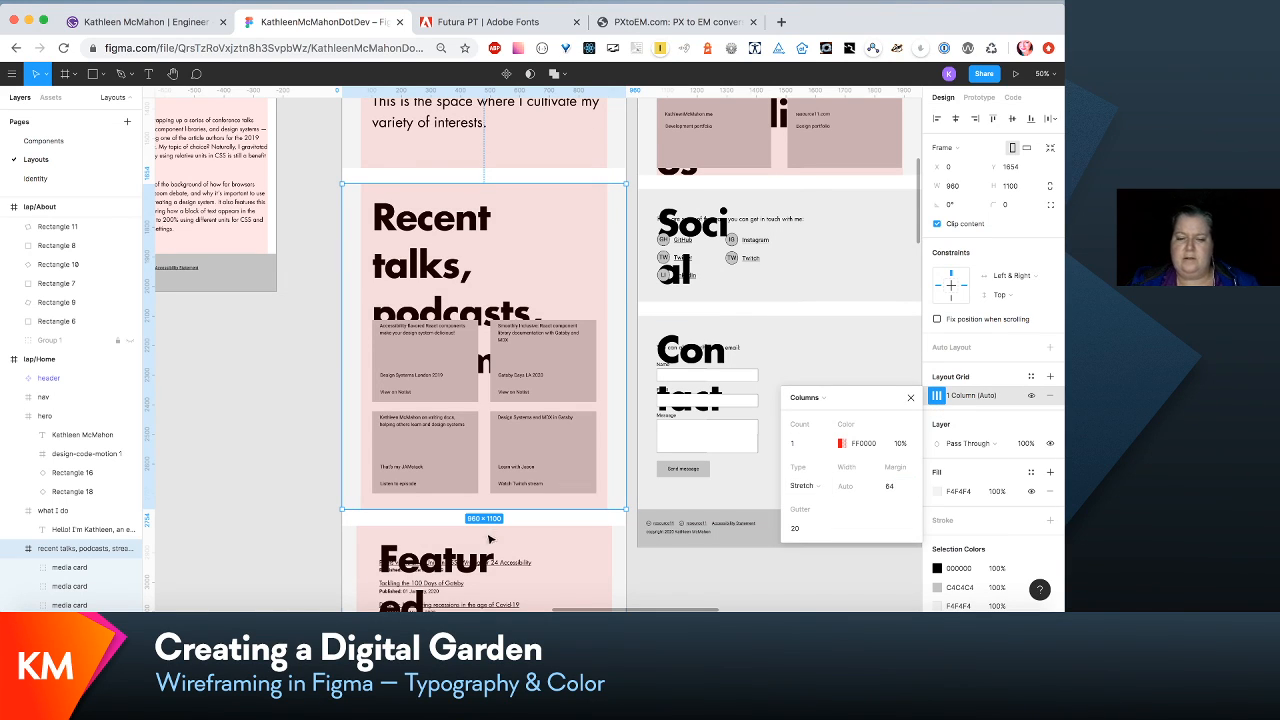
# - Set the column grid margin of lap/Home's featured posts section to 64
pyautogui.click(553, 554)
pyautogui.click(937, 397)
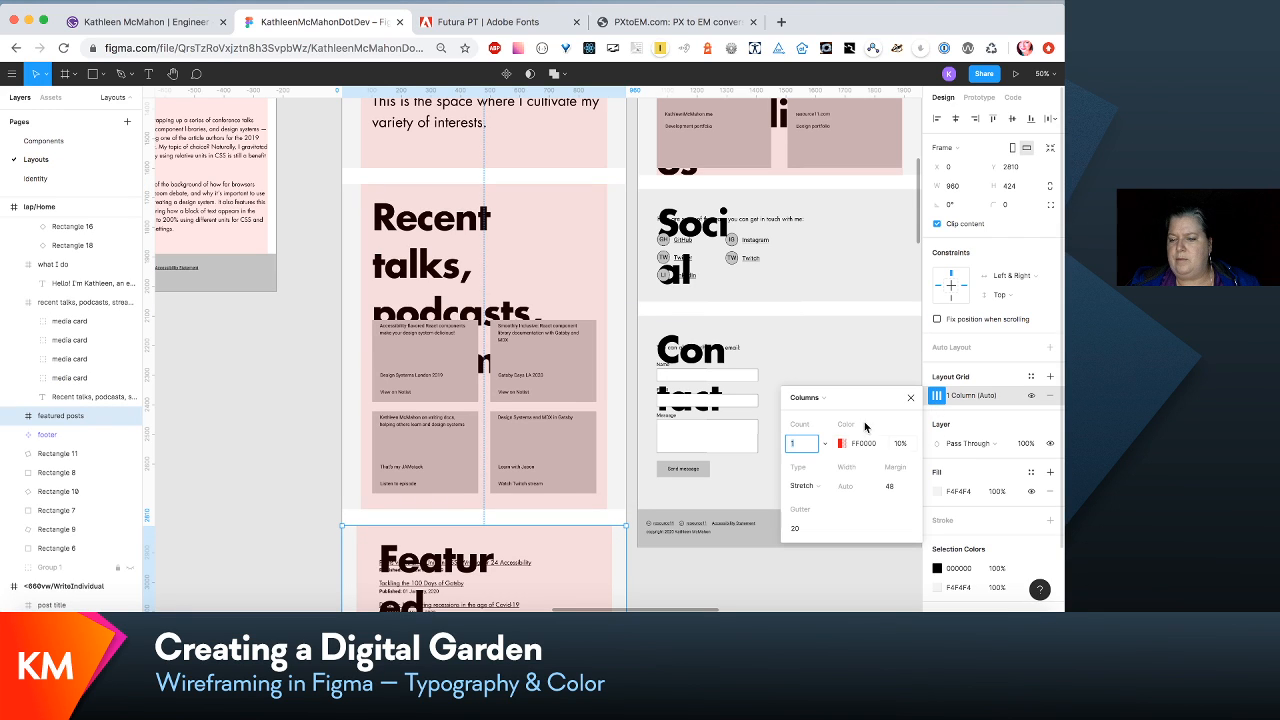
pyautogui.click(901, 488)
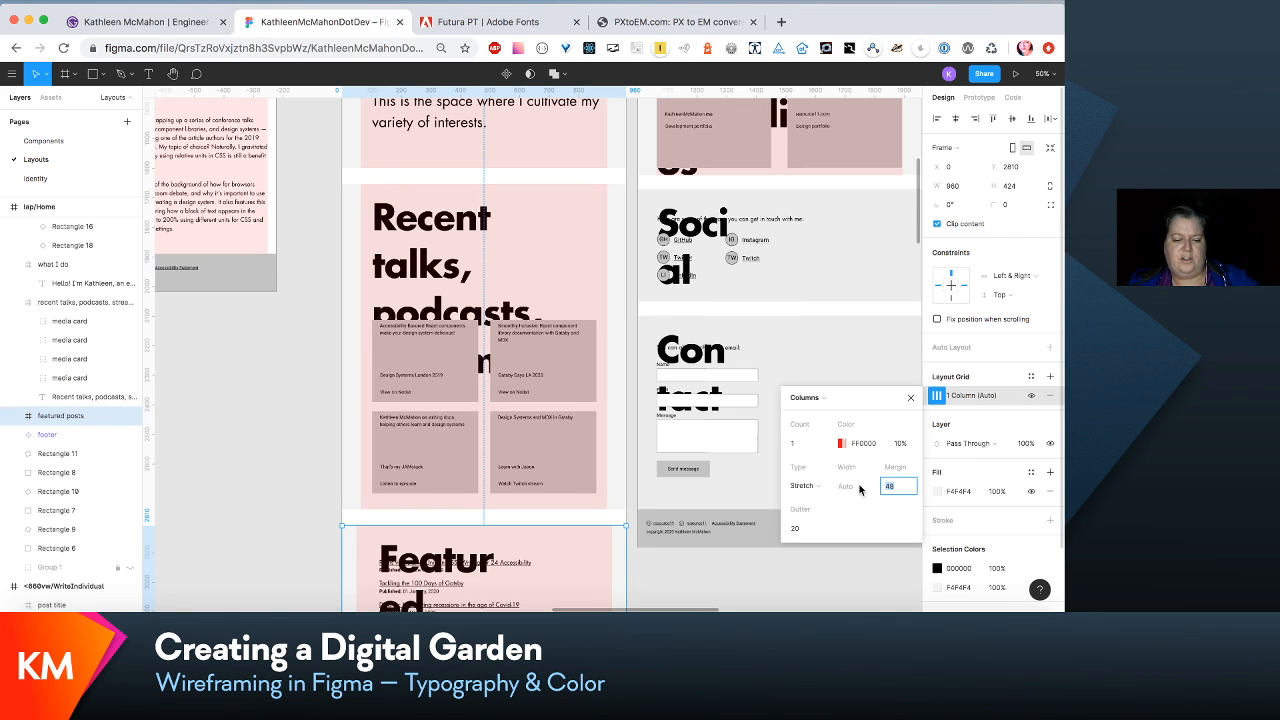
pyautogui.write('64')
pyautogui.press('Return')
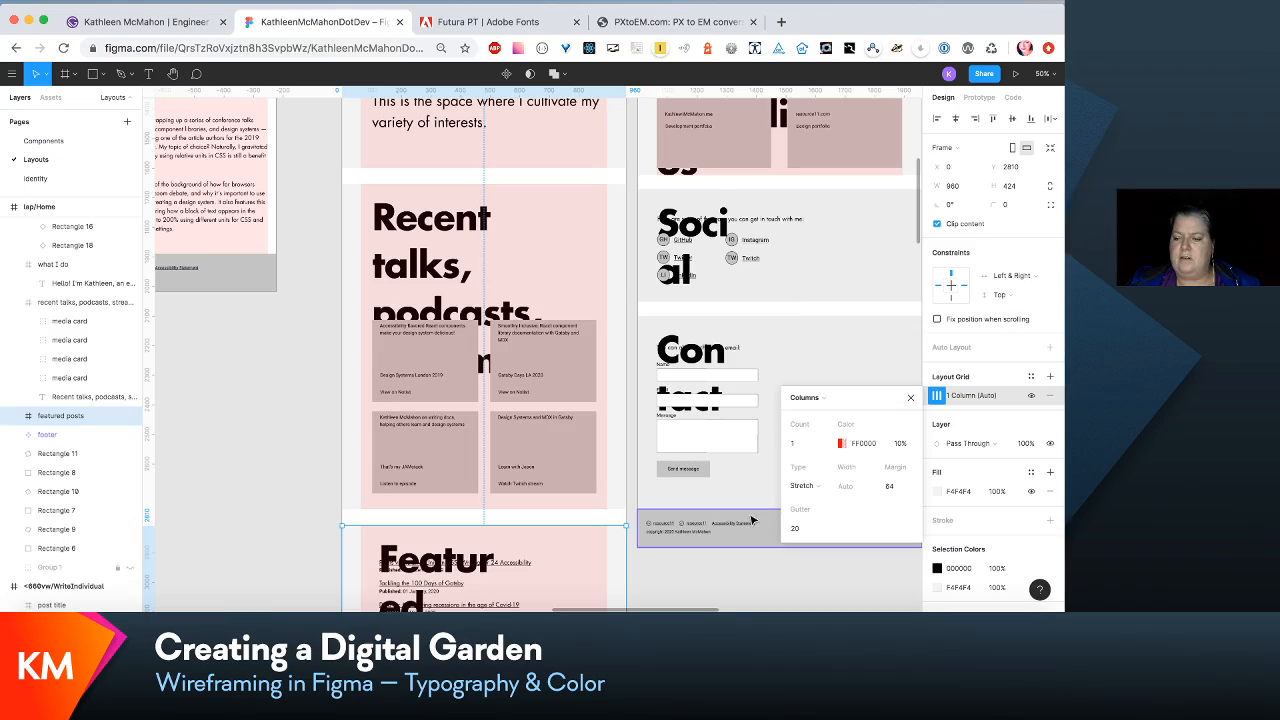
# - Extend the lap/Home frame downward to about 6425 high
pyautogui.scroll(-5, 753, 520)
pyautogui.scroll(15, 675, 458)
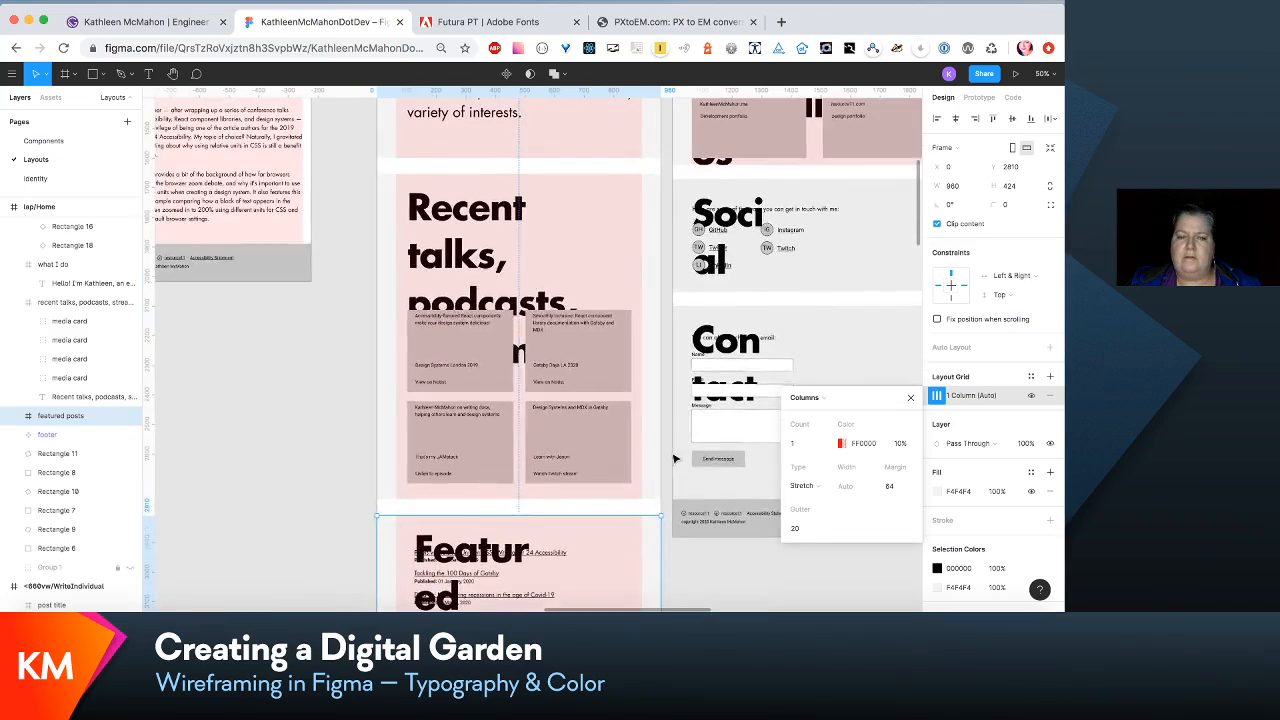
pyautogui.scroll(-8, 673, 458)
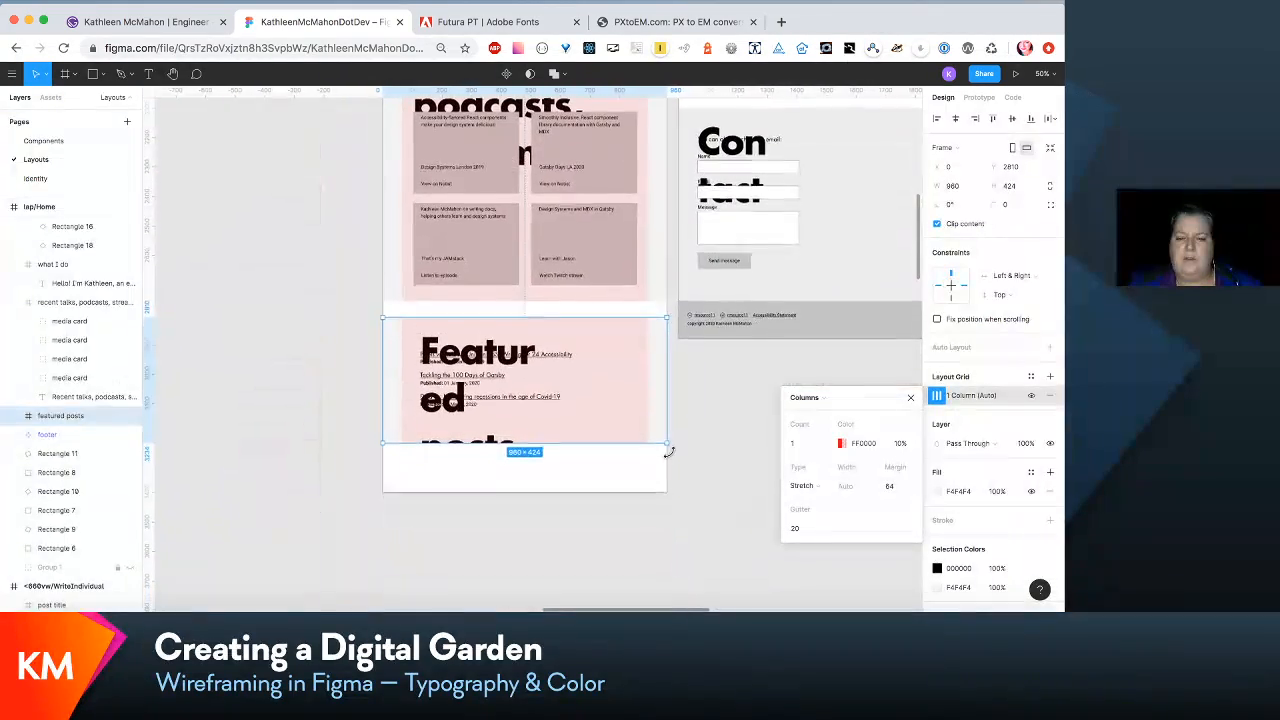
pyautogui.scroll(12, 662, 440)
pyautogui.scroll(-10, 660, 432)
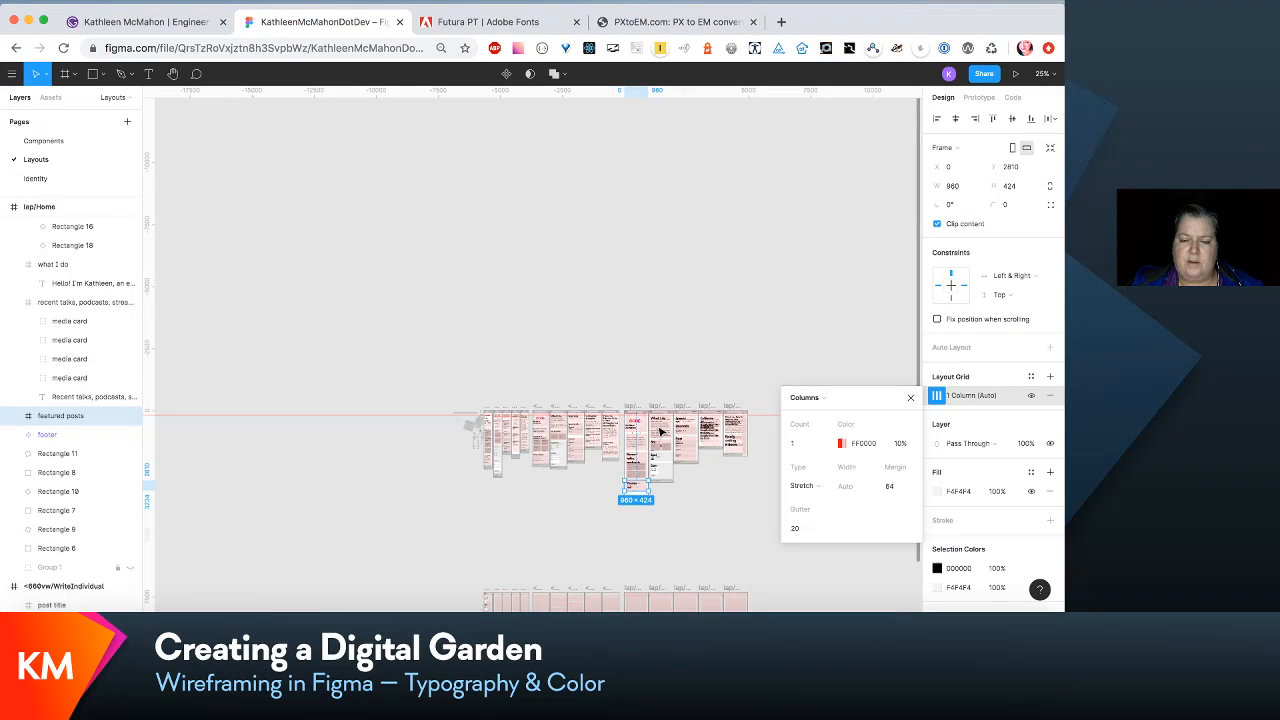
pyautogui.scroll(-8, 660, 432)
pyautogui.click(600, 470)
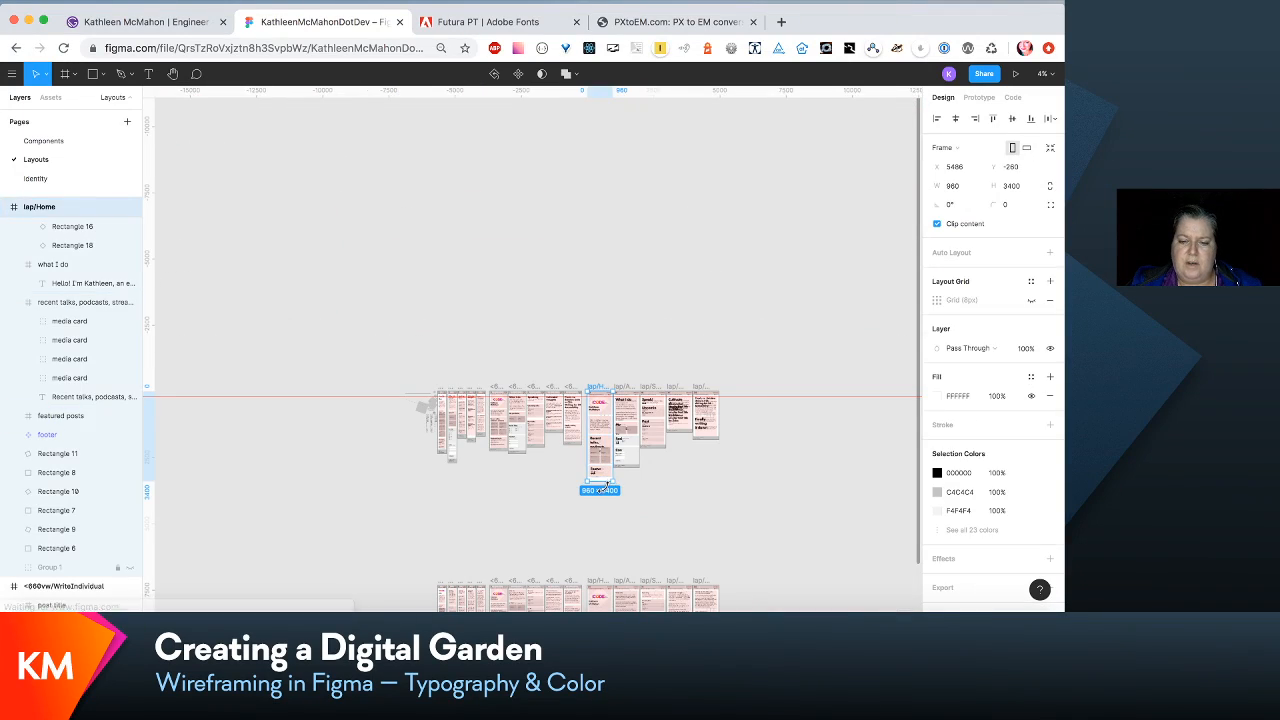
pyautogui.moveTo(603, 482); pyautogui.dragTo(604, 559)
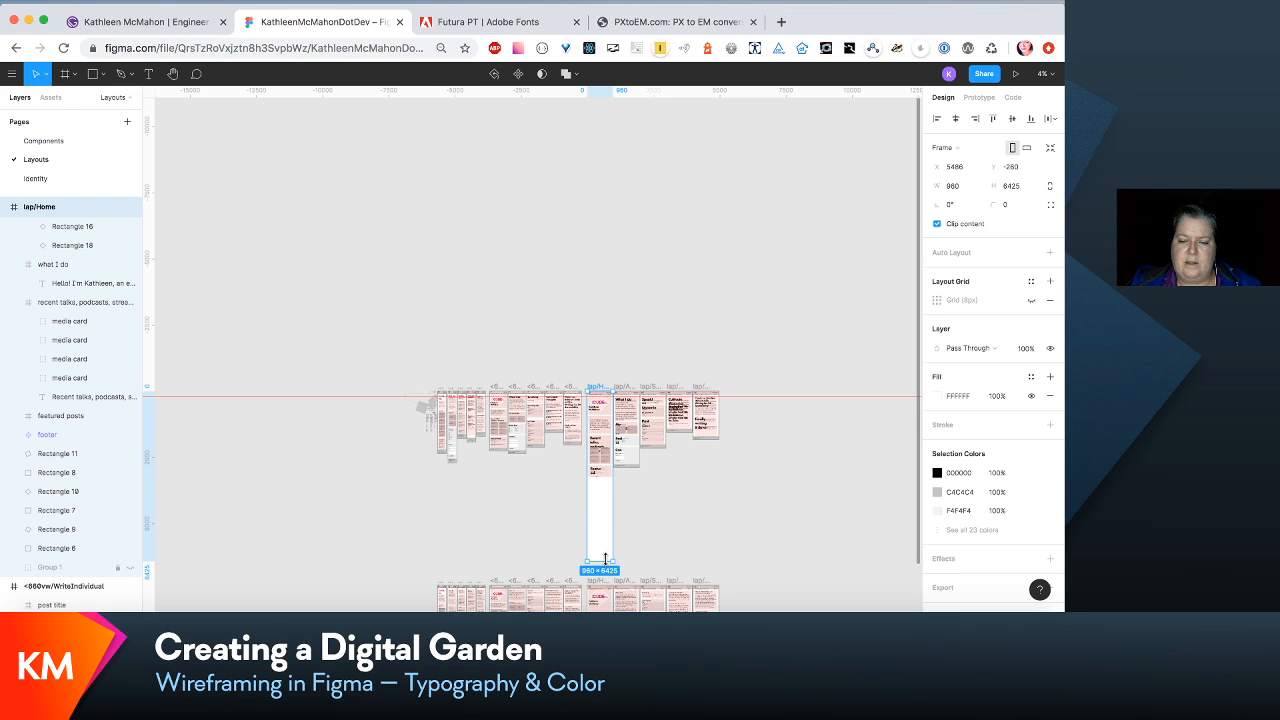
# - Extend the lap/About frame to about 6068 high and the lap/Speak frame to about 5509 high
pyautogui.click(628, 460)
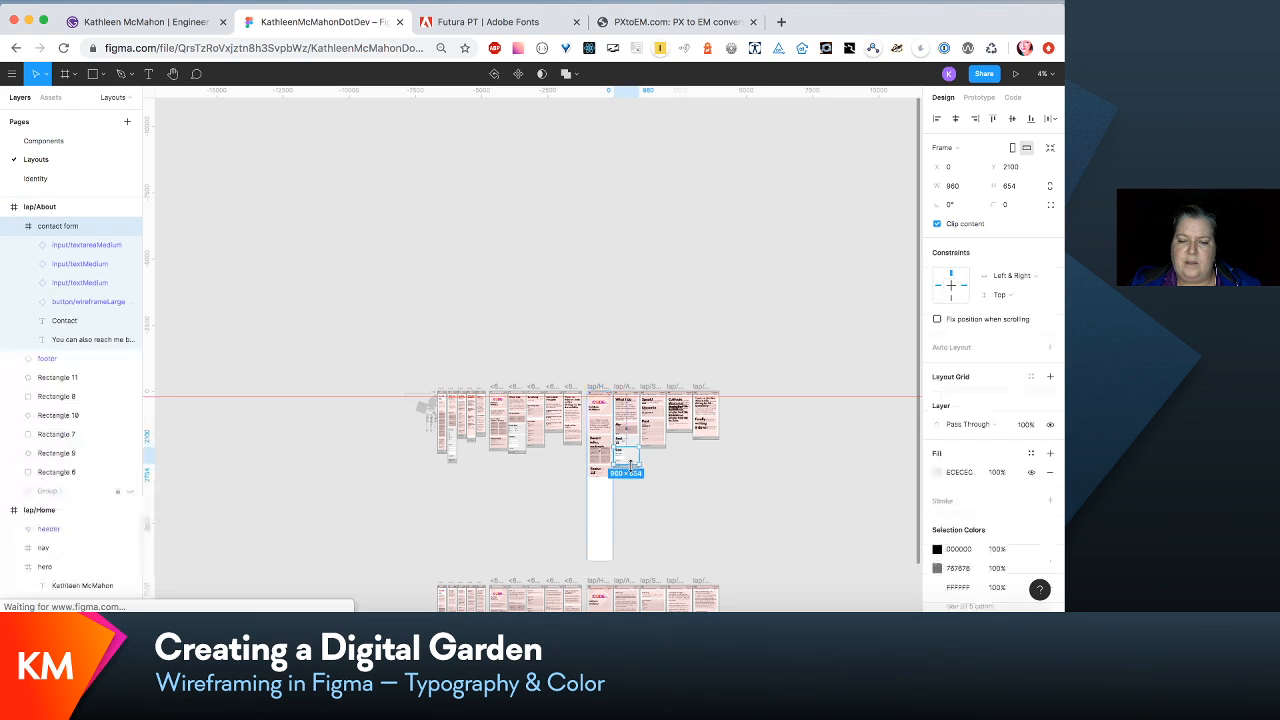
pyautogui.click(627, 387)
pyautogui.moveTo(627, 465); pyautogui.dragTo(631, 551)
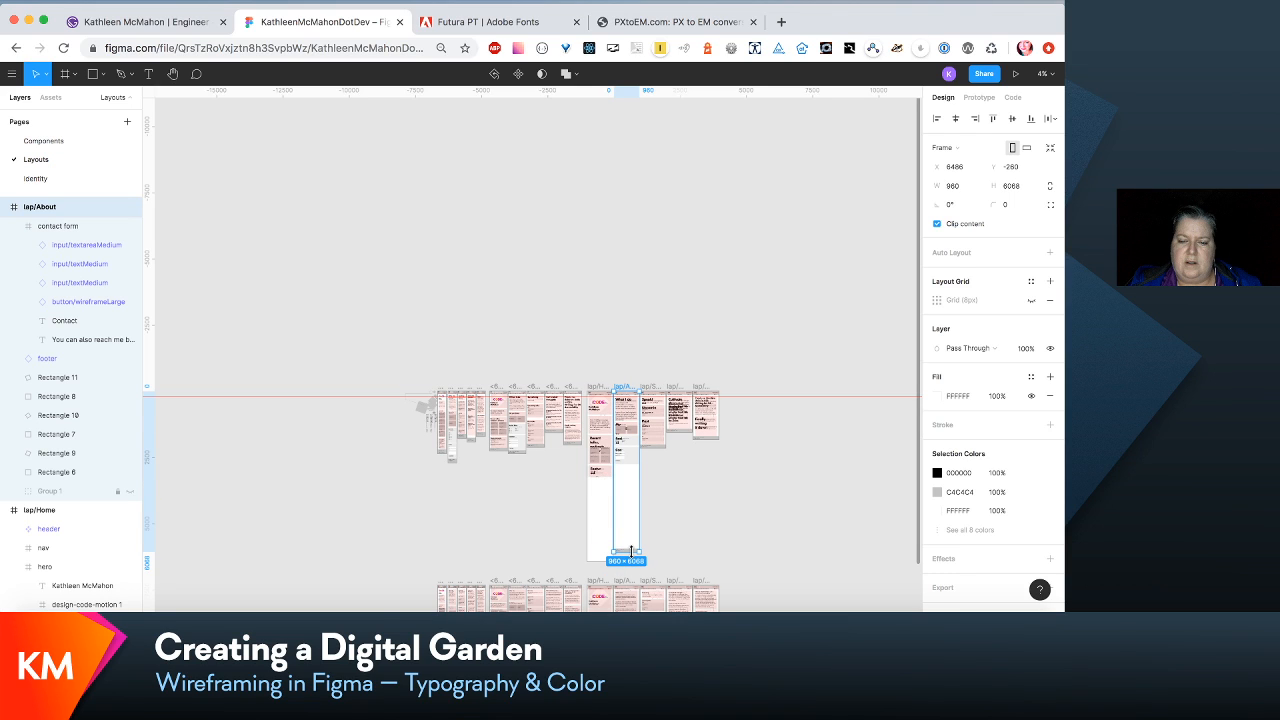
pyautogui.click(651, 387)
pyautogui.moveTo(651, 446); pyautogui.dragTo(651, 537)
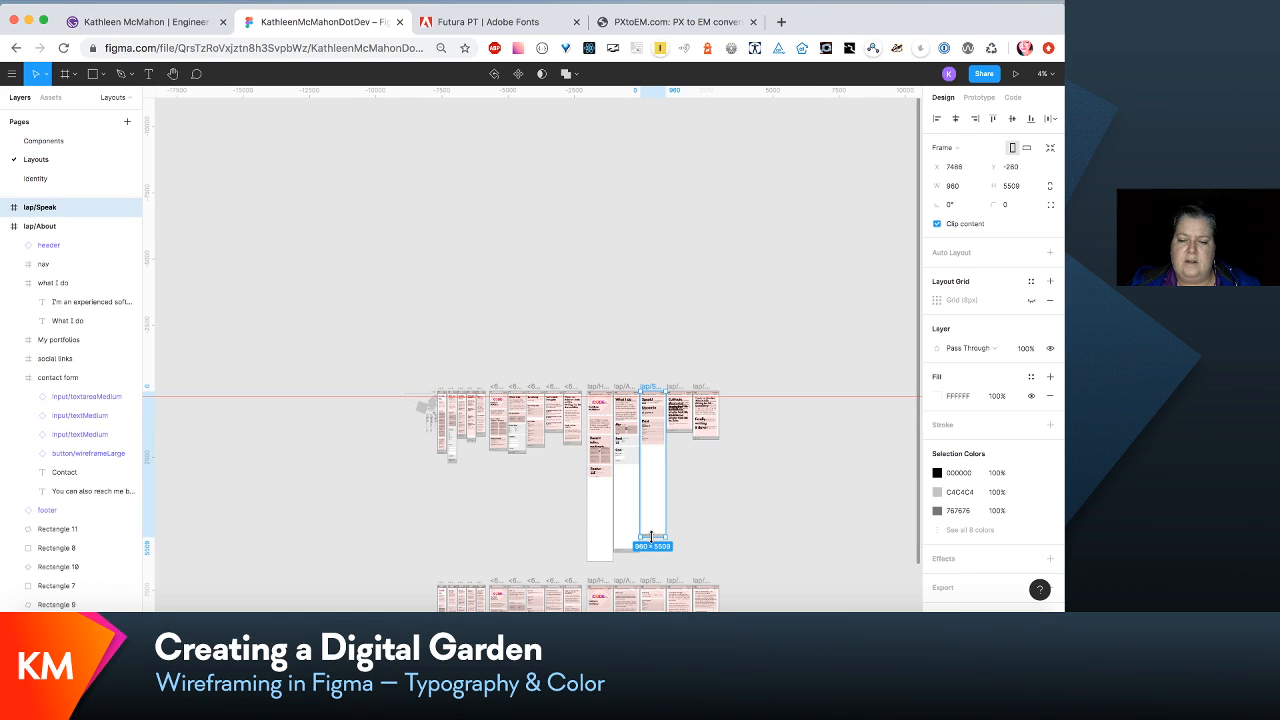
# - Extend the lap/Write frame to about 4370 high and the lap/WriteIndividual frame to about 4191 high
pyautogui.click(677, 387)
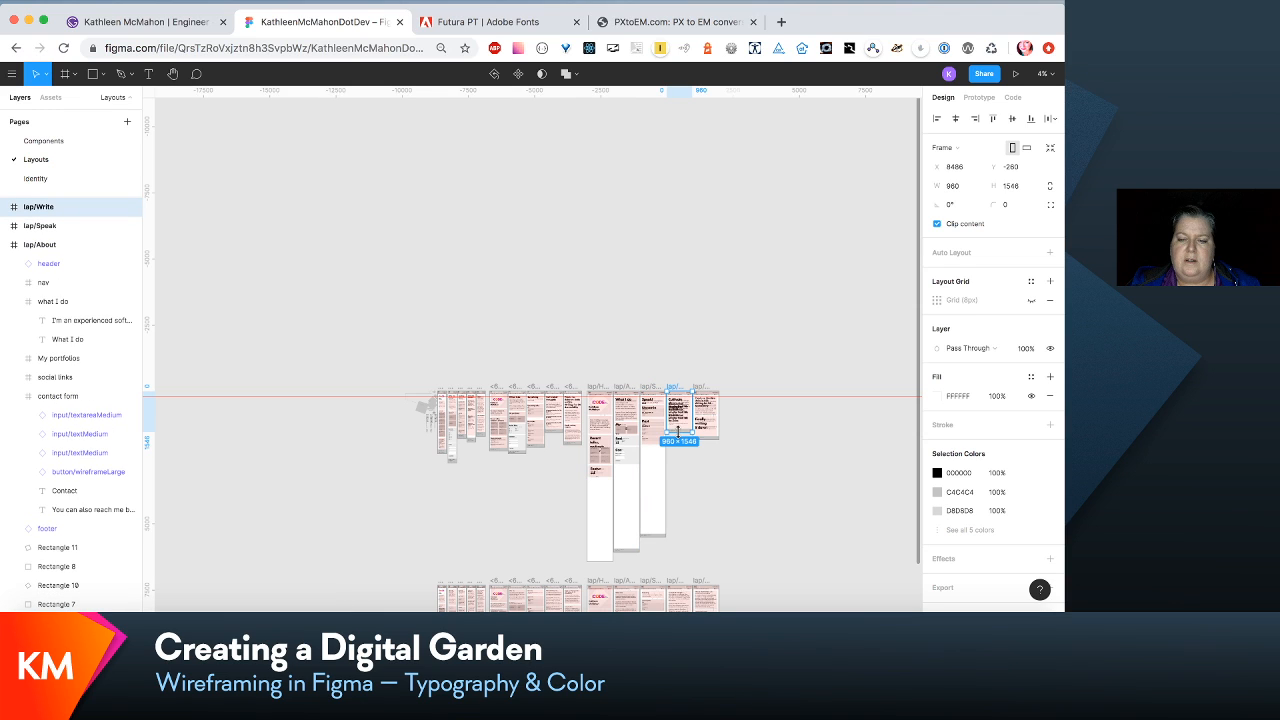
pyautogui.moveTo(680, 434); pyautogui.dragTo(681, 505)
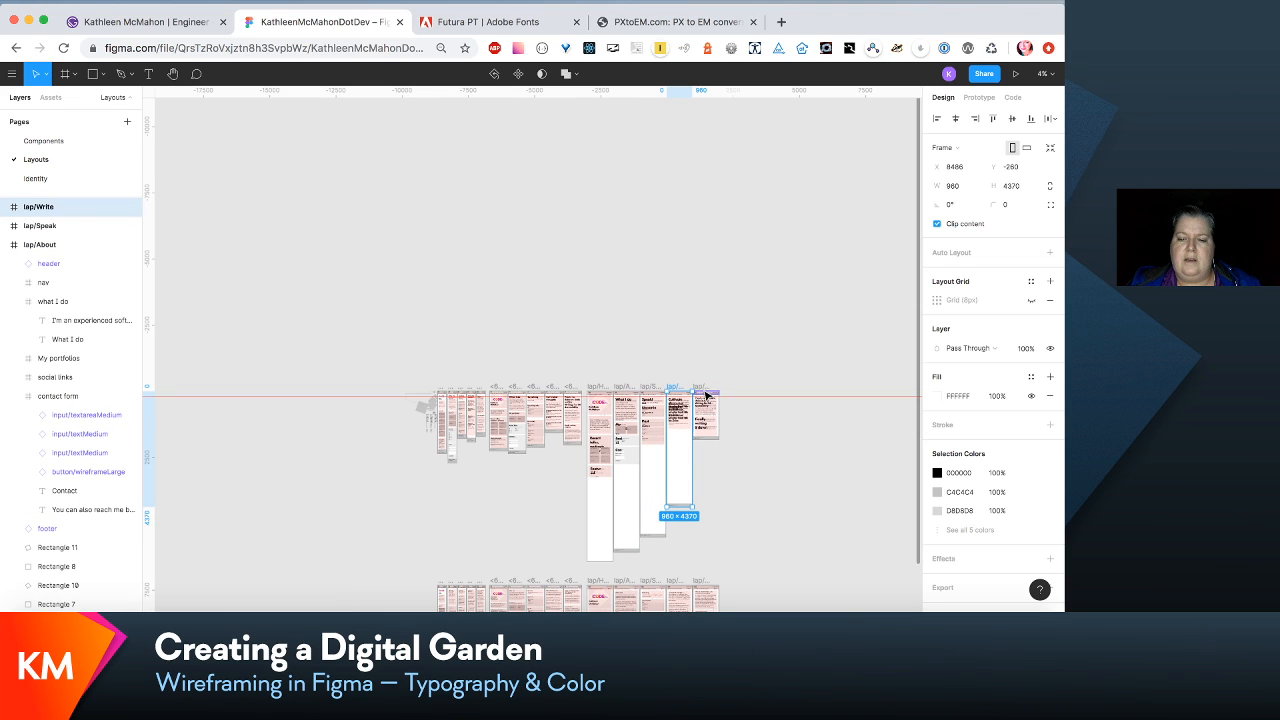
pyautogui.click(705, 396)
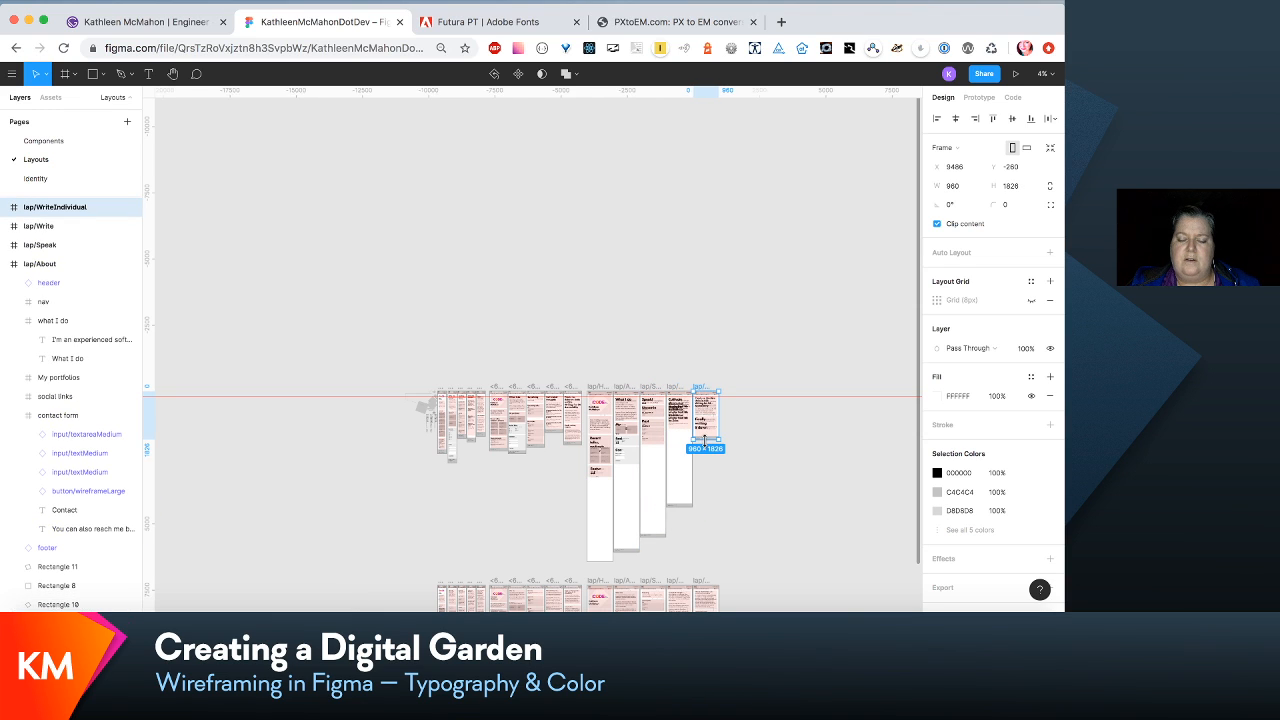
pyautogui.moveTo(705, 440); pyautogui.dragTo(706, 509)
# - Increase the height of lap/Home's featured posts section to about 886
pyautogui.scroll(5, 707, 509)
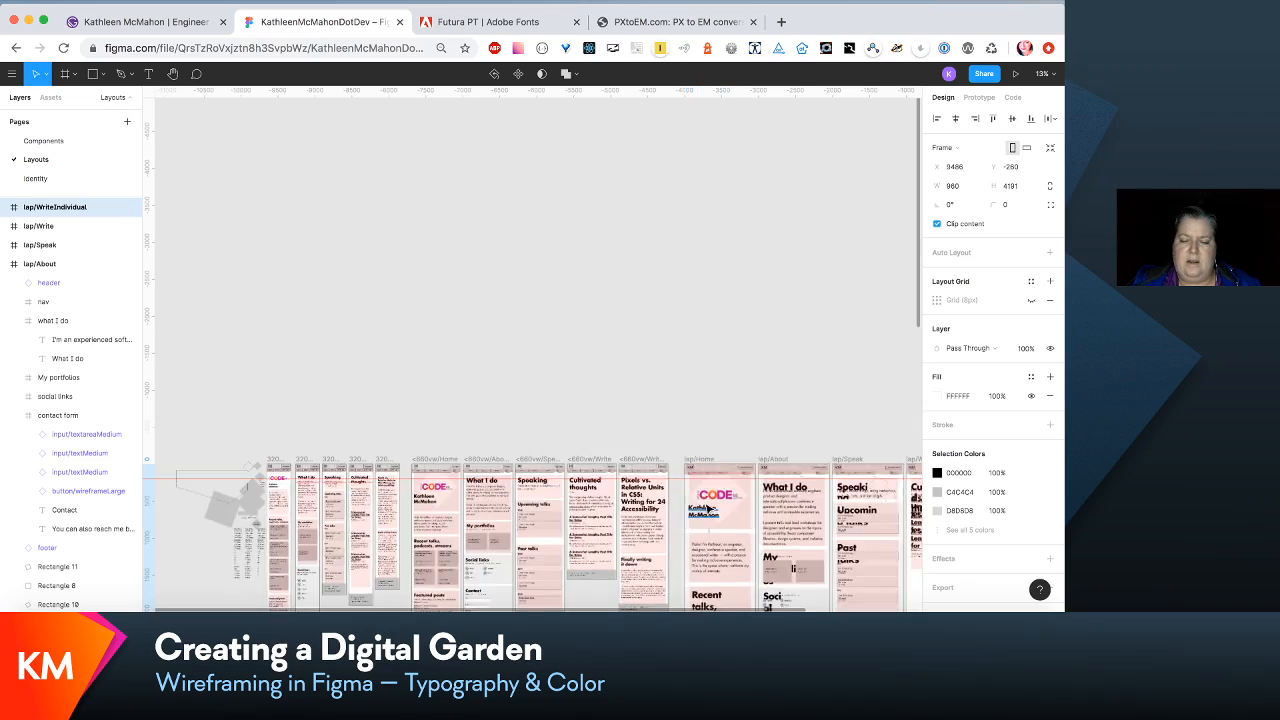
pyautogui.press('super+plus')
pyautogui.scroll(-6, 707, 509)
pyautogui.hscroll(3, 707, 509)
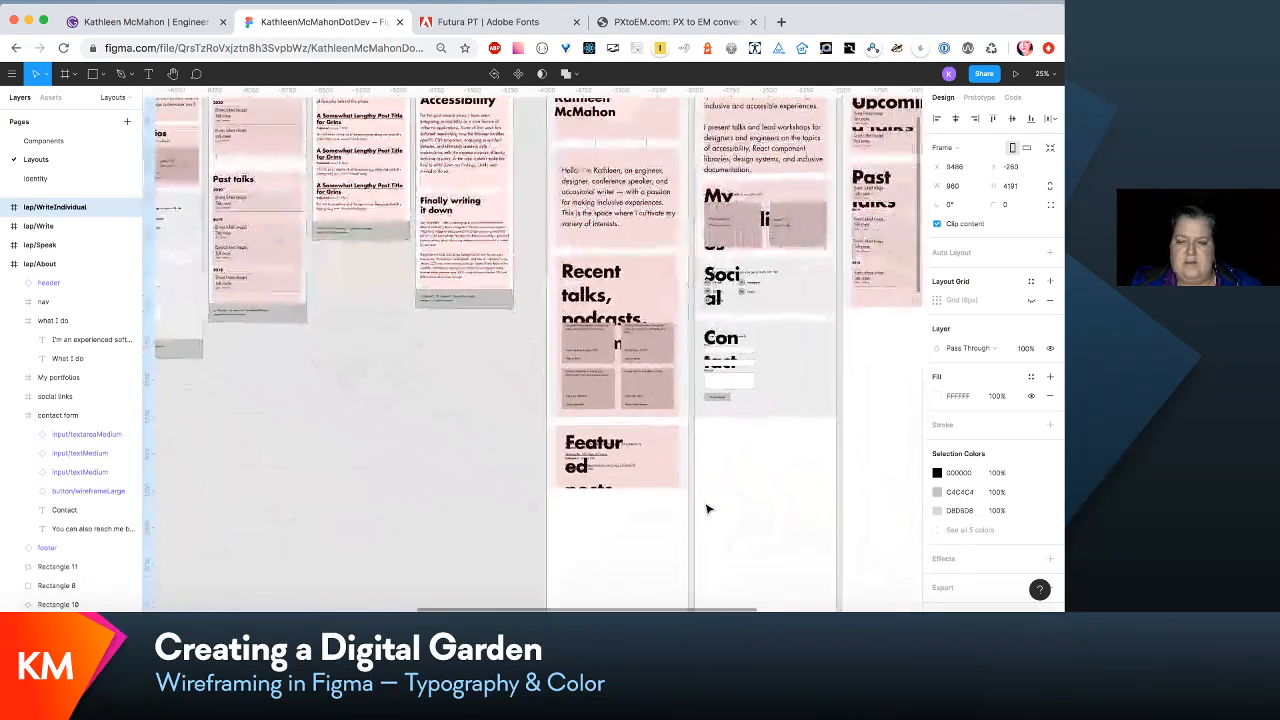
pyautogui.scroll(-2, 707, 509)
pyautogui.hscroll(2, 707, 509)
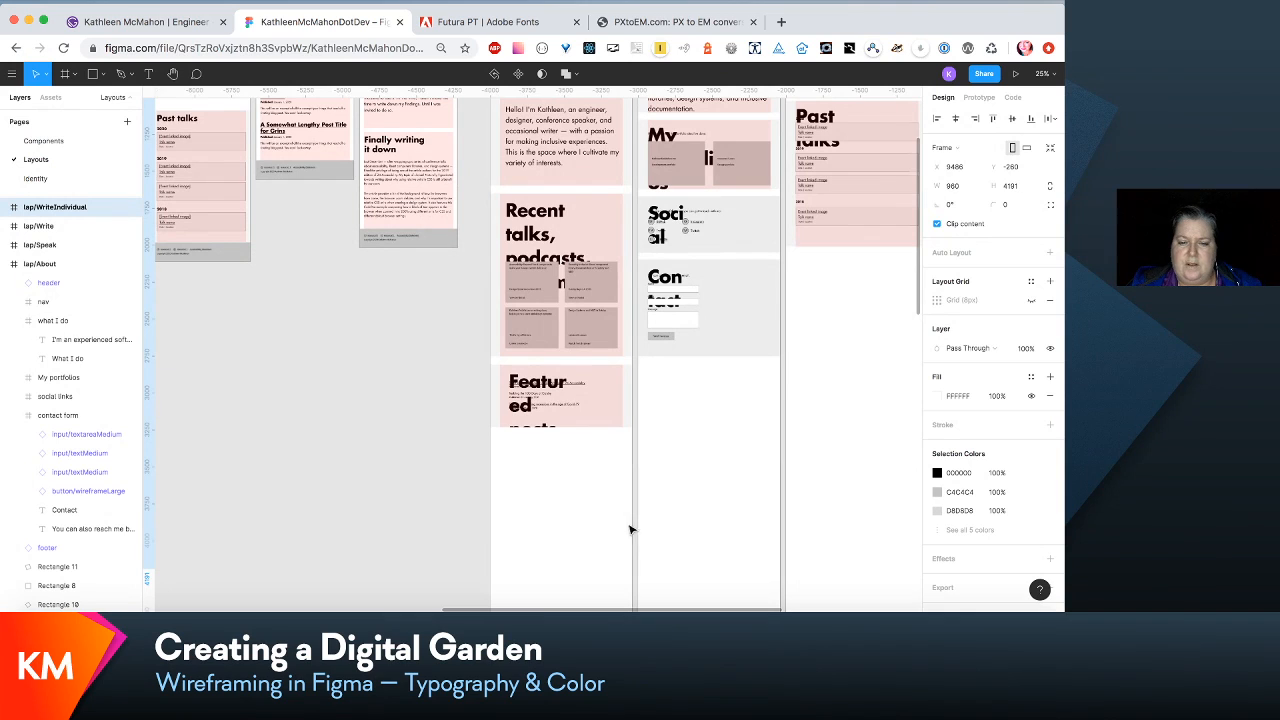
pyautogui.click(566, 400)
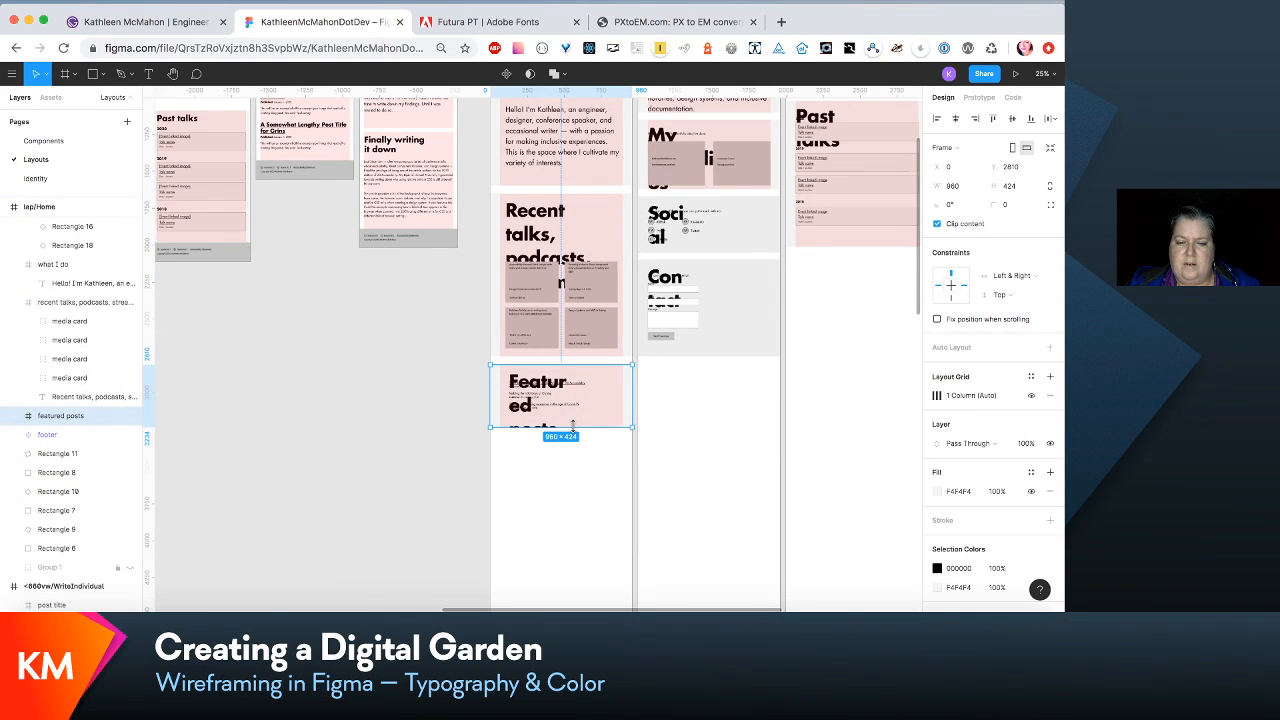
pyautogui.moveTo(573, 427); pyautogui.dragTo(573, 496)
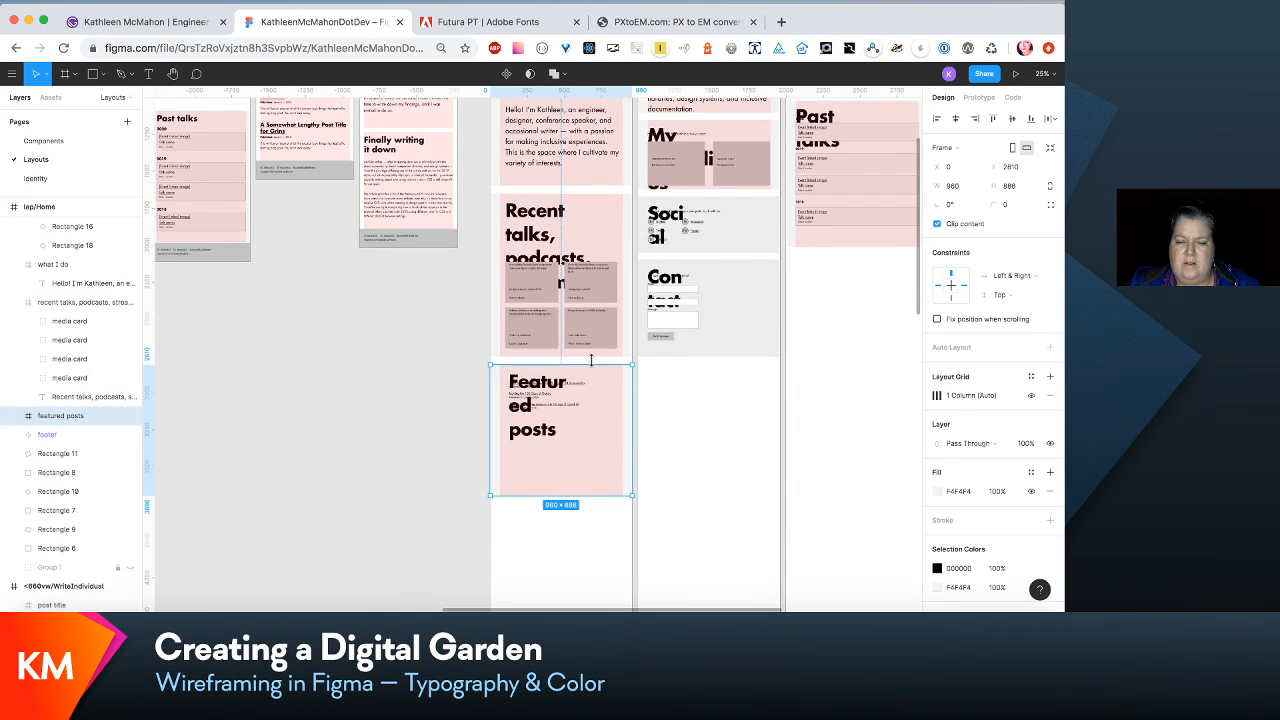
# - Move lap/Home's featured posts section down to about Y 3426 and extend the recent talks section to about 1562 high
pyautogui.moveTo(597, 392); pyautogui.dragTo(597, 482)
pyautogui.click(600, 330)
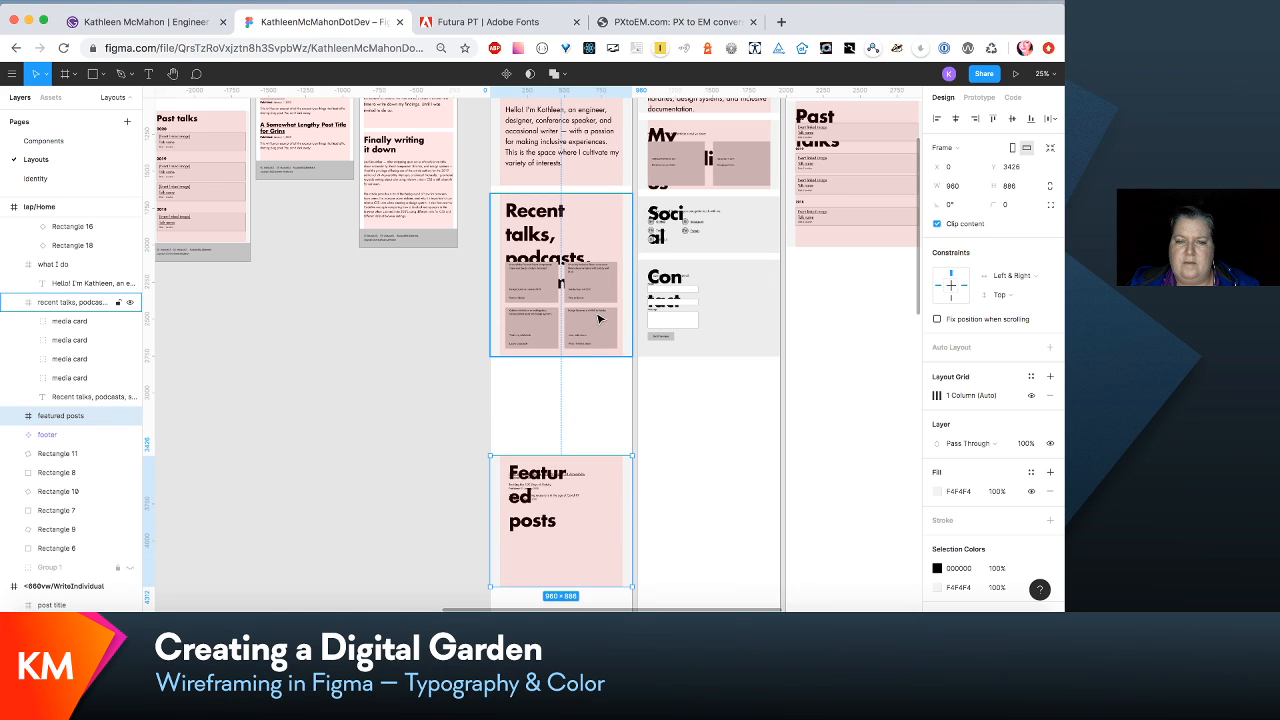
pyautogui.moveTo(598, 356); pyautogui.dragTo(598, 424)
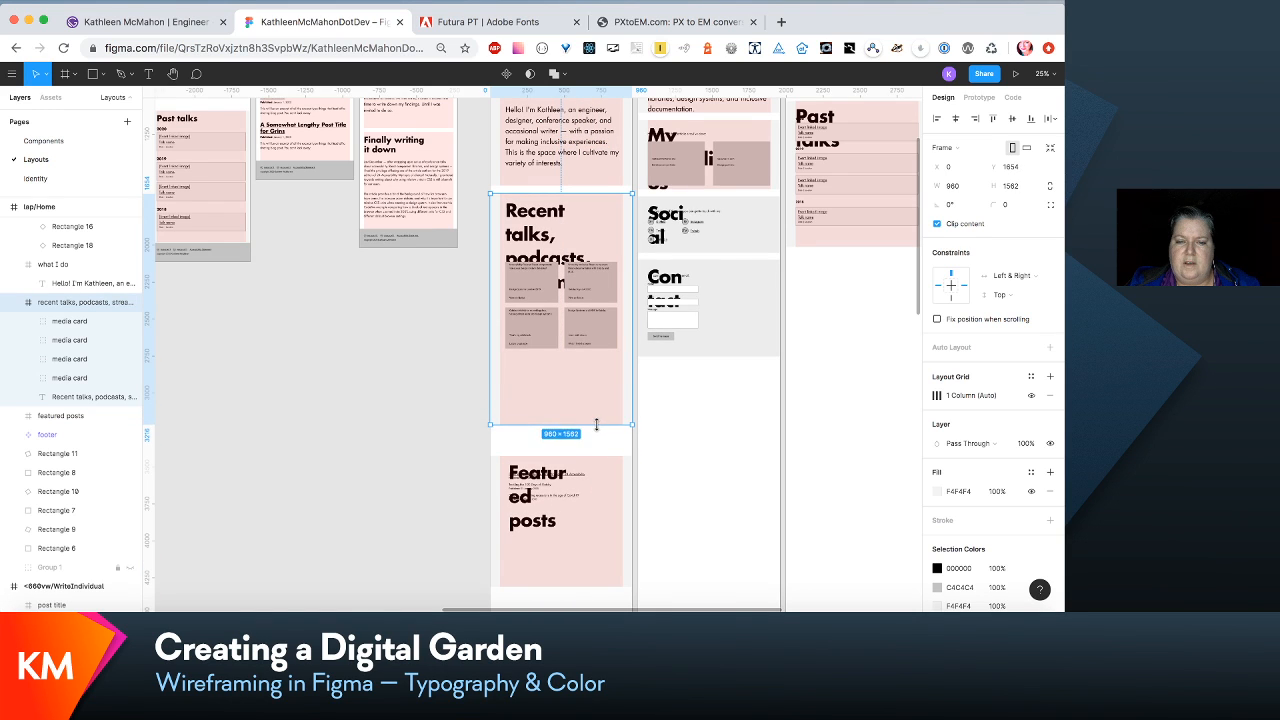
# - Edit the H2/medium text style of the recent talks heading to size 84 with 120% line height
pyautogui.click(560, 211)
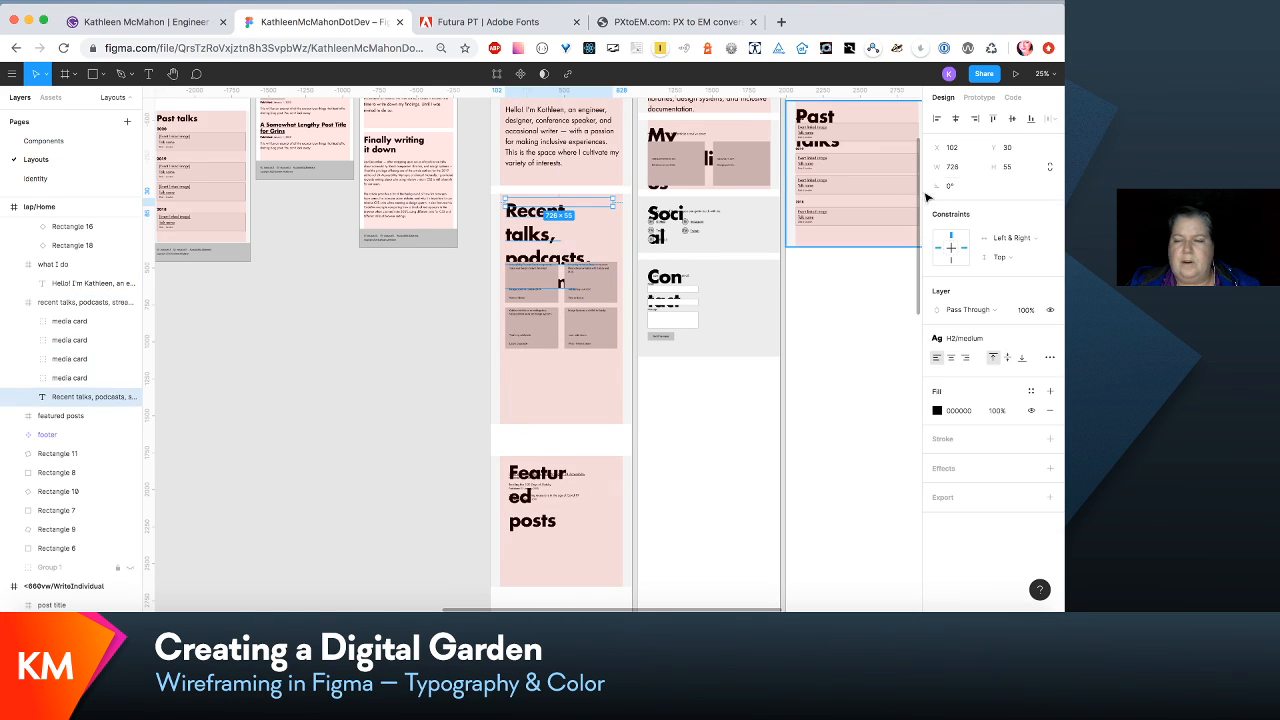
pyautogui.click(985, 338)
pyautogui.click(1021, 368)
pyautogui.click(1008, 277)
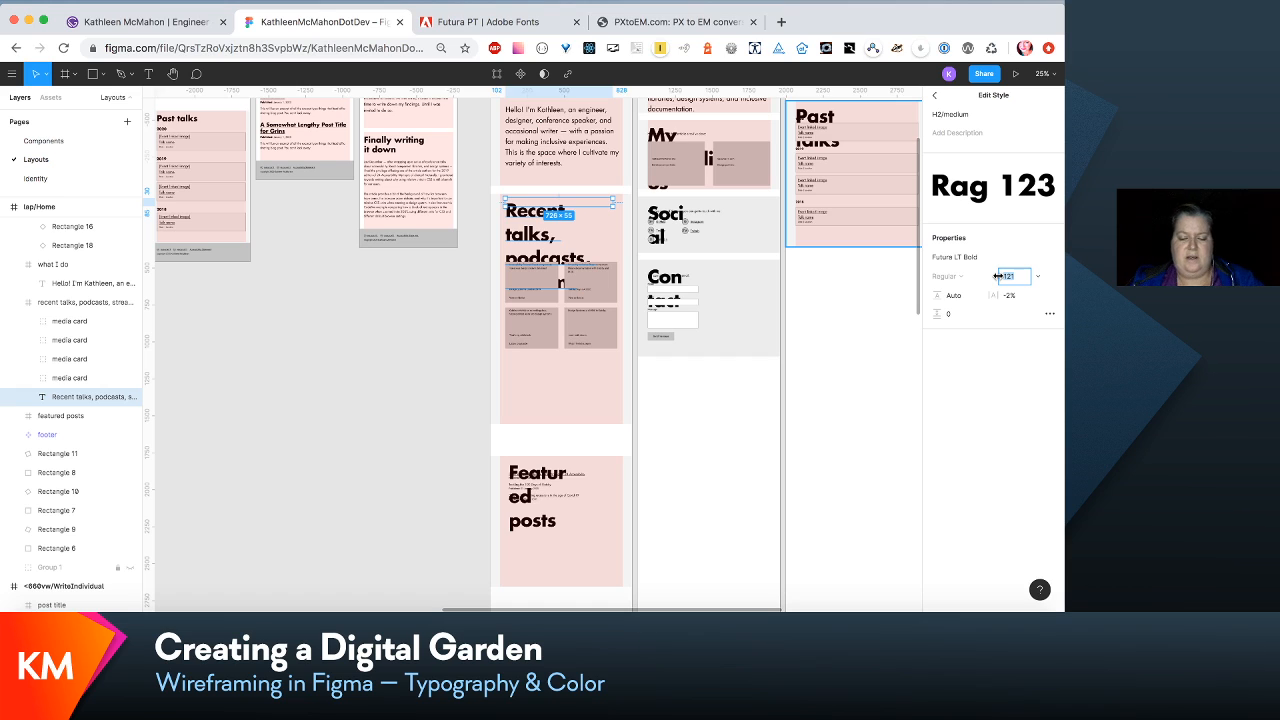
pyautogui.write('84')
pyautogui.press('Tab')
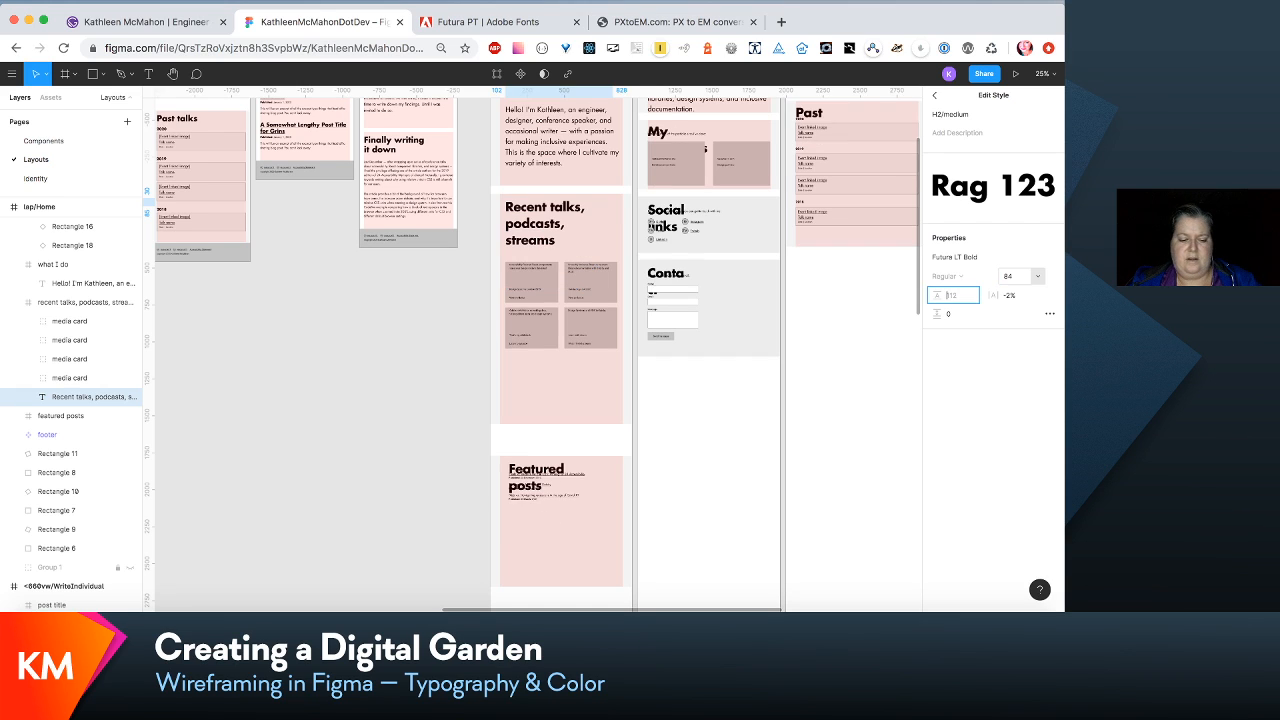
pyautogui.write('120')
pyautogui.press('Return')
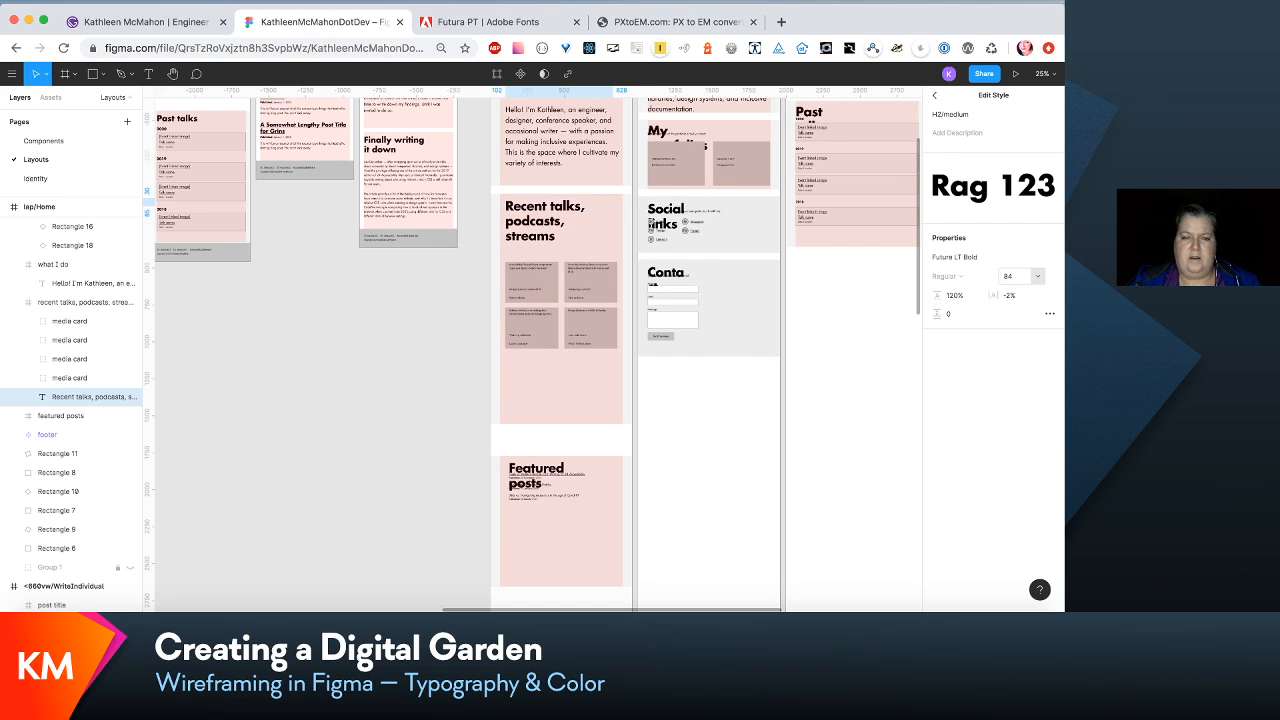
# - Widen the text box of lap/Home's recent talks heading so that its text wraps onto two lines
pyautogui.scroll(5, 812, 433)
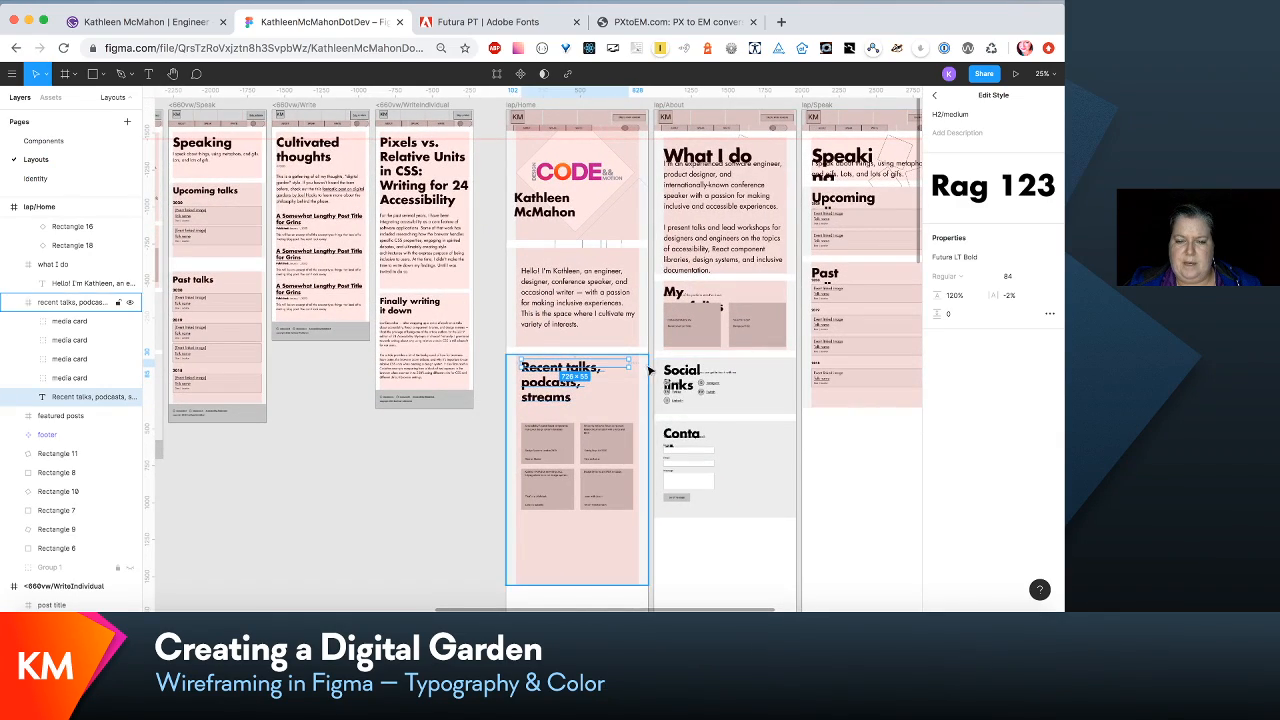
pyautogui.scroll(5, 630, 364)
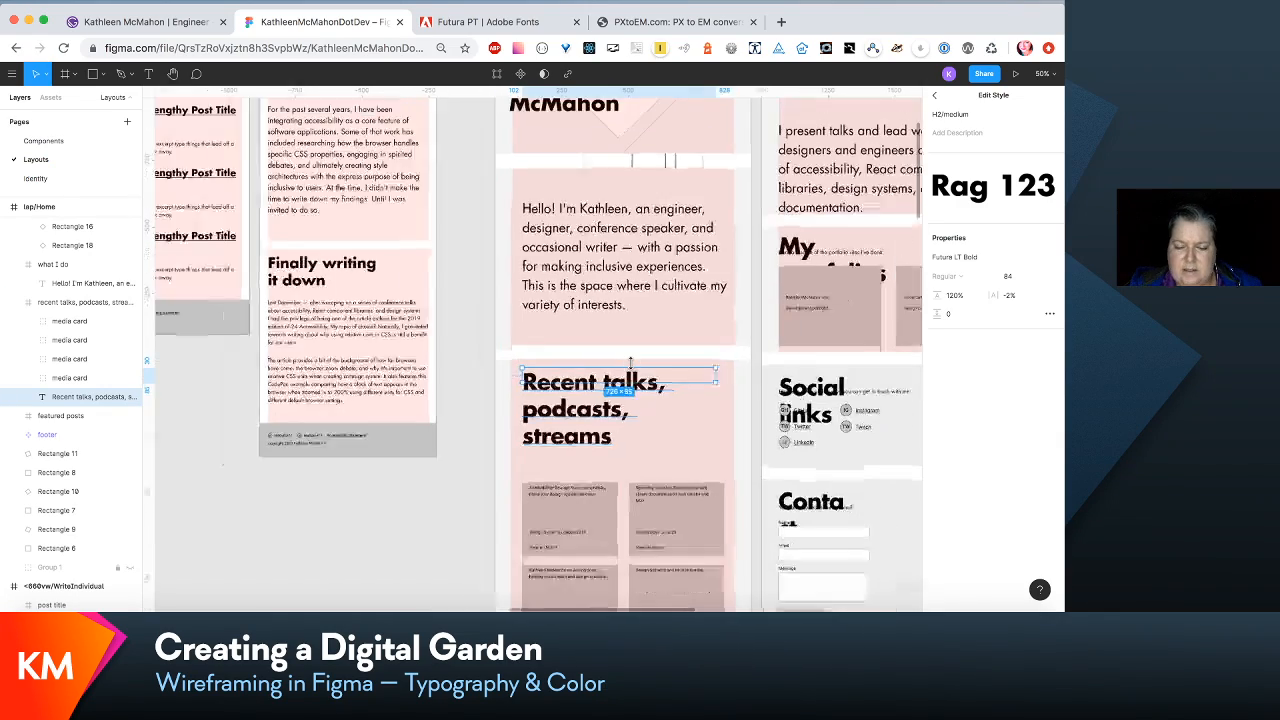
pyautogui.scroll(-3, 634, 368)
pyautogui.scroll(3, 634, 370)
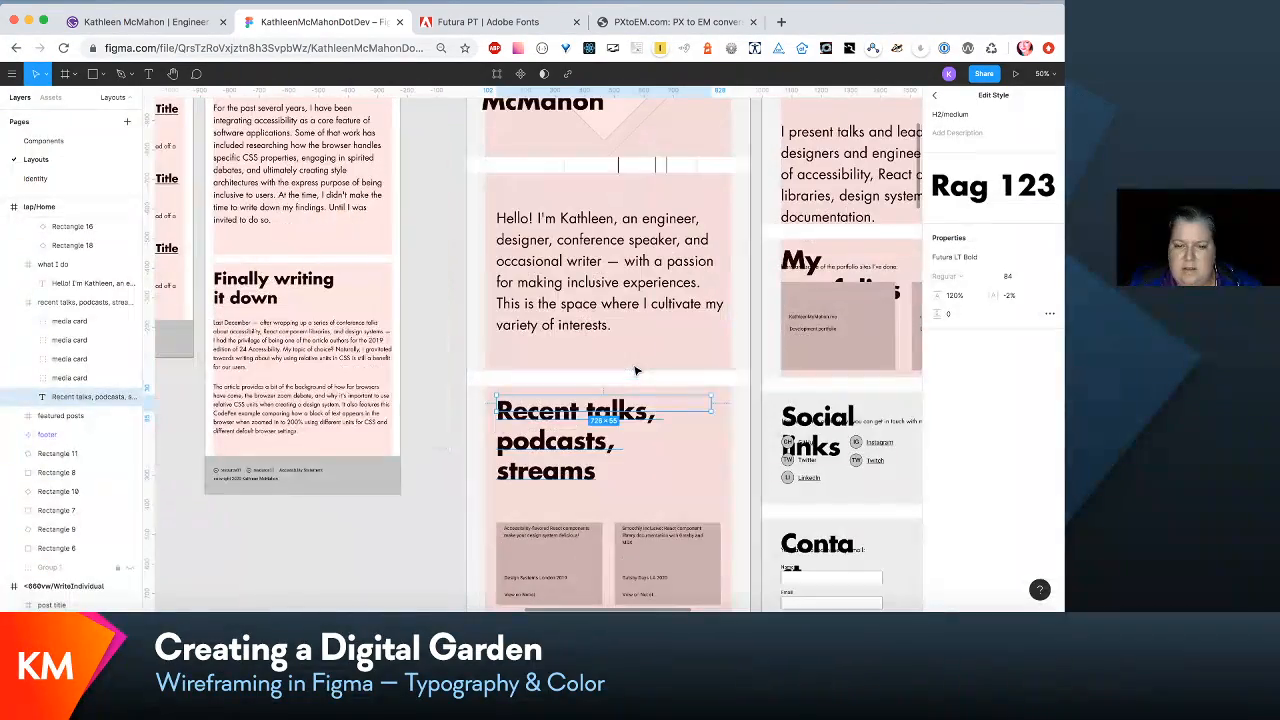
pyautogui.scroll(5, 635, 371)
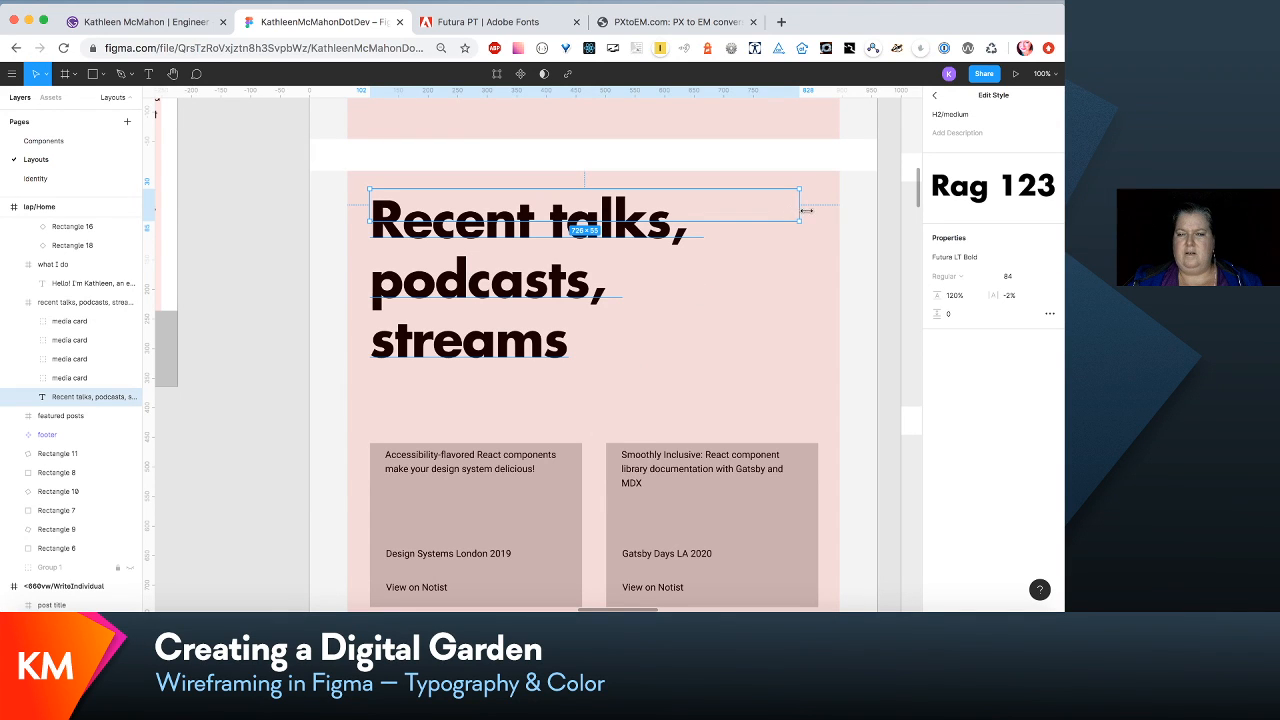
pyautogui.moveTo(806, 211); pyautogui.dragTo(837, 210)
pyautogui.scroll(-3, 841, 219)
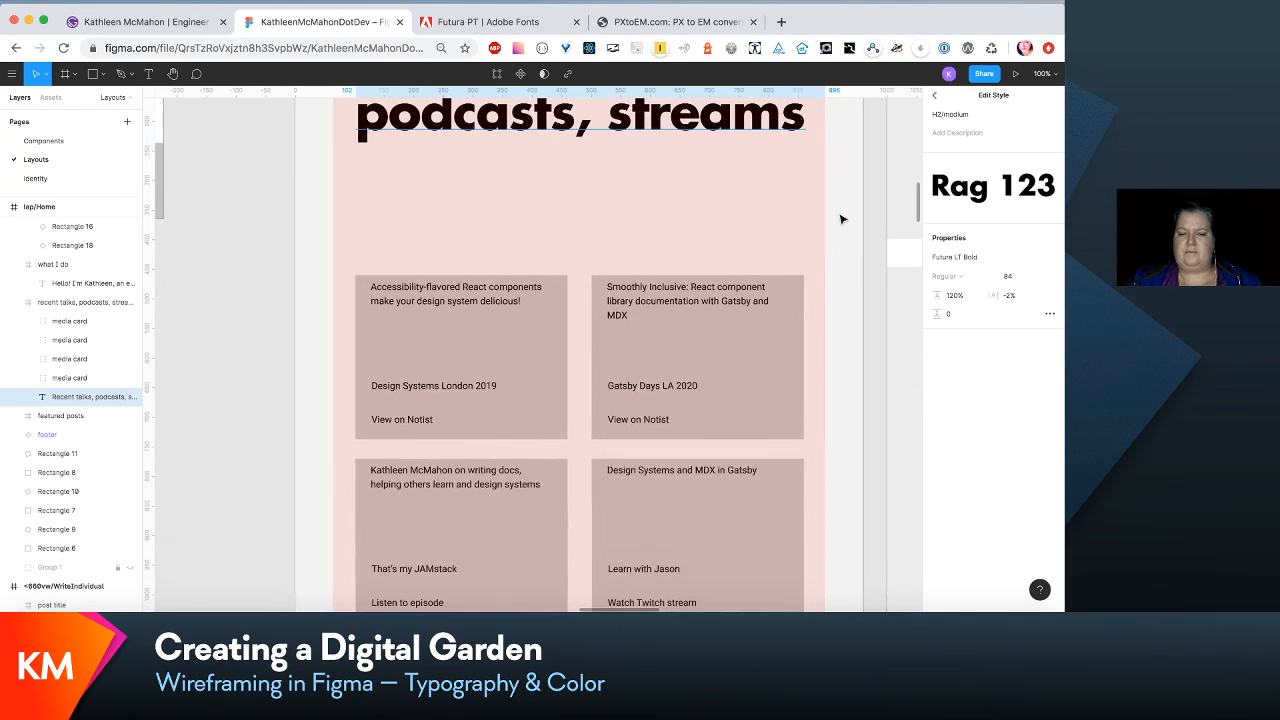
# - Move the four media cards in lap/Home's recent talks section up together to just below the heading
pyautogui.click(530, 350)
pyautogui.keyDown('shift'); pyautogui.click(650, 351); pyautogui.keyUp('shift')
pyautogui.keyDown('shift'); pyautogui.click(495, 493); pyautogui.keyUp('shift')
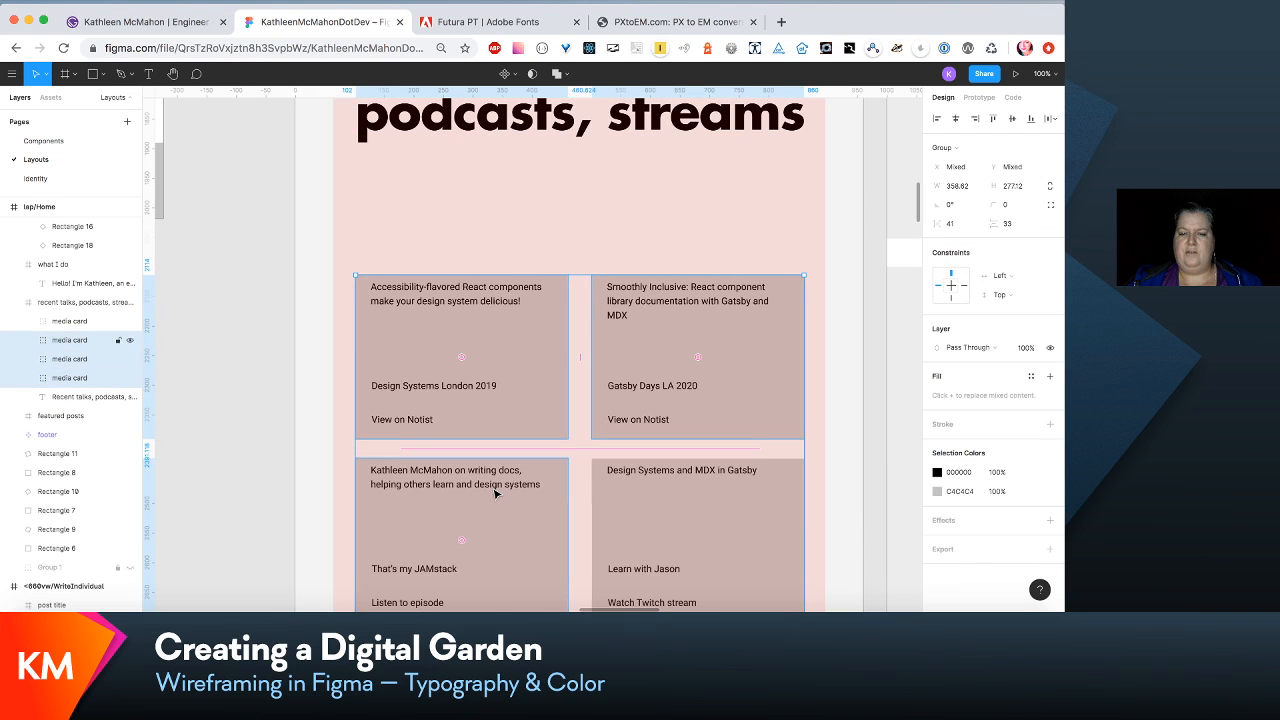
pyautogui.moveTo(691, 508); pyautogui.dragTo(692, 422)
pyautogui.press('super+z')
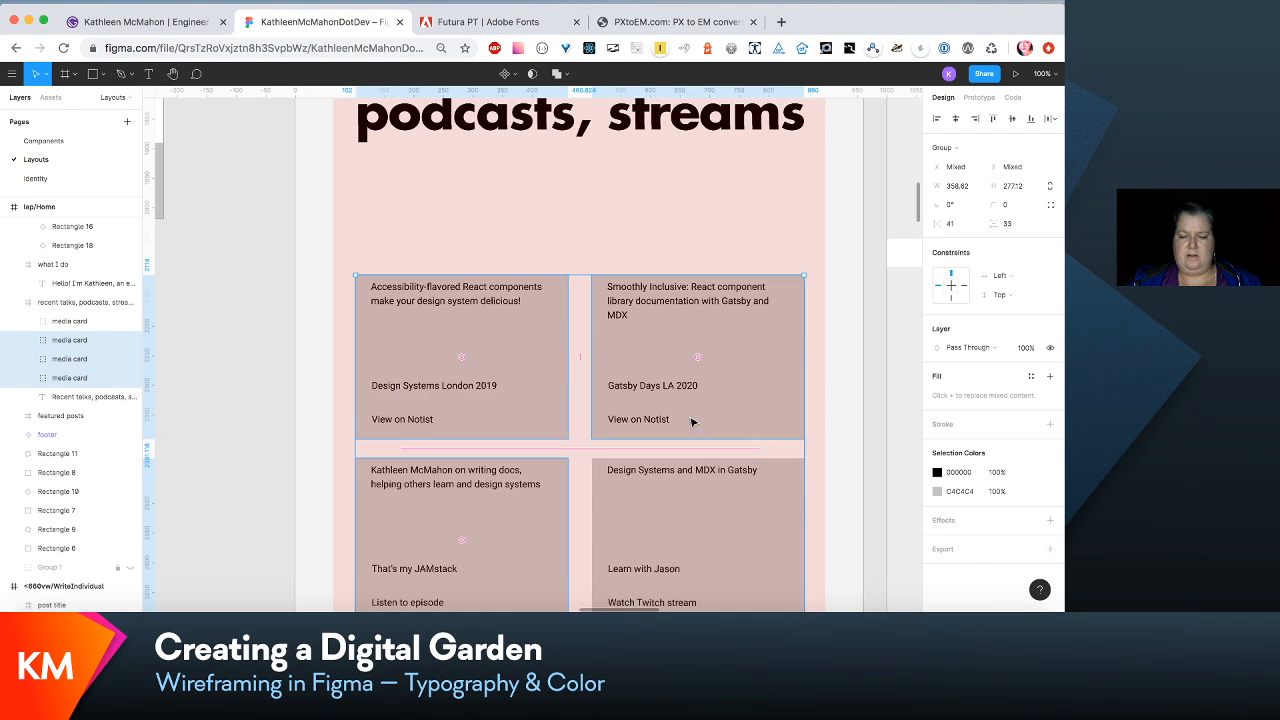
pyautogui.moveTo(712, 532); pyautogui.dragTo(714, 437)
pyautogui.press('super+z')
pyautogui.moveTo(749, 508); pyautogui.dragTo(745, 402)
pyautogui.press('super+minus')
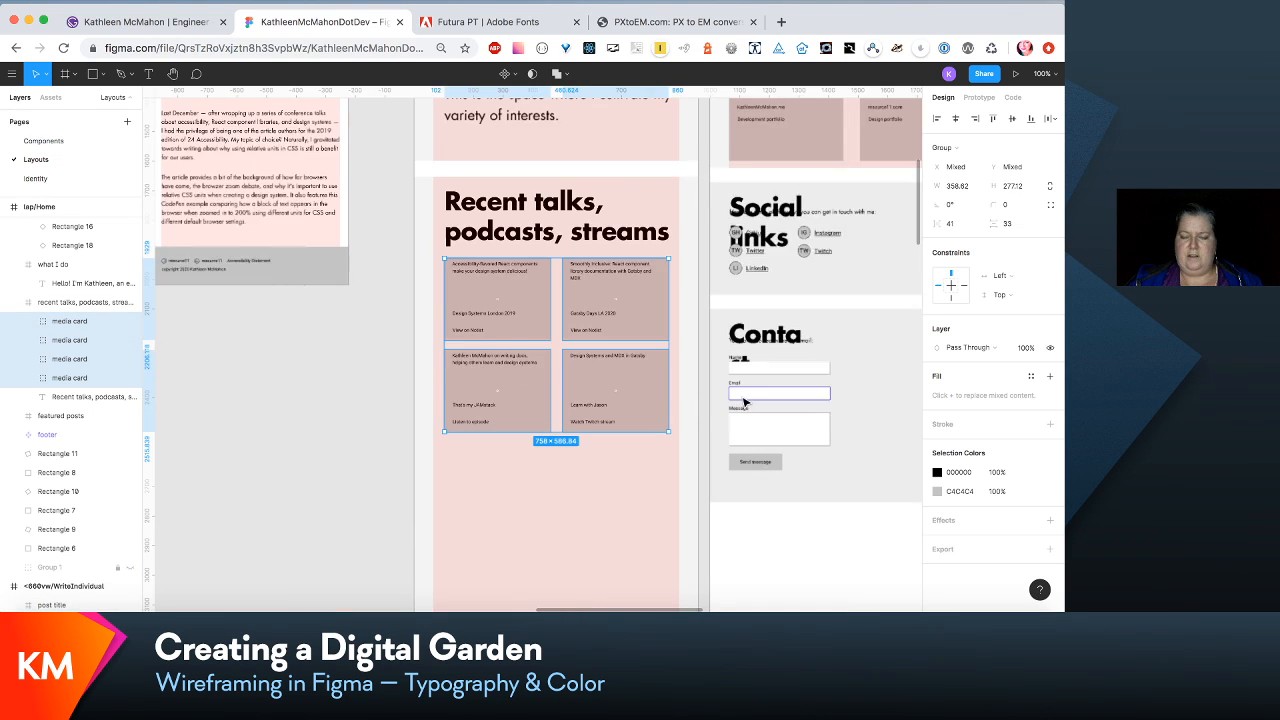
# - Shorten lap/Home's recent talks section to about 944 high so it ends just below the media cards
pyautogui.scroll(-10, 743, 402)
pyautogui.scroll(1, 743, 402)
pyautogui.scroll(-3, 743, 402)
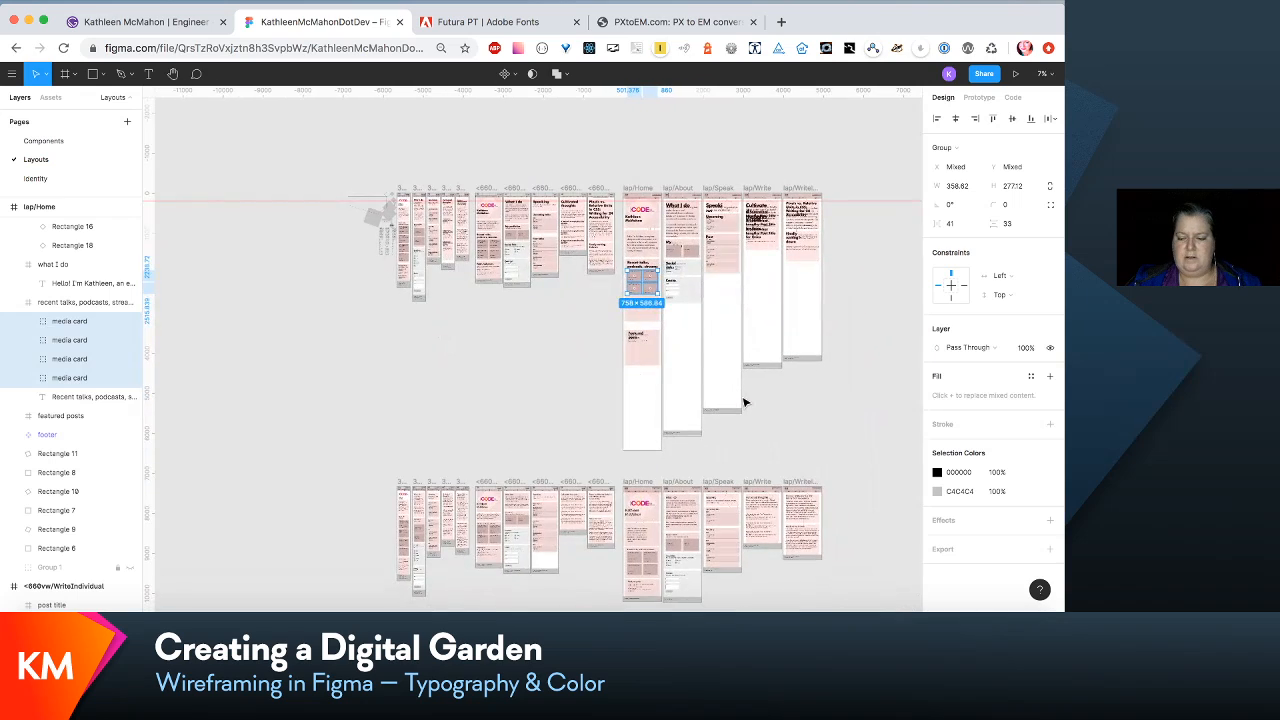
pyautogui.scroll(5, 743, 402)
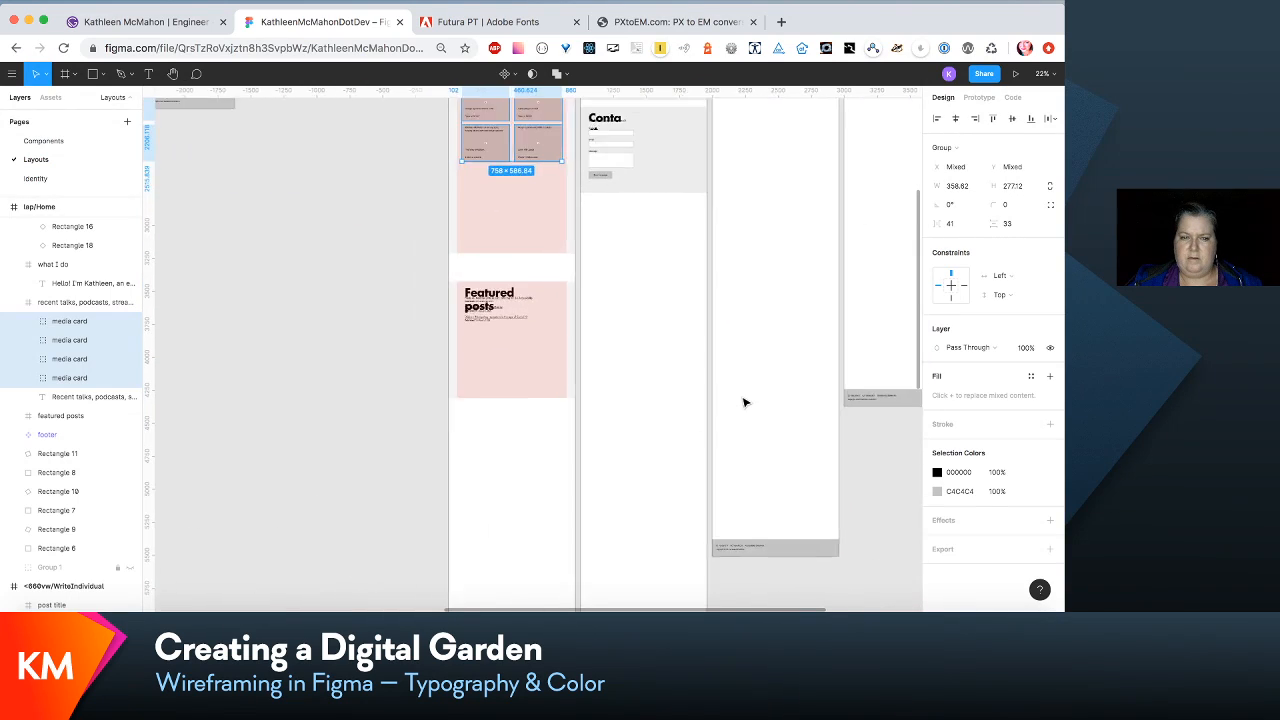
pyautogui.scroll(3, 743, 402)
pyautogui.hscroll(-2, 743, 402)
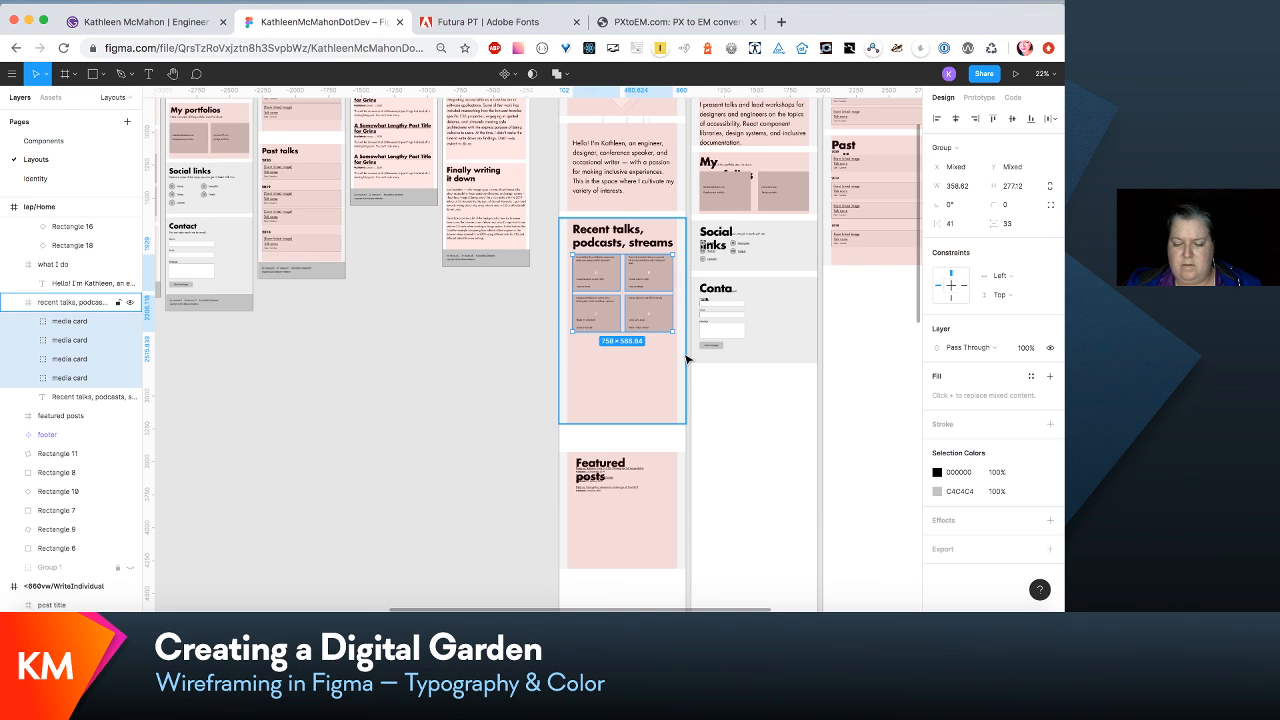
pyautogui.press('super+plus')
pyautogui.hscroll(1, 687, 358)
pyautogui.scroll(1, 687, 358)
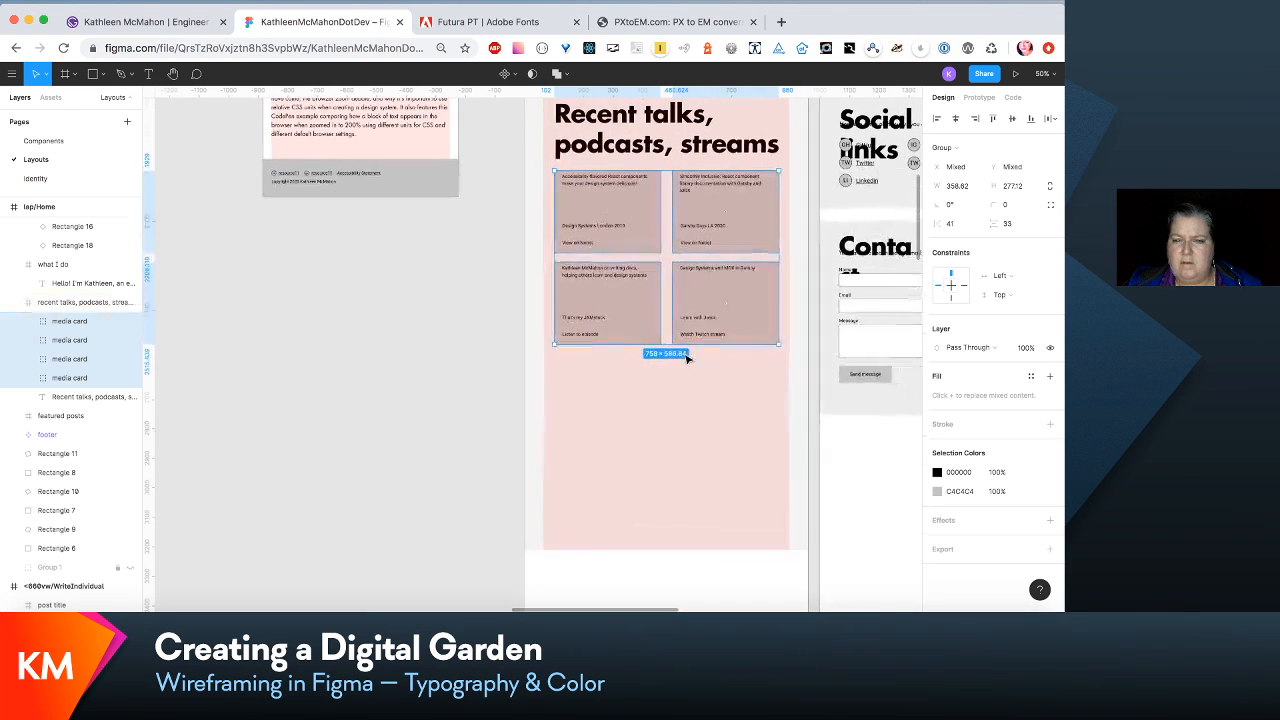
pyautogui.click(667, 451)
pyautogui.moveTo(685, 552); pyautogui.dragTo(694, 369)
pyautogui.scroll(-6, 694, 369)
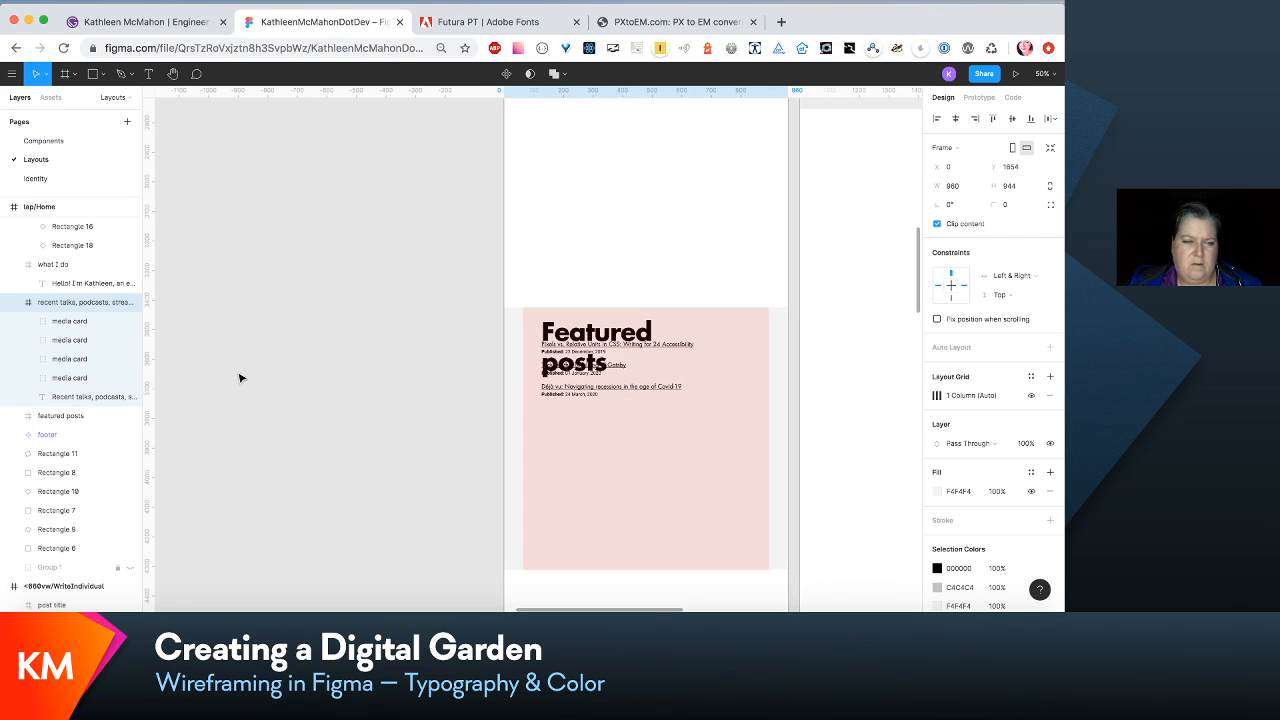
# - Move the three post titles and their dates in lap/Home's featured posts section down together until they clear the two-line heading
pyautogui.click(606, 491)
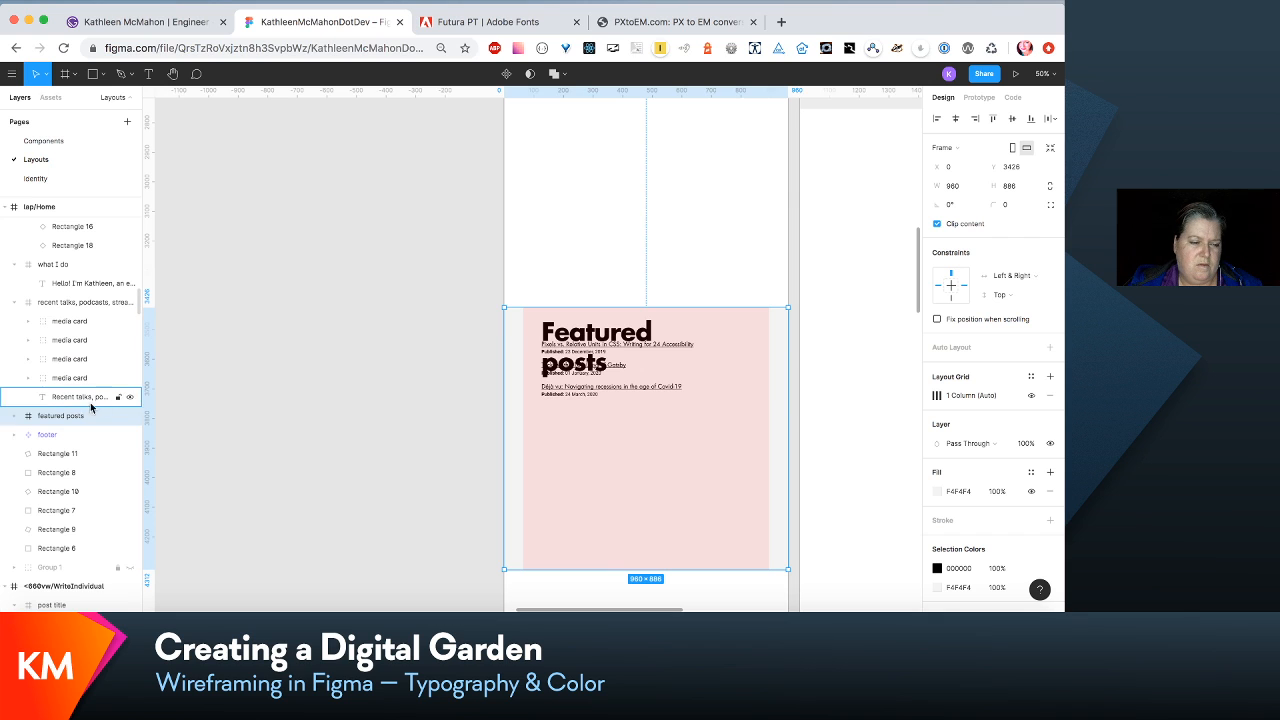
pyautogui.click(14, 303)
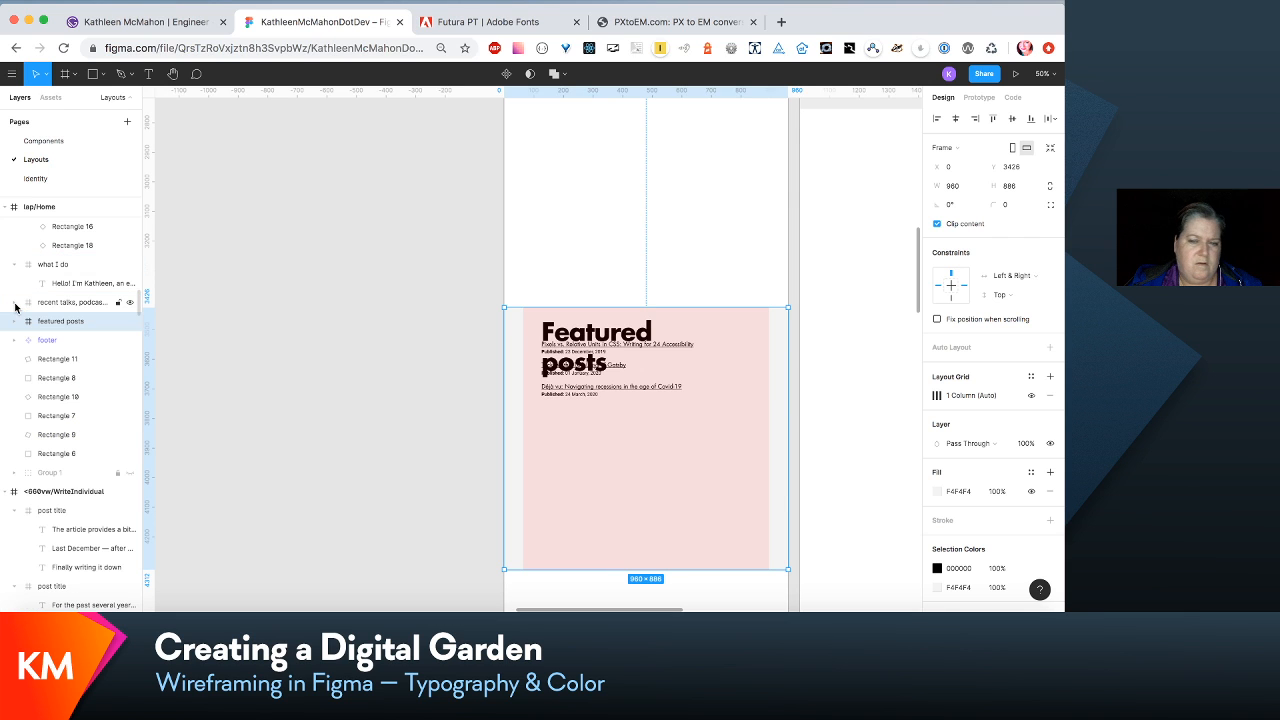
pyautogui.scroll(5, 508, 278)
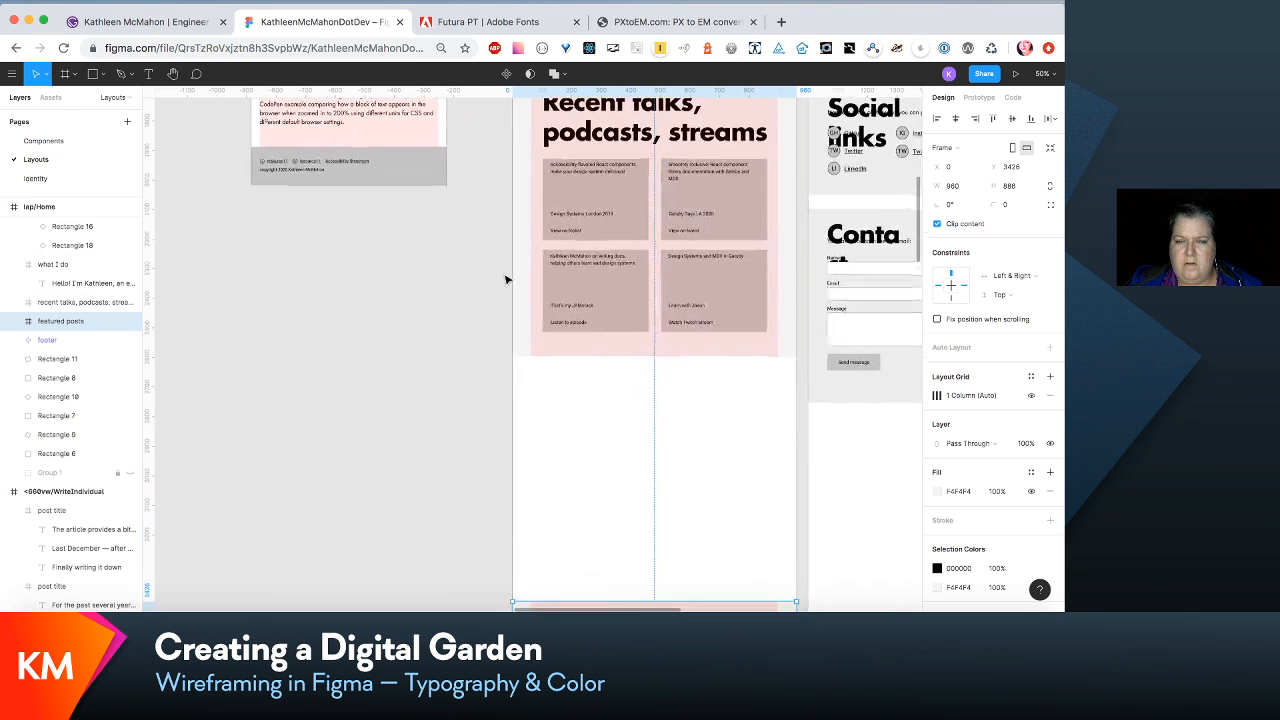
pyautogui.scroll(-5, 505, 279)
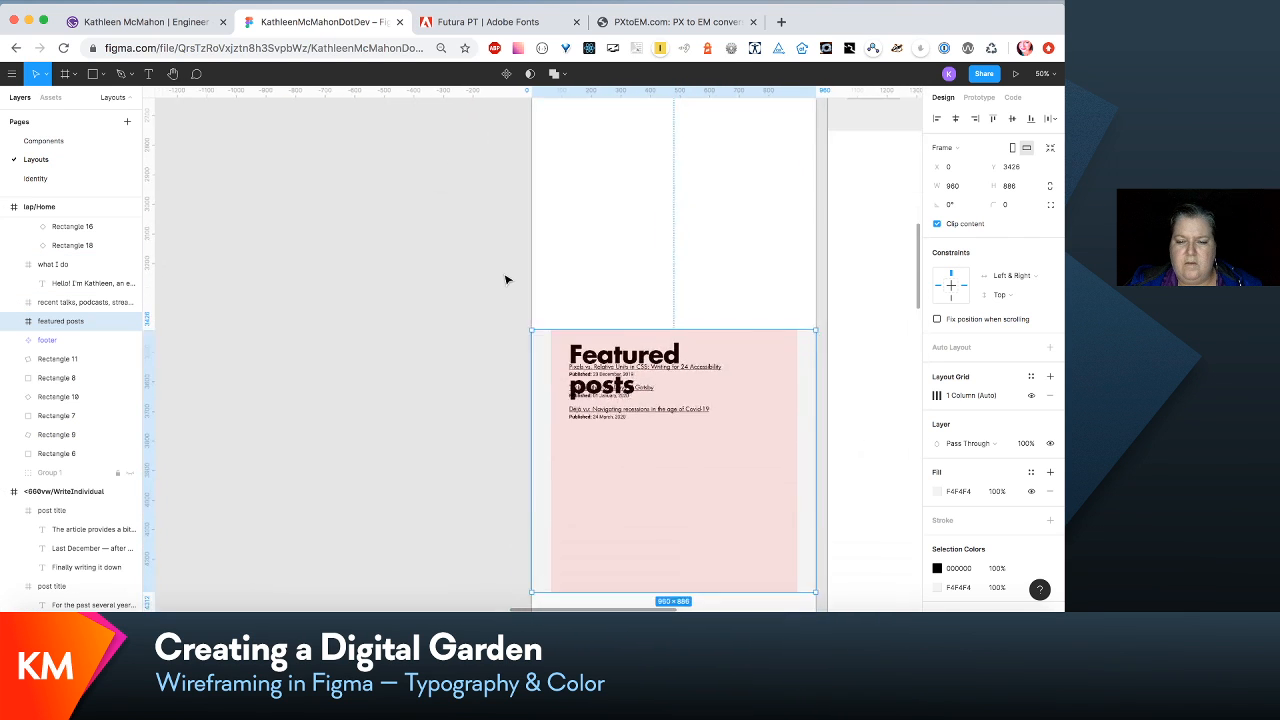
pyautogui.click(15, 321)
pyautogui.click(84, 360)
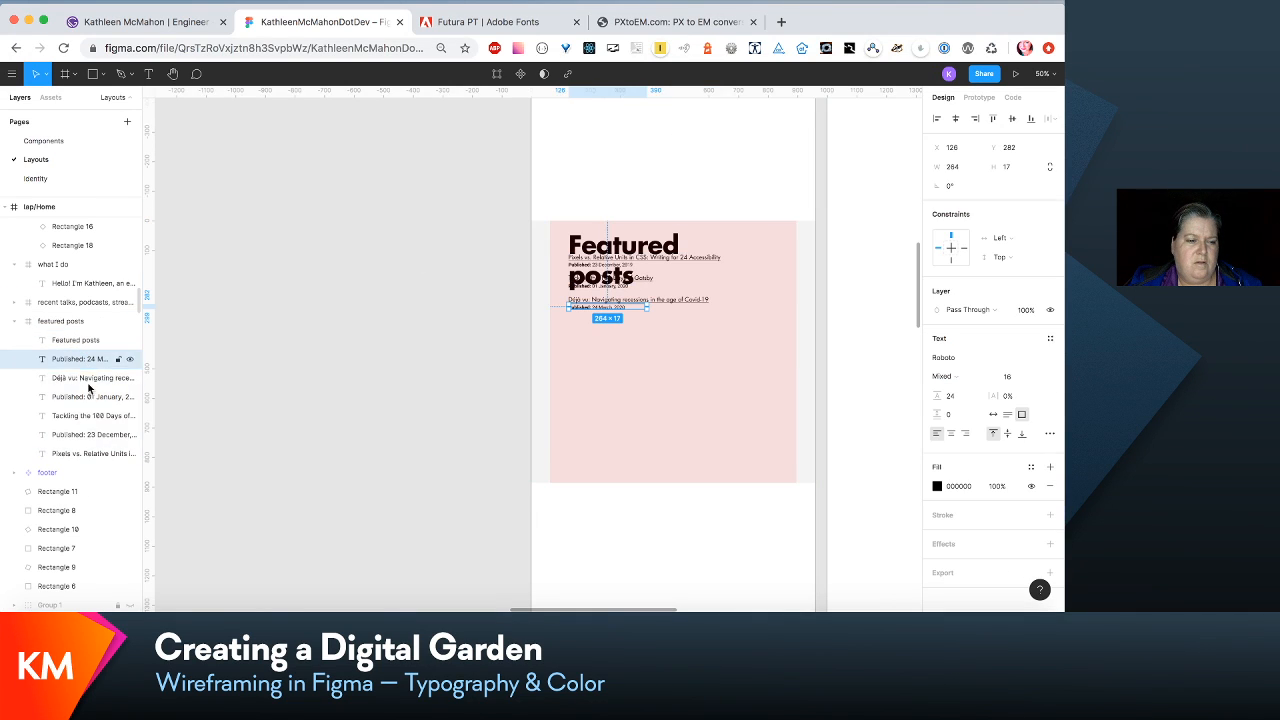
pyautogui.keyDown('shift'); pyautogui.click(103, 453); pyautogui.keyUp('shift')
pyautogui.hotkey('shift', 'Down')
pyautogui.hotkey('shift', 'Down')
pyautogui.hotkey('shift', 'Down')
pyautogui.hotkey('shift', 'Down')
pyautogui.hotkey('shift', 'Down')
pyautogui.hotkey('shift', 'Down')
pyautogui.hotkey('shift', 'Down')
pyautogui.hotkey('shift', 'Down')
pyautogui.hotkey('shift', 'Down')
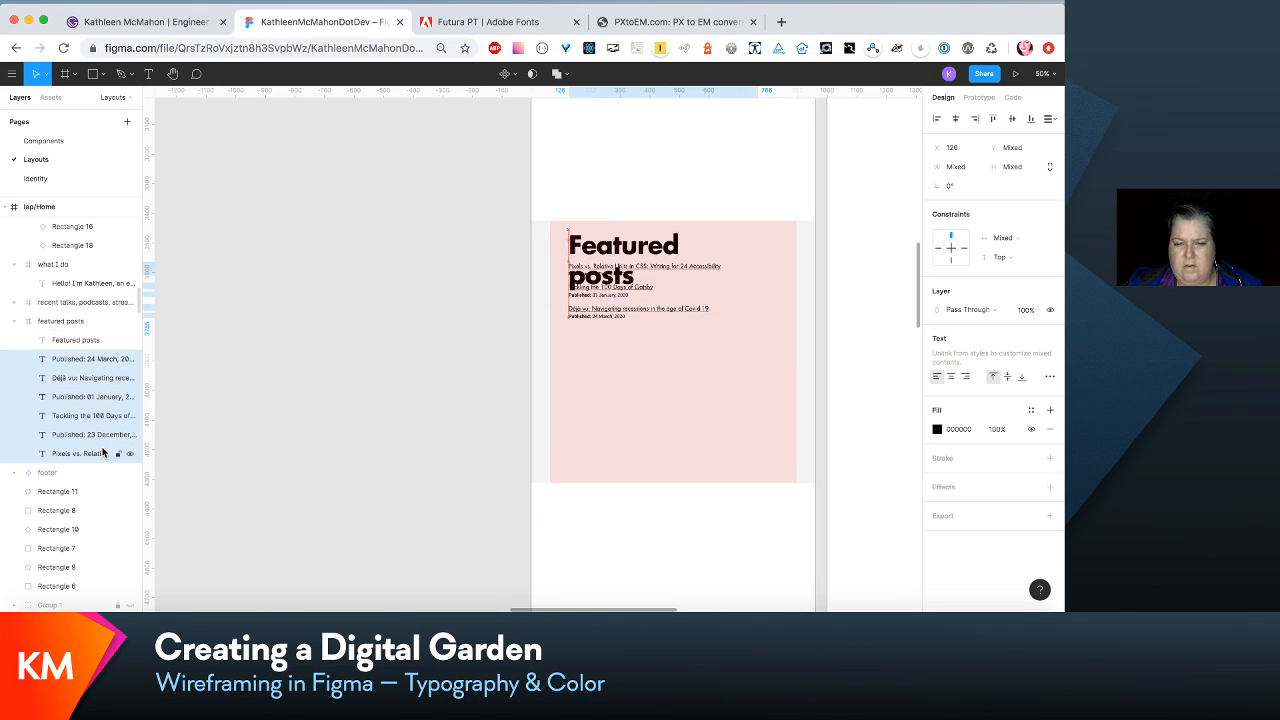
pyautogui.hotkey('shift', 'Down')
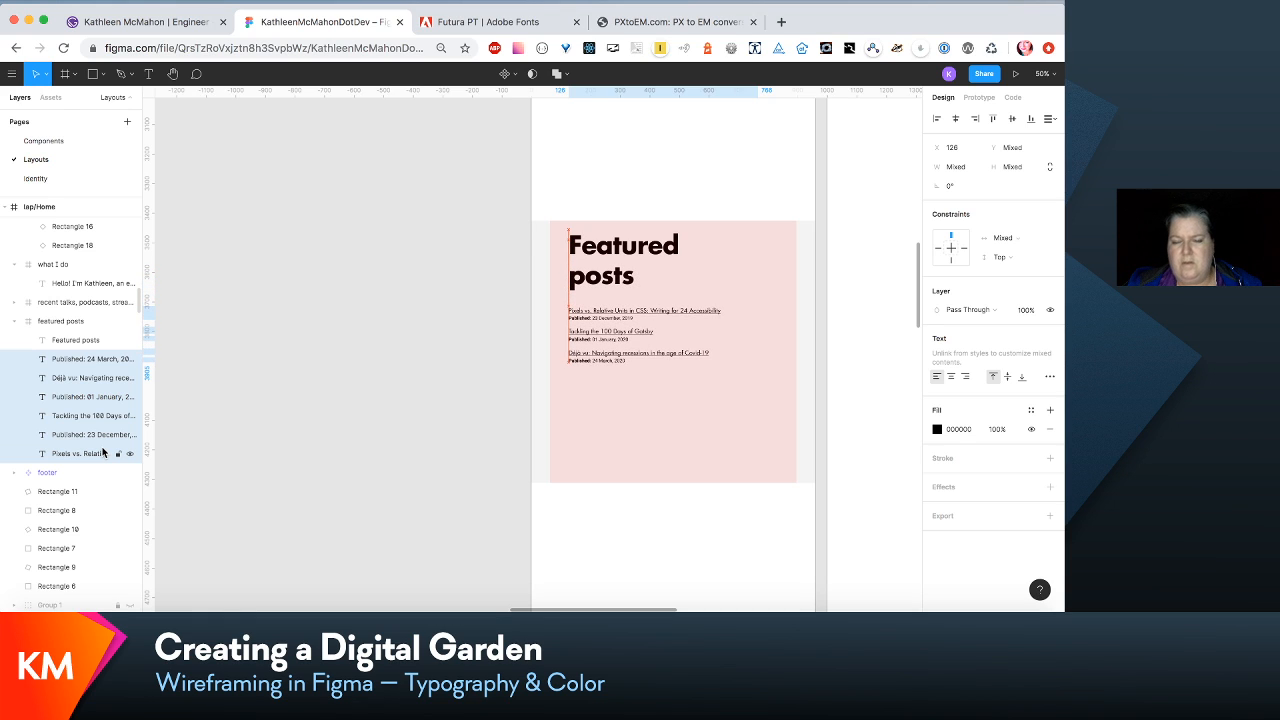
pyautogui.hotkey('shift', 'Down')
# - Widen the Featured posts heading's text box to the column's far edge so that the heading fits on one line
pyautogui.click(633, 247)
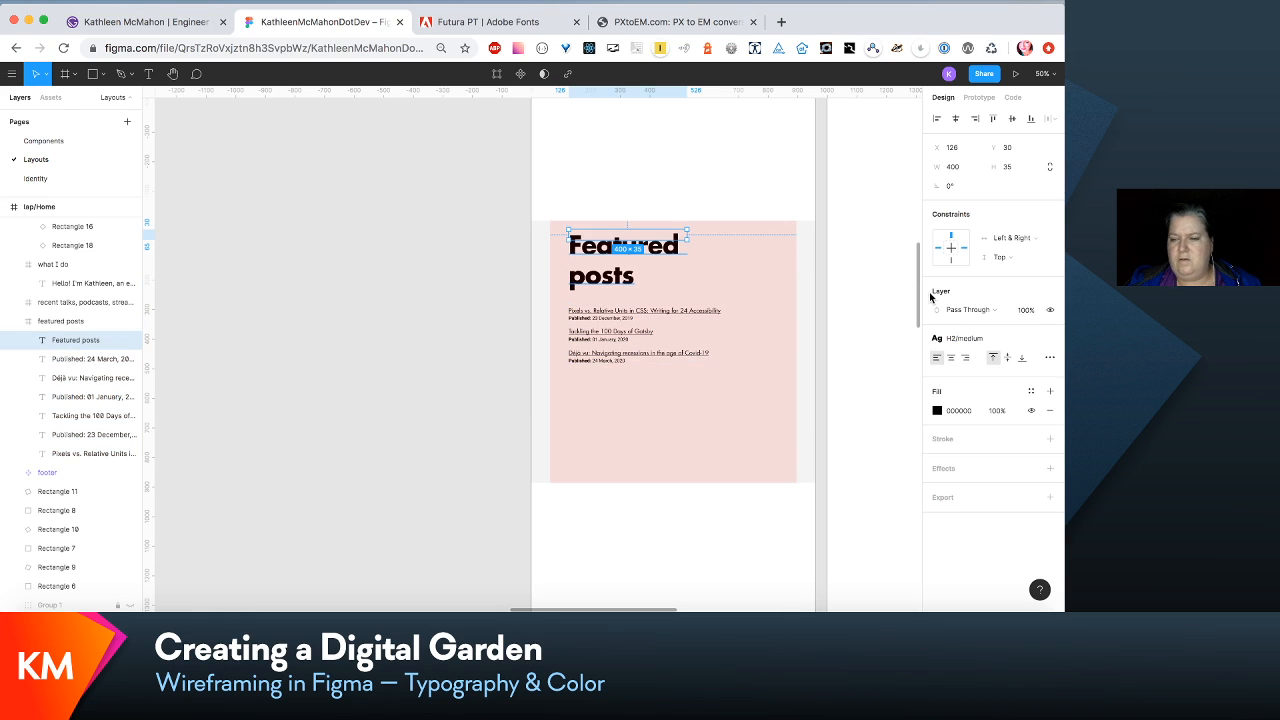
pyautogui.click(1003, 340)
pyautogui.click(1027, 360)
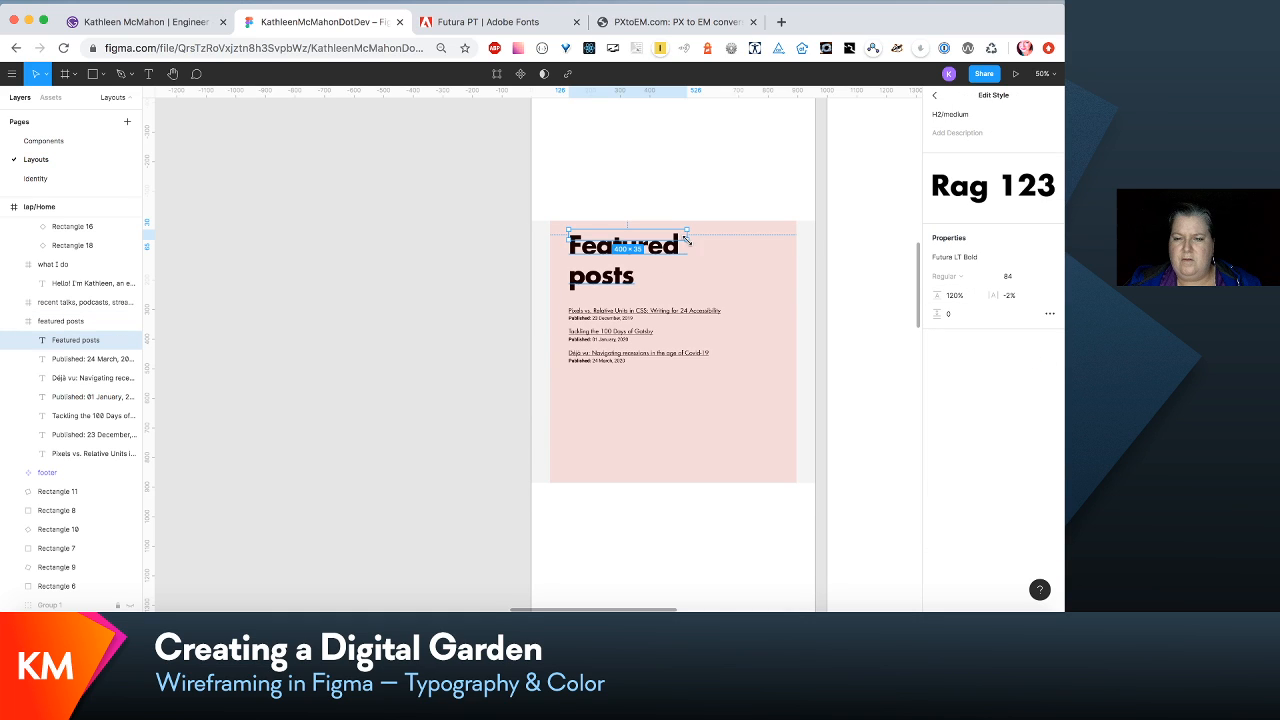
pyautogui.moveTo(687, 232); pyautogui.dragTo(796, 232)
# - Move the three post titles and their dates up together to just below the one-line Featured posts heading
pyautogui.click(83, 360)
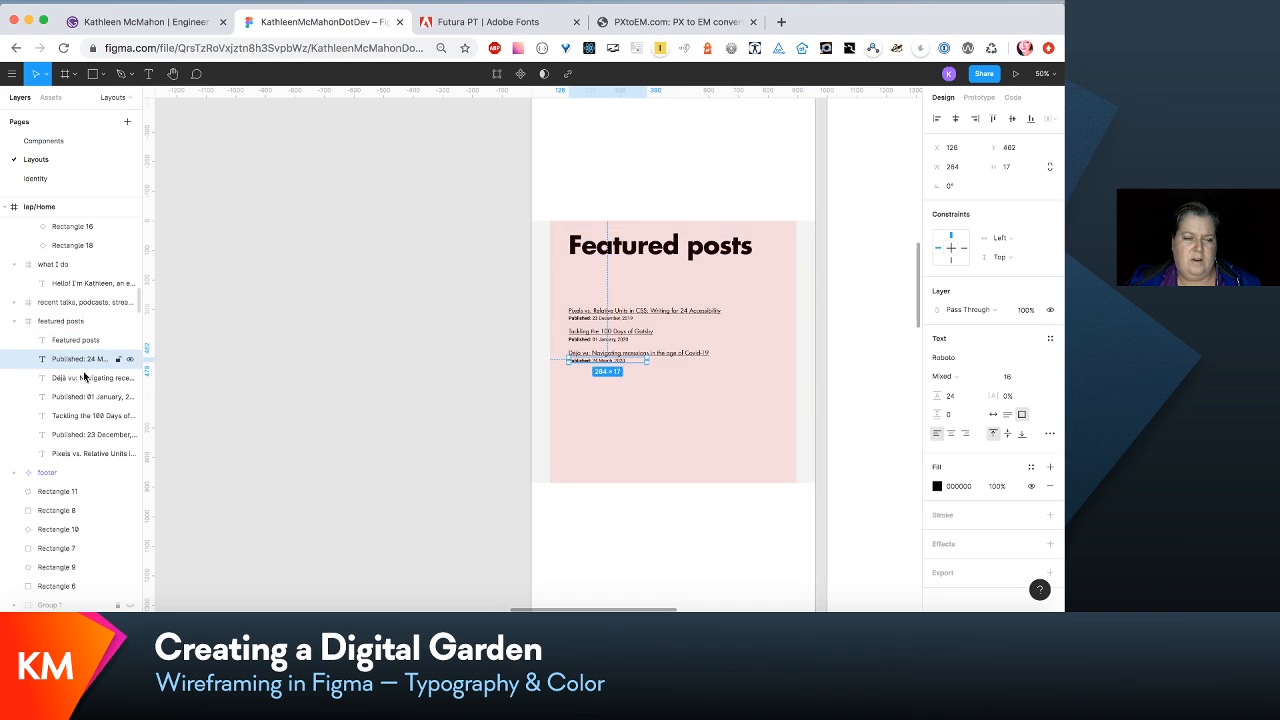
pyautogui.keyDown('shift'); pyautogui.click(89, 456); pyautogui.keyUp('shift')
pyautogui.hotkey('shift', 'Up')
pyautogui.hotkey('shift', 'Up')
pyautogui.hotkey('shift', 'Up')
pyautogui.hotkey('shift', 'Up')
pyautogui.hotkey('shift', 'Up')
pyautogui.hotkey('shift', 'Up')
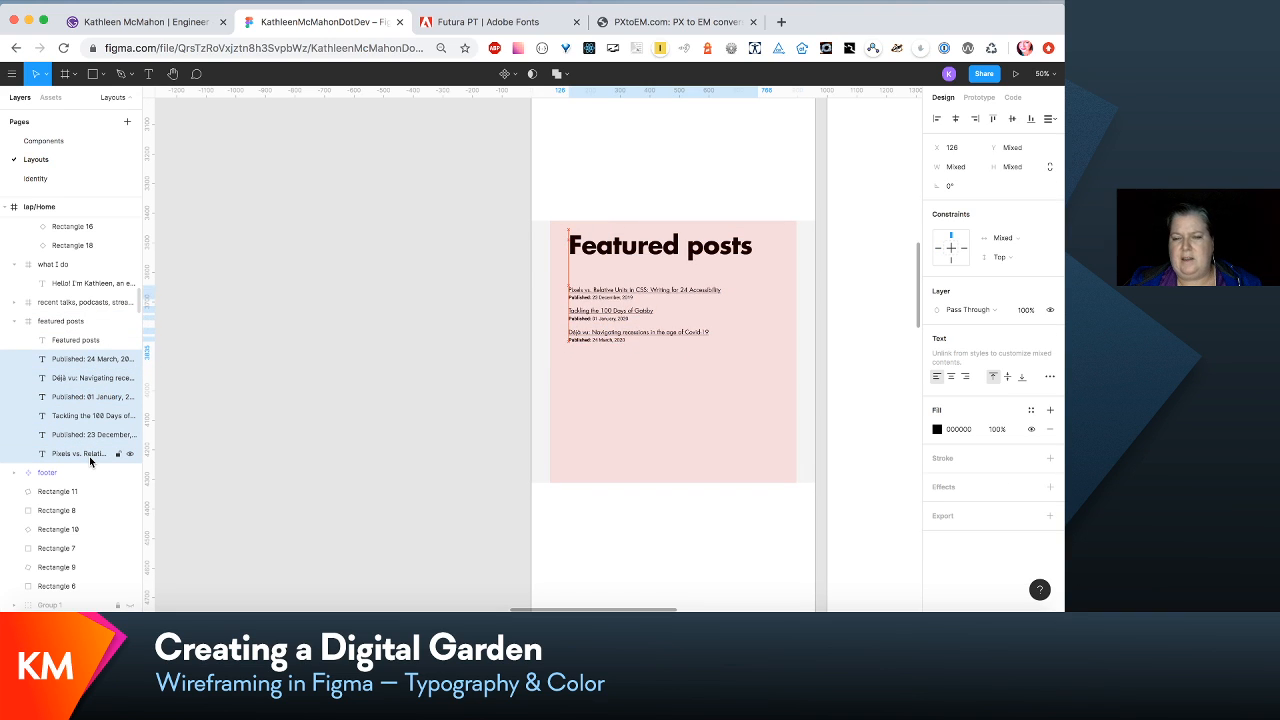
pyautogui.hotkey('shift', 'Up')
pyautogui.hotkey('shift', 'Up')
pyautogui.hotkey('shift', 'Up')
pyautogui.hotkey('shift', 'Up')
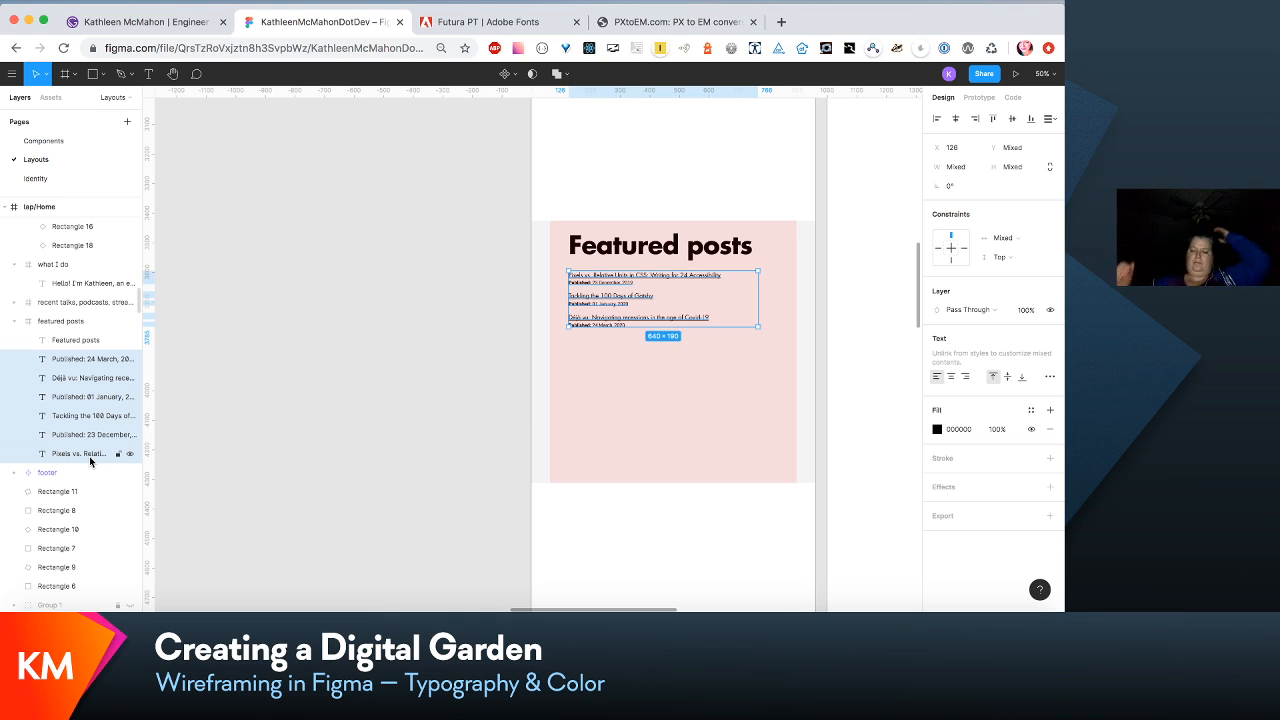
# - Edit the link/inline-content-medium text style of the featured post titles to size 24 with line height 36
pyautogui.press('super+equal')
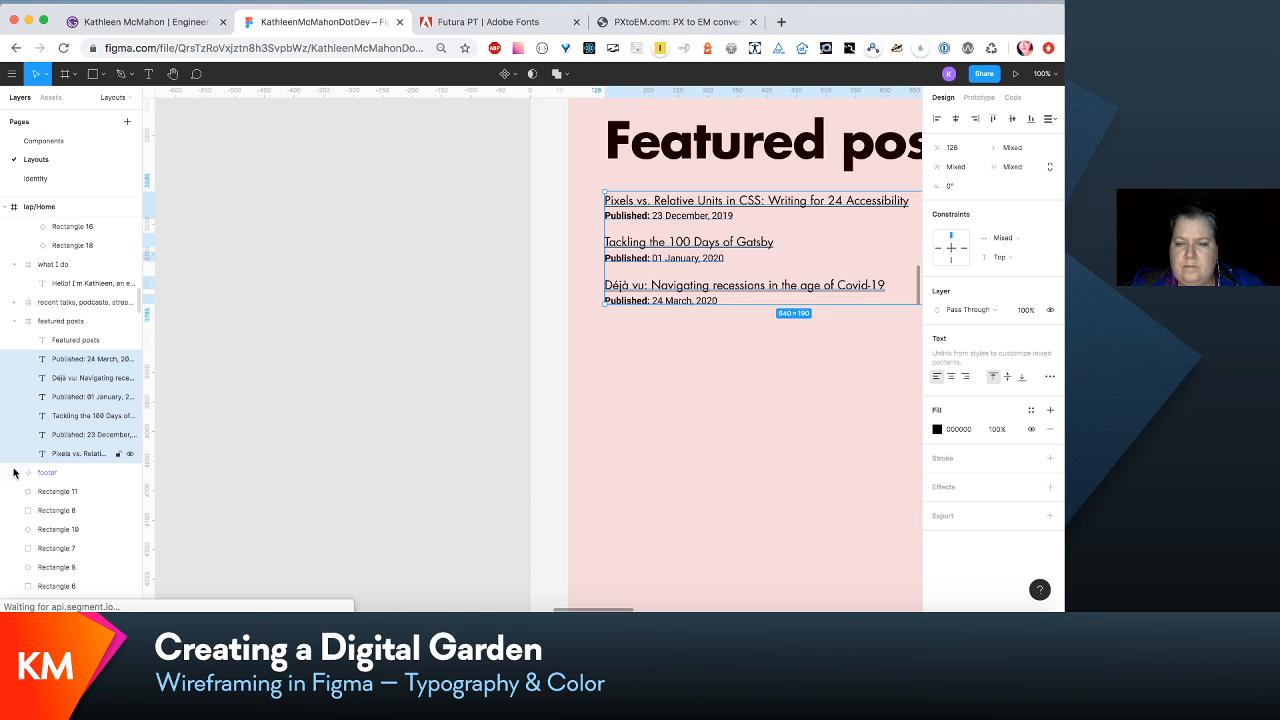
pyautogui.hscroll(6, 506, 443)
pyautogui.click(643, 371)
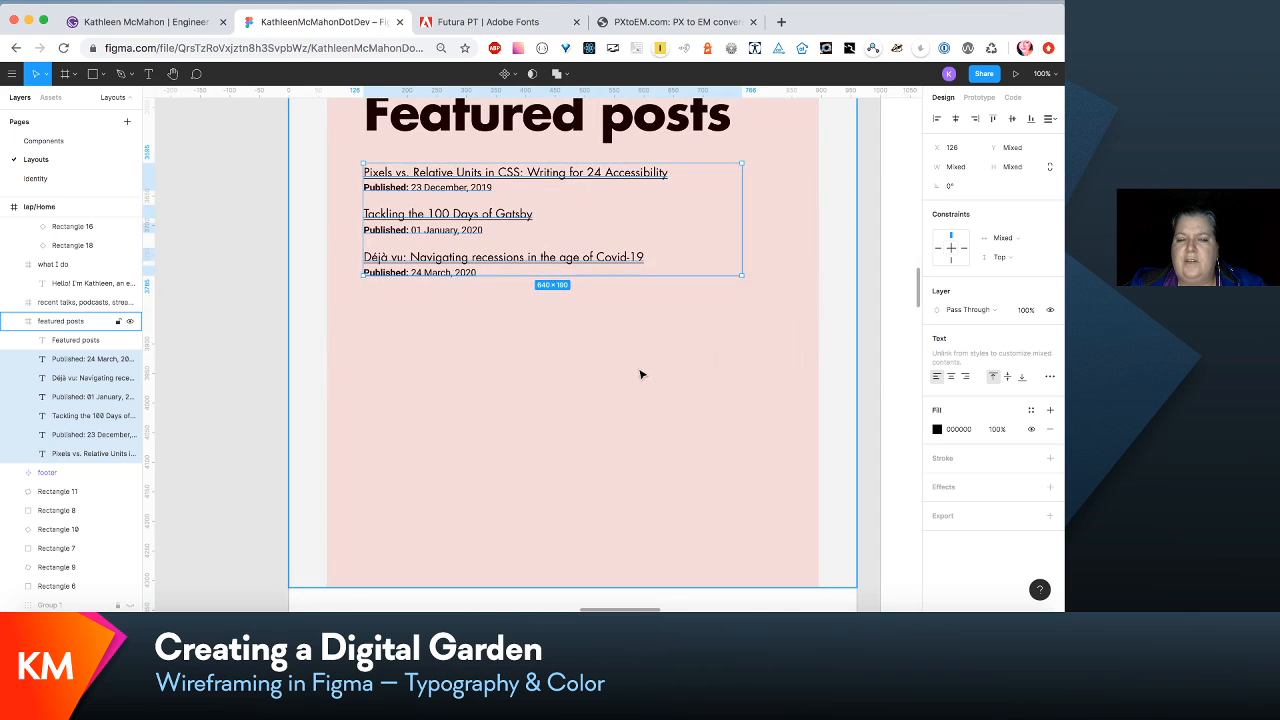
pyautogui.click(657, 180)
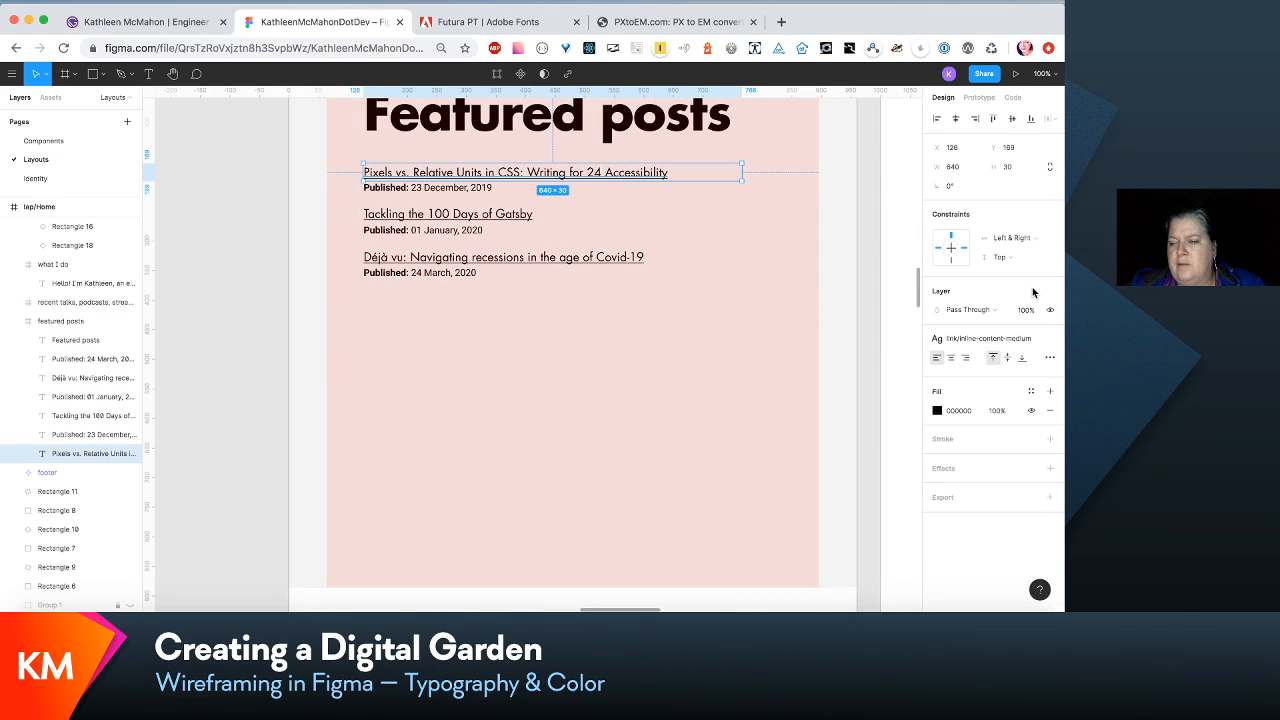
pyautogui.click(978, 338)
pyautogui.click(1025, 365)
pyautogui.click(1011, 276)
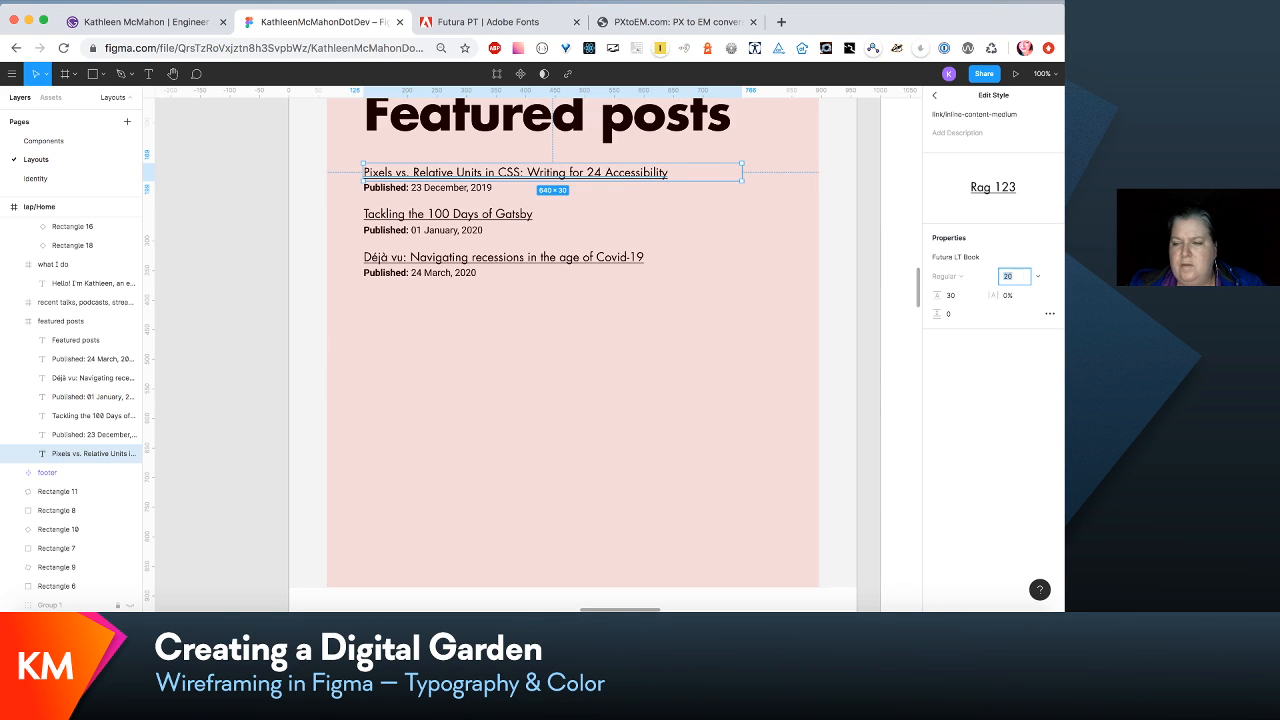
pyautogui.press('Up')
pyautogui.press('Up')
pyautogui.press('Up')
pyautogui.press('Up')
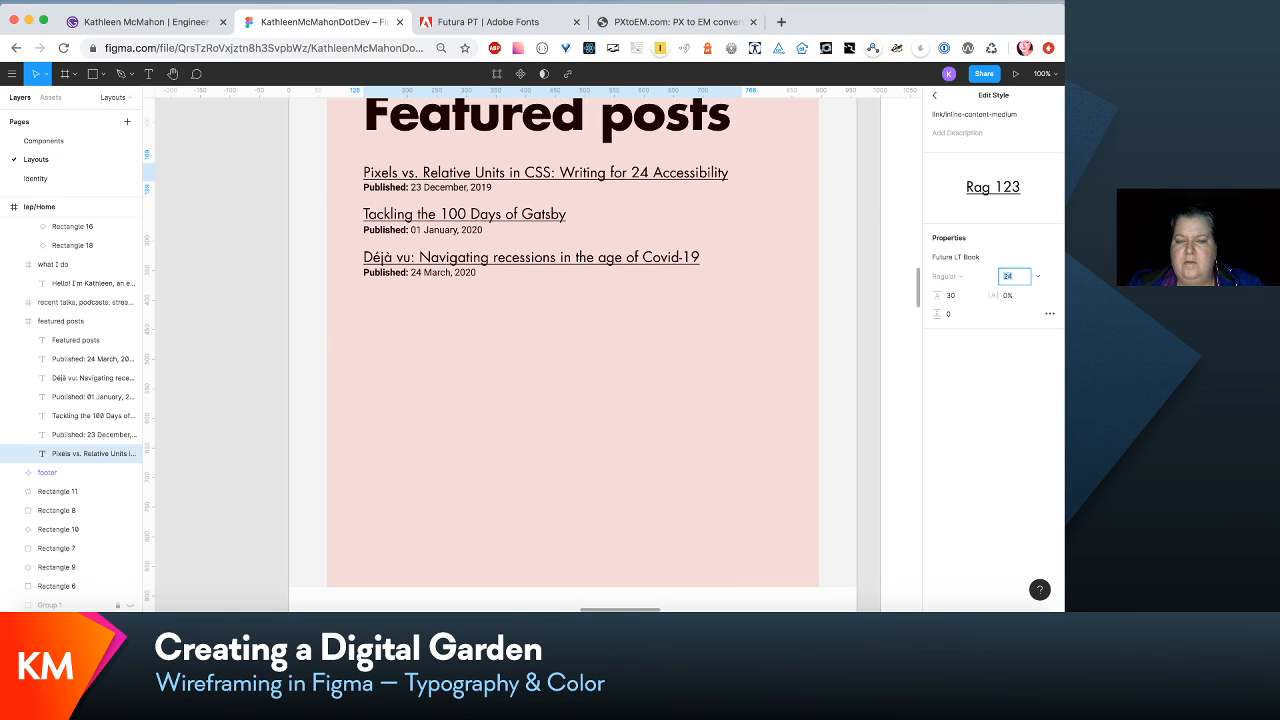
pyautogui.press('Tab')
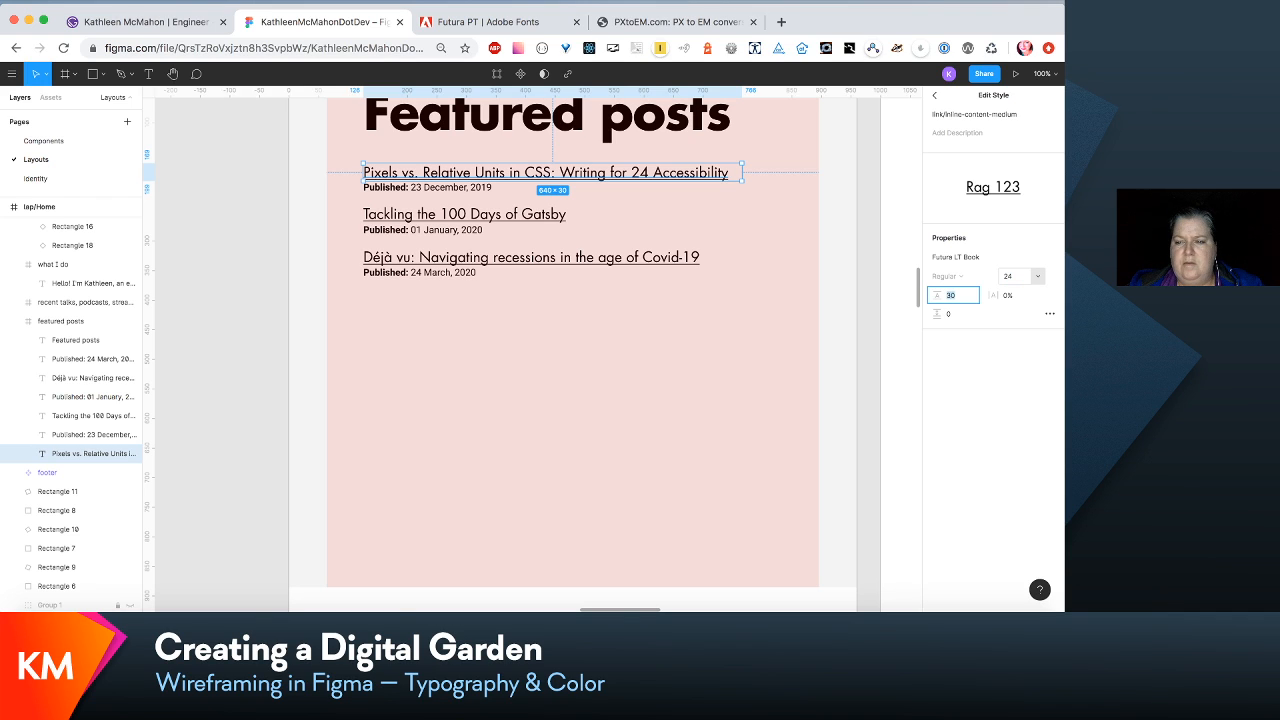
pyautogui.write('3')
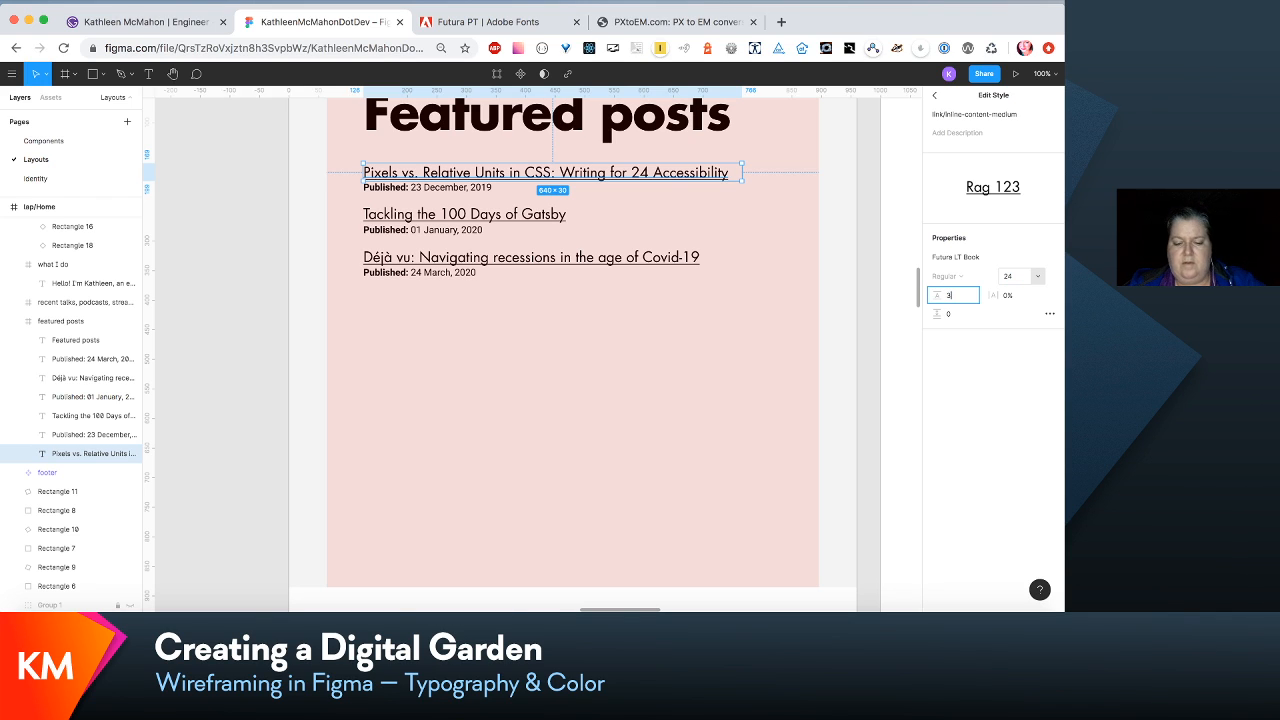
pyautogui.write('6')
pyautogui.press('Return')
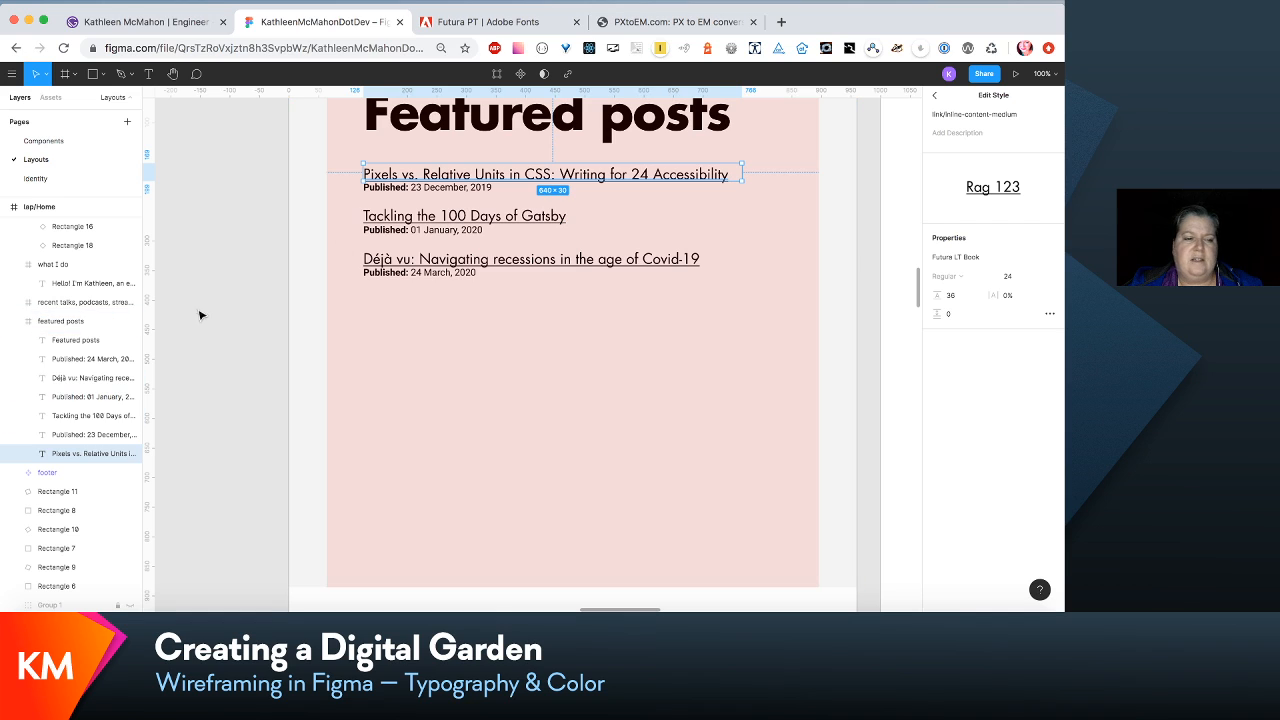
# - Move the three published date lines down 10 to separate them from the post titles above
pyautogui.click(120, 434)
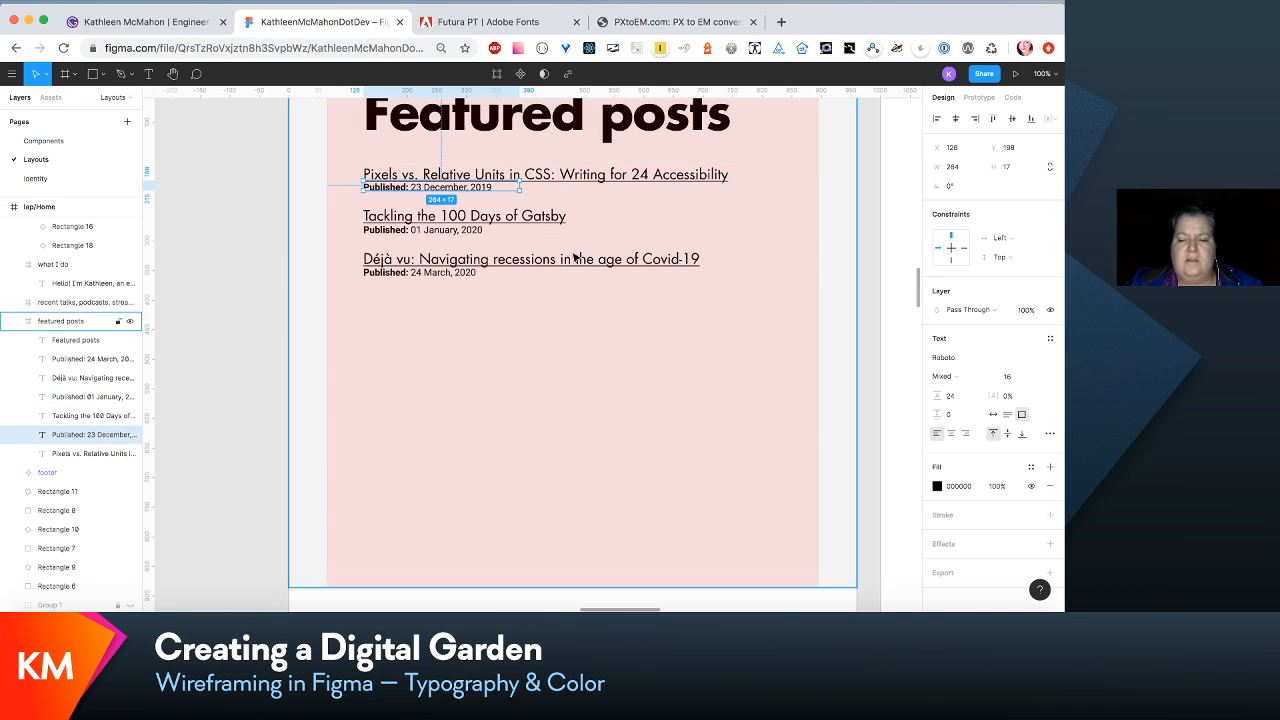
pyautogui.keyDown('shift'); pyautogui.click(101, 400); pyautogui.keyUp('shift')
pyautogui.keyDown('shift'); pyautogui.click(103, 362); pyautogui.keyUp('shift')
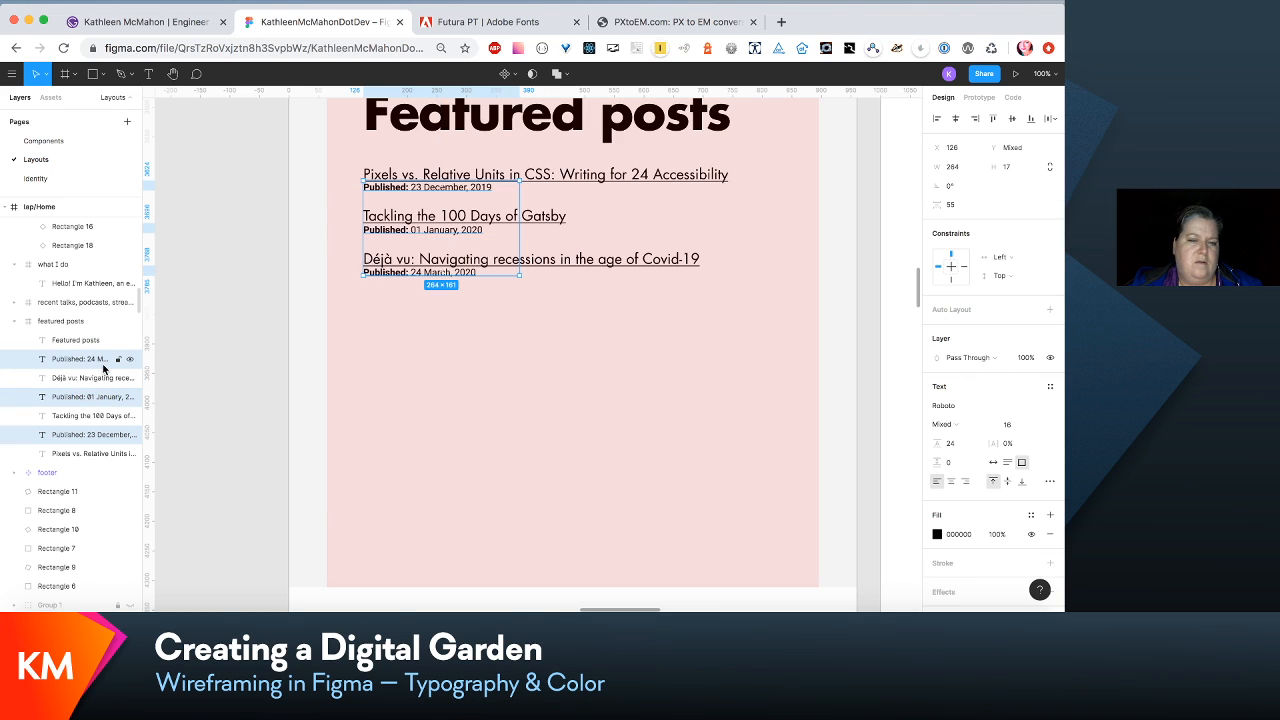
pyautogui.hotkey('shift', 'Down')
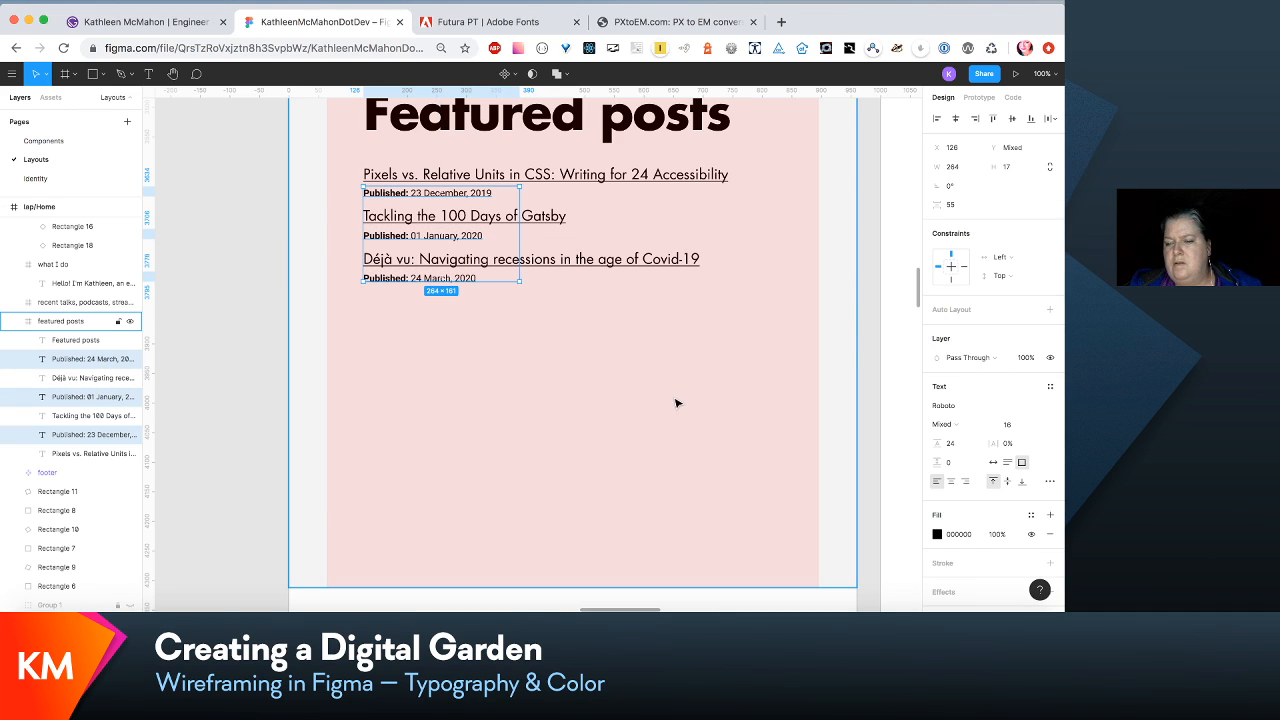
# - Apply the para/subtext-medium text style to the three published date lines
pyautogui.click(1050, 386)
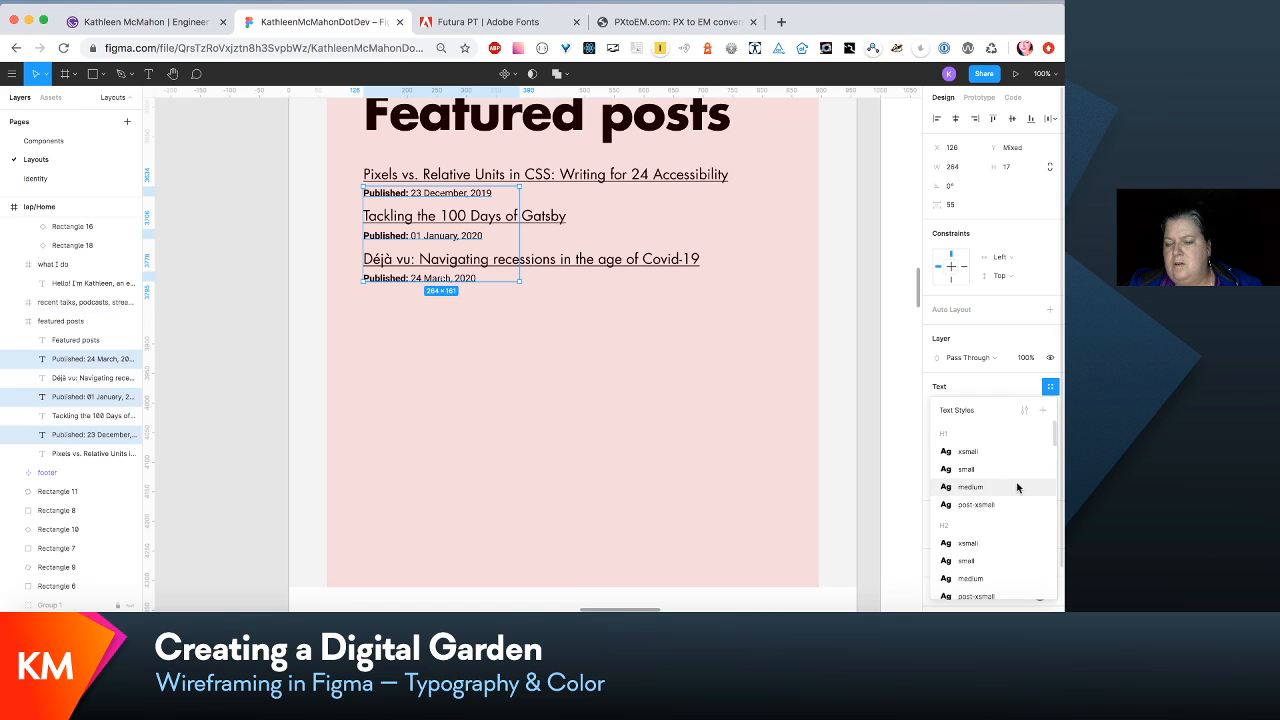
pyautogui.scroll(-1, 1001, 508)
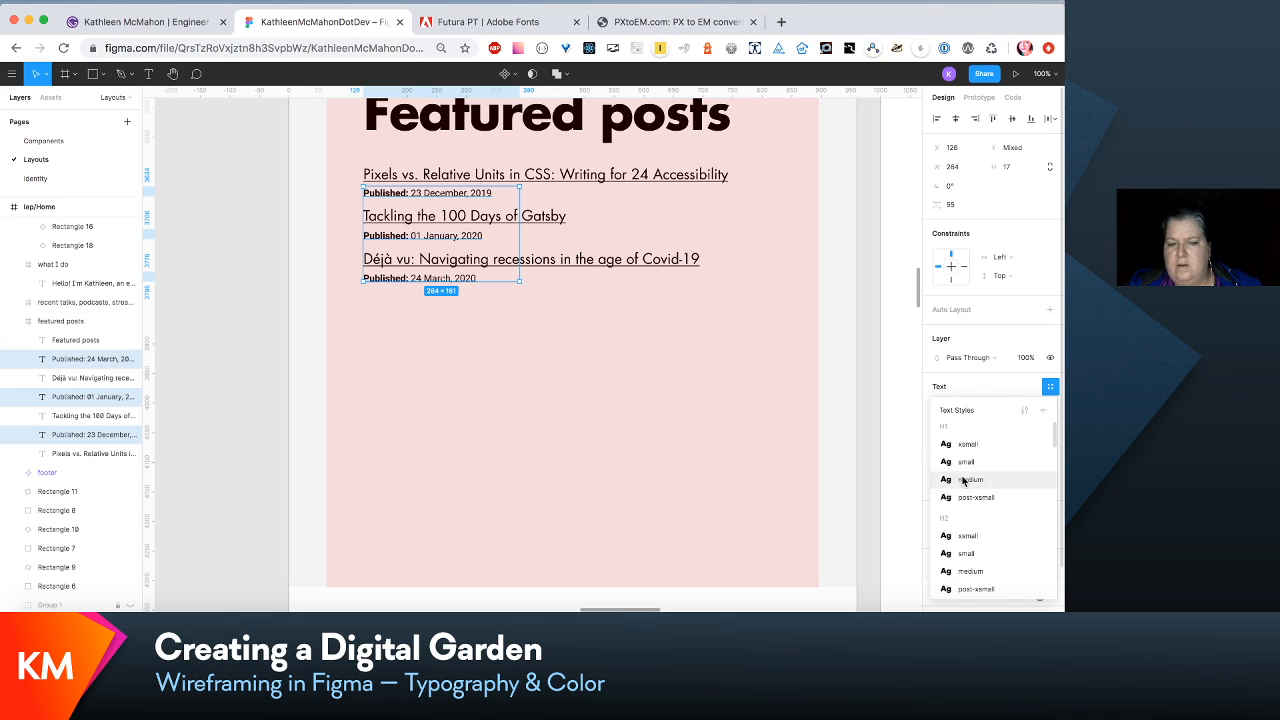
pyautogui.scroll(1, 965, 446)
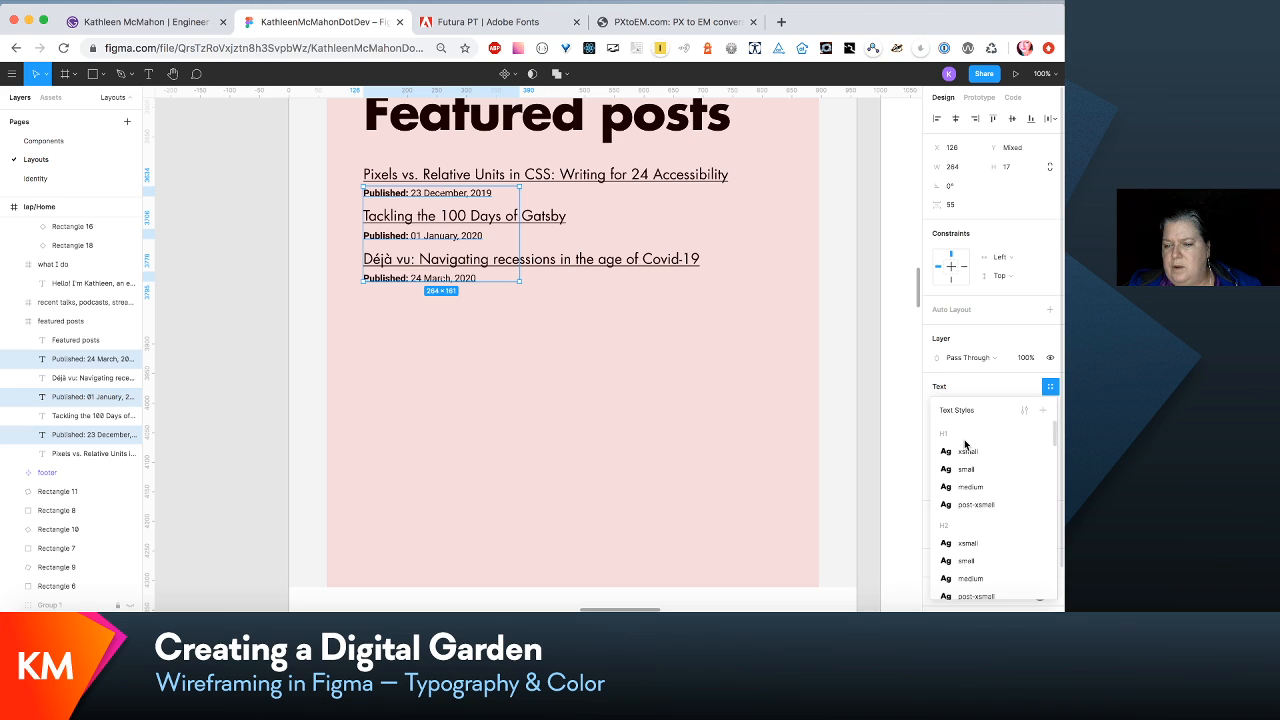
pyautogui.scroll(-10, 965, 444)
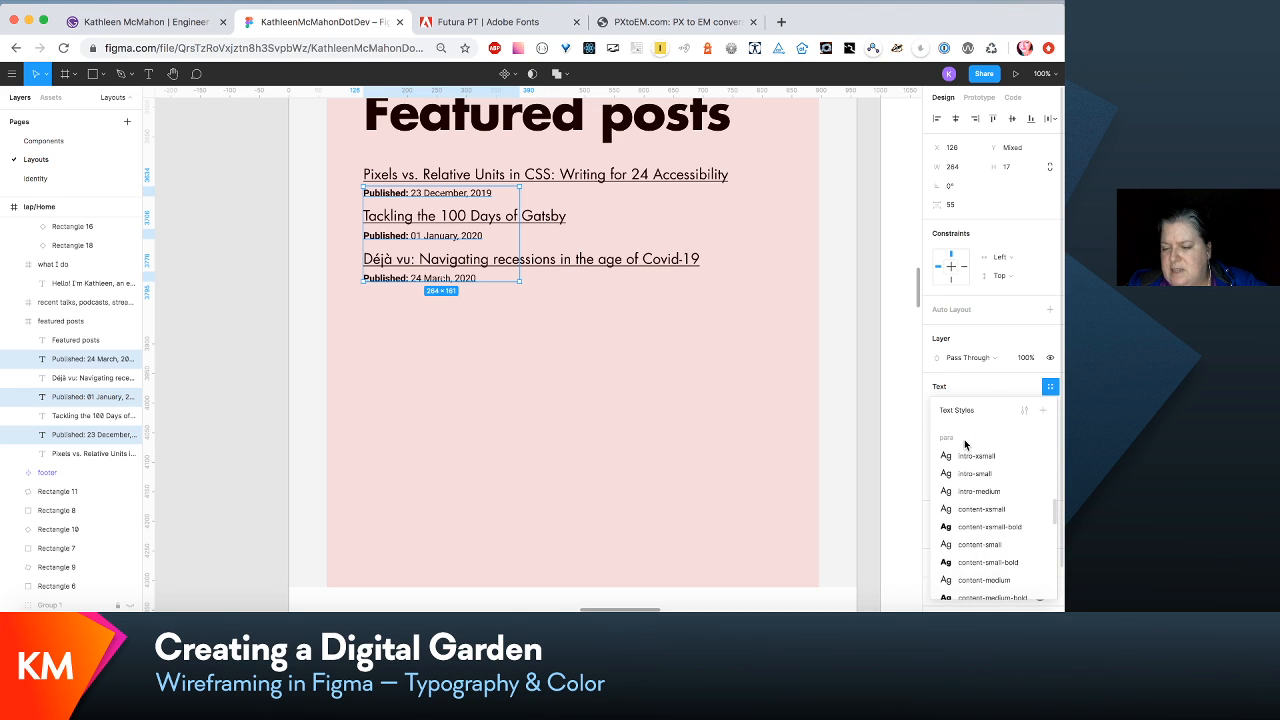
pyautogui.scroll(-8, 965, 444)
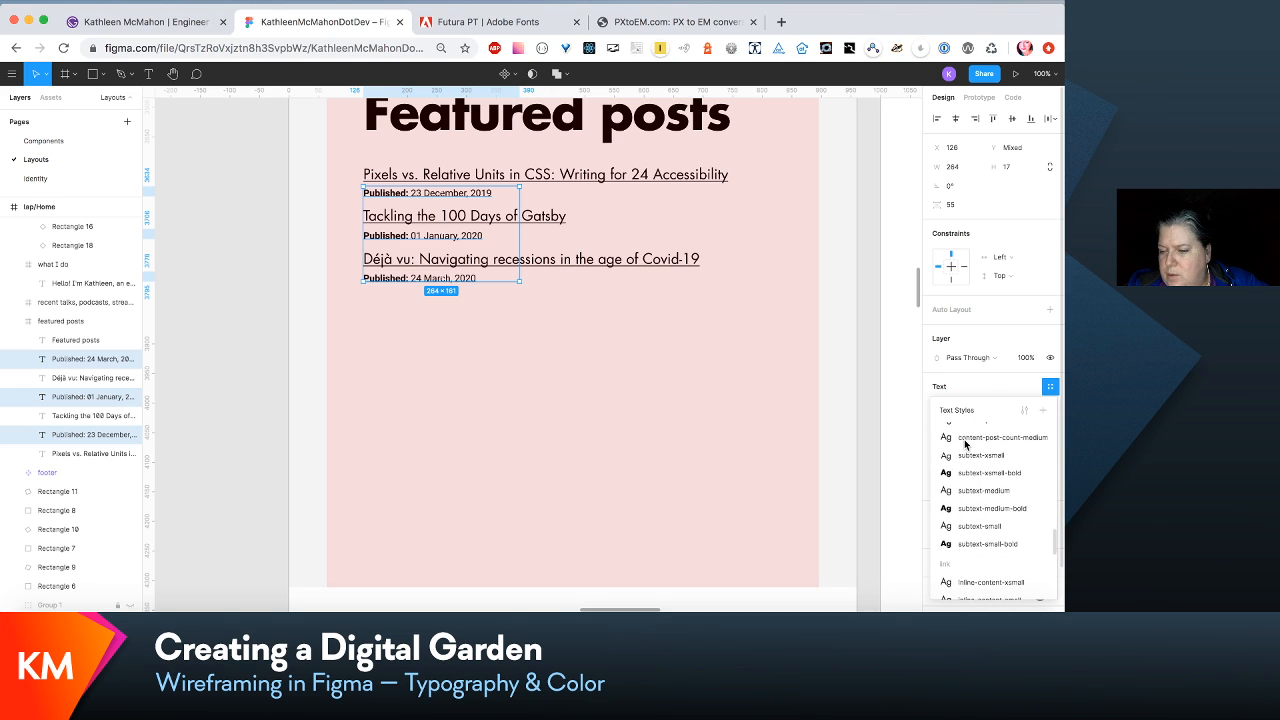
pyautogui.click(989, 491)
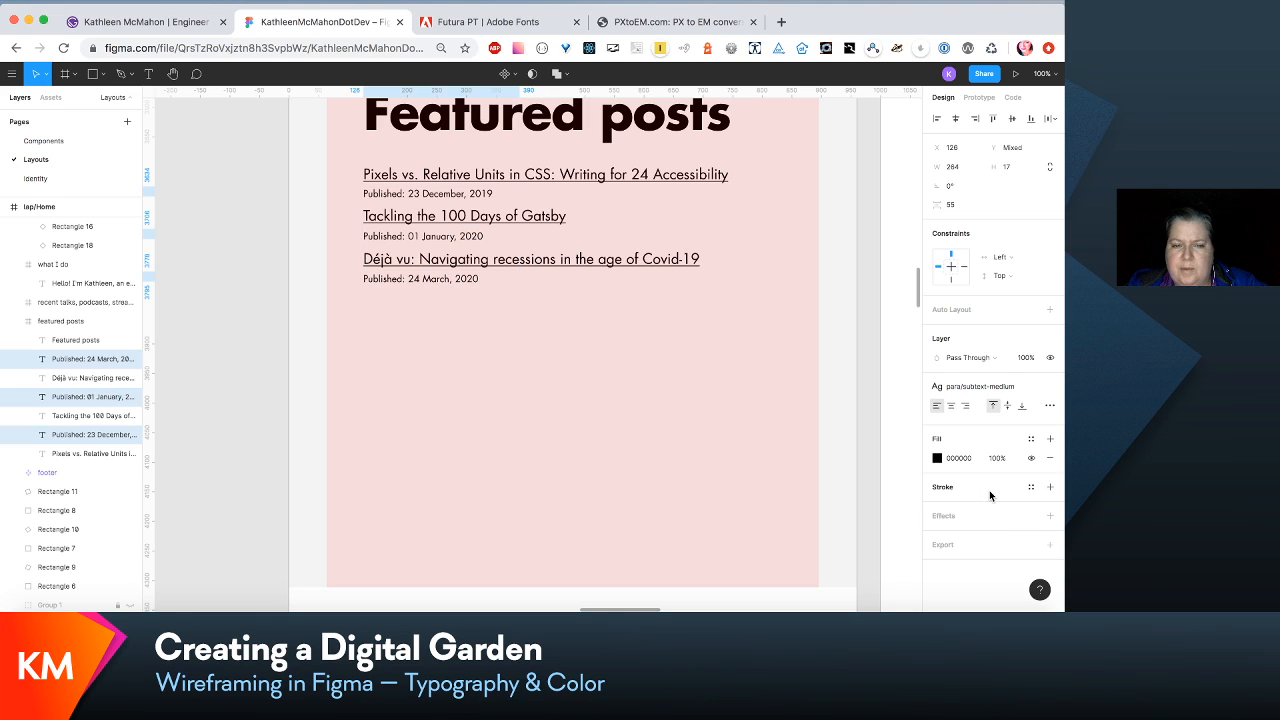
# - Edit the para/subtext-medium text style of the published dates to size 20 with line height 30
pyautogui.click(1005, 393)
pyautogui.click(1025, 414)
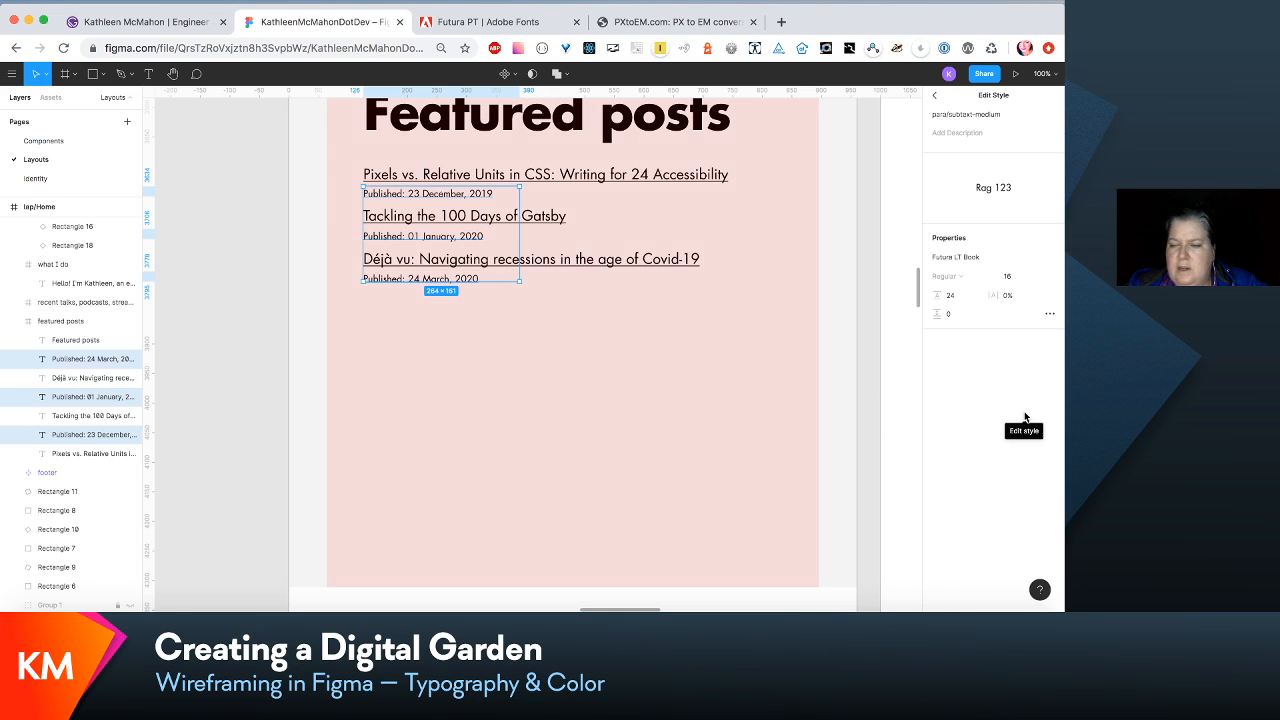
pyautogui.click(1007, 277)
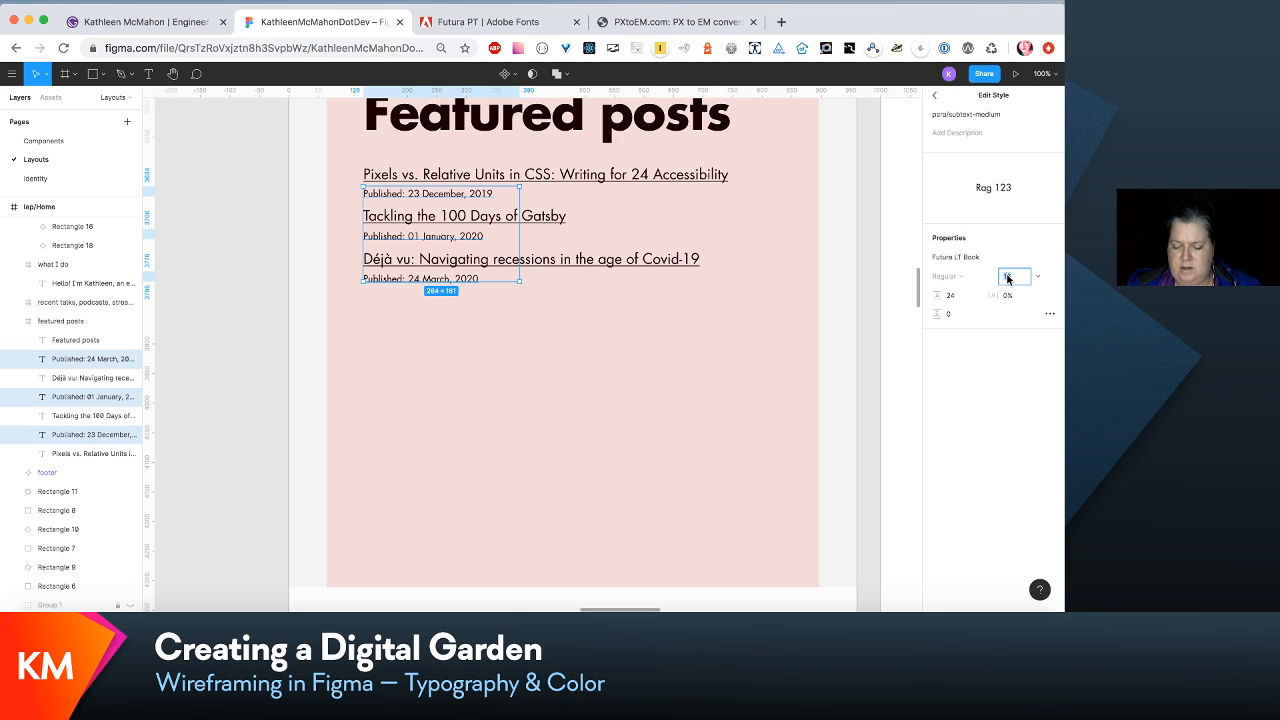
pyautogui.write('18')
pyautogui.press('Return')
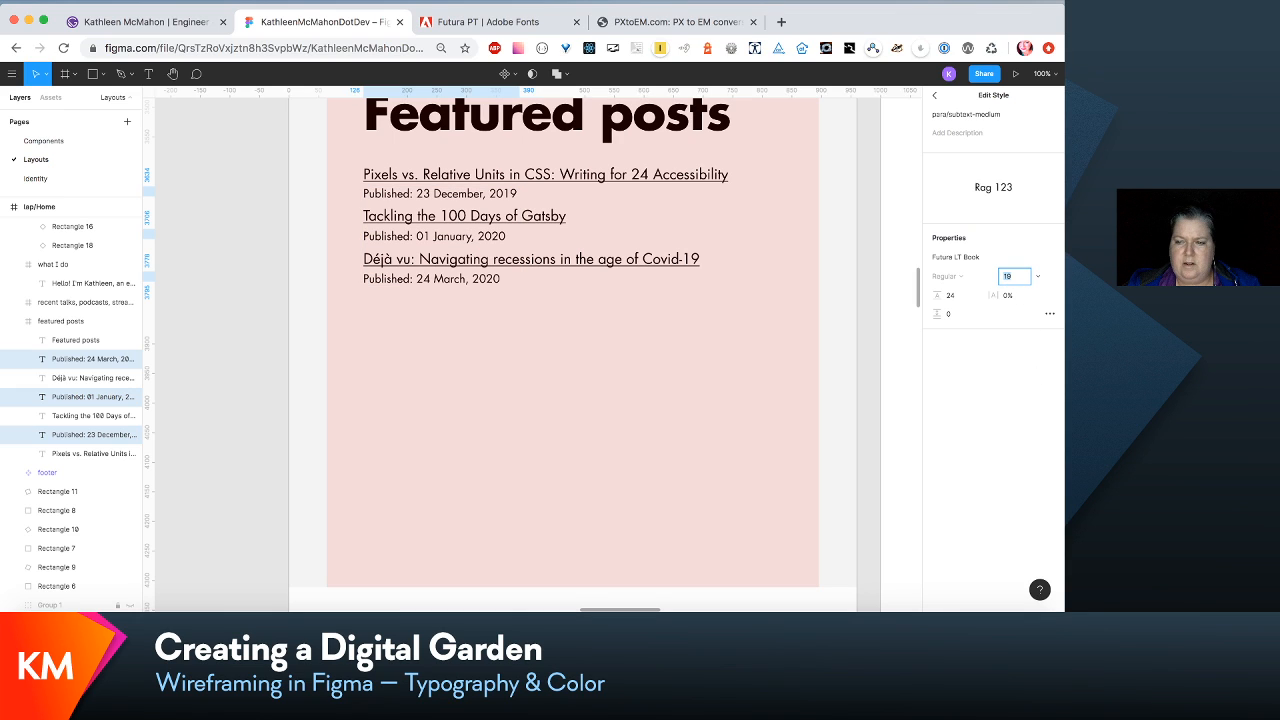
pyautogui.write('20')
pyautogui.press('Tab')
pyautogui.write('30')
pyautogui.press('Return')
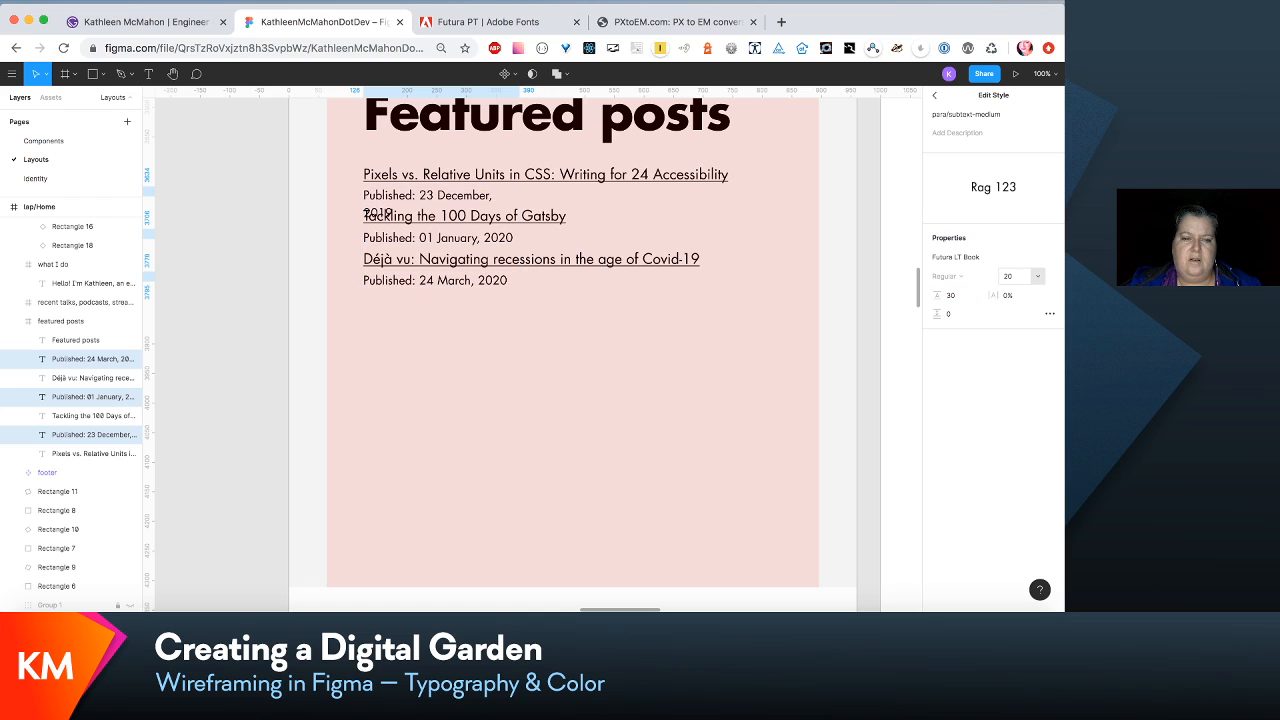
# - Widen the three published date text boxes to about 326 so that each date fits on one line
pyautogui.moveTo(521, 237); pyautogui.dragTo(556, 248)
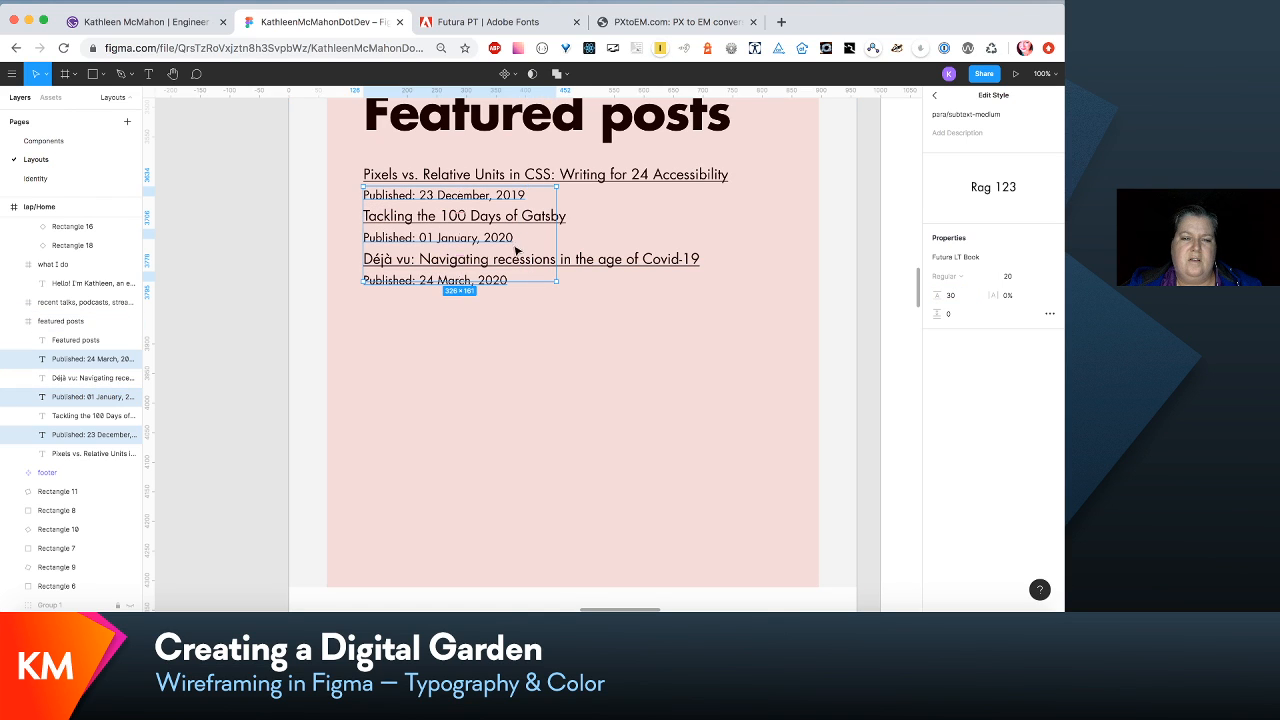
pyautogui.doubleClick(411, 204)
pyautogui.press('Escape')
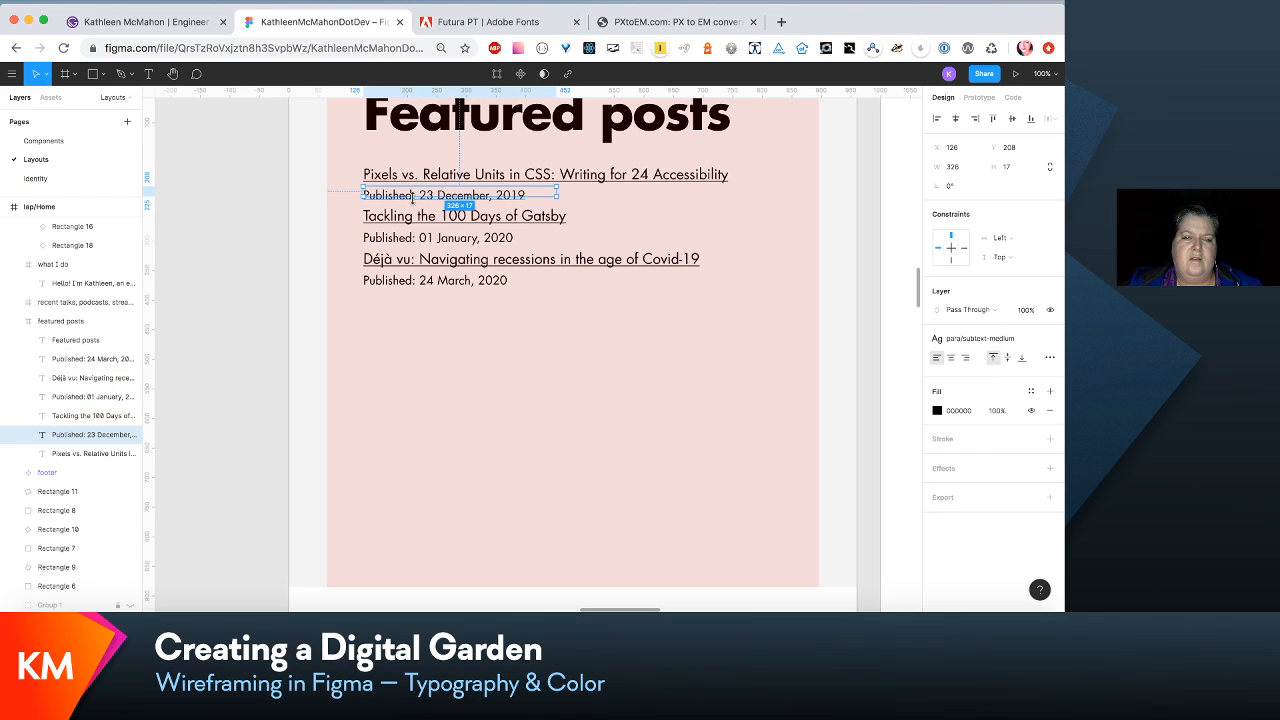
# - Apply the para/subtext-medium-bold text style to the word "Published:" in the 23 December, 2019 date line
pyautogui.doubleClick(418, 197)
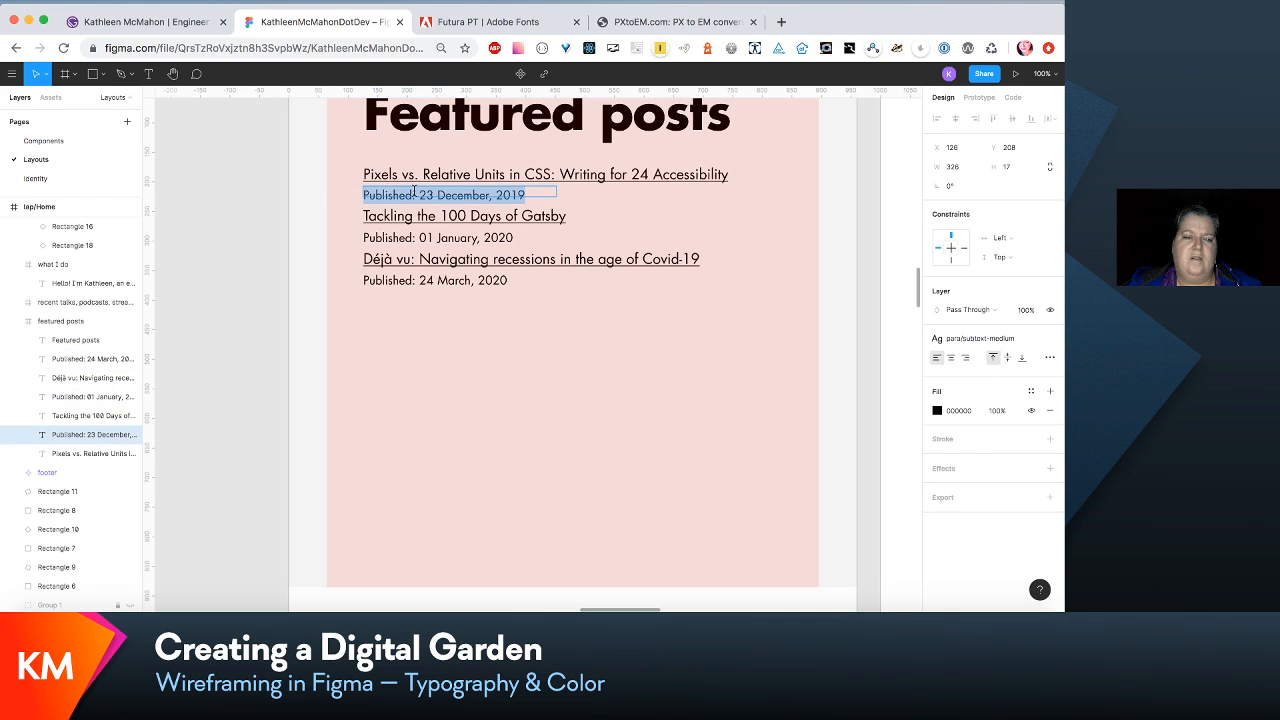
pyautogui.click(415, 194)
pyautogui.moveTo(415, 194); pyautogui.dragTo(352, 194)
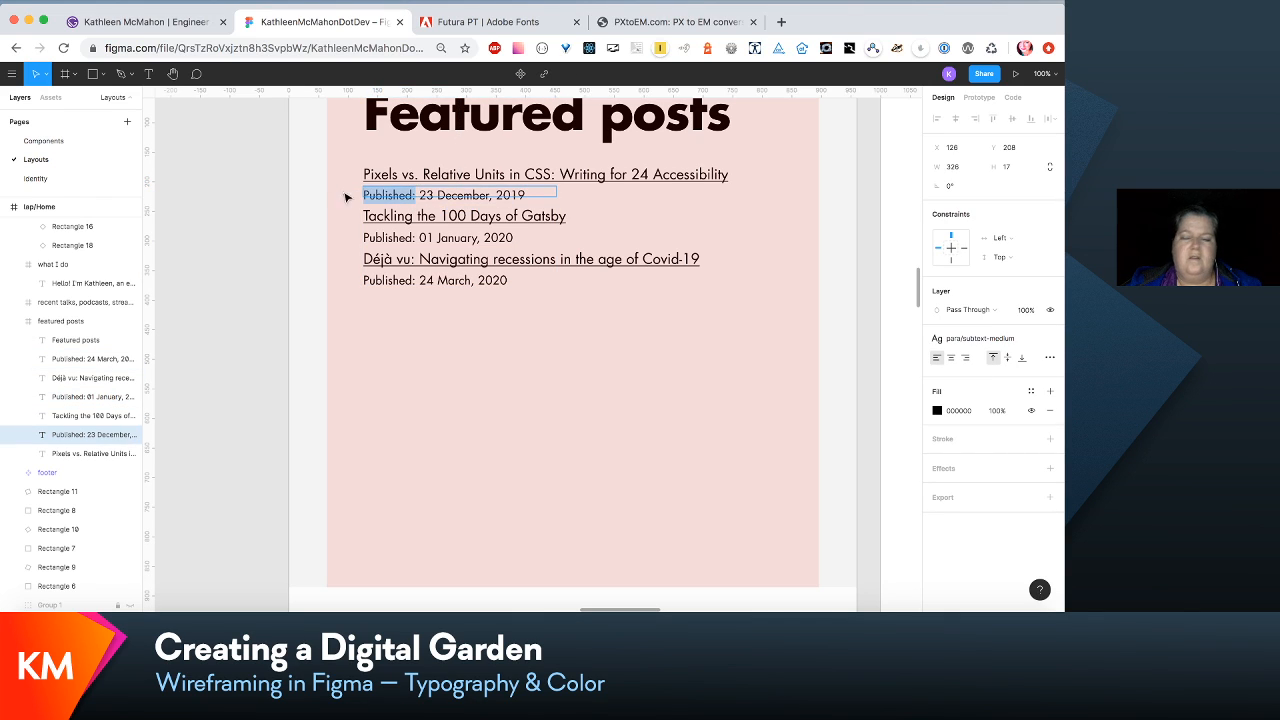
pyautogui.click(1008, 338)
pyautogui.click(1031, 481)
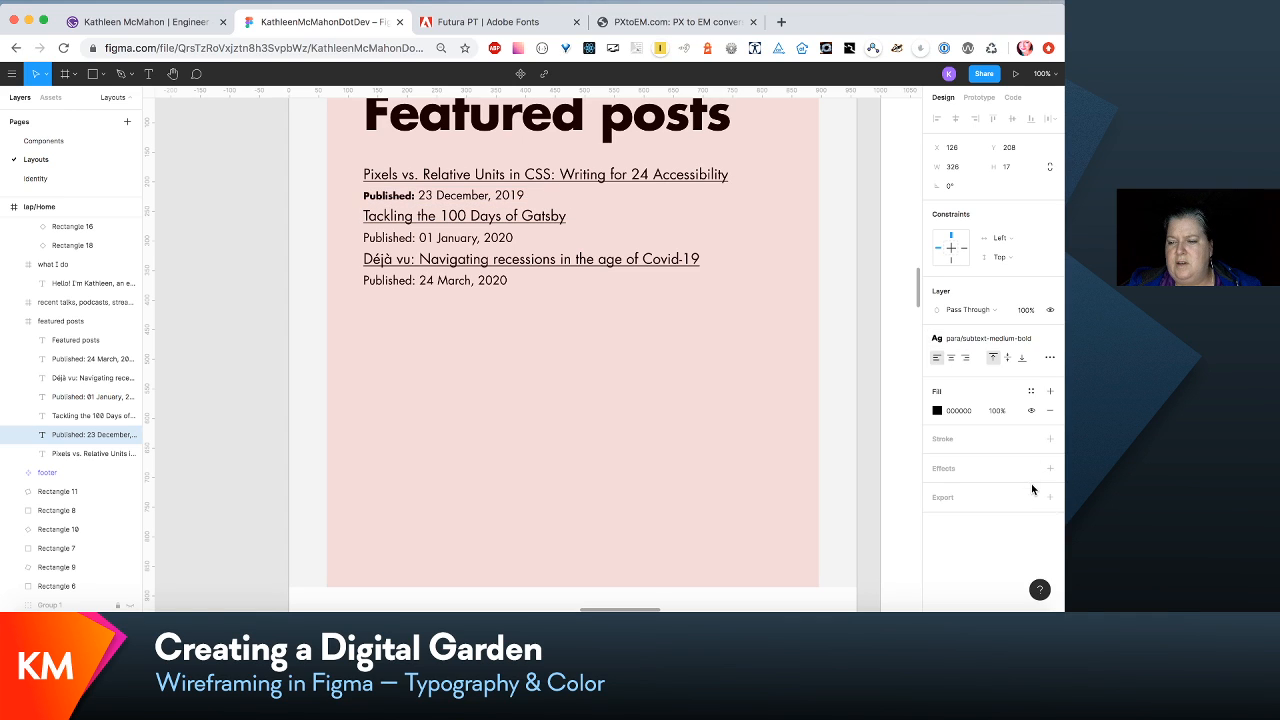
# - Edit the para/subtext-medium-bold text style to size 20 with line height 30
pyautogui.click(1035, 340)
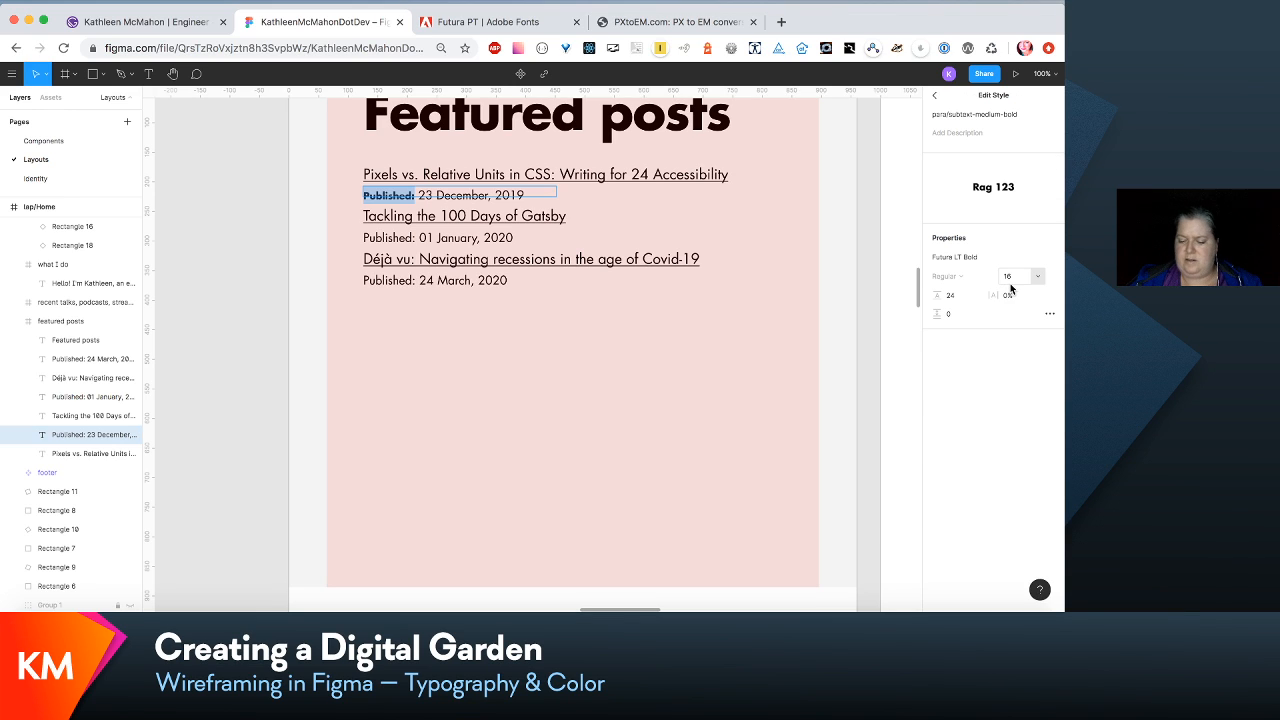
pyautogui.click(1003, 278)
pyautogui.write('19')
pyautogui.press('Return')
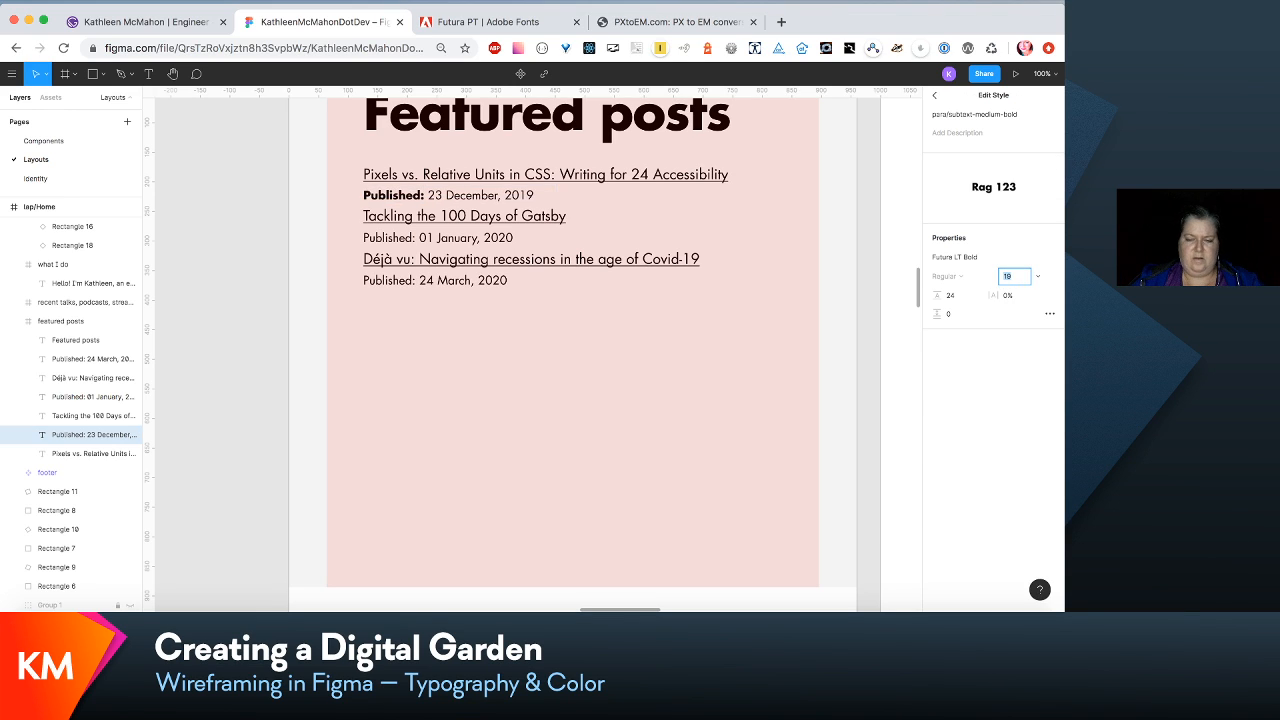
pyautogui.press('Up')
pyautogui.press('Tab')
pyautogui.write('3')
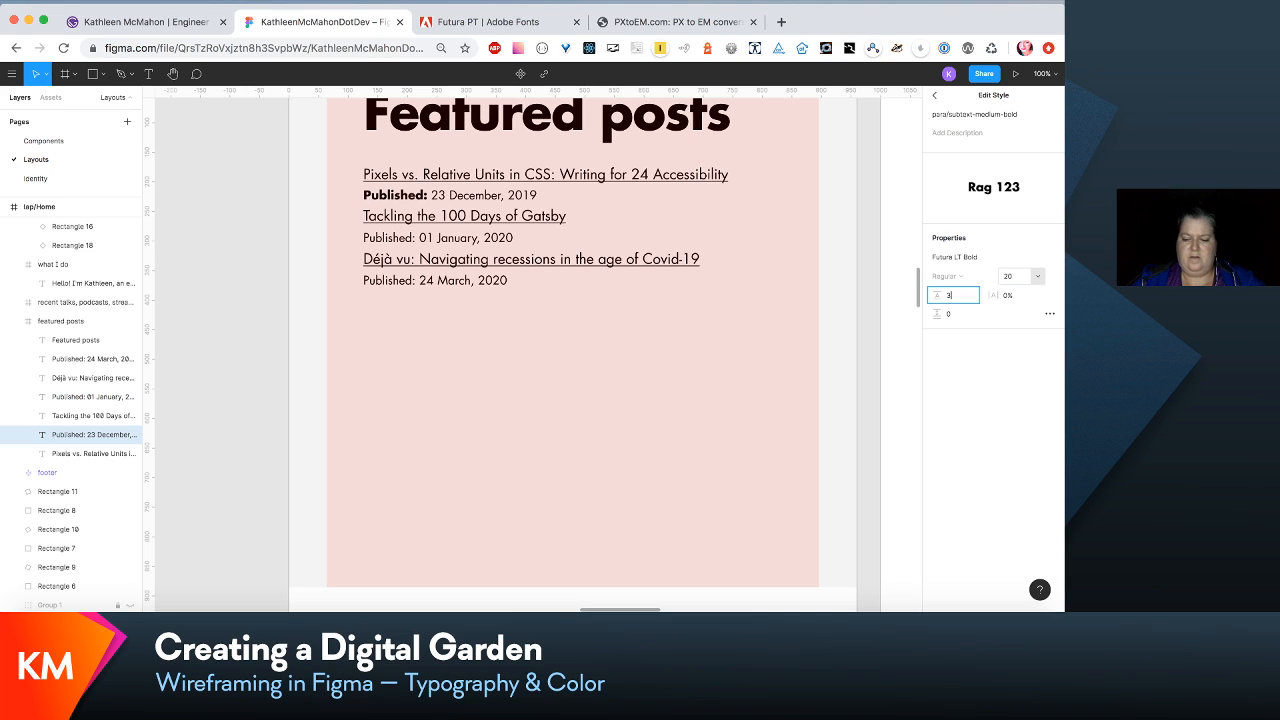
pyautogui.write('0')
pyautogui.press('Return')
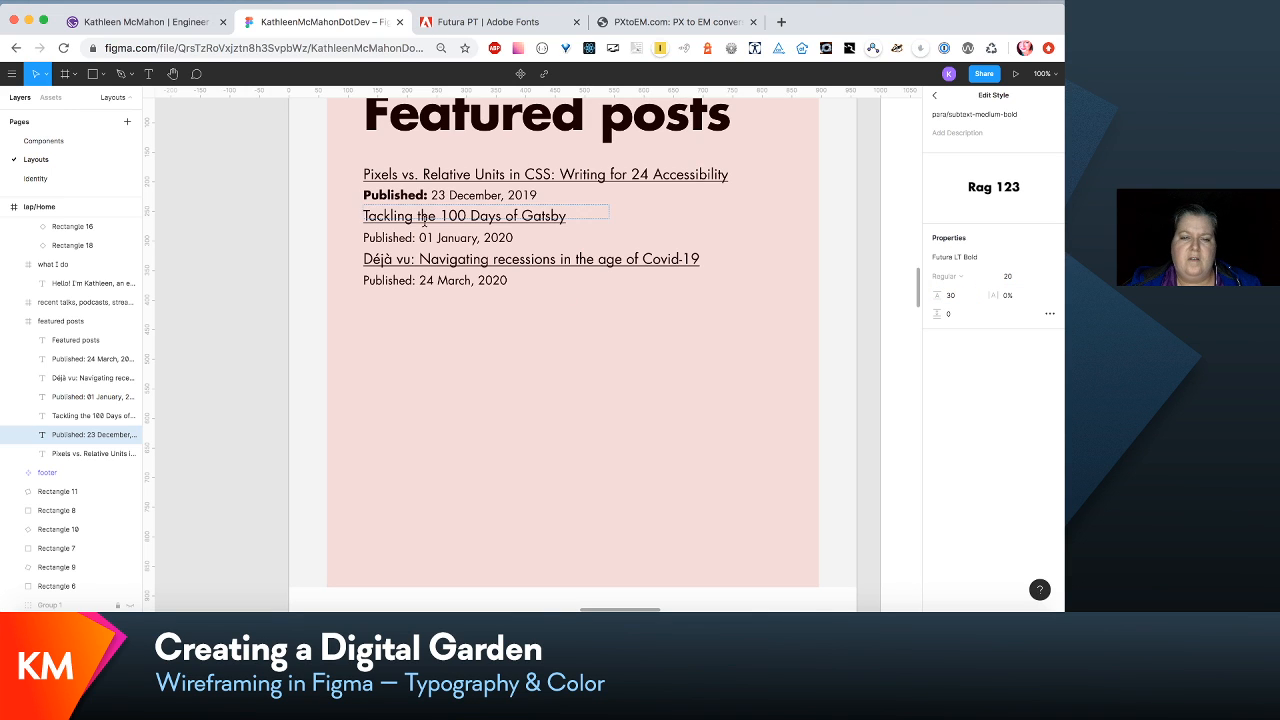
# - Apply the para/subtext-medium-bold text style to the word "Published:" in the second and third post date lines
pyautogui.moveTo(415, 237); pyautogui.dragTo(343, 238)
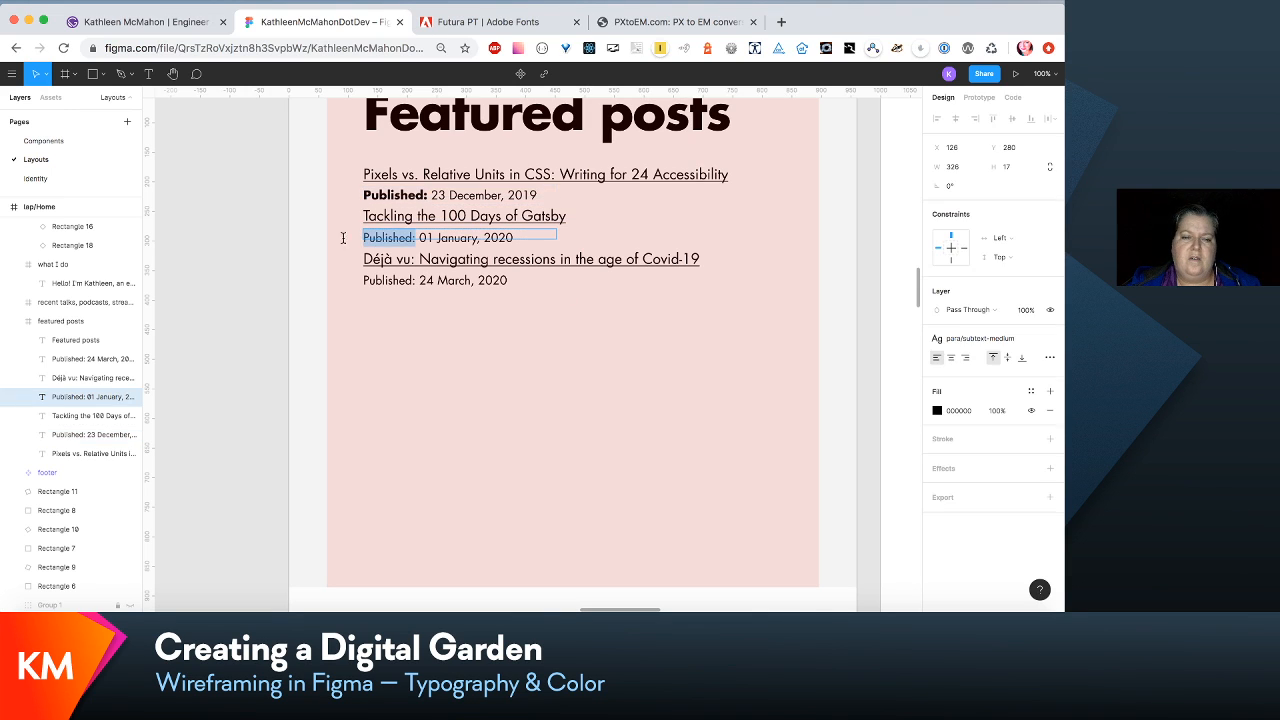
pyautogui.click(1031, 340)
pyautogui.click(1035, 480)
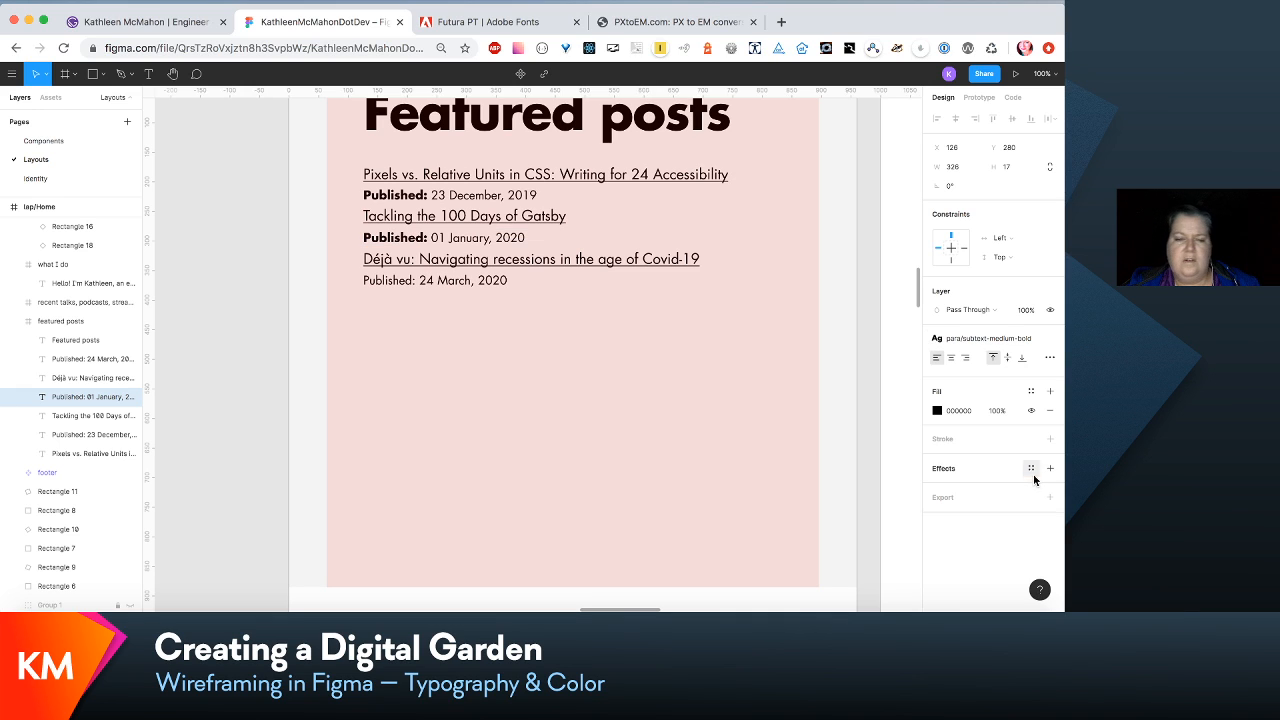
pyautogui.click(377, 286)
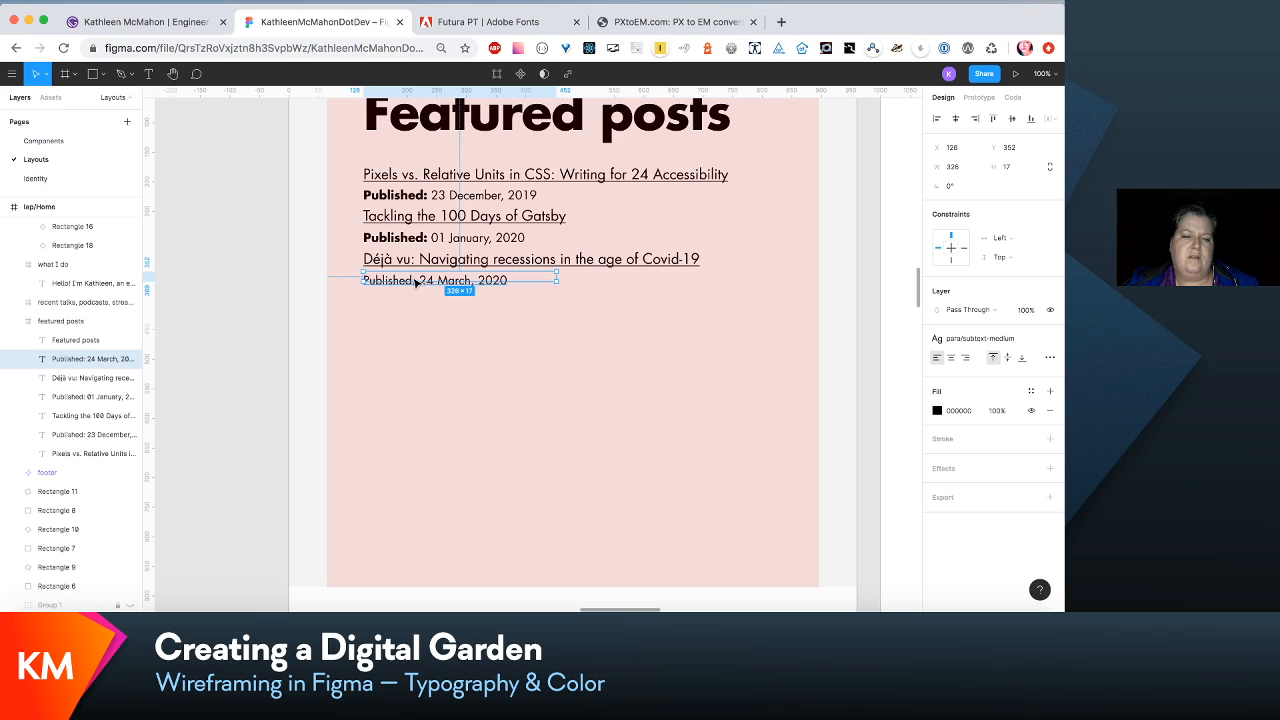
pyautogui.doubleClick(413, 281)
pyautogui.moveTo(418, 280); pyautogui.dragTo(299, 279)
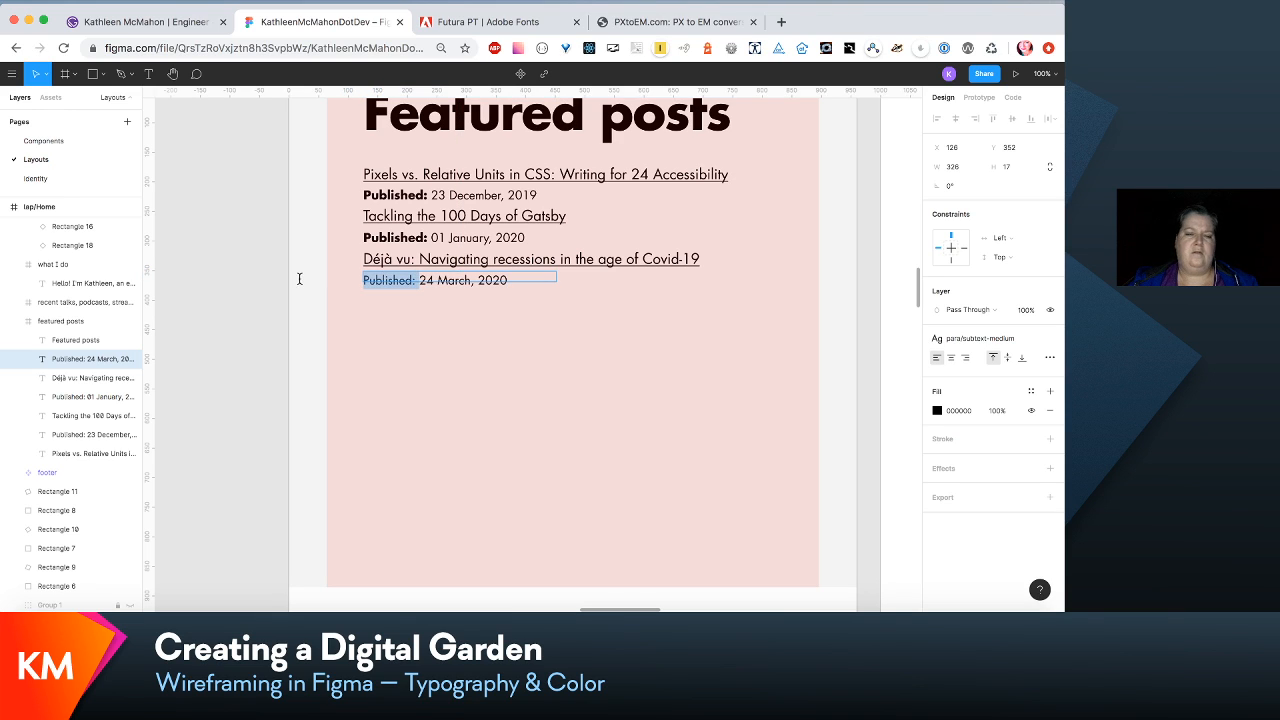
pyautogui.click(1027, 340)
pyautogui.click(1040, 481)
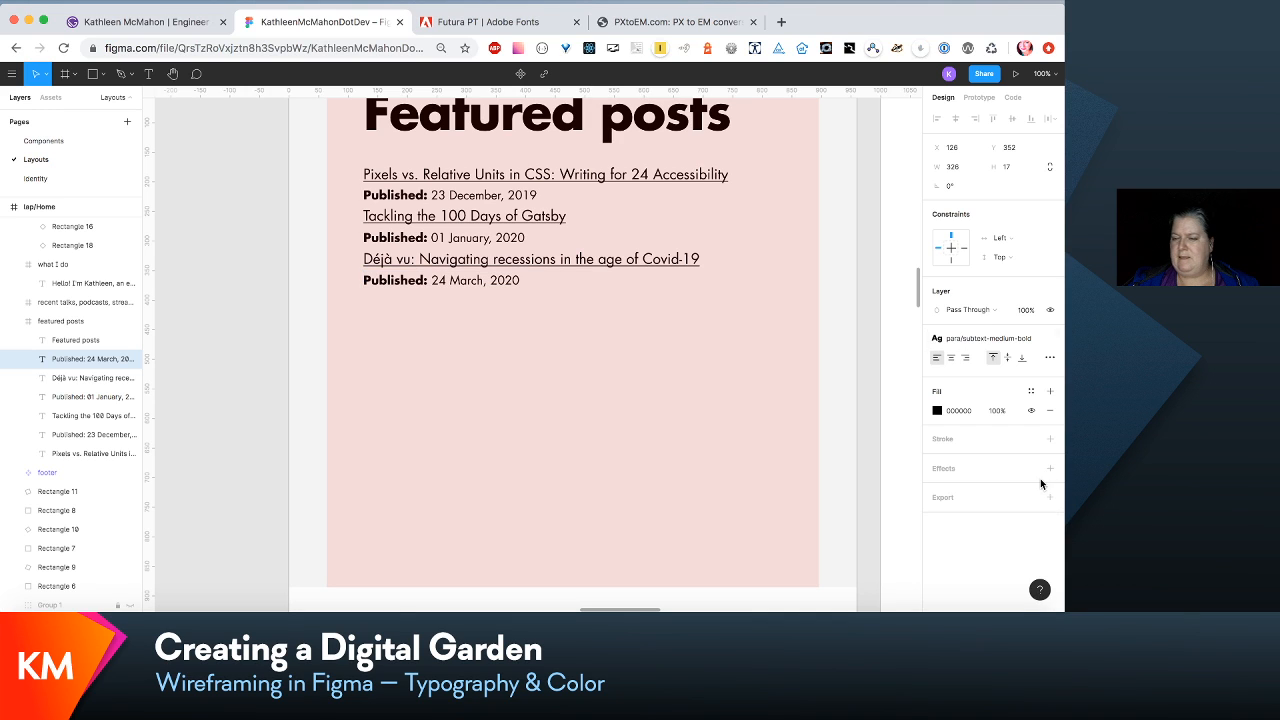
# - Space out the featured posts by moving the third post down 20, and the second and third posts together down another 20
pyautogui.keyDown('shift'); pyautogui.click(108, 378); pyautogui.keyUp('shift')
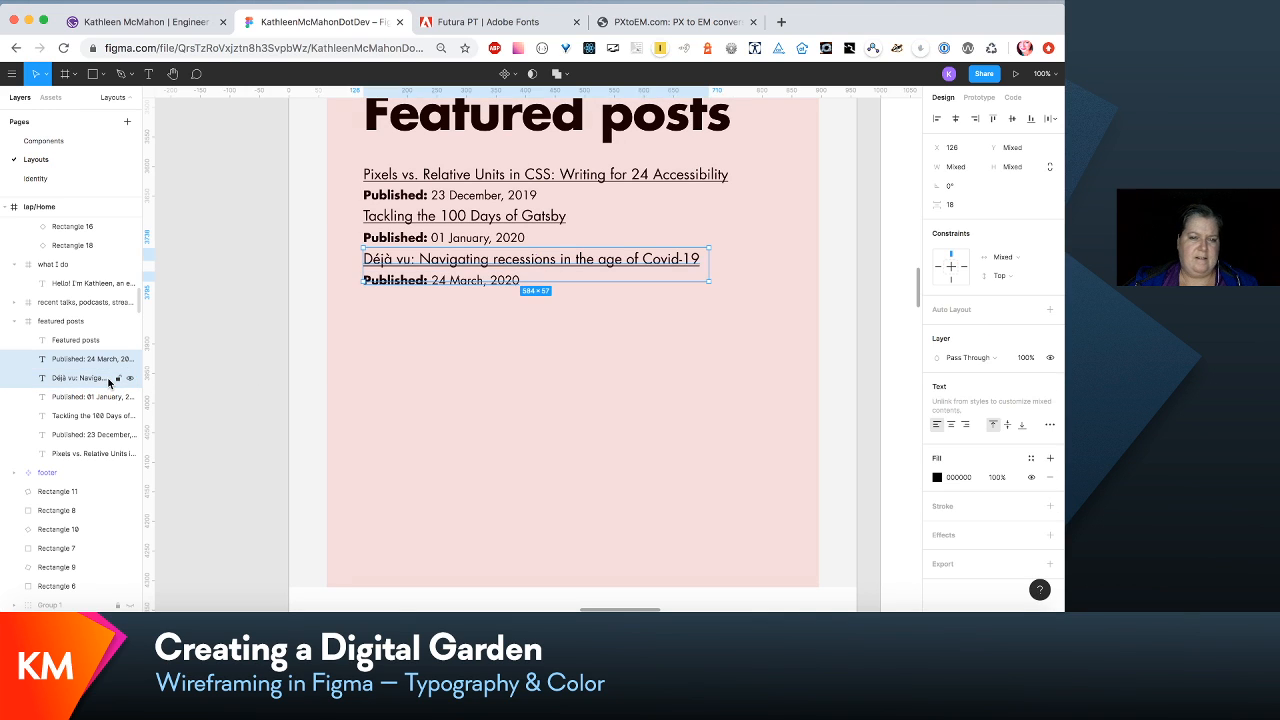
pyautogui.hotkey('shift', 'Down')
pyautogui.hotkey('shift', 'Down')
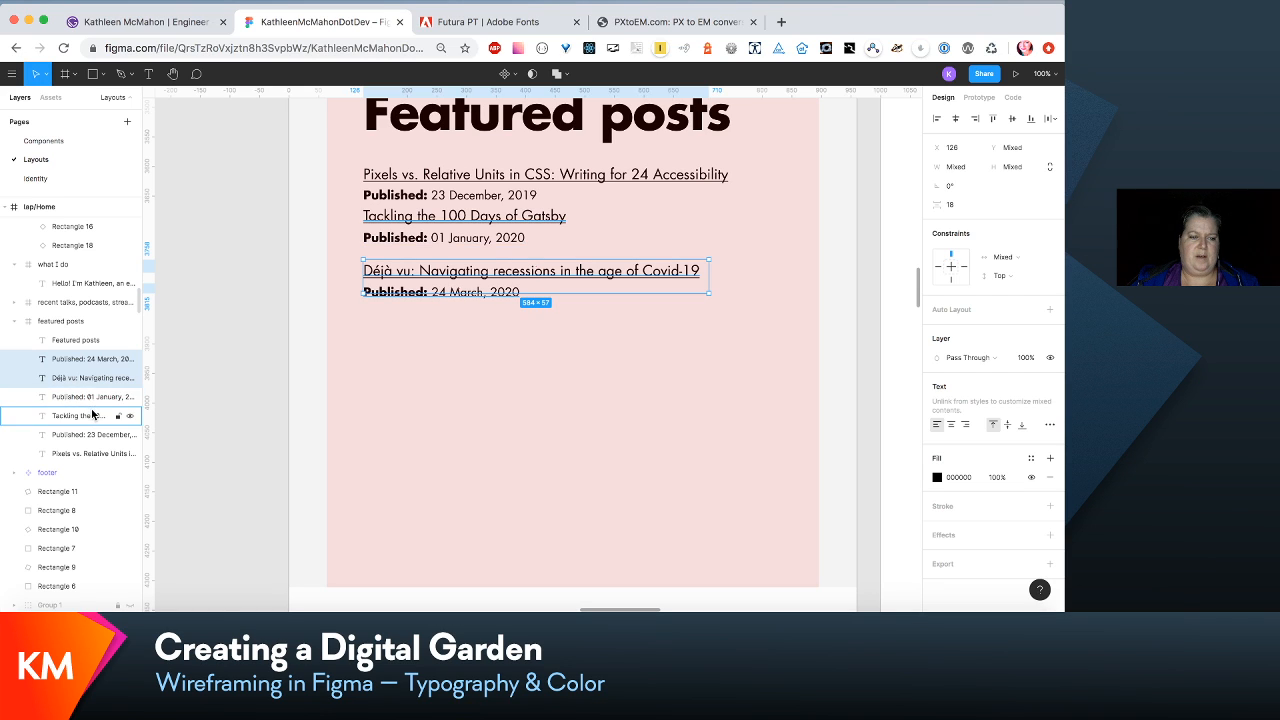
pyautogui.keyDown('shift'); pyautogui.click(92, 415); pyautogui.keyUp('shift')
pyautogui.hotkey('shift', 'Down')
pyautogui.hotkey('shift', 'Down')
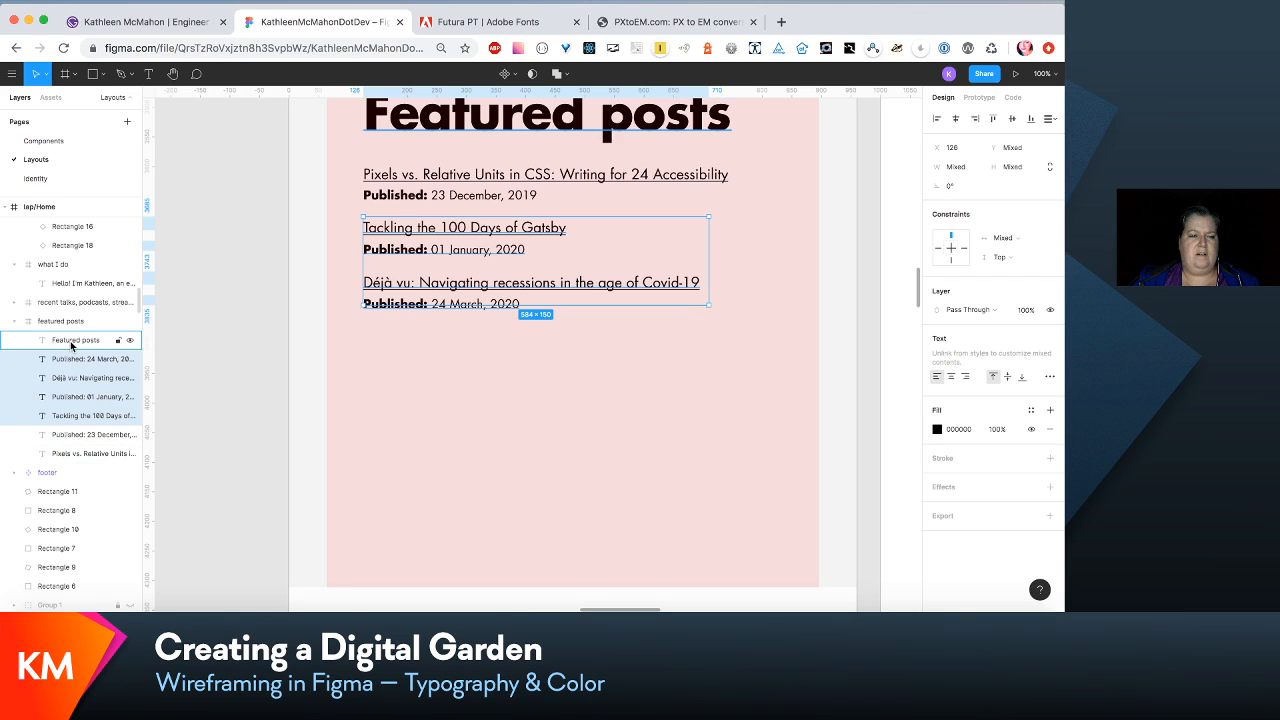
# - Move all three post titles with their dates up 20, closer to the Featured posts heading
pyautogui.keyDown('shift'); pyautogui.click(76, 454); pyautogui.keyUp('shift')
pyautogui.press('-')
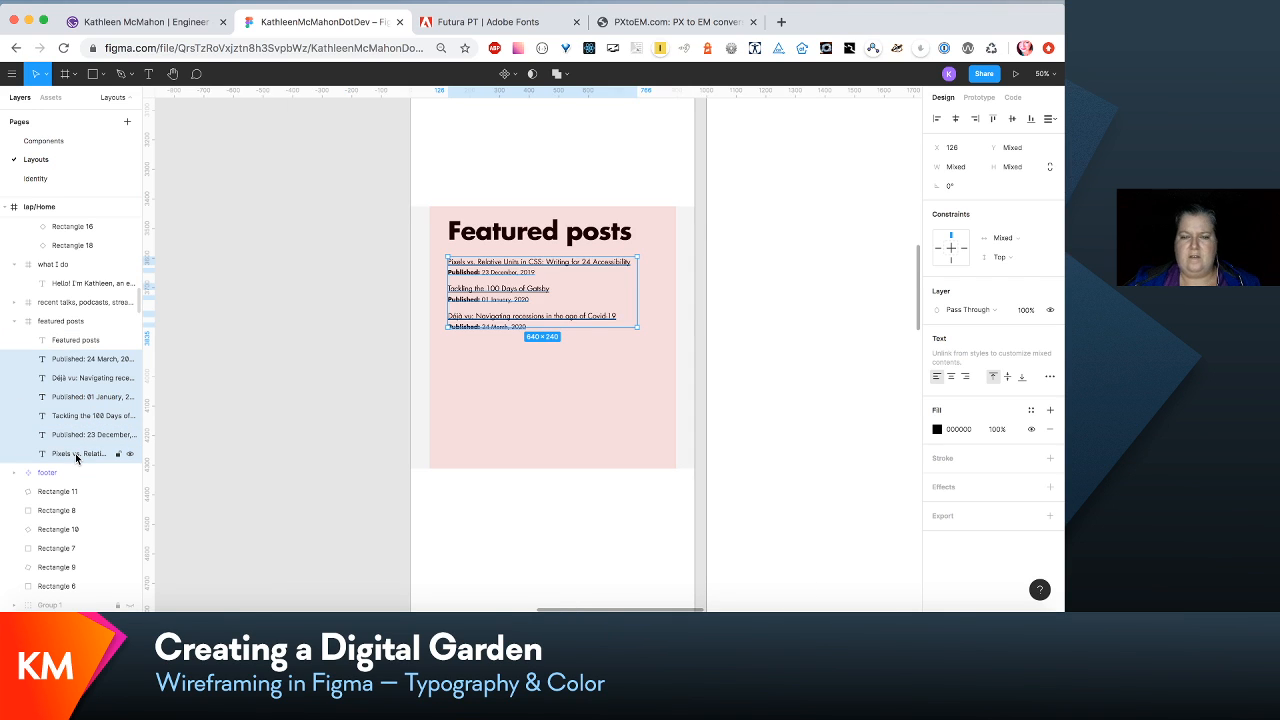
pyautogui.hotkey('shift', 'Up')
pyautogui.hotkey('shift', 'Up')
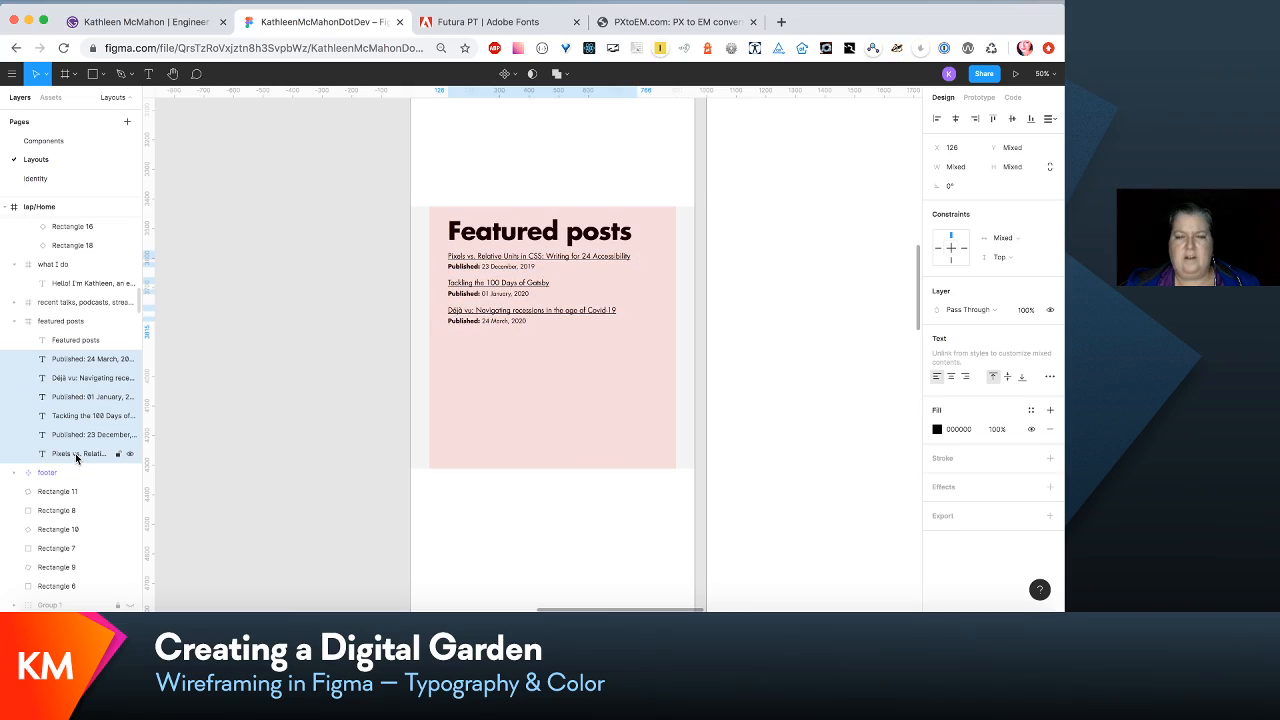
# - Move the featured posts frame up to about Y 2644, just below the recent talks, podcasts, streams section
pyautogui.scroll(10, 186, 449)
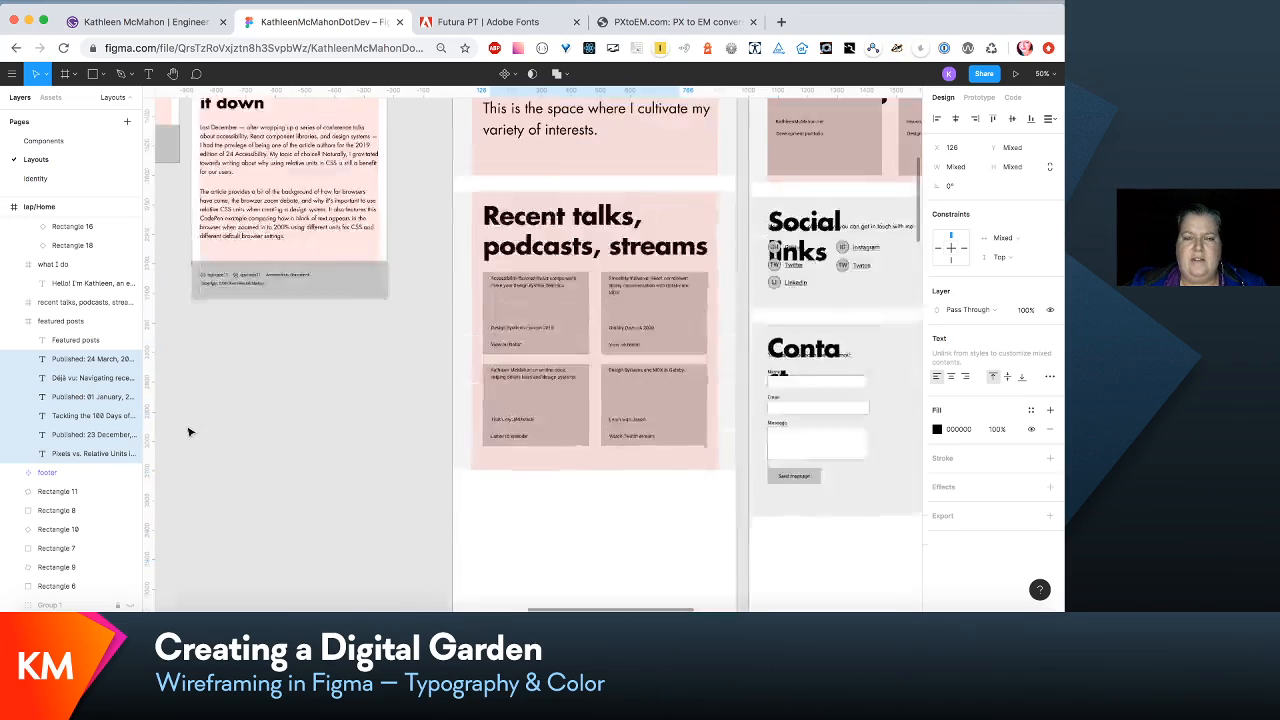
pyautogui.scroll(10, 190, 431)
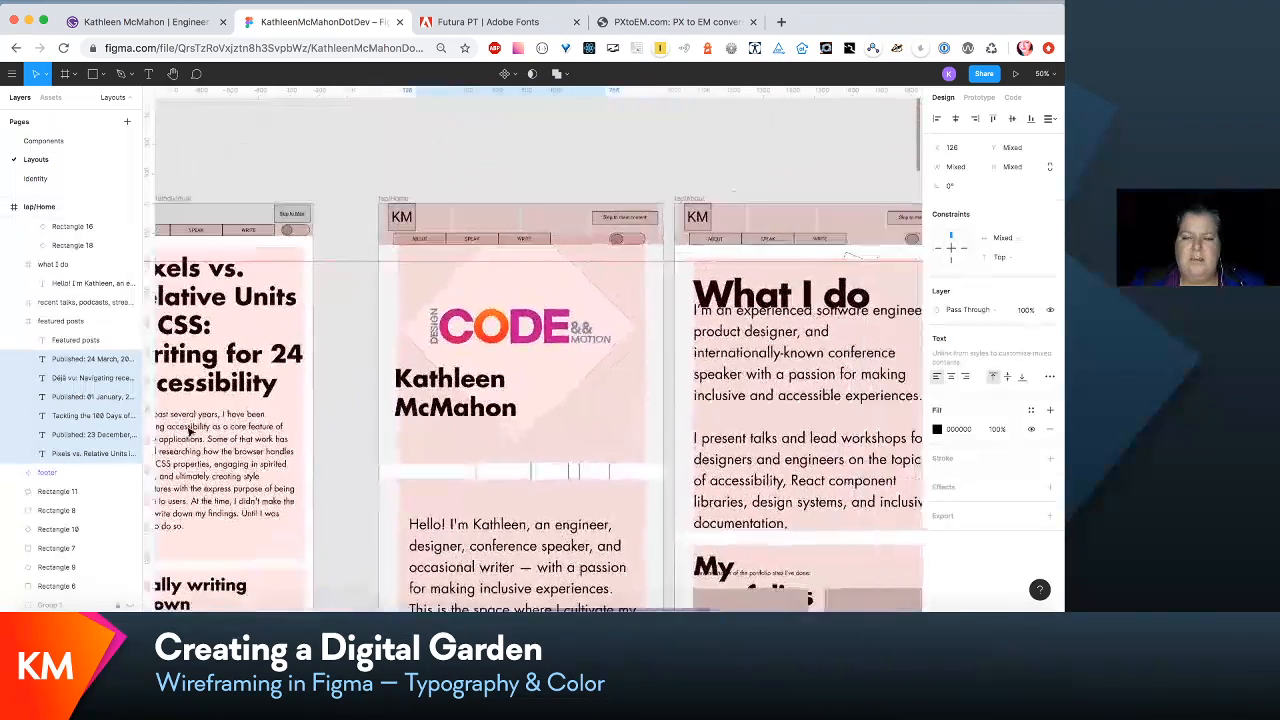
pyautogui.scroll(-5, 190, 431)
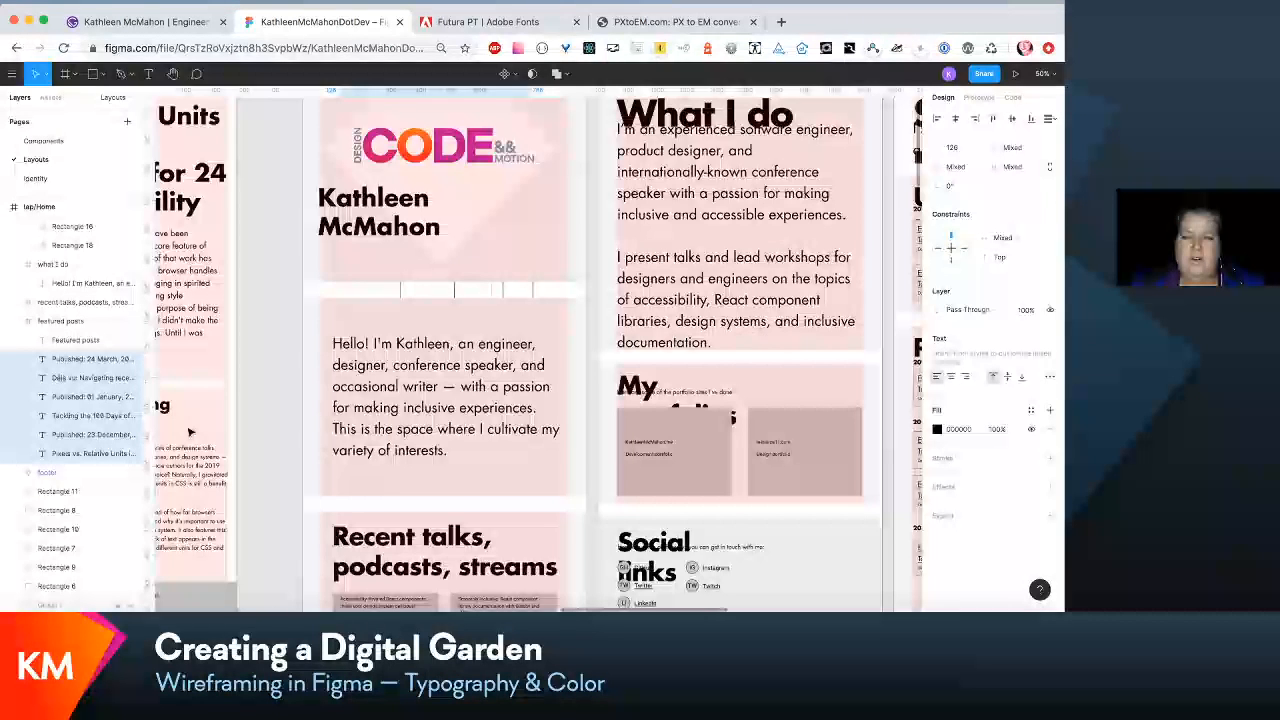
pyautogui.scroll(-10, 190, 431)
pyautogui.click(87, 322)
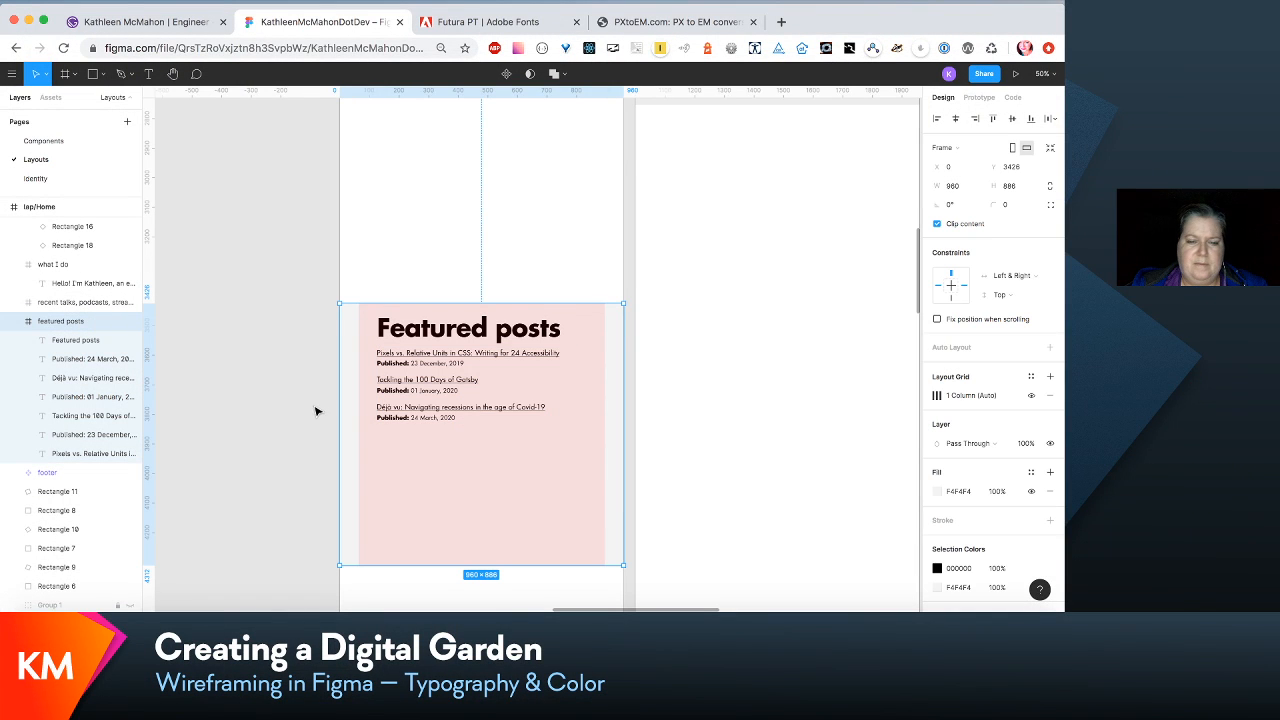
pyautogui.moveTo(406, 507); pyautogui.dragTo(398, 341)
pyautogui.scroll(5, 397, 343)
pyautogui.moveTo(440, 428); pyautogui.dragTo(443, 363)
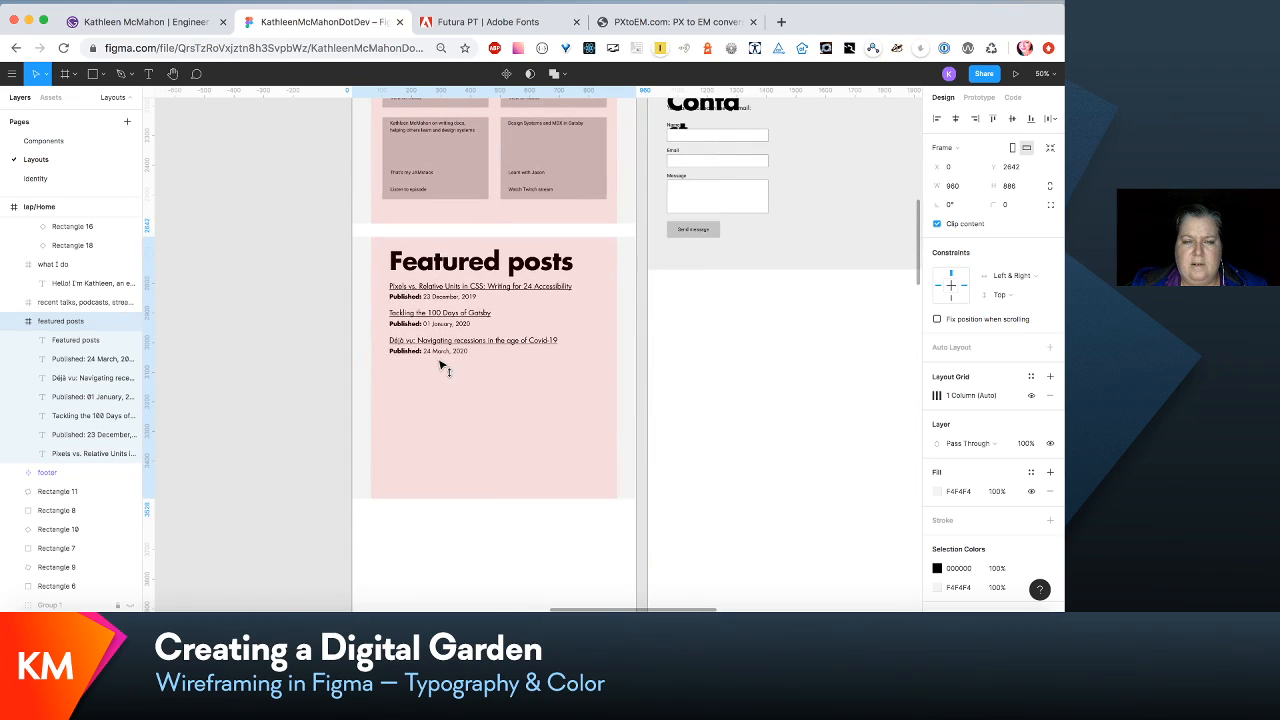
# - Examine the section spacing of the laptop Home layout alongside the neighbouring small-screen Write and About layouts
pyautogui.scroll(5, 441, 367)
pyautogui.hscroll(-3, 441, 367)
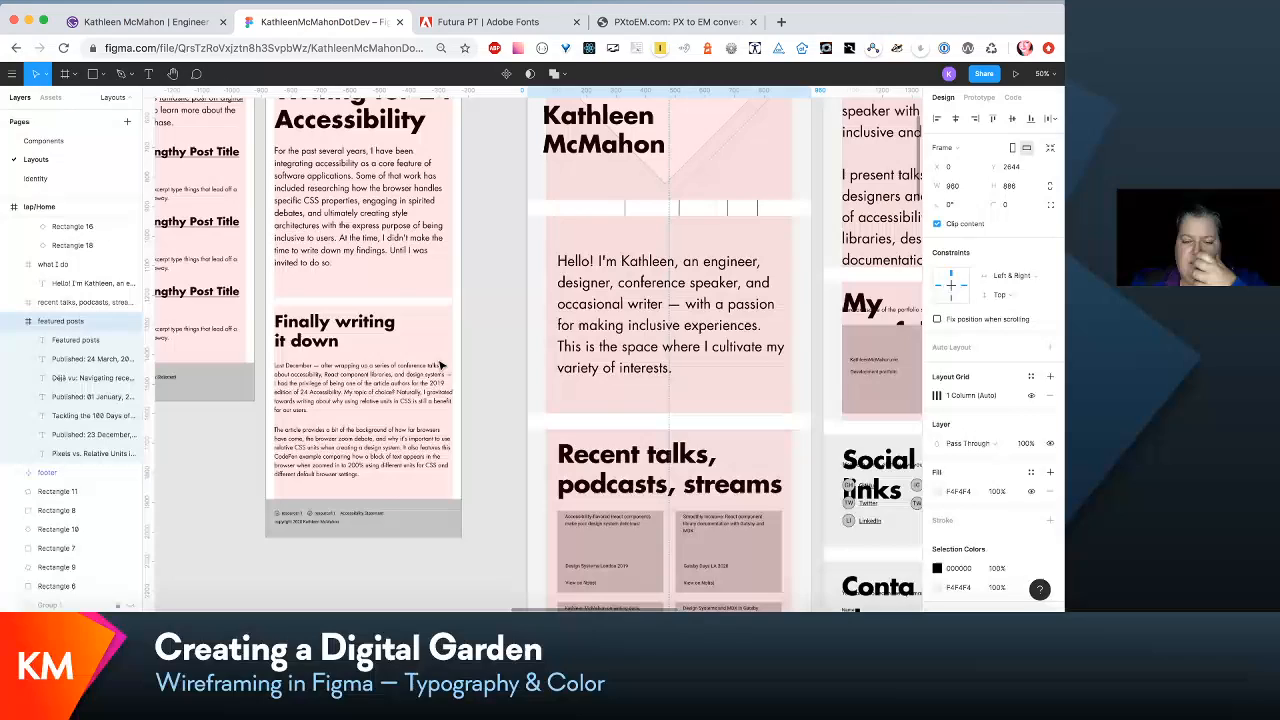
pyautogui.scroll(3, 441, 366)
pyautogui.hscroll(-3, 441, 366)
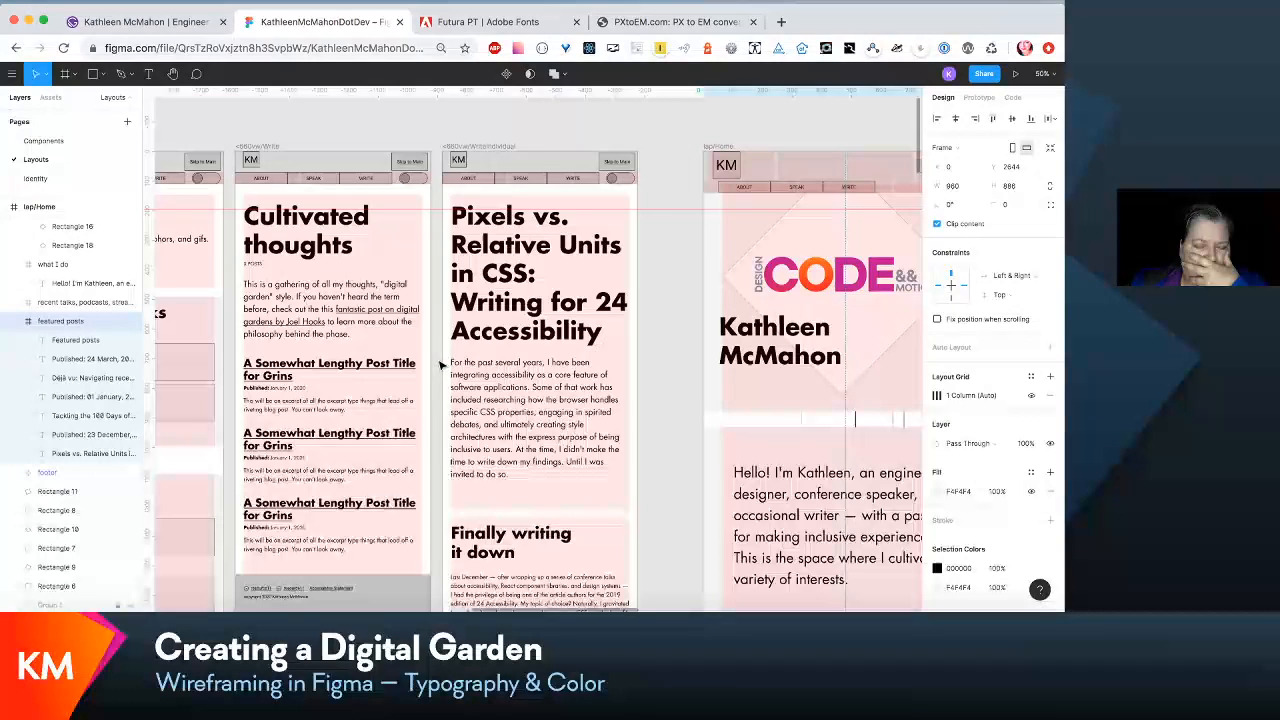
pyautogui.scroll(-5, 441, 366)
pyautogui.hscroll(6, 441, 366)
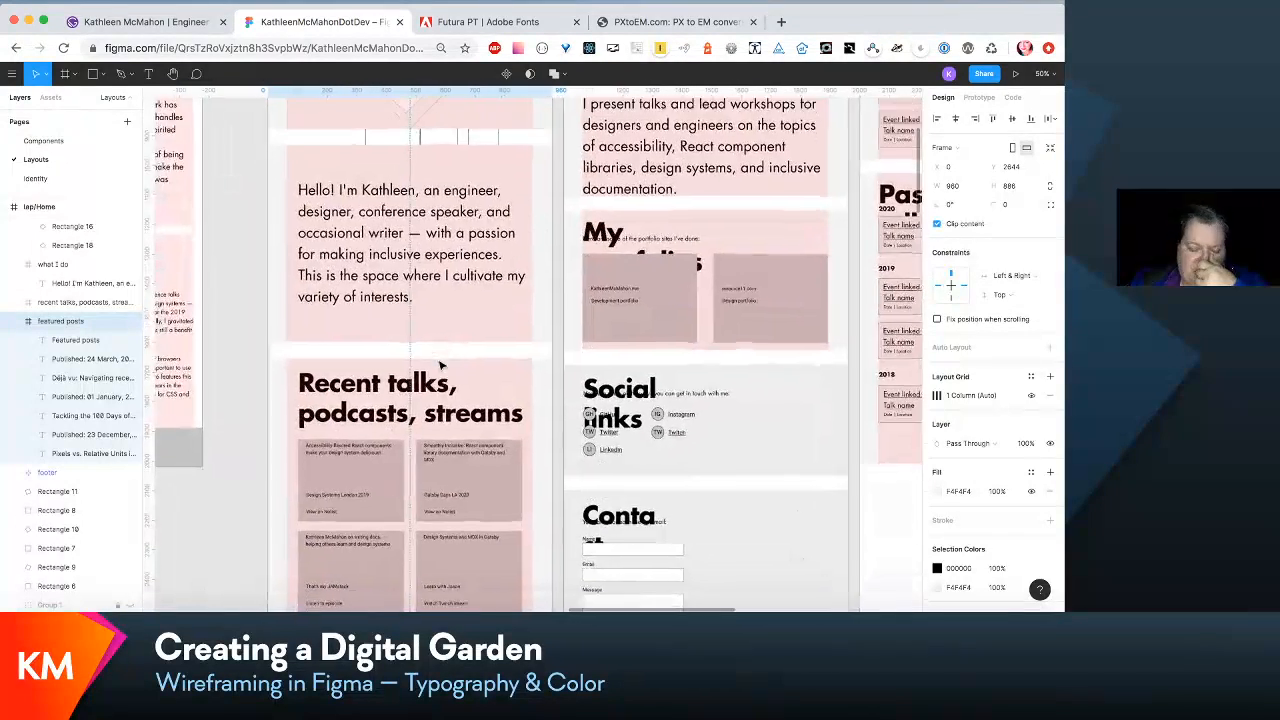
pyautogui.scroll(-4, 441, 366)
pyautogui.hscroll(-1, 441, 366)
pyautogui.scroll(4, 441, 366)
pyautogui.hscroll(-1, 441, 366)
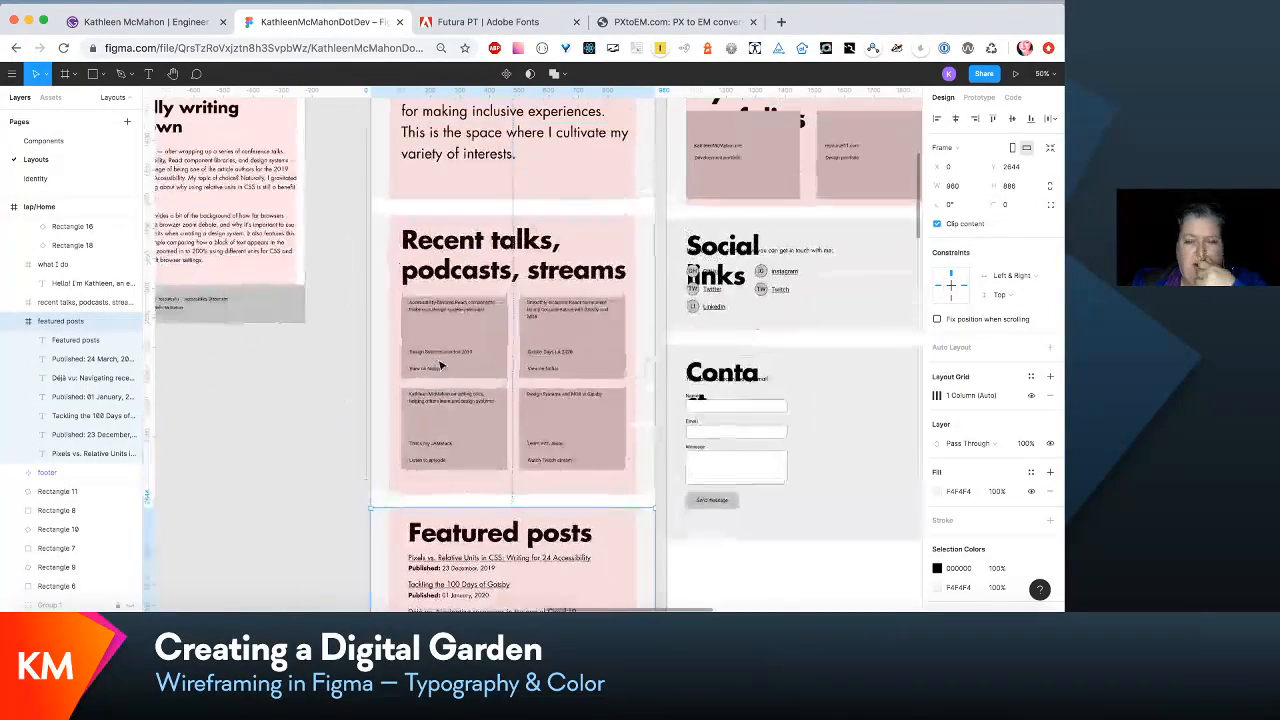
# - Shorten the featured posts frame to a height of 534 to fit its three posts
pyautogui.scroll(-4, 441, 366)
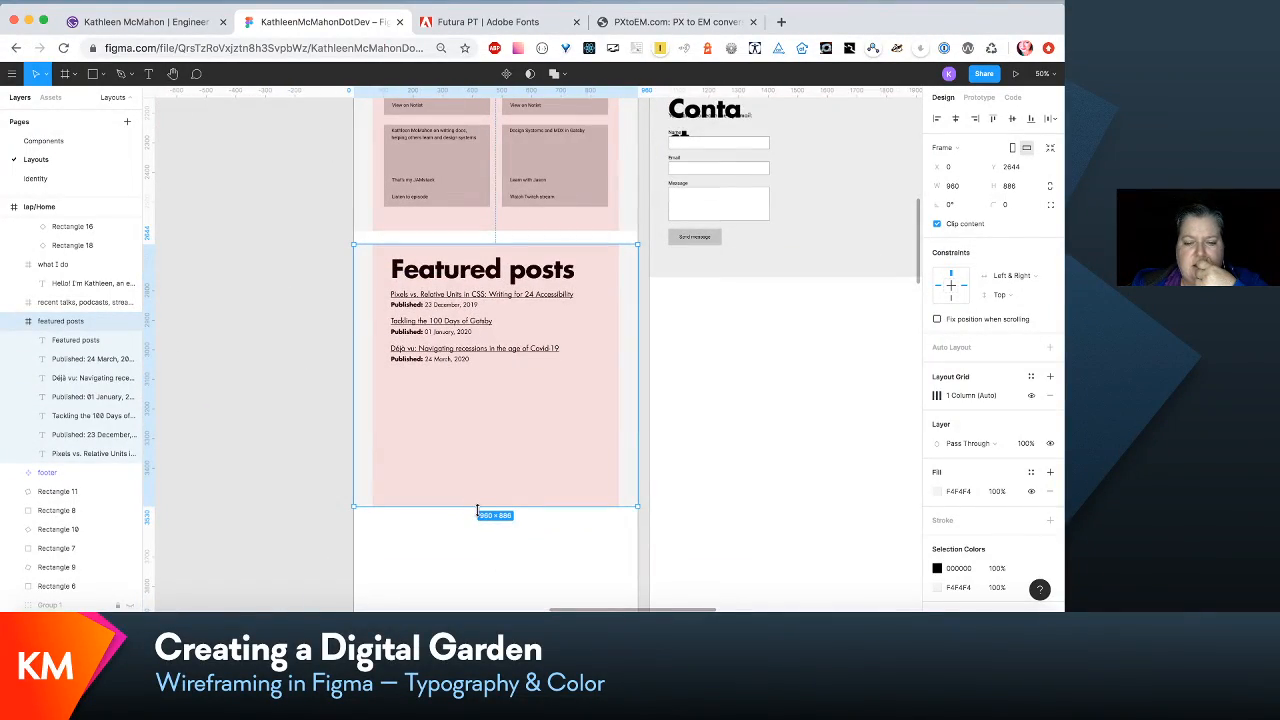
pyautogui.moveTo(477, 510); pyautogui.dragTo(466, 437)
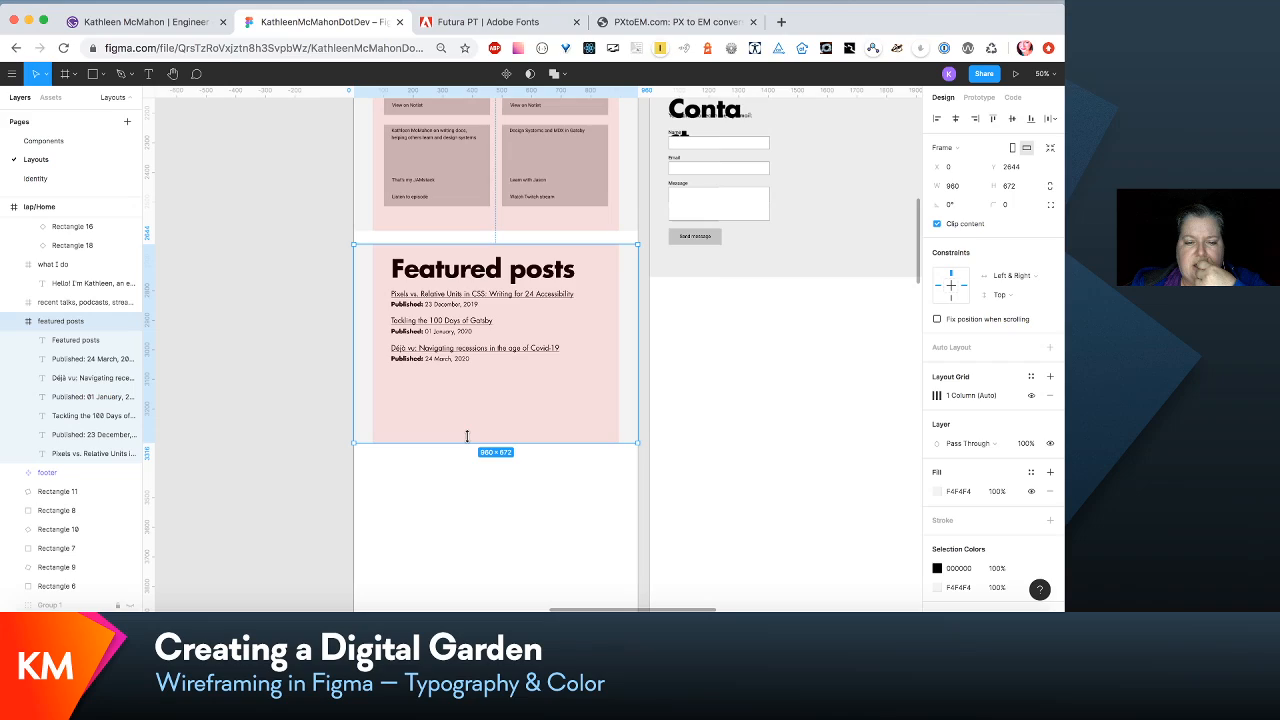
# - Collapse the featured posts and hero layers of the laptop Home frame and shorten that frame to a height of 4332
pyautogui.scroll(15, 466, 436)
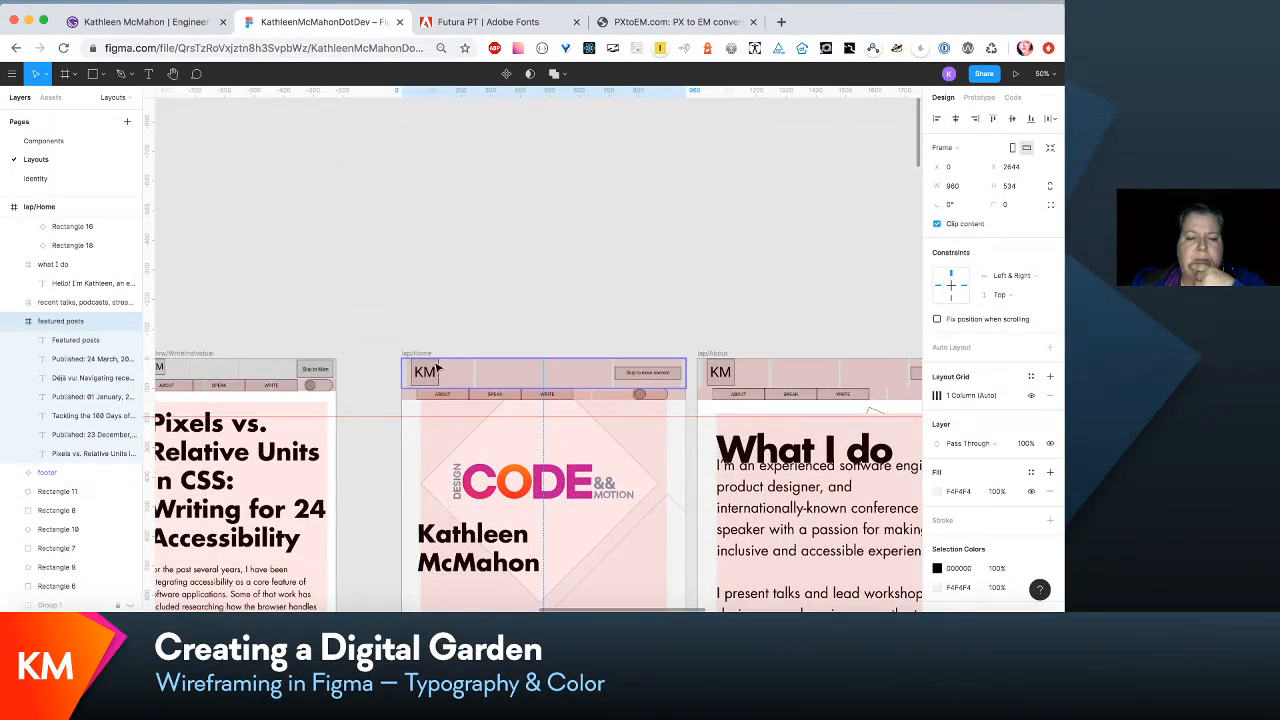
pyautogui.click(426, 358)
pyautogui.scroll(-20, 426, 358)
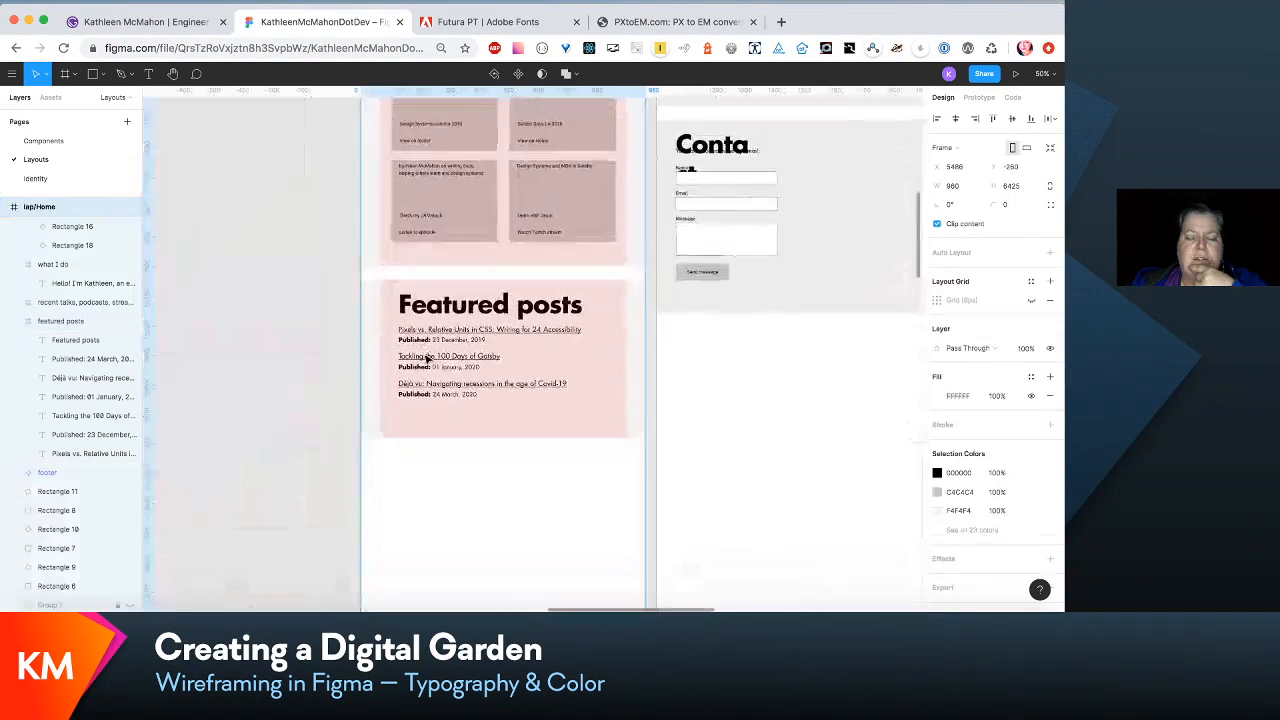
pyautogui.scroll(-5, 426, 358)
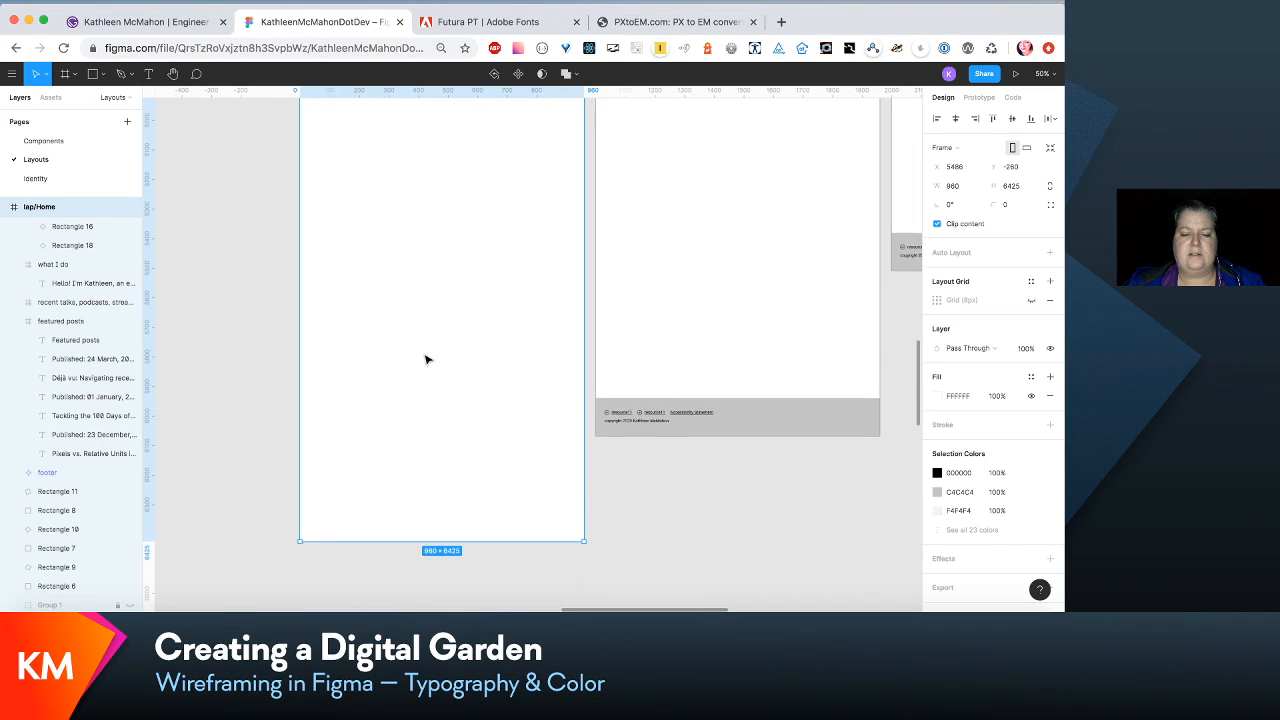
pyautogui.press('-')
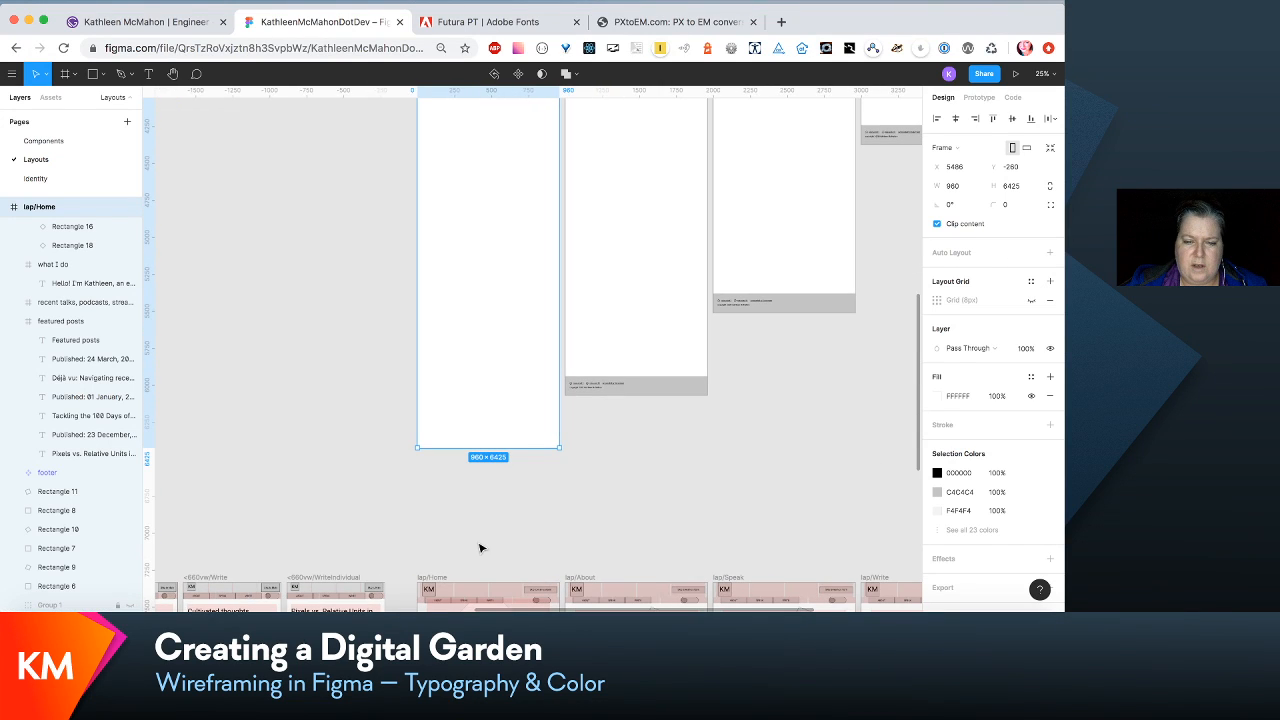
pyautogui.scroll(2, 480, 548)
pyautogui.hscroll(-2, 480, 548)
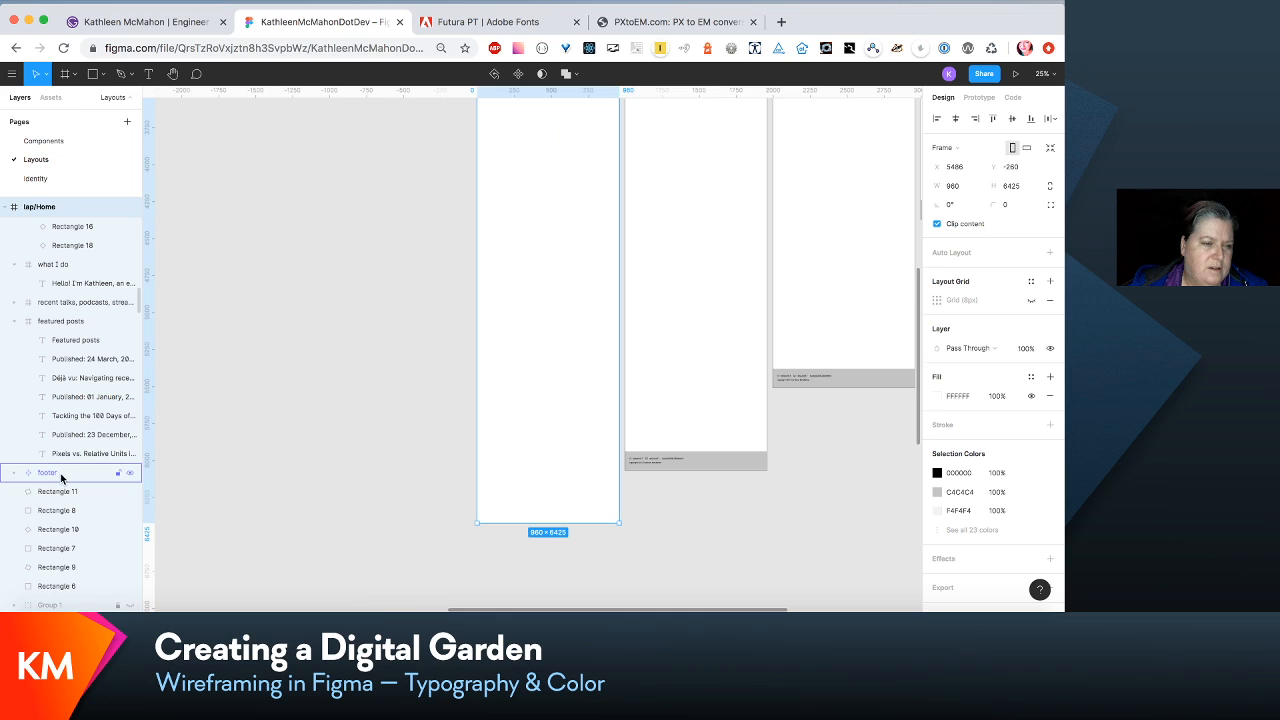
pyautogui.click(14, 321)
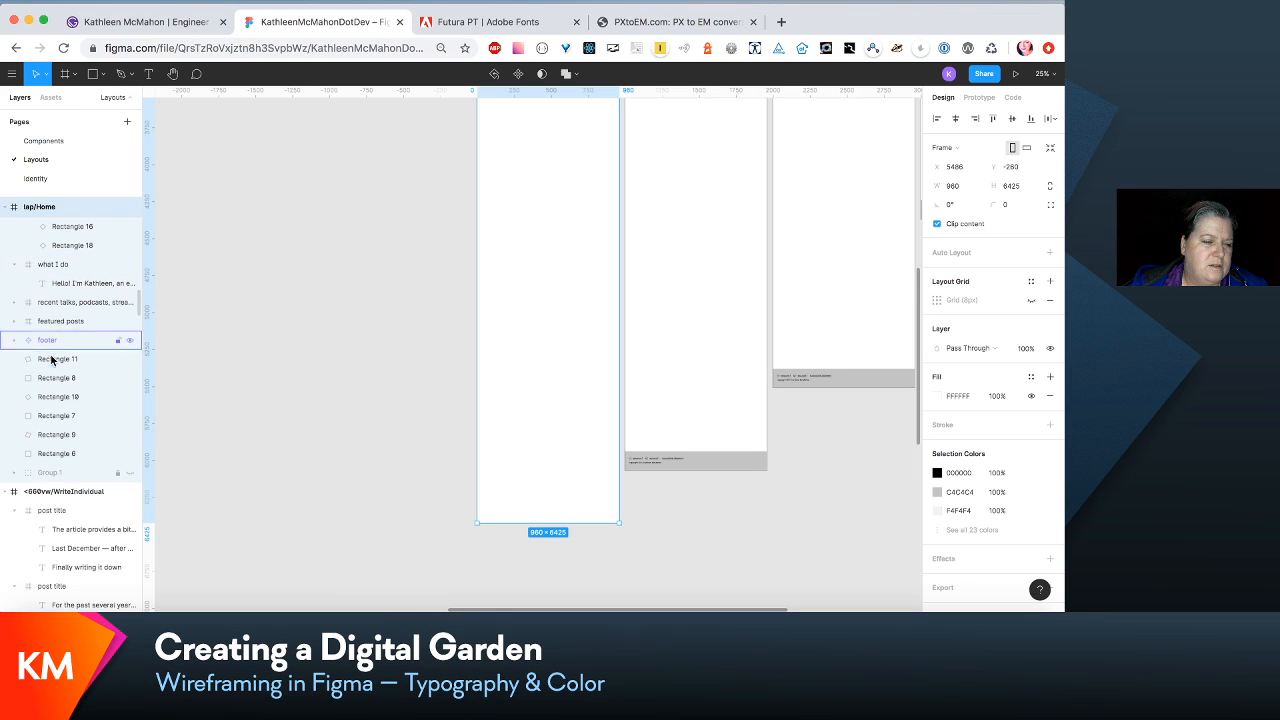
pyautogui.scroll(4, 50, 370)
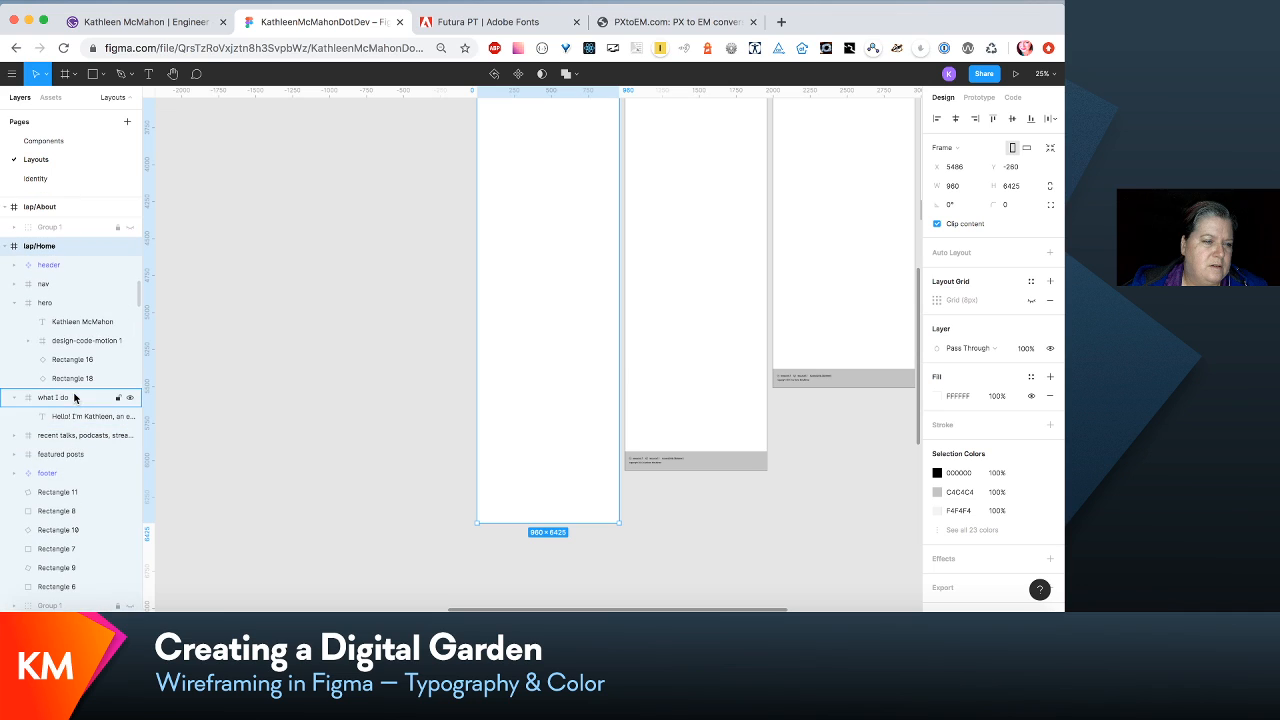
pyautogui.click(16, 303)
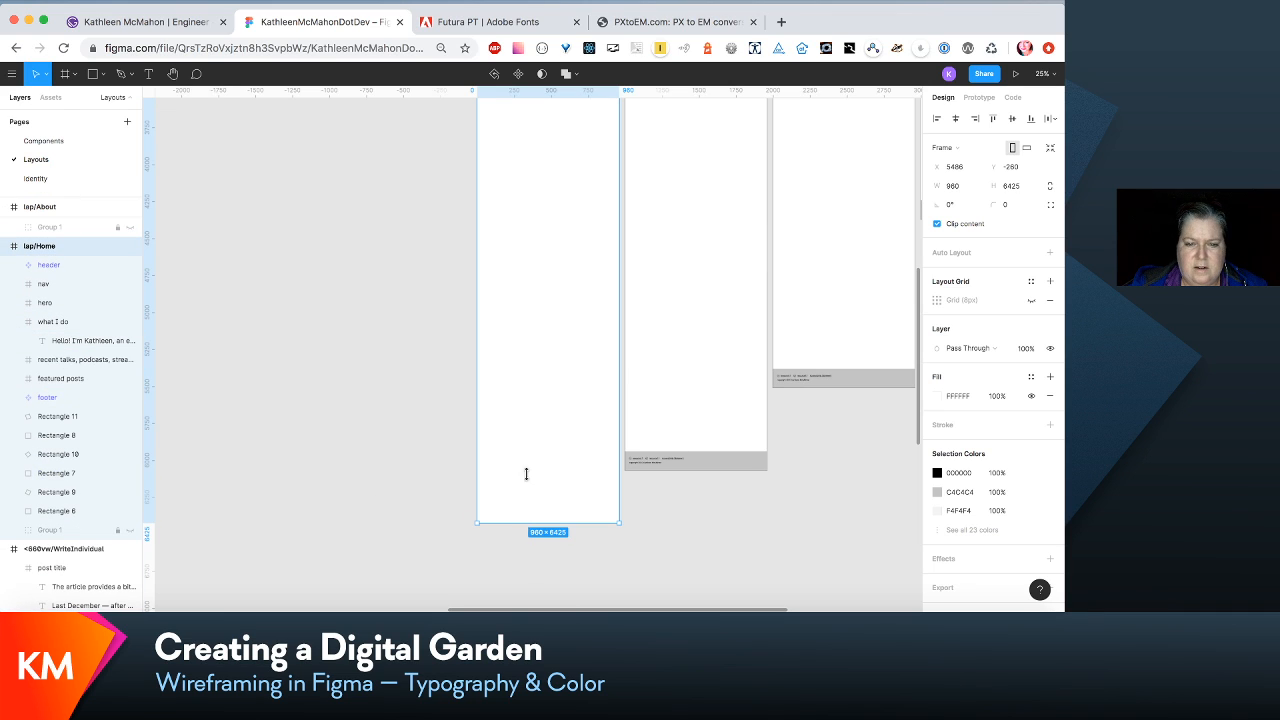
pyautogui.moveTo(526, 474); pyautogui.dragTo(528, 210)
pyautogui.scroll(5, 414, 241)
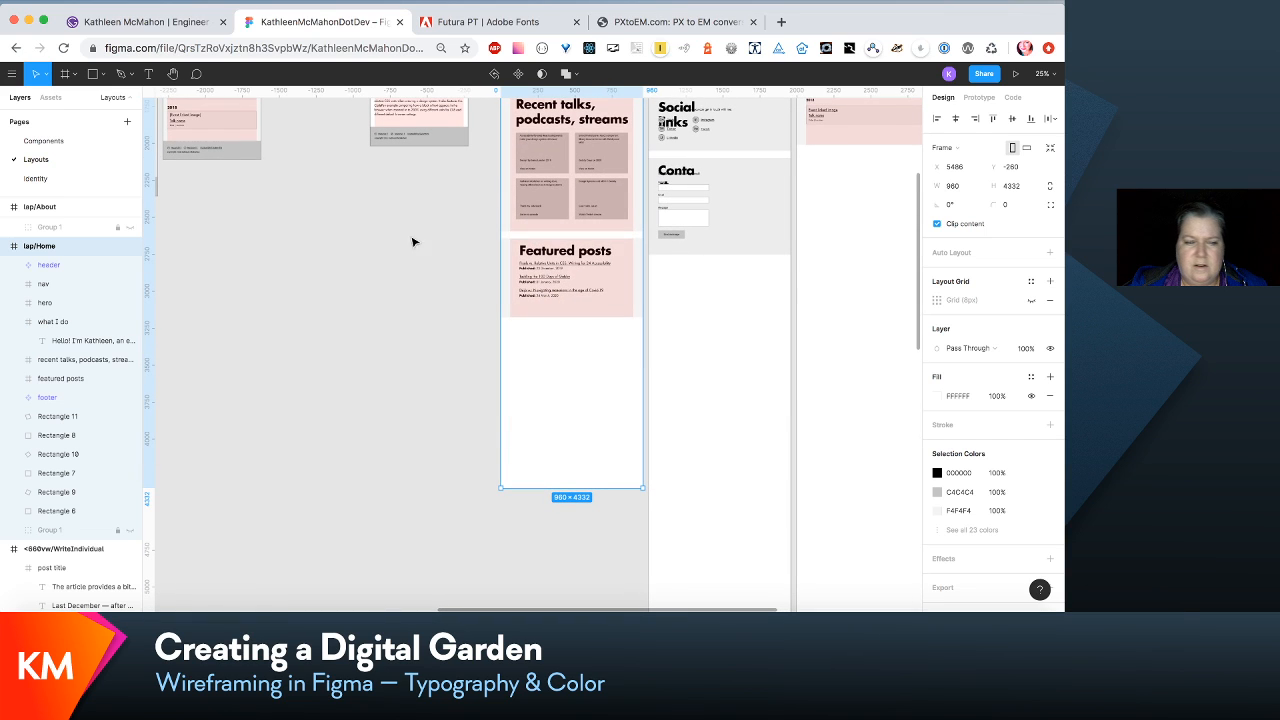
# - Move the laptop Home footer up to Y 4204 so it sits against the bottom edge of its frame
pyautogui.click(90, 397)
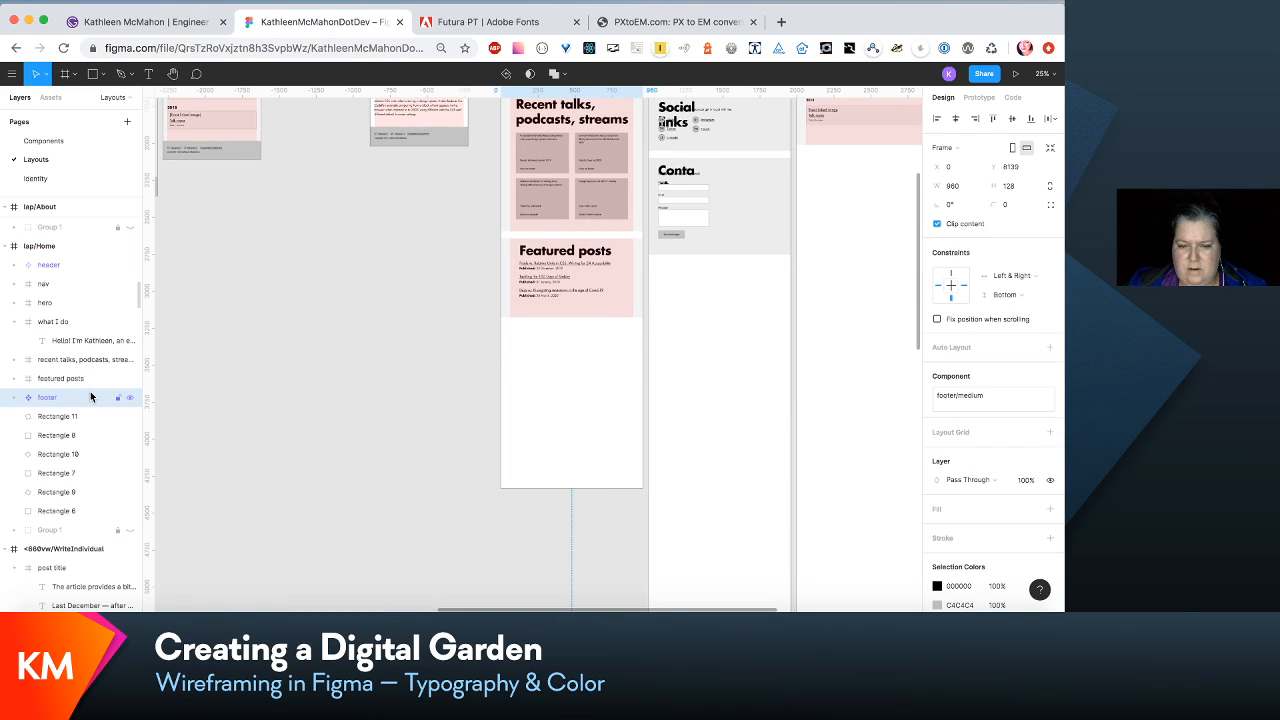
pyautogui.press('Up')
pyautogui.press('Up')
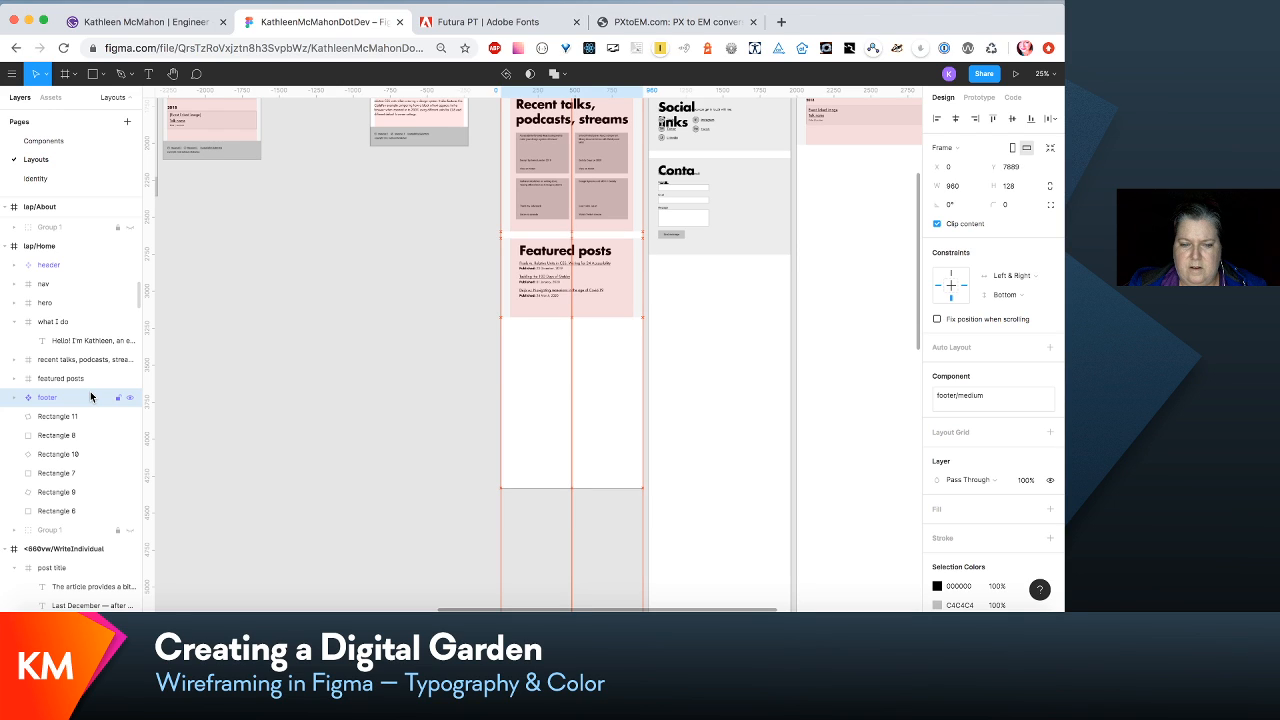
pyautogui.press('-')
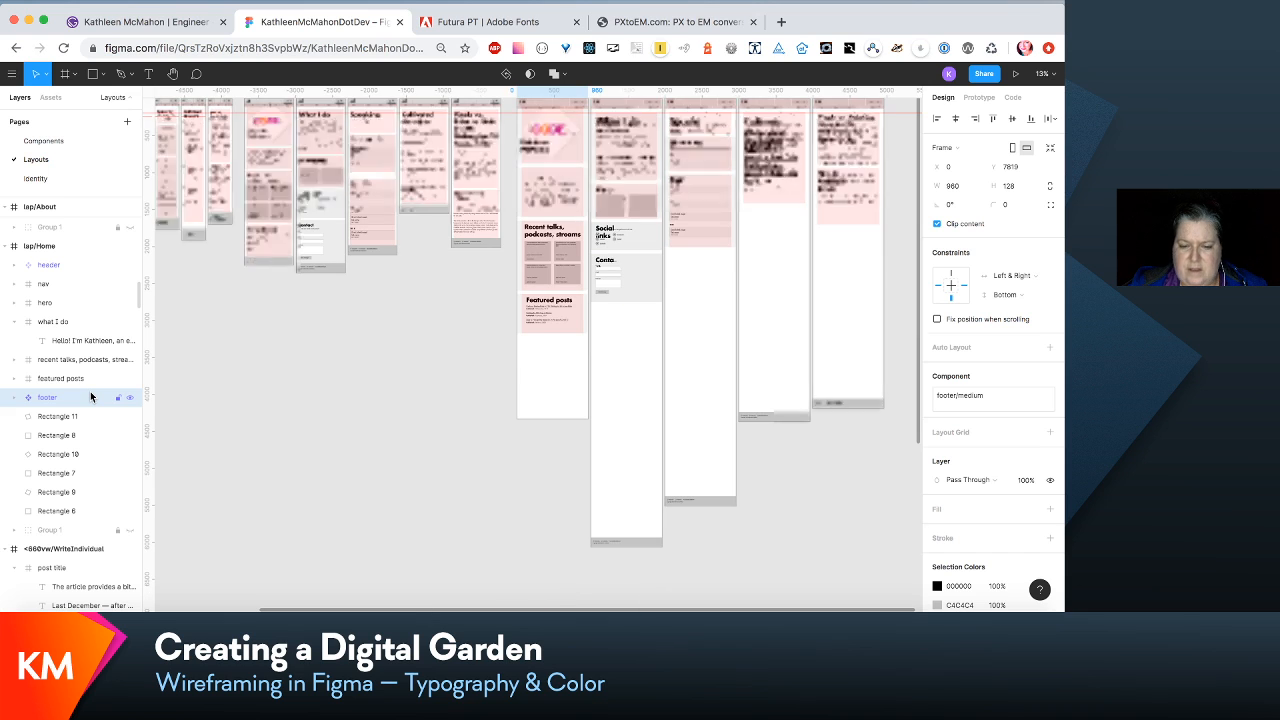
pyautogui.hotkey('shift', 'Up')
pyautogui.hotkey('shift', 'Up')
pyautogui.hotkey('shift', 'Up')
pyautogui.hotkey('shift', 'Up')
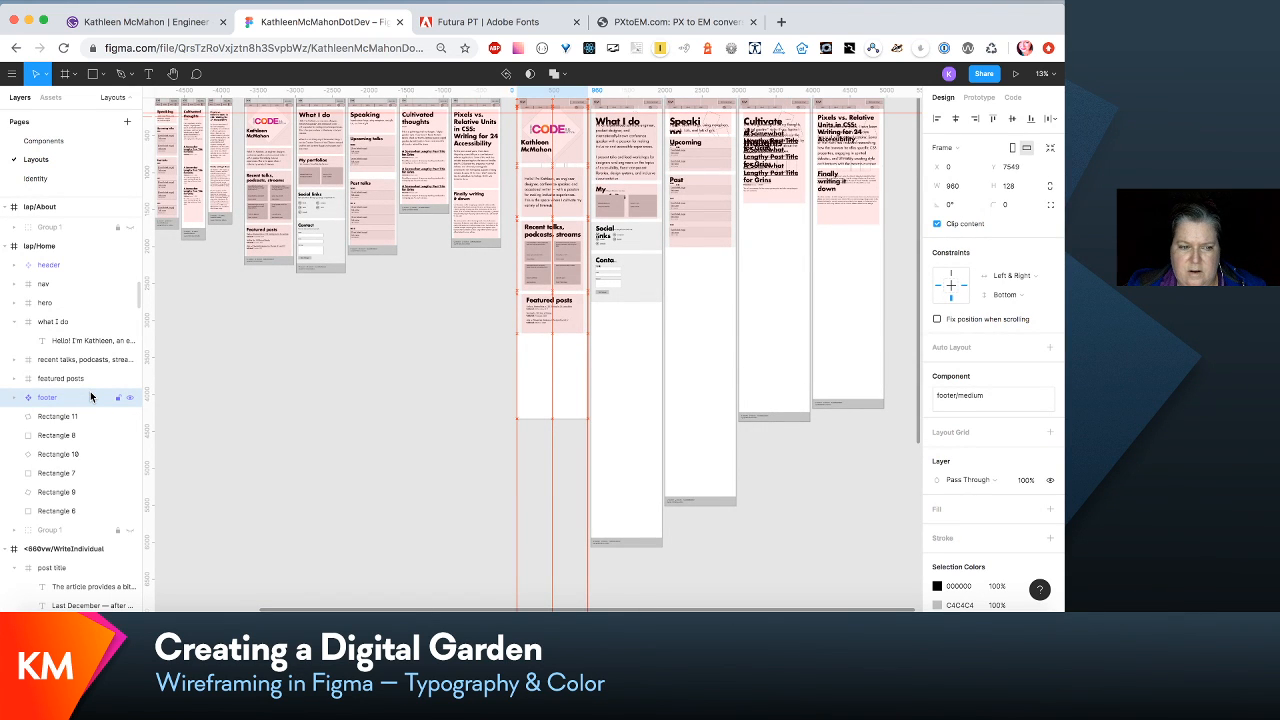
pyautogui.scroll(-5, 280, 400)
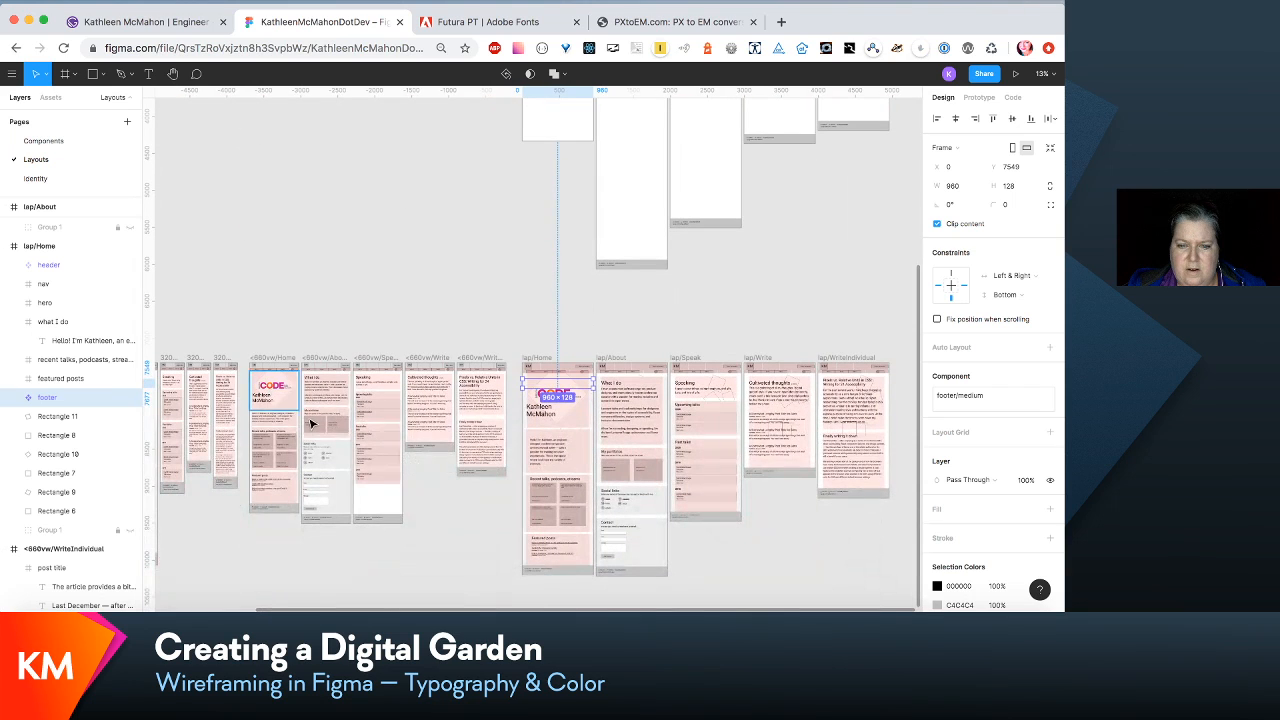
pyautogui.hotkey('shift', 'Up')
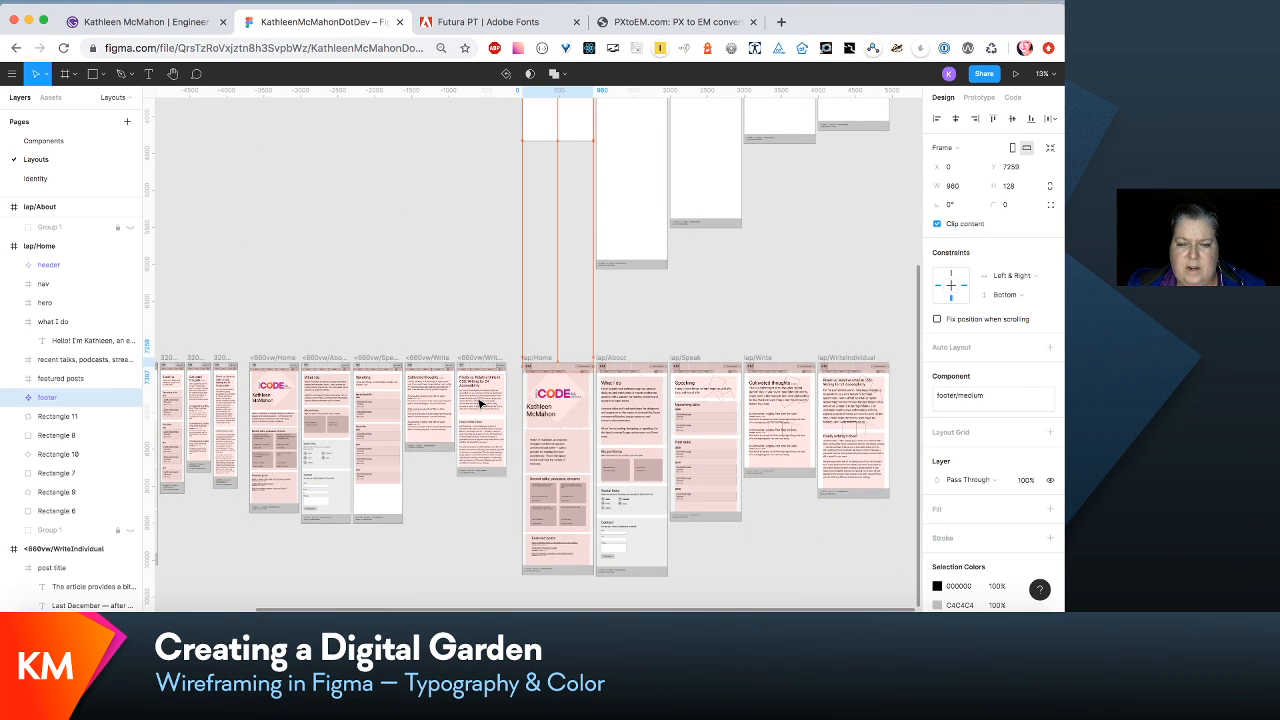
pyautogui.hotkey('shift', 'Up')
pyautogui.hotkey('shift', 'Up')
pyautogui.hotkey('shift', 'Up')
pyautogui.hotkey('shift', 'Up')
pyautogui.hotkey('shift', 'Up')
pyautogui.hotkey('shift', 'Up')
pyautogui.hotkey('shift', 'Up')
pyautogui.hotkey('shift', 'Up')
pyautogui.hotkey('shift', 'Up')
pyautogui.hotkey('shift', 'Up')
pyautogui.hotkey('shift', 'Up')
pyautogui.hotkey('shift', 'Up')
pyautogui.hotkey('shift', 'Up')
pyautogui.hotkey('shift', 'Up')
pyautogui.hotkey('shift', 'Up')
pyautogui.hotkey('shift', 'Up')
pyautogui.hotkey('shift', 'Up')
pyautogui.hotkey('shift', 'Up')
pyautogui.hotkey('shift', 'Up')
pyautogui.hotkey('shift', 'Up')
pyautogui.hotkey('shift', 'Up')
pyautogui.hotkey('shift', 'Up')
pyautogui.hotkey('shift', 'Up')
pyautogui.hotkey('shift', 'Up')
pyautogui.hotkey('shift', 'Up')
pyautogui.hotkey('shift', 'Up')
pyautogui.hotkey('shift', 'Up')
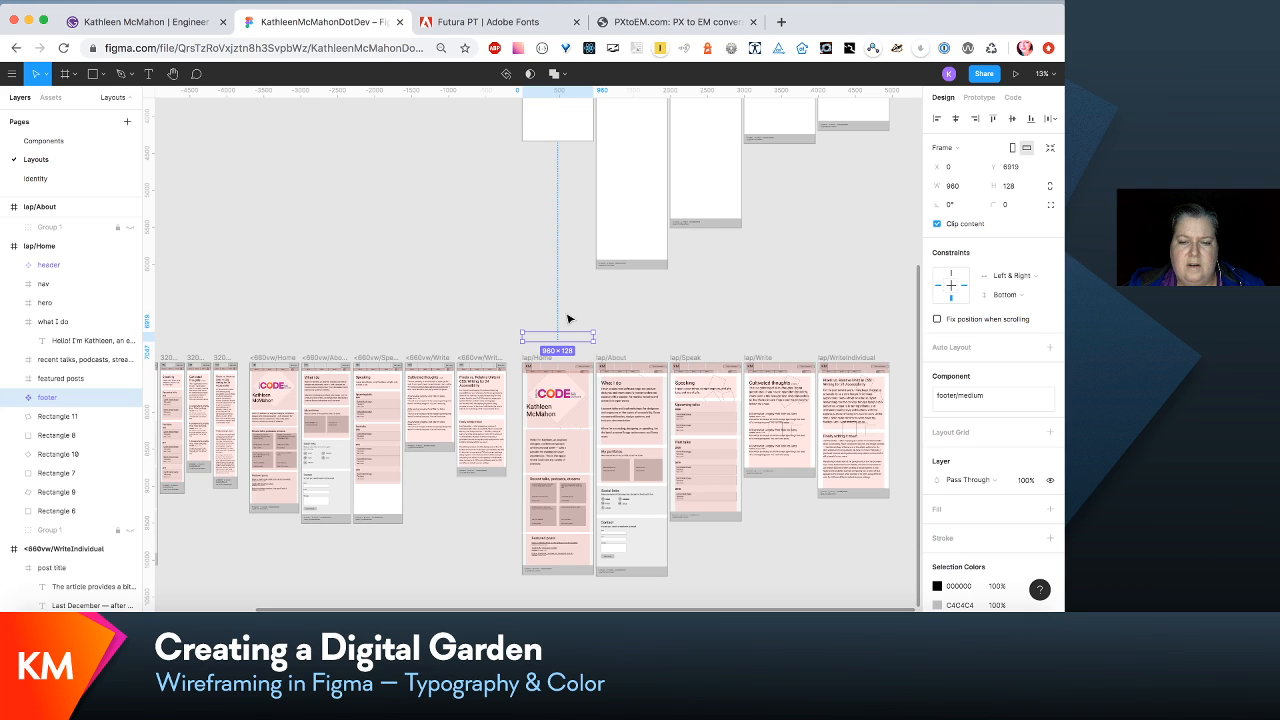
pyautogui.moveTo(576, 341); pyautogui.dragTo(582, 140)
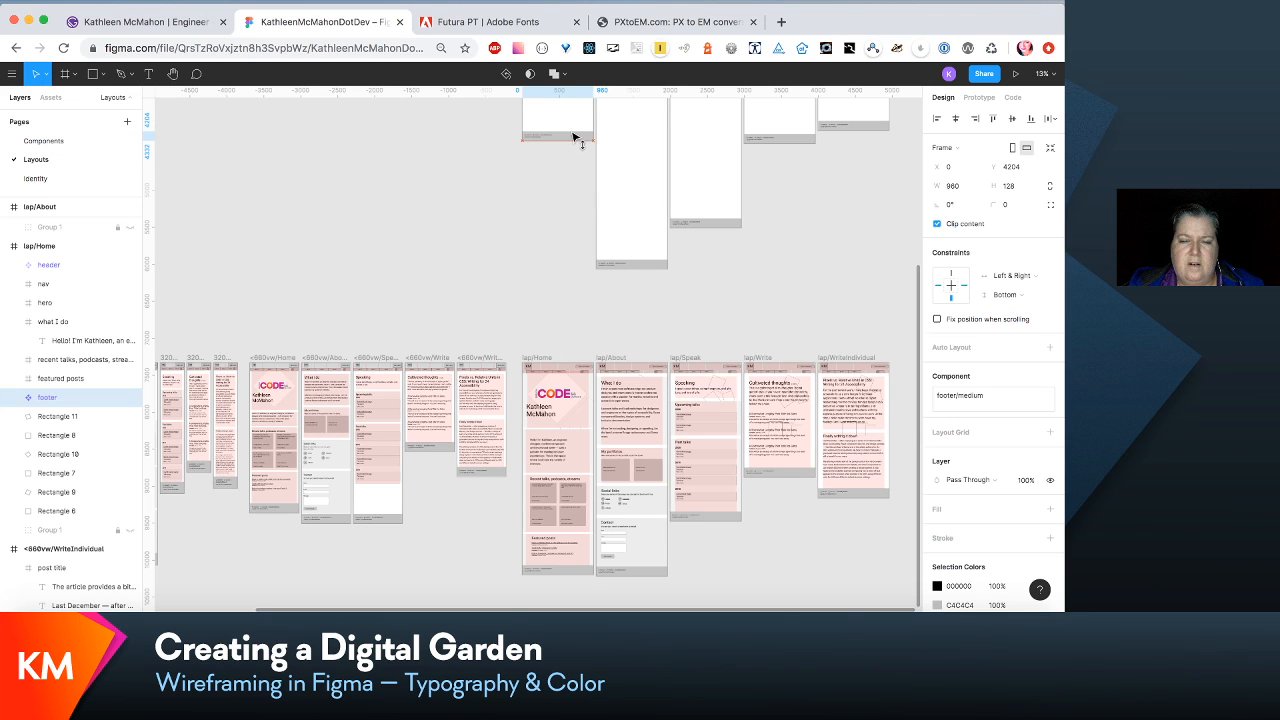
# - Shorten the laptop Home frame to a height of 3308 so the footer follows directly after the featured posts
pyautogui.scroll(4, 575, 137)
pyautogui.click(545, 181)
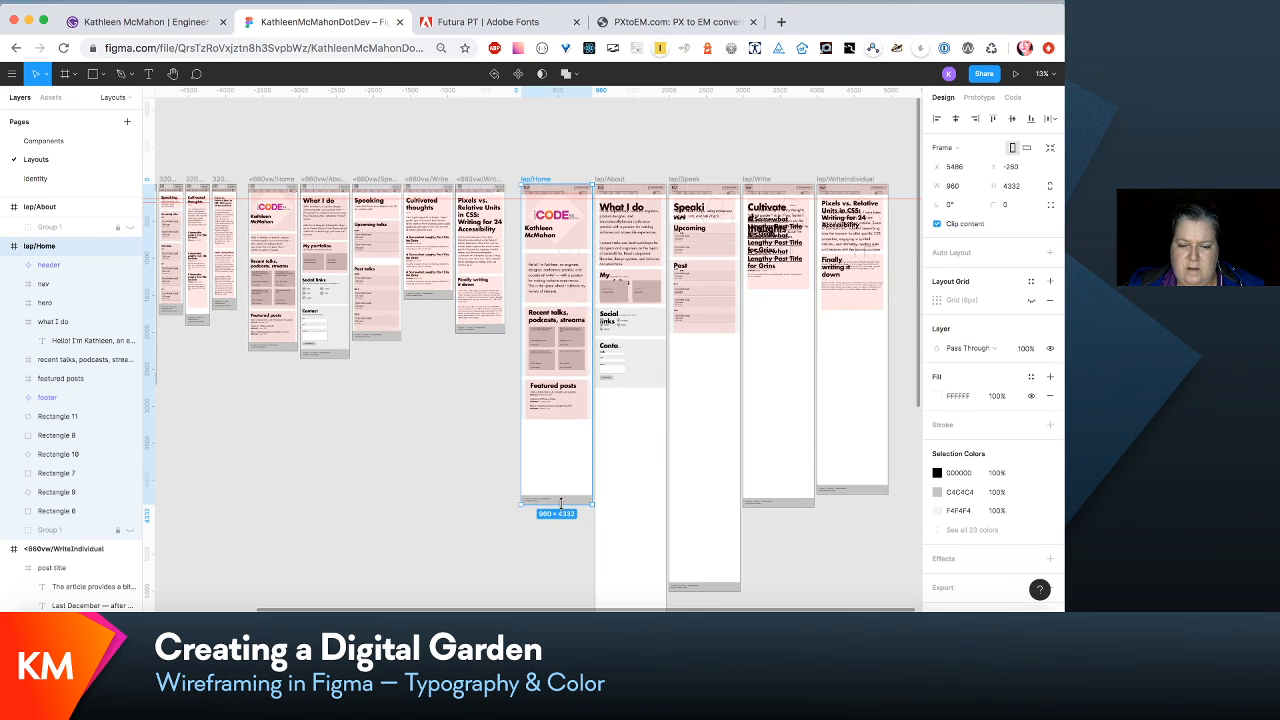
pyautogui.moveTo(561, 503); pyautogui.dragTo(572, 429)
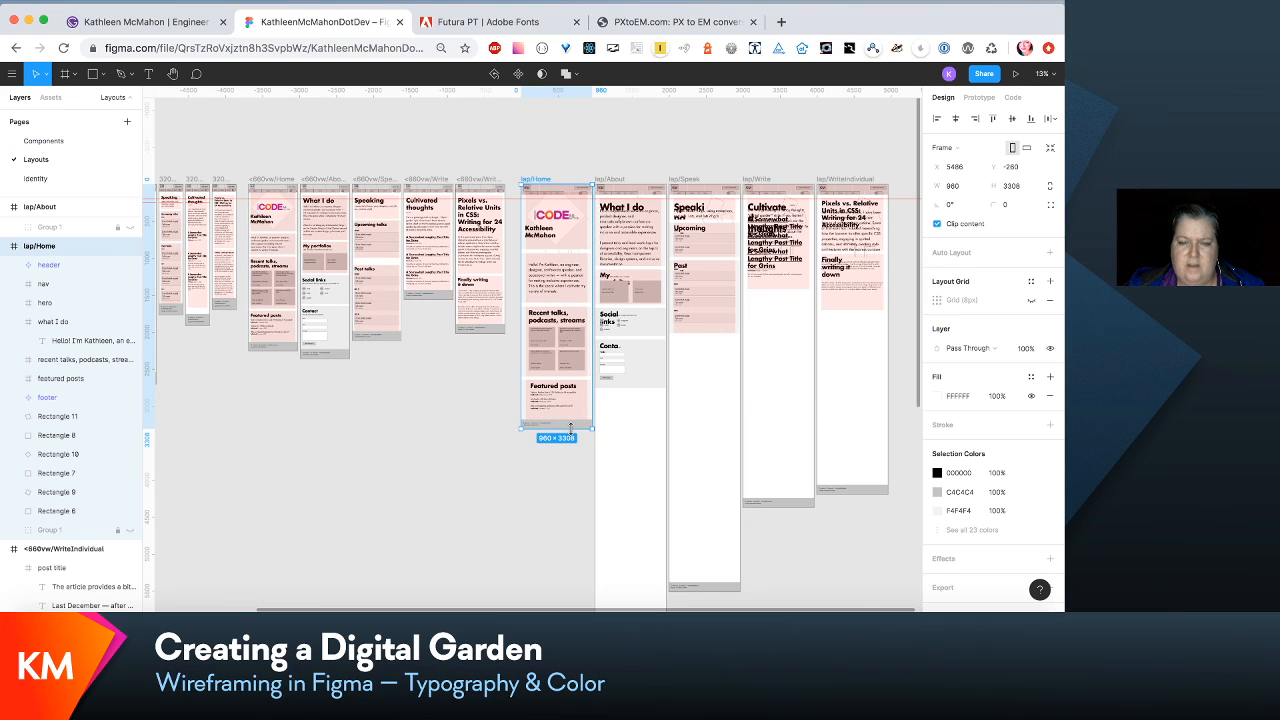
# - Shorten the laptop About and Speak frames to a height of 4564 each
pyautogui.scroll(-3, 573, 432)
pyautogui.scroll(1, 575, 436)
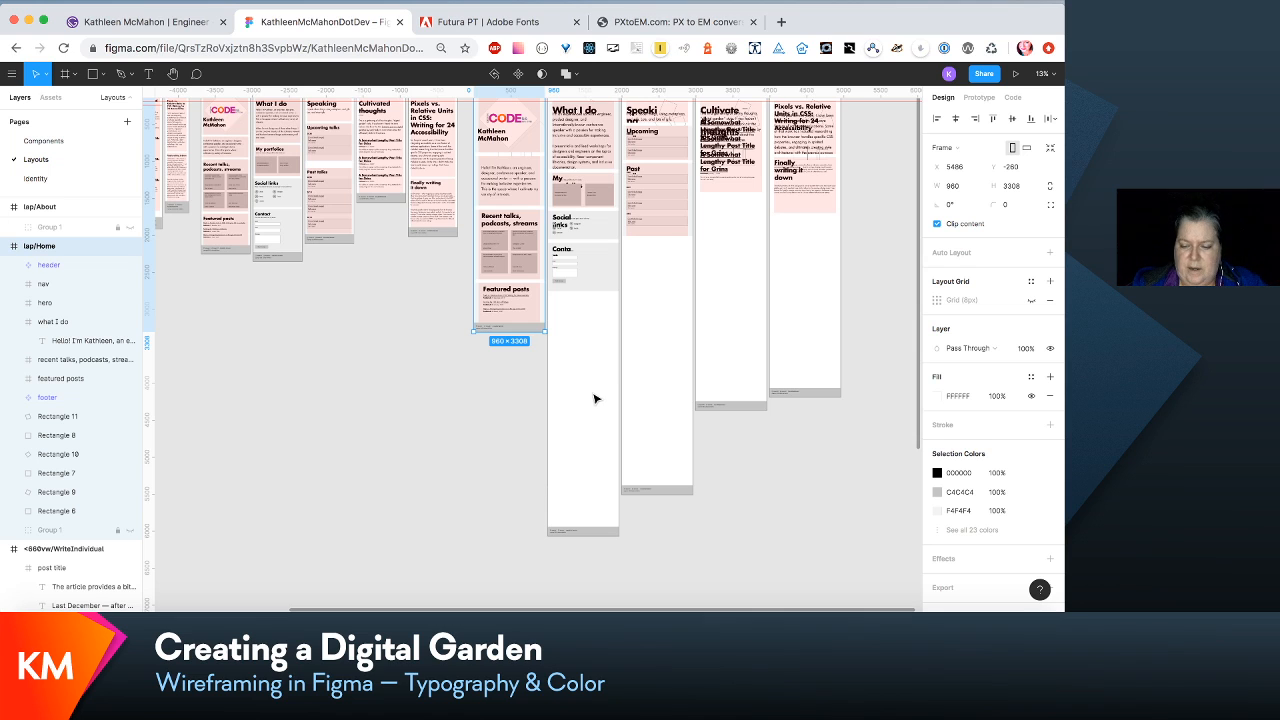
pyautogui.scroll(3, 594, 399)
pyautogui.scroll(-5, 594, 399)
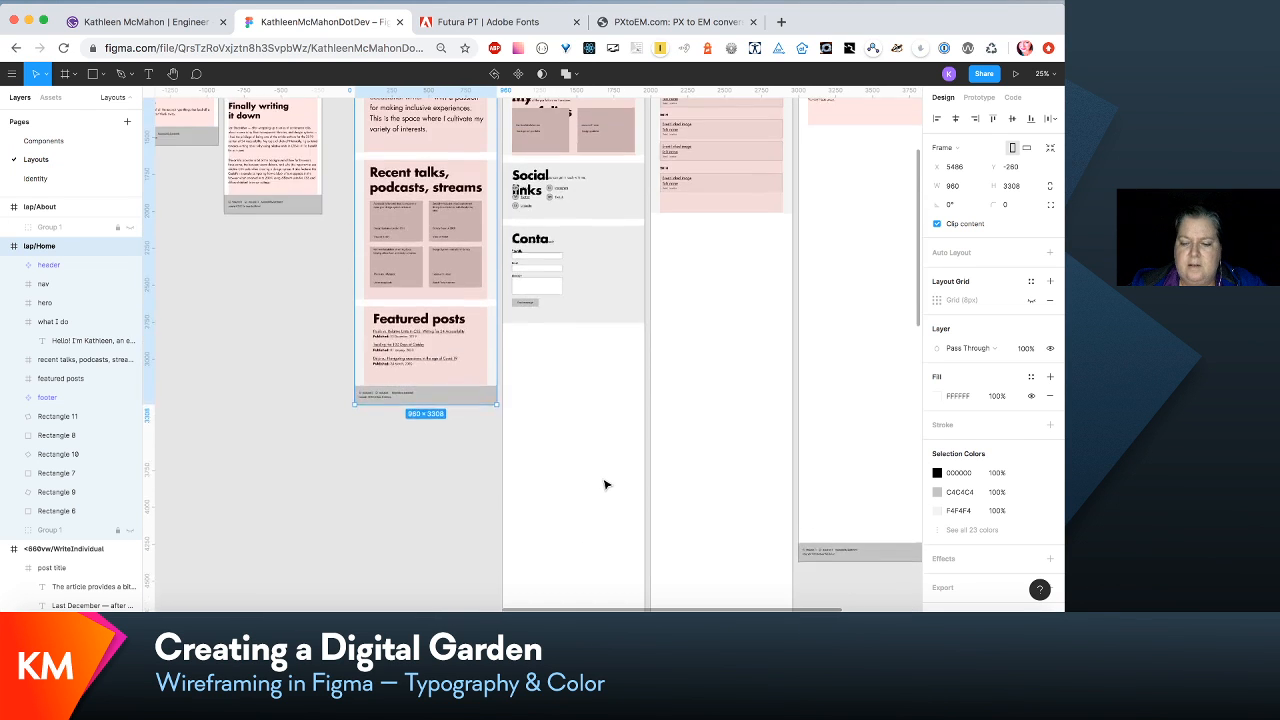
pyautogui.scroll(-3, 604, 485)
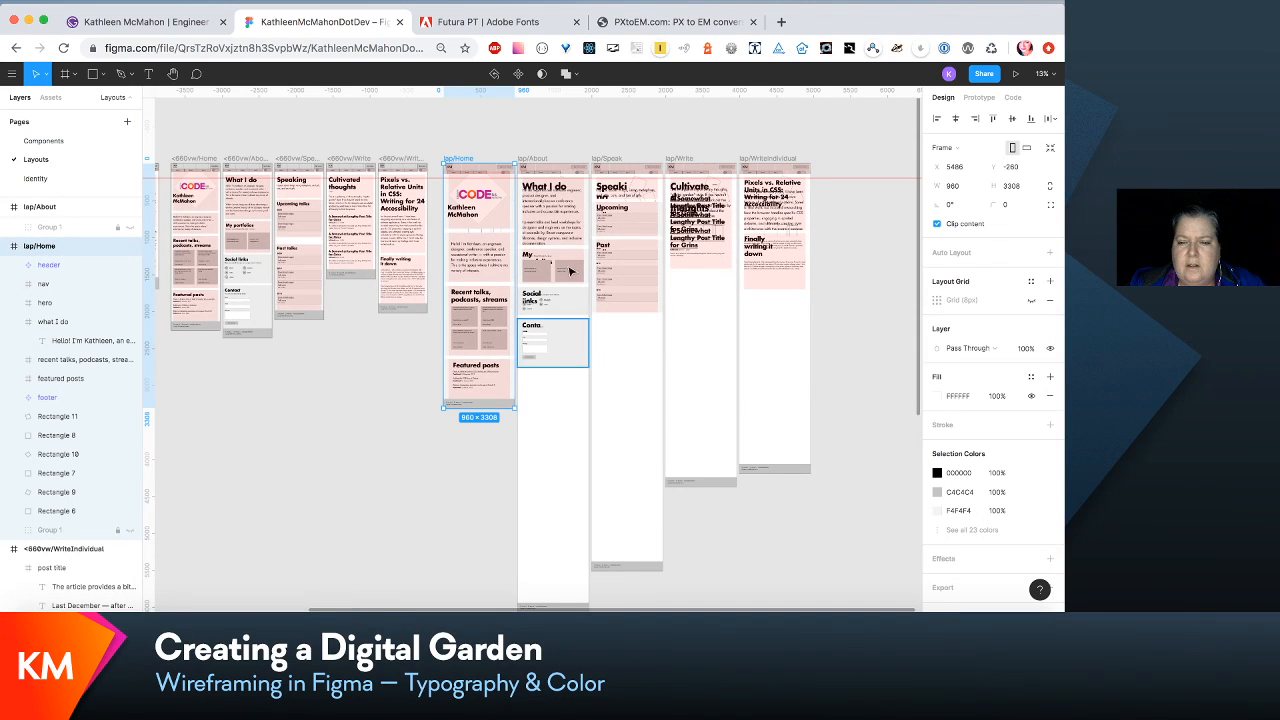
pyautogui.click(537, 162)
pyautogui.scroll(-3, 537, 164)
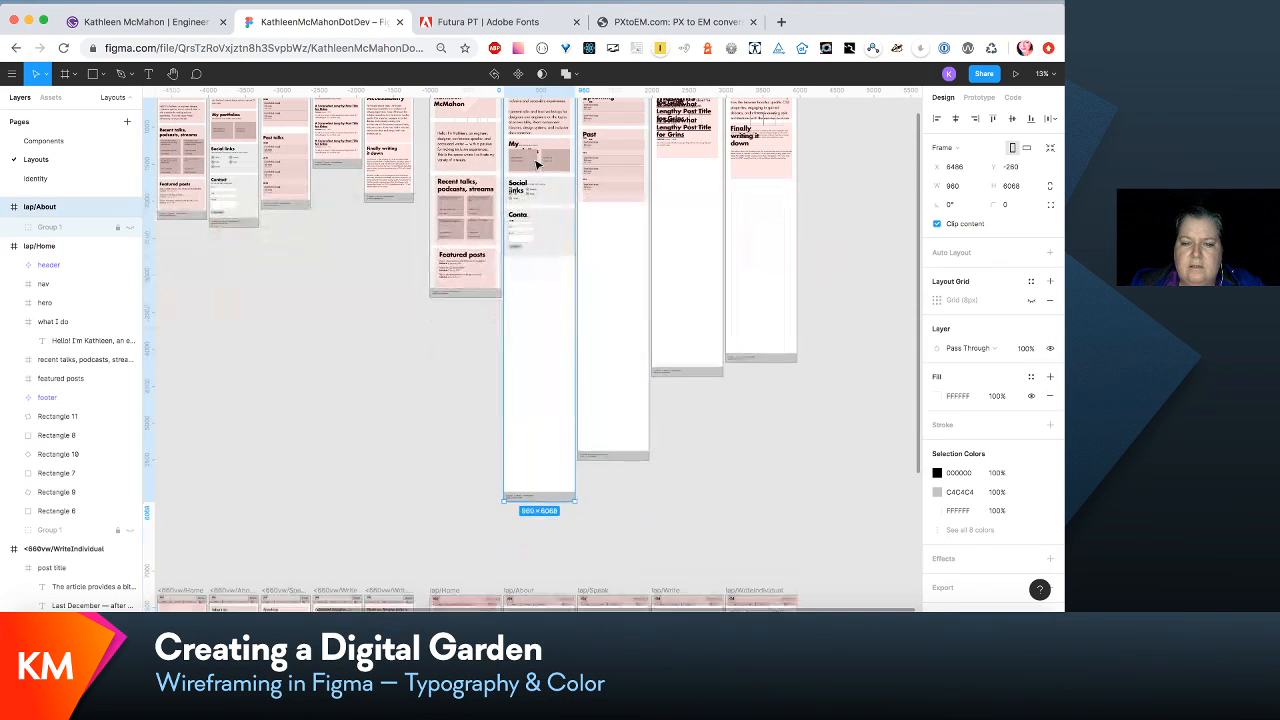
pyautogui.moveTo(541, 495); pyautogui.dragTo(543, 389)
pyautogui.scroll(3, 543, 389)
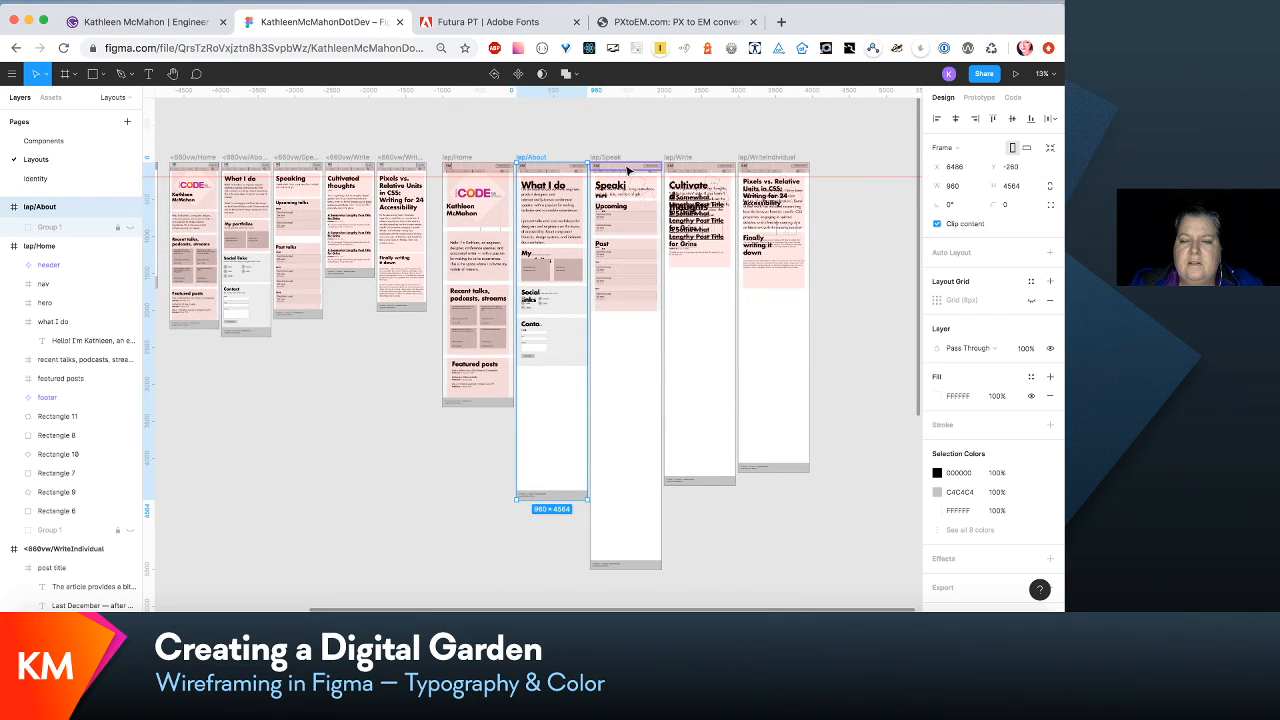
pyautogui.click(616, 158)
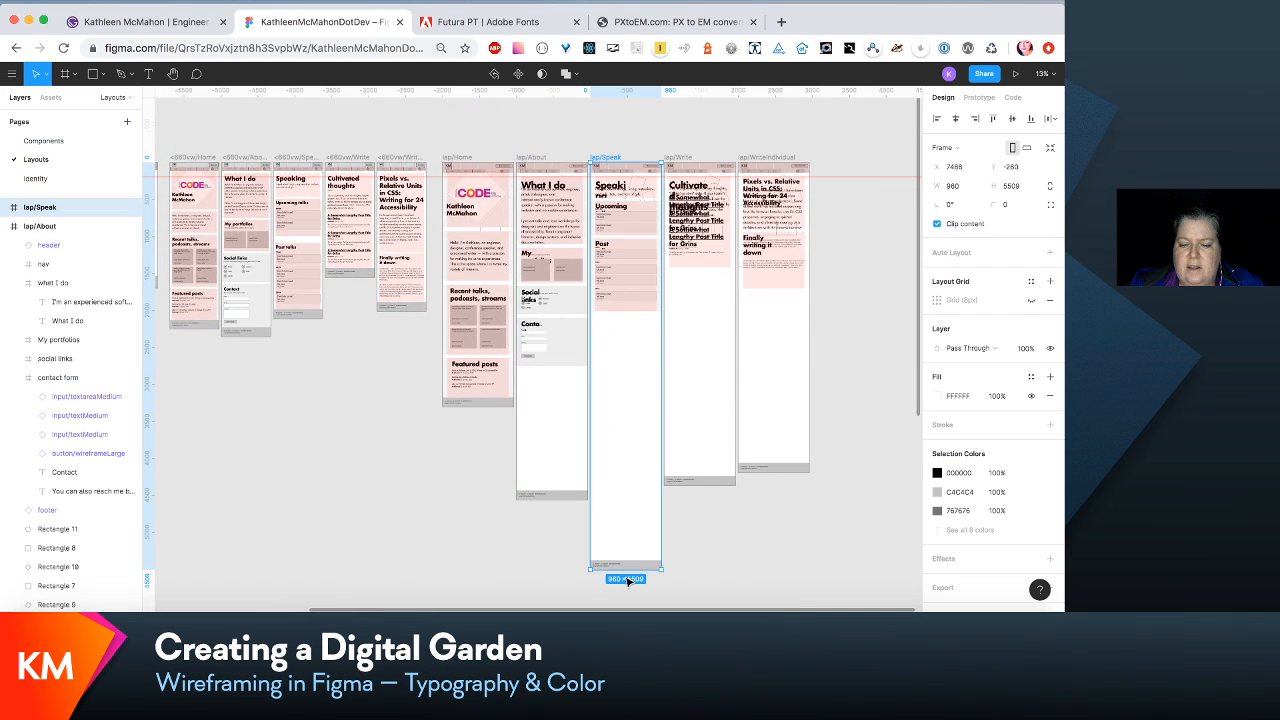
pyautogui.moveTo(623, 571); pyautogui.dragTo(625, 497)
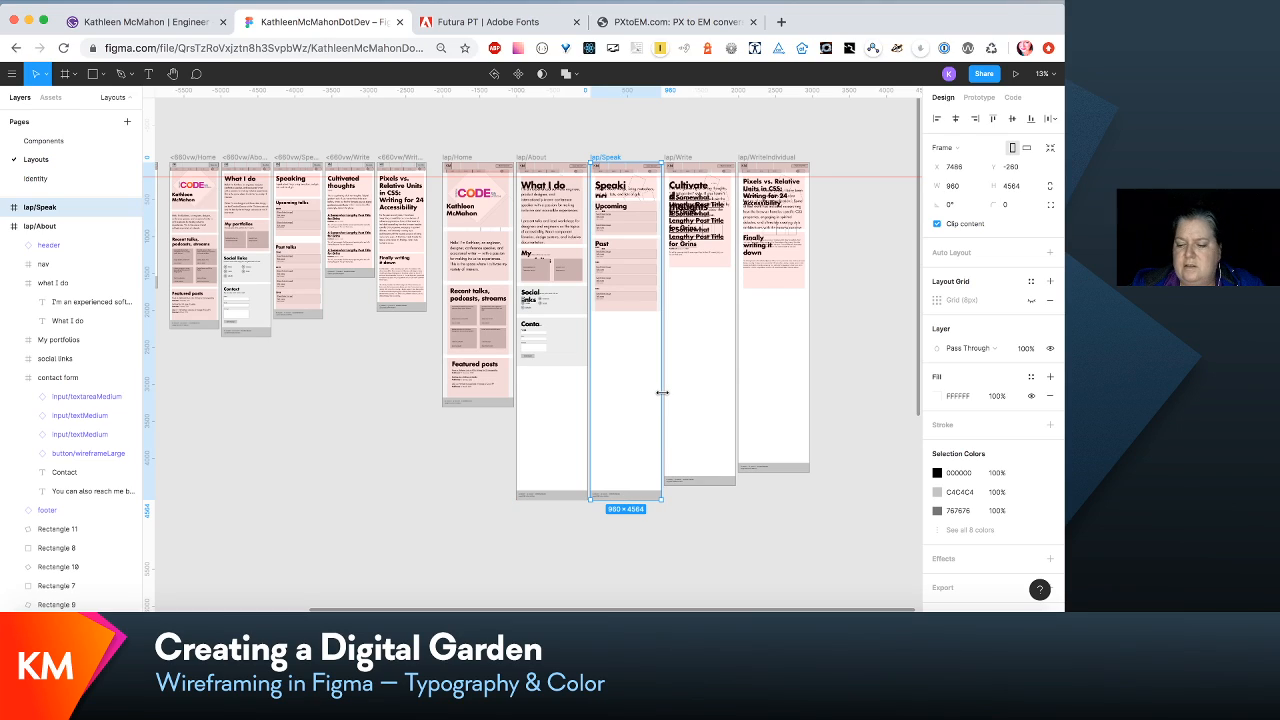
# - Move the intro paragraph of the laptop About layout down to Y 238, clear of the What I do heading
pyautogui.scroll(5, 662, 392)
pyautogui.scroll(5, 666, 397)
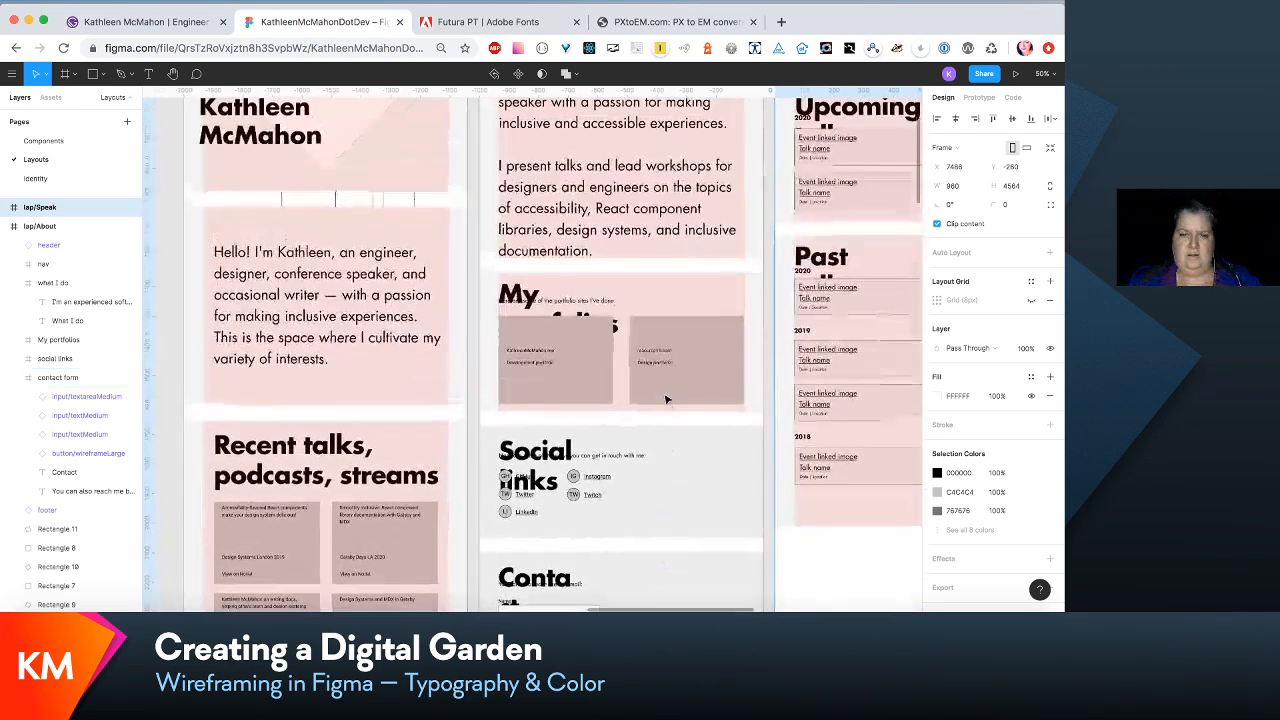
pyautogui.scroll(3, 666, 399)
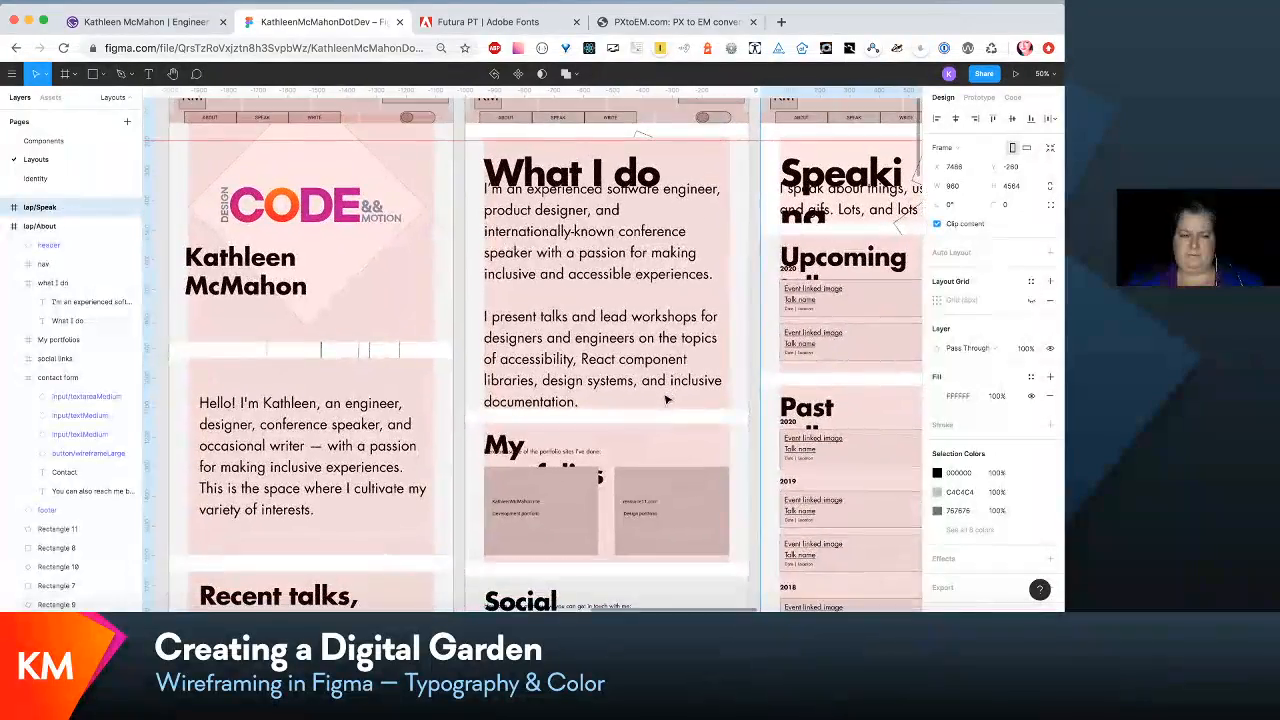
pyautogui.scroll(-2, 666, 399)
pyautogui.click(643, 240)
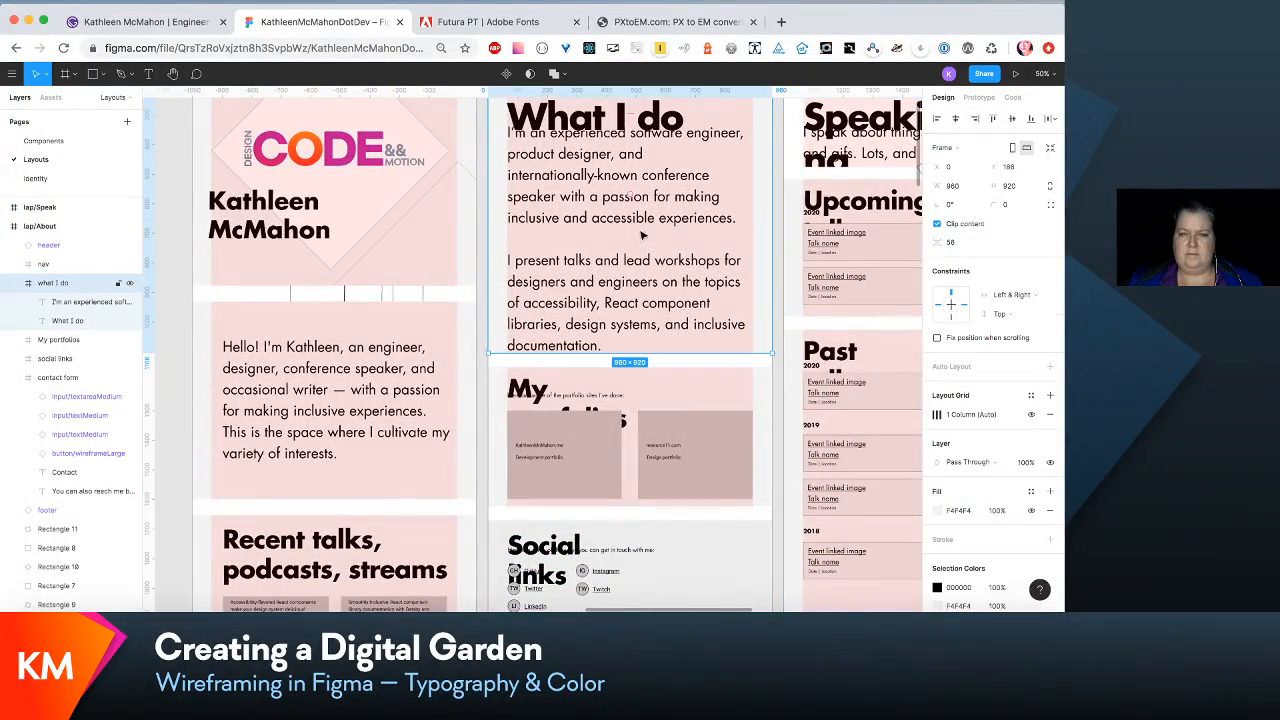
pyautogui.doubleClick(643, 218)
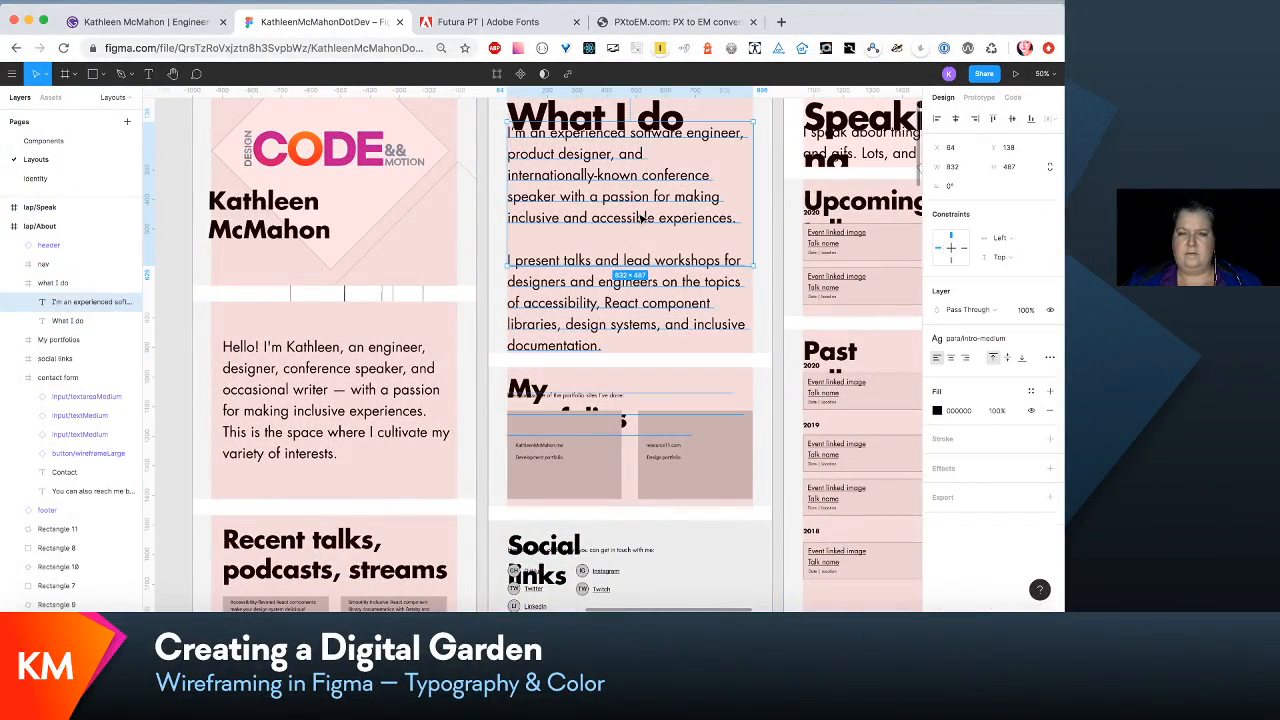
pyautogui.moveTo(643, 218); pyautogui.dragTo(643, 248)
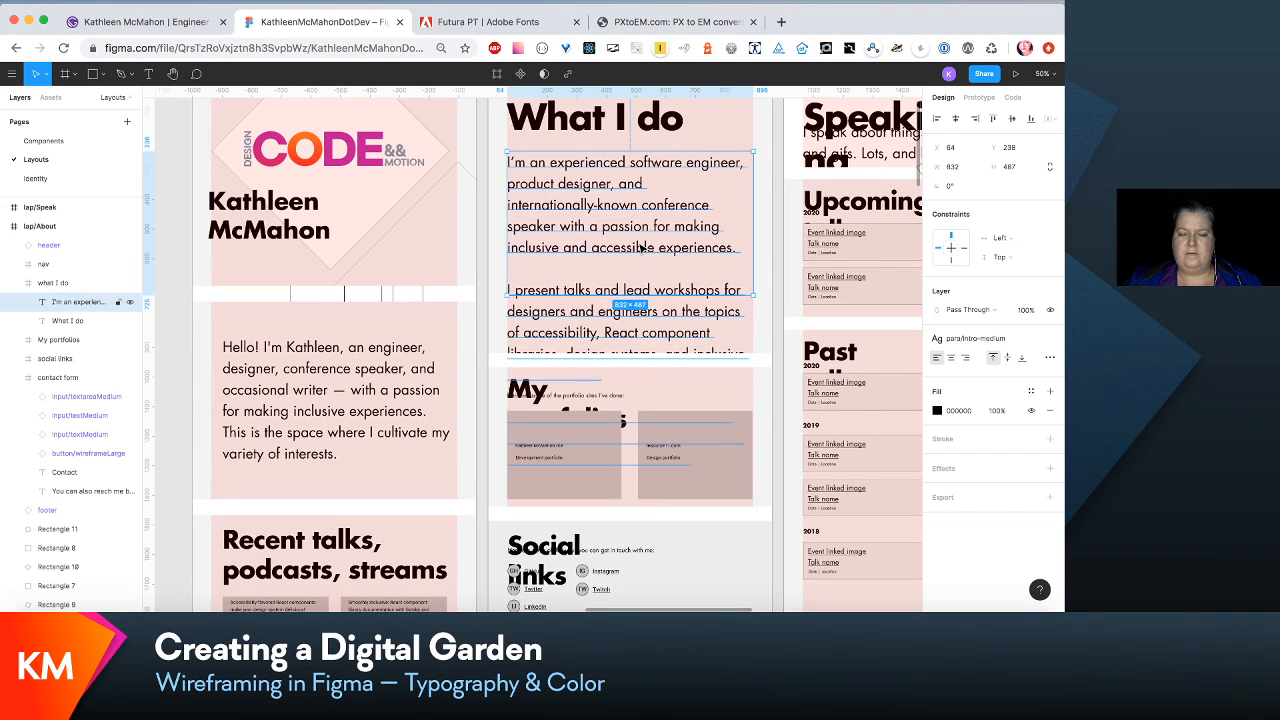
# - Move the My portfolios, social links and contact form sections down together to make room for a taller What I do section
pyautogui.scroll(-5, 670, 352)
pyautogui.click(669, 349)
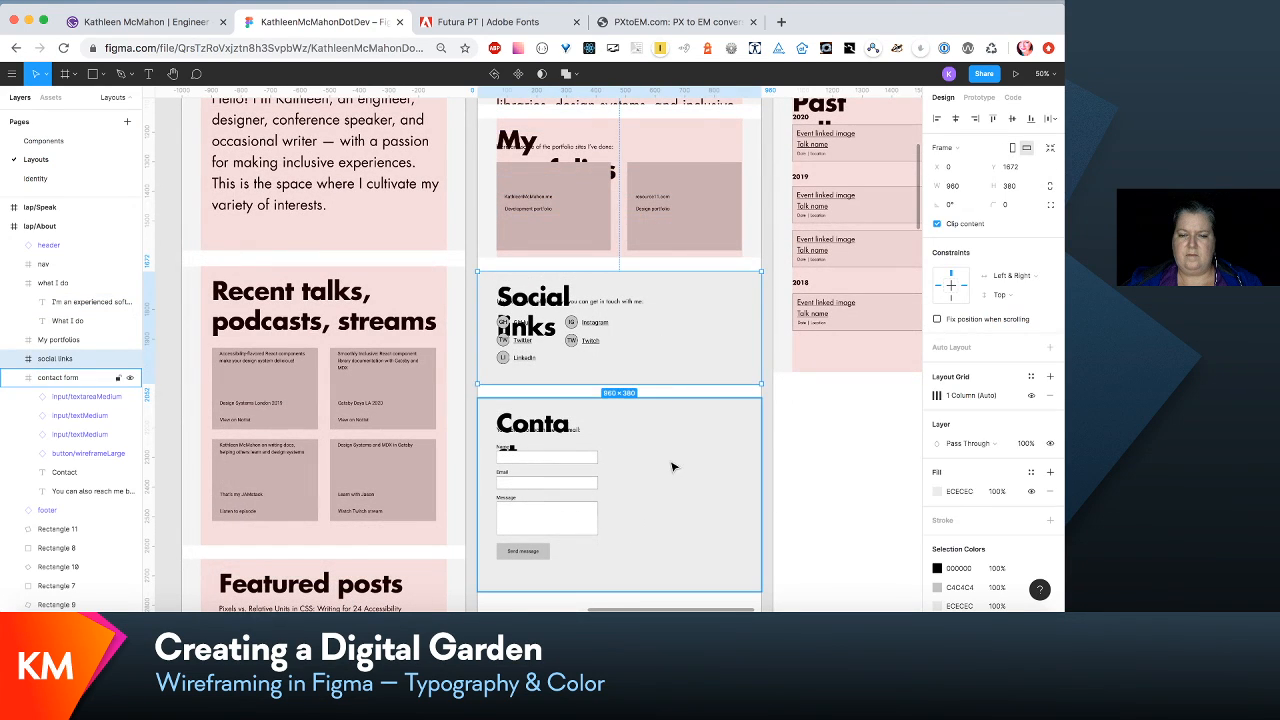
pyautogui.keyDown('shift'); pyautogui.click(674, 463); pyautogui.keyUp('shift')
pyautogui.keyDown('shift'); pyautogui.click(661, 203); pyautogui.keyUp('shift')
pyautogui.moveTo(661, 203); pyautogui.dragTo(660, 352)
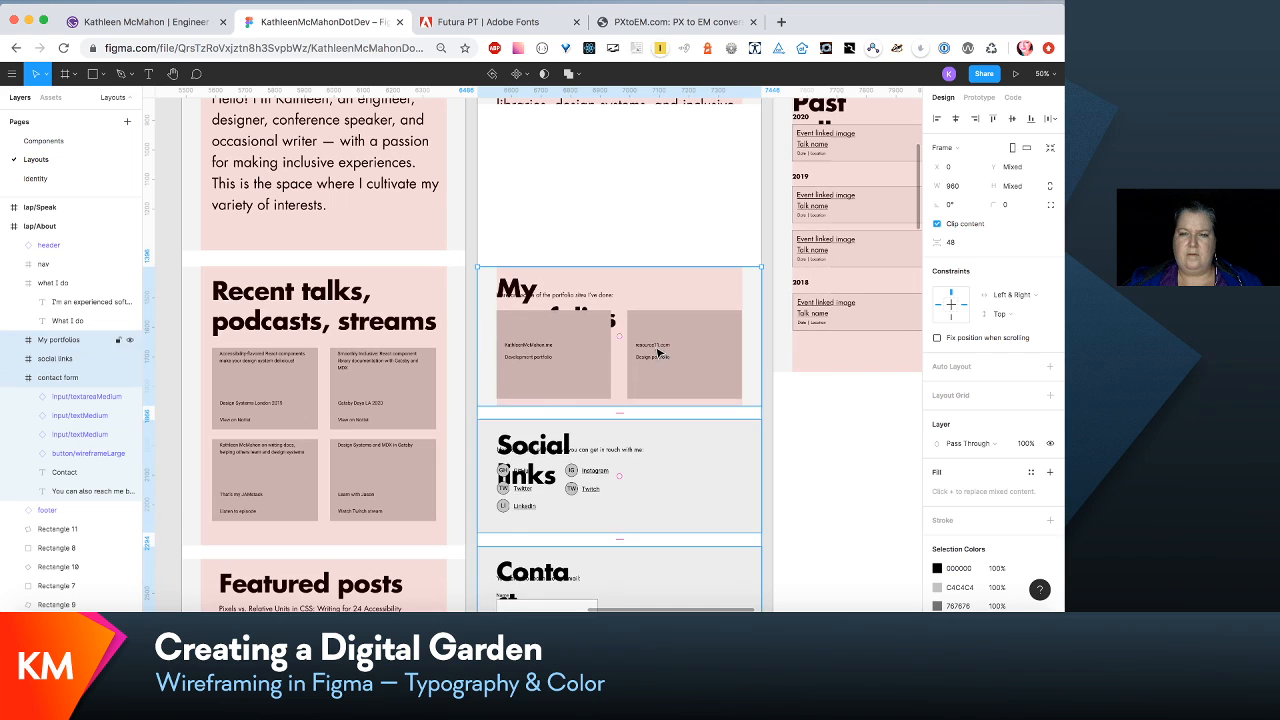
# - Extend the What I do section of the laptop About layout to a height of 1434 to fit its full text
pyautogui.scroll(2, 657, 217)
pyautogui.scroll(1, 657, 216)
pyautogui.click(657, 217)
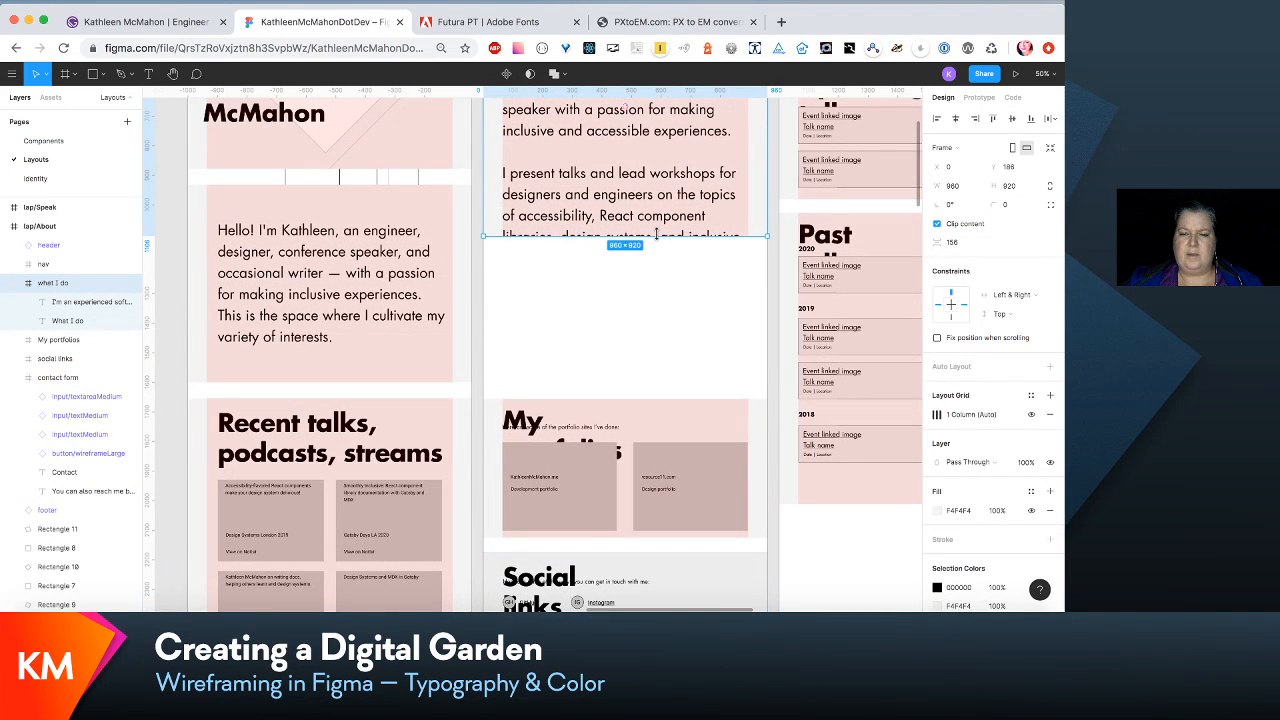
pyautogui.moveTo(656, 236); pyautogui.dragTo(658, 388)
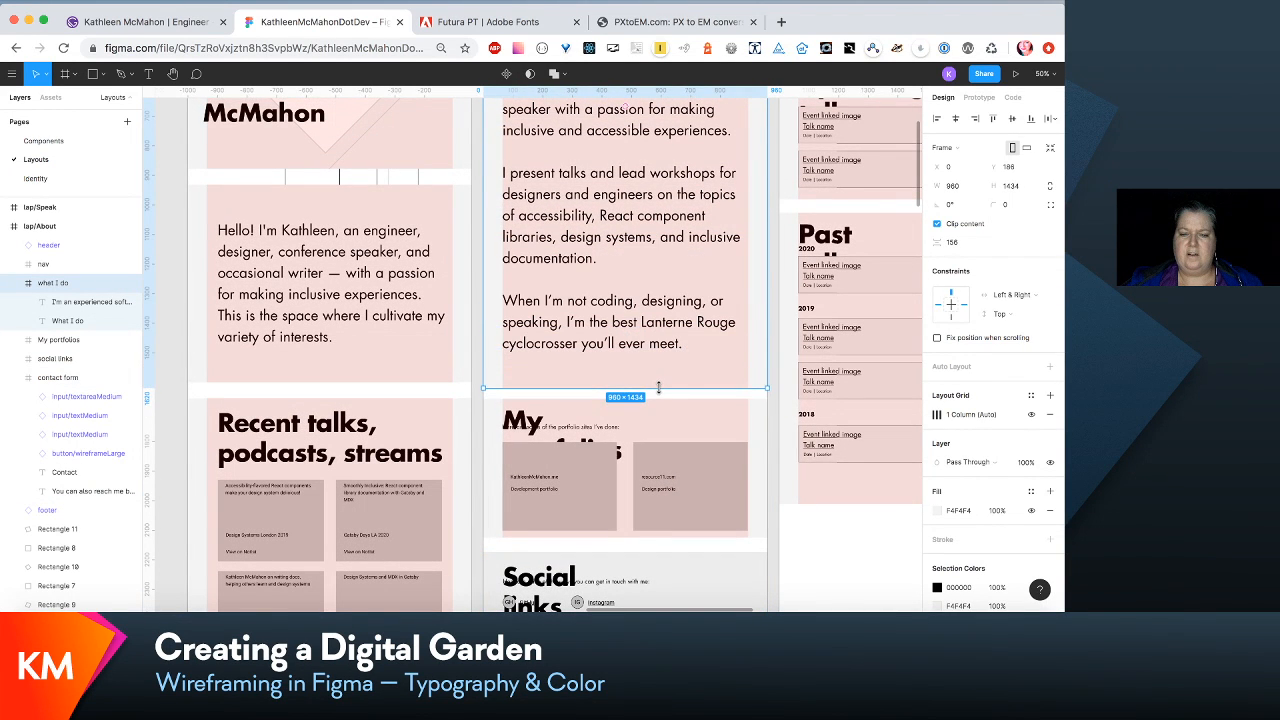
# - Shorten the What I do section of the laptop About layout to a height of 1414
pyautogui.scroll(-5, 661, 386)
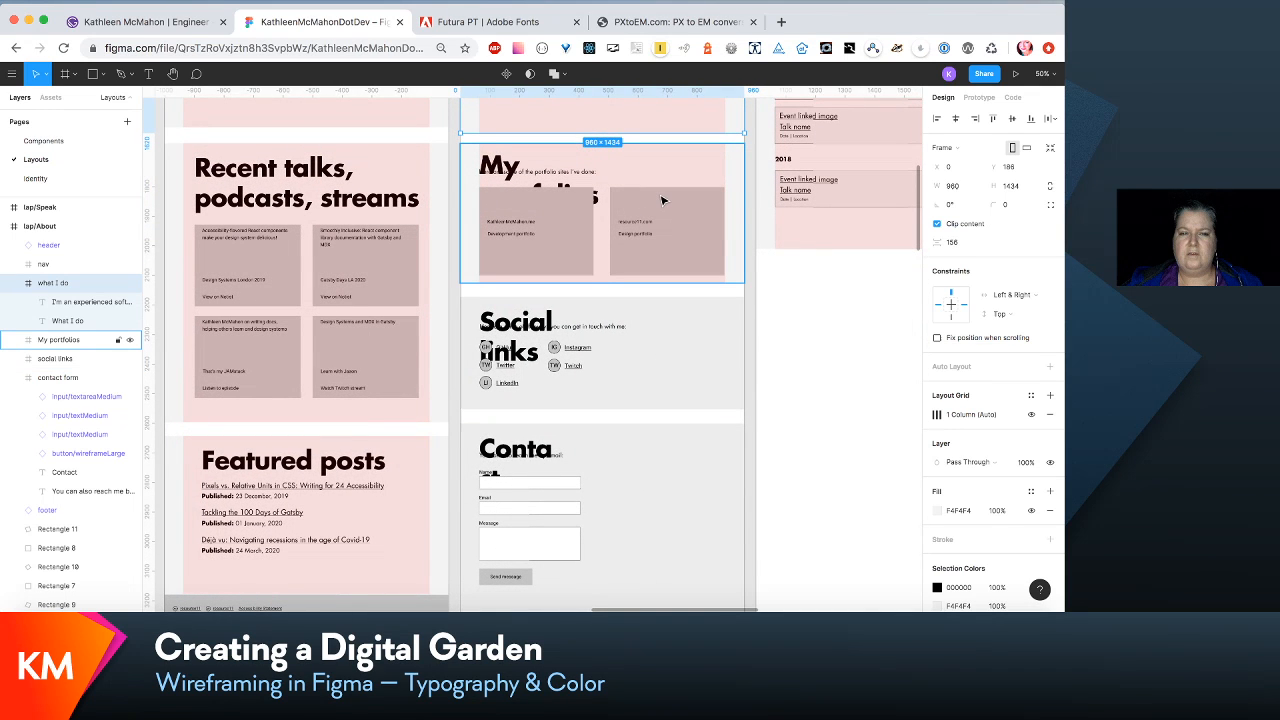
pyautogui.scroll(3, 661, 200)
pyautogui.moveTo(645, 216); pyautogui.dragTo(649, 211)
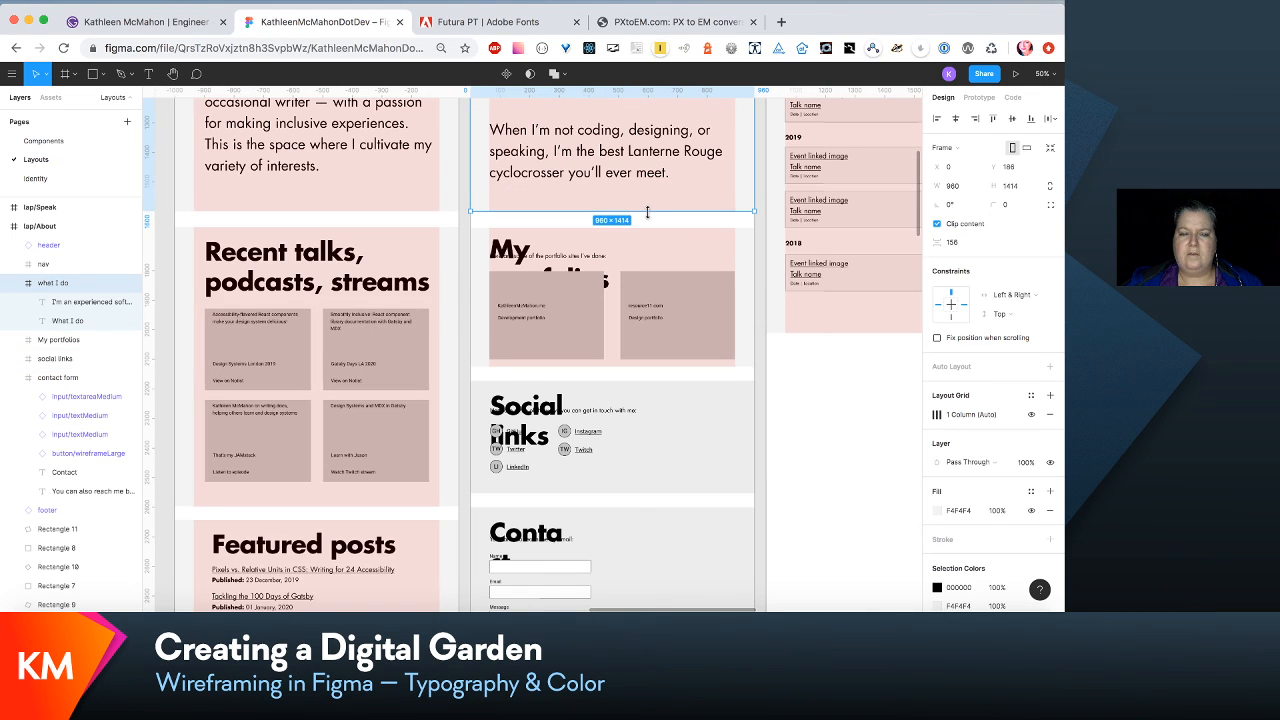
# - Move the social links and contact form sections down together to make room below the My portfolios section
pyautogui.scroll(-3, 731, 295)
pyautogui.click(731, 290)
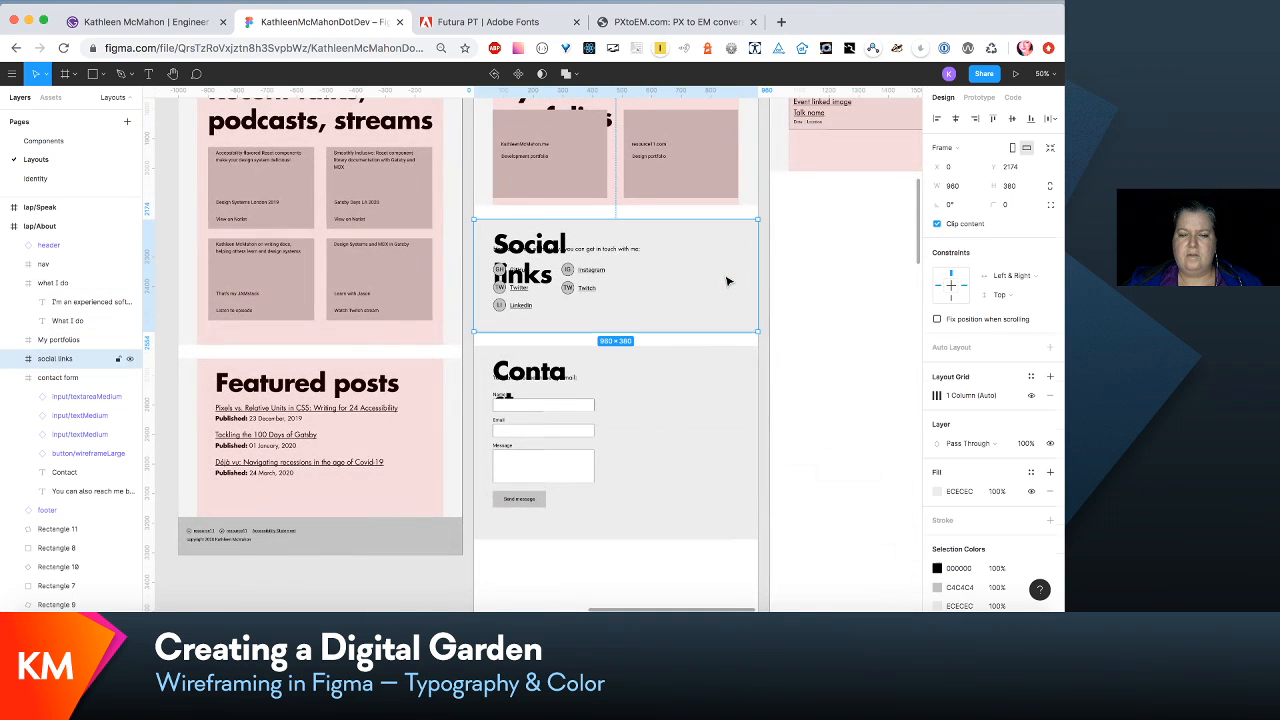
pyautogui.keyDown('shift'); pyautogui.click(731, 420); pyautogui.keyUp('shift')
pyautogui.moveTo(731, 420); pyautogui.dragTo(731, 545)
pyautogui.scroll(5, 677, 257)
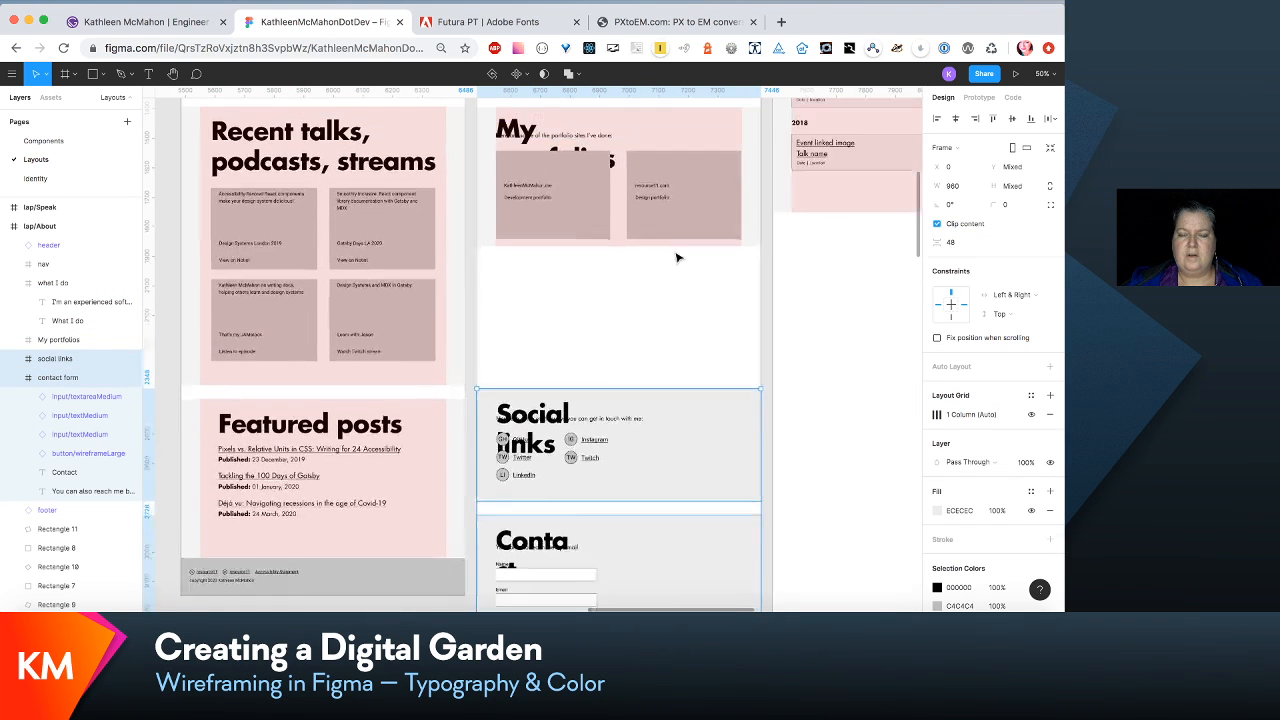
# - Widen the My portfolios heading to 811 so it fits one line, and extend its section to a height of 714
pyautogui.click(624, 249)
pyautogui.doubleClick(522, 236)
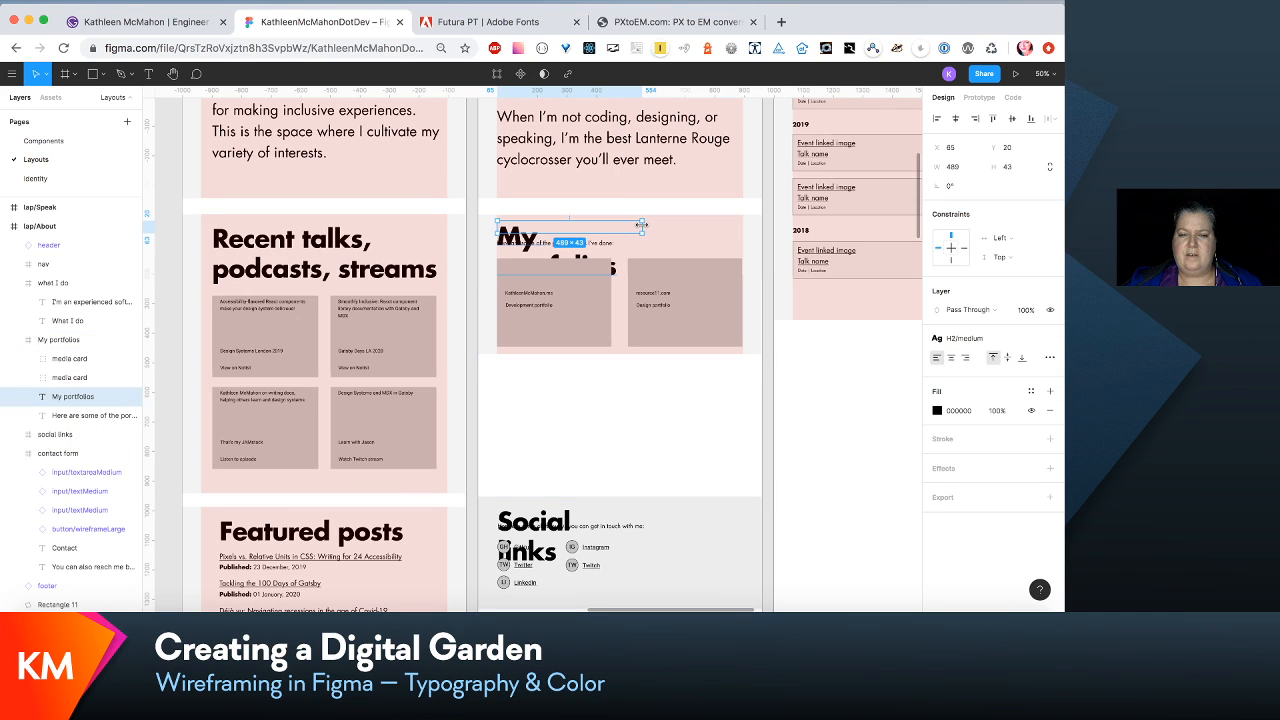
pyautogui.moveTo(643, 231); pyautogui.dragTo(736, 229)
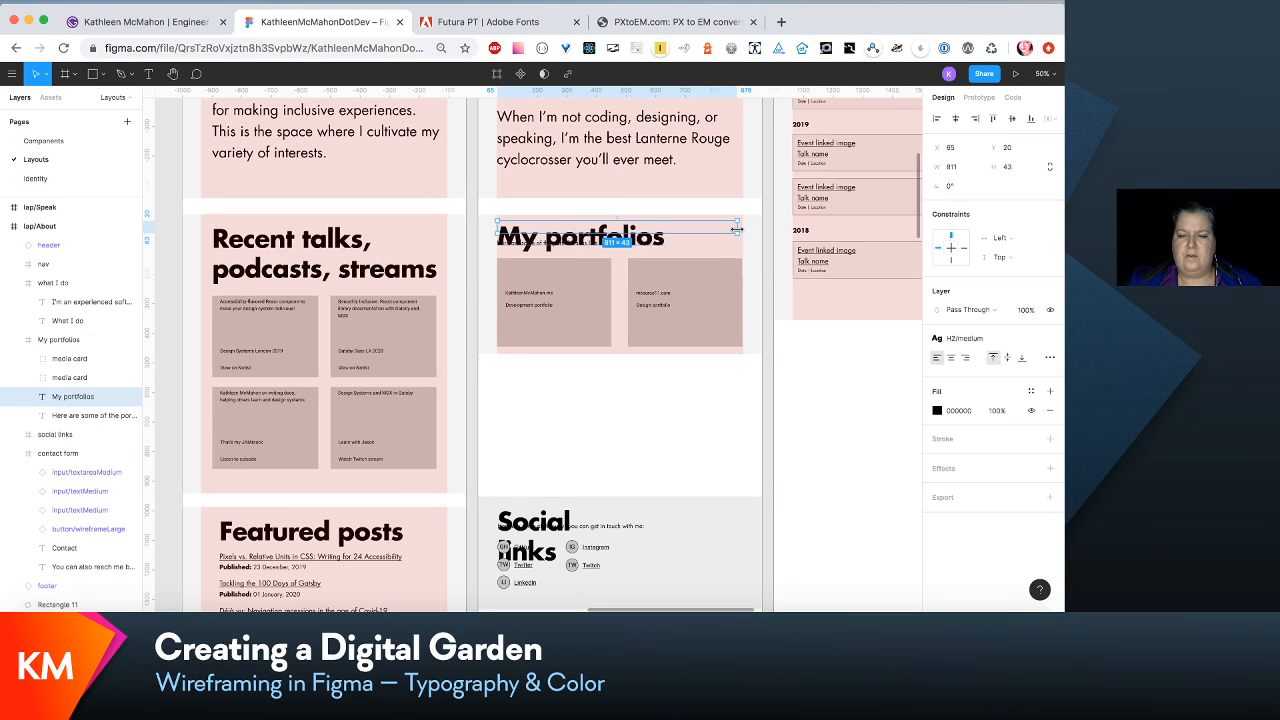
pyautogui.click(729, 356)
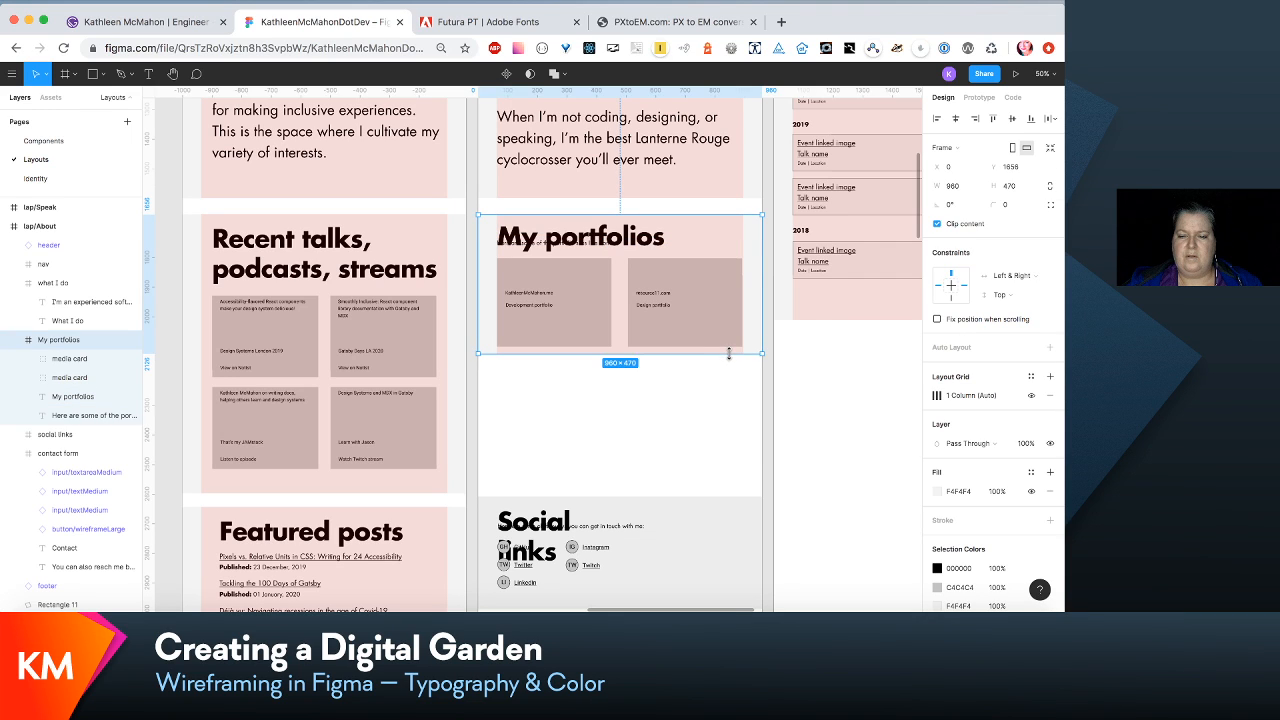
pyautogui.moveTo(729, 355); pyautogui.dragTo(718, 426)
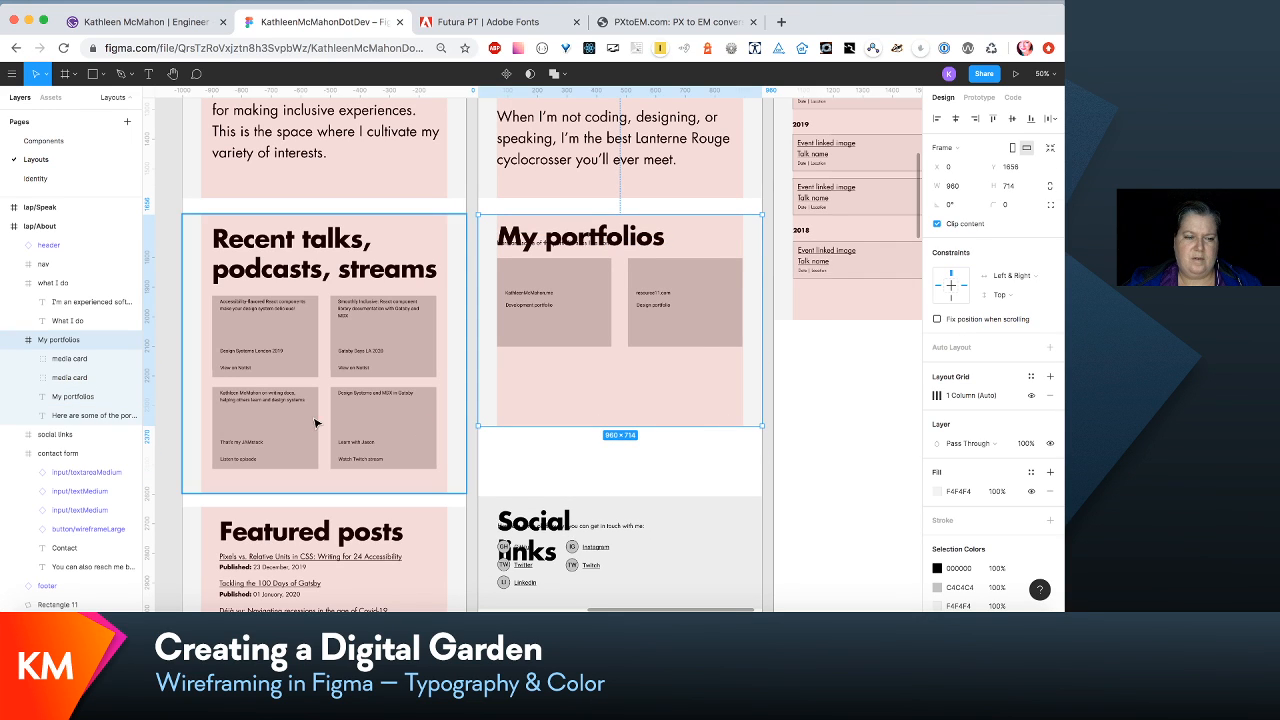
# - Move both media cards and the description text of My portfolios down together, clear of the heading, with the text at Y 140
pyautogui.click(93, 358)
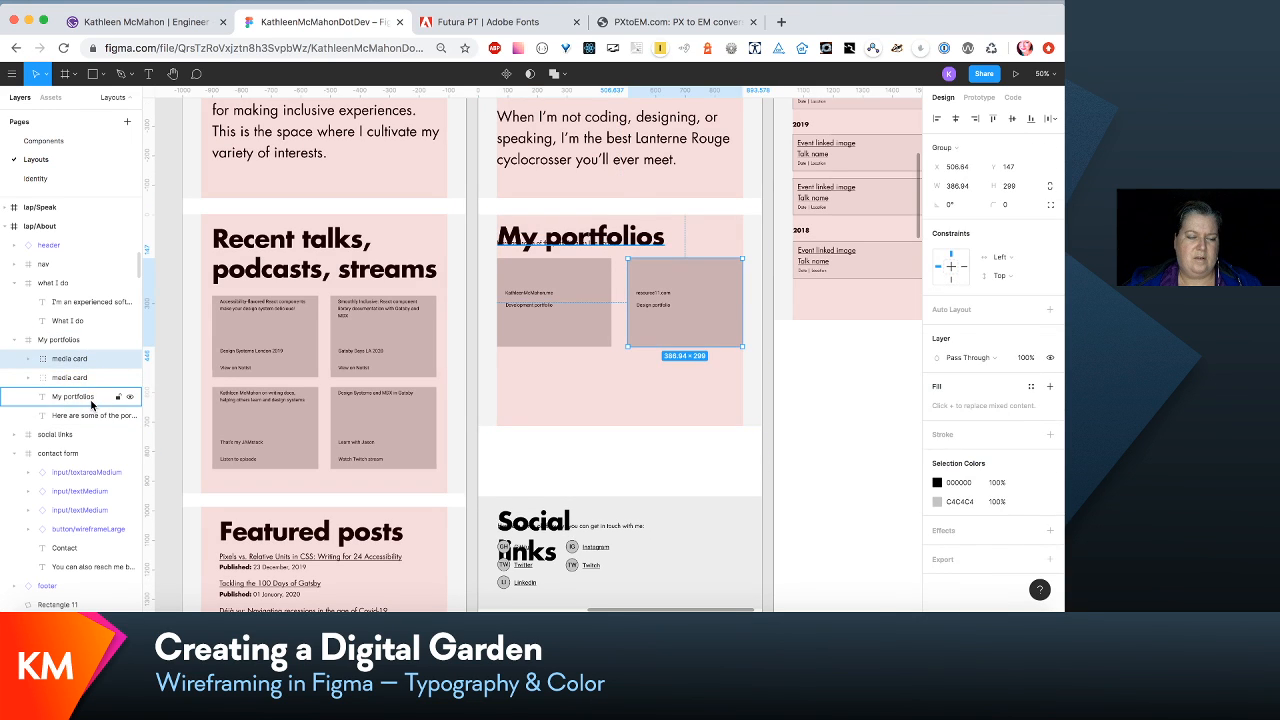
pyautogui.keyDown('shift'); pyautogui.click(95, 415); pyautogui.keyUp('shift')
pyautogui.keyDown('shift'); pyautogui.click(93, 397); pyautogui.keyUp('shift')
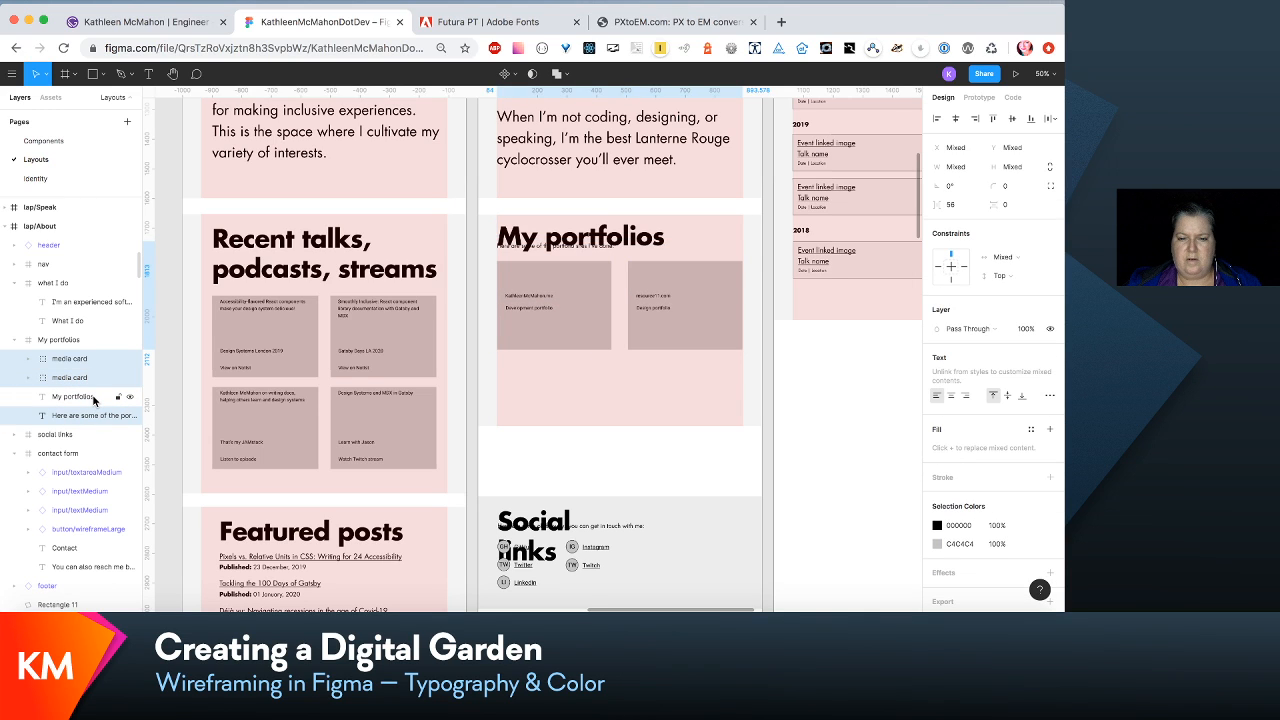
pyautogui.scroll(3, 230, 480)
pyautogui.hscroll(-2, 230, 480)
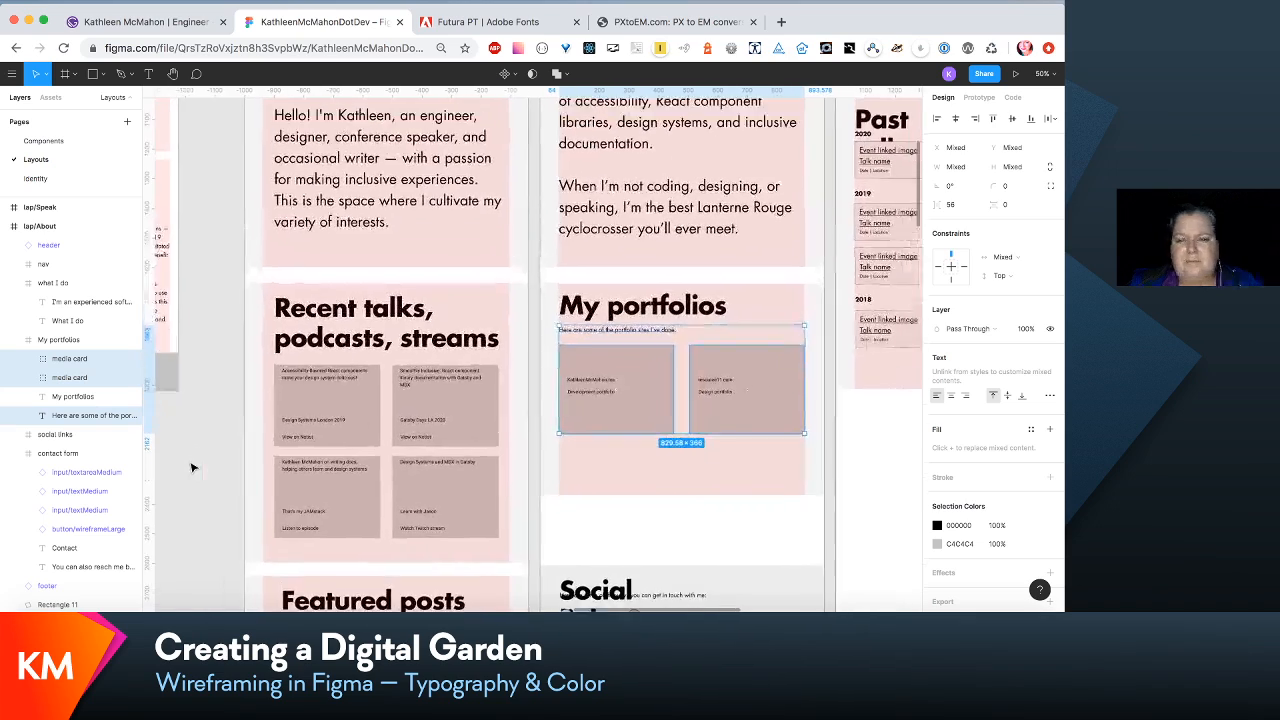
# - Widen the intro paragraph of the laptop Home layout to 832, starting at X 64 to match the column edges
pyautogui.scroll(3, 572, 325)
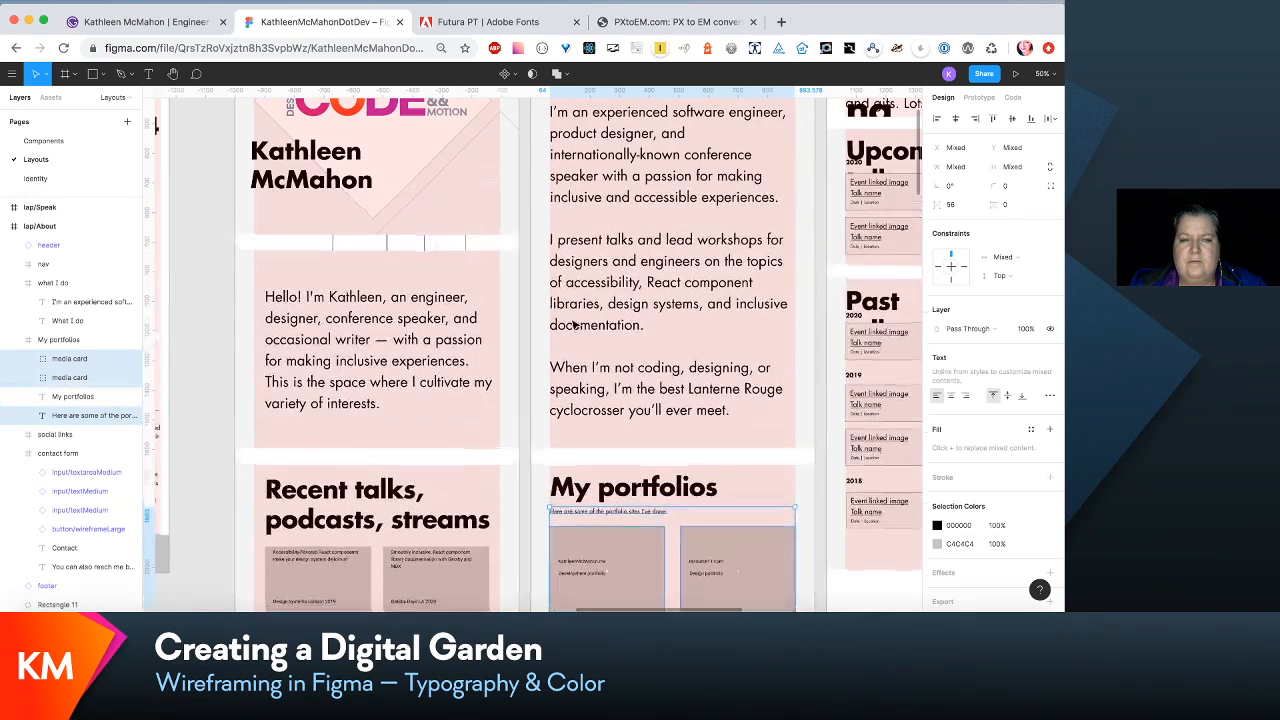
pyautogui.click(392, 348)
pyautogui.doubleClick(392, 348)
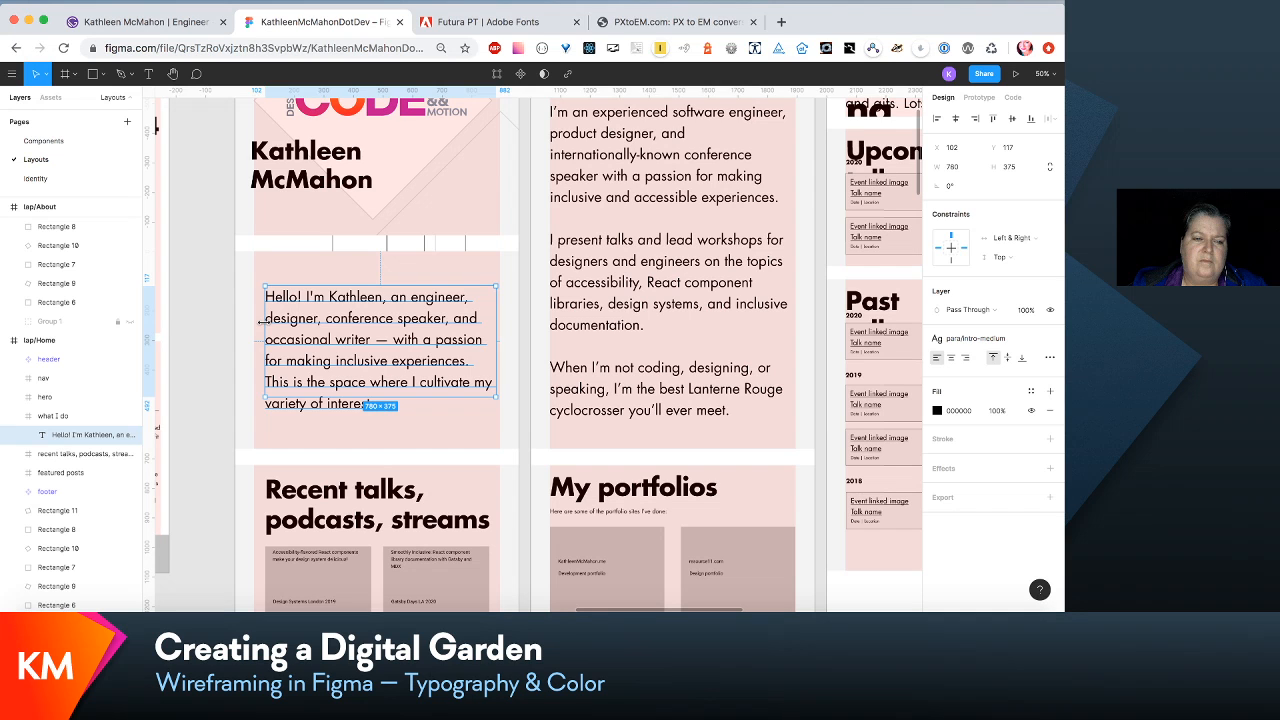
pyautogui.moveTo(260, 321); pyautogui.dragTo(254, 321)
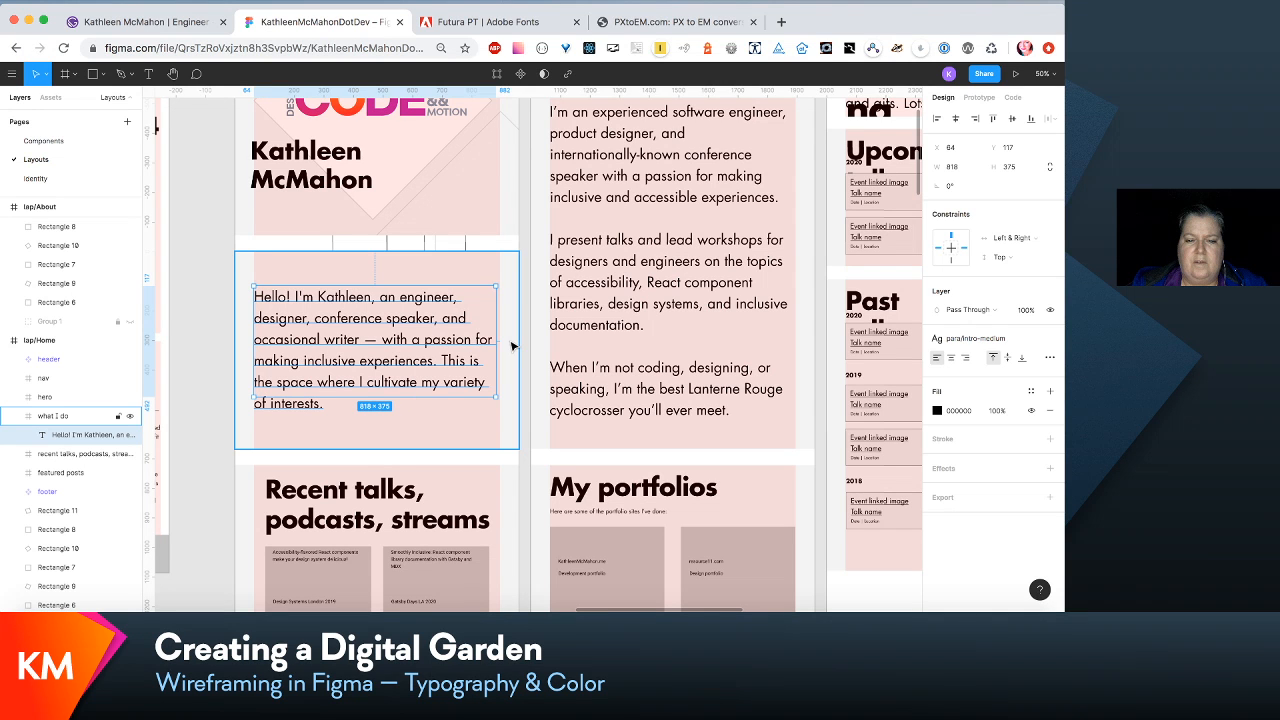
# - Move the Recent talks heading and its four media cards left together to the column edge at X 64
pyautogui.scroll(-5, 512, 346)
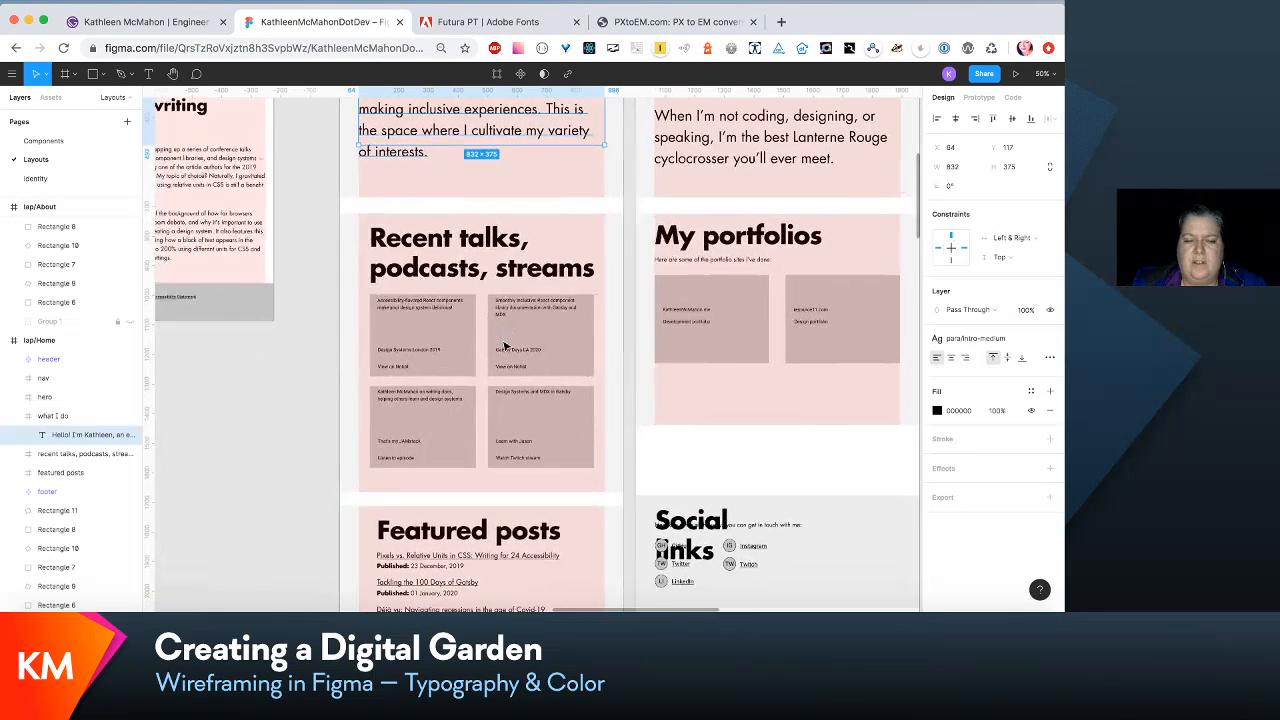
pyautogui.scroll(3, 515, 330)
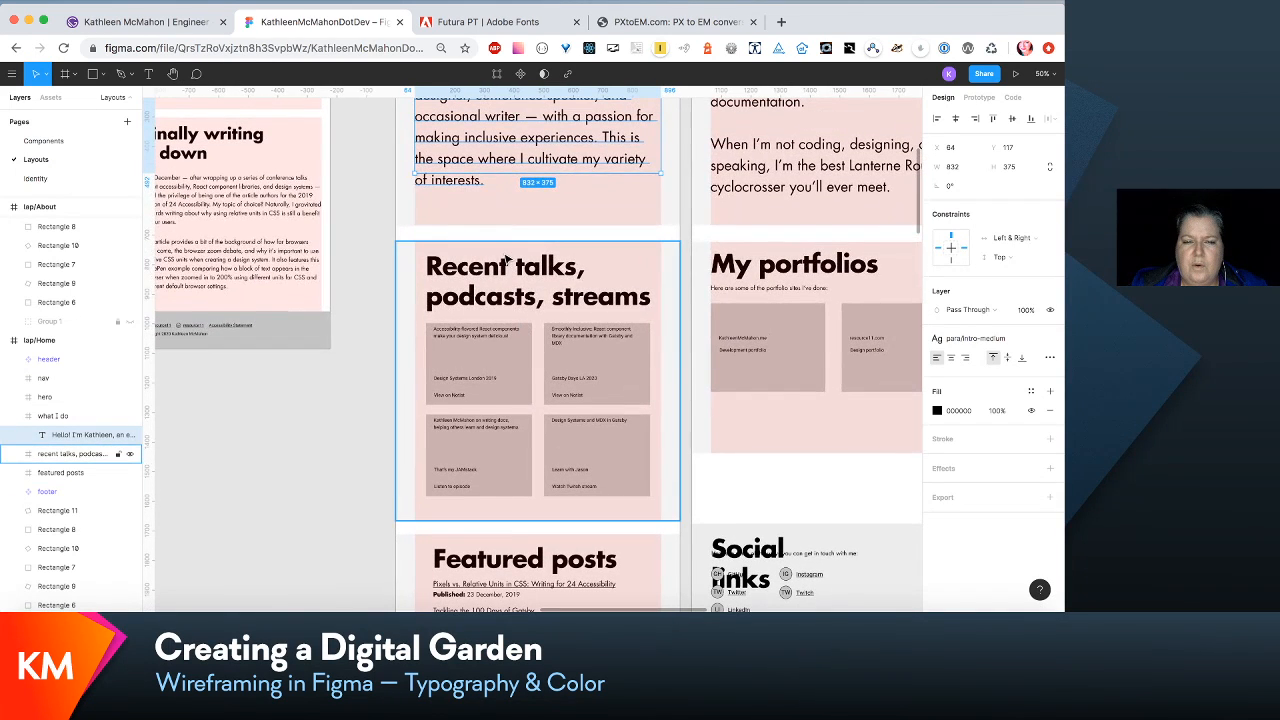
pyautogui.doubleClick(510, 275)
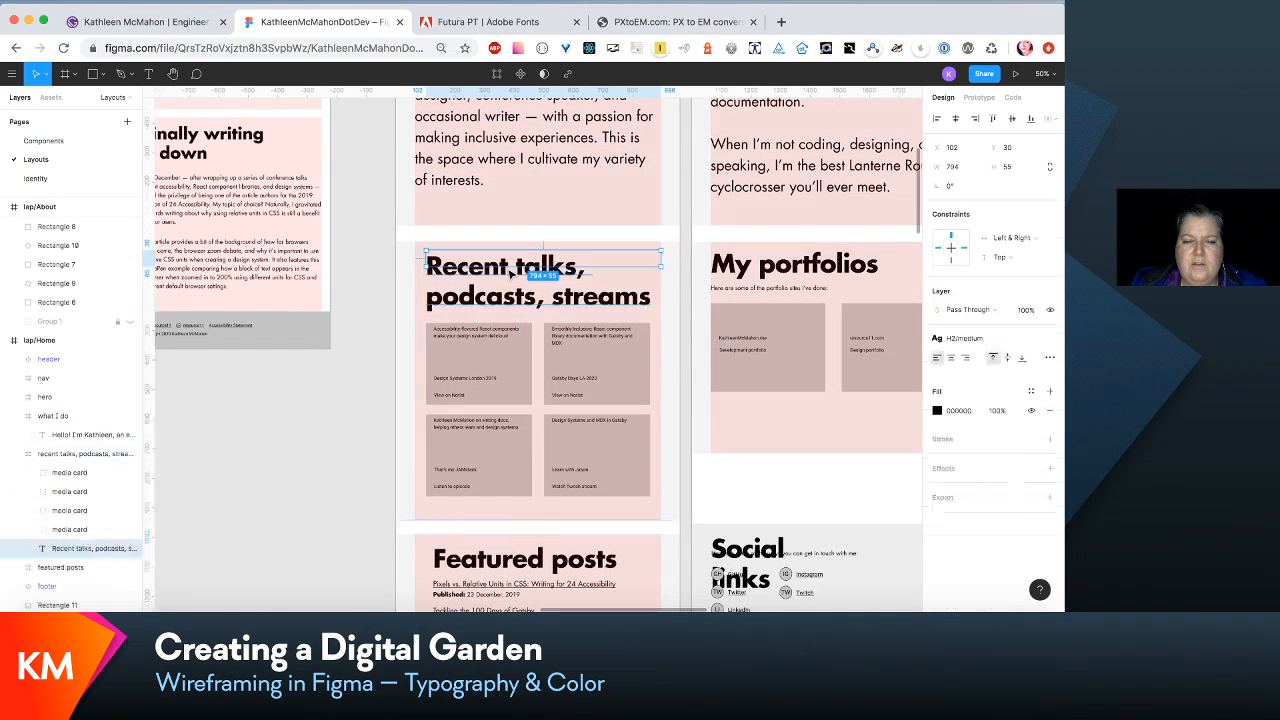
pyautogui.keyDown('shift'); pyautogui.click(497, 362); pyautogui.keyUp('shift')
pyautogui.keyDown('shift'); pyautogui.click(500, 457); pyautogui.keyUp('shift')
pyautogui.keyDown('shift'); pyautogui.click(580, 463); pyautogui.keyUp('shift')
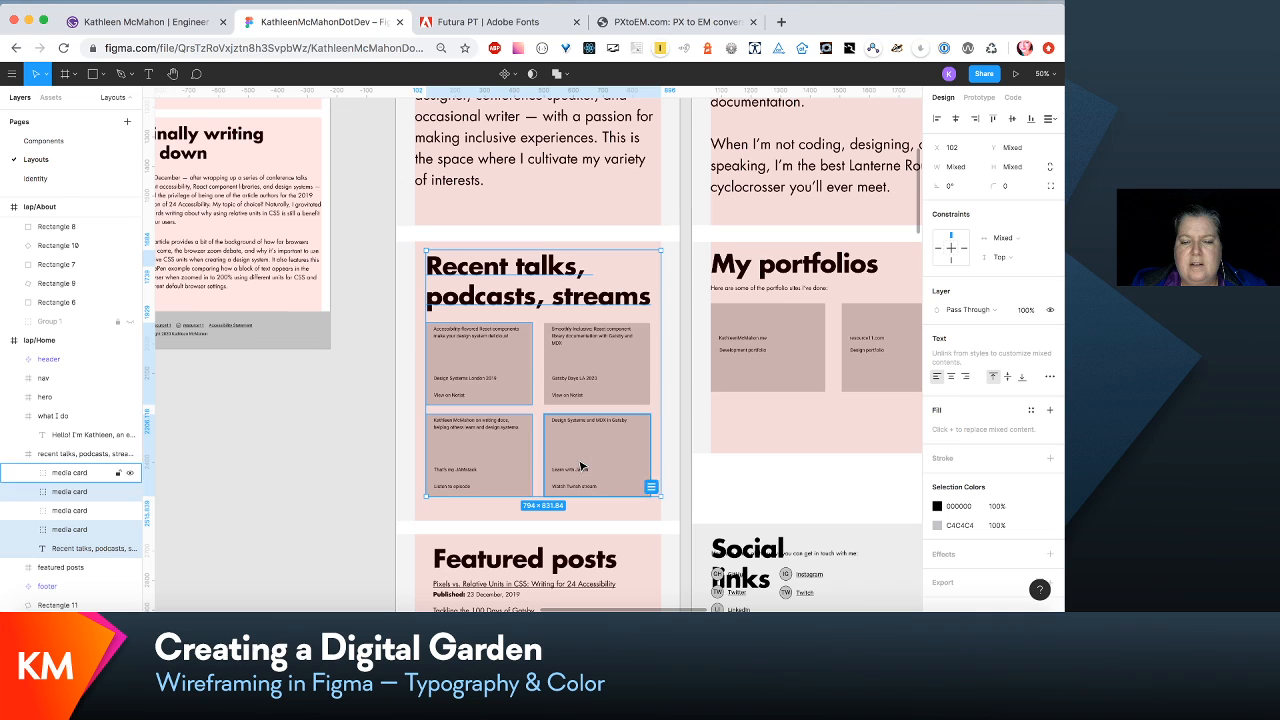
pyautogui.keyDown('shift'); pyautogui.click(590, 388); pyautogui.keyUp('shift')
pyautogui.moveTo(591, 388); pyautogui.dragTo(580, 391)
# - Move the Featured posts heading and all its post links and dates left together to X 64
pyautogui.scroll(-4, 580, 391)
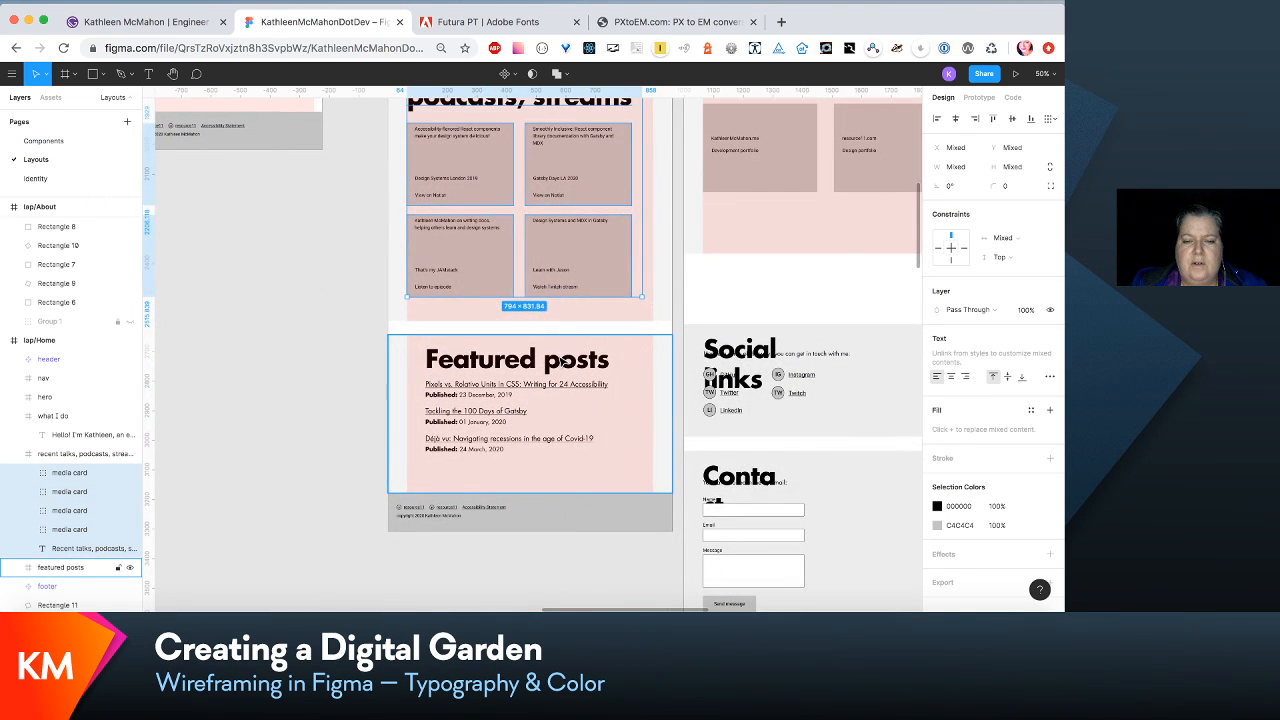
pyautogui.click(563, 363)
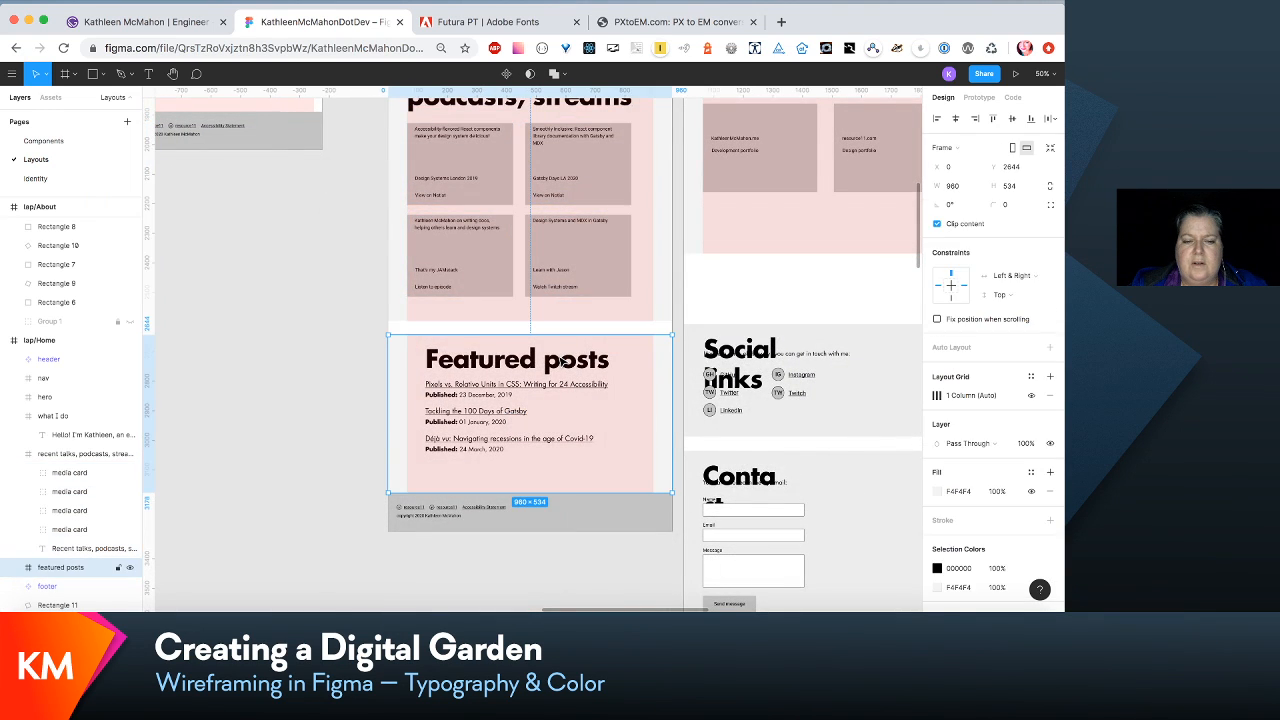
pyautogui.click(15, 571)
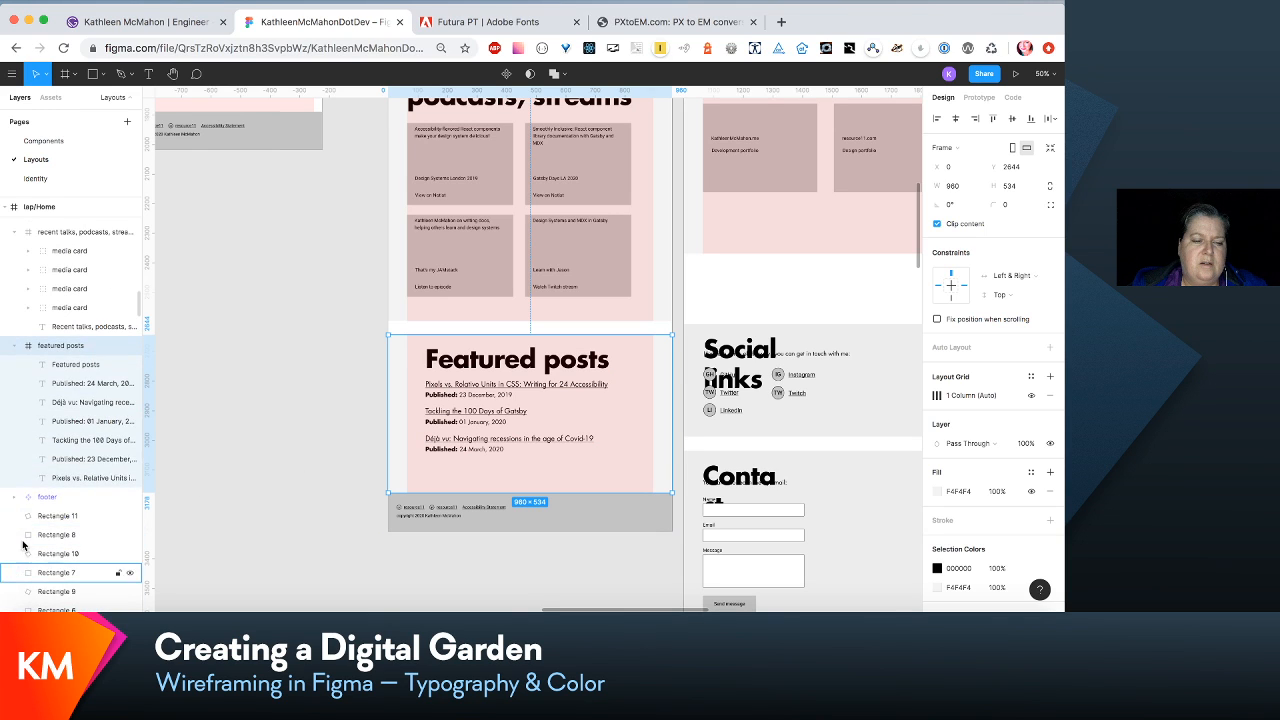
pyautogui.click(69, 479)
pyautogui.keyDown('shift'); pyautogui.click(80, 364); pyautogui.keyUp('shift')
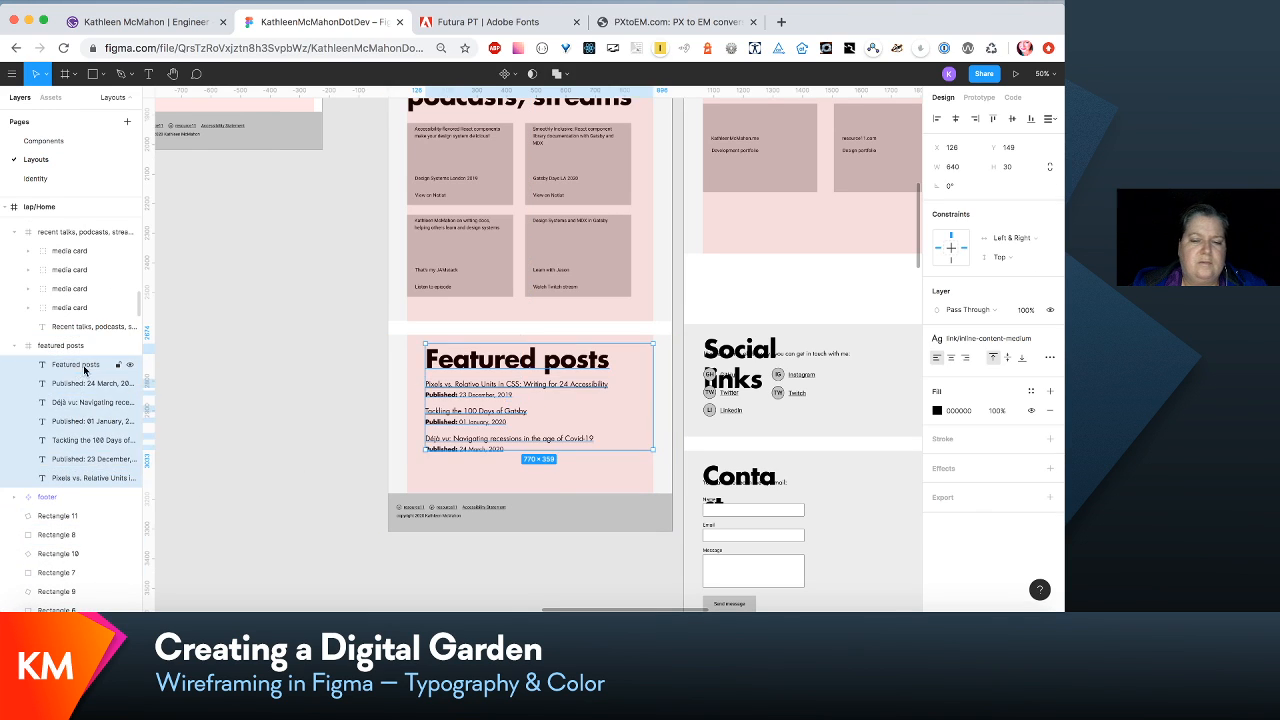
pyautogui.moveTo(512, 368); pyautogui.dragTo(493, 370)
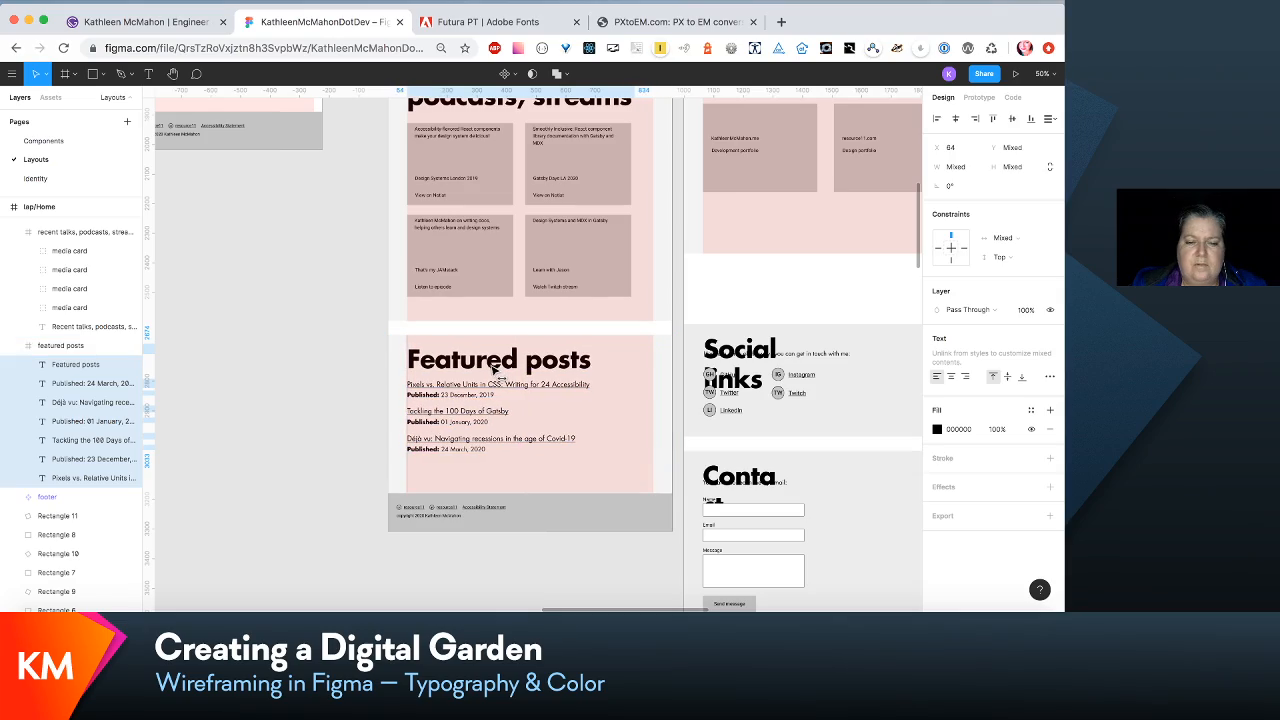
# - Compare the realigned laptop Home and About sections and inspect the text style of the About intro paragraph
pyautogui.scroll(5, 493, 370)
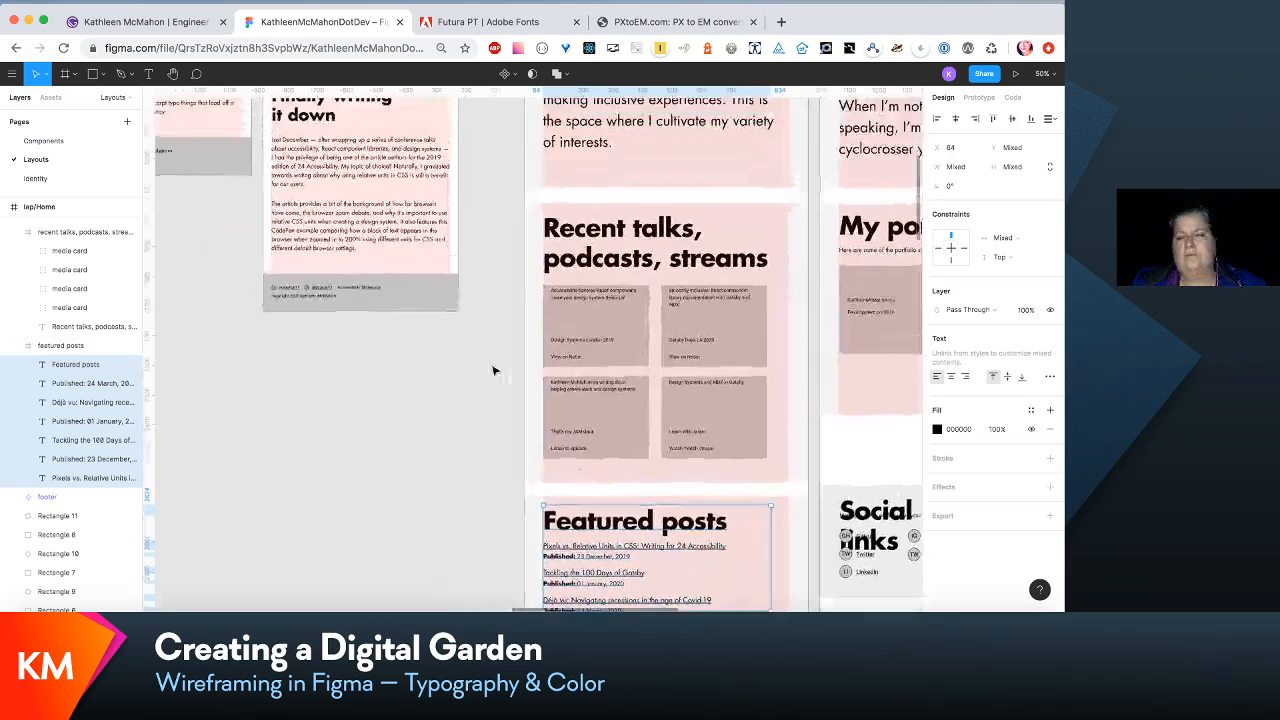
pyautogui.scroll(3, 493, 370)
pyautogui.scroll(-4, 493, 370)
pyautogui.hscroll(2, 493, 370)
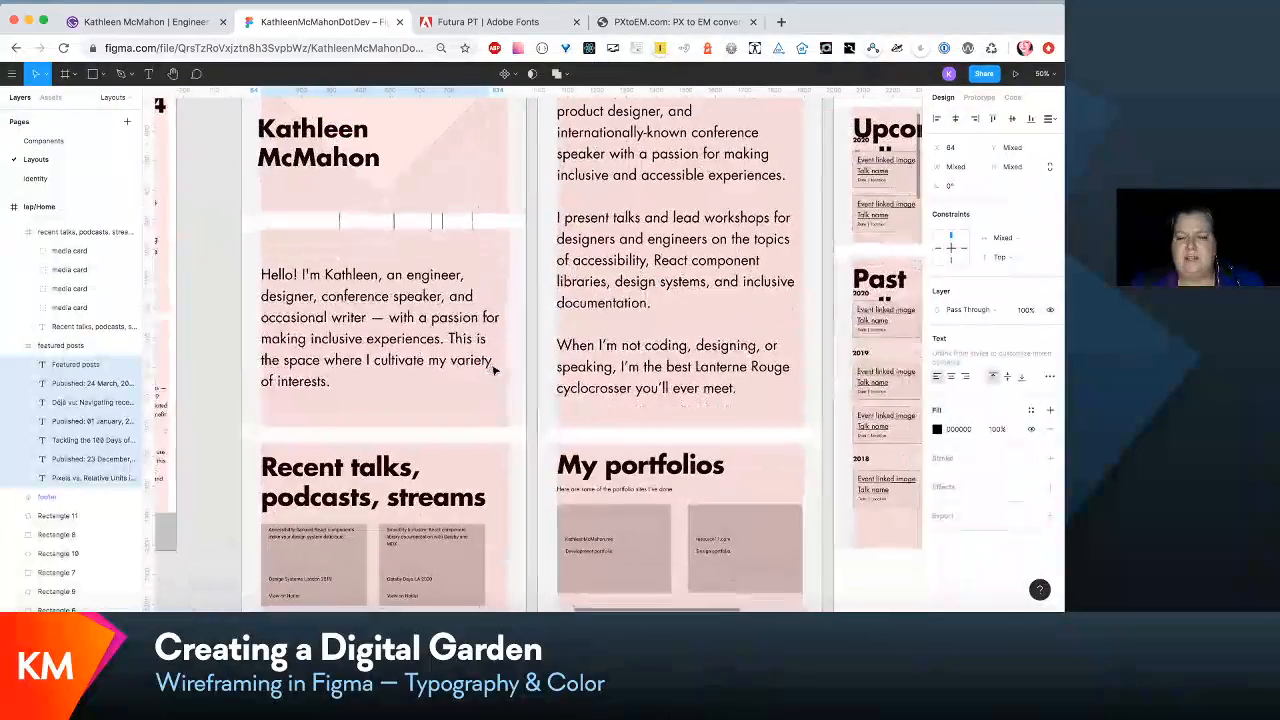
pyautogui.scroll(-2, 493, 370)
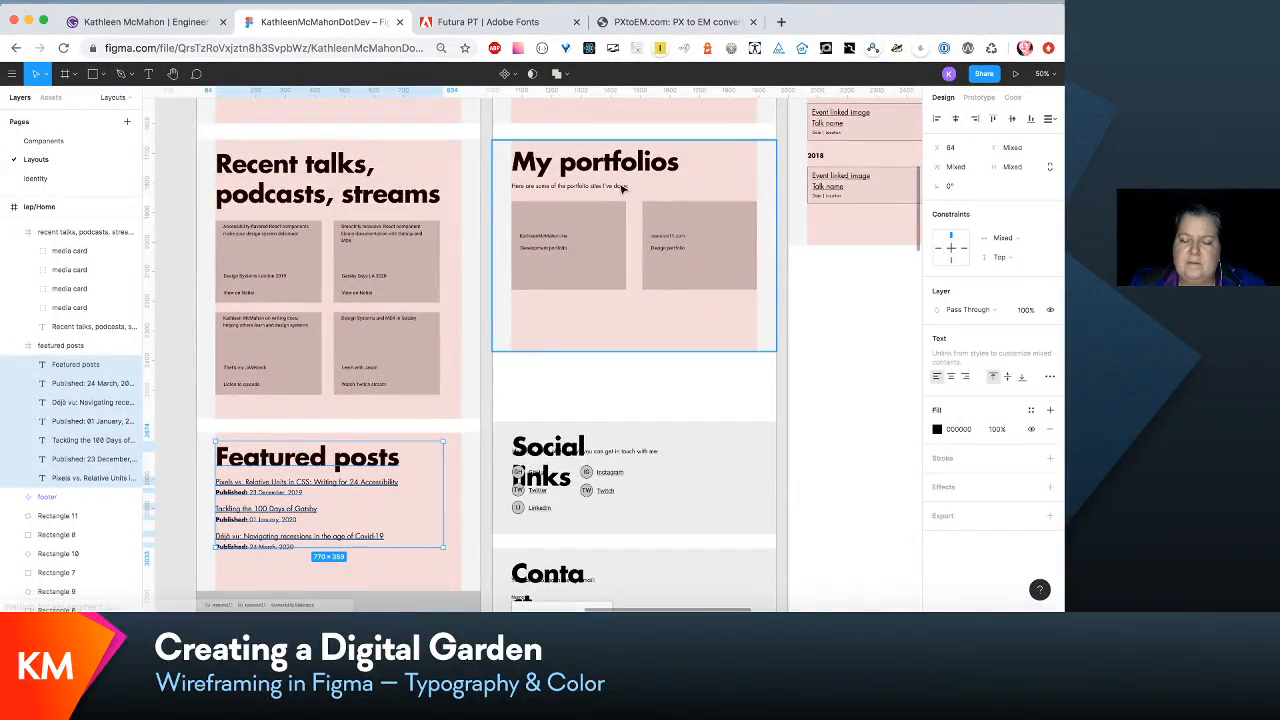
pyautogui.scroll(3, 621, 187)
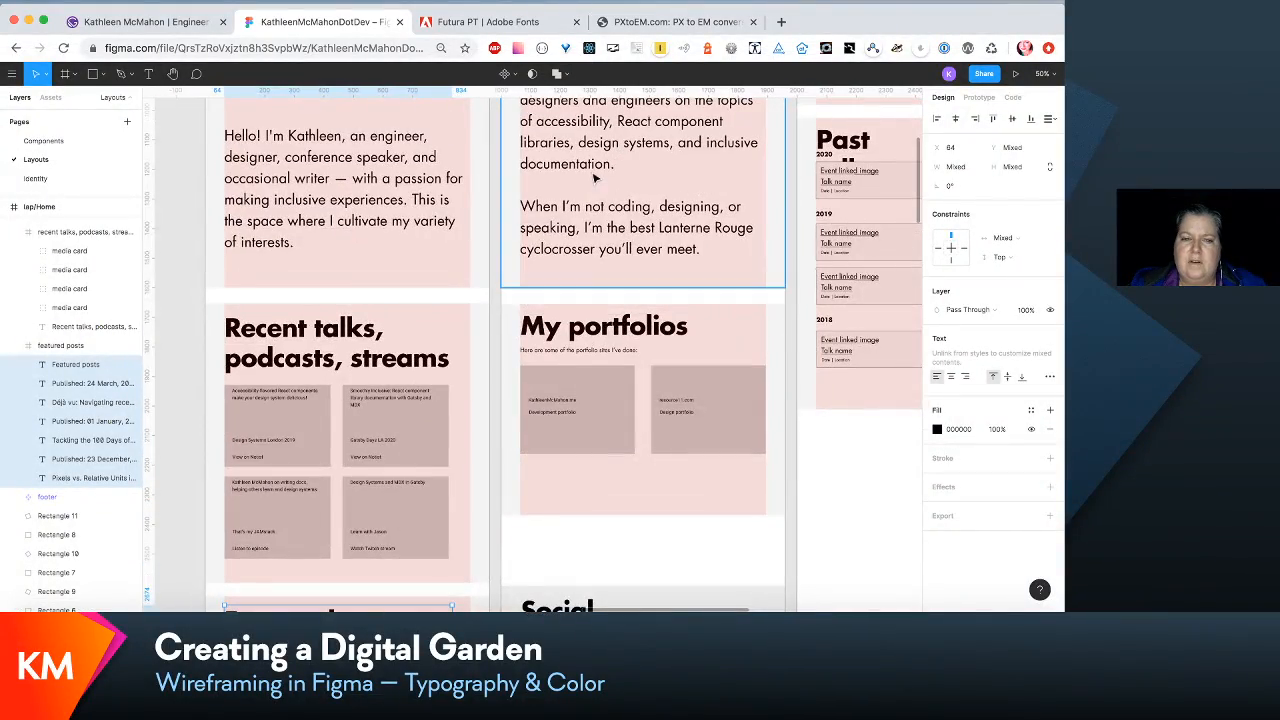
pyautogui.click(594, 178)
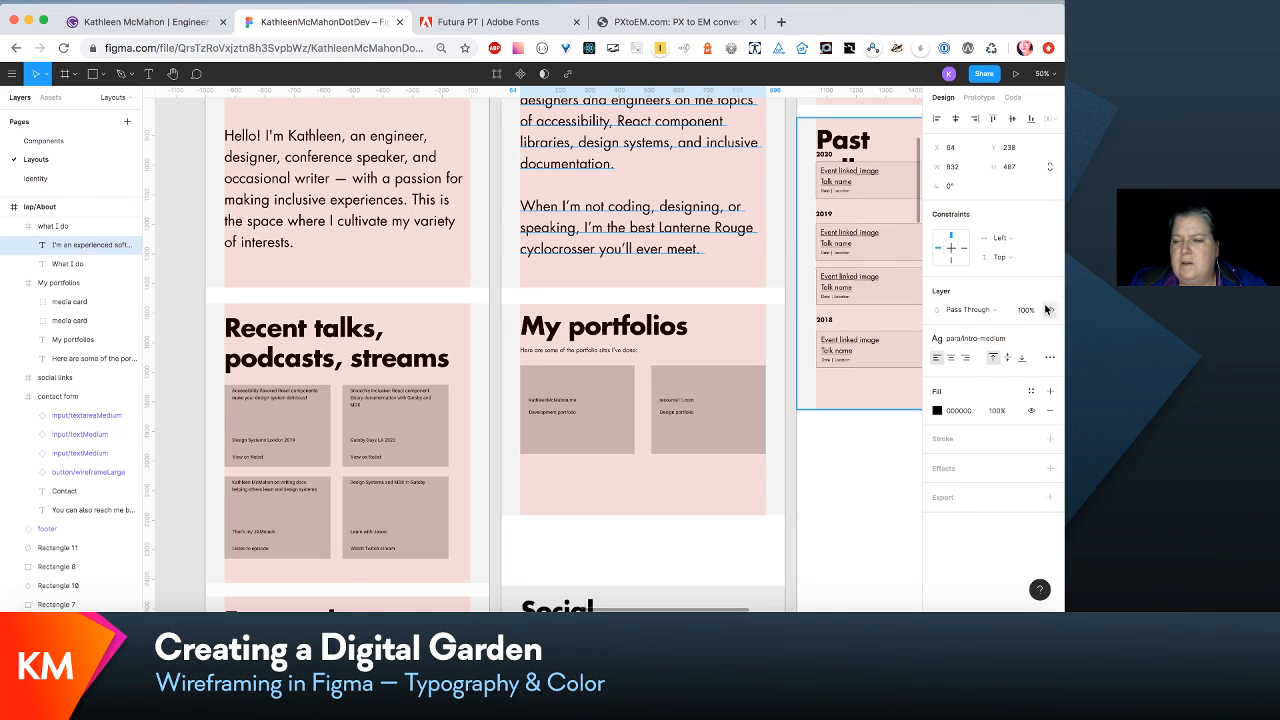
pyautogui.click(1007, 343)
pyautogui.click(1019, 362)
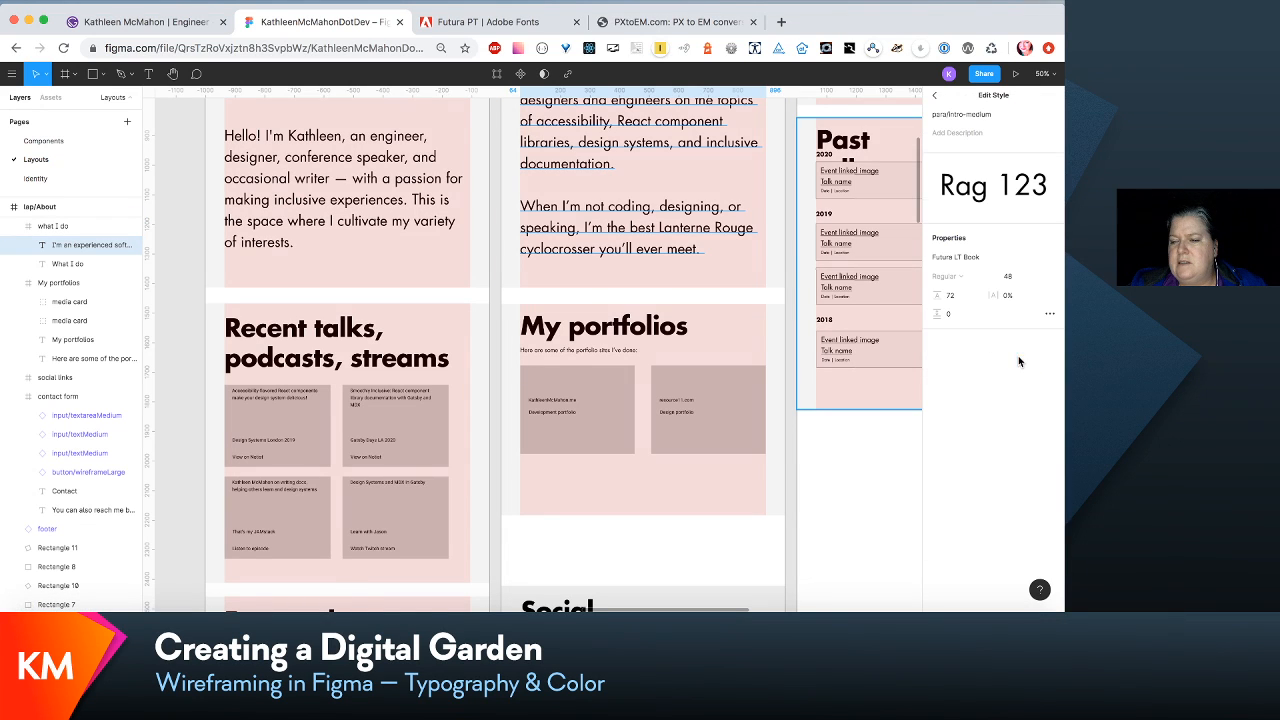
# - Edit the para/content-medium text style of the My portfolios description to font size 24 and line height 36
pyautogui.doubleClick(627, 350)
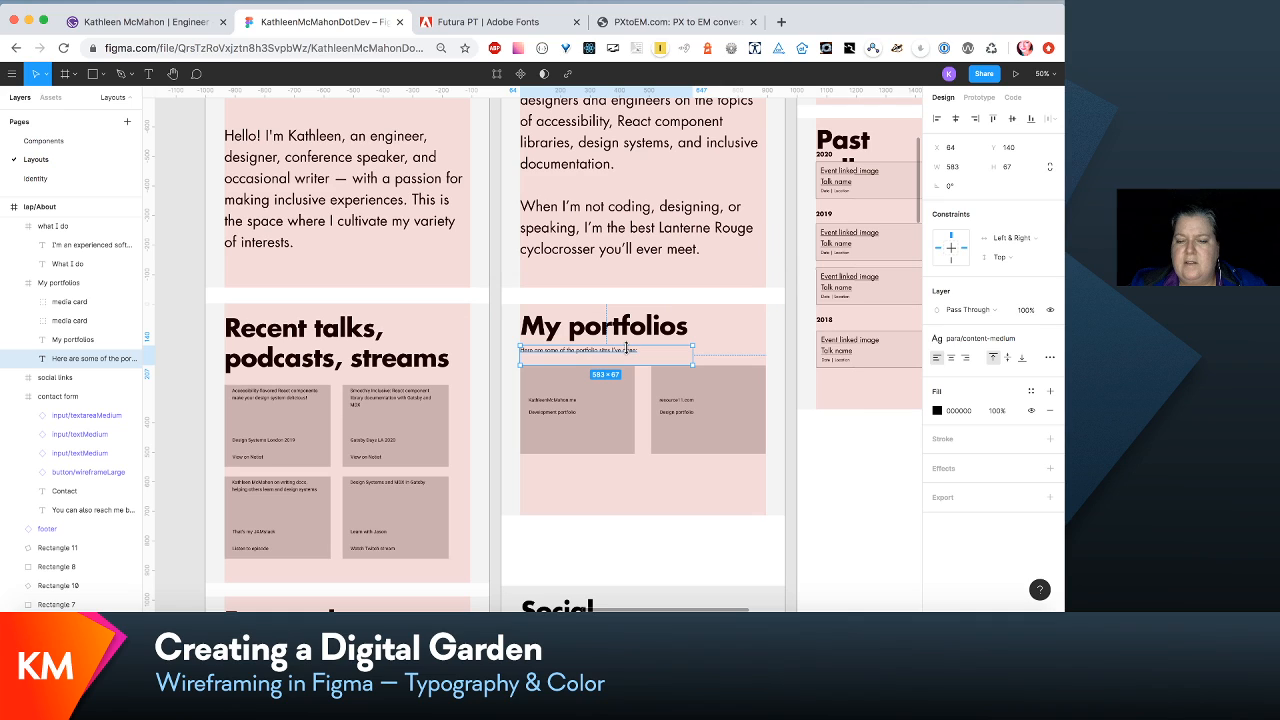
pyautogui.click(1028, 341)
pyautogui.click(1025, 366)
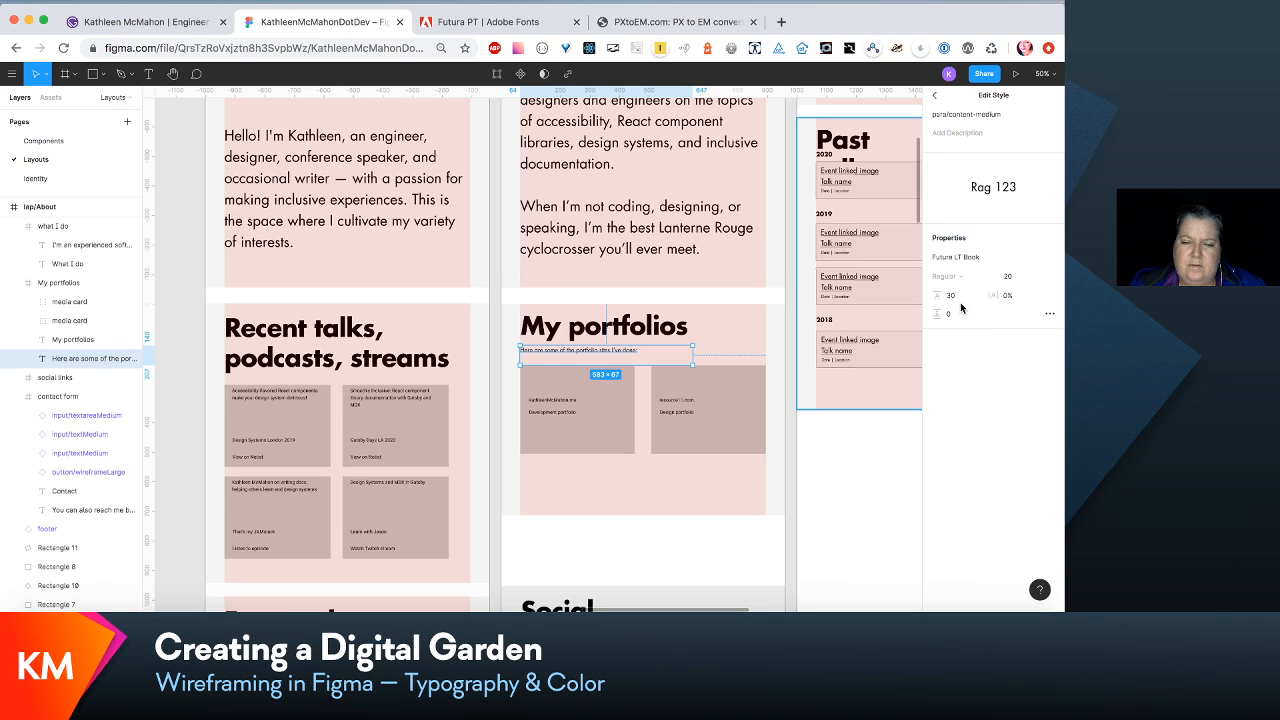
pyautogui.click(1007, 285)
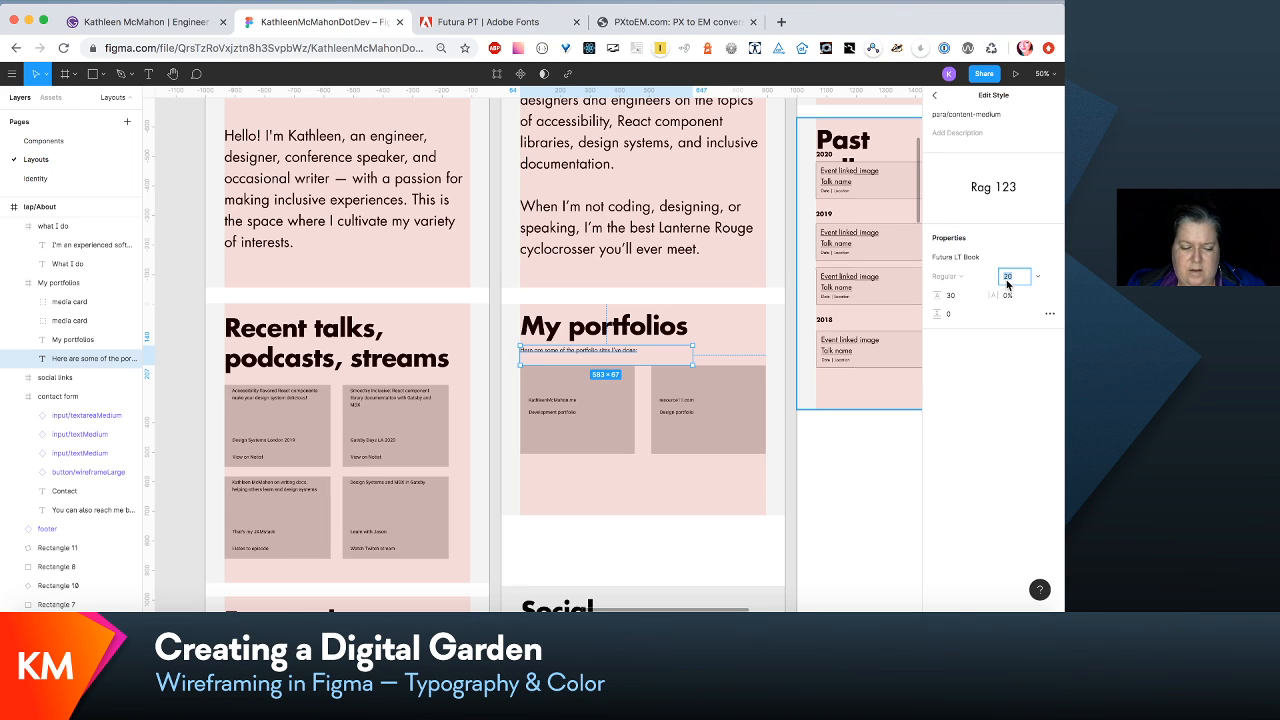
pyautogui.press('Up')
pyautogui.press('Up')
pyautogui.press('Up')
pyautogui.press('Up')
pyautogui.press('Tab')
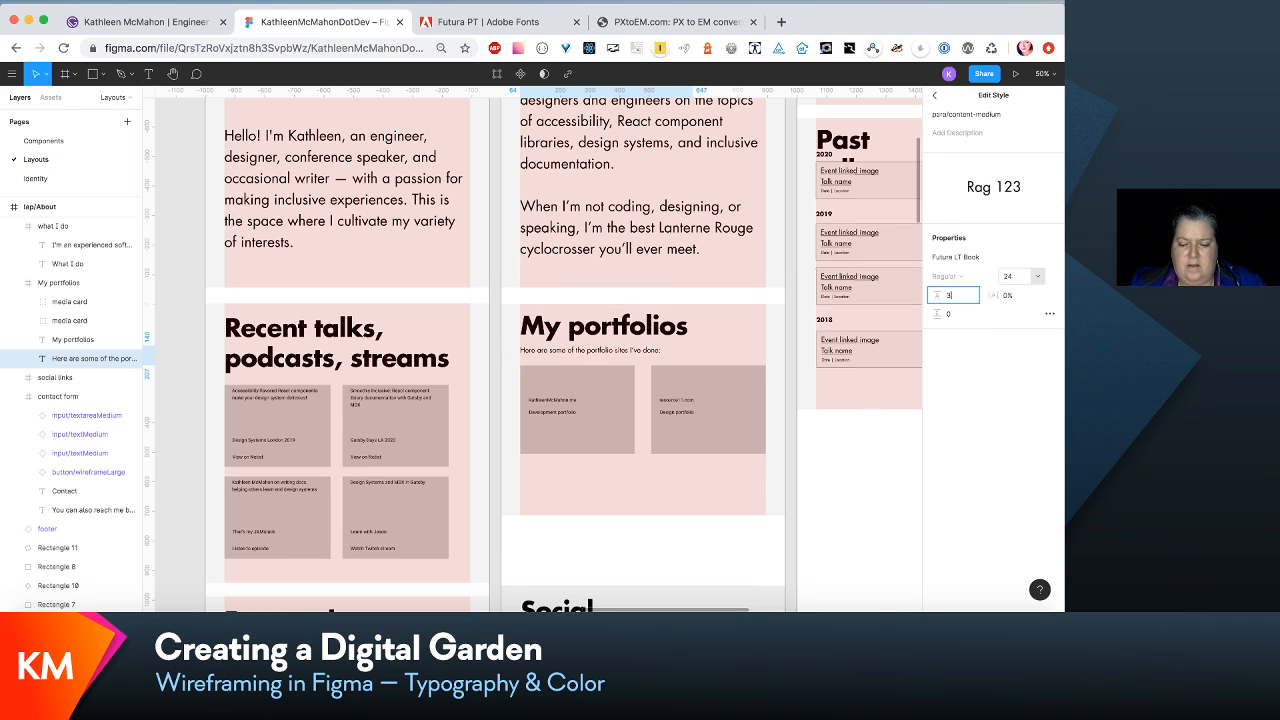
pyautogui.press('Return')
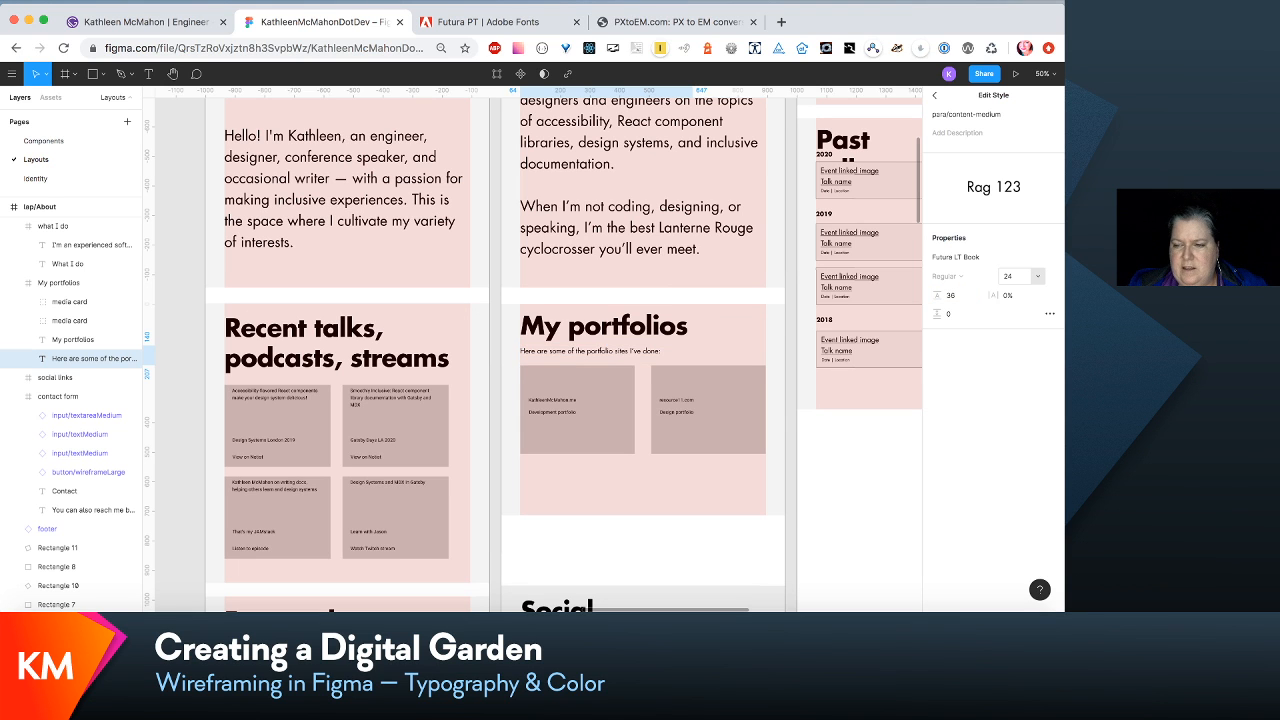
pyautogui.scroll(-3, 736, 386)
pyautogui.scroll(-2, 736, 386)
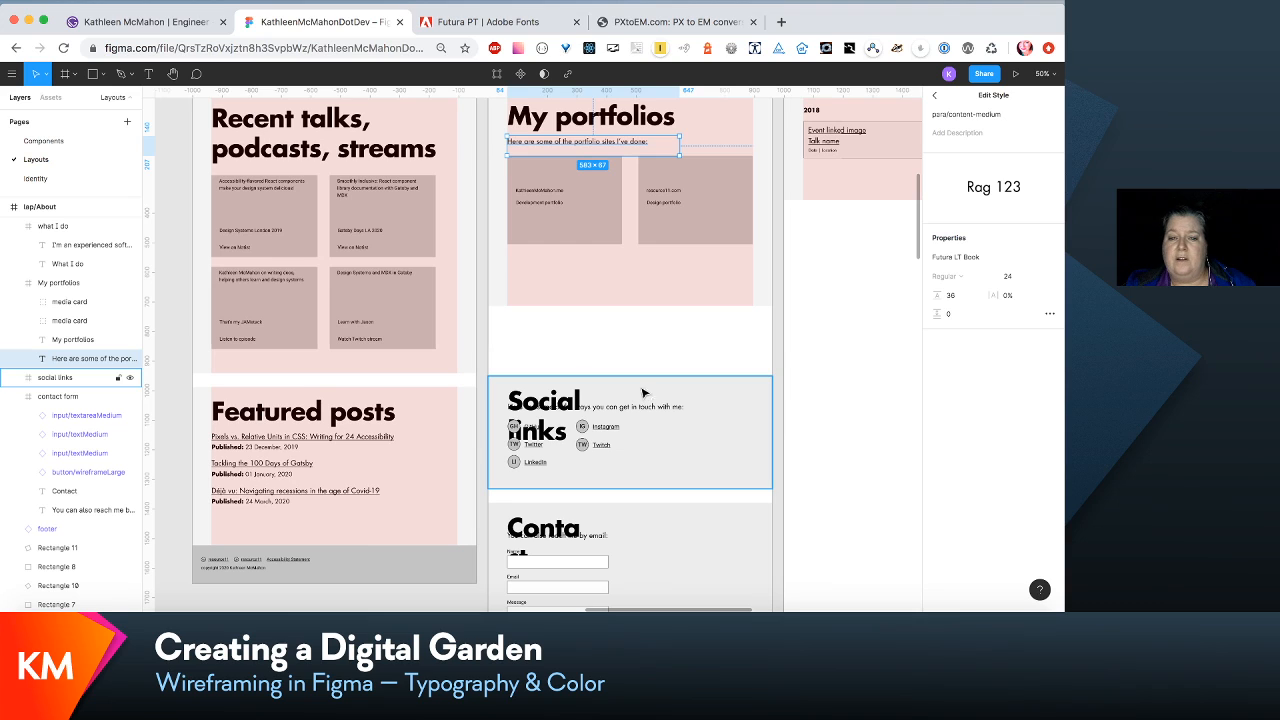
# - Nudge the My portfolios description up to Y 130 and shorten the My portfolios frame to end closer beneath its cards
pyautogui.click(658, 287)
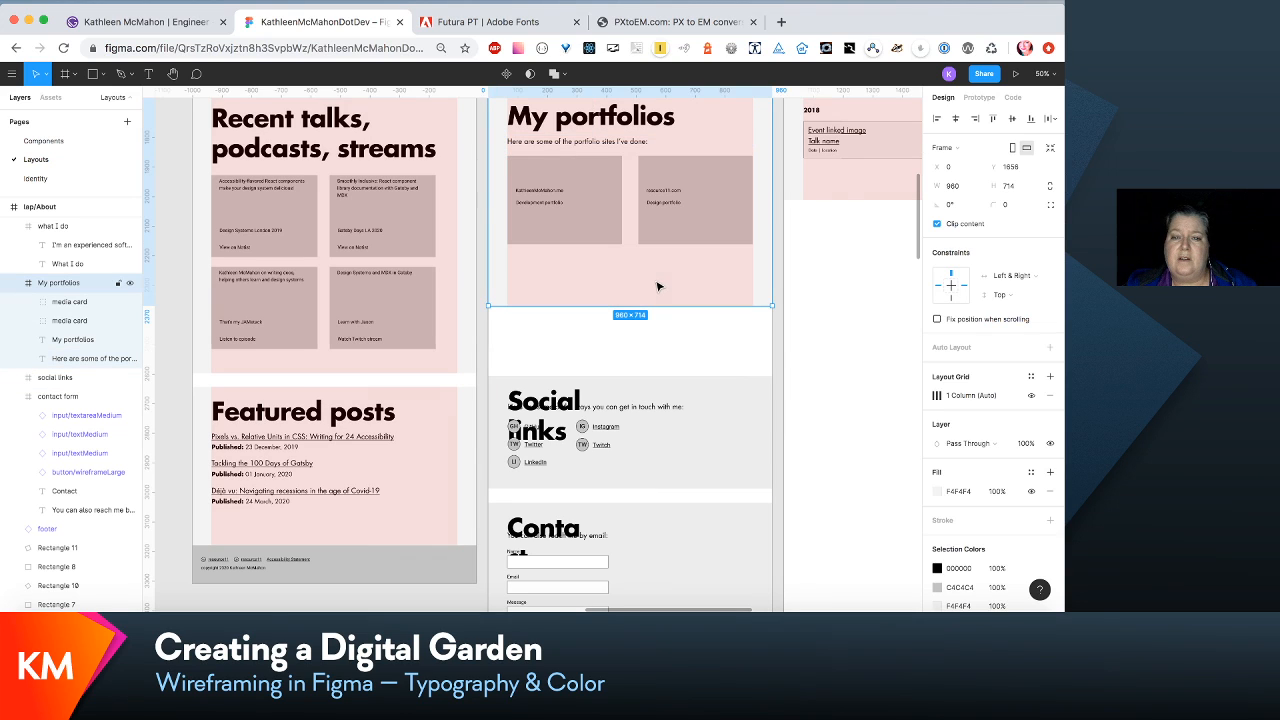
pyautogui.click(621, 141)
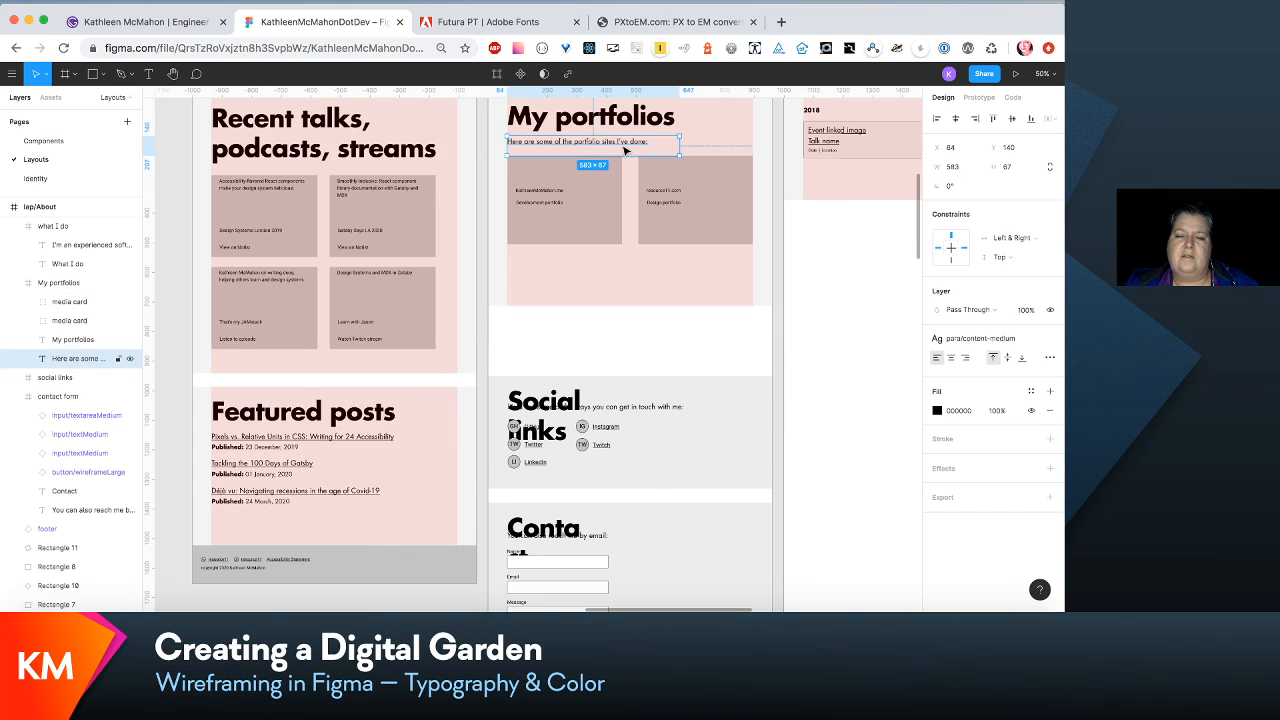
pyautogui.hotkey('shift', 'Up')
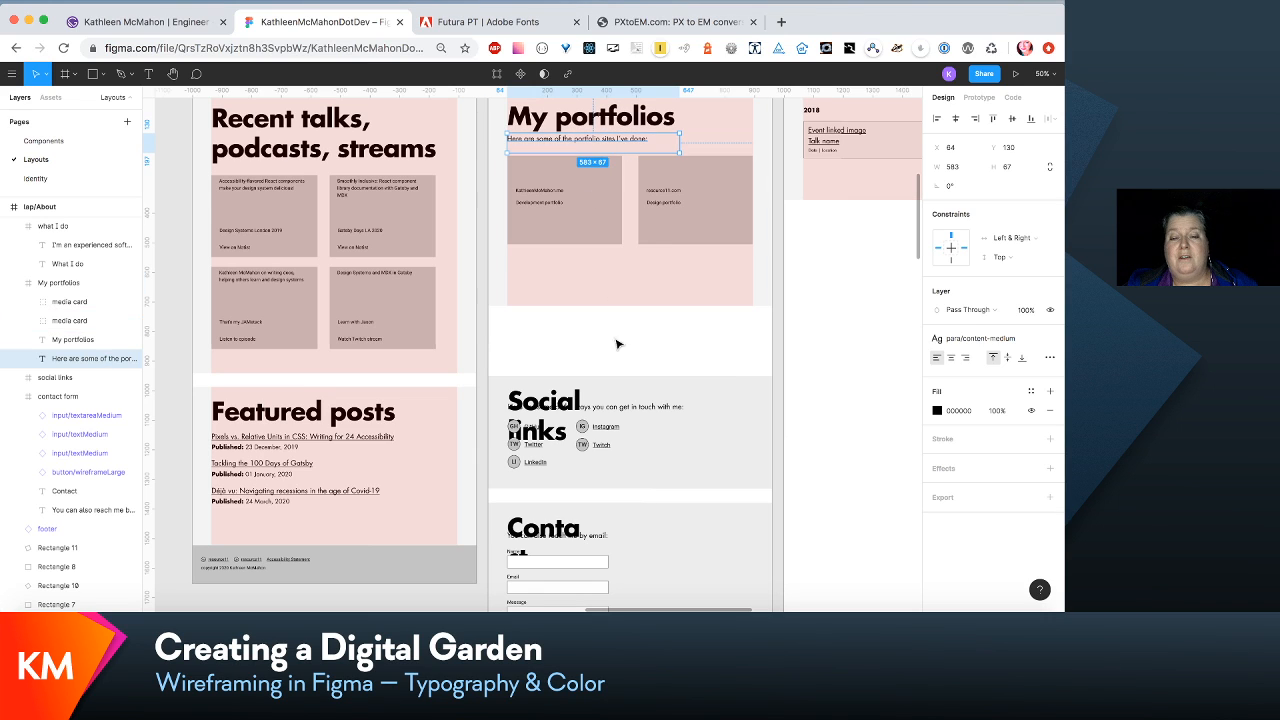
pyautogui.click(624, 308)
pyautogui.moveTo(620, 302); pyautogui.dragTo(620, 272)
# - Move the social links frame up to Y 2312, close beneath My portfolios, and extend its height to 518
pyautogui.moveTo(665, 405); pyautogui.dragTo(666, 318)
pyautogui.scroll(2, 667, 321)
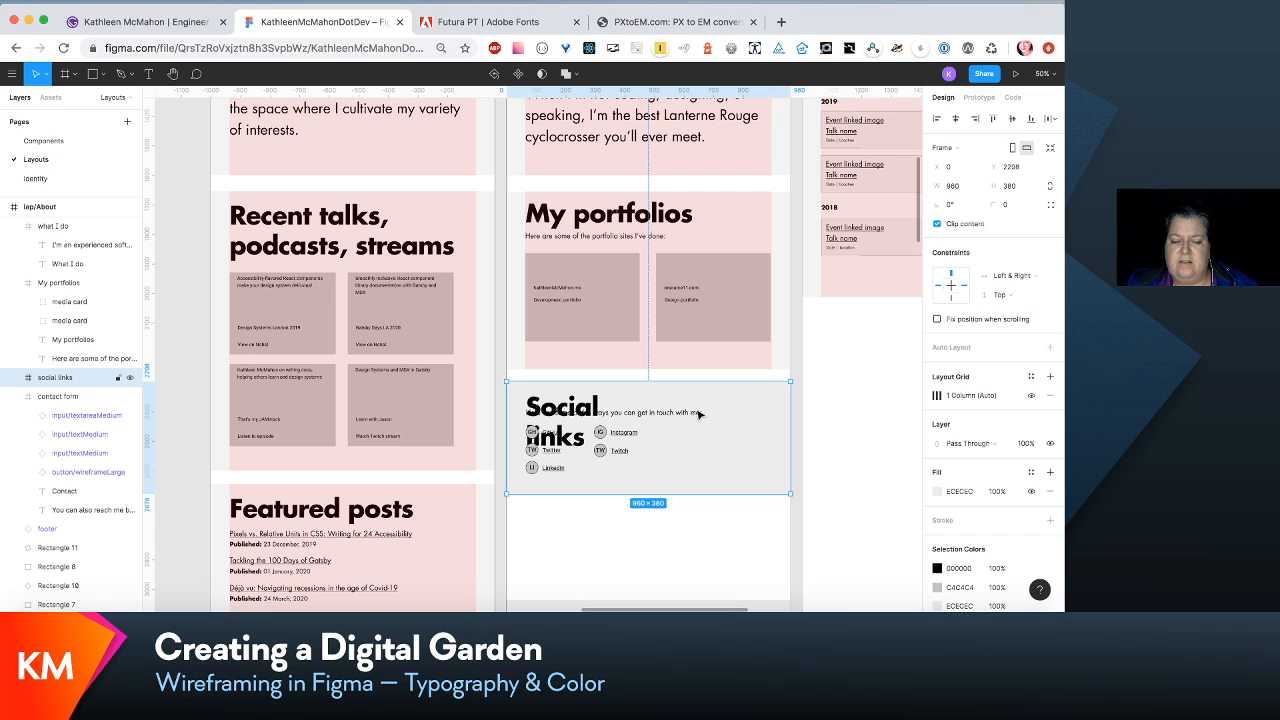
pyautogui.moveTo(698, 413); pyautogui.dragTo(697, 440)
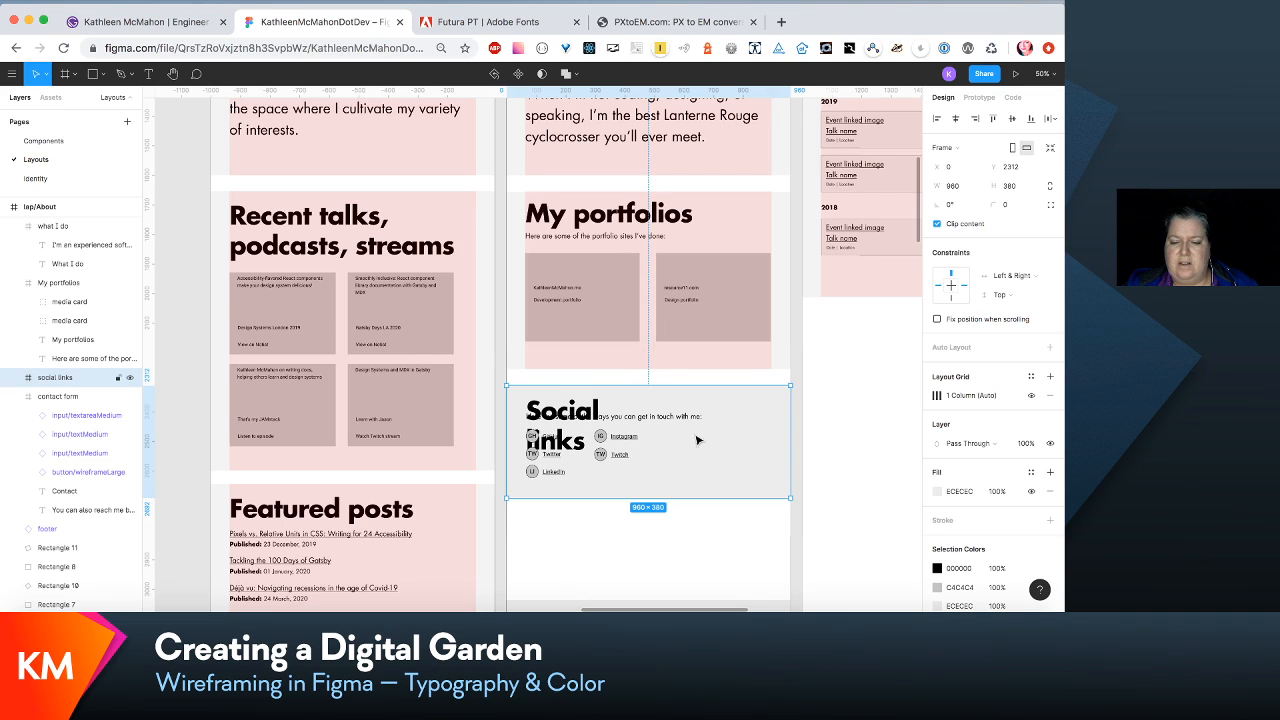
pyautogui.moveTo(703, 498); pyautogui.dragTo(703, 539)
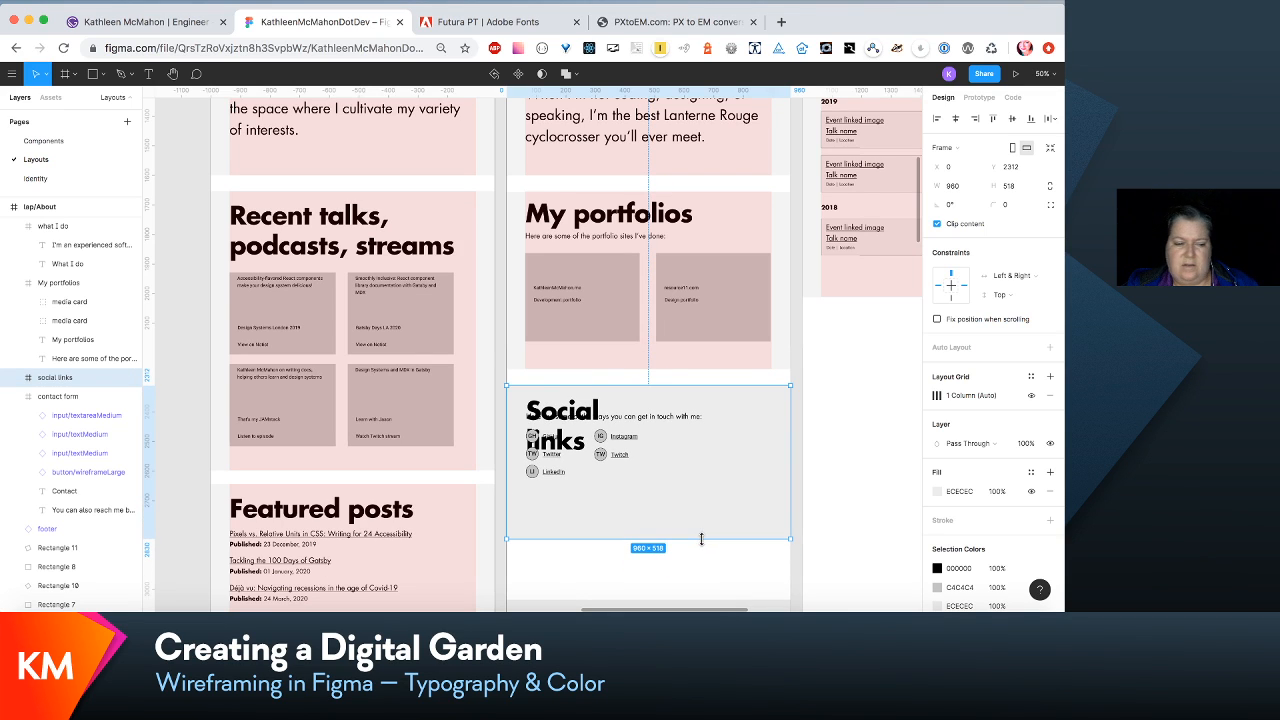
# - Move the Social links description and its five icon links down together to make room for the heading
pyautogui.click(15, 377)
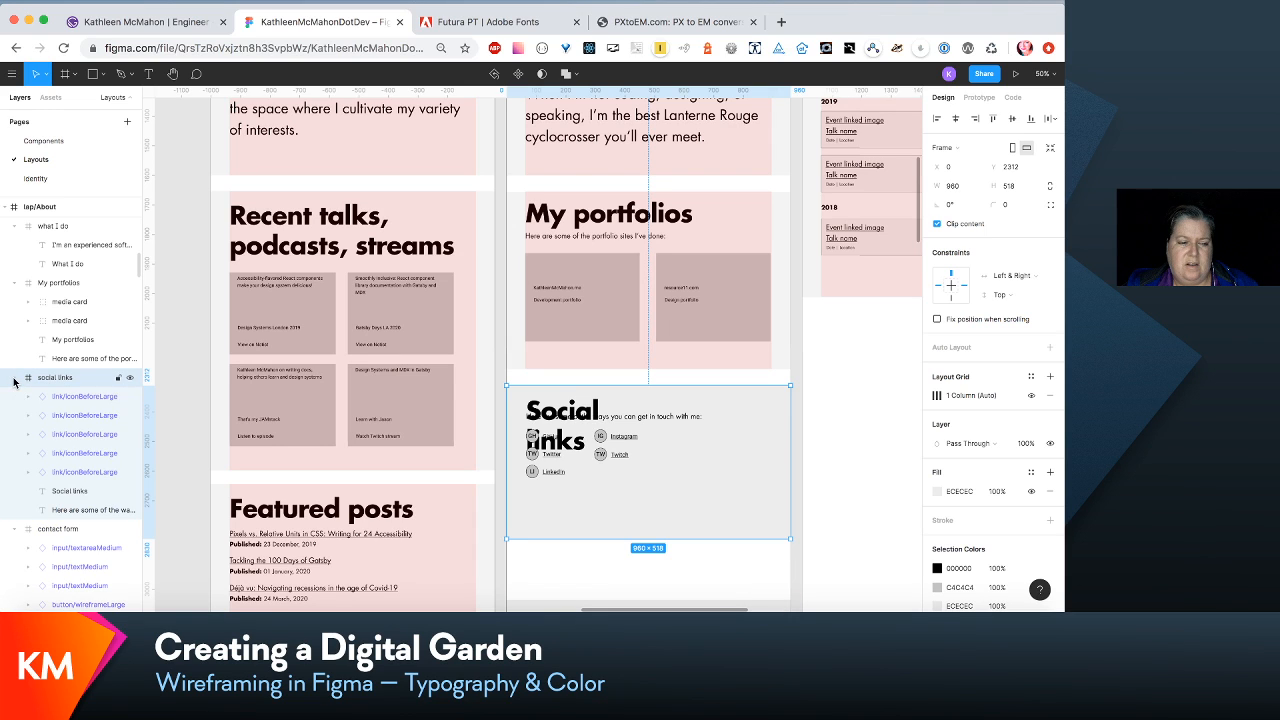
pyautogui.click(88, 510)
pyautogui.keyDown('shift'); pyautogui.click(94, 398); pyautogui.keyUp('shift')
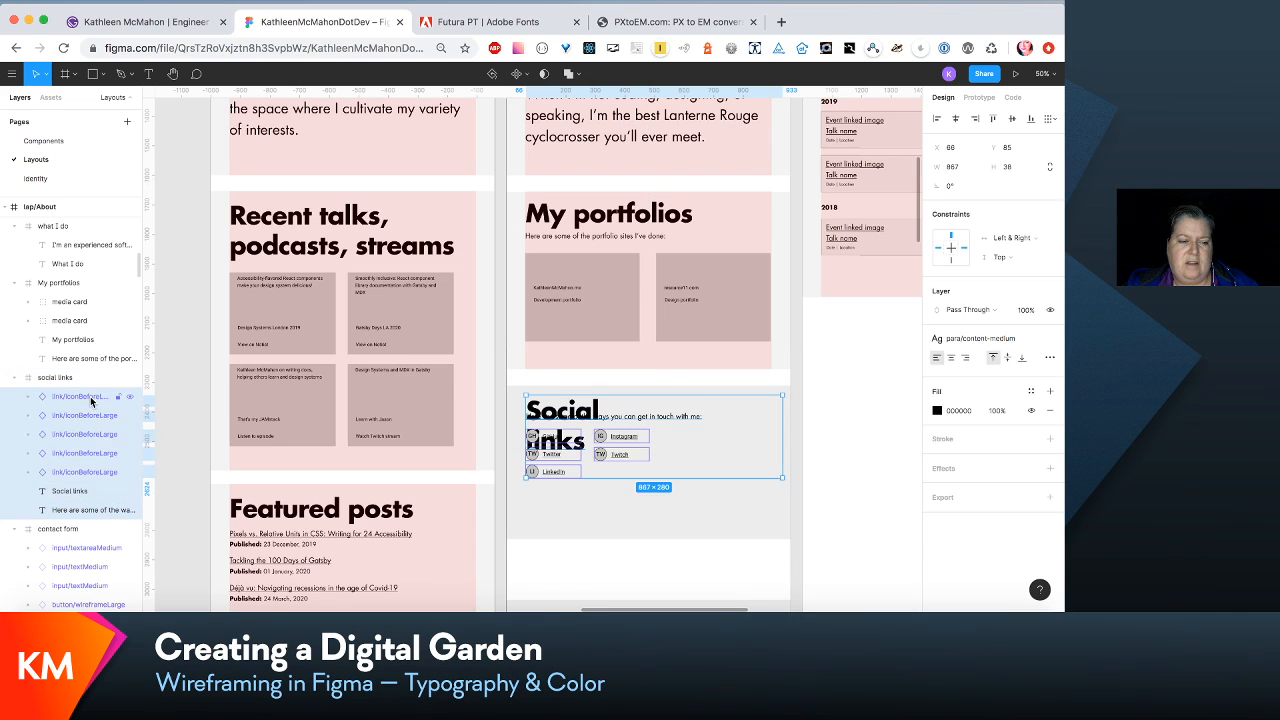
pyautogui.keyDown('super'); pyautogui.click(91, 491); pyautogui.keyUp('super')
pyautogui.hotkey('shift', 'Down')
pyautogui.hotkey('shift', 'Down')
pyautogui.hotkey('shift', 'Down')
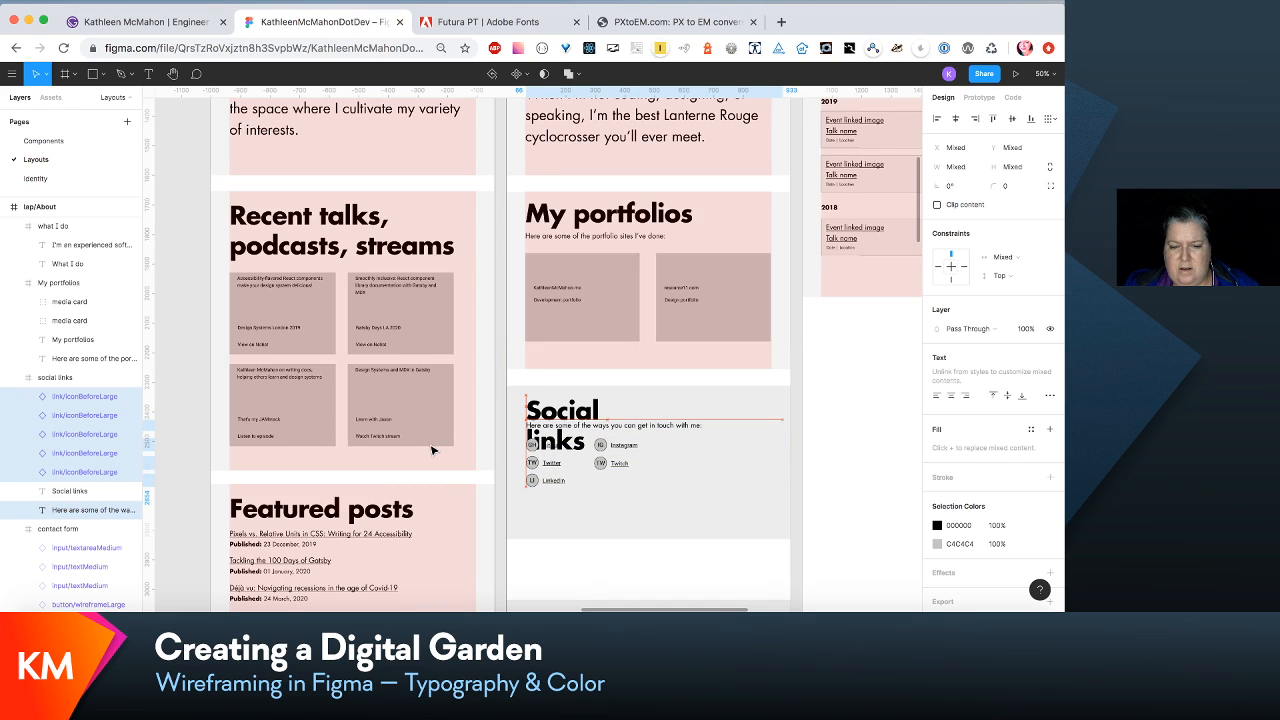
pyautogui.hotkey('shift', 'Down')
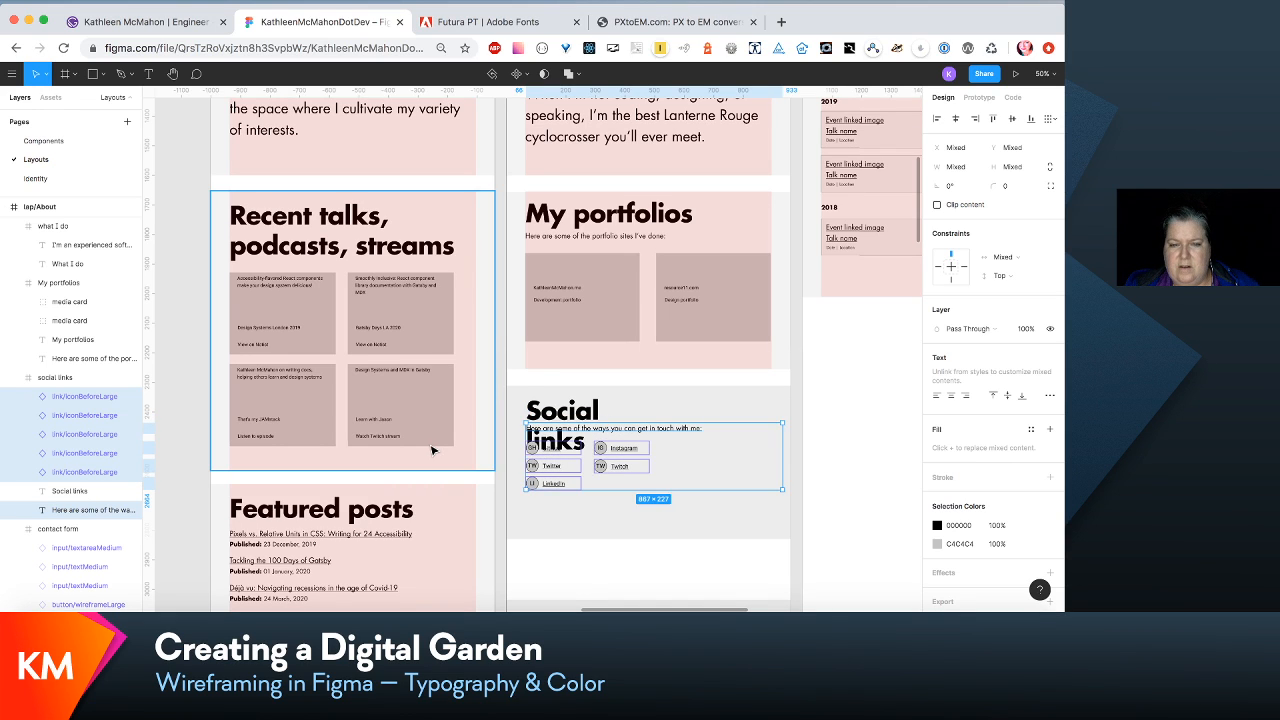
pyautogui.hotkey('shift', 'Down')
pyautogui.hotkey('shift', 'Up')
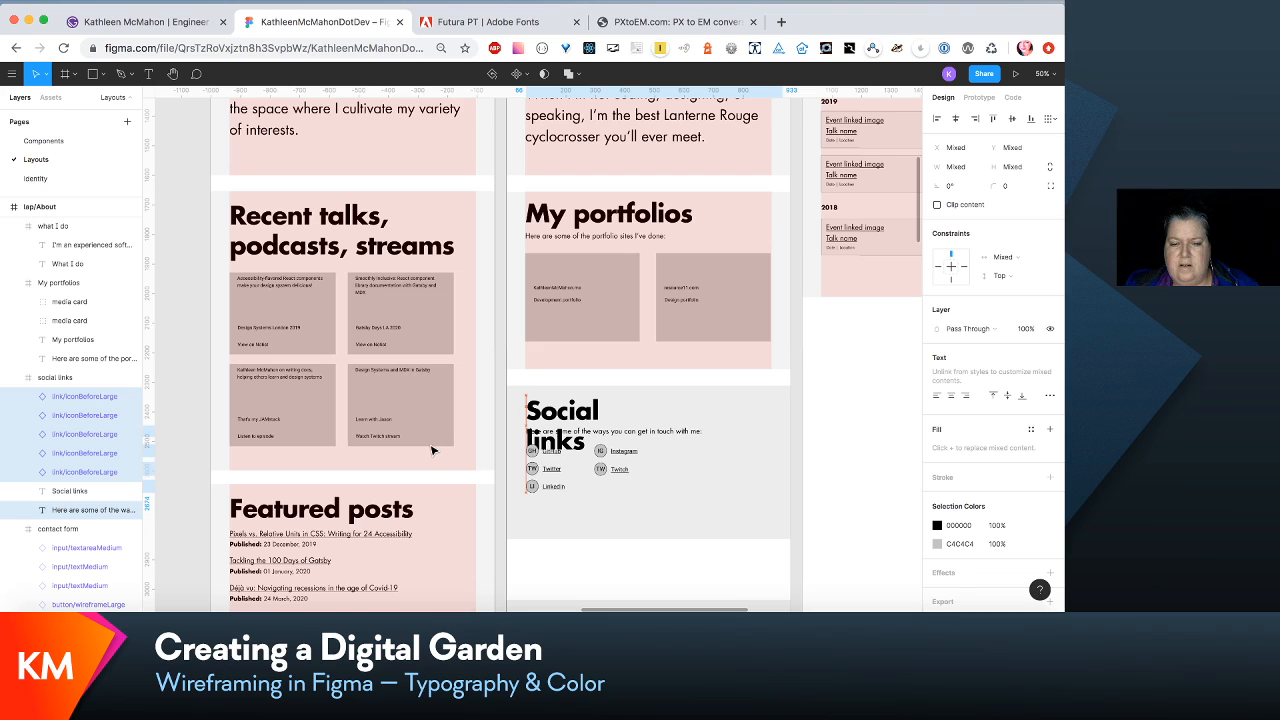
# - Widen the Social links heading to 788 so it fits on one line, and nudge the five icon links slightly lower
pyautogui.click(580, 410)
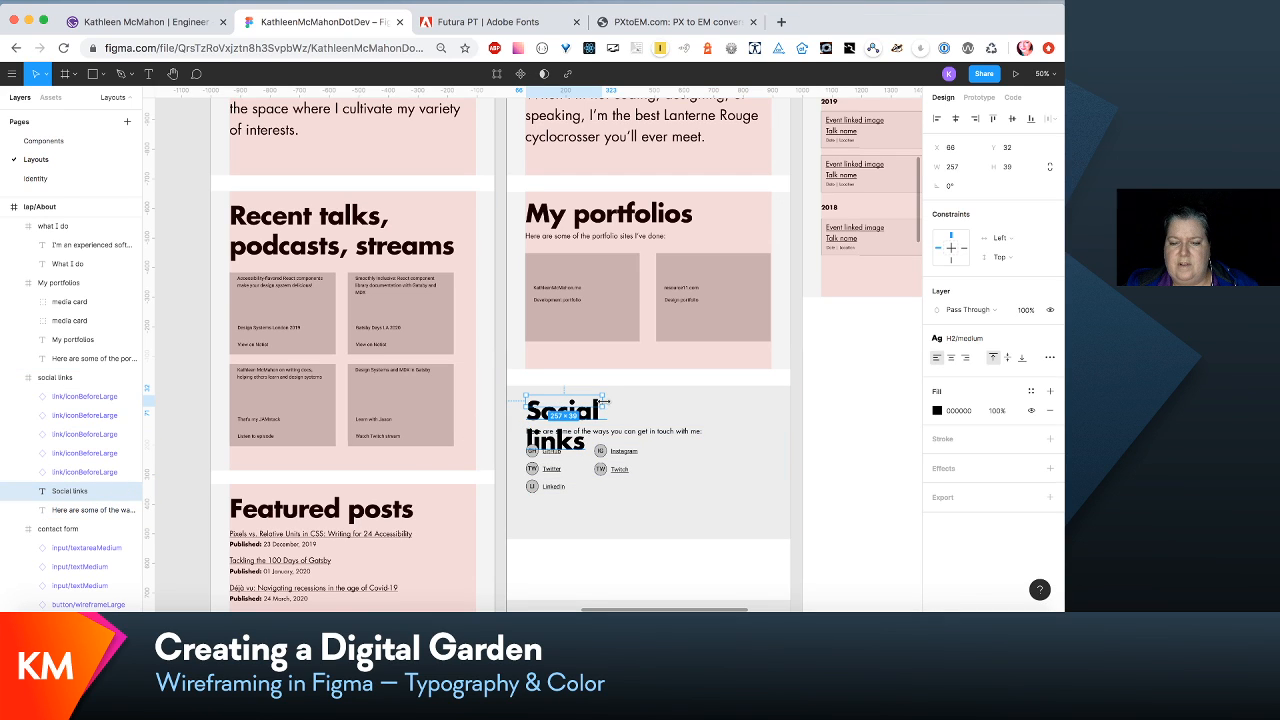
pyautogui.moveTo(606, 401); pyautogui.dragTo(760, 410)
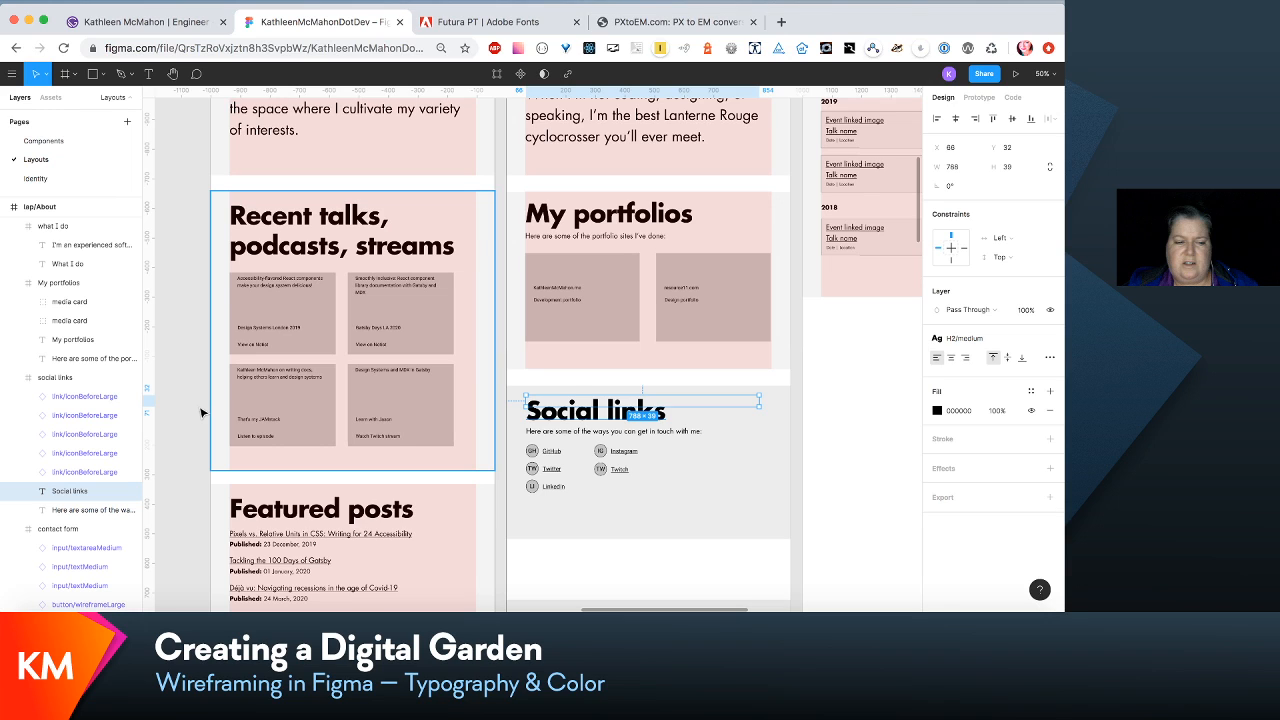
pyautogui.click(90, 472)
pyautogui.keyDown('shift'); pyautogui.click(94, 400); pyautogui.keyUp('shift')
pyautogui.hotkey('shift', 'Down')
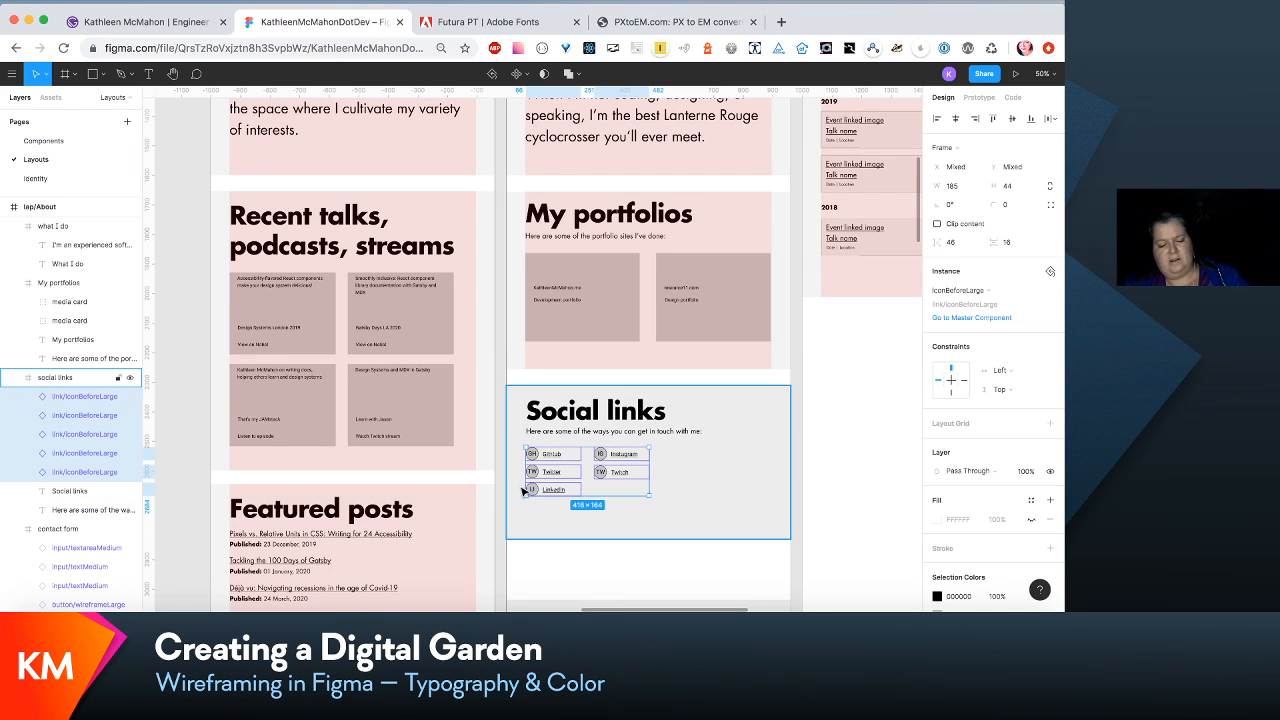
# - Widen the Contact heading in the contact form to 678 so it fits on one line
pyautogui.scroll(-5, 700, 466)
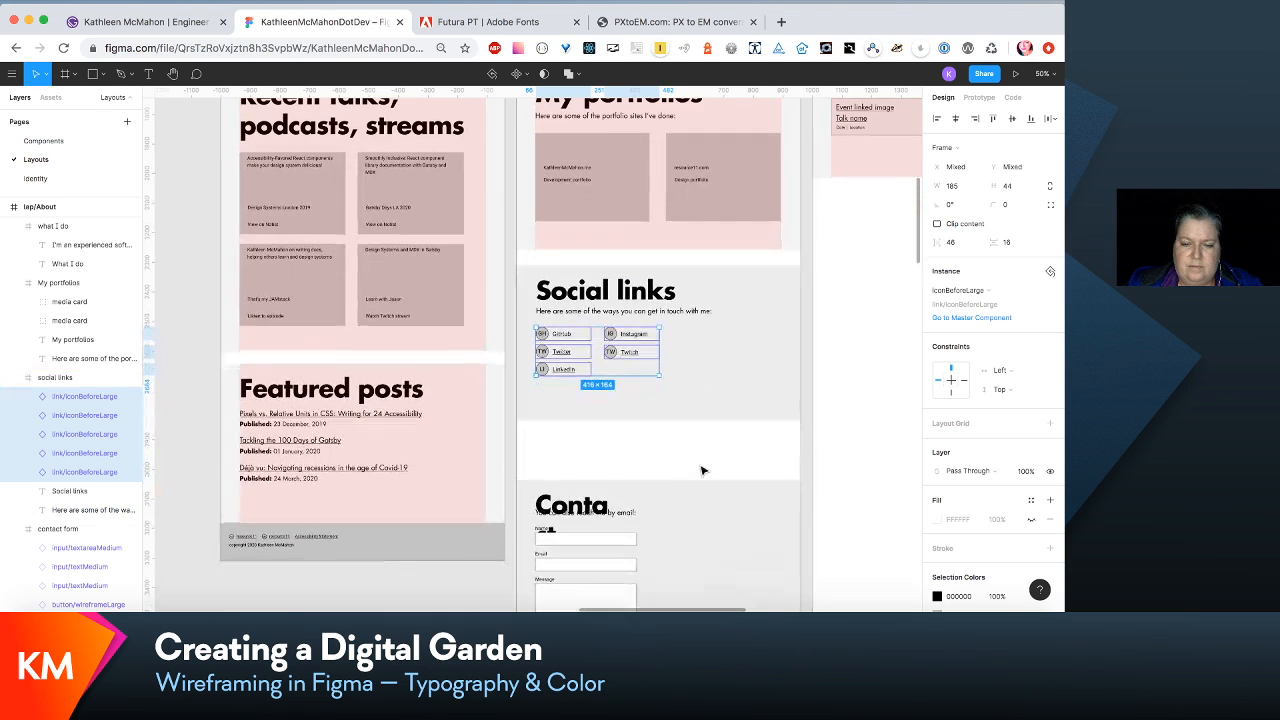
pyautogui.scroll(-2, 702, 470)
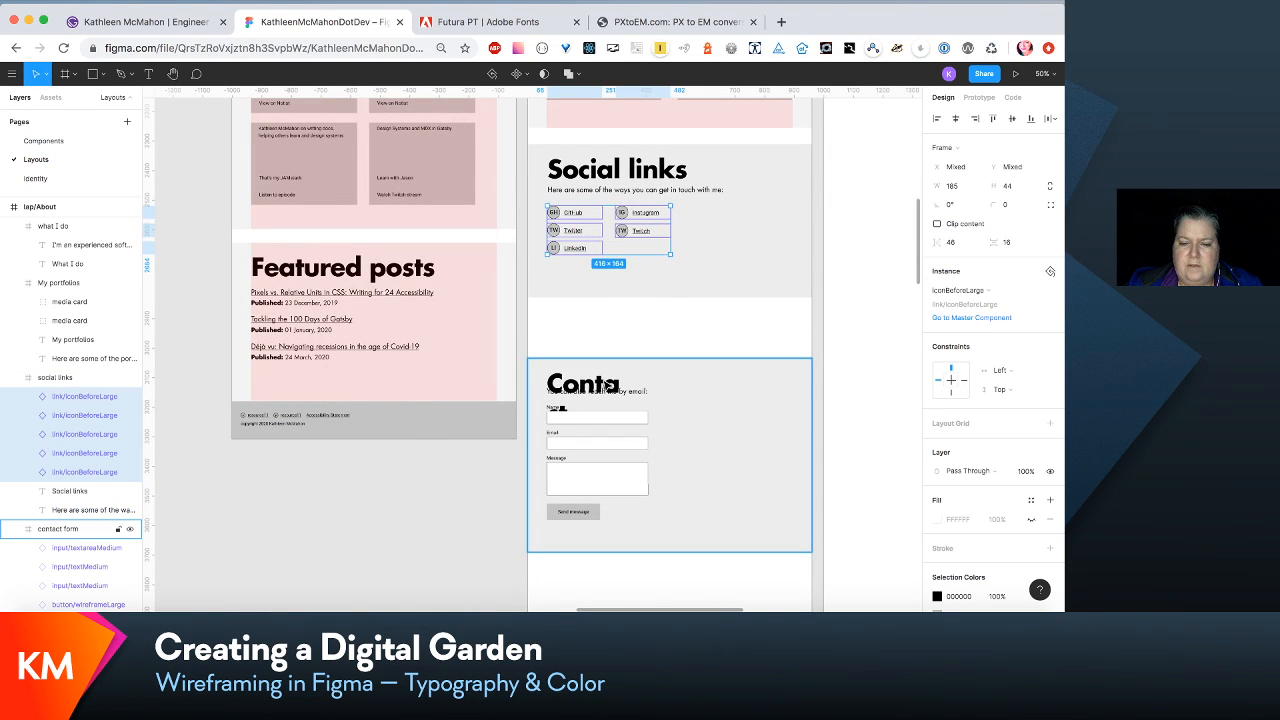
pyautogui.doubleClick(605, 385)
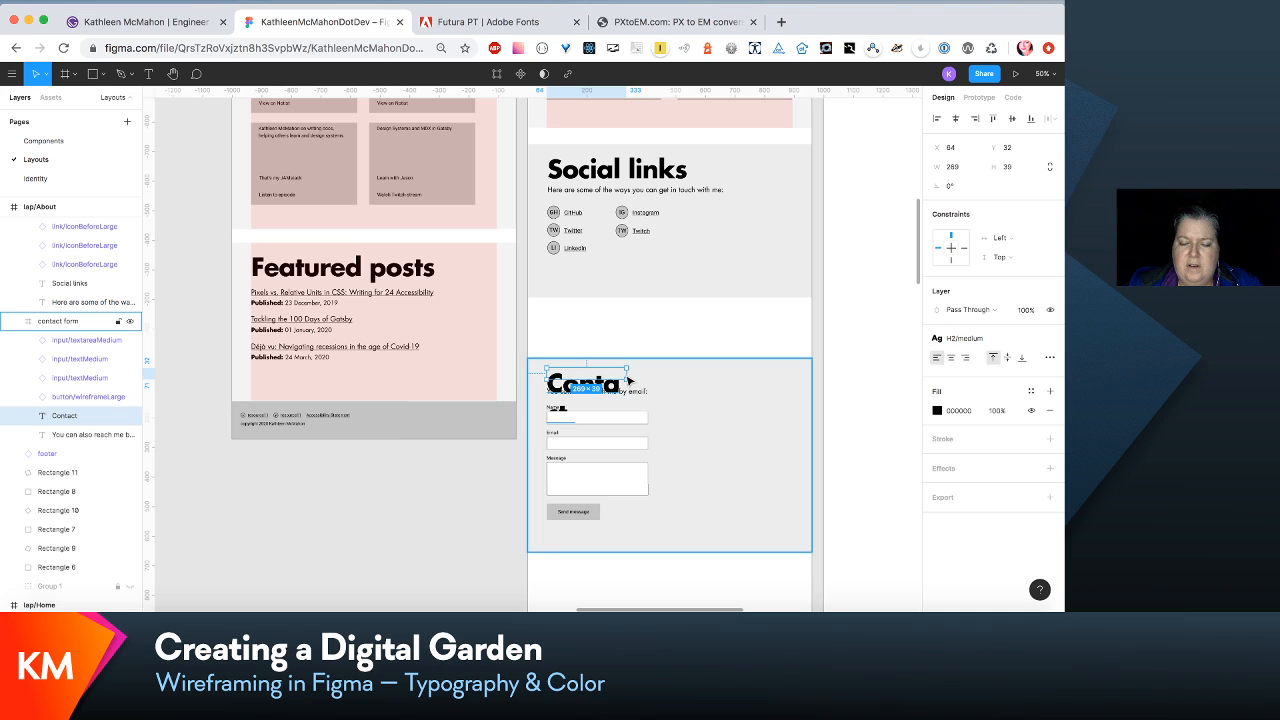
pyautogui.moveTo(632, 373); pyautogui.dragTo(747, 374)
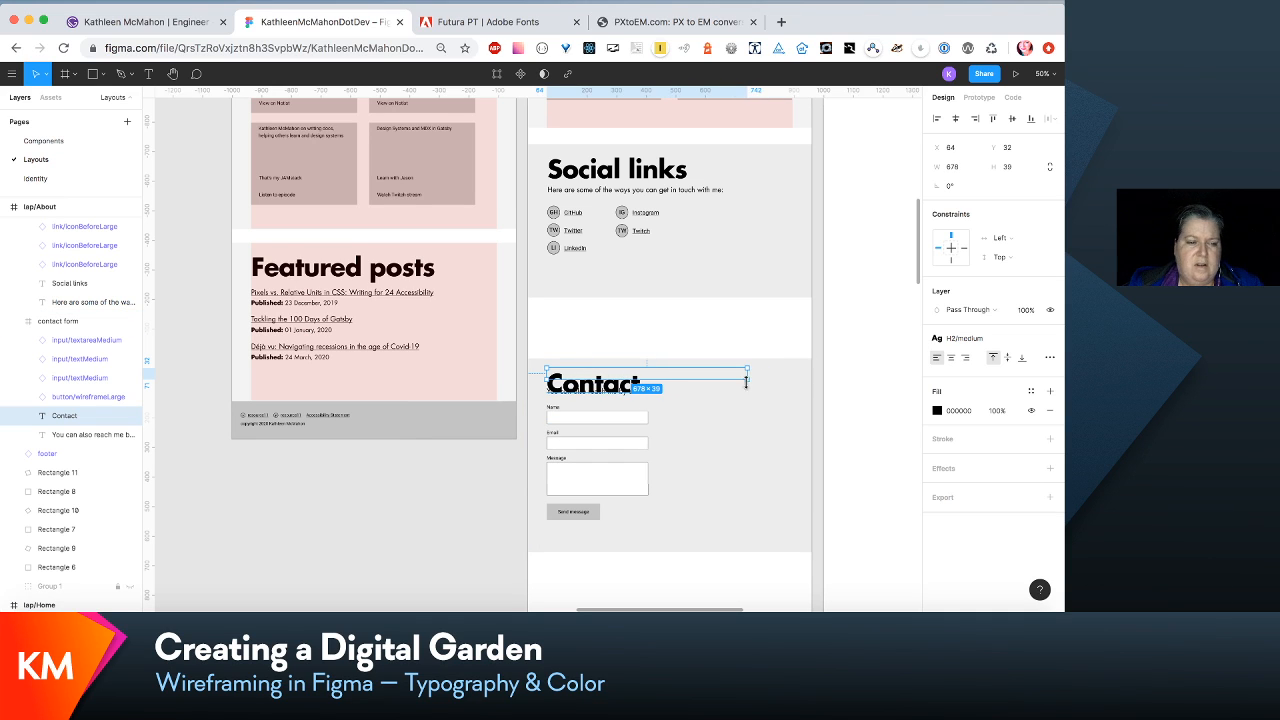
# - Move the contact form's description, input fields and send button down together to clear the Contact heading
pyautogui.click(110, 435)
pyautogui.keyDown('shift'); pyautogui.click(82, 341); pyautogui.keyUp('shift')
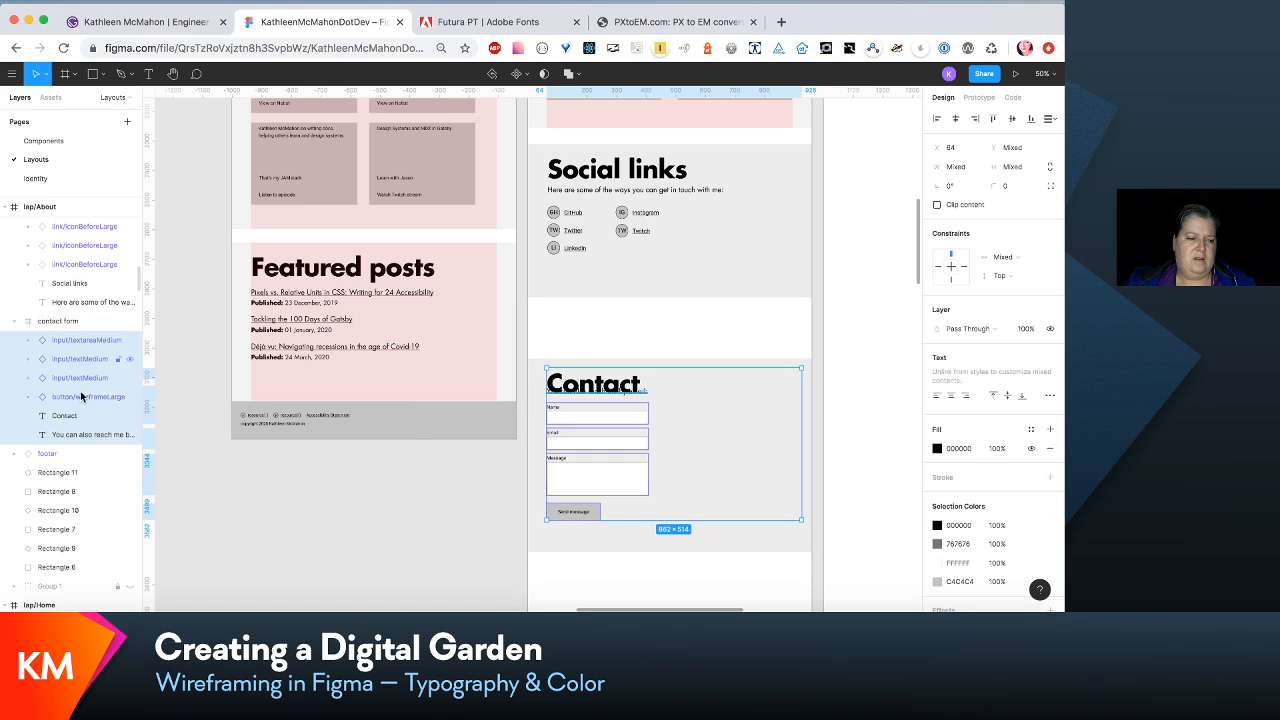
pyautogui.keyDown('shift'); pyautogui.click(85, 416); pyautogui.keyUp('shift')
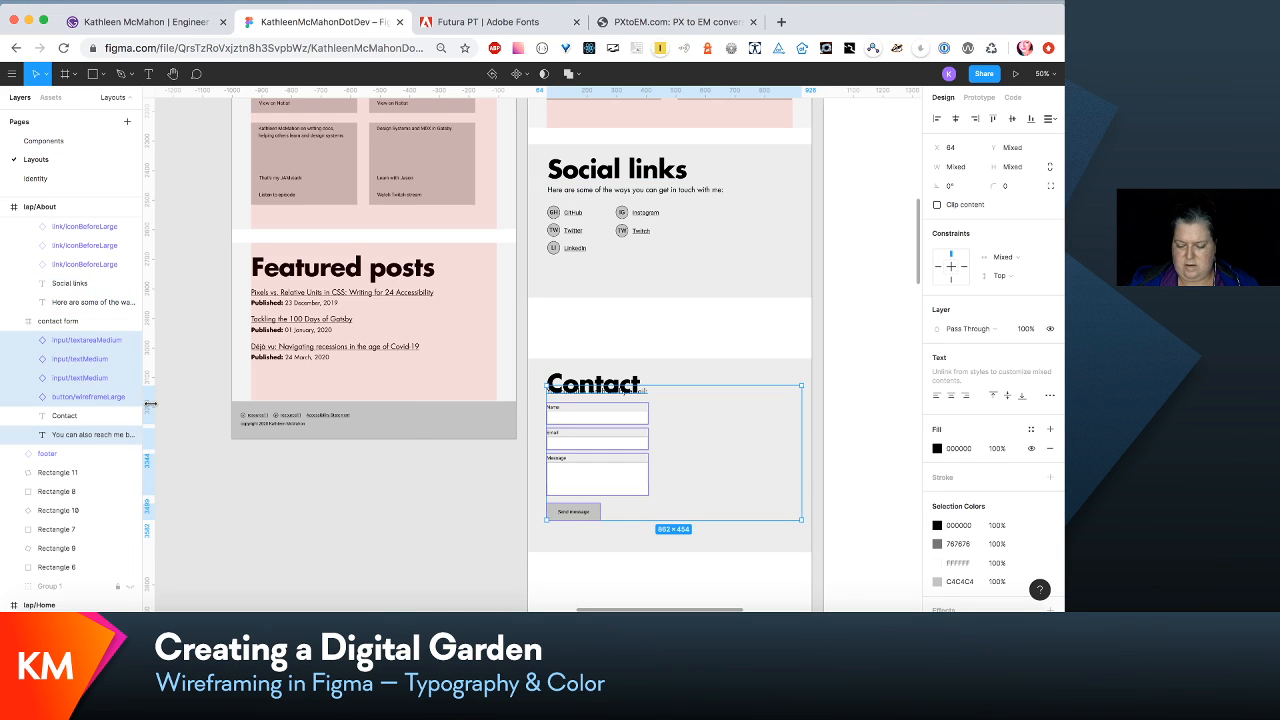
pyautogui.hotkey('shift', 'Down')
pyautogui.hotkey('shift', 'Down')
pyautogui.hotkey('shift', 'Down')
pyautogui.hotkey('shift', 'Down')
pyautogui.hotkey('shift', 'Down')
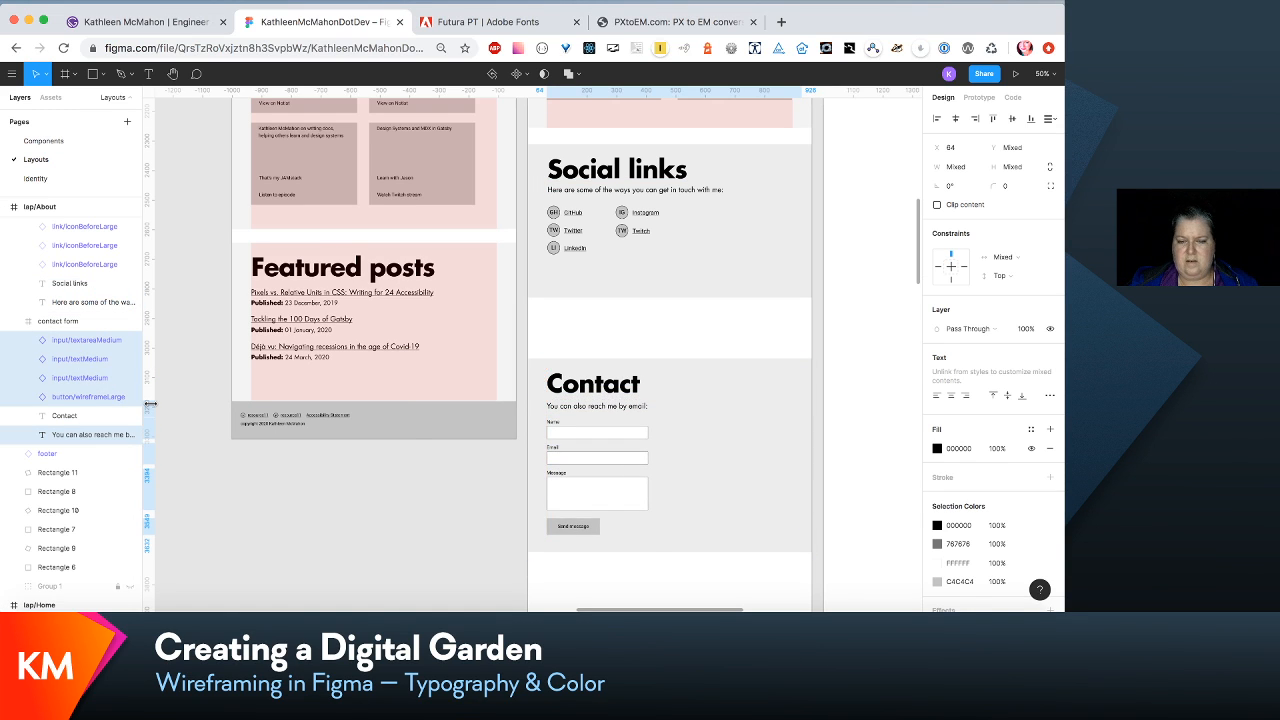
pyautogui.hotkey('shift', 'Up')
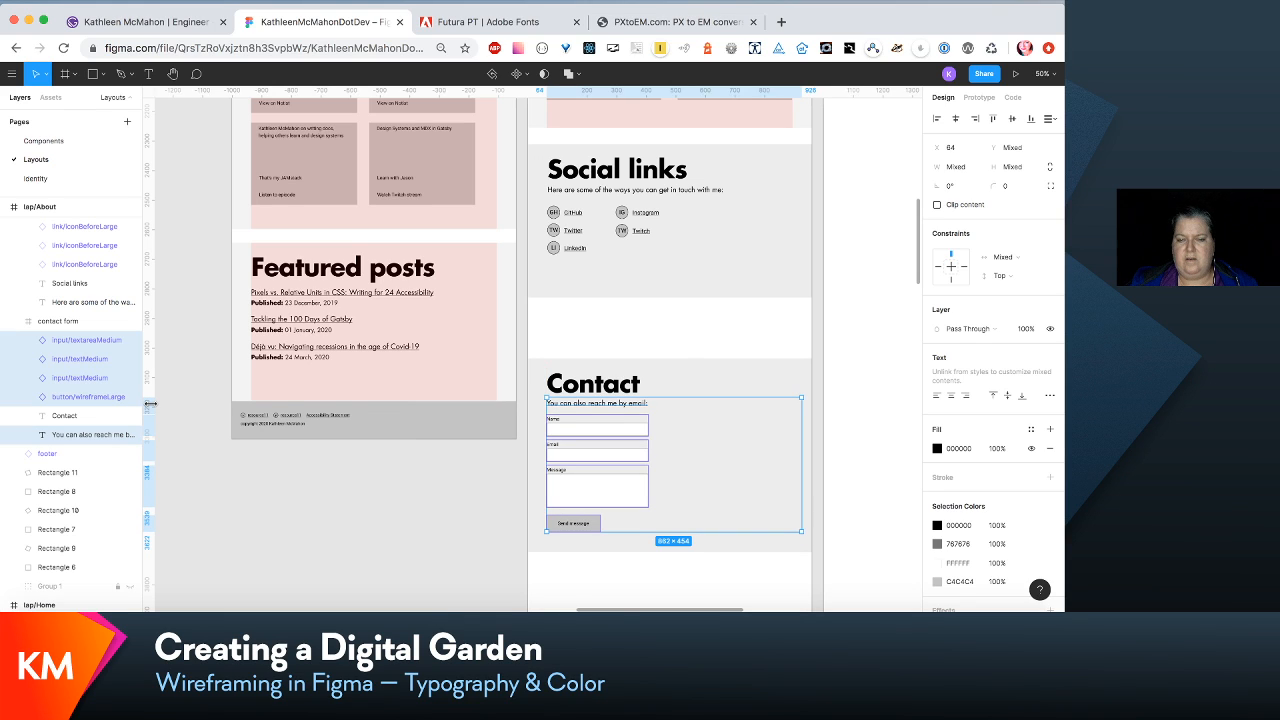
pyautogui.click(629, 321)
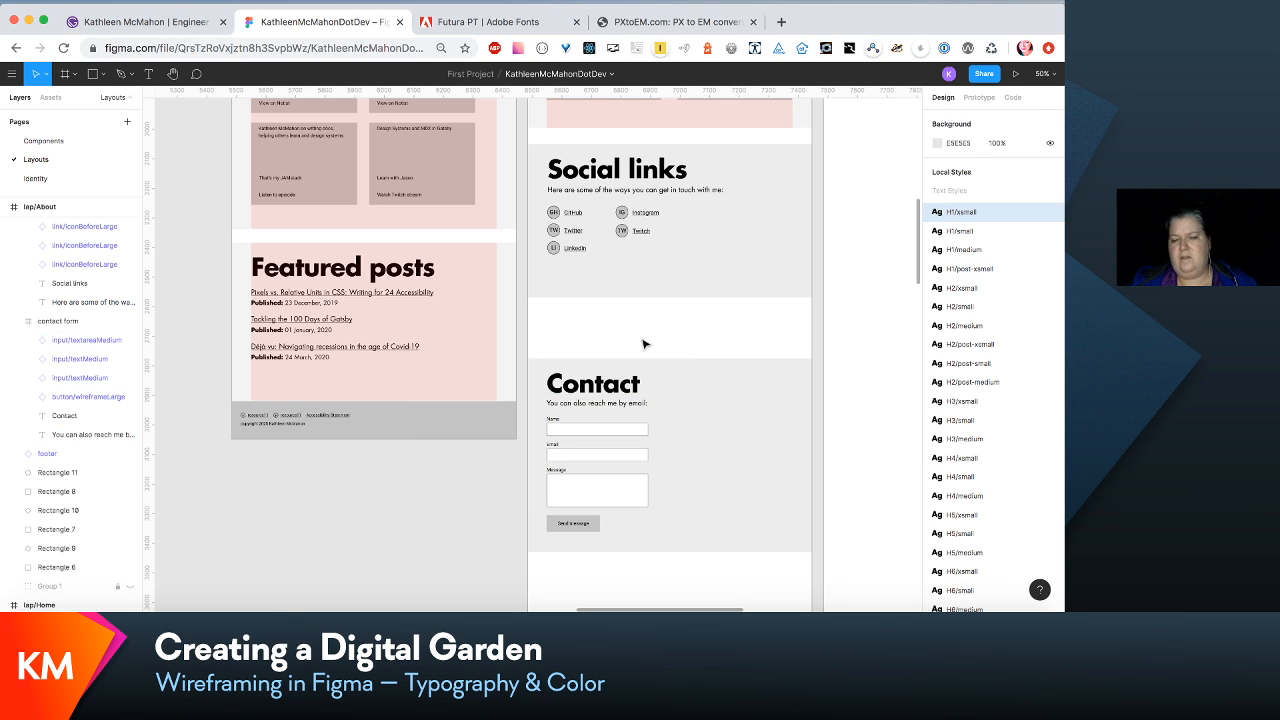
# - Move the contact form frame up to Y 2886 to match the section spacing beneath Social links
pyautogui.scroll(-3, 687, 515)
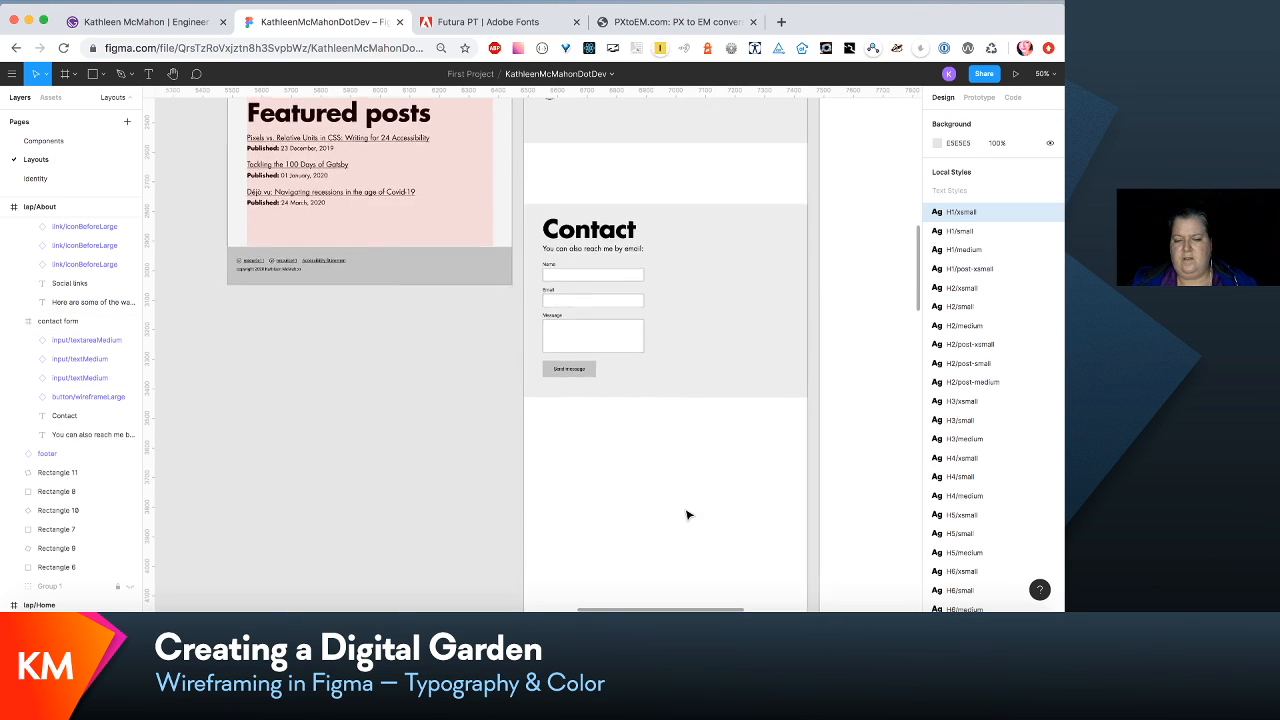
pyautogui.moveTo(690, 399); pyautogui.dragTo(689, 351)
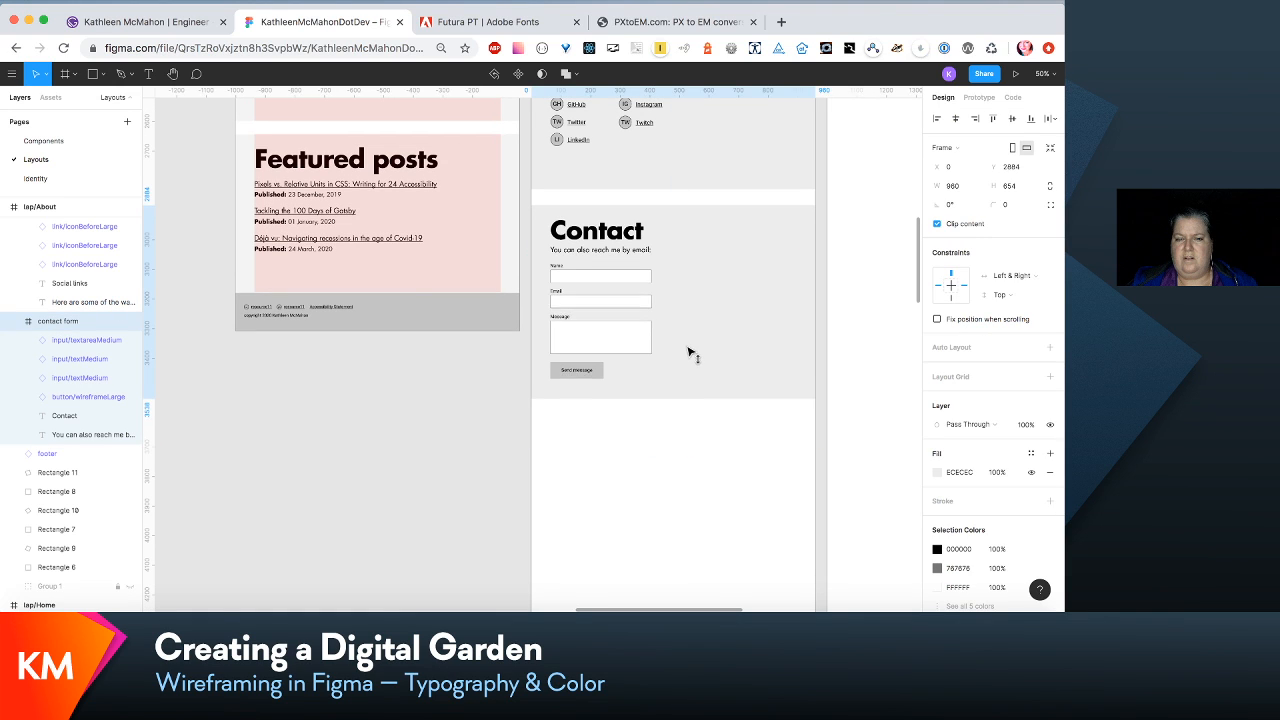
pyautogui.scroll(5, 690, 351)
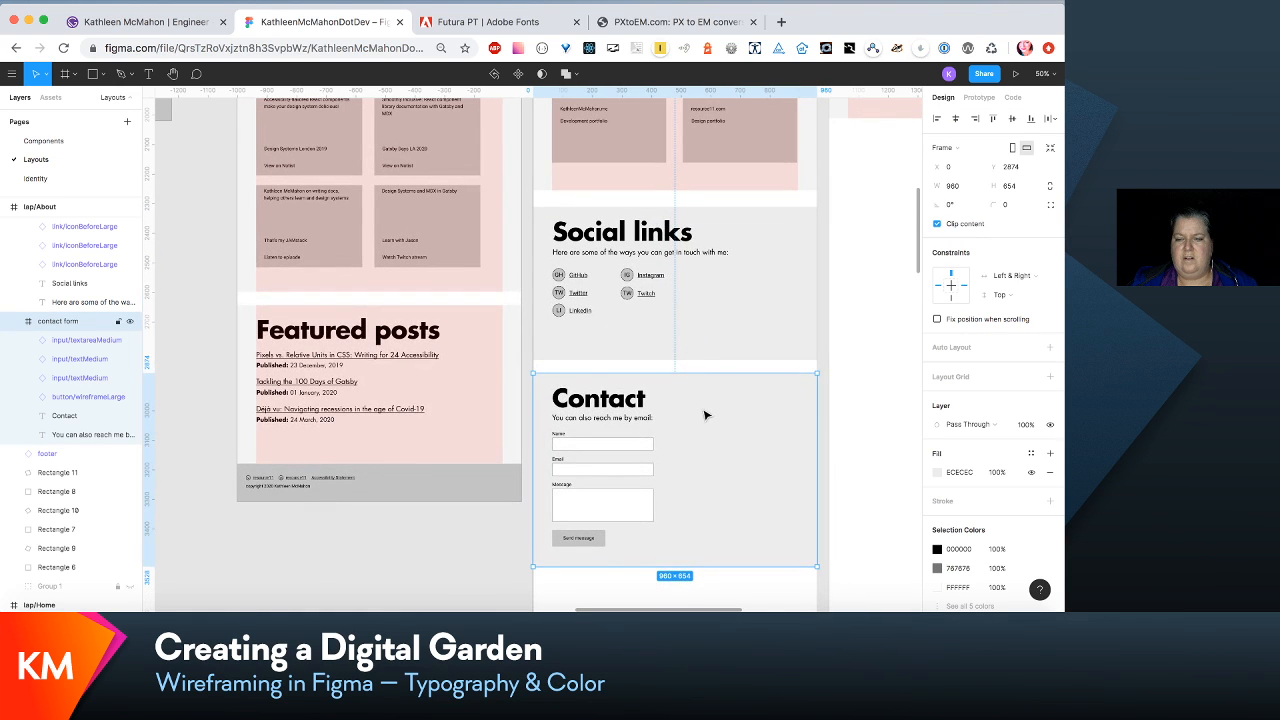
pyautogui.moveTo(705, 415); pyautogui.dragTo(705, 424)
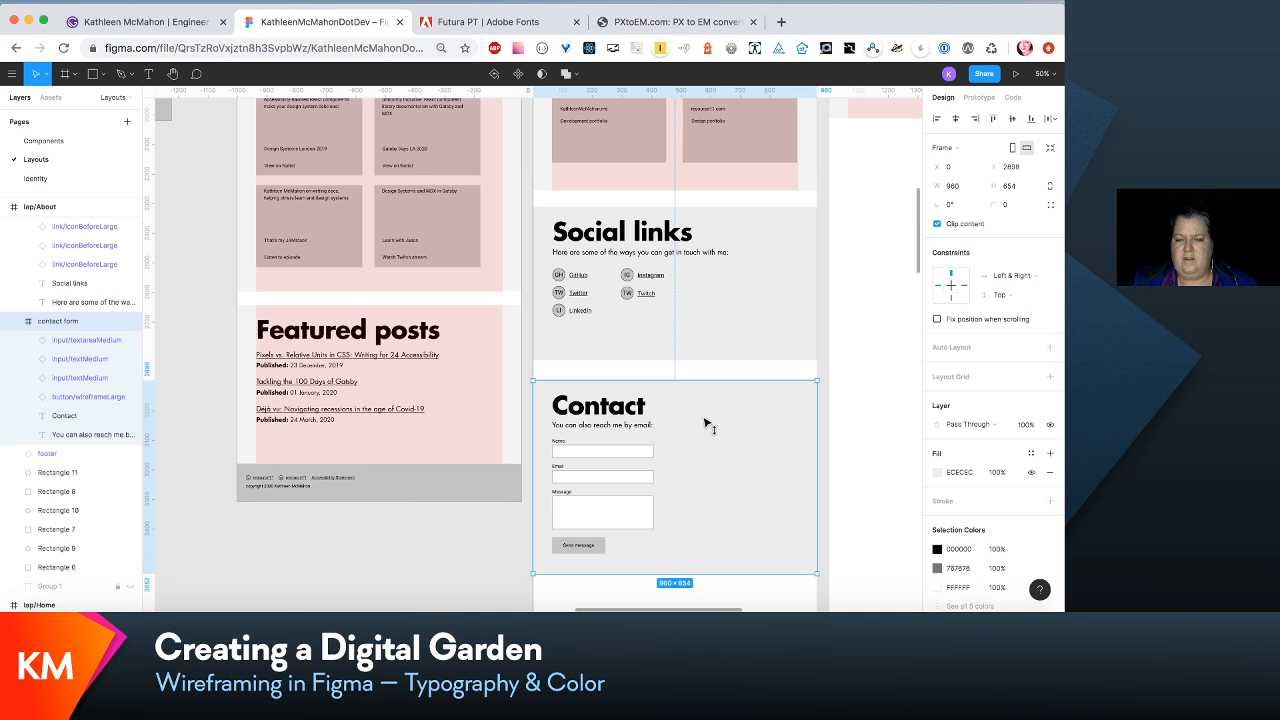
pyautogui.moveTo(704, 421); pyautogui.dragTo(701, 417)
# - Shorten the lap/About frame to a height of 3670 so its footer sits directly beneath the contact form
pyautogui.scroll(15, 701, 417)
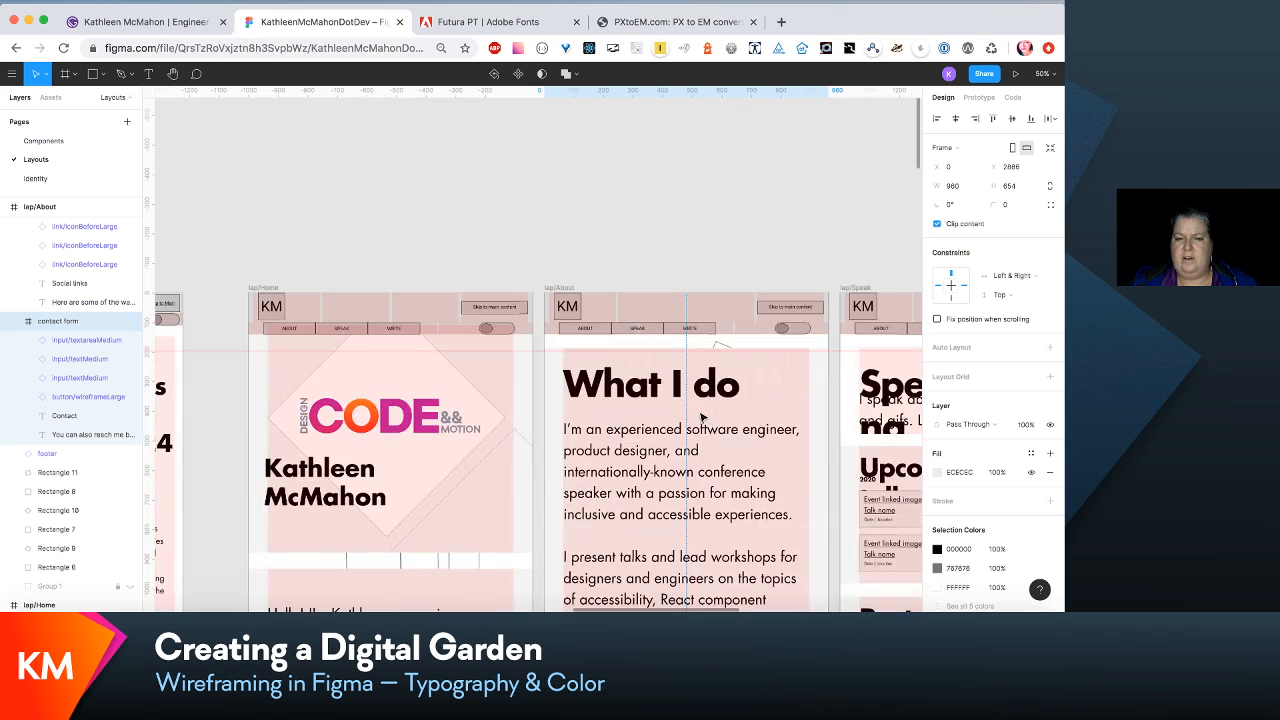
pyautogui.click(568, 288)
pyautogui.scroll(-15, 572, 290)
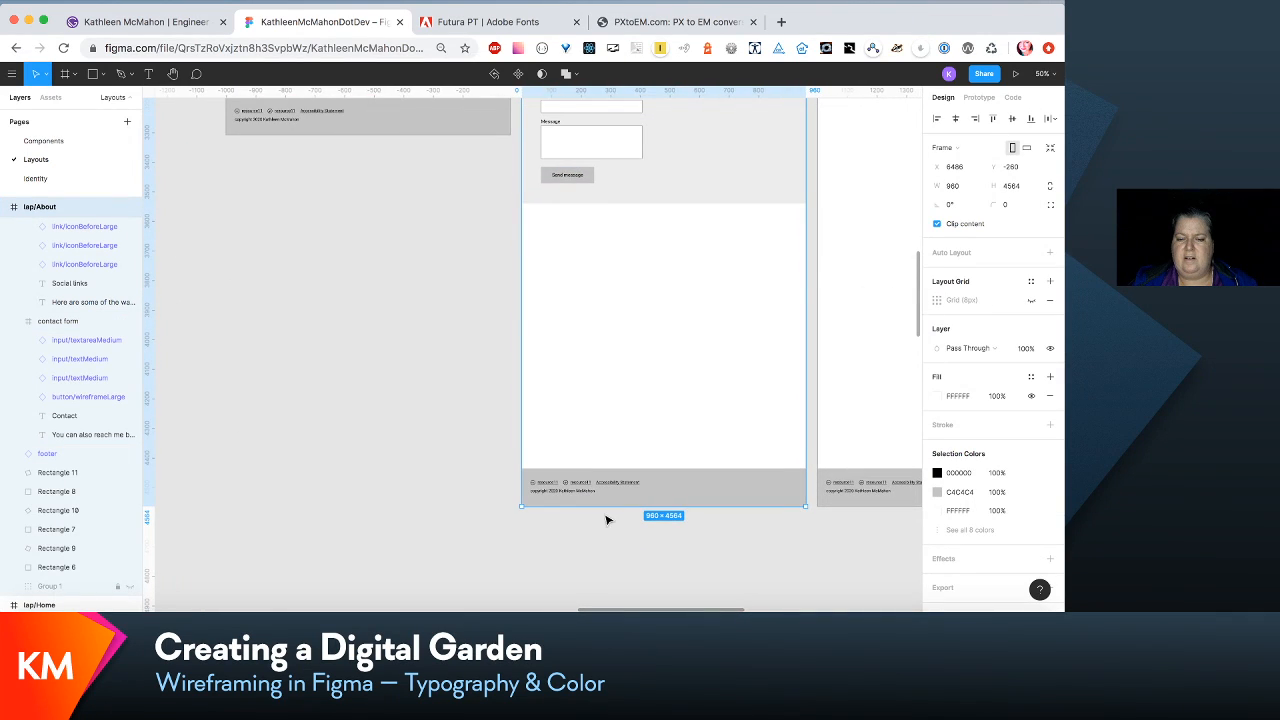
pyautogui.moveTo(601, 508); pyautogui.dragTo(613, 242)
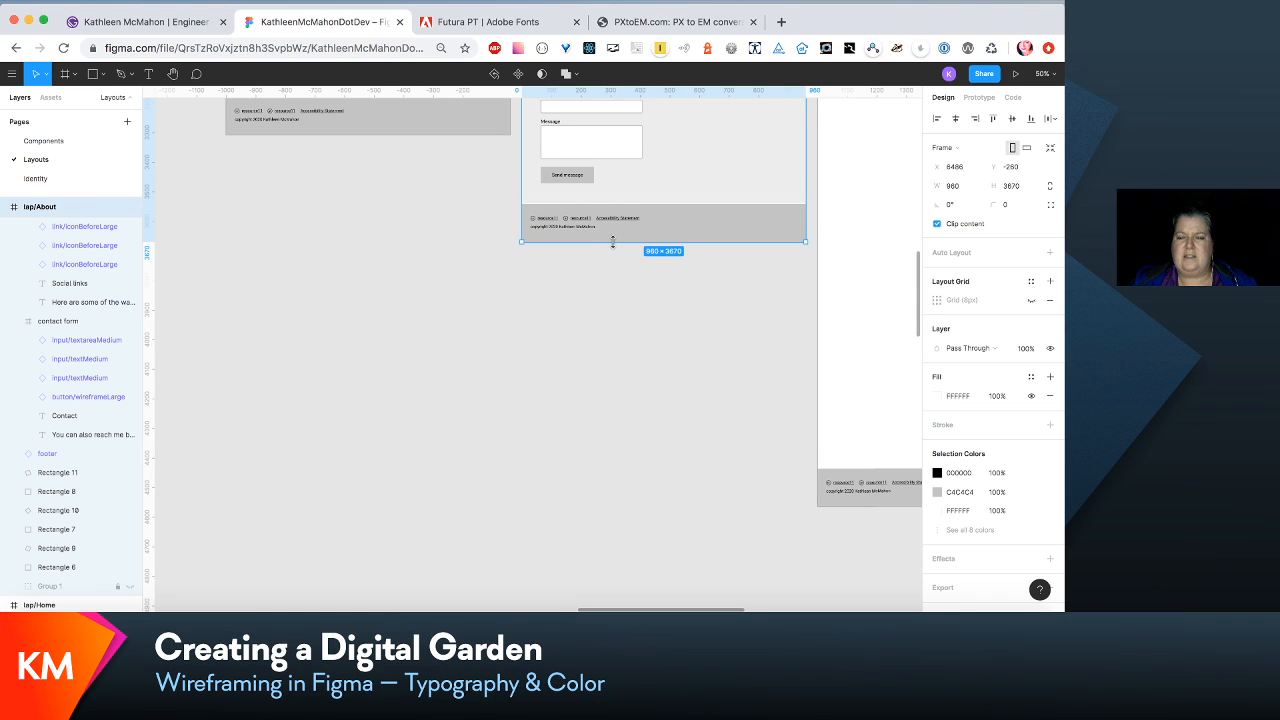
pyautogui.scroll(15, 615, 245)
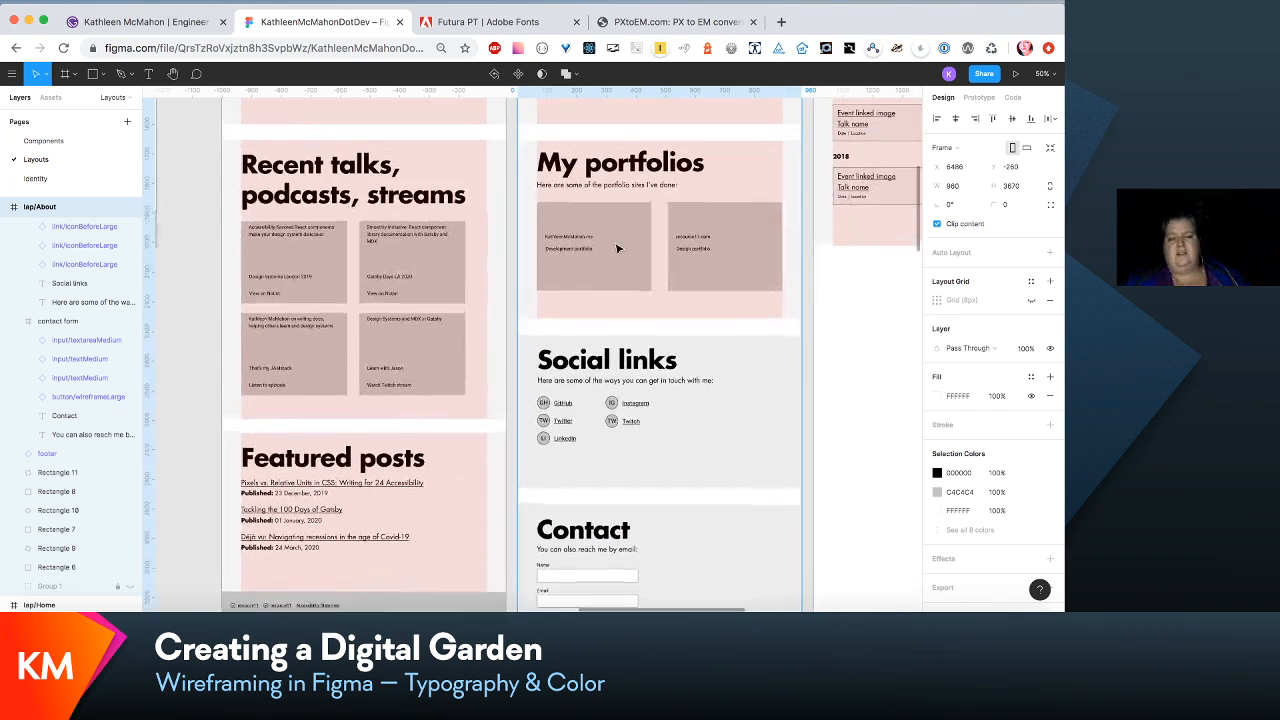
pyautogui.scroll(-10, 615, 248)
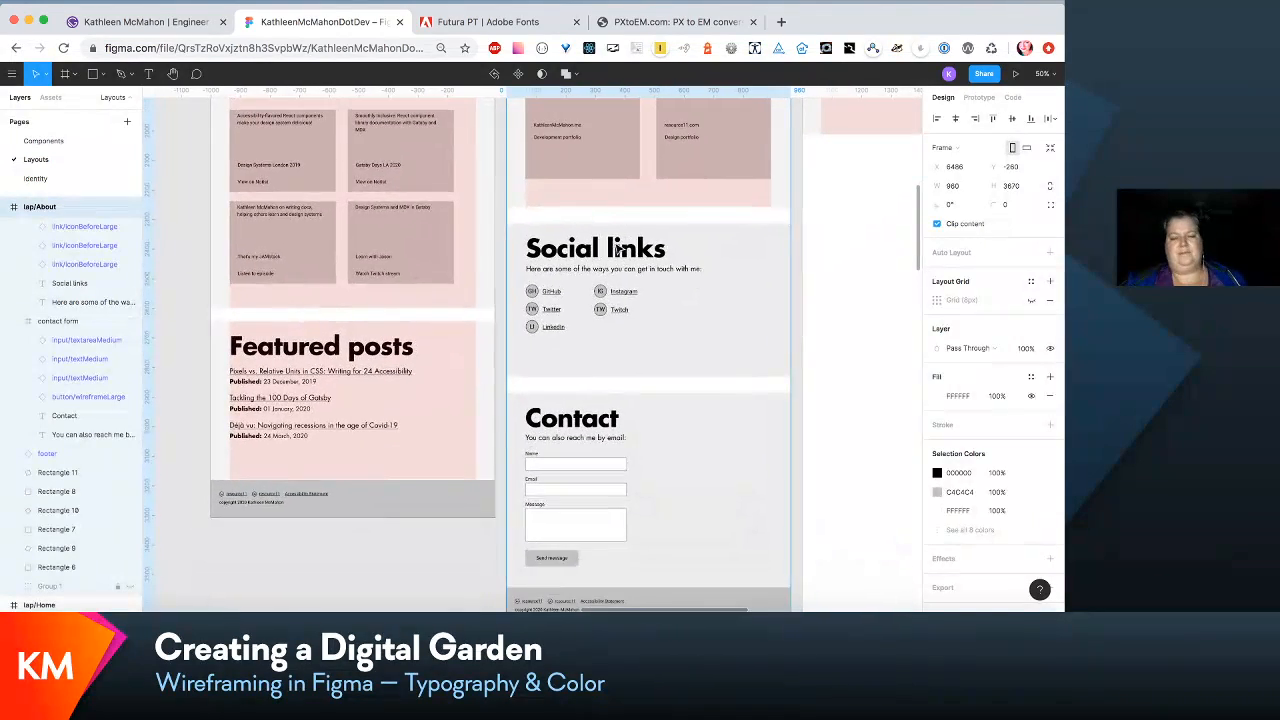
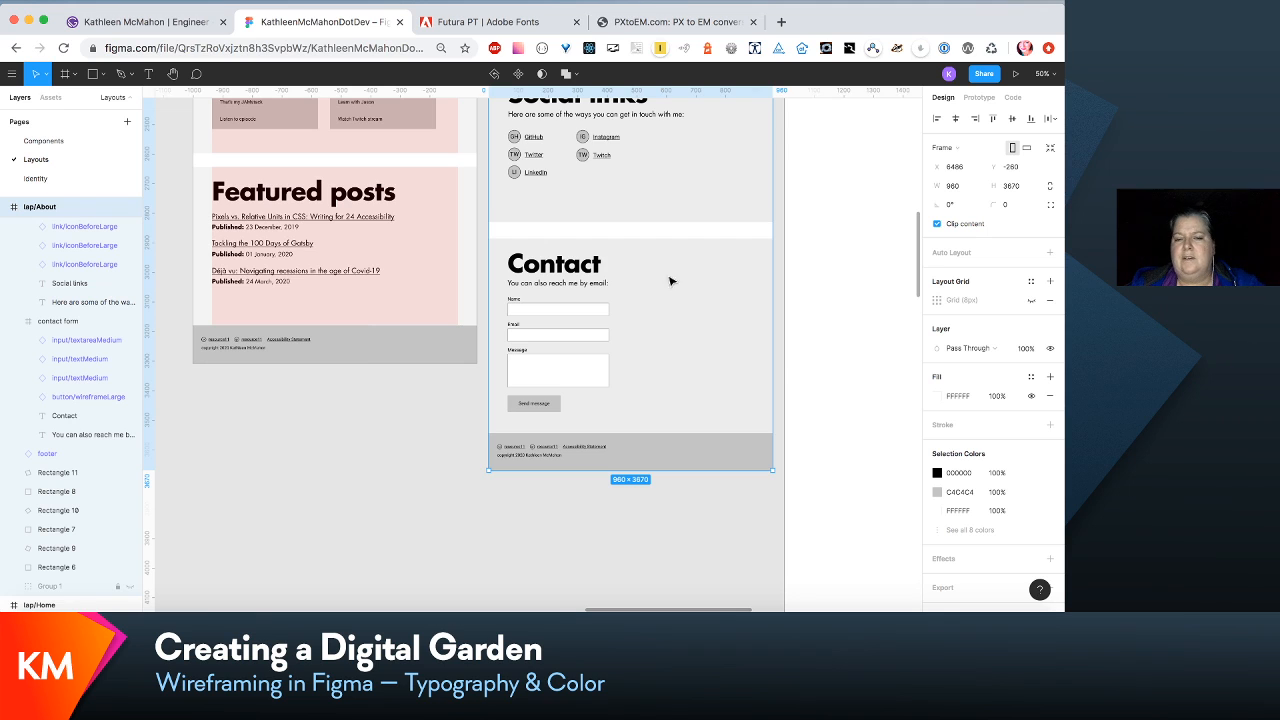
# - Shorten the lap/Speak frame to a height of 2964 to remove the excess space at its bottom
pyautogui.scroll(5, 797, 344)
pyautogui.scroll(-15, 798, 345)
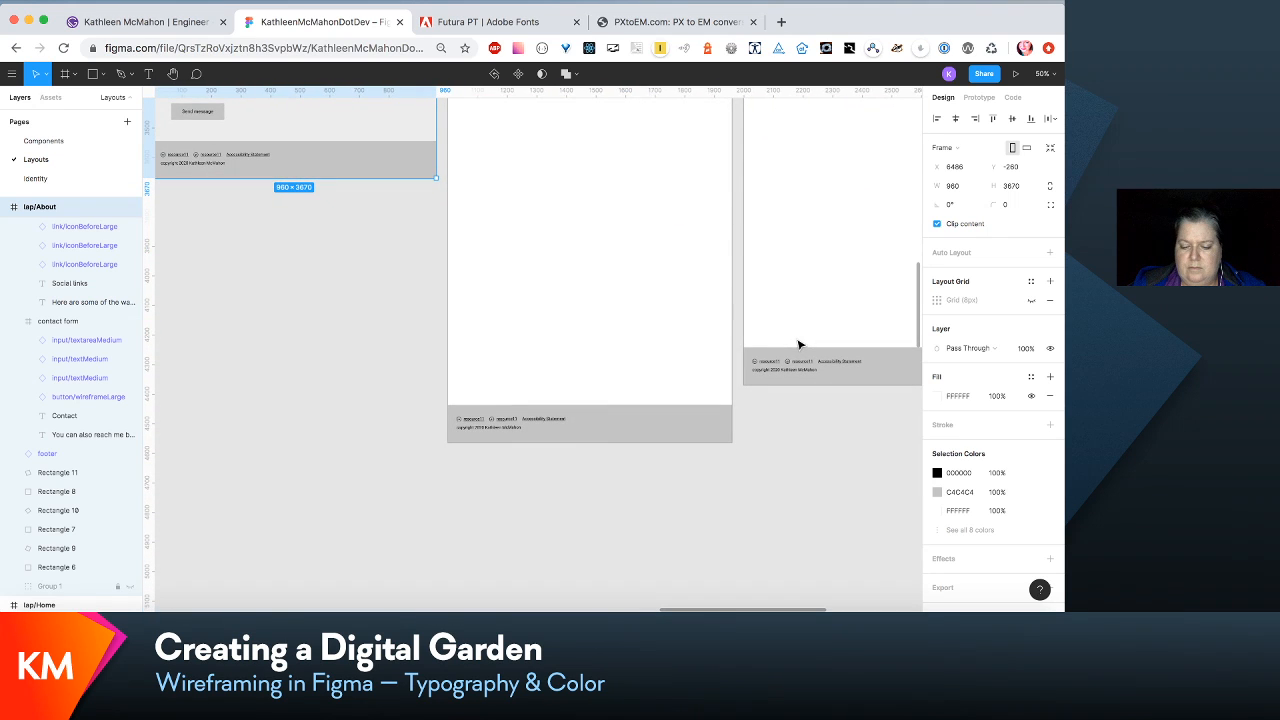
pyautogui.scroll(-10, 799, 345)
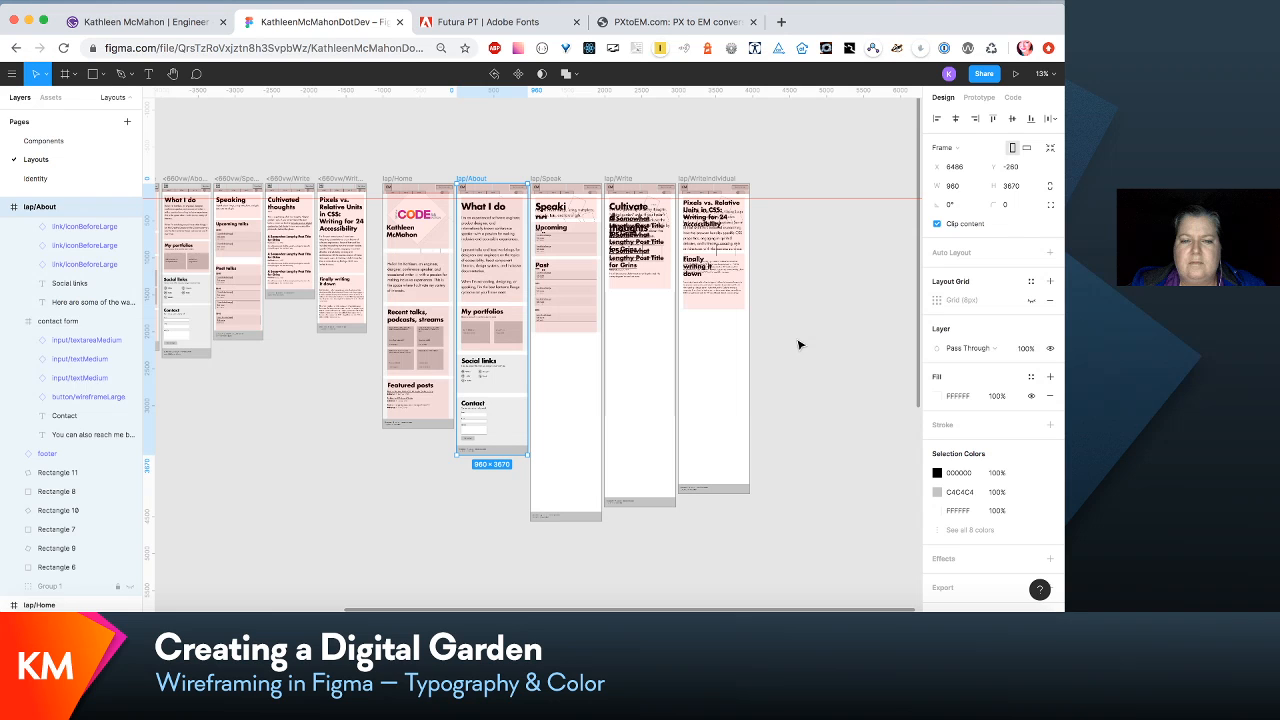
pyautogui.click(563, 500)
pyautogui.moveTo(565, 520); pyautogui.dragTo(585, 401)
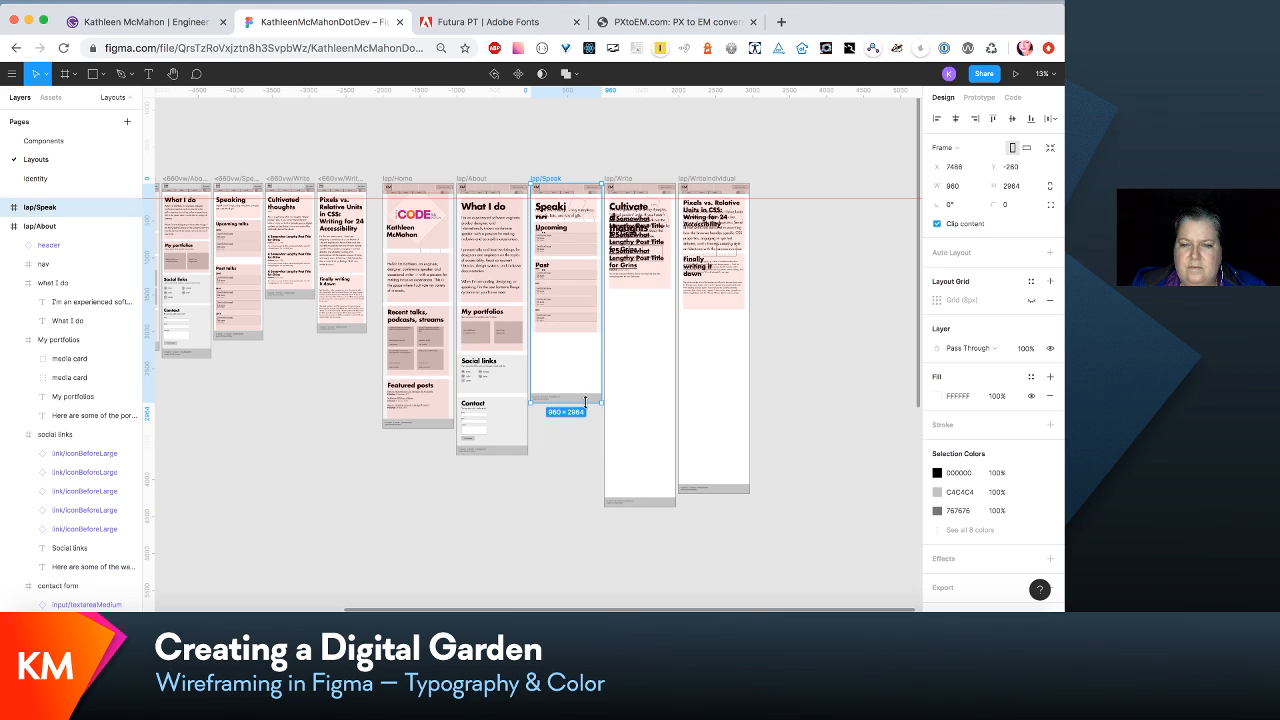
# - Shorten the lap/Write frame and bring the lap/WriteIndividual frame to a matching height of 3188
pyautogui.click(622, 190)
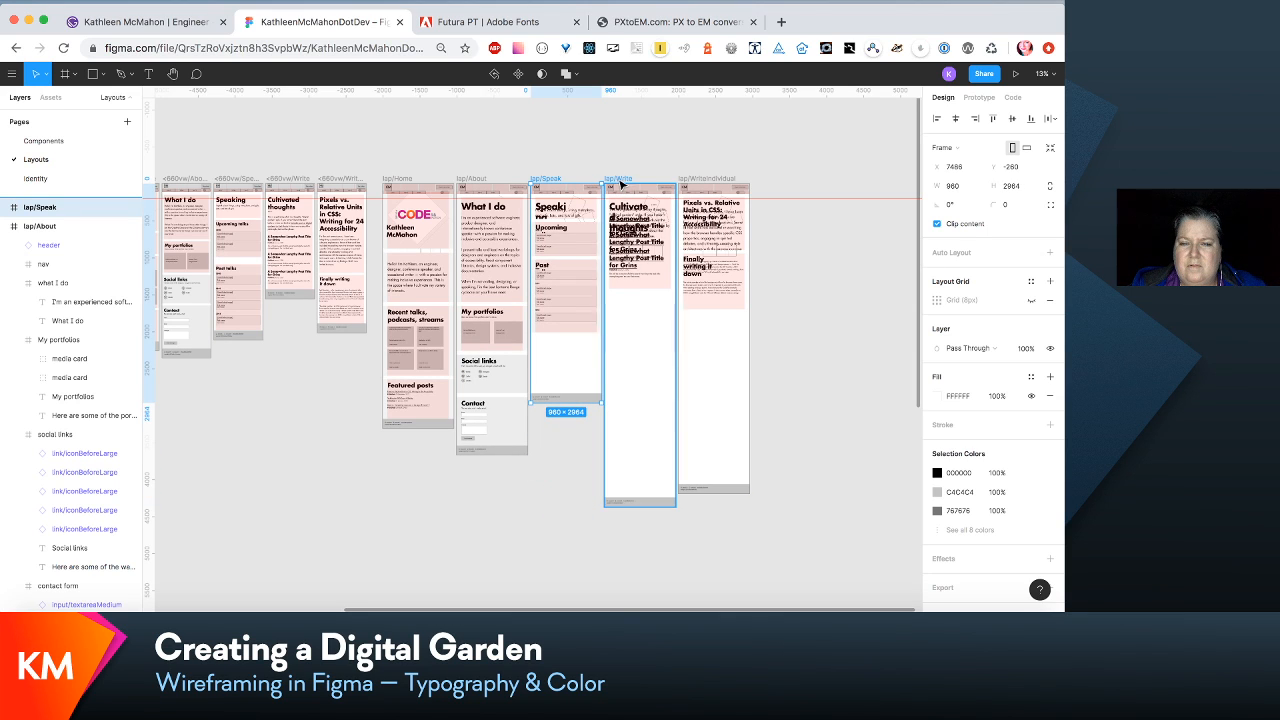
pyautogui.moveTo(648, 508); pyautogui.dragTo(649, 418)
pyautogui.click(722, 181)
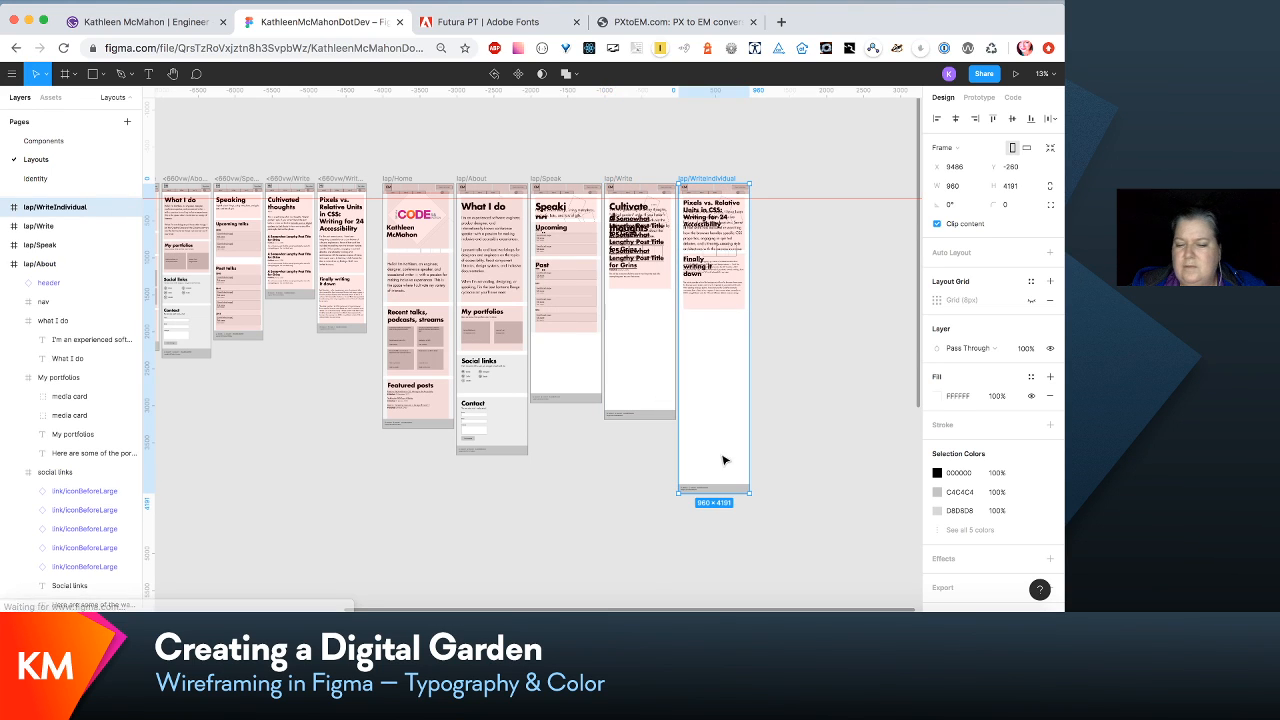
pyautogui.moveTo(717, 493); pyautogui.dragTo(719, 418)
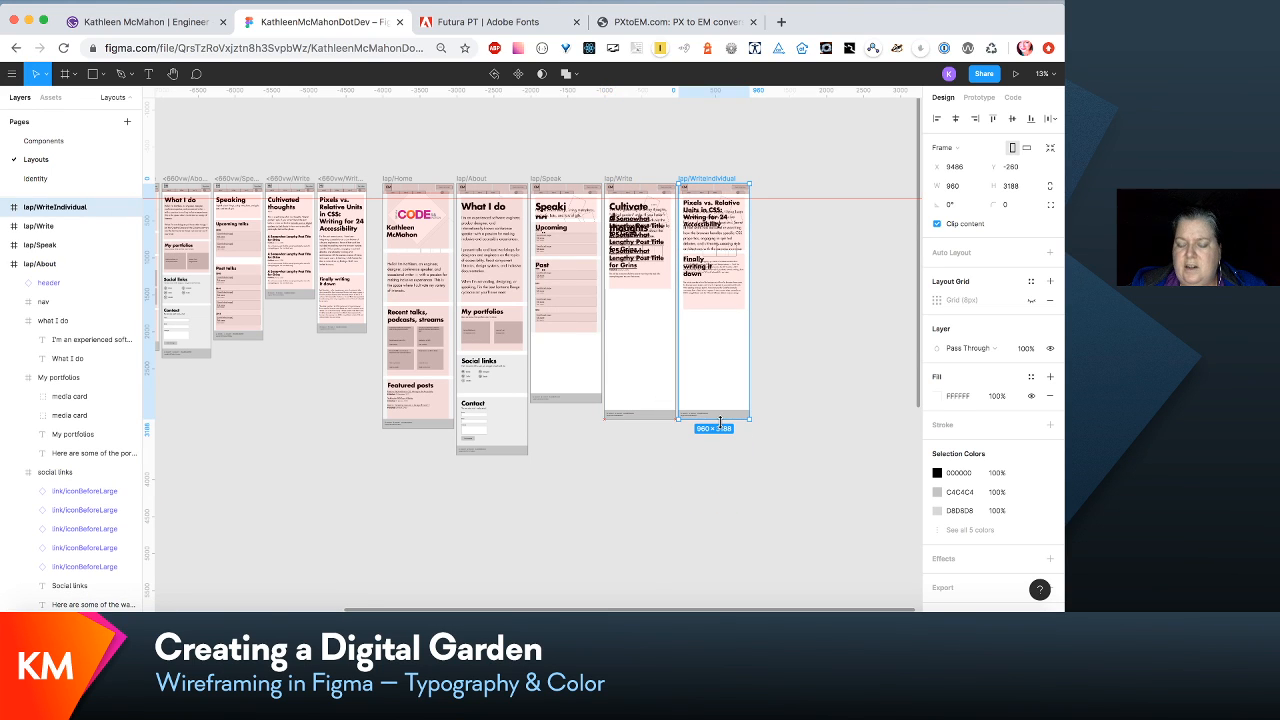
# - Move the upcoming talks and past talks sections down together in lap/Speak to make room beneath the speaking section
pyautogui.press('super+equal')
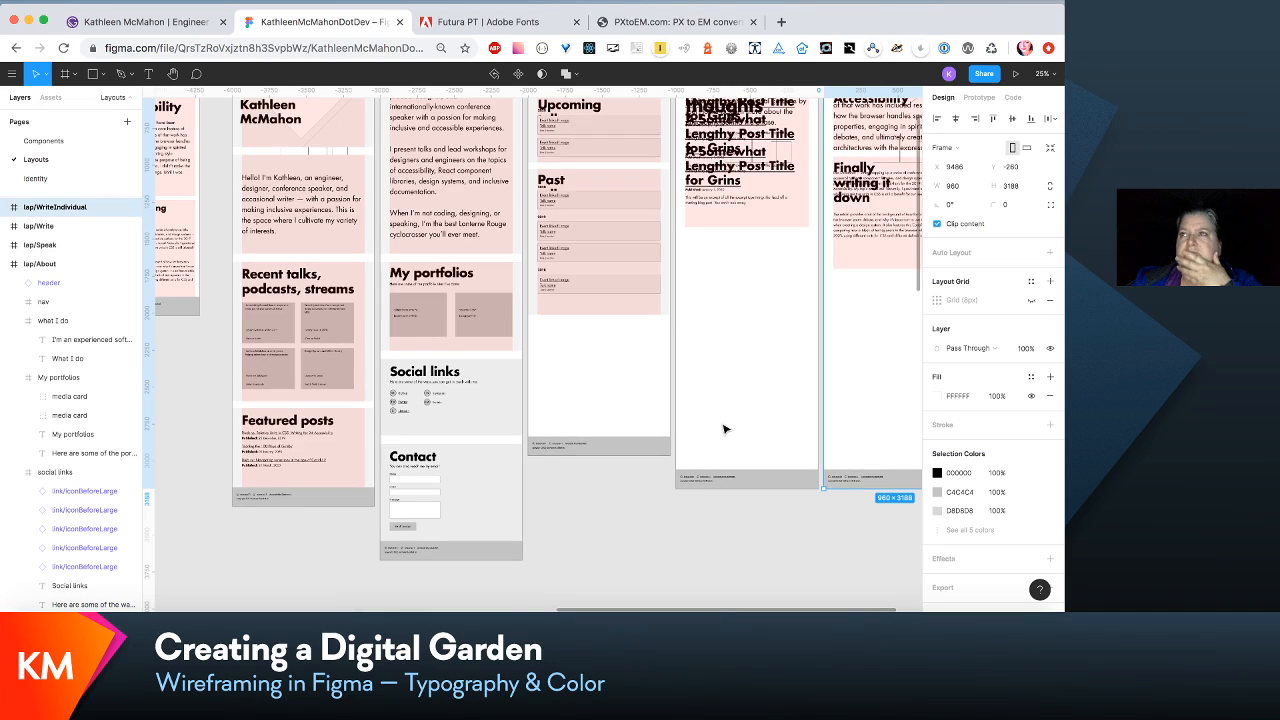
pyautogui.scroll(3, 725, 429)
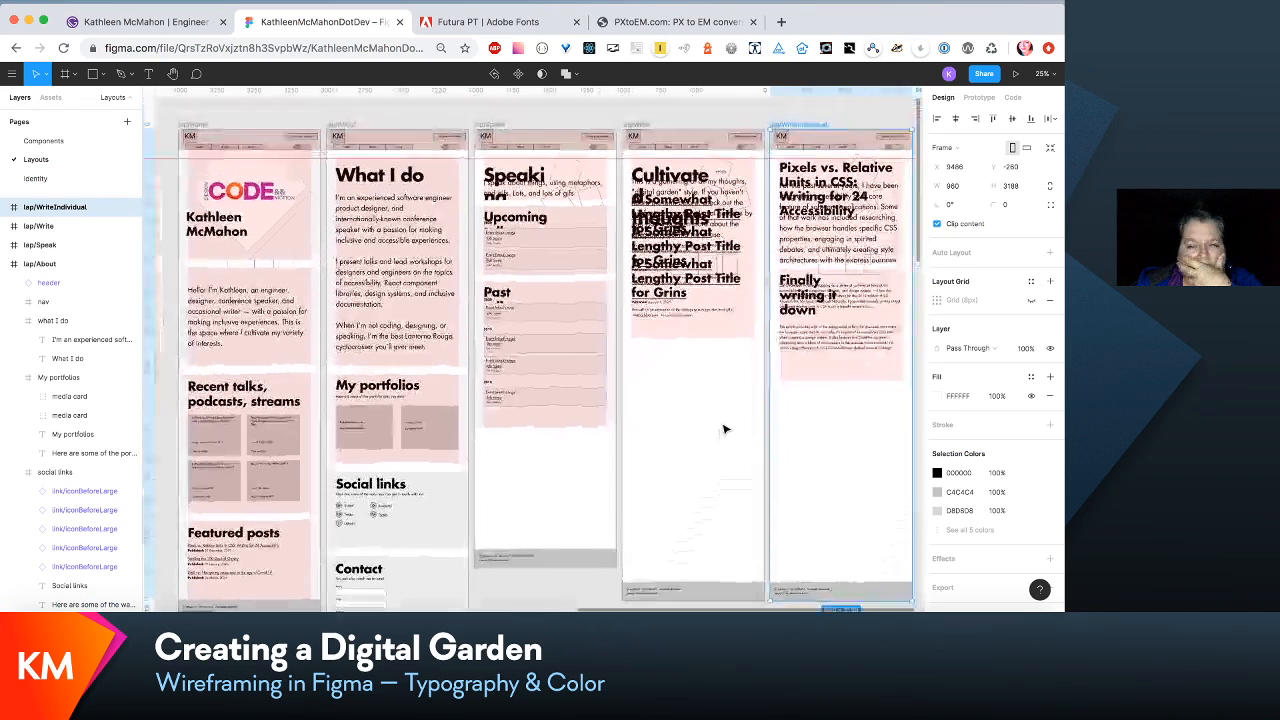
pyautogui.press('super+equal')
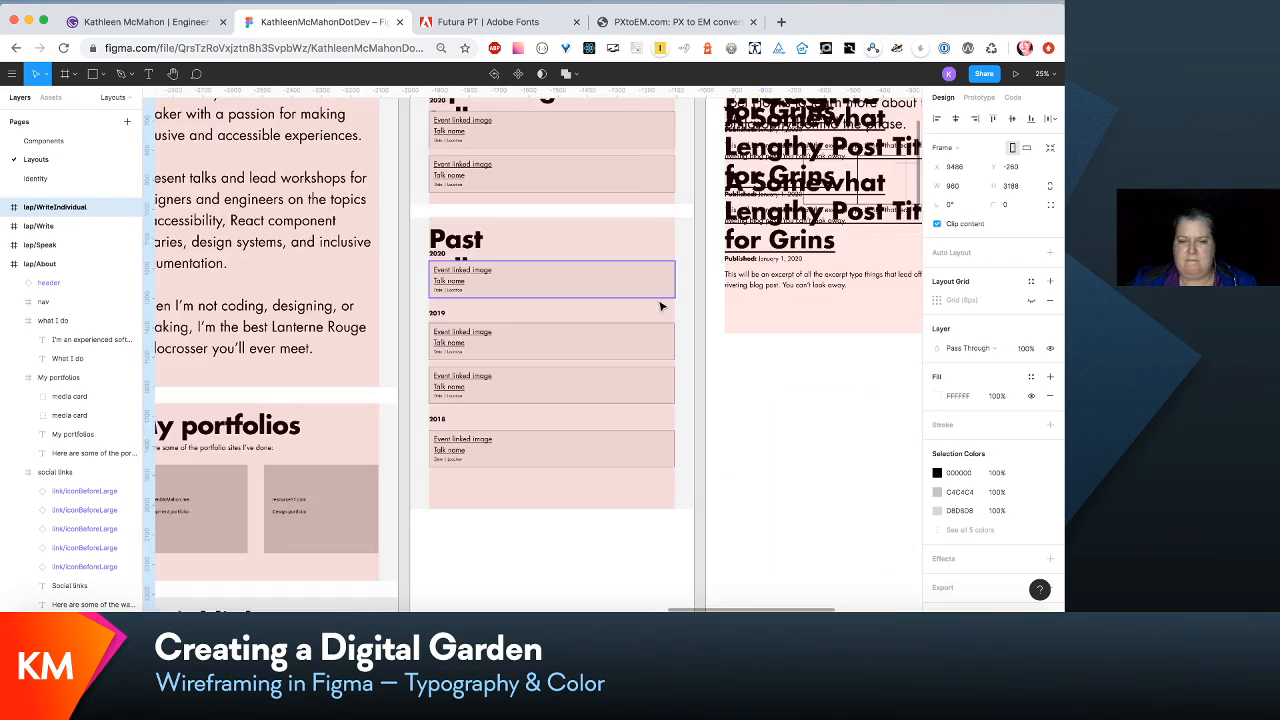
pyautogui.scroll(4, 662, 307)
pyautogui.scroll(-2, 660, 304)
pyautogui.click(624, 265)
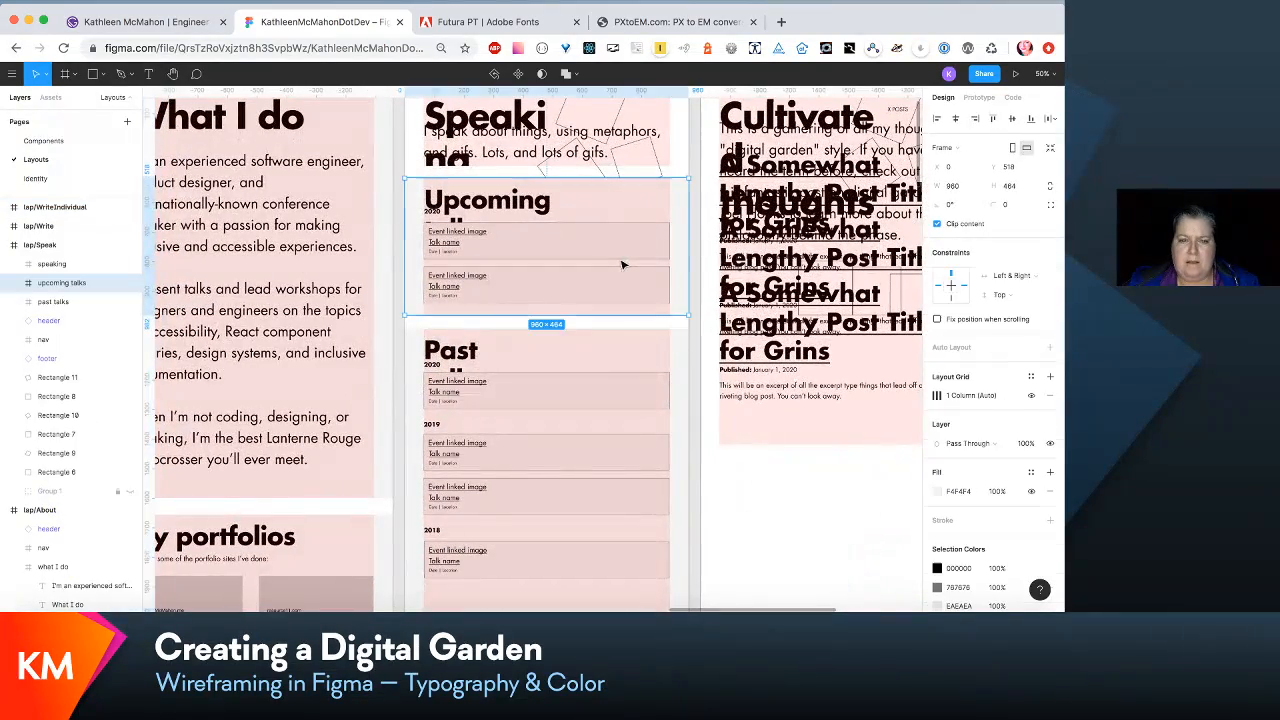
pyautogui.keyDown('shift'); pyautogui.click(594, 410); pyautogui.keyUp('shift')
pyautogui.moveTo(594, 410); pyautogui.dragTo(602, 540)
# - Widen the Speaking heading in the speaking section so it fits on one line
pyautogui.scroll(1, 588, 330)
pyautogui.scroll(2, 588, 330)
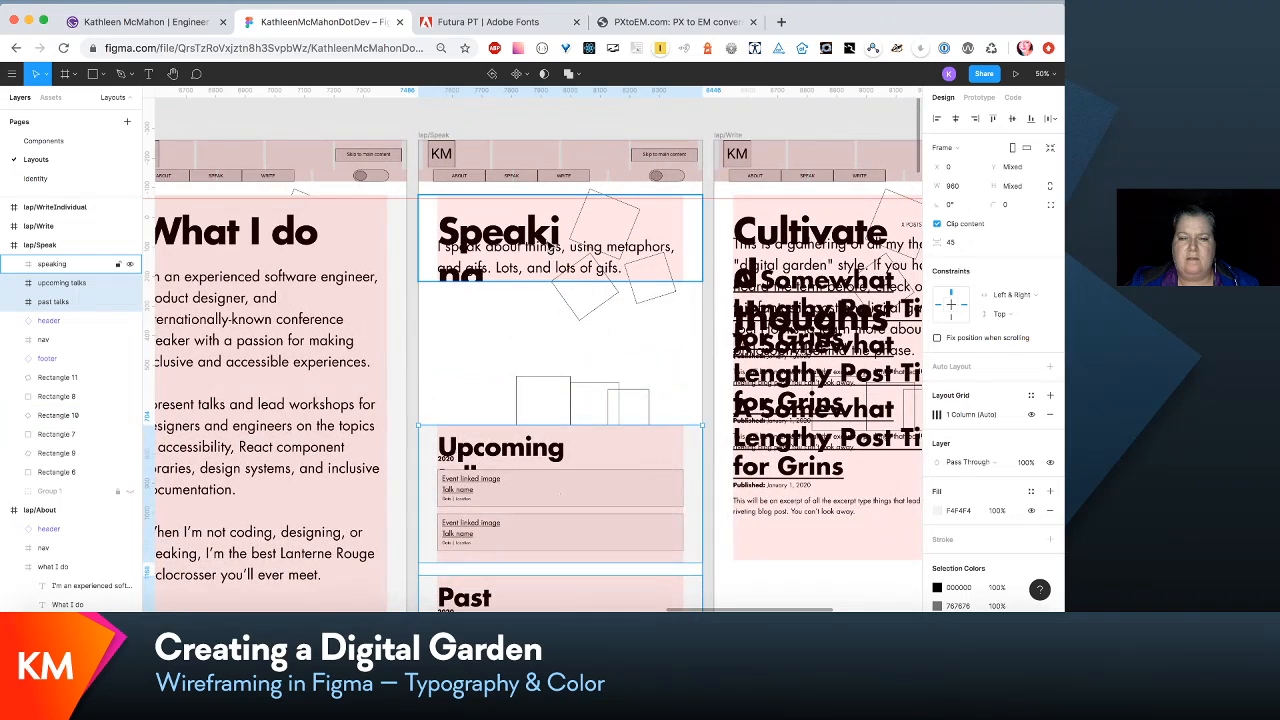
pyautogui.doubleClick(568, 220)
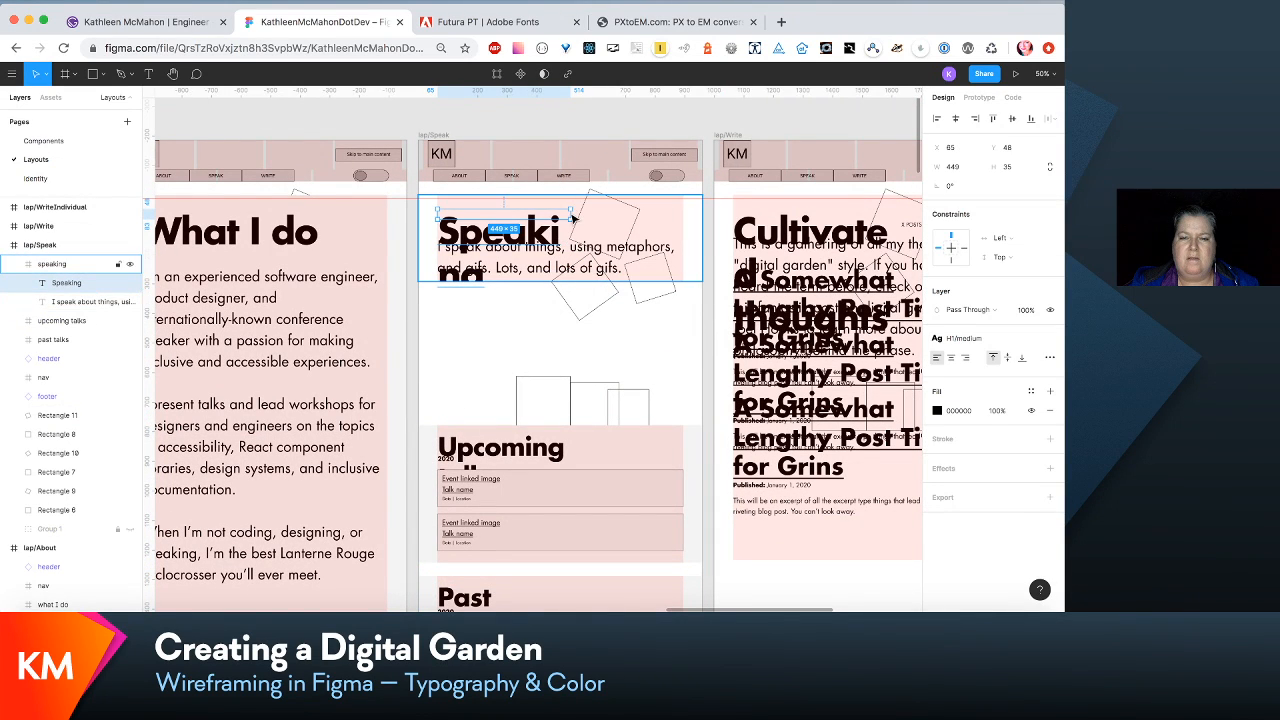
pyautogui.press('Escape')
pyautogui.doubleClick(543, 226)
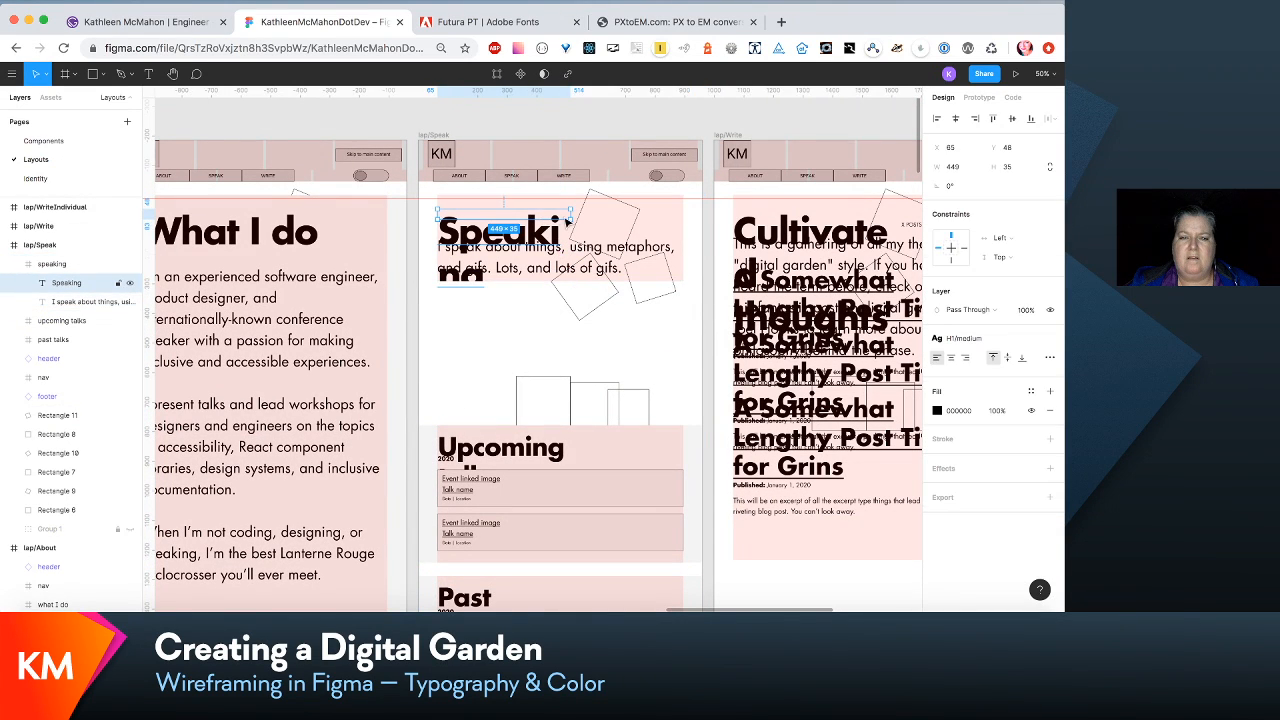
pyautogui.moveTo(573, 217); pyautogui.dragTo(661, 215)
# - Extend the speaking section's height and move its intro paragraph down to Y 235, clear of the heading
pyautogui.click(679, 213)
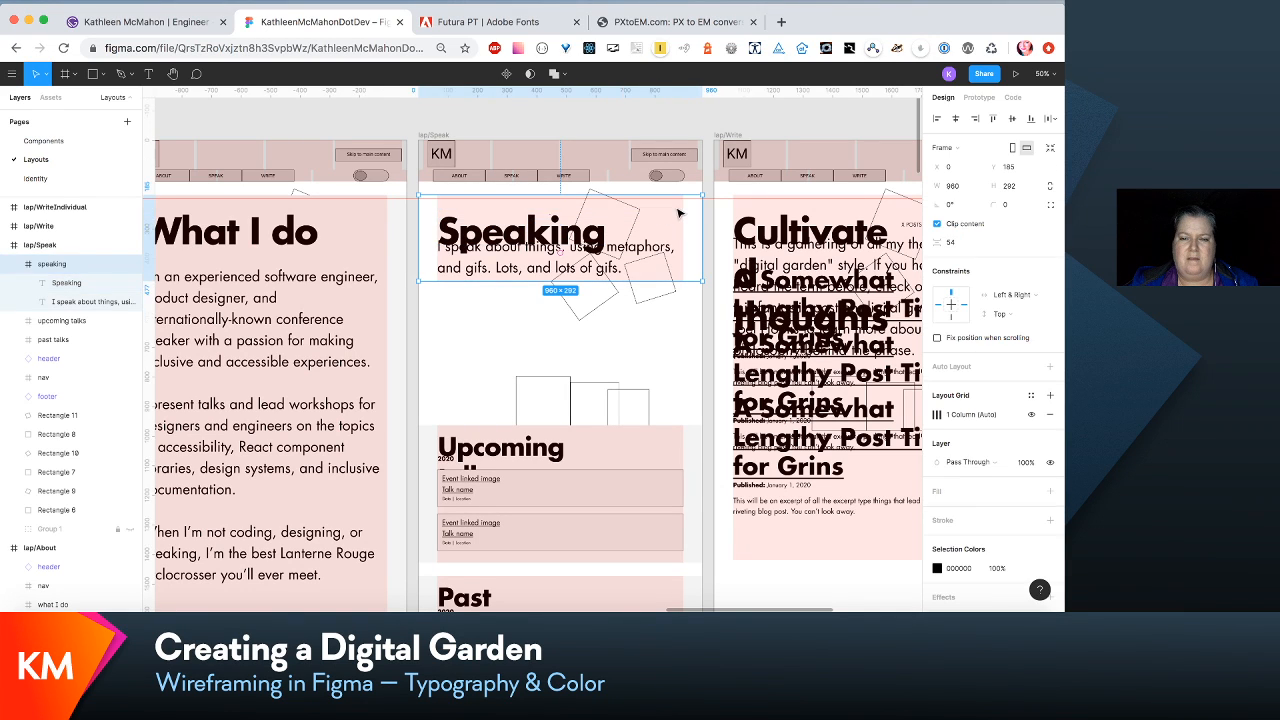
pyautogui.click(617, 272)
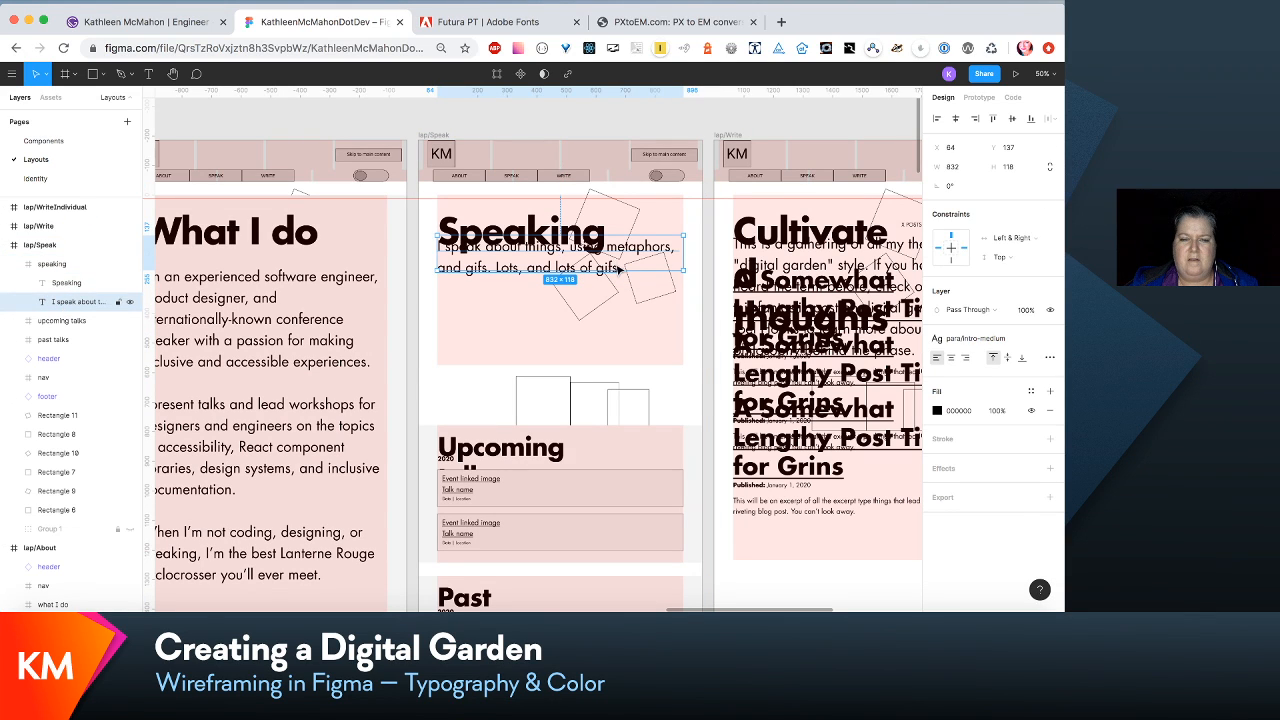
pyautogui.moveTo(620, 270)
pyautogui.mouseDown()
pyautogui.moveTo(626, 305)
pyautogui.moveTo(617, 295)
pyautogui.mouseUp()
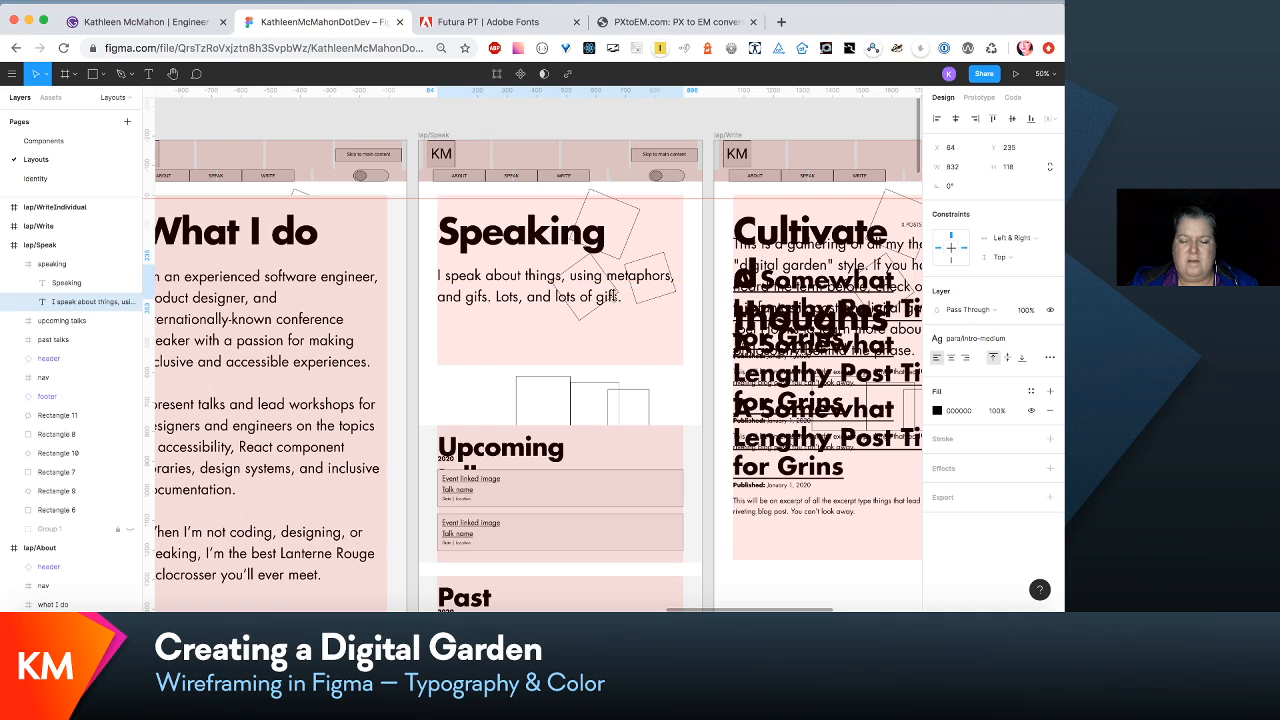
# - Reposition the upcoming talks section at Y 818 below the speaking section and extend its height to 622
pyautogui.scroll(-3, 617, 293)
pyautogui.click(610, 292)
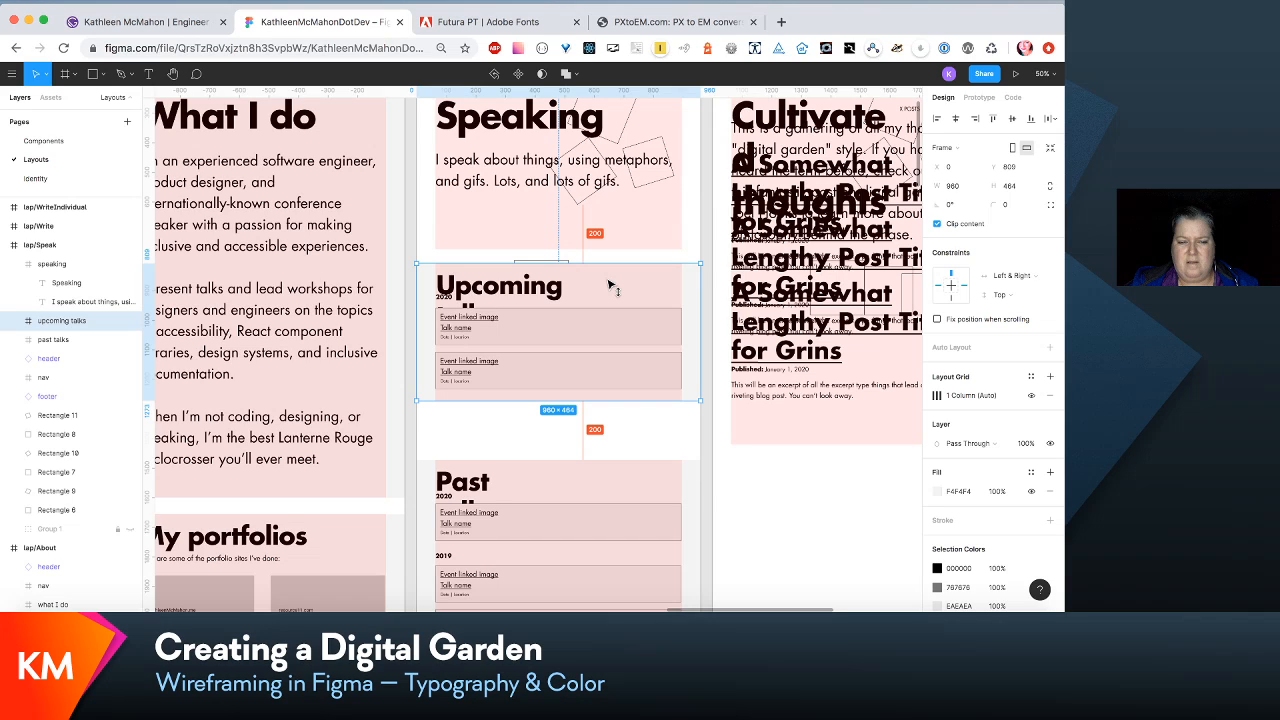
pyautogui.hotkey('shift', 'Down')
pyautogui.moveTo(630, 402); pyautogui.dragTo(639, 450)
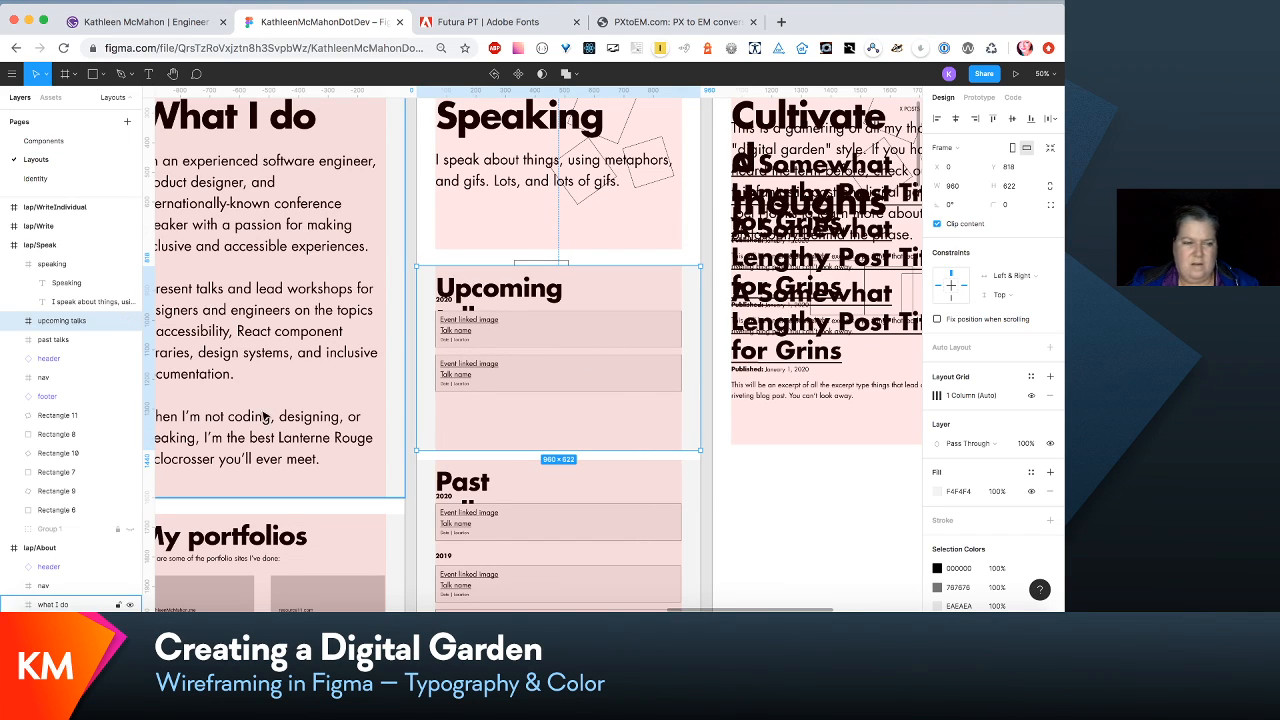
# - Widen the Upcoming talks heading to 762 so it fits on one line
pyautogui.doubleClick(562, 288)
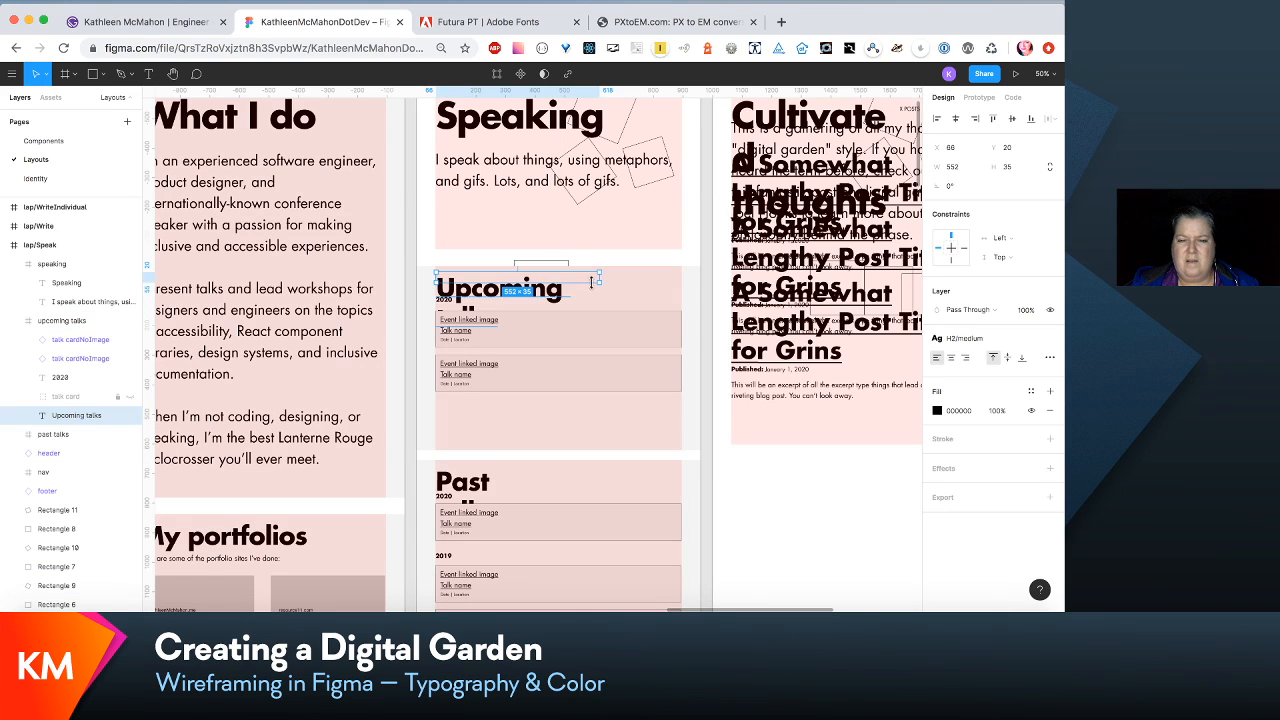
pyautogui.moveTo(599, 277); pyautogui.dragTo(661, 281)
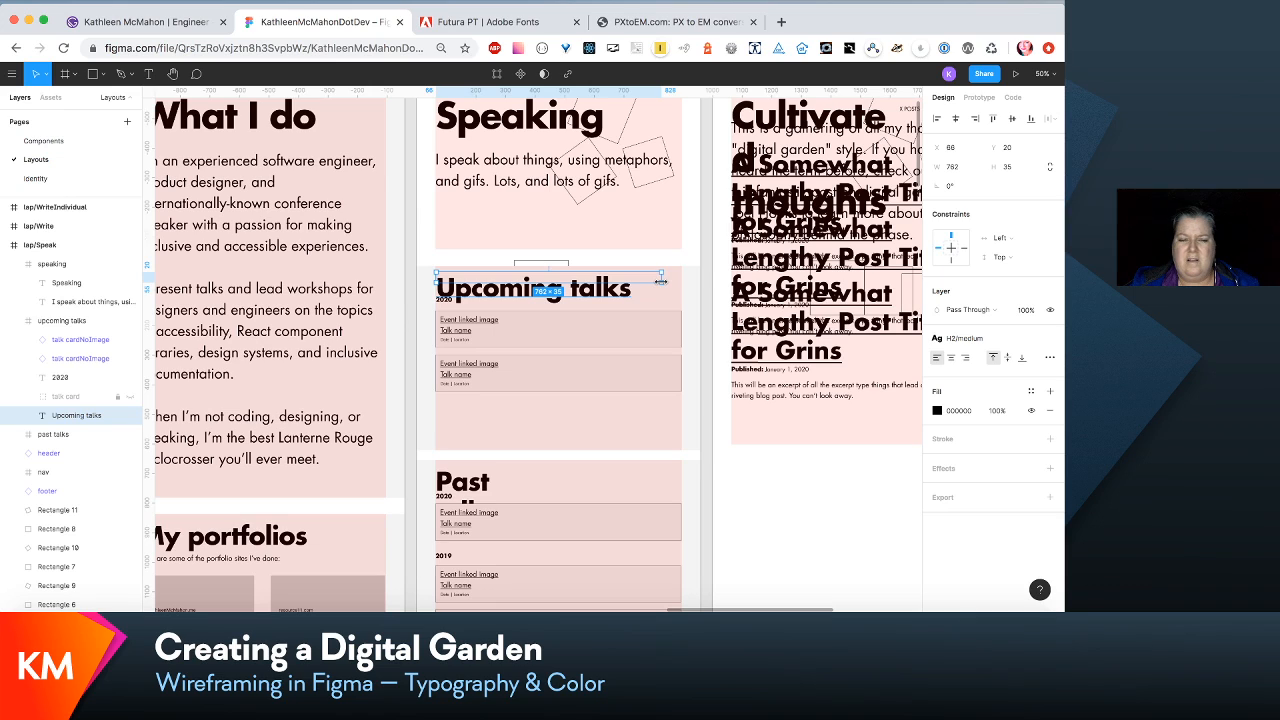
pyautogui.click(73, 398)
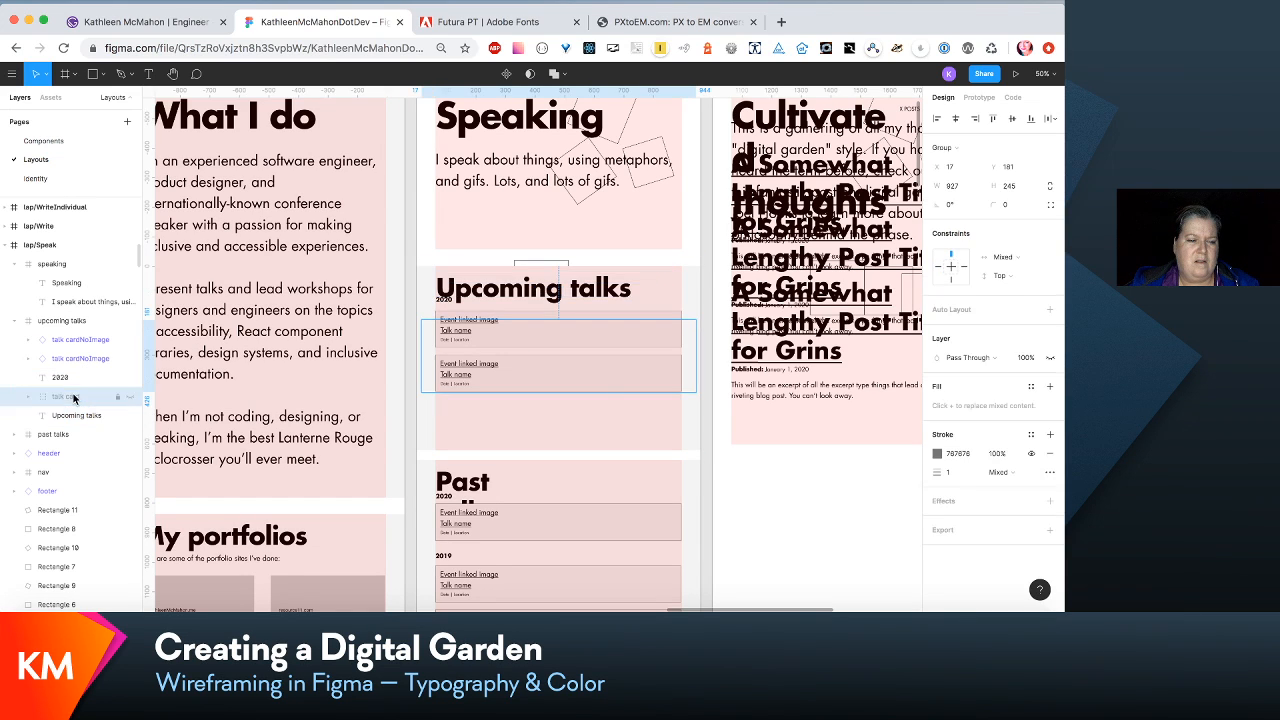
pyautogui.click(128, 398)
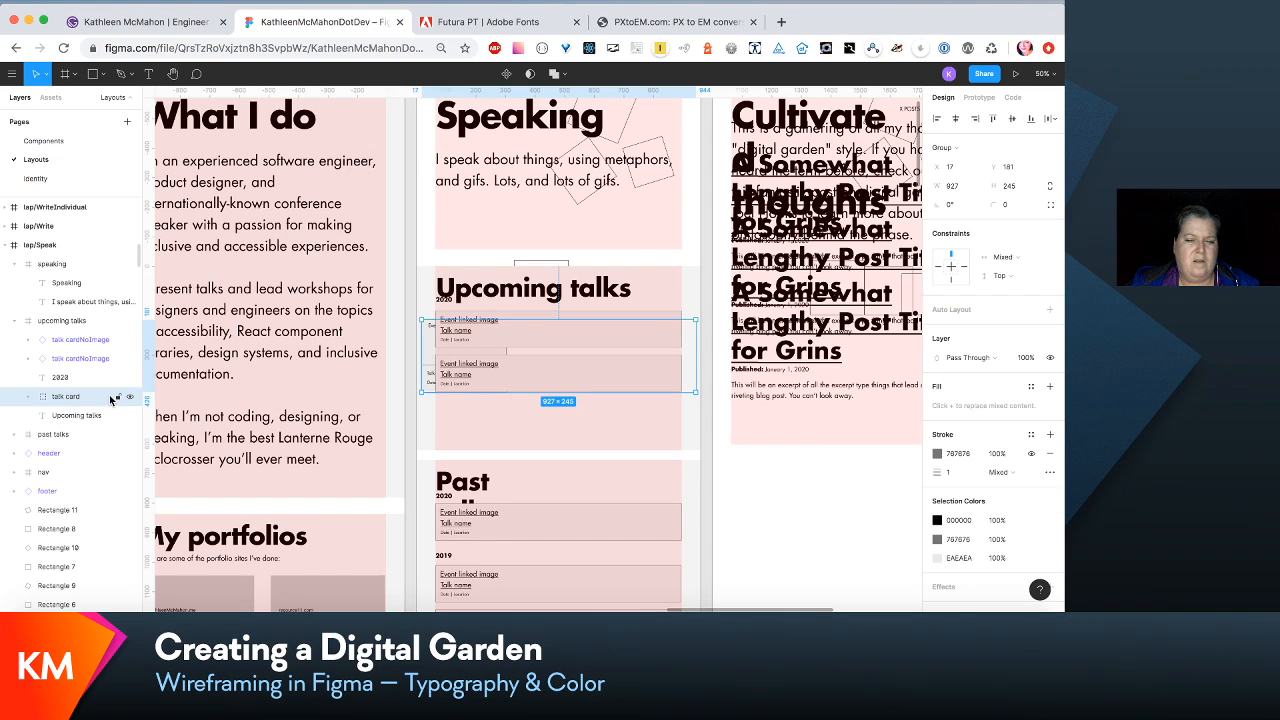
pyautogui.press('Delete')
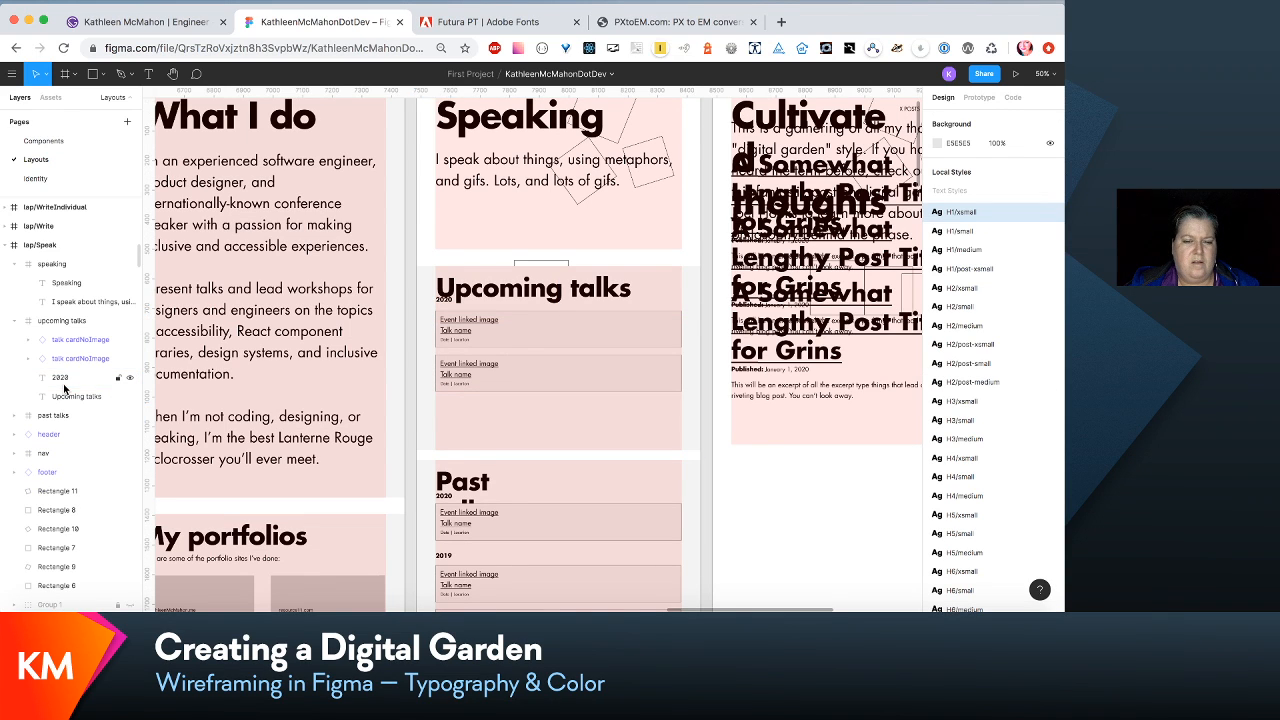
pyautogui.press('super+z')
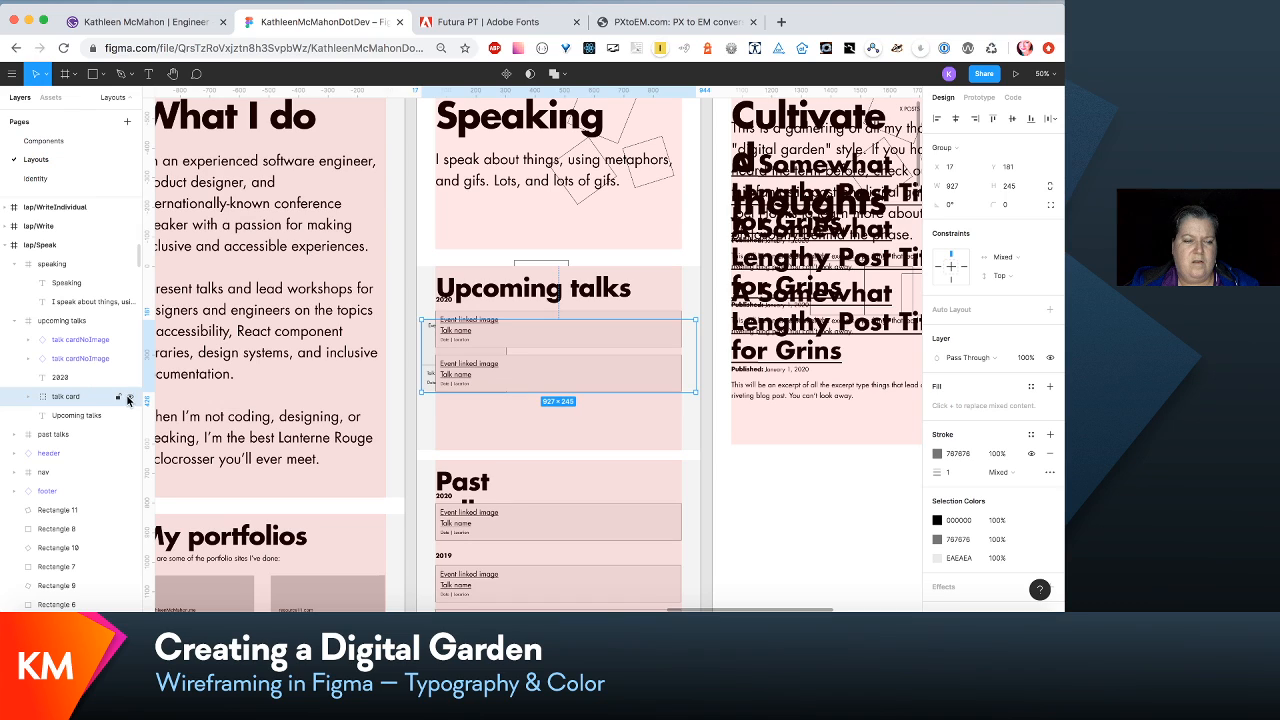
pyautogui.click(129, 399)
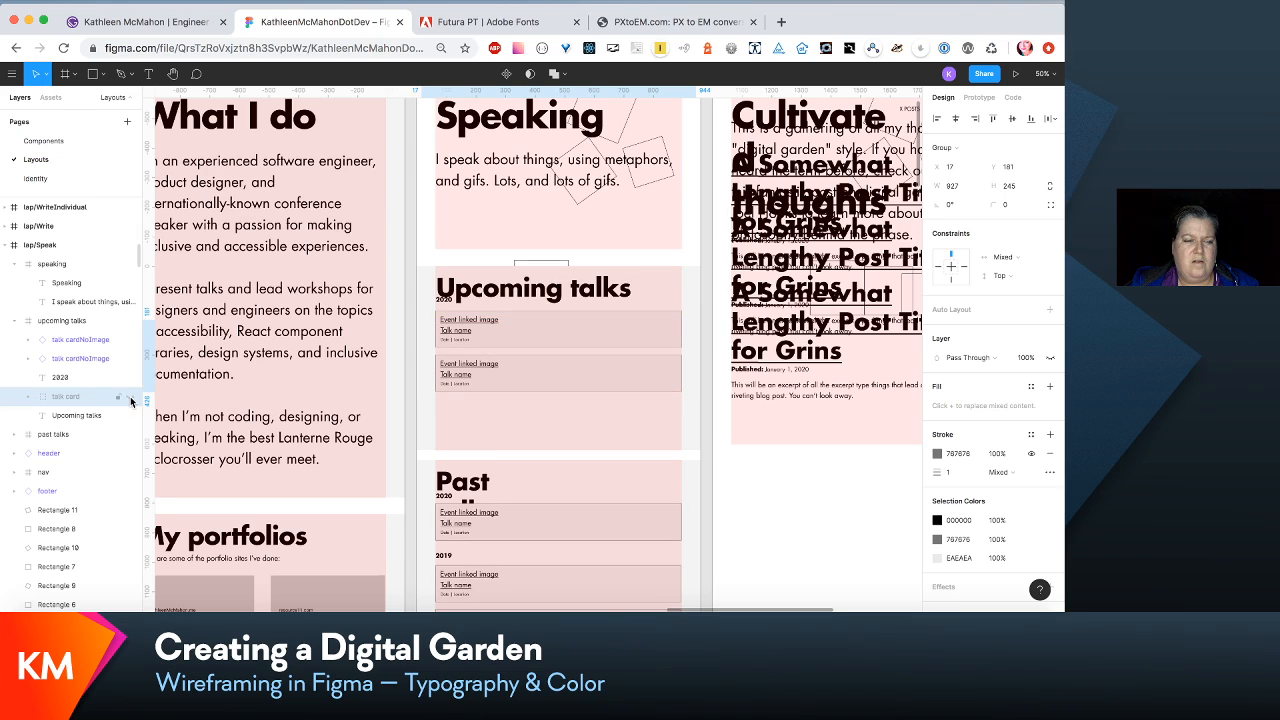
# - Move the 2020 label and both talk cards in upcoming talks down together, placing the label at Y 167
pyautogui.click(84, 376)
pyautogui.keyDown('shift'); pyautogui.click(87, 342); pyautogui.keyUp('shift')
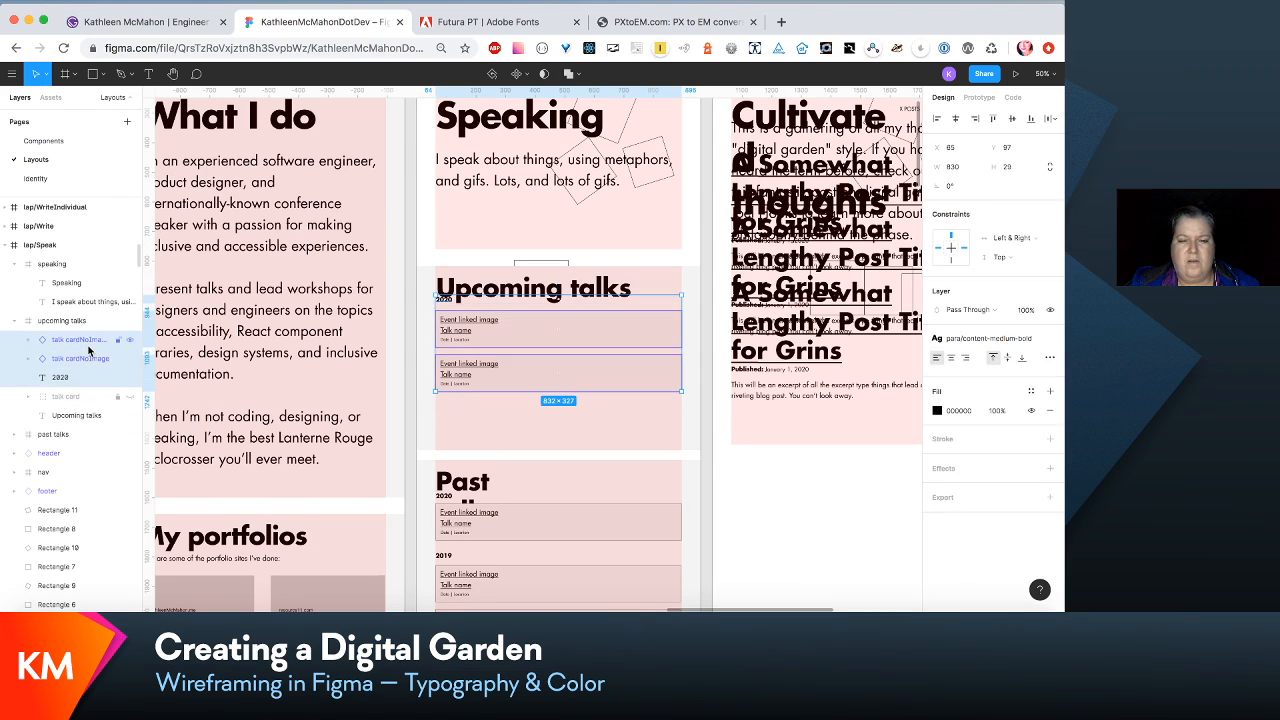
pyautogui.hotkey('shift', 'Down')
pyautogui.hotkey('shift', 'Down')
pyautogui.hotkey('shift', 'Down')
pyautogui.hotkey('shift', 'Down')
pyautogui.hotkey('shift', 'Down')
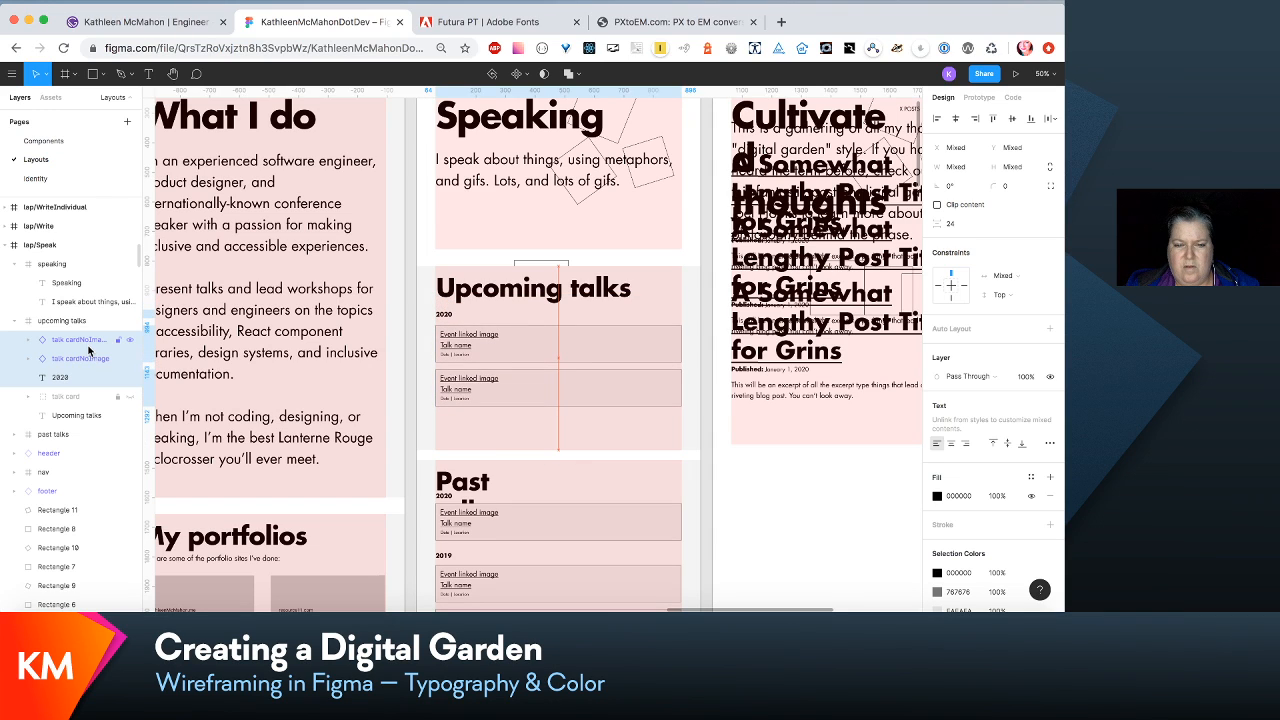
# - Edit the 2020 label's para/content-medium-bold text style to font size 24 and line height 36
pyautogui.click(451, 321)
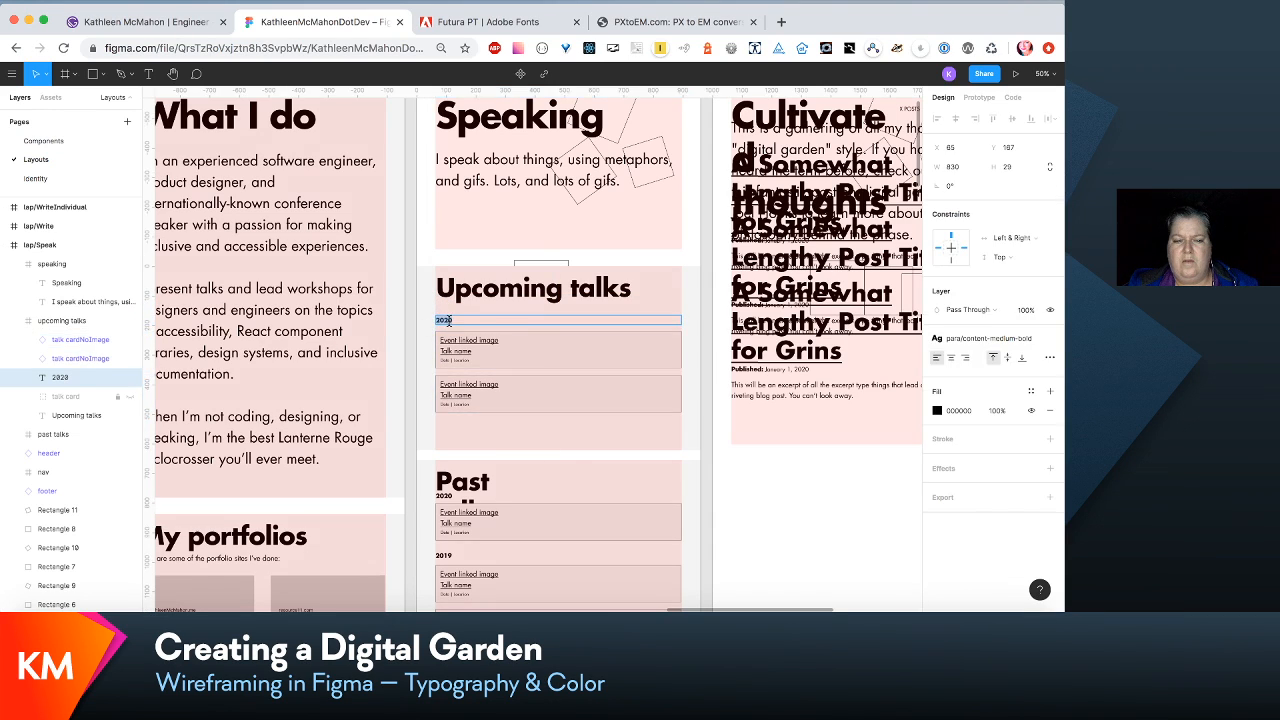
pyautogui.click(1007, 342)
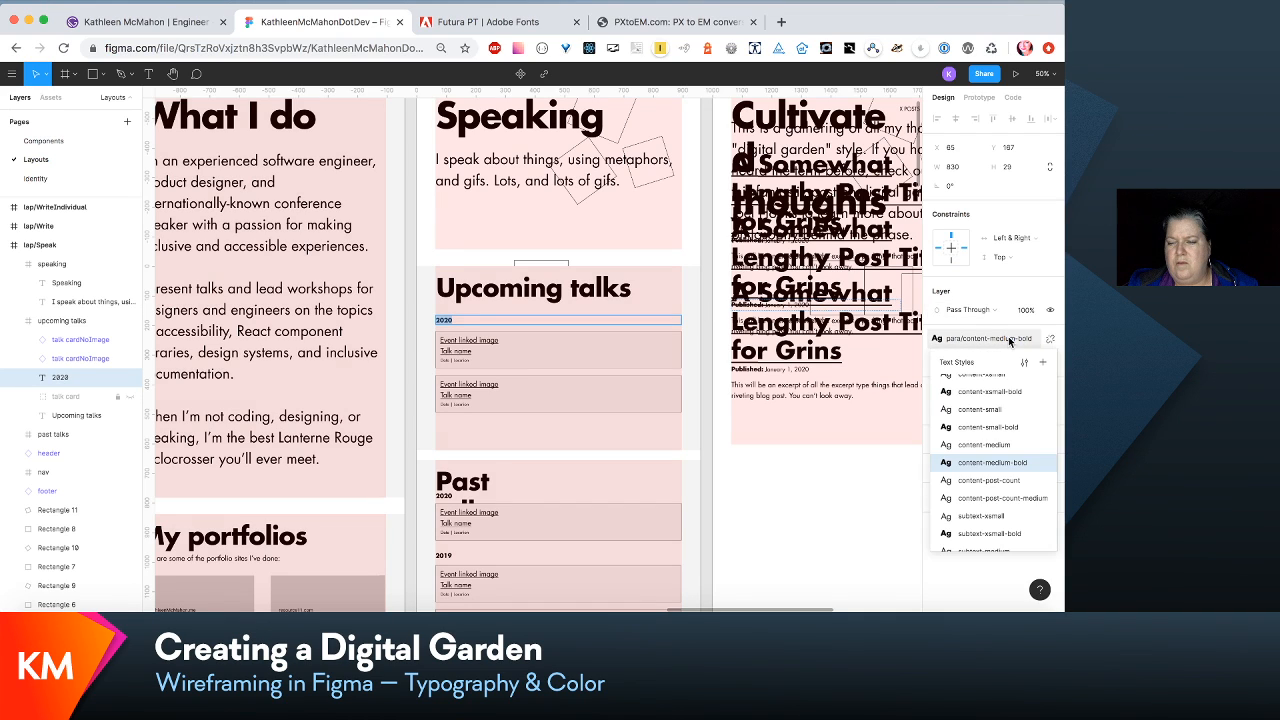
pyautogui.click(1025, 362)
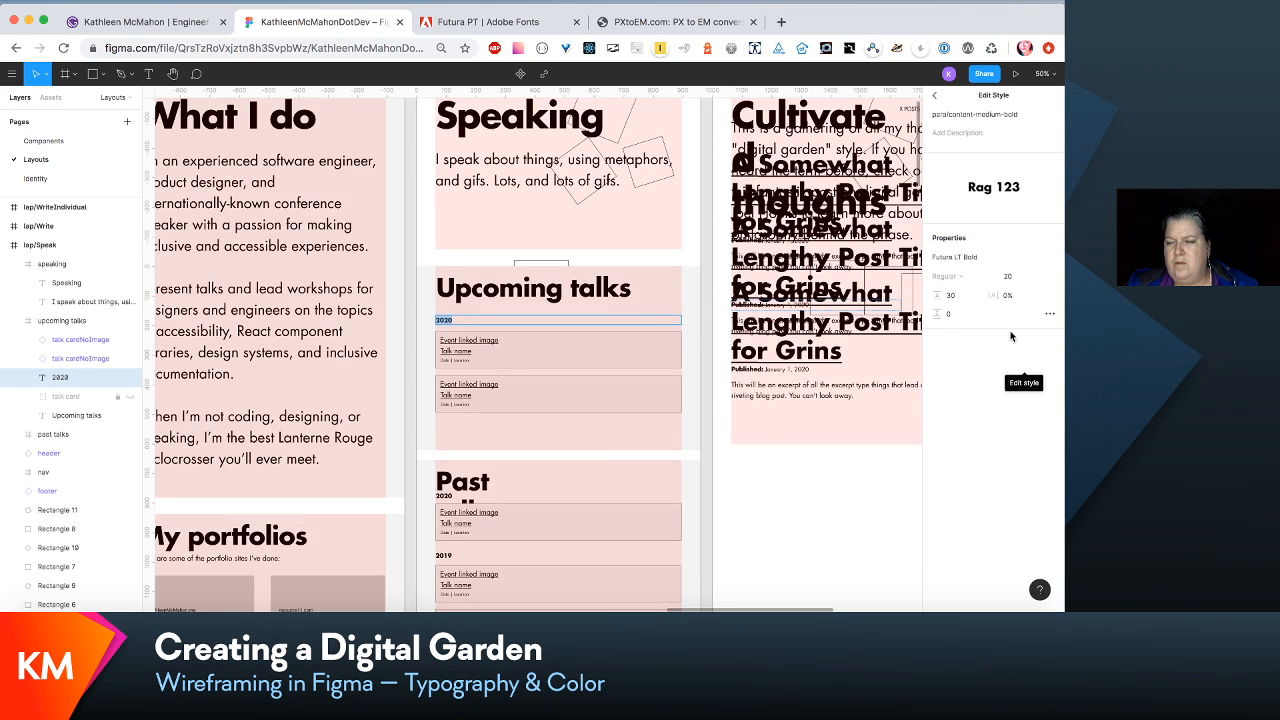
pyautogui.click(1011, 278)
pyautogui.write('24')
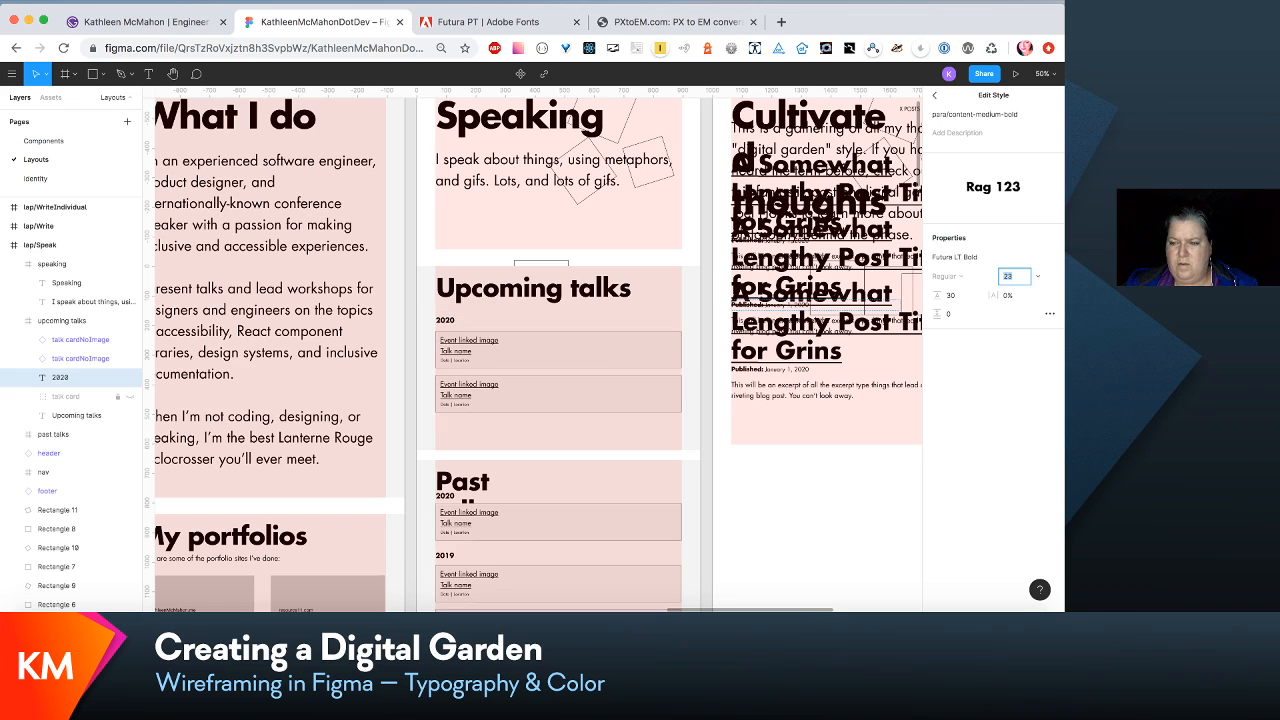
pyautogui.press('Tab')
pyautogui.write('3')
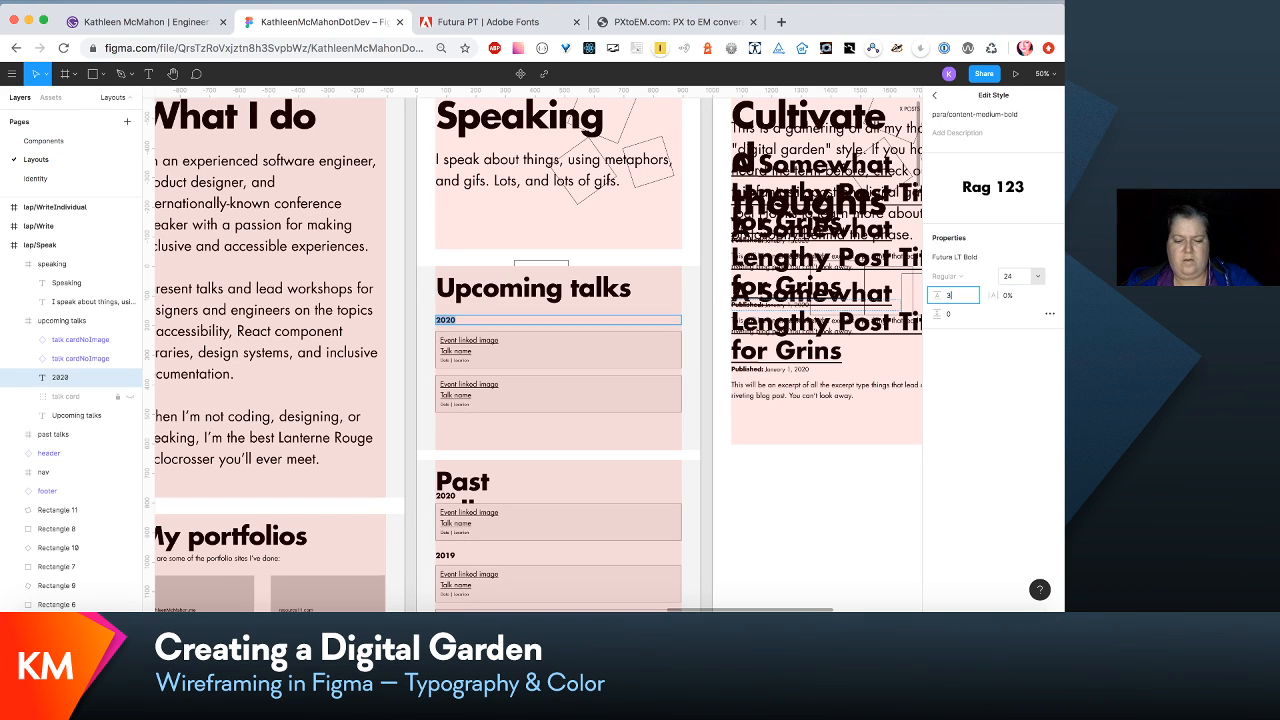
pyautogui.write('6')
pyautogui.press('Return')
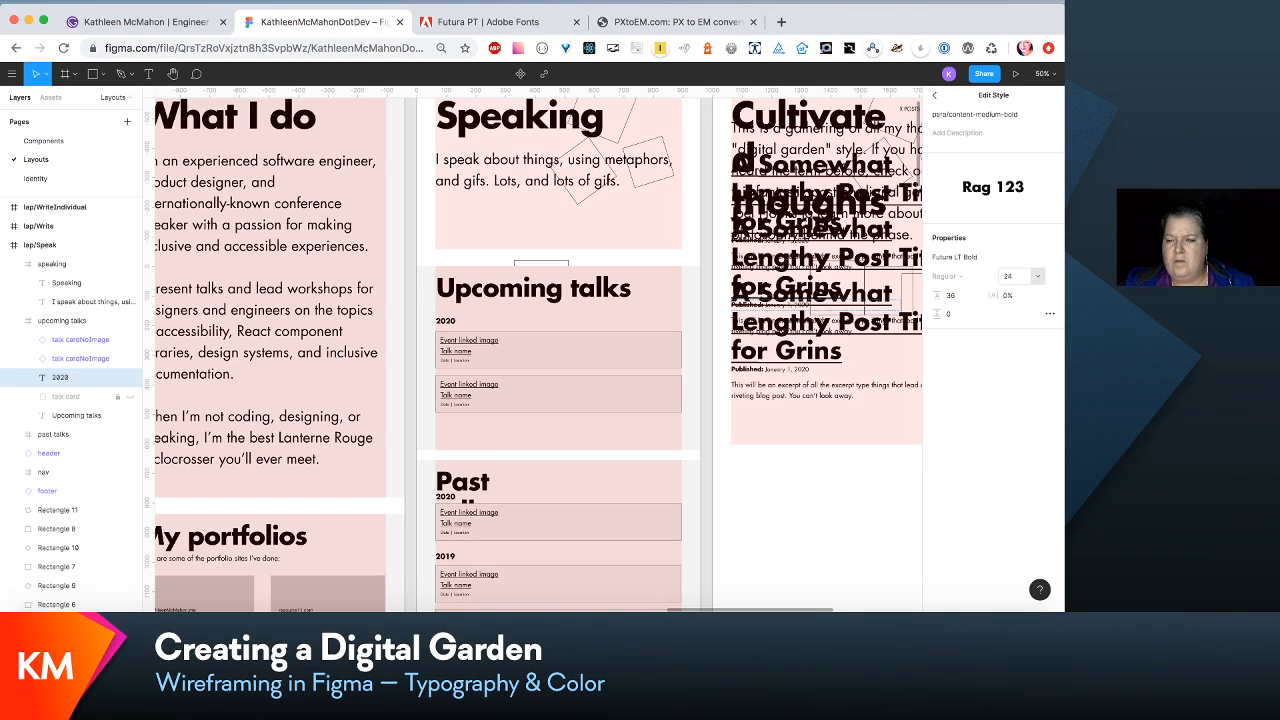
# - Examine the text style settings of the 2020 label under Past talks in the small-screen Speak layout
pyautogui.scroll(3, 474, 544)
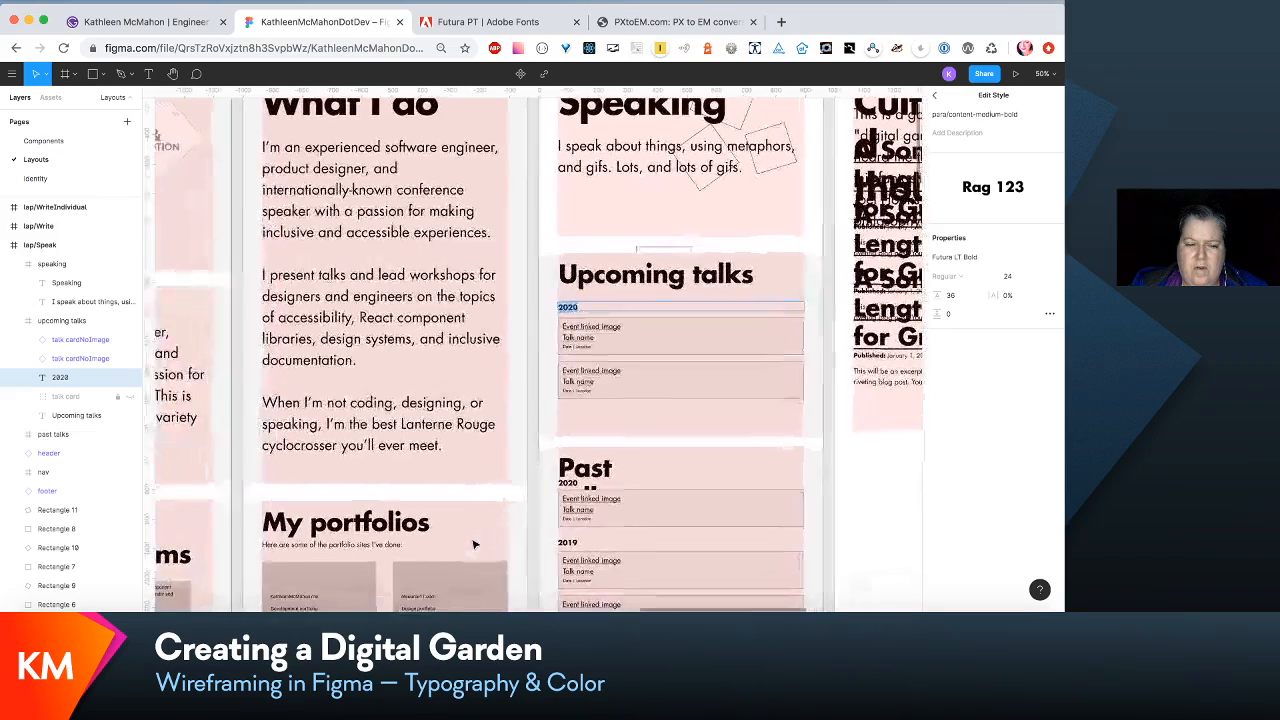
pyautogui.hscroll(-10, 474, 544)
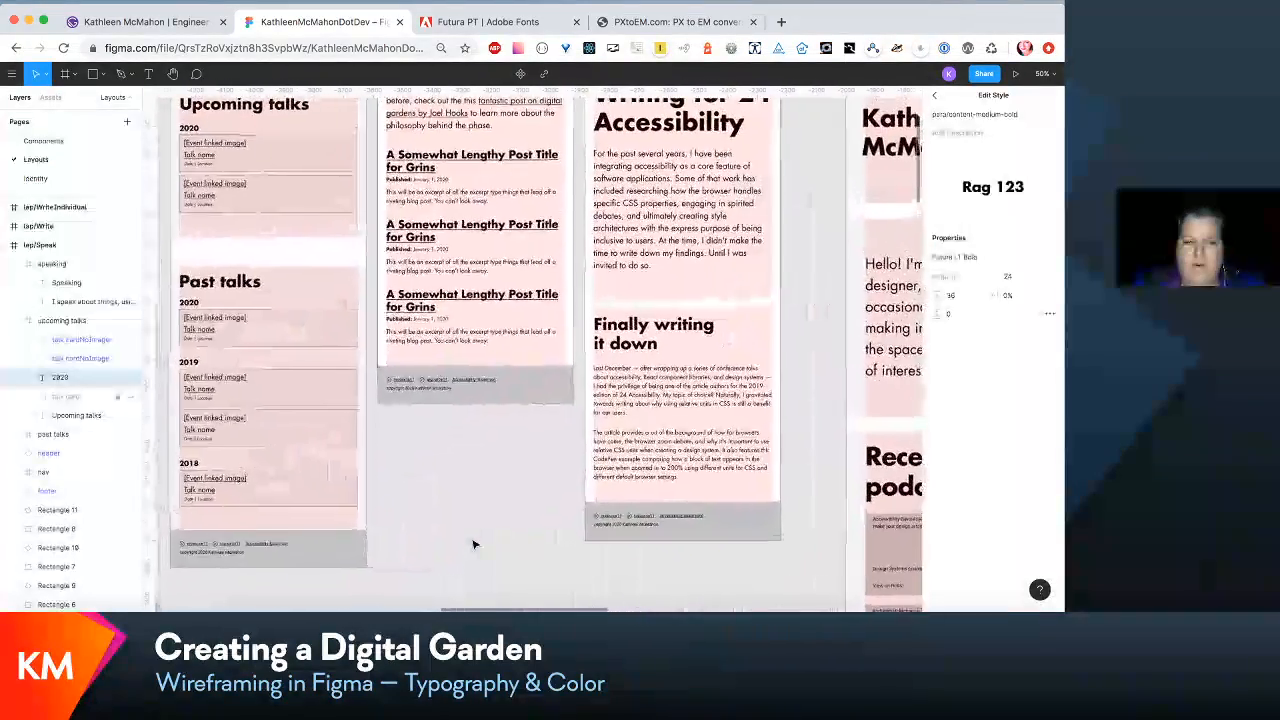
pyautogui.hscroll(-4, 474, 544)
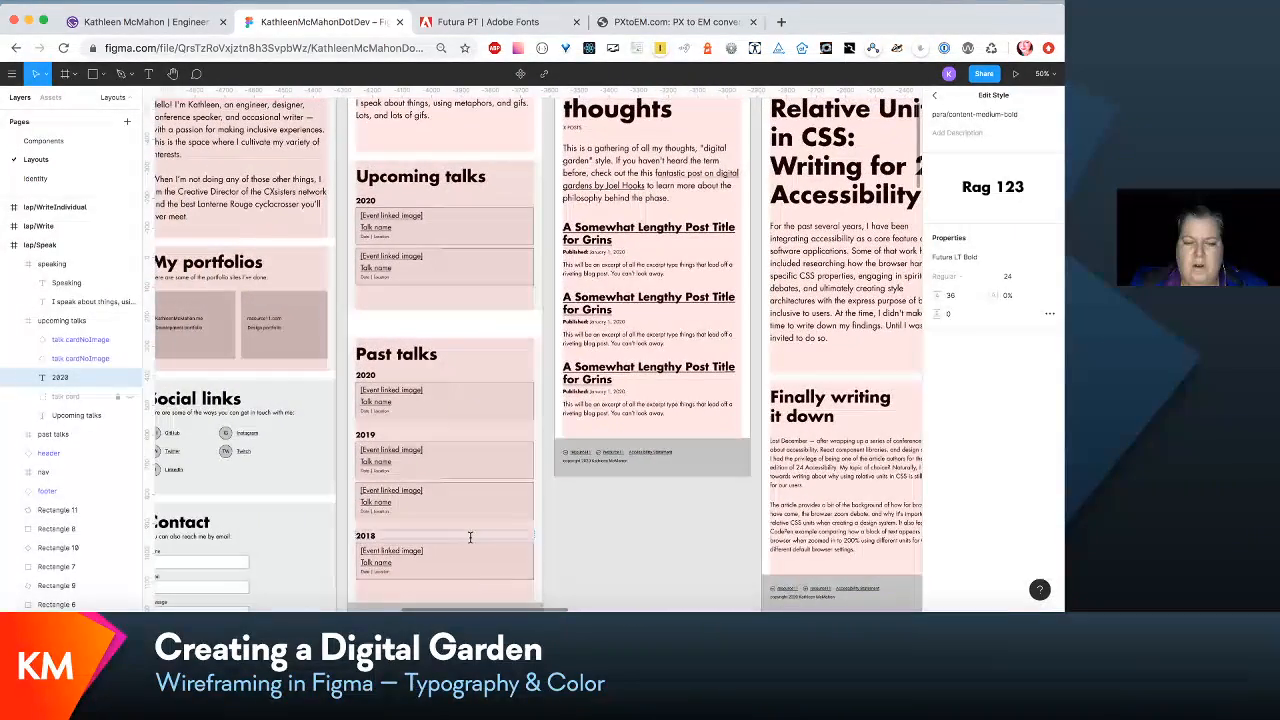
pyautogui.click(368, 376)
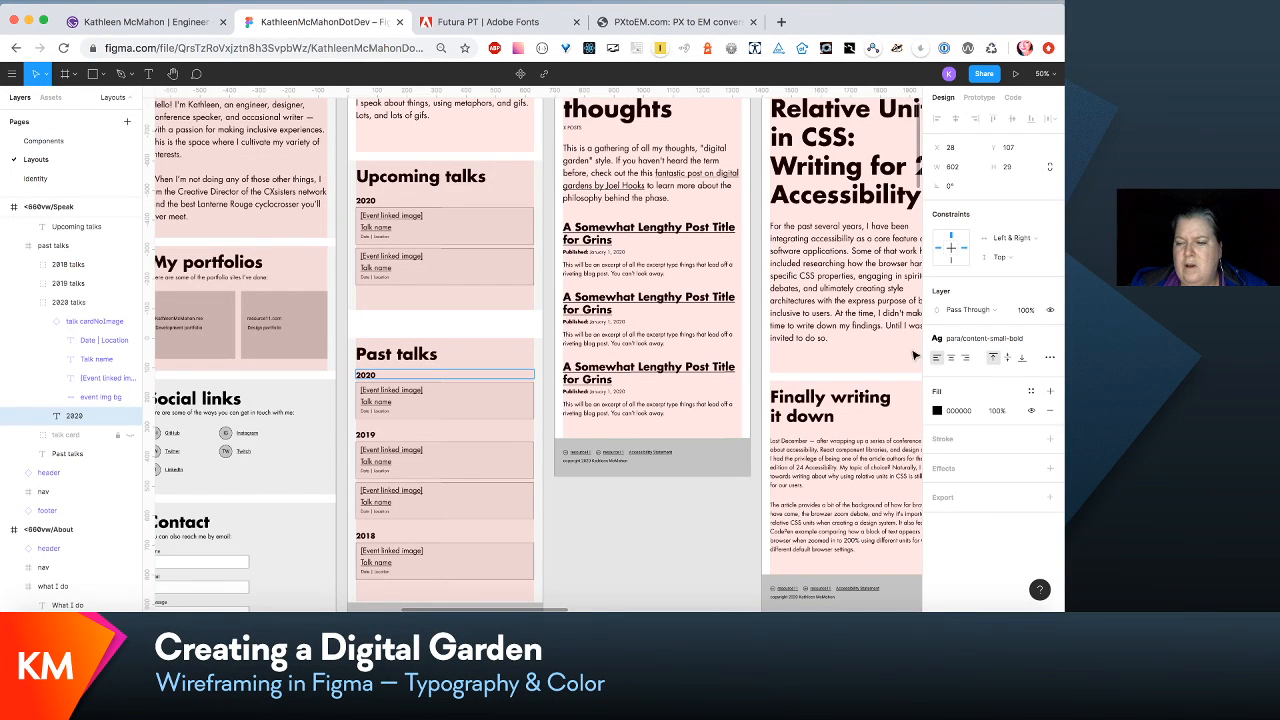
pyautogui.click(1030, 341)
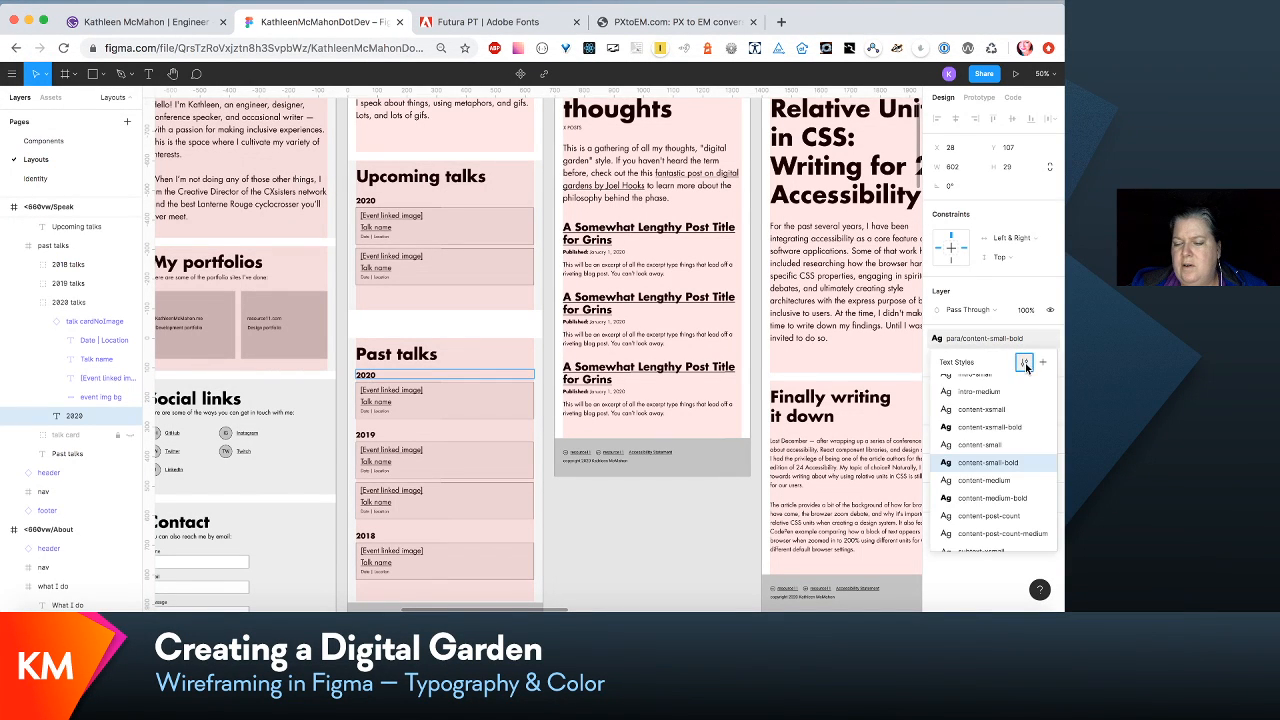
pyautogui.click(1024, 364)
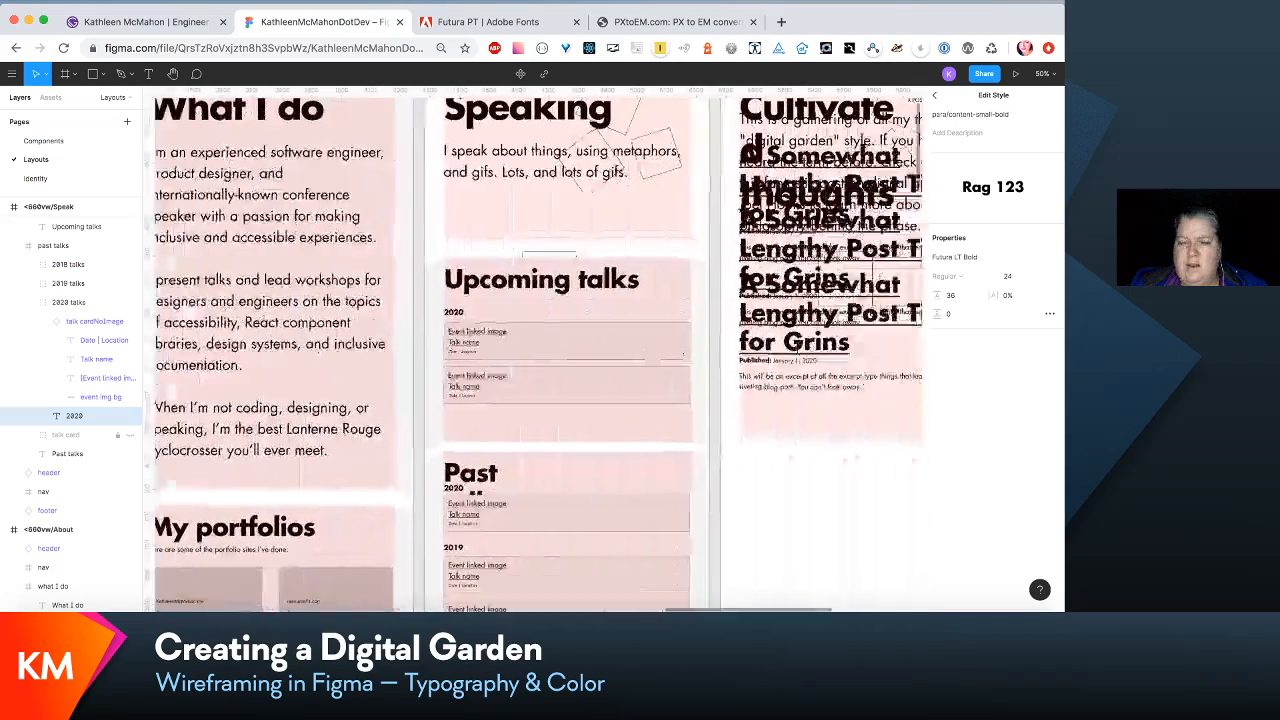
pyautogui.hscroll(5, 803, 357)
pyautogui.hscroll(-5, 803, 357)
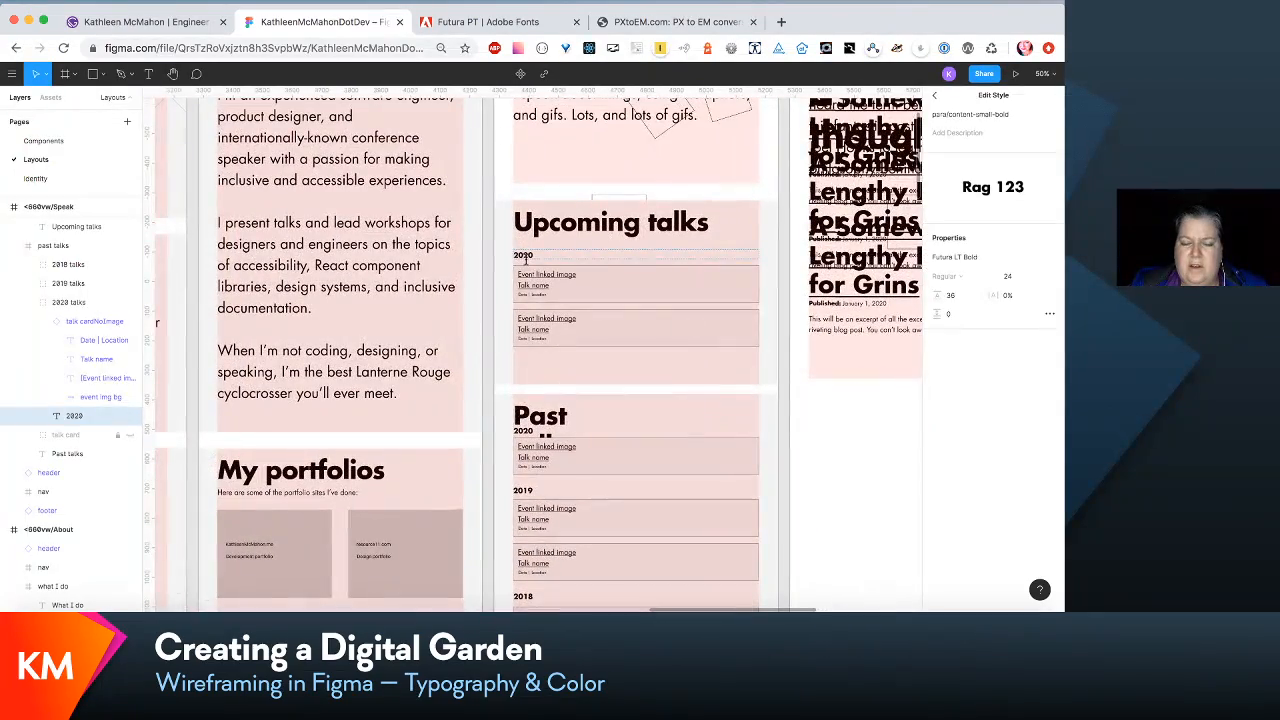
# - Edit the para/content-medium-bold text style of the laptop Speak layout's 2020 label to font size 36 and line height 54
pyautogui.click(524, 256)
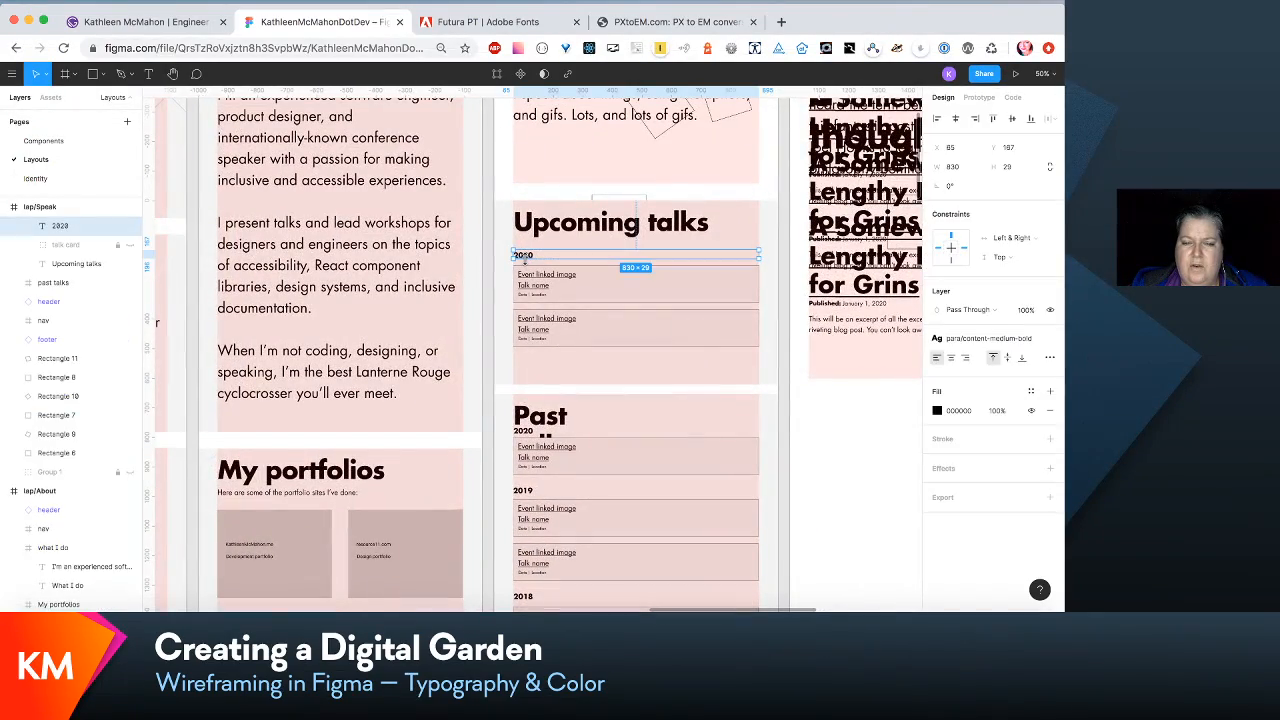
pyautogui.click(985, 338)
pyautogui.click(1022, 364)
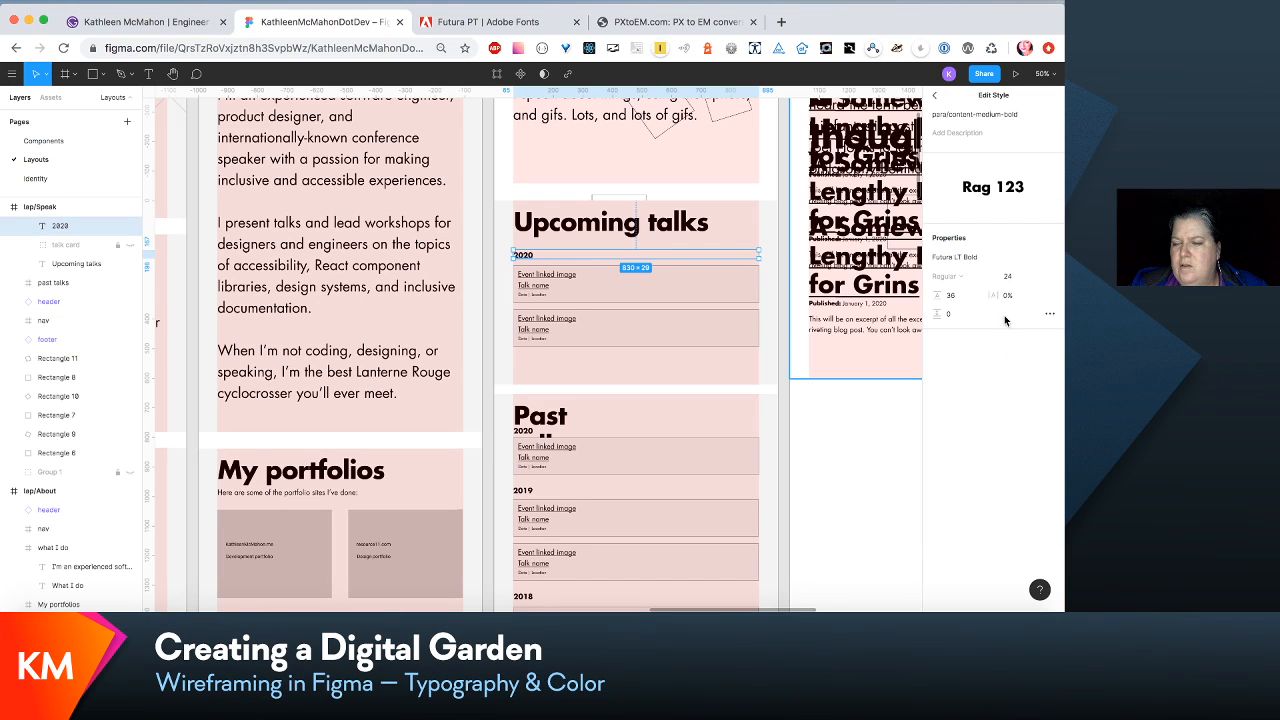
pyautogui.click(1010, 277)
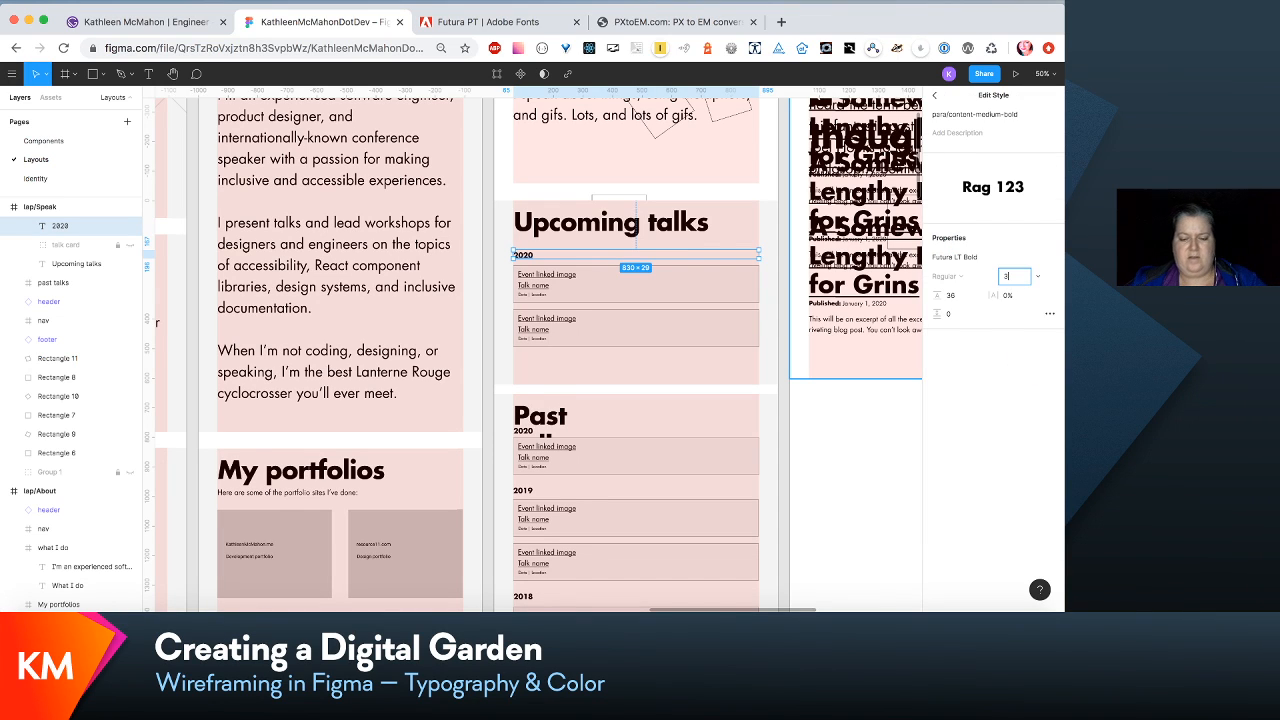
pyautogui.write('36')
pyautogui.press('Tab')
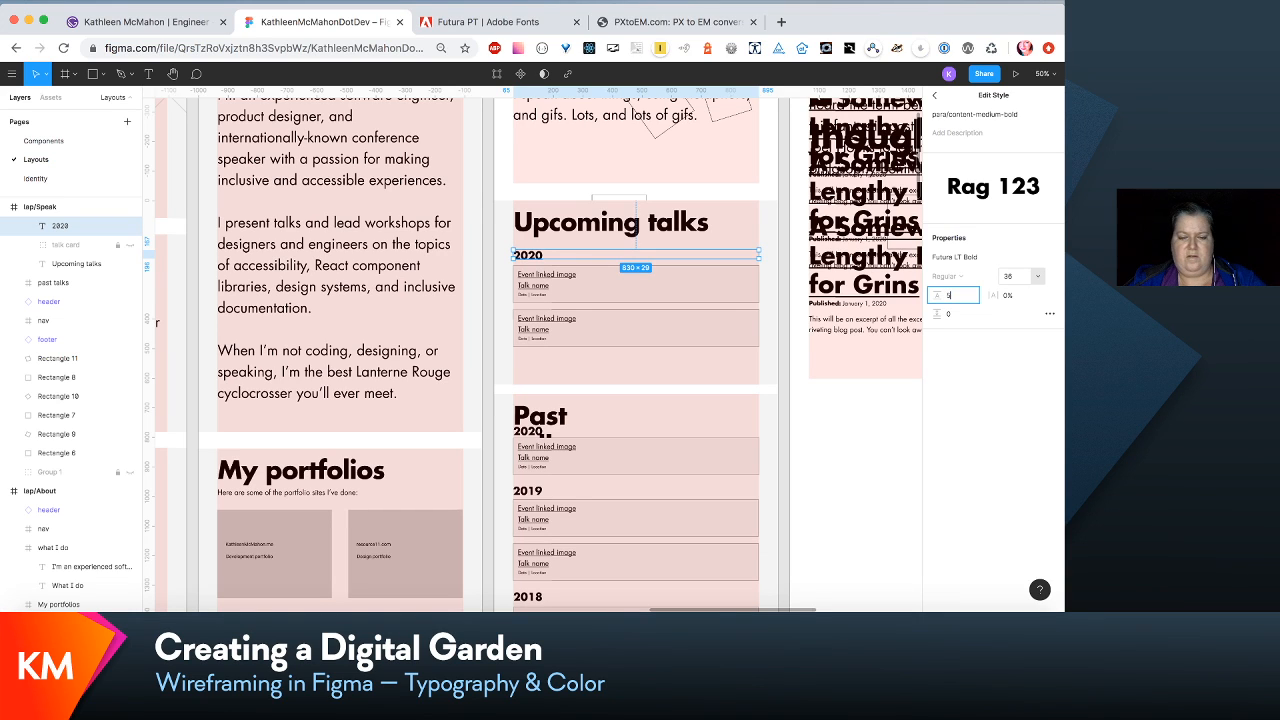
pyautogui.press('Tab')
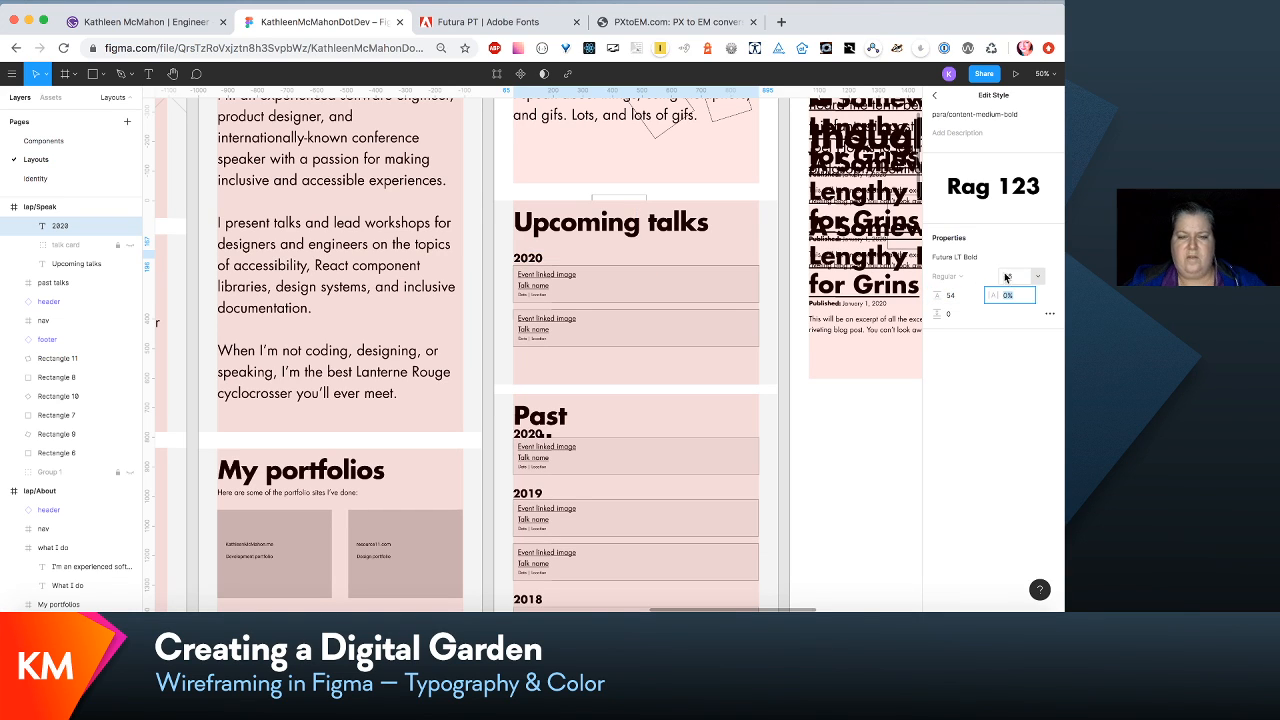
# - Move both talk cards in the upcoming talks section down together to leave more space below the 2020 label
pyautogui.click(726, 296)
pyautogui.keyDown('shift'); pyautogui.click(717, 321); pyautogui.keyUp('shift')
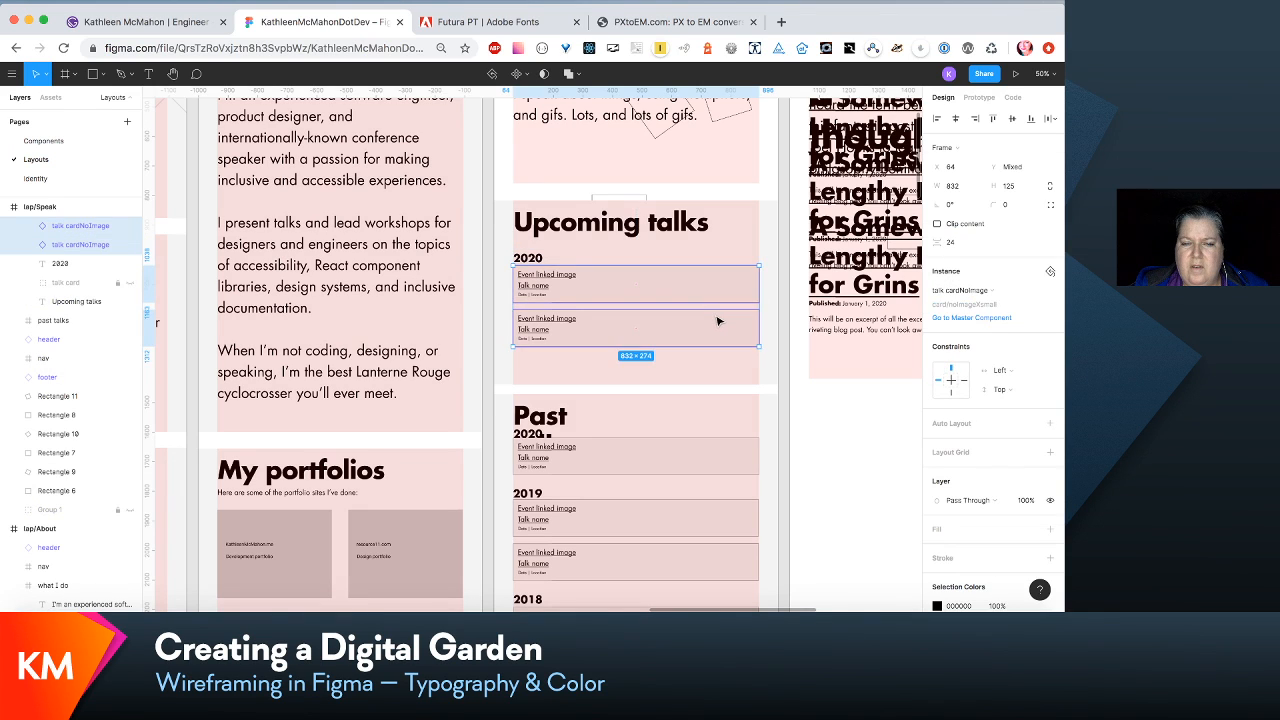
pyautogui.moveTo(717, 321); pyautogui.dragTo(717, 330)
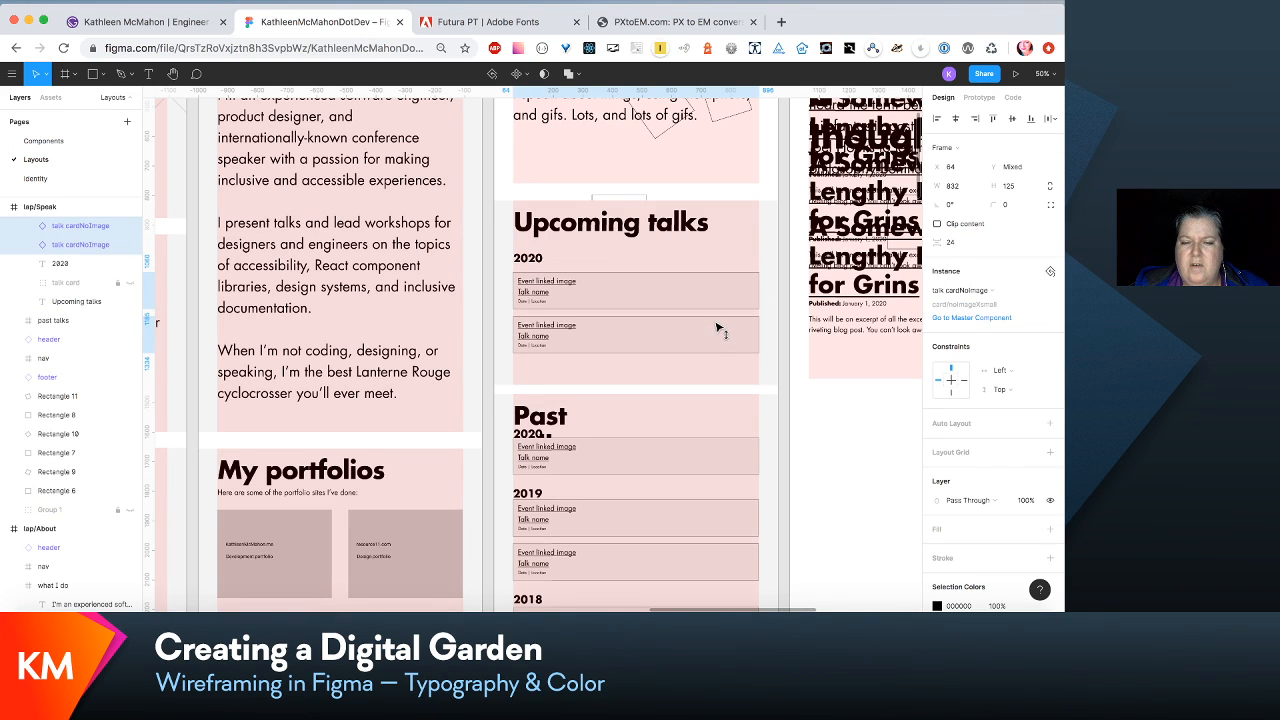
# - Widen the Past talks heading to 659 so it fits on one line
pyautogui.scroll(-4, 717, 327)
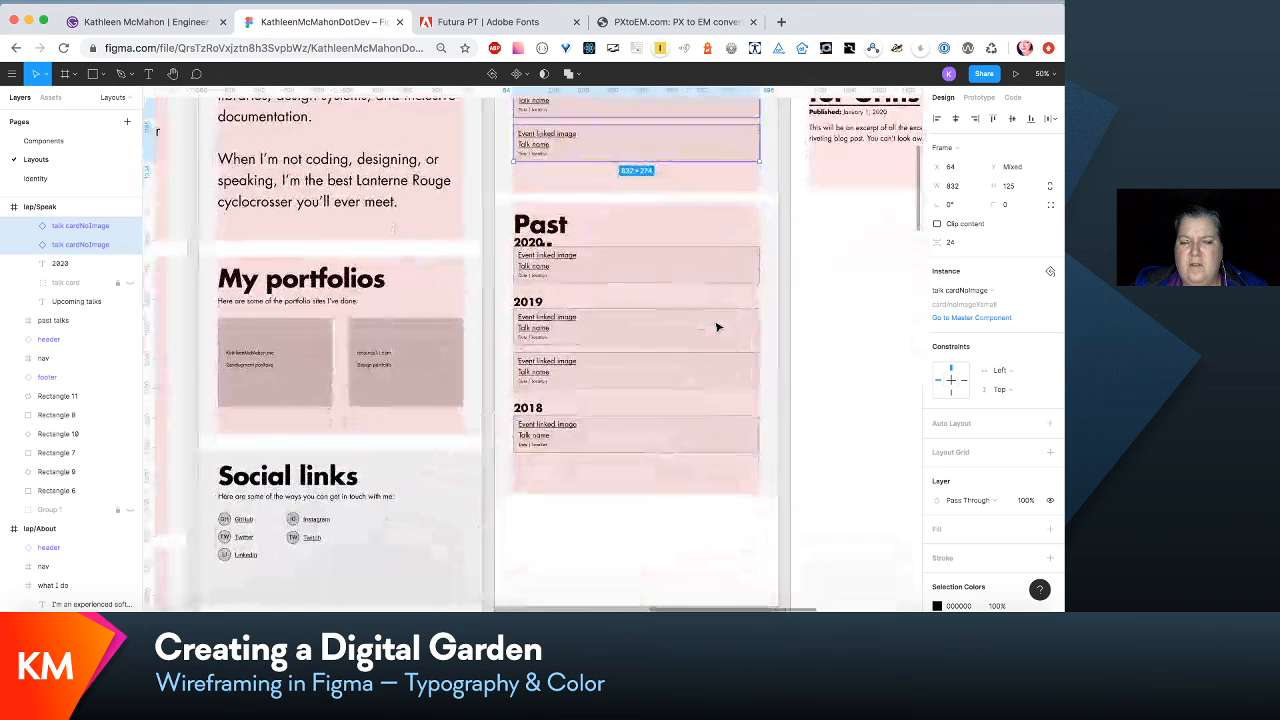
pyautogui.click(560, 227)
pyautogui.click(562, 228)
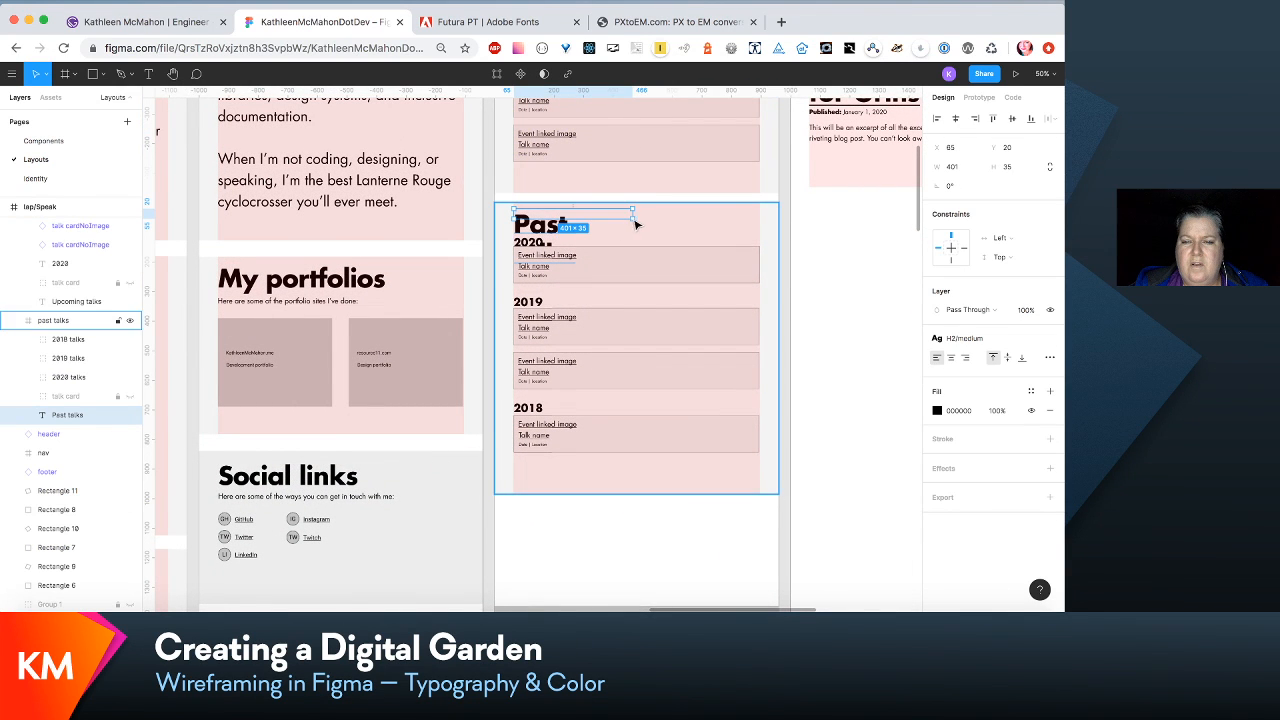
pyautogui.moveTo(633, 214); pyautogui.dragTo(708, 215)
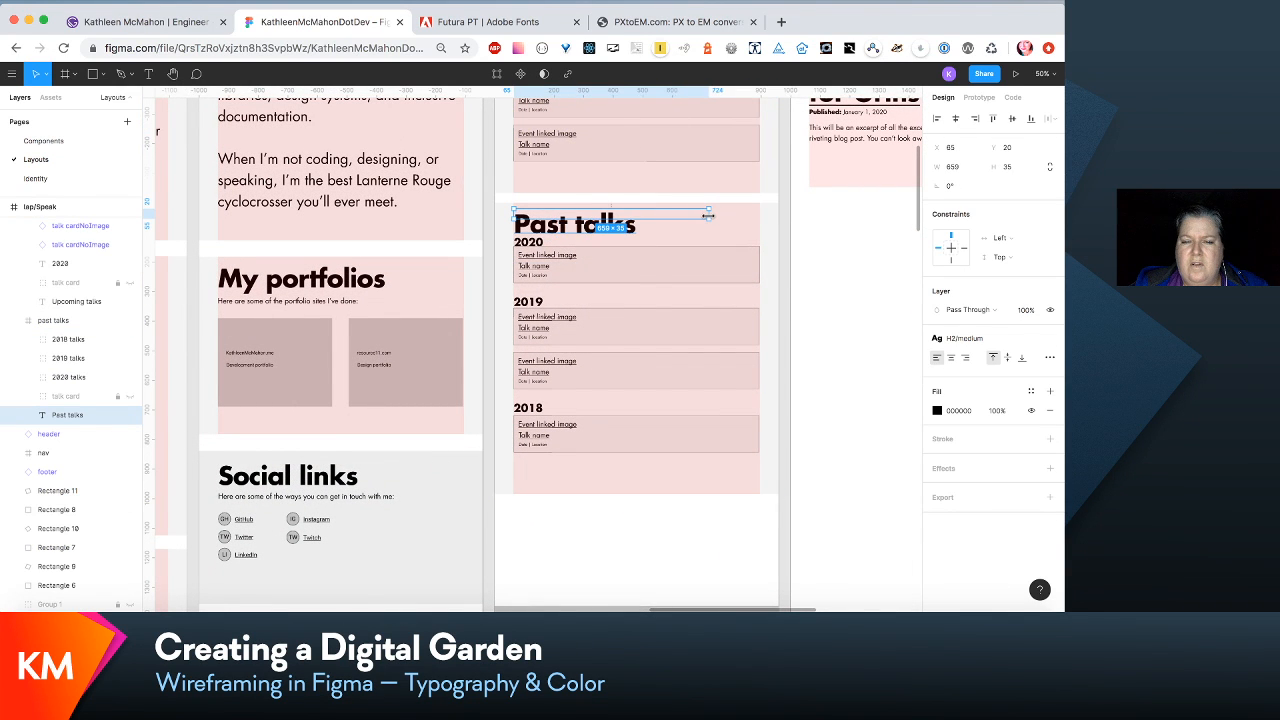
# - Move the 2020, 2019 and 2018 talk groups down together to clear the Past talks heading
pyautogui.click(688, 276)
pyautogui.keyDown('shift'); pyautogui.click(683, 340); pyautogui.keyUp('shift')
pyautogui.keyDown('shift'); pyautogui.click(686, 434); pyautogui.keyUp('shift')
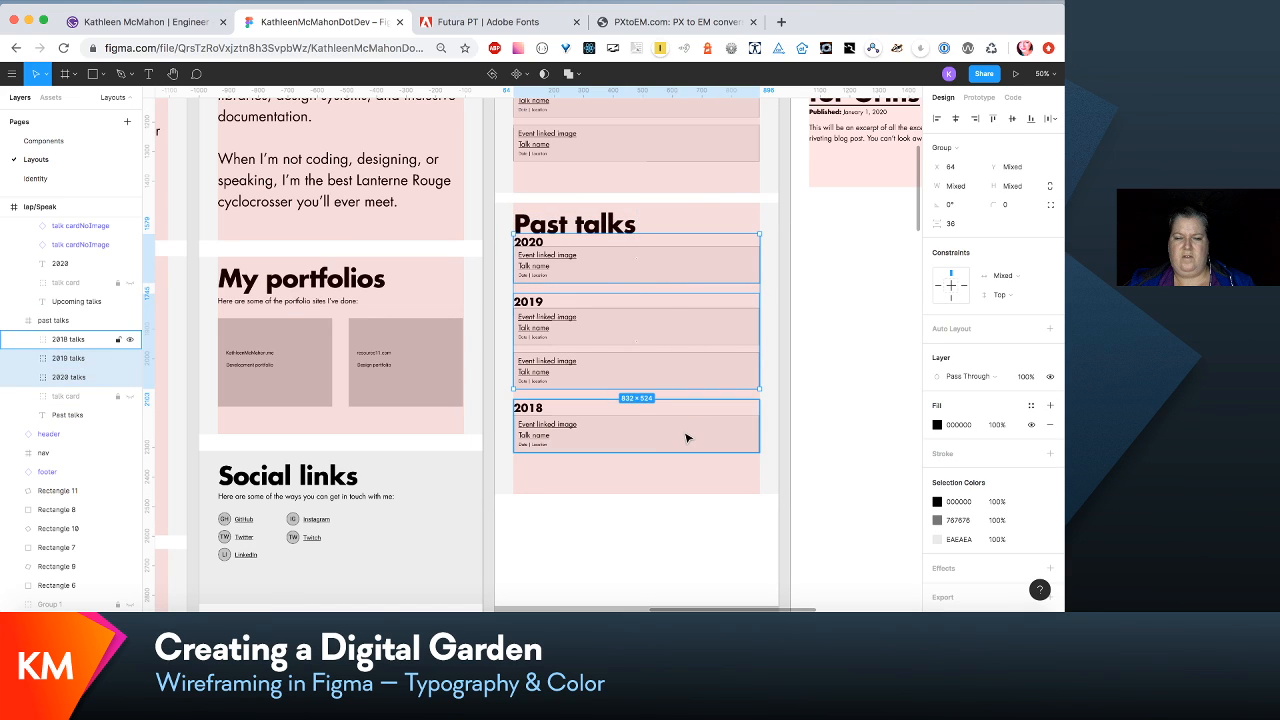
pyautogui.moveTo(688, 434); pyautogui.dragTo(686, 457)
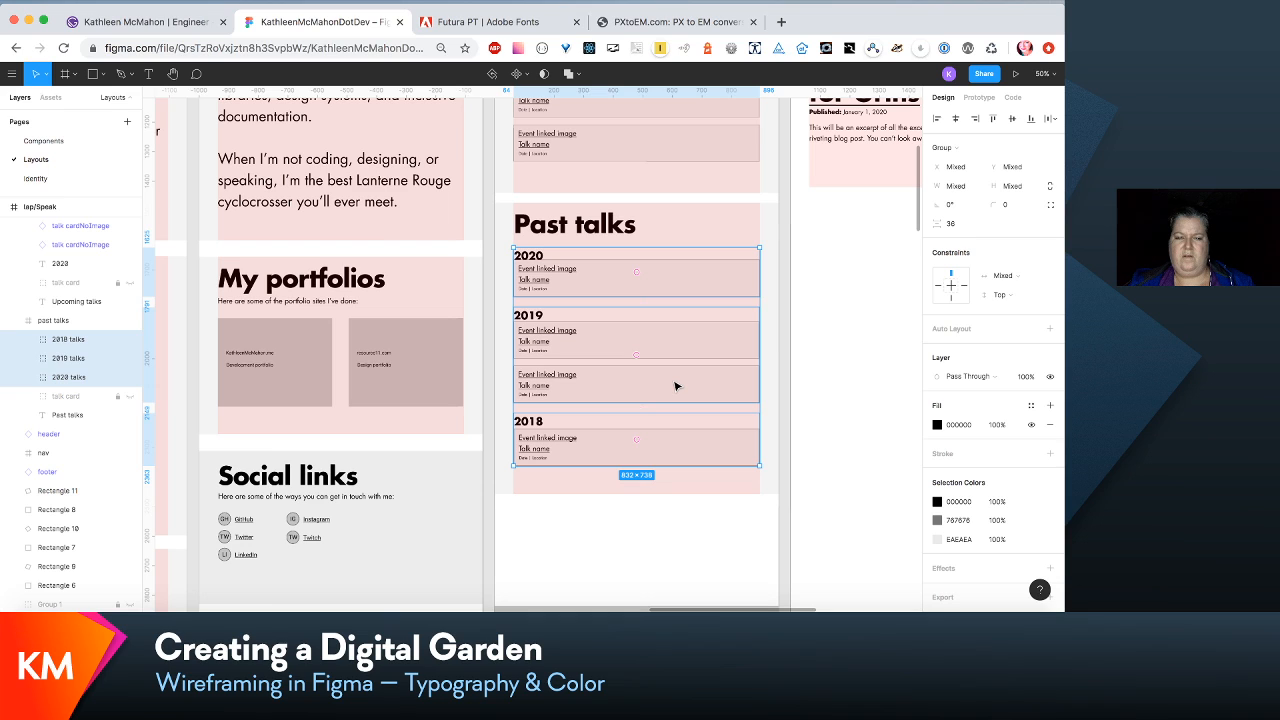
pyautogui.click(676, 488)
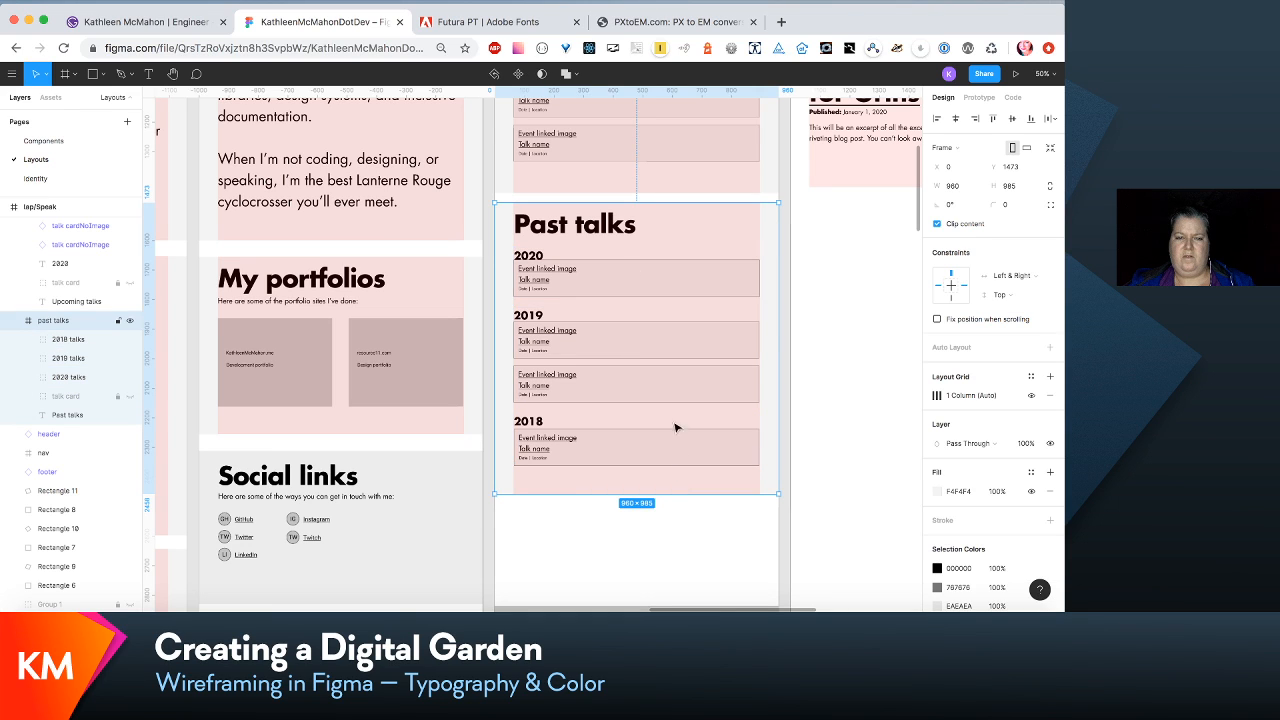
pyautogui.press('Escape')
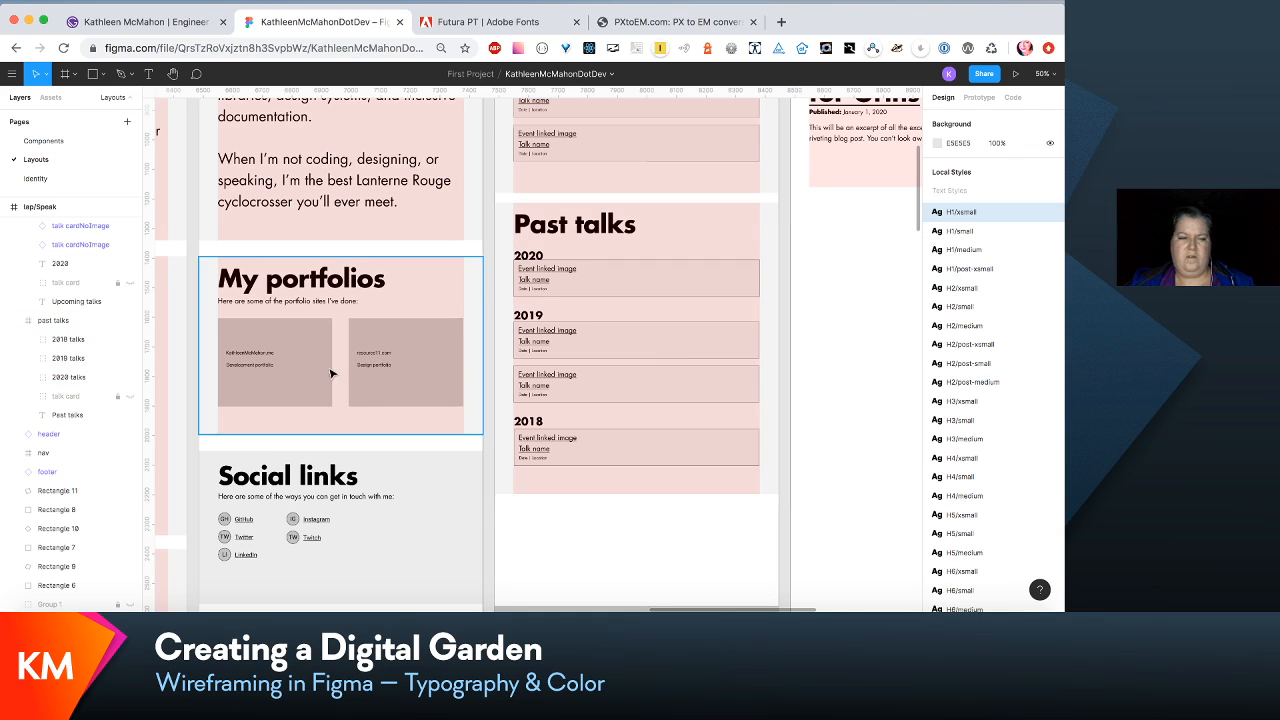
# - Space out the past talks by moving the 2019 and 2018 groups down, placing the 2018 group at Y 732
pyautogui.click(87, 342)
pyautogui.keyDown('shift'); pyautogui.click(84, 359); pyautogui.keyUp('shift')
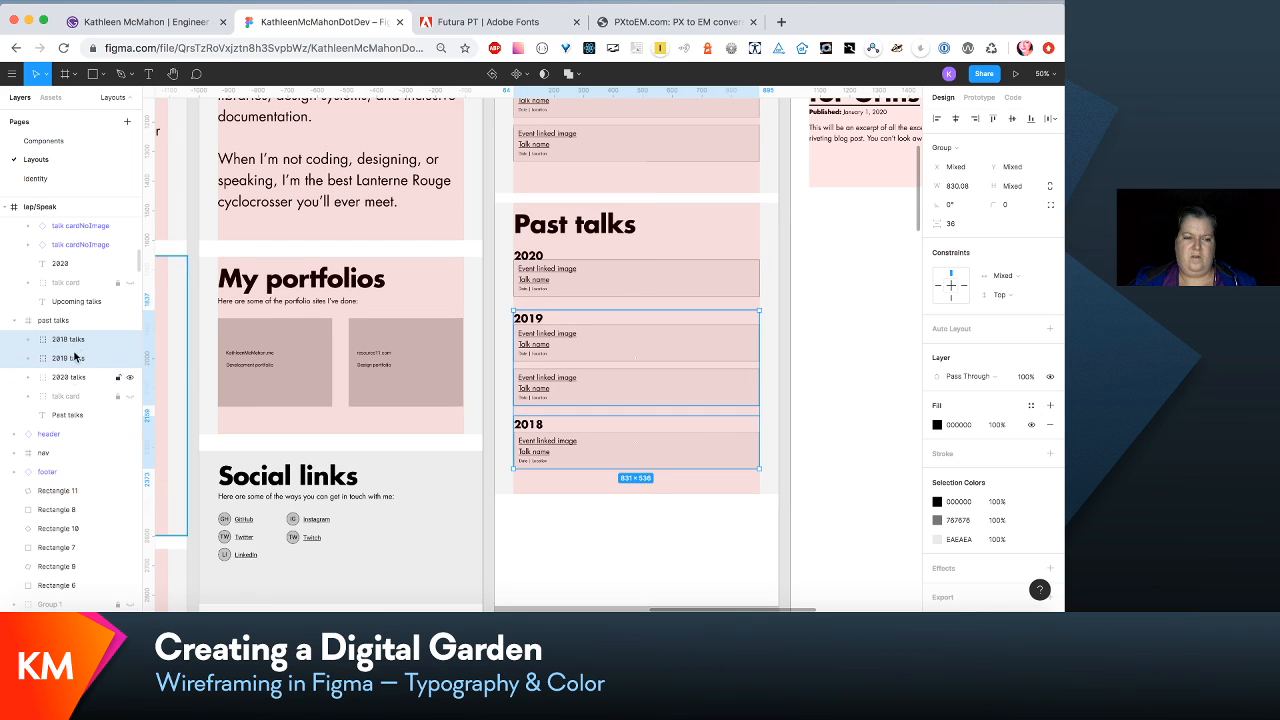
pyautogui.click(76, 340)
pyautogui.hotkey('shift', 'Down')
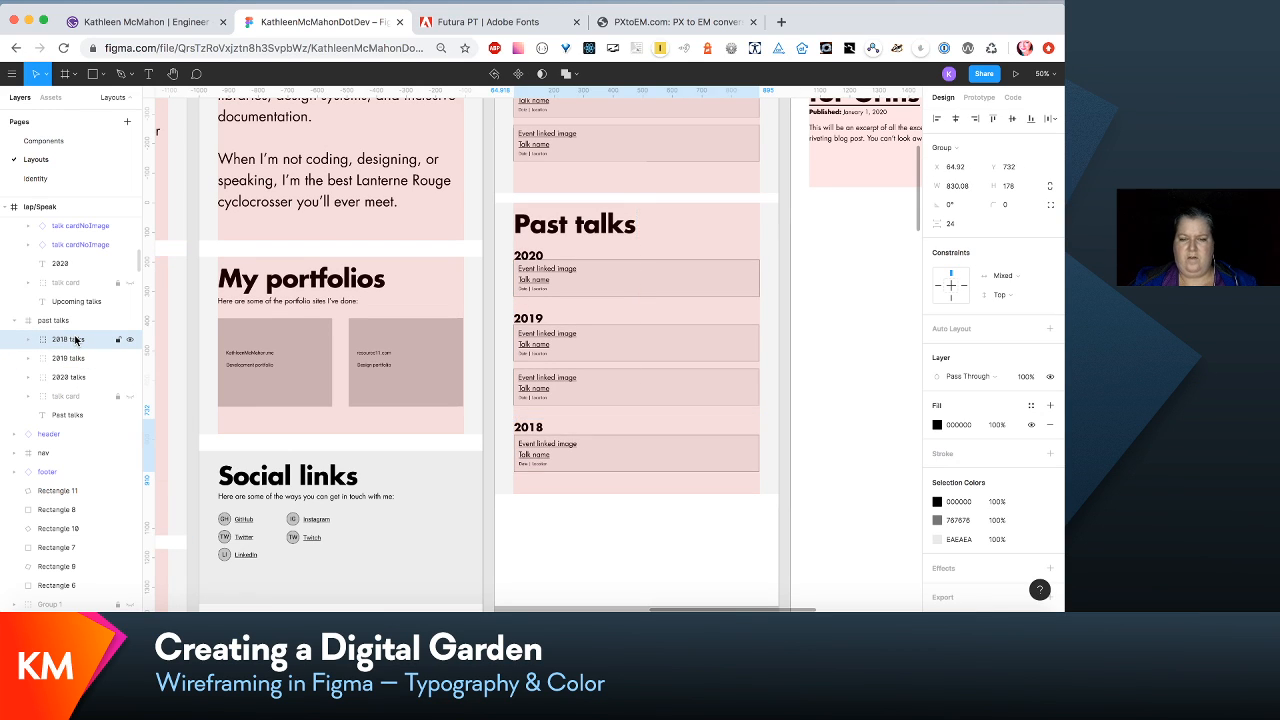
# - Shorten the speaking section in the laptop Speak layout to a height of 479
pyautogui.press('-')
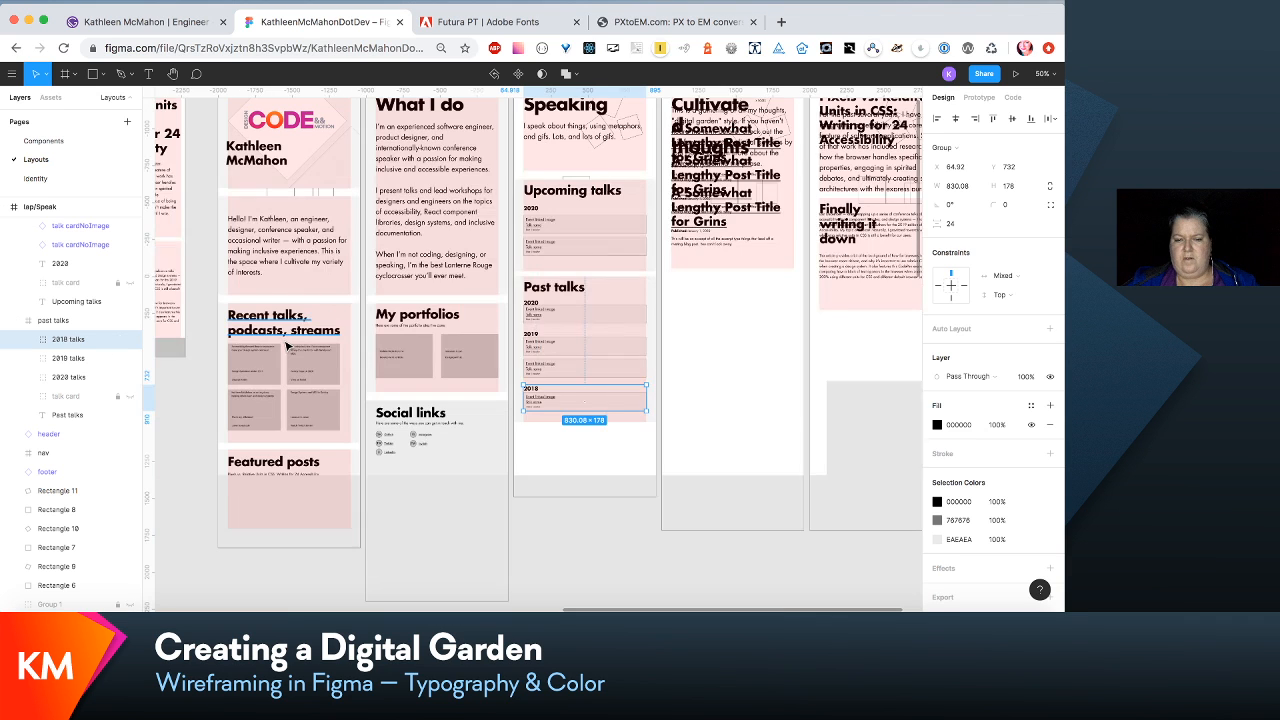
pyautogui.scroll(3, 287, 345)
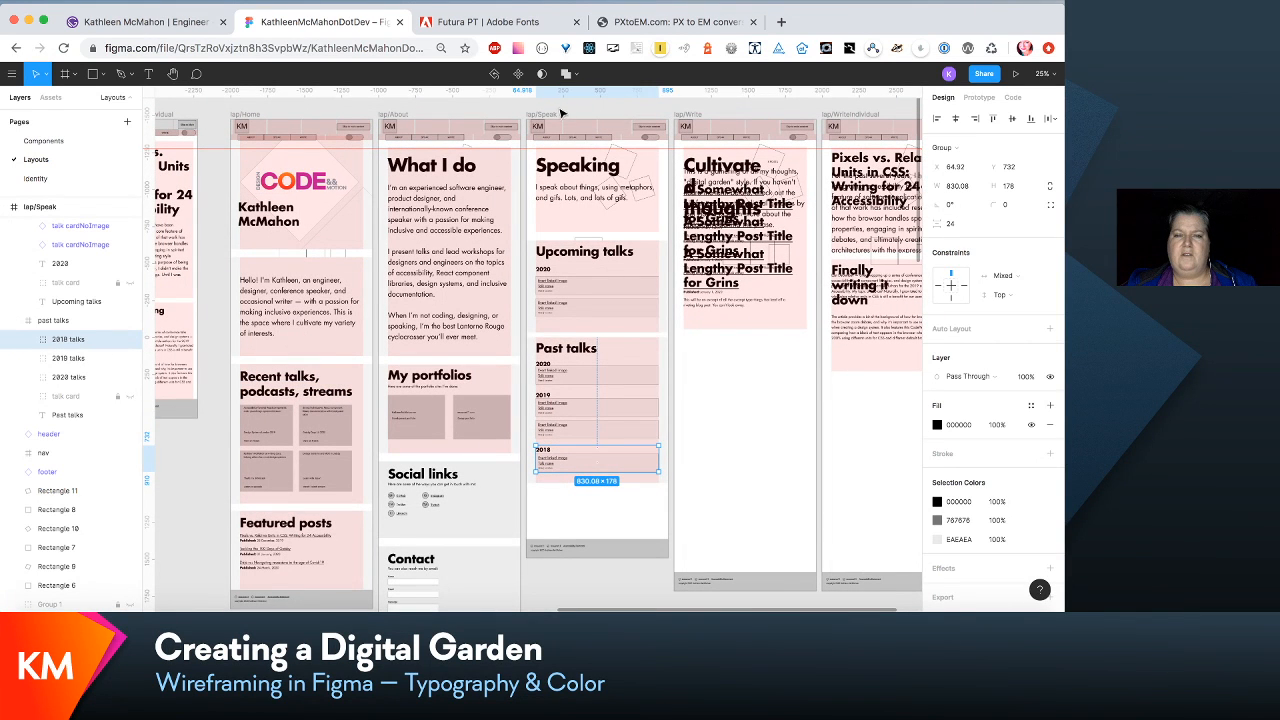
pyautogui.click(587, 218)
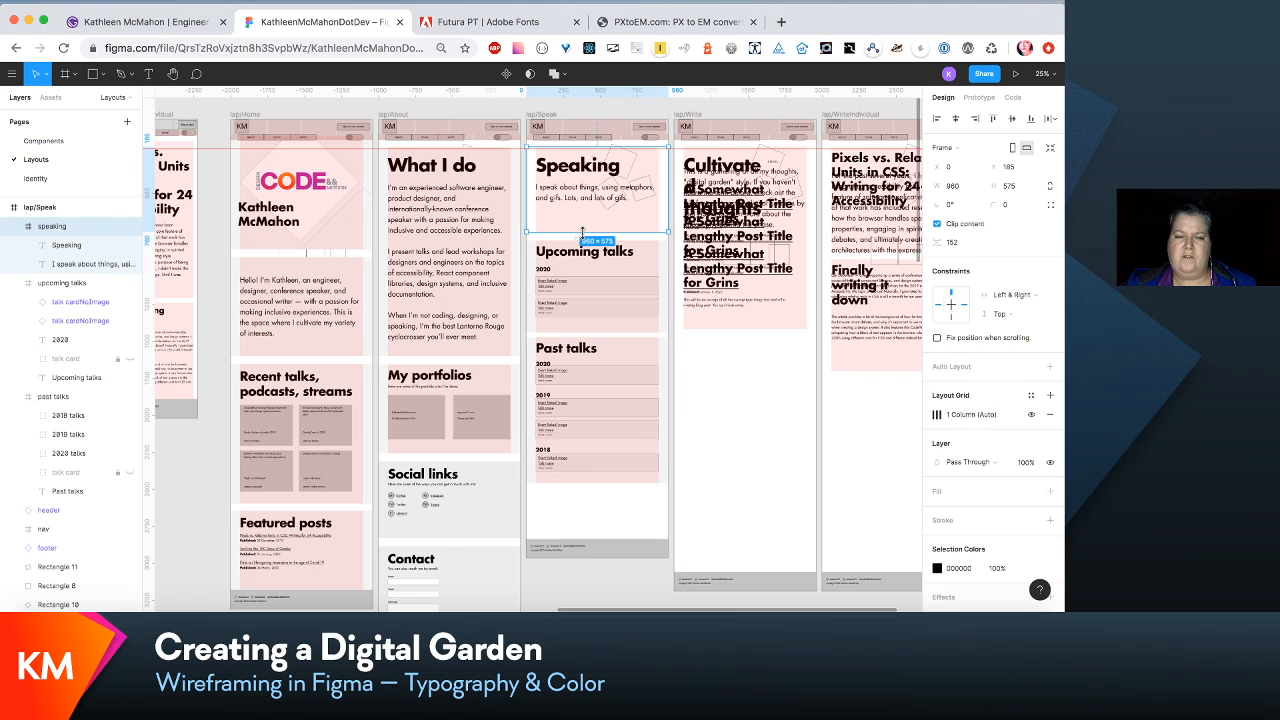
pyautogui.moveTo(583, 233); pyautogui.dragTo(583, 217)
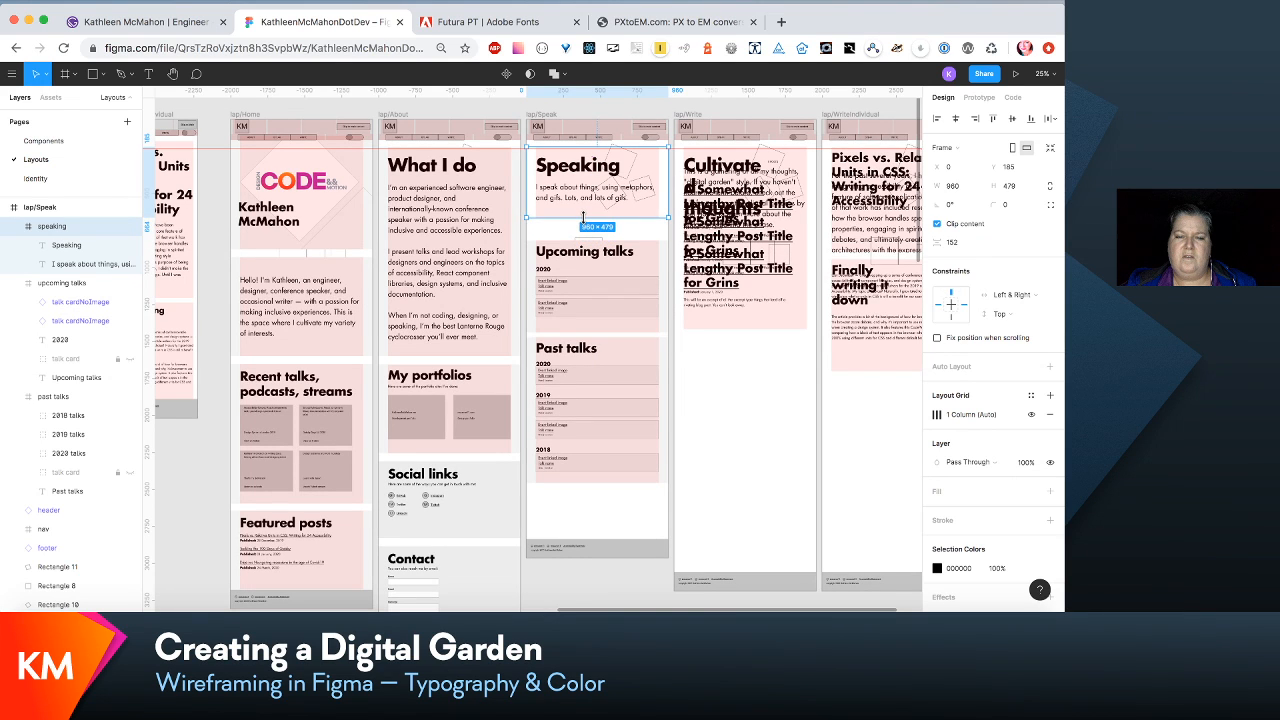
# - Move the upcoming talks and past talks sections up together to close the gap below the speaking section
pyautogui.click(590, 275)
pyautogui.keyDown('shift'); pyautogui.click(597, 381); pyautogui.keyUp('shift')
pyautogui.moveTo(597, 382)
pyautogui.mouseDown()
pyautogui.moveTo(597, 363)
pyautogui.moveTo(600, 373)
pyautogui.mouseUp()
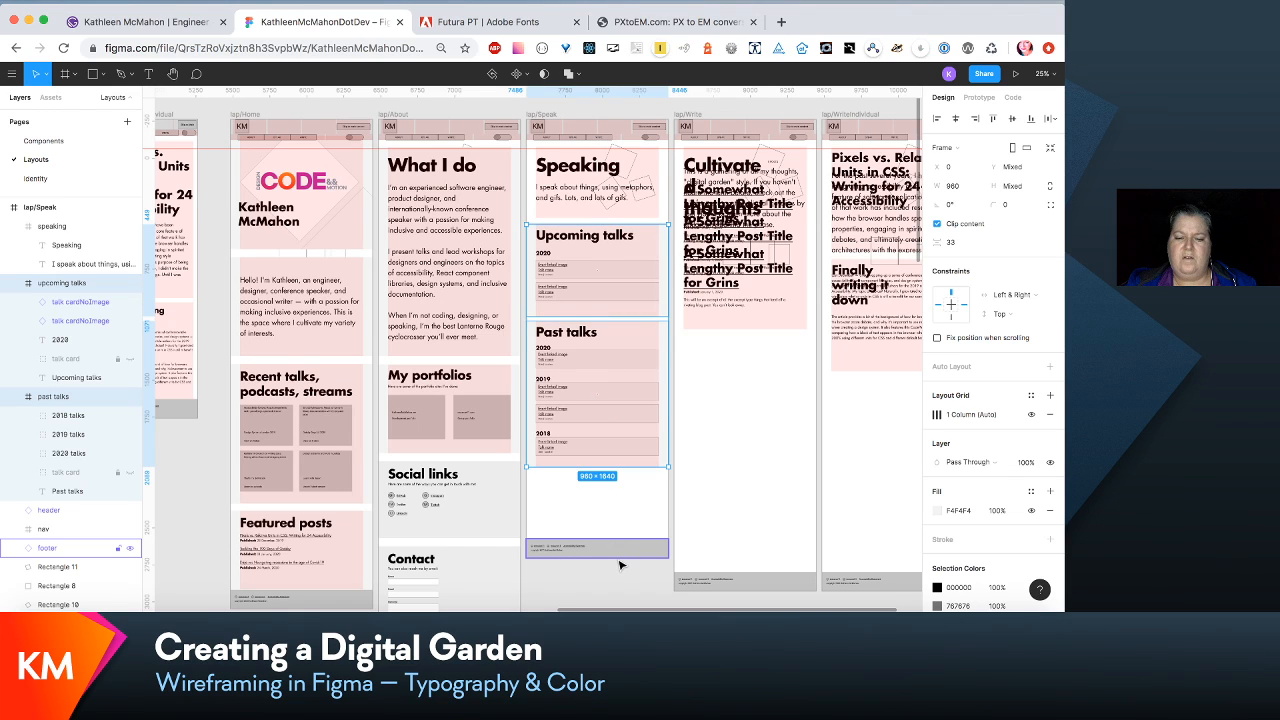
pyautogui.press('Down')
pyautogui.press('Down')
pyautogui.press('Down')
pyautogui.press('Down')
pyautogui.press('Down')
pyautogui.press('Down')
pyautogui.press('Down')
pyautogui.press('Down')
pyautogui.press('Down')
pyautogui.press('Down')
pyautogui.press('Down')
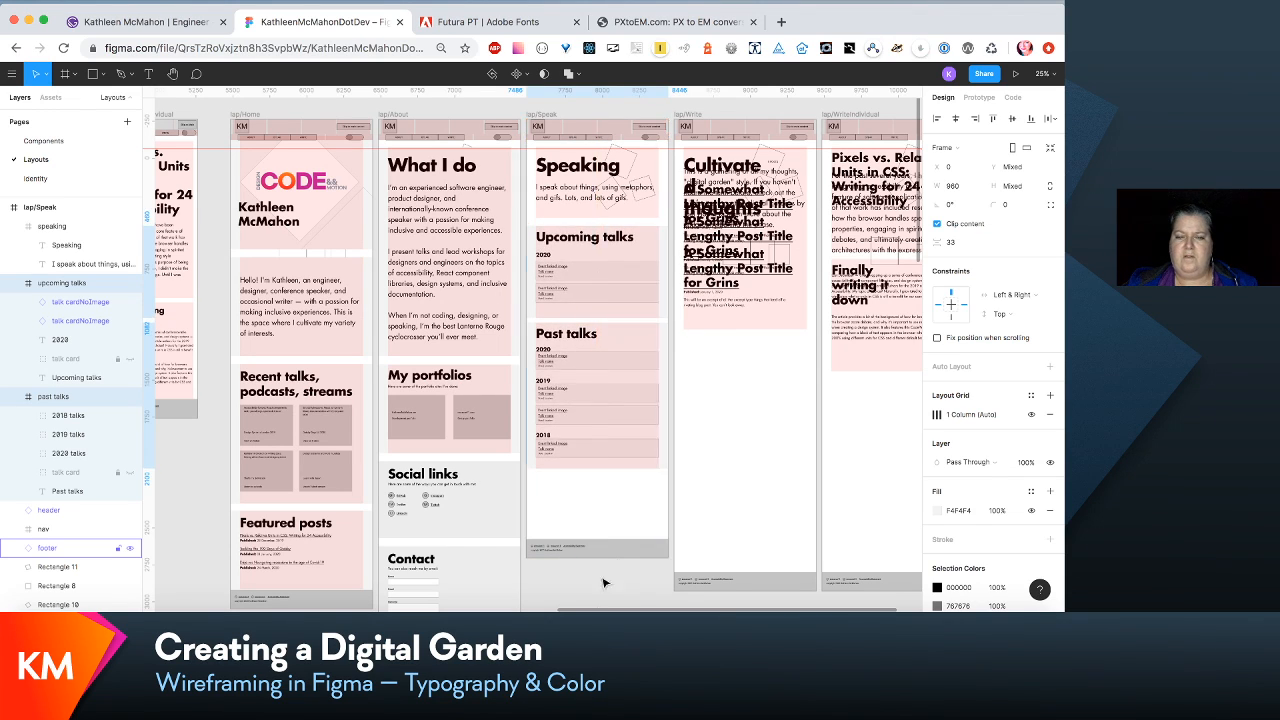
# - Move the past talks section down to Y 1398 to widen the gap below upcoming talks
pyautogui.click(615, 490)
pyautogui.click(613, 445)
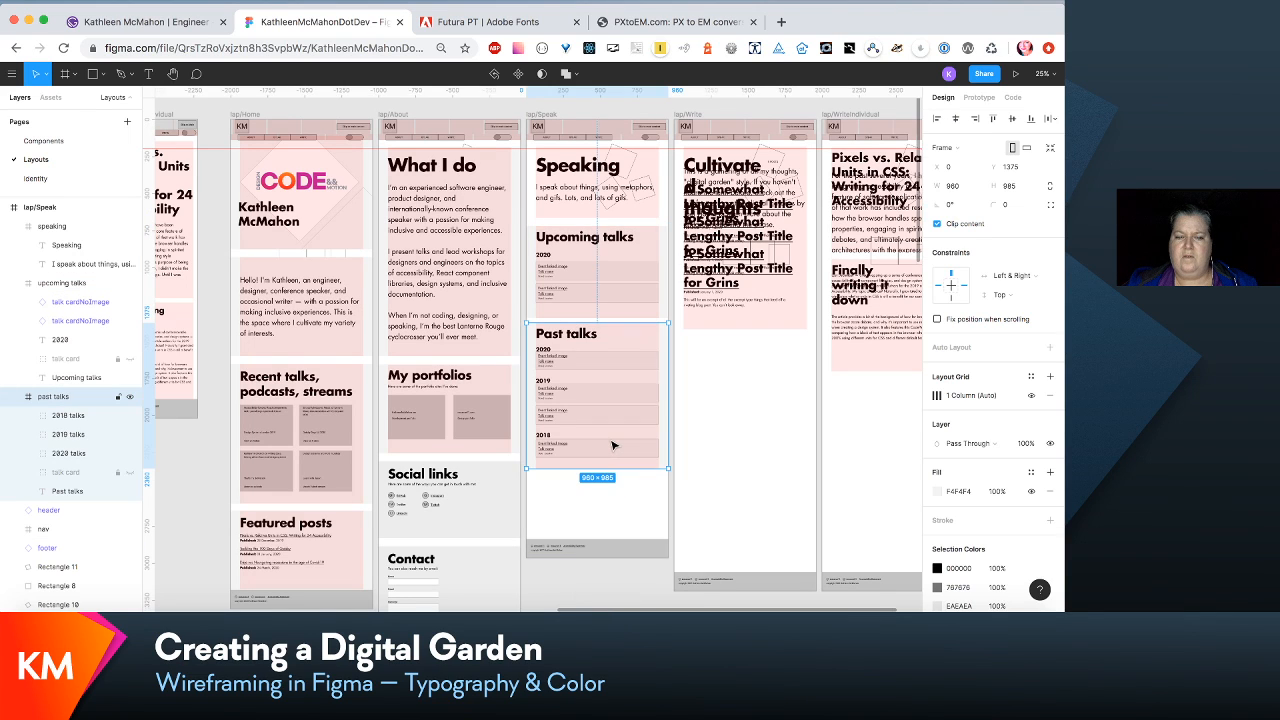
pyautogui.press('Down')
pyautogui.press('Down')
pyautogui.press('Down')
pyautogui.press('Down')
pyautogui.press('Down')
pyautogui.press('Down')
pyautogui.press('Down')
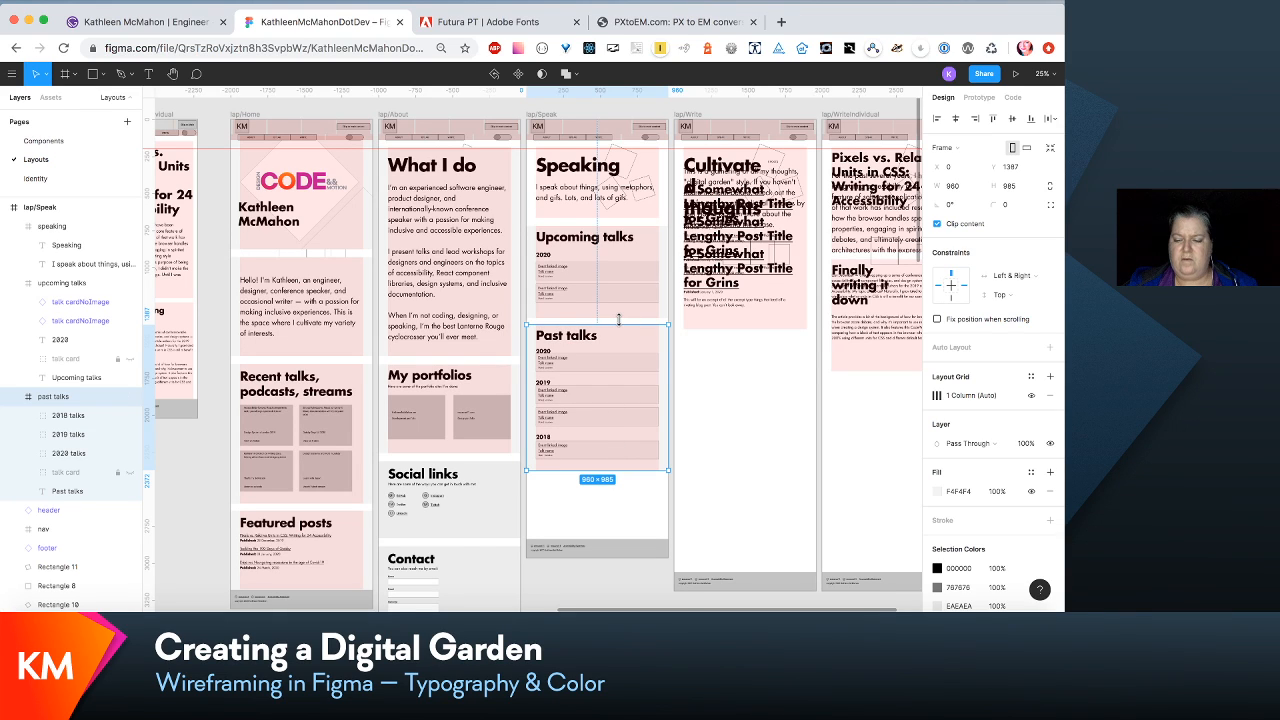
pyautogui.hotkey('shift', 'Down')
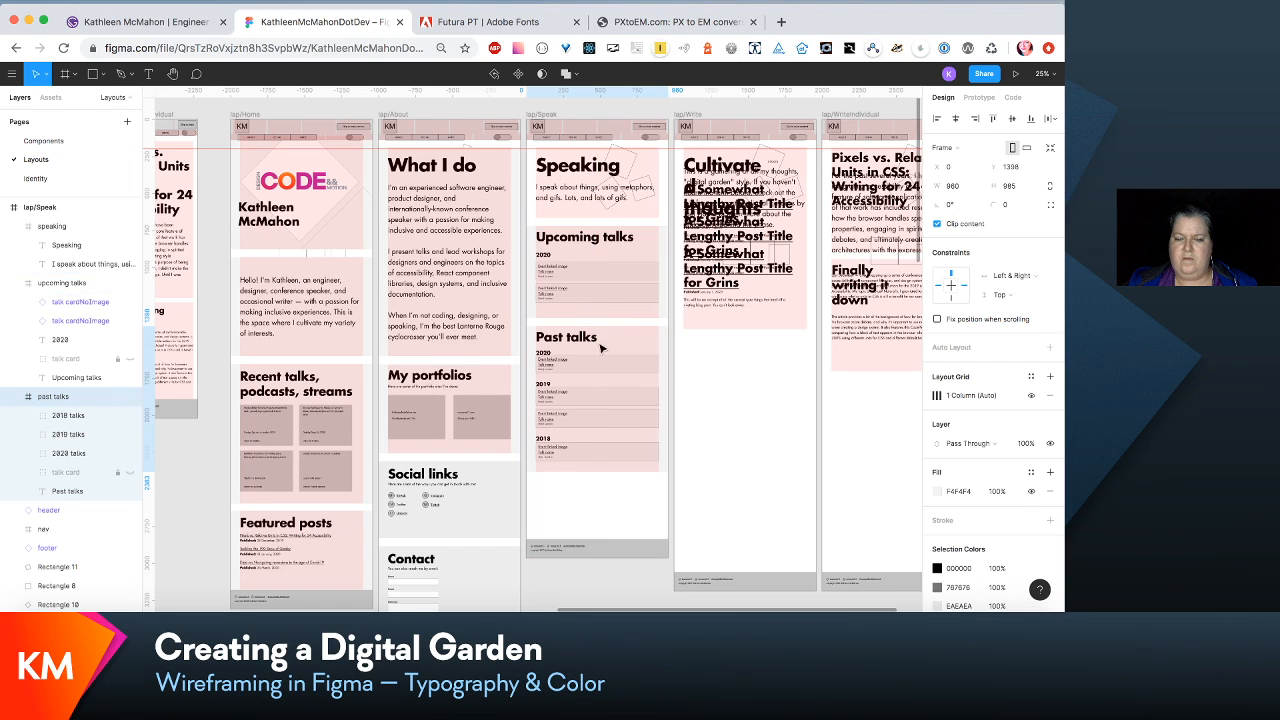
pyautogui.press('Down')
# - Shorten the lap/Speak frame to a height of 2520 so the footer sits just below past talks
pyautogui.click(558, 116)
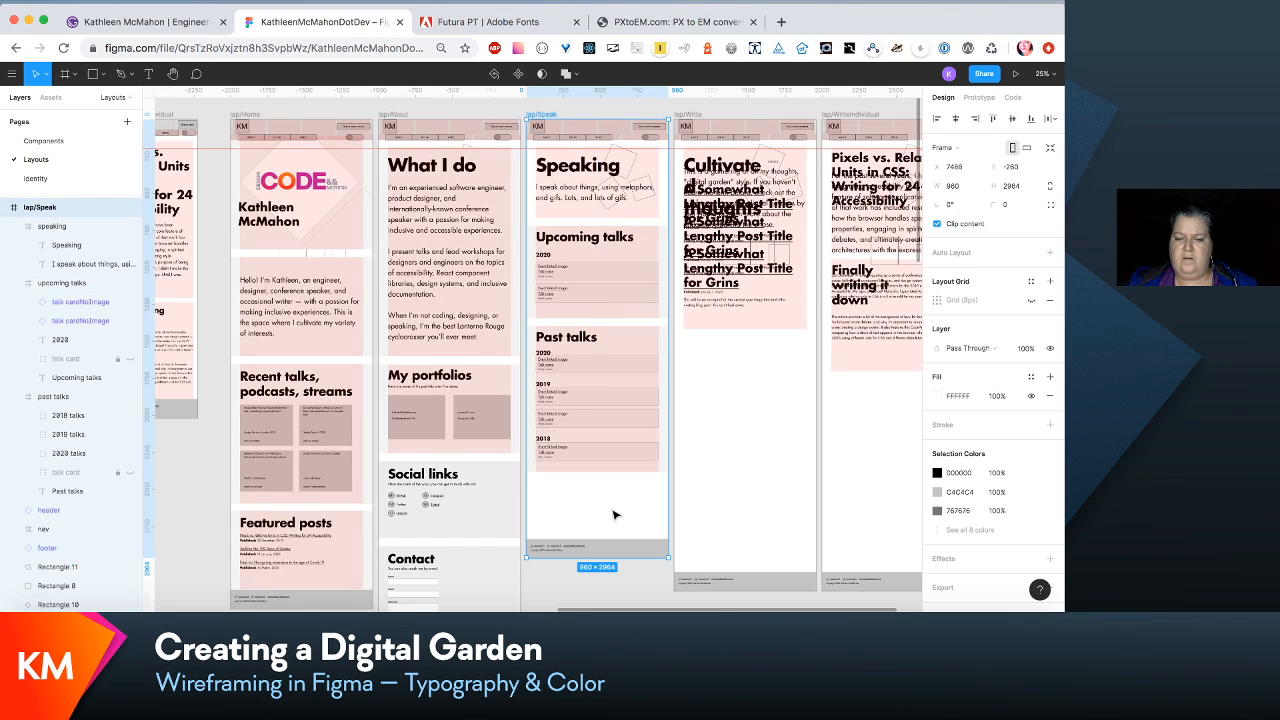
pyautogui.moveTo(613, 556); pyautogui.dragTo(614, 491)
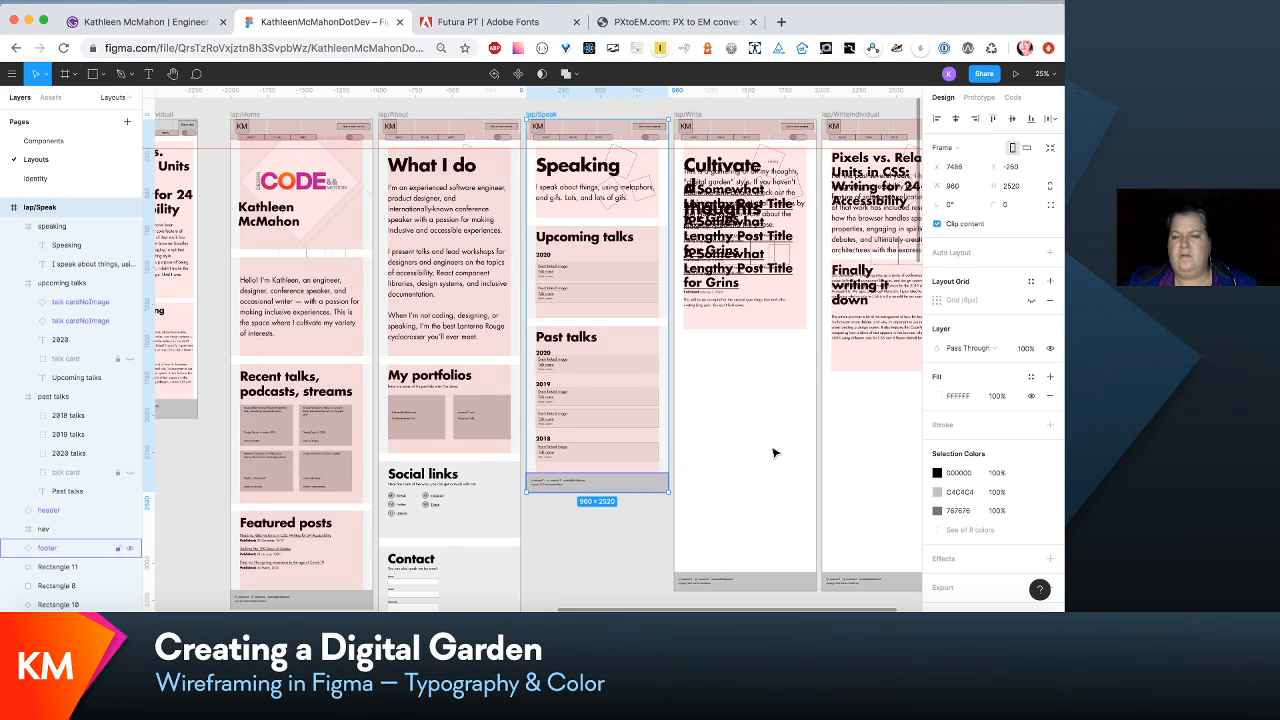
# - Extend the cultivated thoughts section in the lap/Write layout to a height of 2407
pyautogui.click(785, 306)
pyautogui.moveTo(779, 329); pyautogui.dragTo(779, 503)
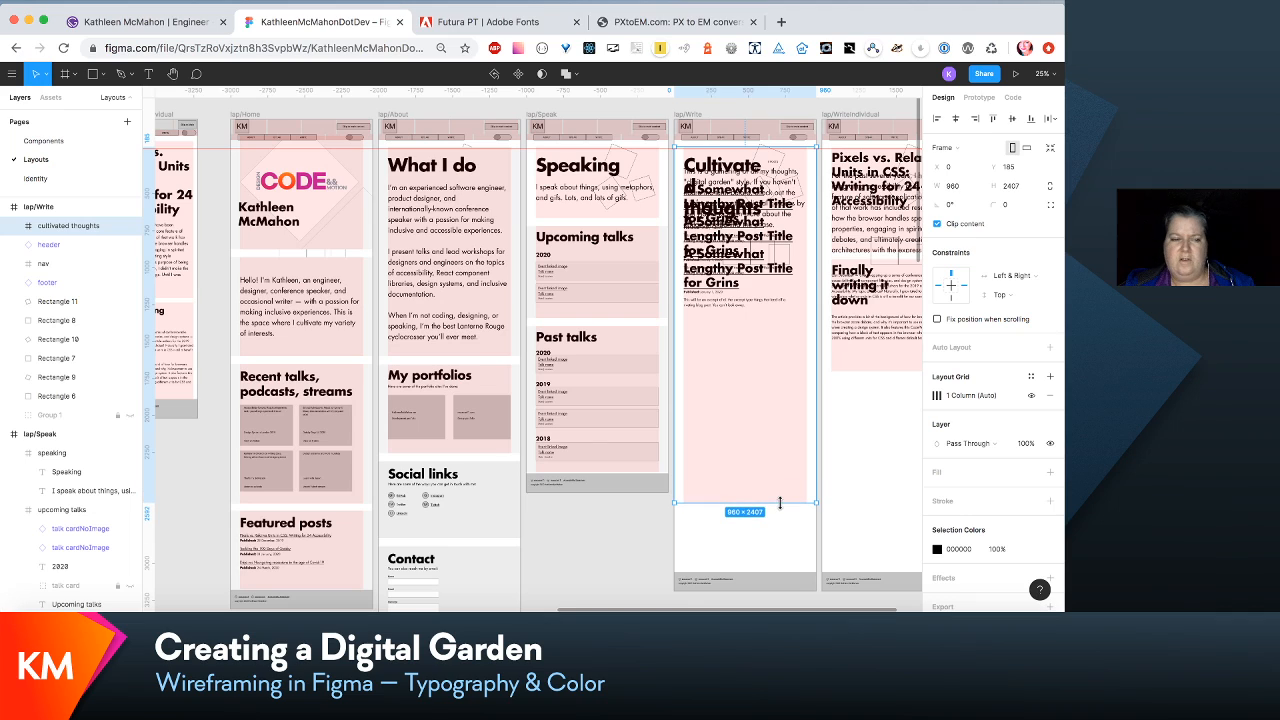
# - Move the intro paragraph and three post items in lap/Write's cultivated thoughts section down together, away from the heading
pyautogui.click(15, 225)
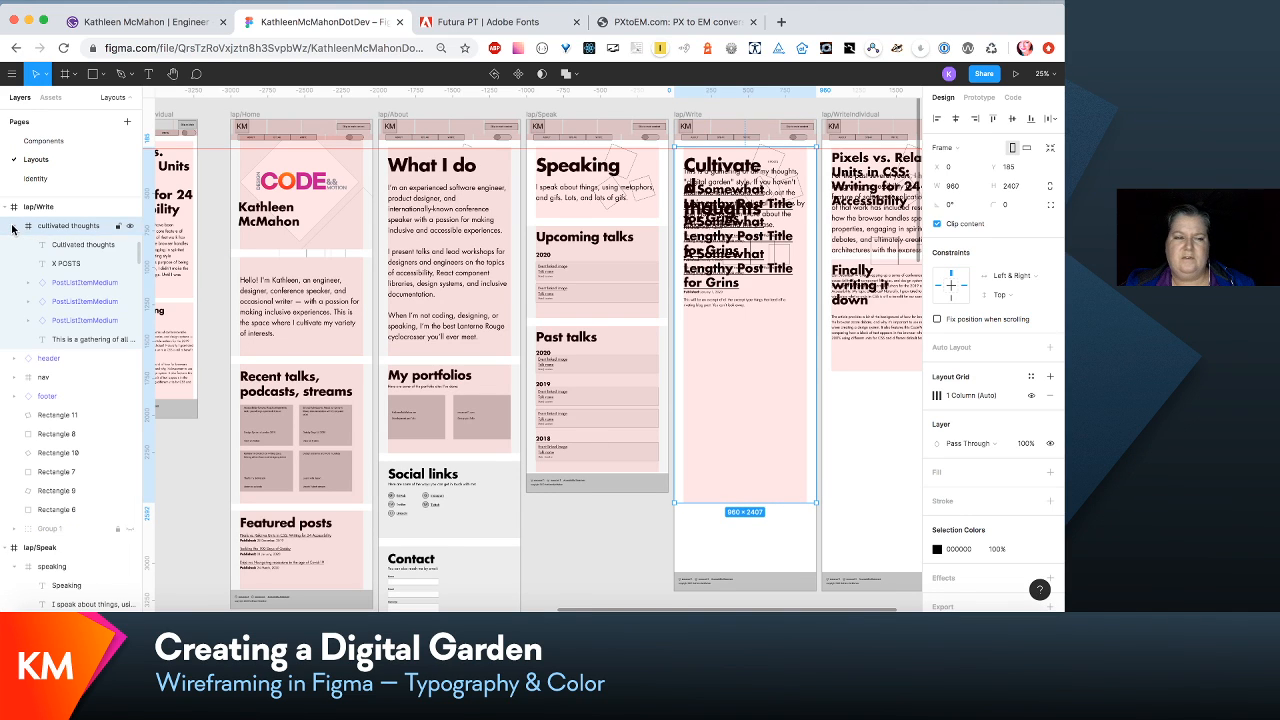
pyautogui.click(69, 285)
pyautogui.keyDown('shift'); pyautogui.click(80, 342); pyautogui.keyUp('shift')
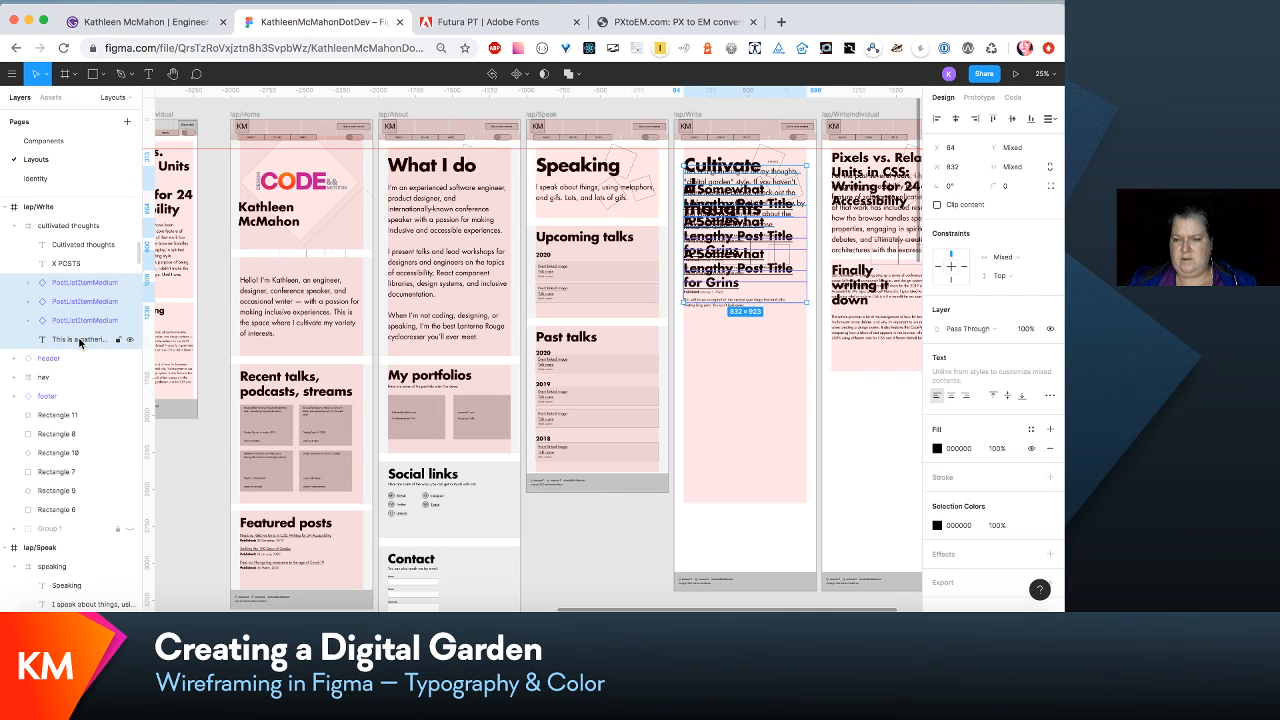
pyautogui.hotkey('shift', 'Down')
pyautogui.hotkey('shift', 'Down')
pyautogui.hotkey('shift', 'Down')
pyautogui.hotkey('shift', 'Down')
pyautogui.hotkey('shift', 'Down')
pyautogui.hotkey('shift', 'Down')
pyautogui.hotkey('shift', 'Down')
pyautogui.hotkey('shift', 'Down')
pyautogui.hotkey('shift', 'Down')
pyautogui.hotkey('shift', 'Down')
pyautogui.hotkey('shift', 'Down')
pyautogui.hotkey('shift', 'Down')
pyautogui.hotkey('shift', 'Down')
pyautogui.hotkey('shift', 'Down')
pyautogui.hotkey('shift', 'Down')
pyautogui.hotkey('shift', 'Down')
pyautogui.hotkey('shift', 'Down')
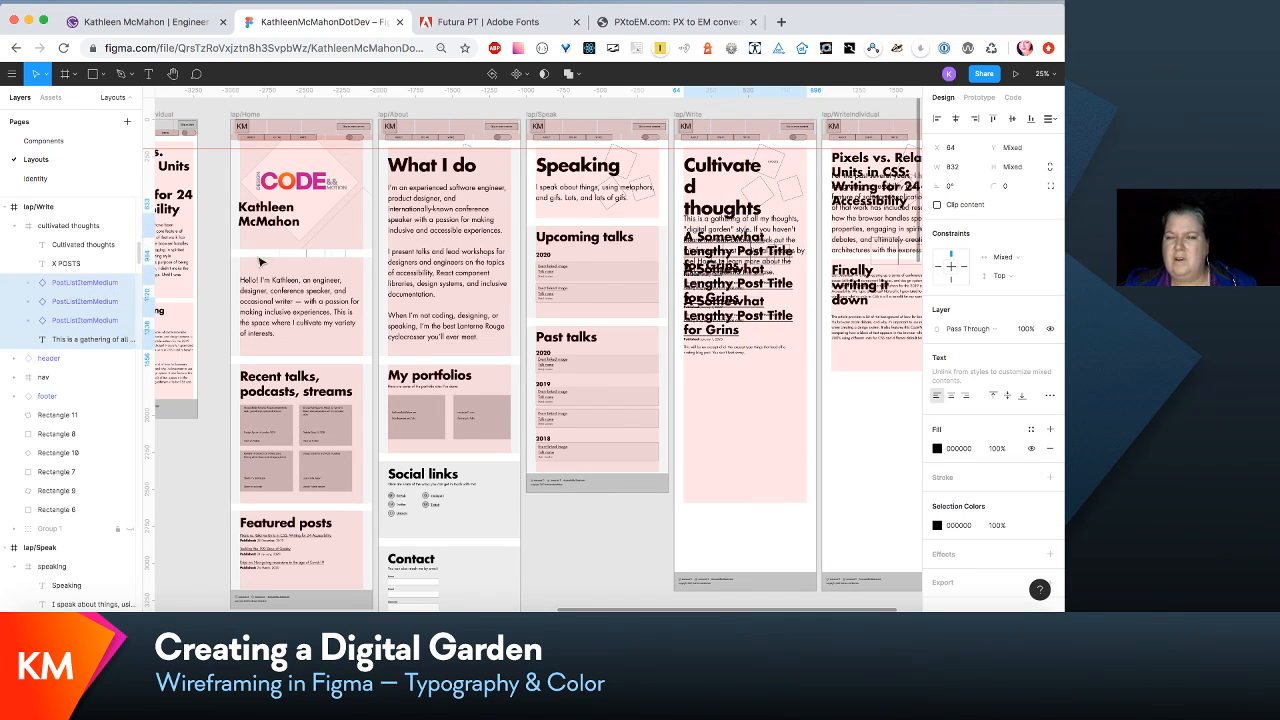
# - In lap/Write, narrow the X POSTS label to a width of 222 from its left edge and widen the Cultivated thoughts heading to 718
pyautogui.hotkey('shift', '0')
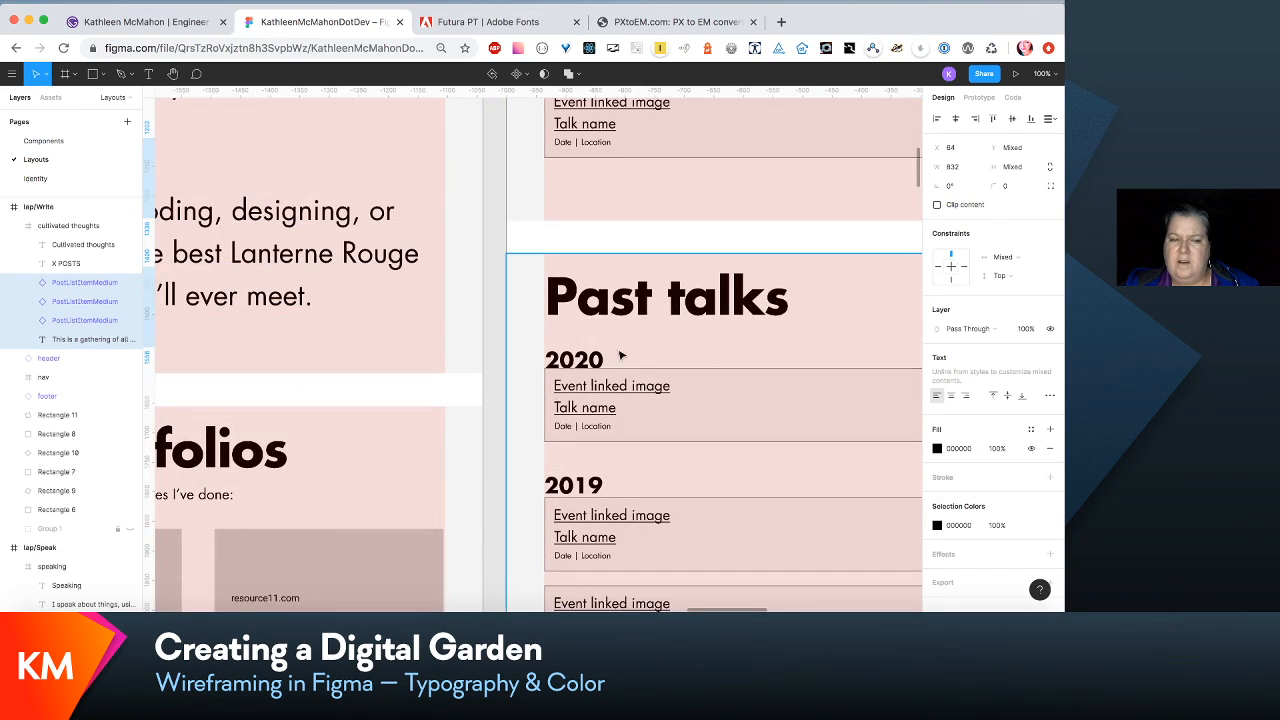
pyautogui.scroll(10, 640, 363)
pyautogui.hscroll(3, 643, 364)
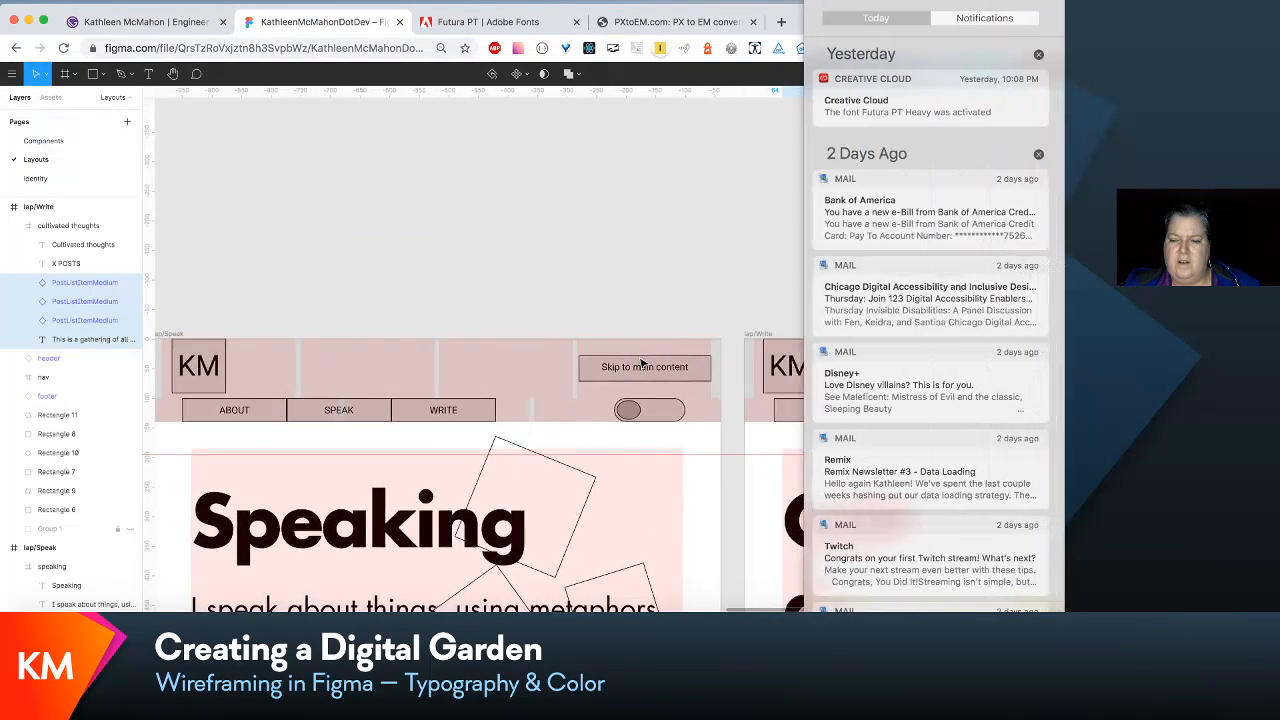
pyautogui.click(770, 375)
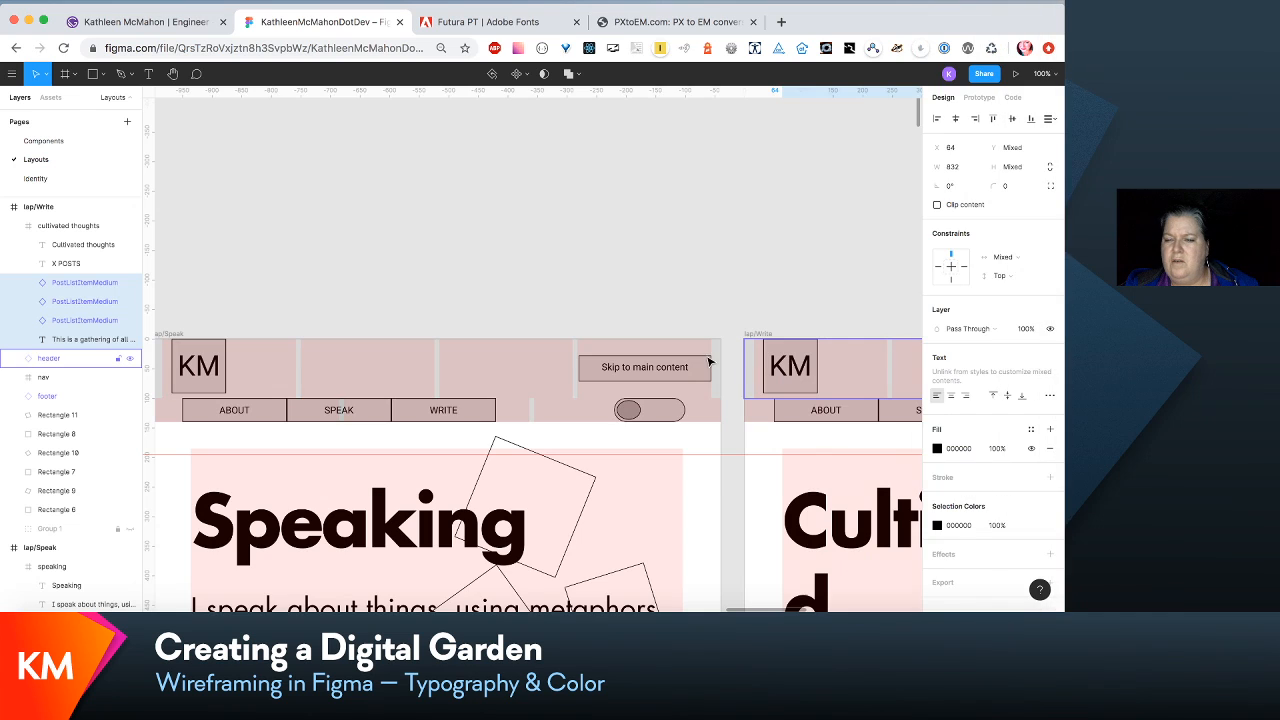
pyautogui.hscroll(5, 908, 372)
pyautogui.scroll(-3, 710, 362)
pyautogui.hscroll(3, 710, 362)
pyautogui.doubleClick(594, 317)
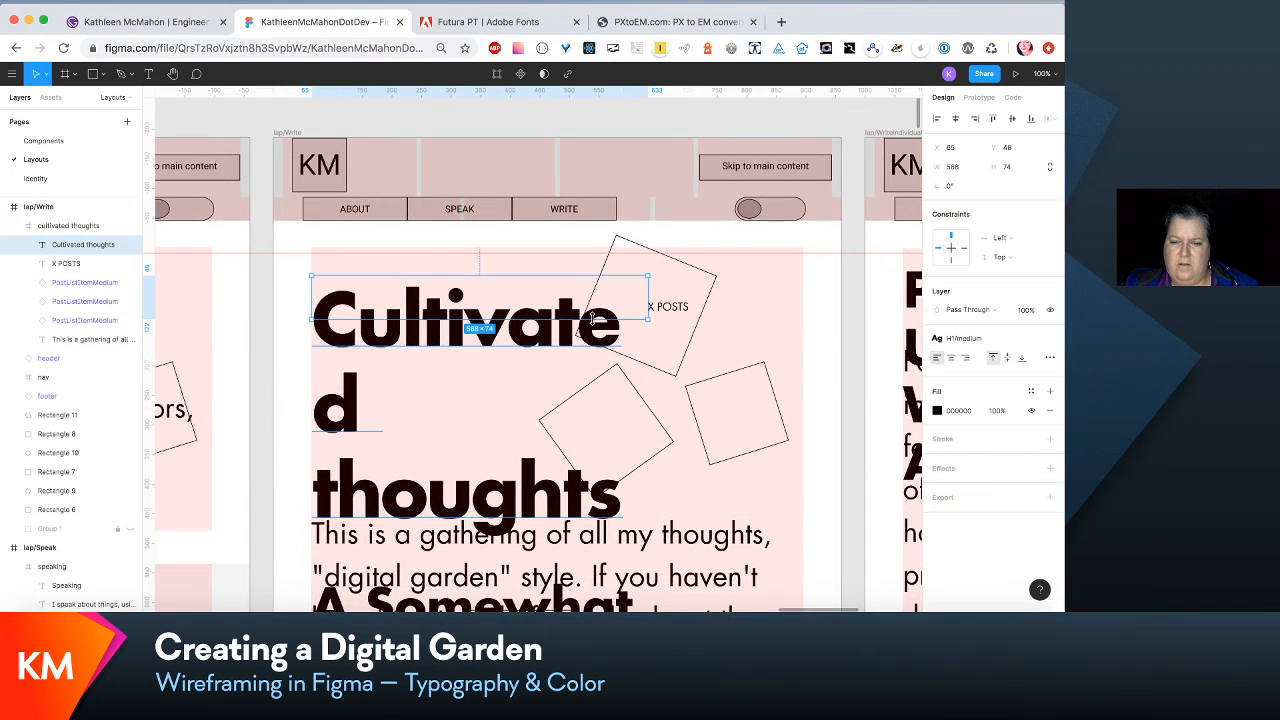
pyautogui.click(692, 306)
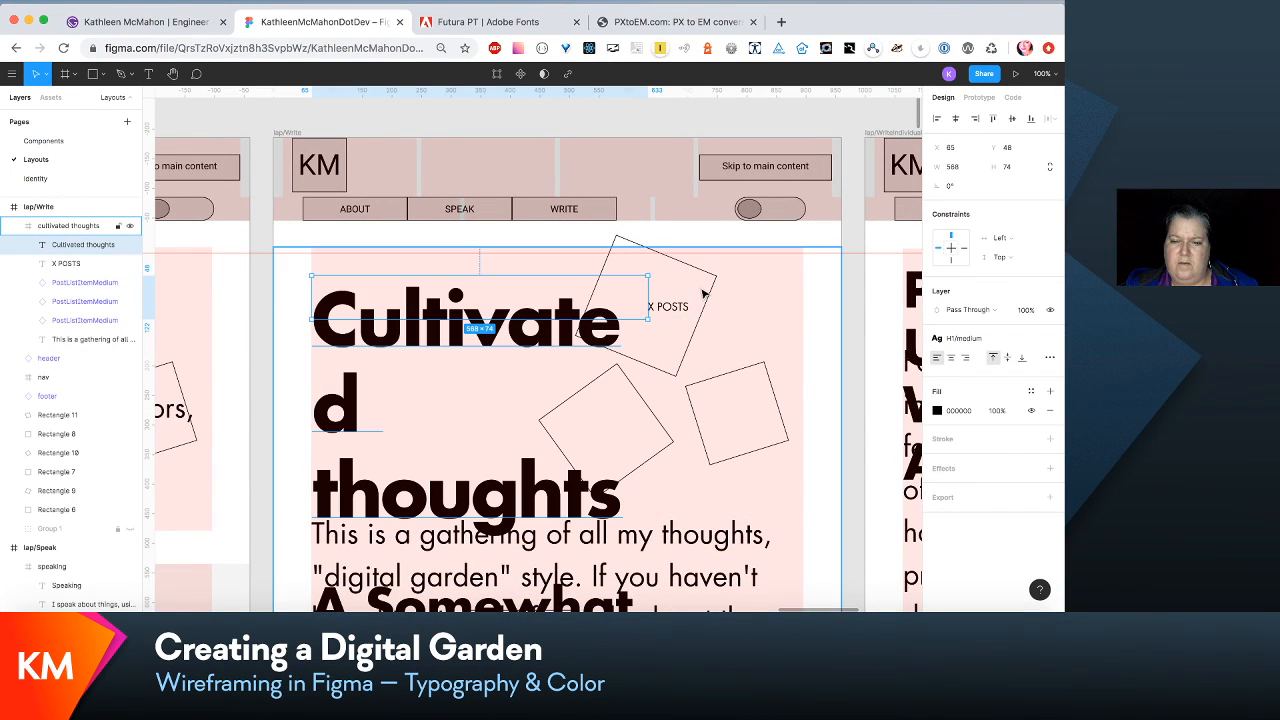
pyautogui.click(688, 309)
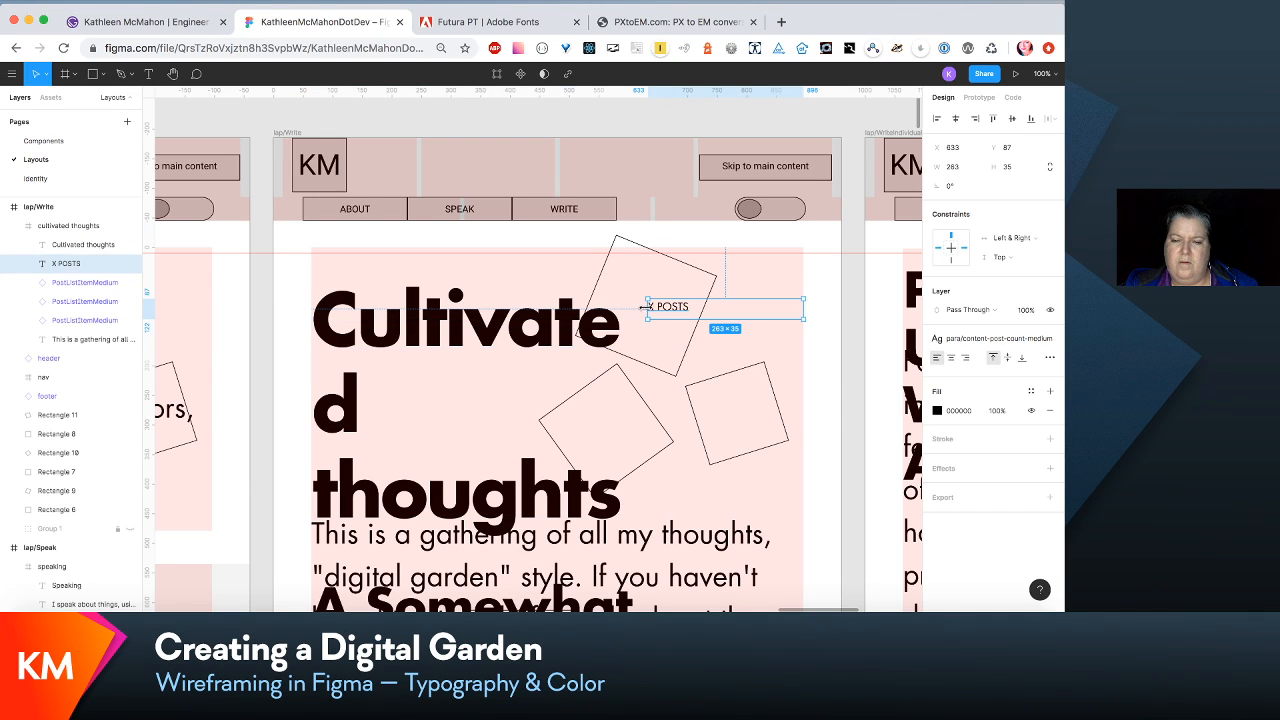
pyautogui.moveTo(647, 306); pyautogui.dragTo(669, 306)
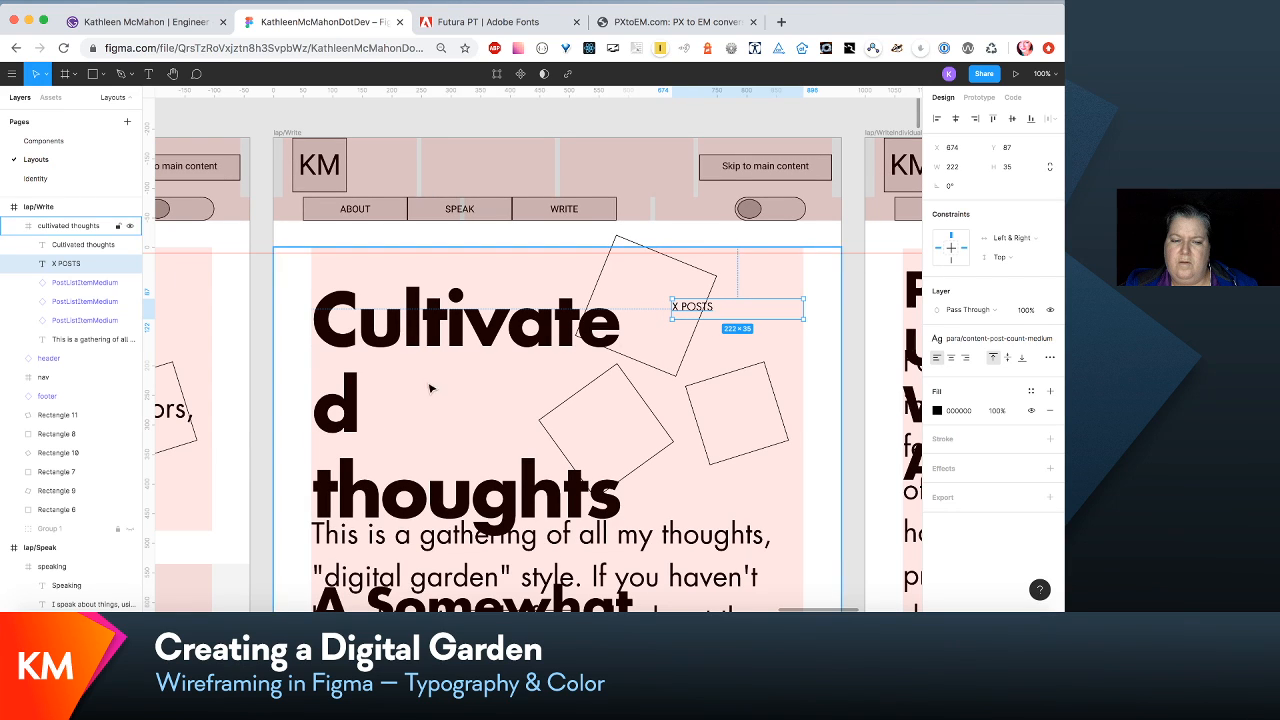
pyautogui.click(380, 401)
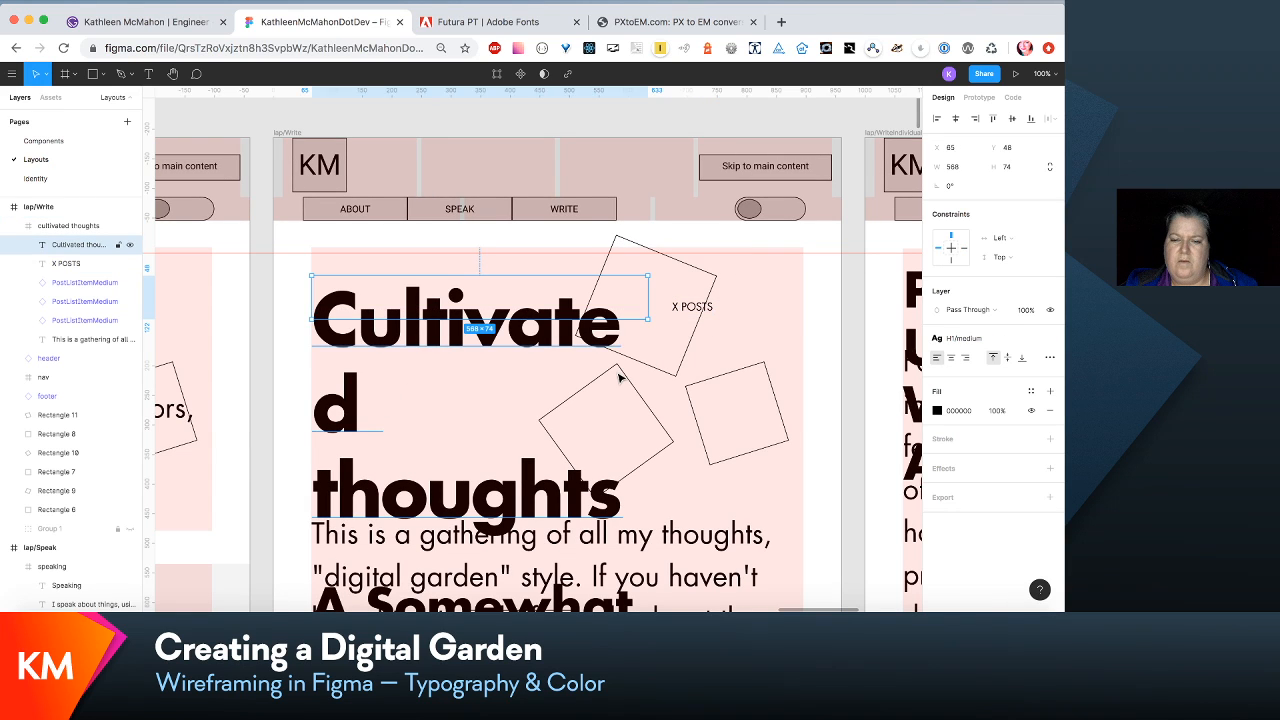
pyautogui.moveTo(648, 297); pyautogui.dragTo(736, 296)
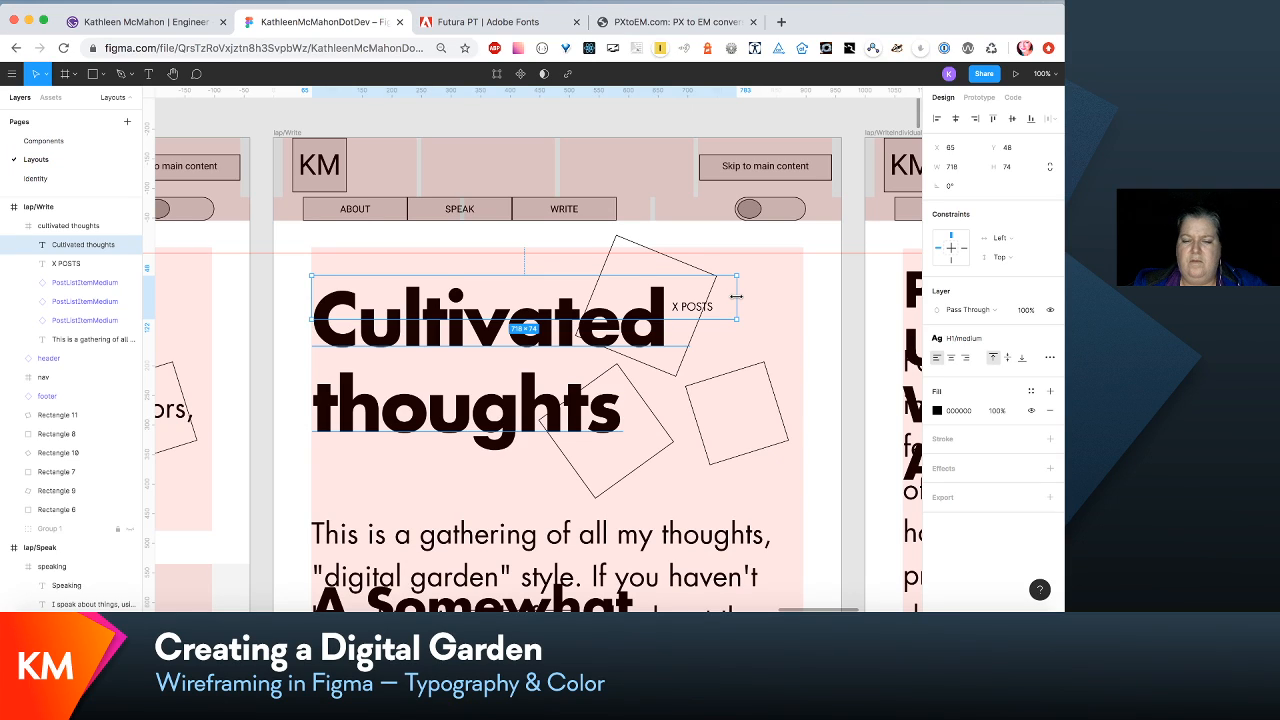
# - Move the three post items in lap/Write down together so they sit clear below the intro paragraph
pyautogui.scroll(-4, 740, 302)
pyautogui.press('super+minus')
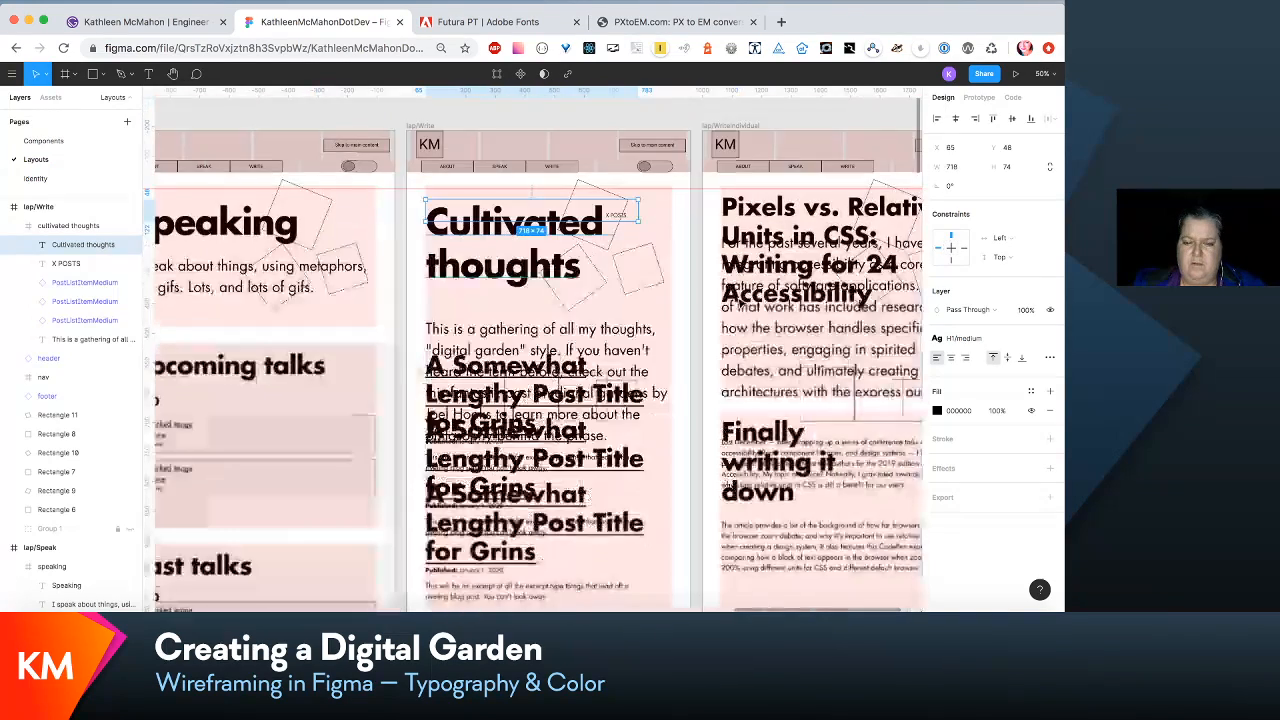
pyautogui.scroll(-3, 740, 296)
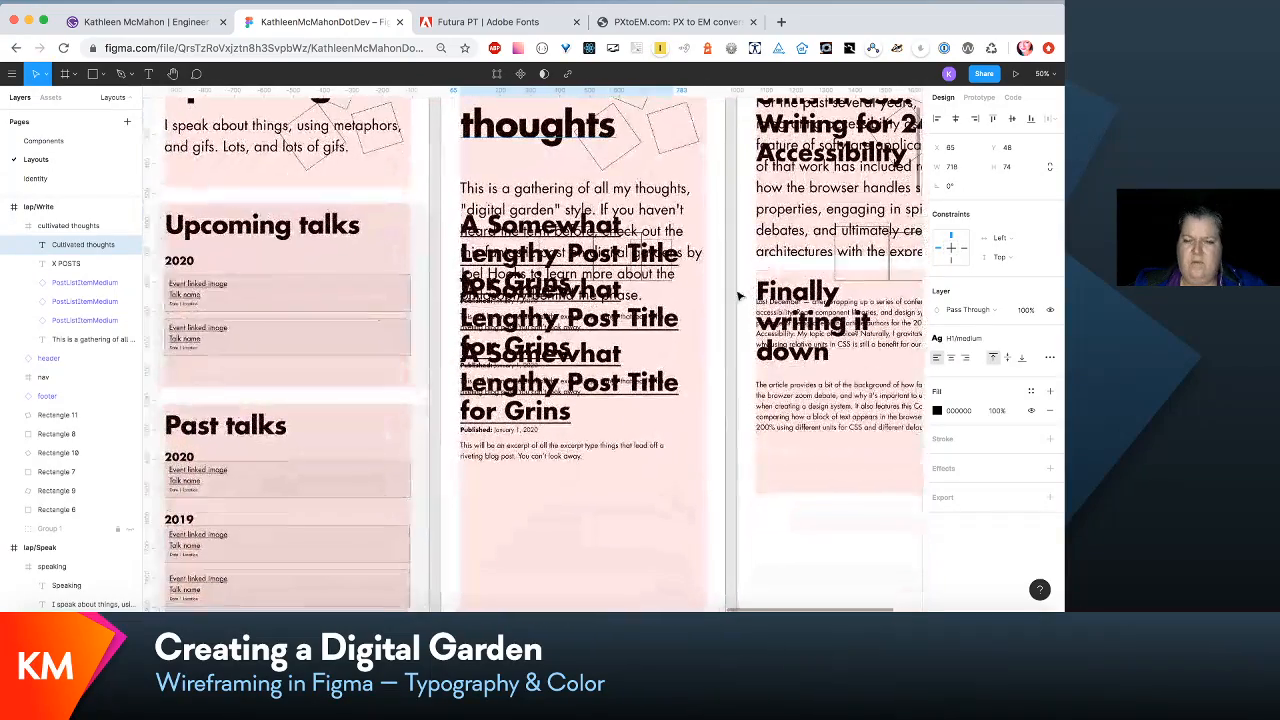
pyautogui.click(105, 283)
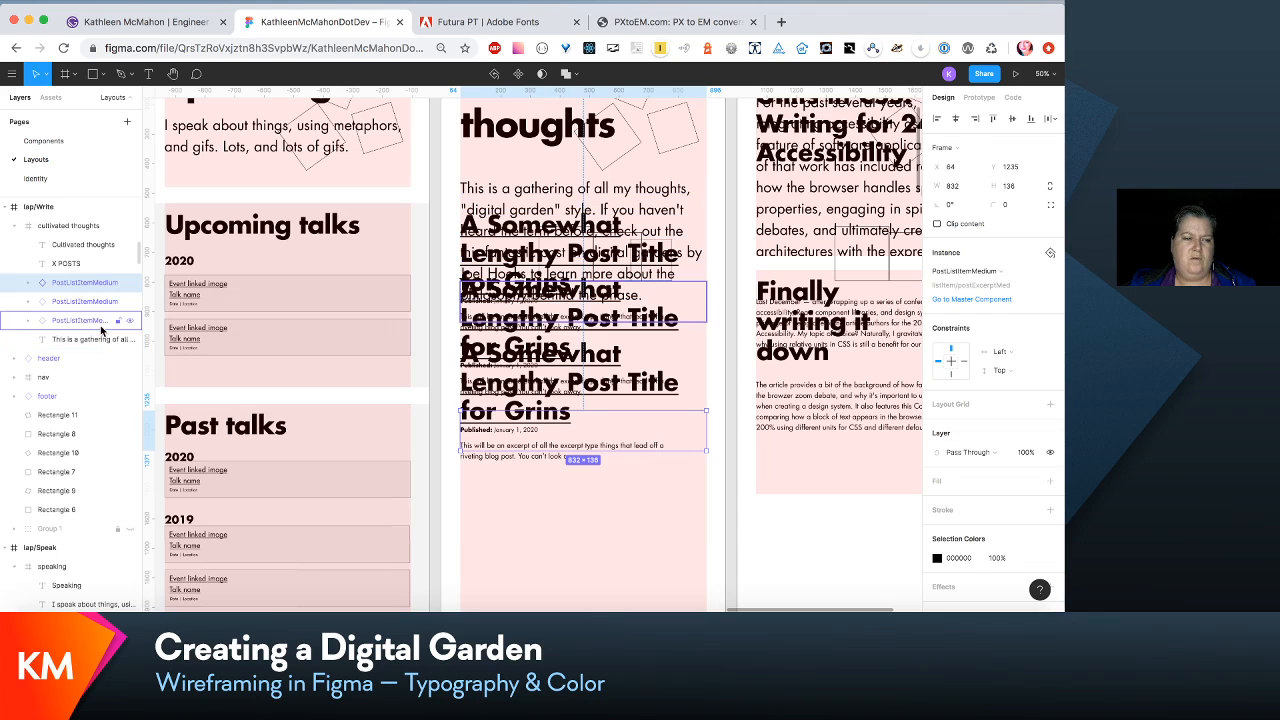
pyautogui.keyDown('shift'); pyautogui.click(101, 326); pyautogui.keyUp('shift')
pyautogui.hotkey('shift', 'Down')
pyautogui.hotkey('shift', 'Down')
pyautogui.hotkey('shift', 'Down')
pyautogui.hotkey('shift', 'Down')
pyautogui.hotkey('shift', 'Down')
pyautogui.hotkey('shift', 'Down')
pyautogui.hotkey('shift', 'Down')
pyautogui.hotkey('shift', 'Down')
pyautogui.hotkey('shift', 'Down')
pyautogui.hotkey('shift', 'Down')
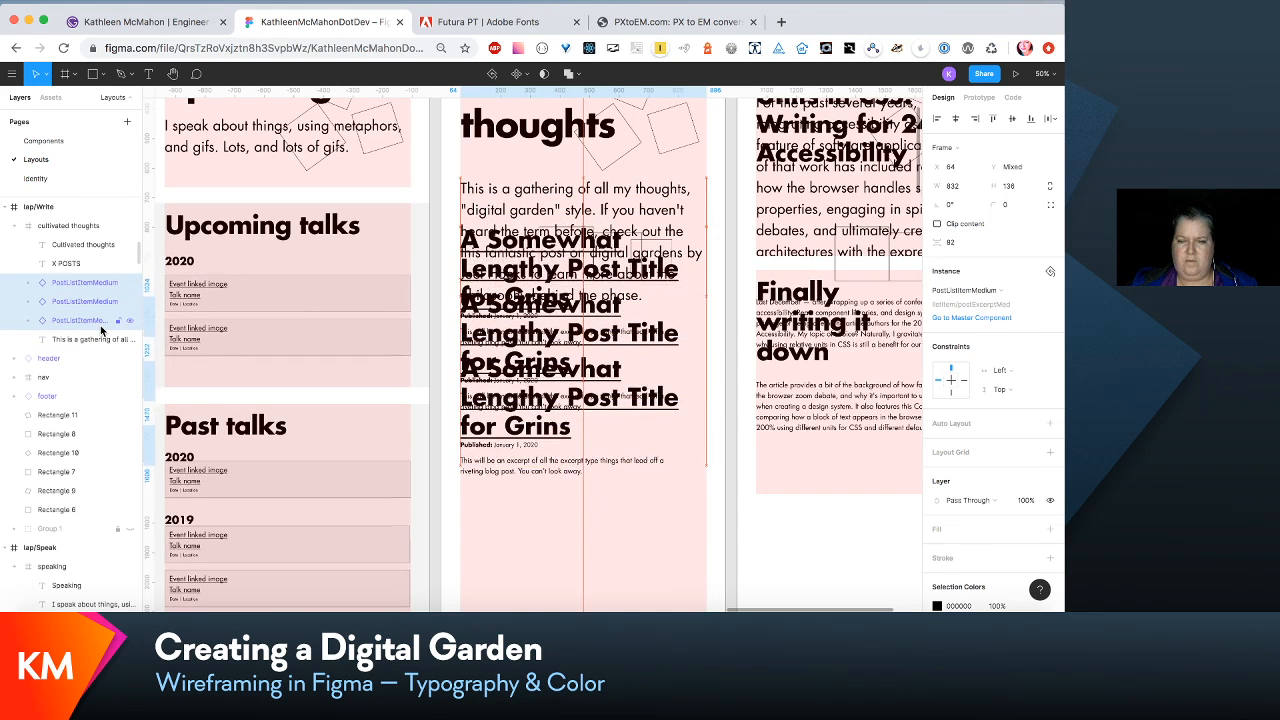
pyautogui.hotkey('shift', 'Down')
pyautogui.hotkey('shift', 'Down')
pyautogui.hotkey('shift', 'Down')
pyautogui.hotkey('shift', 'Down')
pyautogui.hotkey('shift', 'Down')
pyautogui.hotkey('shift', 'Down')
pyautogui.hotkey('shift', 'Down')
pyautogui.hotkey('shift', 'Down')
pyautogui.hotkey('shift', 'Down')
pyautogui.hotkey('shift', 'Down')
pyautogui.hotkey('shift', 'Down')
pyautogui.hotkey('shift', 'Down')
pyautogui.hotkey('shift', 'Down')
pyautogui.hotkey('shift', 'Down')
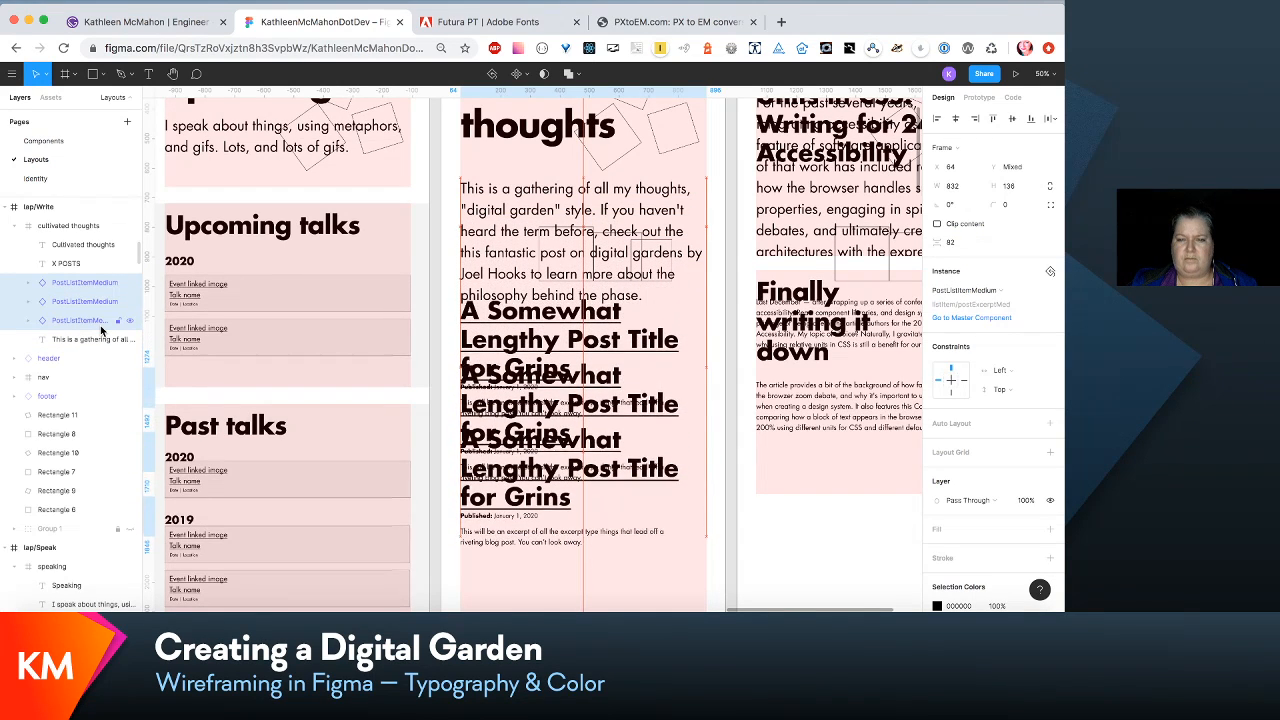
pyautogui.hotkey('shift', 'Down')
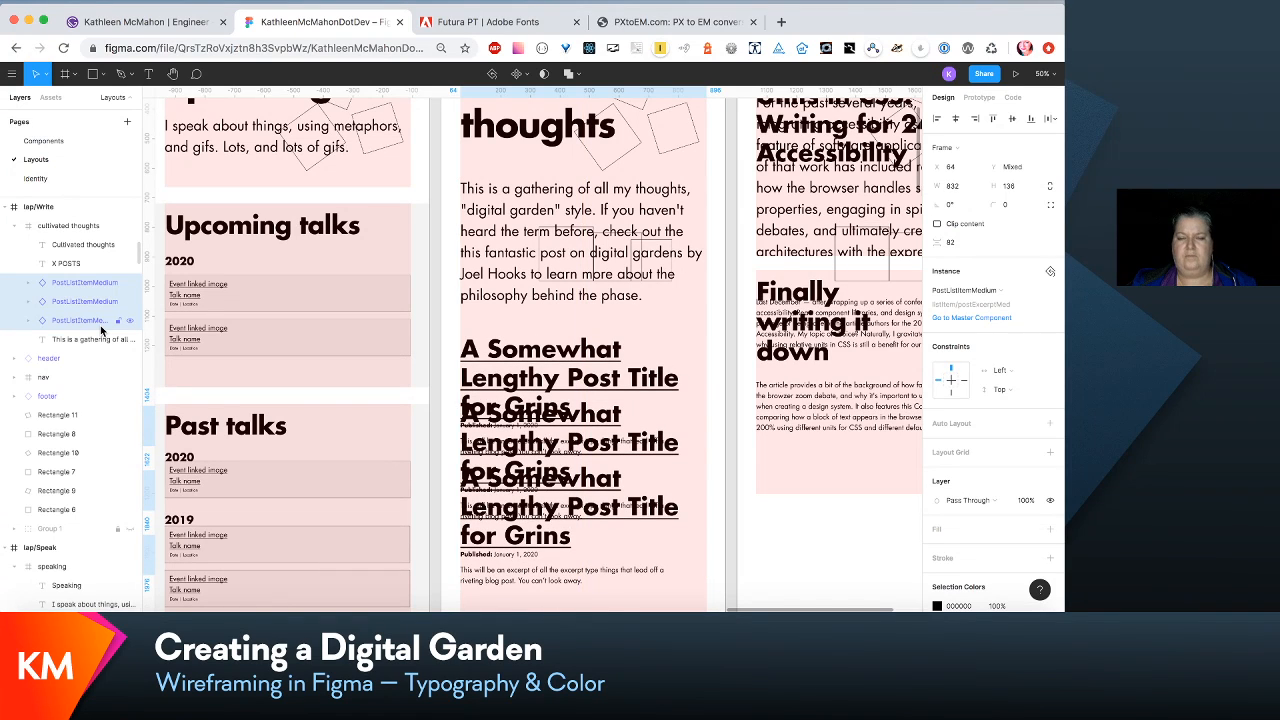
pyautogui.hotkey('shift', 'Up')
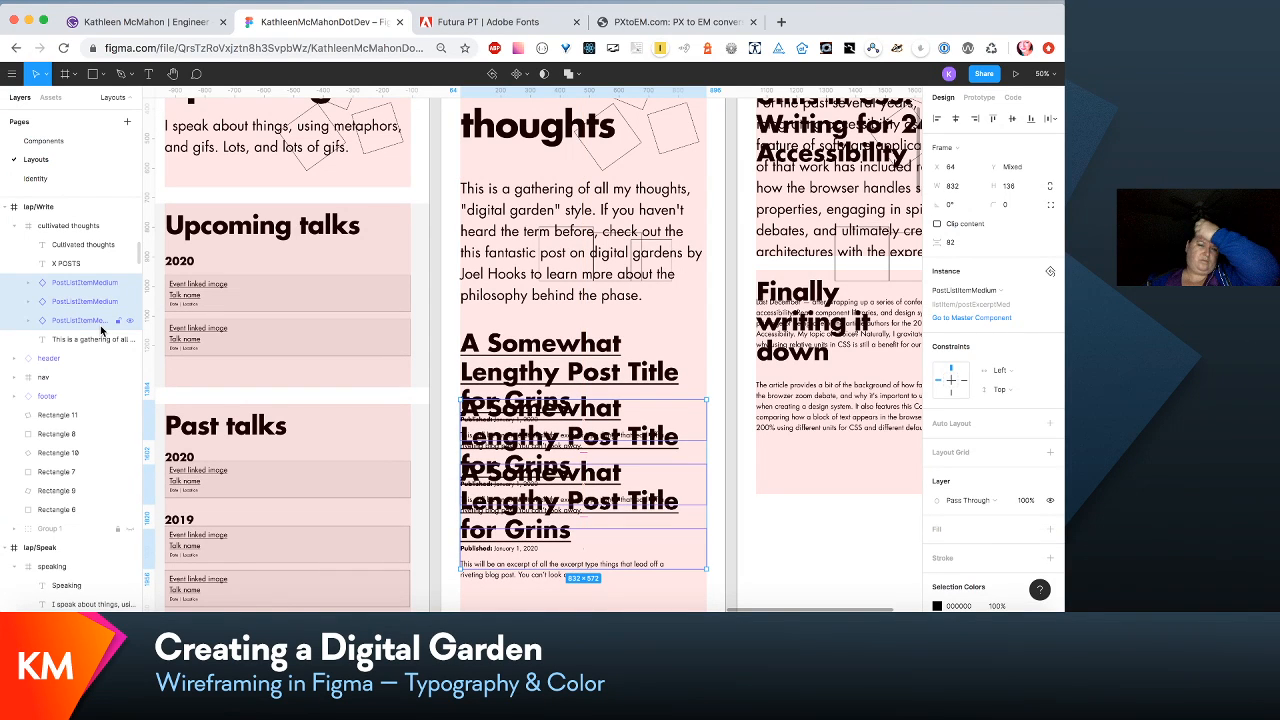
# - Move the second and third post items in lap/Write down together to sit clear below the first post's excerpt
pyautogui.click(83, 304)
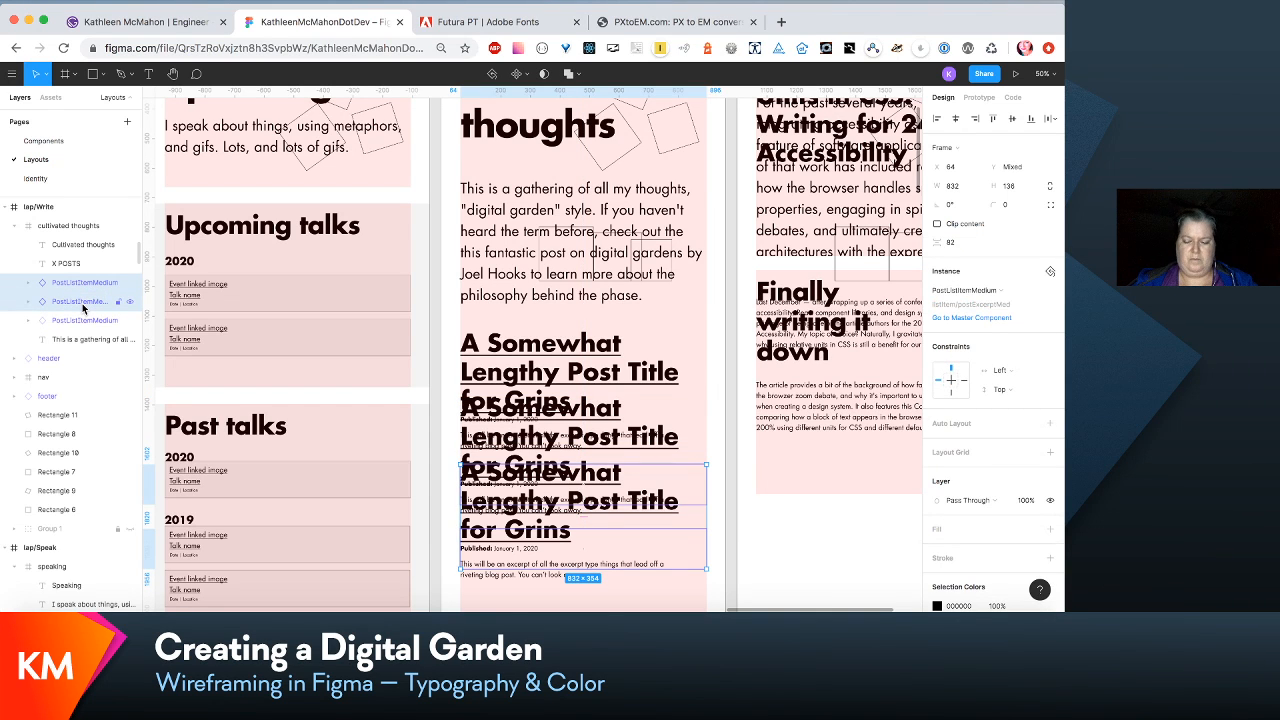
pyautogui.hotkey('shift', 'Down')
pyautogui.hotkey('shift', 'Down')
pyautogui.hotkey('shift', 'Down')
pyautogui.hotkey('shift', 'Down')
pyautogui.hotkey('shift', 'Down')
pyautogui.hotkey('shift', 'Down')
pyautogui.hotkey('shift', 'Down')
pyautogui.hotkey('shift', 'Down')
pyautogui.hotkey('shift', 'Down')
pyautogui.hotkey('shift', 'Down')
pyautogui.hotkey('shift', 'Down')
pyautogui.hotkey('shift', 'Down')
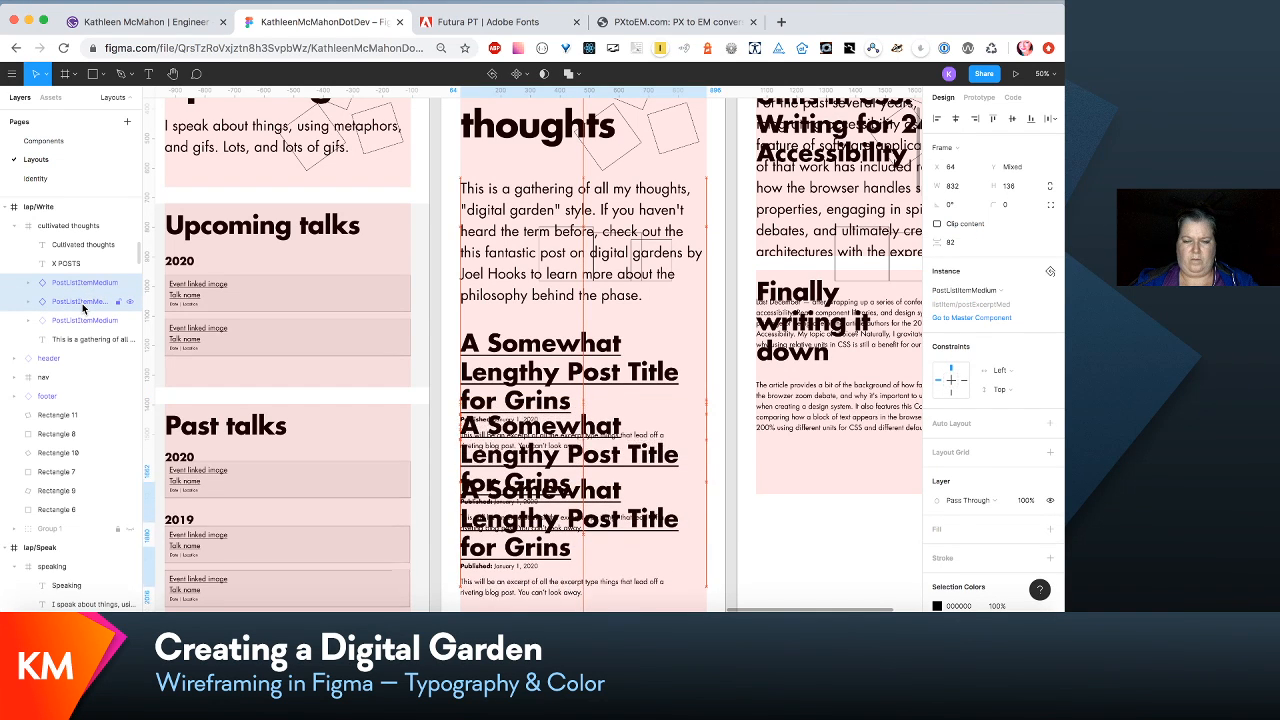
pyautogui.hotkey('shift', 'Down')
pyautogui.hotkey('shift', 'Down')
pyautogui.hotkey('shift', 'Down')
pyautogui.hotkey('shift', 'Down')
pyautogui.hotkey('shift', 'Down')
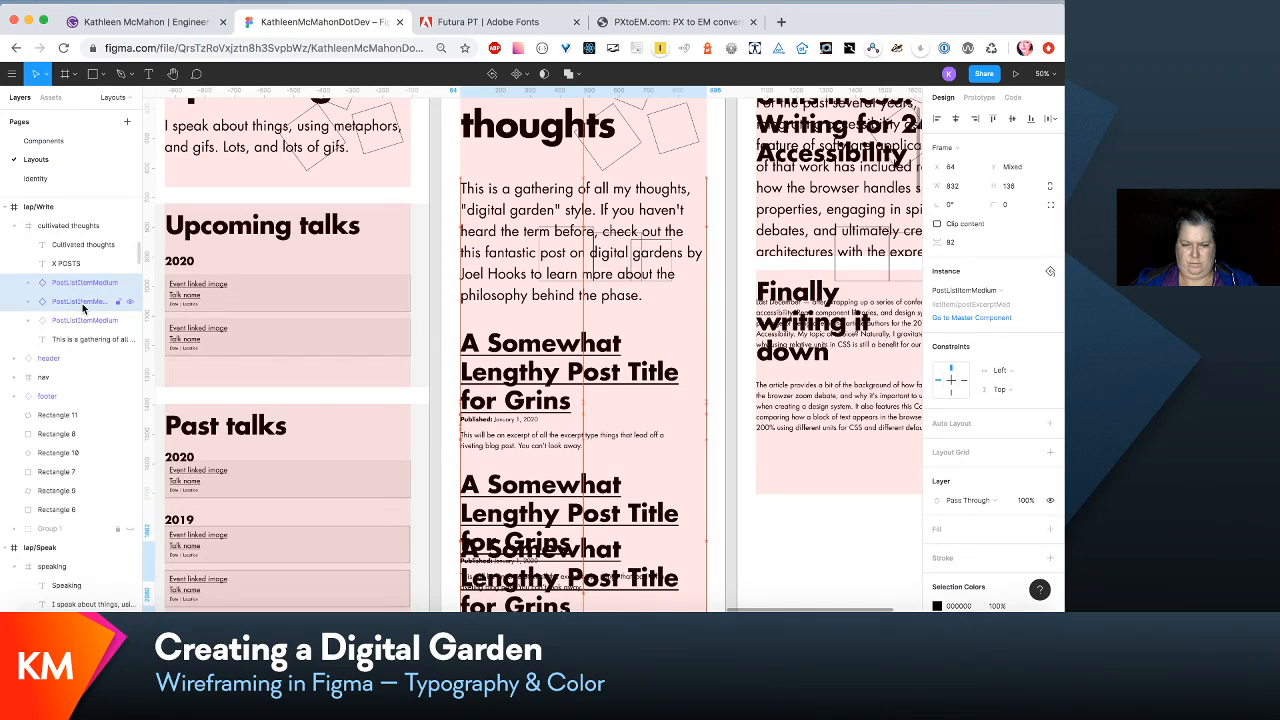
# - Move the last post item in lap/Write down to Y 2155 so its spacing matches the posts above
pyautogui.scroll(-4, 497, 295)
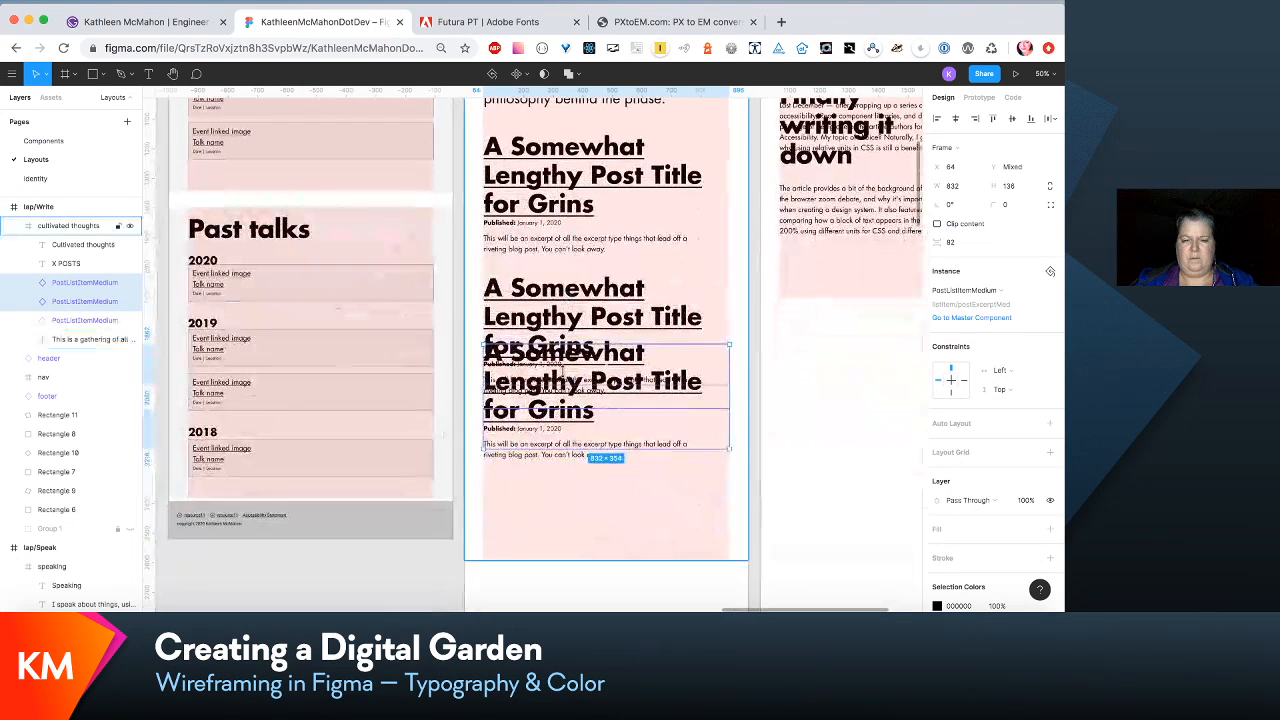
pyautogui.click(73, 290)
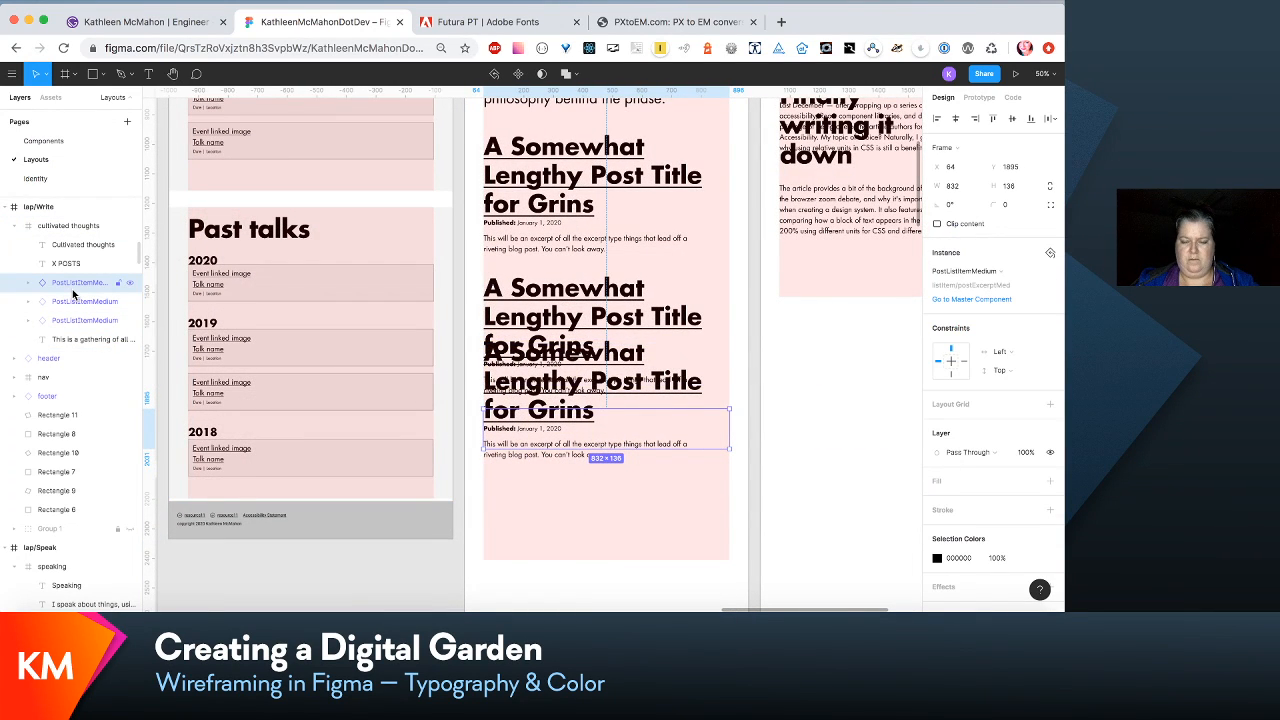
pyautogui.hotkey('shift', 'Down')
pyautogui.hotkey('shift', 'Down')
pyautogui.hotkey('shift', 'Down')
pyautogui.hotkey('shift', 'Down')
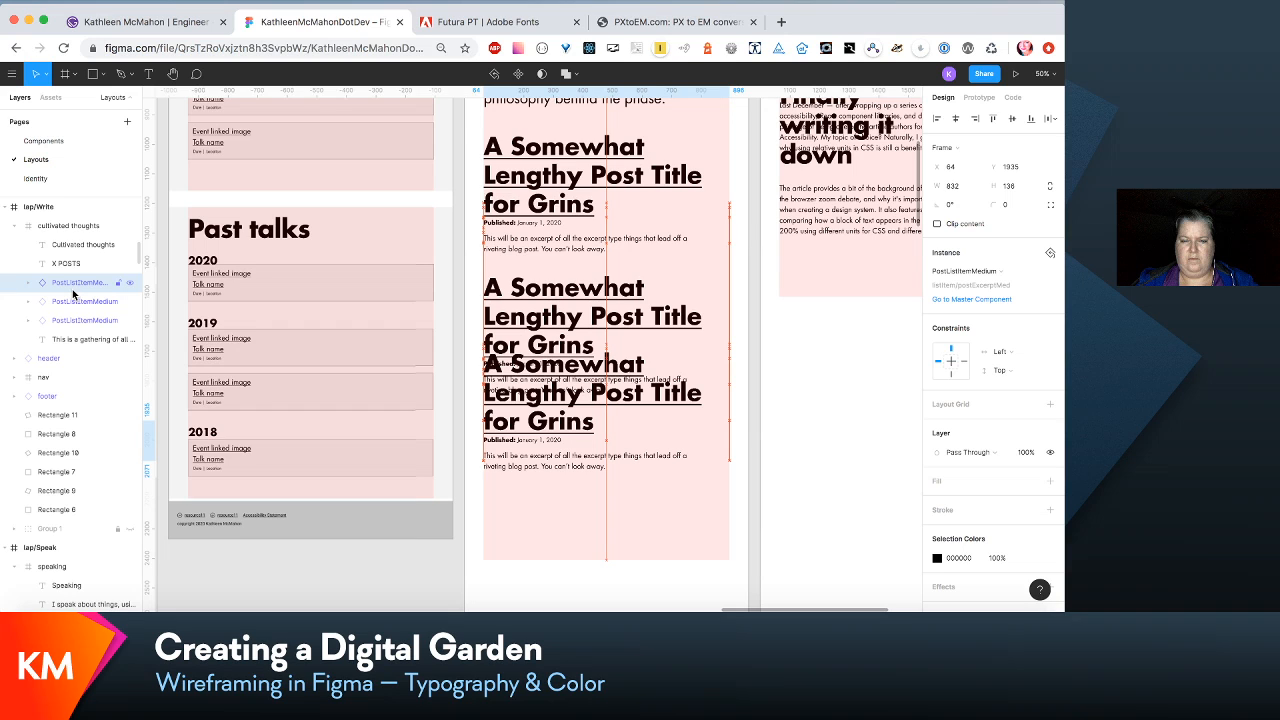
pyautogui.hotkey('shift', 'Down')
pyautogui.hotkey('shift', 'Down')
pyautogui.hotkey('shift', 'Down')
pyautogui.hotkey('shift', 'Down')
pyautogui.hotkey('shift', 'Down')
pyautogui.hotkey('shift', 'Down')
pyautogui.hotkey('shift', 'Down')
pyautogui.hotkey('shift', 'Down')
pyautogui.hotkey('shift', 'Down')
pyautogui.hotkey('shift', 'Down')
pyautogui.hotkey('shift', 'Down')
pyautogui.hotkey('shift', 'Down')
pyautogui.hotkey('shift', 'Down')
pyautogui.hotkey('shift', 'Down')
pyautogui.hotkey('shift', 'Down')
pyautogui.hotkey('shift', 'Down')
pyautogui.hotkey('shift', 'Down')
pyautogui.hotkey('shift', 'Down')
pyautogui.hotkey('shift', 'Down')
pyautogui.hotkey('shift', 'Down')
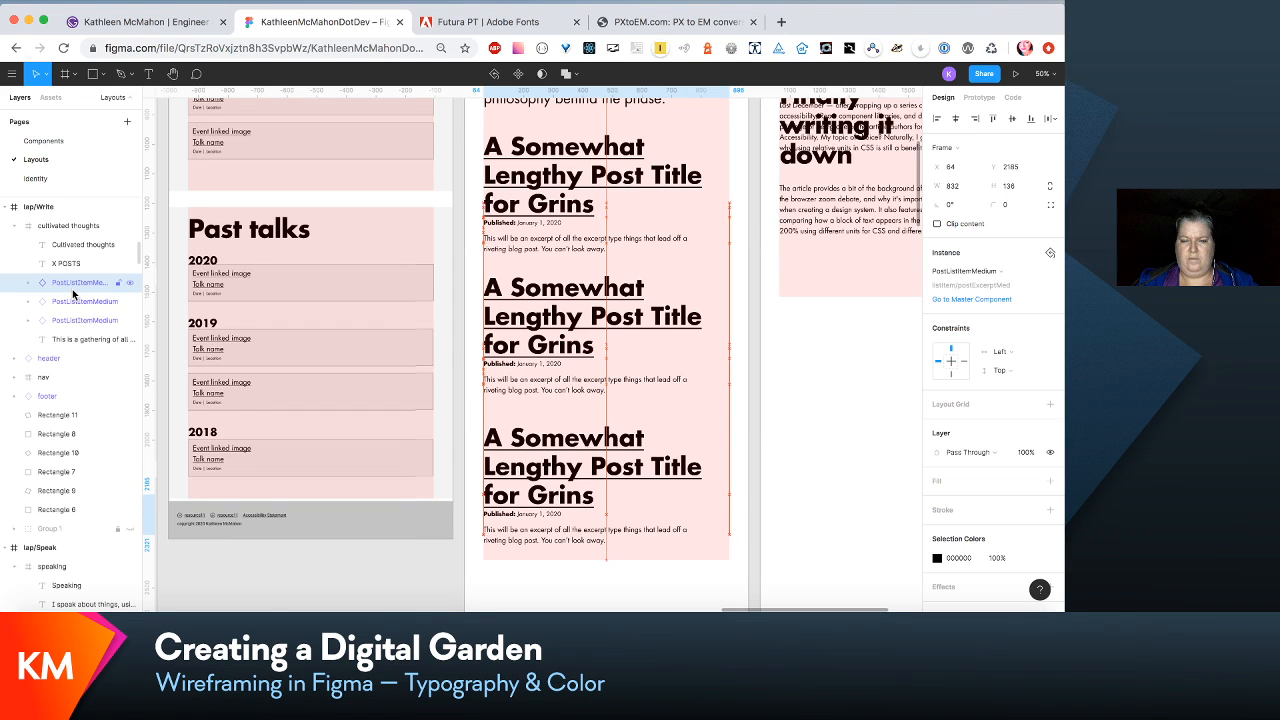
pyautogui.hotkey('shift', 'Up')
pyautogui.hotkey('shift', 'Up')
pyautogui.hotkey('shift', 'Up')
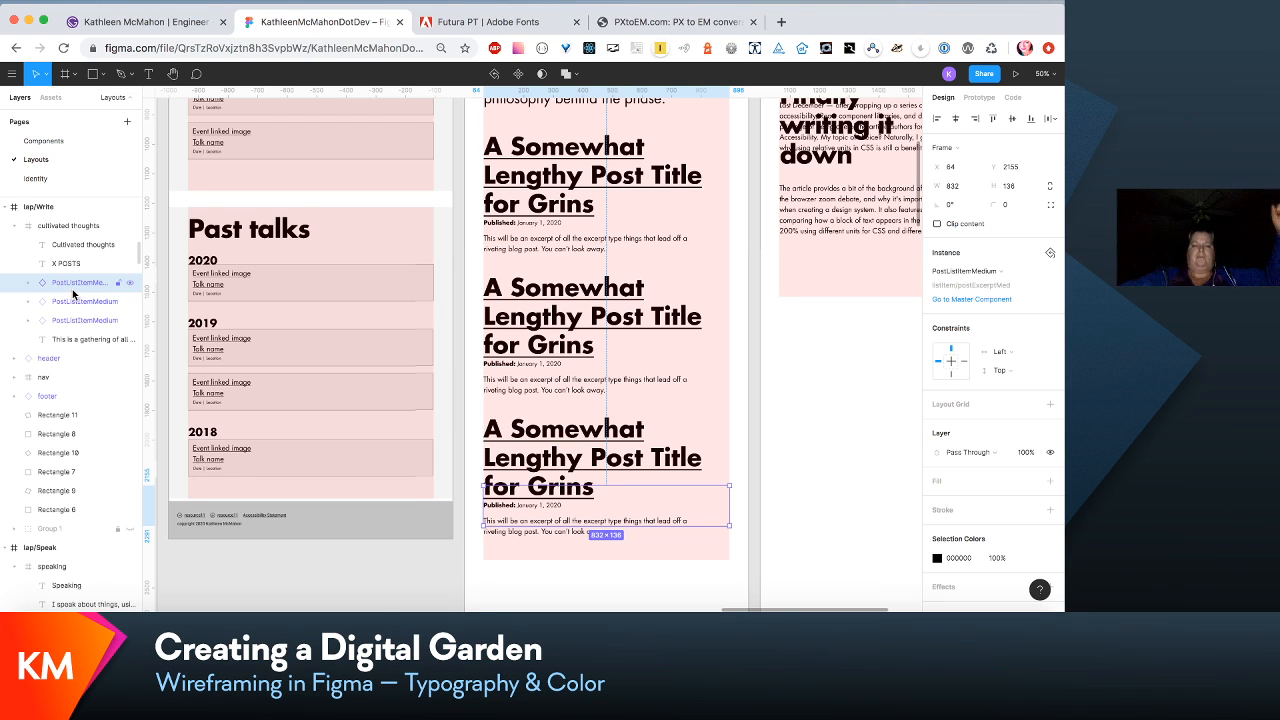
# - Compare the heading sizes, text and post spacing of the laptop layouts with the smaller-screen Write layouts
pyautogui.scroll(5, 555, 320)
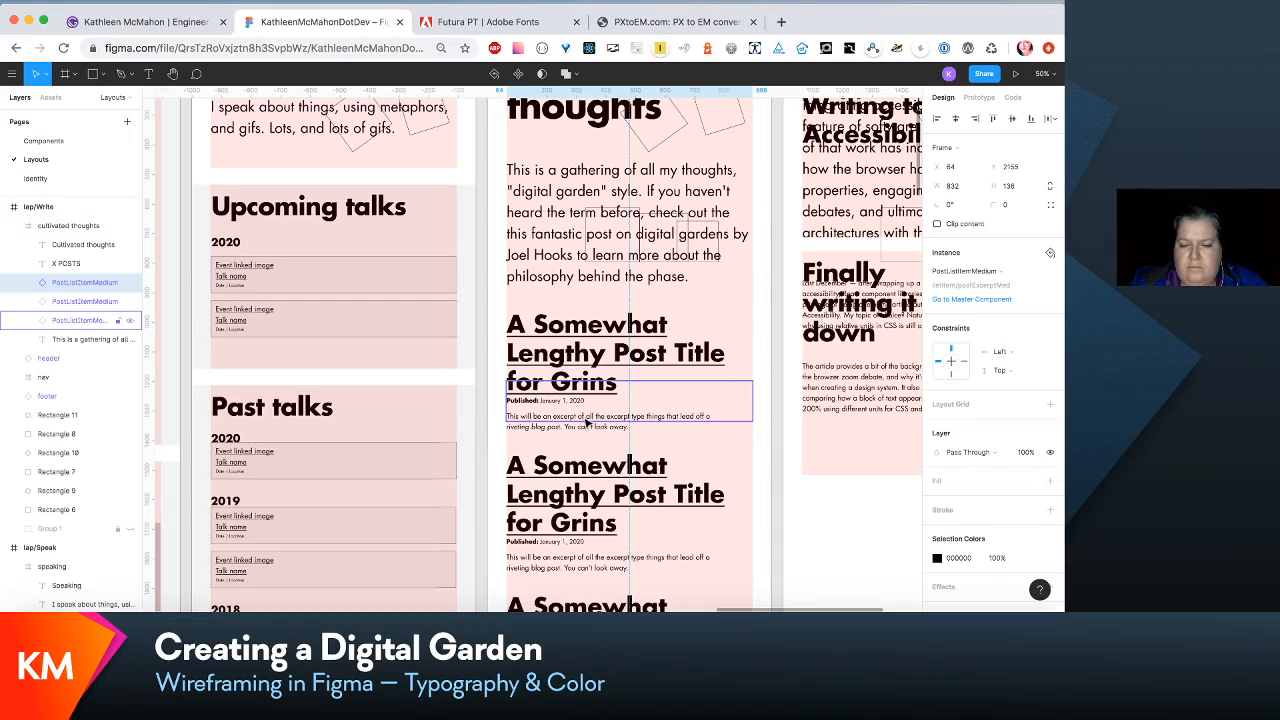
pyautogui.scroll(5, 588, 422)
pyautogui.hscroll(-5, 588, 422)
pyautogui.scroll(-3, 588, 422)
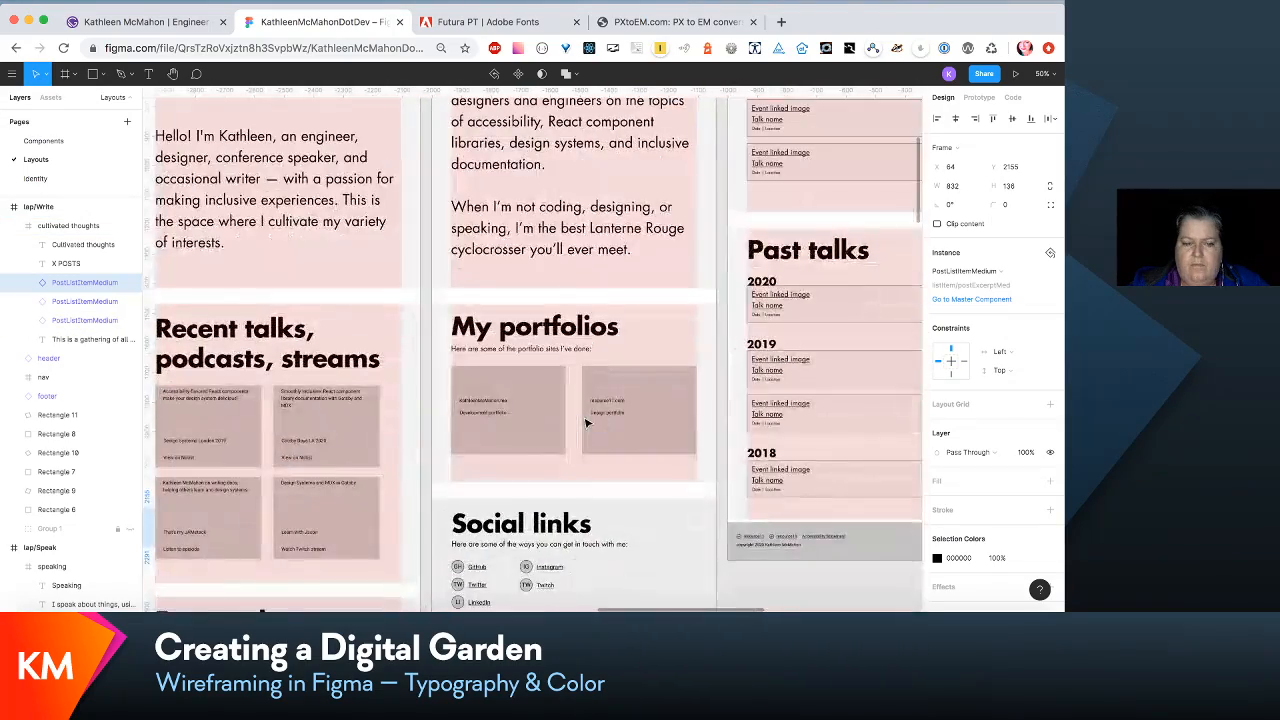
pyautogui.hscroll(-3, 587, 422)
pyautogui.scroll(-3, 587, 422)
pyautogui.hscroll(6, 590, 422)
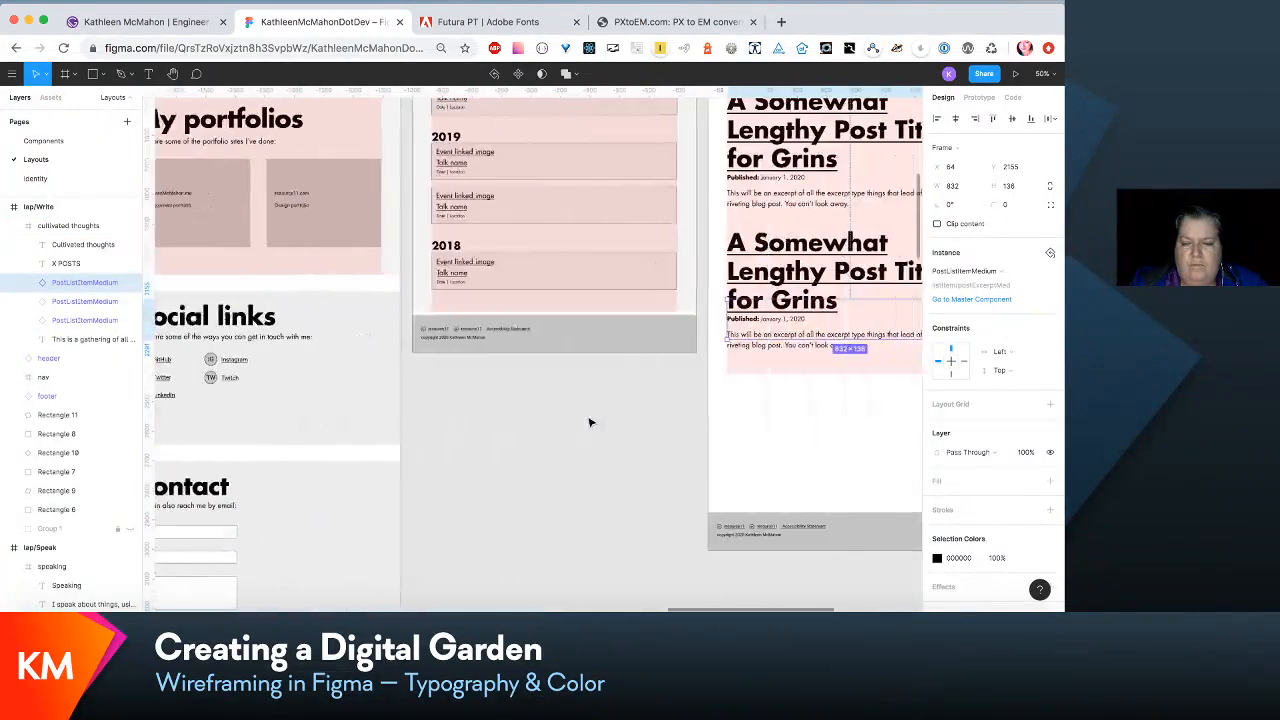
pyautogui.hscroll(5, 590, 422)
pyautogui.hscroll(-15, 590, 422)
pyautogui.scroll(10, 590, 422)
pyautogui.hscroll(6, 590, 422)
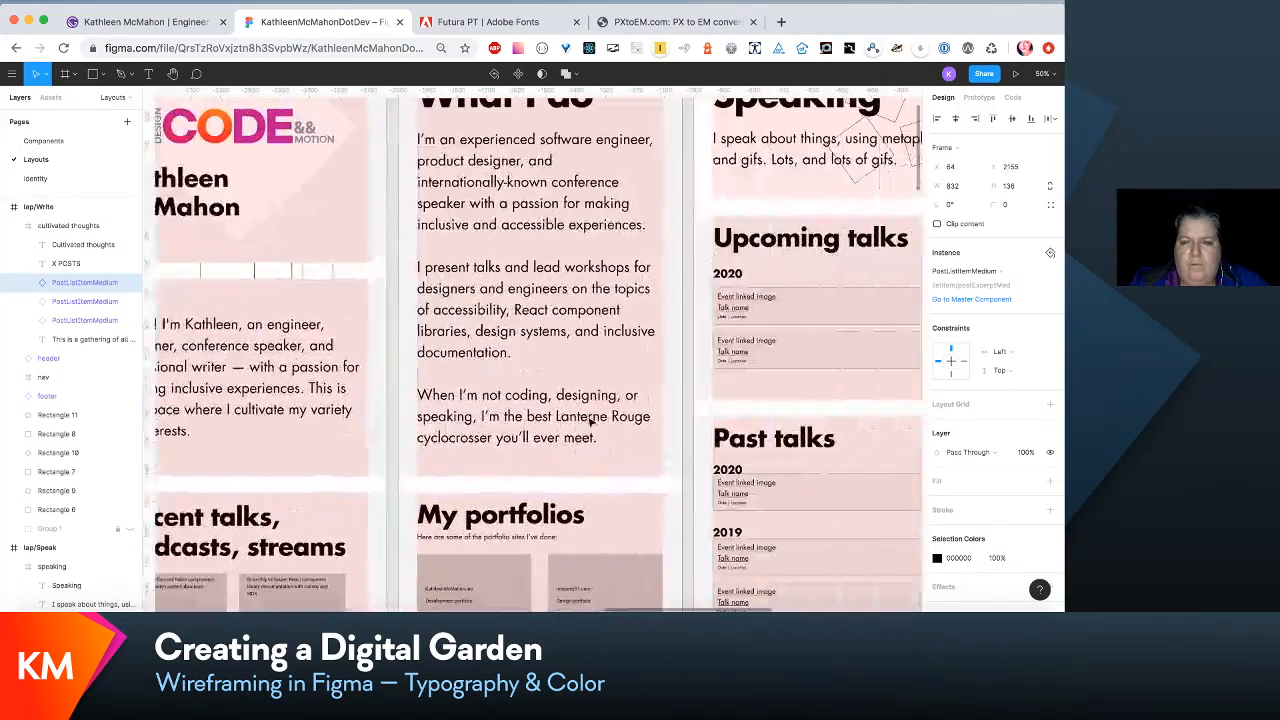
pyautogui.hscroll(3, 590, 422)
pyautogui.hscroll(-10, 590, 422)
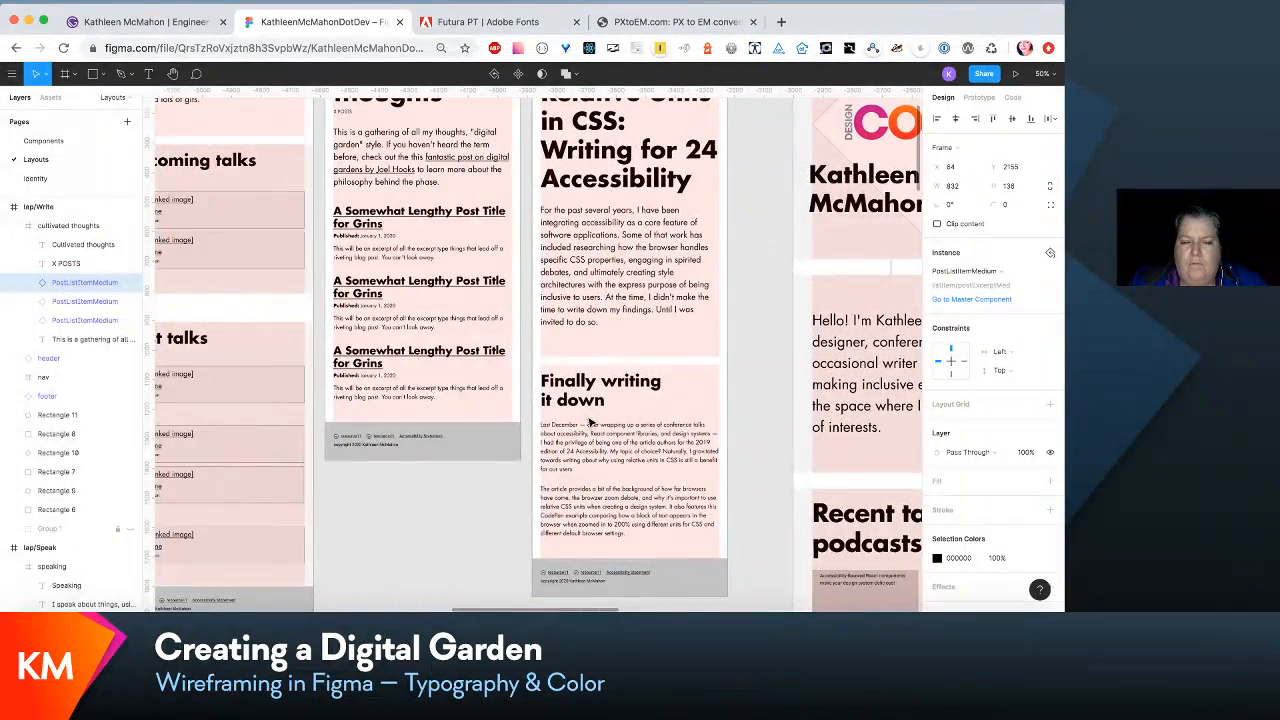
pyautogui.hscroll(12, 590, 422)
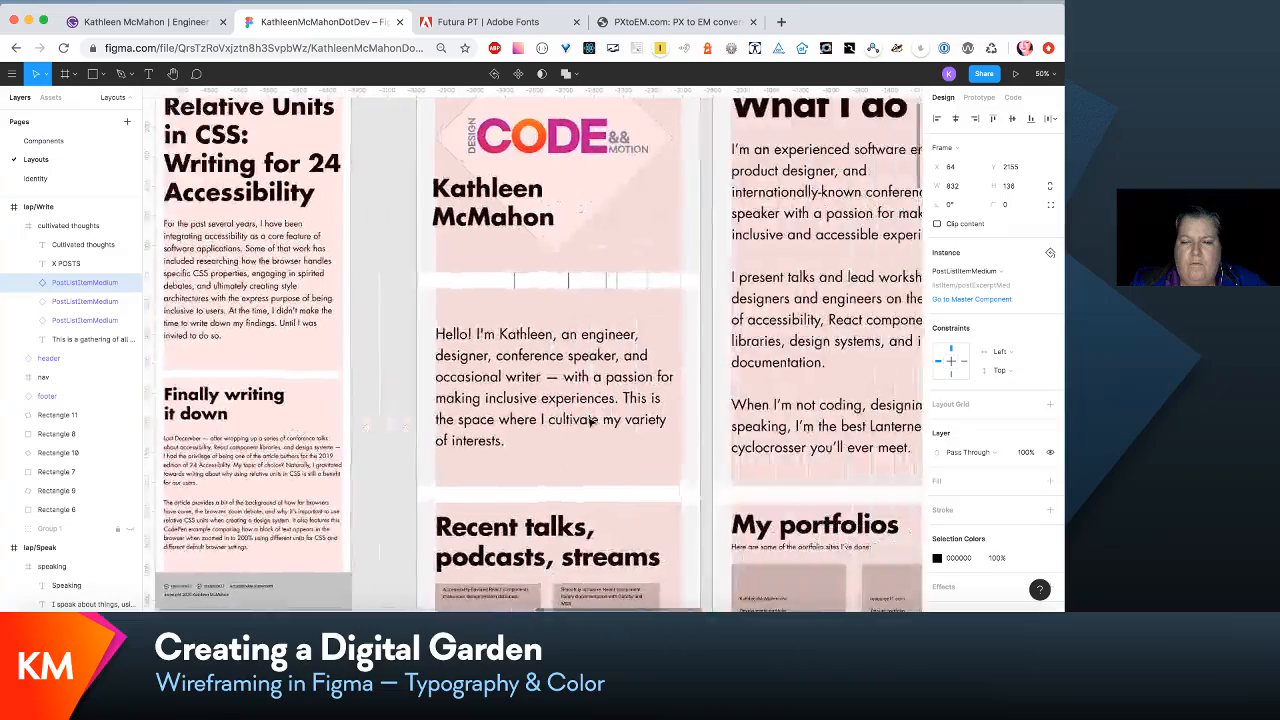
pyautogui.scroll(-3, 590, 422)
pyautogui.hscroll(10, 590, 422)
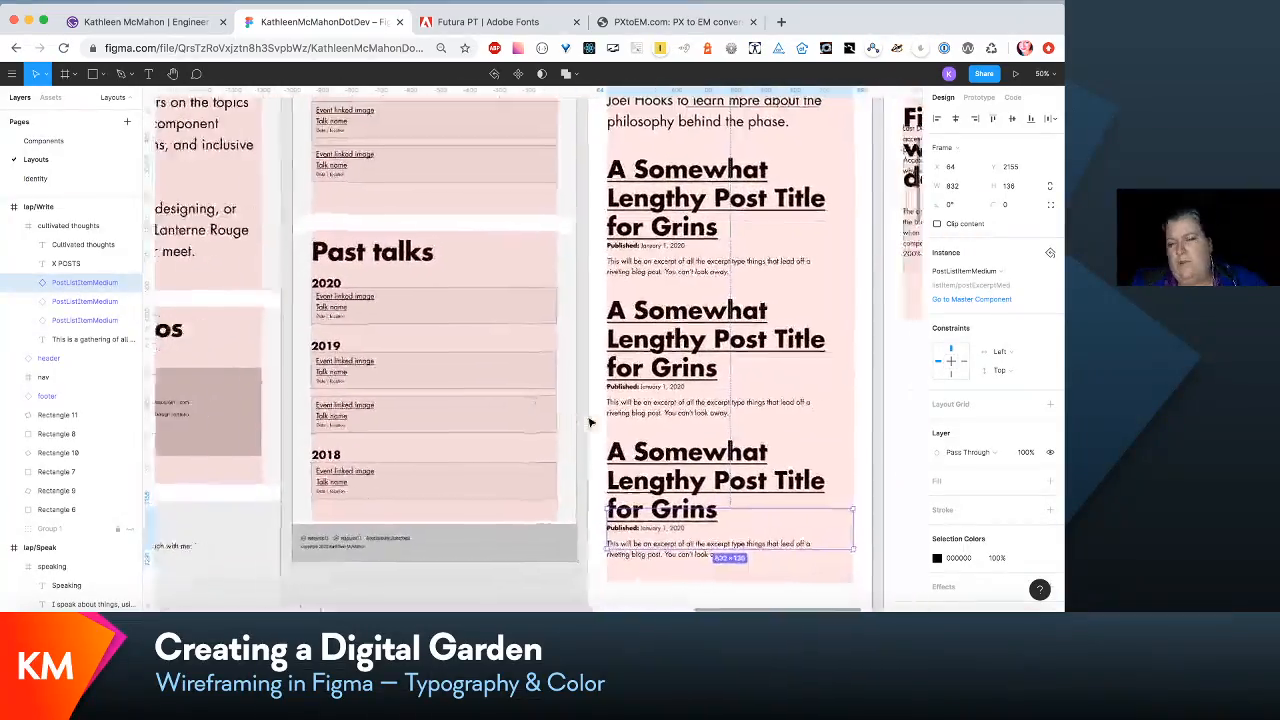
pyautogui.scroll(5, 590, 422)
pyautogui.scroll(3, 590, 422)
pyautogui.scroll(-5, 590, 422)
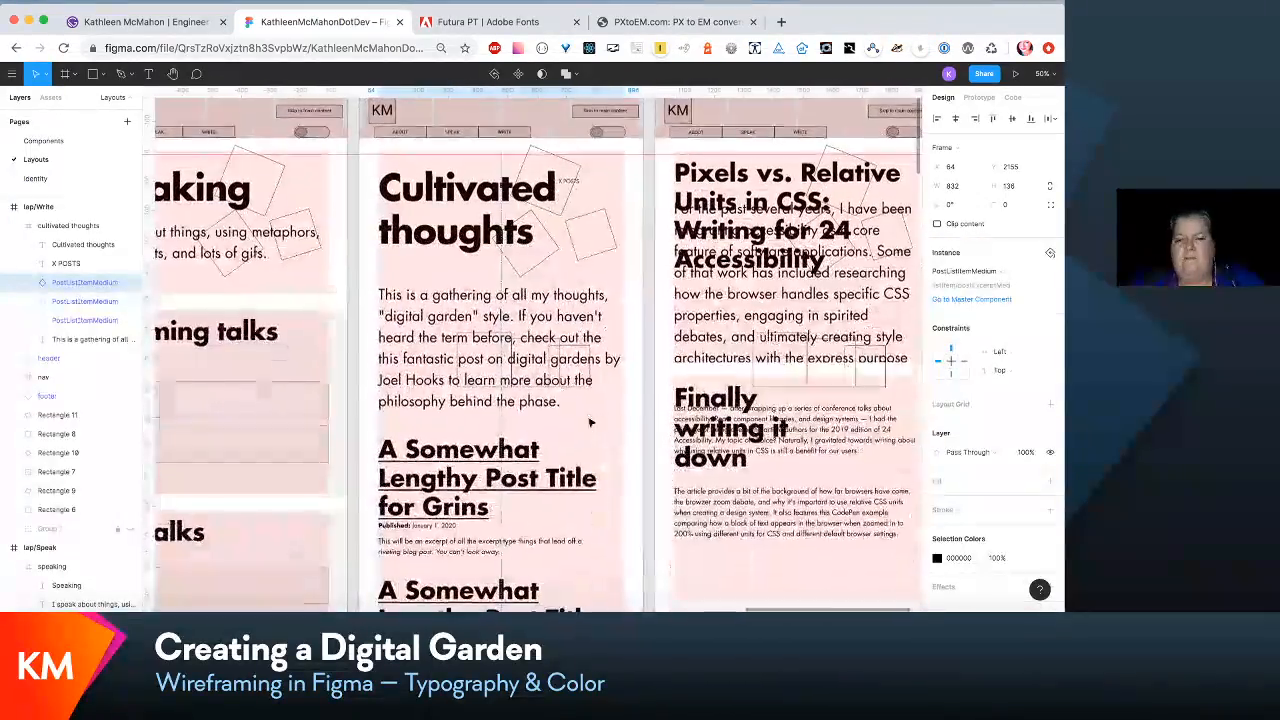
# - Set the font size of the link/post-excerpt-title-medium text style to 54, using the title in the PostListItemMedium component
pyautogui.scroll(-1, 590, 422)
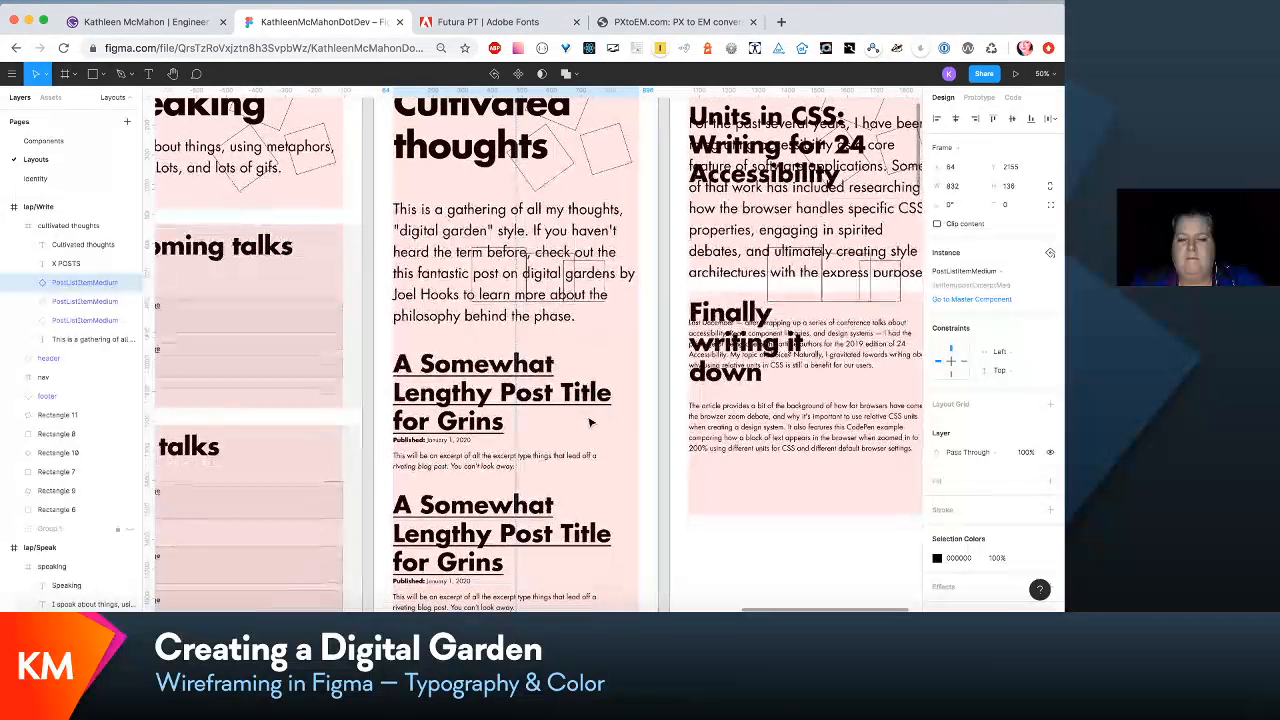
pyautogui.scroll(-3, 590, 422)
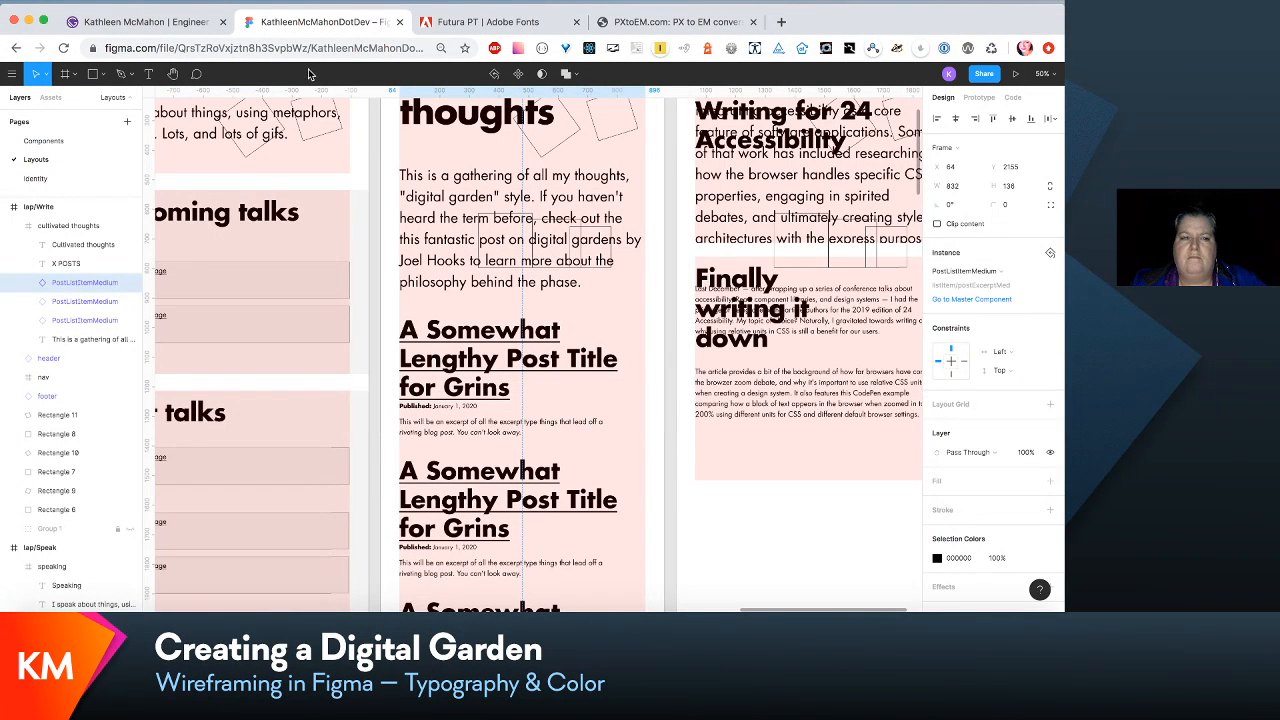
pyautogui.click(60, 177)
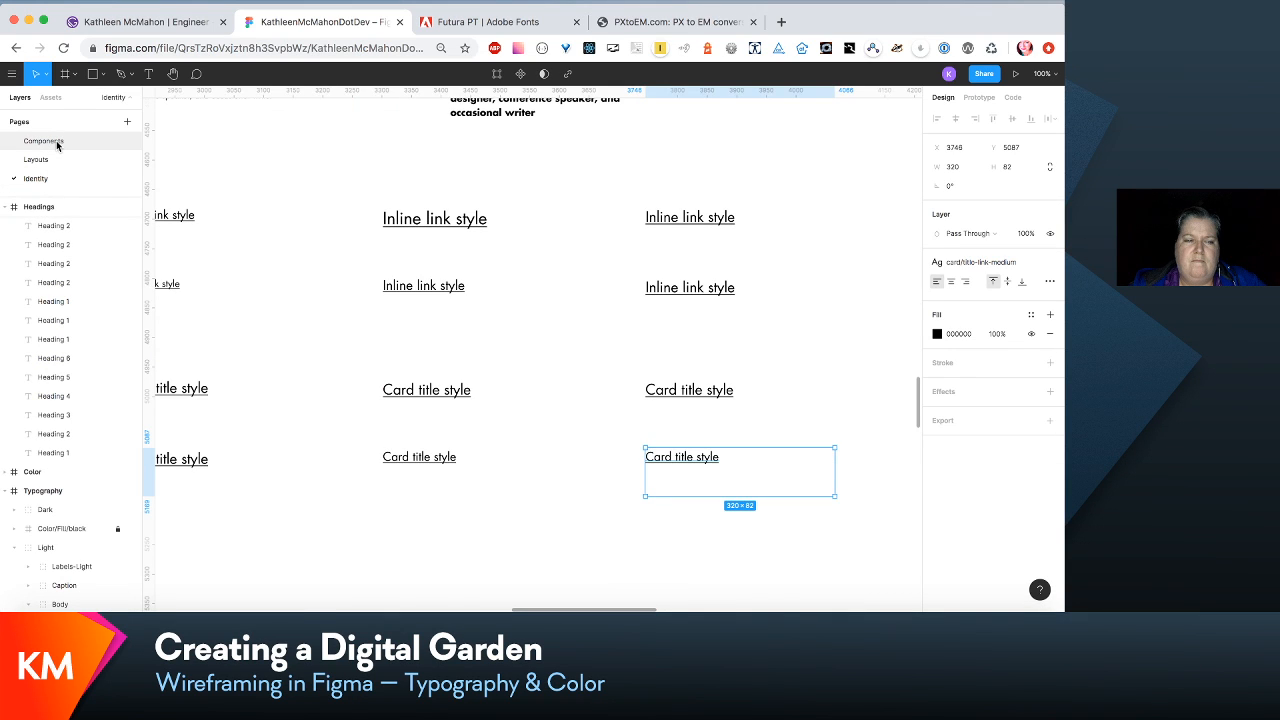
pyautogui.click(57, 141)
pyautogui.scroll(5, 626, 350)
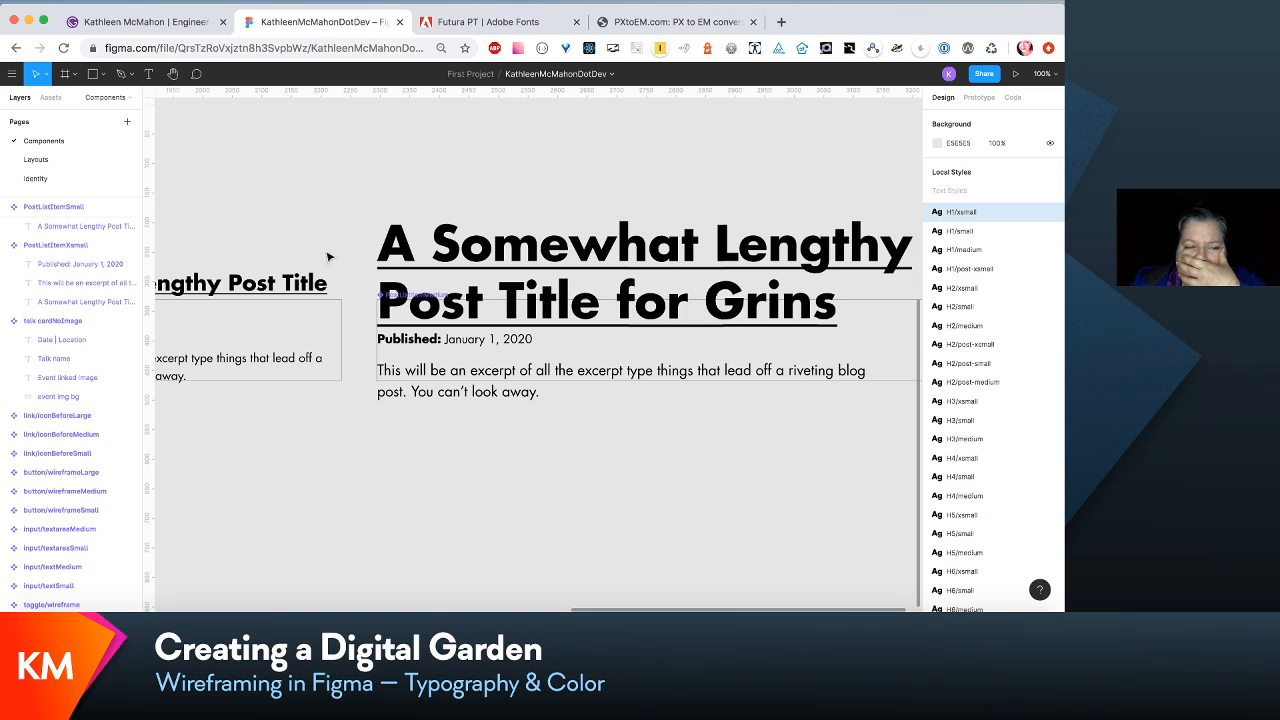
pyautogui.scroll(3, 99, 240)
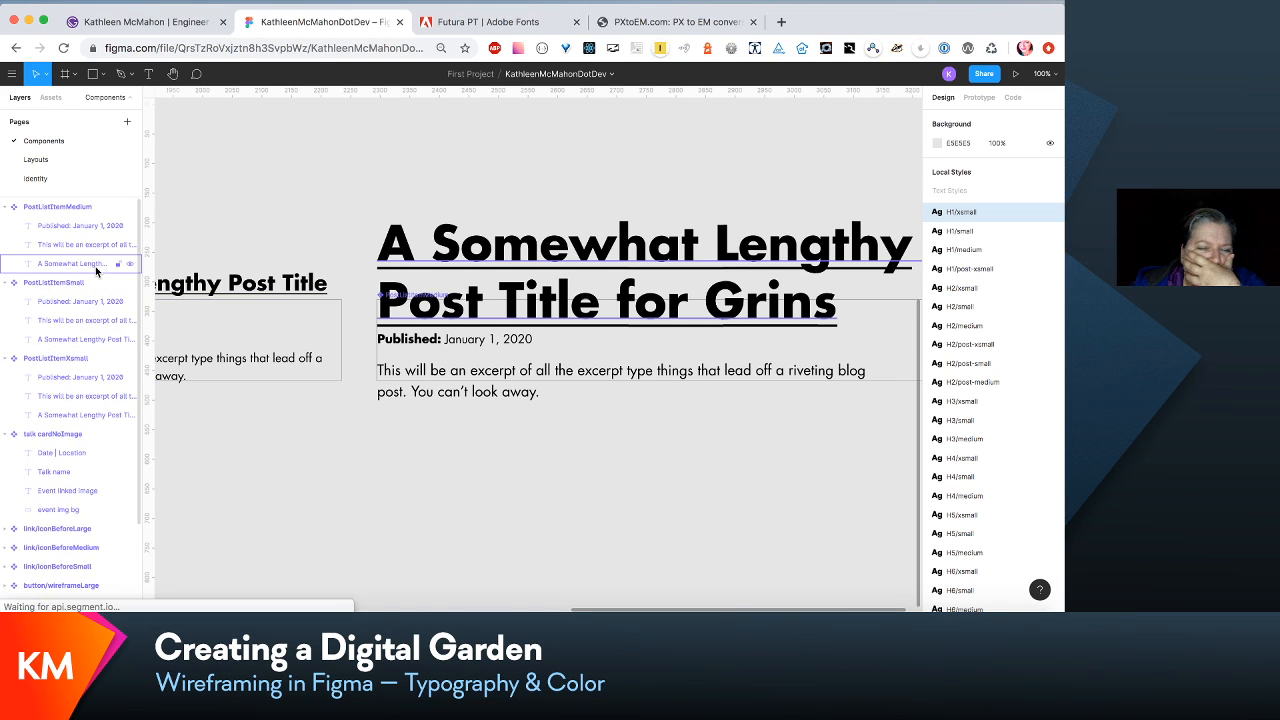
pyautogui.click(95, 264)
pyautogui.click(1025, 345)
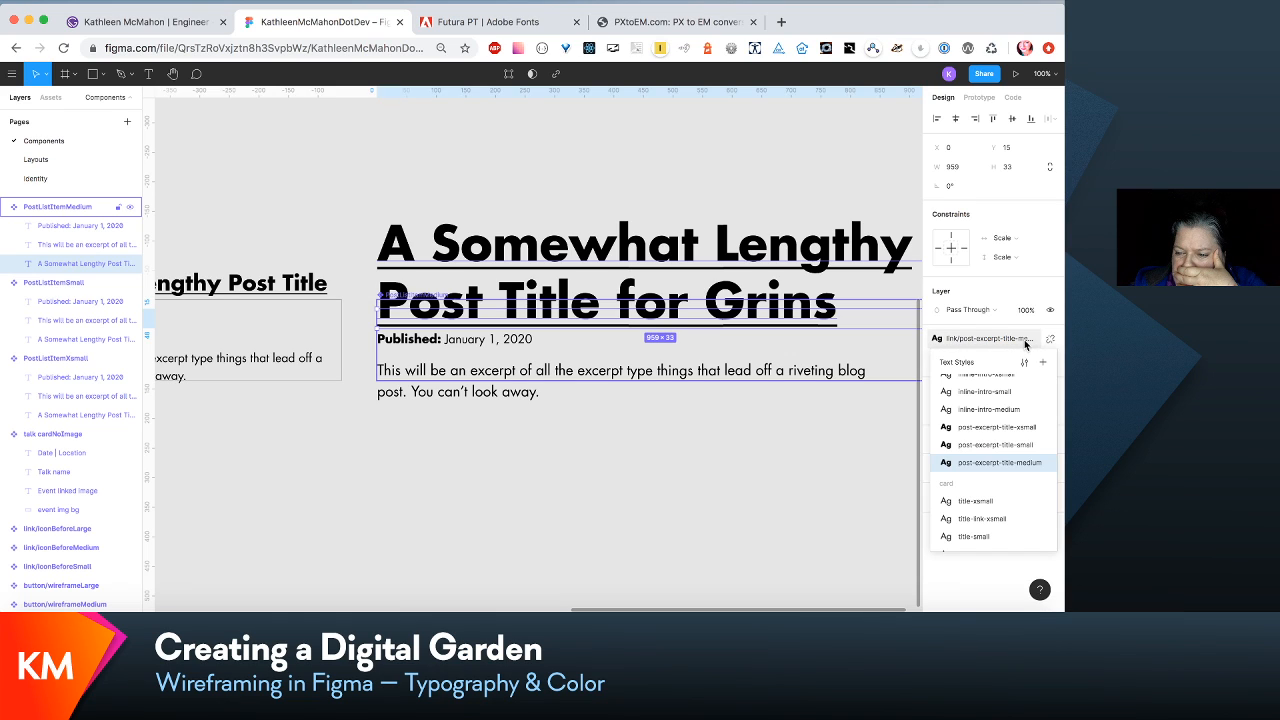
pyautogui.click(1029, 362)
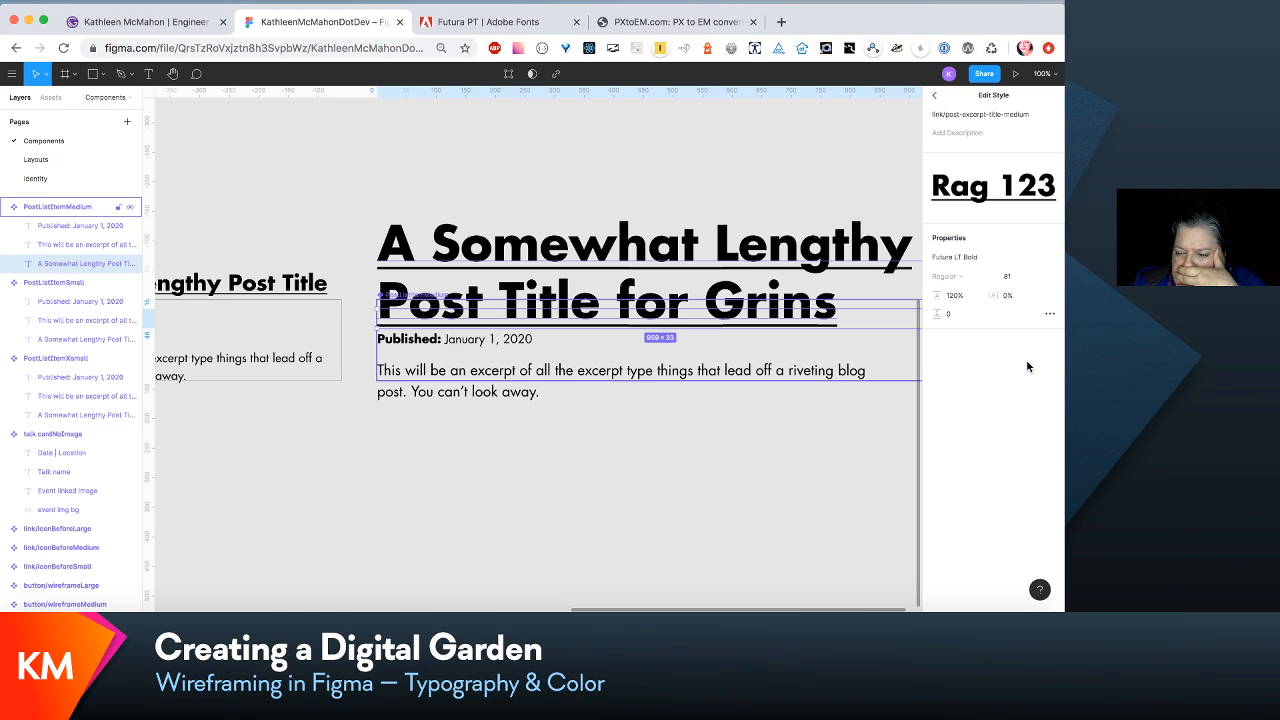
pyautogui.click(1008, 276)
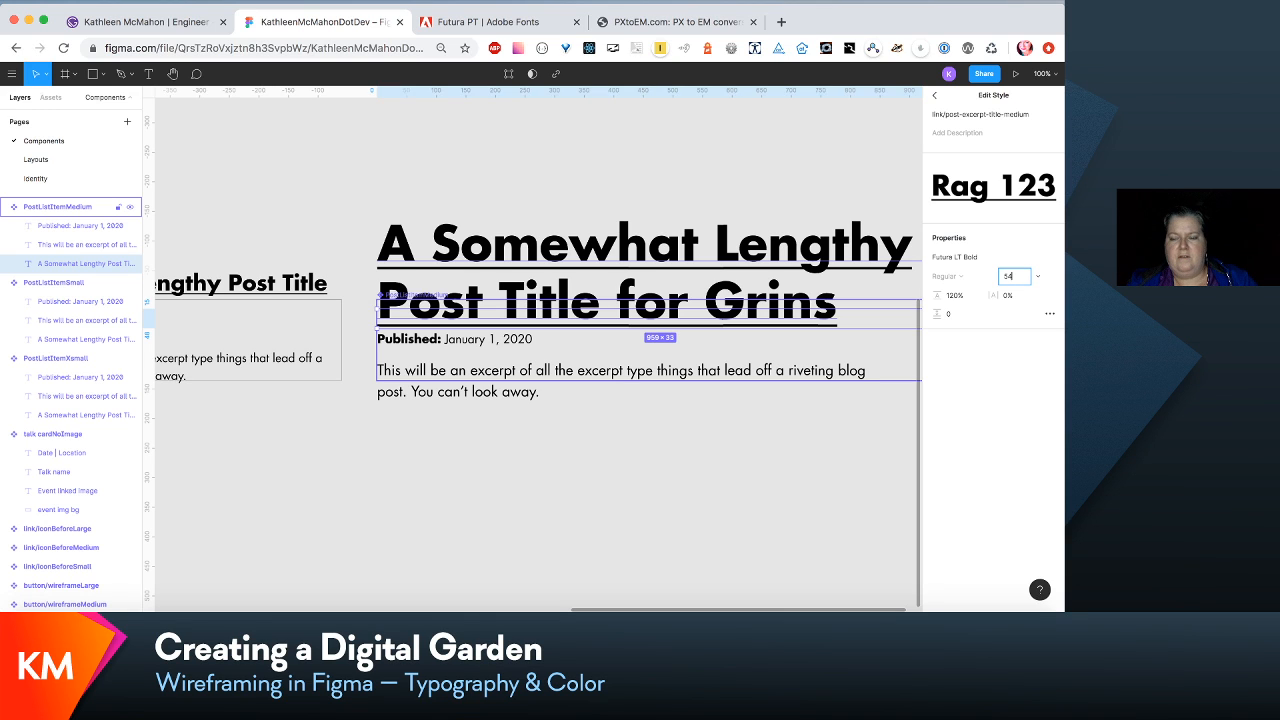
pyautogui.write('54')
pyautogui.press('Tab')
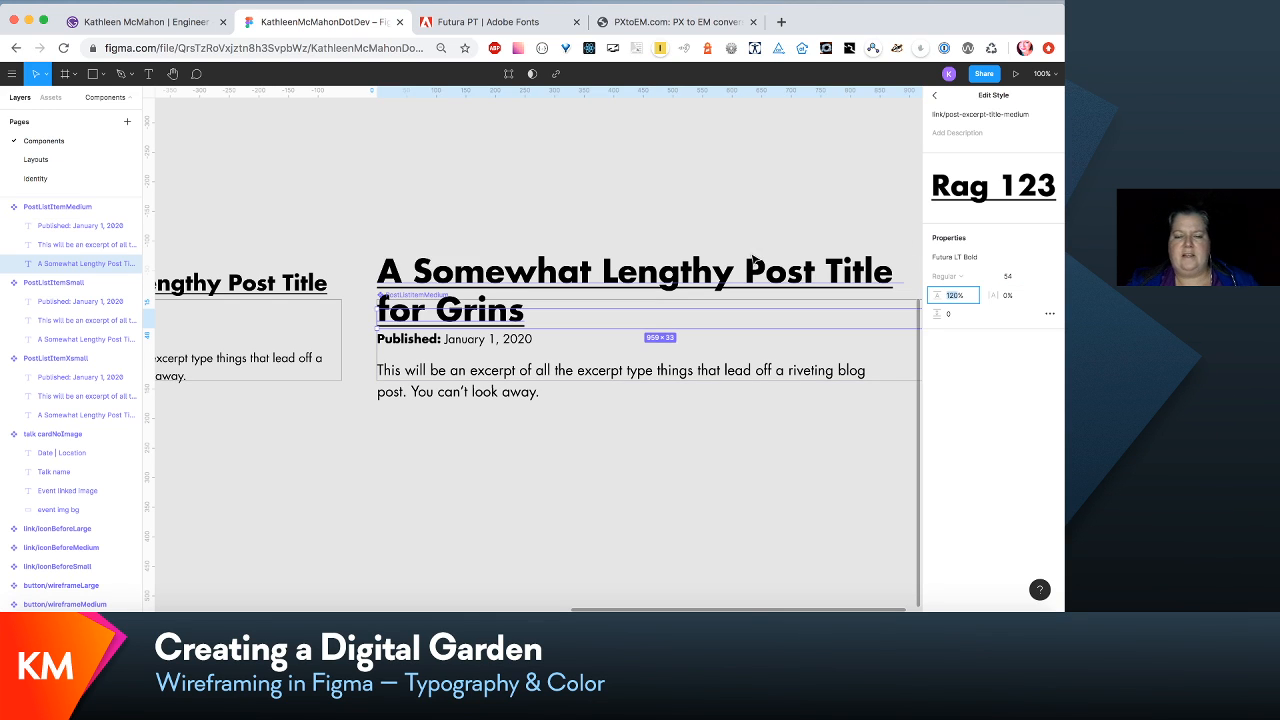
# - Move the published date and excerpt in the PostListItemMedium component down together by about 10 px, away from the title
pyautogui.hscroll(3, 688, 278)
pyautogui.hscroll(-3, 688, 278)
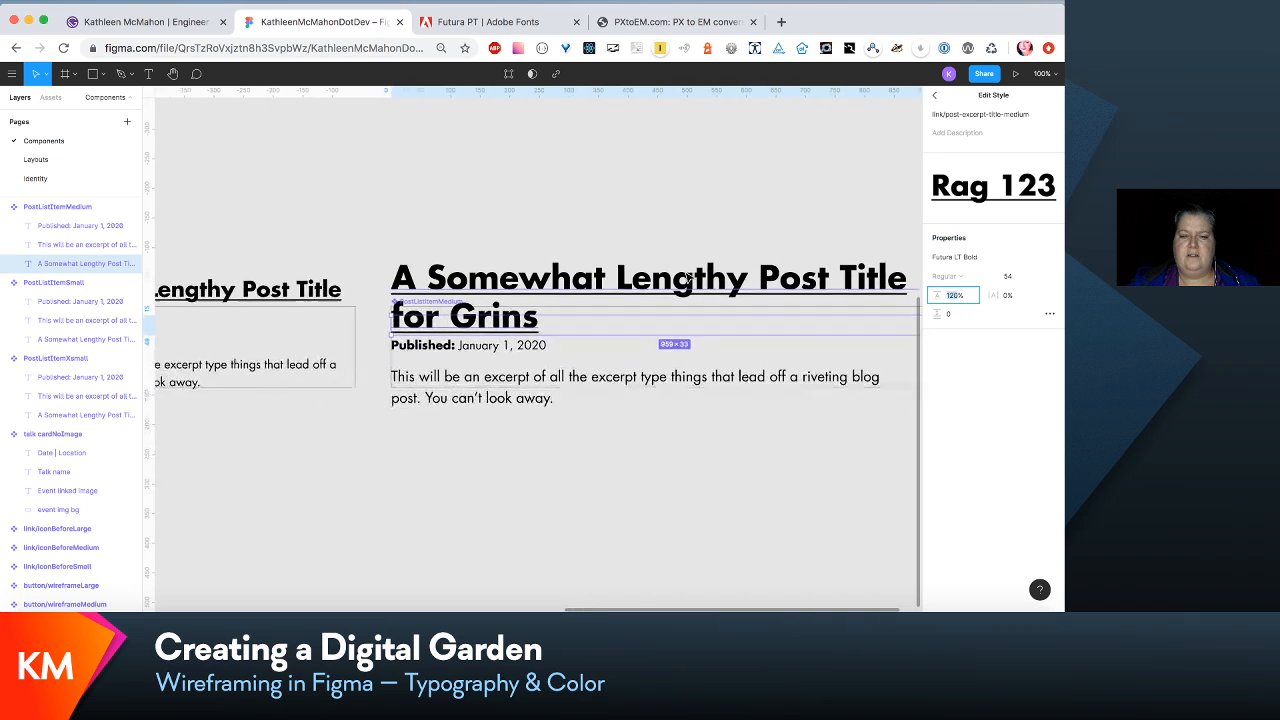
pyautogui.hscroll(3, 703, 287)
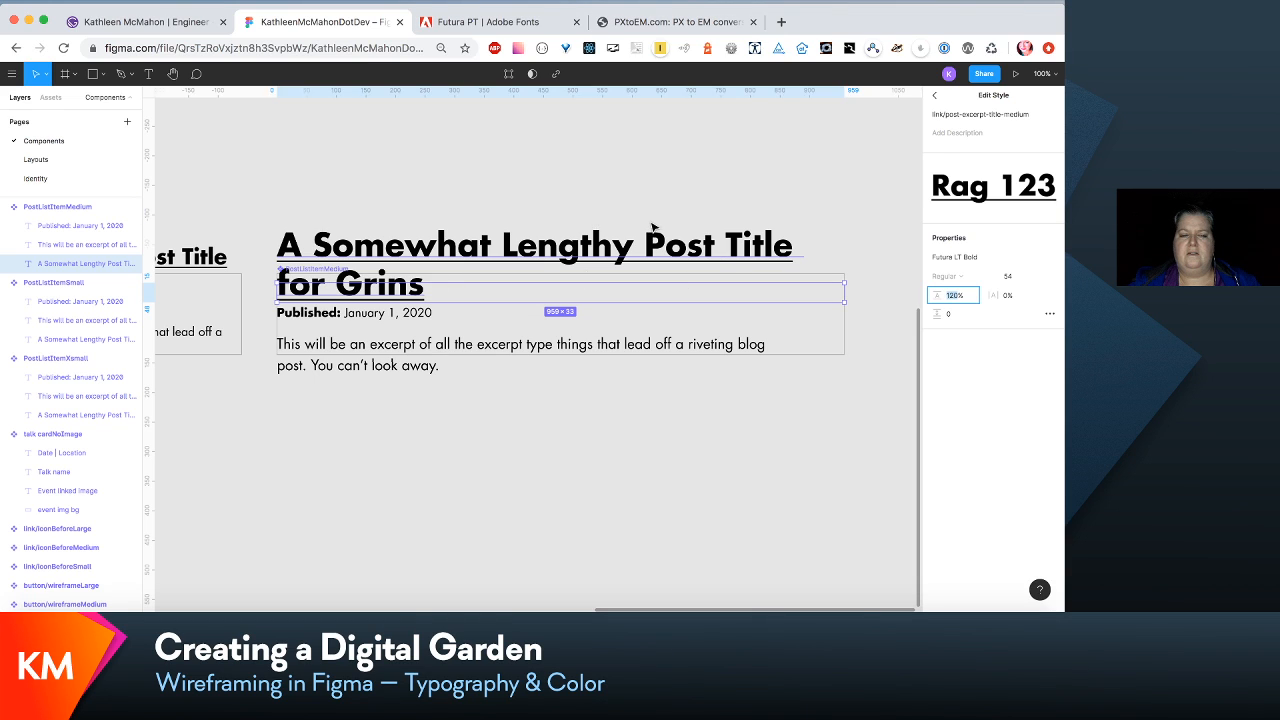
pyautogui.click(412, 317)
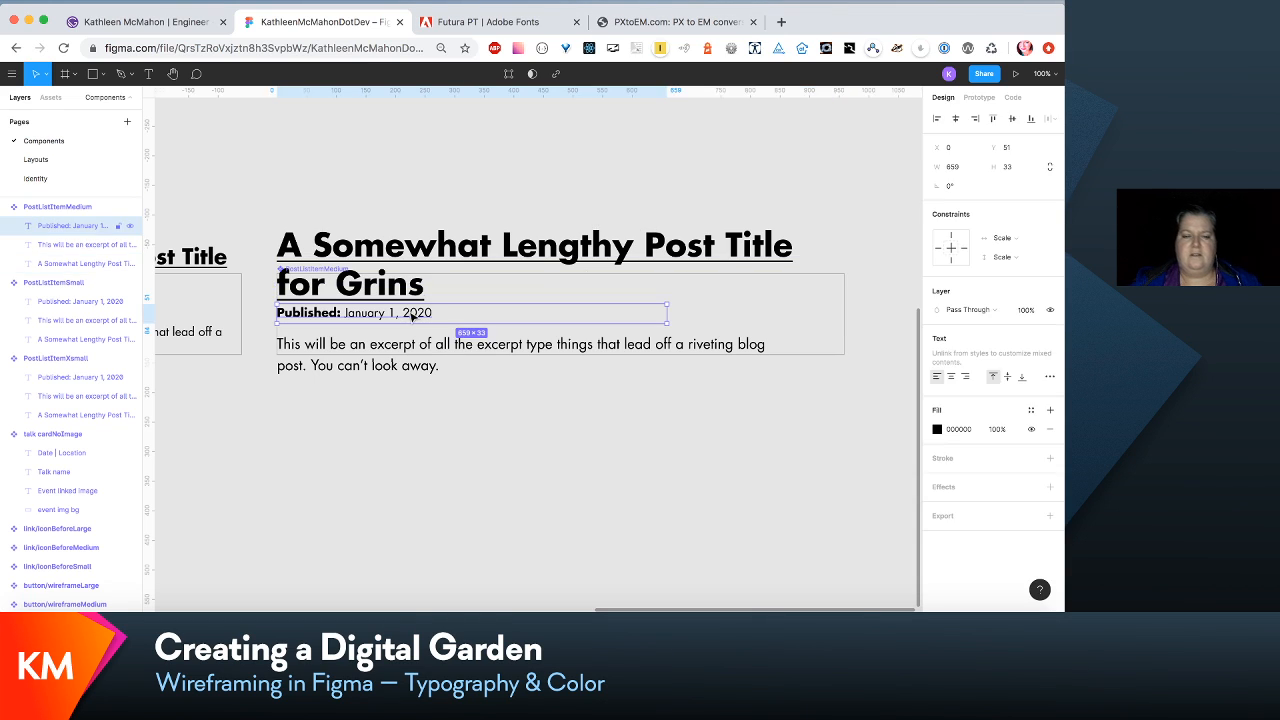
pyautogui.keyDown('shift'); pyautogui.click(390, 355); pyautogui.keyUp('shift')
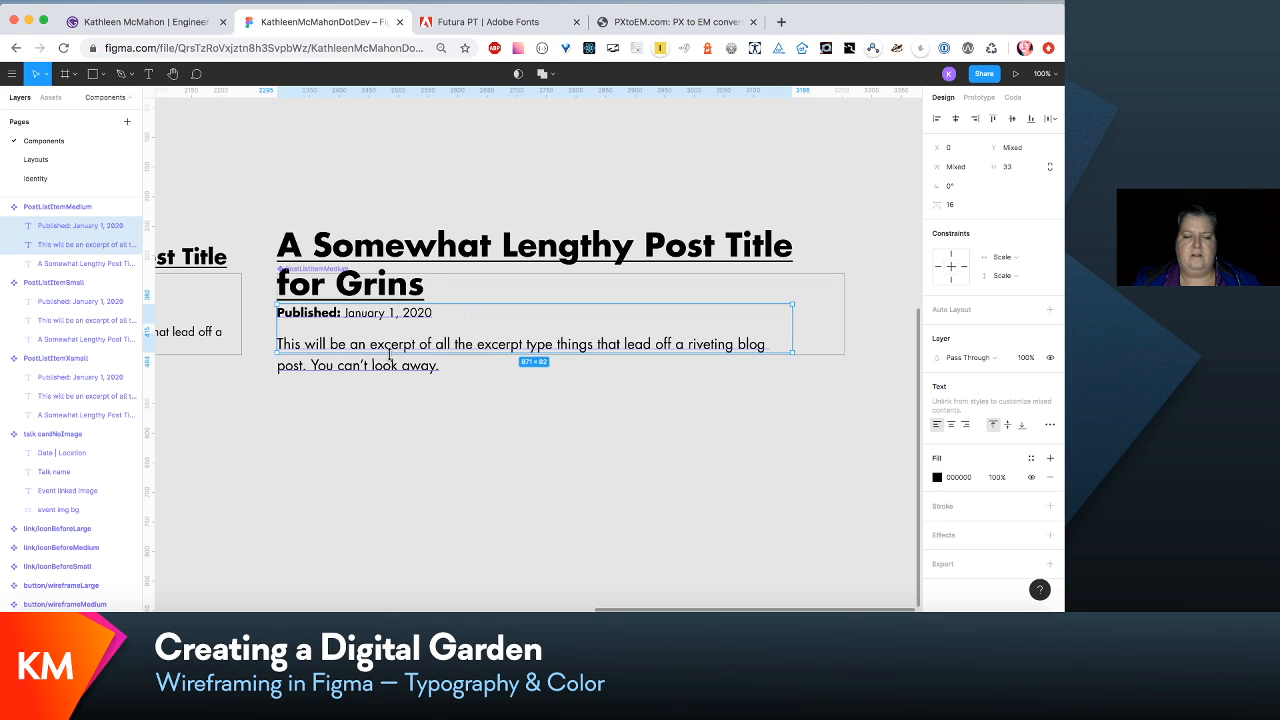
pyautogui.moveTo(389, 353); pyautogui.dragTo(389, 359)
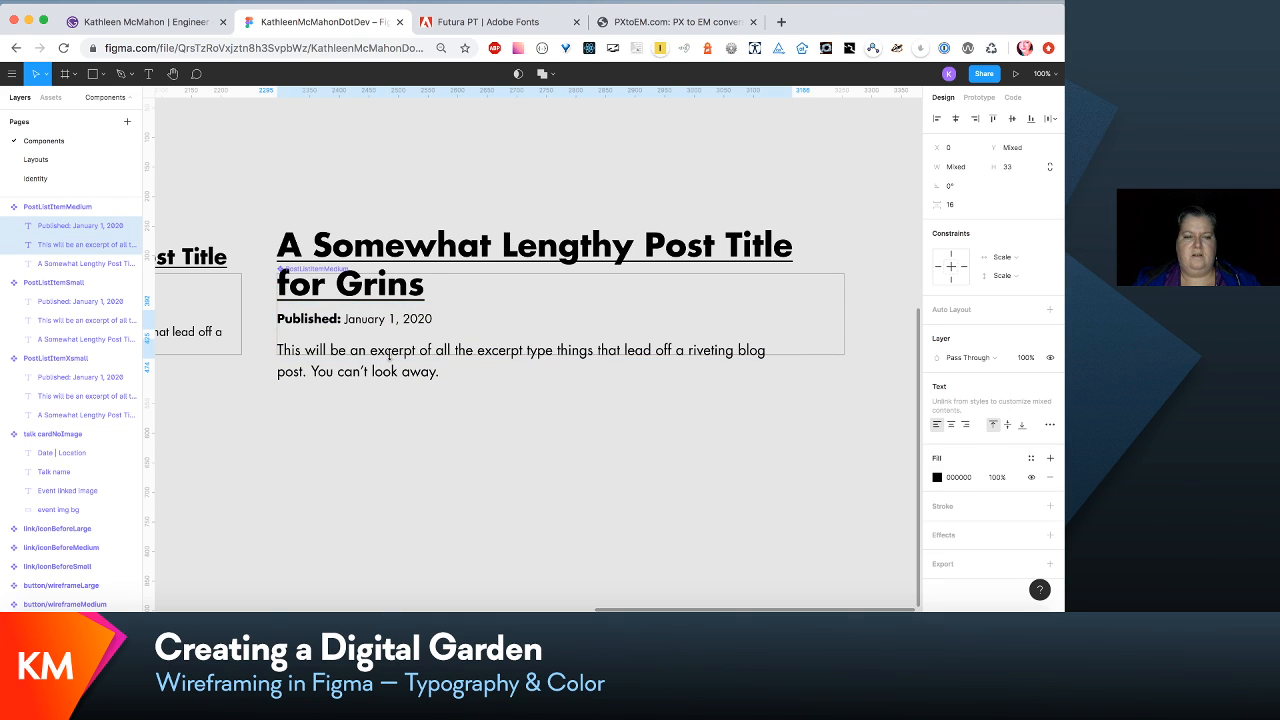
# - Return to the Layouts page and move the second and third post items in lap/Write up together, close below the first post's excerpt
pyautogui.click(36, 164)
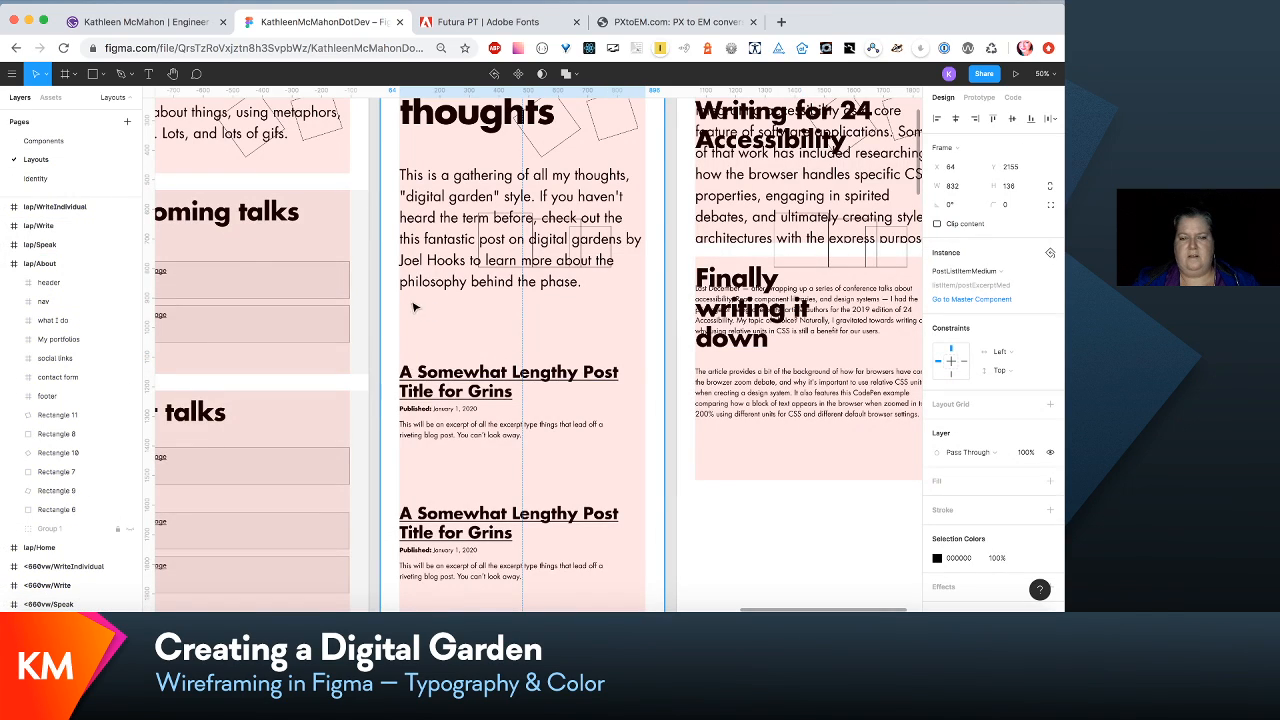
pyautogui.scroll(-3, 415, 307)
pyautogui.click(455, 440)
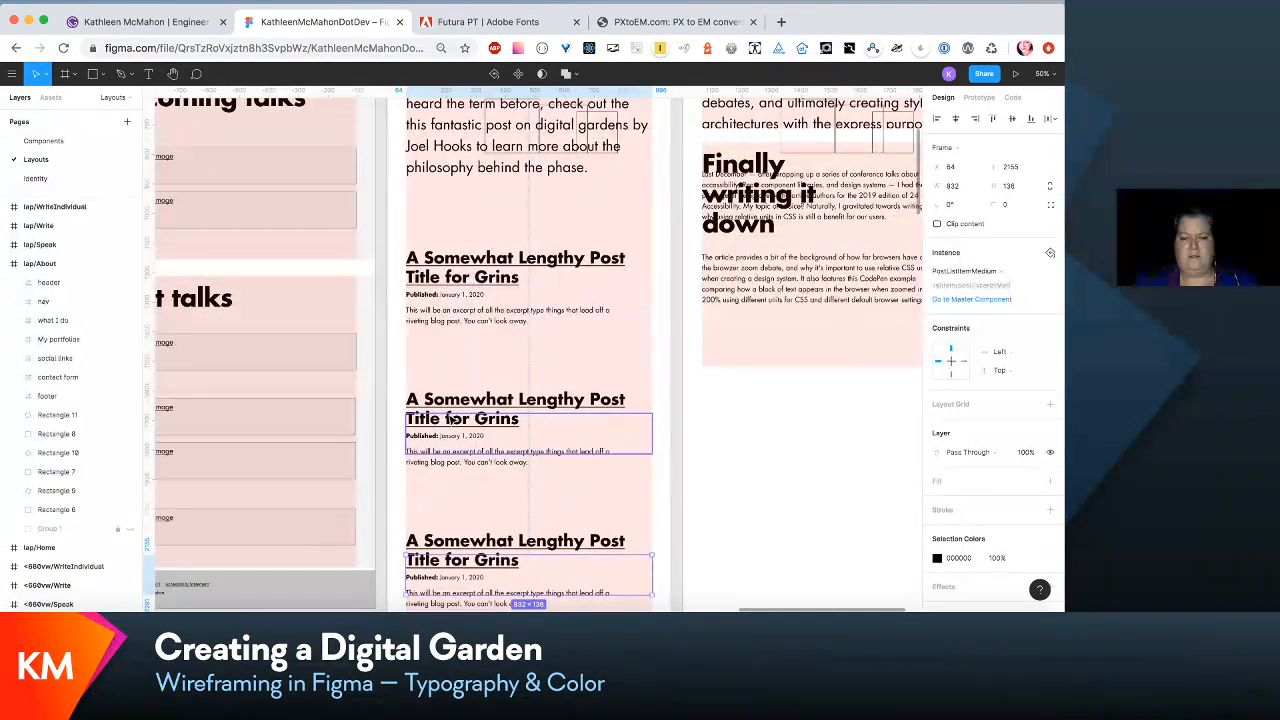
pyautogui.keyDown('shift'); pyautogui.click(460, 577); pyautogui.keyUp('shift')
pyautogui.moveTo(460, 577); pyautogui.dragTo(460, 532)
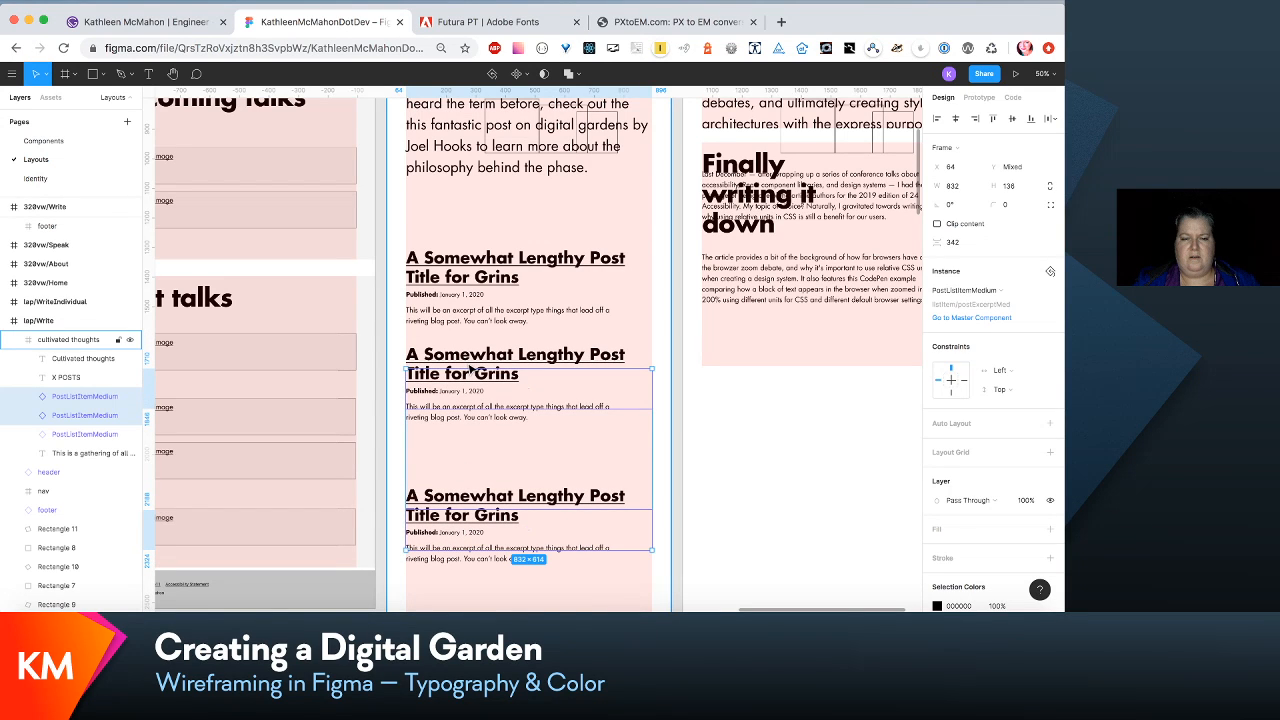
pyautogui.moveTo(470, 369); pyautogui.dragTo(466, 361)
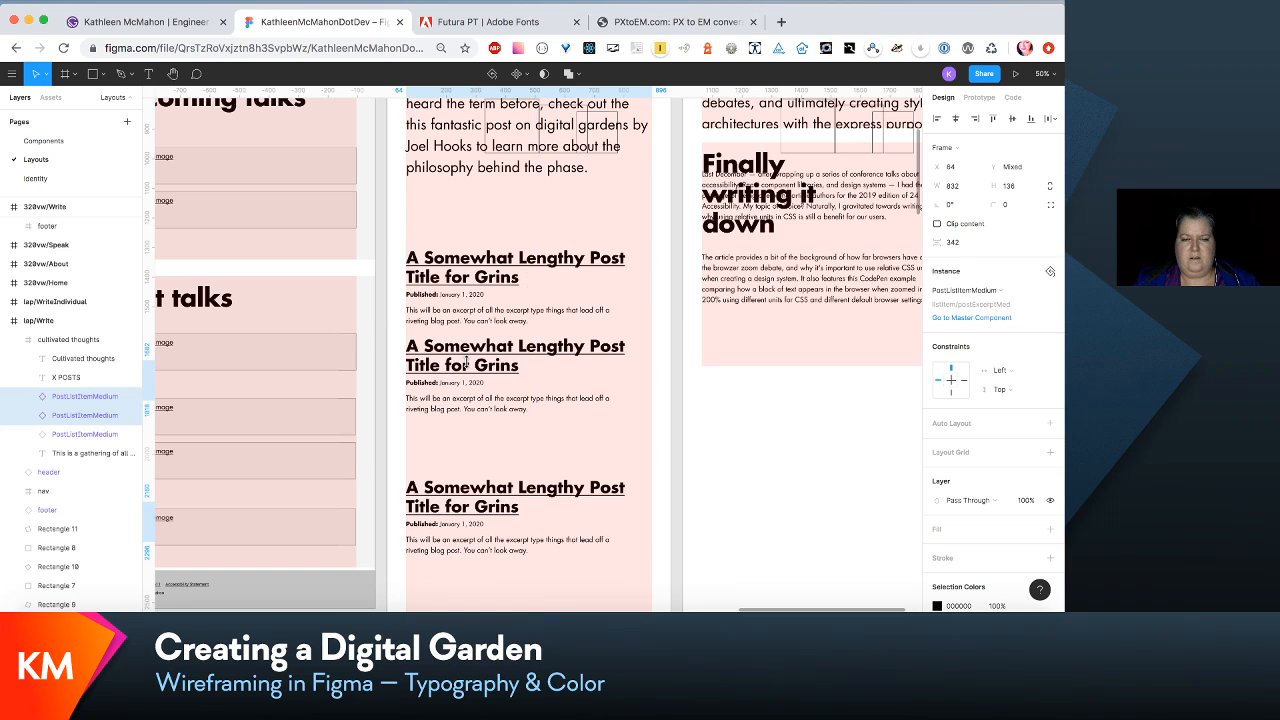
# - Move the last post item in lap/Write up to Y 1805, close below the second post's excerpt
pyautogui.click(684, 476)
pyautogui.click(605, 490)
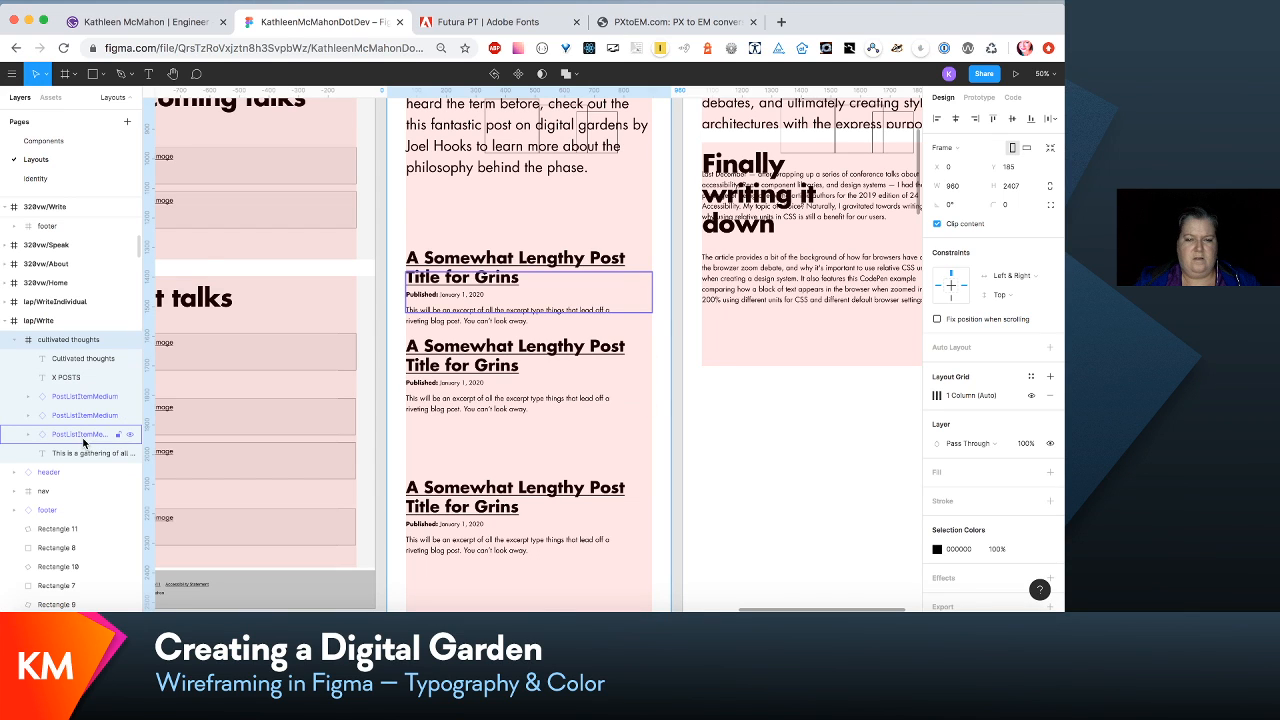
pyautogui.click(83, 401)
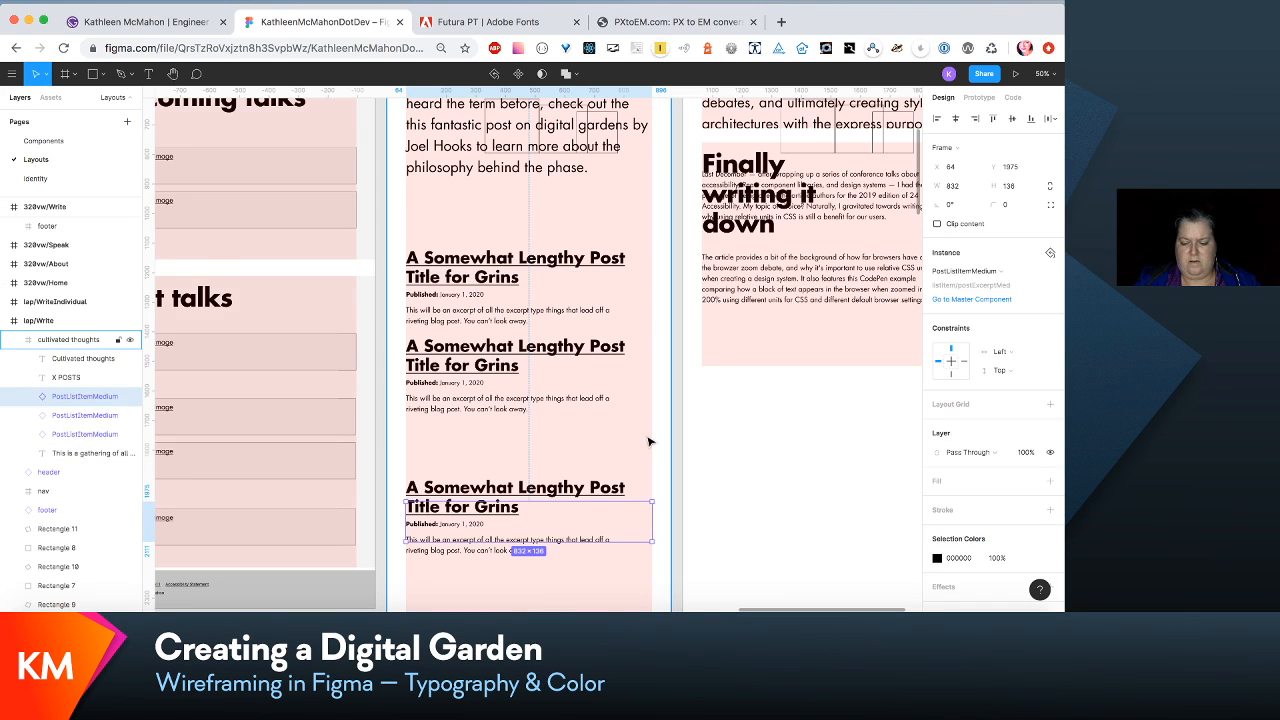
pyautogui.hotkey('shift', 'Up')
pyautogui.hotkey('shift', 'Up')
pyautogui.hotkey('shift', 'Up')
pyautogui.hotkey('shift', 'Up')
pyautogui.hotkey('shift', 'Up')
pyautogui.hotkey('shift', 'Up')
pyautogui.hotkey('shift', 'Up')
pyautogui.hotkey('shift', 'Up')
pyautogui.hotkey('shift', 'Up')
pyautogui.hotkey('shift', 'Up')
pyautogui.hotkey('shift', 'Up')
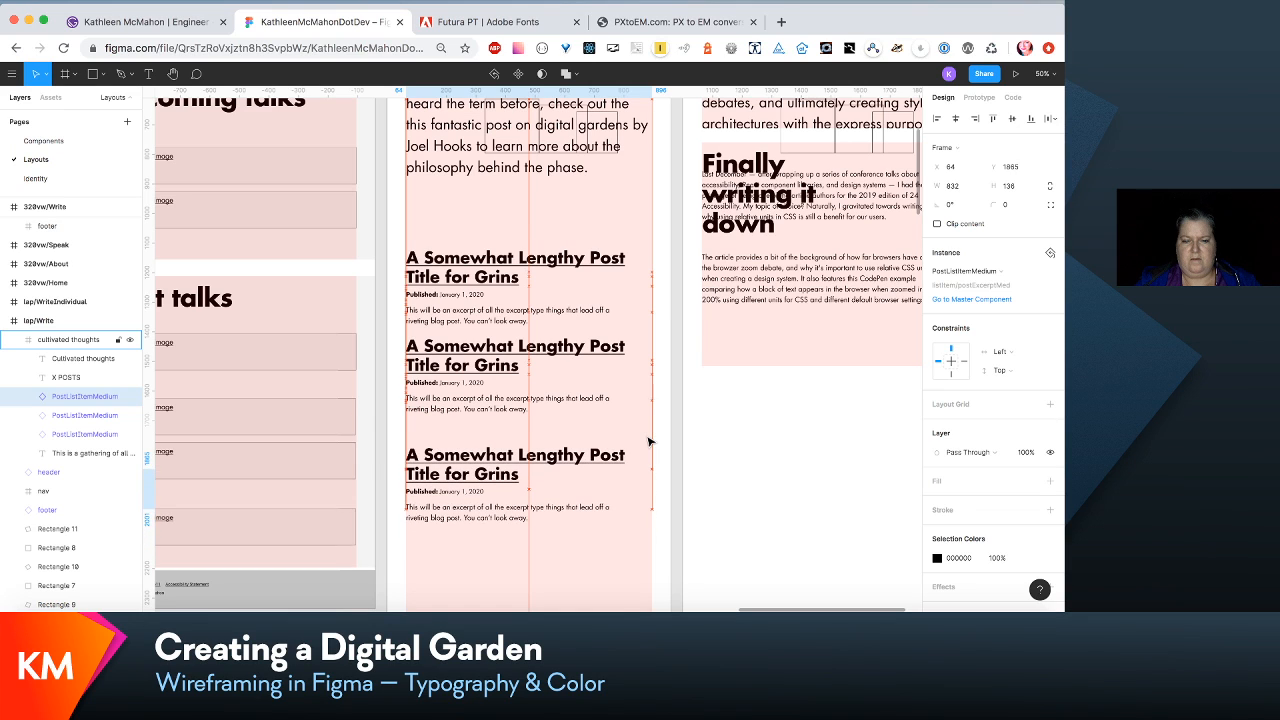
pyautogui.hotkey('shift', 'Up')
pyautogui.hotkey('shift', 'Up')
pyautogui.hotkey('shift', 'Up')
pyautogui.hotkey('shift', 'Up')
pyautogui.hotkey('shift', 'Up')
pyautogui.hotkey('shift', 'Up')
pyautogui.hotkey('shift', 'Up')
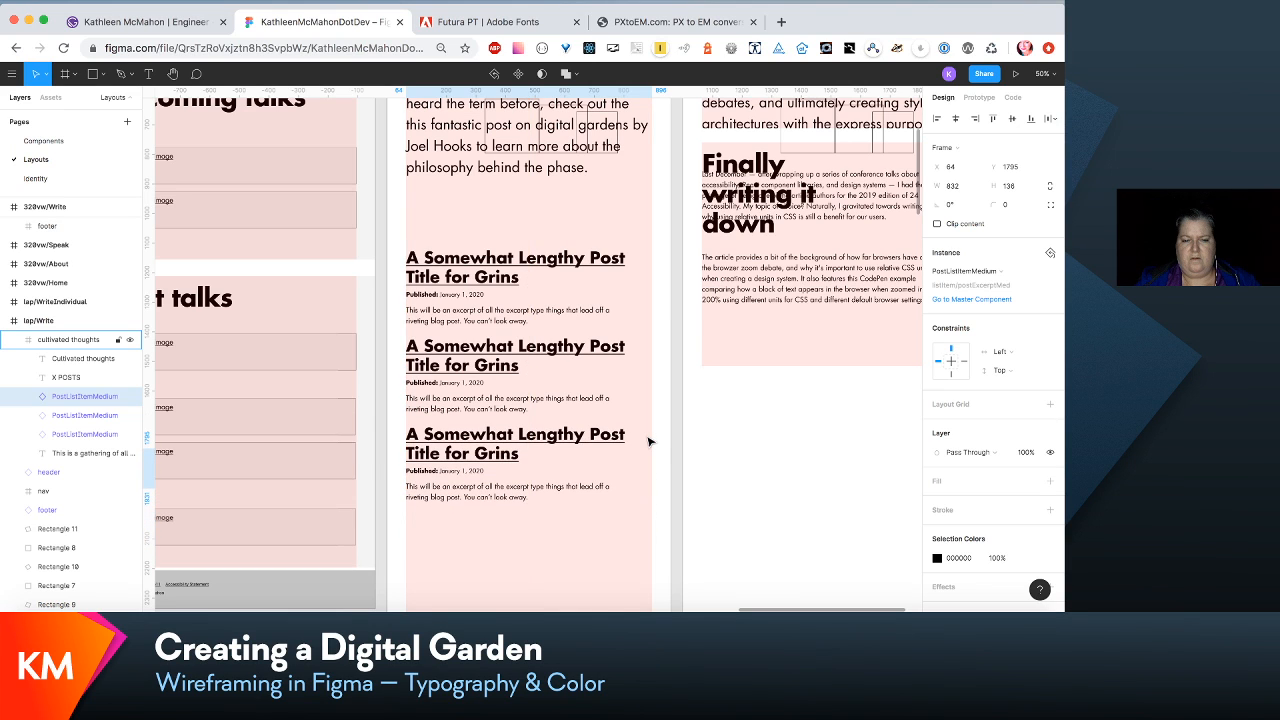
pyautogui.hotkey('shift', 'Down')
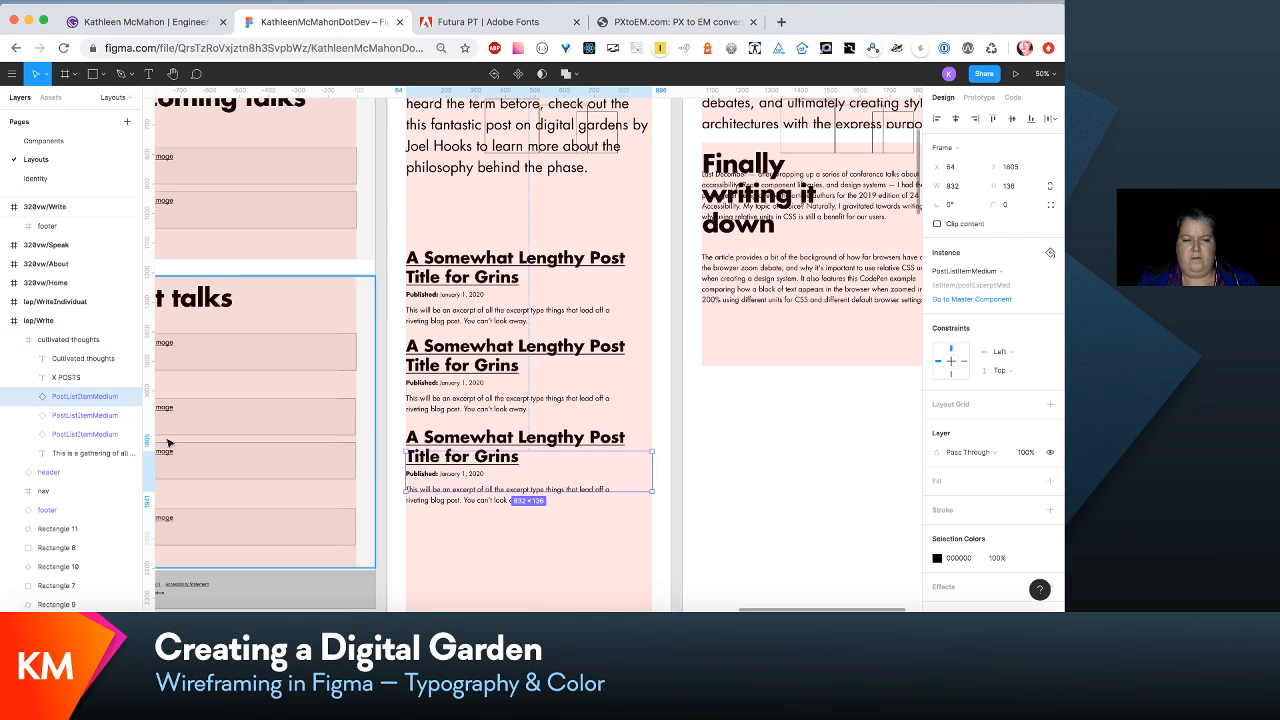
# - Move the second and third post items in lap/Write down together by 10 px
pyautogui.keyDown('shift'); pyautogui.click(105, 418); pyautogui.keyUp('shift')
pyautogui.hotkey('shift', 'Down')
pyautogui.hotkey('shift', 'Down')
pyautogui.hotkey('shift', 'Up')
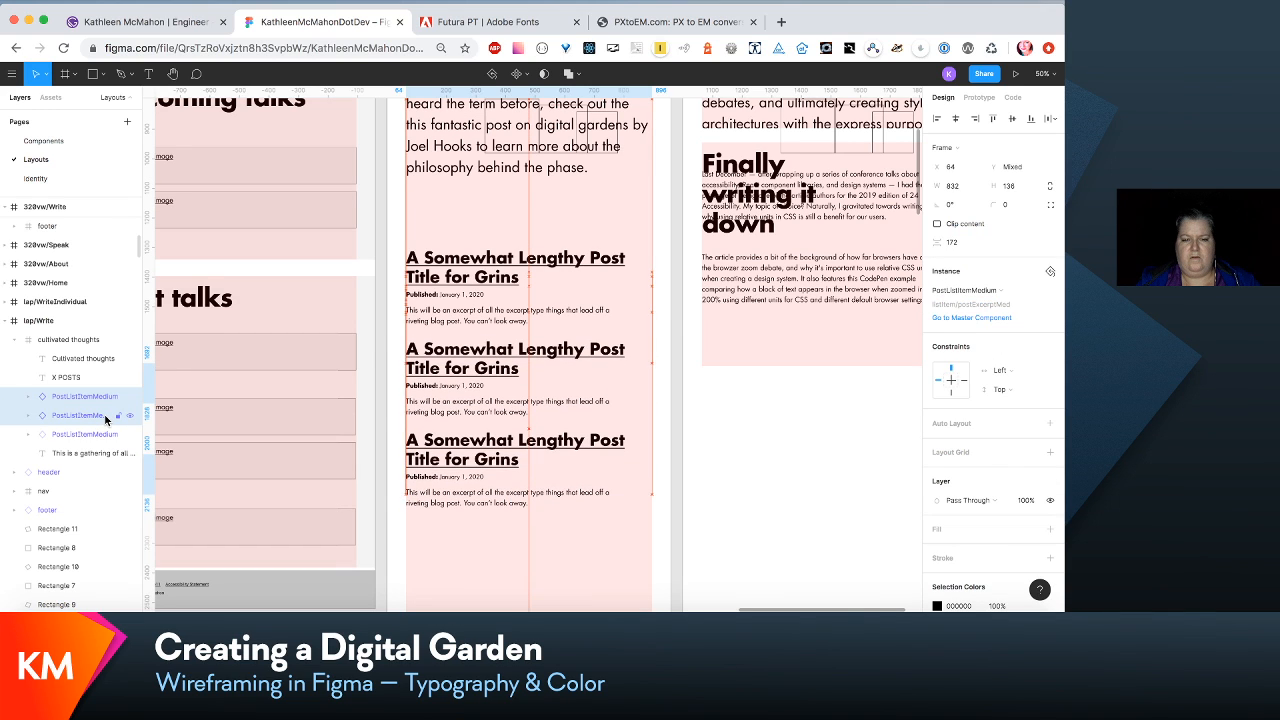
# - Move all three post items in lap/Write up together by about 140 px, closer to the intro paragraph
pyautogui.click(85, 434)
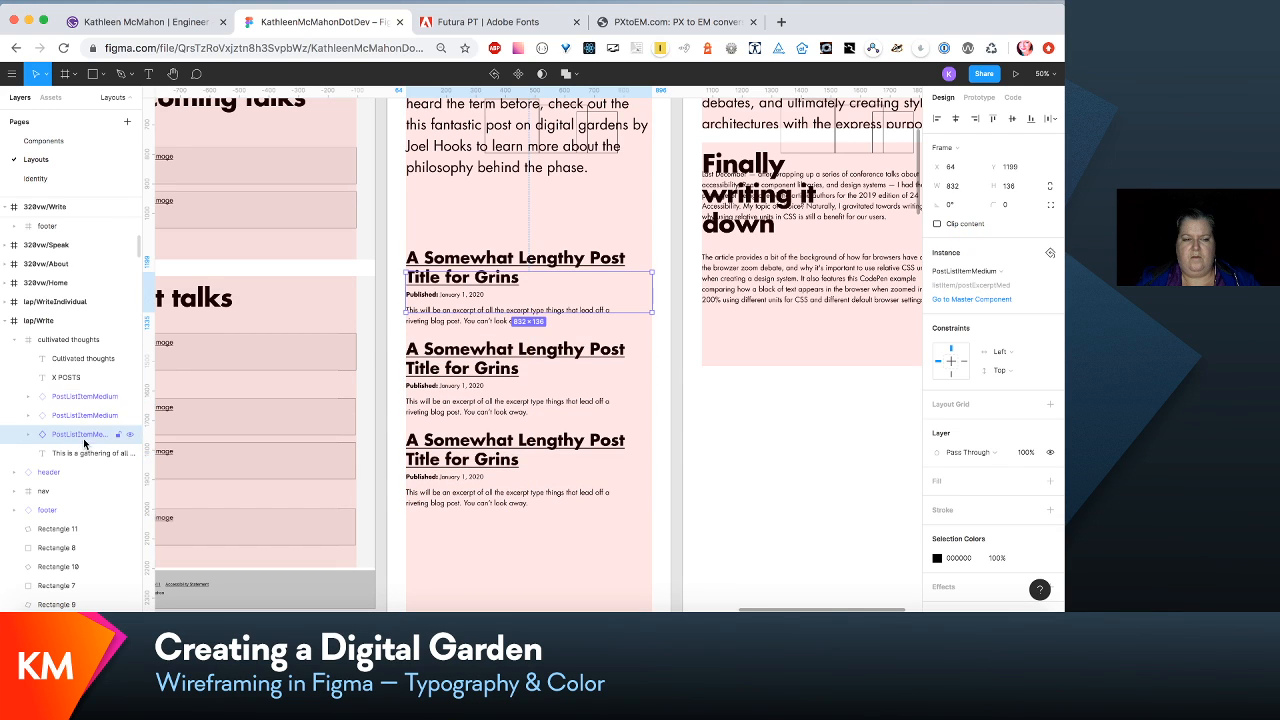
pyautogui.keyDown('shift'); pyautogui.click(83, 398); pyautogui.keyUp('shift')
pyautogui.hotkey('shift', 'Up')
pyautogui.hotkey('shift', 'Up')
pyautogui.hotkey('shift', 'Up')
pyautogui.hotkey('shift', 'Up')
pyautogui.hotkey('shift', 'Up')
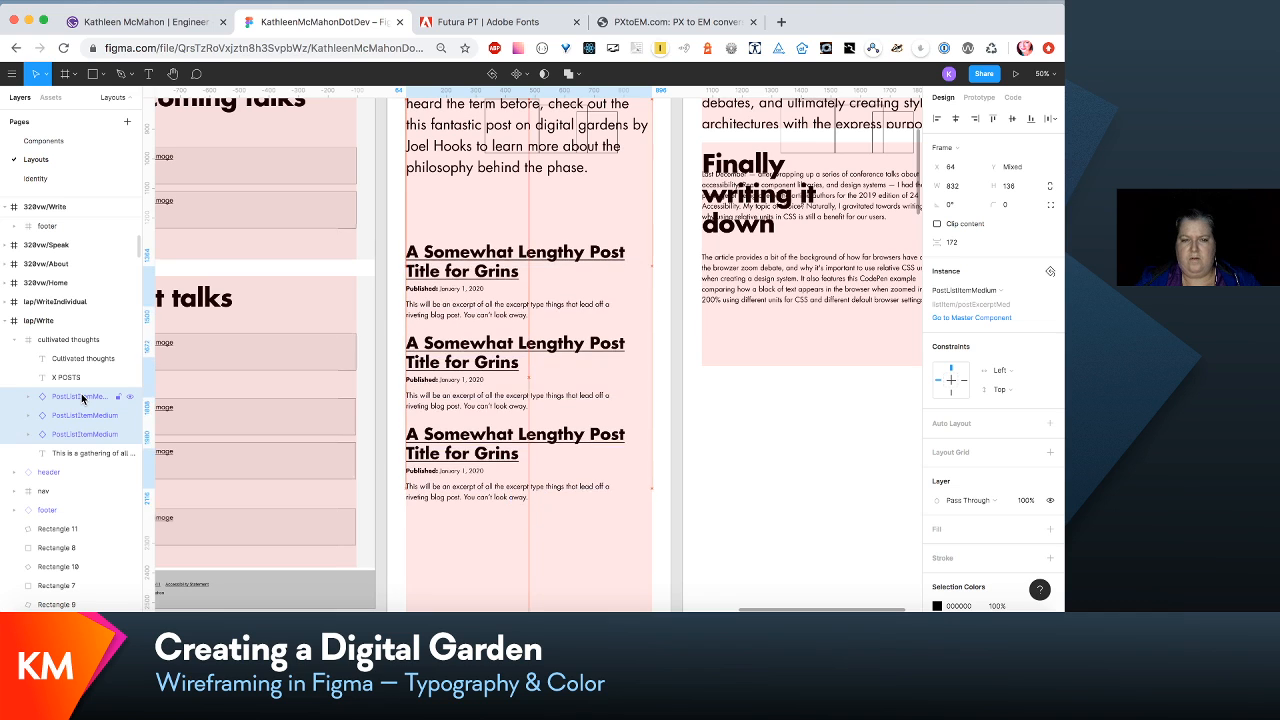
pyautogui.hotkey('shift', 'Up')
pyautogui.hotkey('shift', 'Up')
pyautogui.hotkey('shift', 'Up')
pyautogui.hotkey('shift', 'Up')
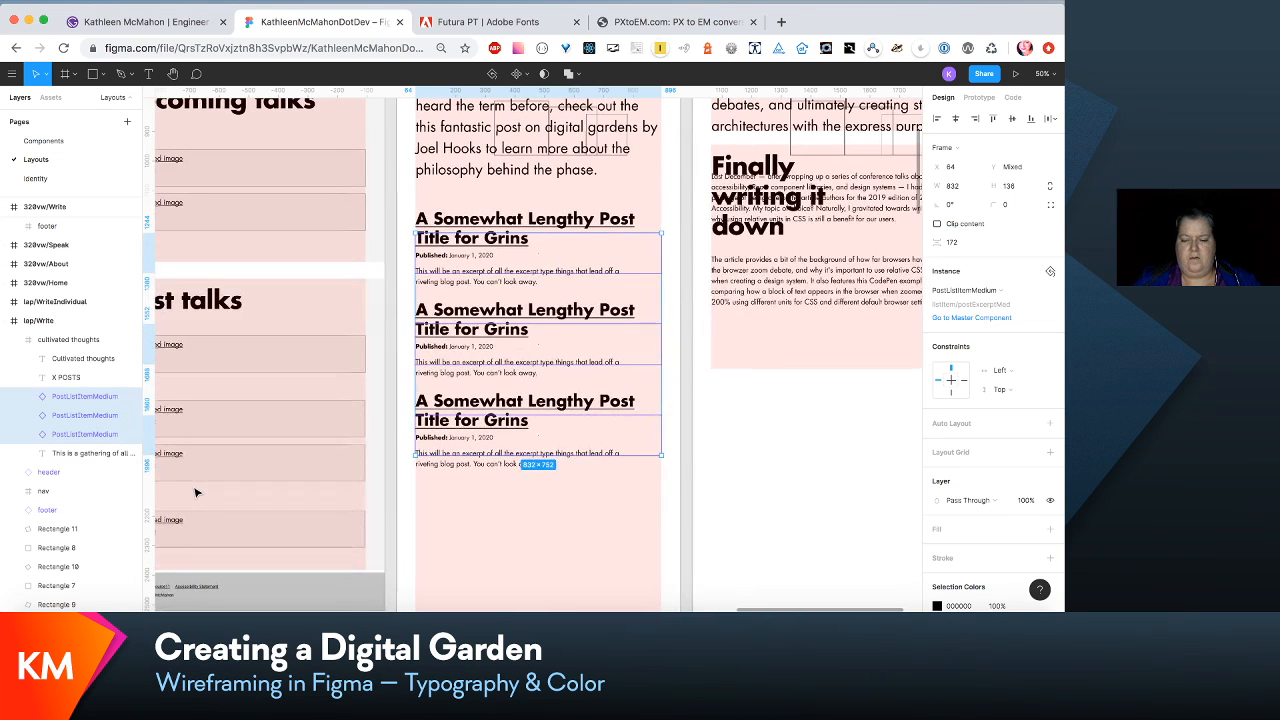
# - Shorten the cultivated thoughts section to a height of 2075 and the lap/Write frame to a height of 2388
pyautogui.press('-')
pyautogui.click(559, 489)
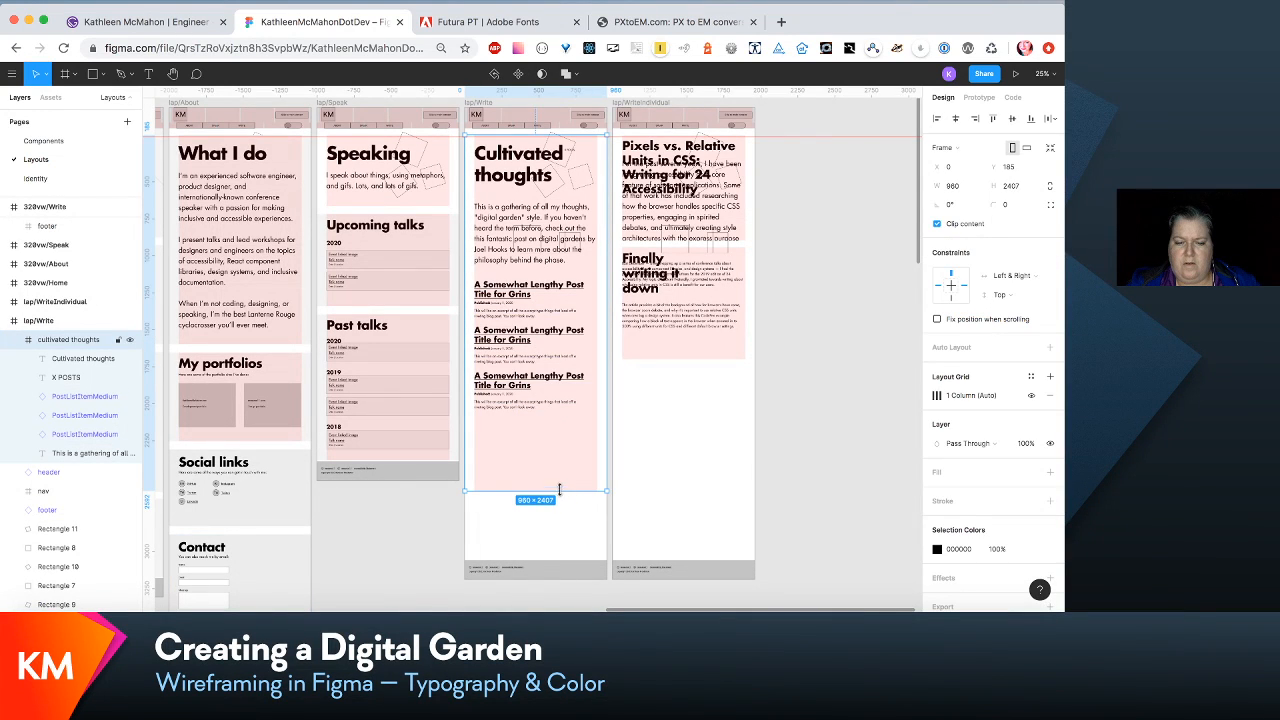
pyautogui.moveTo(559, 494); pyautogui.dragTo(565, 442)
pyautogui.click(479, 103)
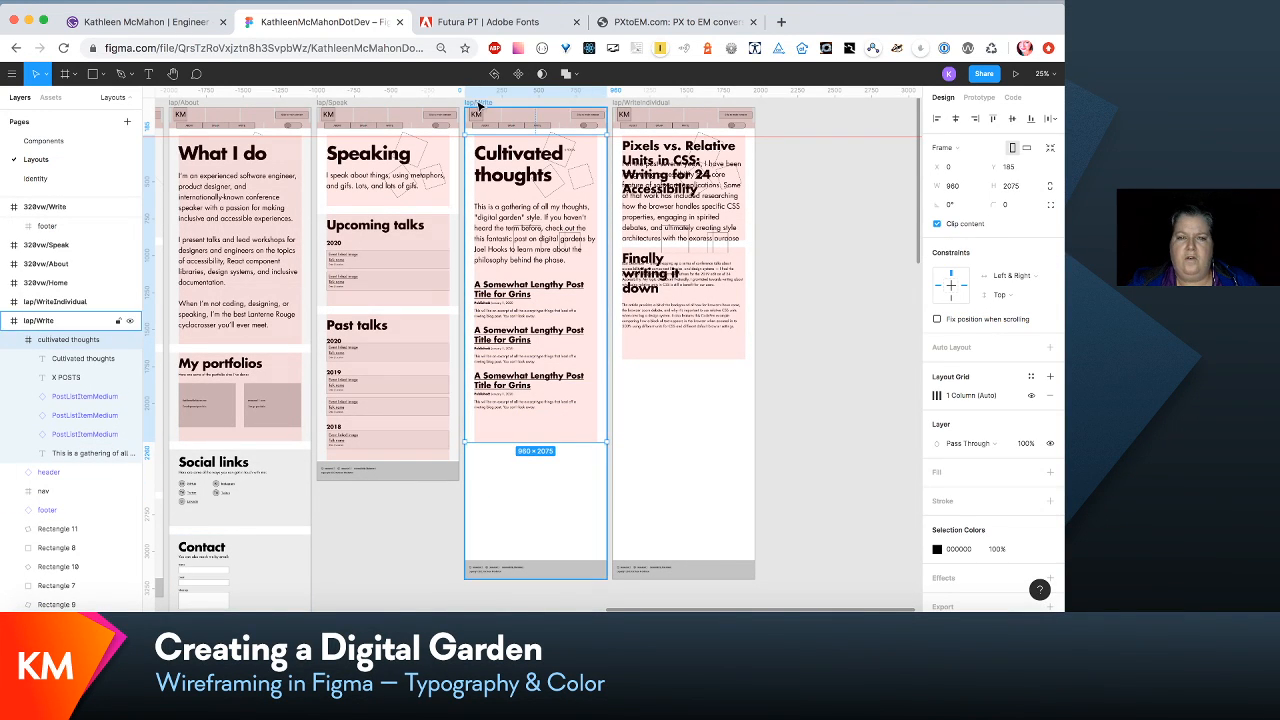
pyautogui.click(481, 104)
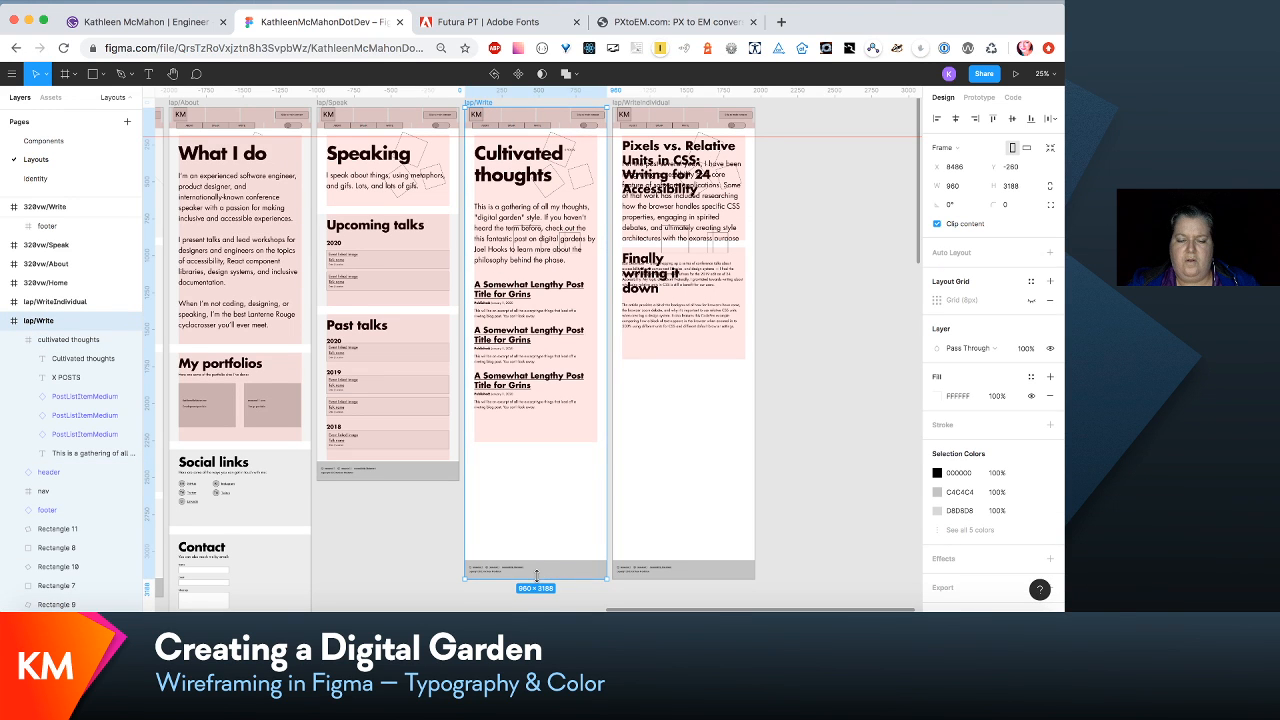
pyautogui.moveTo(536, 576); pyautogui.dragTo(543, 459)
# - Move the "Finally writing it down" section of lap/WriteIndividual down to Y 1809, away from the post title section above it
pyautogui.scroll(3, 514, 449)
pyautogui.hscroll(-2, 514, 449)
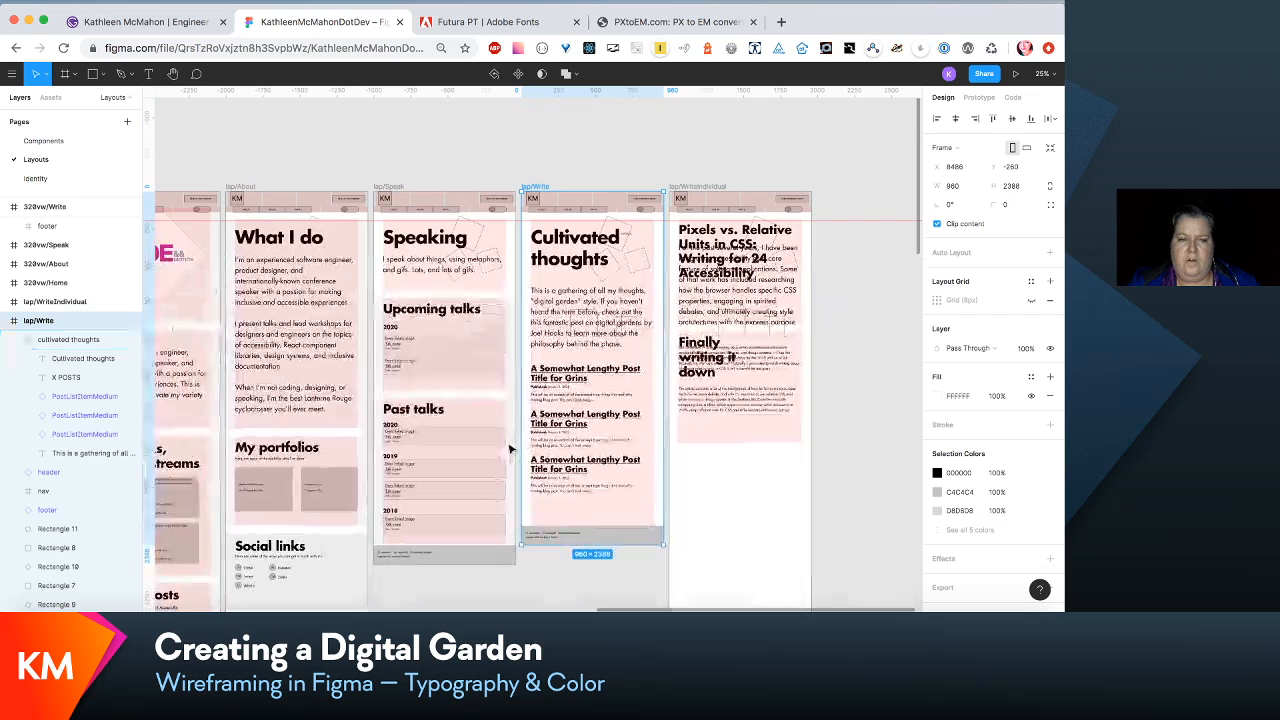
pyautogui.click(437, 320)
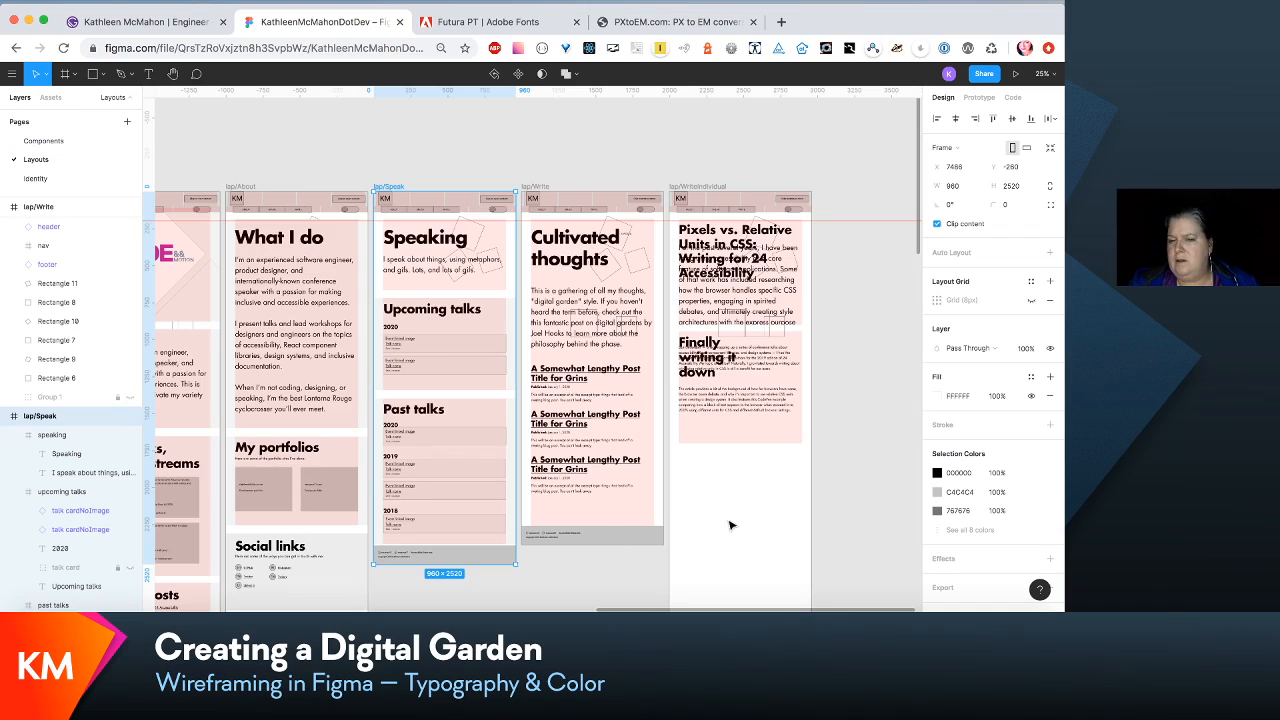
pyautogui.scroll(-4, 818, 499)
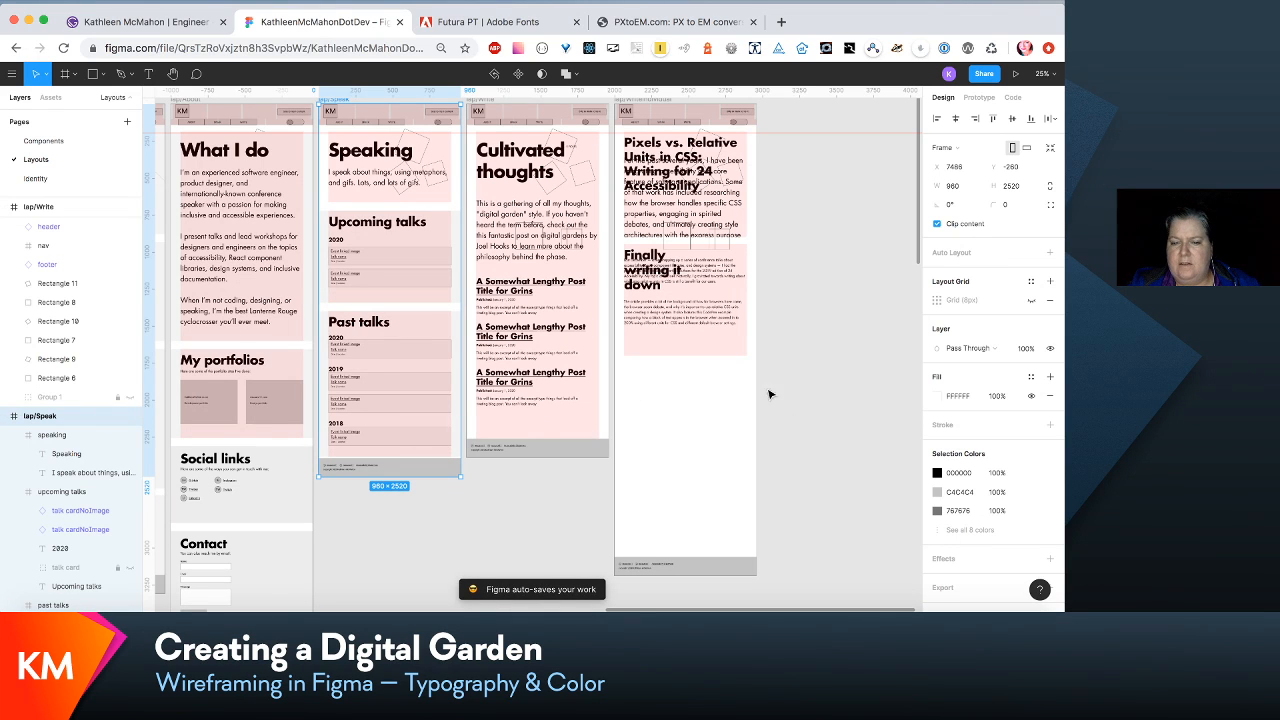
pyautogui.moveTo(720, 325); pyautogui.dragTo(720, 457)
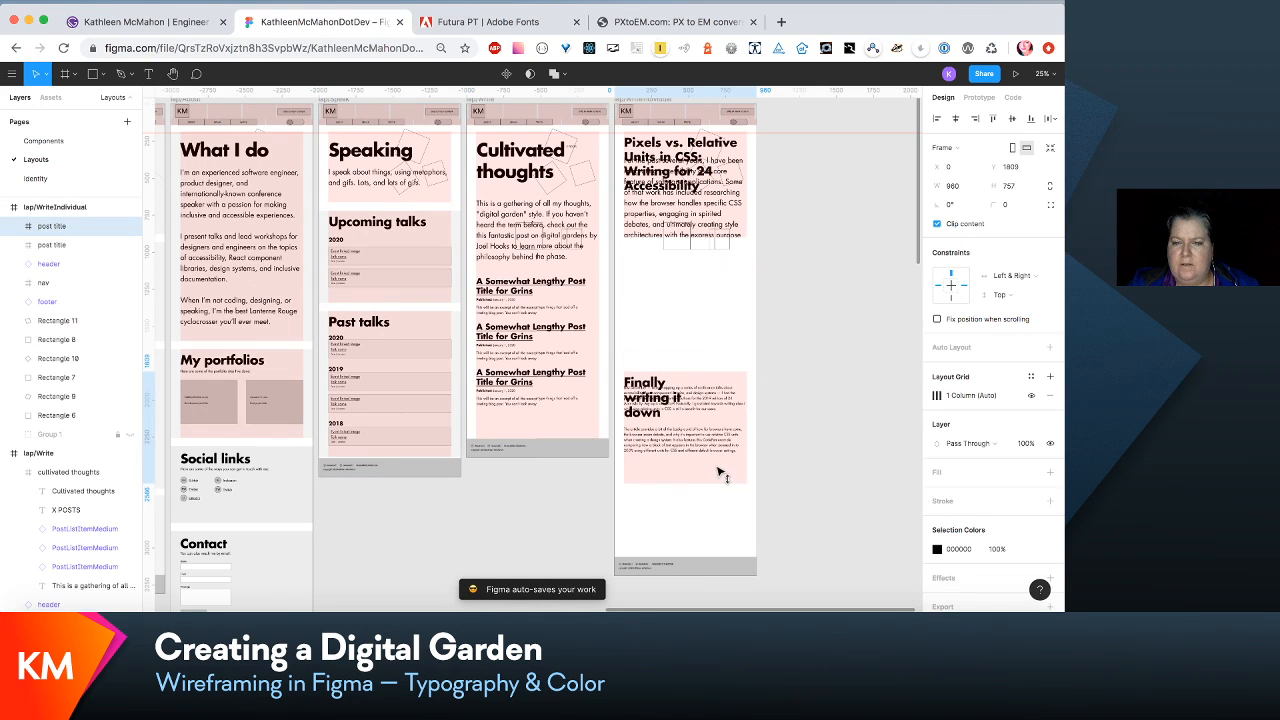
# - Extend the upper post title section to a height of 1397 and move its intro paragraph down to Y 471, below the title
pyautogui.click(705, 214)
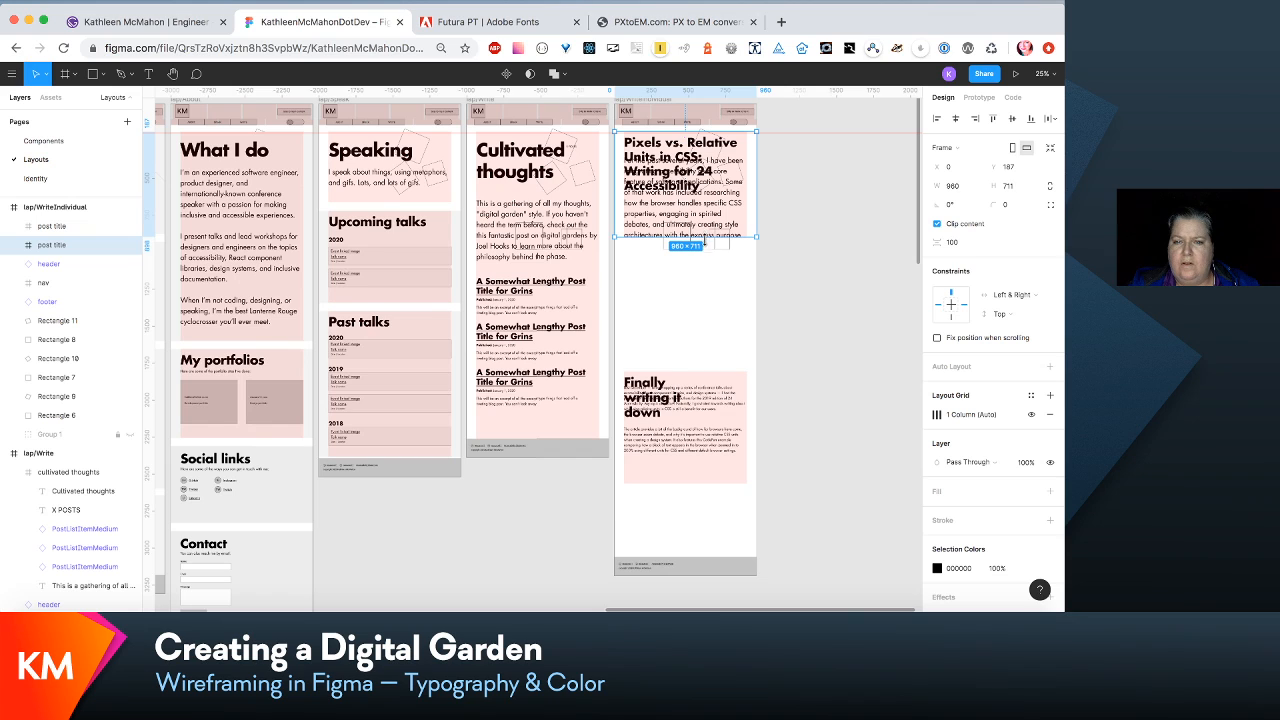
pyautogui.moveTo(705, 241); pyautogui.dragTo(716, 338)
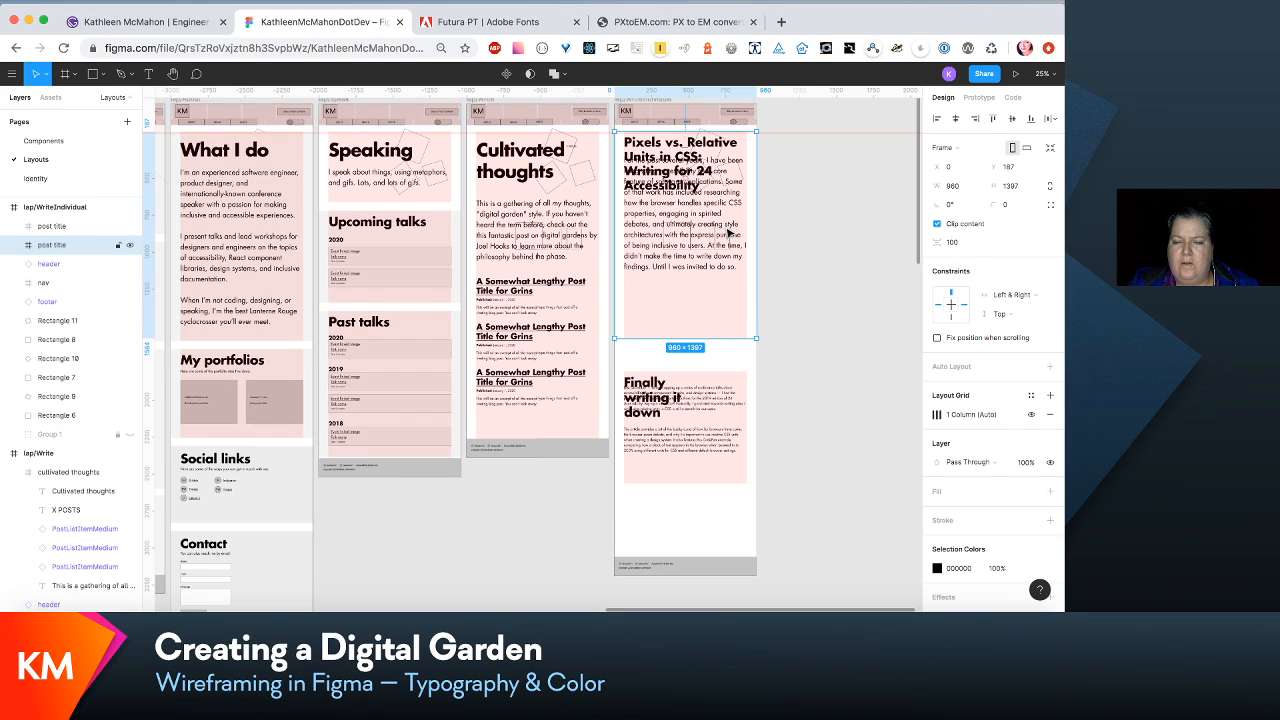
pyautogui.moveTo(727, 232); pyautogui.dragTo(727, 282)
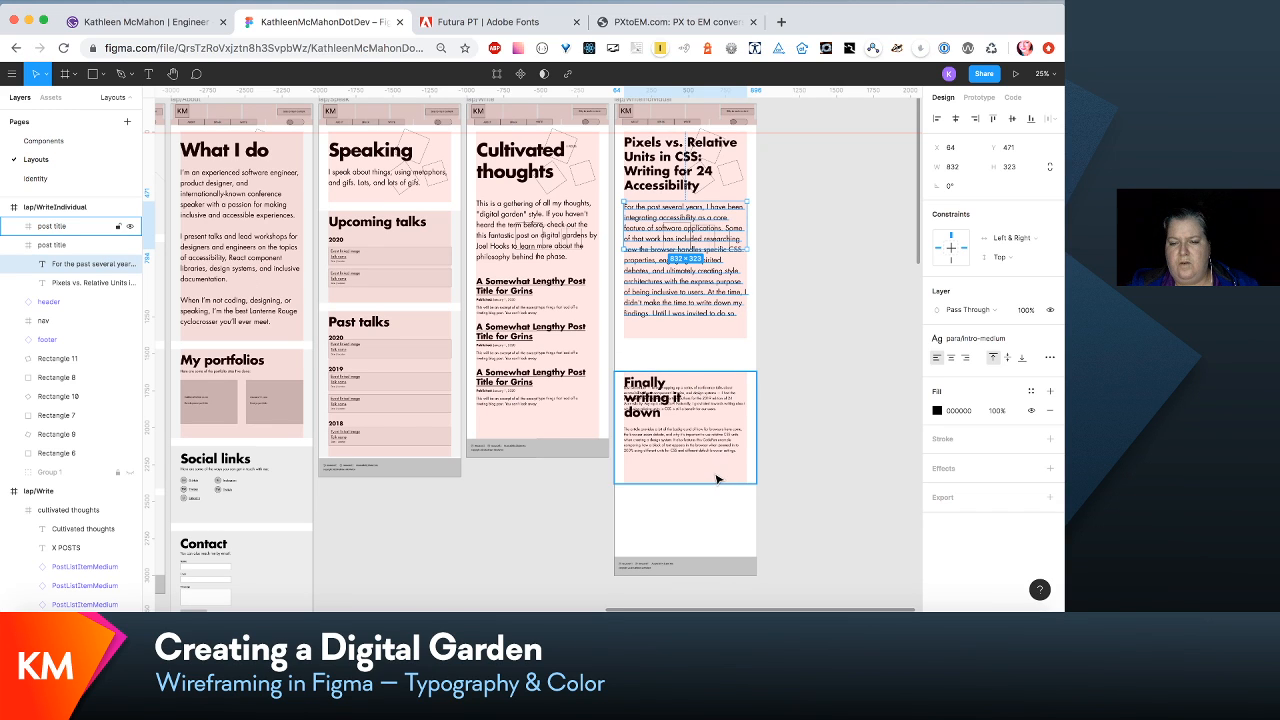
# - Move the "Finally writing it down" section up to Y 1640 and extend its height to 1068
pyautogui.moveTo(716, 478); pyautogui.dragTo(714, 452)
pyautogui.press('Down')
pyautogui.press('Down')
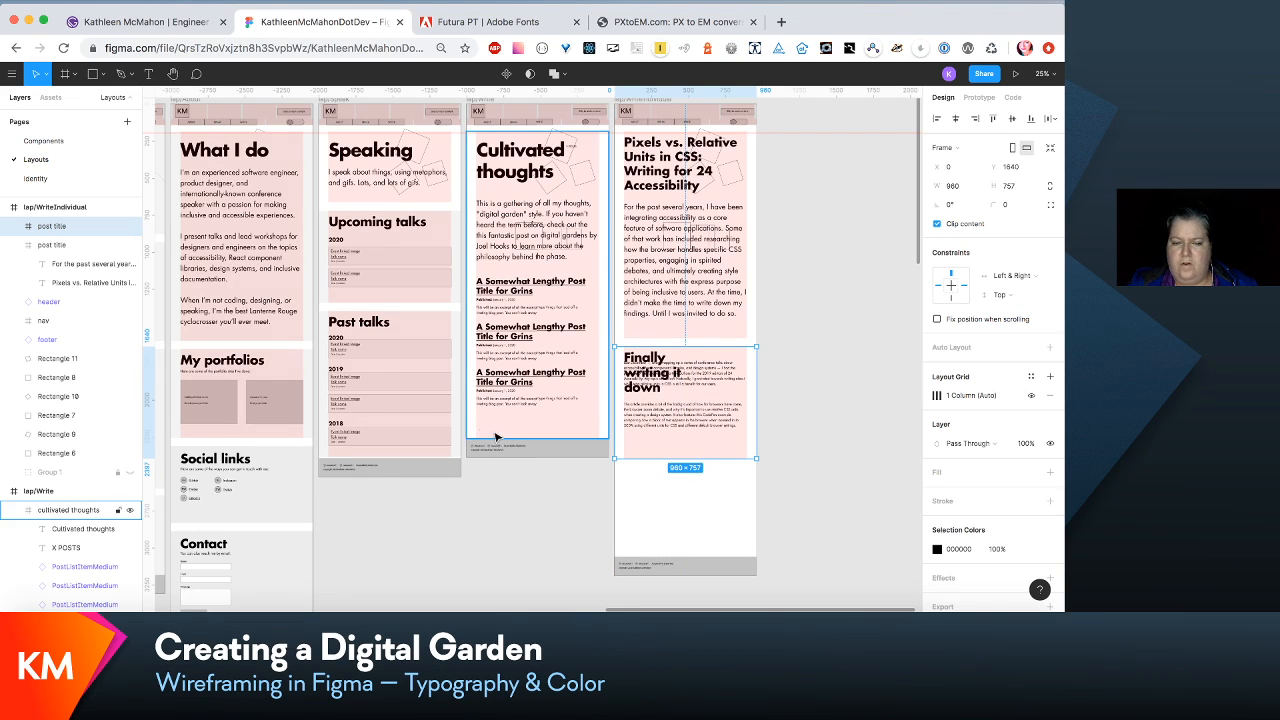
pyautogui.click(424, 407)
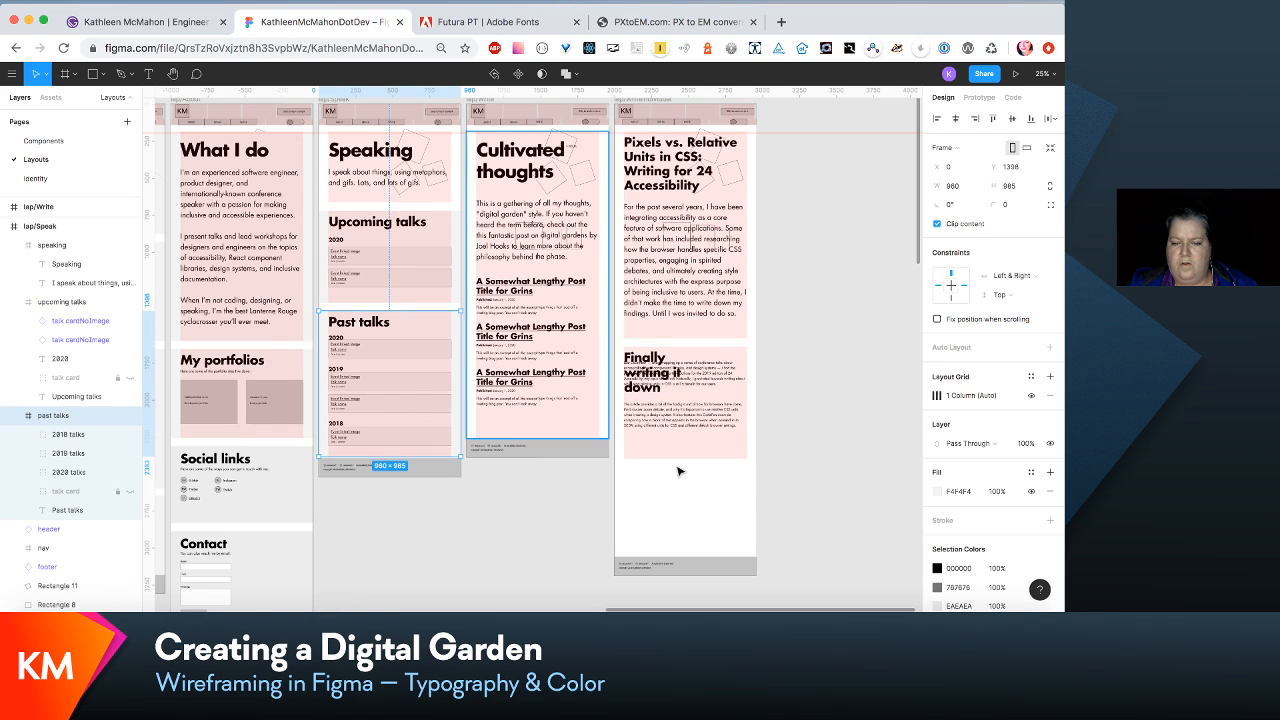
pyautogui.click(714, 464)
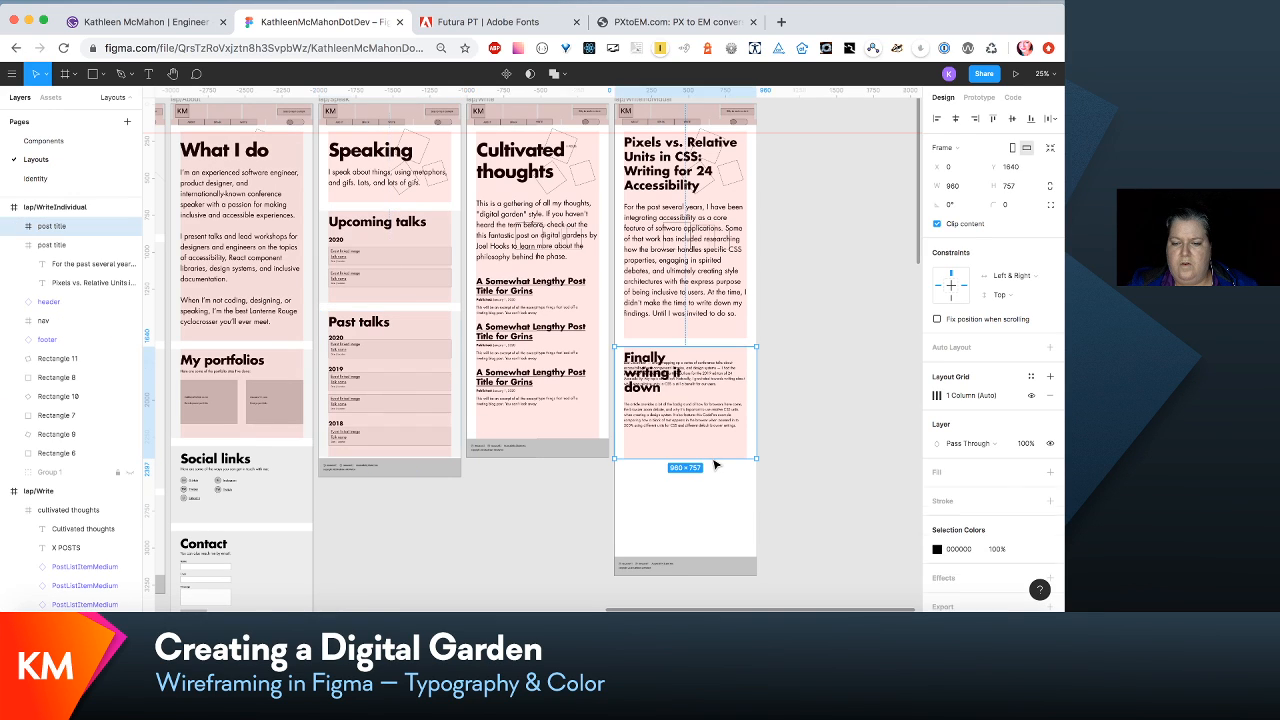
pyautogui.moveTo(710, 458); pyautogui.dragTo(699, 503)
# - Move both body paragraphs of the "Finally writing it down" section down together by about 165 px
pyautogui.scroll(5, 699, 503)
pyautogui.scroll(-4, 699, 503)
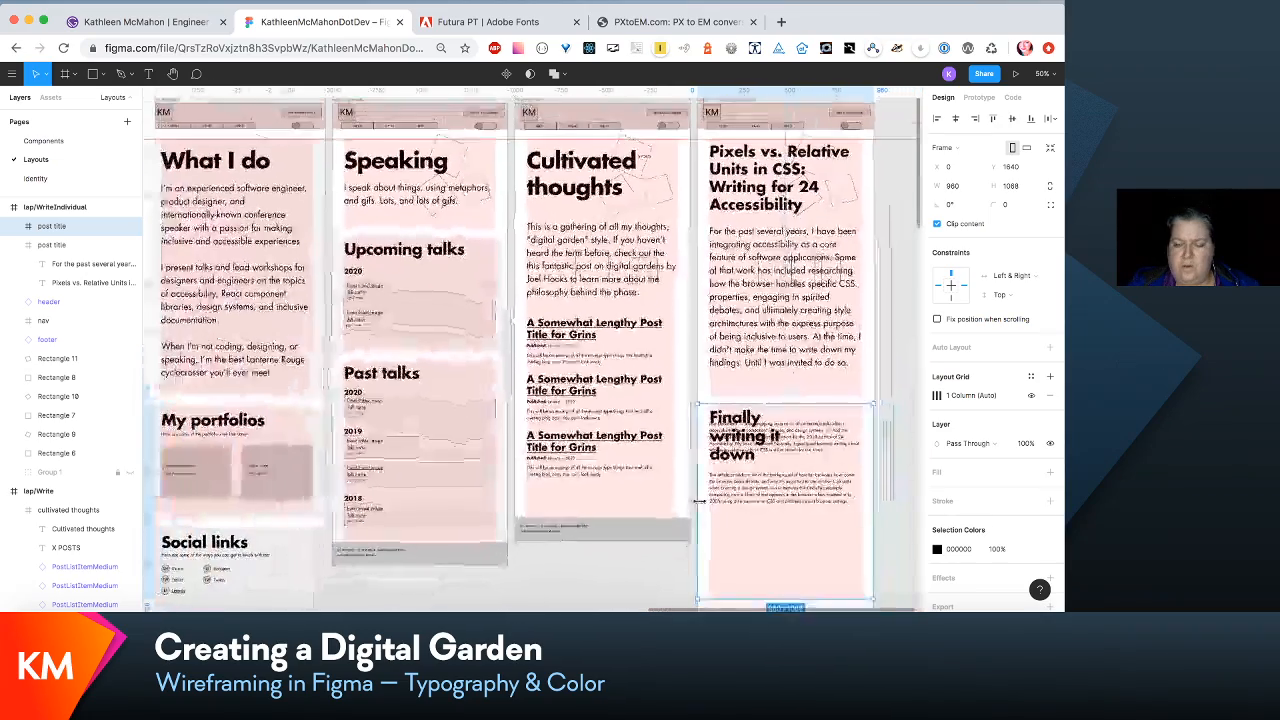
pyautogui.hscroll(6, 757, 517)
pyautogui.scroll(-1, 757, 517)
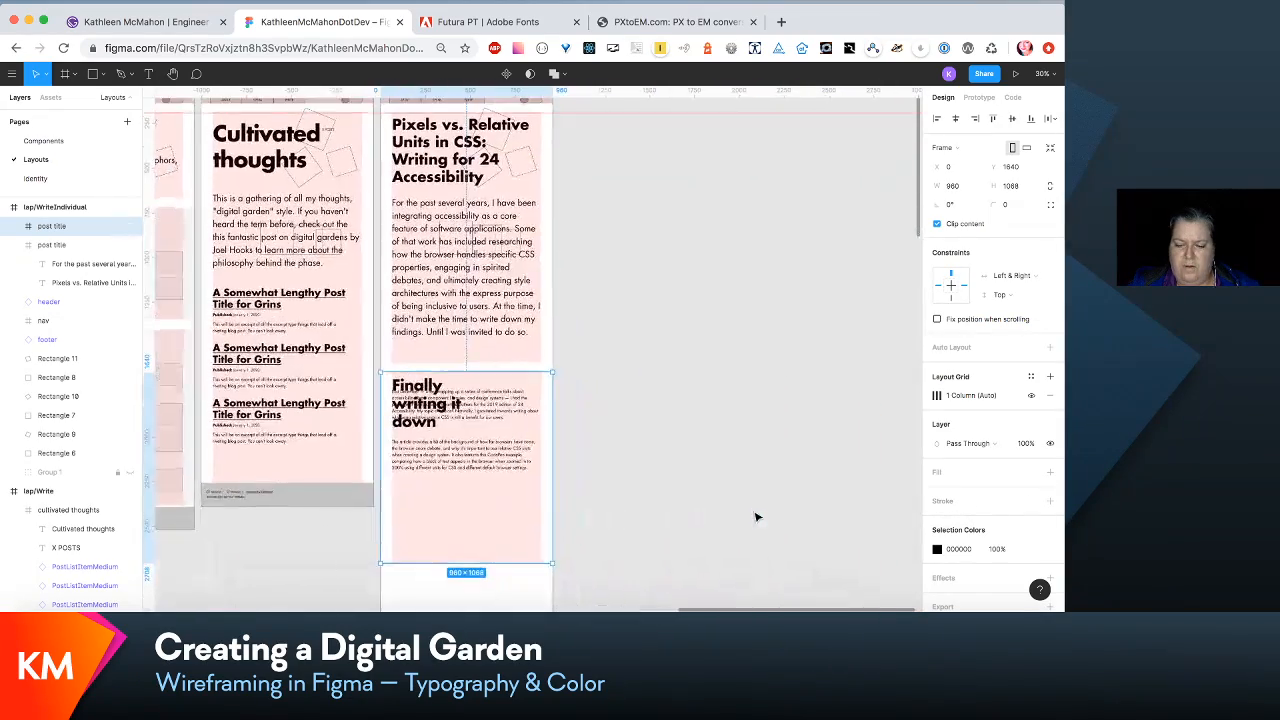
pyautogui.hscroll(-1, 757, 517)
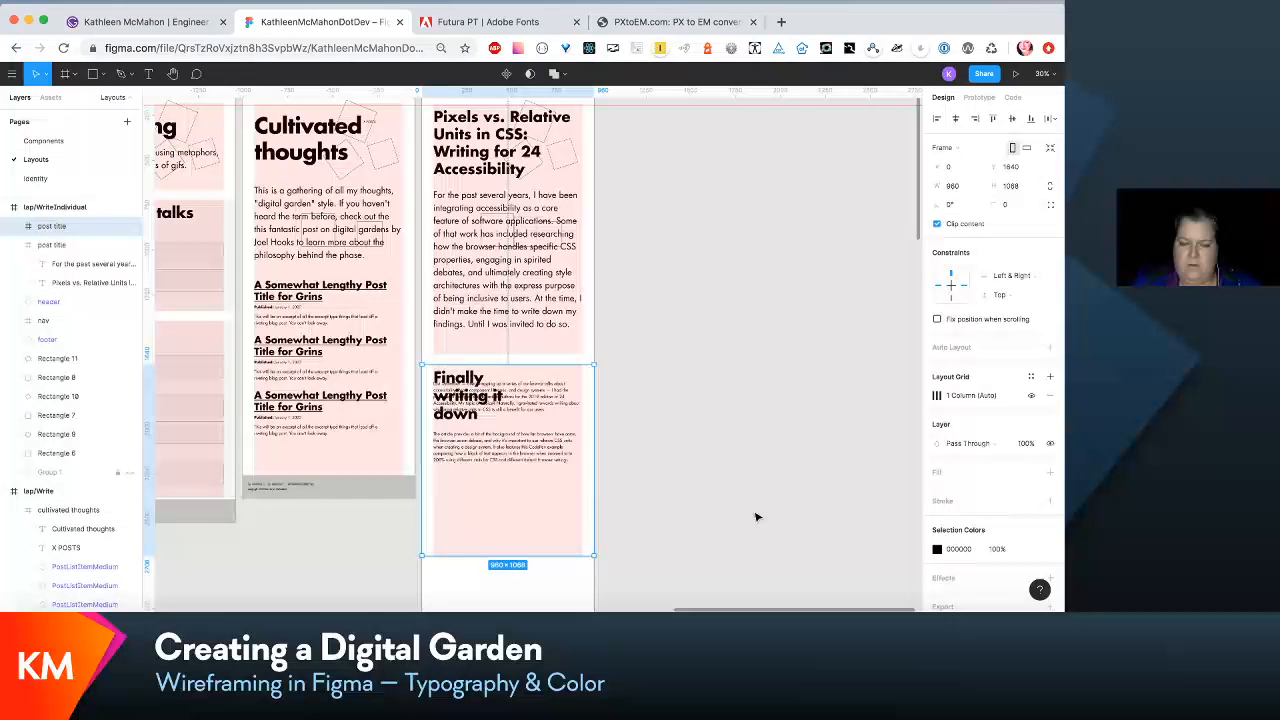
pyautogui.hotkey('shift', '0')
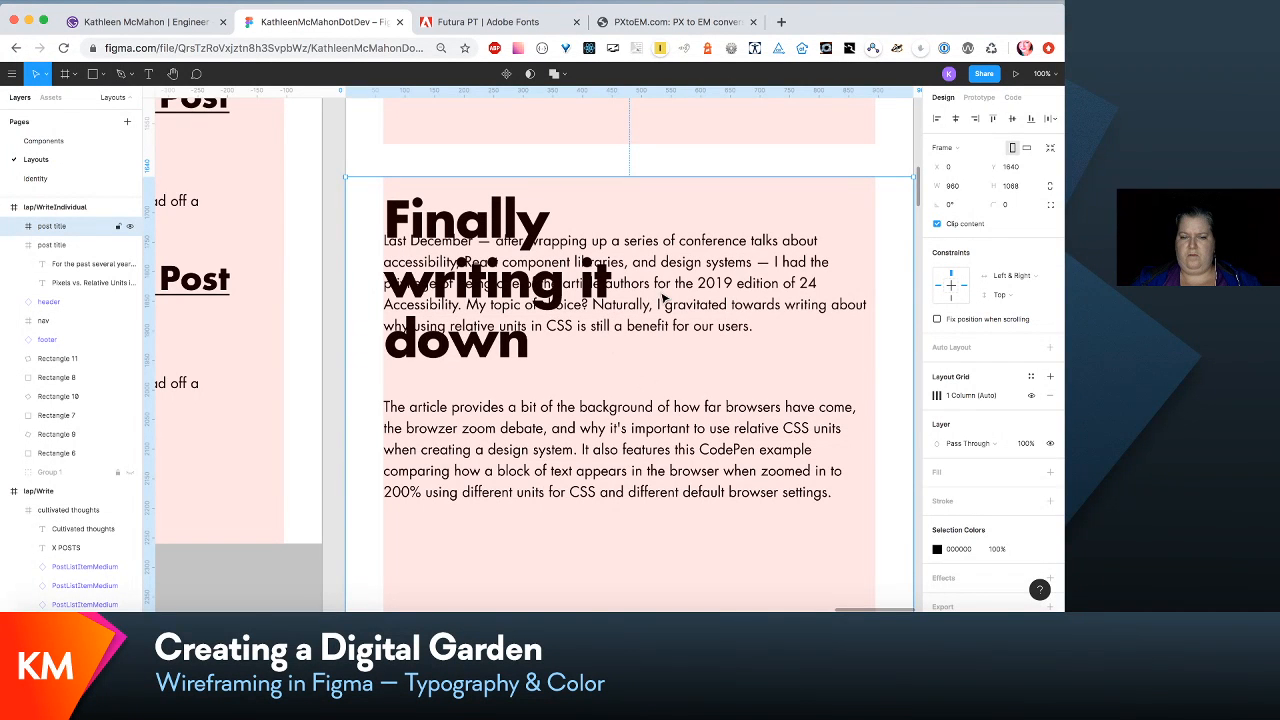
pyautogui.click(757, 305)
pyautogui.keyDown('shift'); pyautogui.click(685, 452); pyautogui.keyUp('shift')
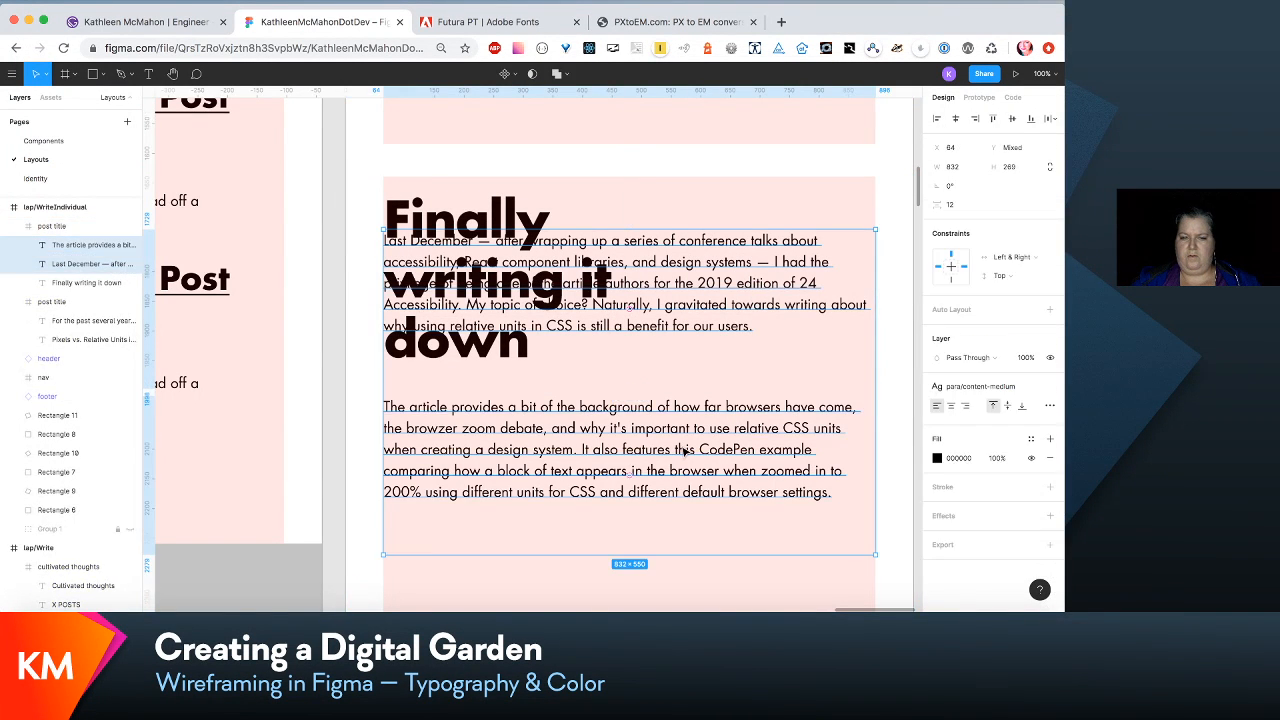
pyautogui.moveTo(685, 452); pyautogui.dragTo(688, 550)
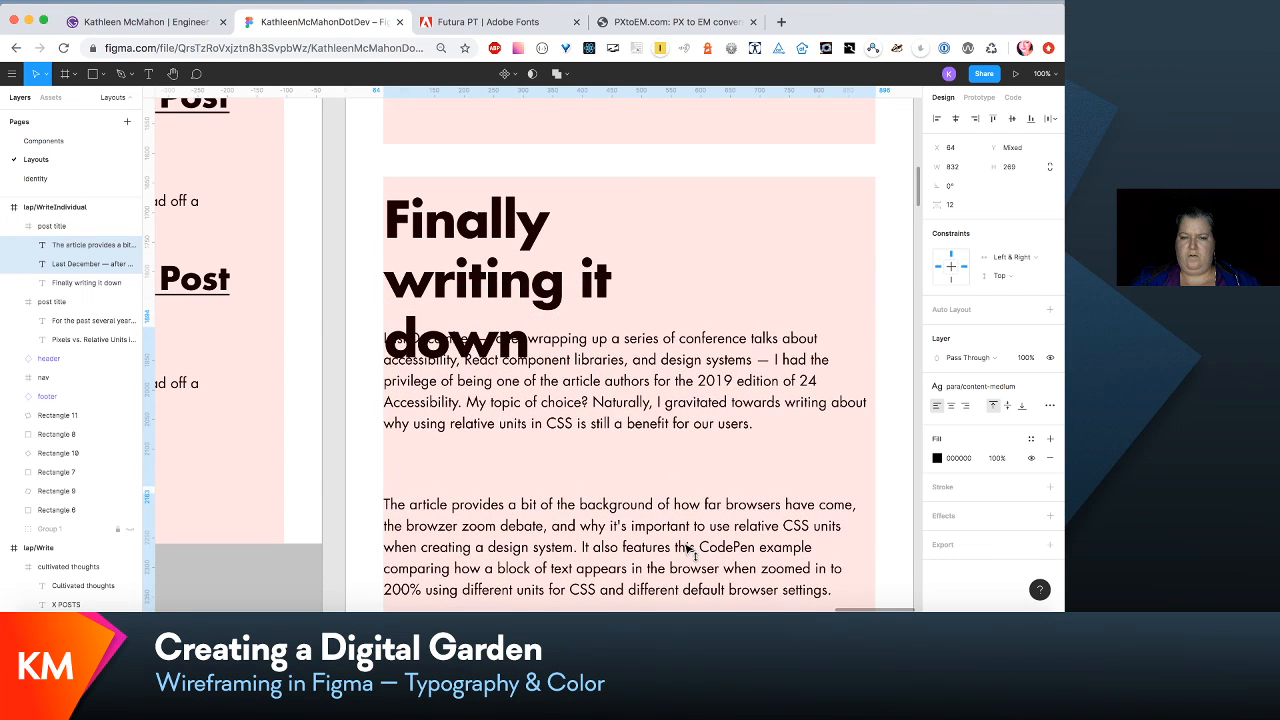
# - Widen the "Finally writing it down" heading to 559 and move both body paragraphs down so the first starts at Y 391
pyautogui.click(521, 298)
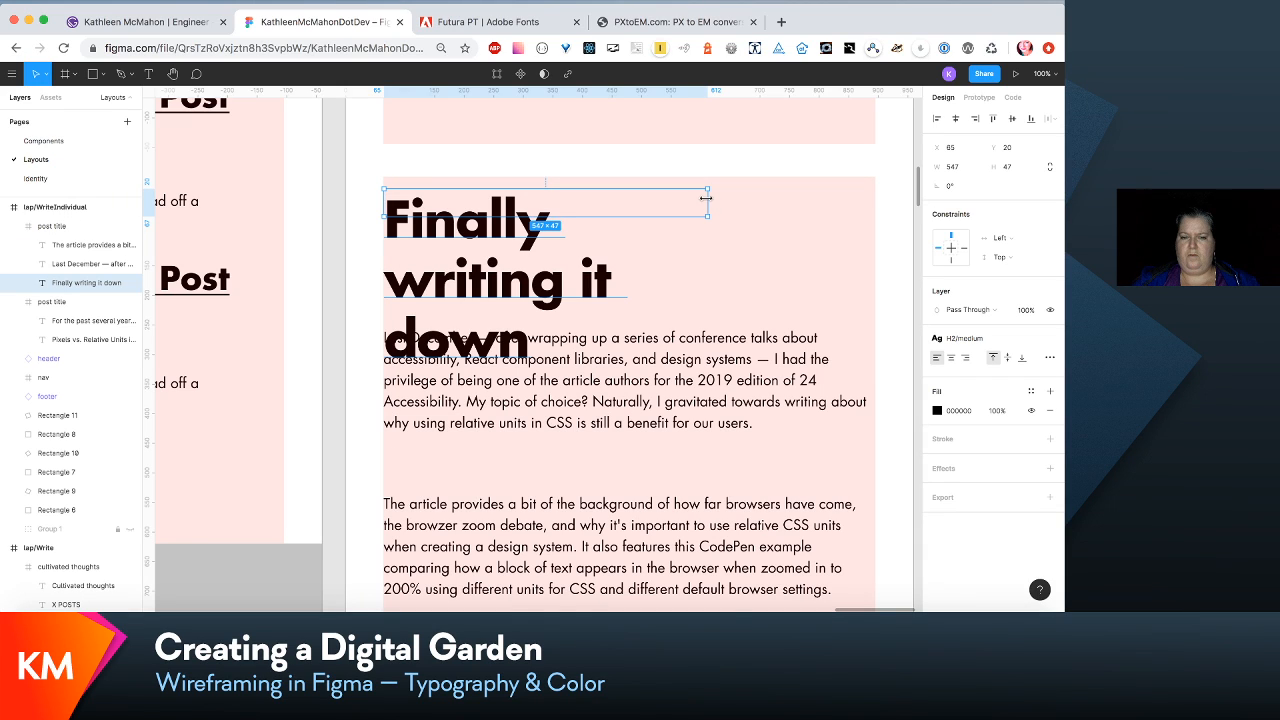
pyautogui.moveTo(711, 200); pyautogui.dragTo(714, 237)
pyautogui.press('-')
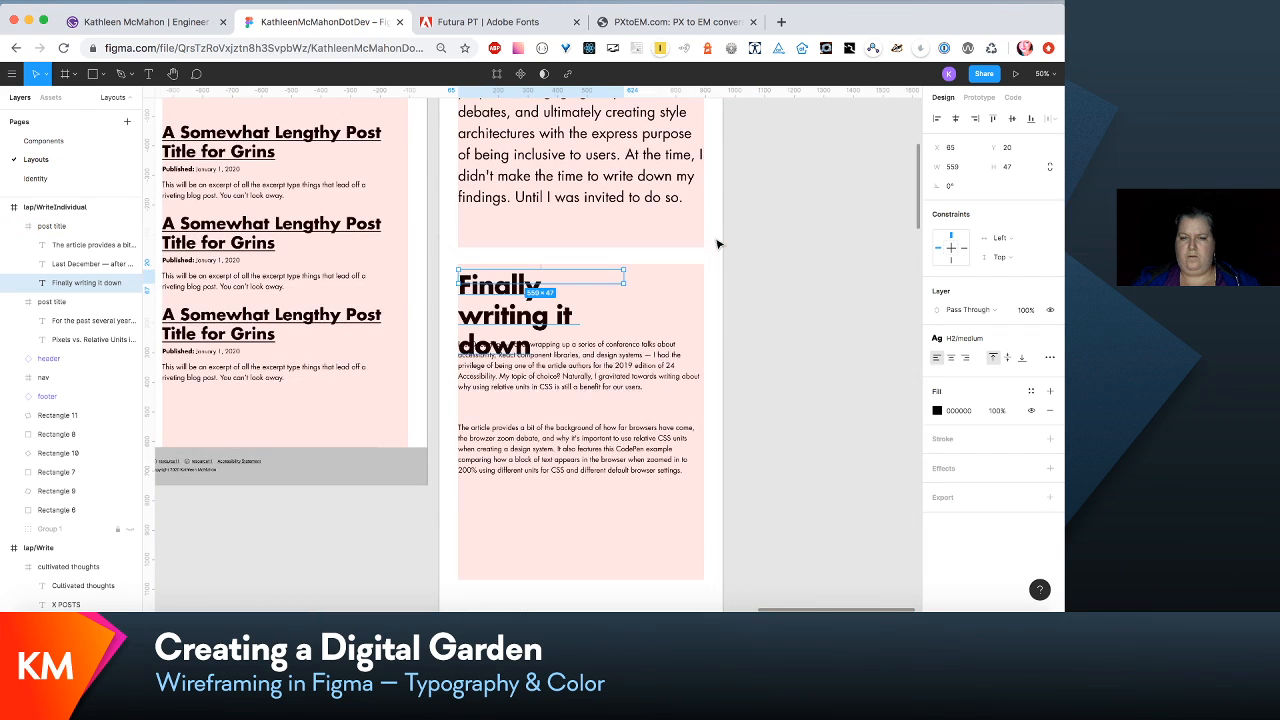
pyautogui.click(585, 372)
pyautogui.keyDown('shift'); pyautogui.click(575, 456); pyautogui.keyUp('shift')
pyautogui.moveTo(575, 456); pyautogui.dragTo(576, 497)
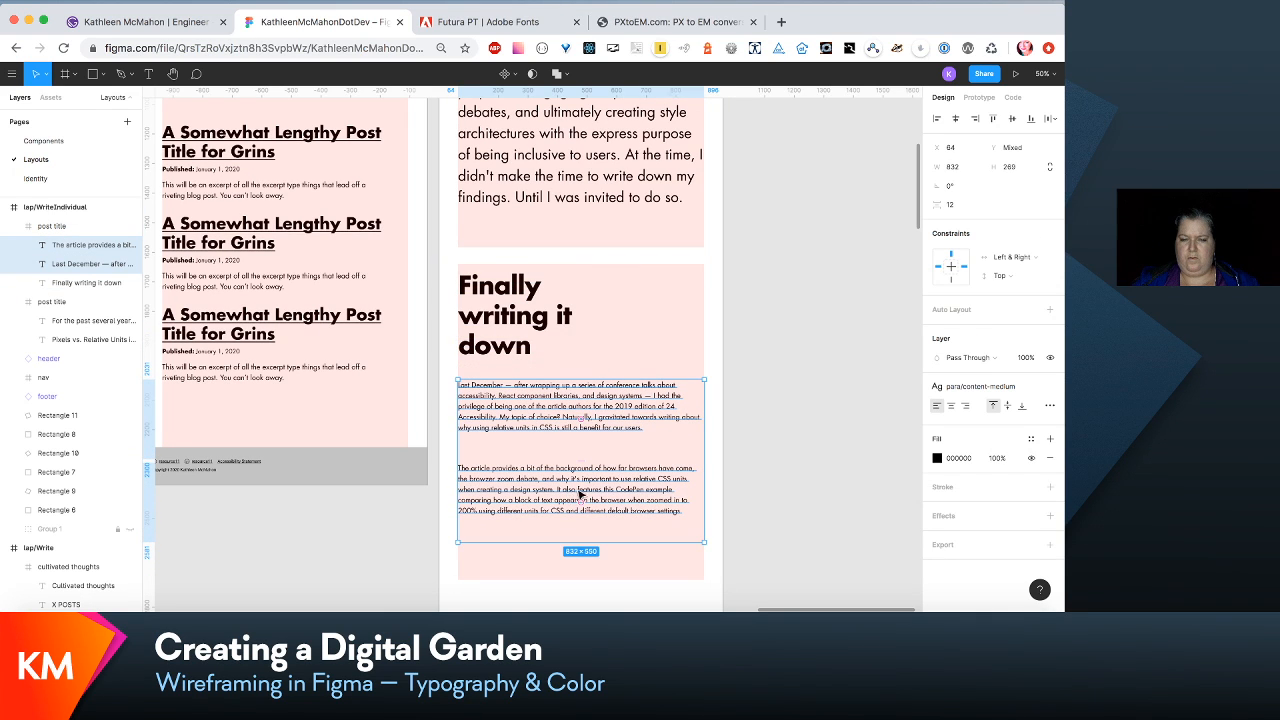
pyautogui.click(761, 438)
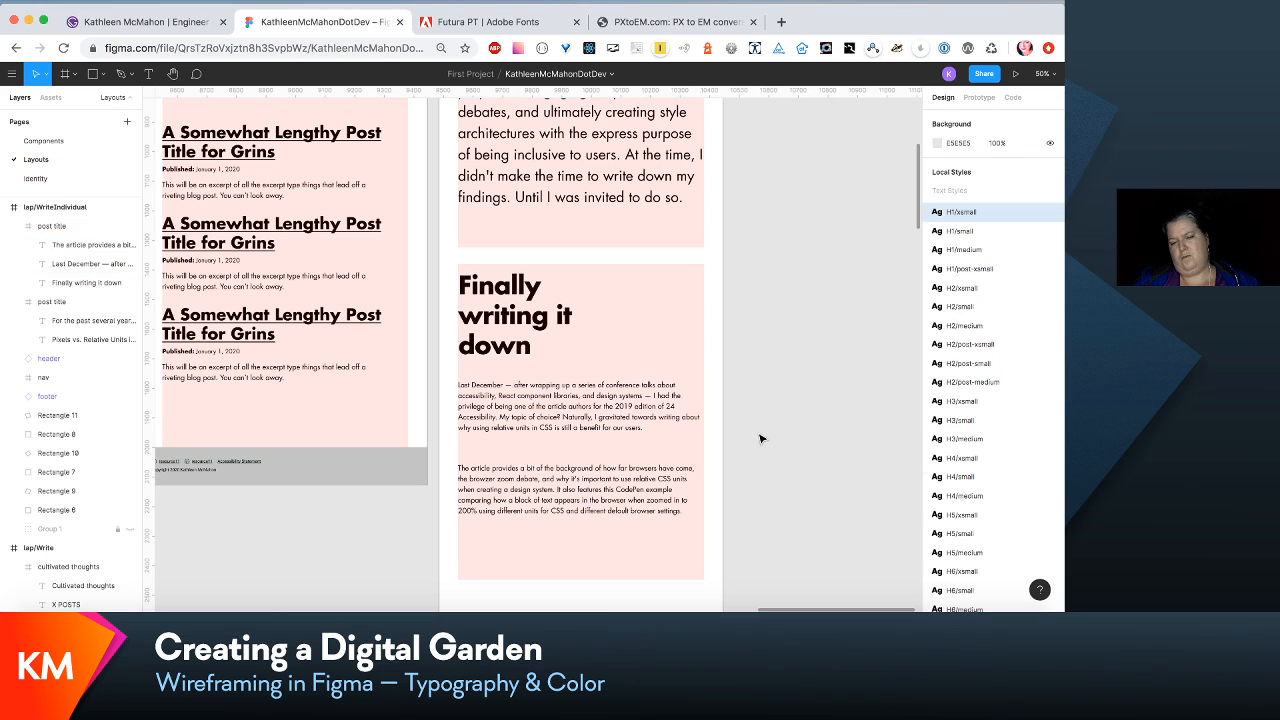
# - Check the font size of the para/content-medium text style used by the first body paragraph
pyautogui.click(581, 429)
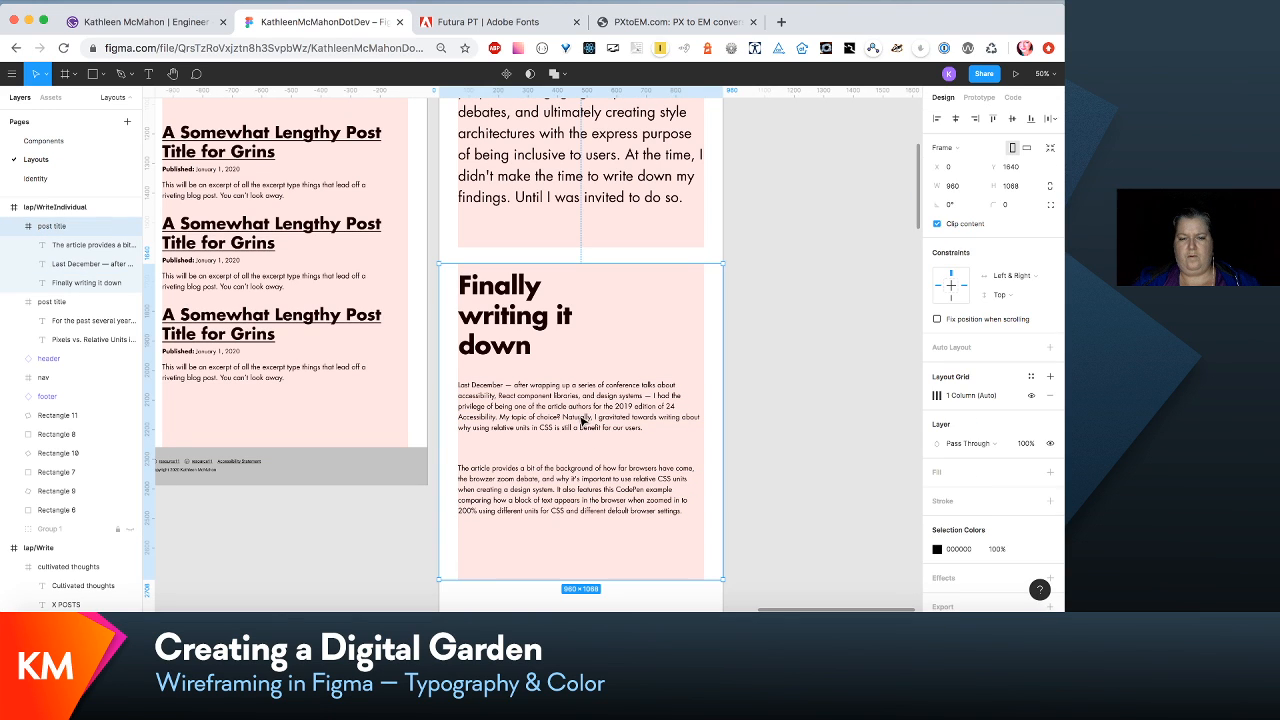
pyautogui.click(581, 421)
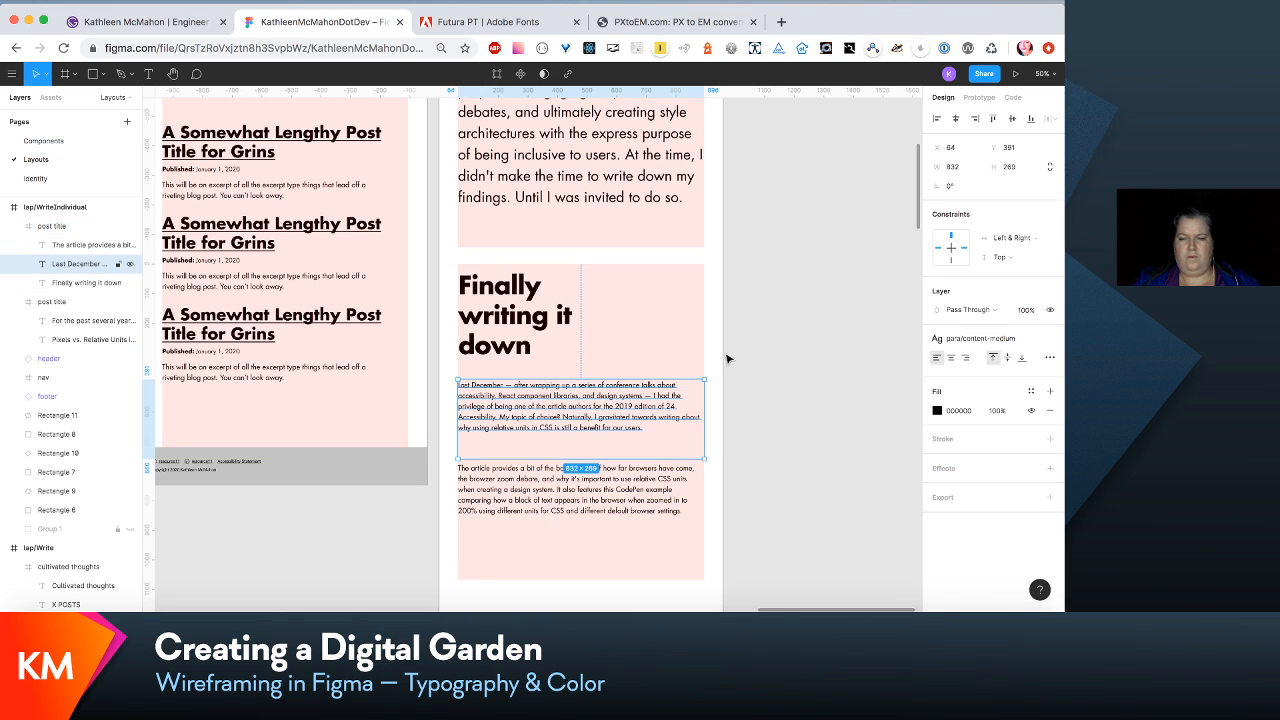
pyautogui.click(1006, 339)
pyautogui.click(1020, 362)
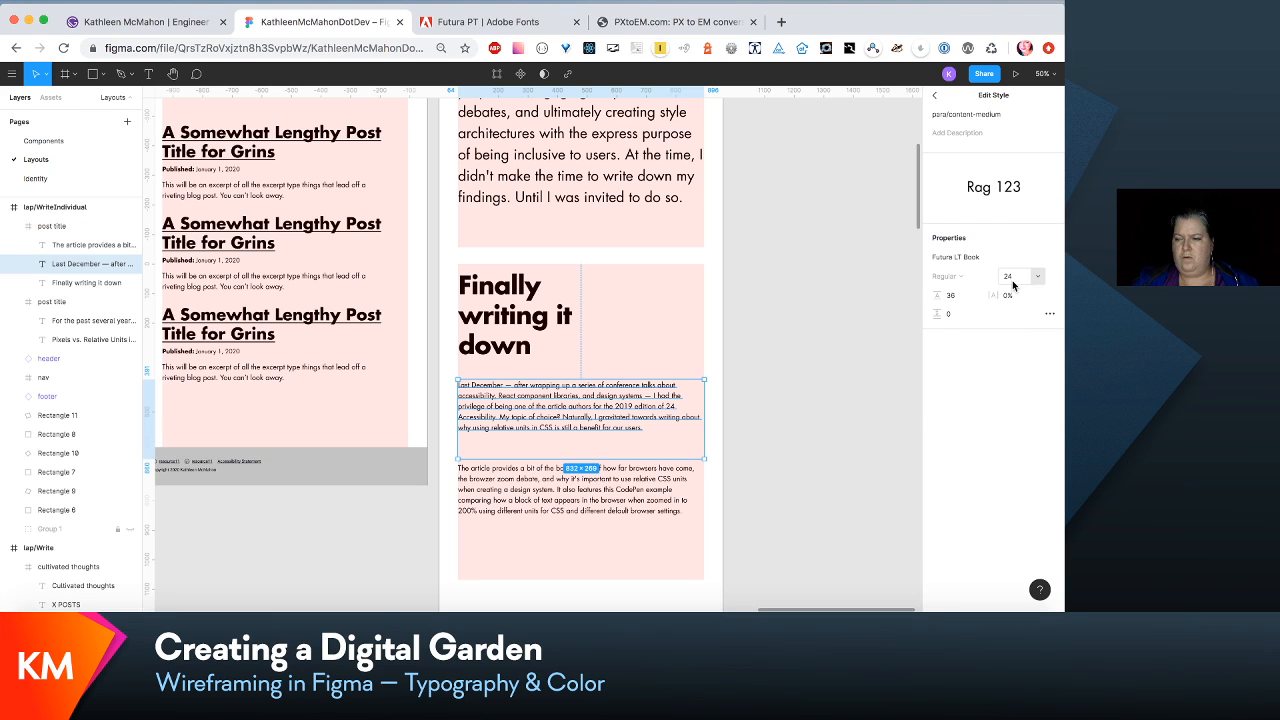
pyautogui.click(1012, 282)
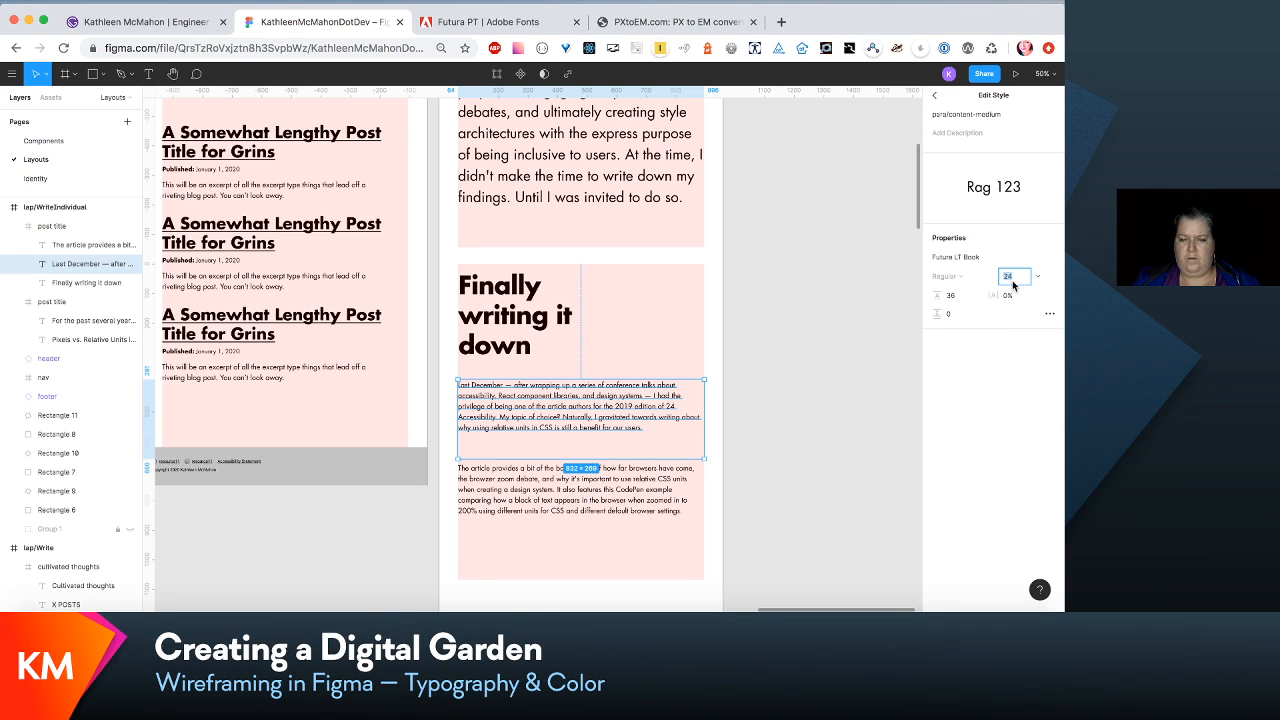
pyautogui.click(737, 443)
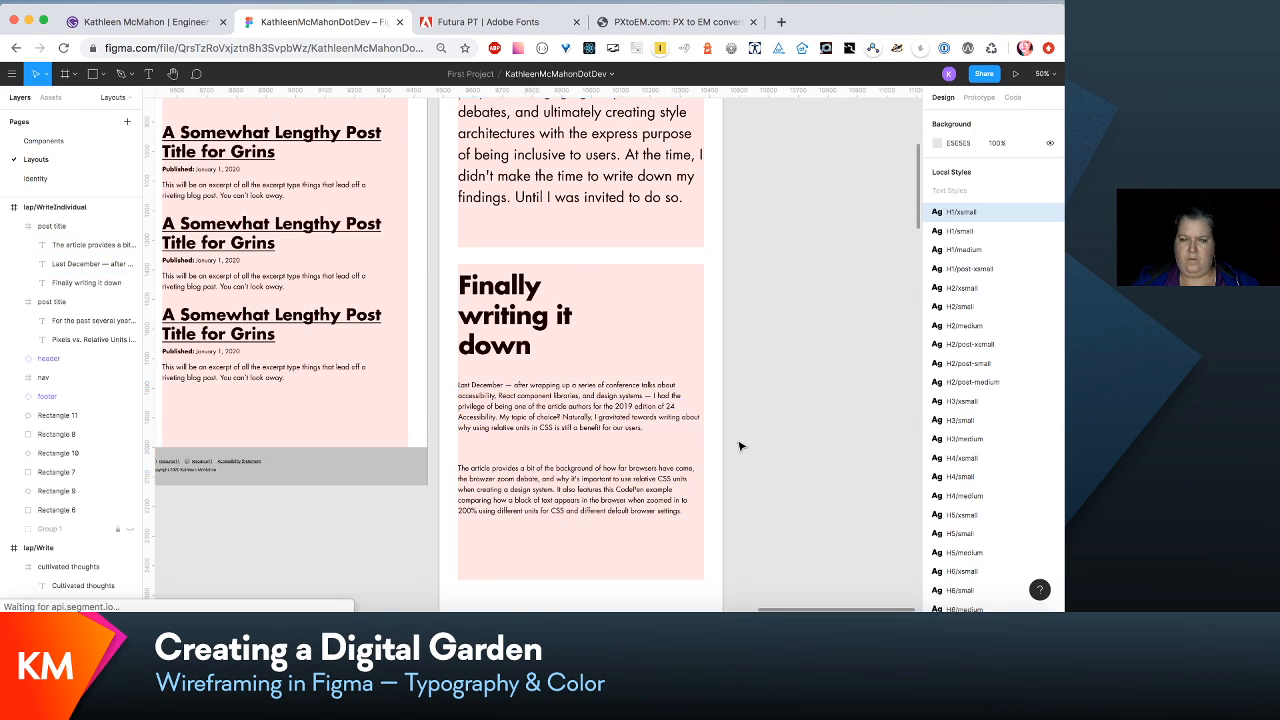
# - Shorten the first body paragraph's text box and move the second paragraph up close below it
pyautogui.click(592, 453)
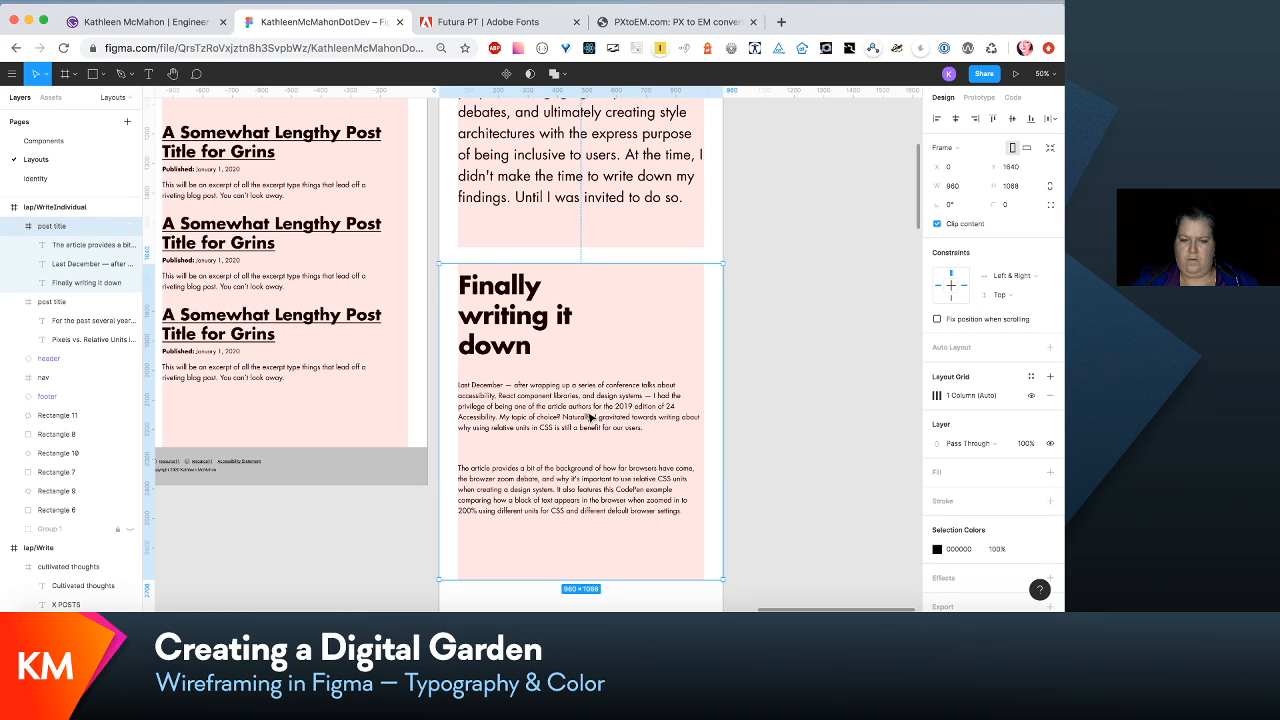
pyautogui.click(590, 418)
pyautogui.moveTo(582, 462); pyautogui.dragTo(582, 443)
pyautogui.click(588, 506)
pyautogui.moveTo(588, 506); pyautogui.dragTo(588, 488)
pyautogui.click(775, 447)
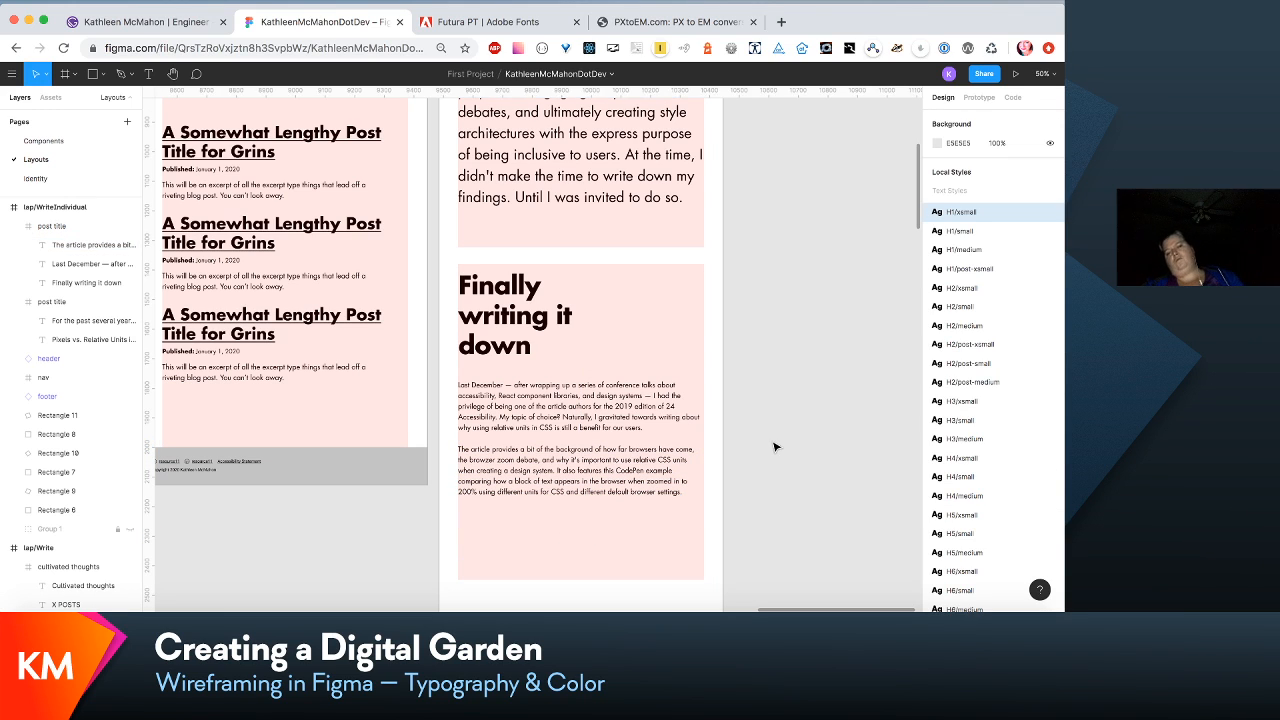
# - Widen the "Finally writing it down" heading to 831 and move both body paragraphs up together by about 125 px
pyautogui.click(612, 281)
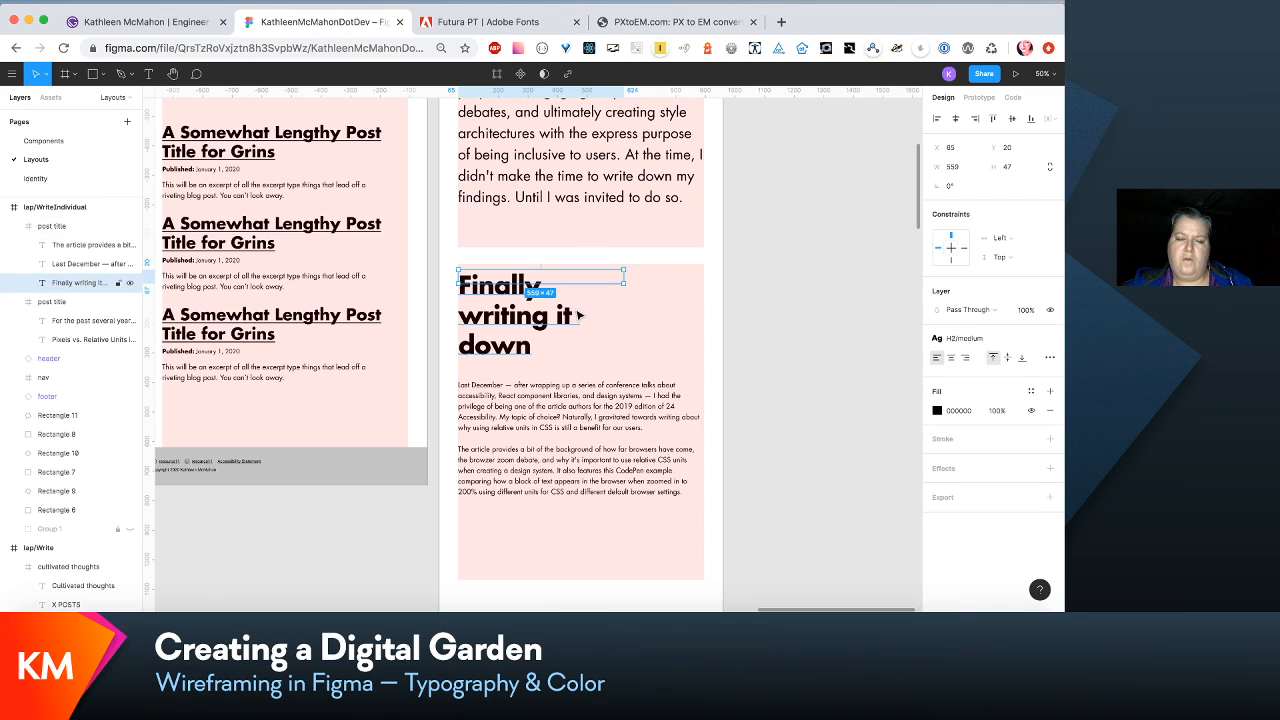
pyautogui.click(625, 281)
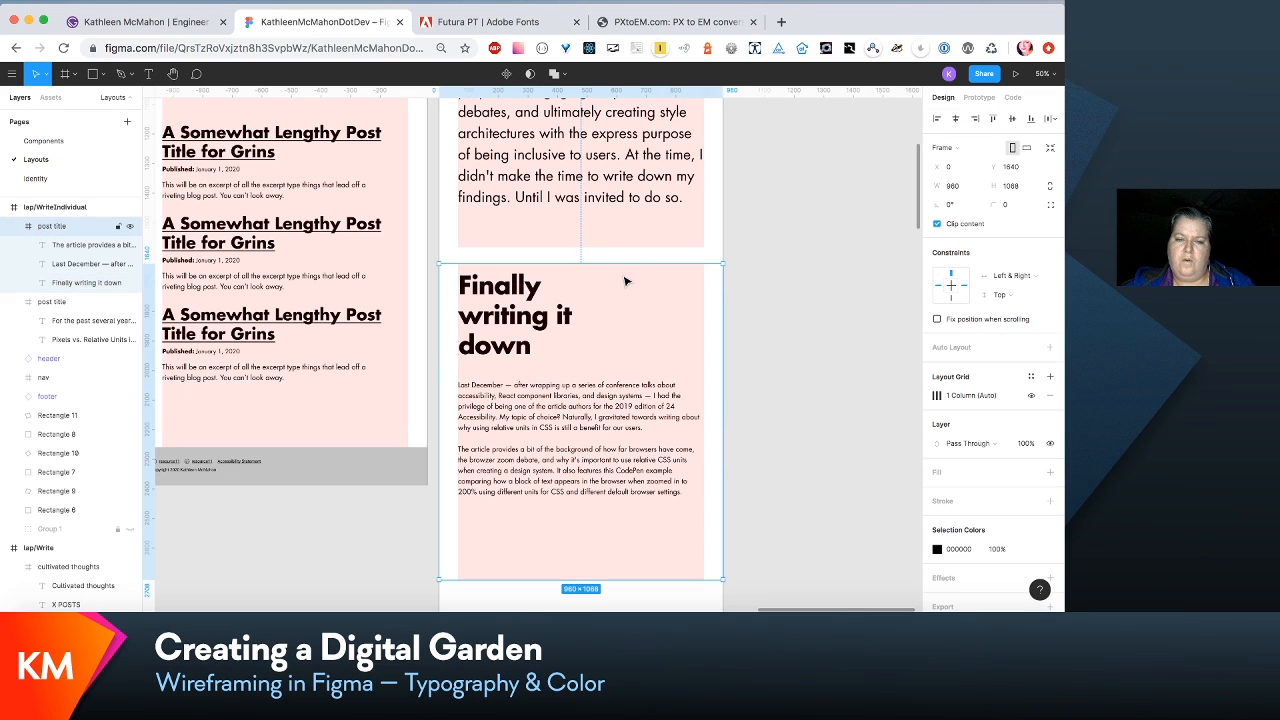
pyautogui.click(533, 296)
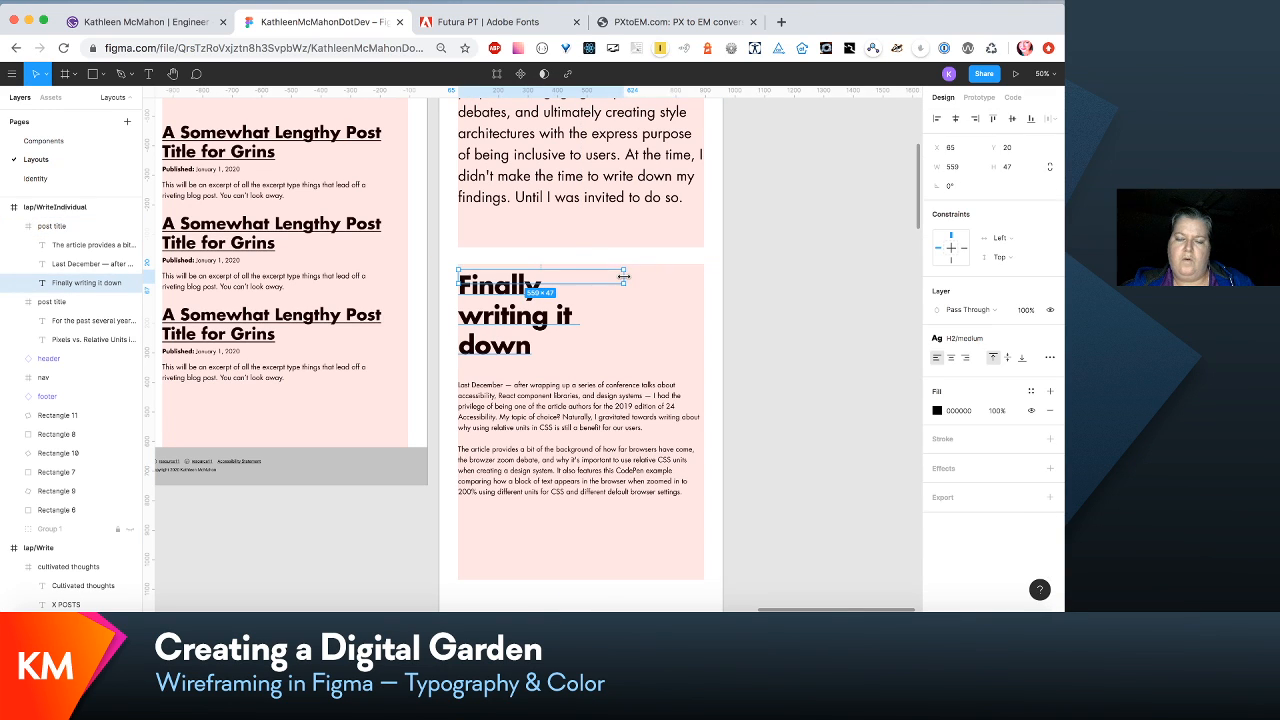
pyautogui.moveTo(623, 276); pyautogui.dragTo(703, 288)
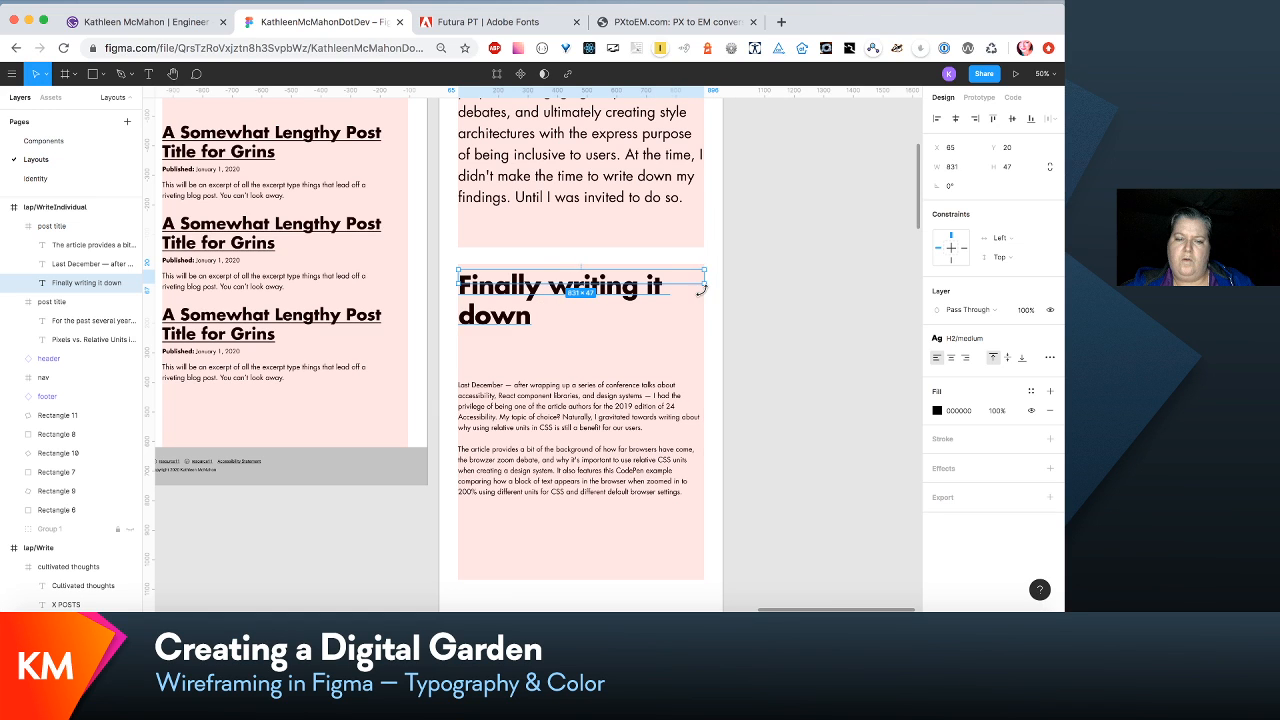
pyautogui.click(605, 416)
pyautogui.keyDown('shift'); pyautogui.click(607, 490); pyautogui.keyUp('shift')
pyautogui.moveTo(607, 490); pyautogui.dragTo(604, 452)
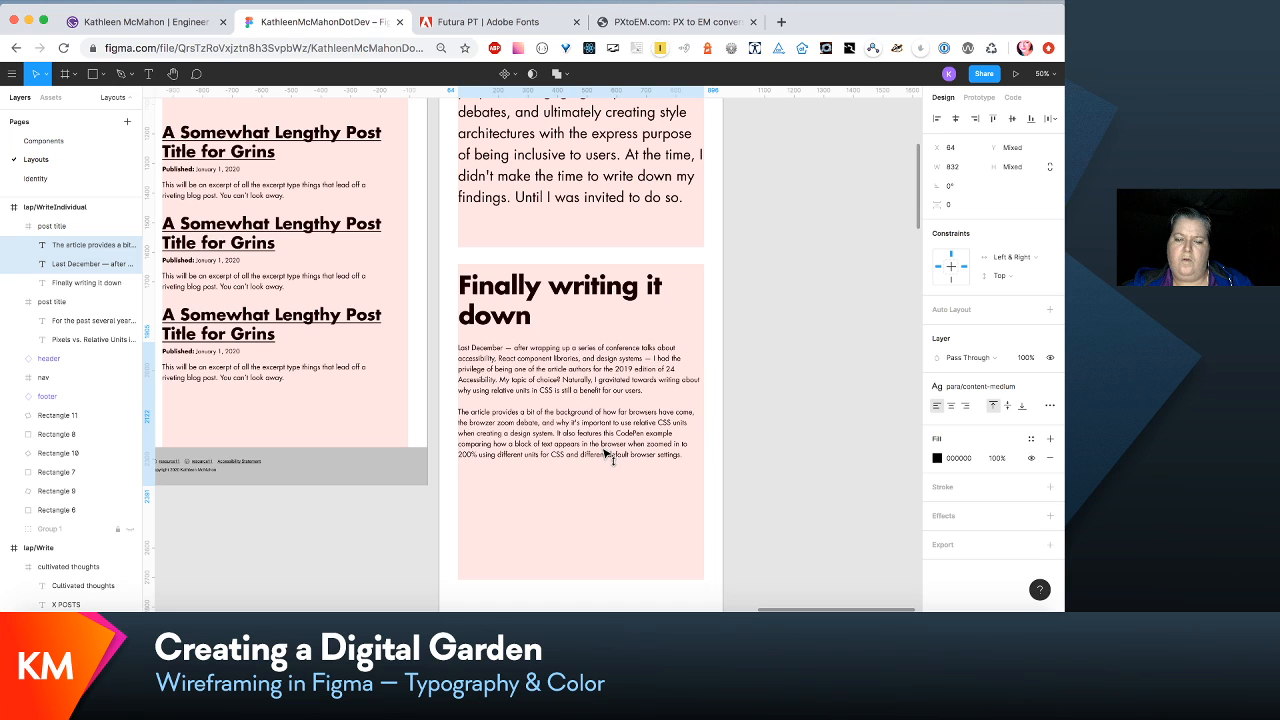
# - Shorten the "Finally writing it down" section to a height of 772
pyautogui.click(617, 556)
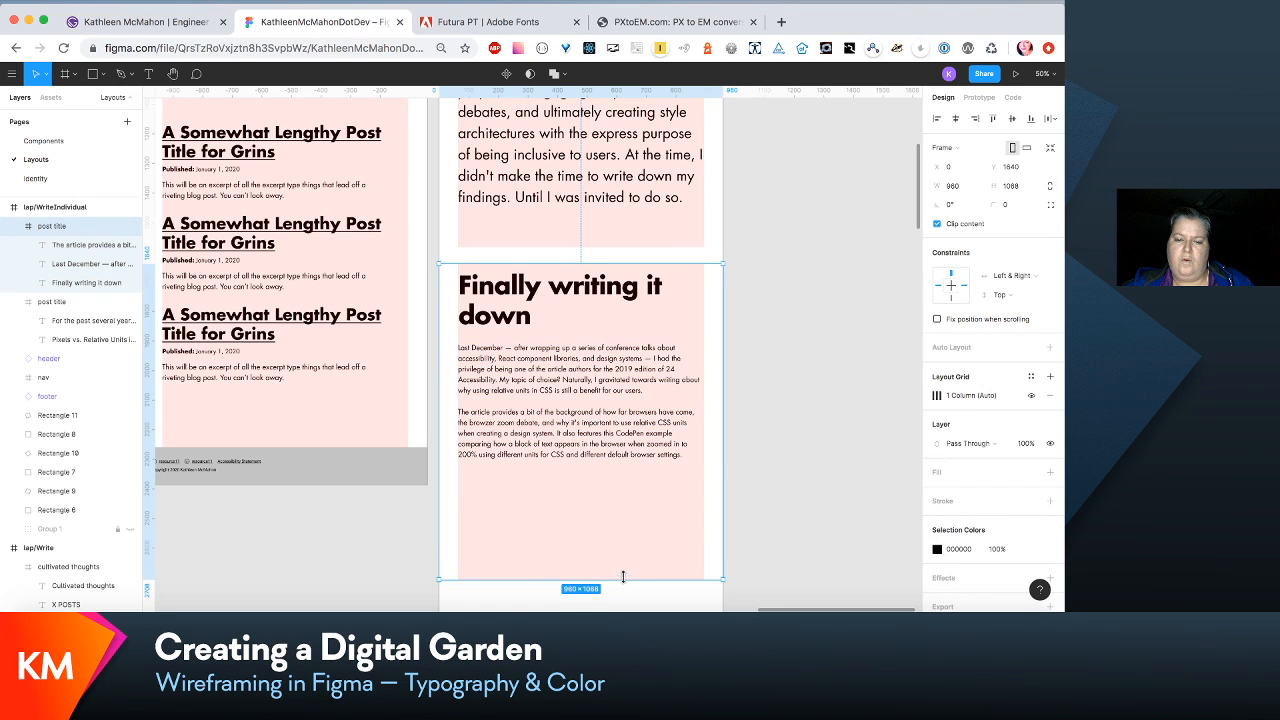
pyautogui.moveTo(622, 577); pyautogui.dragTo(629, 491)
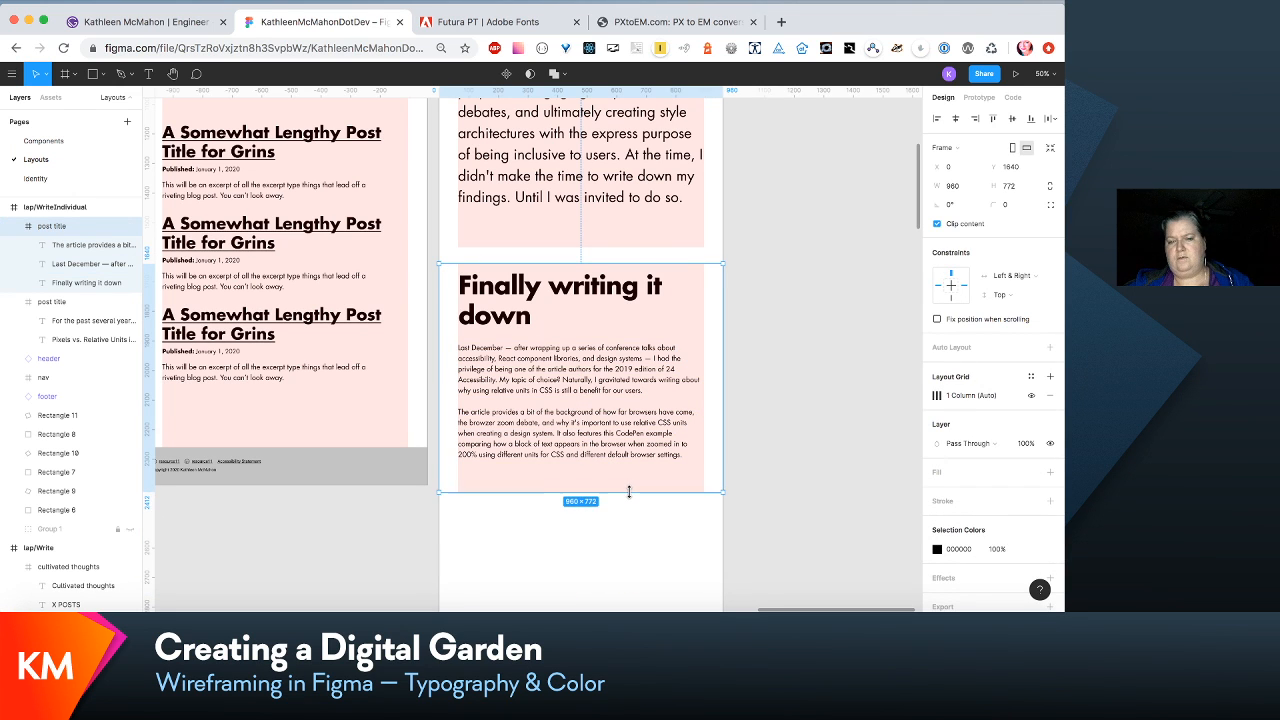
pyautogui.scroll(5, 634, 497)
pyautogui.press('super+minus')
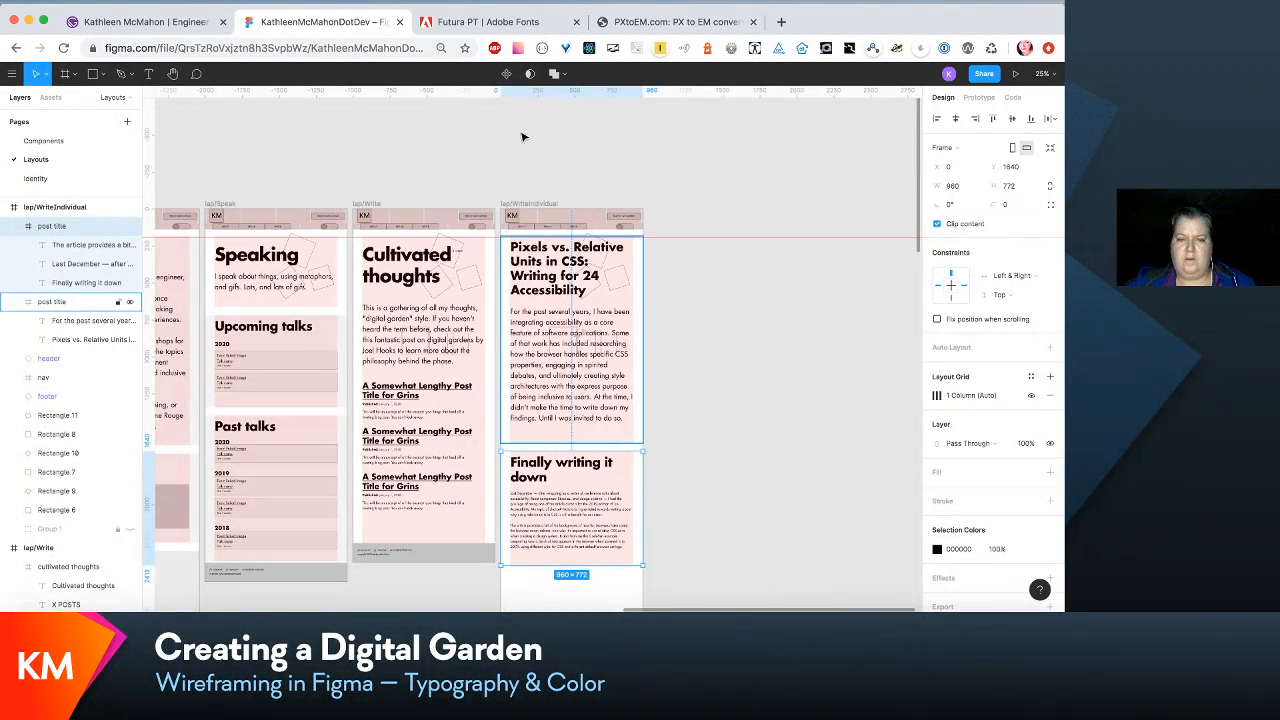
# - Shorten the lap/WriteIndividual frame to a height of 2544 so the footer sits directly below the last section
pyautogui.click(531, 203)
pyautogui.scroll(-5, 534, 243)
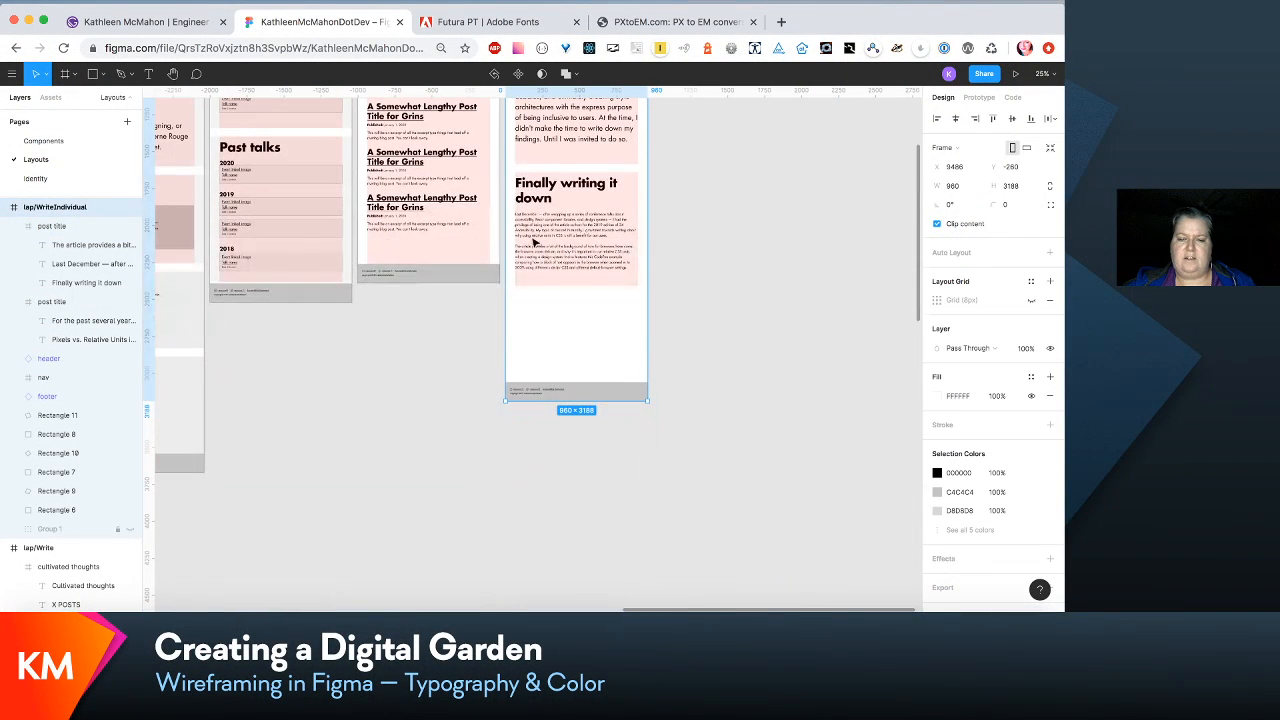
pyautogui.moveTo(592, 400); pyautogui.dragTo(609, 305)
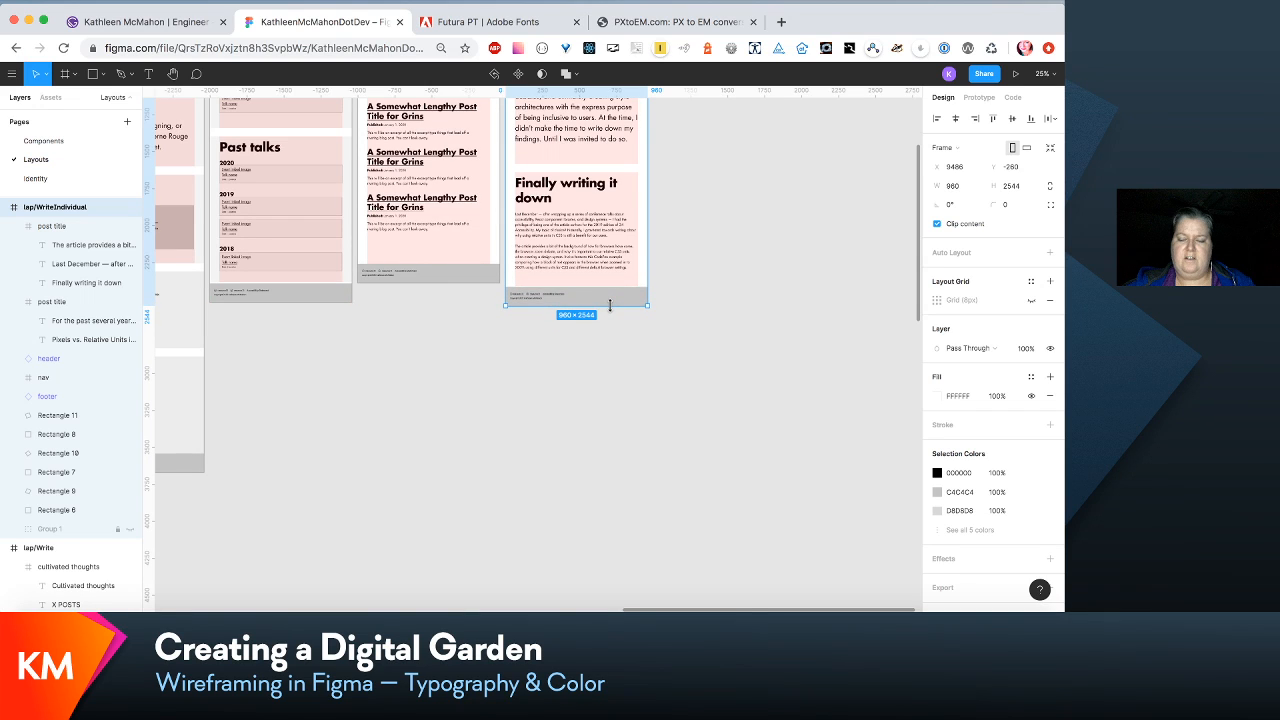
pyautogui.press('super+equal')
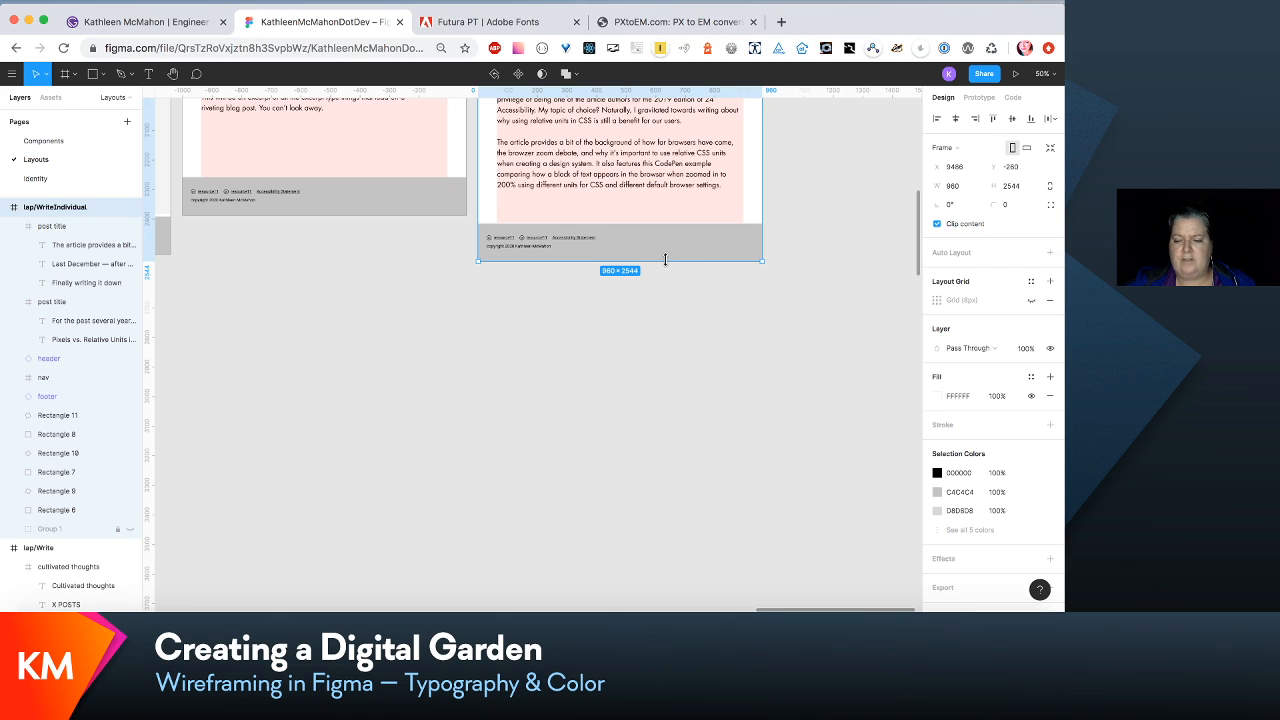
pyautogui.scroll(10, 665, 259)
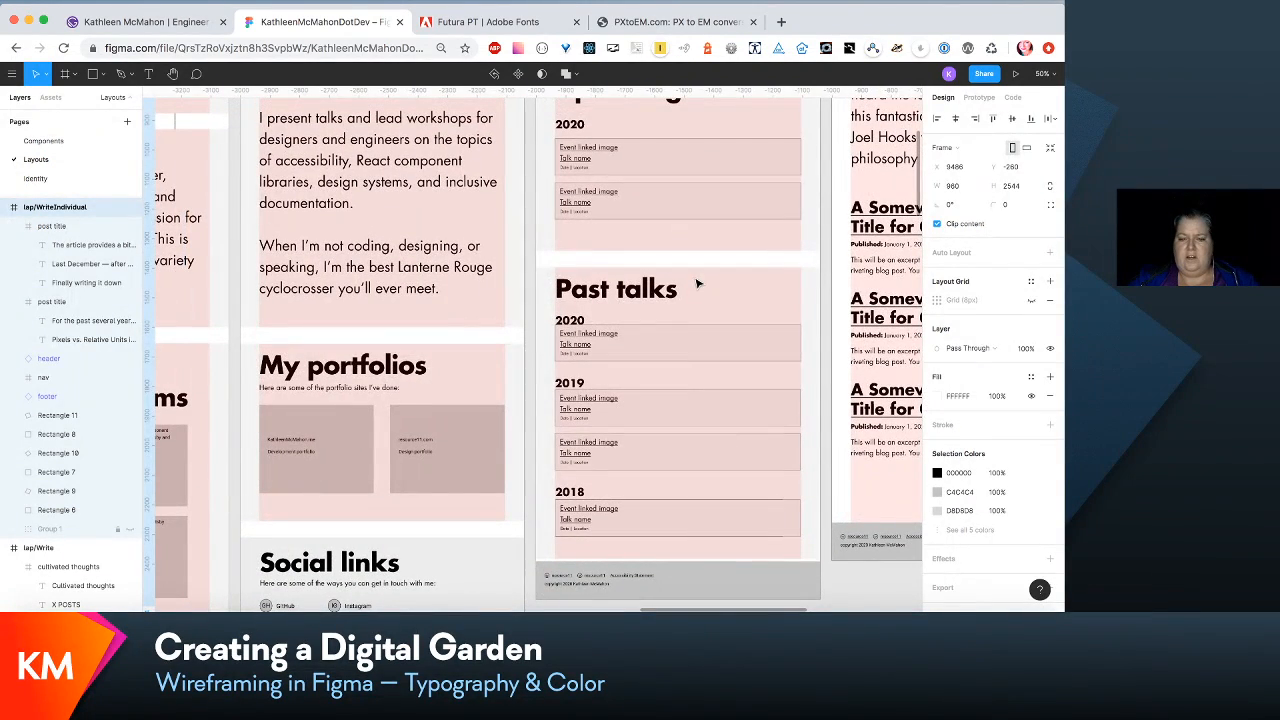
# - Look over the updated Futura wireframes at all widths, comparing the laptop frames with the narrower ones
pyautogui.press('super+minus')
pyautogui.press('super+minus')
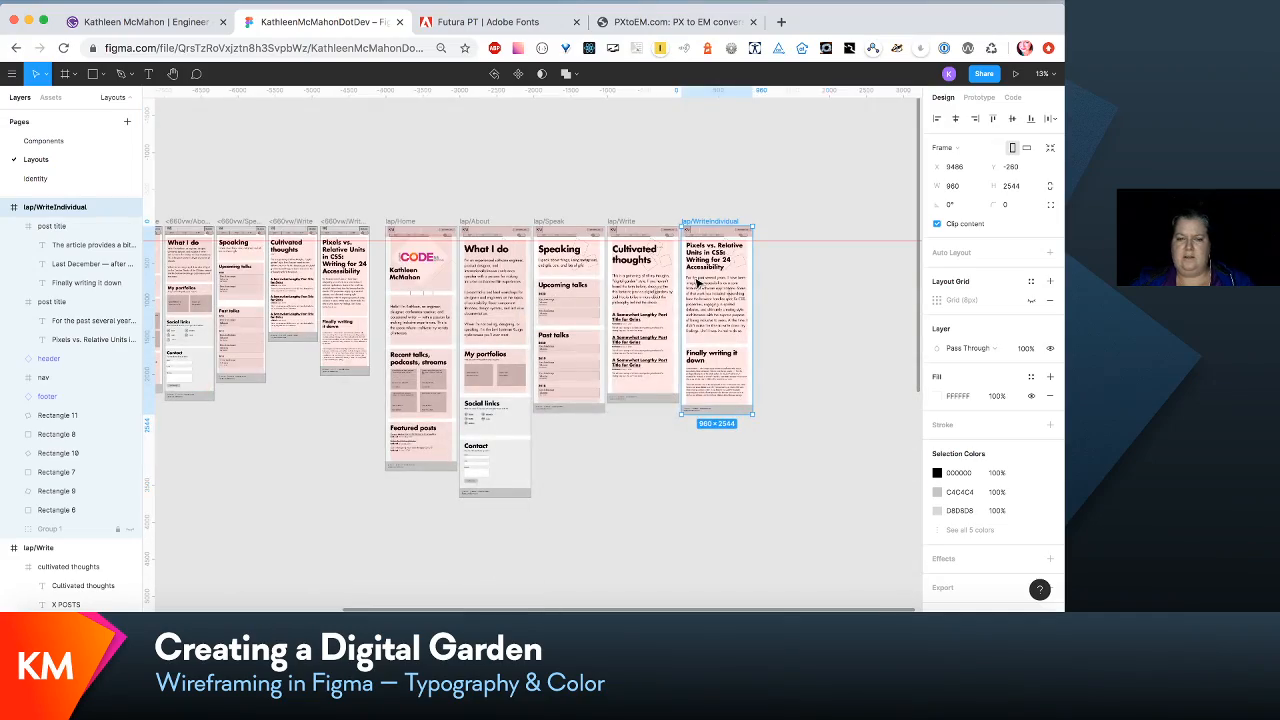
pyautogui.hscroll(-10, 698, 283)
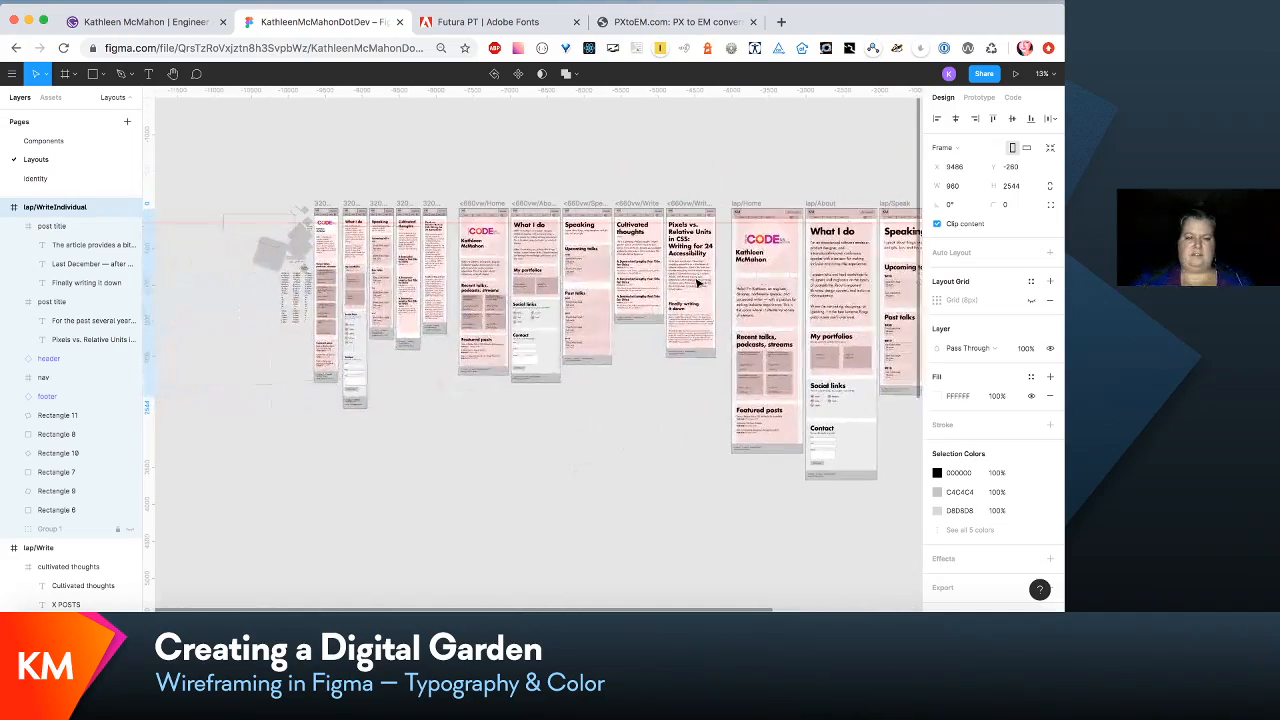
pyautogui.hscroll(5, 698, 283)
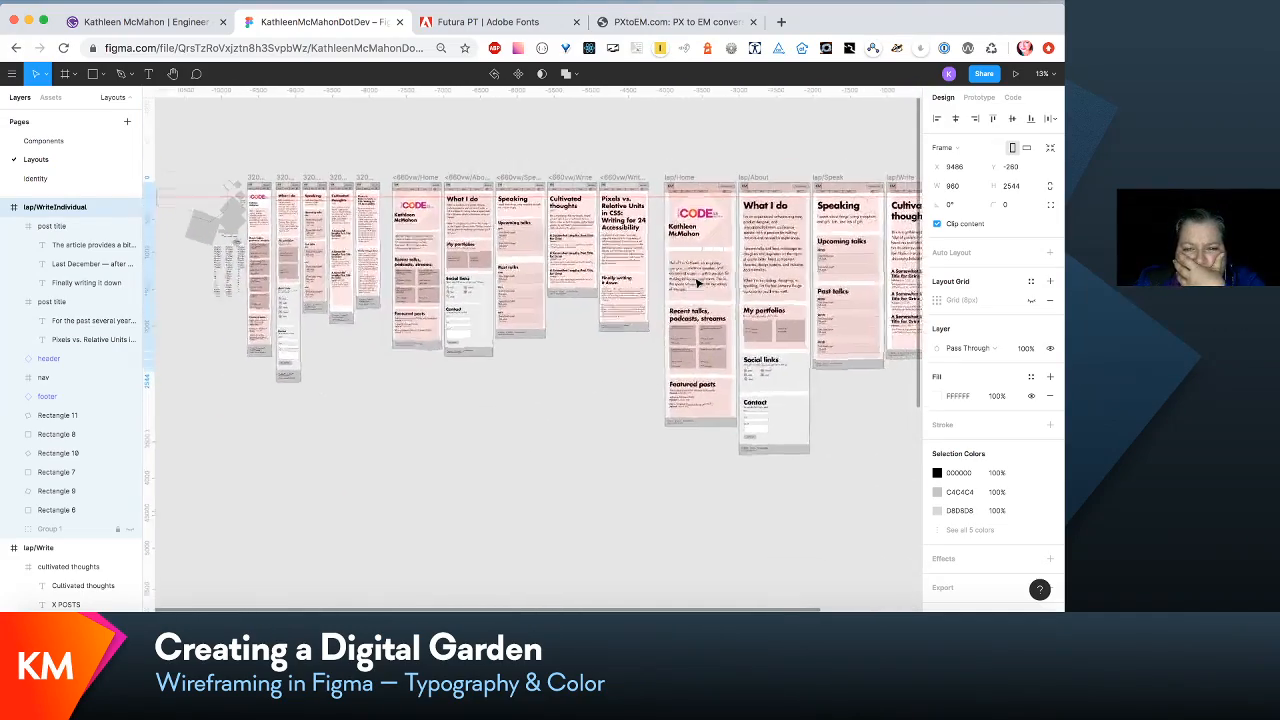
pyautogui.scroll(1, 698, 283)
pyautogui.hscroll(-3, 698, 283)
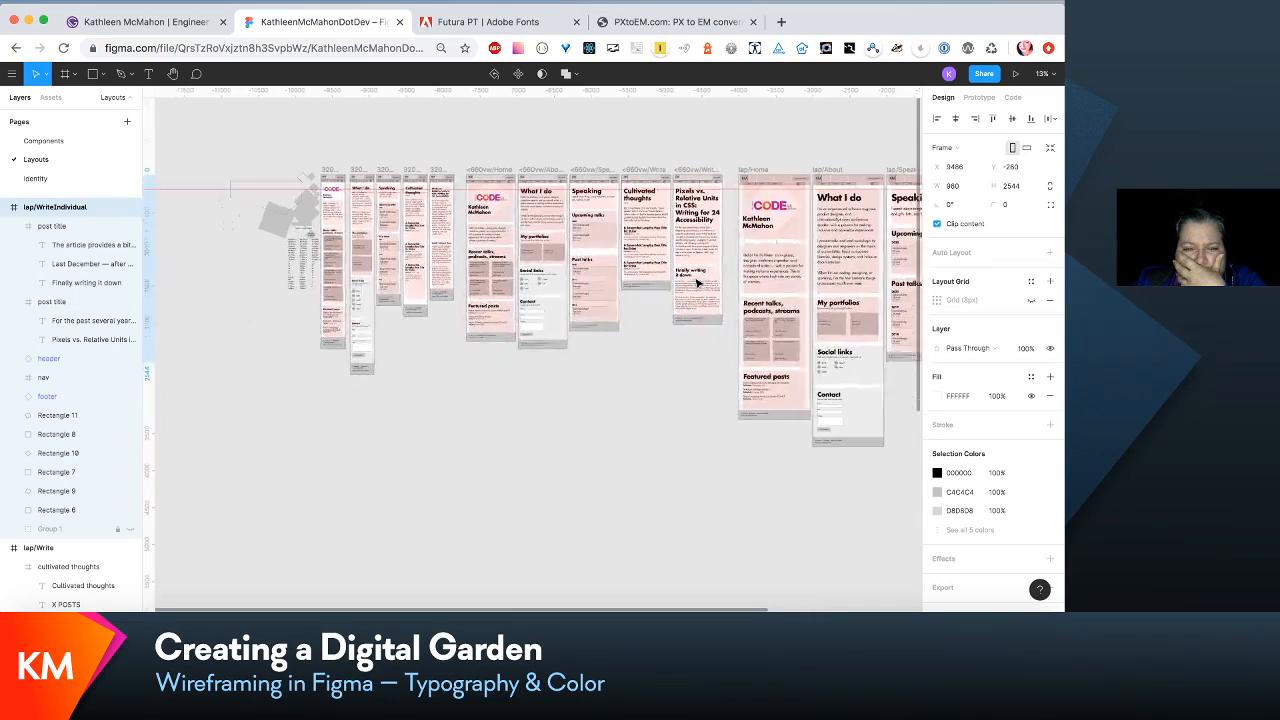
pyautogui.hscroll(20, 698, 283)
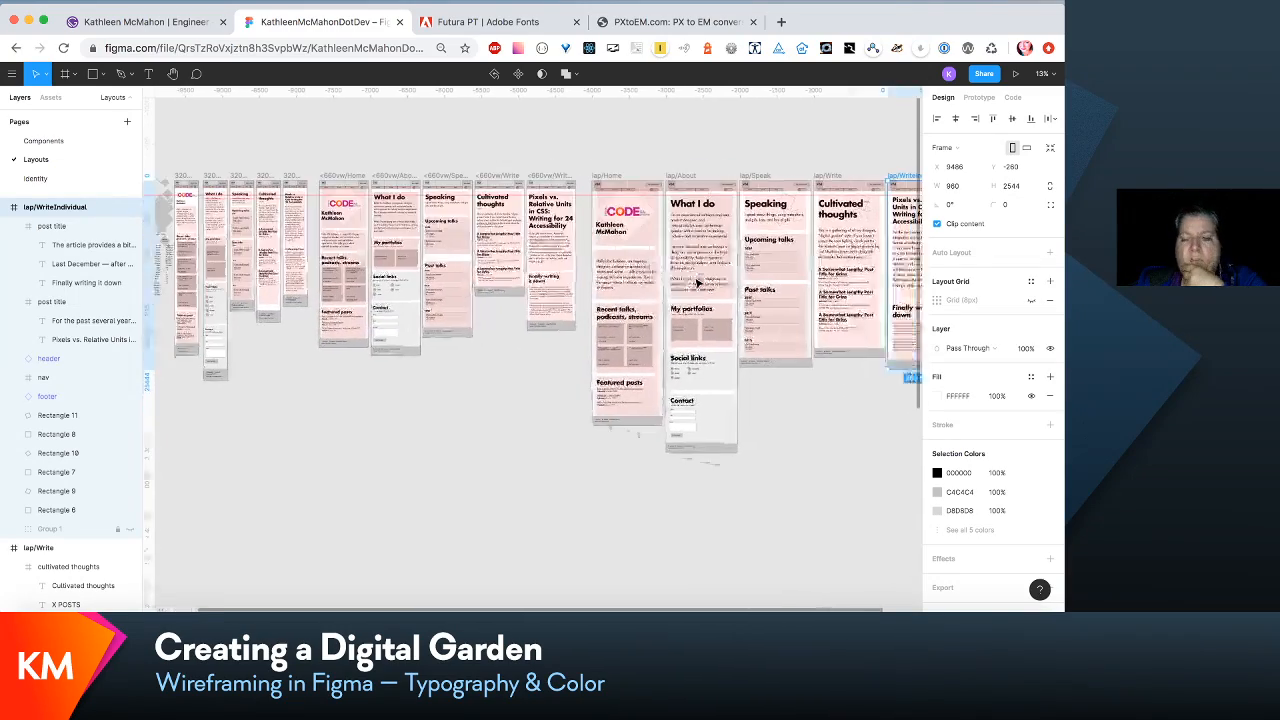
pyautogui.hscroll(-5, 698, 283)
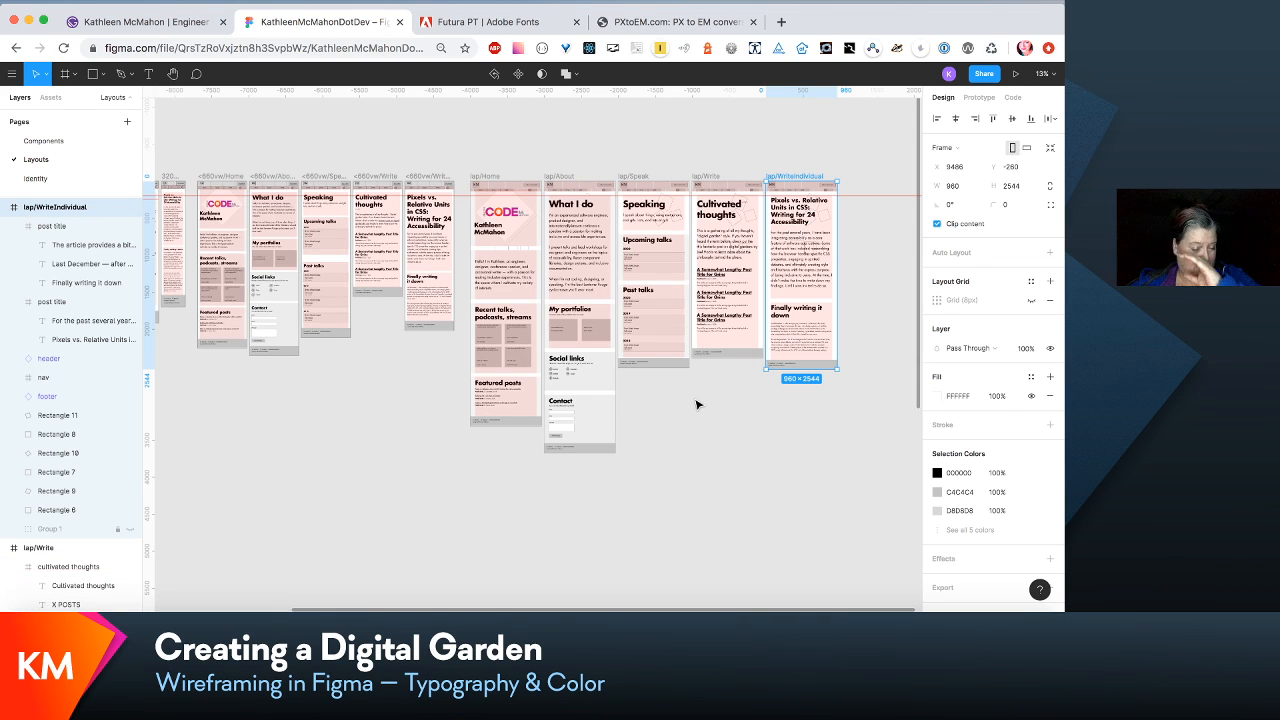
pyautogui.hscroll(-10, 698, 404)
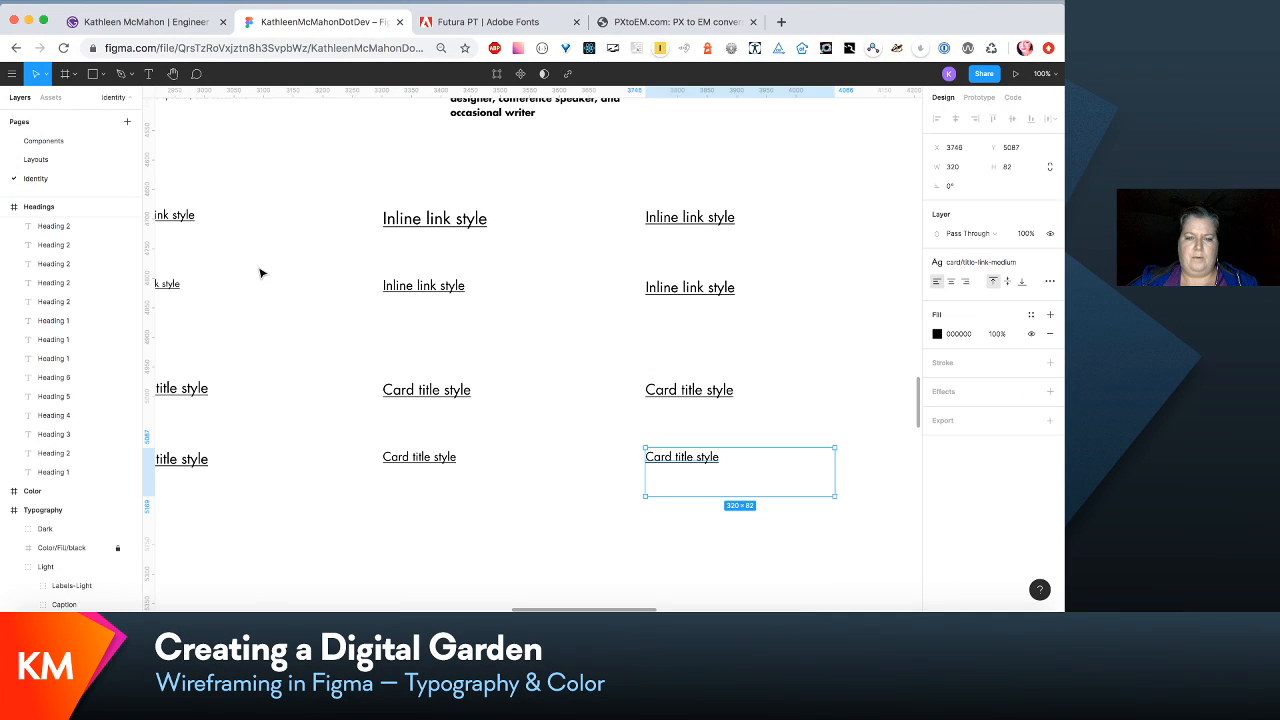
# - Return to the Layouts page and examine the earlier wireframe copies at every width, comparing their original typography
pyautogui.click(50, 160)
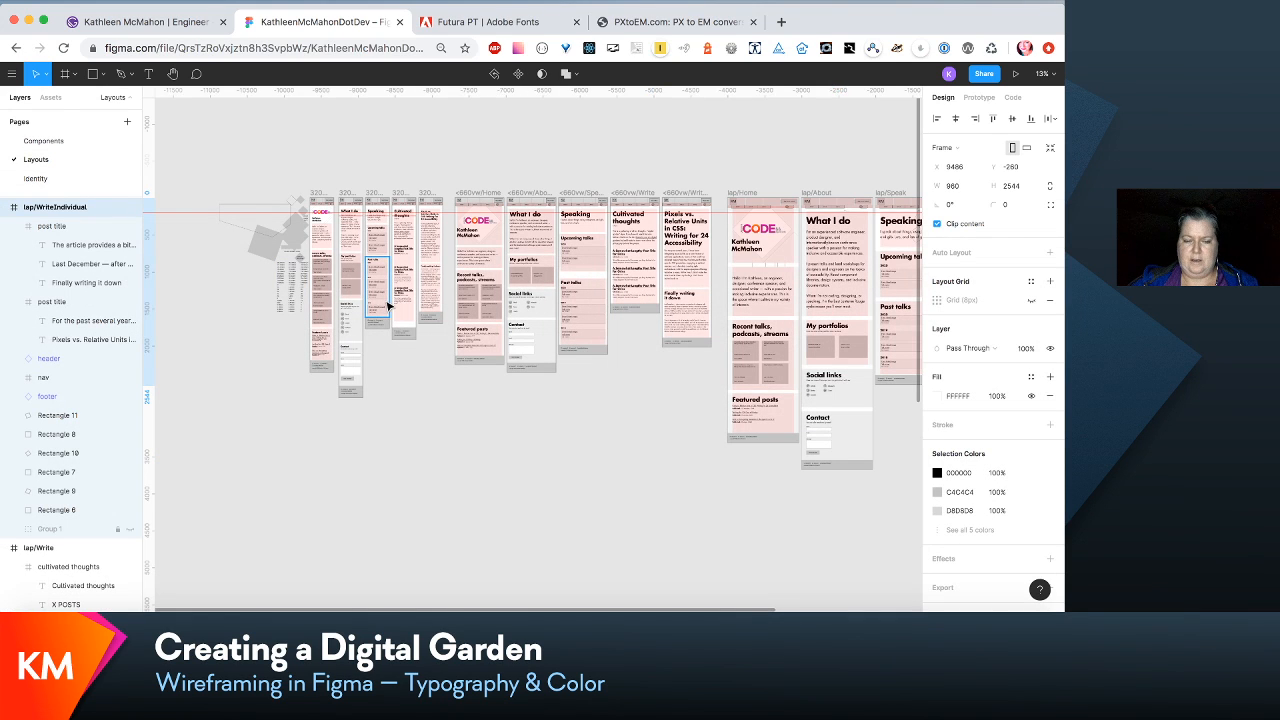
pyautogui.scroll(-5, 551, 377)
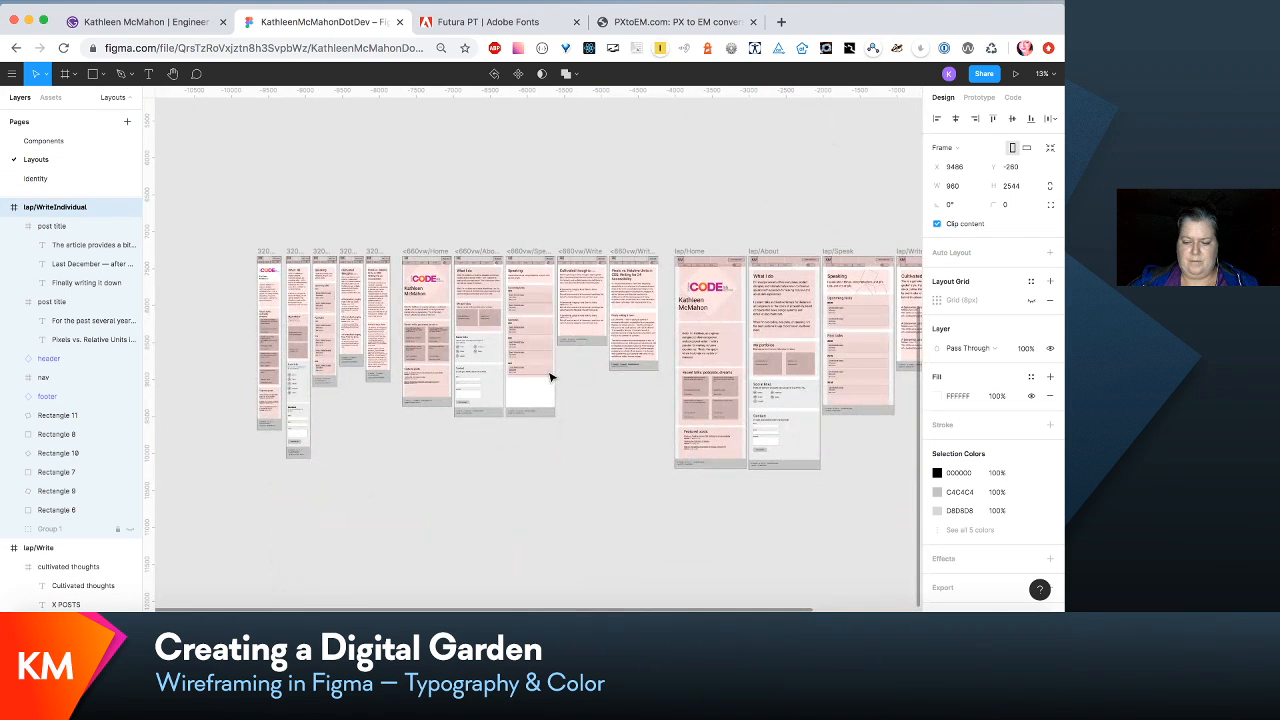
pyautogui.scroll(5, 551, 377)
pyautogui.scroll(-5, 551, 377)
pyautogui.scroll(3, 551, 377)
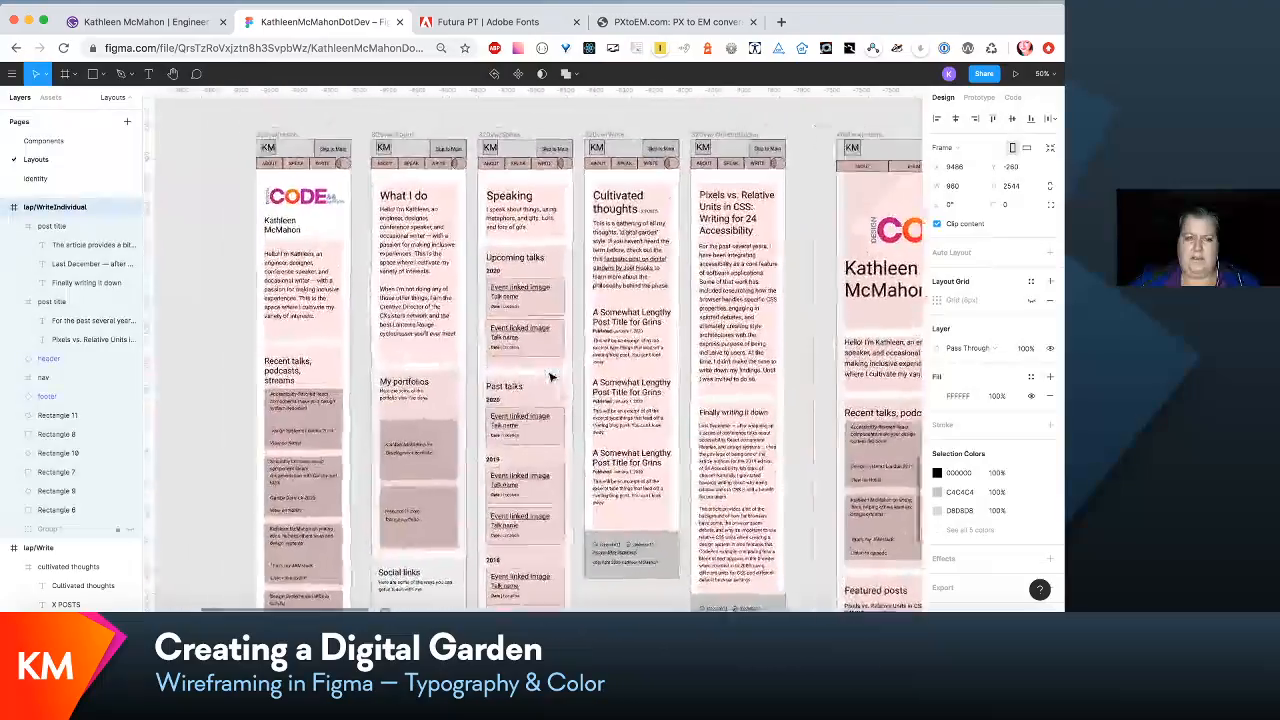
pyautogui.scroll(5, 551, 377)
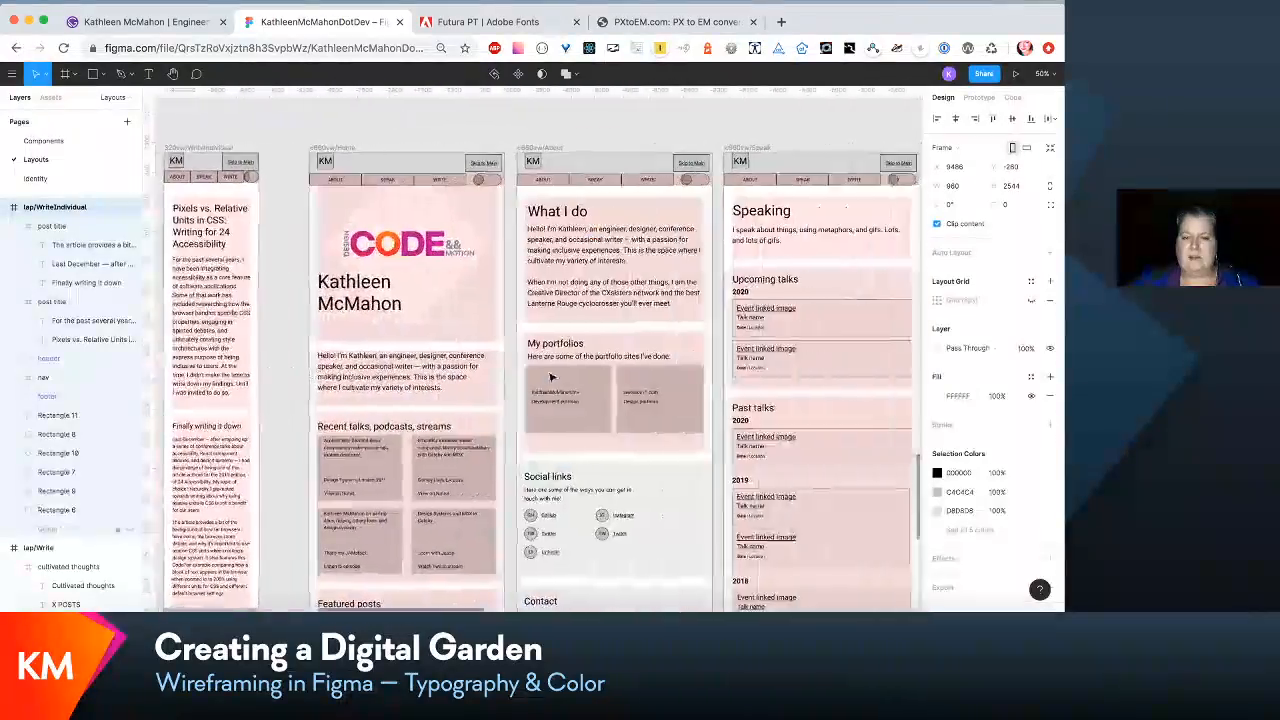
pyautogui.hscroll(10, 551, 377)
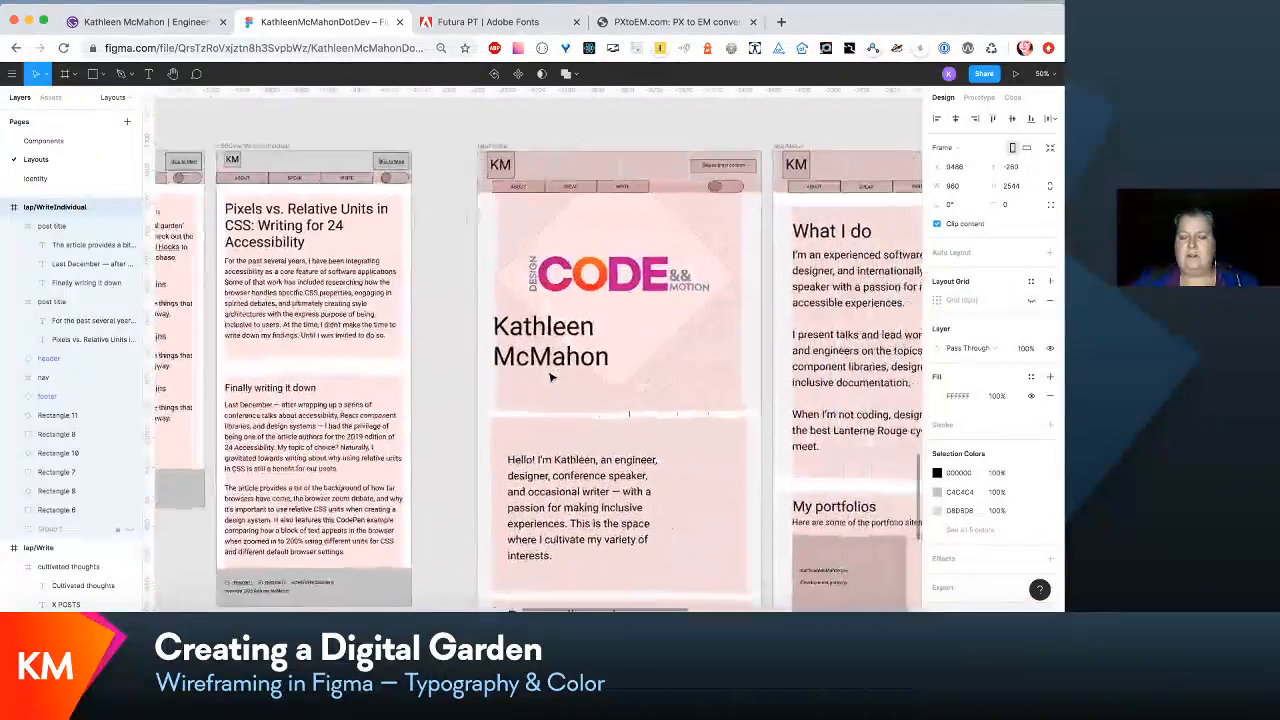
pyautogui.hscroll(10, 551, 377)
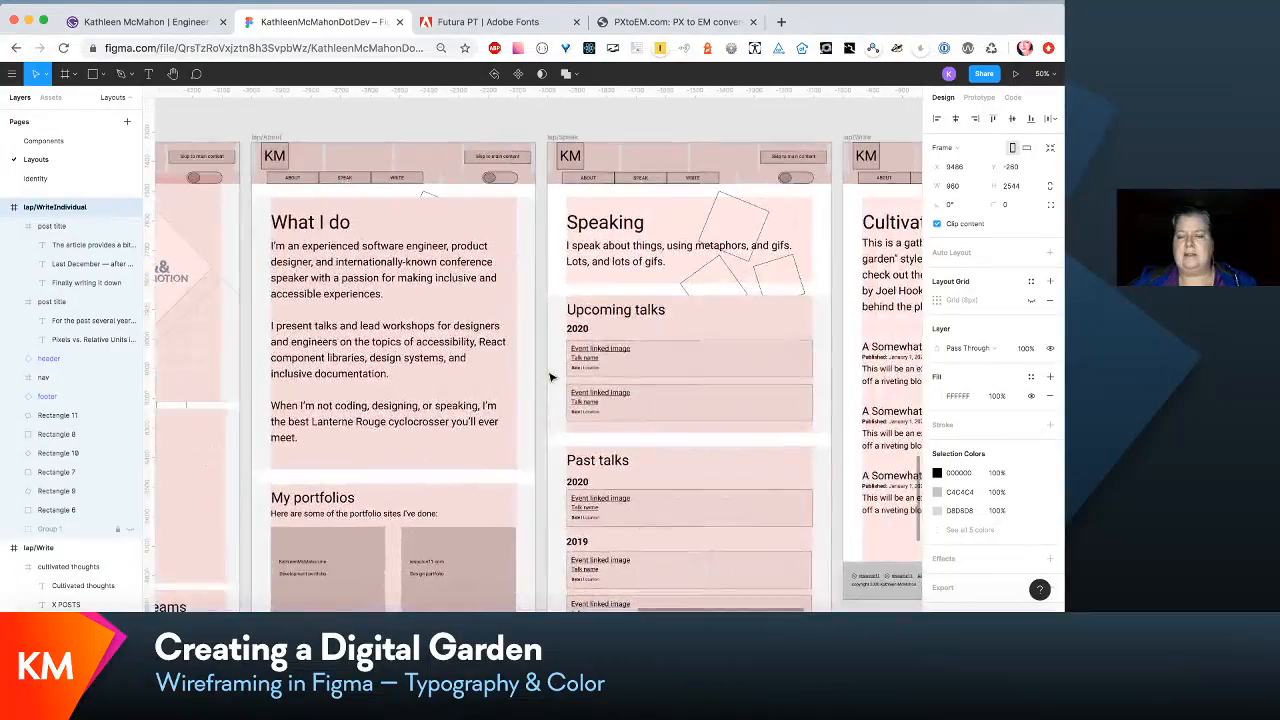
pyautogui.hscroll(3, 551, 377)
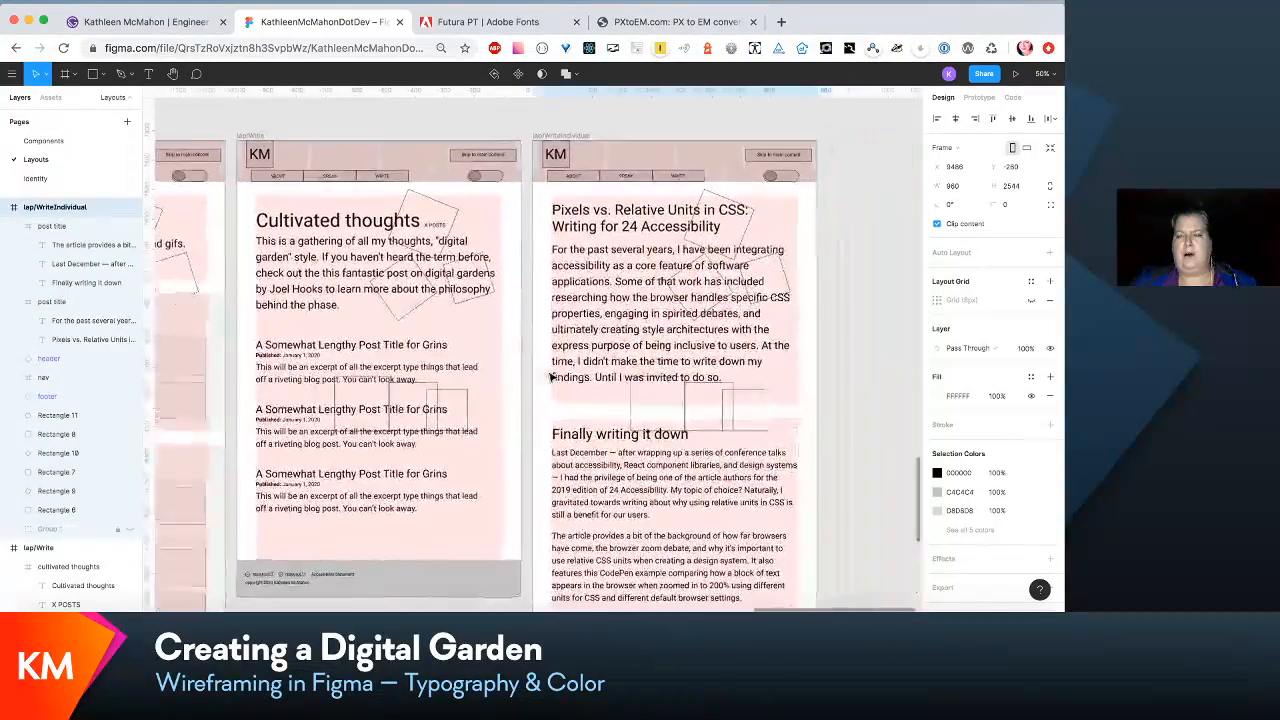
pyautogui.hscroll(-5, 551, 377)
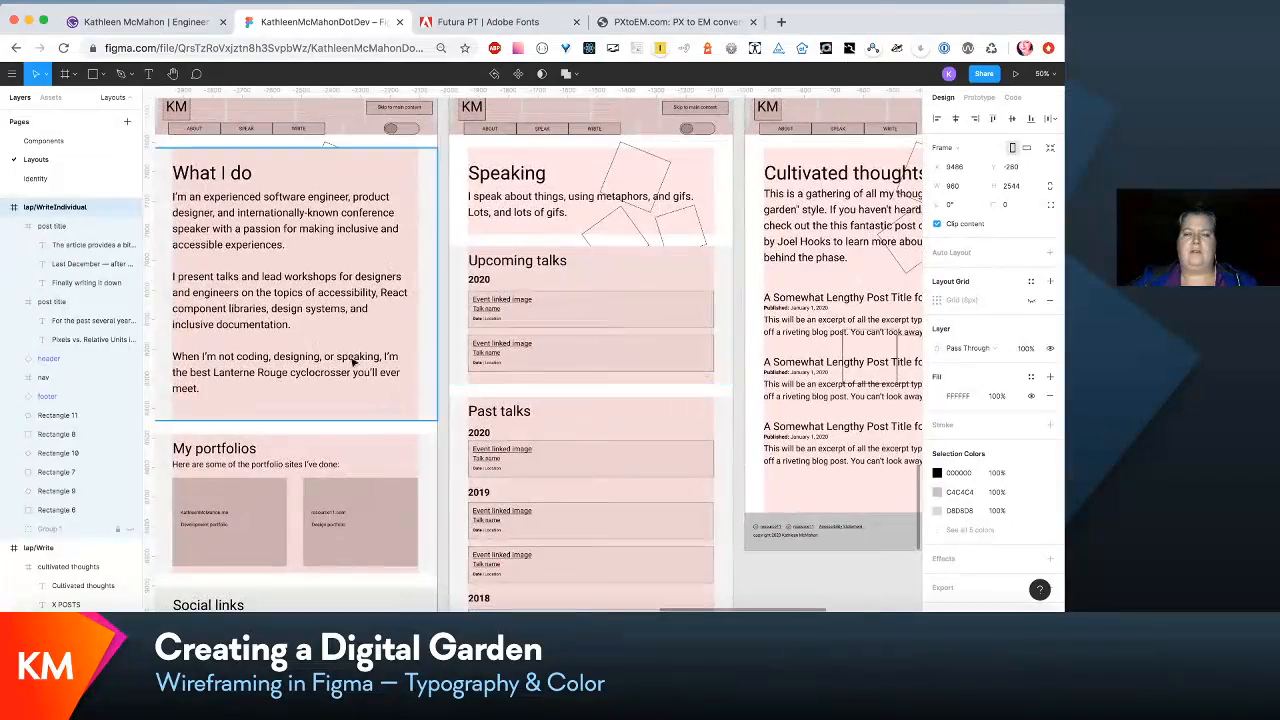
pyautogui.hscroll(-5, 300, 380)
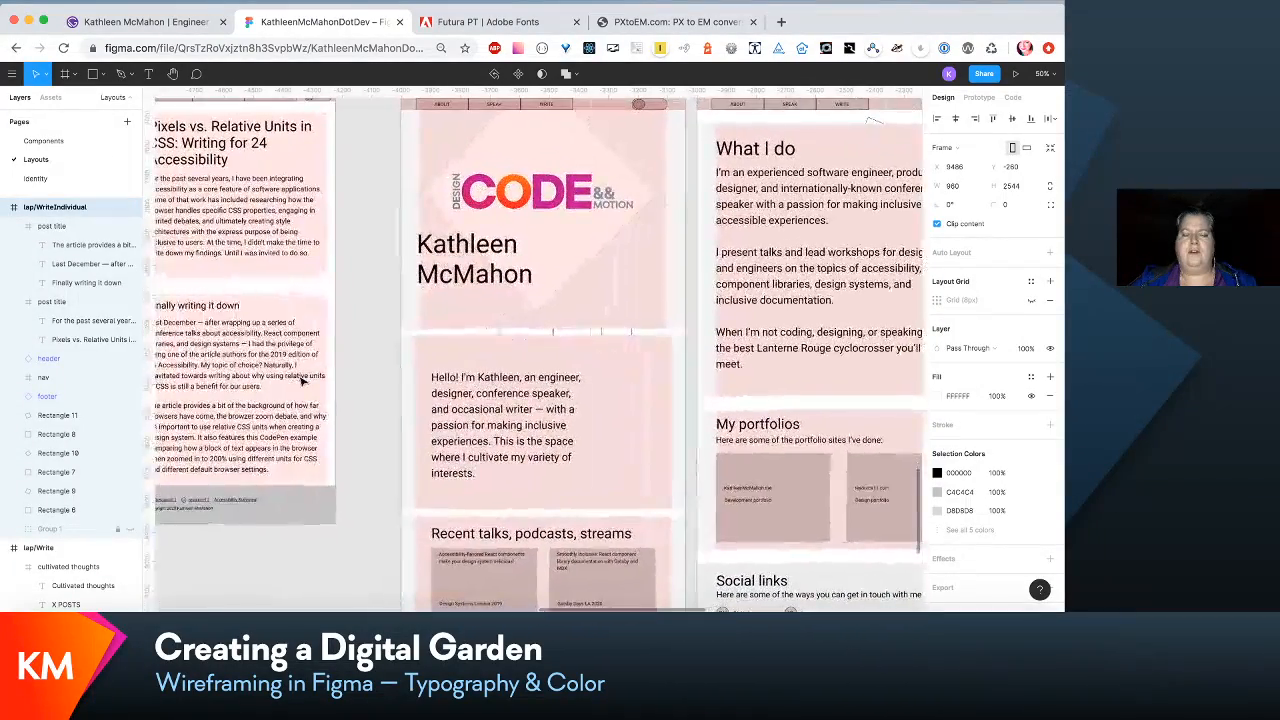
pyautogui.hscroll(-5, 246, 368)
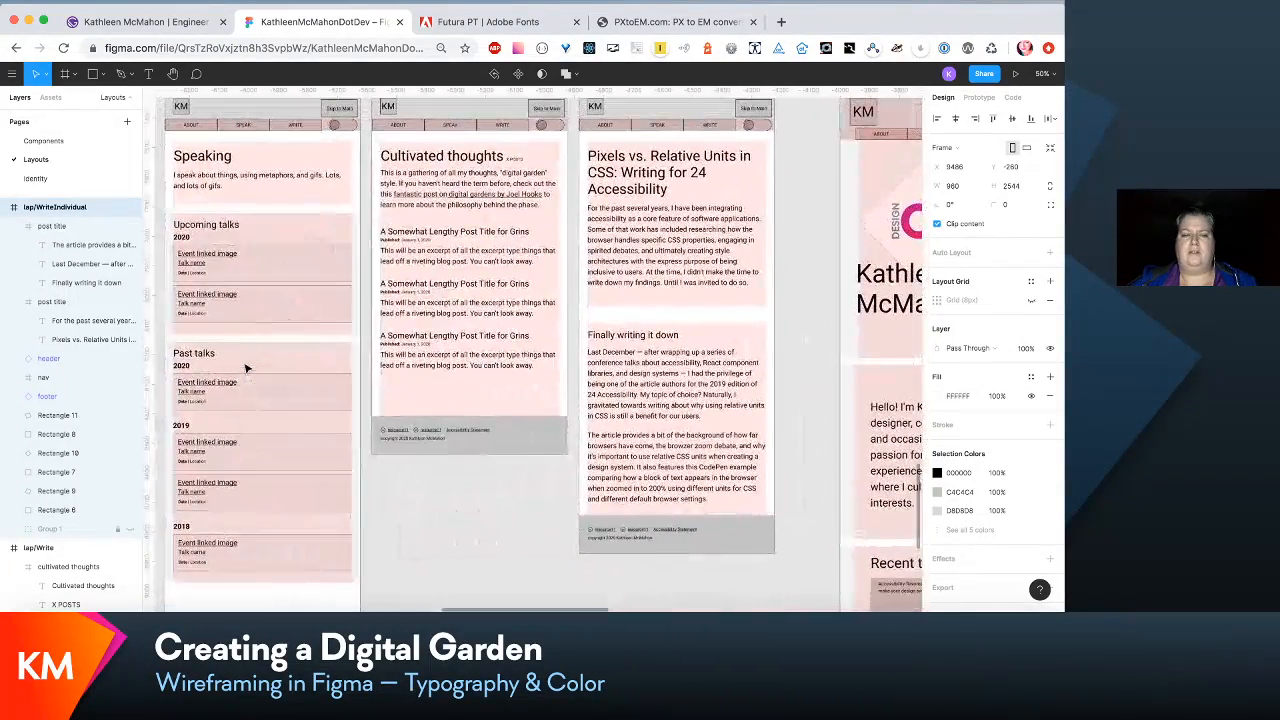
pyautogui.hscroll(-6, 250, 375)
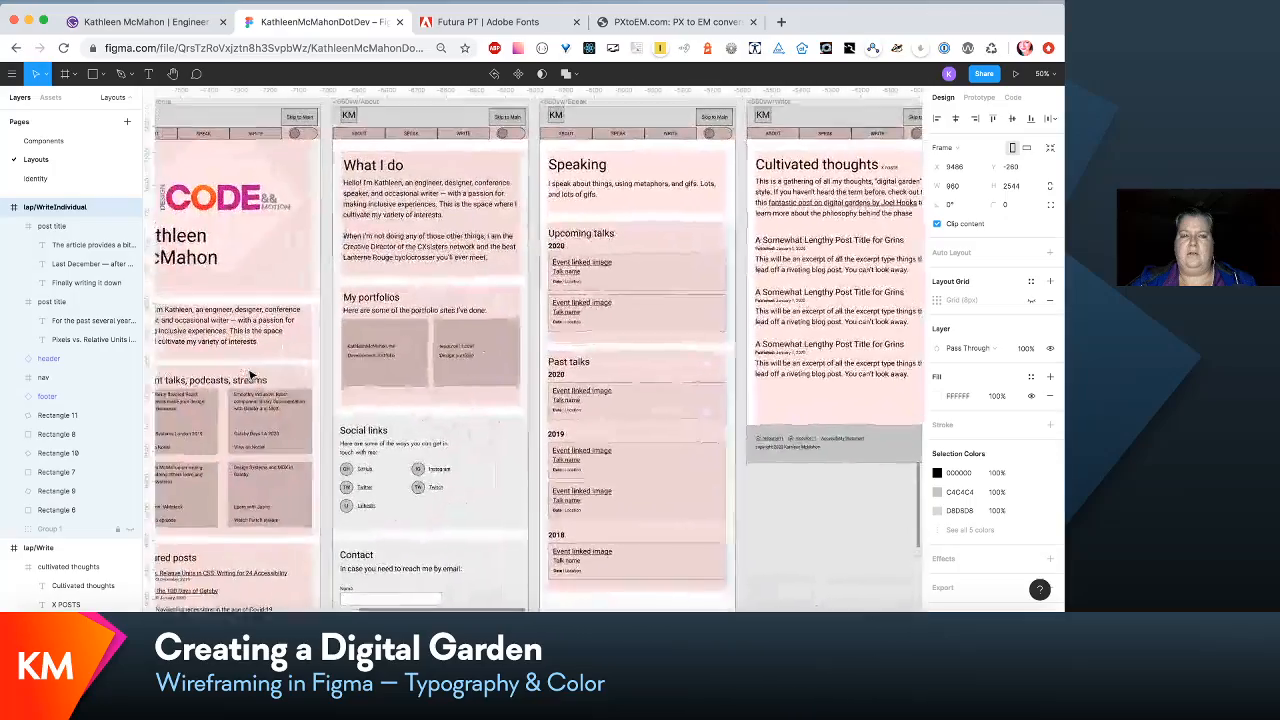
pyautogui.hscroll(-8, 250, 376)
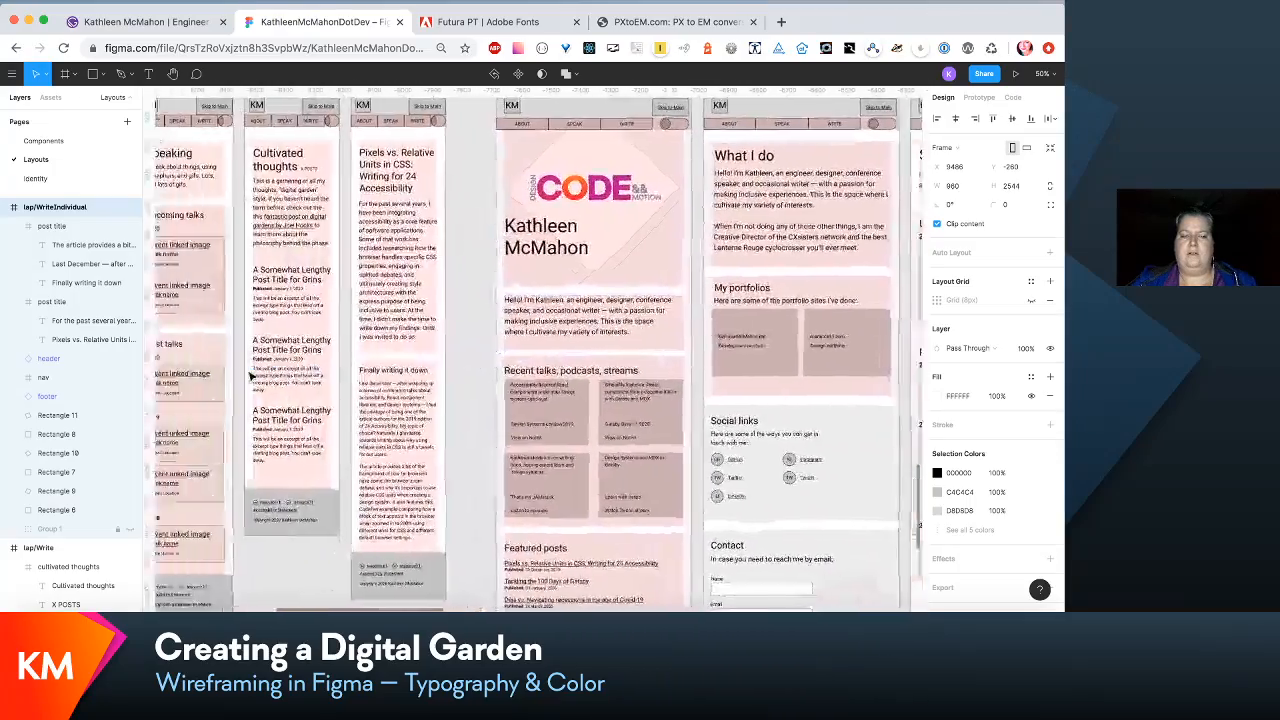
pyautogui.hscroll(-5, 250, 376)
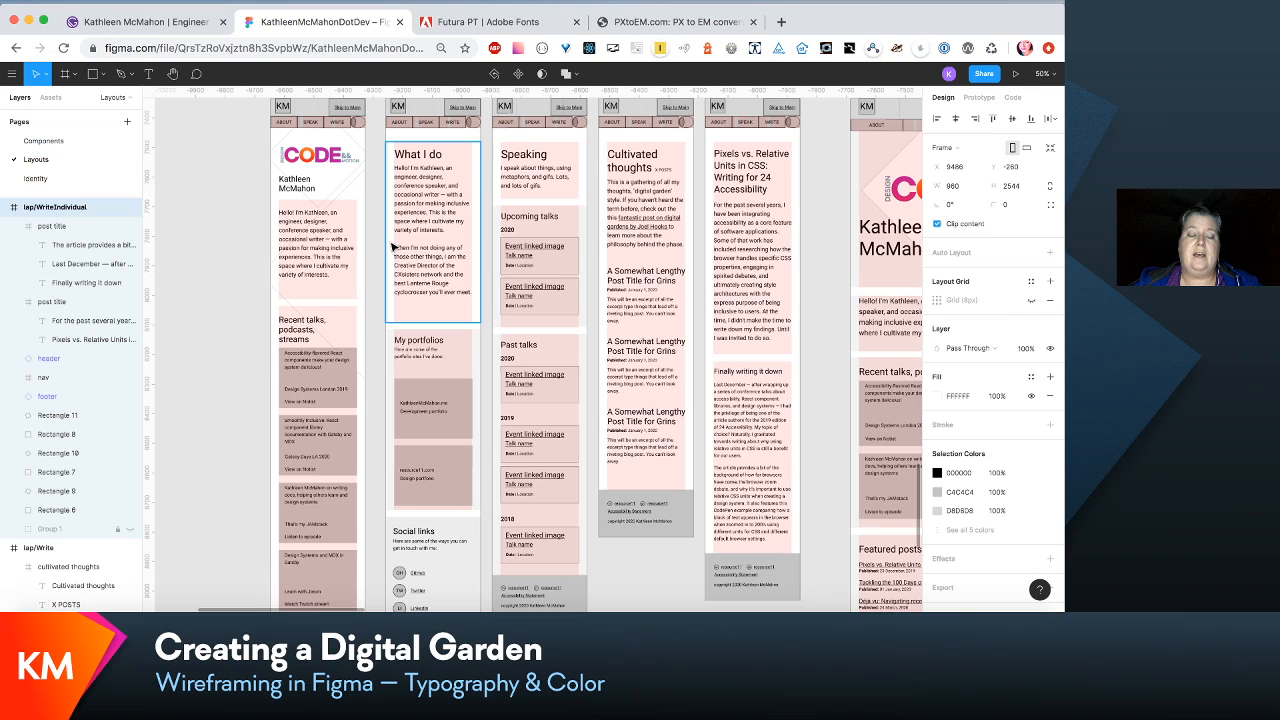
# - Go back to the updated Futura wireframes and review the 320vw and mid-width frames against the earlier versions
pyautogui.scroll(10, 392, 247)
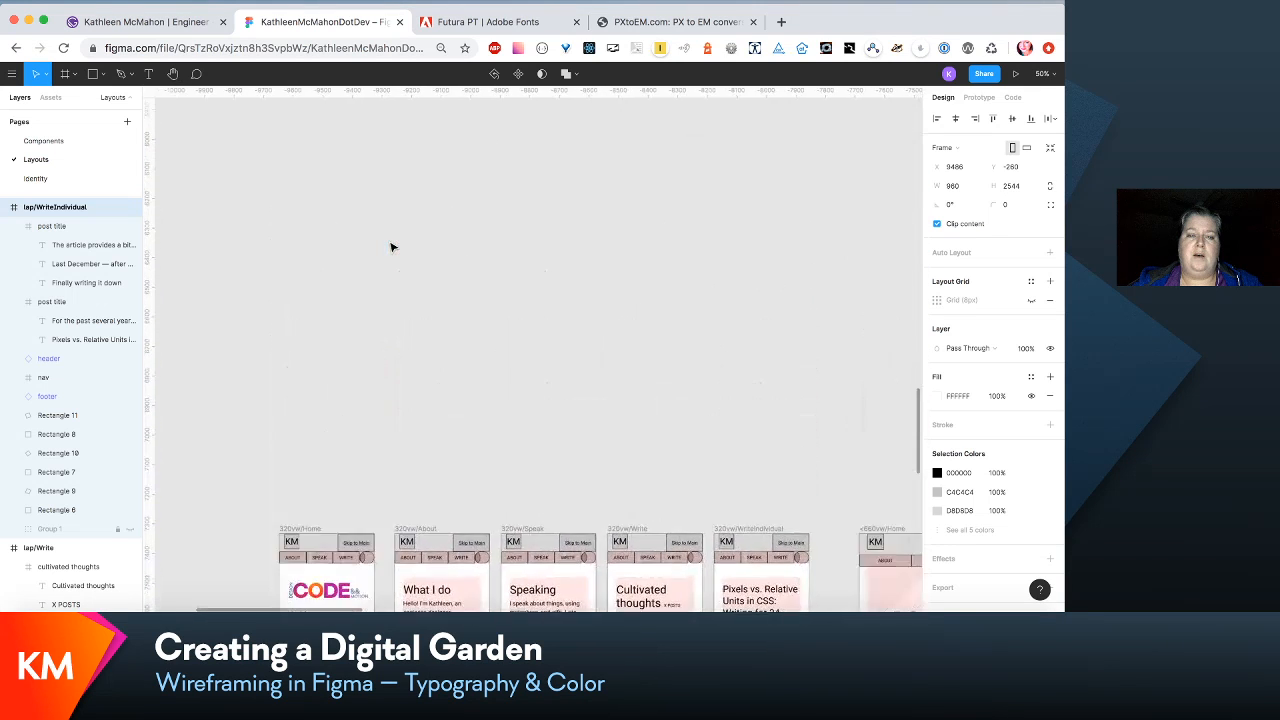
pyautogui.scroll(5, 392, 247)
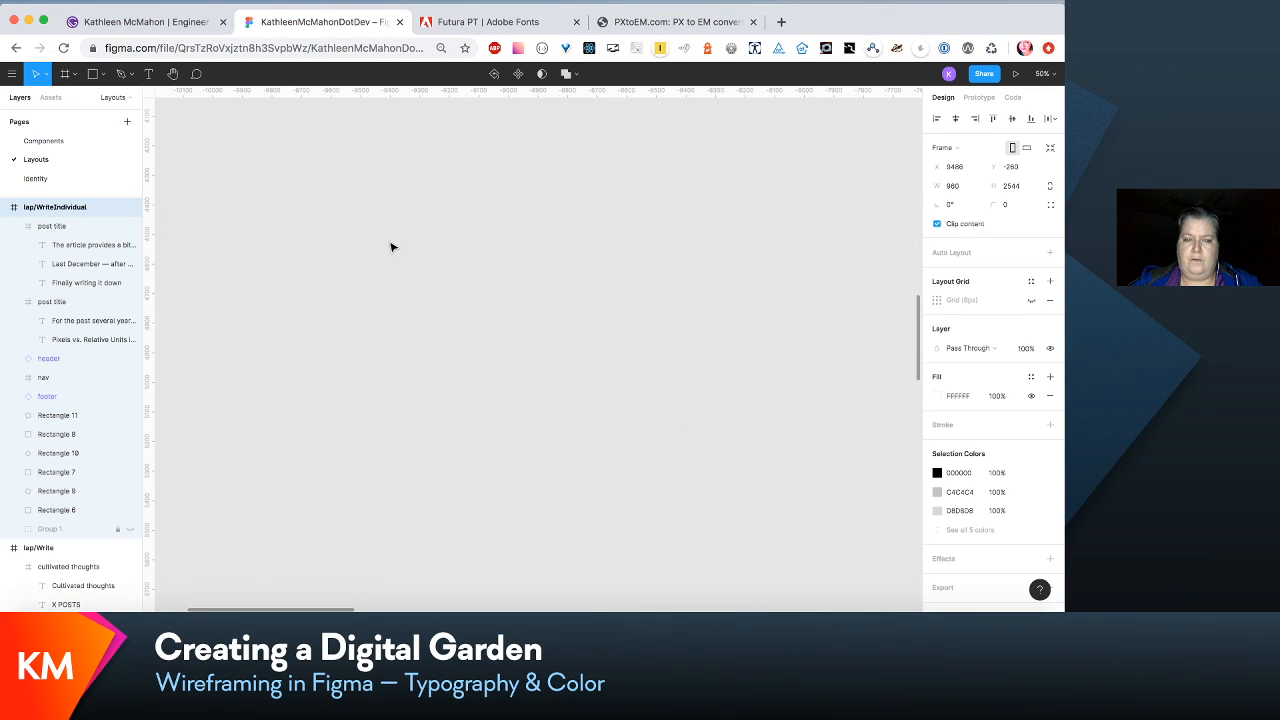
pyautogui.scroll(-5, 392, 247)
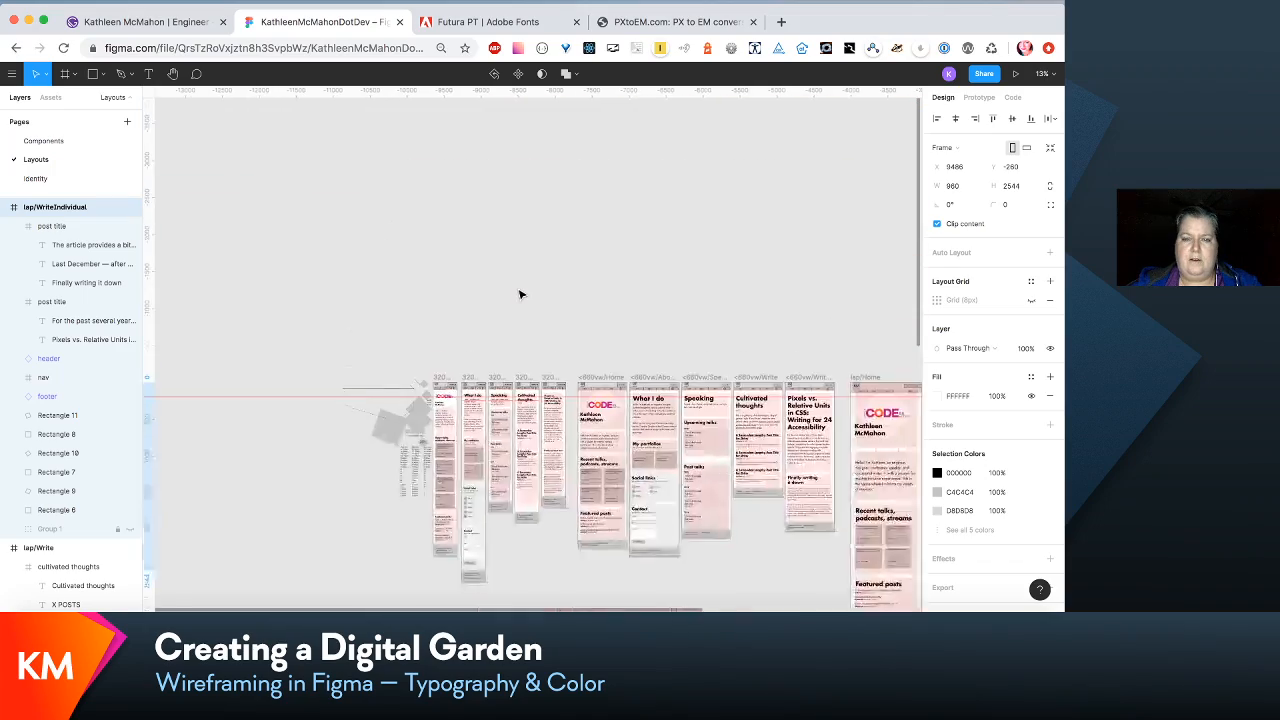
pyautogui.scroll(-3, 520, 294)
pyautogui.hscroll(3, 520, 294)
pyautogui.scroll(3, 520, 293)
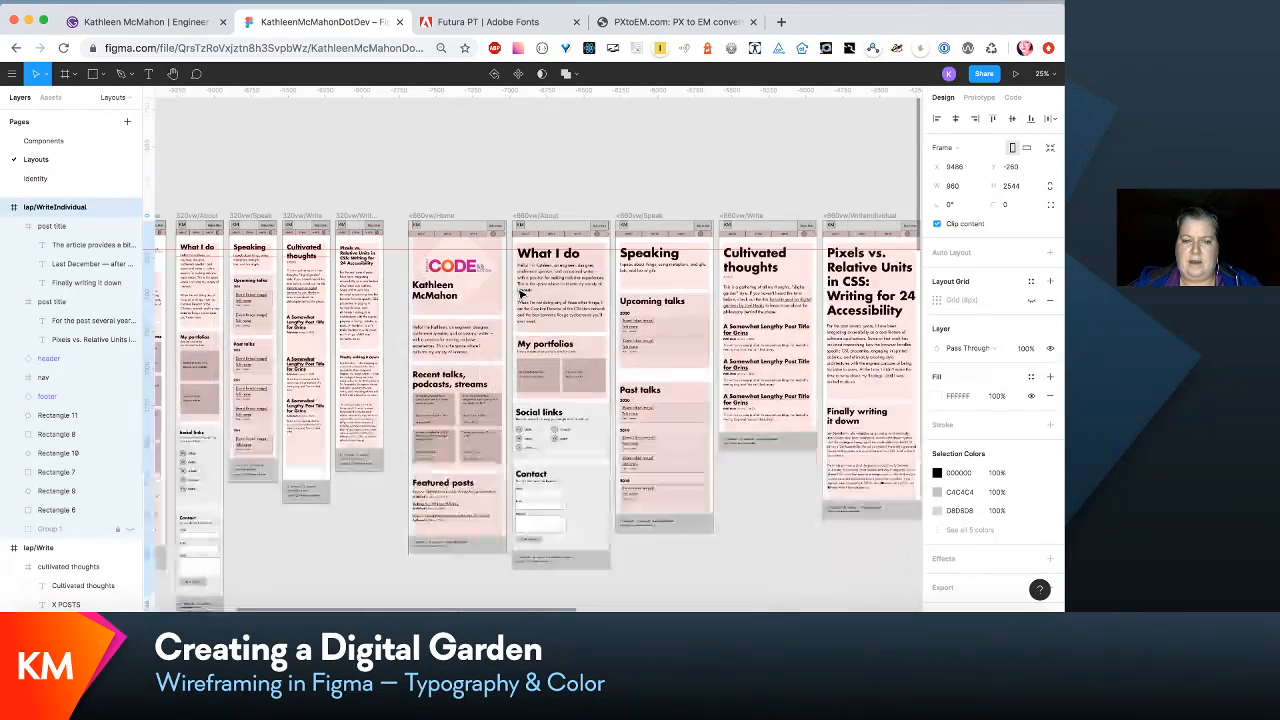
pyautogui.hscroll(-3, 520, 293)
pyautogui.scroll(-1, 520, 294)
pyautogui.hscroll(1, 520, 294)
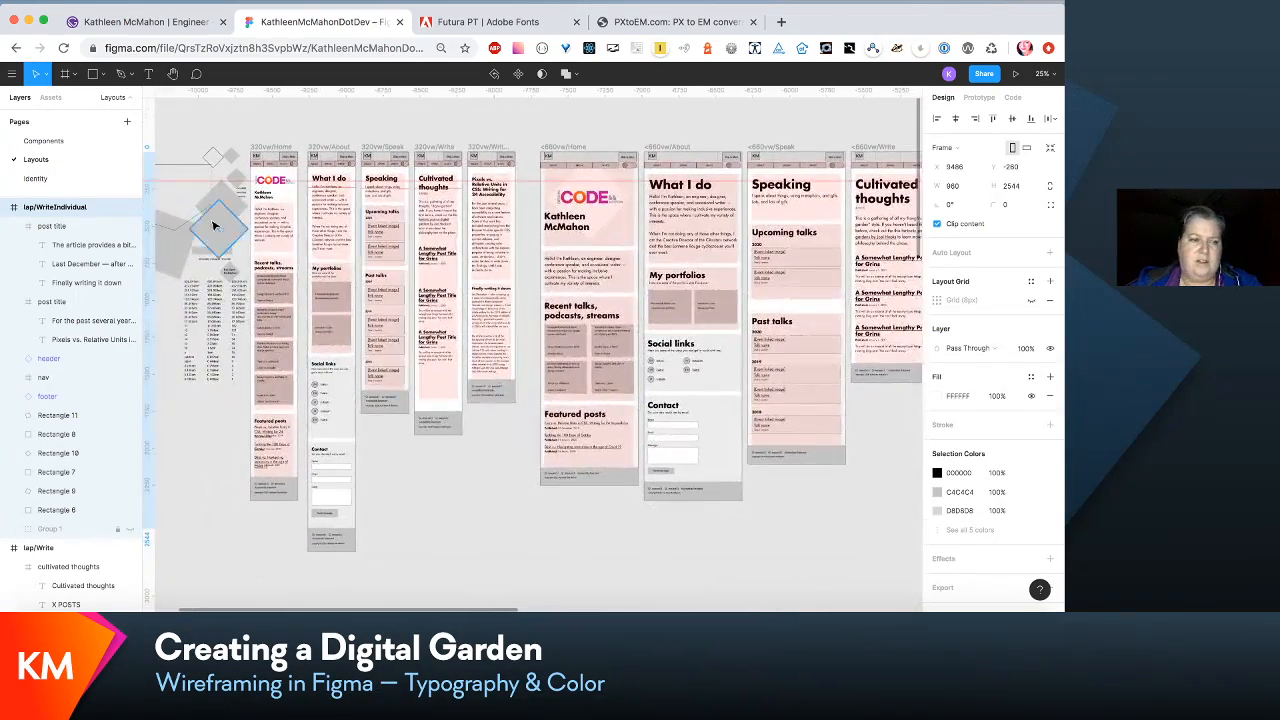
# - Open the Identity page and look over its text styles, logos, color swatches and contrast samples
pyautogui.click(68, 180)
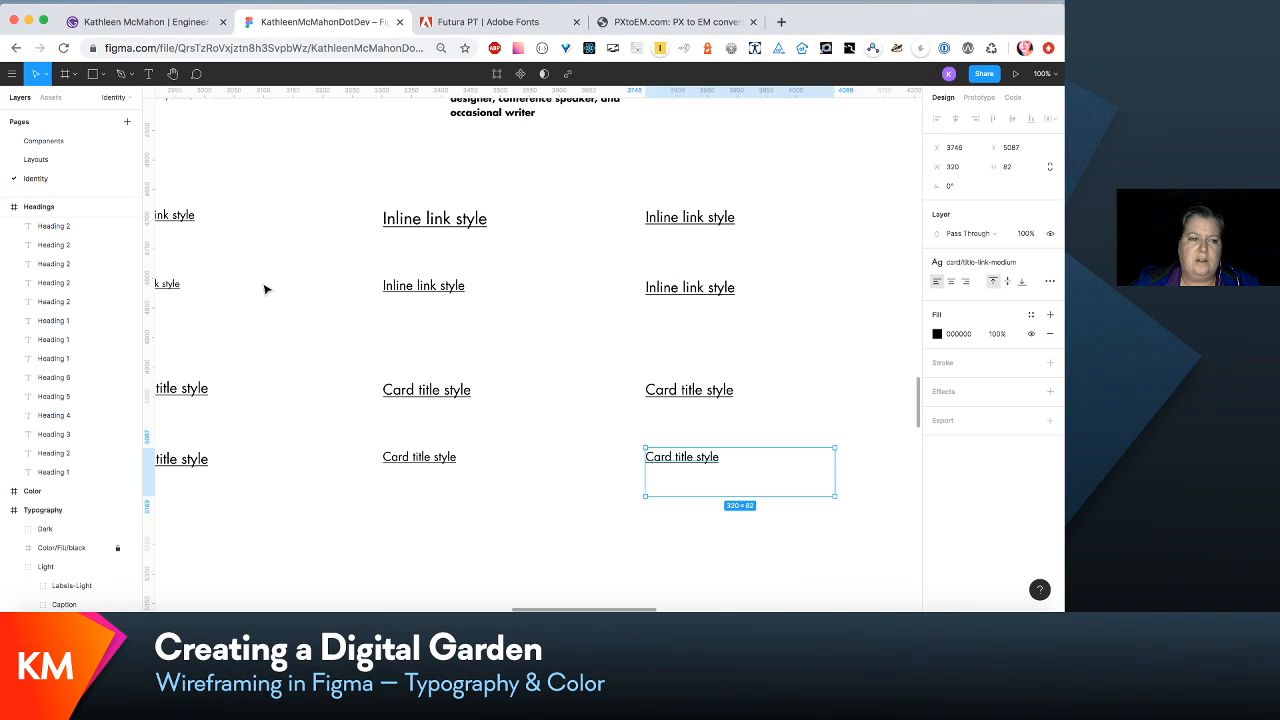
pyautogui.hscroll(-5, 265, 289)
pyautogui.scroll(1, 265, 289)
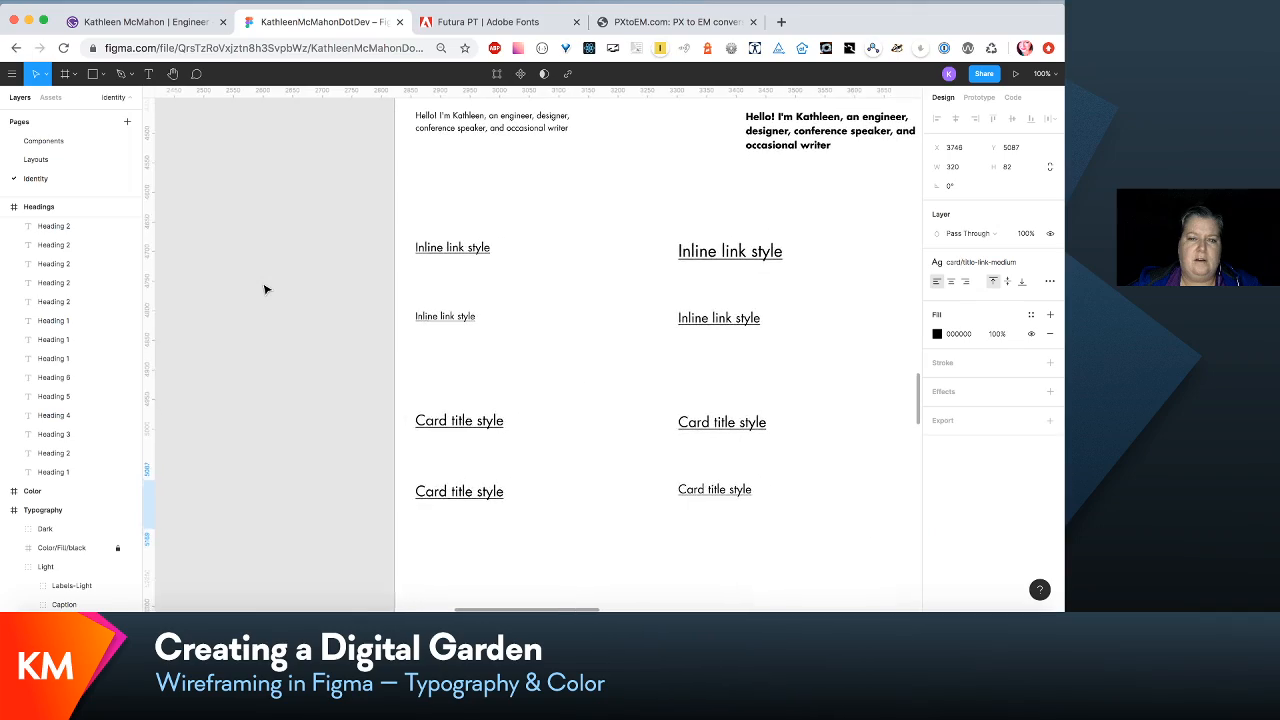
pyautogui.scroll(10, 265, 289)
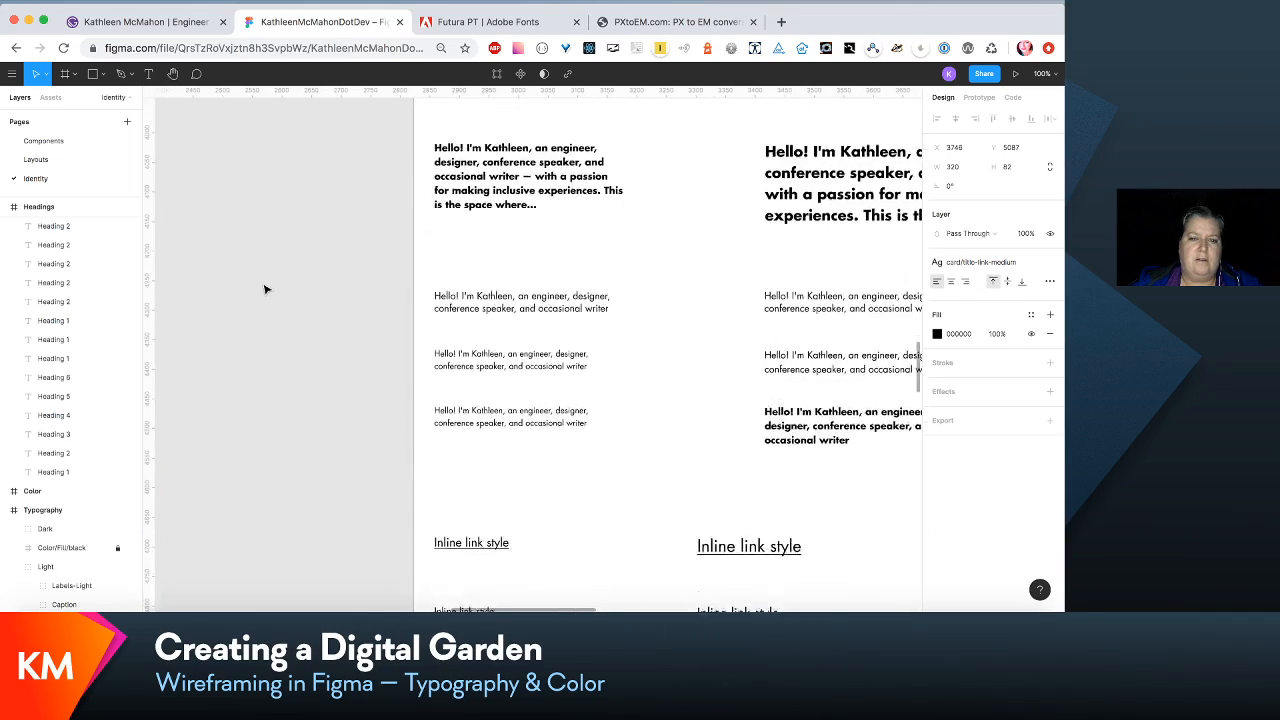
pyautogui.press('-')
pyautogui.scroll(15, 265, 289)
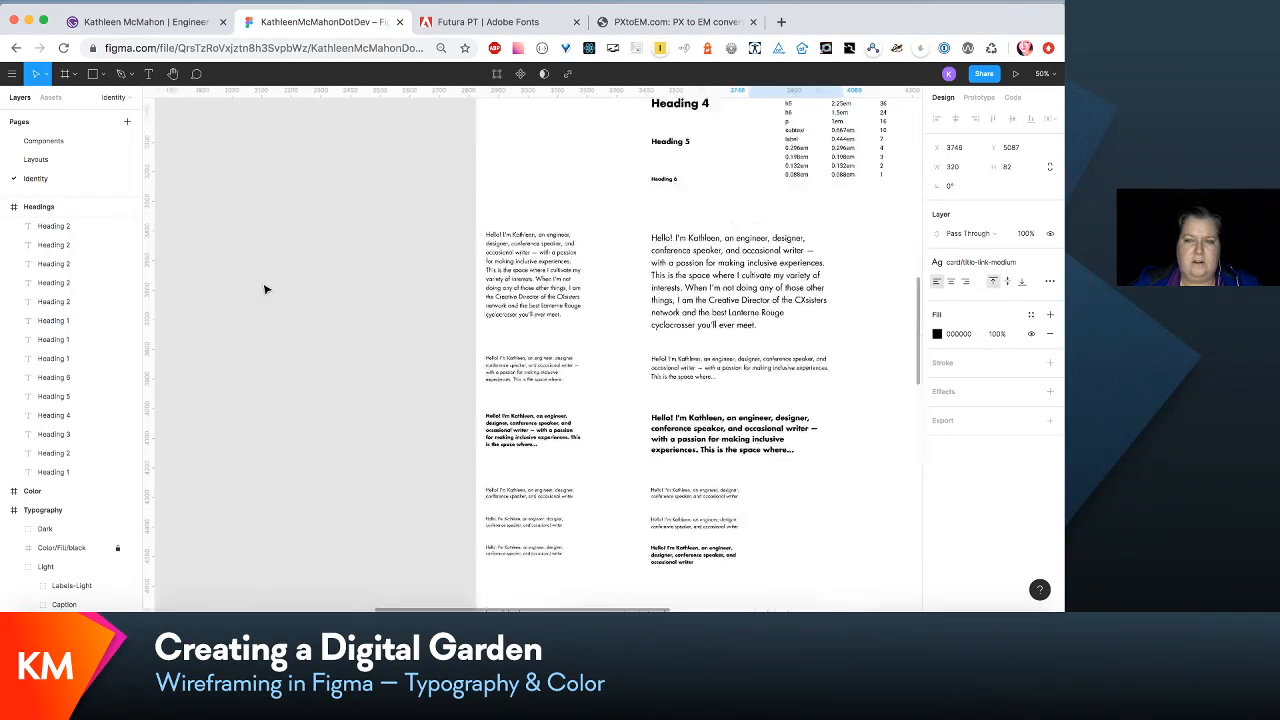
pyautogui.scroll(8, 265, 292)
pyautogui.hscroll(2, 265, 292)
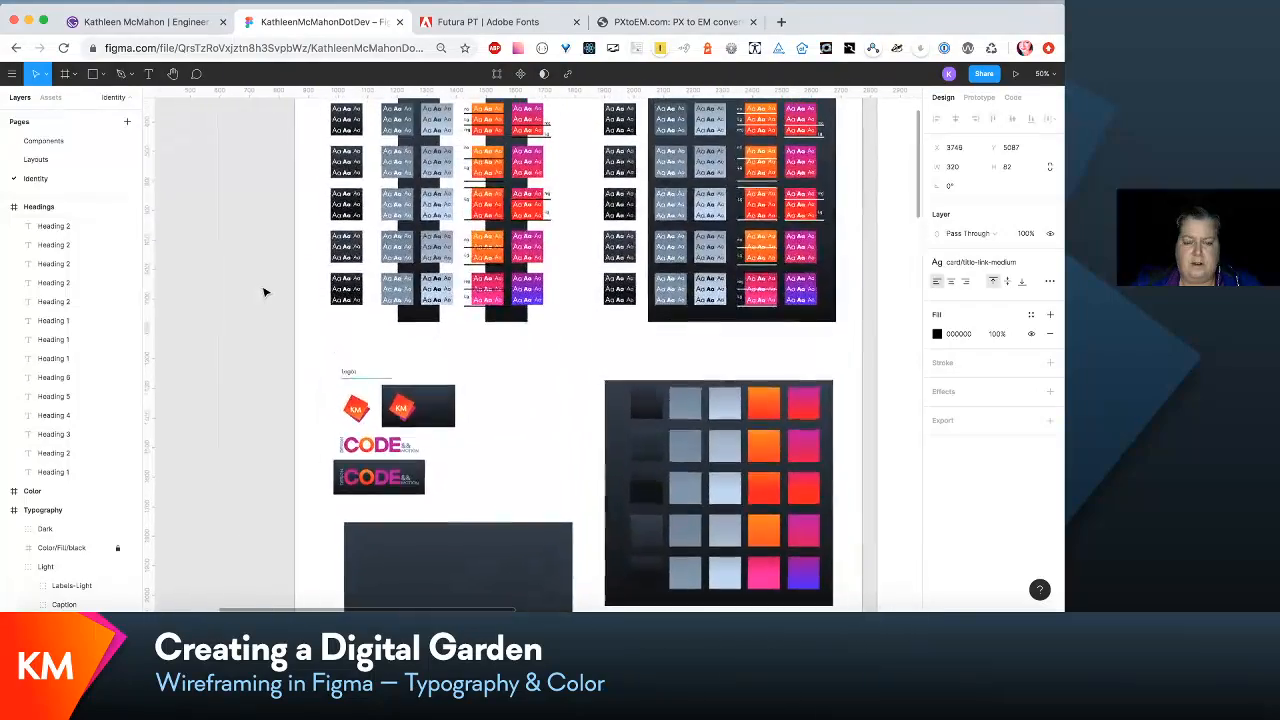
pyautogui.hotkey('shift', '0')
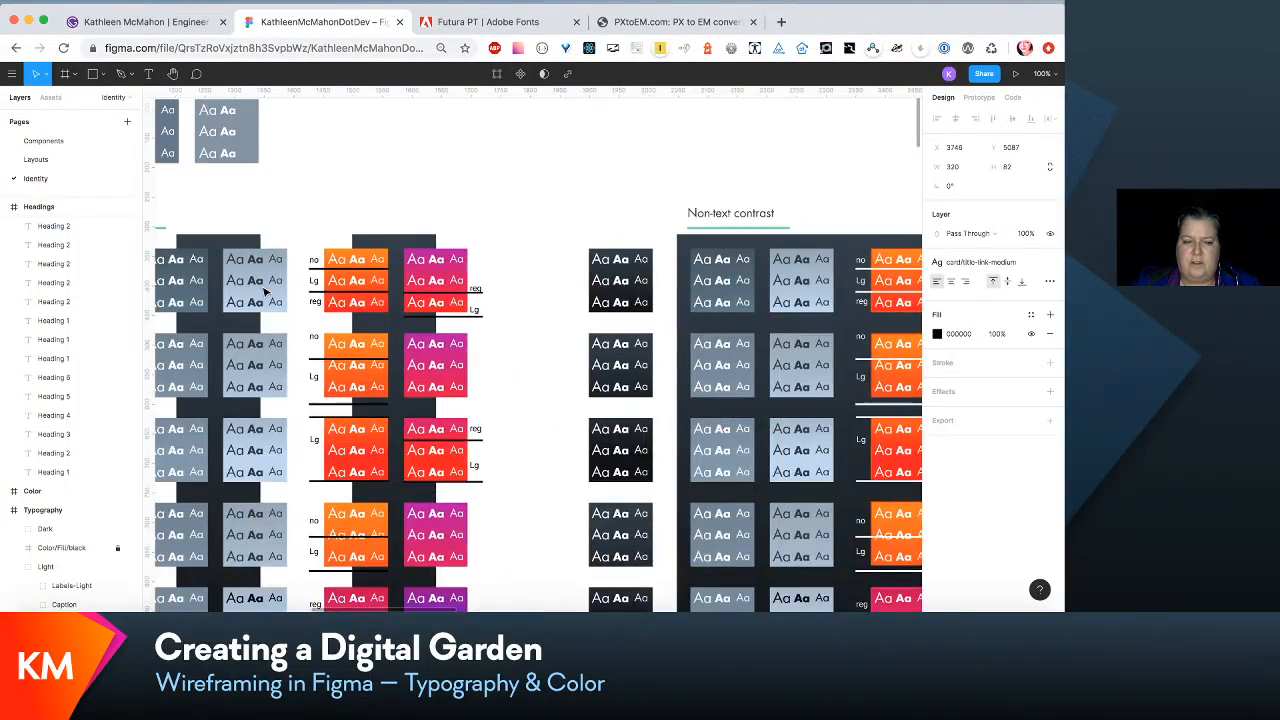
# - Examine the Color frame's text and non-text contrast samples, logos and gradient swatches on the Identity page
pyautogui.scroll(-2, 265, 292)
pyautogui.hscroll(-6, 265, 292)
pyautogui.scroll(2, 265, 292)
pyautogui.hscroll(-2, 265, 292)
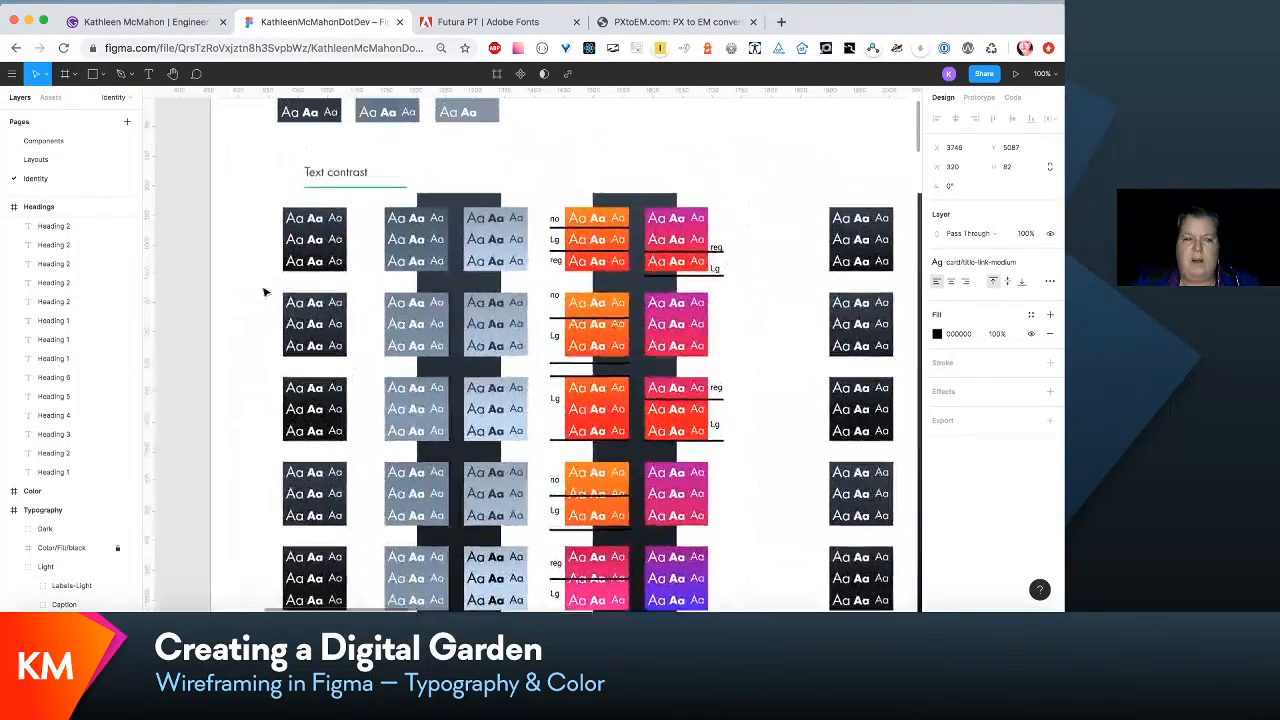
pyautogui.press('-')
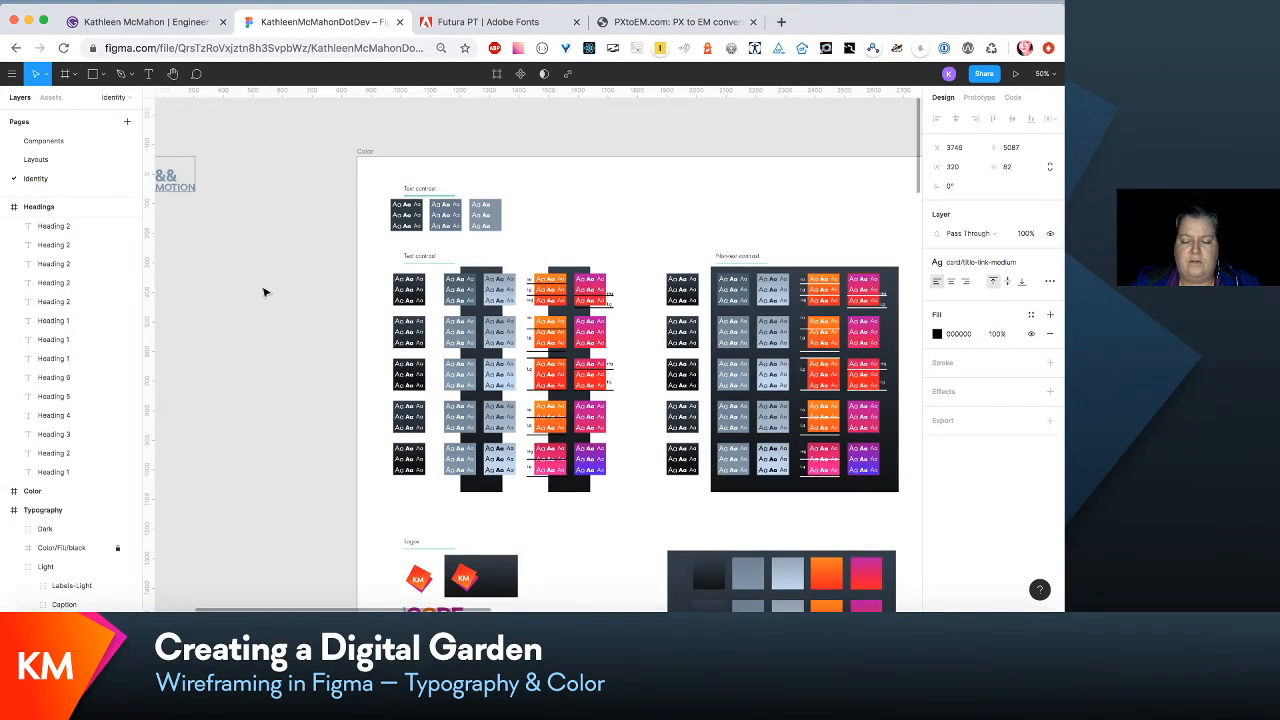
pyautogui.hscroll(3, 422, 331)
pyautogui.scroll(-1, 422, 331)
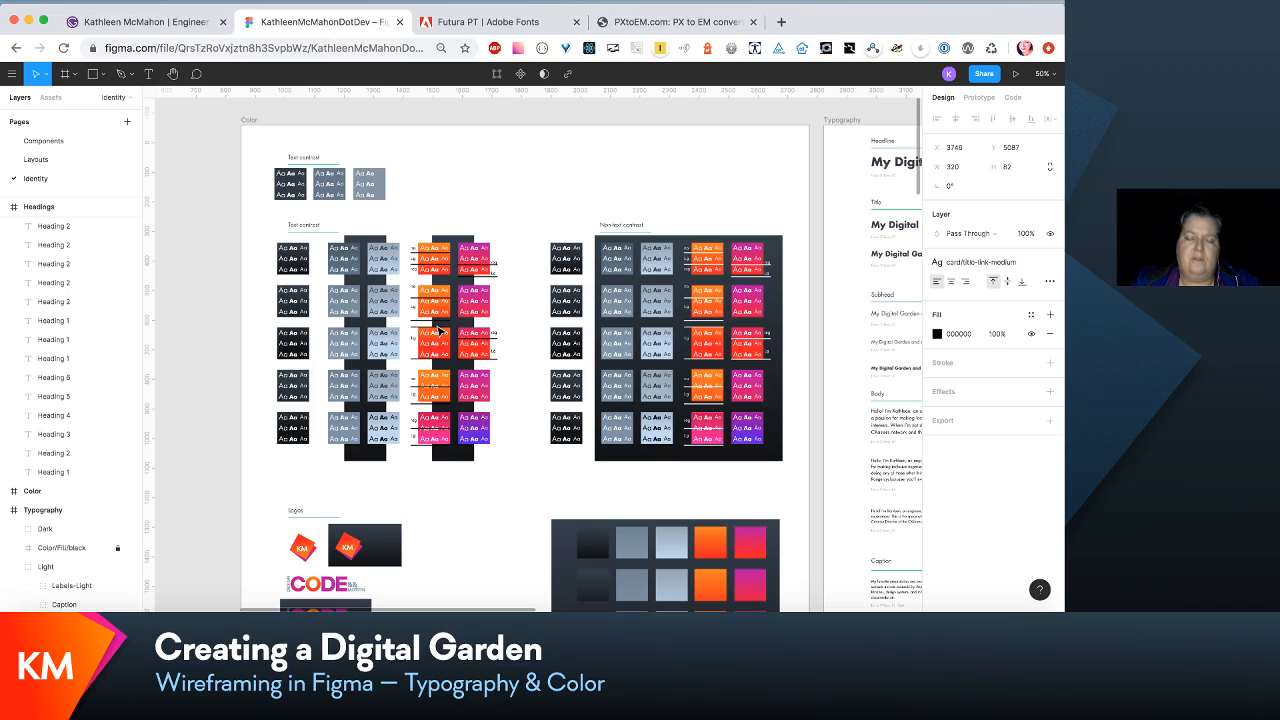
pyautogui.hscroll(5, 438, 331)
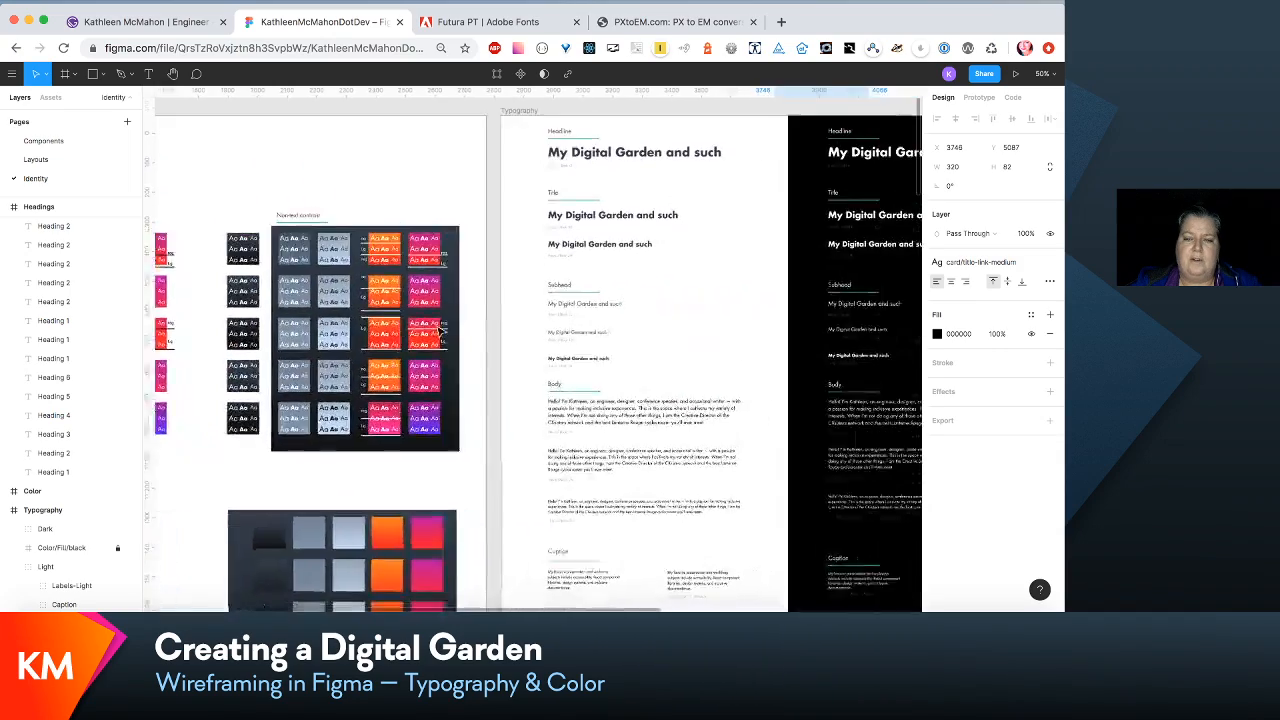
# - Look over the light and dark Typography samples and the Headings frame's heading sizes, type scale and paragraph styles
pyautogui.hscroll(2, 438, 331)
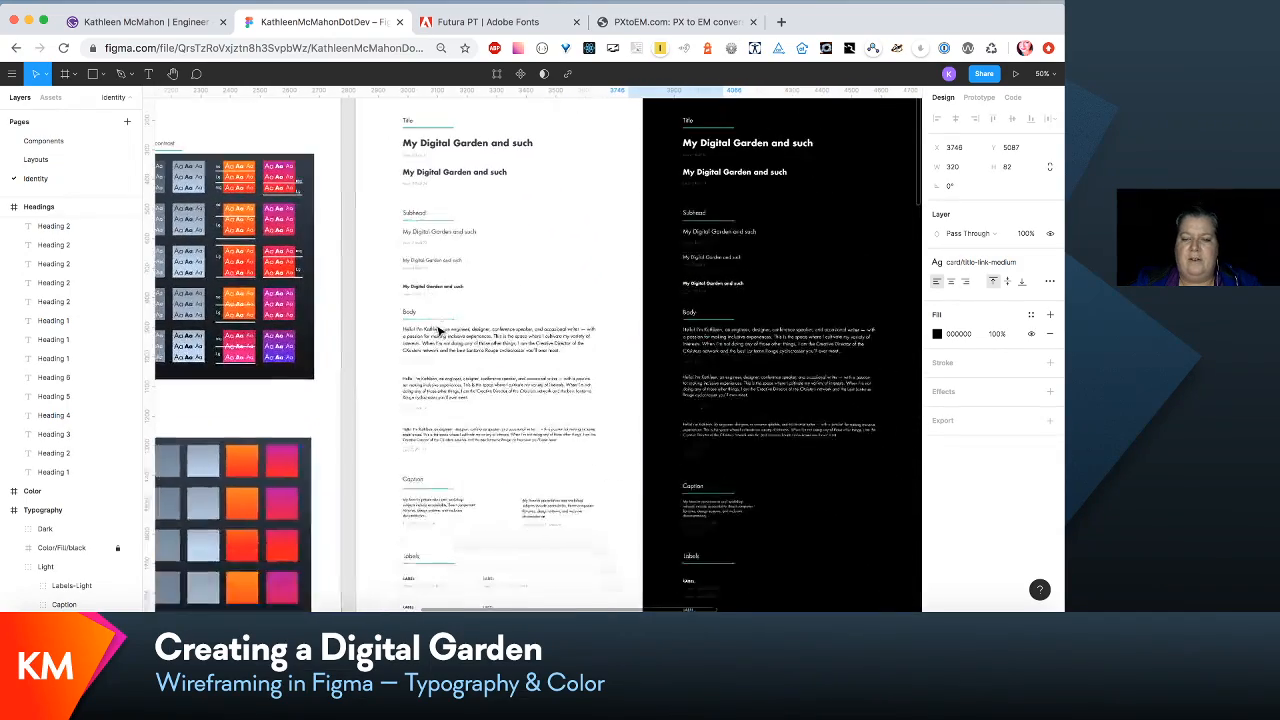
pyautogui.scroll(-2, 438, 331)
pyautogui.scroll(-15, 438, 331)
pyautogui.hscroll(3, 438, 331)
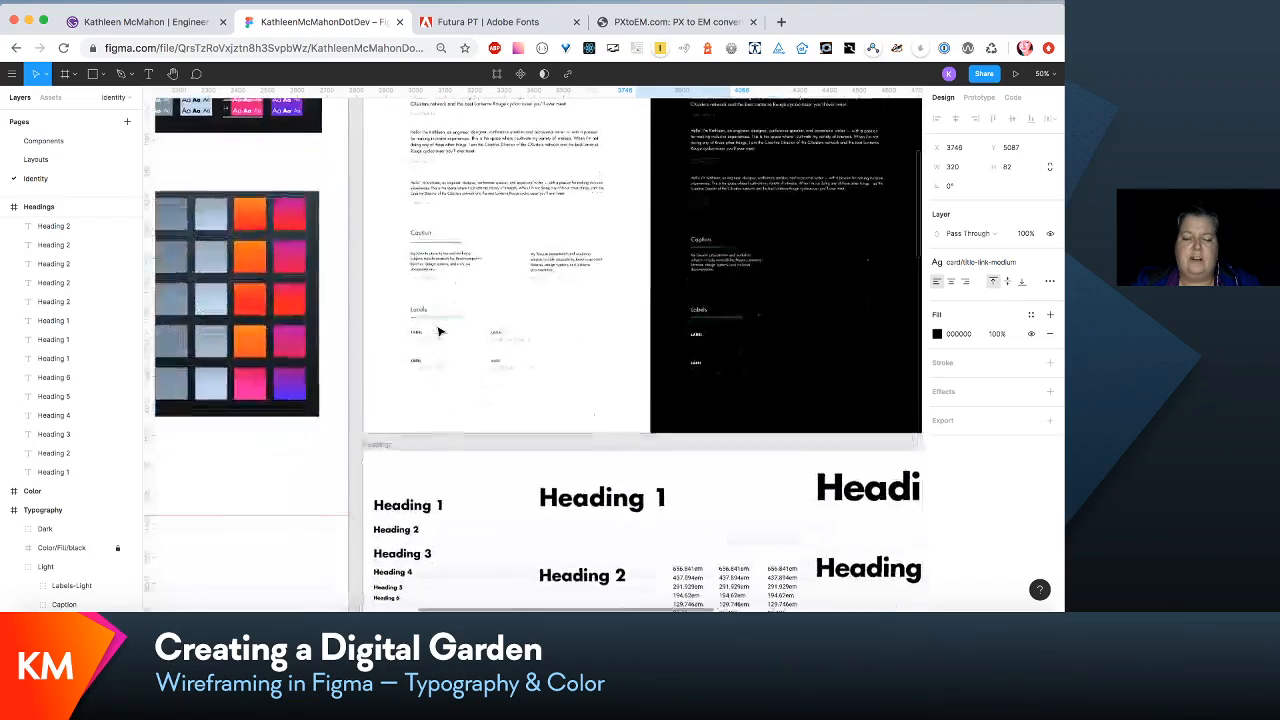
pyautogui.scroll(-2, 438, 331)
pyautogui.hscroll(-1, 438, 331)
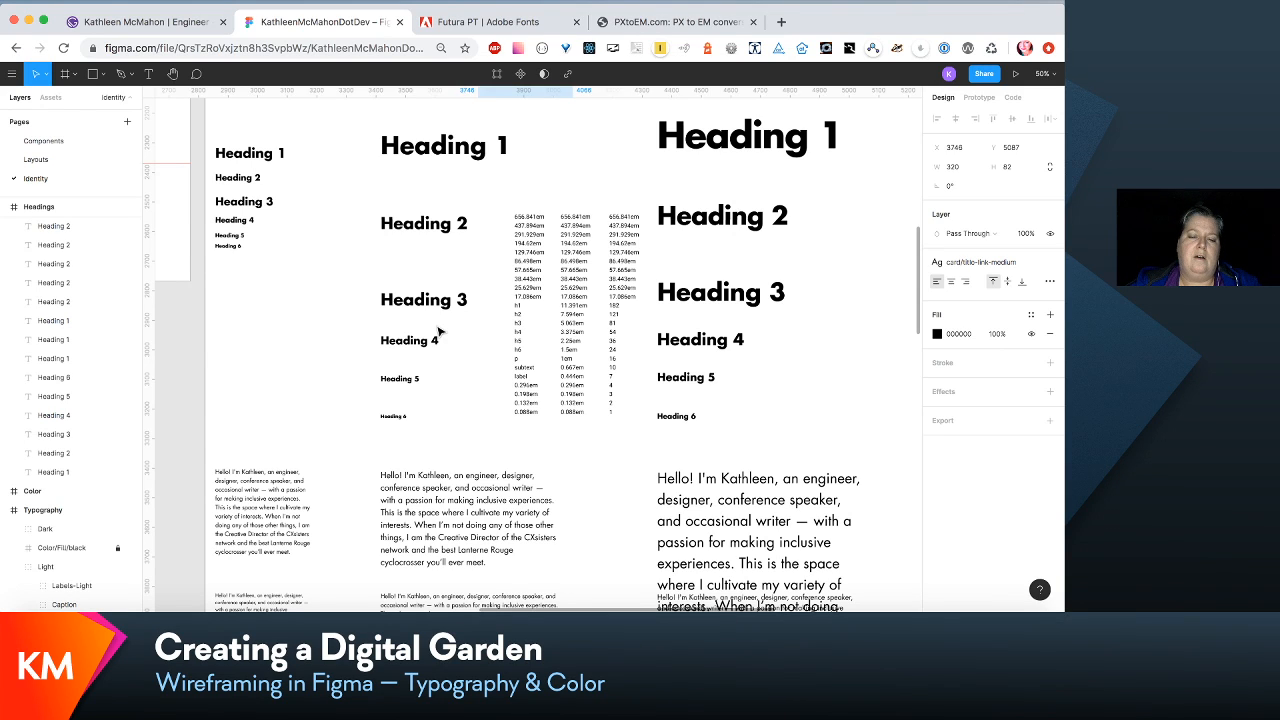
pyautogui.scroll(-5, 438, 331)
pyautogui.hscroll(1, 438, 331)
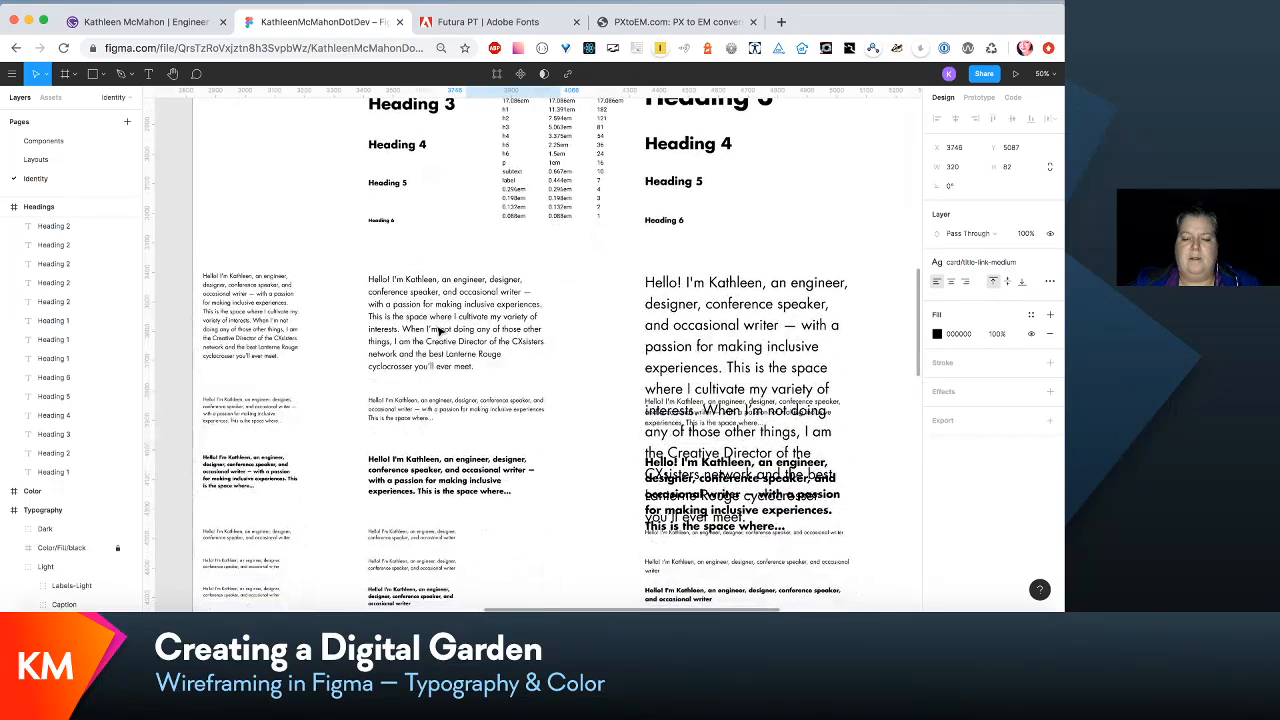
pyautogui.scroll(-2, 438, 331)
pyautogui.hscroll(1, 438, 331)
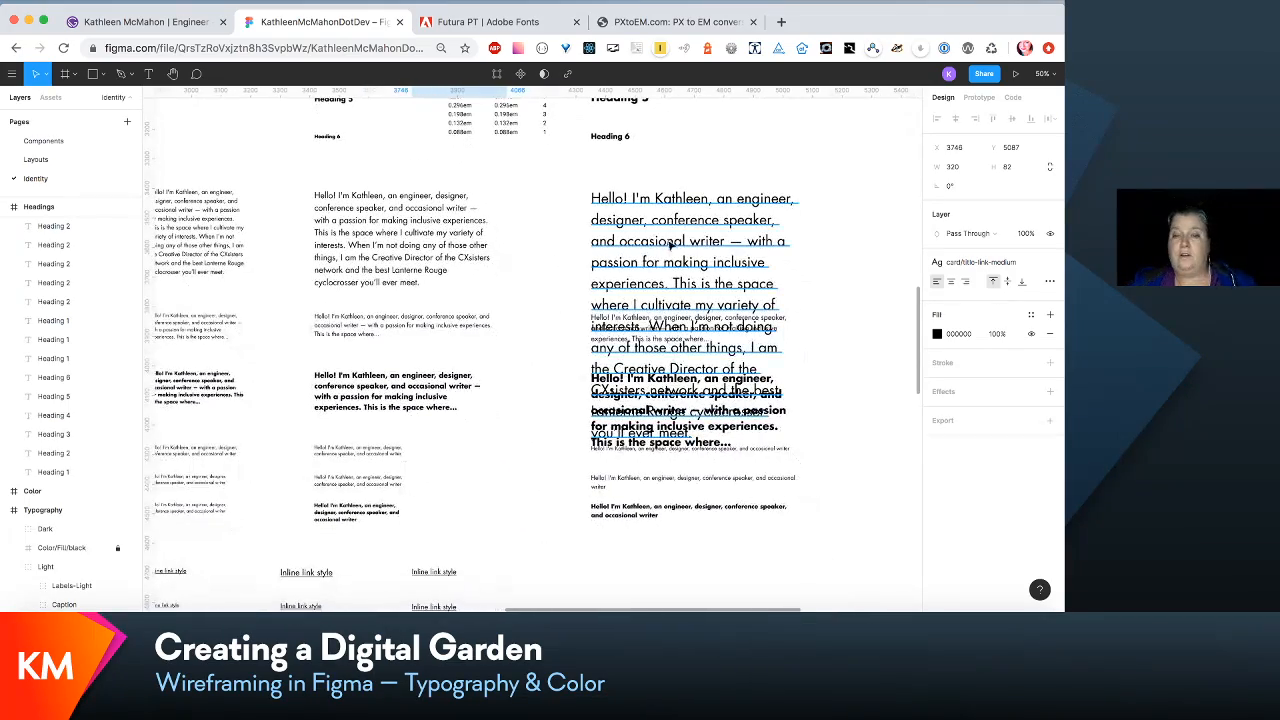
# - Widen the largest intro paragraph in the Headings frame to about 1318 px
pyautogui.click(790, 246)
pyautogui.hscroll(1, 797, 244)
pyautogui.hscroll(2, 797, 244)
pyautogui.scroll(-1, 797, 244)
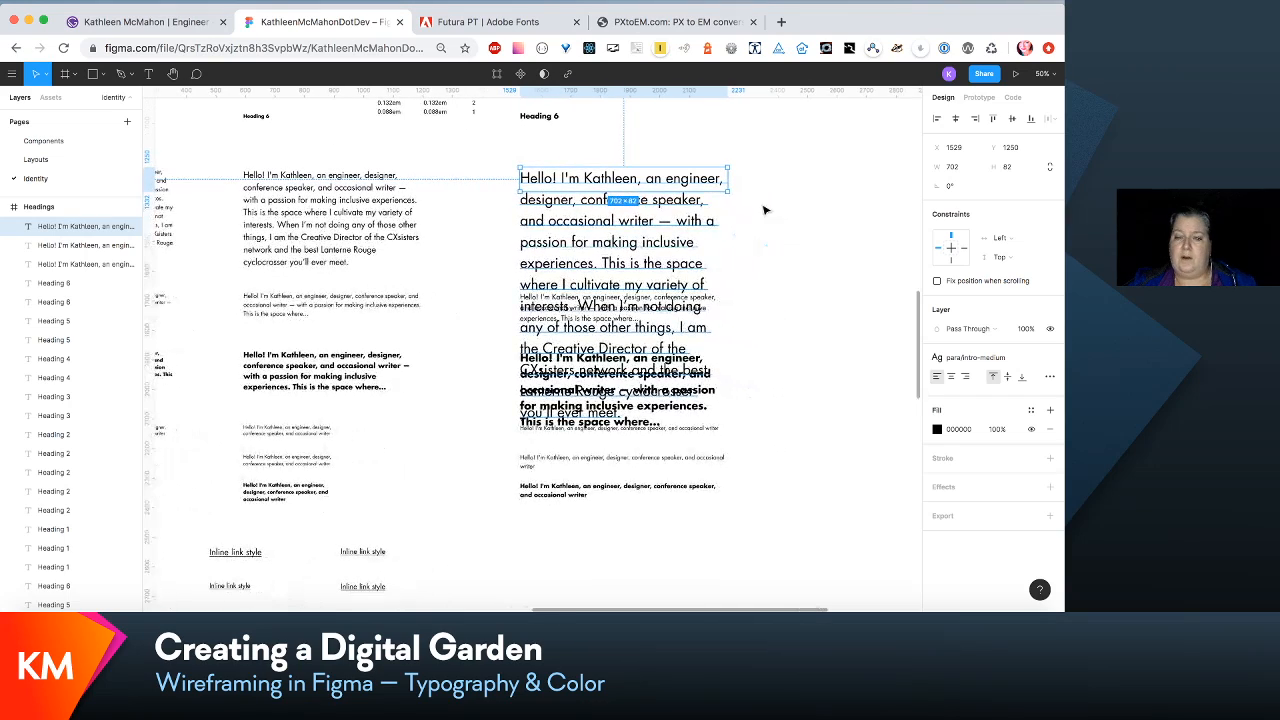
pyautogui.moveTo(731, 183); pyautogui.dragTo(906, 190)
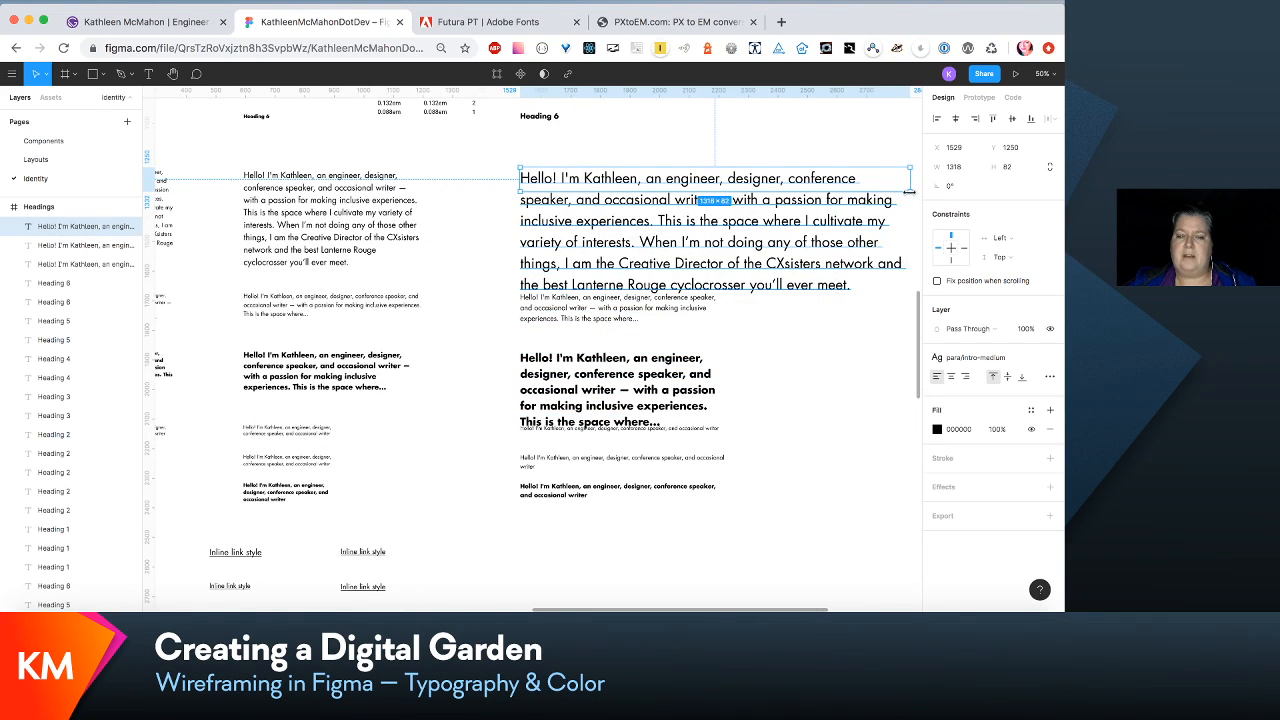
# - Select the bold content paragraph below the widened intro and look back over the paragraph and heading samples
pyautogui.click(610, 400)
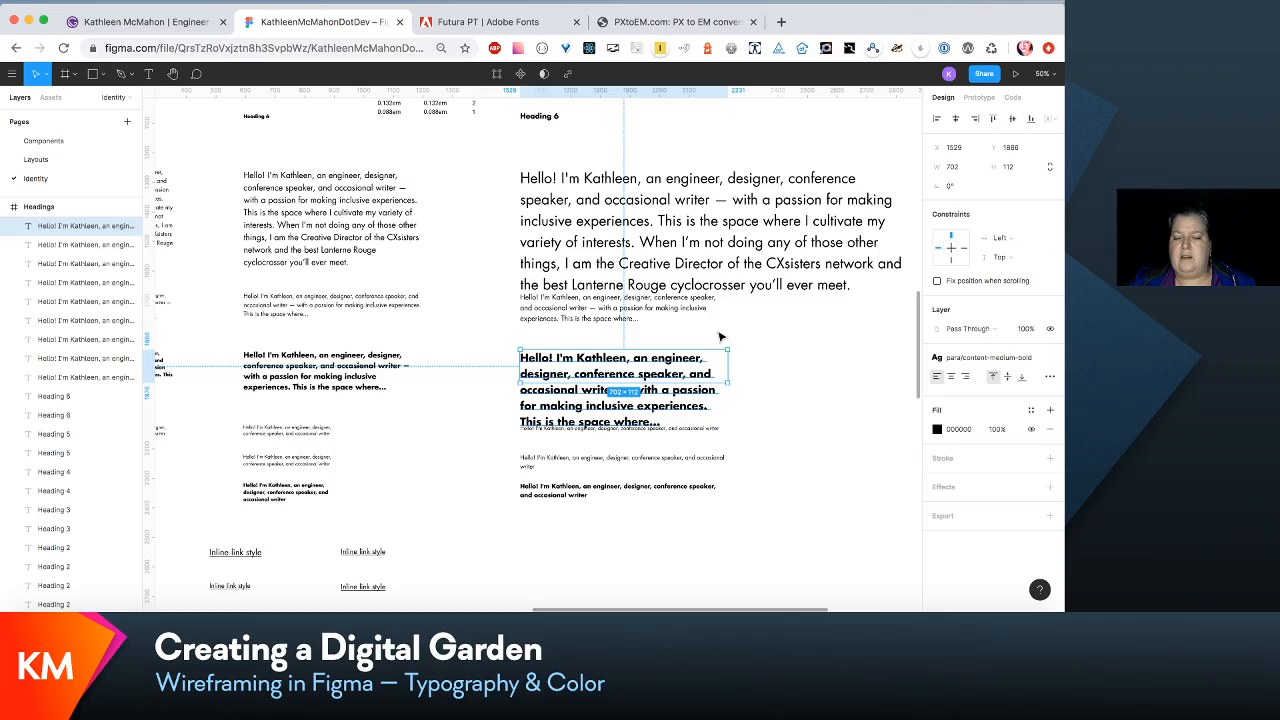
pyautogui.scroll(-1, 720, 337)
pyautogui.scroll(3, 707, 368)
pyautogui.hscroll(-2, 707, 368)
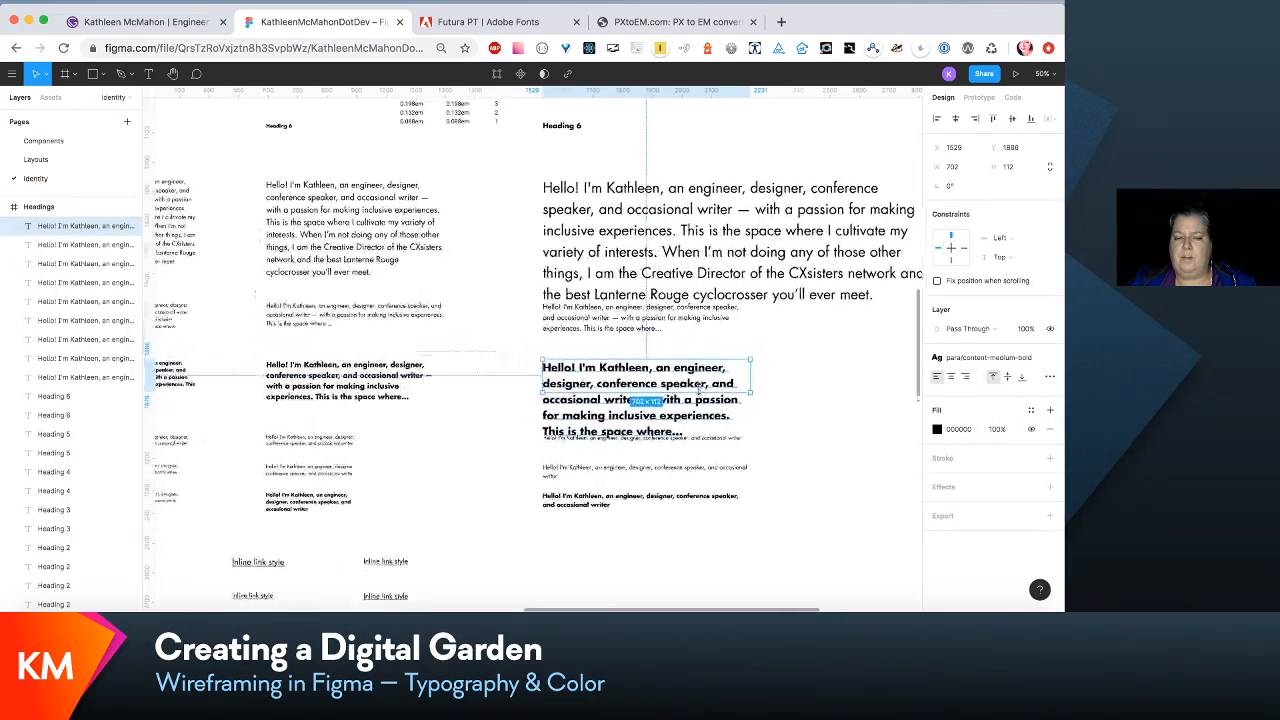
pyautogui.scroll(3, 703, 395)
pyautogui.hscroll(-1, 703, 395)
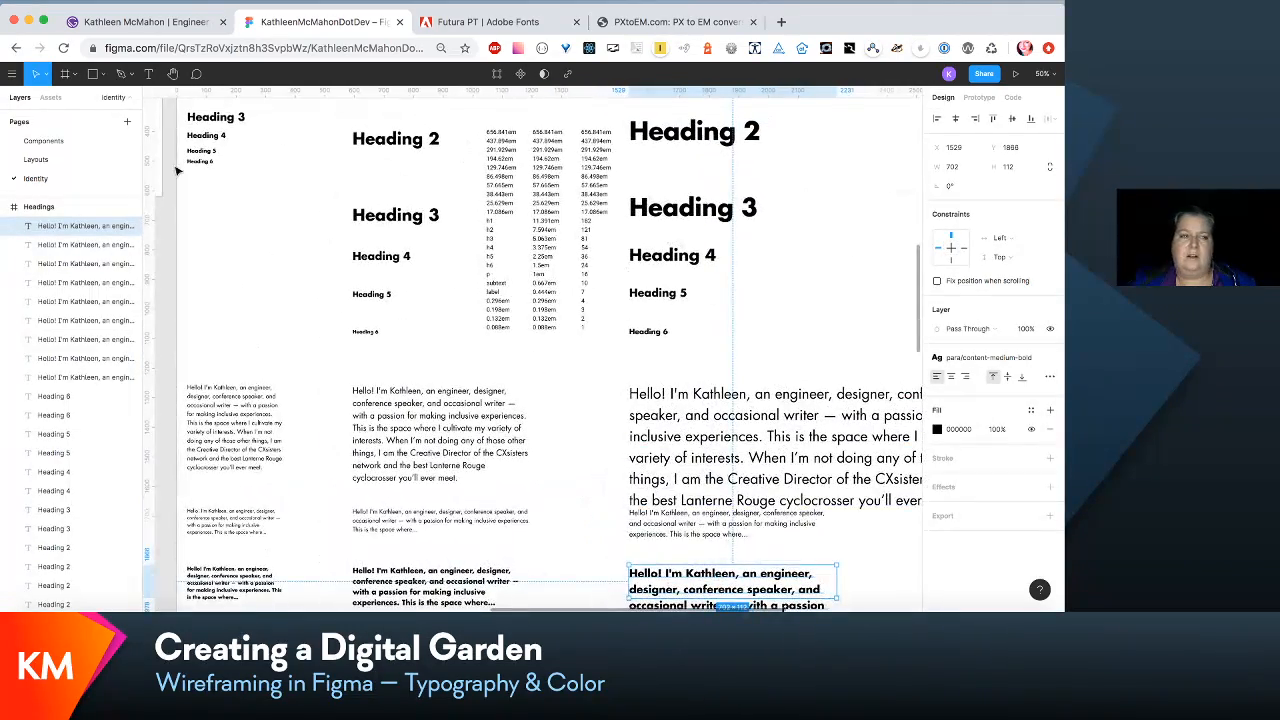
# - Open the Layouts page and review the Futura wireframes from the 320vw frames through to the laptop frames
pyautogui.click(70, 162)
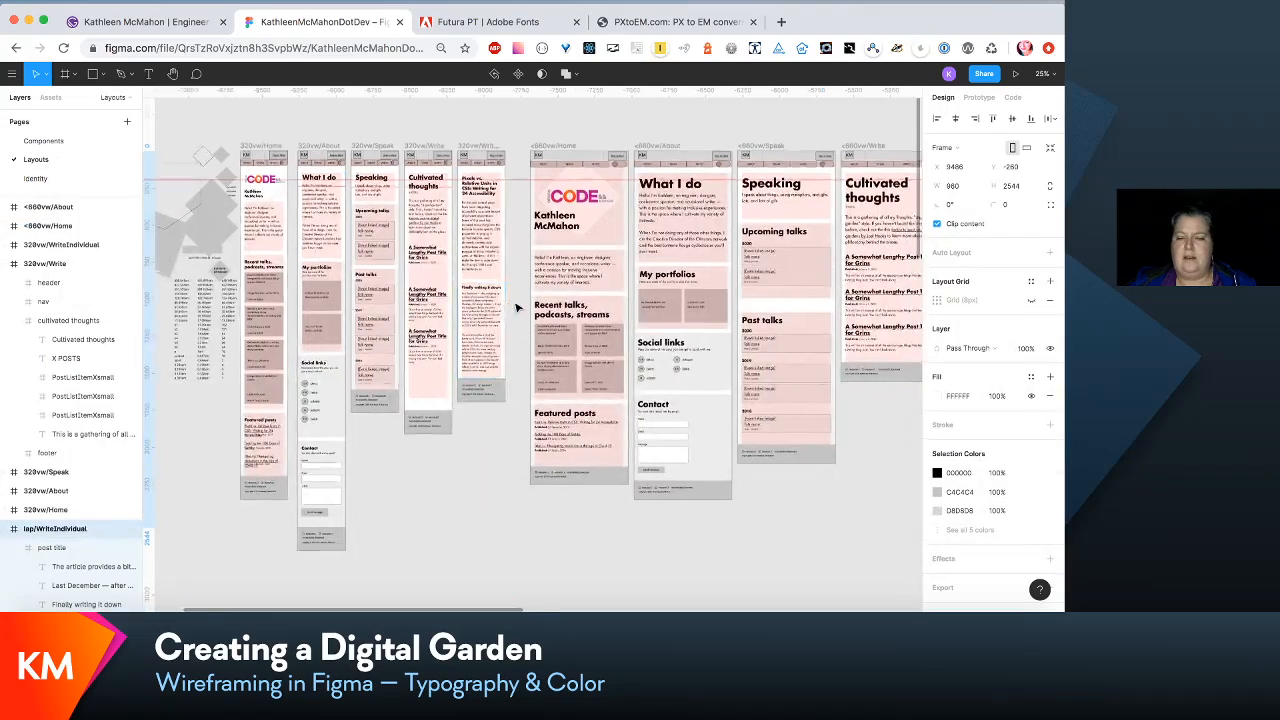
pyautogui.scroll(4, 517, 309)
pyautogui.scroll(-1, 517, 309)
pyautogui.hscroll(1, 517, 309)
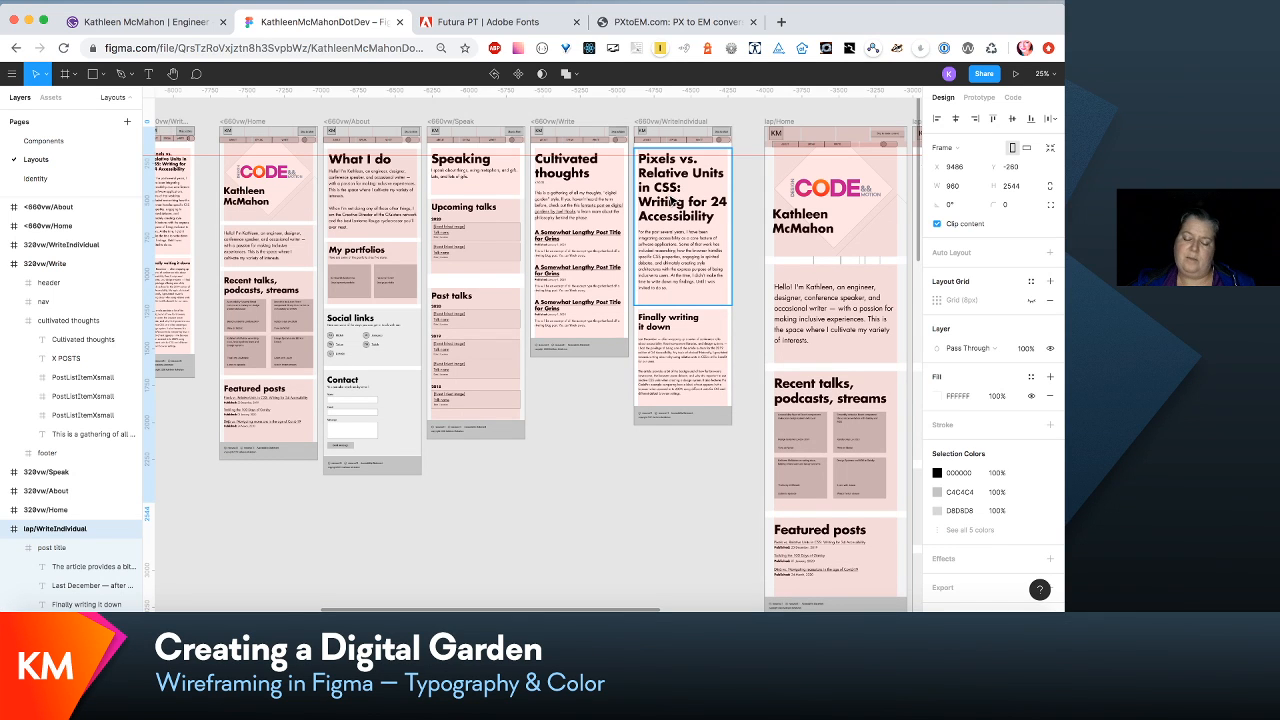
pyautogui.hscroll(1, 671, 200)
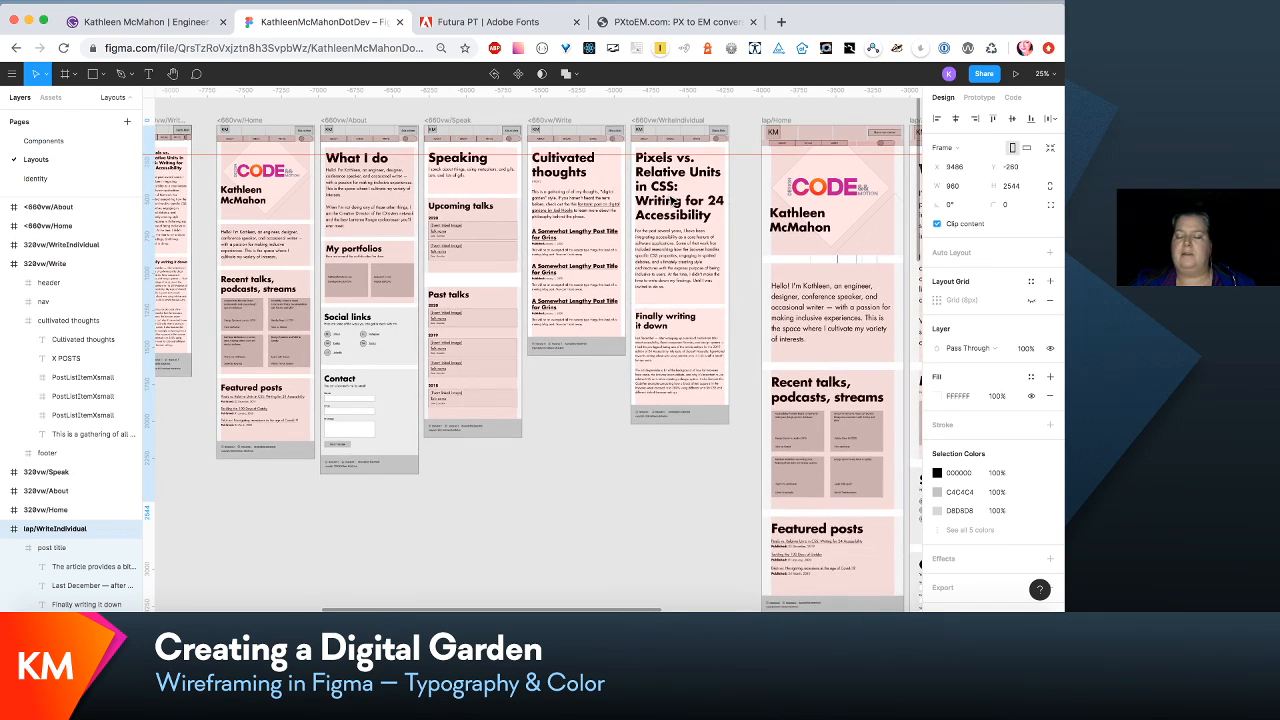
pyautogui.hscroll(10, 671, 200)
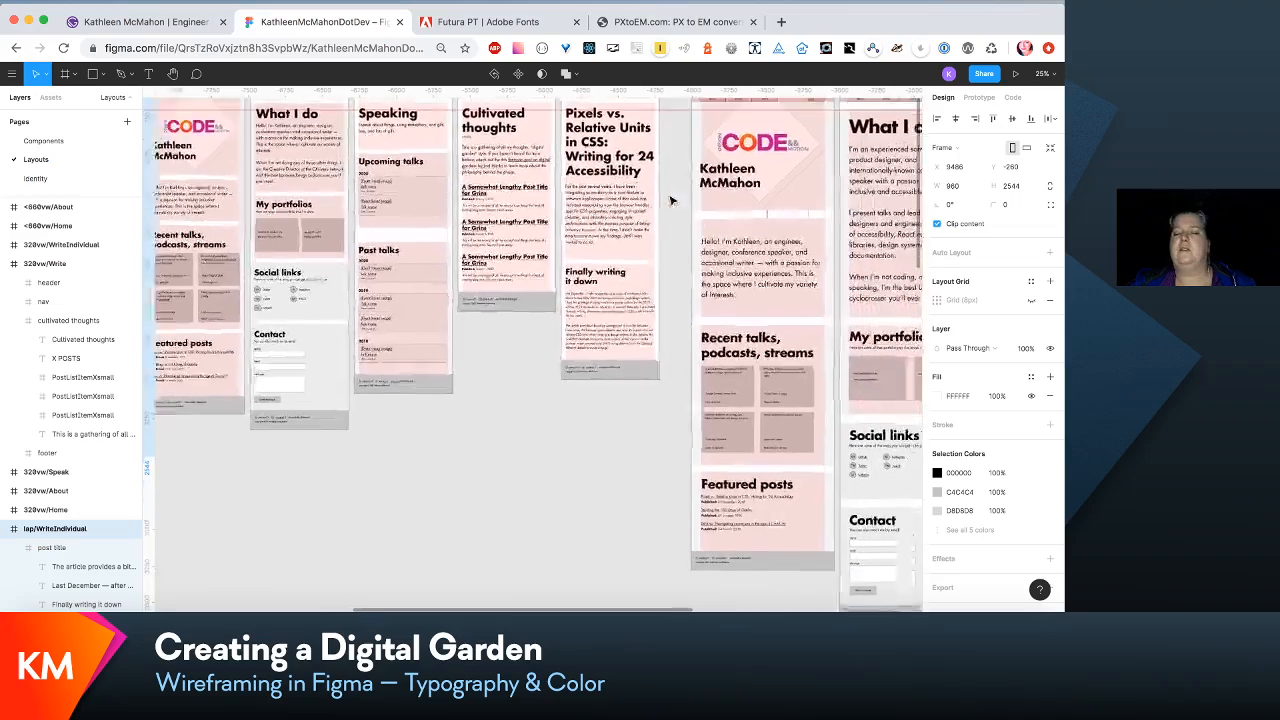
pyautogui.hscroll(8, 671, 200)
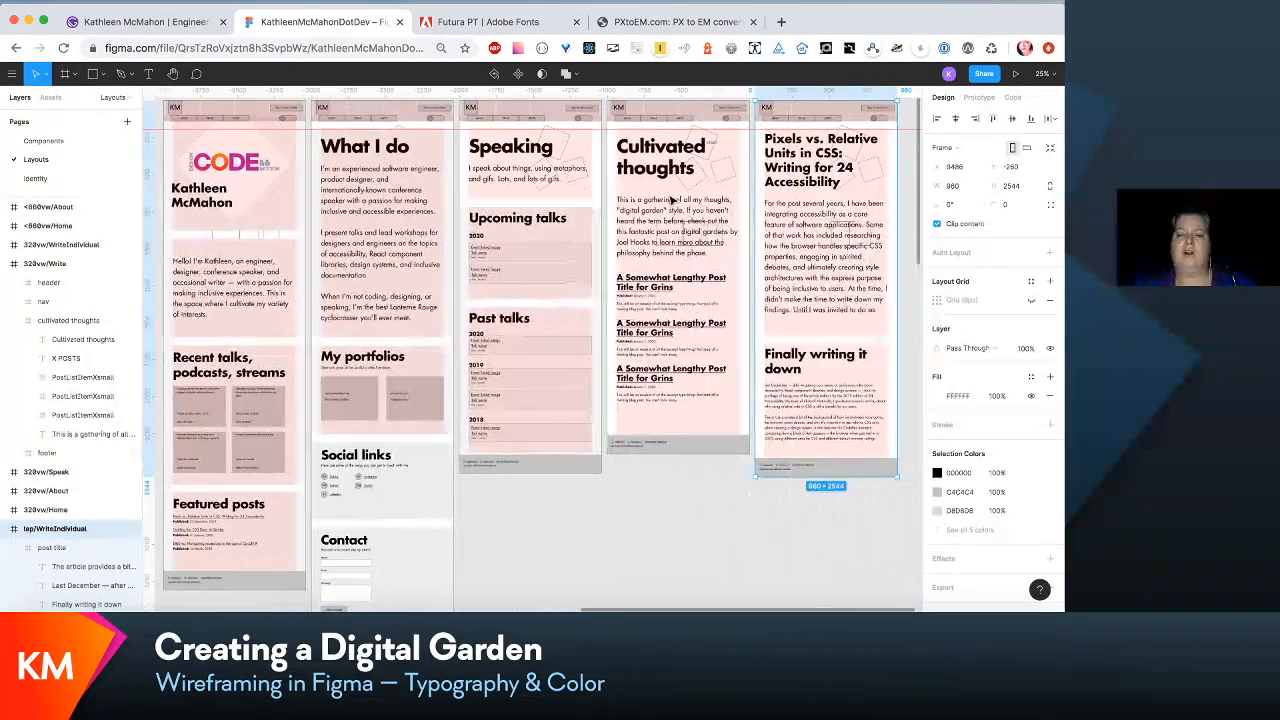
pyautogui.hscroll(2, 671, 200)
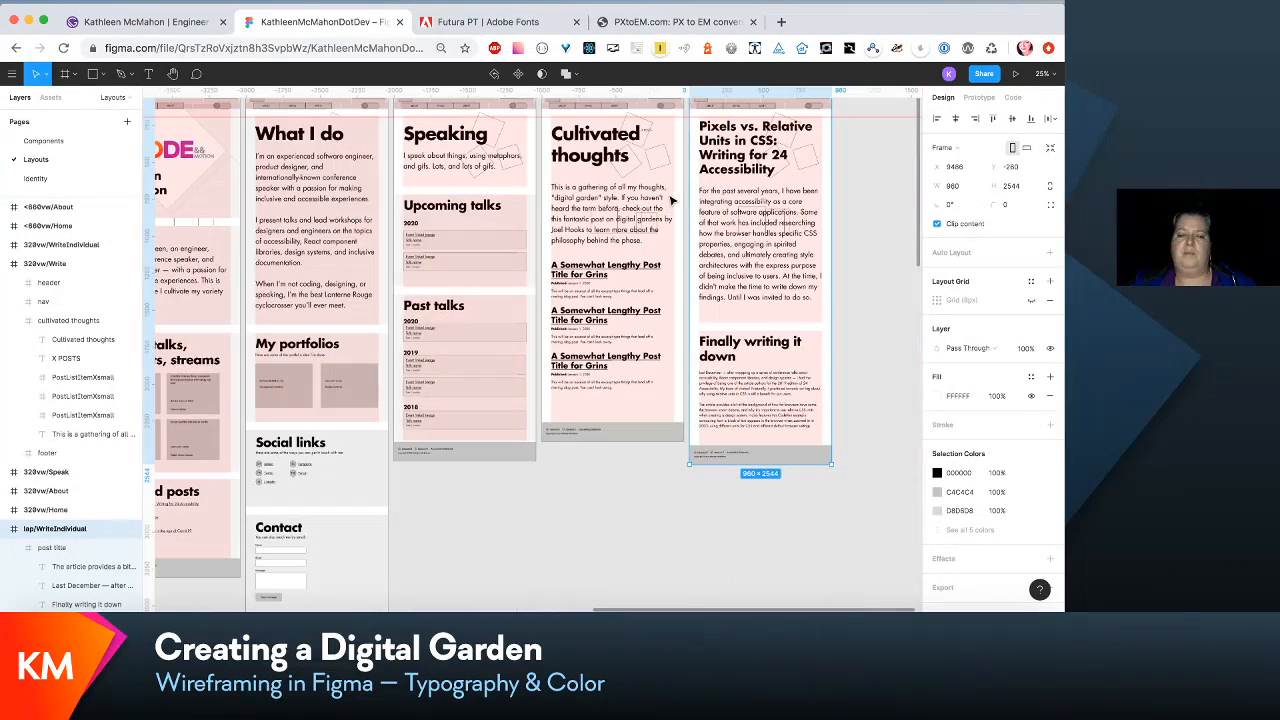
# - Go back over the laptop wireframes and compare them with the <660vw and 320vw frames
pyautogui.hscroll(-6, 671, 200)
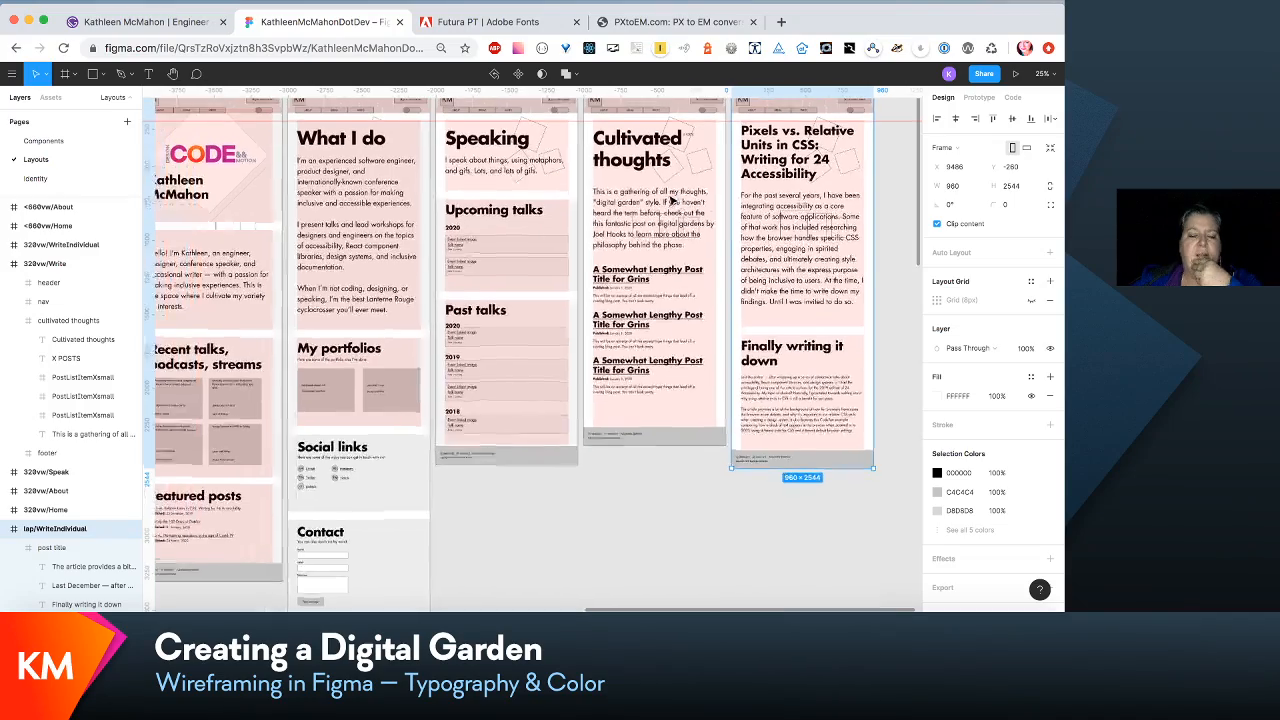
pyautogui.hscroll(-5, 671, 200)
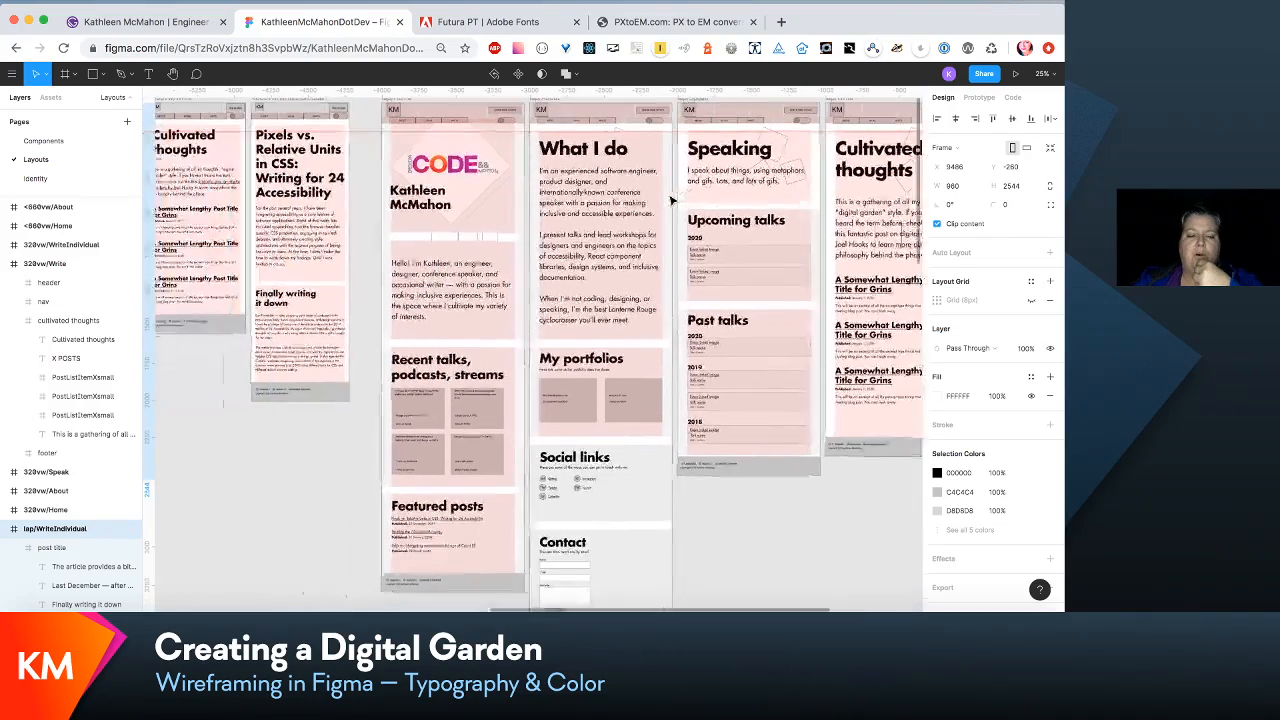
pyautogui.hscroll(-8, 671, 200)
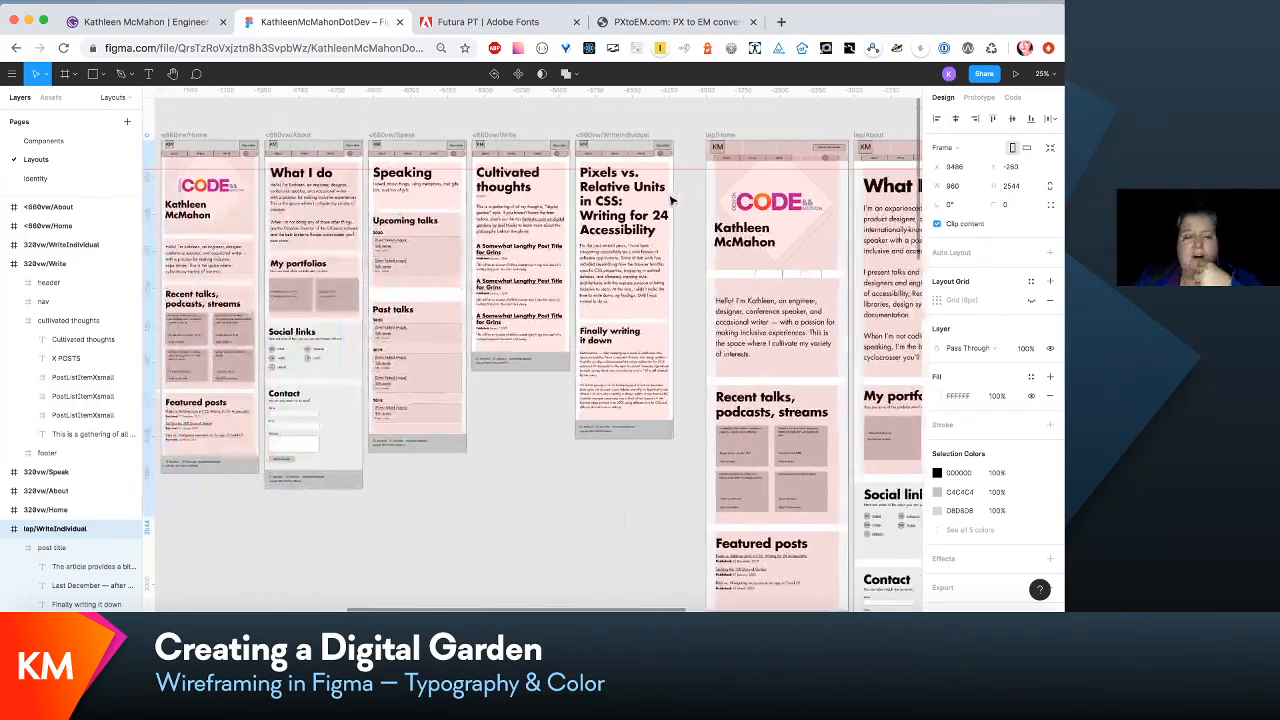
pyautogui.hscroll(-3, 673, 200)
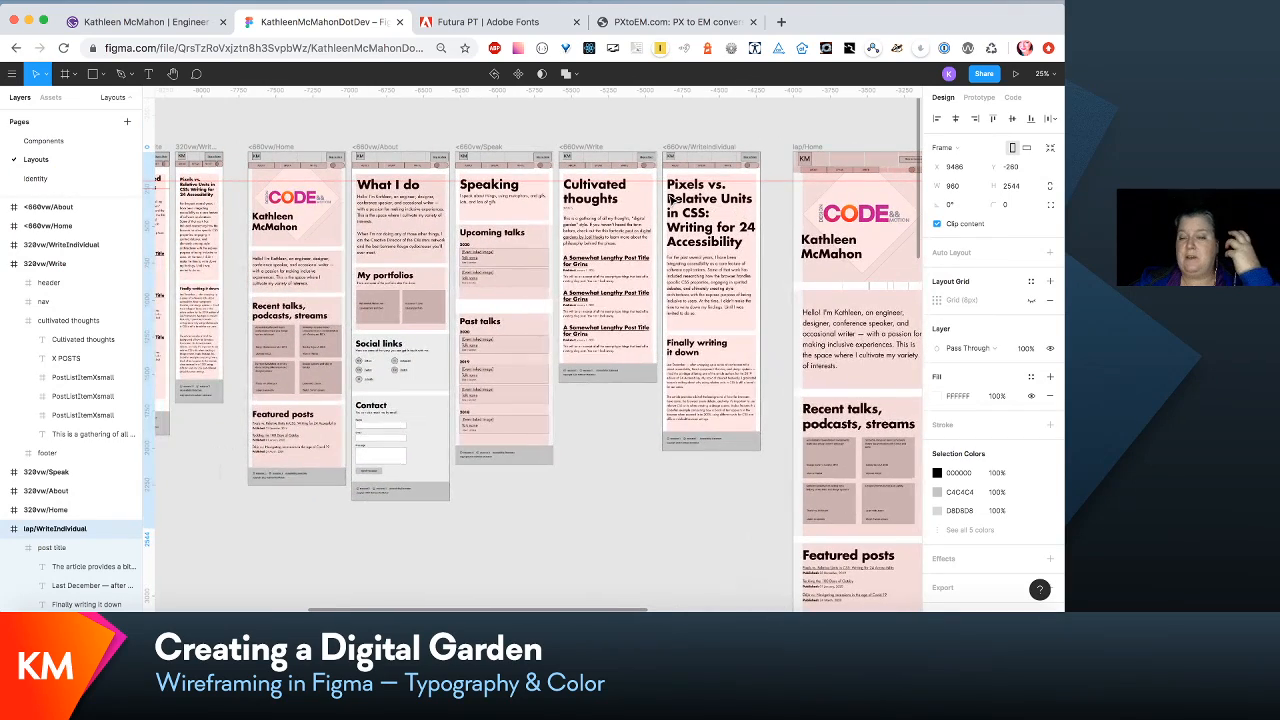
pyautogui.hscroll(-11, 671, 199)
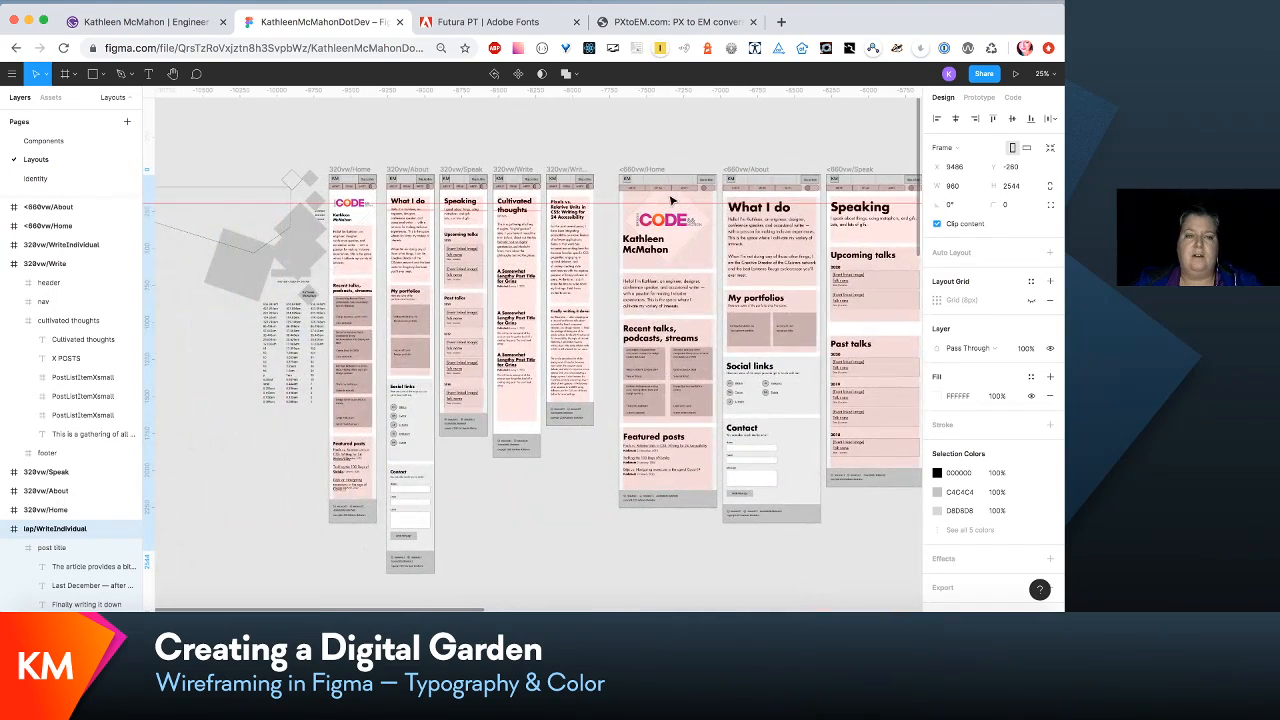
# - Switch to the site running on localhost:8000, compare its About page with the wireframes, and open its home page
pyautogui.click(203, 22)
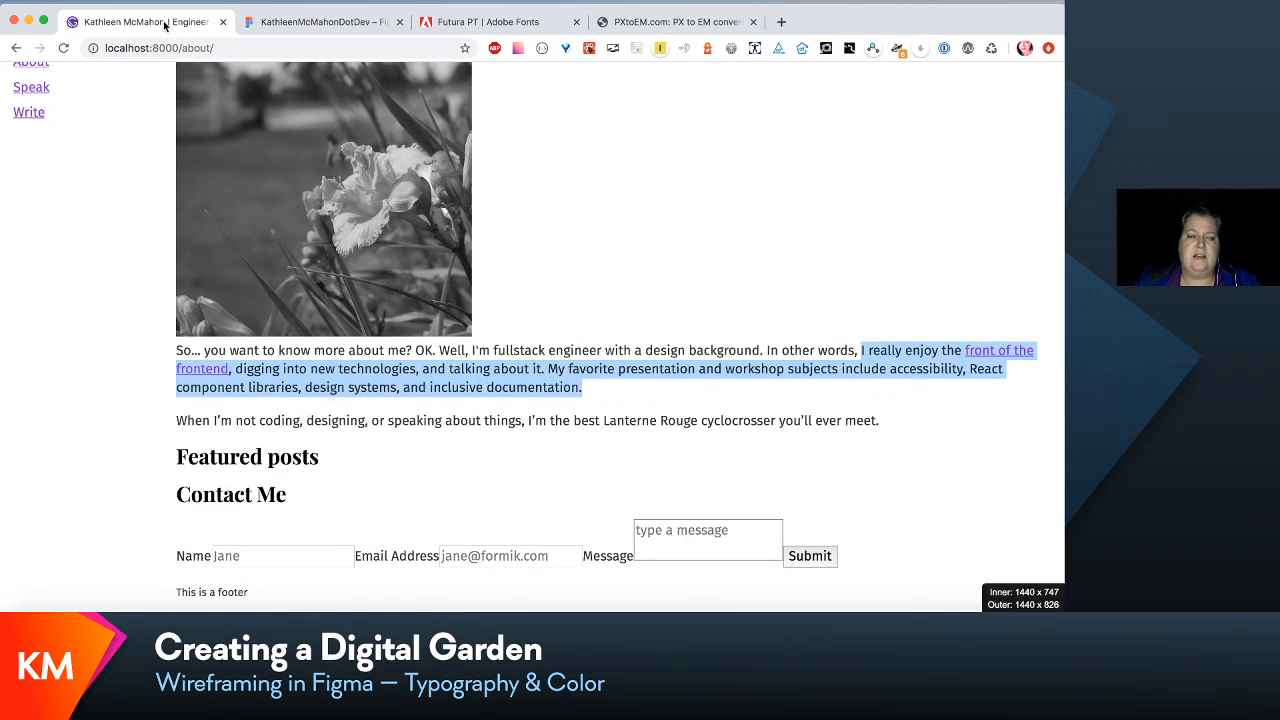
pyautogui.click(294, 21)
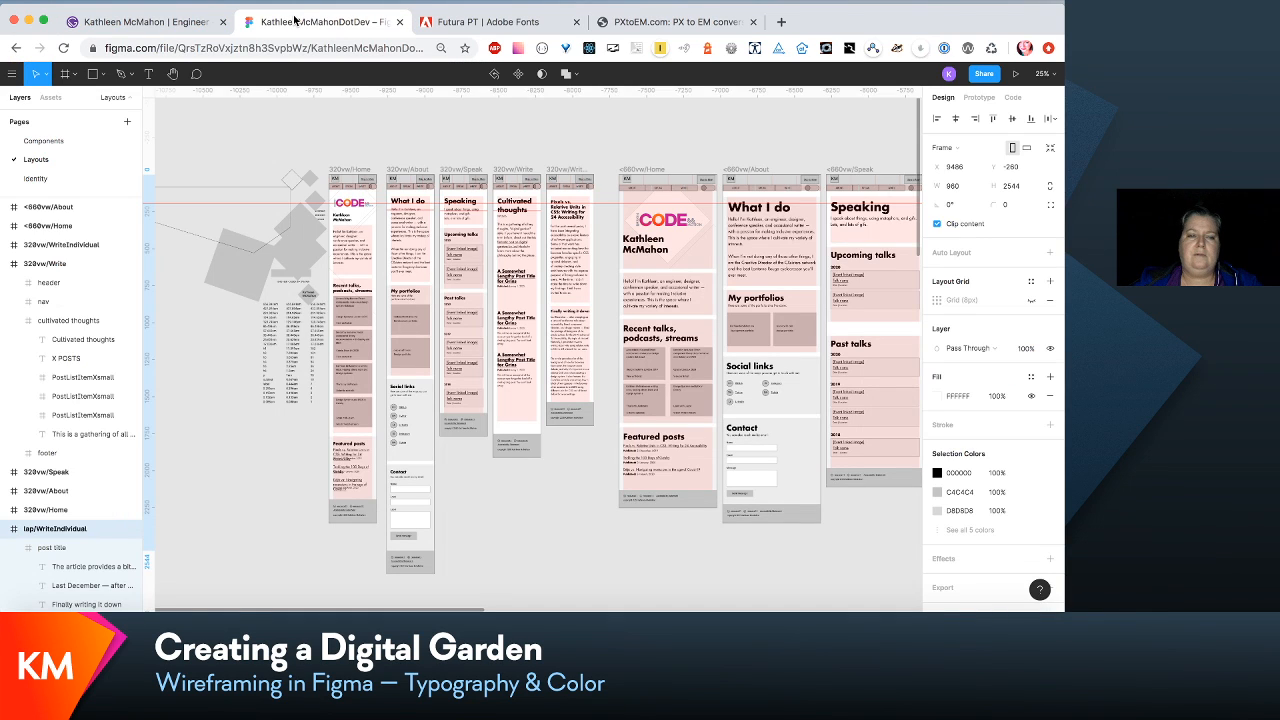
pyautogui.click(134, 28)
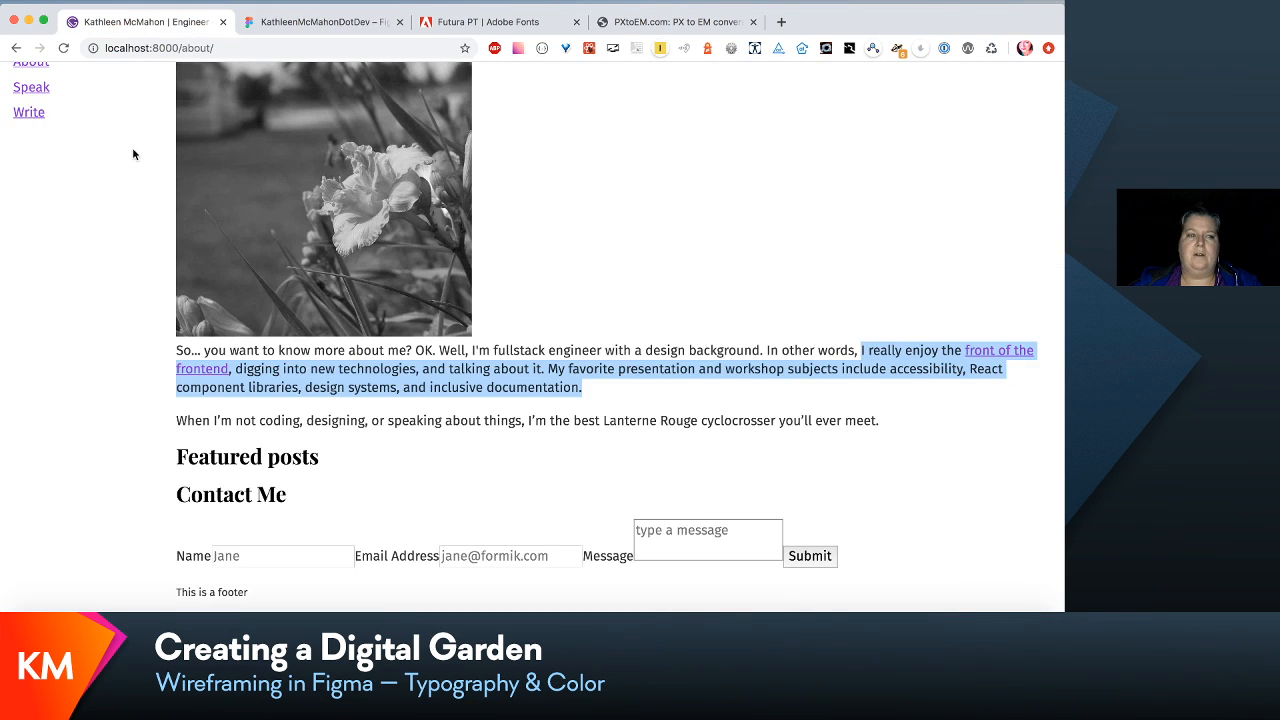
pyautogui.scroll(3, 132, 154)
pyautogui.click(140, 85)
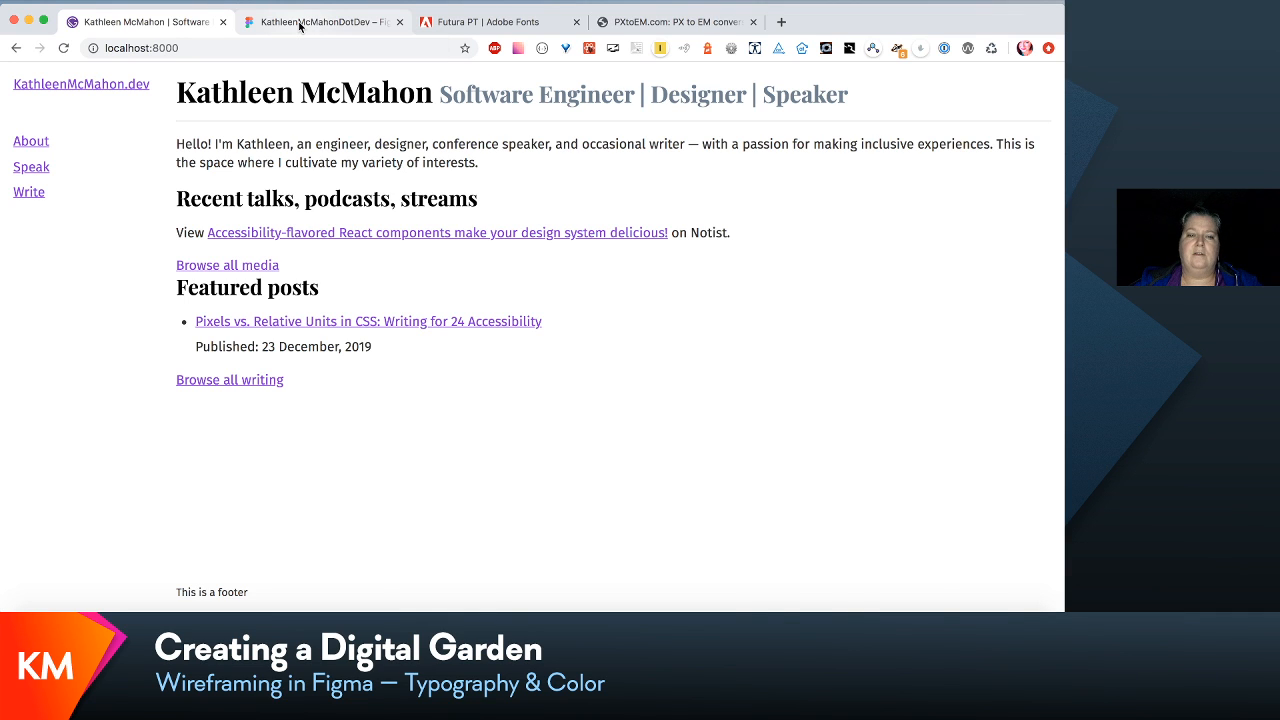
# - Return to the Figma wireframes and inspect the <660vw Home, About and Speak frames at 50%
pyautogui.click(299, 27)
pyautogui.hscroll(6, 519, 237)
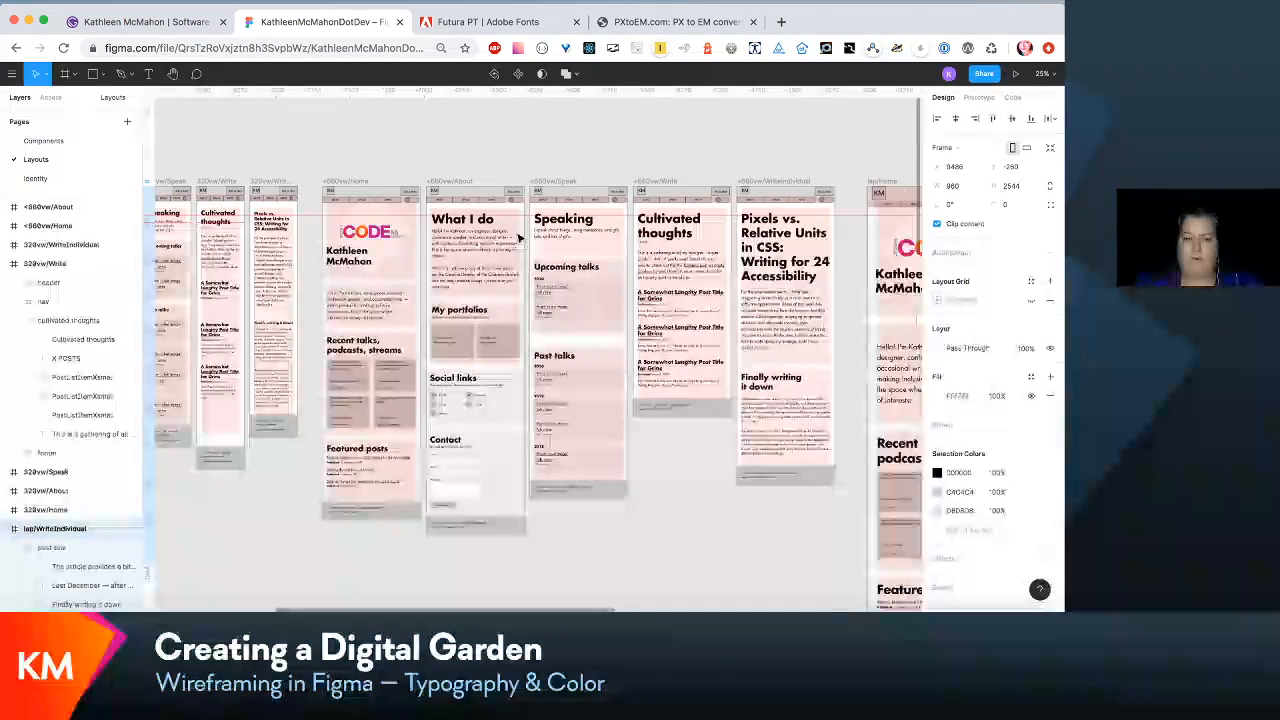
pyautogui.scroll(5, 519, 237)
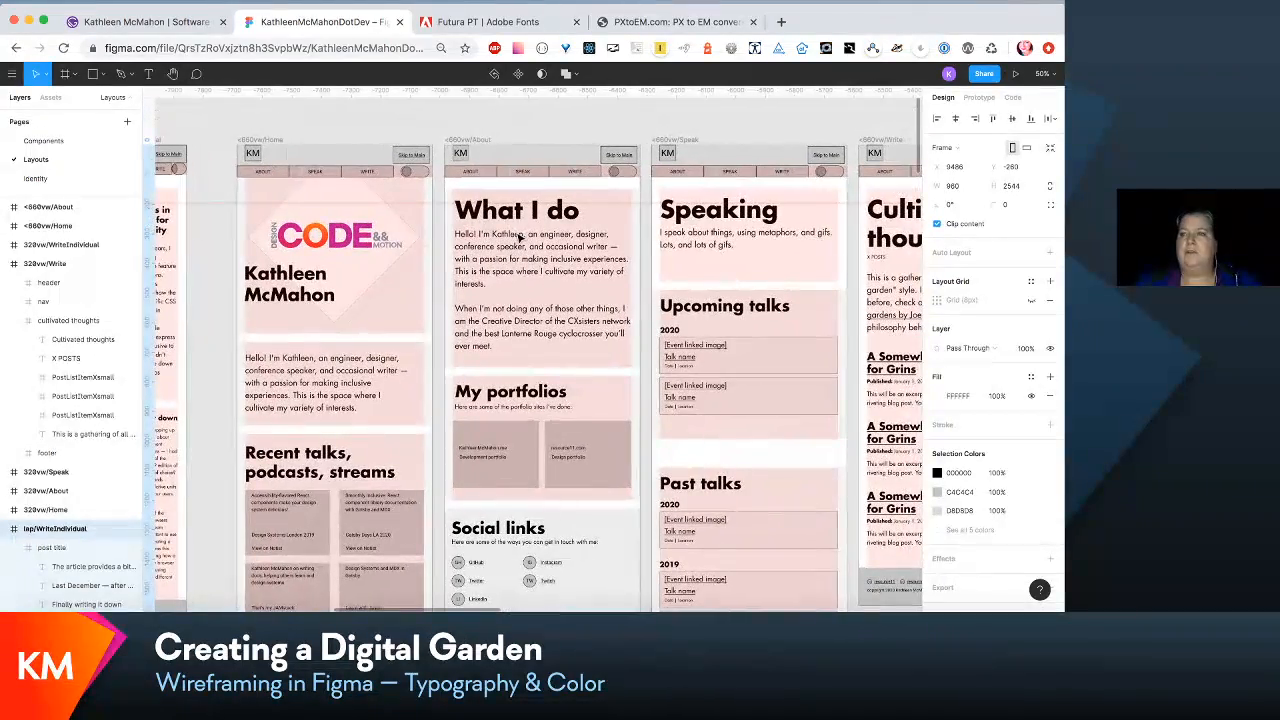